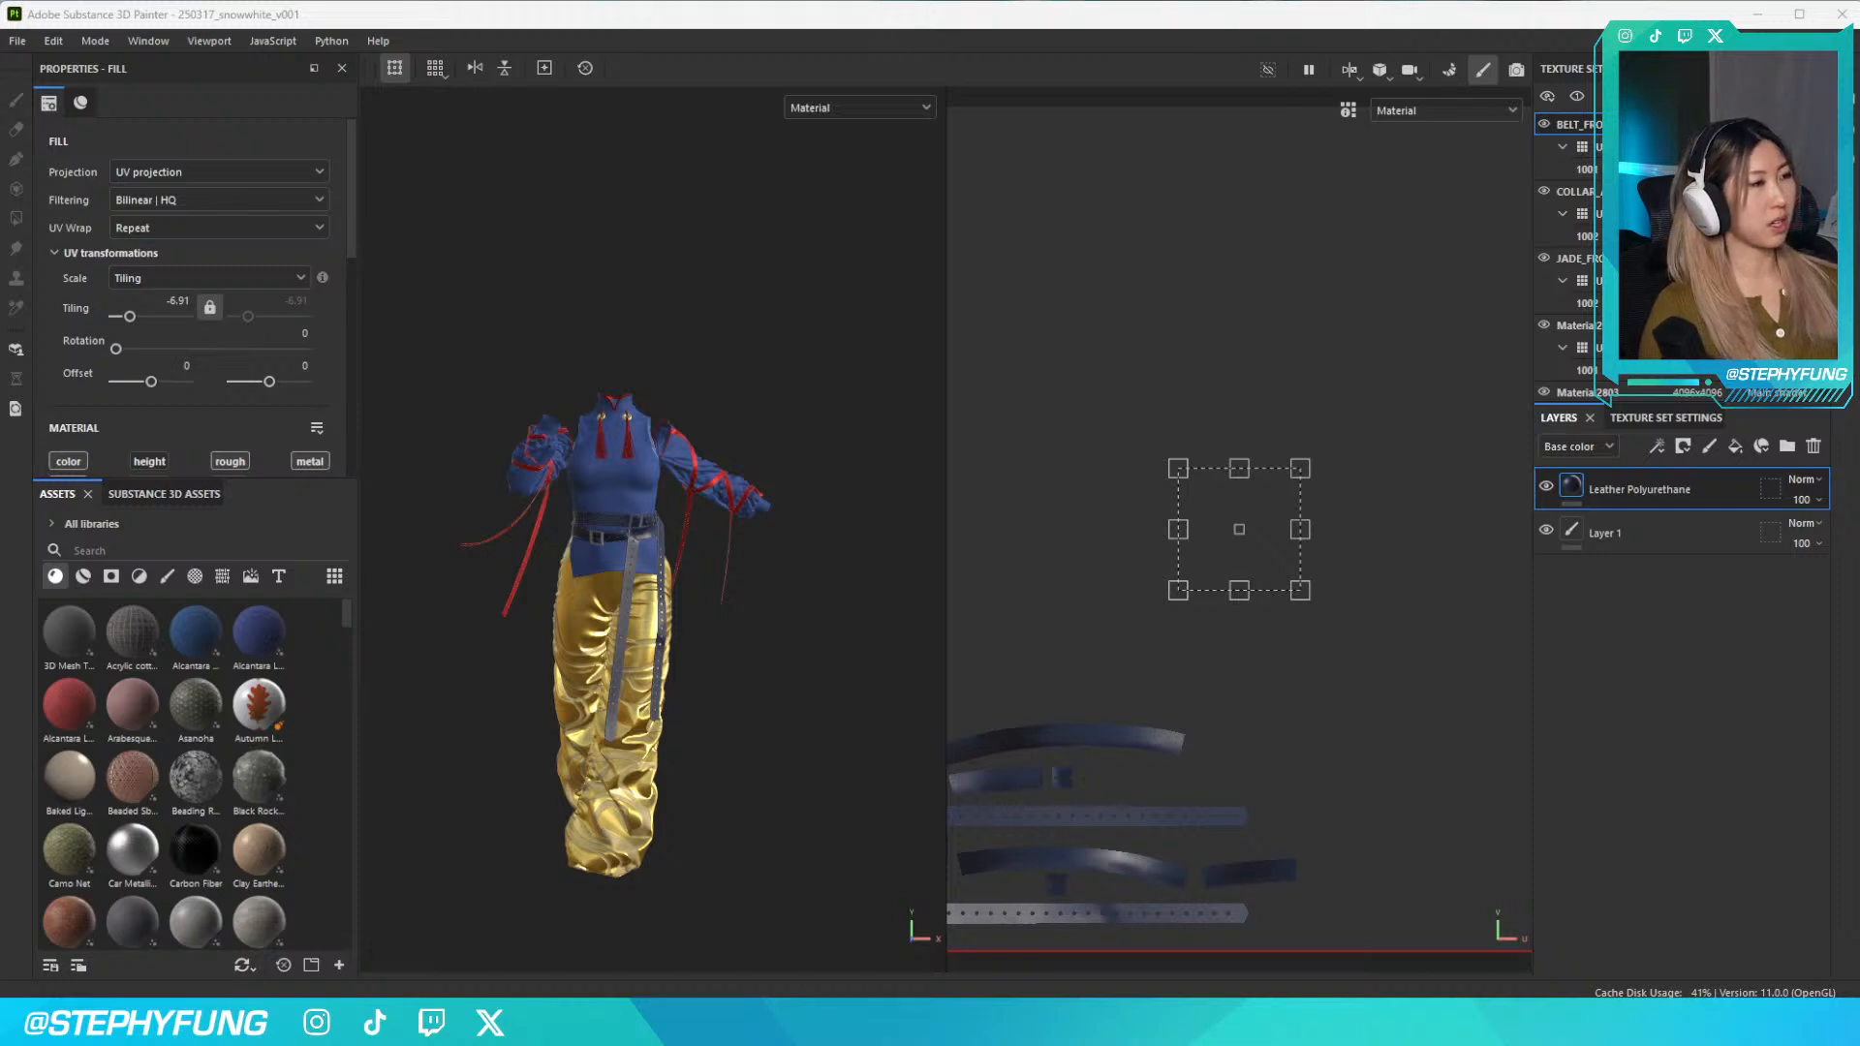
# Examine the full outfit model from the front and side in the 3D view
pyautogui.keyDown('alt'); pyautogui.moveTo(681, 410); pyautogui.dragTo(698, 614); pyautogui.keyUp('alt')
pyautogui.scroll(4, 698, 614)
pyautogui.scroll(2, 667, 633)
pyautogui.scroll(-5, 667, 633)
pyautogui.keyDown('alt'); pyautogui.moveTo(667, 633); pyautogui.dragTo(725, 555, button='middle'); pyautogui.keyUp('alt')
pyautogui.keyDown('alt'); pyautogui.moveTo(725, 557); pyautogui.dragTo(679, 568); pyautogui.keyUp('alt')
pyautogui.keyDown('alt'); pyautogui.moveTo(678, 569); pyautogui.dragTo(729, 559, button='middle'); pyautogui.keyUp('alt')
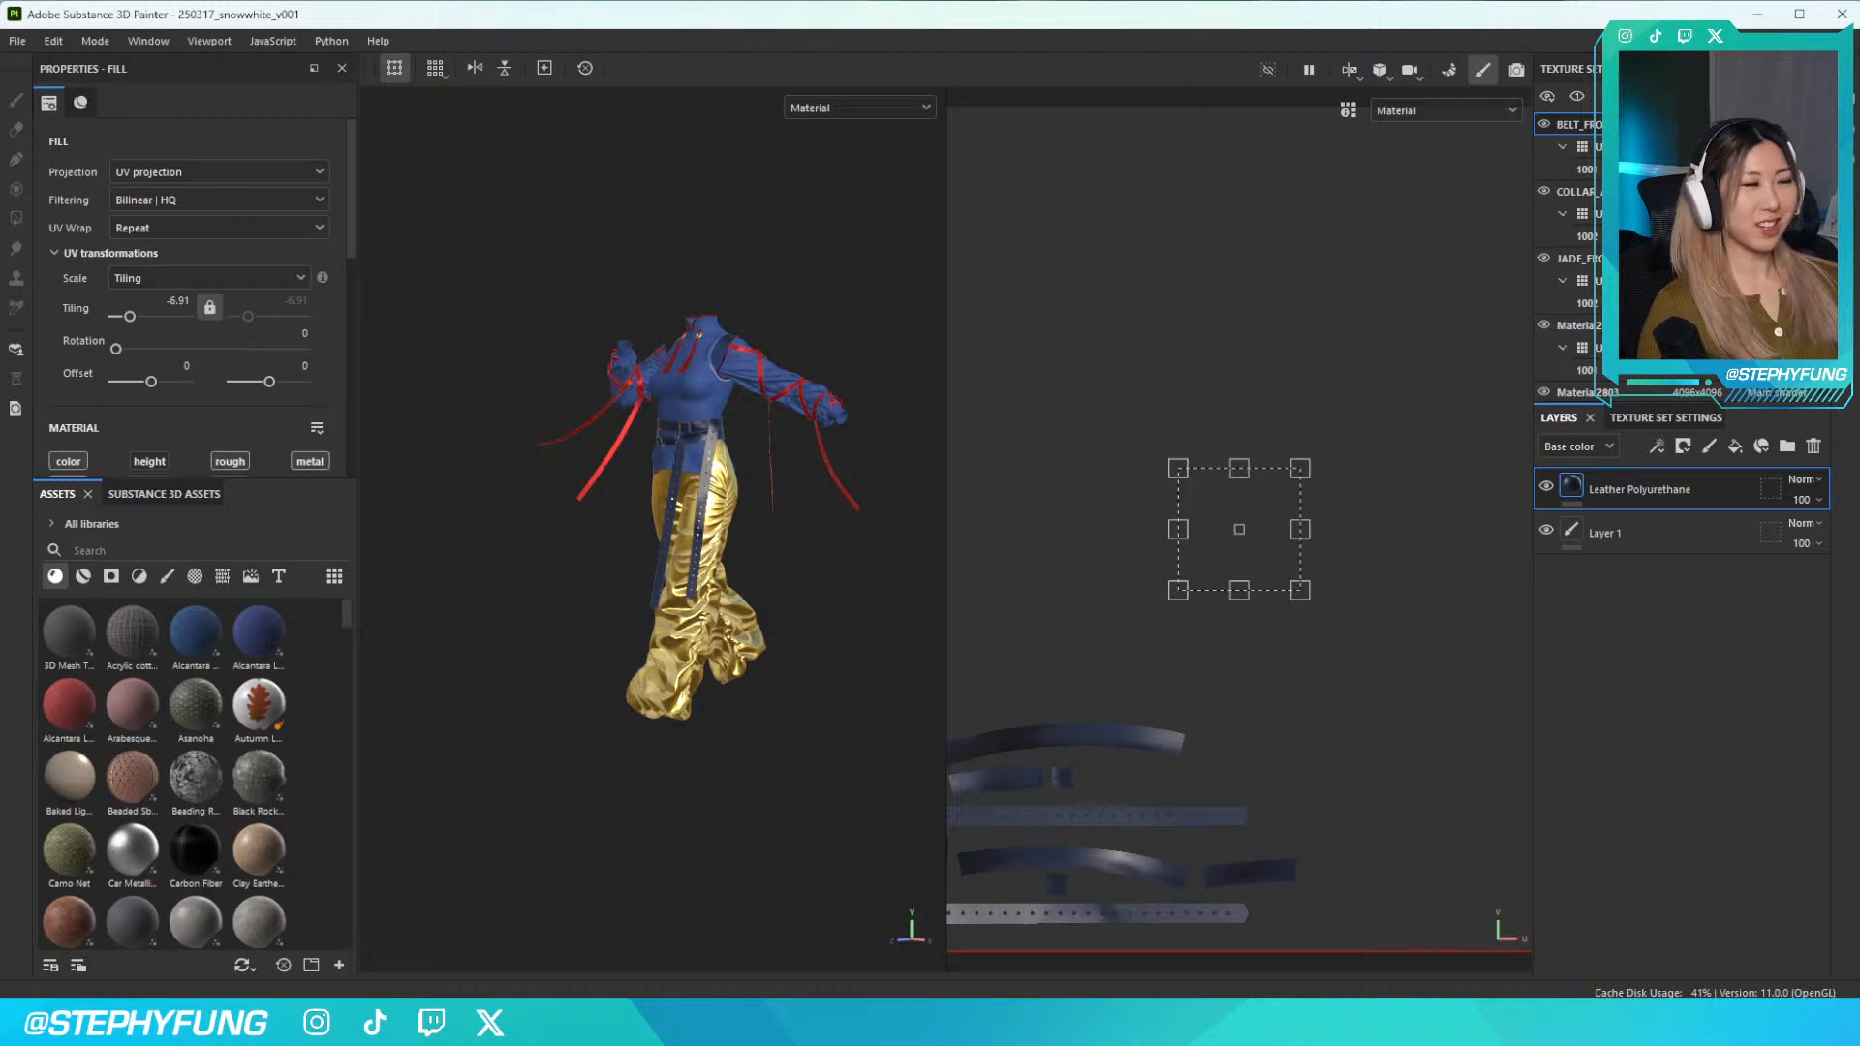
pyautogui.keyDown('alt'); pyautogui.moveTo(840, 593); pyautogui.dragTo(613, 613); pyautogui.keyUp('alt')
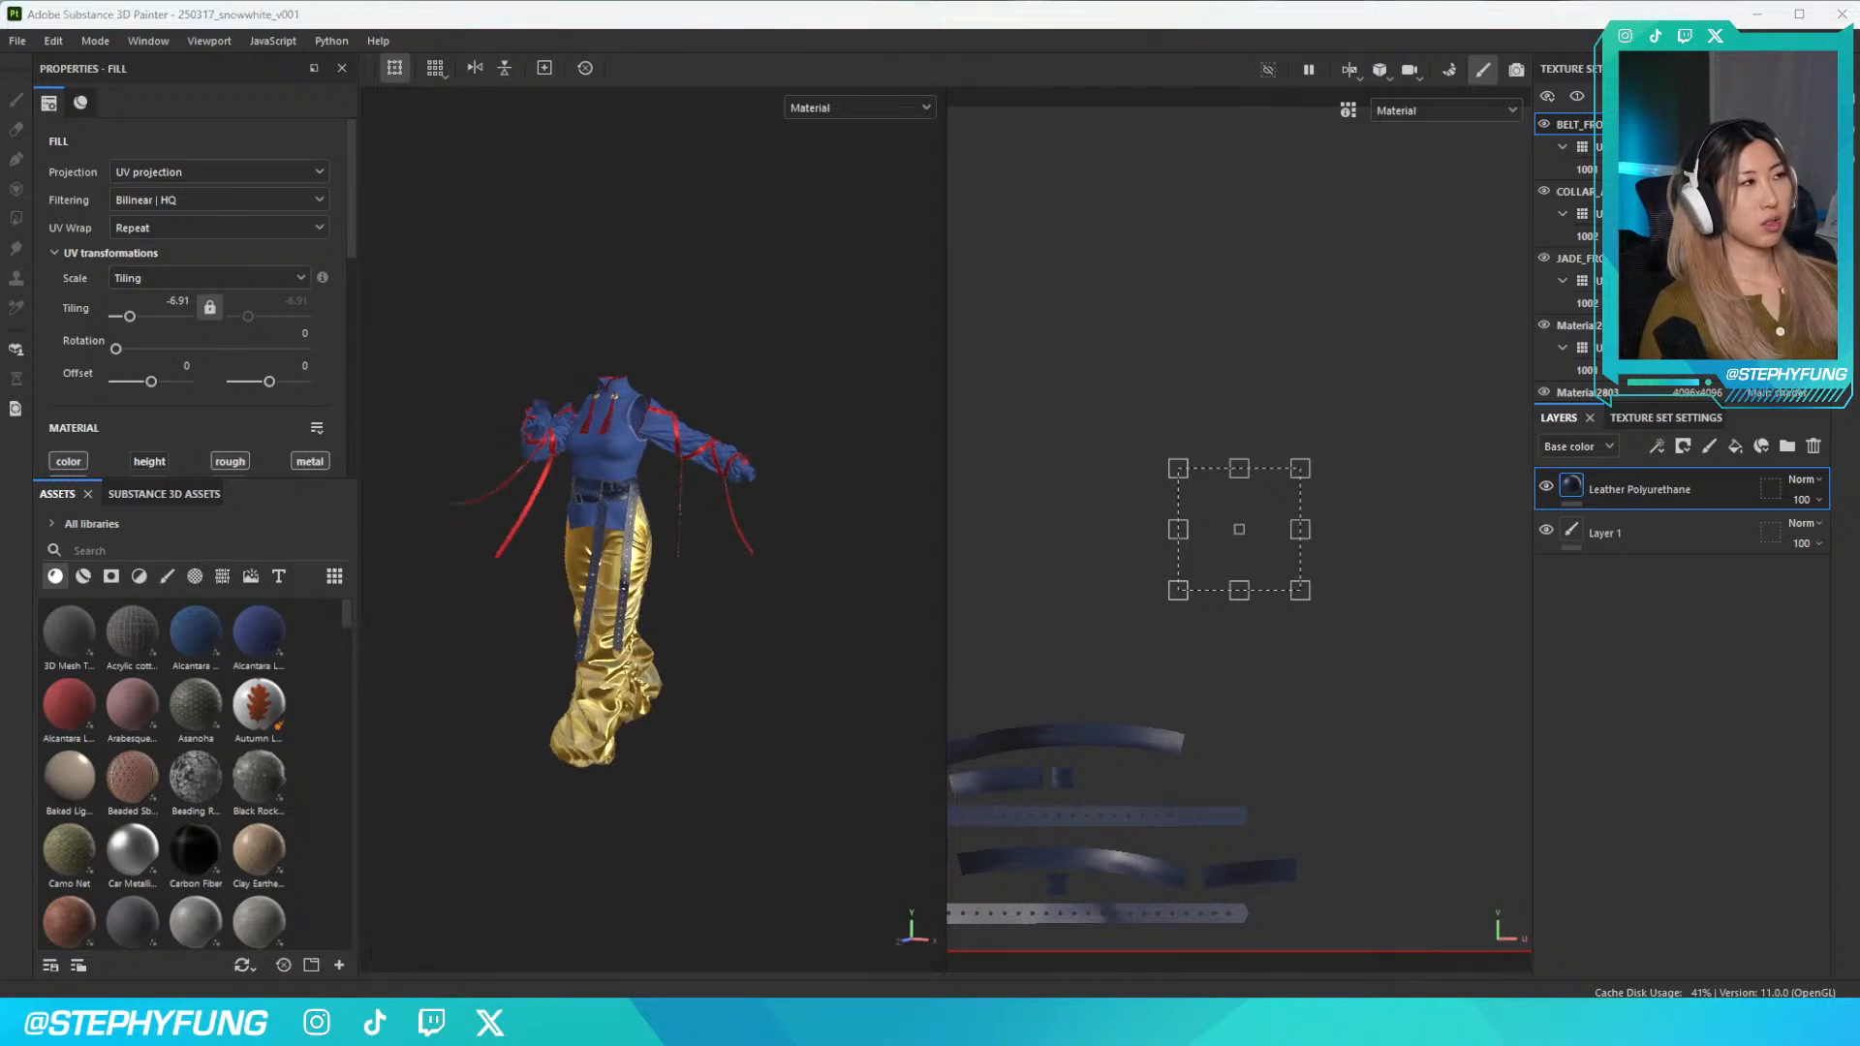
# Switch to the photo viewer, browse the outfit reference renders from 001.jpg to 005.jpg, and close the viewer
pyautogui.moveTo(0, 291)
pyautogui.mouseDown()
pyautogui.moveTo(764, 290)
pyautogui.moveTo(1165, 536)
pyautogui.moveTo(1375, 538)
pyautogui.moveTo(1078, 213)
pyautogui.moveTo(1056, 143)
pyautogui.mouseUp()
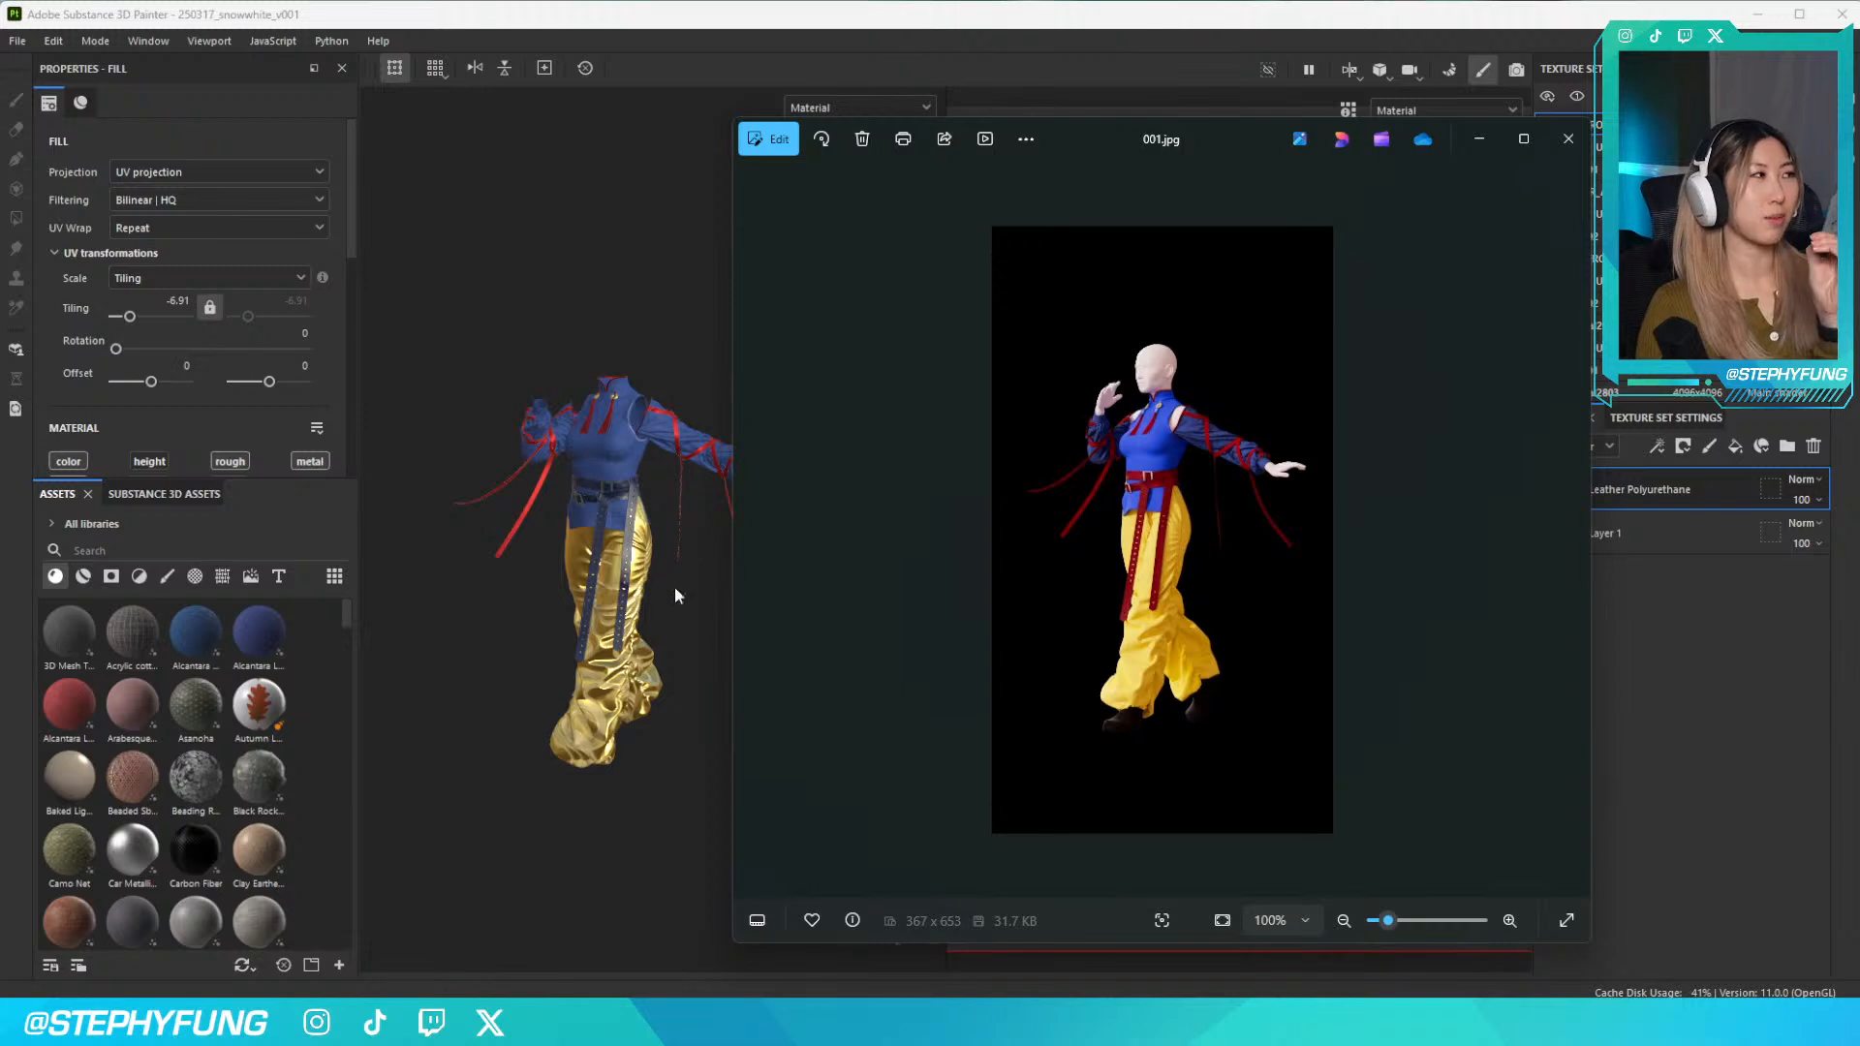
pyautogui.press('Right')
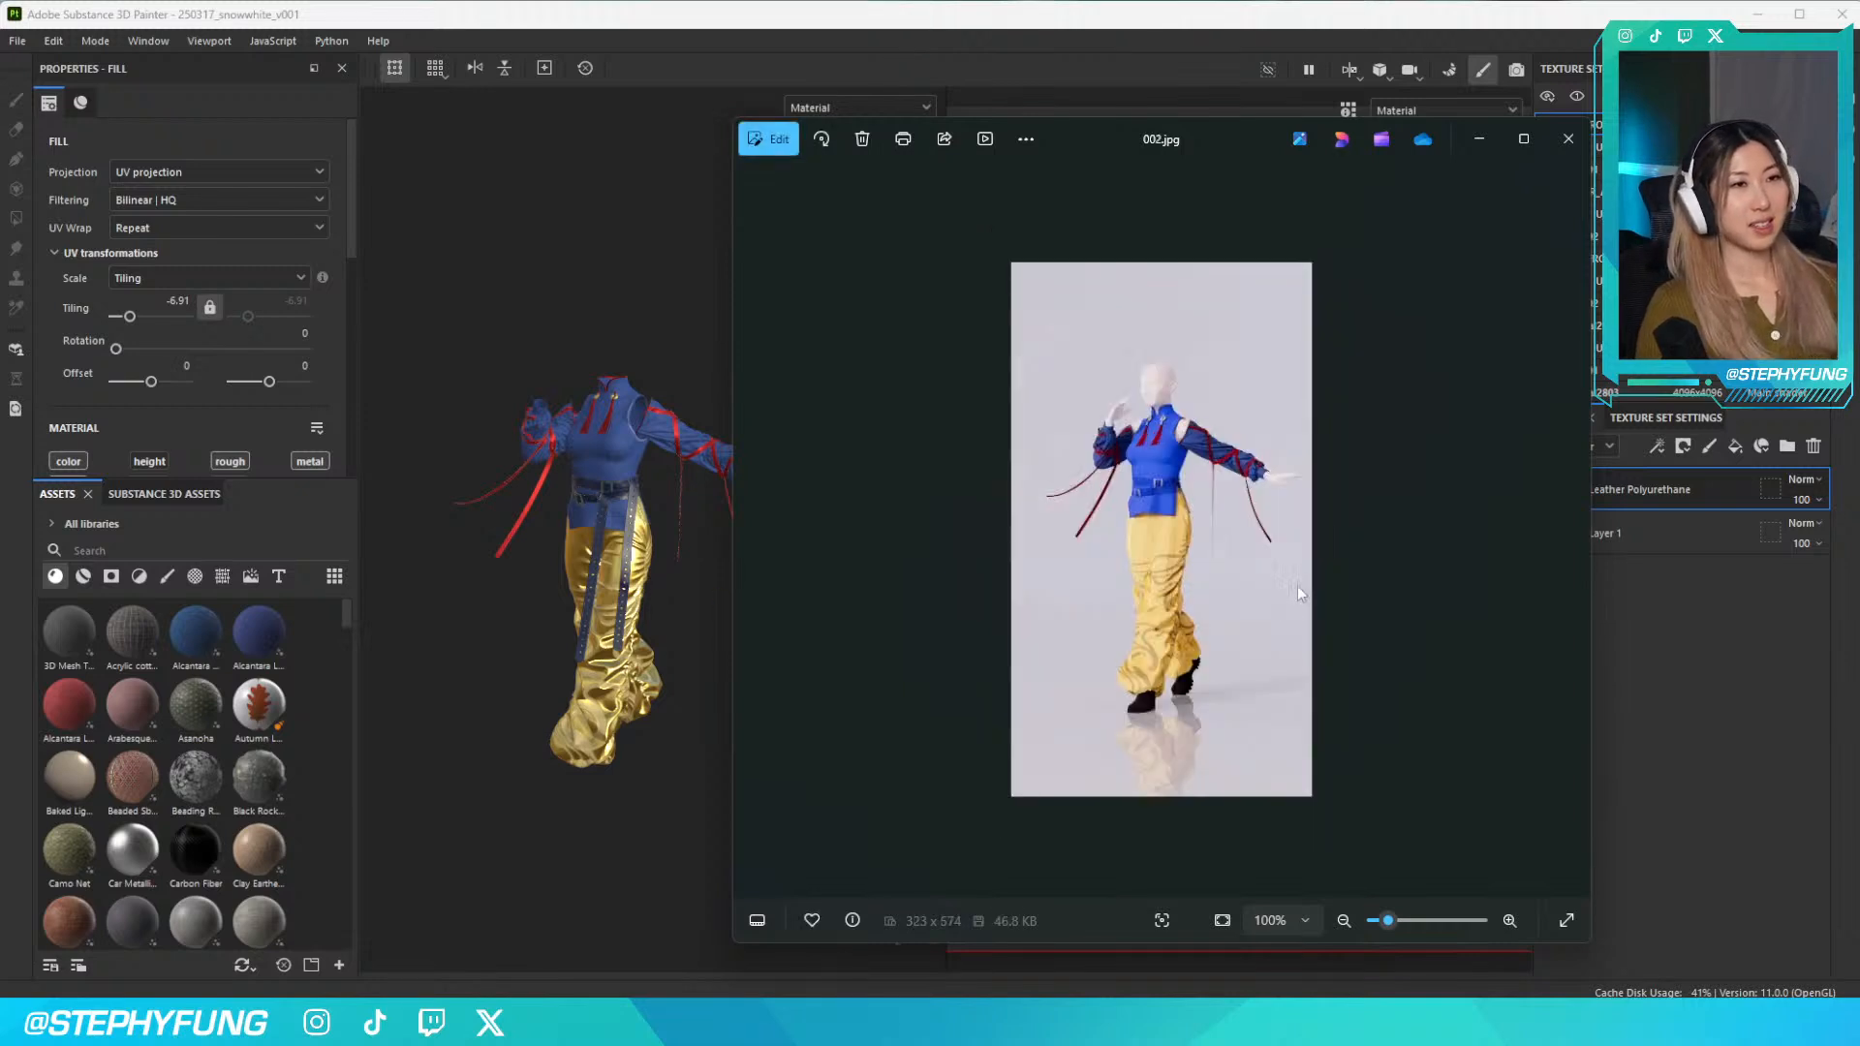
pyautogui.press('Right')
pyautogui.press('Right')
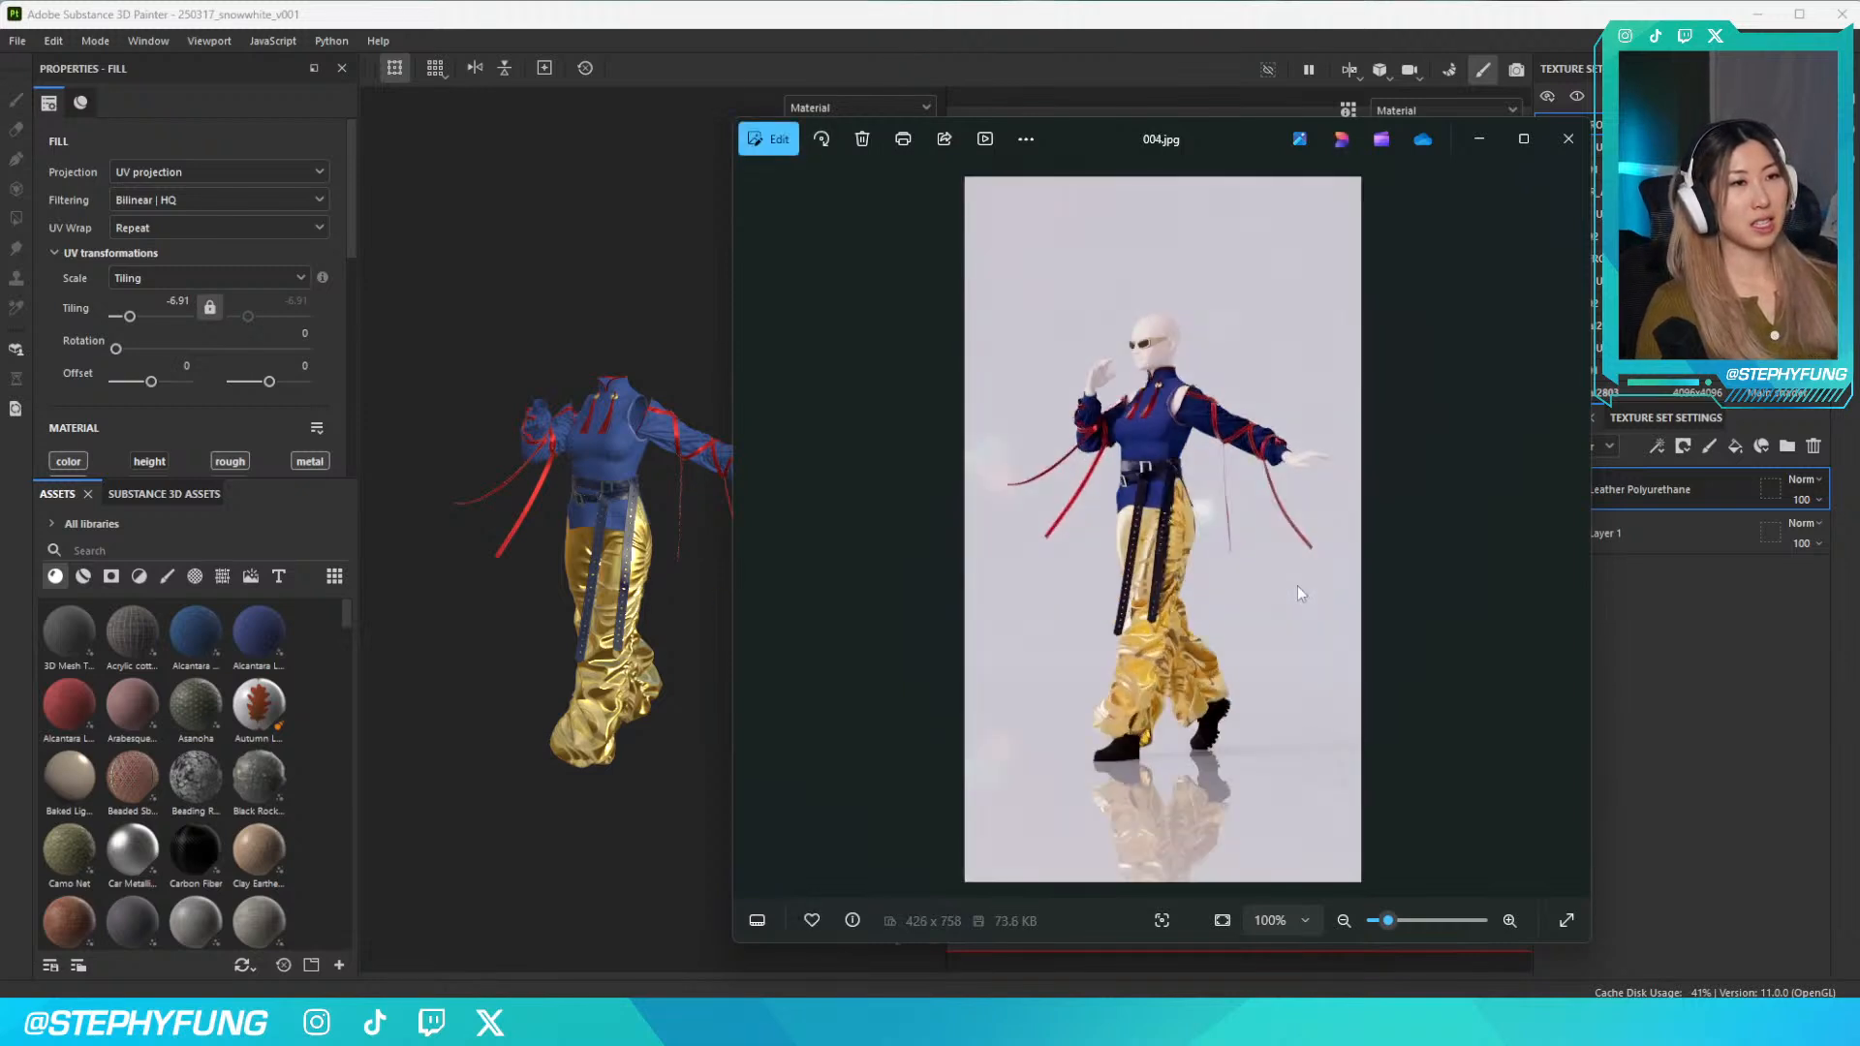
pyautogui.press('Right')
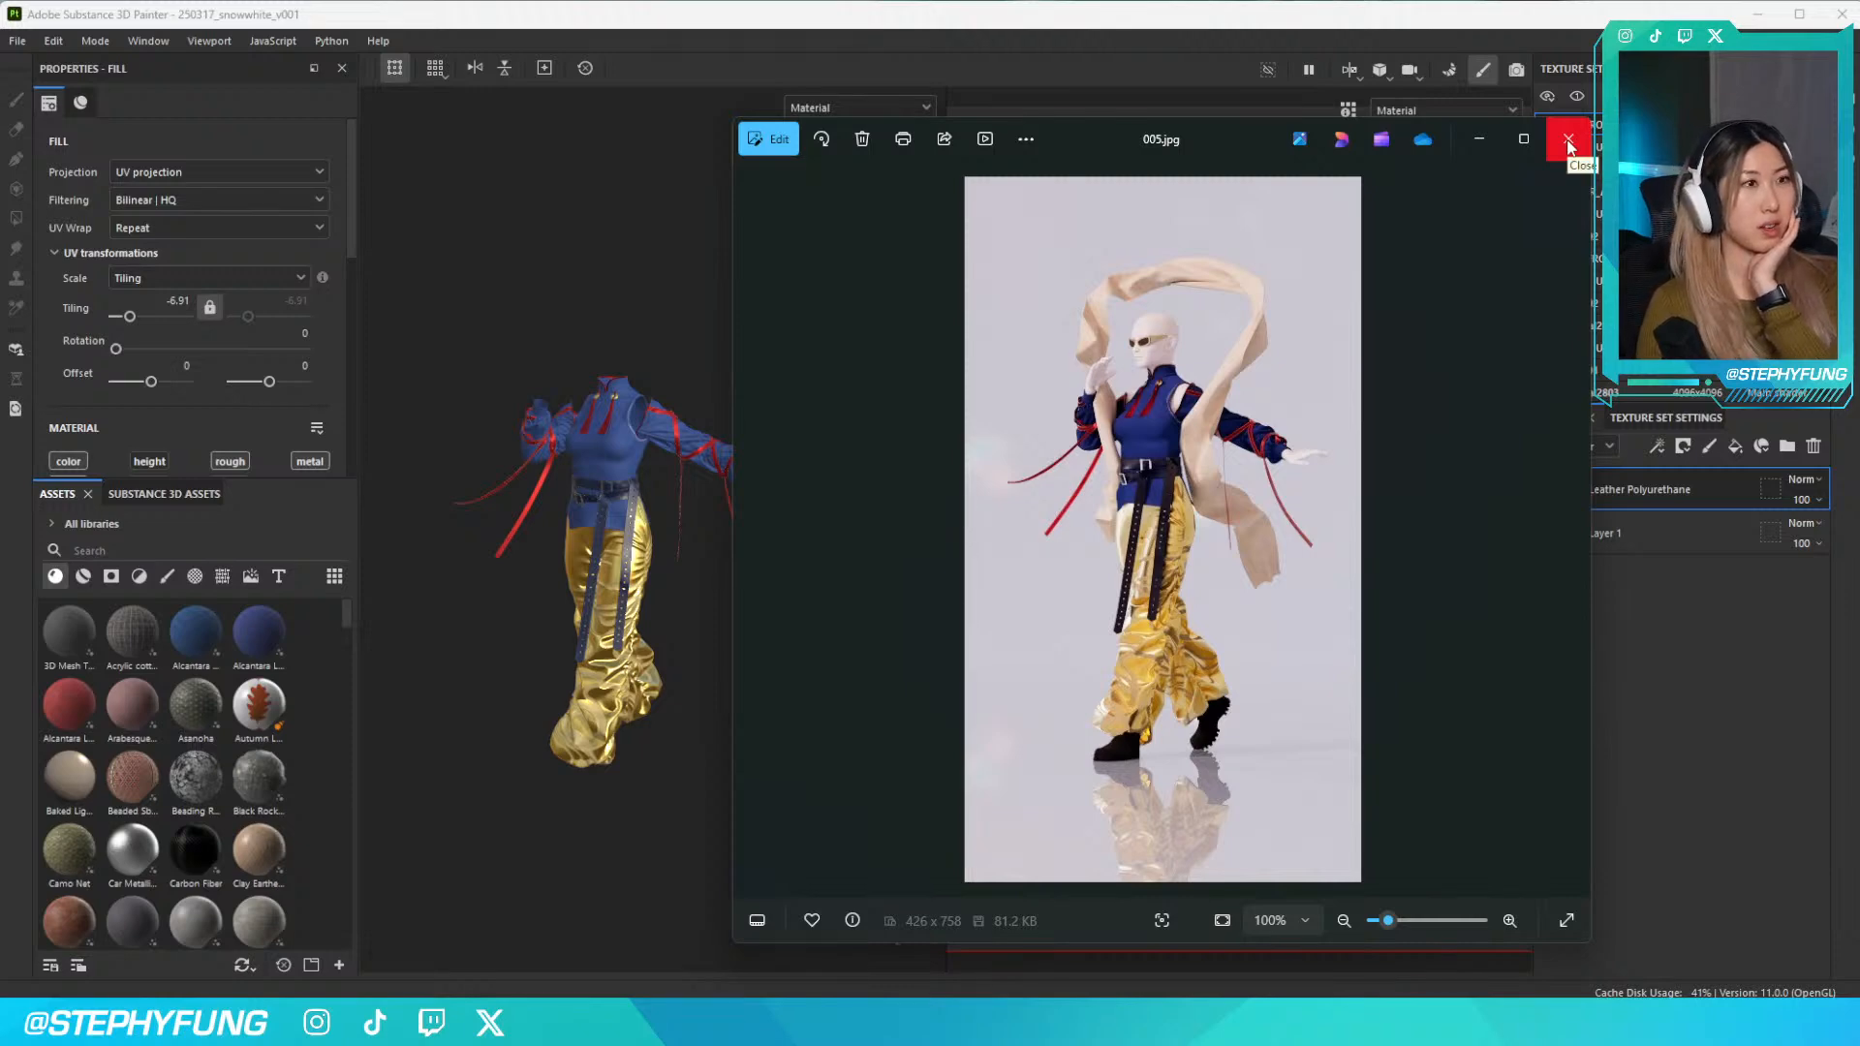
pyautogui.click(1568, 143)
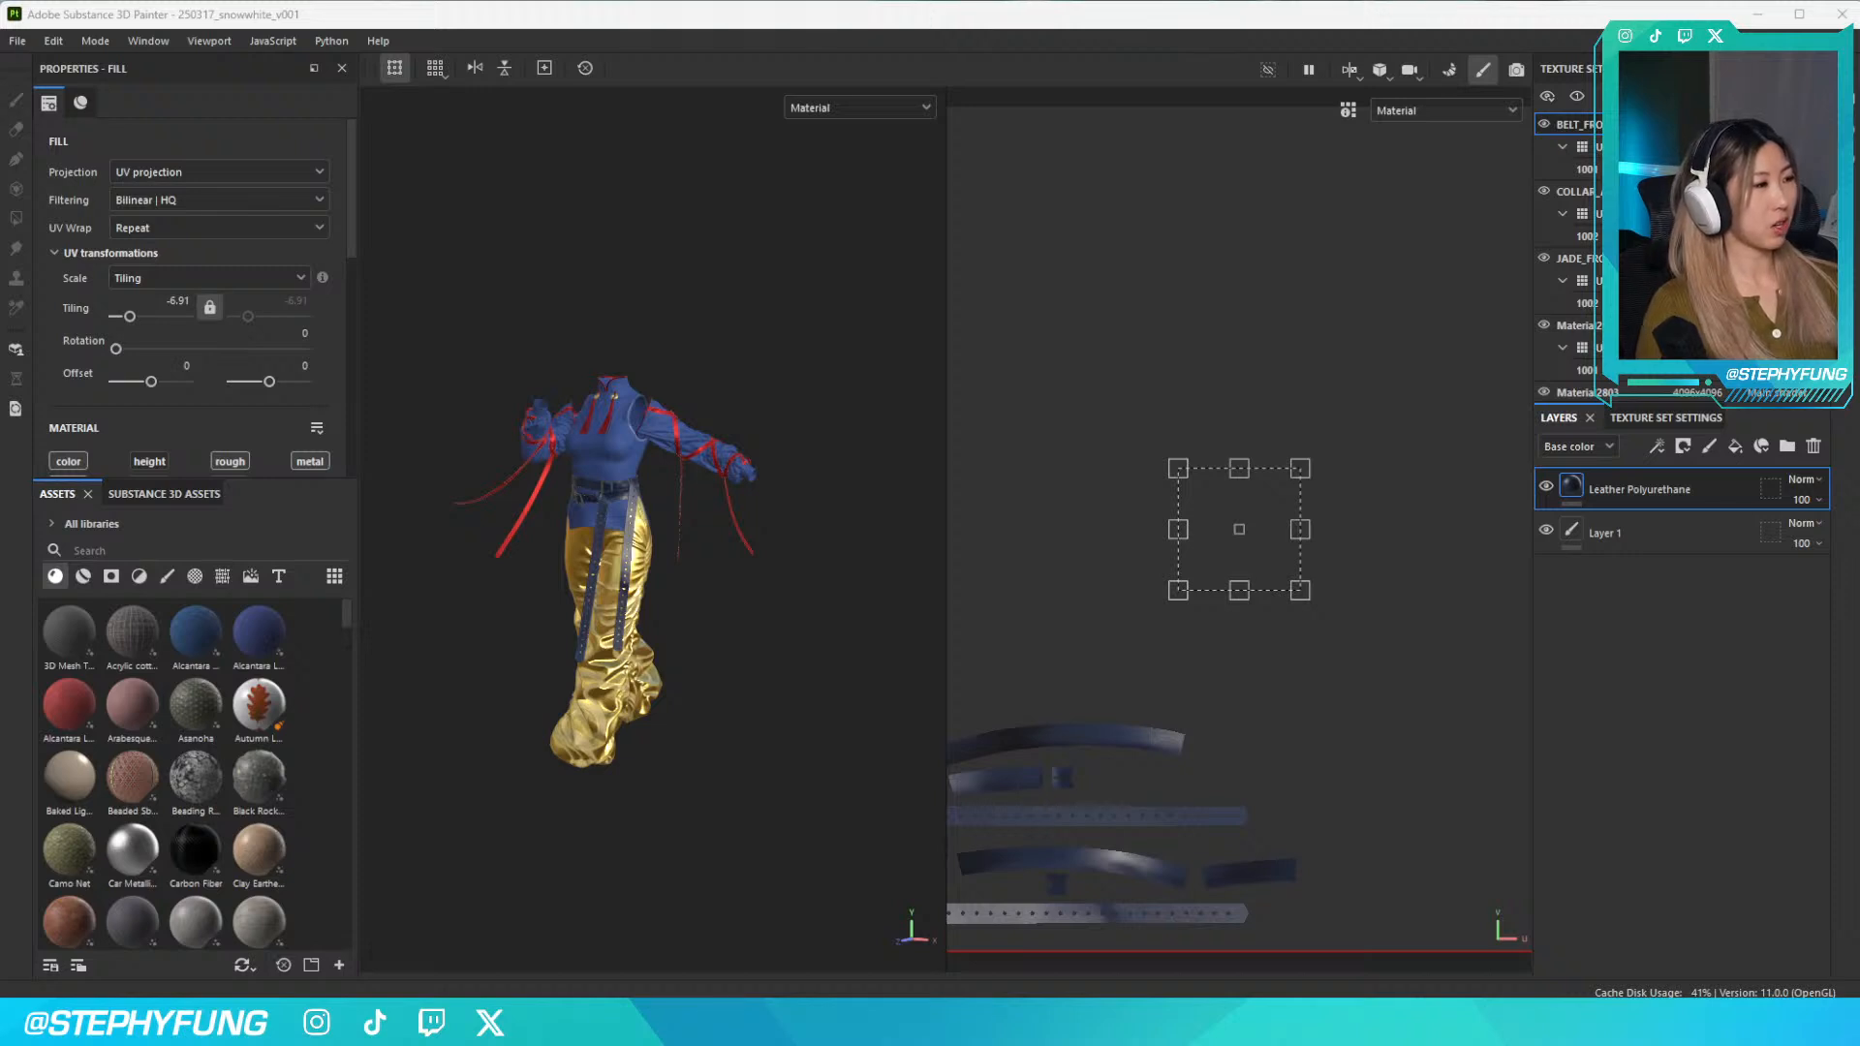
# Examine the textured outfit from the side and front, closing in on the bodice's red tassels and gold rings
pyautogui.click(665, 588)
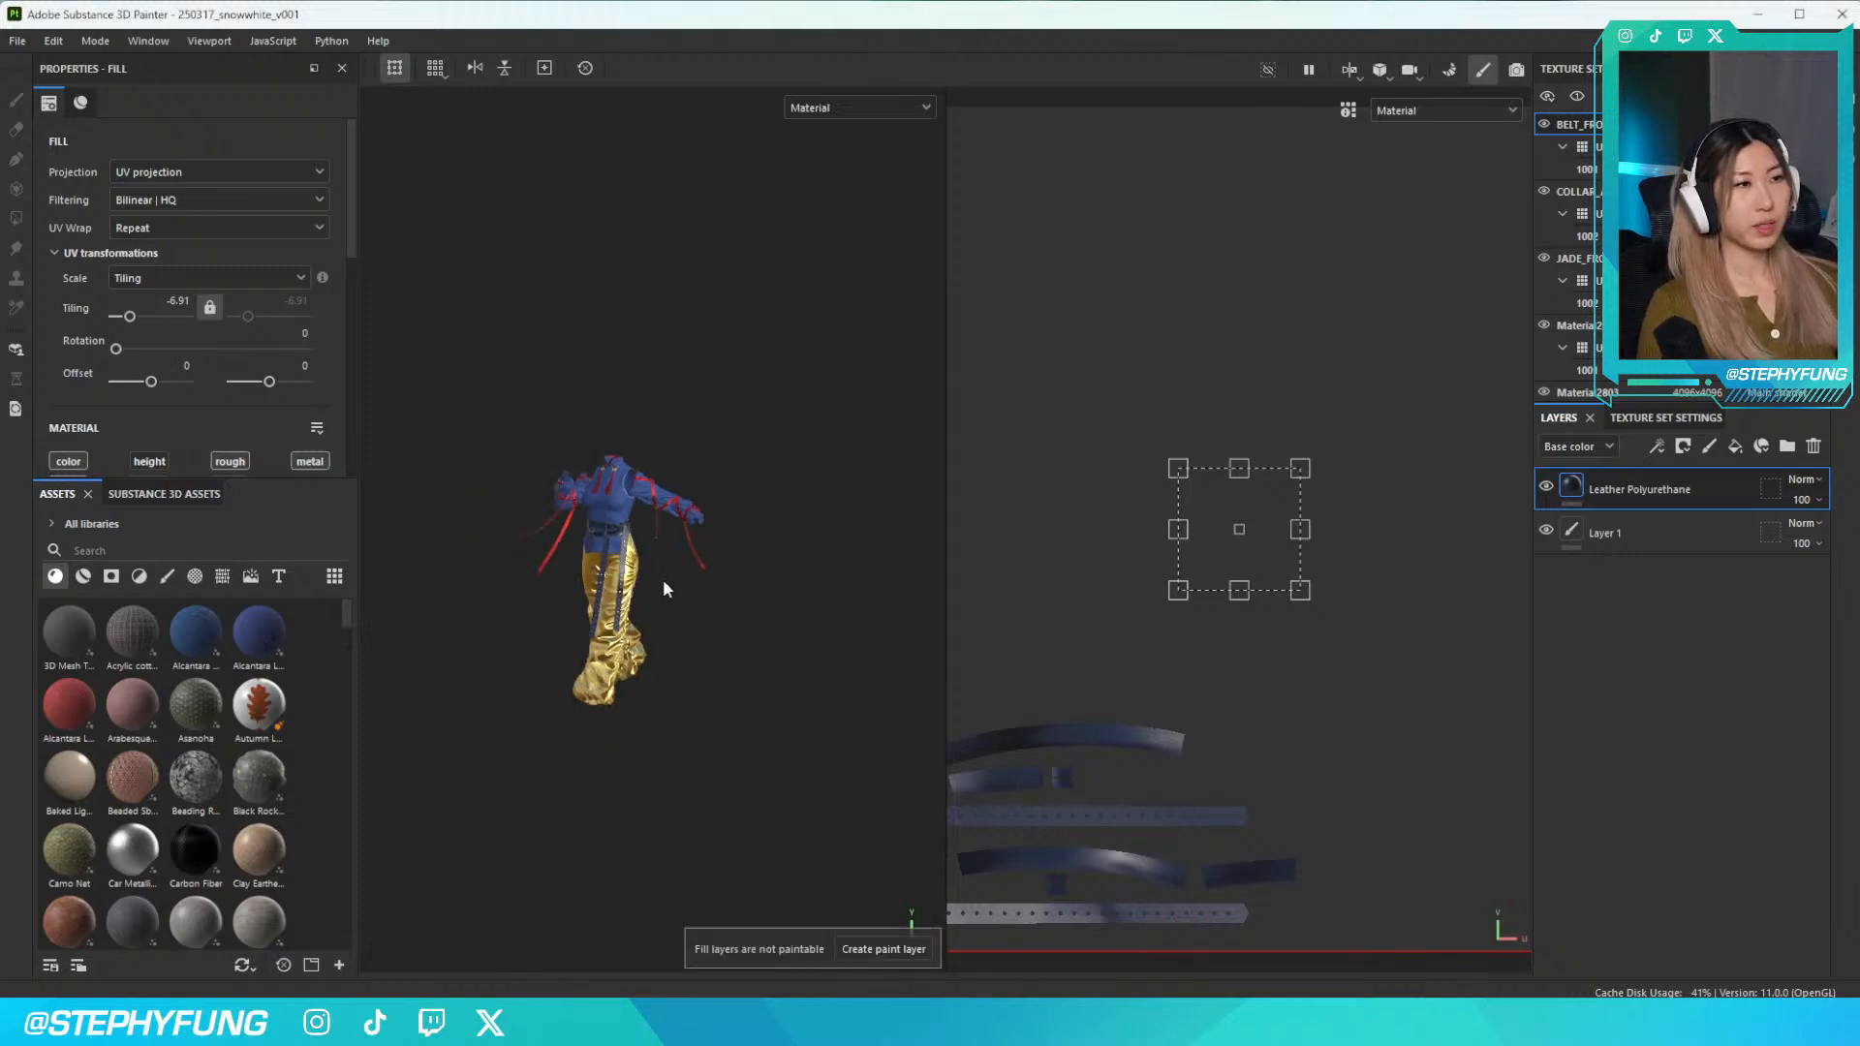
pyautogui.scroll(5, 664, 588)
pyautogui.moveTo(639, 593)
pyautogui.keyDown('alt'); pyautogui.mouseDown()
pyautogui.moveTo(699, 598)
pyautogui.moveTo(601, 602)
pyautogui.moveTo(659, 582)
pyautogui.moveTo(934, 581)
pyautogui.moveTo(532, 581)
pyautogui.moveTo(467, 562)
pyautogui.mouseUp(); pyautogui.keyUp('alt')
pyautogui.scroll(-3, 593, 545)
pyautogui.scroll(4, 585, 552)
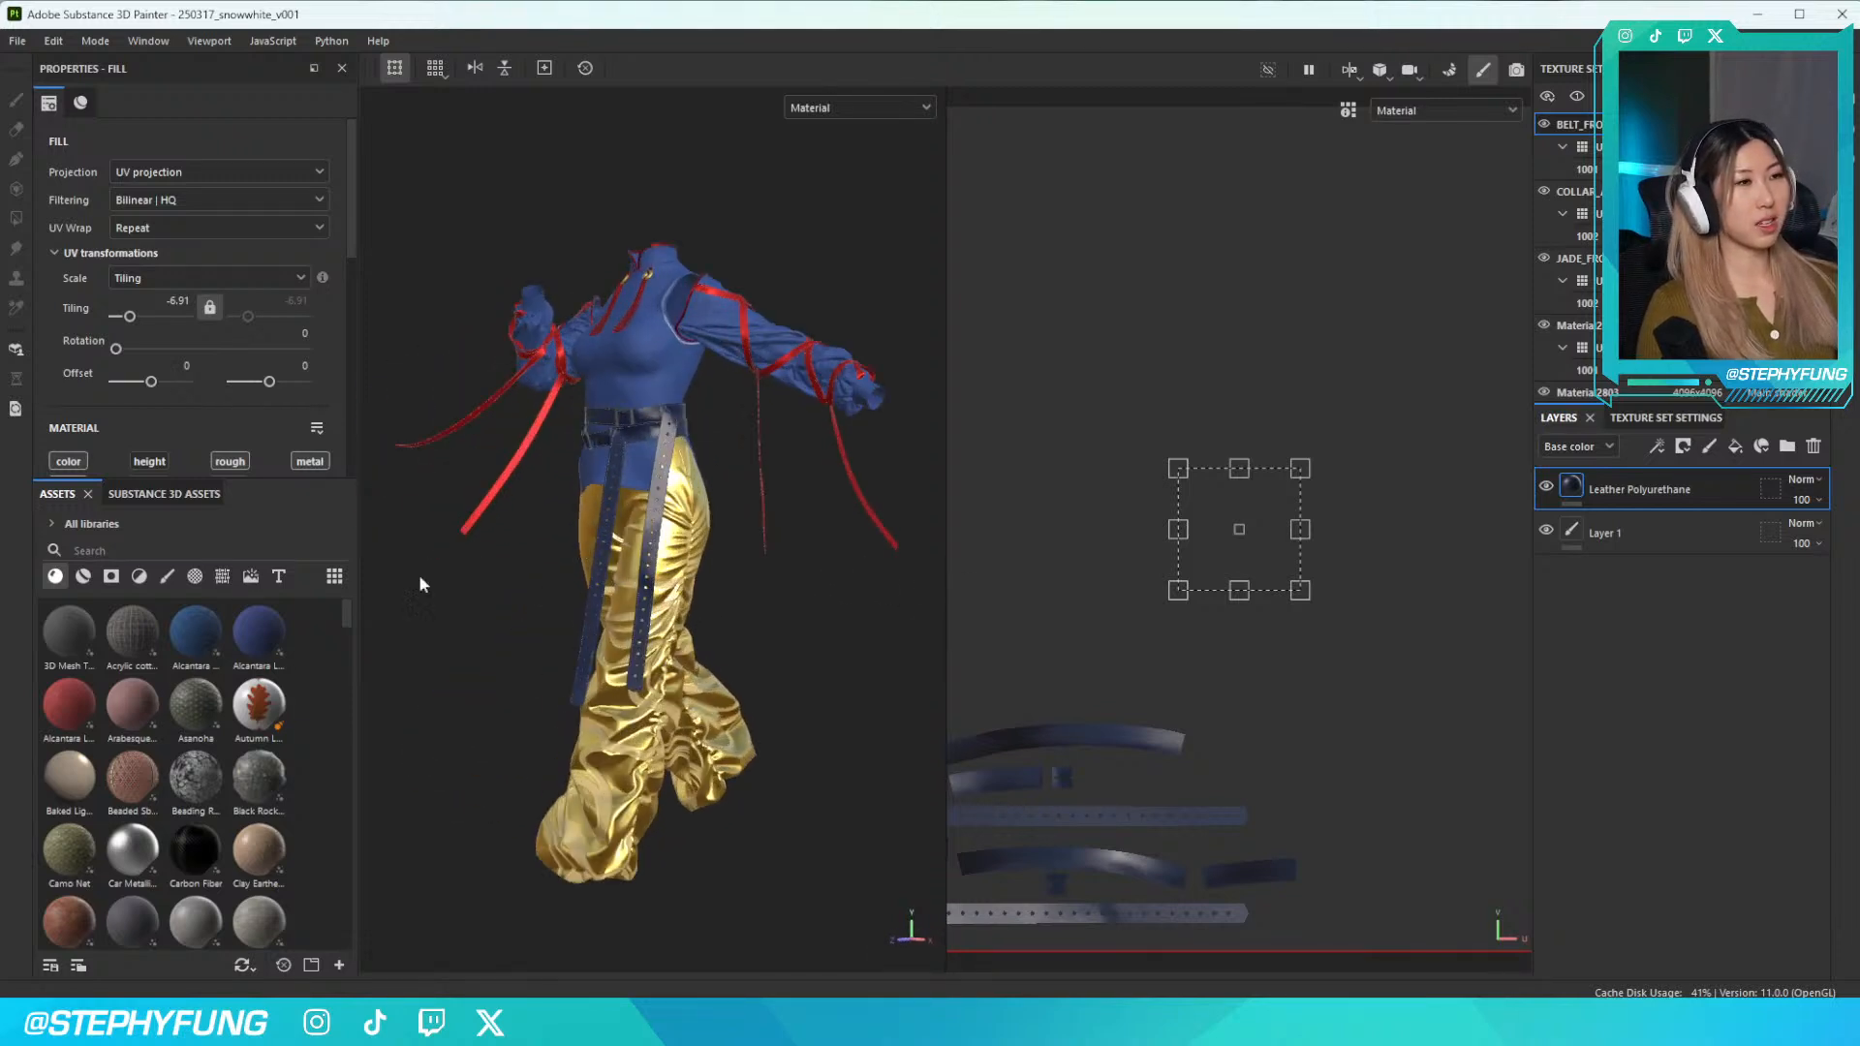
pyautogui.keyDown('alt'); pyautogui.moveTo(707, 370); pyautogui.dragTo(681, 375); pyautogui.keyUp('alt')
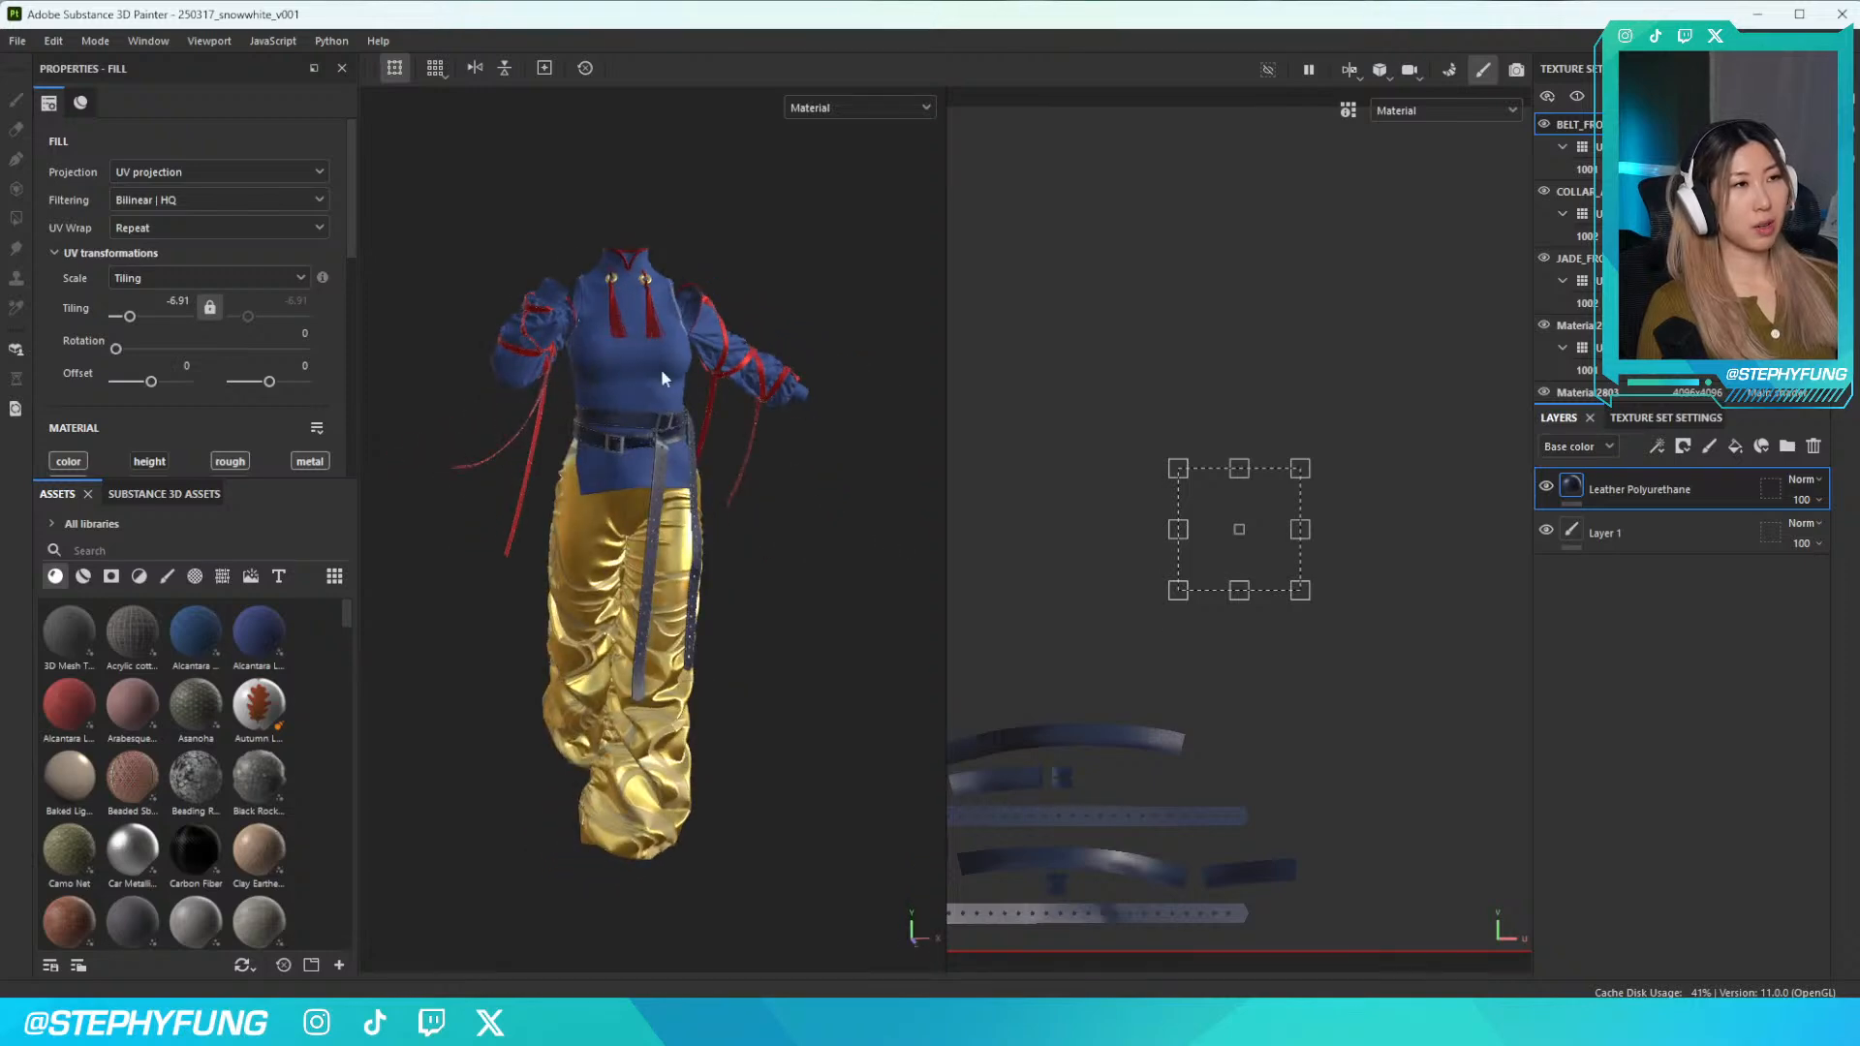
pyautogui.keyDown('alt'); pyautogui.moveTo(681, 375); pyautogui.dragTo(656, 444, button='middle'); pyautogui.keyUp('alt')
pyautogui.scroll(-4, 645, 421)
pyautogui.scroll(4, 644, 422)
pyautogui.scroll(5, 645, 421)
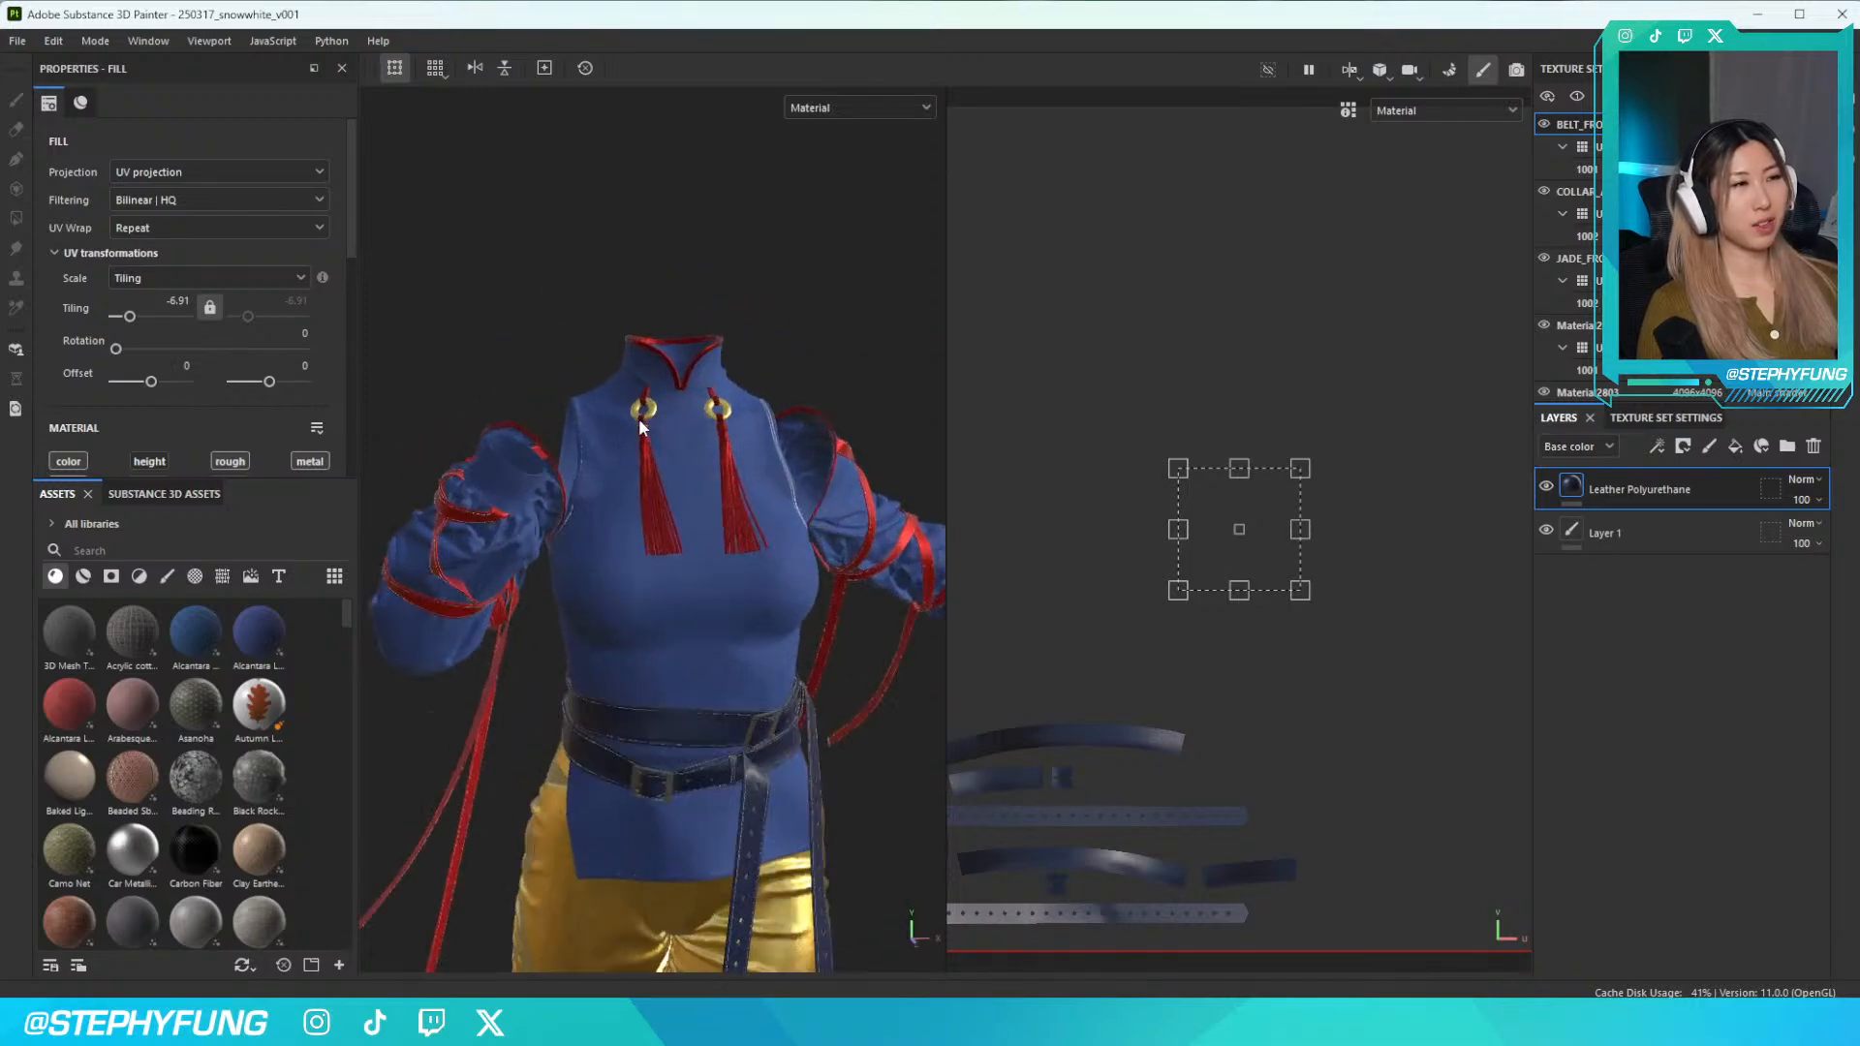
pyautogui.scroll(6, 572, 477)
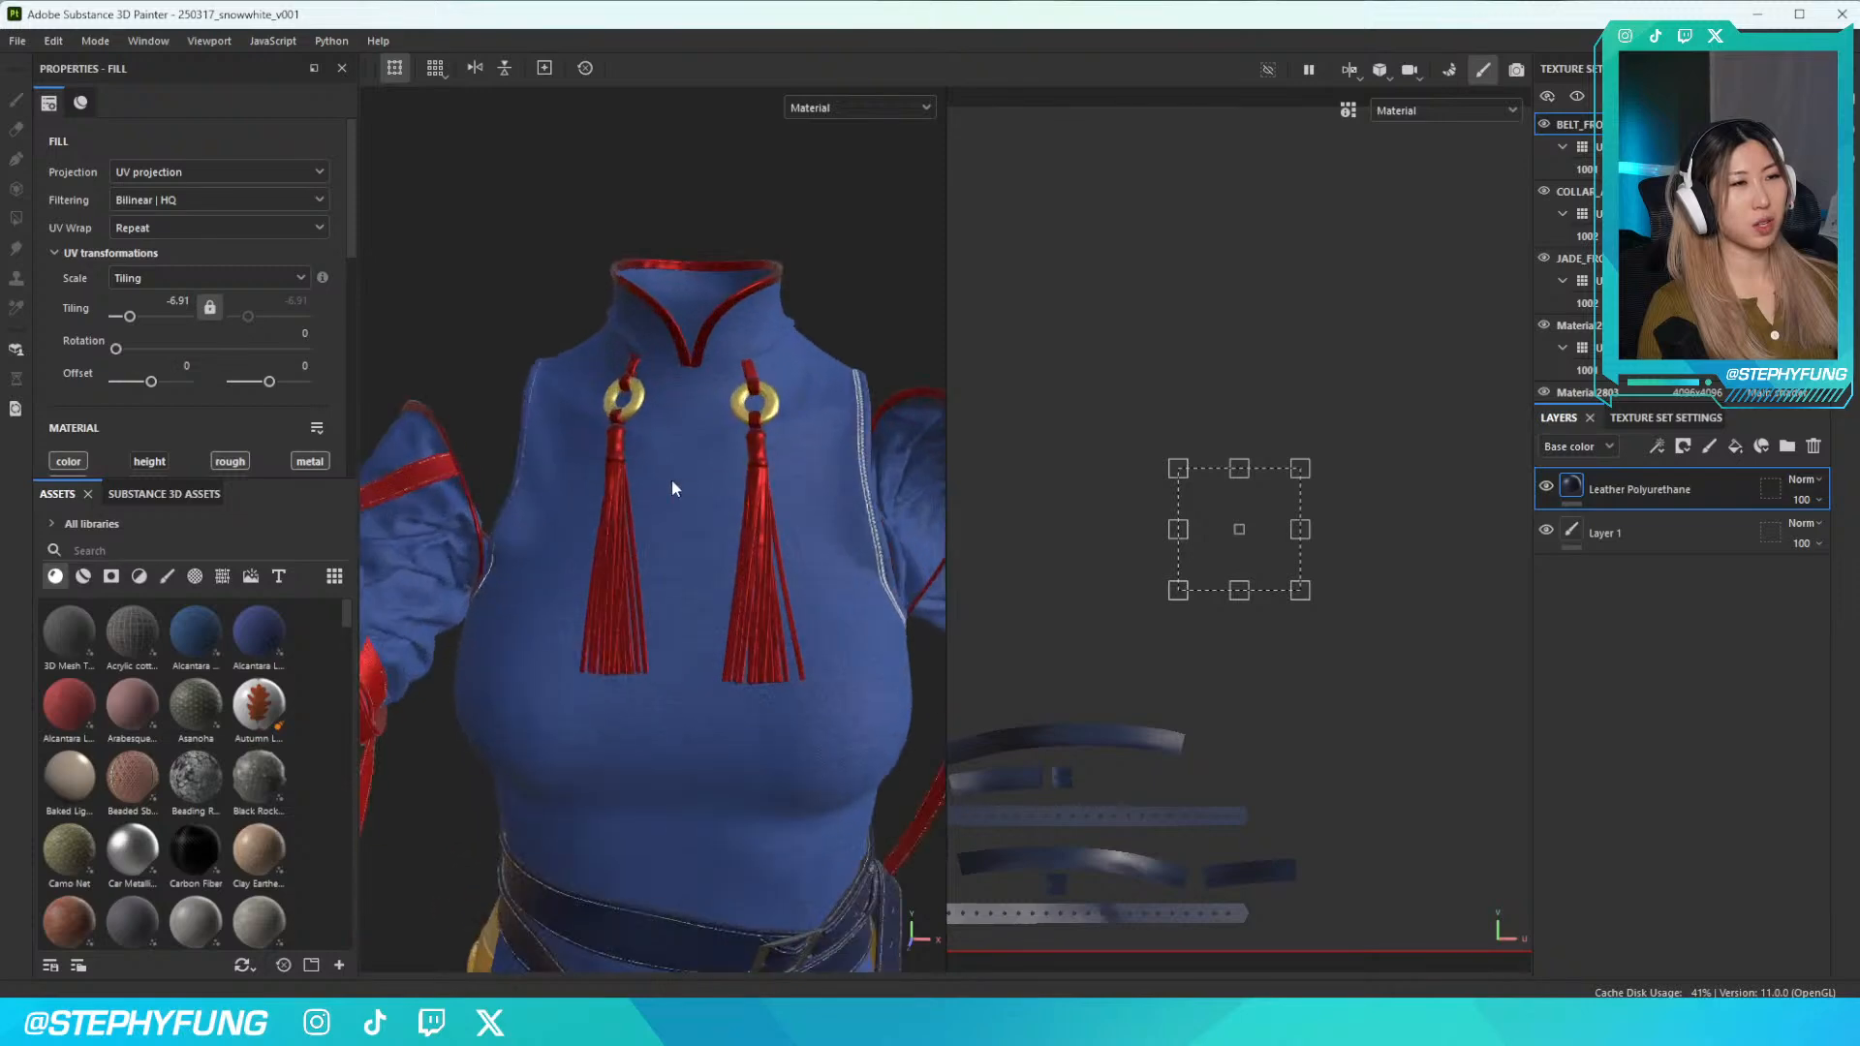
# Inspect the white zigzag stitching around the bodice's armhole up close
pyautogui.keyDown('alt'); pyautogui.moveTo(797, 486); pyautogui.dragTo(555, 484, button='middle'); pyautogui.keyUp('alt')
pyautogui.moveTo(731, 478)
pyautogui.keyDown('alt'); pyautogui.mouseDown()
pyautogui.moveTo(634, 484)
pyautogui.moveTo(717, 489)
pyautogui.mouseUp(); pyautogui.keyUp('alt')
pyautogui.scroll(-3, 718, 492)
pyautogui.scroll(7, 715, 499)
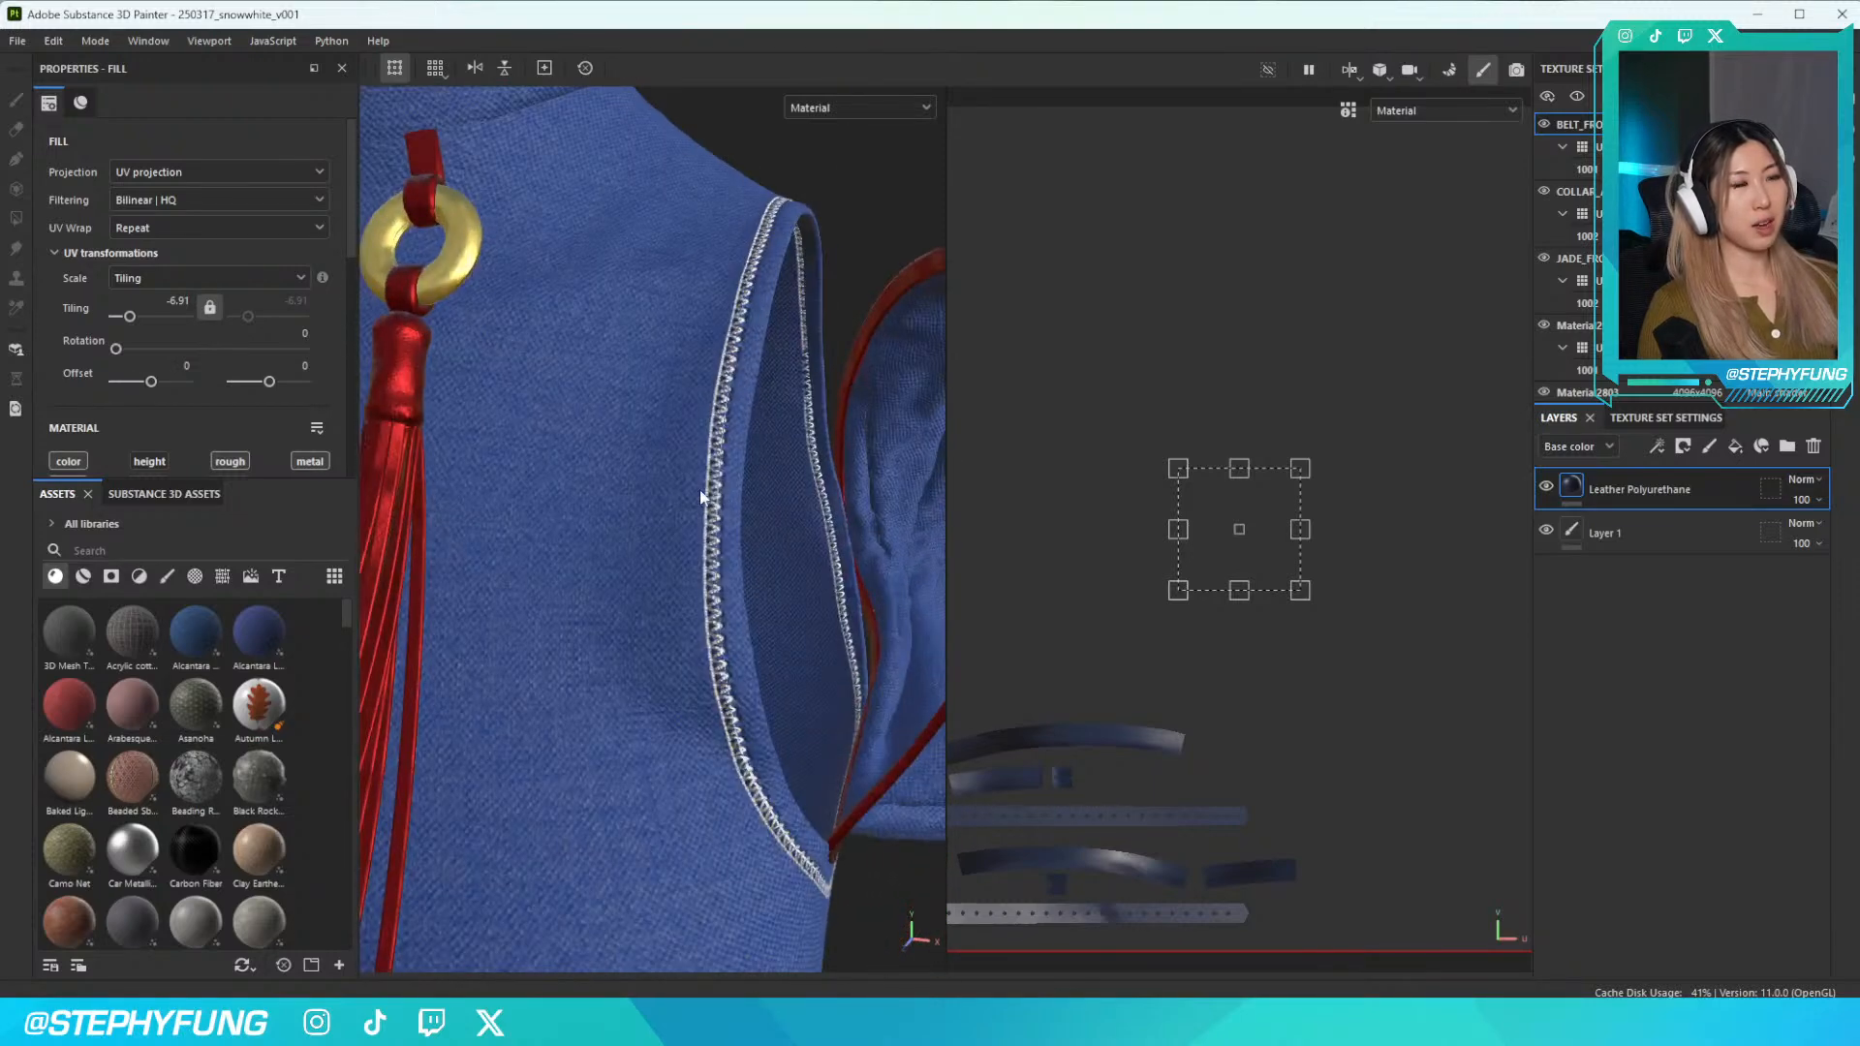
pyautogui.scroll(3, 712, 496)
pyautogui.scroll(-5, 688, 499)
pyautogui.scroll(-4, 654, 501)
# Inspect the dashed stitch line and fabric weave at the bodice's opposite armhole up close
pyautogui.keyDown('alt'); pyautogui.moveTo(393, 525); pyautogui.dragTo(530, 512); pyautogui.keyUp('alt')
pyautogui.scroll(6, 482, 505)
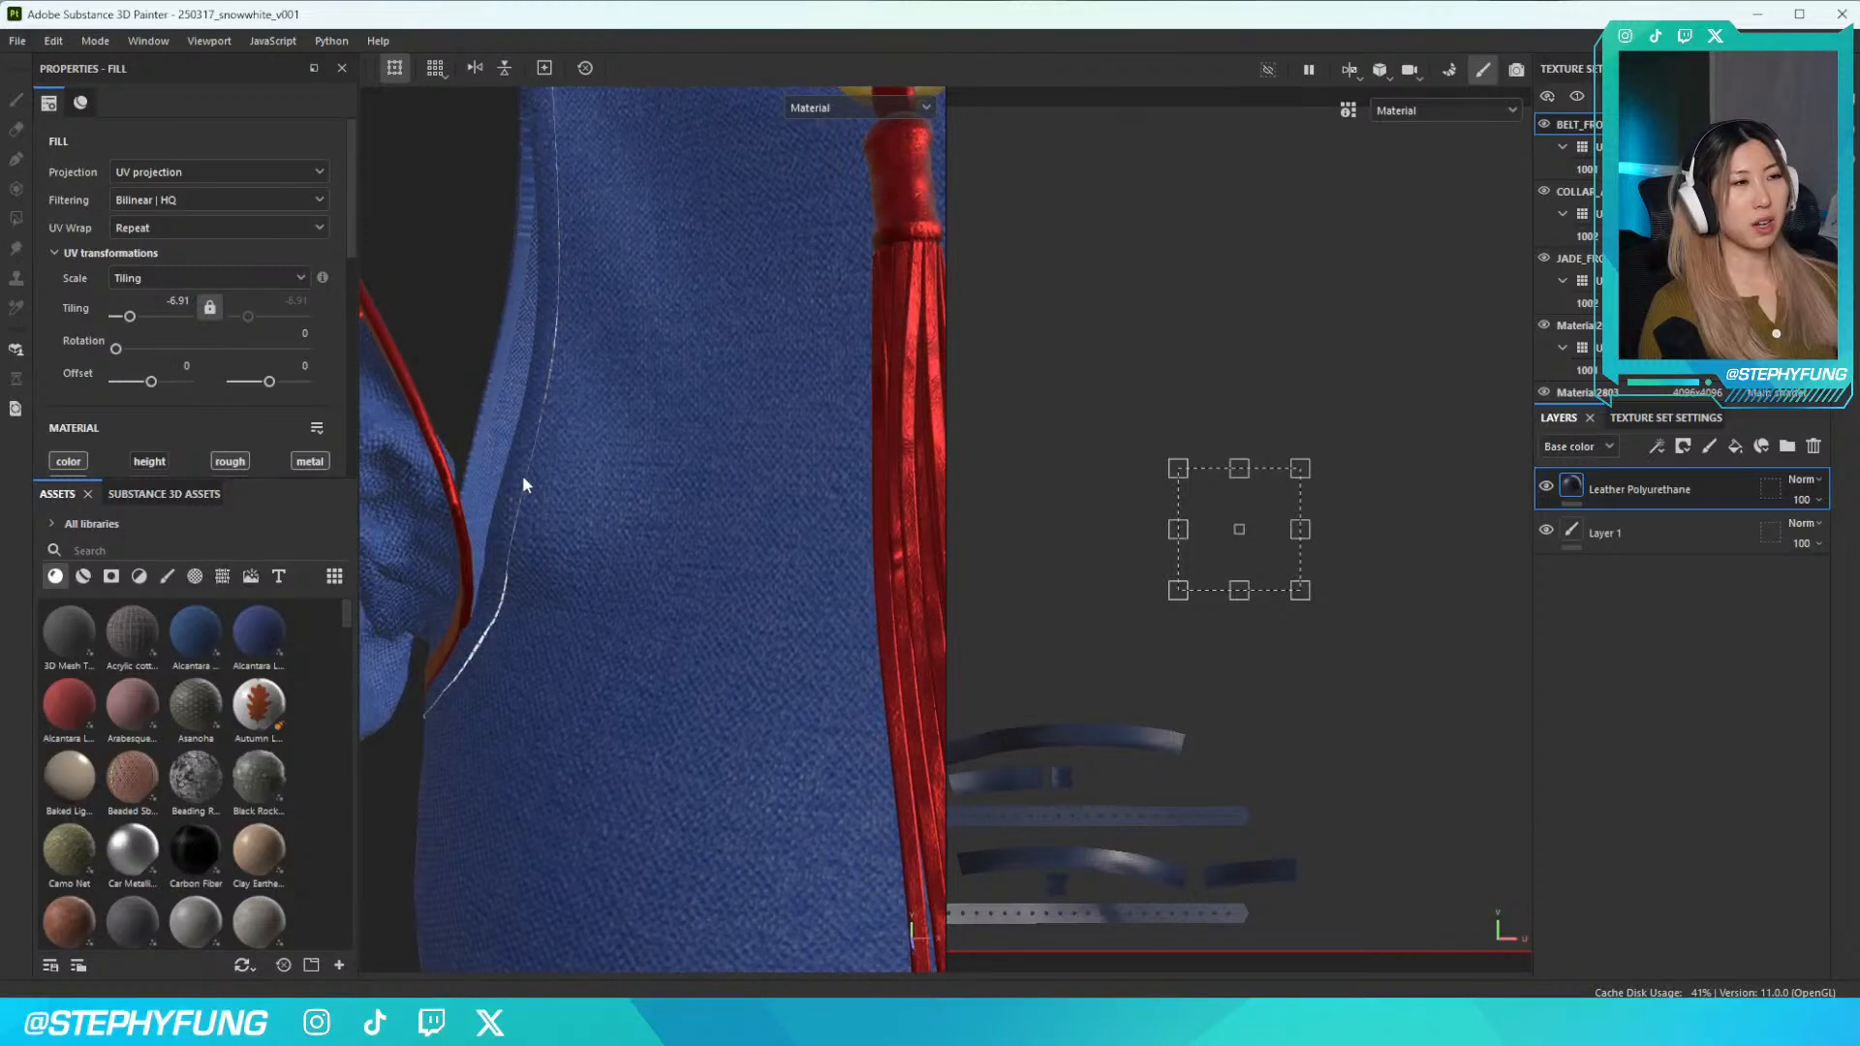
pyautogui.scroll(6, 523, 486)
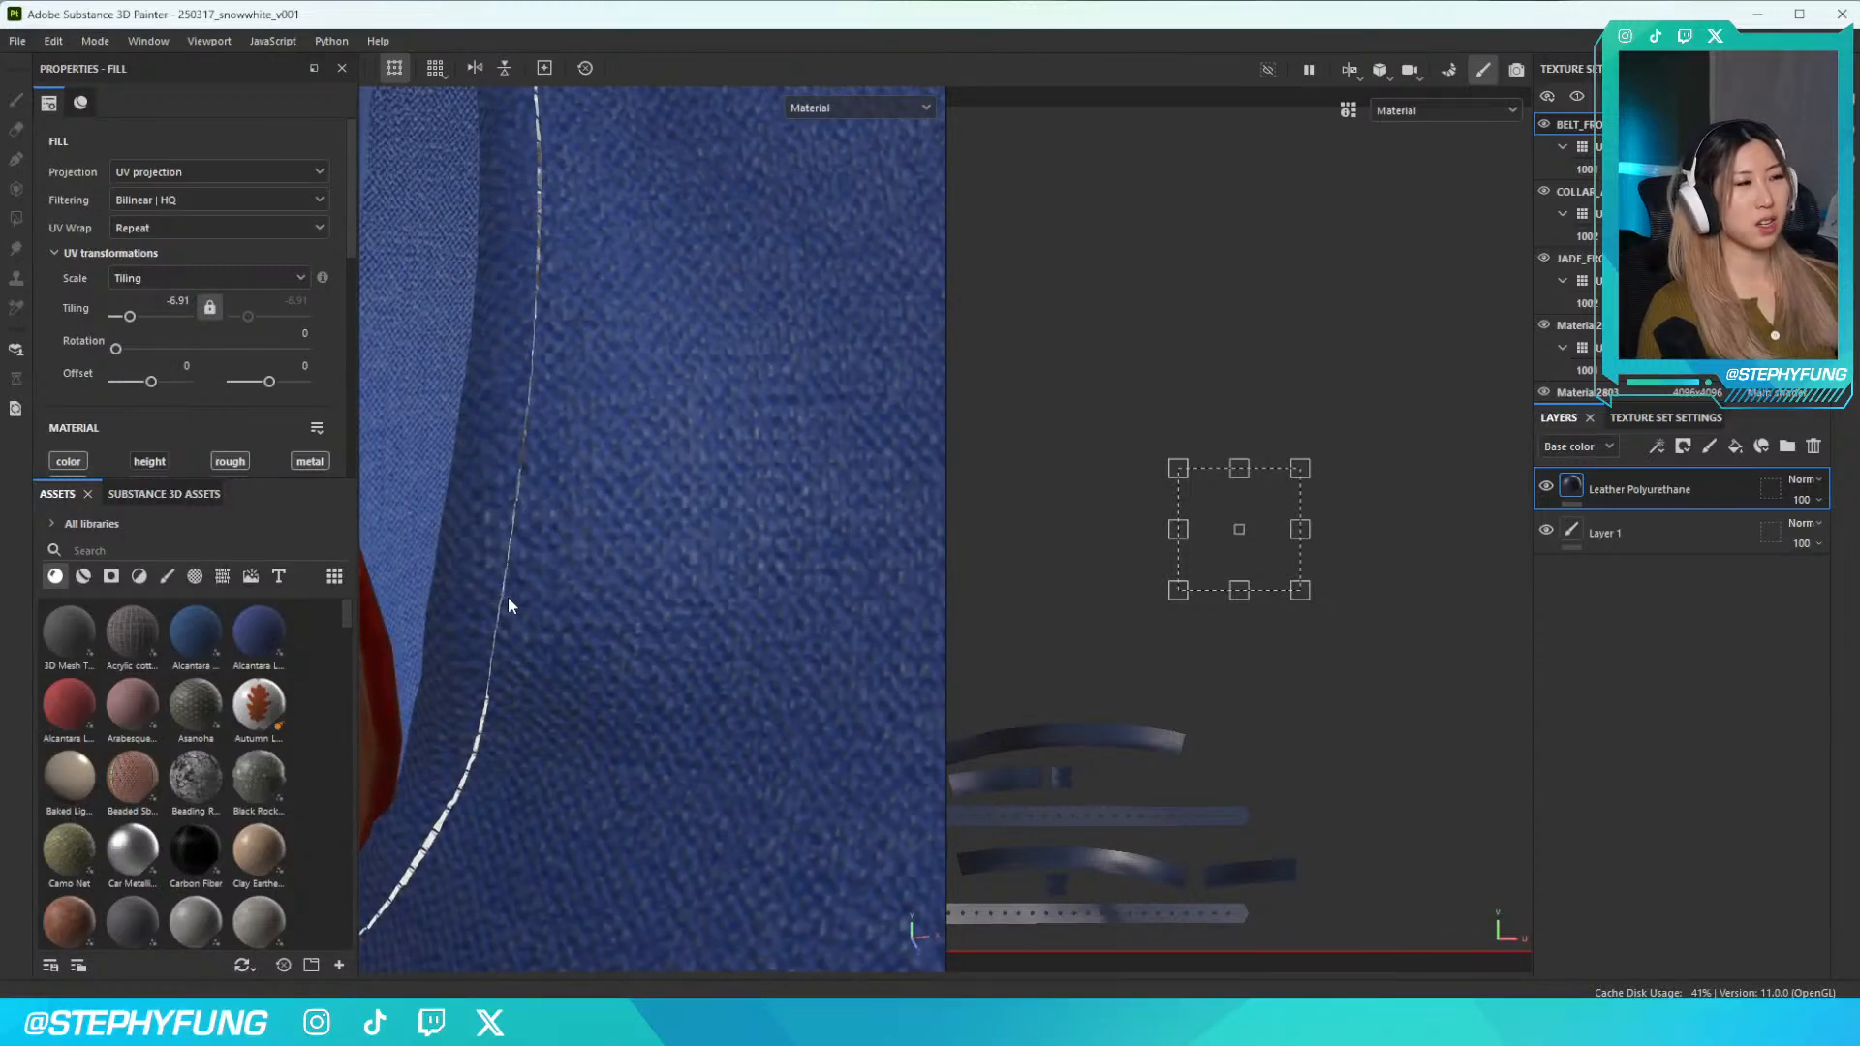
pyautogui.moveTo(655, 609)
pyautogui.keyDown('alt'); pyautogui.mouseDown()
pyautogui.moveTo(689, 598)
pyautogui.moveTo(672, 577)
pyautogui.mouseUp(); pyautogui.keyUp('alt')
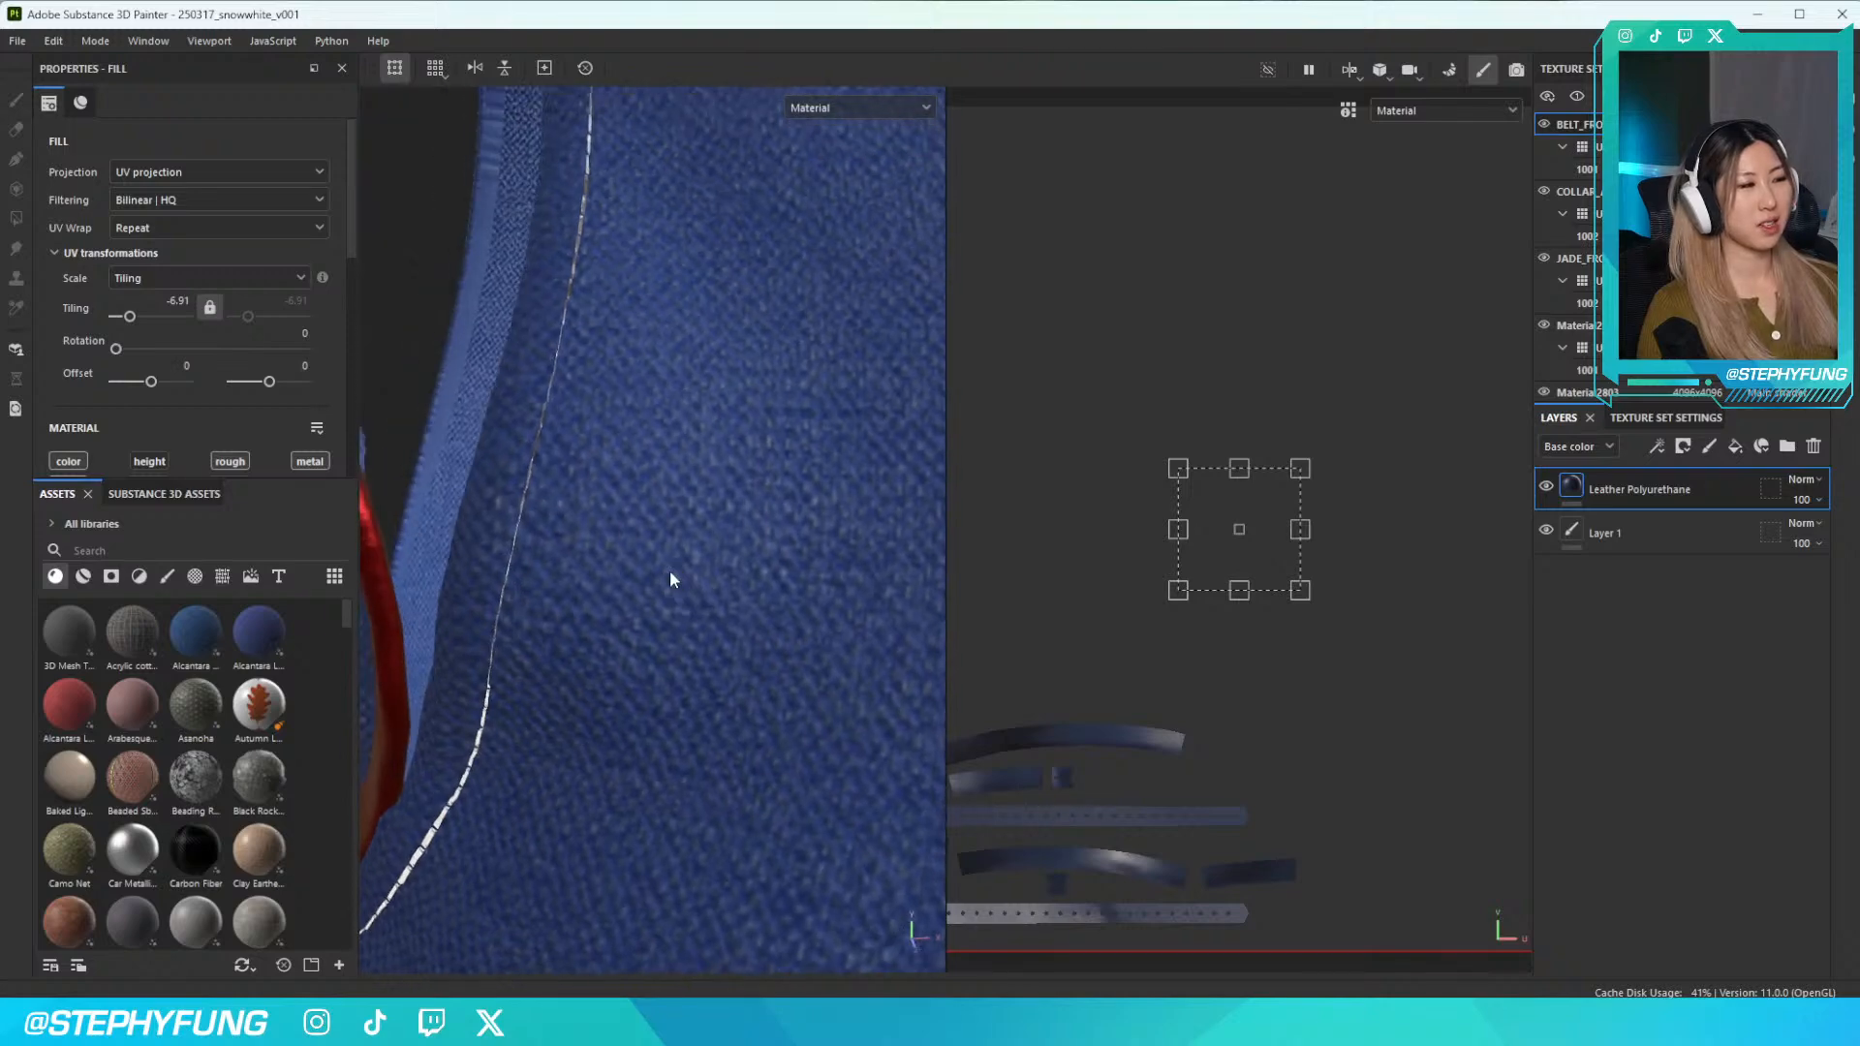
pyautogui.scroll(3, 671, 579)
pyautogui.scroll(-2, 670, 572)
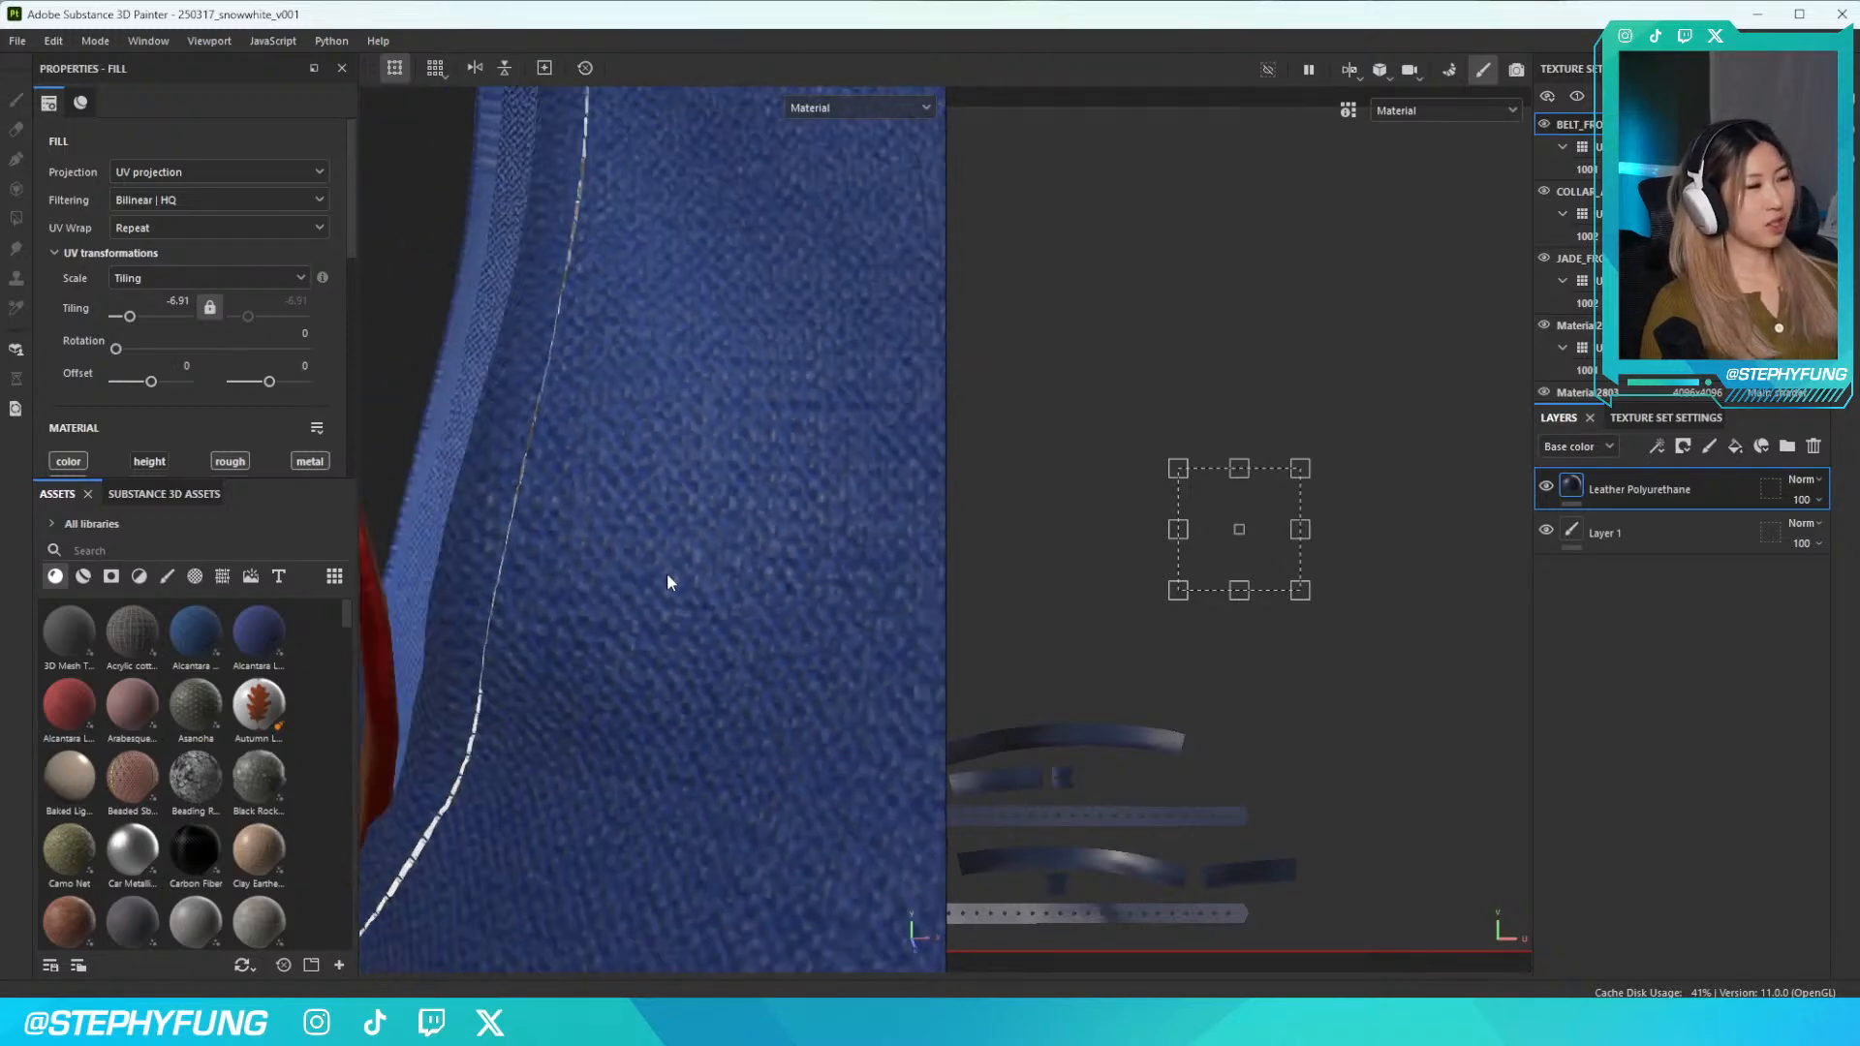
pyautogui.scroll(3, 654, 581)
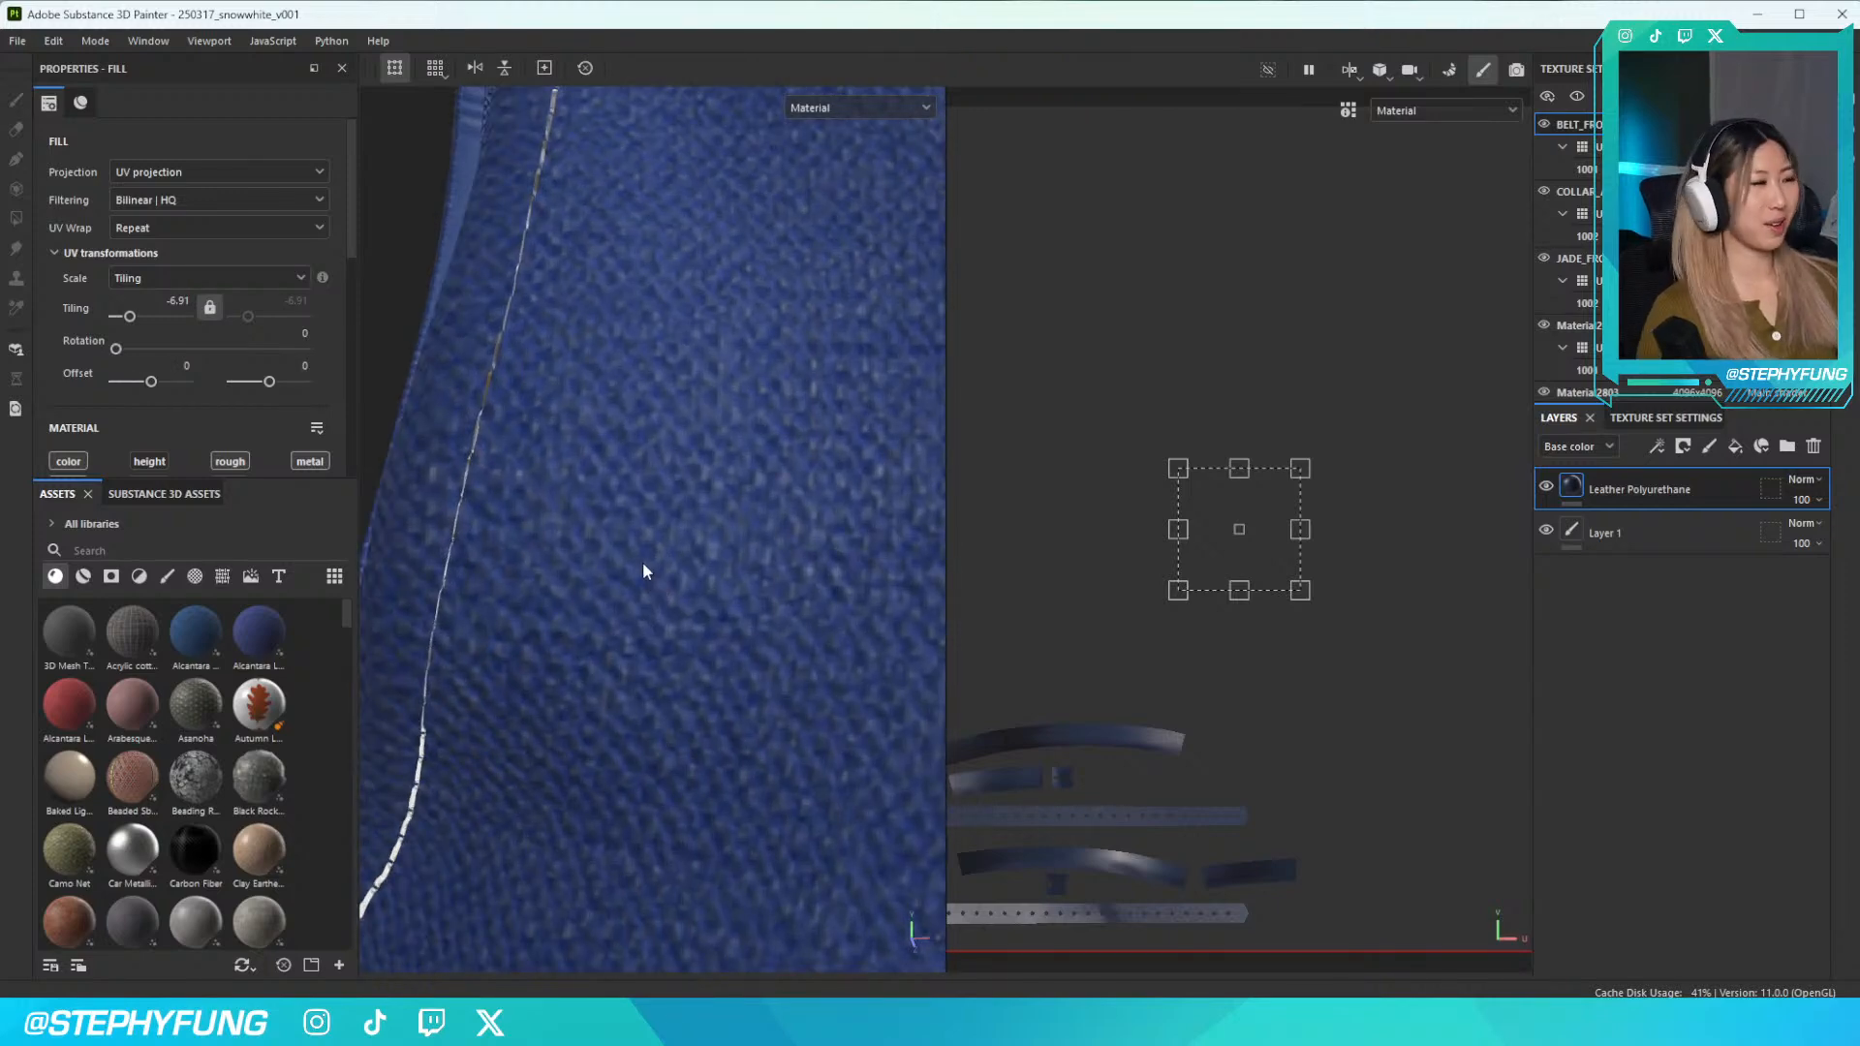
pyautogui.scroll(-4, 663, 585)
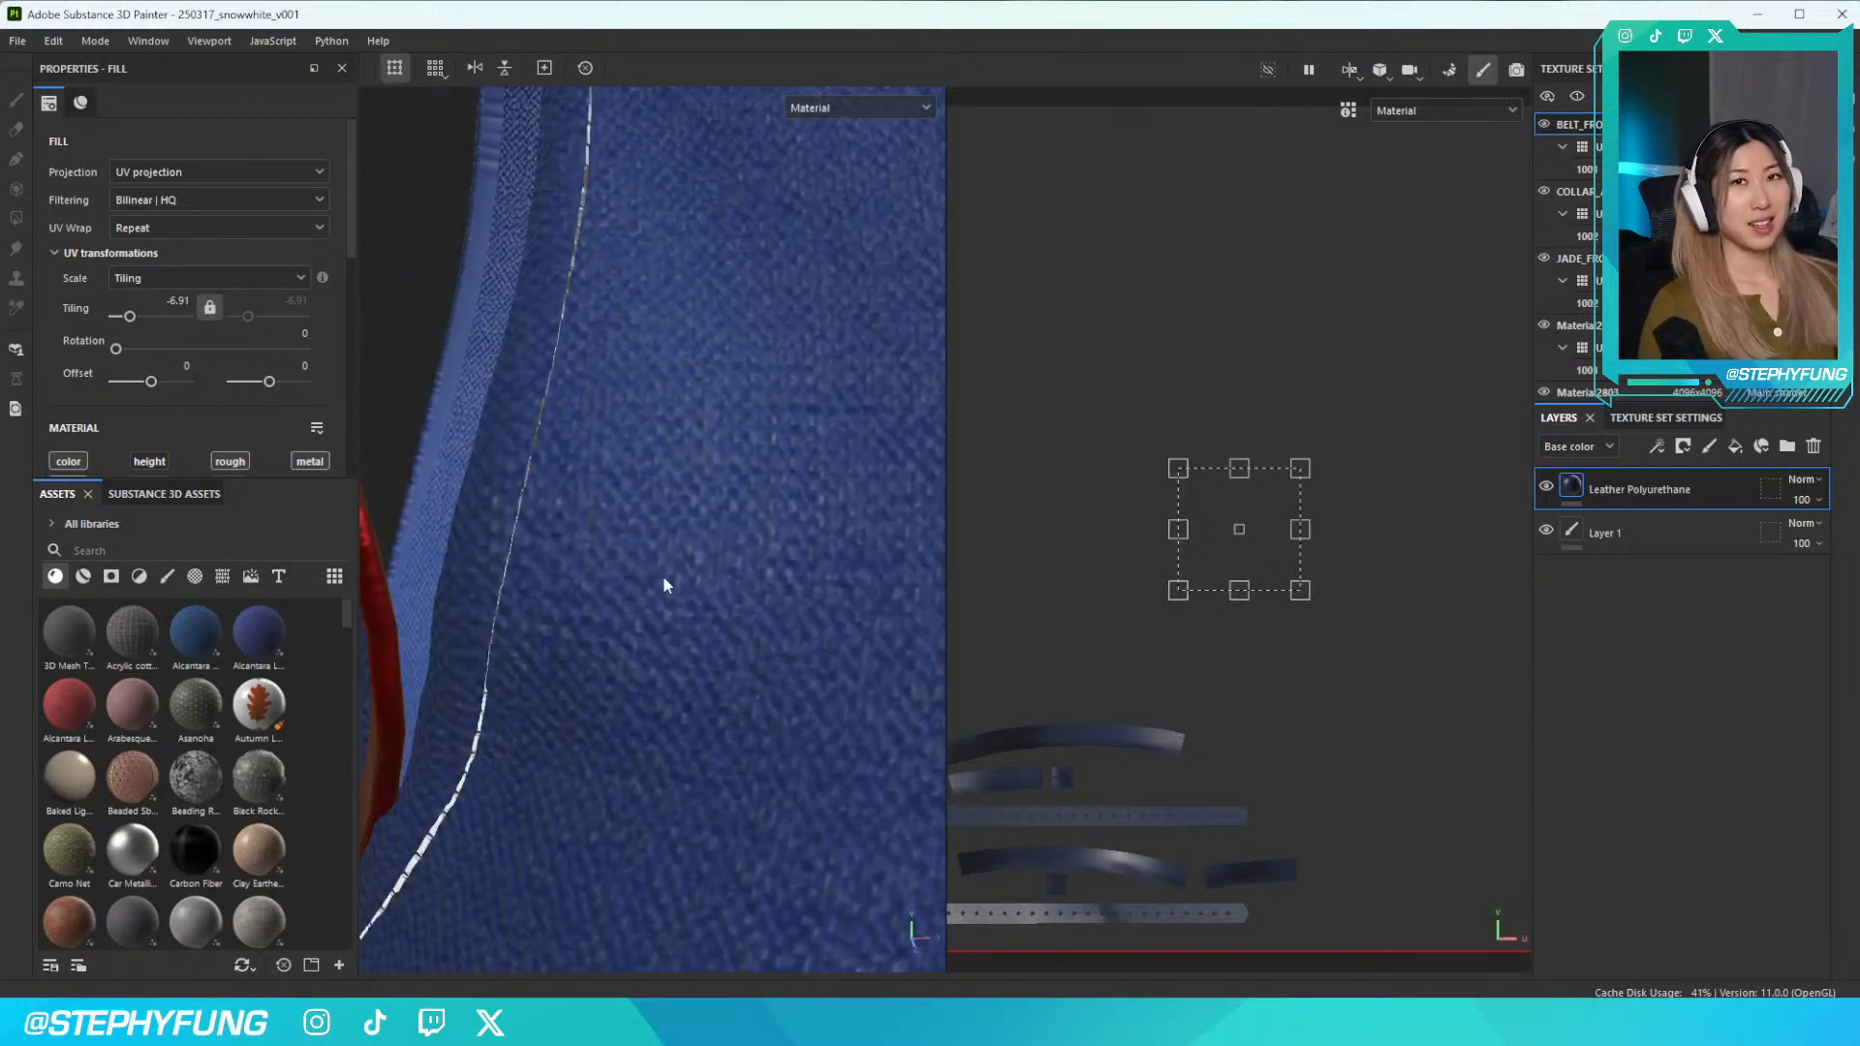
pyautogui.keyDown('alt'); pyautogui.moveTo(682, 600); pyautogui.dragTo(622, 596); pyautogui.keyUp('alt')
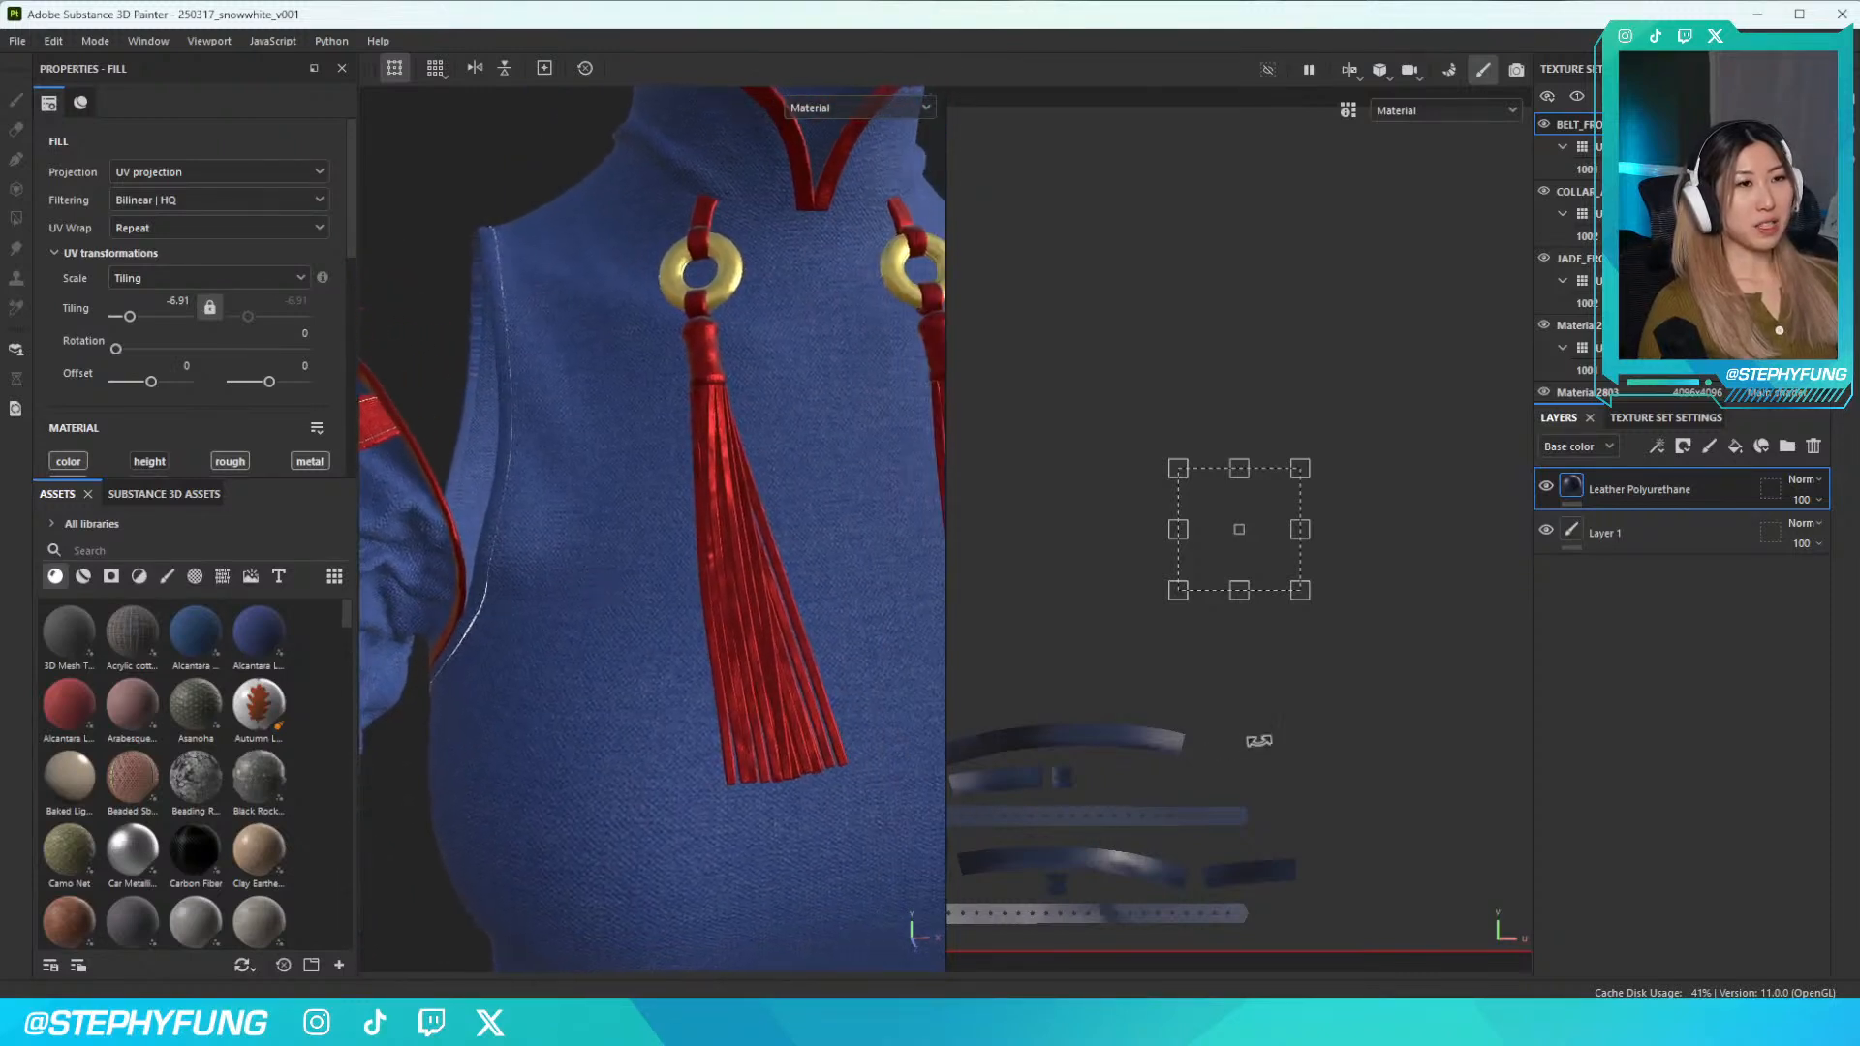
# Check the belt pieces in the UV layout and review the whole outfit from the side and front
pyautogui.scroll(-2, 1162, 489)
pyautogui.moveTo(1126, 514); pyautogui.dragTo(1149, 516, button='middle')
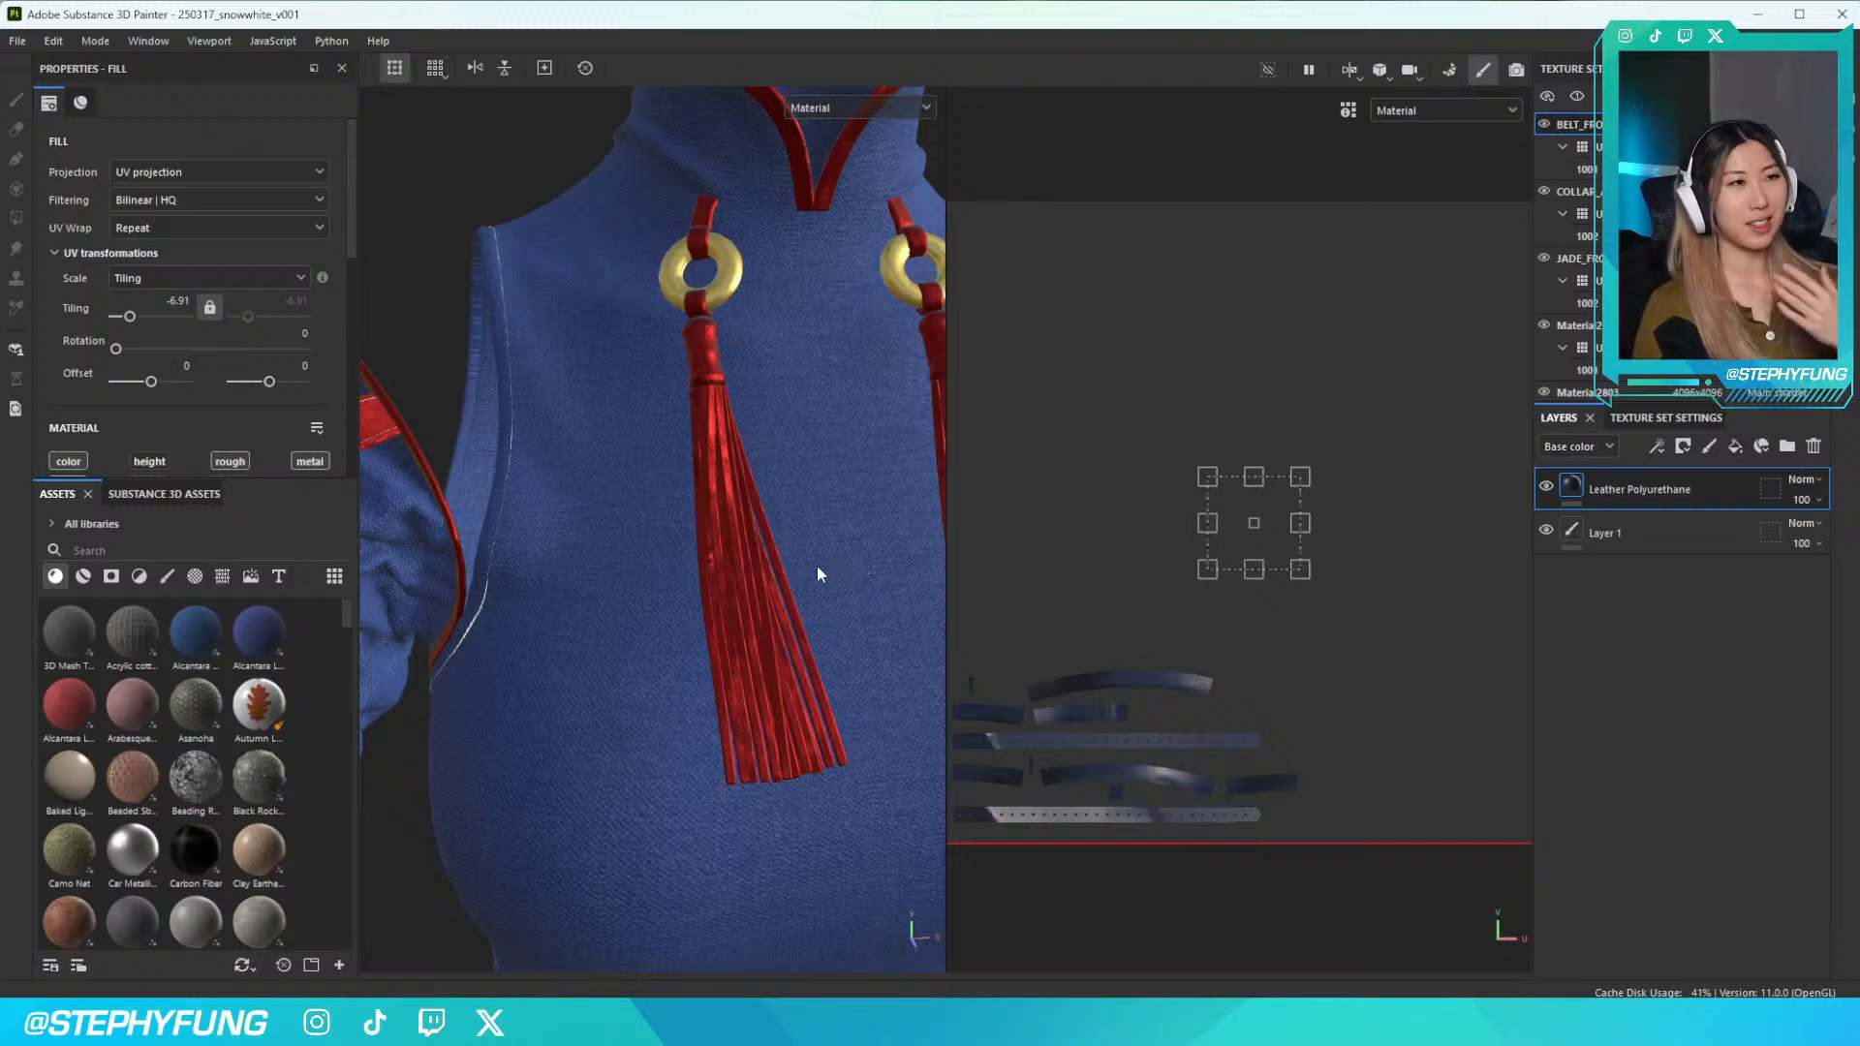
pyautogui.scroll(-2, 762, 563)
pyautogui.scroll(2, 762, 564)
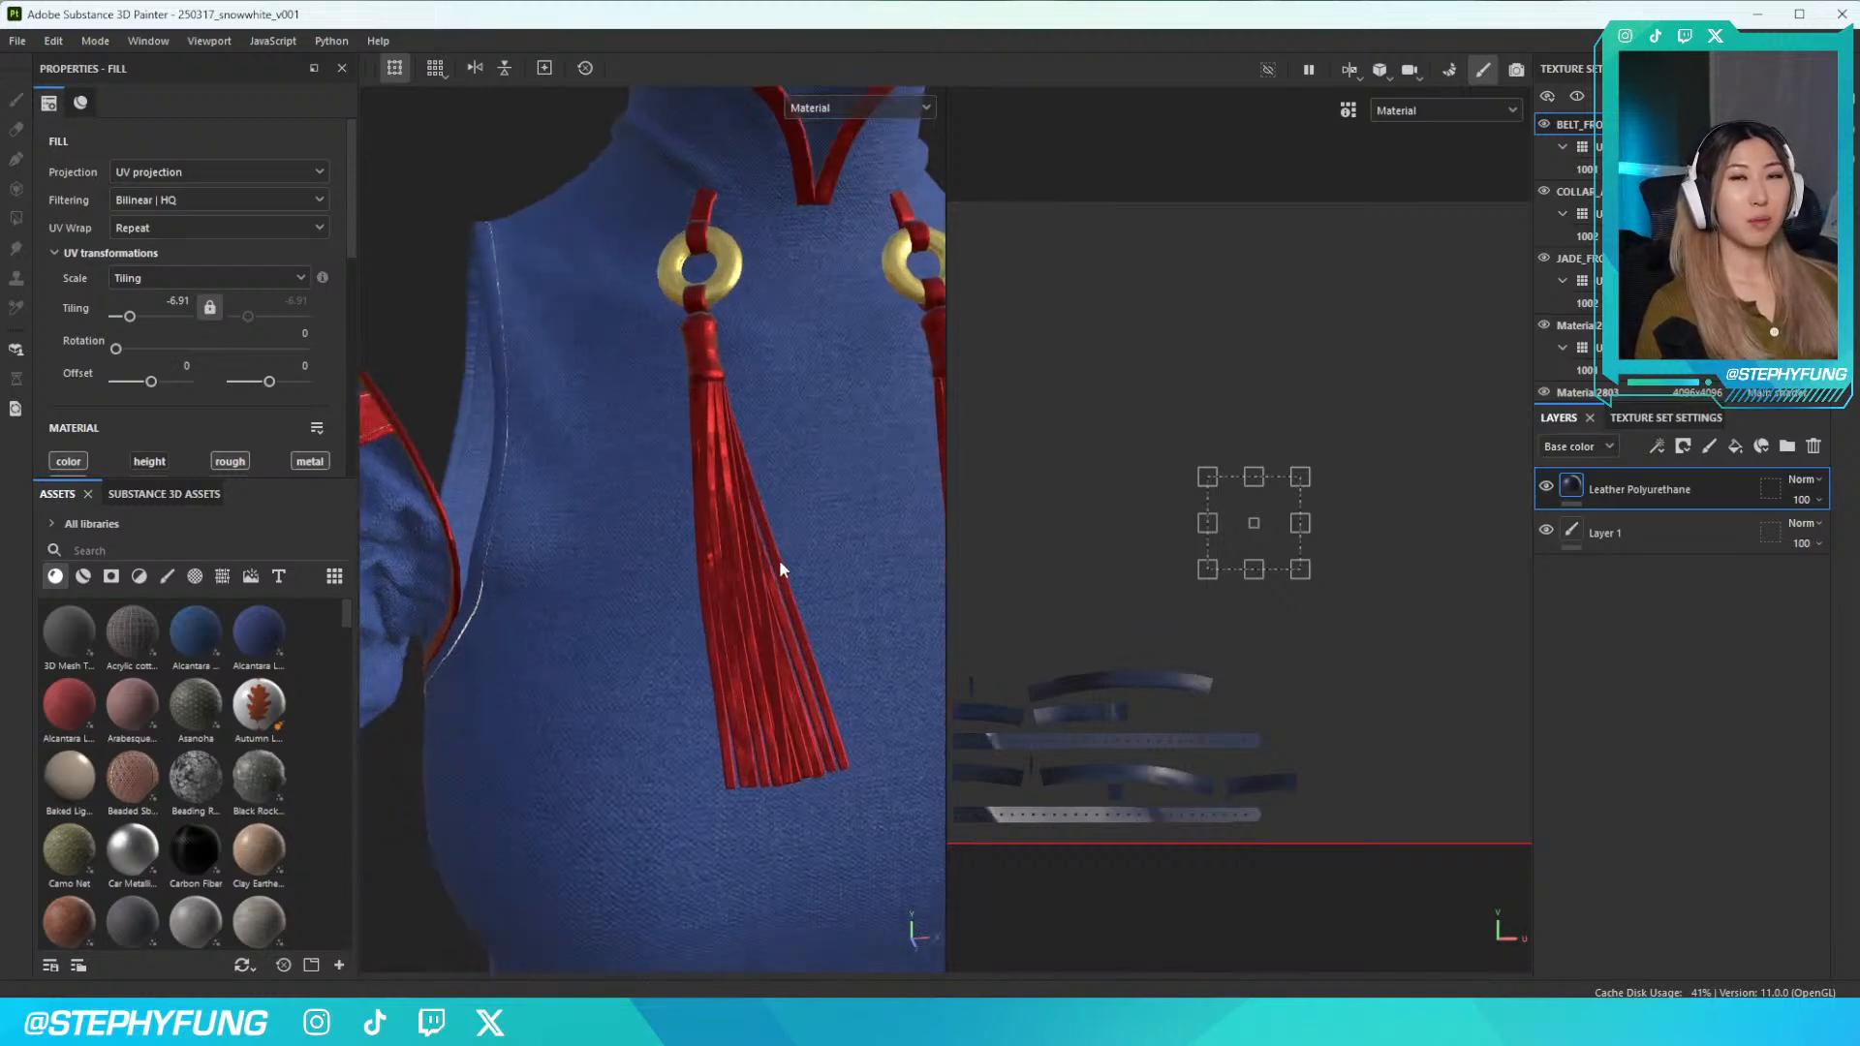
pyautogui.scroll(-6, 778, 560)
pyautogui.keyDown('alt'); pyautogui.moveTo(760, 623); pyautogui.dragTo(698, 592); pyautogui.keyUp('alt')
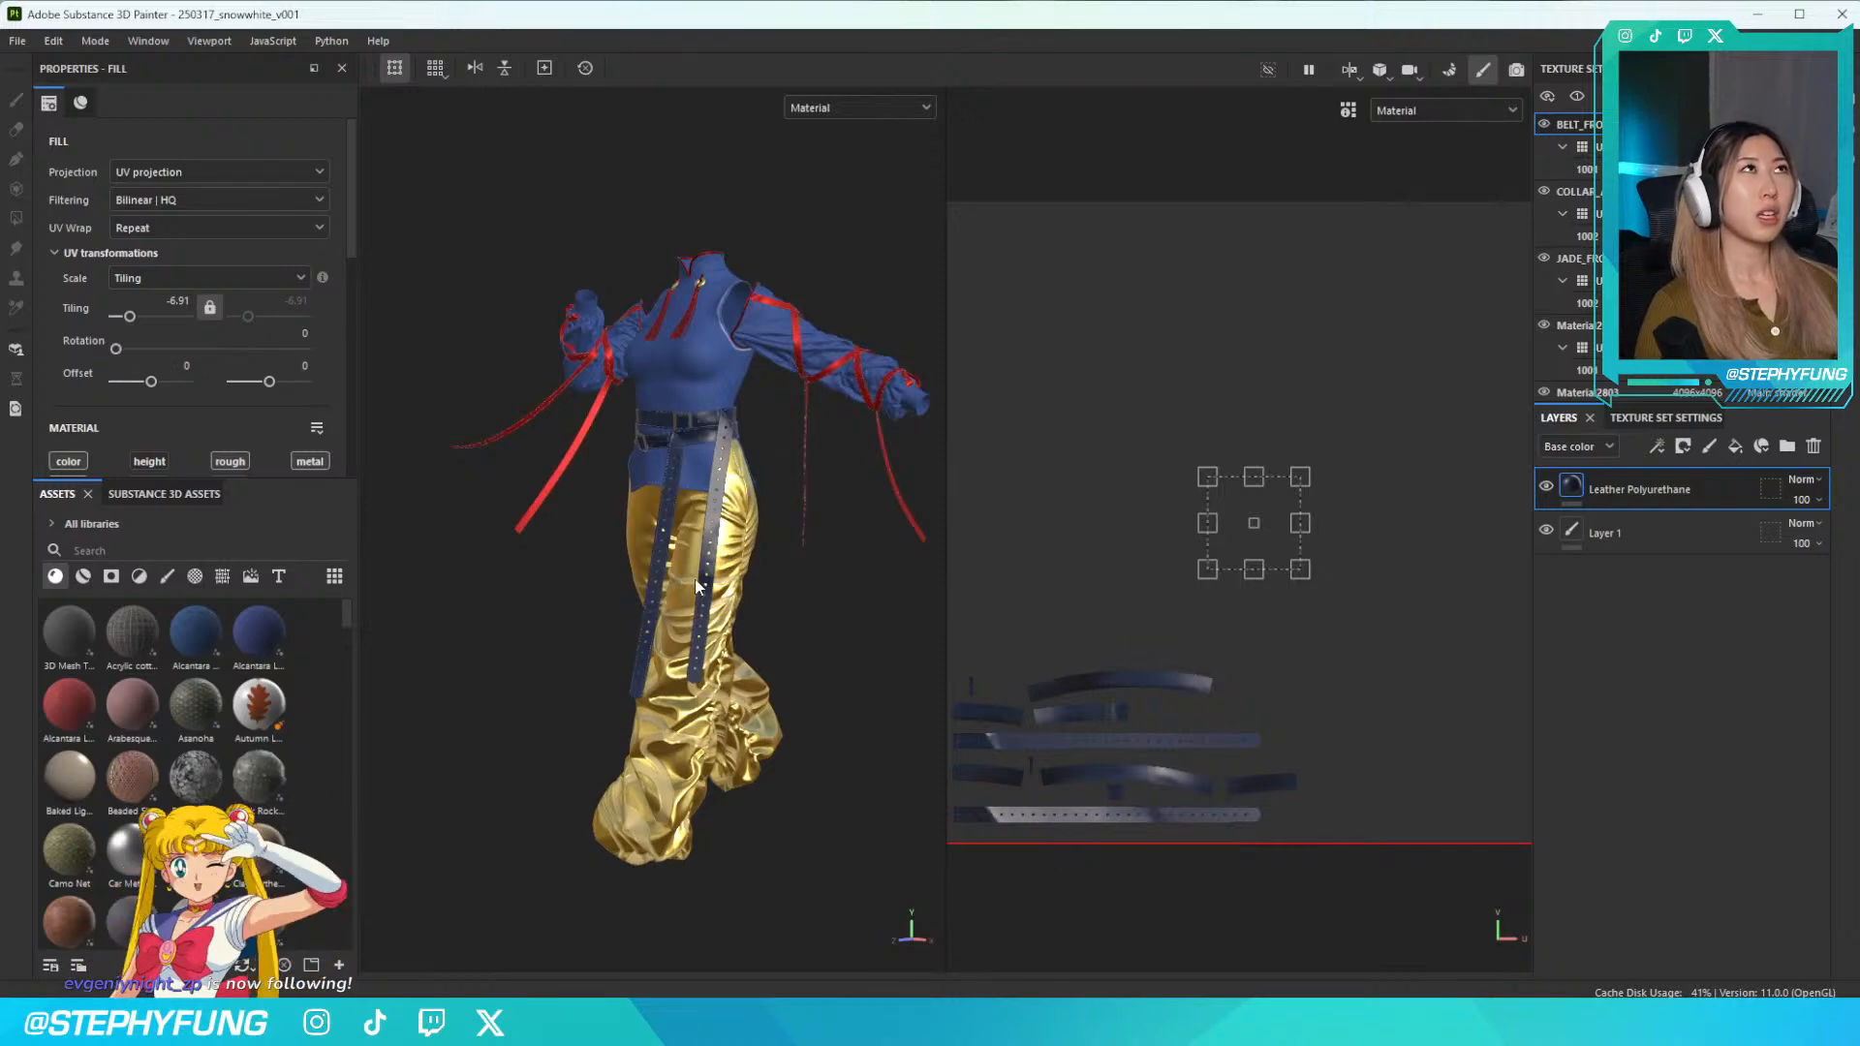
pyautogui.keyDown('alt'); pyautogui.moveTo(680, 593); pyautogui.dragTo(747, 579); pyautogui.keyUp('alt')
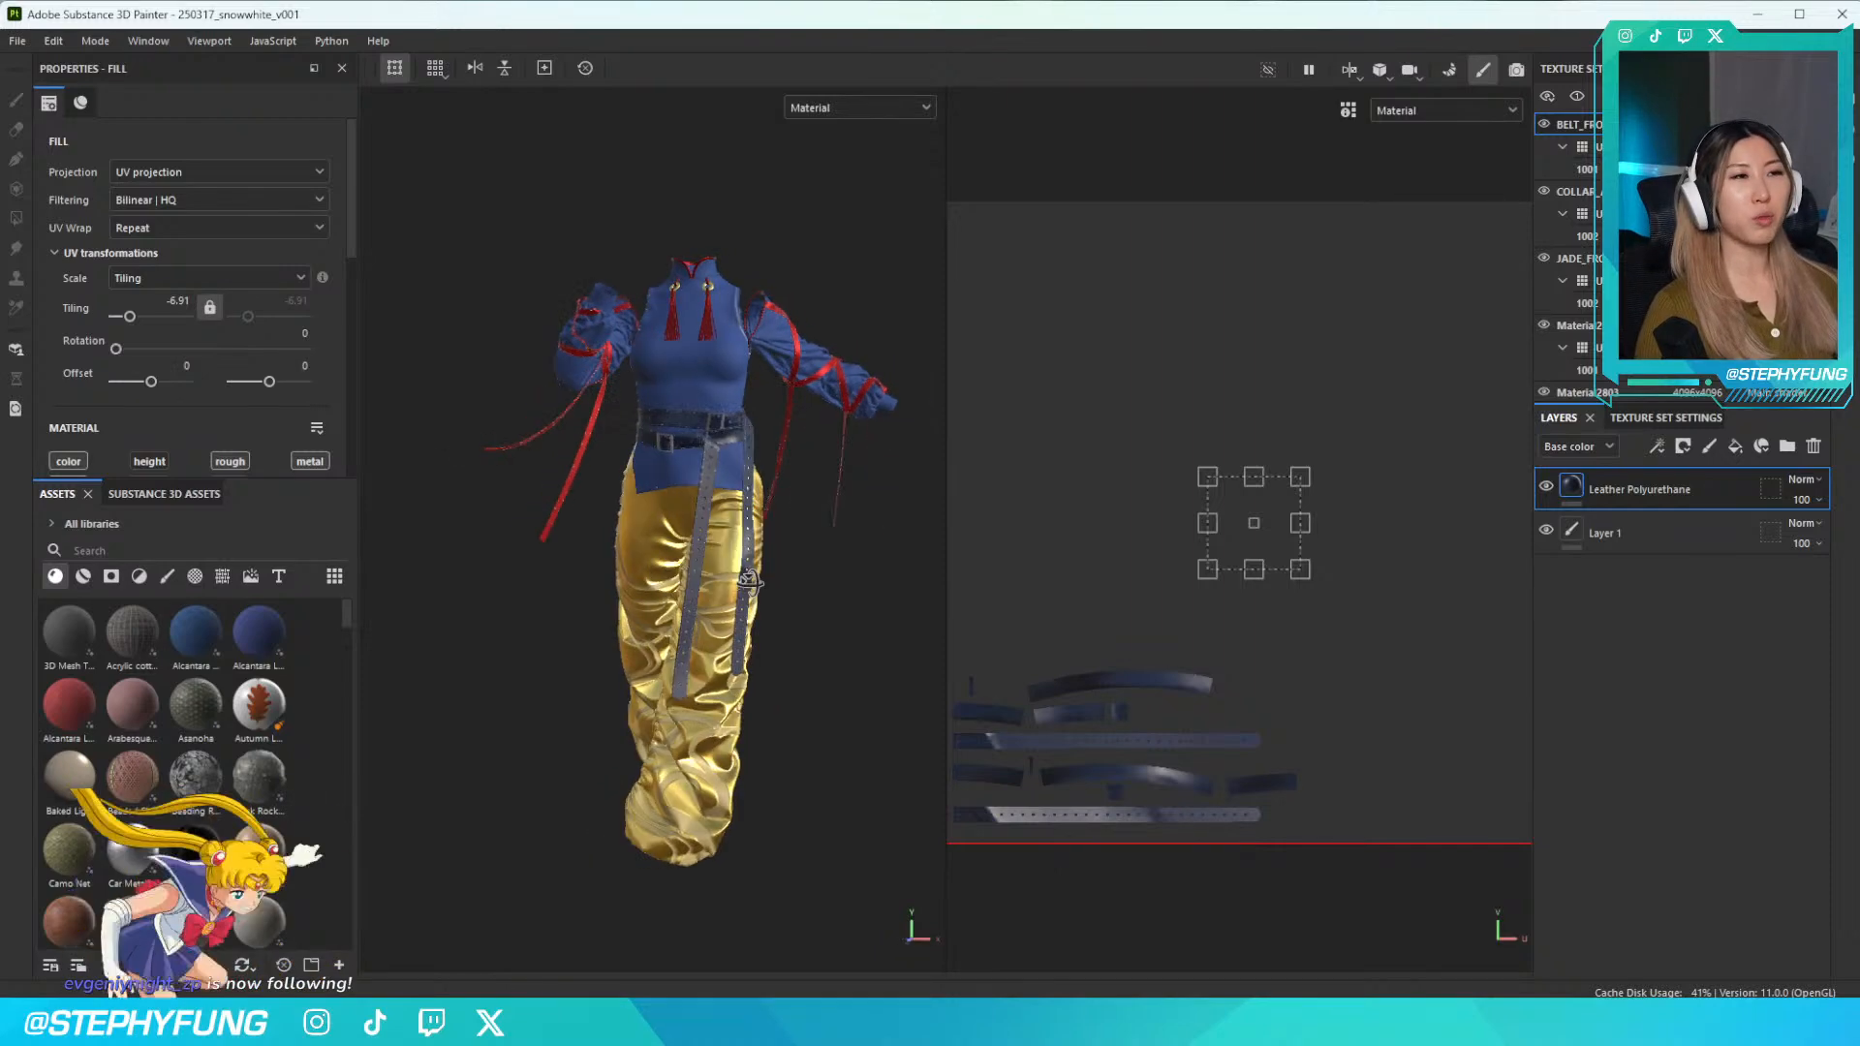
pyautogui.keyDown('alt'); pyautogui.moveTo(747, 579); pyautogui.dragTo(653, 584, button='middle'); pyautogui.keyUp('alt')
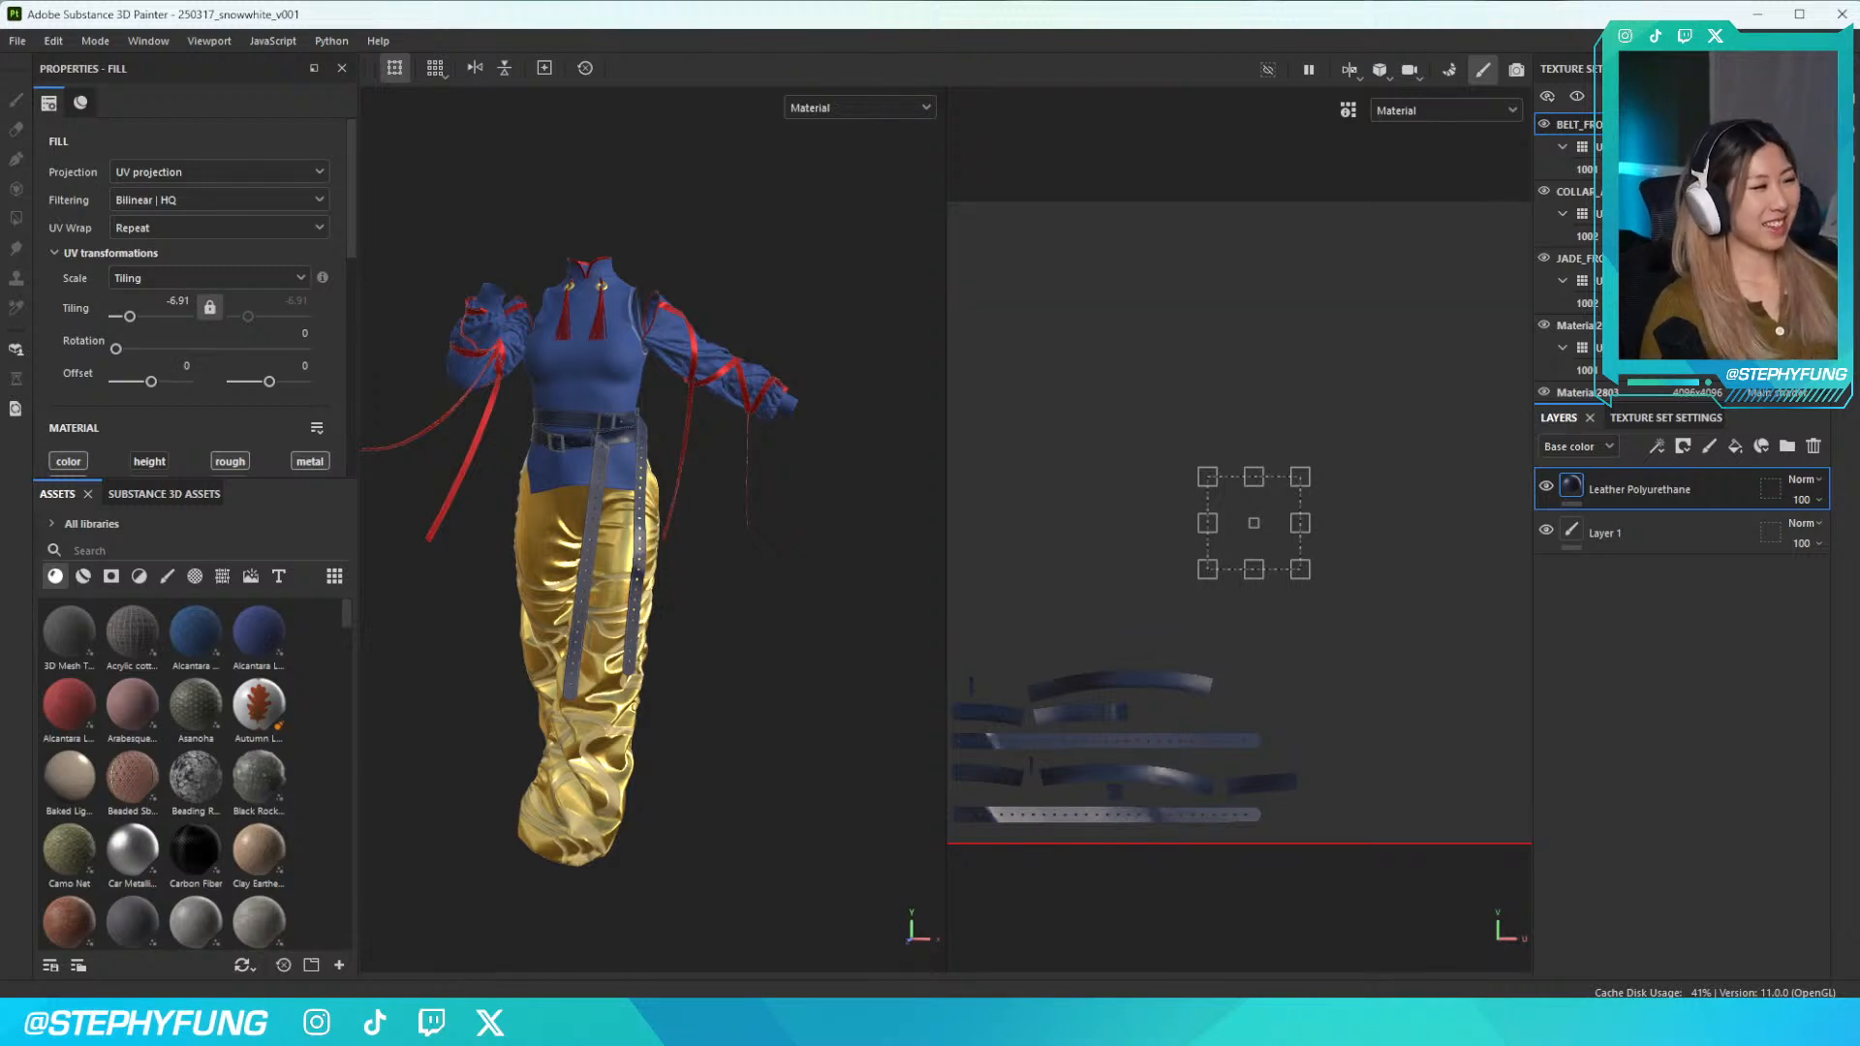
# Review the full outfit again and examine the bodice, tassels and belts from the front
pyautogui.click(653, 729)
pyautogui.moveTo(653, 729)
pyautogui.keyDown('alt'); pyautogui.mouseDown()
pyautogui.moveTo(703, 711)
pyautogui.moveTo(677, 689)
pyautogui.moveTo(718, 677)
pyautogui.moveTo(660, 663)
pyautogui.moveTo(498, 685)
pyautogui.moveTo(697, 706)
pyautogui.moveTo(1044, 696)
pyautogui.moveTo(761, 690)
pyautogui.mouseUp(); pyautogui.keyUp('alt')
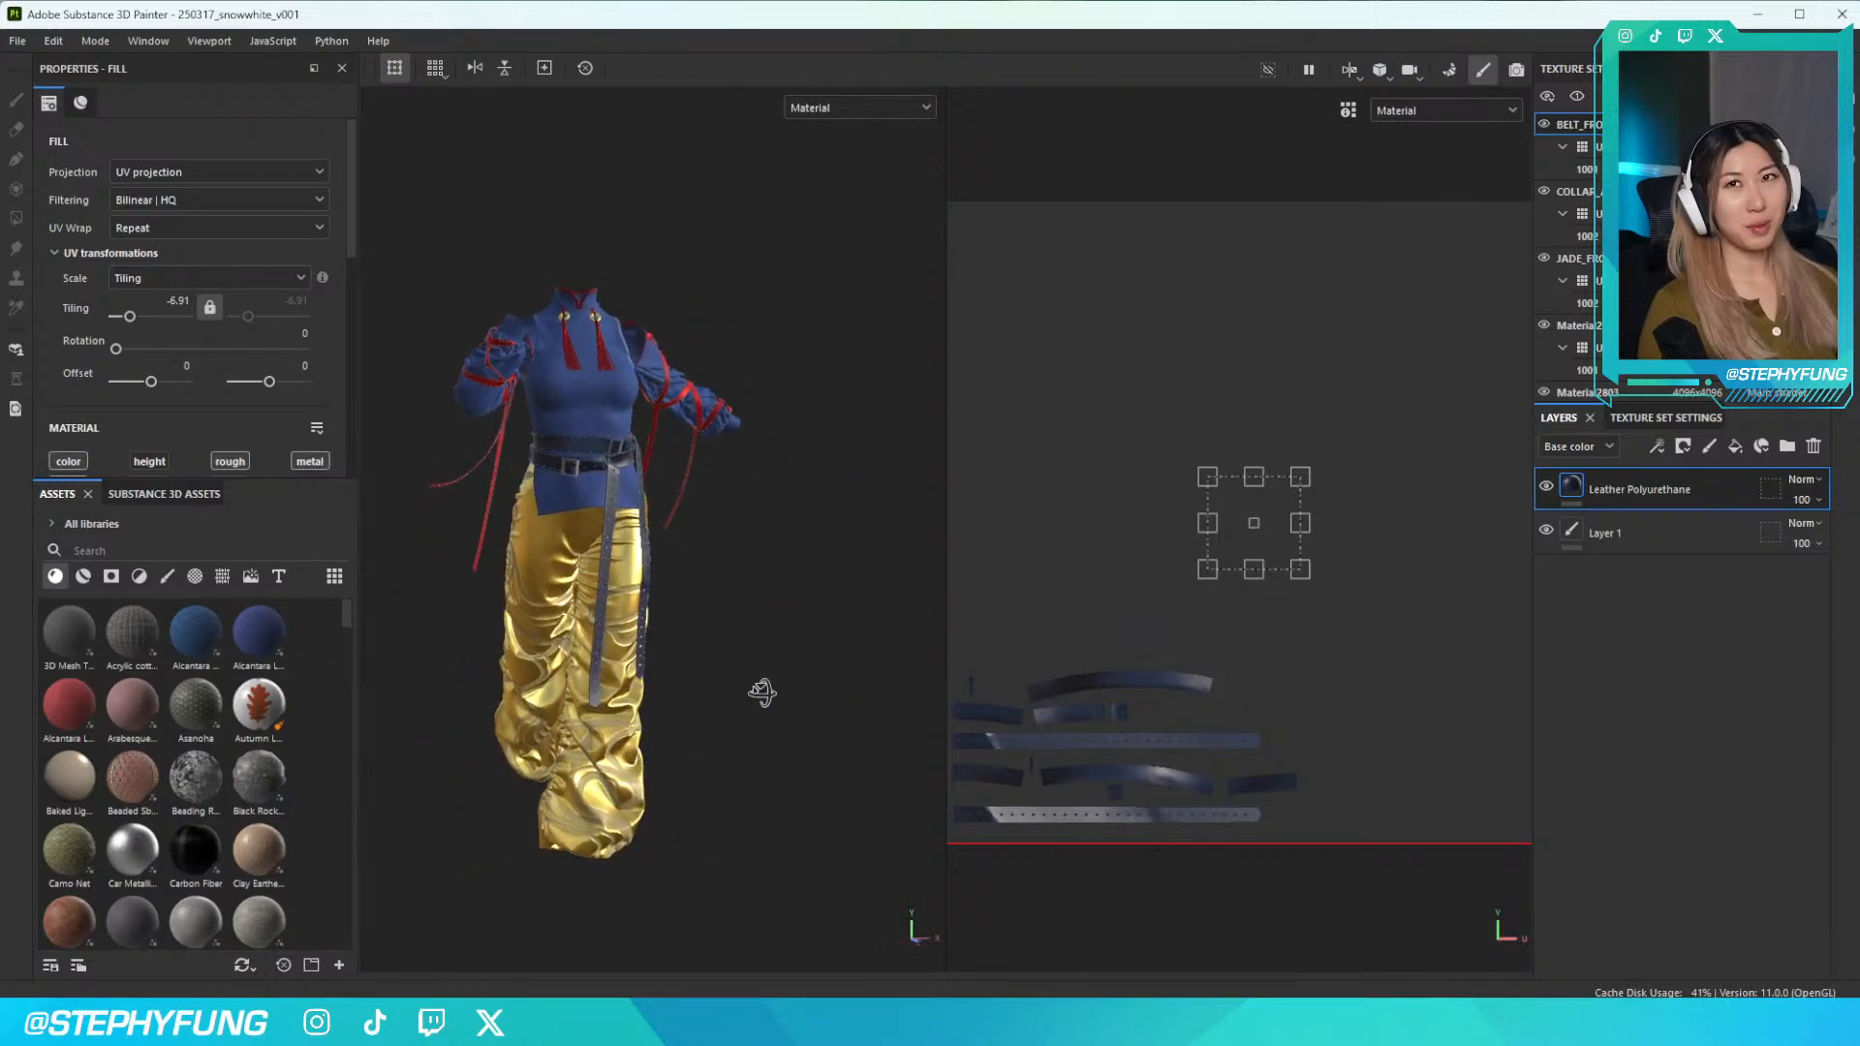
pyautogui.scroll(5, 649, 545)
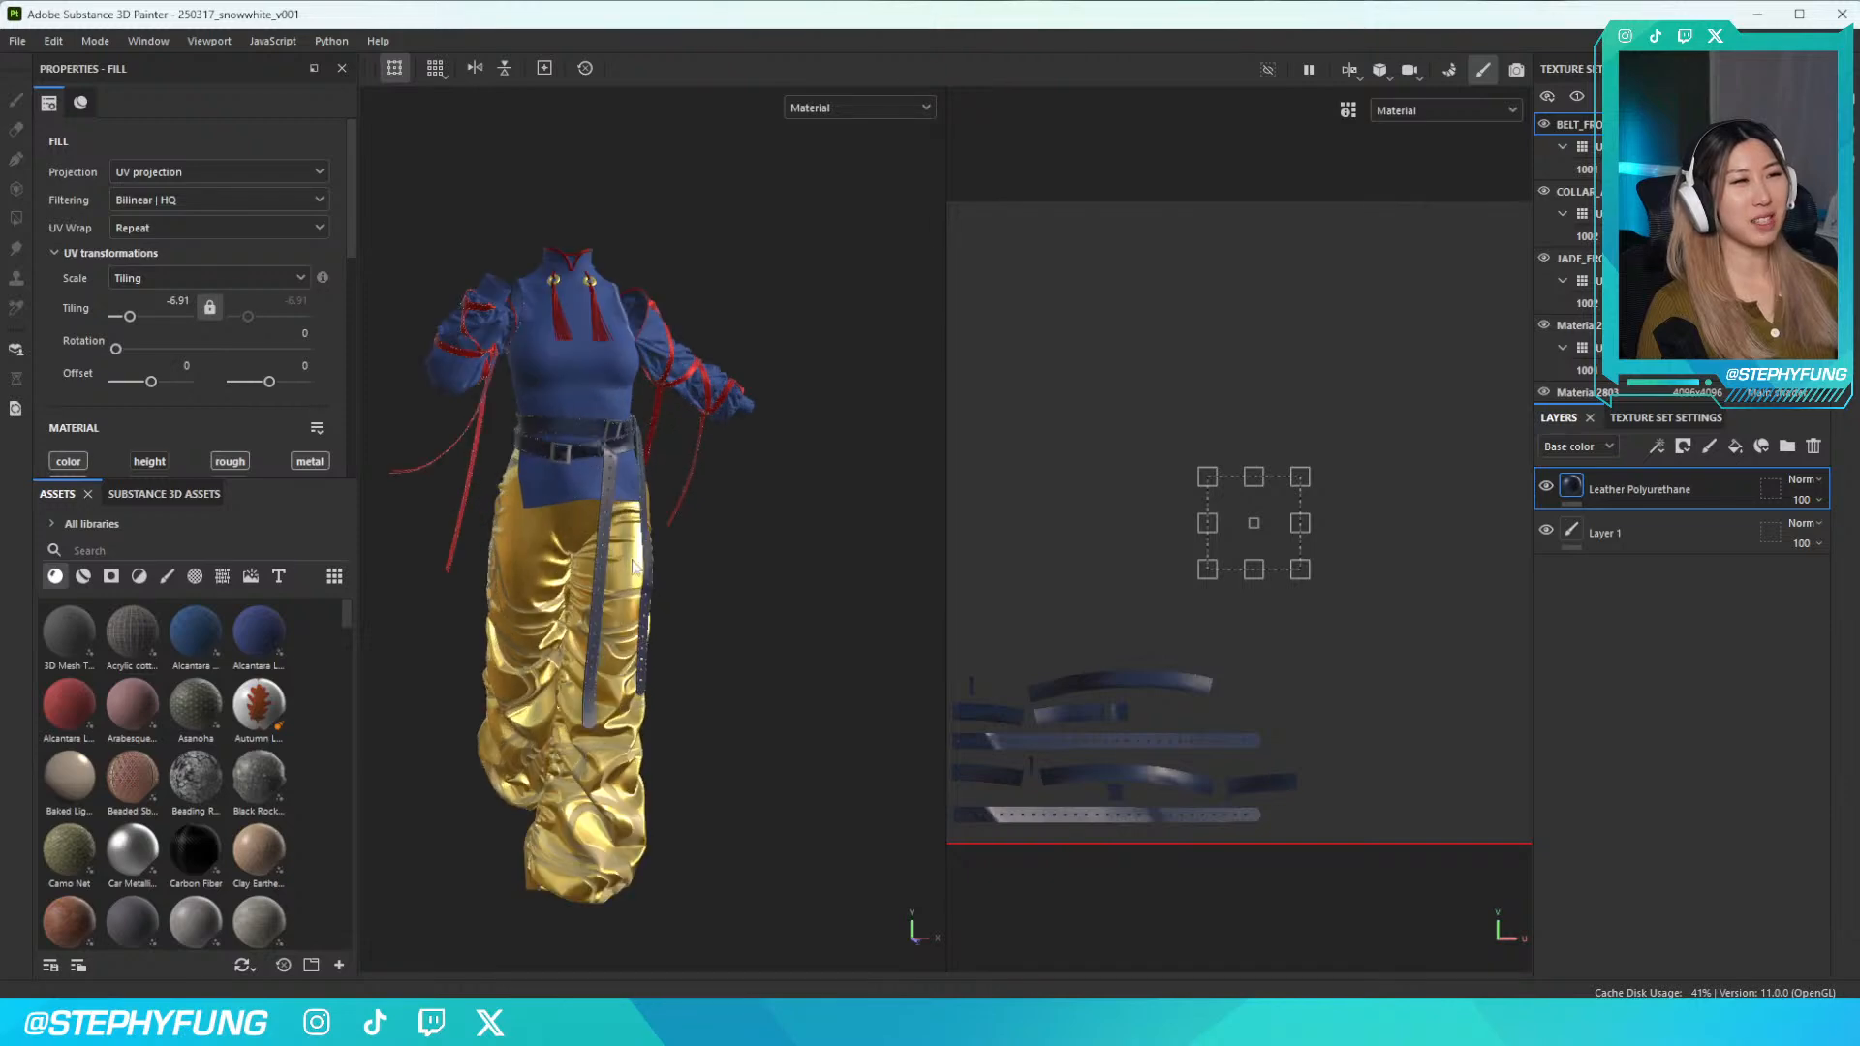
pyautogui.keyDown('alt'); pyautogui.moveTo(650, 546); pyautogui.dragTo(607, 566); pyautogui.keyUp('alt')
pyautogui.scroll(4, 592, 616)
pyautogui.scroll(-5, 592, 618)
pyautogui.scroll(-5, 593, 618)
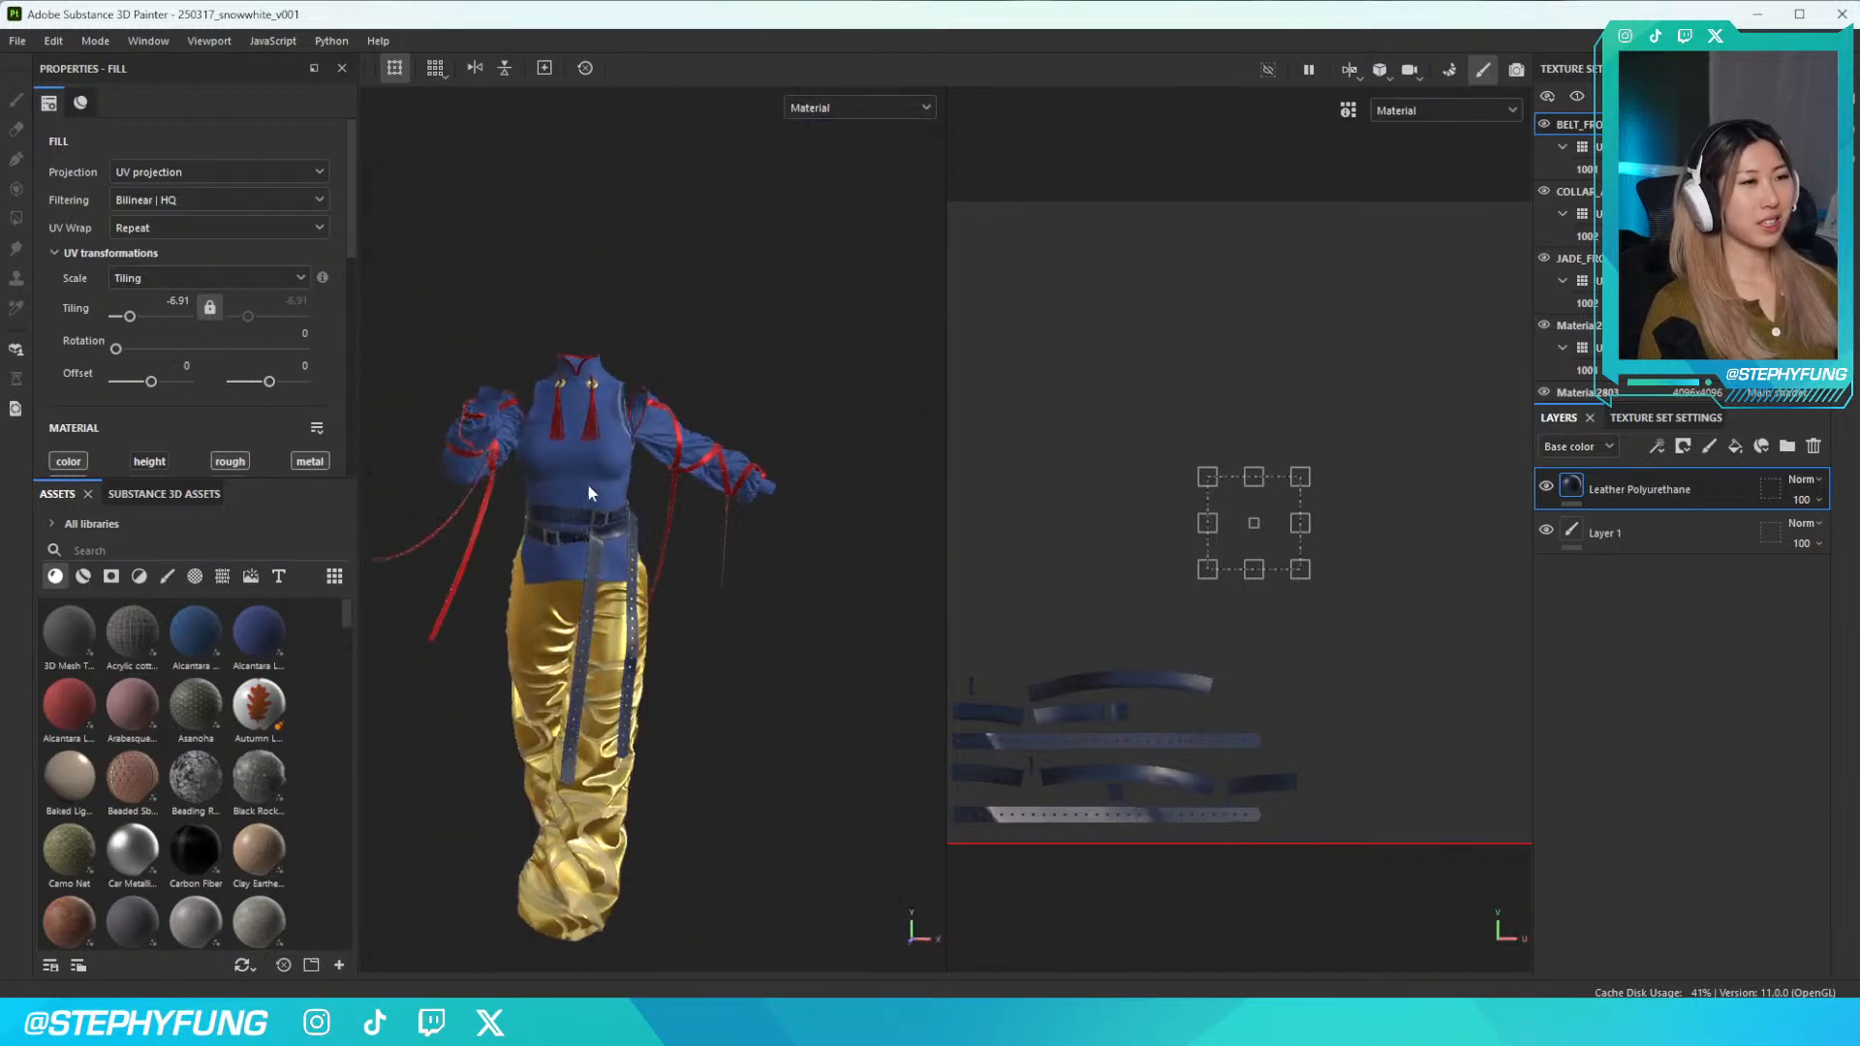
pyautogui.scroll(3, 583, 469)
pyautogui.scroll(4, 583, 469)
pyautogui.scroll(3, 609, 614)
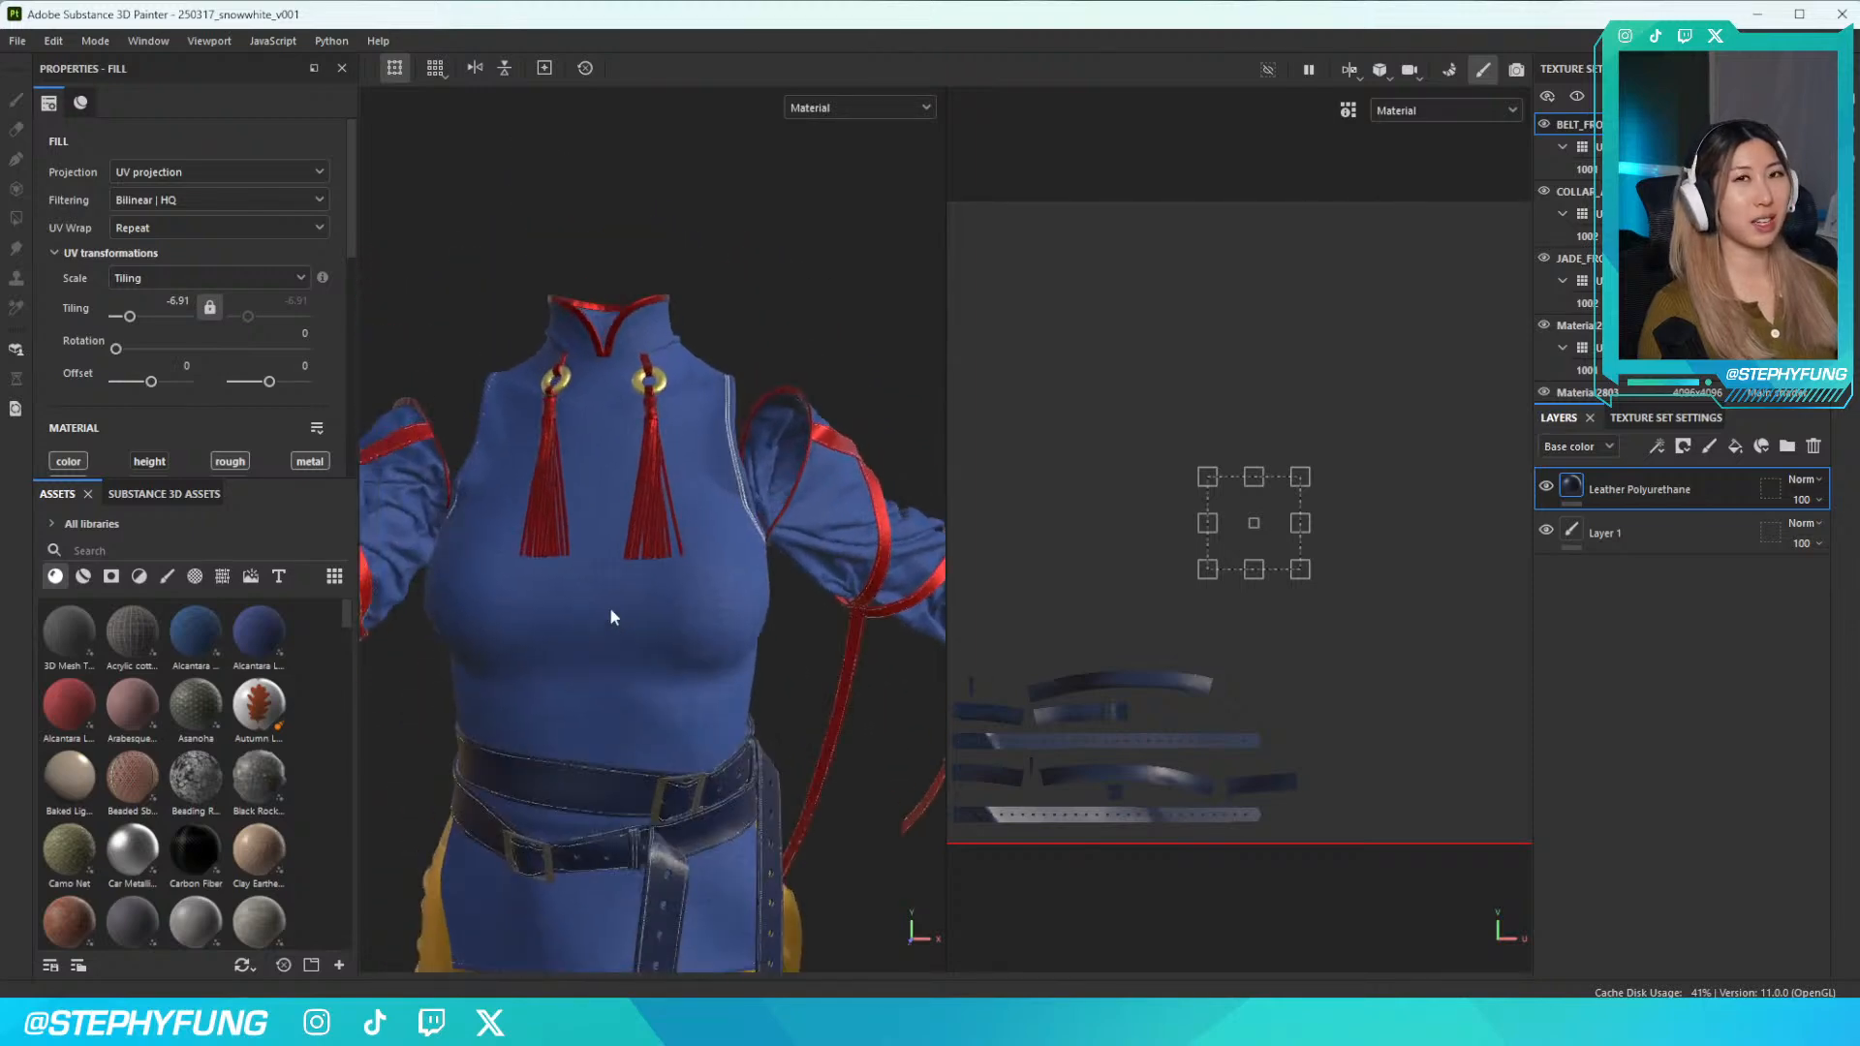
pyautogui.keyDown('alt'); pyautogui.moveTo(609, 583); pyautogui.dragTo(531, 518); pyautogui.keyUp('alt')
pyautogui.scroll(2, 530, 517)
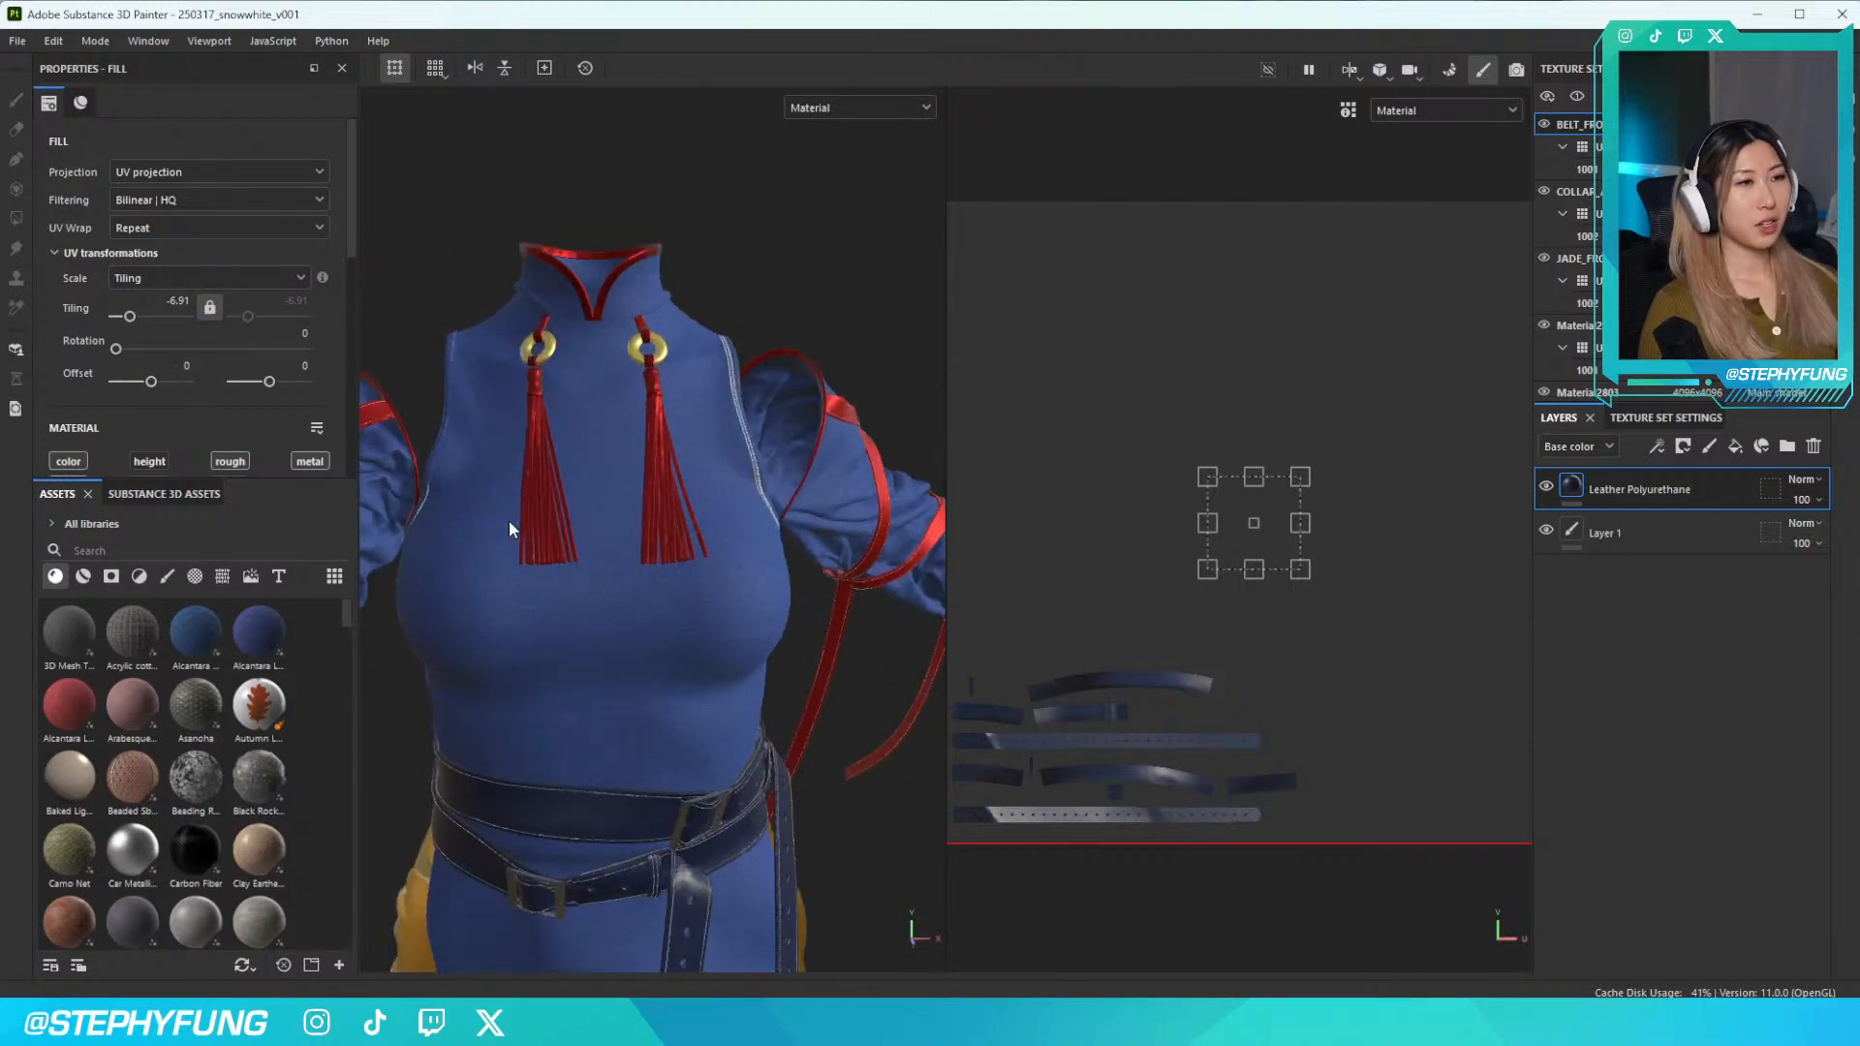
# Check the TOP_FRONT texture set's UV layout and select the sleeveless bodice's texture set directly below it
pyautogui.scroll(-5, 1569, 251)
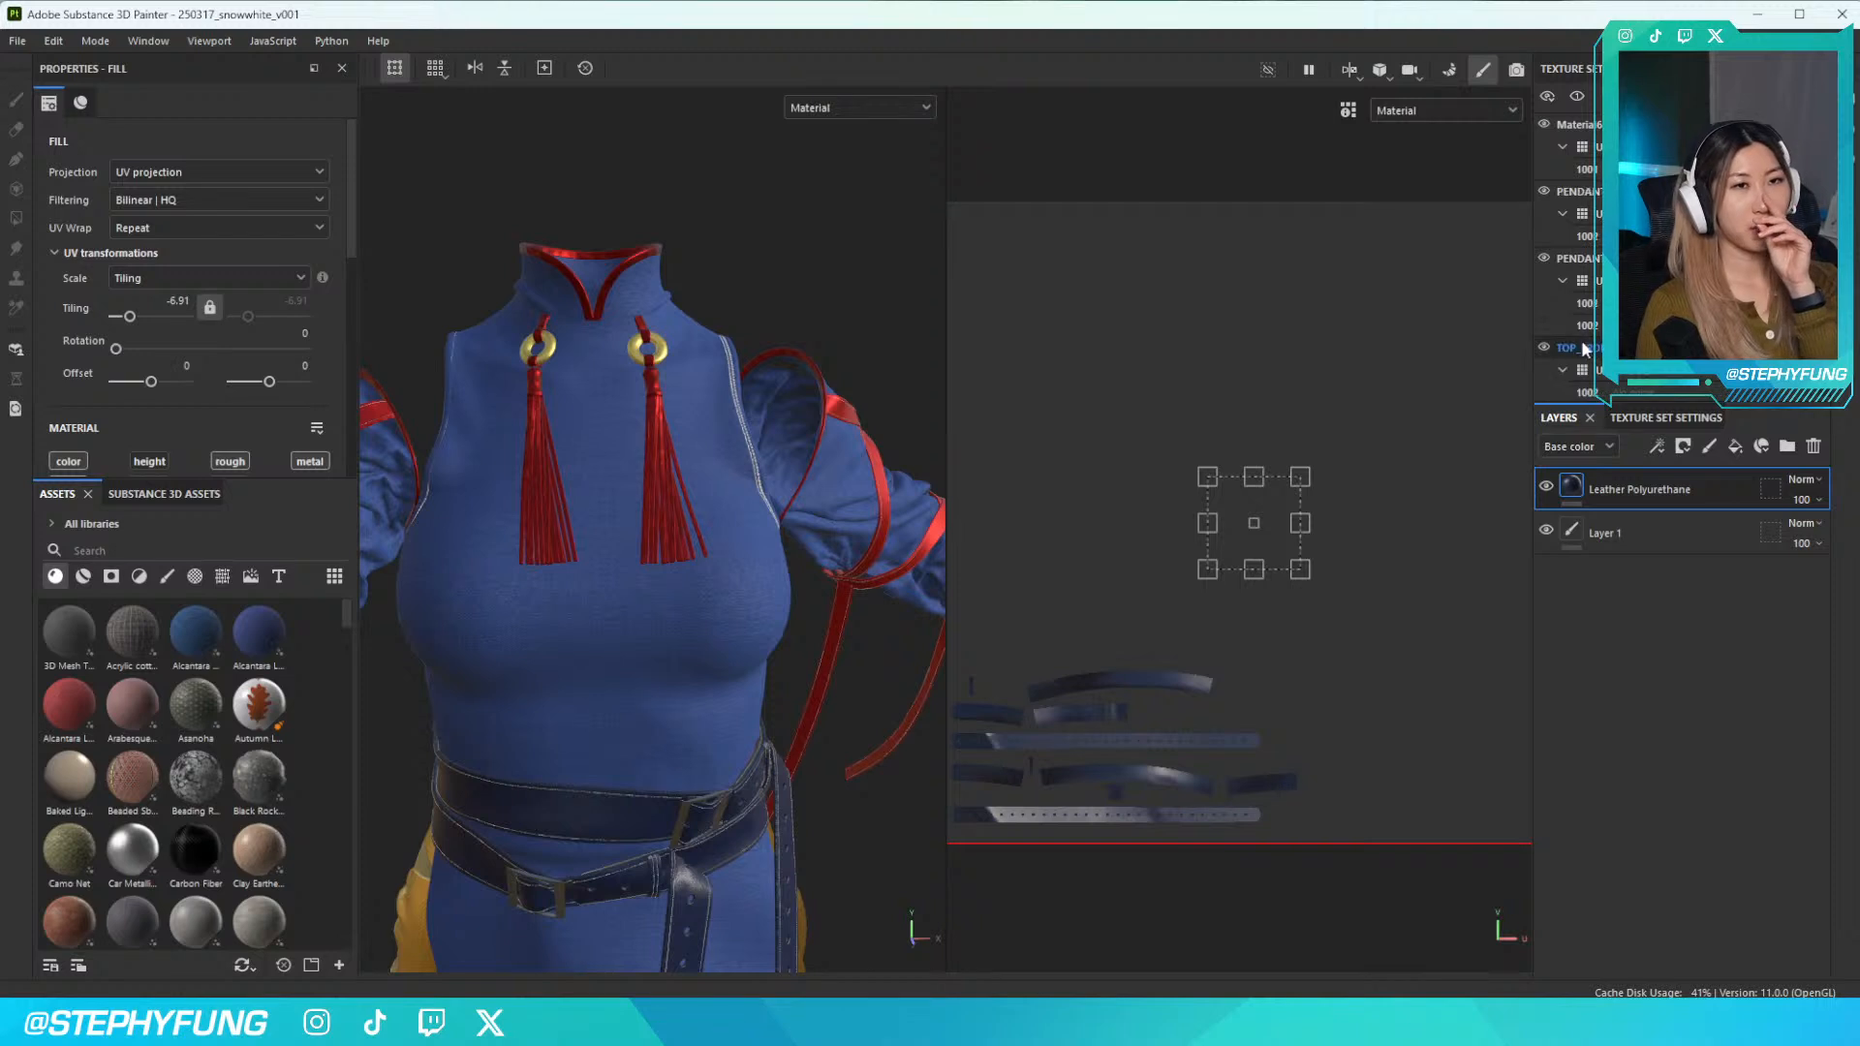
pyautogui.scroll(1, 1569, 252)
pyautogui.click(1569, 191)
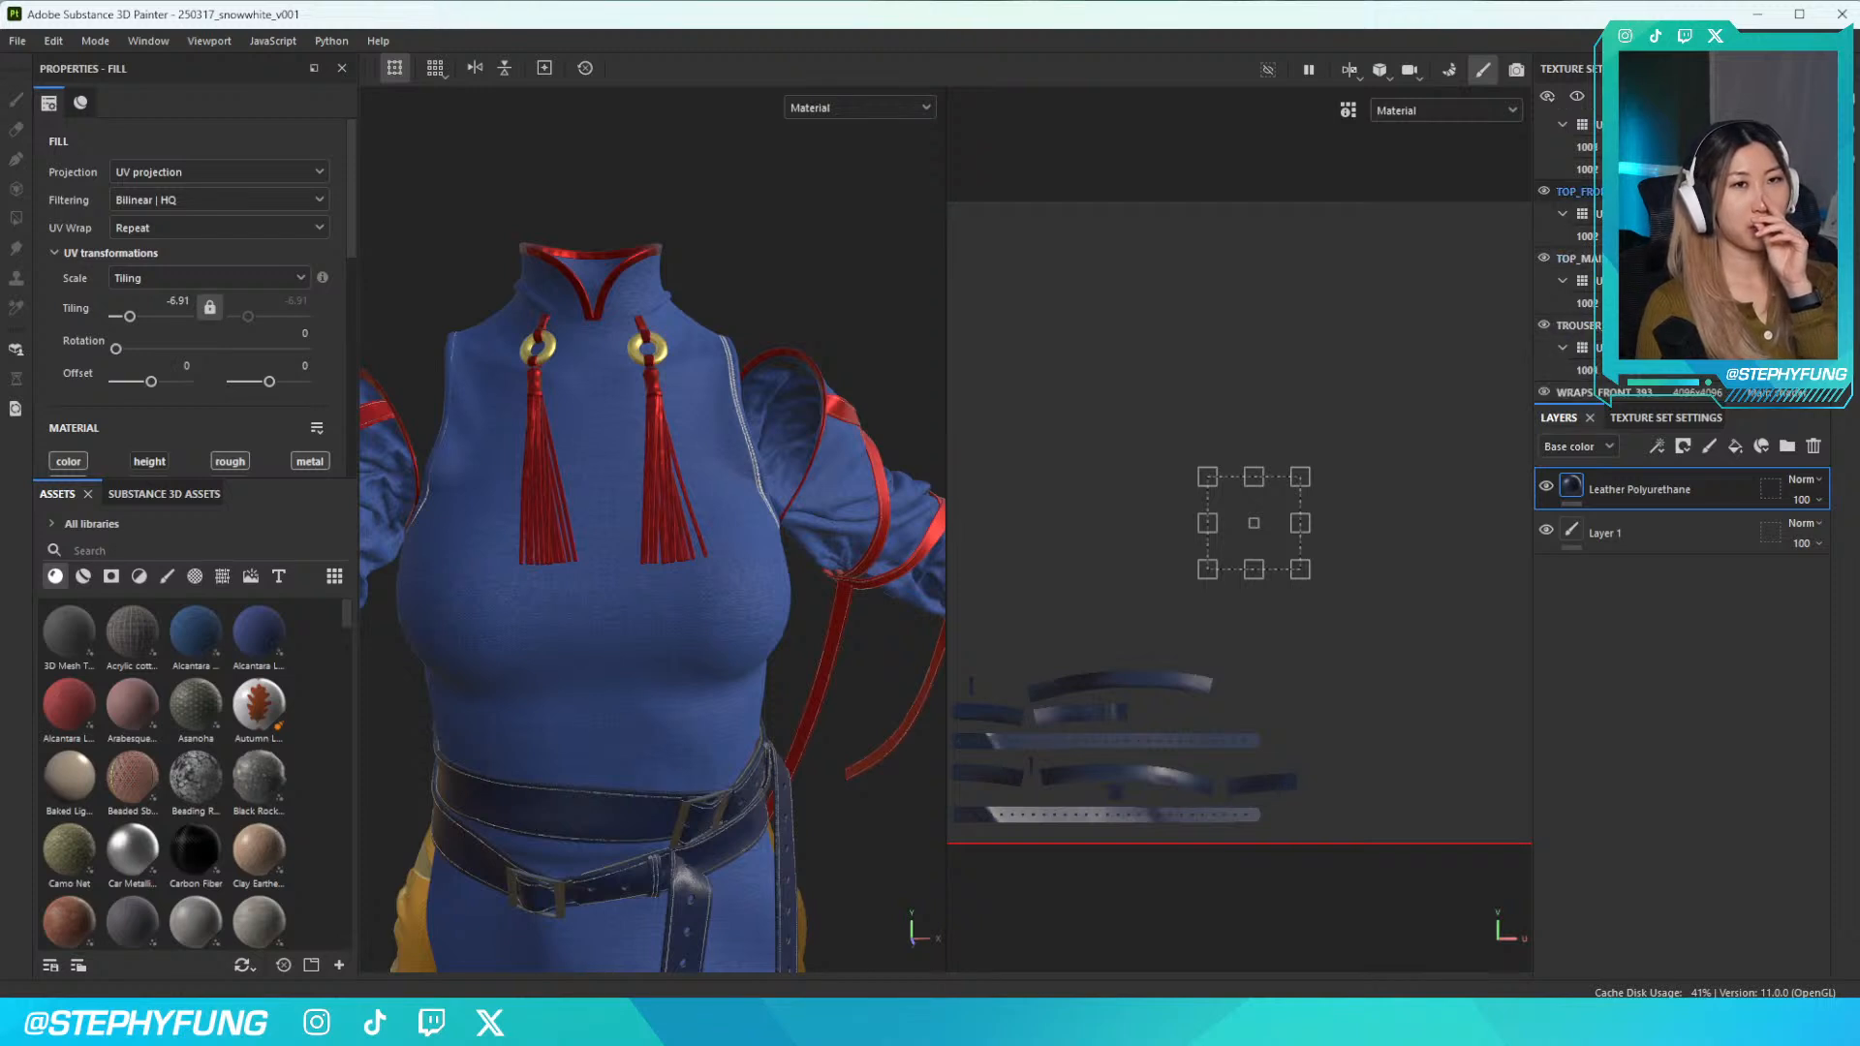
pyautogui.scroll(2, 1408, 361)
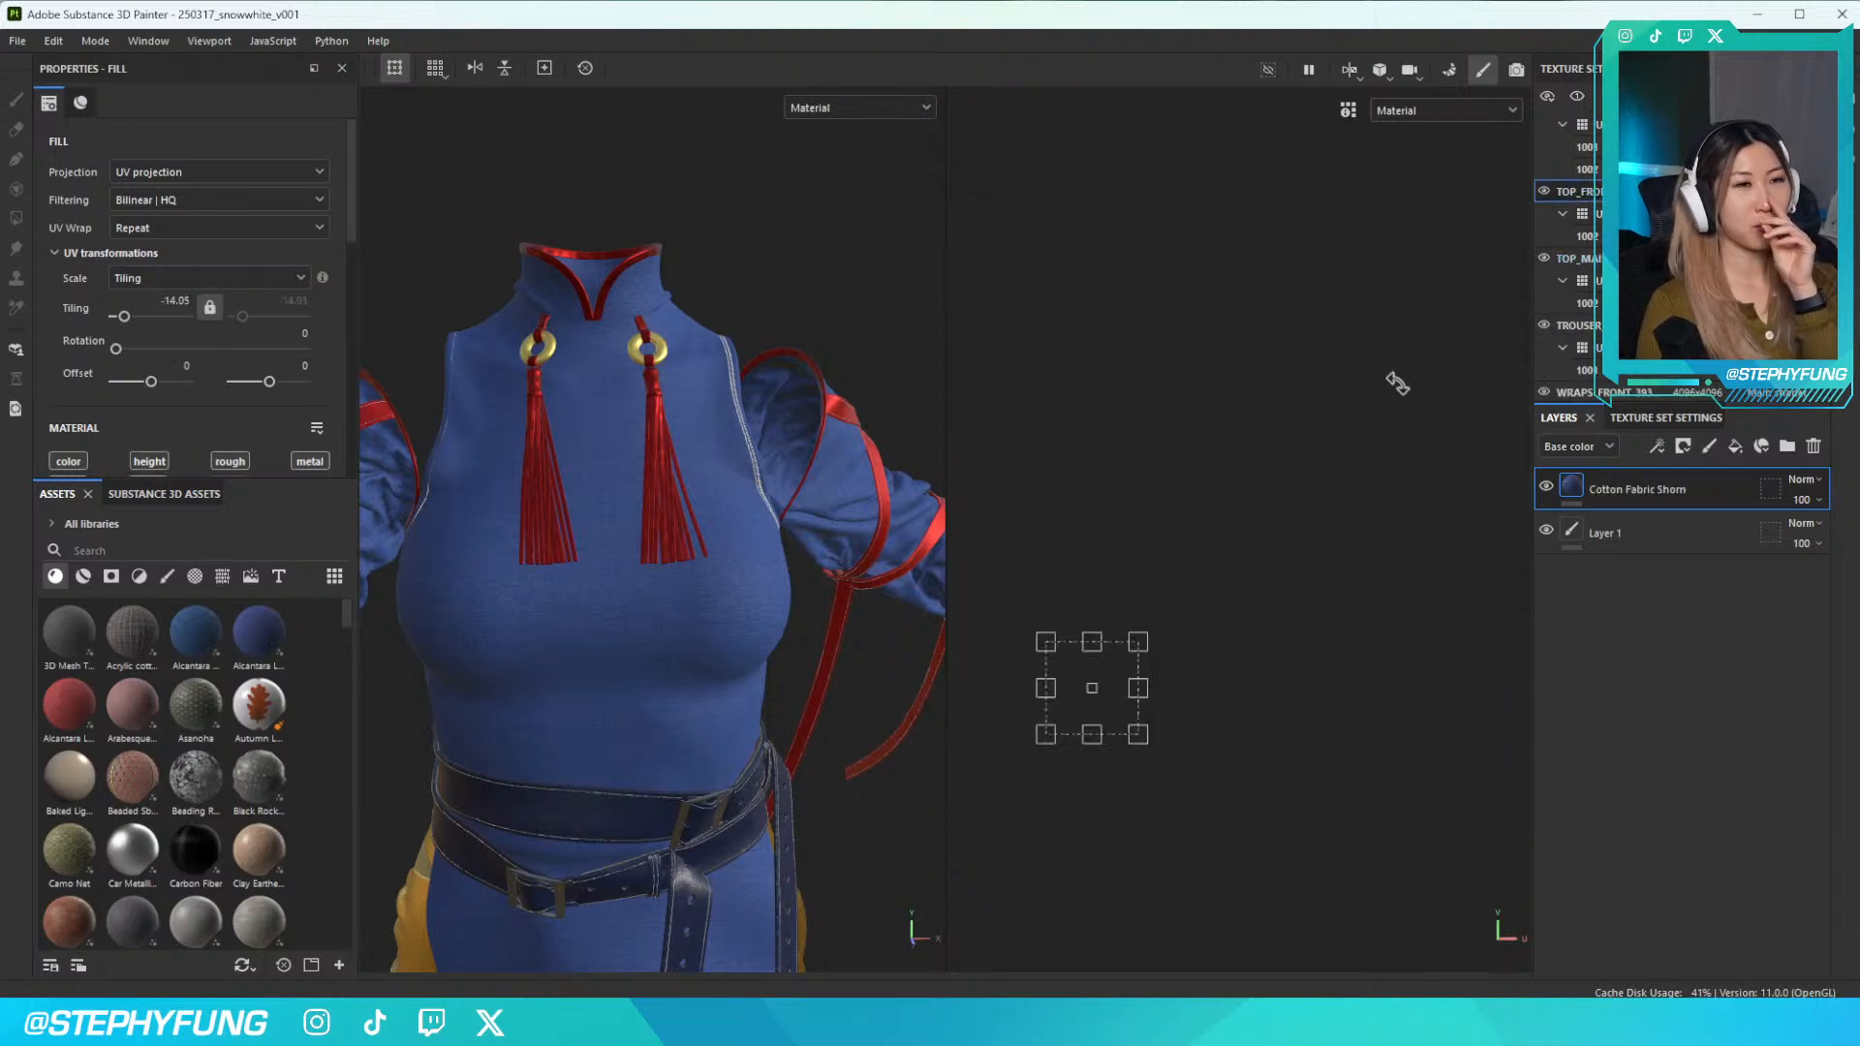
pyautogui.scroll(-5, 1408, 361)
pyautogui.moveTo(1402, 389); pyautogui.dragTo(1189, 379, button='middle')
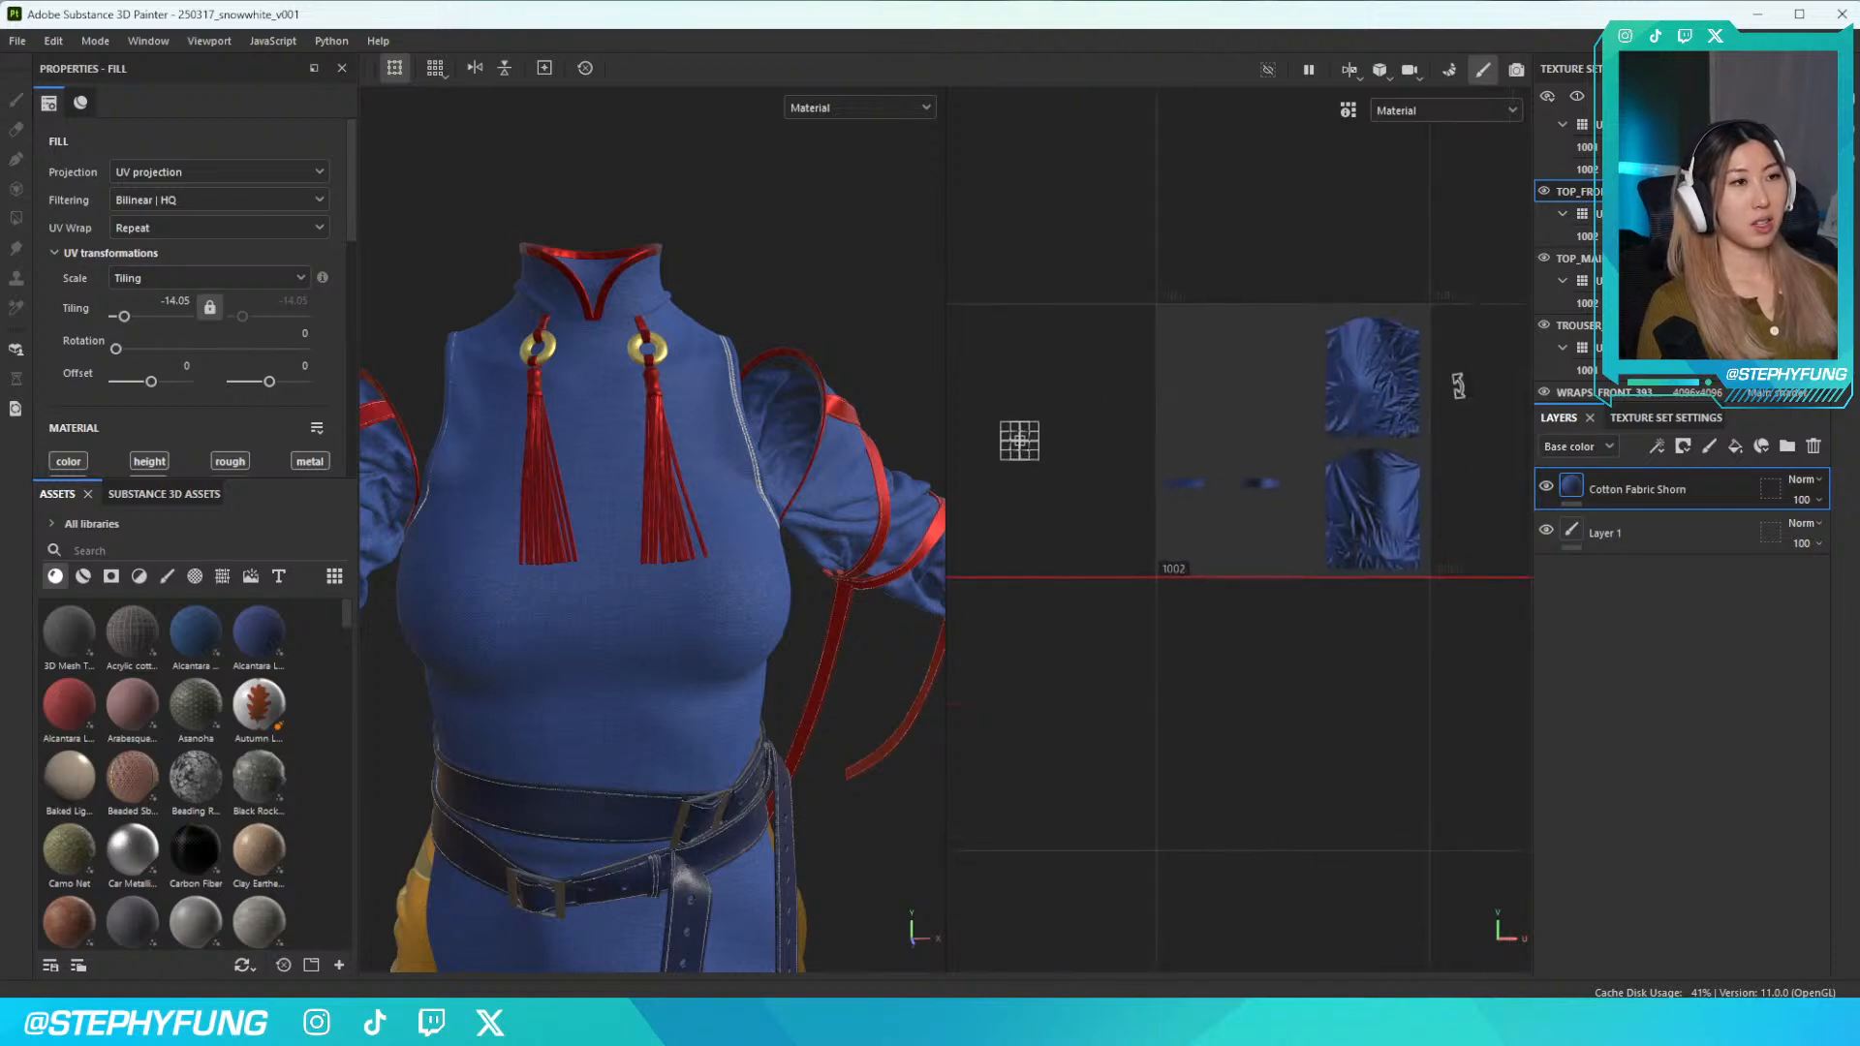
pyautogui.click(1578, 271)
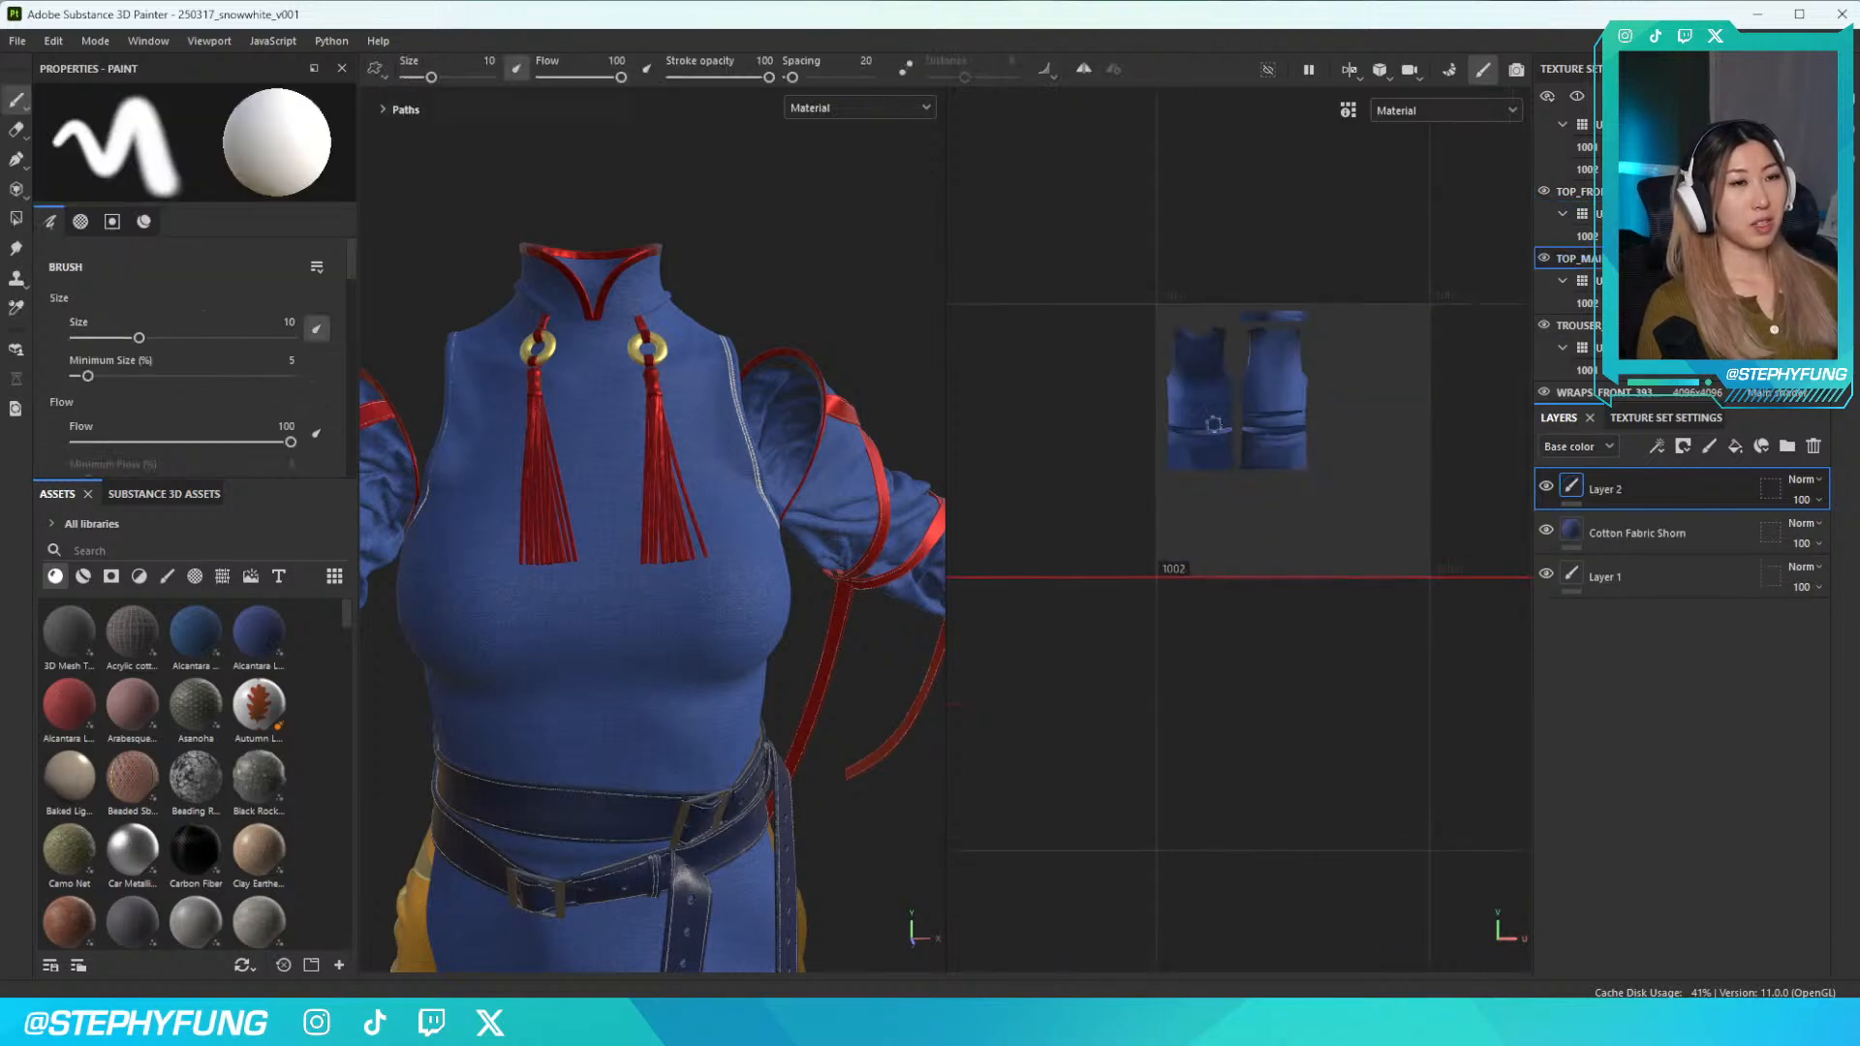
# Check the bodice's UV layout and its unstitched armhole up close, and switch to the Paint Along Path tool
pyautogui.scroll(3, 1221, 403)
pyautogui.keyDown('alt'); pyautogui.moveTo(1262, 352); pyautogui.dragTo(1324, 578, button='middle'); pyautogui.keyUp('alt')
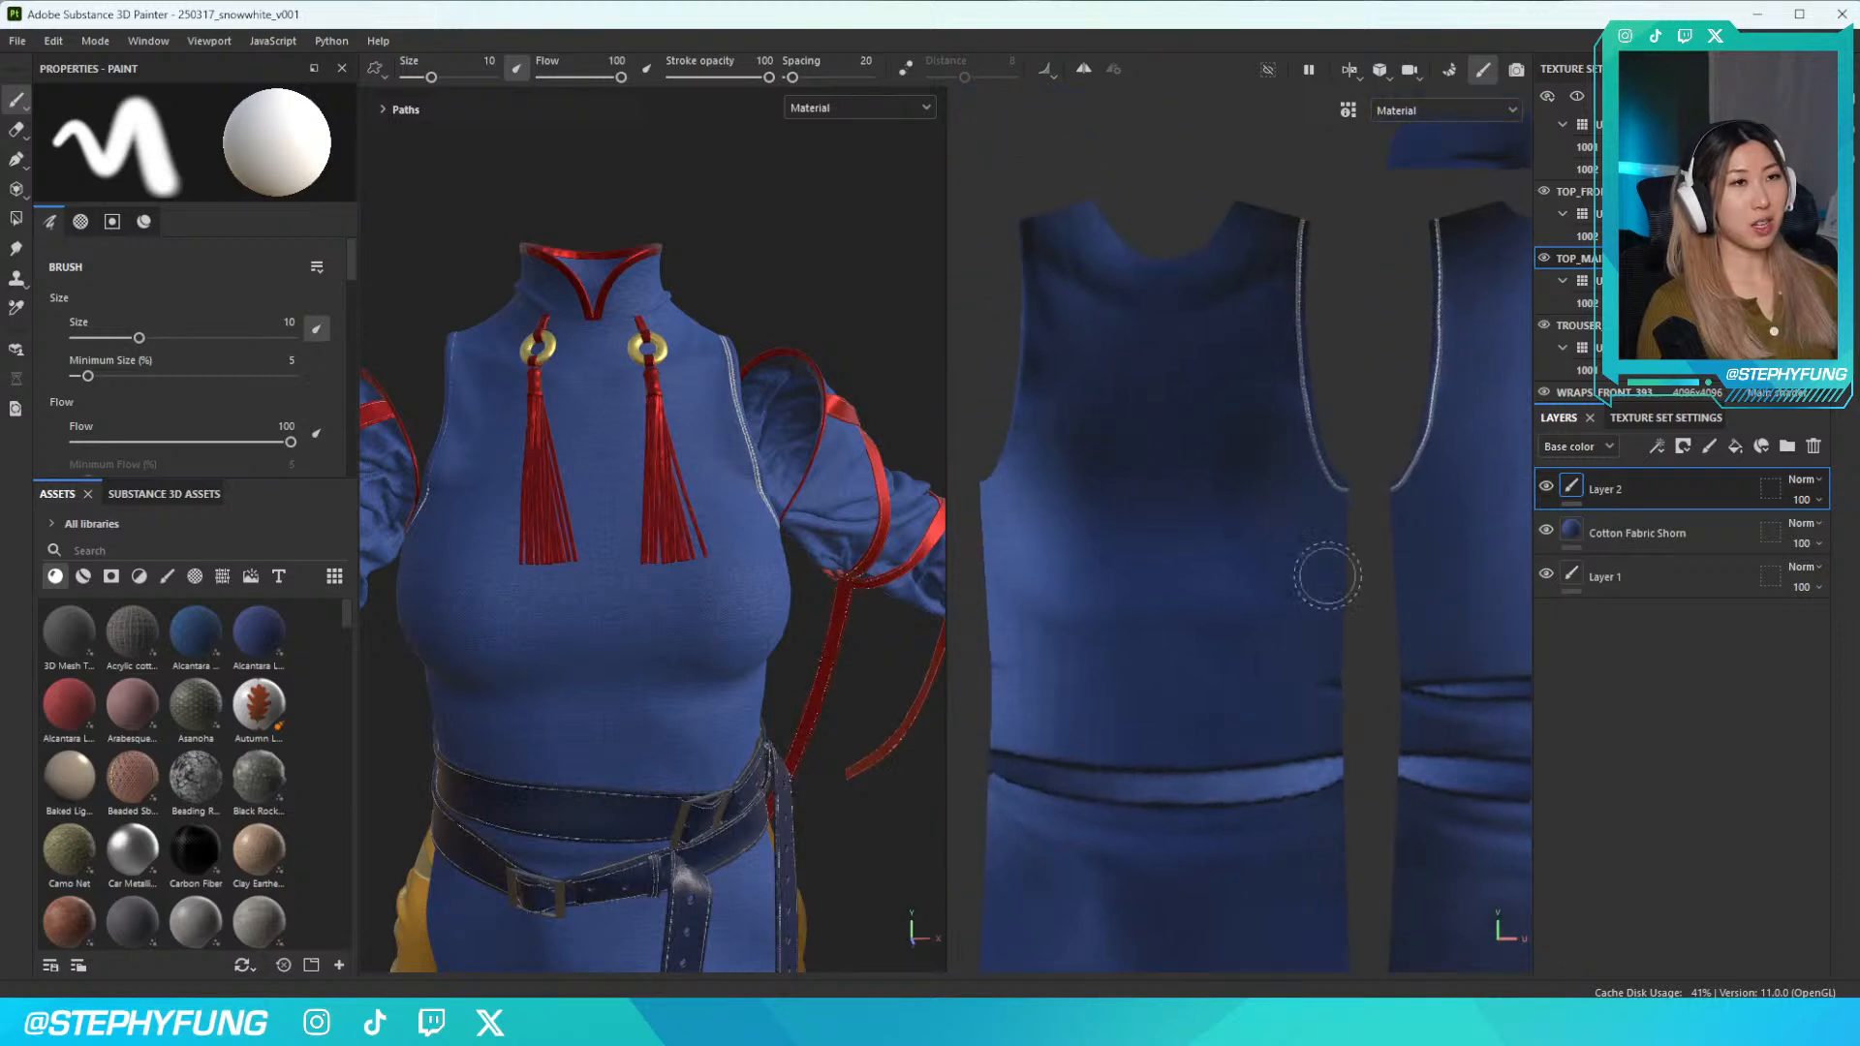
pyautogui.keyDown('alt'); pyautogui.moveTo(1146, 490); pyautogui.dragTo(1171, 515, button='middle'); pyautogui.keyUp('alt')
pyautogui.scroll(-3, 646, 524)
pyautogui.scroll(6, 477, 539)
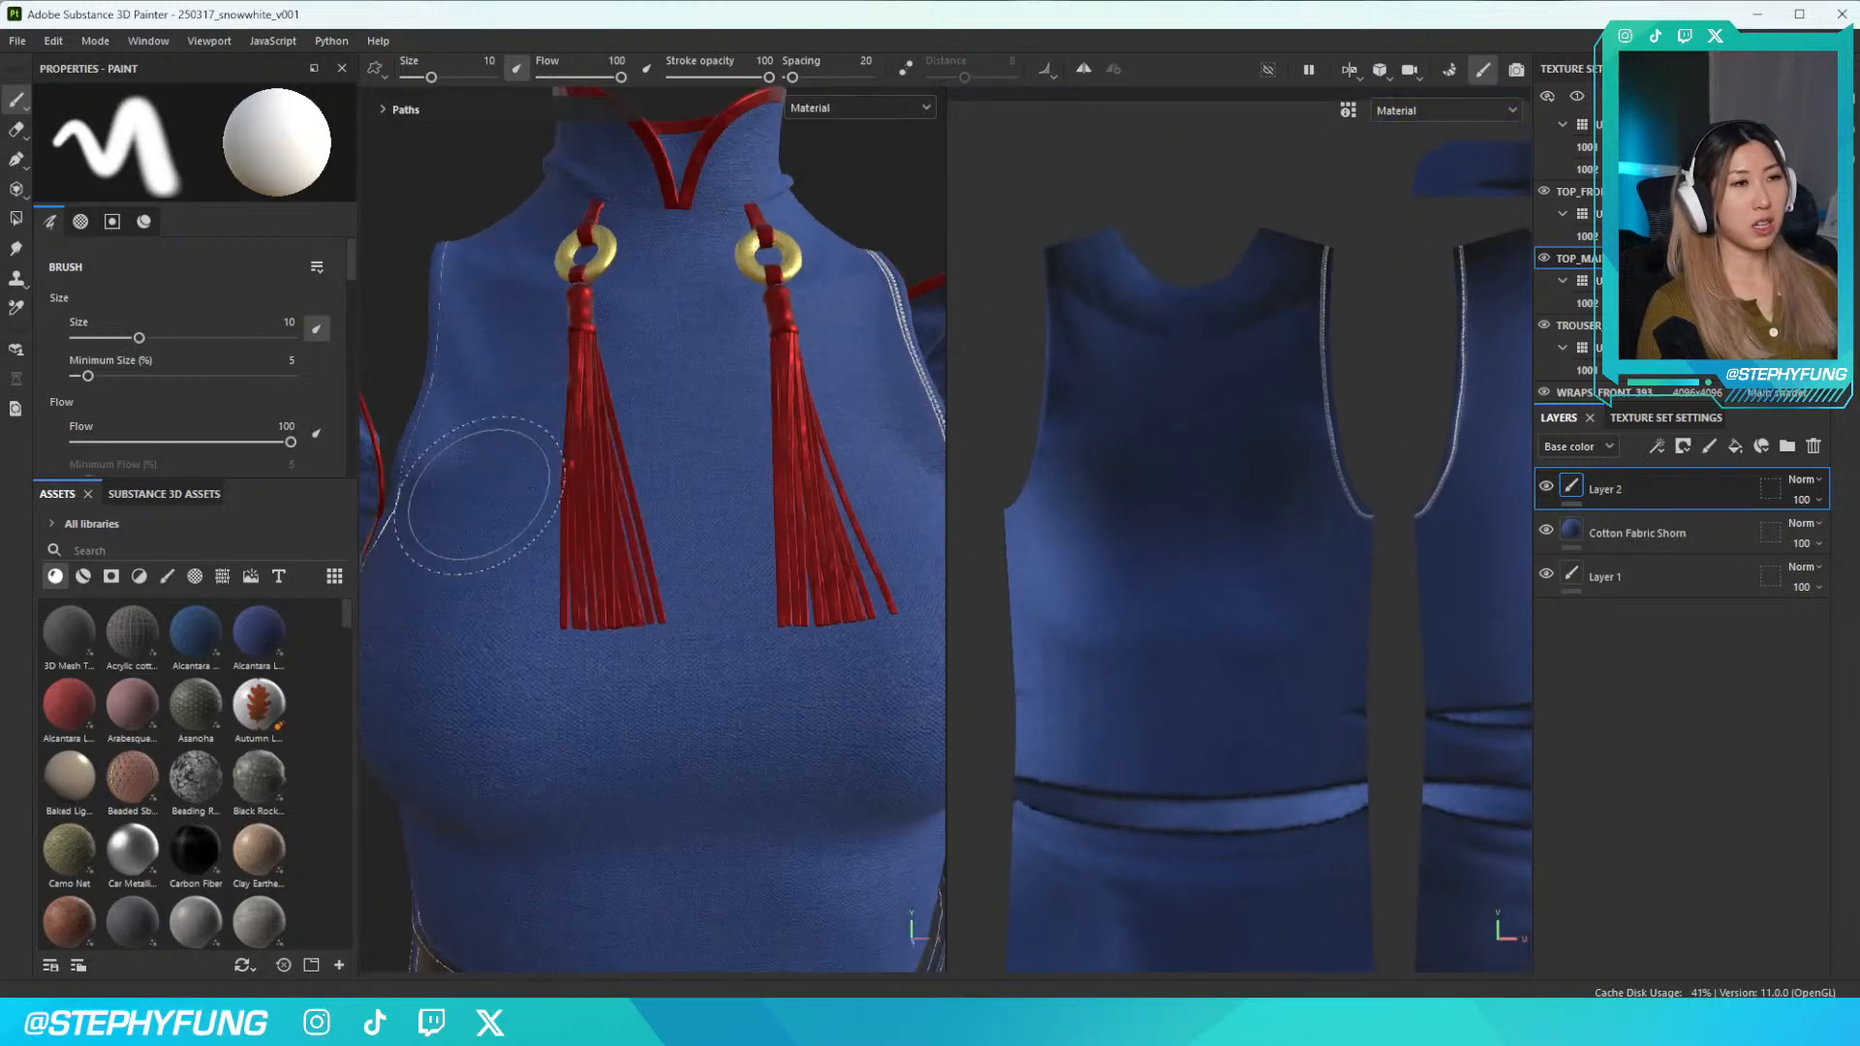
pyautogui.keyDown('alt'); pyautogui.moveTo(585, 560); pyautogui.dragTo(623, 561); pyautogui.keyUp('alt')
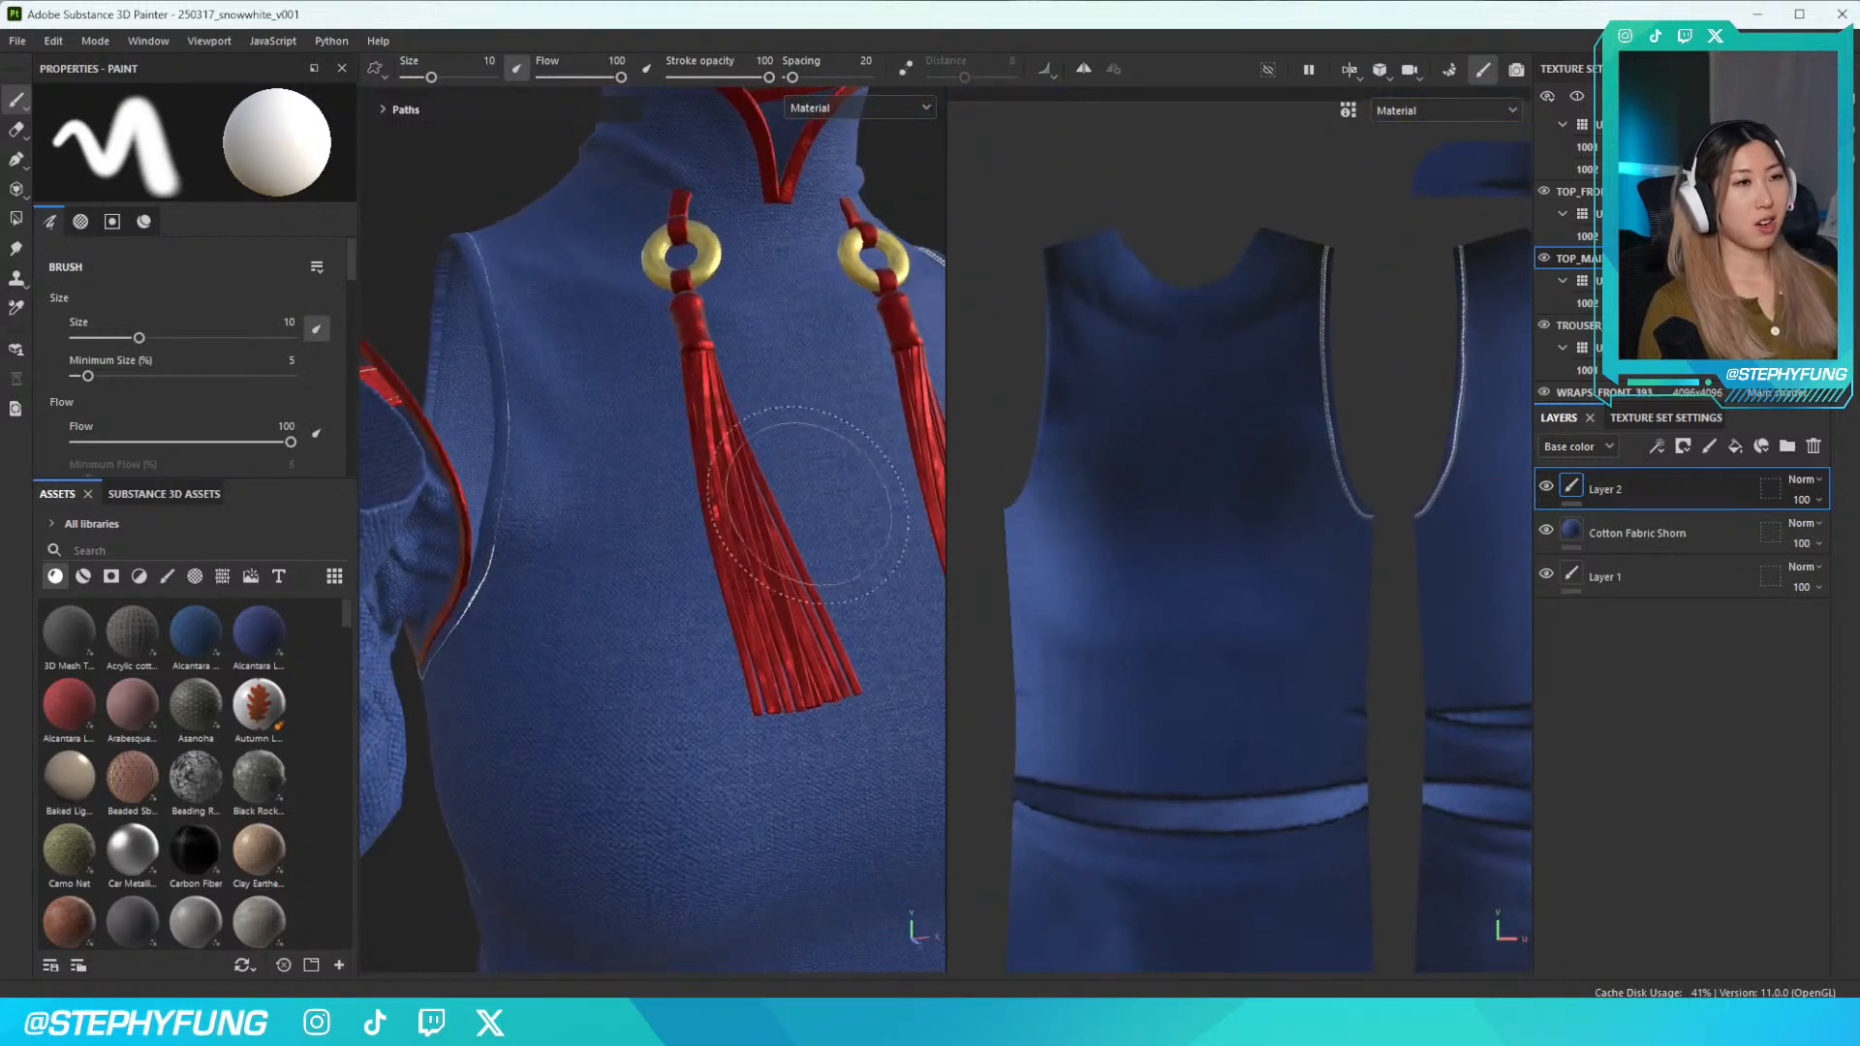
pyautogui.scroll(5, 659, 479)
pyautogui.keyDown('alt'); pyautogui.moveTo(659, 480); pyautogui.dragTo(668, 722); pyautogui.keyUp('alt')
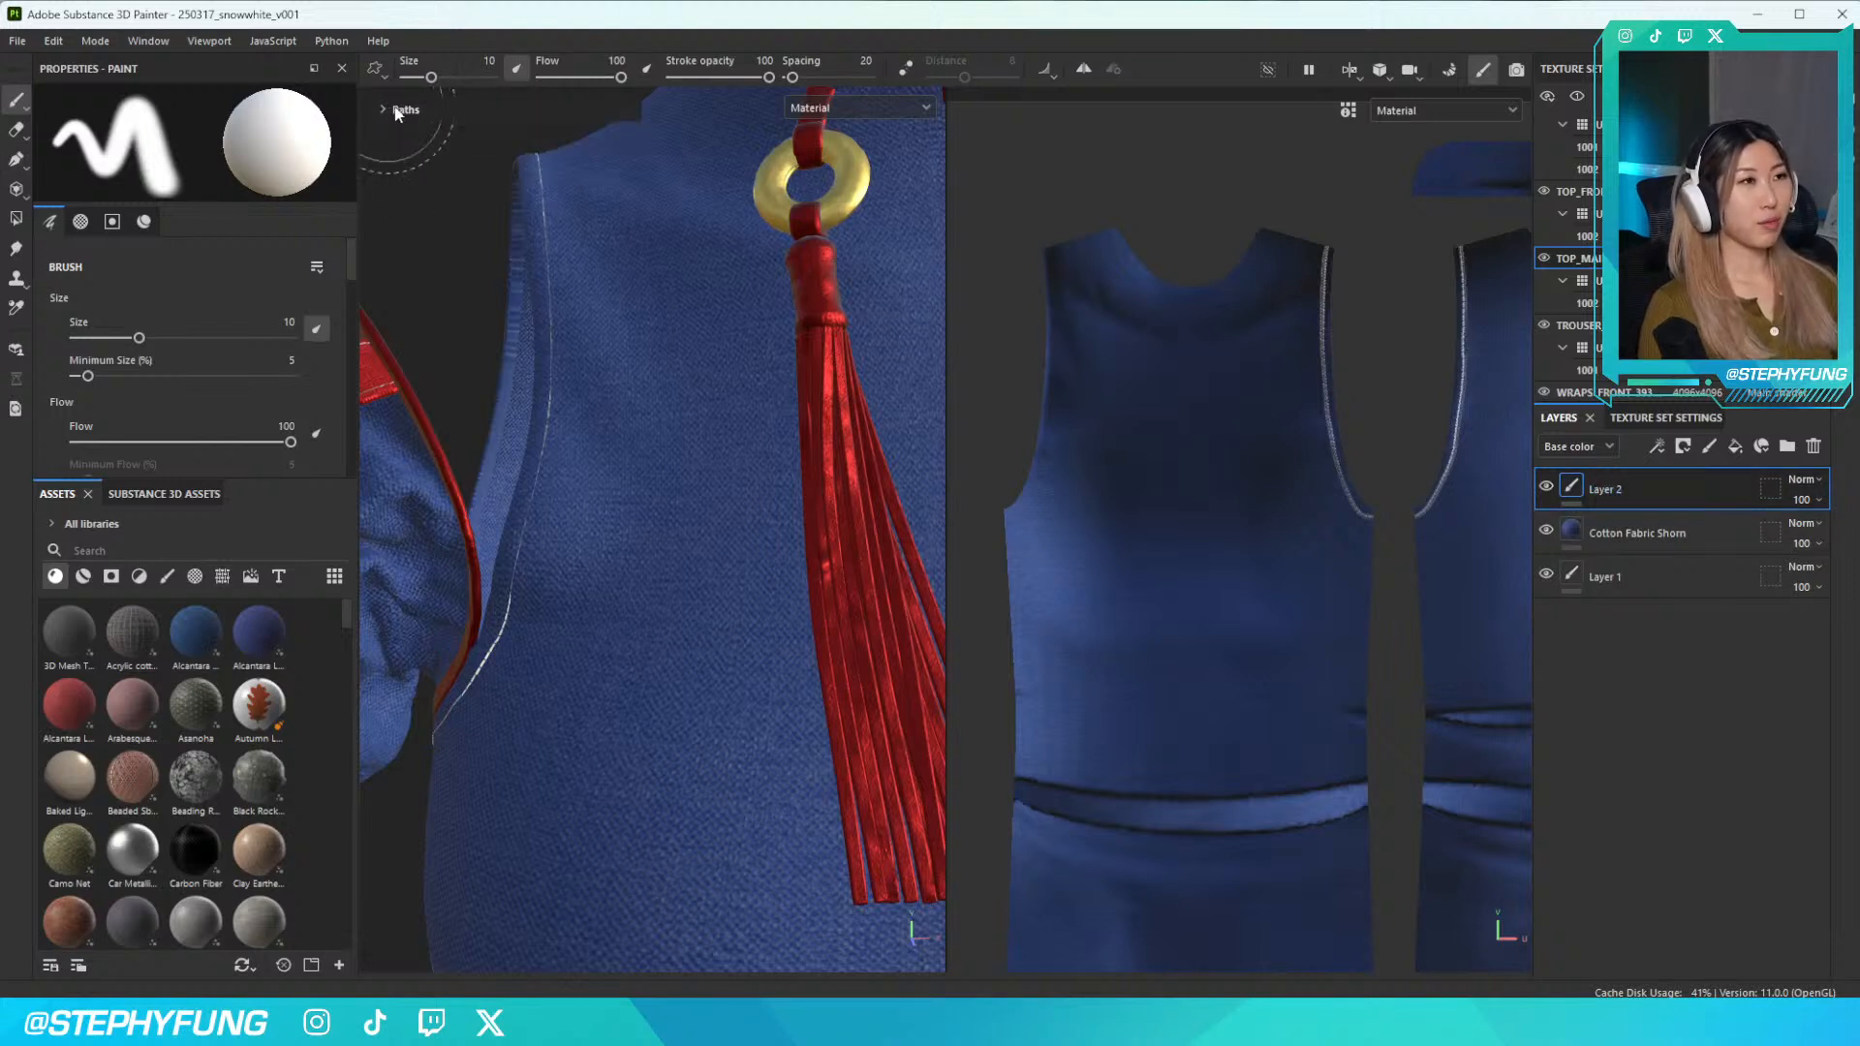
pyautogui.click(15, 161)
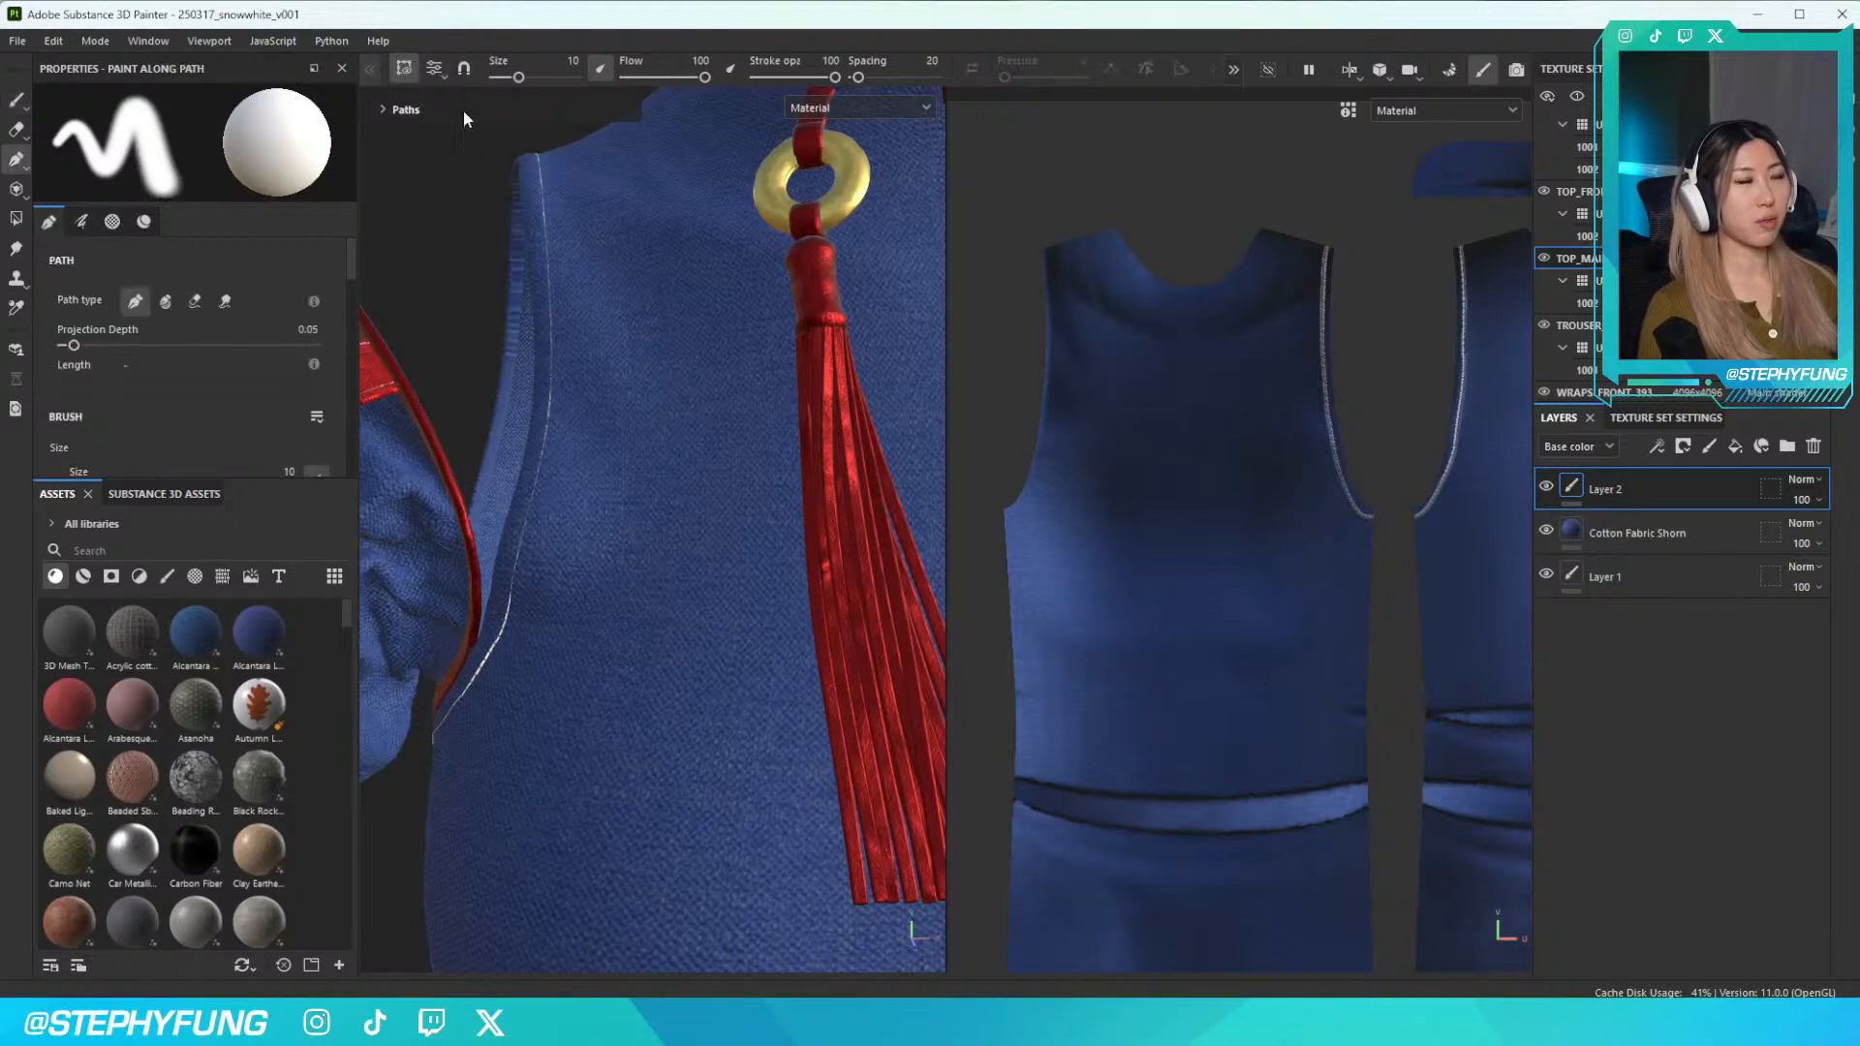
pyautogui.click(551, 404)
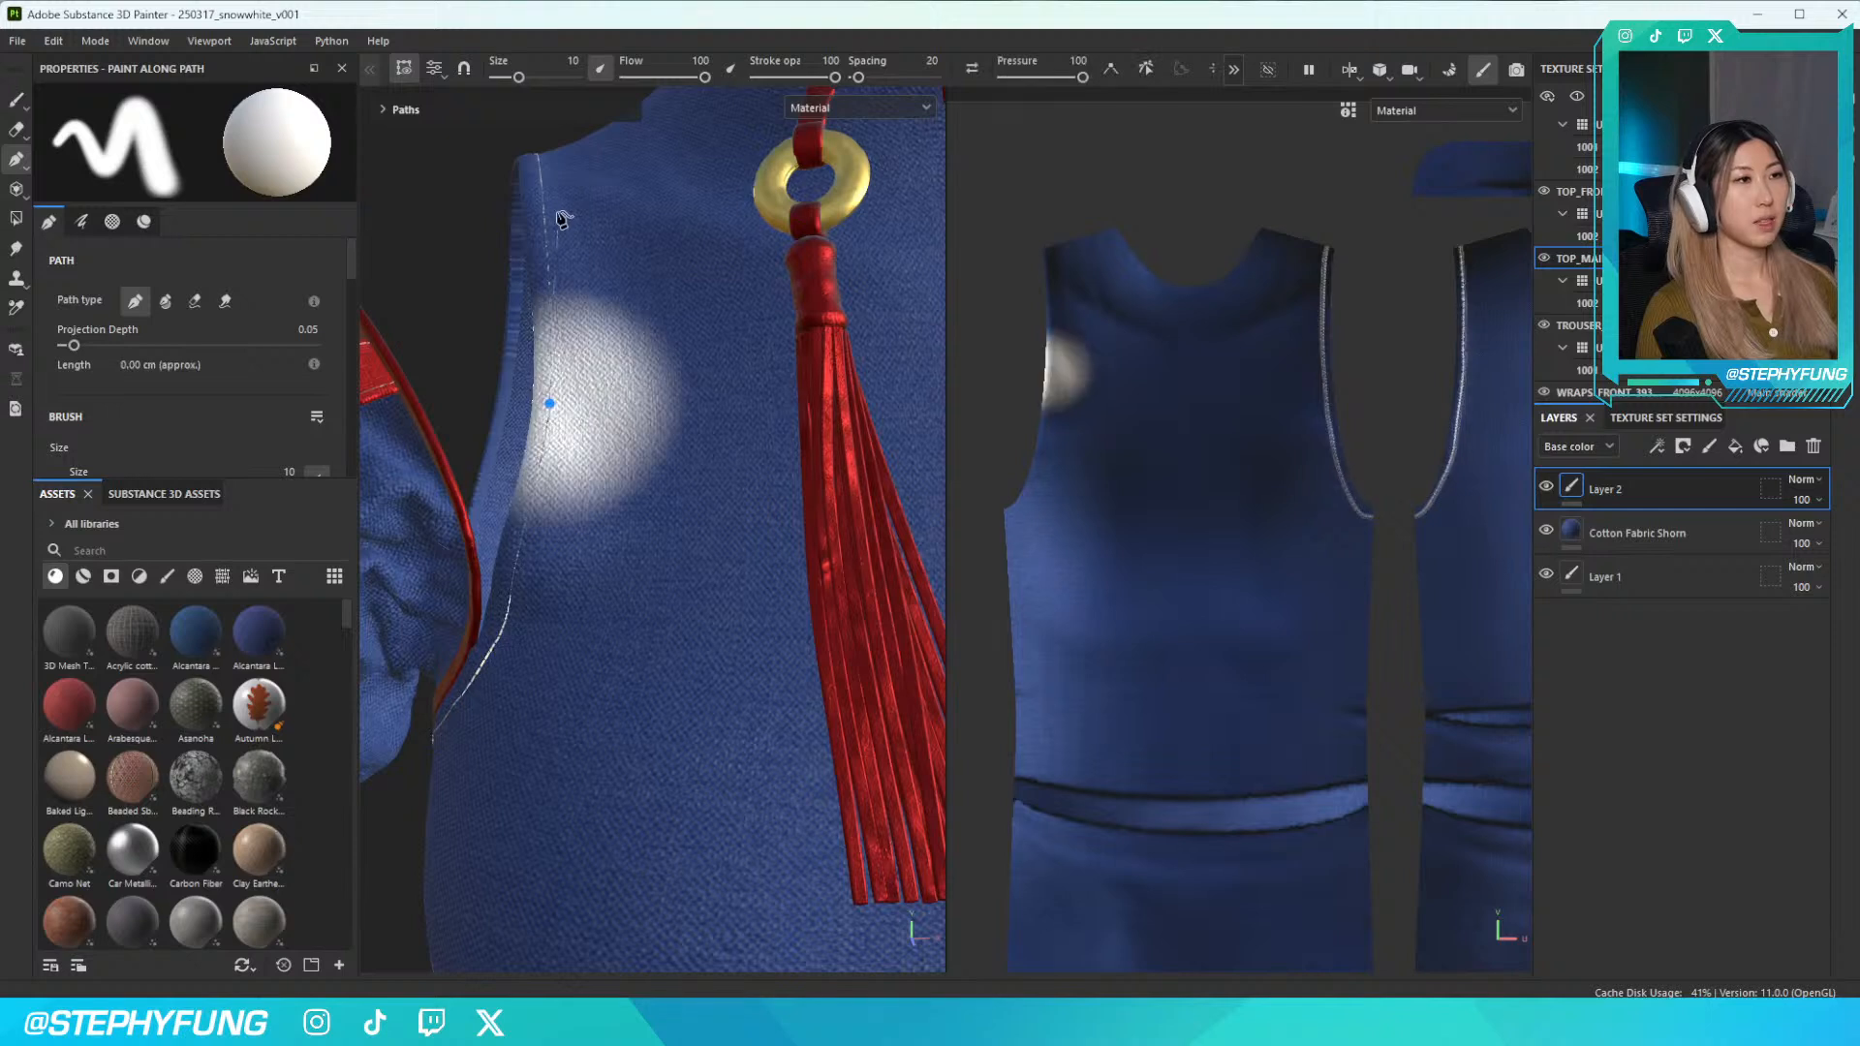
pyautogui.click(543, 206)
pyautogui.click(384, 111)
pyautogui.click(384, 111)
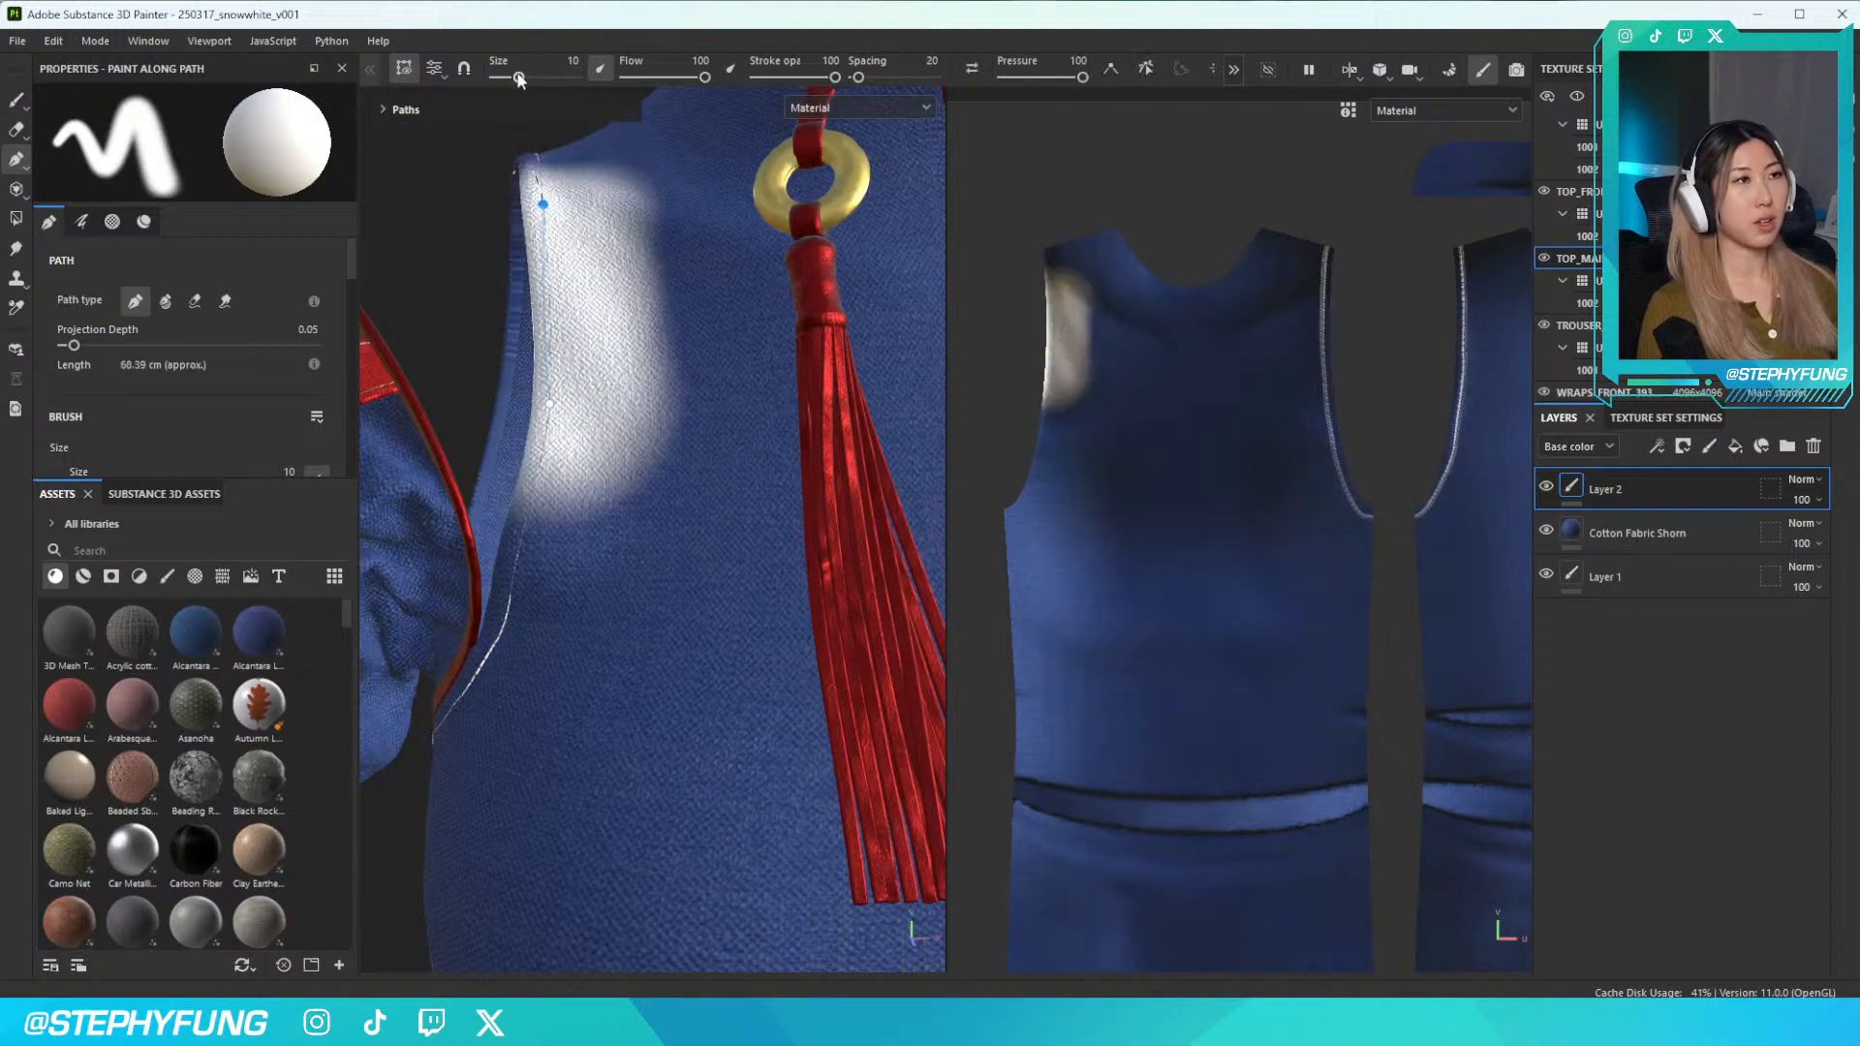
pyautogui.hotkey('ctrl', 'z')
pyautogui.hotkey('ctrl', 'z')
# Search the brush library for "topstit" and choose the Topstitching brush
pyautogui.scroll(-5, 176, 418)
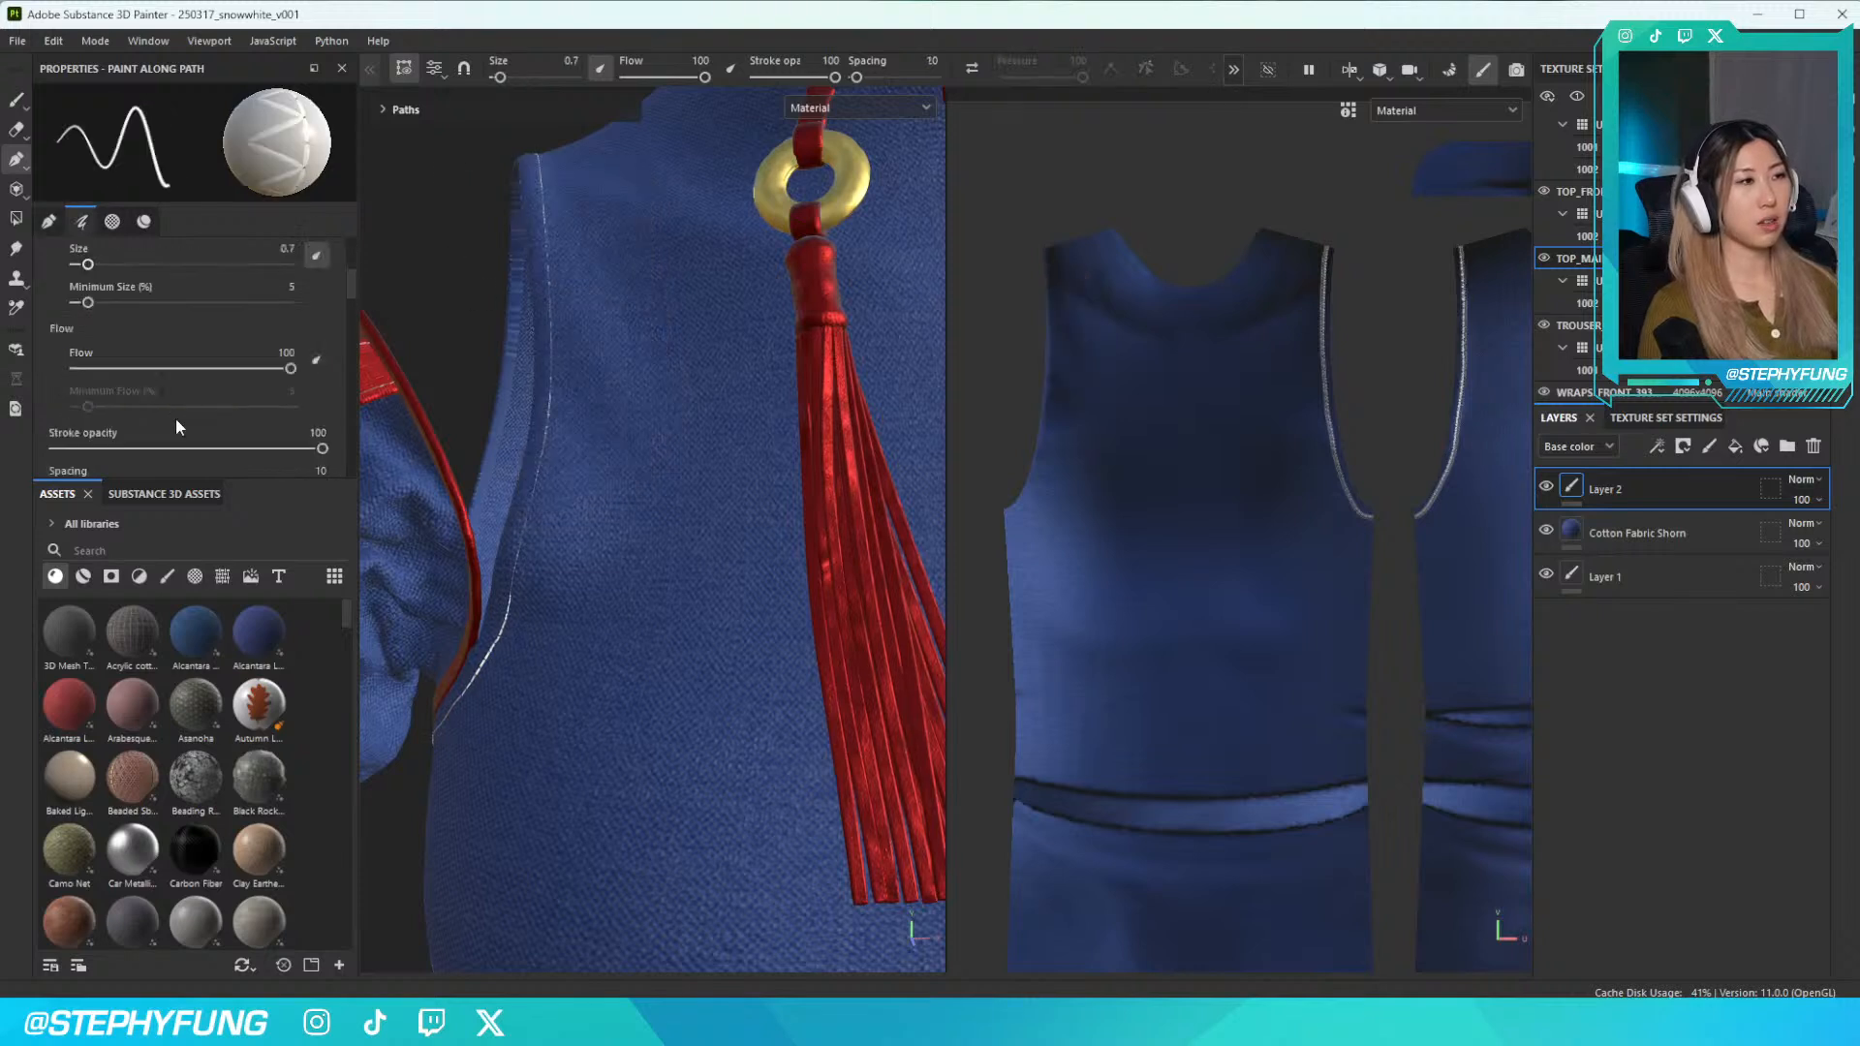
pyautogui.click(171, 579)
pyautogui.click(127, 550)
pyautogui.write('topstit')
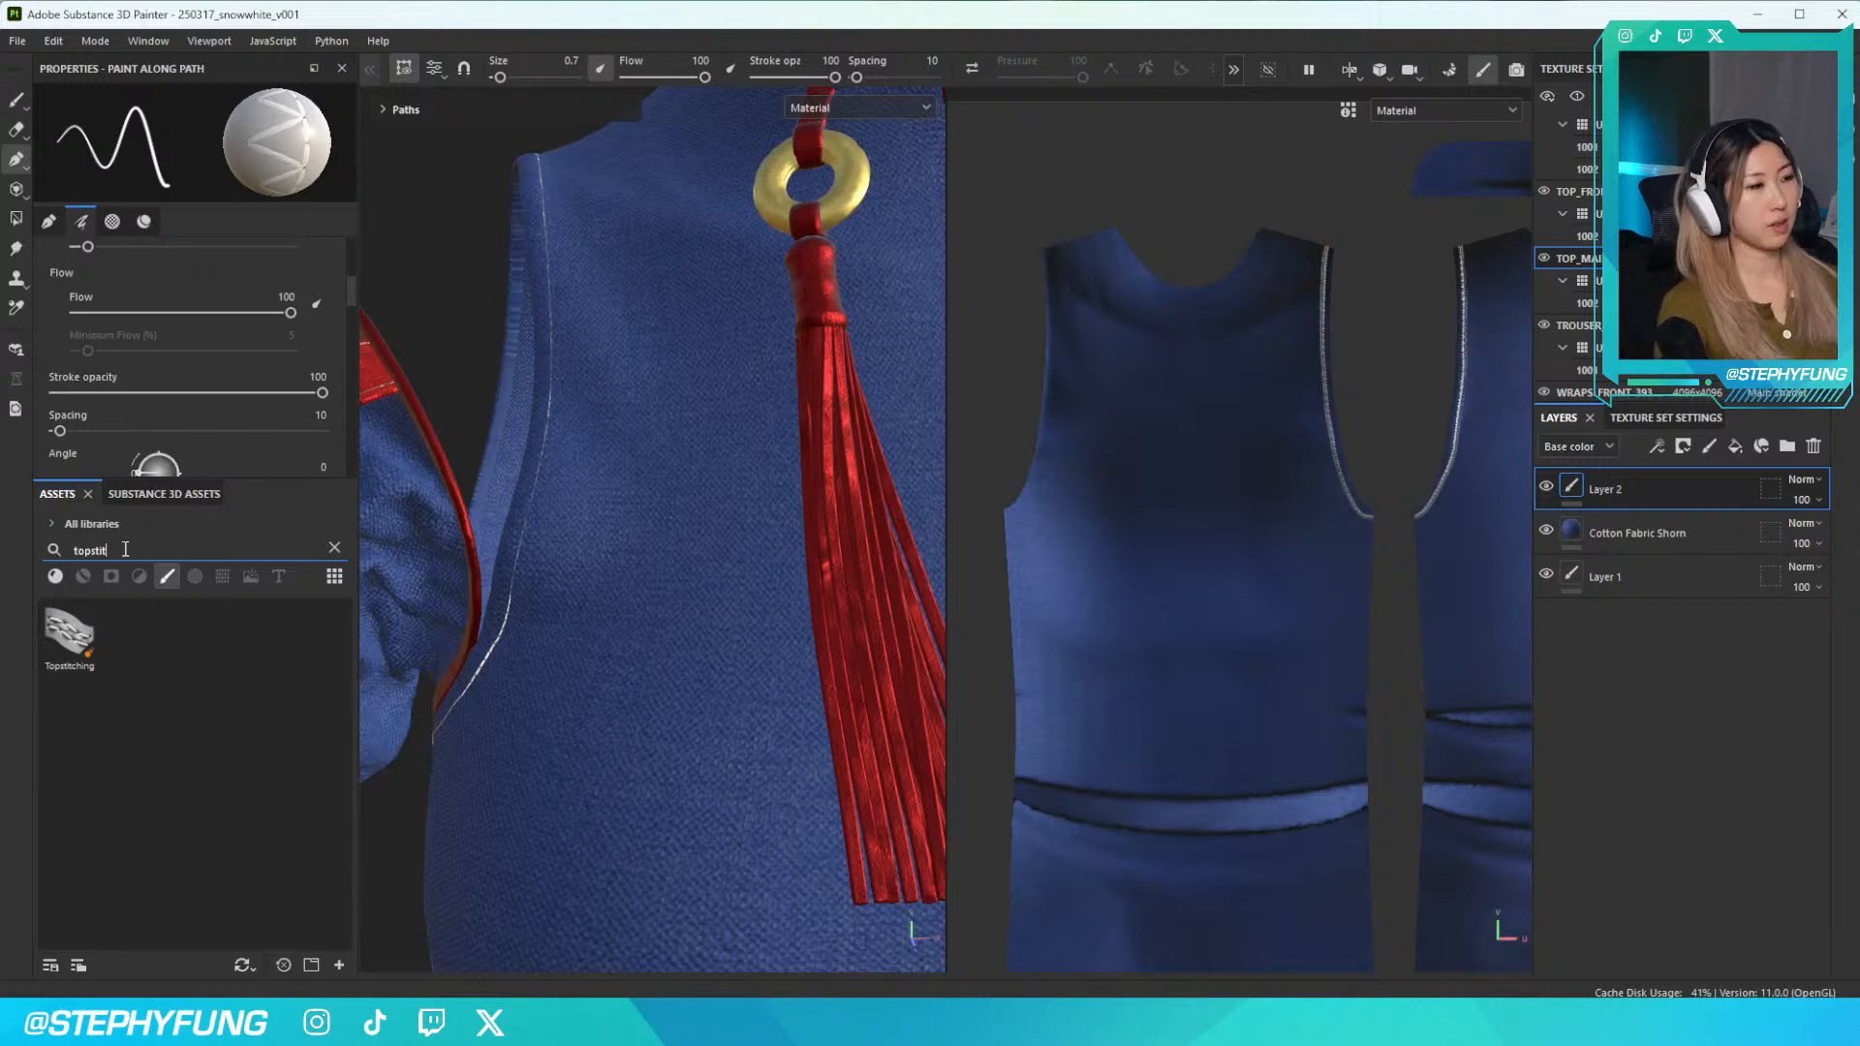
pyautogui.click(66, 635)
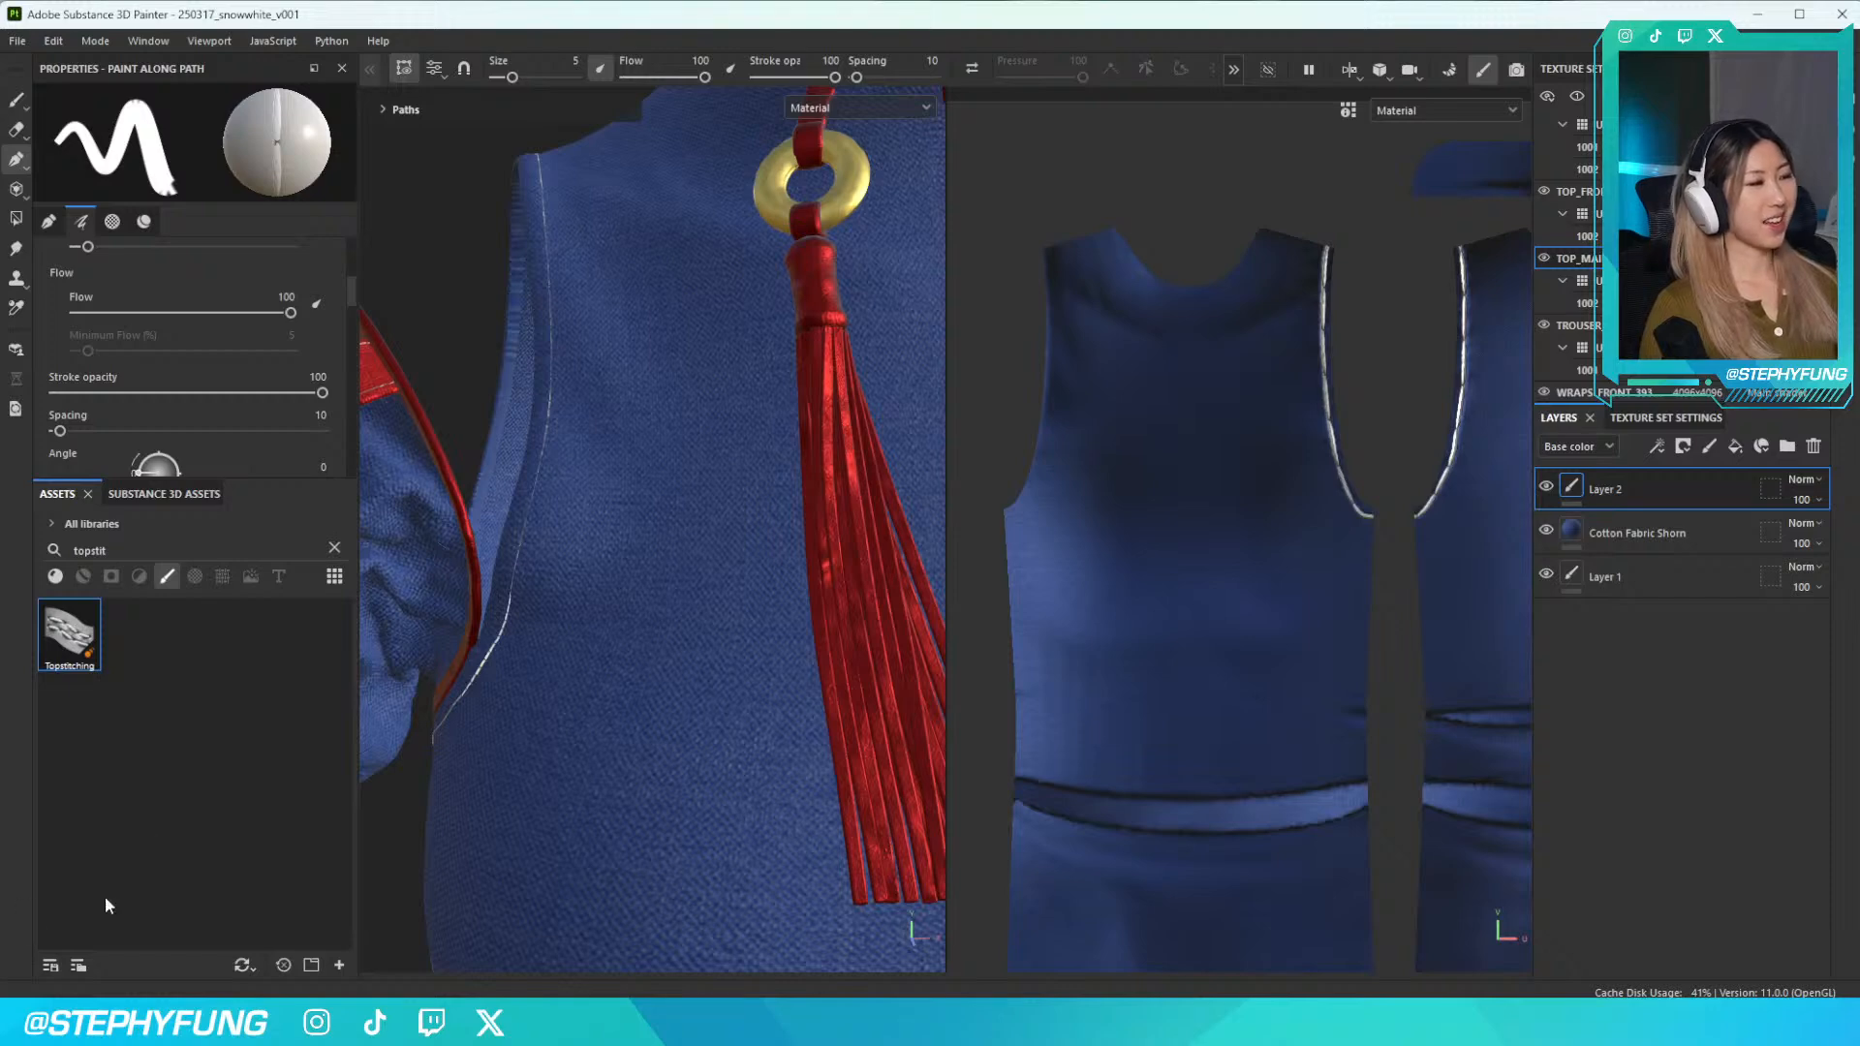
# Inspect the unstitched armhole from the side and check the brush's settings, Stitches Roller alpha and list of existing paths
pyautogui.scroll(-2, 630, 381)
pyautogui.scroll(3, 632, 383)
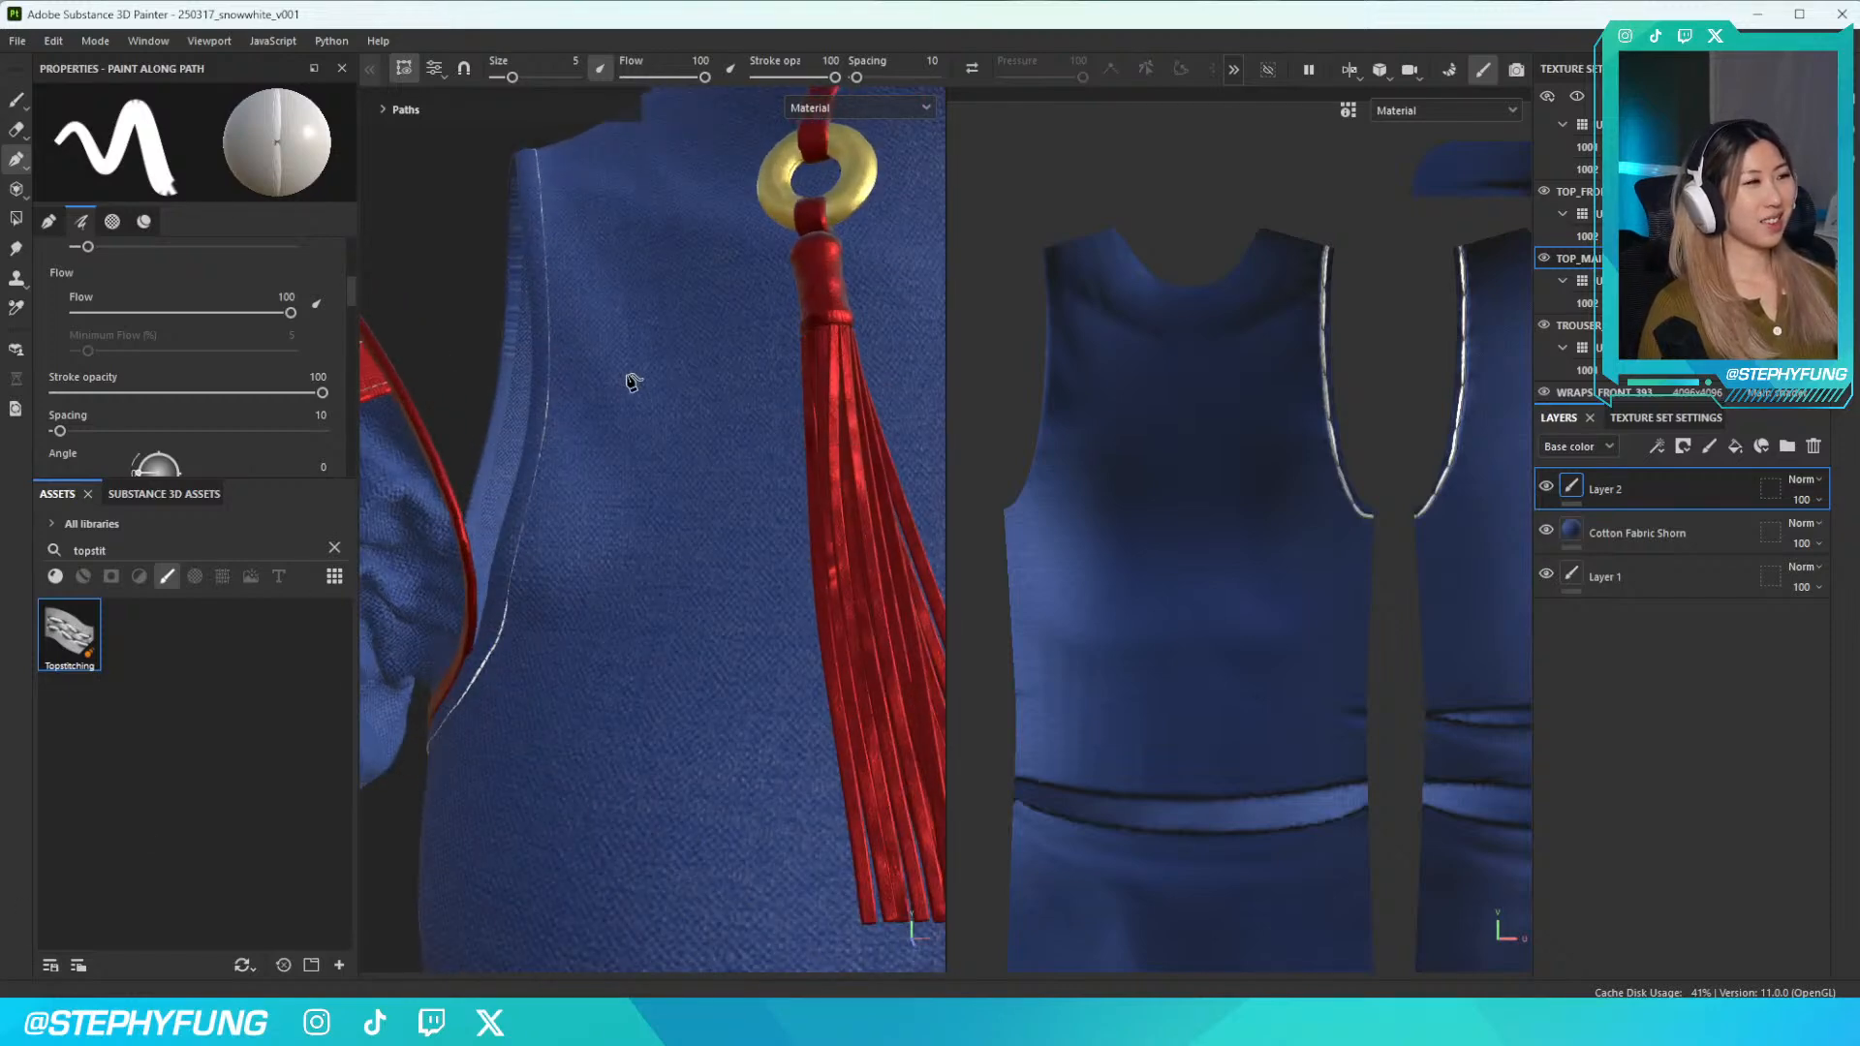
pyautogui.keyDown('alt'); pyautogui.moveTo(619, 407); pyautogui.dragTo(615, 571); pyautogui.keyUp('alt')
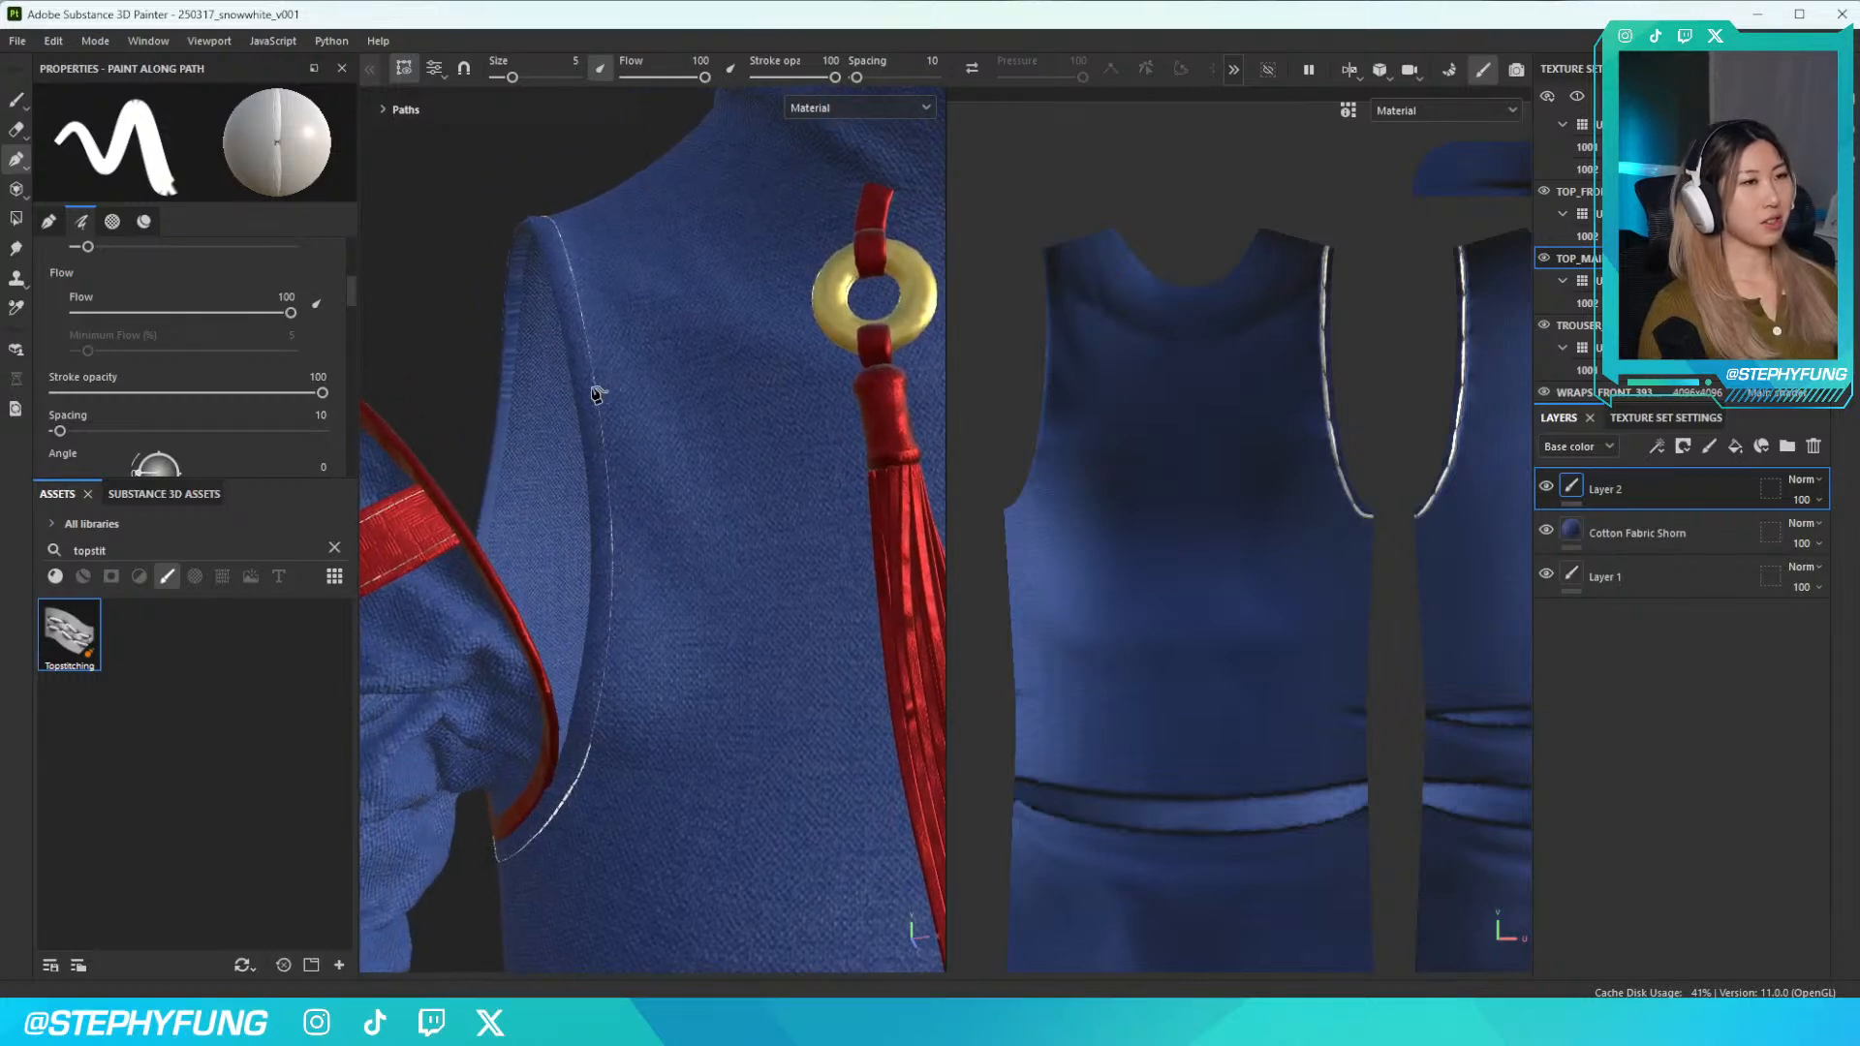
pyautogui.keyDown('alt'); pyautogui.moveTo(601, 384); pyautogui.dragTo(664, 438); pyautogui.keyUp('alt')
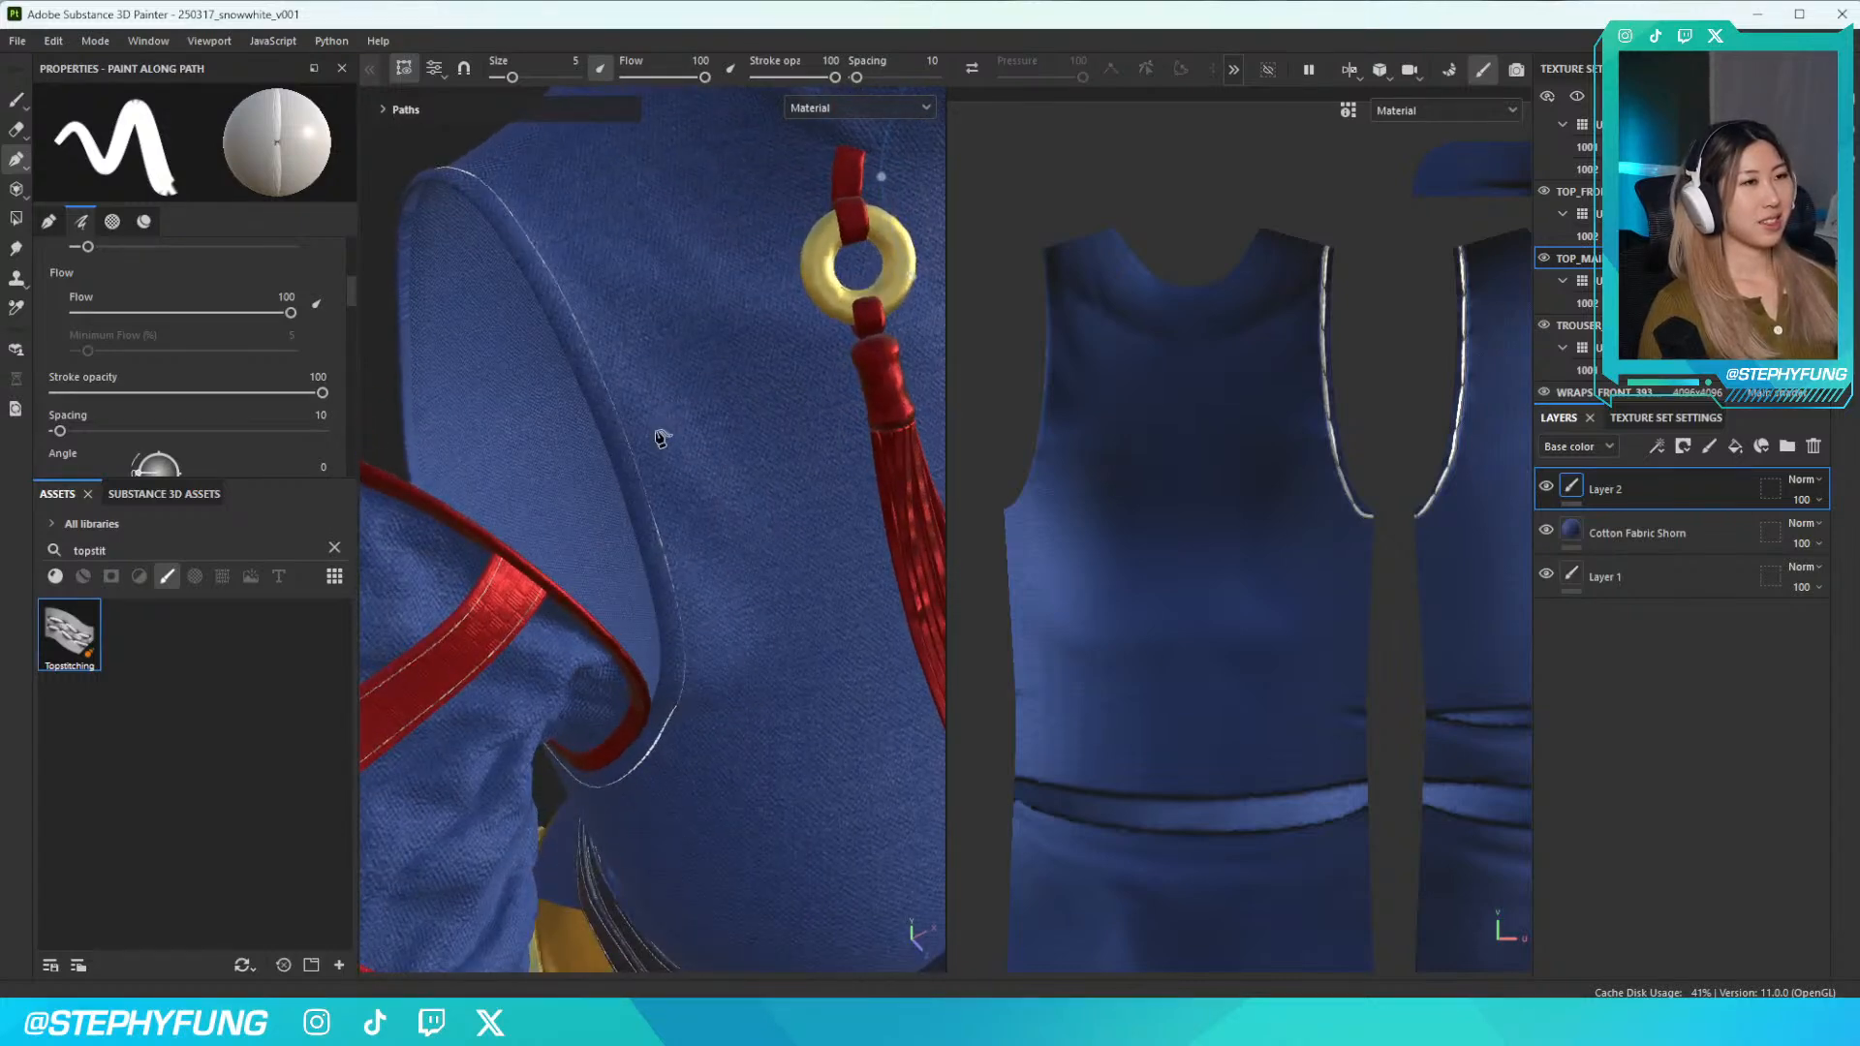
pyautogui.scroll(-3, 270, 461)
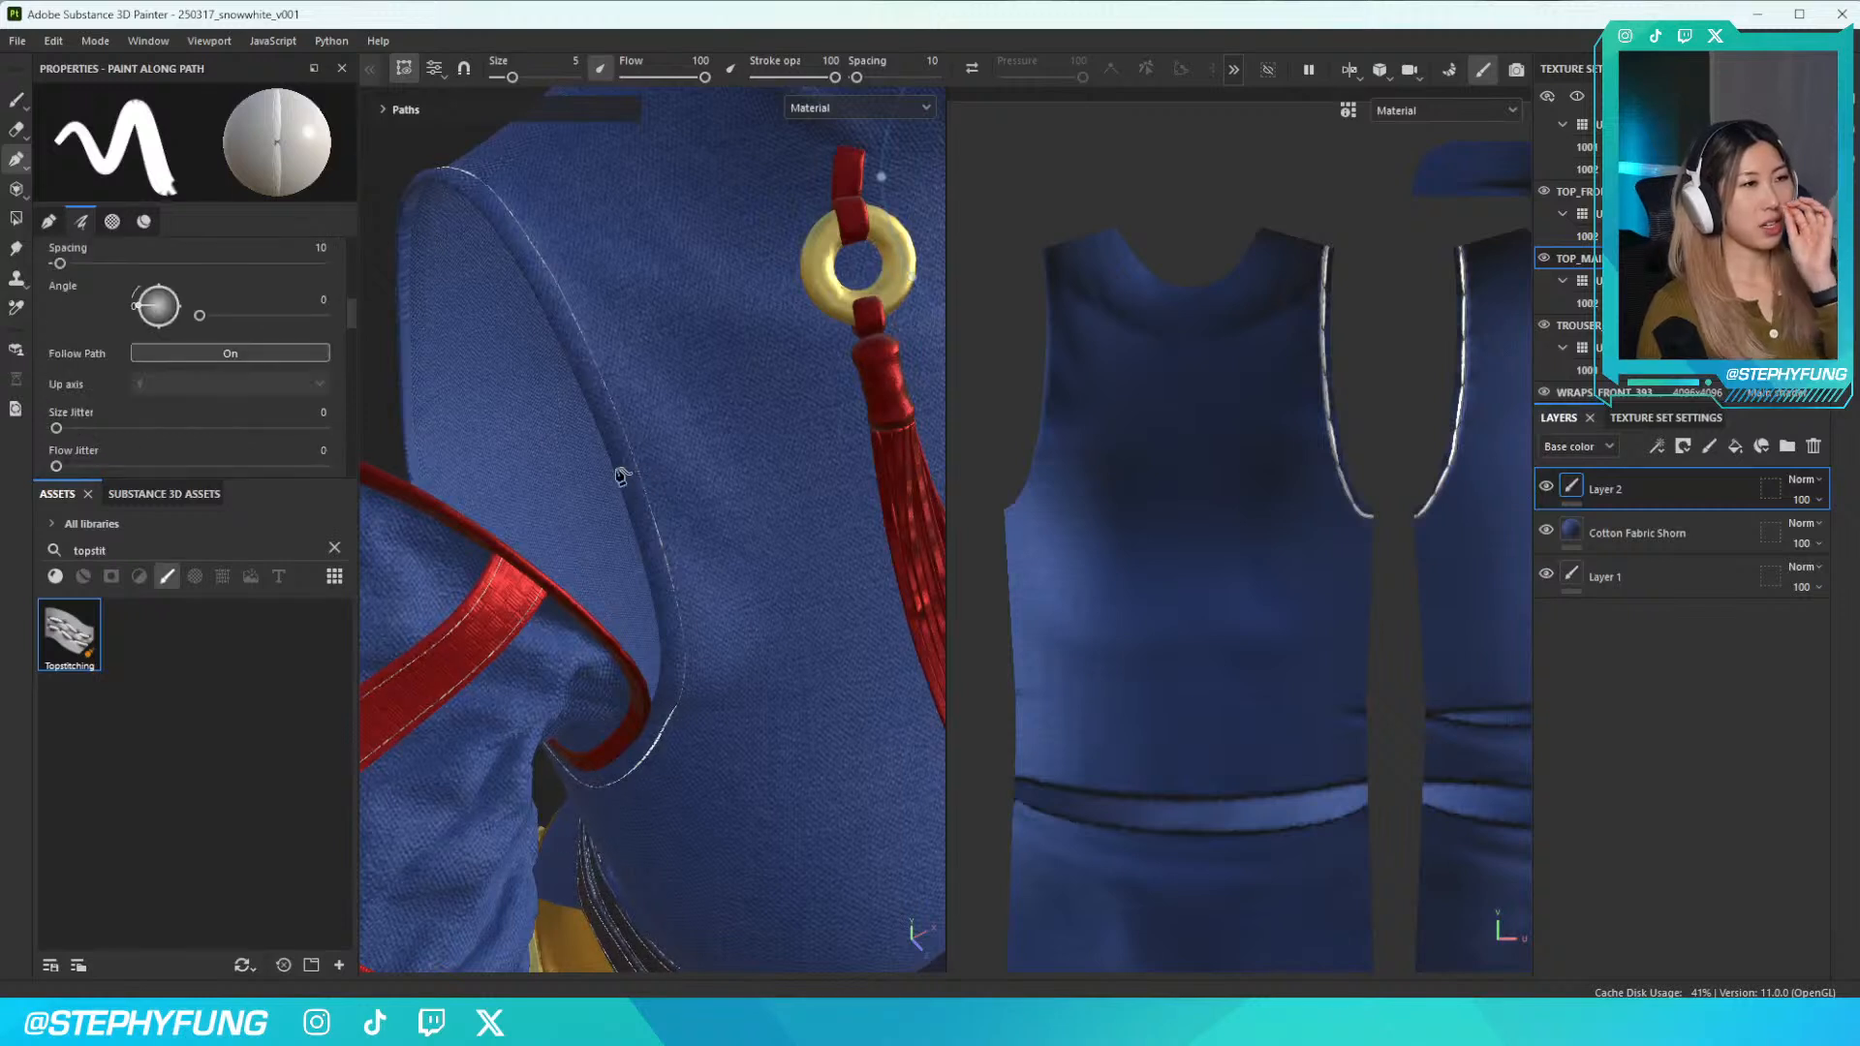
pyautogui.click(383, 109)
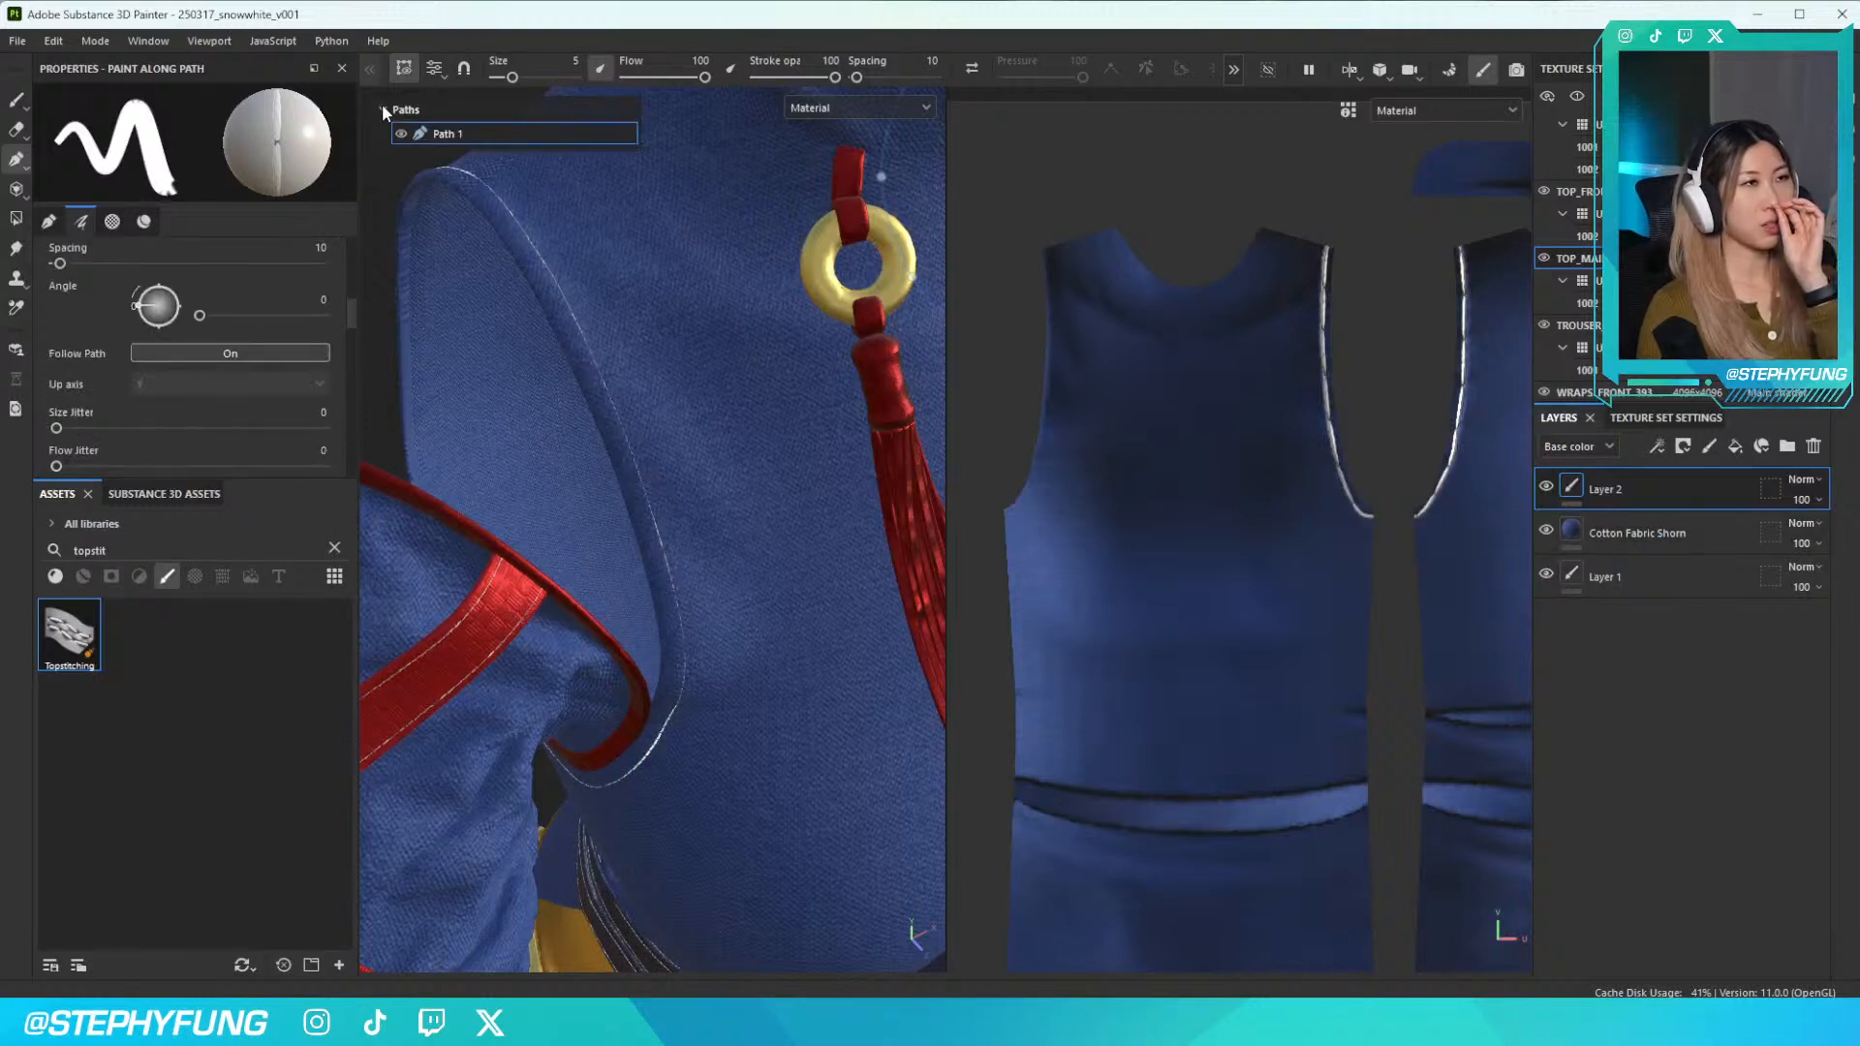
pyautogui.click(385, 108)
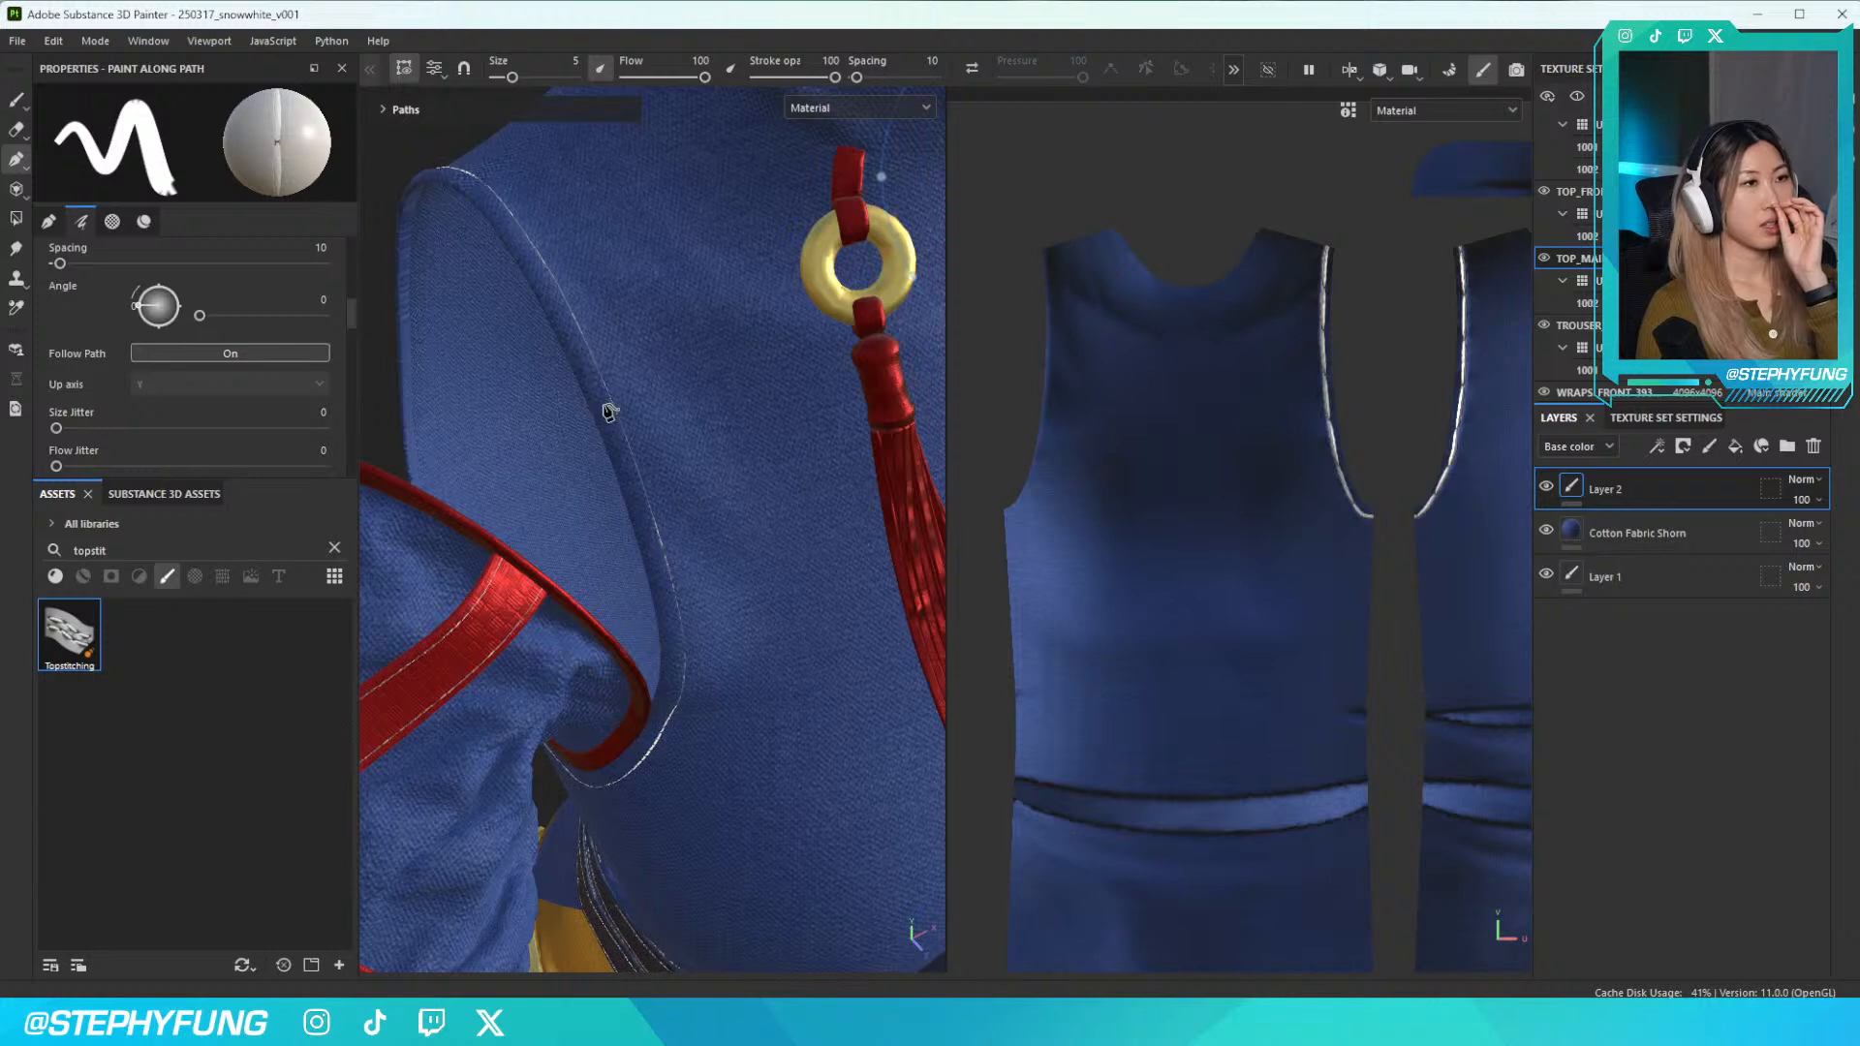
pyautogui.click(383, 111)
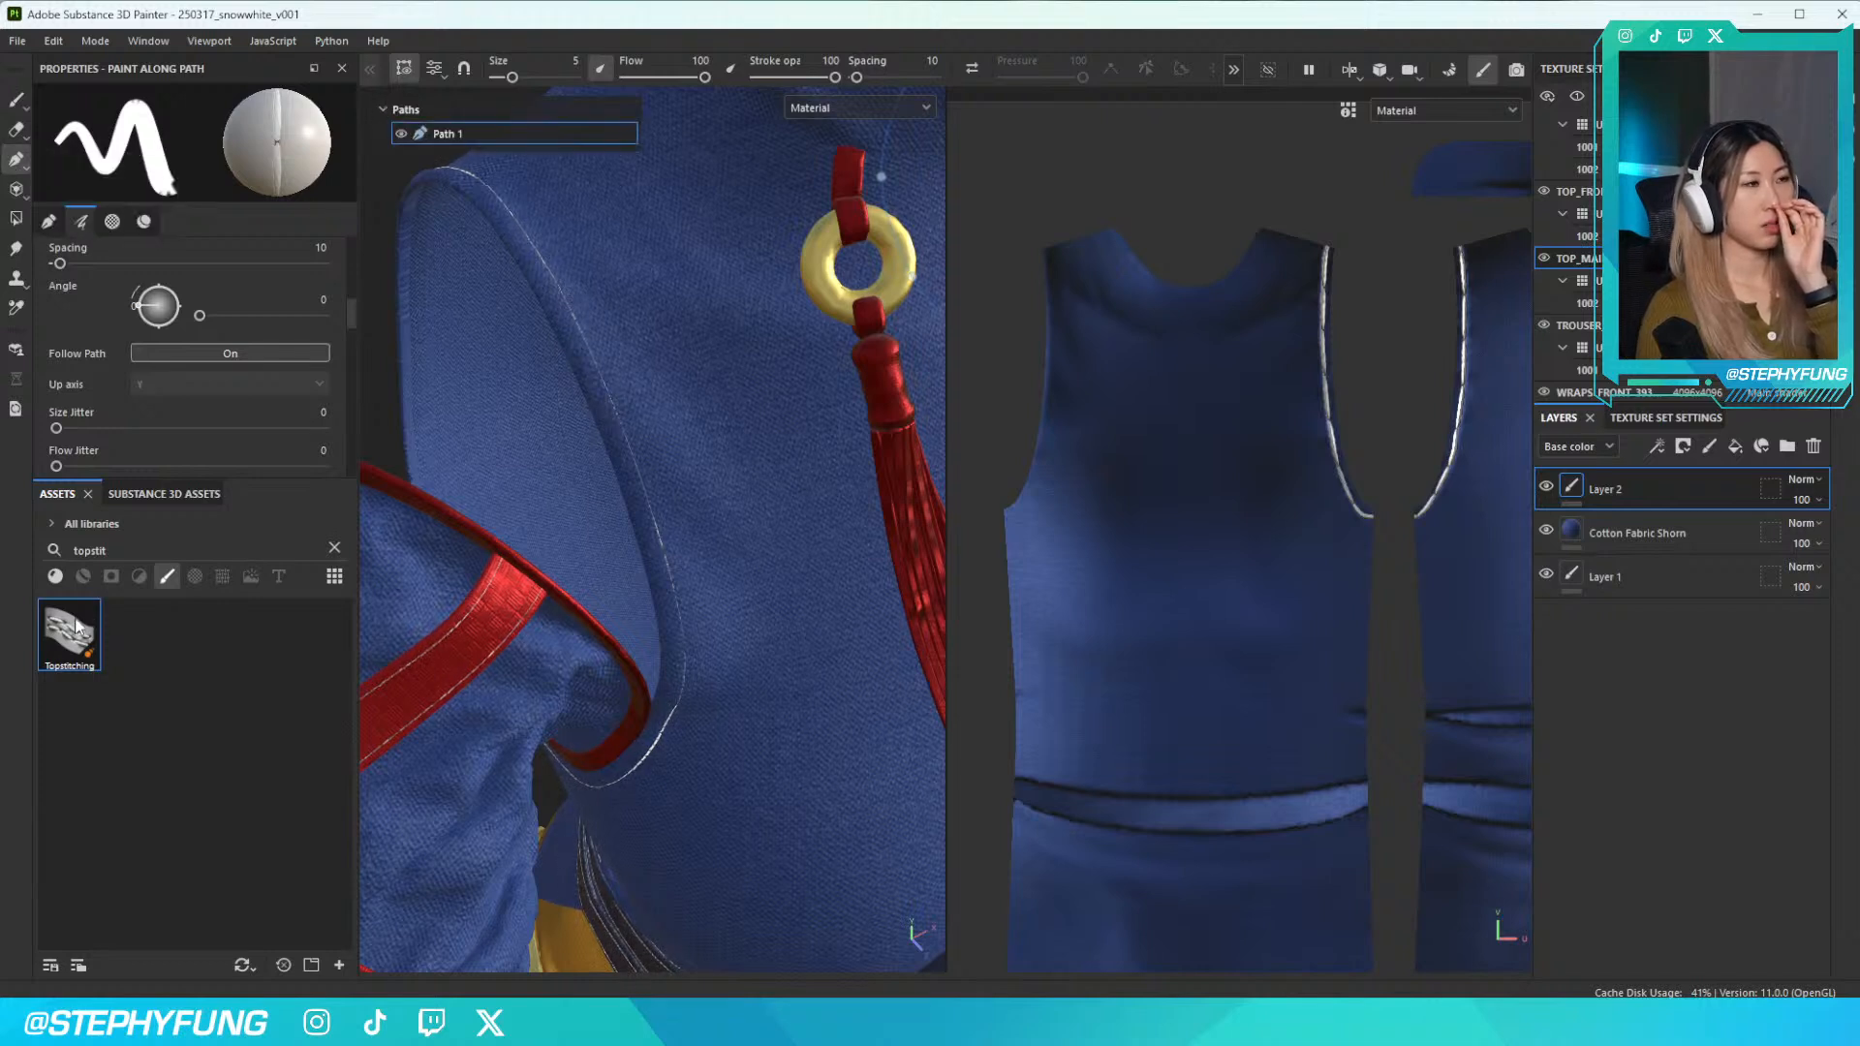
pyautogui.scroll(-5, 205, 312)
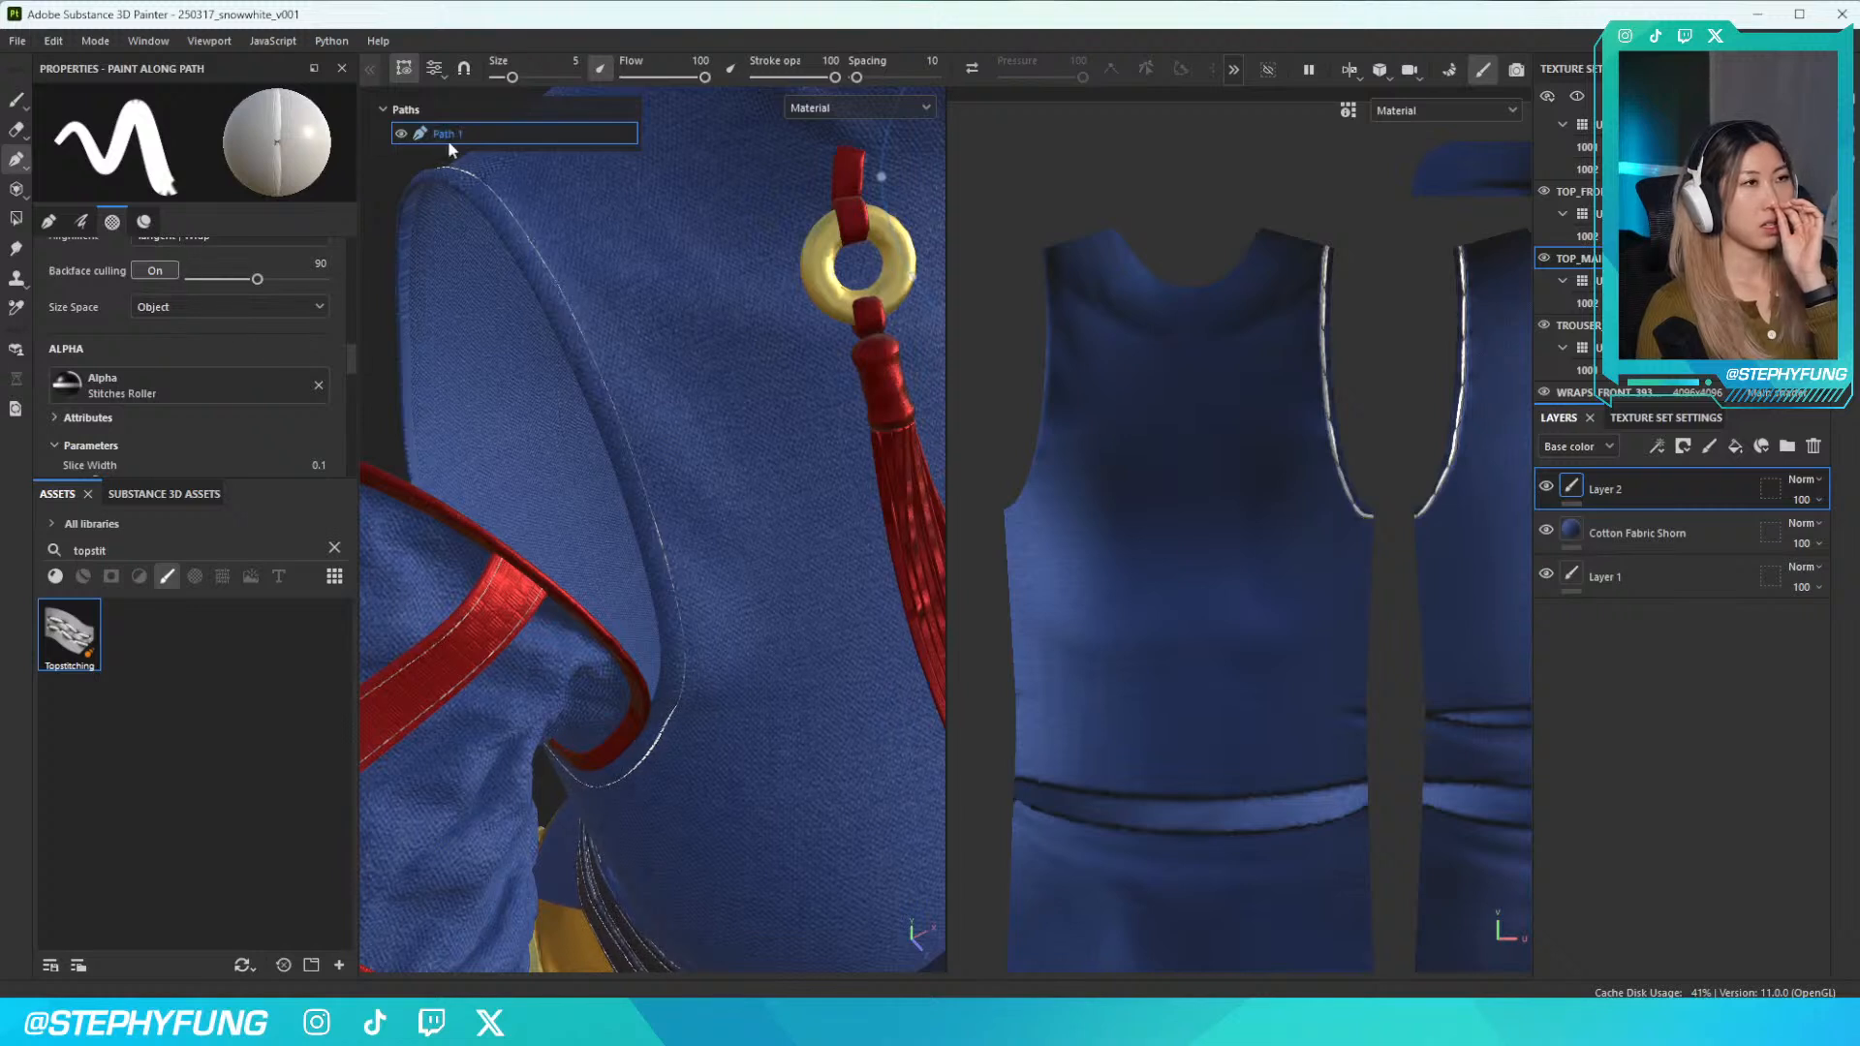
pyautogui.click(417, 110)
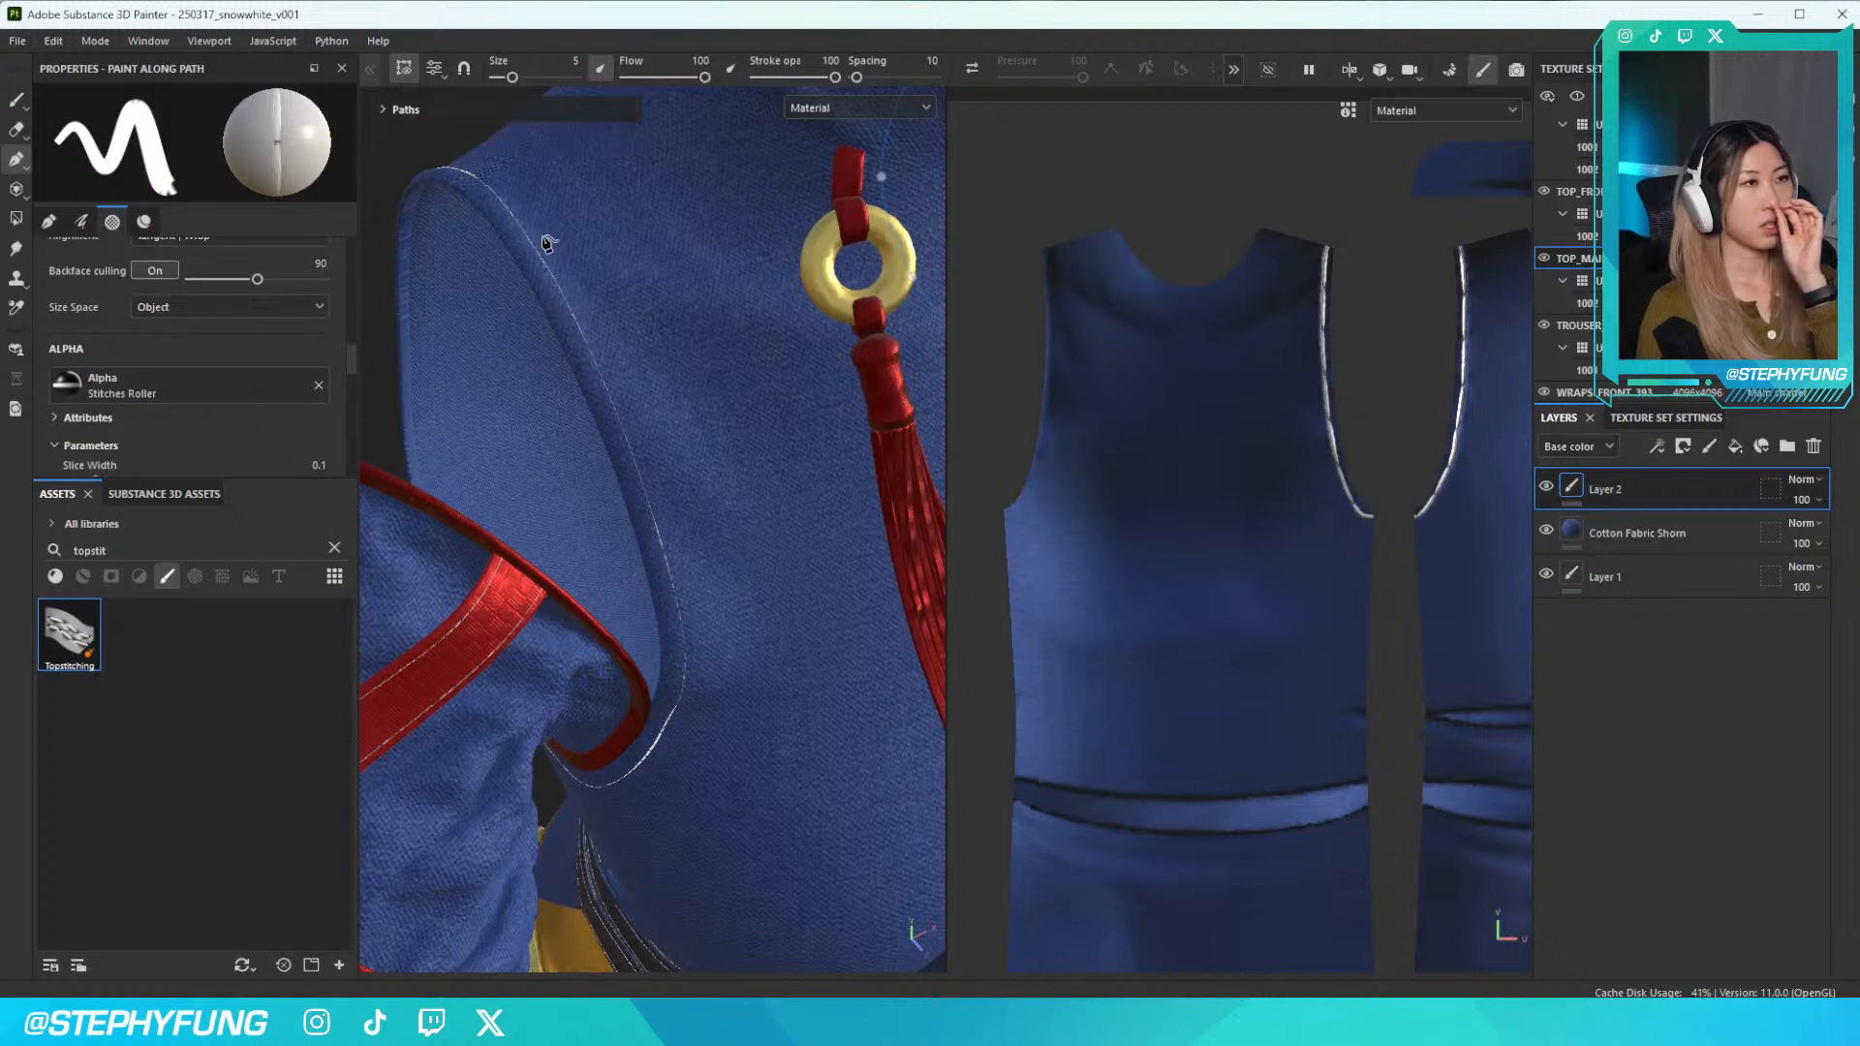
pyautogui.click(384, 110)
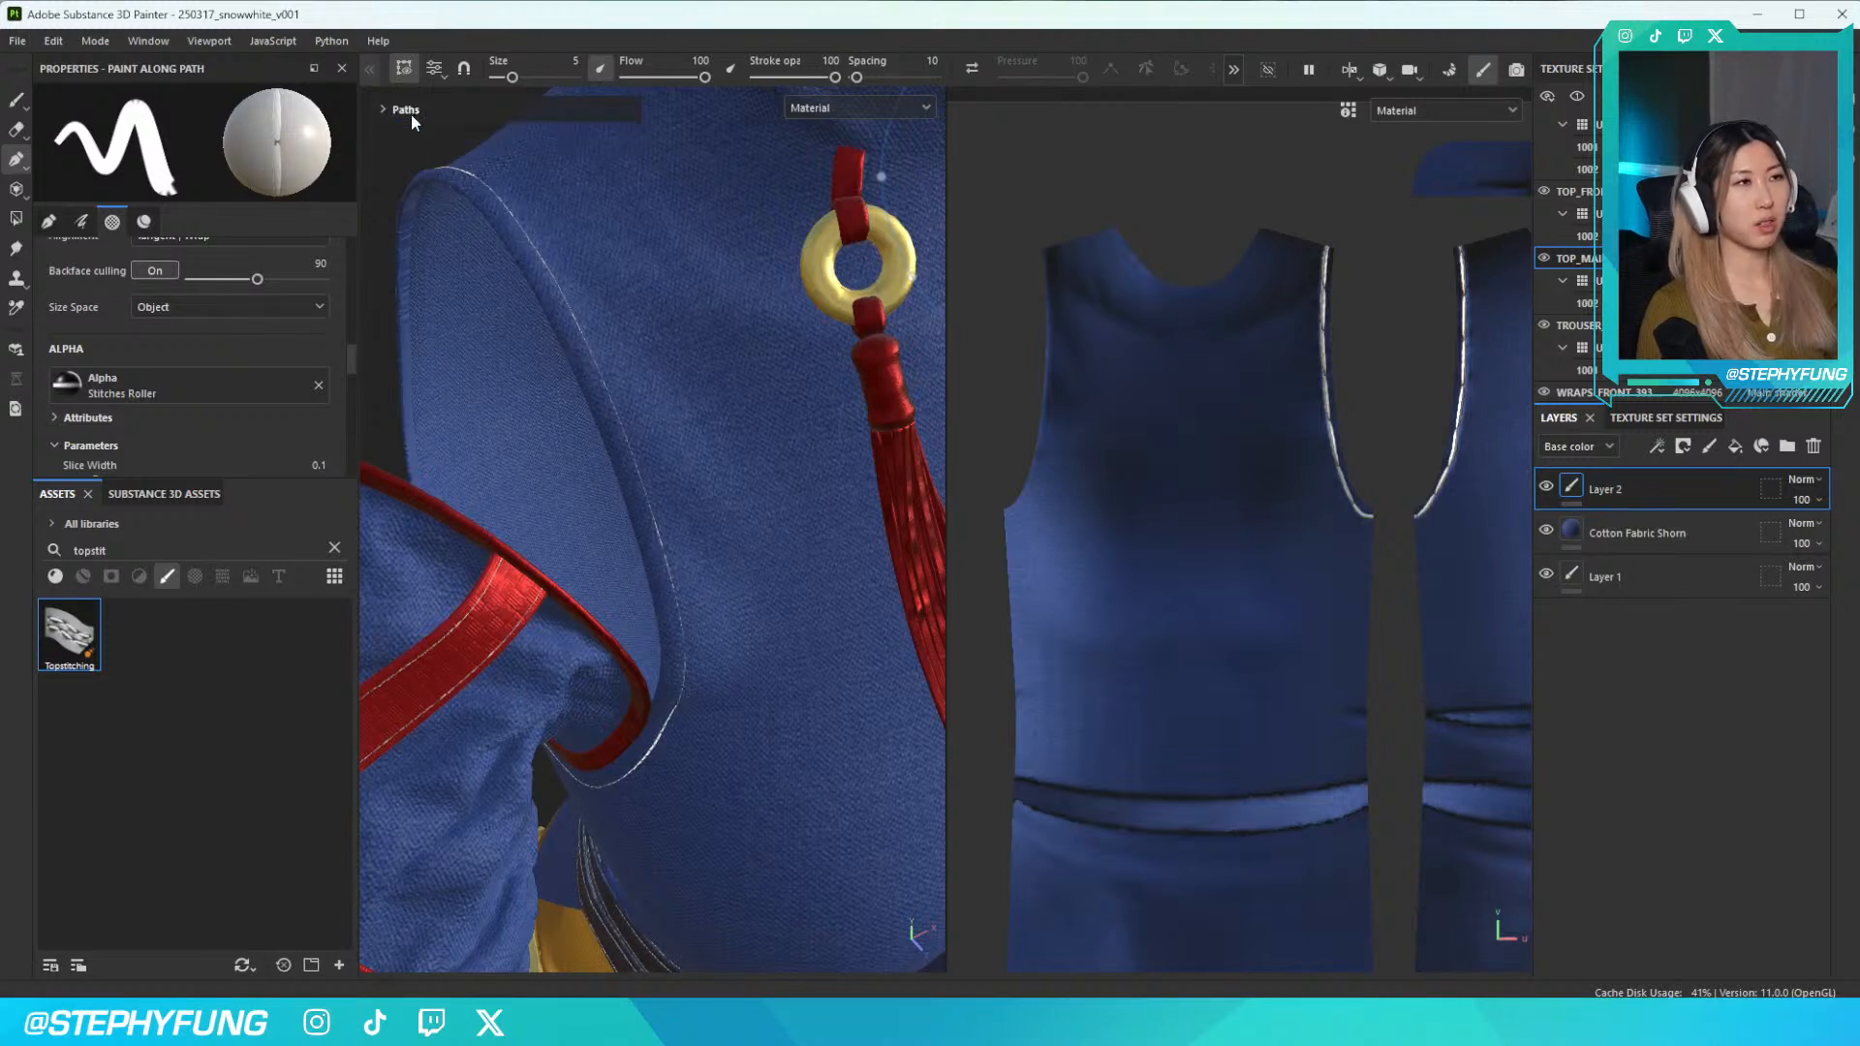
pyautogui.click(385, 109)
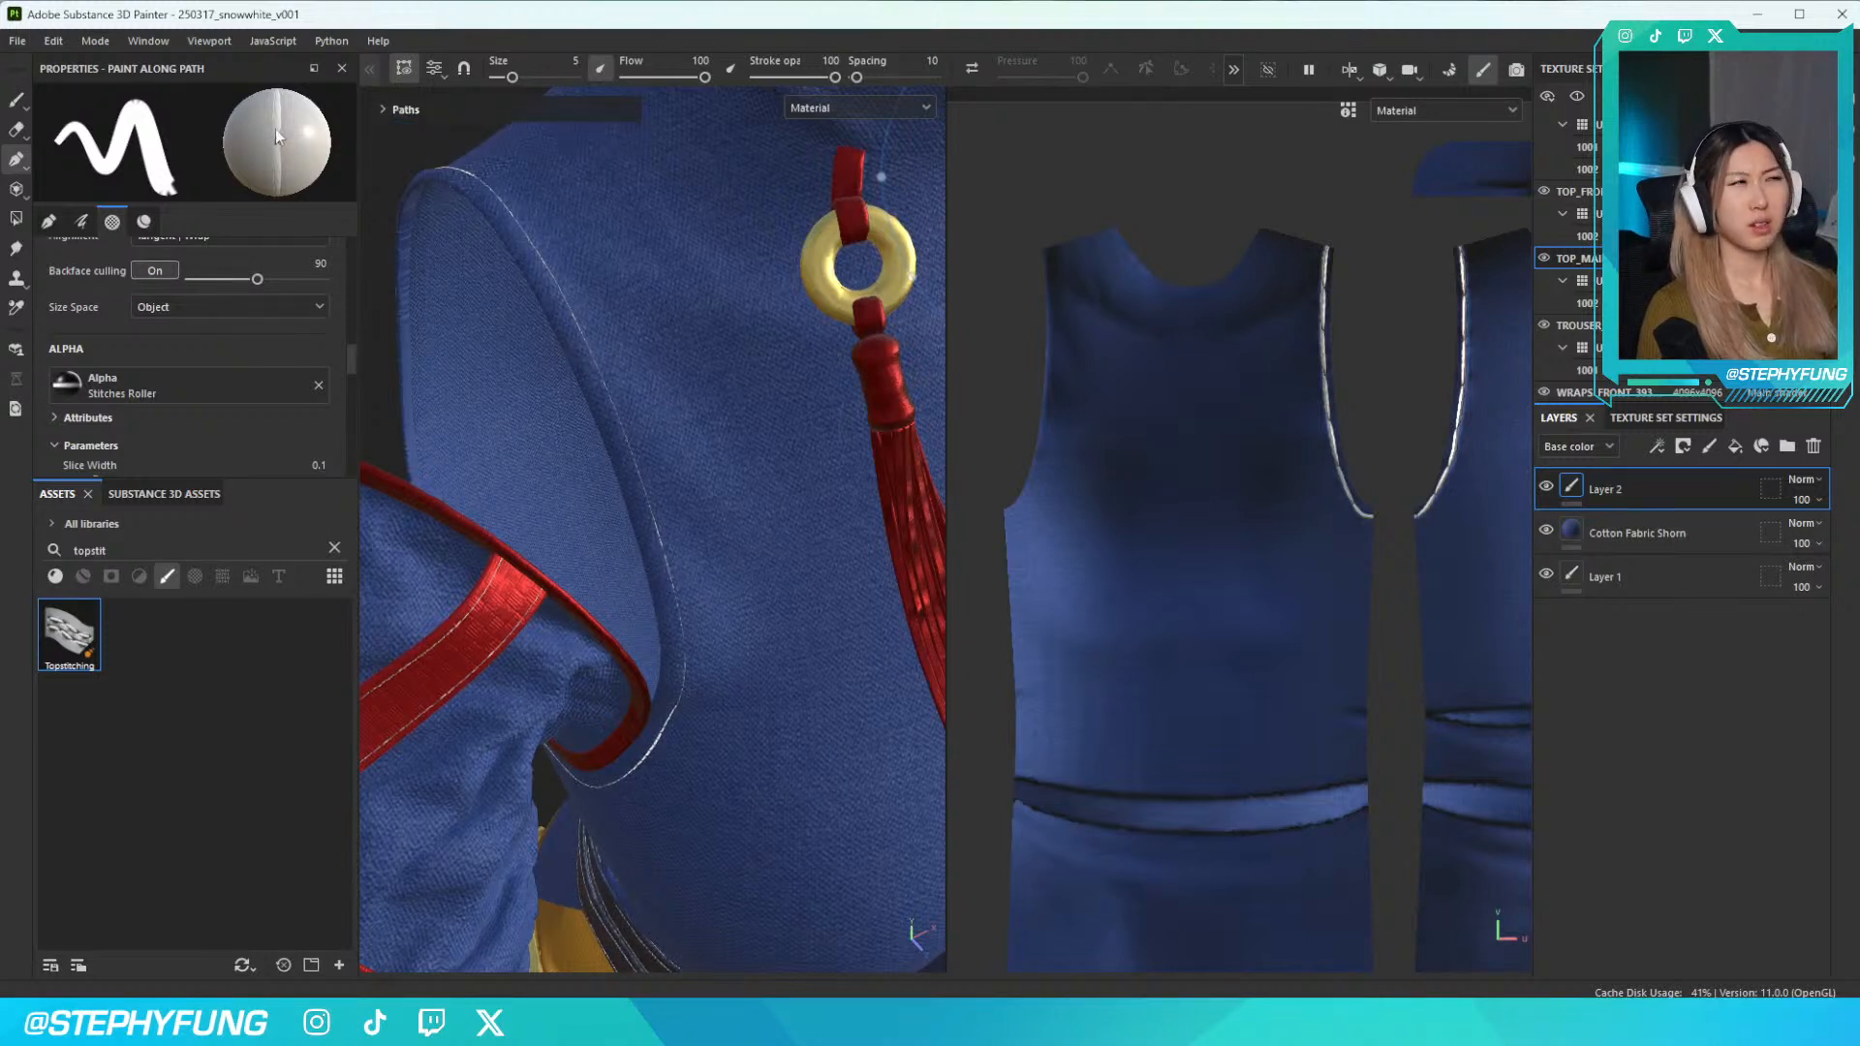
# Start a new Paint Along Path stitch line on Layer 2 with two points on the upper front edge of the armhole
pyautogui.click(16, 163)
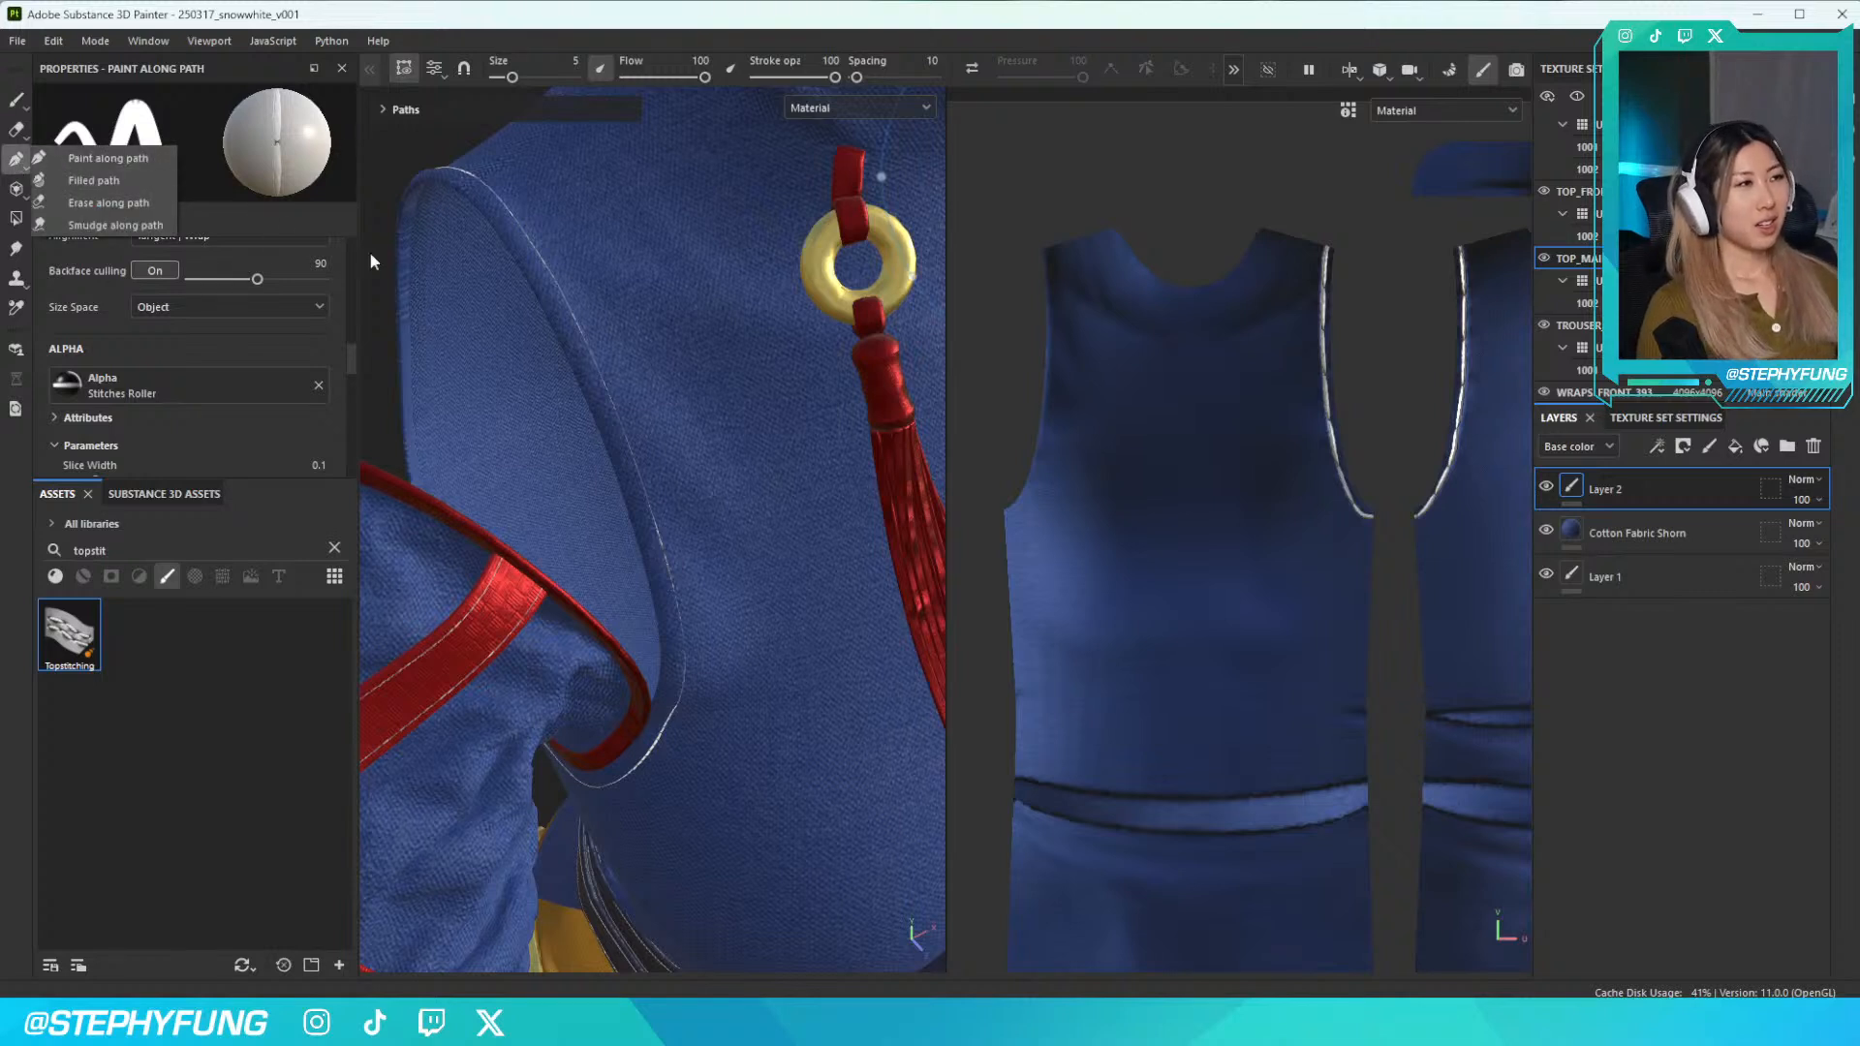
pyautogui.click(107, 158)
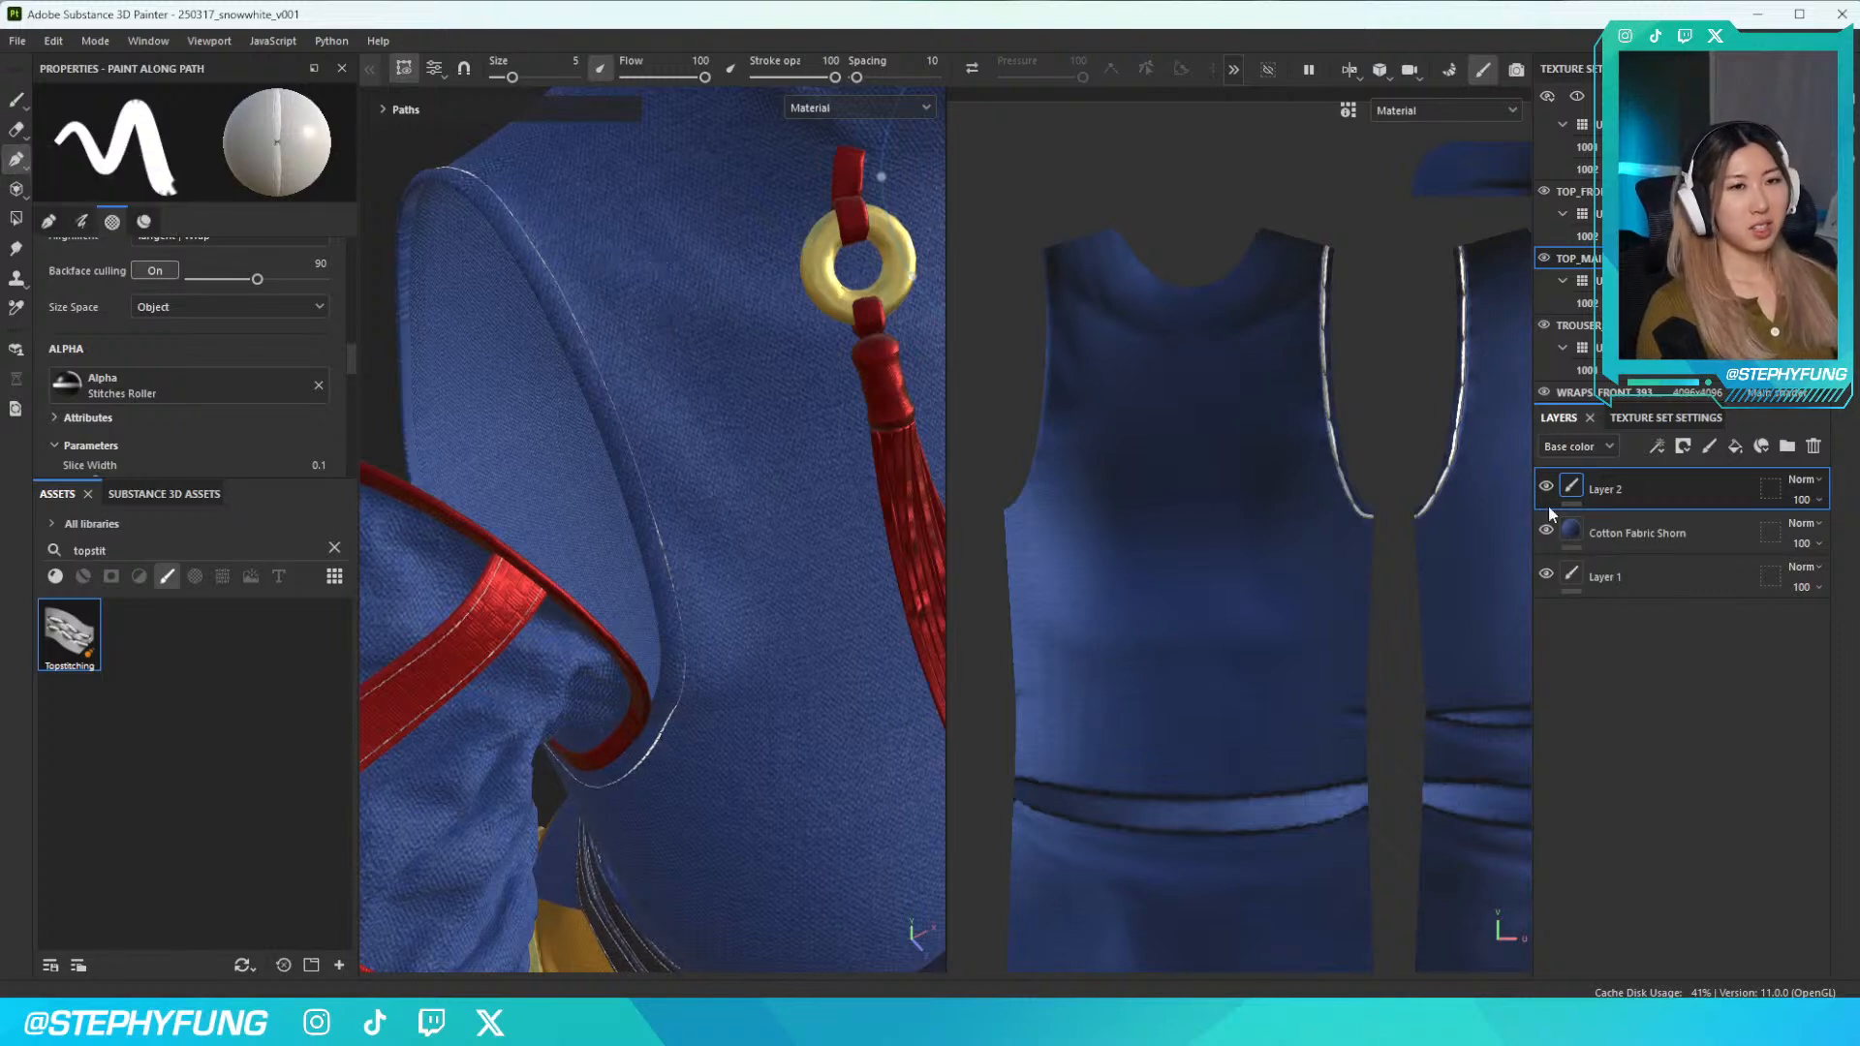
pyautogui.click(1620, 523)
pyautogui.click(1596, 481)
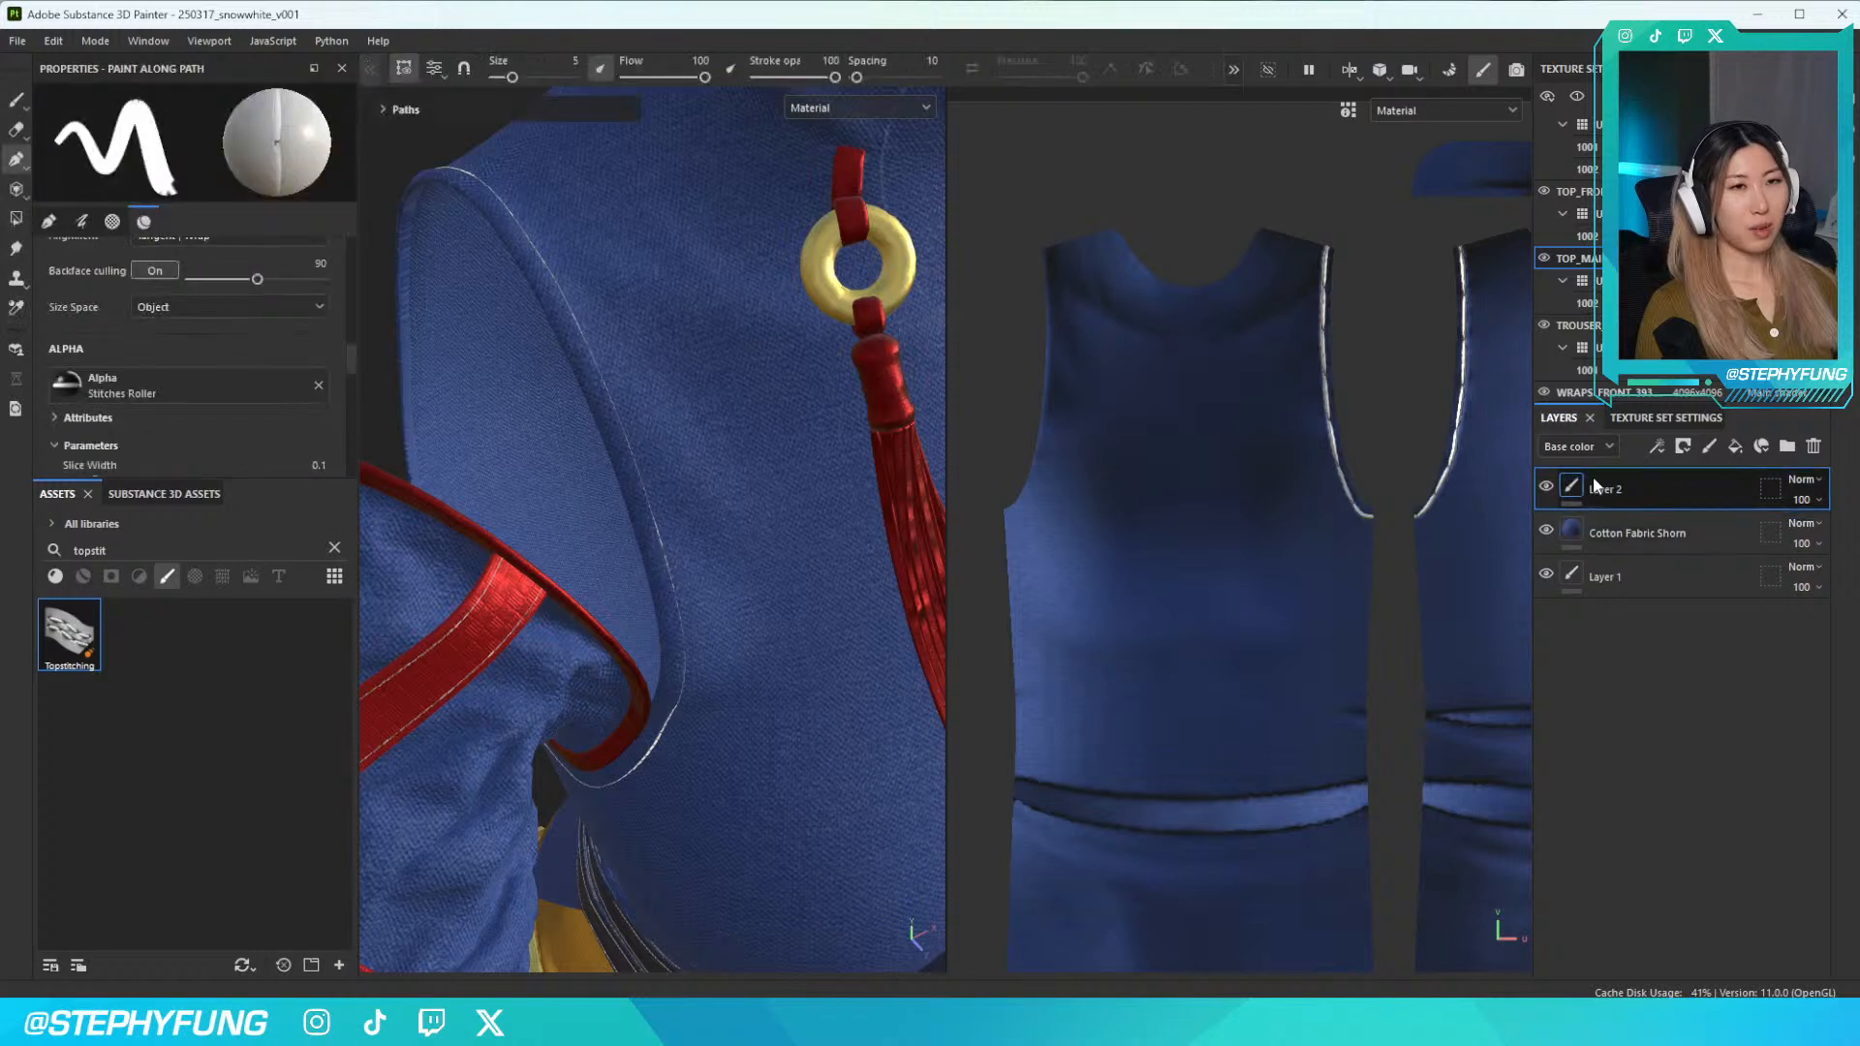
pyautogui.click(505, 205)
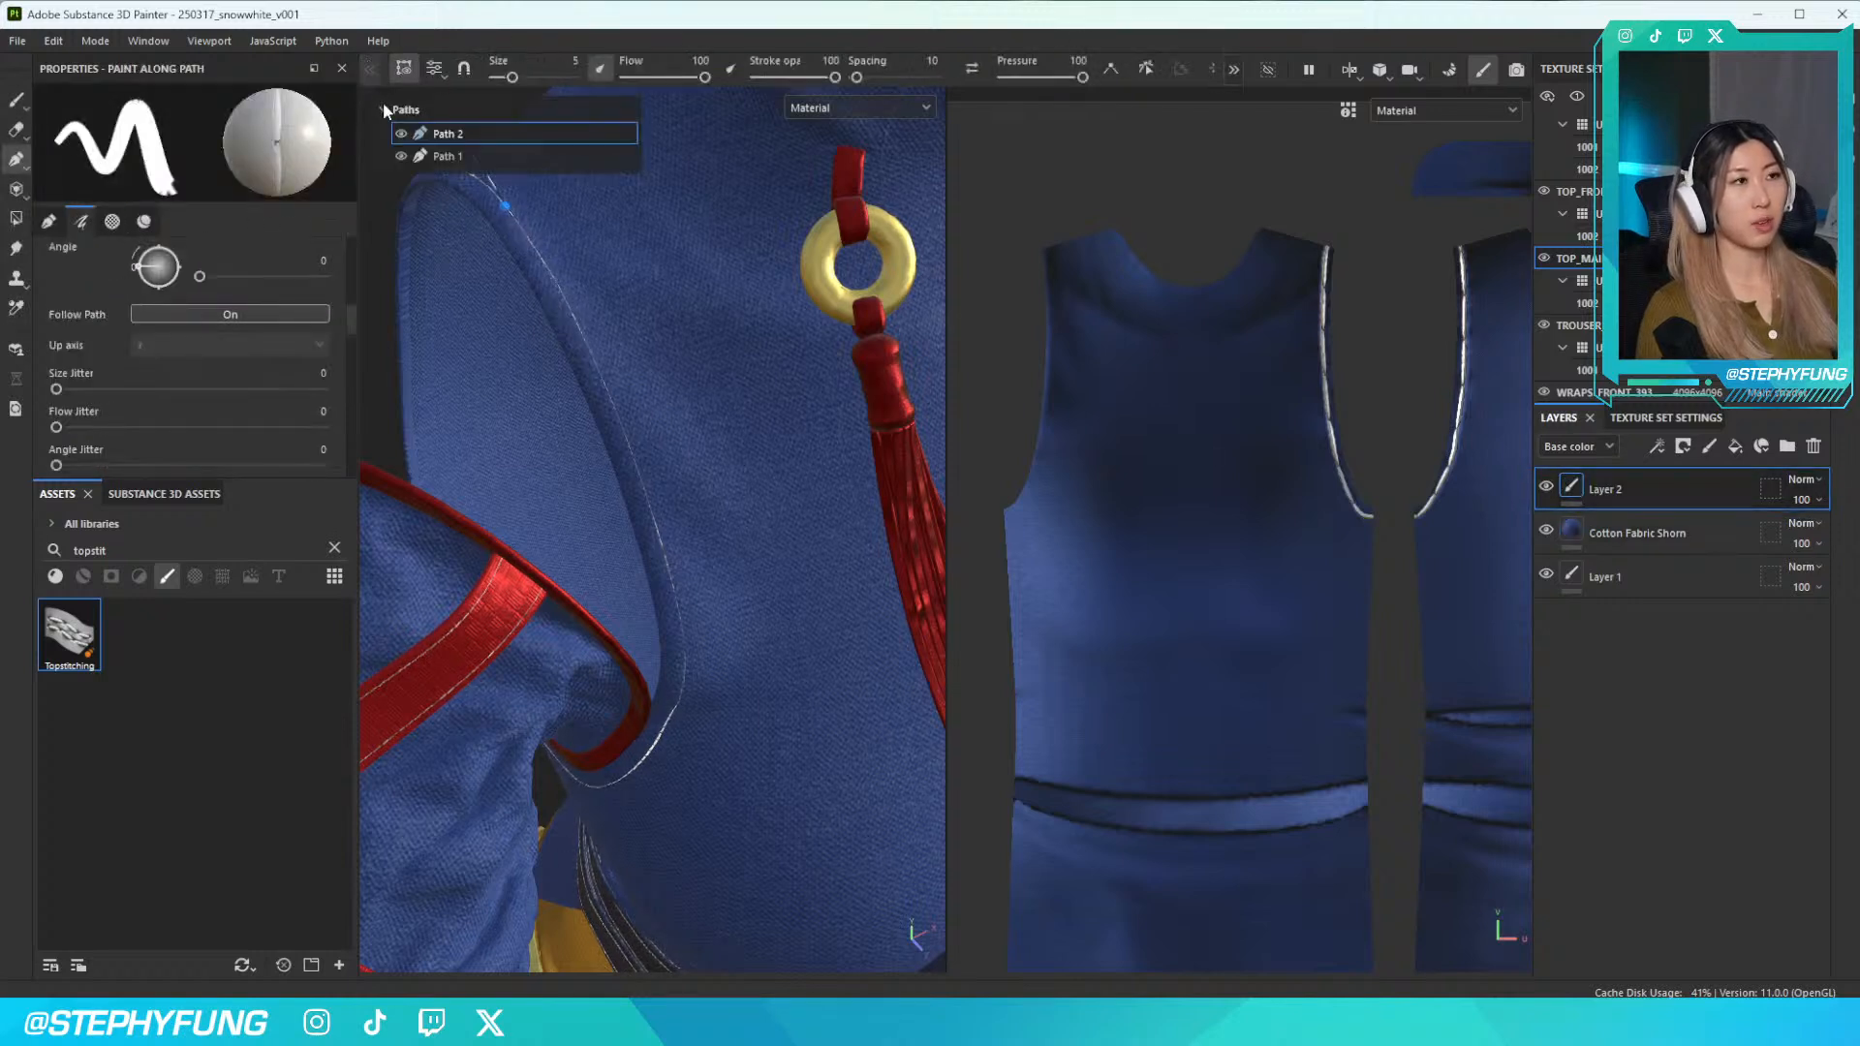
pyautogui.click(621, 408)
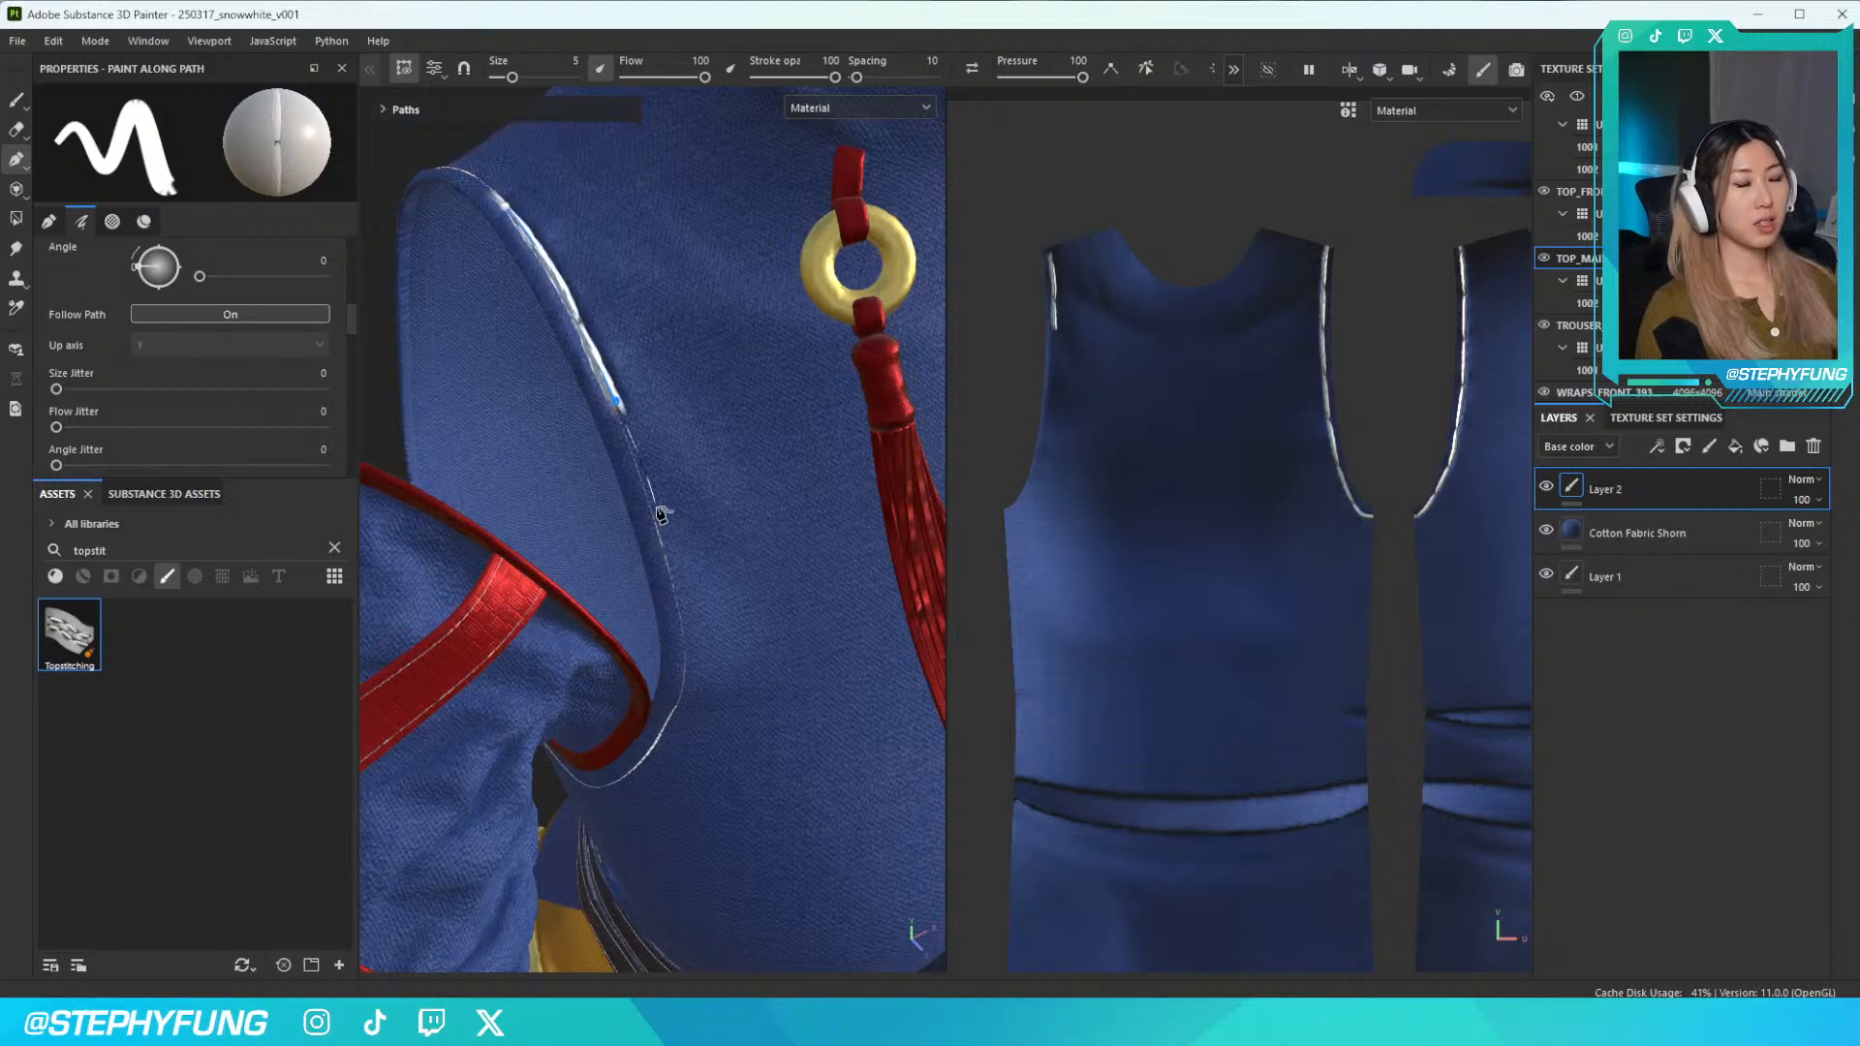
# Extend the stitch path with two more points down the armhole's front curve towards the underarm
pyautogui.keyDown('alt'); pyautogui.moveTo(656, 514); pyautogui.dragTo(639, 373); pyautogui.keyUp('alt')
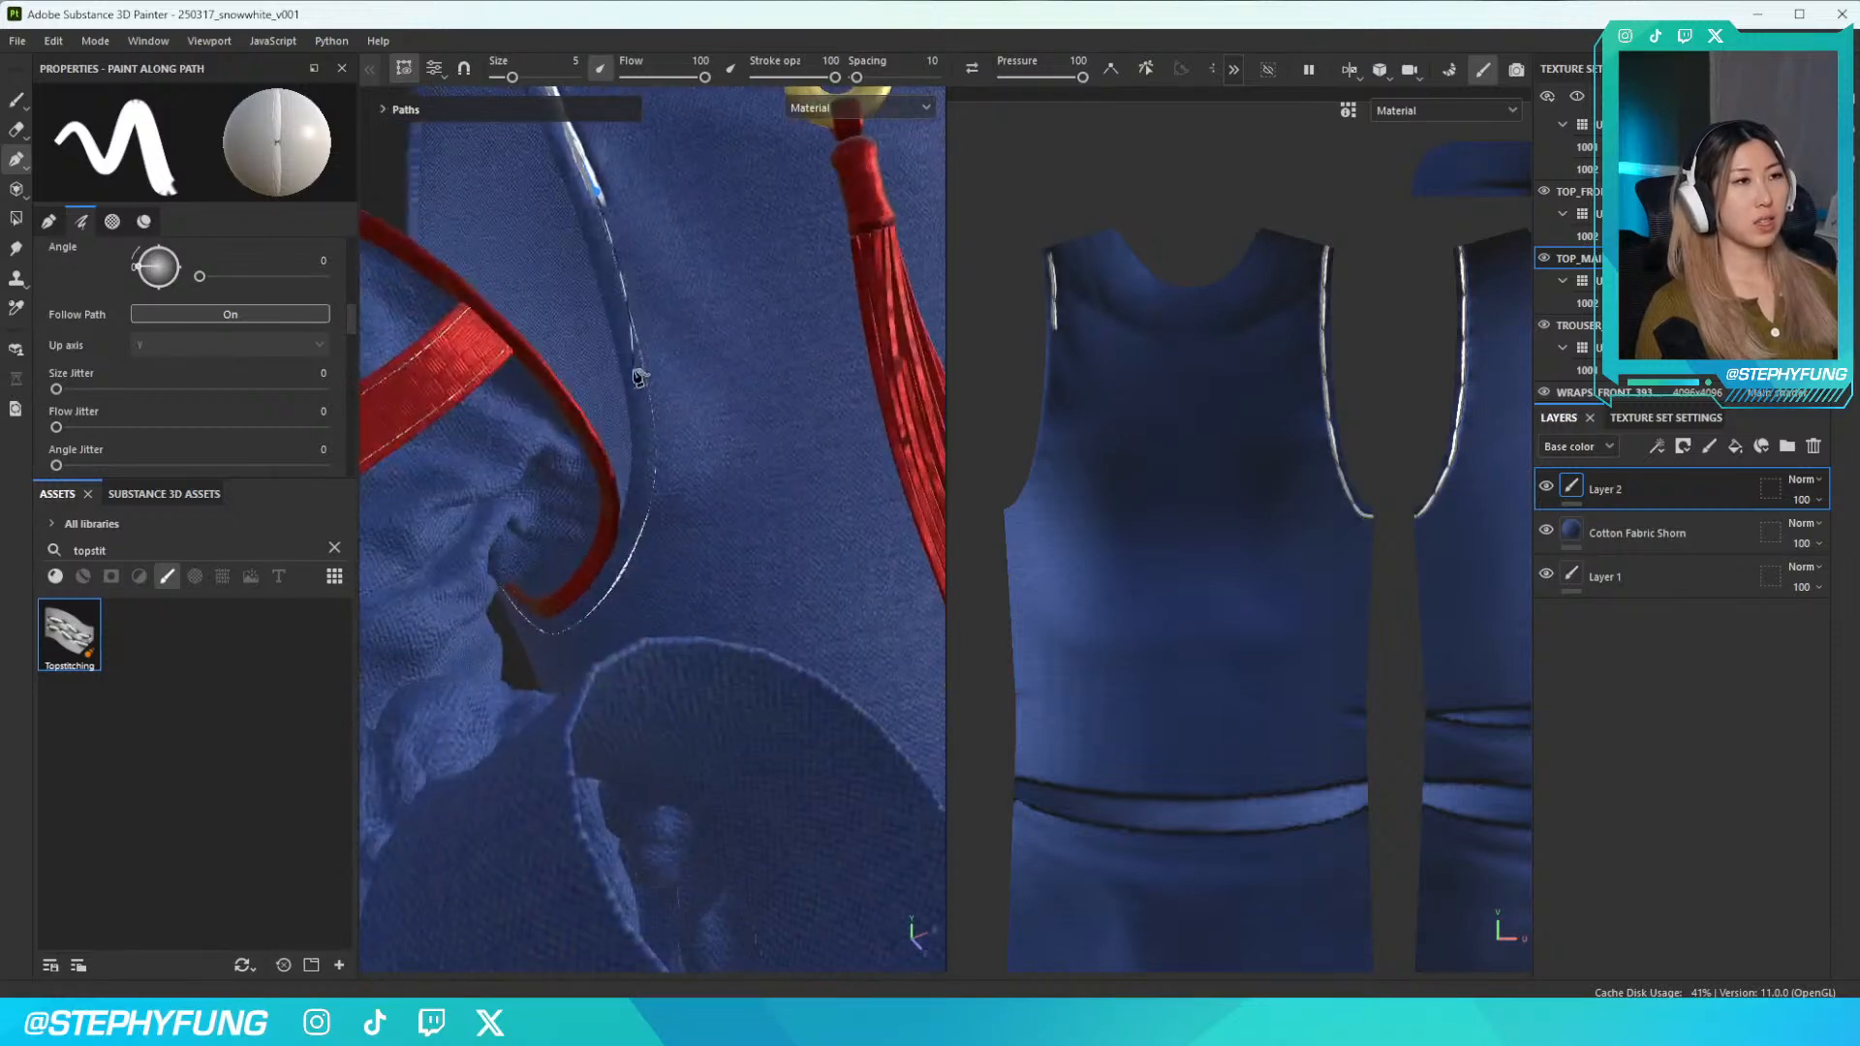
pyautogui.click(660, 427)
pyautogui.moveTo(661, 510)
pyautogui.keyDown('alt'); pyautogui.mouseDown()
pyautogui.moveTo(677, 485)
pyautogui.moveTo(681, 515)
pyautogui.mouseUp(); pyautogui.keyUp('alt')
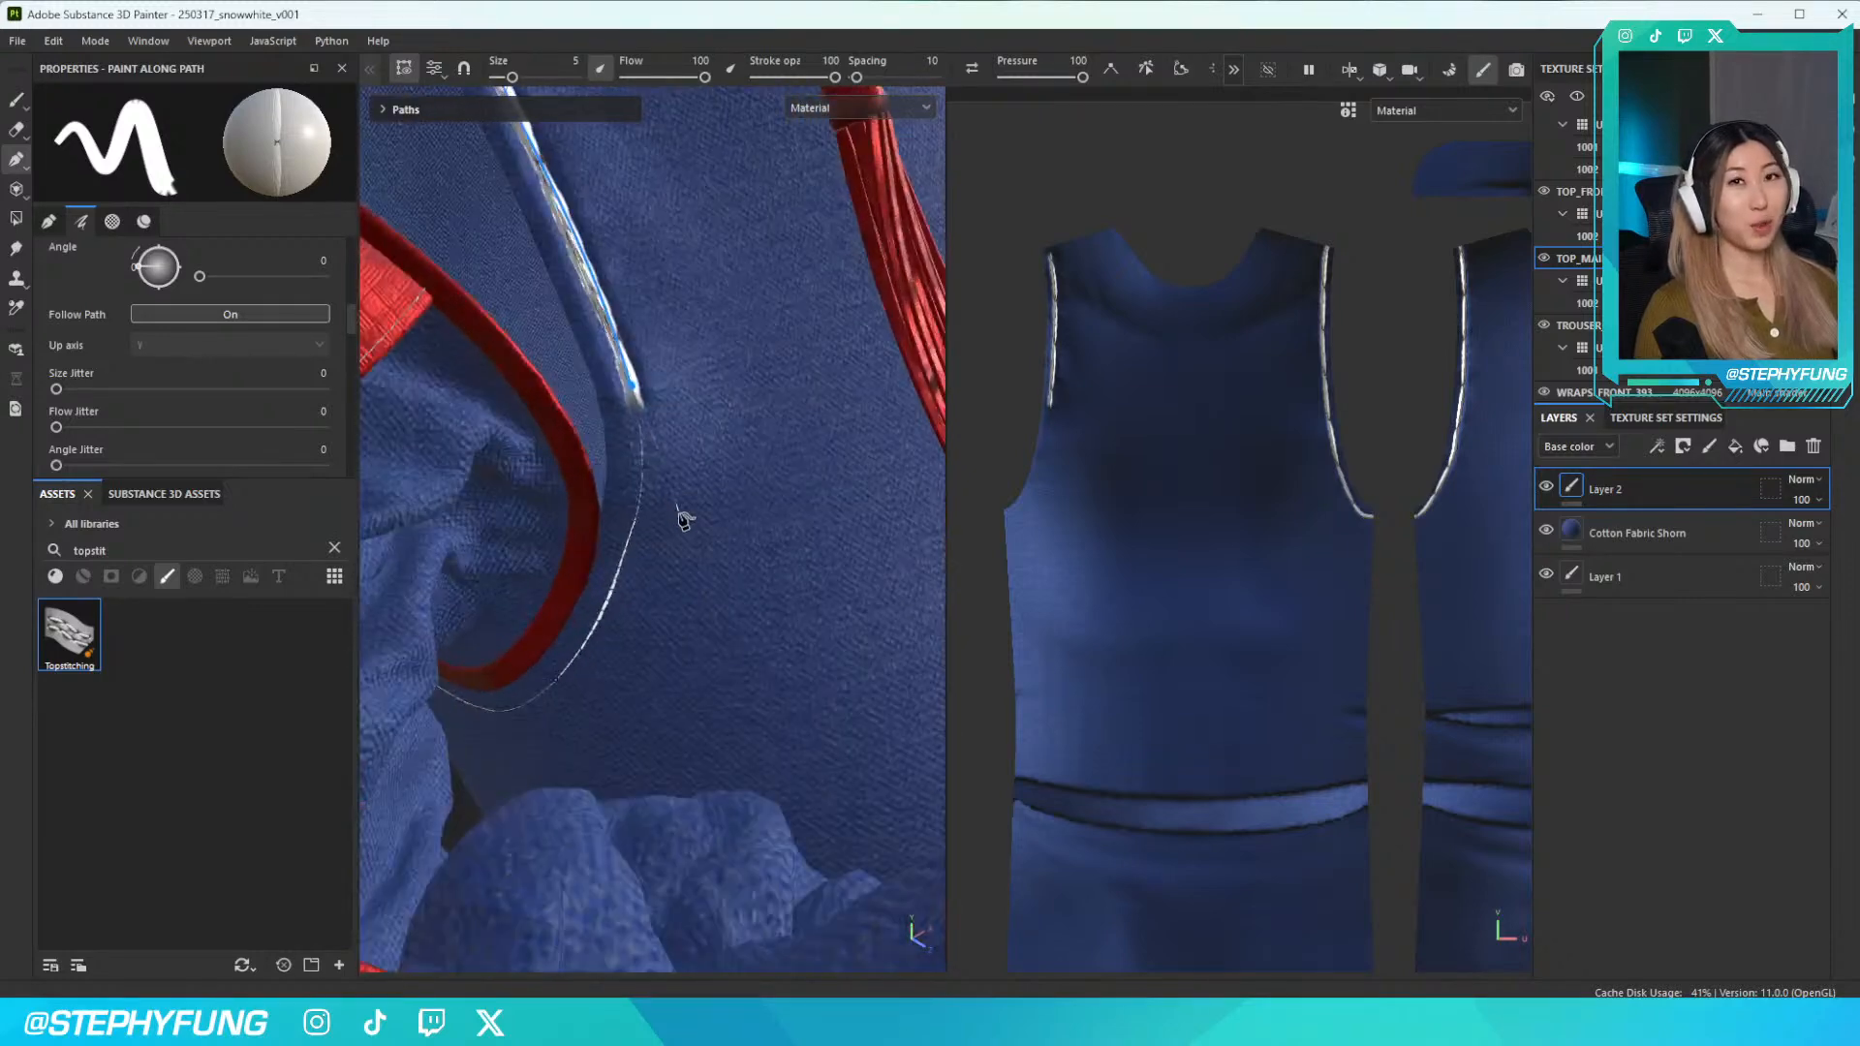
pyautogui.click(597, 637)
# Continue the stitch path beneath the underarm and onto the lower back edge of the armhole
pyautogui.keyDown('alt'); pyautogui.moveTo(590, 715); pyautogui.dragTo(701, 491); pyautogui.keyUp('alt')
pyautogui.keyDown('alt'); pyautogui.moveTo(634, 593); pyautogui.dragTo(649, 436); pyautogui.keyUp('alt')
pyautogui.keyDown('alt'); pyautogui.moveTo(537, 896); pyautogui.dragTo(818, 26); pyautogui.keyUp('alt')
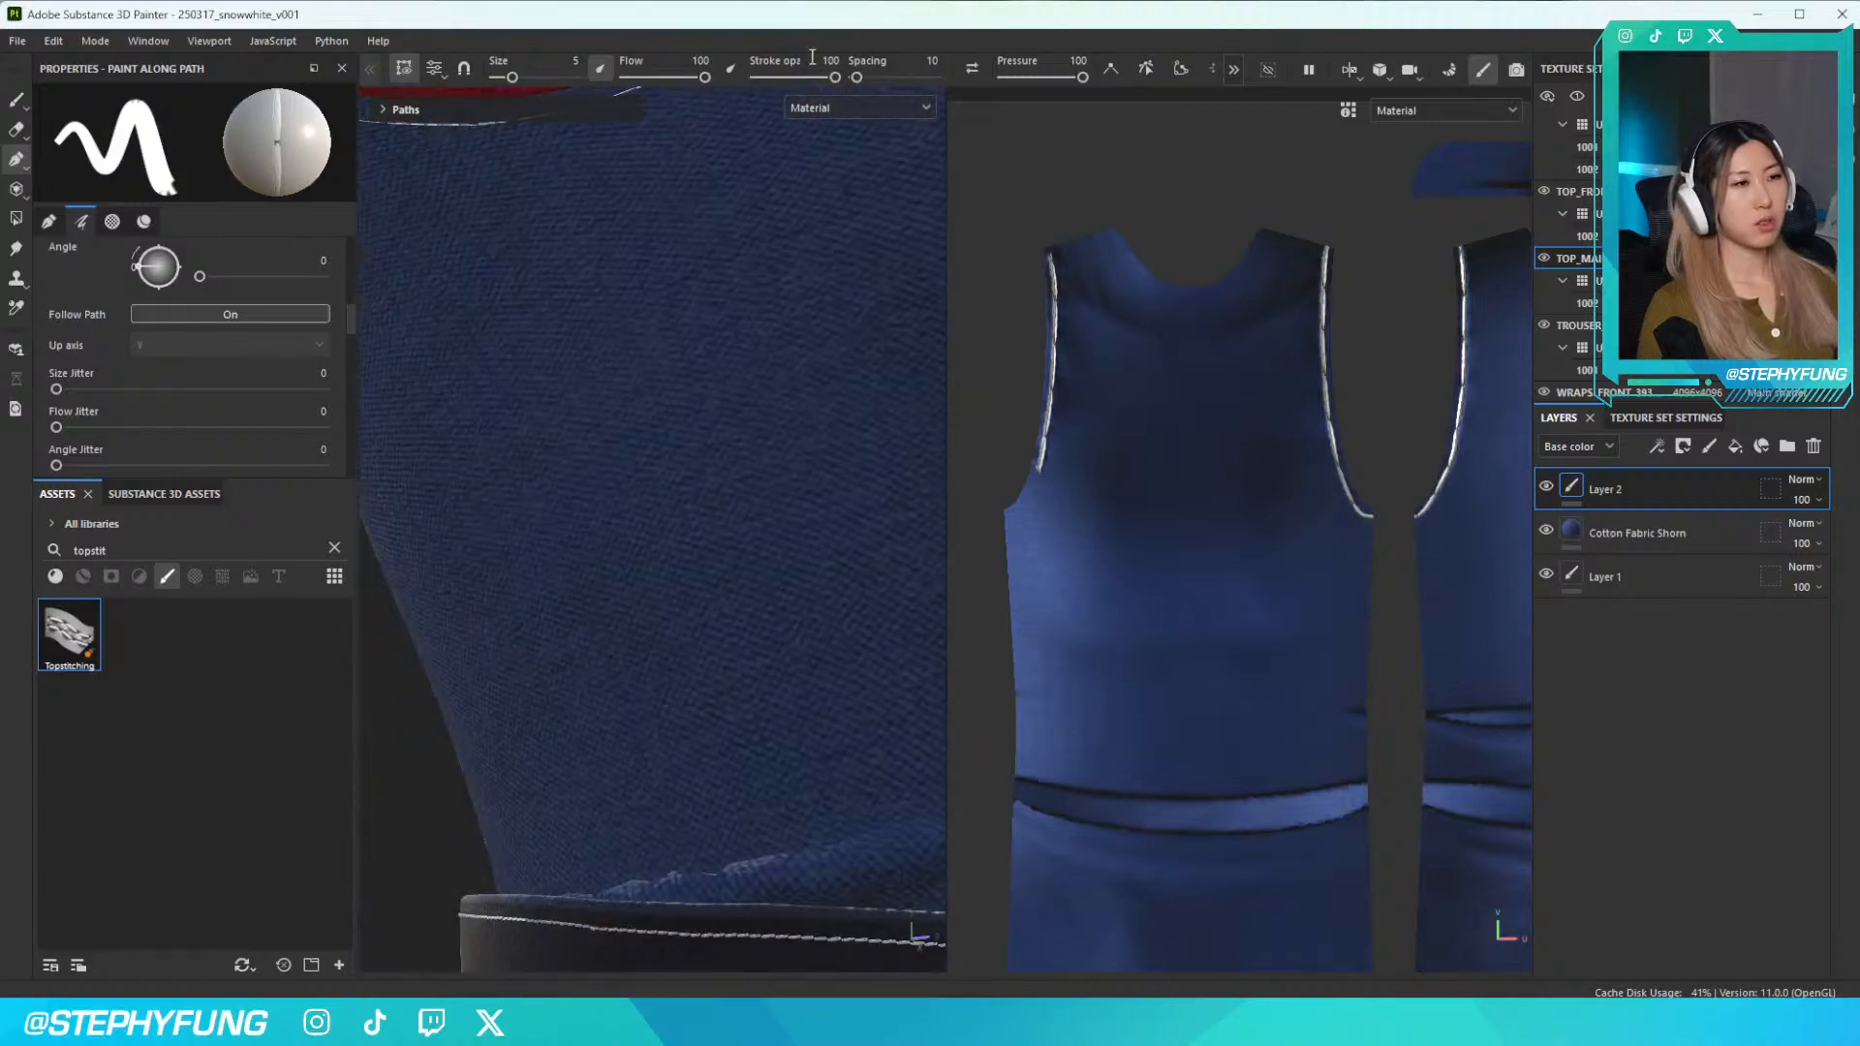
pyautogui.keyDown('alt'); pyautogui.moveTo(706, 324); pyautogui.dragTo(797, 450); pyautogui.keyUp('alt')
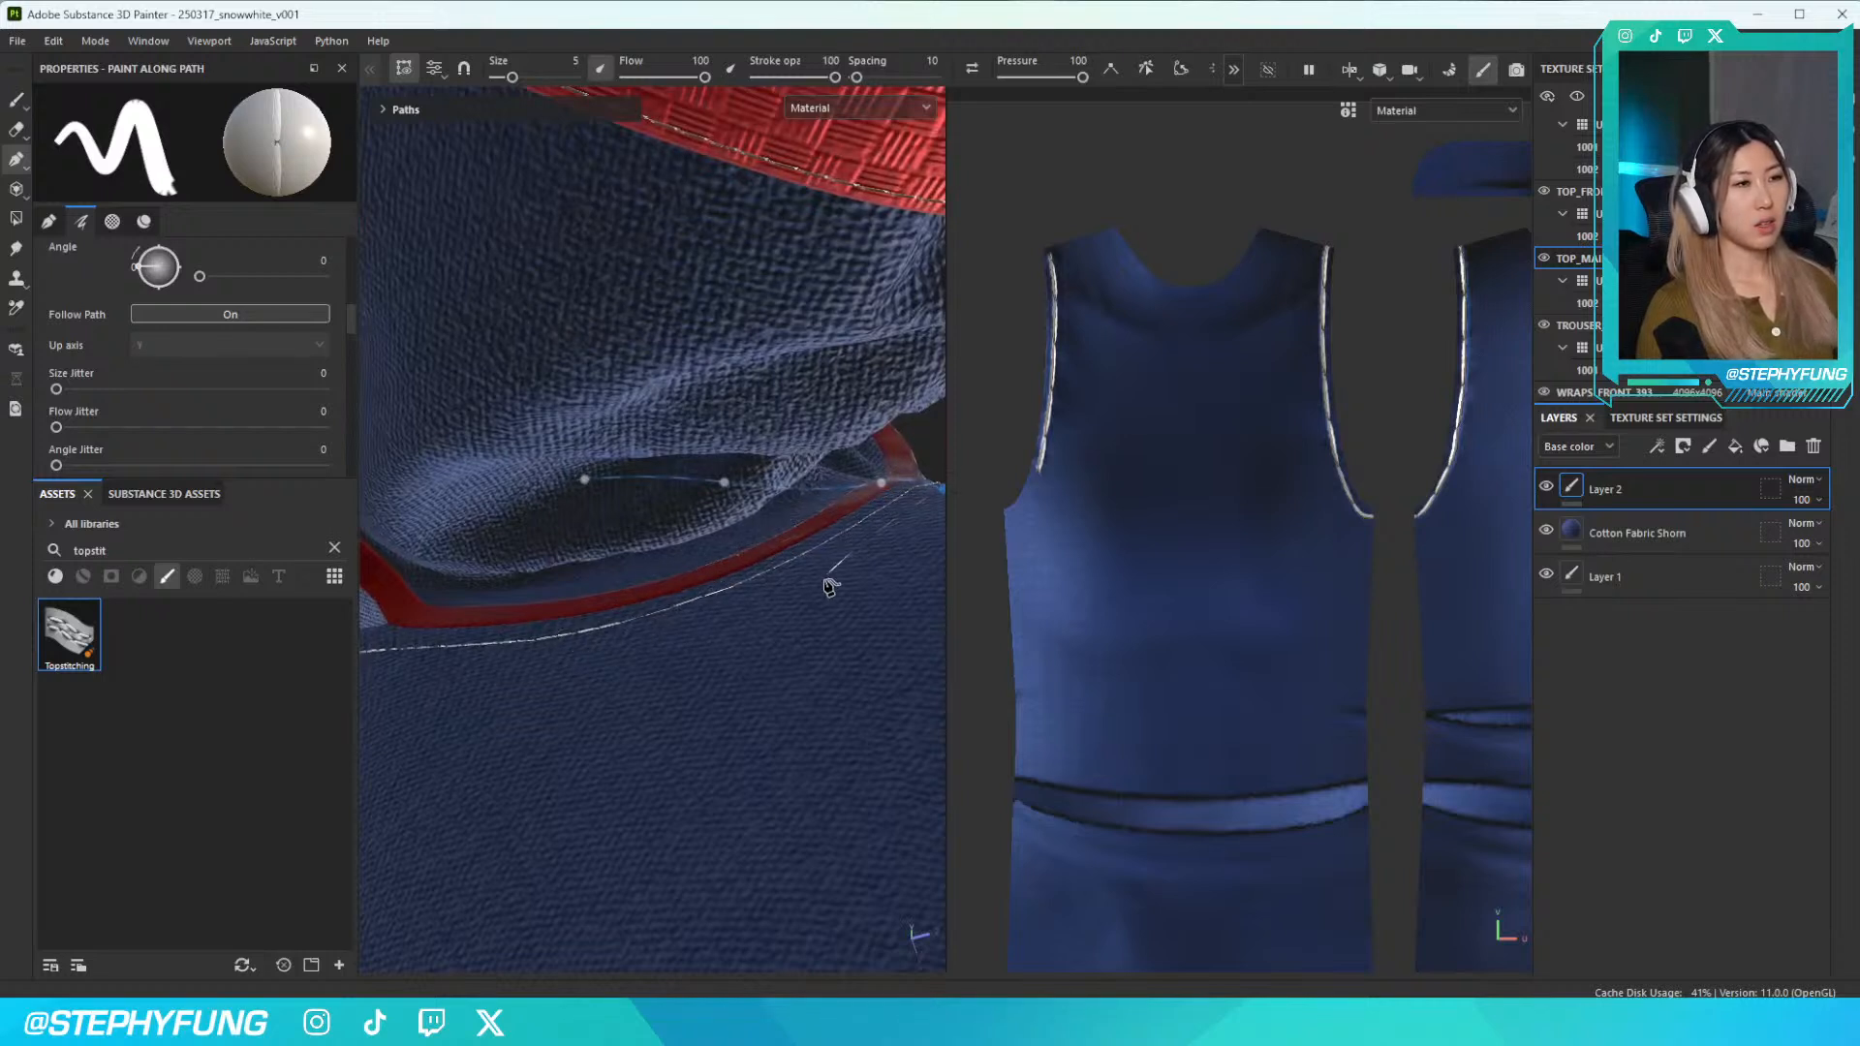
pyautogui.keyDown('alt'); pyautogui.moveTo(817, 561); pyautogui.dragTo(945, 698); pyautogui.keyUp('alt')
pyautogui.keyDown('alt'); pyautogui.moveTo(945, 698); pyautogui.dragTo(967, 694, button='middle'); pyautogui.keyUp('alt')
pyautogui.click(700, 592)
pyautogui.scroll(1, 698, 588)
pyautogui.keyDown('alt'); pyautogui.moveTo(699, 595); pyautogui.dragTo(640, 605); pyautogui.keyUp('alt')
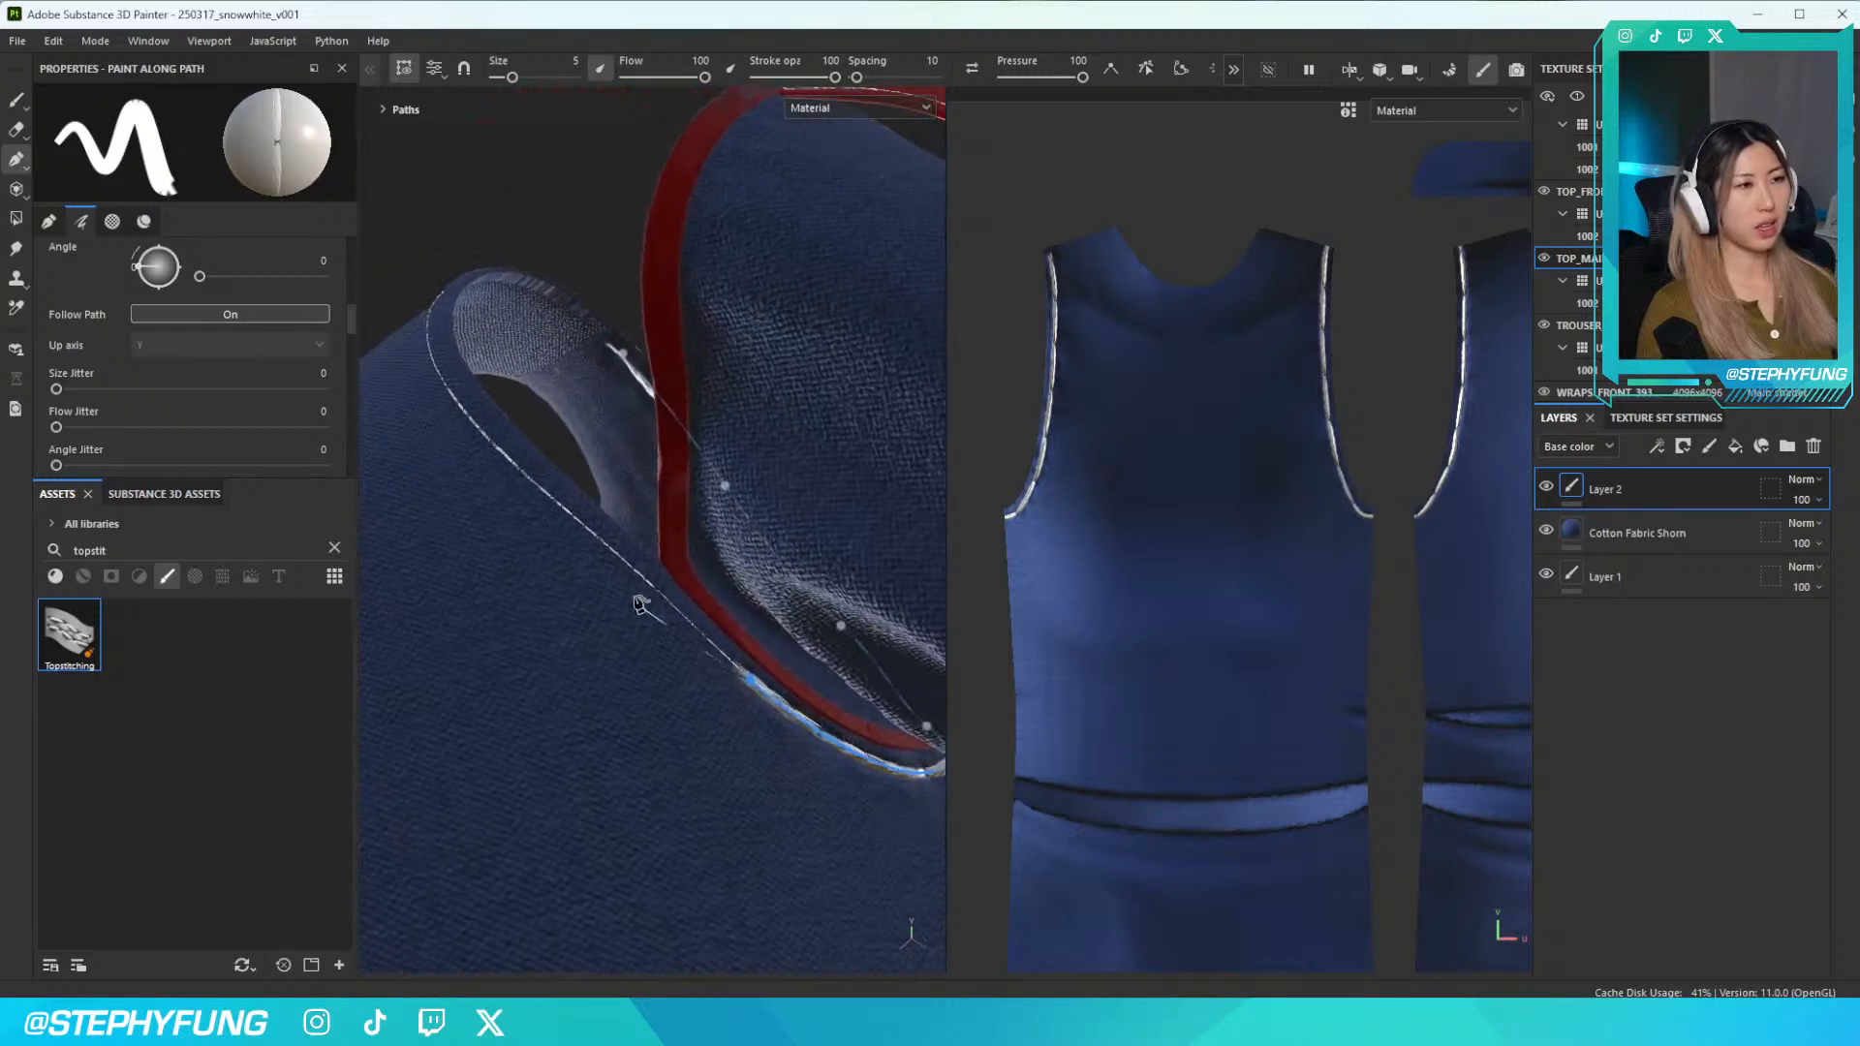
pyautogui.click(549, 500)
# Carry the stitch path up the back edge of the armhole to the shoulder
pyautogui.keyDown('alt'); pyautogui.moveTo(544, 488); pyautogui.dragTo(521, 488); pyautogui.keyUp('alt')
pyautogui.keyDown('alt'); pyautogui.moveTo(521, 488); pyautogui.dragTo(645, 635, button='middle'); pyautogui.keyUp('alt')
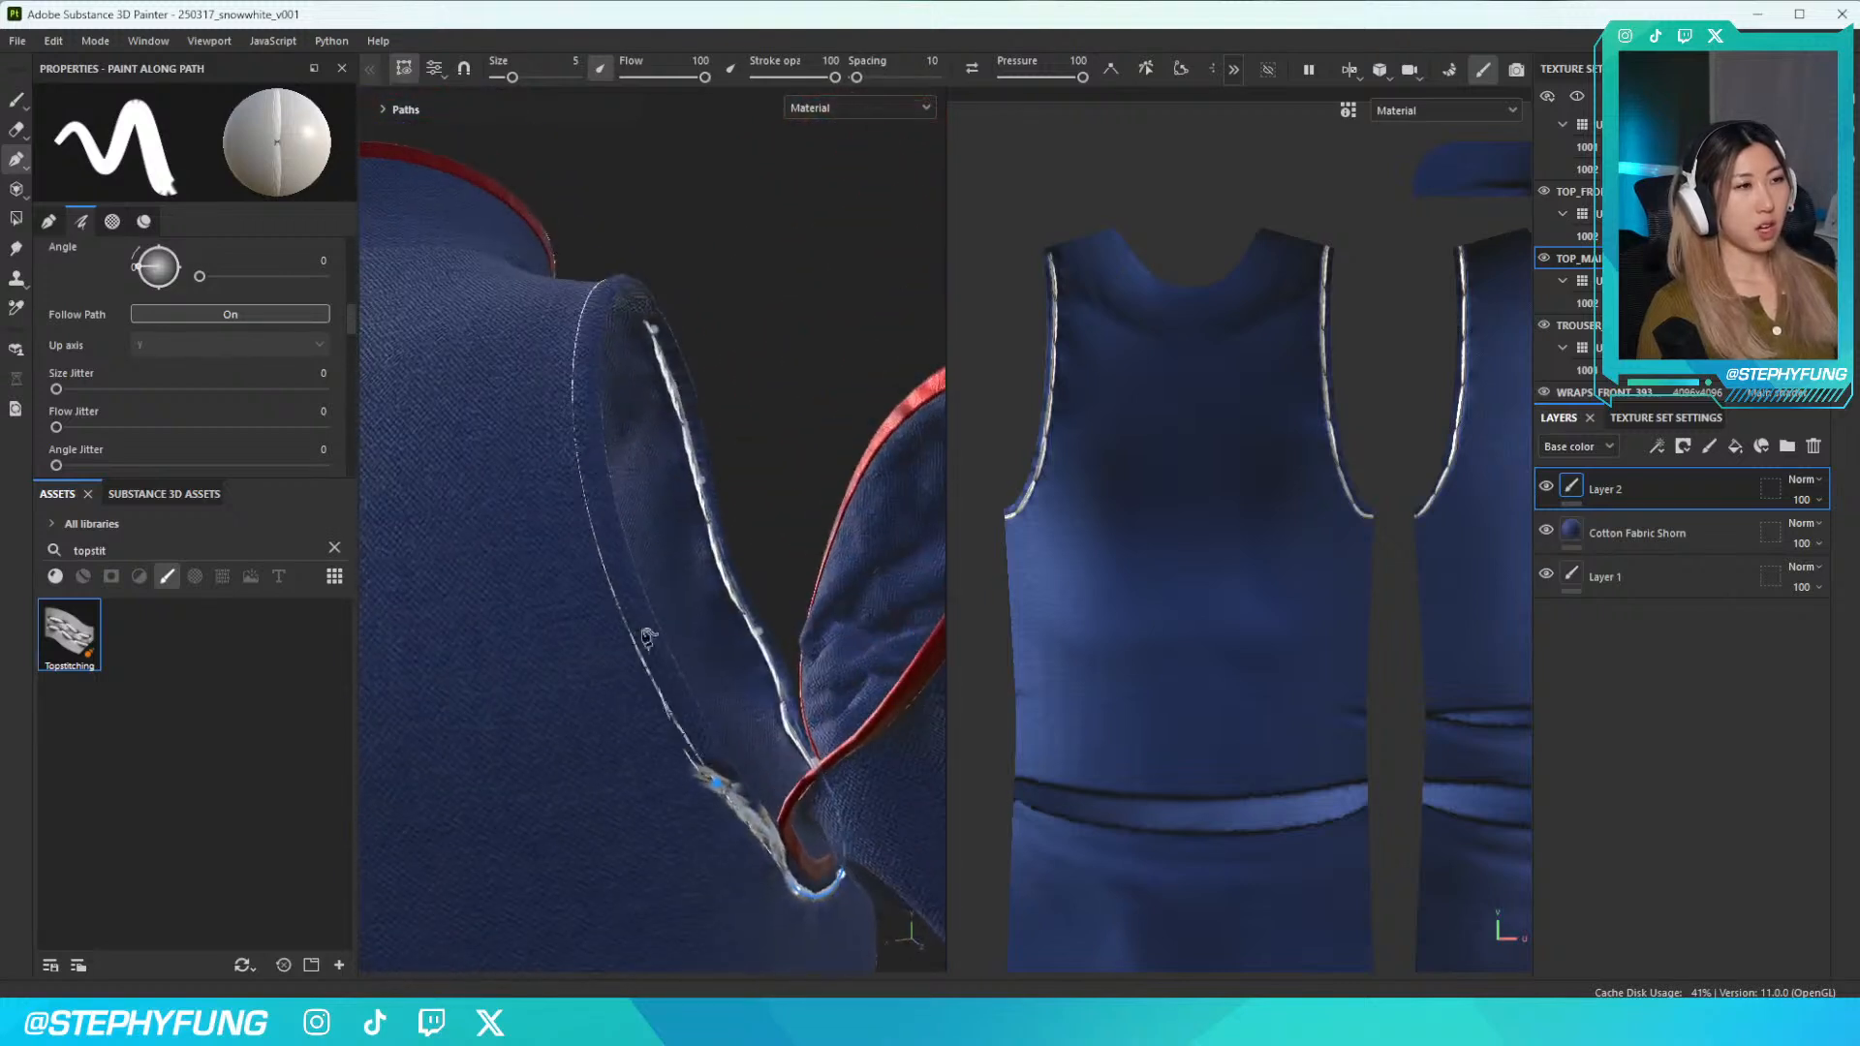
pyautogui.click(579, 473)
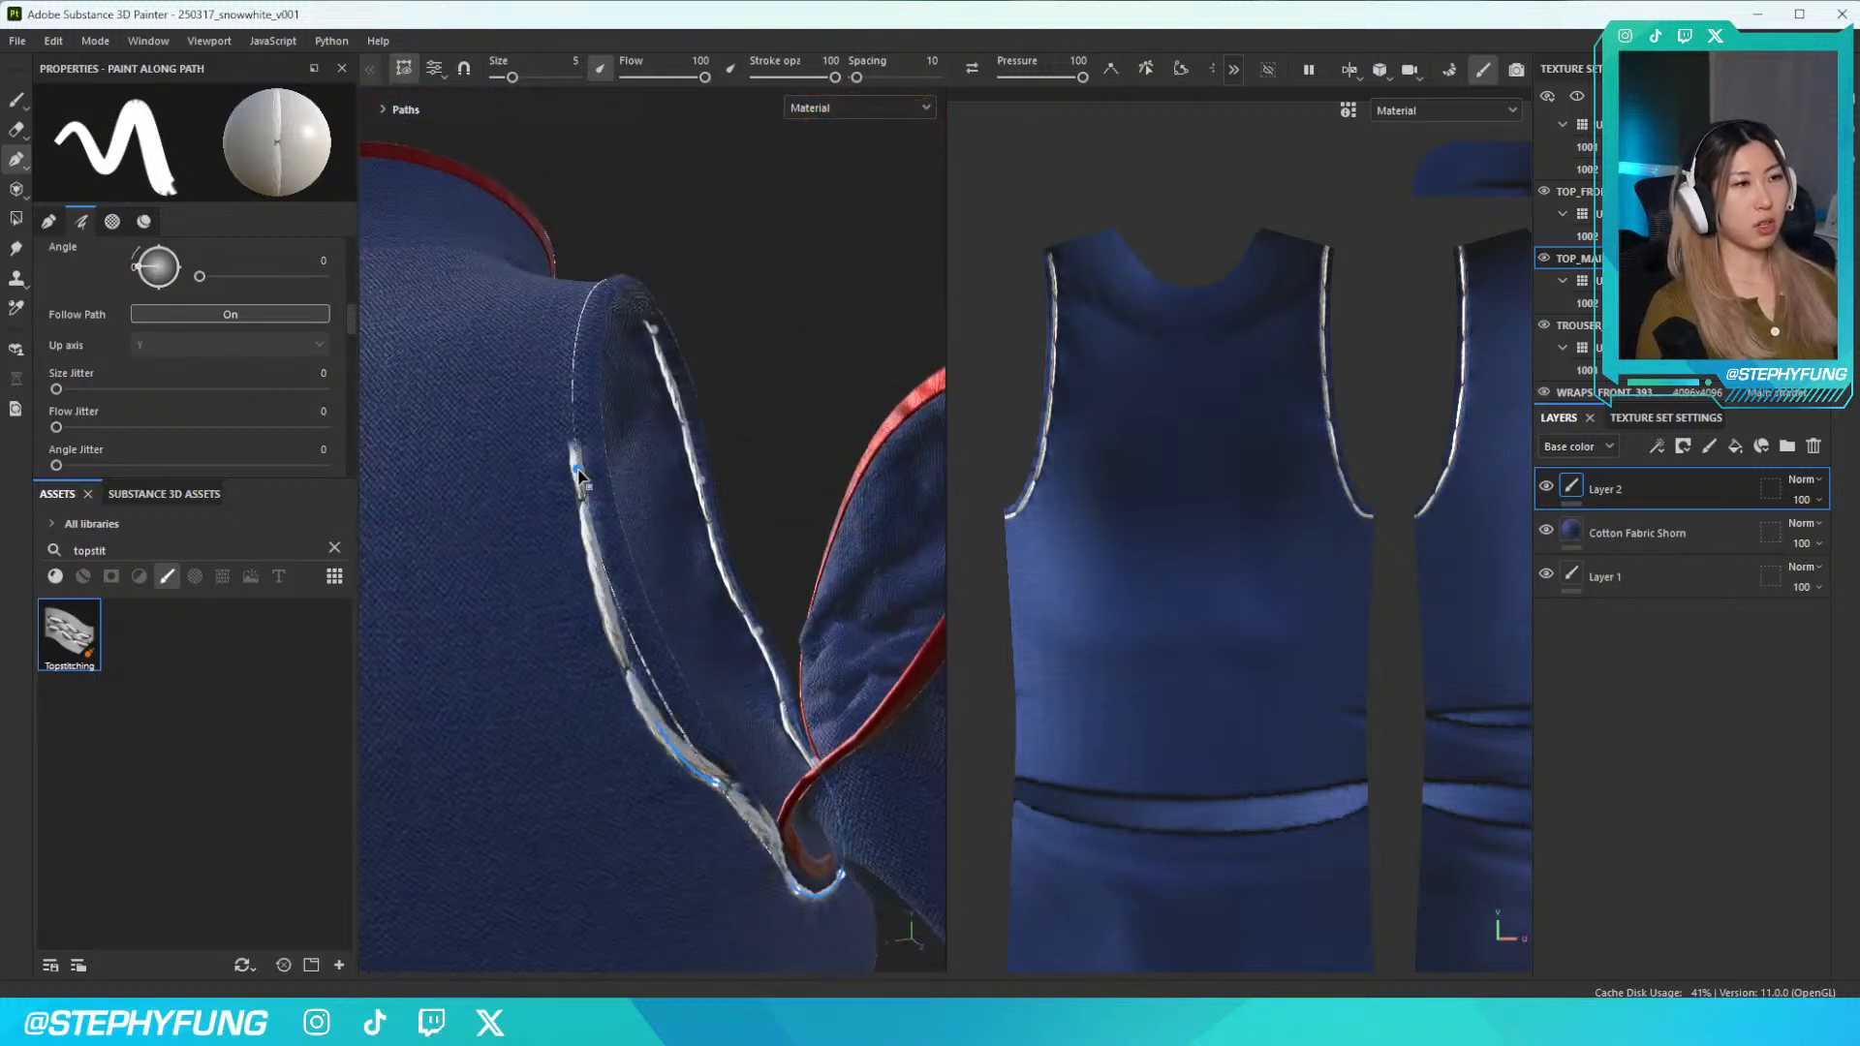
pyautogui.keyDown('alt'); pyautogui.moveTo(578, 473); pyautogui.dragTo(543, 440); pyautogui.keyUp('alt')
pyautogui.keyDown('alt'); pyautogui.moveTo(544, 439); pyautogui.dragTo(593, 686, button='middle'); pyautogui.keyUp('alt')
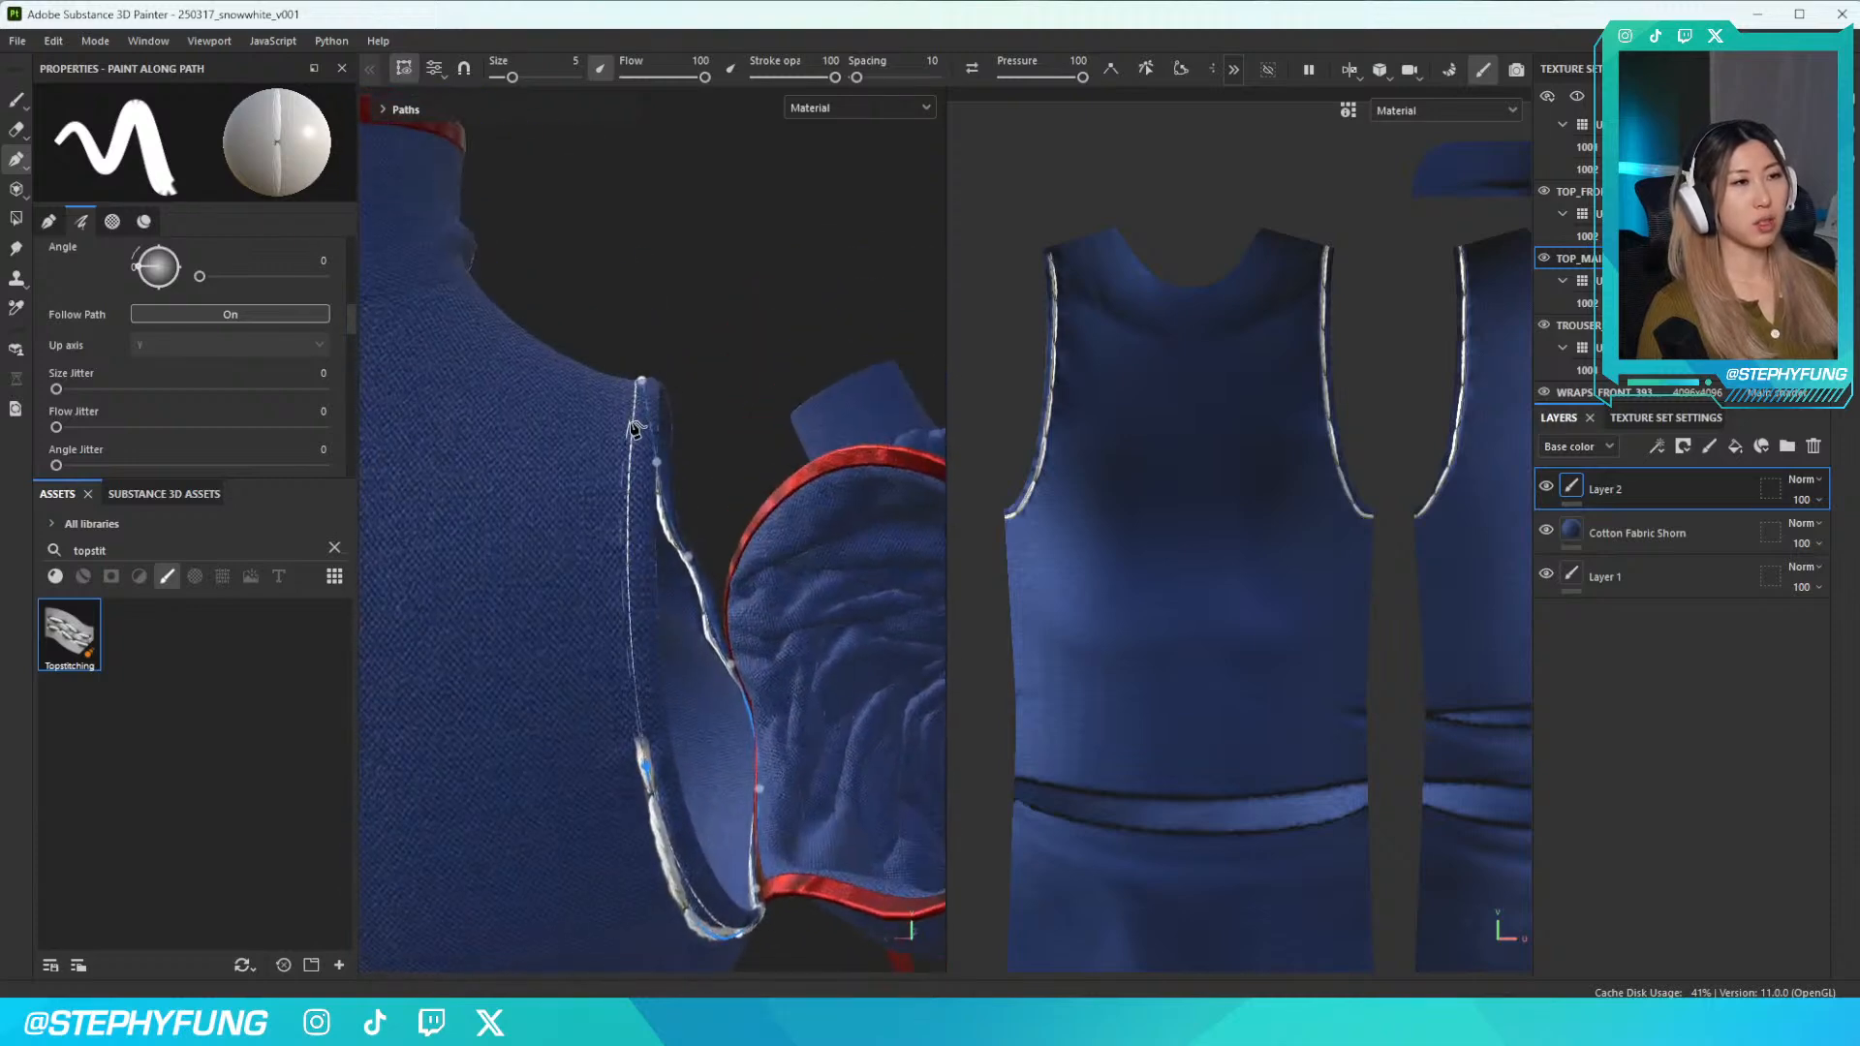
pyautogui.click(634, 429)
pyautogui.moveTo(644, 388)
pyautogui.keyDown('alt'); pyautogui.mouseDown()
pyautogui.moveTo(483, 509)
pyautogui.moveTo(497, 483)
pyautogui.mouseUp(); pyautogui.keyUp('alt')
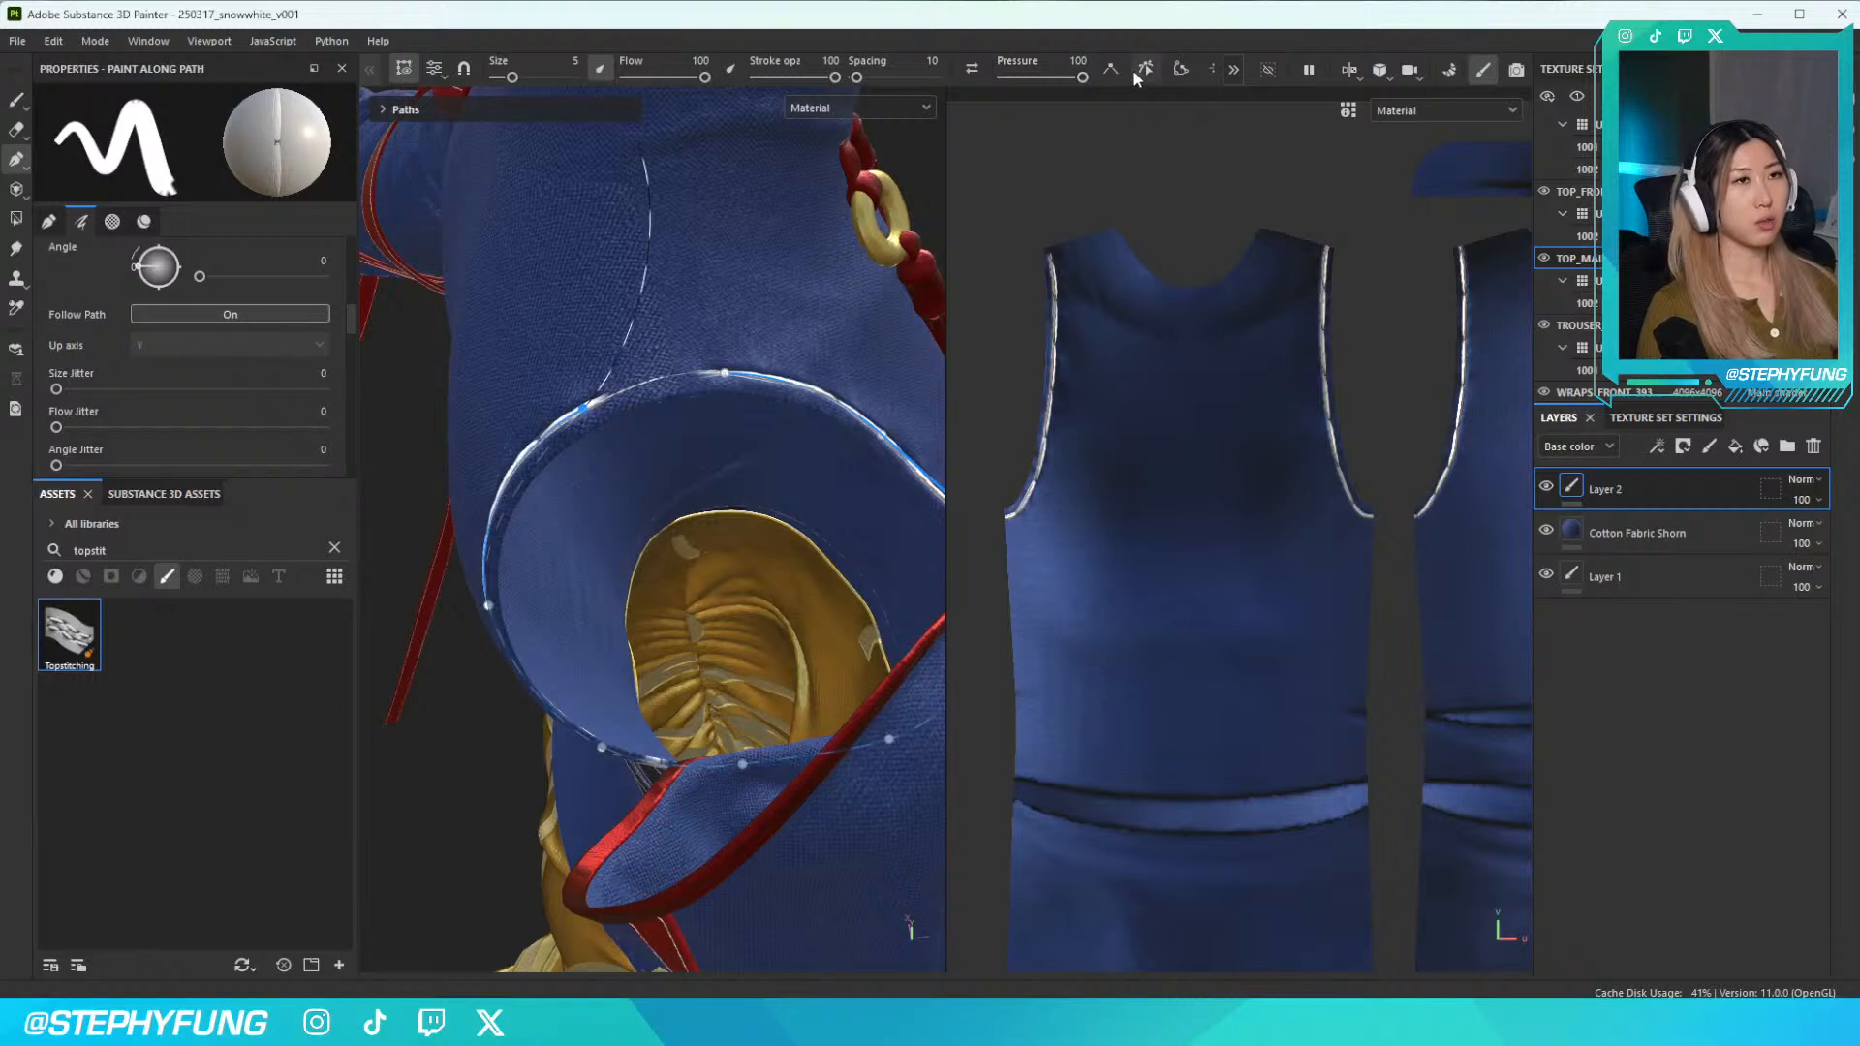
# Close the selected stitch path into a loop around the armhole and set its brush size to 1.26
pyautogui.click(1186, 66)
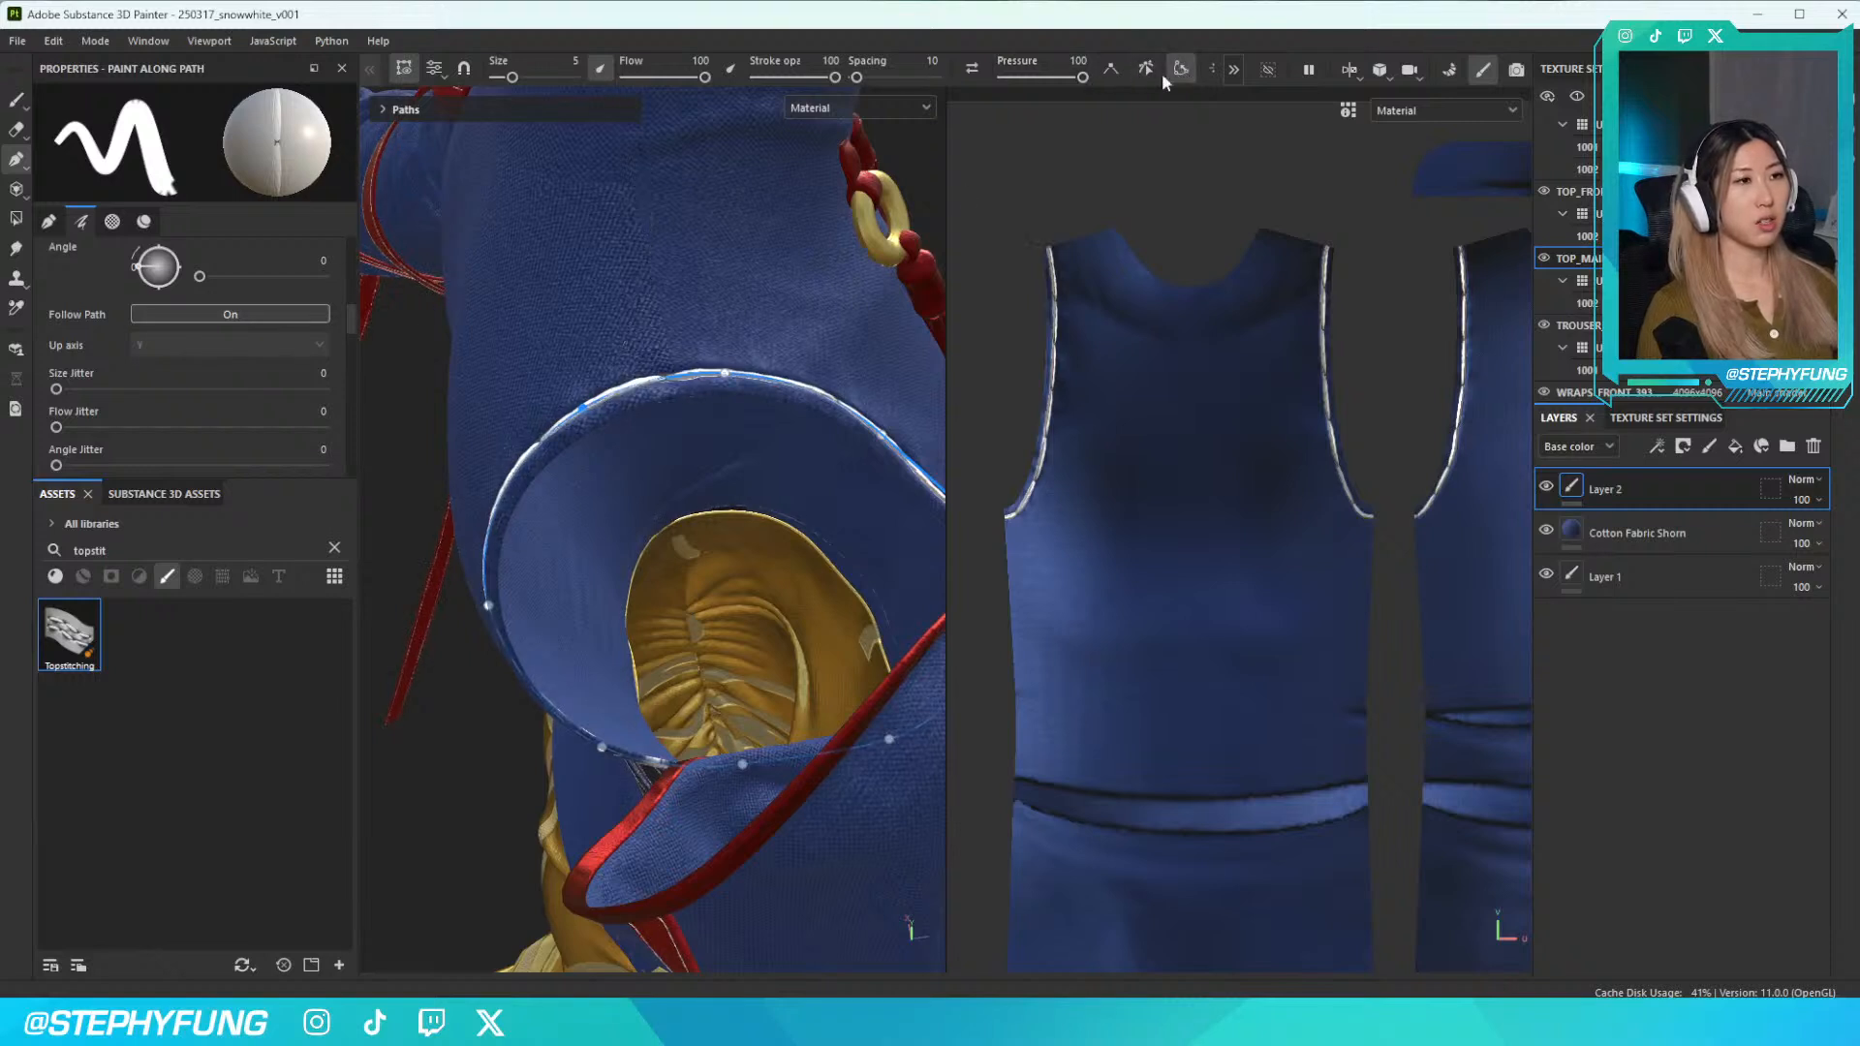
pyautogui.keyDown('alt'); pyautogui.moveTo(477, 614); pyautogui.dragTo(614, 532); pyautogui.keyUp('alt')
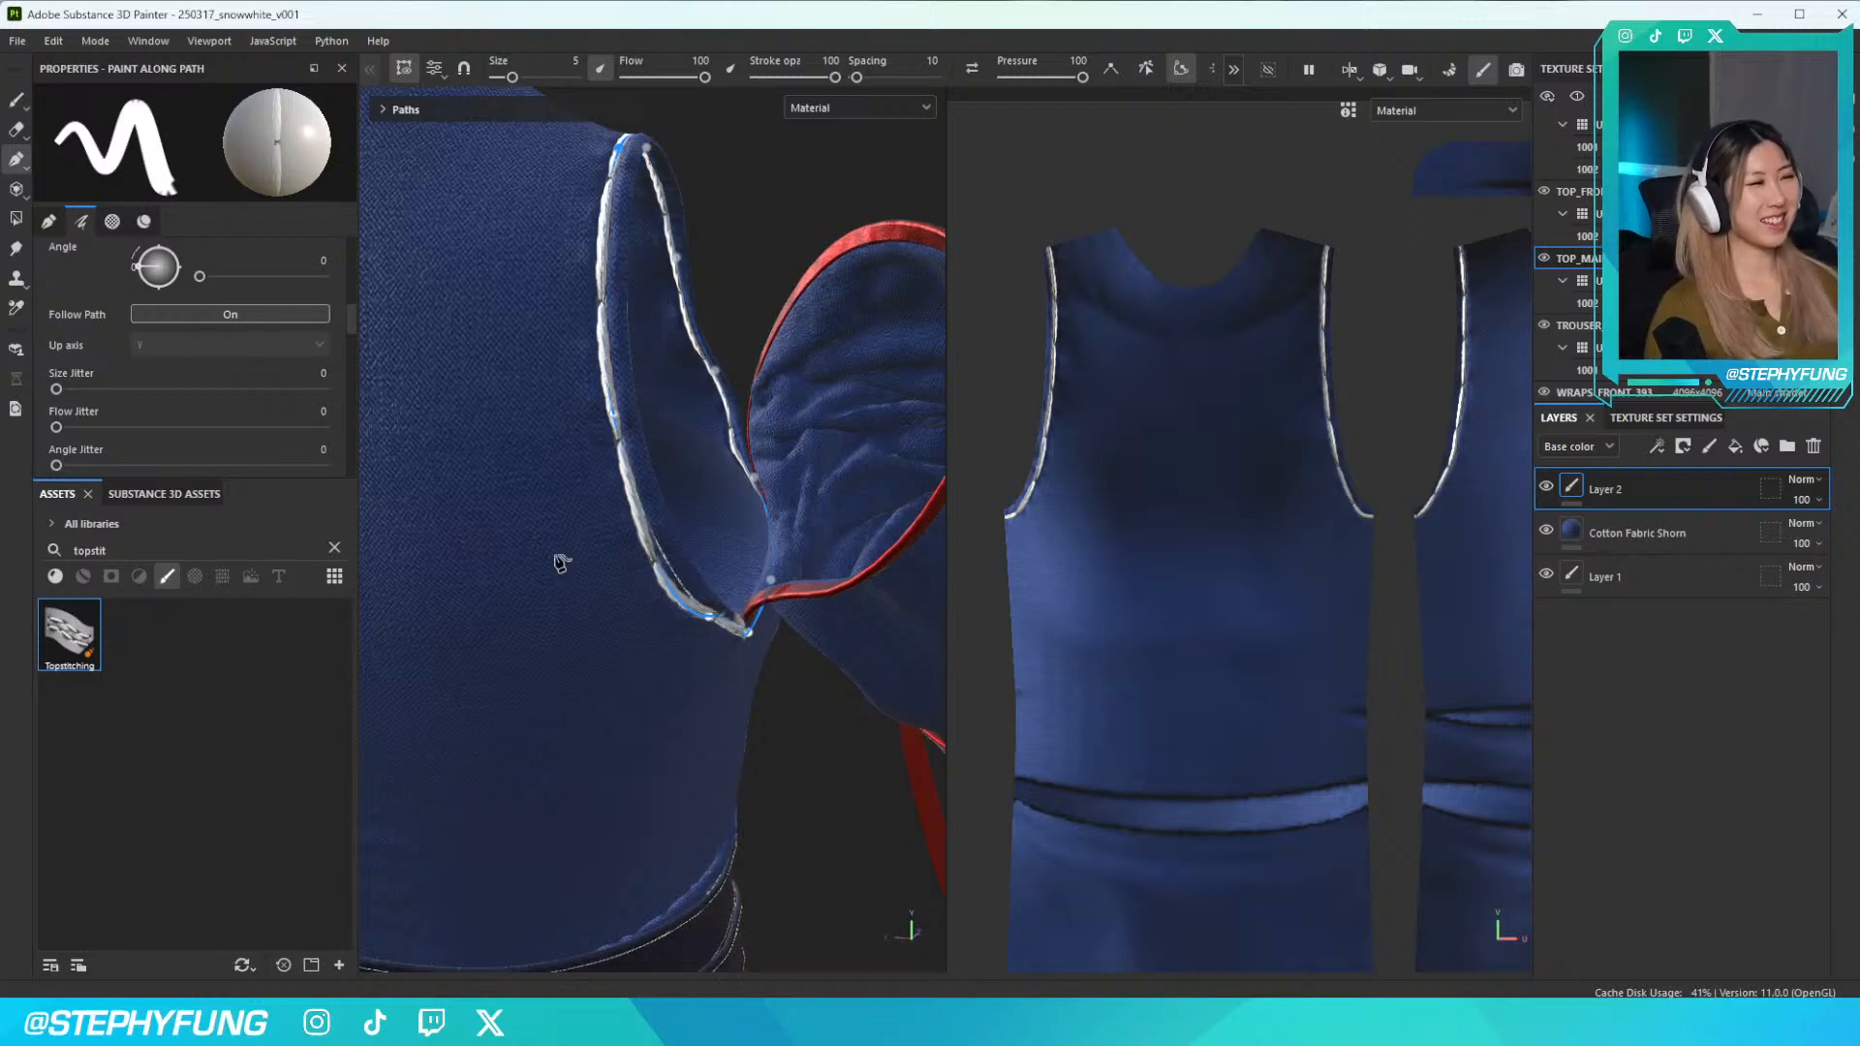
pyautogui.keyDown('alt'); pyautogui.moveTo(779, 529); pyautogui.dragTo(720, 526); pyautogui.keyUp('alt')
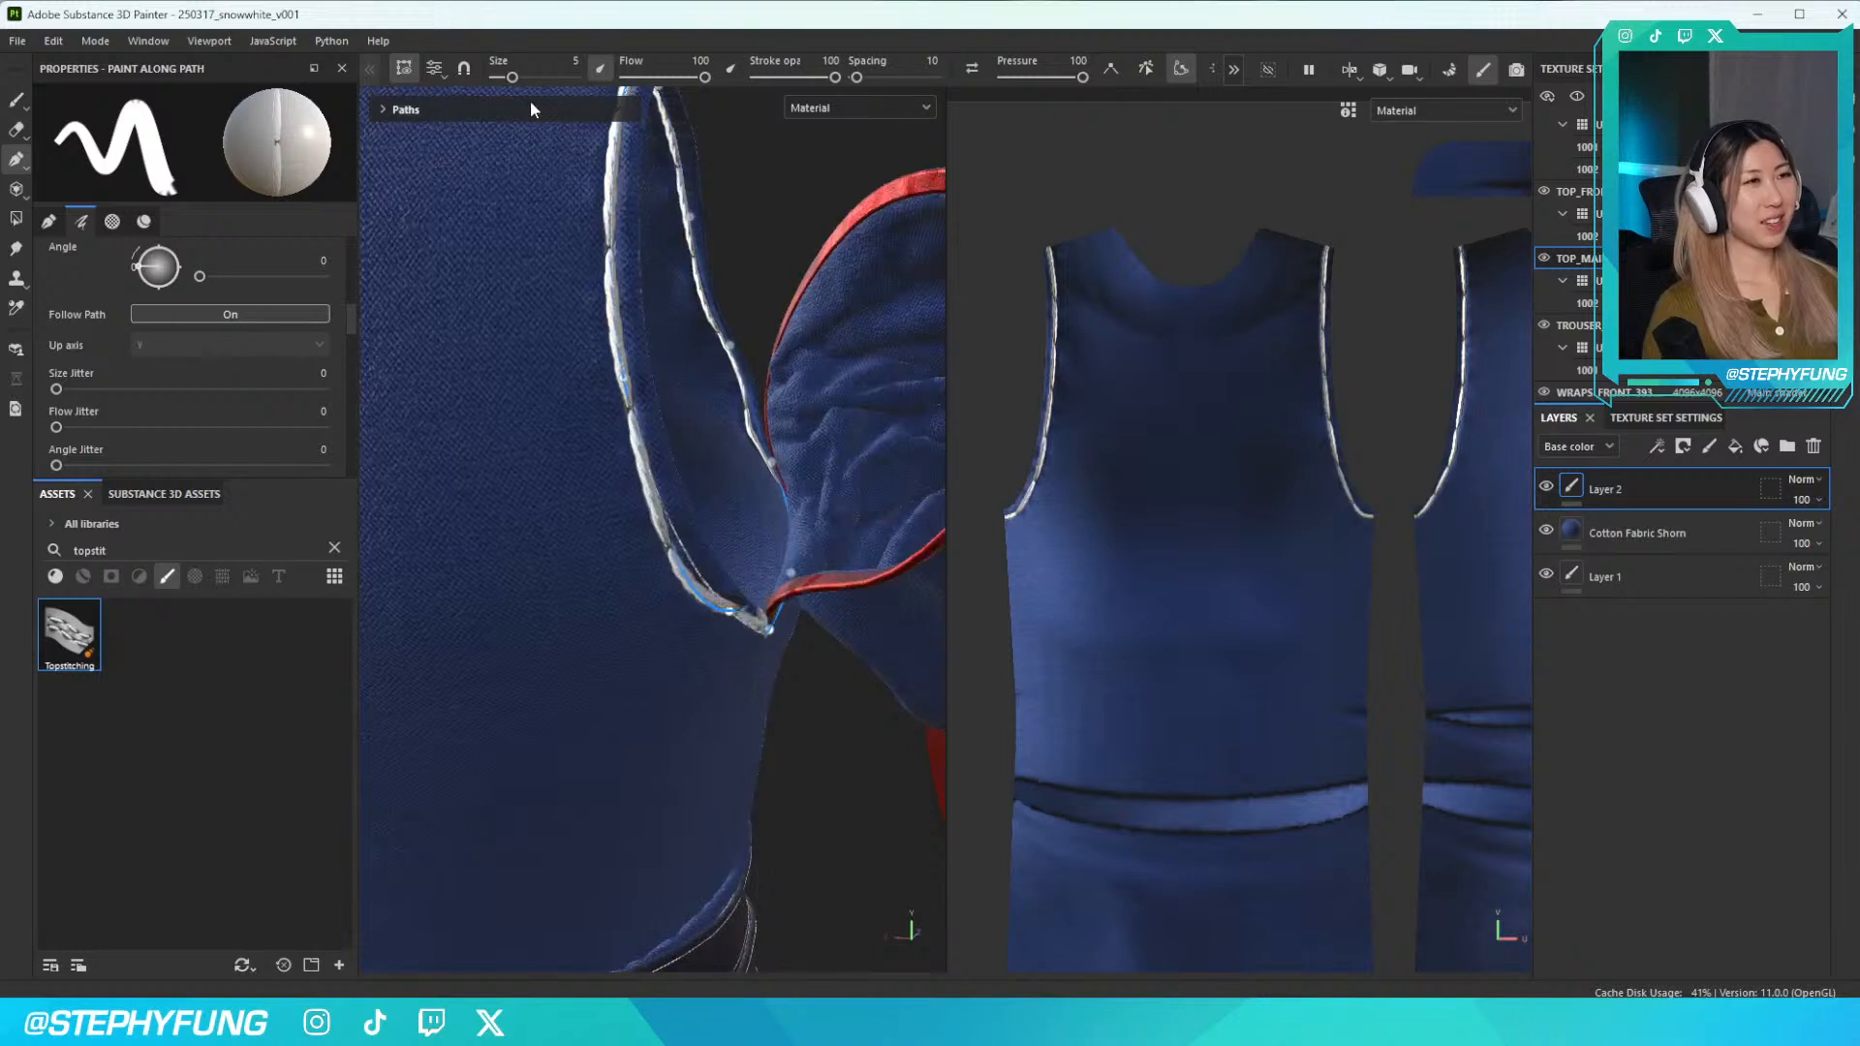
pyautogui.moveTo(513, 78); pyautogui.dragTo(505, 81)
# Add two points to the stitch path on the armhole's lower front curve
pyautogui.moveTo(707, 591)
pyautogui.keyDown('alt'); pyautogui.mouseDown()
pyautogui.moveTo(735, 652)
pyautogui.moveTo(685, 610)
pyautogui.moveTo(658, 528)
pyautogui.moveTo(727, 610)
pyautogui.mouseUp(); pyautogui.keyUp('alt')
pyautogui.click(704, 573)
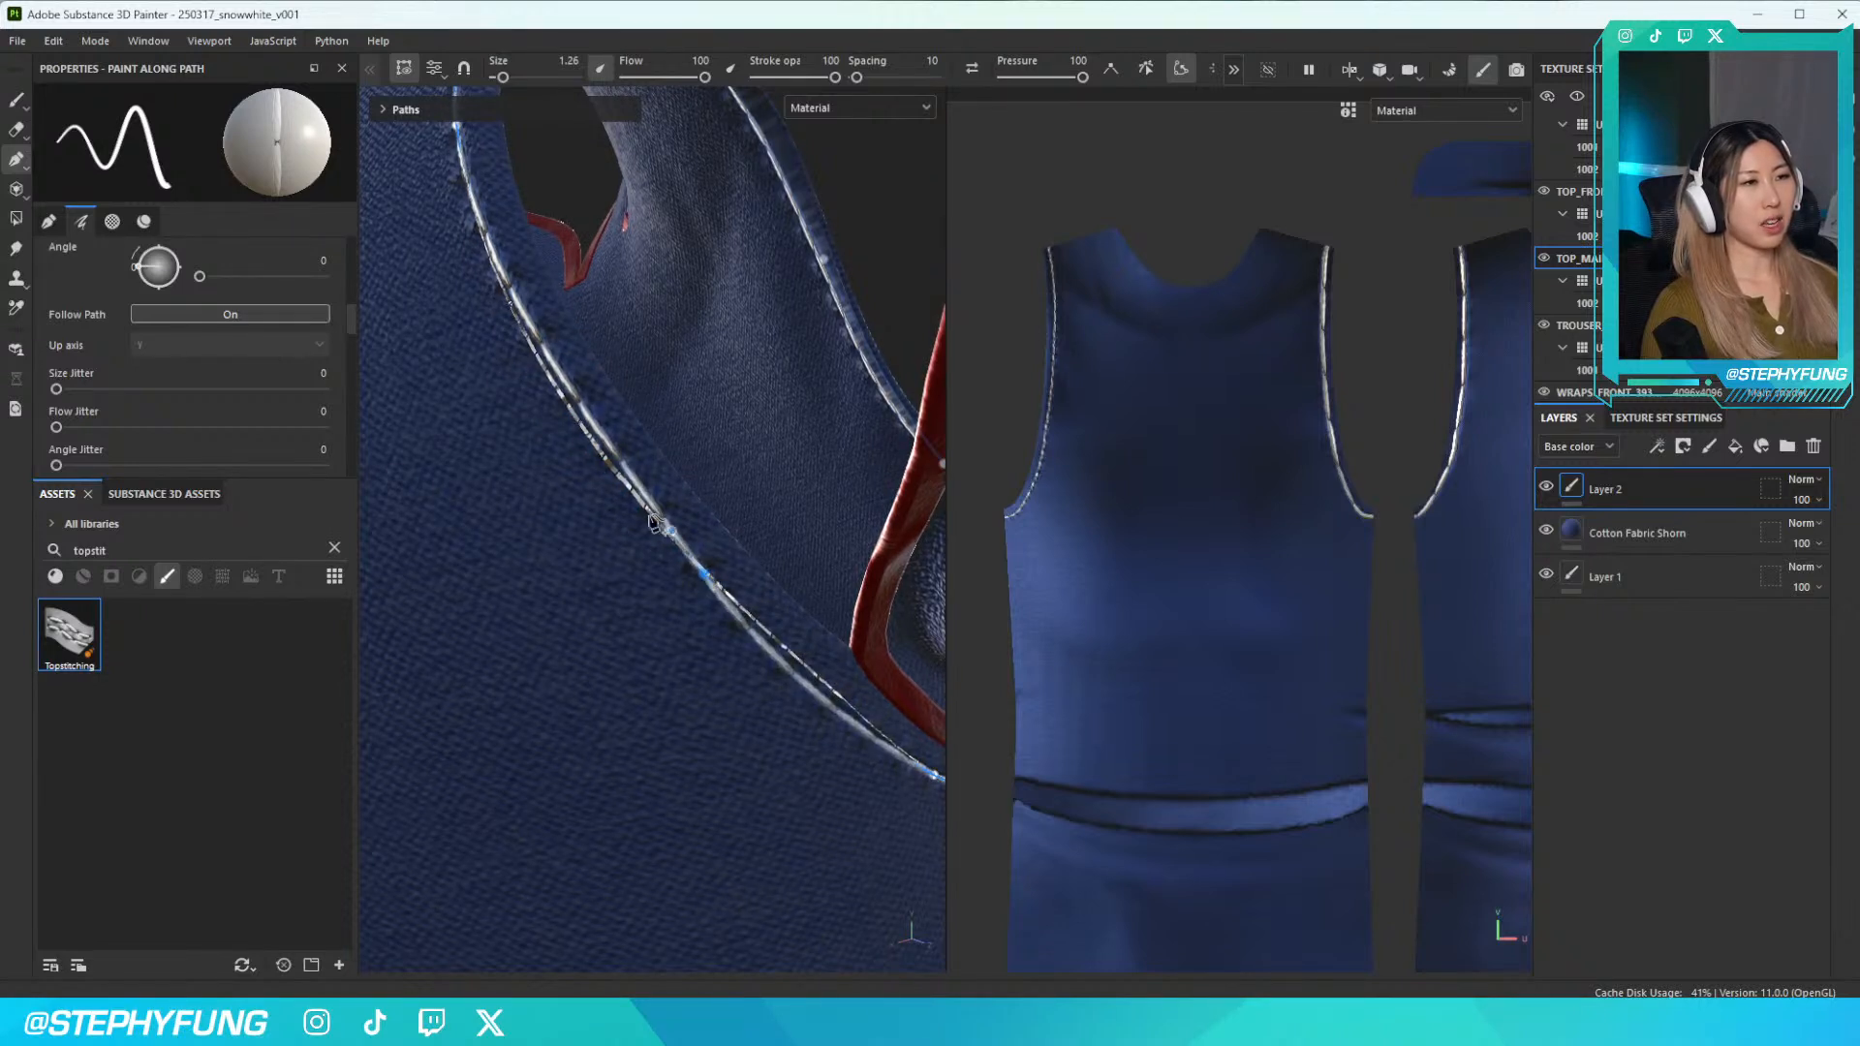
pyautogui.click(583, 413)
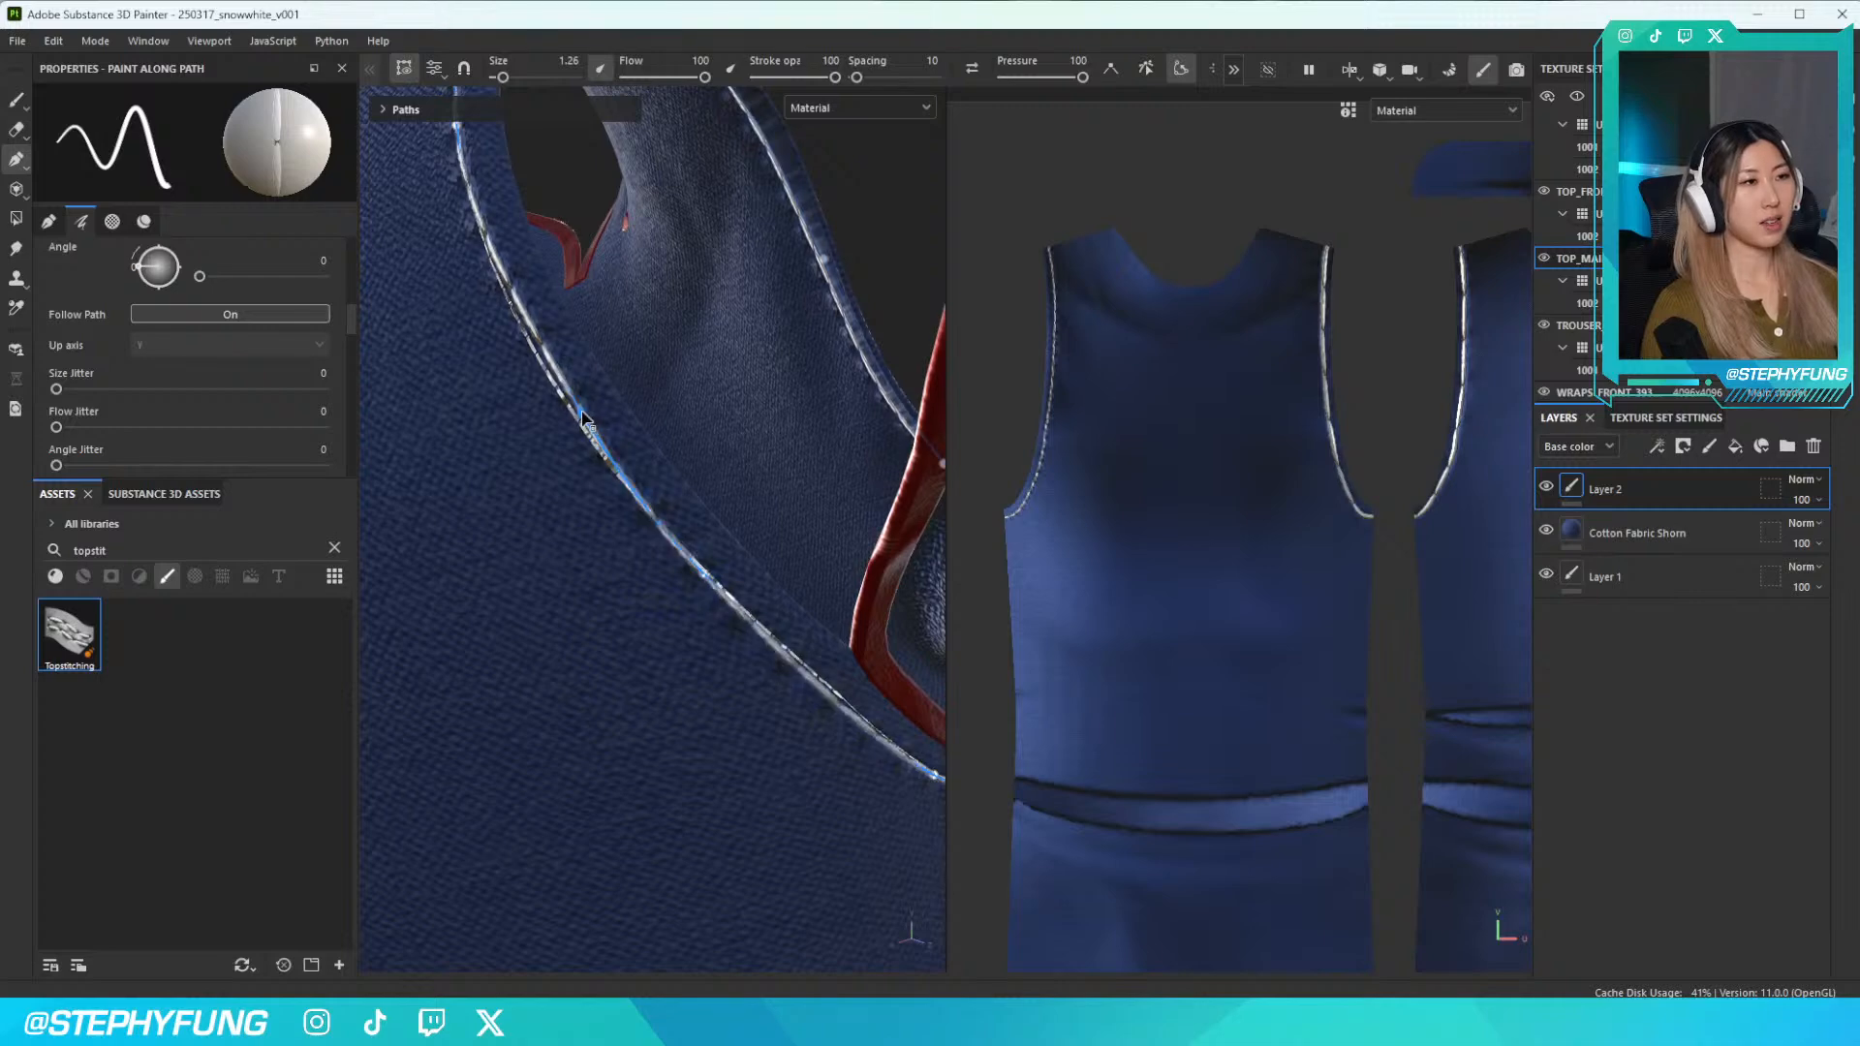
# Examine the finer stitching around the finished armhole and compare it with the stitches on the opposite armhole
pyautogui.keyDown('alt'); pyautogui.moveTo(683, 552); pyautogui.dragTo(772, 644); pyautogui.keyUp('alt')
pyautogui.keyDown('alt'); pyautogui.moveTo(530, 539); pyautogui.dragTo(551, 545); pyautogui.keyUp('alt')
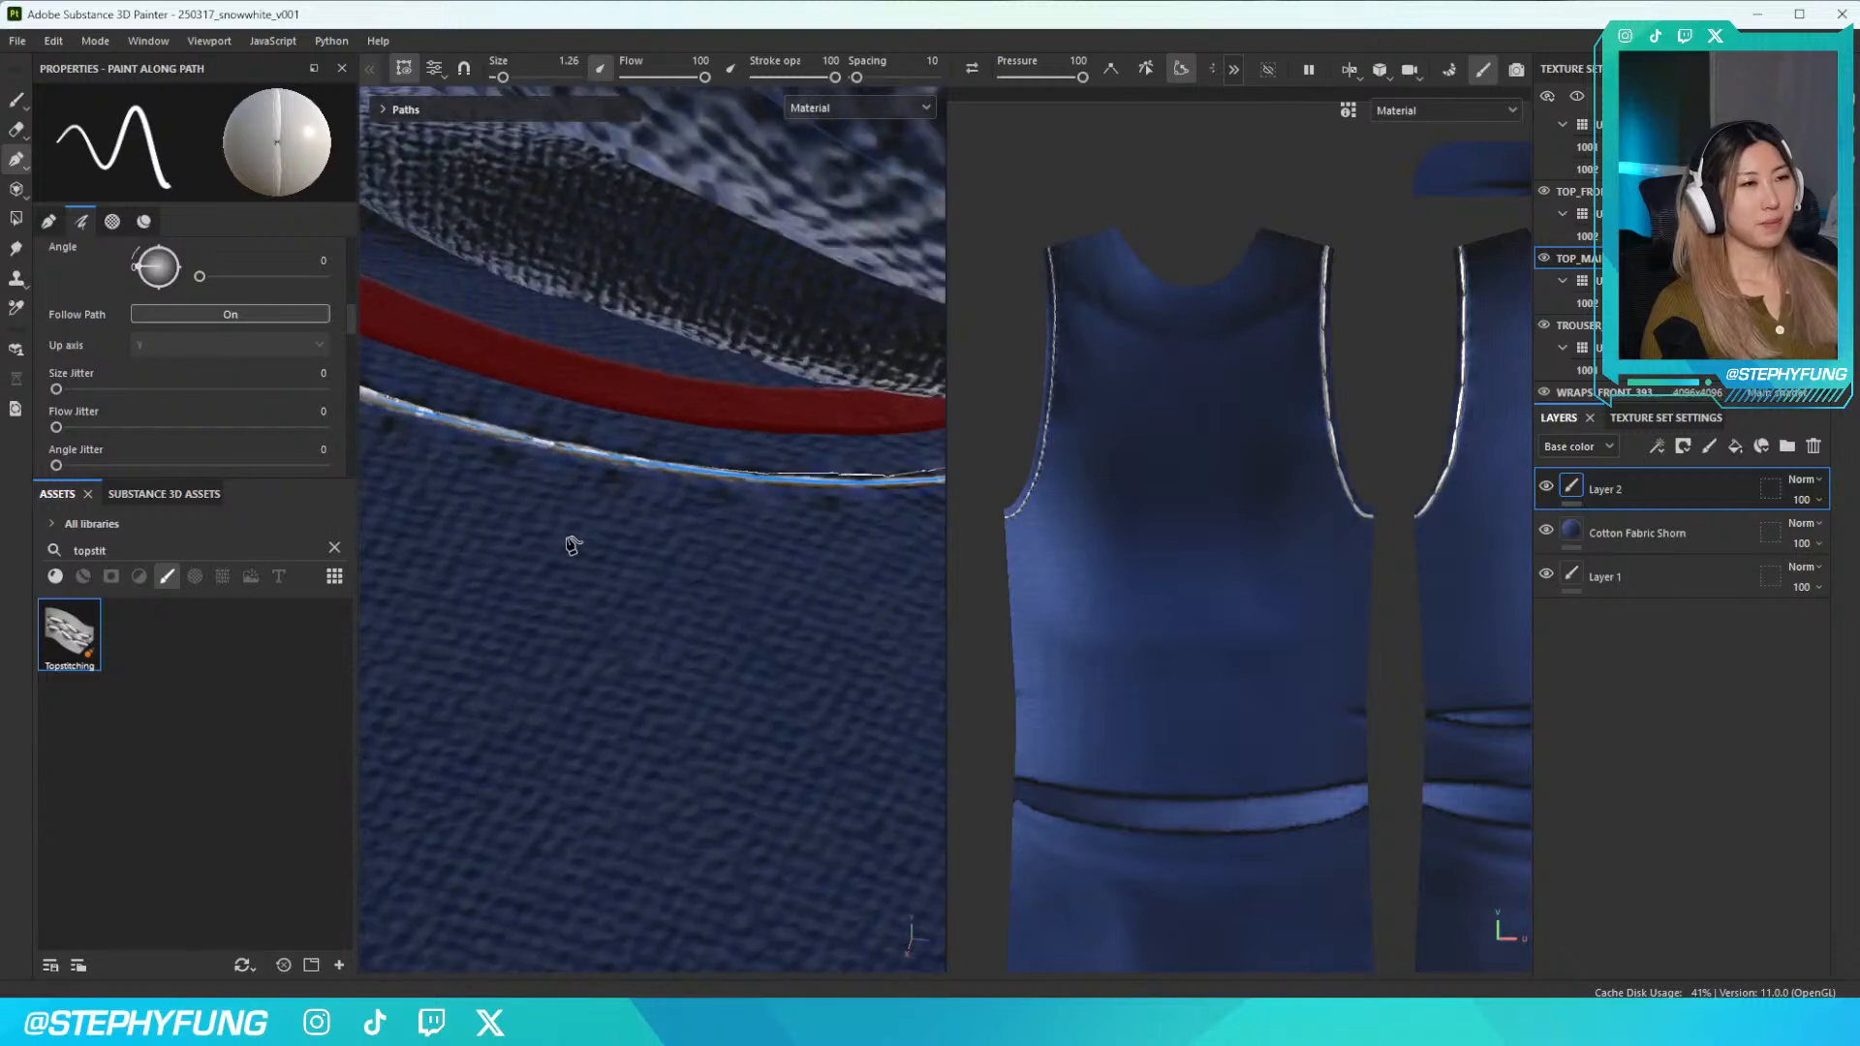
pyautogui.keyDown('alt'); pyautogui.moveTo(826, 515); pyautogui.dragTo(761, 536); pyautogui.keyUp('alt')
pyautogui.scroll(-5, 803, 469)
pyautogui.scroll(10, 736, 426)
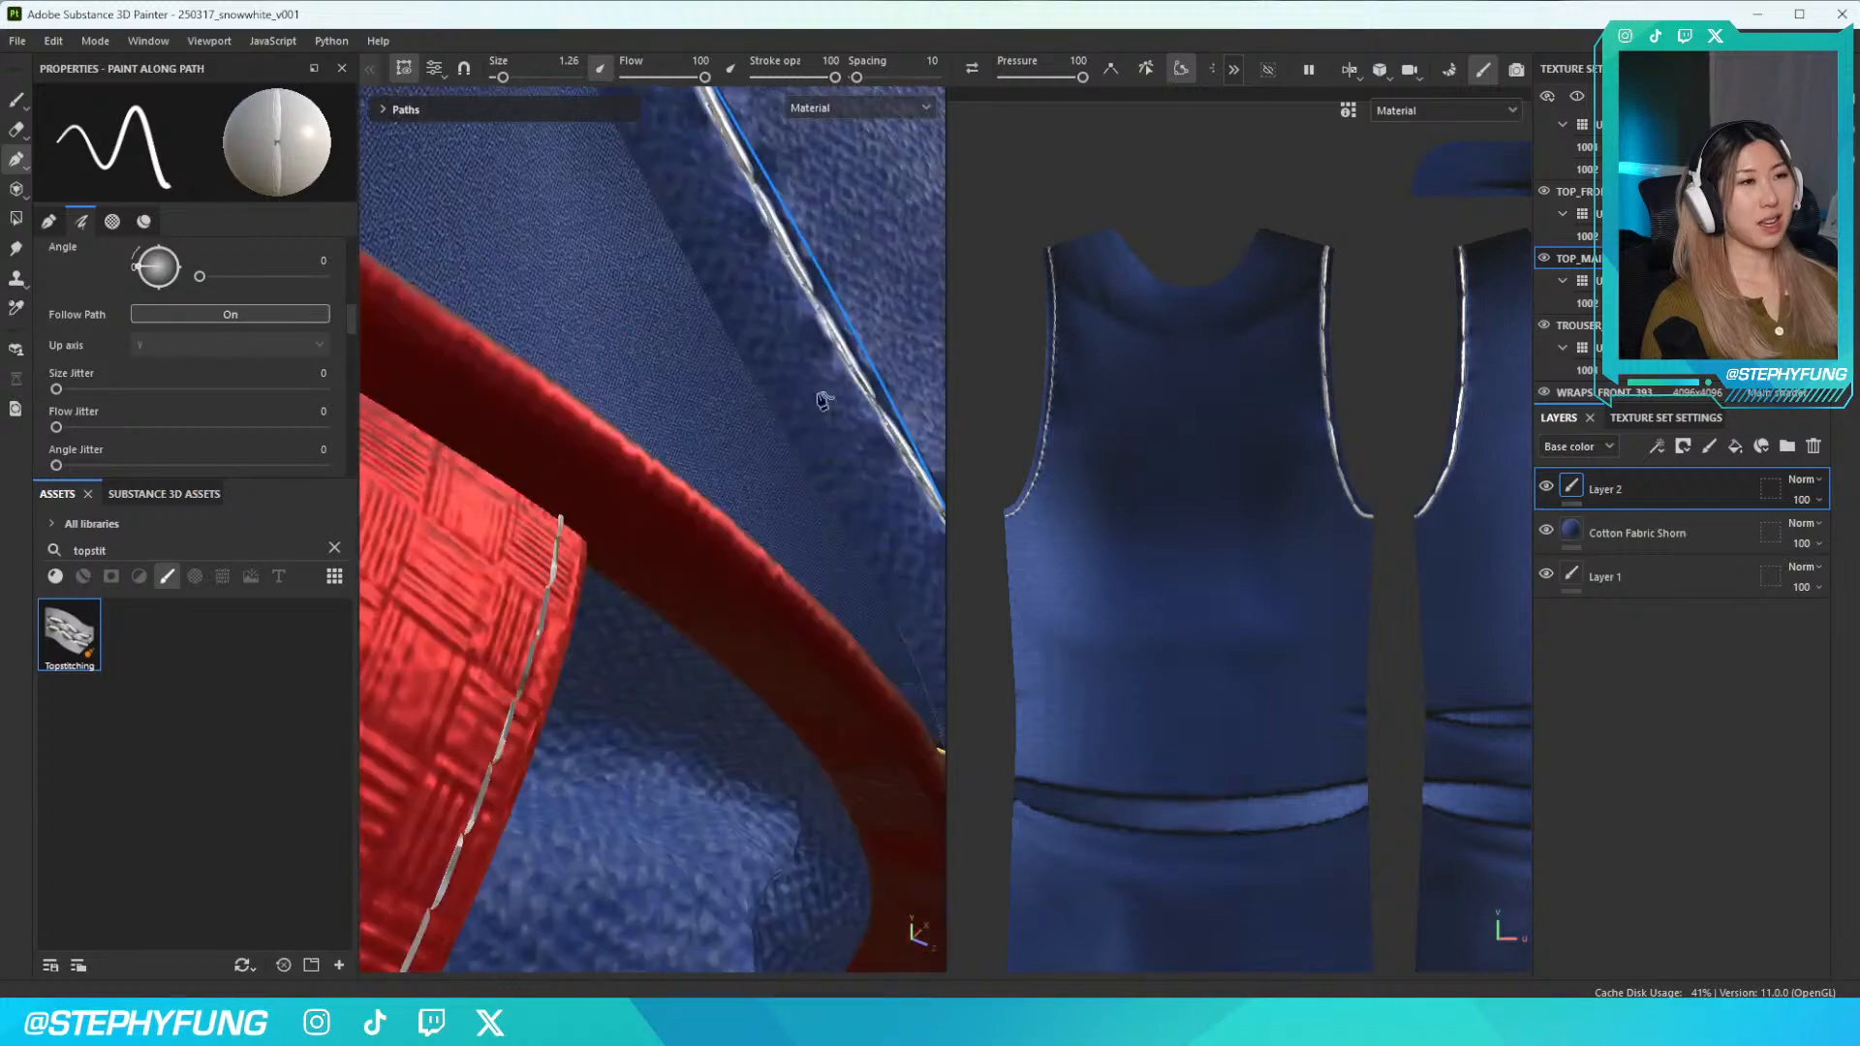
pyautogui.scroll(-10, 804, 415)
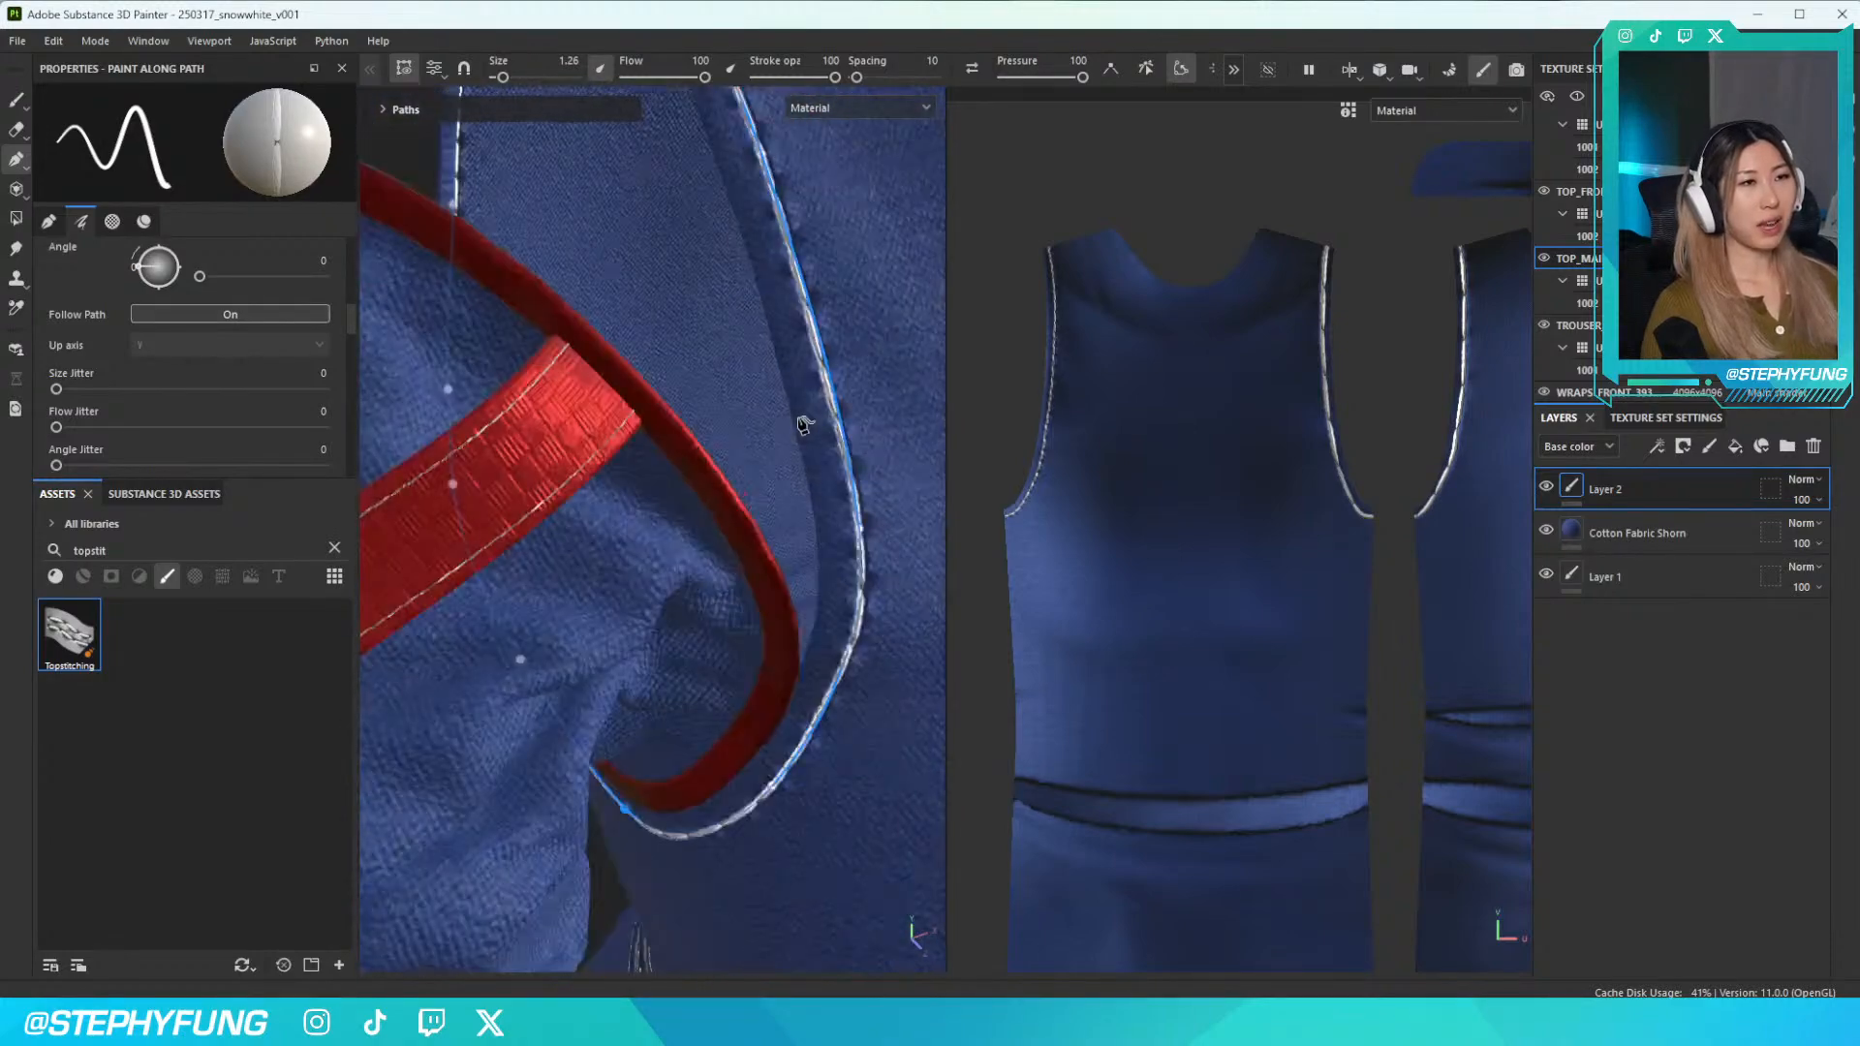
pyautogui.moveTo(803, 414); pyautogui.dragTo(562, 447, button='middle')
pyautogui.keyDown('alt'); pyautogui.moveTo(562, 448); pyautogui.dragTo(747, 445); pyautogui.keyUp('alt')
pyautogui.keyDown('alt'); pyautogui.moveTo(852, 442); pyautogui.dragTo(578, 446, button='middle'); pyautogui.keyUp('alt')
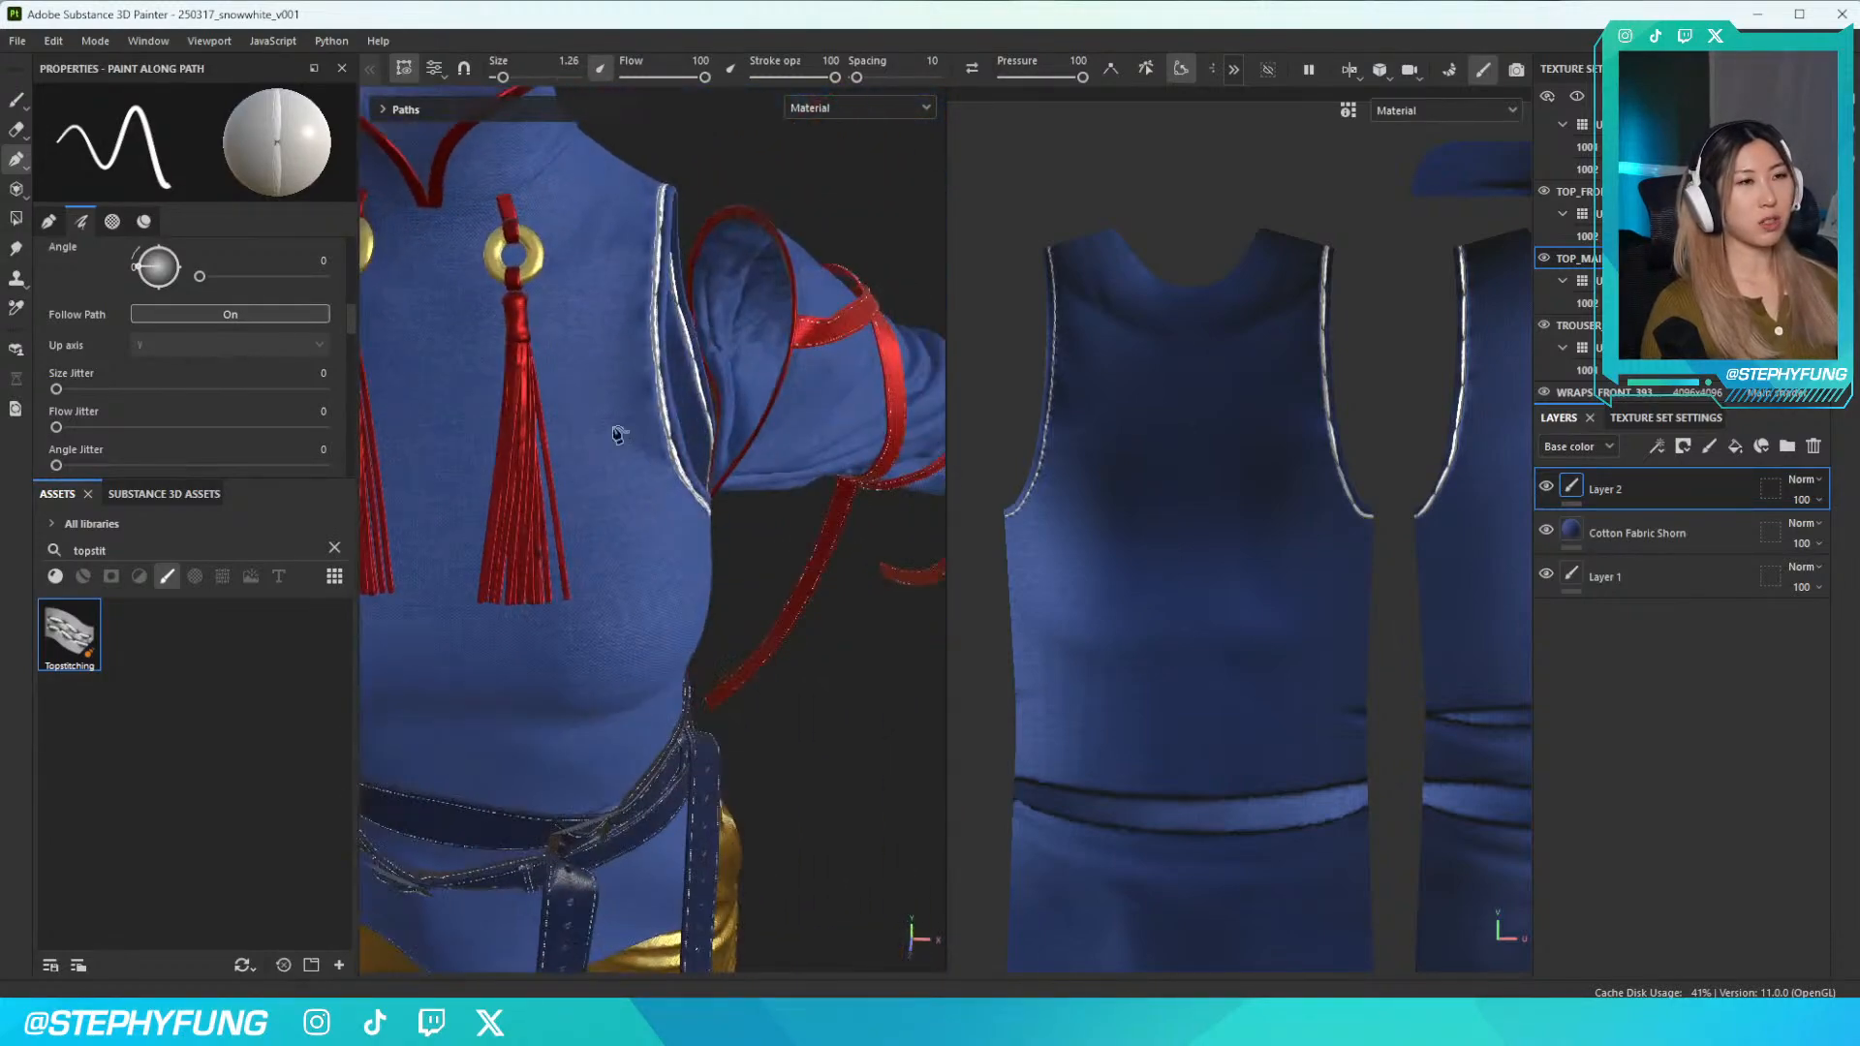
pyautogui.scroll(4, 682, 410)
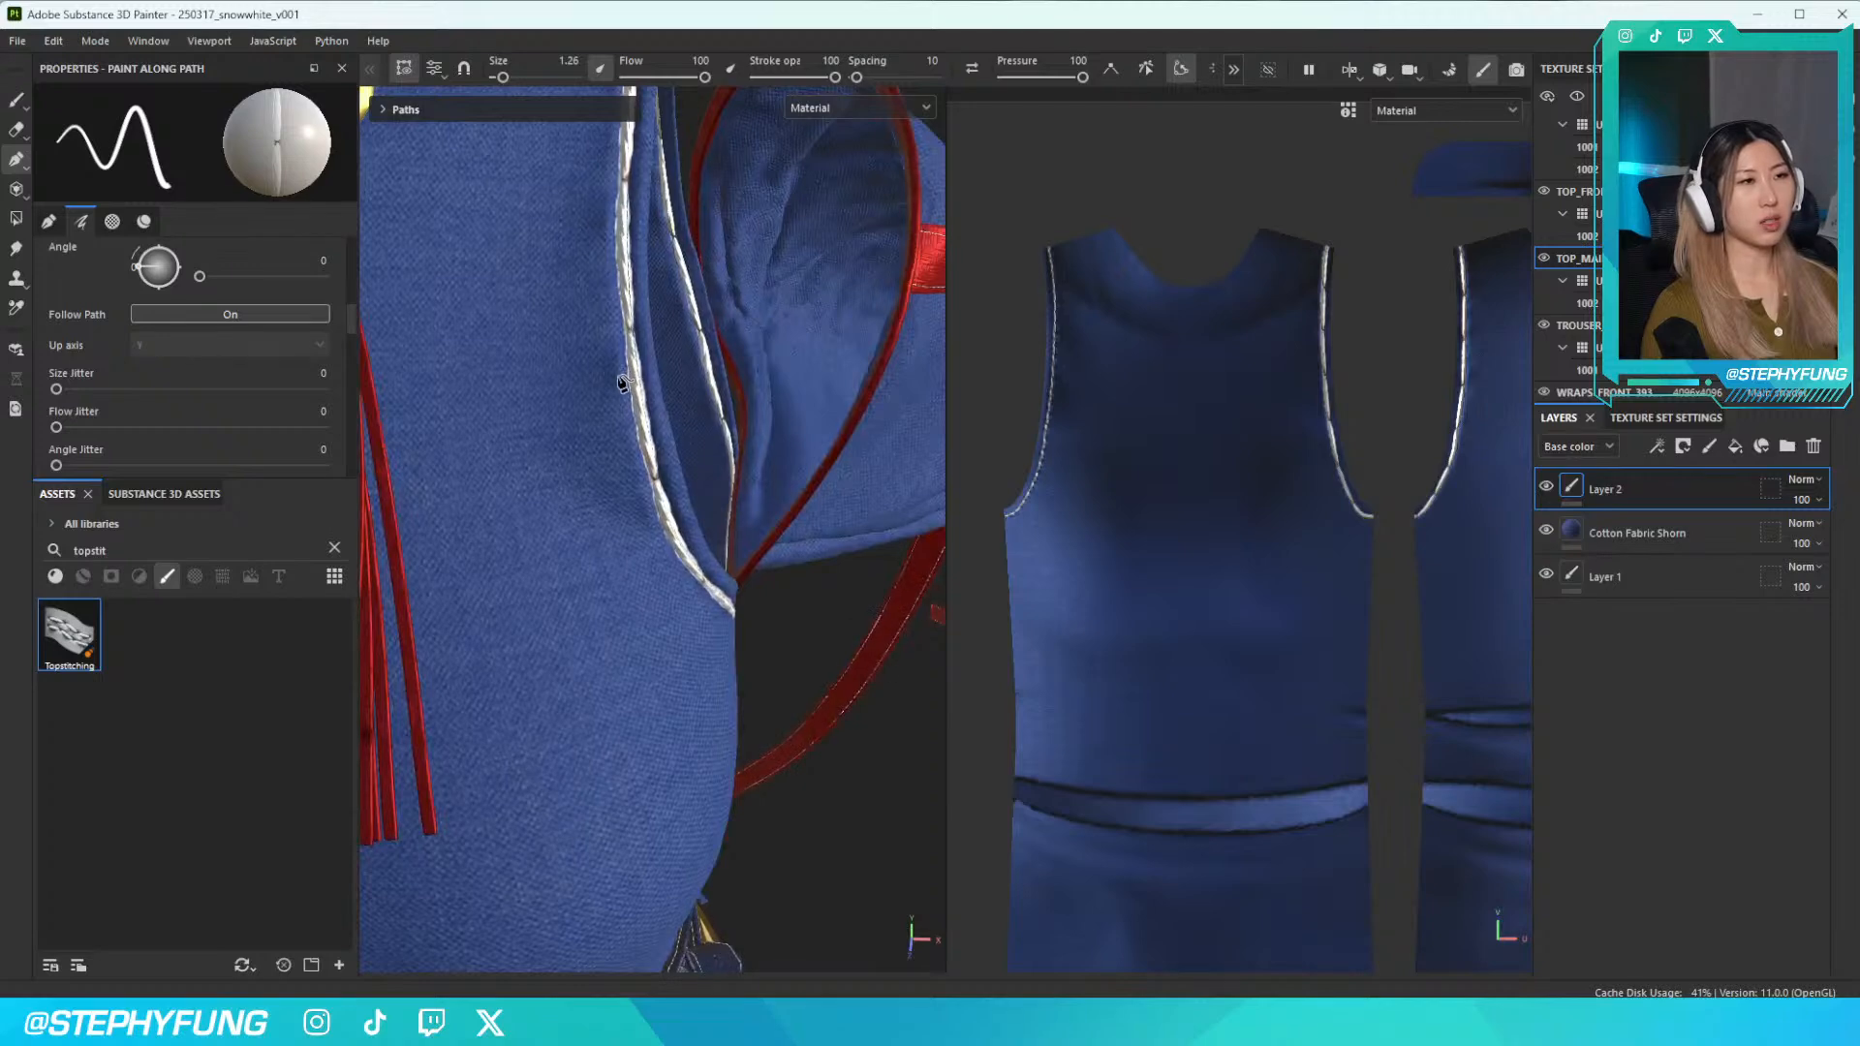
pyautogui.scroll(-3, 622, 381)
pyautogui.scroll(7, 623, 382)
pyautogui.scroll(-6, 620, 389)
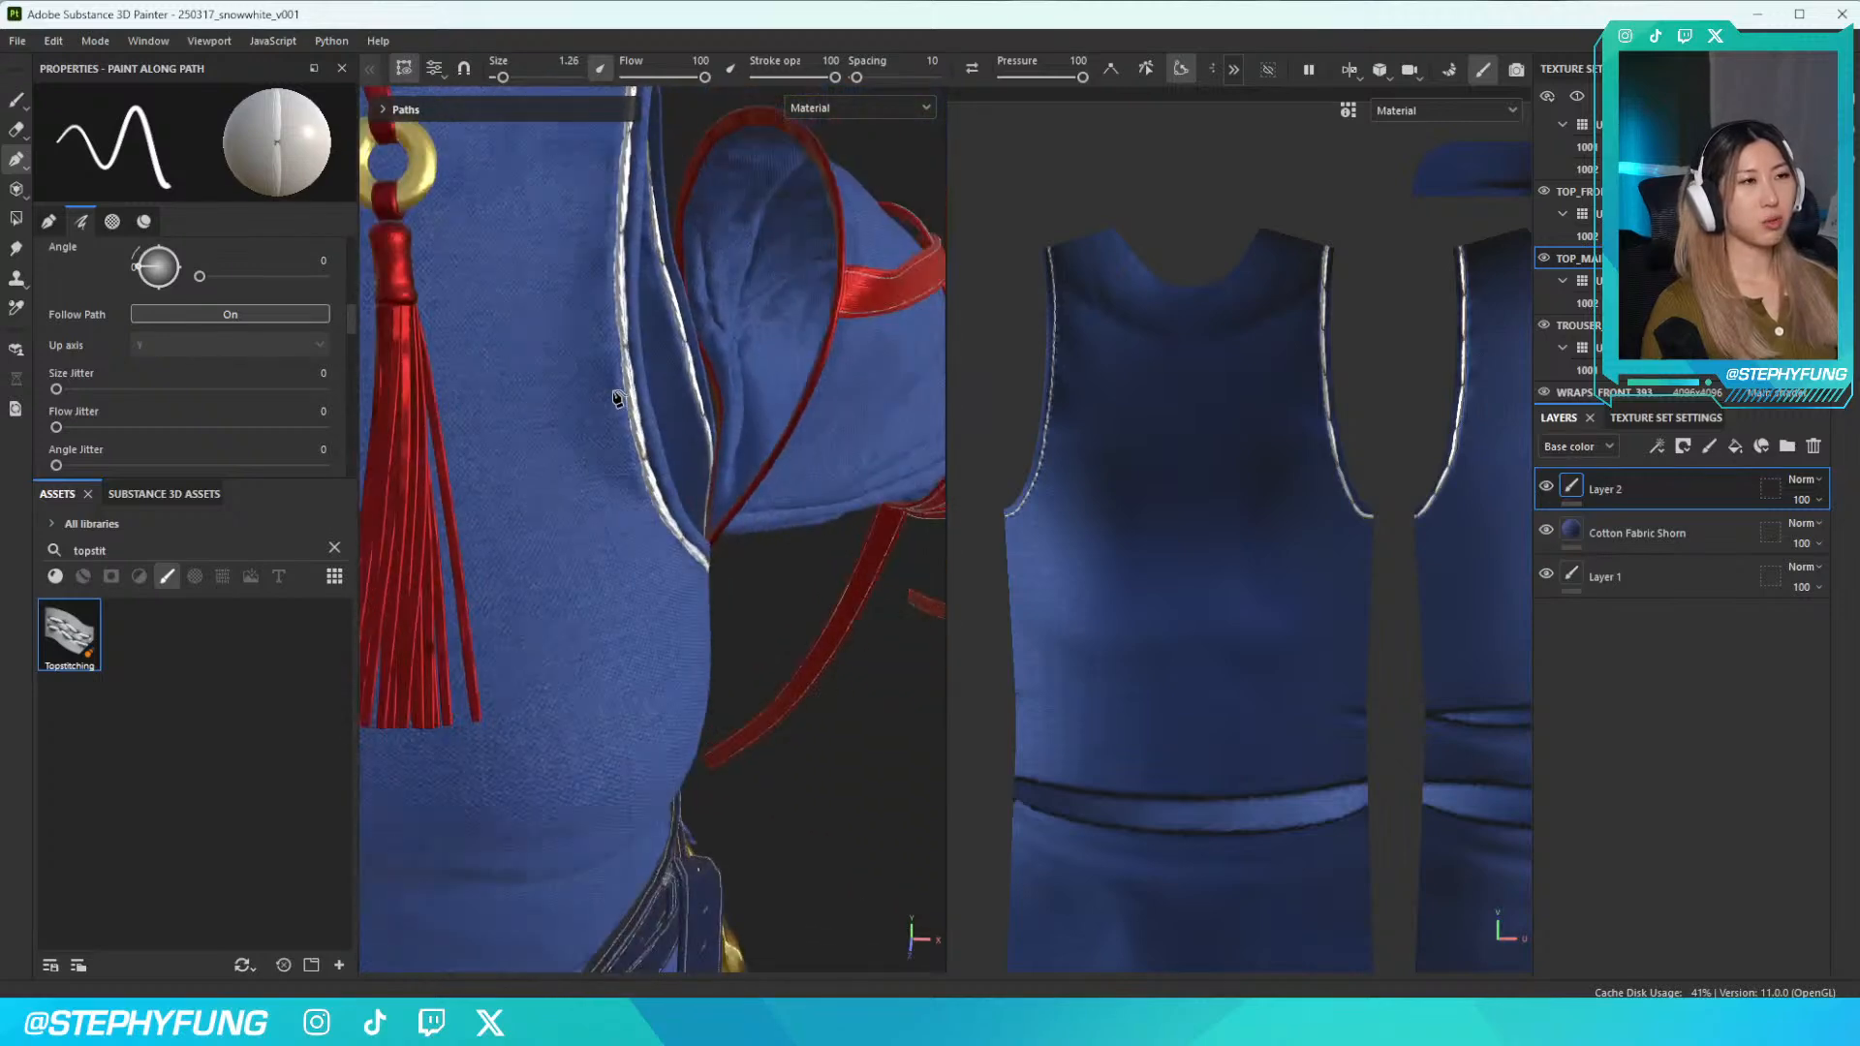
pyautogui.scroll(-8, 616, 397)
# Select Path 1 in the list of paths and match its brush size to Path 2's value of 1.26
pyautogui.click(384, 110)
pyautogui.click(441, 155)
pyautogui.click(447, 135)
pyautogui.click(570, 60)
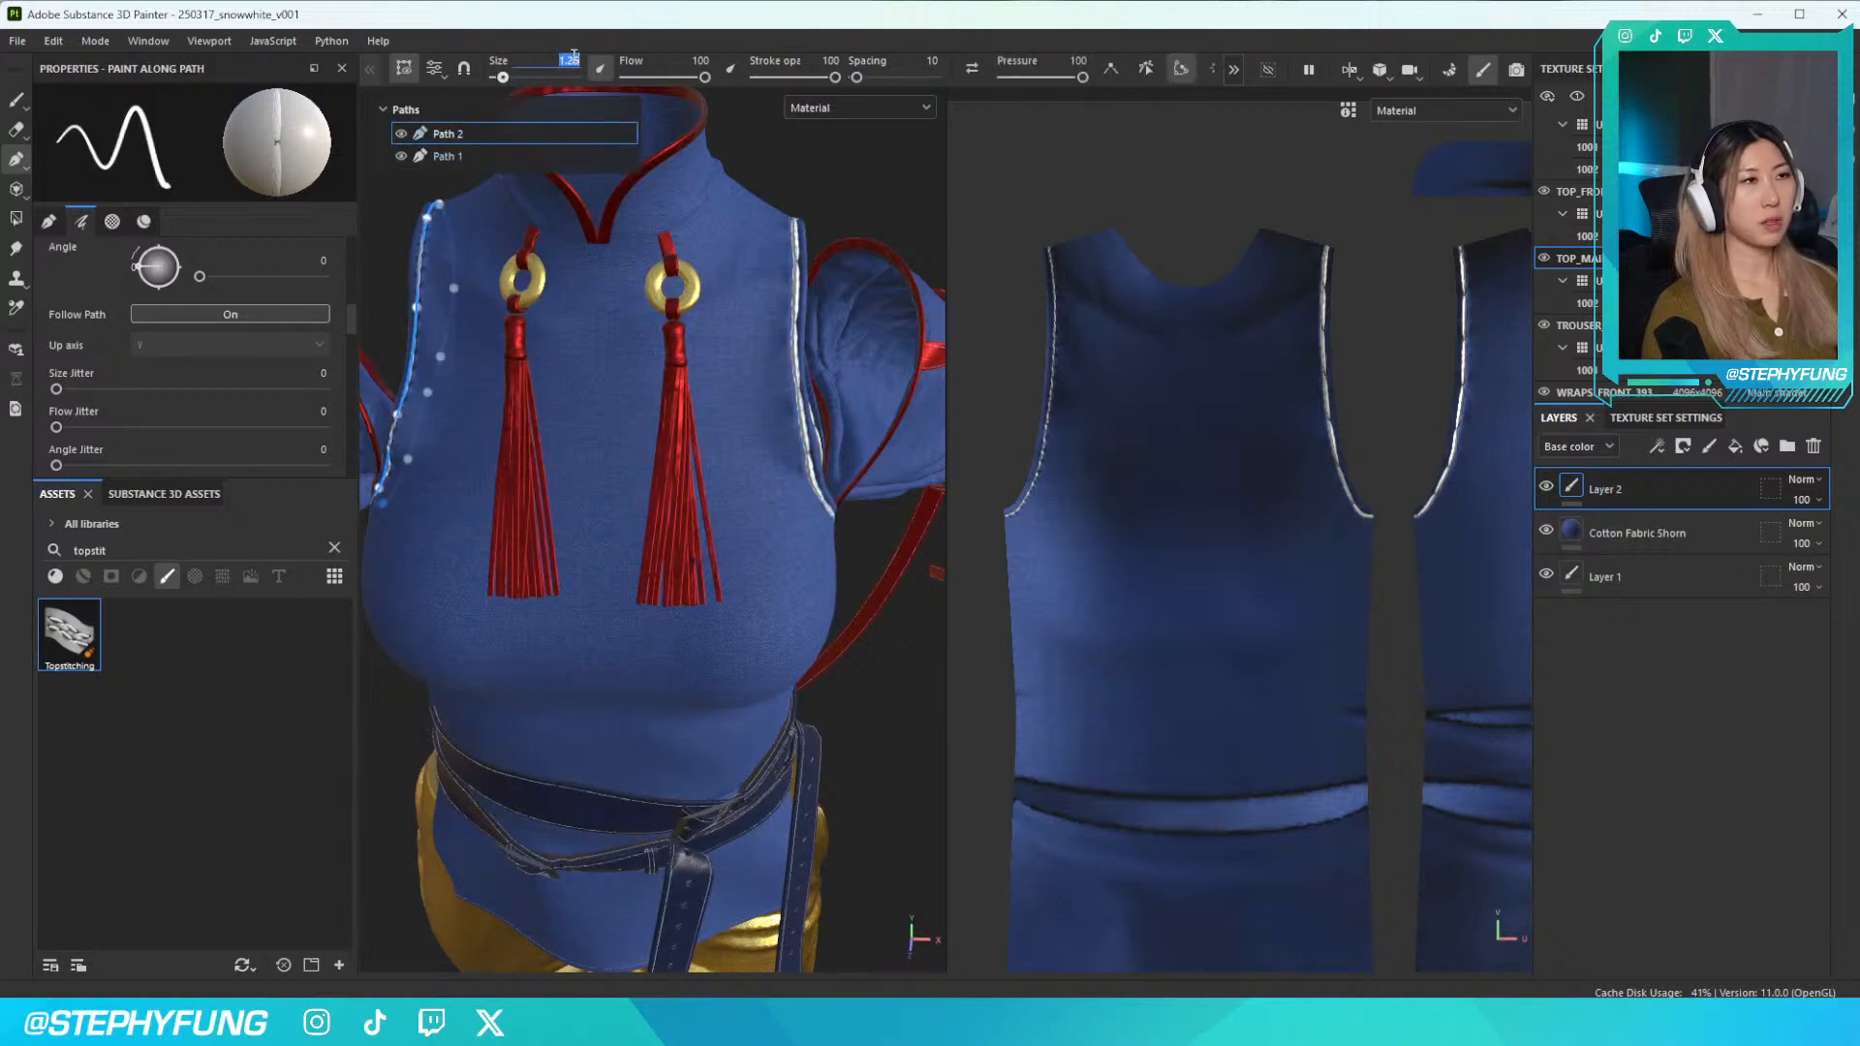
pyautogui.click(543, 155)
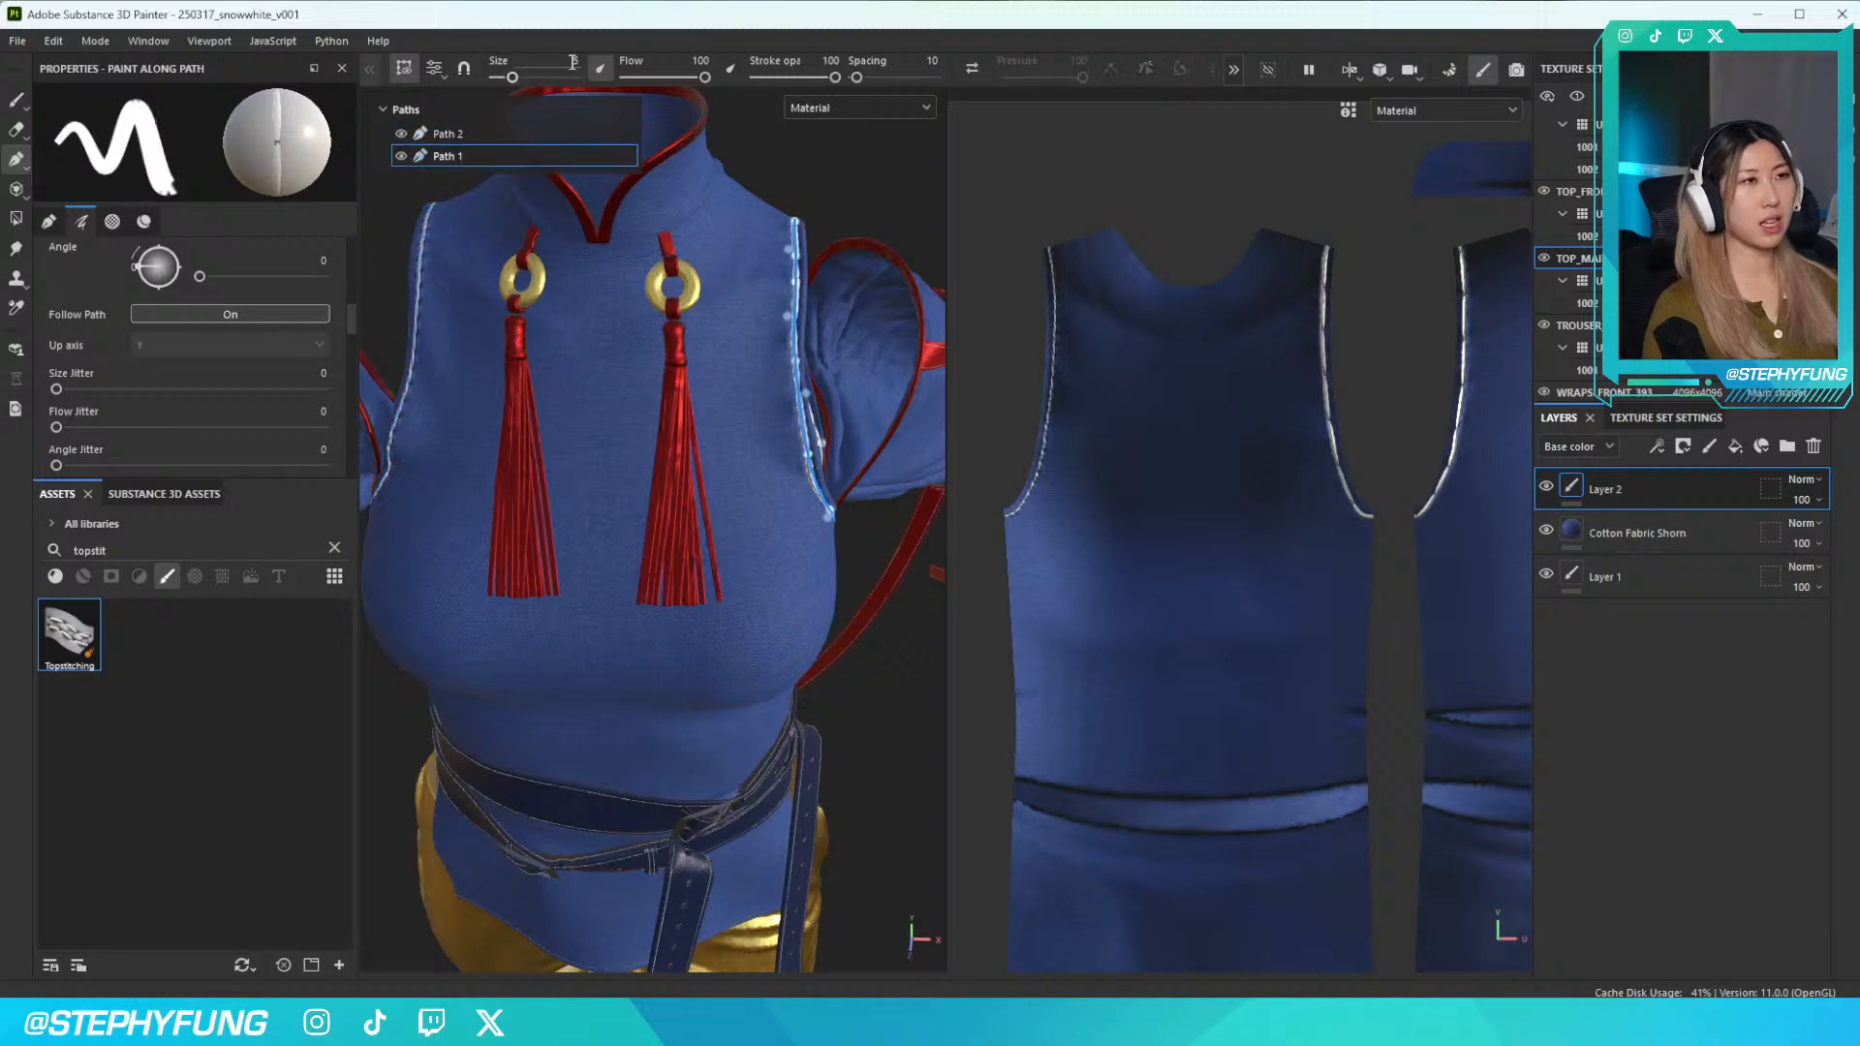
pyautogui.press('Return')
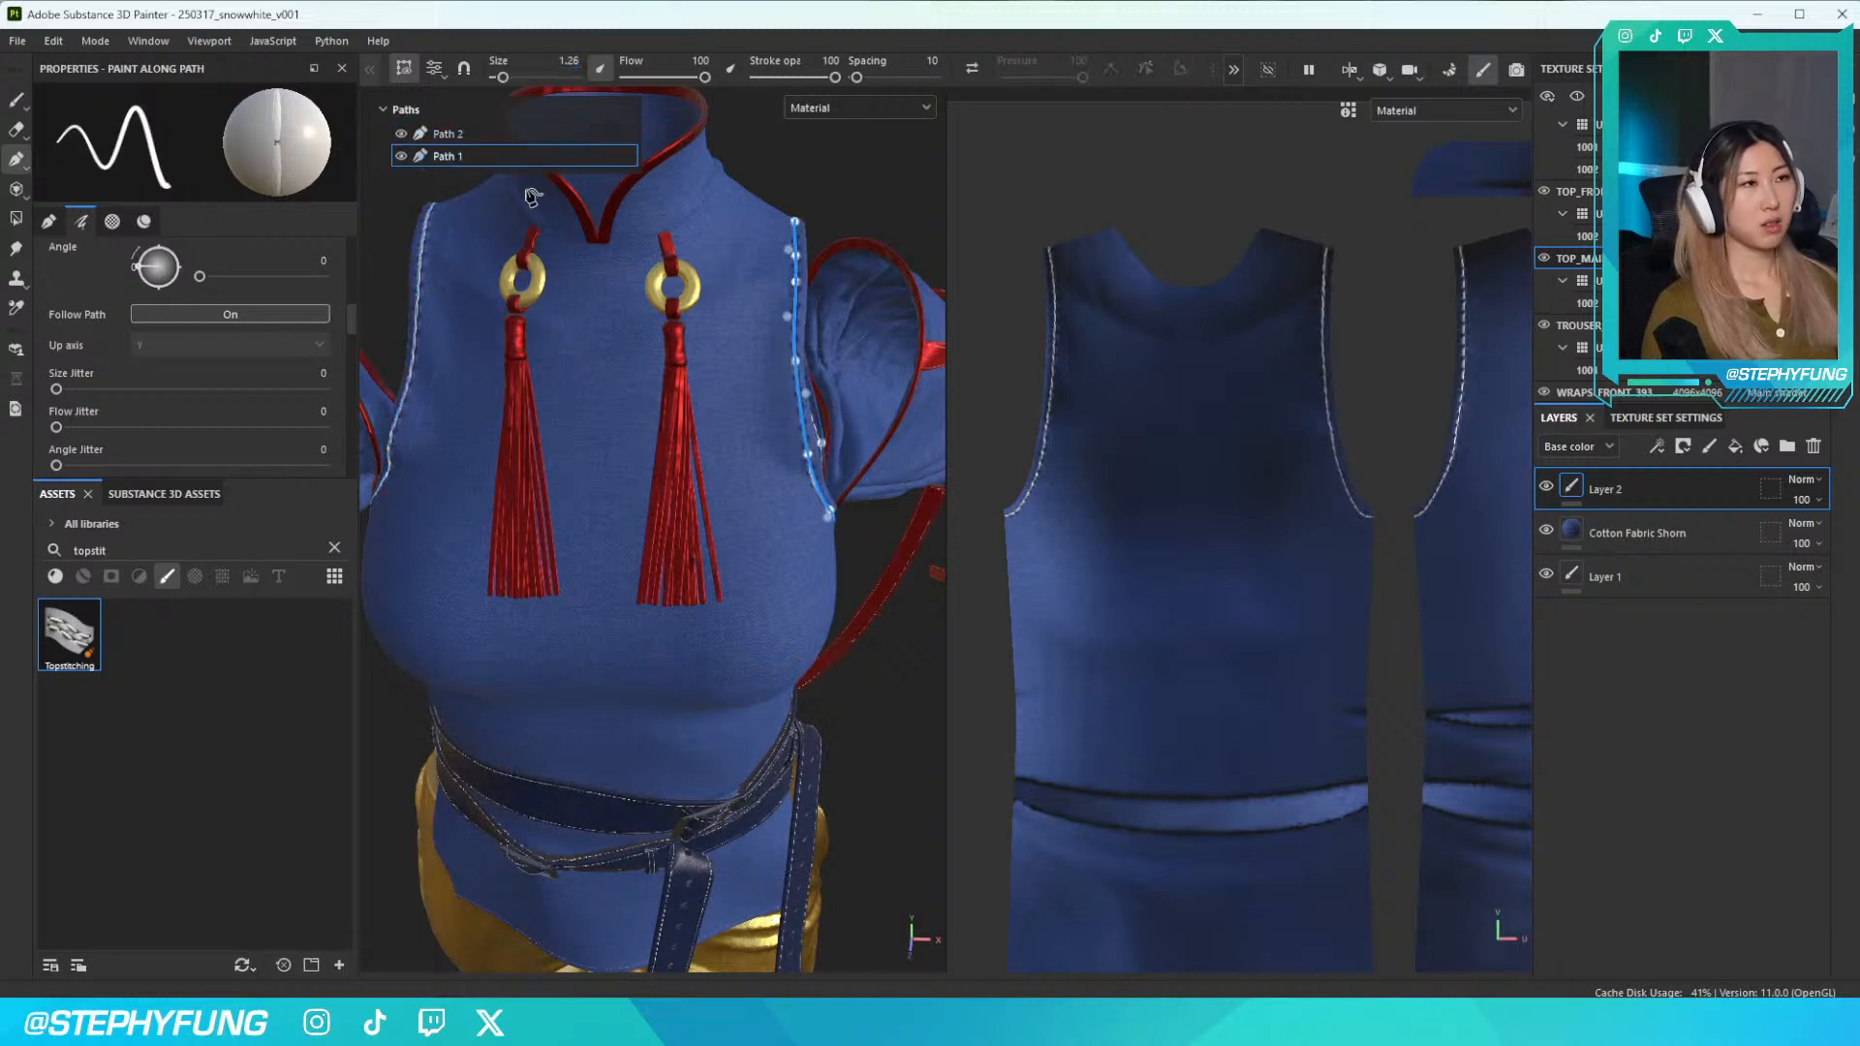
# Set Path 1's stitch category to Decorative and its decorative stitch type to Elastic Overlock Stitch
pyautogui.keyDown('alt'); pyautogui.moveTo(775, 334); pyautogui.dragTo(809, 329); pyautogui.keyUp('alt')
pyautogui.scroll(5, 812, 330)
pyautogui.scroll(-5, 812, 324)
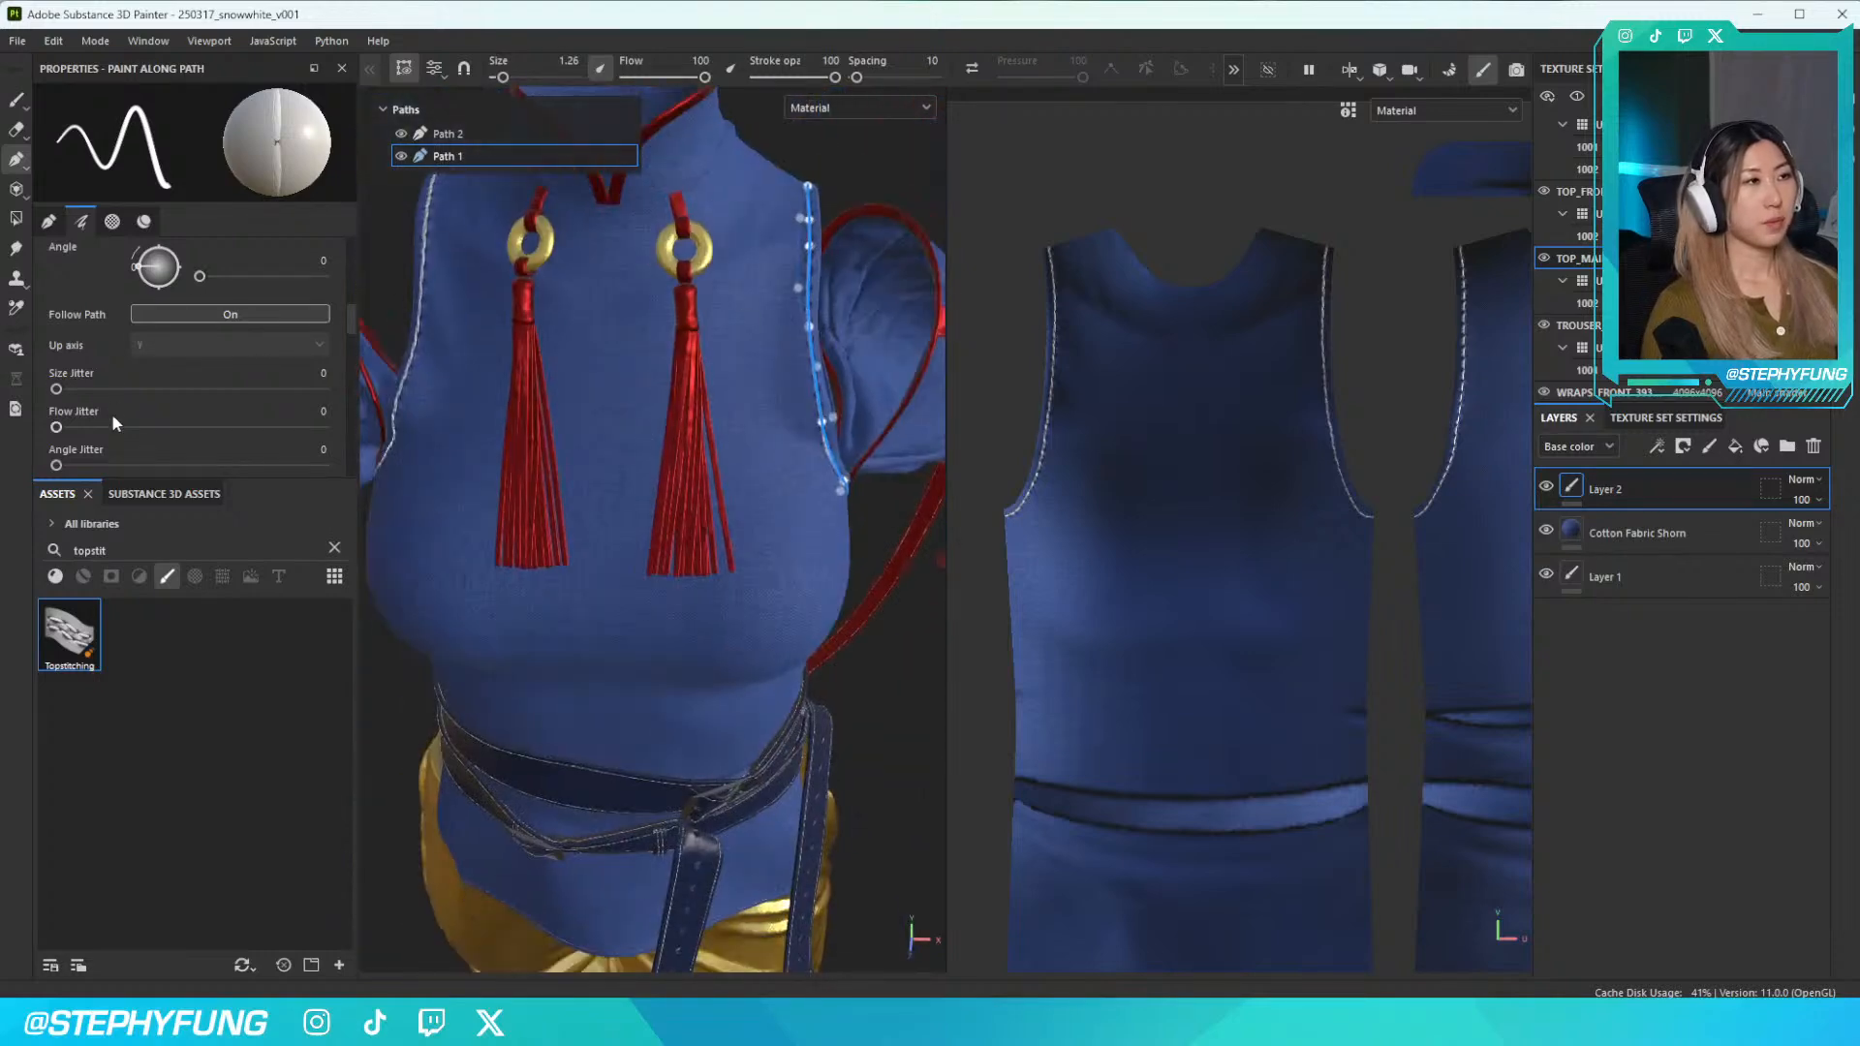
pyautogui.scroll(-6, 112, 413)
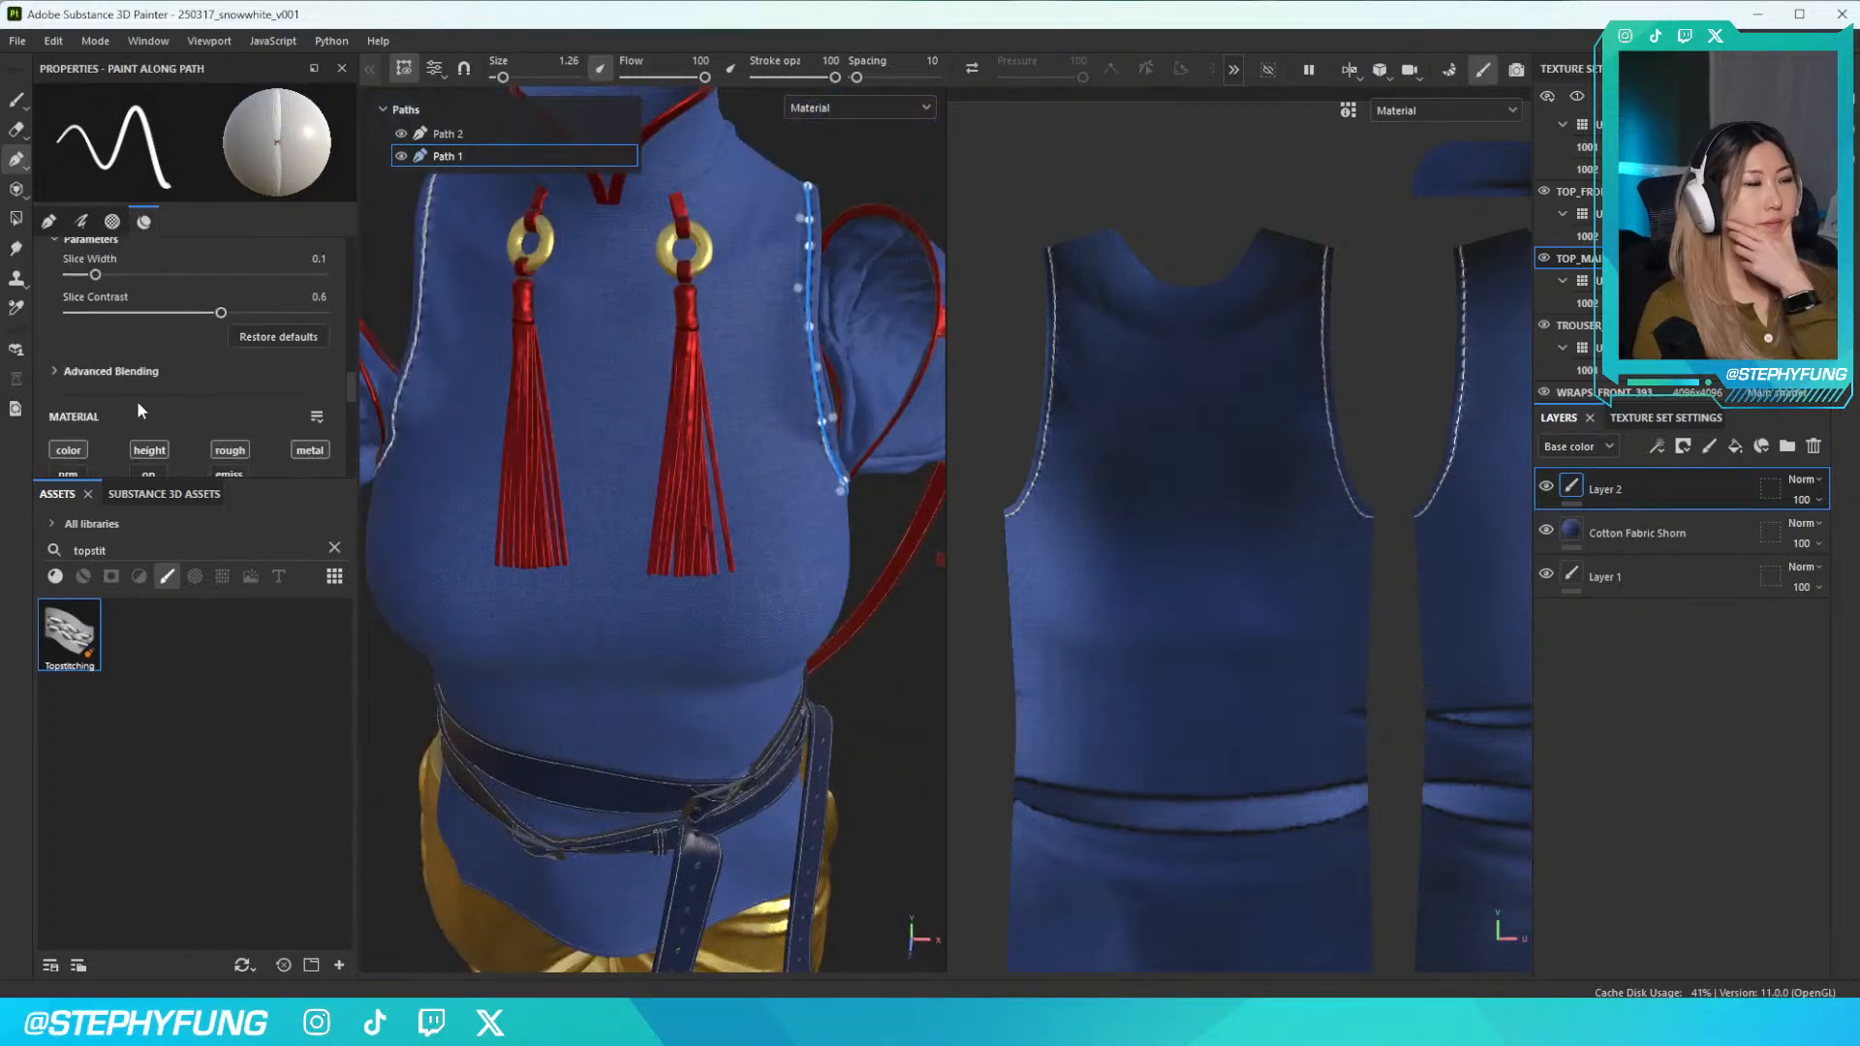
pyautogui.scroll(-2, 136, 400)
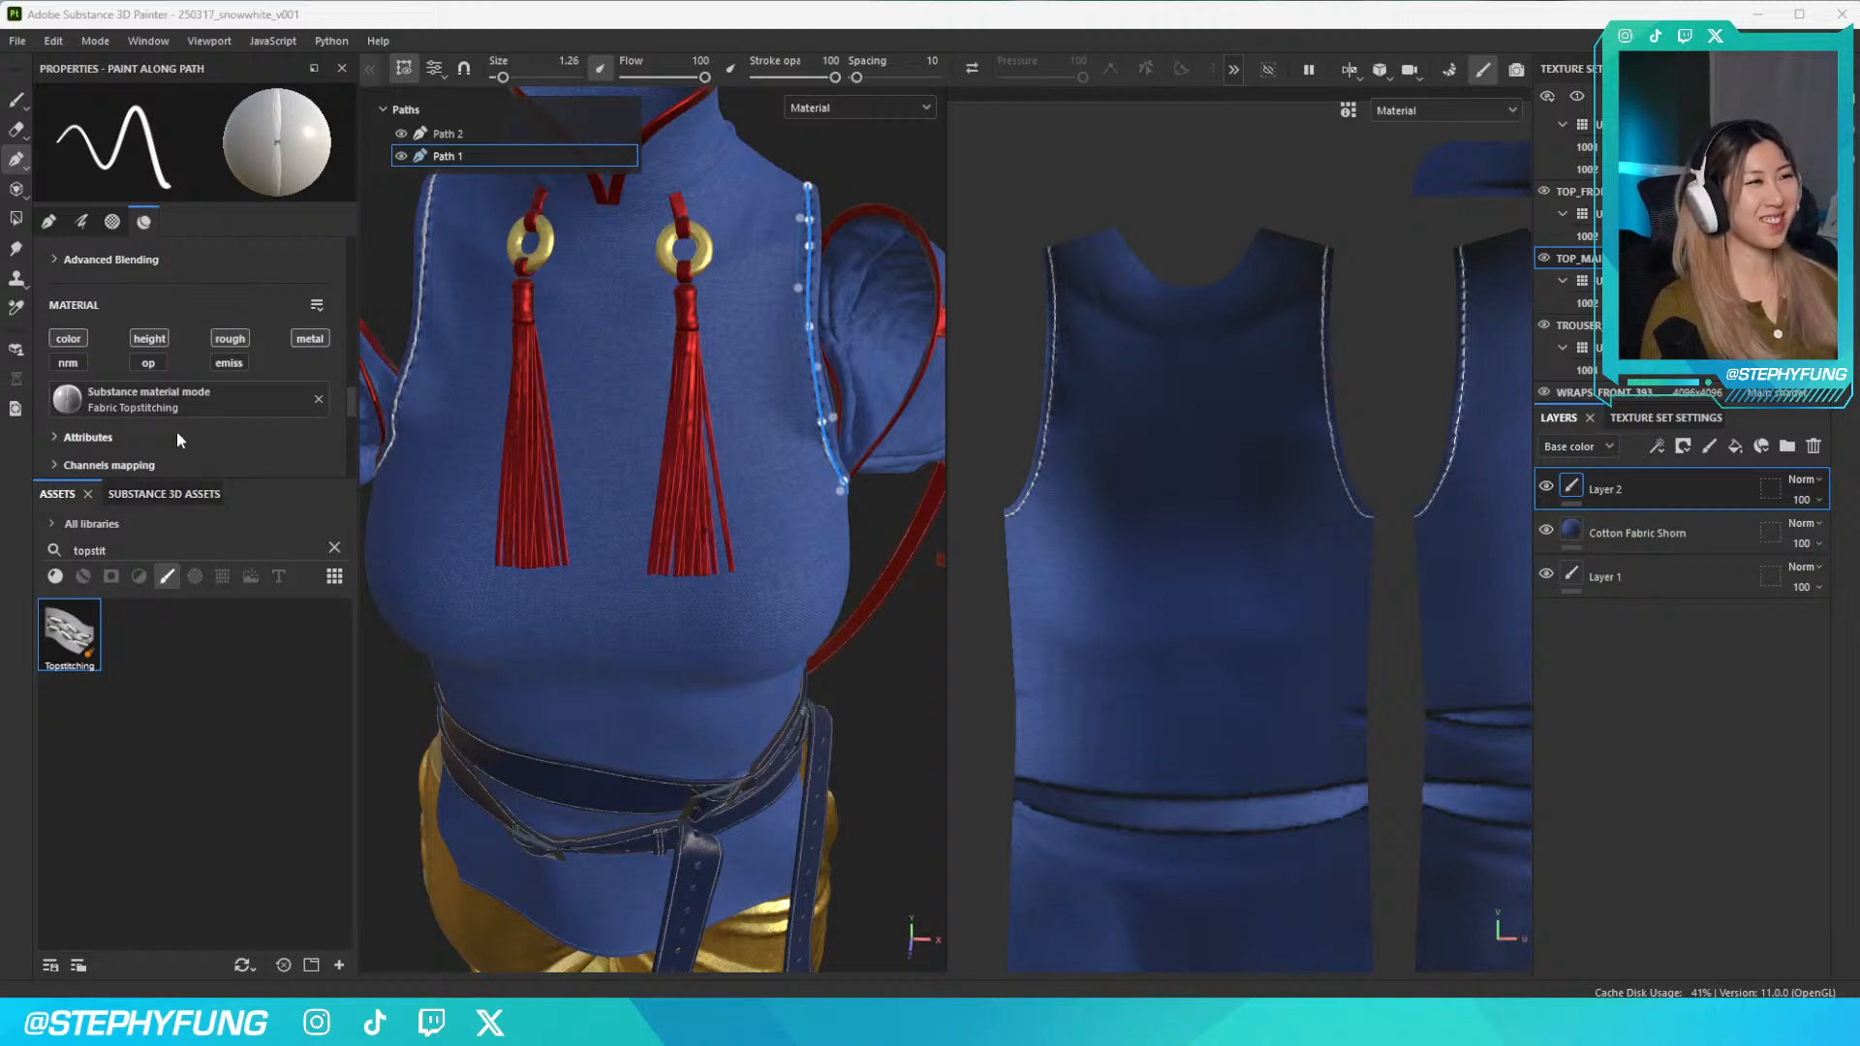
pyautogui.scroll(-4, 160, 450)
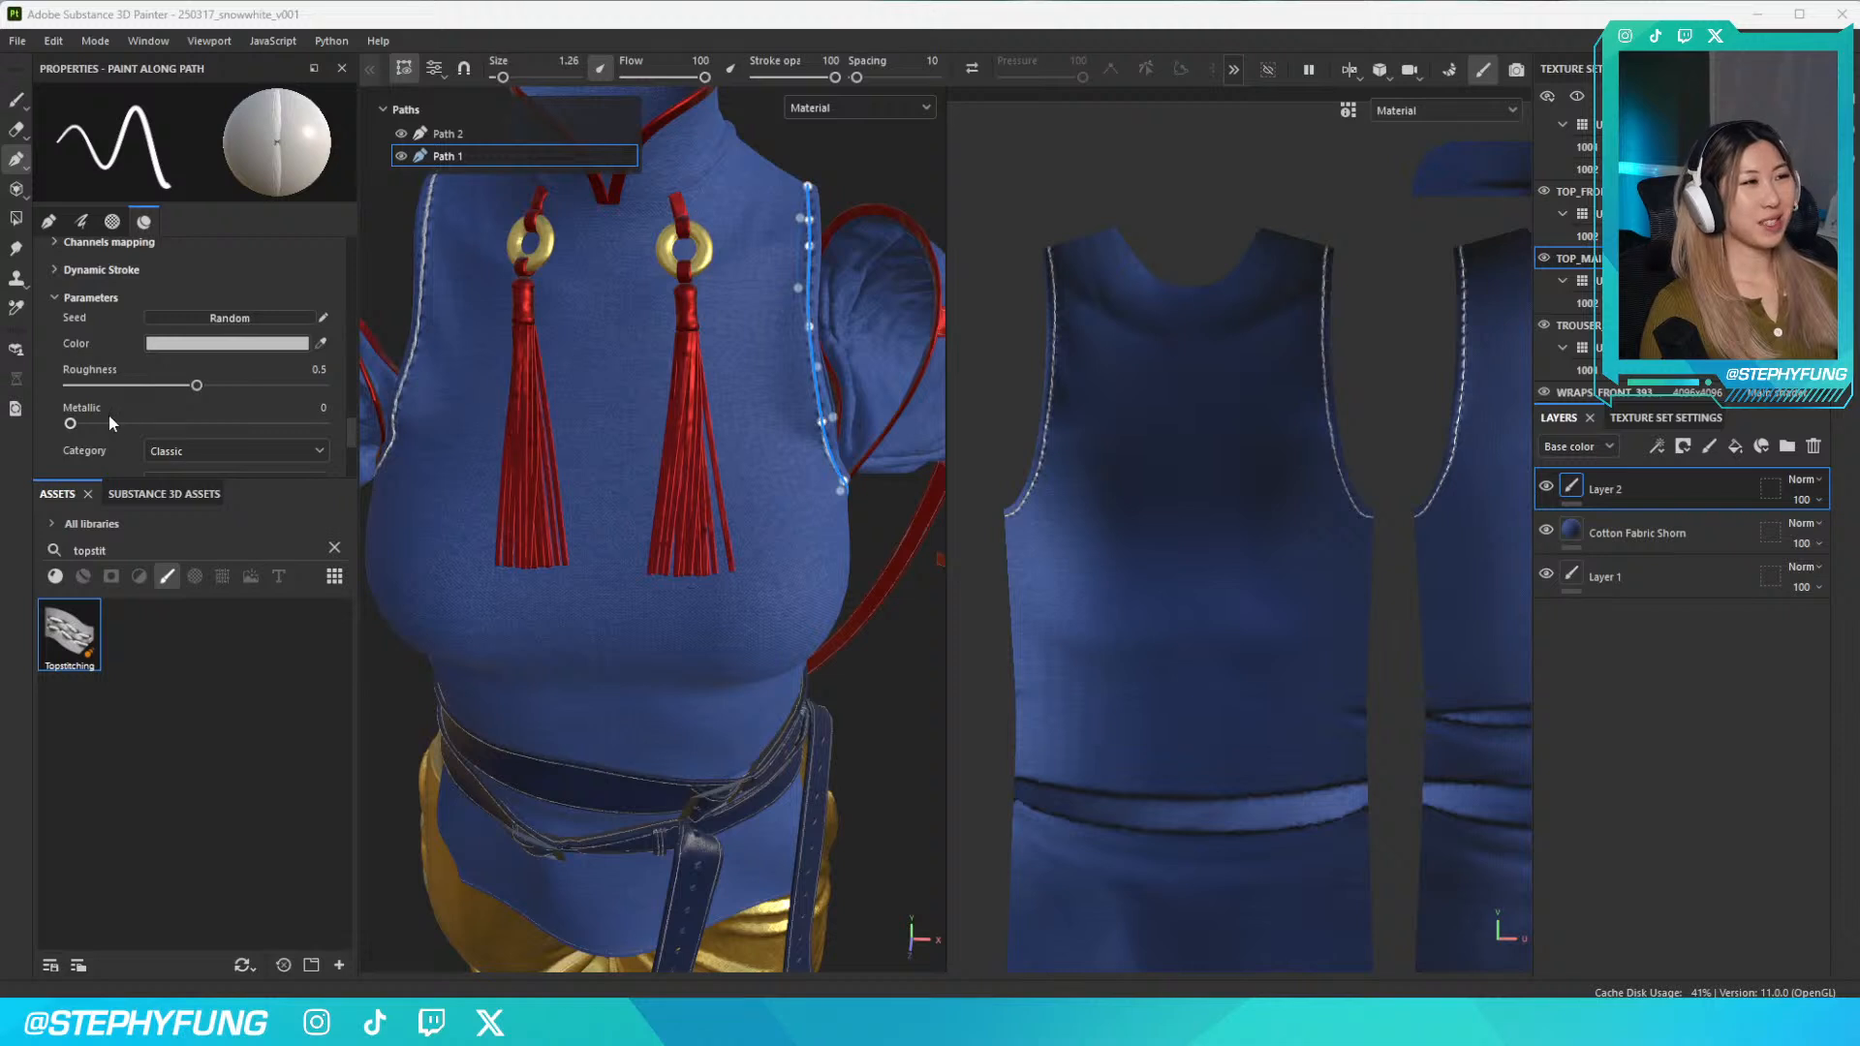
pyautogui.scroll(-2, 109, 422)
pyautogui.click(217, 370)
pyautogui.click(211, 339)
pyautogui.click(194, 382)
pyautogui.click(245, 372)
pyautogui.click(233, 474)
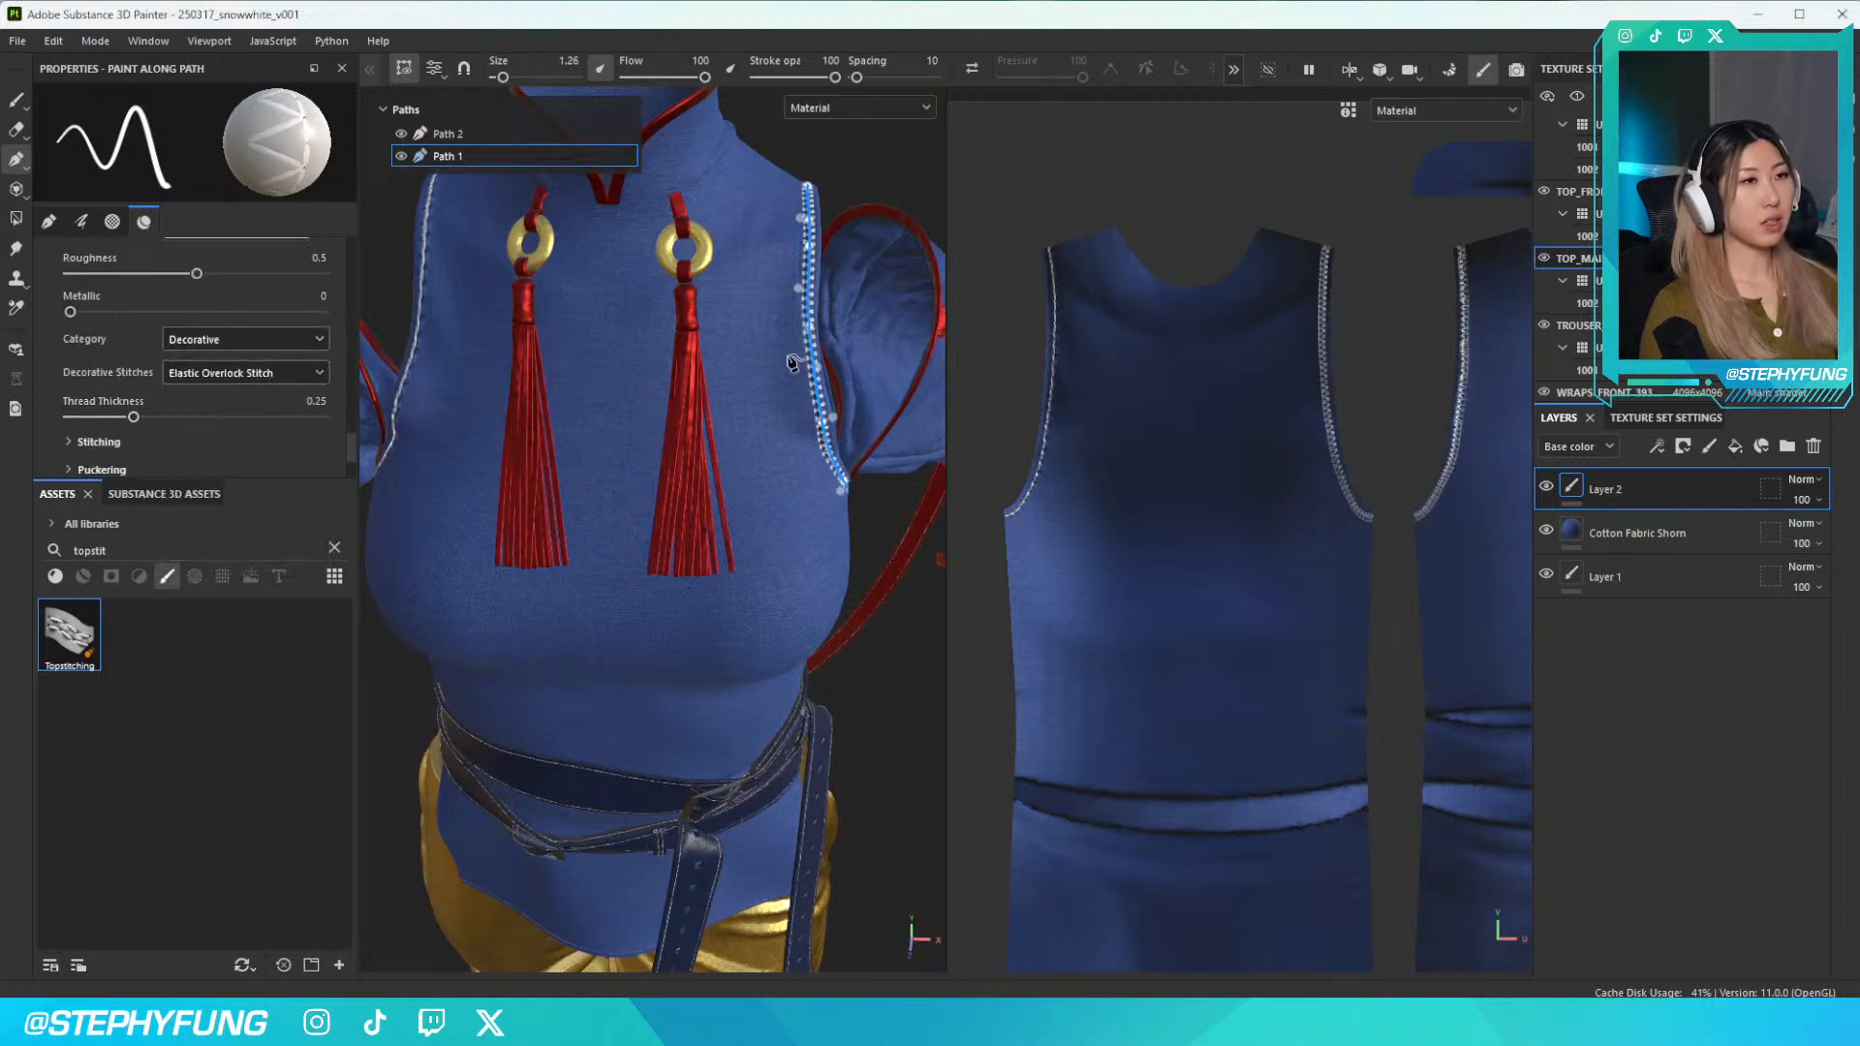
pyautogui.scroll(5, 733, 383)
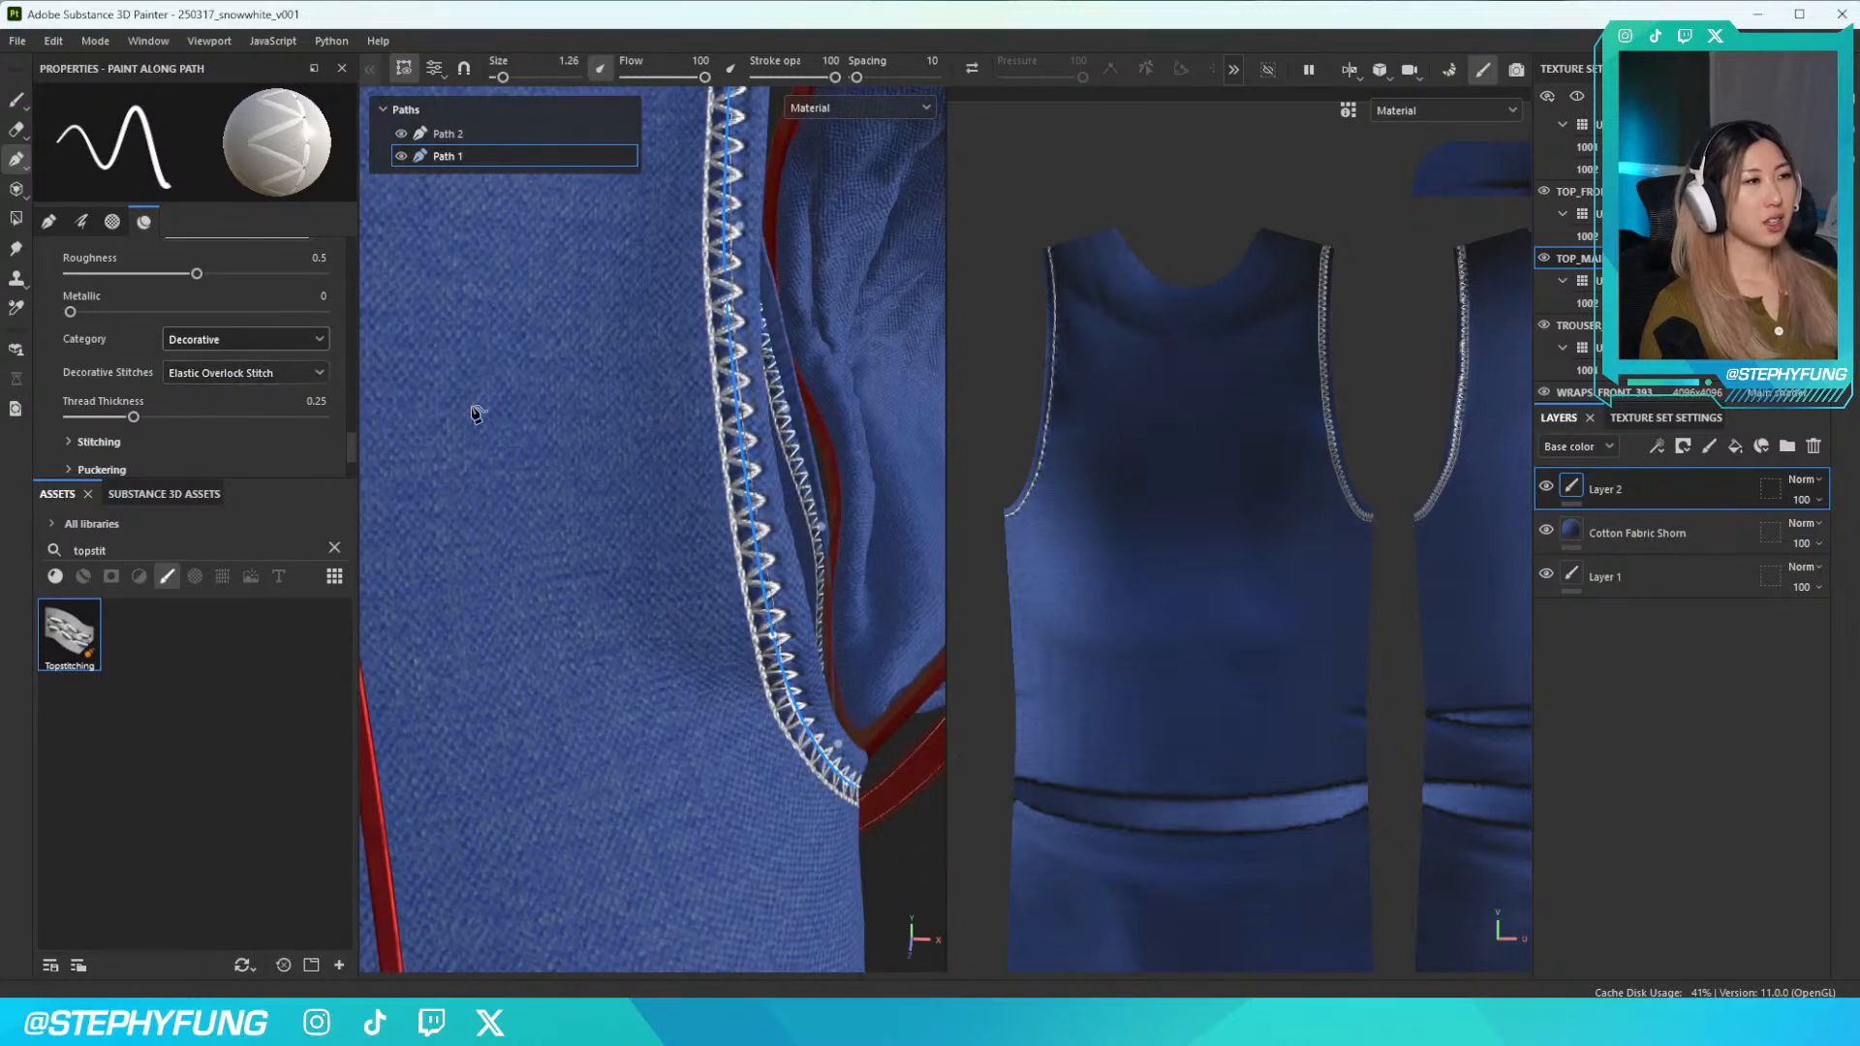
pyautogui.scroll(-5, 476, 412)
# Select Path 2 and give it the Decorative category with the Elastic Overlock Stitch type
pyautogui.keyDown('alt'); pyautogui.moveTo(475, 411); pyautogui.dragTo(469, 371); pyautogui.keyUp('alt')
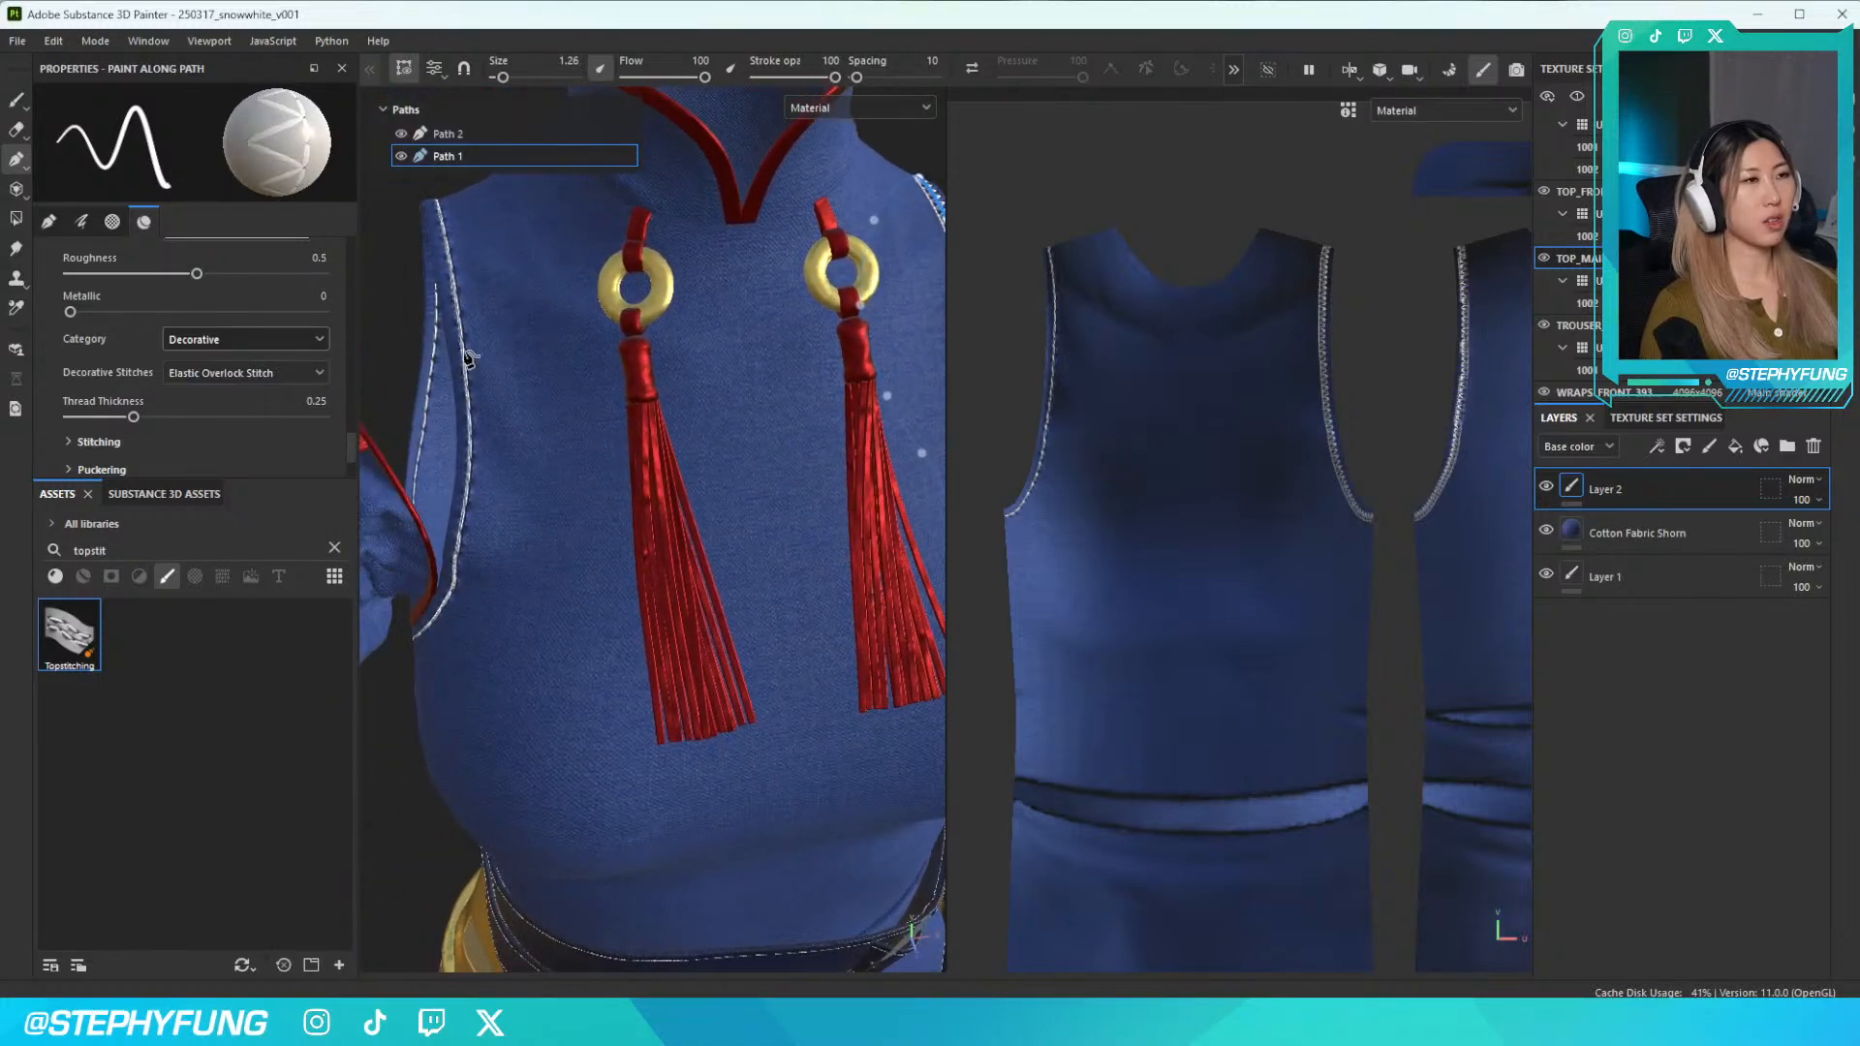
pyautogui.click(452, 135)
pyautogui.scroll(-2, 213, 373)
pyautogui.scroll(-8, 211, 374)
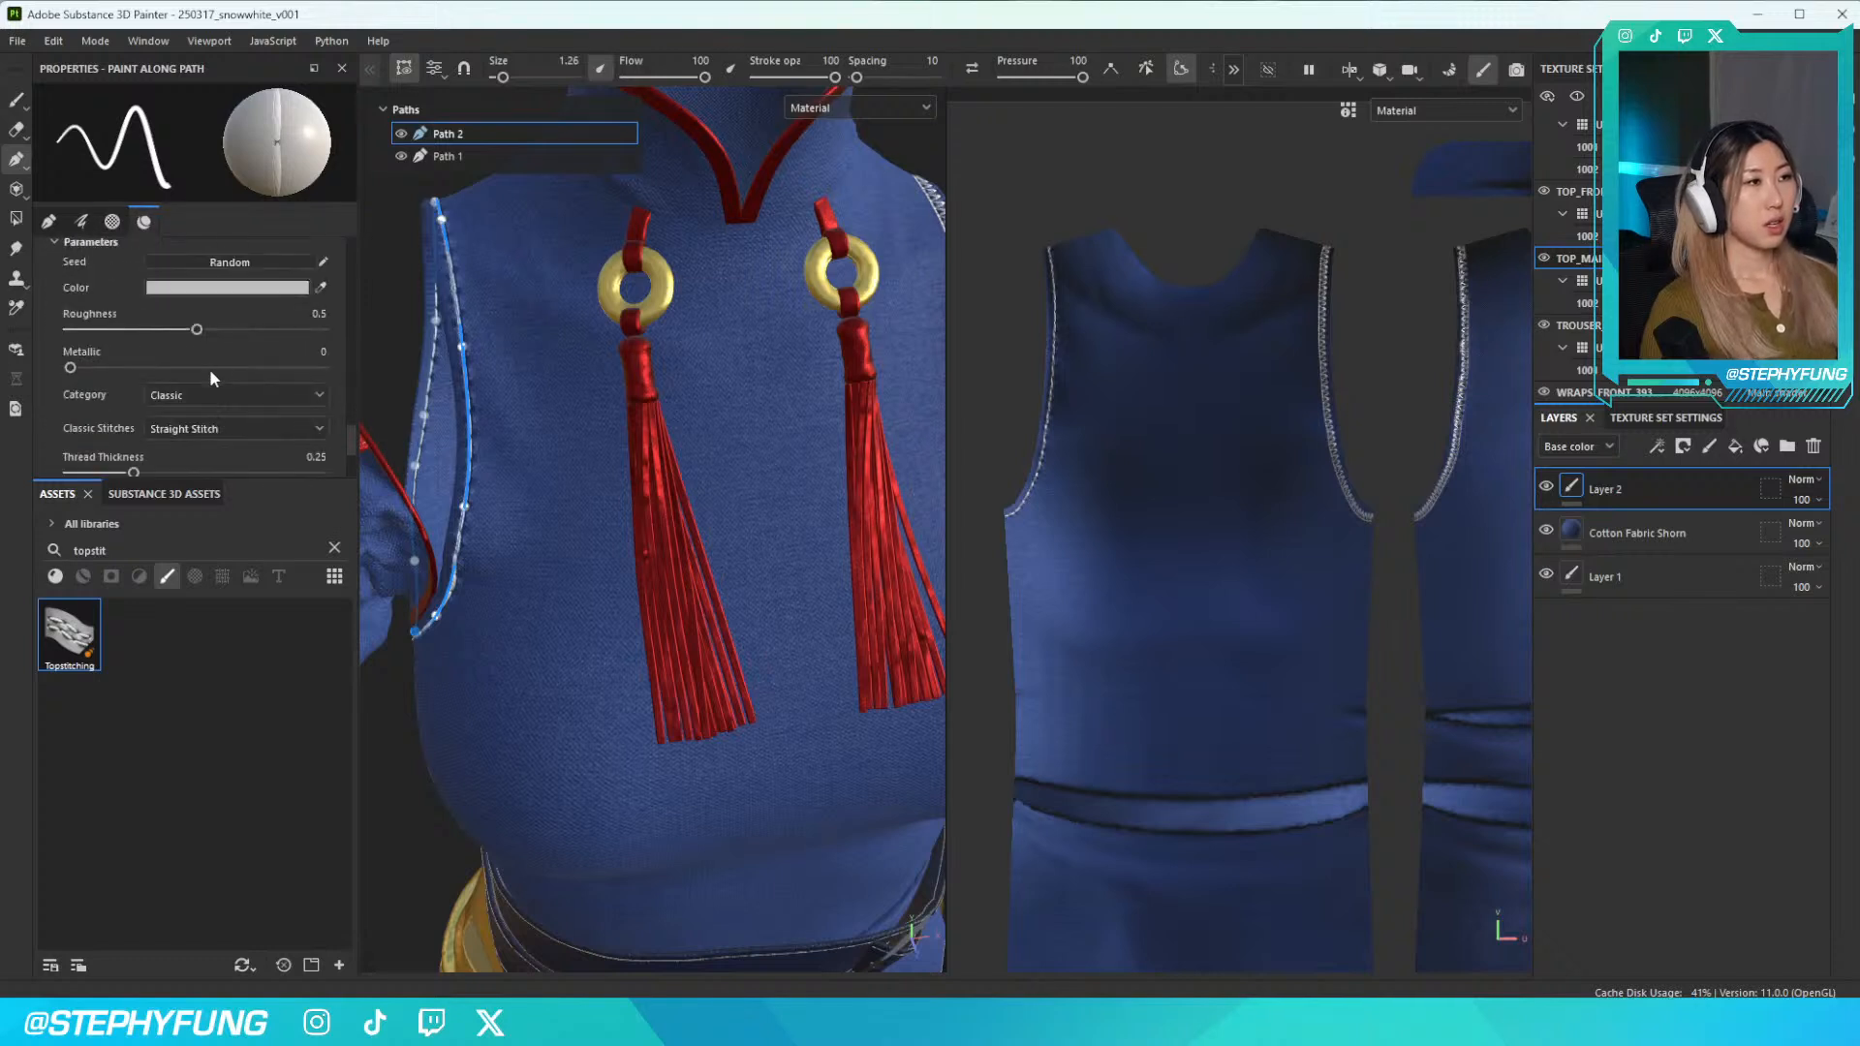
pyautogui.click(200, 397)
pyautogui.click(199, 432)
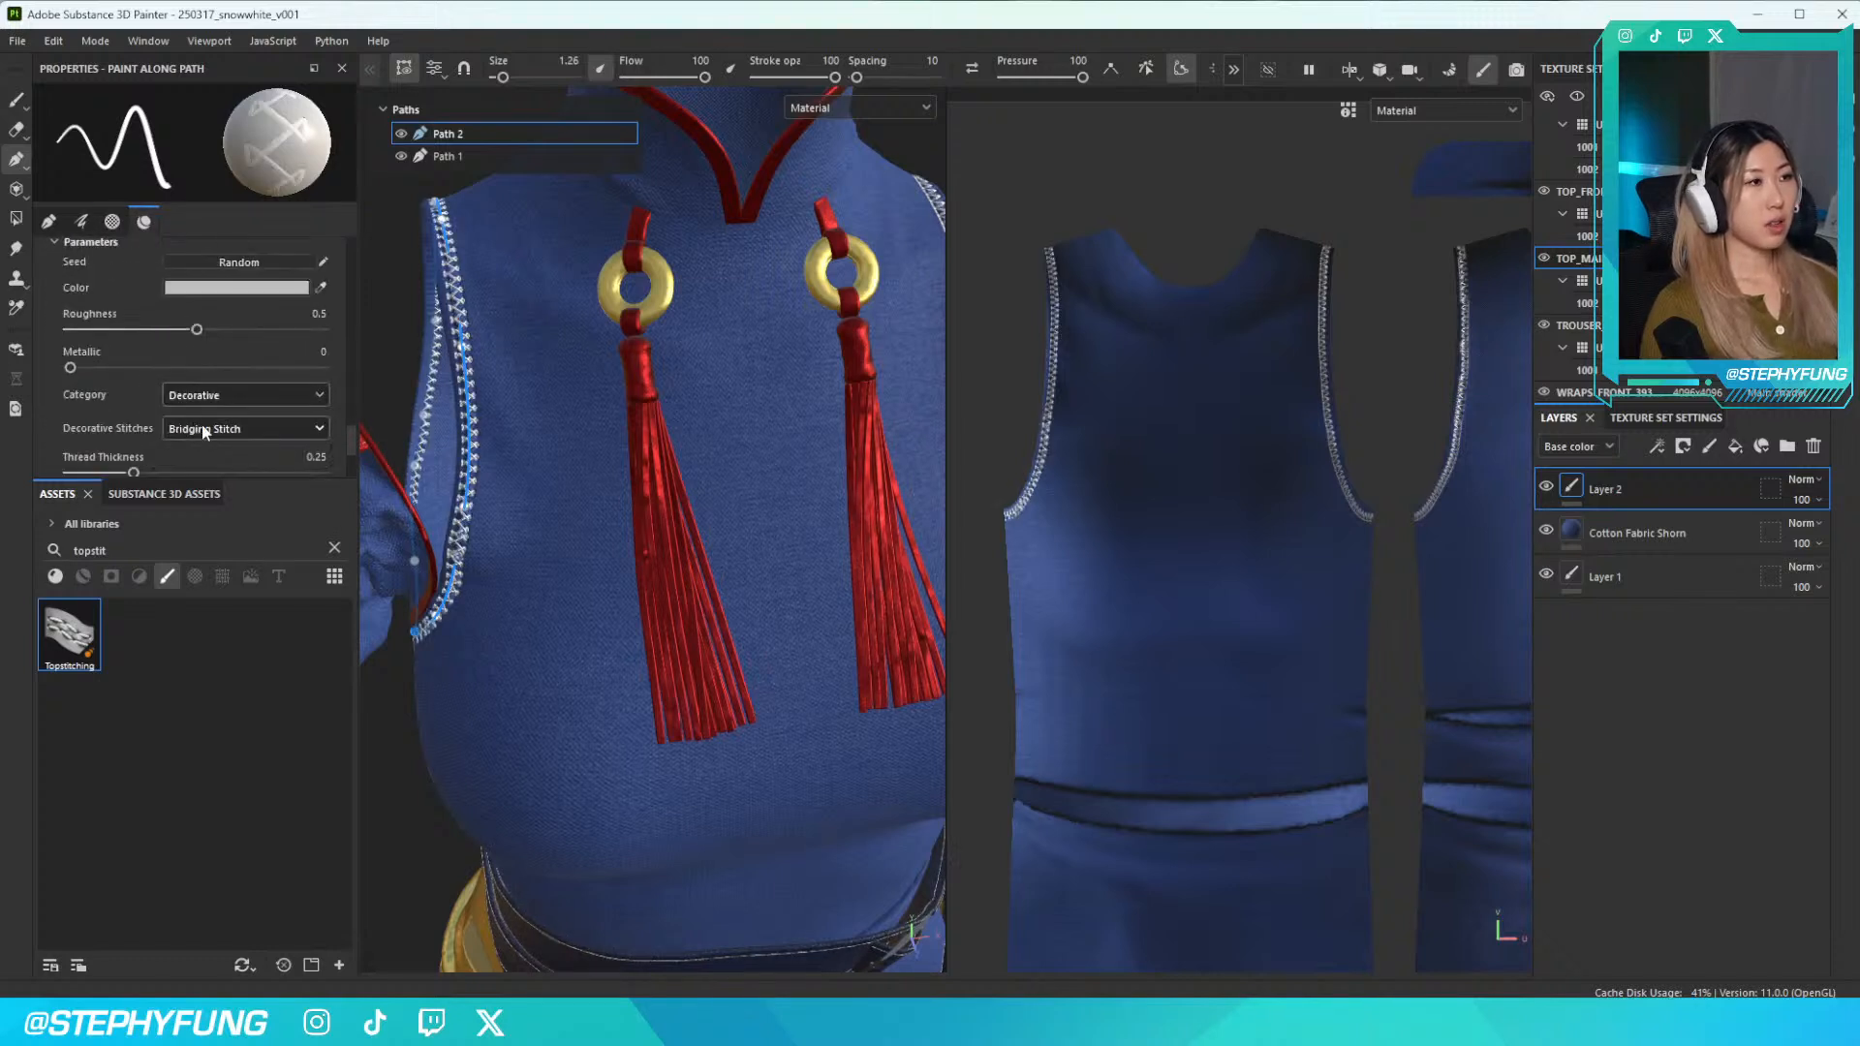
pyautogui.click(229, 432)
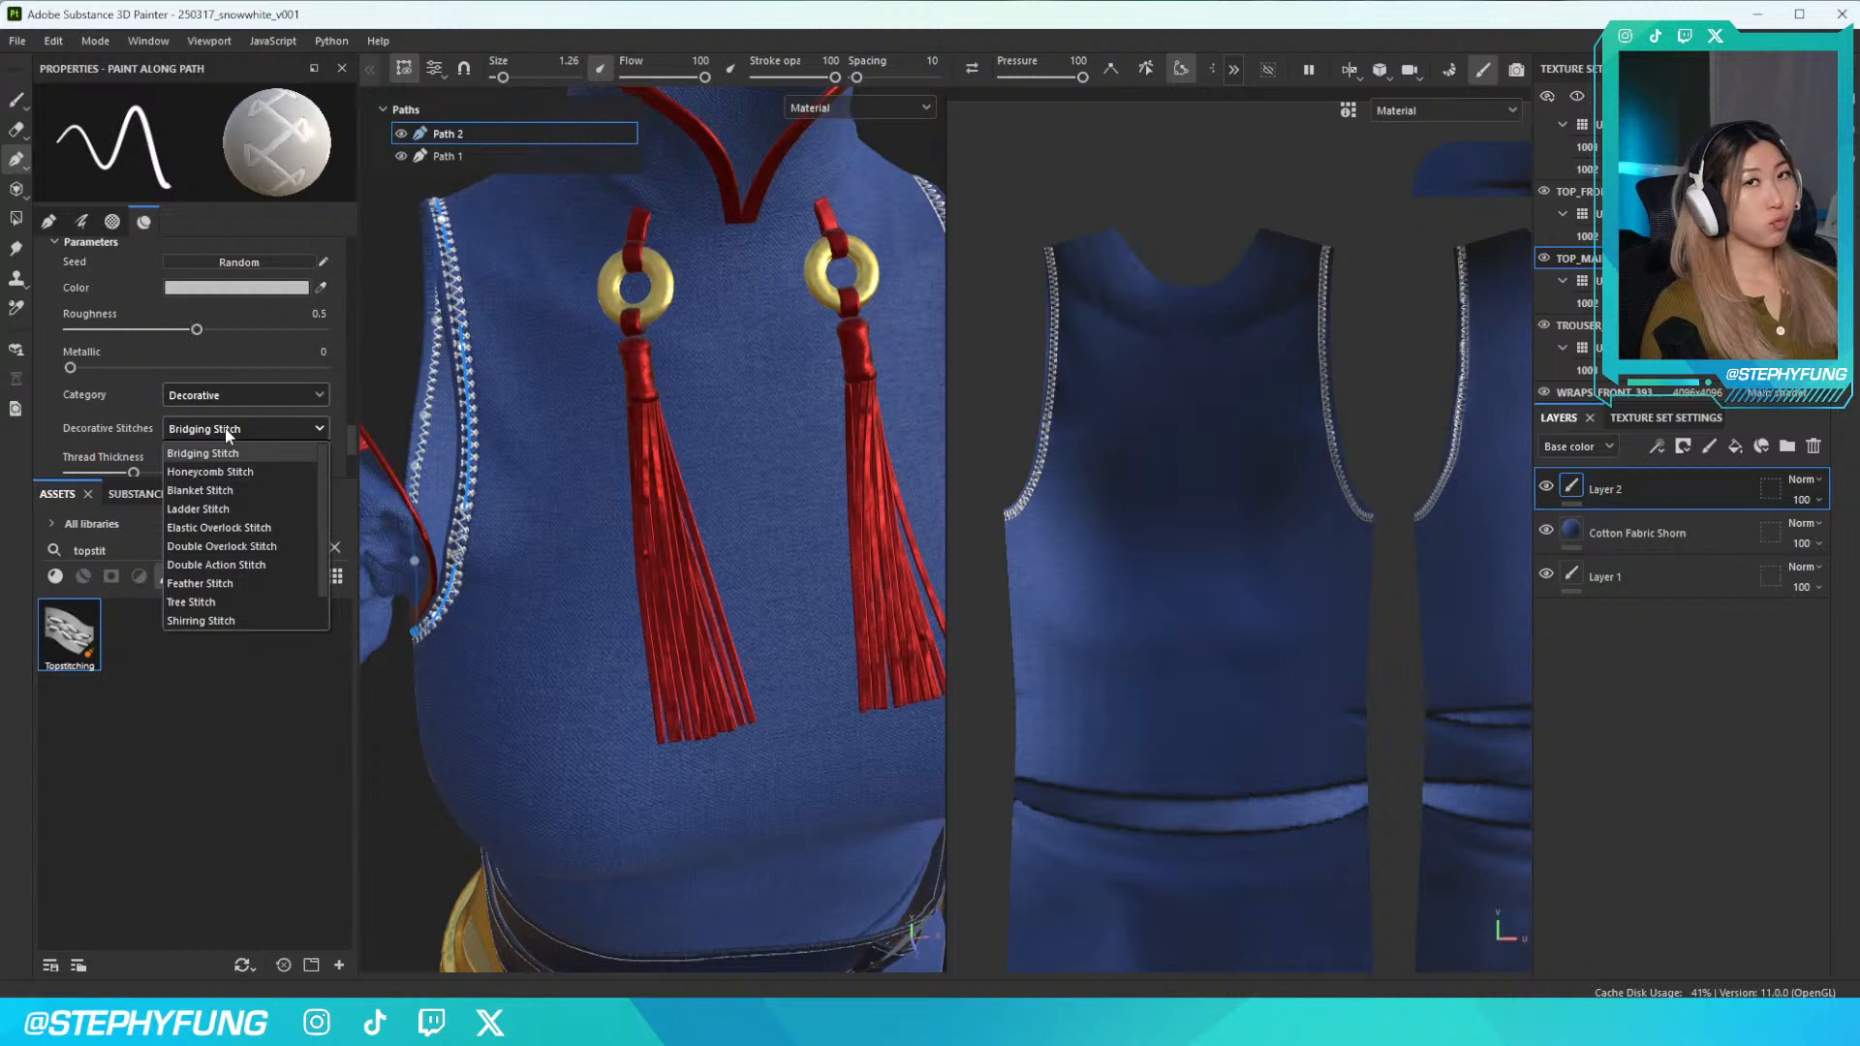
pyautogui.click(246, 527)
# Compare the overlock stitching along the front edges of both armholes up close
pyautogui.scroll(3, 528, 535)
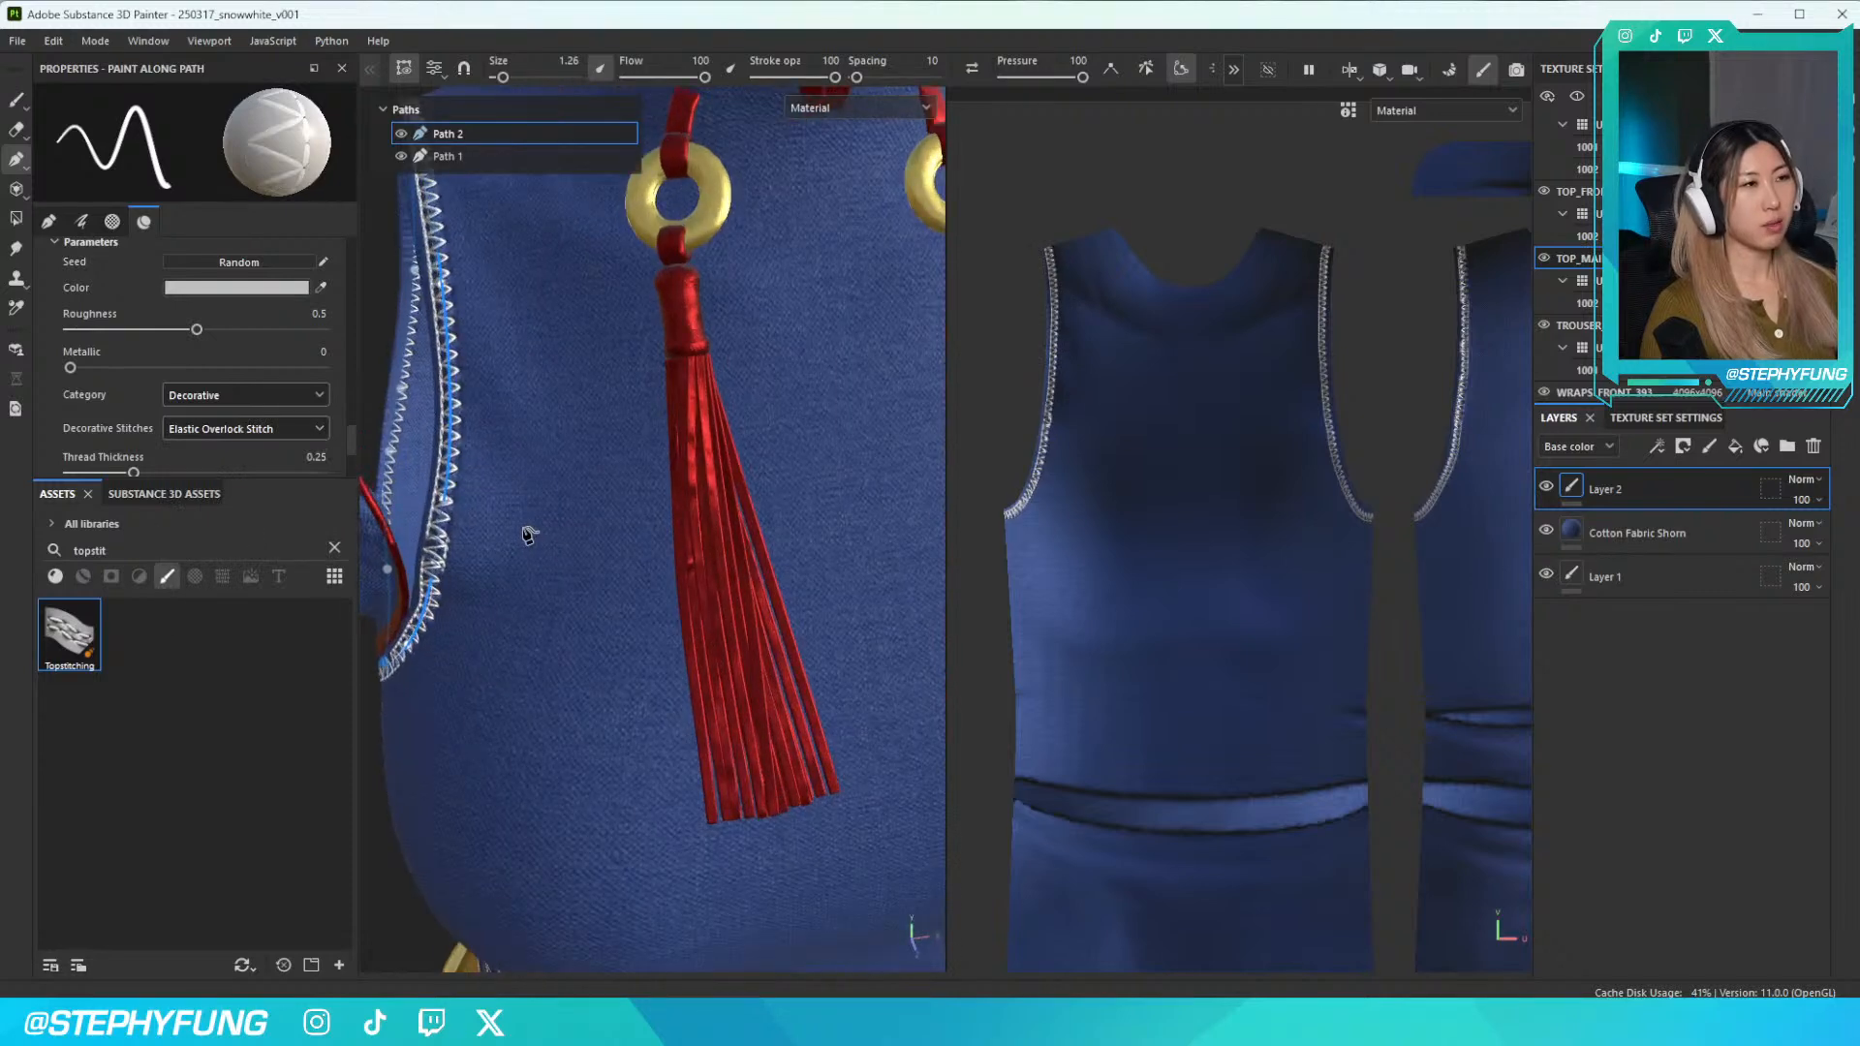
pyautogui.scroll(-3, 528, 534)
pyautogui.keyDown('alt'); pyautogui.moveTo(576, 527); pyautogui.dragTo(616, 496); pyautogui.keyUp('alt')
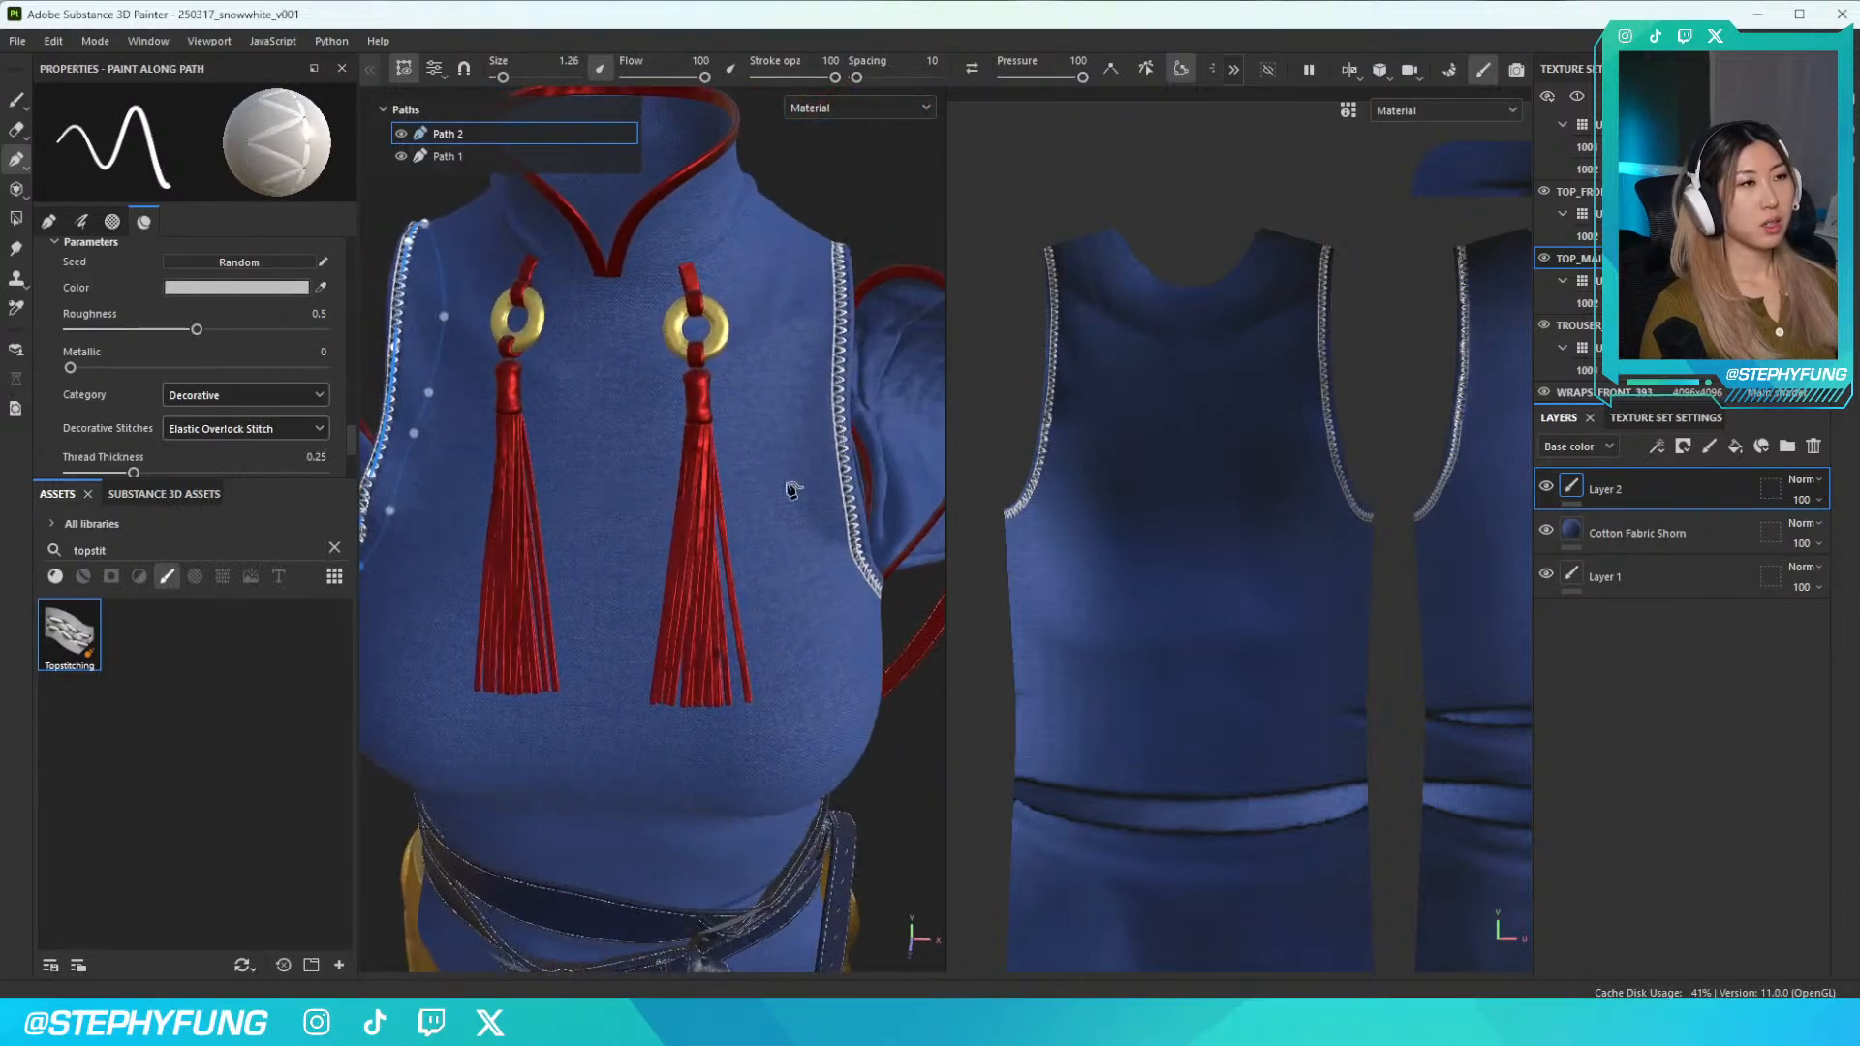
pyautogui.scroll(5, 853, 484)
pyautogui.scroll(-2, 838, 483)
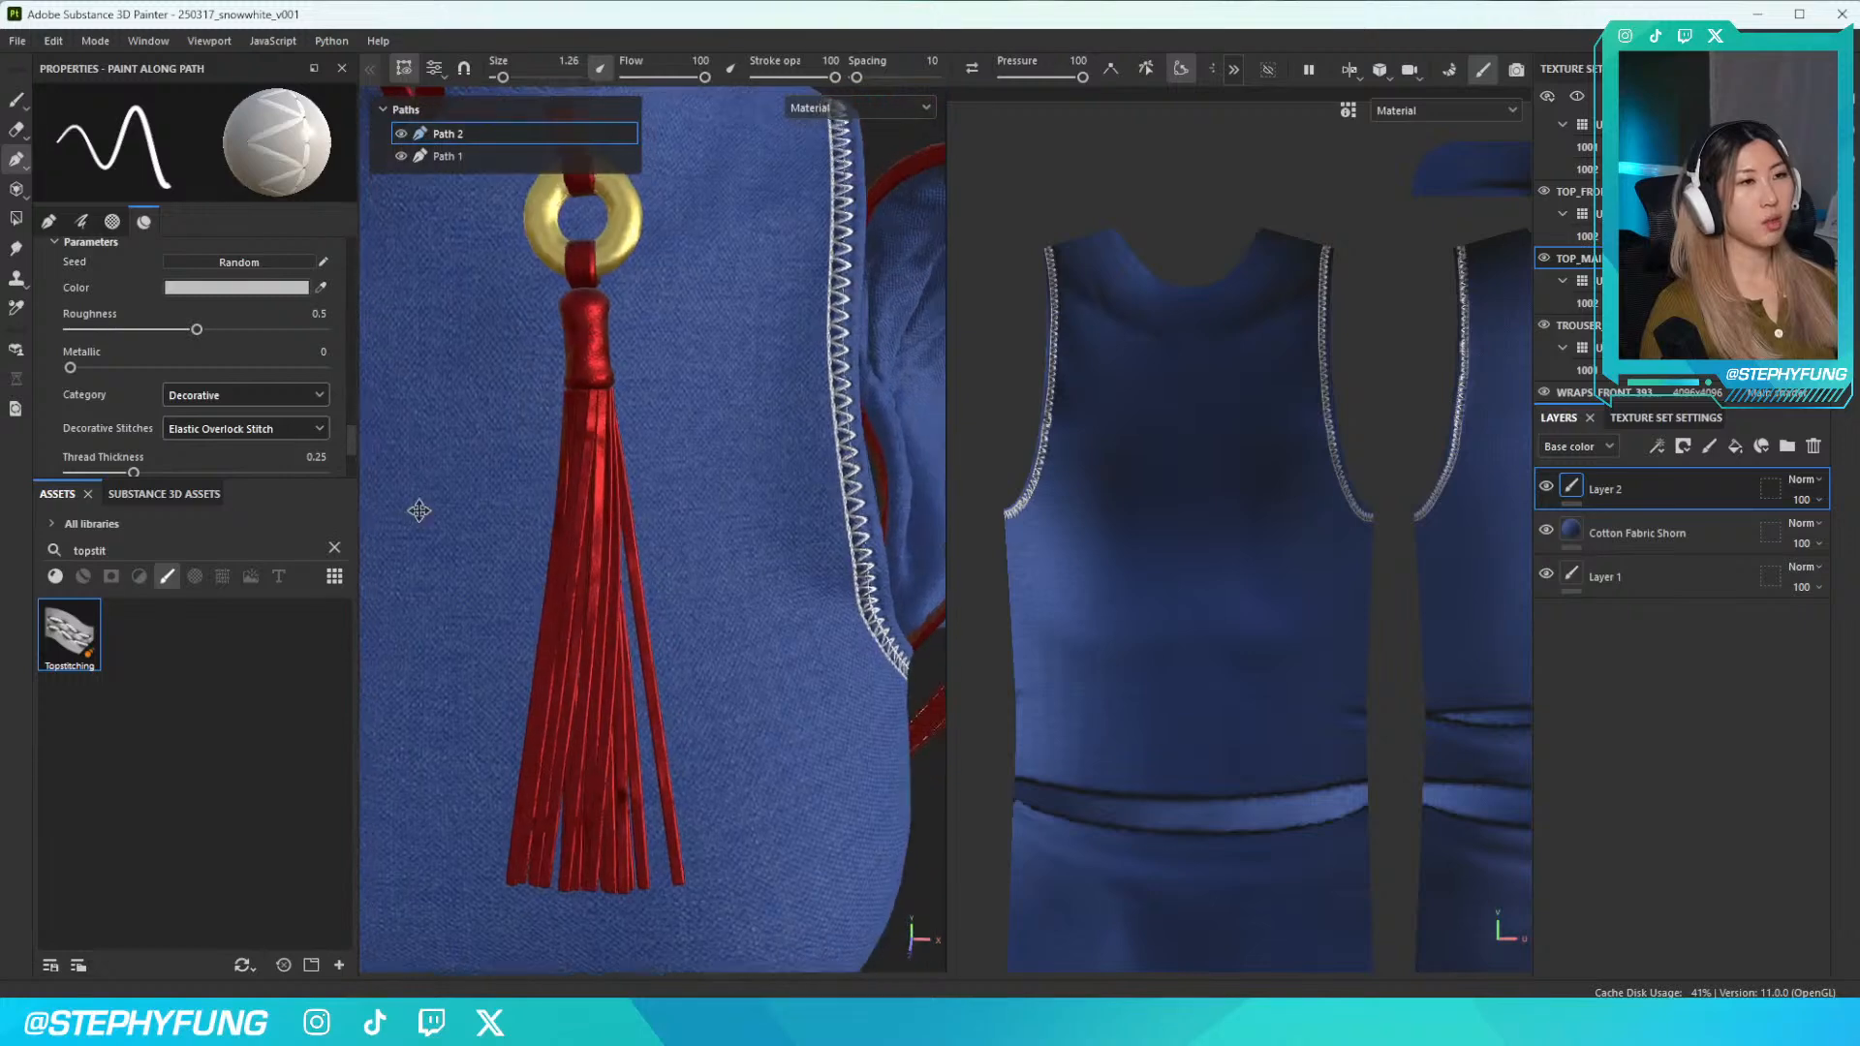
pyautogui.keyDown('alt'); pyautogui.moveTo(407, 505); pyautogui.dragTo(823, 540, button='middle'); pyautogui.keyUp('alt')
pyautogui.moveTo(530, 517)
pyautogui.keyDown('alt'); pyautogui.mouseDown()
pyautogui.moveTo(581, 510)
pyautogui.moveTo(556, 512)
pyautogui.mouseUp(); pyautogui.keyUp('alt')
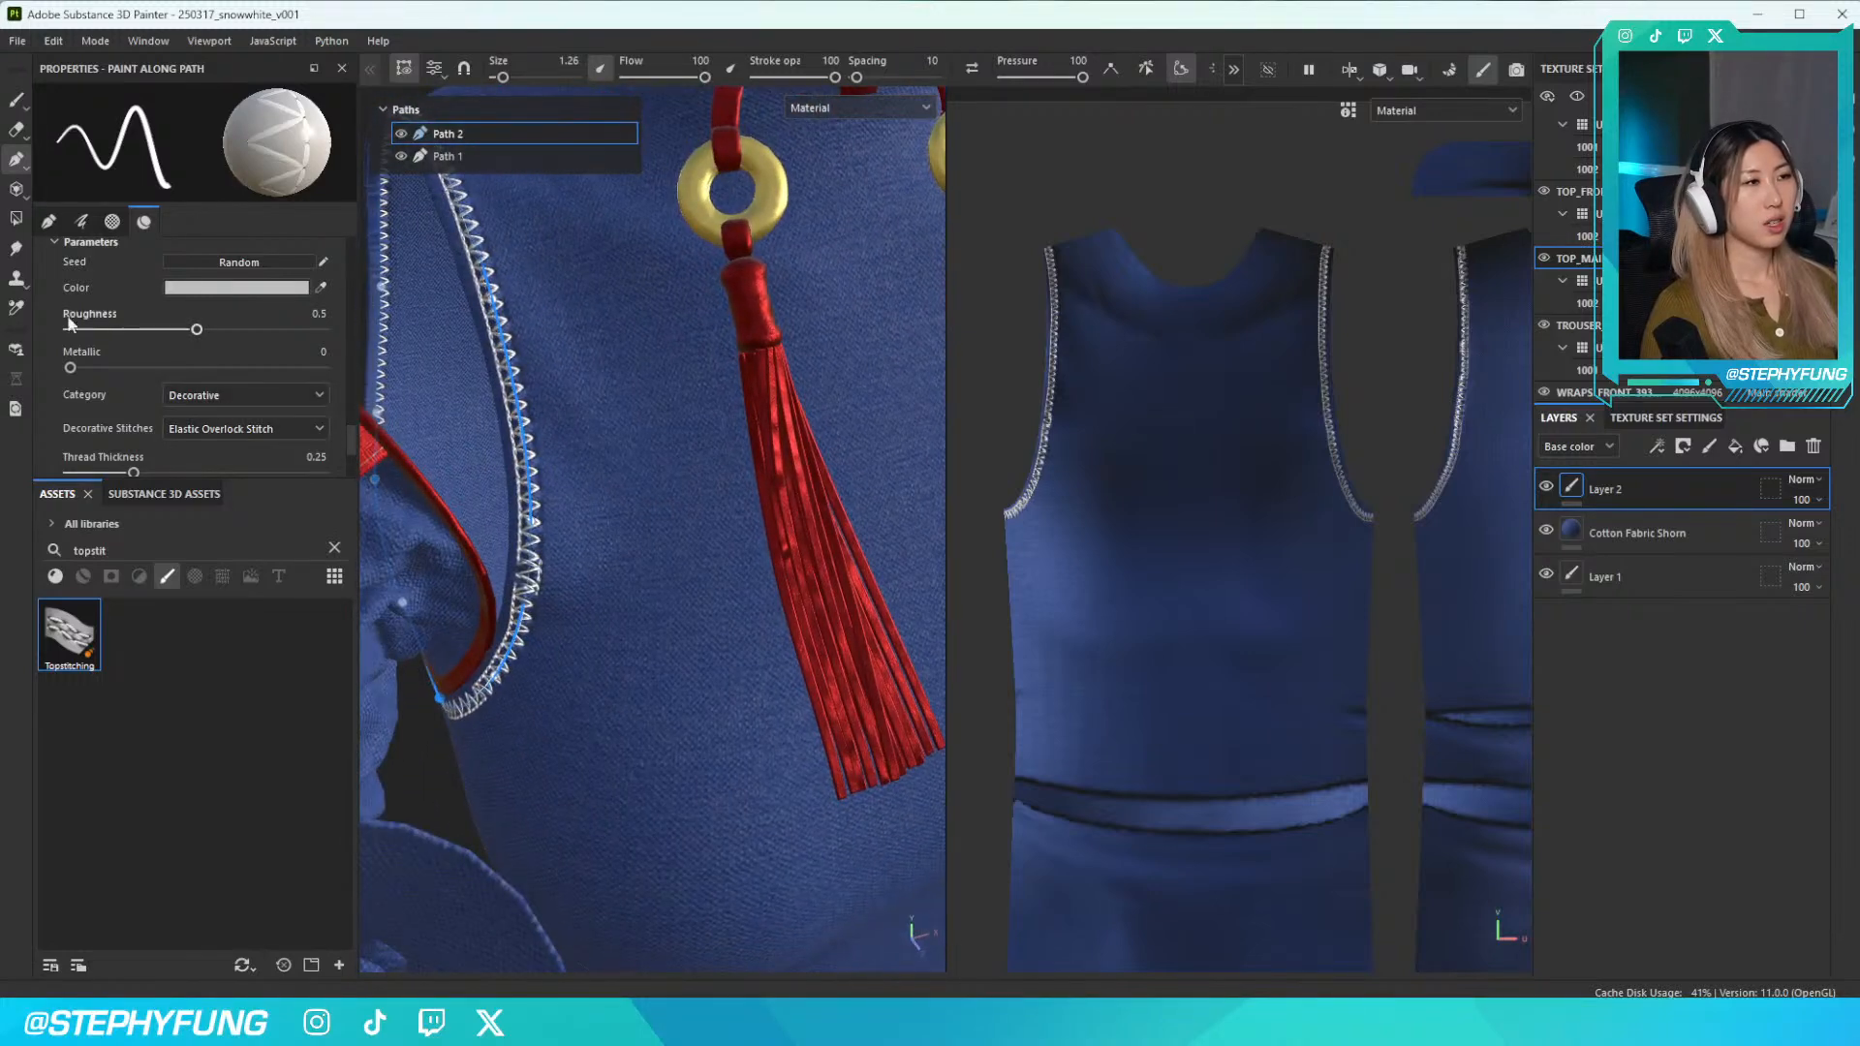
# Review Path 2's brush and stitch material parameters and inspect the overlock stitches on both armholes
pyautogui.scroll(-3, 64, 336)
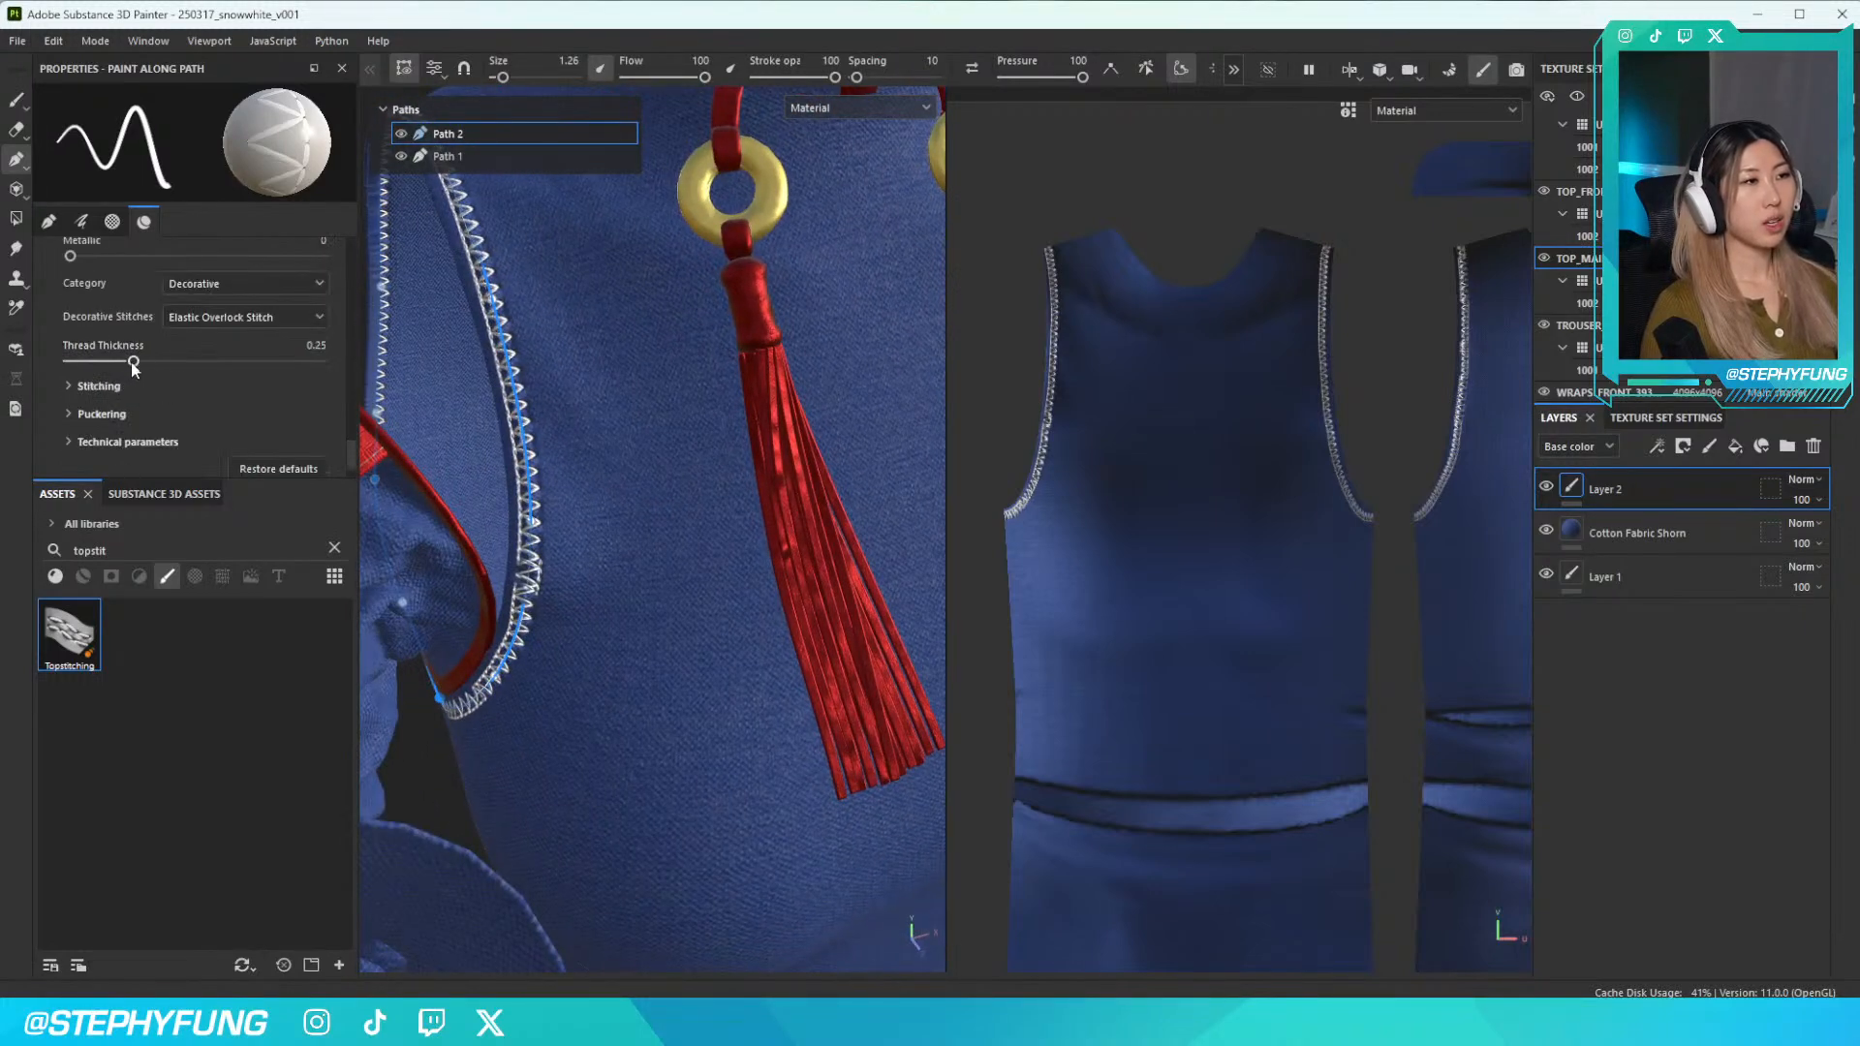
pyautogui.scroll(3, 98, 388)
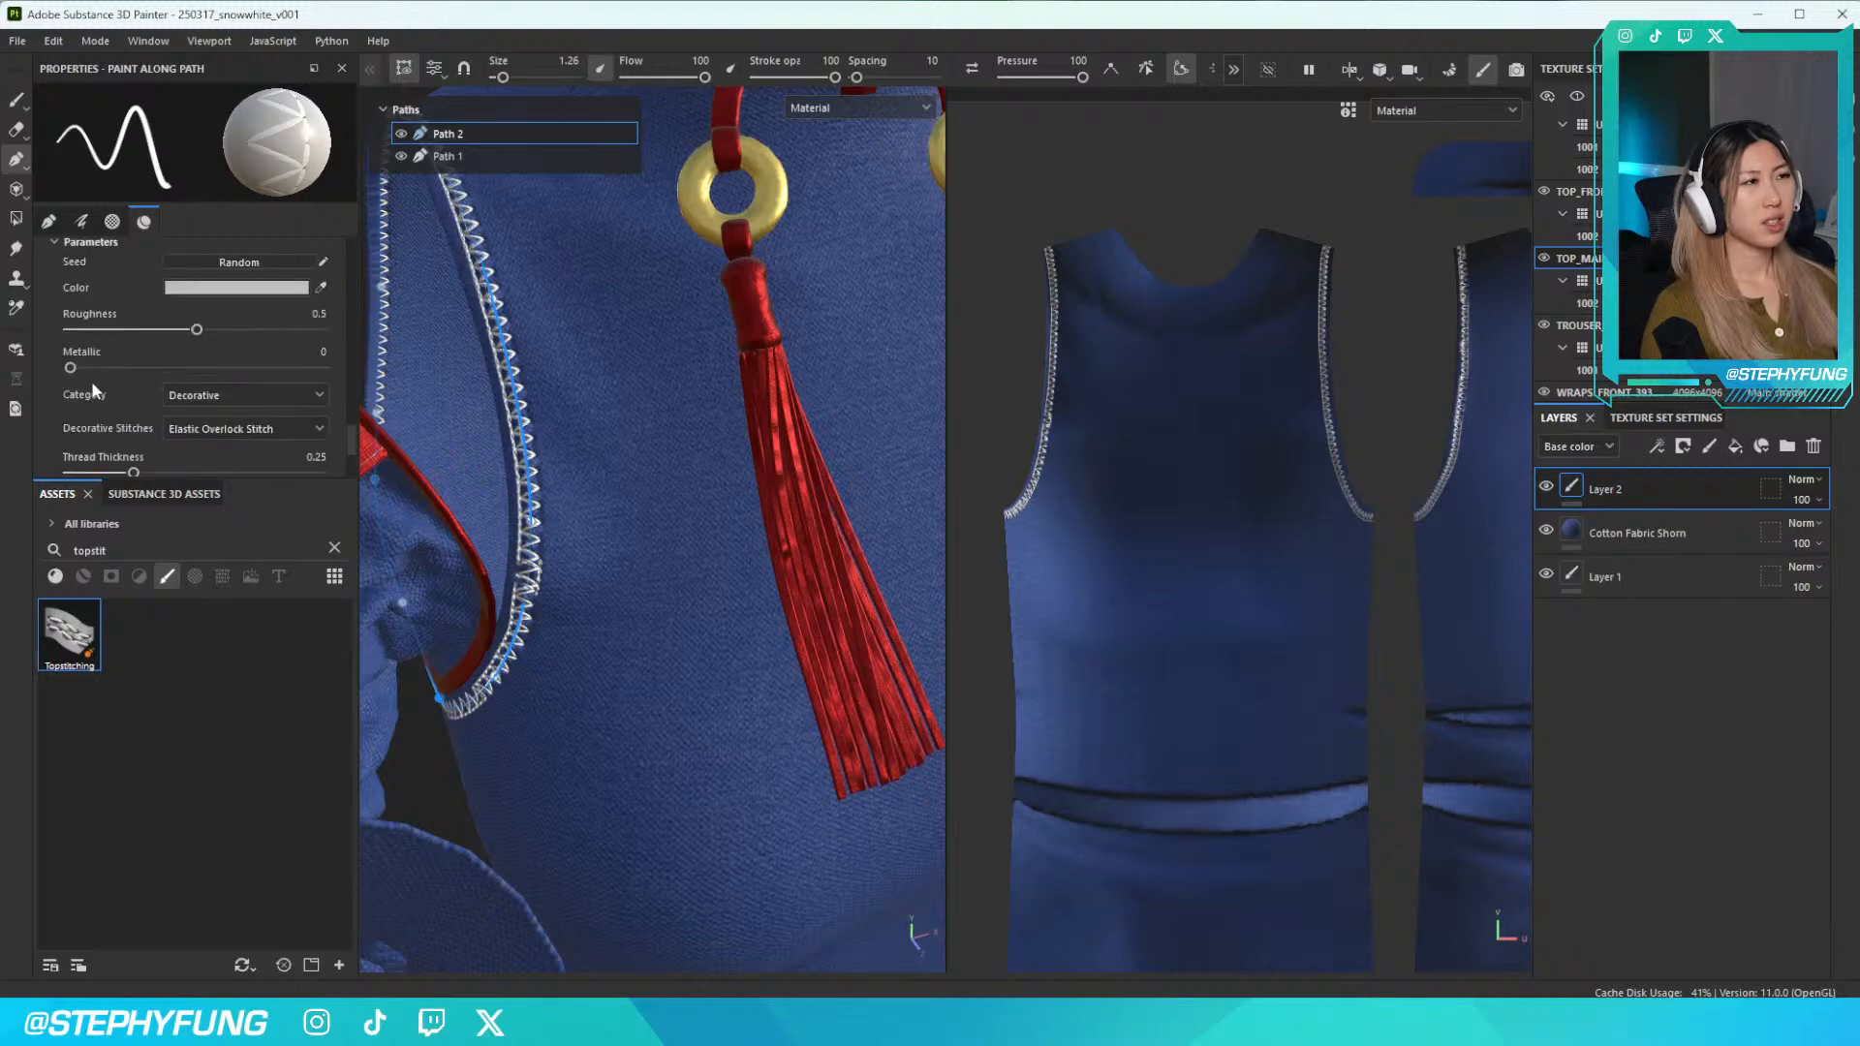
pyautogui.scroll(4, 100, 390)
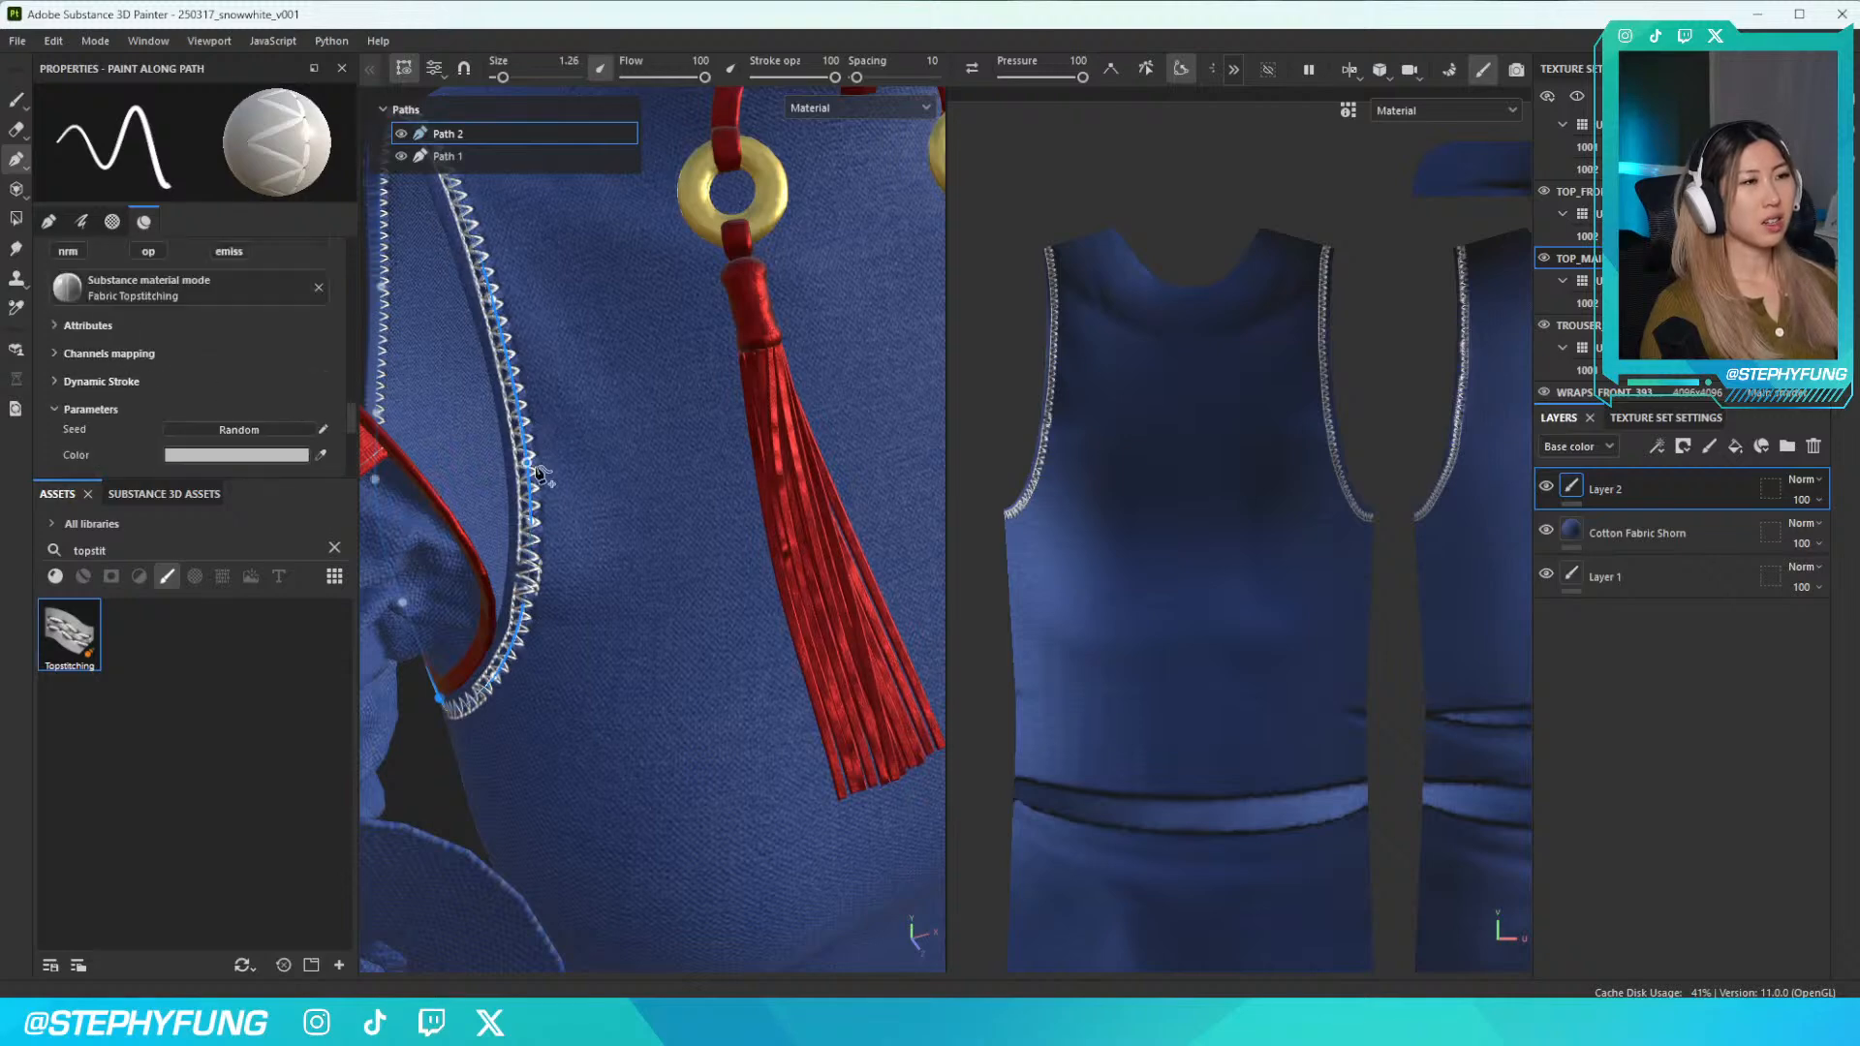
pyautogui.scroll(2, 540, 600)
pyautogui.moveTo(538, 597)
pyautogui.keyDown('alt'); pyautogui.mouseDown()
pyautogui.moveTo(547, 552)
pyautogui.moveTo(522, 598)
pyautogui.mouseUp(); pyautogui.keyUp('alt')
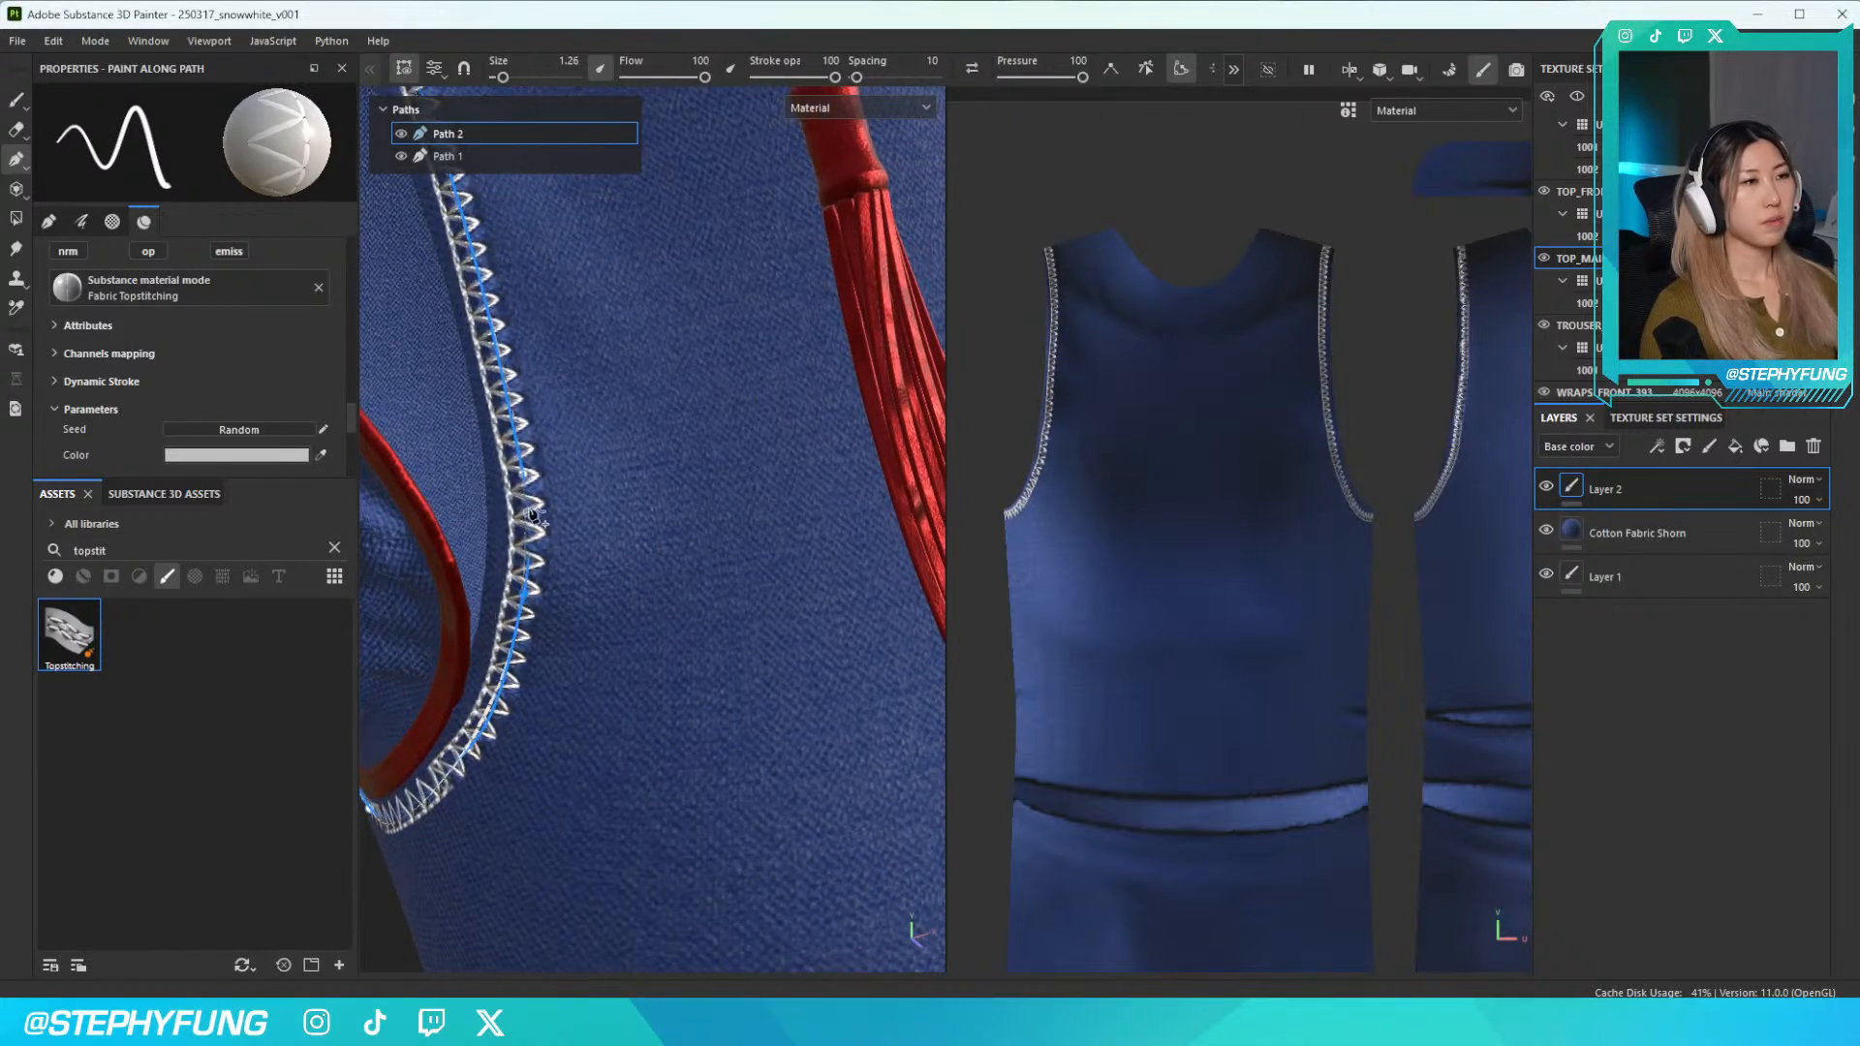
pyautogui.scroll(5, 180, 349)
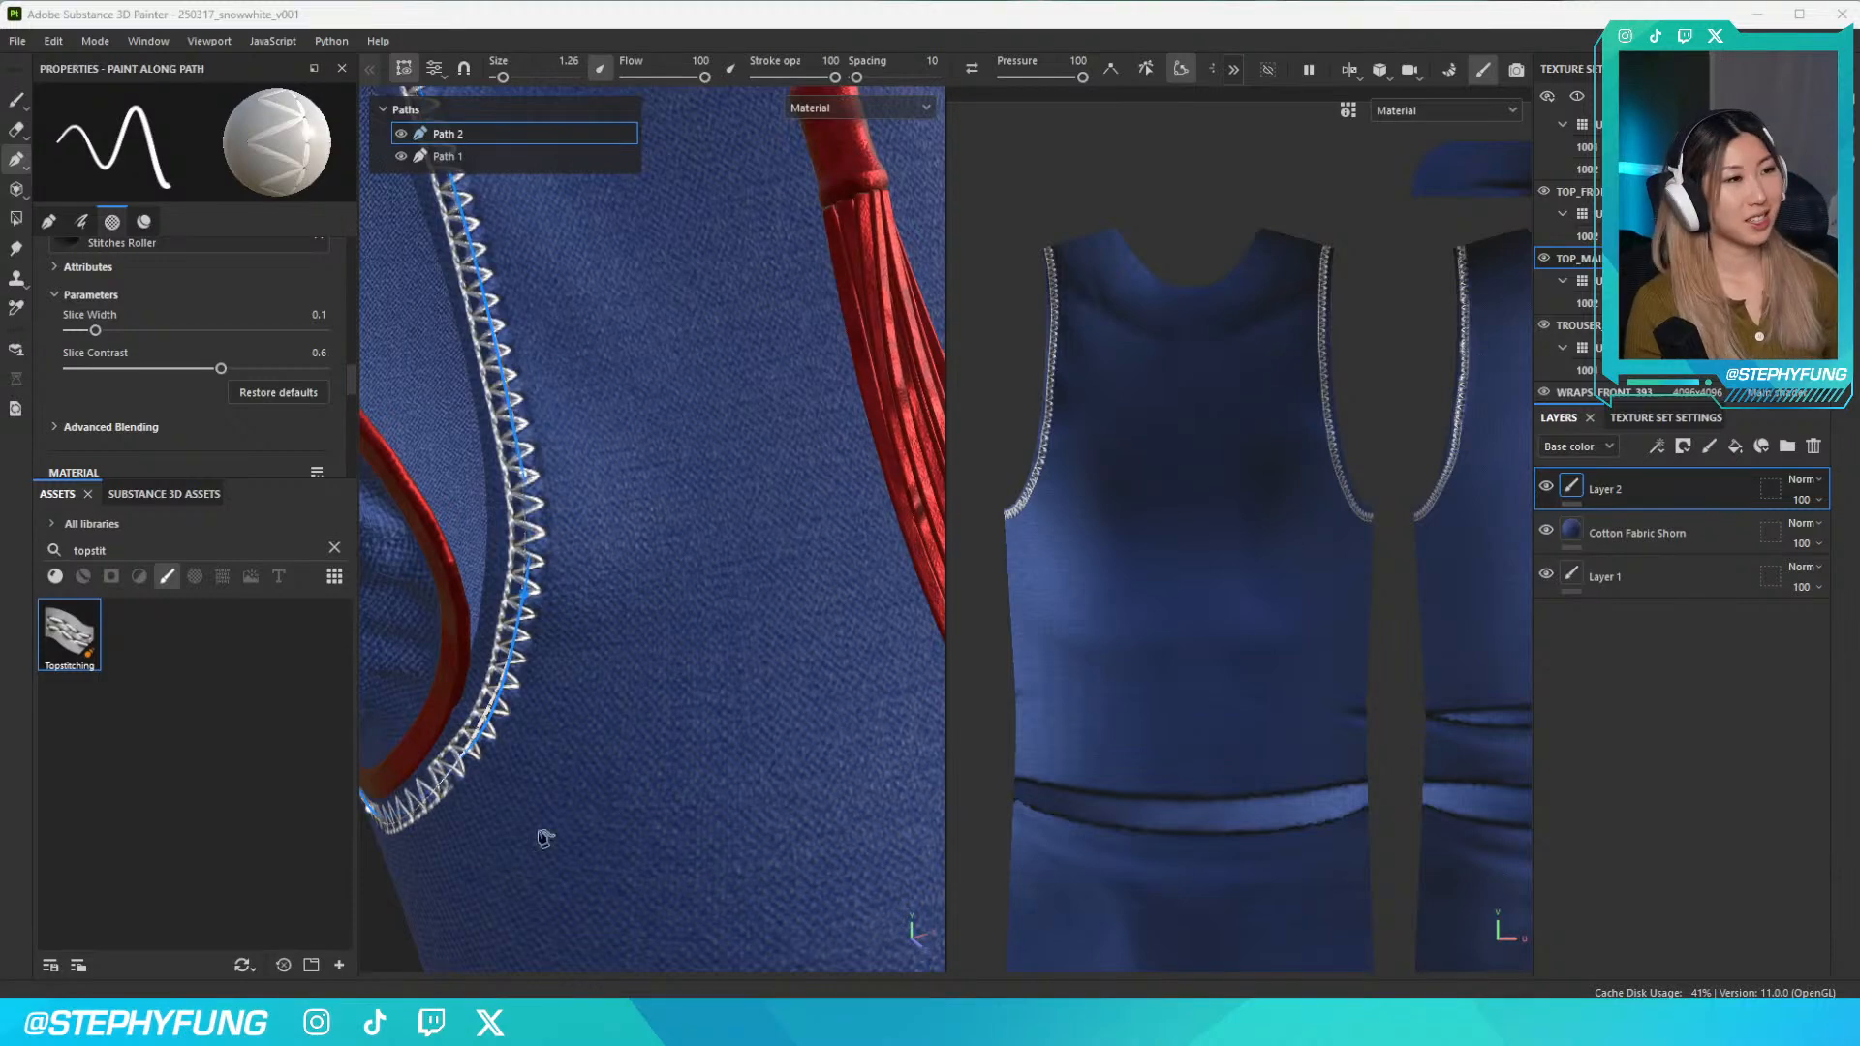
pyautogui.scroll(-5, 514, 855)
pyautogui.keyDown('alt'); pyautogui.moveTo(792, 637); pyautogui.dragTo(690, 638); pyautogui.keyUp('alt')
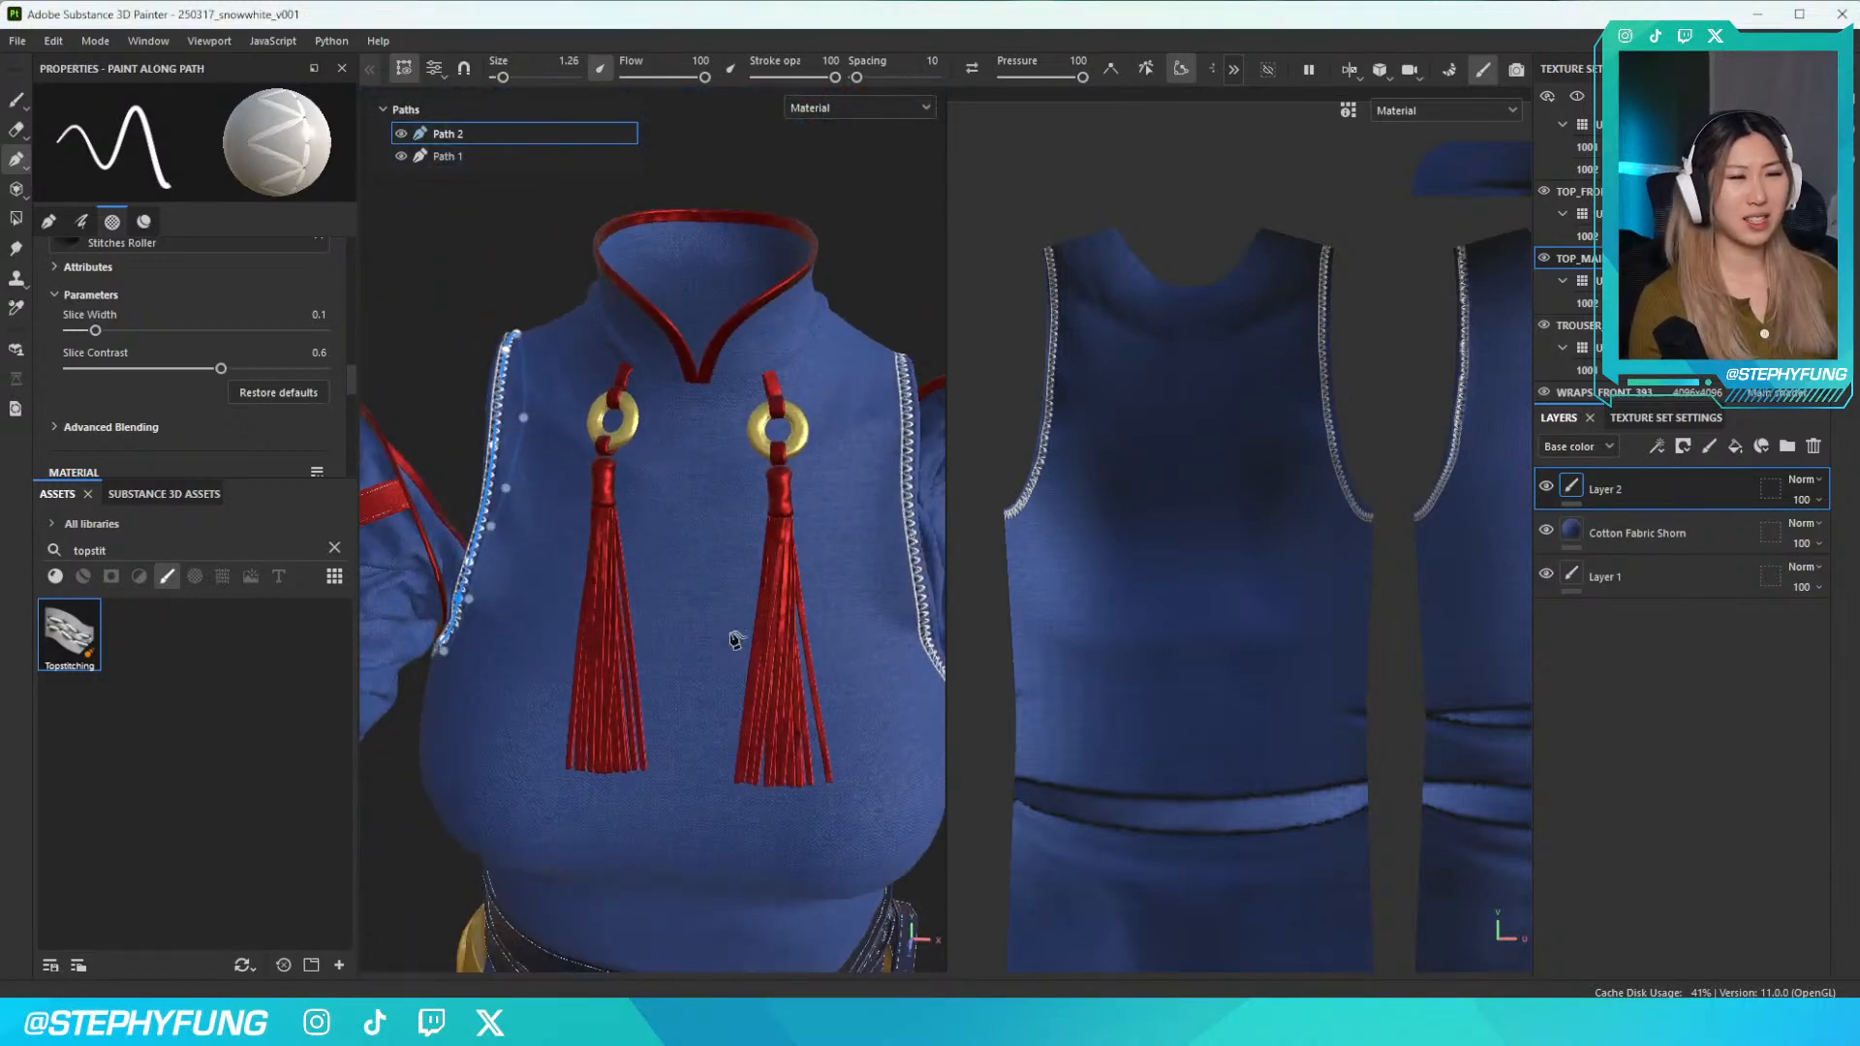
pyautogui.scroll(3, 887, 567)
pyautogui.keyDown('alt'); pyautogui.moveTo(875, 570); pyautogui.dragTo(781, 587, button='middle'); pyautogui.keyUp('alt')
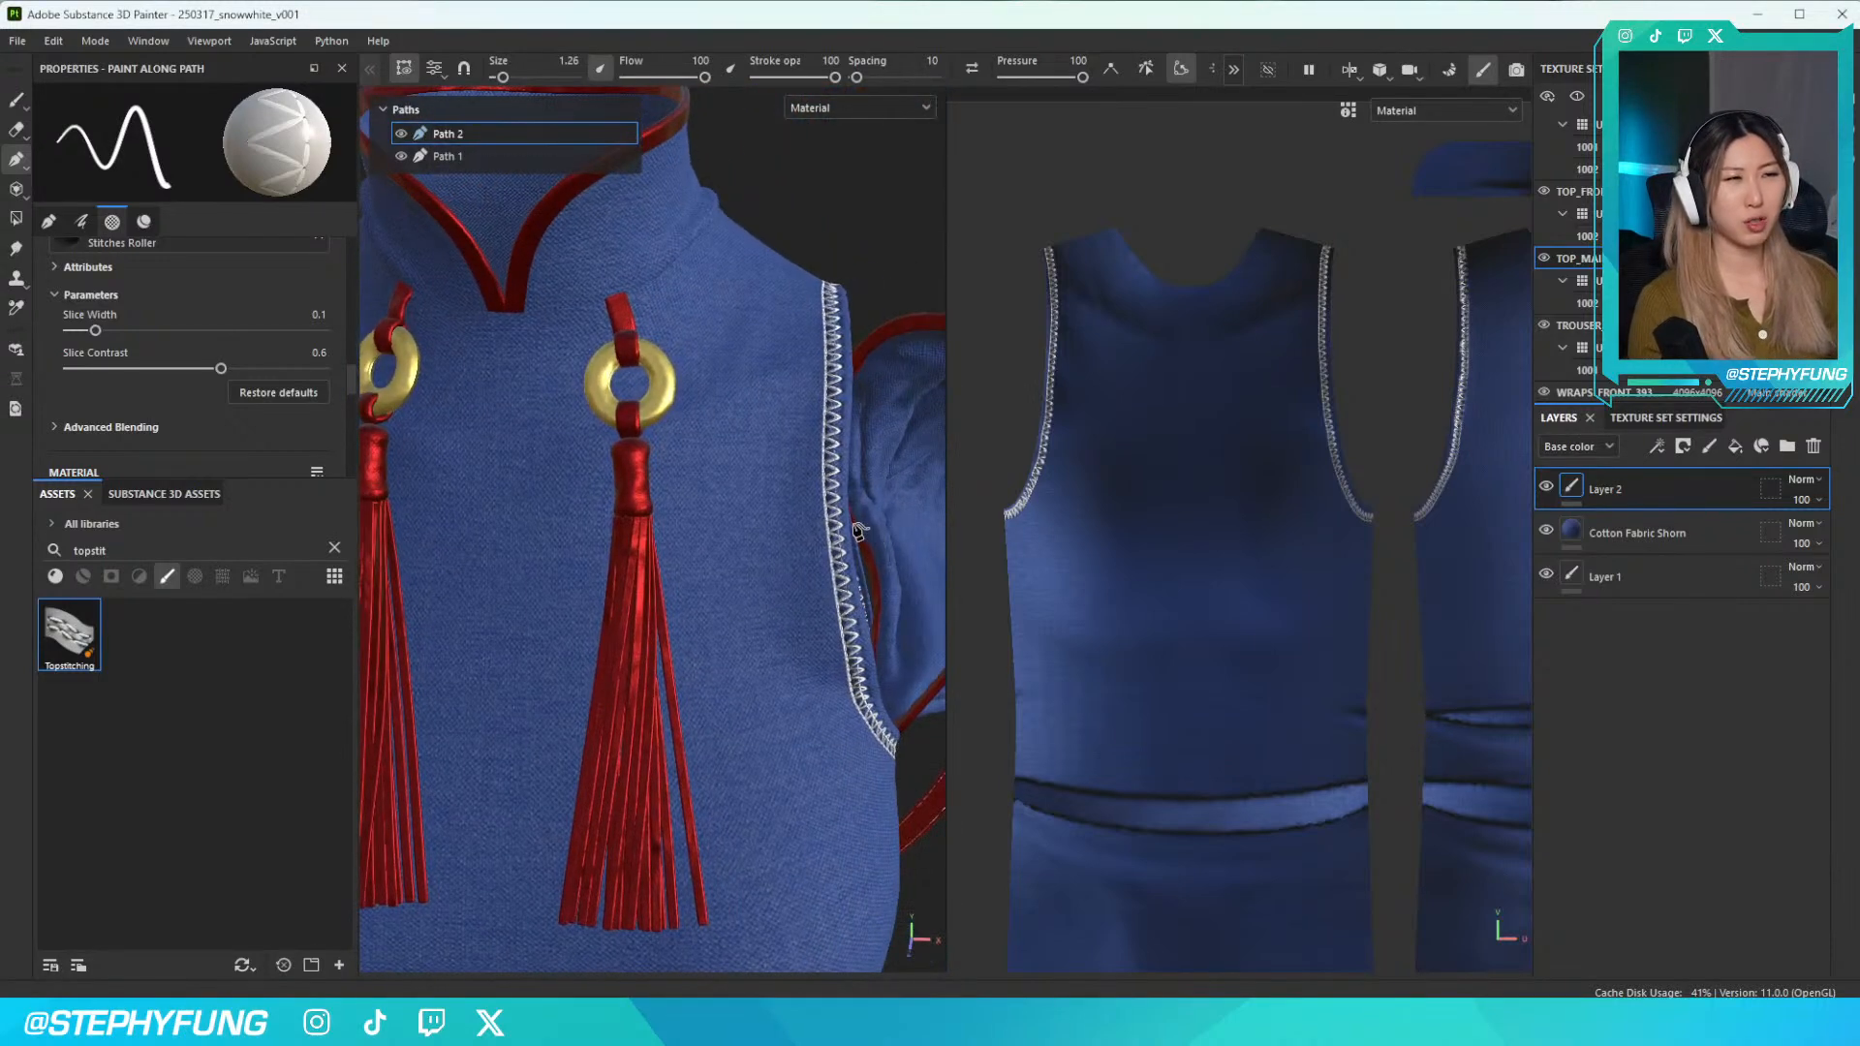
# Inspect the overlock stitches along both armholes up close and review Path 2's alpha and stitch material parameters
pyautogui.scroll(-3, 785, 582)
pyautogui.scroll(6, 817, 519)
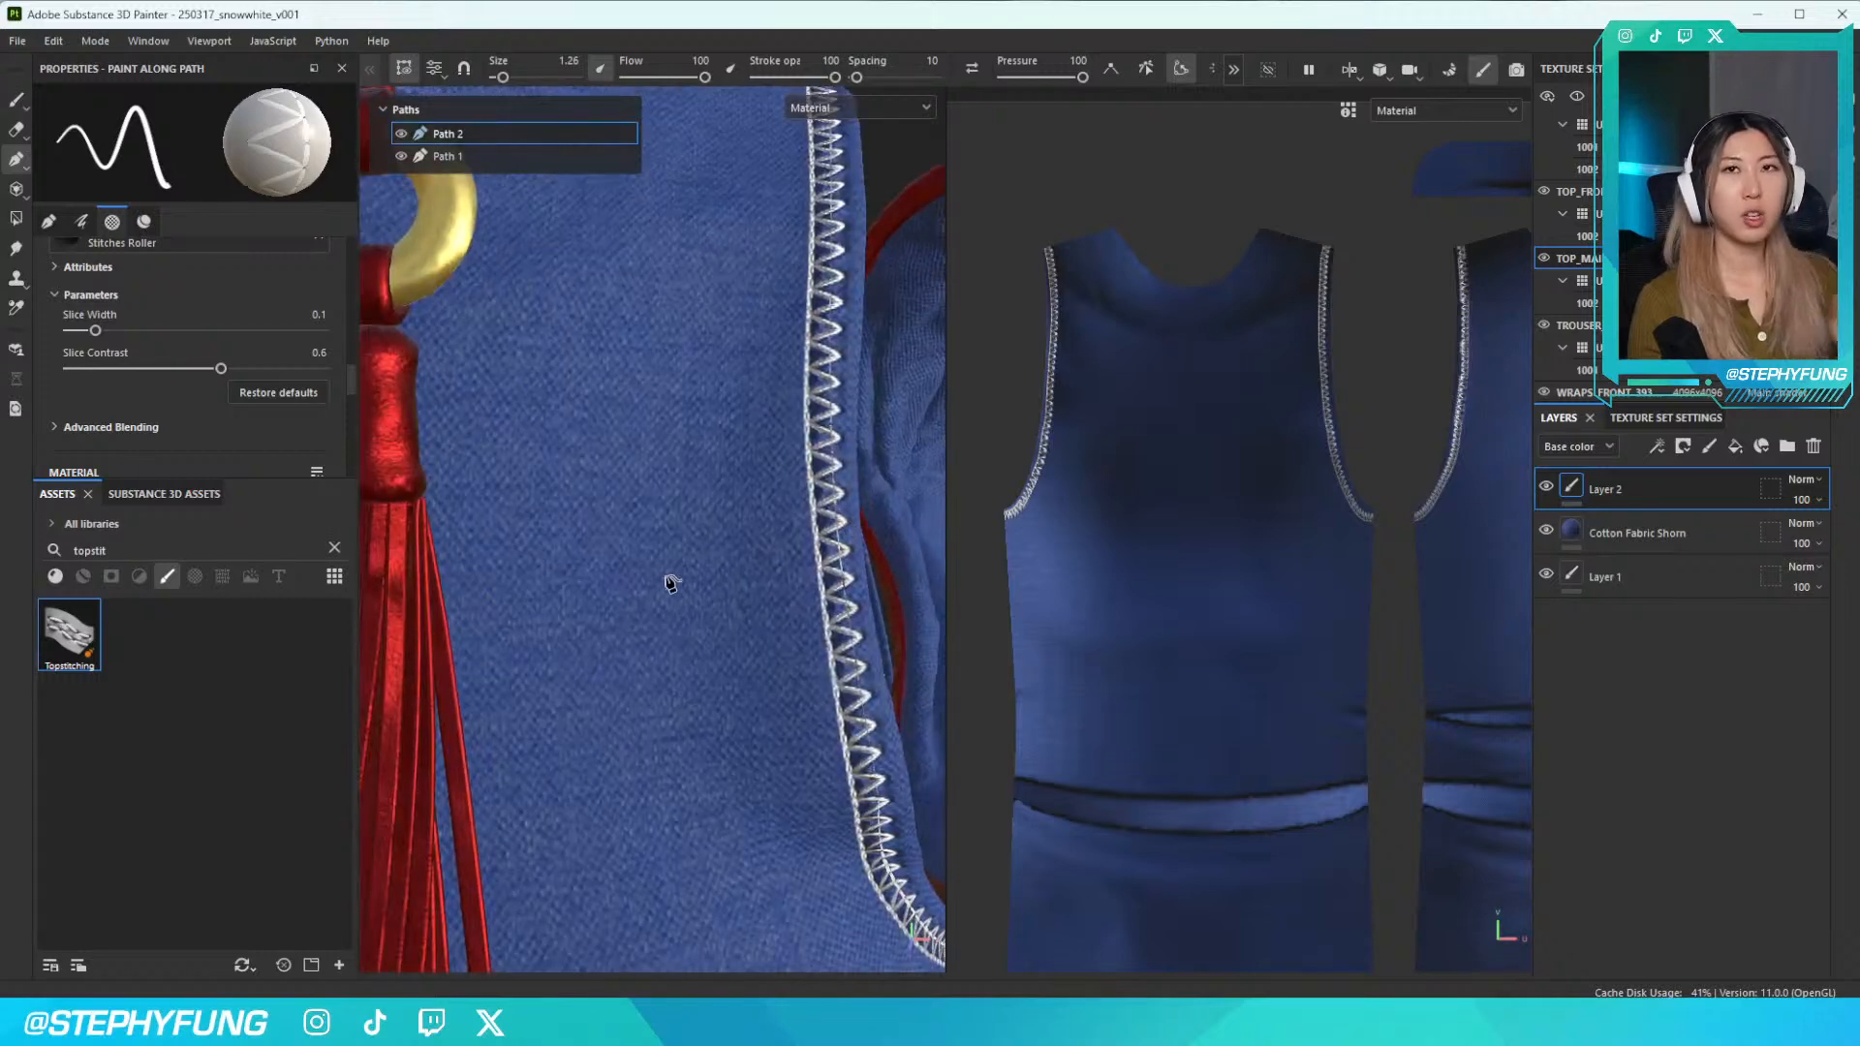
pyautogui.scroll(-5, 668, 583)
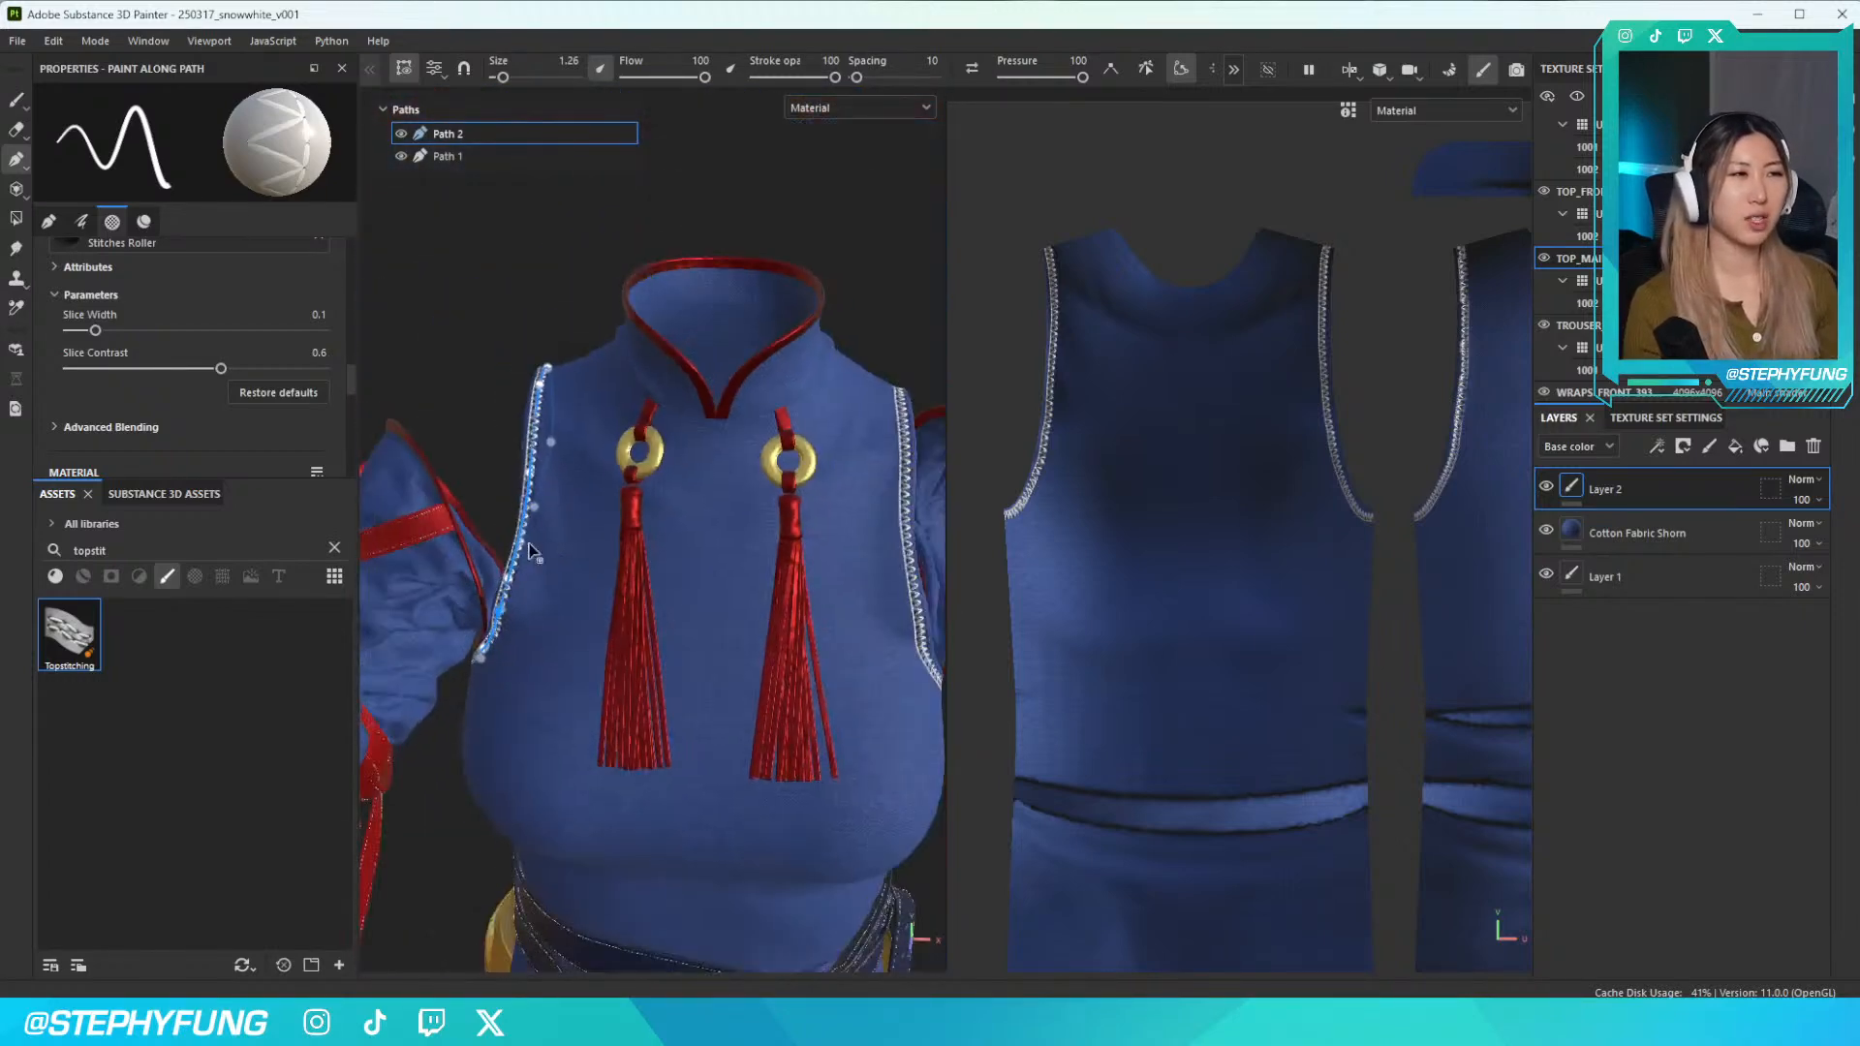
pyautogui.scroll(6, 638, 588)
pyautogui.scroll(5, 155, 393)
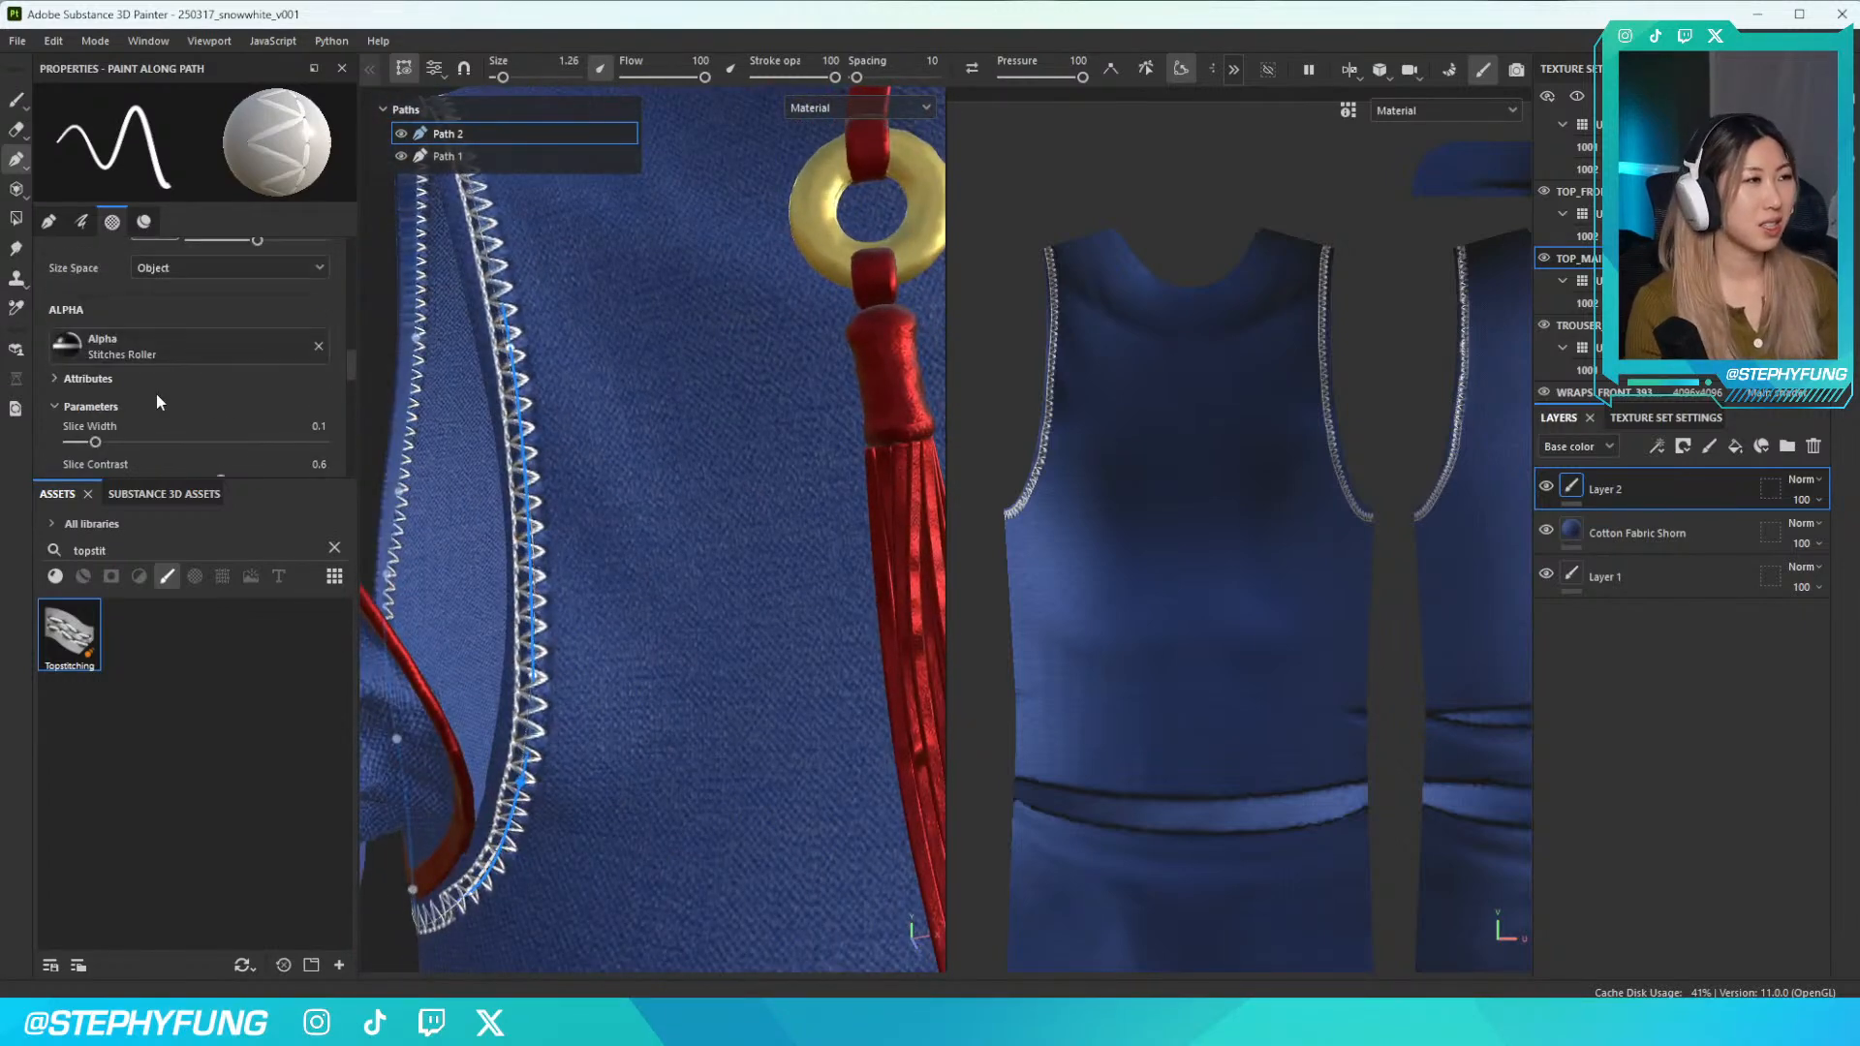
pyautogui.scroll(-6, 183, 349)
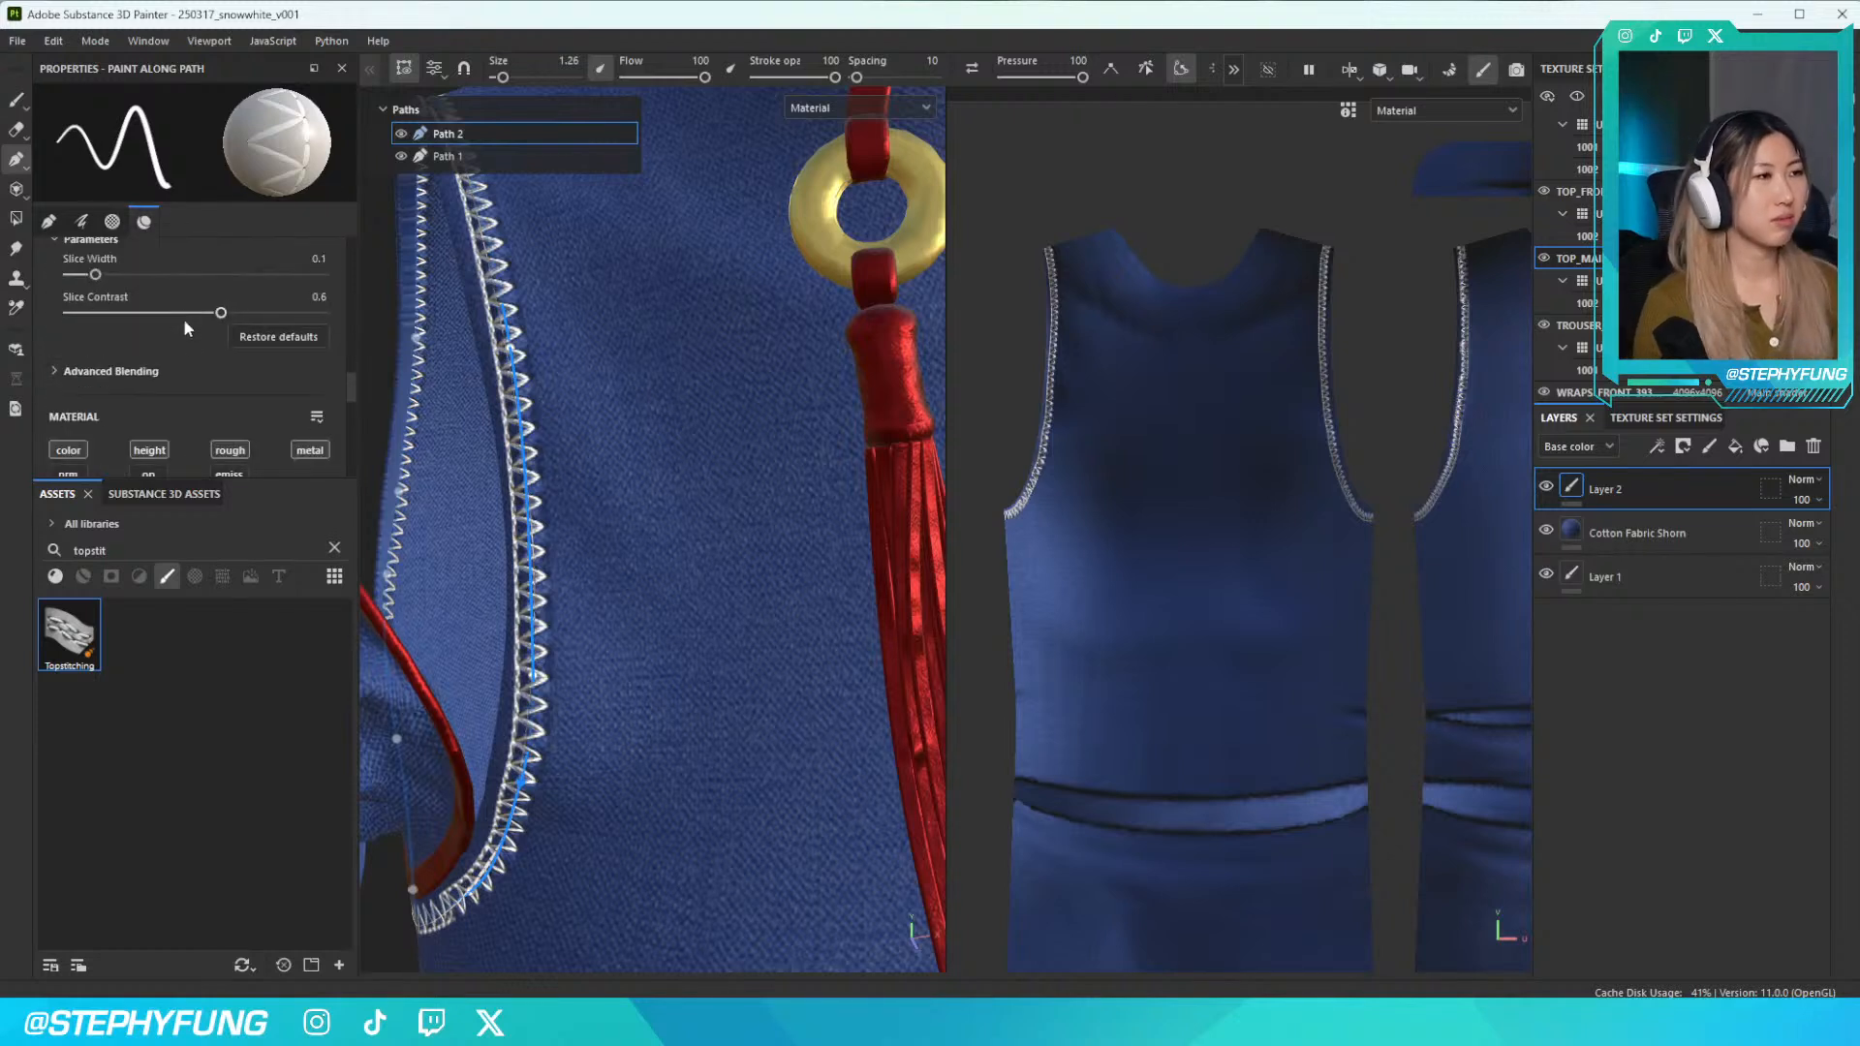
pyautogui.scroll(-3, 131, 386)
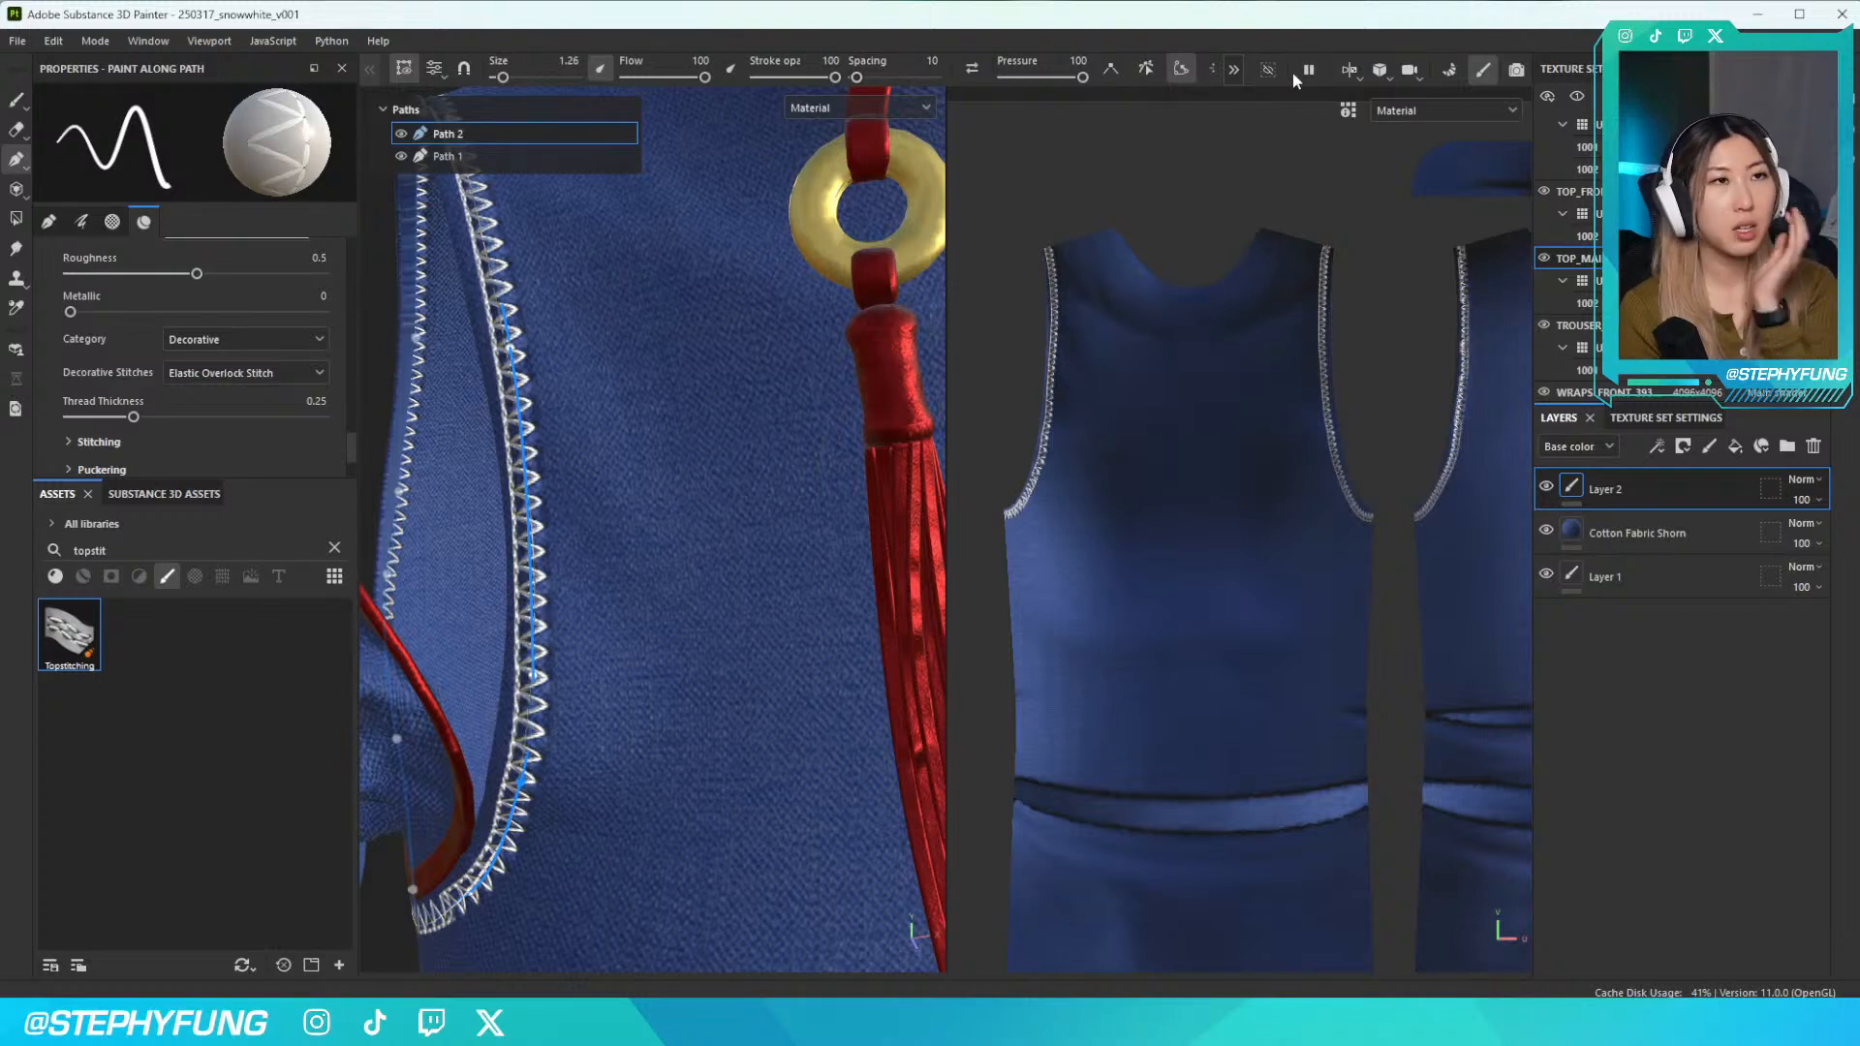
# Turn on symmetry for the path strokes and check the mirror line across the bodice
pyautogui.click(1233, 70)
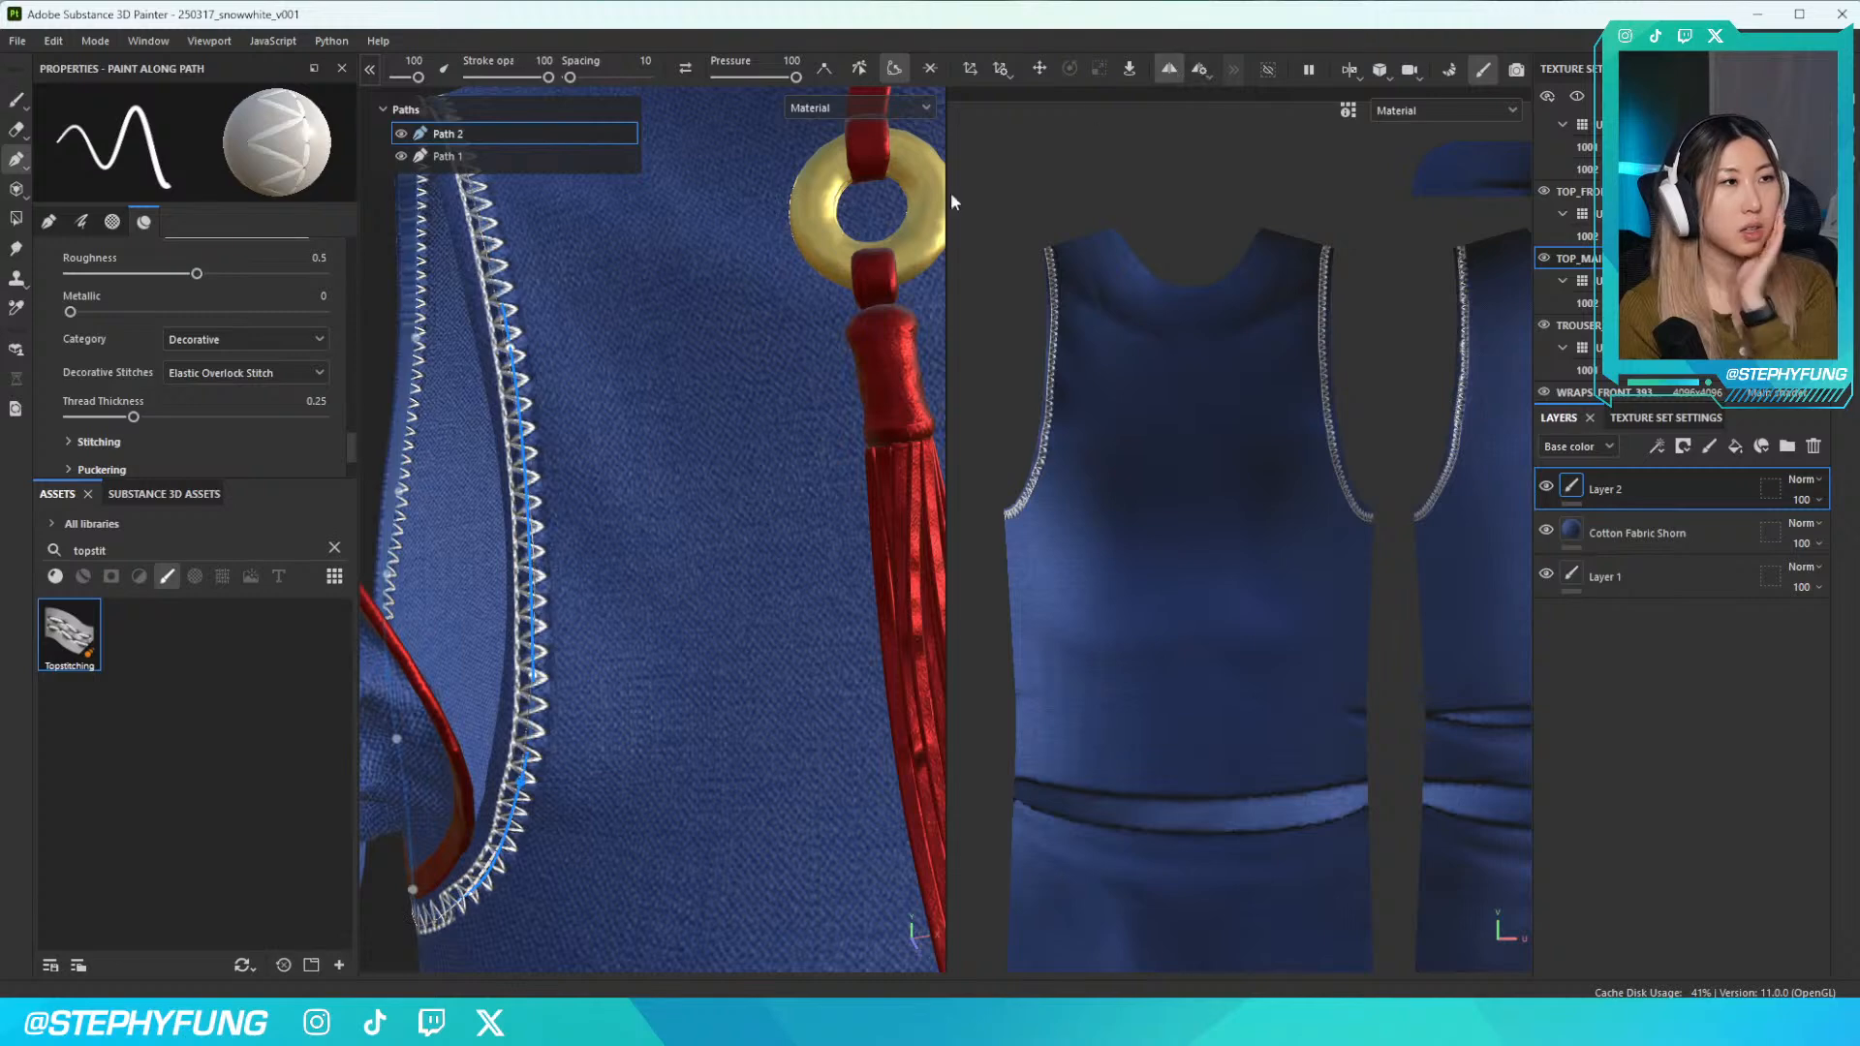
pyautogui.scroll(-6, 690, 652)
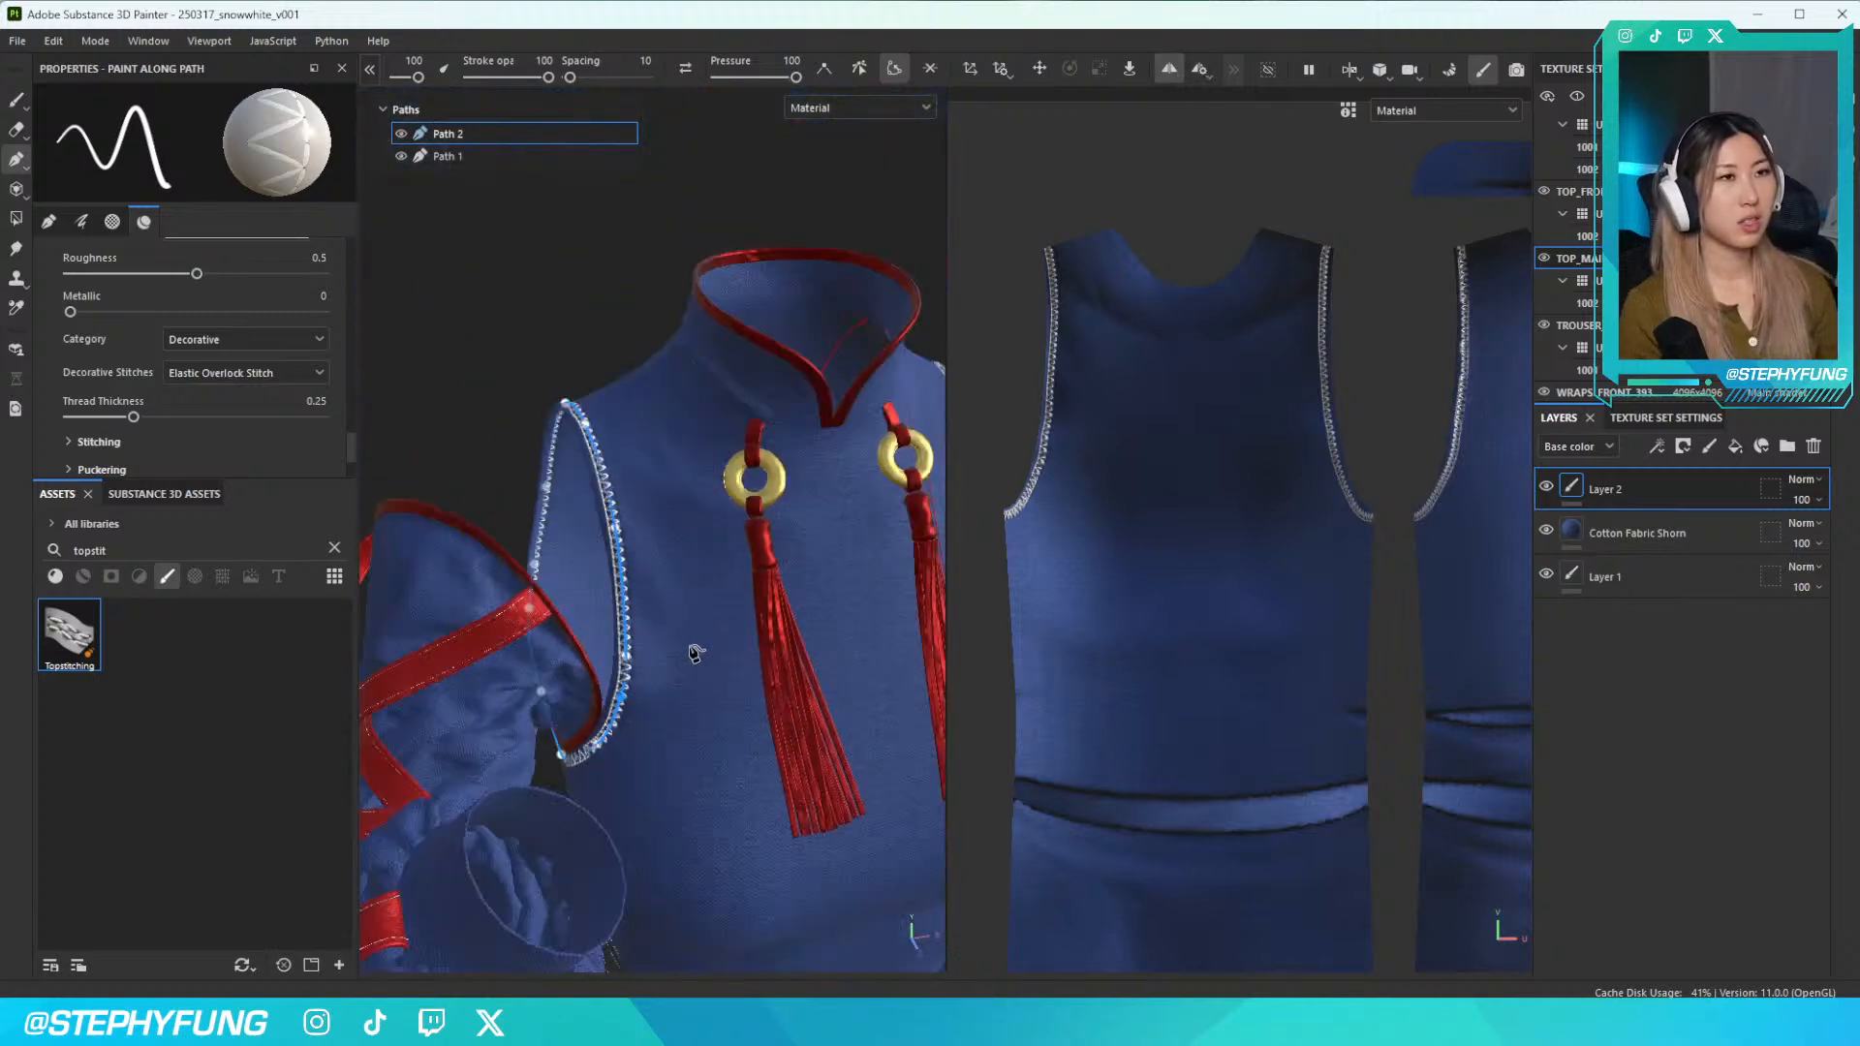
pyautogui.keyDown('alt'); pyautogui.moveTo(784, 640); pyautogui.dragTo(568, 544, button='middle'); pyautogui.keyUp('alt')
pyautogui.keyDown('alt'); pyautogui.moveTo(569, 543); pyautogui.dragTo(630, 534); pyautogui.keyUp('alt')
pyautogui.keyDown('alt'); pyautogui.moveTo(765, 532); pyautogui.dragTo(531, 505, button='middle'); pyautogui.keyUp('alt')
pyautogui.keyDown('alt'); pyautogui.moveTo(531, 505); pyautogui.dragTo(603, 496); pyautogui.keyUp('alt')
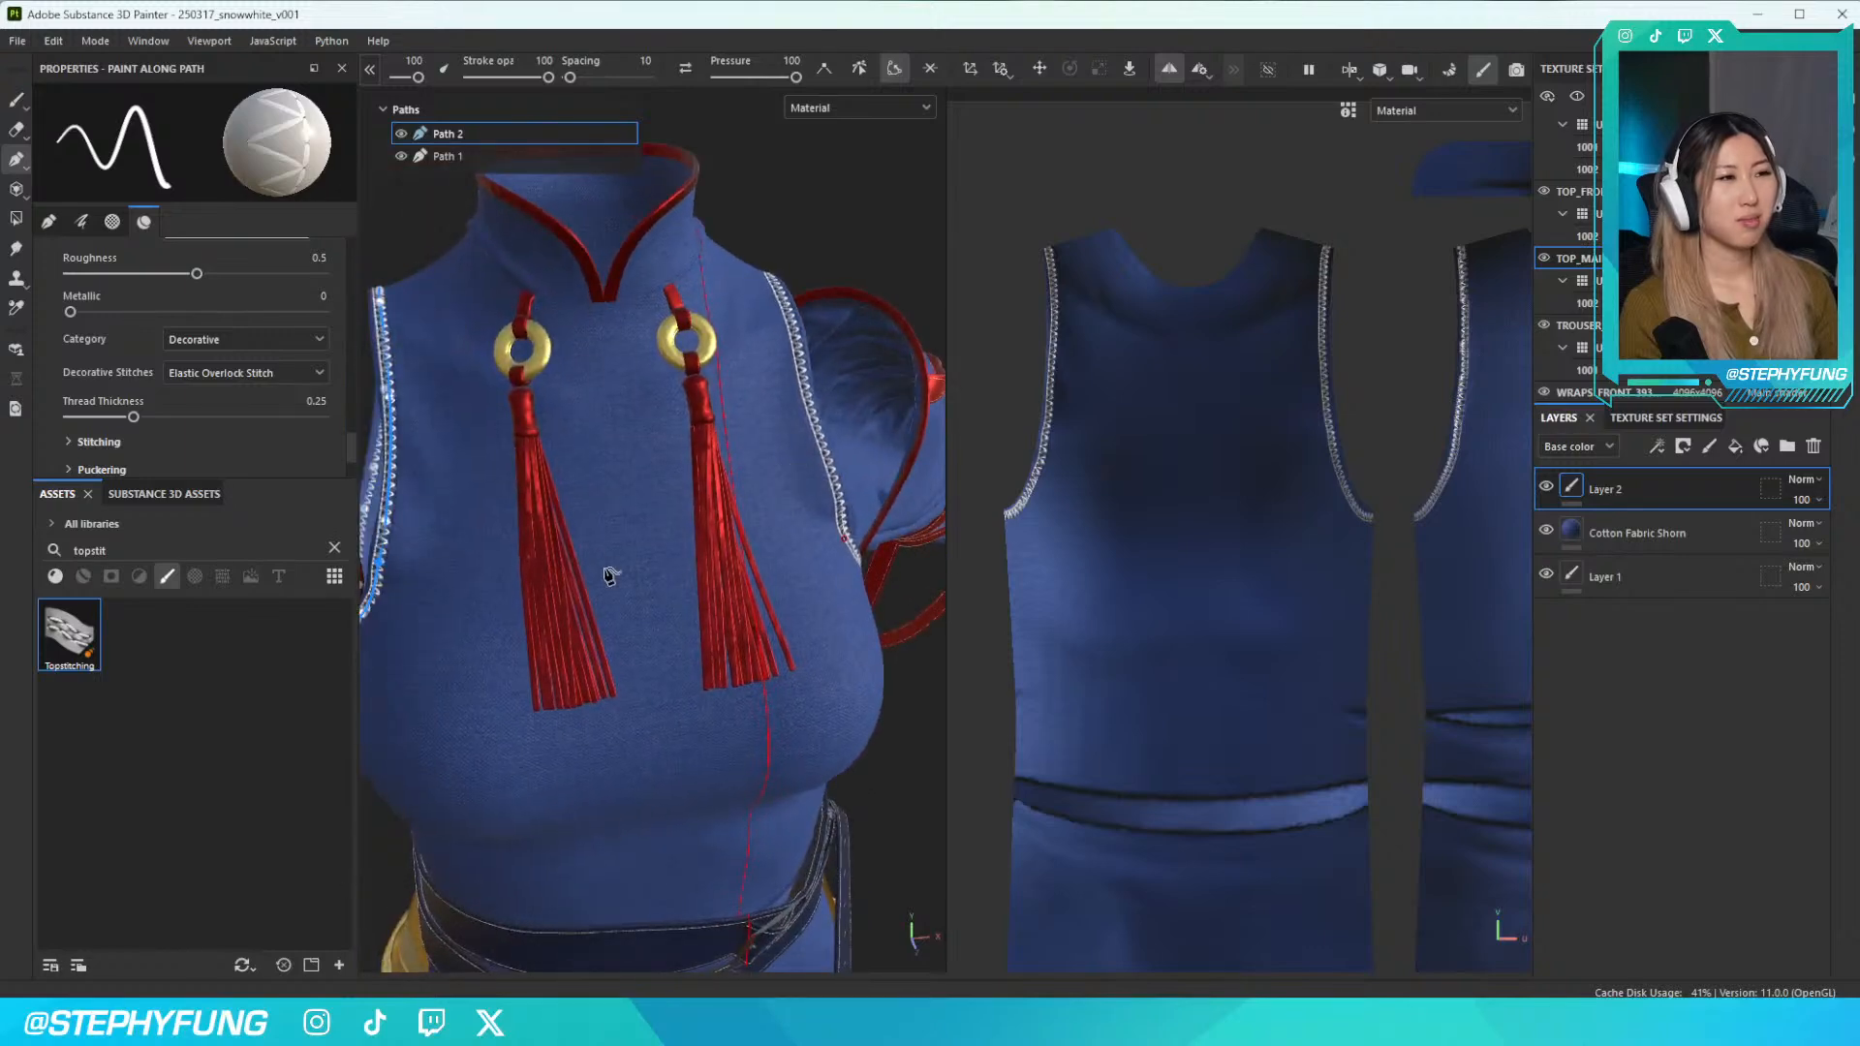
# Reselect Layer 2, try a mirrored closed loop of topstitching between the chest tassels, and undo it
pyautogui.click(405, 109)
pyautogui.click(1628, 532)
pyautogui.click(1623, 490)
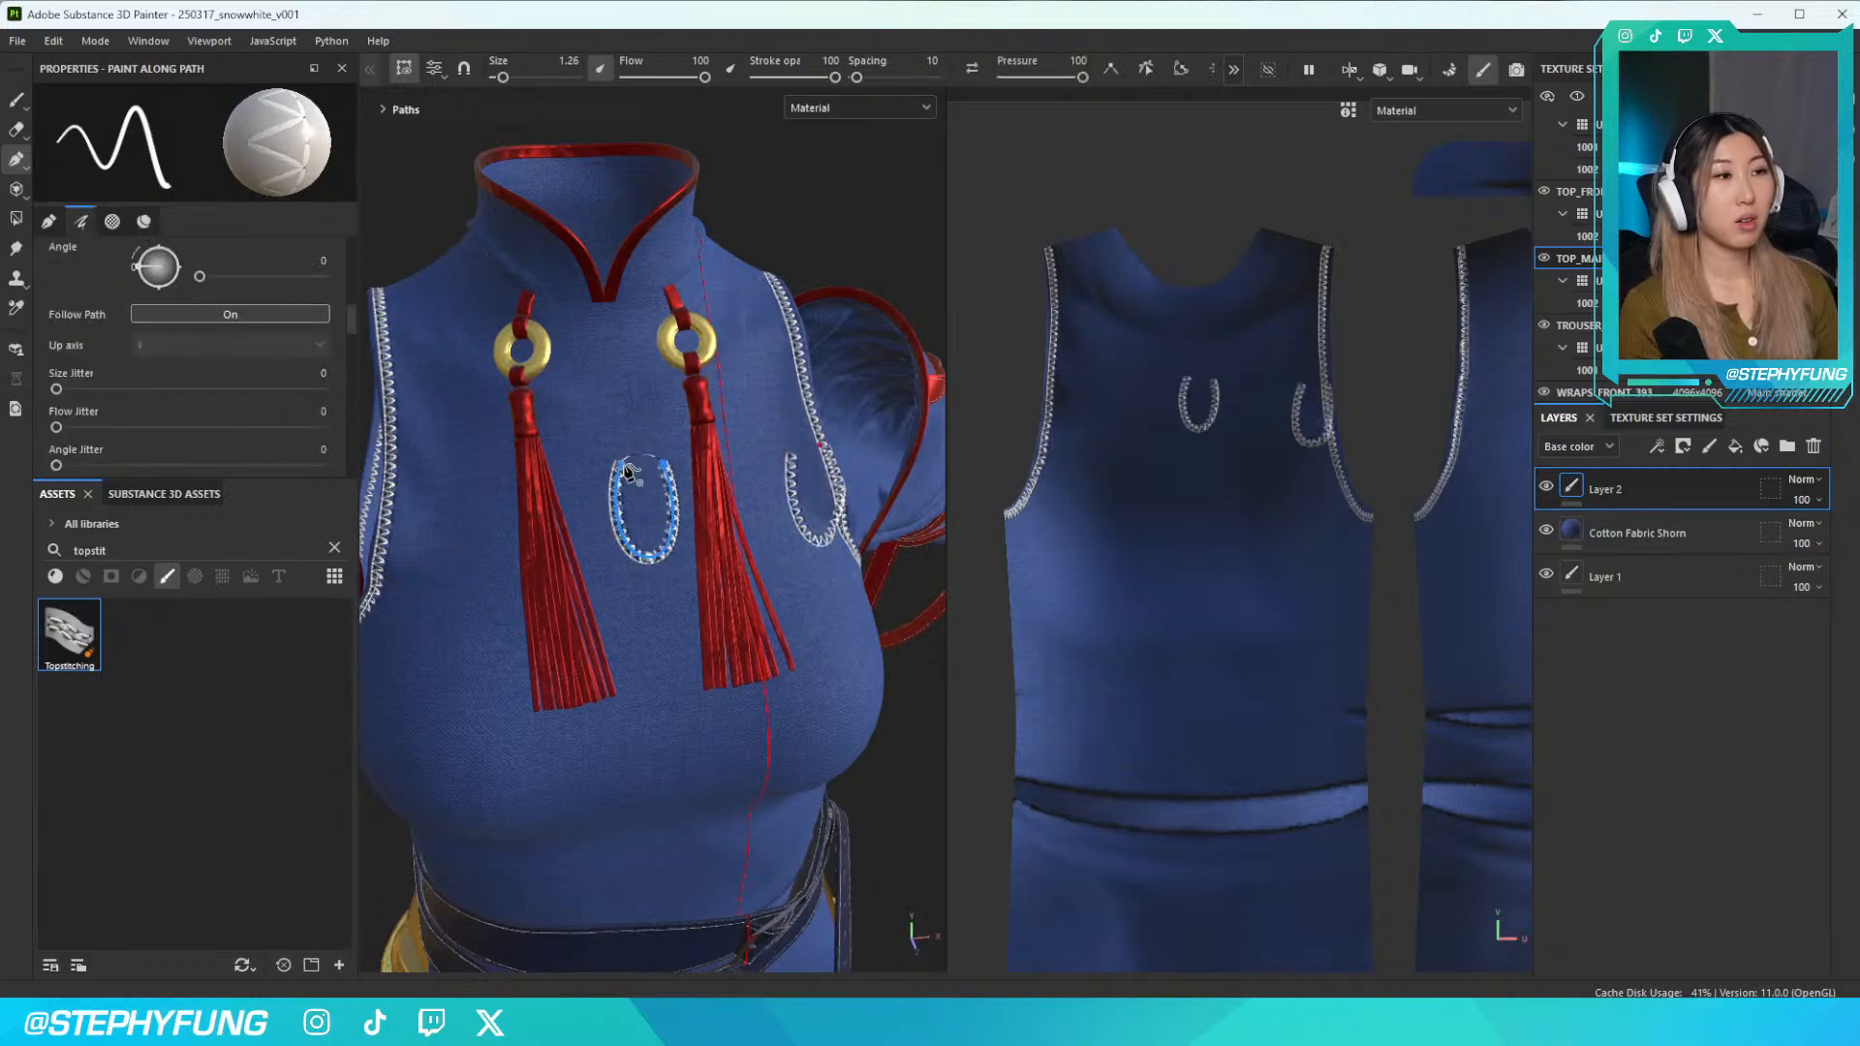
pyautogui.keyDown('alt'); pyautogui.moveTo(628, 472); pyautogui.dragTo(765, 500); pyautogui.keyUp('alt')
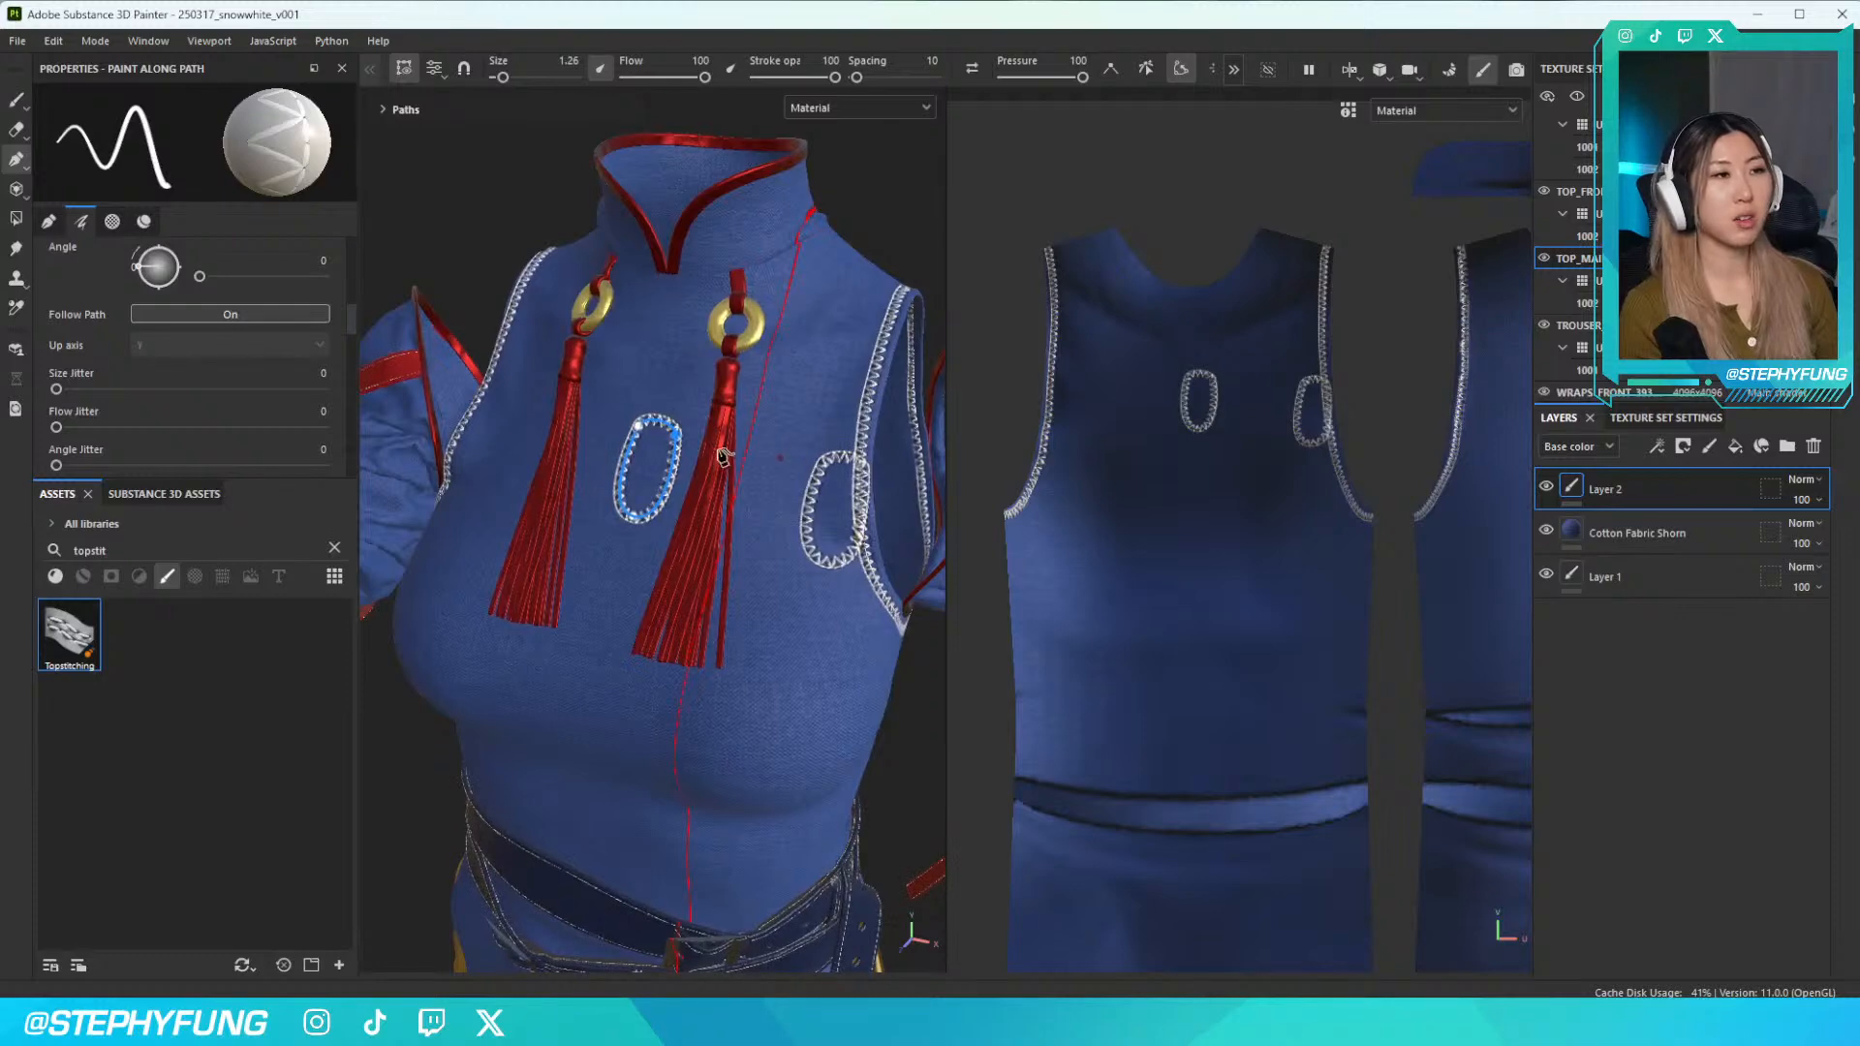
pyautogui.hotkey('ctrl', 'z')
pyautogui.hotkey('ctrl', 'z')
pyautogui.hotkey('ctrl', 'z')
pyautogui.click(637, 426)
pyautogui.keyDown('alt'); pyautogui.moveTo(576, 426); pyautogui.dragTo(717, 428); pyautogui.keyUp('alt')
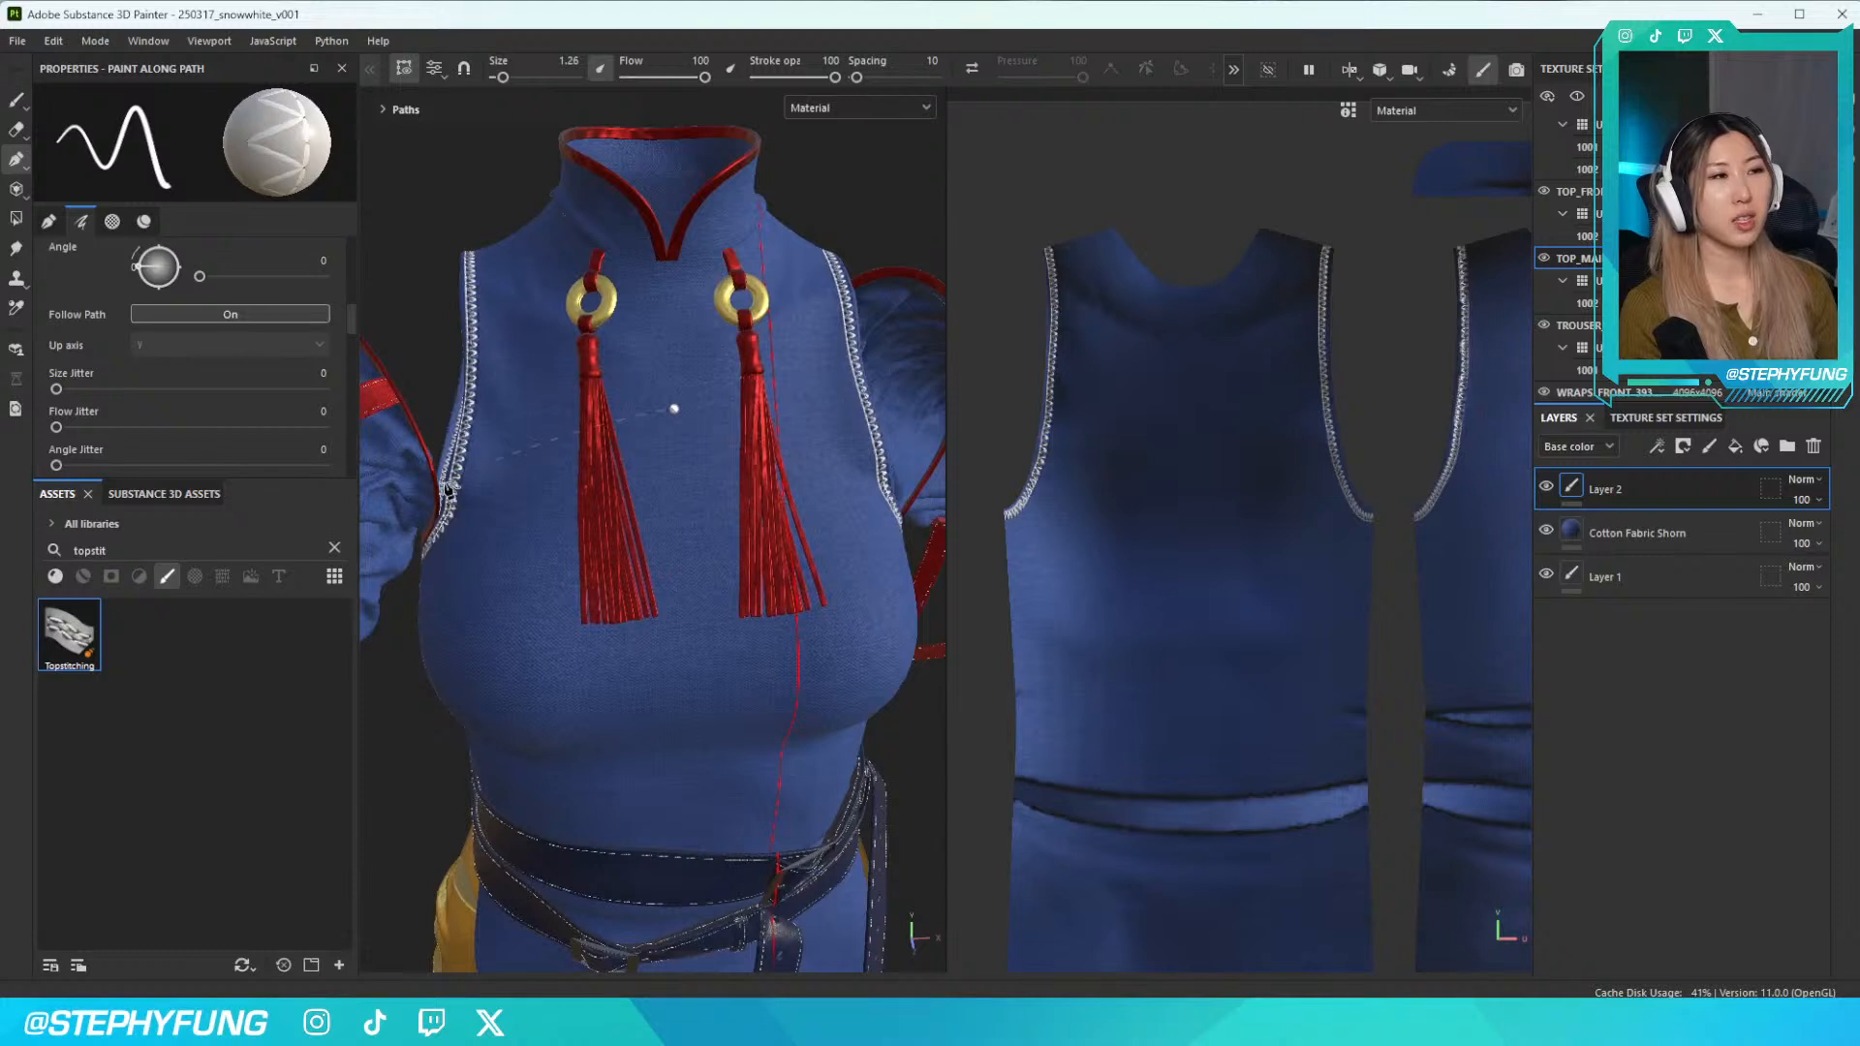
pyautogui.hotkey('ctrl', 'z')
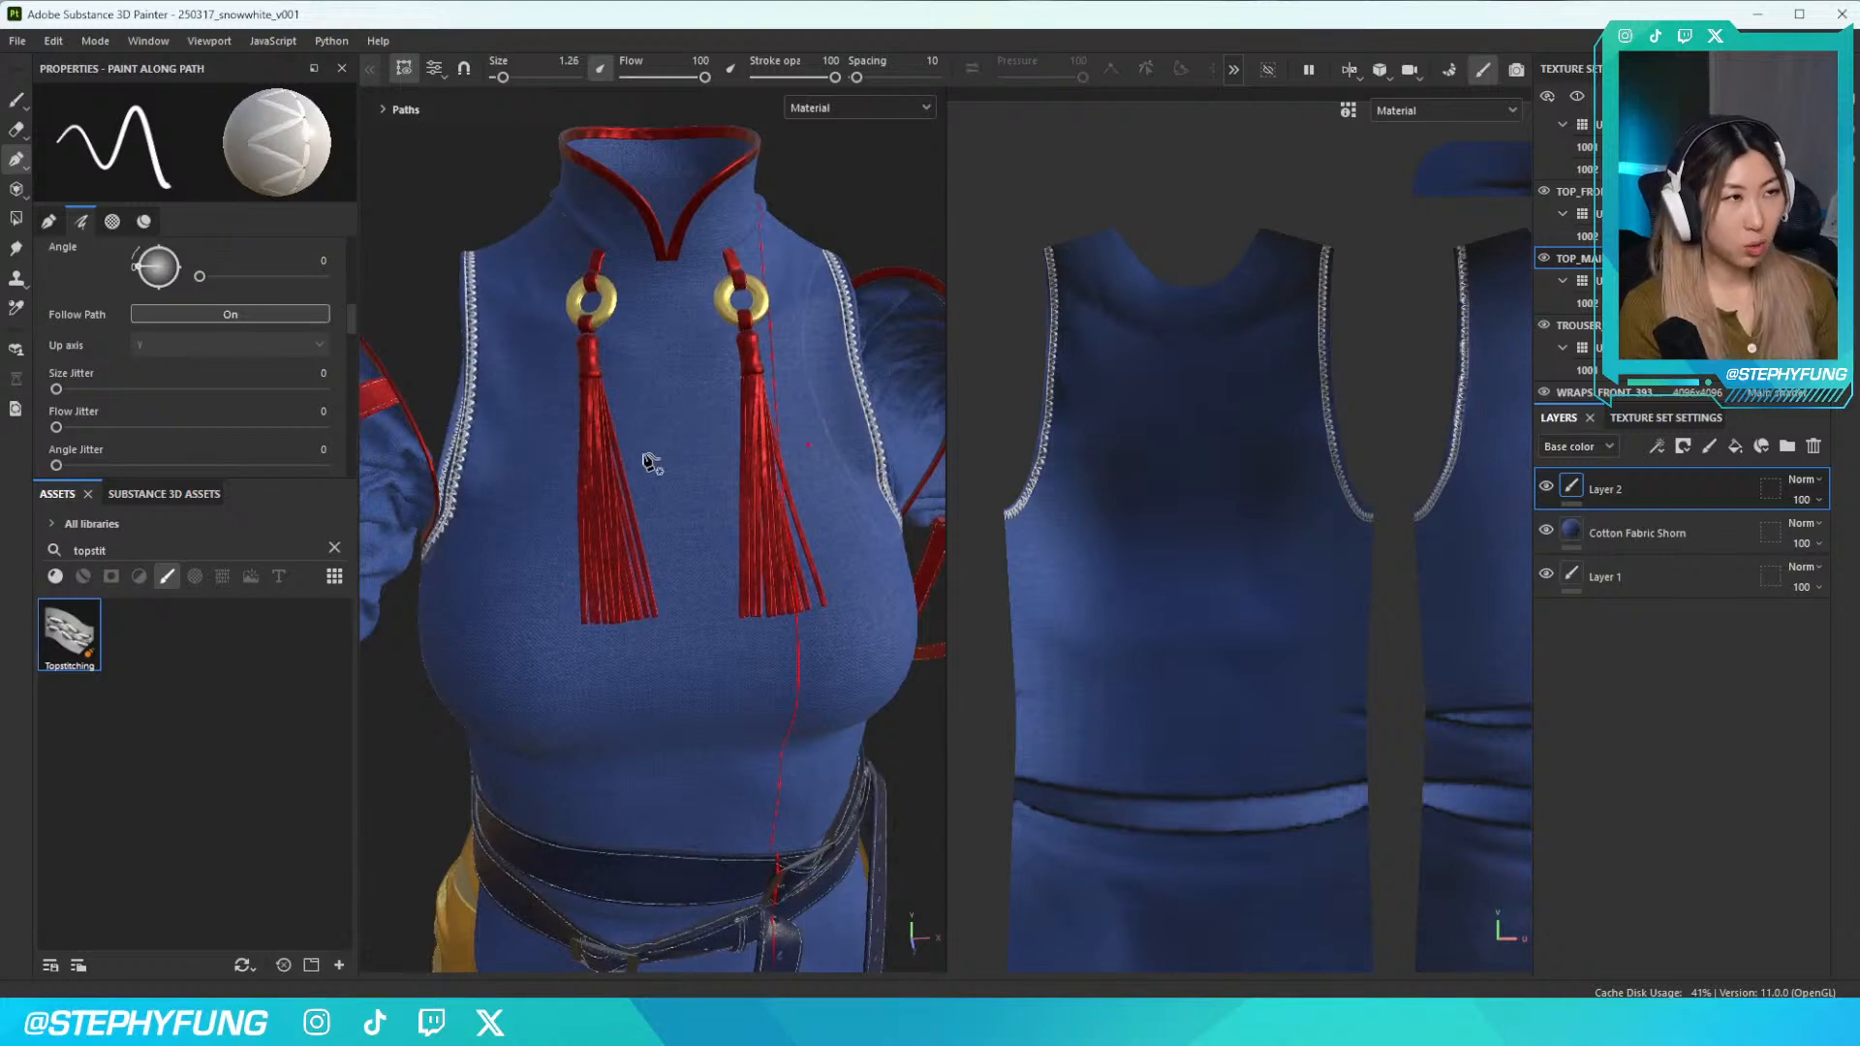
# Try a freeform curved topstitching path across the chest behind the tassels and undo all its points
pyautogui.click(549, 579)
pyautogui.click(625, 457)
pyautogui.click(542, 367)
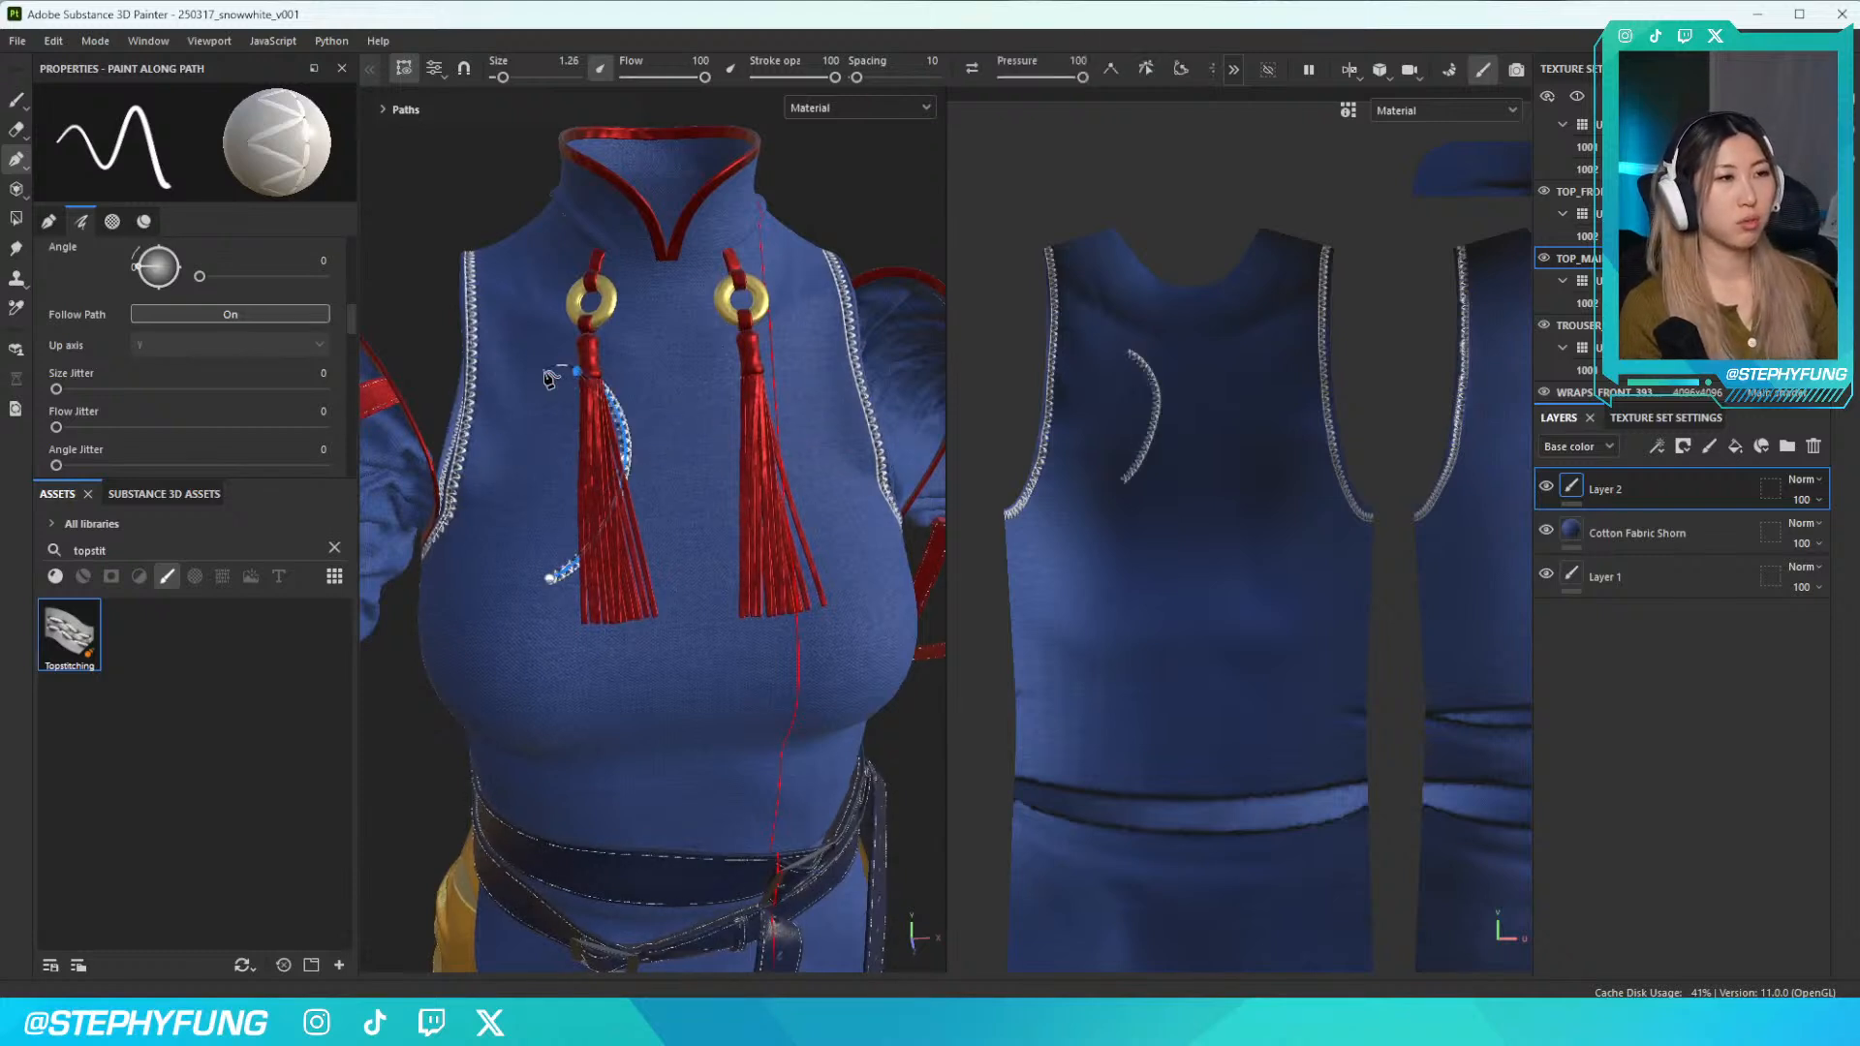
pyautogui.click(678, 470)
pyautogui.click(886, 456)
pyautogui.moveTo(808, 489)
pyautogui.keyDown('alt'); pyautogui.mouseDown()
pyautogui.moveTo(736, 485)
pyautogui.moveTo(809, 490)
pyautogui.mouseUp(); pyautogui.keyUp('alt')
pyautogui.hotkey('ctrl', 'z')
pyautogui.hotkey('ctrl', 'z')
pyautogui.hotkey('ctrl', 'z')
pyautogui.hotkey('ctrl', 'z')
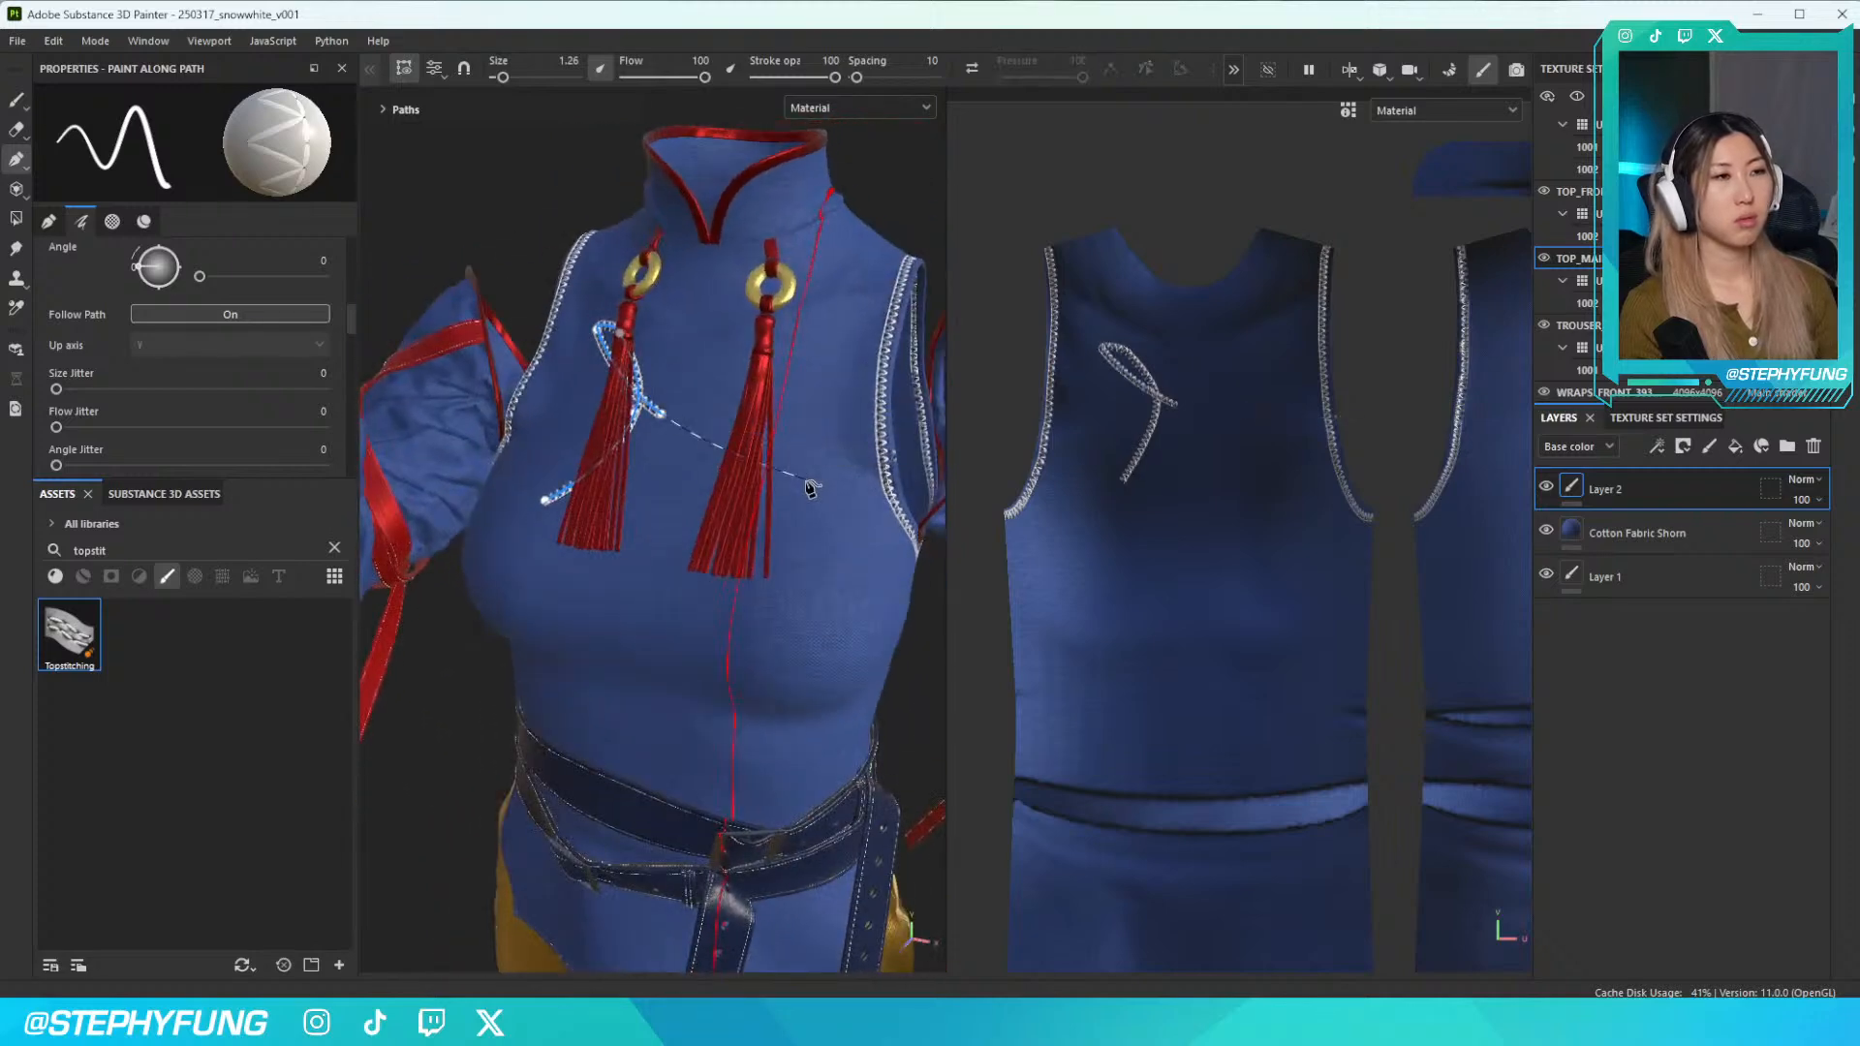
pyautogui.hotkey('ctrl', 'z')
pyautogui.hotkey('ctrl', 'z')
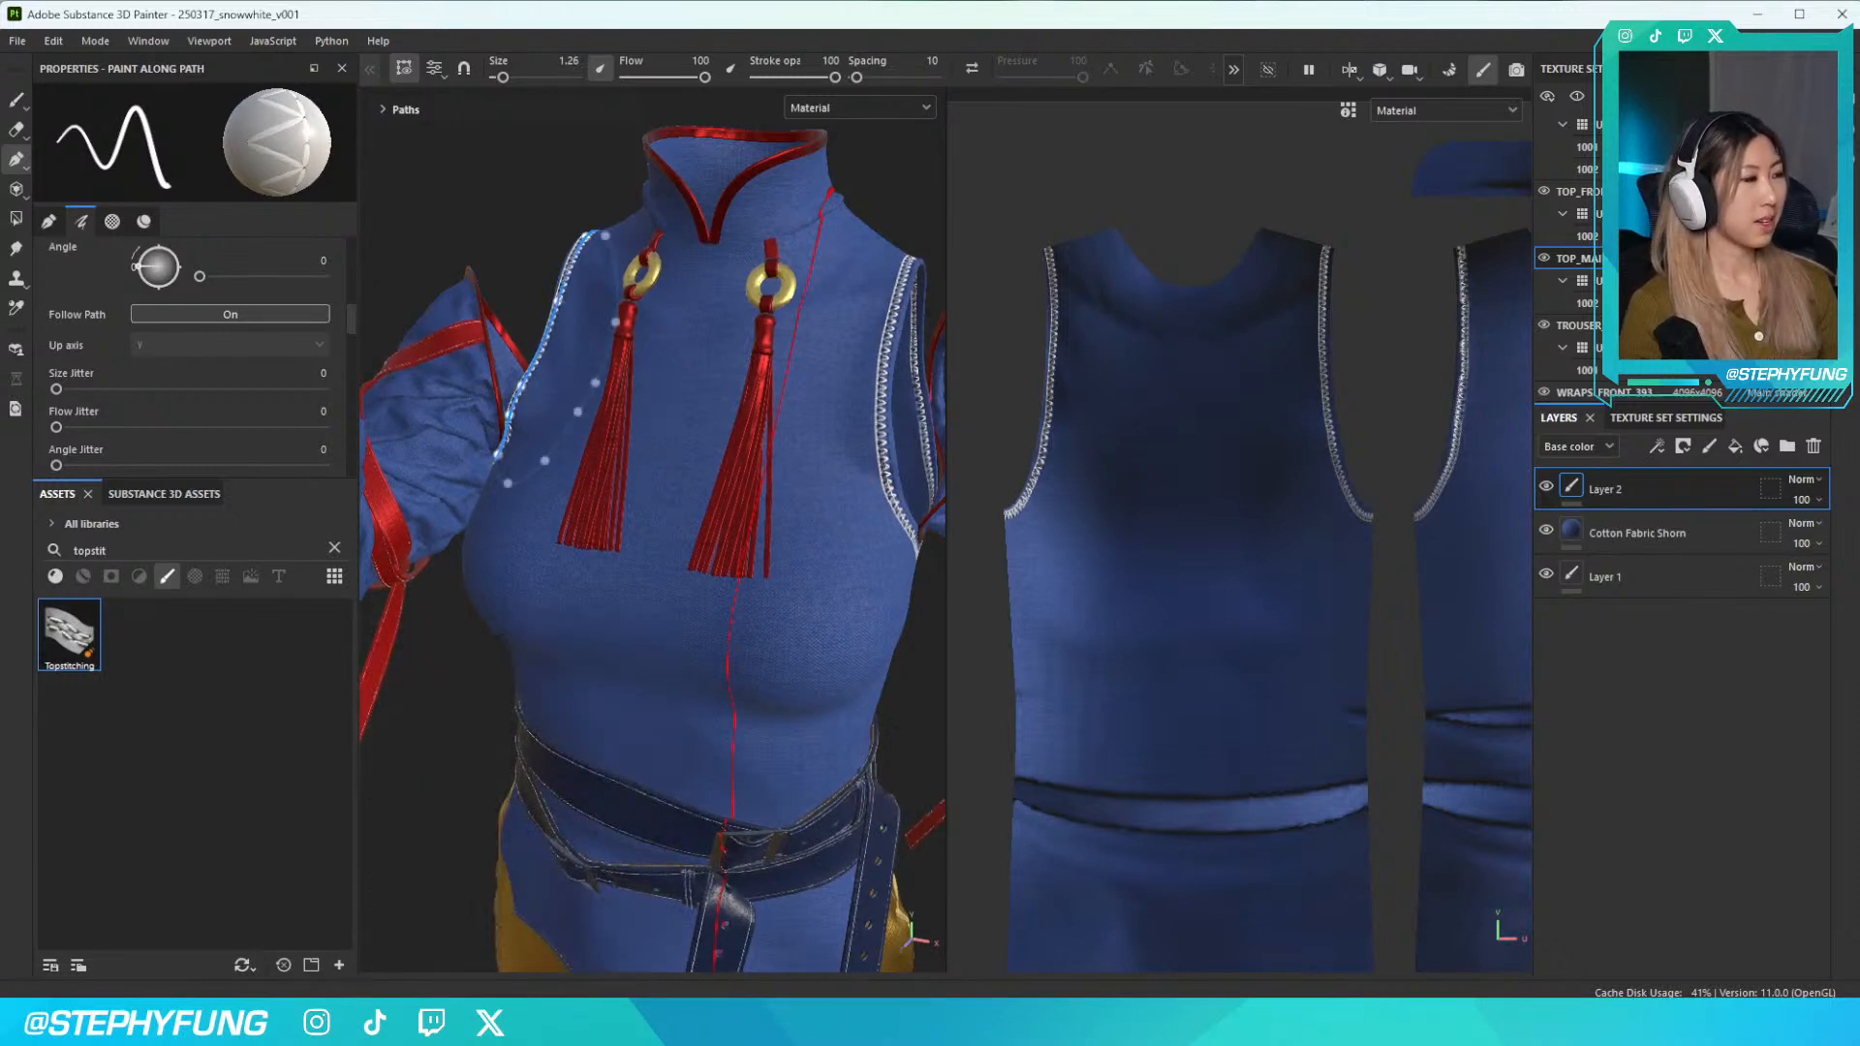
# Examine the armhole stitching from the front and review Path 2's Fabric Topstitching parameters down to the decorative stitch options
pyautogui.keyDown('alt'); pyautogui.moveTo(722, 482); pyautogui.dragTo(450, 418); pyautogui.keyUp('alt')
pyautogui.scroll(1, 705, 481)
pyautogui.scroll(3, 610, 485)
pyautogui.scroll(-2, 610, 503)
pyautogui.scroll(-4, 611, 509)
pyautogui.scroll(2, 647, 465)
pyautogui.scroll(-3, 647, 465)
pyautogui.scroll(8, 606, 431)
pyautogui.scroll(-10, 184, 407)
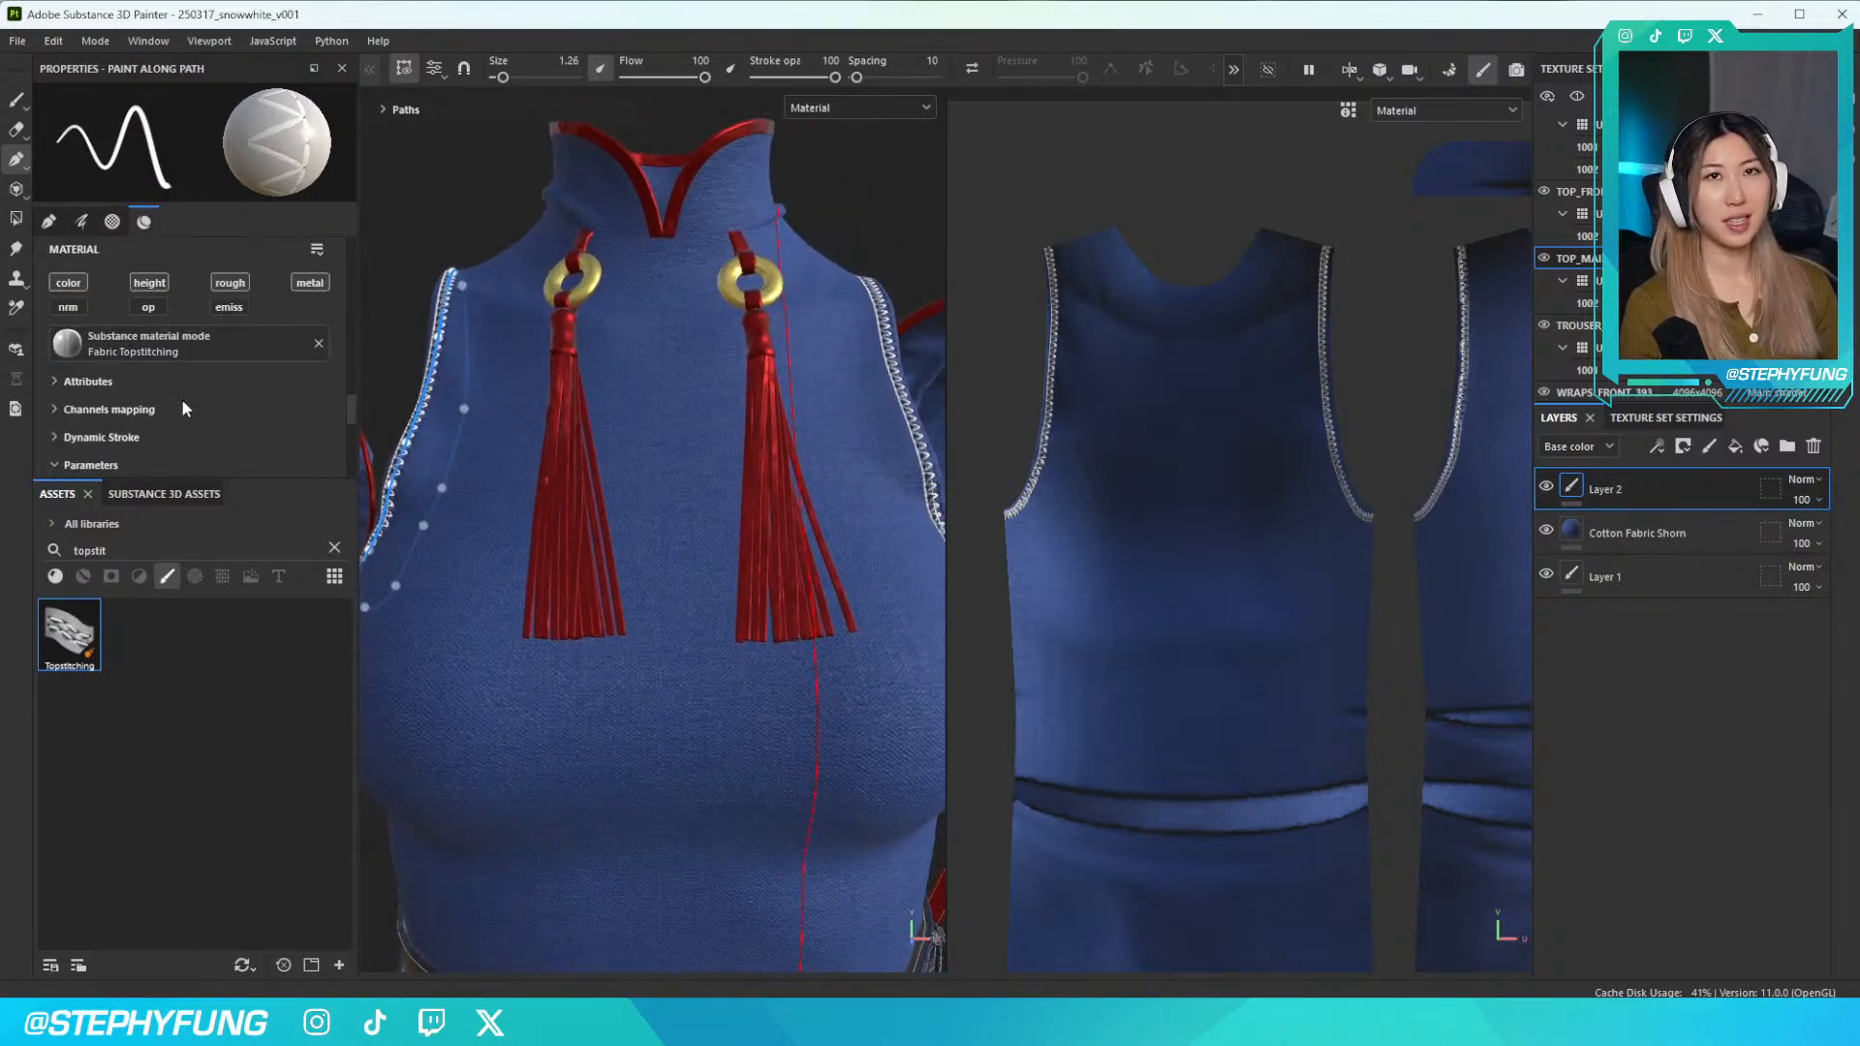
pyautogui.scroll(-3, 184, 422)
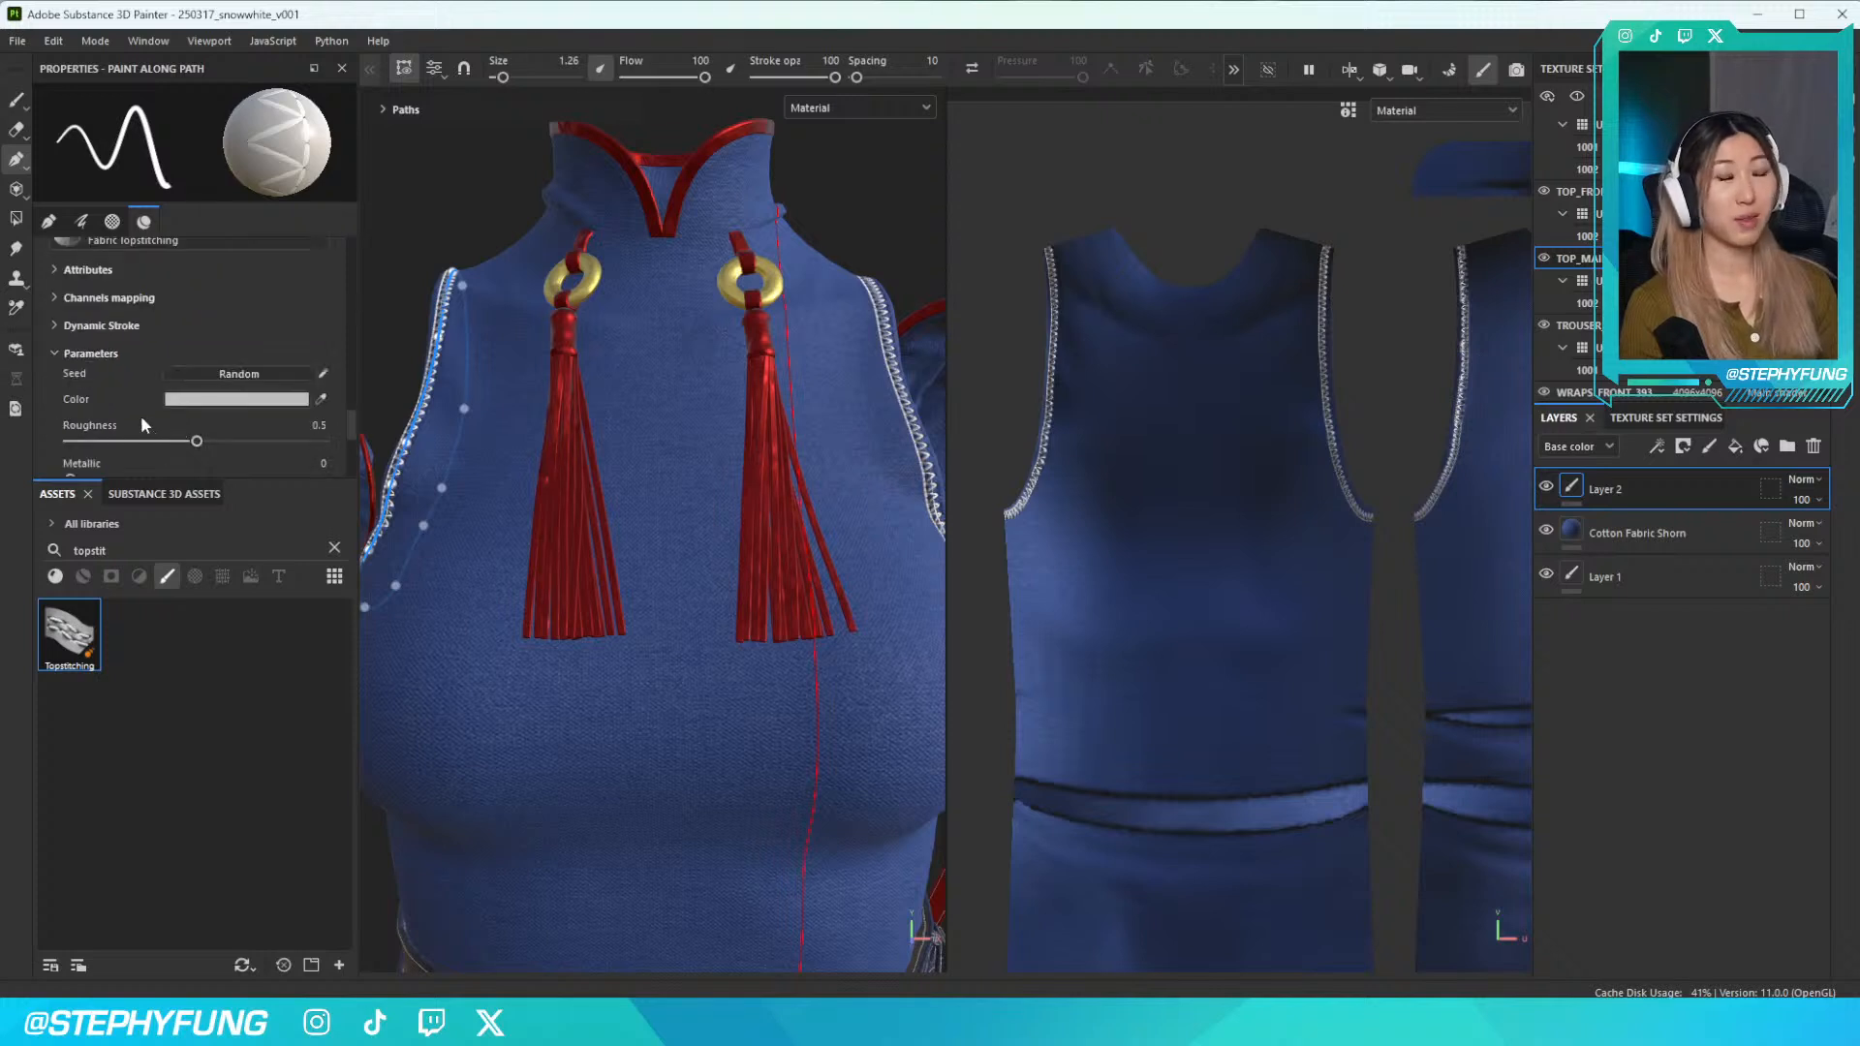
pyautogui.scroll(-1, 121, 402)
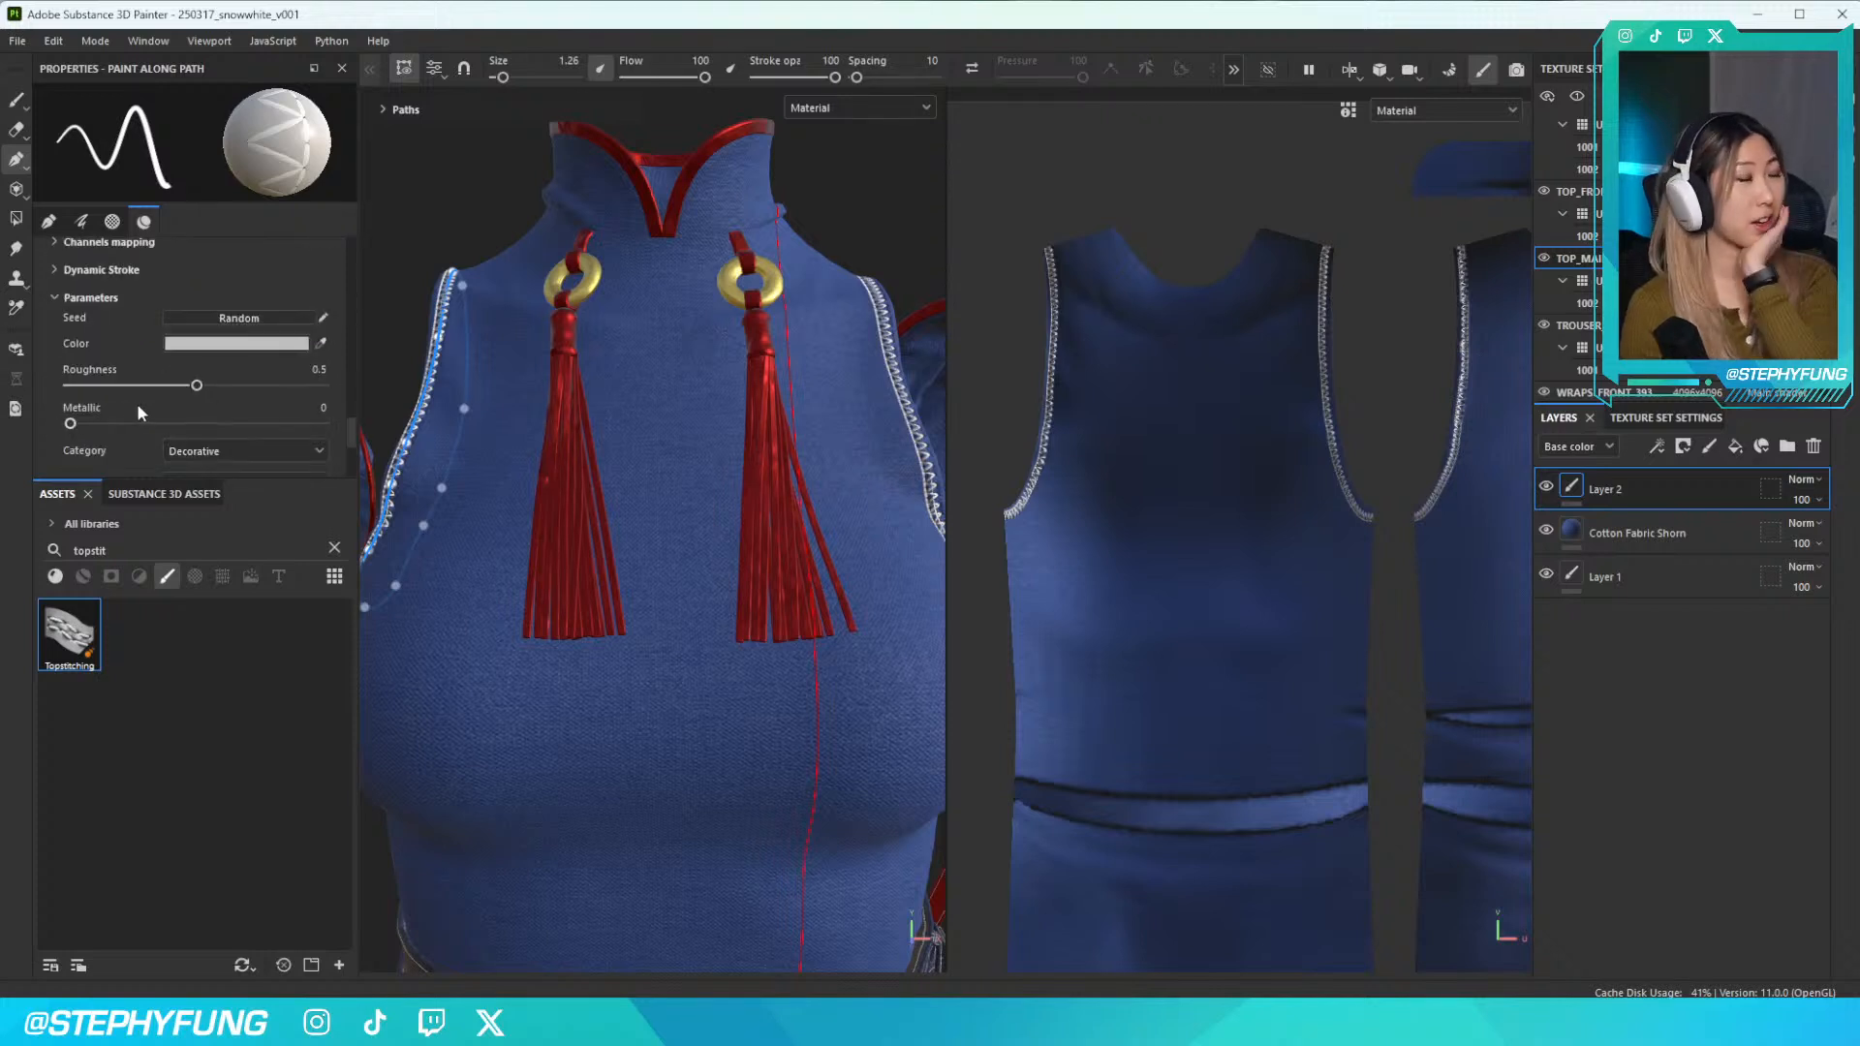
pyautogui.scroll(-2, 130, 397)
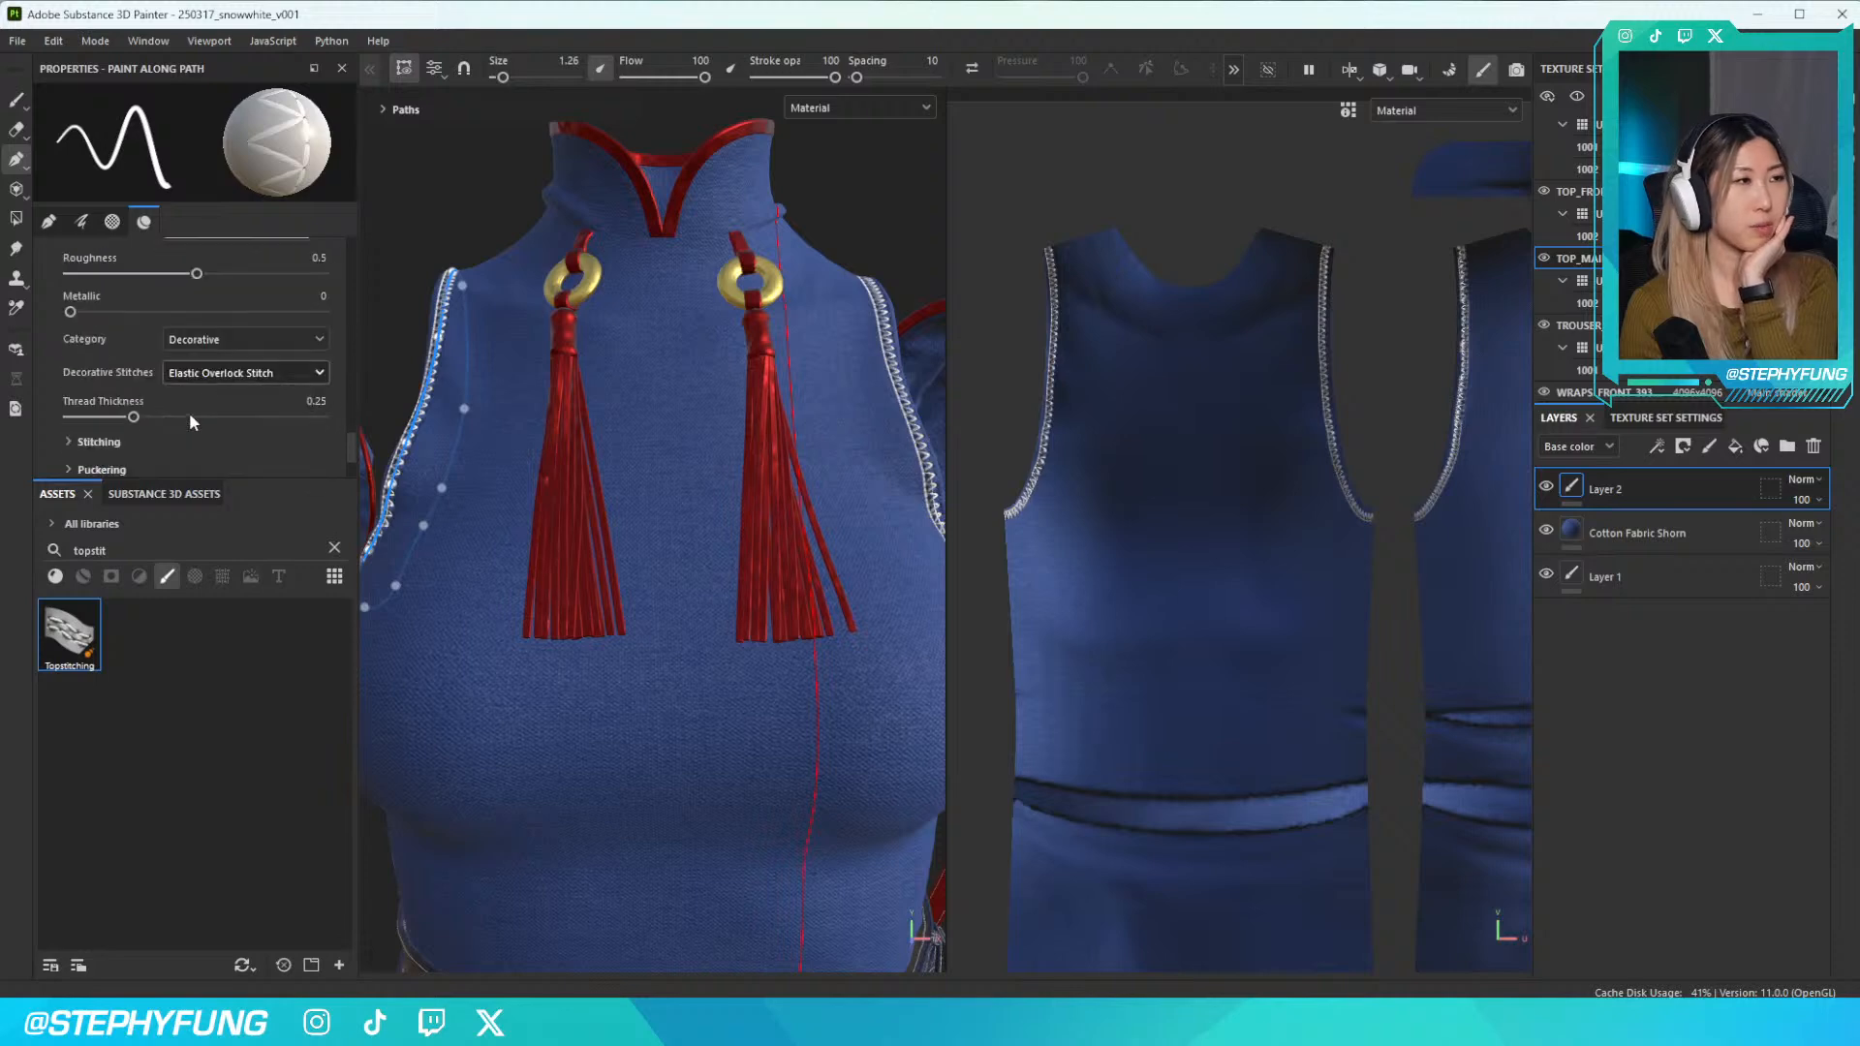
# Try the Blanket Stitch decorative type on Path 2 and check it along the armhole
pyautogui.click(237, 374)
pyautogui.click(217, 434)
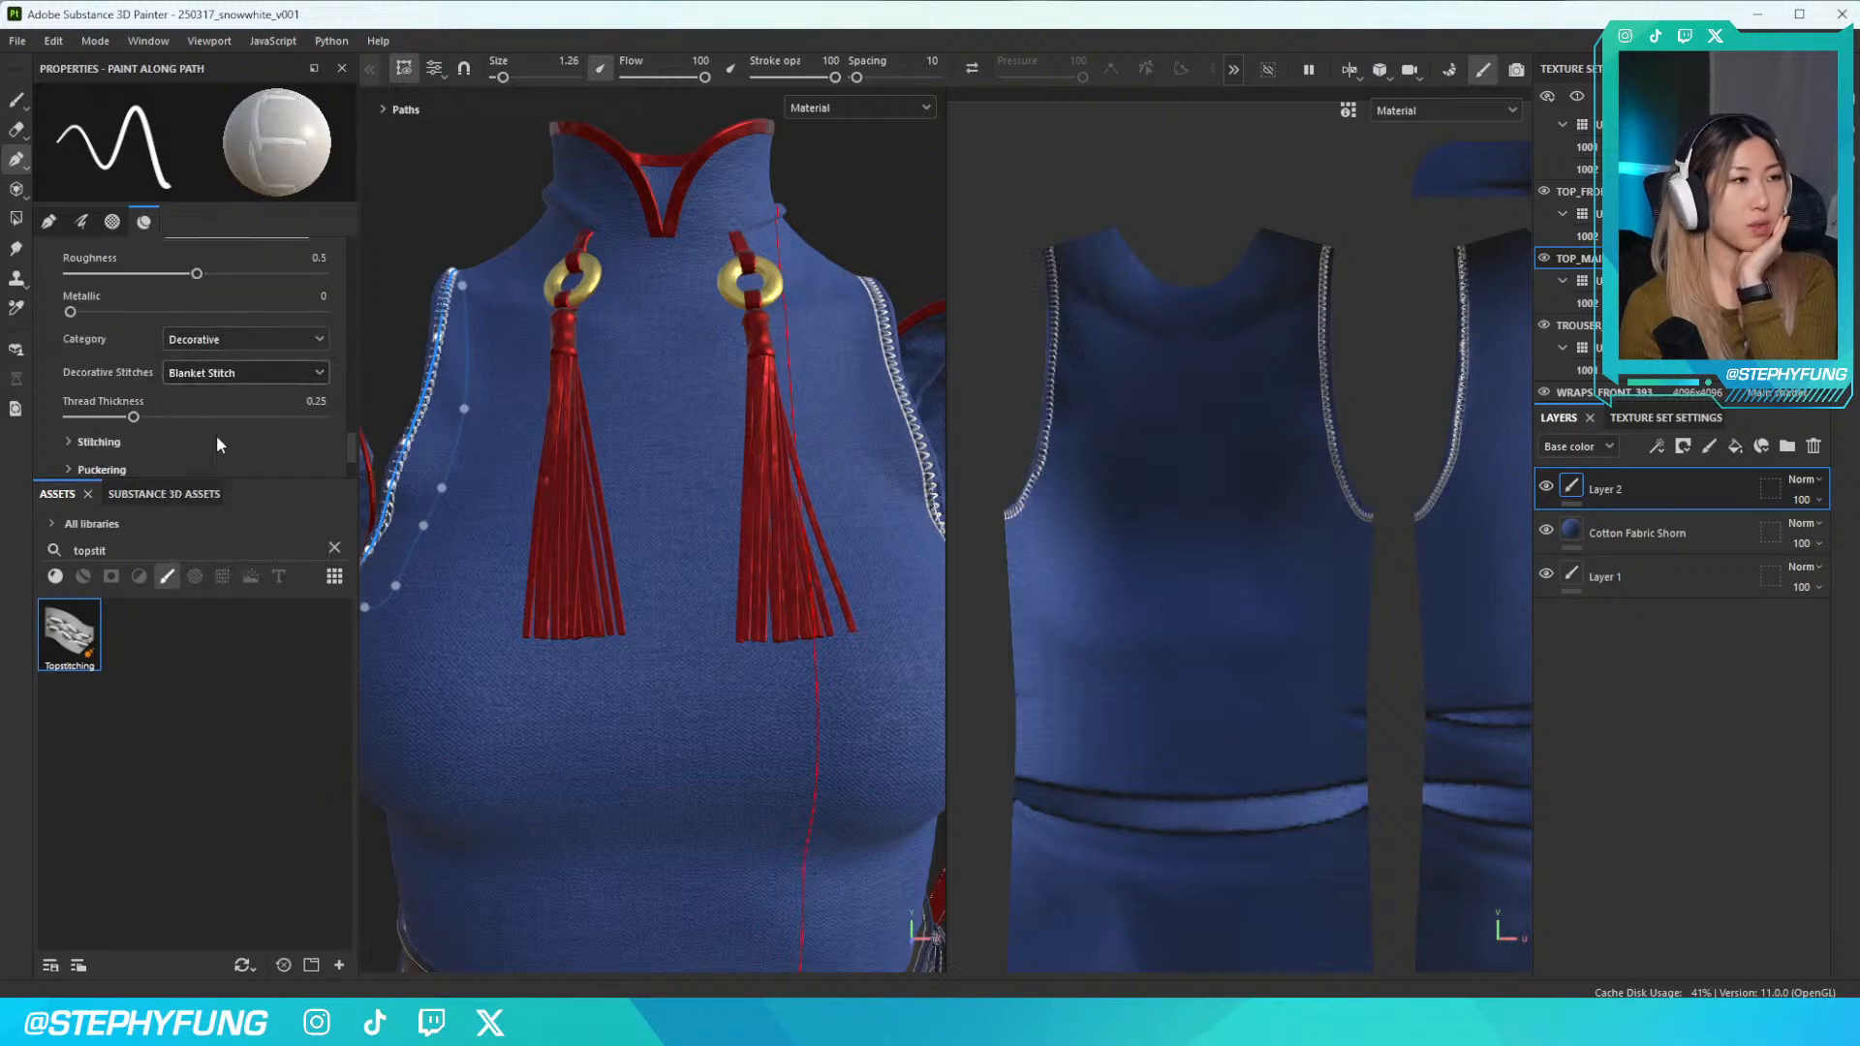
pyautogui.scroll(-2, 398, 468)
pyautogui.scroll(3, 402, 468)
pyautogui.keyDown('alt'); pyautogui.moveTo(430, 467); pyautogui.dragTo(475, 453); pyautogui.keyUp('alt')
pyautogui.scroll(-2, 474, 451)
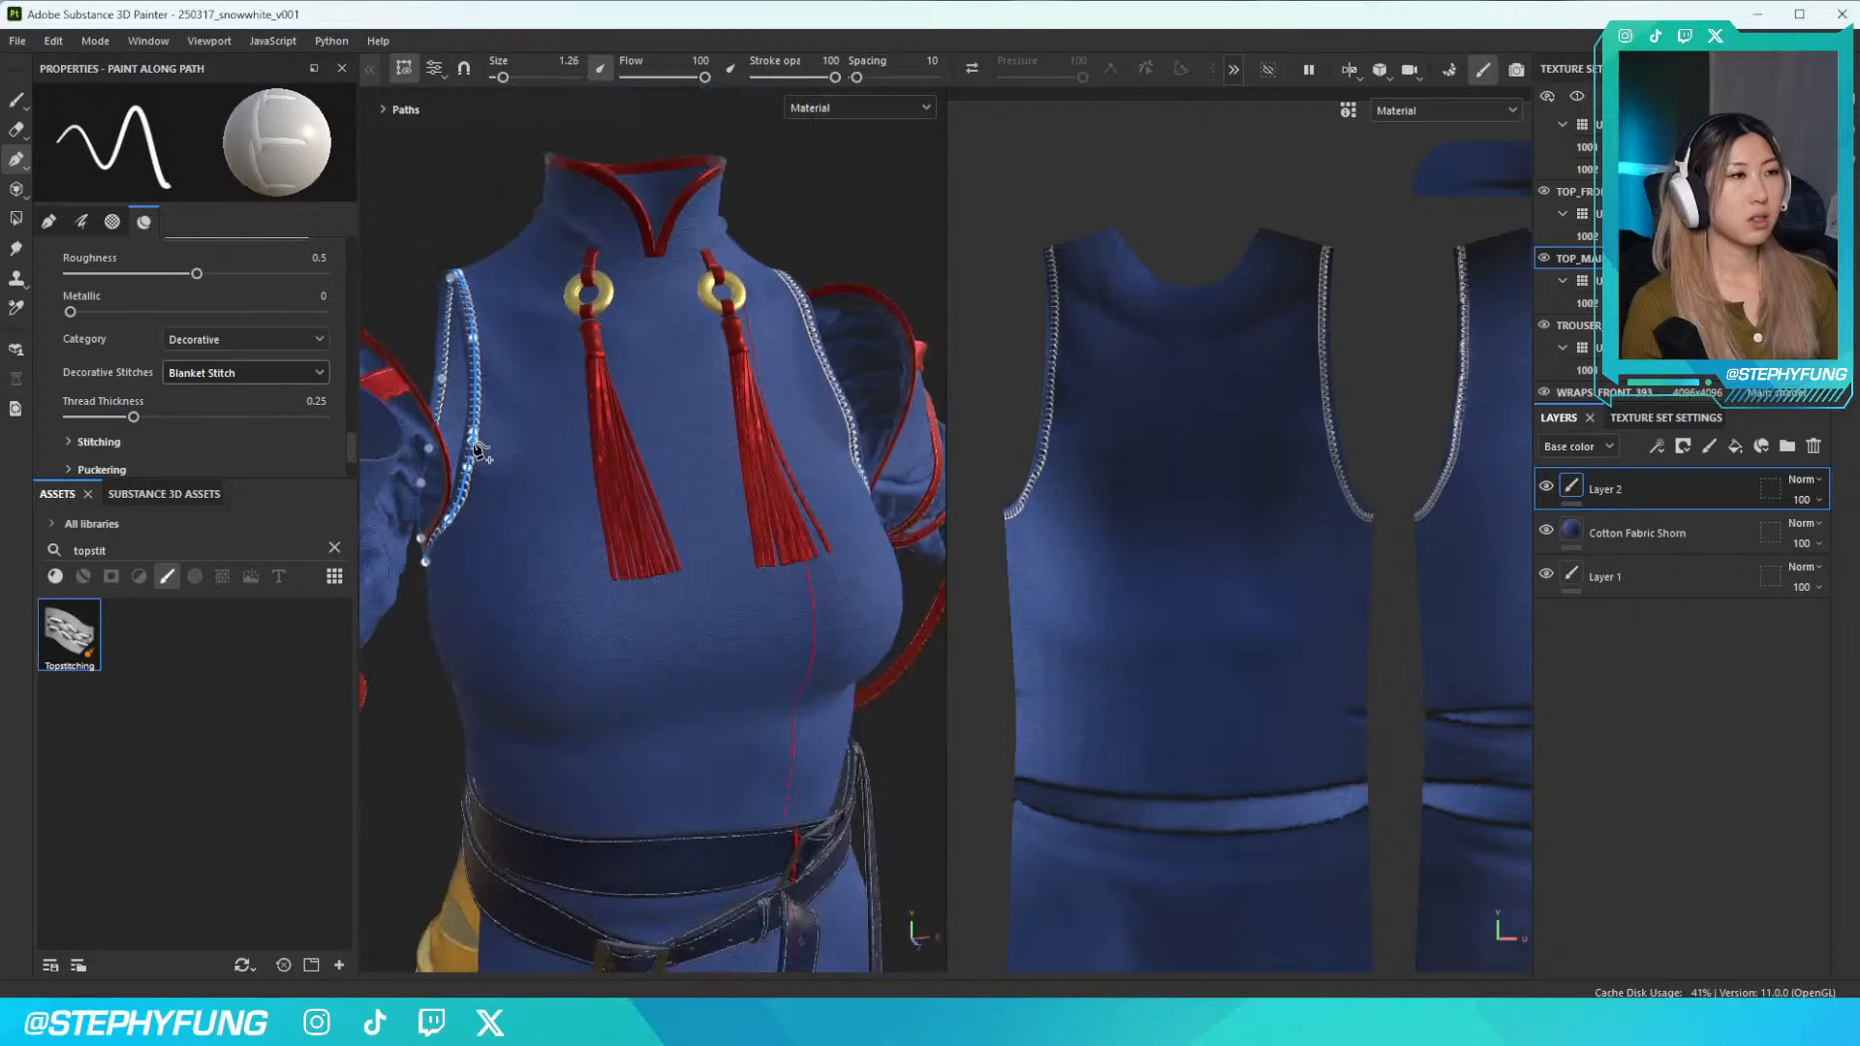
pyautogui.scroll(2, 475, 448)
pyautogui.scroll(2, 475, 447)
# Set Path 2's decorative stitch type to Double Action Stitch and check the armhole up close
pyautogui.click(219, 374)
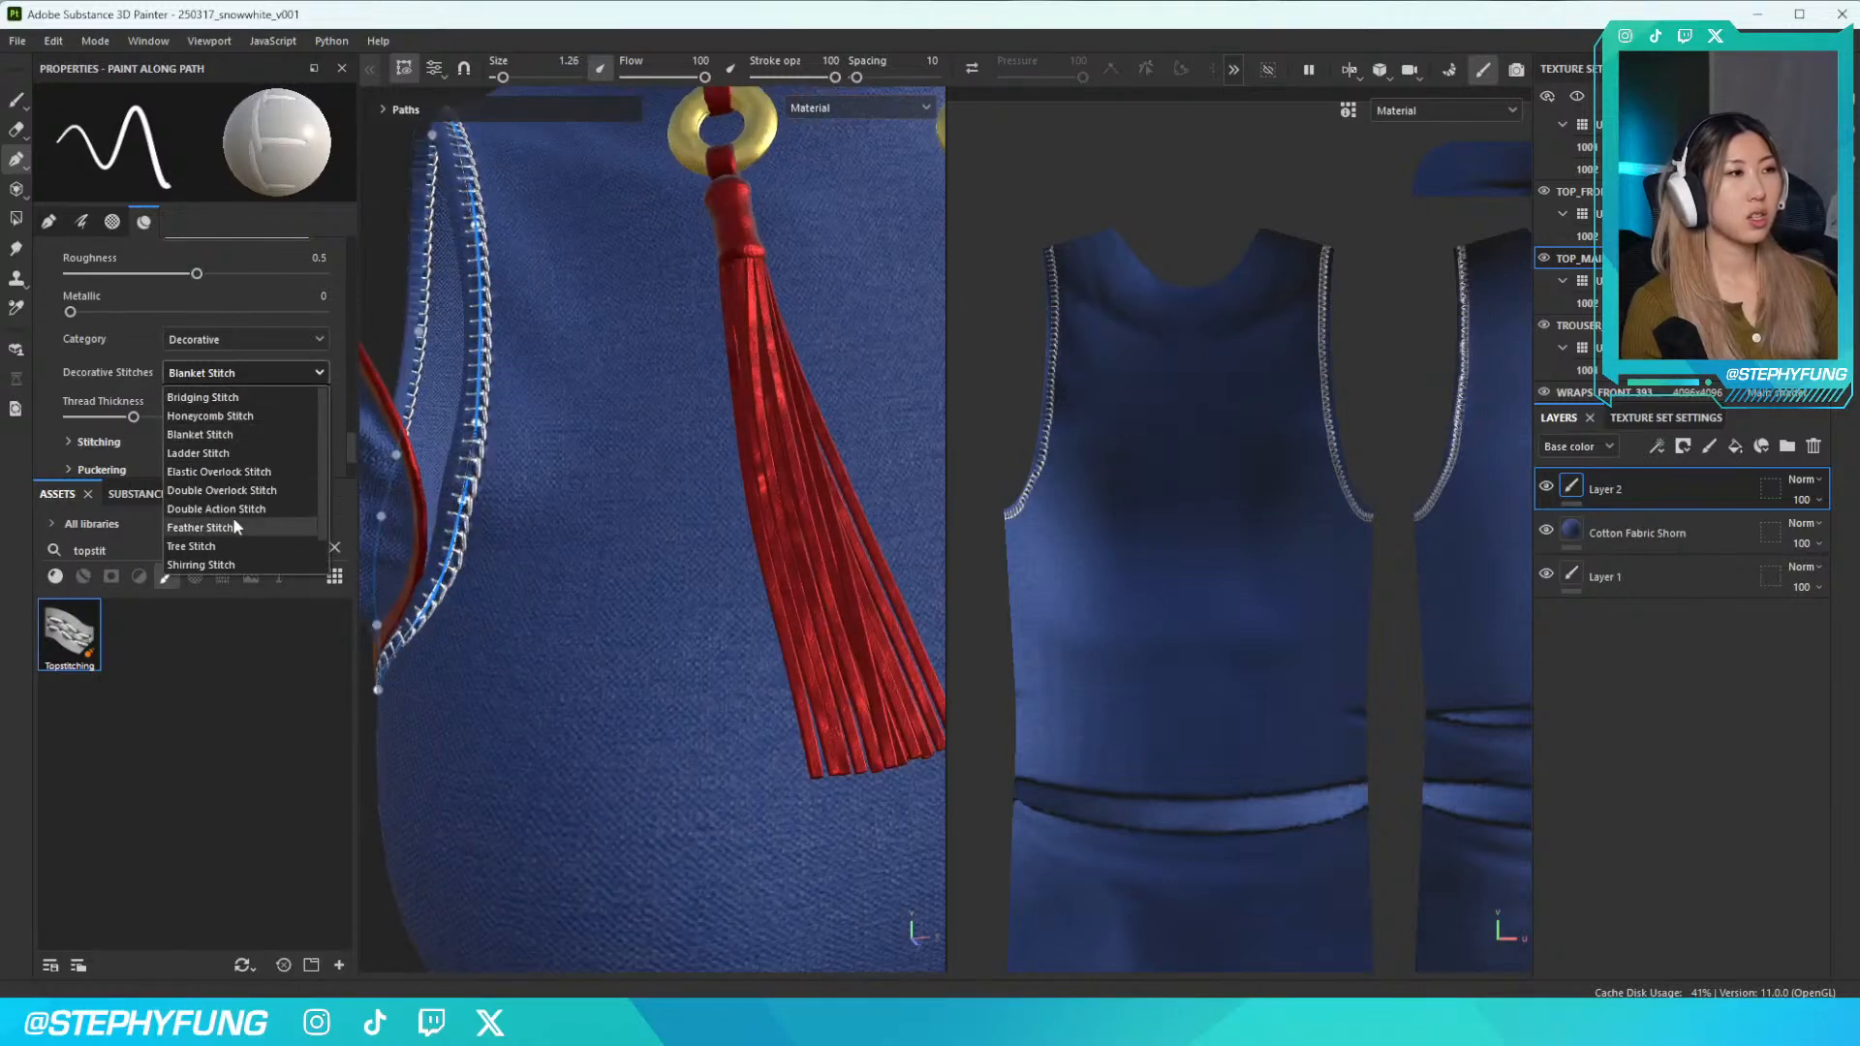
pyautogui.click(233, 509)
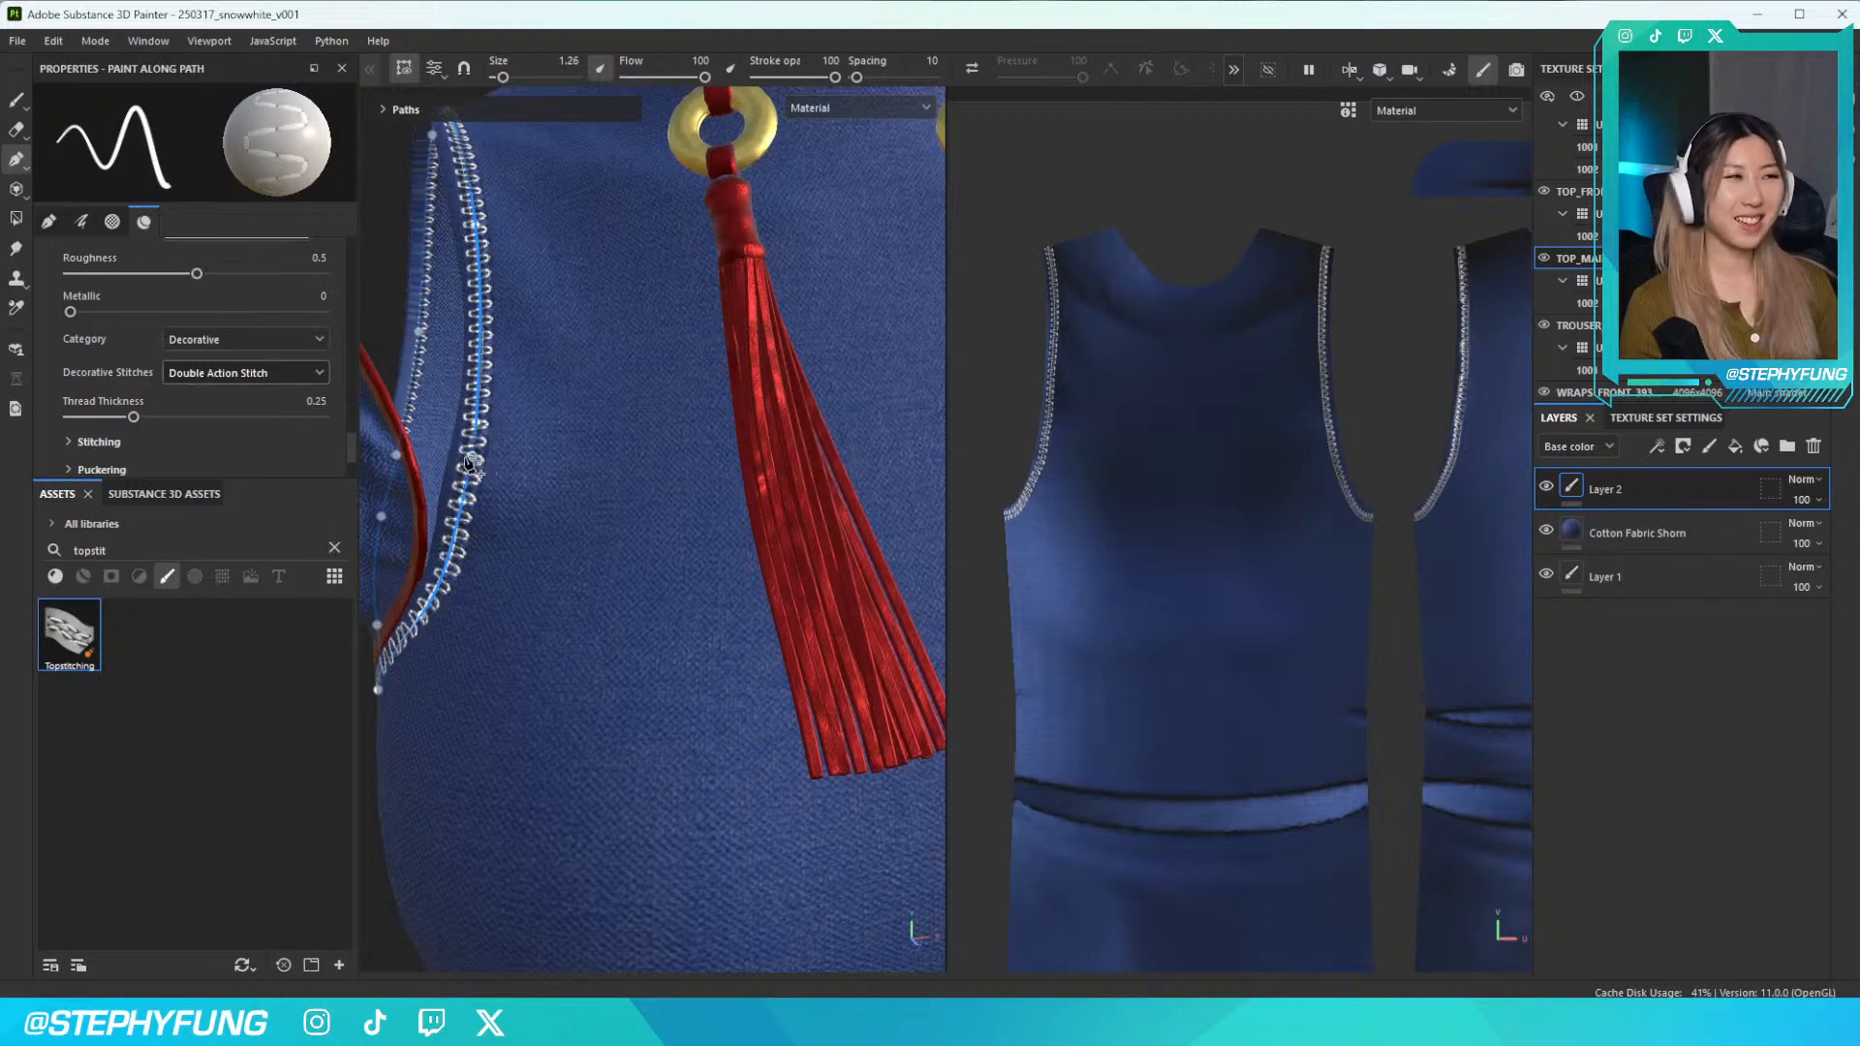
pyautogui.scroll(2, 548, 462)
pyautogui.scroll(-4, 548, 463)
pyautogui.scroll(-2, 549, 463)
pyautogui.keyDown('alt'); pyautogui.moveTo(685, 454); pyautogui.dragTo(581, 485); pyautogui.keyUp('alt')
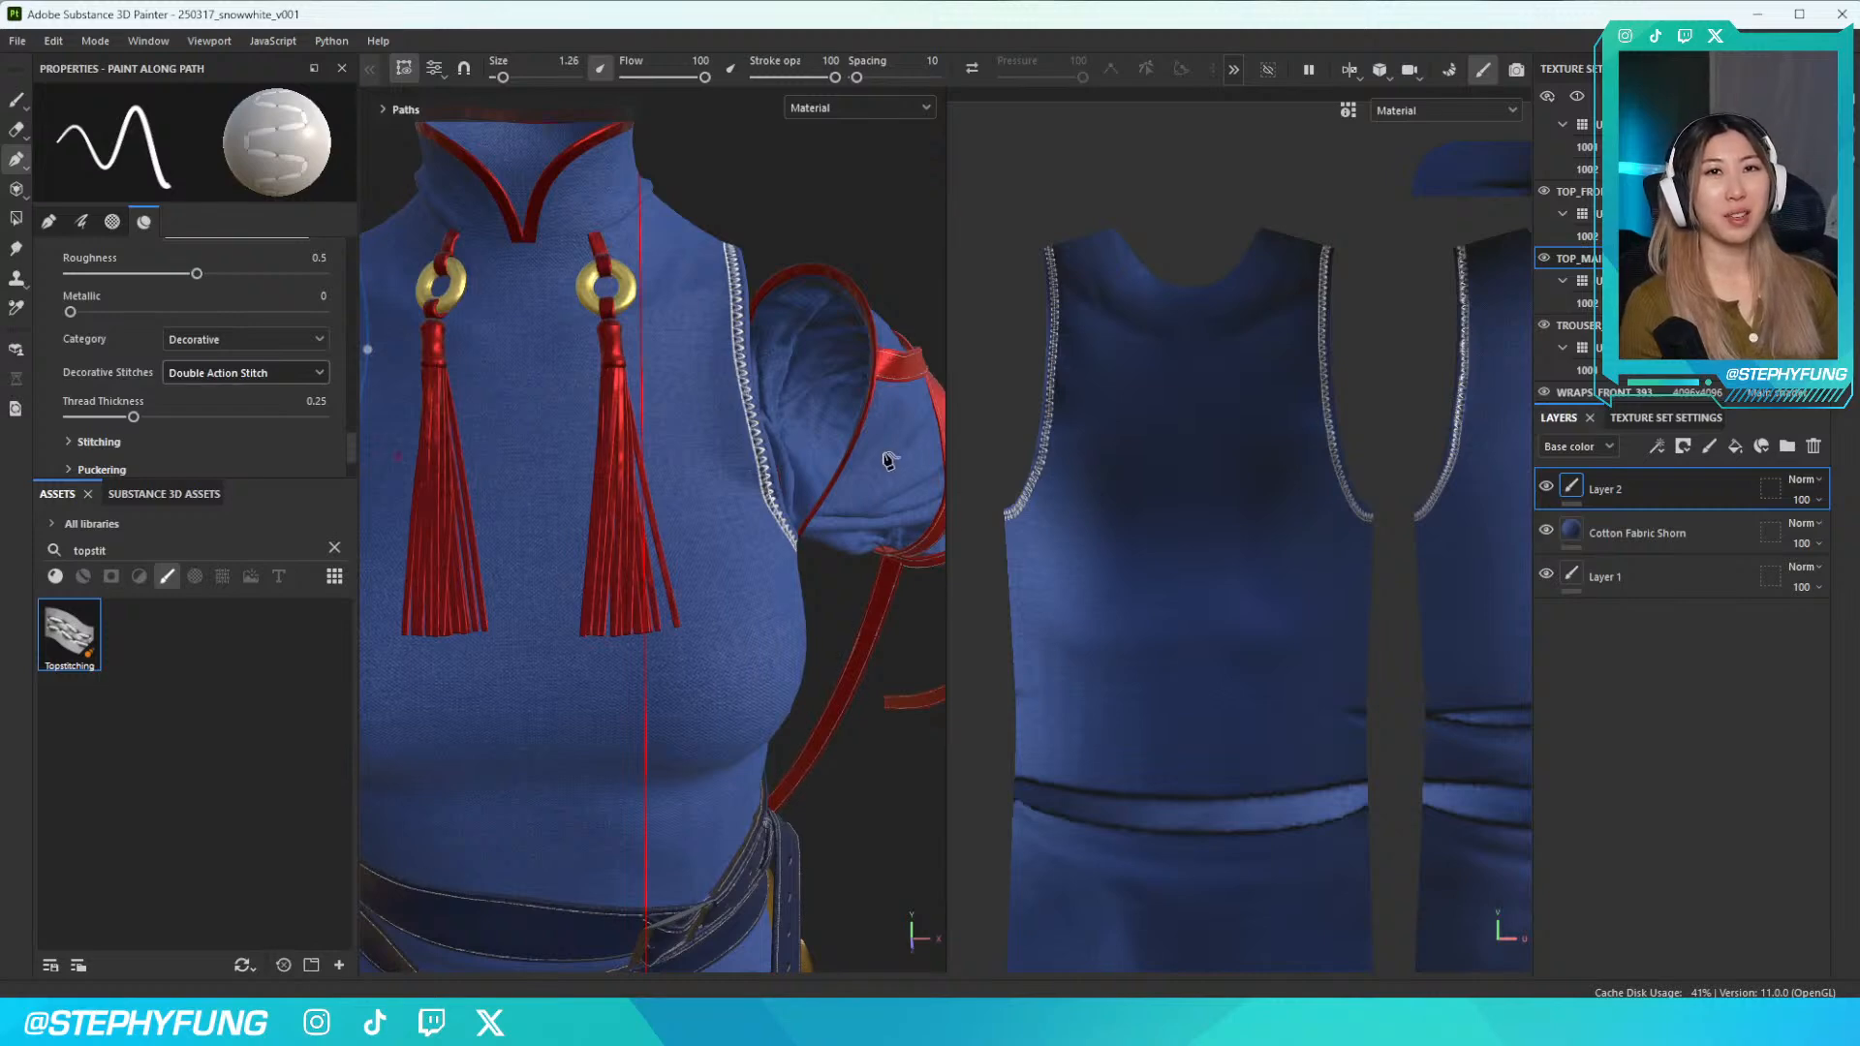
# Select Path 1 on the opposite armhole and set its decorative stitch type to Double Action Stitch
pyautogui.scroll(-3, 821, 425)
pyautogui.scroll(4, 814, 426)
pyautogui.click(384, 111)
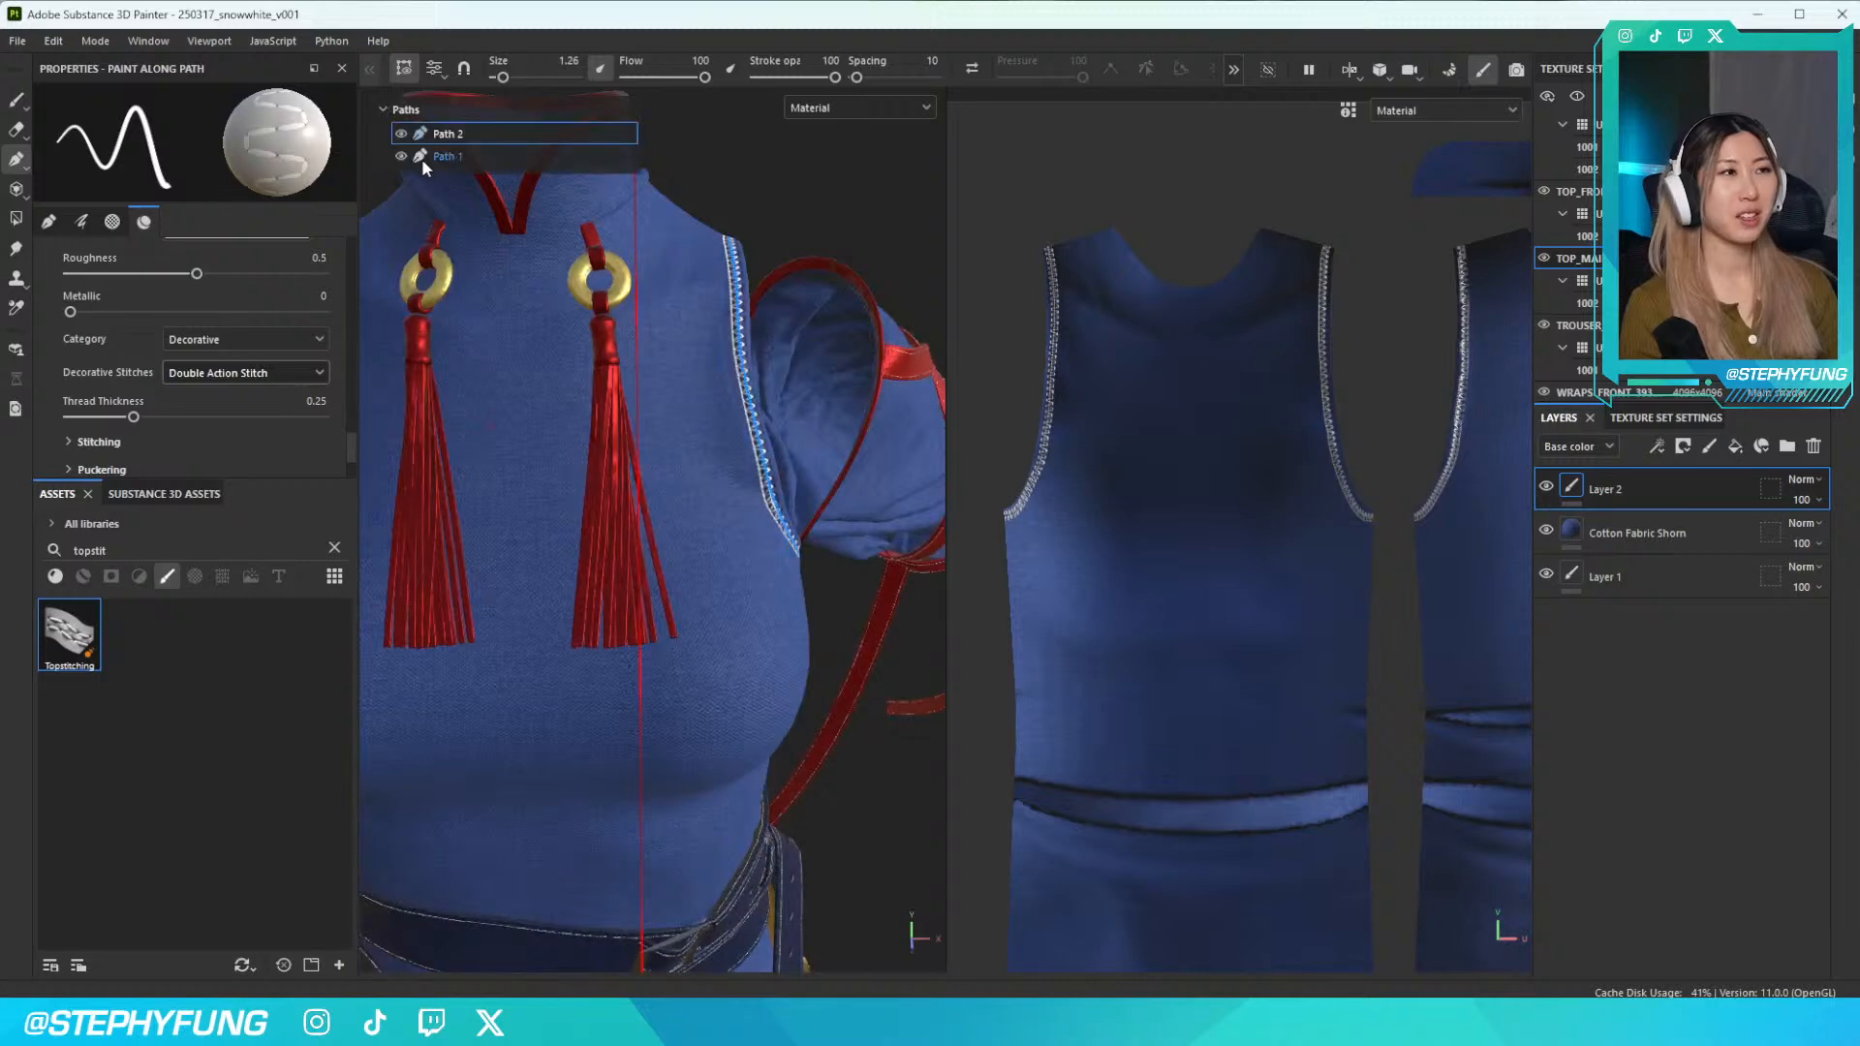
pyautogui.click(447, 156)
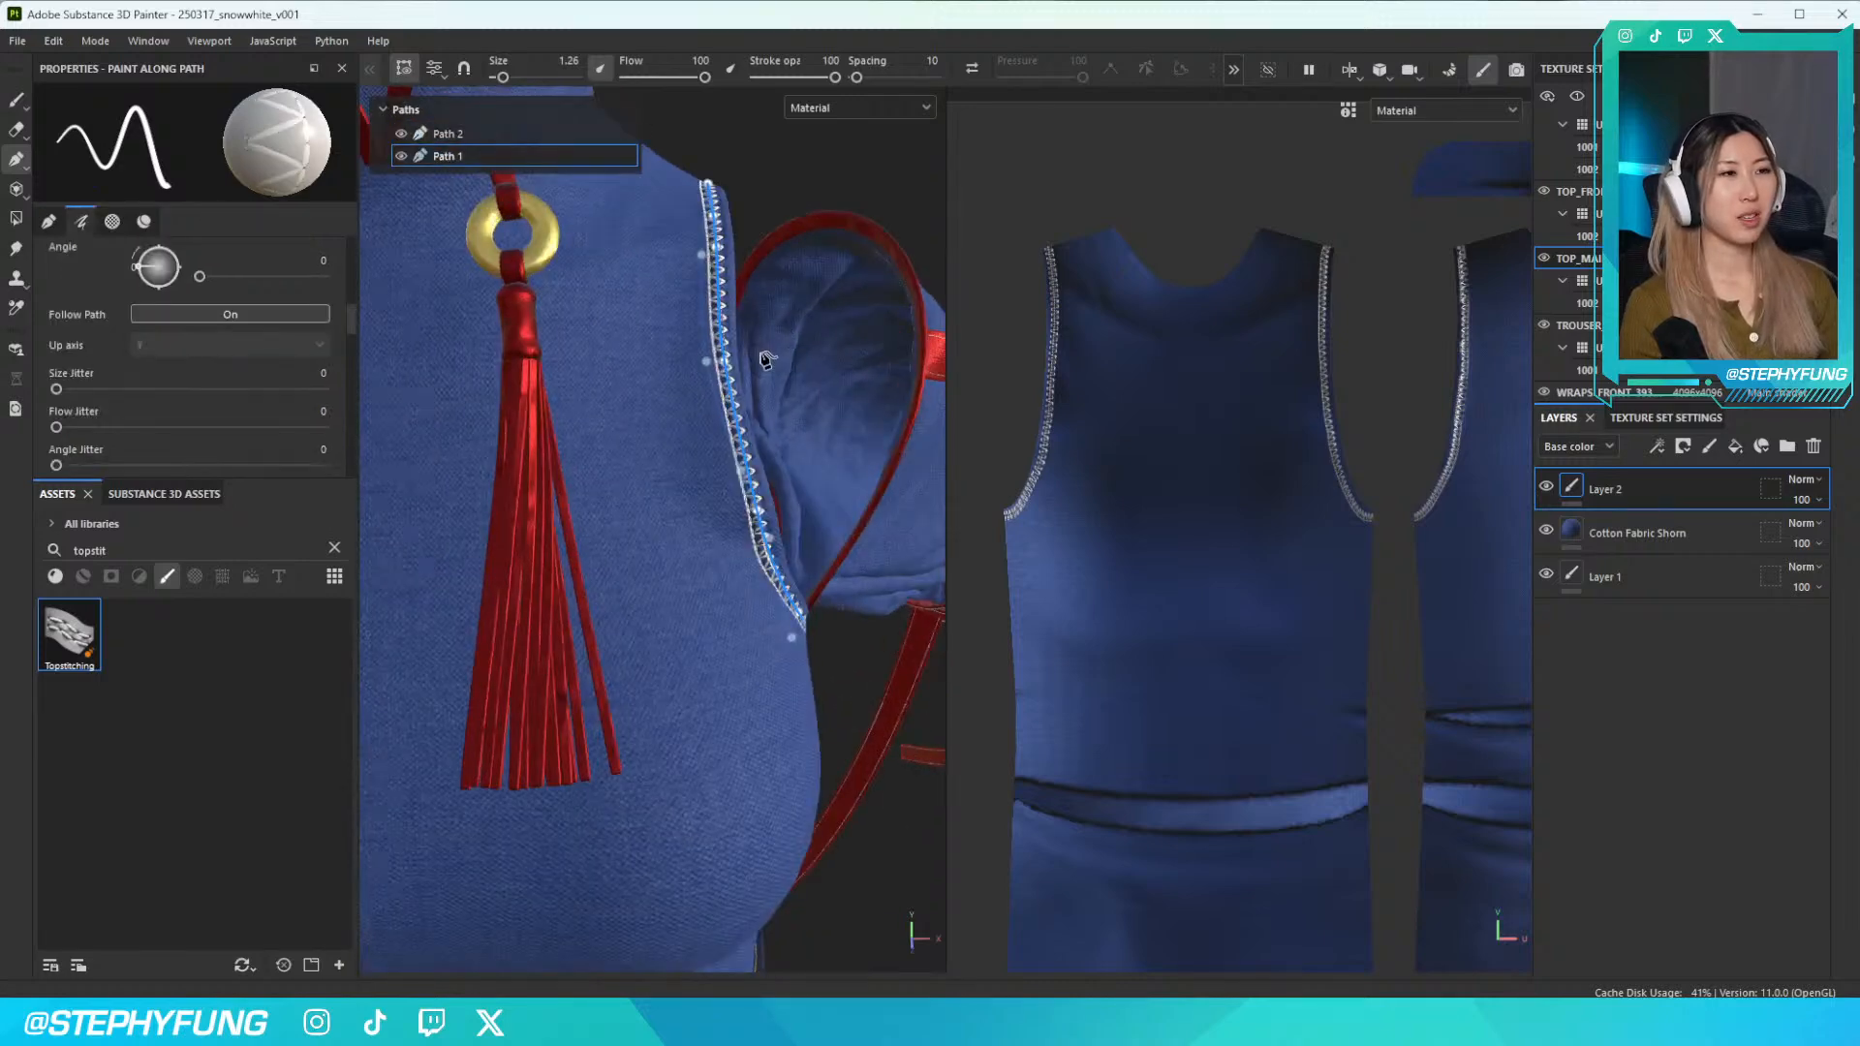
pyautogui.click(702, 366)
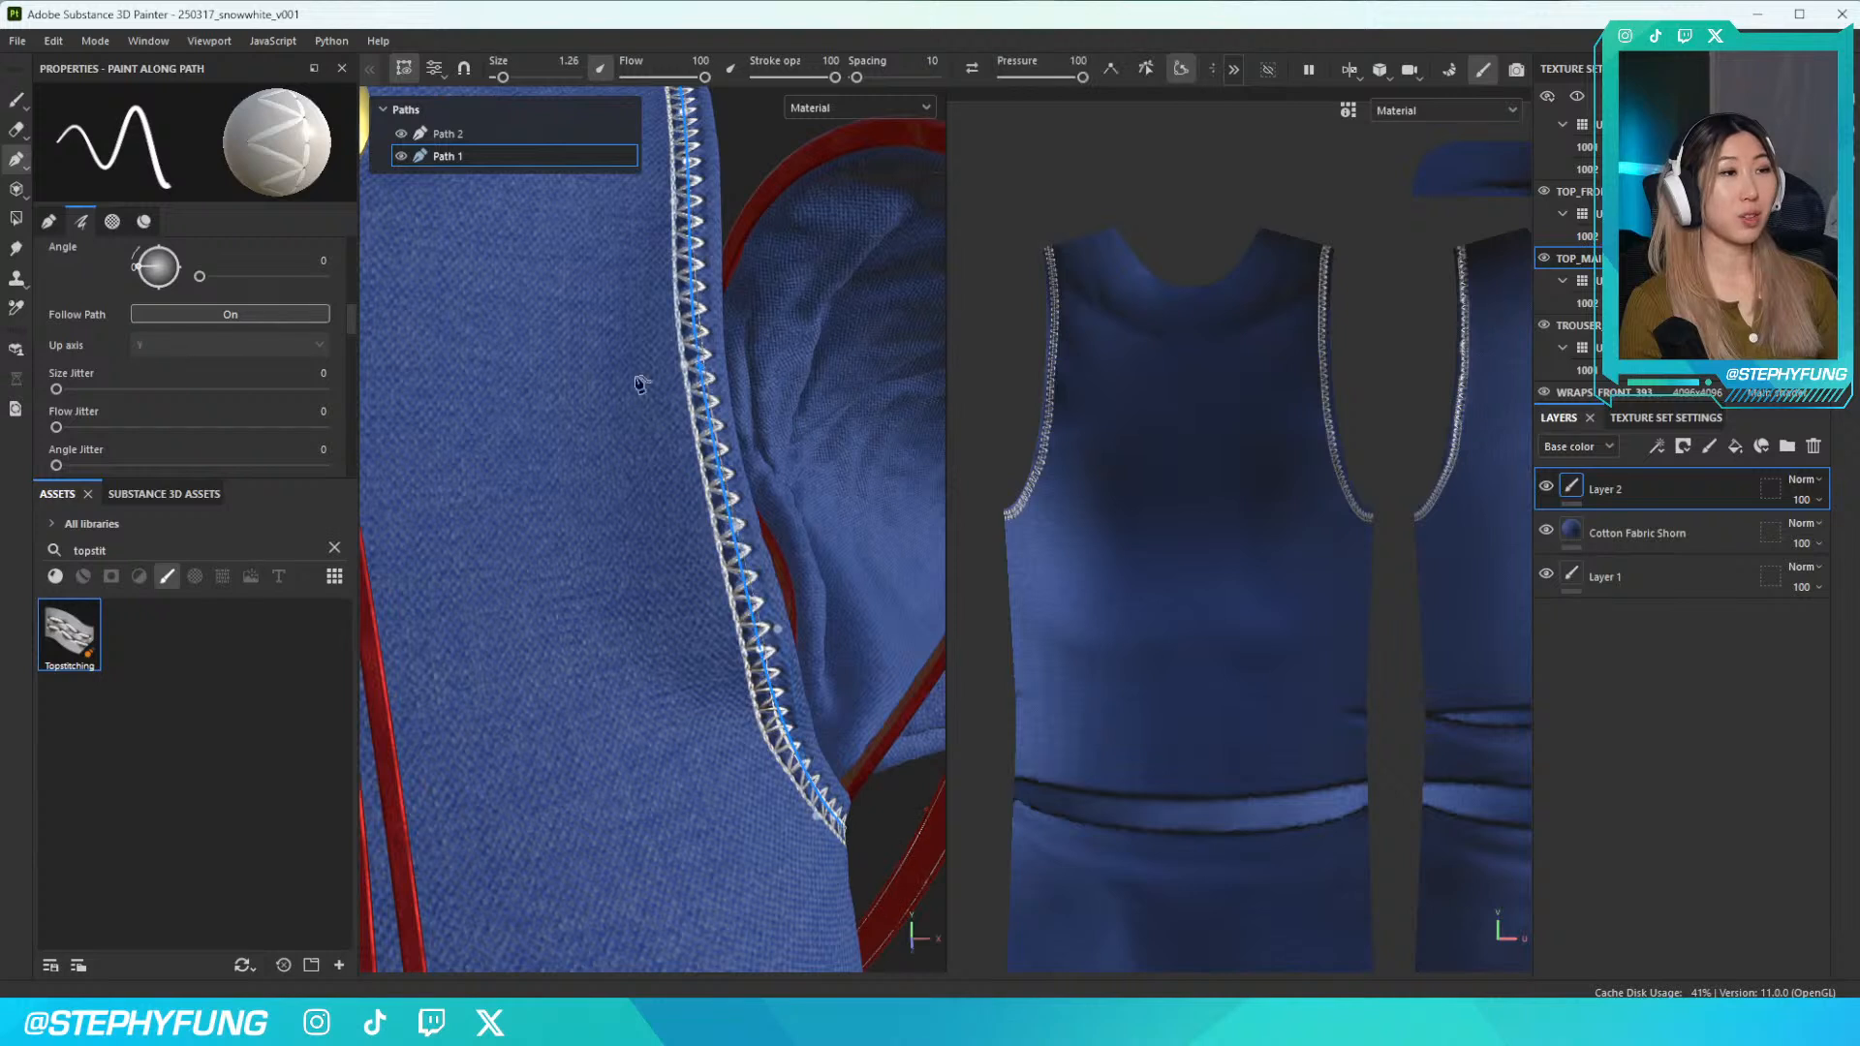
pyautogui.scroll(-4, 194, 312)
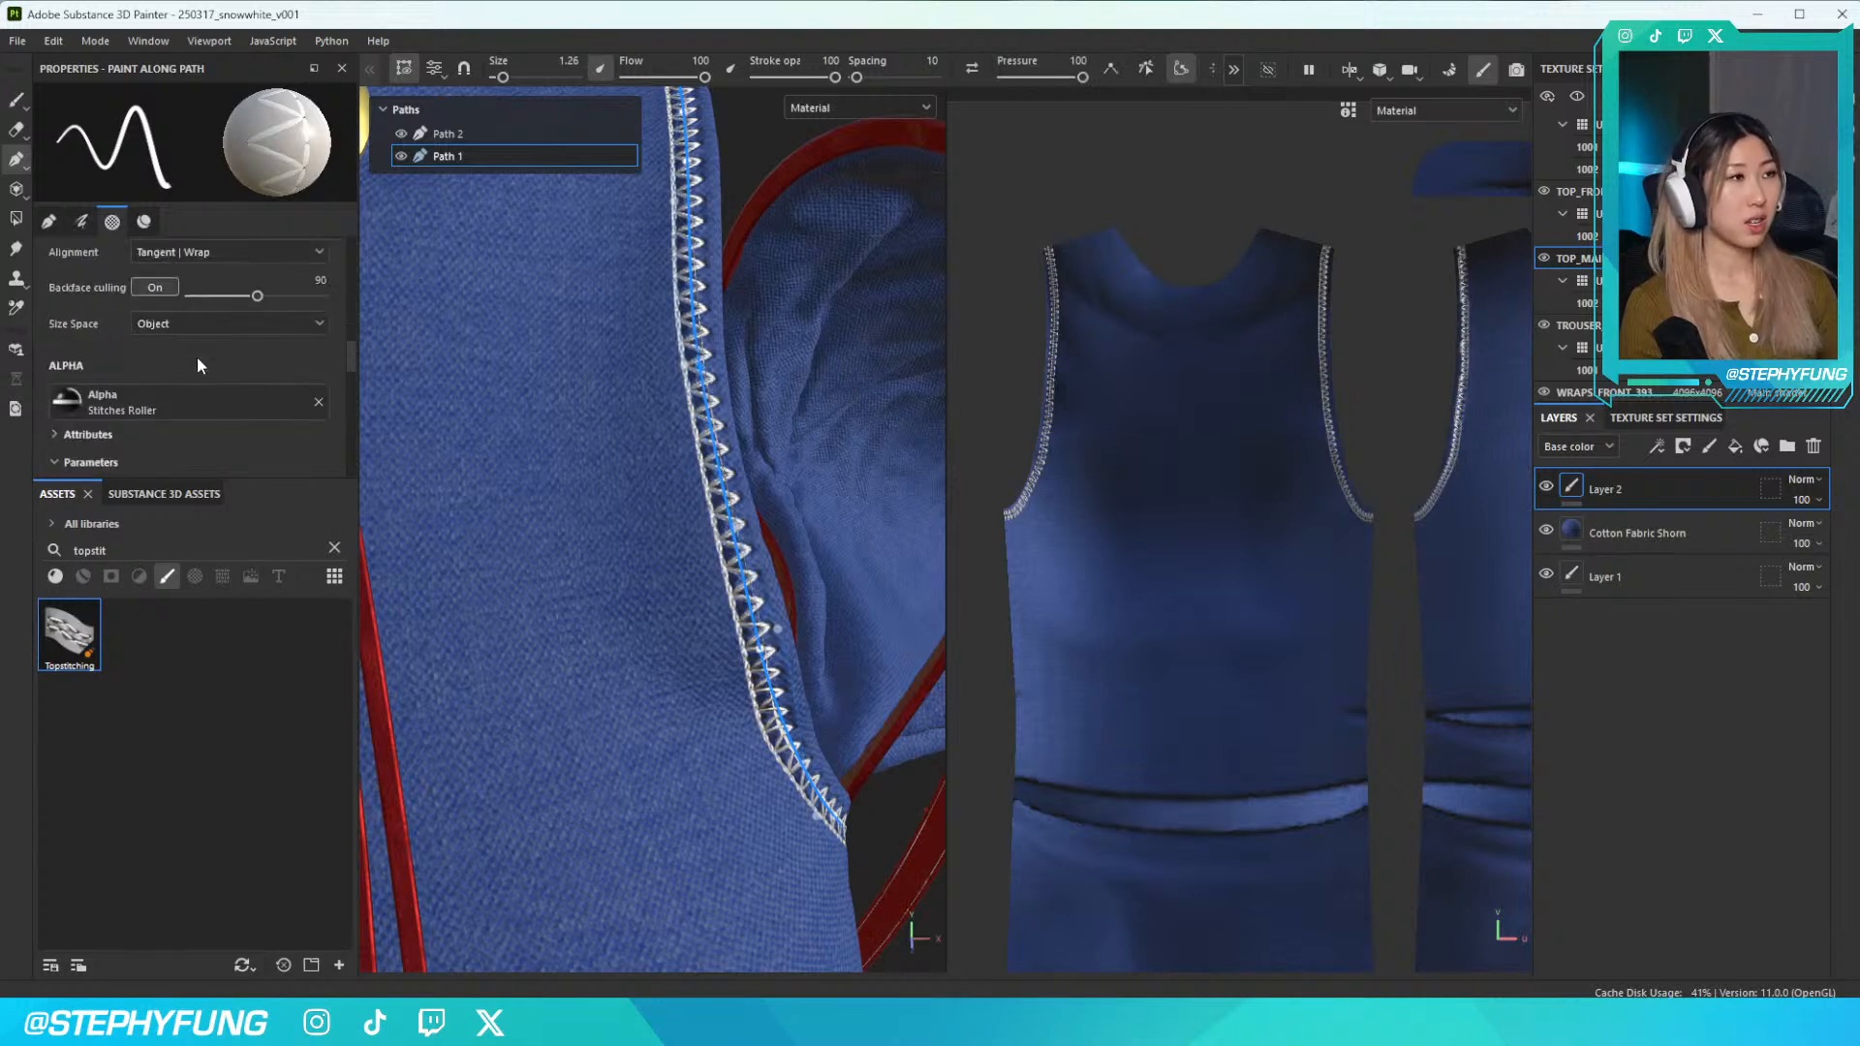
pyautogui.scroll(-8, 208, 310)
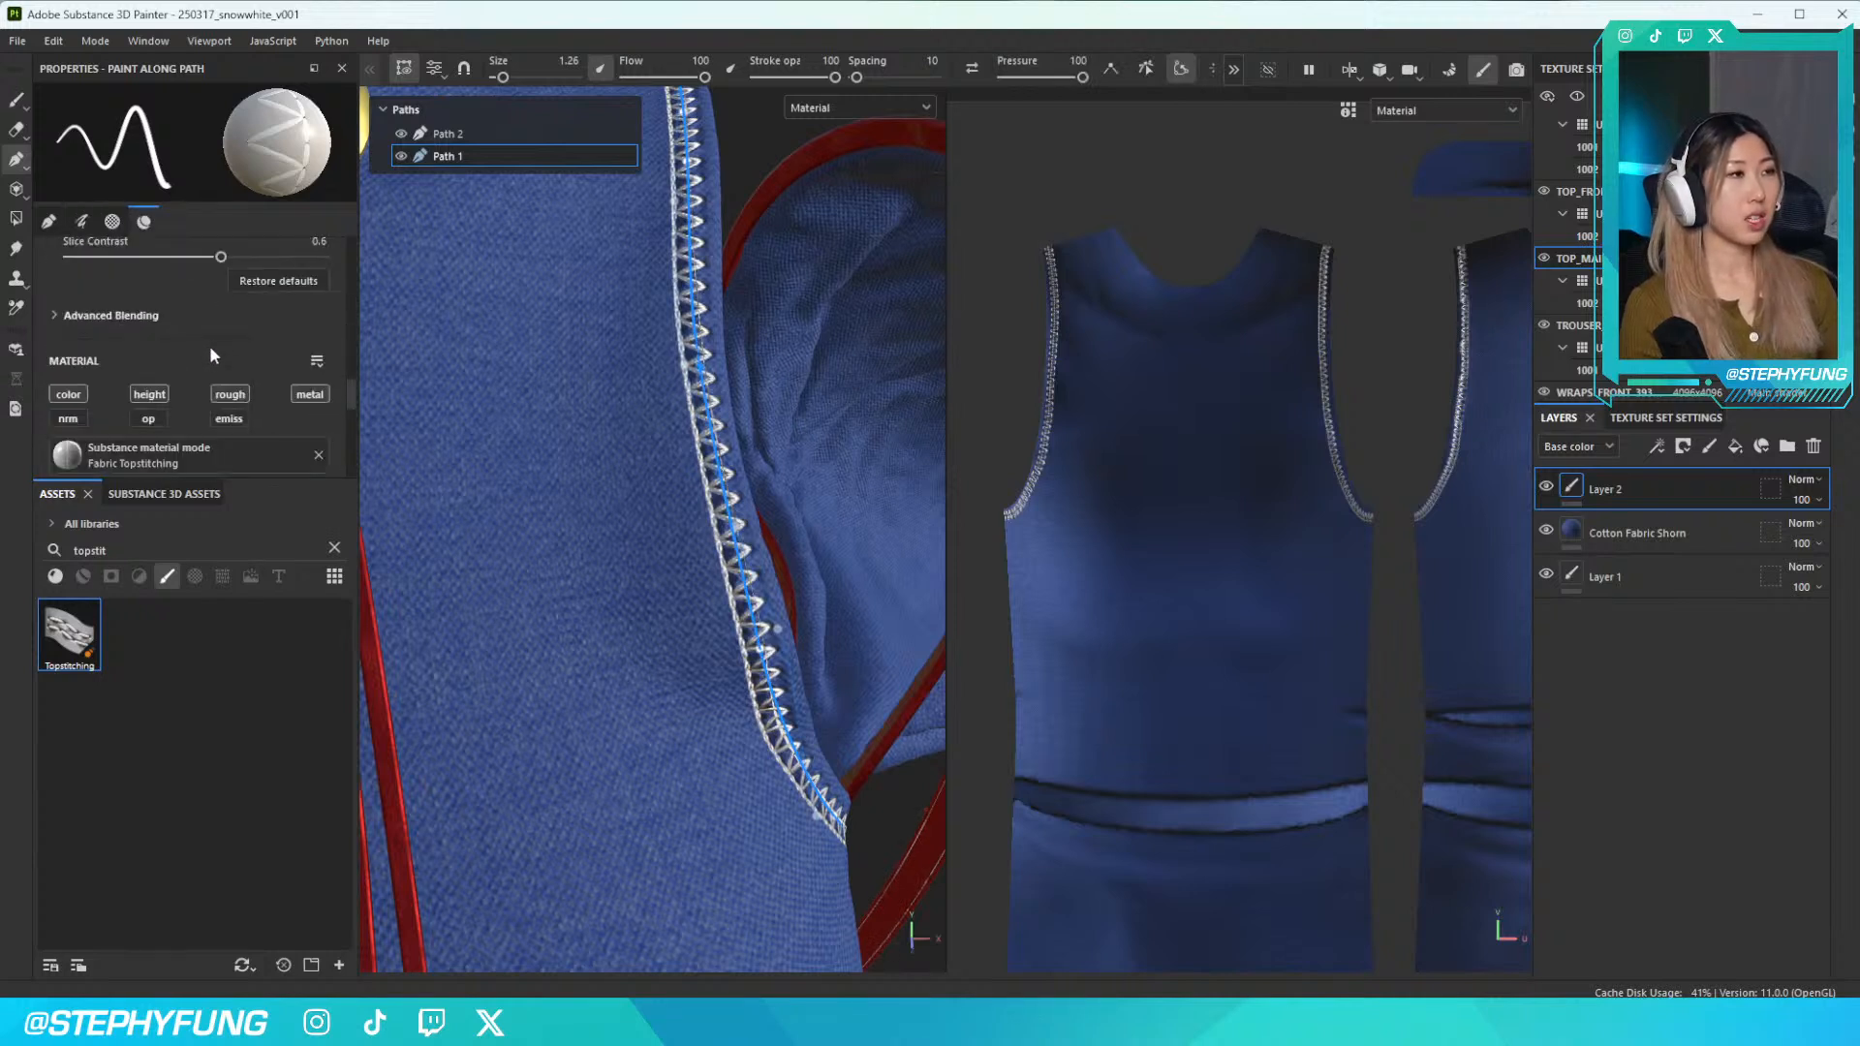
pyautogui.scroll(-2, 215, 387)
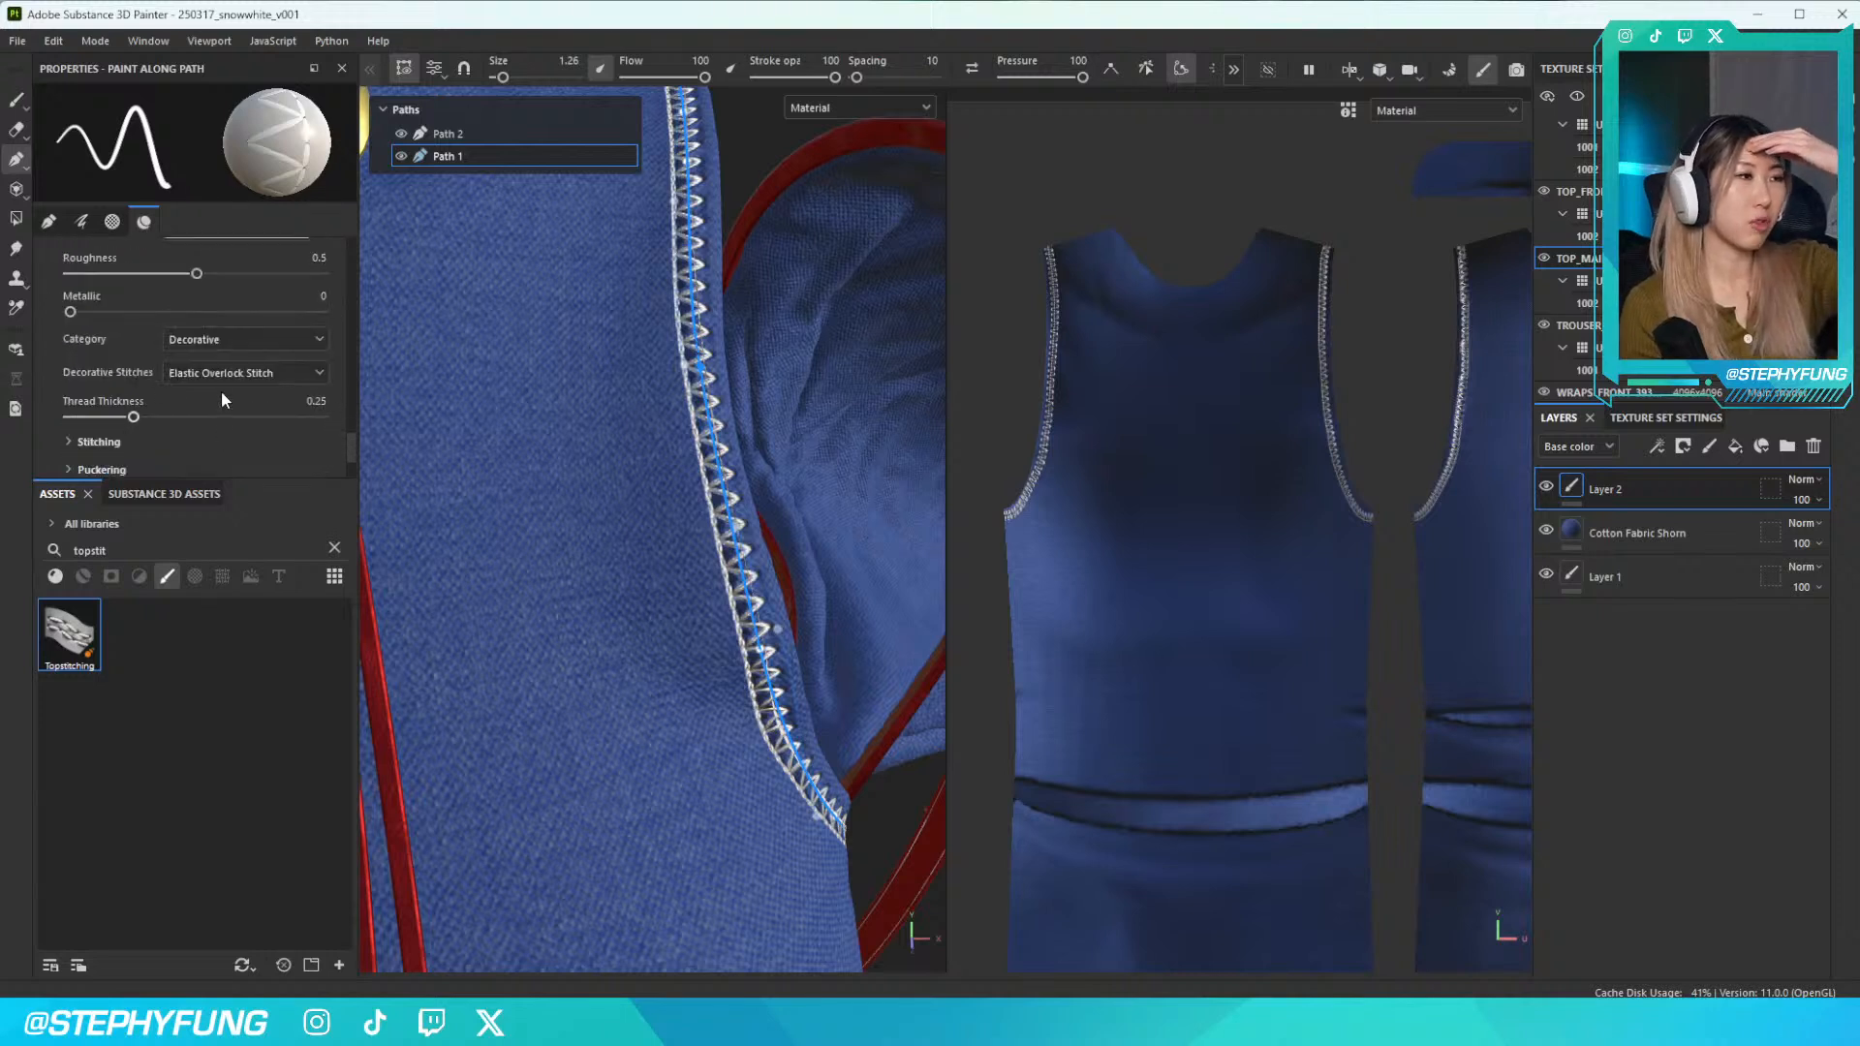
pyautogui.click(222, 372)
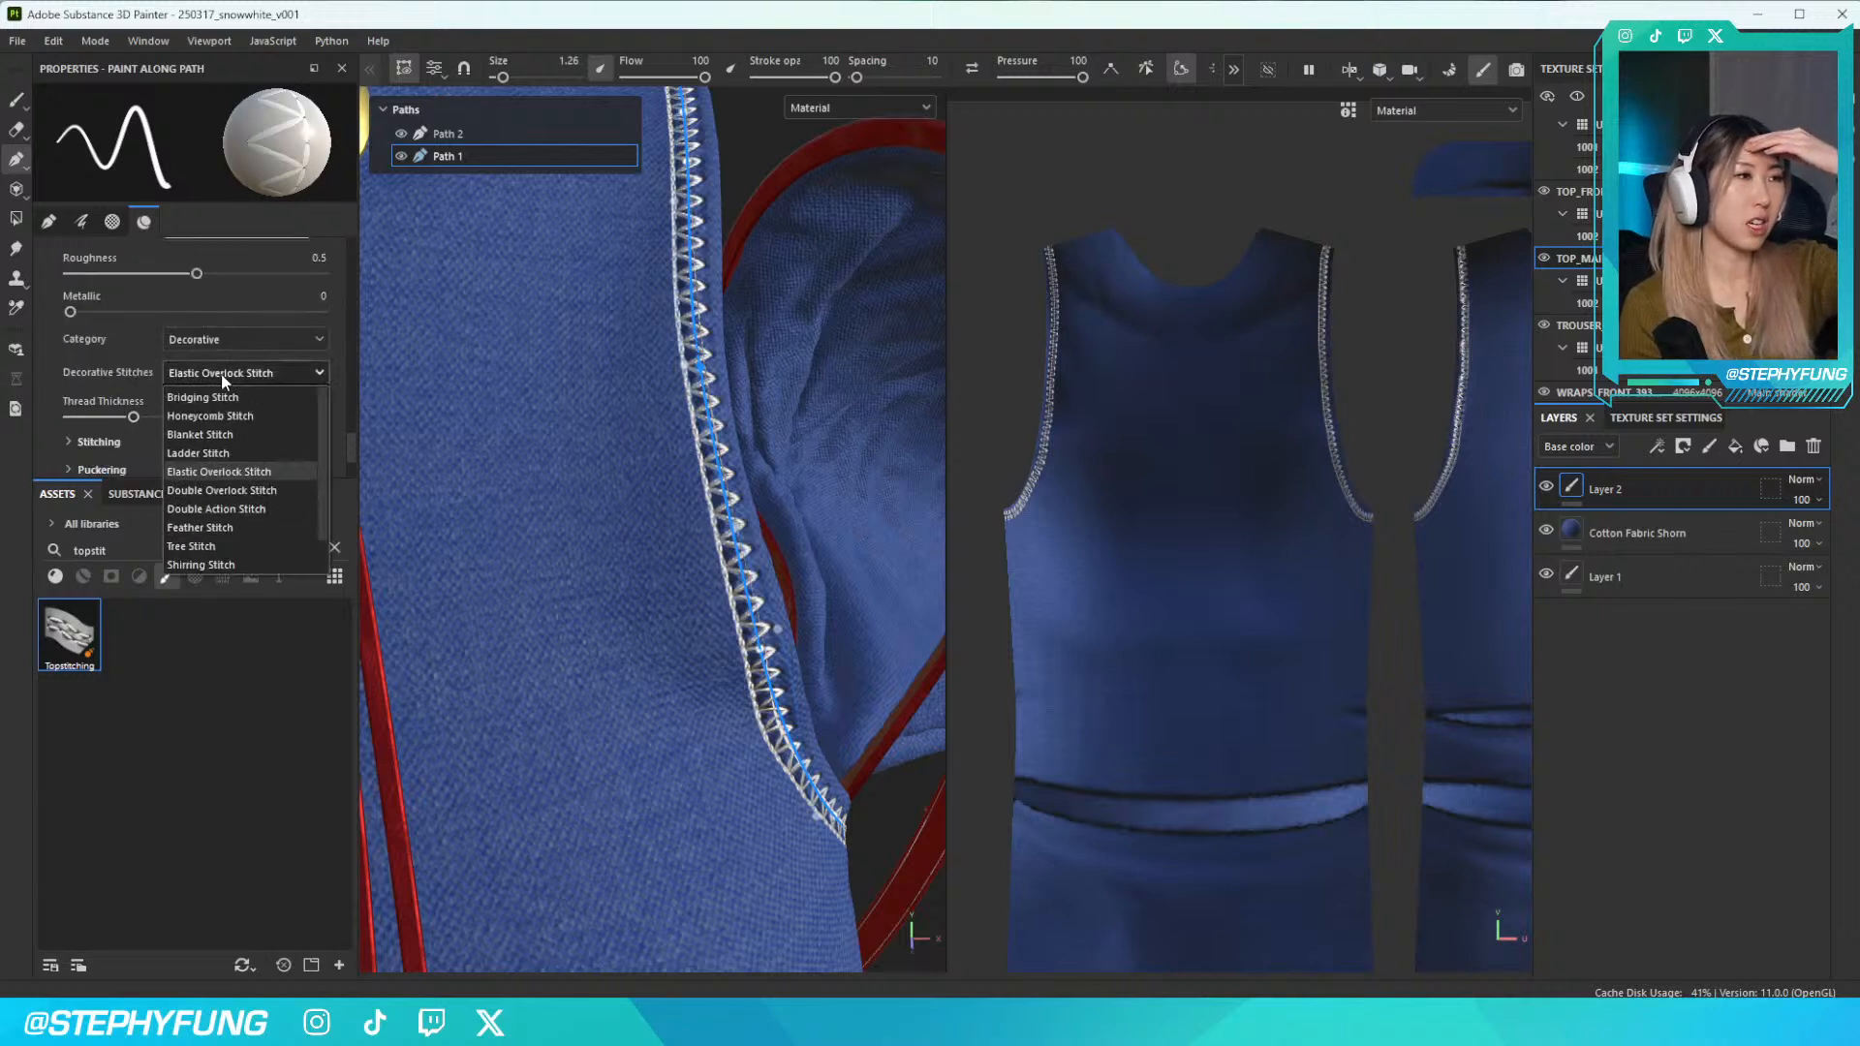
pyautogui.click(235, 509)
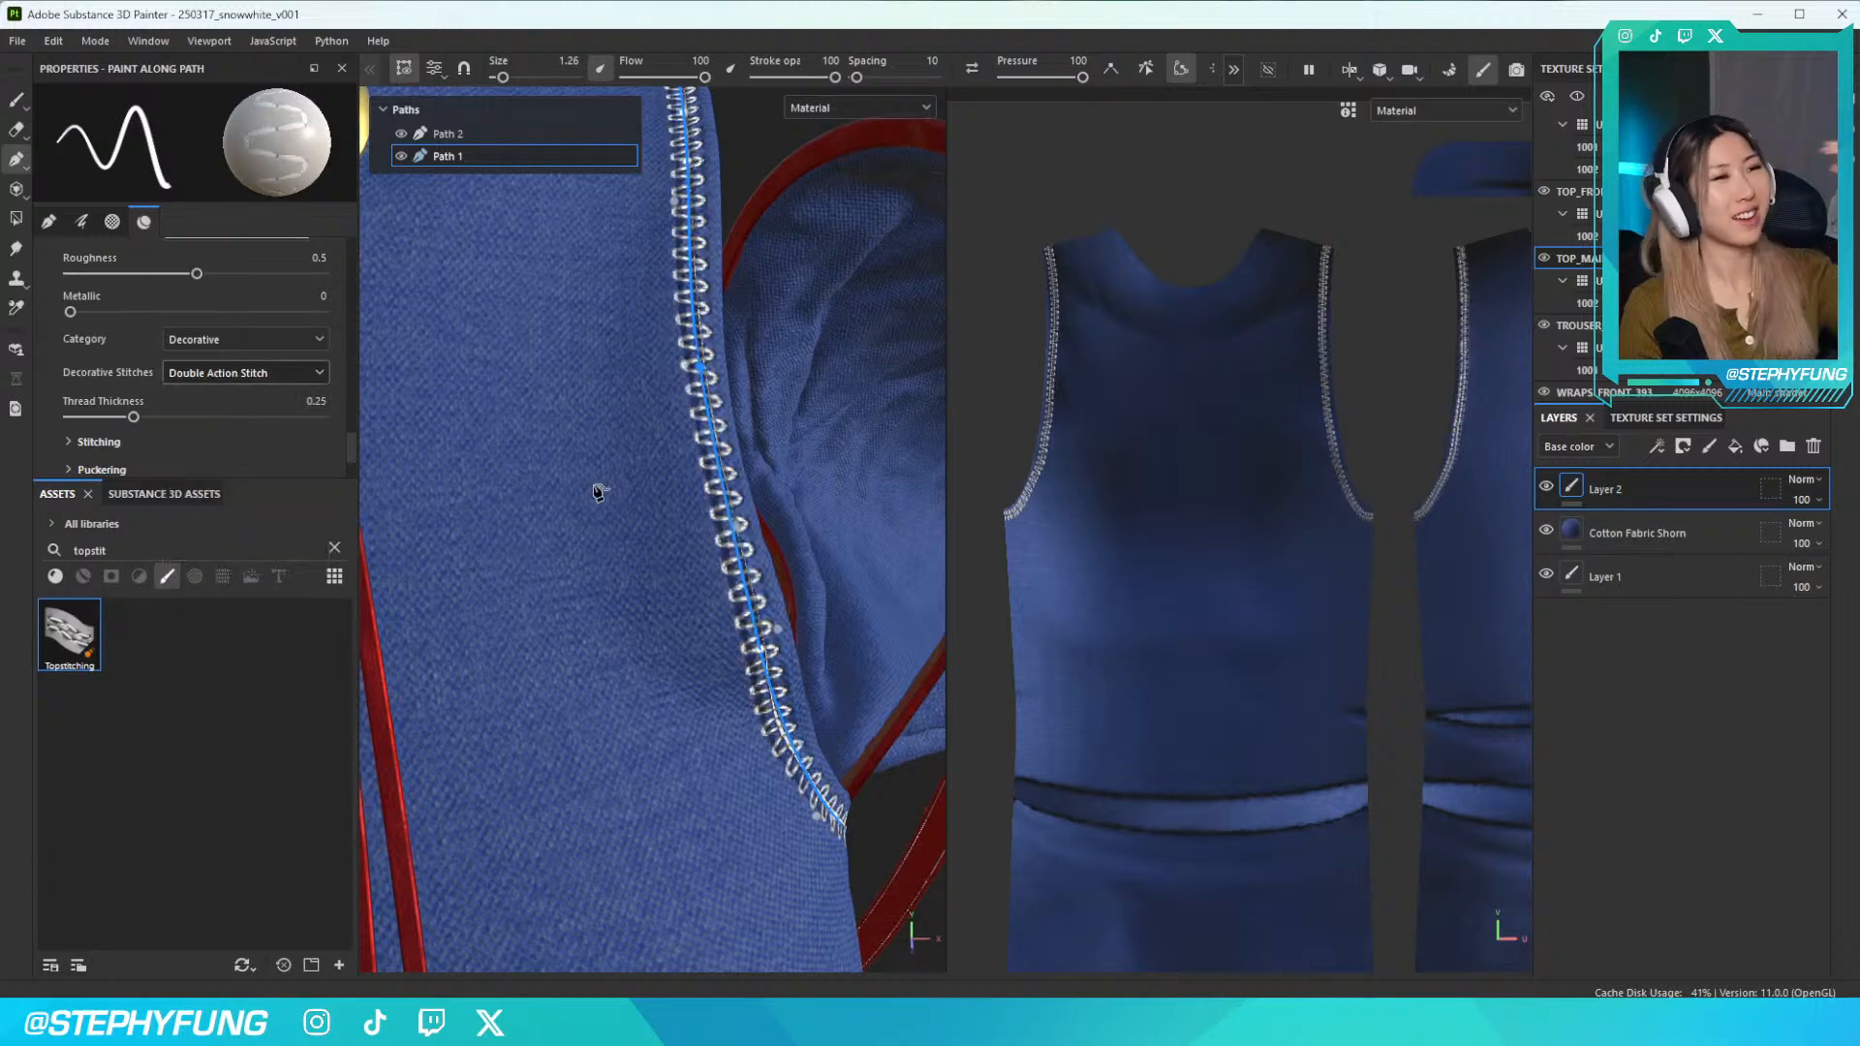
# Compare the double action stitching on both armholes up close and across the whole torso
pyautogui.scroll(3, 660, 481)
pyautogui.scroll(-3, 659, 483)
pyautogui.scroll(-5, 660, 482)
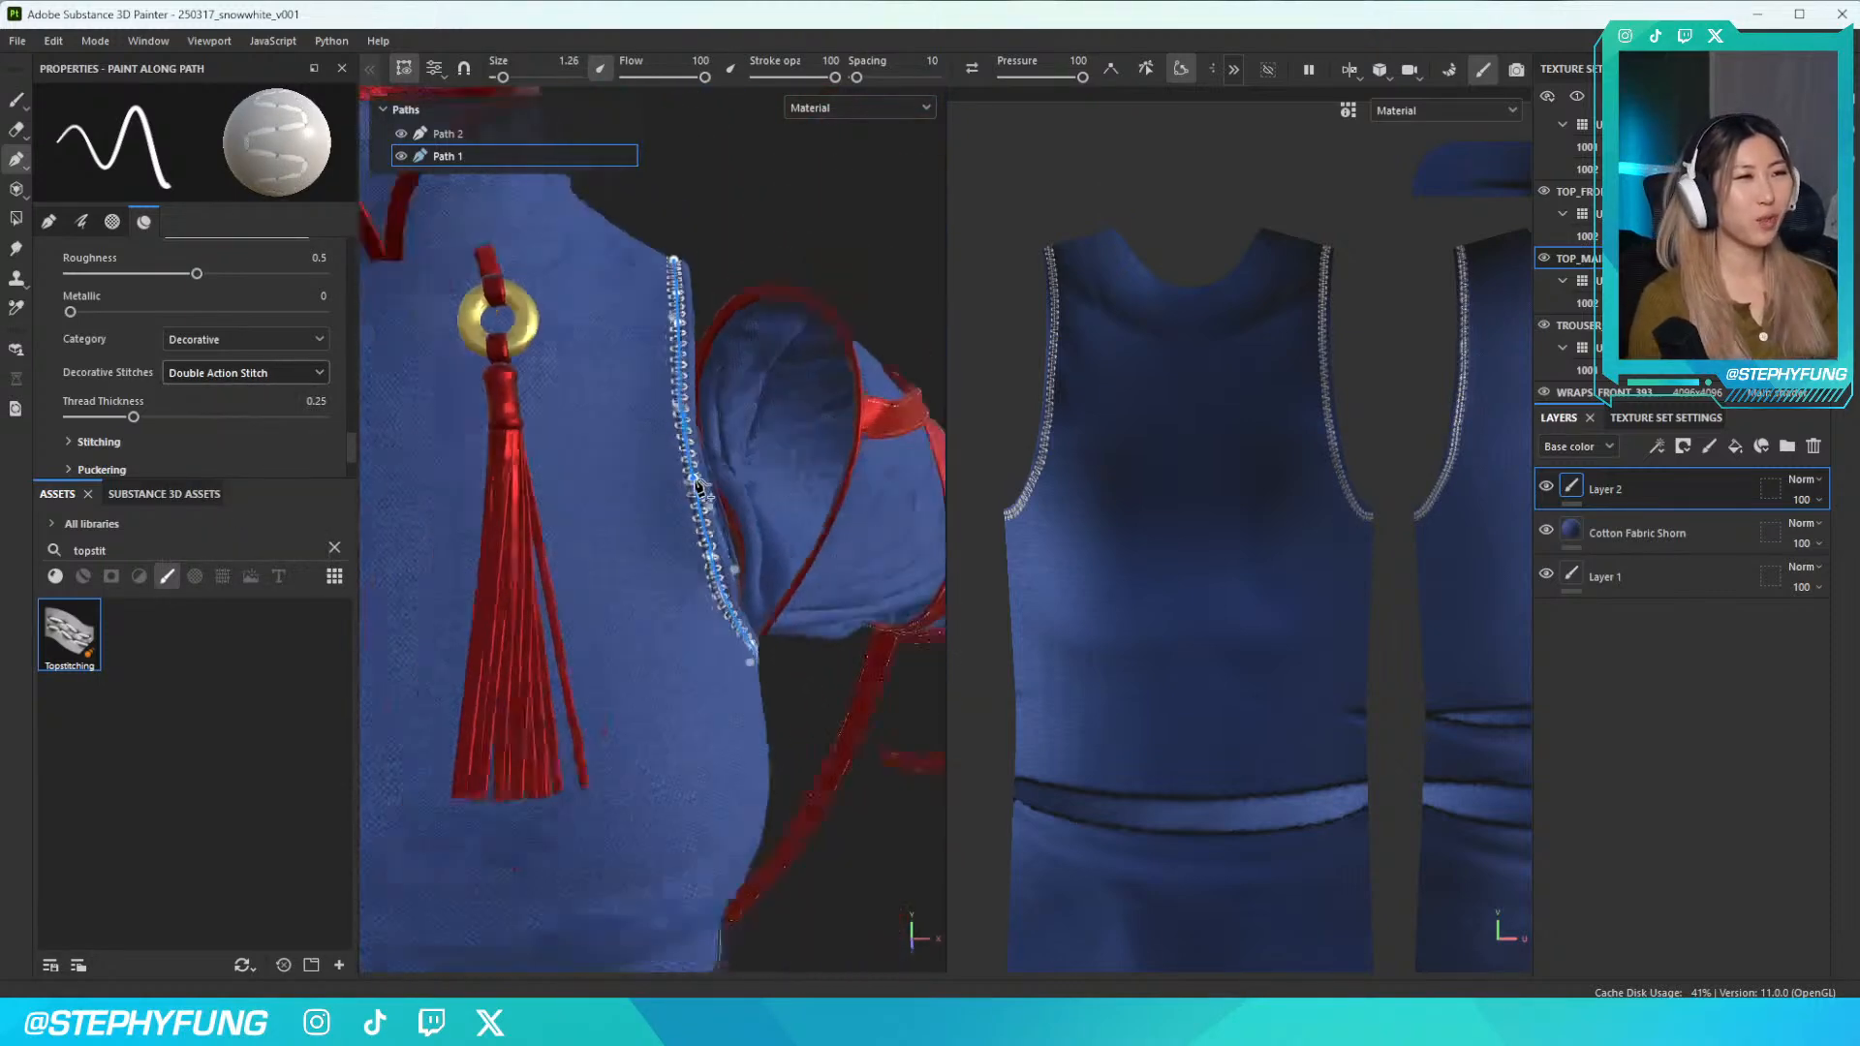
pyautogui.scroll(-2, 647, 489)
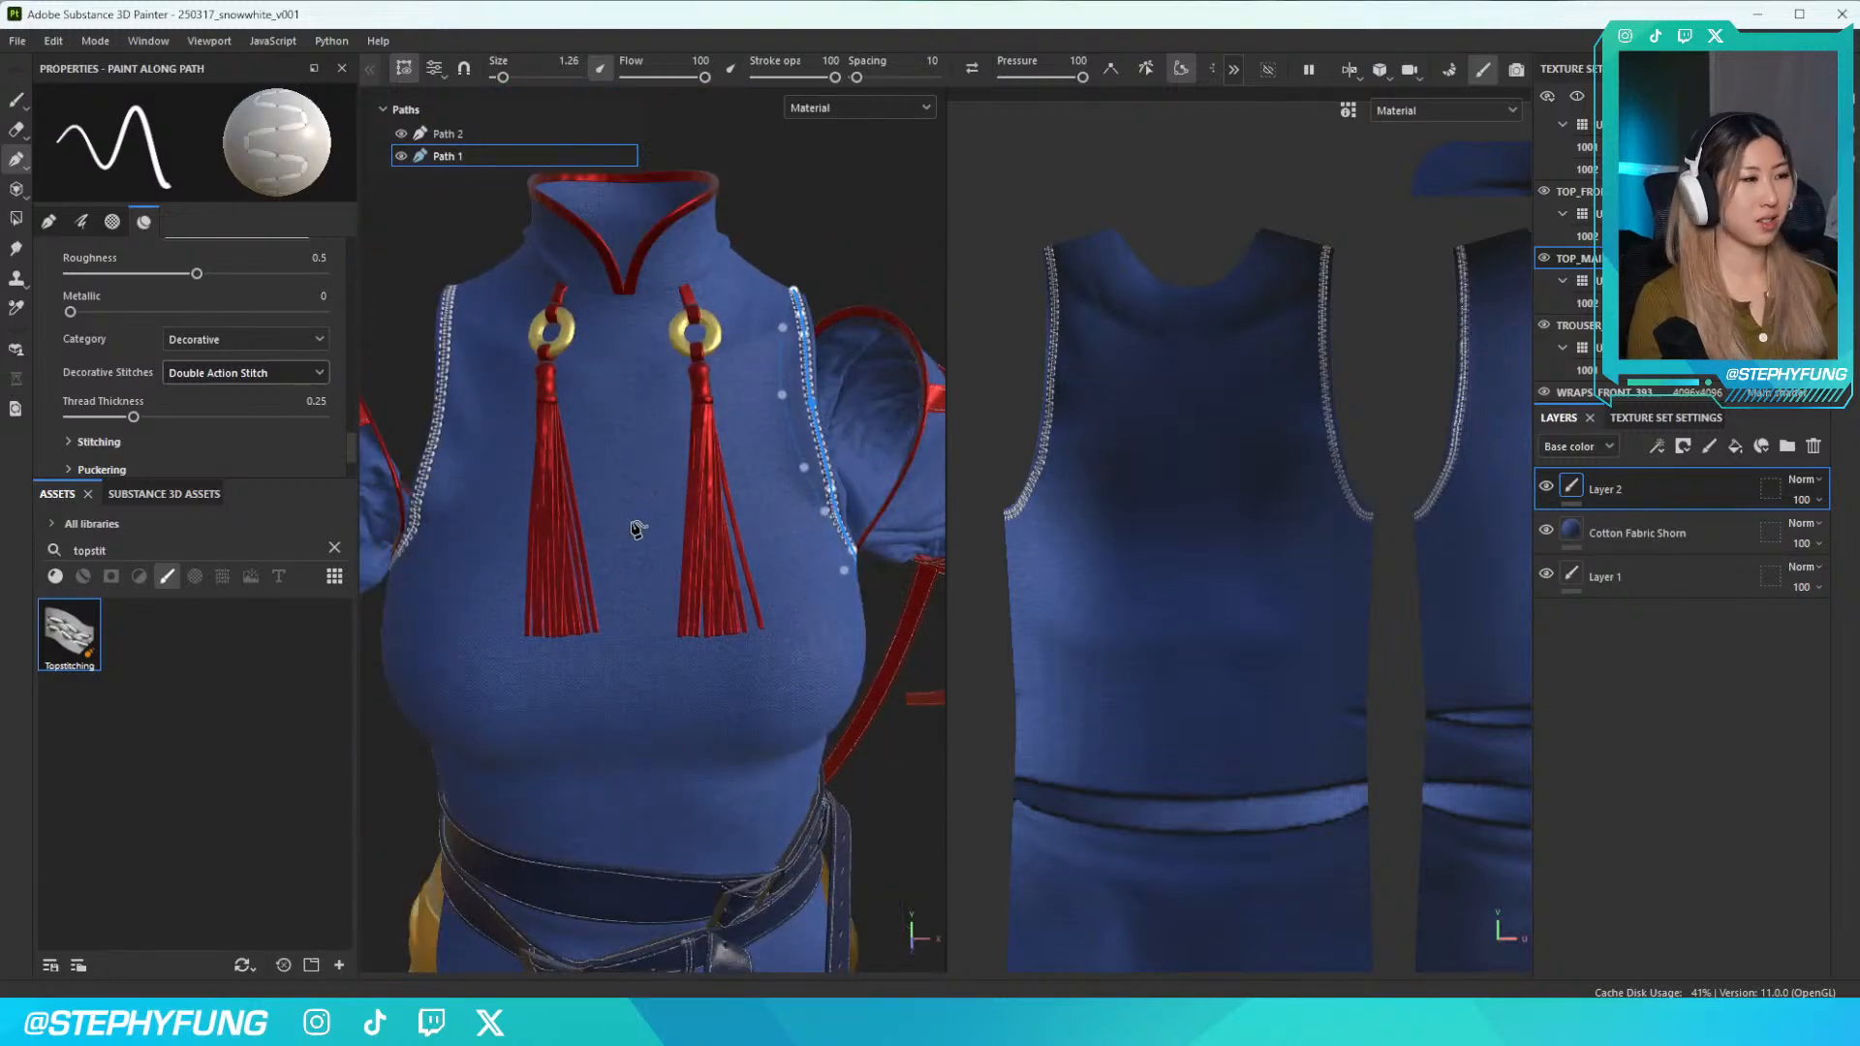
pyautogui.scroll(-2, 639, 504)
pyautogui.moveTo(637, 771); pyautogui.dragTo(656, 574, button='middle')
pyautogui.keyDown('alt'); pyautogui.moveTo(657, 574); pyautogui.dragTo(591, 579); pyautogui.keyUp('alt')
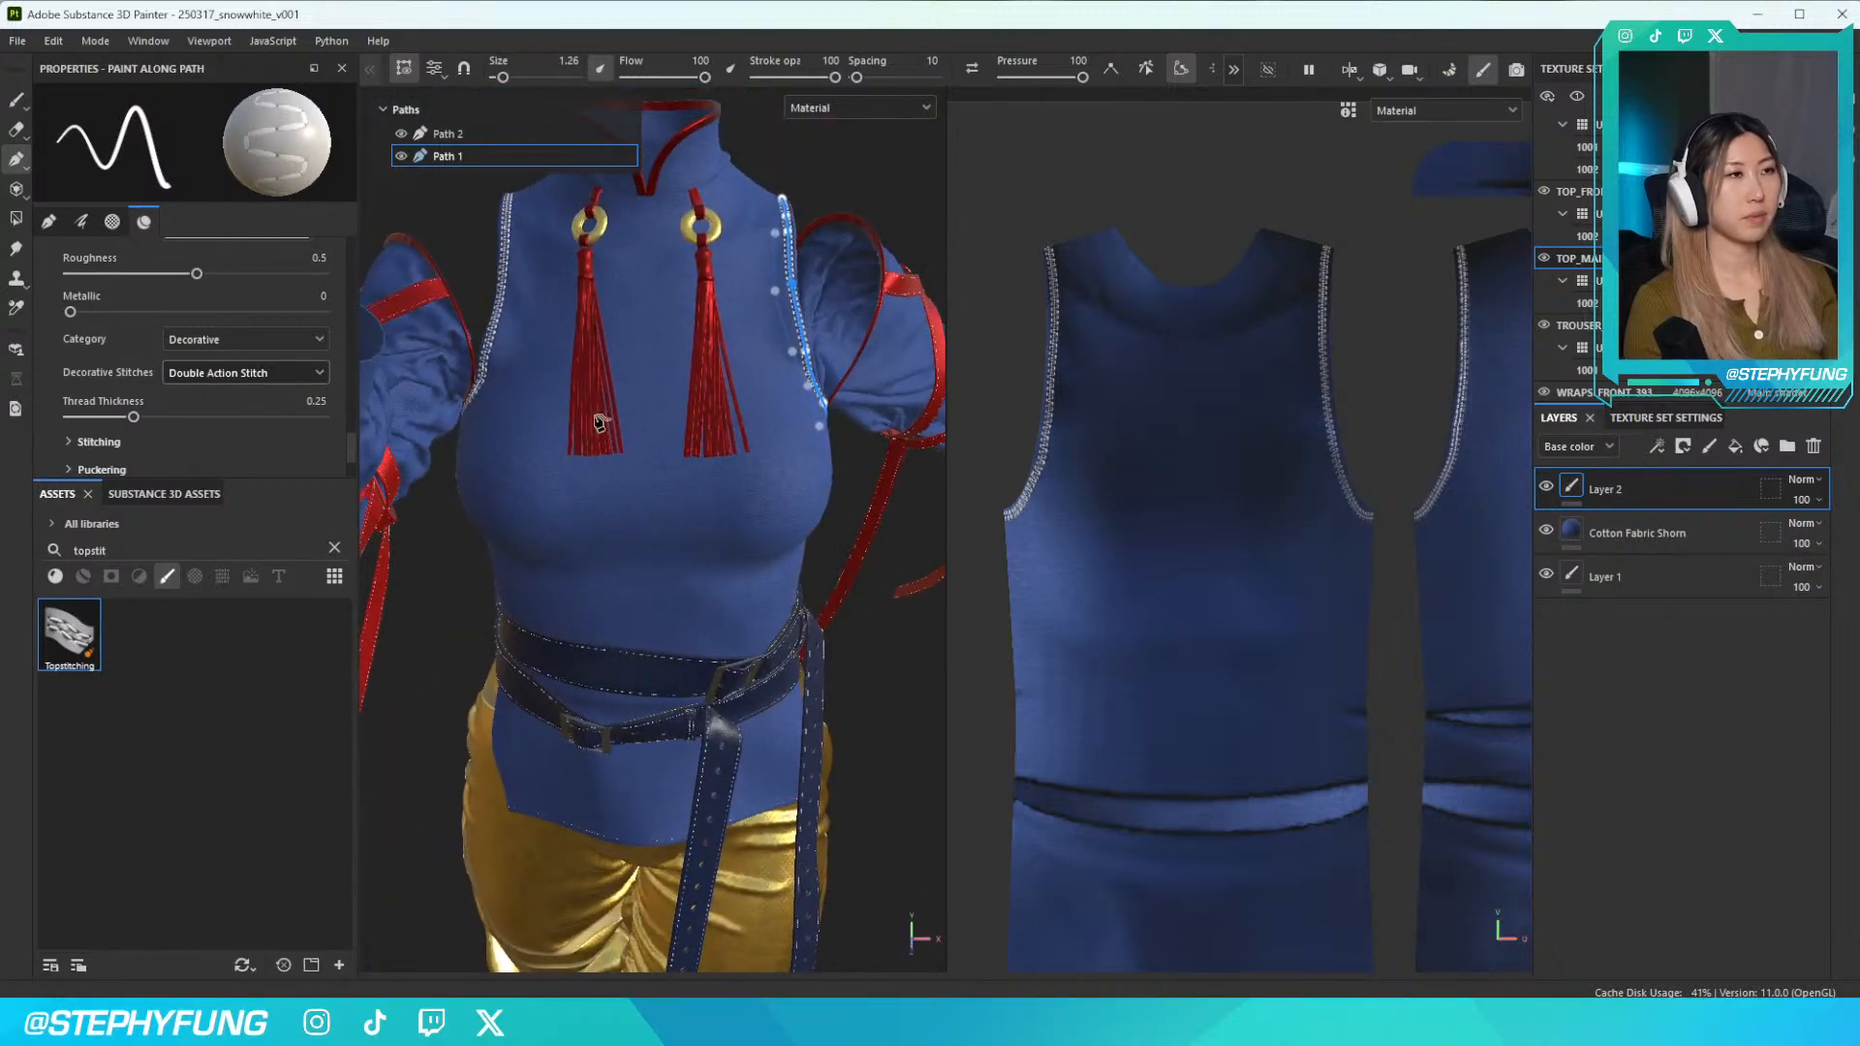
# Try reducing Path 1's brush size to 0.6 and check the armhole stitching up close
pyautogui.scroll(-2, 540, 290)
pyautogui.scroll(3, 560, 288)
pyautogui.scroll(2, 581, 236)
pyautogui.keyDown('alt'); pyautogui.moveTo(753, 270); pyautogui.dragTo(603, 299, button='middle'); pyautogui.keyUp('alt')
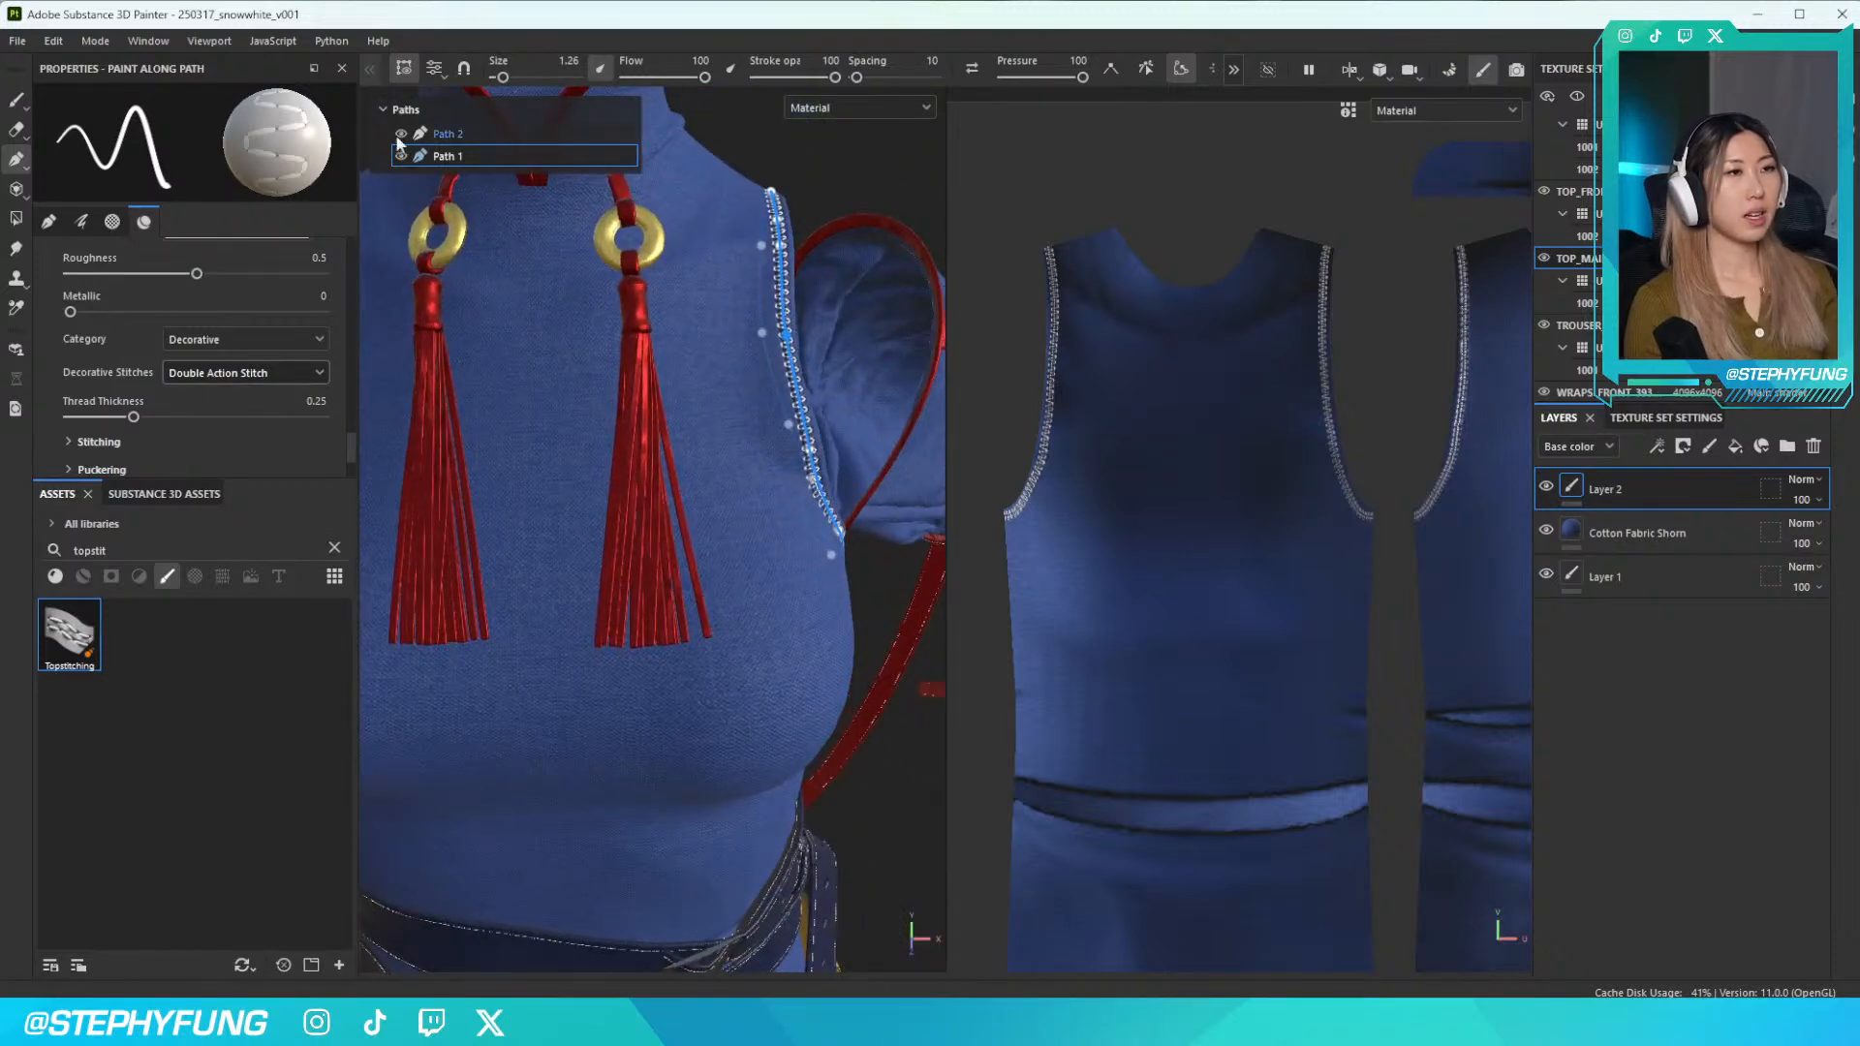
pyautogui.moveTo(502, 79); pyautogui.dragTo(499, 77)
pyautogui.scroll(2, 820, 398)
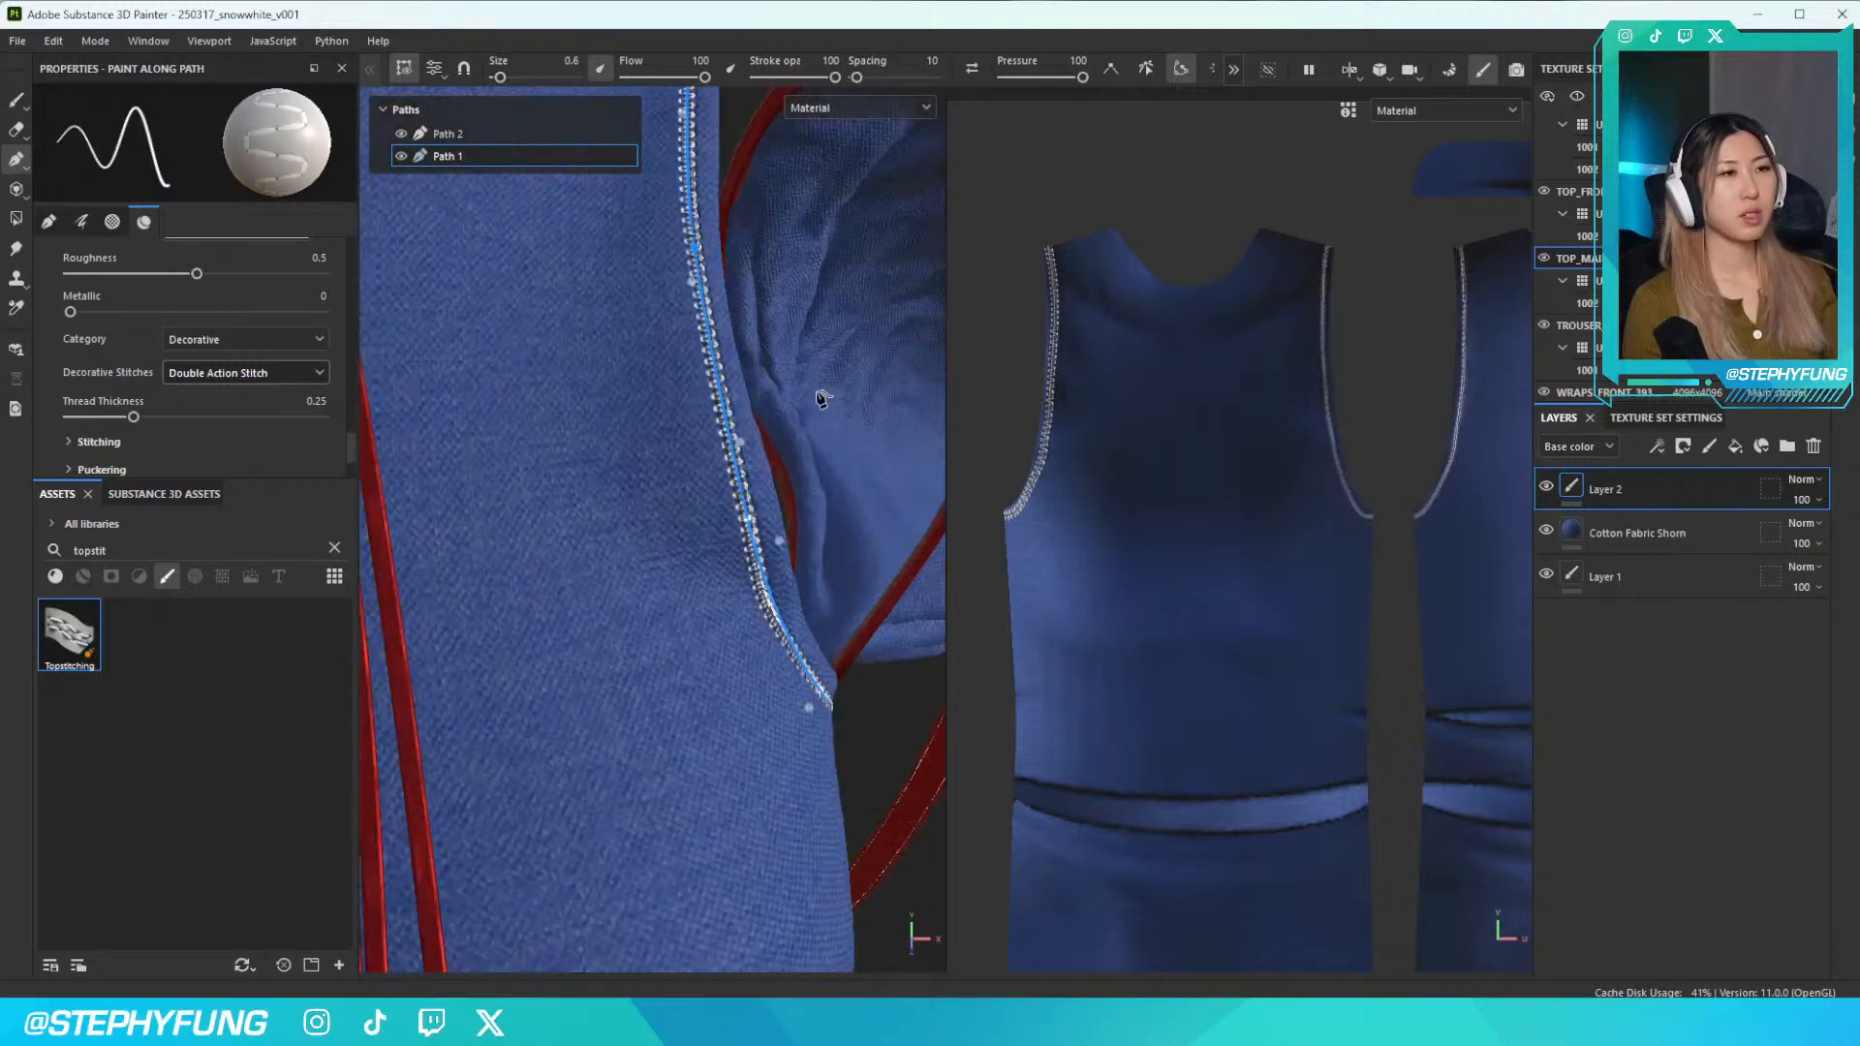
# Set Path 1's decorative stitch type back to Double Action Stitch and its brush size to 1.23
pyautogui.press('Down')
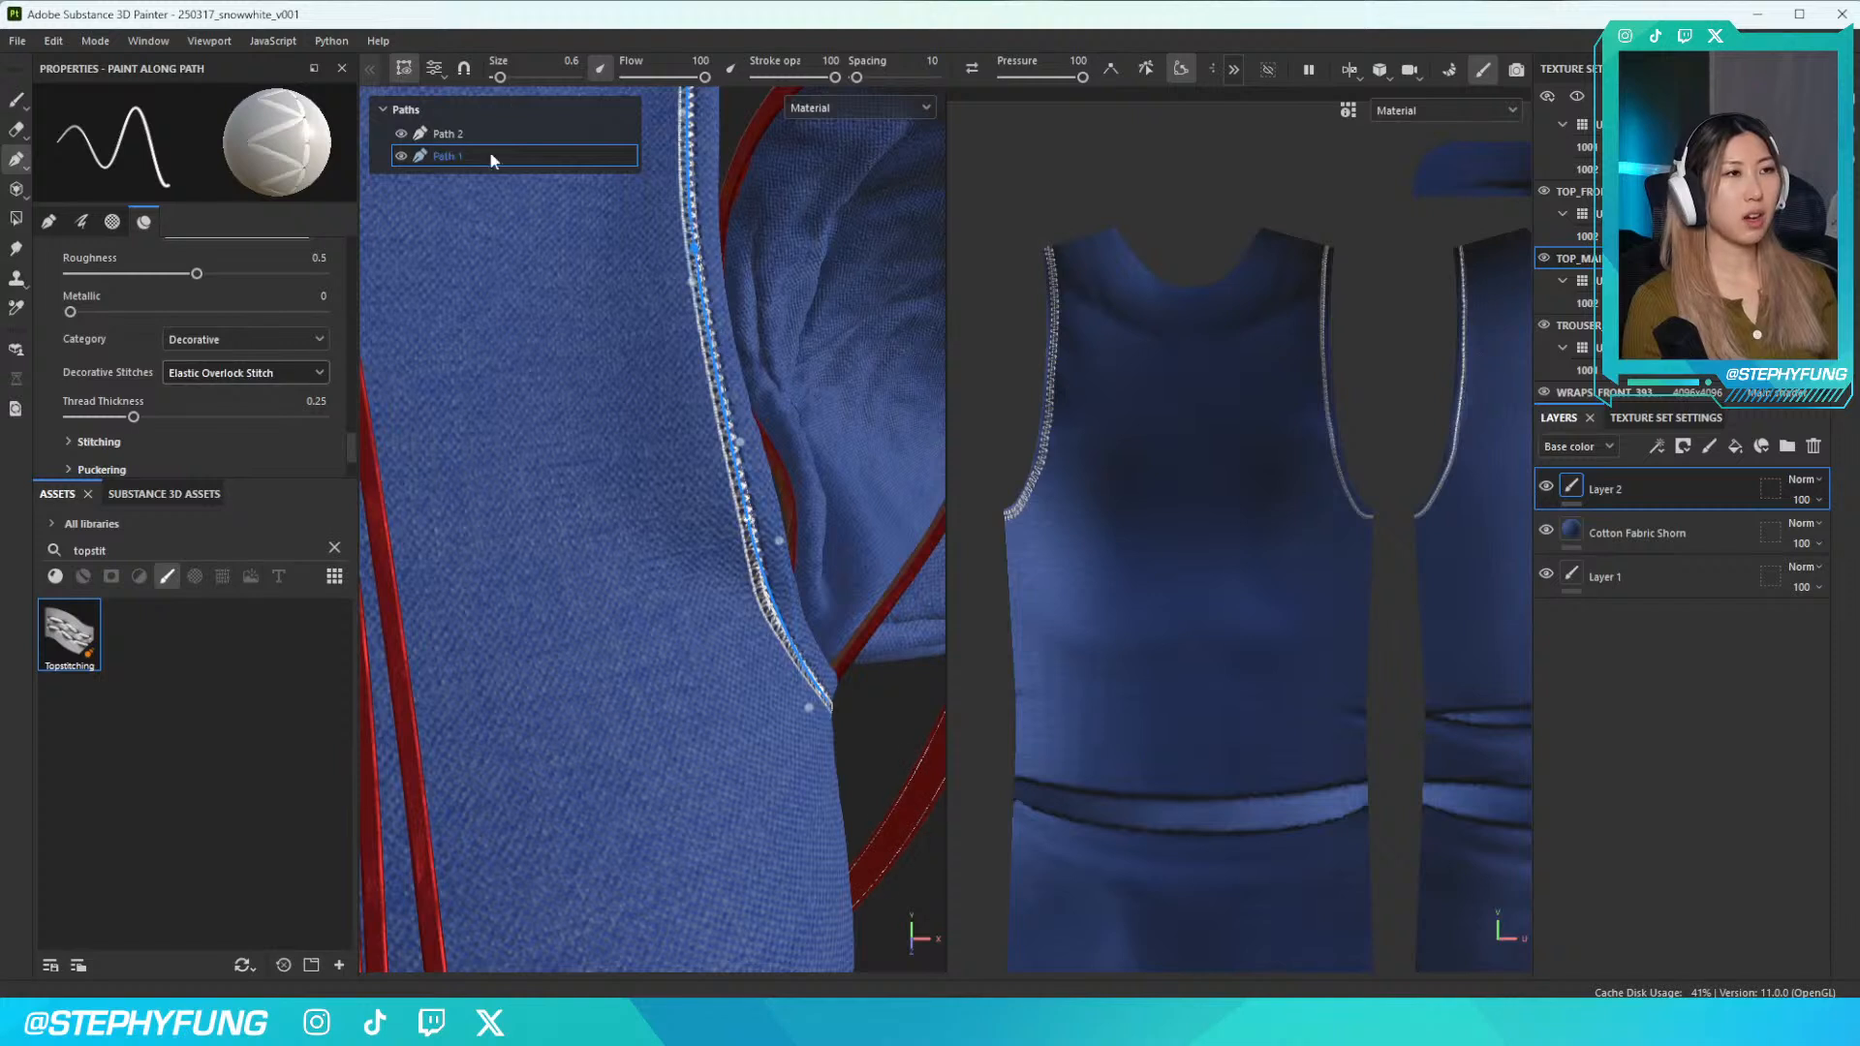
pyautogui.click(257, 378)
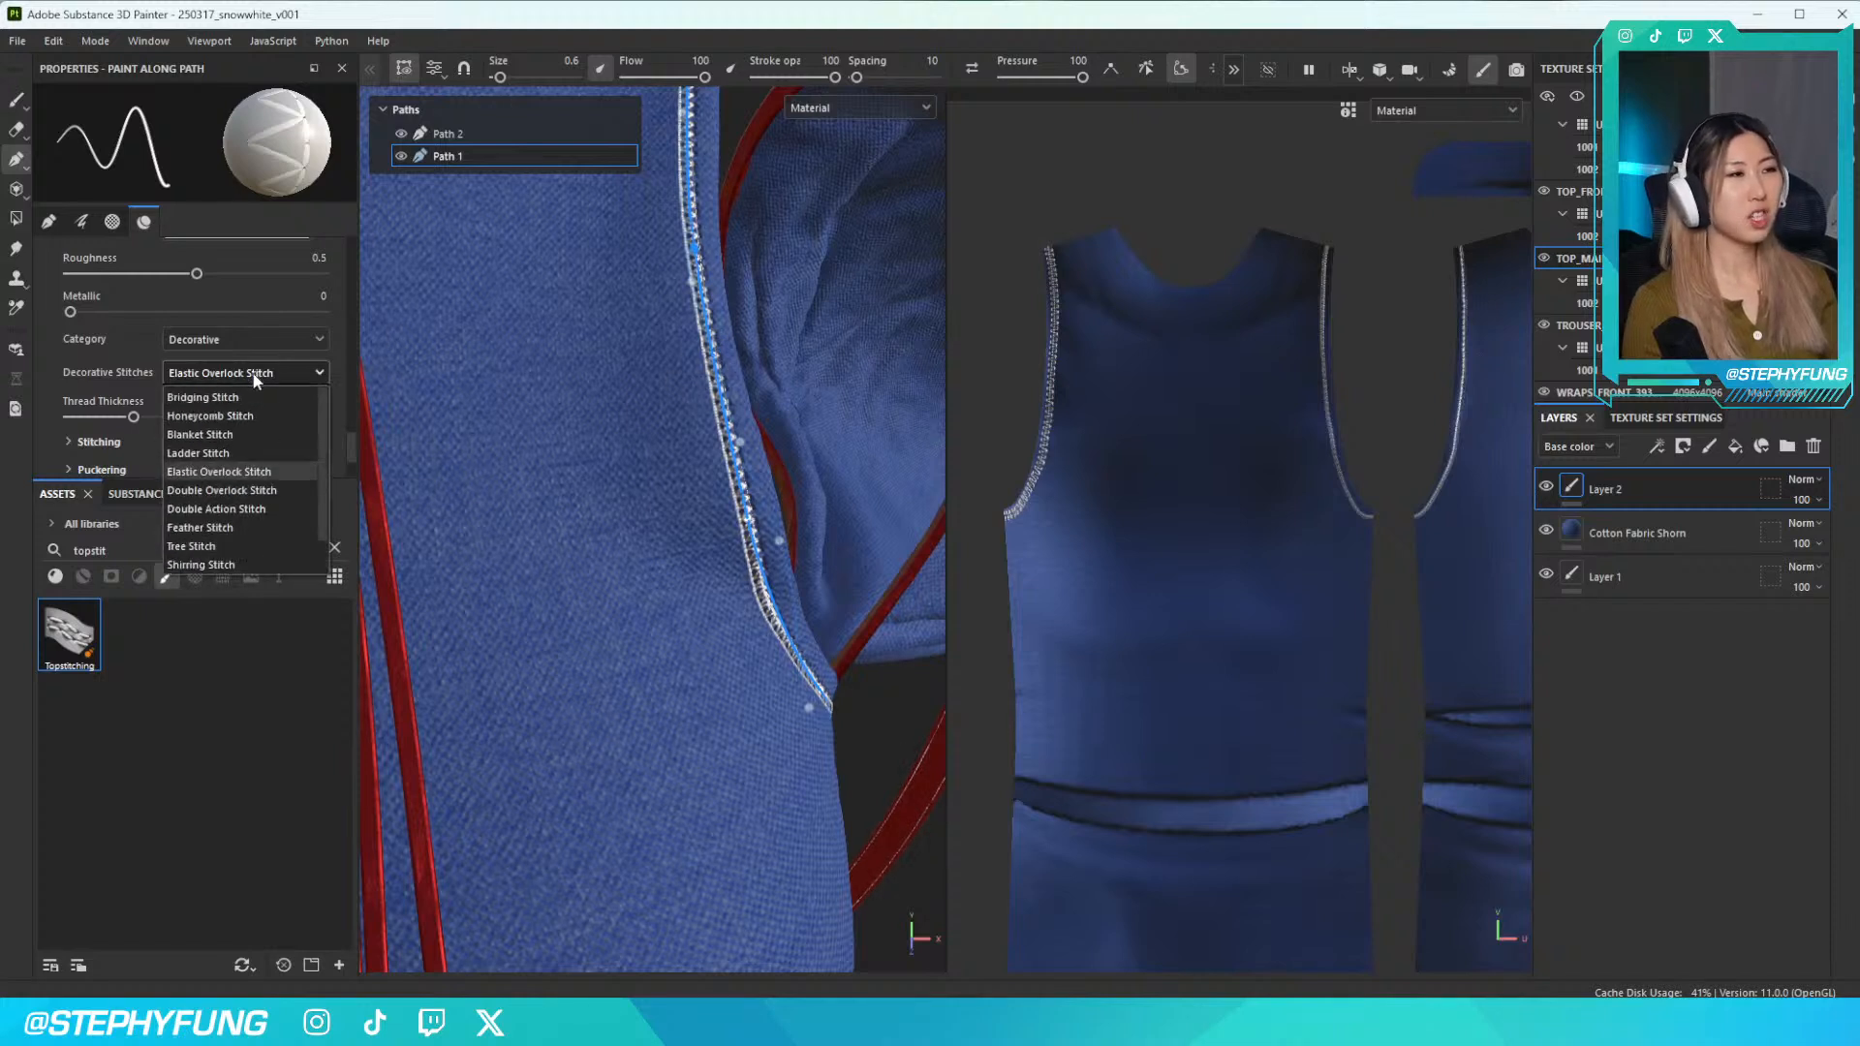
pyautogui.click(215, 509)
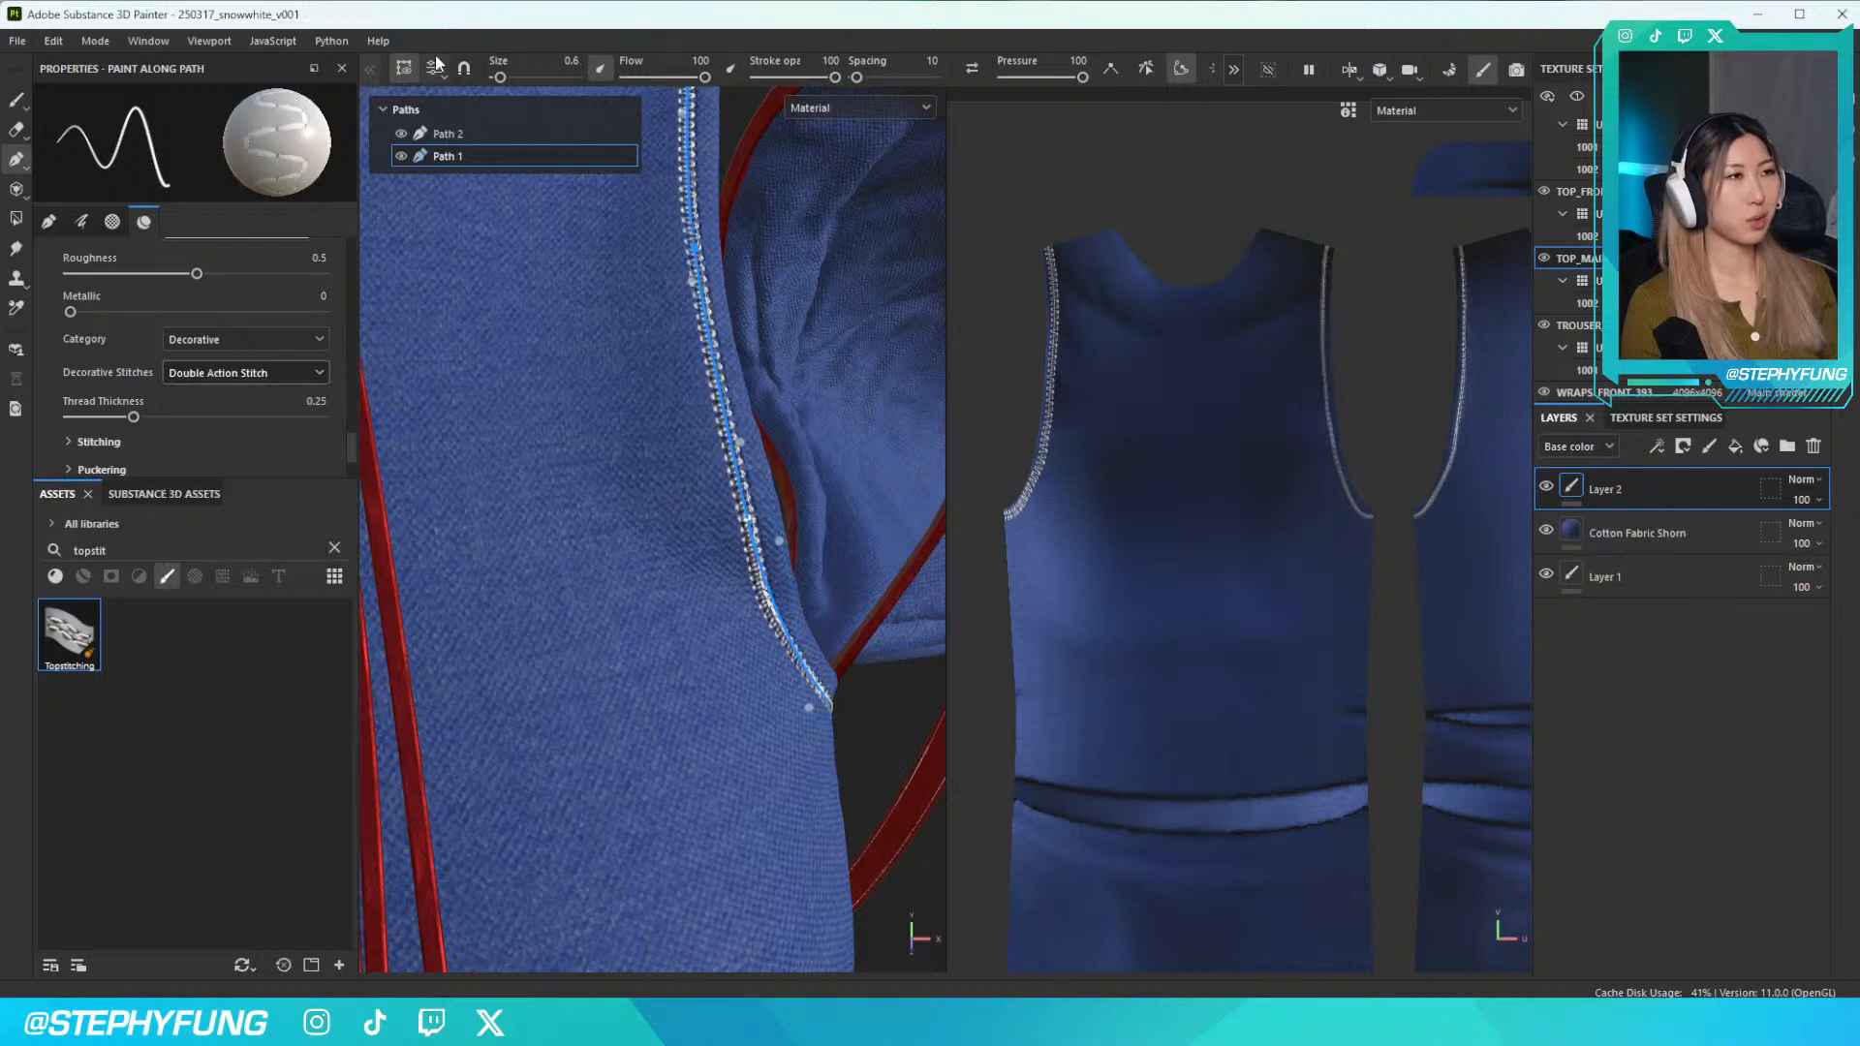
pyautogui.write('1.23')
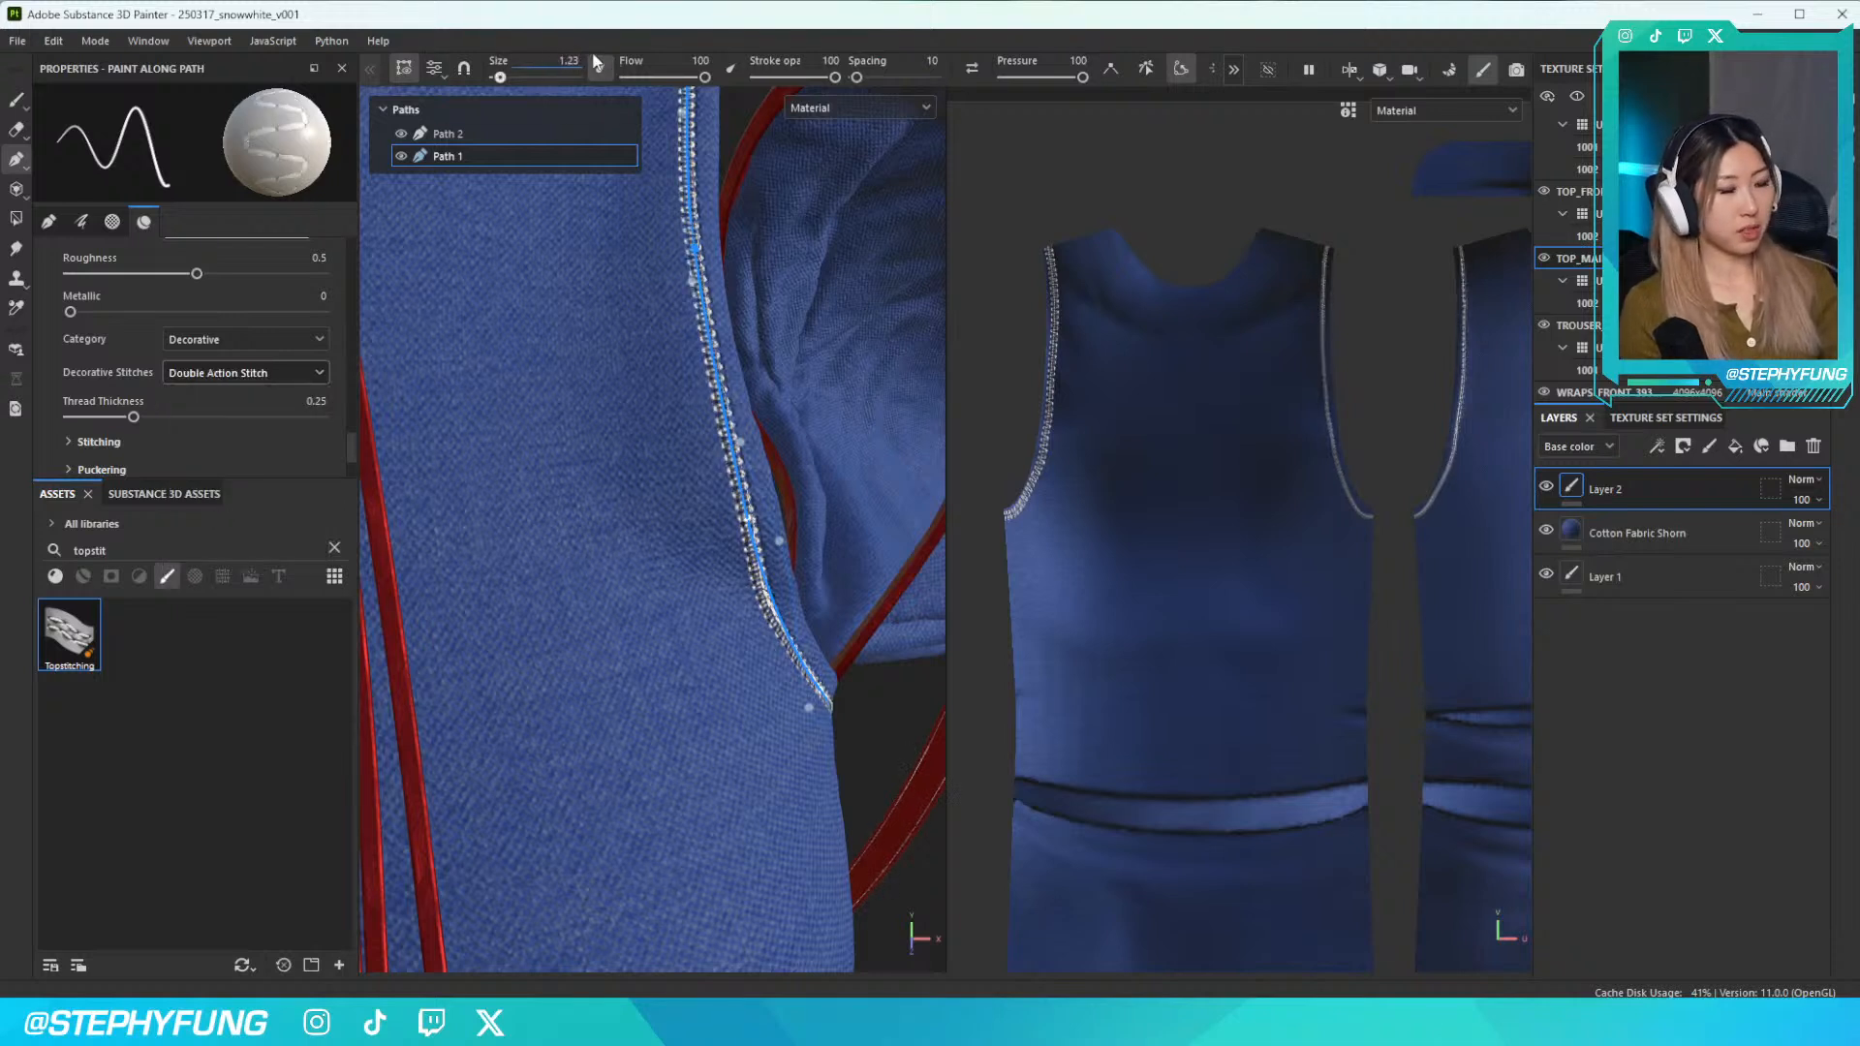
pyautogui.press('Return')
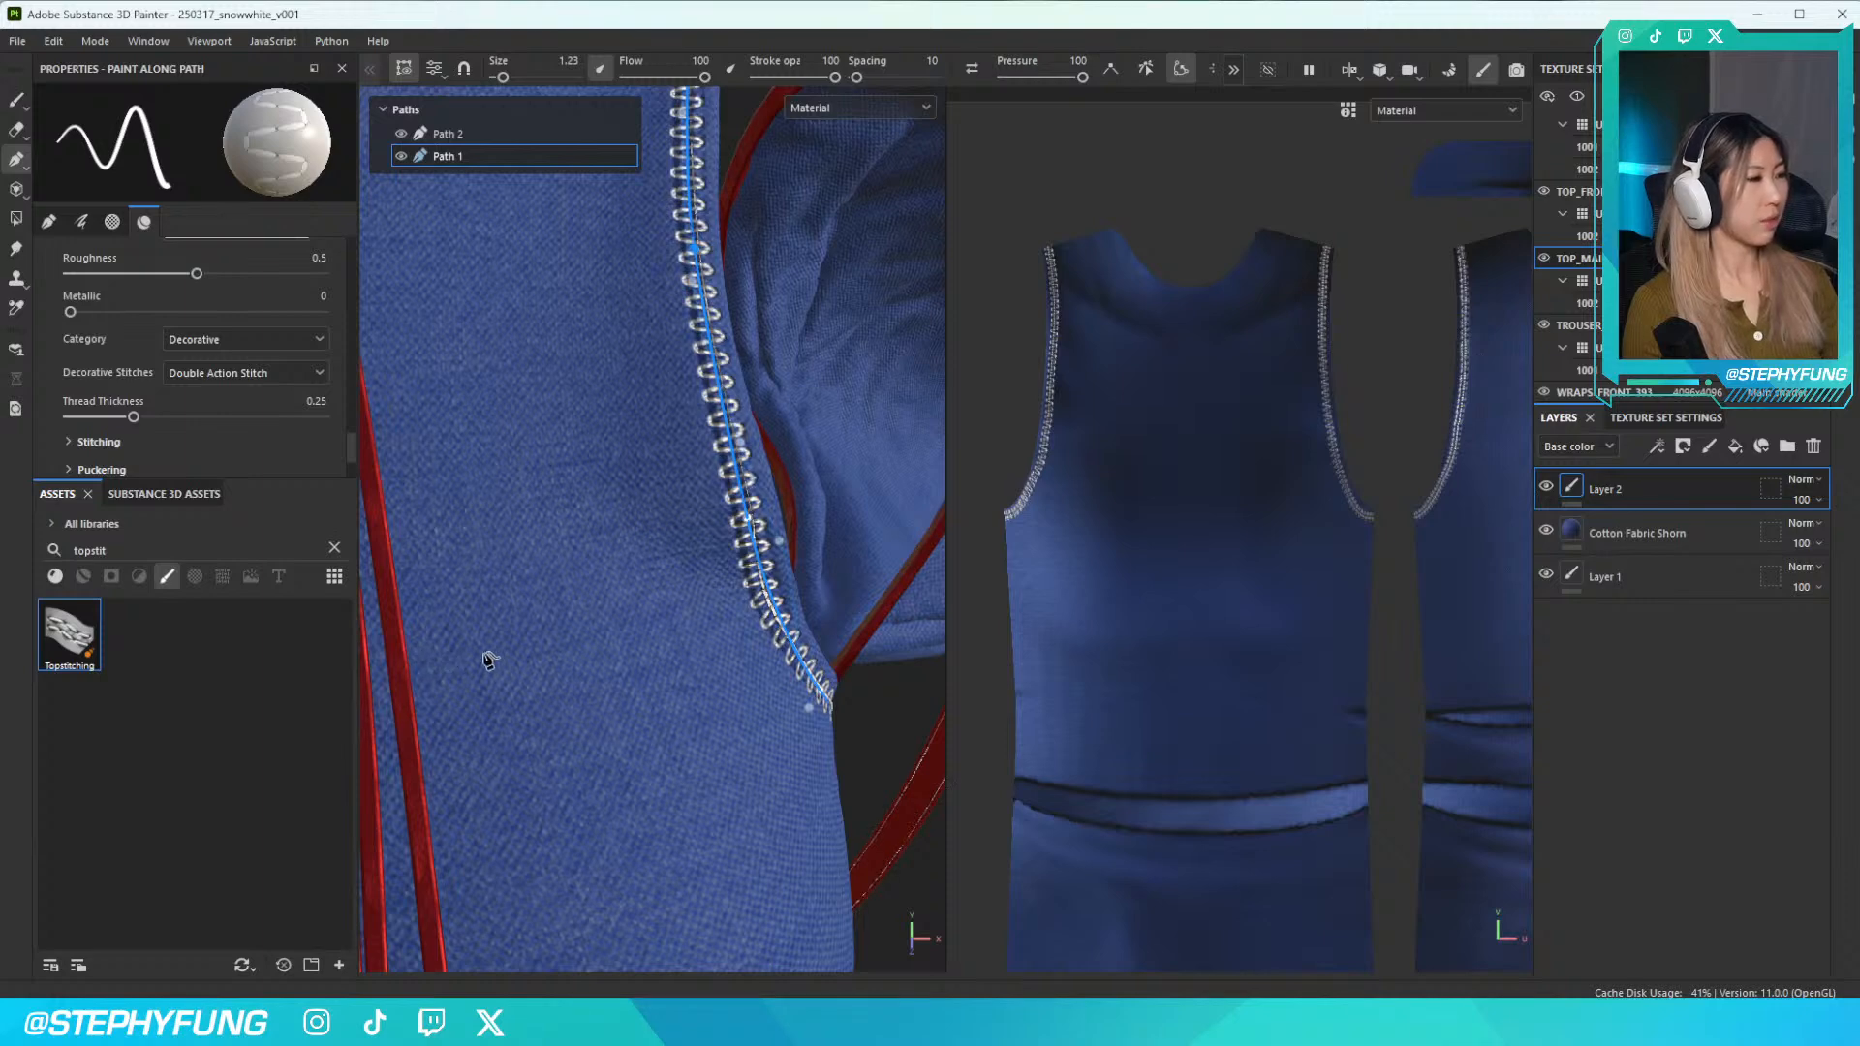
# Examine the stitching on both armholes up close and across the whole torso
pyautogui.scroll(-3, 509, 658)
pyautogui.scroll(3, 510, 657)
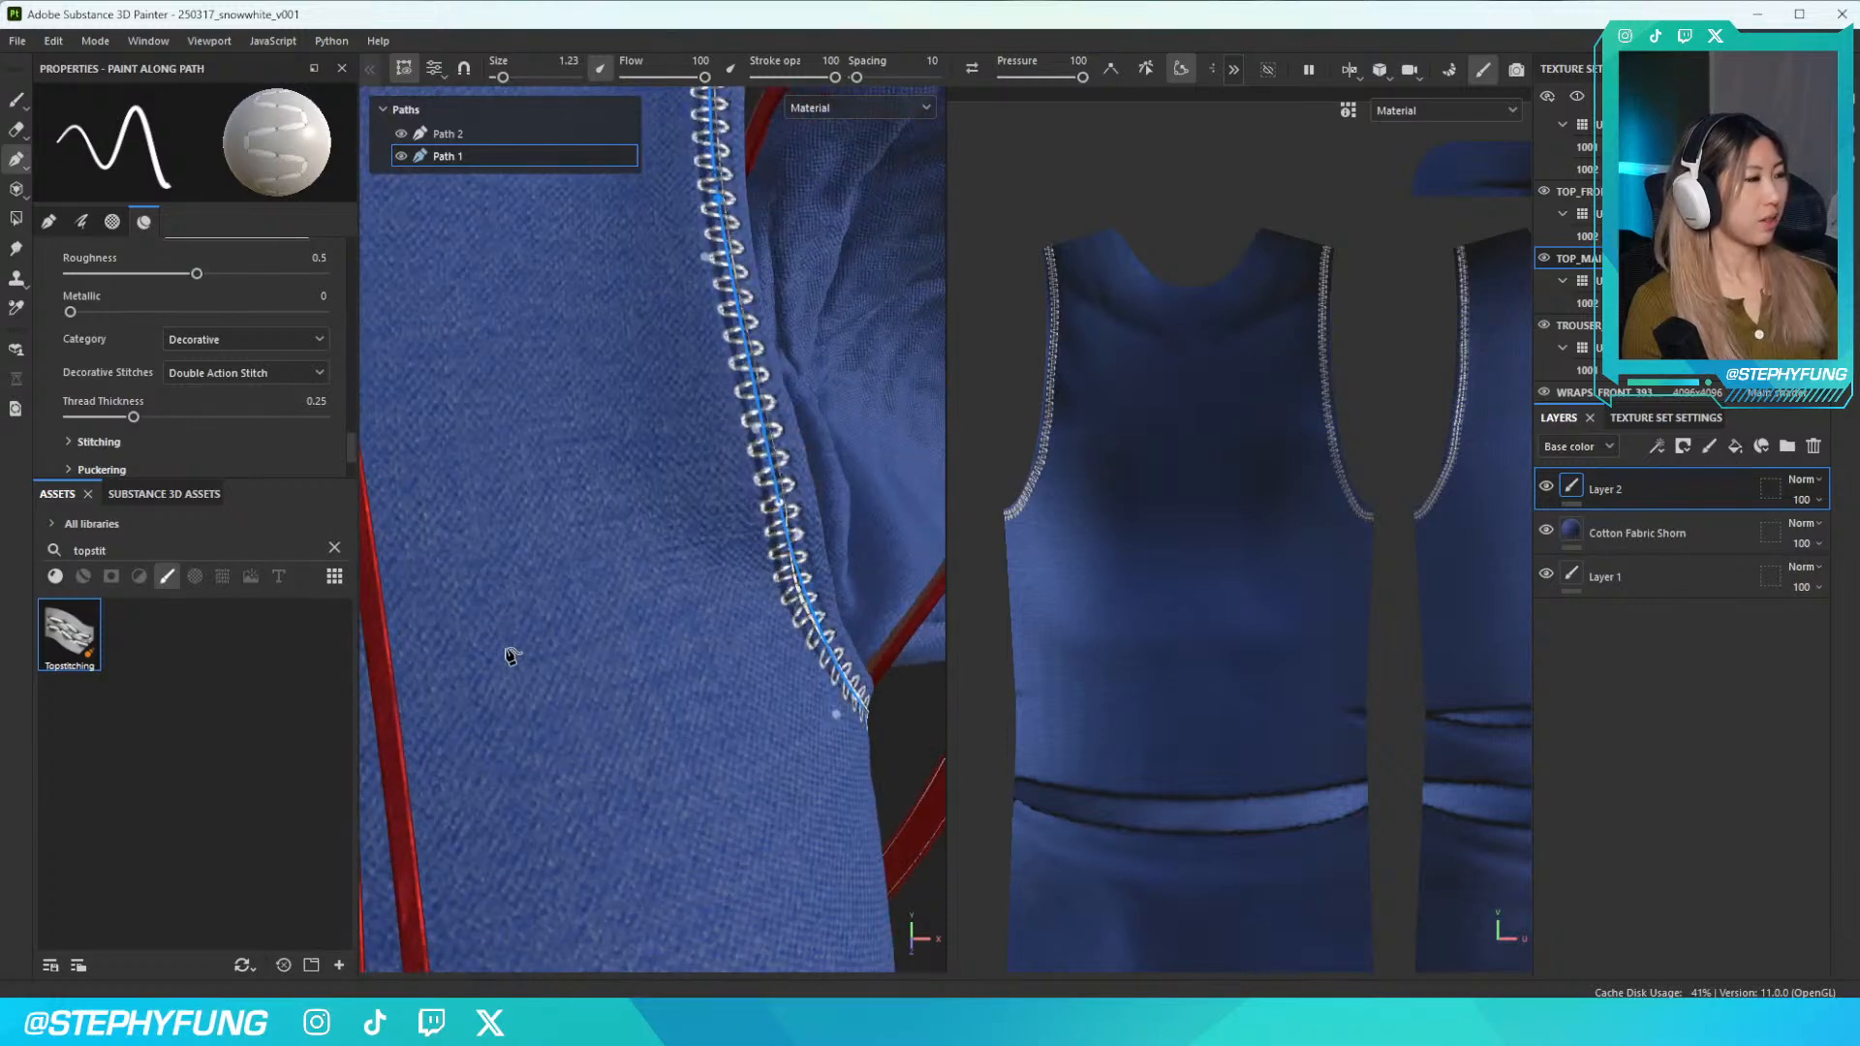
pyautogui.scroll(-4, 512, 657)
pyautogui.scroll(-5, 509, 659)
pyautogui.keyDown('alt'); pyautogui.moveTo(485, 736); pyautogui.dragTo(575, 611, button='middle'); pyautogui.keyUp('alt')
pyautogui.scroll(-1, 572, 652)
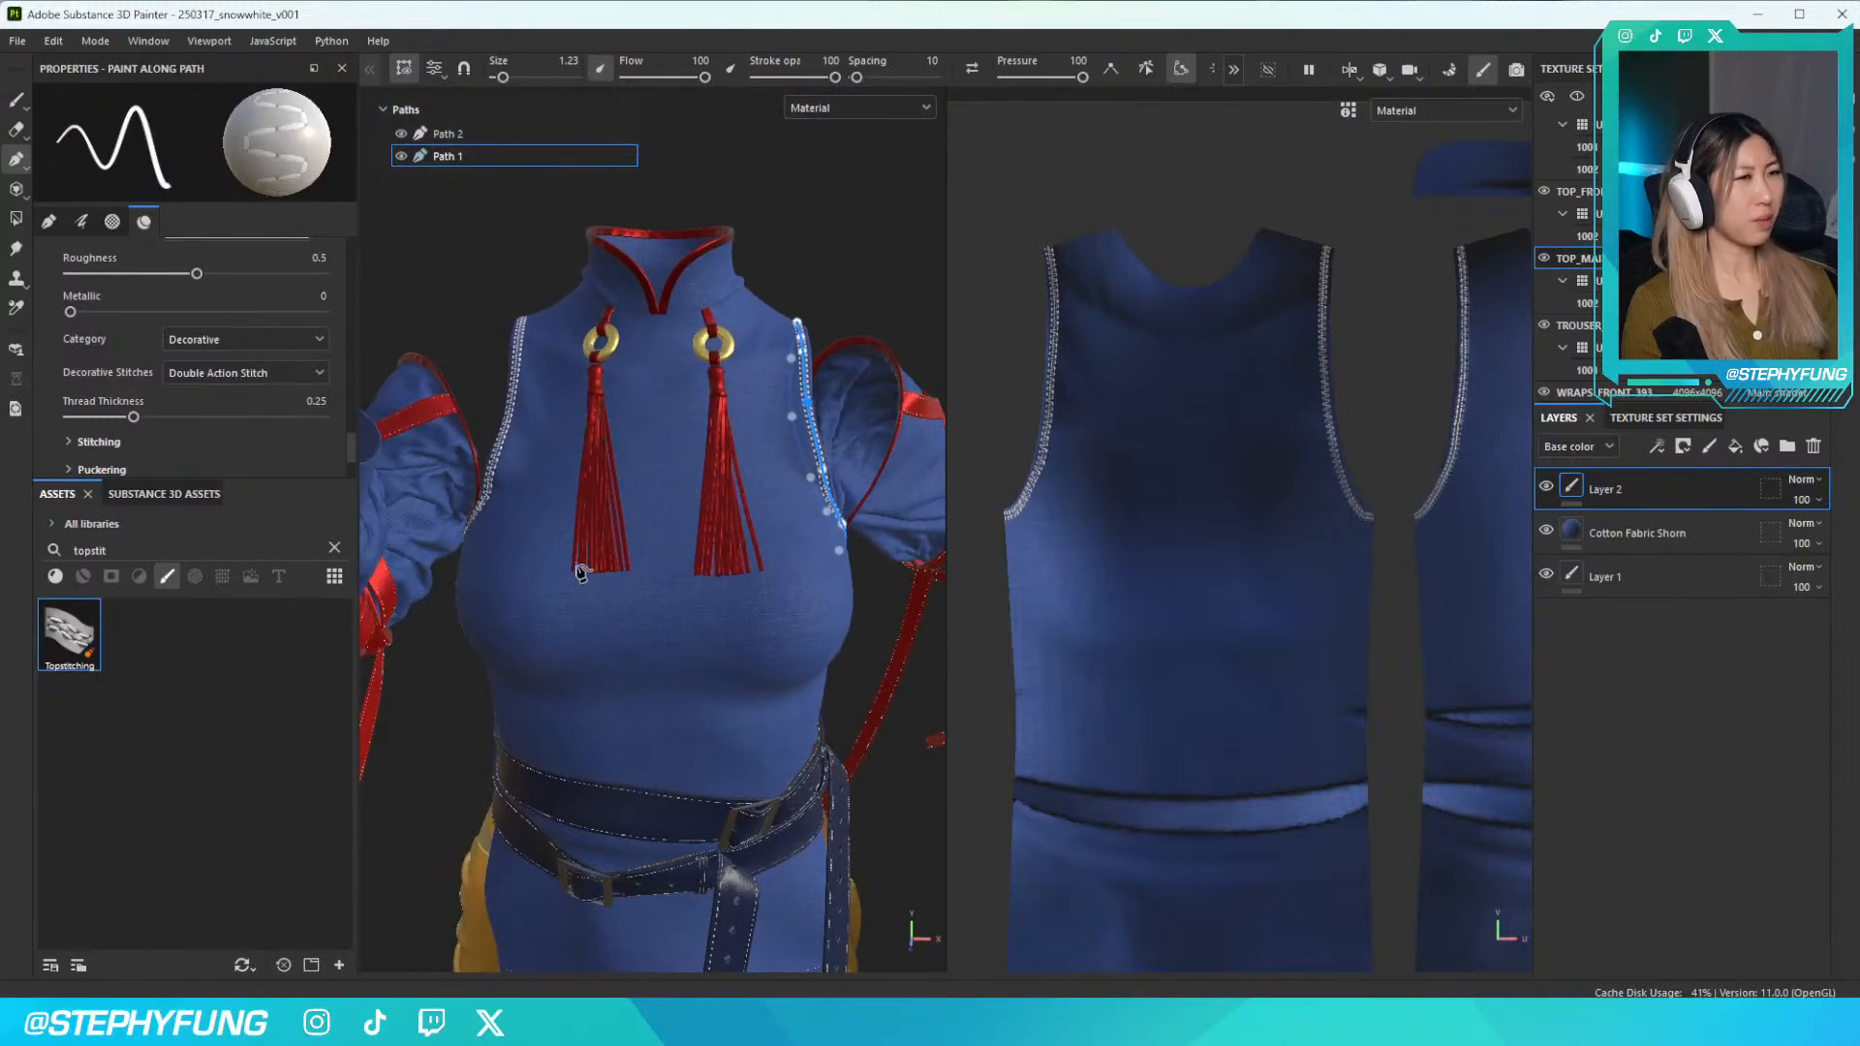
pyautogui.scroll(-3, 512, 475)
pyautogui.scroll(4, 513, 475)
pyautogui.keyDown('alt'); pyautogui.moveTo(514, 503); pyautogui.dragTo(422, 475); pyautogui.keyUp('alt')
pyautogui.scroll(3, 521, 492)
pyautogui.keyDown('alt'); pyautogui.moveTo(620, 514); pyautogui.dragTo(481, 547, button='middle'); pyautogui.keyUp('alt')
pyautogui.scroll(2, 528, 528)
pyautogui.moveTo(479, 493)
pyautogui.keyDown('alt'); pyautogui.mouseDown()
pyautogui.moveTo(508, 518)
pyautogui.moveTo(478, 500)
pyautogui.mouseUp(); pyautogui.keyUp('alt')
pyautogui.scroll(3, 454, 481)
pyautogui.keyDown('alt'); pyautogui.moveTo(490, 427); pyautogui.dragTo(580, 647, button='middle'); pyautogui.keyUp('alt')
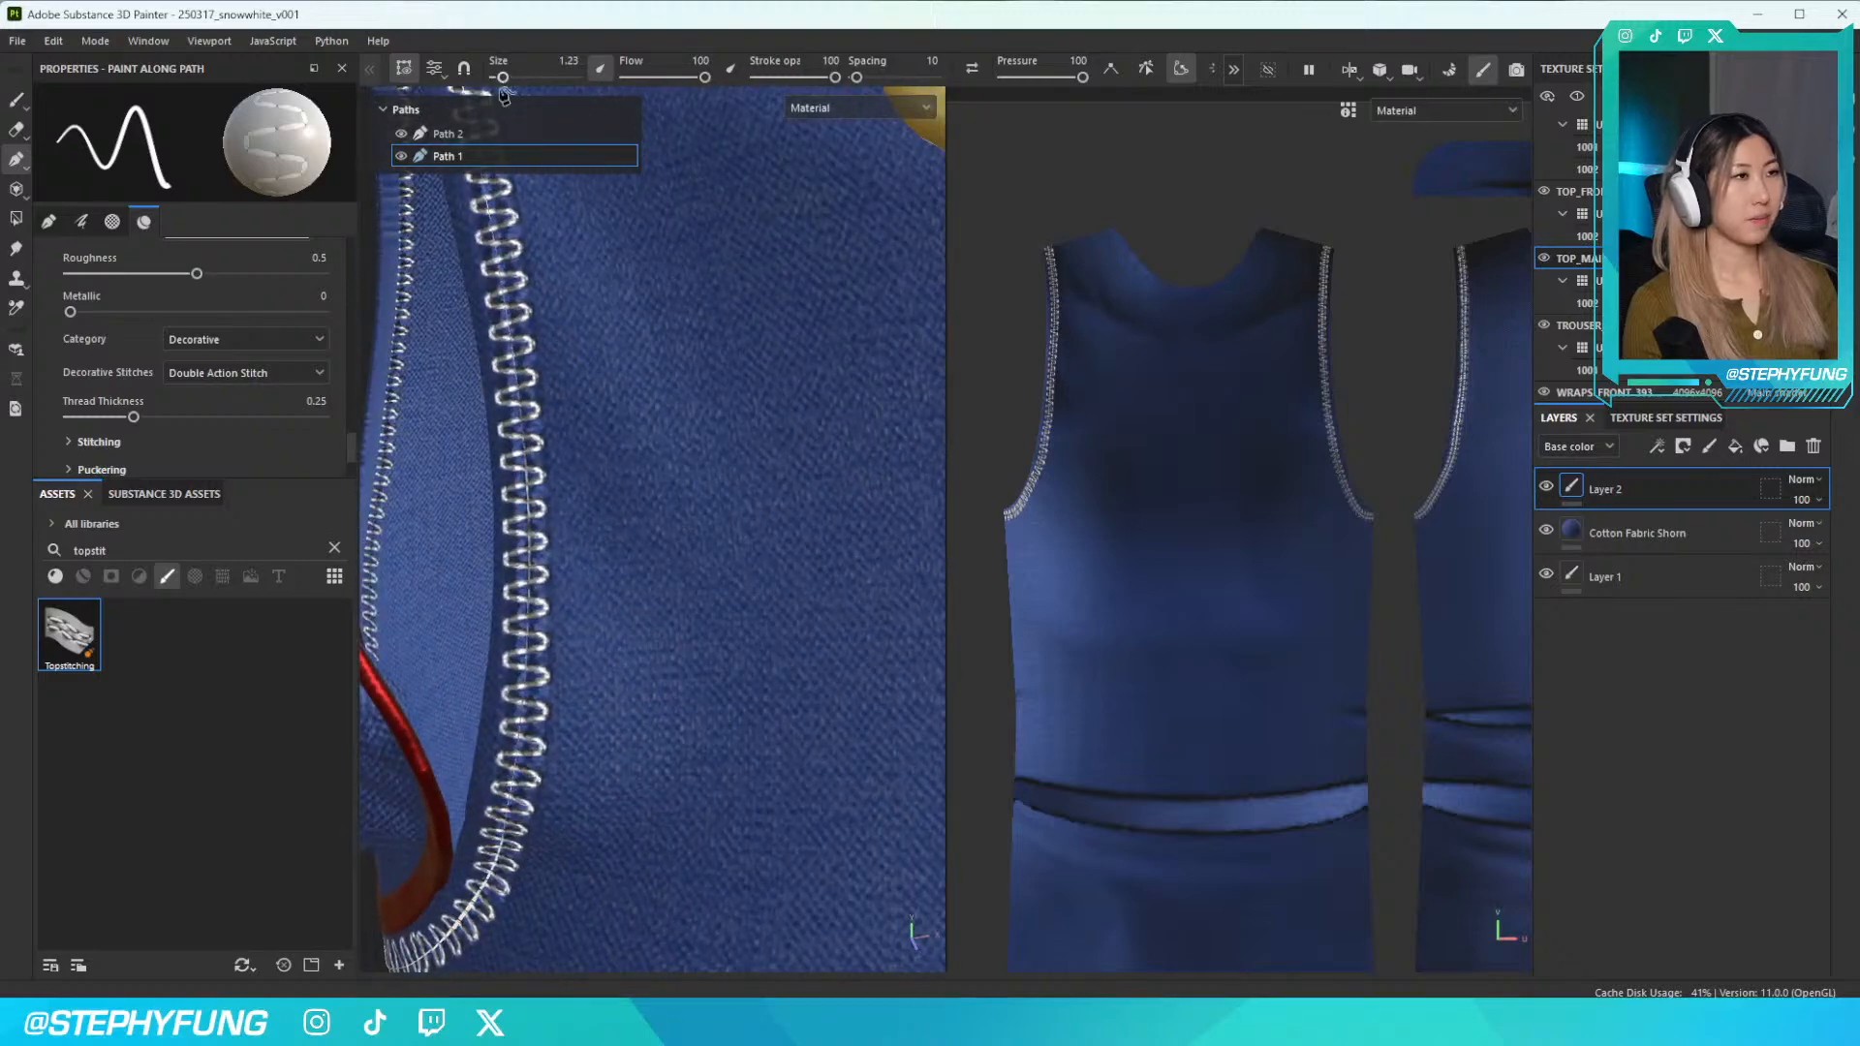
# Select Path 2 and nudge its path point midway along the armhole
pyautogui.click(469, 135)
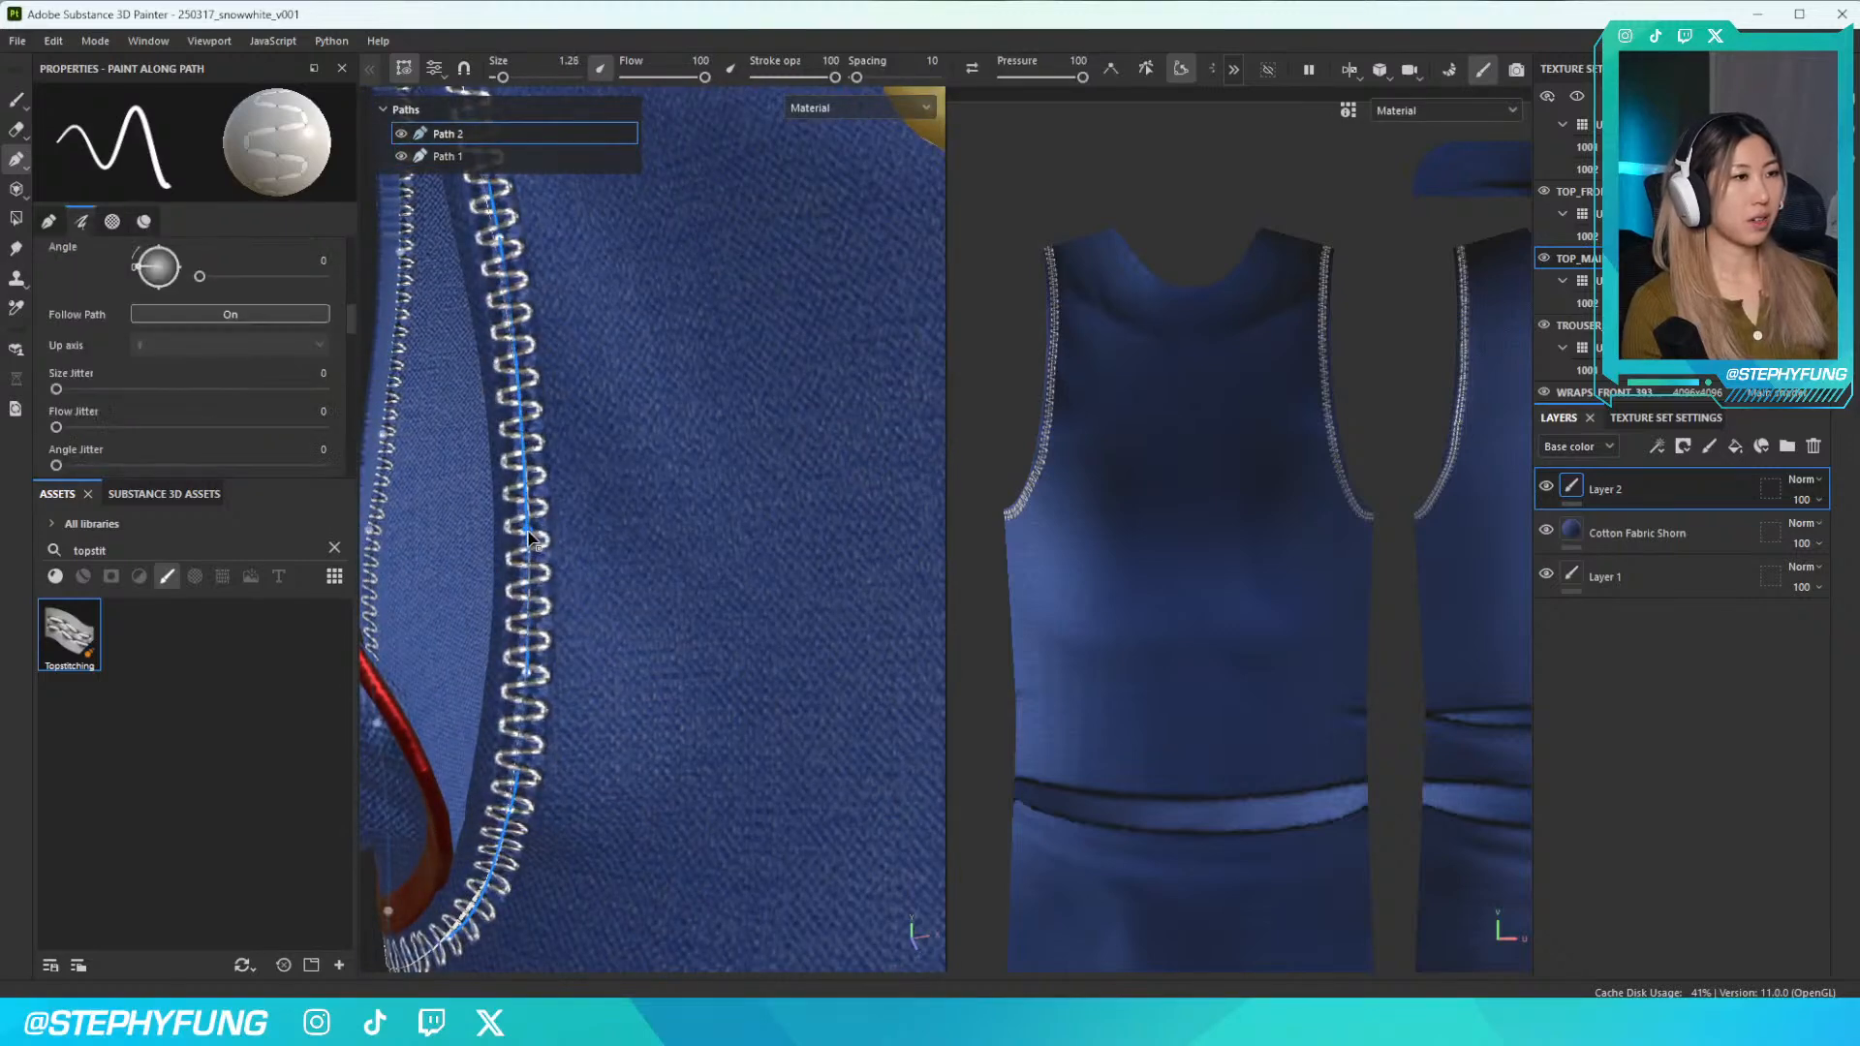
pyautogui.moveTo(531, 532); pyautogui.dragTo(533, 528)
pyautogui.scroll(-10, 533, 537)
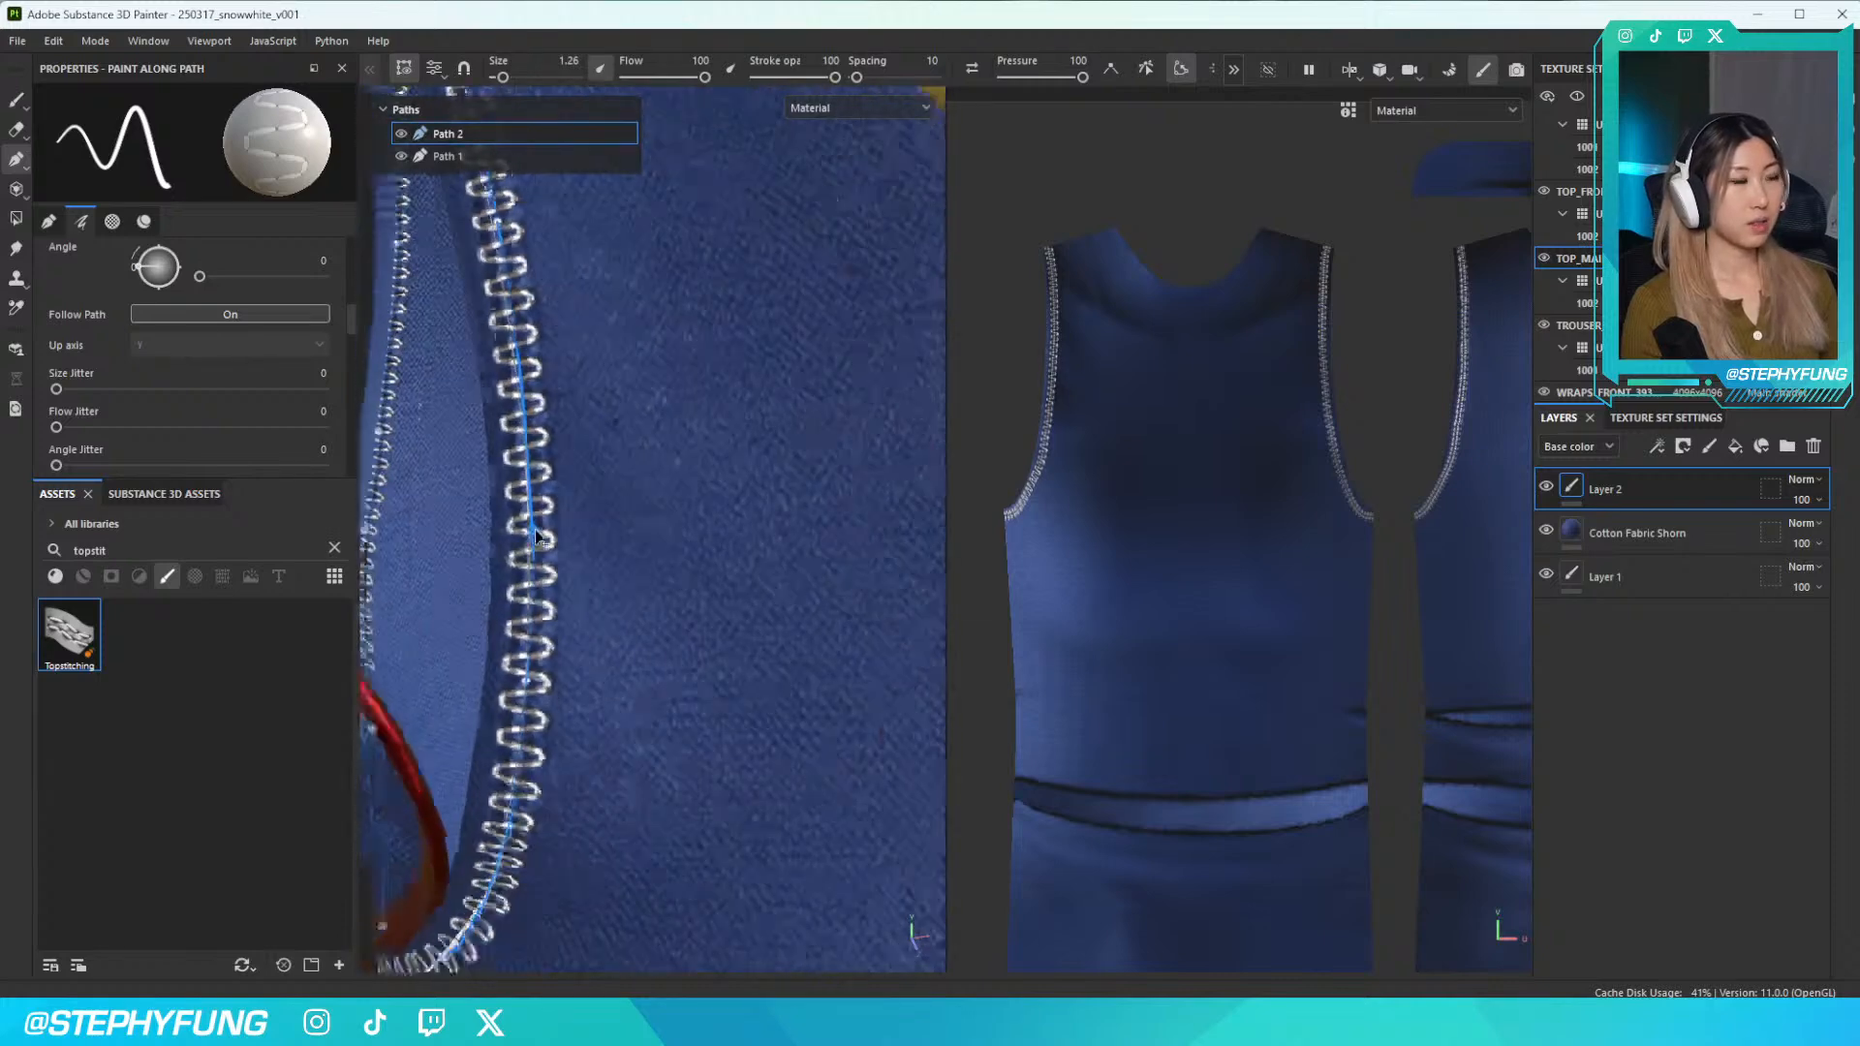
pyautogui.keyDown('alt'); pyautogui.moveTo(675, 595); pyautogui.dragTo(557, 569, button='middle'); pyautogui.keyUp('alt')
pyautogui.scroll(4, 565, 569)
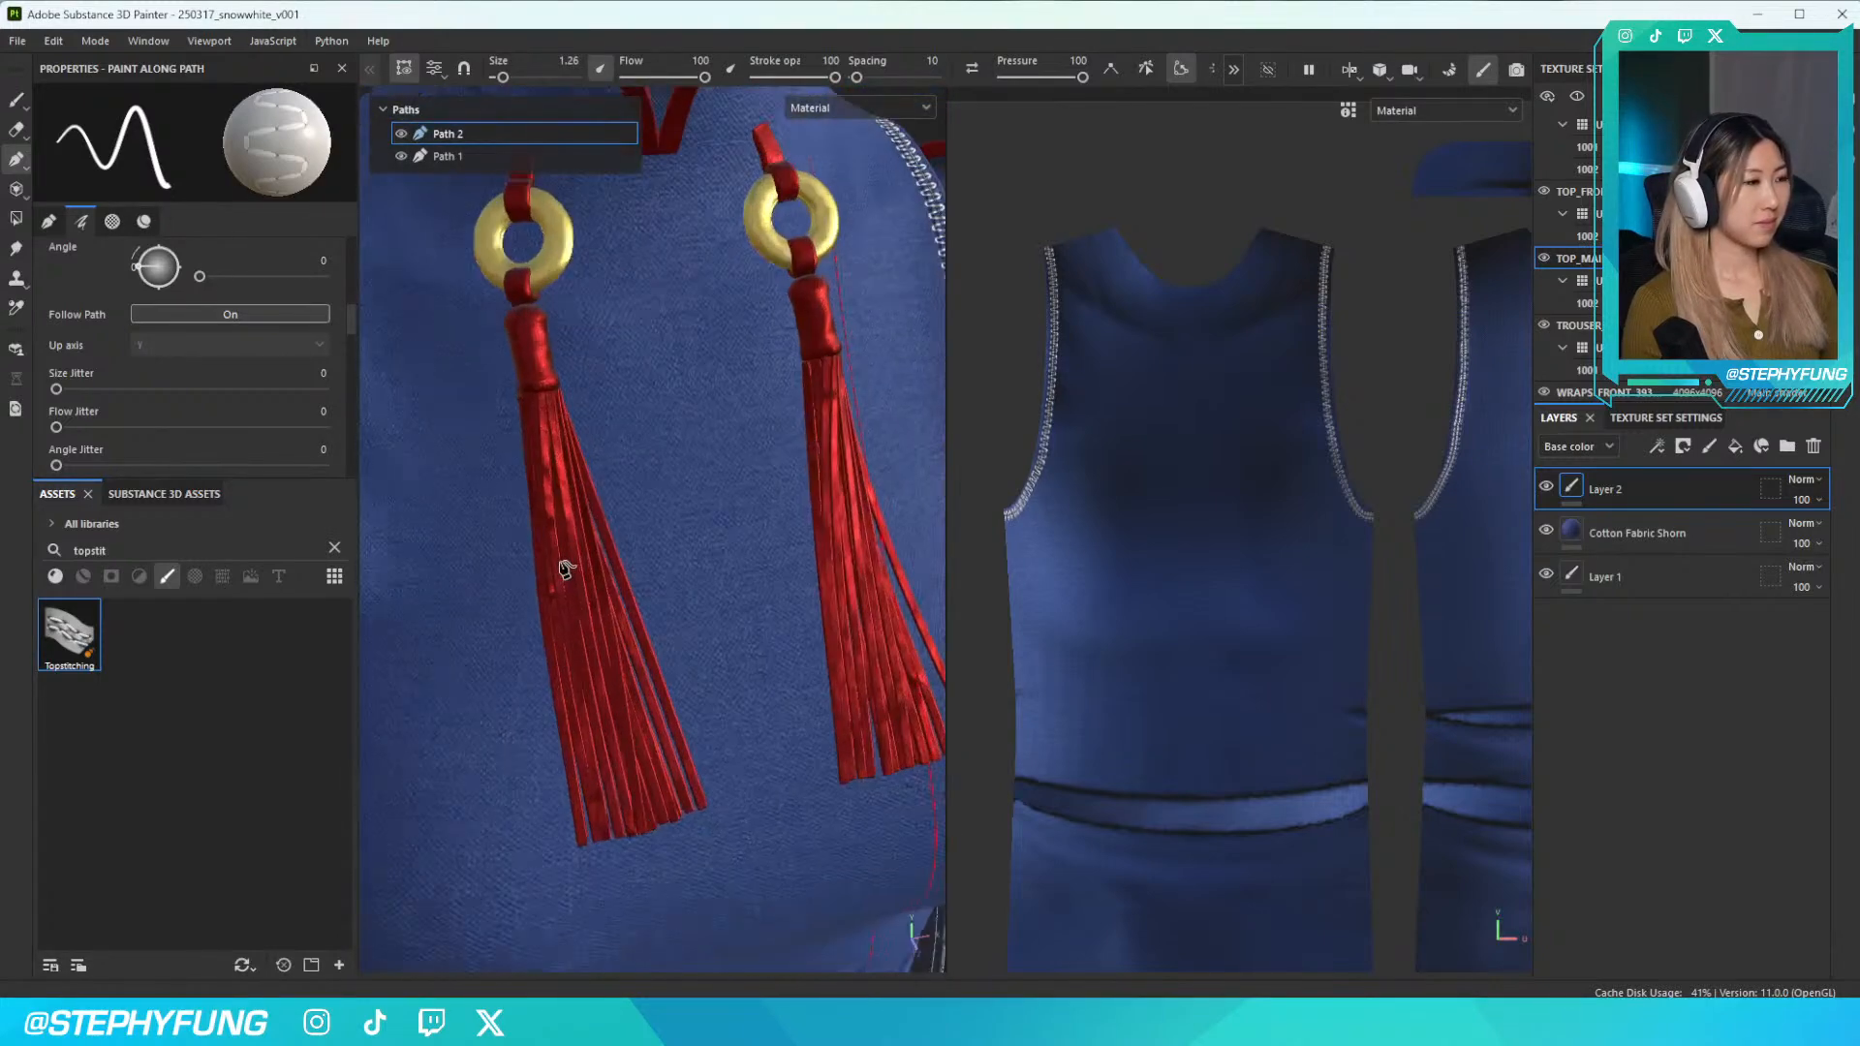
pyautogui.scroll(-7, 565, 570)
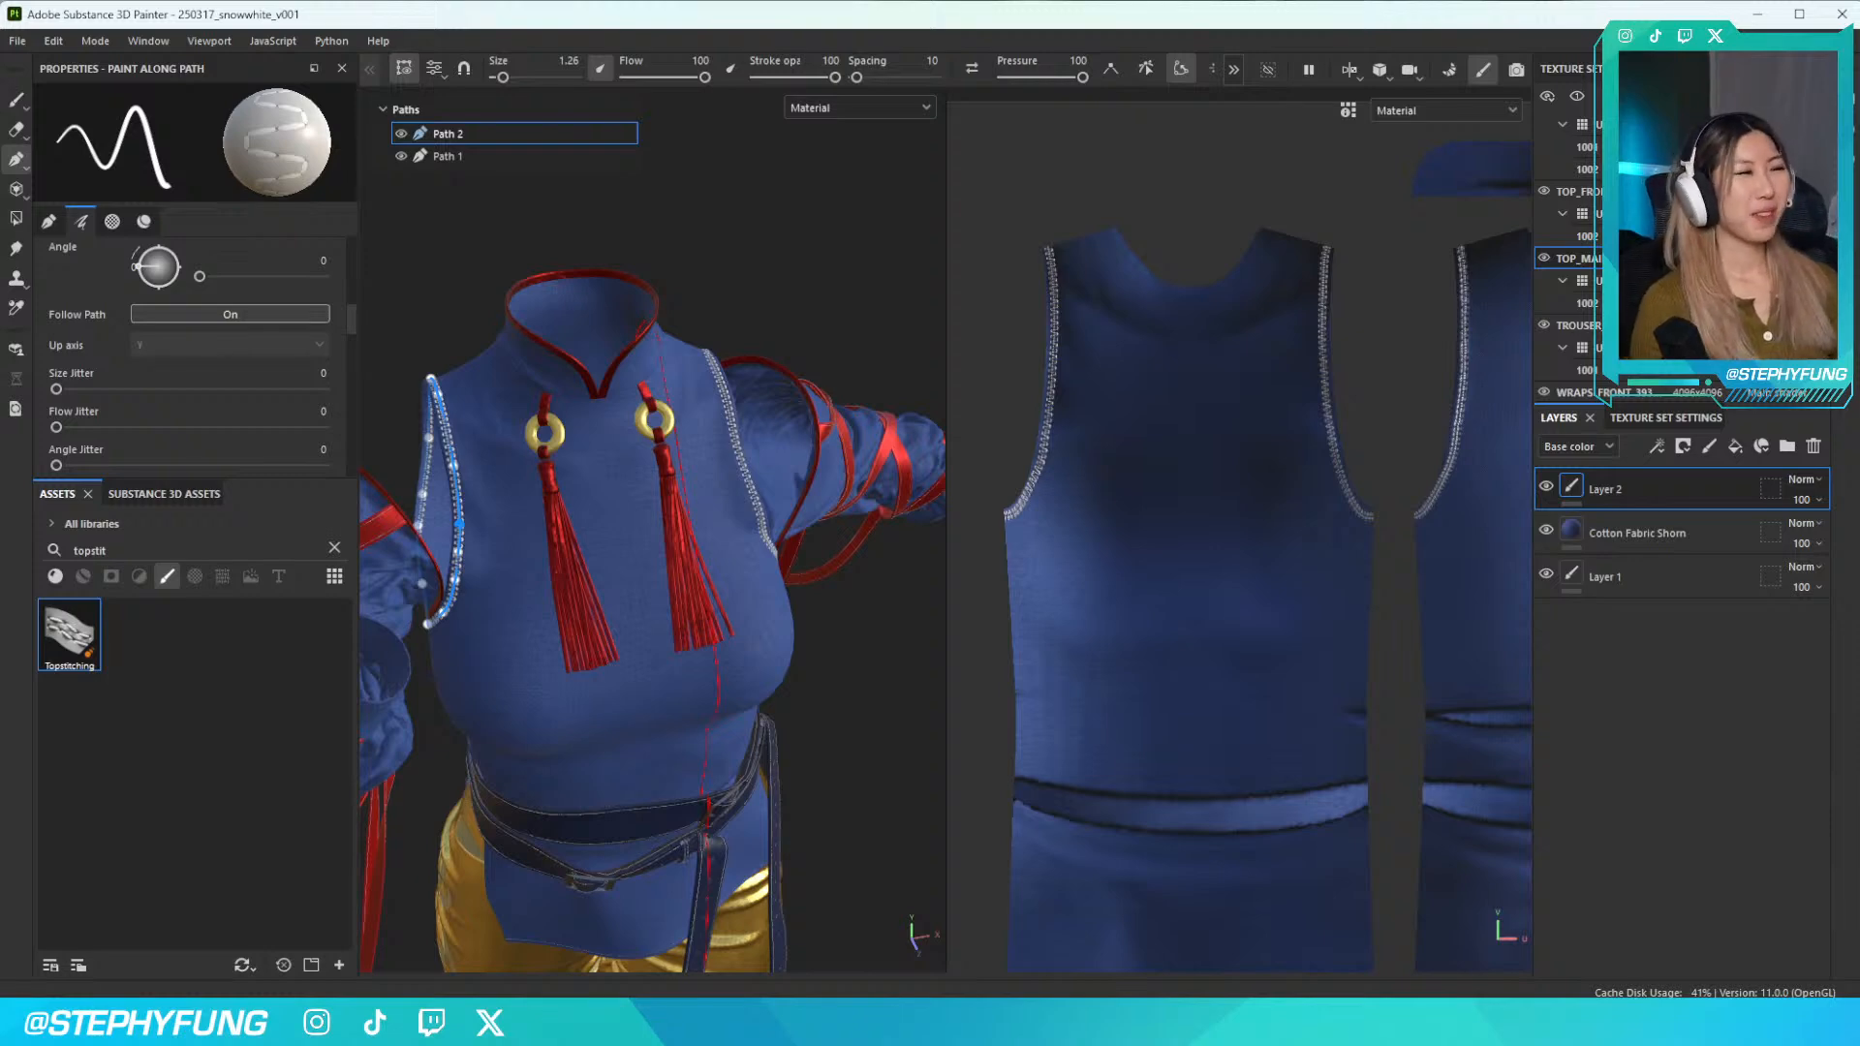
# Examine the top's lower front and hem on the model and in the UV layout
pyautogui.keyDown('alt'); pyautogui.moveTo(585, 593); pyautogui.dragTo(641, 742); pyautogui.keyUp('alt')
pyautogui.keyDown('alt'); pyautogui.moveTo(641, 742); pyautogui.dragTo(644, 484, button='middle'); pyautogui.keyUp('alt')
pyautogui.scroll(2, 627, 783)
pyautogui.scroll(-3, 628, 796)
pyautogui.scroll(-3, 1247, 683)
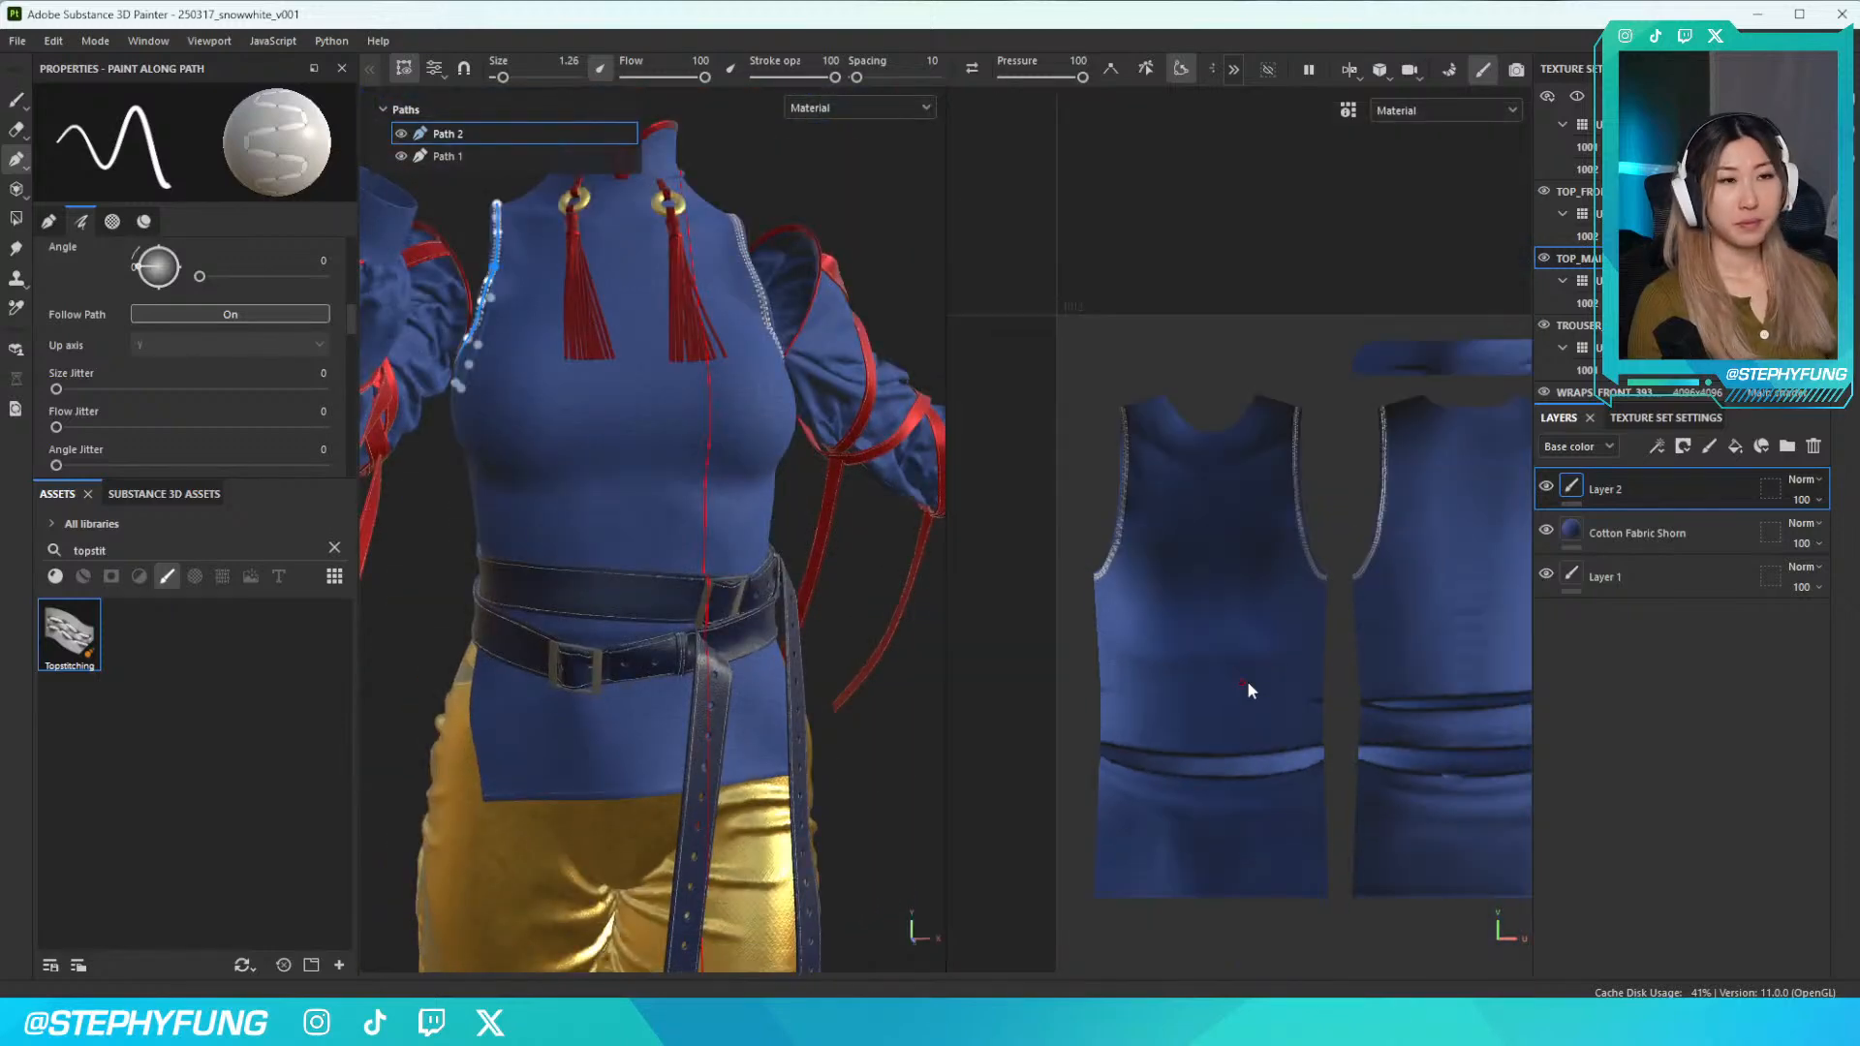
pyautogui.scroll(3, 1246, 682)
pyautogui.keyDown('alt'); pyautogui.moveTo(1246, 775); pyautogui.dragTo(1175, 460, button='middle'); pyautogui.keyUp('alt')
pyautogui.scroll(2, 1183, 470)
pyautogui.scroll(-5, 1197, 484)
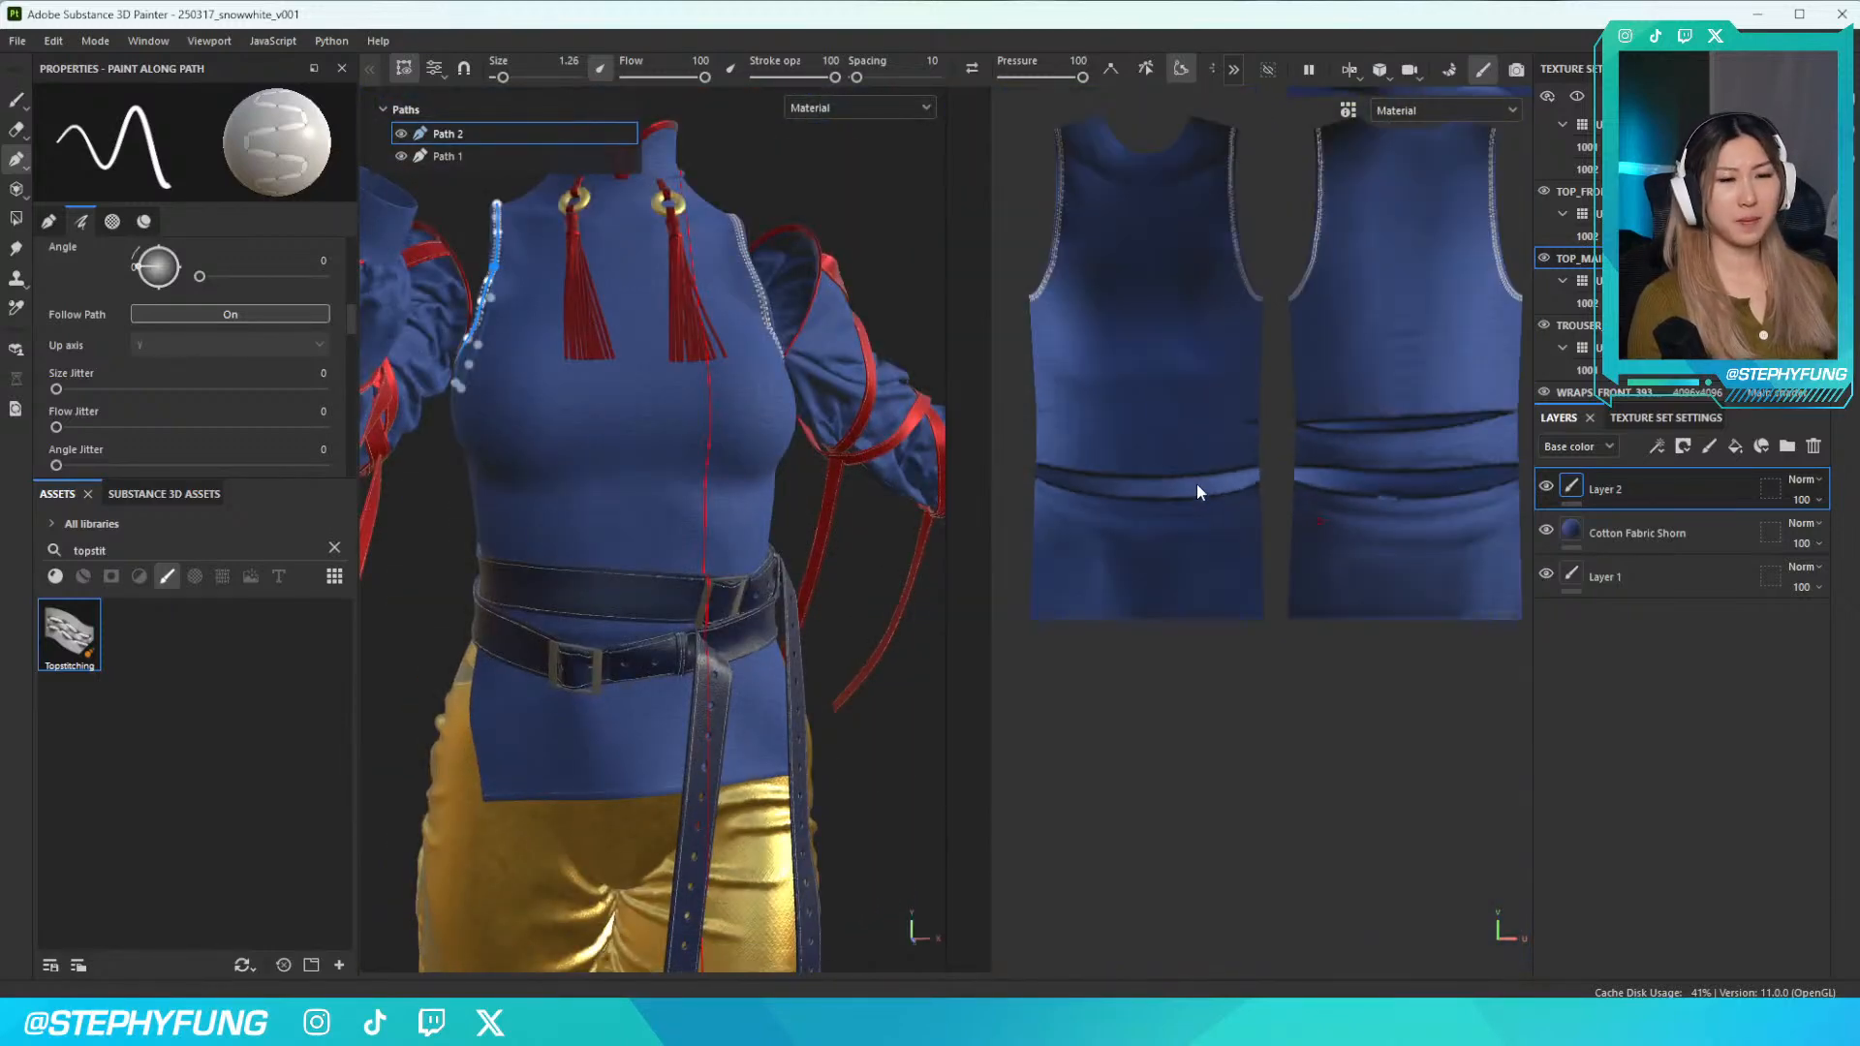
pyautogui.keyDown('alt'); pyautogui.moveTo(816, 544); pyautogui.dragTo(819, 547); pyautogui.keyUp('alt')
pyautogui.scroll(-3, 788, 543)
# Deselect Path 2 and collapse the path list to prepare a new path at the front hem's corner
pyautogui.click(17, 159)
pyautogui.scroll(5, 921, 690)
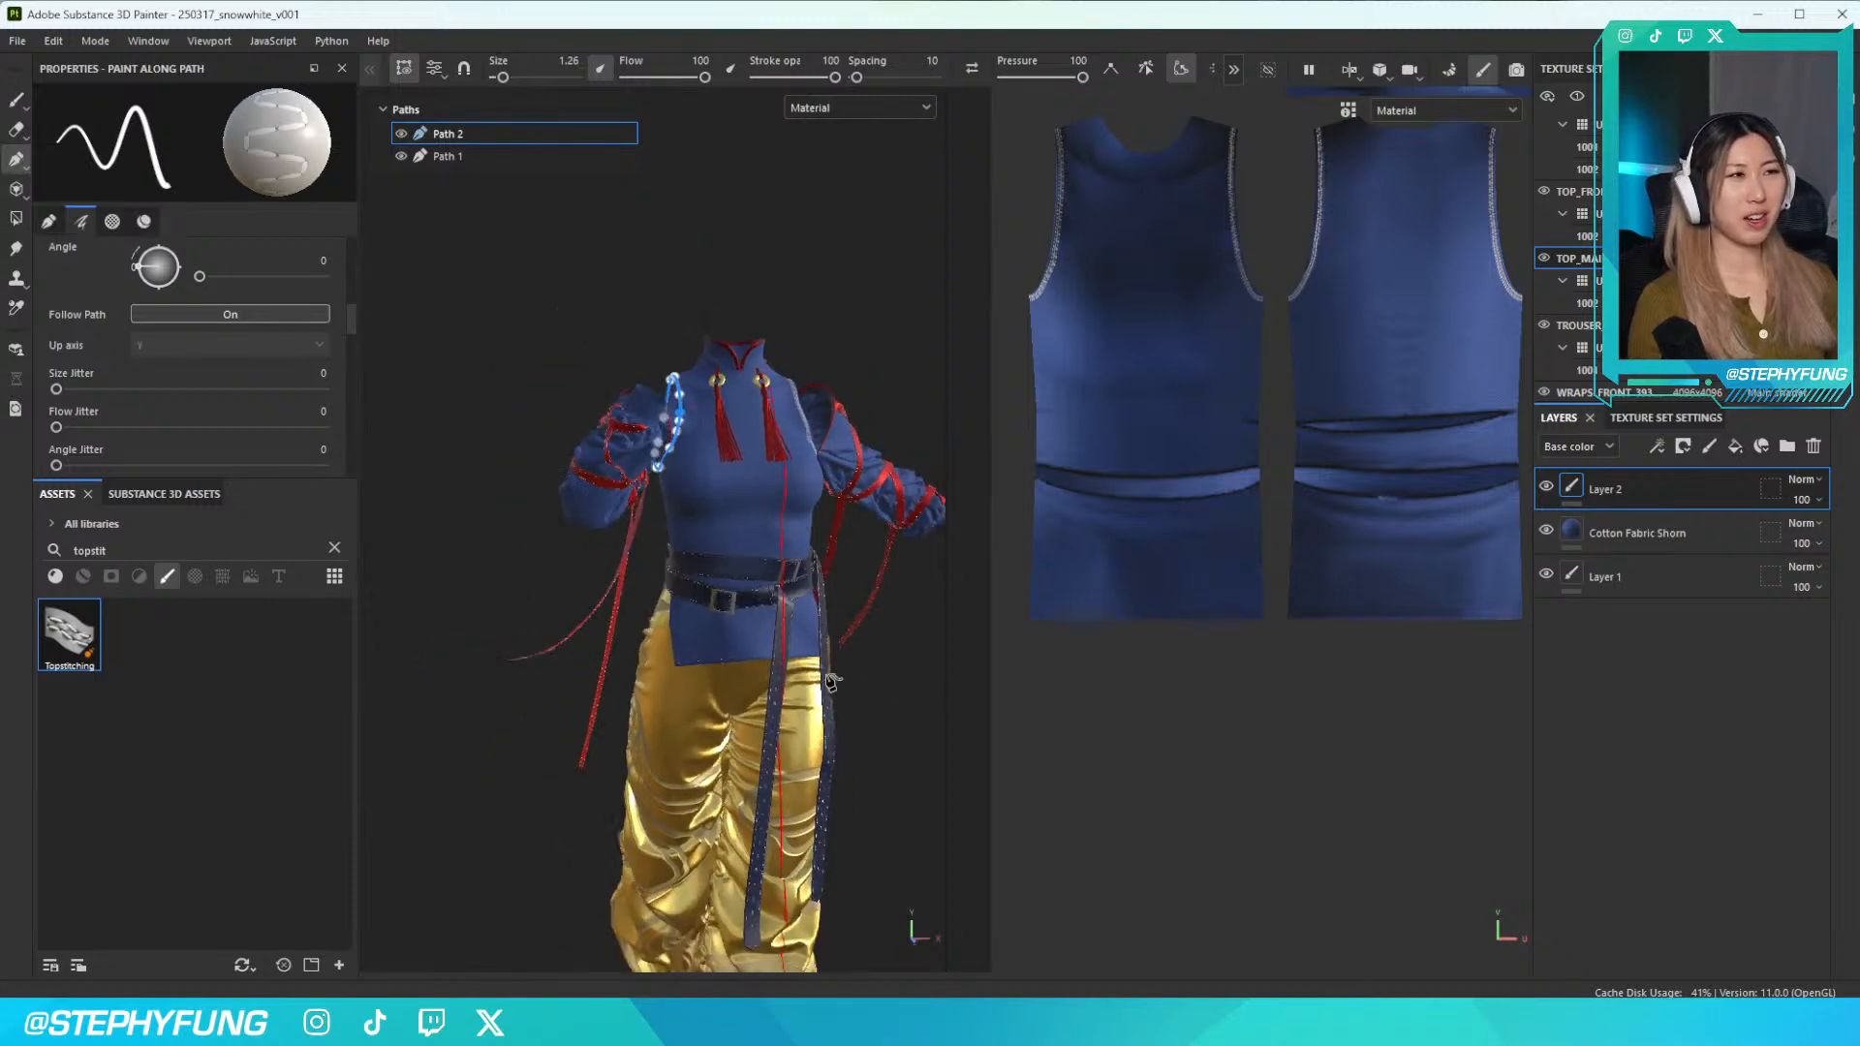
pyautogui.click(1604, 494)
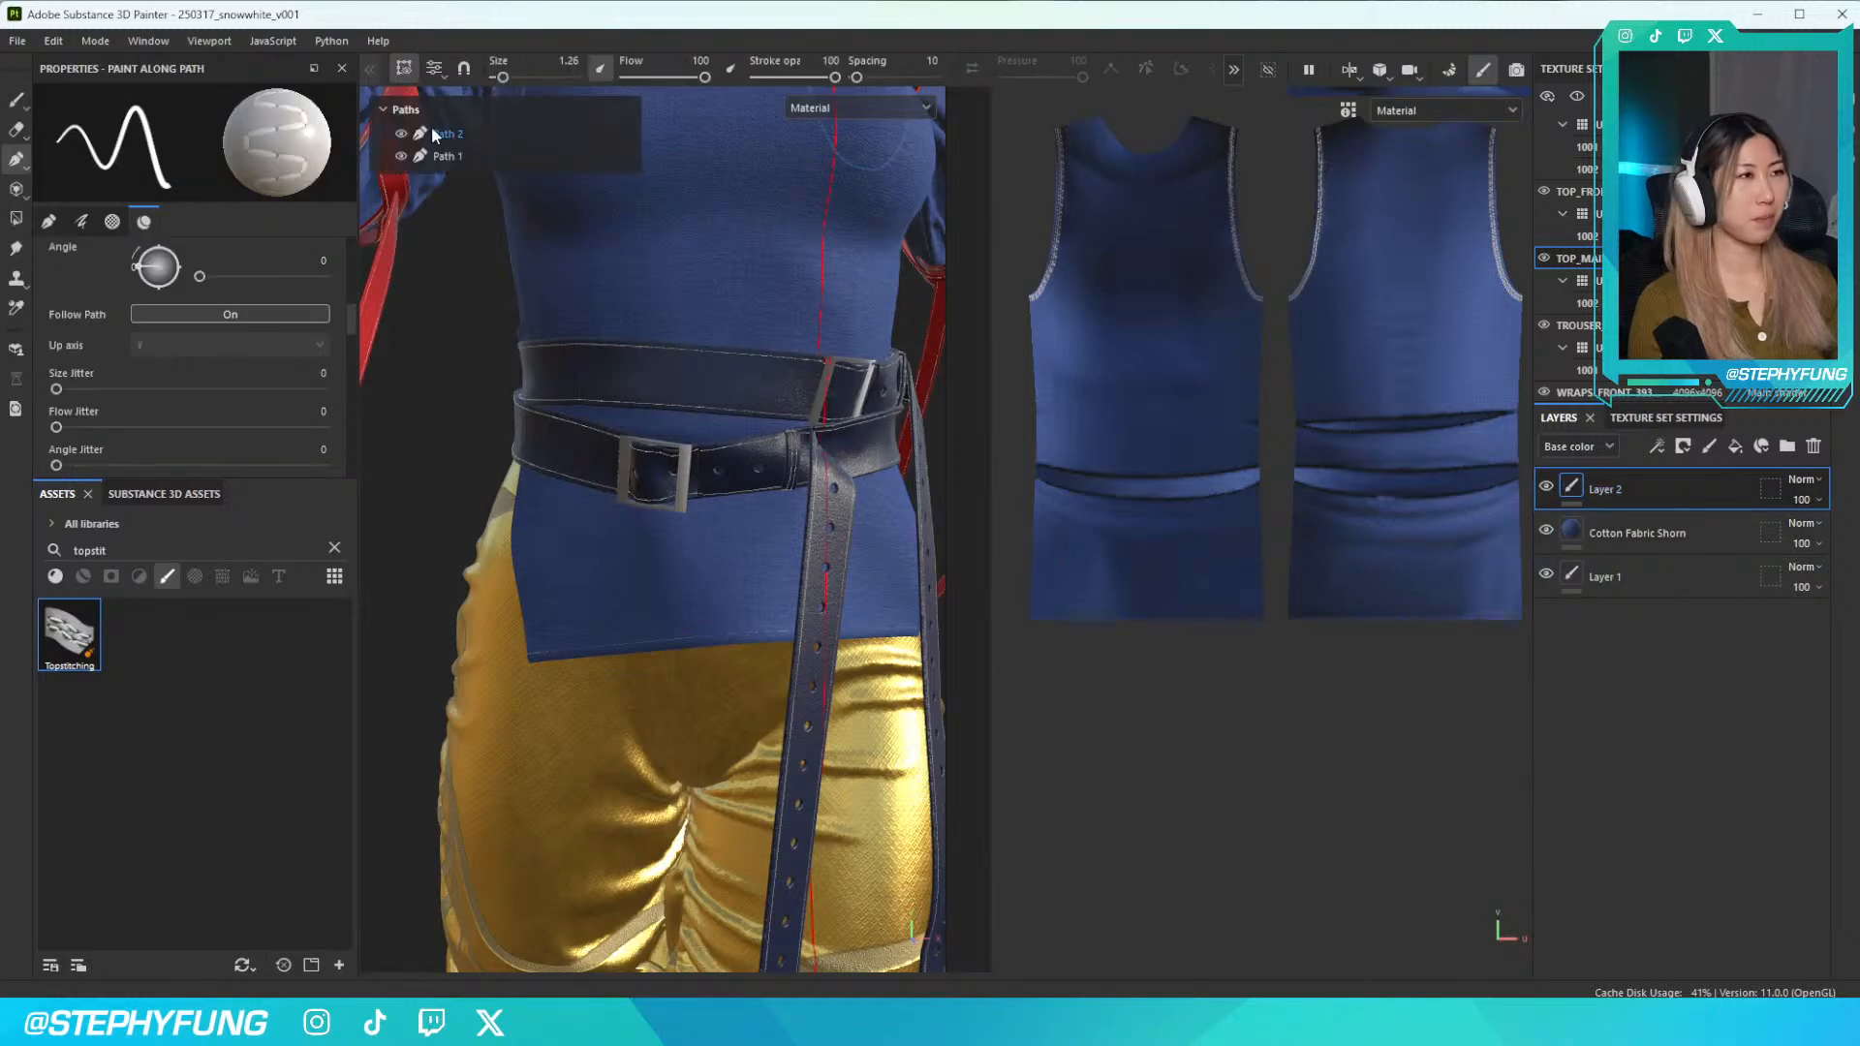
pyautogui.click(383, 109)
pyautogui.scroll(4, 581, 698)
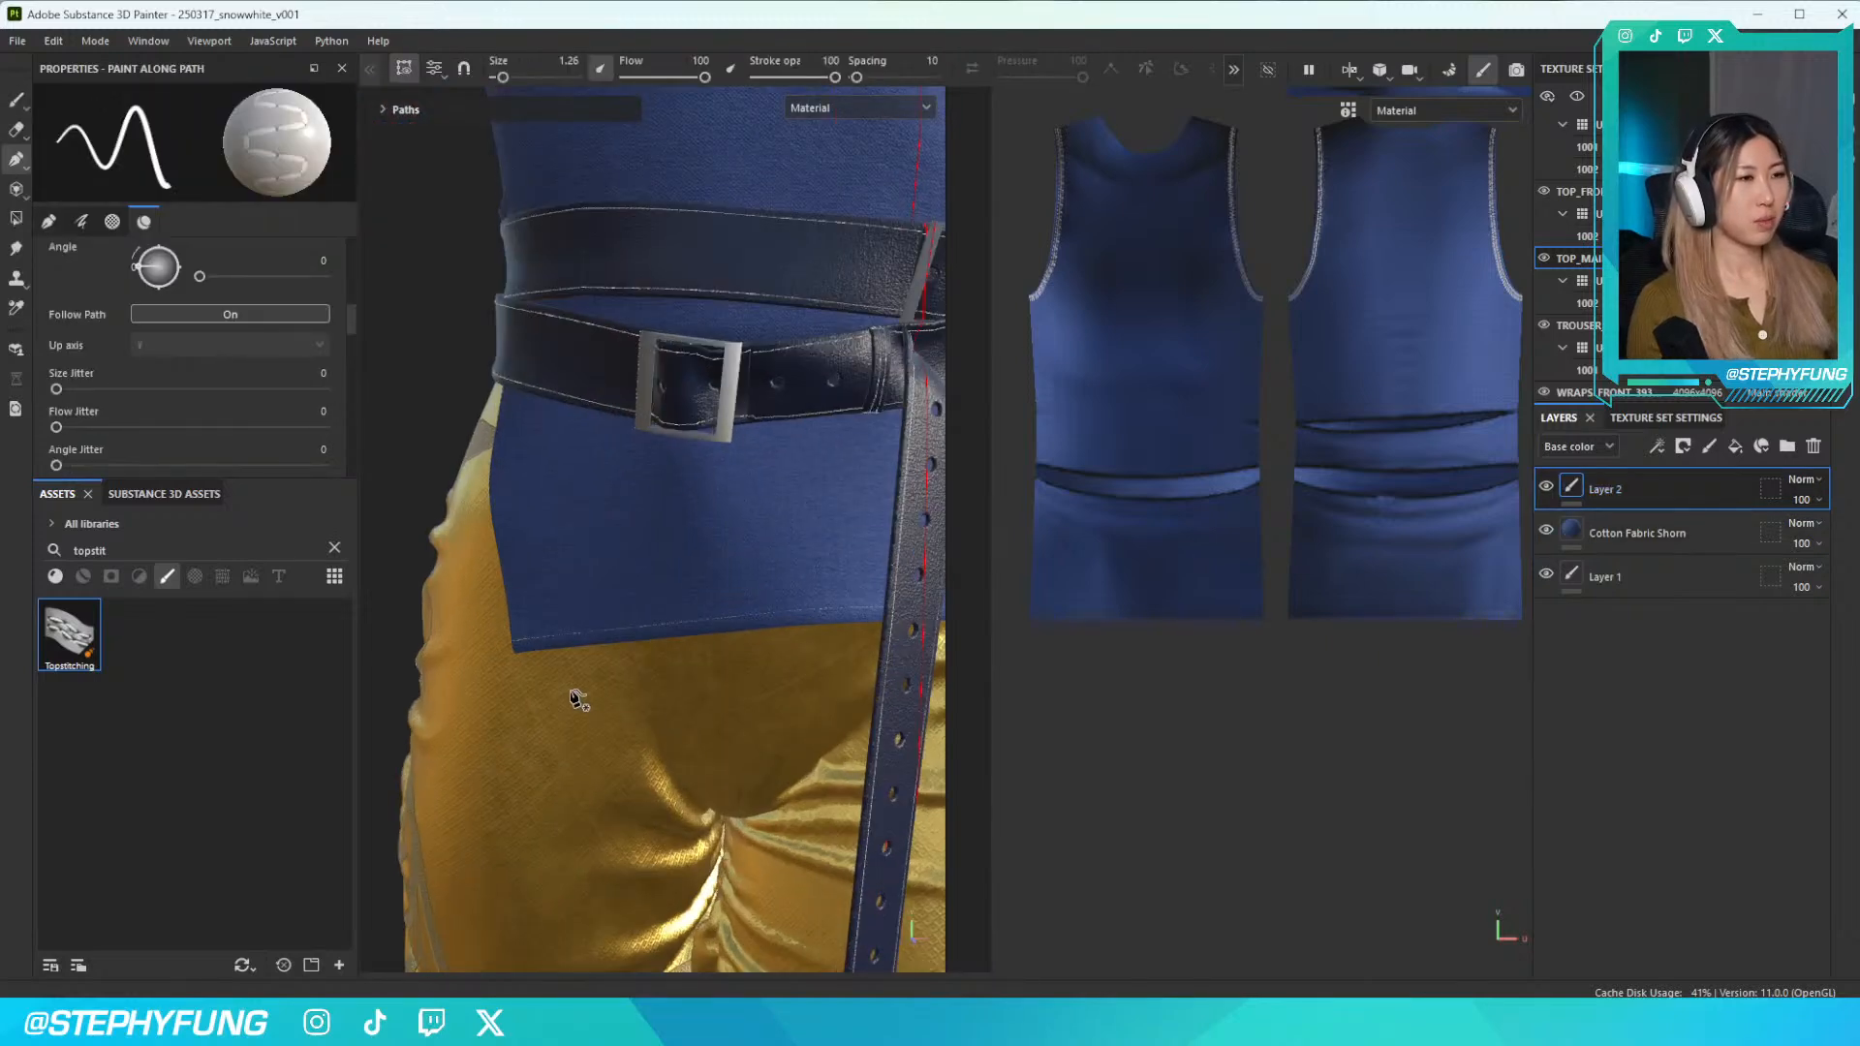
pyautogui.keyDown('alt'); pyautogui.moveTo(465, 569); pyautogui.dragTo(454, 567); pyautogui.keyUp('alt')
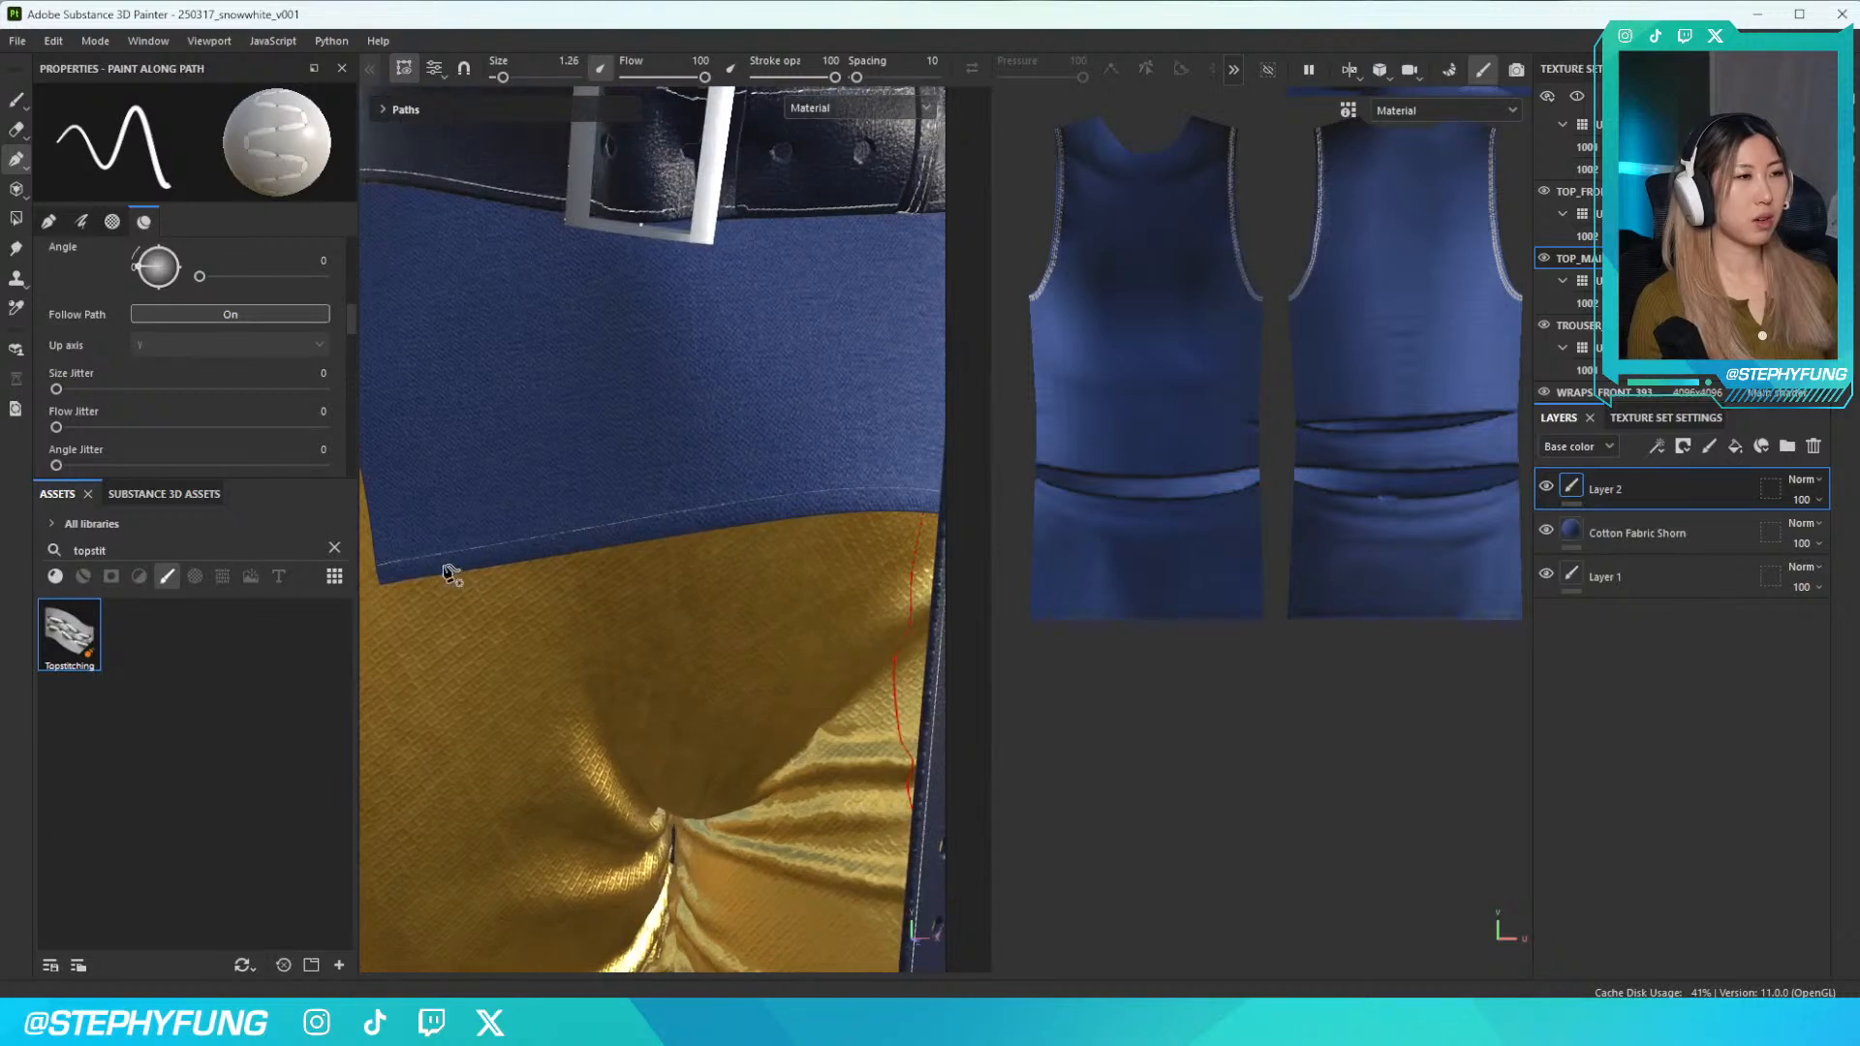
pyautogui.keyDown('alt'); pyautogui.moveTo(412, 567); pyautogui.dragTo(464, 560, button='middle'); pyautogui.keyUp('alt')
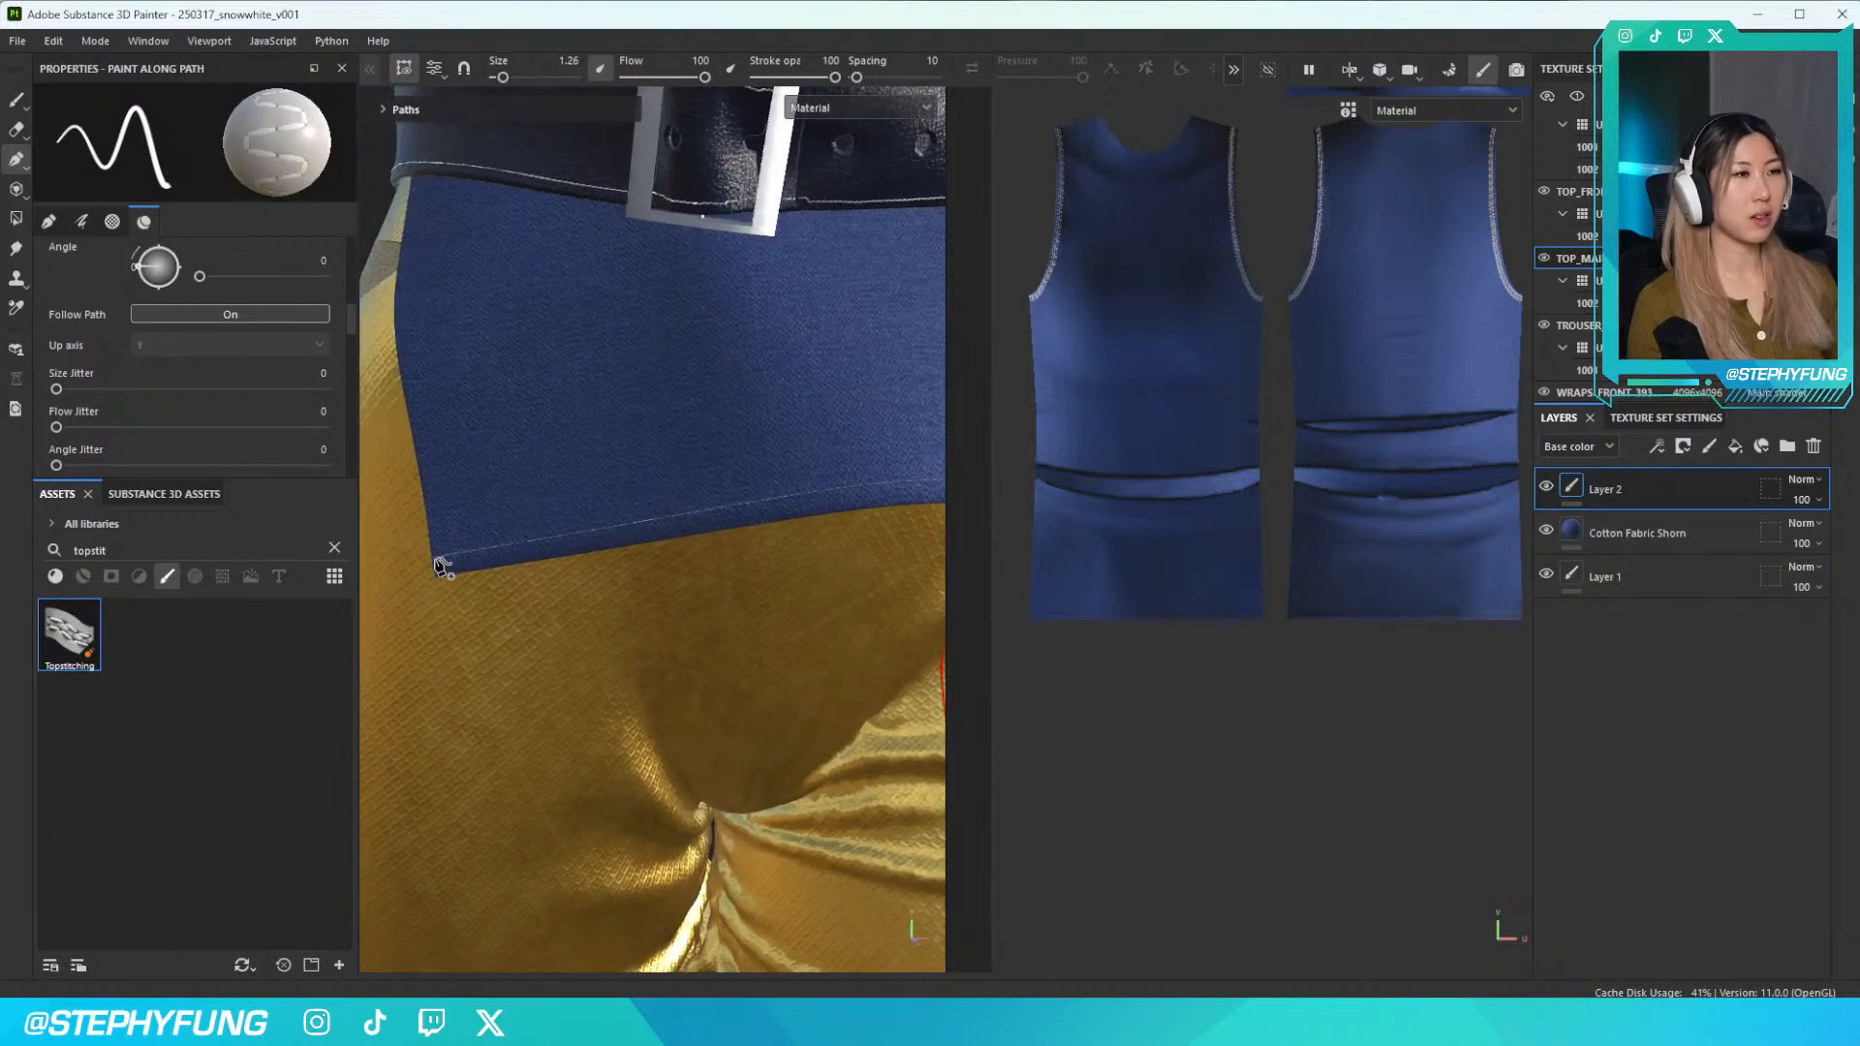
# Try a three-point stitch path along the front hem from its side corner and undo it
pyautogui.click(442, 560)
pyautogui.click(627, 524)
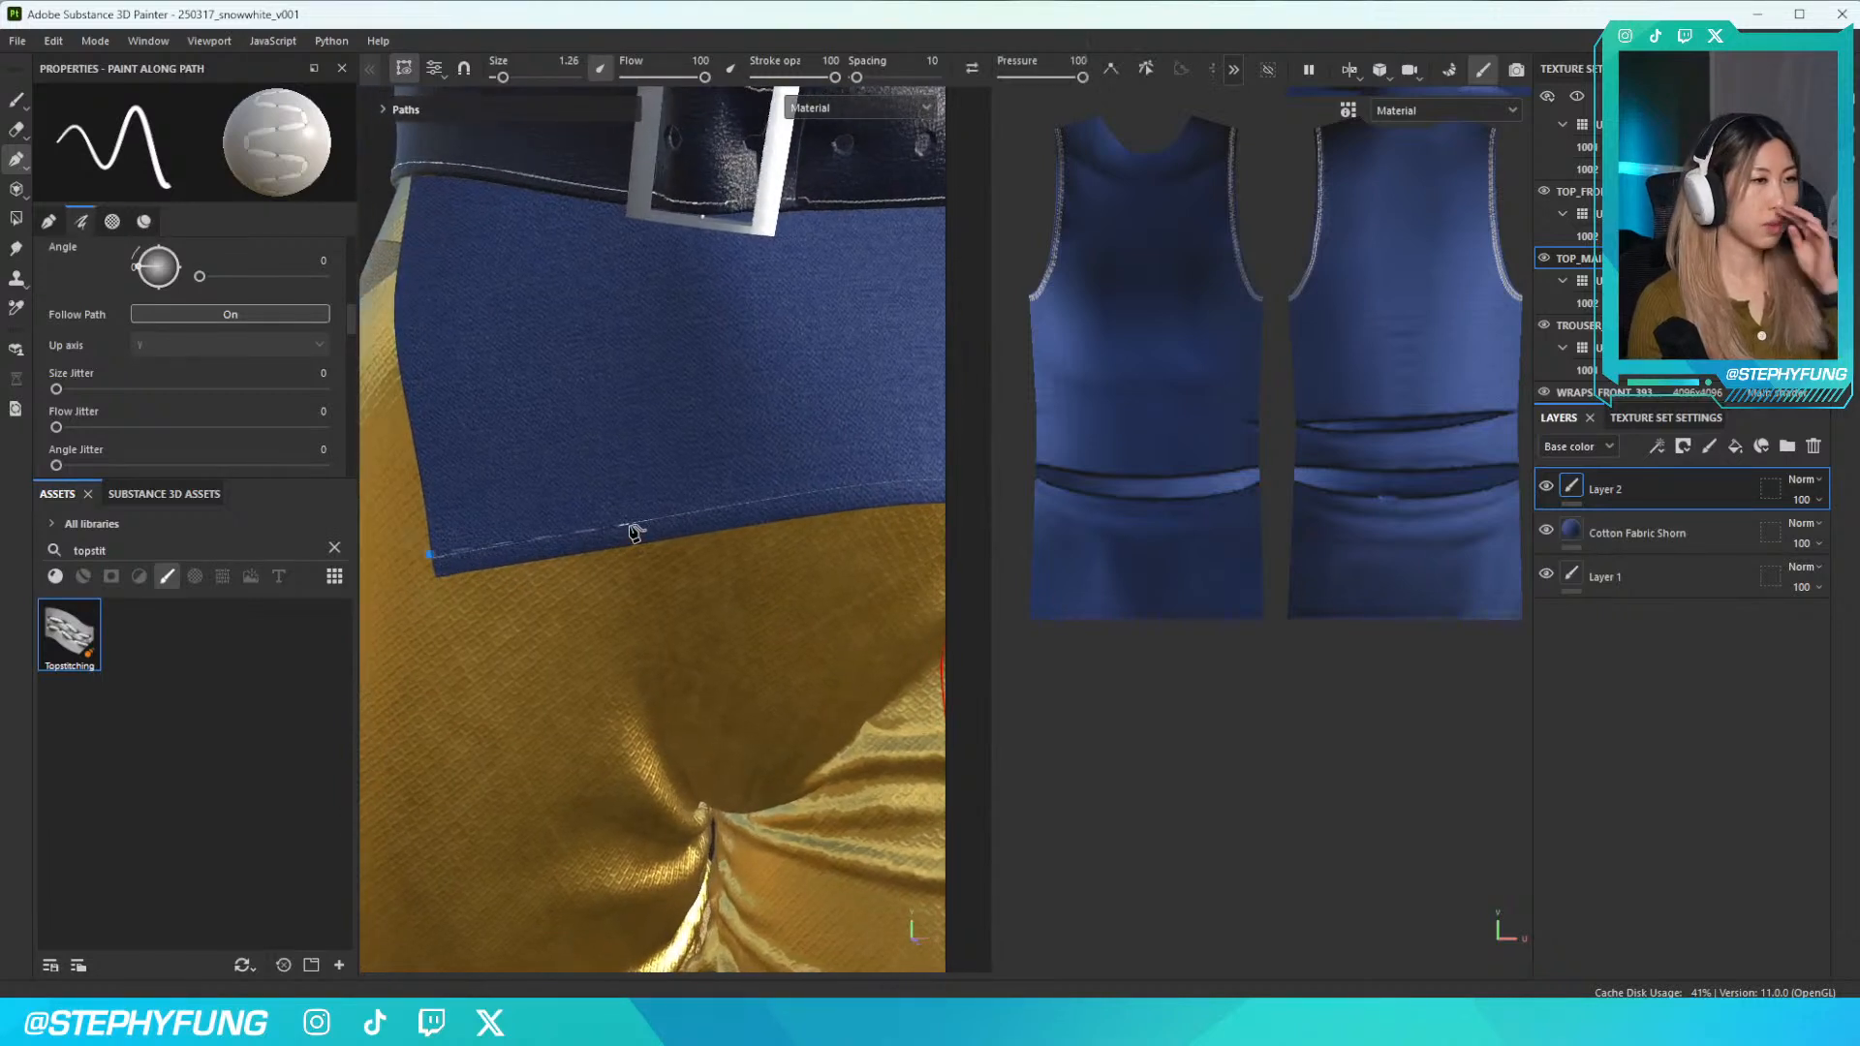
pyautogui.click(858, 494)
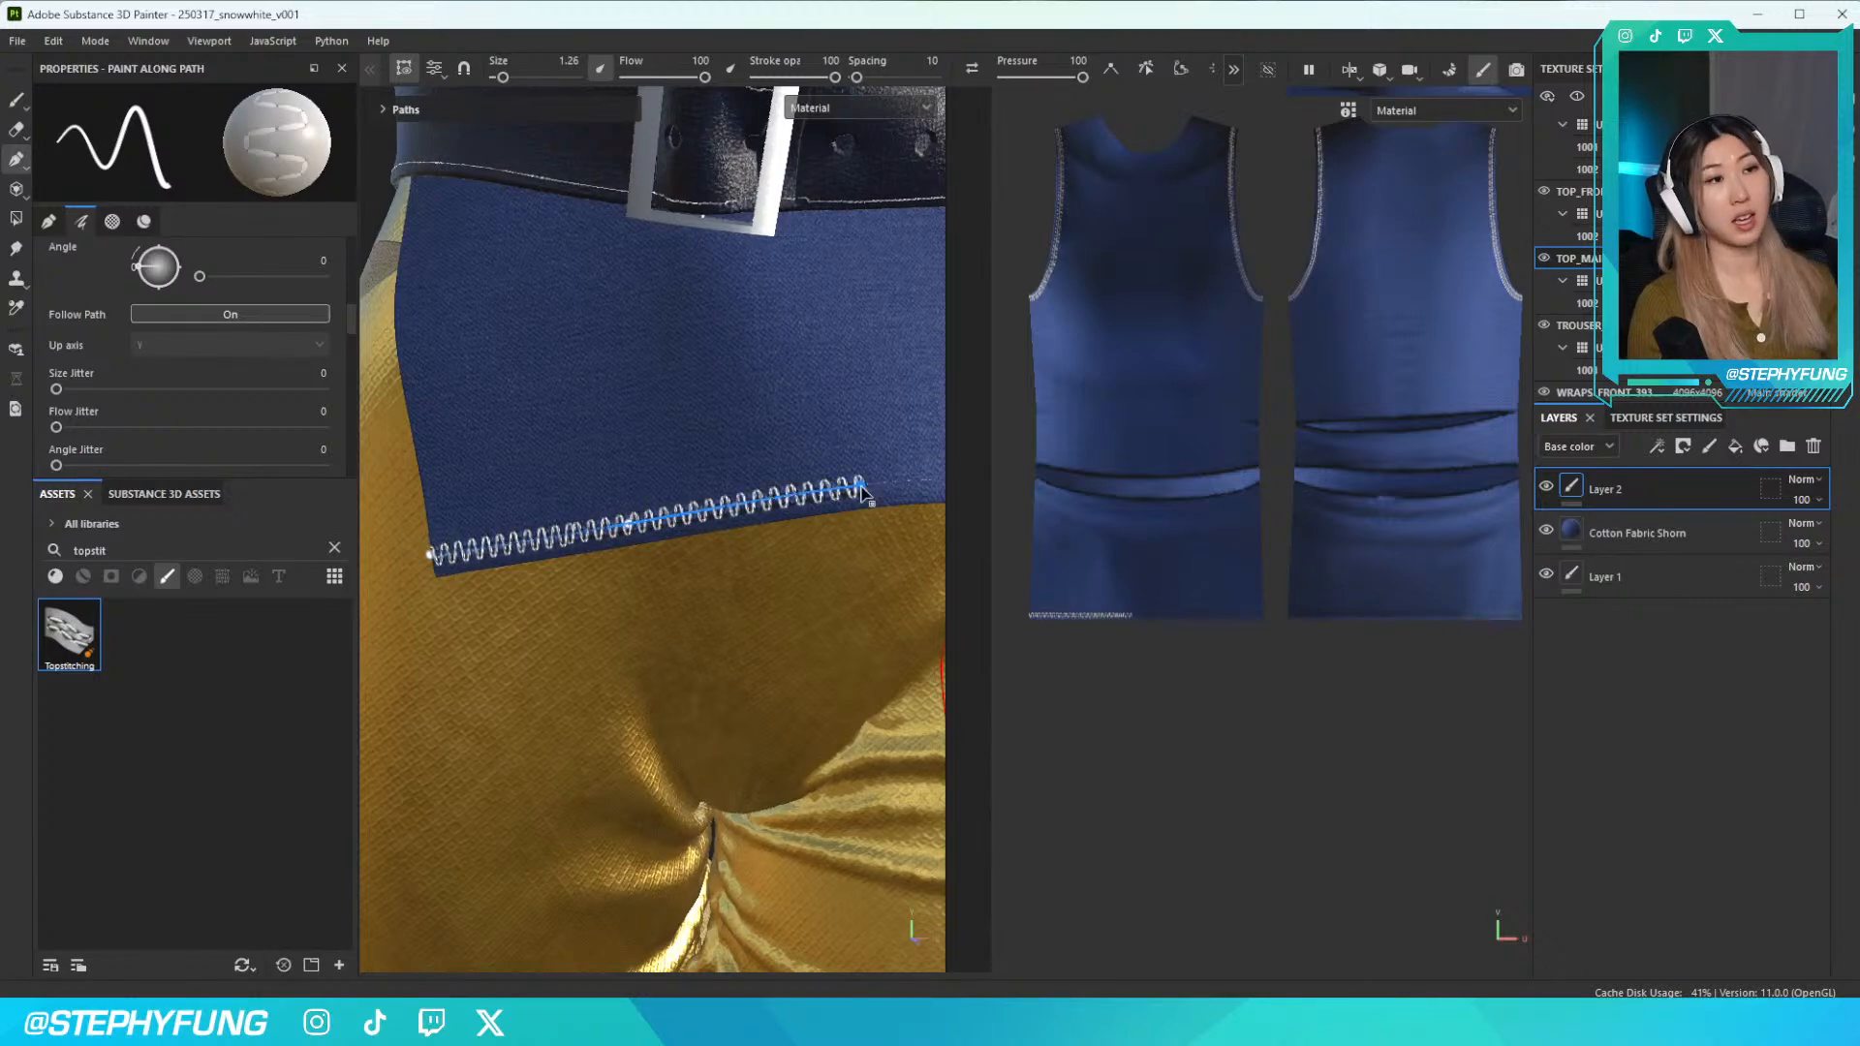
pyautogui.moveTo(914, 523)
pyautogui.keyDown('alt'); pyautogui.mouseDown()
pyautogui.moveTo(490, 519)
pyautogui.moveTo(623, 507)
pyautogui.mouseUp(); pyautogui.keyUp('alt')
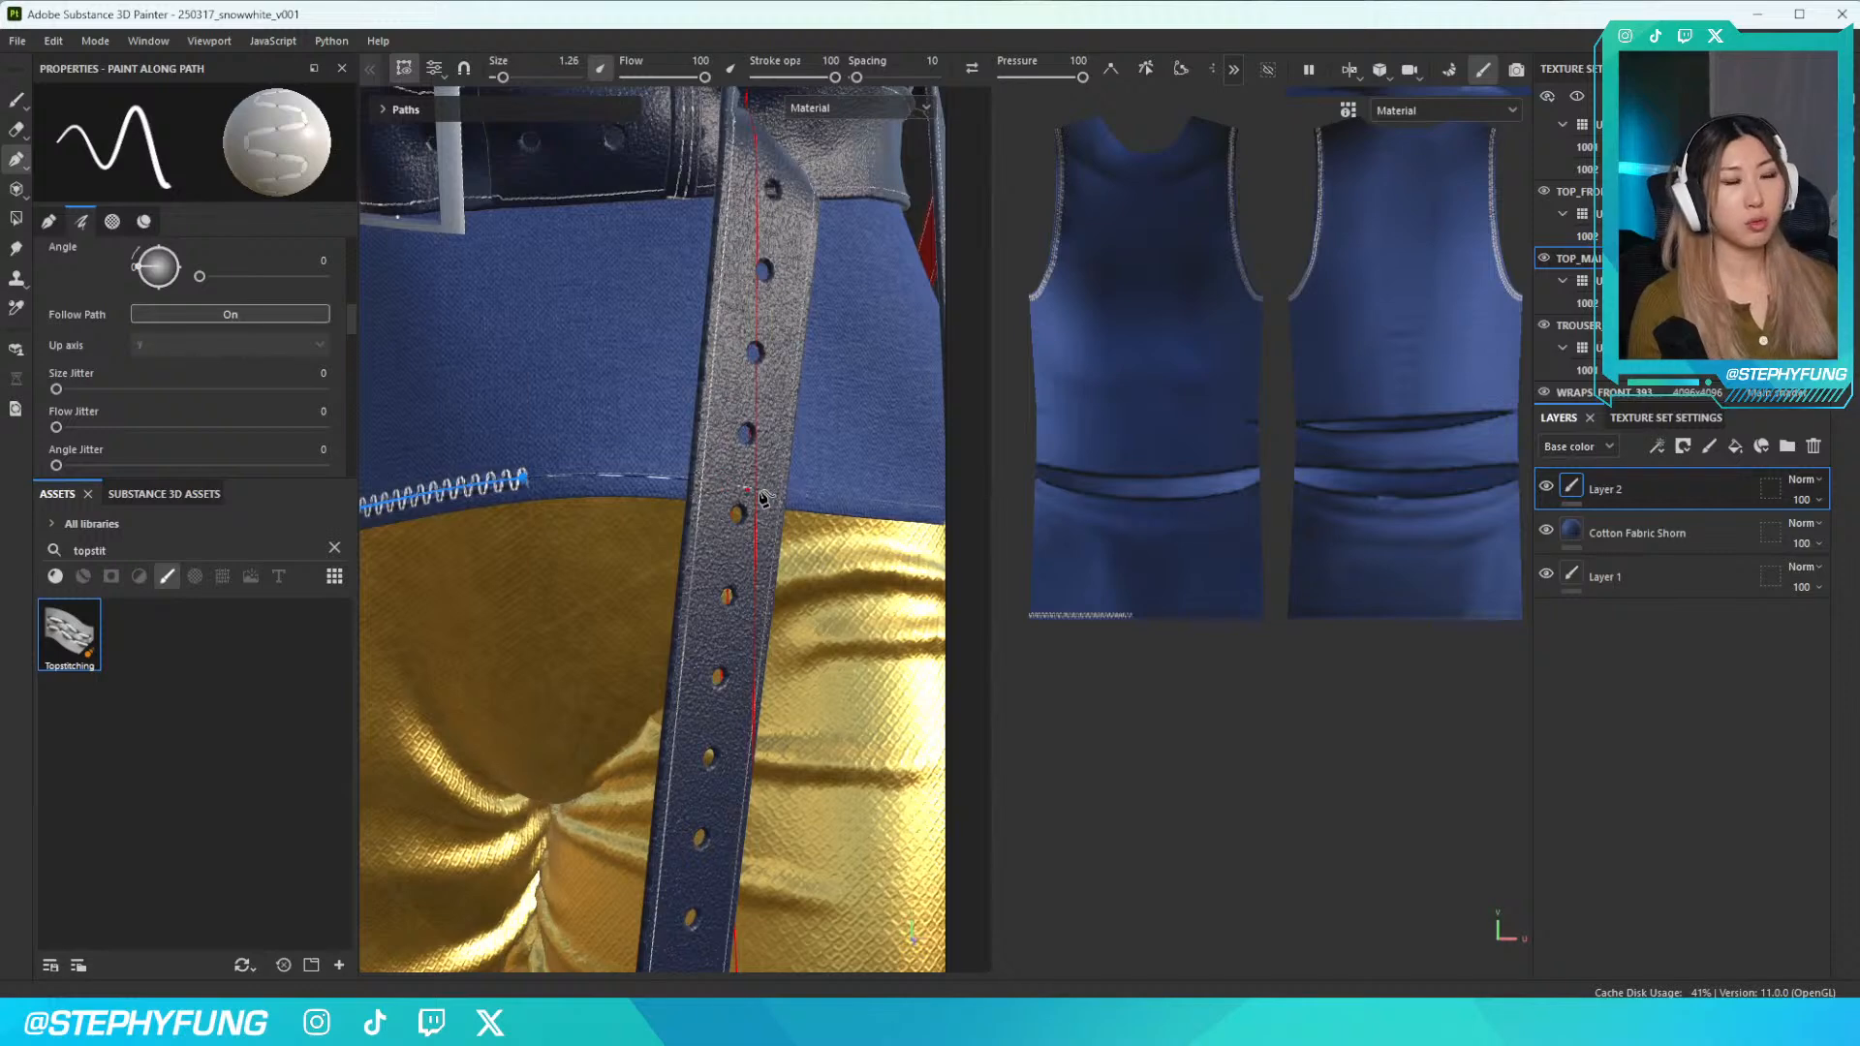
pyautogui.hotkey('ctrl', 'z')
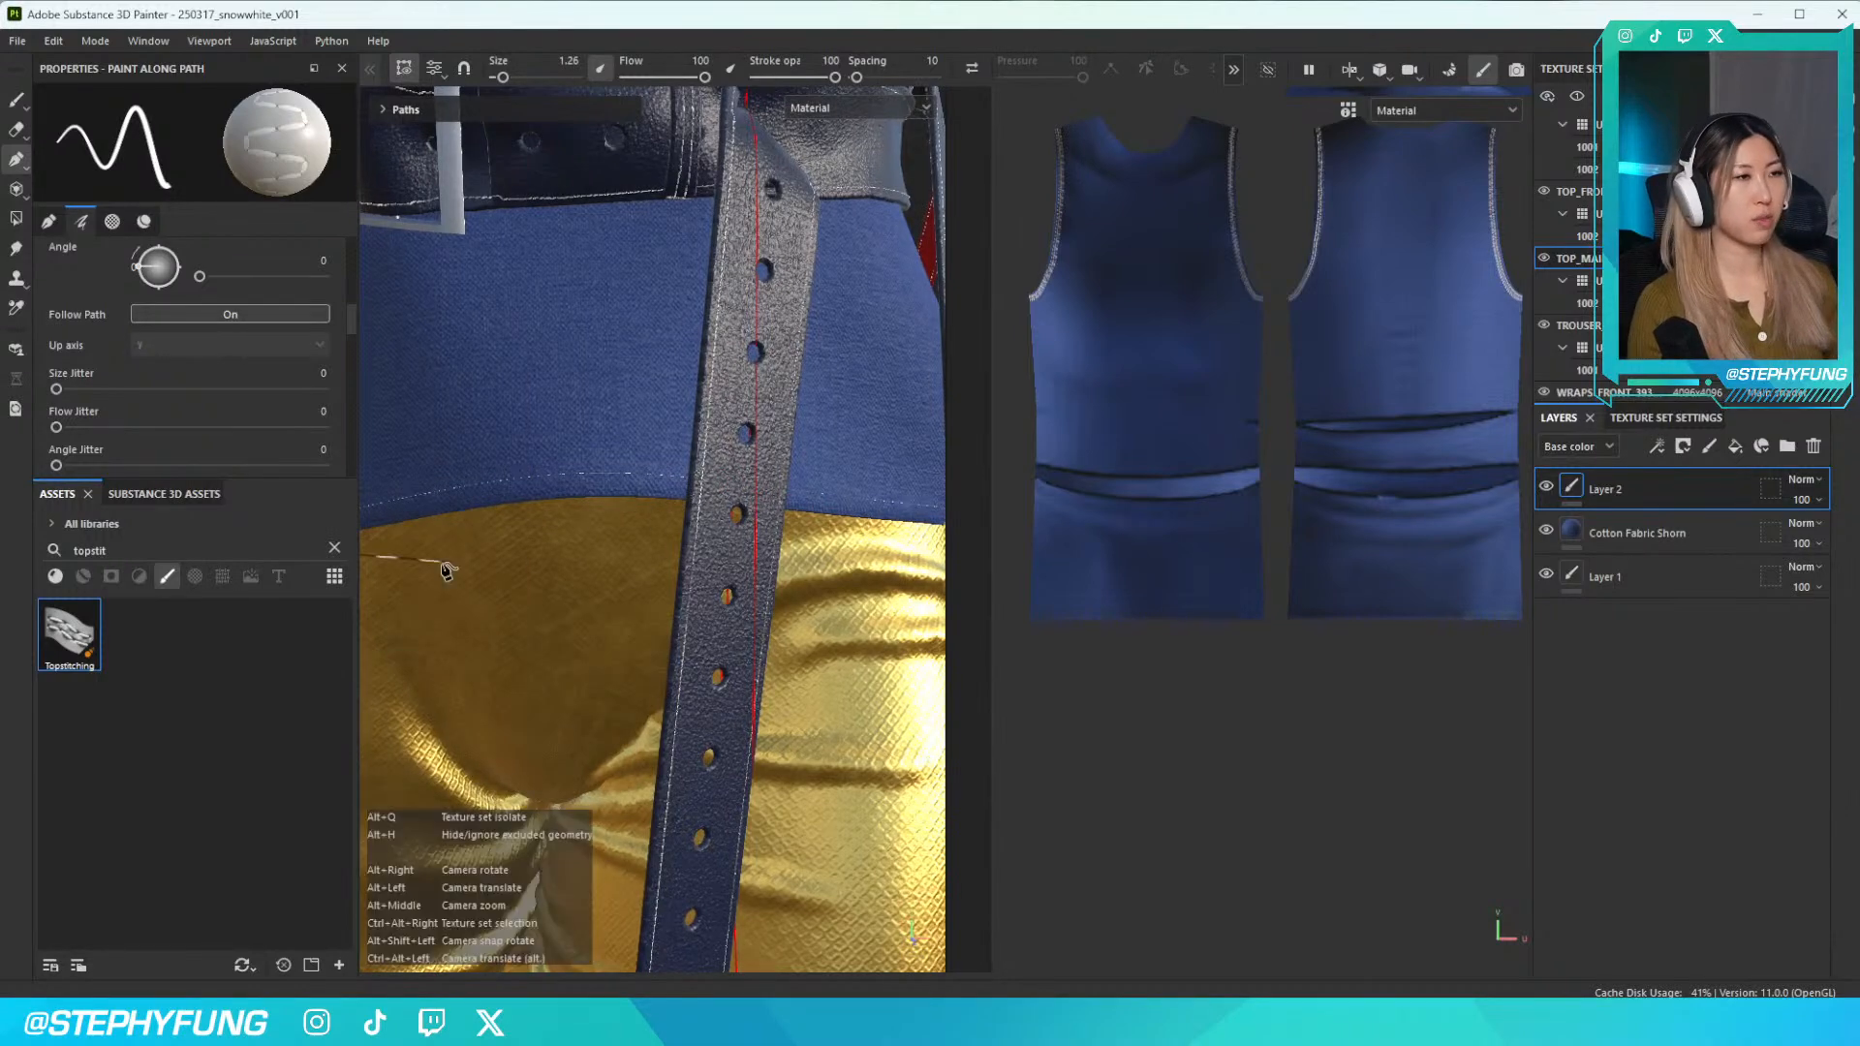
pyautogui.keyDown('alt'); pyautogui.moveTo(441, 568); pyautogui.dragTo(752, 562); pyautogui.keyUp('alt')
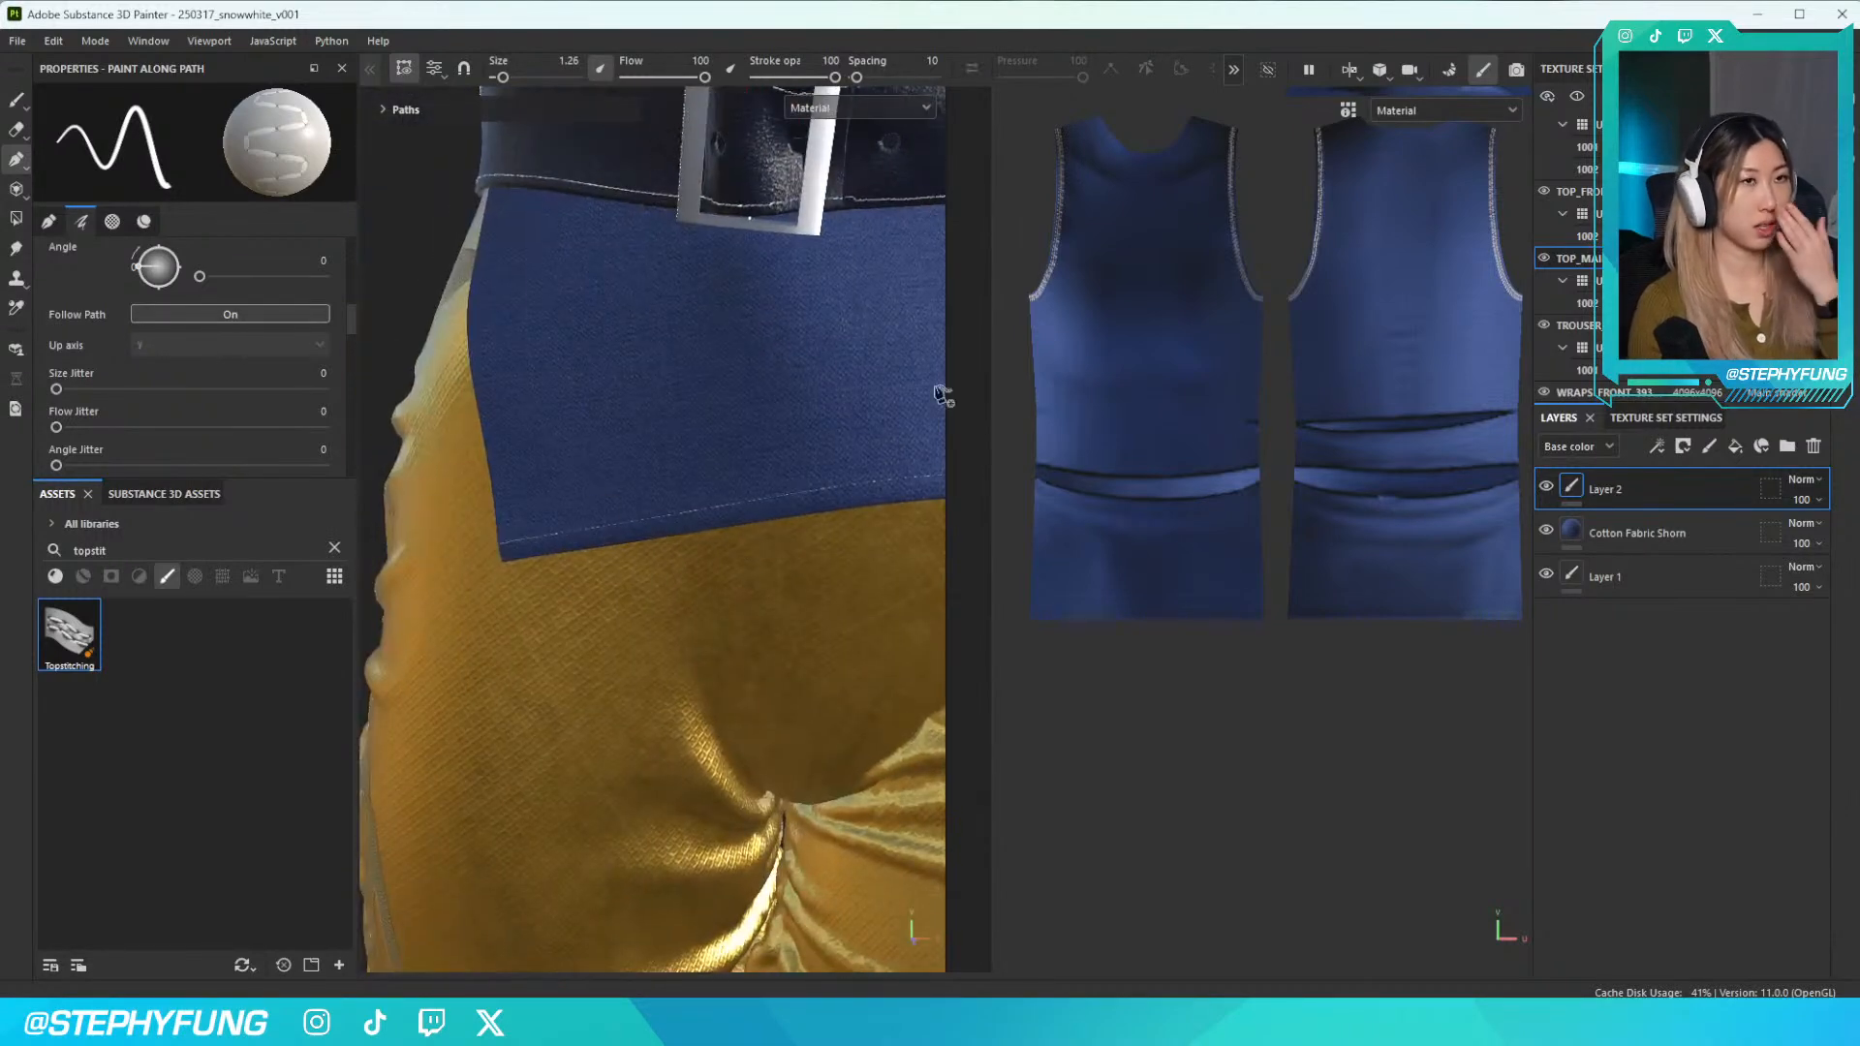
# Start a new stitch path at the front hem's side corner and lay points along the hem up to the hanging belt strap
pyautogui.click(1234, 68)
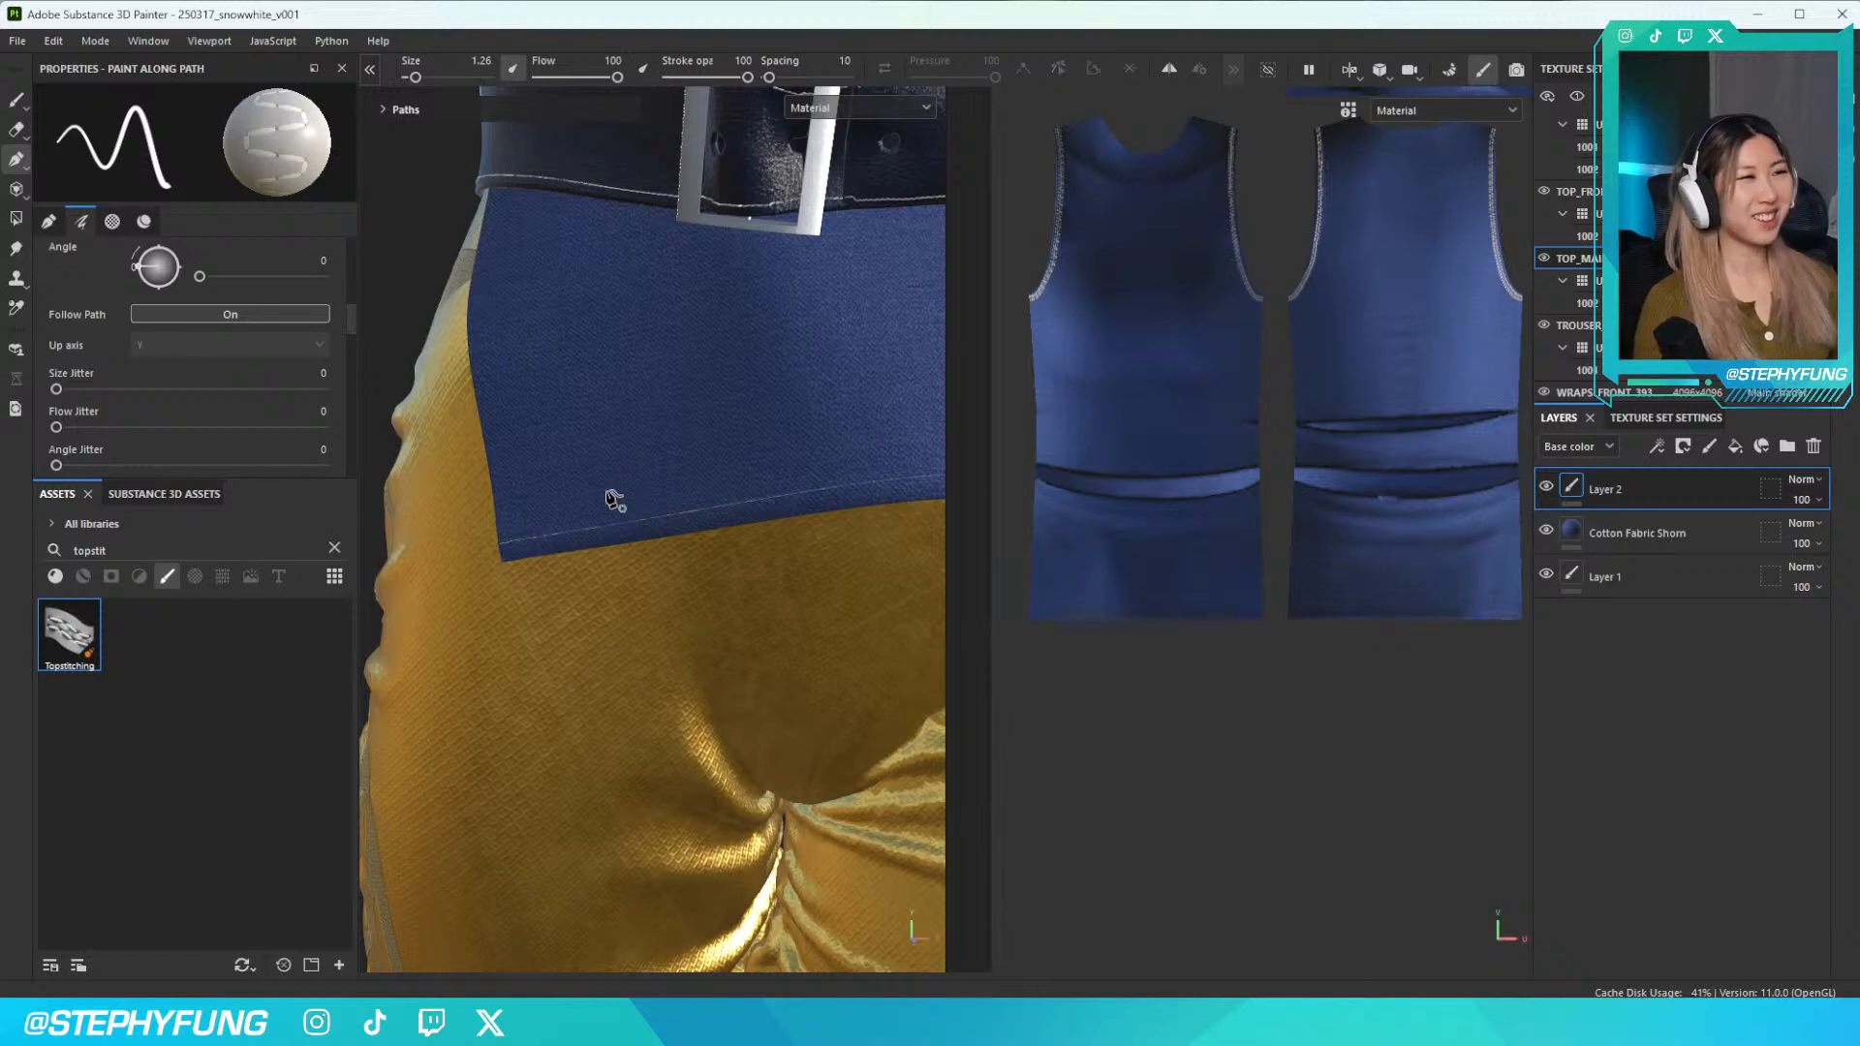
pyautogui.click(496, 538)
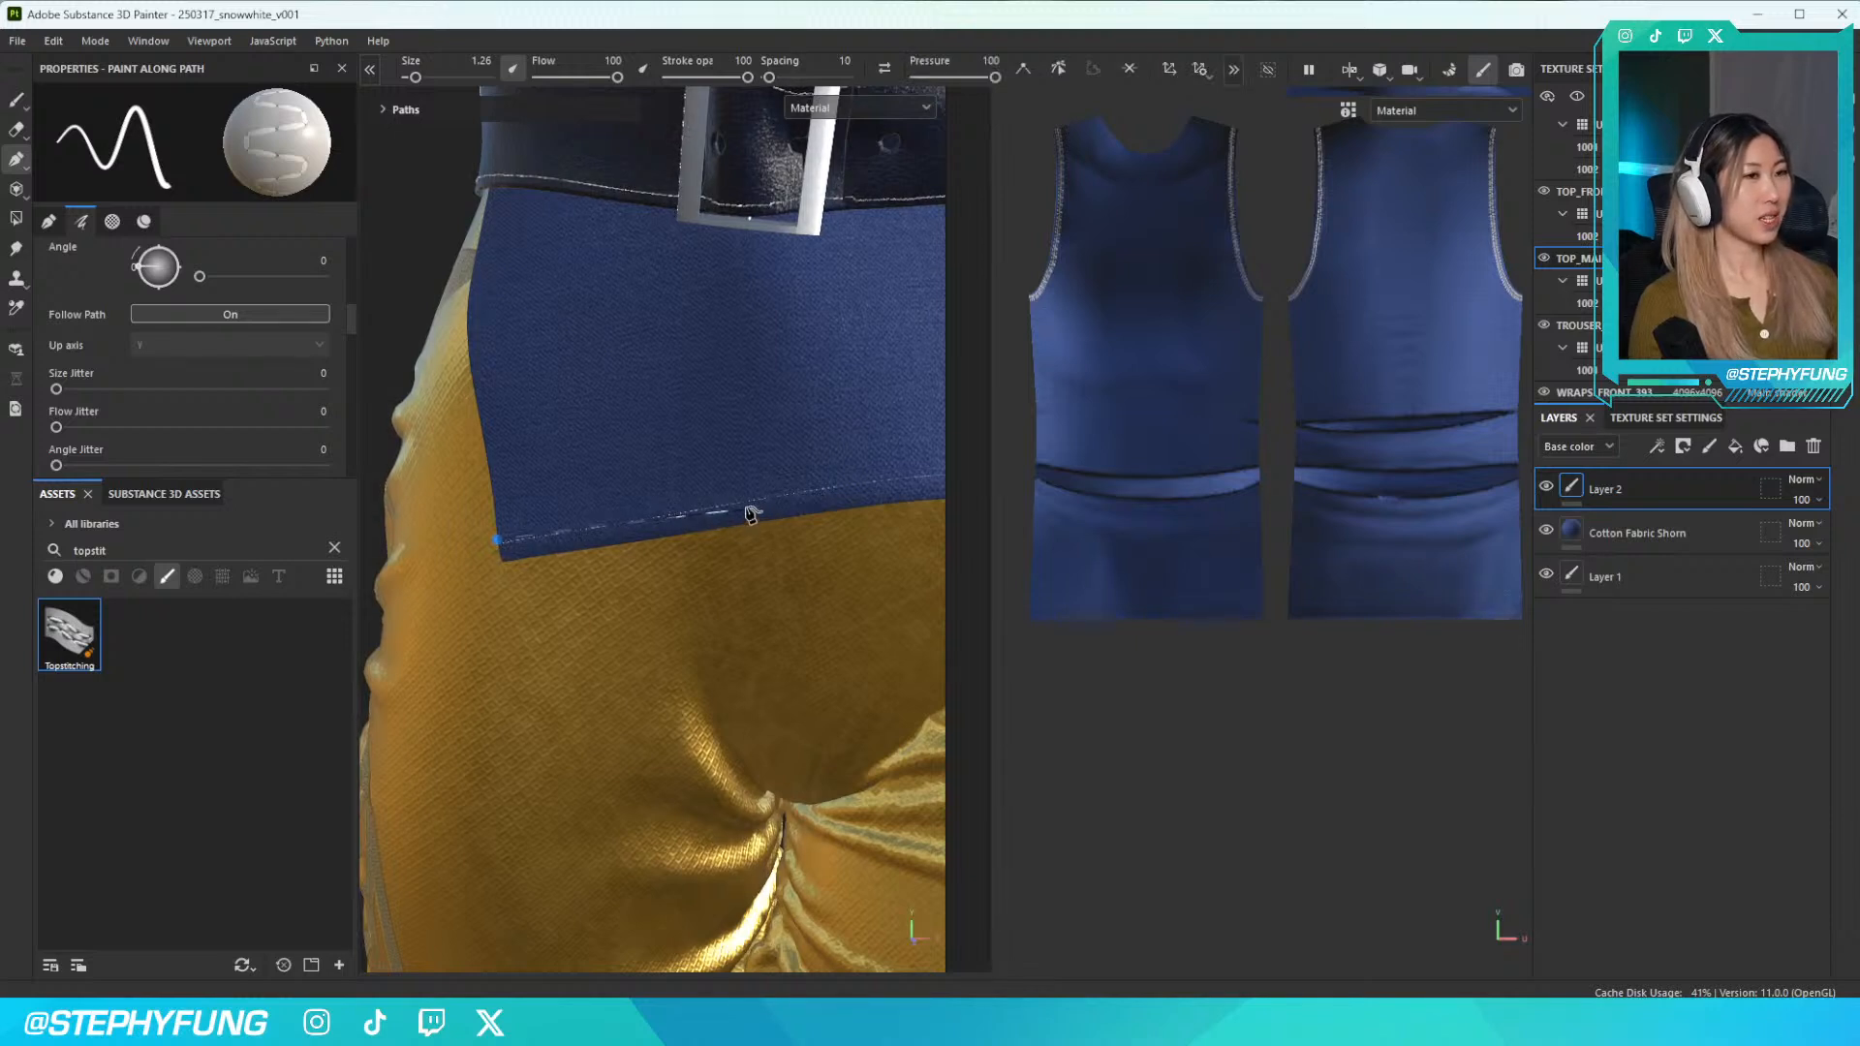
pyautogui.click(772, 508)
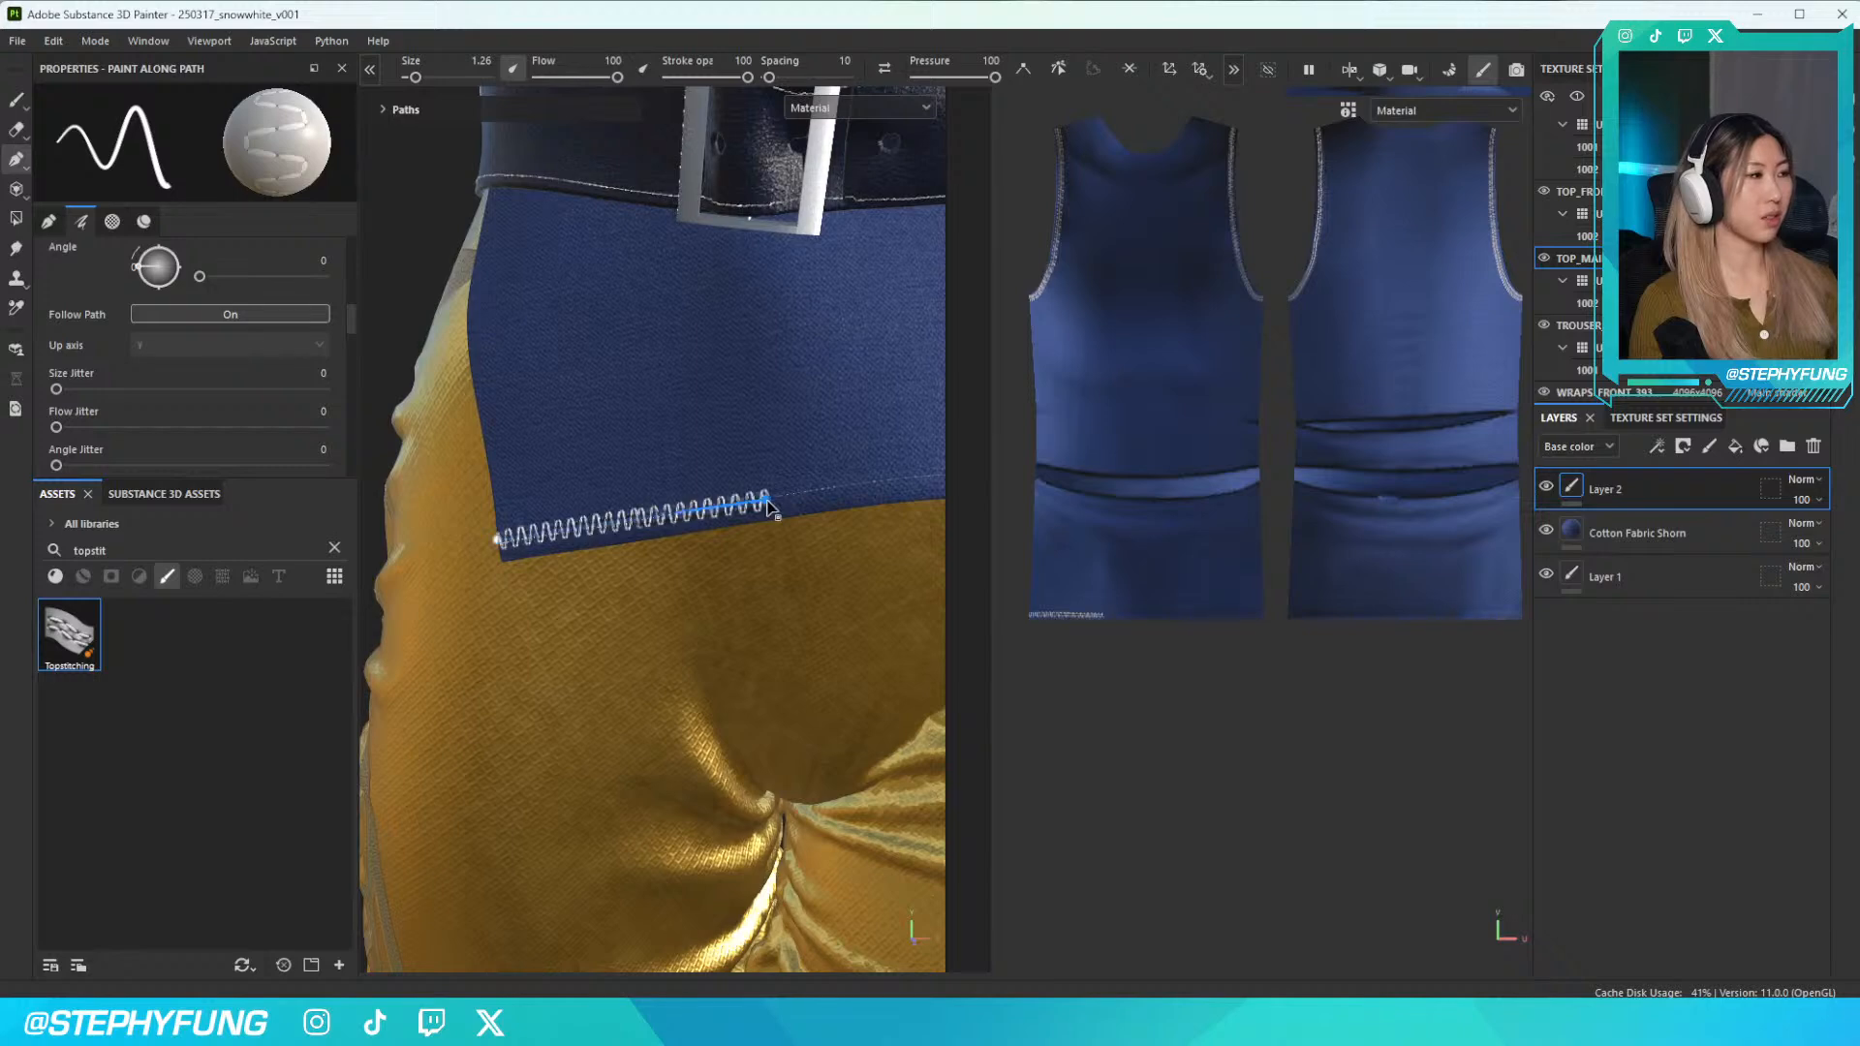
pyautogui.keyDown('alt'); pyautogui.moveTo(804, 509); pyautogui.dragTo(563, 504, button='middle'); pyautogui.keyUp('alt')
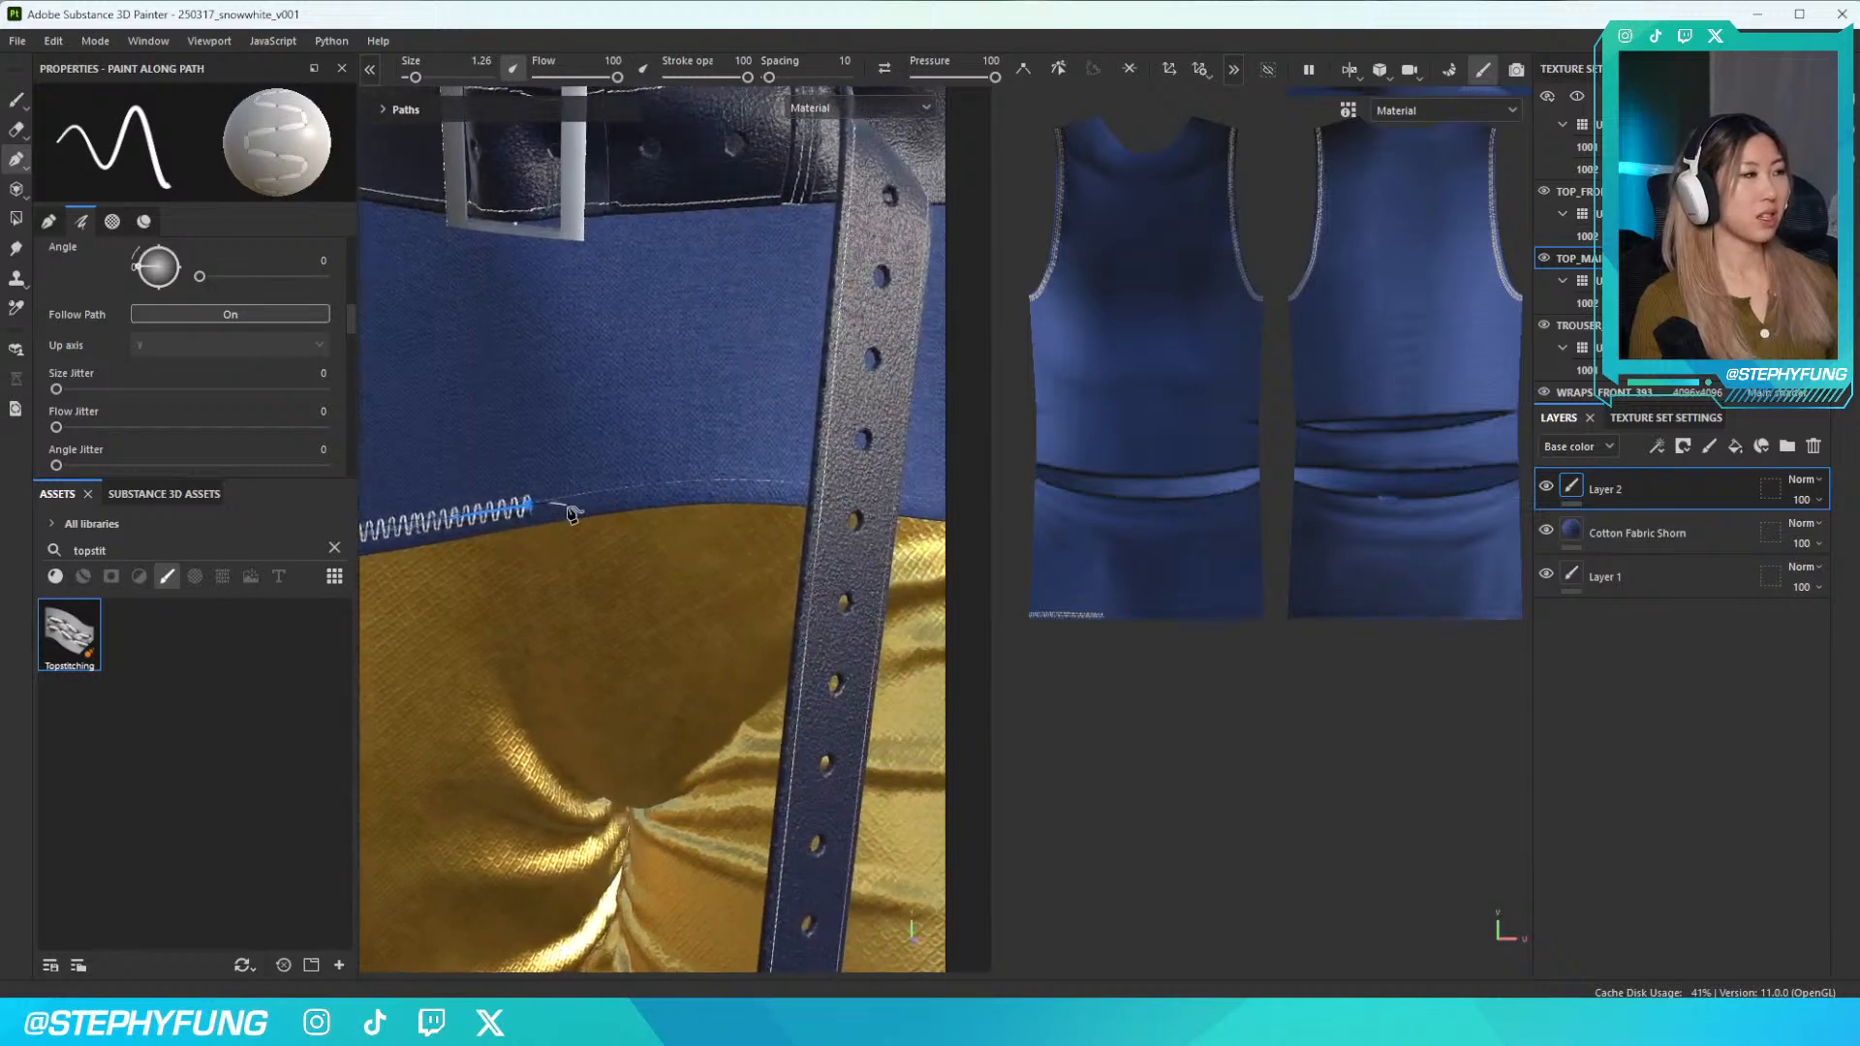
pyautogui.click(739, 485)
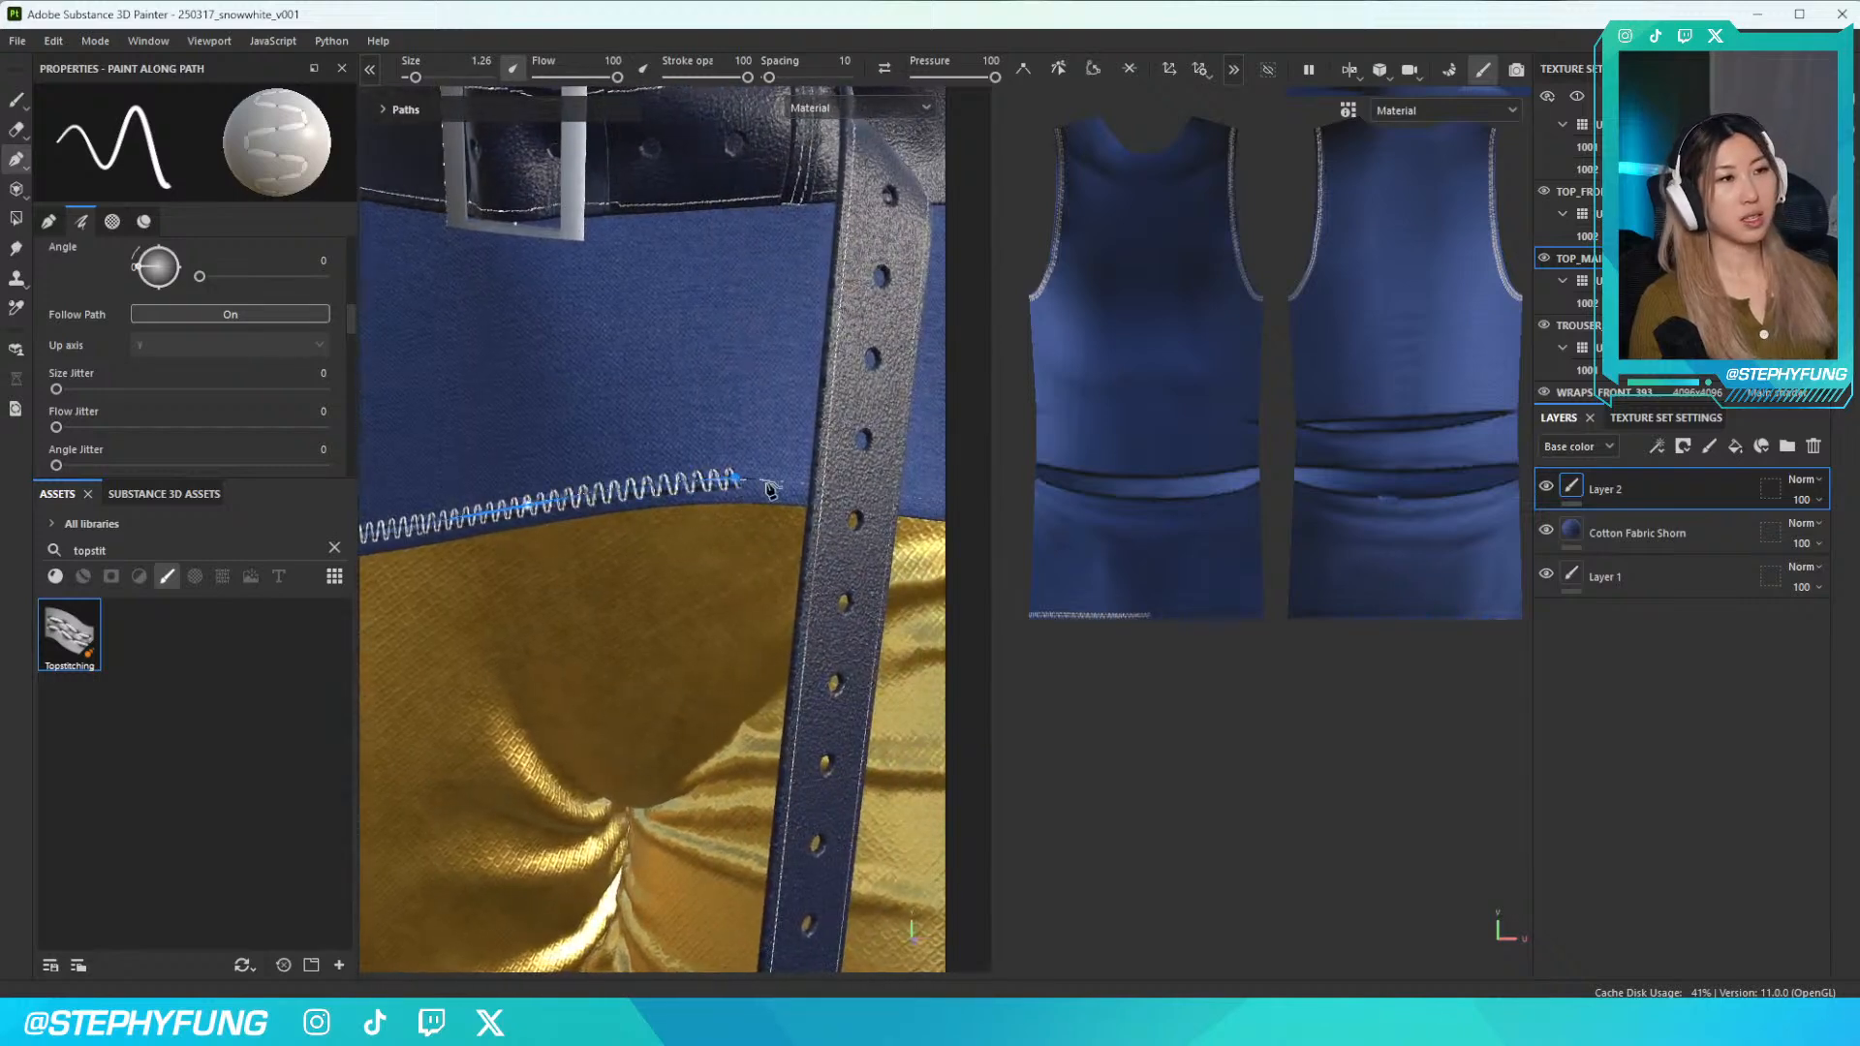
# Extend the hem stitch path past the hanging belt strap to the hem's opposite side, behind the second strap
pyautogui.keyDown('alt'); pyautogui.moveTo(788, 492); pyautogui.dragTo(765, 496, button='middle'); pyautogui.keyUp('alt')
pyautogui.click(775, 502)
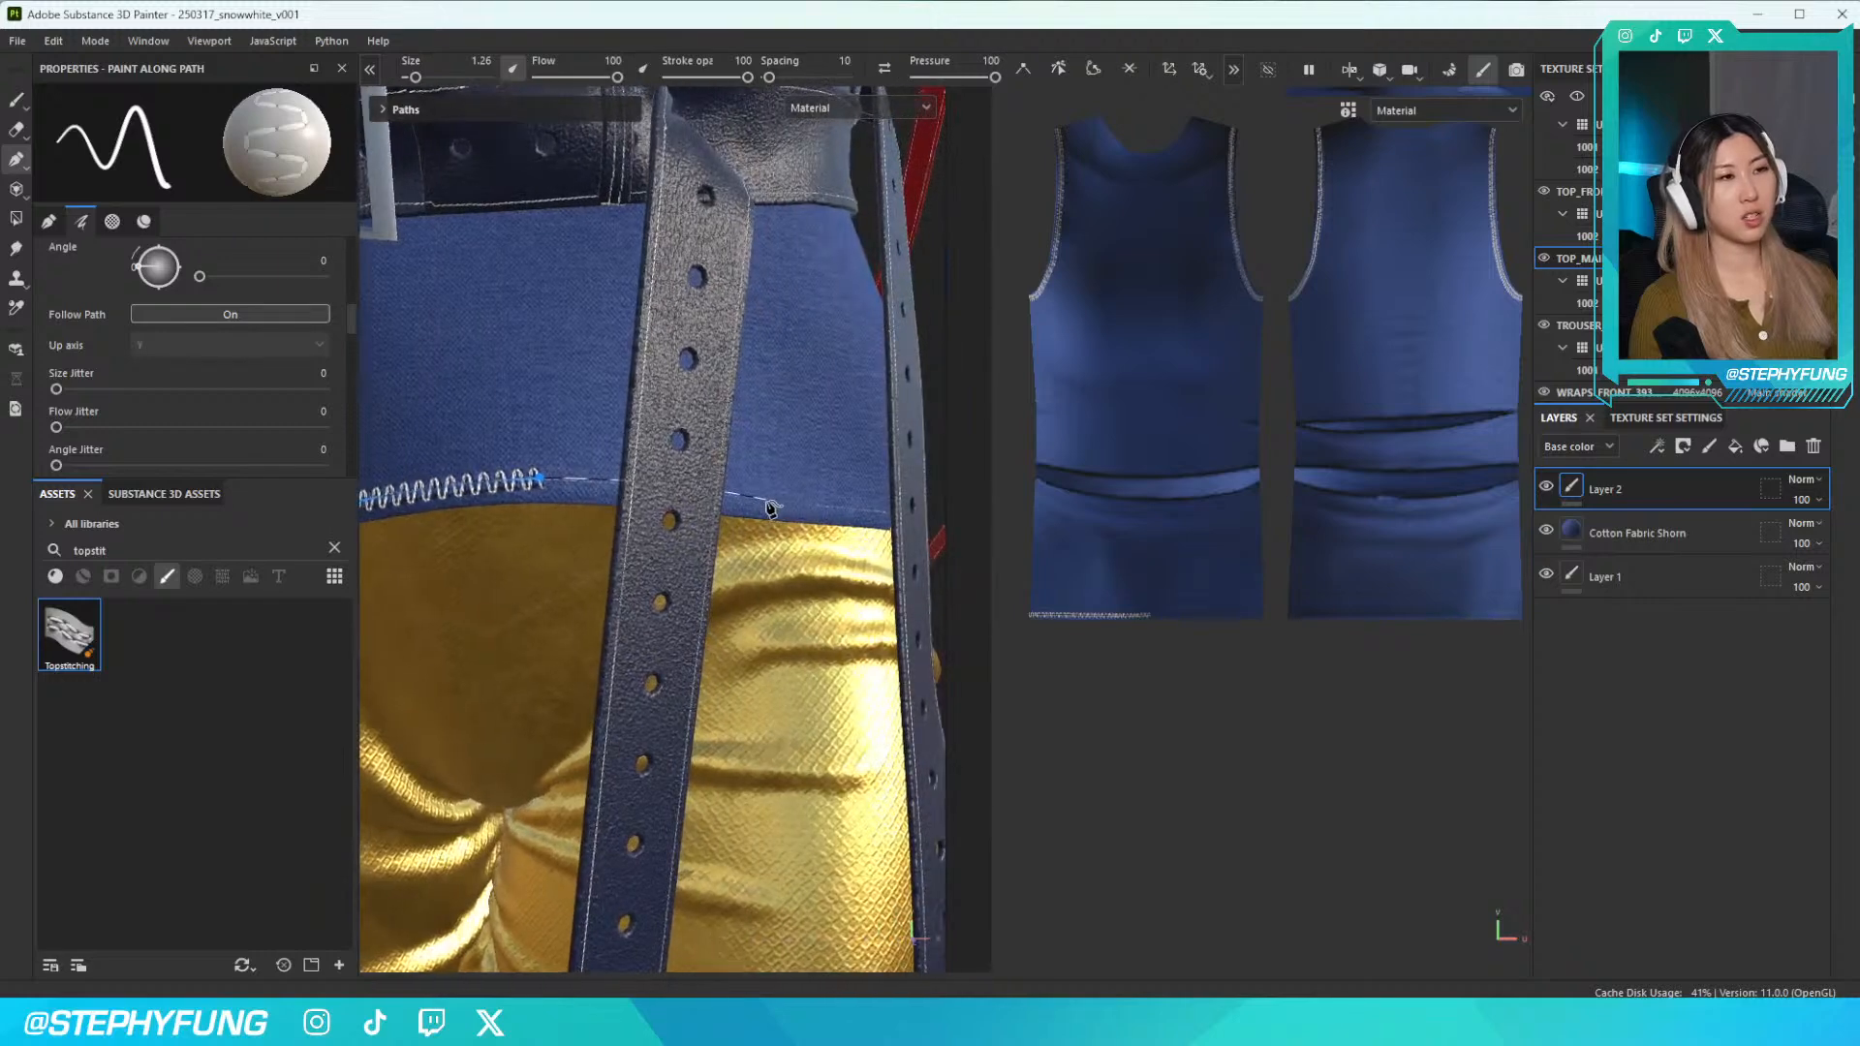
pyautogui.moveTo(789, 509)
pyautogui.keyDown('alt'); pyautogui.mouseDown()
pyautogui.moveTo(712, 501)
pyautogui.moveTo(811, 518)
pyautogui.mouseUp(); pyautogui.keyUp('alt')
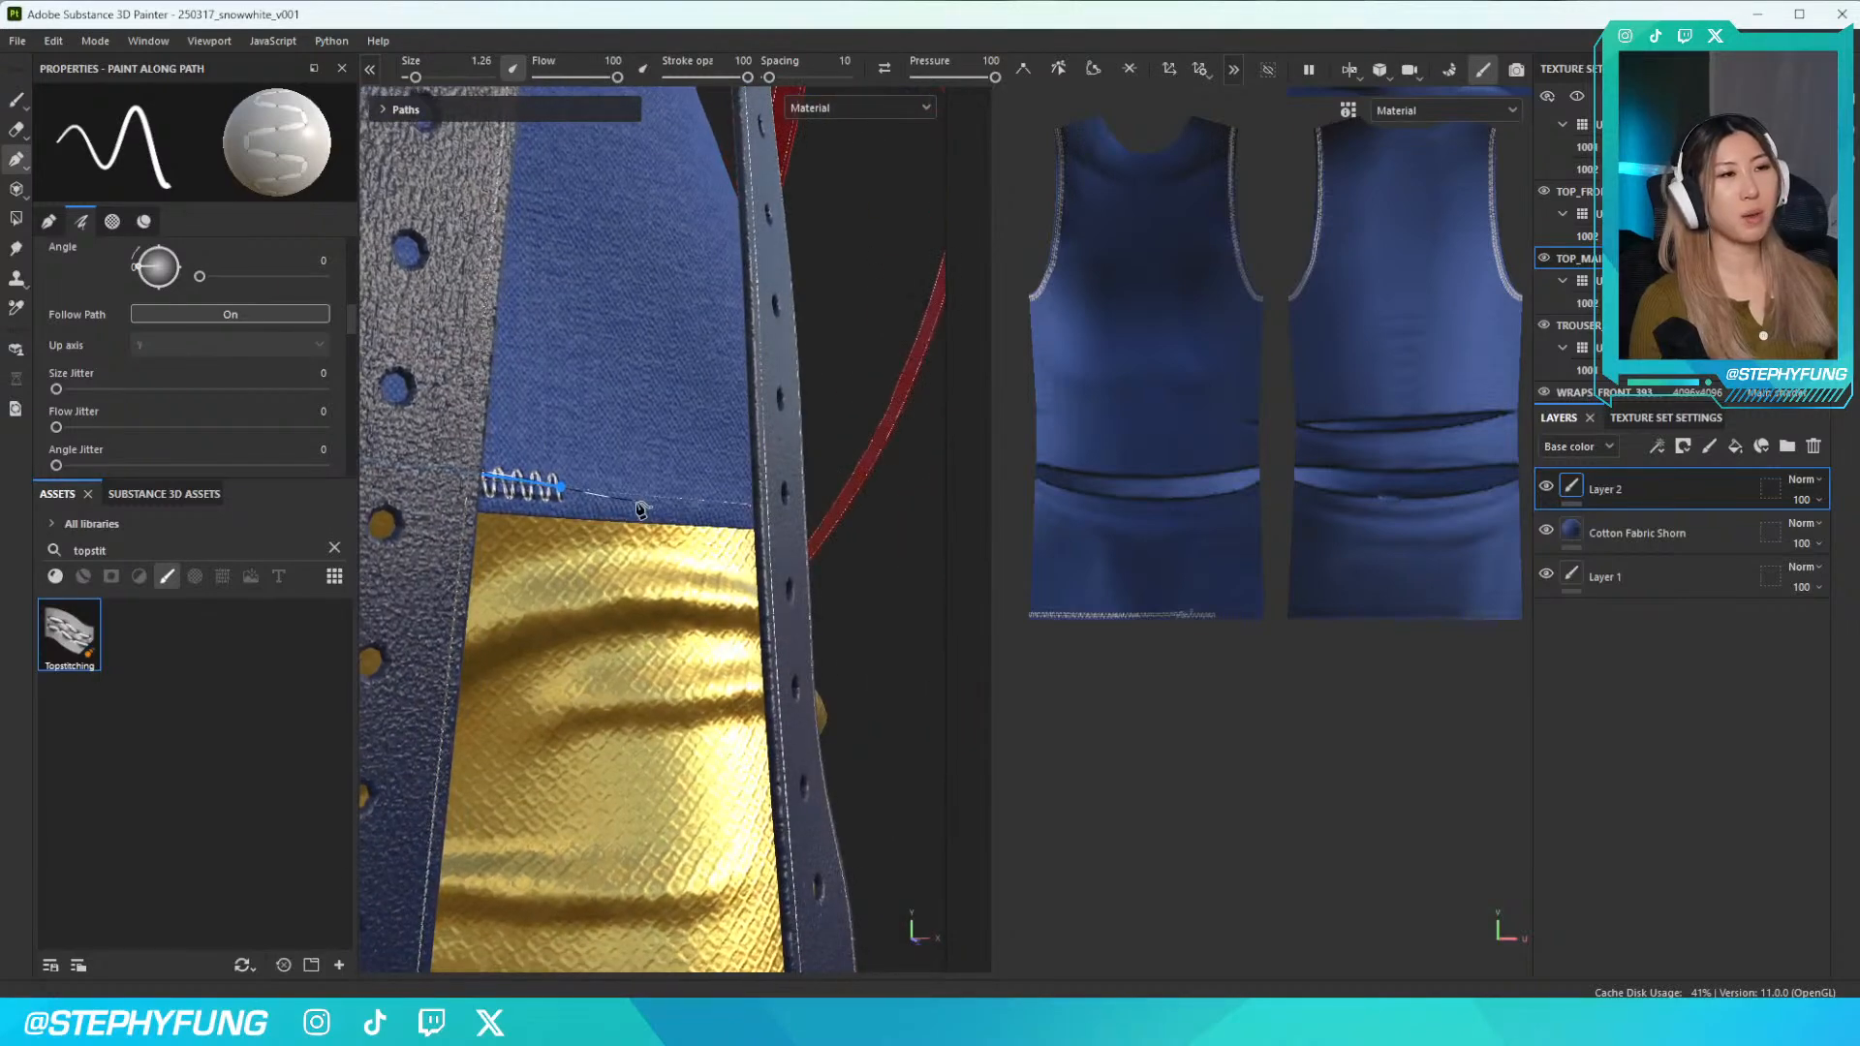
pyautogui.click(775, 504)
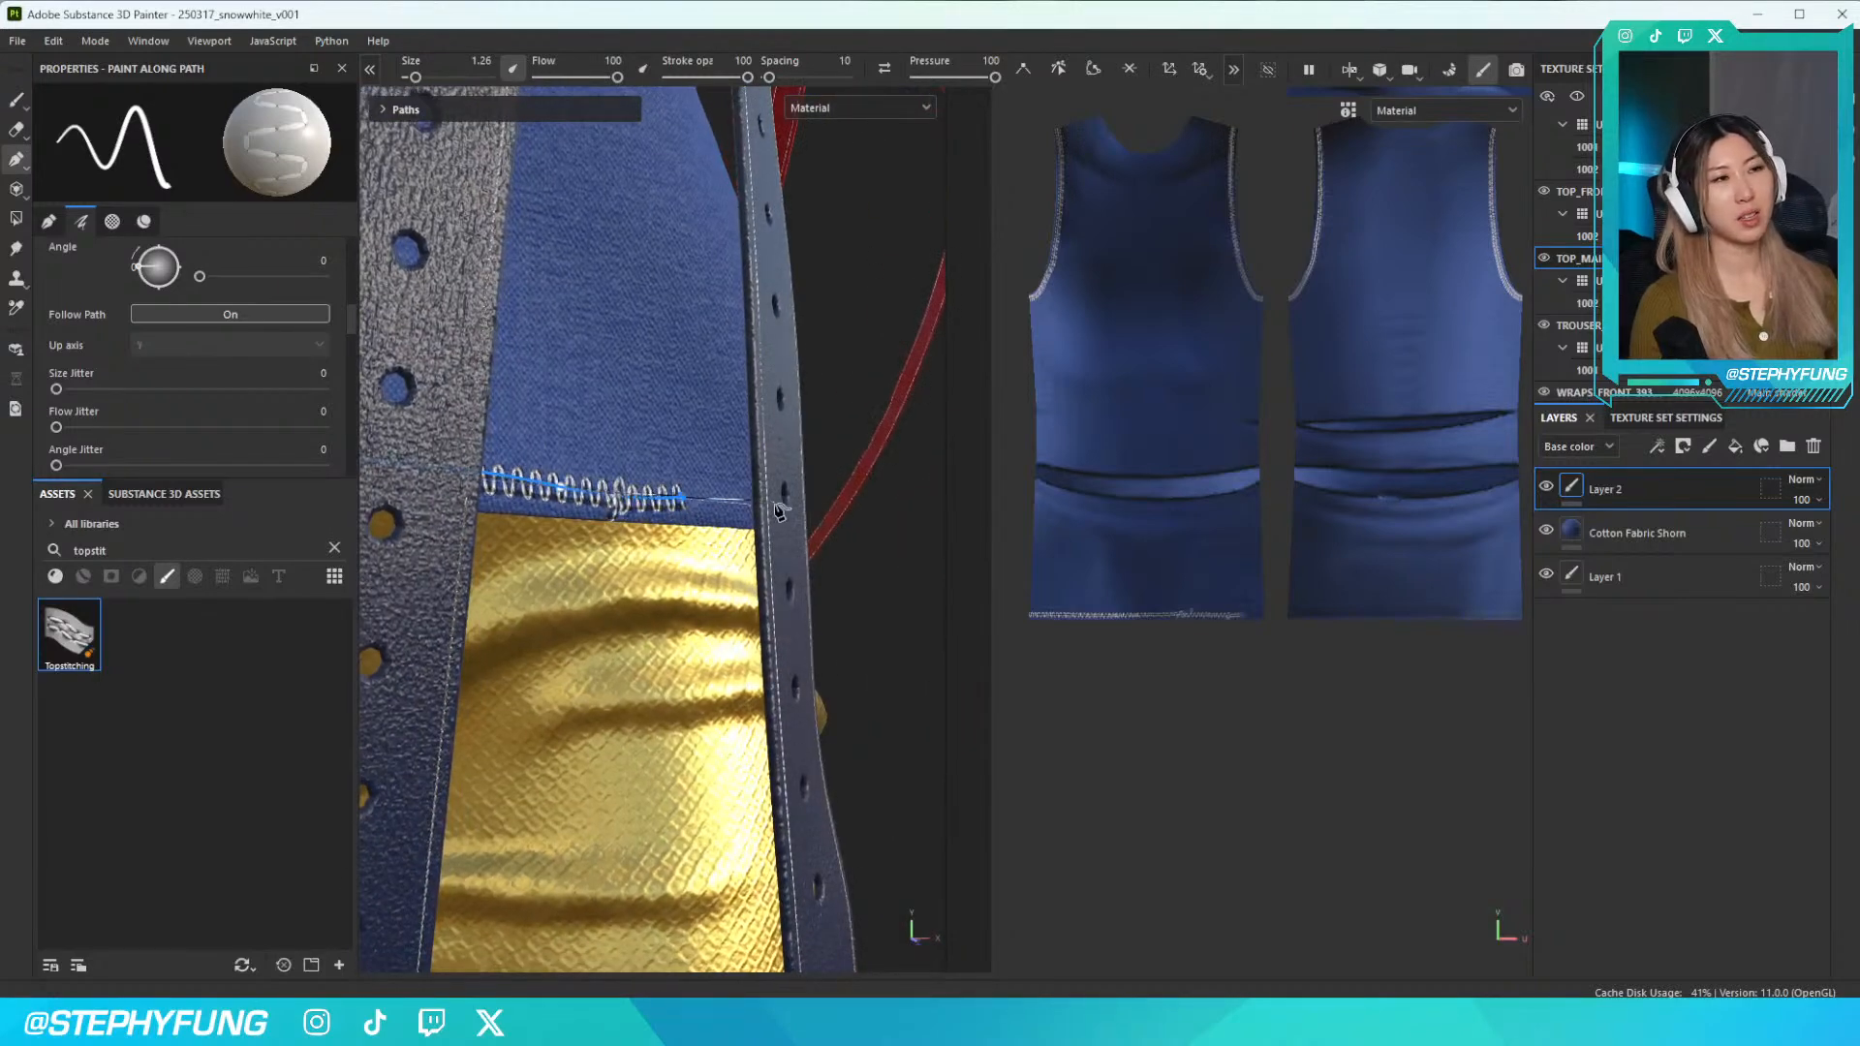
pyautogui.keyDown('alt'); pyautogui.moveTo(785, 514); pyautogui.dragTo(797, 520); pyautogui.keyUp('alt')
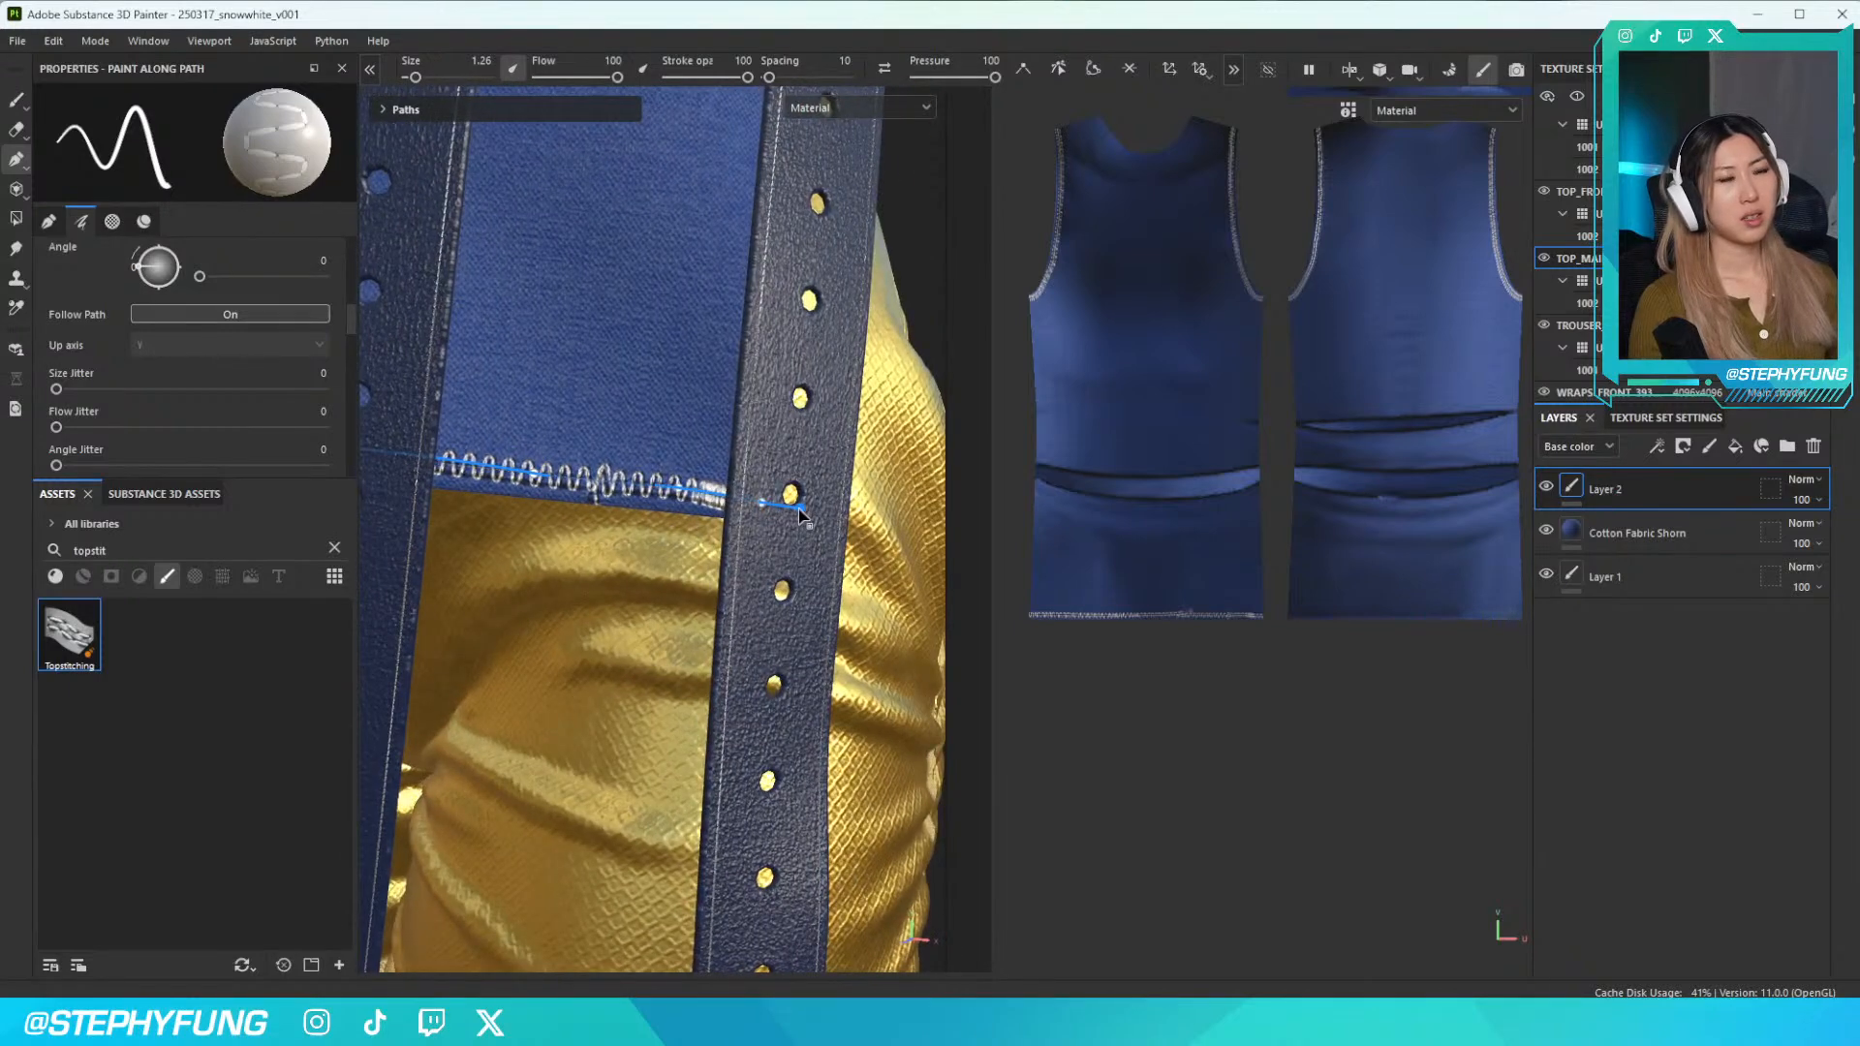
# Undo the last path action and smooth out the kinked hem point between the two straps
pyautogui.hotkey('ctrl', 'z')
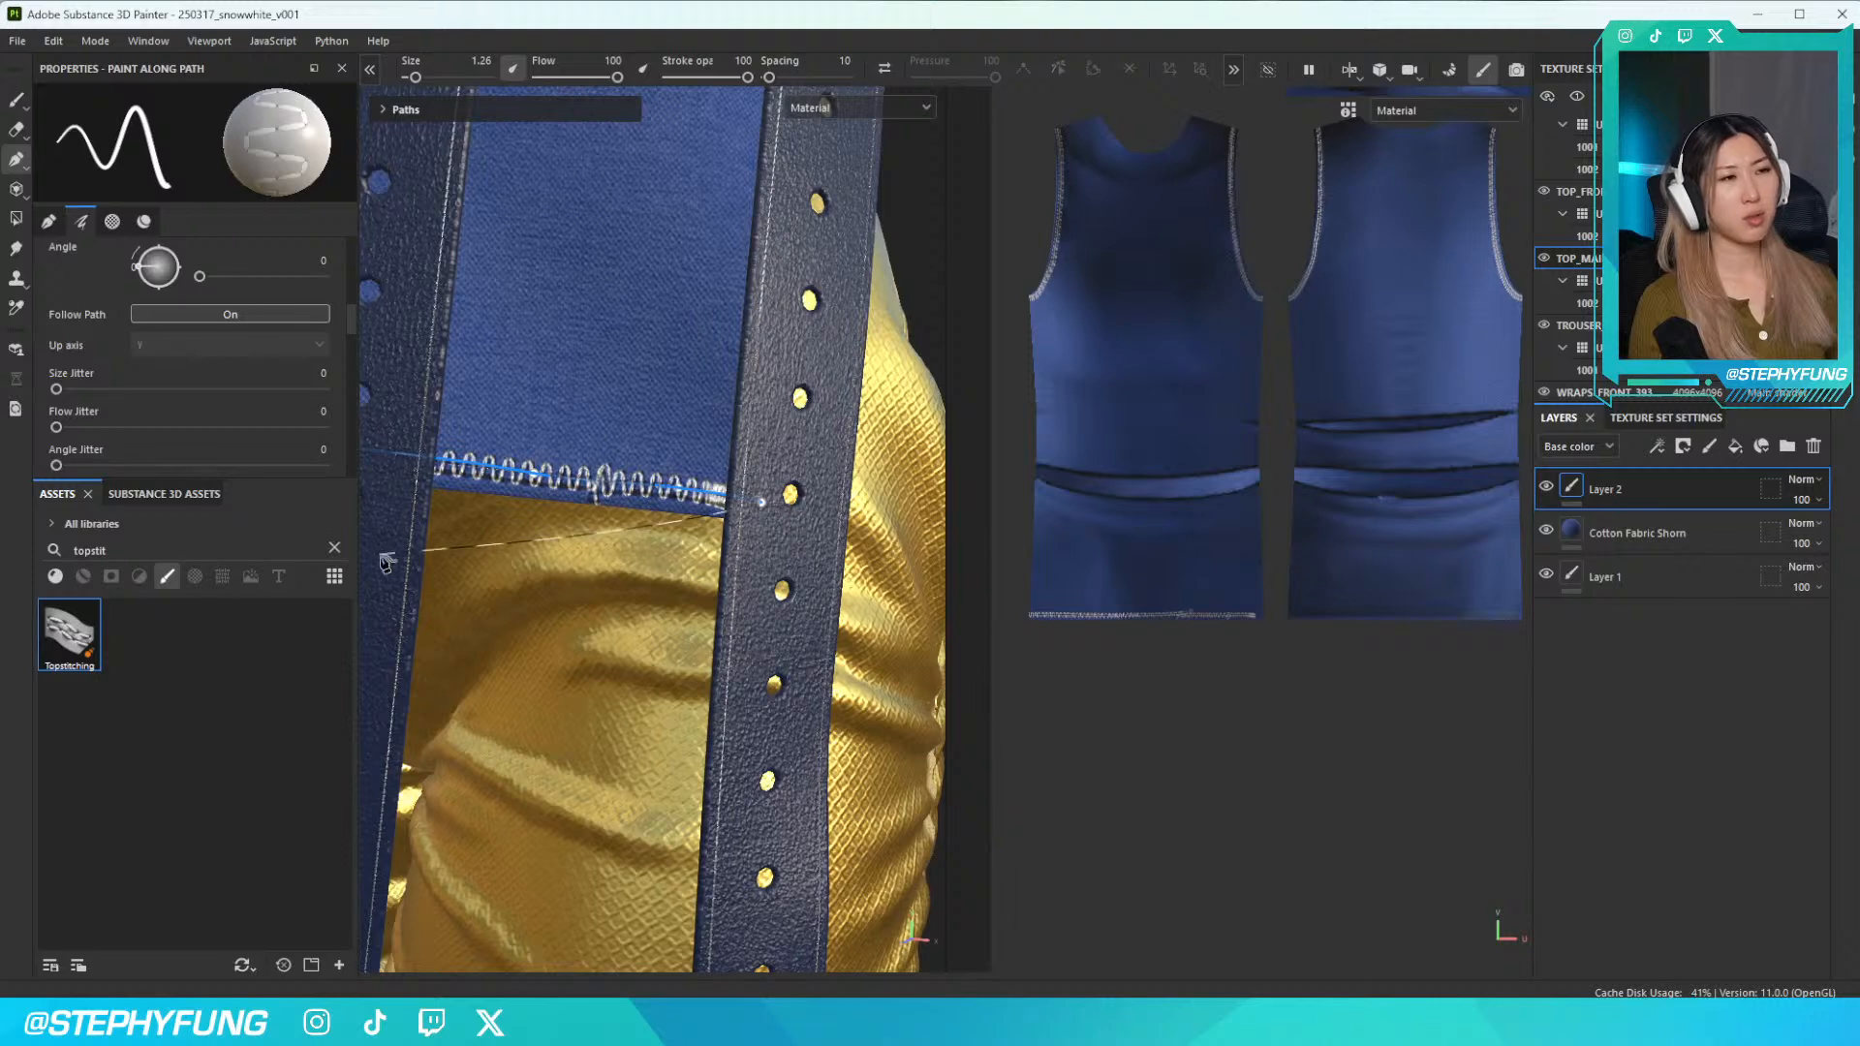
pyautogui.keyDown('alt'); pyautogui.moveTo(738, 530); pyautogui.dragTo(734, 527); pyautogui.keyUp('alt')
pyautogui.keyDown('alt'); pyautogui.moveTo(734, 527); pyautogui.dragTo(706, 527, button='right'); pyautogui.keyUp('alt')
pyautogui.keyDown('alt'); pyautogui.moveTo(706, 527); pyautogui.dragTo(581, 489); pyautogui.keyUp('alt')
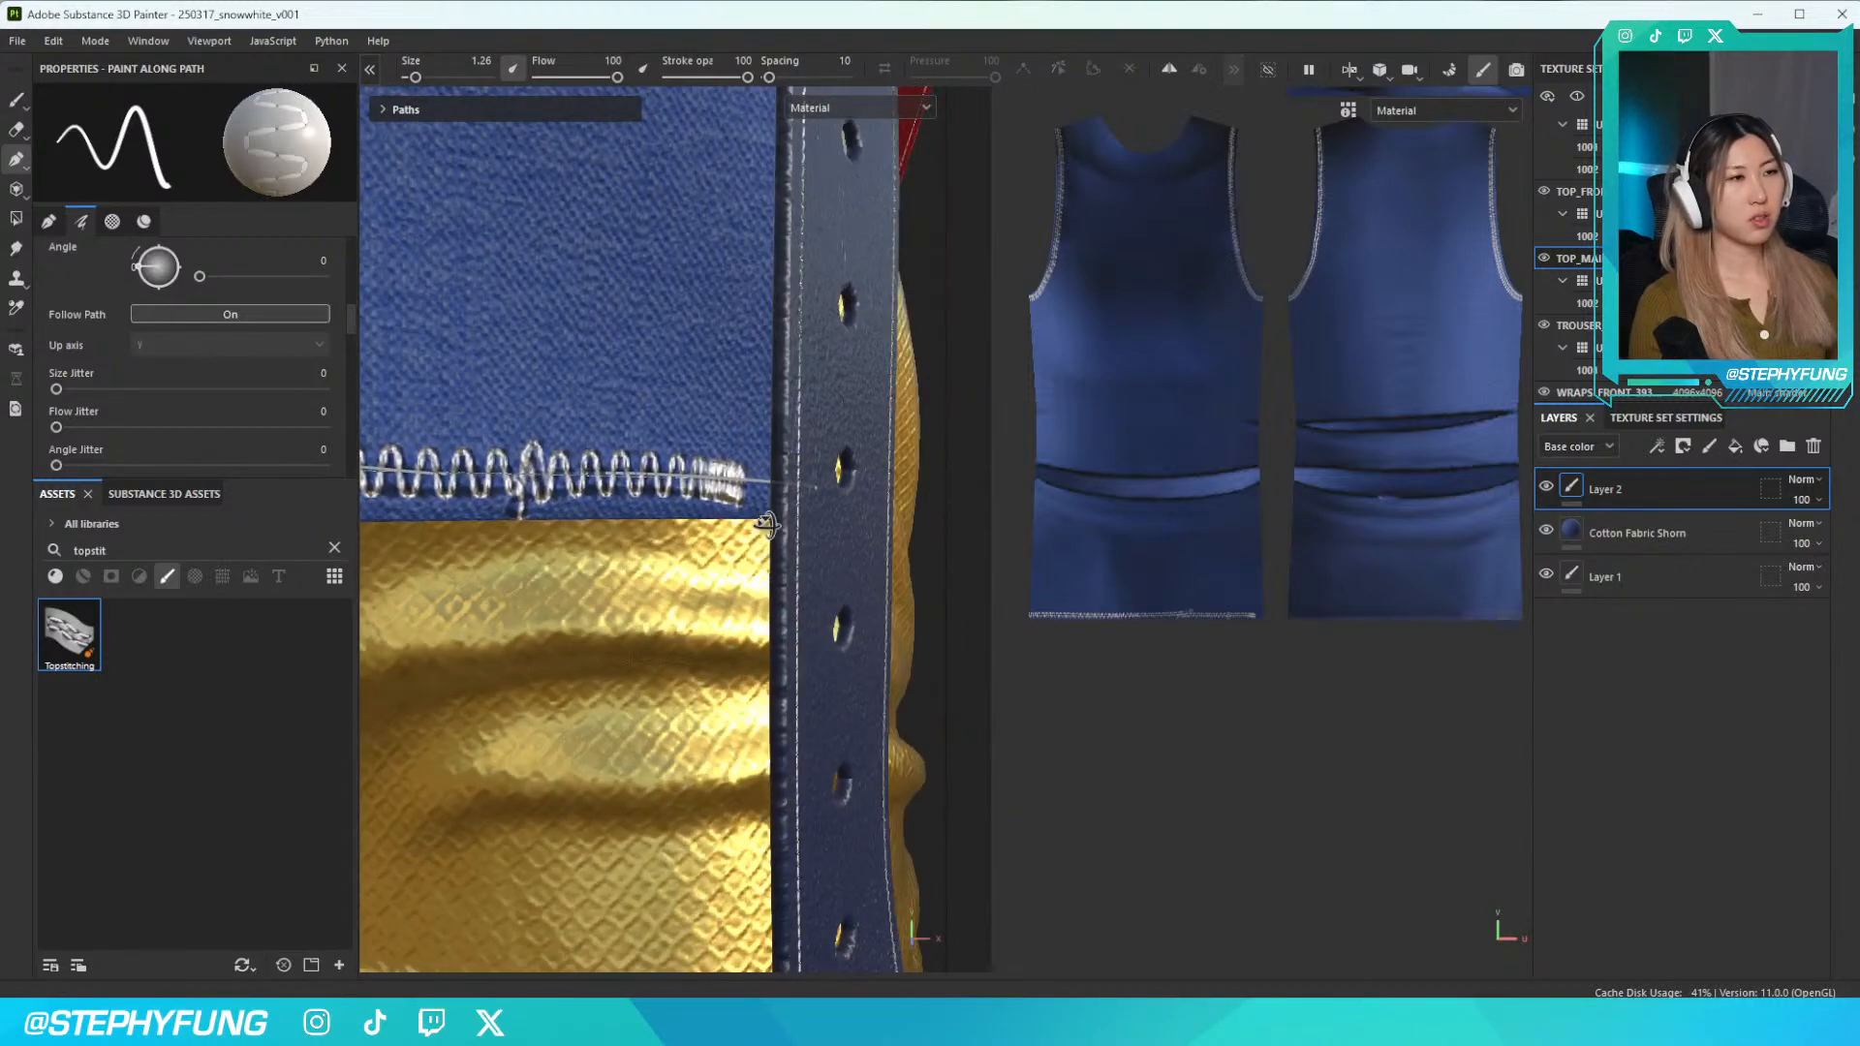
pyautogui.click(526, 485)
pyautogui.click(529, 476)
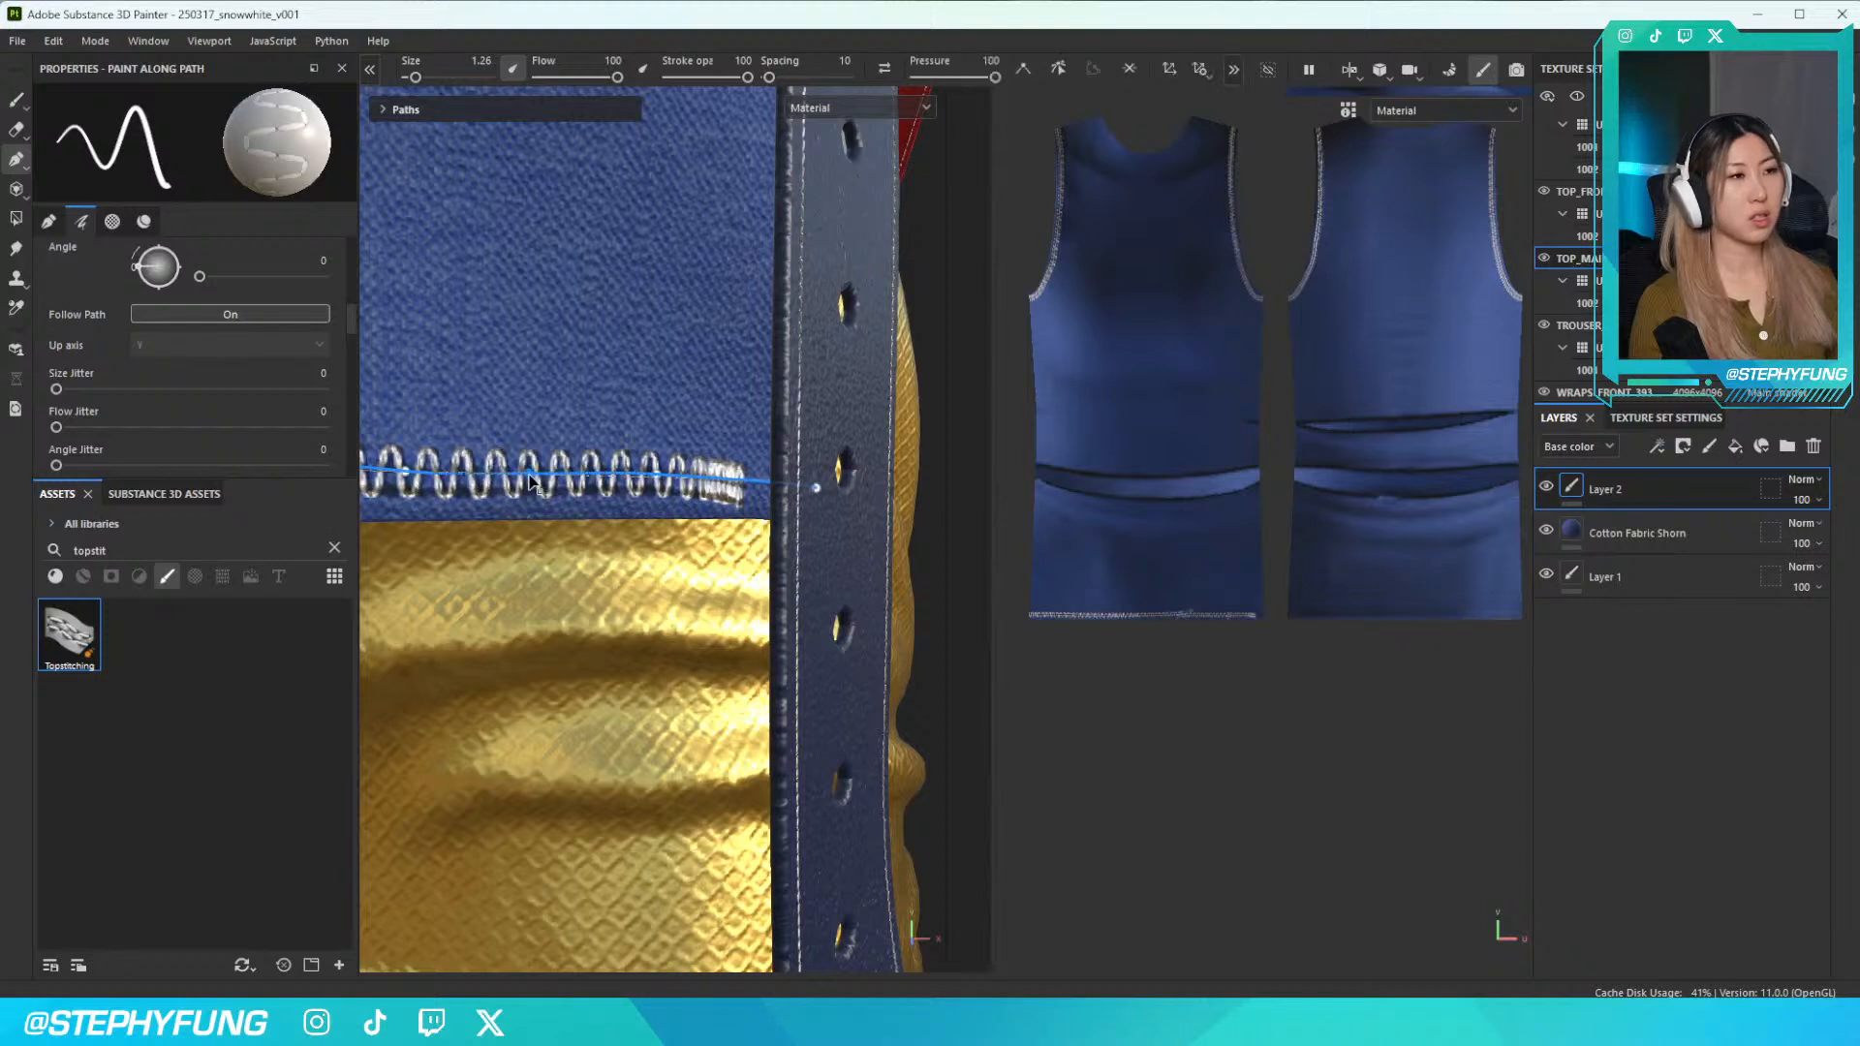
# Reposition the hem path's end points at the second strap so the stitches run evenly to the hem's far corner
pyautogui.click(763, 486)
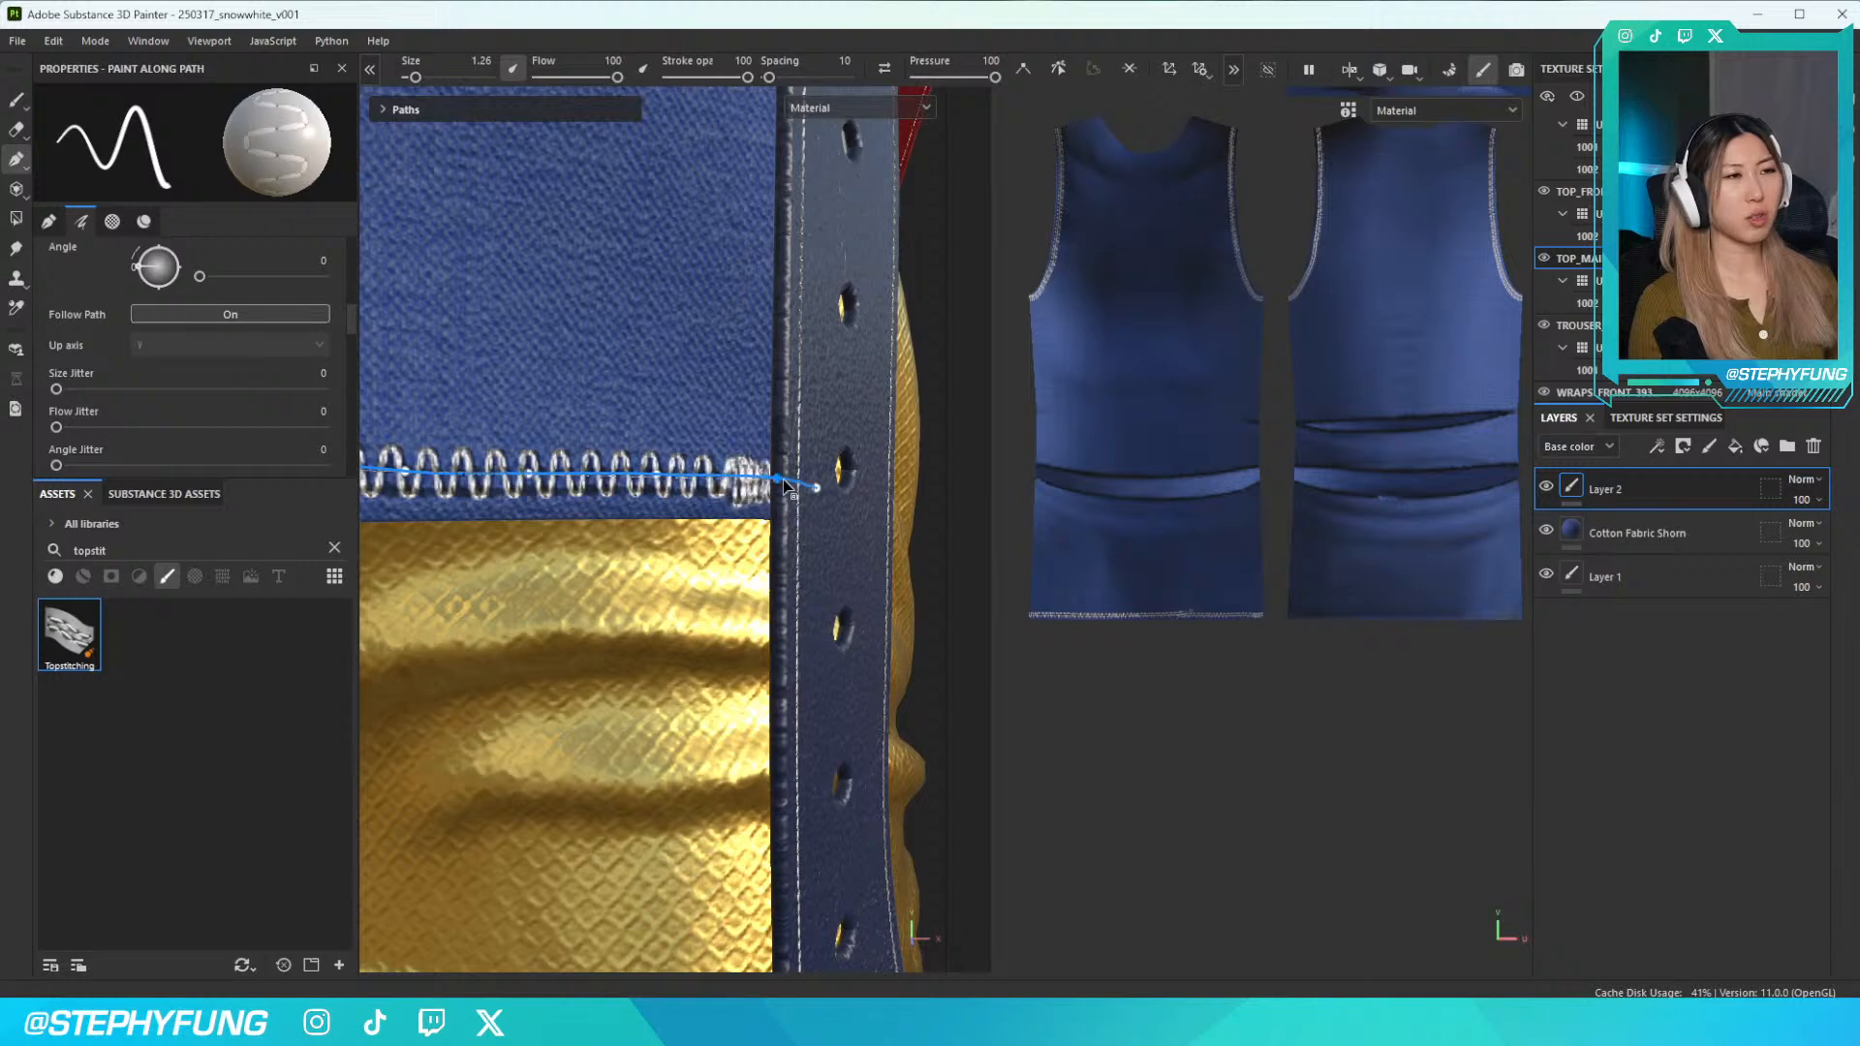
pyautogui.click(893, 486)
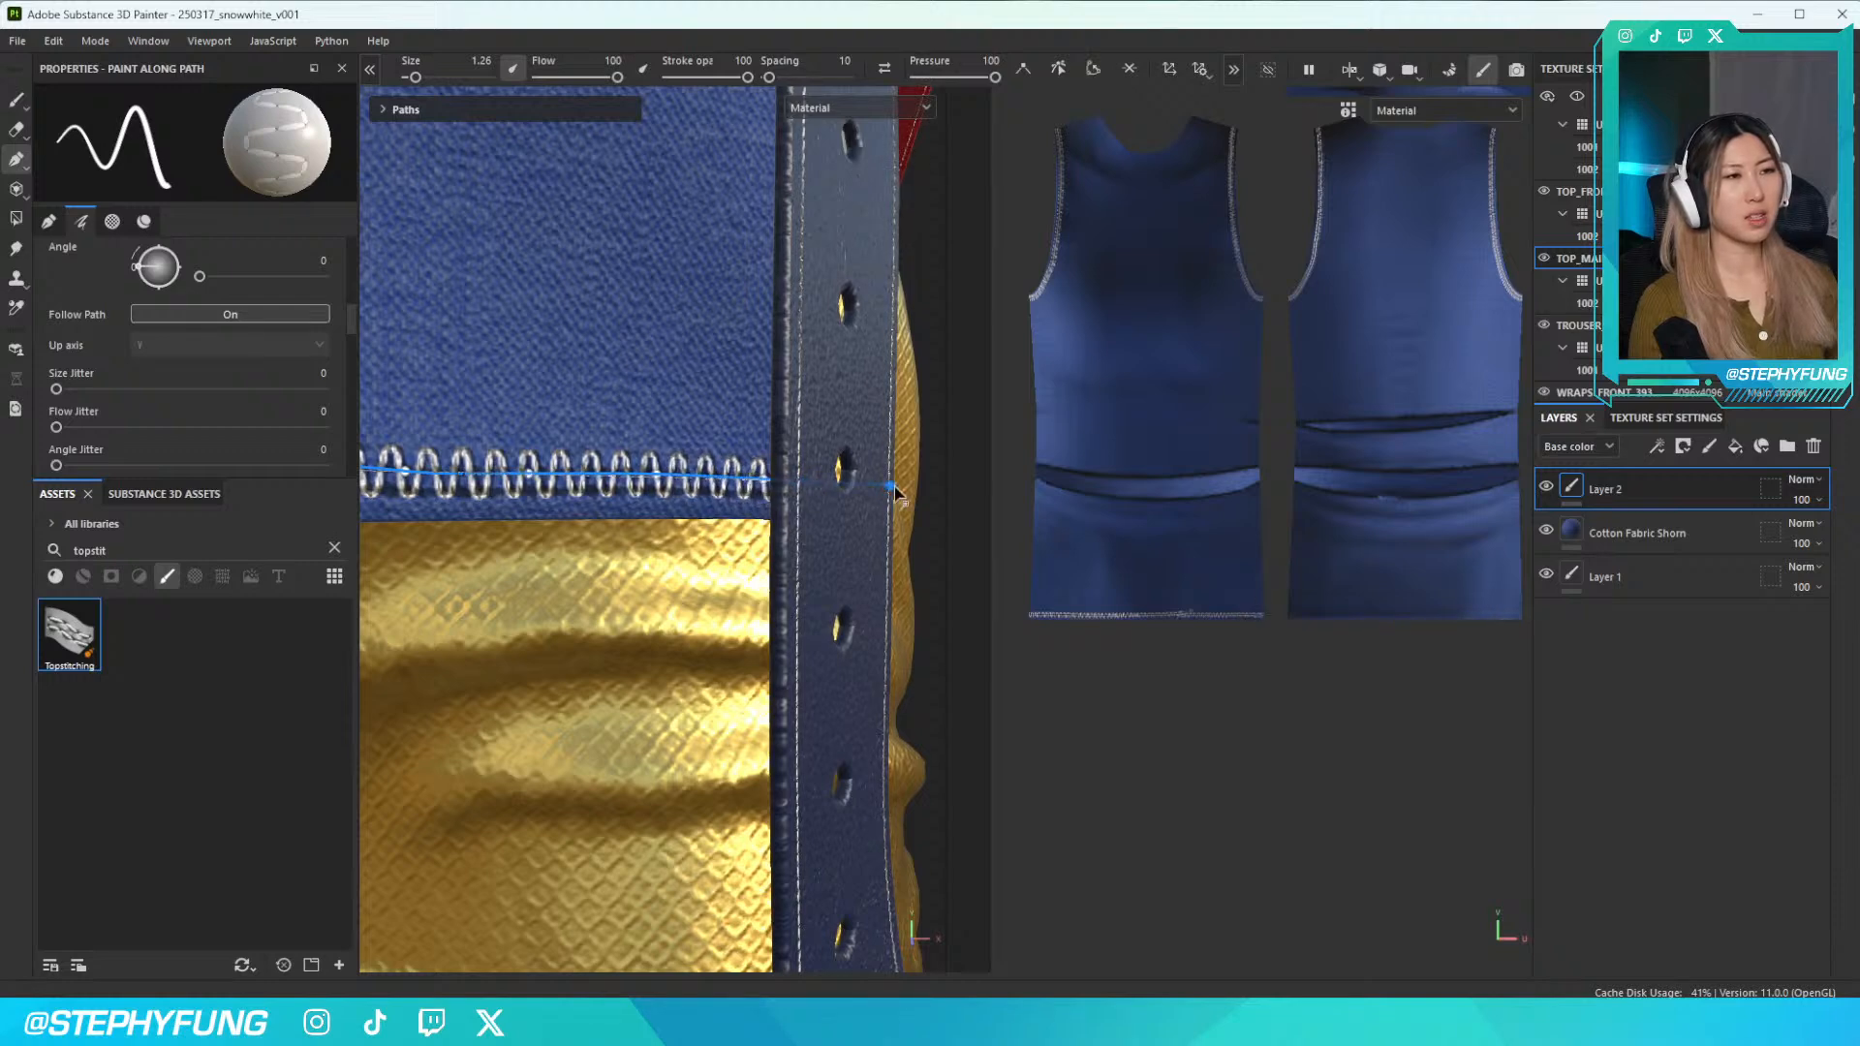
pyautogui.keyDown('alt'); pyautogui.moveTo(900, 491); pyautogui.dragTo(655, 478); pyautogui.keyUp('alt')
pyautogui.moveTo(802, 500); pyautogui.dragTo(840, 500)
pyautogui.keyDown('alt'); pyautogui.moveTo(566, 531); pyautogui.dragTo(464, 523); pyautogui.keyUp('alt')
pyautogui.keyDown('alt'); pyautogui.moveTo(852, 496); pyautogui.dragTo(801, 469); pyautogui.keyUp('alt')
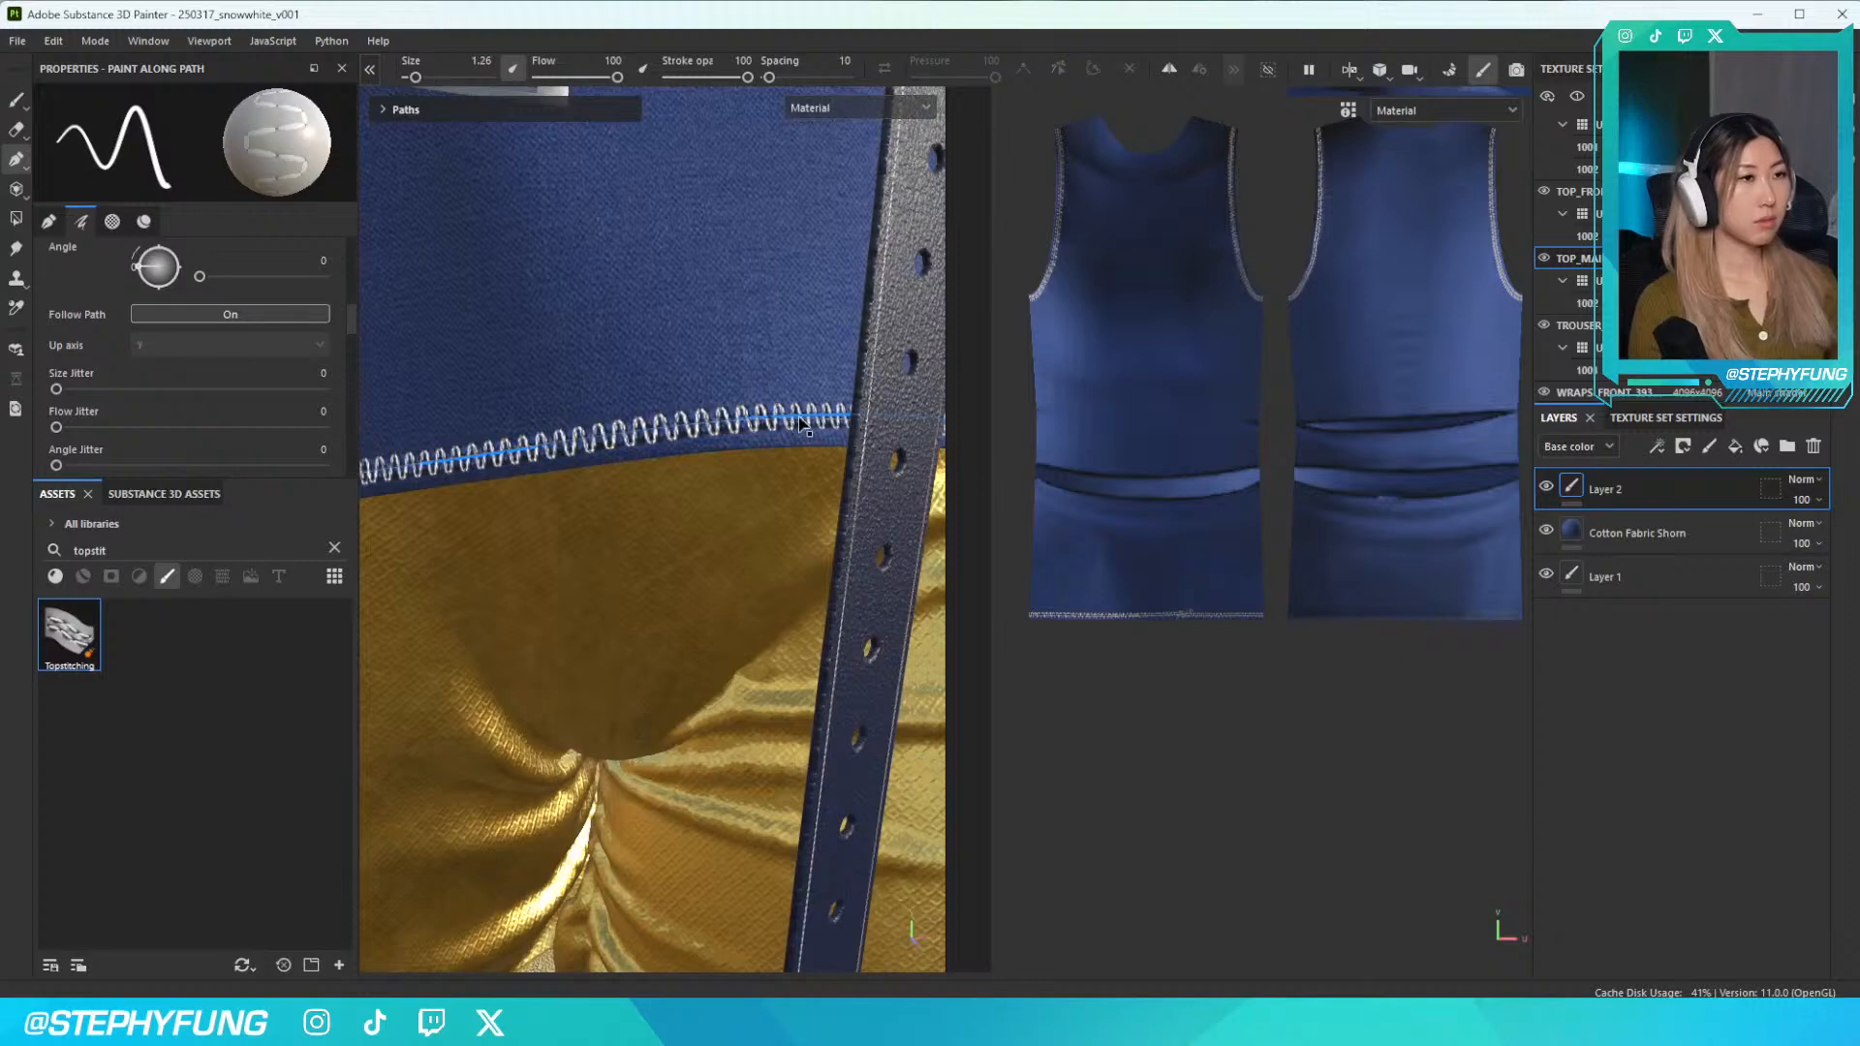
# Expand the path list and select Path 4, the front hem stitching
pyautogui.scroll(-1, 801, 422)
pyautogui.click(17, 159)
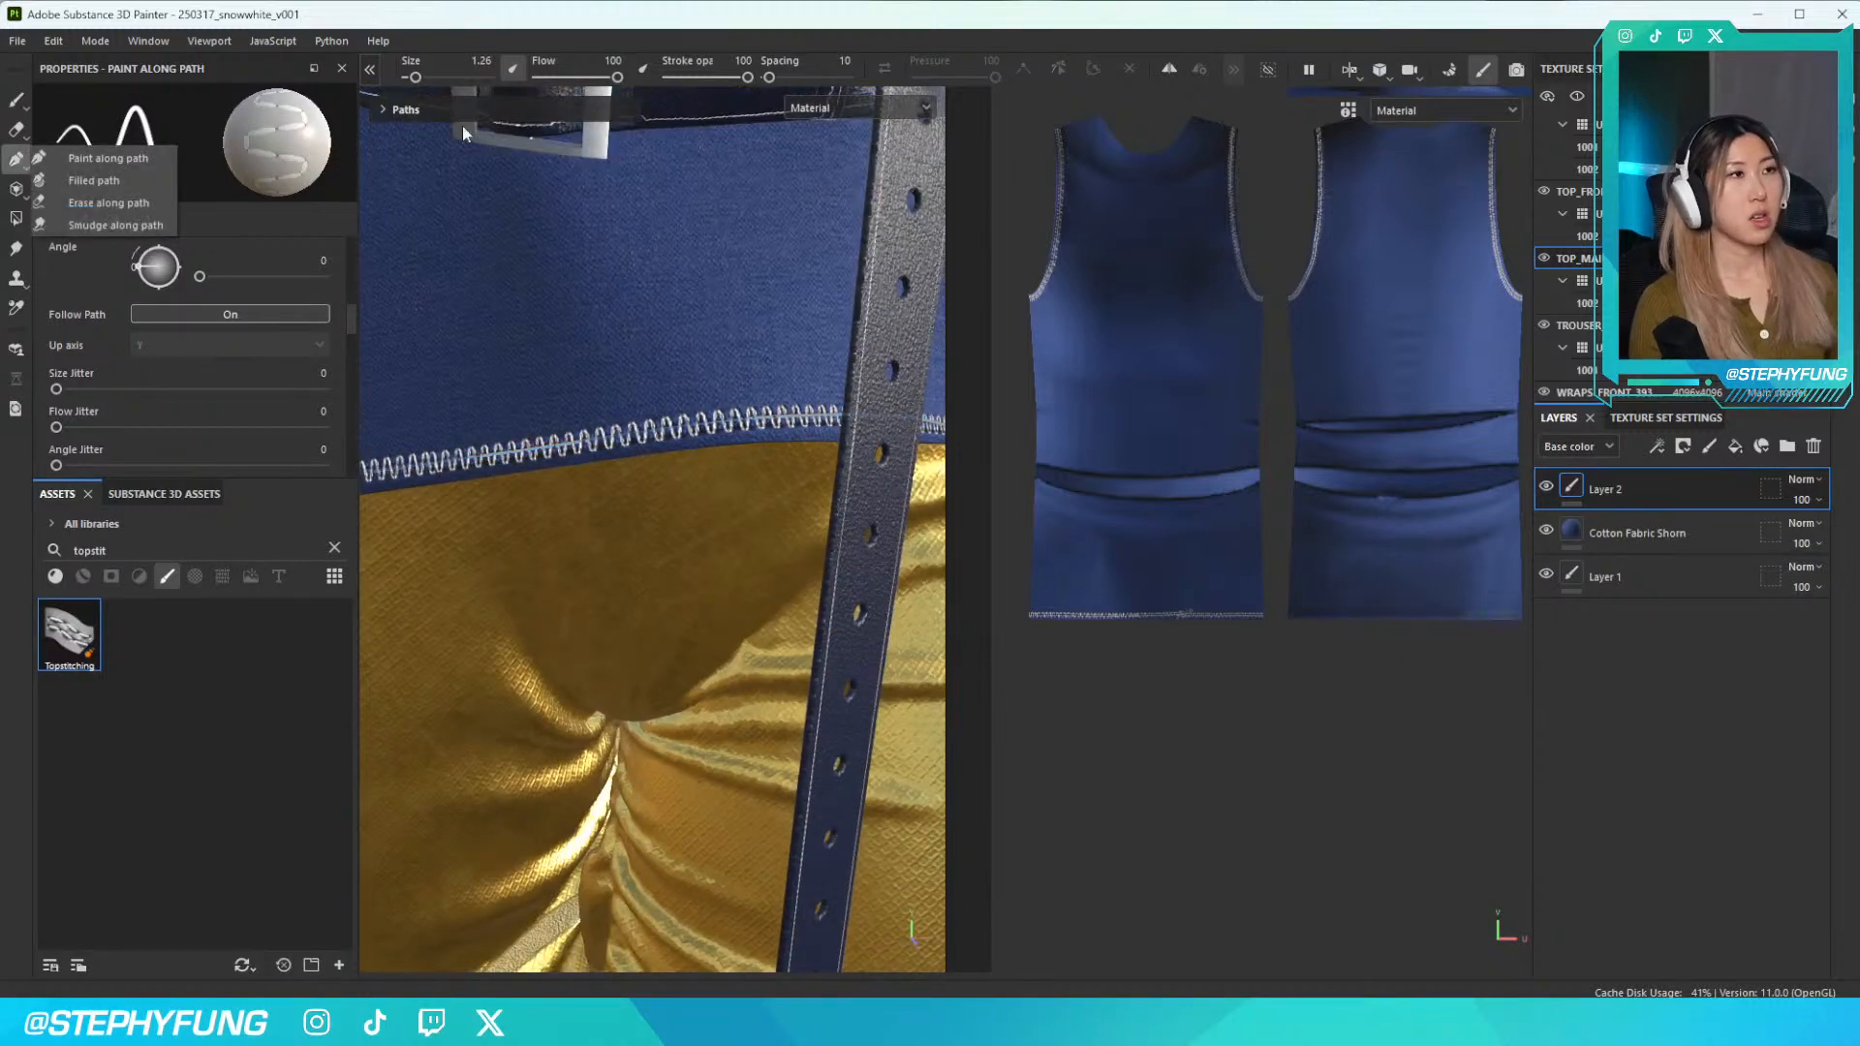
pyautogui.click(409, 110)
pyautogui.click(457, 138)
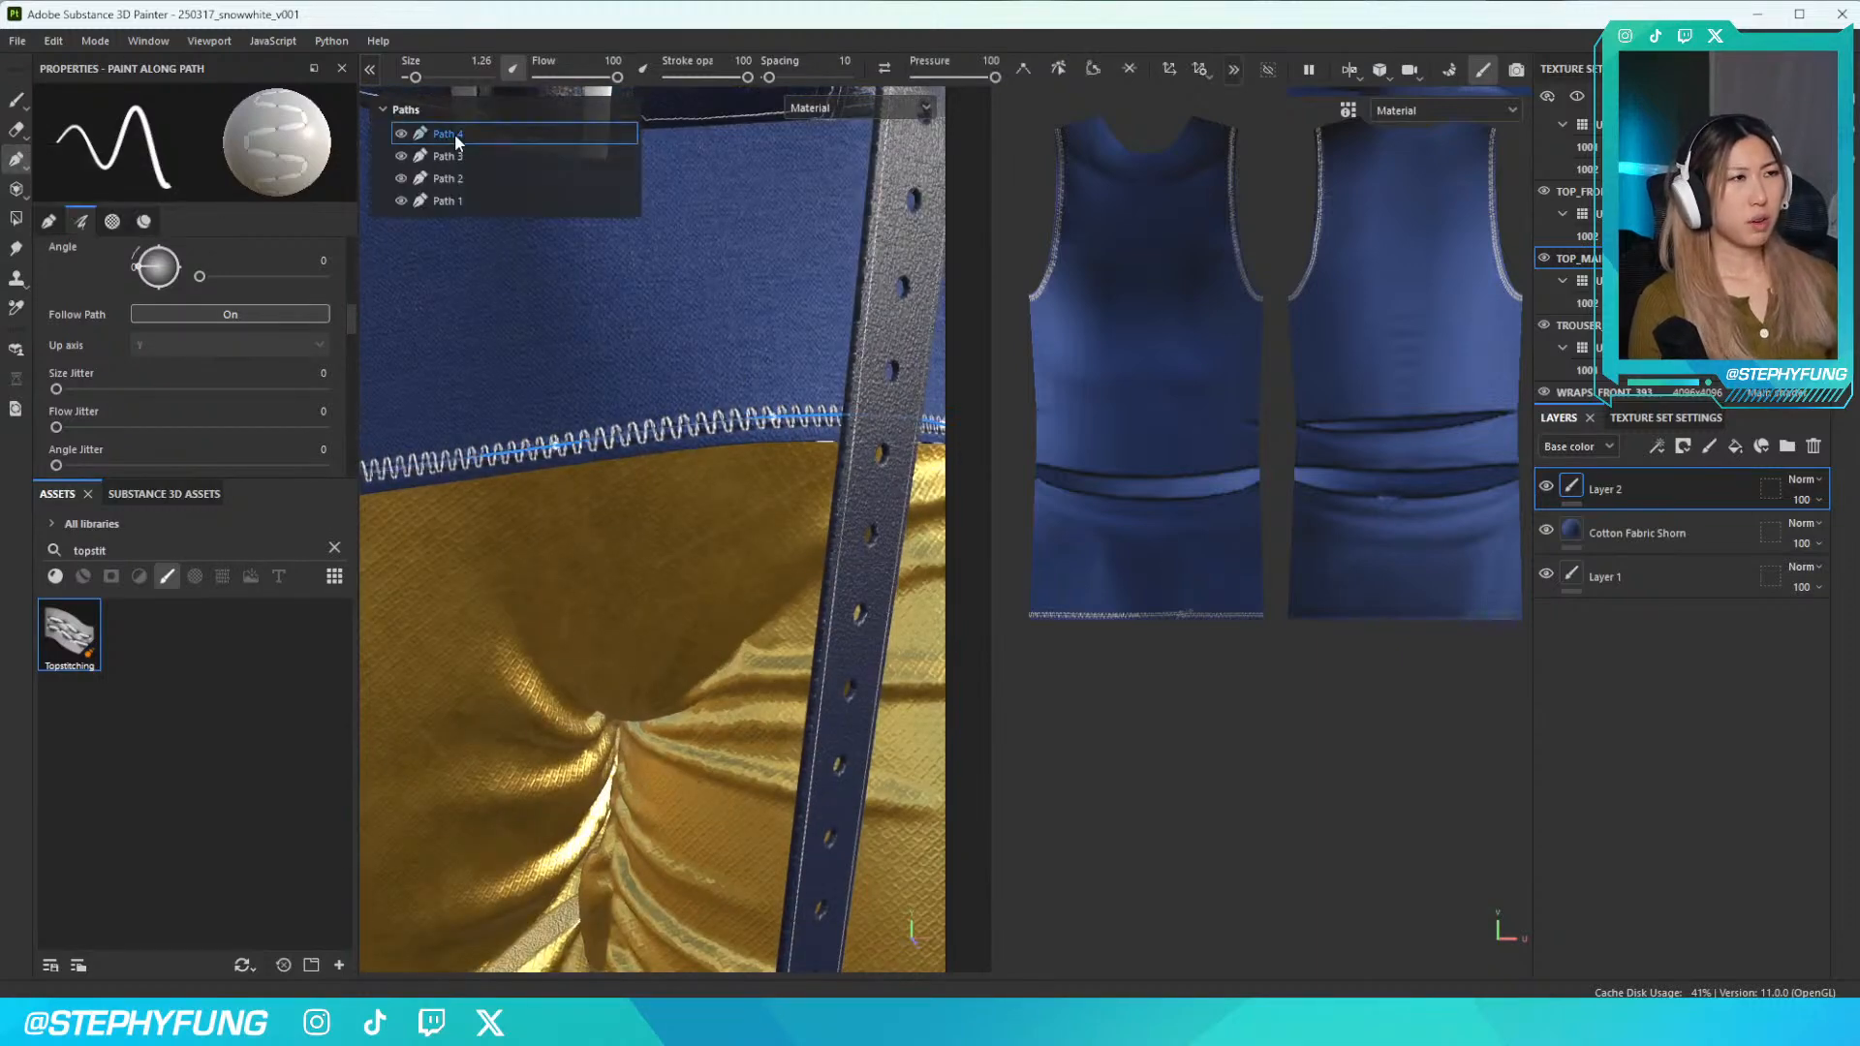
pyautogui.scroll(1, 631, 272)
pyautogui.scroll(-5, 633, 274)
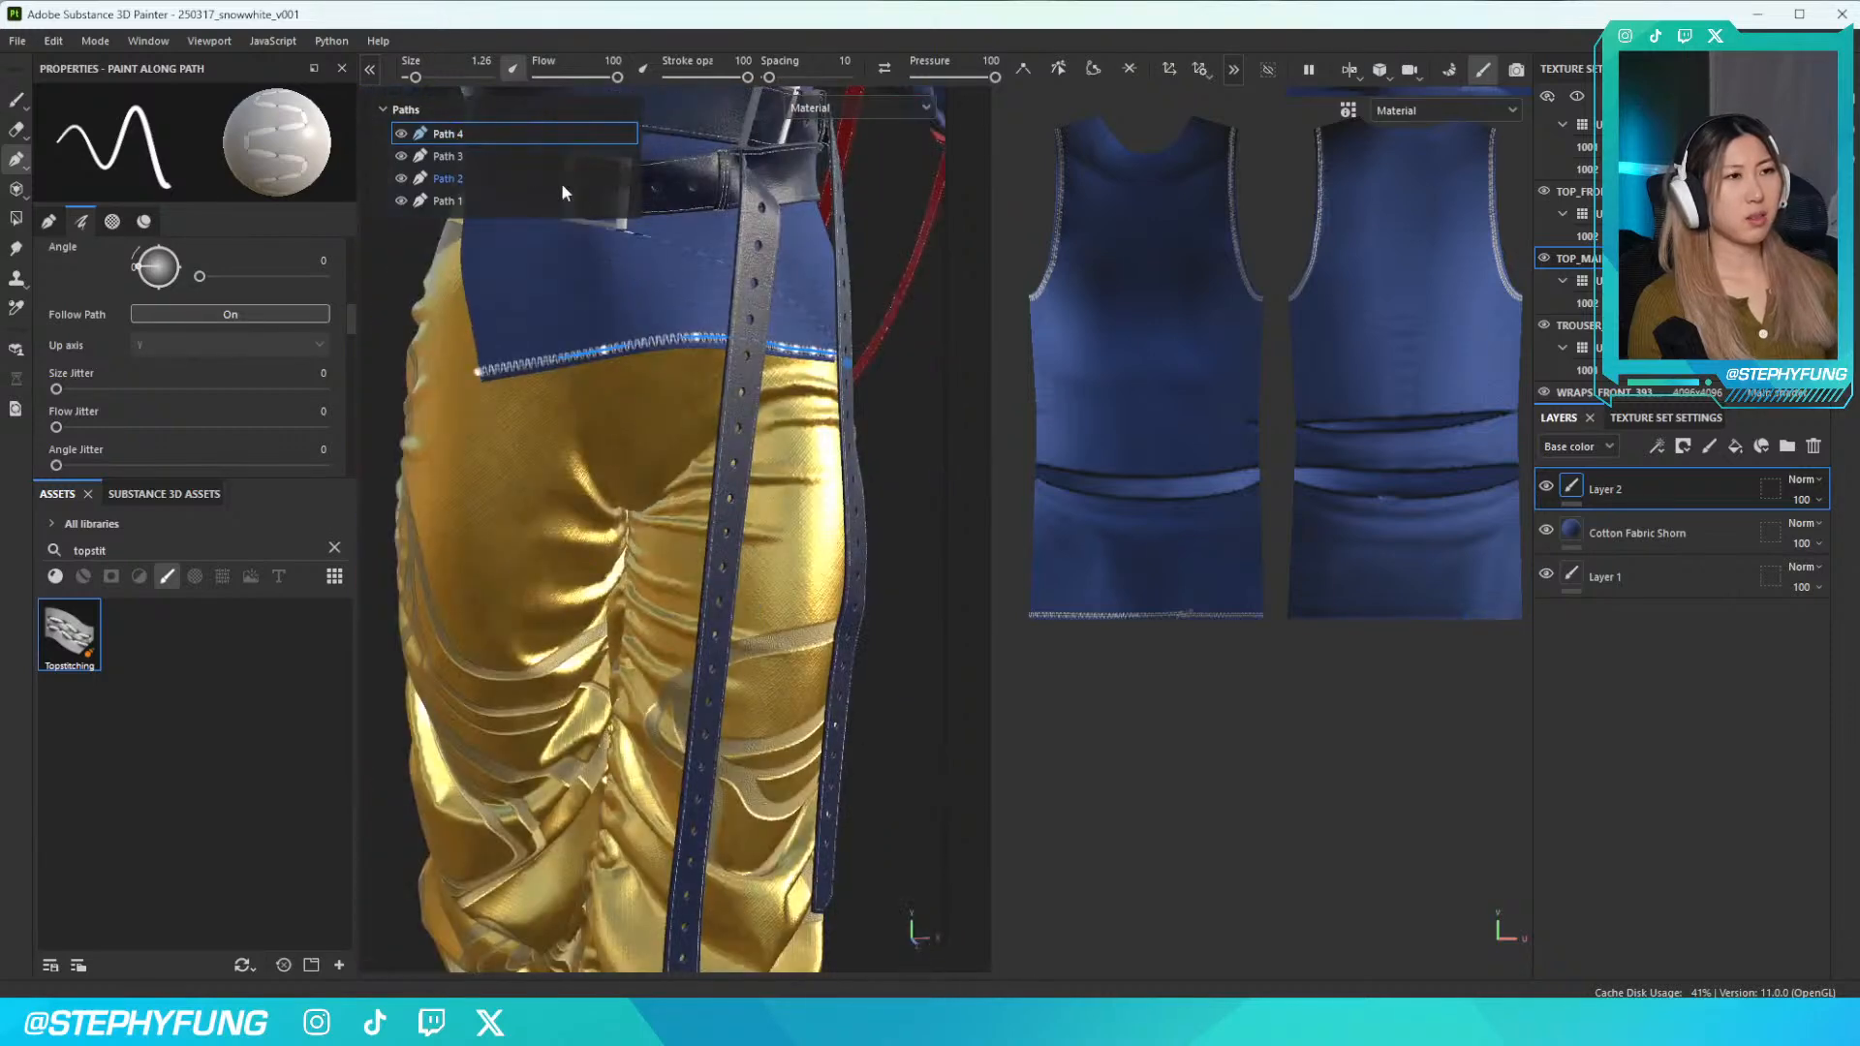
# Remove Path 4 from the path list and undo the removal
pyautogui.rightClick(463, 135)
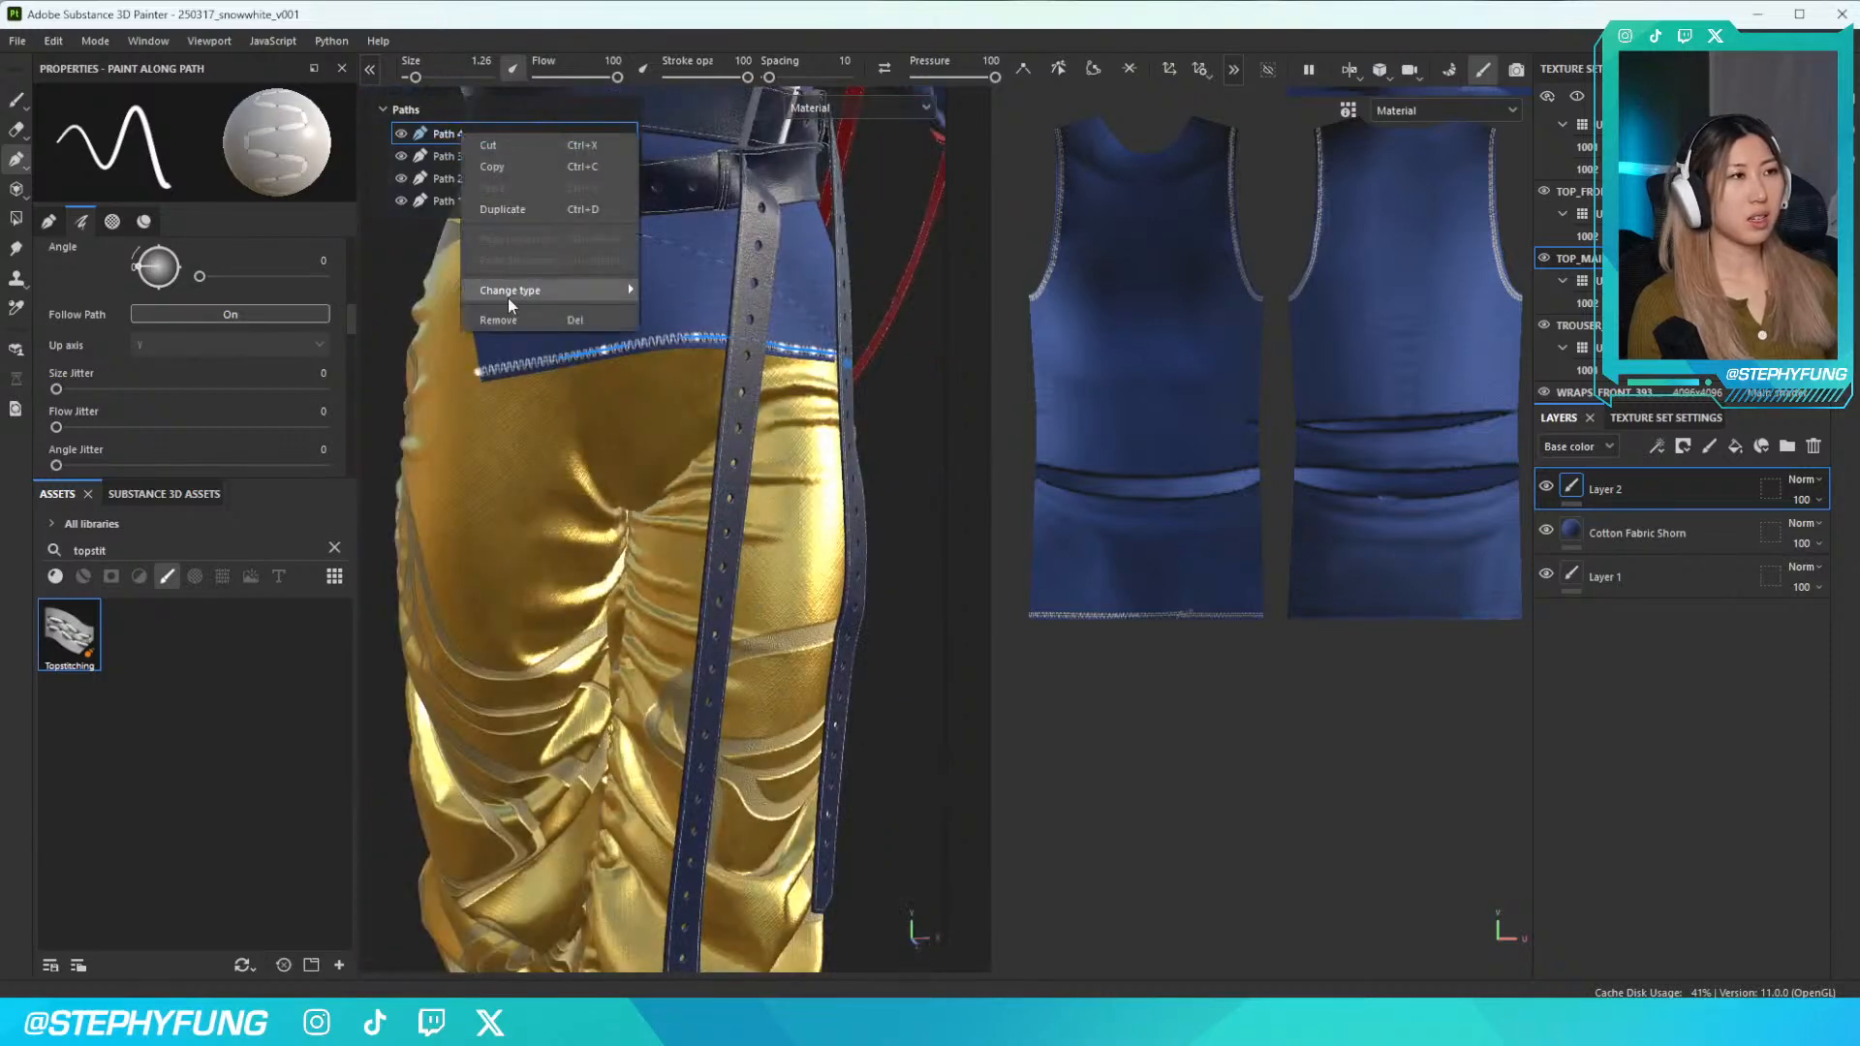
pyautogui.click(509, 296)
pyautogui.click(450, 136)
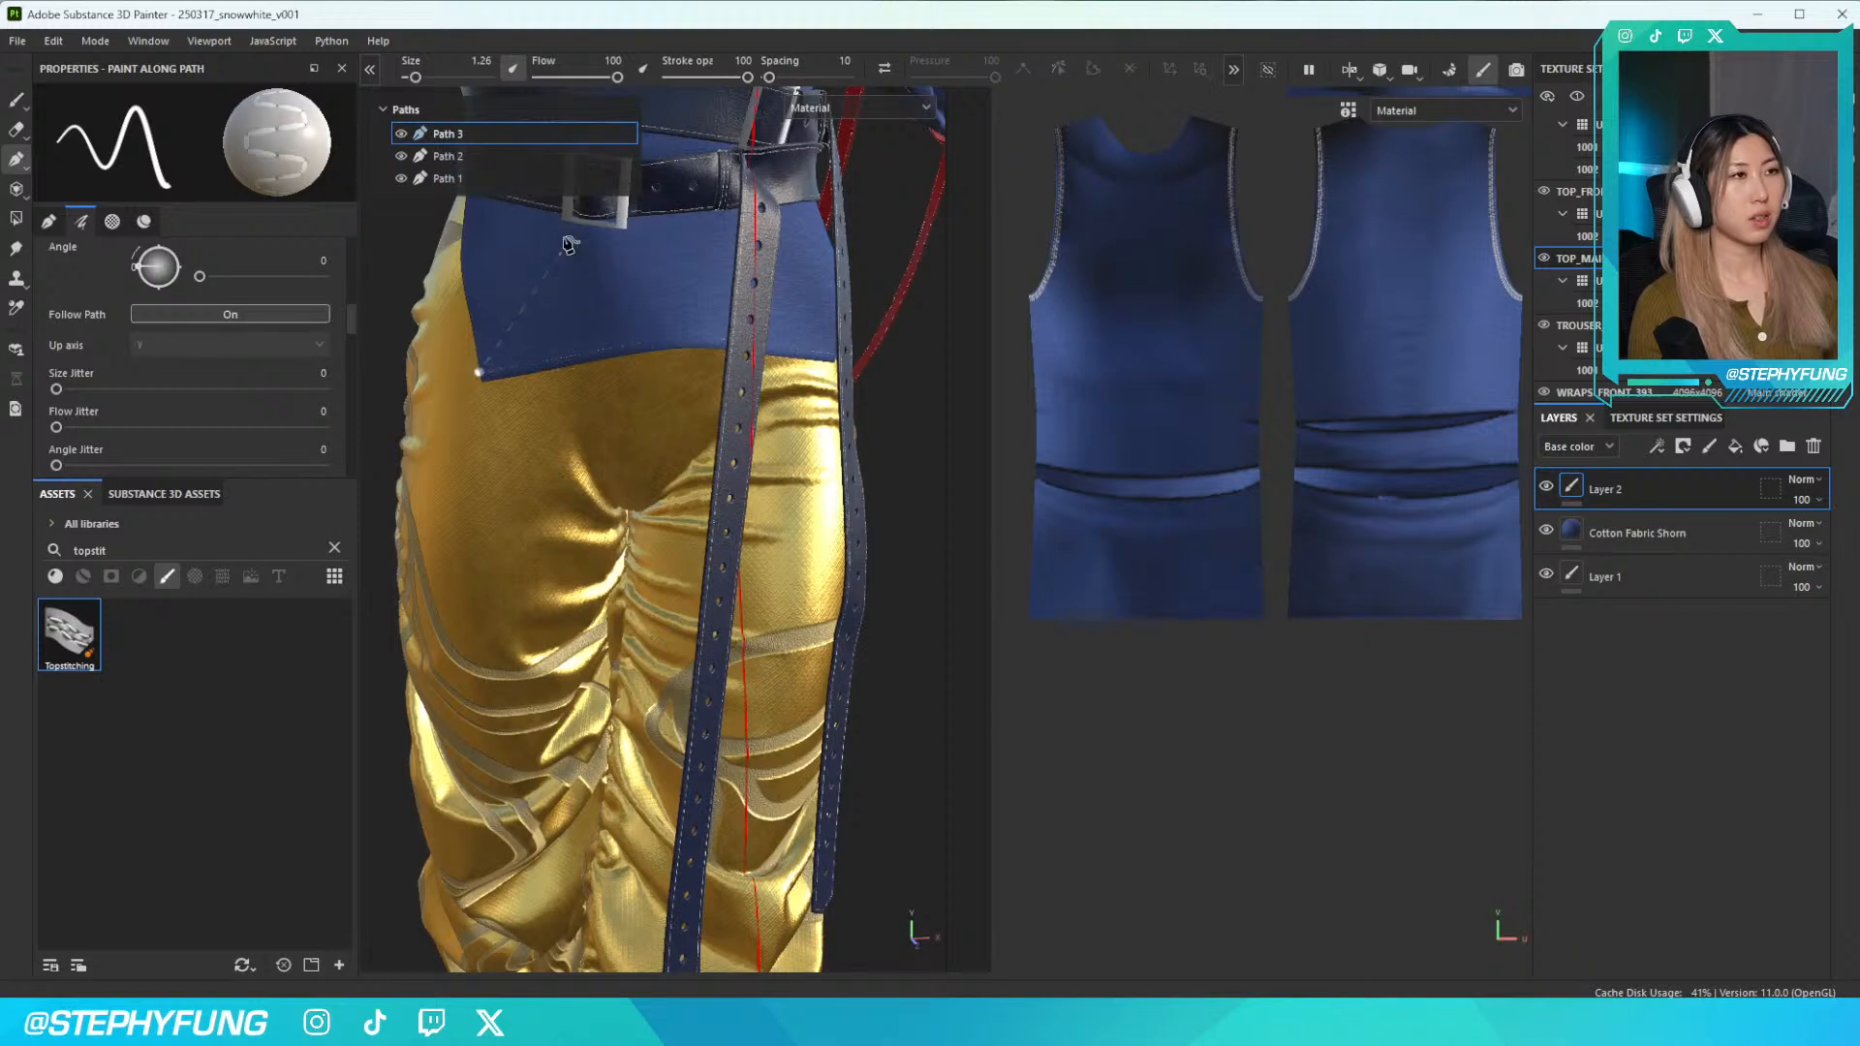
pyautogui.rightClick(447, 133)
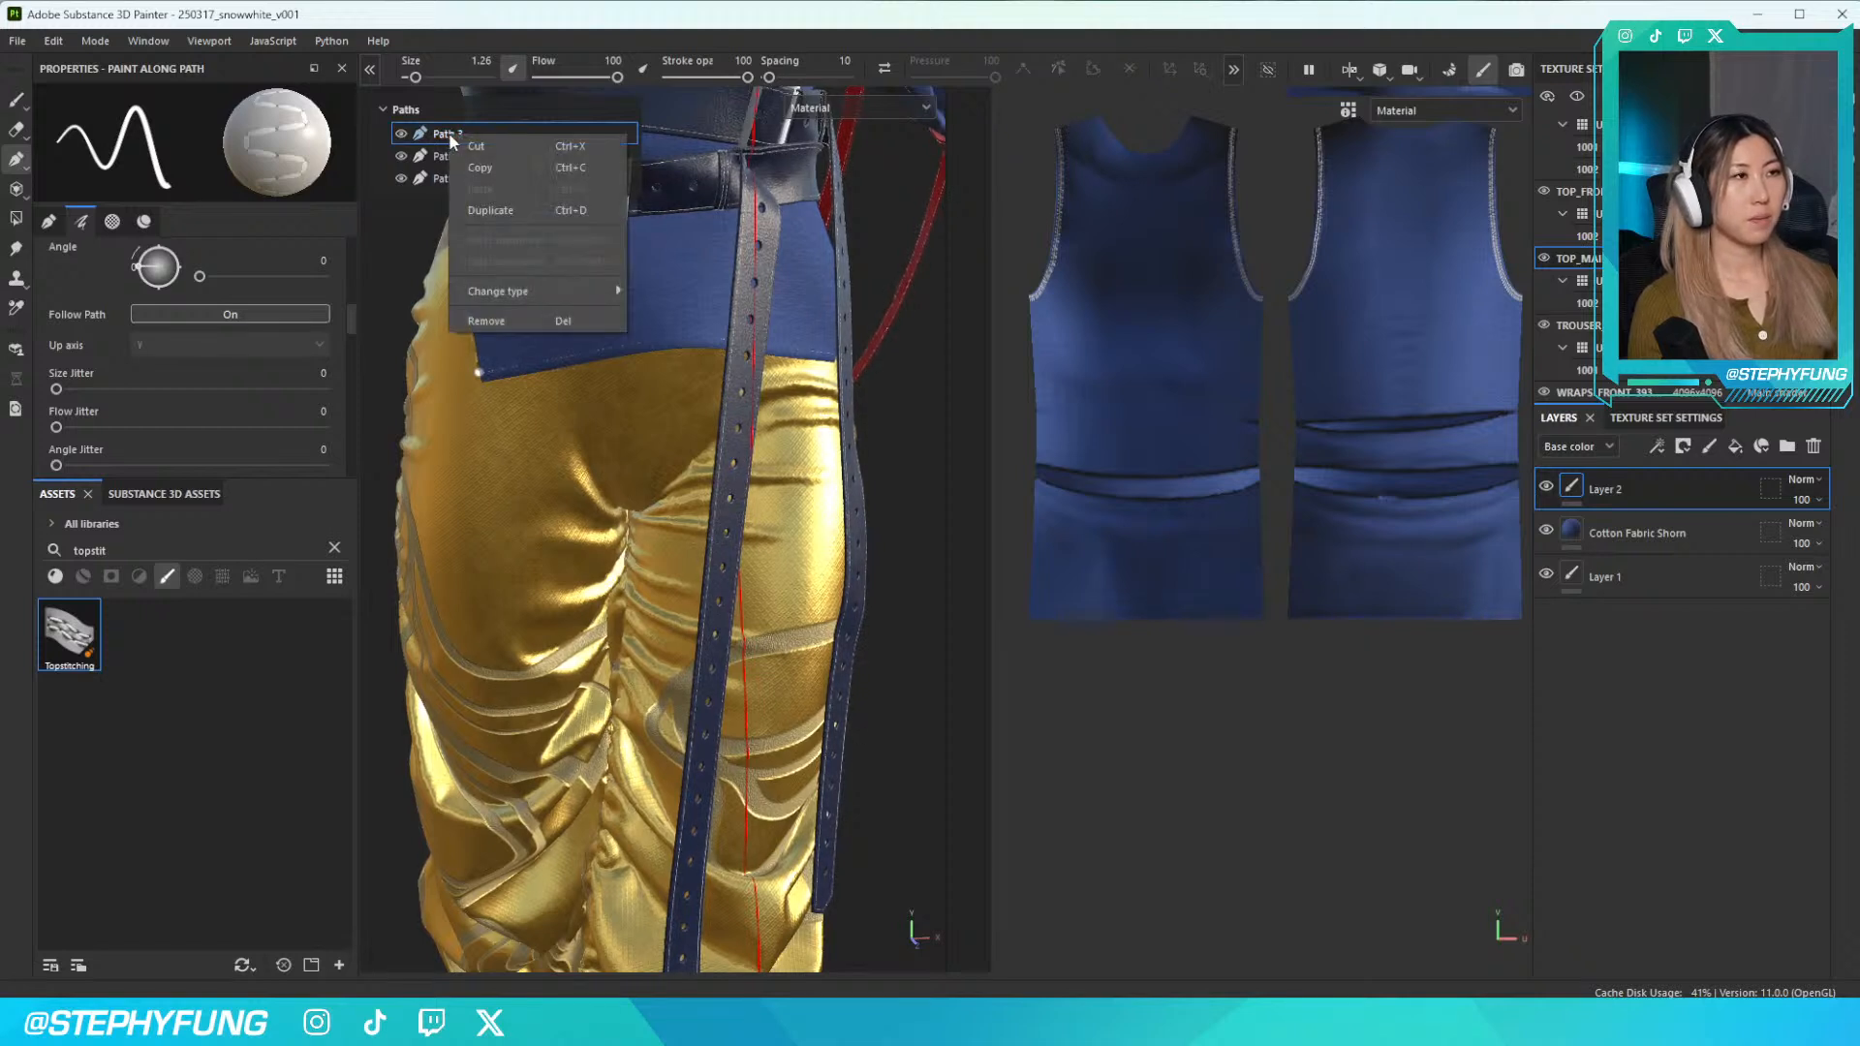
pyautogui.click(577, 31)
pyautogui.hotkey('ctrl', 'z')
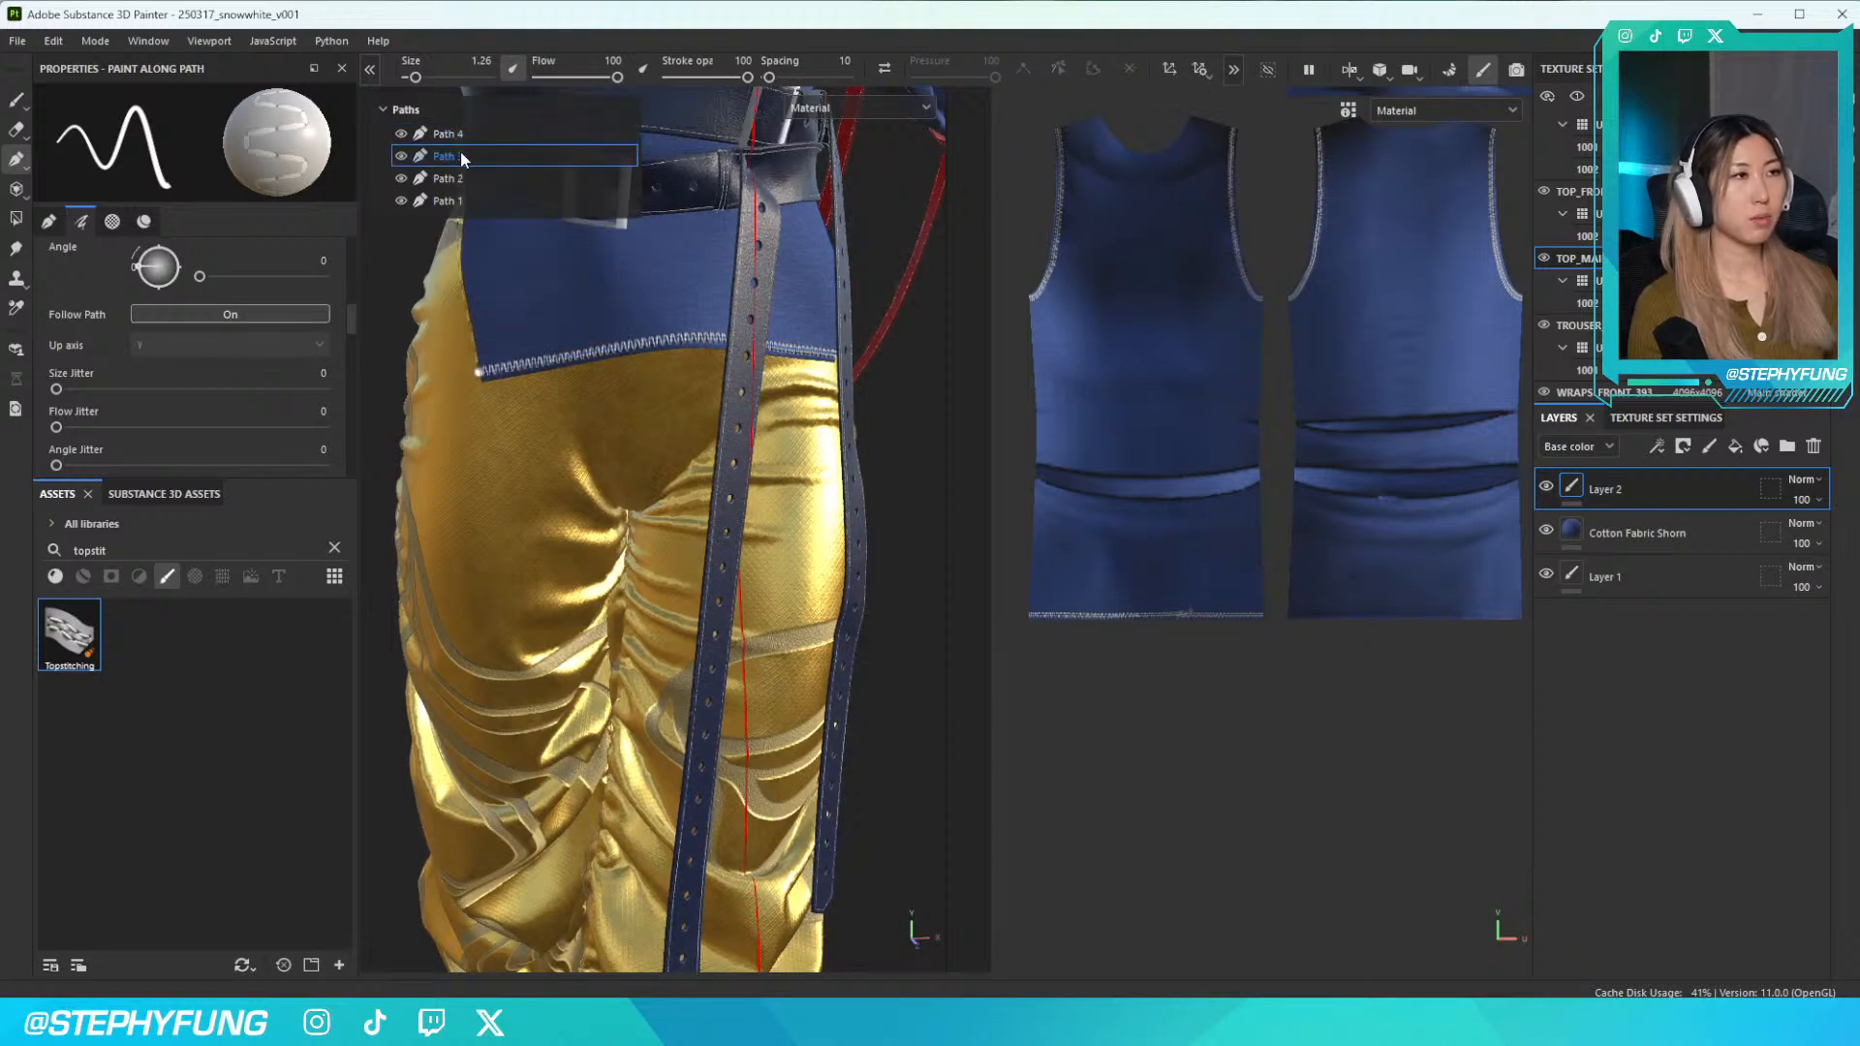
# Remove the leftover Path 3 from the path list
pyautogui.rightClick(461, 156)
pyautogui.click(524, 351)
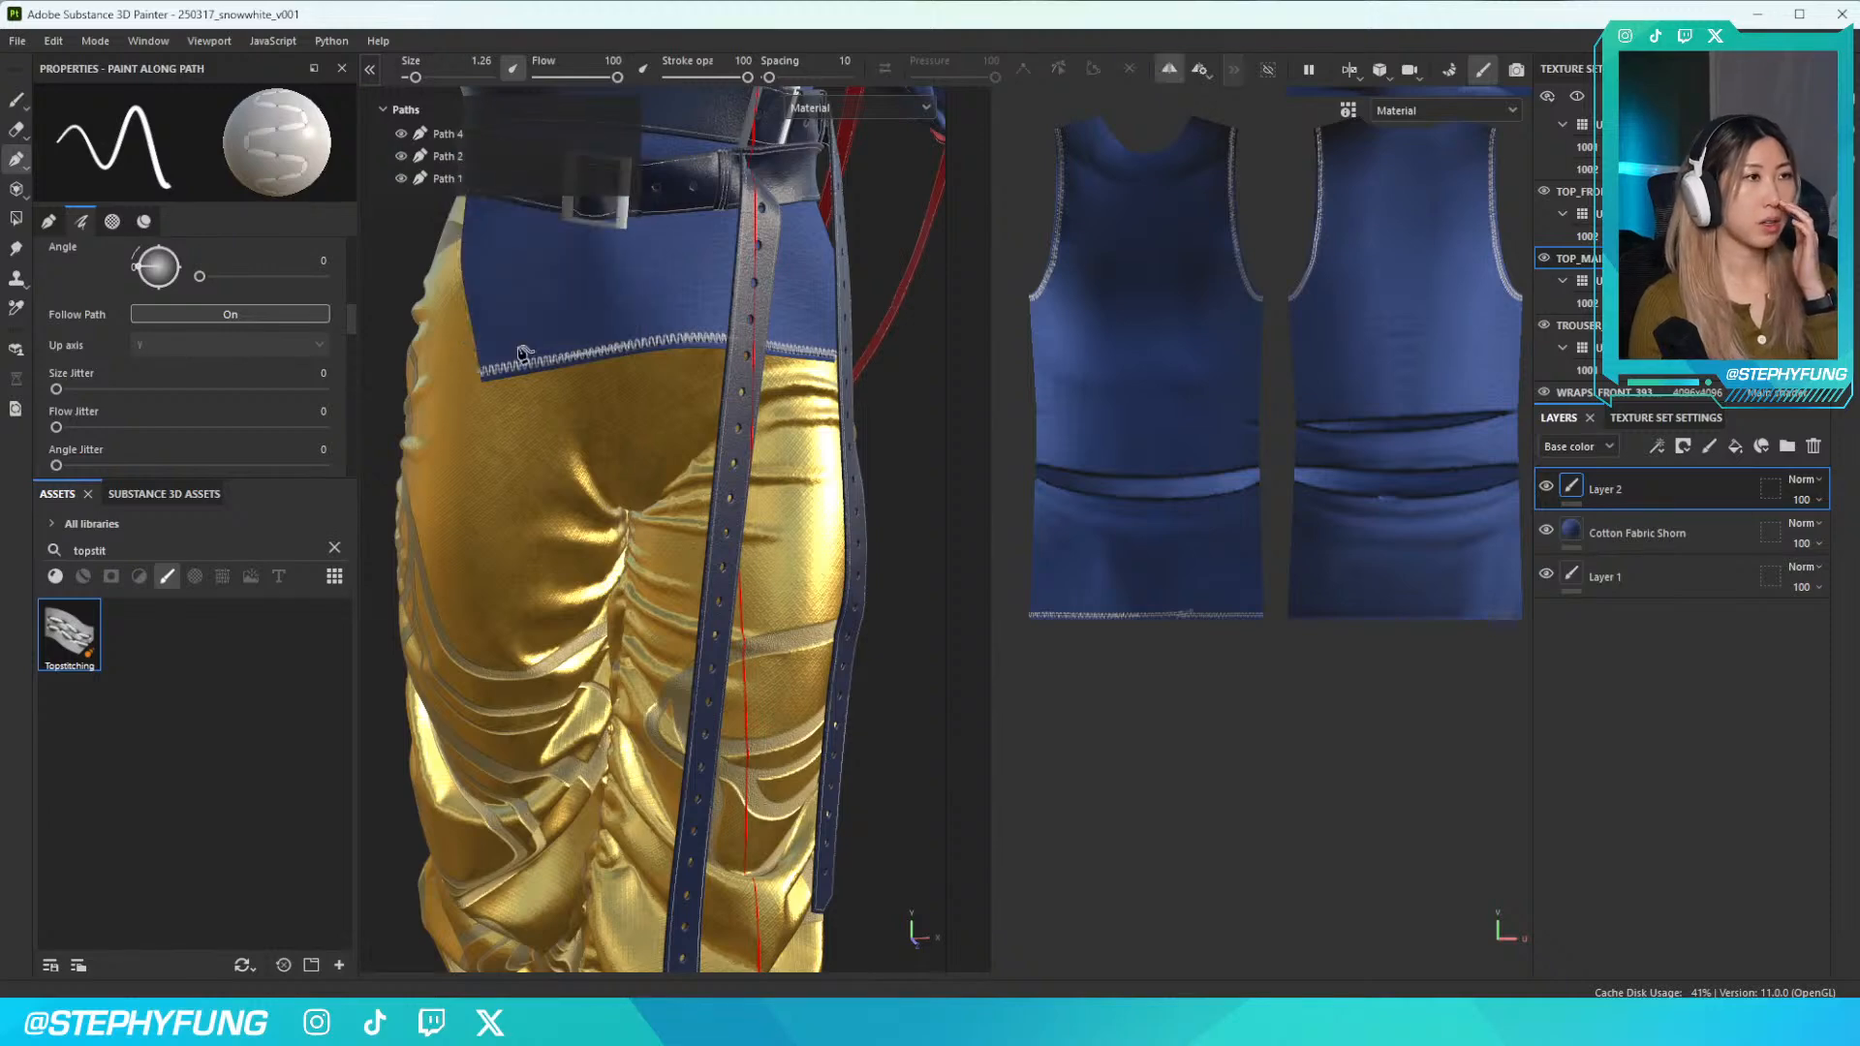
# Select Path 4, adjust its curve with a point on the front hem beside the hanging strap, and deselect the path
pyautogui.scroll(-2, 823, 348)
pyautogui.scroll(5, 822, 345)
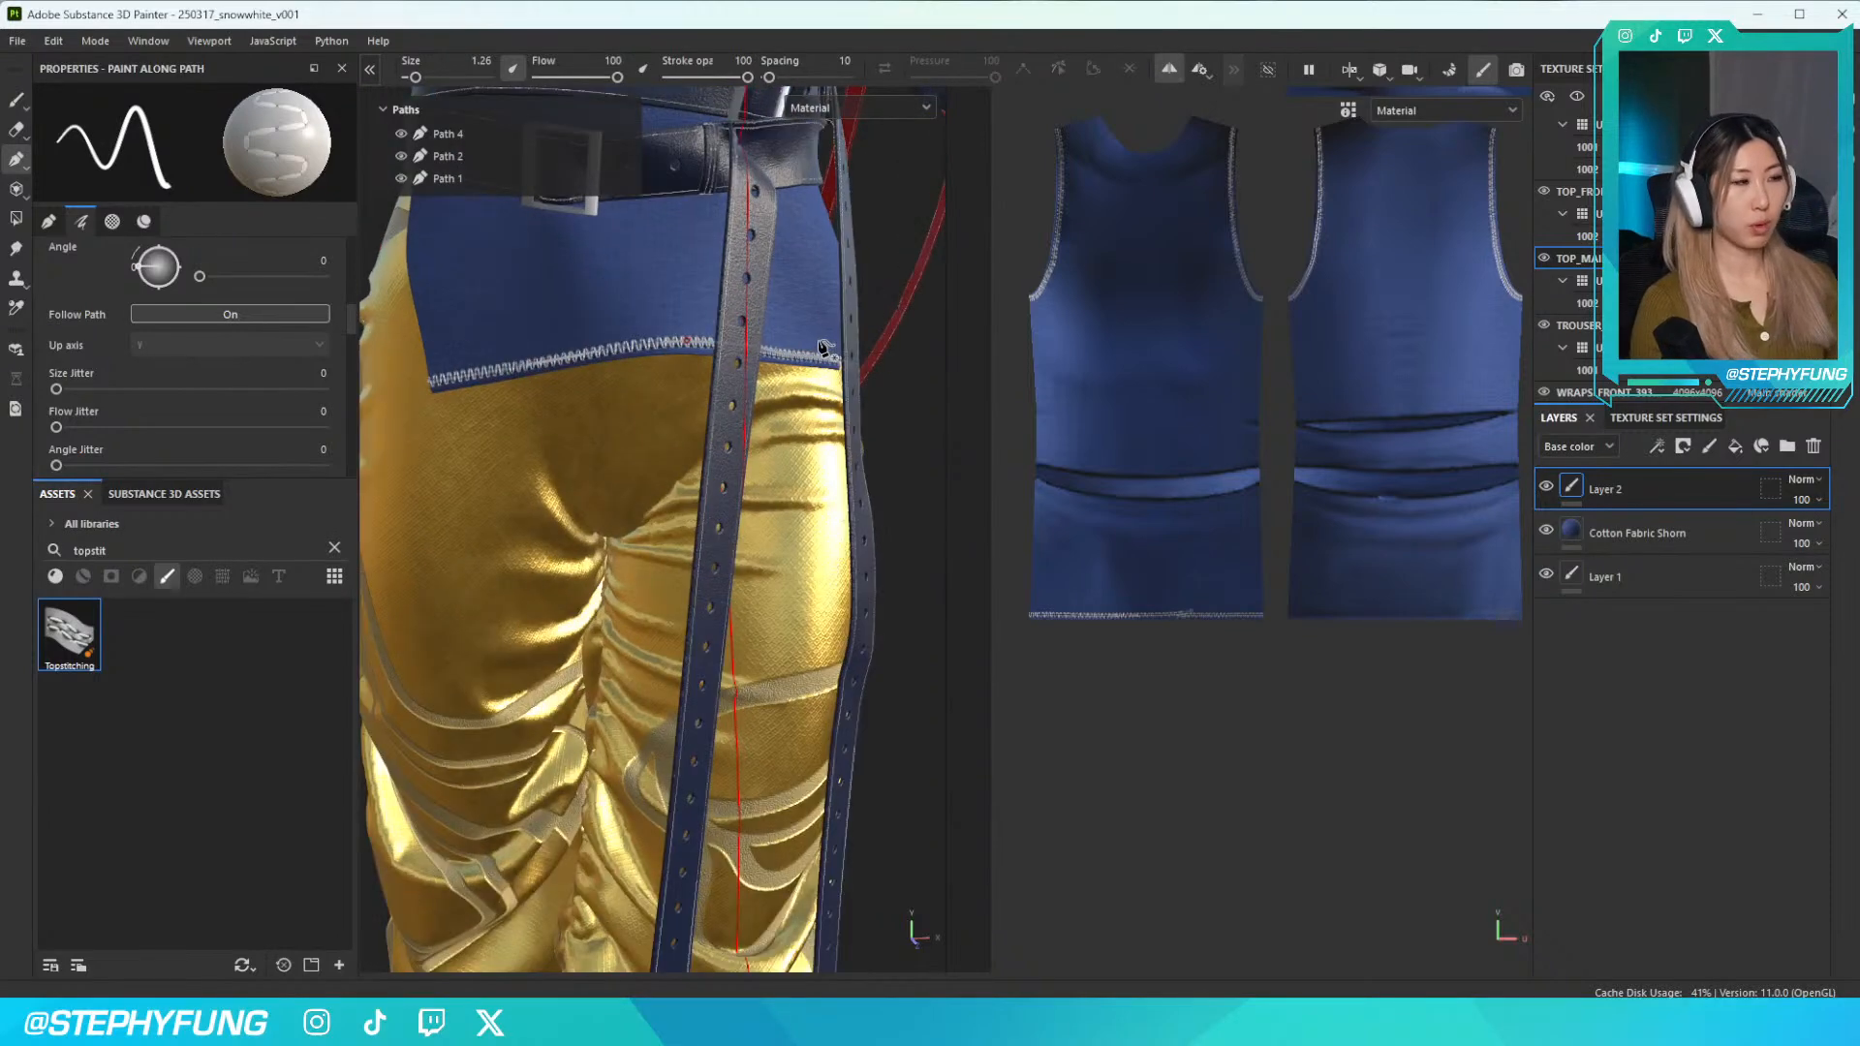
pyautogui.scroll(1, 813, 344)
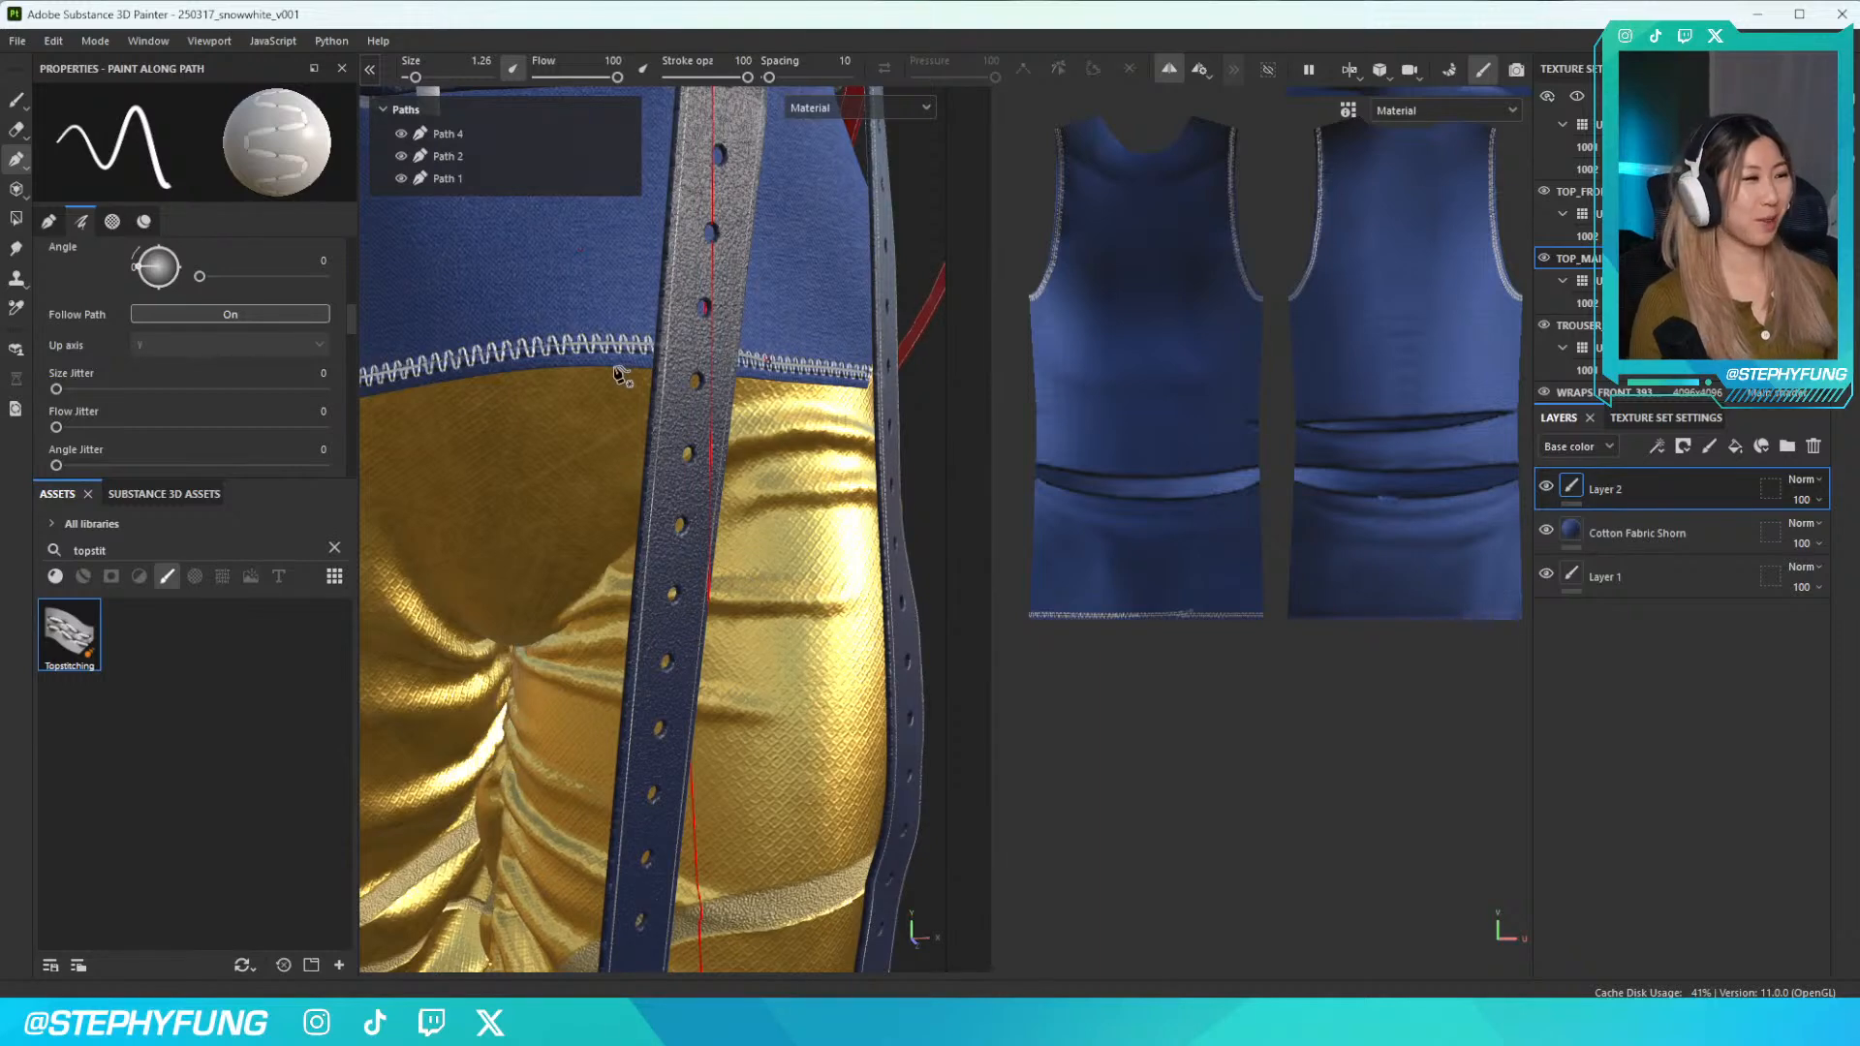
pyautogui.scroll(-2, 616, 373)
pyautogui.scroll(4, 616, 372)
pyautogui.scroll(3, 616, 372)
pyautogui.keyDown('alt'); pyautogui.moveTo(618, 355); pyautogui.dragTo(620, 446, button='middle'); pyautogui.keyUp('alt')
pyautogui.keyDown('alt'); pyautogui.moveTo(620, 446); pyautogui.dragTo(627, 445); pyautogui.keyUp('alt')
pyautogui.click(628, 446)
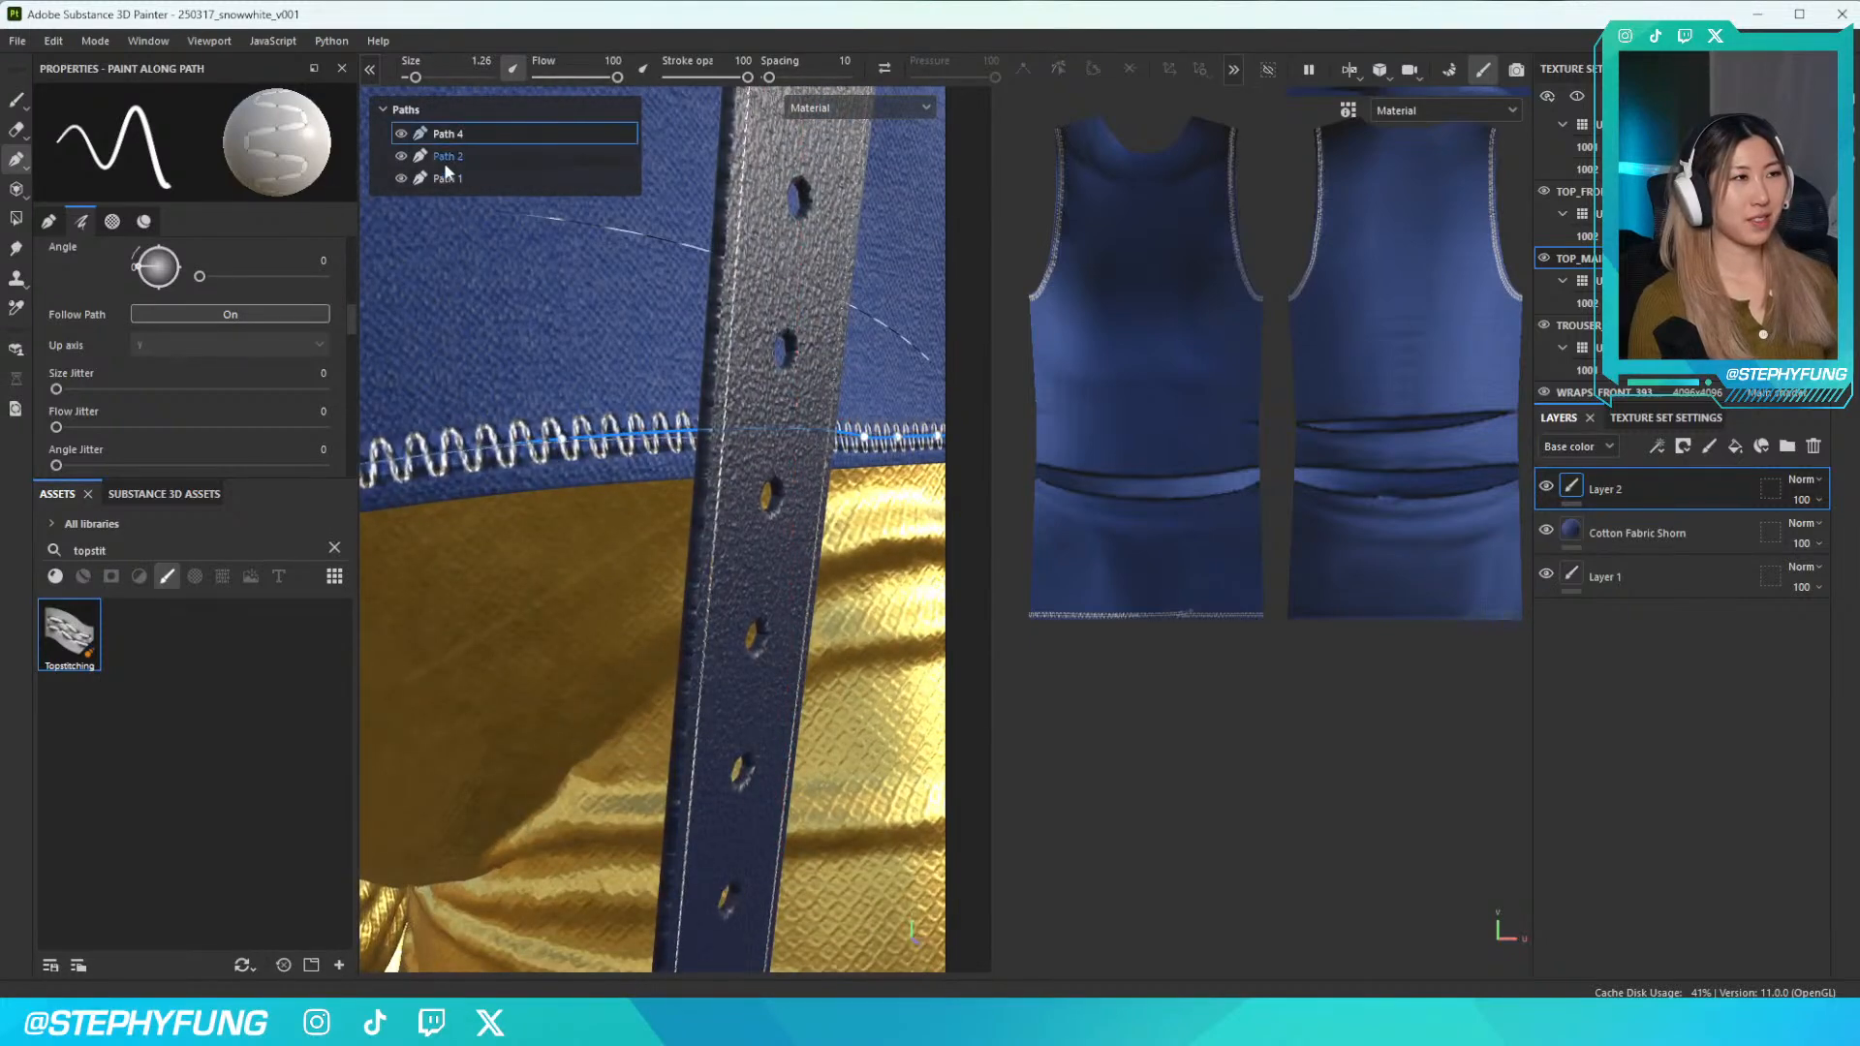
pyautogui.click(626, 442)
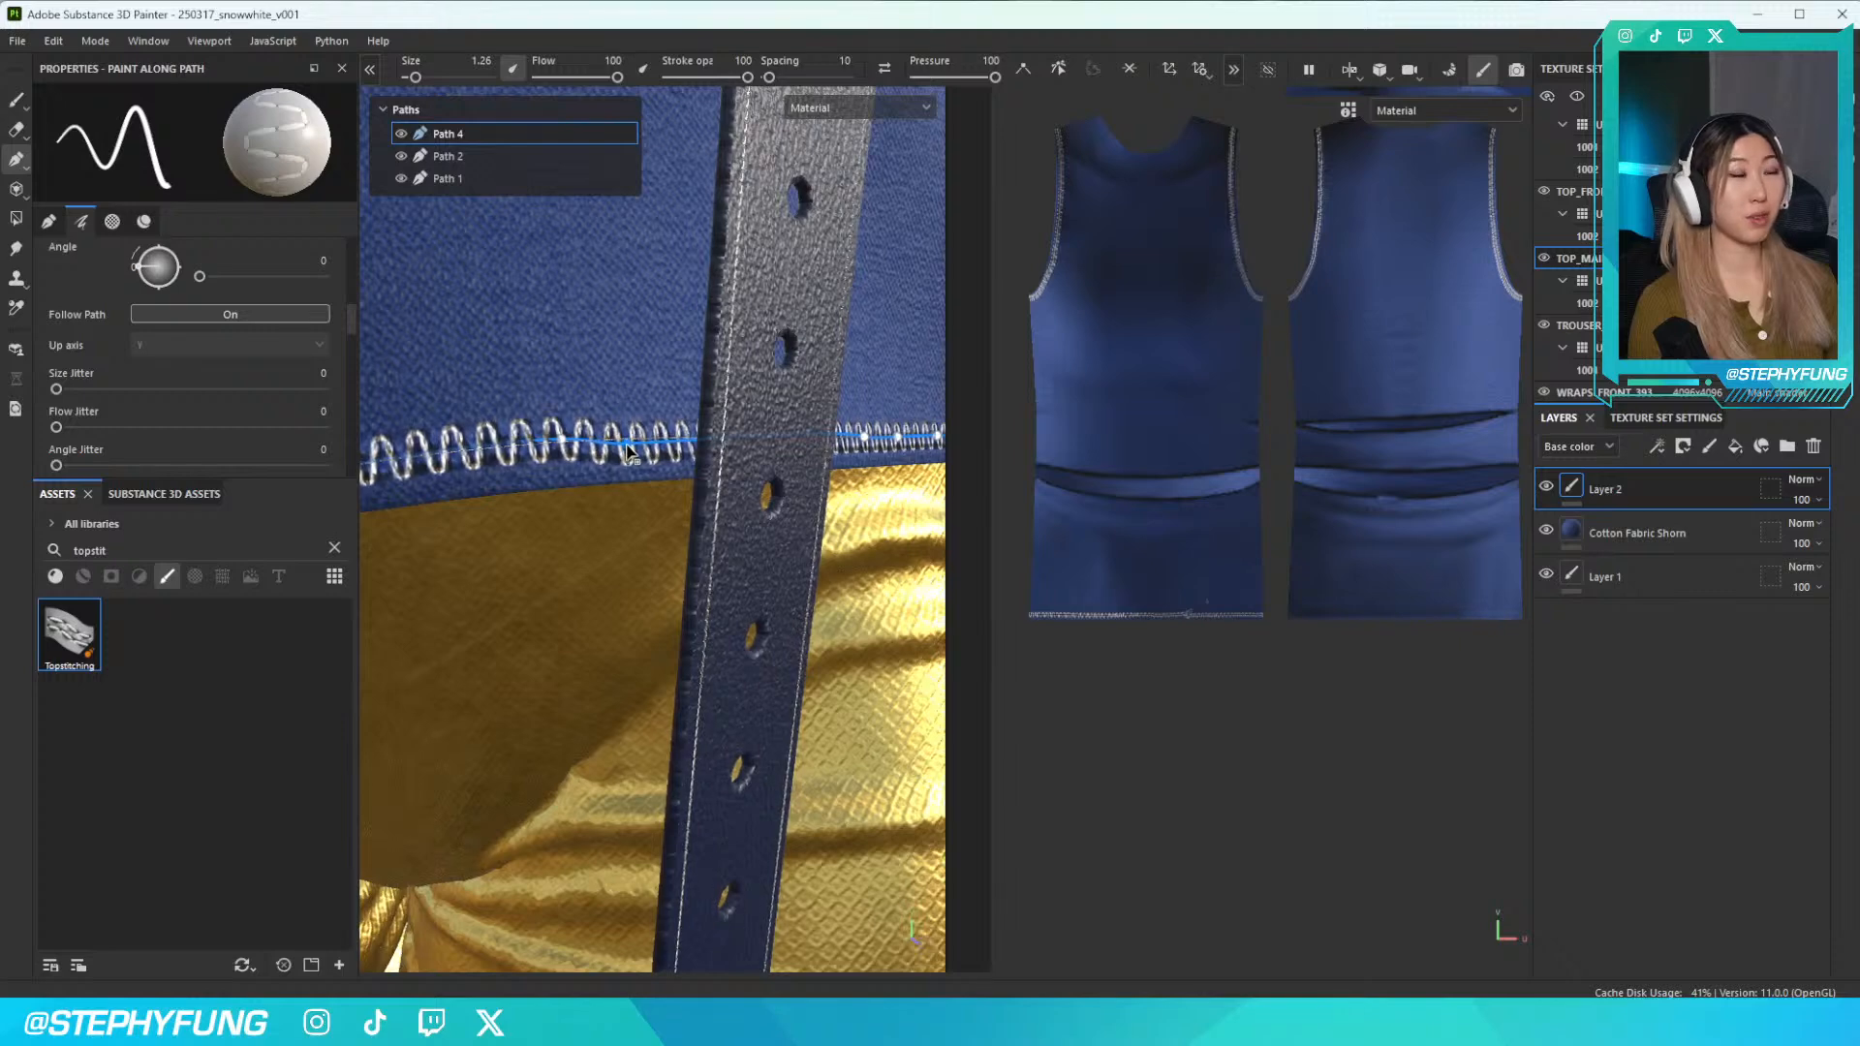
pyautogui.moveTo(635, 446)
pyautogui.keyDown('alt'); pyautogui.mouseDown()
pyautogui.moveTo(717, 443)
pyautogui.moveTo(668, 434)
pyautogui.moveTo(622, 472)
pyautogui.moveTo(677, 459)
pyautogui.moveTo(660, 419)
pyautogui.mouseUp(); pyautogui.keyUp('alt')
pyautogui.scroll(4, 661, 423)
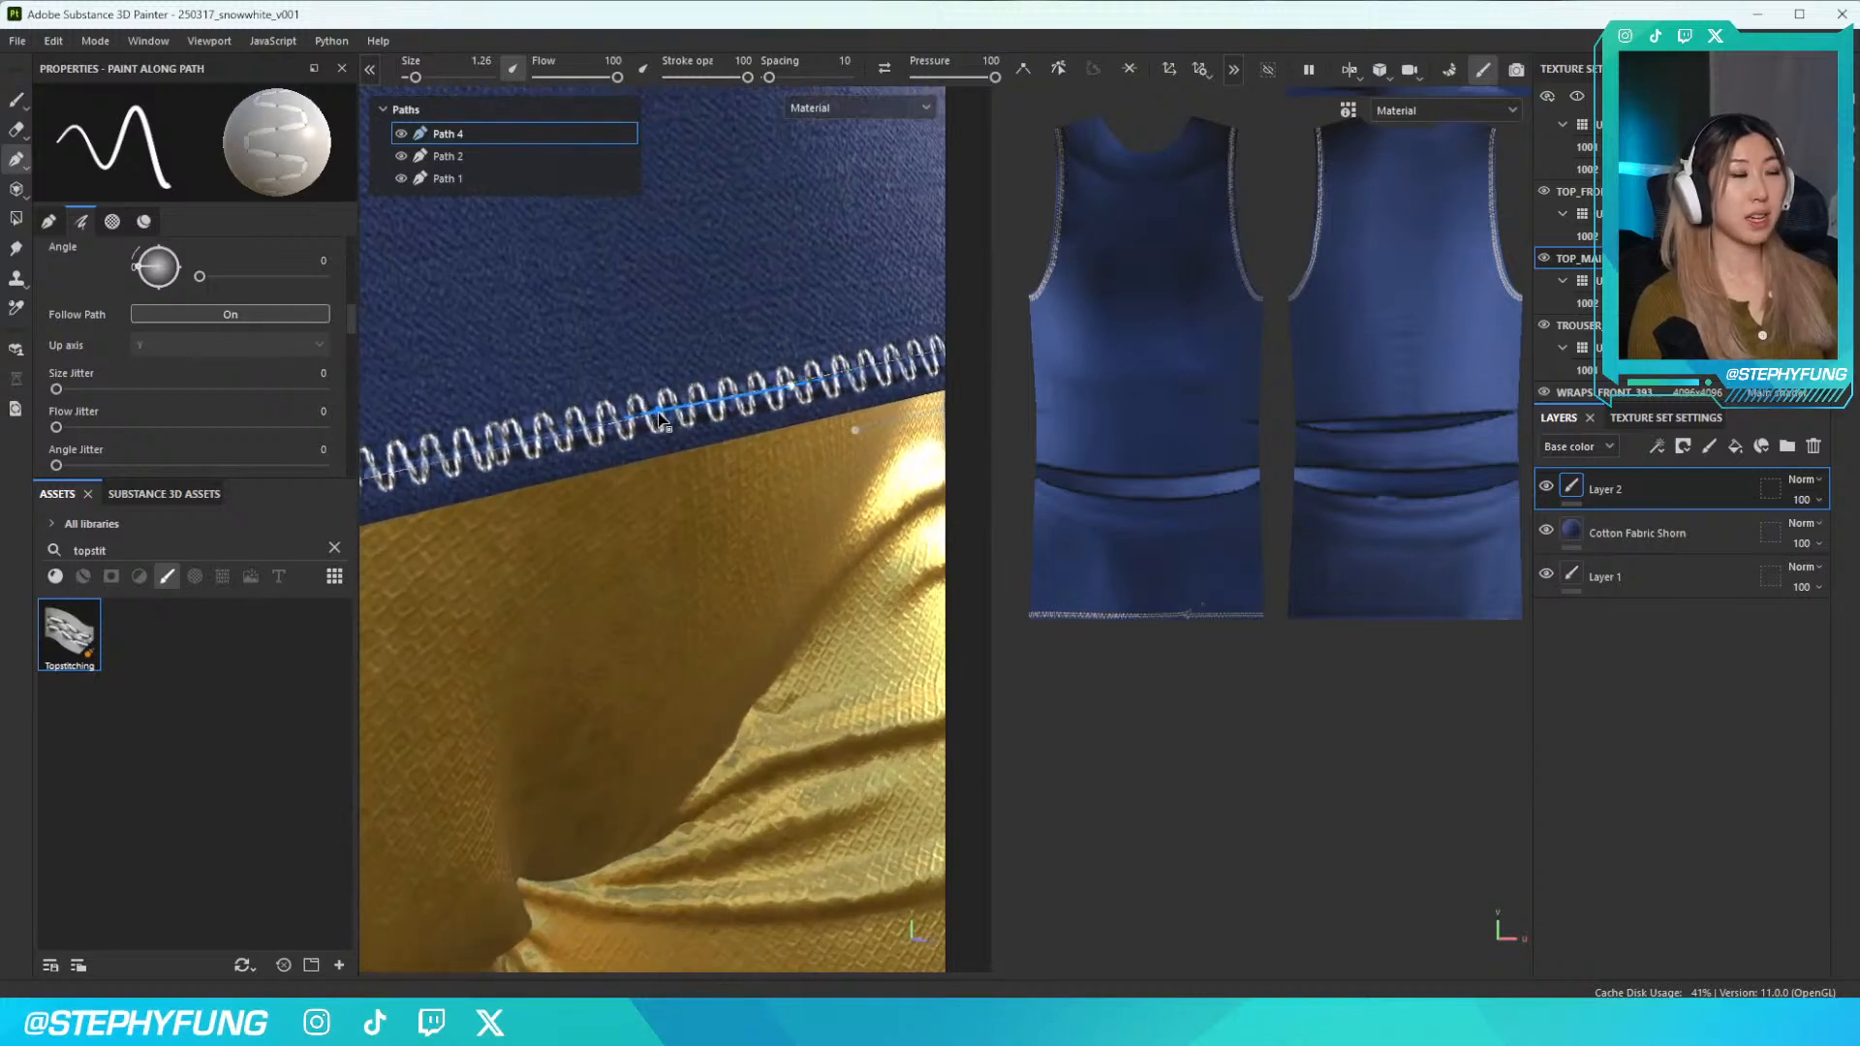
pyautogui.scroll(-6, 660, 419)
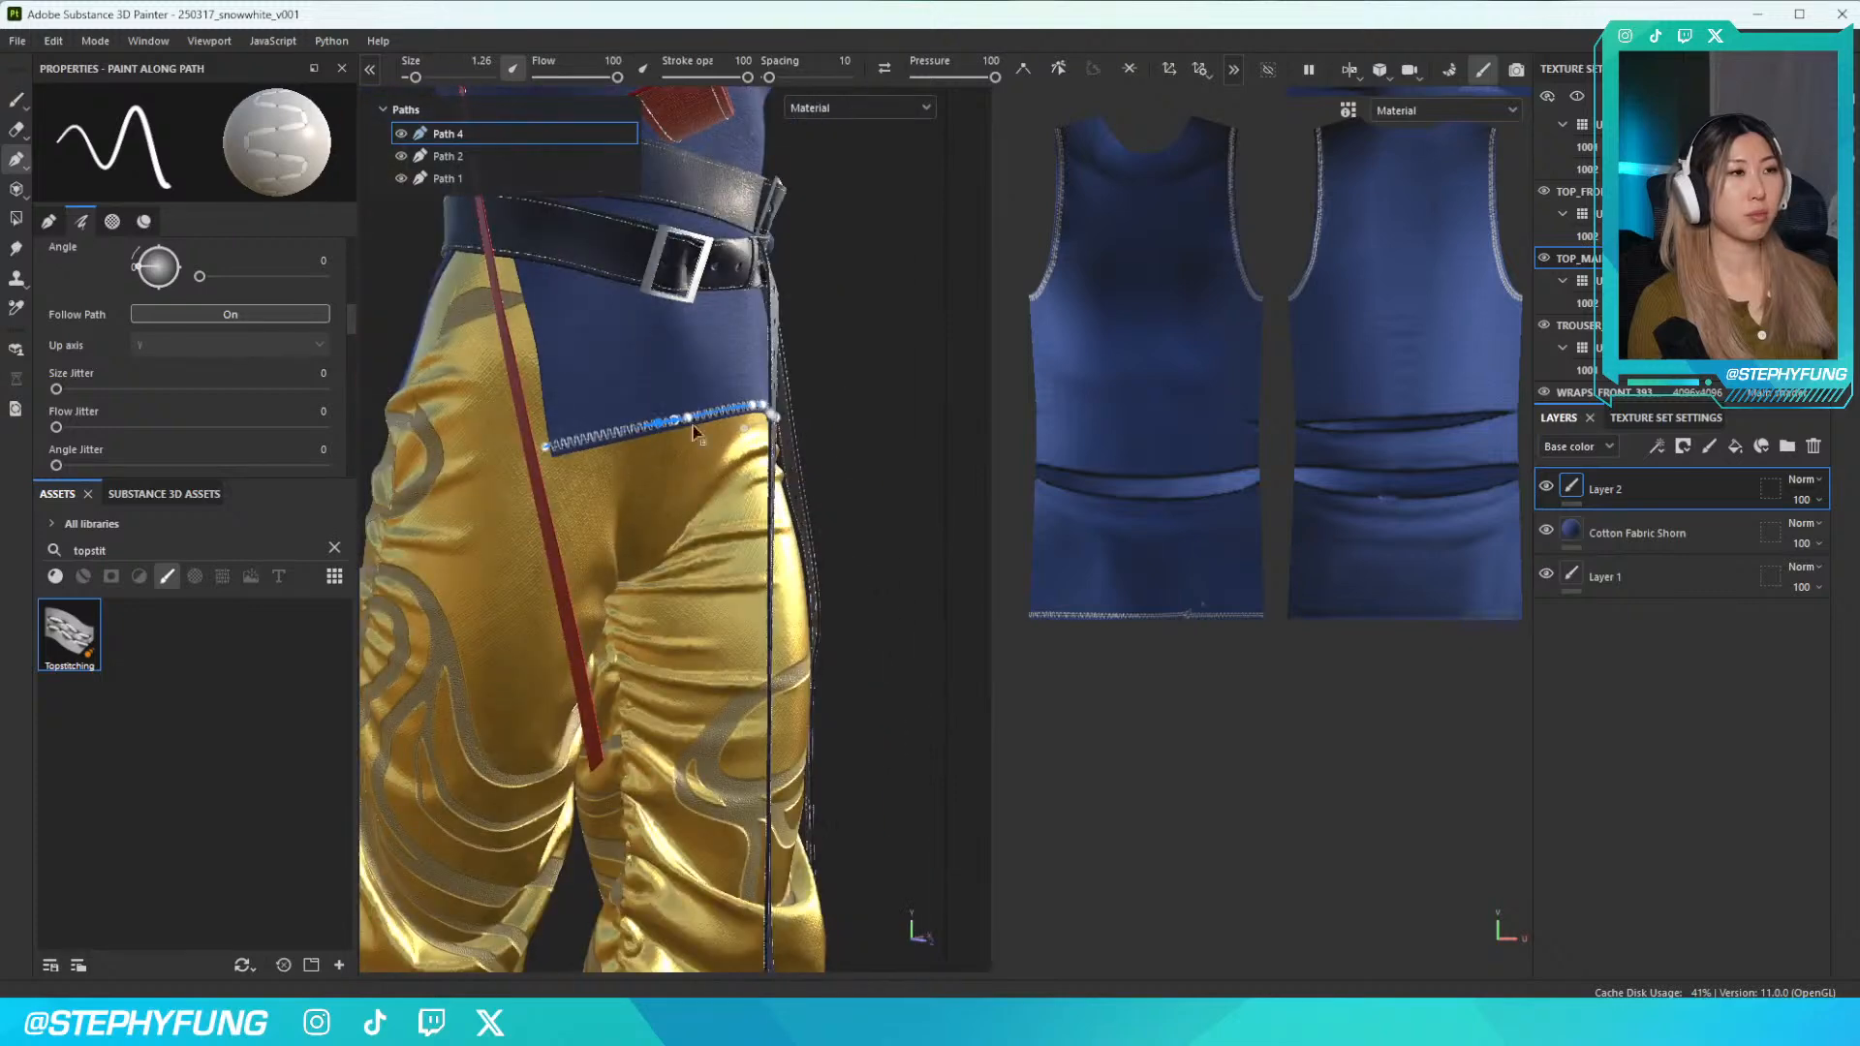
pyautogui.keyDown('alt'); pyautogui.moveTo(592, 423); pyautogui.dragTo(775, 465); pyautogui.keyUp('alt')
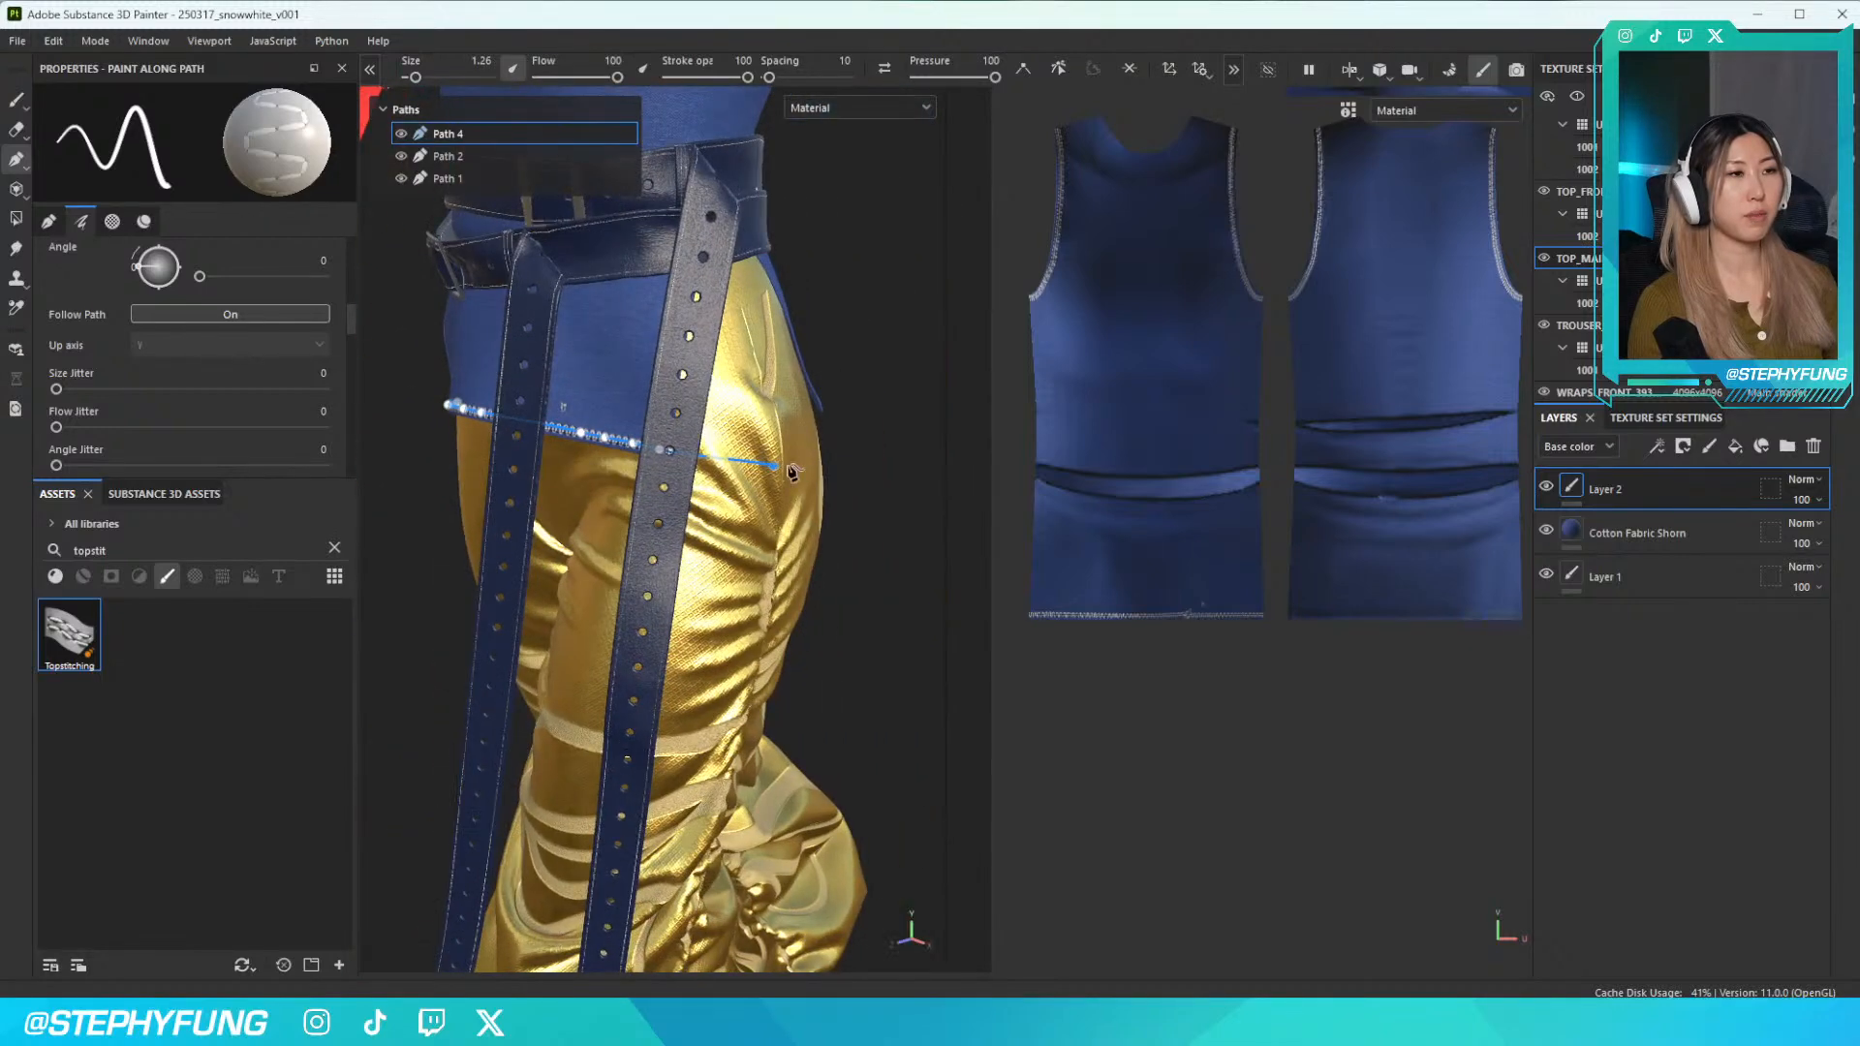
pyautogui.press('Escape')
# Examine the armhole and hem stitching on the whole garment from the front, side and back
pyautogui.scroll(-4, 802, 455)
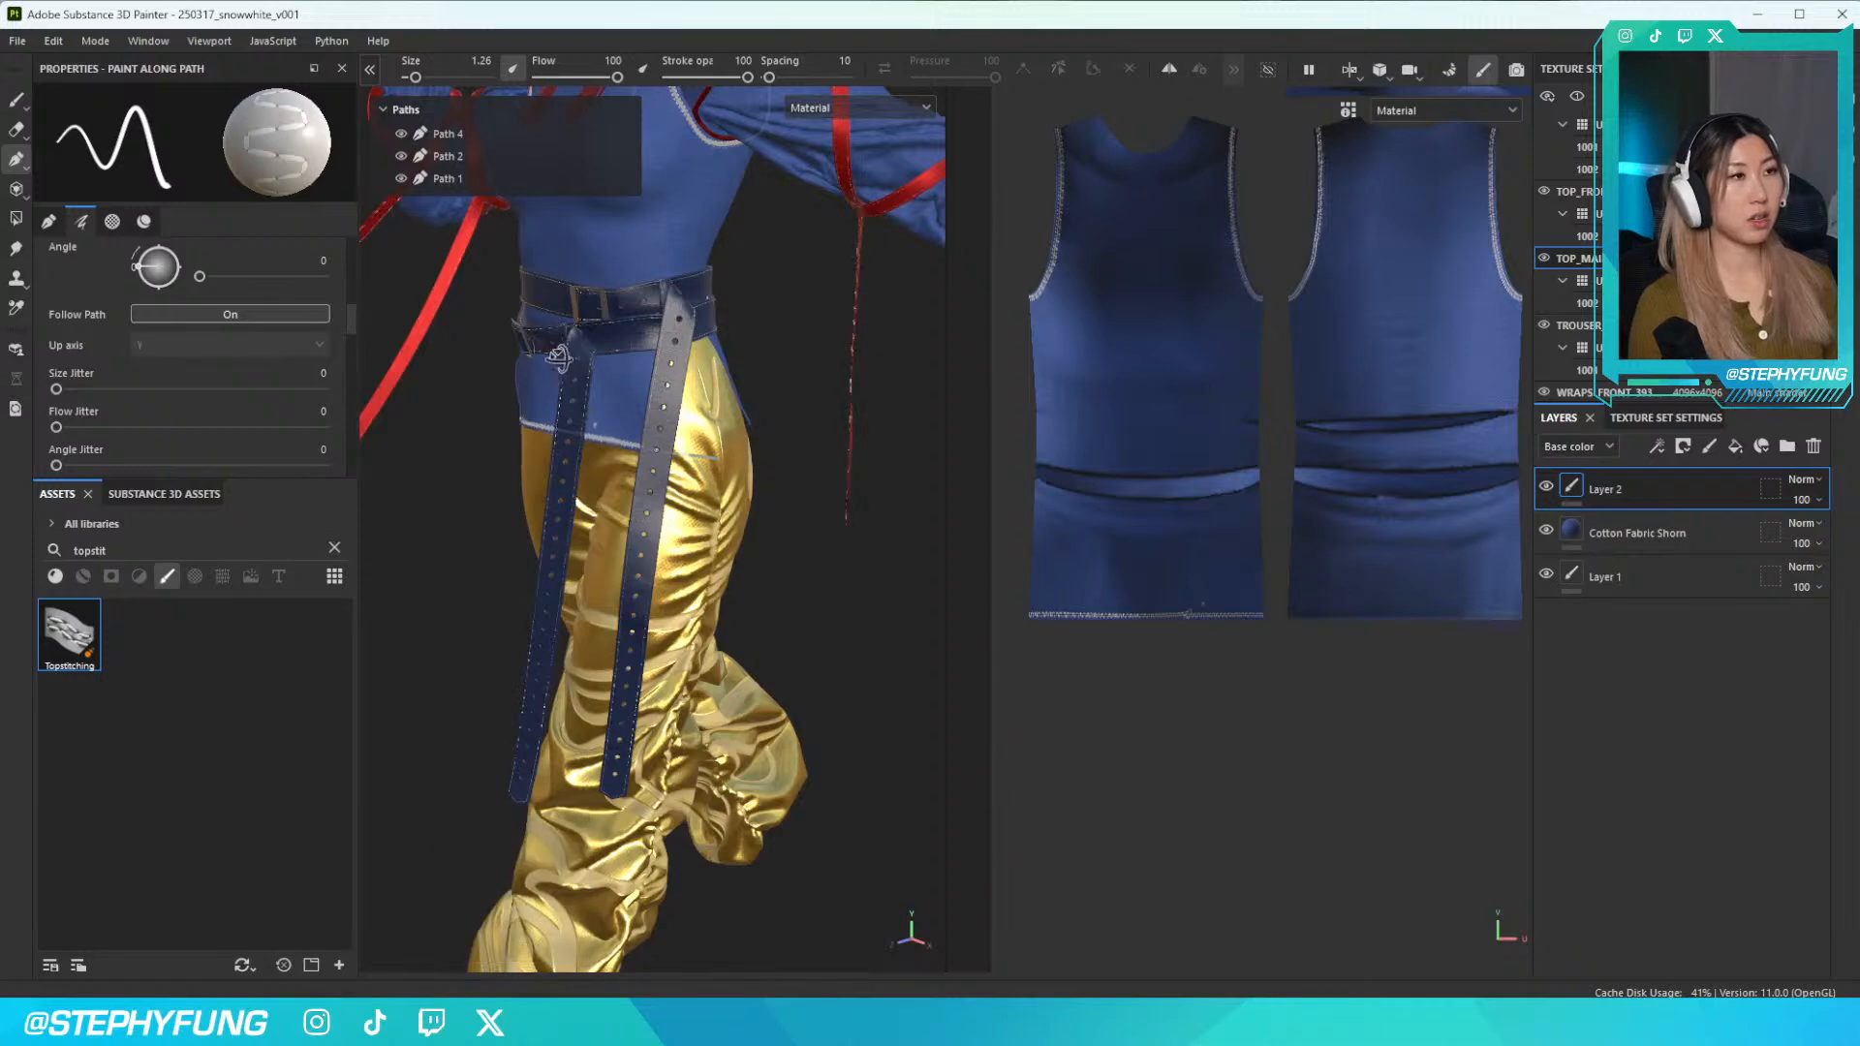
pyautogui.keyDown('alt'); pyautogui.moveTo(802, 455); pyautogui.dragTo(659, 404); pyautogui.keyUp('alt')
pyautogui.keyDown('alt'); pyautogui.moveTo(654, 399); pyautogui.dragTo(672, 587, button='middle'); pyautogui.keyUp('alt')
pyautogui.keyDown('alt'); pyautogui.moveTo(673, 587); pyautogui.dragTo(634, 574); pyautogui.keyUp('alt')
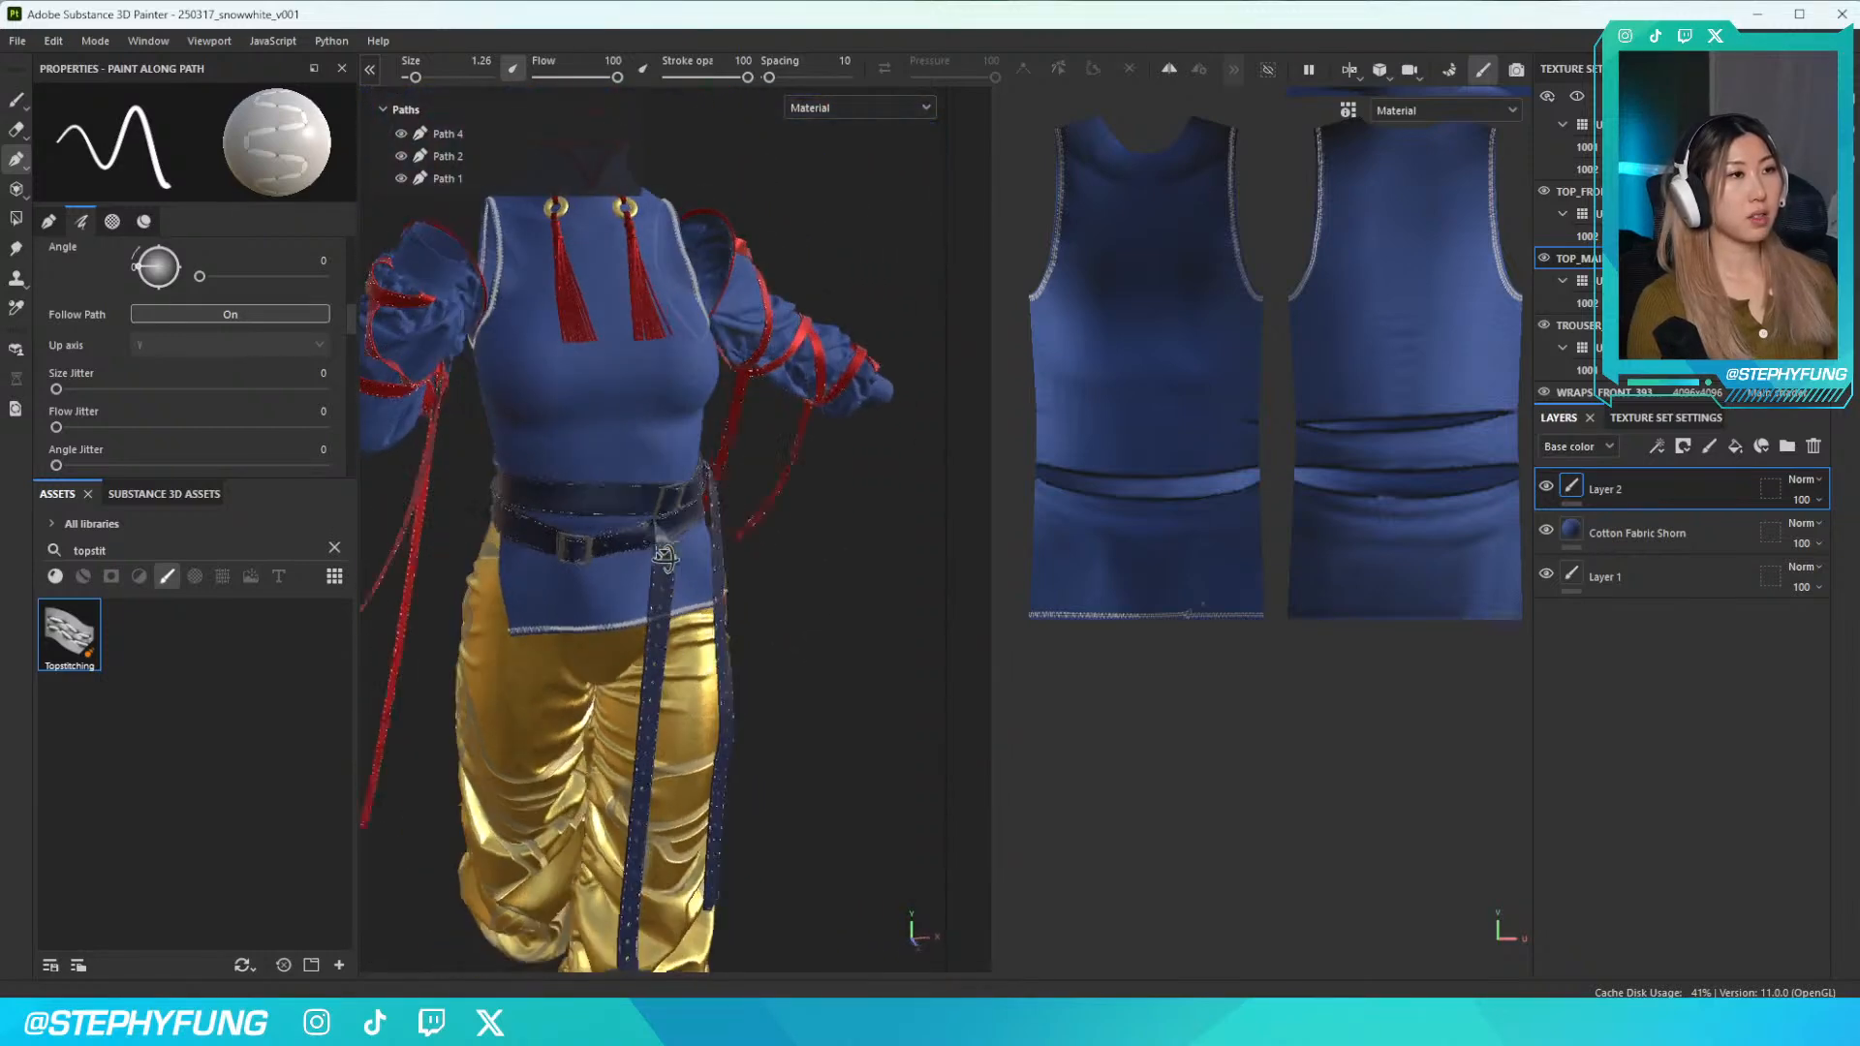
pyautogui.keyDown('alt'); pyautogui.moveTo(634, 574); pyautogui.dragTo(641, 604, button='middle'); pyautogui.keyUp('alt')
pyautogui.keyDown('alt'); pyautogui.moveTo(641, 603); pyautogui.dragTo(553, 644); pyautogui.keyUp('alt')
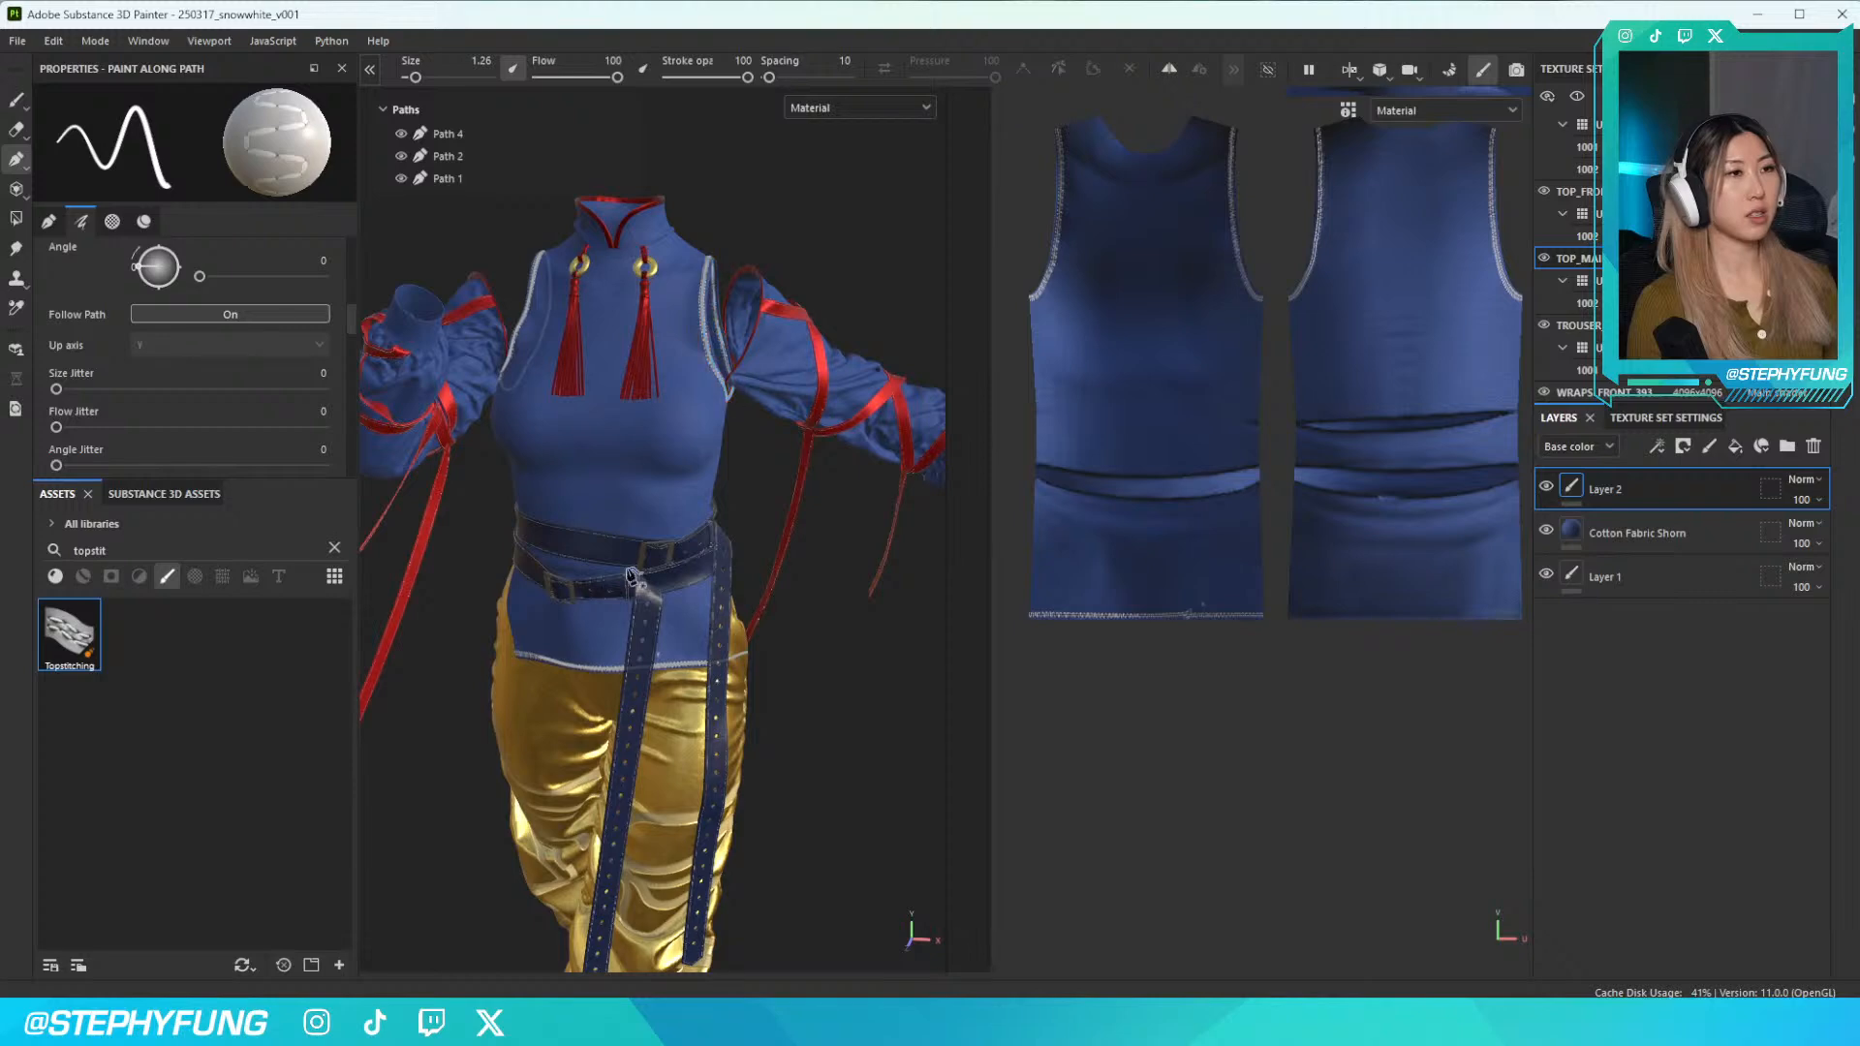
pyautogui.scroll(3, 693, 371)
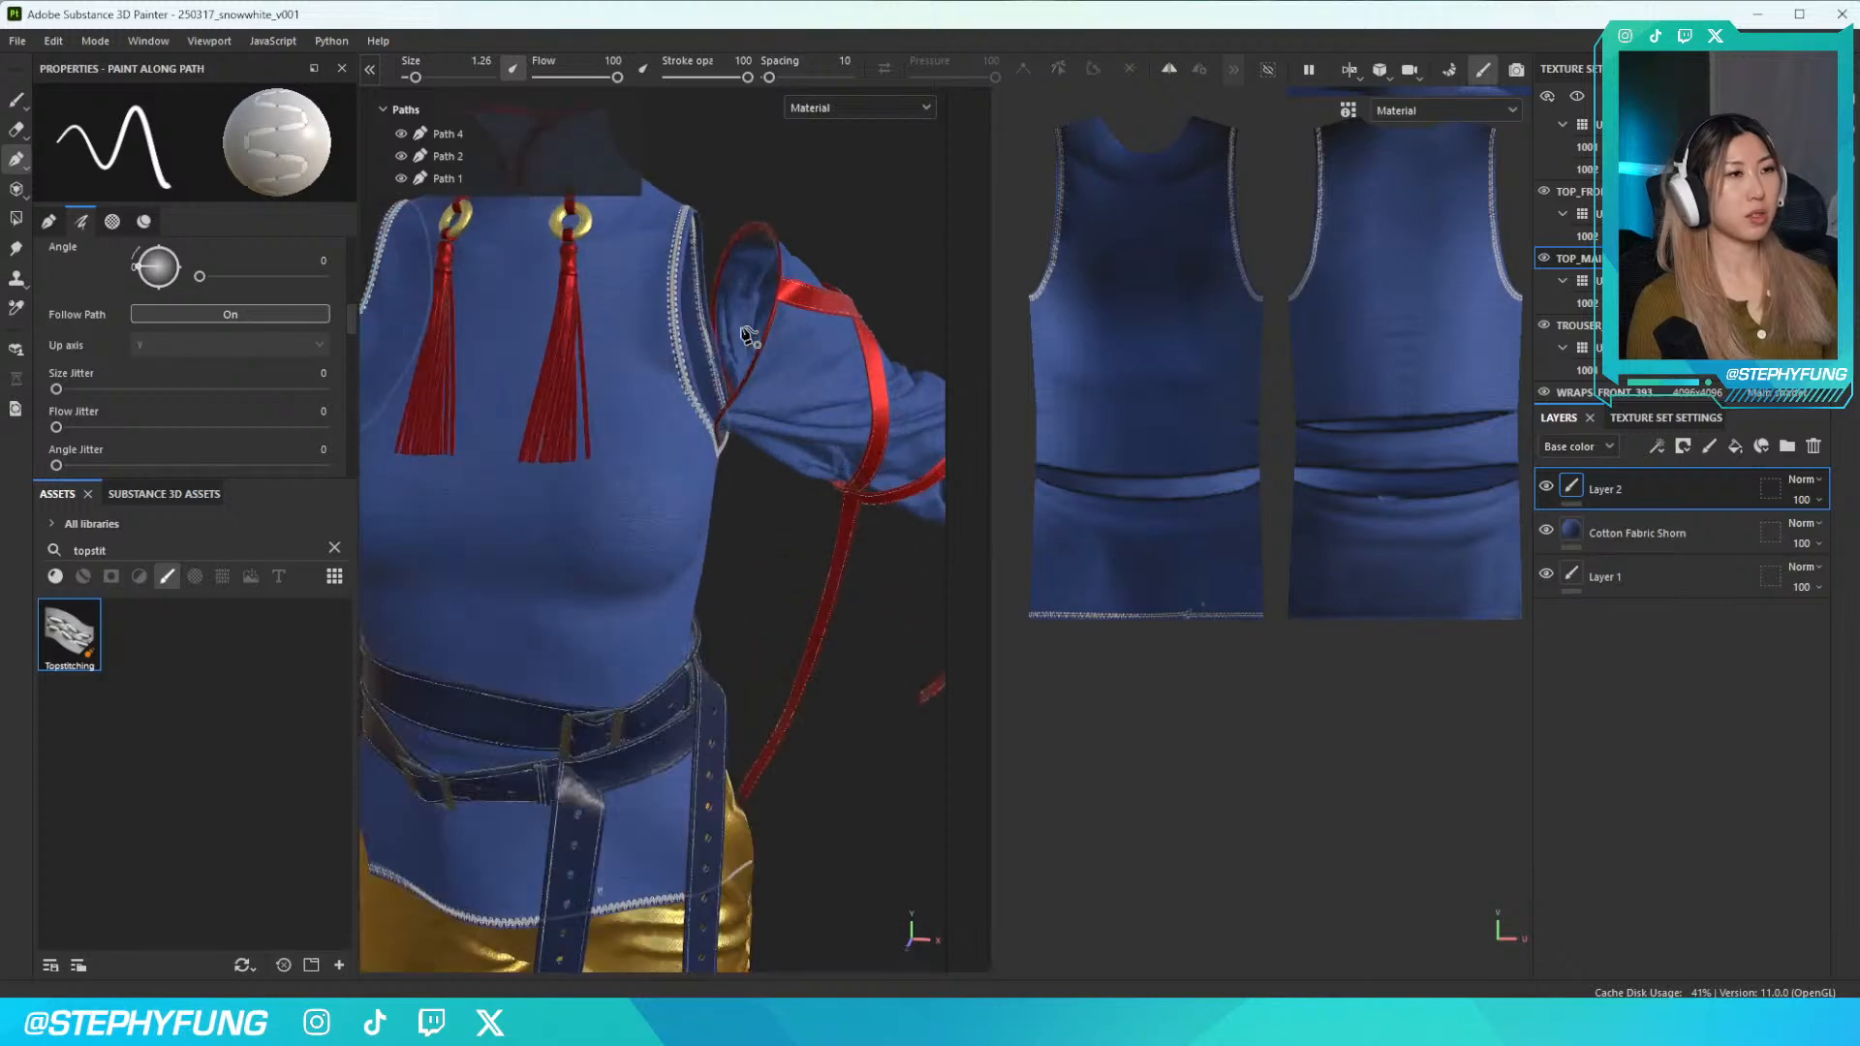
pyautogui.scroll(-4, 682, 379)
pyautogui.keyDown('alt'); pyautogui.moveTo(540, 559); pyautogui.dragTo(587, 518); pyautogui.keyUp('alt')
pyautogui.keyDown('alt'); pyautogui.moveTo(613, 590); pyautogui.dragTo(545, 743); pyautogui.keyUp('alt')
pyautogui.scroll(3, 506, 702)
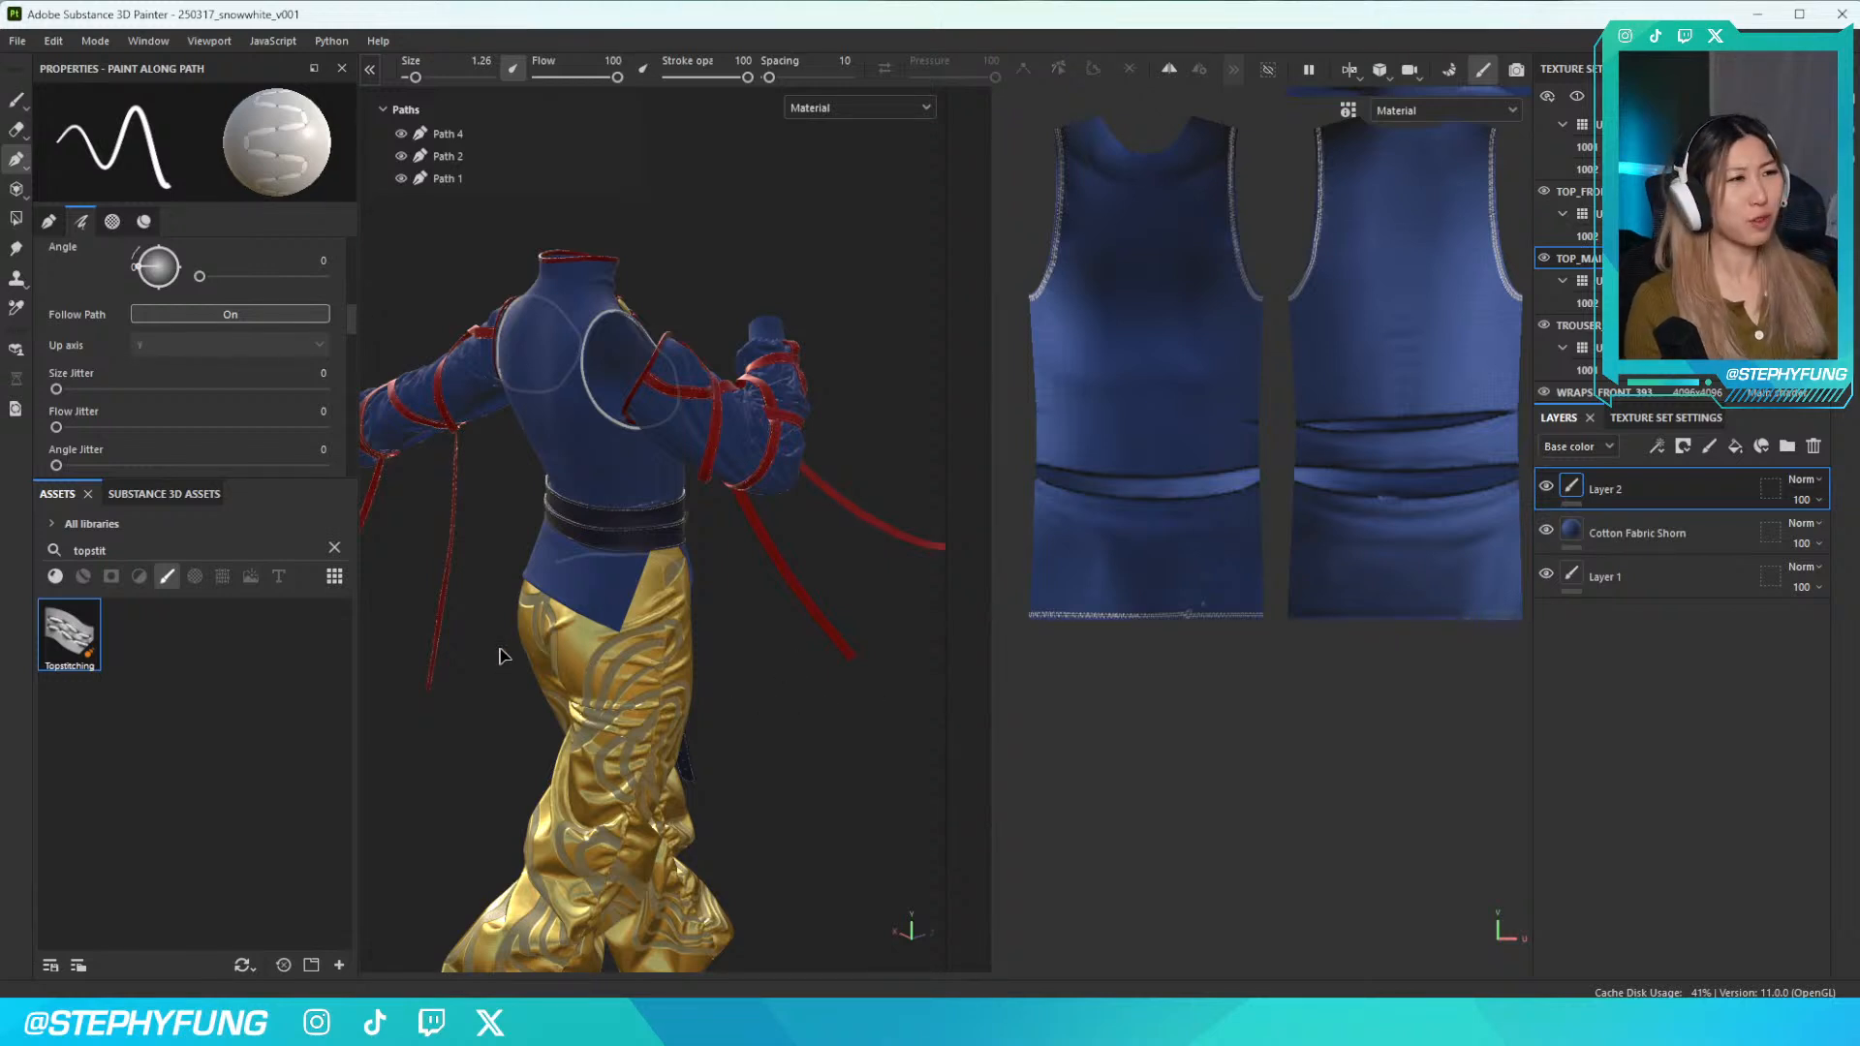
# Examine the back hem of the top and the front hem stitching close up in the UV layout
pyautogui.scroll(3, 502, 652)
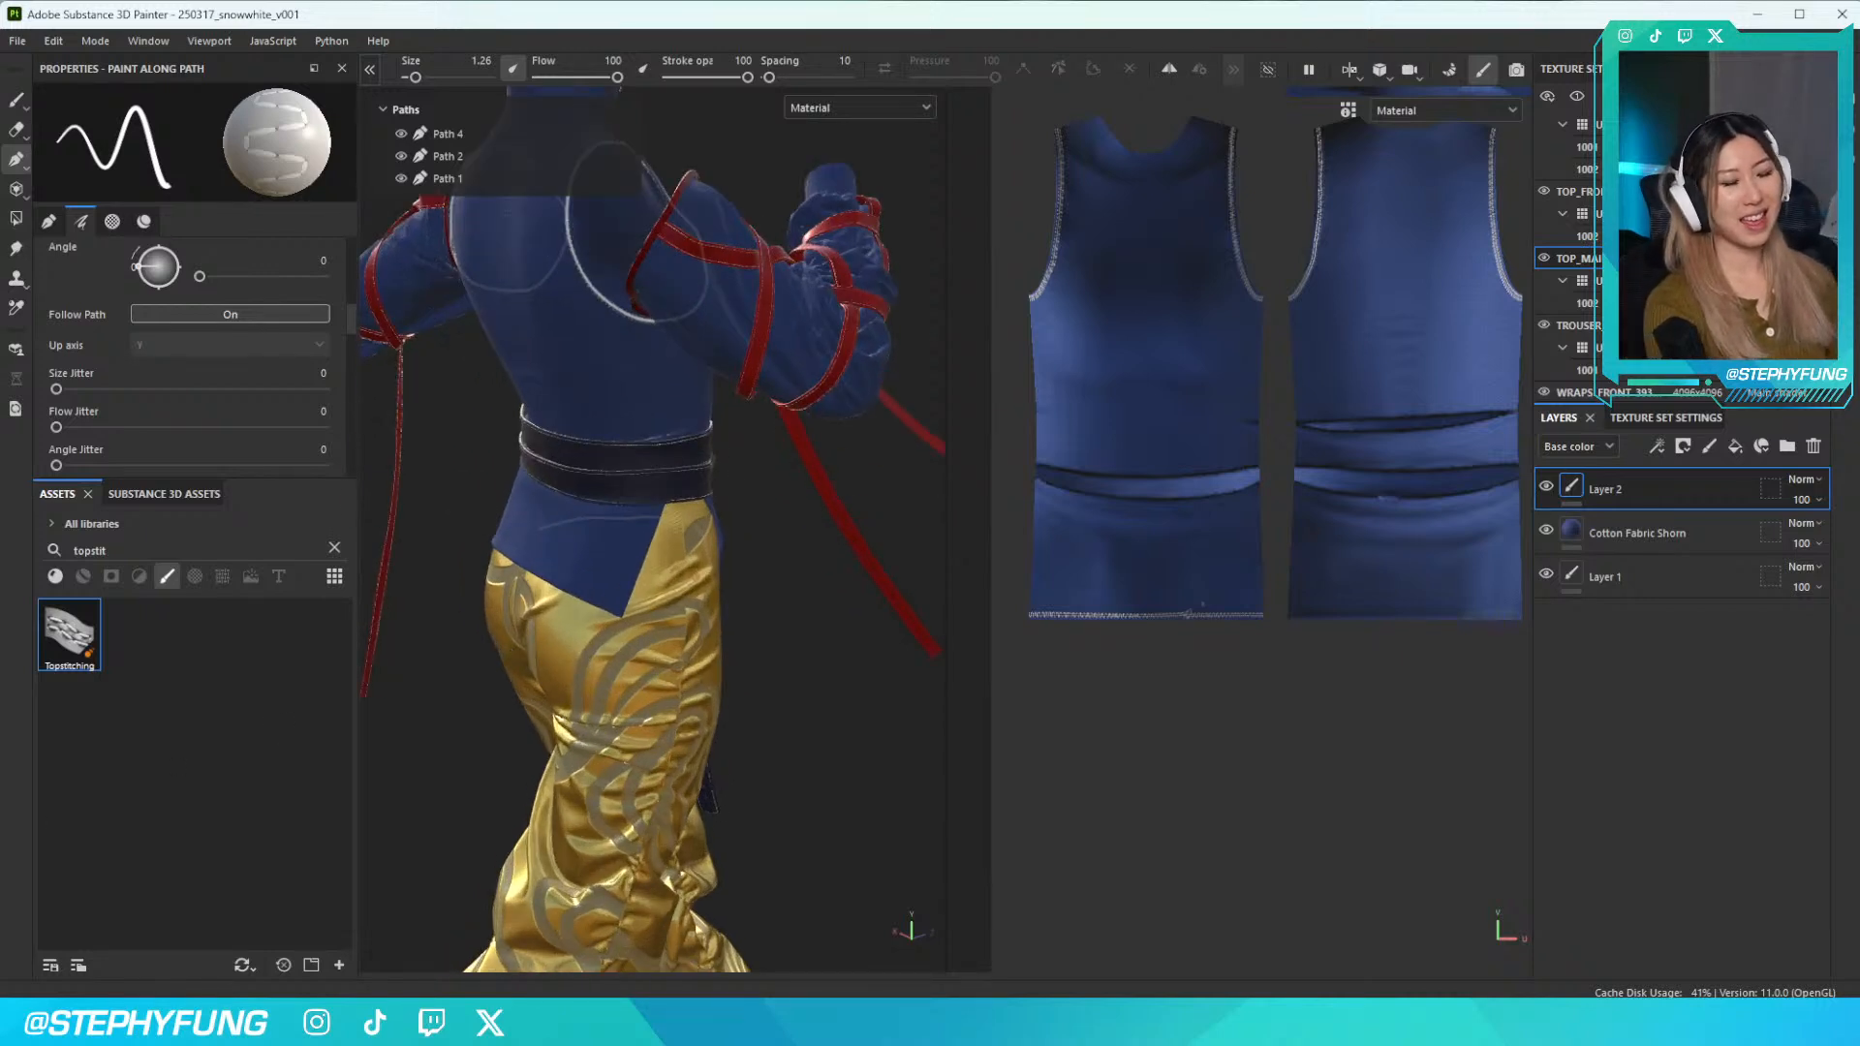
pyautogui.scroll(-2, 504, 598)
pyautogui.scroll(5, 528, 576)
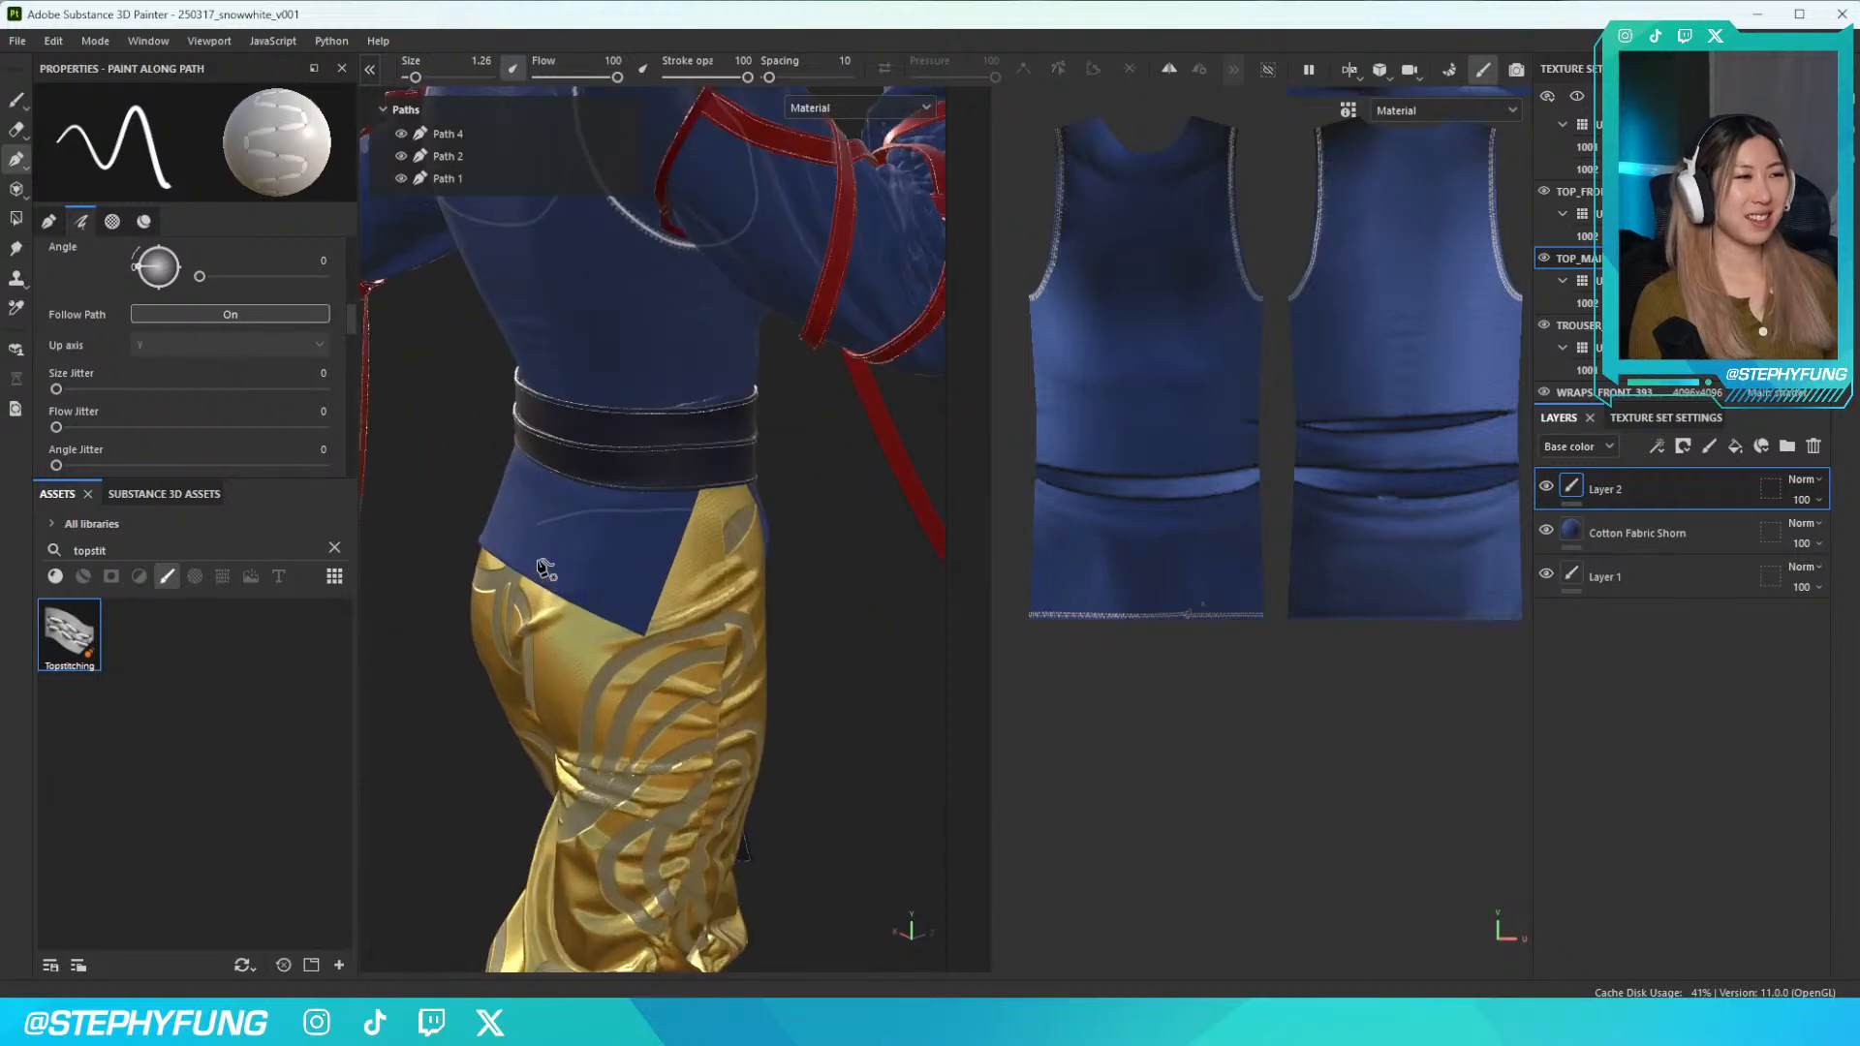
pyautogui.keyDown('alt'); pyautogui.moveTo(528, 578); pyautogui.dragTo(632, 488); pyautogui.keyUp('alt')
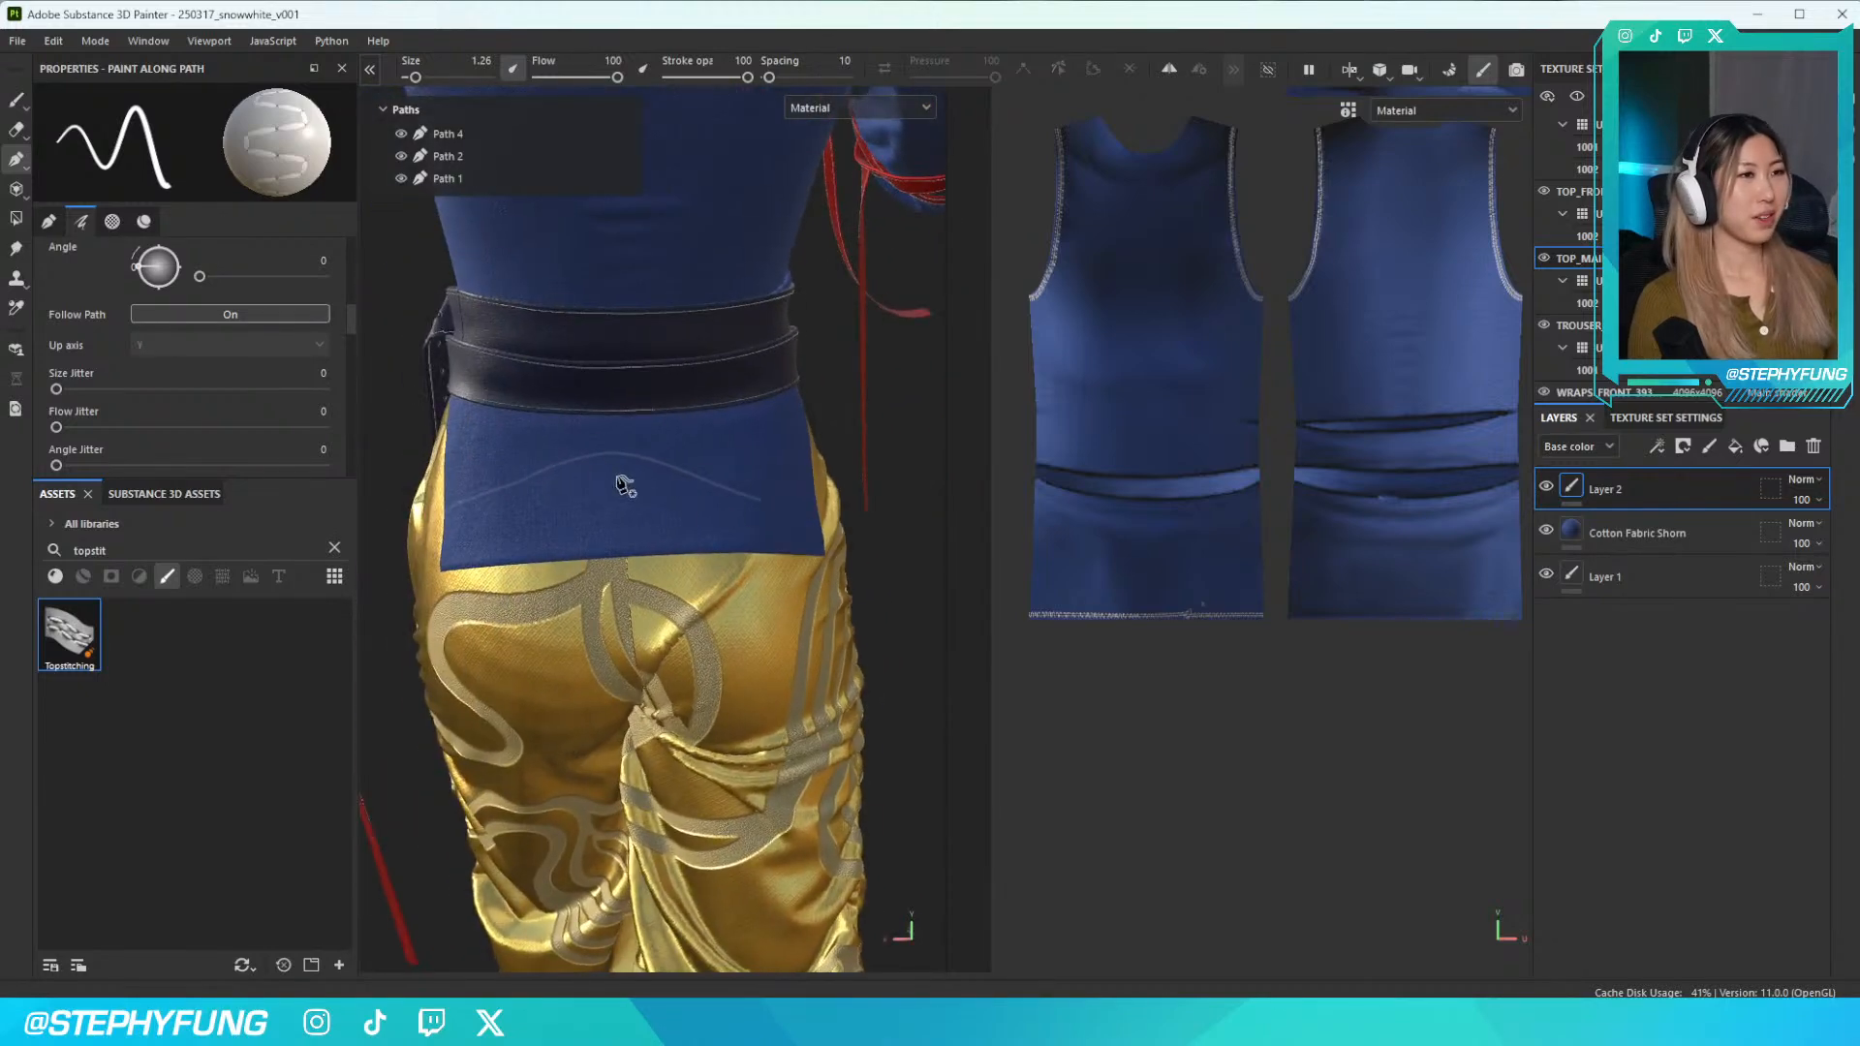
pyautogui.scroll(4, 1108, 614)
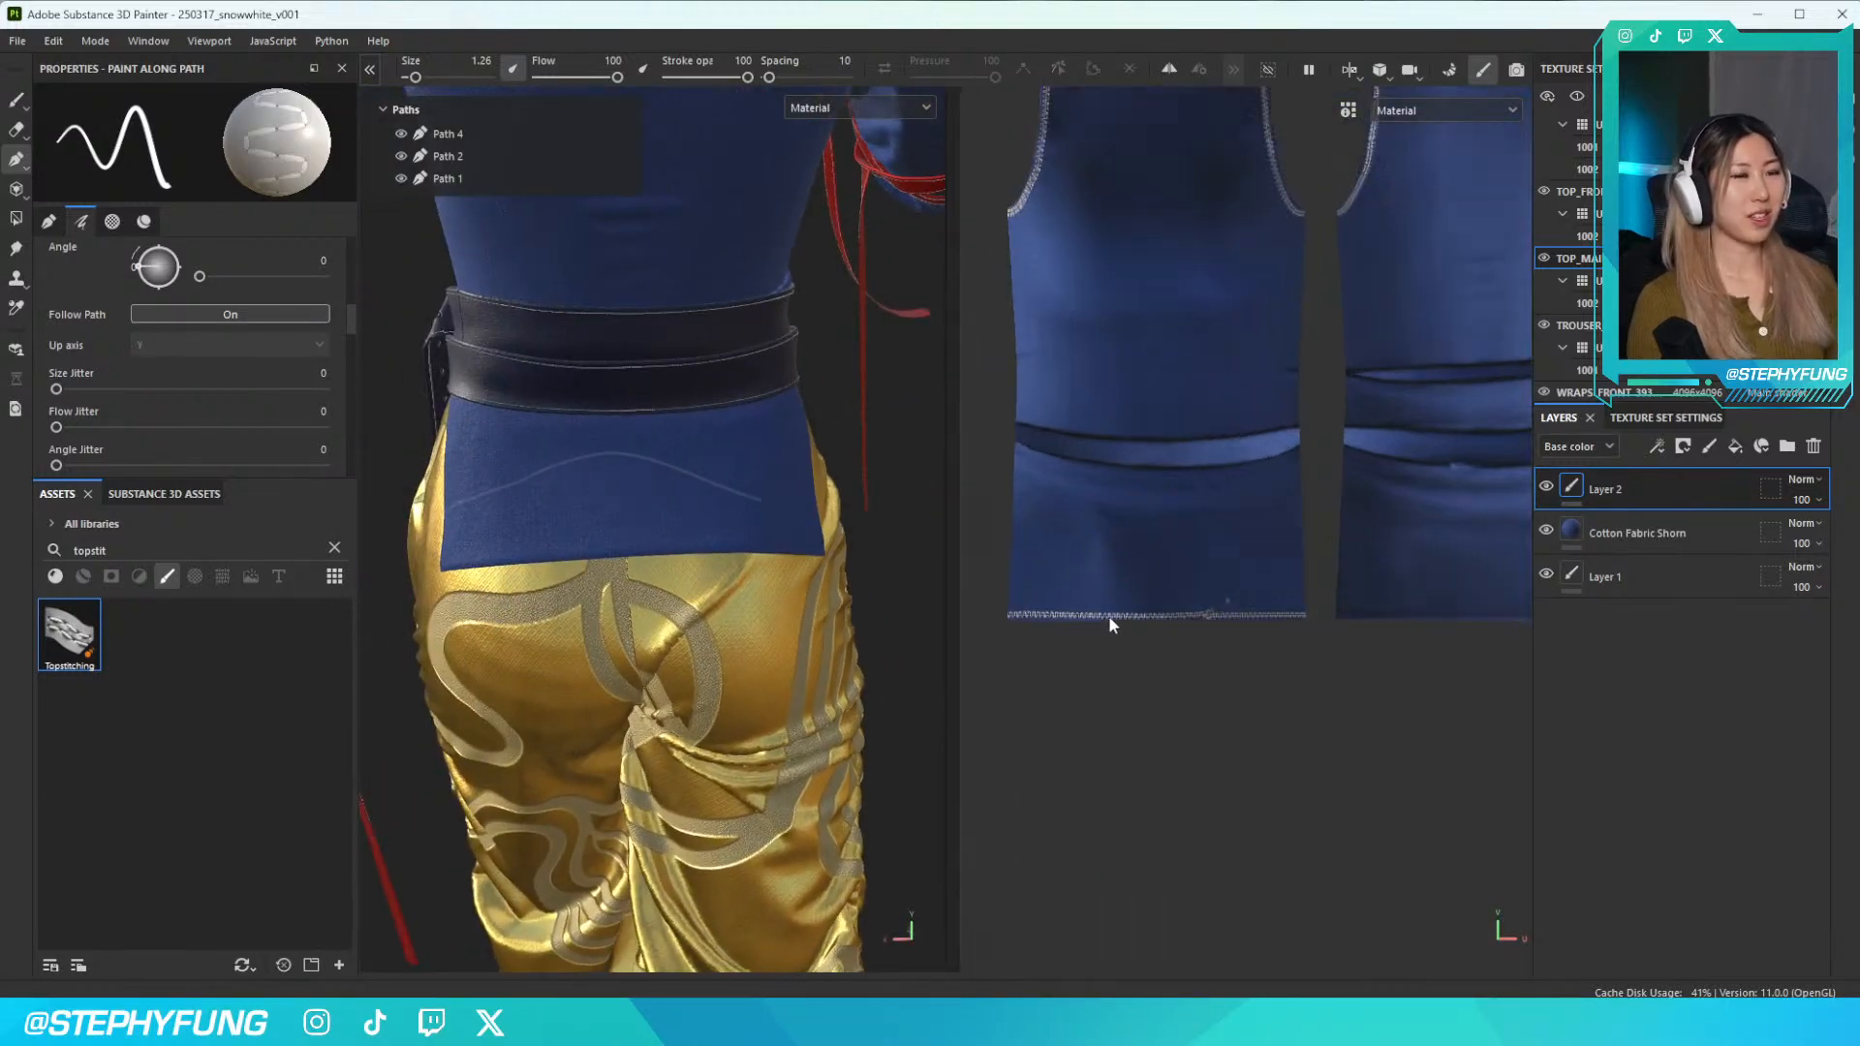
pyautogui.scroll(2, 1252, 613)
pyautogui.scroll(3, 1315, 630)
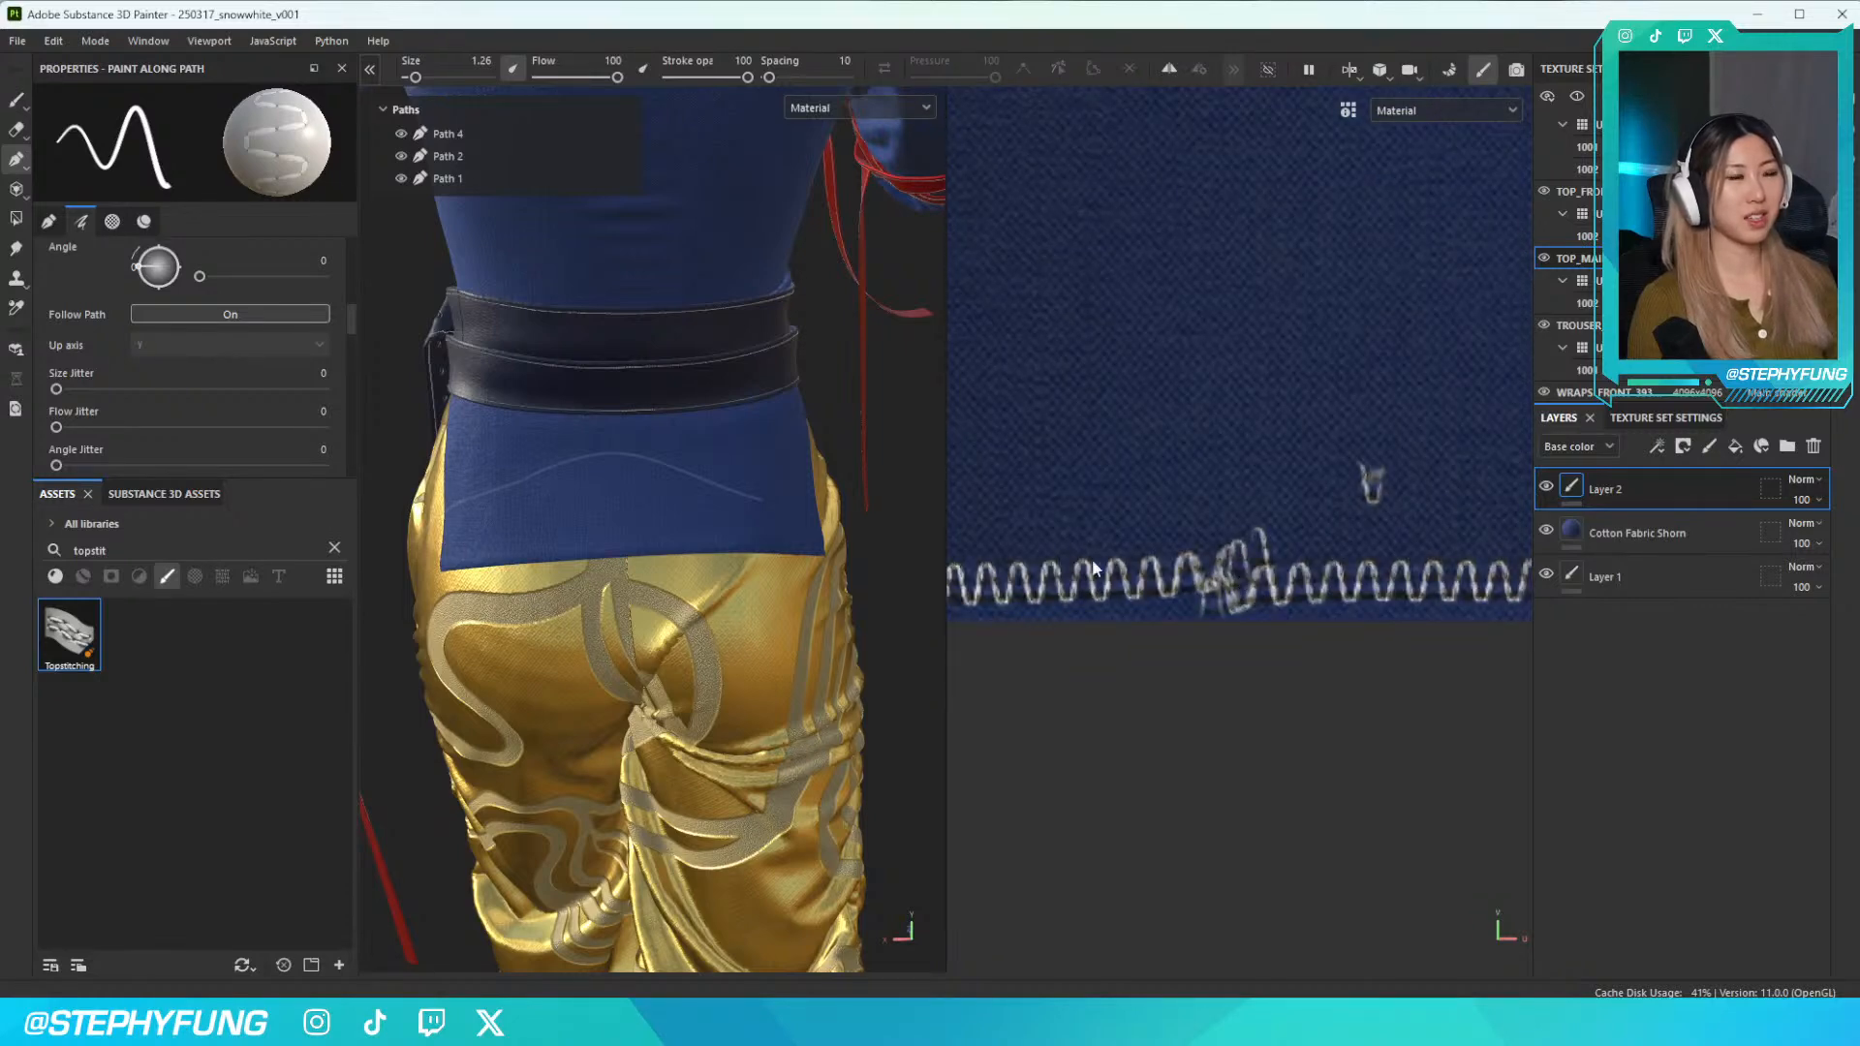
pyautogui.scroll(3, 531, 481)
pyautogui.scroll(-3, 527, 485)
# Hide the belt texture set that covers the stitching on the front hem
pyautogui.keyDown('alt'); pyautogui.moveTo(527, 484); pyautogui.dragTo(816, 488); pyautogui.keyUp('alt')
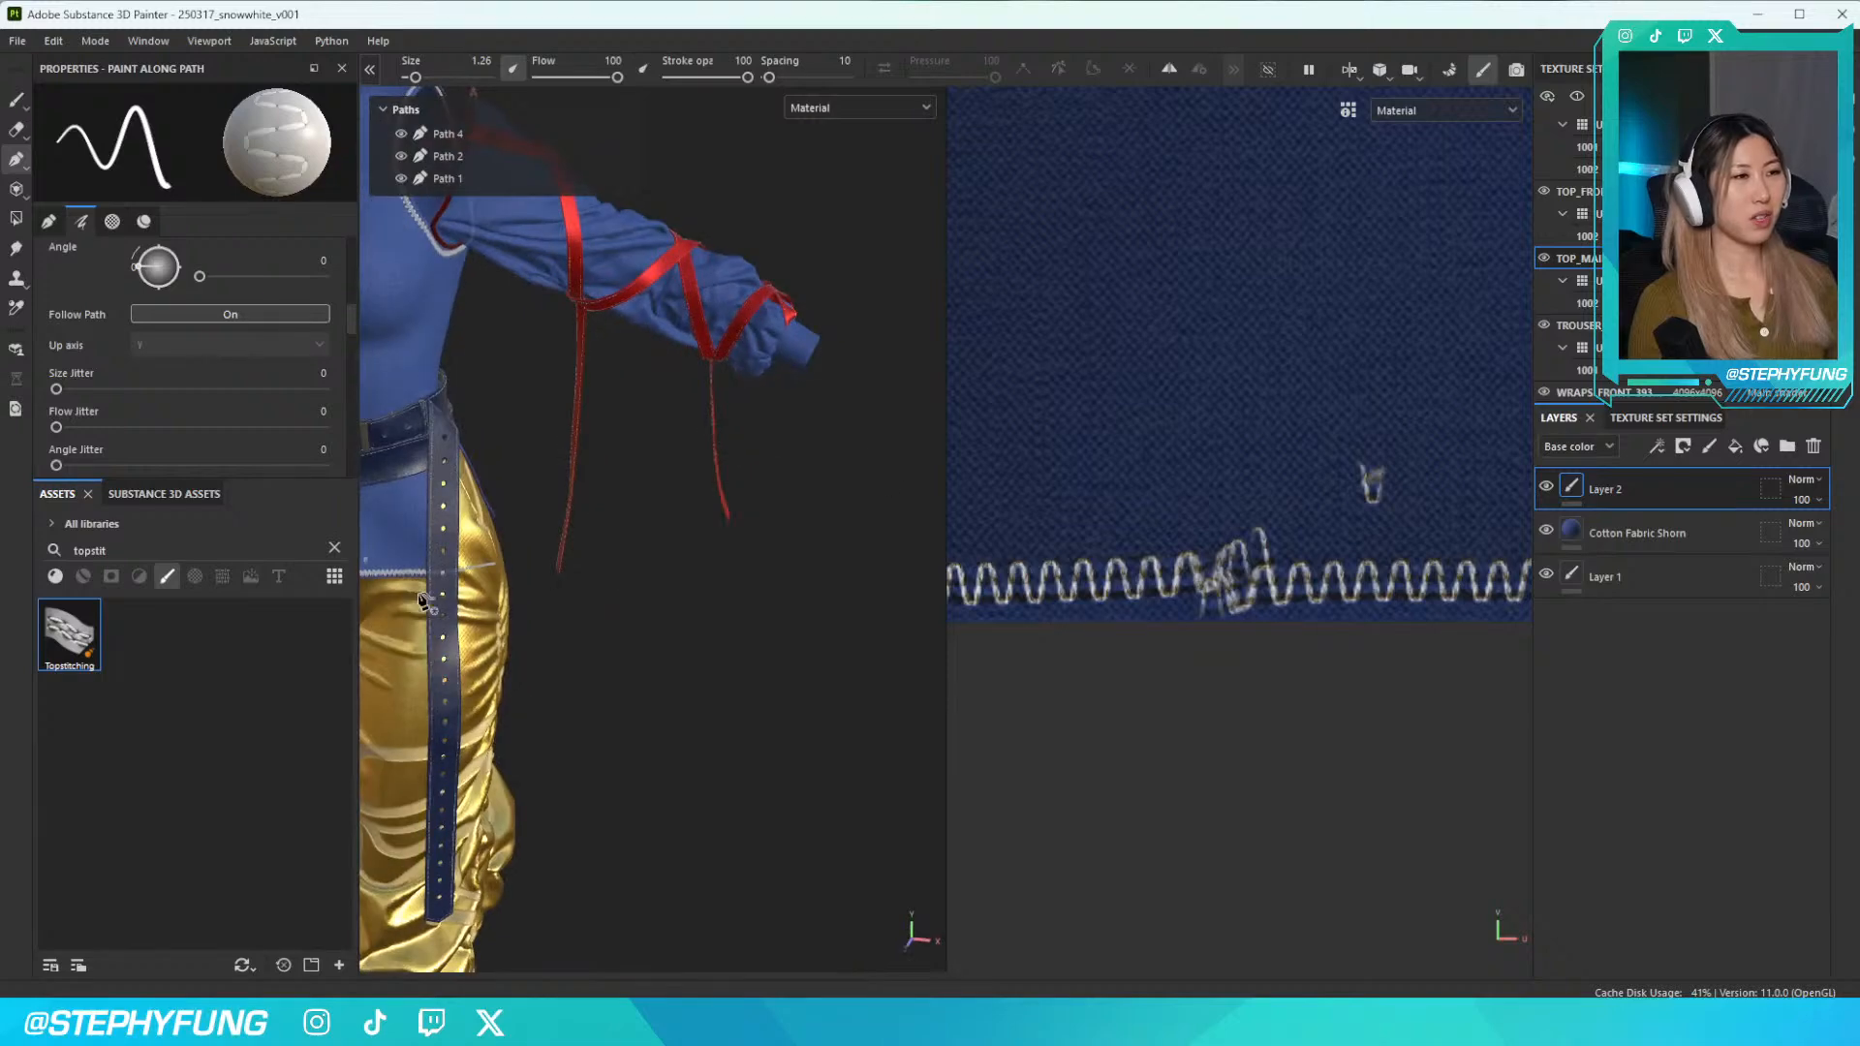
pyautogui.keyDown('alt'); pyautogui.moveTo(414, 602); pyautogui.dragTo(801, 543, button='middle'); pyautogui.keyUp('alt')
pyautogui.scroll(8, 761, 527)
pyautogui.moveTo(850, 524)
pyautogui.keyDown('alt'); pyautogui.mouseDown()
pyautogui.moveTo(652, 512)
pyautogui.moveTo(814, 531)
pyautogui.mouseUp(); pyautogui.keyUp('alt')
pyautogui.scroll(4, 1577, 286)
pyautogui.scroll(5, 1559, 194)
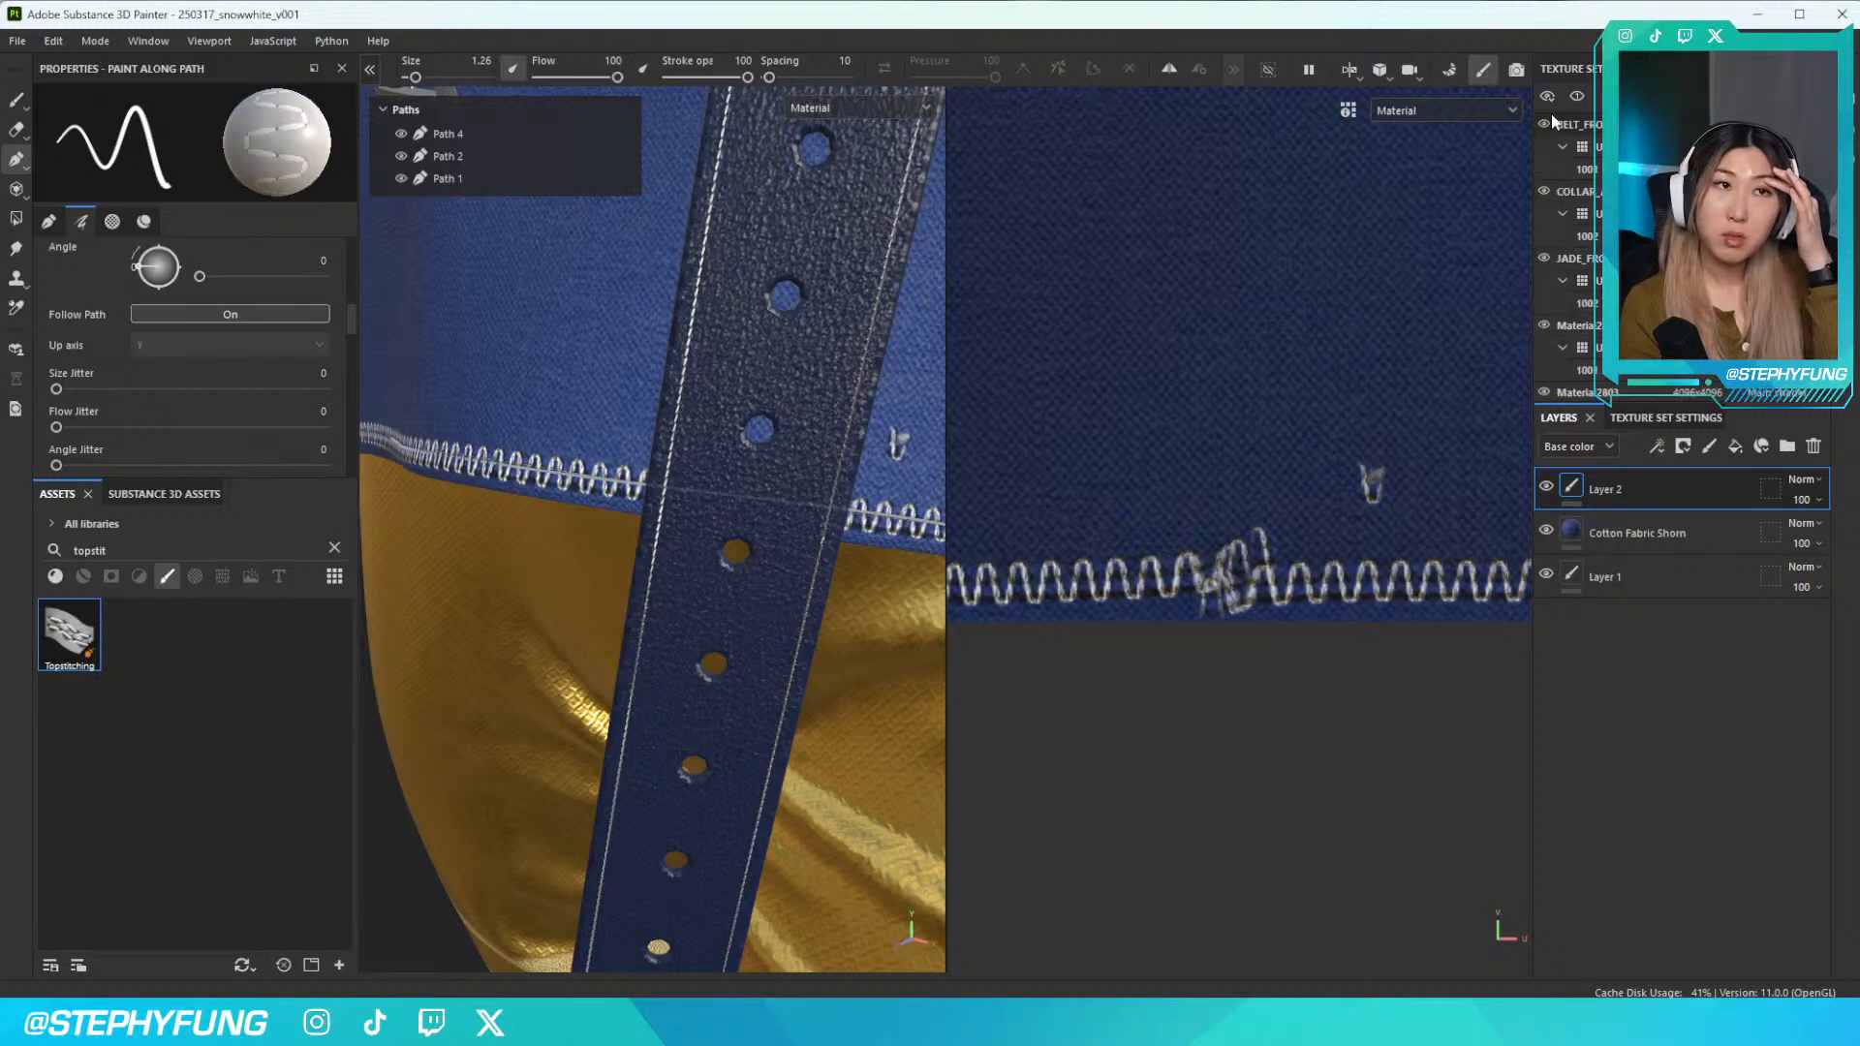
pyautogui.click(1546, 123)
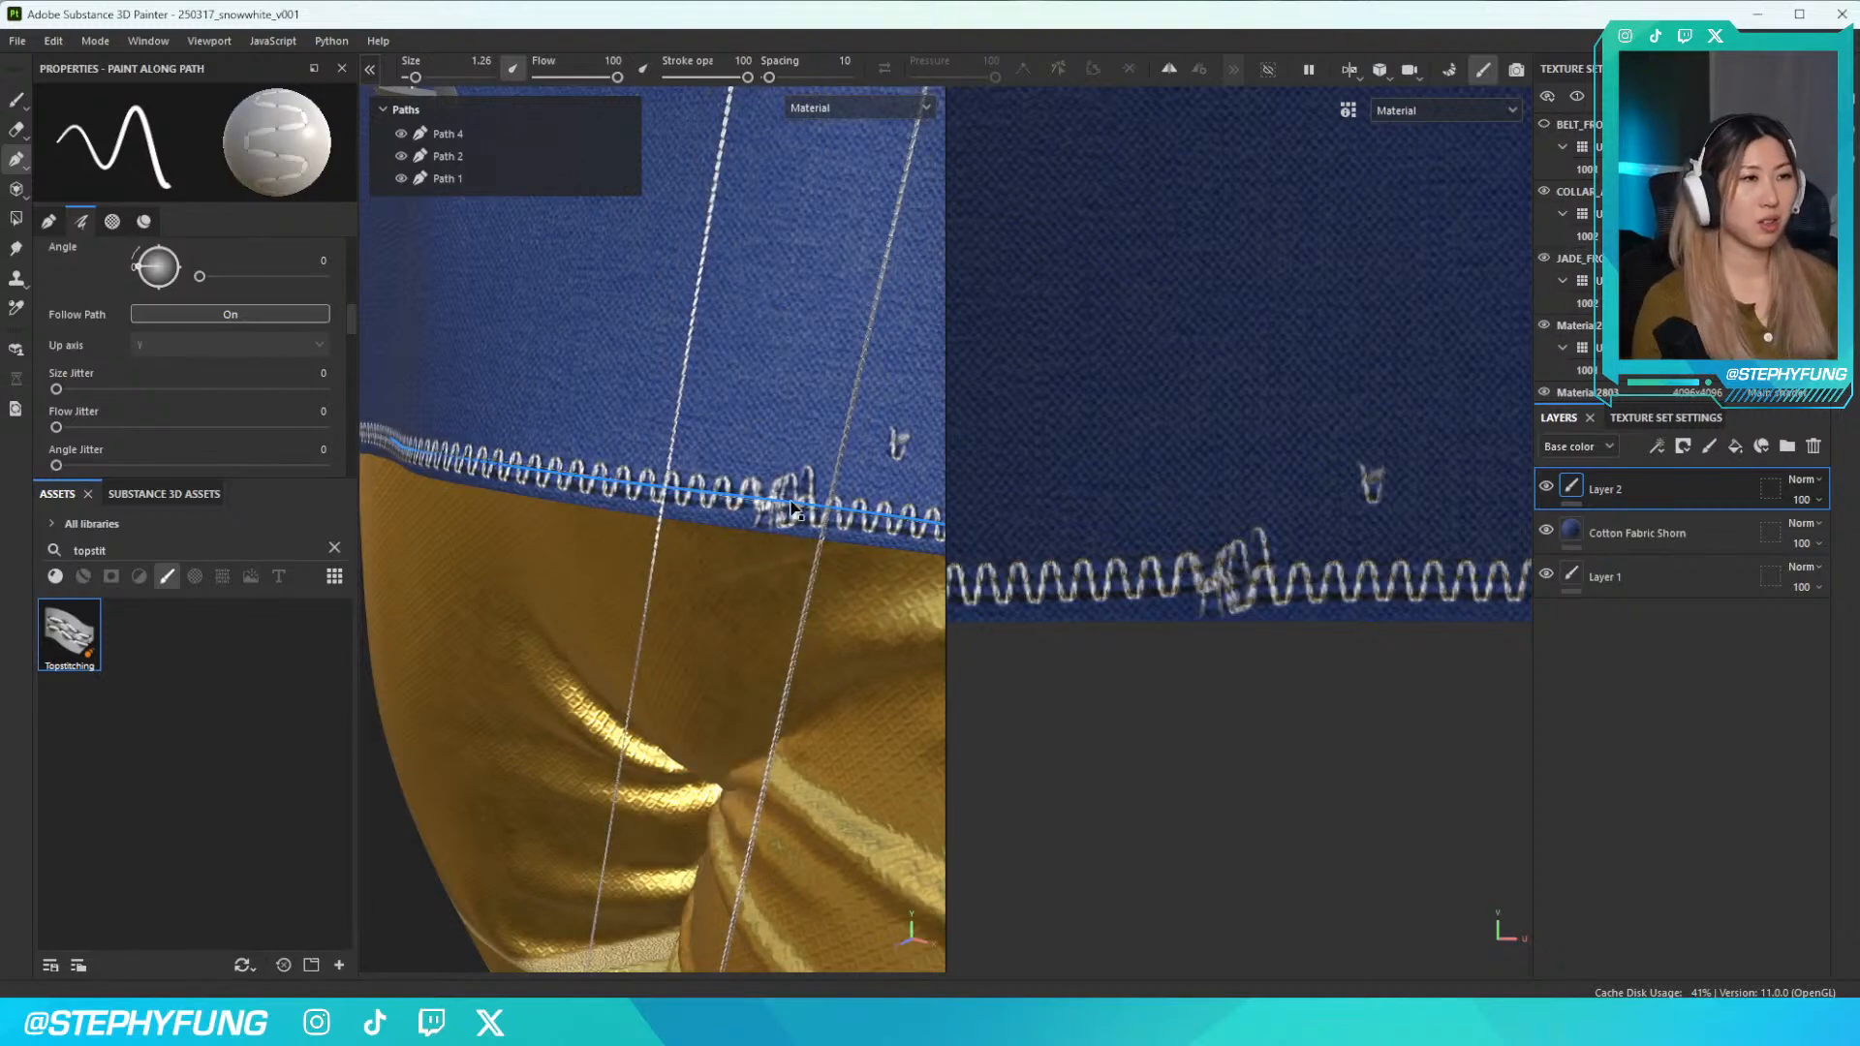
# Even out the tangled stitching on the front hem by adding and adjusting points on Path 4, and deselect the path
pyautogui.click(445, 132)
pyautogui.keyDown('alt'); pyautogui.moveTo(920, 769); pyautogui.dragTo(600, 447); pyautogui.keyUp('alt')
pyautogui.click(583, 441)
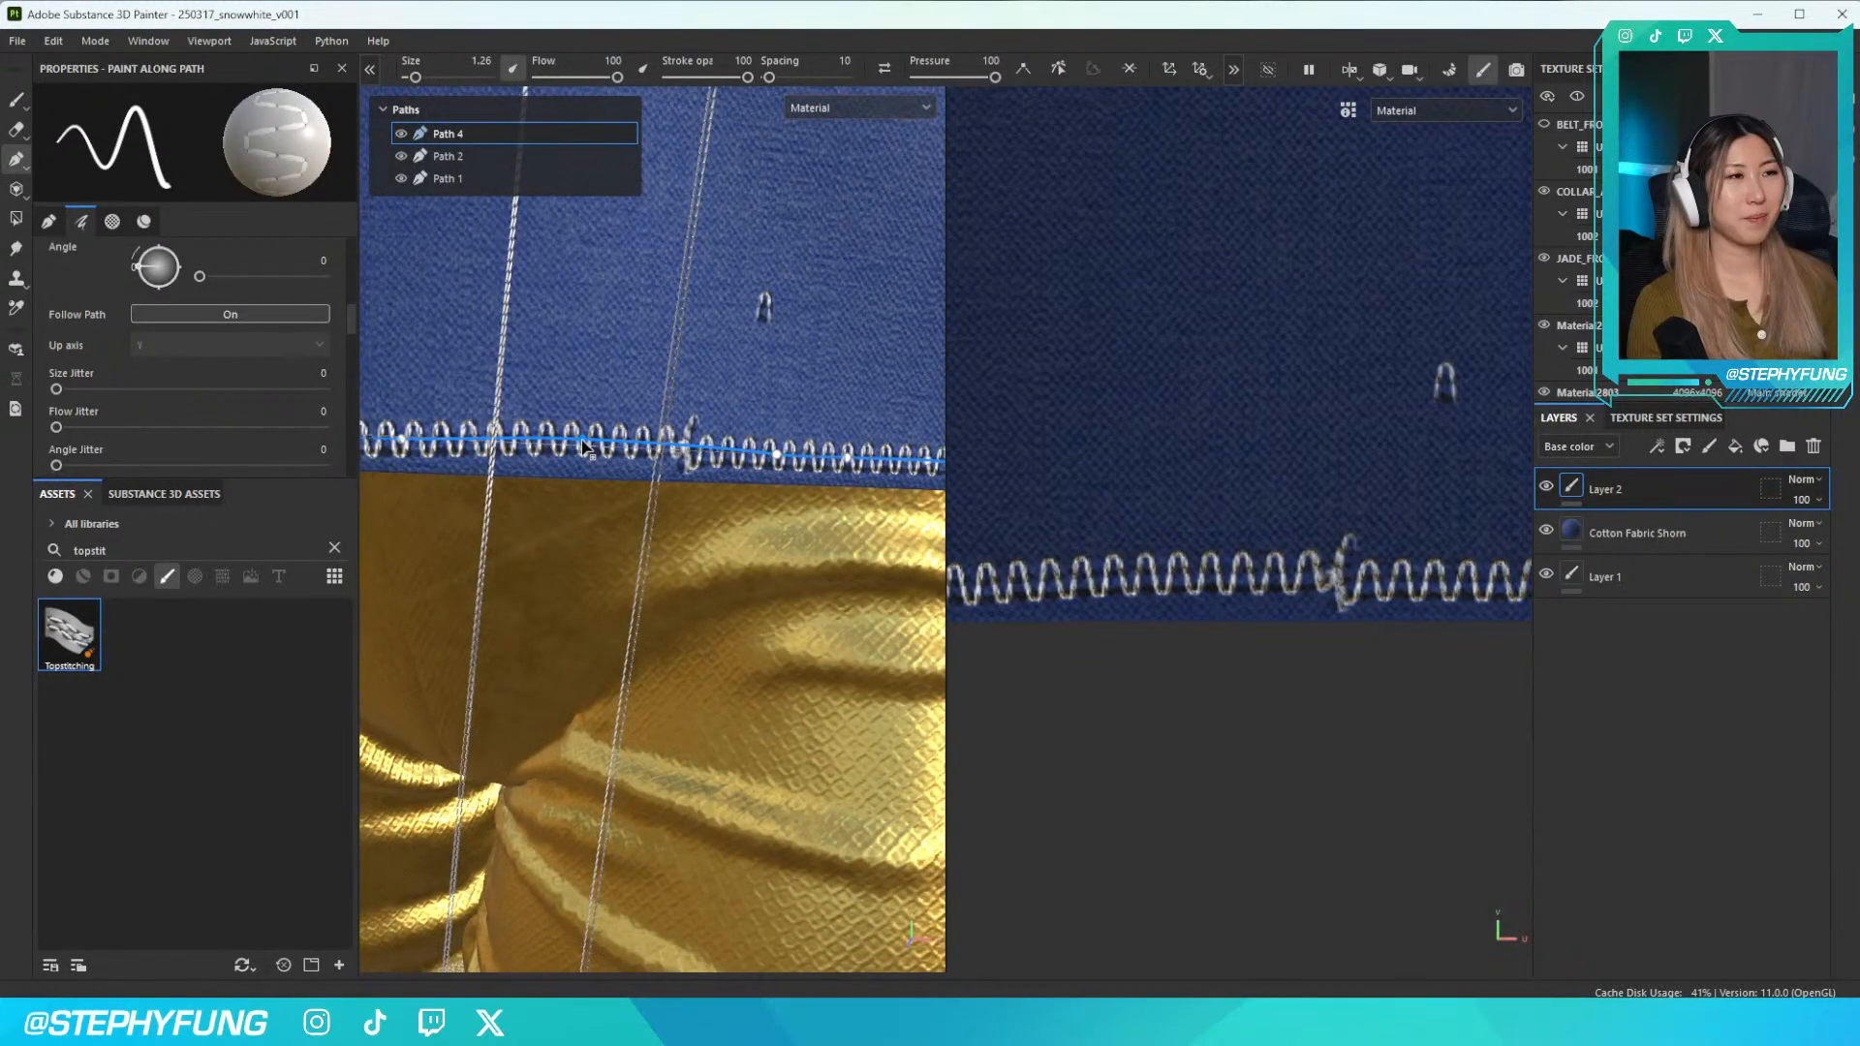
pyautogui.click(709, 447)
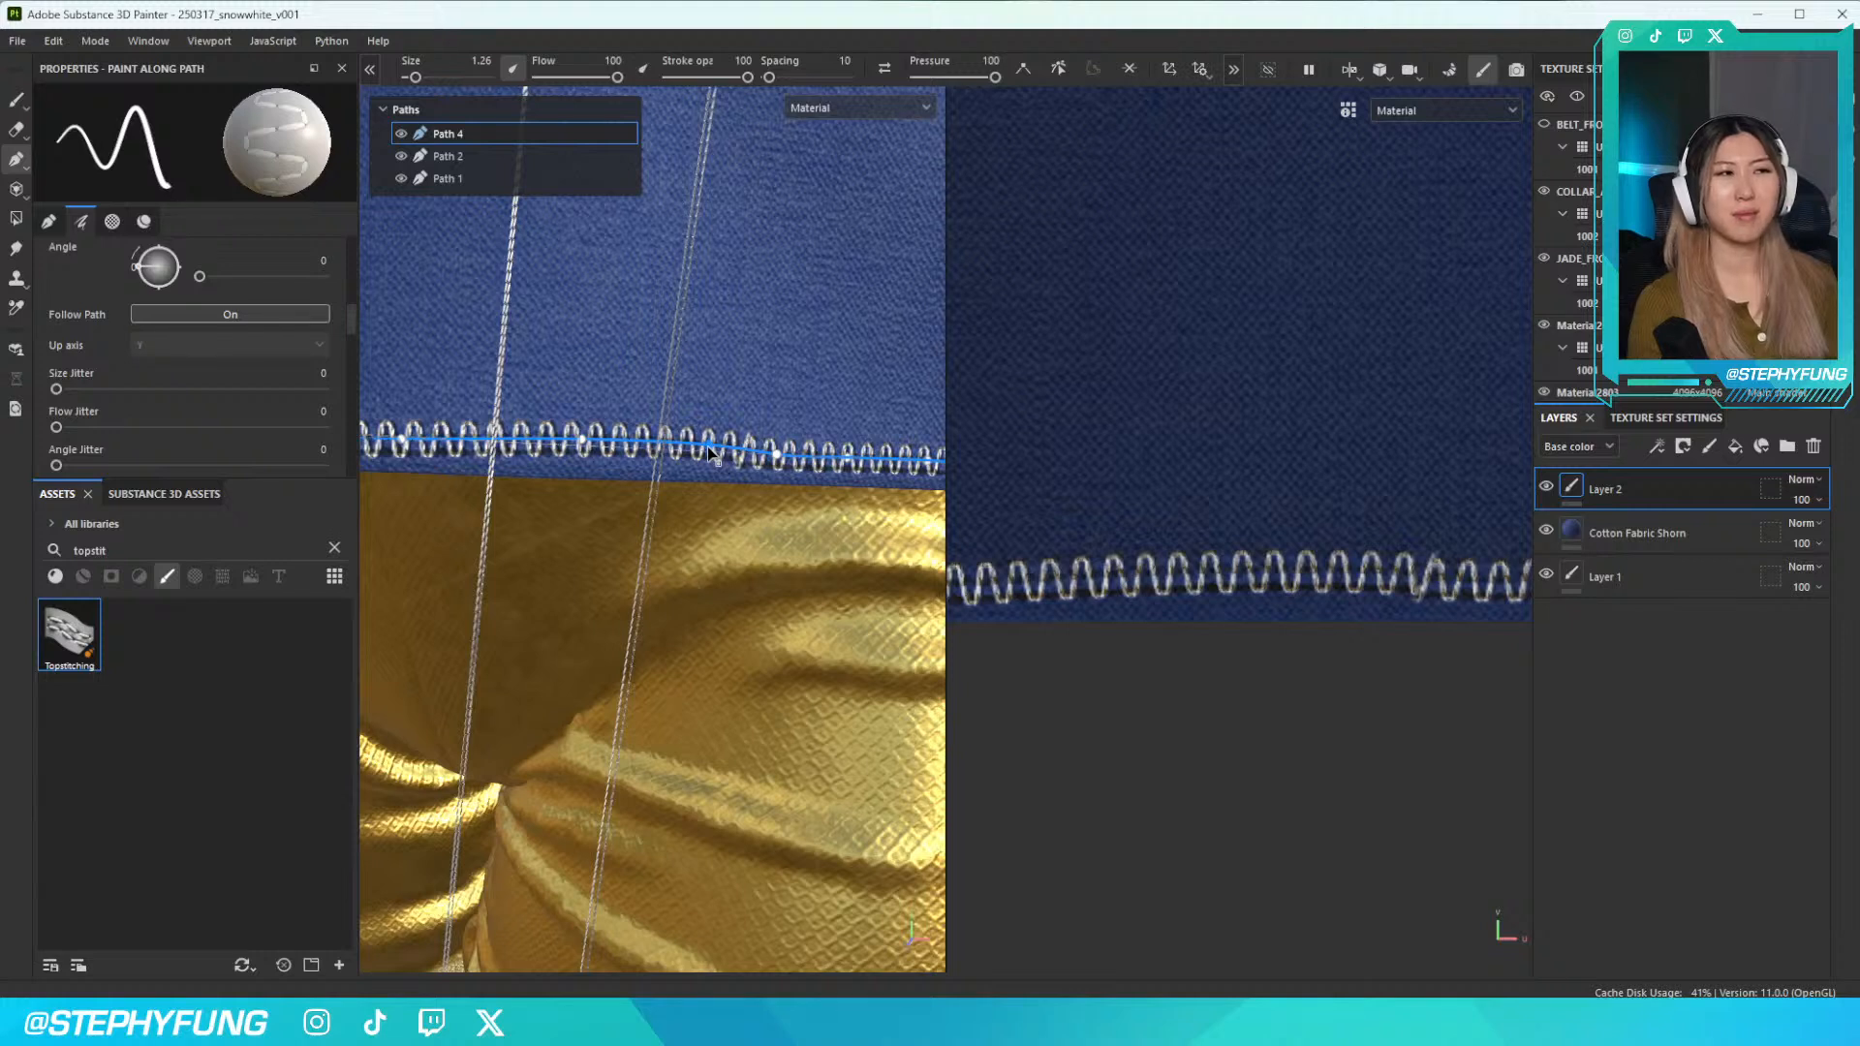
pyautogui.moveTo(707, 446); pyautogui.dragTo(691, 450)
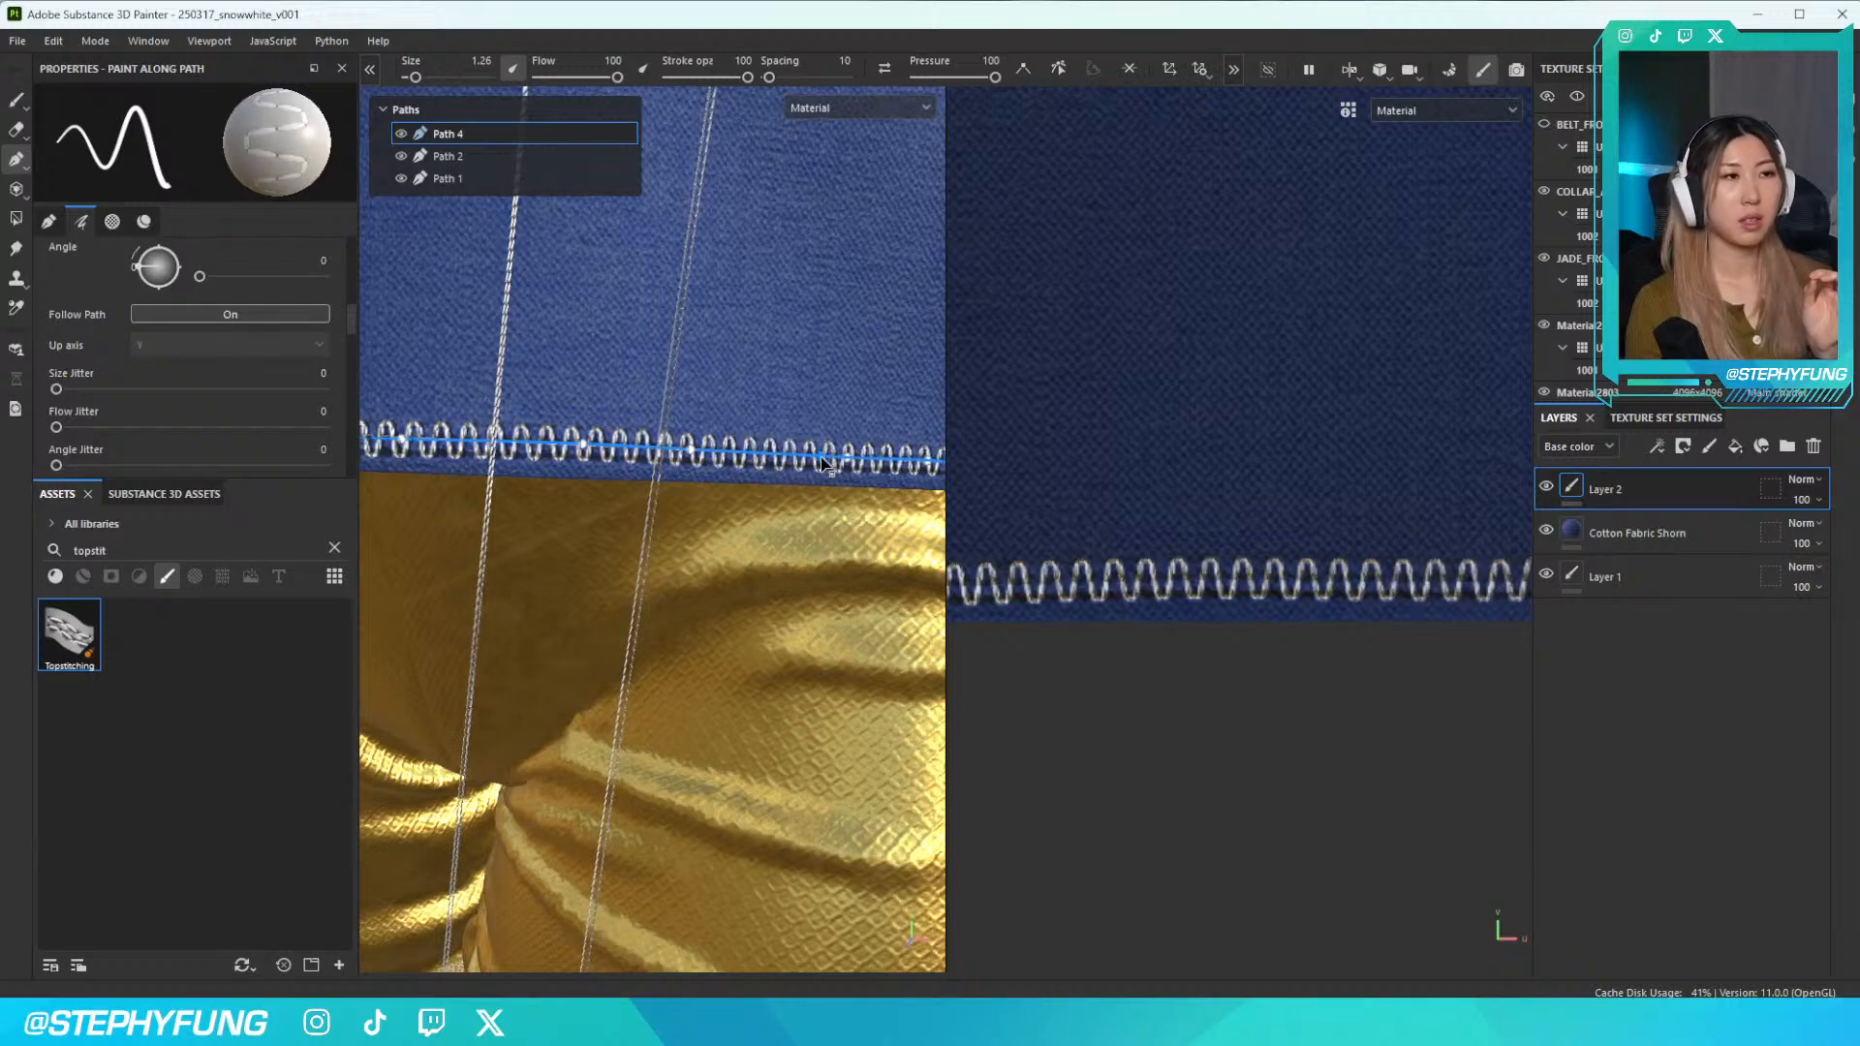
pyautogui.scroll(2, 822, 458)
pyautogui.scroll(-8, 809, 460)
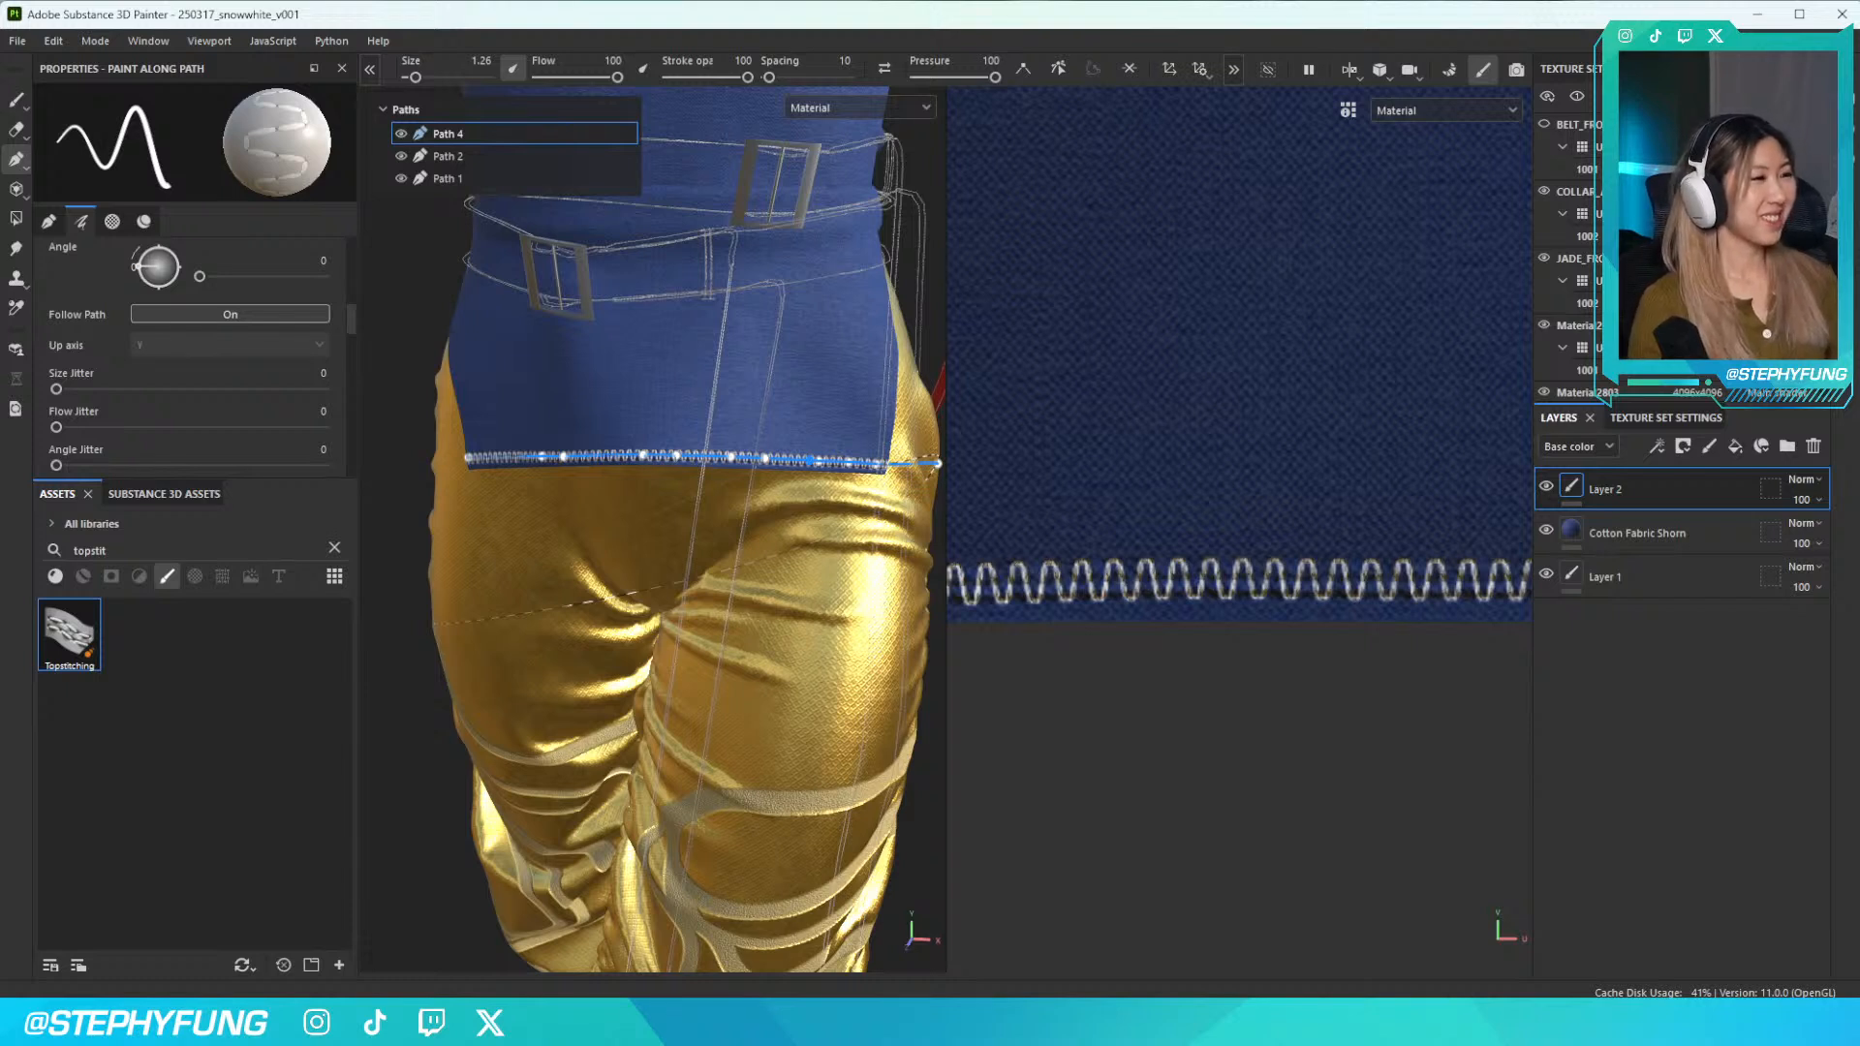
pyautogui.scroll(3, 844, 673)
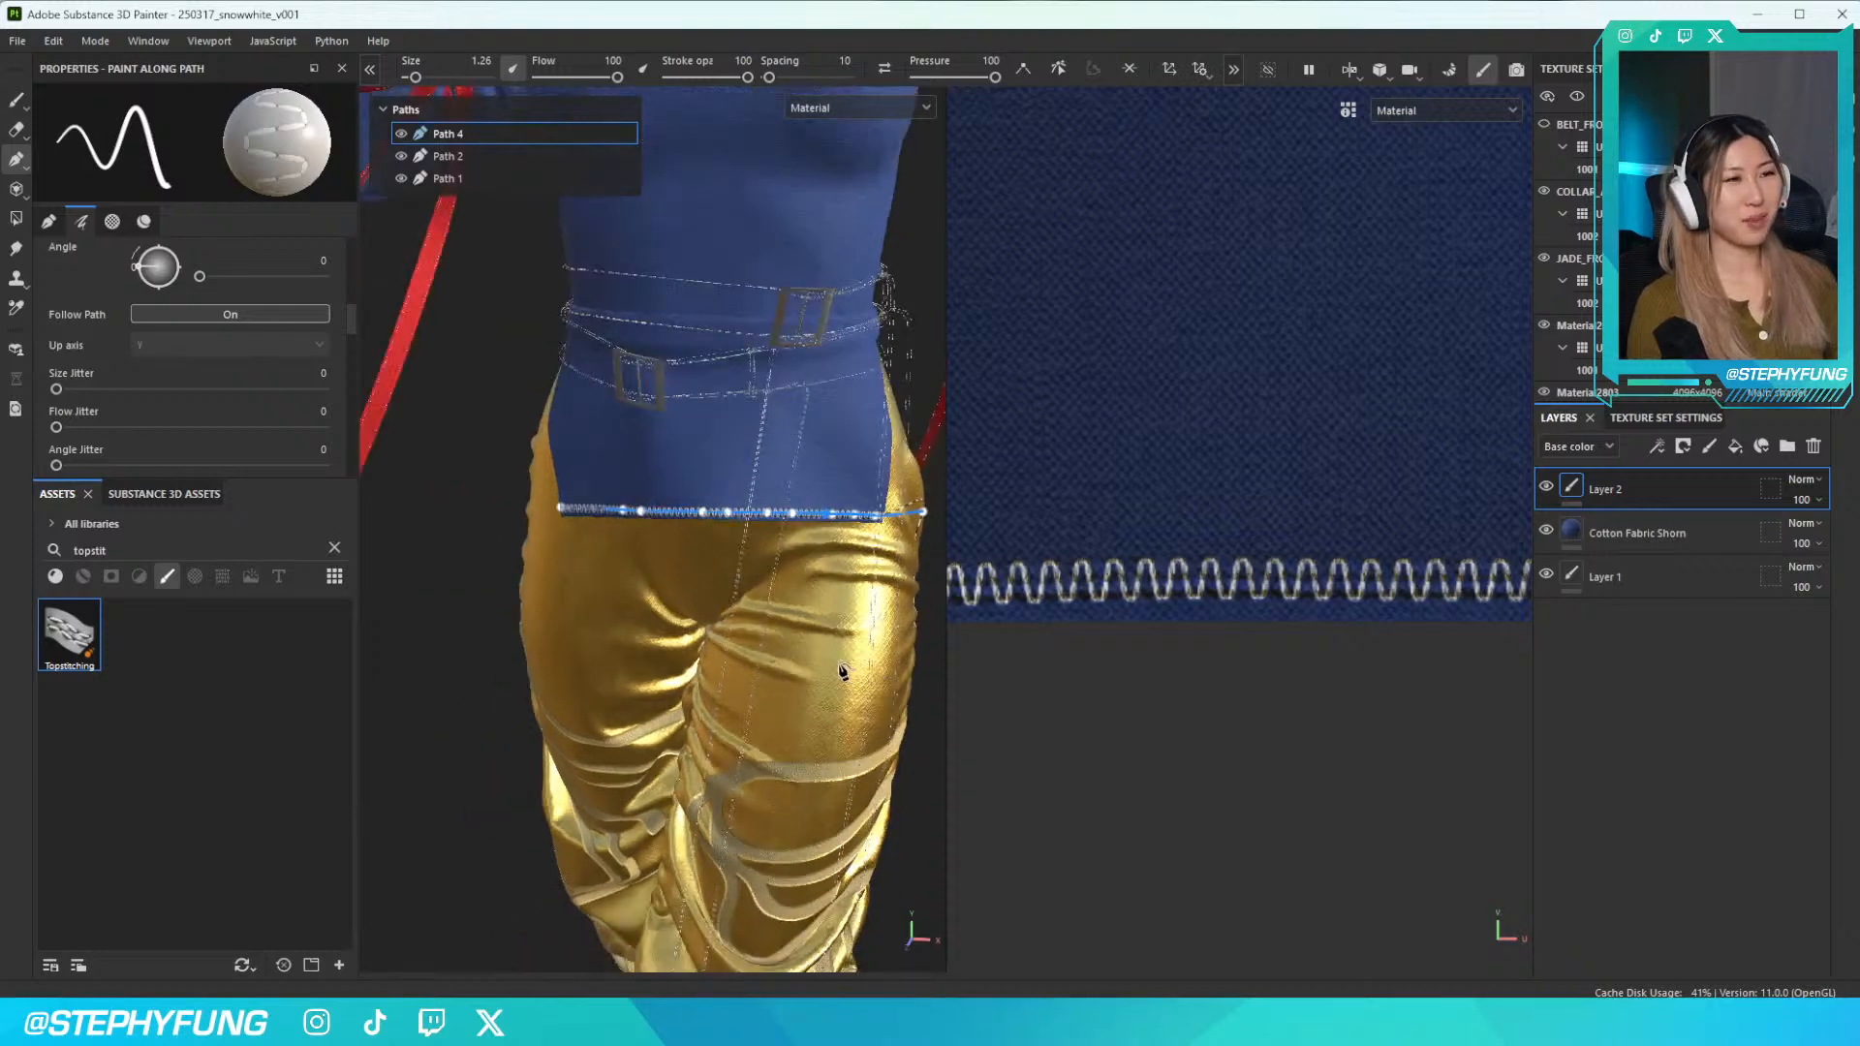
pyautogui.scroll(-5, 1328, 640)
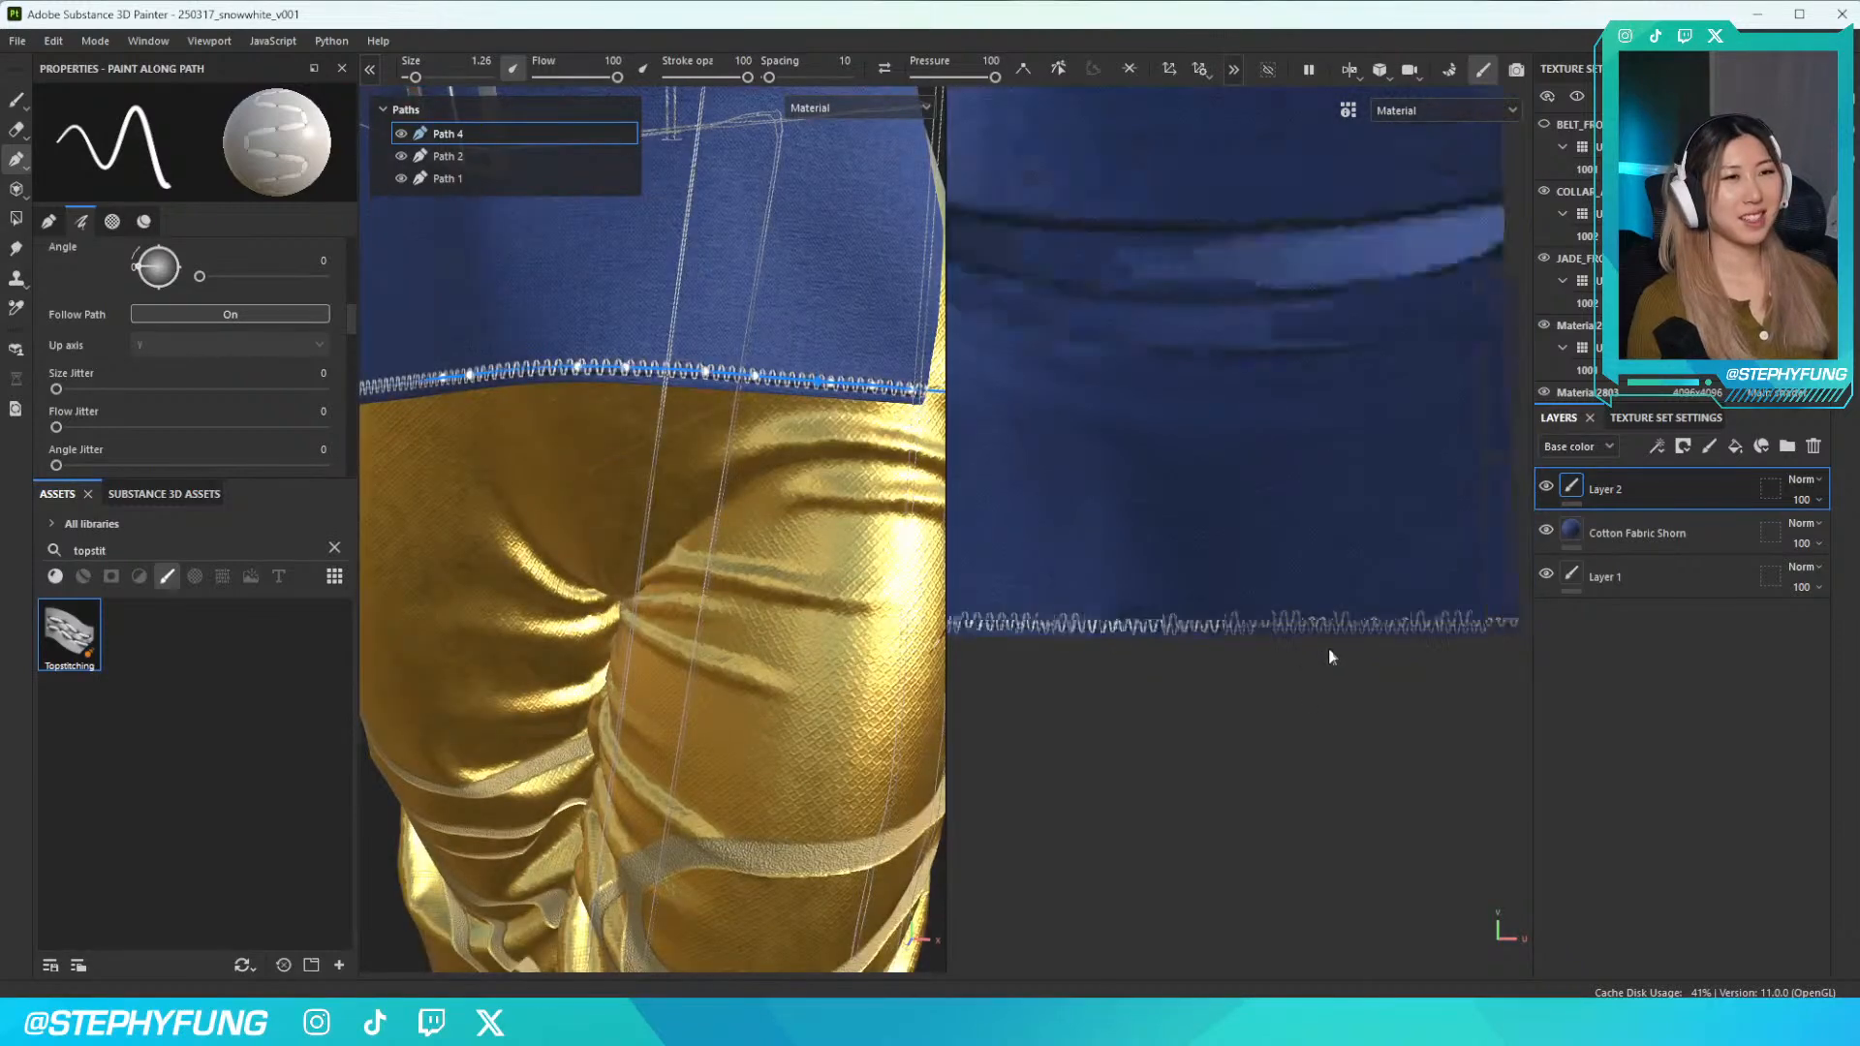
pyautogui.scroll(-5, 678, 596)
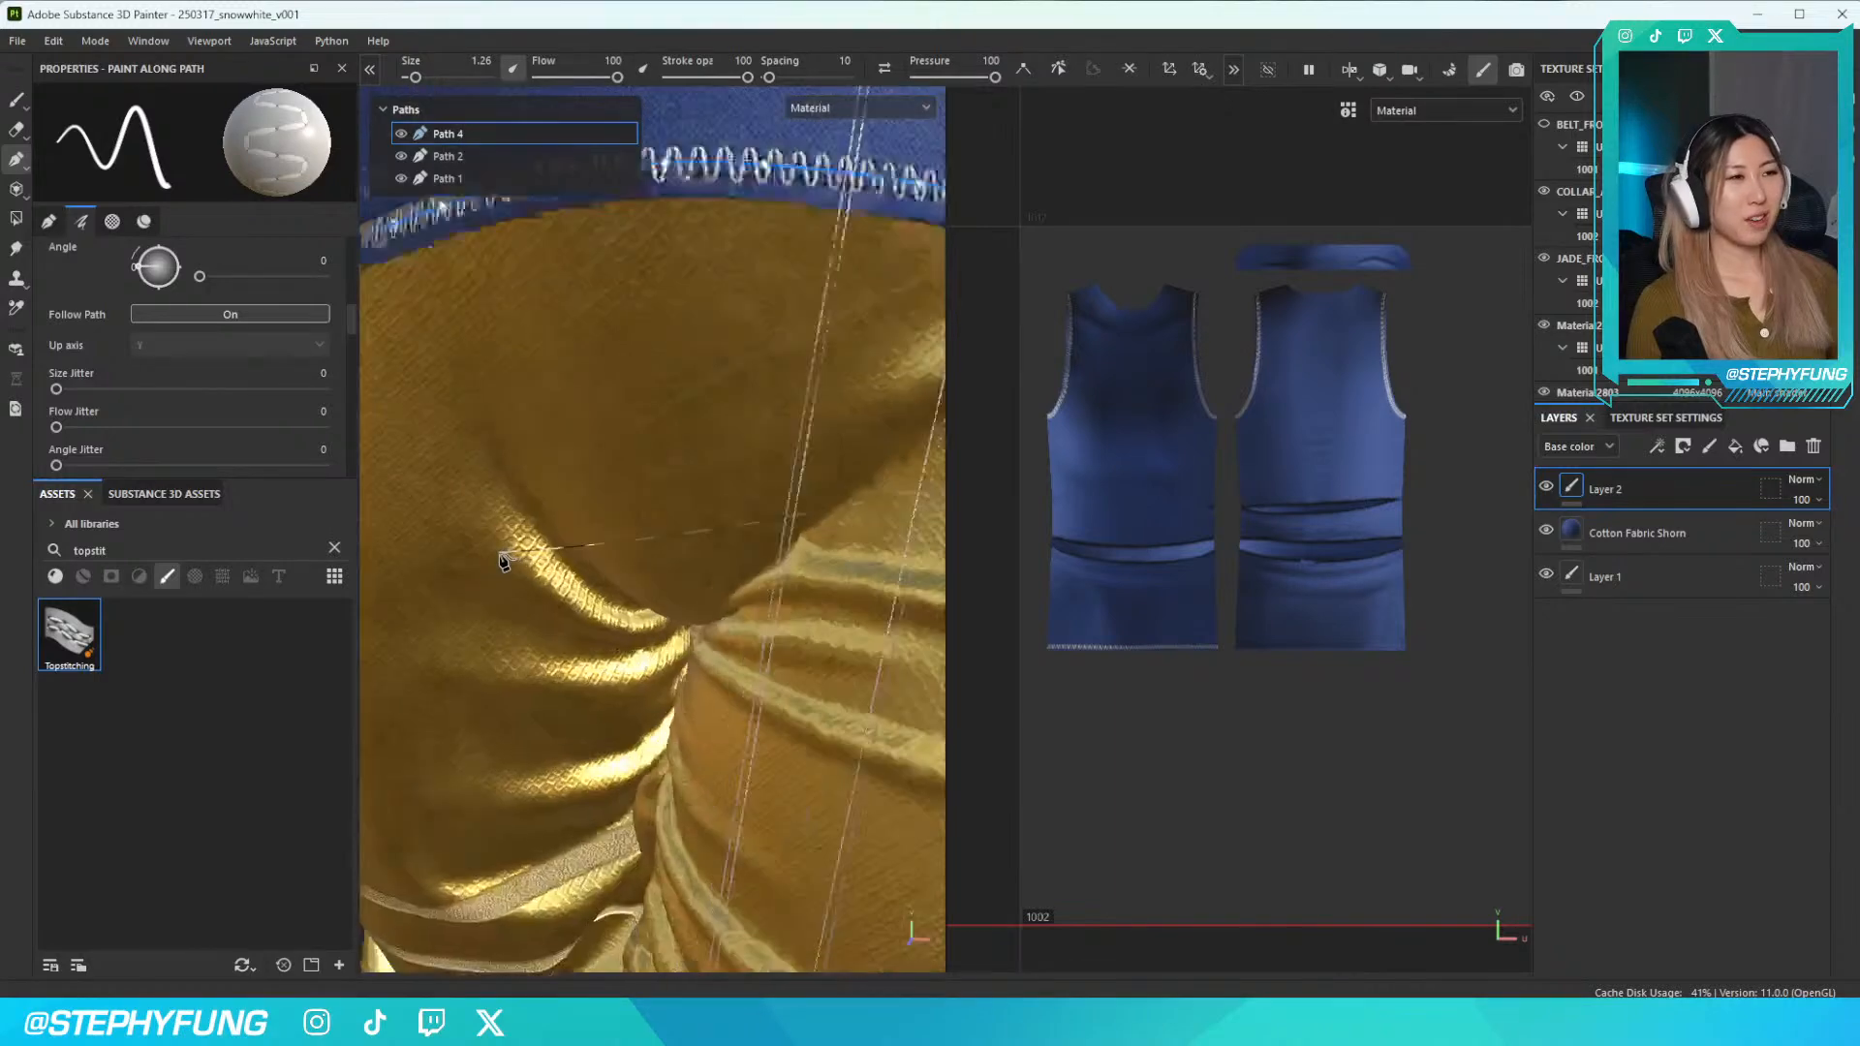
pyautogui.press('Escape')
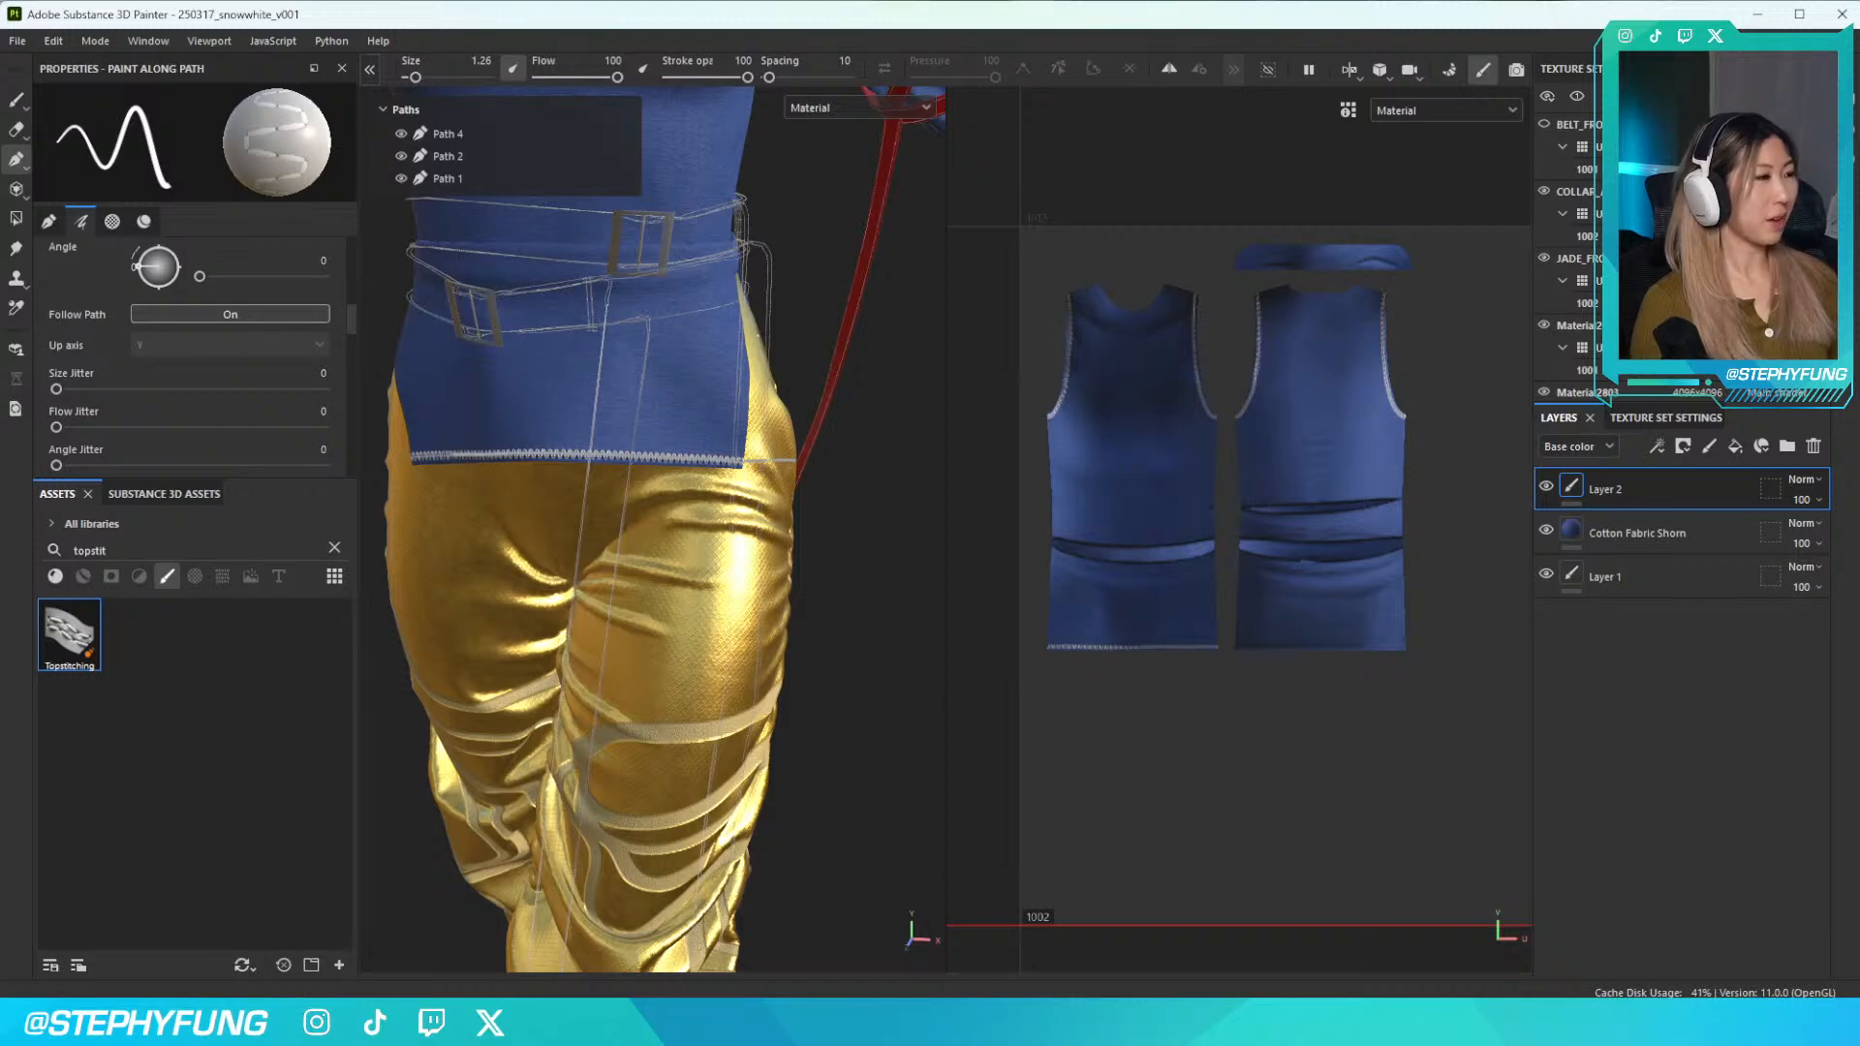
# Select the Cotton Fabric Shorn layer and return to Layer 2, ready to stitch the back hem
pyautogui.keyDown('alt'); pyautogui.moveTo(430, 703); pyautogui.dragTo(502, 528); pyautogui.keyUp('alt')
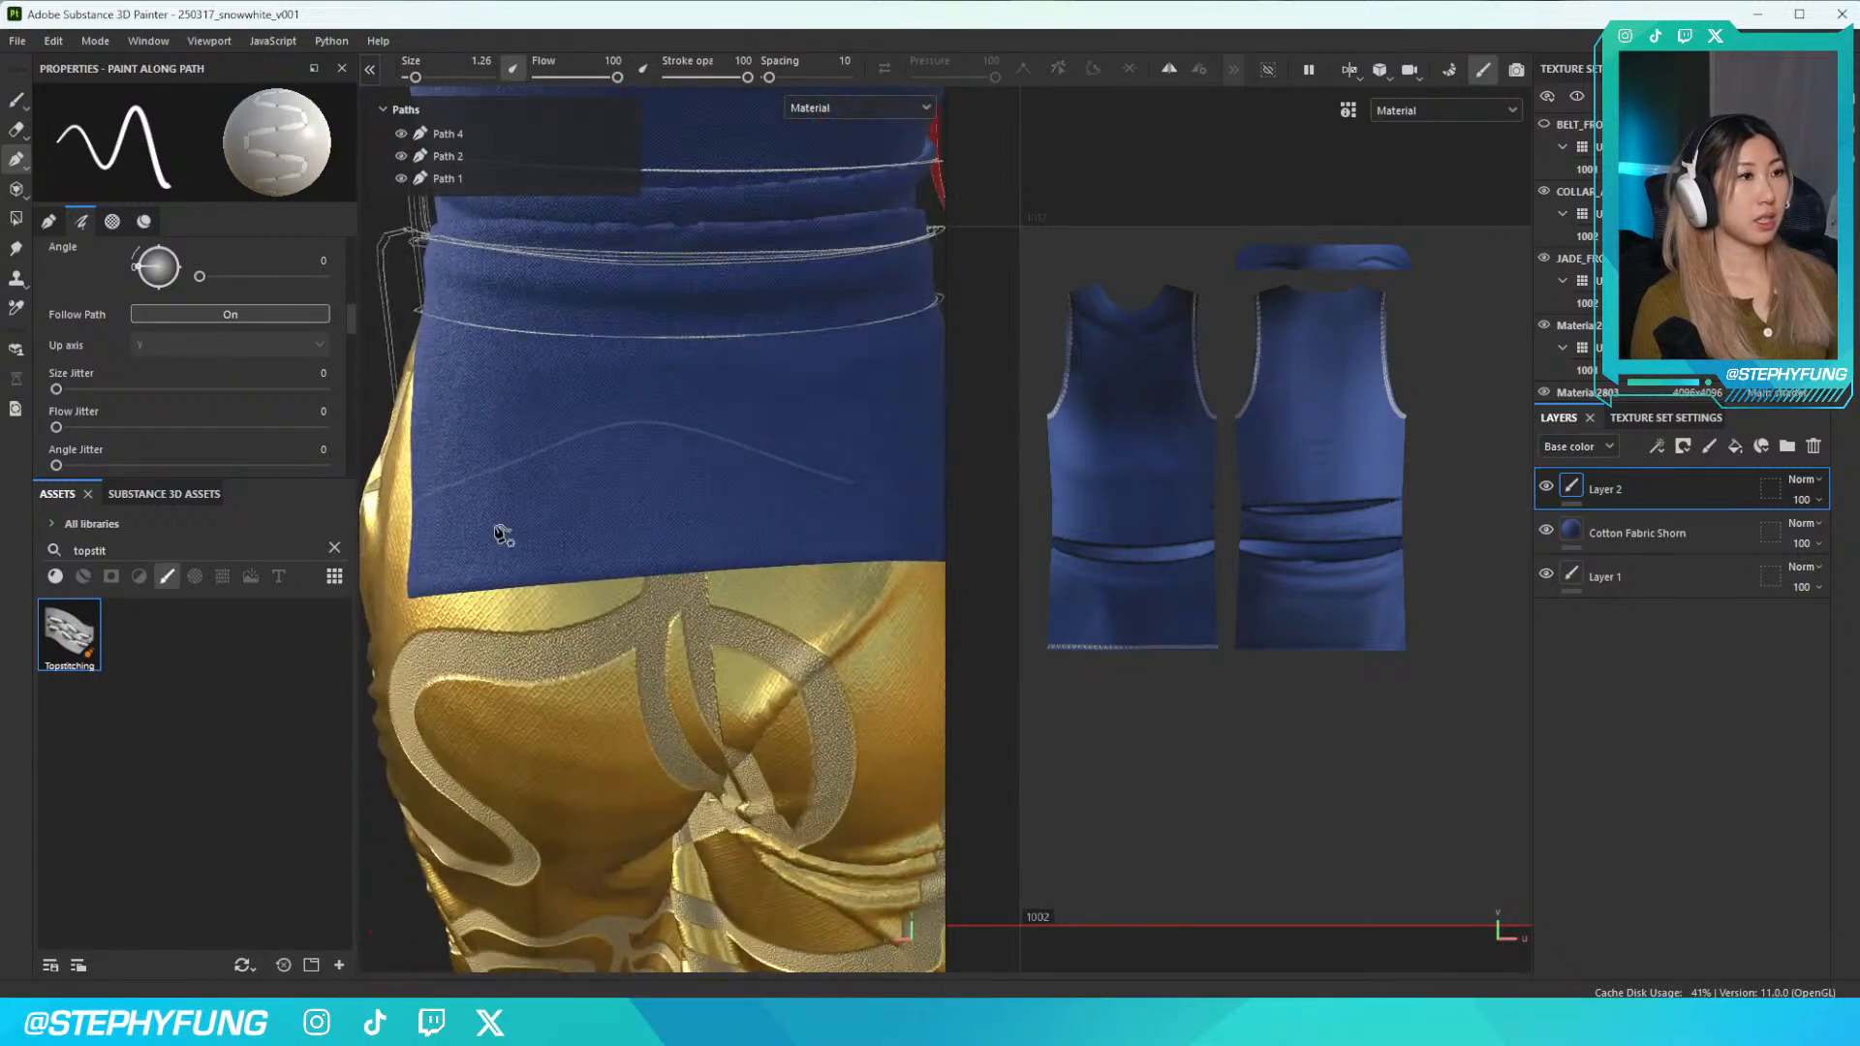
pyautogui.scroll(10, 465, 573)
pyautogui.scroll(-6, 453, 603)
pyautogui.keyDown('alt'); pyautogui.moveTo(444, 610); pyautogui.dragTo(499, 566); pyautogui.keyUp('alt')
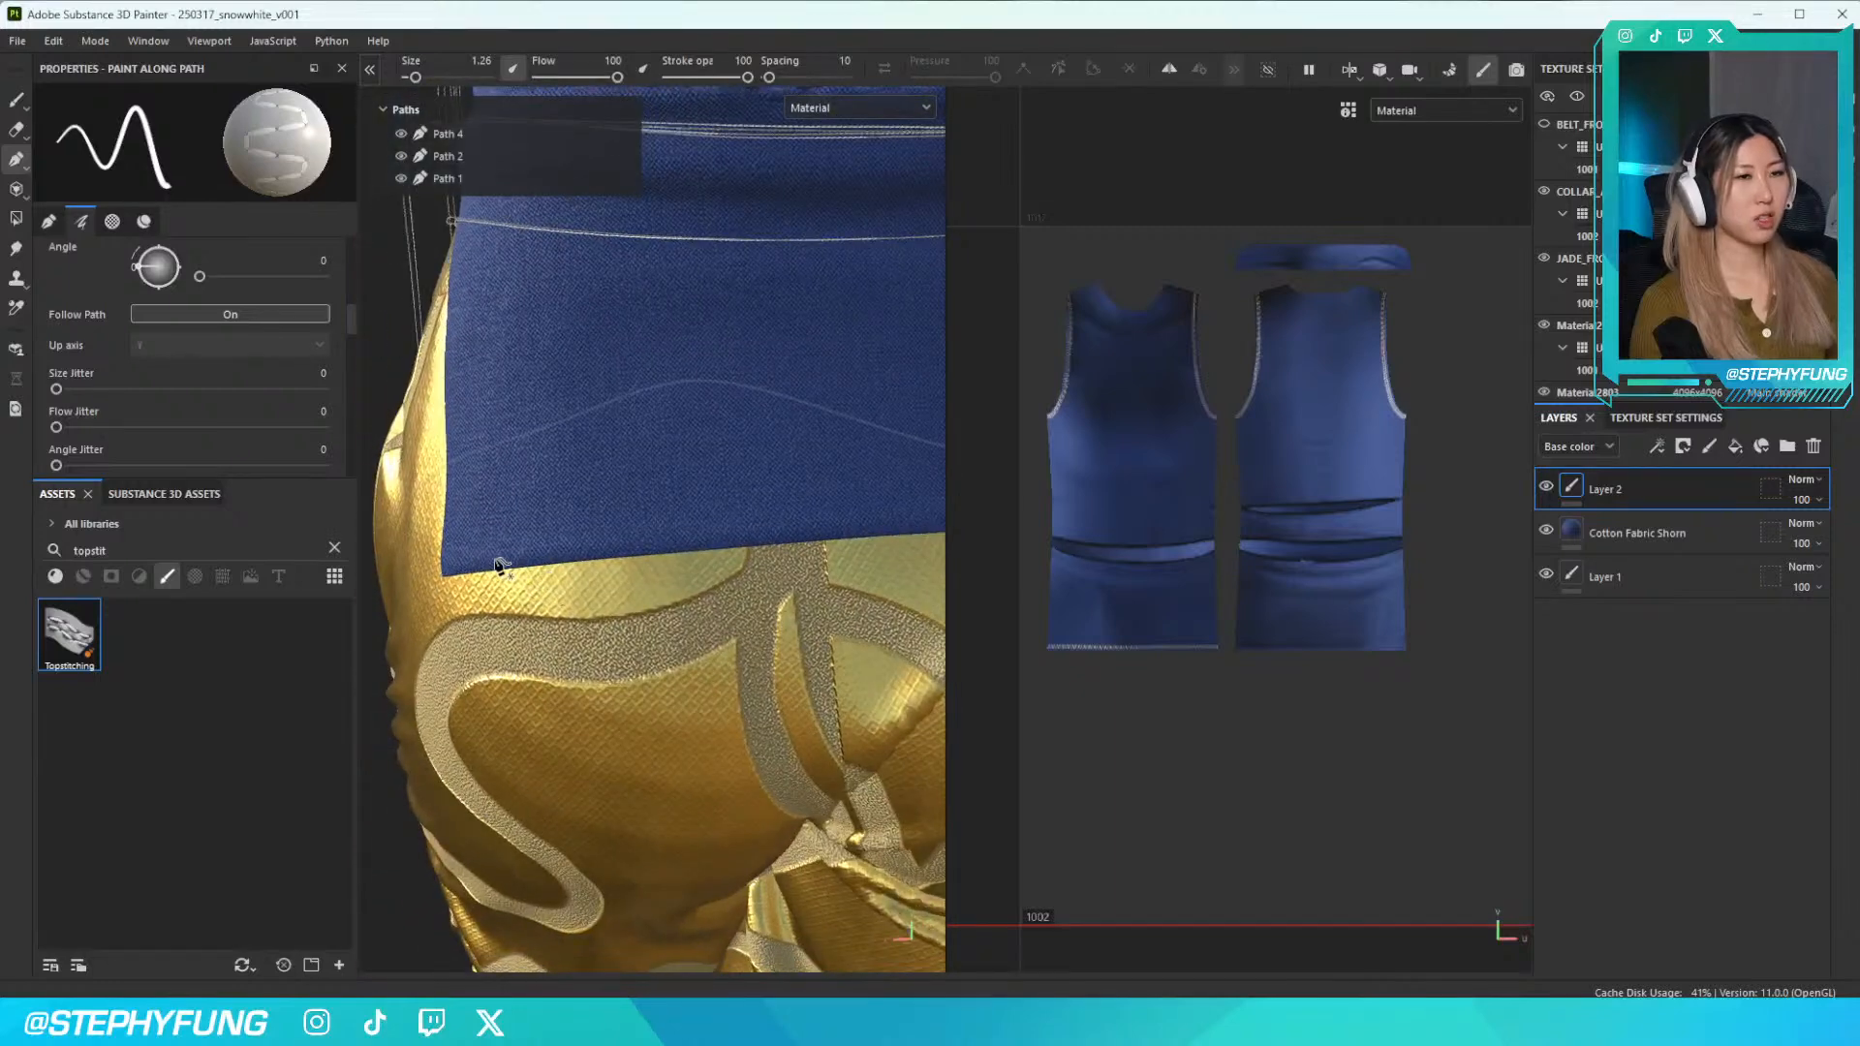
pyautogui.scroll(8, 1362, 651)
pyautogui.scroll(-8, 1357, 649)
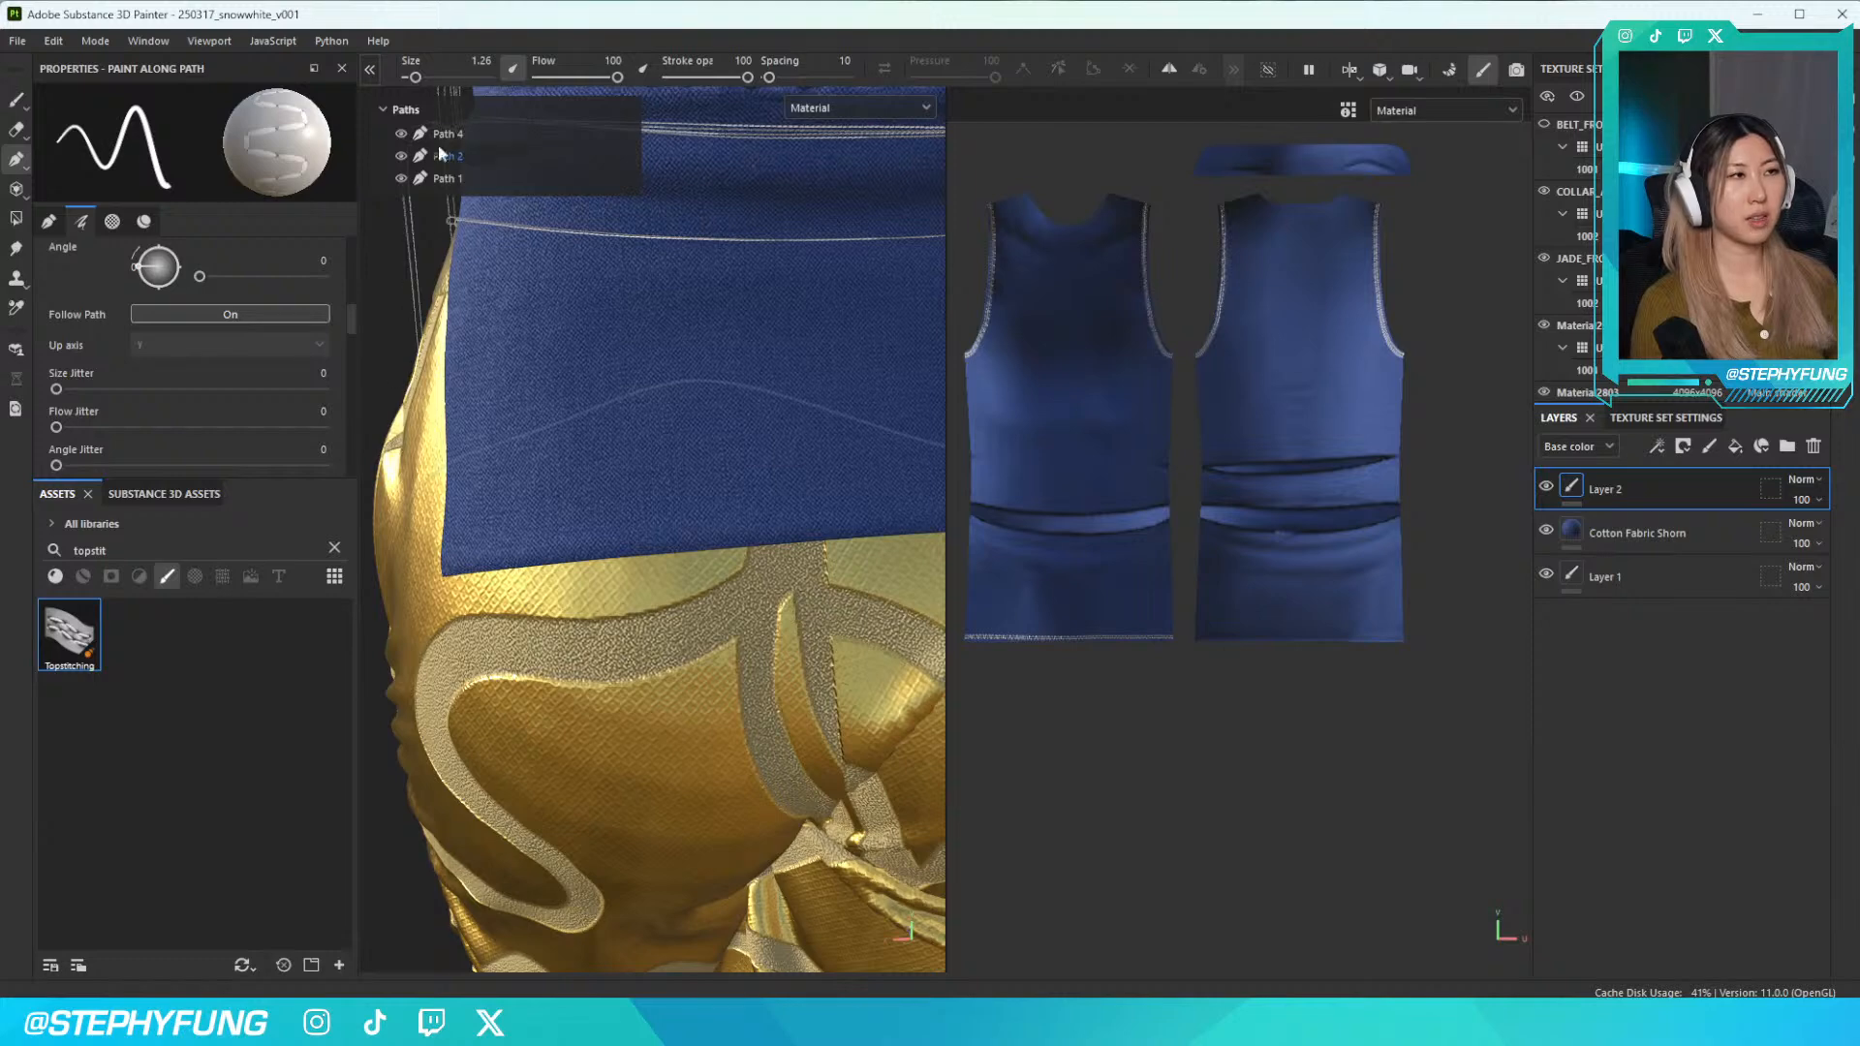
pyautogui.click(1647, 533)
pyautogui.click(1606, 492)
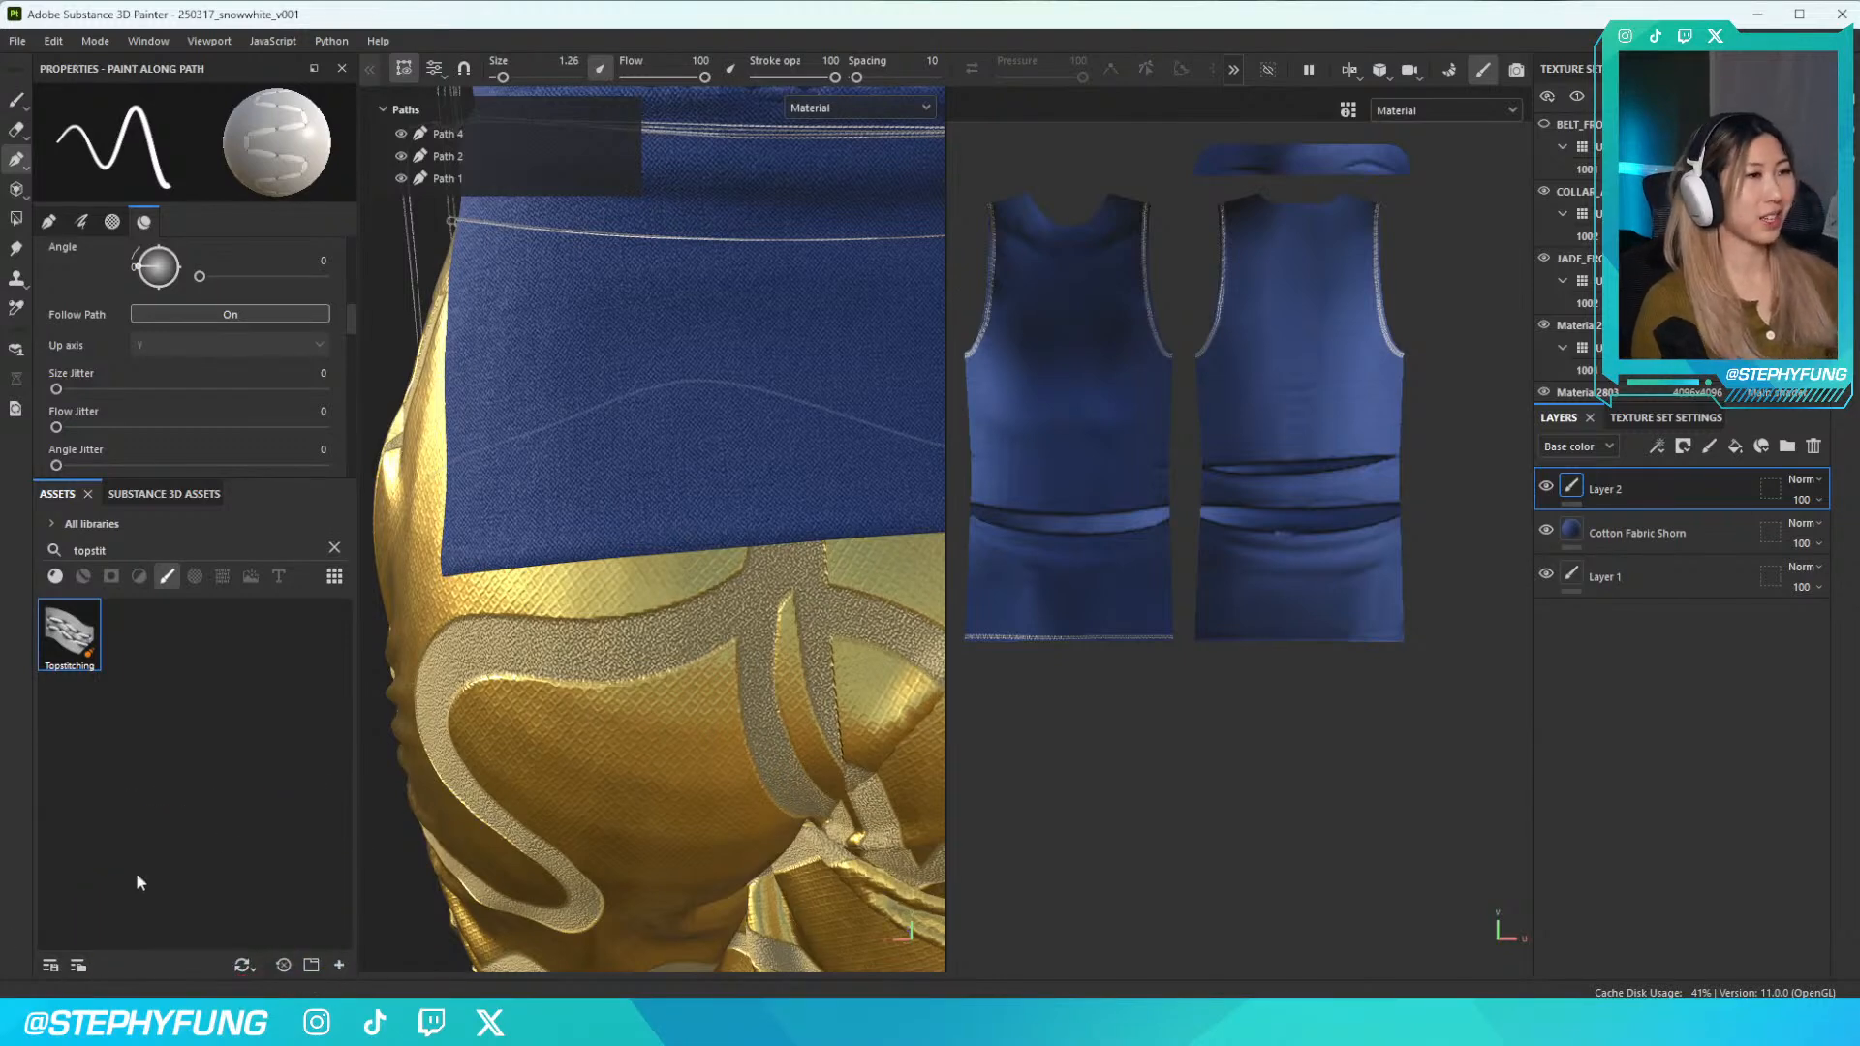
# Draw a new stitch path along the back hem from one corner to the other with points in between, and finish it
pyautogui.moveTo(460, 545)
pyautogui.keyDown('alt'); pyautogui.mouseDown()
pyautogui.moveTo(474, 559)
pyautogui.moveTo(458, 566)
pyautogui.mouseUp(); pyautogui.keyUp('alt')
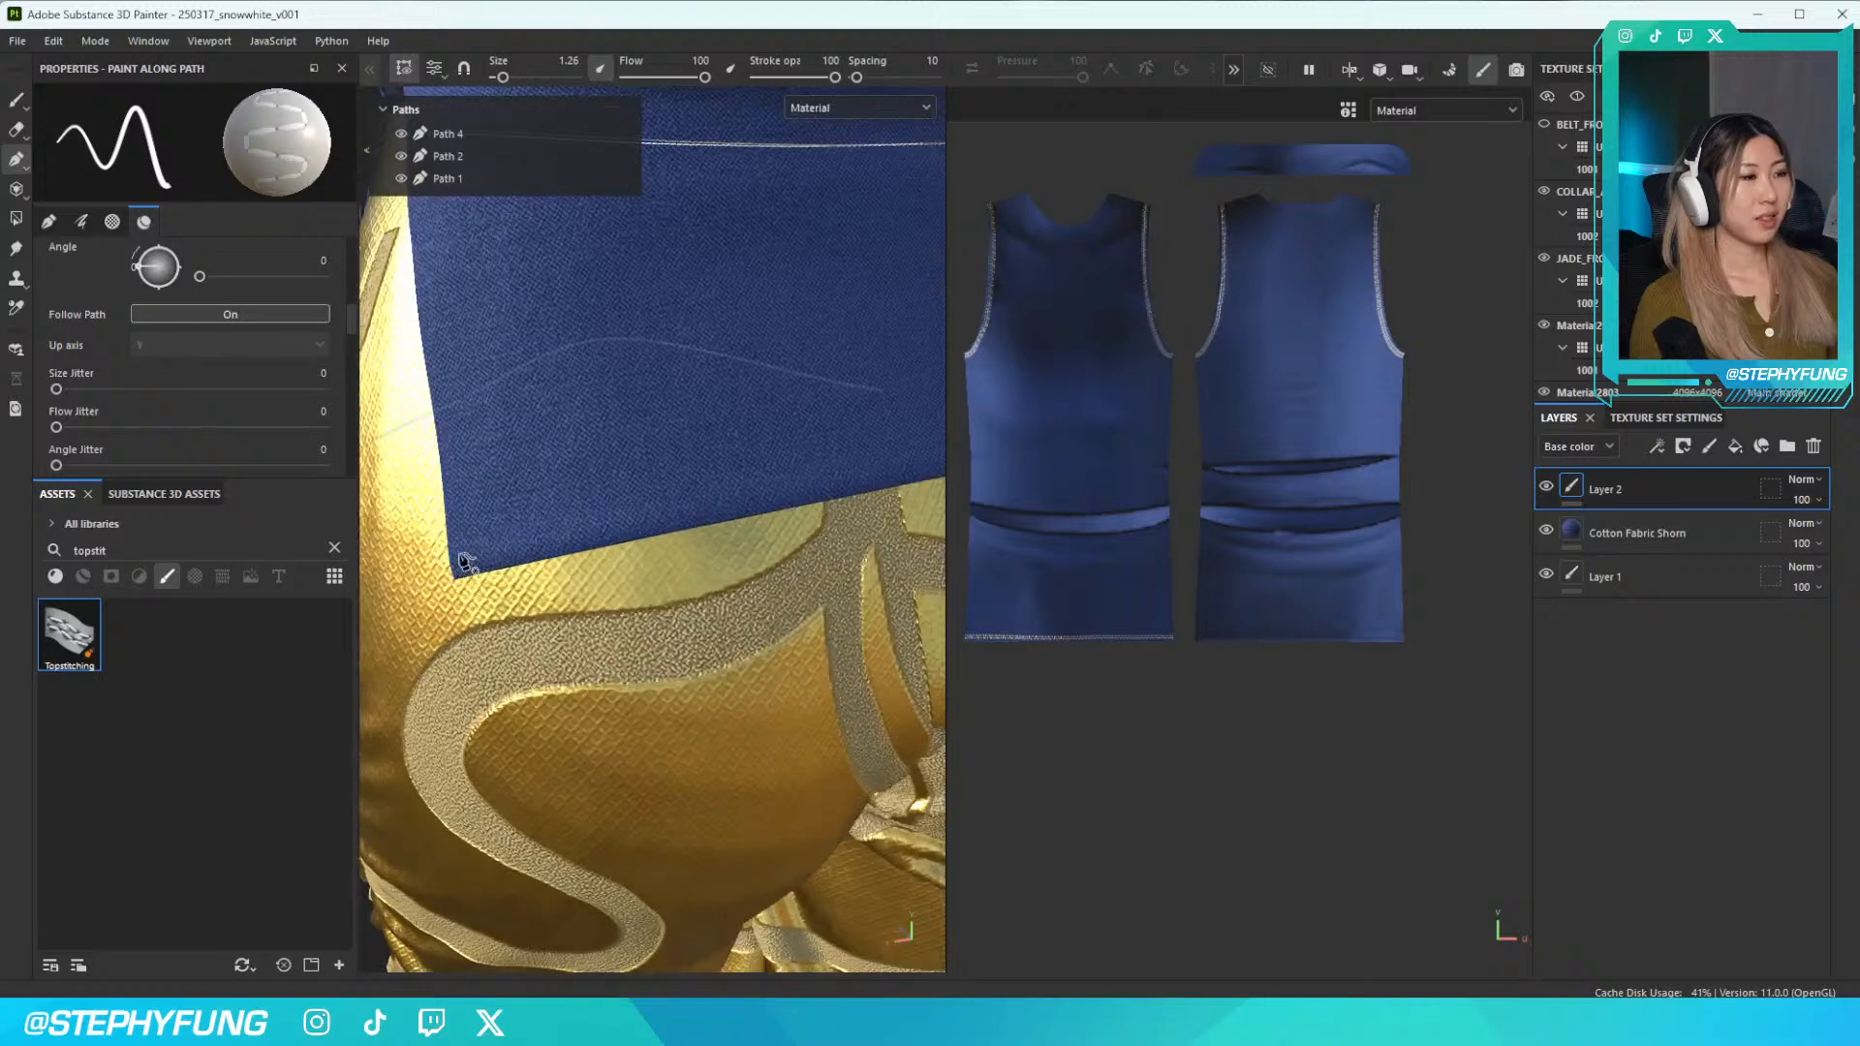
pyautogui.click(448, 558)
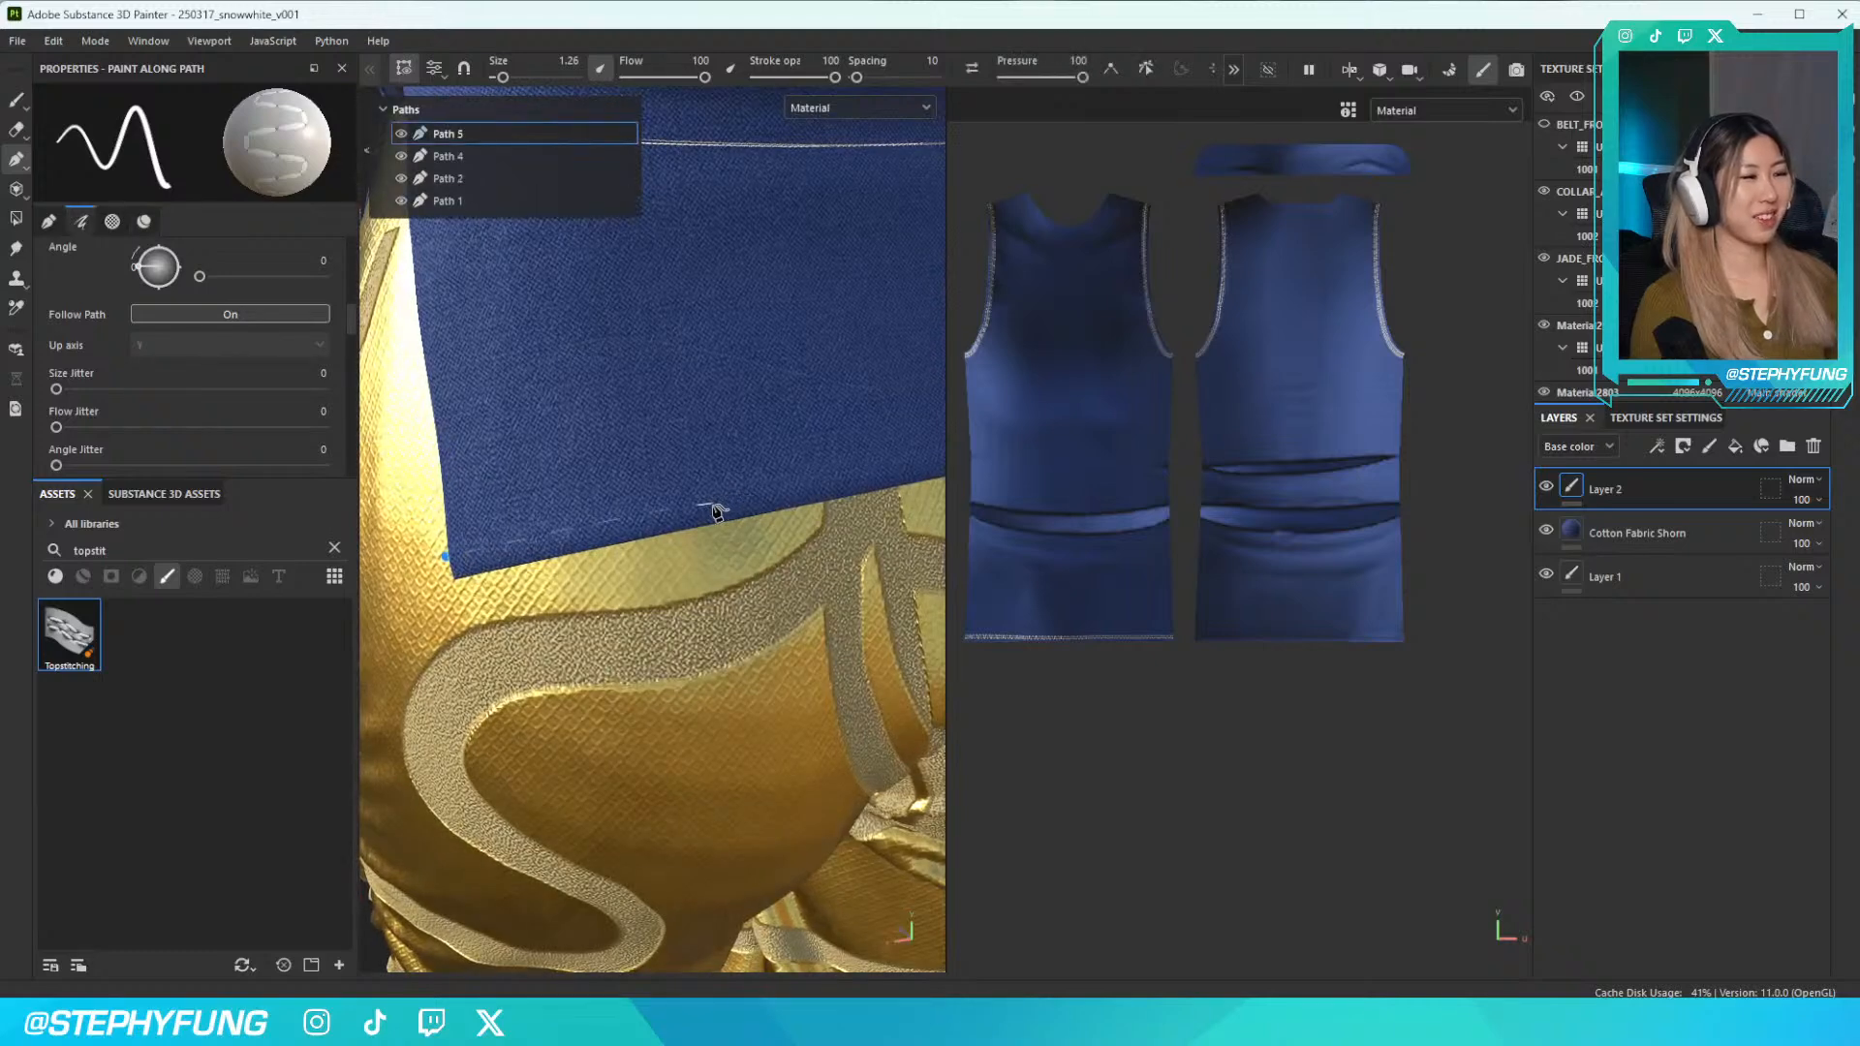
pyautogui.click(743, 496)
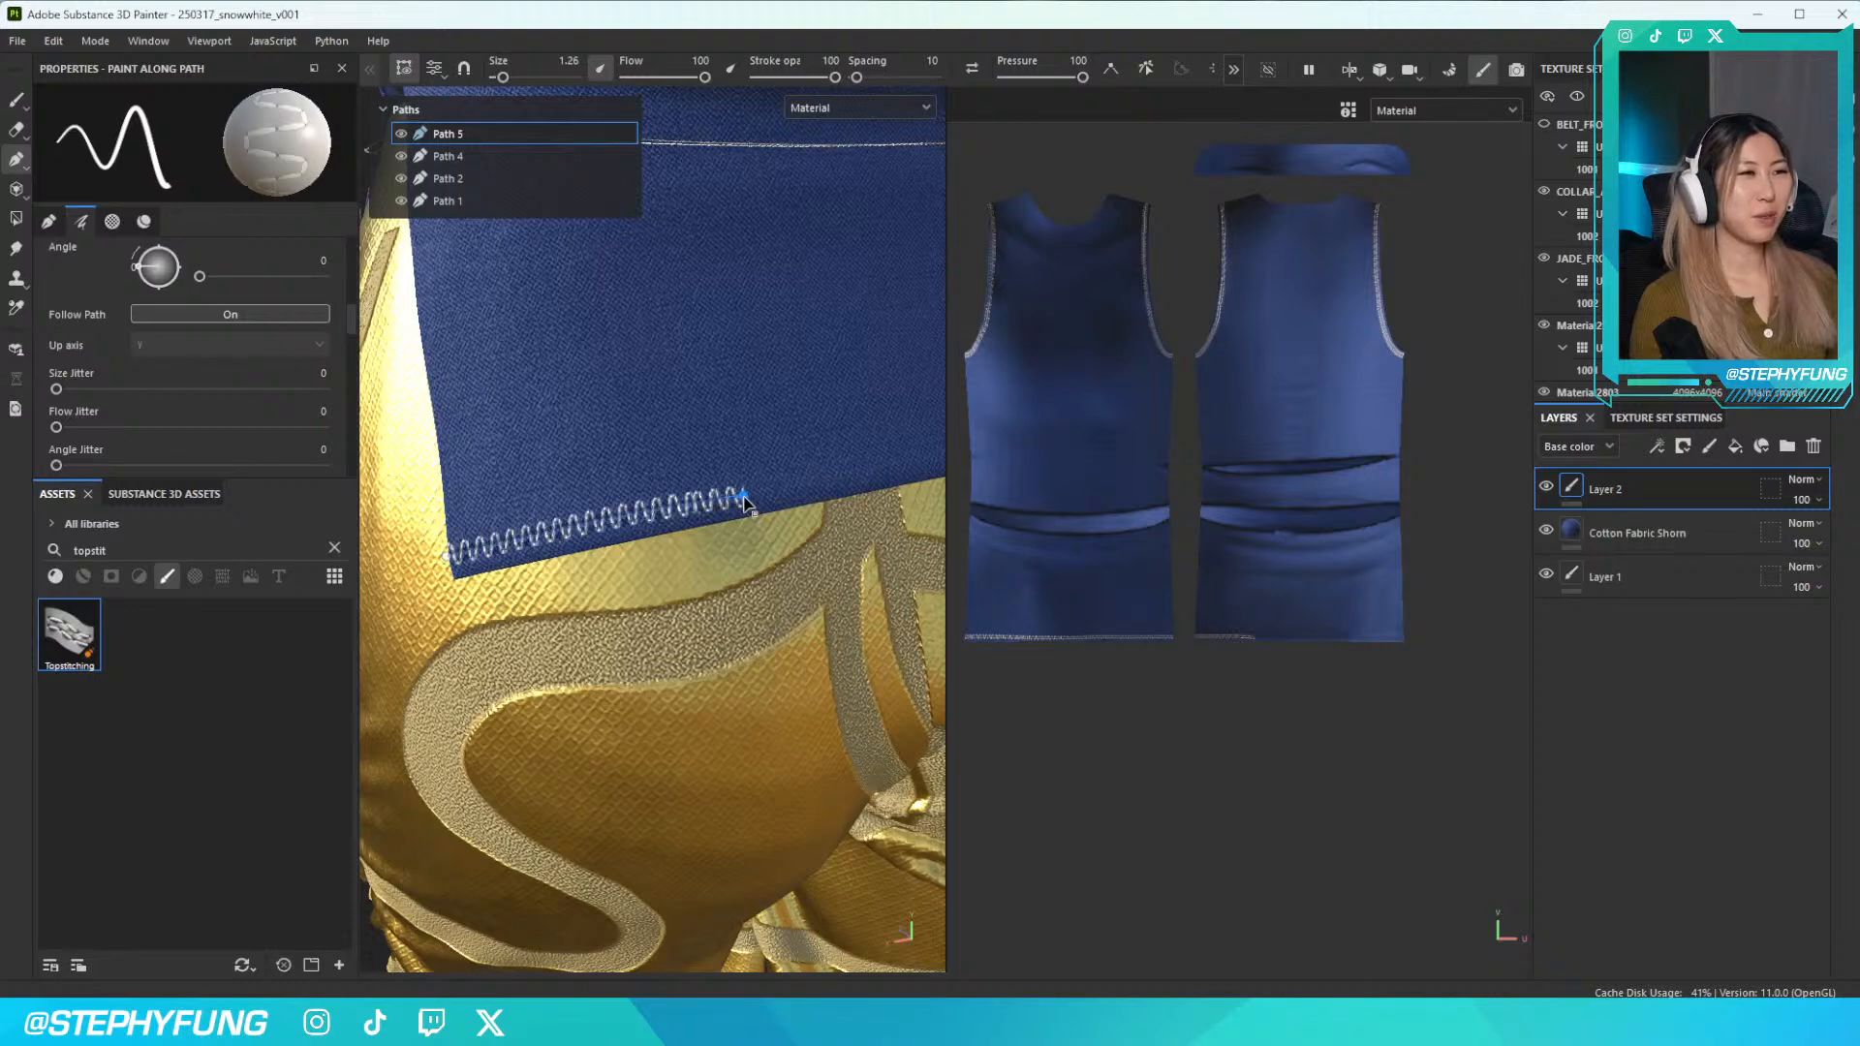
pyautogui.keyDown('alt'); pyautogui.moveTo(815, 481); pyautogui.dragTo(530, 533); pyautogui.keyUp('alt')
pyautogui.click(754, 493)
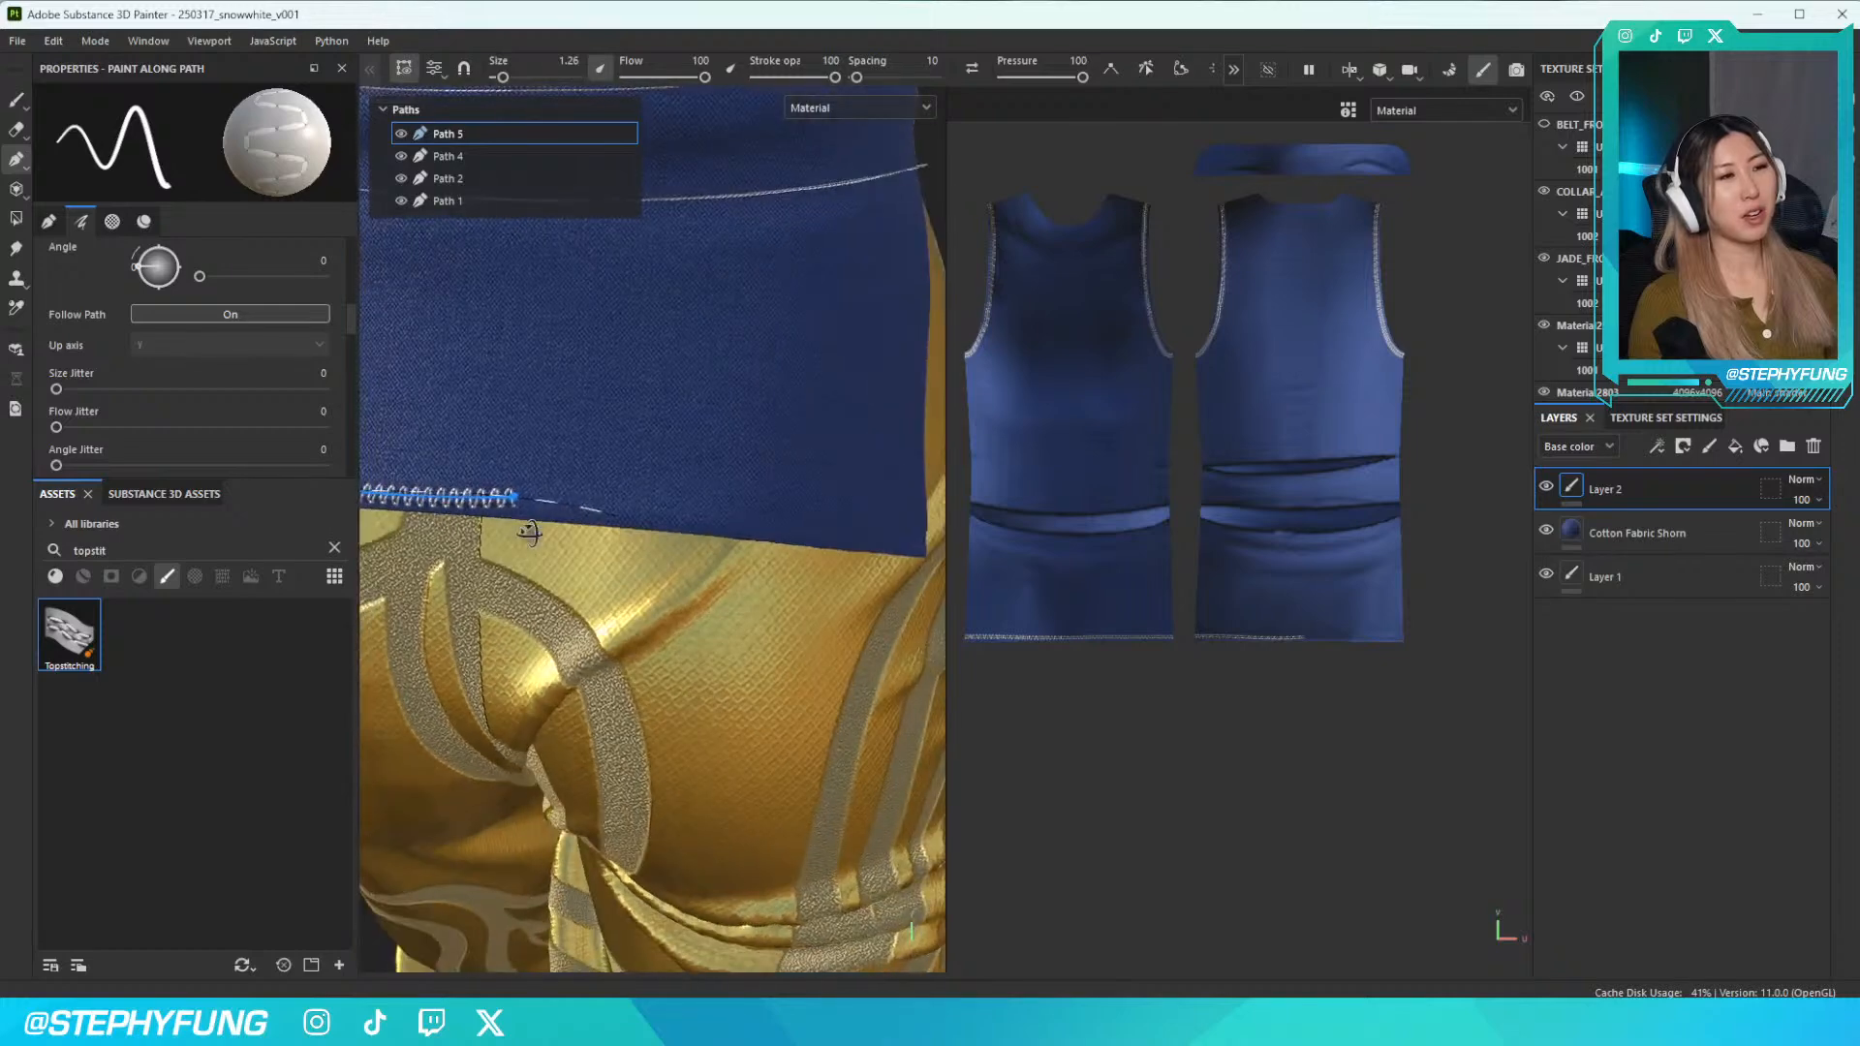
pyautogui.click(763, 524)
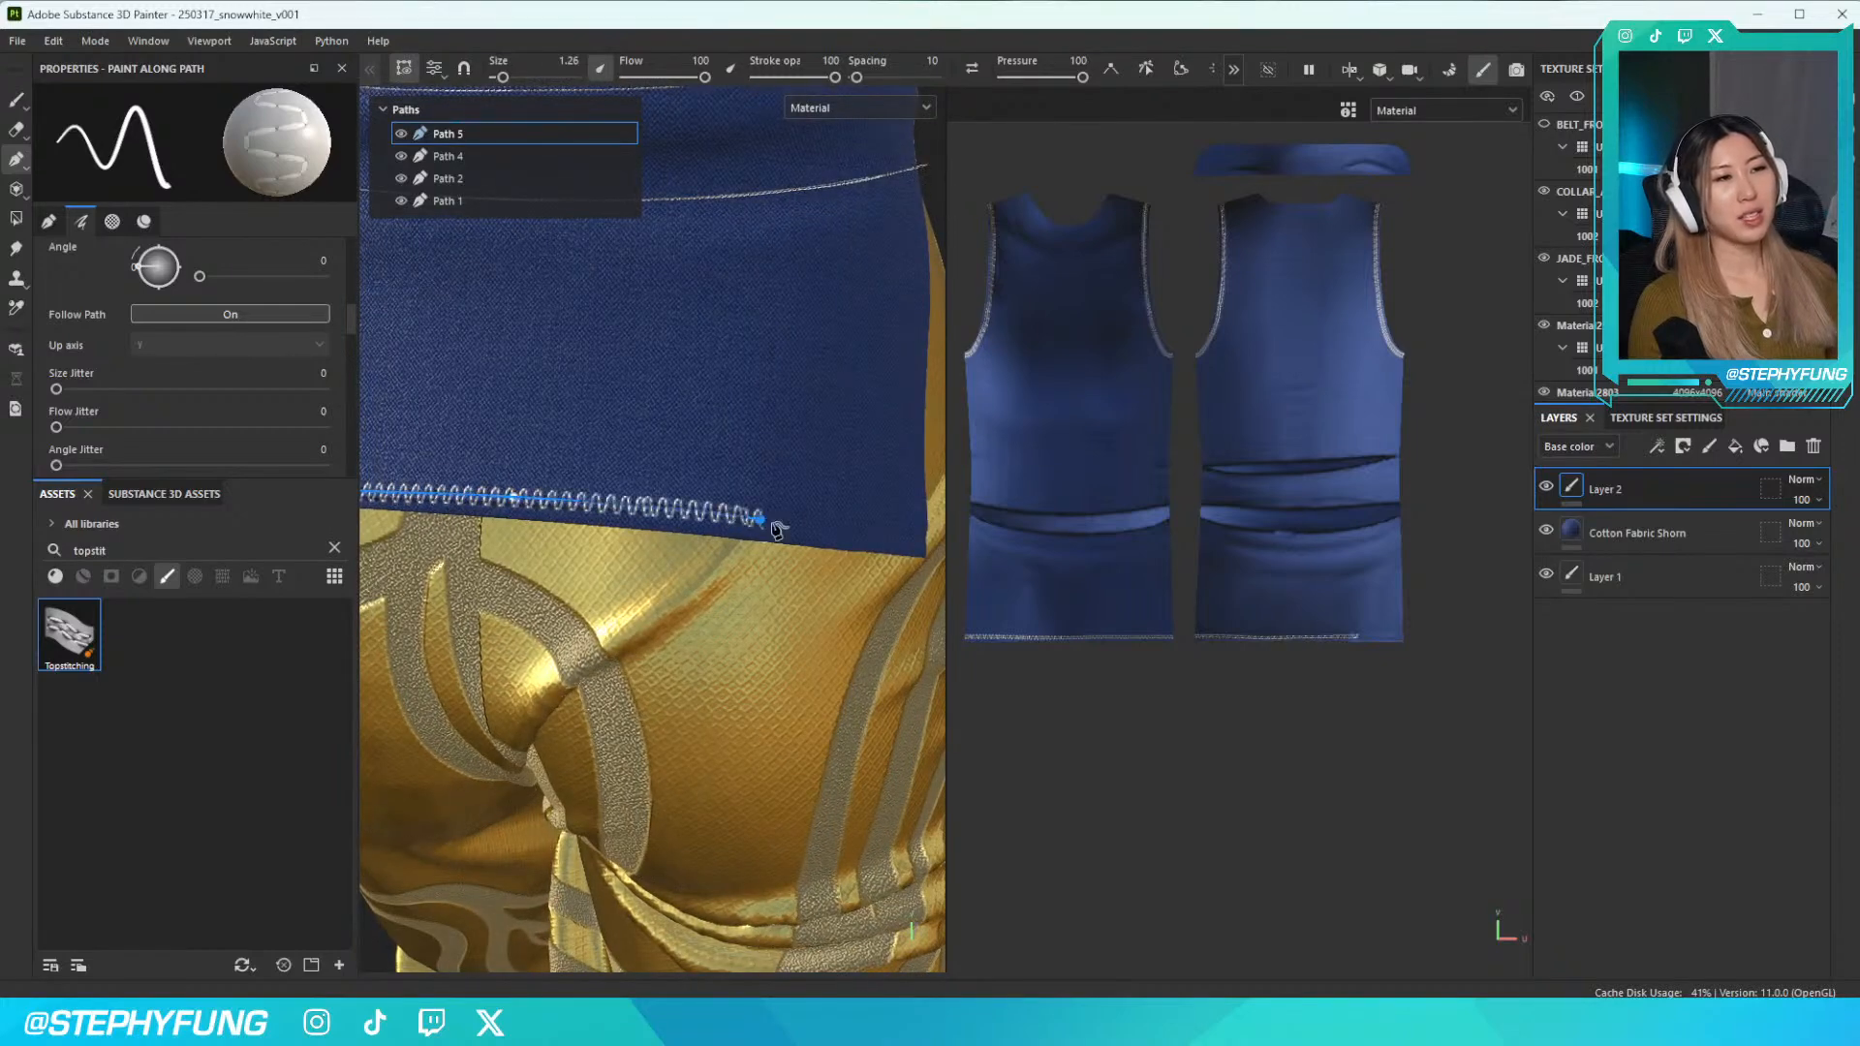
pyautogui.click(932, 542)
pyautogui.press('Escape')
# Select Path 5 and smooth its curve by adding a point on the back hem and shifting it slightly along the edge
pyautogui.keyDown('alt'); pyautogui.moveTo(825, 571); pyautogui.dragTo(744, 545); pyautogui.keyUp('alt')
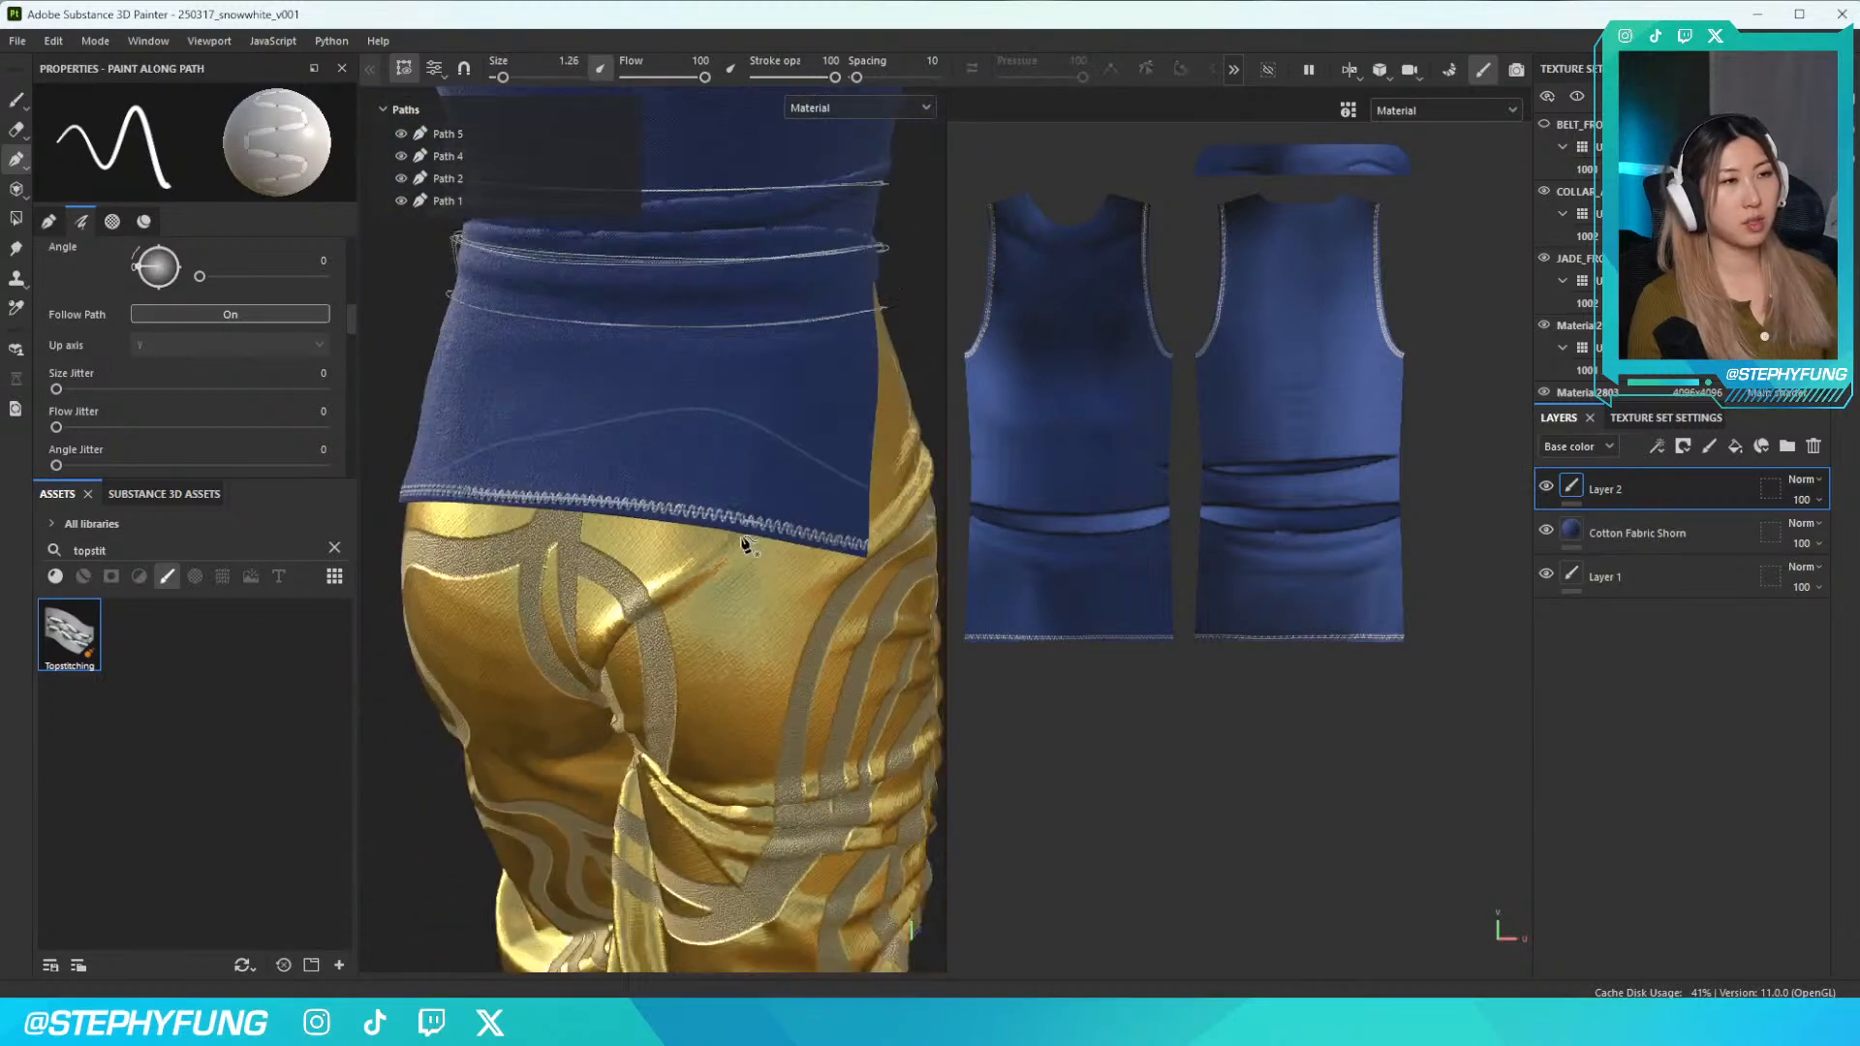
pyautogui.scroll(5, 746, 544)
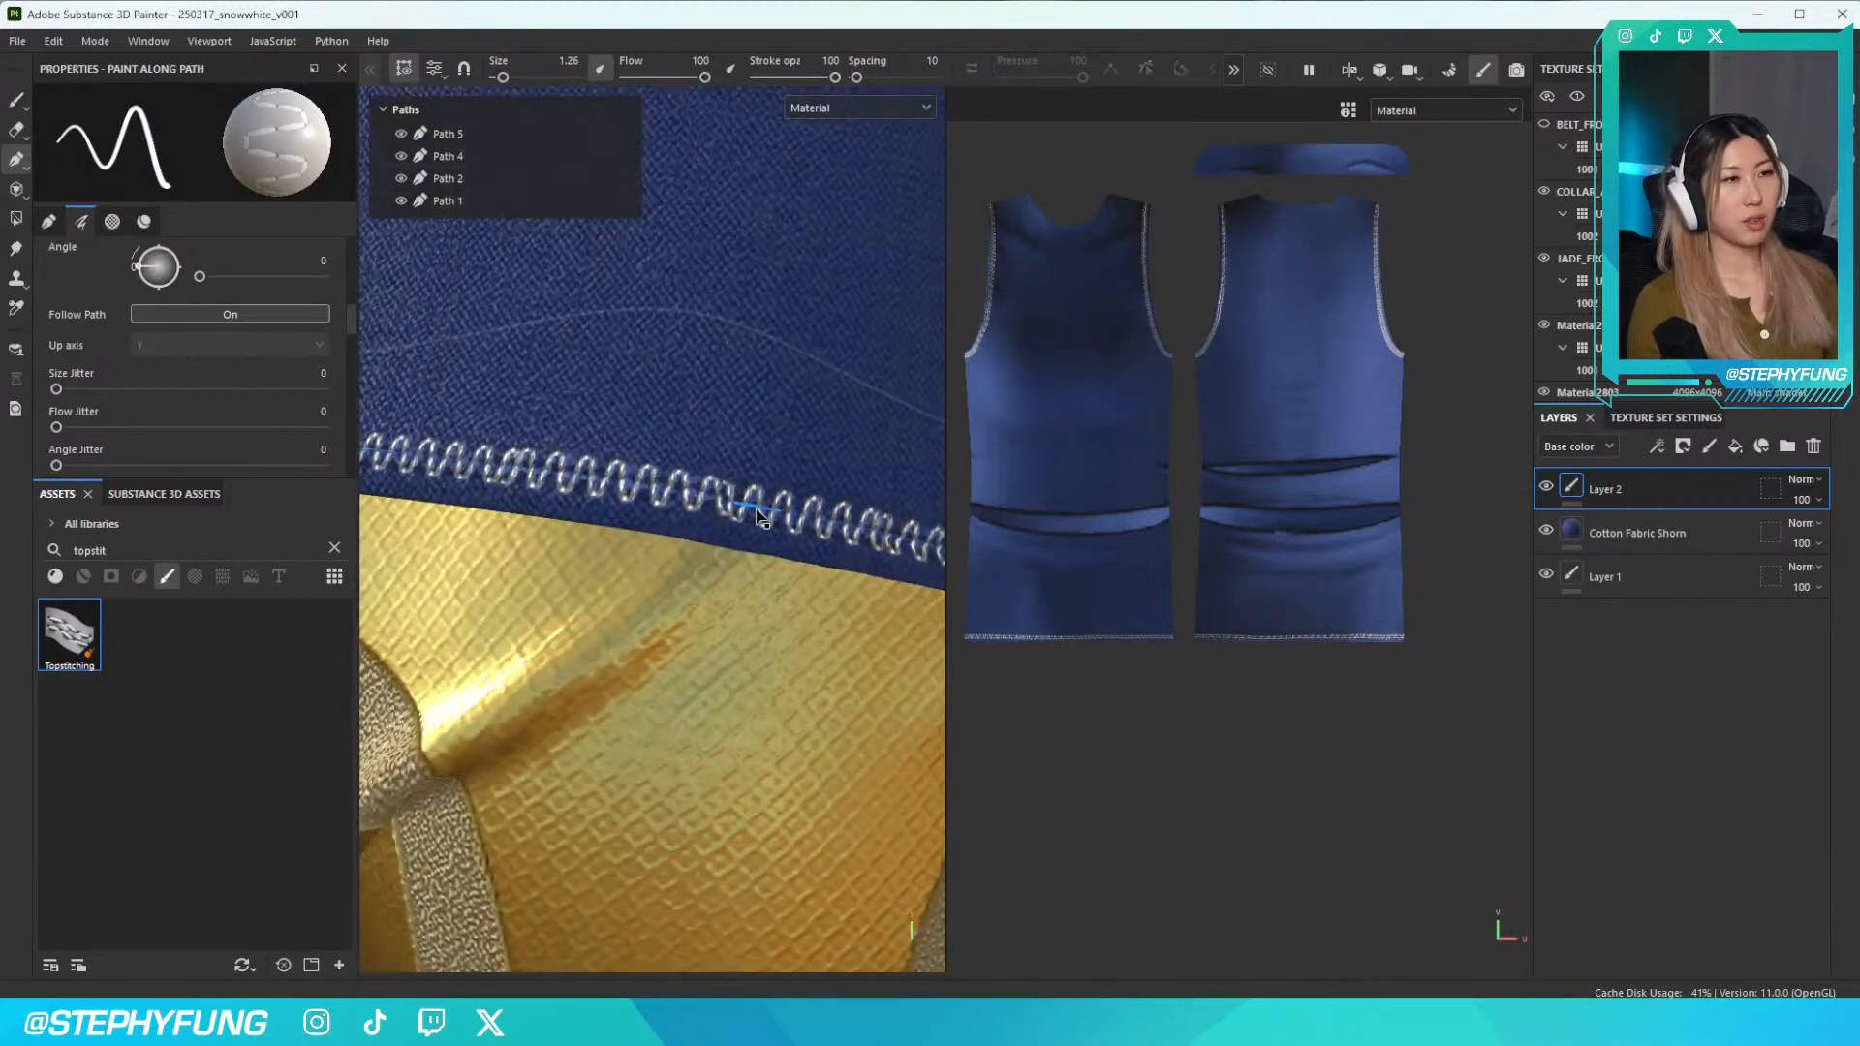
pyautogui.click(455, 131)
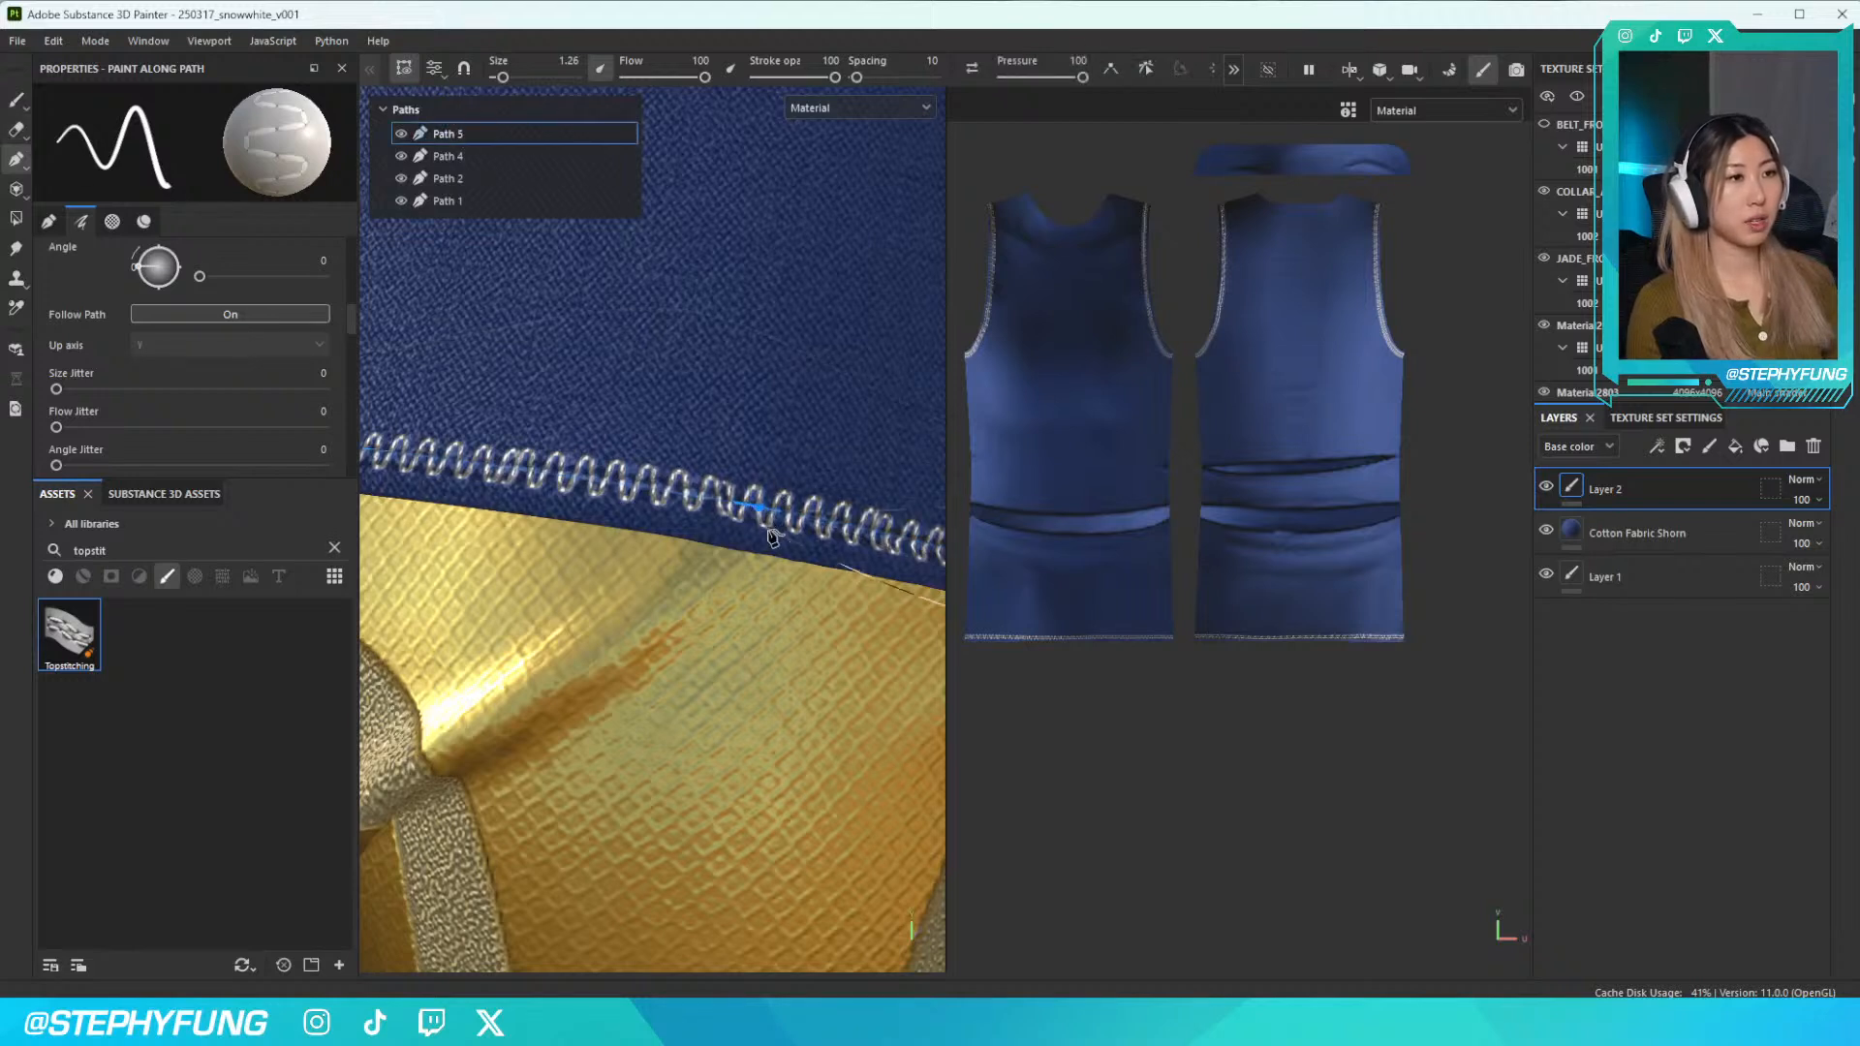
pyautogui.click(683, 504)
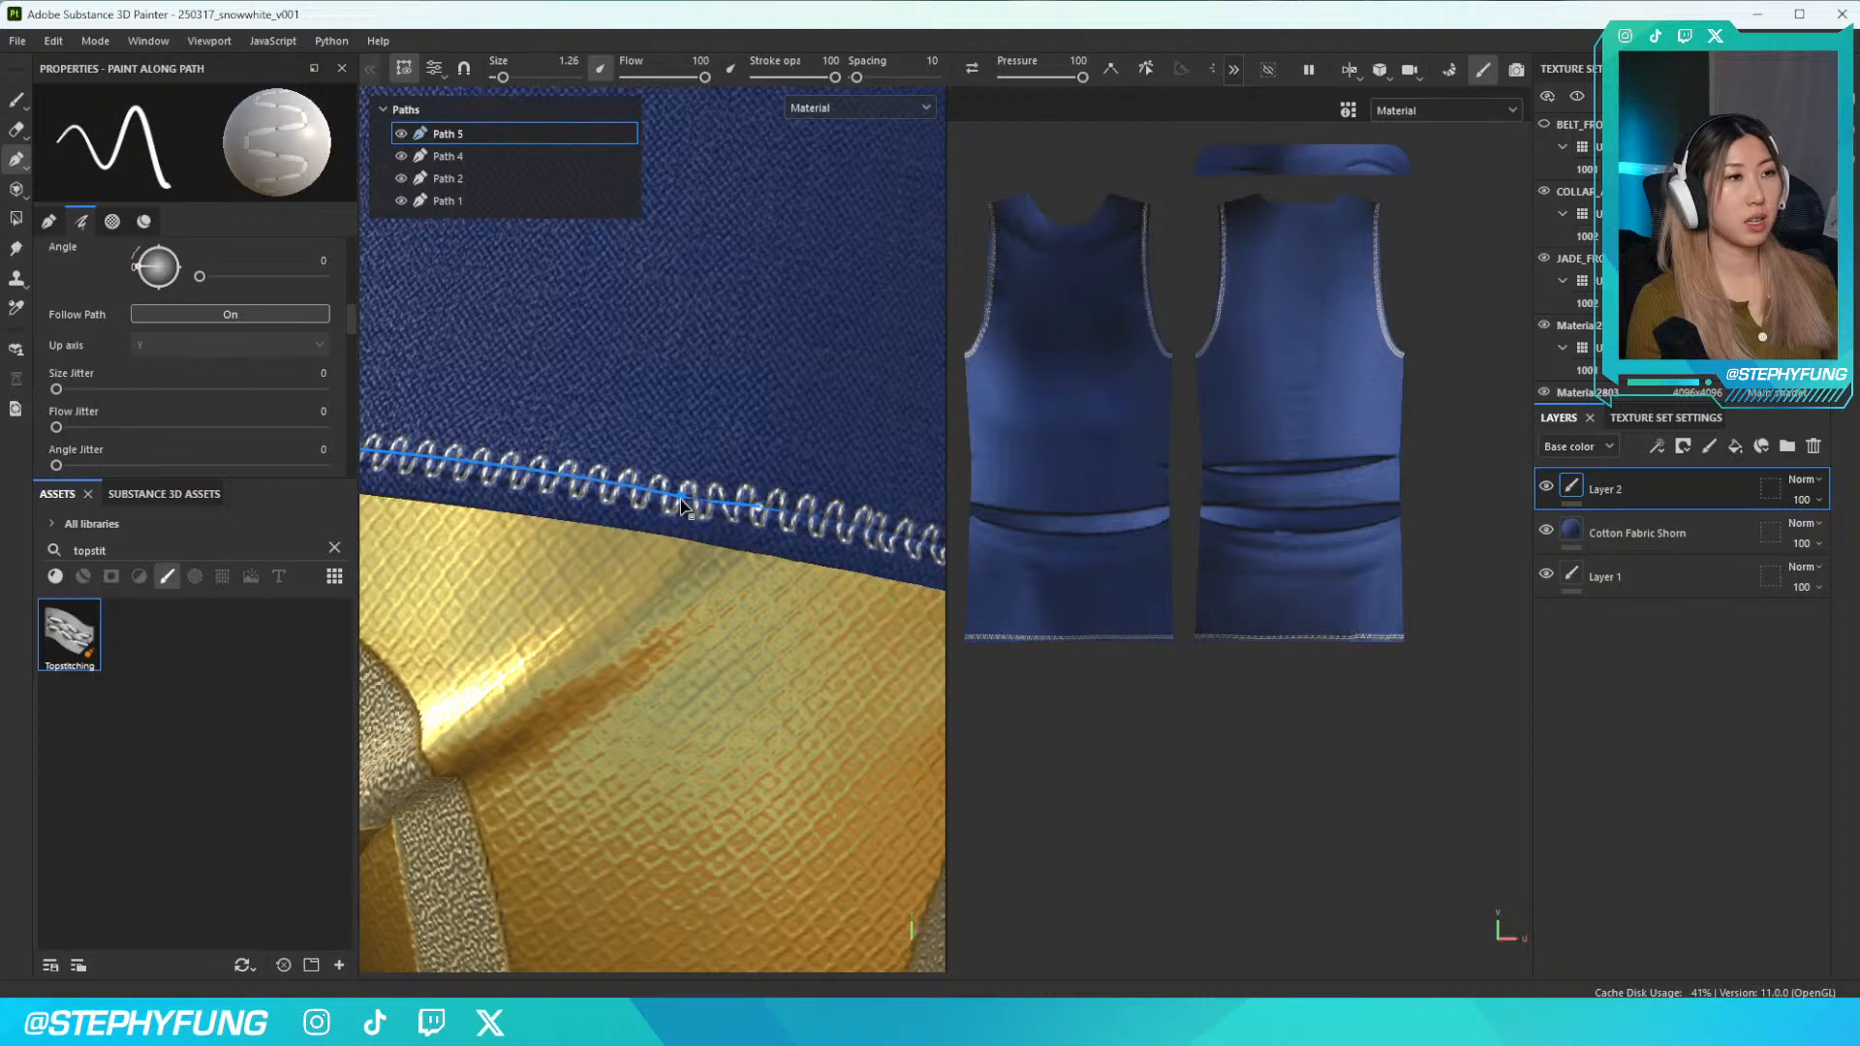
pyautogui.moveTo(678, 494); pyautogui.dragTo(648, 492)
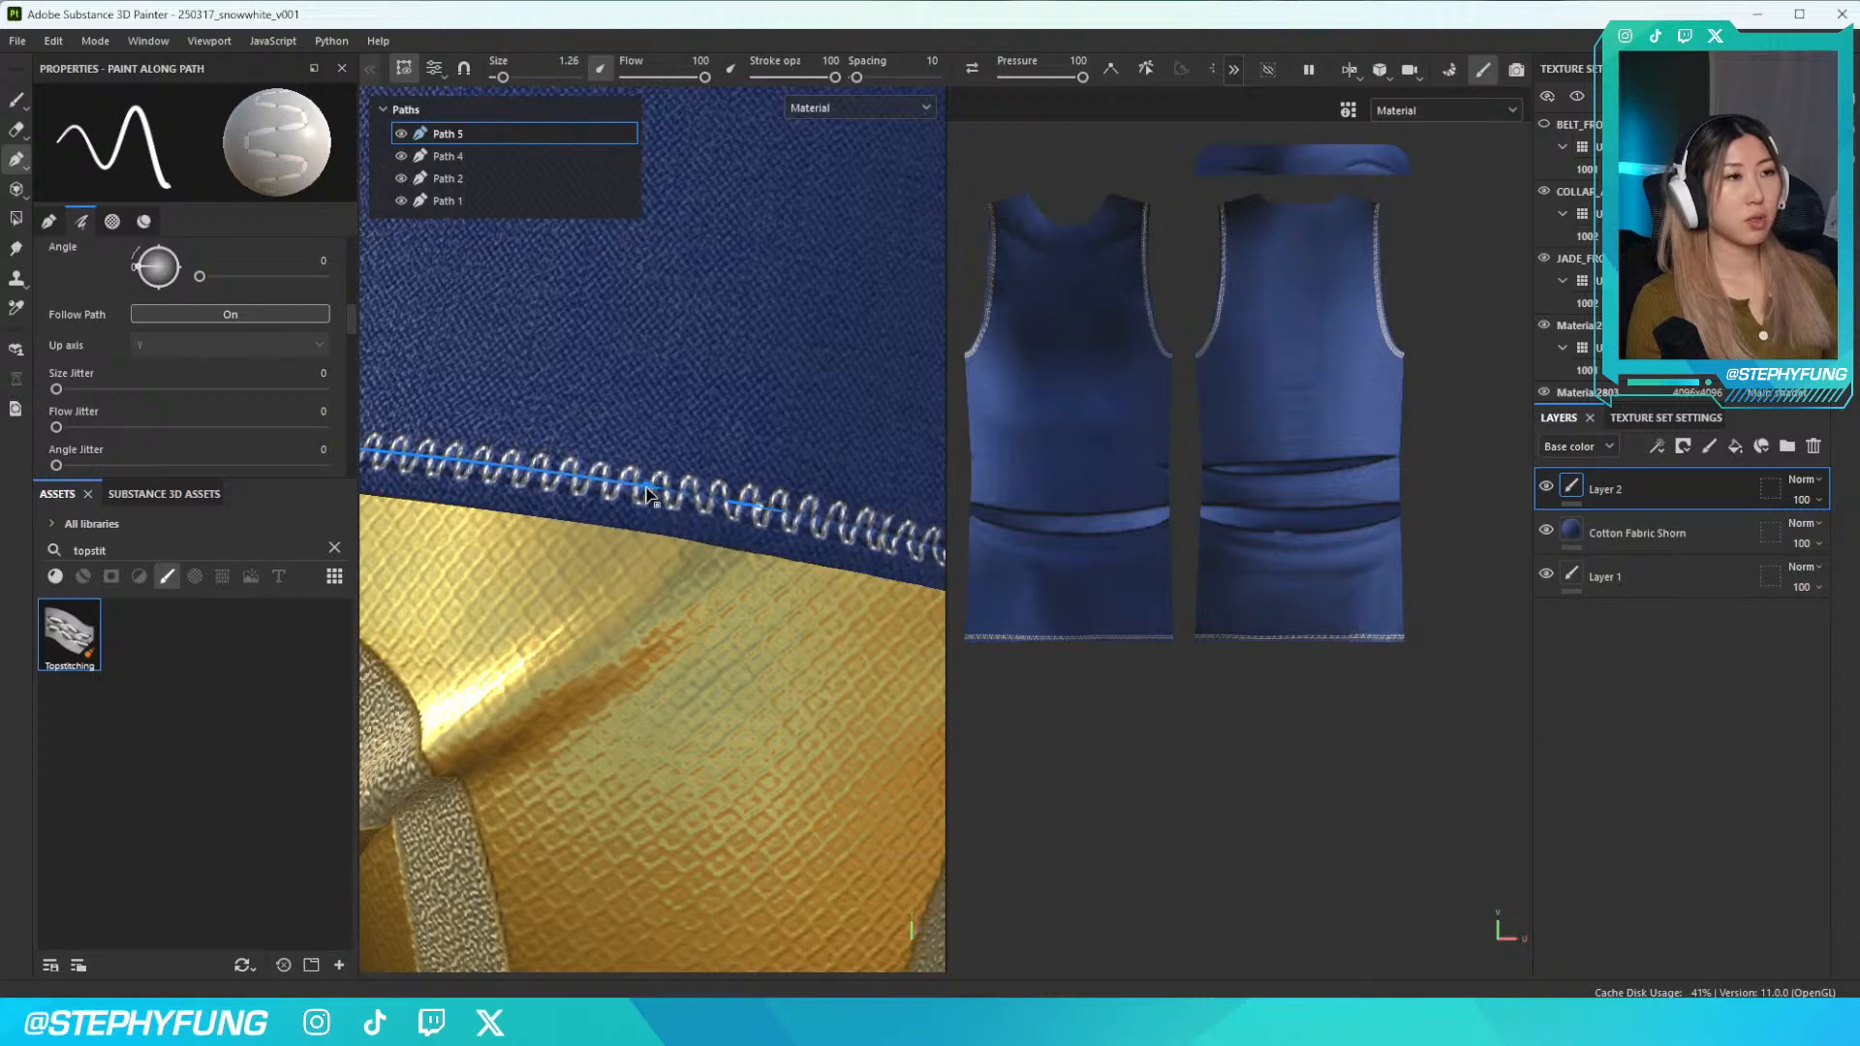
pyautogui.keyDown('alt'); pyautogui.moveTo(648, 491); pyautogui.dragTo(788, 492); pyautogui.keyUp('alt')
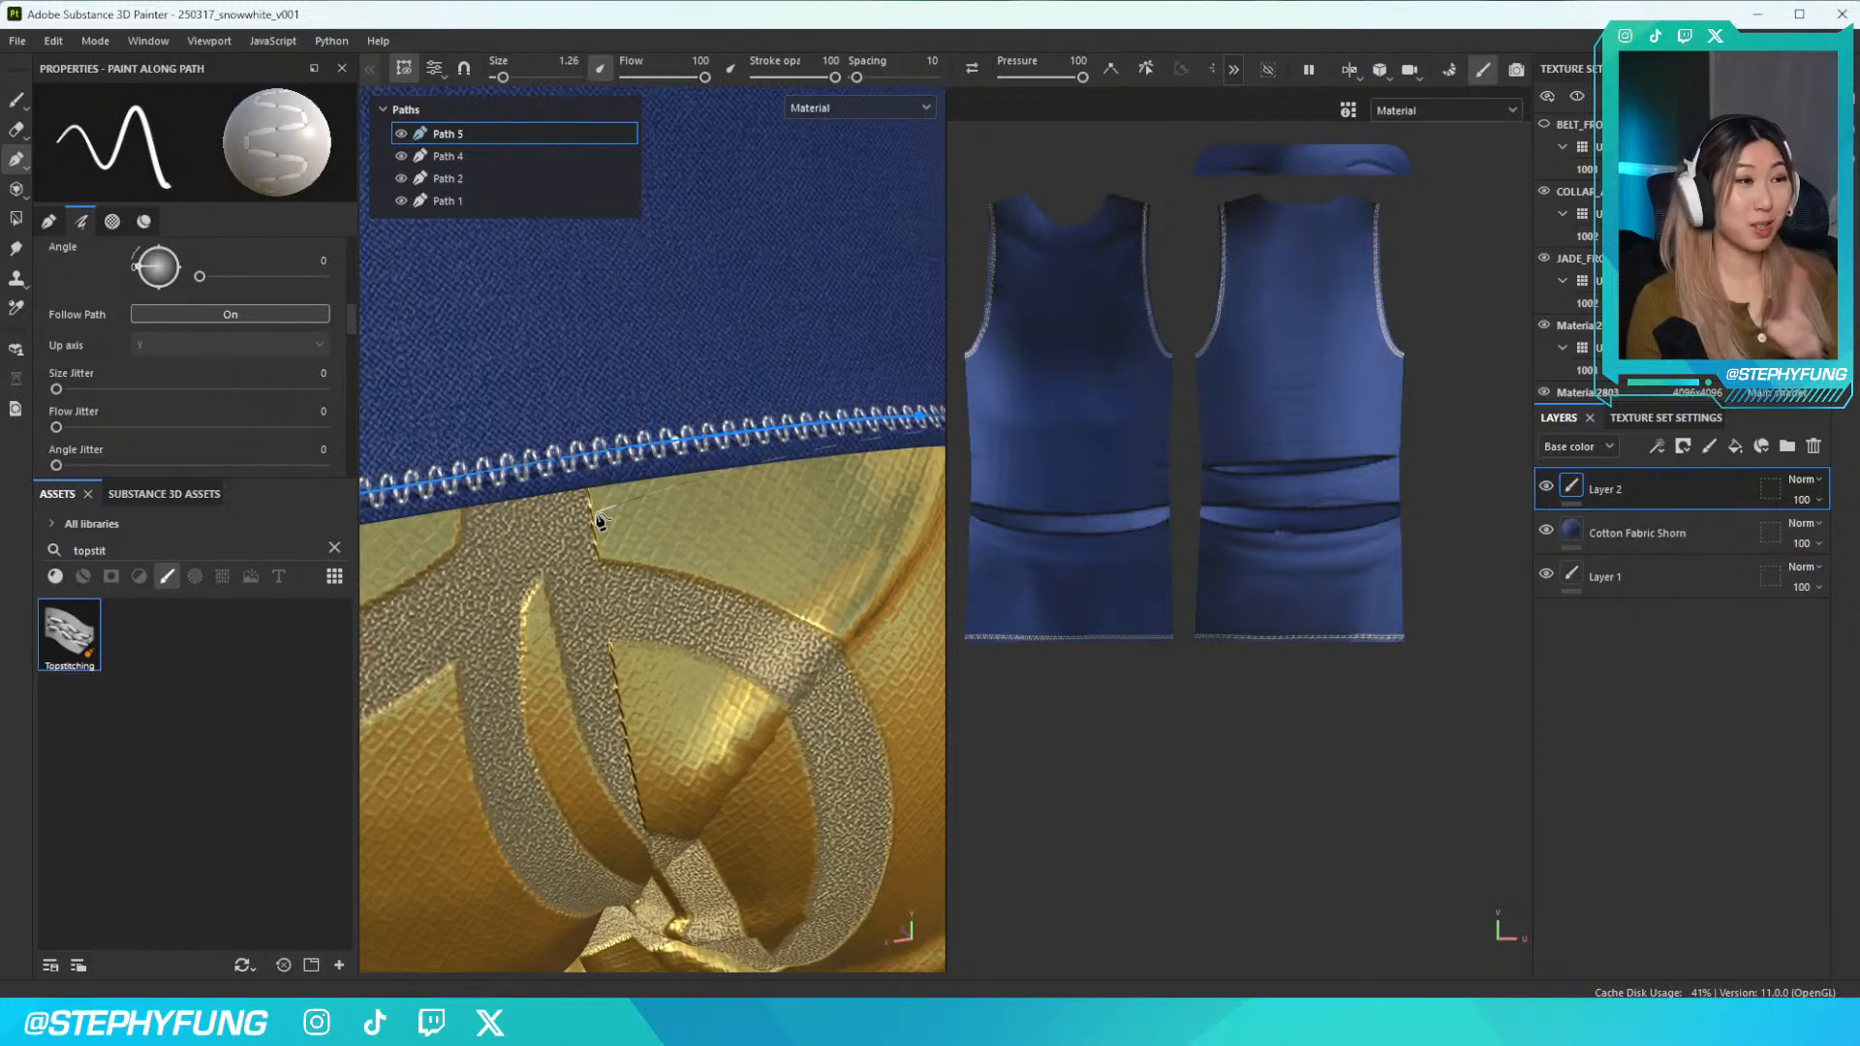
# Add another point to Path 5 on the back hem, between its starting corner and the middle
pyautogui.keyDown('alt'); pyautogui.moveTo(598, 521); pyautogui.dragTo(833, 528); pyautogui.keyUp('alt')
pyautogui.scroll(-5, 584, 543)
pyautogui.keyDown('alt'); pyautogui.moveTo(714, 524); pyautogui.dragTo(1144, 515); pyautogui.keyUp('alt')
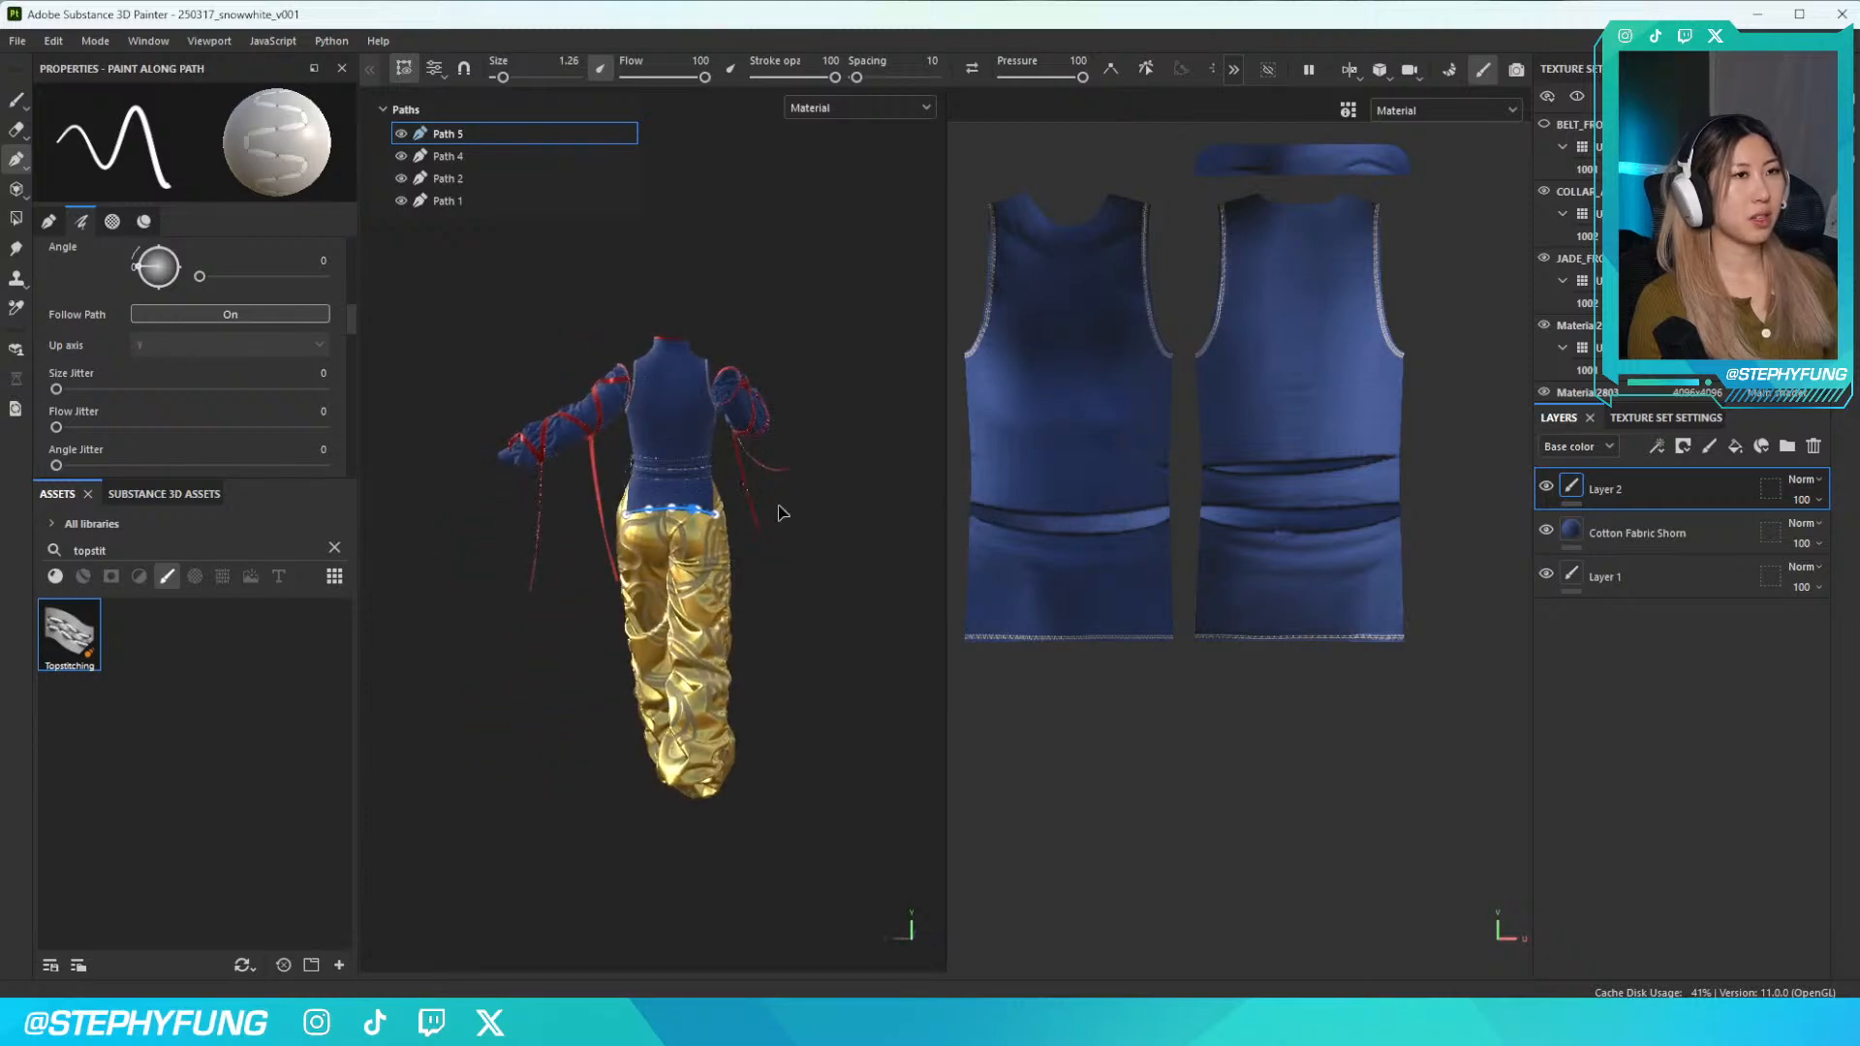
pyautogui.scroll(5, 810, 510)
pyautogui.scroll(5, 662, 511)
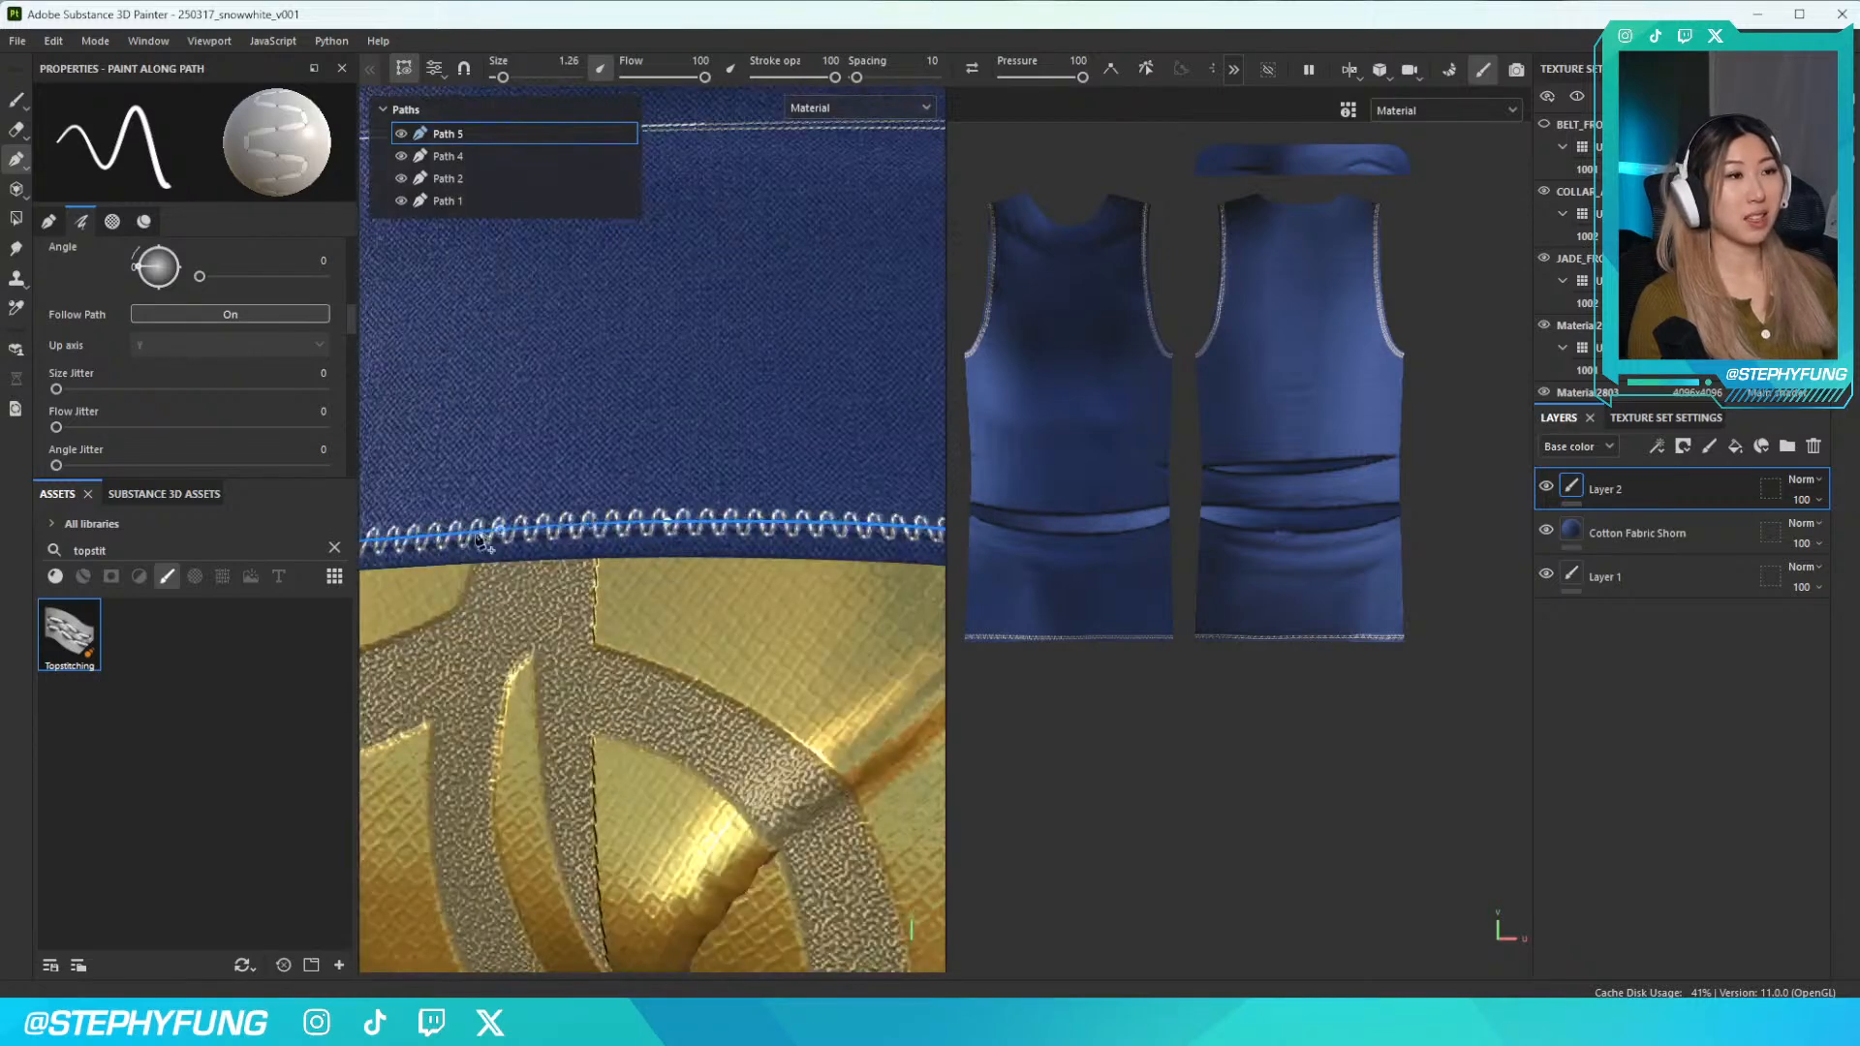
pyautogui.keyDown('alt'); pyautogui.moveTo(571, 596); pyautogui.dragTo(709, 509); pyautogui.keyUp('alt')
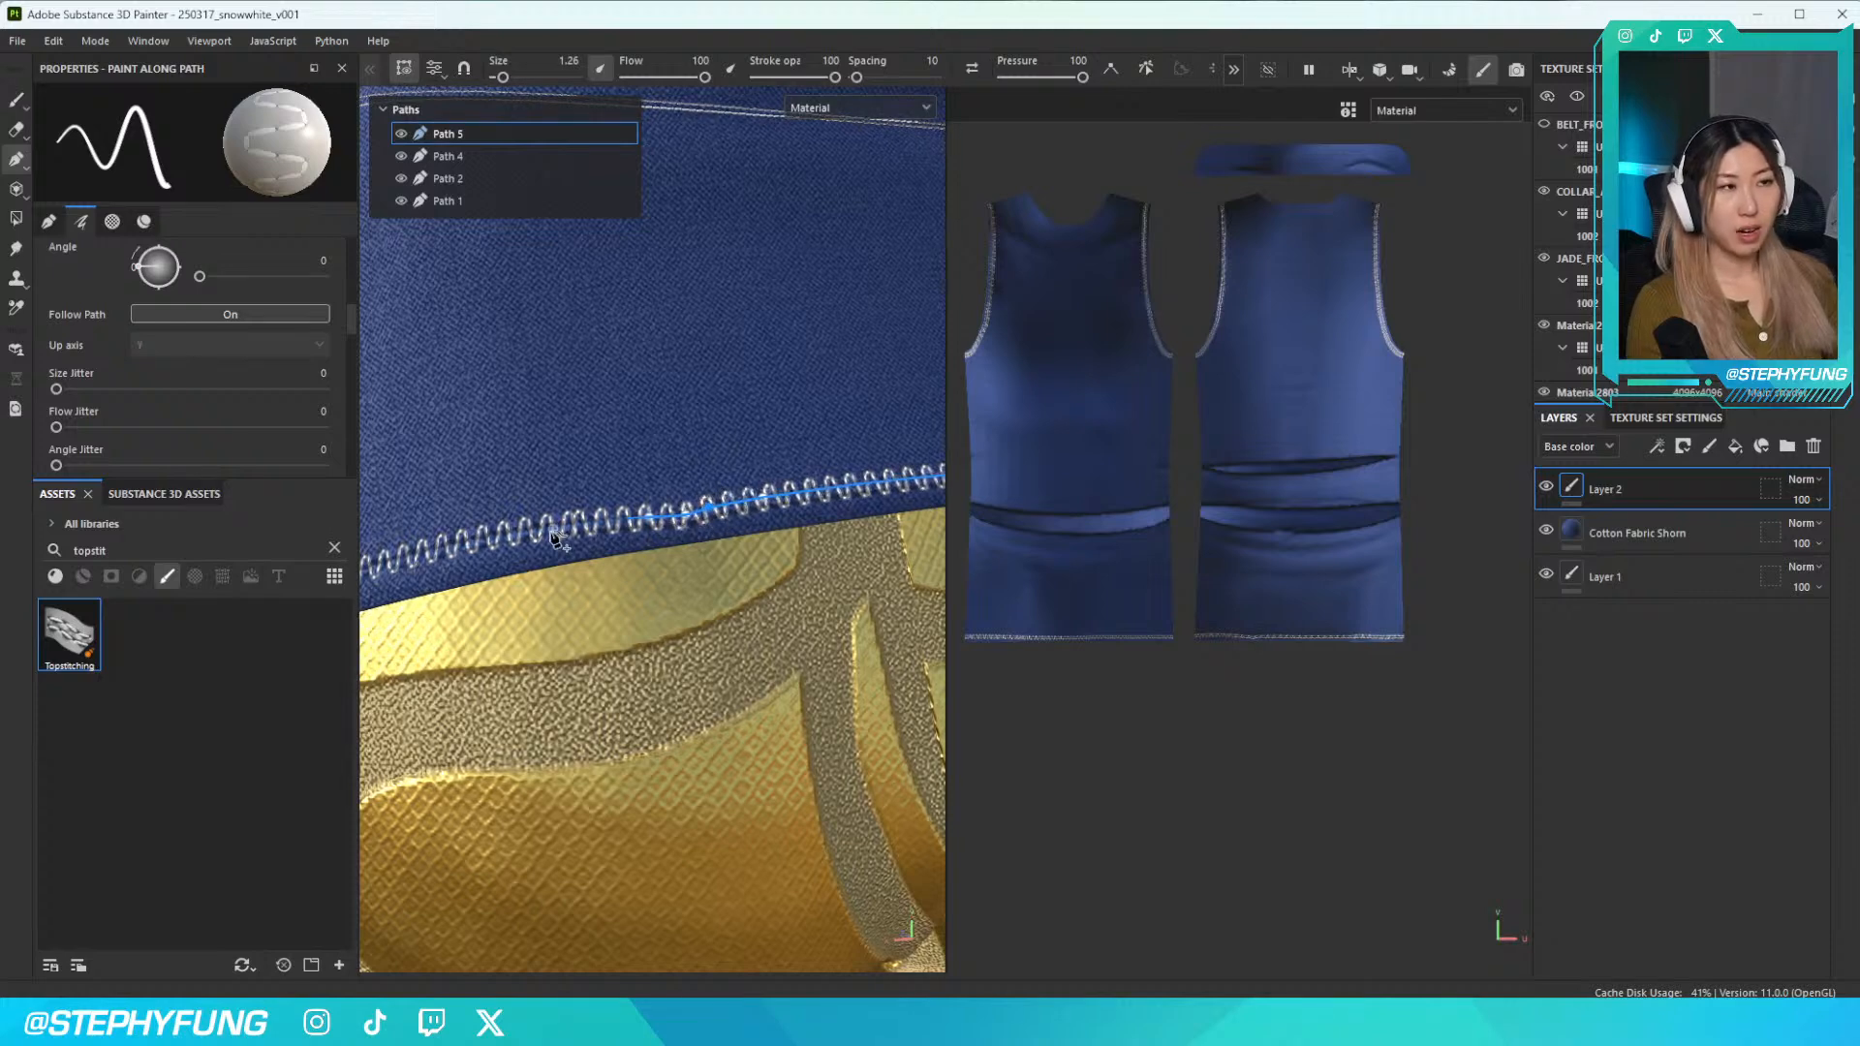
pyautogui.click(510, 548)
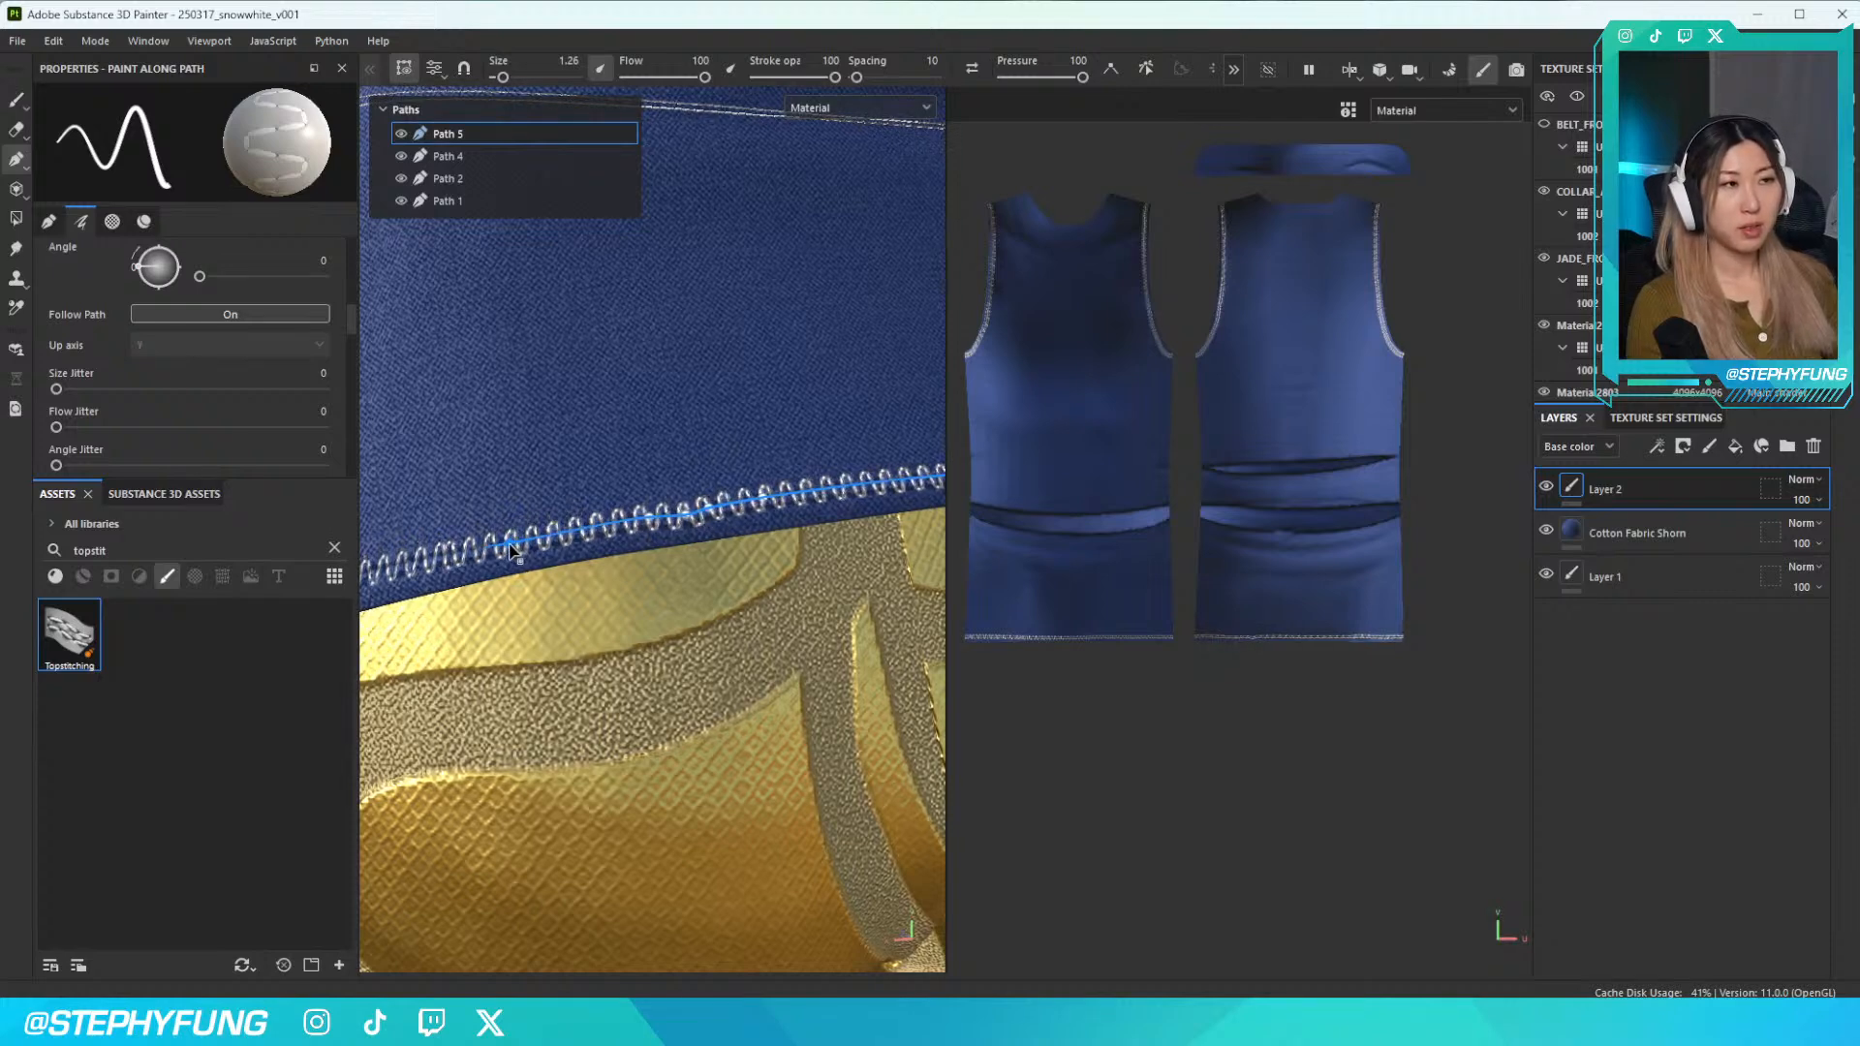
# Examine the stitching of Path 5 along the back hem up to its starting corner
pyautogui.scroll(3, 678, 520)
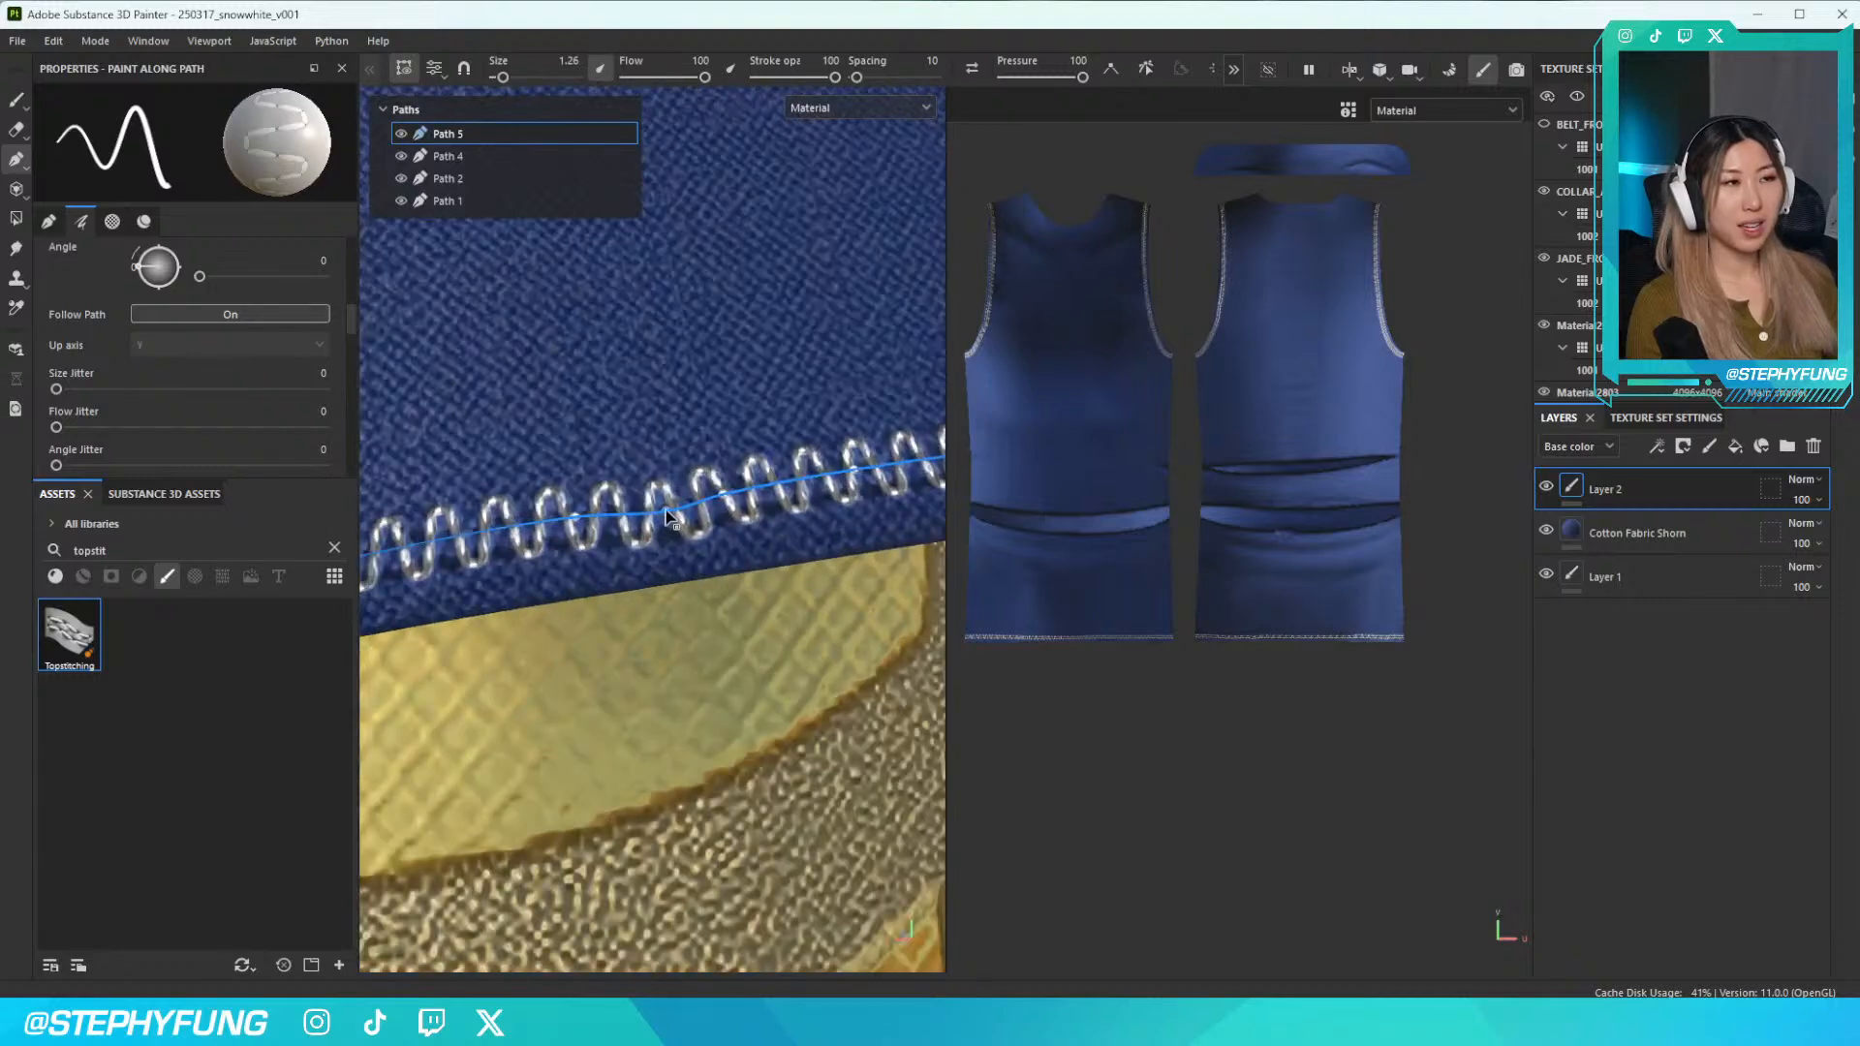
pyautogui.scroll(2, 669, 518)
pyautogui.scroll(-10, 663, 508)
pyautogui.keyDown('alt'); pyautogui.moveTo(818, 559); pyautogui.dragTo(693, 573); pyautogui.keyUp('alt')
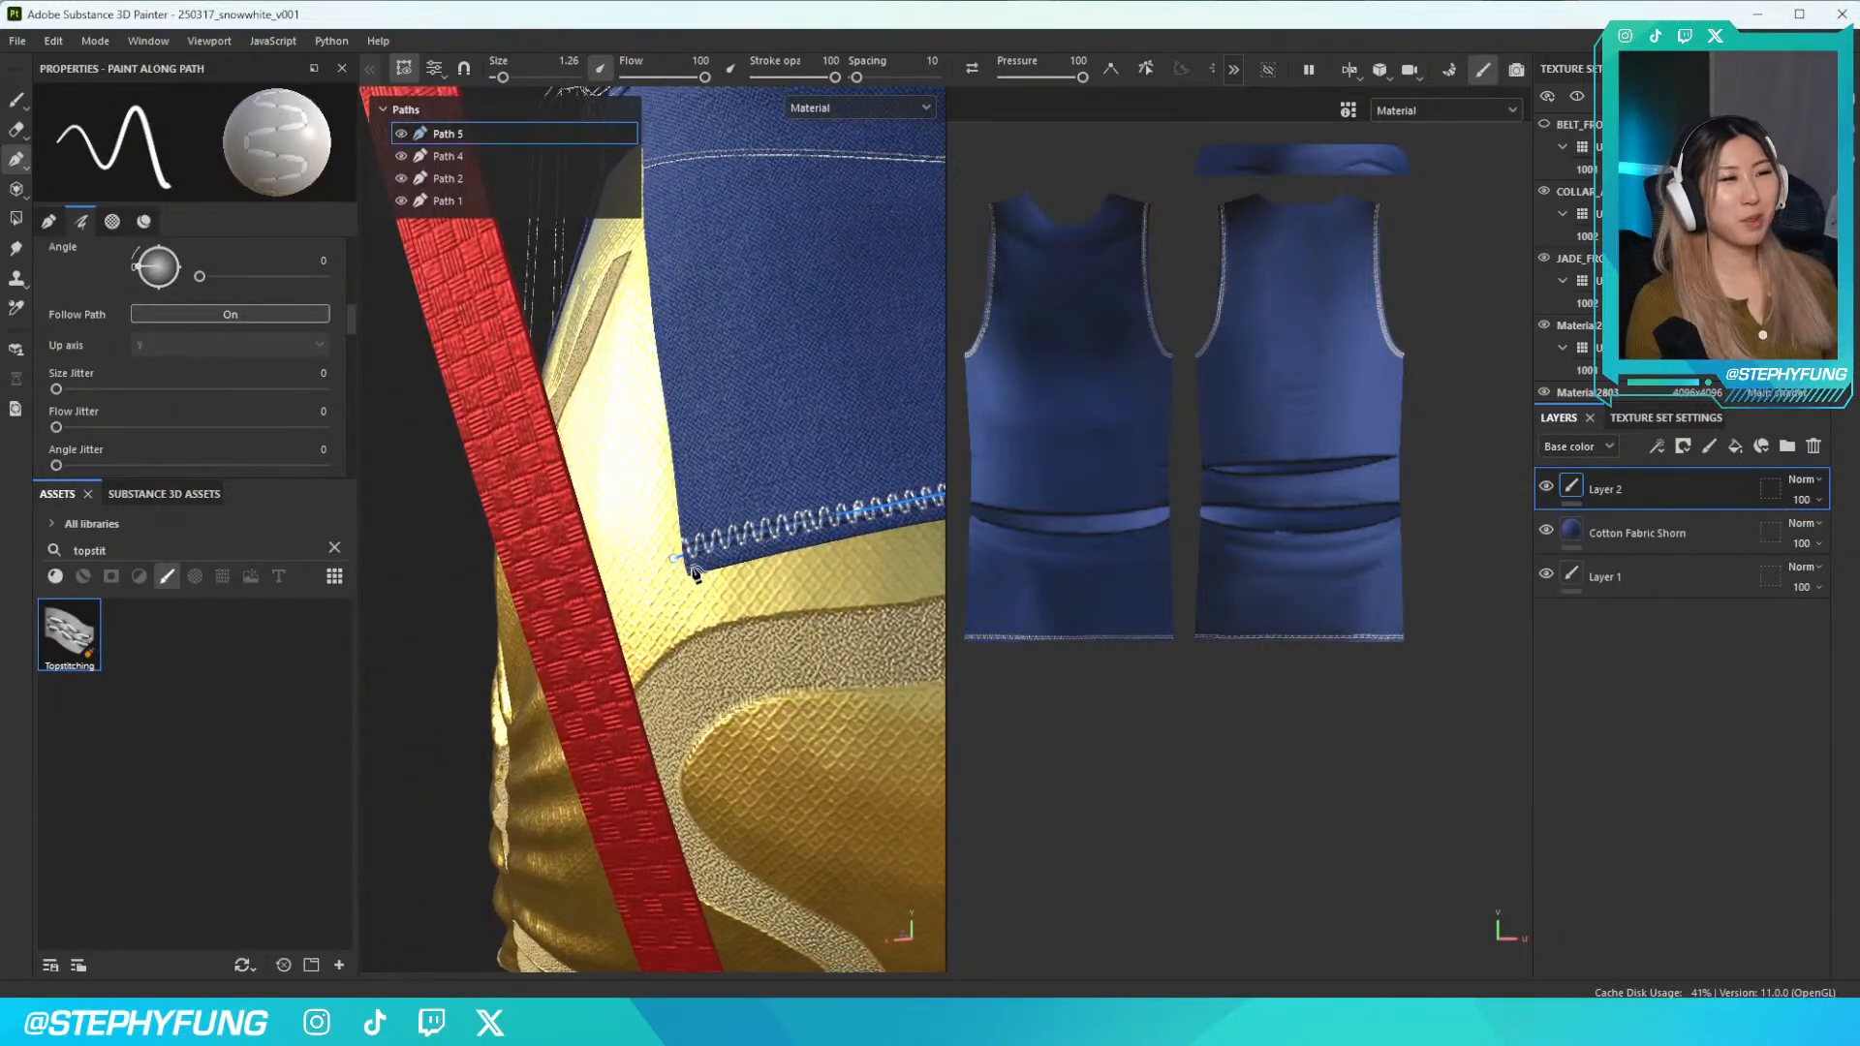
pyautogui.keyDown('alt'); pyautogui.moveTo(695, 556); pyautogui.dragTo(666, 570); pyautogui.keyUp('alt')
pyautogui.scroll(5, 691, 552)
pyautogui.scroll(-6, 666, 570)
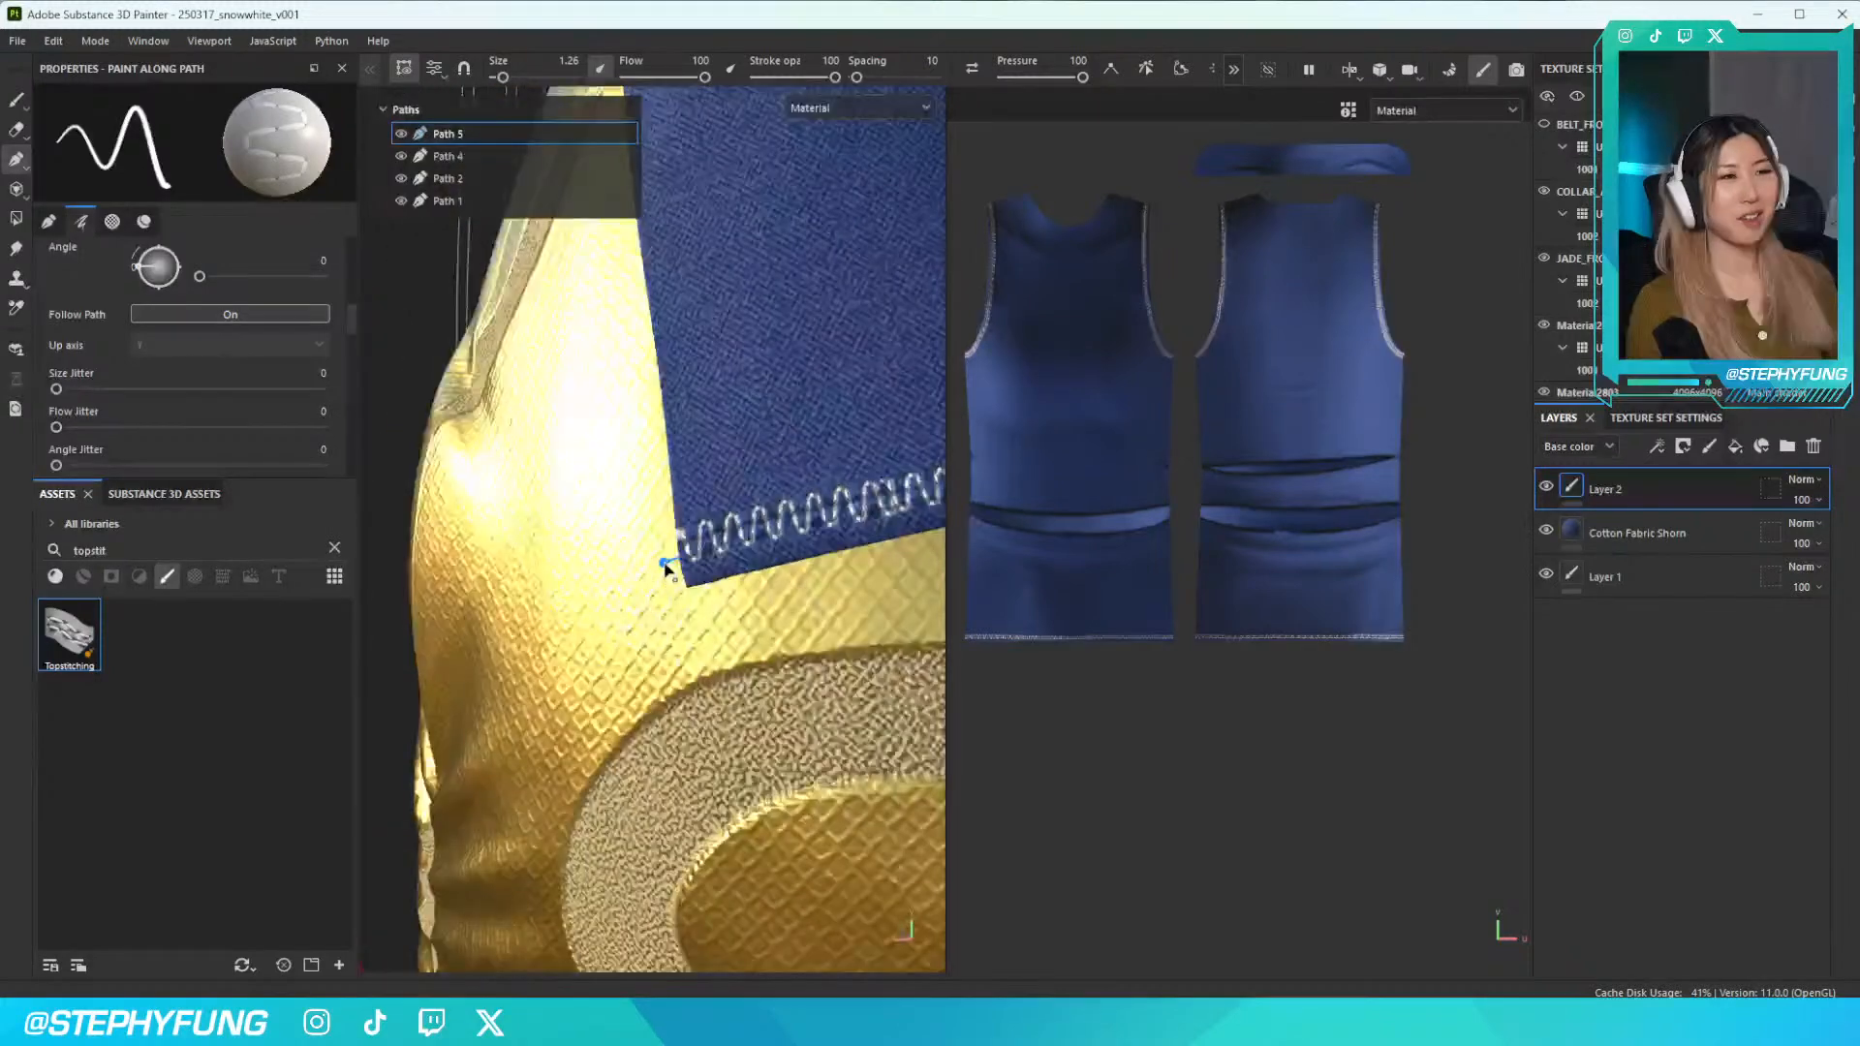
pyautogui.keyDown('alt'); pyautogui.moveTo(731, 566); pyautogui.dragTo(620, 565, button='middle'); pyautogui.keyUp('alt')
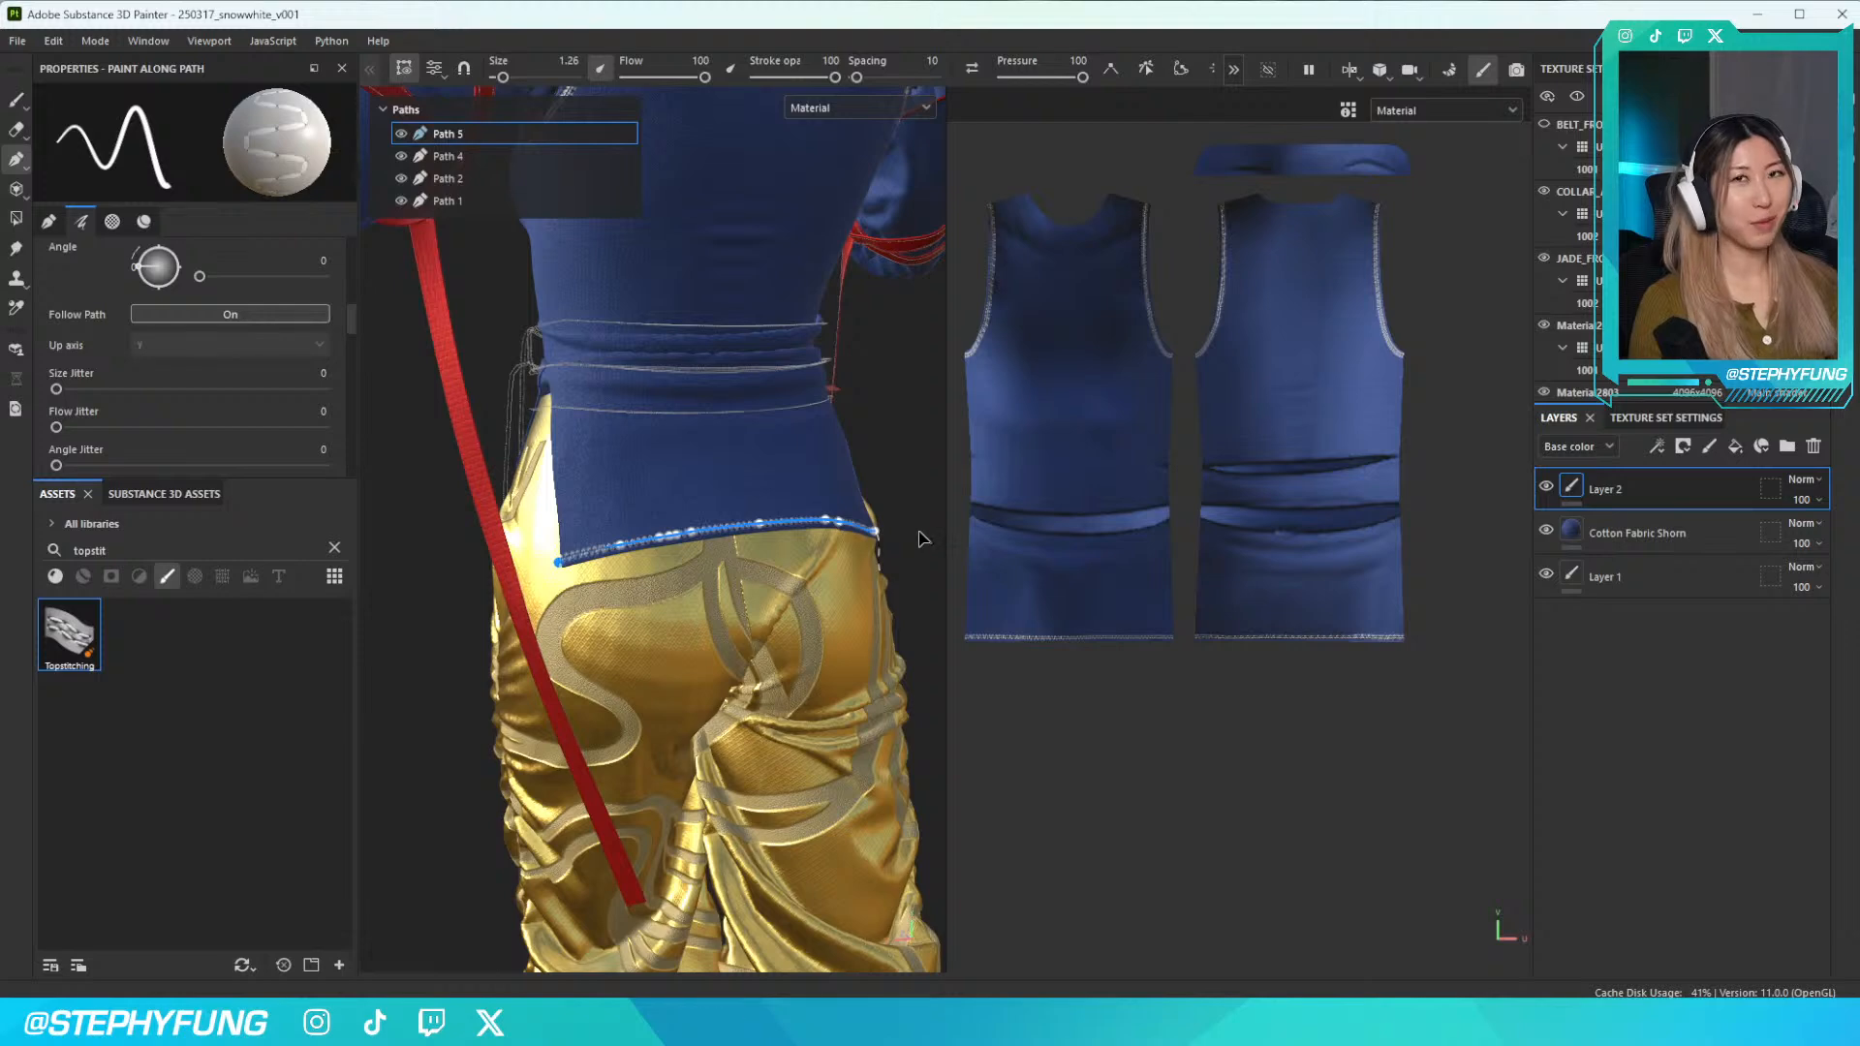
# Deselect Path 5 and inspect the back hem stitching close up at its far corner
pyautogui.click(903, 566)
pyautogui.scroll(-3, 803, 571)
pyautogui.scroll(7, 803, 572)
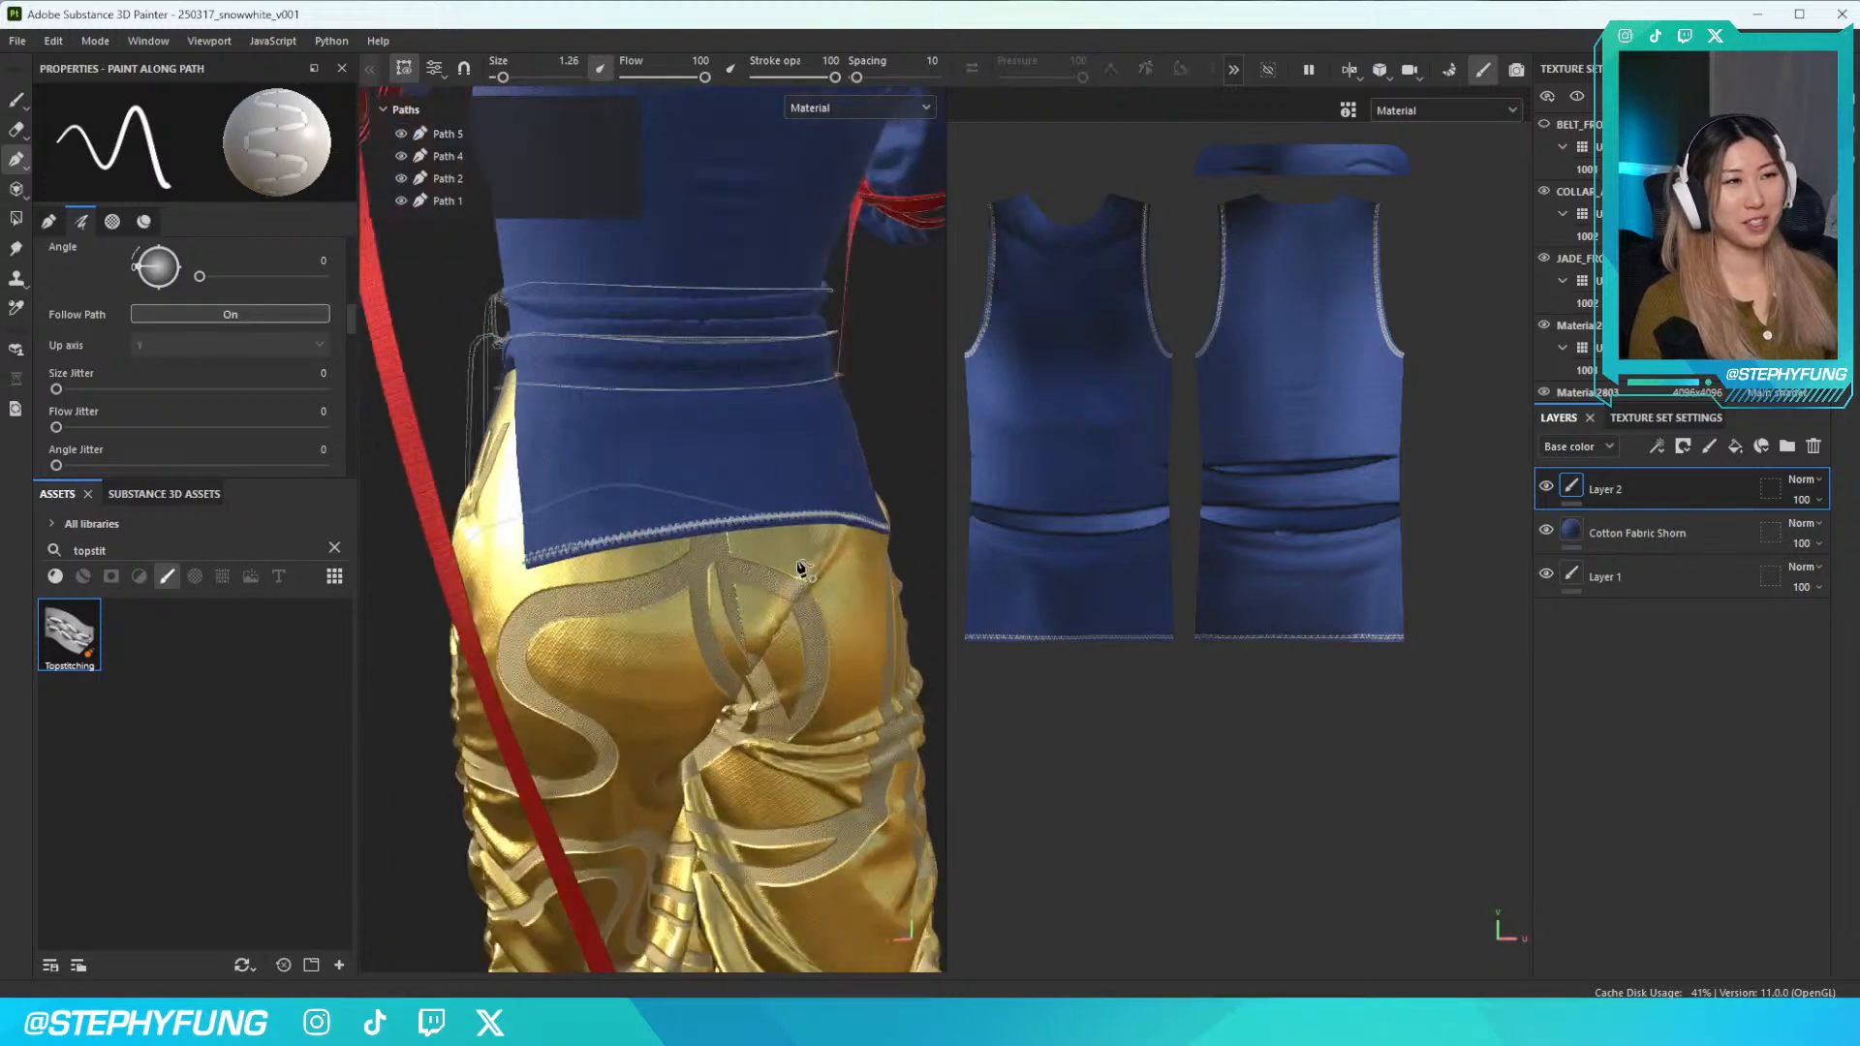
pyautogui.keyDown('alt'); pyautogui.moveTo(849, 542); pyautogui.dragTo(614, 569); pyautogui.keyUp('alt')
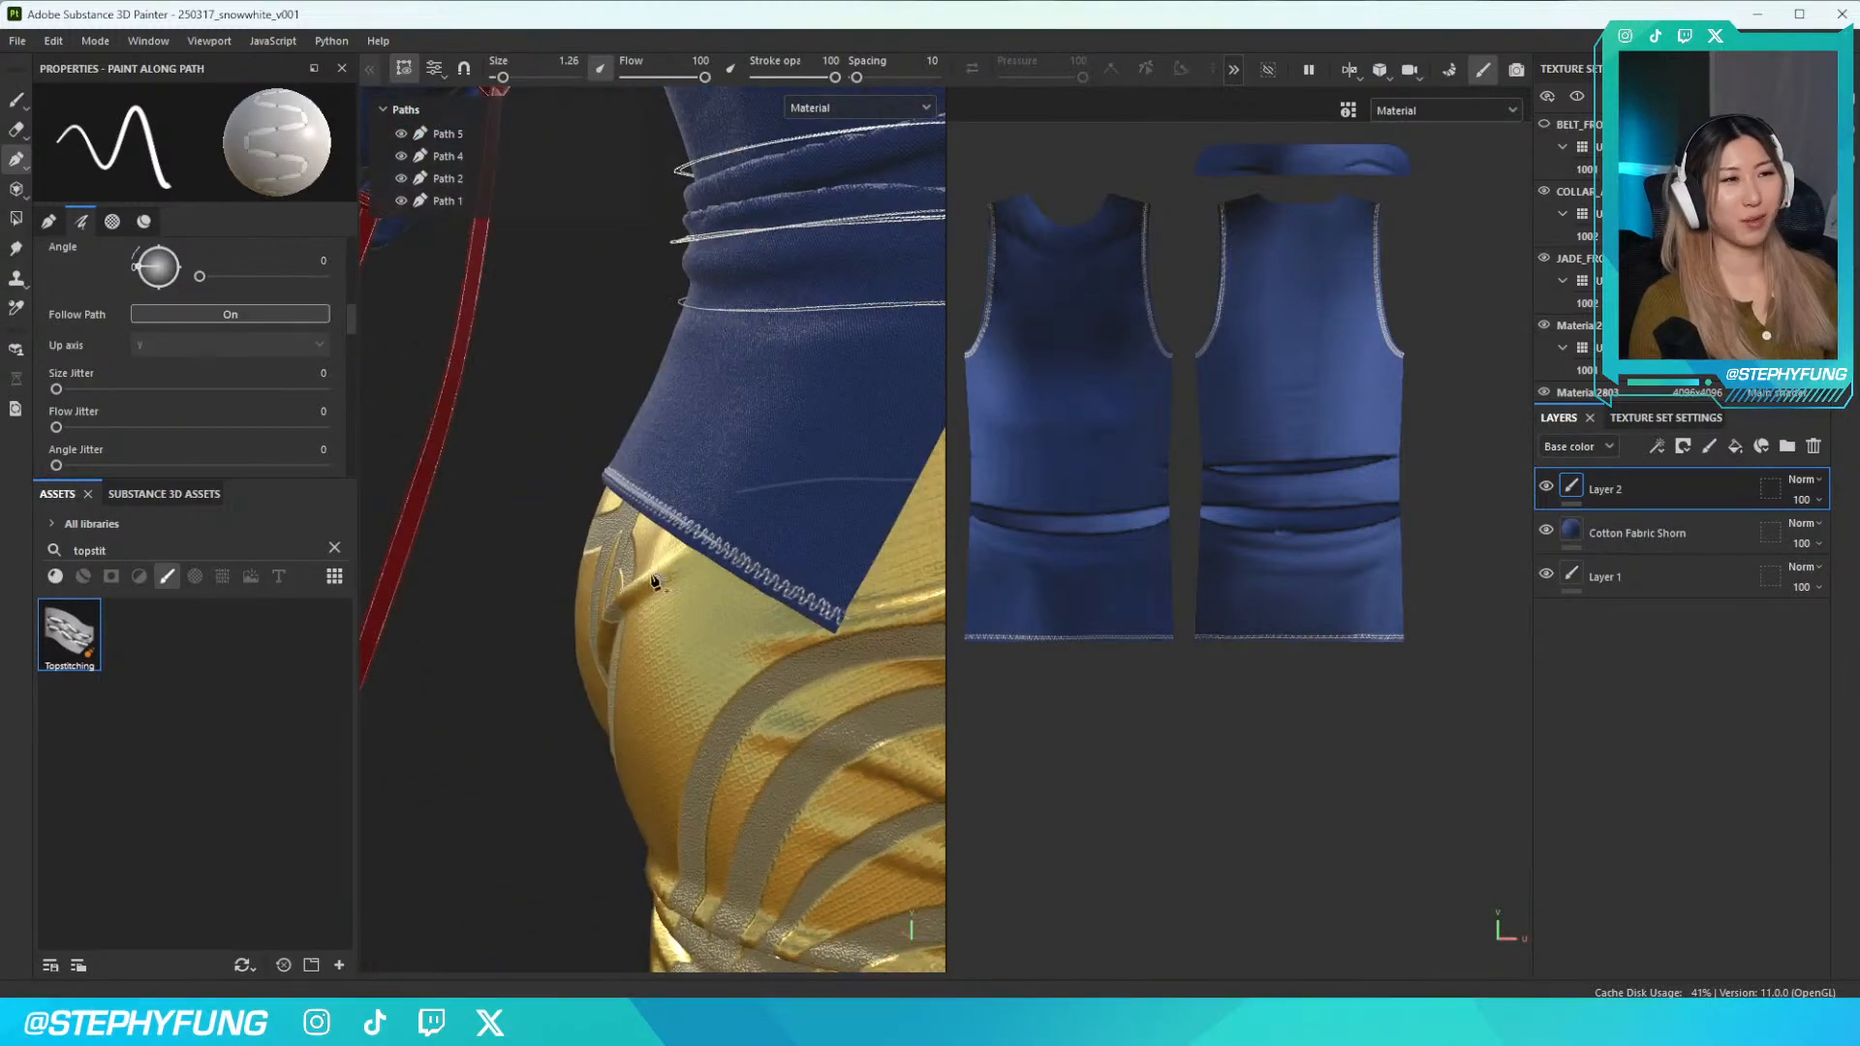
pyautogui.scroll(-3, 848, 627)
pyautogui.scroll(8, 850, 627)
pyautogui.keyDown('alt'); pyautogui.moveTo(772, 601); pyautogui.dragTo(756, 562); pyautogui.keyUp('alt')
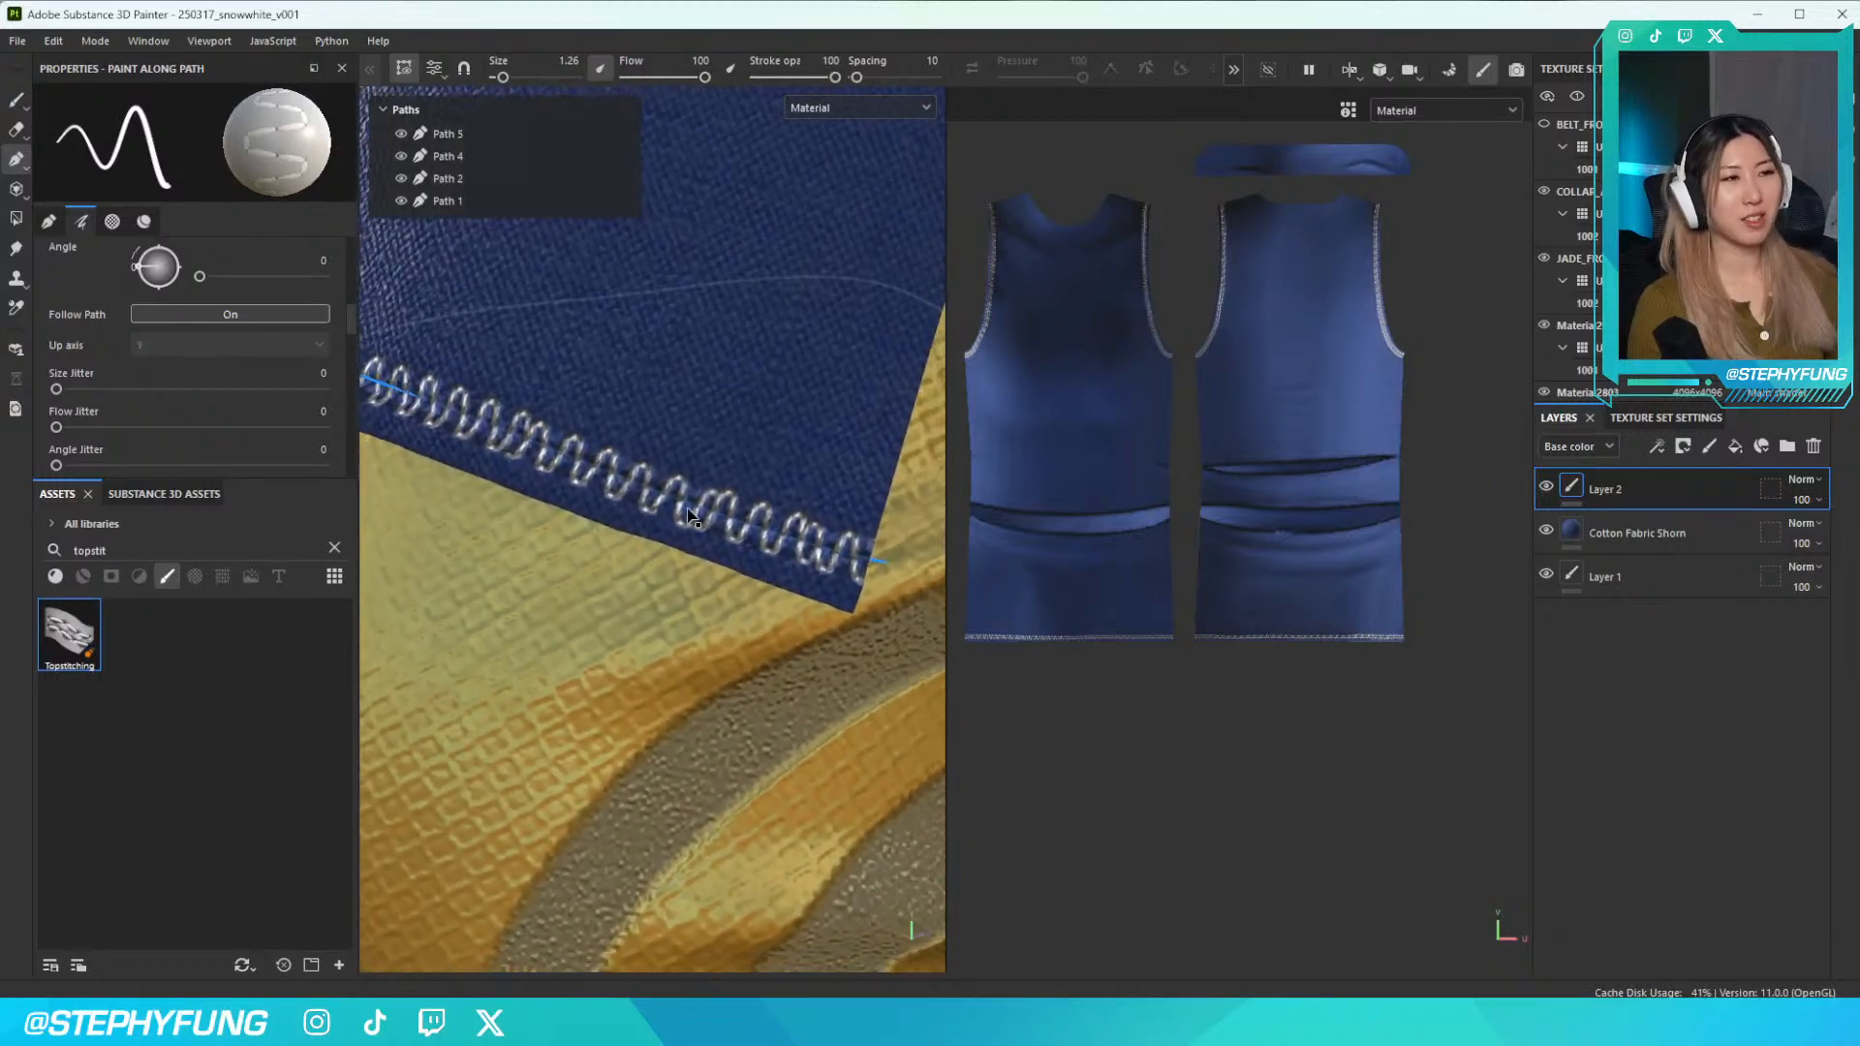
# Choose Paint Along Path, reselect Path 5 to check its points up to the far hem corner, and leave the path
pyautogui.click(26, 167)
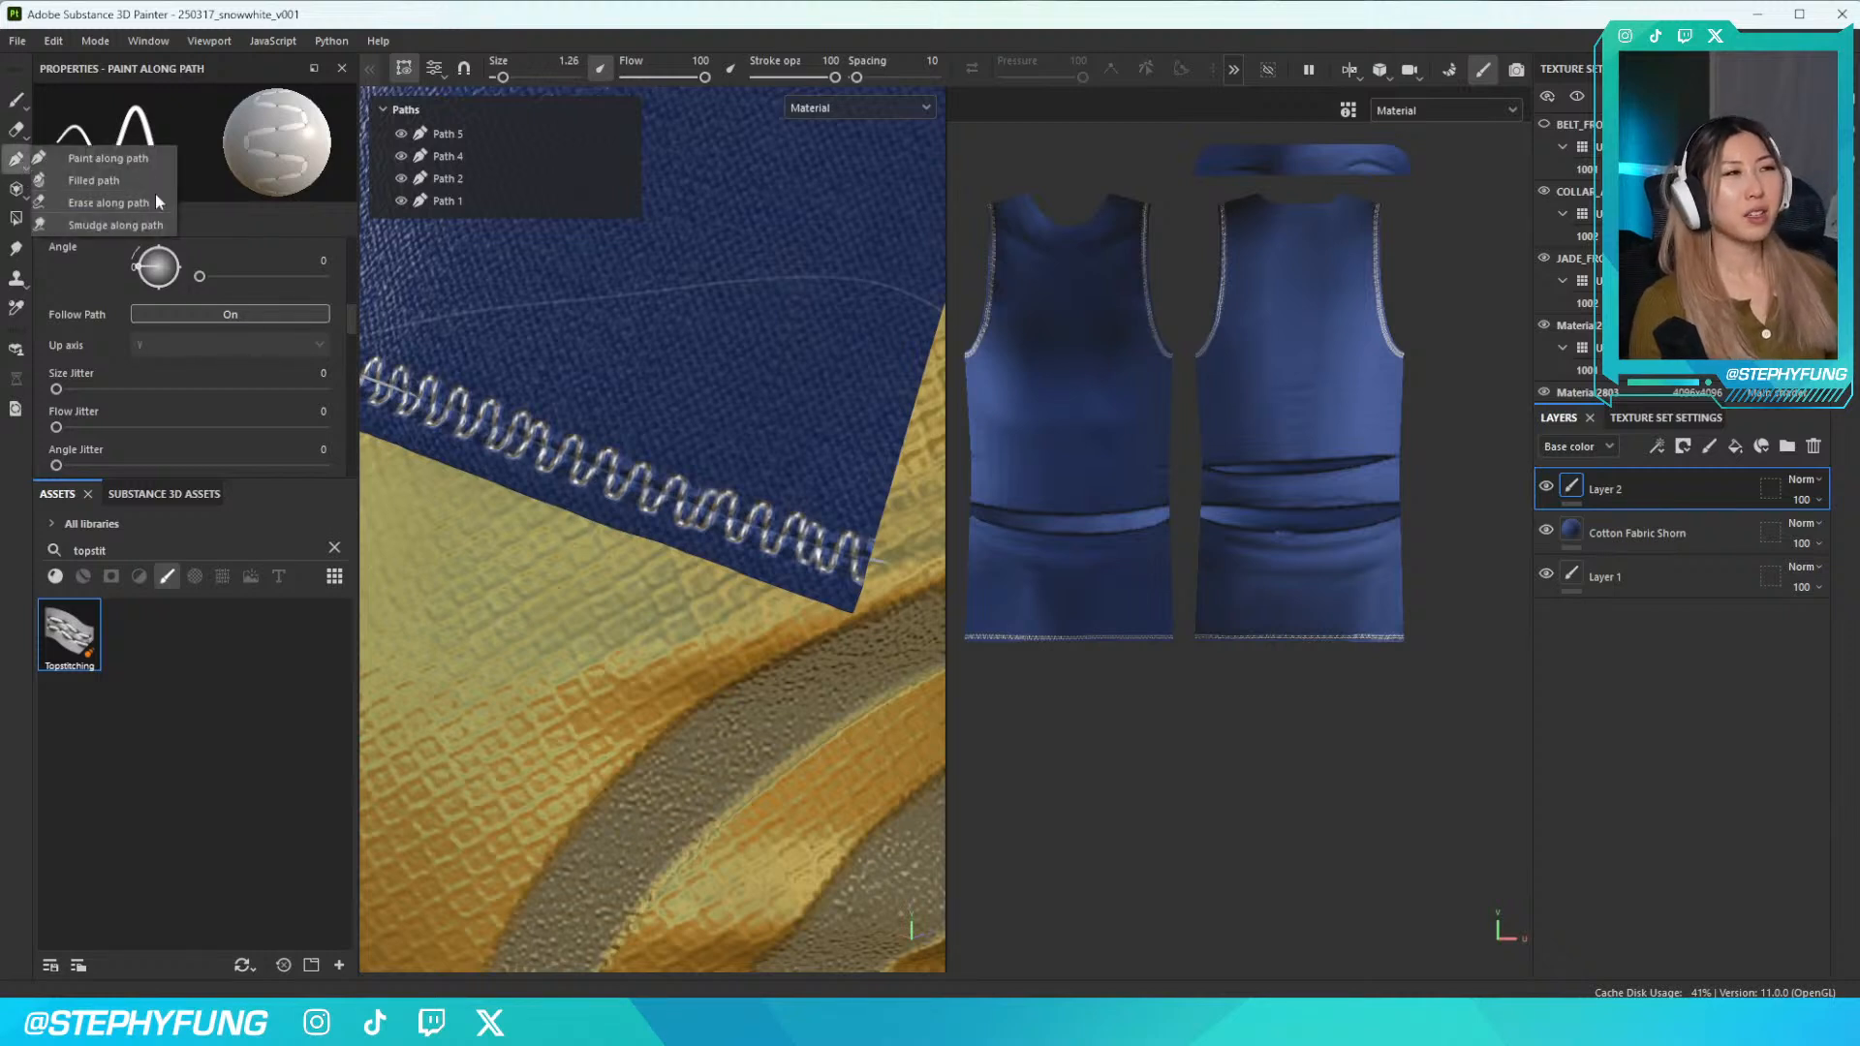
pyautogui.click(124, 158)
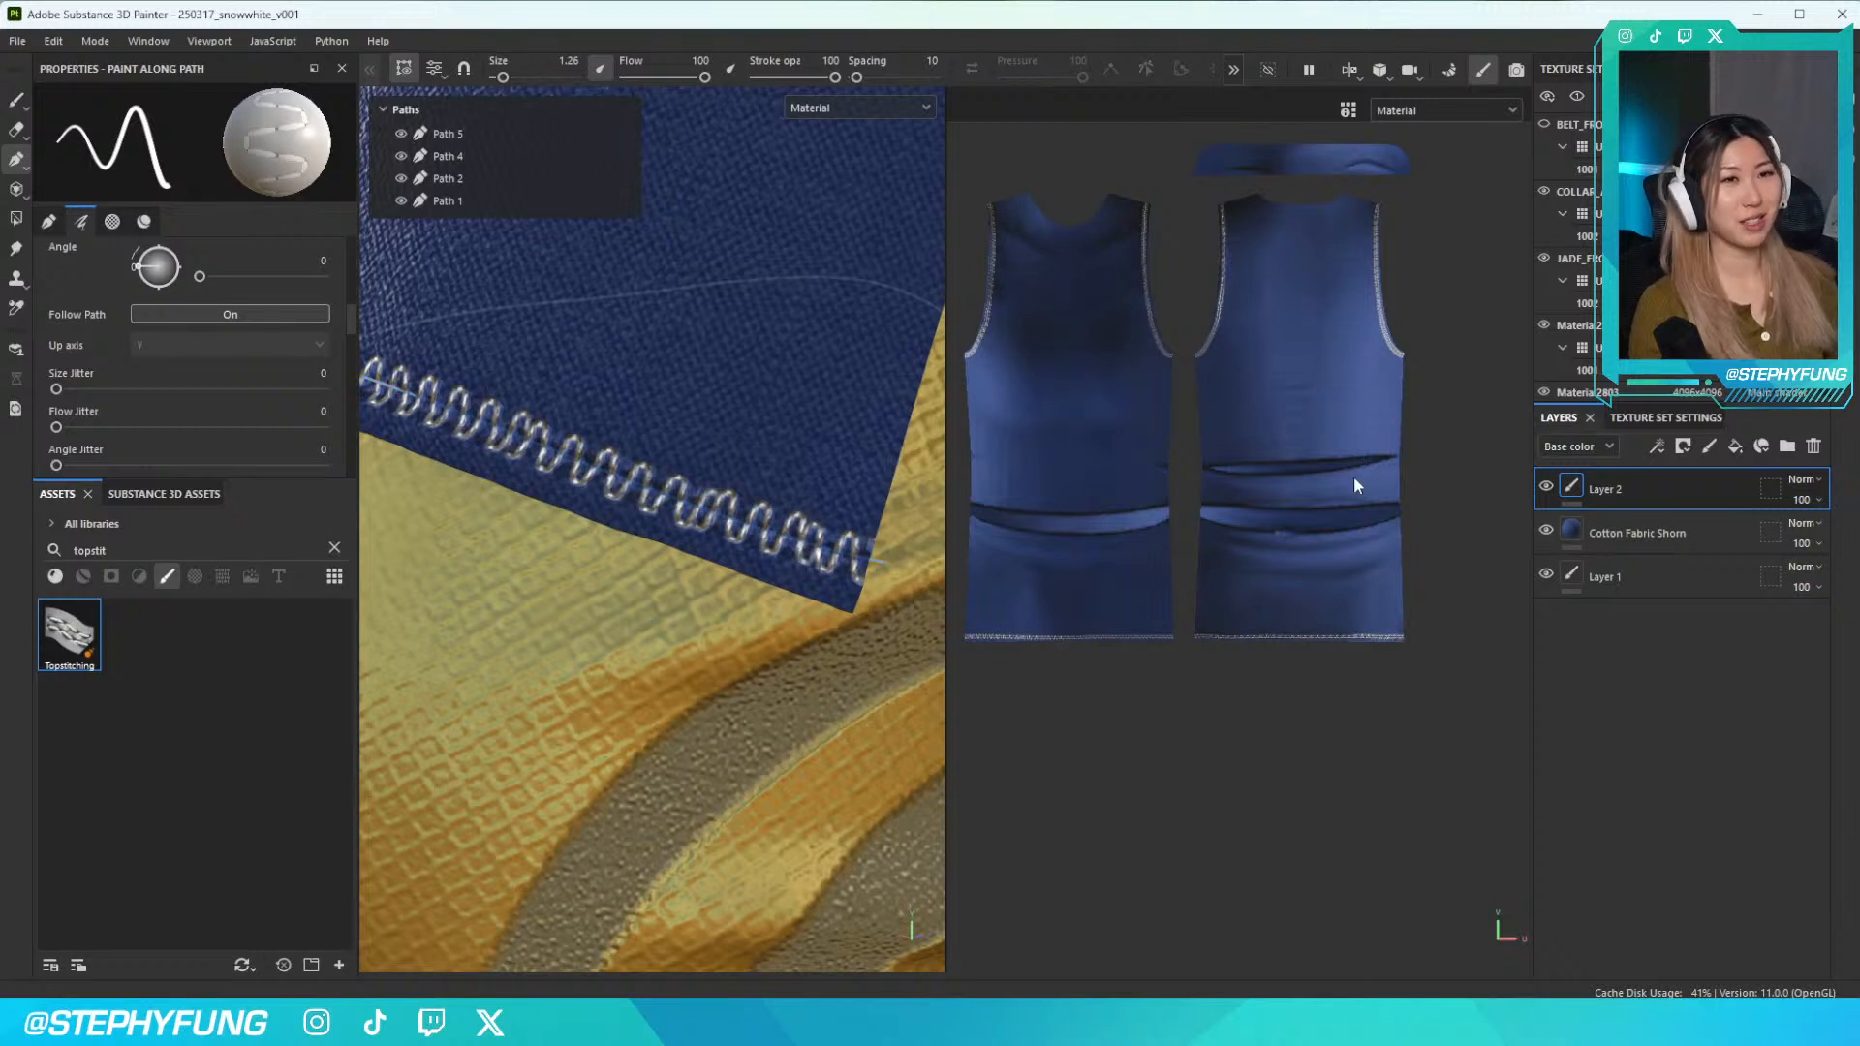
pyautogui.click(433, 133)
pyautogui.keyDown('alt'); pyautogui.moveTo(503, 756); pyautogui.dragTo(593, 632); pyautogui.keyUp('alt')
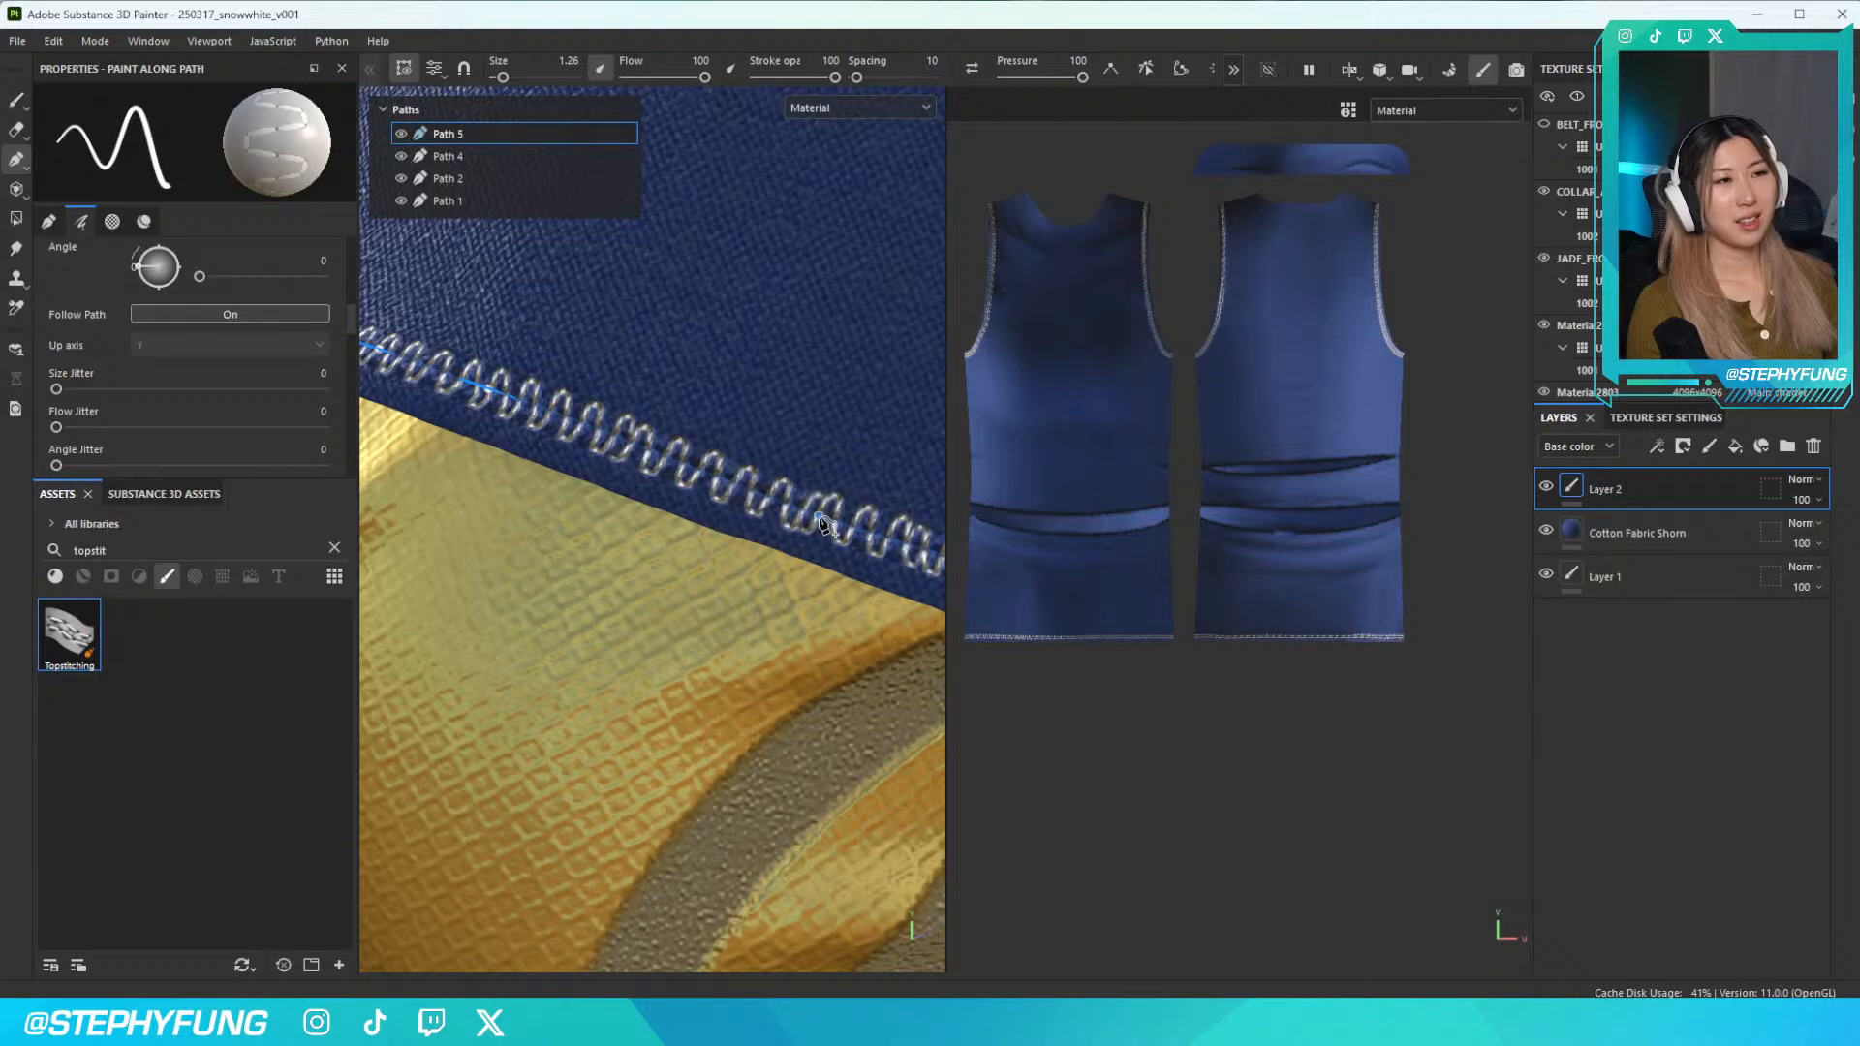
pyautogui.keyDown('alt'); pyautogui.moveTo(814, 518); pyautogui.dragTo(748, 489); pyautogui.keyUp('alt')
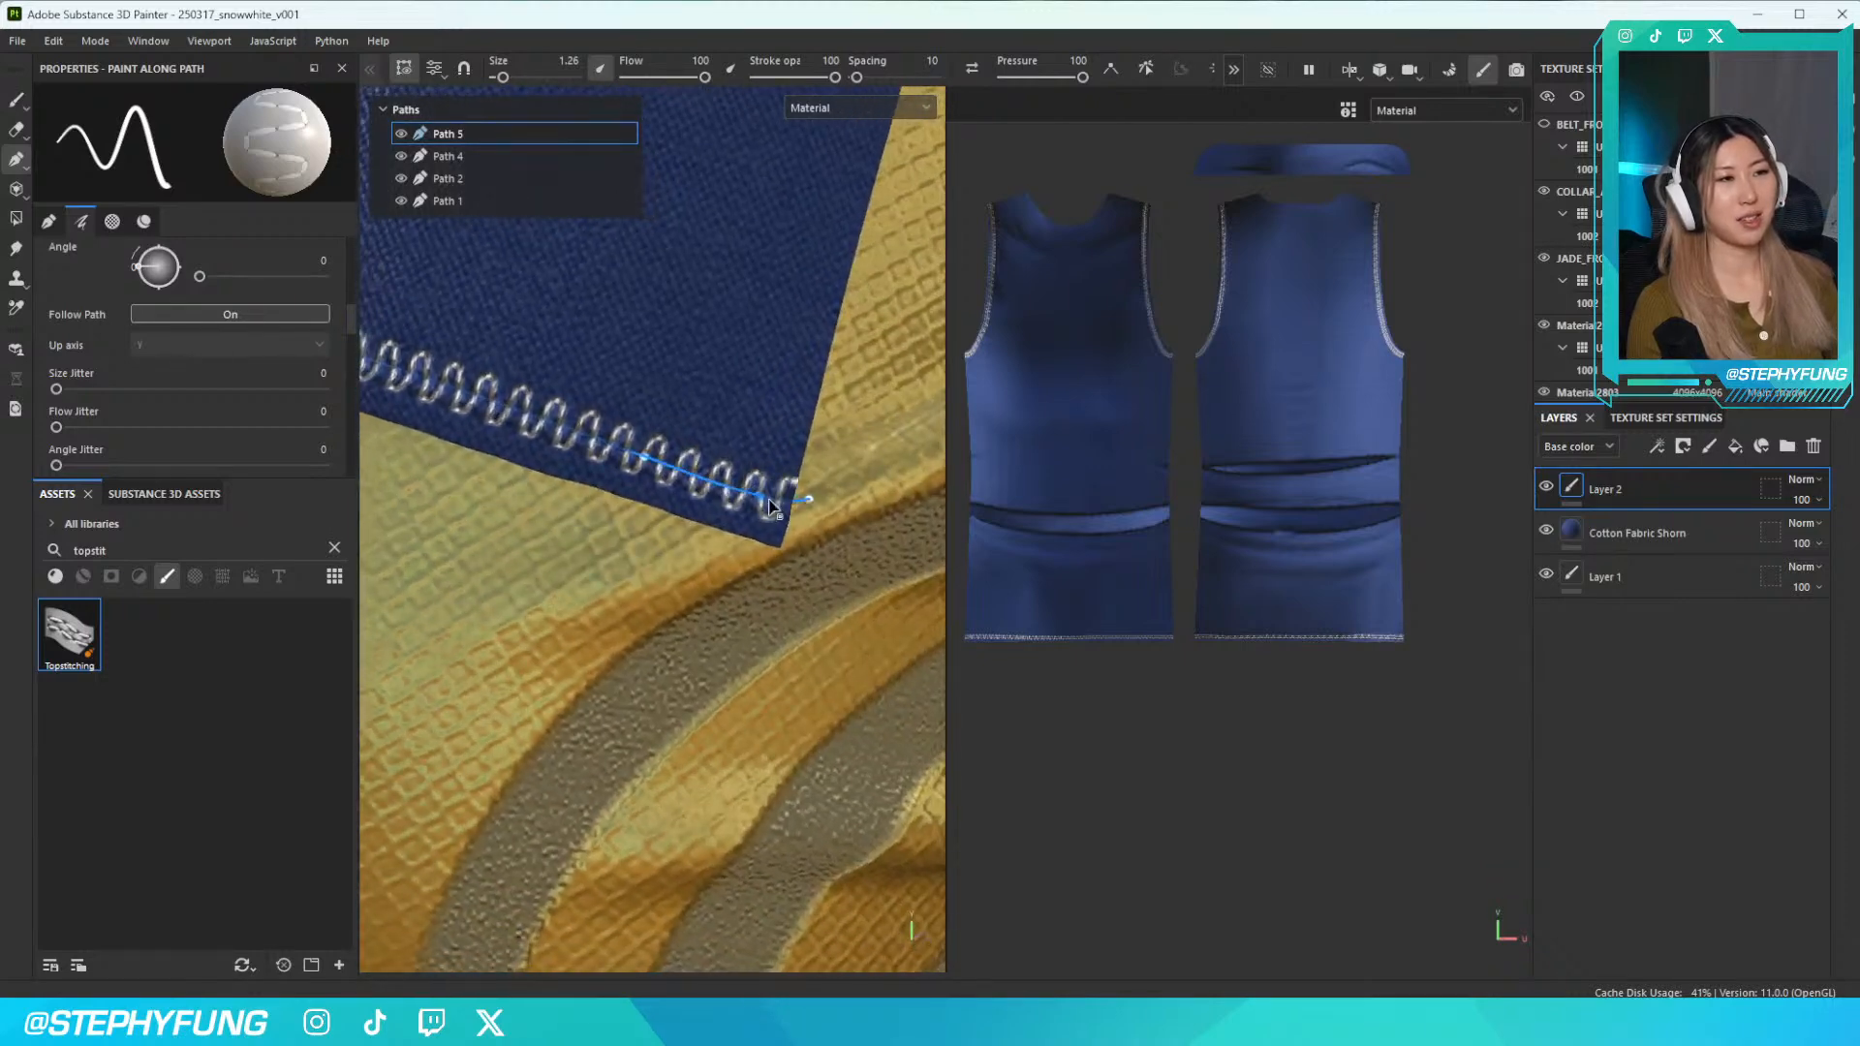
pyautogui.scroll(-10, 770, 516)
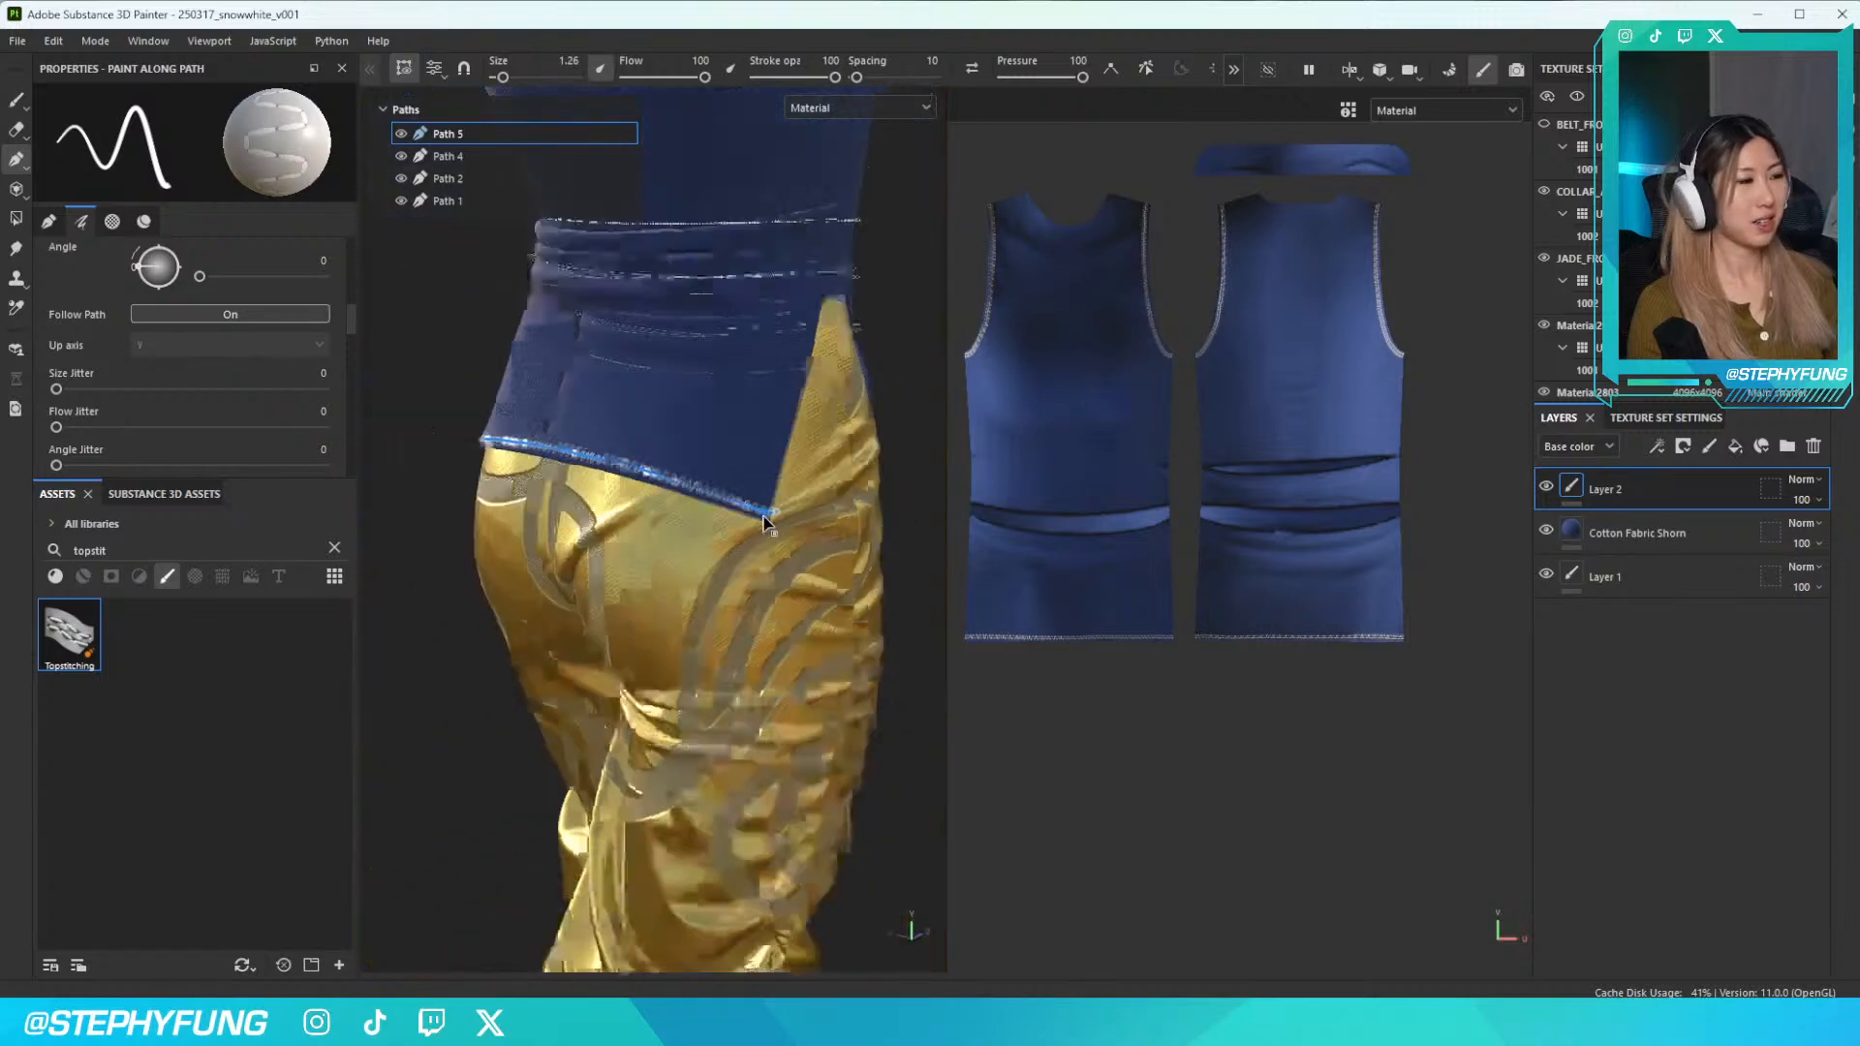
pyautogui.keyDown('alt'); pyautogui.moveTo(756, 516); pyautogui.dragTo(741, 580); pyautogui.keyUp('alt')
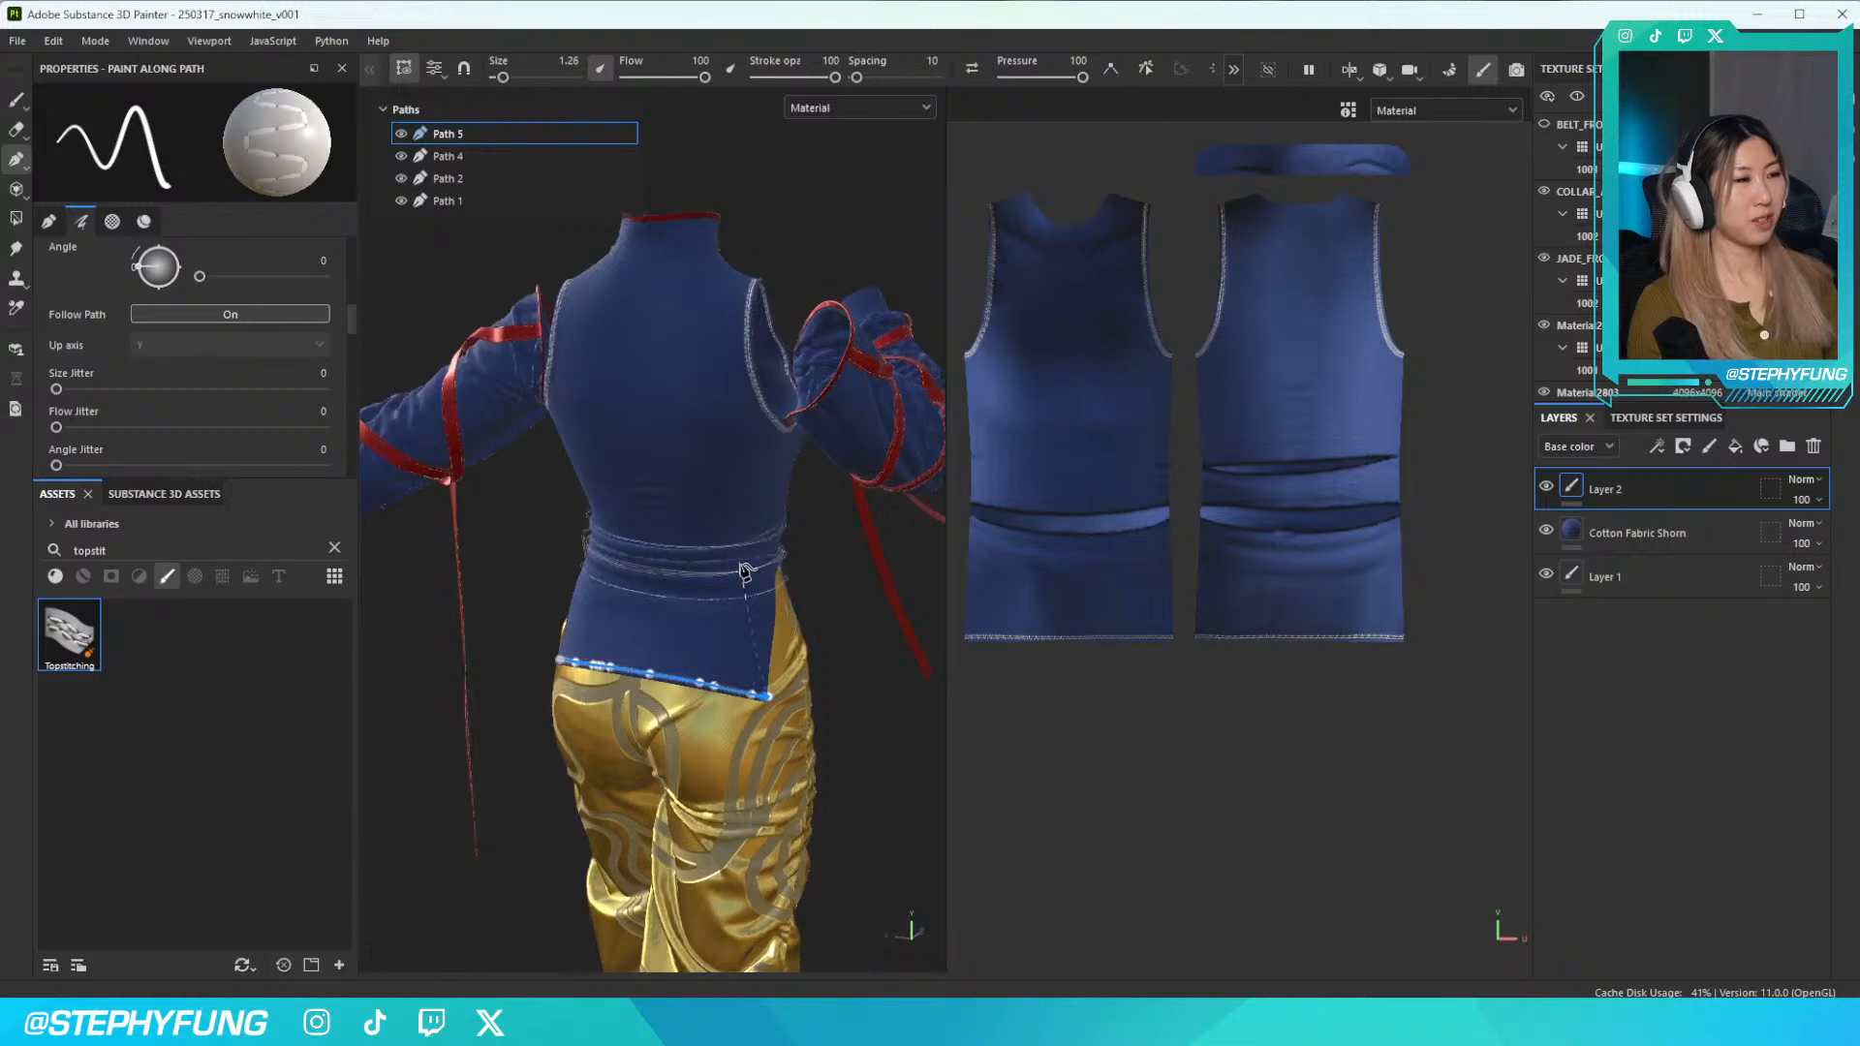
pyautogui.press('Return')
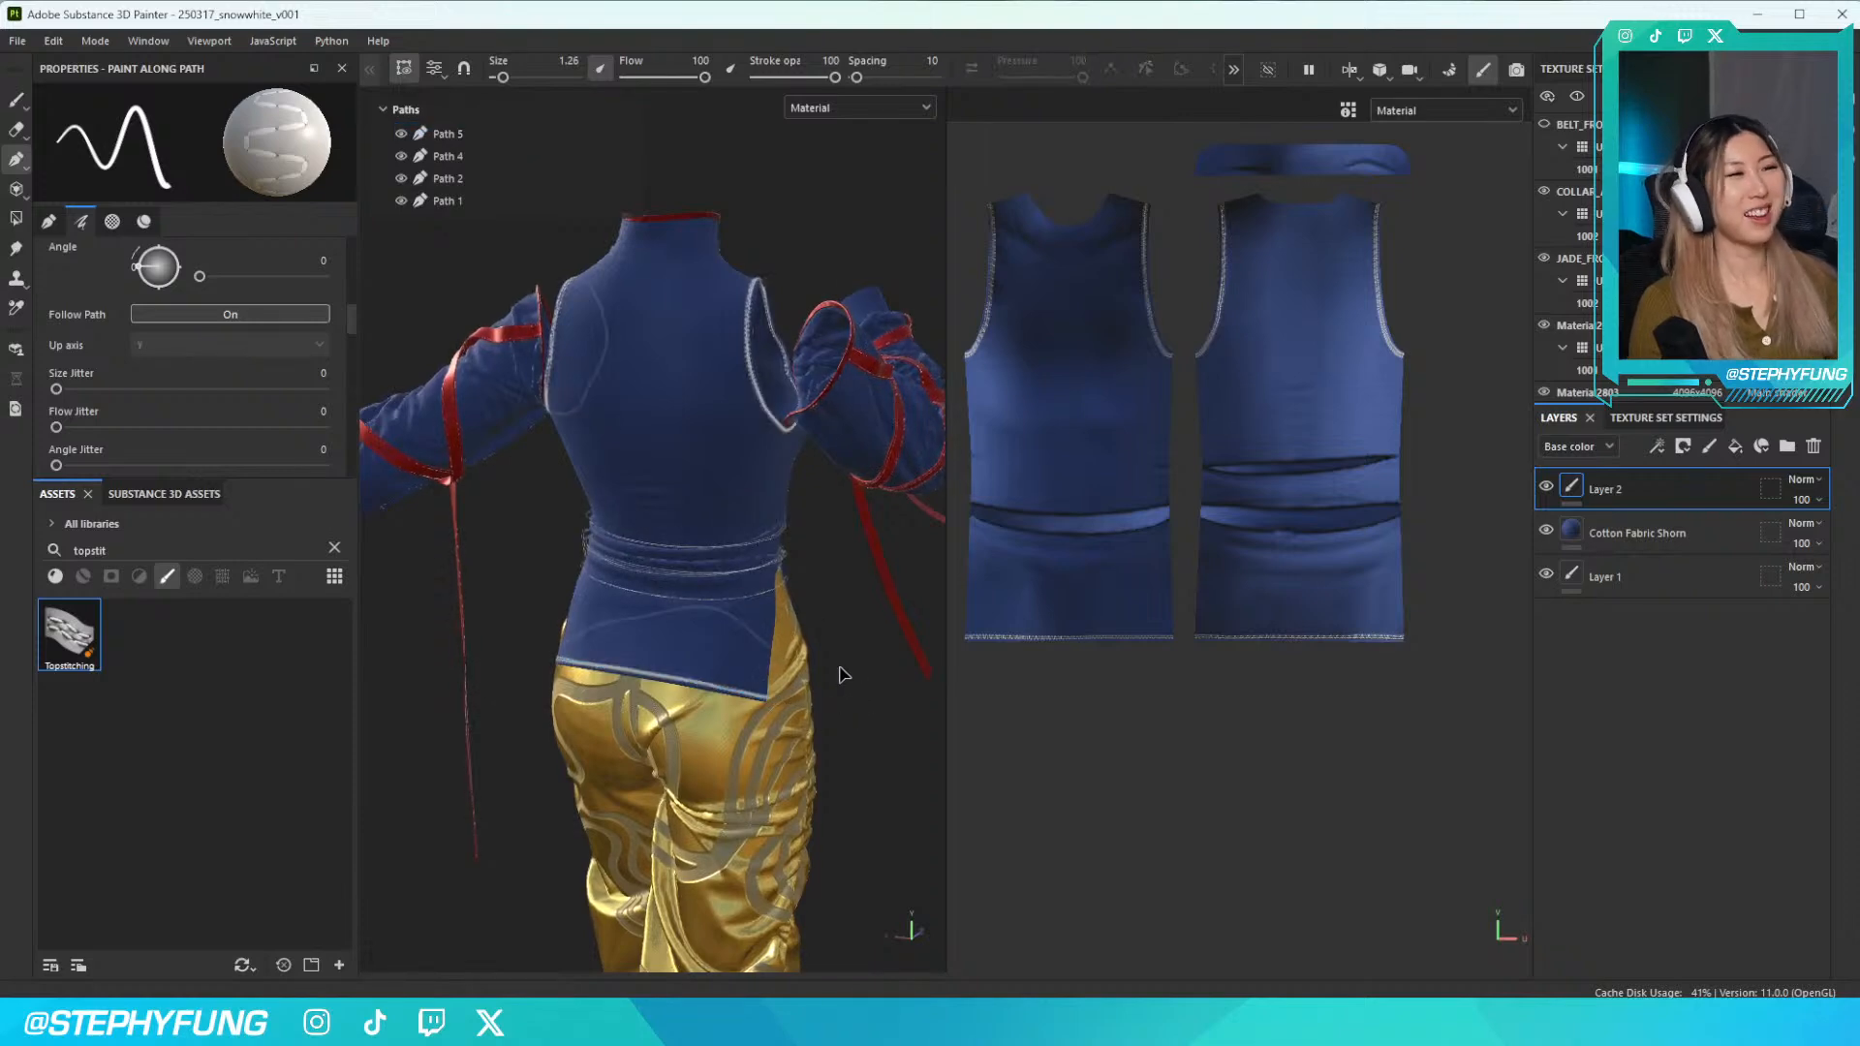
# Make the belt's texture set visible again over the front of the top
pyautogui.scroll(-3, 729, 666)
pyautogui.scroll(8, 723, 681)
pyautogui.scroll(-5, 722, 681)
pyautogui.keyDown('alt'); pyautogui.moveTo(714, 714); pyautogui.dragTo(712, 850); pyautogui.keyUp('alt')
pyautogui.scroll(3, 736, 780)
pyautogui.scroll(-6, 735, 781)
pyautogui.scroll(3, 739, 793)
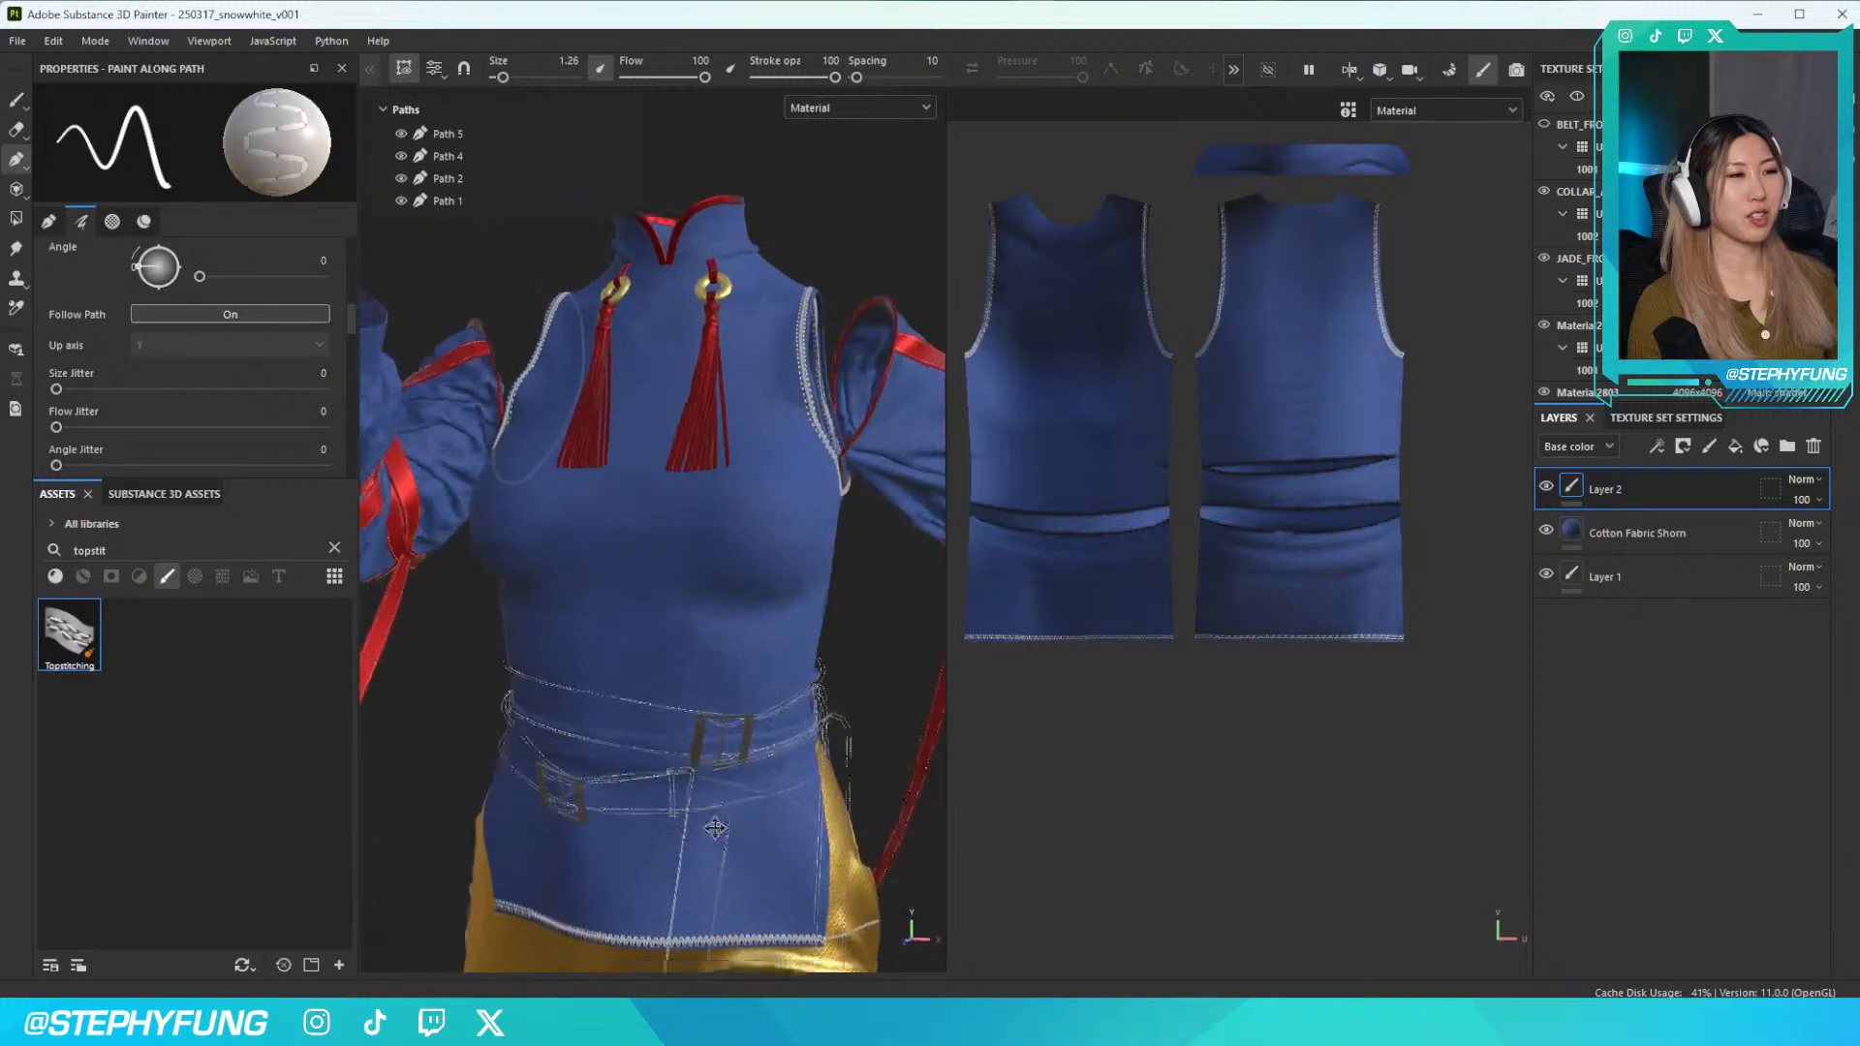
pyautogui.keyDown('alt'); pyautogui.moveTo(712, 851); pyautogui.dragTo(720, 612, button='middle'); pyautogui.keyUp('alt')
pyautogui.click(1544, 125)
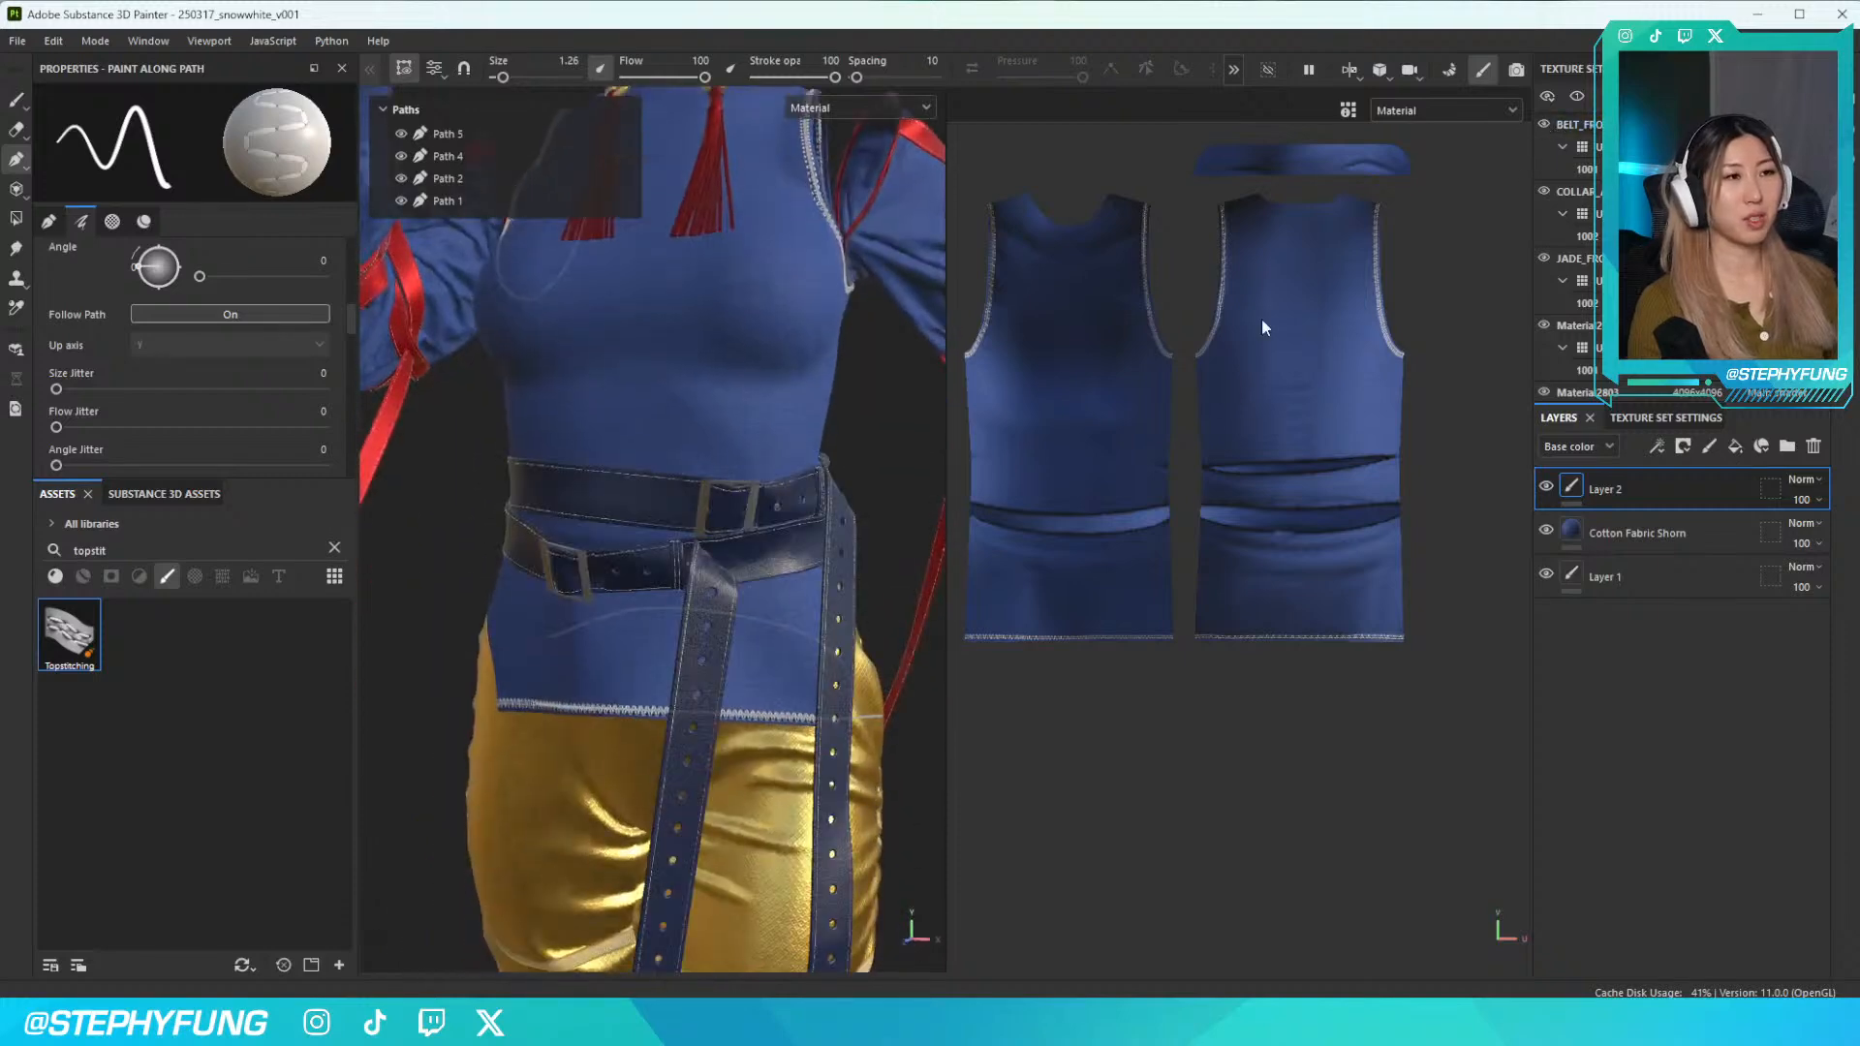
# Switch to the regular Paint tool and collapse the list of paths over the 3D view
pyautogui.click(16, 129)
pyautogui.click(16, 100)
pyautogui.scroll(2, 678, 620)
pyautogui.scroll(-4, 746, 625)
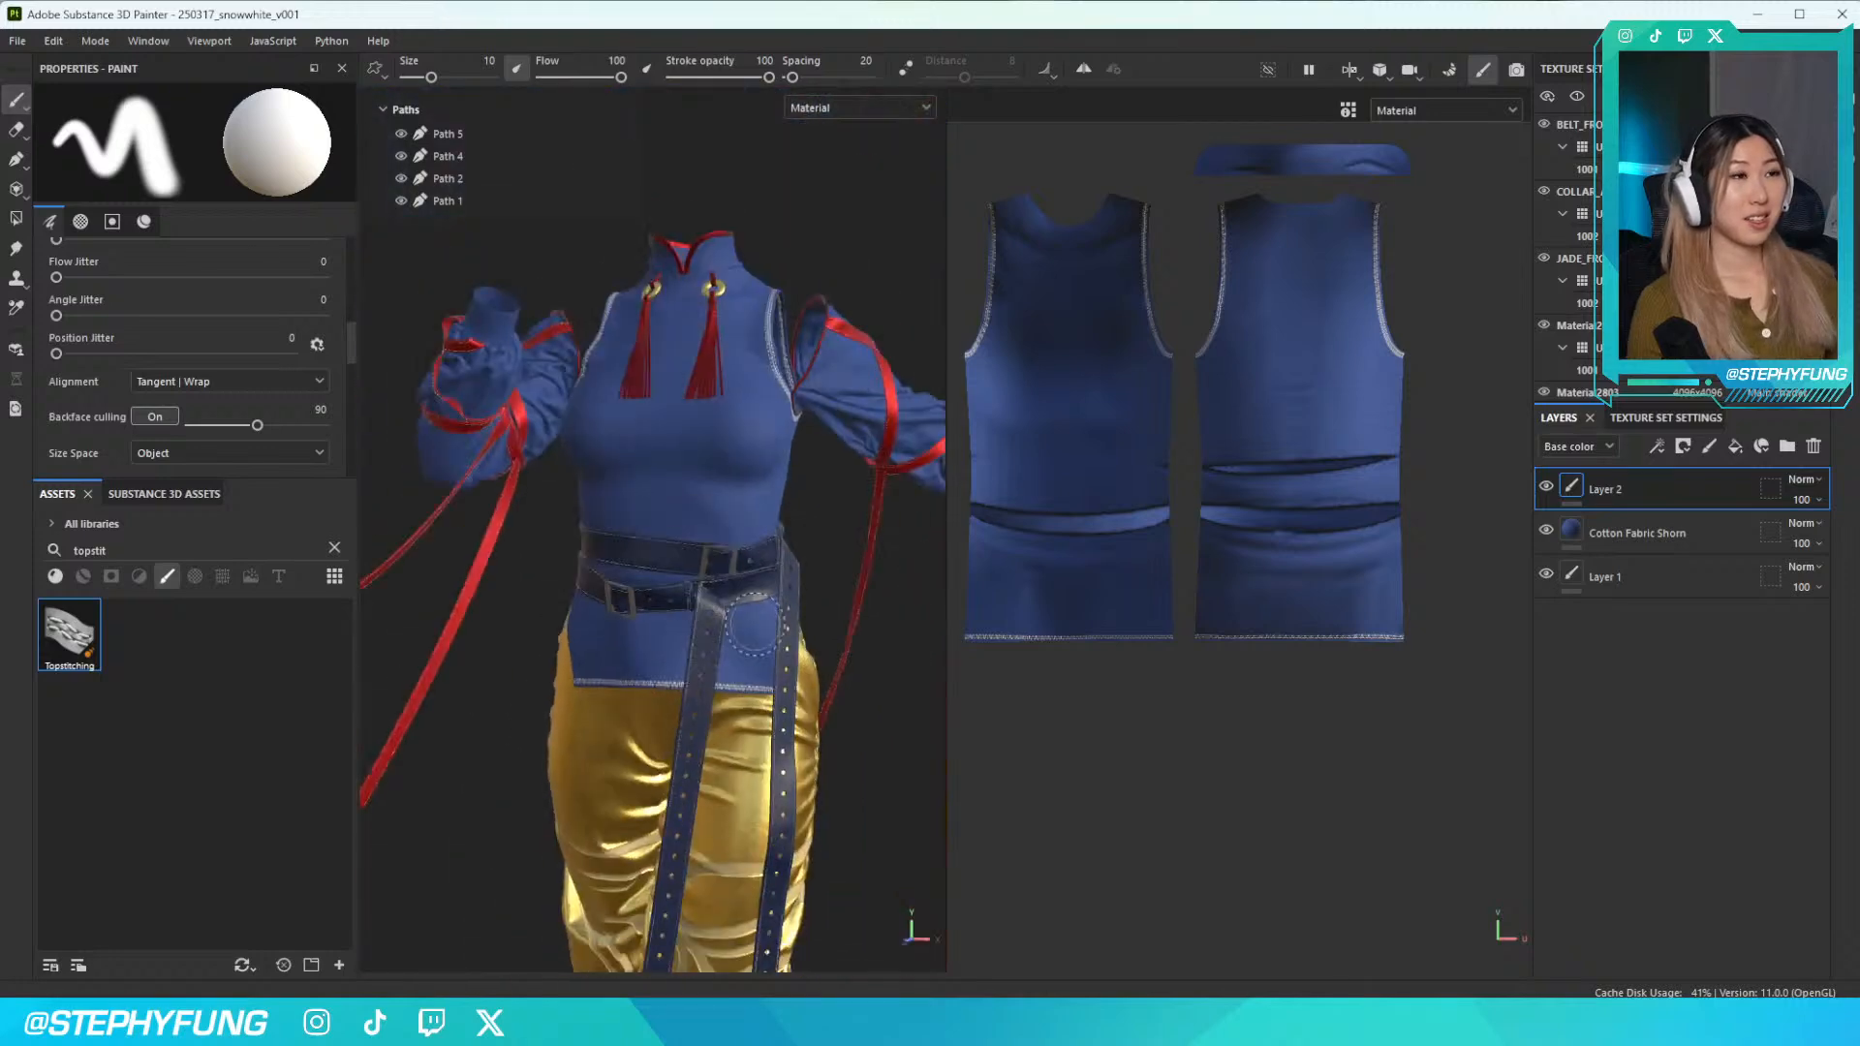
pyautogui.keyDown('alt'); pyautogui.moveTo(754, 624); pyautogui.dragTo(709, 567, button='middle'); pyautogui.keyUp('alt')
pyautogui.moveTo(709, 567)
pyautogui.keyDown('alt'); pyautogui.mouseDown()
pyautogui.moveTo(650, 572)
pyautogui.moveTo(684, 567)
pyautogui.mouseUp(); pyautogui.keyUp('alt')
pyautogui.scroll(3, 686, 567)
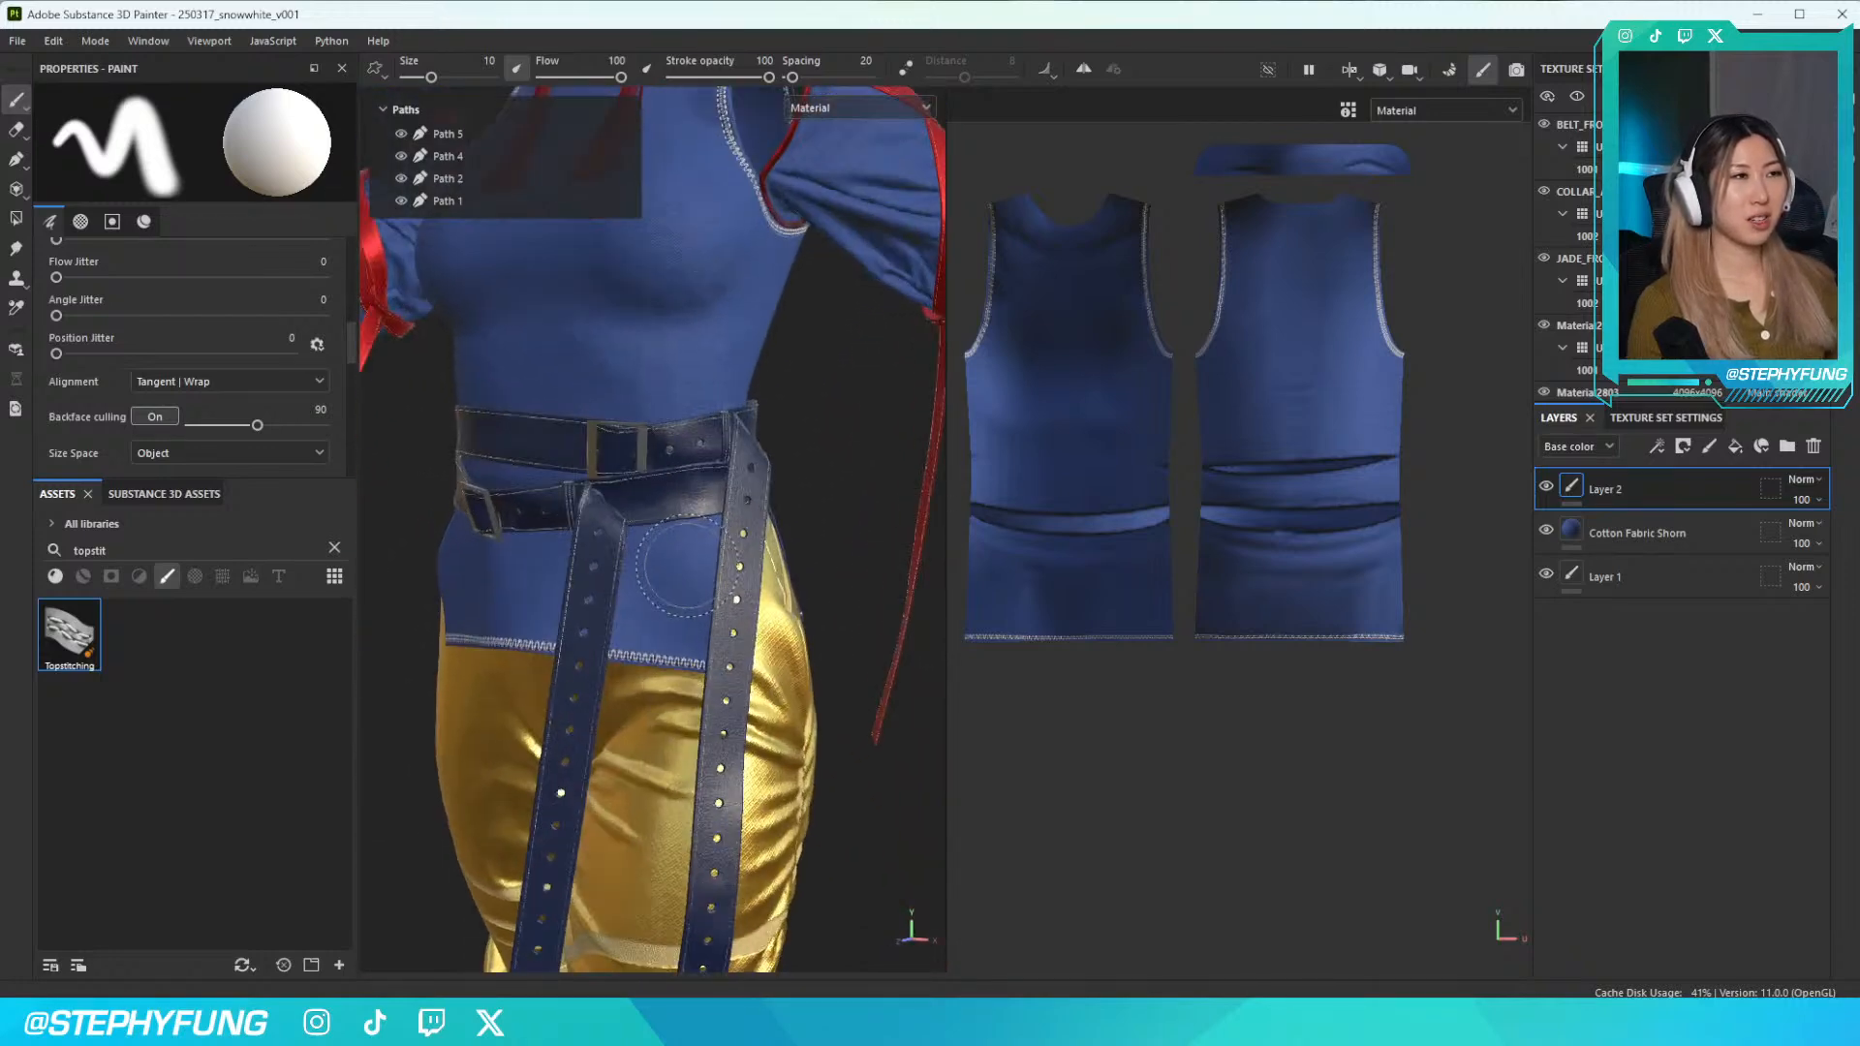
pyautogui.click(383, 110)
# Save the project with the finished topstitching
pyautogui.scroll(2, 572, 426)
pyautogui.scroll(-4, 576, 421)
pyautogui.scroll(-4, 577, 417)
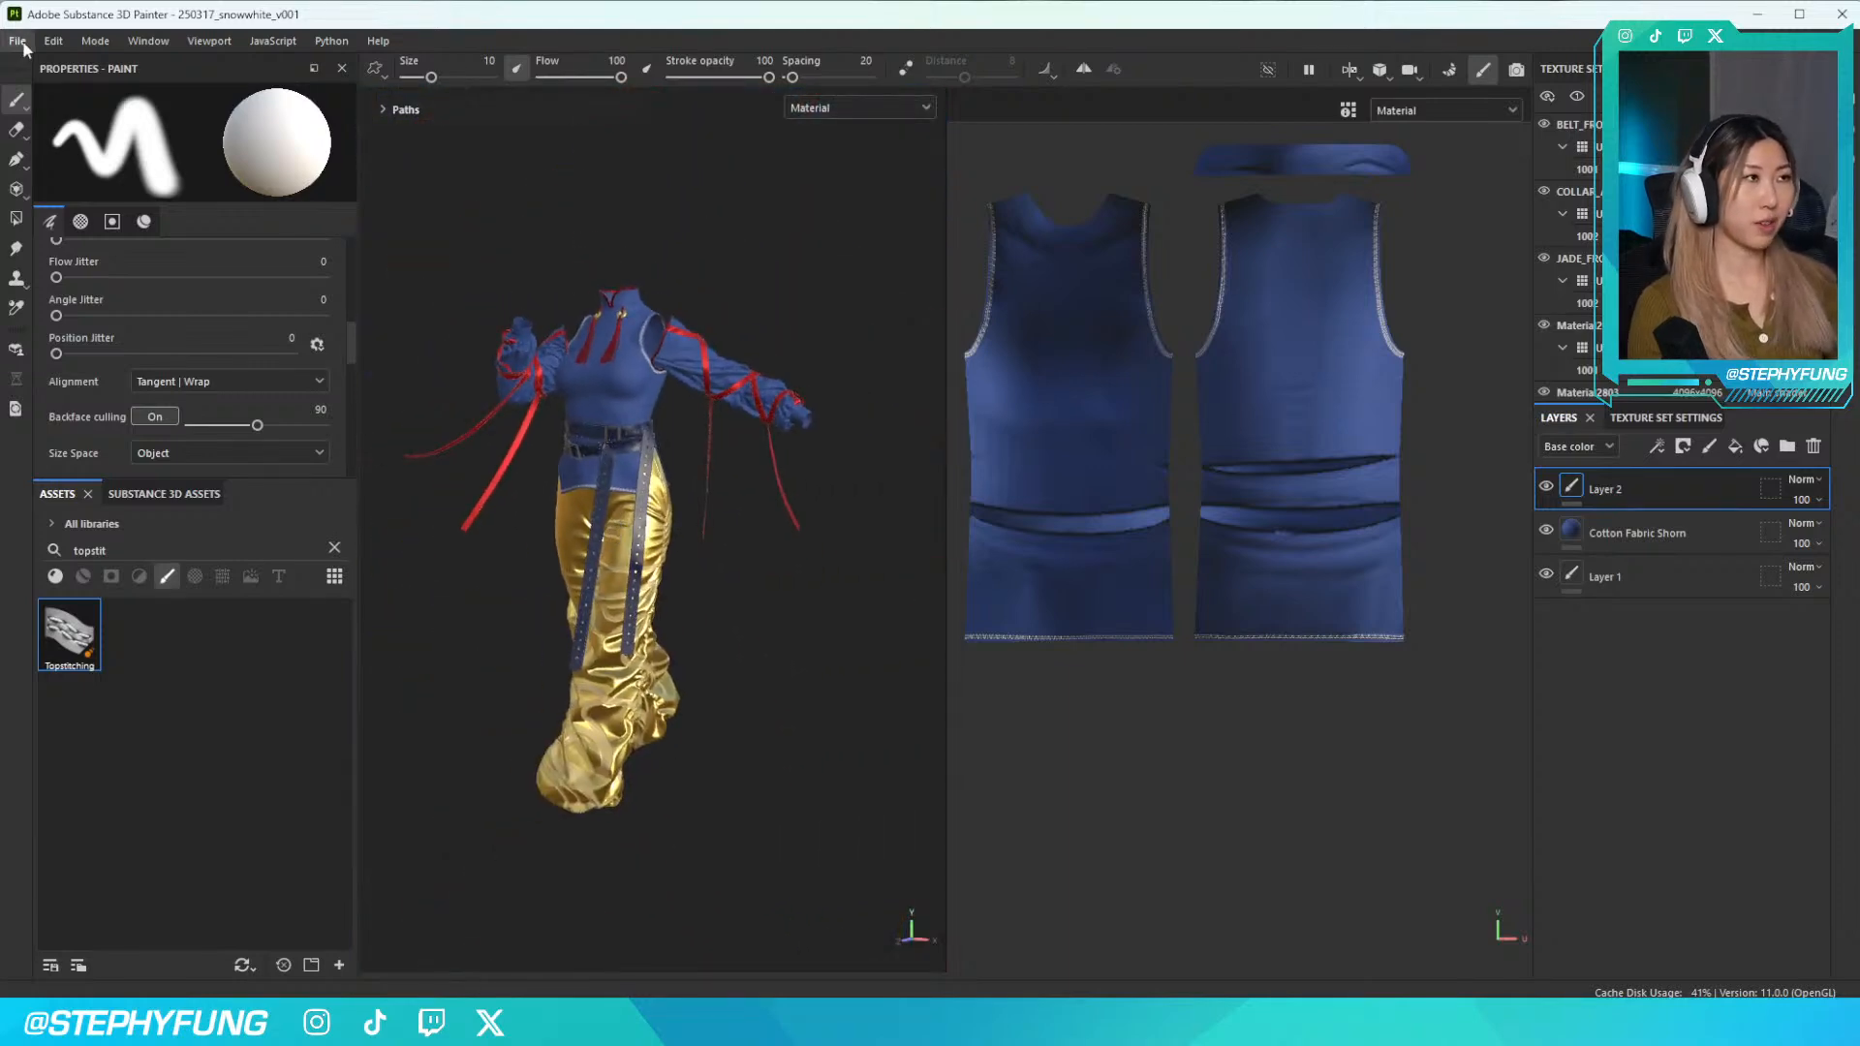
pyautogui.click(18, 41)
pyautogui.click(31, 199)
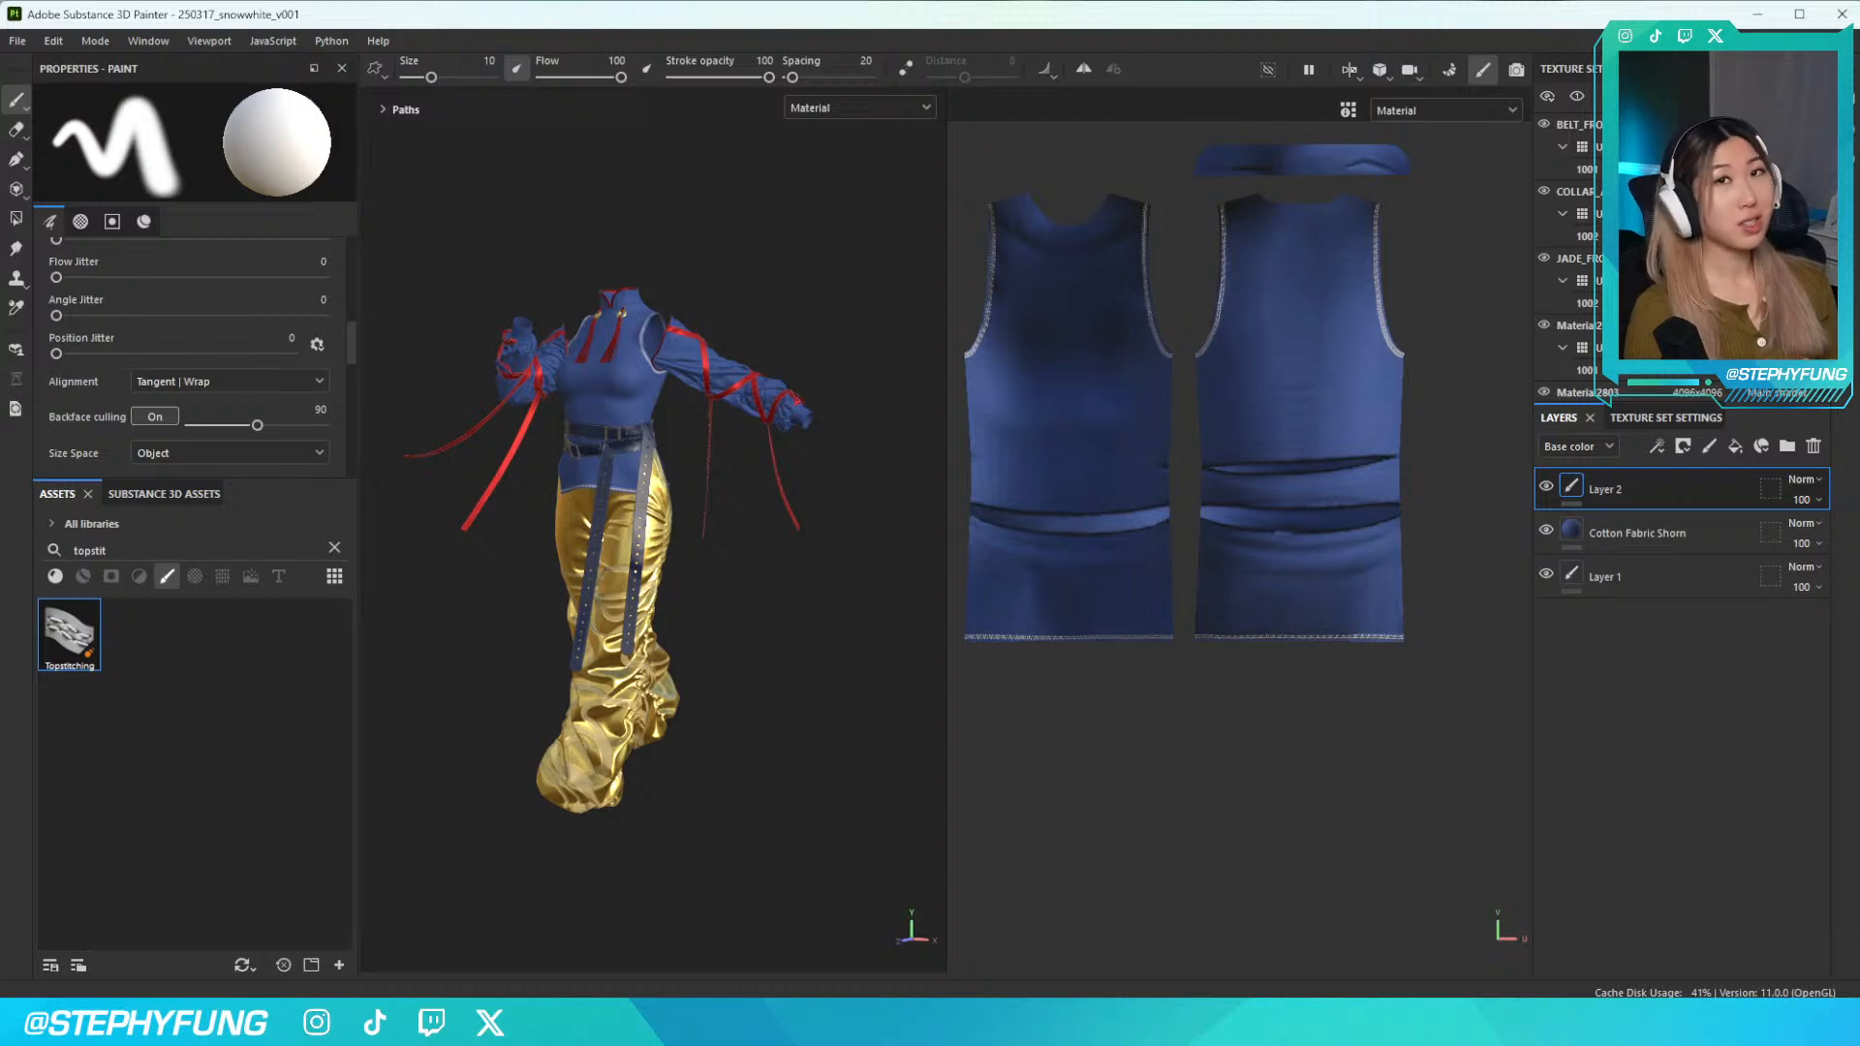
pyautogui.scroll(-2, 572, 426)
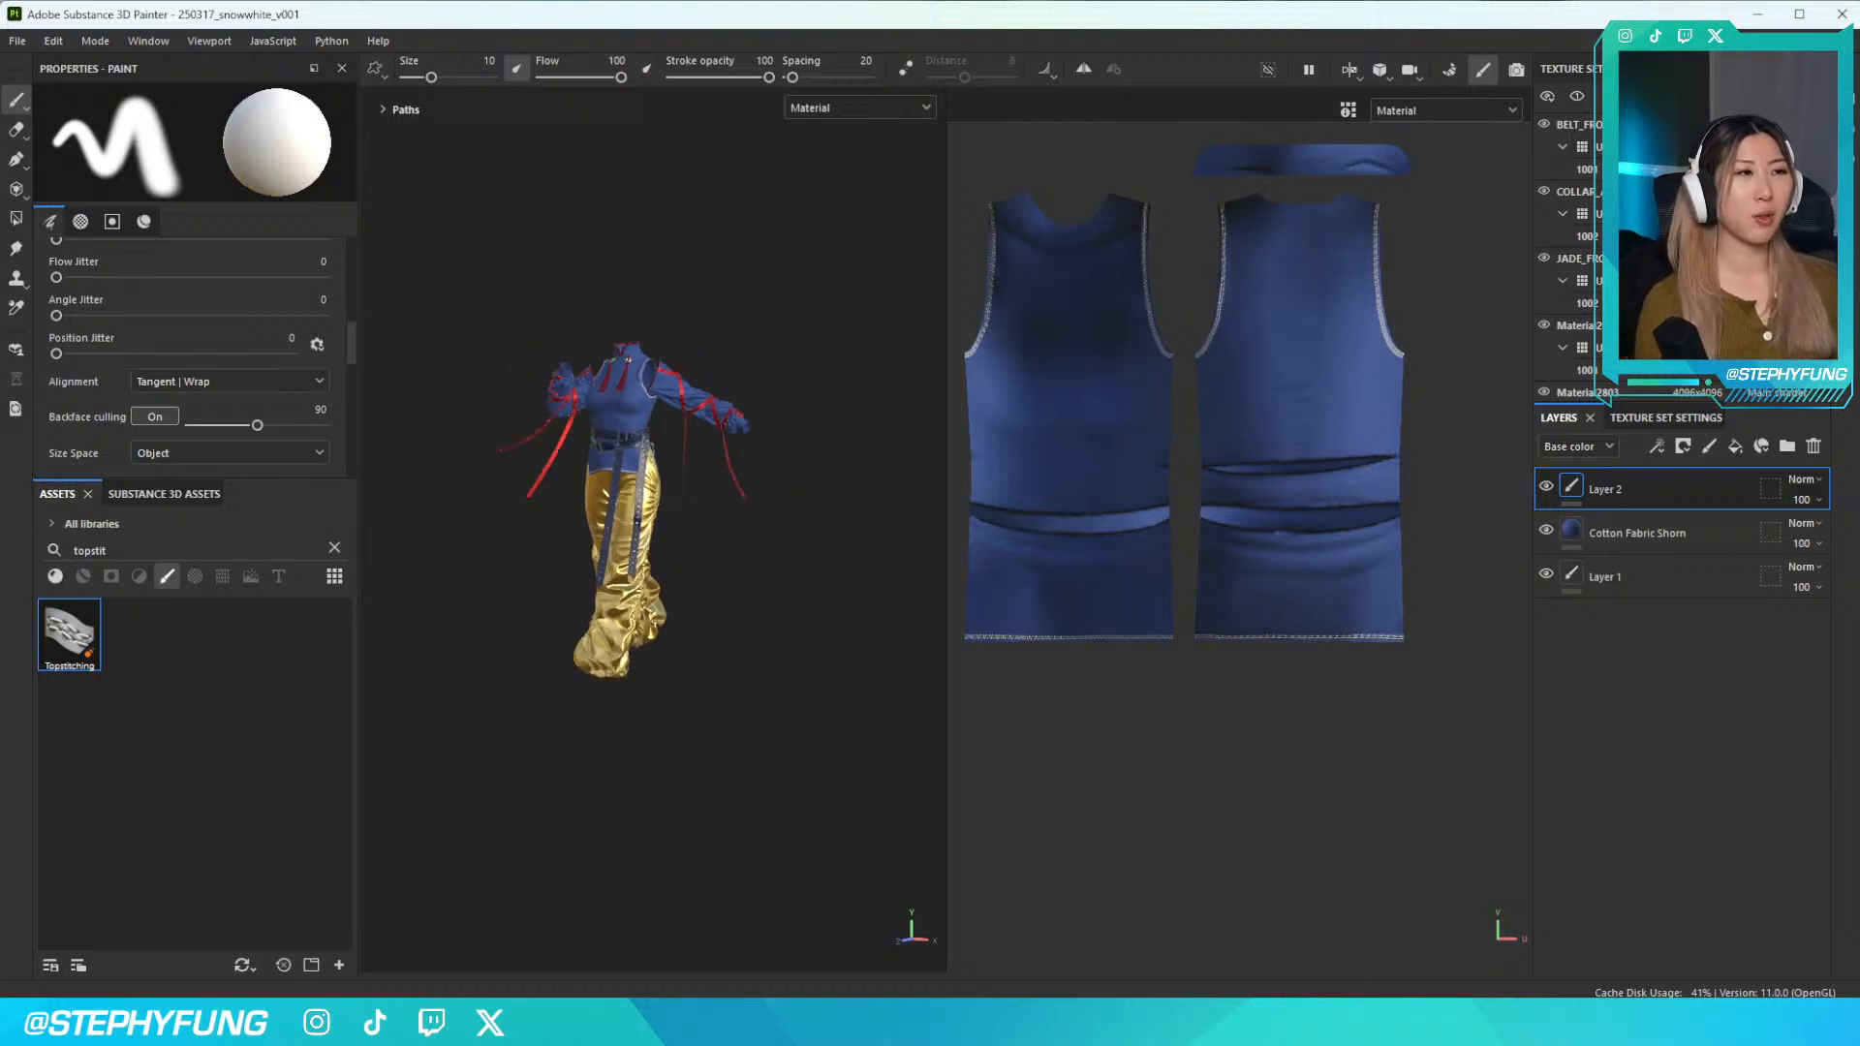
pyautogui.scroll(3, 566, 484)
pyautogui.scroll(3, 562, 511)
pyautogui.scroll(-2, 562, 512)
pyautogui.moveTo(562, 512)
pyautogui.keyDown('alt'); pyautogui.mouseDown()
pyautogui.moveTo(739, 532)
pyautogui.moveTo(587, 516)
pyautogui.mouseUp(); pyautogui.keyUp('alt')
pyautogui.keyDown('alt'); pyautogui.moveTo(586, 515); pyautogui.dragTo(644, 489, button='middle'); pyautogui.keyUp('alt')
pyautogui.scroll(3, 664, 520)
pyautogui.scroll(-4, 664, 520)
pyautogui.scroll(-3, 664, 520)
pyautogui.keyDown('alt'); pyautogui.moveTo(697, 528); pyautogui.dragTo(671, 526); pyautogui.keyUp('alt')
pyautogui.keyDown('alt'); pyautogui.moveTo(672, 526); pyautogui.dragTo(658, 514, button='middle'); pyautogui.keyUp('alt')
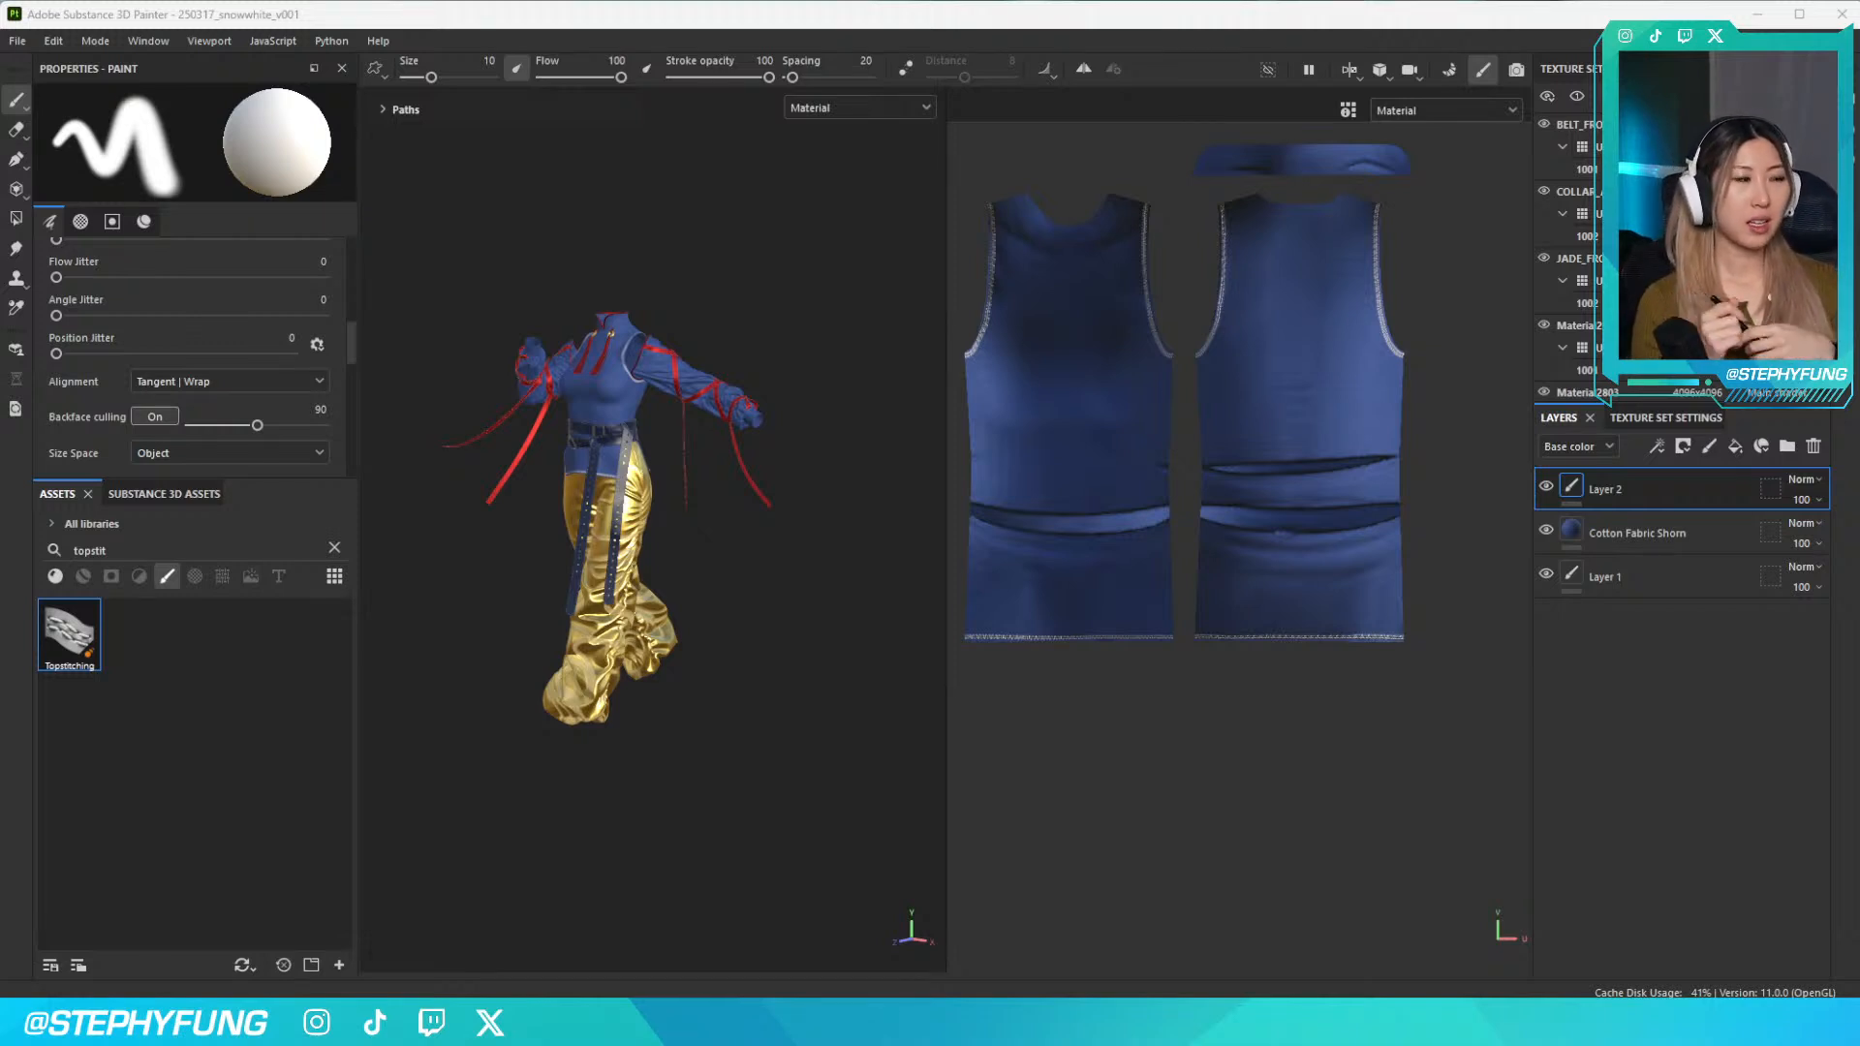
# Inspect the armhole stitching, collar and tassels up close, and review the top together with the whole outfit
pyautogui.scroll(10, 682, 426)
pyautogui.keyDown('alt'); pyautogui.moveTo(668, 250); pyautogui.dragTo(673, 746, button='middle'); pyautogui.keyUp('alt')
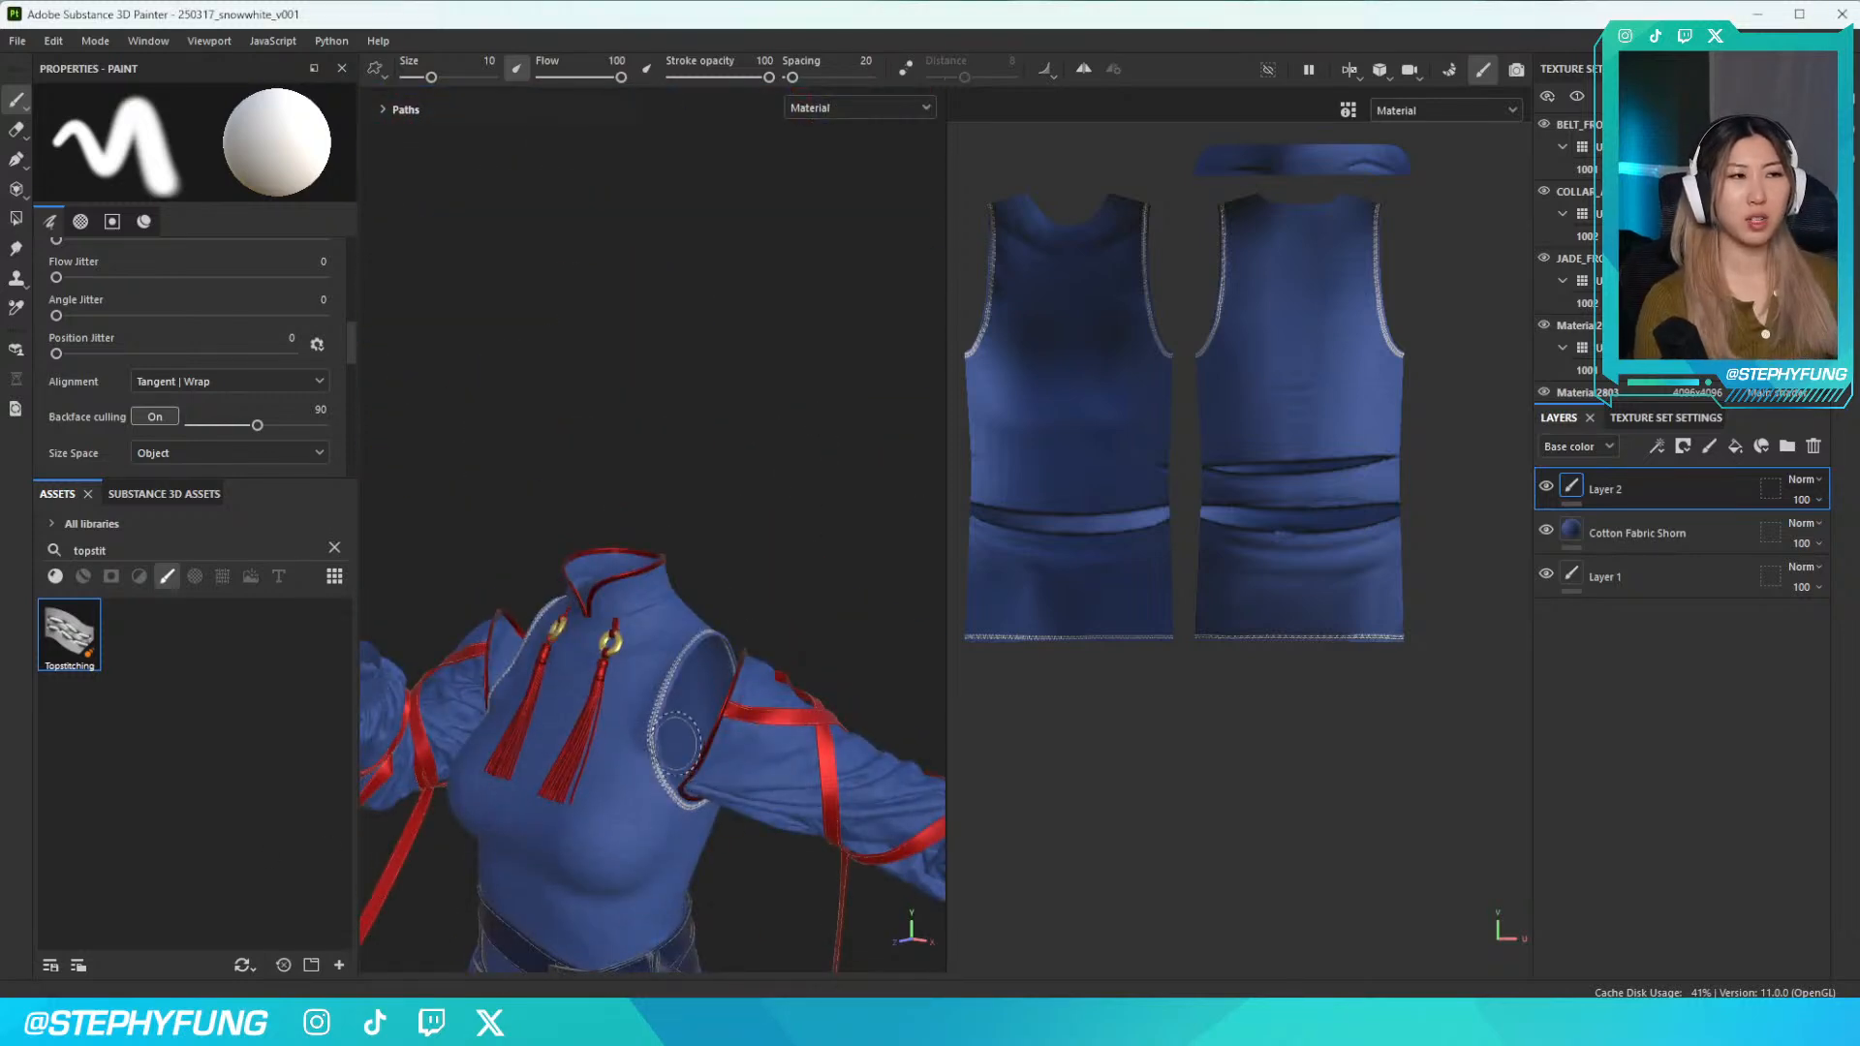
pyautogui.scroll(5, 675, 746)
pyautogui.scroll(4, 678, 744)
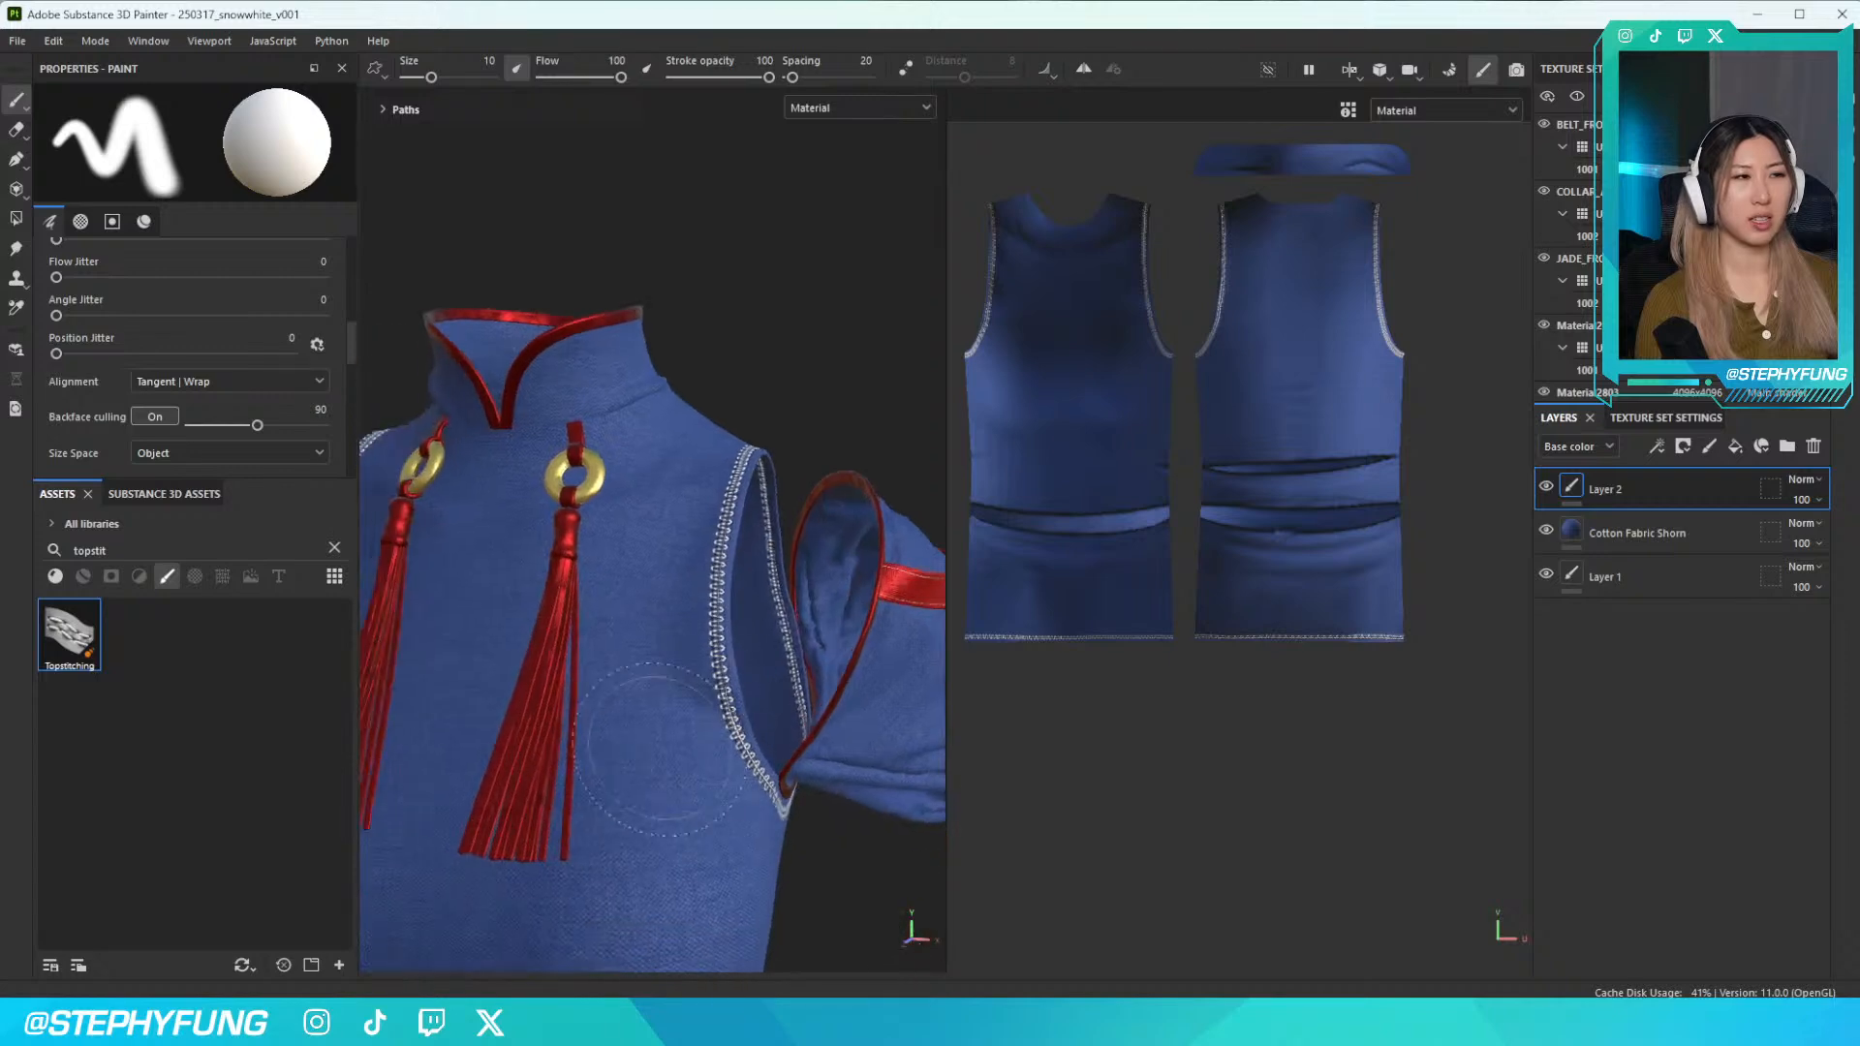
pyautogui.scroll(4, 685, 742)
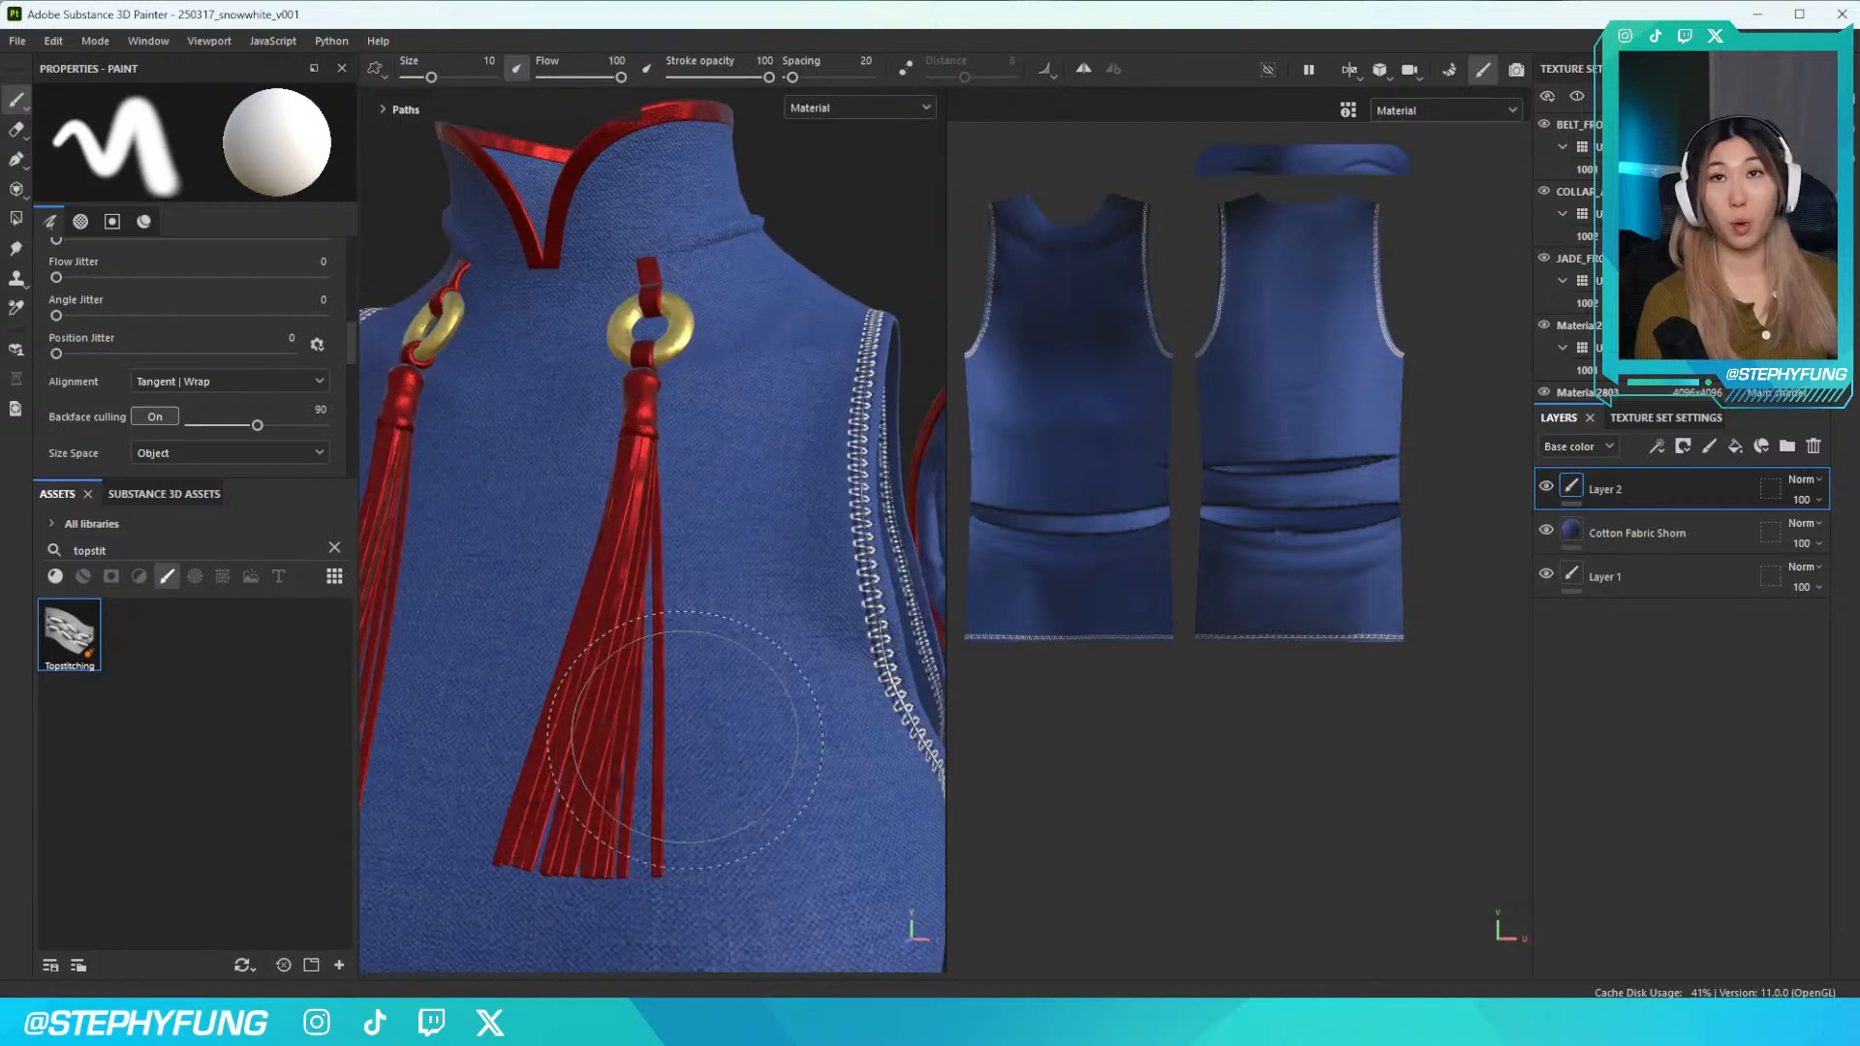
pyautogui.scroll(4, 696, 726)
pyautogui.scroll(-5, 691, 721)
pyautogui.scroll(-10, 692, 722)
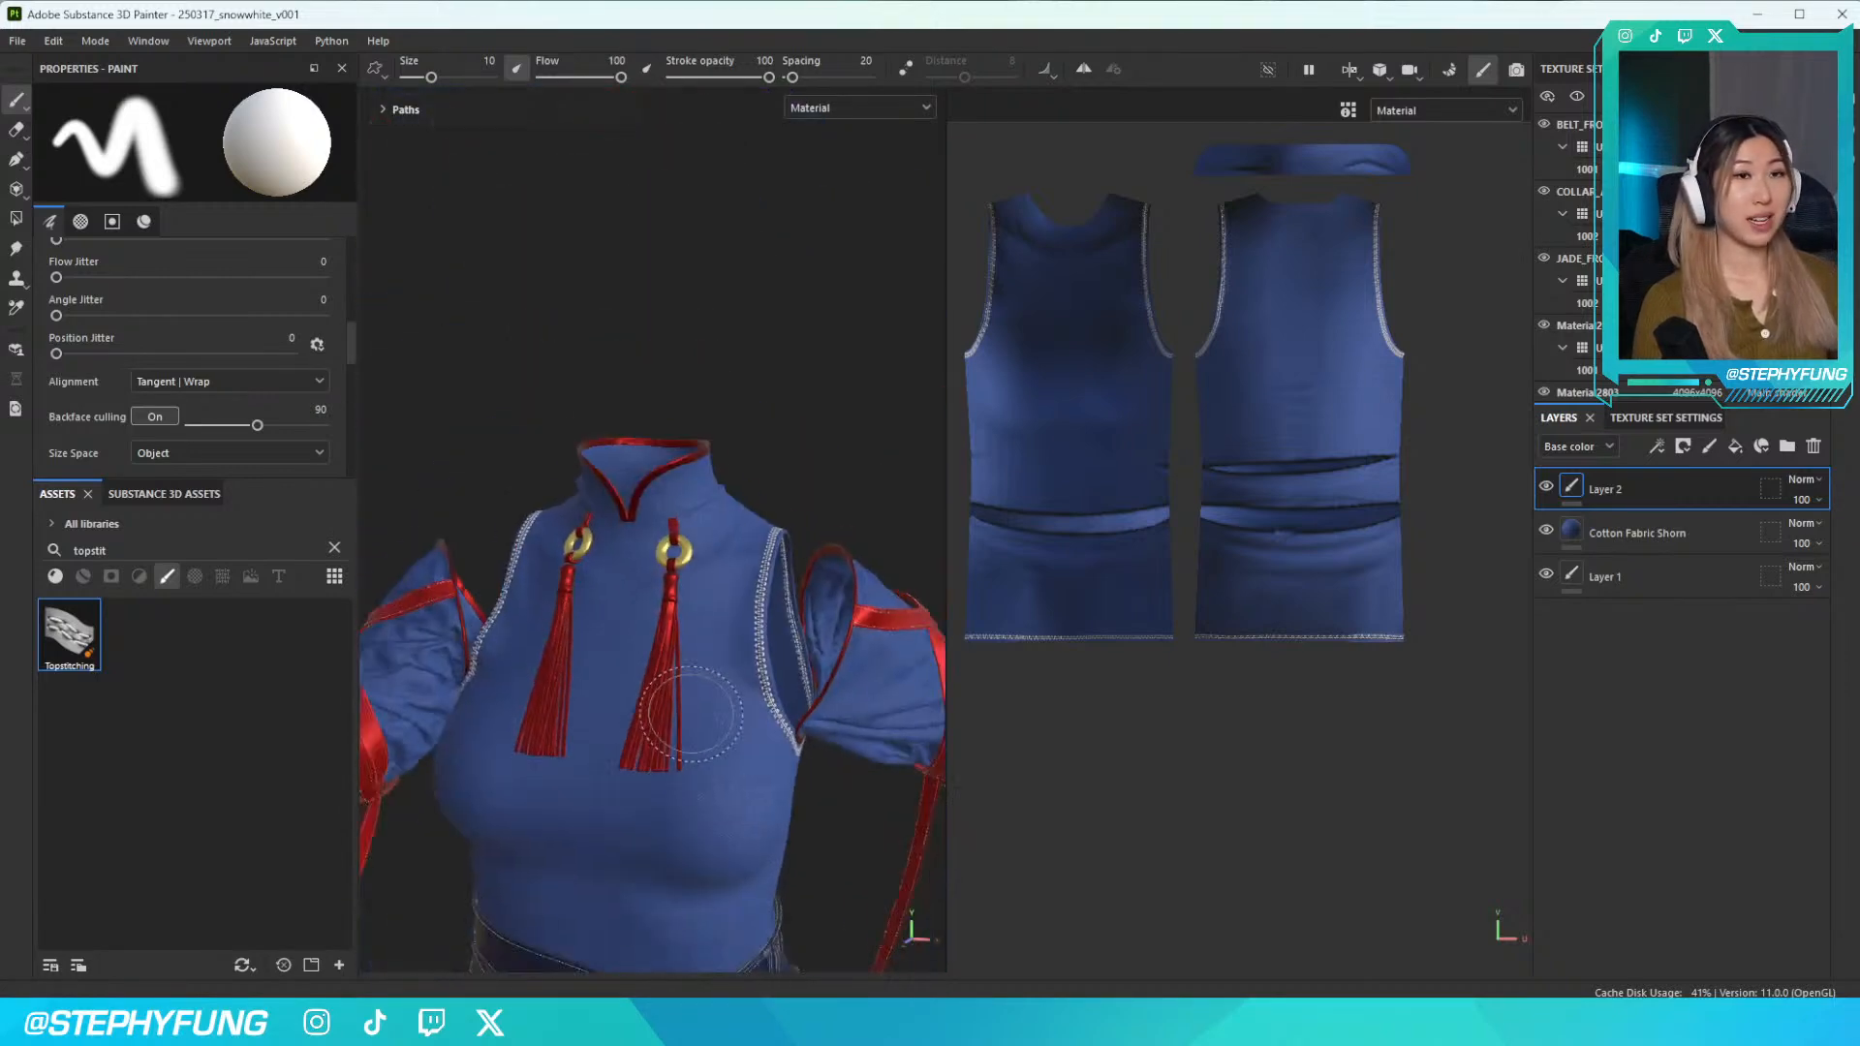
pyautogui.keyDown('alt'); pyautogui.moveTo(710, 691); pyautogui.dragTo(725, 368, button='middle'); pyautogui.keyUp('alt')
pyautogui.keyDown('alt'); pyautogui.moveTo(724, 368); pyautogui.dragTo(624, 373); pyautogui.keyUp('alt')
pyautogui.keyDown('alt'); pyautogui.moveTo(719, 715); pyautogui.dragTo(666, 609, button='middle'); pyautogui.keyUp('alt')
pyautogui.scroll(3, 662, 605)
pyautogui.scroll(-6, 661, 603)
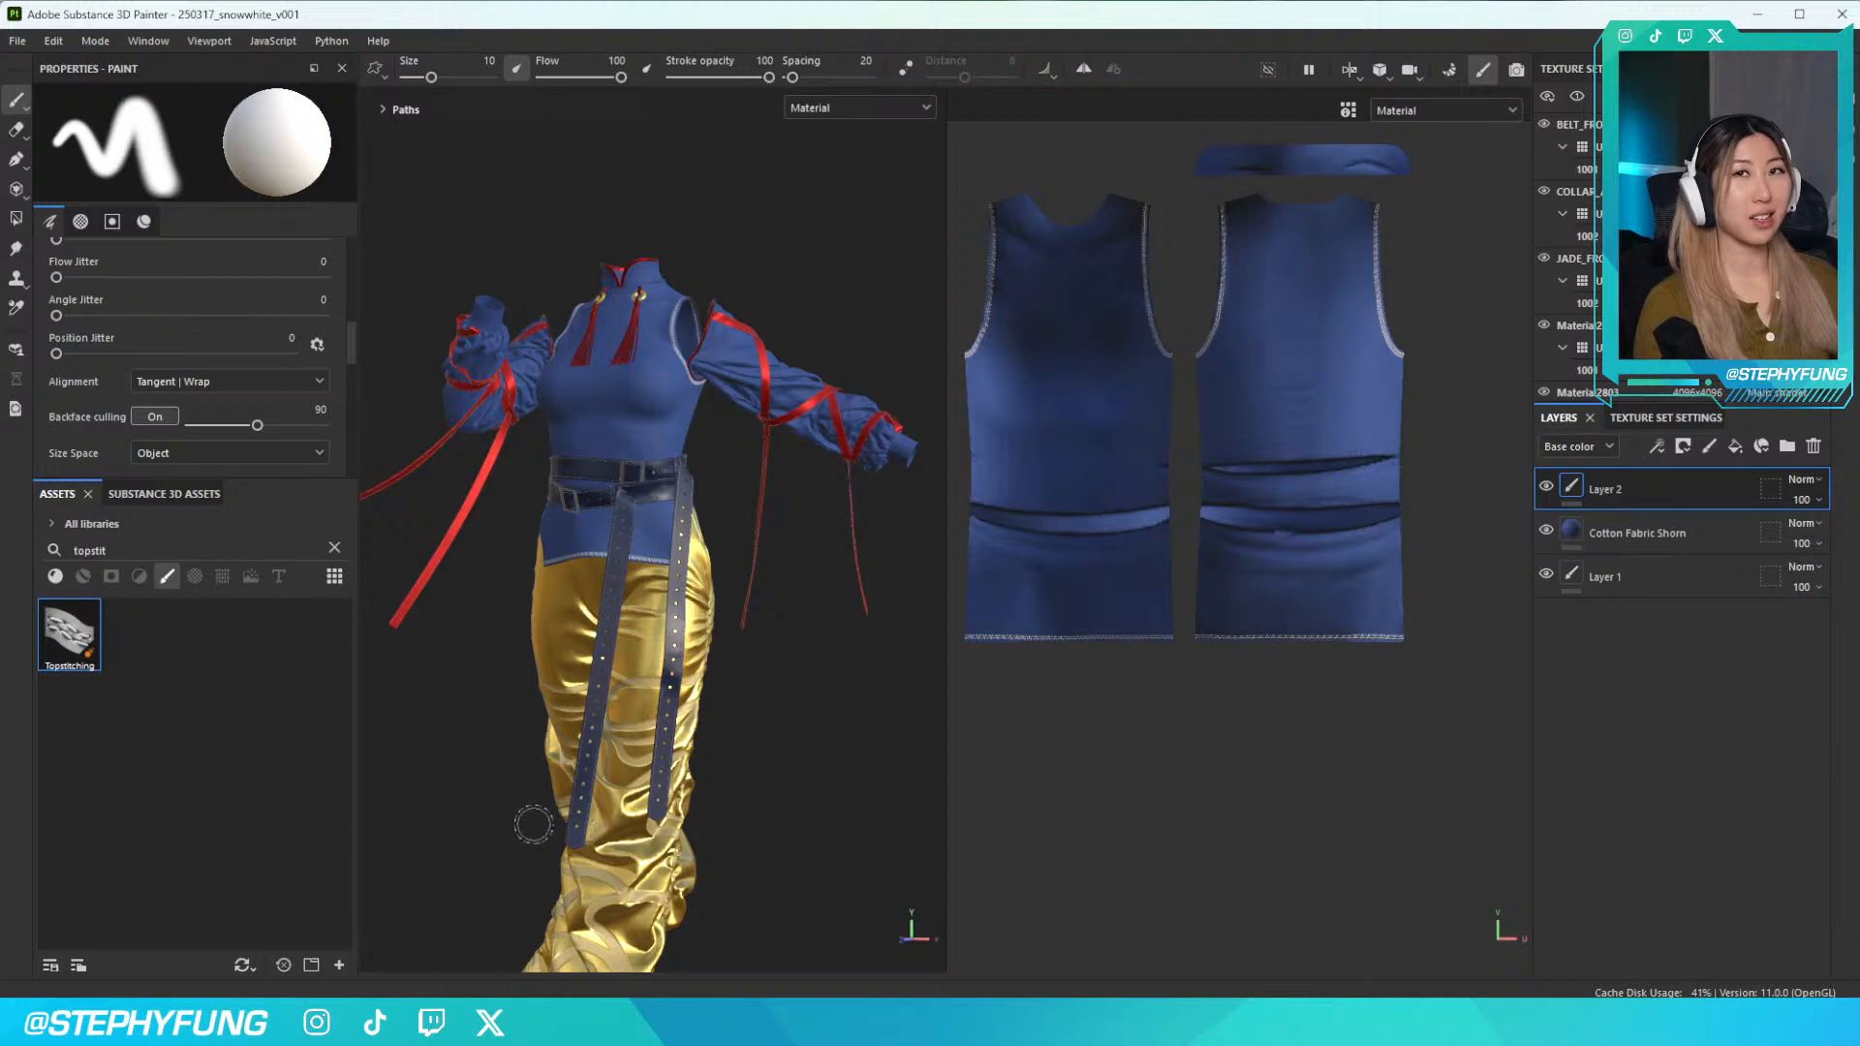
pyautogui.scroll(-3, 730, 742)
pyautogui.scroll(4, 734, 742)
pyautogui.scroll(-4, 732, 741)
pyautogui.keyDown('alt'); pyautogui.moveTo(732, 741); pyautogui.dragTo(741, 697, button='middle'); pyautogui.keyUp('alt')
pyautogui.keyDown('alt'); pyautogui.moveTo(741, 696); pyautogui.dragTo(798, 660); pyautogui.keyUp('alt')
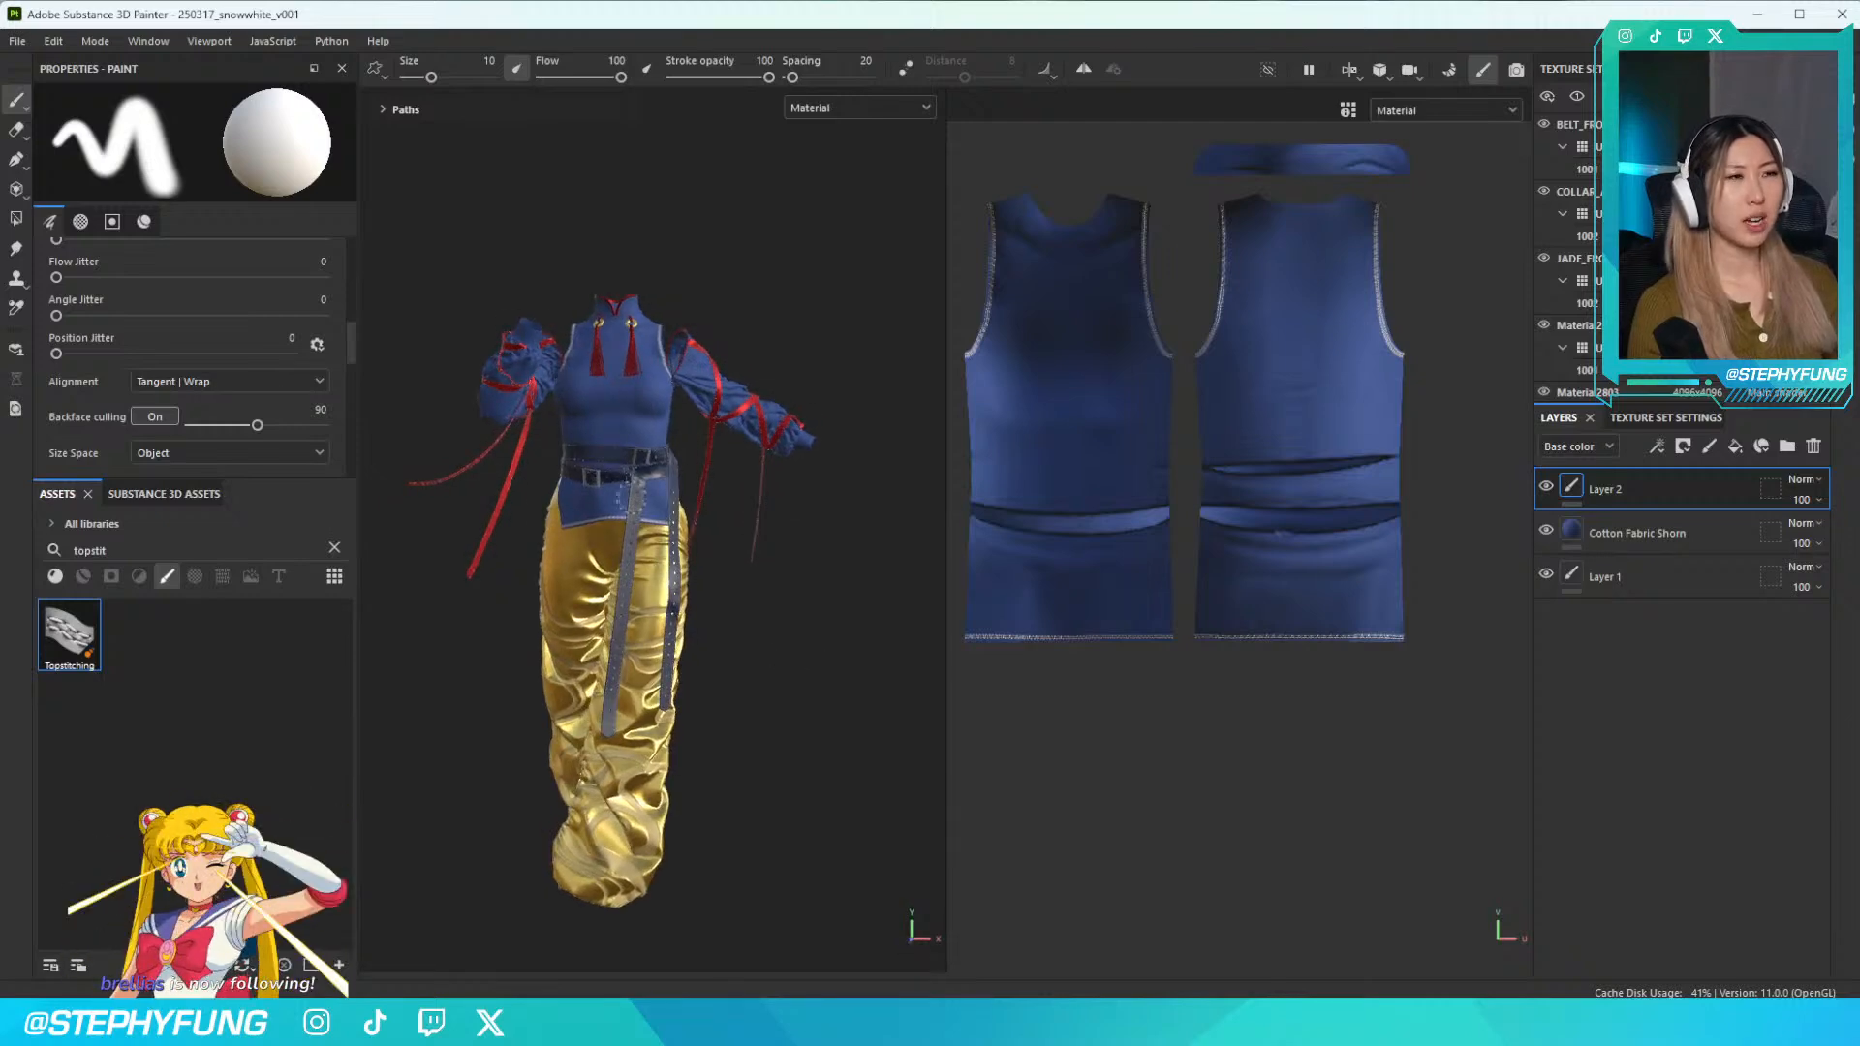
pyautogui.moveTo(695, 514)
pyautogui.keyDown('alt'); pyautogui.mouseDown()
pyautogui.moveTo(710, 477)
pyautogui.moveTo(593, 494)
pyautogui.moveTo(659, 503)
pyautogui.mouseUp(); pyautogui.keyUp('alt')
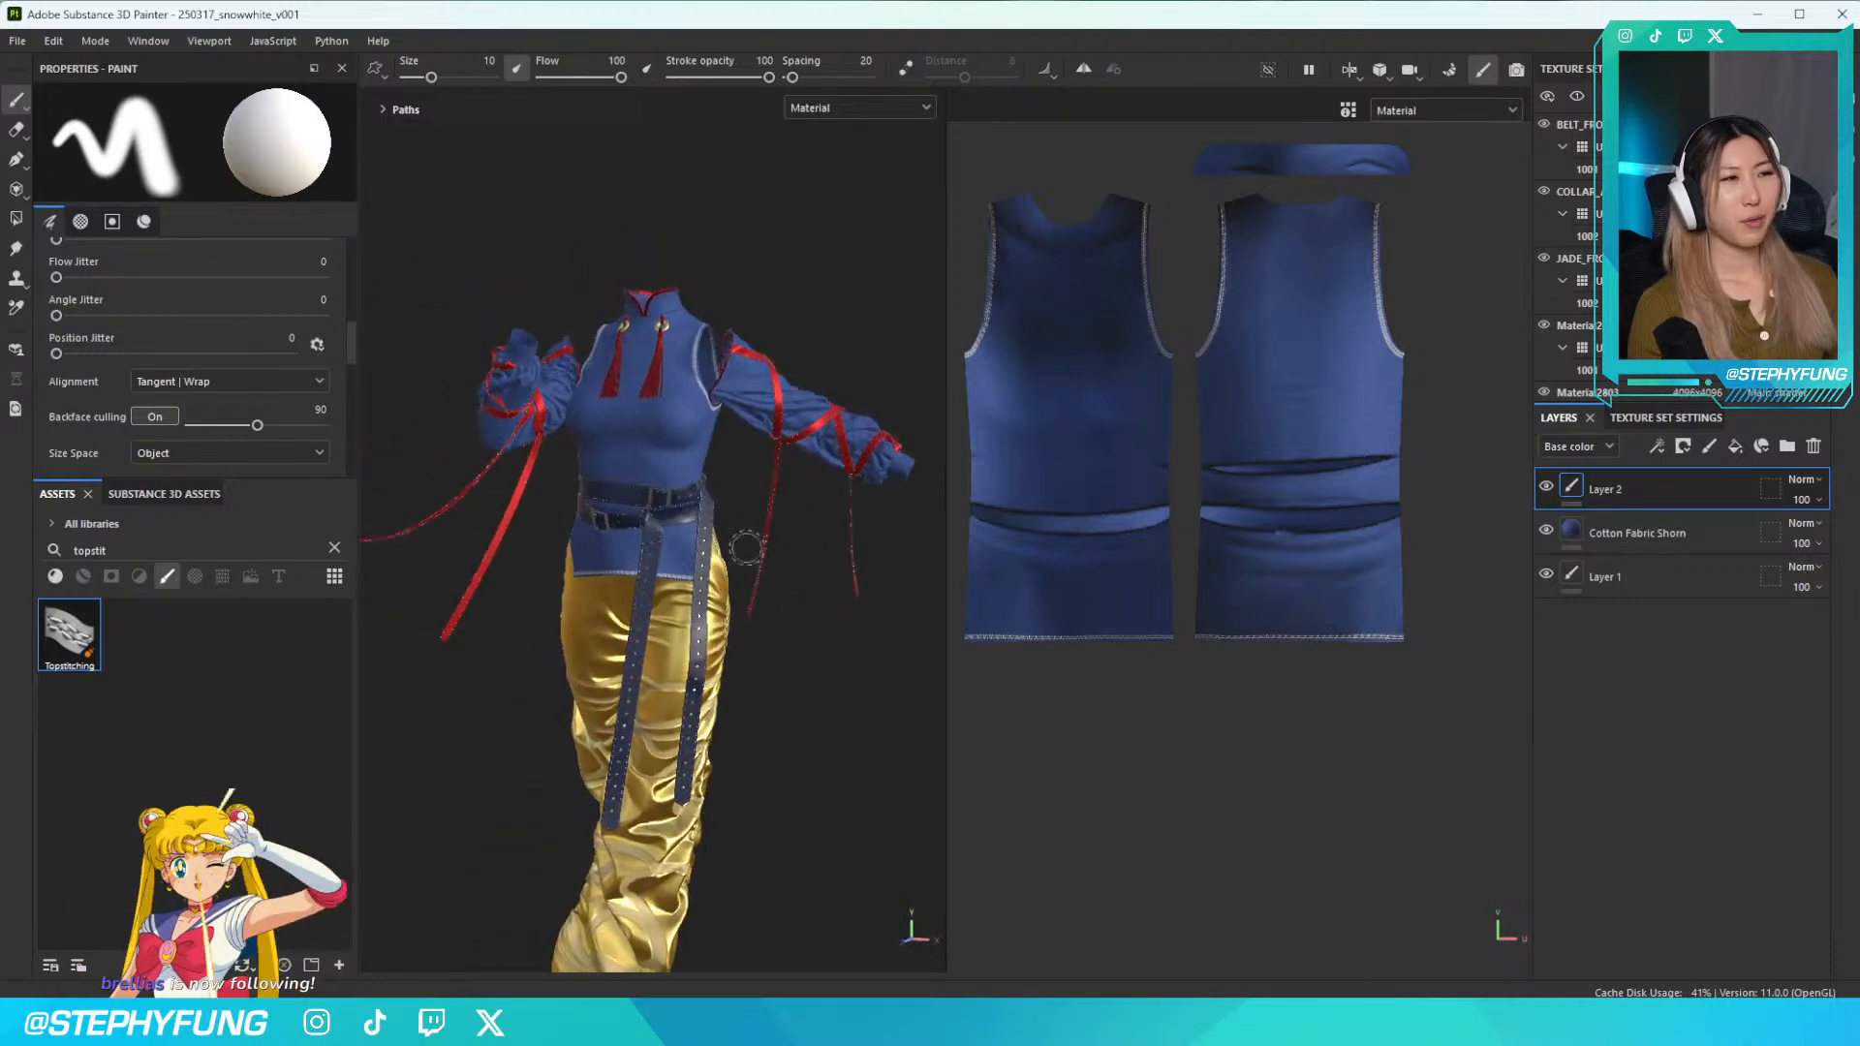
pyautogui.scroll(2, 733, 585)
pyautogui.scroll(-4, 733, 585)
pyautogui.keyDown('alt'); pyautogui.moveTo(753, 811); pyautogui.dragTo(743, 630, button='middle'); pyautogui.keyUp('alt')
pyautogui.keyDown('alt'); pyautogui.moveTo(743, 631); pyautogui.dragTo(697, 615); pyautogui.keyUp('alt')
pyautogui.keyDown('alt'); pyautogui.moveTo(696, 604); pyautogui.dragTo(667, 648, button='middle'); pyautogui.keyUp('alt')
pyautogui.scroll(-6, 1637, 334)
# Open the trousers' texture set, then clear the asset search and list only the library's materials
pyautogui.click(1577, 258)
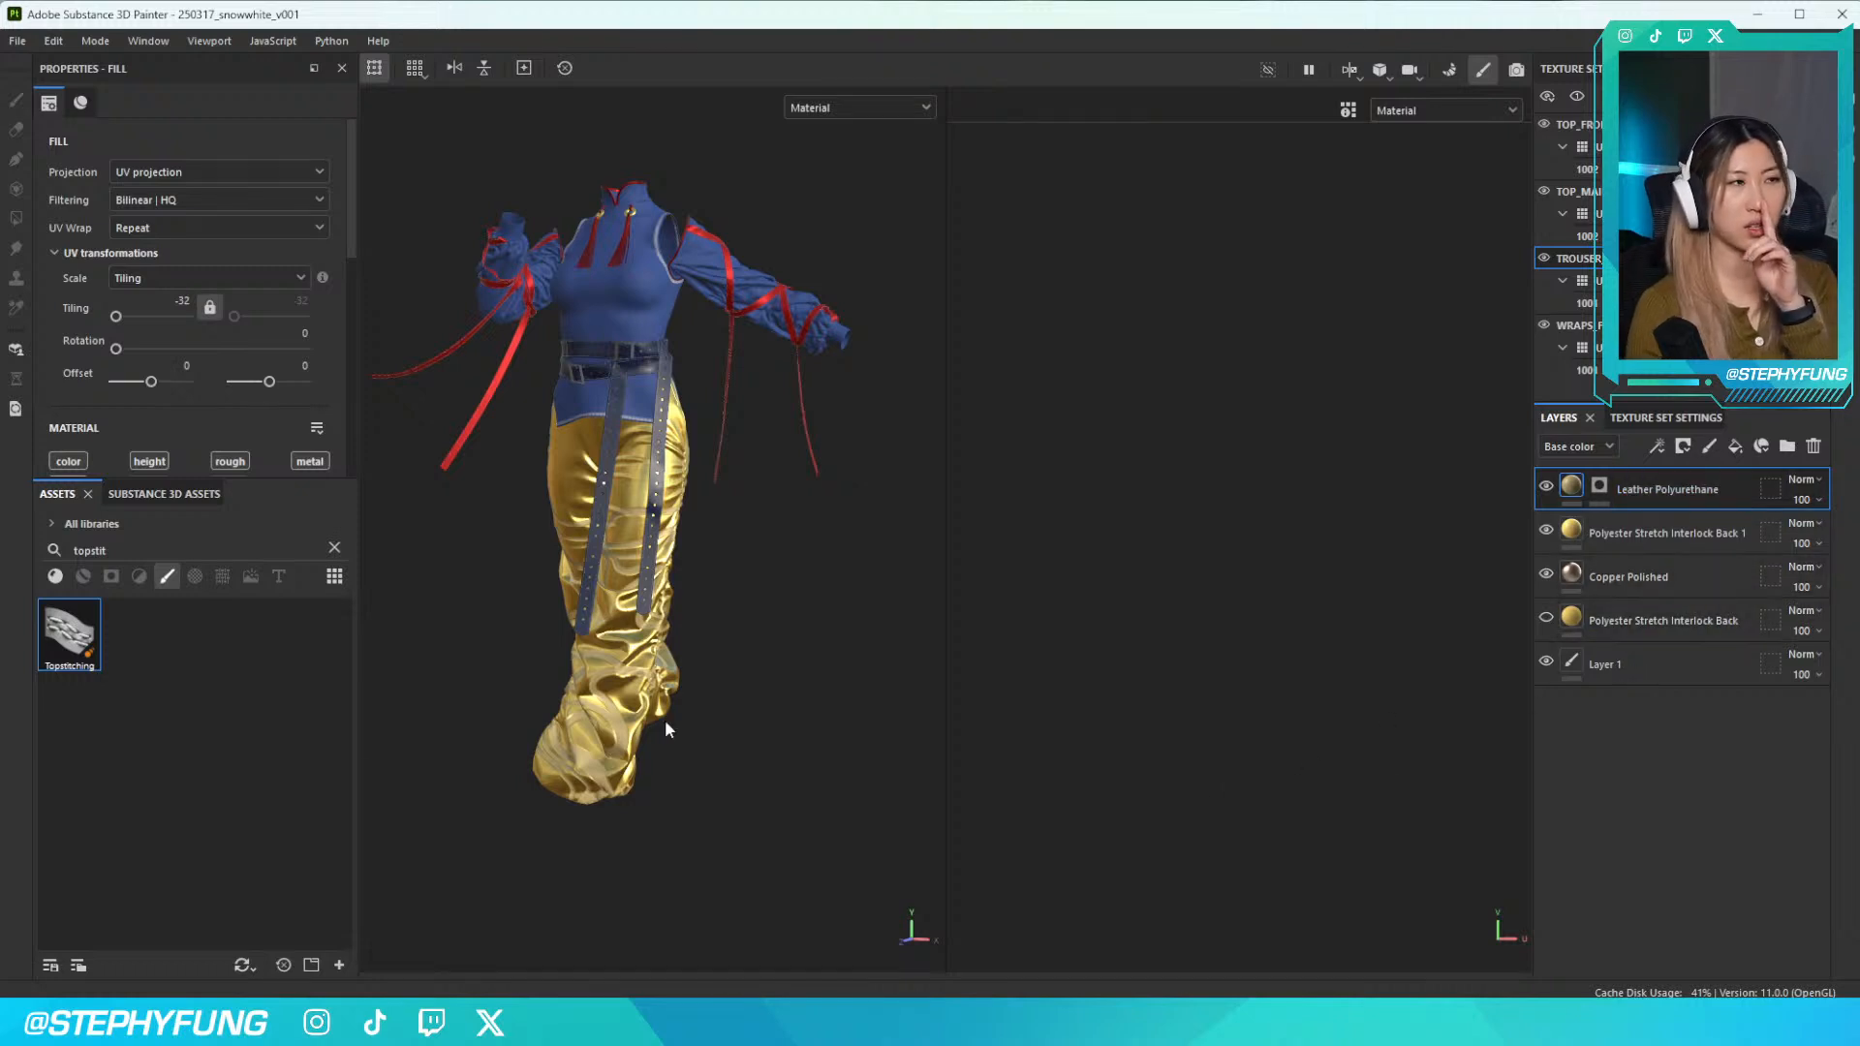
pyautogui.click(335, 548)
pyautogui.click(111, 576)
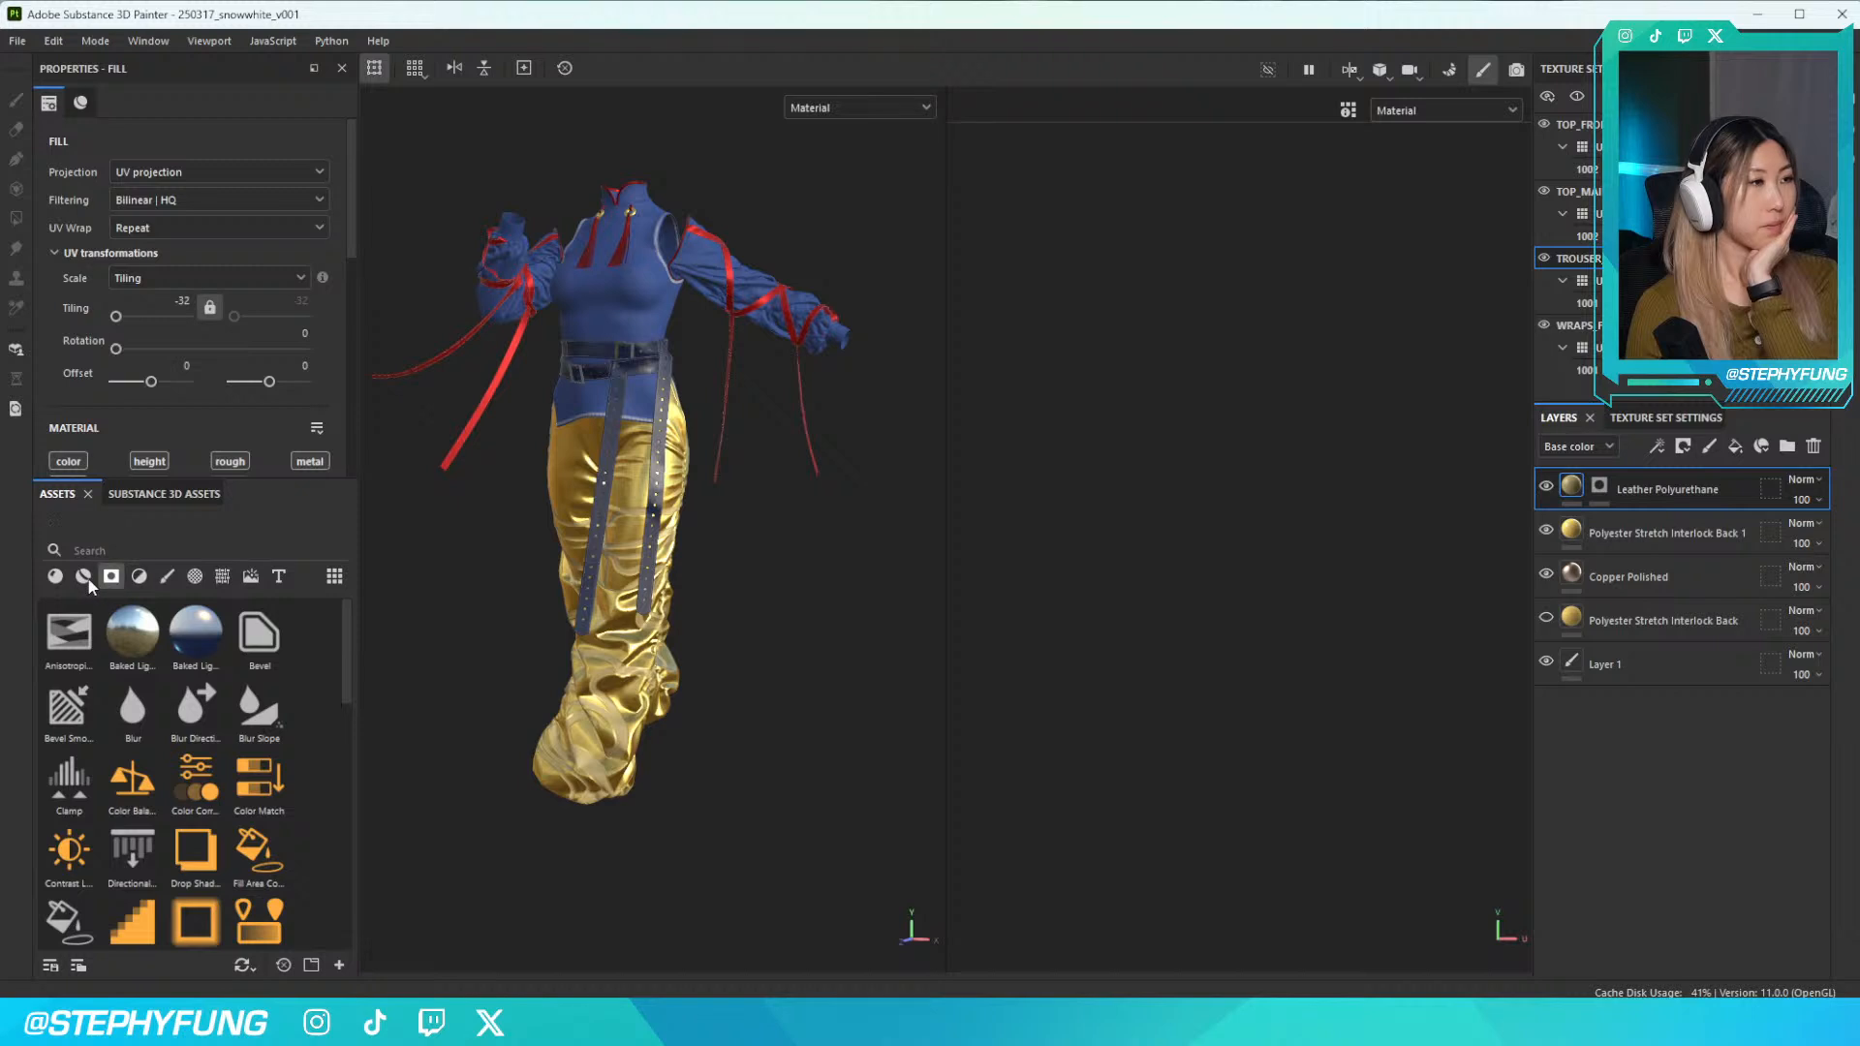
pyautogui.click(85, 578)
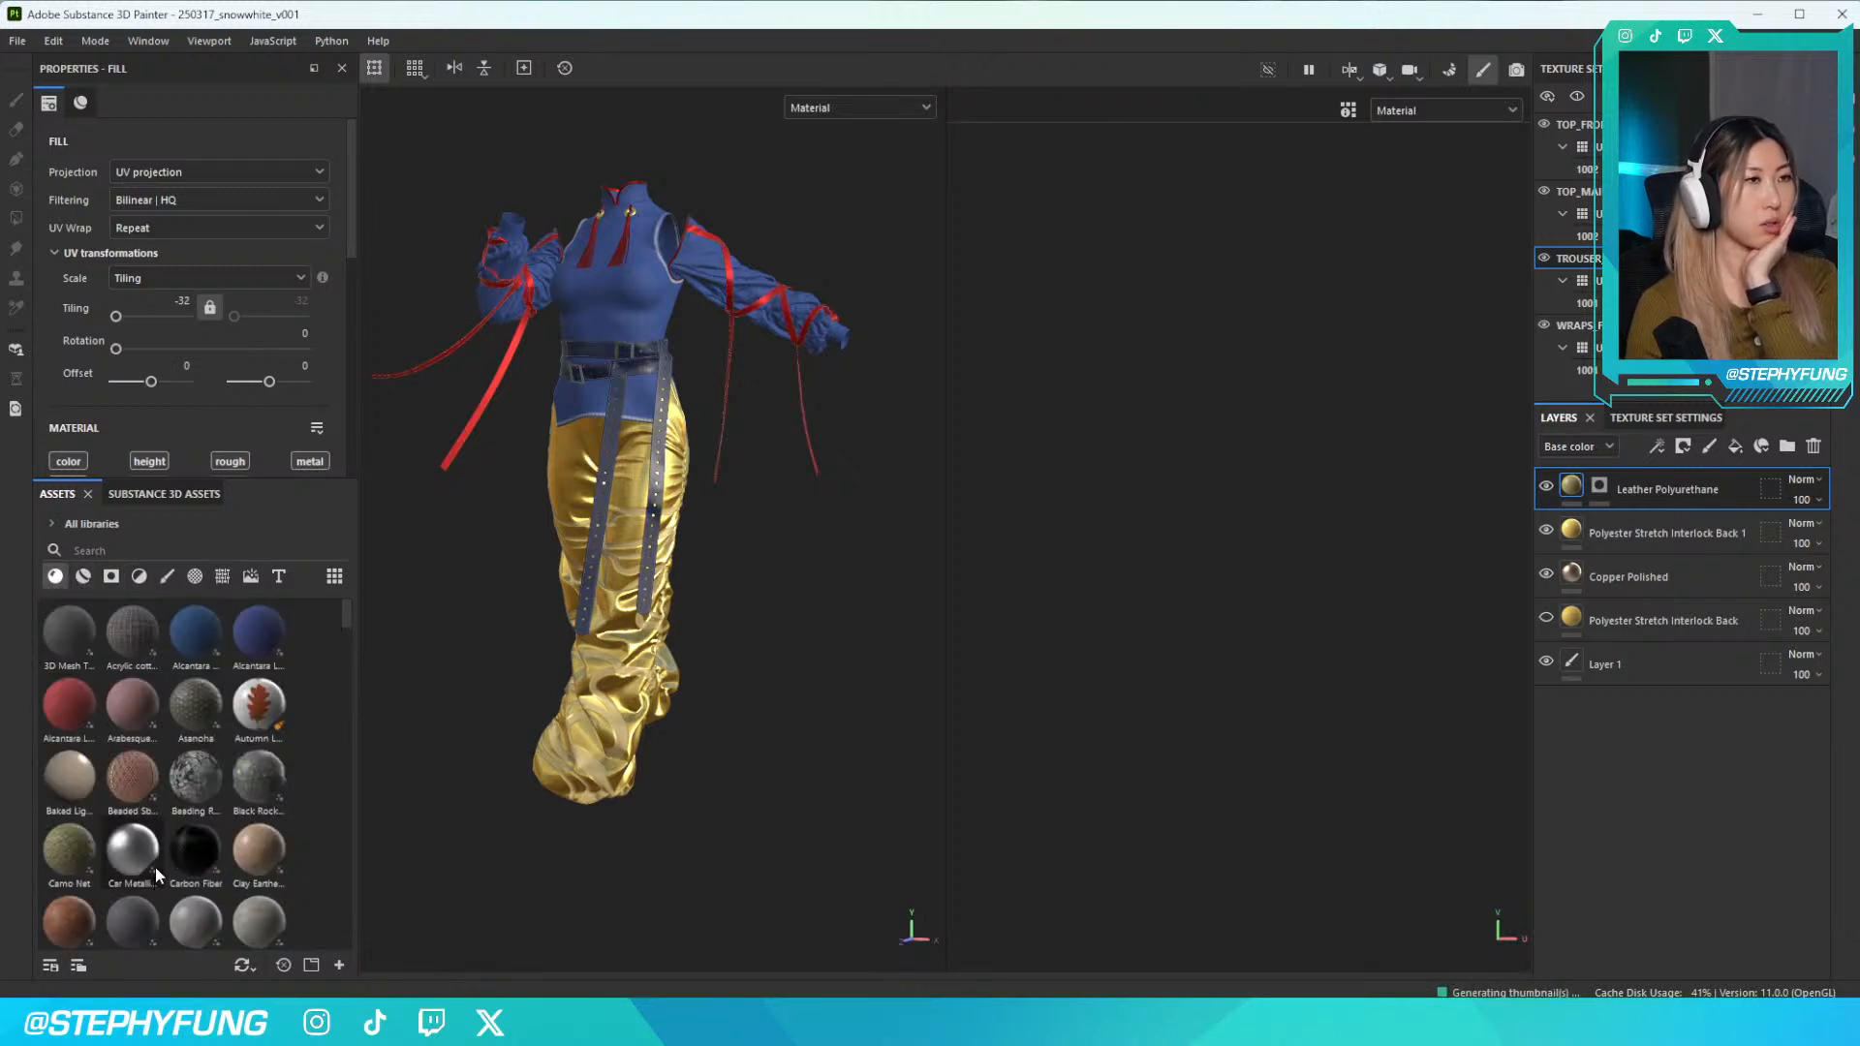
# Browse the whole material library for a suitable additional material for the trousers
pyautogui.moveTo(155, 868)
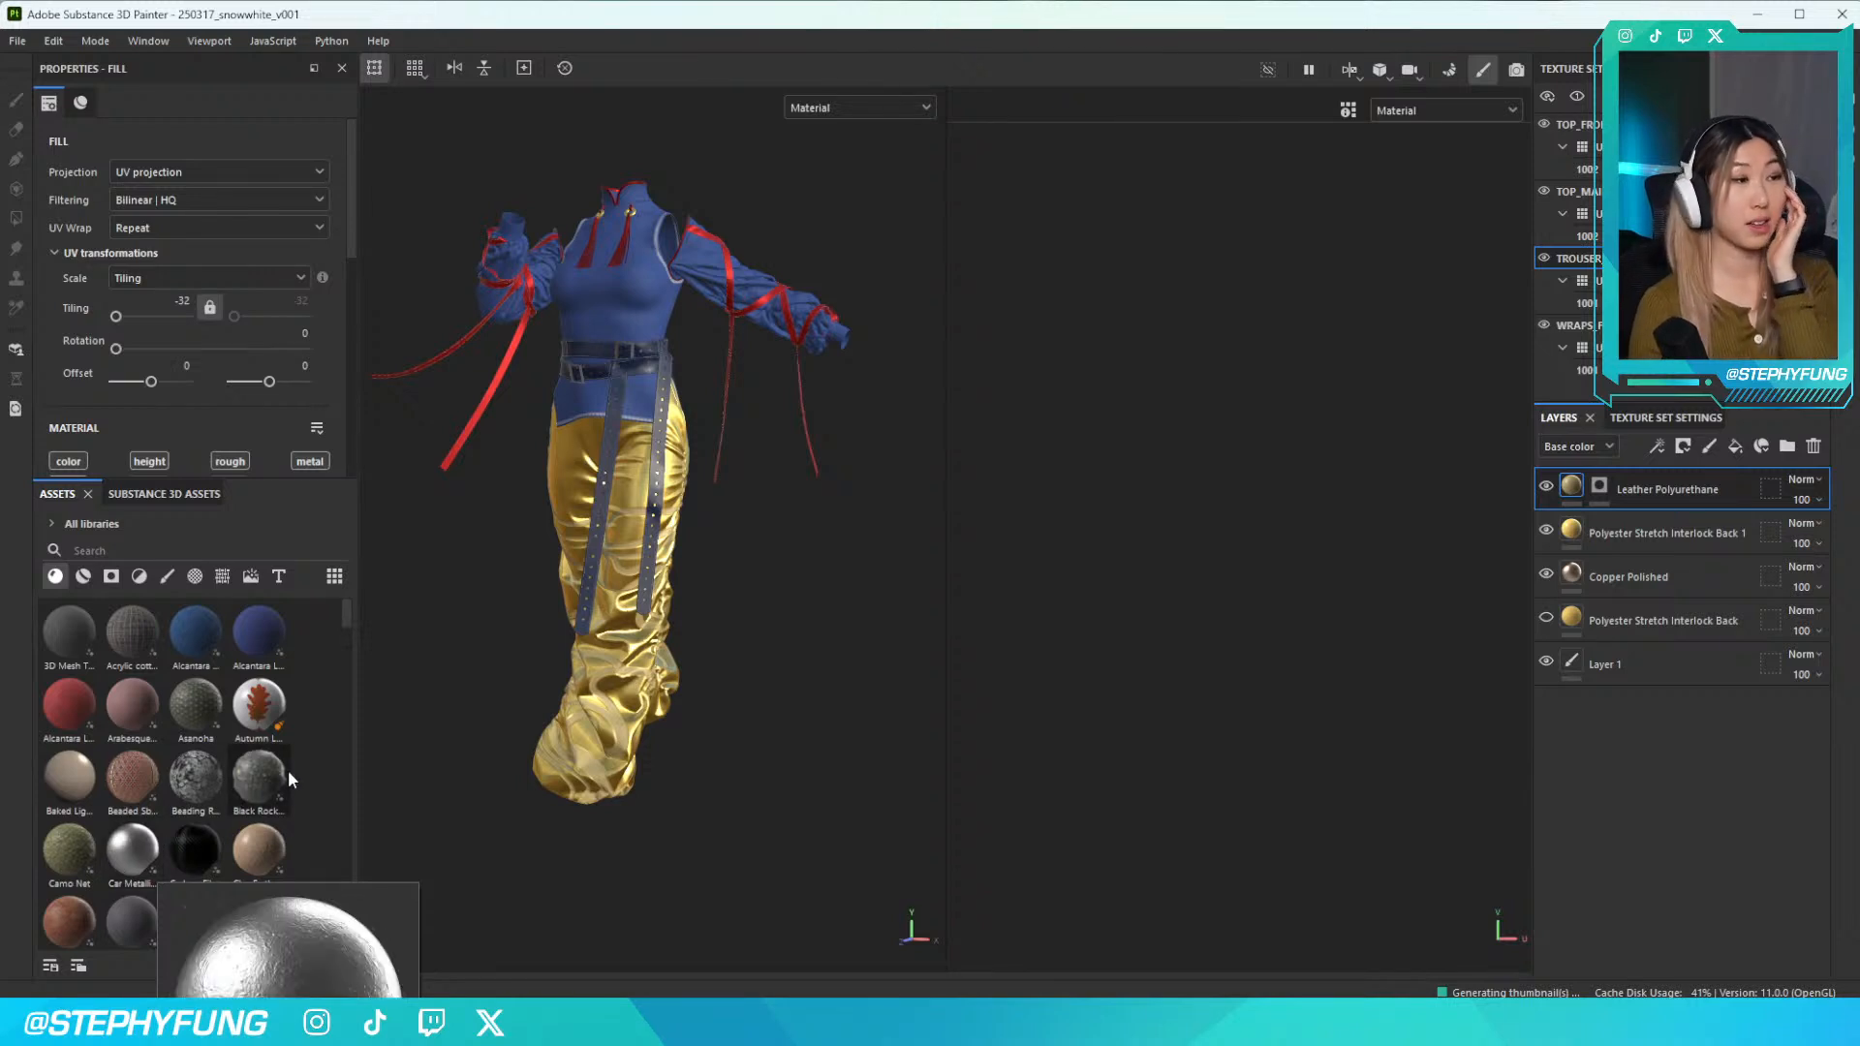
pyautogui.scroll(-3, 295, 760)
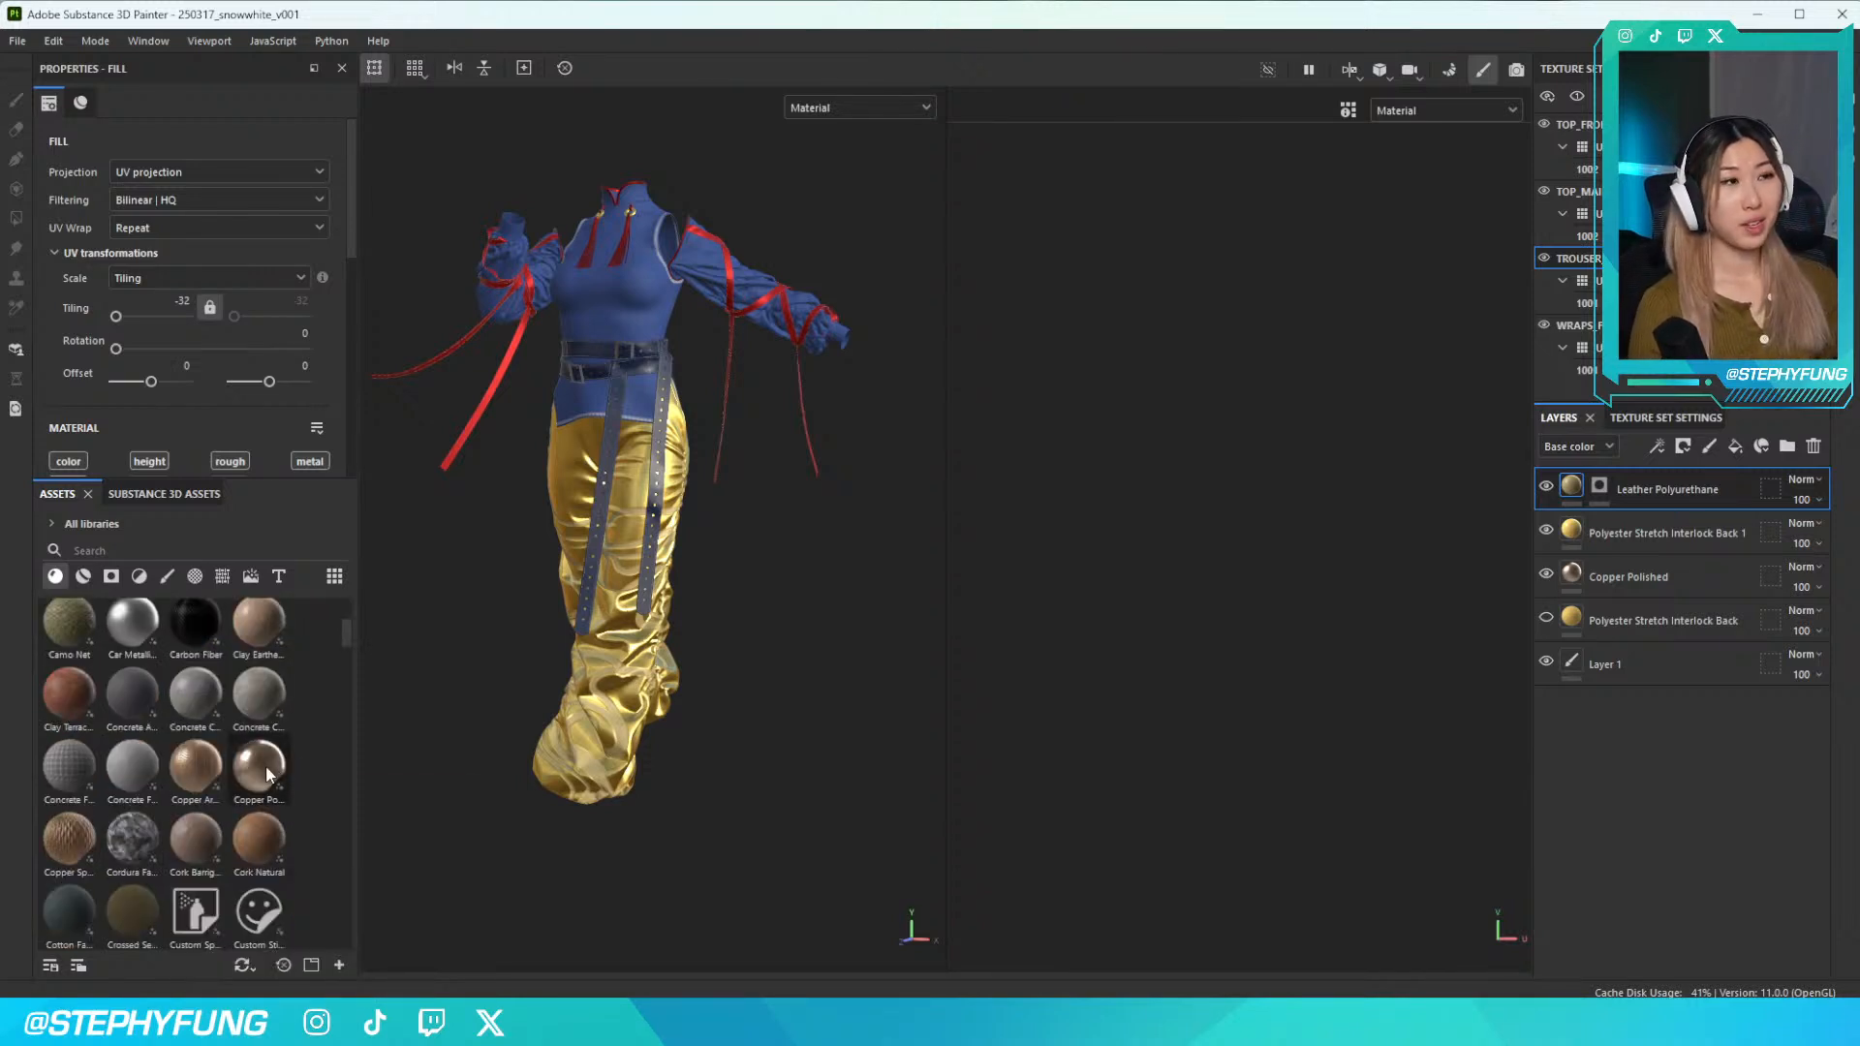
pyautogui.moveTo(265, 765)
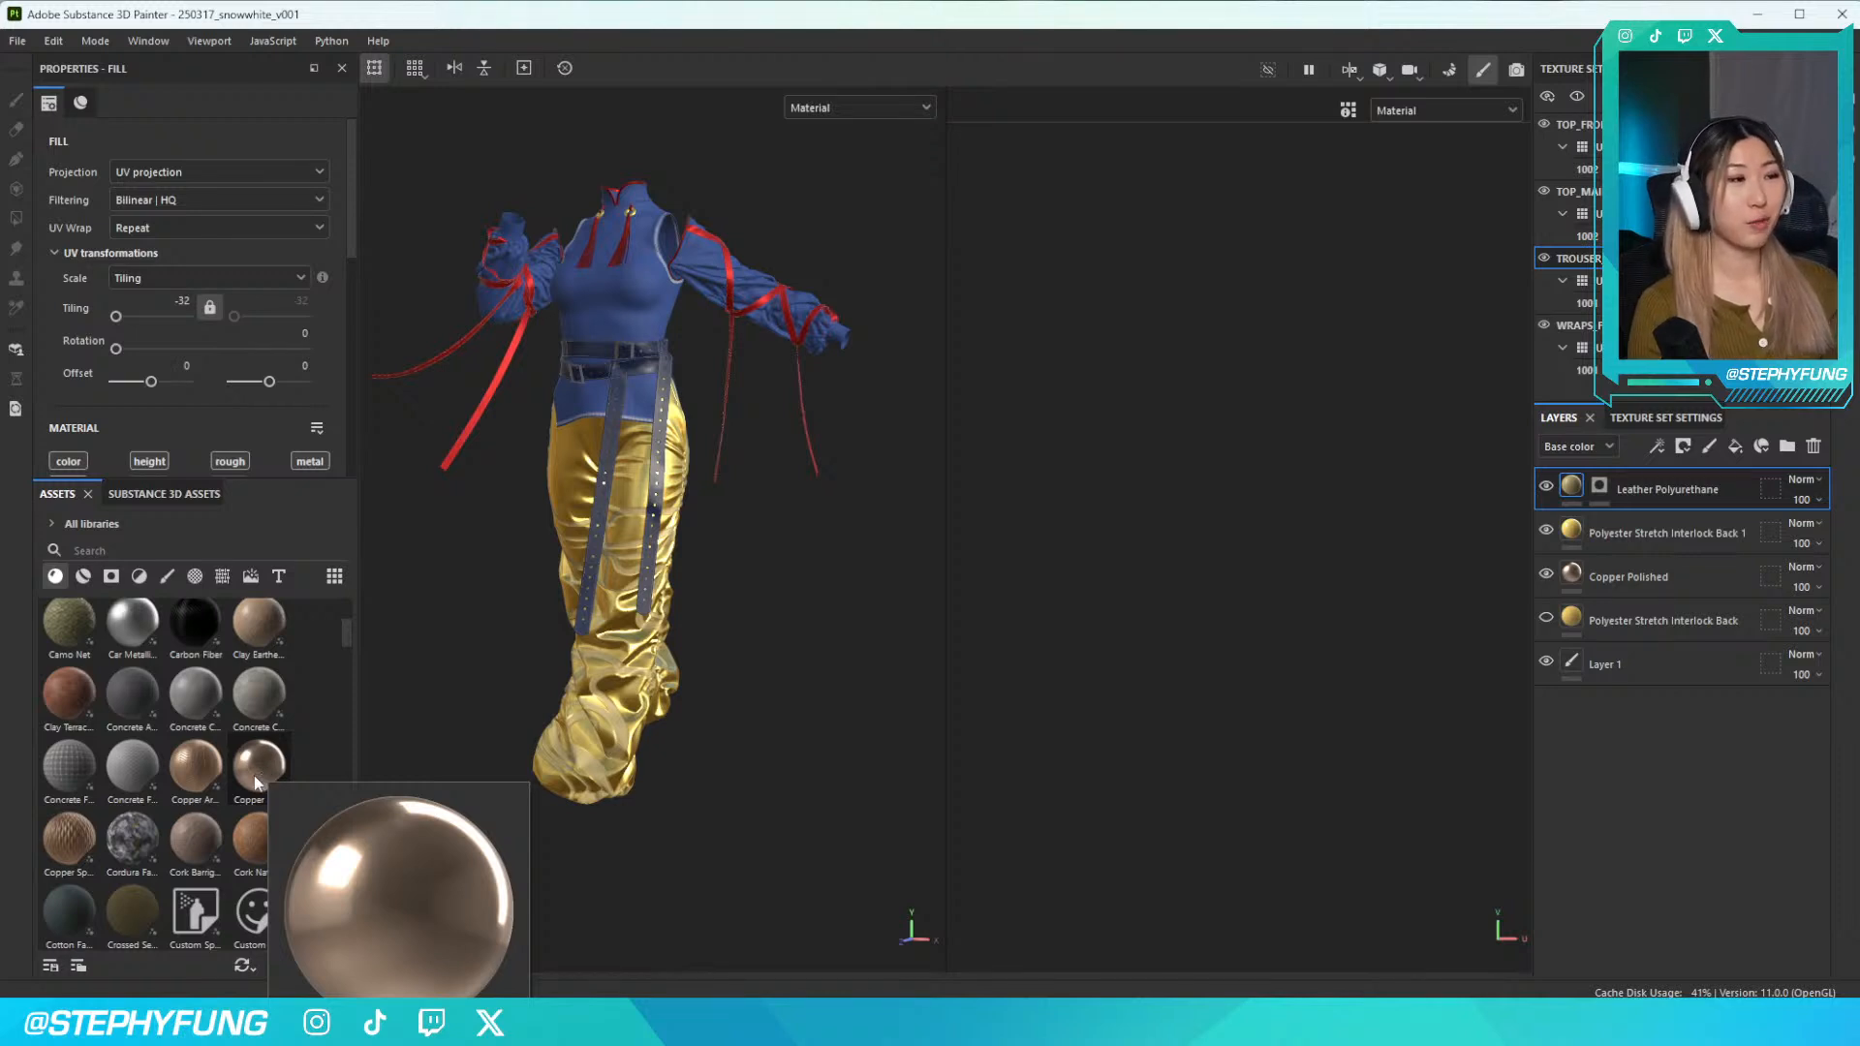
pyautogui.scroll(3, 237, 770)
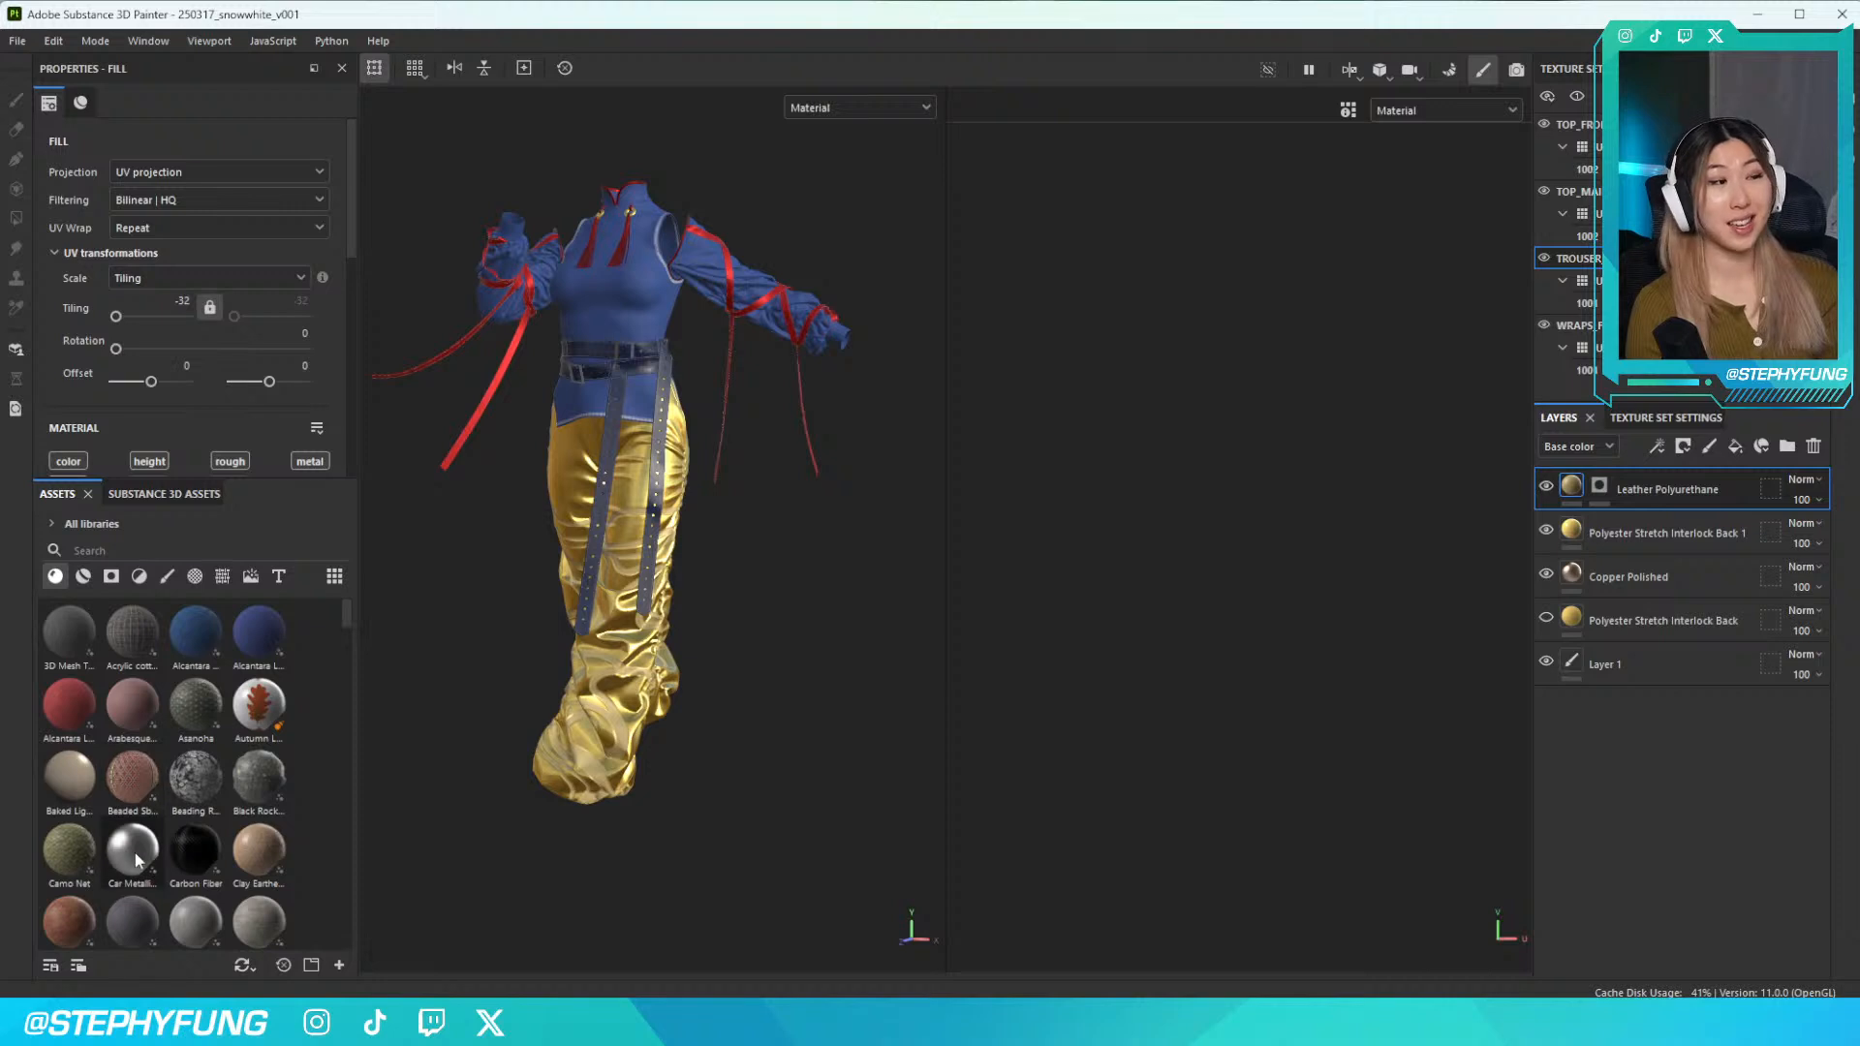
pyautogui.moveTo(136, 855)
pyautogui.scroll(-10, 131, 853)
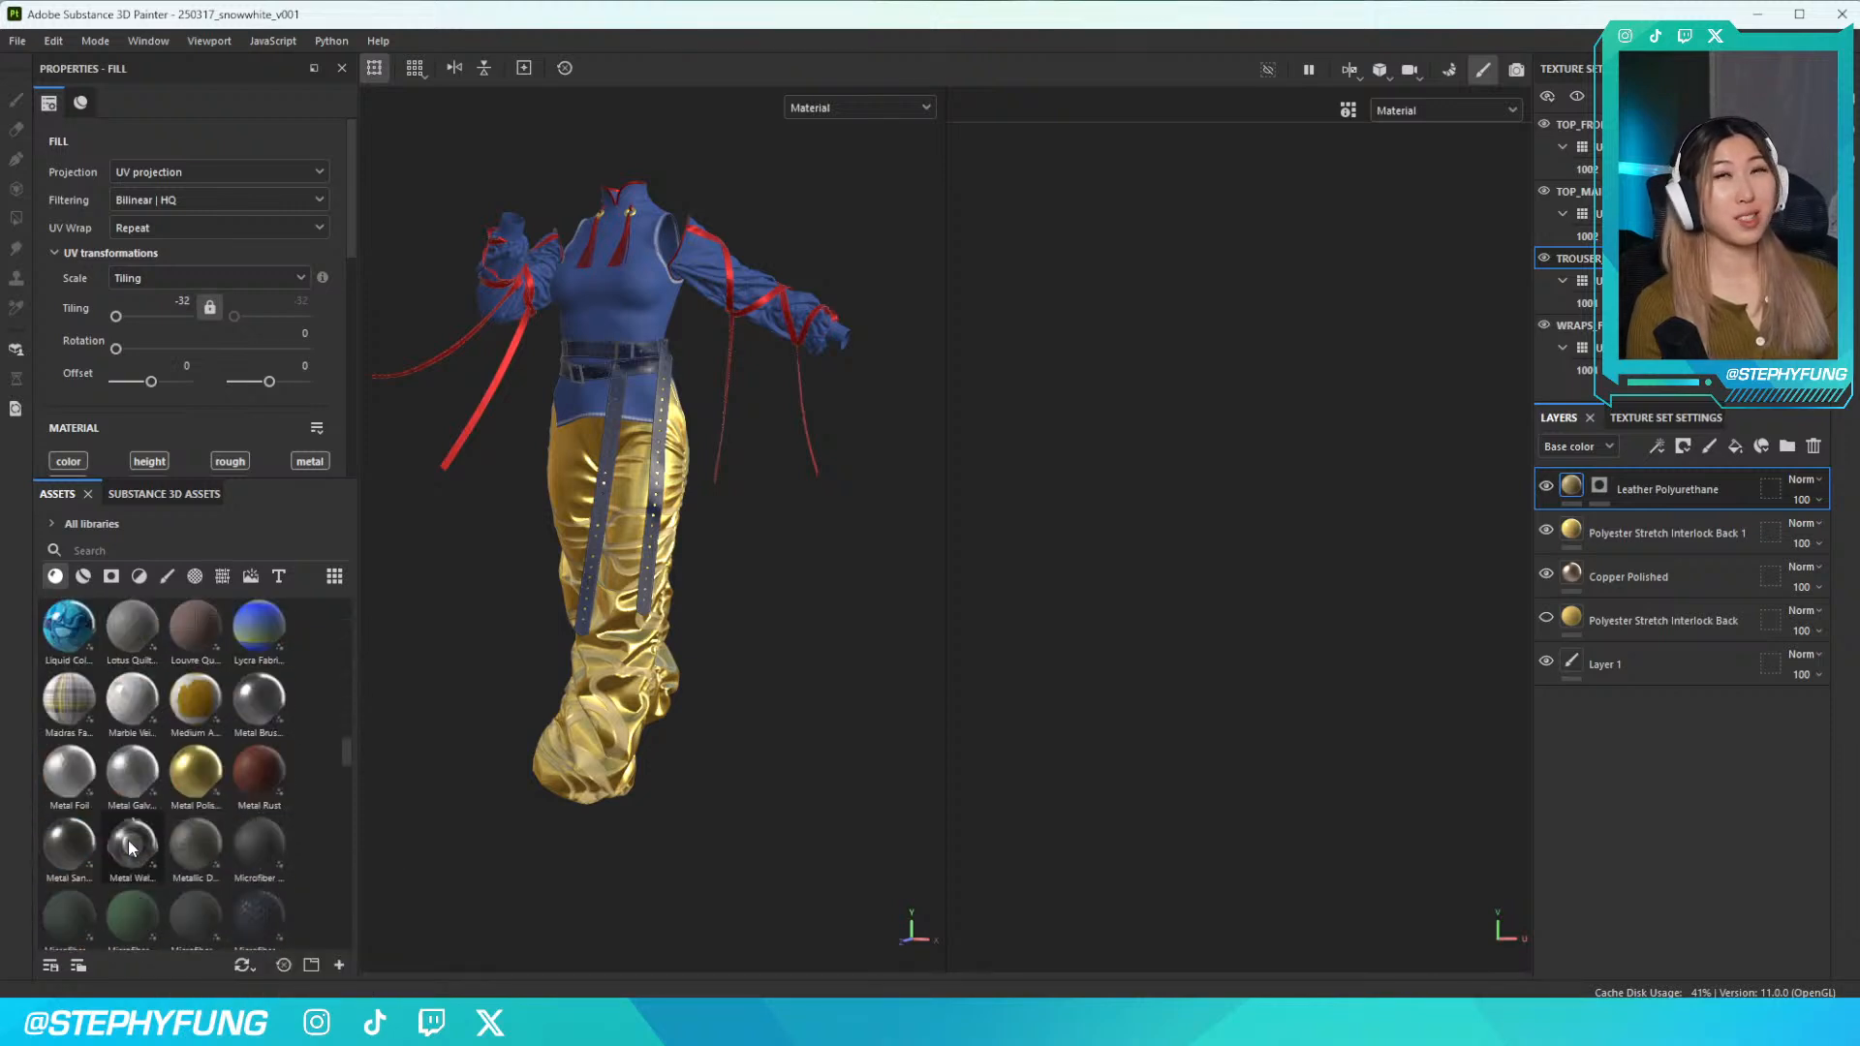
pyautogui.scroll(-3, 138, 835)
pyautogui.scroll(-15, 138, 831)
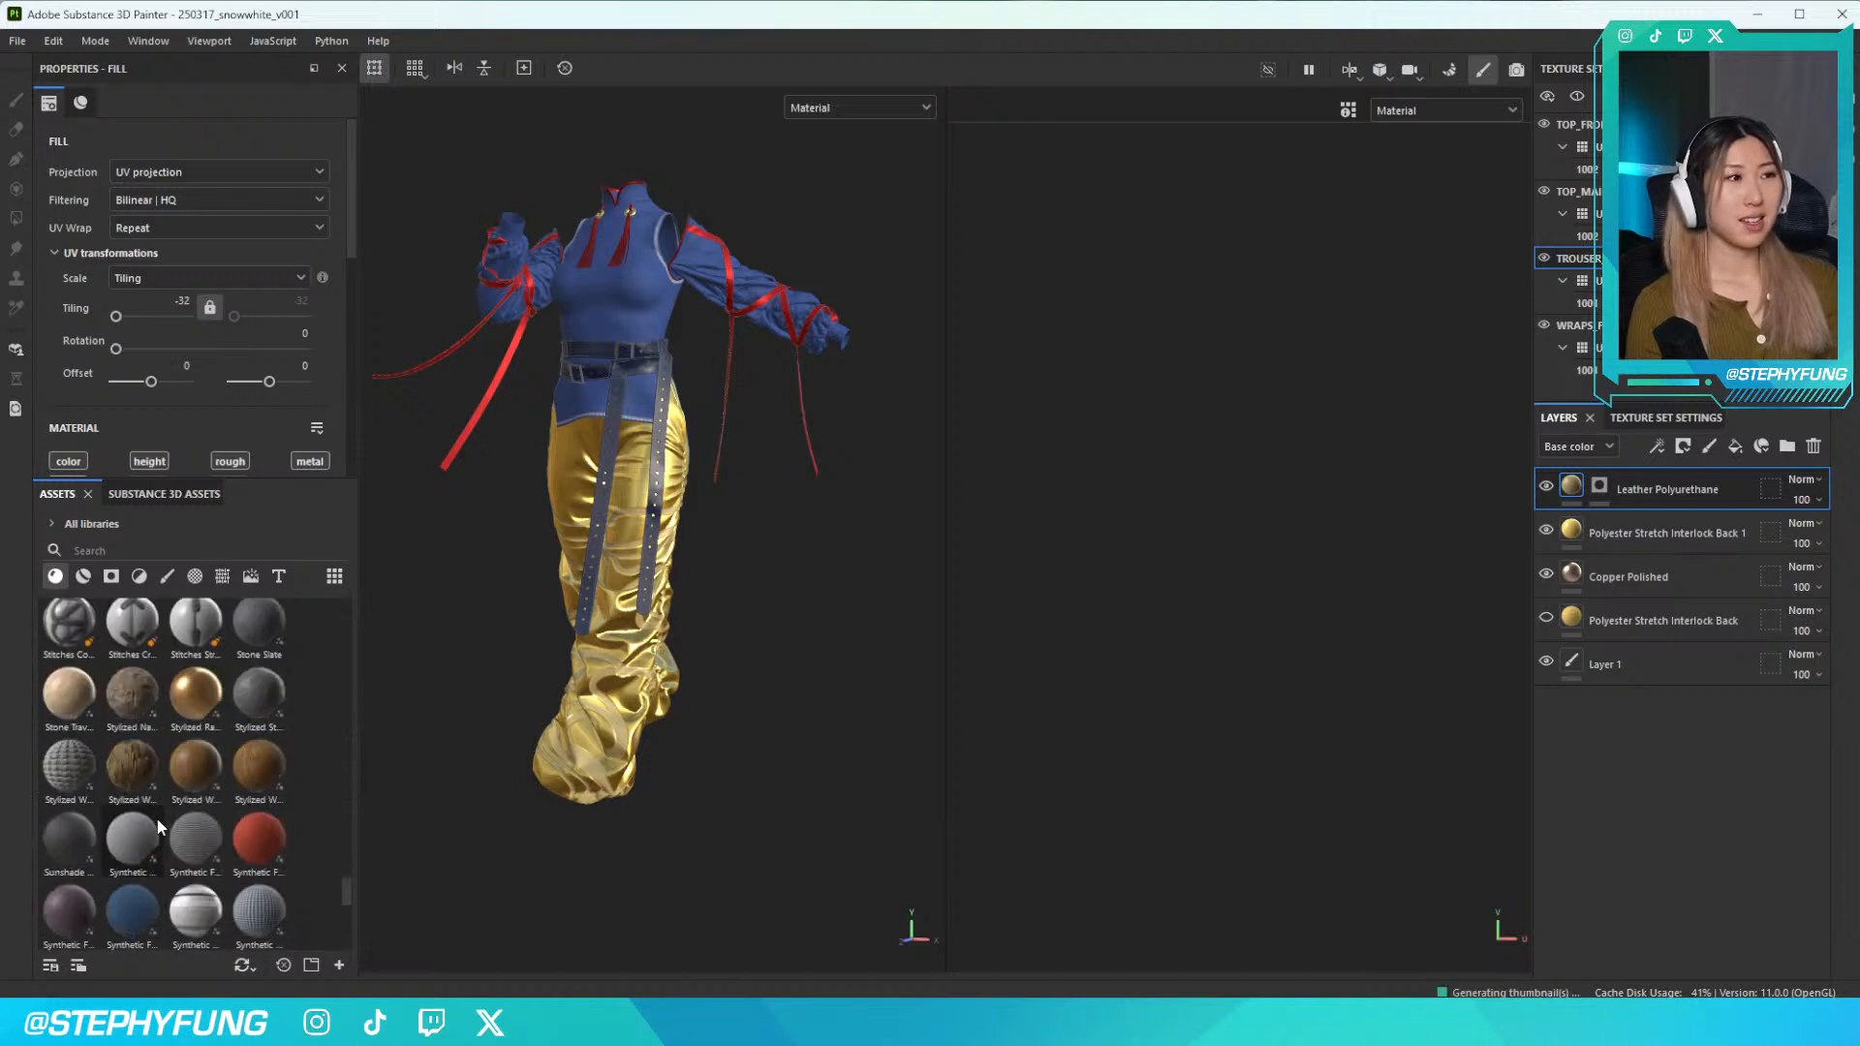
pyautogui.scroll(-3, 160, 825)
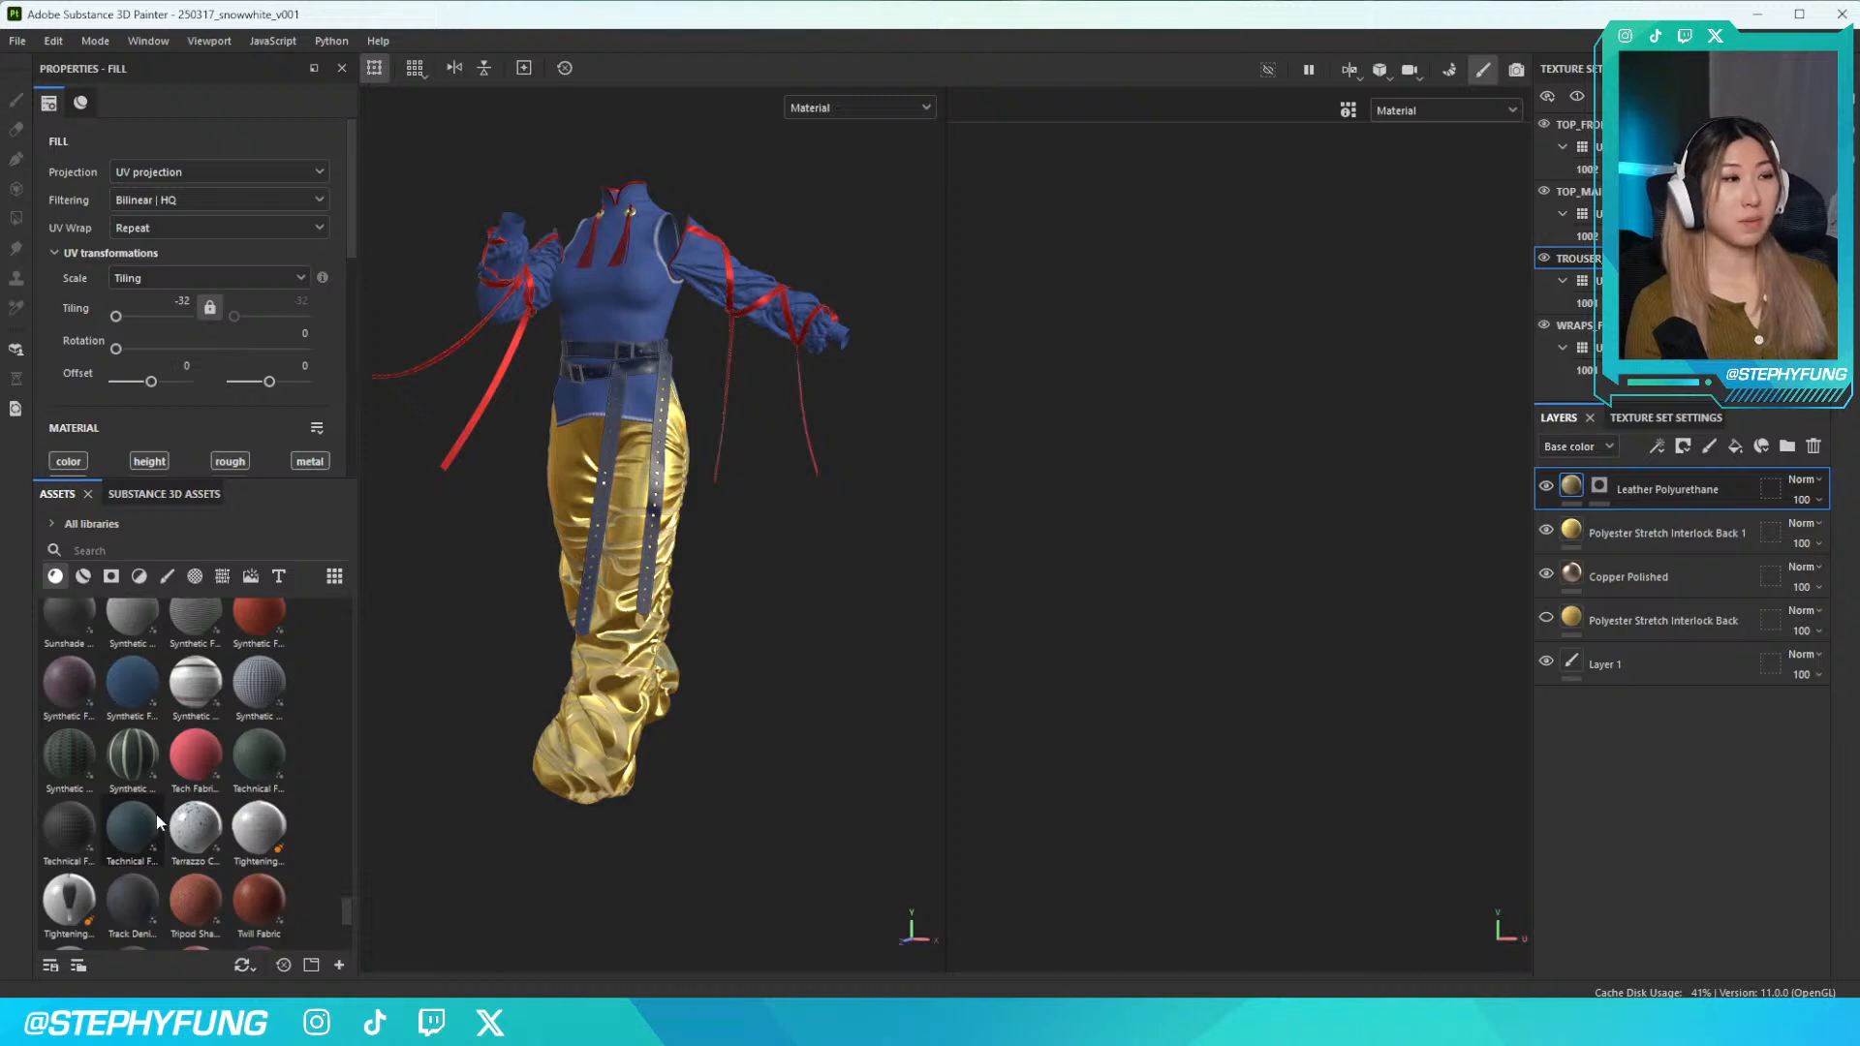
pyautogui.moveTo(160, 821)
pyautogui.scroll(-3, 160, 822)
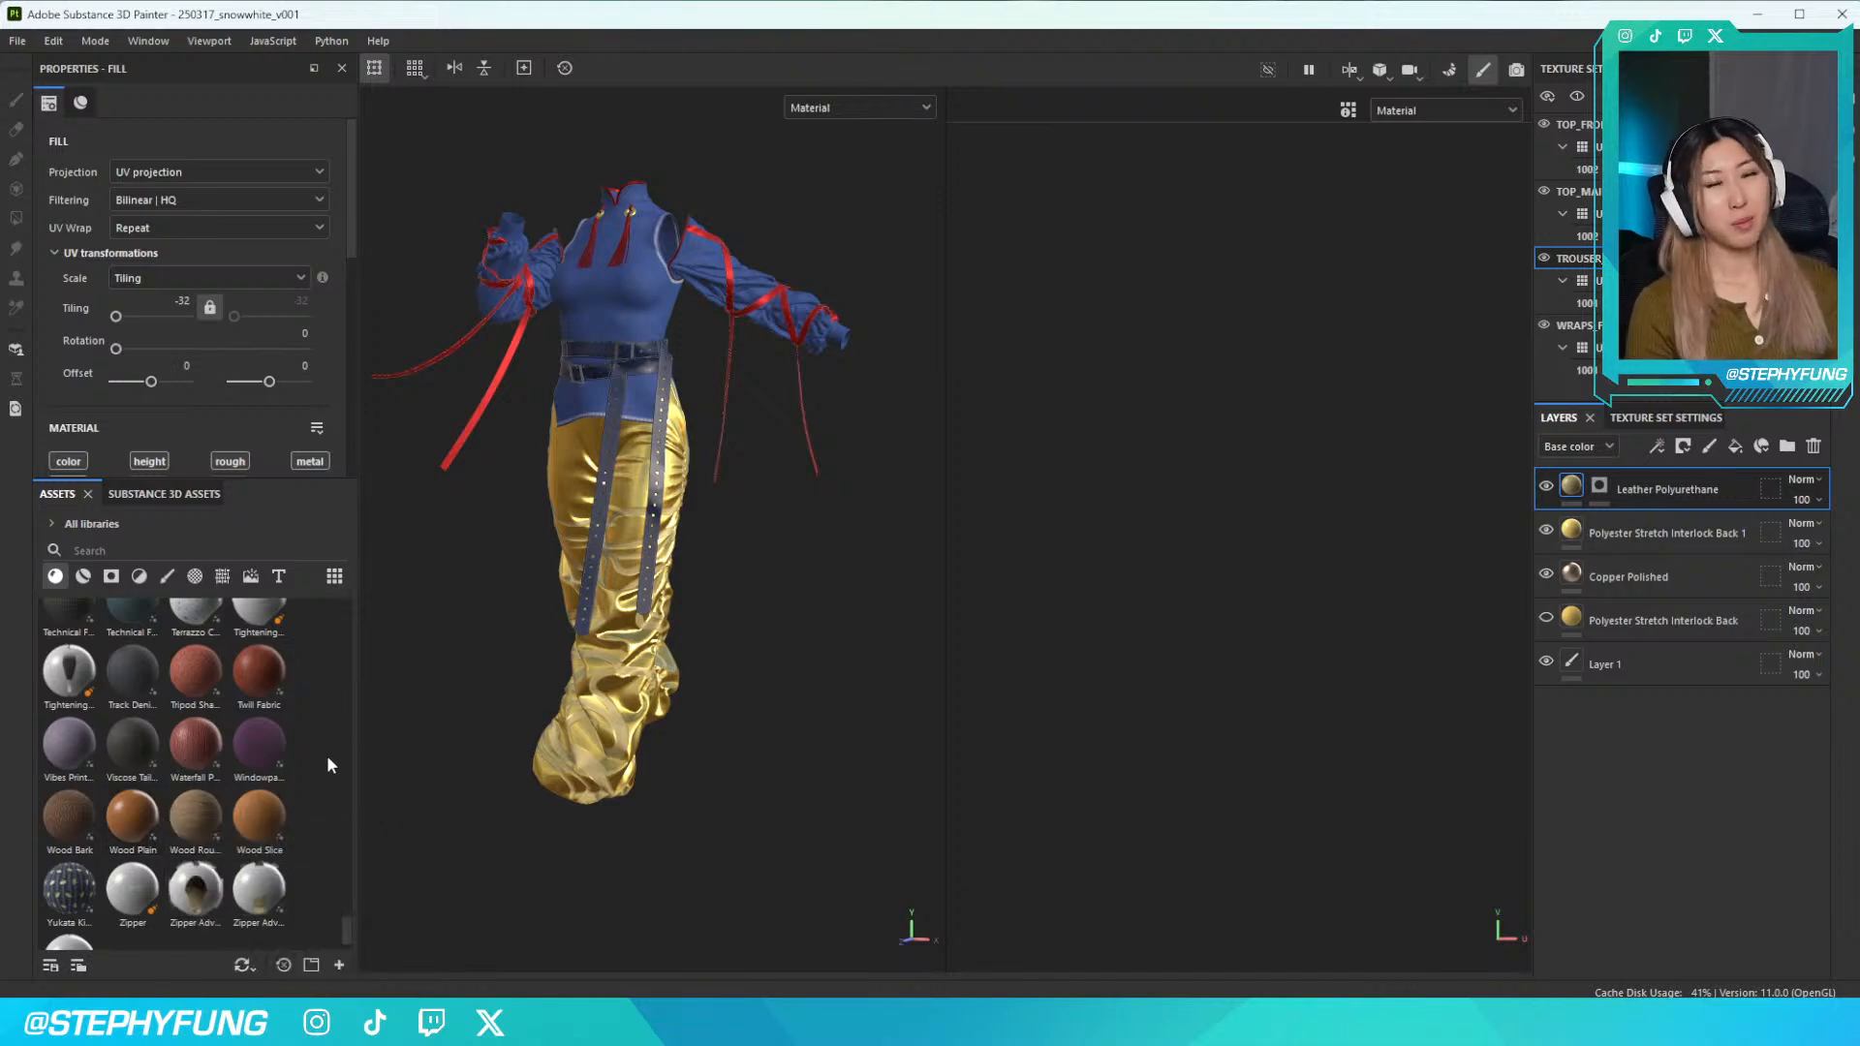
pyautogui.scroll(5, 319, 760)
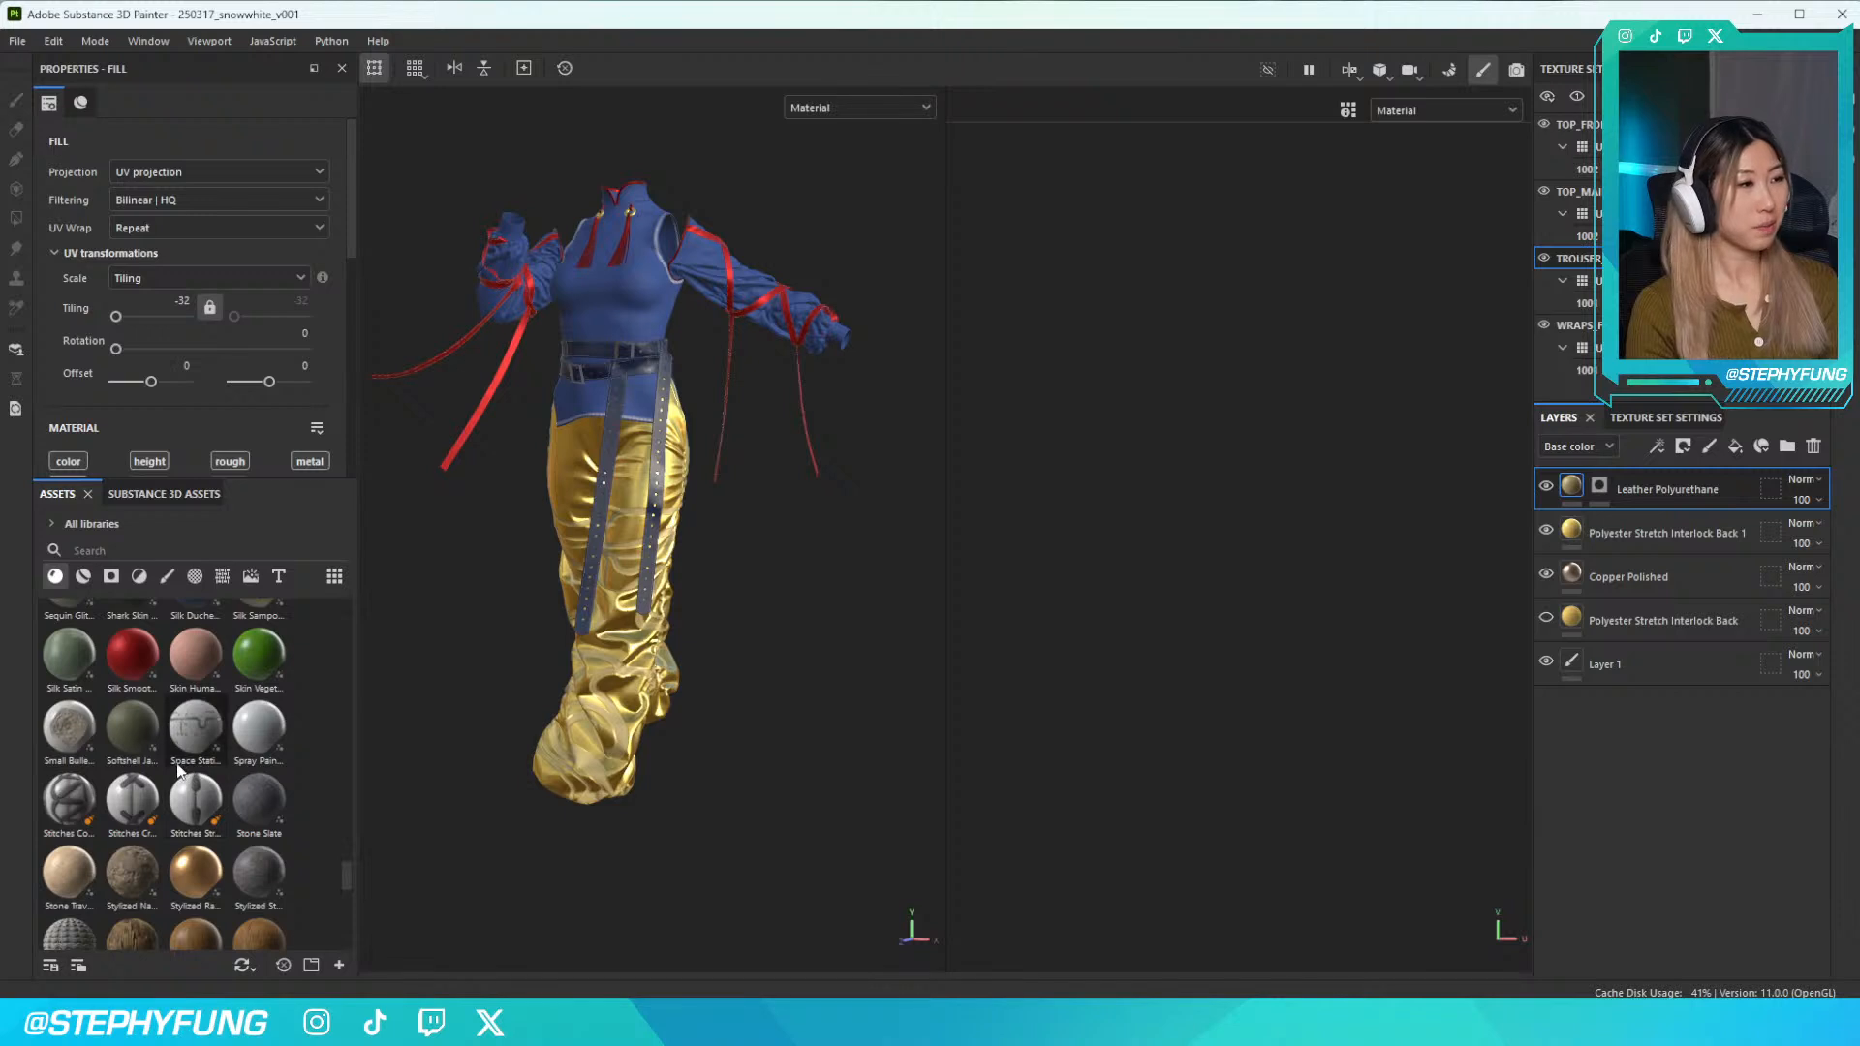
pyautogui.scroll(5, 122, 666)
pyautogui.scroll(15, 165, 730)
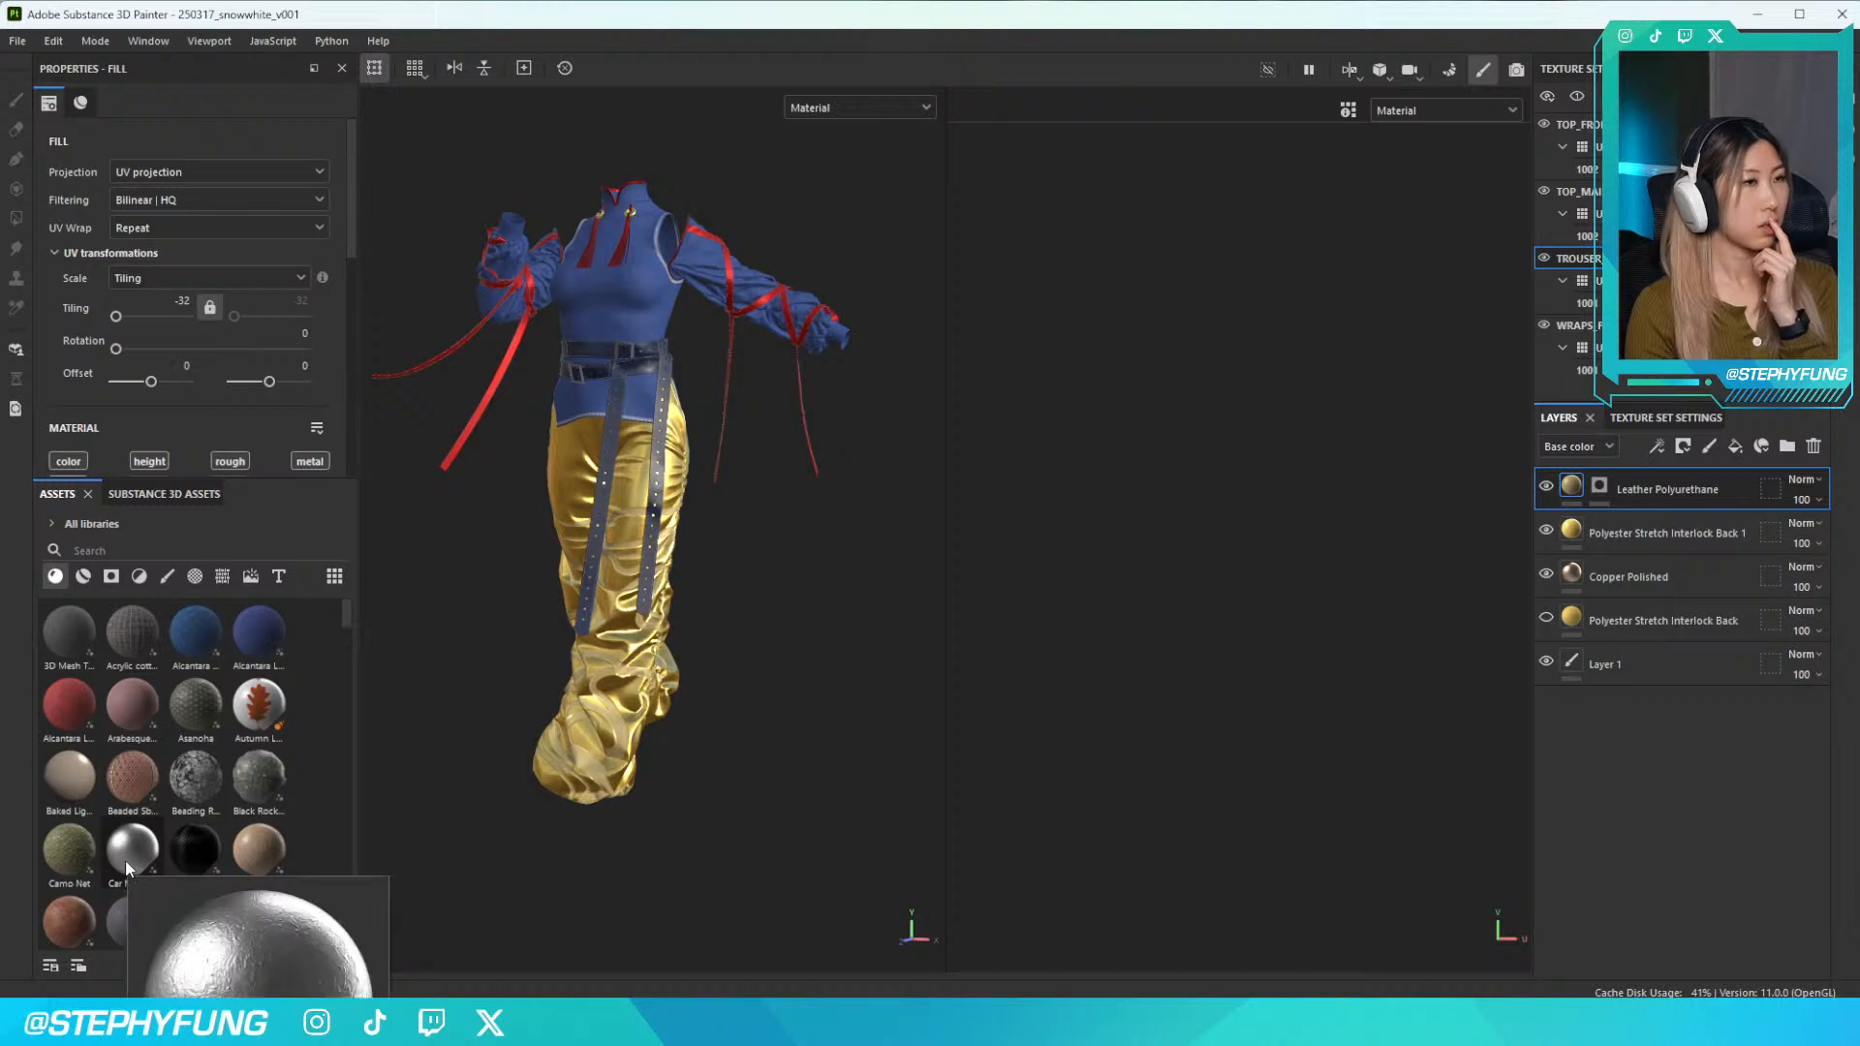
pyautogui.scroll(-5, 125, 860)
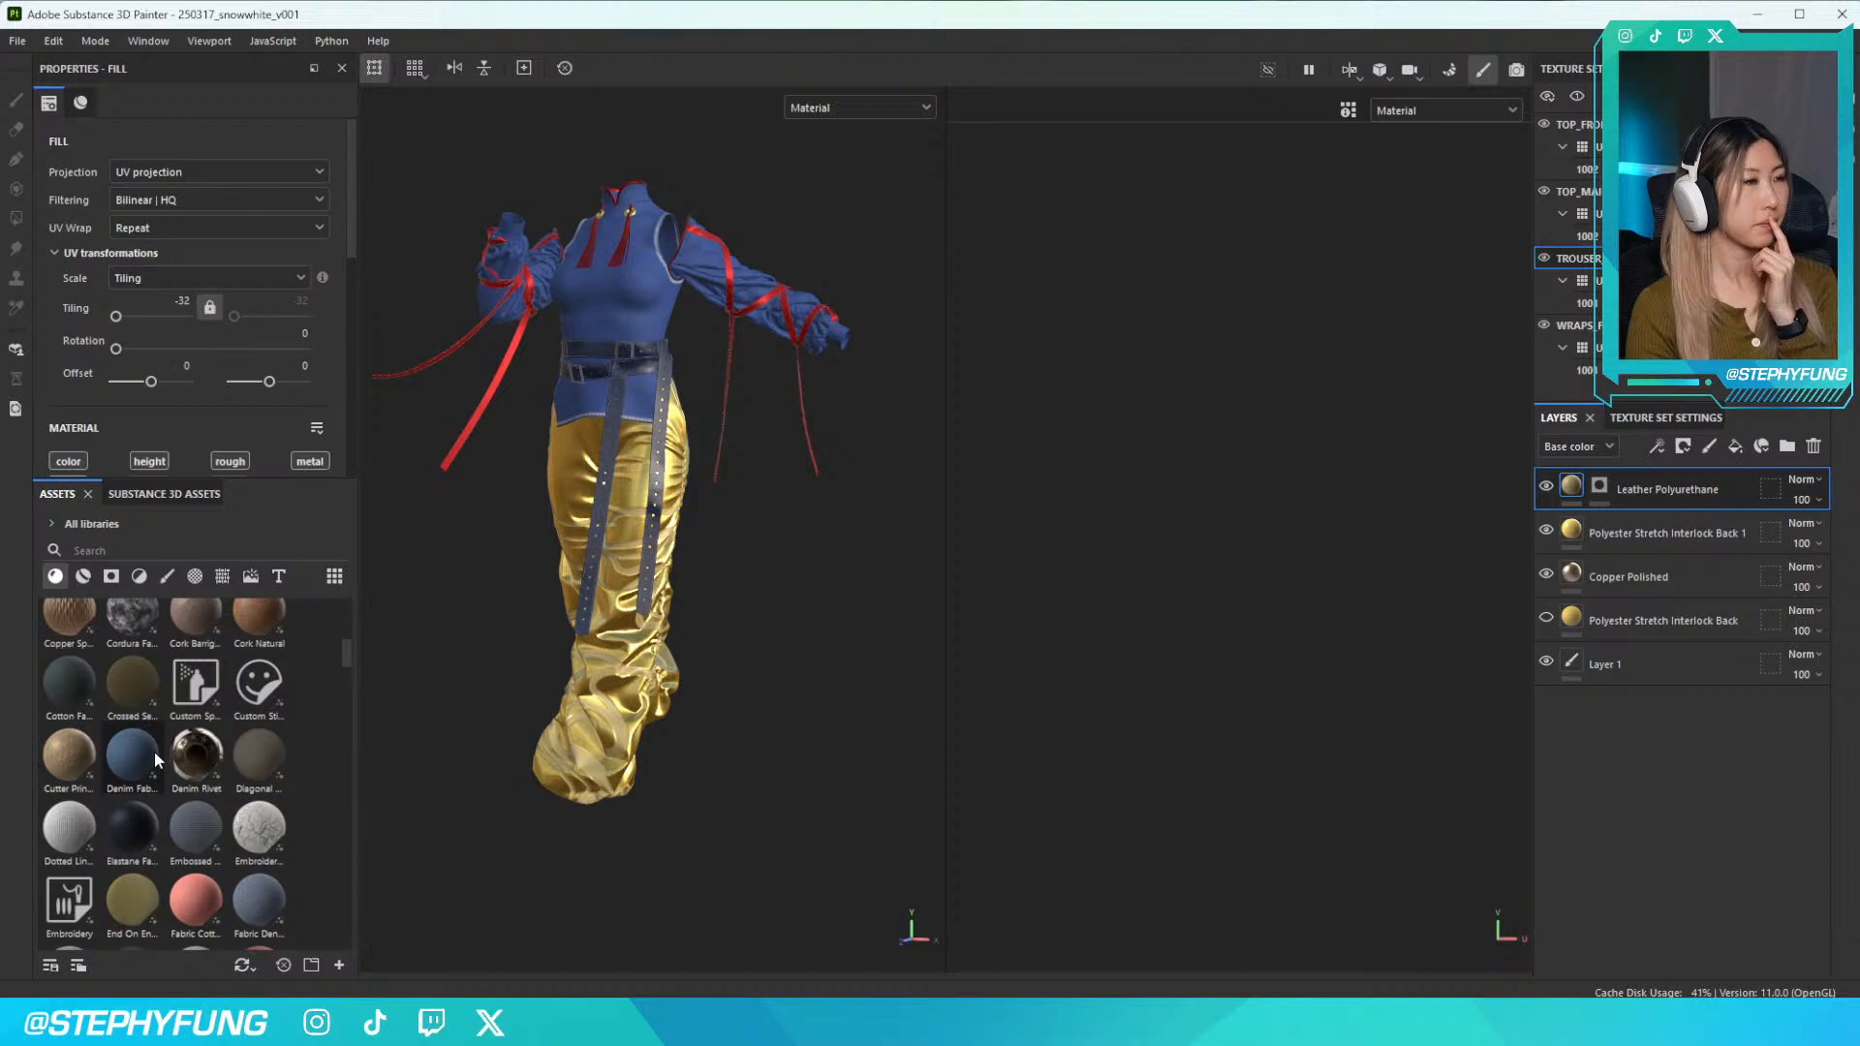
# Duplicate the Polyester Stretch Interlock Back 1 layer and move the copy above Leather Polyurethane
pyautogui.click(1596, 528)
pyautogui.click(1545, 488)
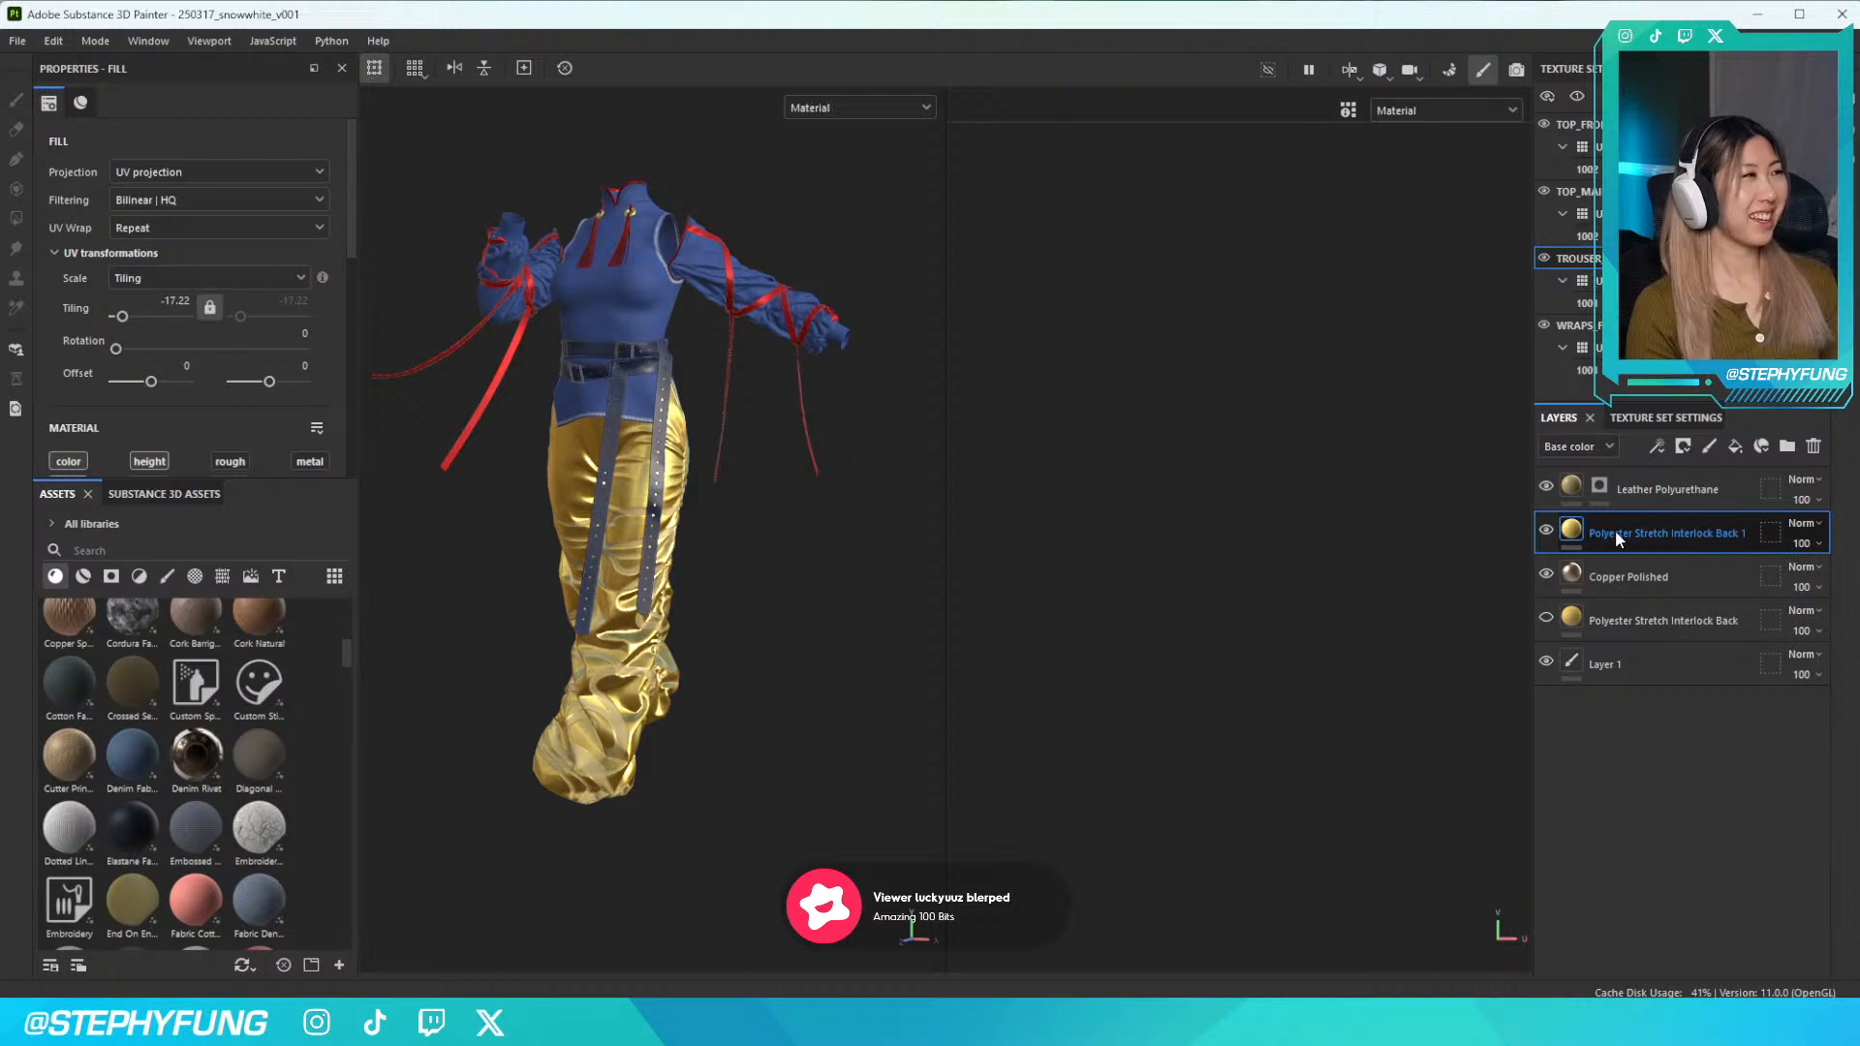
pyautogui.hotkey('ctrl', 'd')
pyautogui.moveTo(1606, 530); pyautogui.dragTo(1613, 477)
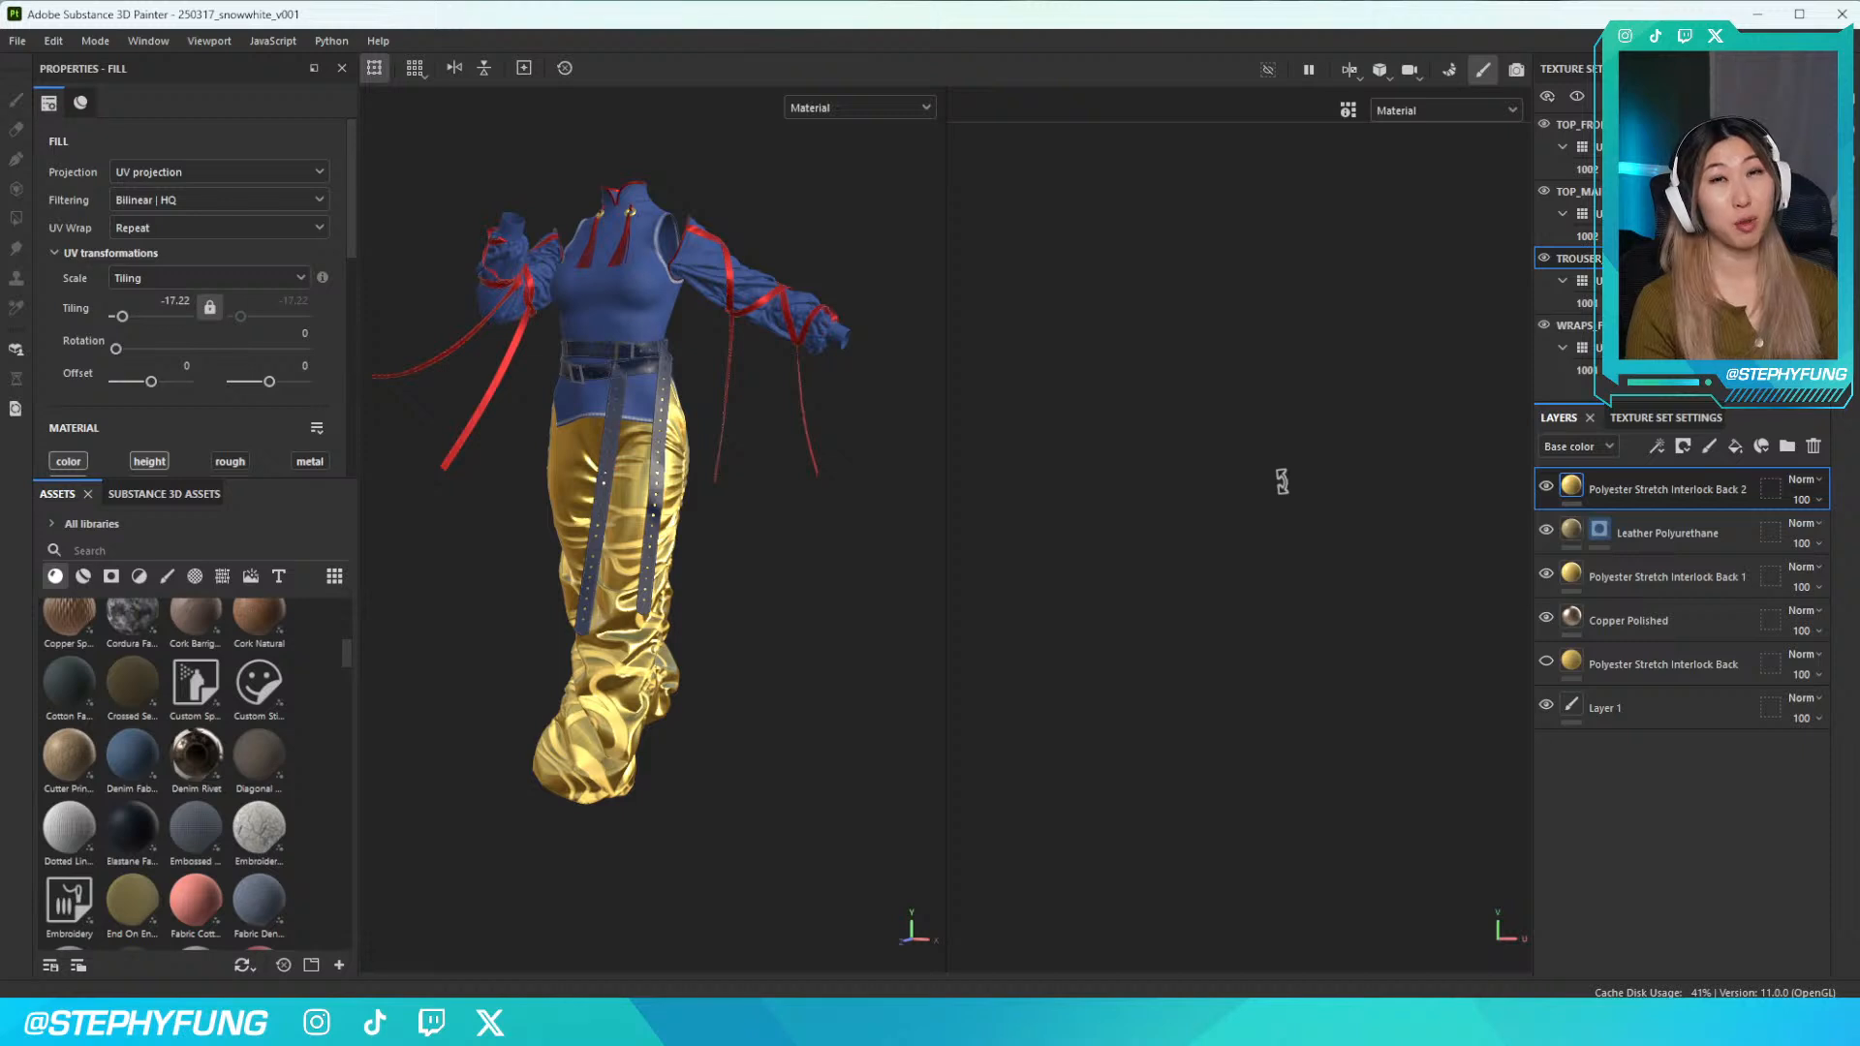
# Compare the trousers up close with the duplicated fabric layer switched off and on
pyautogui.keyDown('alt'); pyautogui.moveTo(793, 585); pyautogui.dragTo(722, 606); pyautogui.keyUp('alt')
pyautogui.scroll(3, 713, 630)
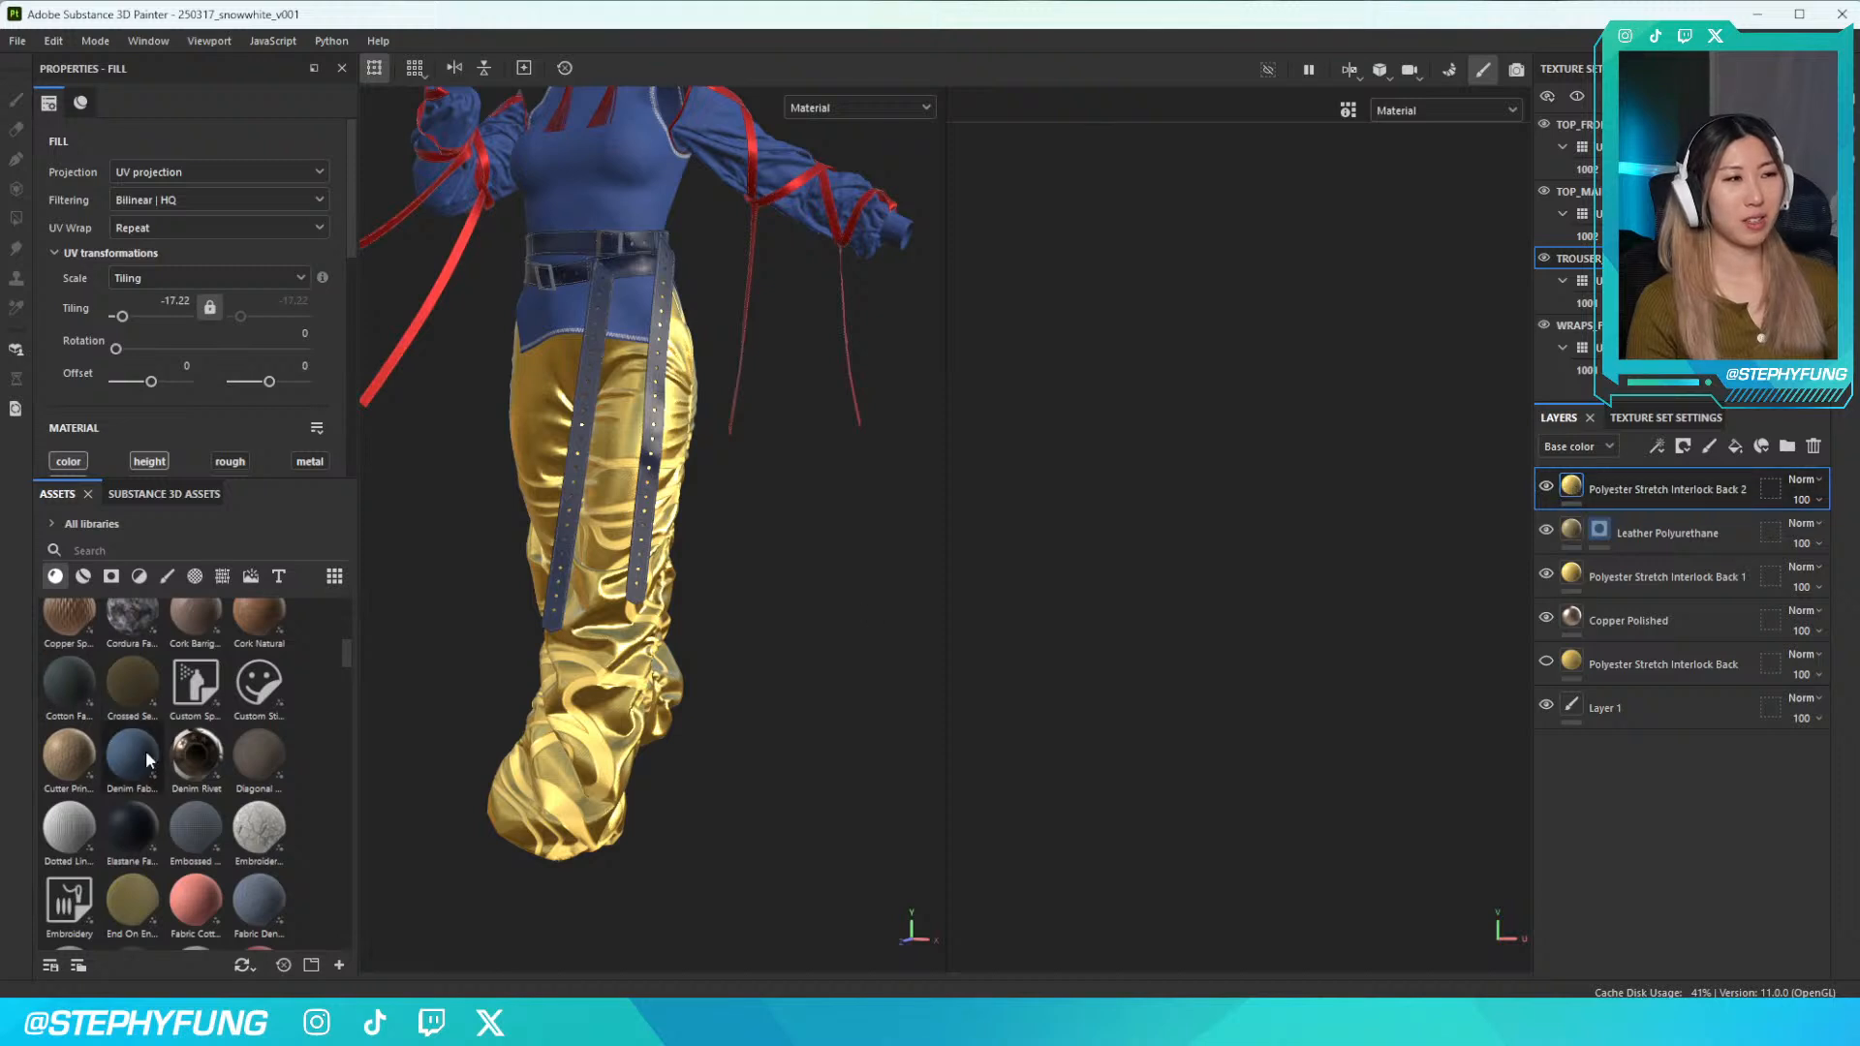
pyautogui.scroll(5, 146, 752)
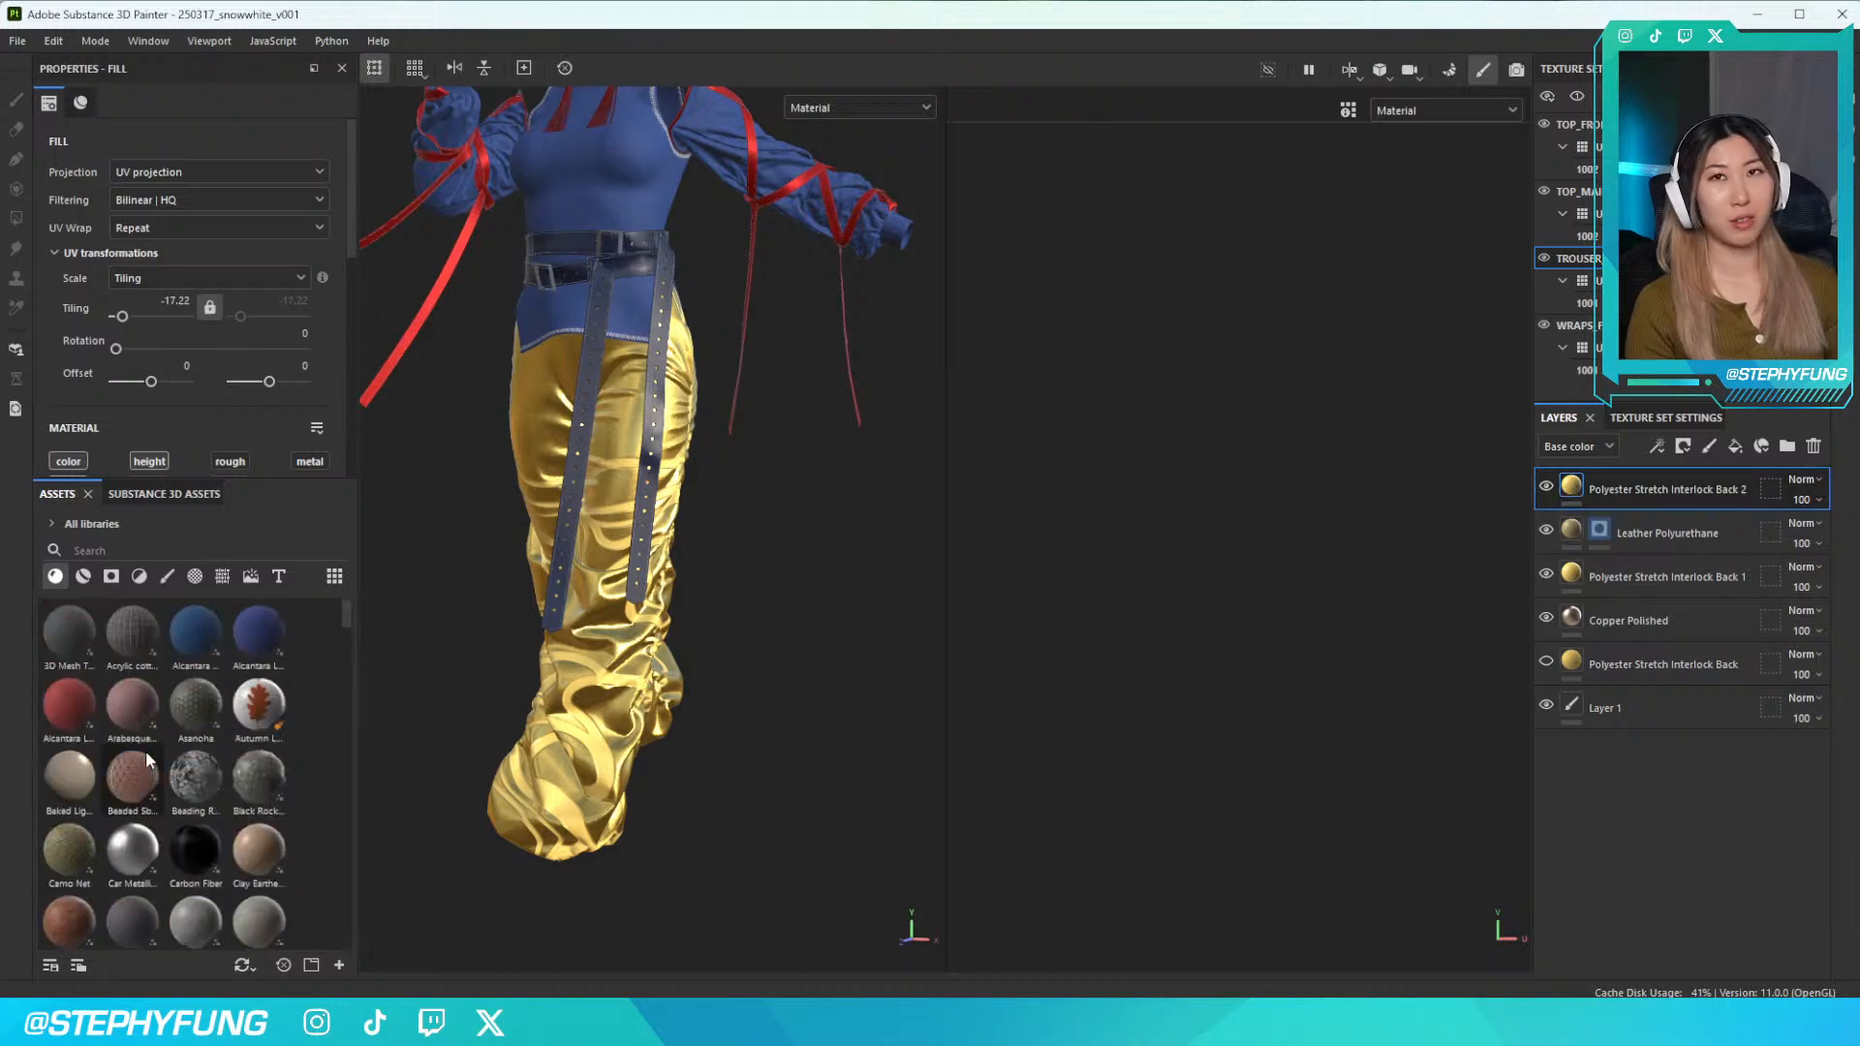
pyautogui.click(1546, 488)
pyautogui.click(1546, 487)
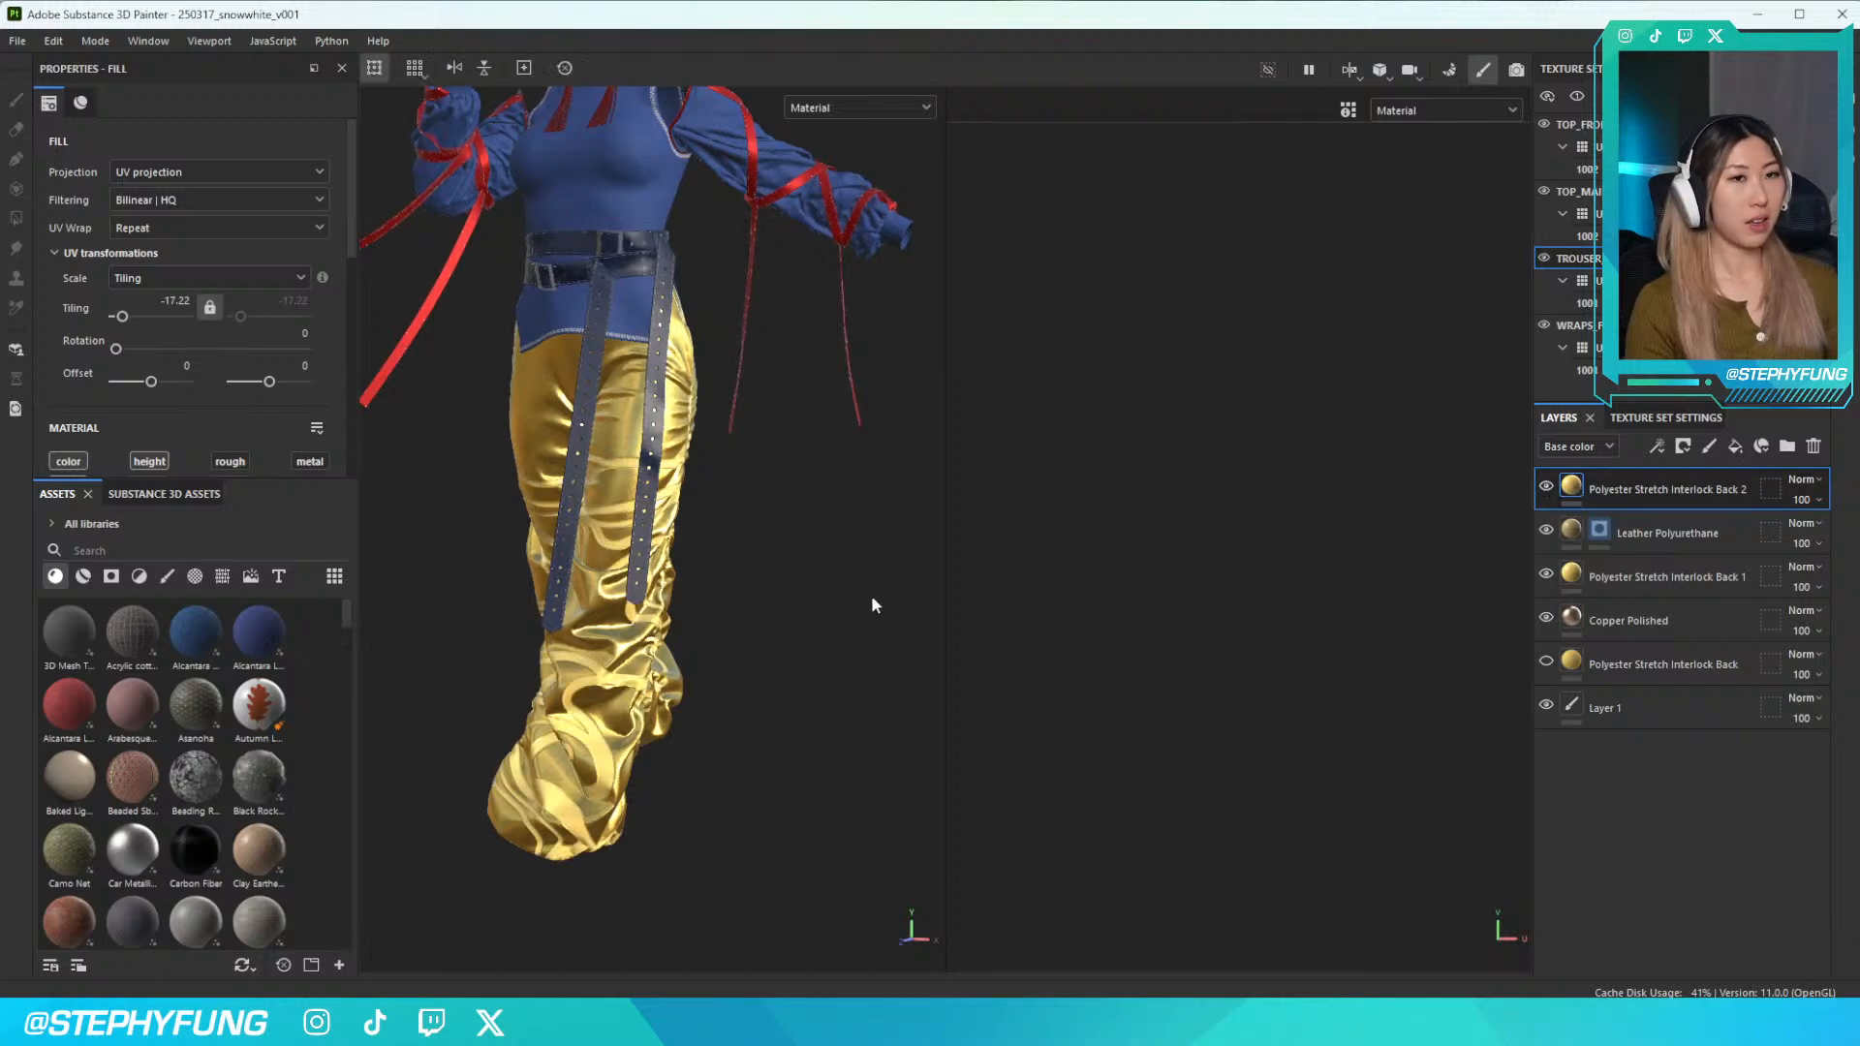
# Change the color of the duplicated polyester layer from gold to a very dark brown and check it on the trousers
pyautogui.scroll(-3, 177, 419)
pyautogui.scroll(-3, 177, 419)
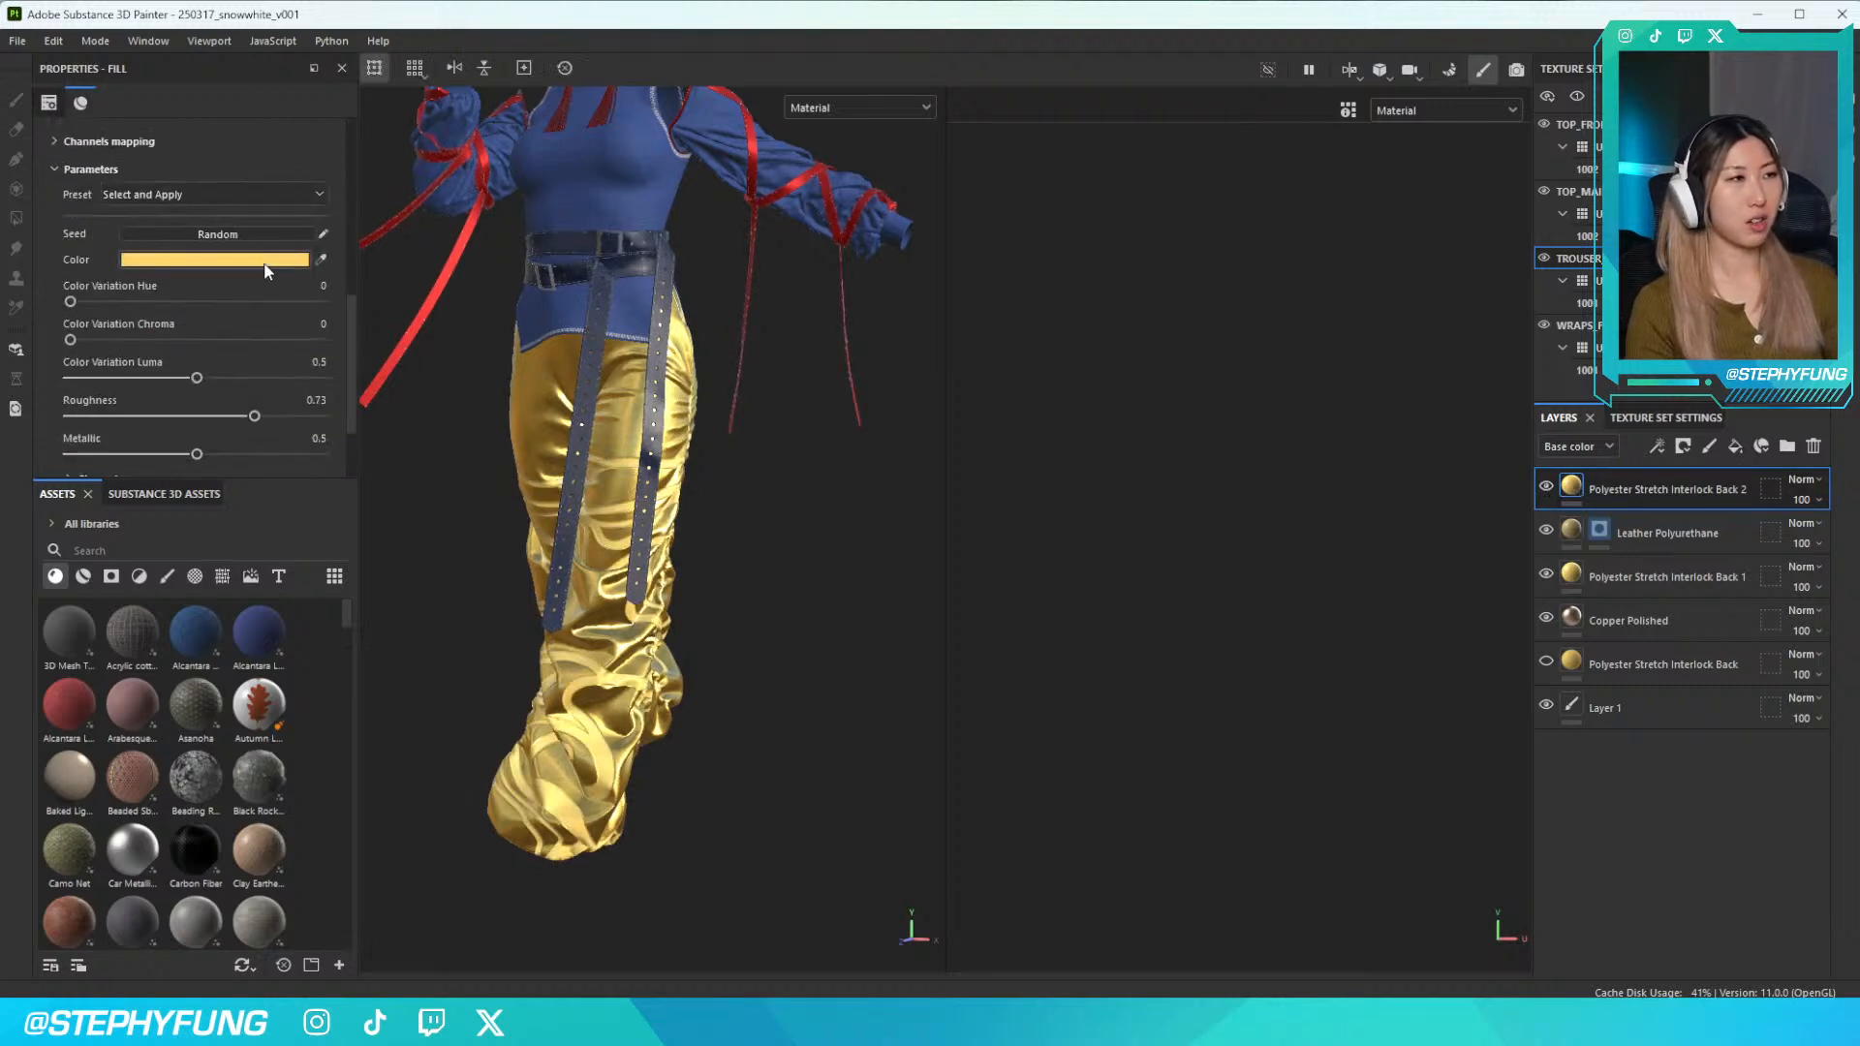
pyautogui.click(263, 259)
pyautogui.click(412, 463)
pyautogui.moveTo(440, 463); pyautogui.dragTo(448, 501)
pyautogui.click(503, 275)
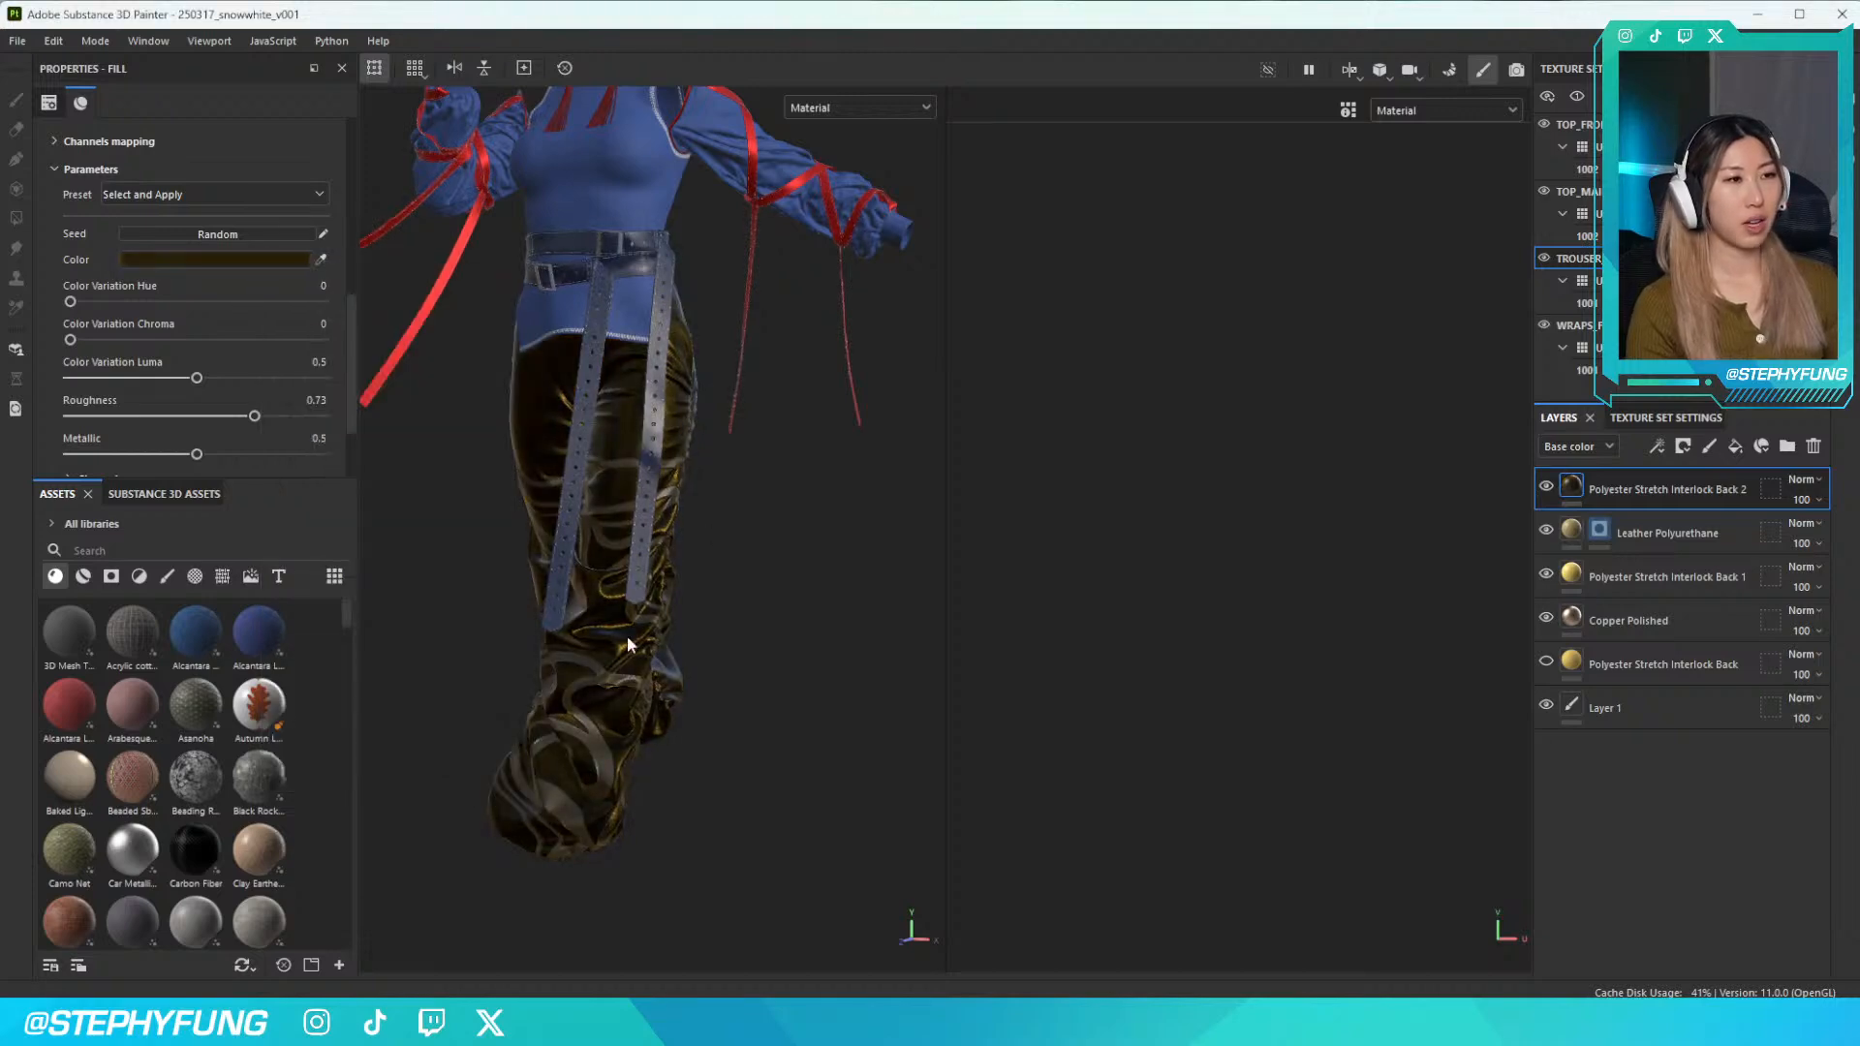
pyautogui.scroll(5, 591, 672)
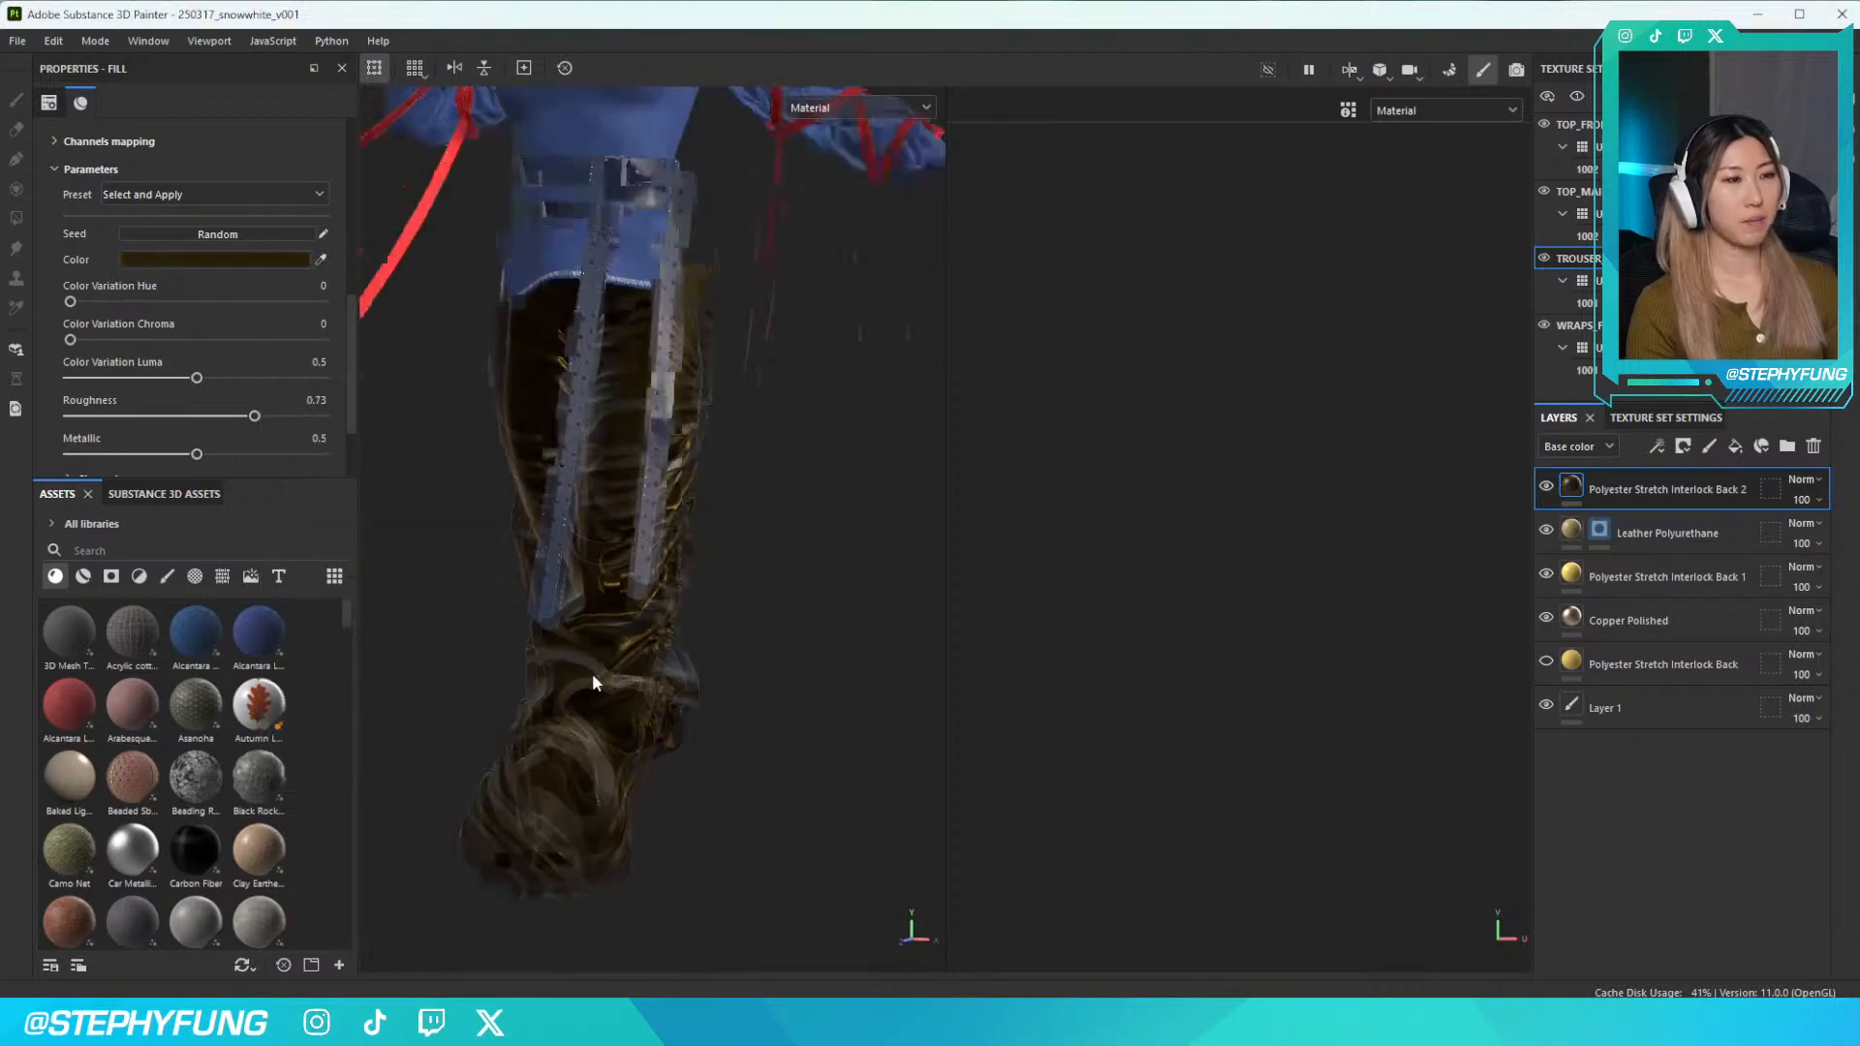
# Hide the dark polyester layer and rename the Leather Polyurethane layer as "swirls"
pyautogui.click(1546, 486)
pyautogui.doubleClick(1641, 531)
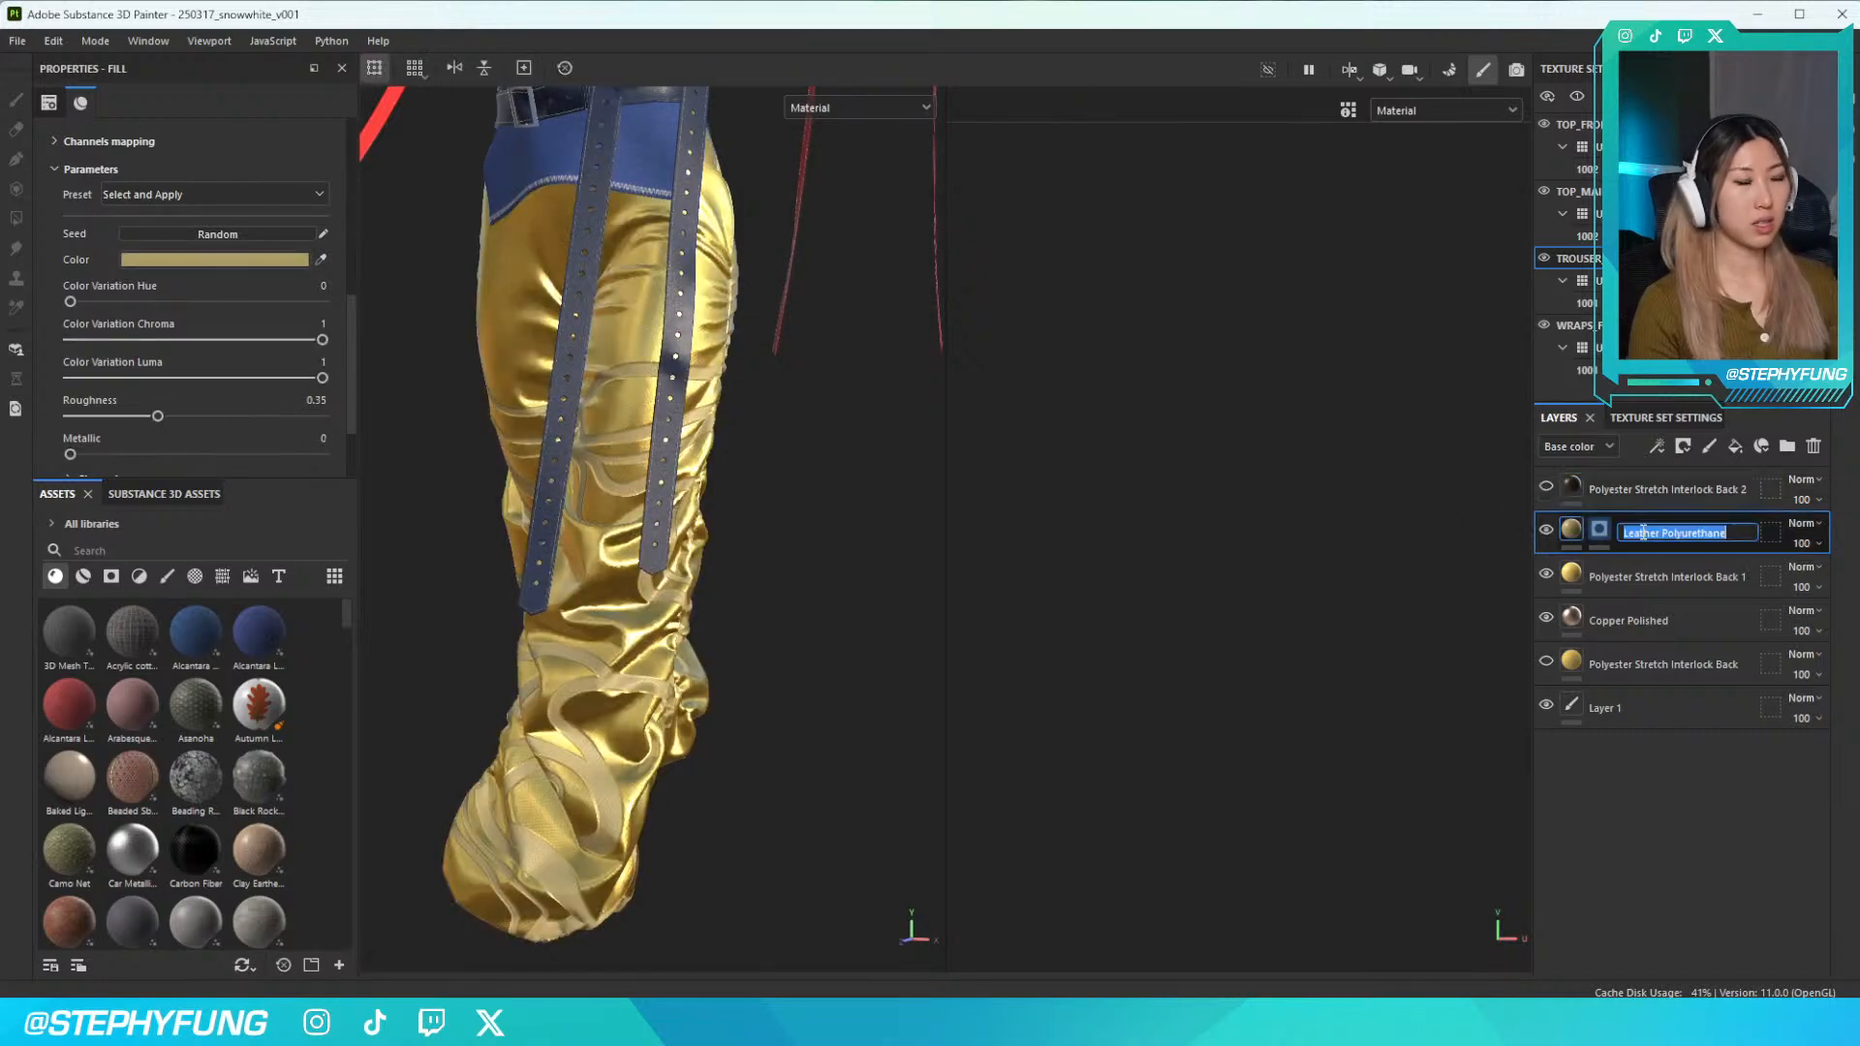
pyautogui.write('swirls')
pyautogui.press('Return')
# Hide the swirls layer and rename the Polyester Stretch Interlock Back 1 layer as "yellow colour"
pyautogui.click(1546, 576)
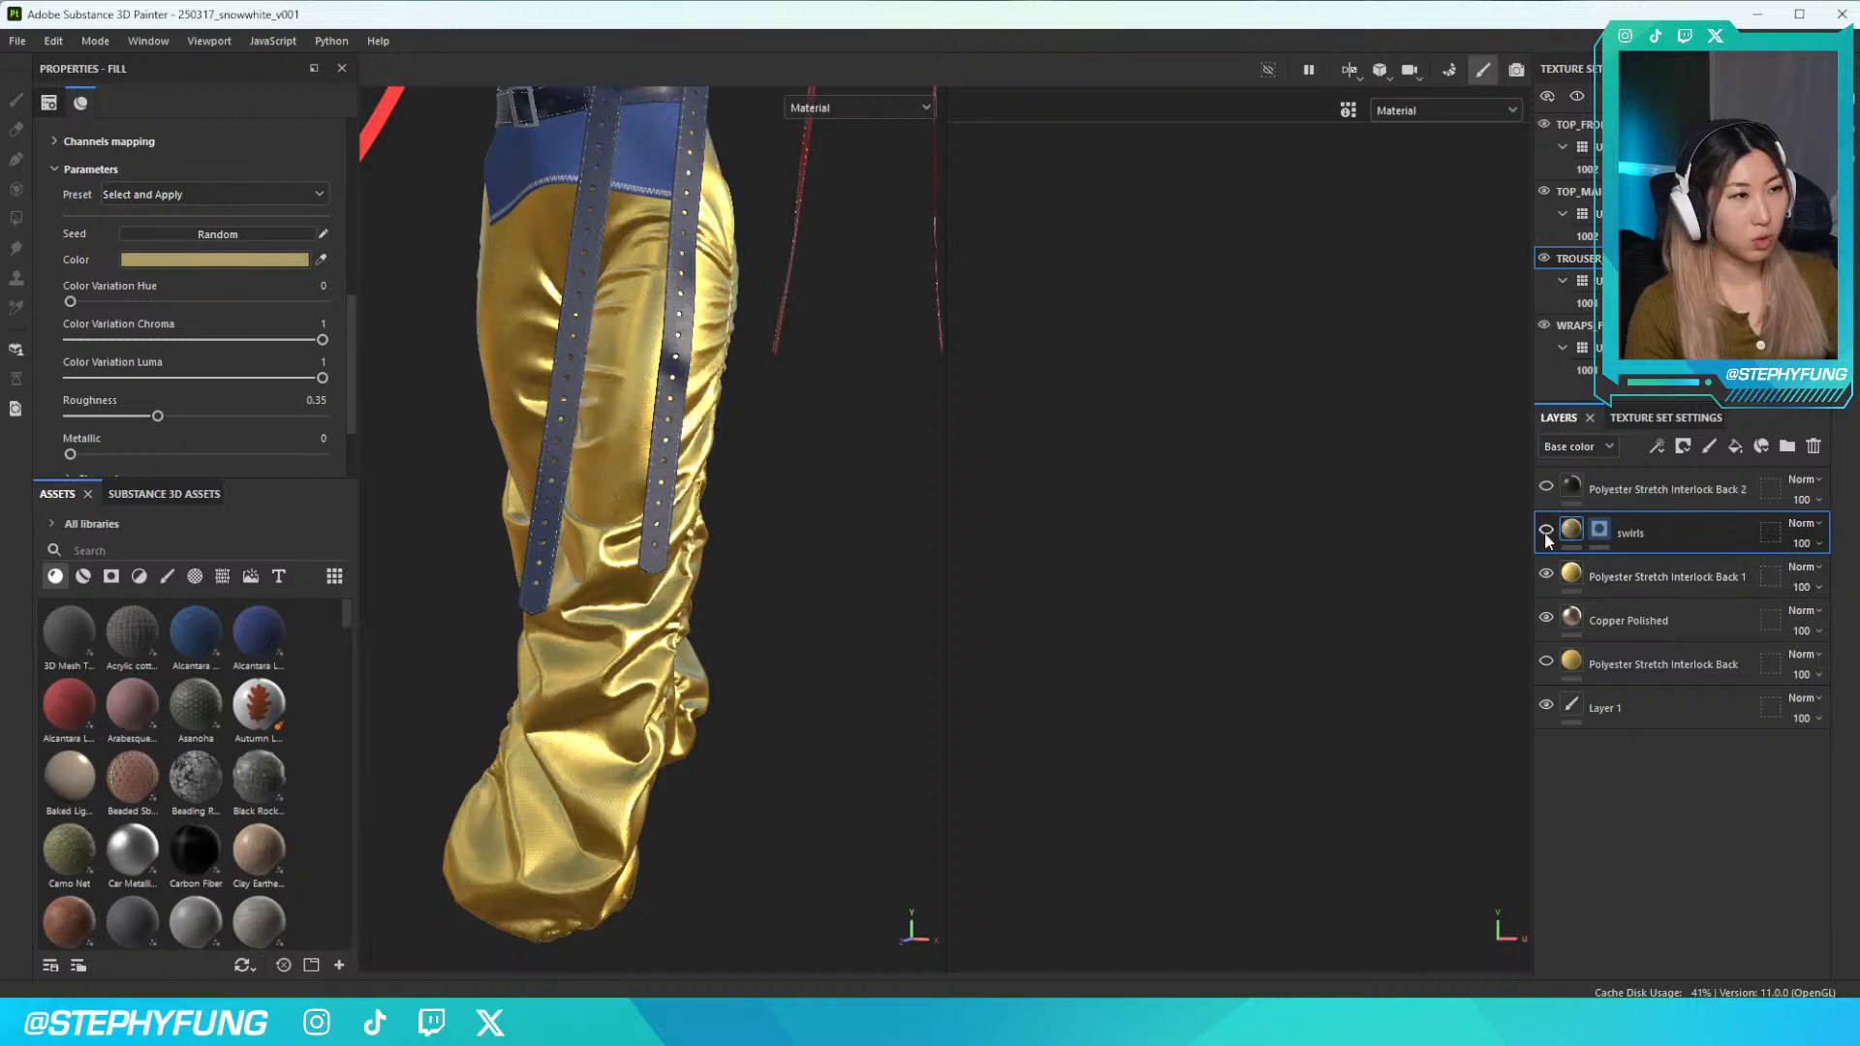
pyautogui.click(1546, 576)
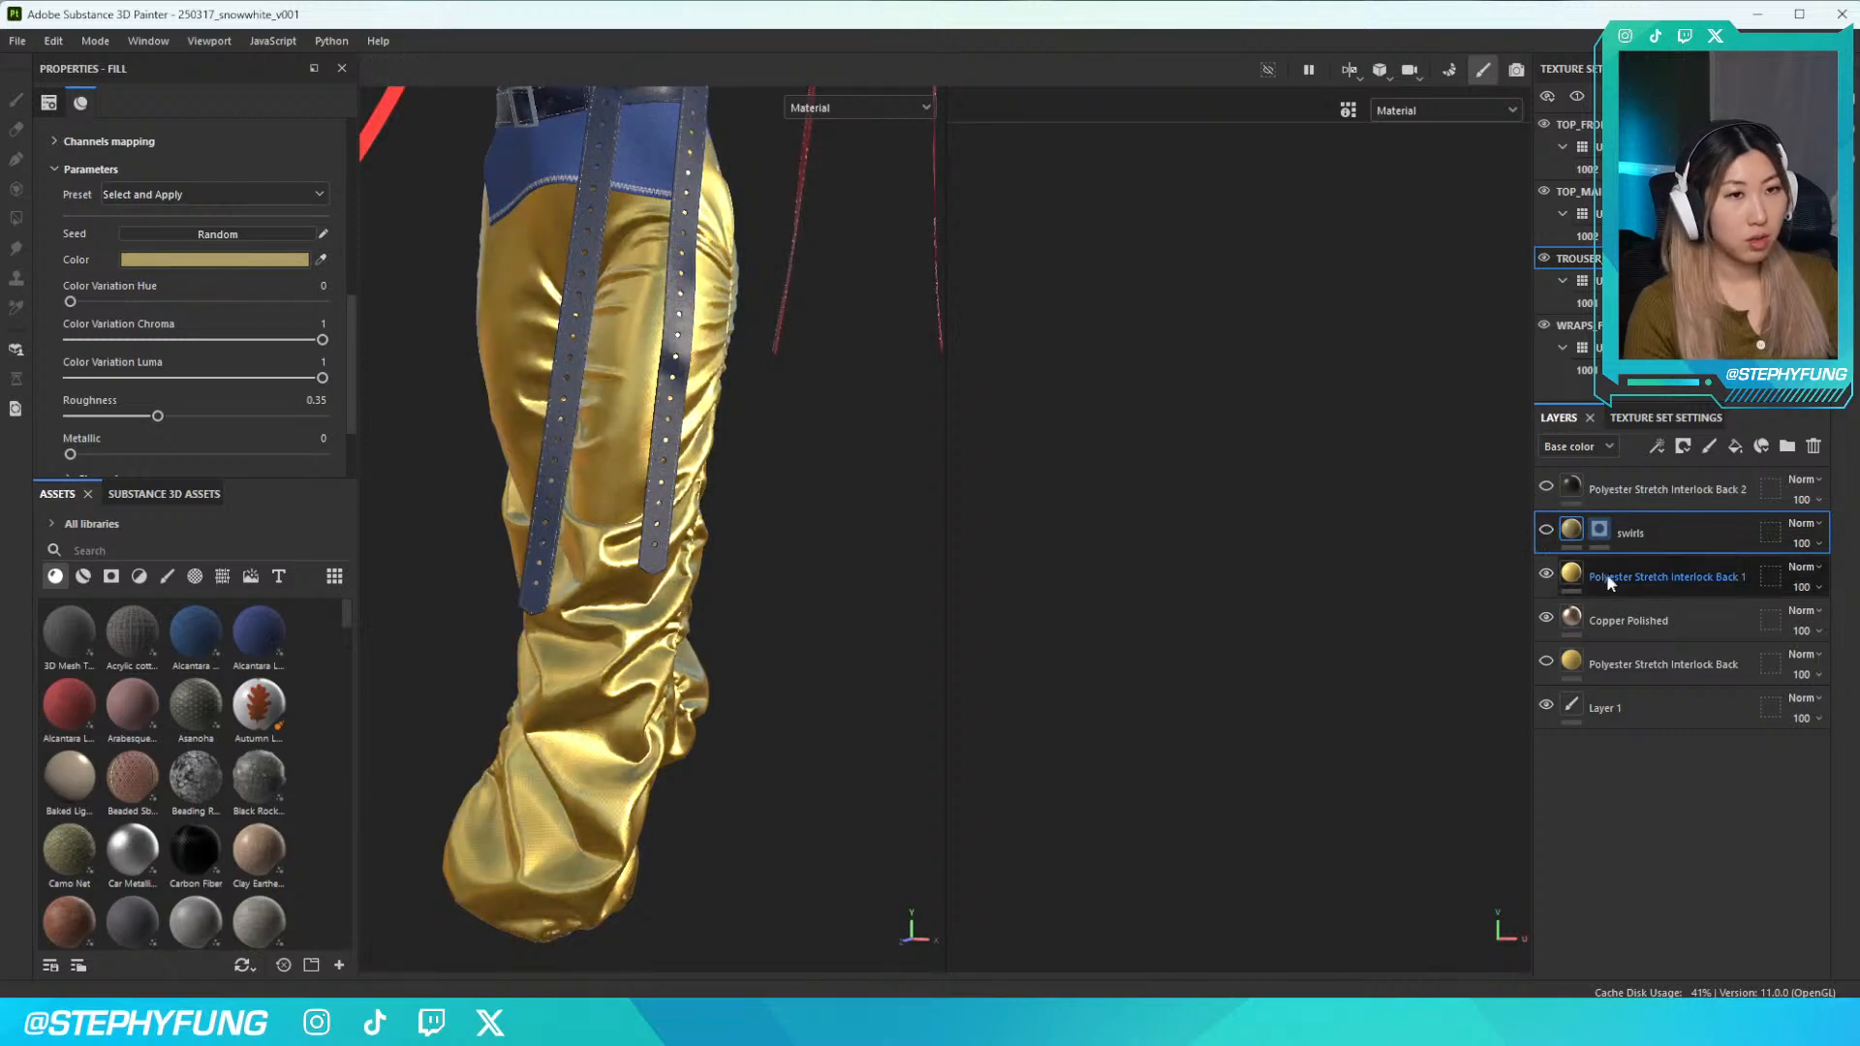
pyautogui.doubleClick(1606, 573)
pyautogui.write('dolour')
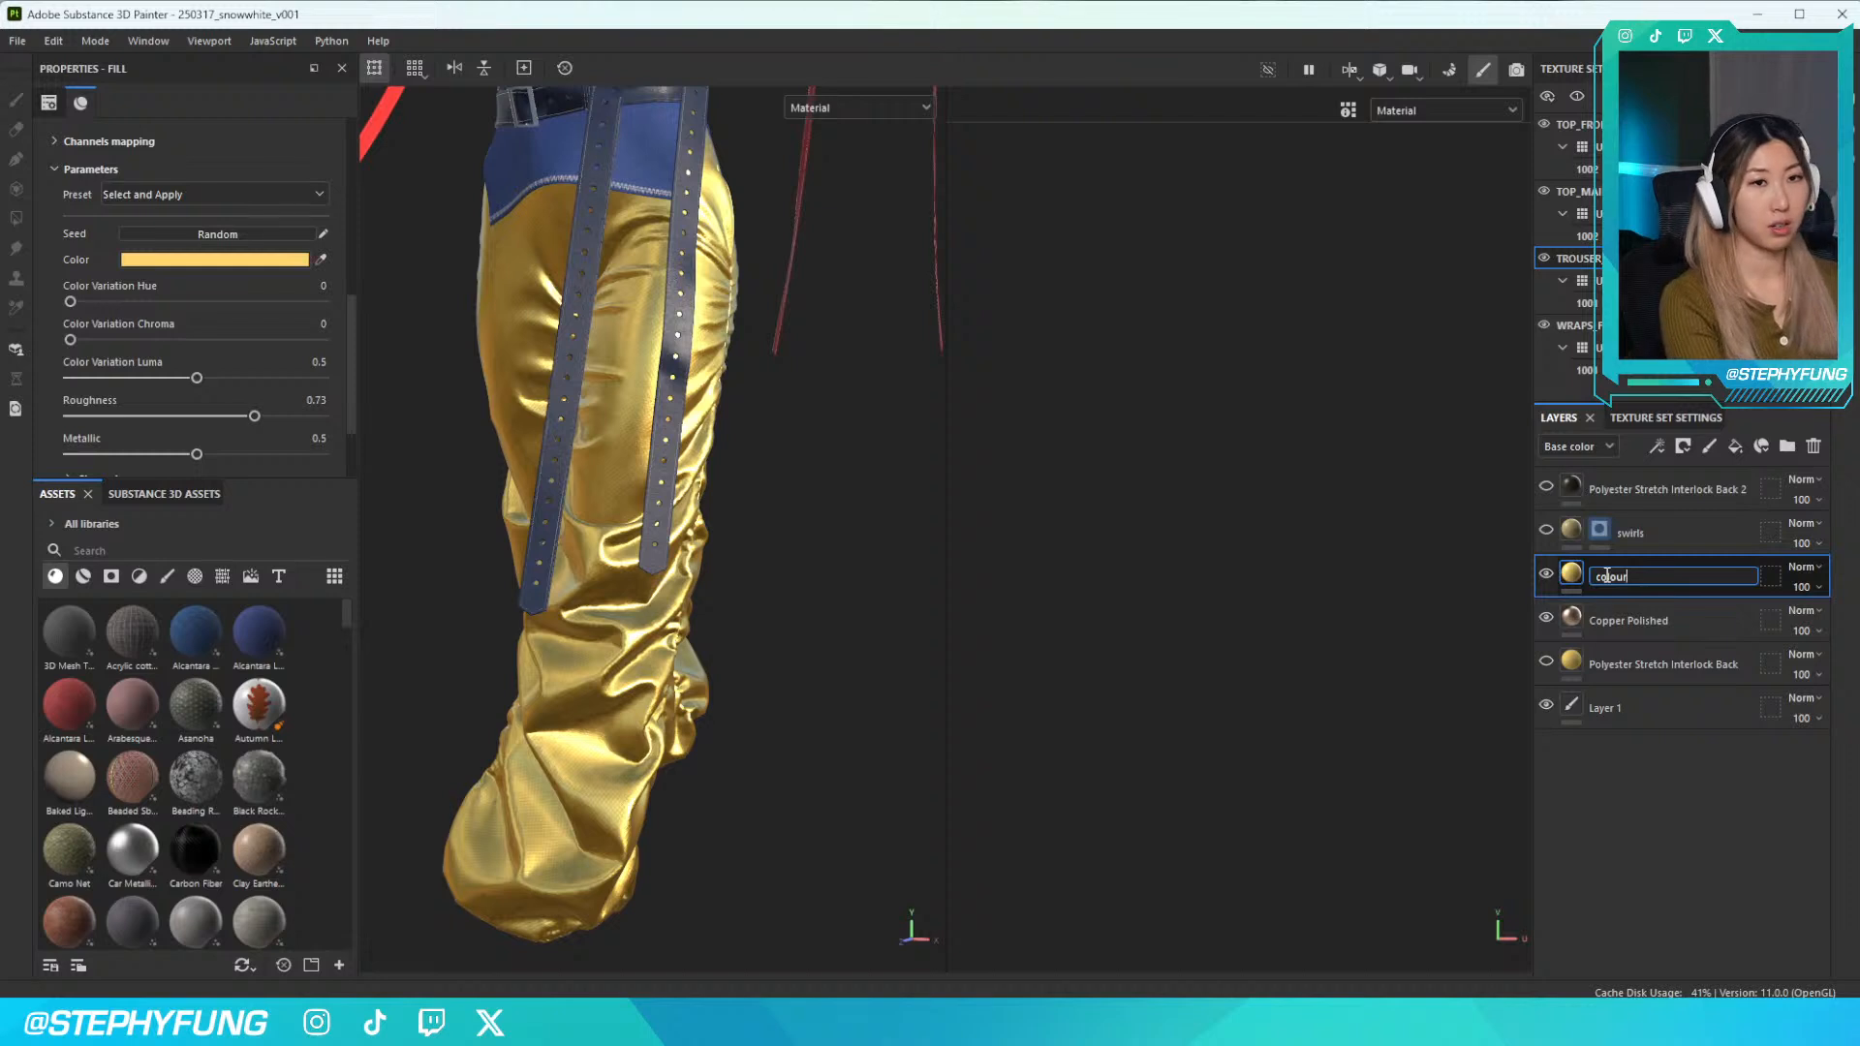
pyautogui.write('yellow')
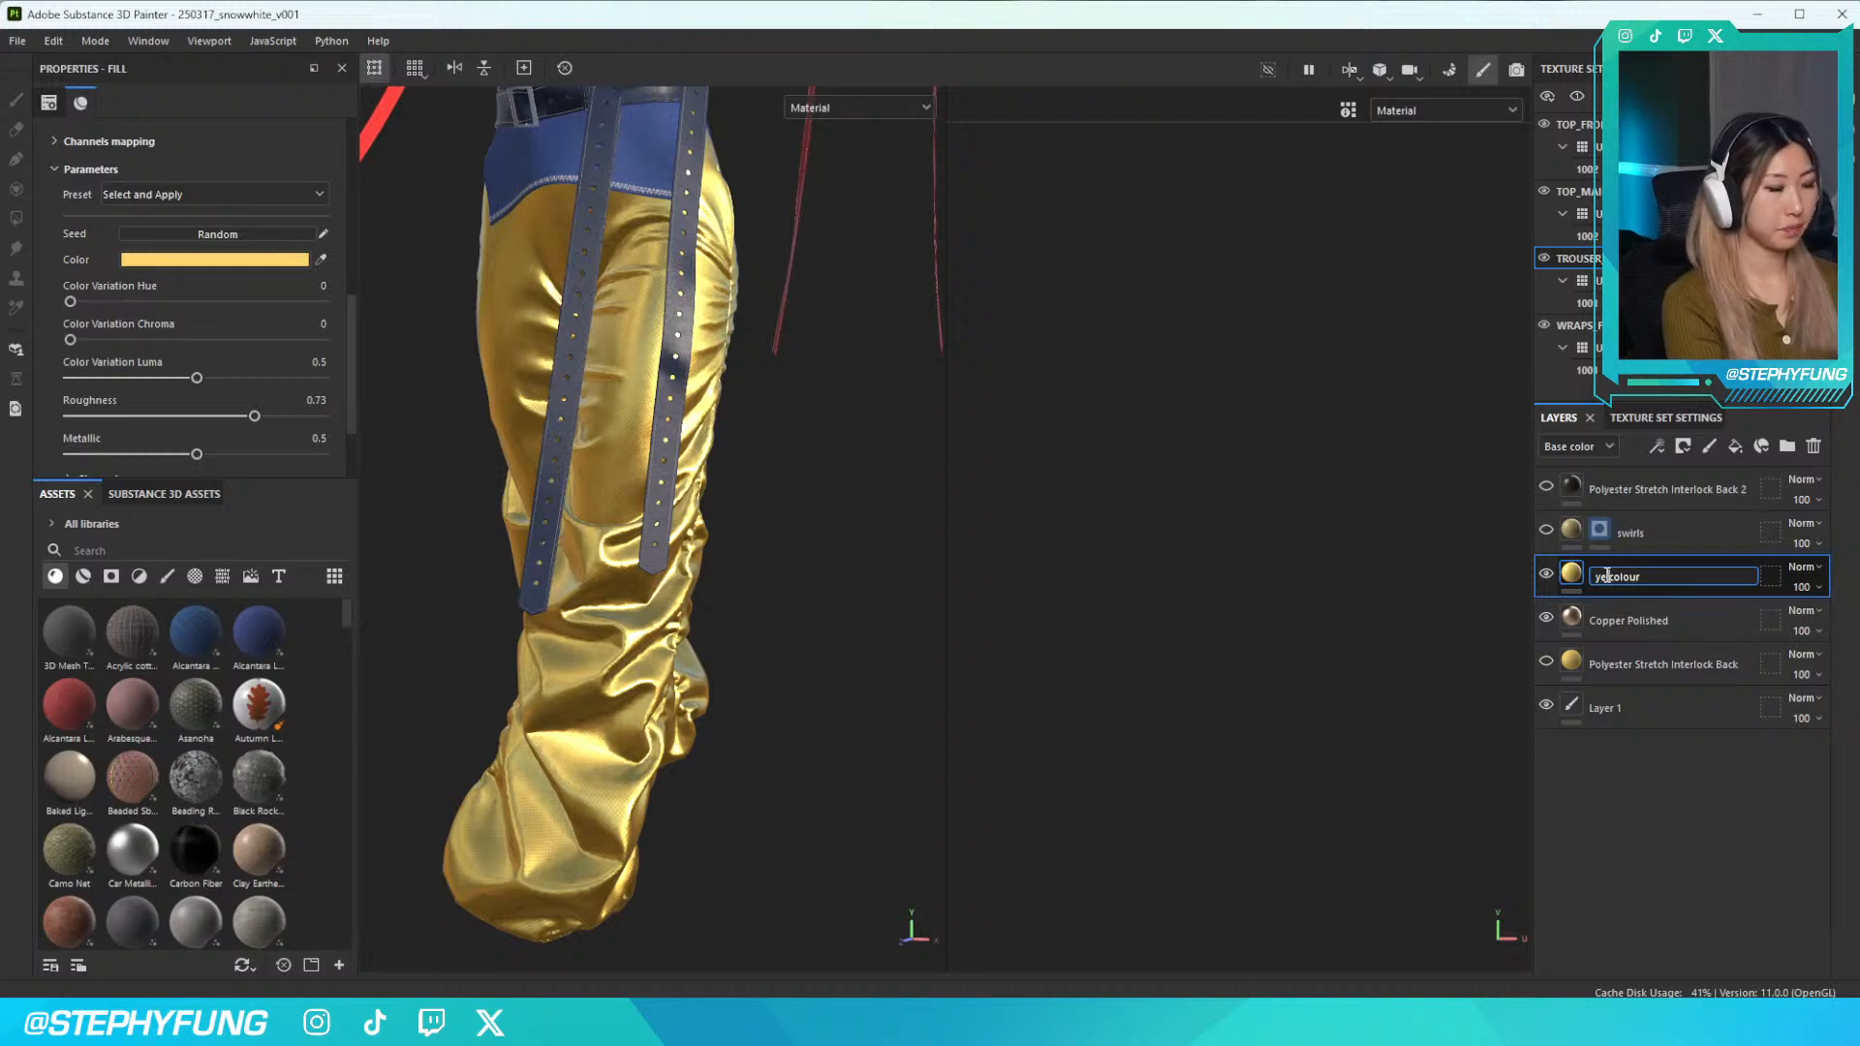
pyautogui.press('Return')
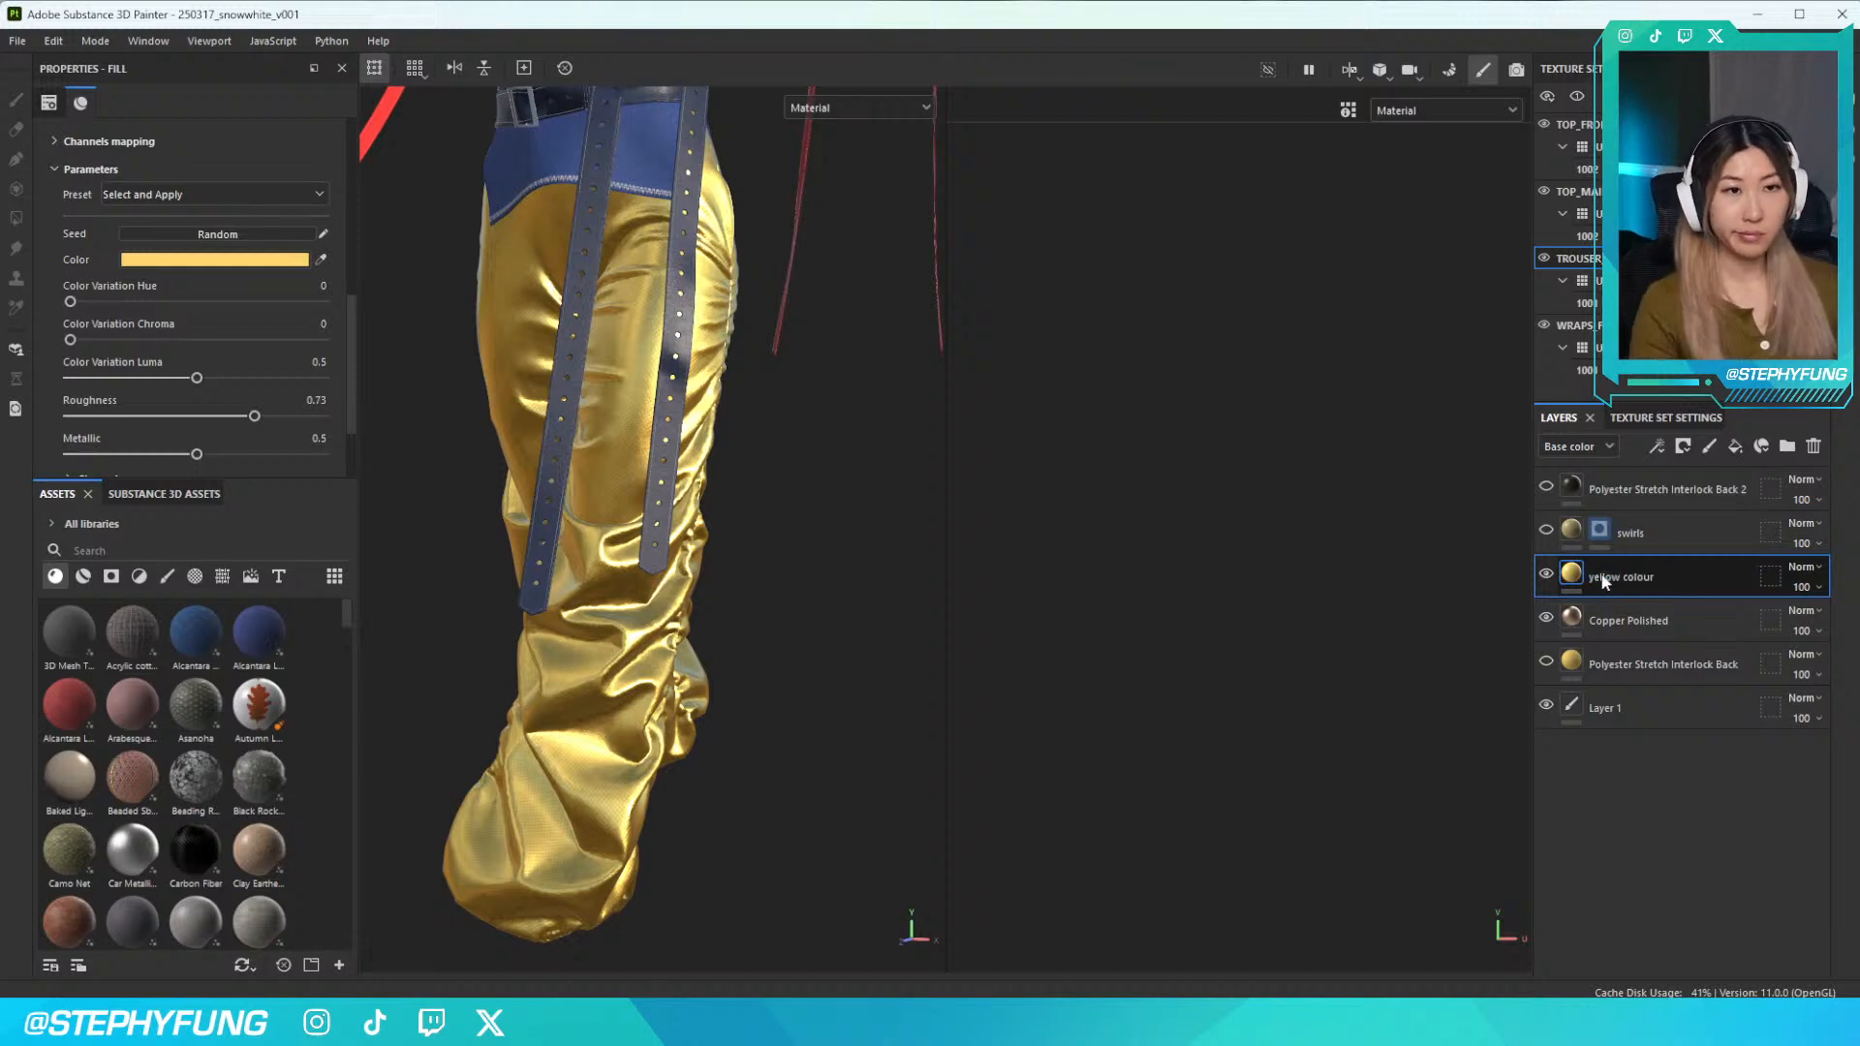
# Toggle the Copper Polished layer to check its effect, and rename it as "texture"
pyautogui.click(1546, 618)
pyautogui.click(1546, 618)
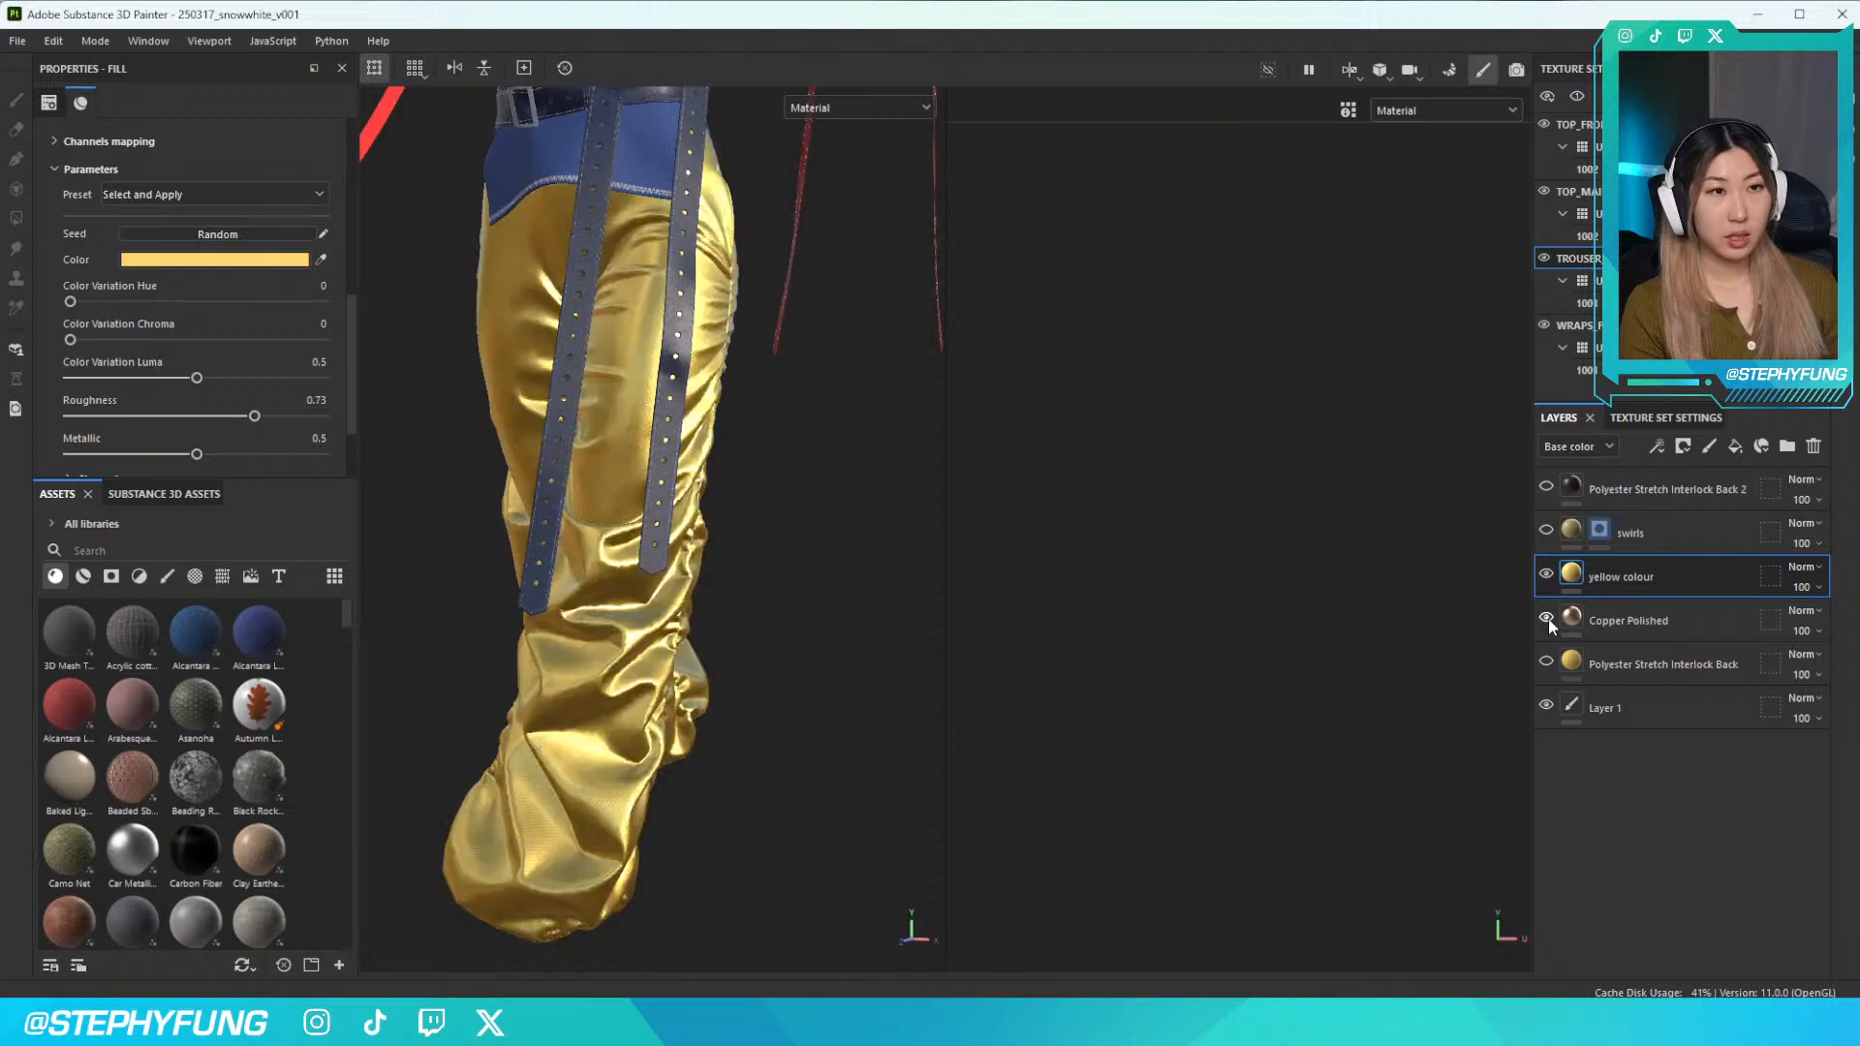
pyautogui.doubleClick(1608, 621)
pyautogui.write('texture')
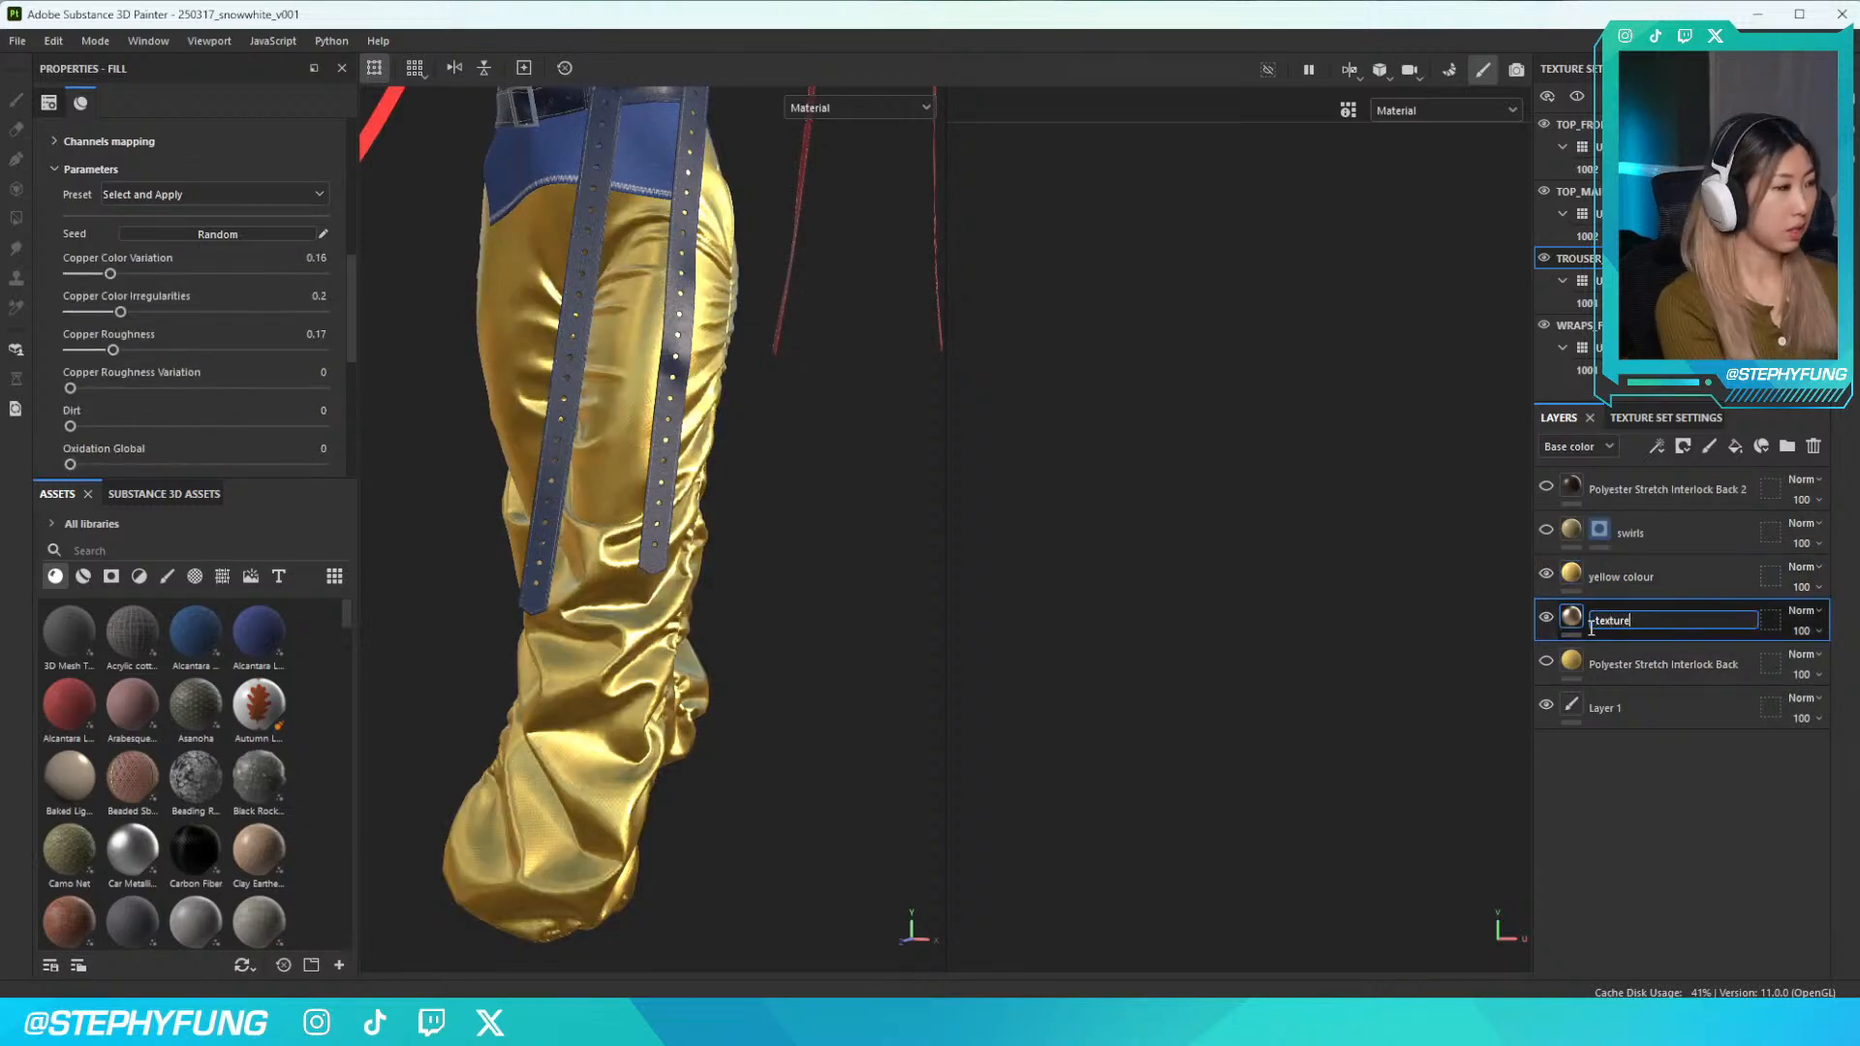
pyautogui.press('Return')
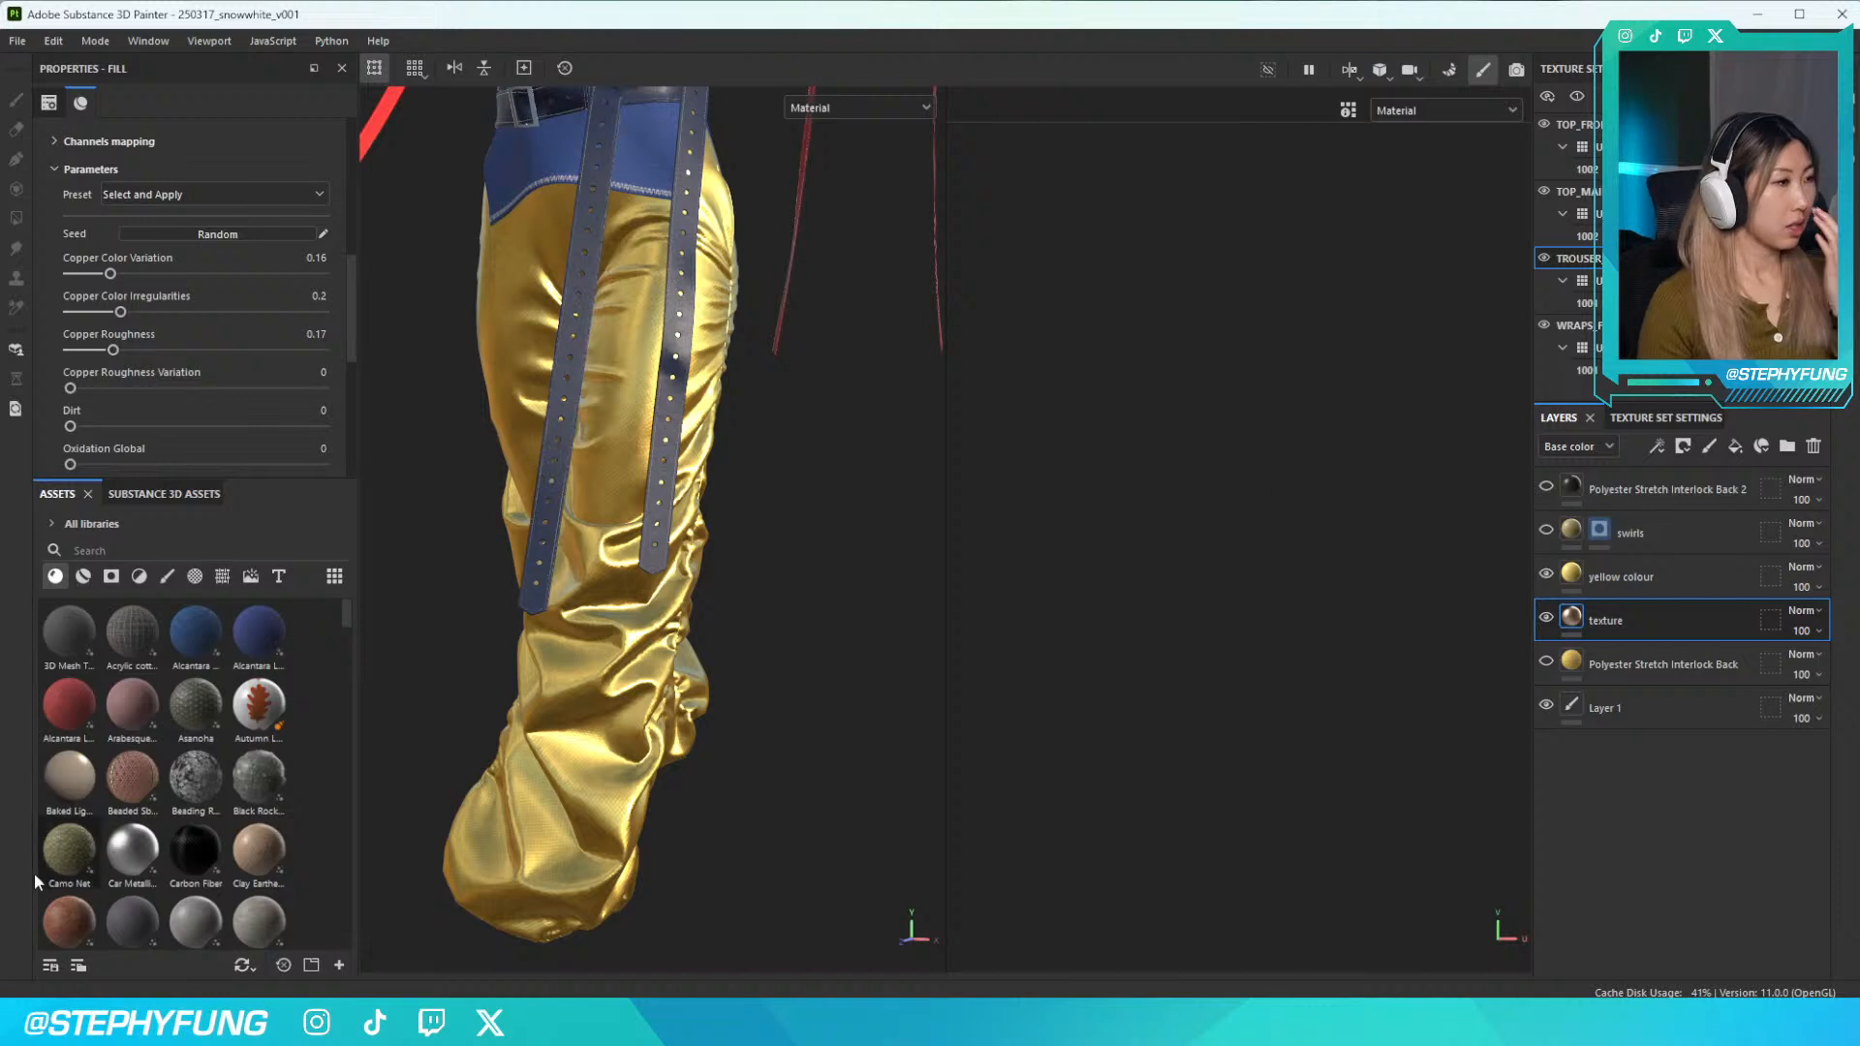
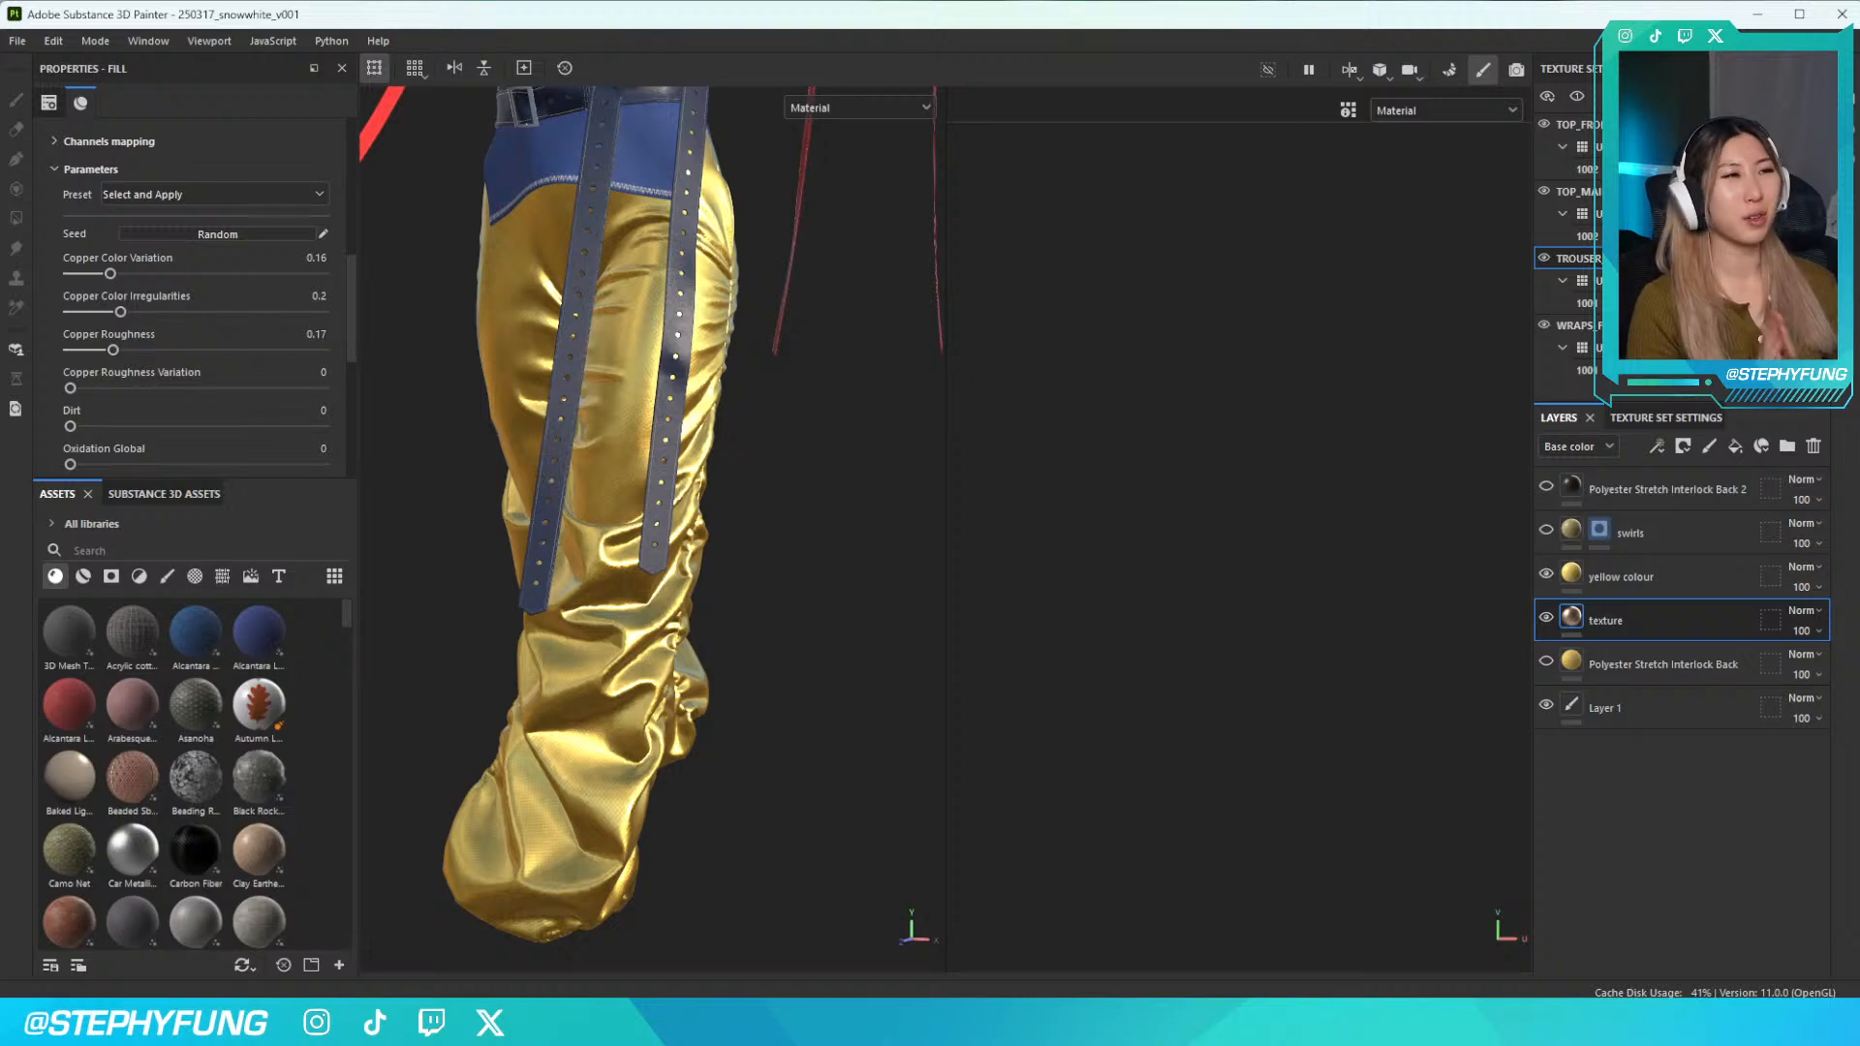
# Show the dark polyester layer again over the whole trousers and select it for editing
pyautogui.scroll(-4, 708, 641)
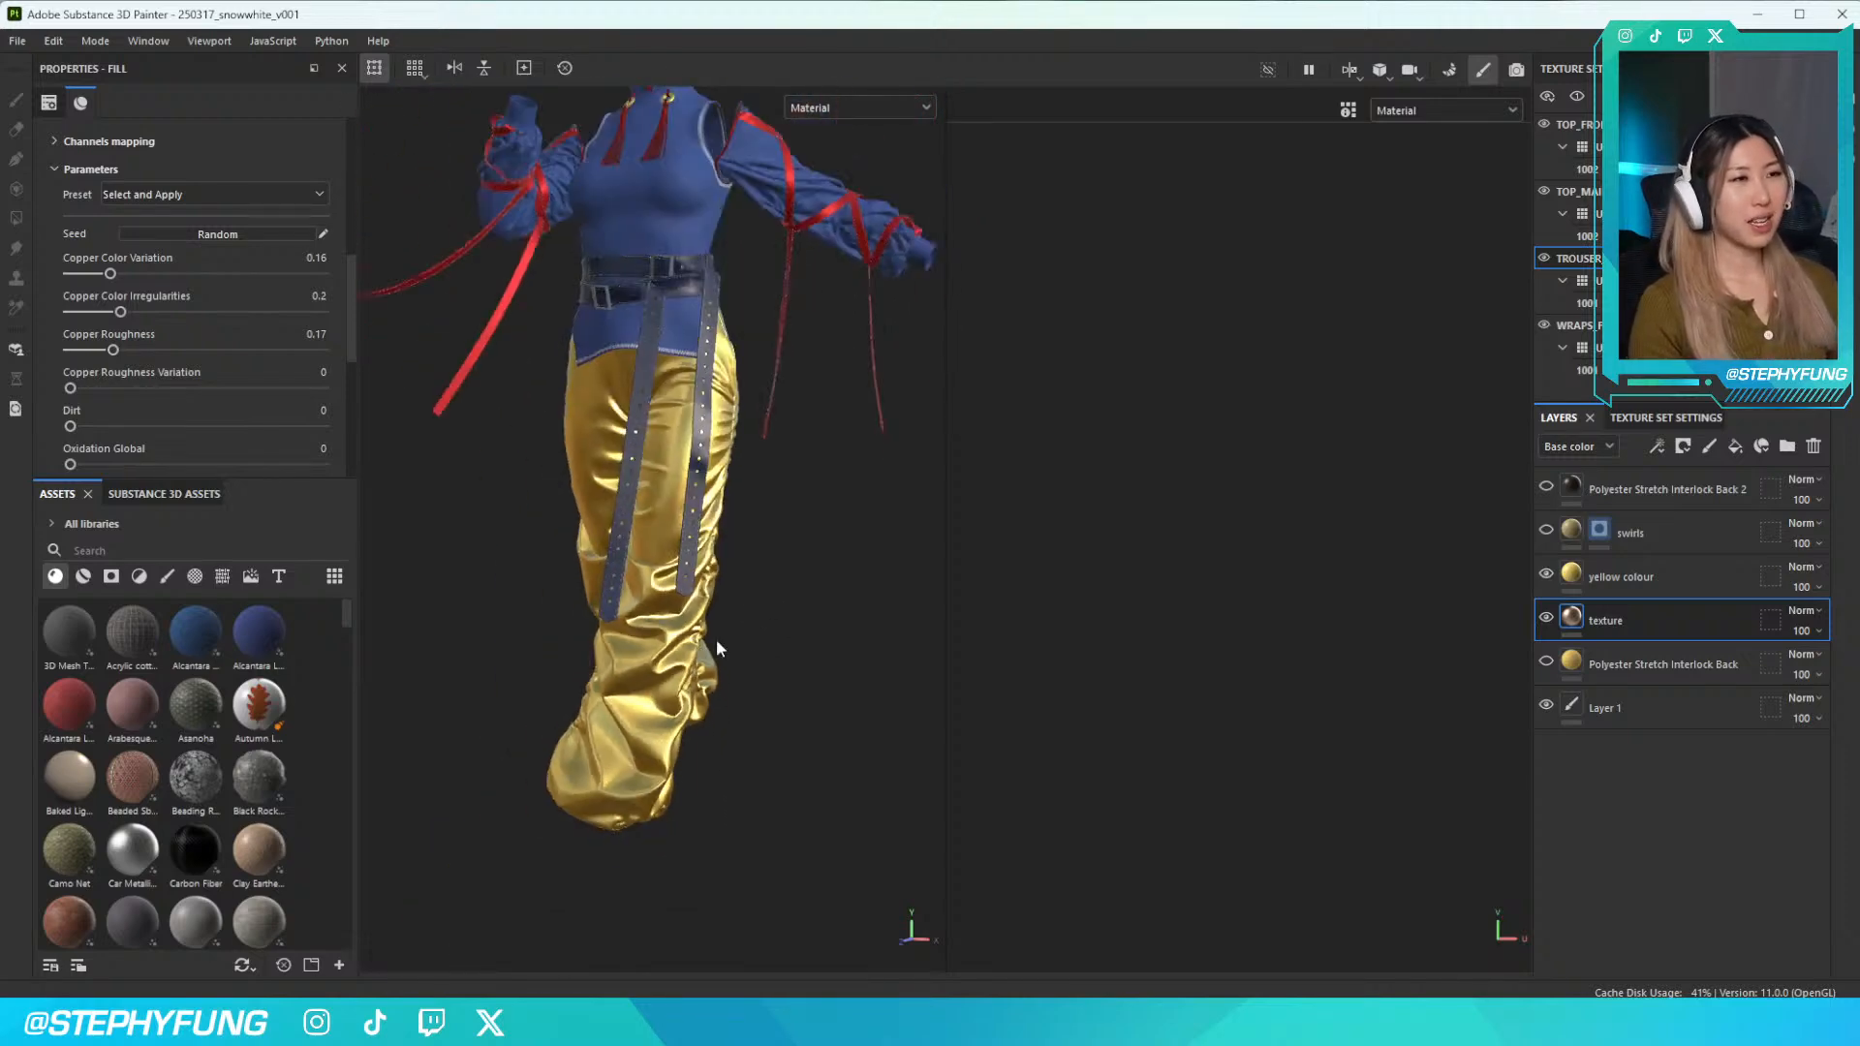
pyautogui.keyDown('alt'); pyautogui.moveTo(720, 647); pyautogui.dragTo(702, 638, button='middle'); pyautogui.keyUp('alt')
pyautogui.keyDown('alt'); pyautogui.moveTo(702, 637); pyautogui.dragTo(793, 643); pyautogui.keyUp('alt')
pyautogui.keyDown('alt'); pyautogui.moveTo(722, 646); pyautogui.dragTo(765, 632, button='middle'); pyautogui.keyUp('alt')
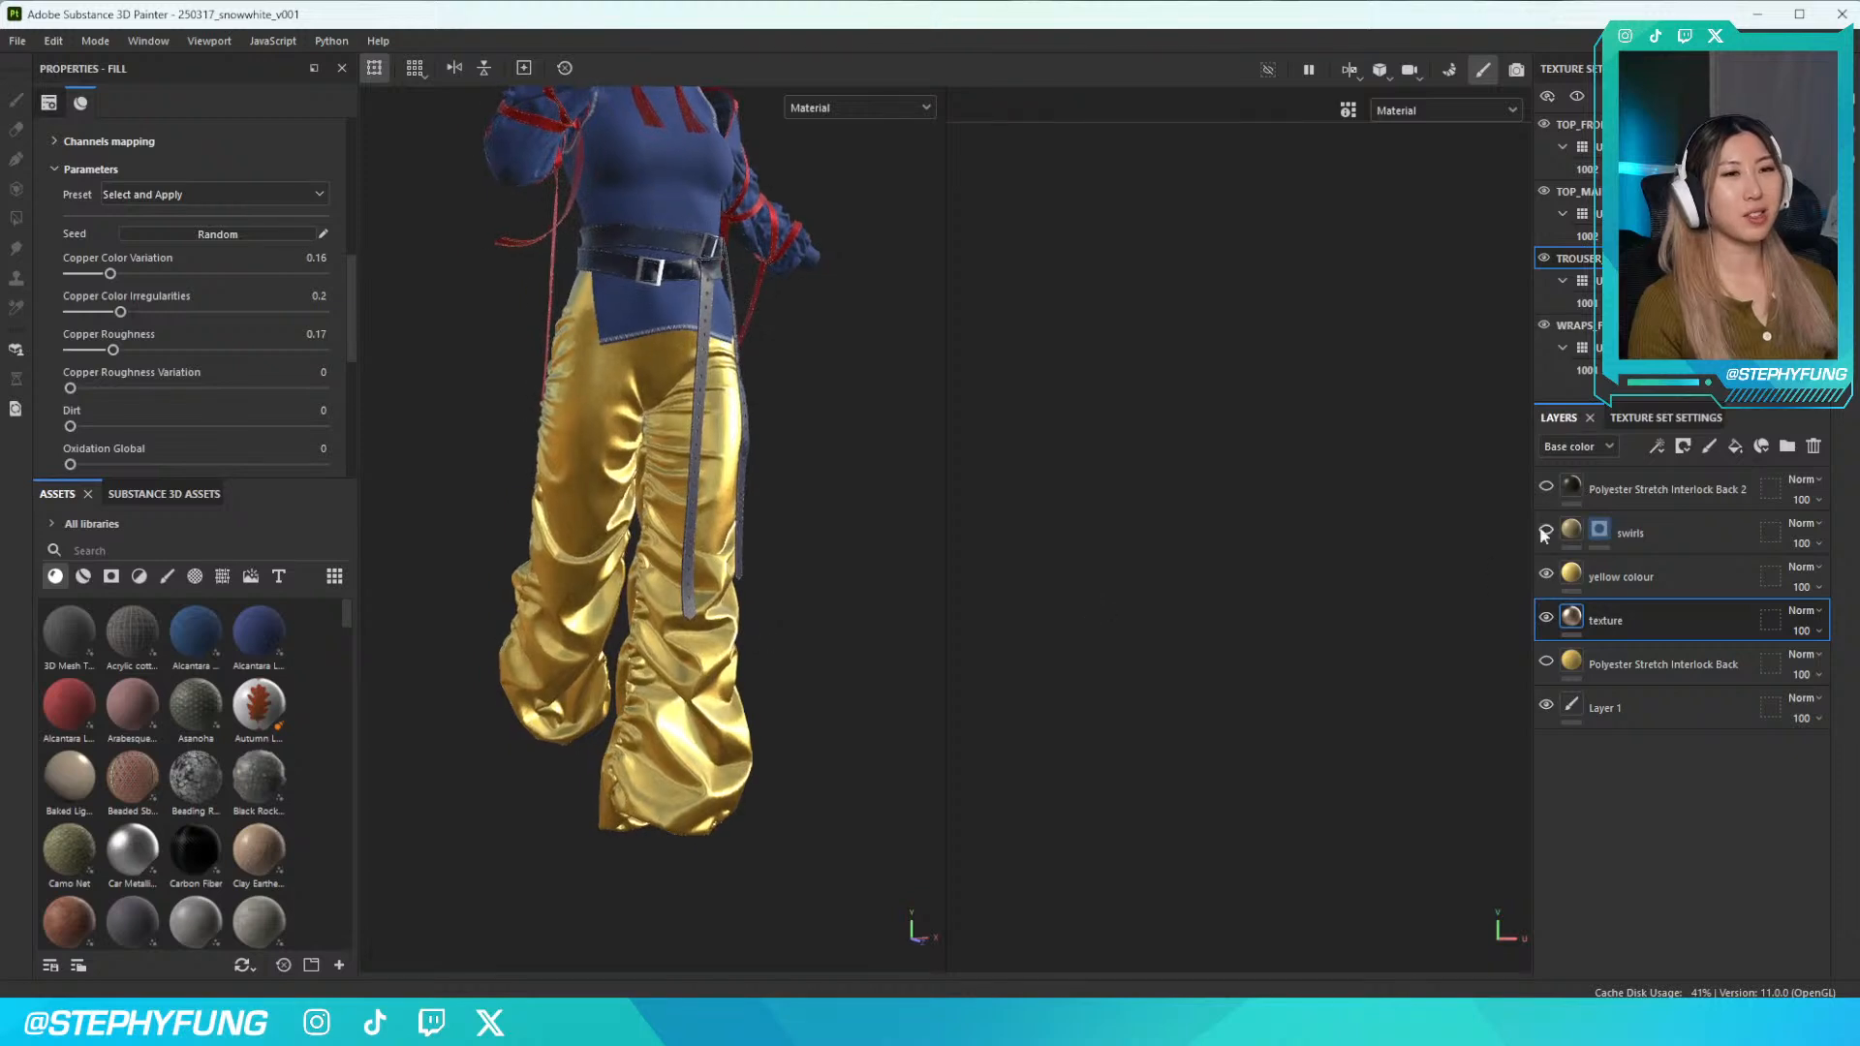
pyautogui.click(1546, 485)
pyautogui.click(1574, 490)
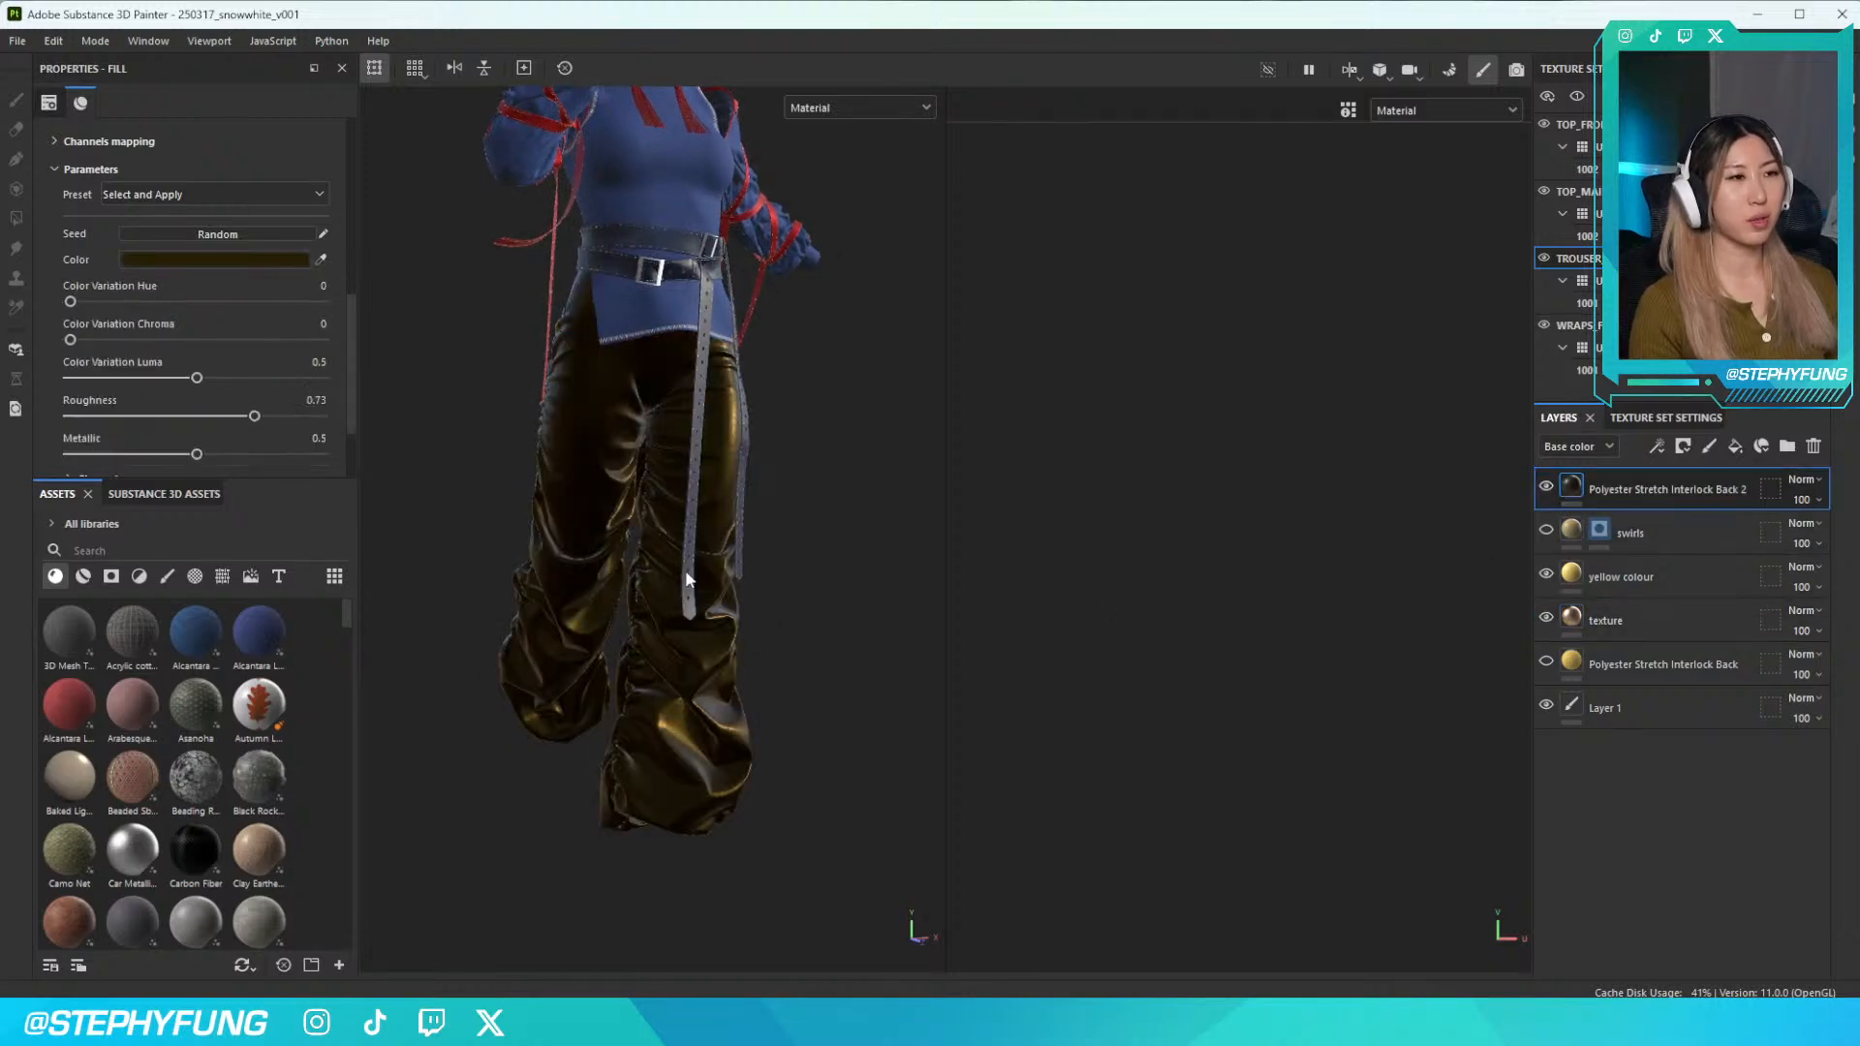
# Add a black mask to the dark Polyester Stretch Interlock Back 2 layer on the trousers
pyautogui.scroll(3, 685, 580)
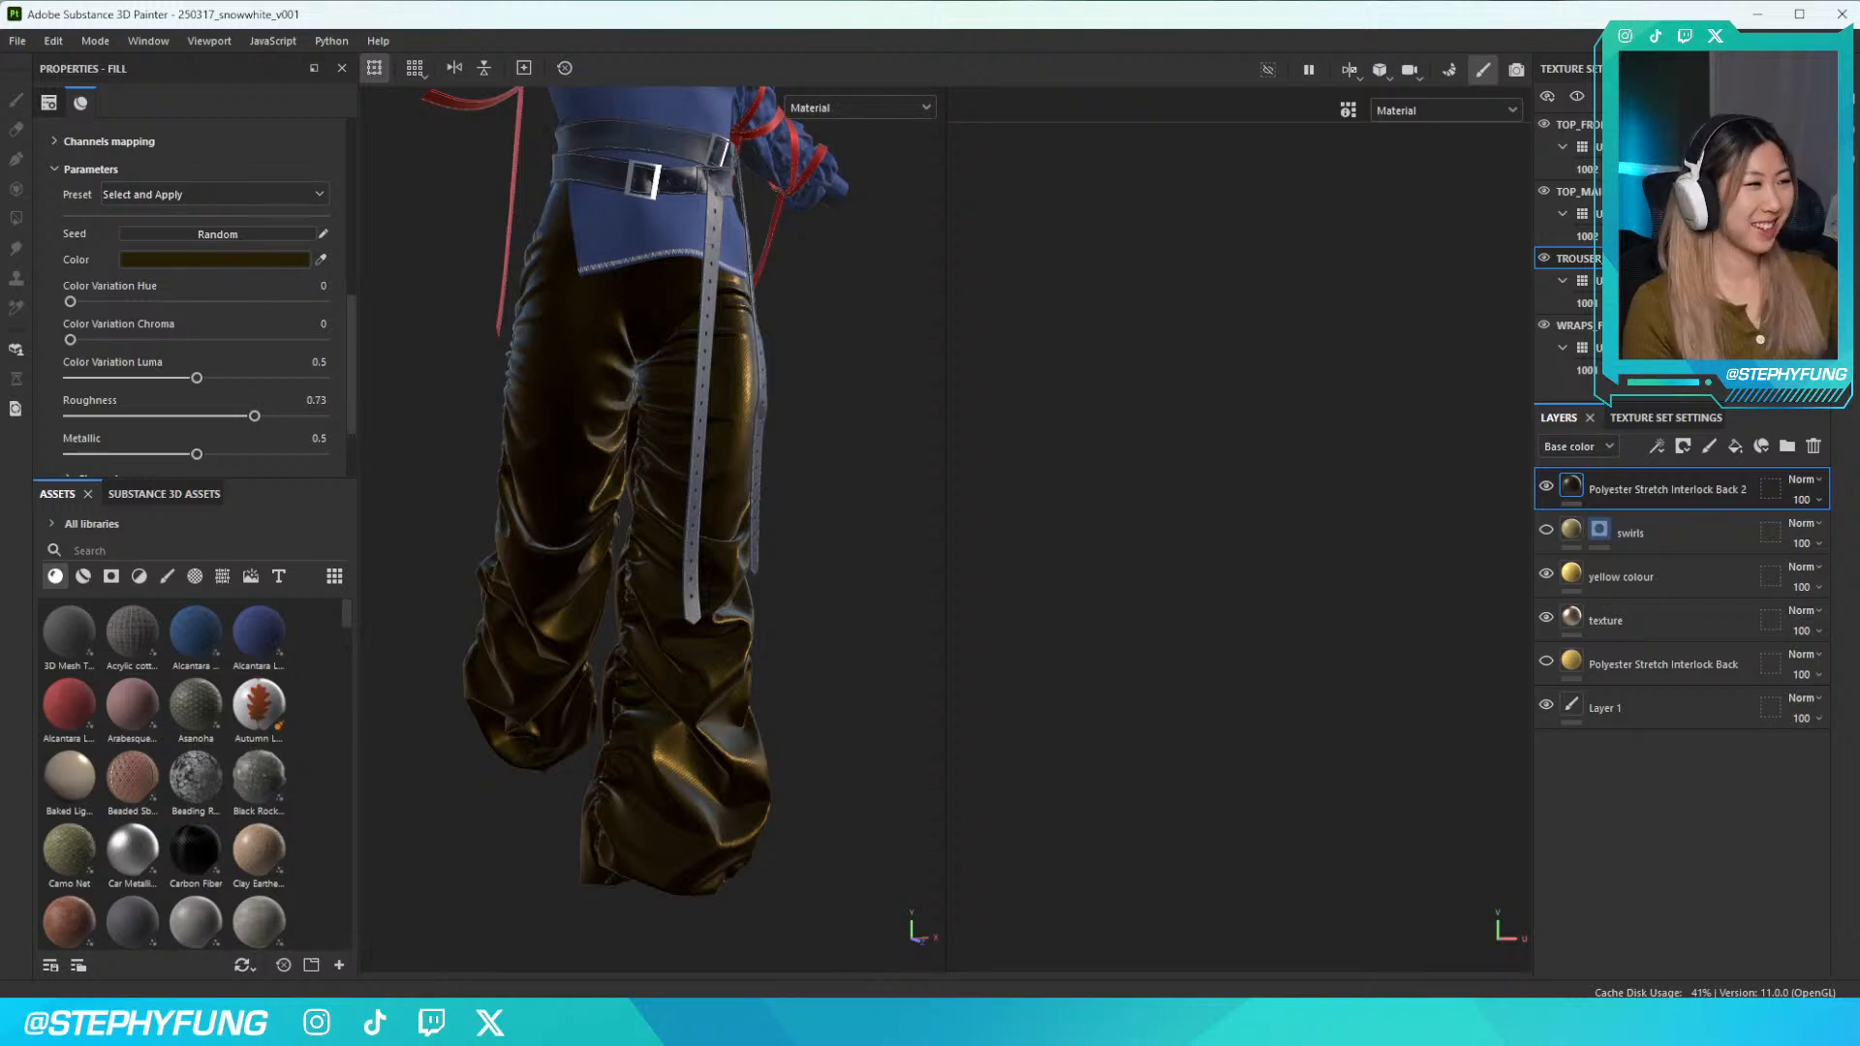
pyautogui.keyDown('alt'); pyautogui.moveTo(426, 715); pyautogui.dragTo(676, 715); pyautogui.keyUp('alt')
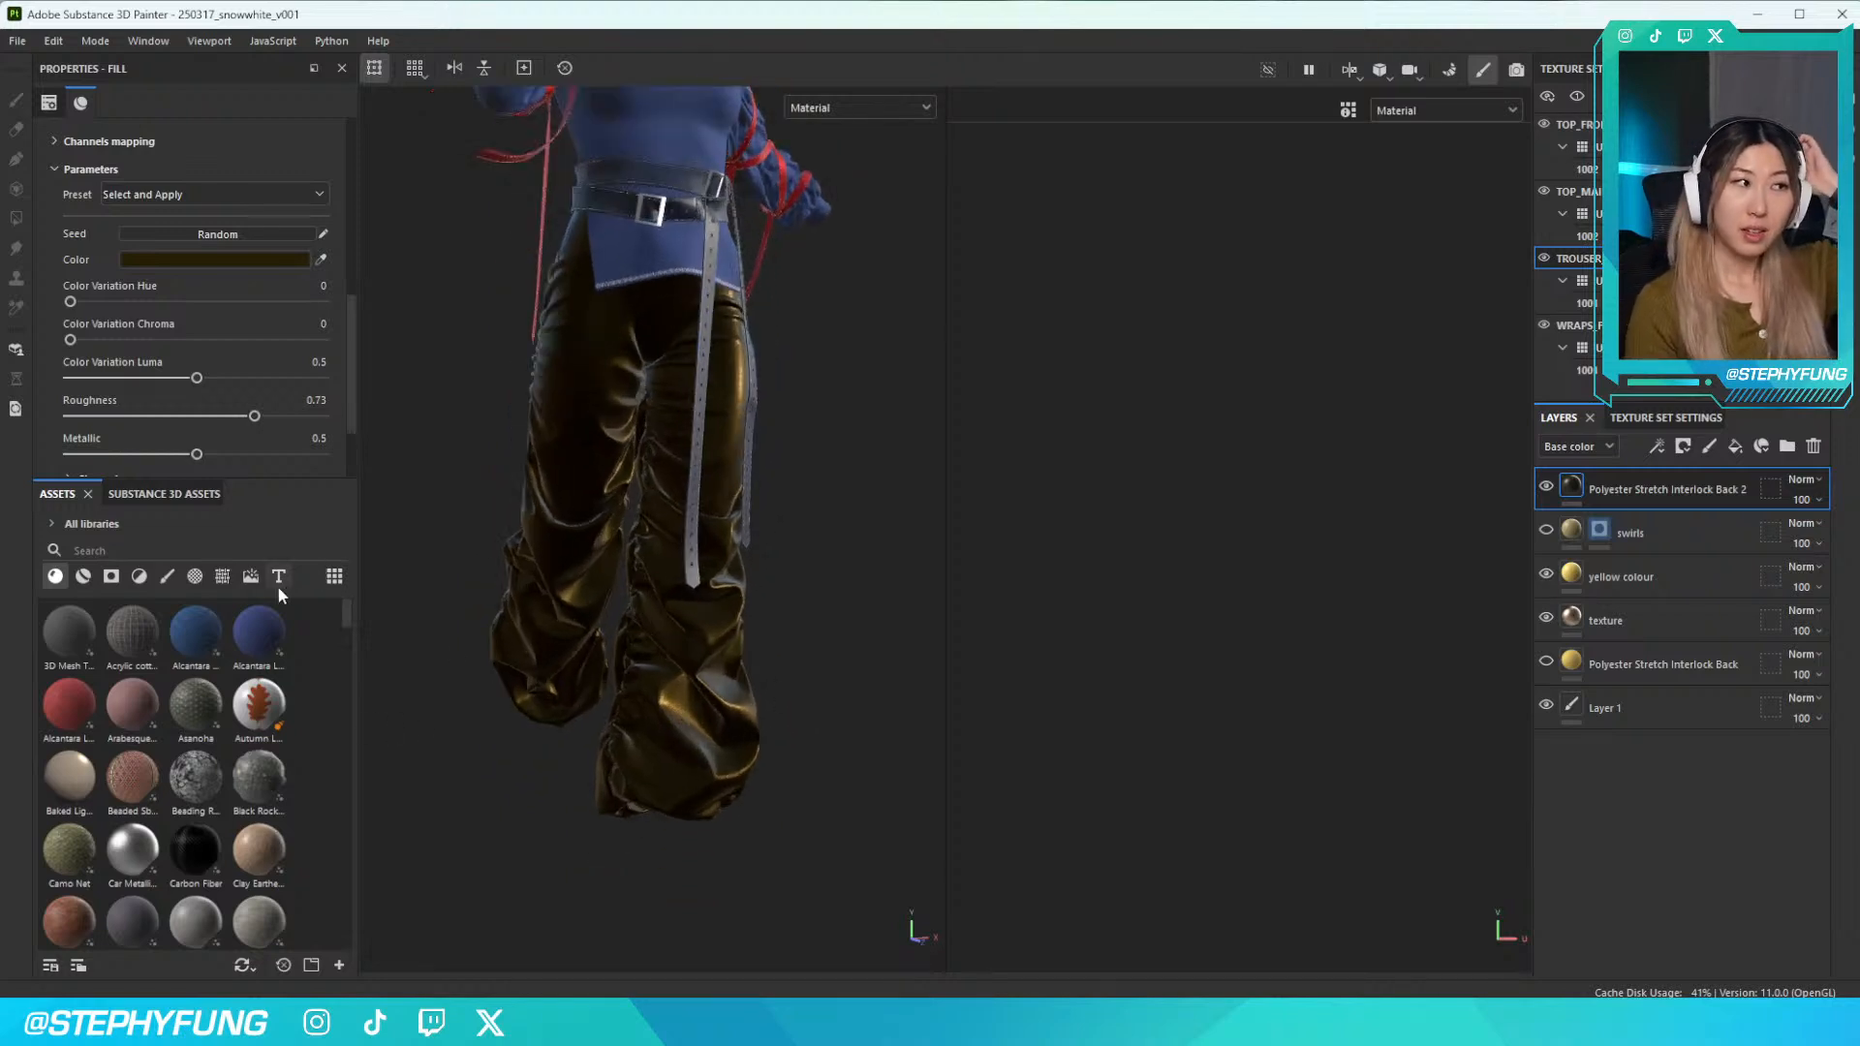
pyautogui.click(1683, 446)
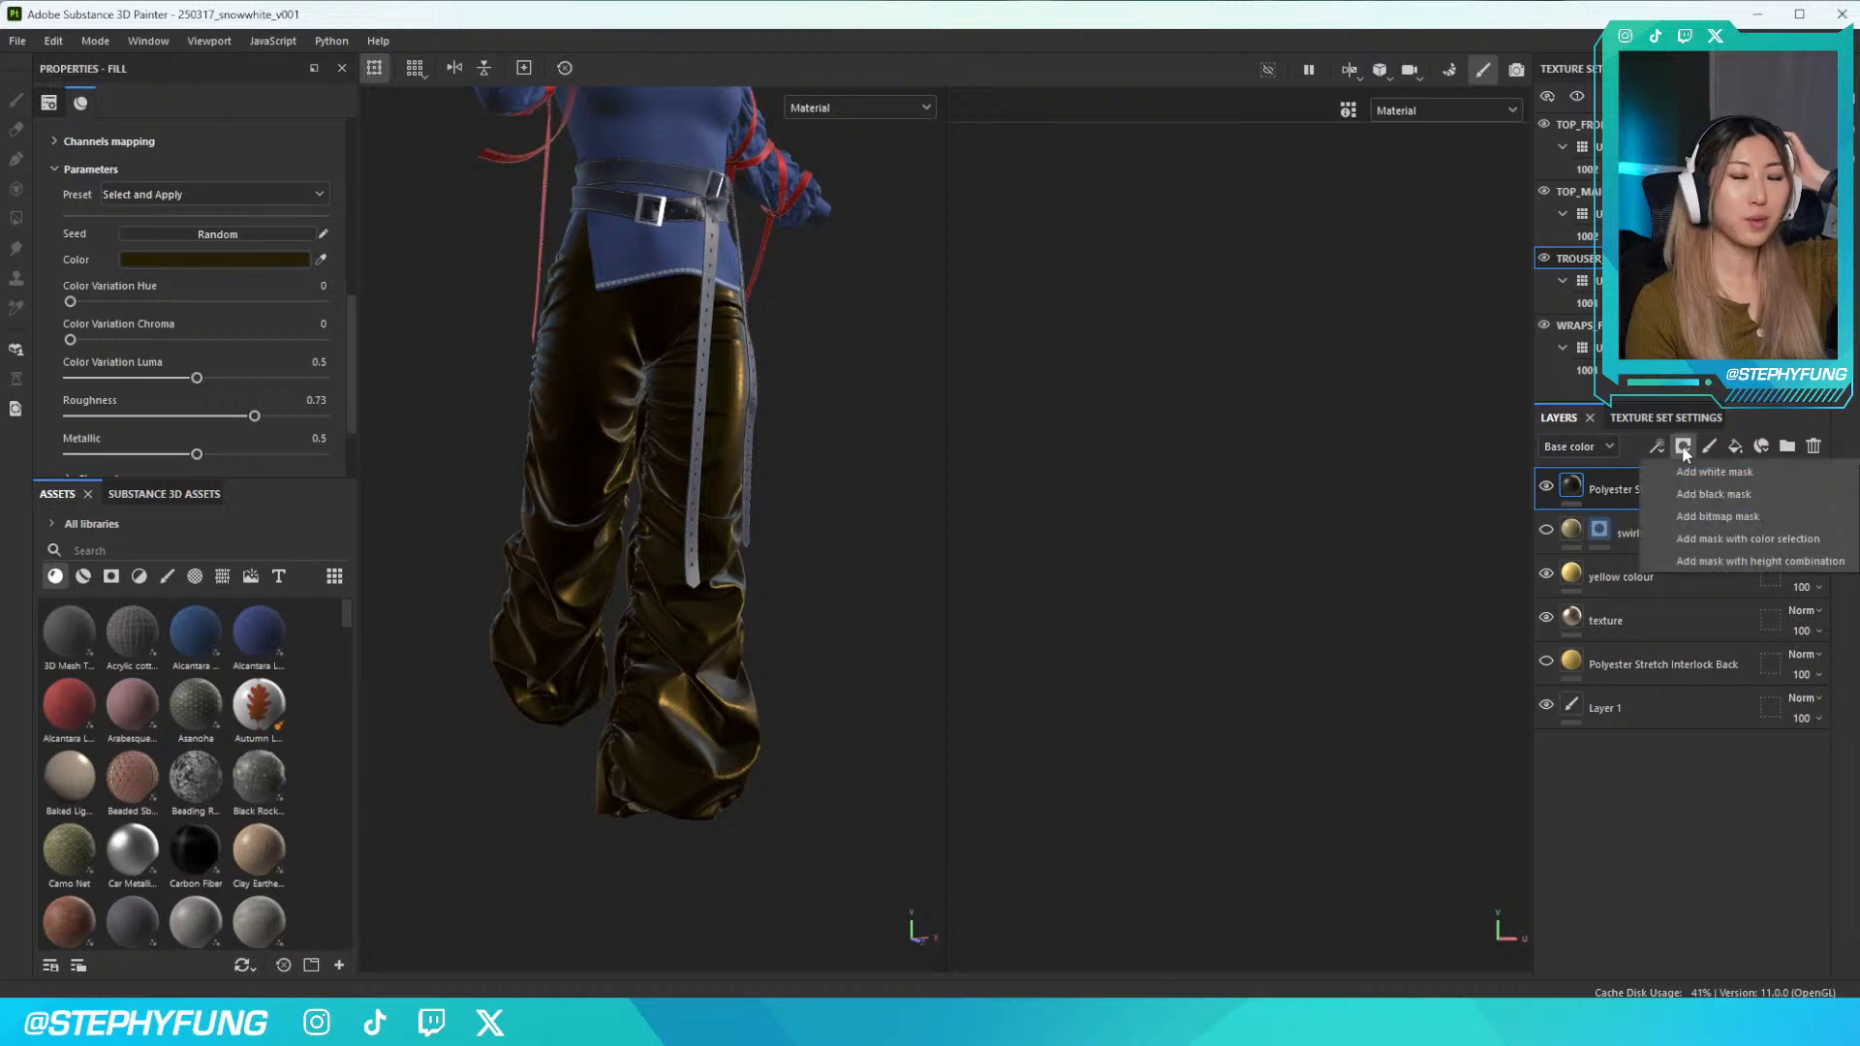
pyautogui.click(1702, 498)
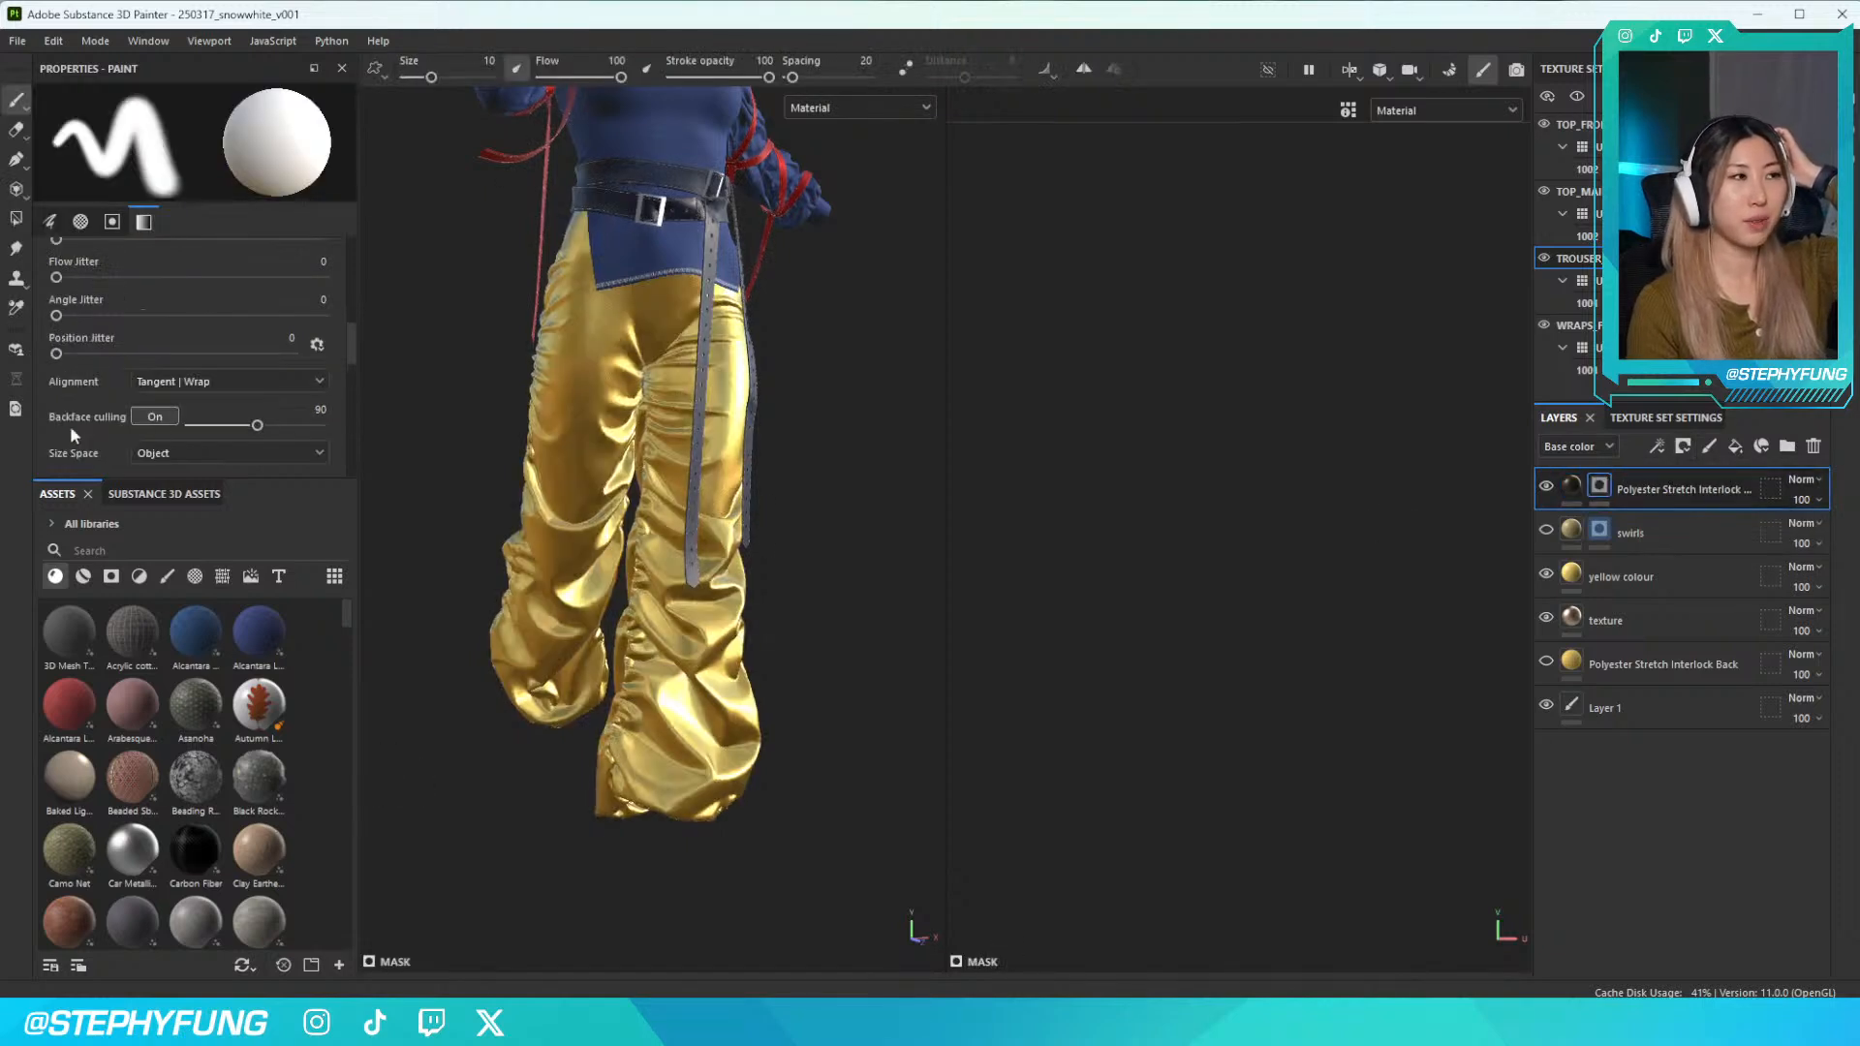
# Browse the available brush alphas and choose the 210105_FLOWER2-01 flower alpha for painting the mask
pyautogui.scroll(-2, 179, 398)
pyautogui.click(120, 415)
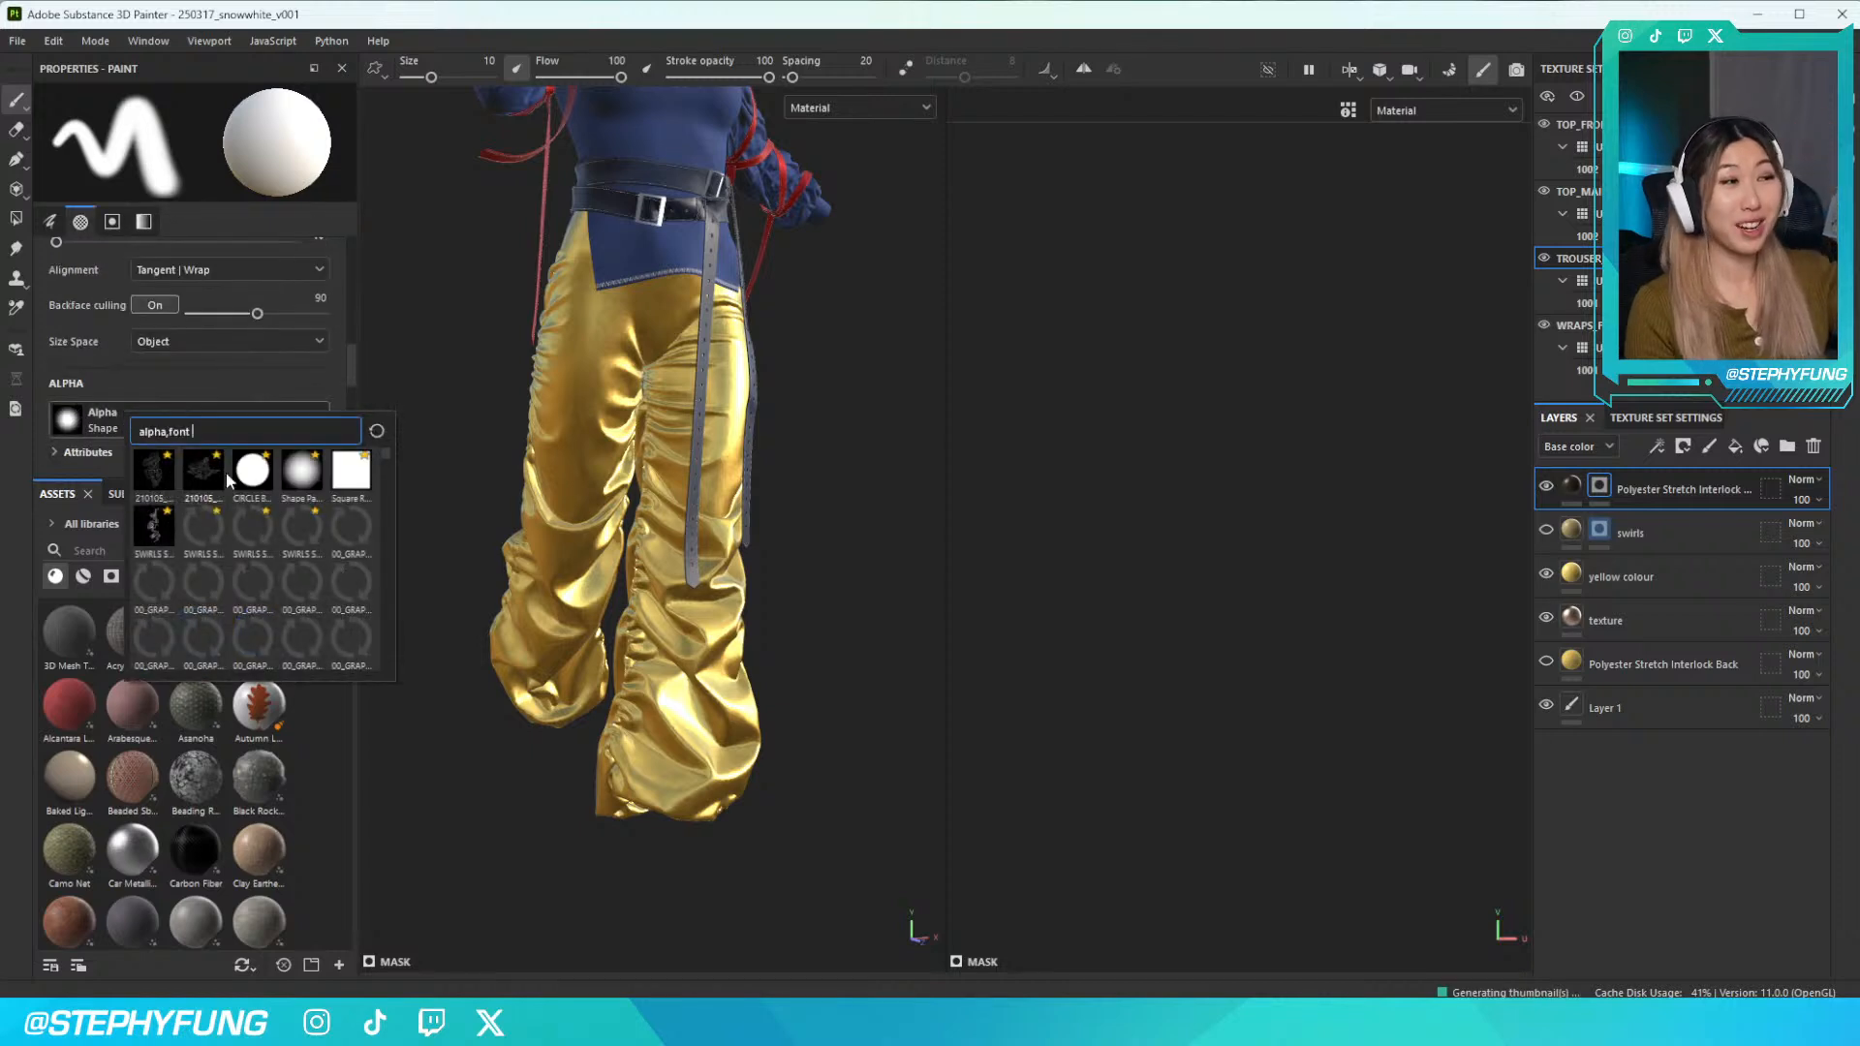
pyautogui.scroll(-3, 296, 547)
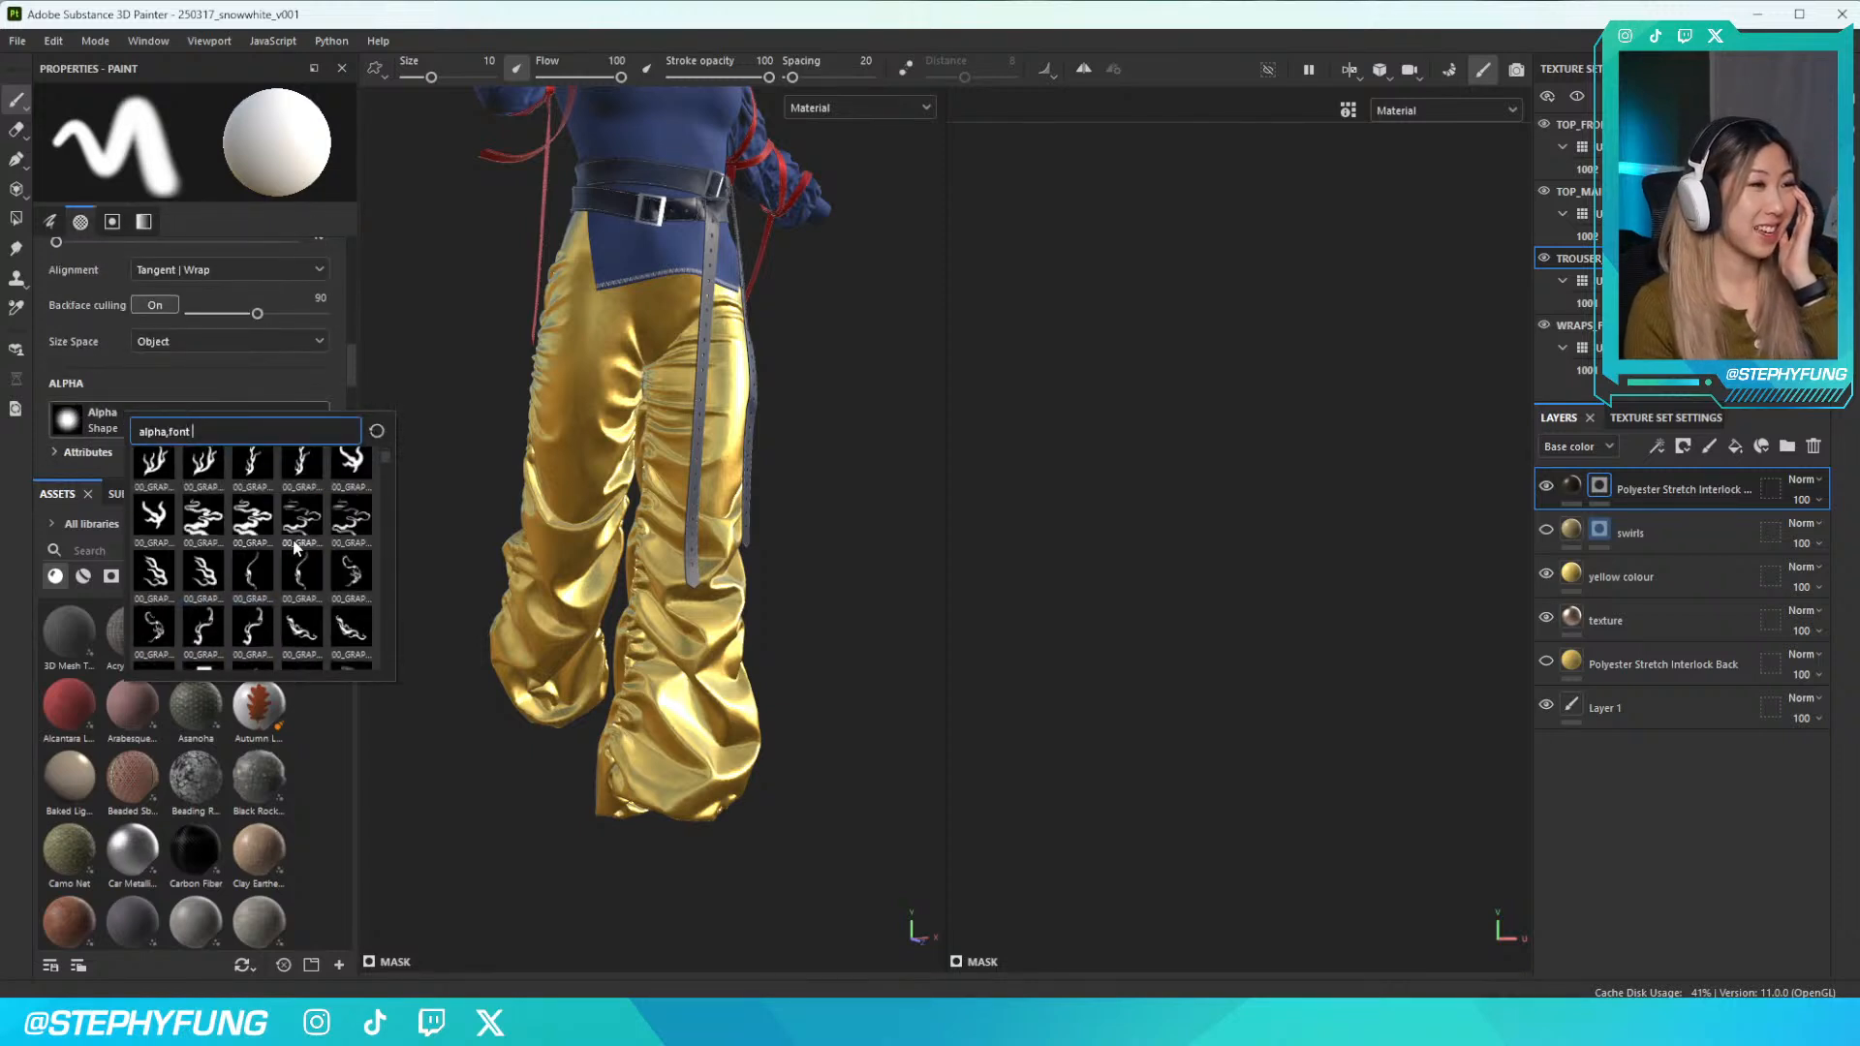
pyautogui.scroll(-3, 295, 548)
pyautogui.scroll(2, 295, 548)
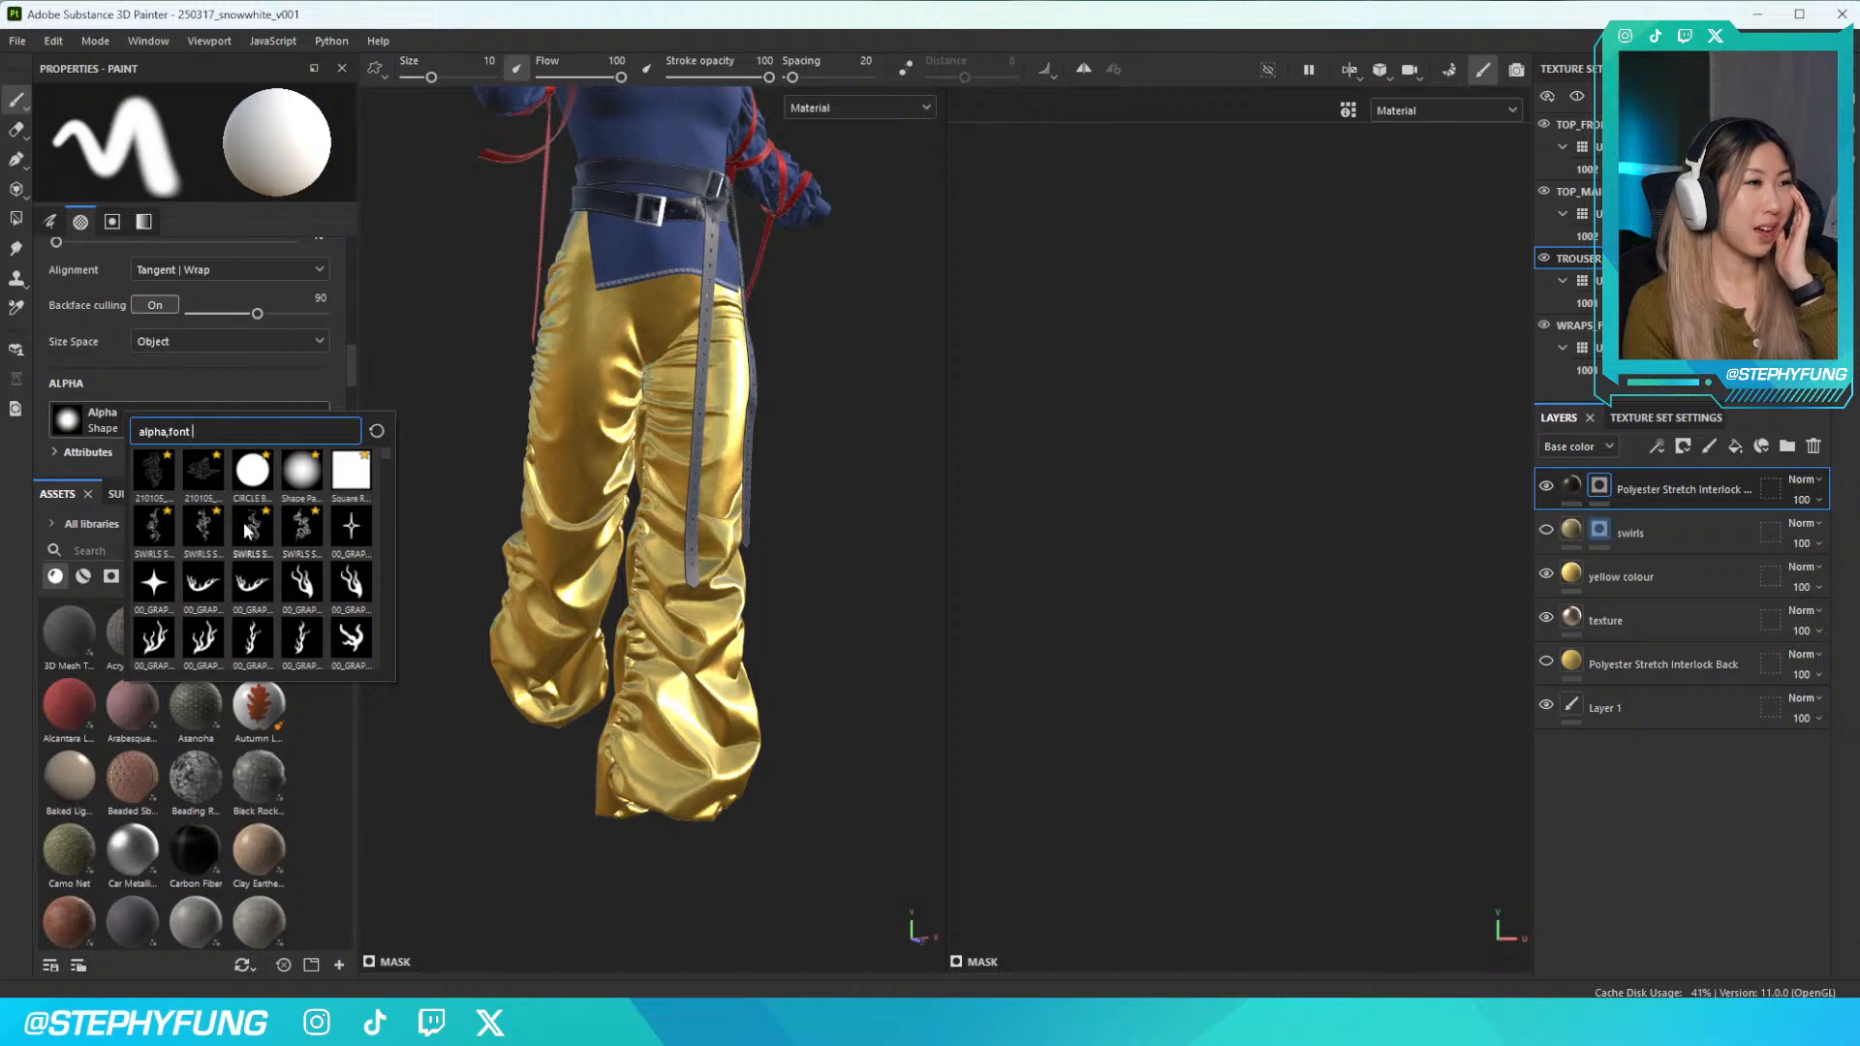
pyautogui.scroll(2, 250, 531)
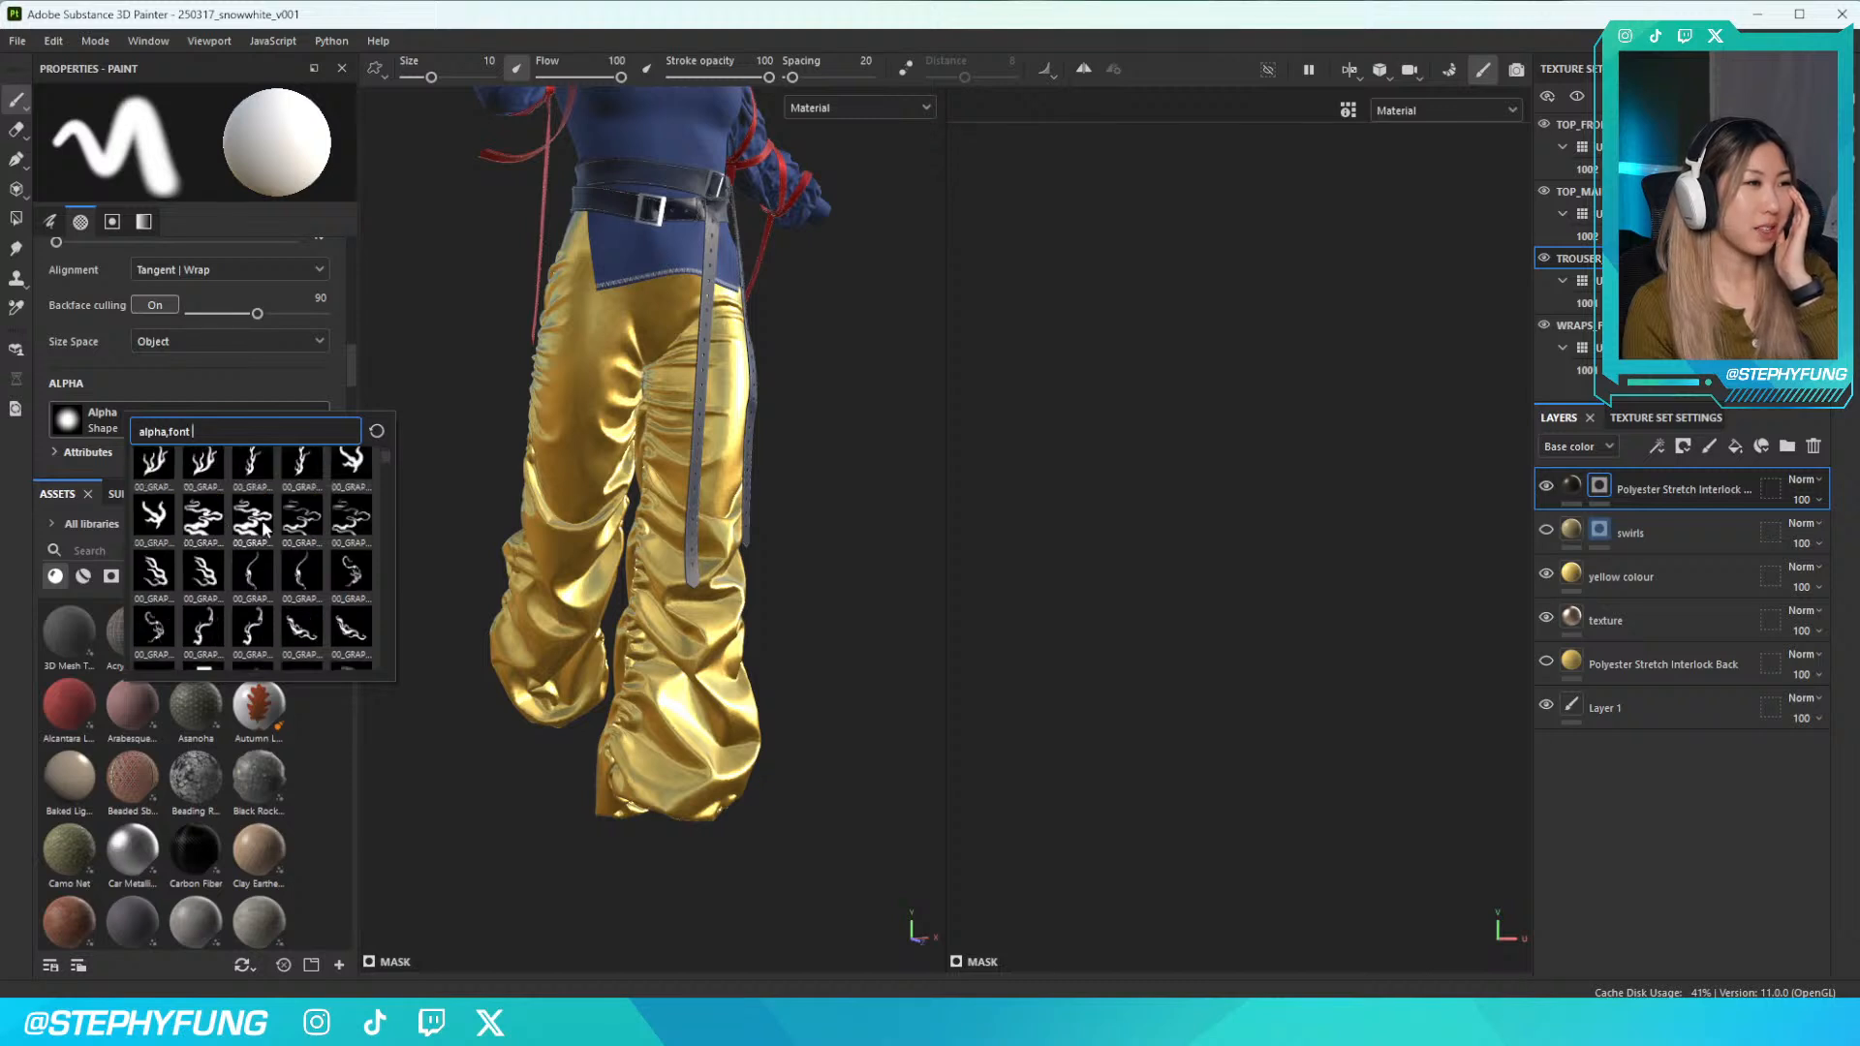
pyautogui.scroll(-3, 302, 588)
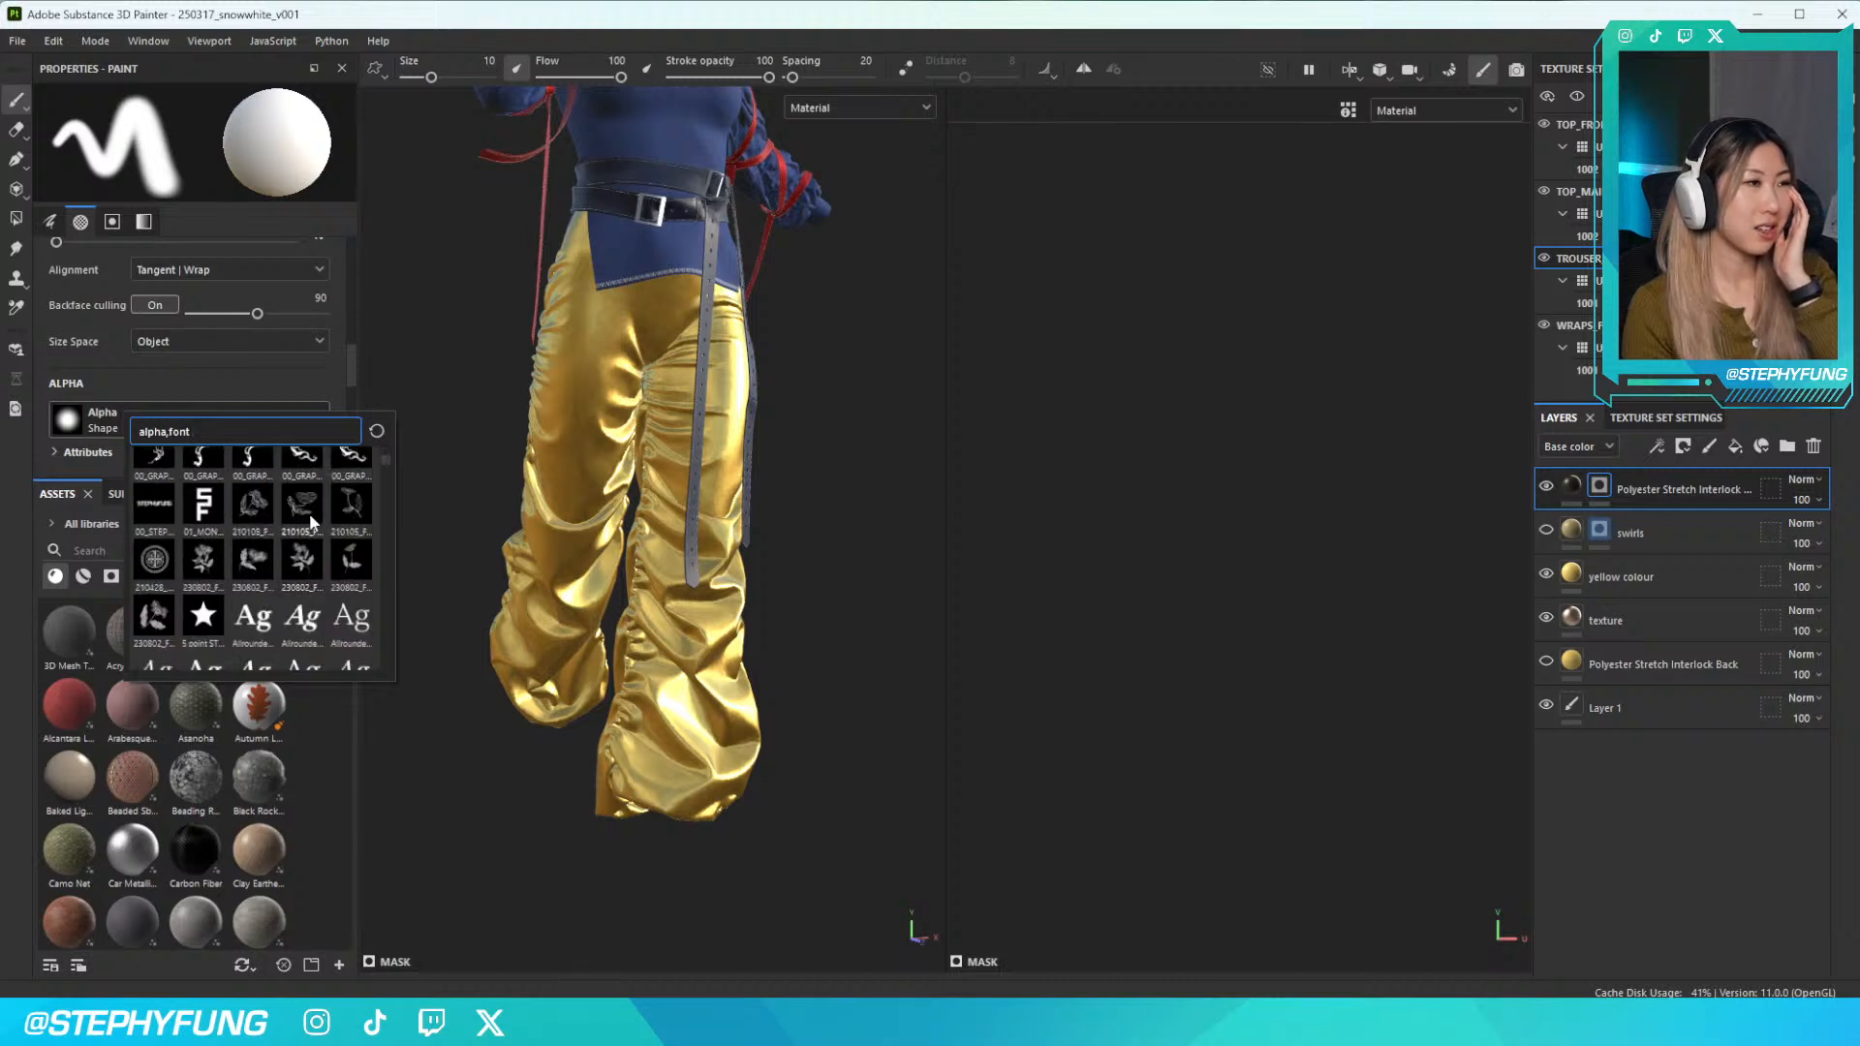
pyautogui.scroll(3, 308, 533)
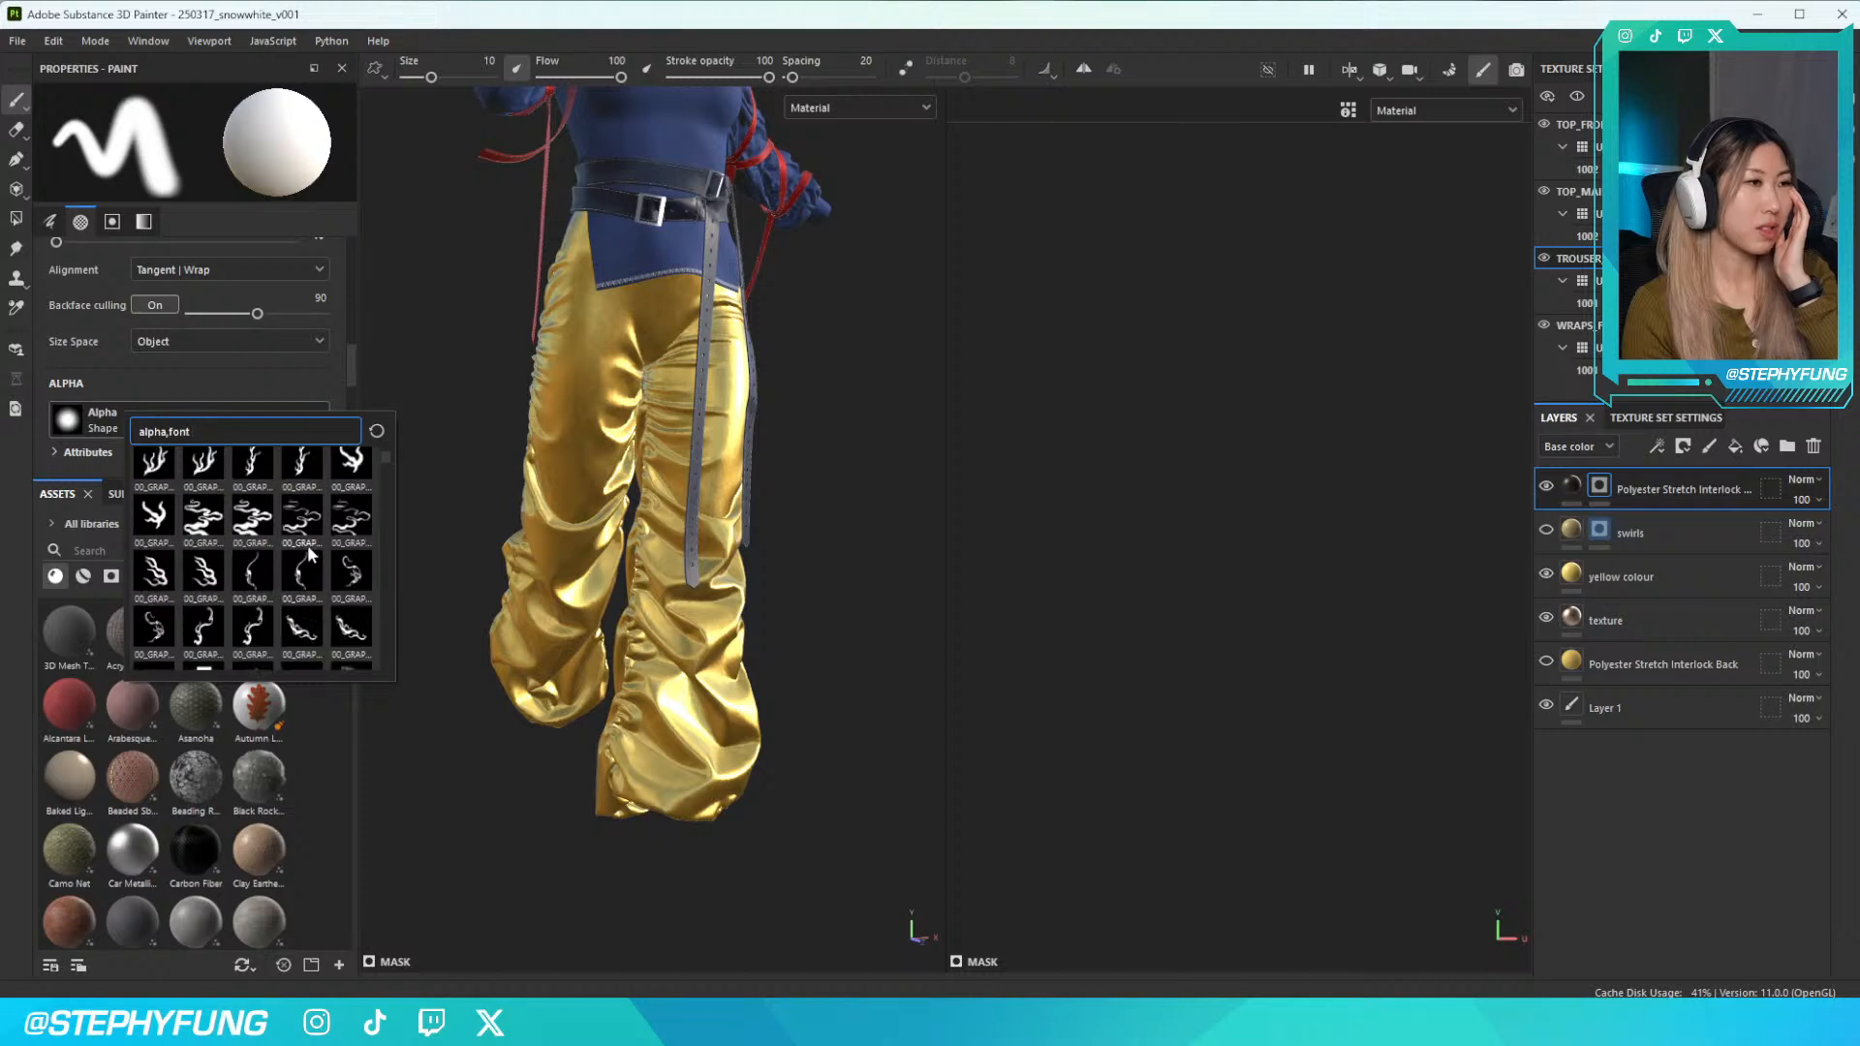
pyautogui.scroll(-3, 311, 582)
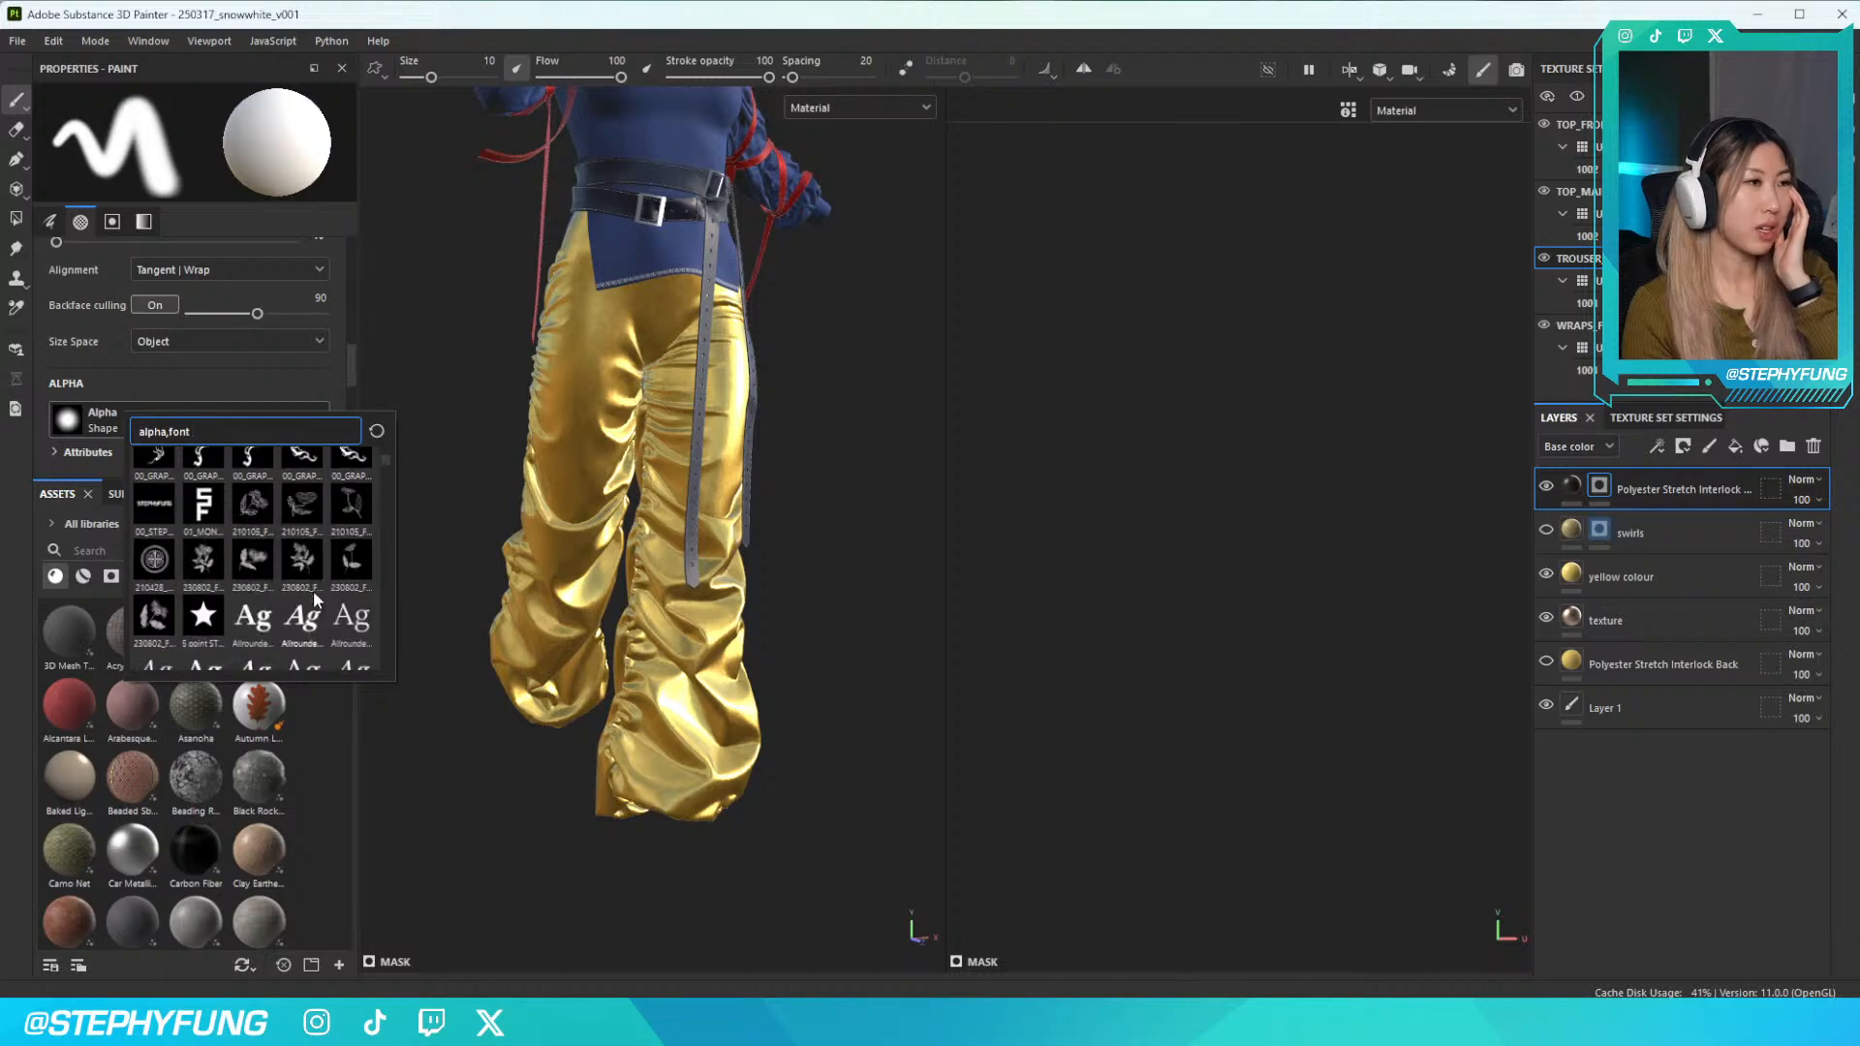
pyautogui.click(303, 513)
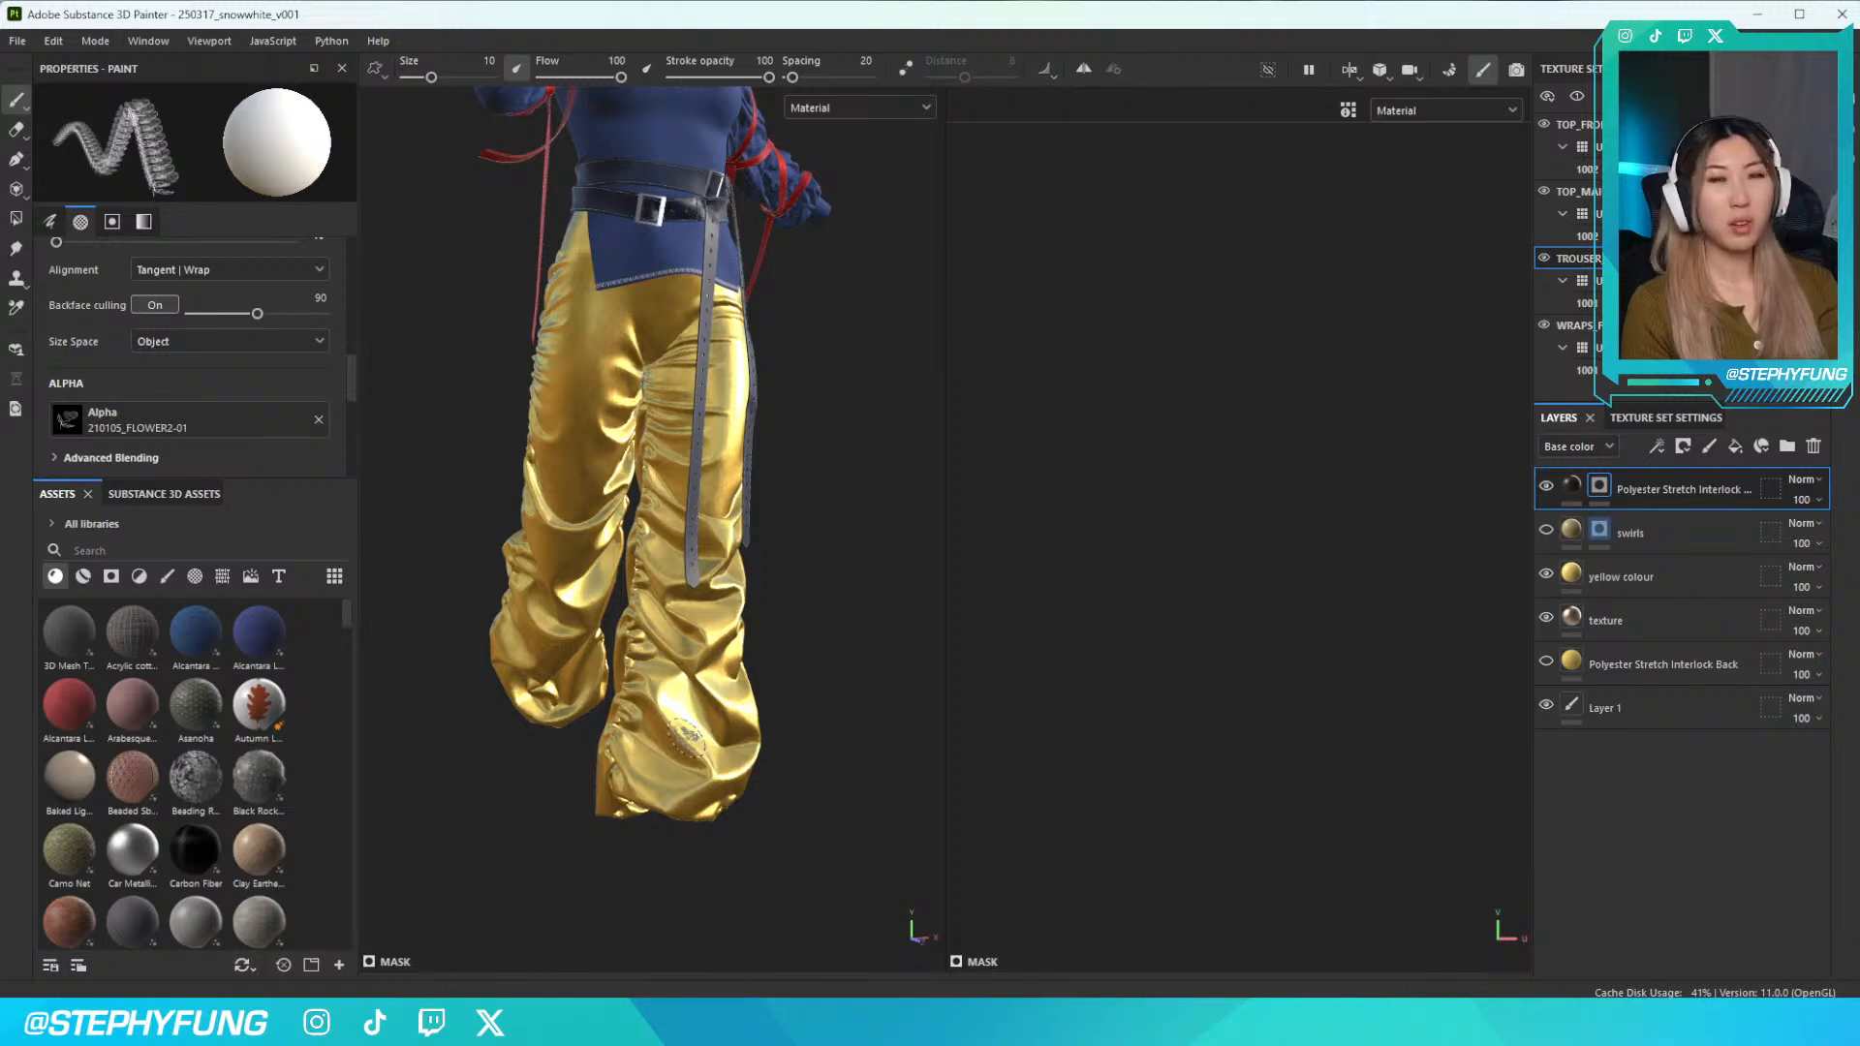
# Enlarge the brush to about 95, test a flower stamp on the trouser leg, and undo the stamp
pyautogui.moveTo(684, 736)
pyautogui.keyDown('ctrl'); pyautogui.mouseDown(button='right')
pyautogui.moveTo(688, 707)
pyautogui.moveTo(736, 721)
pyautogui.mouseUp(button='right'); pyautogui.keyUp('ctrl')
pyautogui.click(654, 732)
pyautogui.moveTo(805, 715)
pyautogui.keyDown('alt'); pyautogui.mouseDown()
pyautogui.moveTo(693, 750)
pyautogui.moveTo(707, 693)
pyautogui.moveTo(684, 698)
pyautogui.moveTo(826, 697)
pyautogui.moveTo(868, 665)
pyautogui.moveTo(643, 680)
pyautogui.moveTo(809, 668)
pyautogui.mouseUp(); pyautogui.keyUp('alt')
pyautogui.scroll(3, 694, 750)
pyautogui.scroll(2, 705, 692)
pyautogui.hotkey('ctrl', 'z')
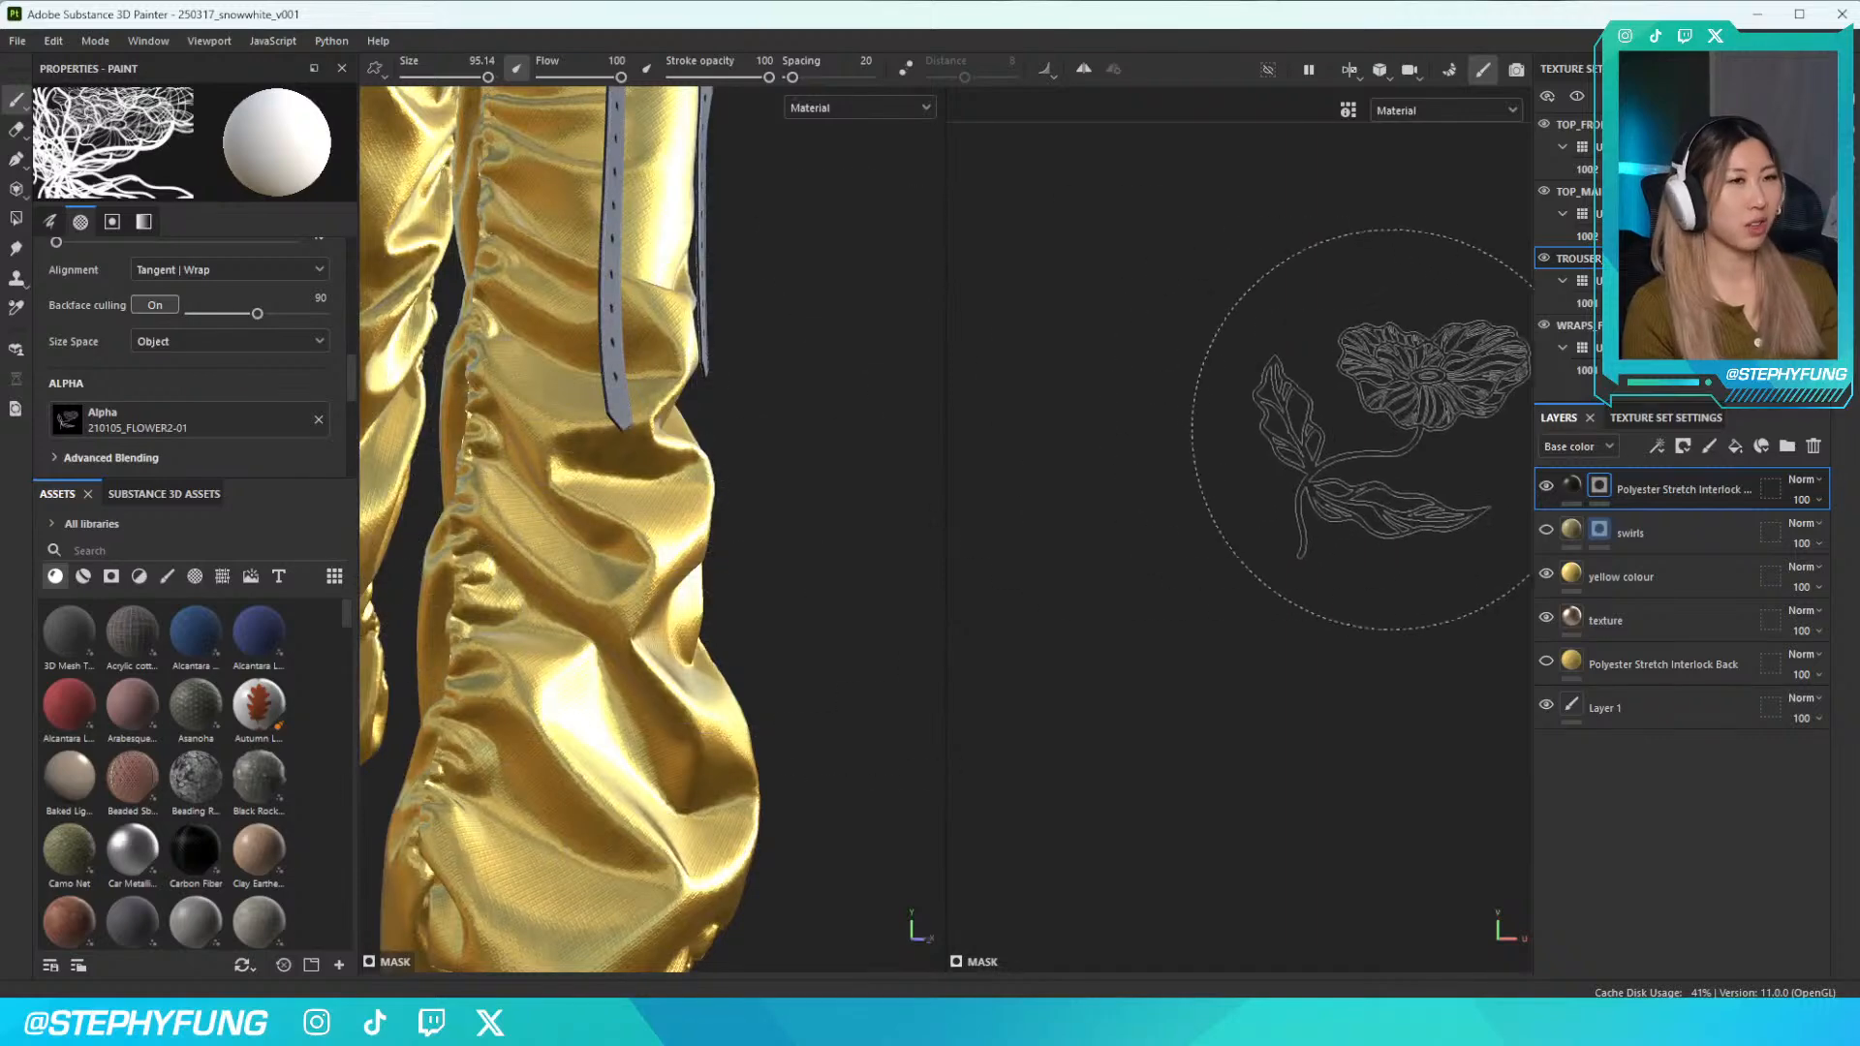
# Bring the trouser UV pieces into view and set the brush alignment to UV
pyautogui.scroll(-5, 1408, 478)
pyautogui.scroll(4, 1408, 478)
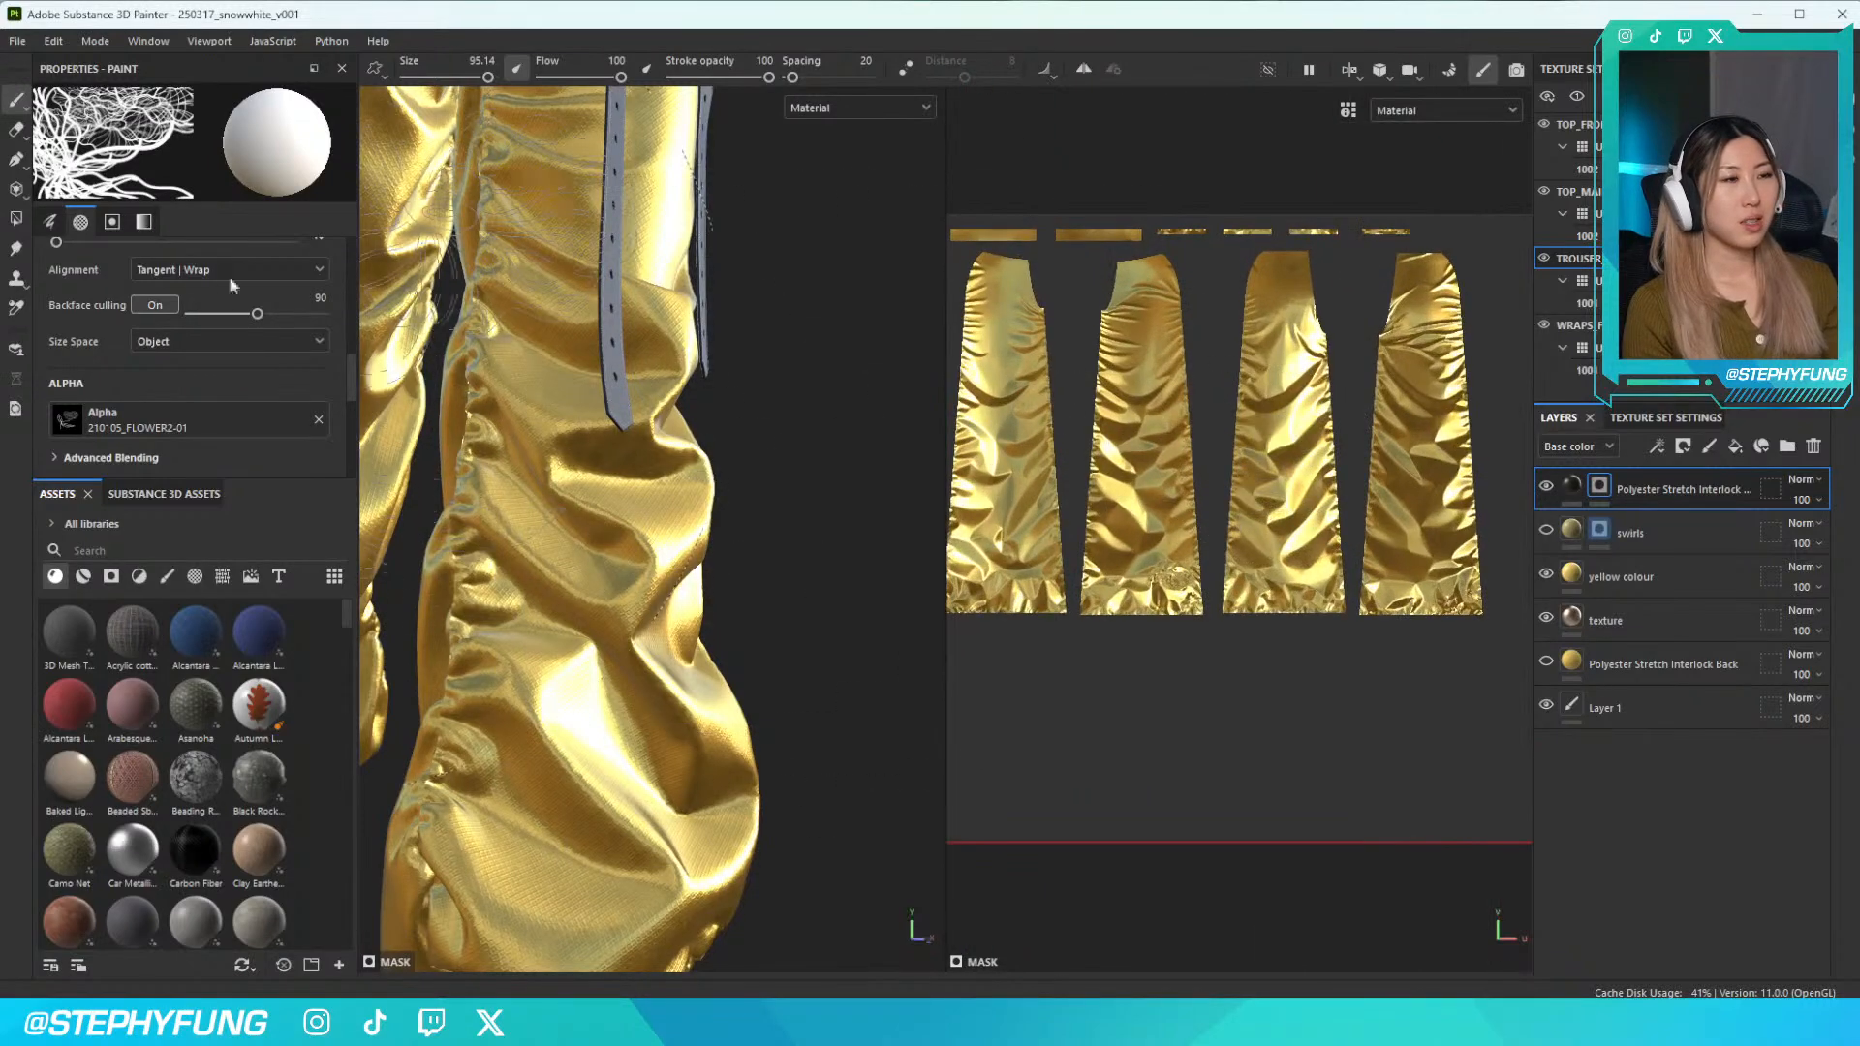
pyautogui.click(178, 271)
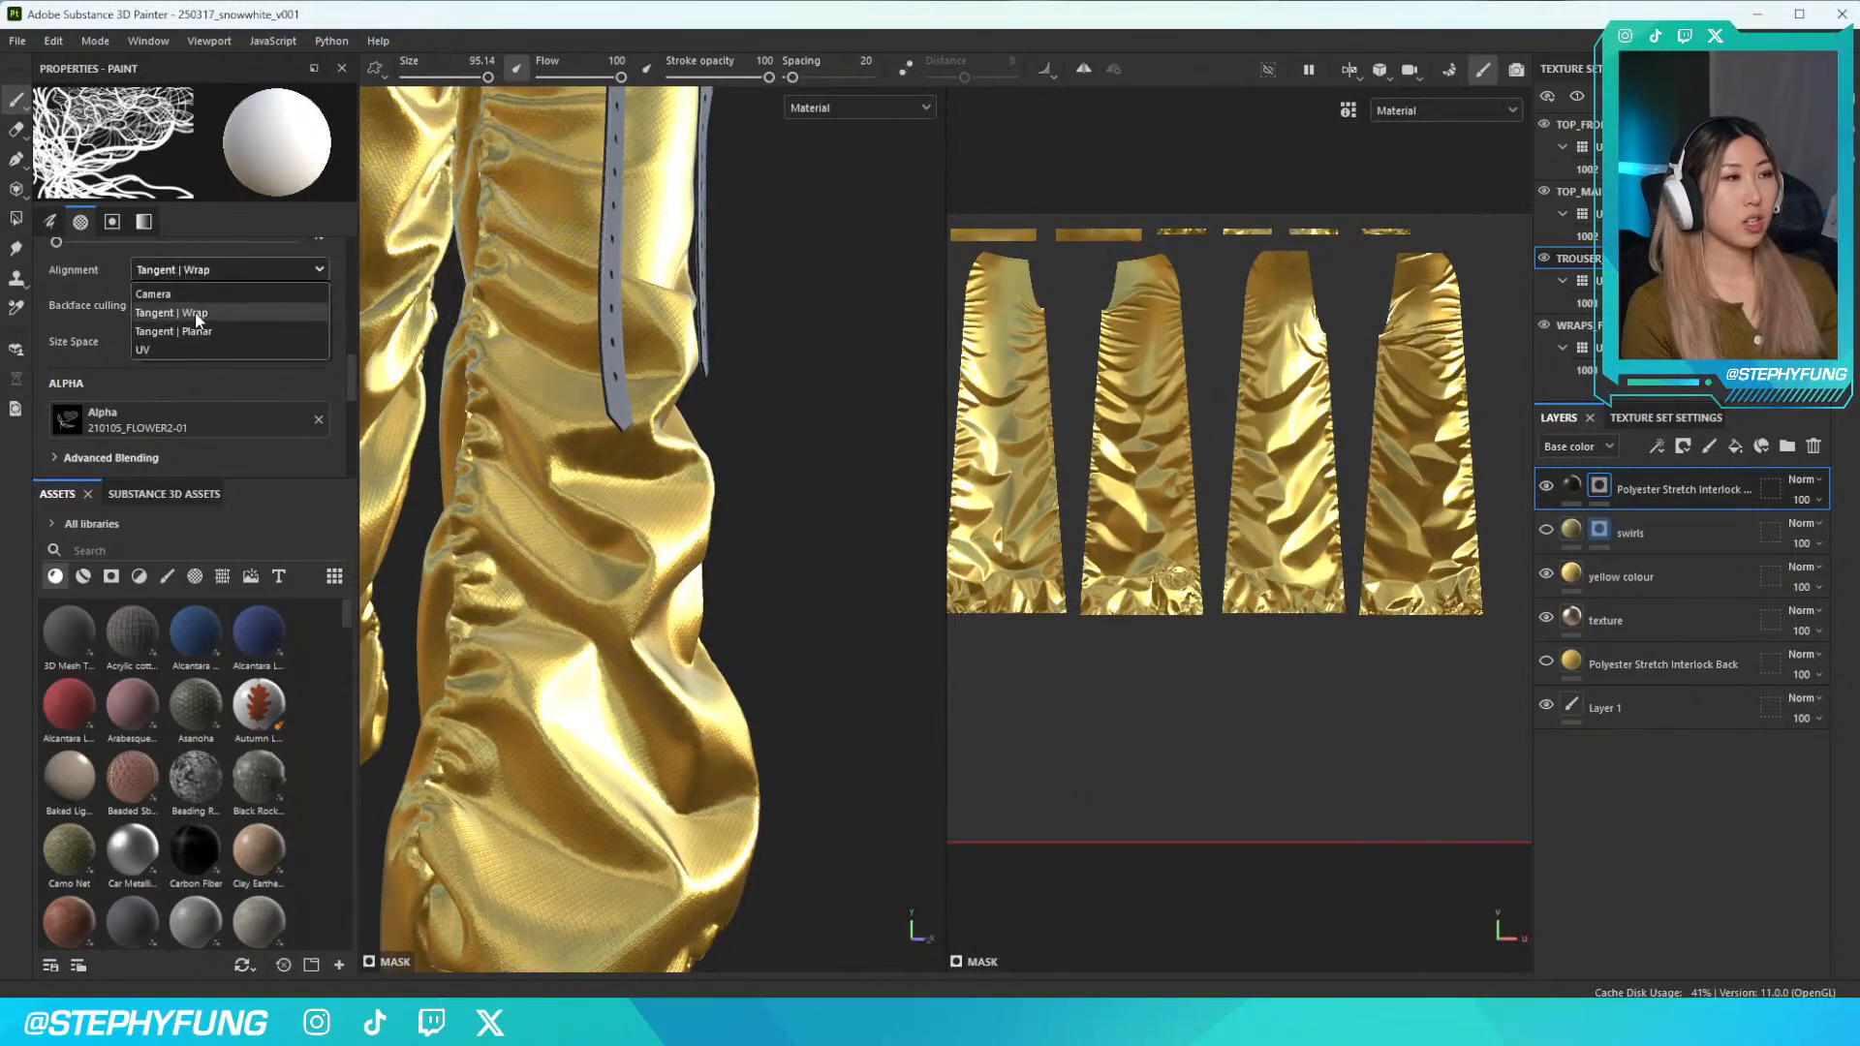
pyautogui.click(181, 349)
# Try stamping the 210105_FLOWER2-01 flower in two places on the lower trouser leg, undoing each stamp
pyautogui.click(593, 693)
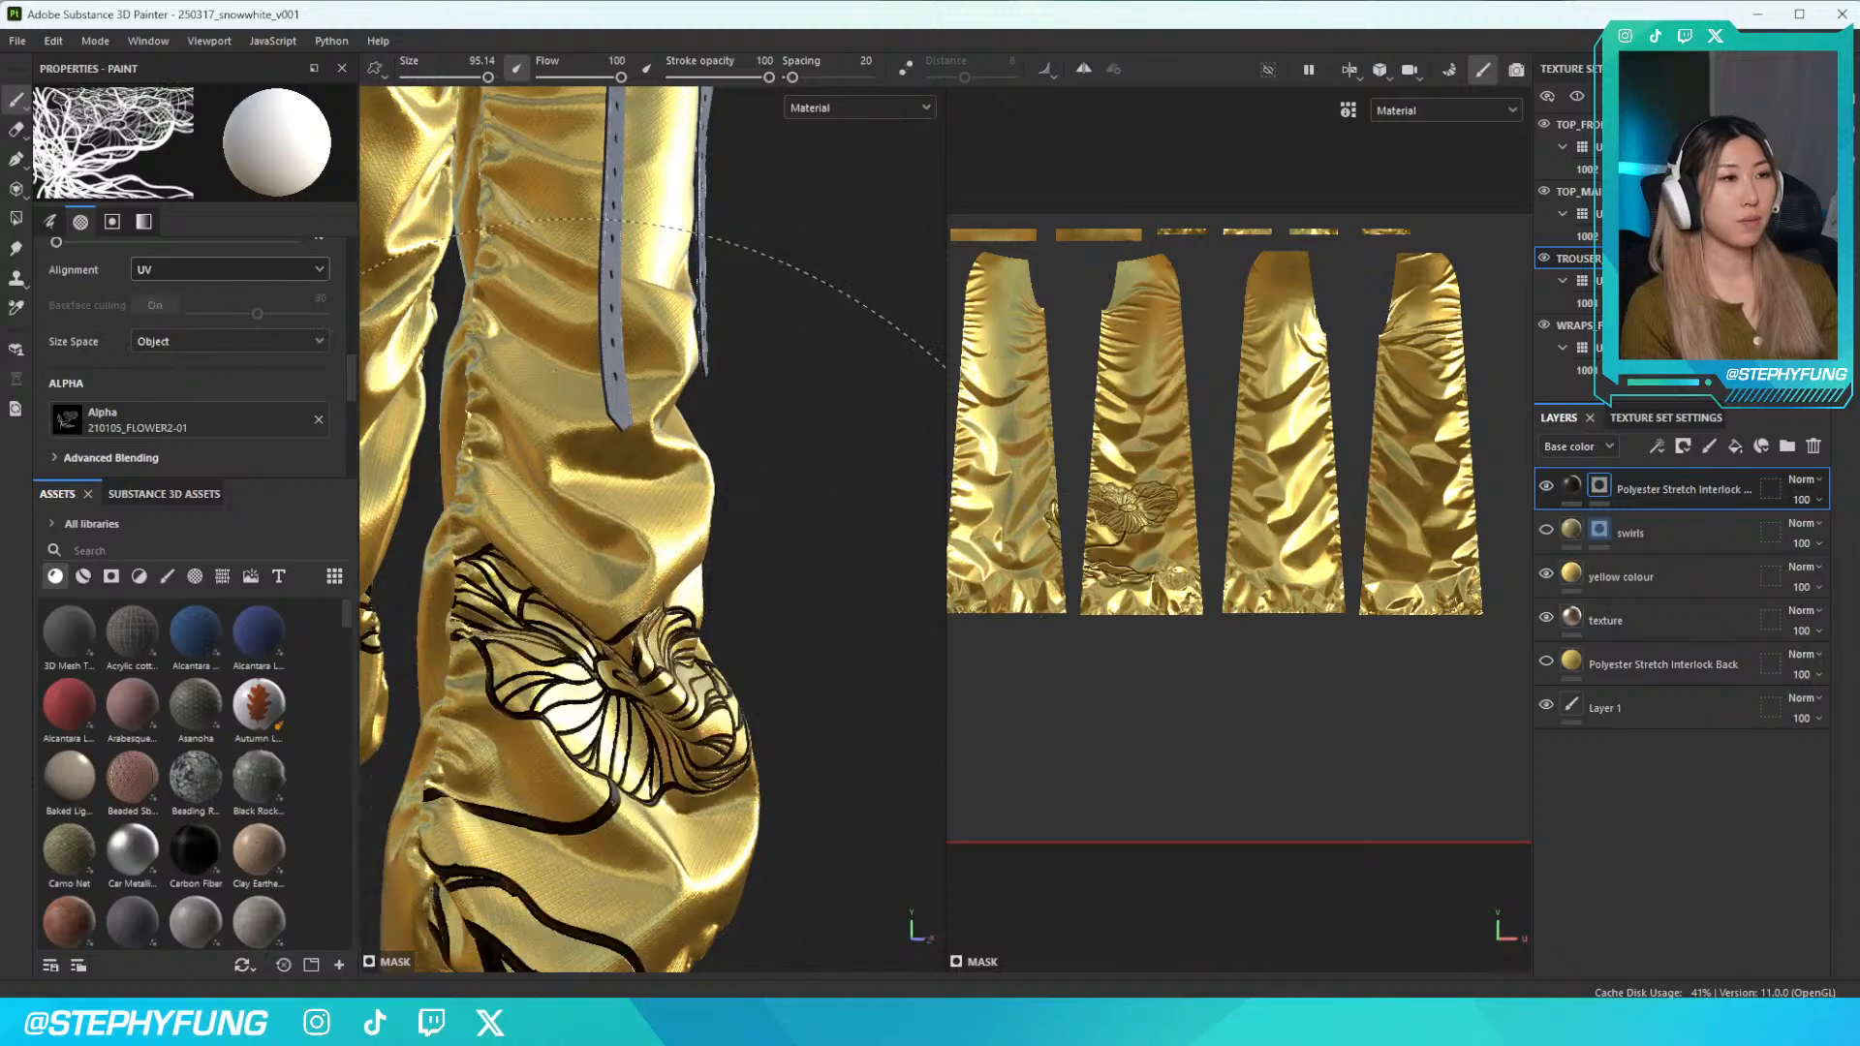
pyautogui.moveTo(593, 693)
pyautogui.keyDown('alt'); pyautogui.mouseDown()
pyautogui.moveTo(638, 603)
pyautogui.moveTo(623, 623)
pyautogui.mouseUp(); pyautogui.keyUp('alt')
pyautogui.hotkey('ctrl', 'z')
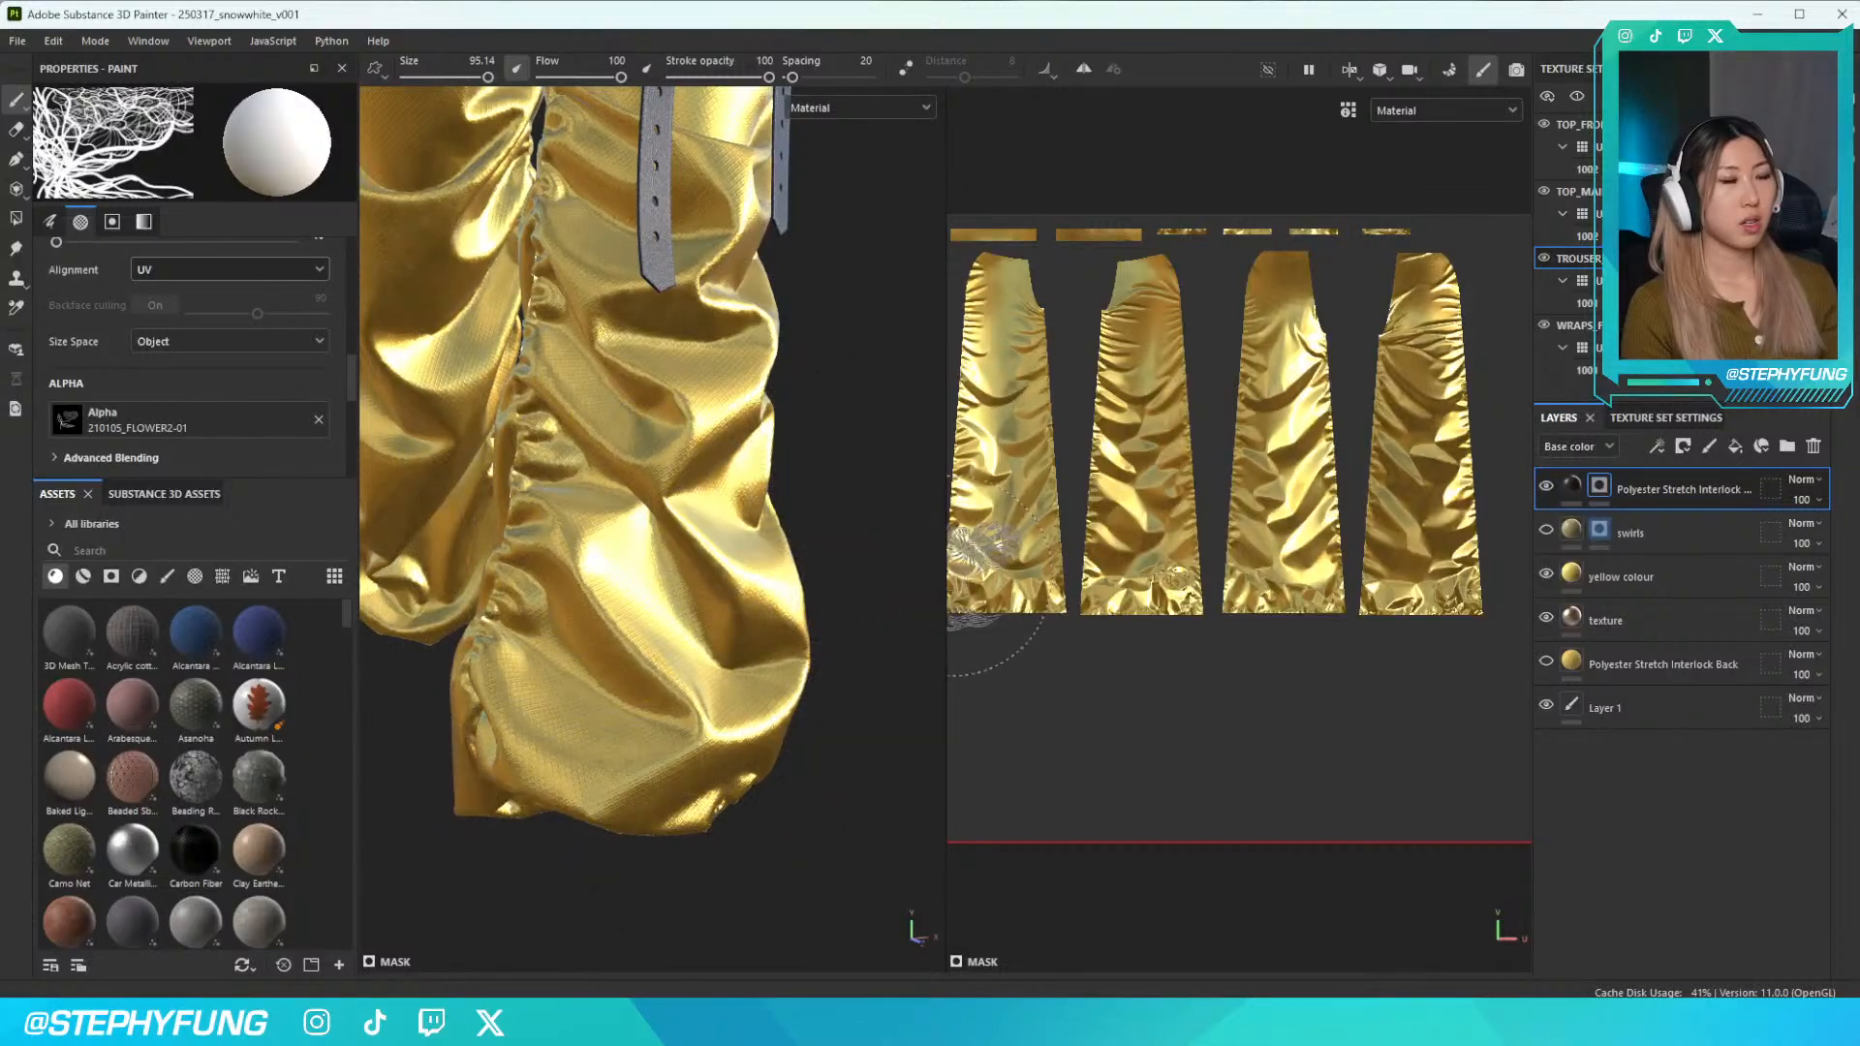
pyautogui.click(1127, 554)
pyautogui.keyDown('alt'); pyautogui.moveTo(968, 543); pyautogui.dragTo(337, 555); pyautogui.keyUp('alt')
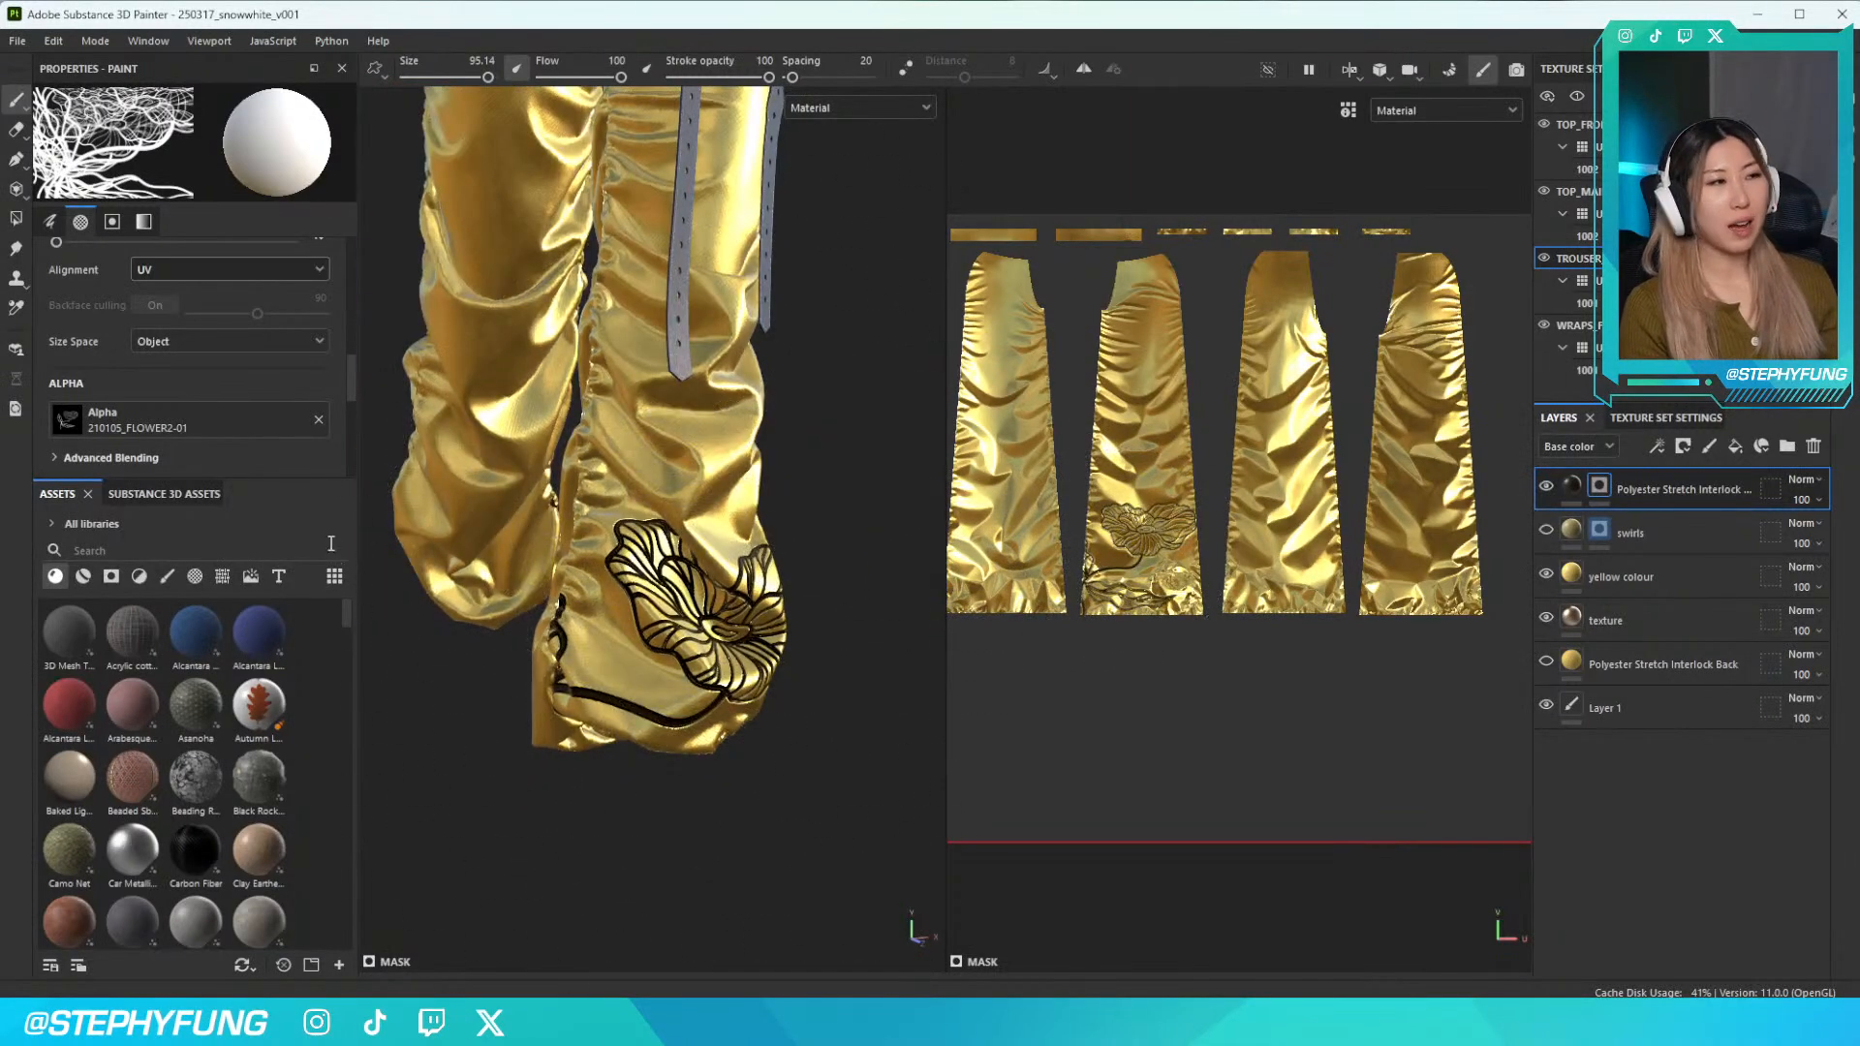
pyautogui.hotkey('ctrl', 'z')
# Switch the brush alpha to 230802_FLOWER4 and stamp the flower on the front of the lower trouser leg
pyautogui.click(194, 432)
pyautogui.write('font')
pyautogui.scroll(3, 285, 582)
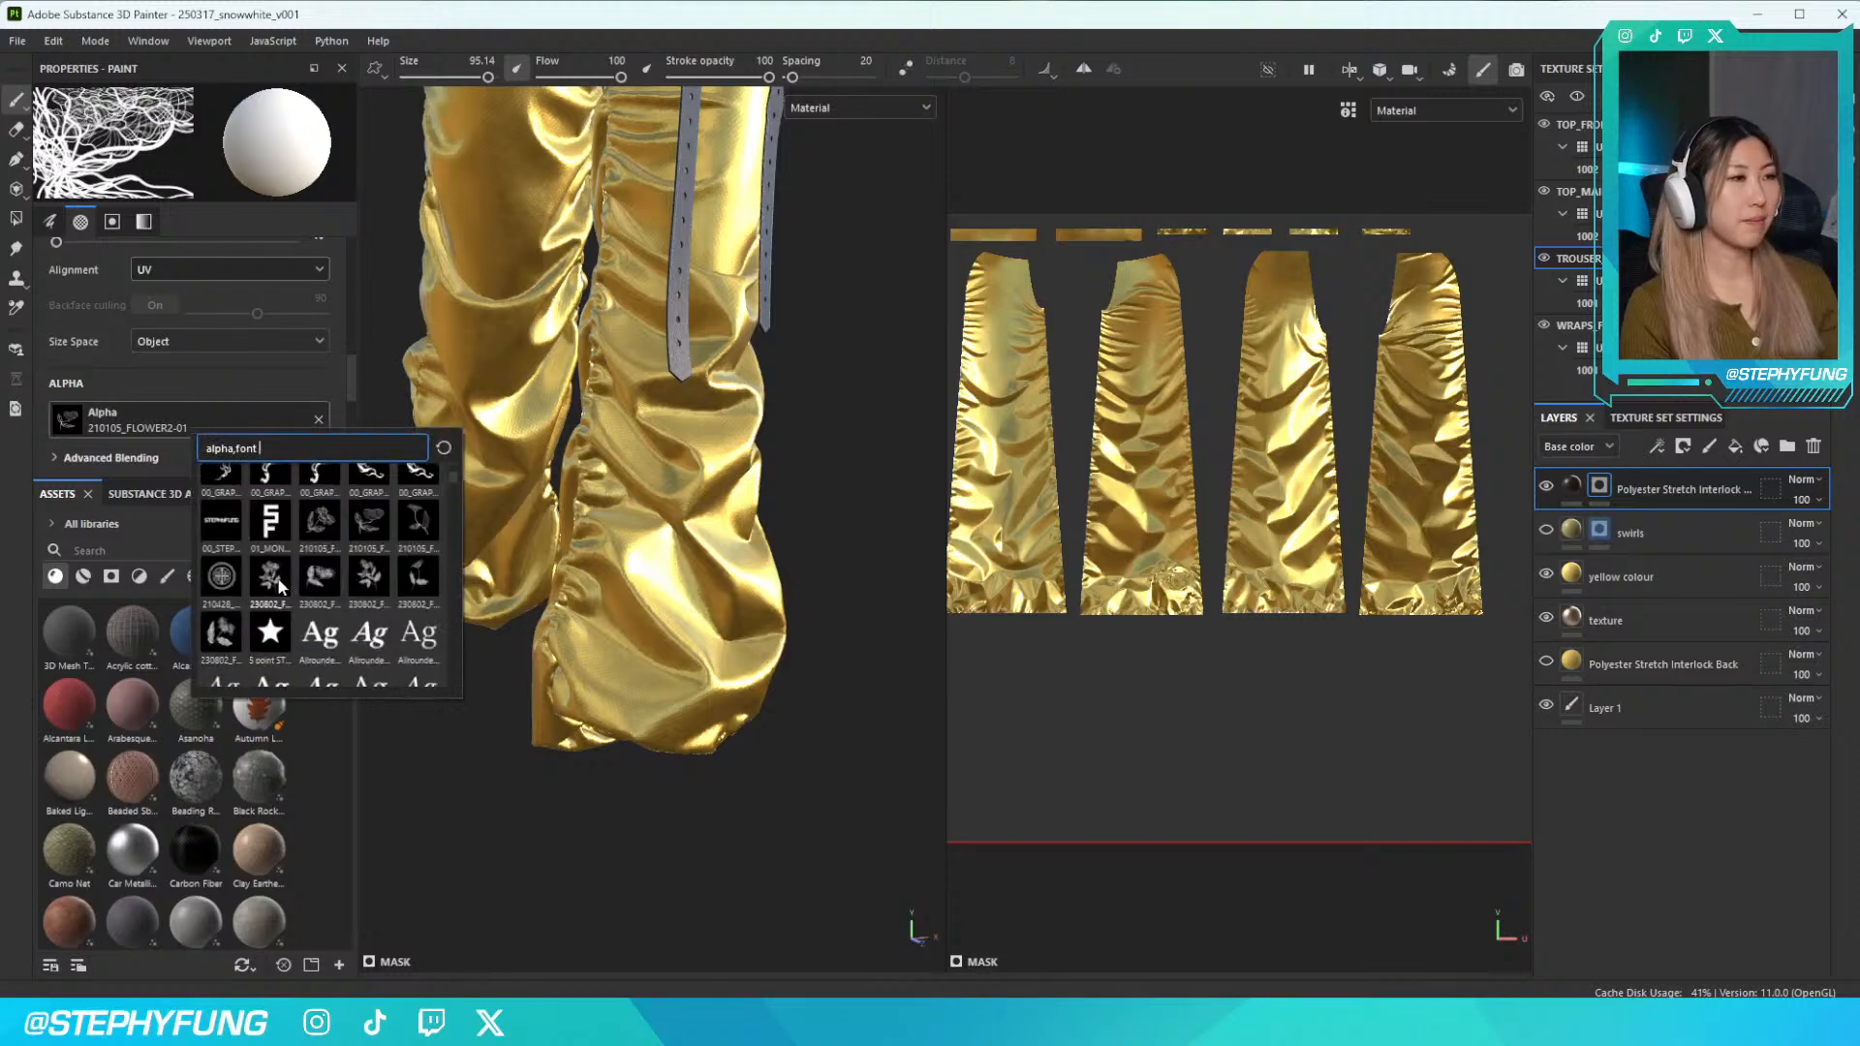
pyautogui.click(277, 581)
pyautogui.click(669, 547)
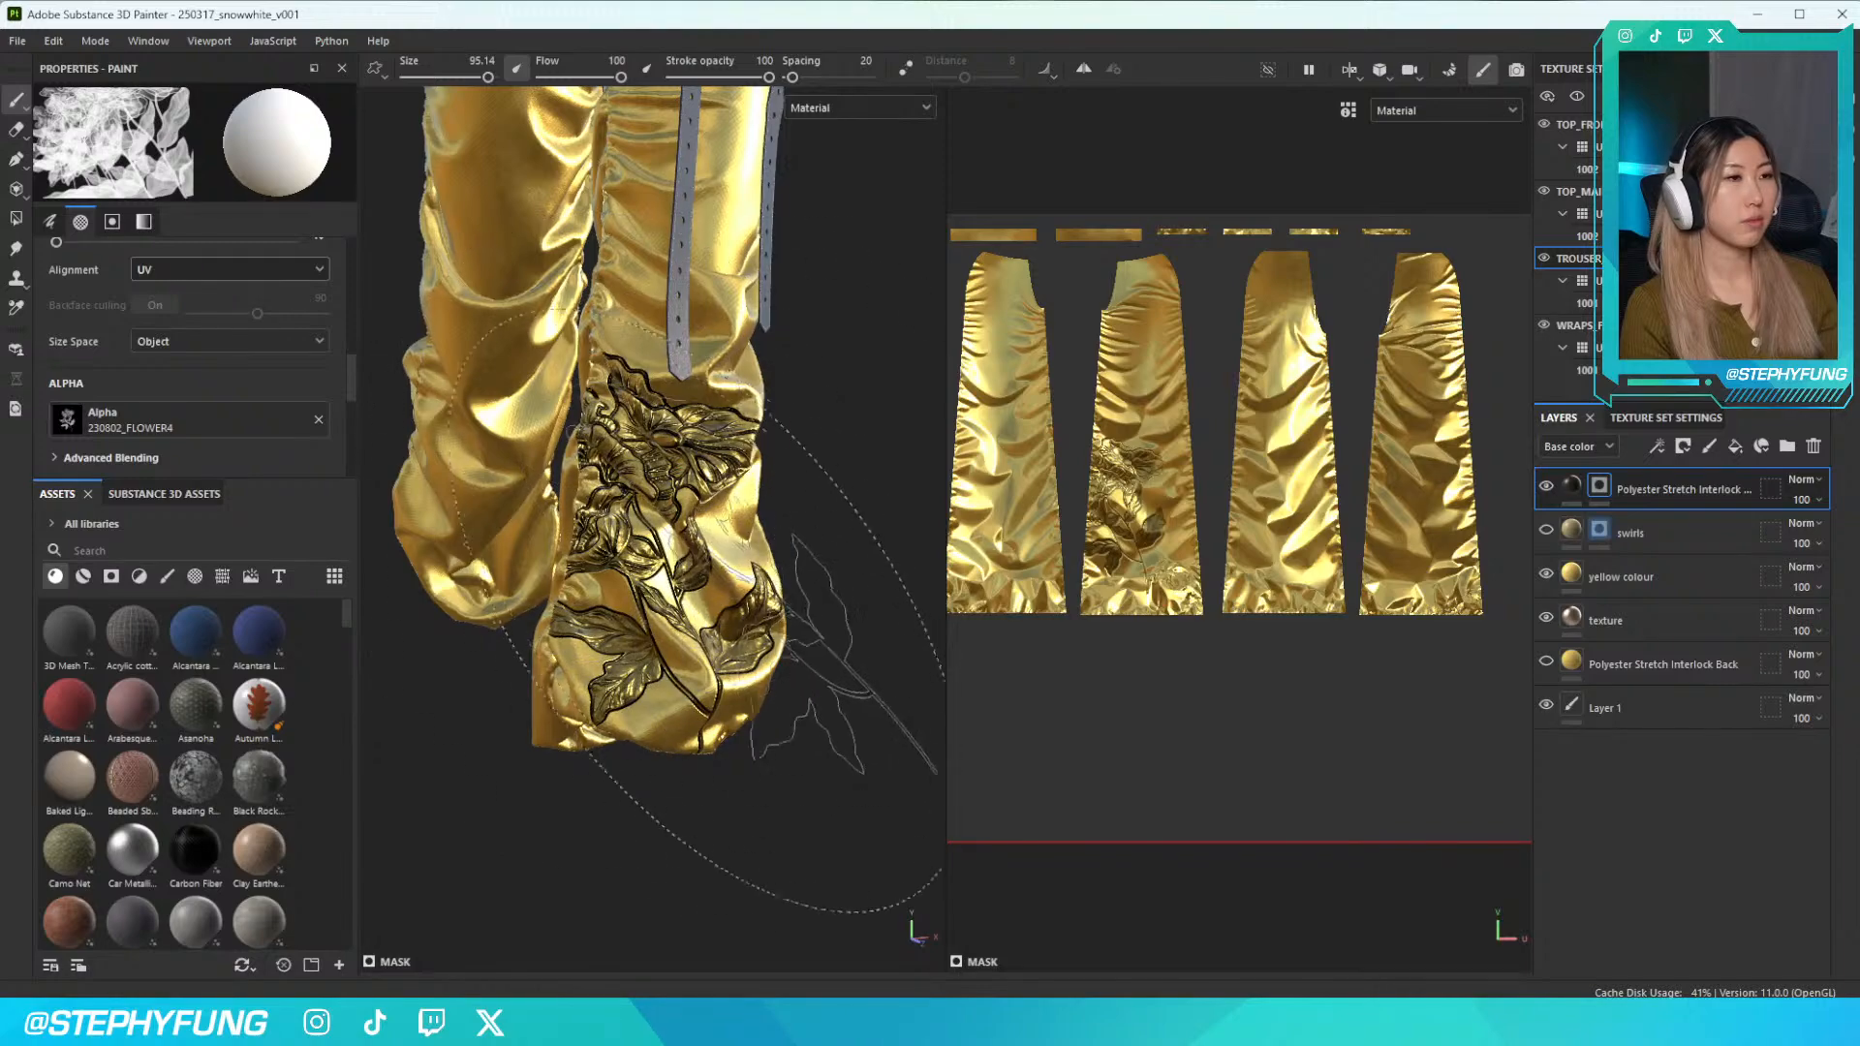
pyautogui.scroll(-2, 715, 610)
pyautogui.scroll(5, 732, 581)
pyautogui.keyDown('alt'); pyautogui.moveTo(761, 562); pyautogui.dragTo(920, 920); pyautogui.keyUp('alt')
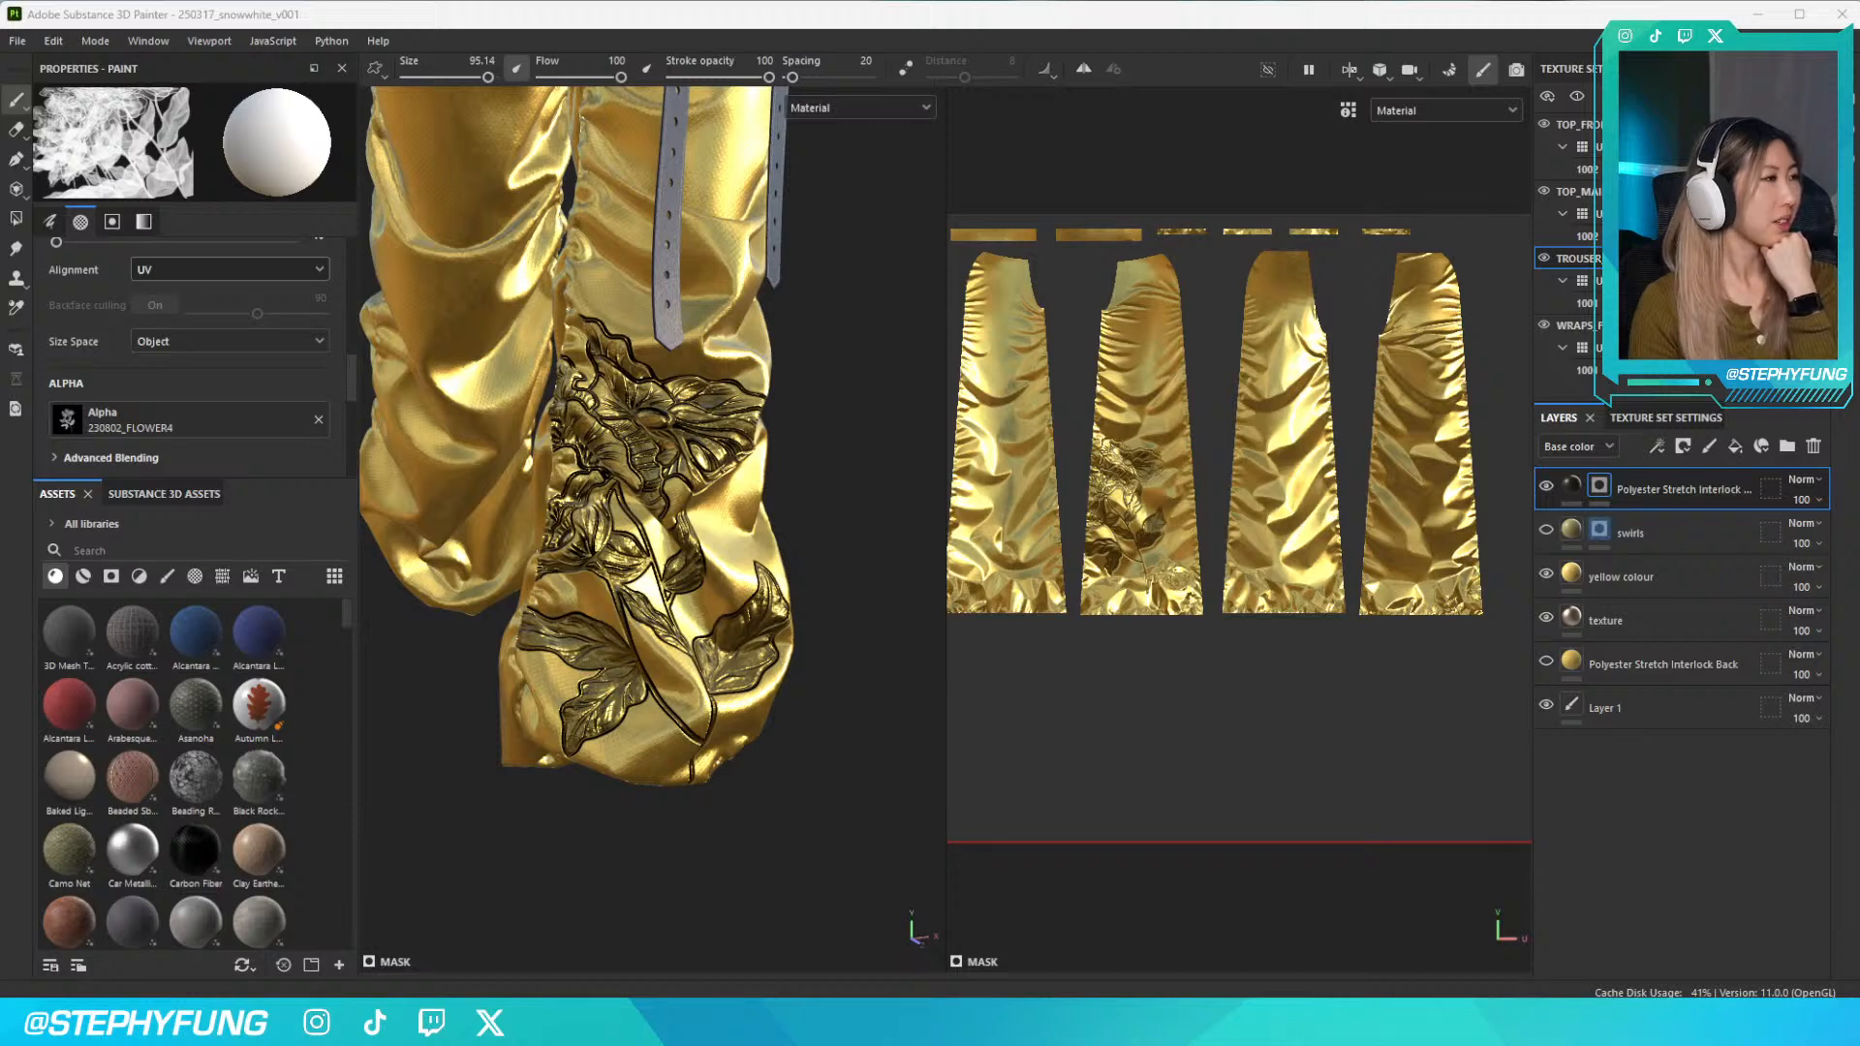
# Switch to the browser and skim the YouTube video on the Embroidery Generator in Substance 3D Sampler through to the finished patch
pyautogui.moveTo(0, 184); pyautogui.dragTo(1232, 95)
pyautogui.moveTo(887, 78); pyautogui.dragTo(1074, 82)
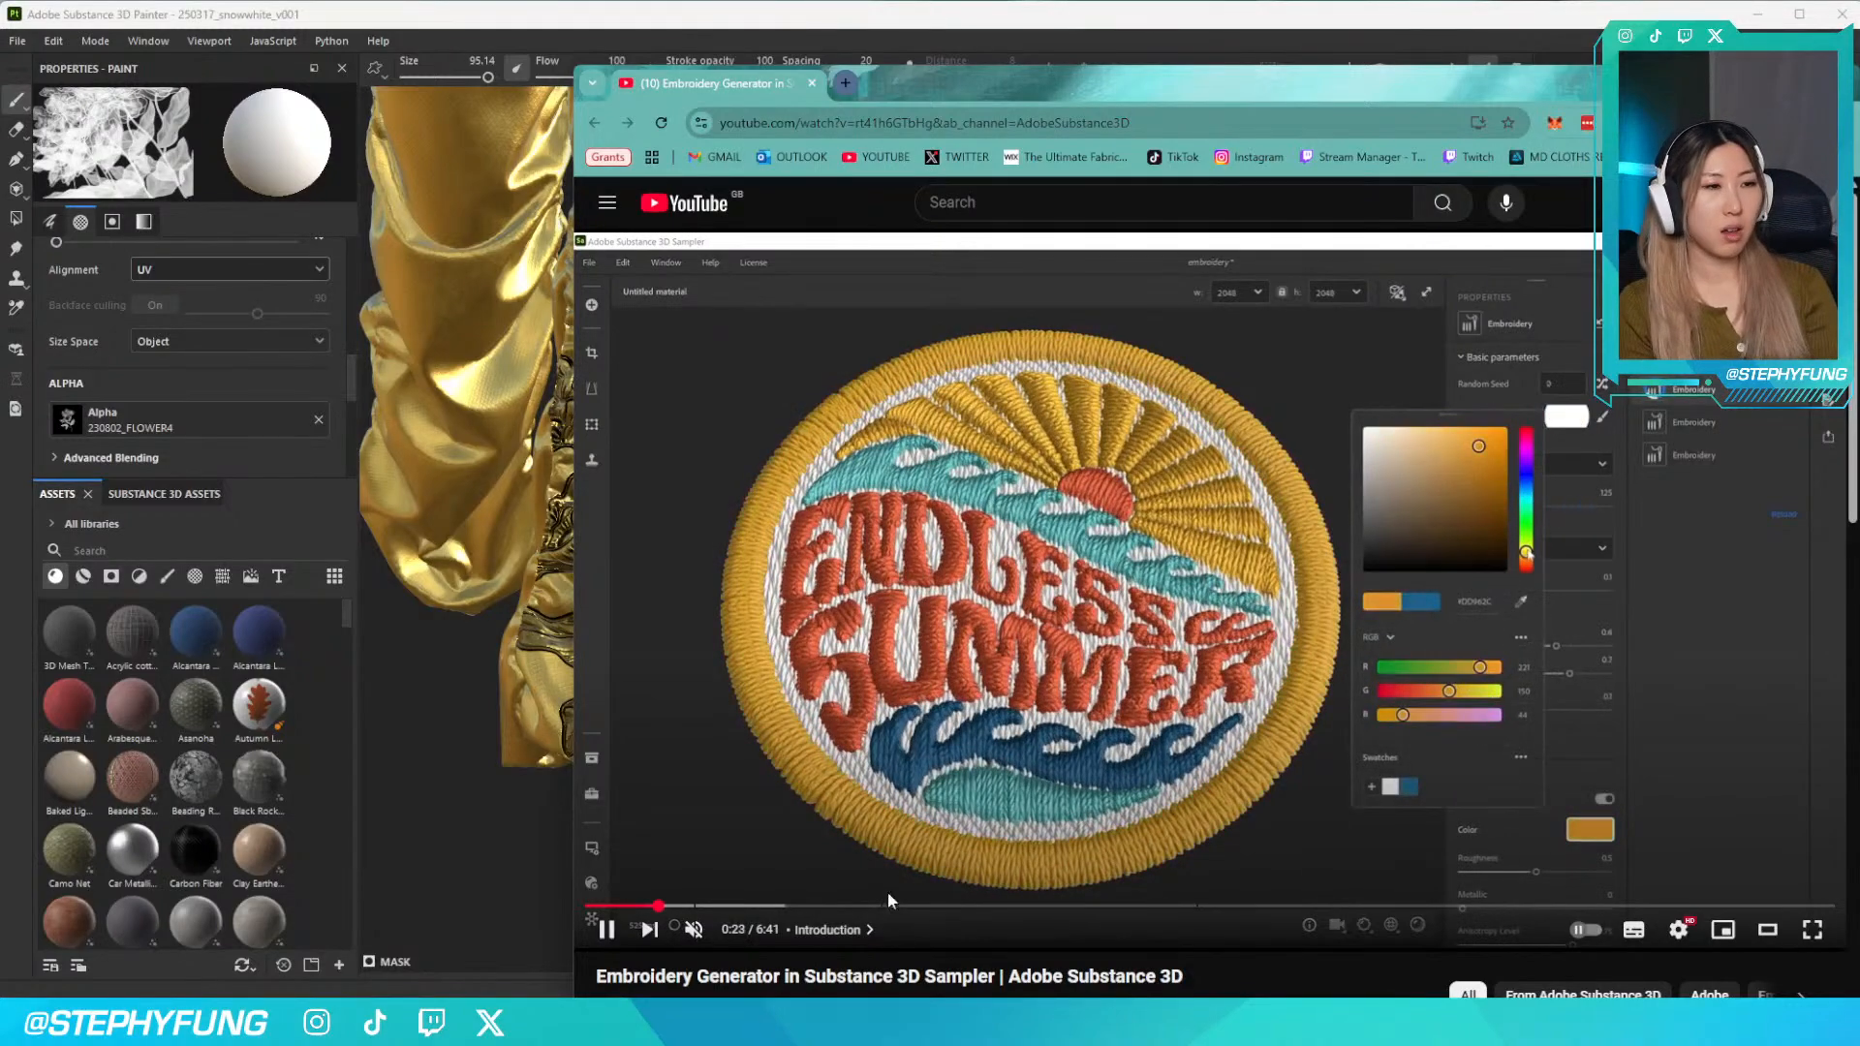
pyautogui.click(831, 906)
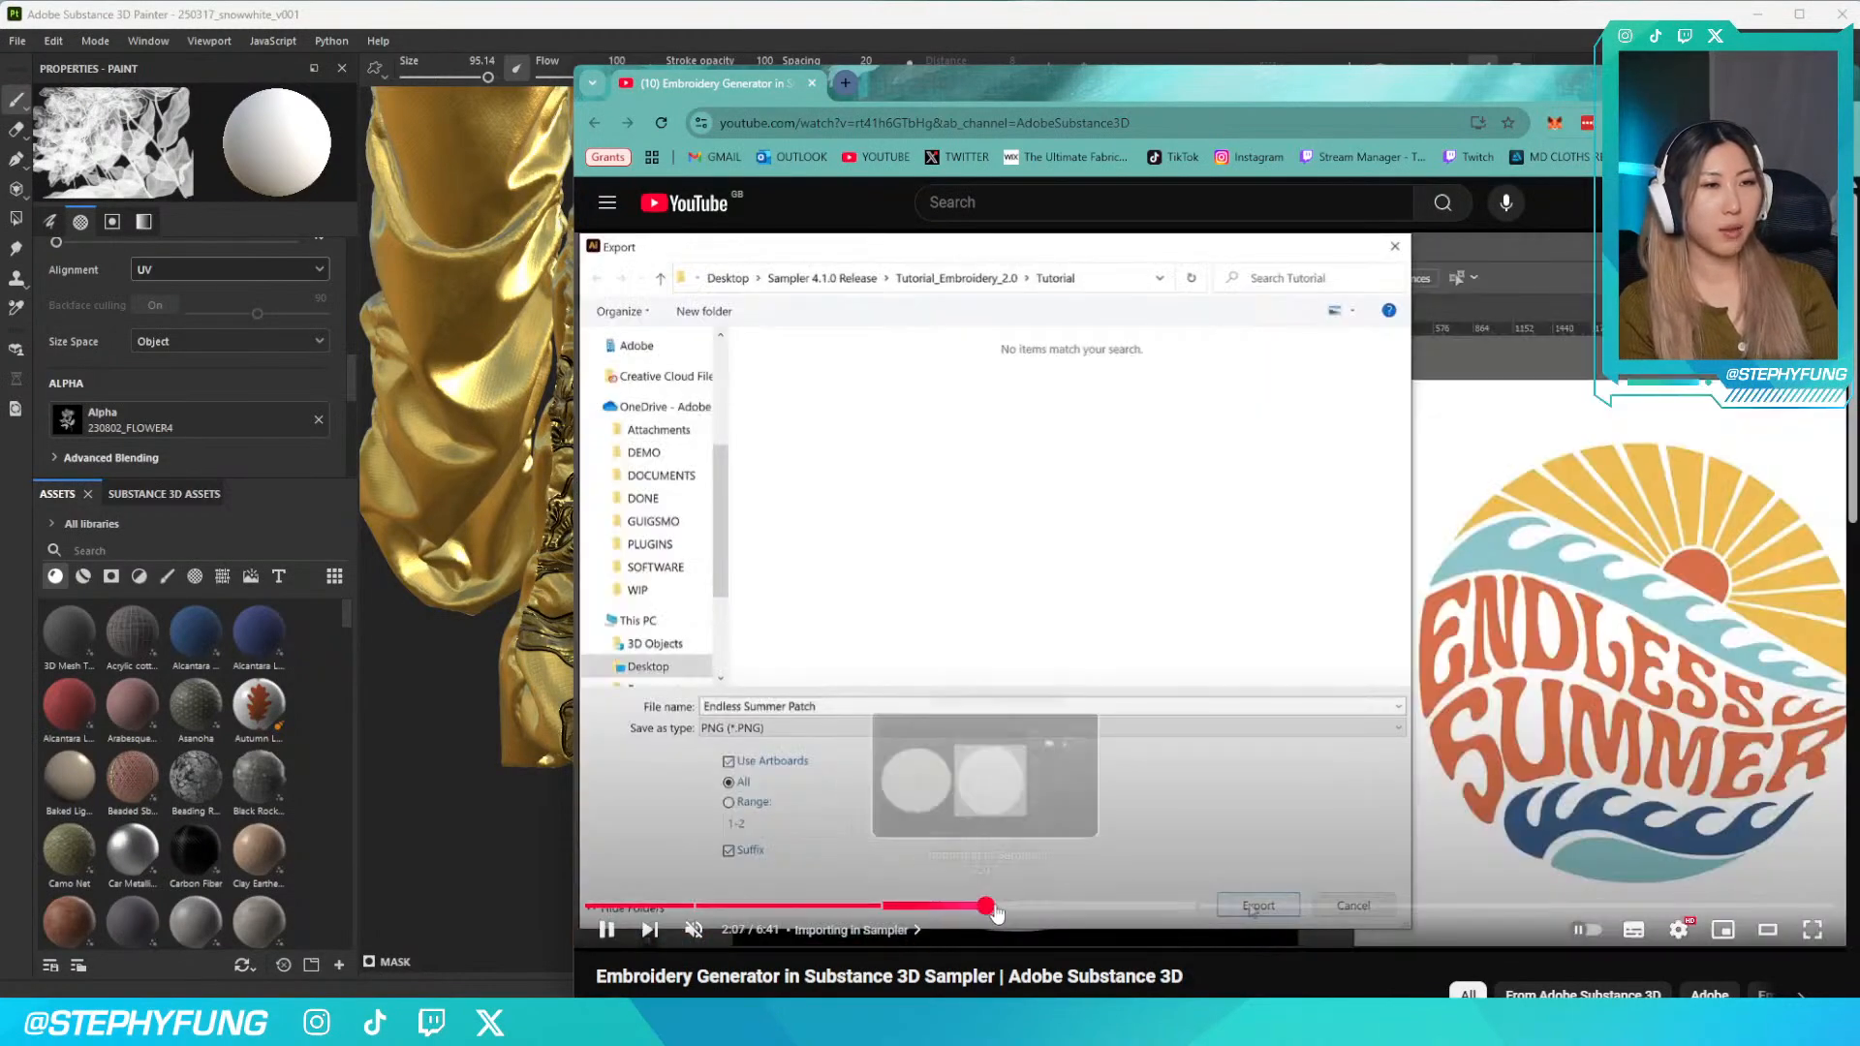
pyautogui.moveTo(995, 910); pyautogui.dragTo(1157, 907)
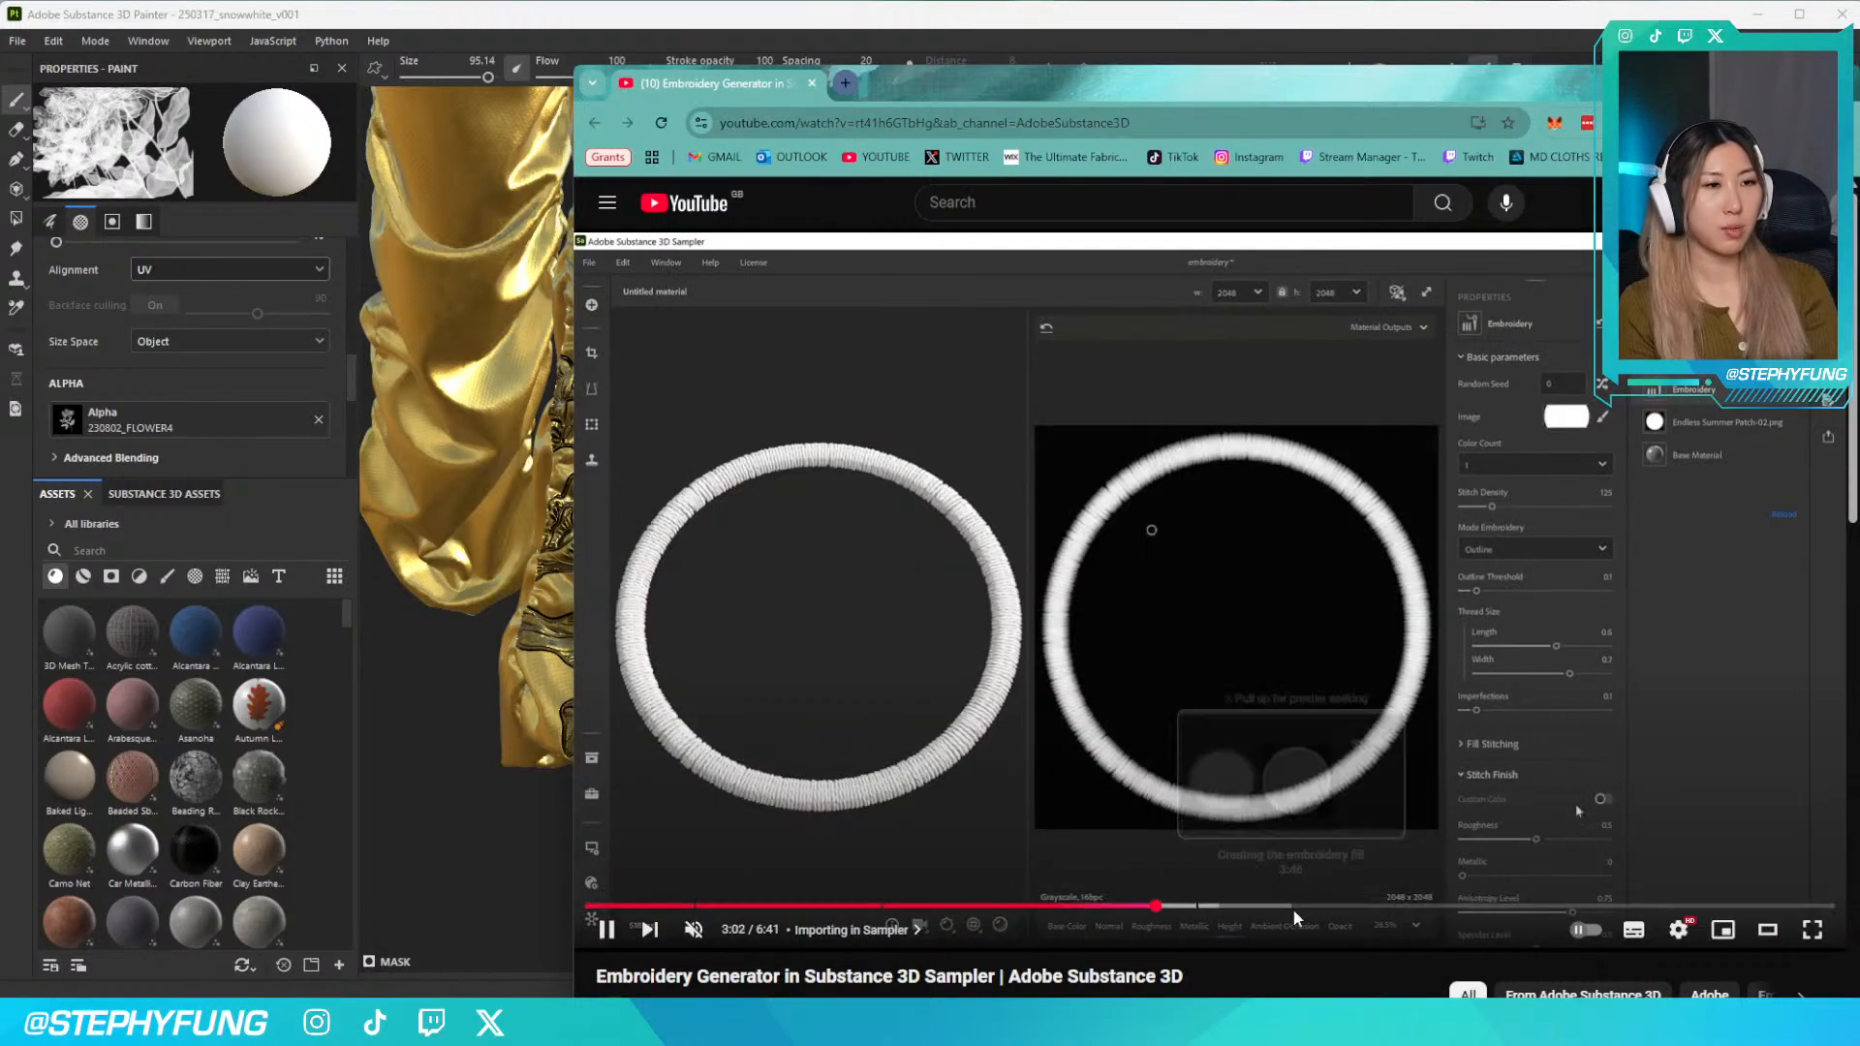
pyautogui.scroll(-2, 1294, 911)
pyautogui.scroll(2, 1336, 911)
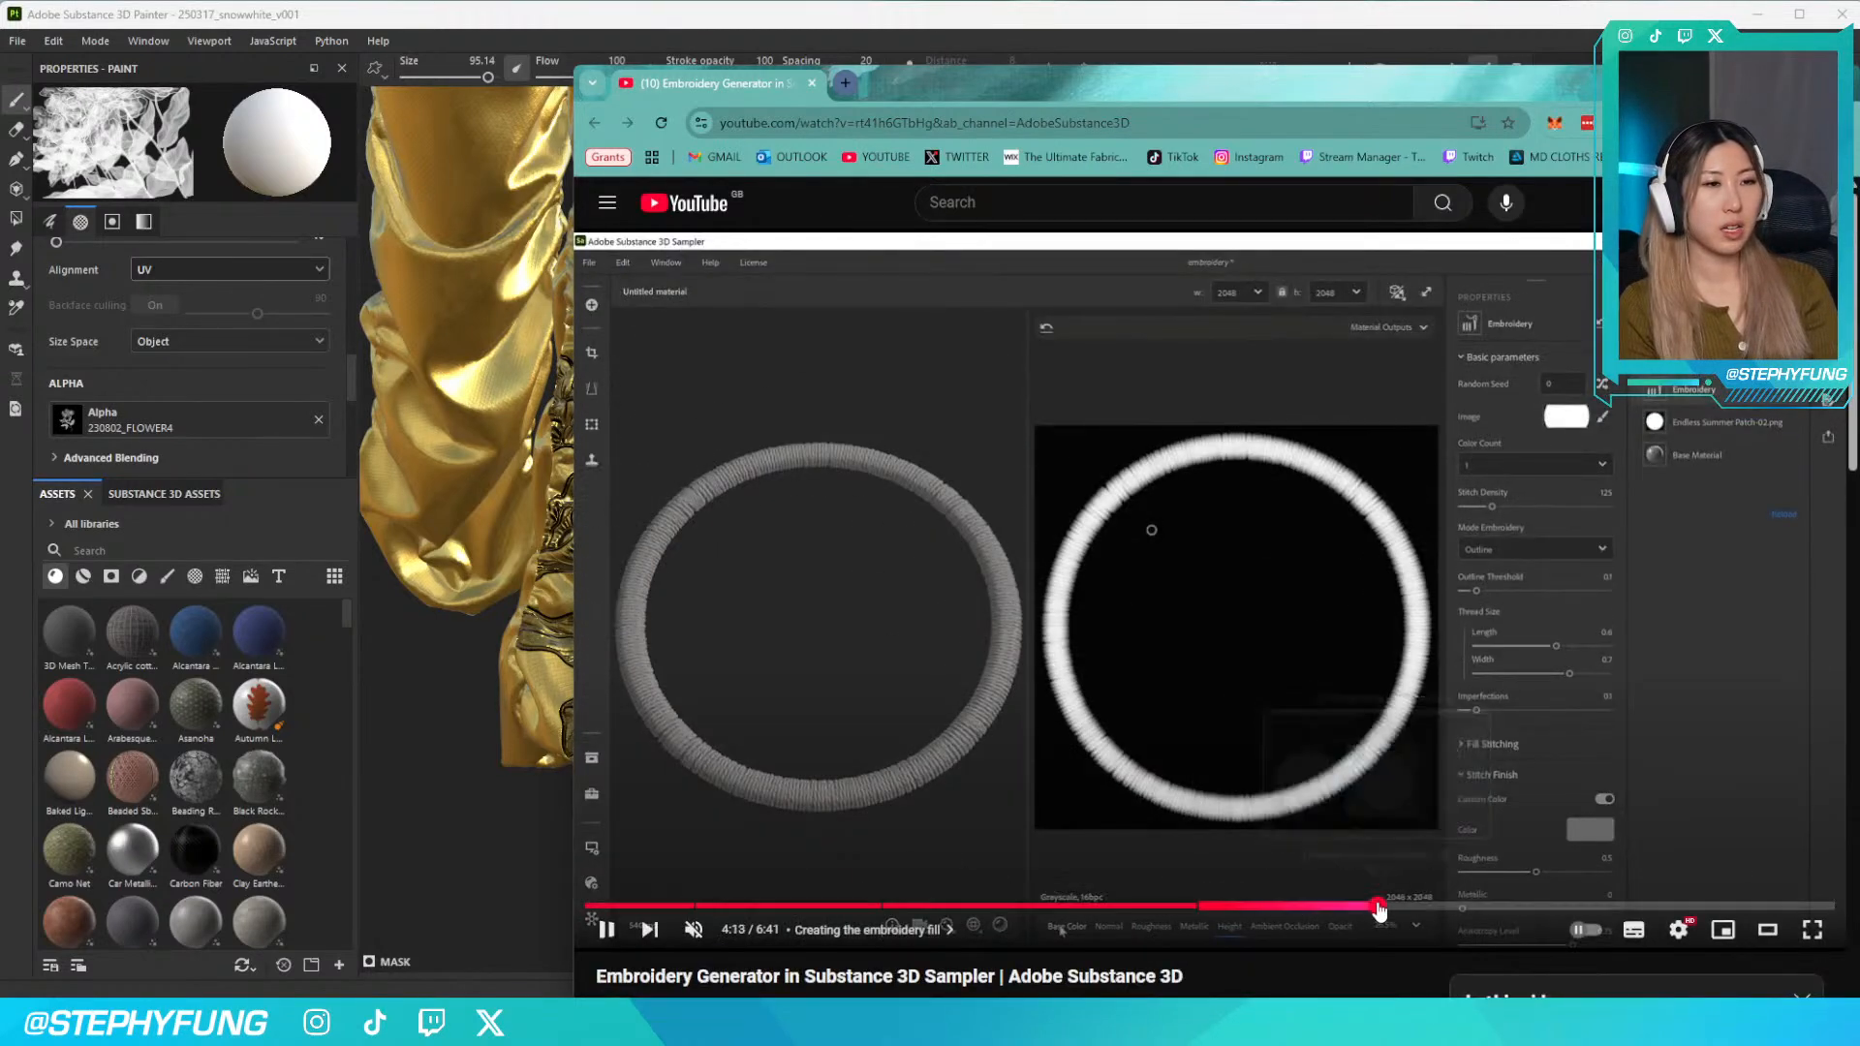
pyautogui.click(1377, 908)
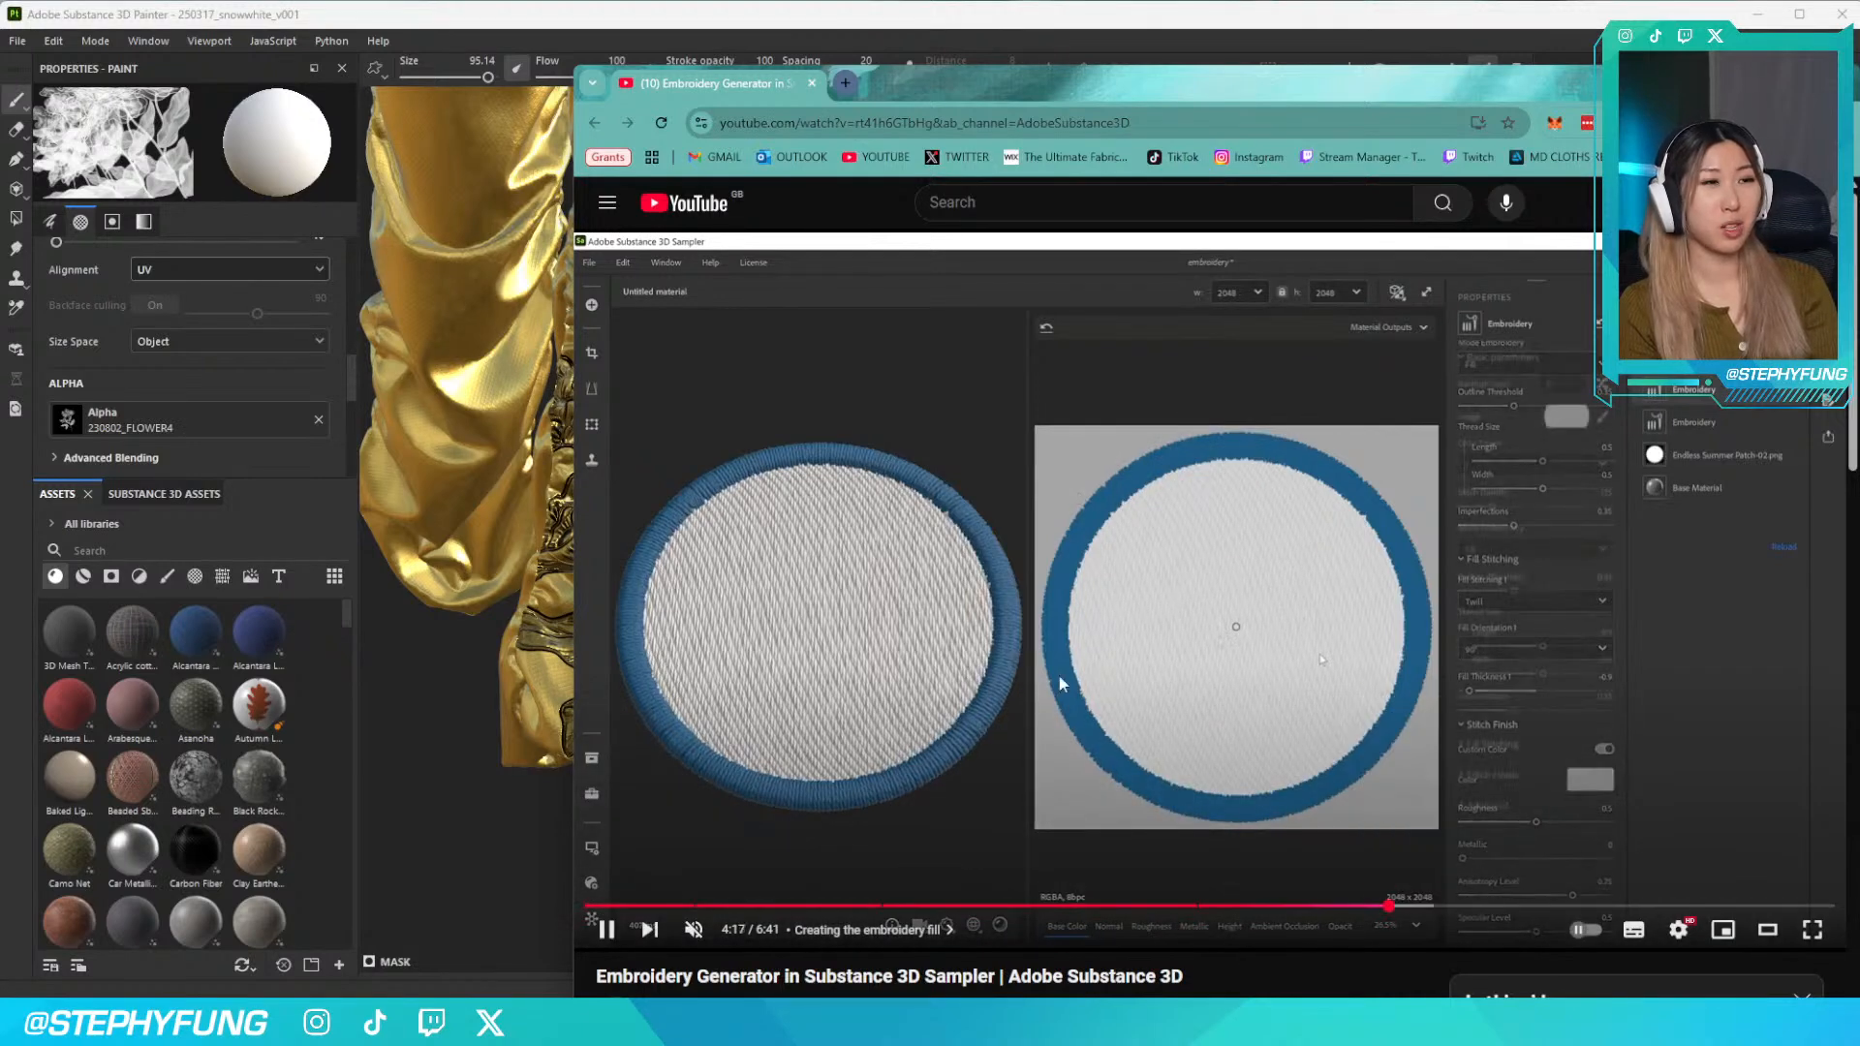
pyautogui.click(1593, 902)
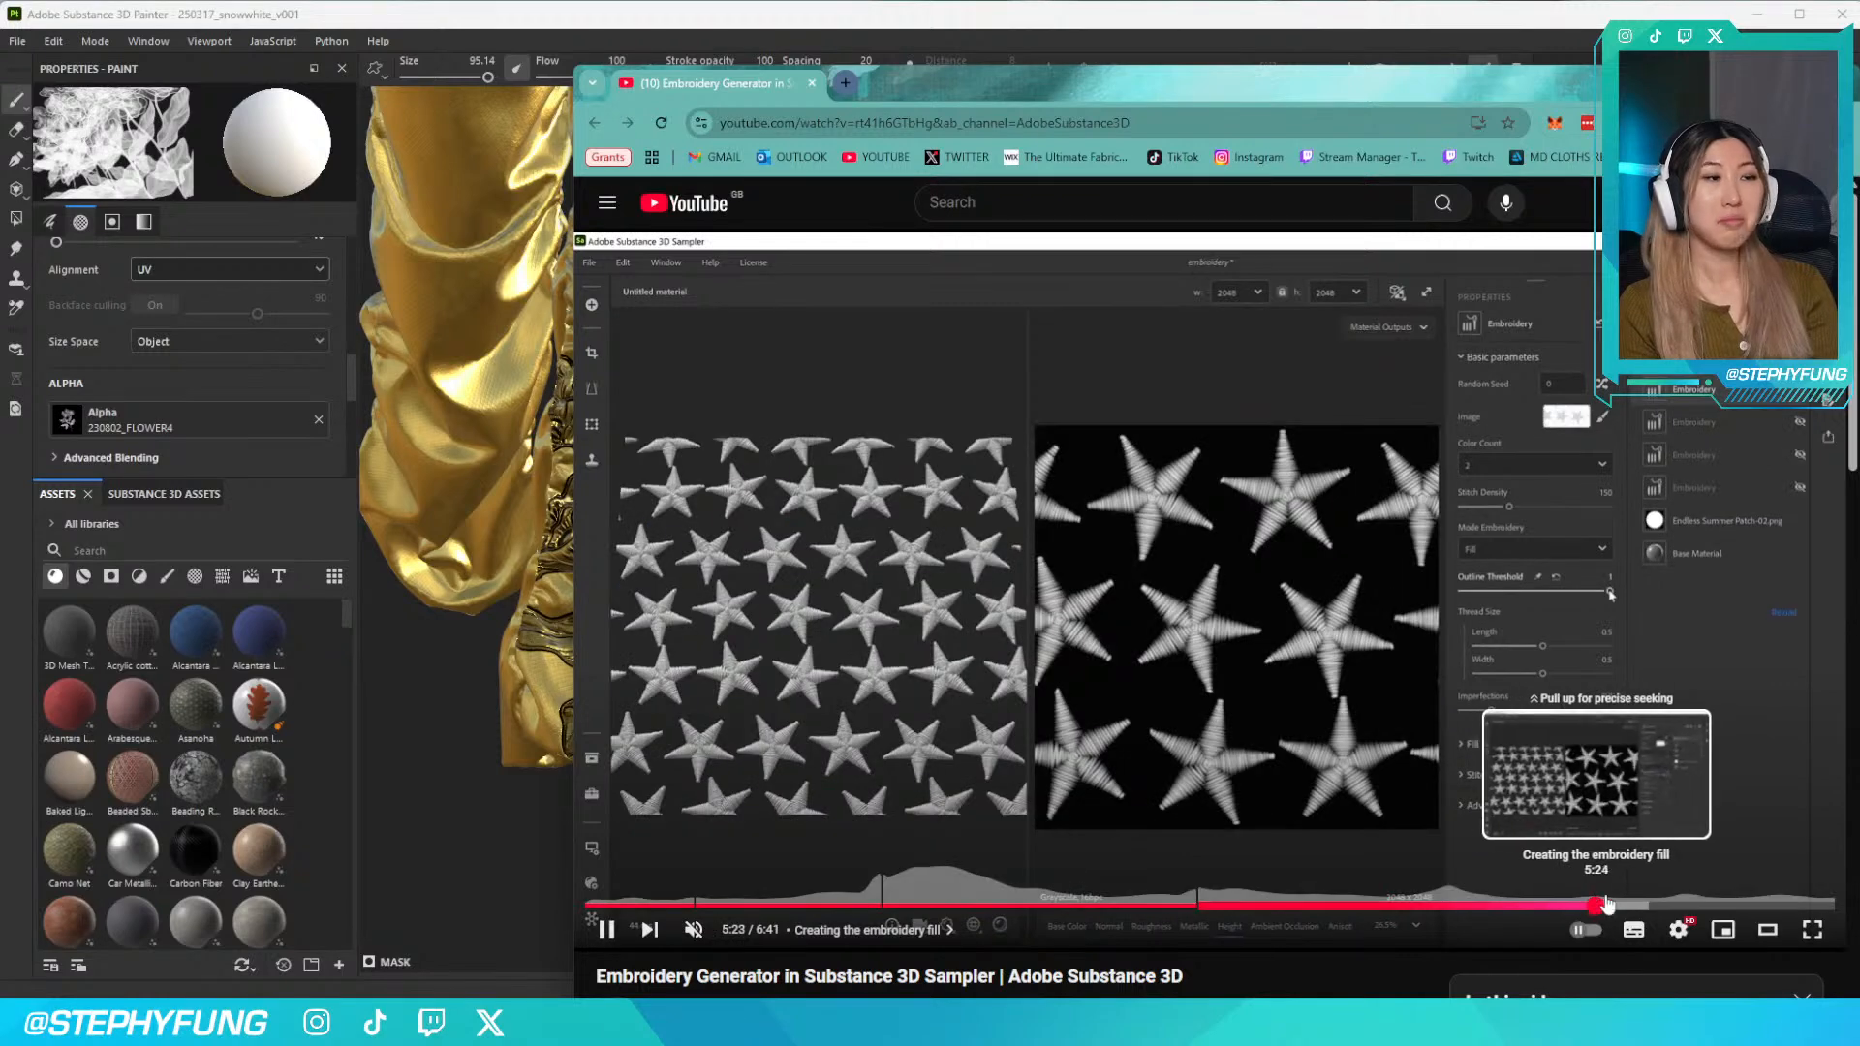
pyautogui.moveTo(1606, 902); pyautogui.dragTo(1666, 903)
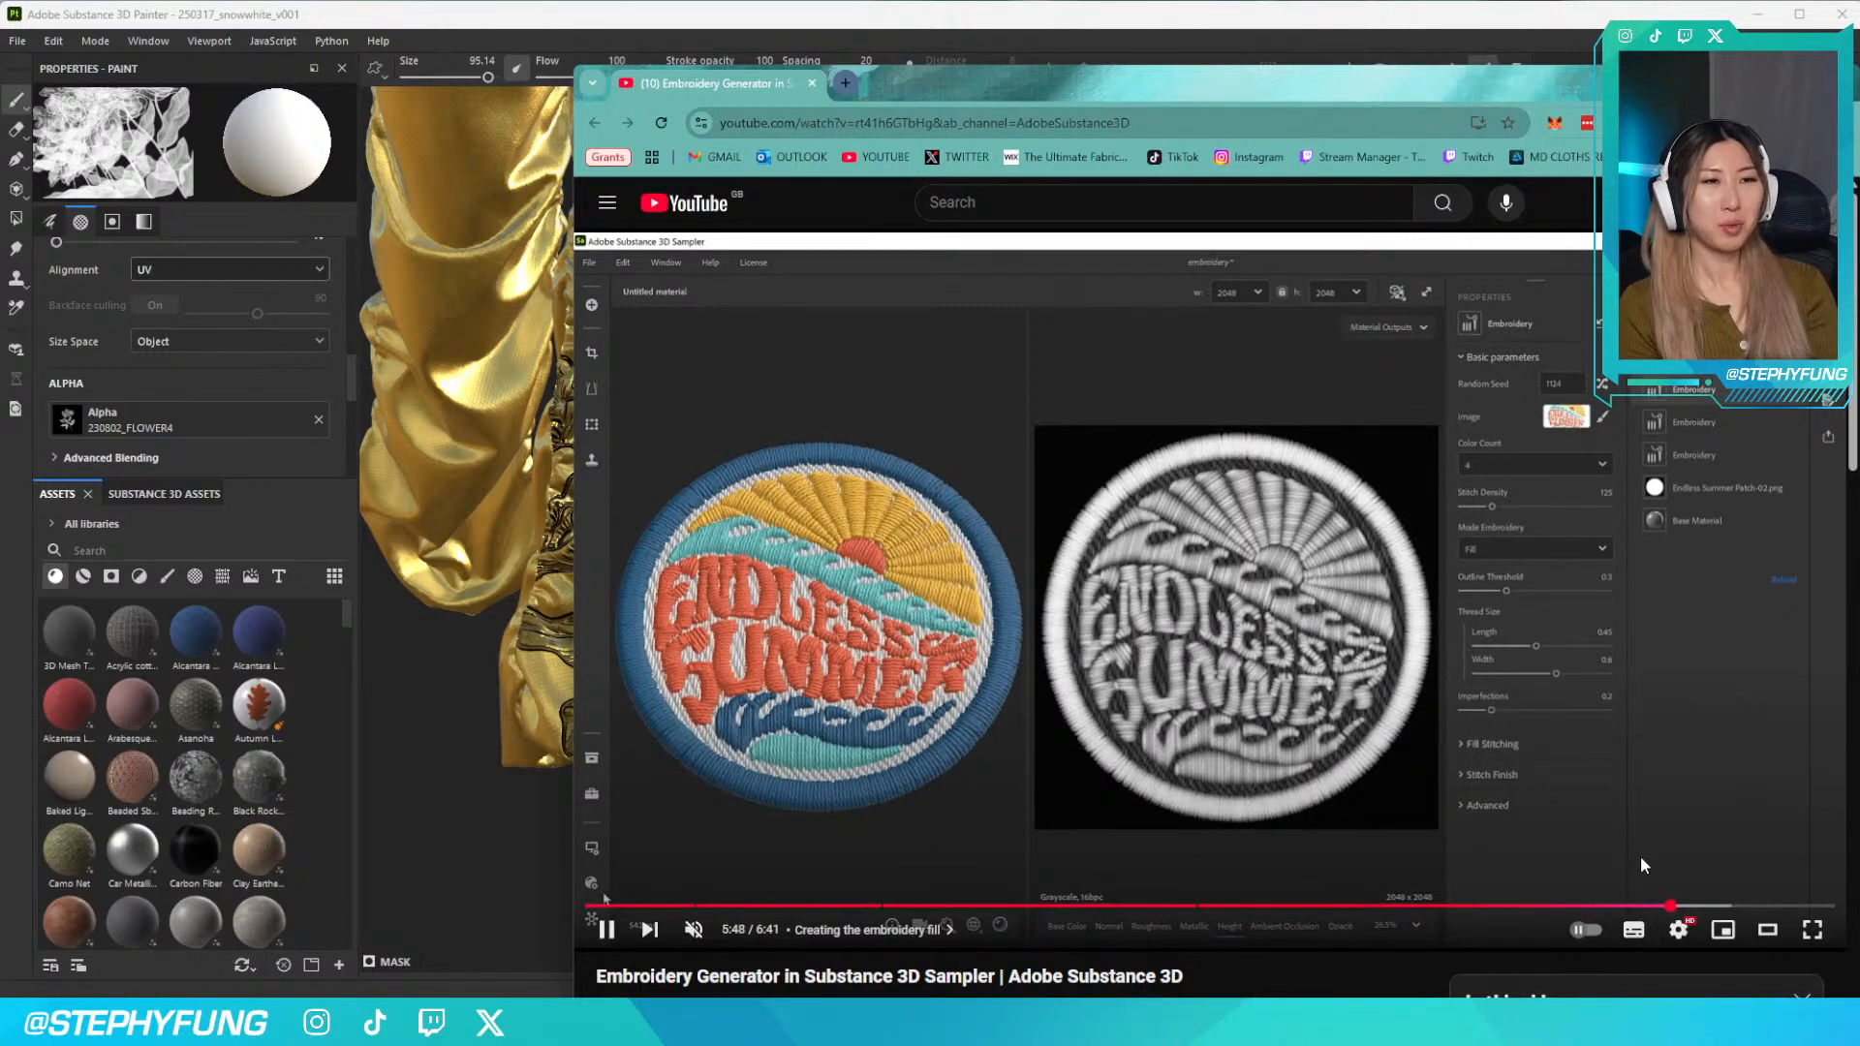
pyautogui.hotkey('alt', 'Tab')
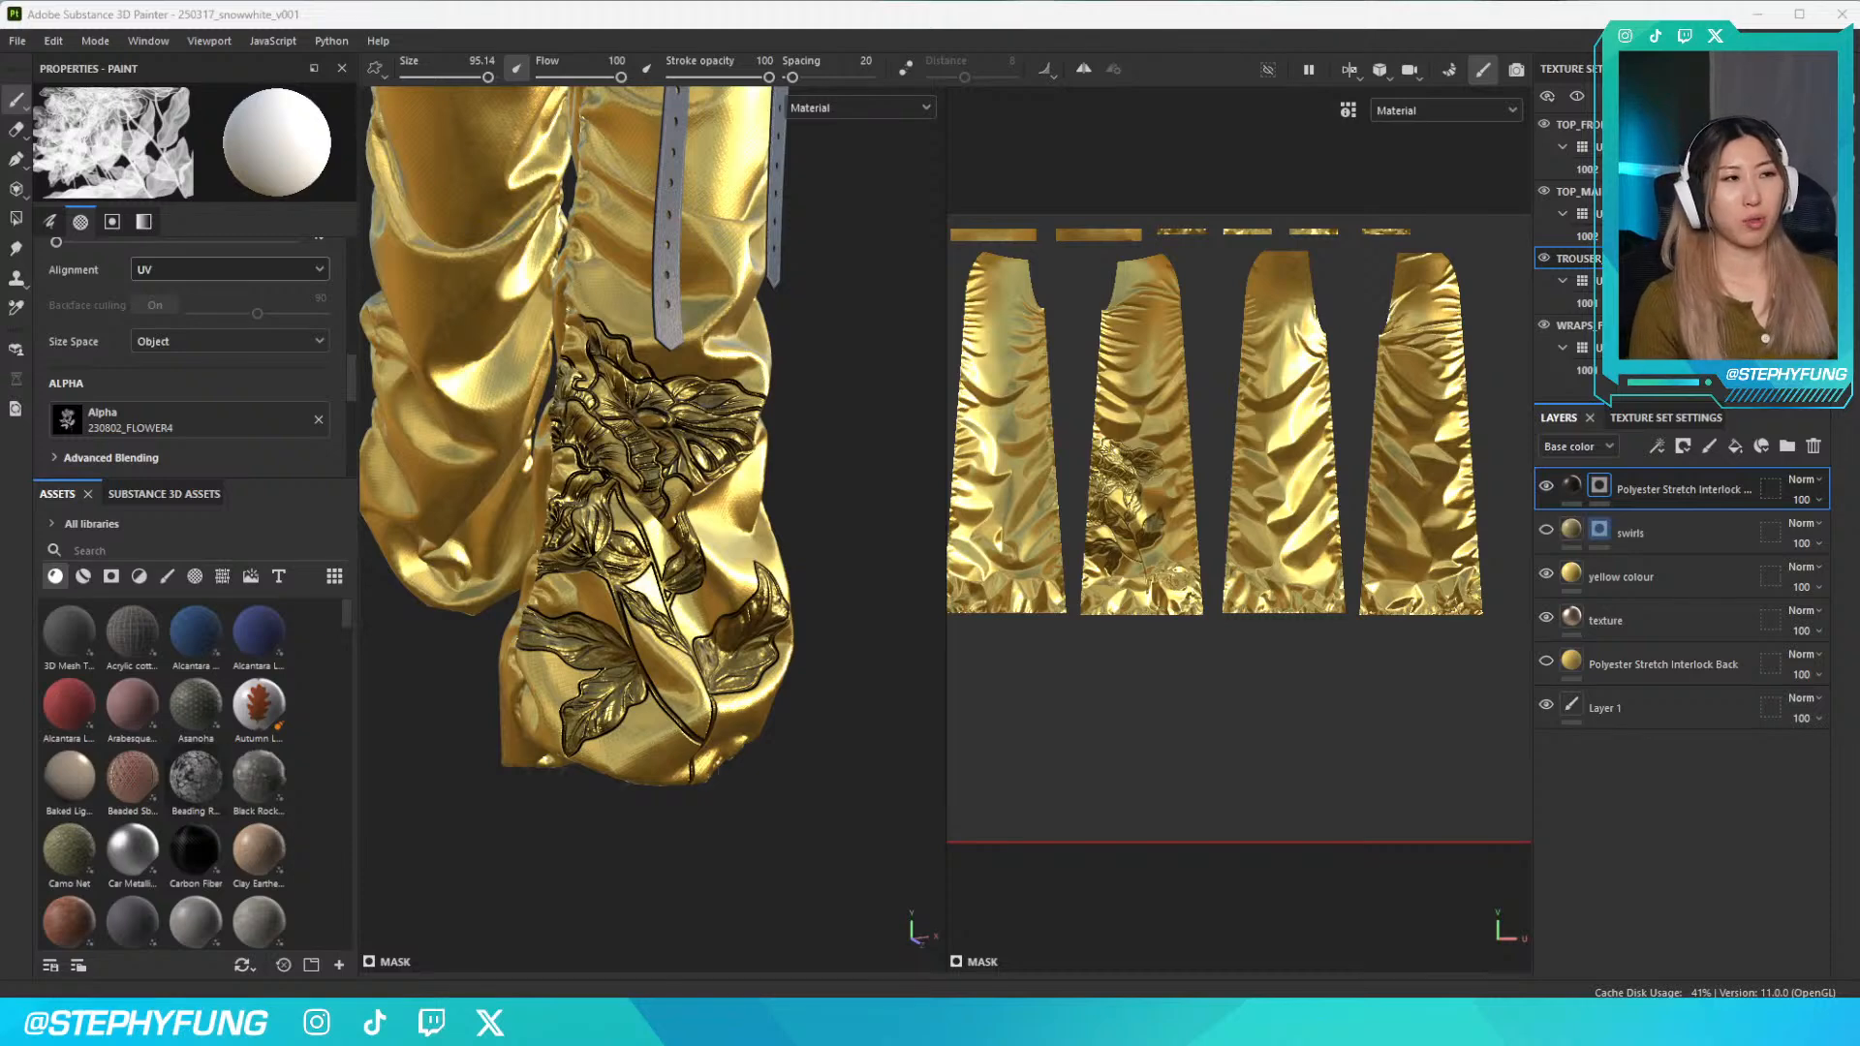
# Hide the topmost layer with the flower embroidery on the trousers and show the swirls layer instead
pyautogui.moveTo(823, 455)
pyautogui.keyDown('alt'); pyautogui.mouseDown()
pyautogui.moveTo(724, 550)
pyautogui.moveTo(614, 532)
pyautogui.moveTo(620, 678)
pyautogui.moveTo(523, 504)
pyautogui.mouseUp(); pyautogui.keyUp('alt')
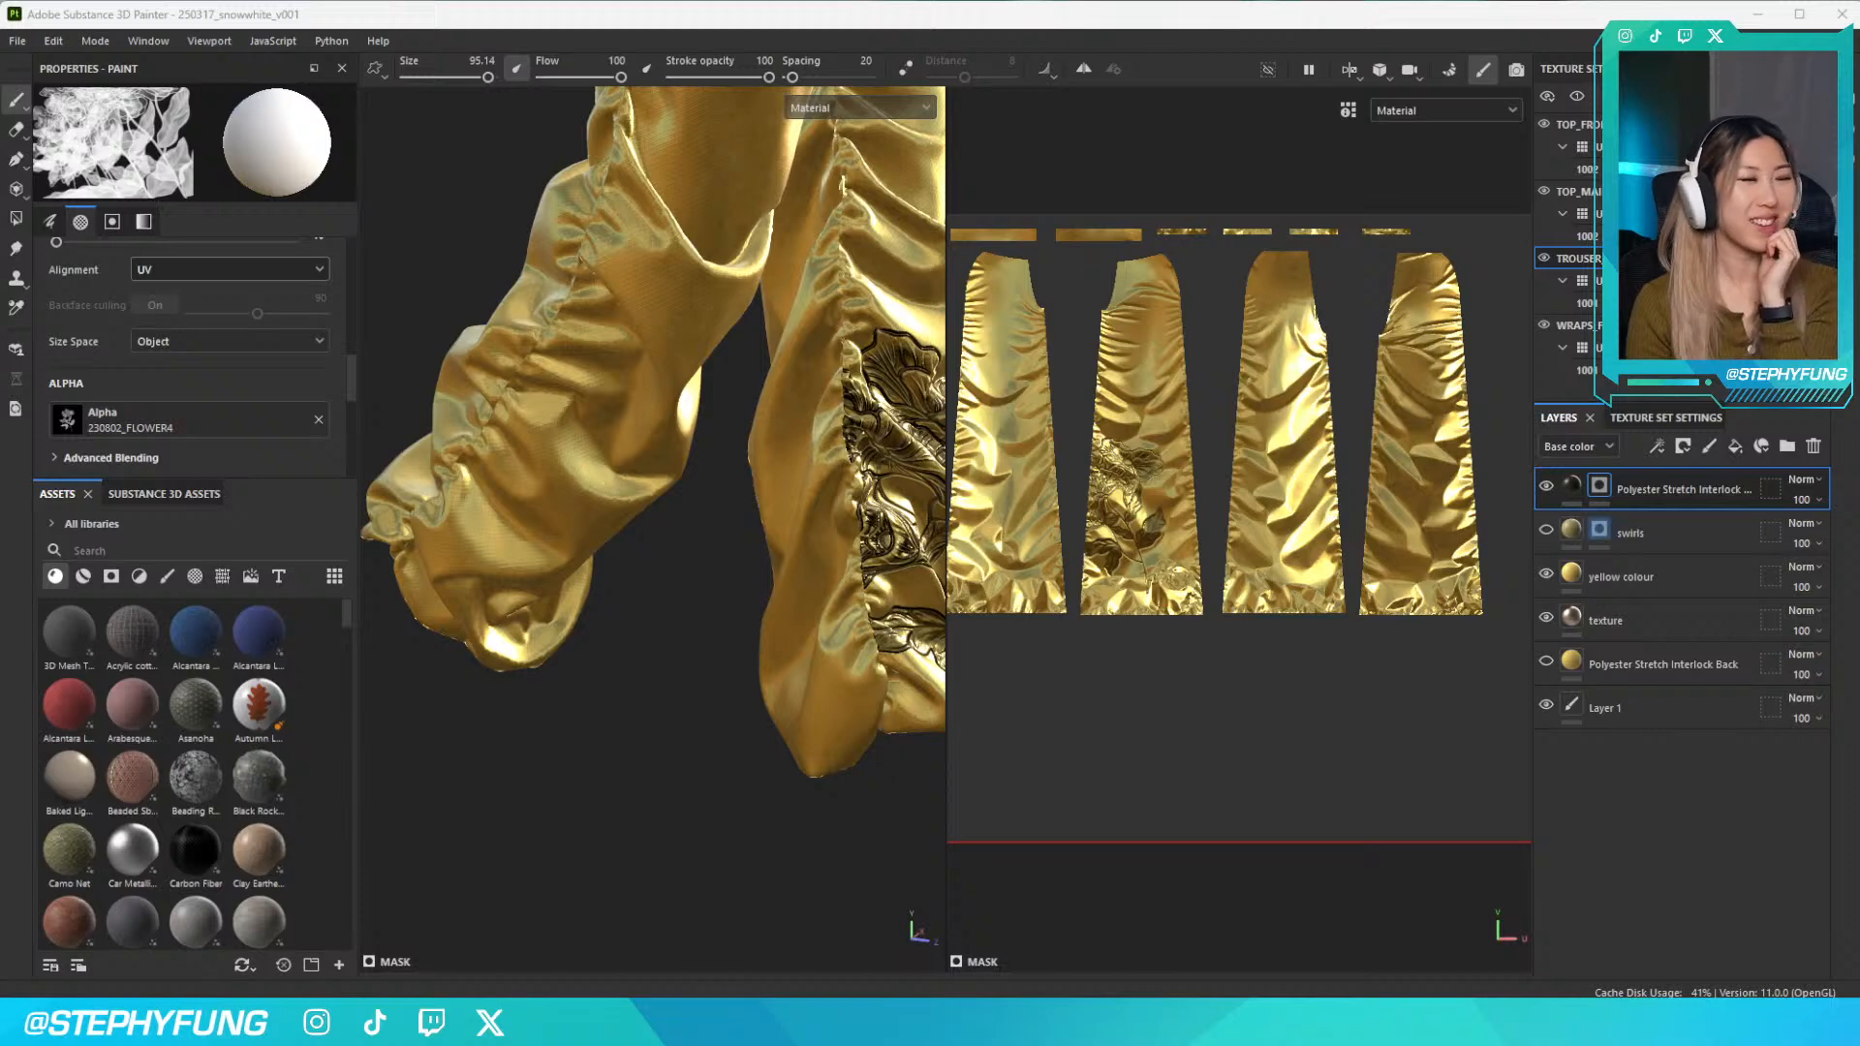
pyautogui.scroll(-3, 814, 562)
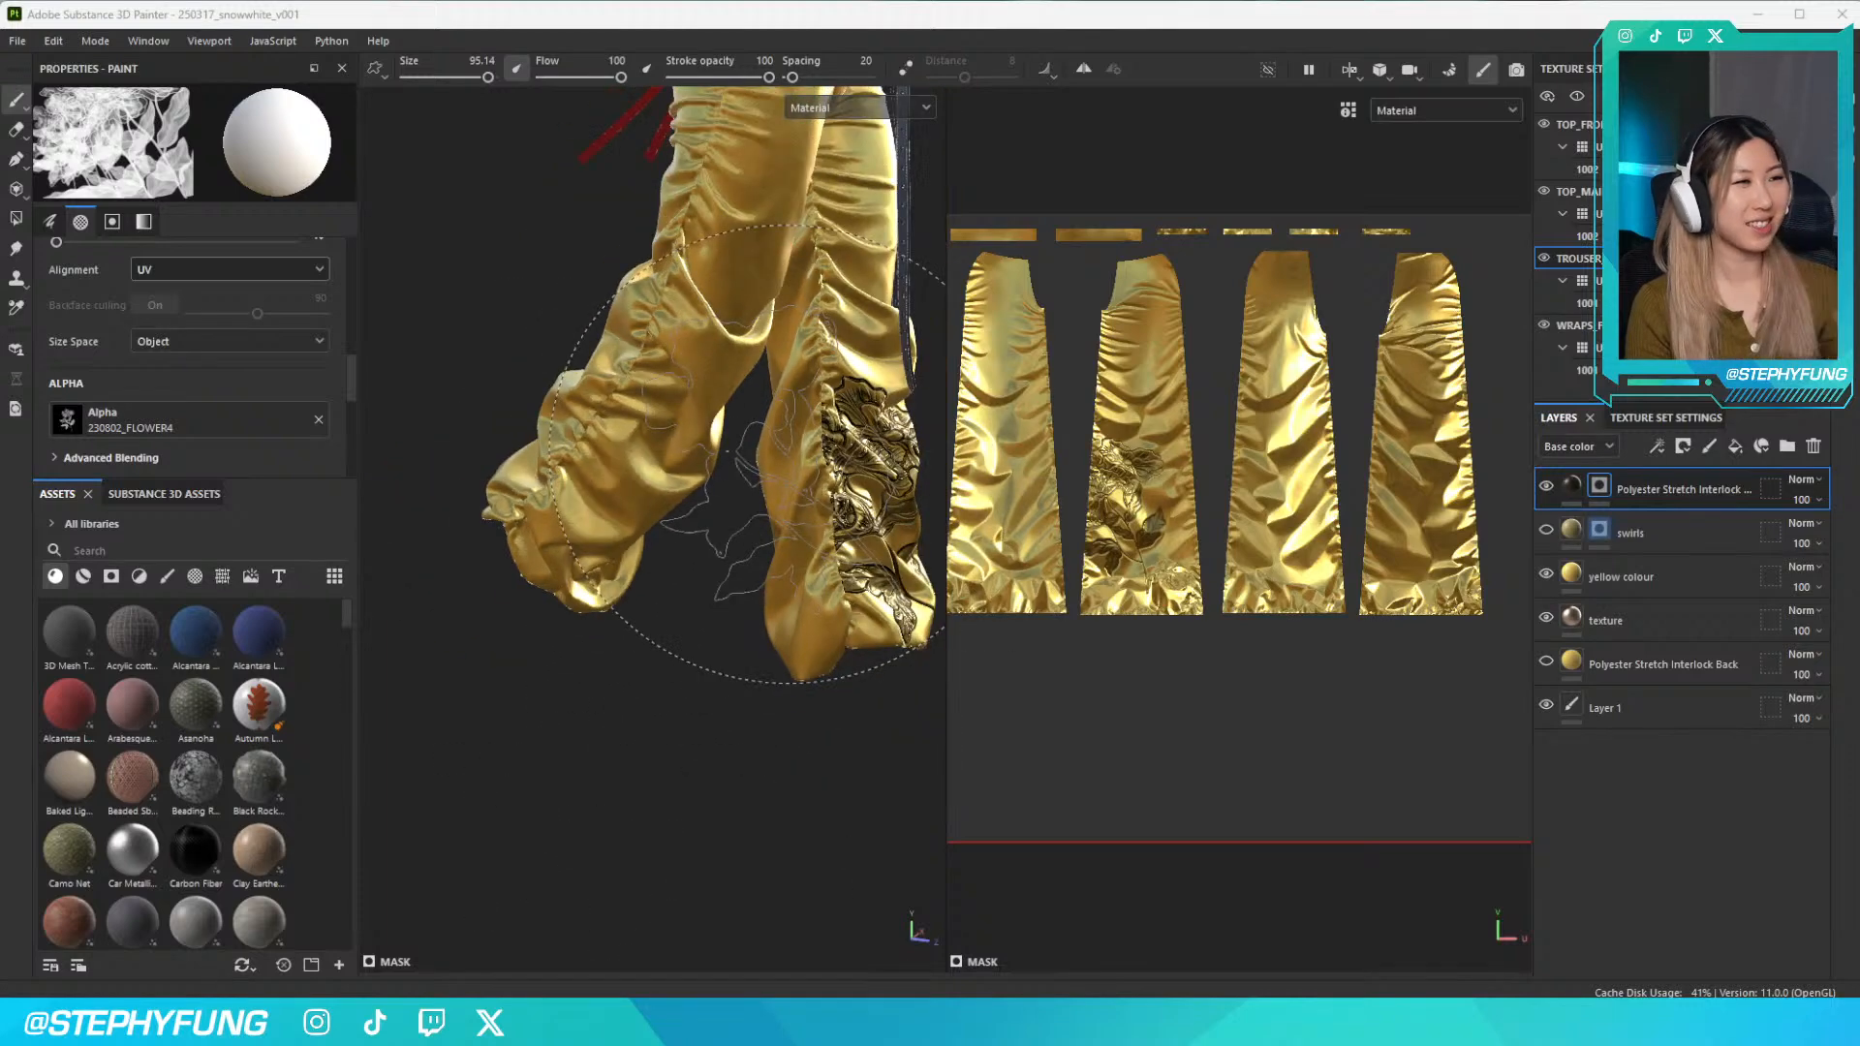
pyautogui.moveTo(787, 521)
pyautogui.keyDown('alt'); pyautogui.mouseDown()
pyautogui.moveTo(685, 492)
pyautogui.moveTo(747, 747)
pyautogui.moveTo(736, 542)
pyautogui.mouseUp(); pyautogui.keyUp('alt')
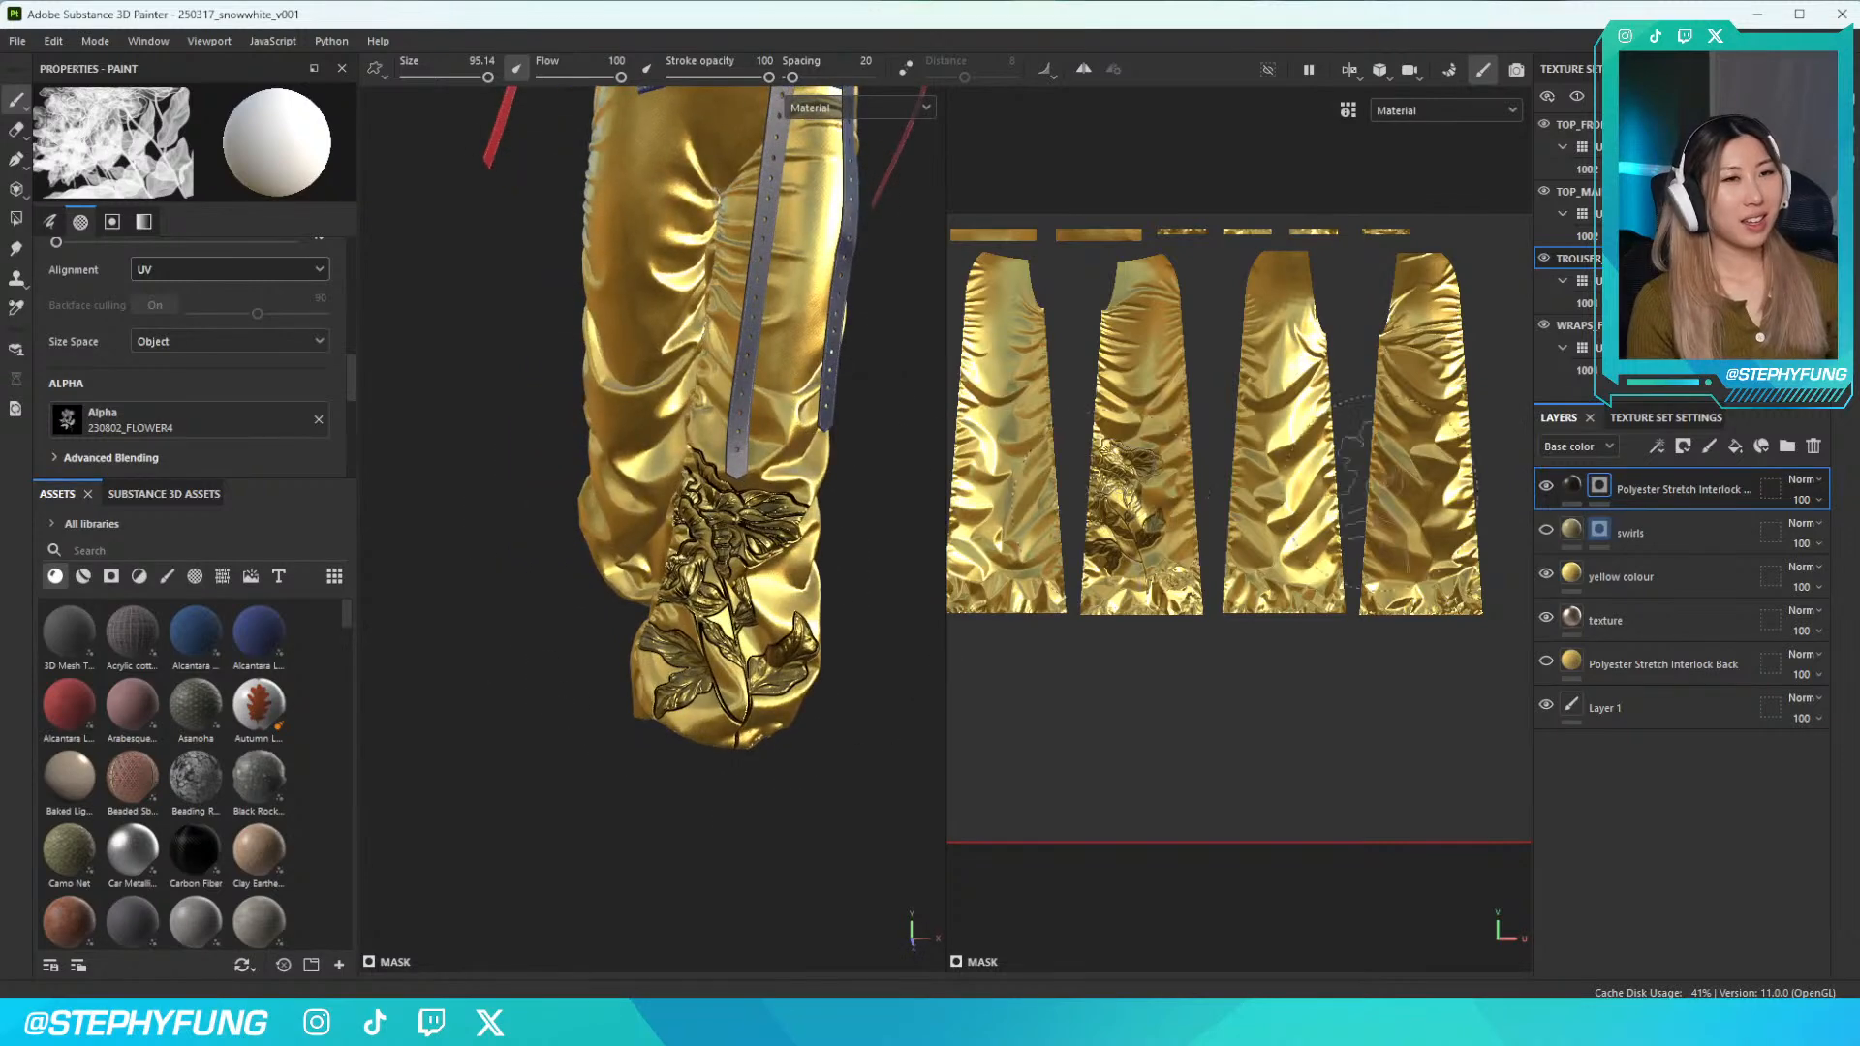
pyautogui.click(1546, 486)
pyautogui.click(1547, 531)
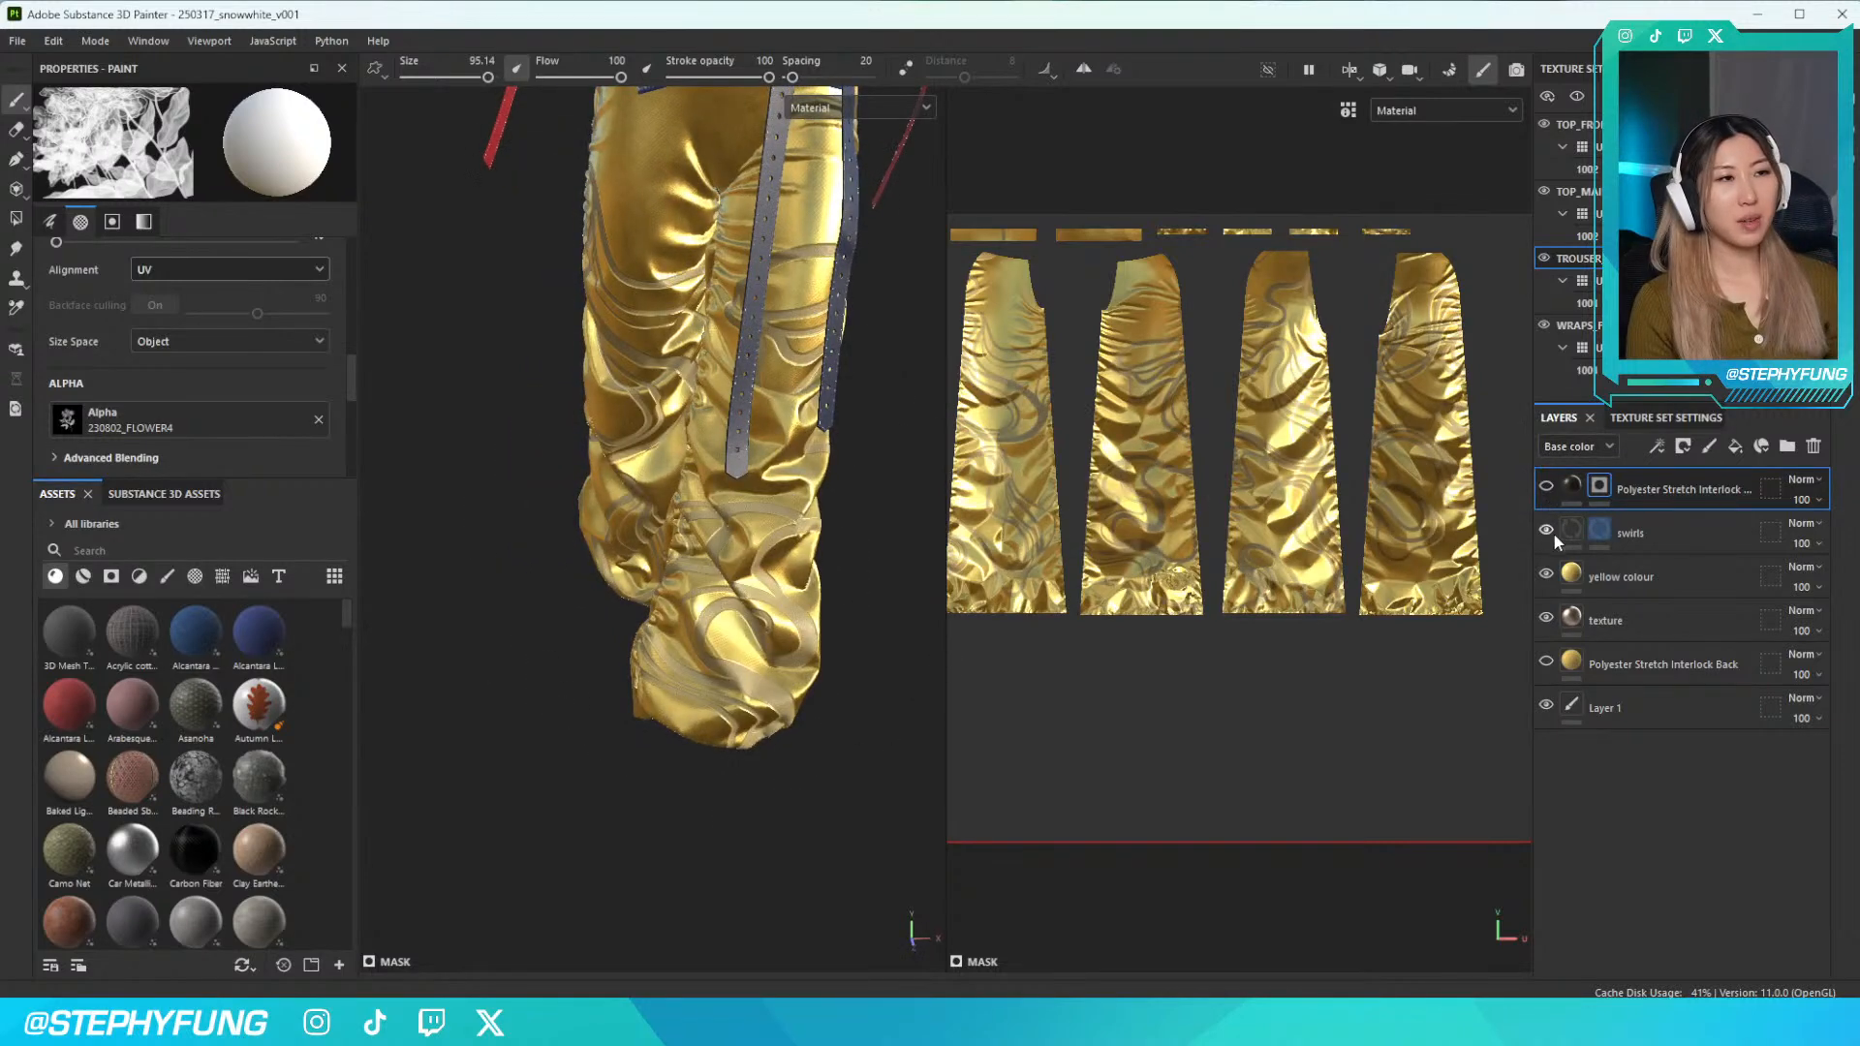
# Set the colour of the swirls layer's Leather Polyurethane material to blue 415FA4
pyautogui.click(1579, 536)
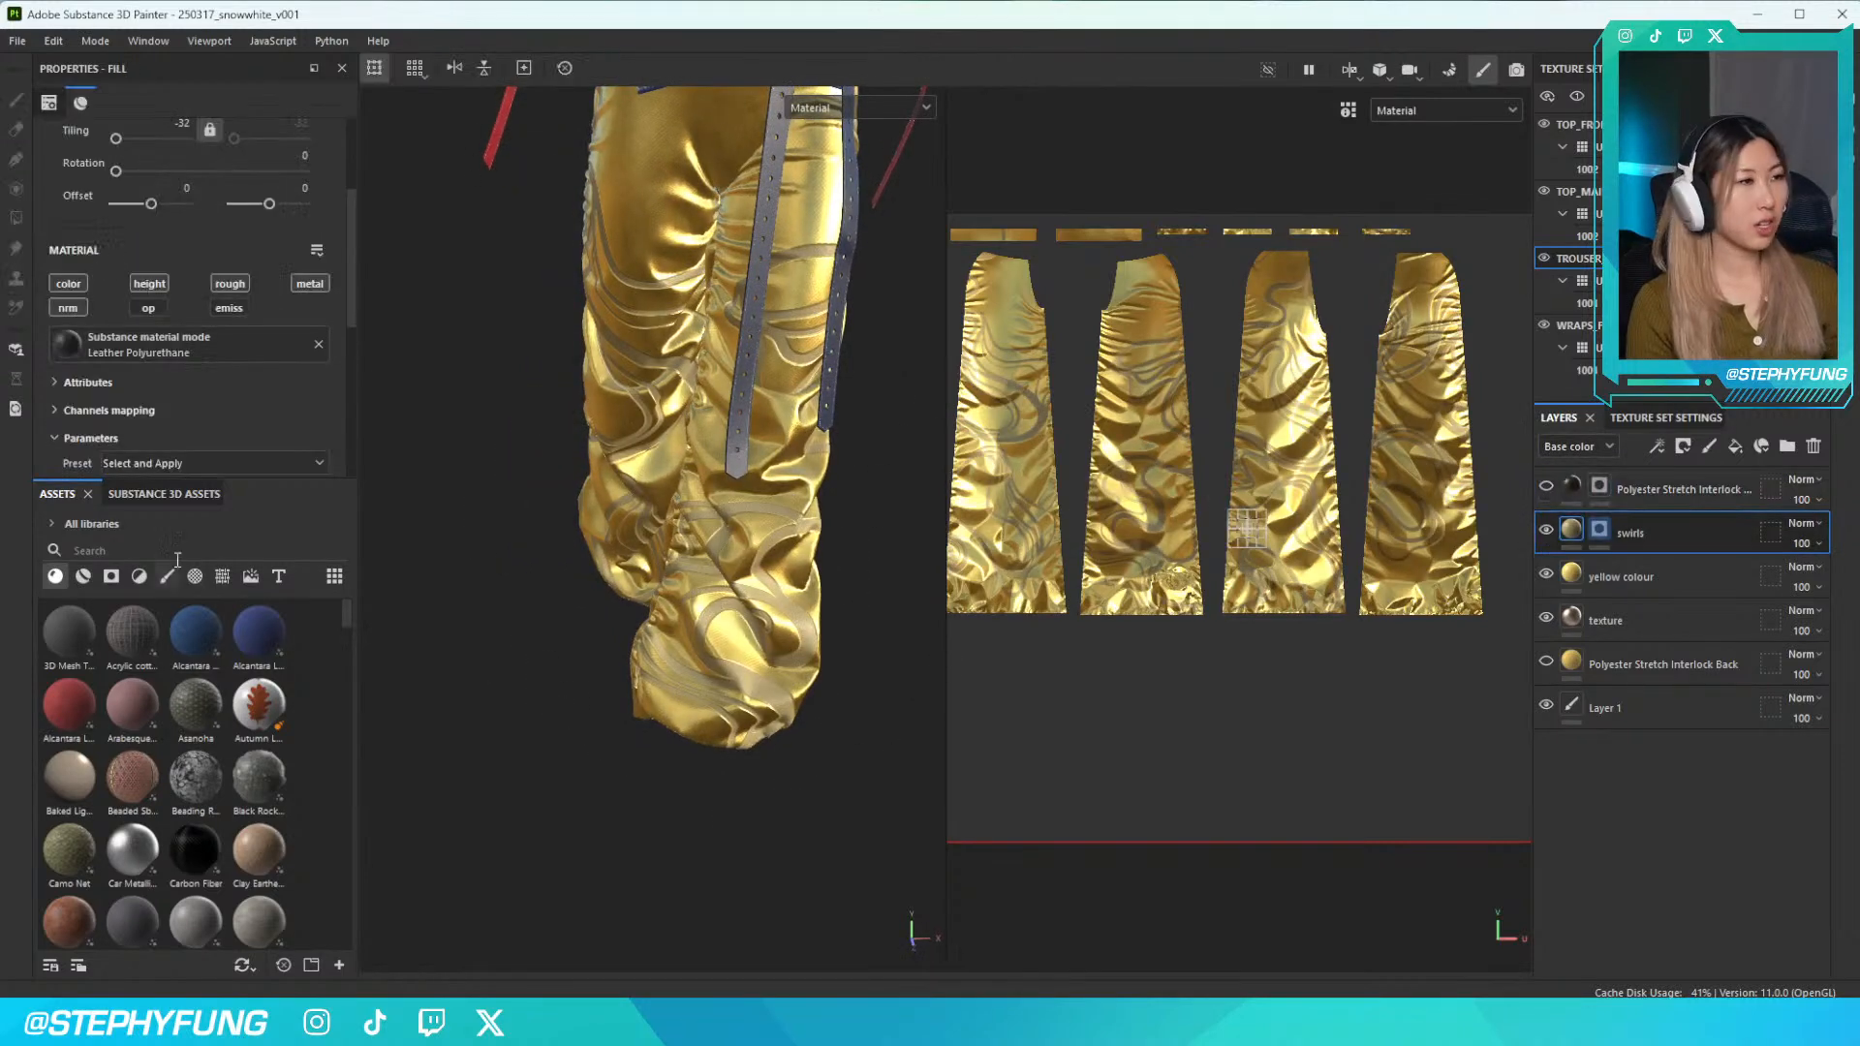
pyautogui.scroll(-2, 114, 358)
pyautogui.click(189, 417)
pyautogui.moveTo(305, 544); pyautogui.dragTo(285, 637)
pyautogui.click(406, 612)
pyautogui.moveTo(406, 618); pyautogui.dragTo(310, 562)
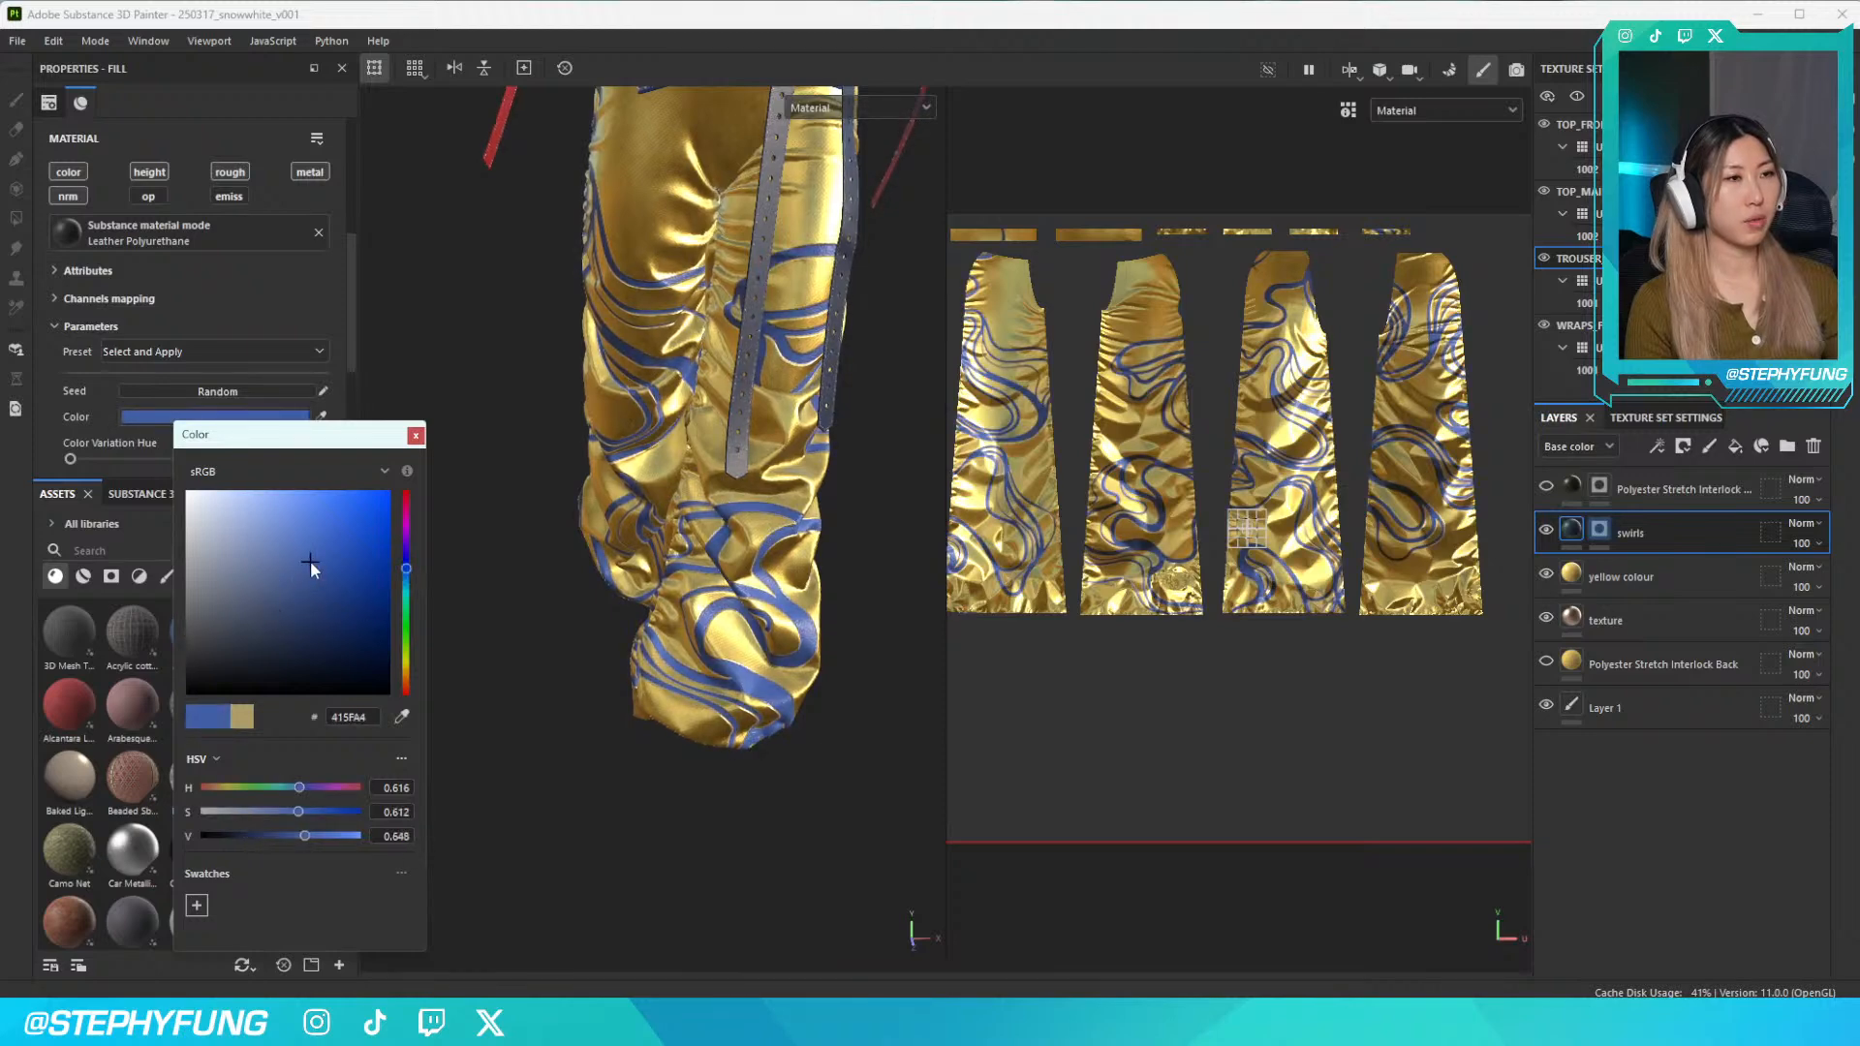
pyautogui.click(416, 434)
# Examine how the blue swirls look on the trousers up close and with the whole outfit
pyautogui.keyDown('alt'); pyautogui.moveTo(469, 440); pyautogui.dragTo(74, 498); pyautogui.keyUp('alt')
pyautogui.keyDown('alt'); pyautogui.moveTo(582, 376); pyautogui.dragTo(610, 484, button='middle'); pyautogui.keyUp('alt')
pyautogui.keyDown('alt'); pyautogui.moveTo(610, 484); pyautogui.dragTo(484, 581); pyautogui.keyUp('alt')
pyautogui.scroll(1, 635, 597)
pyautogui.scroll(-4, 636, 581)
pyautogui.keyDown('alt'); pyautogui.moveTo(678, 475); pyautogui.dragTo(601, 559); pyautogui.keyUp('alt')
pyautogui.scroll(2, 697, 494)
pyautogui.scroll(-2, 634, 436)
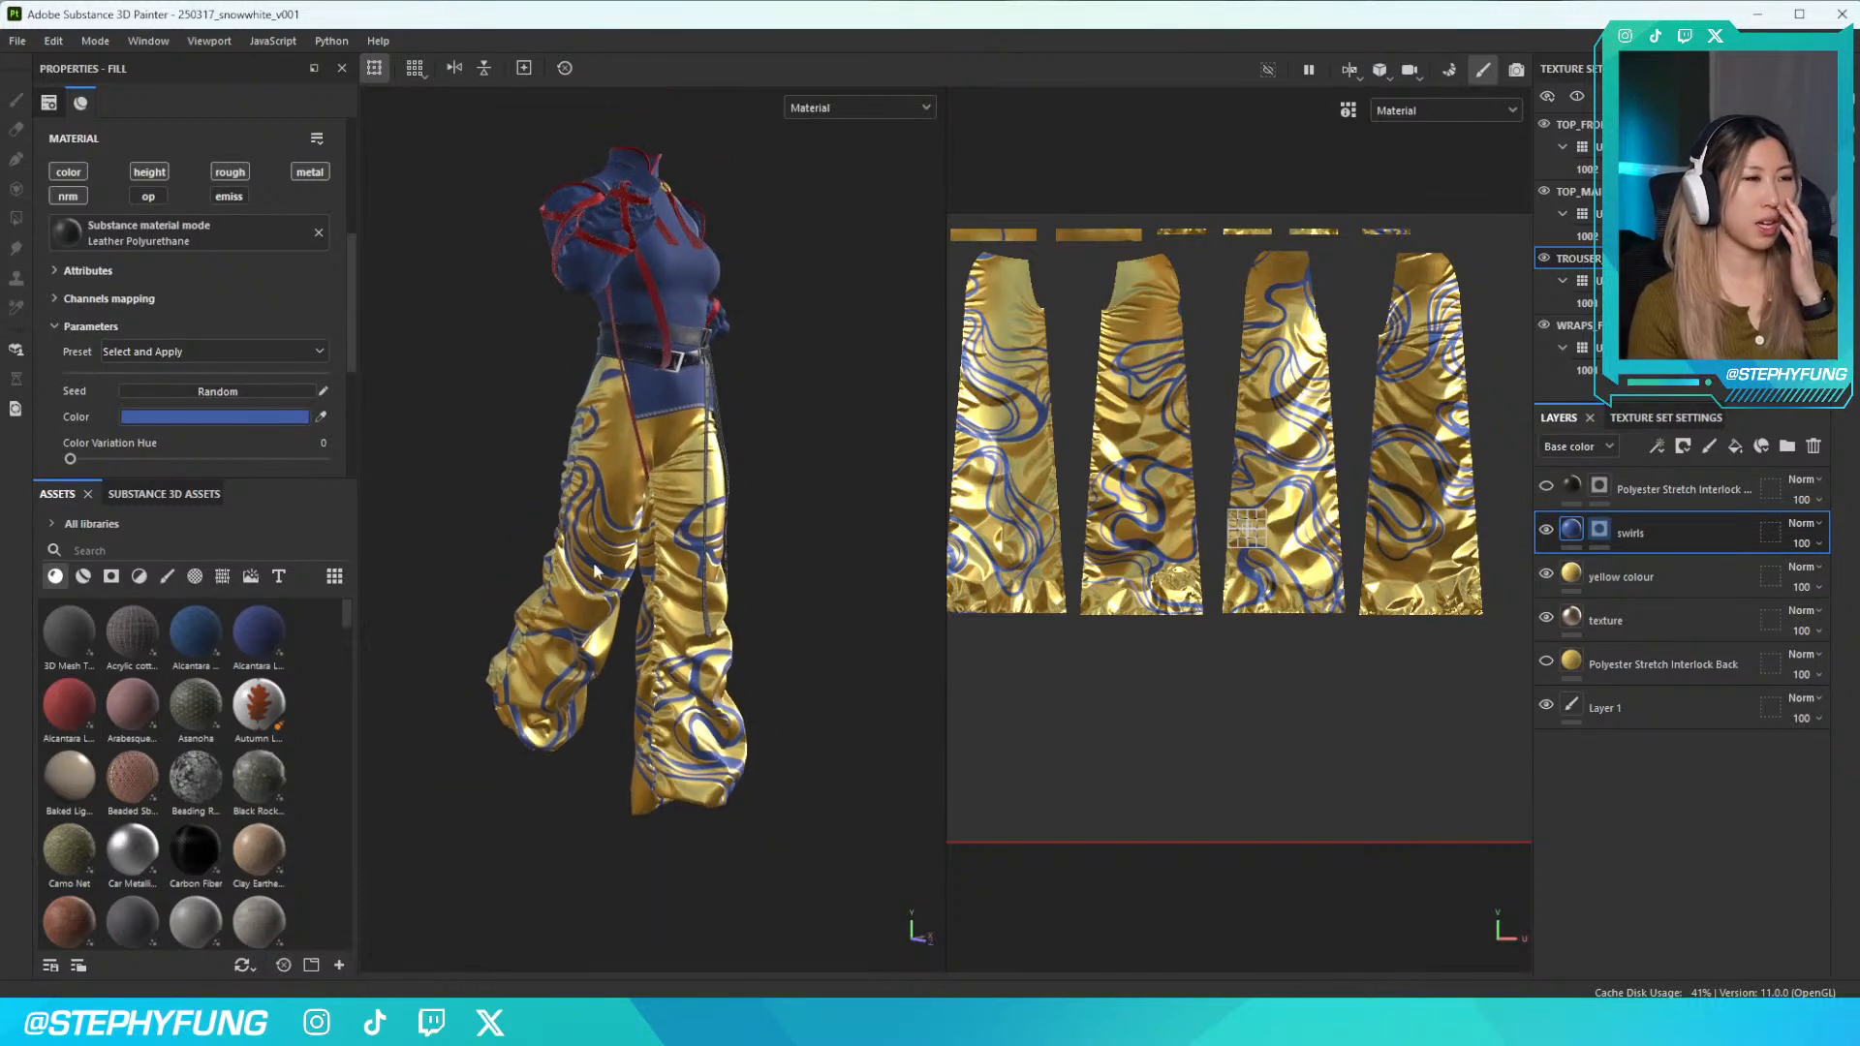
# Switch to Cinema 4D and try the Redshift interactive preview of the dressed character scene
pyautogui.hotkey('alt', 'Tab')
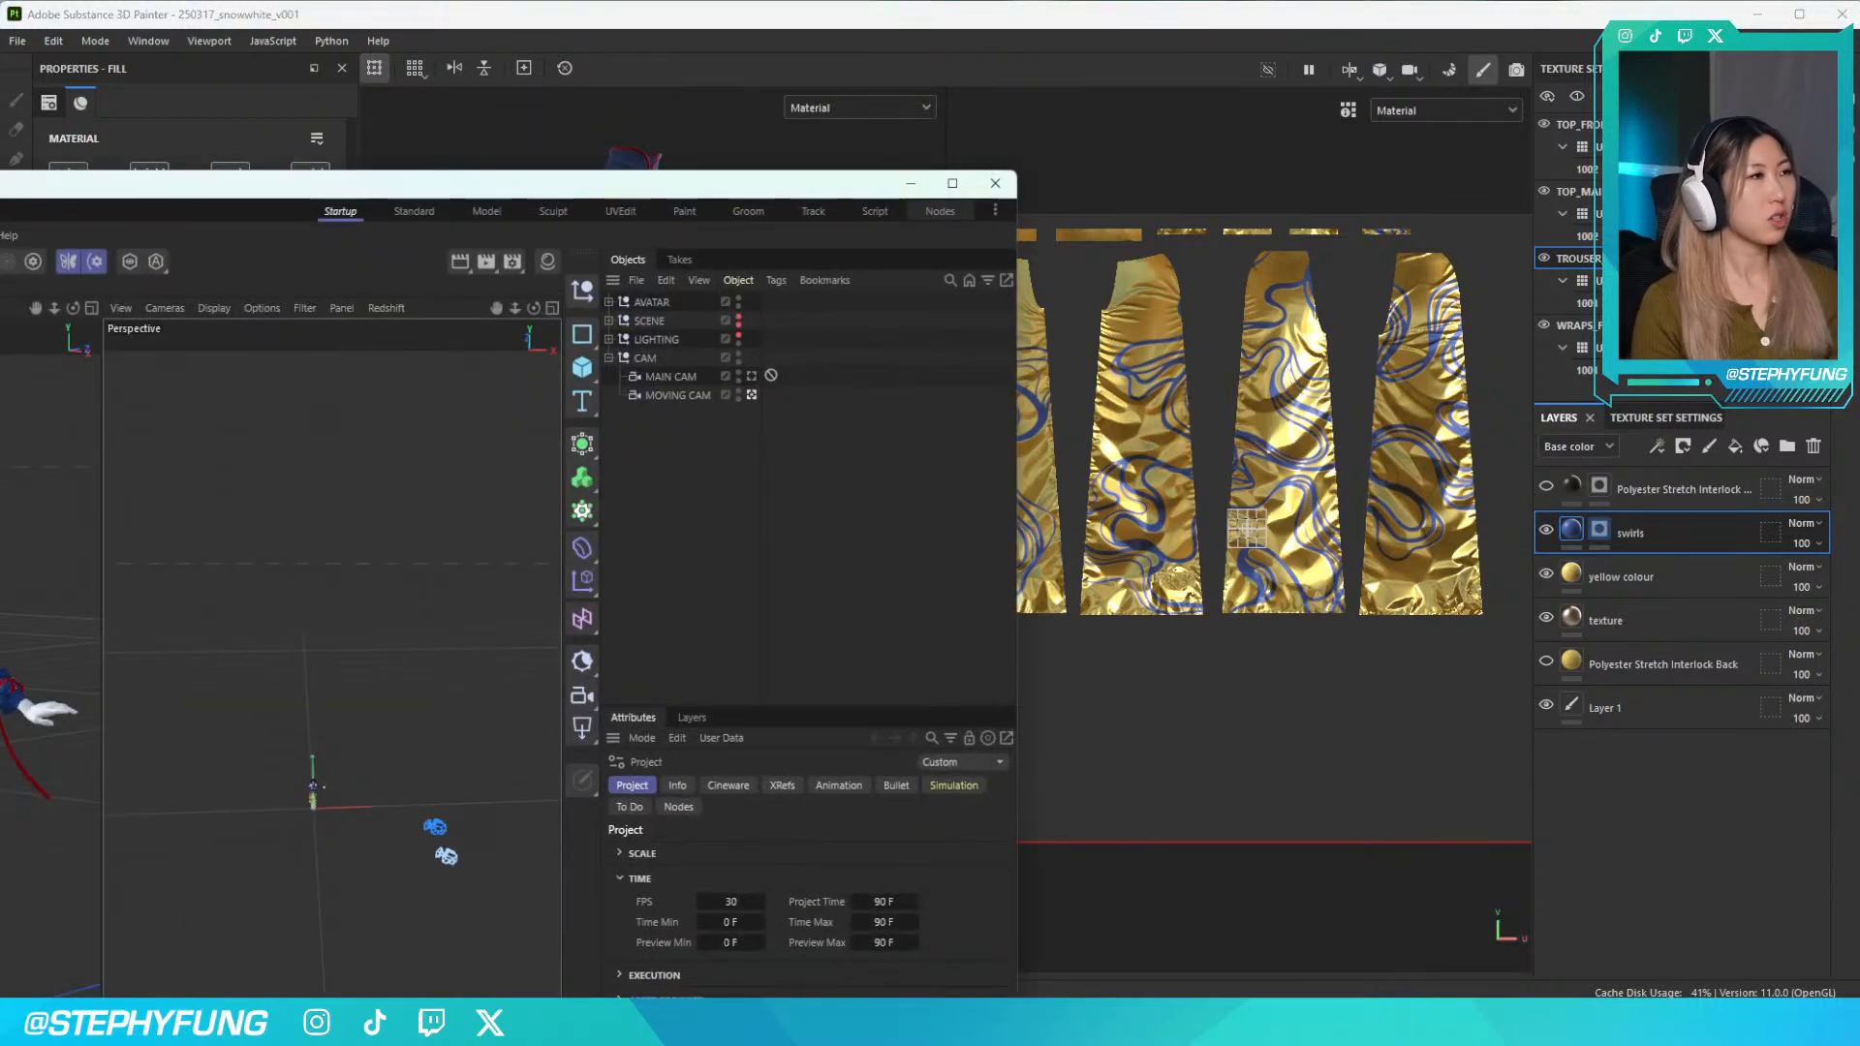
pyautogui.moveTo(0, 188)
pyautogui.mouseDown()
pyautogui.moveTo(530, 120)
pyautogui.moveTo(670, 65)
pyautogui.mouseUp()
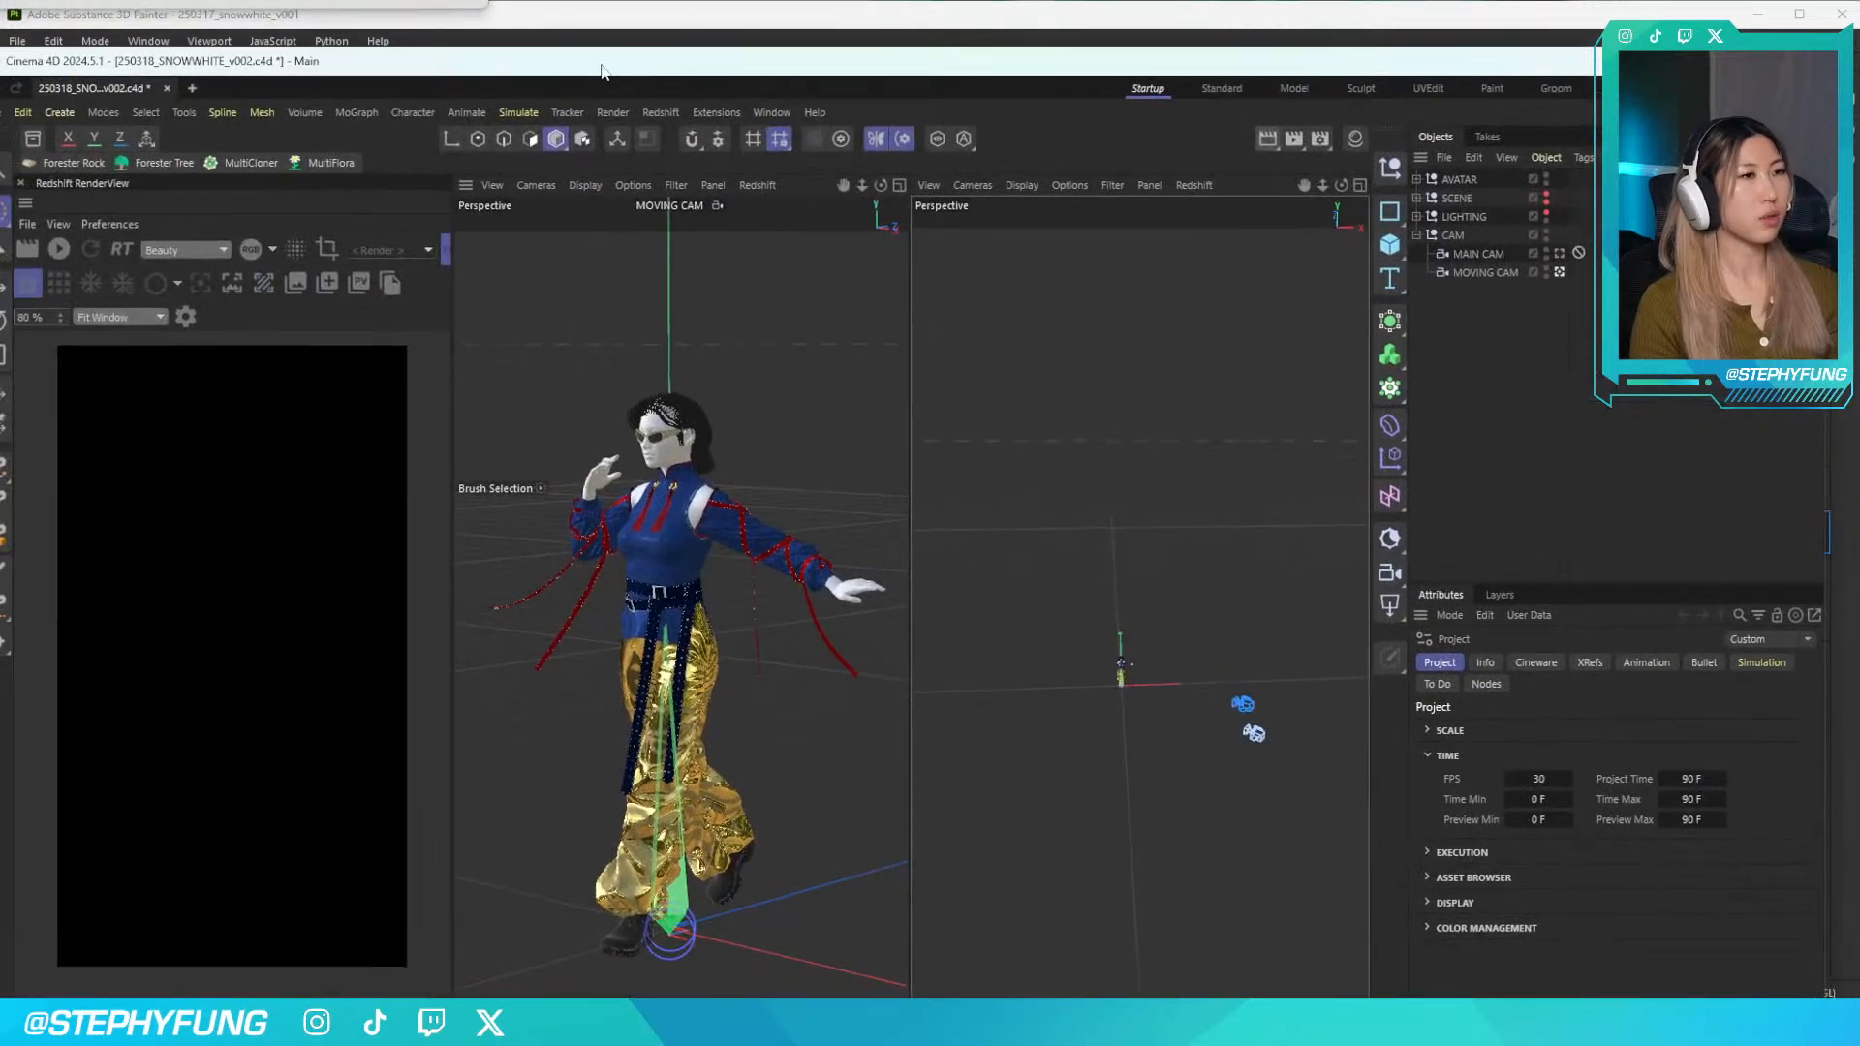
pyautogui.moveTo(620, 62); pyautogui.dragTo(641, 23)
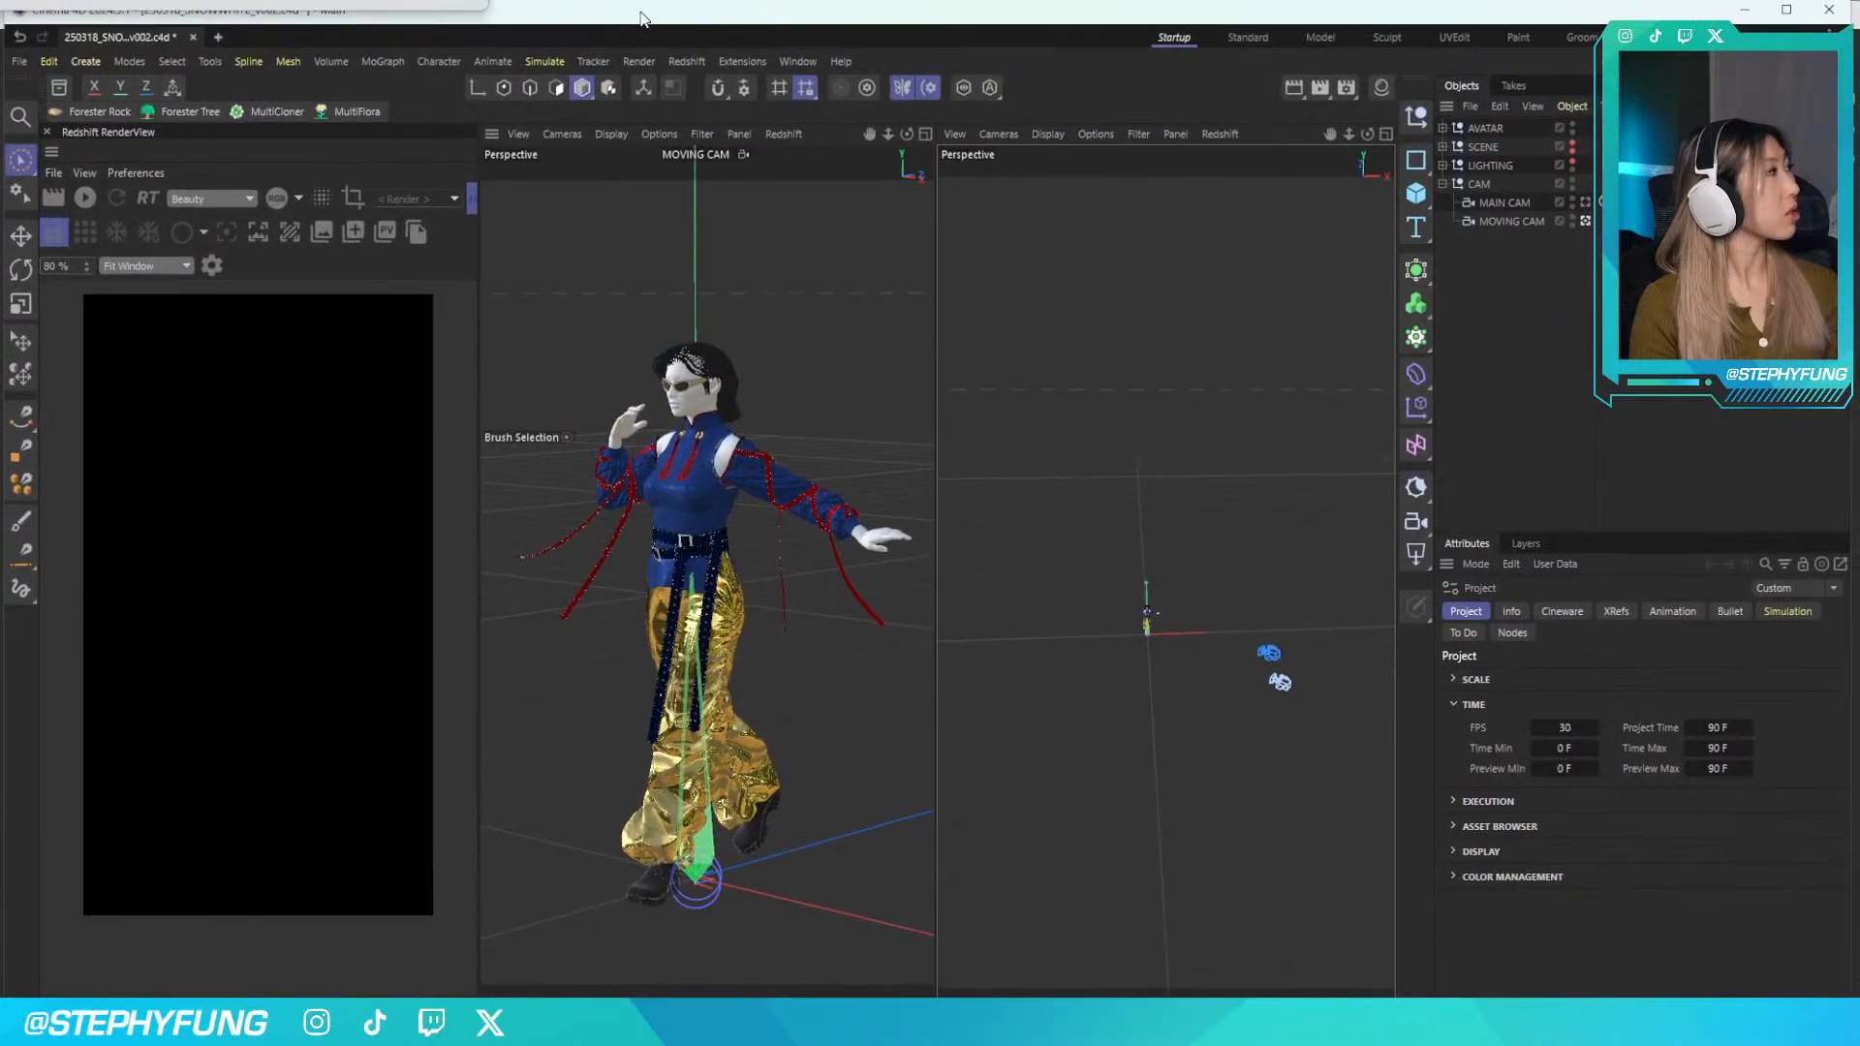
pyautogui.click(84, 202)
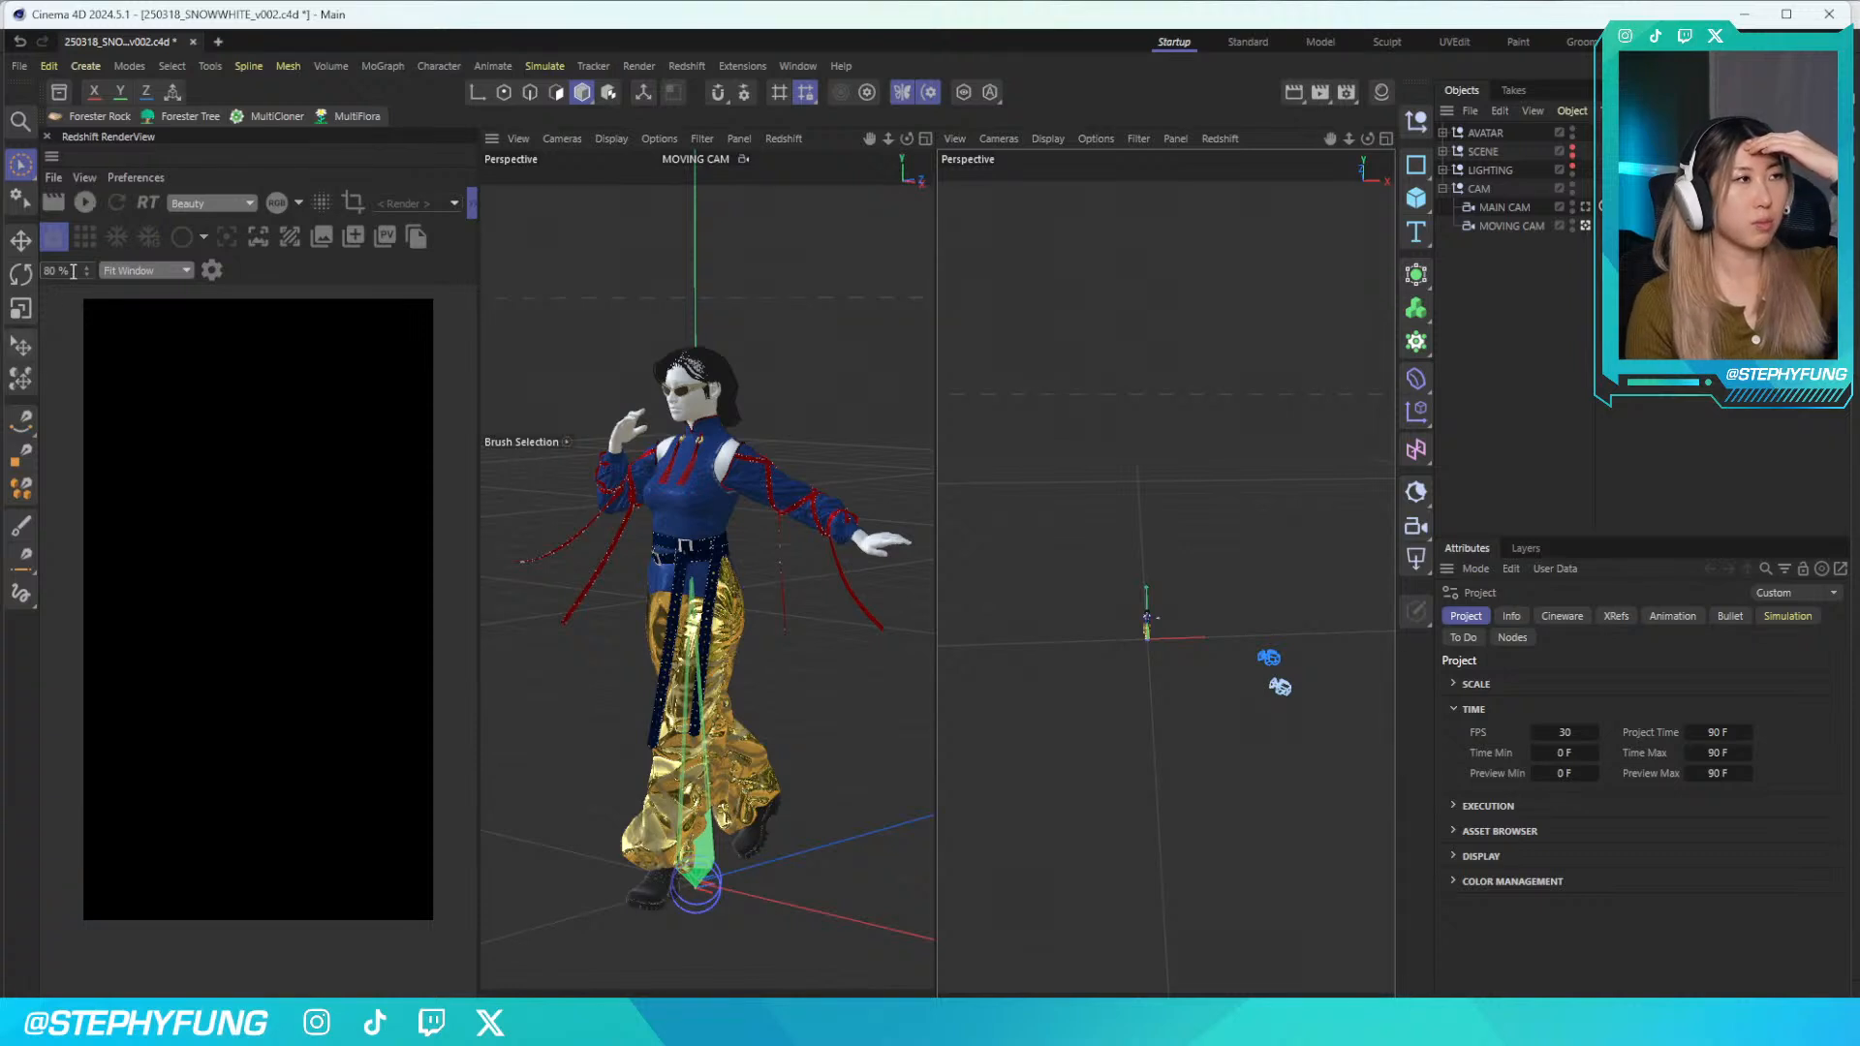
pyautogui.click(84, 203)
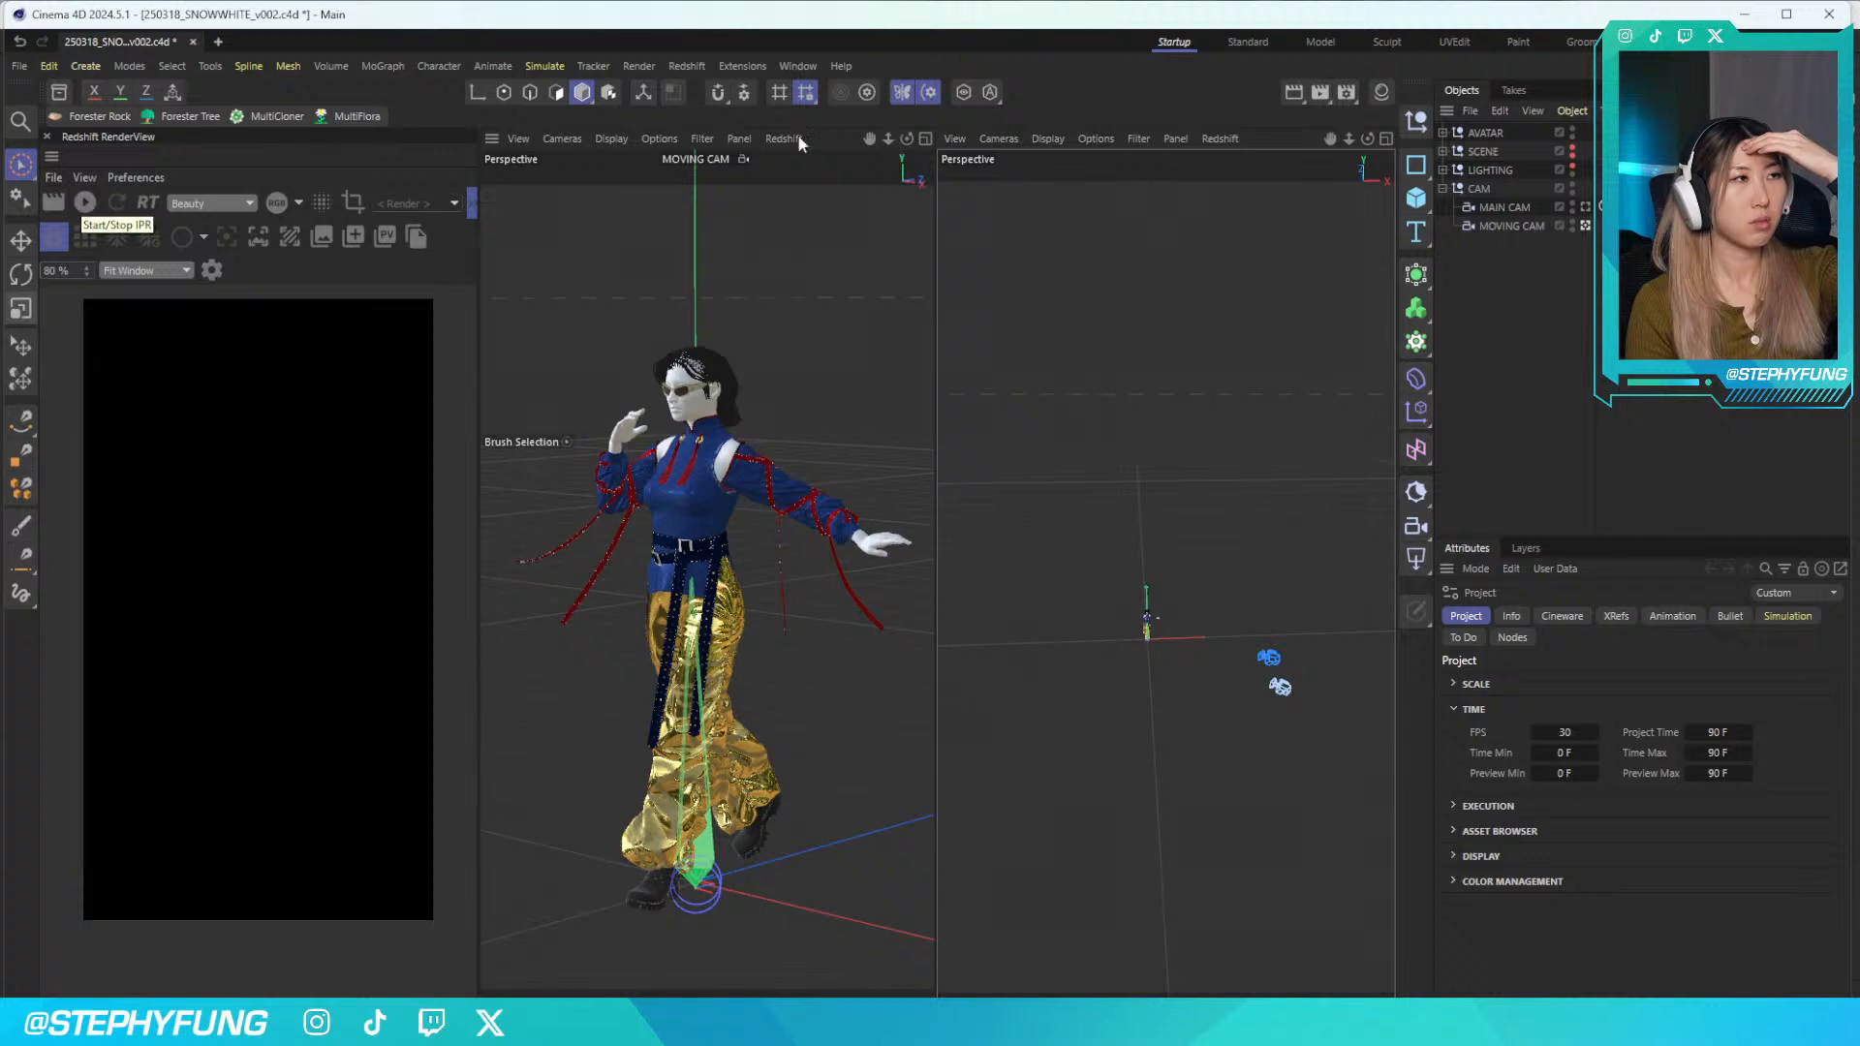
pyautogui.click(1744, 21)
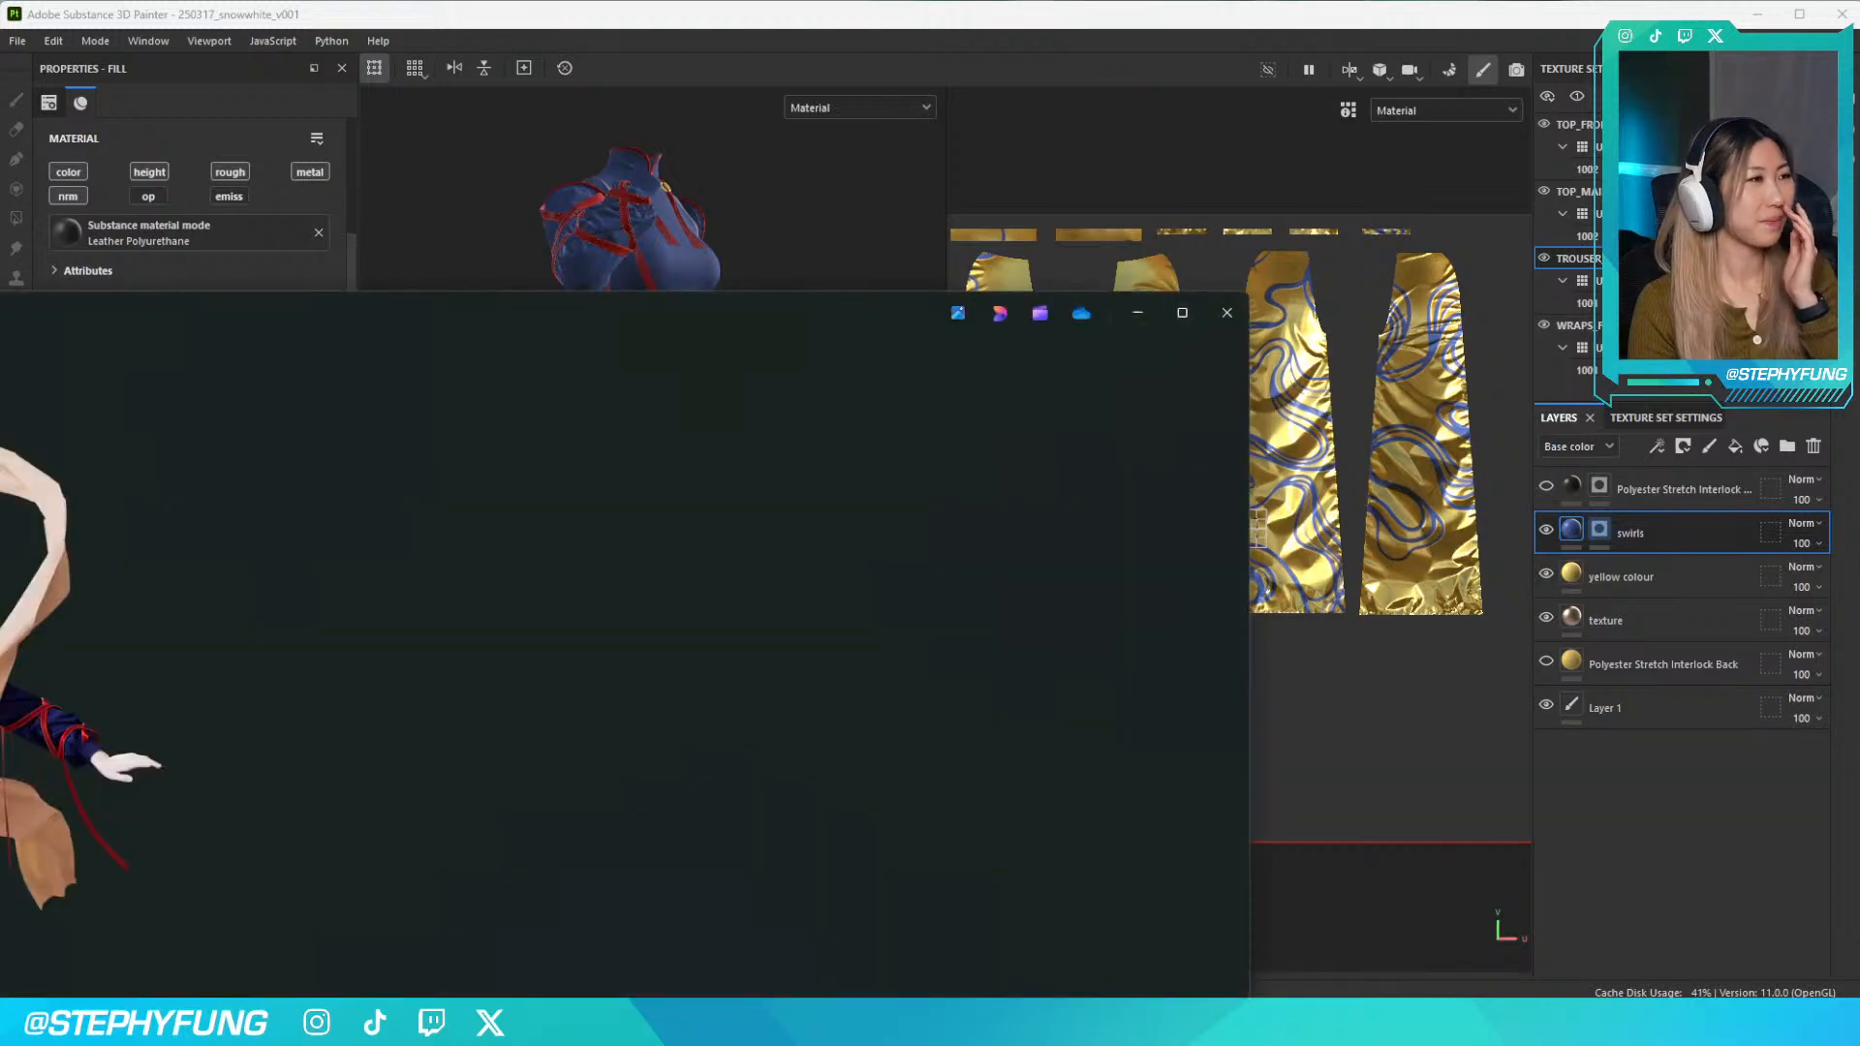
# Examine the gold swirled trousers in the rendered image 008_0090.png, then return to Substance 3D Painter
pyautogui.moveTo(2, 308); pyautogui.dragTo(862, 136)
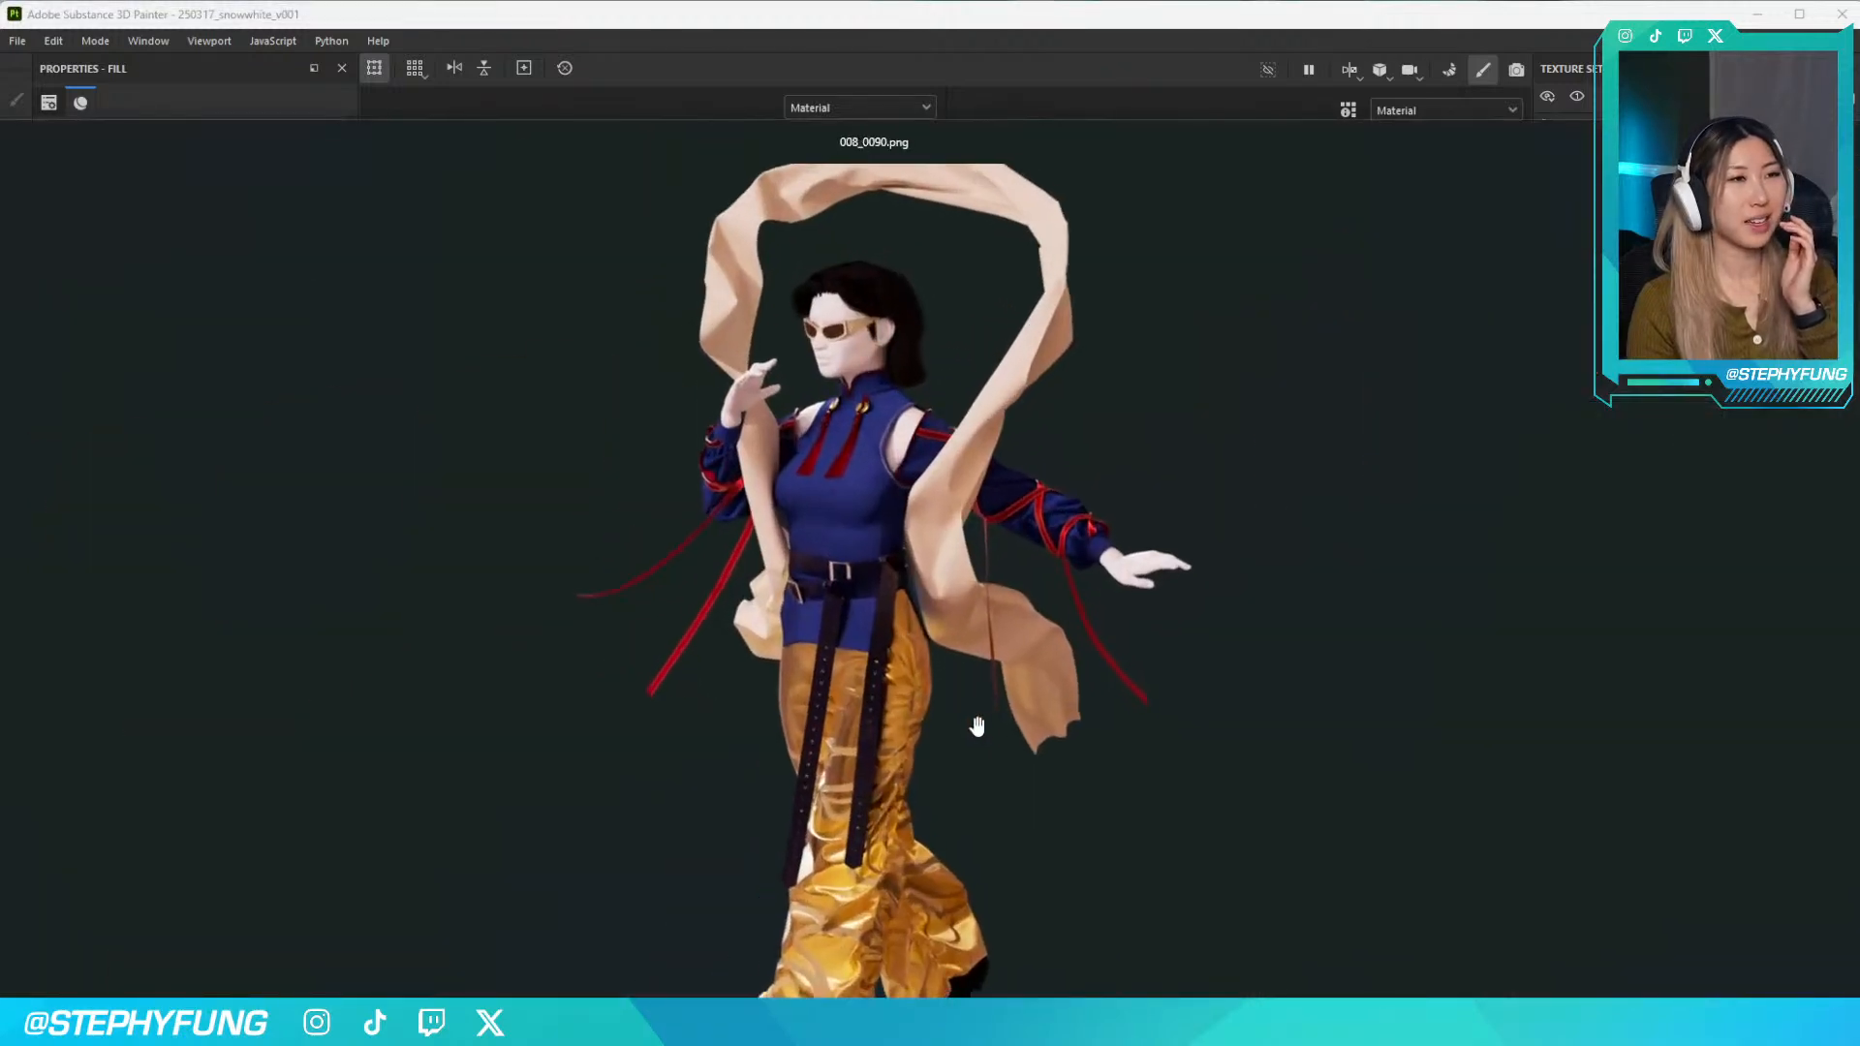
pyautogui.moveTo(1074, 132); pyautogui.dragTo(690, 43)
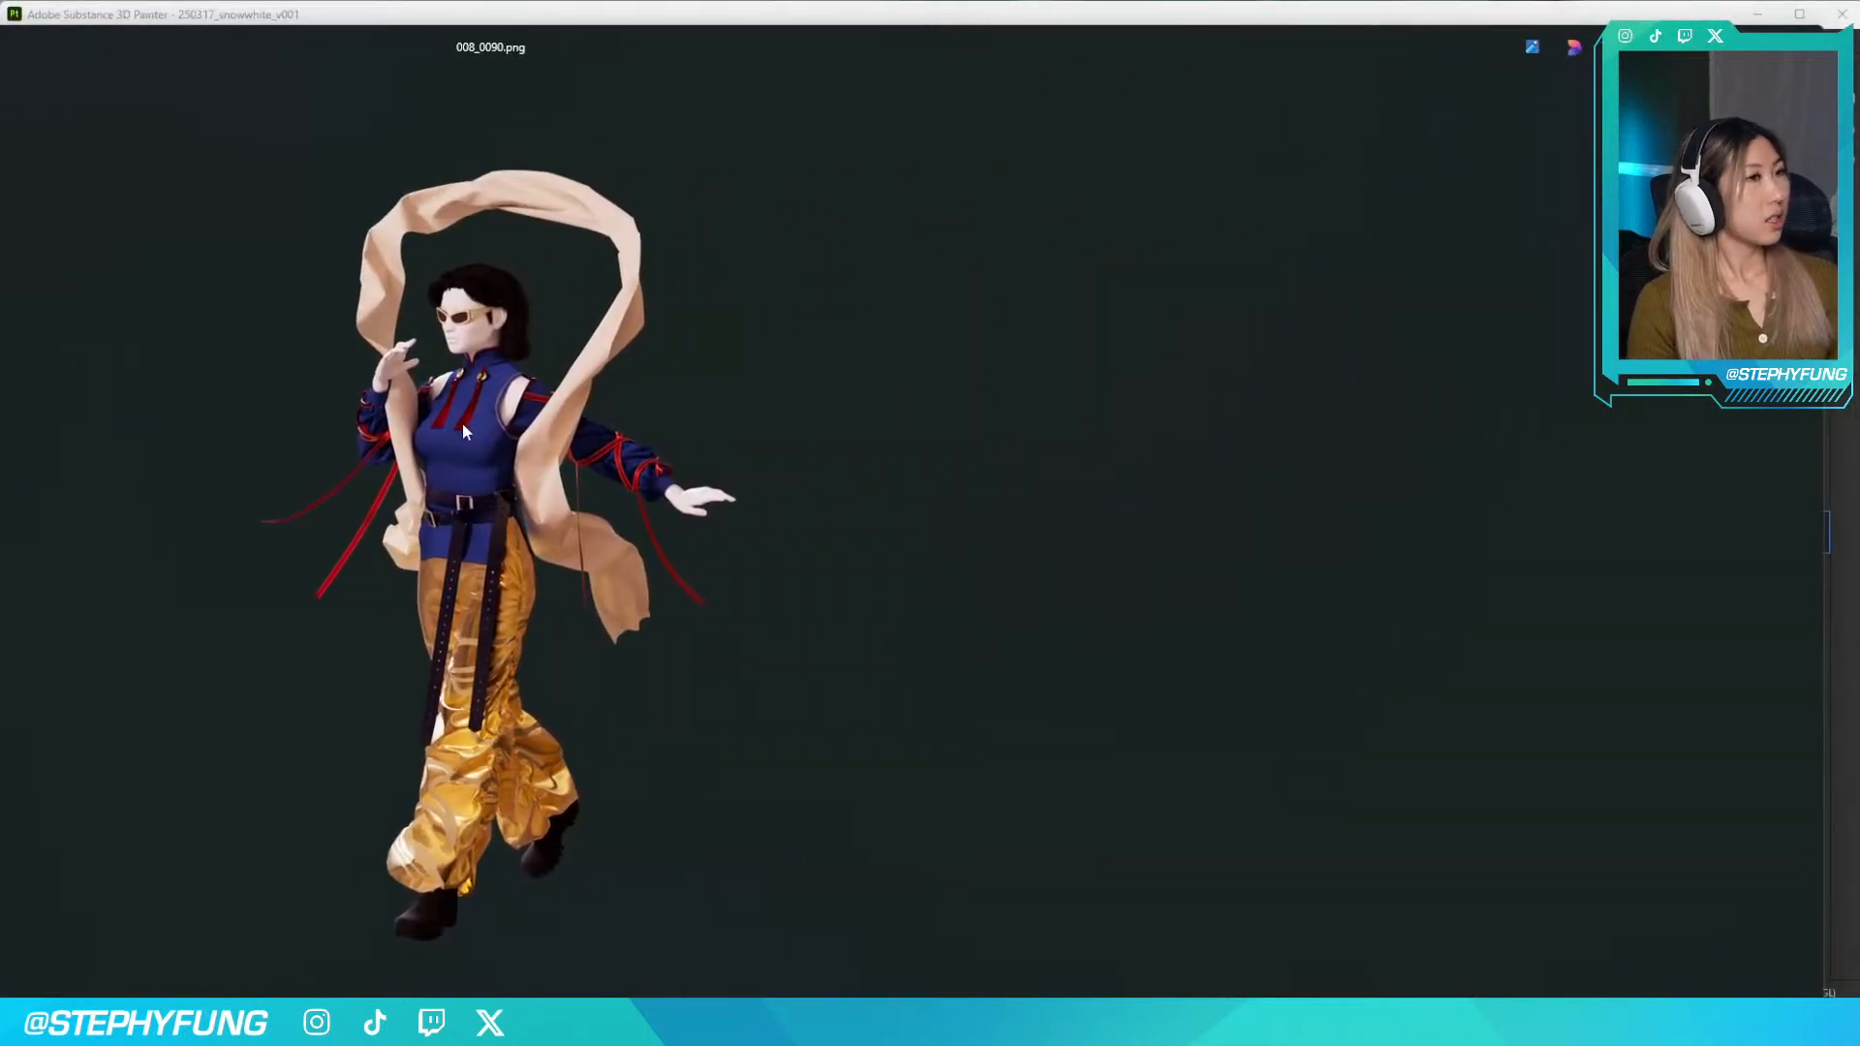
pyautogui.scroll(4, 463, 427)
pyautogui.moveTo(475, 629); pyautogui.dragTo(555, 251)
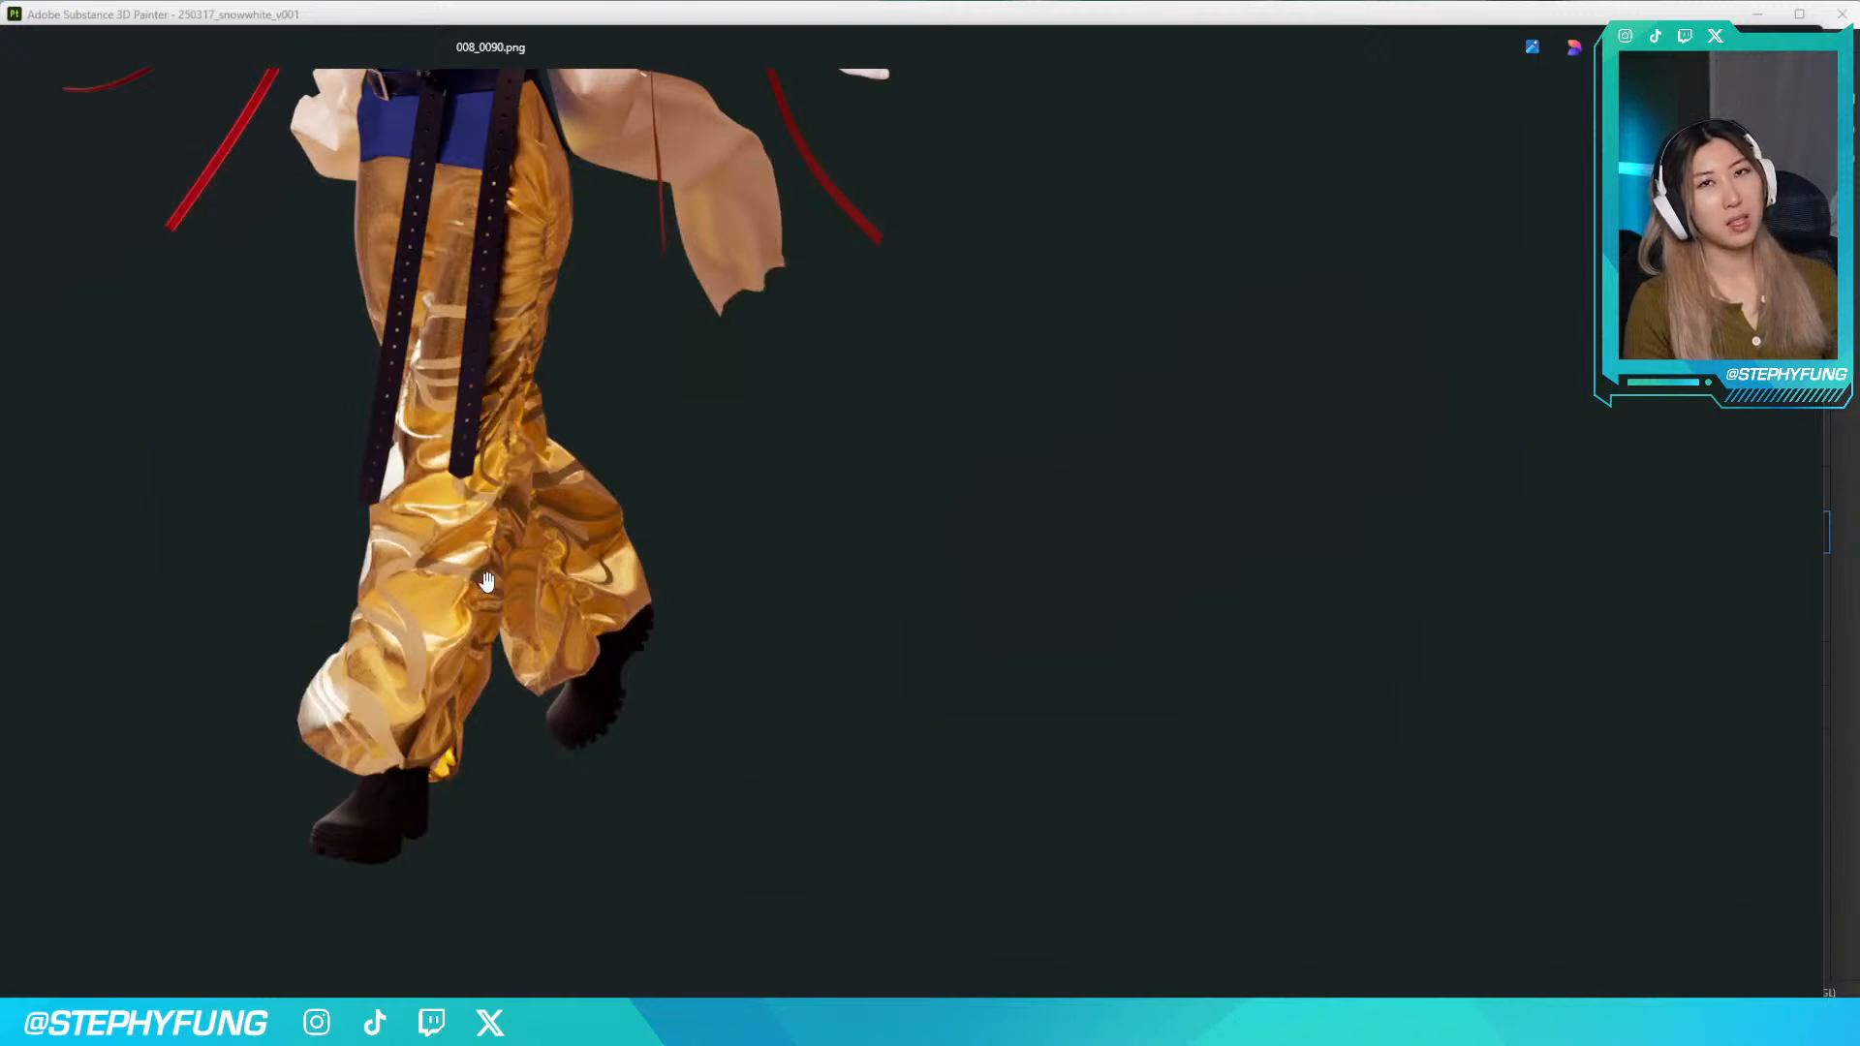
pyautogui.moveTo(428, 481); pyautogui.dragTo(457, 593)
pyautogui.scroll(-1, 451, 587)
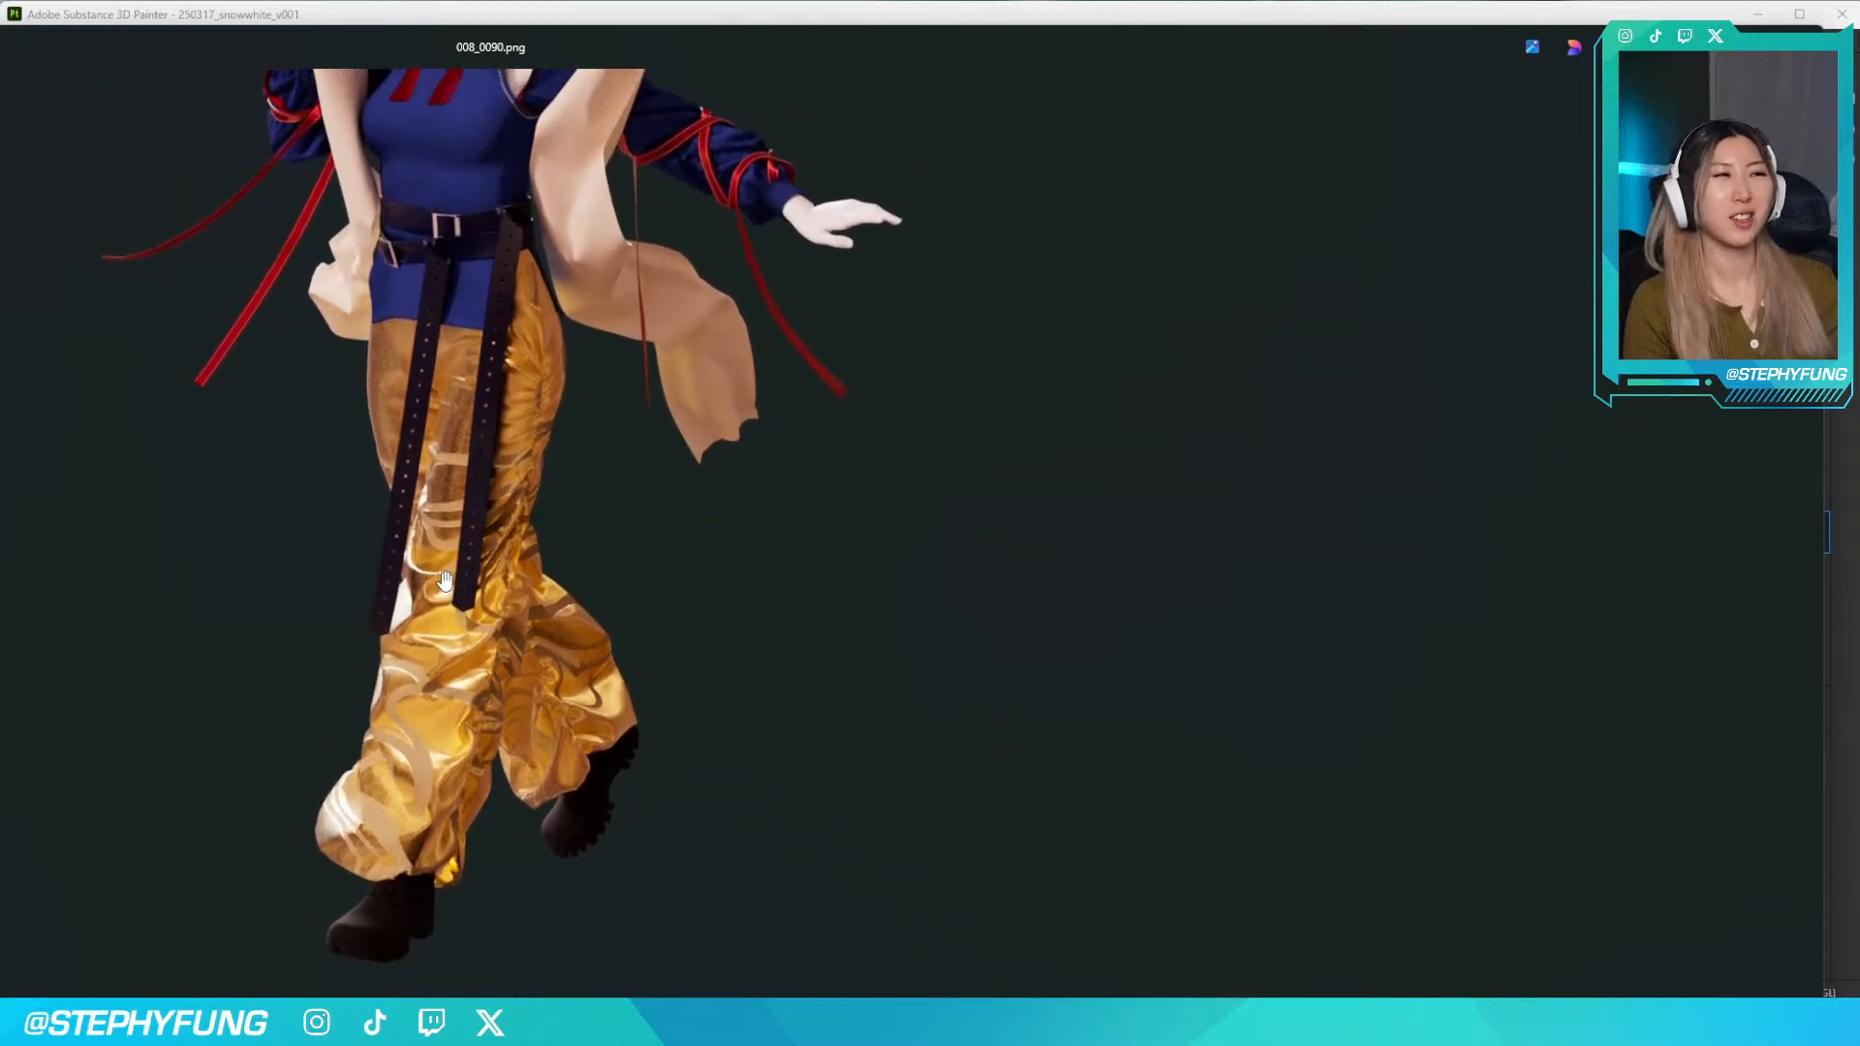
pyautogui.scroll(2, 479, 711)
pyautogui.scroll(-3, 480, 712)
pyautogui.scroll(-1, 479, 711)
pyautogui.click(1809, 27)
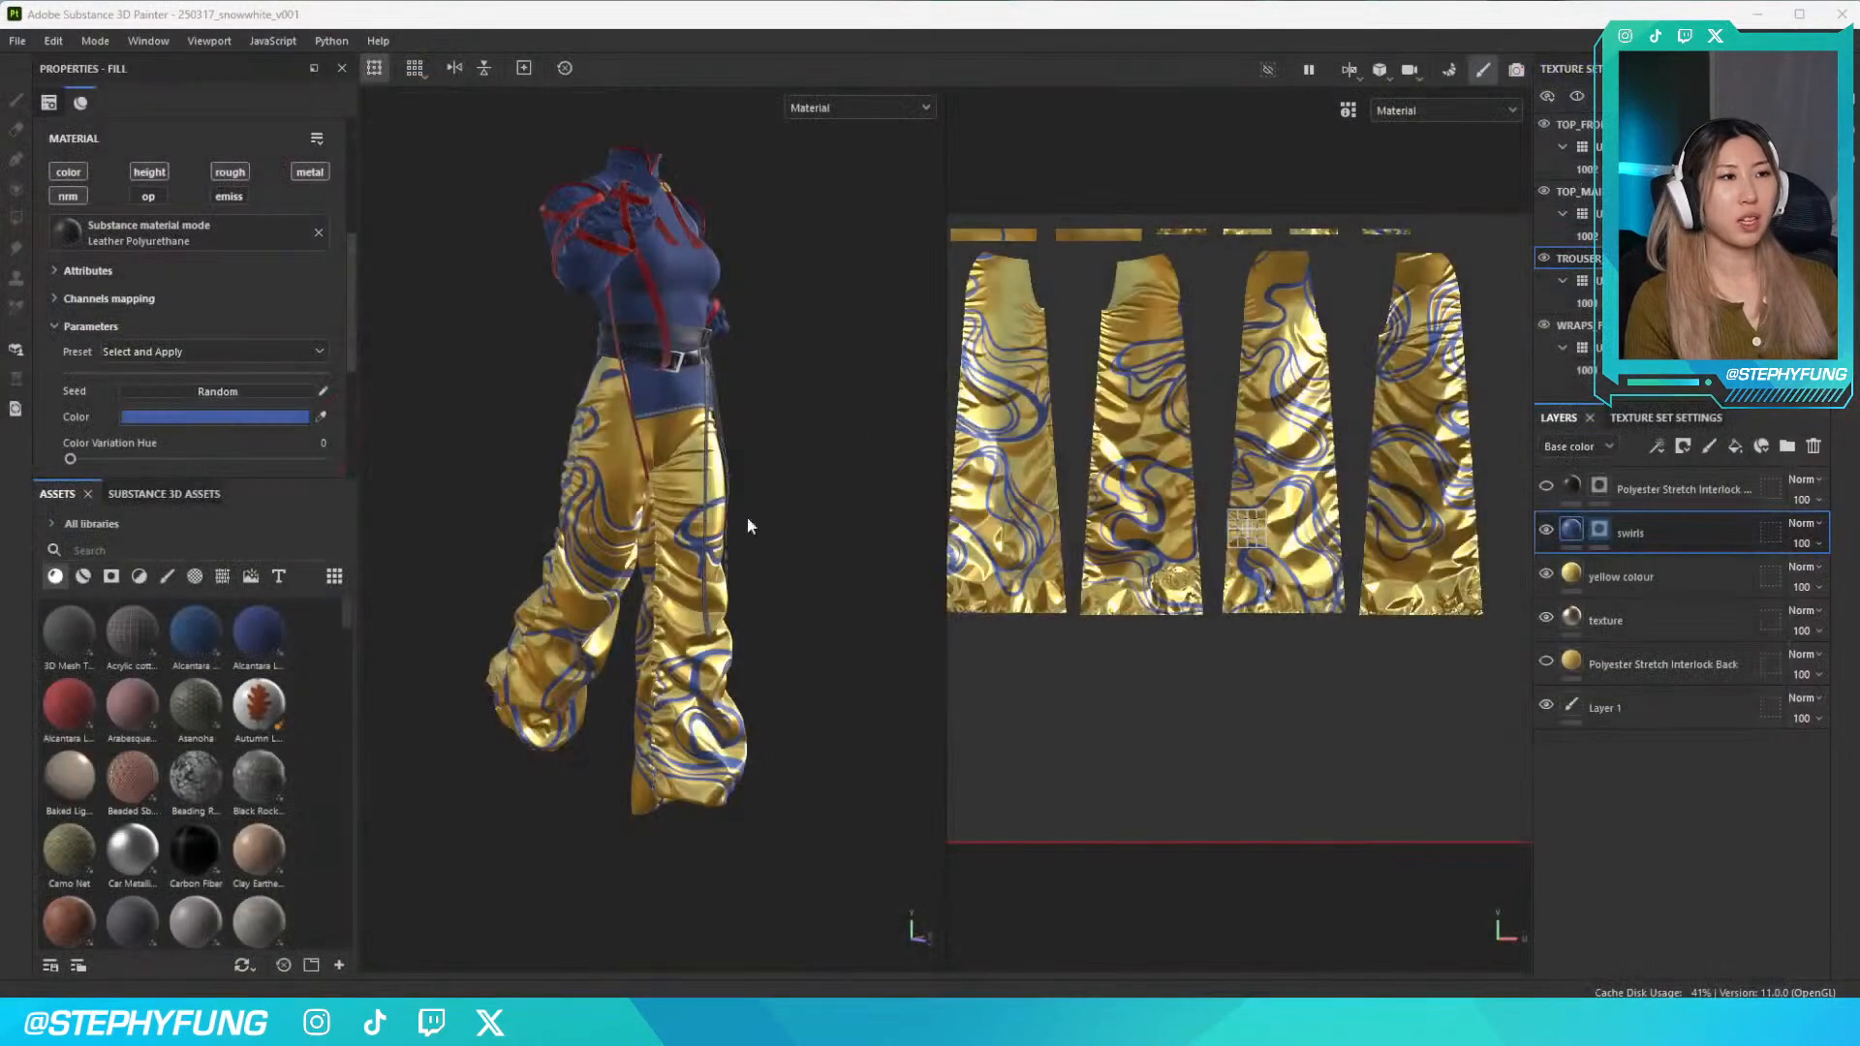
# Compare the blue swirl pattern with the rest of the outfit from the front and the side
pyautogui.click(776, 506)
pyautogui.moveTo(776, 506)
pyautogui.keyDown('alt'); pyautogui.mouseDown()
pyautogui.moveTo(768, 489)
pyautogui.moveTo(484, 463)
pyautogui.moveTo(688, 462)
pyautogui.mouseUp(); pyautogui.keyUp('alt')
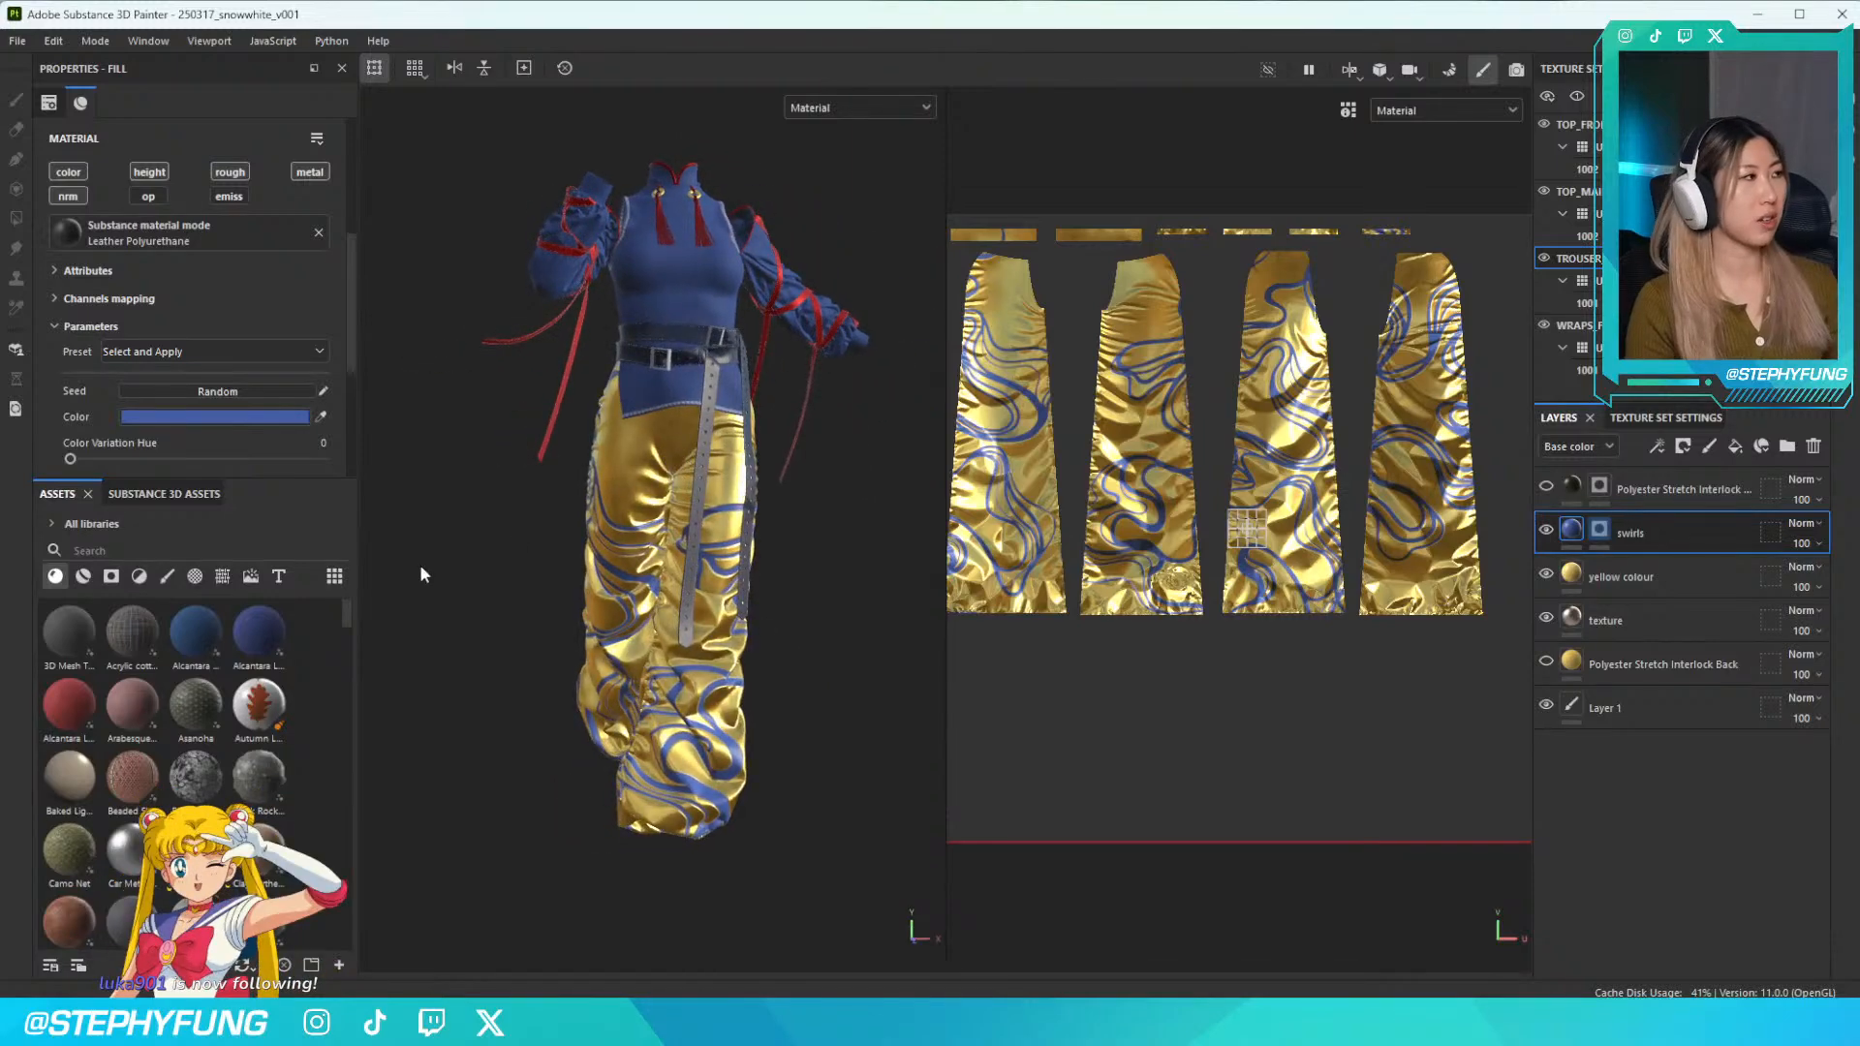
pyautogui.keyDown('alt'); pyautogui.moveTo(535, 607); pyautogui.dragTo(683, 609); pyautogui.keyUp('alt')
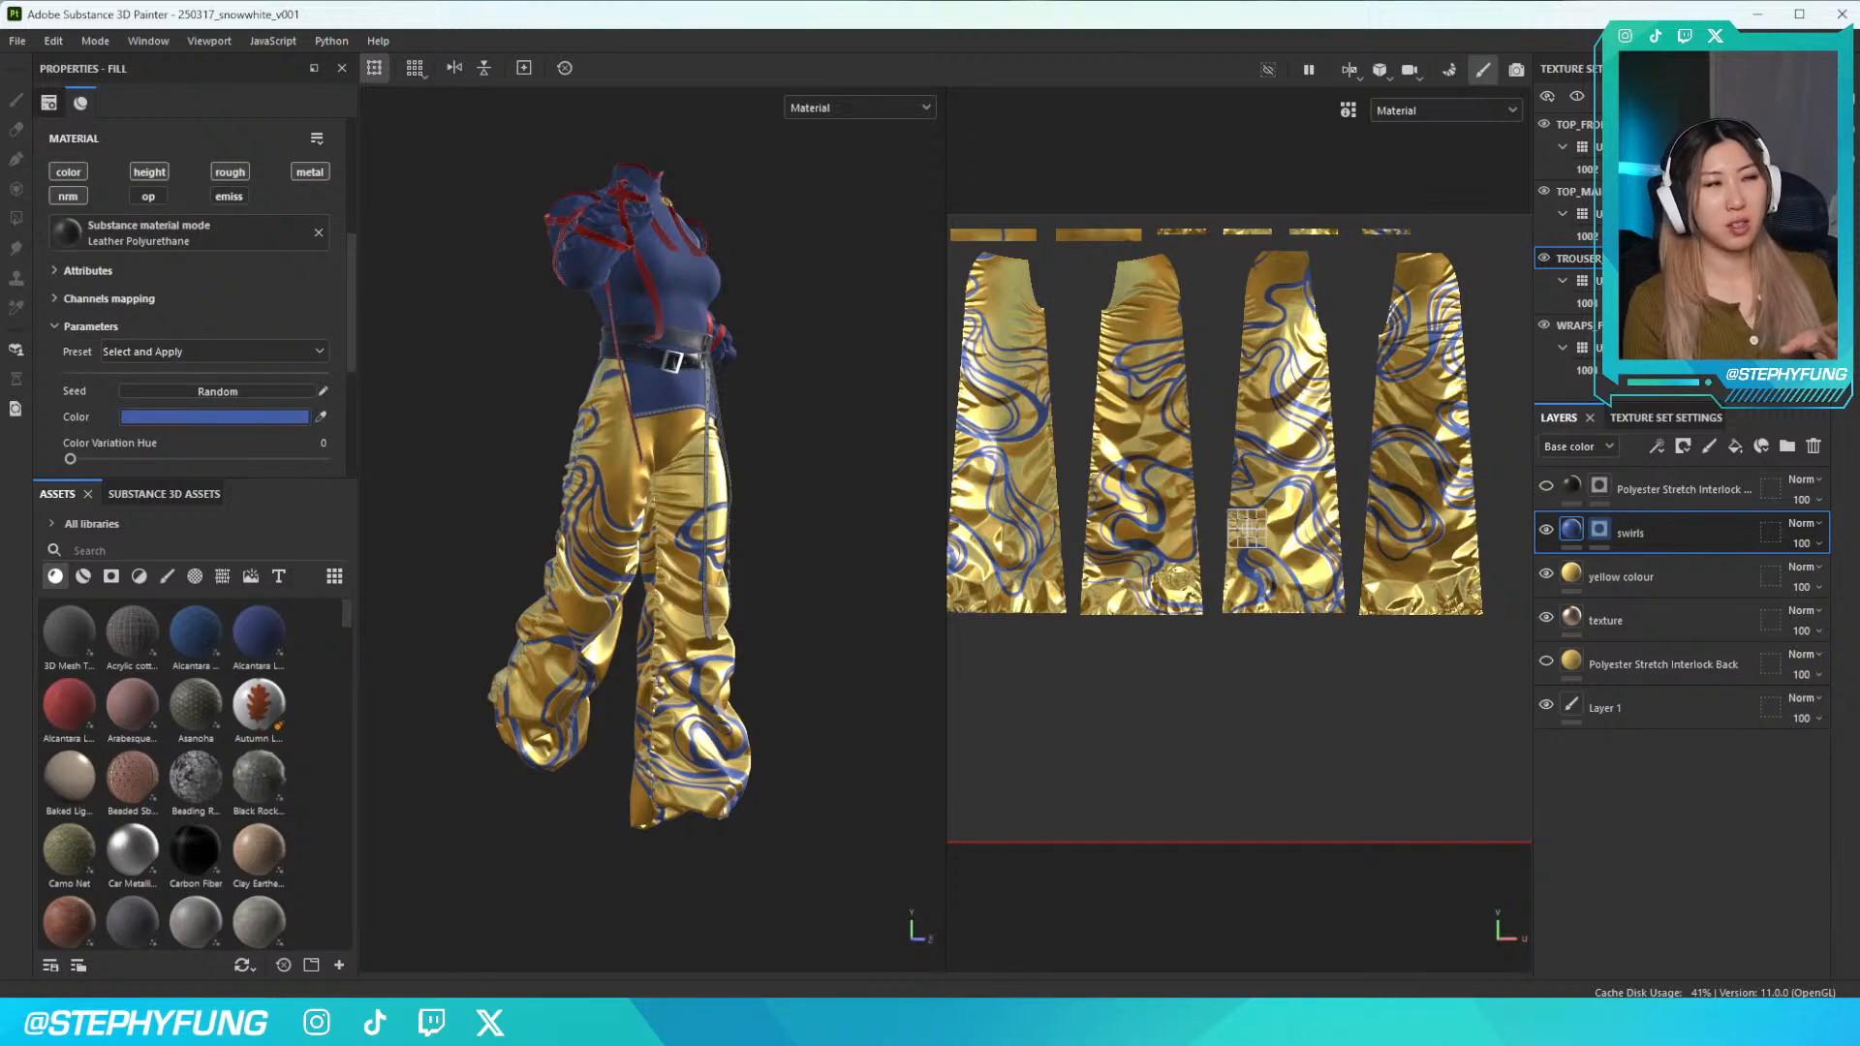
pyautogui.keyDown('alt'); pyautogui.moveTo(623, 701); pyautogui.dragTo(756, 607); pyautogui.keyUp('alt')
pyautogui.scroll(3, 757, 612)
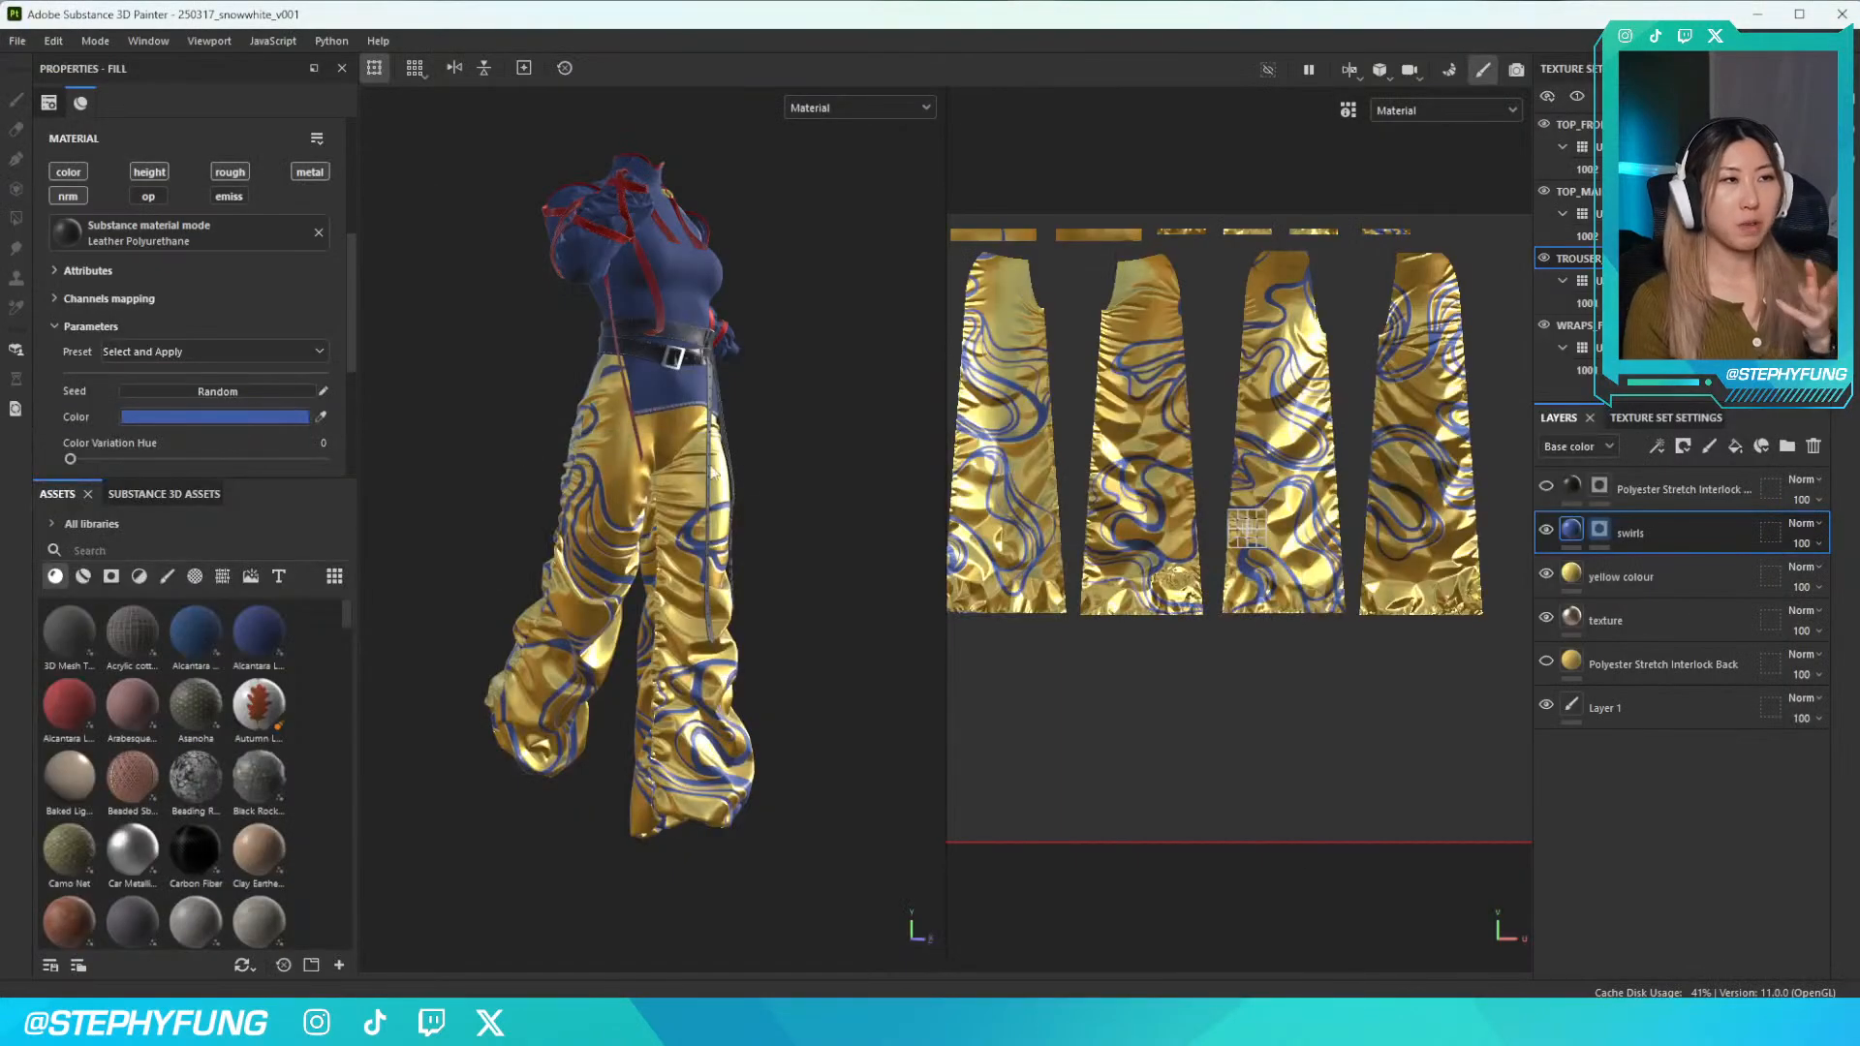
pyautogui.scroll(-3, 741, 472)
pyautogui.scroll(5, 741, 472)
pyautogui.moveTo(740, 473)
pyautogui.keyDown('alt'); pyautogui.mouseDown()
pyautogui.moveTo(591, 479)
pyautogui.moveTo(727, 487)
pyautogui.mouseUp(); pyautogui.keyUp('alt')
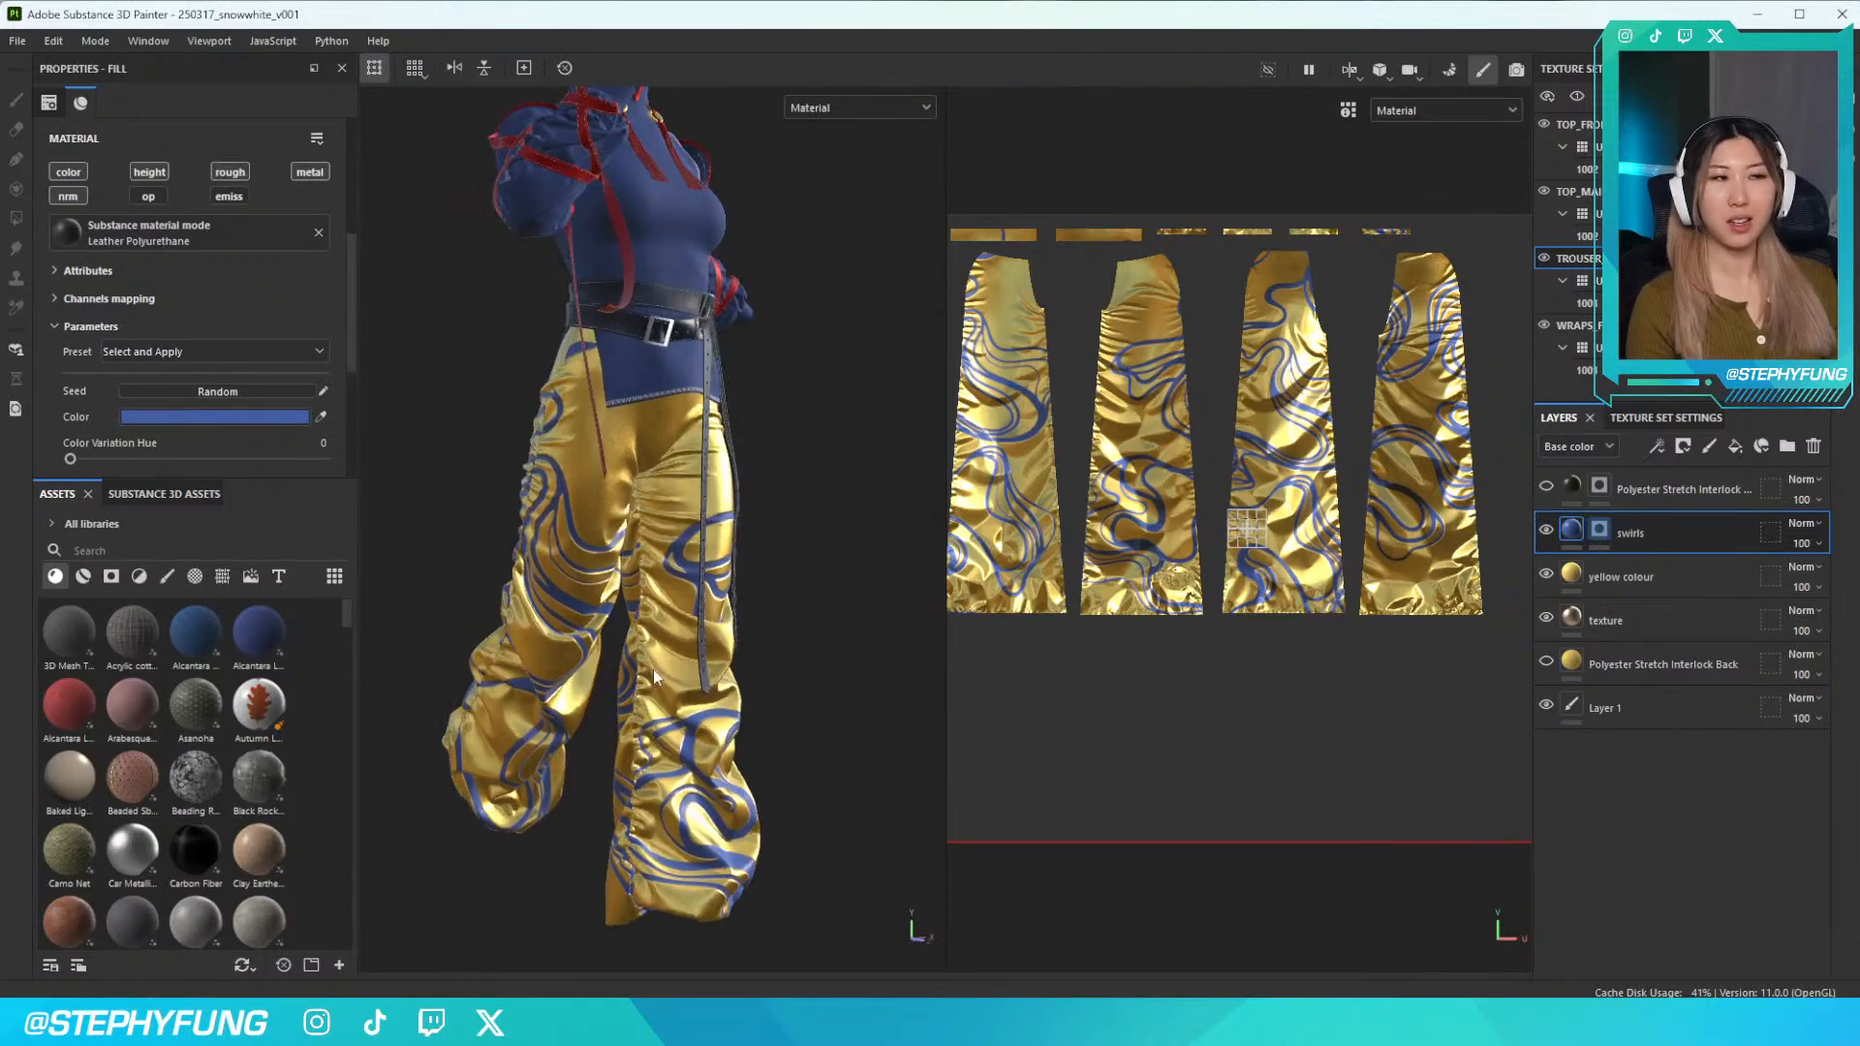
pyautogui.keyDown('alt'); pyautogui.moveTo(651, 671); pyautogui.dragTo(685, 639, button='middle'); pyautogui.keyUp('alt')
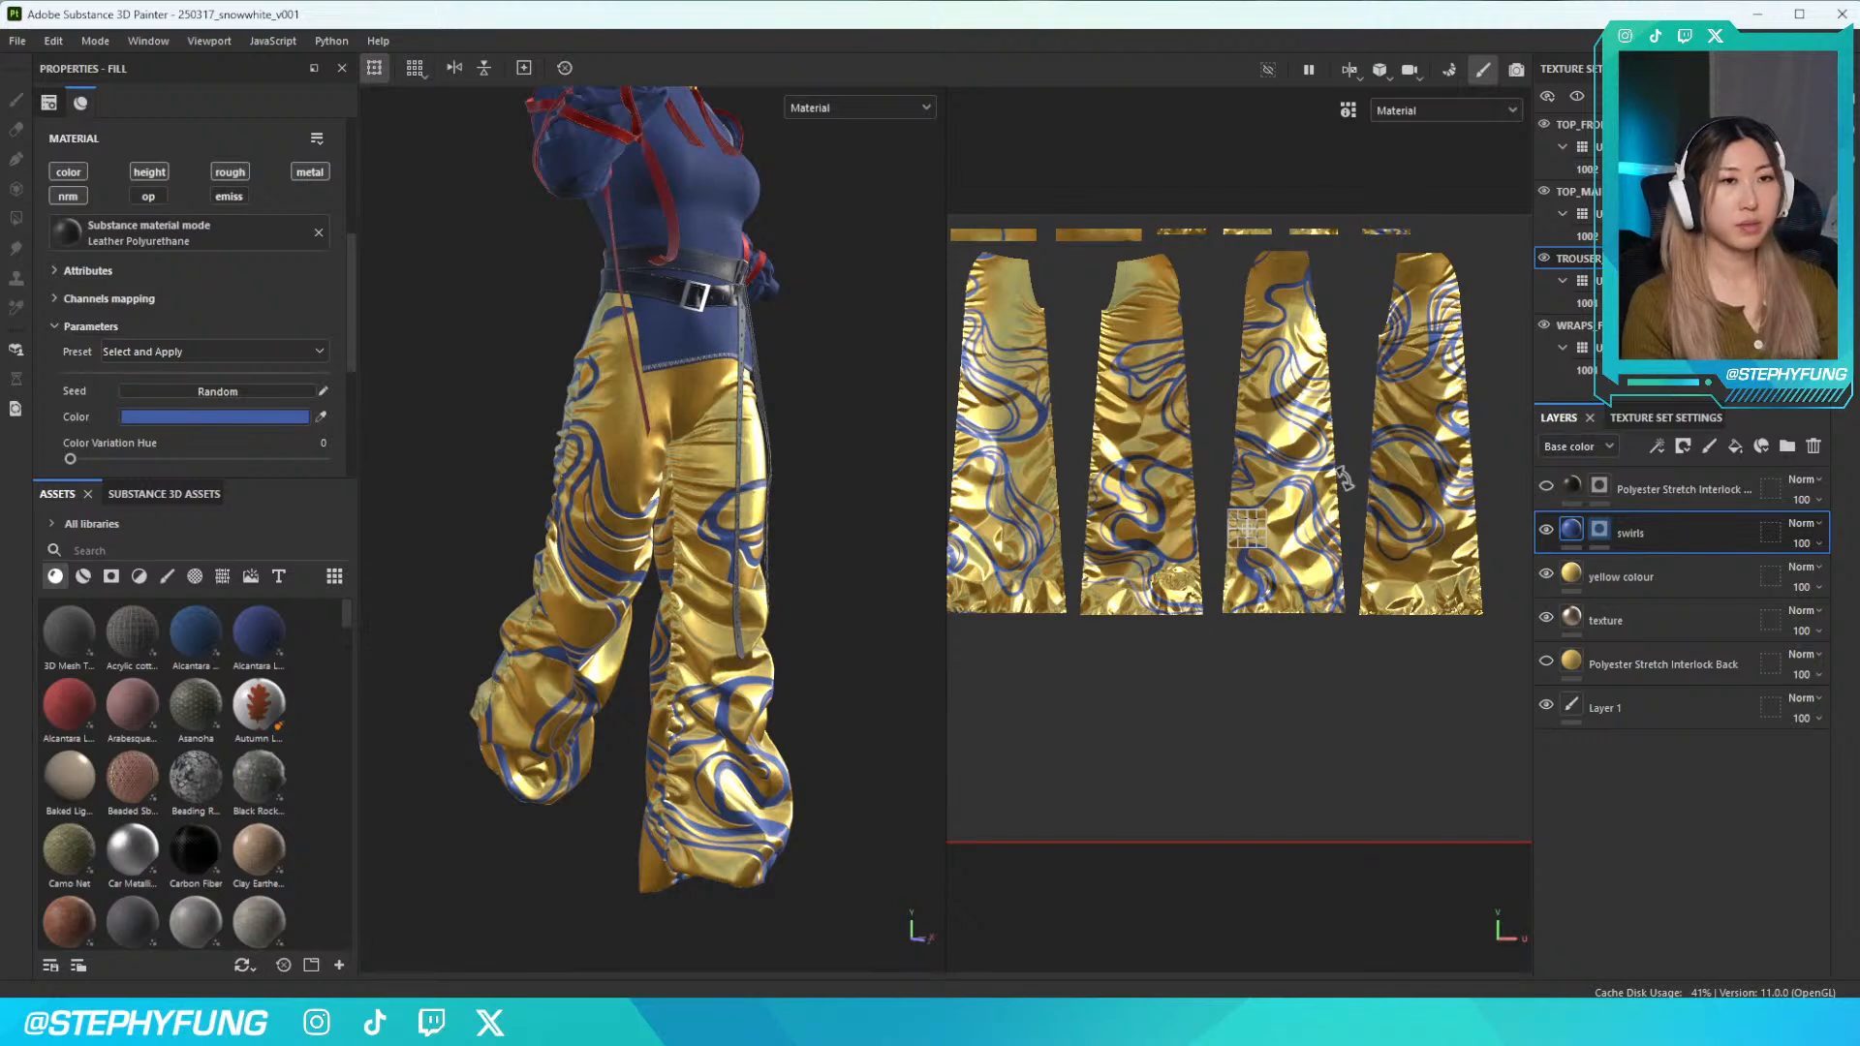
# Change the swirls layer's material colour to dark red and check it against the full outfit
pyautogui.click(224, 416)
pyautogui.moveTo(406, 572); pyautogui.dragTo(406, 690)
pyautogui.moveTo(366, 625); pyautogui.dragTo(390, 589)
pyautogui.click(439, 337)
pyautogui.click(417, 435)
pyautogui.scroll(-2, 457, 433)
pyautogui.keyDown('alt'); pyautogui.moveTo(475, 433); pyautogui.dragTo(741, 641); pyautogui.keyUp('alt')
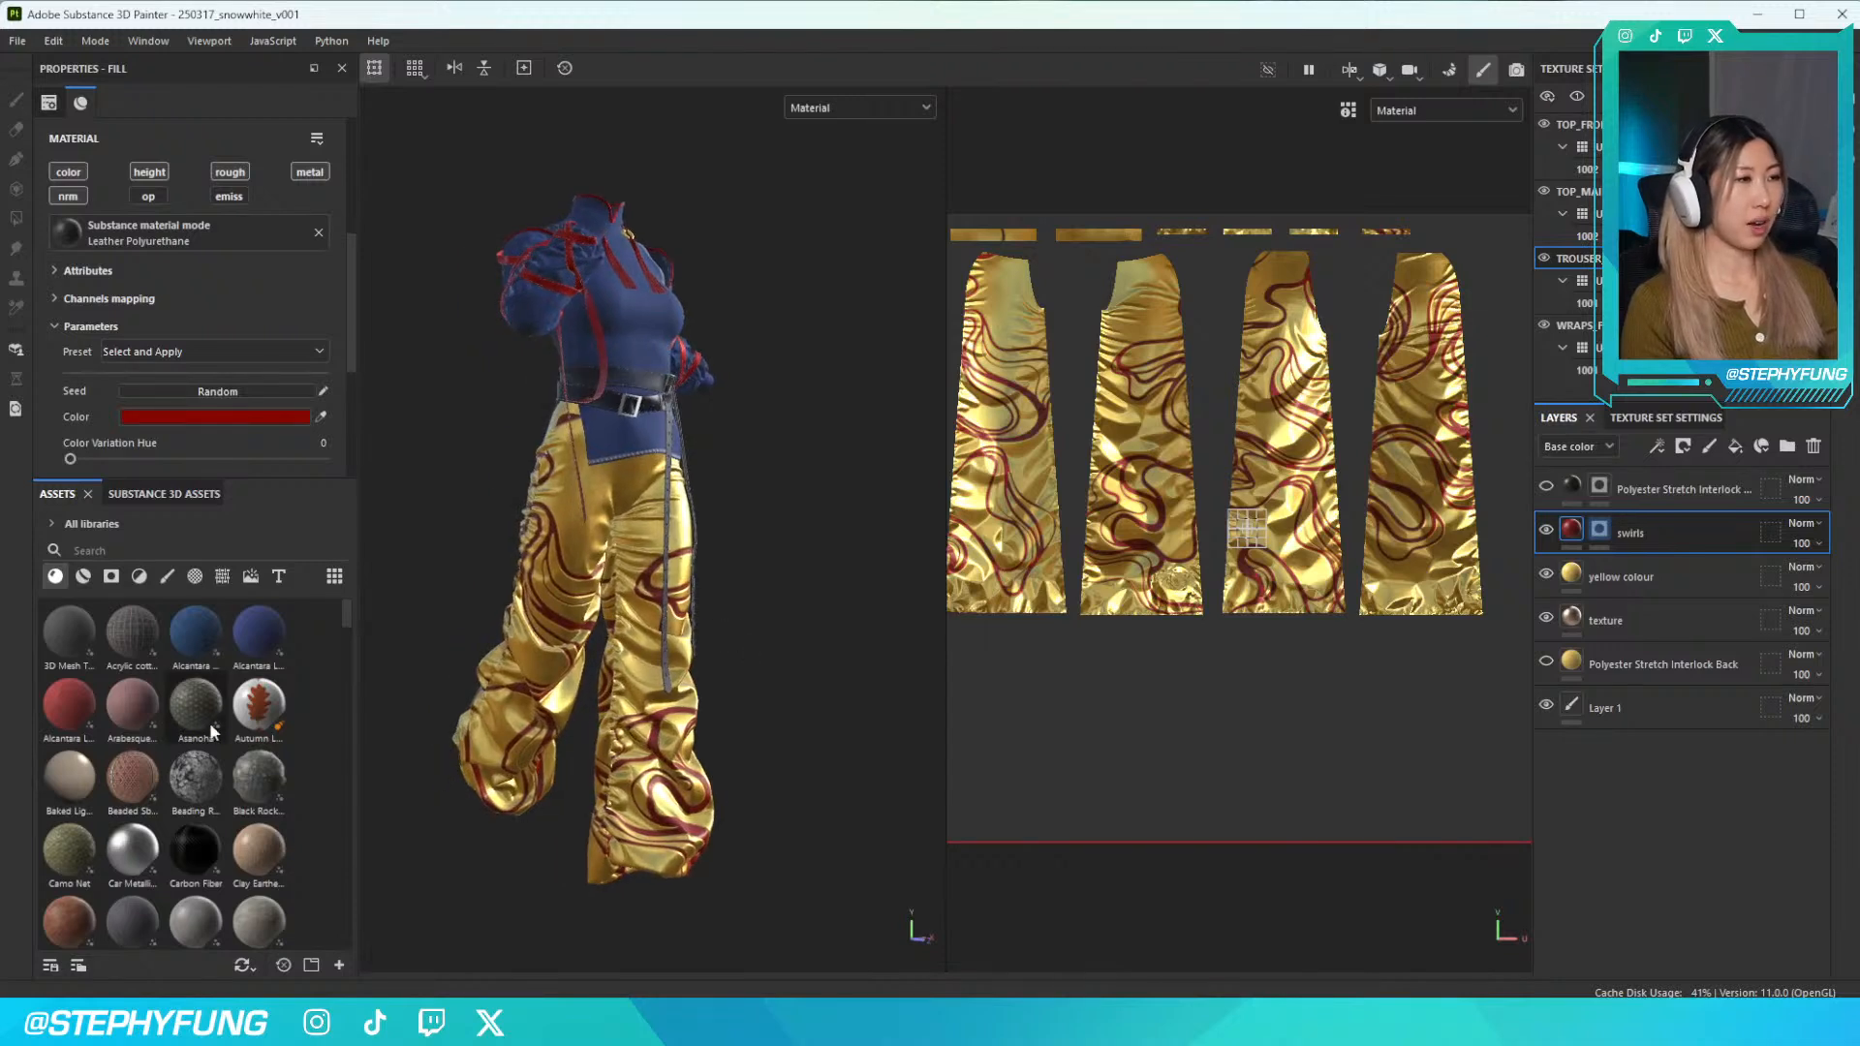
# Set the swirls layer's material colour to near-black 060606
pyautogui.click(214, 416)
pyautogui.moveTo(275, 670); pyautogui.dragTo(143, 688)
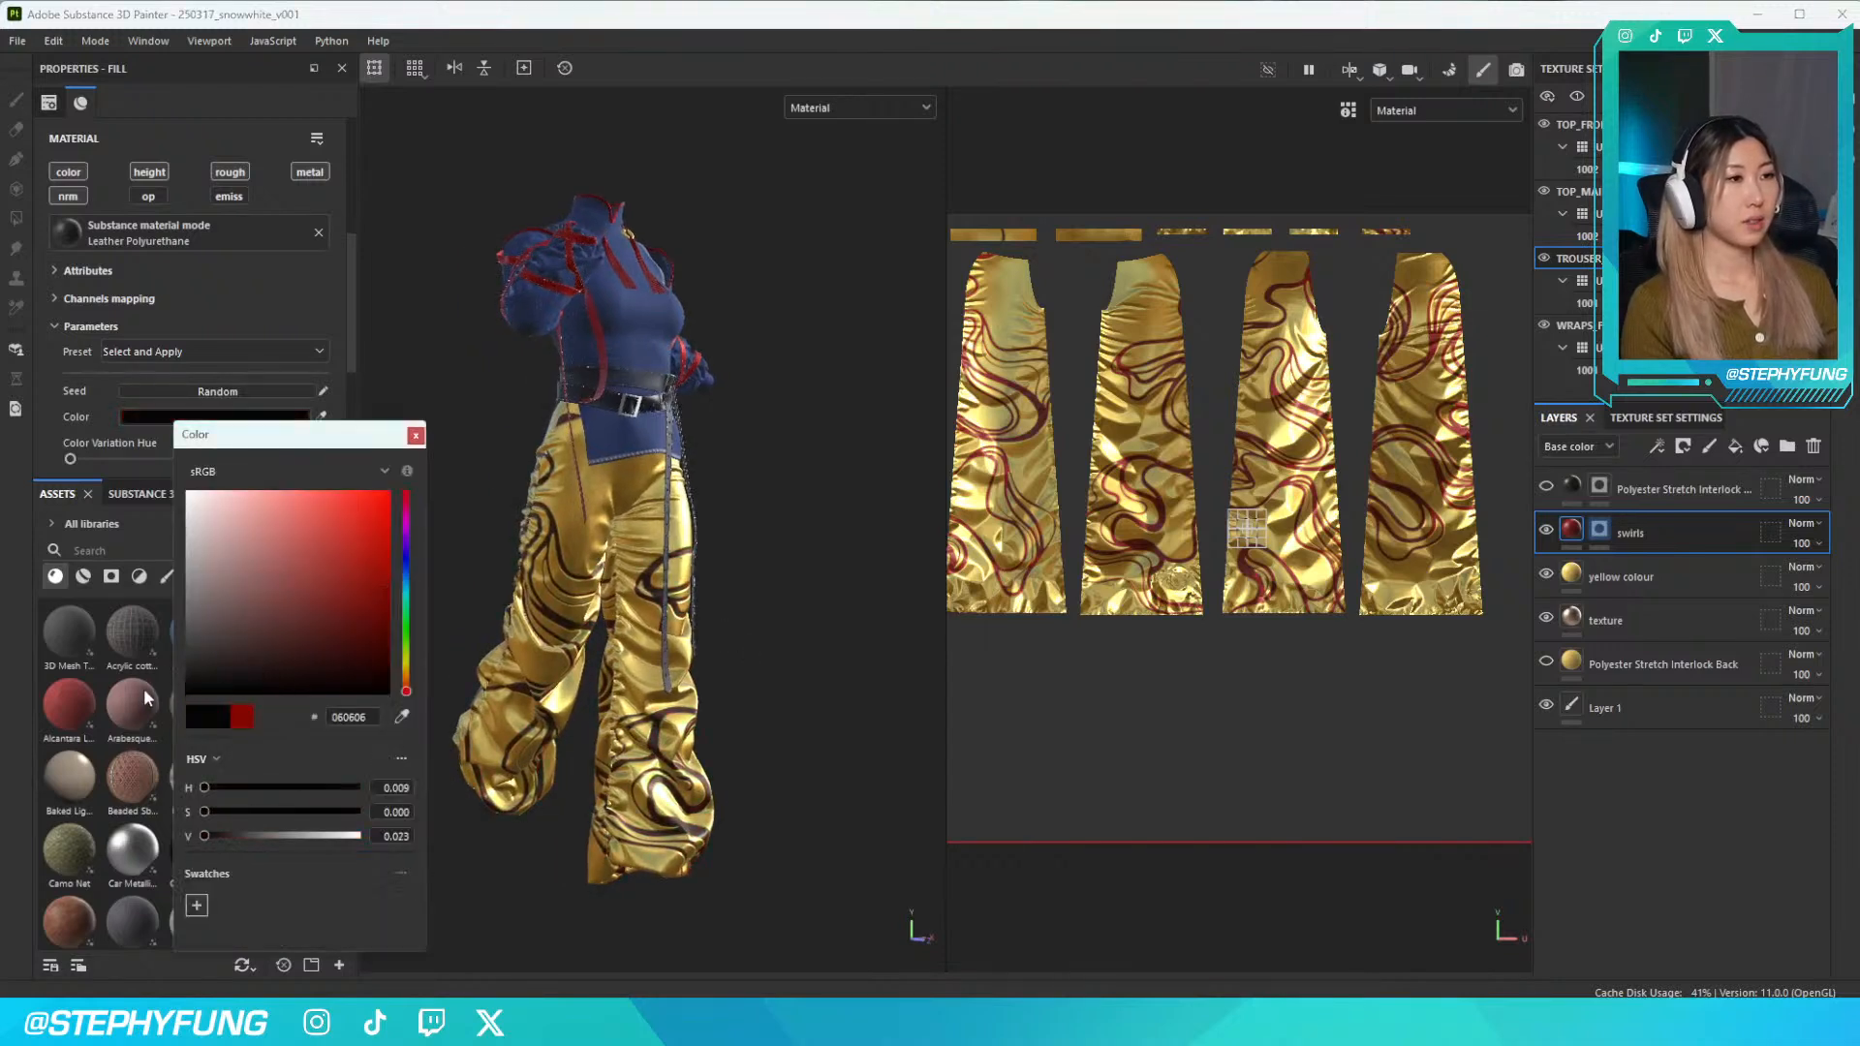
pyautogui.click(747, 542)
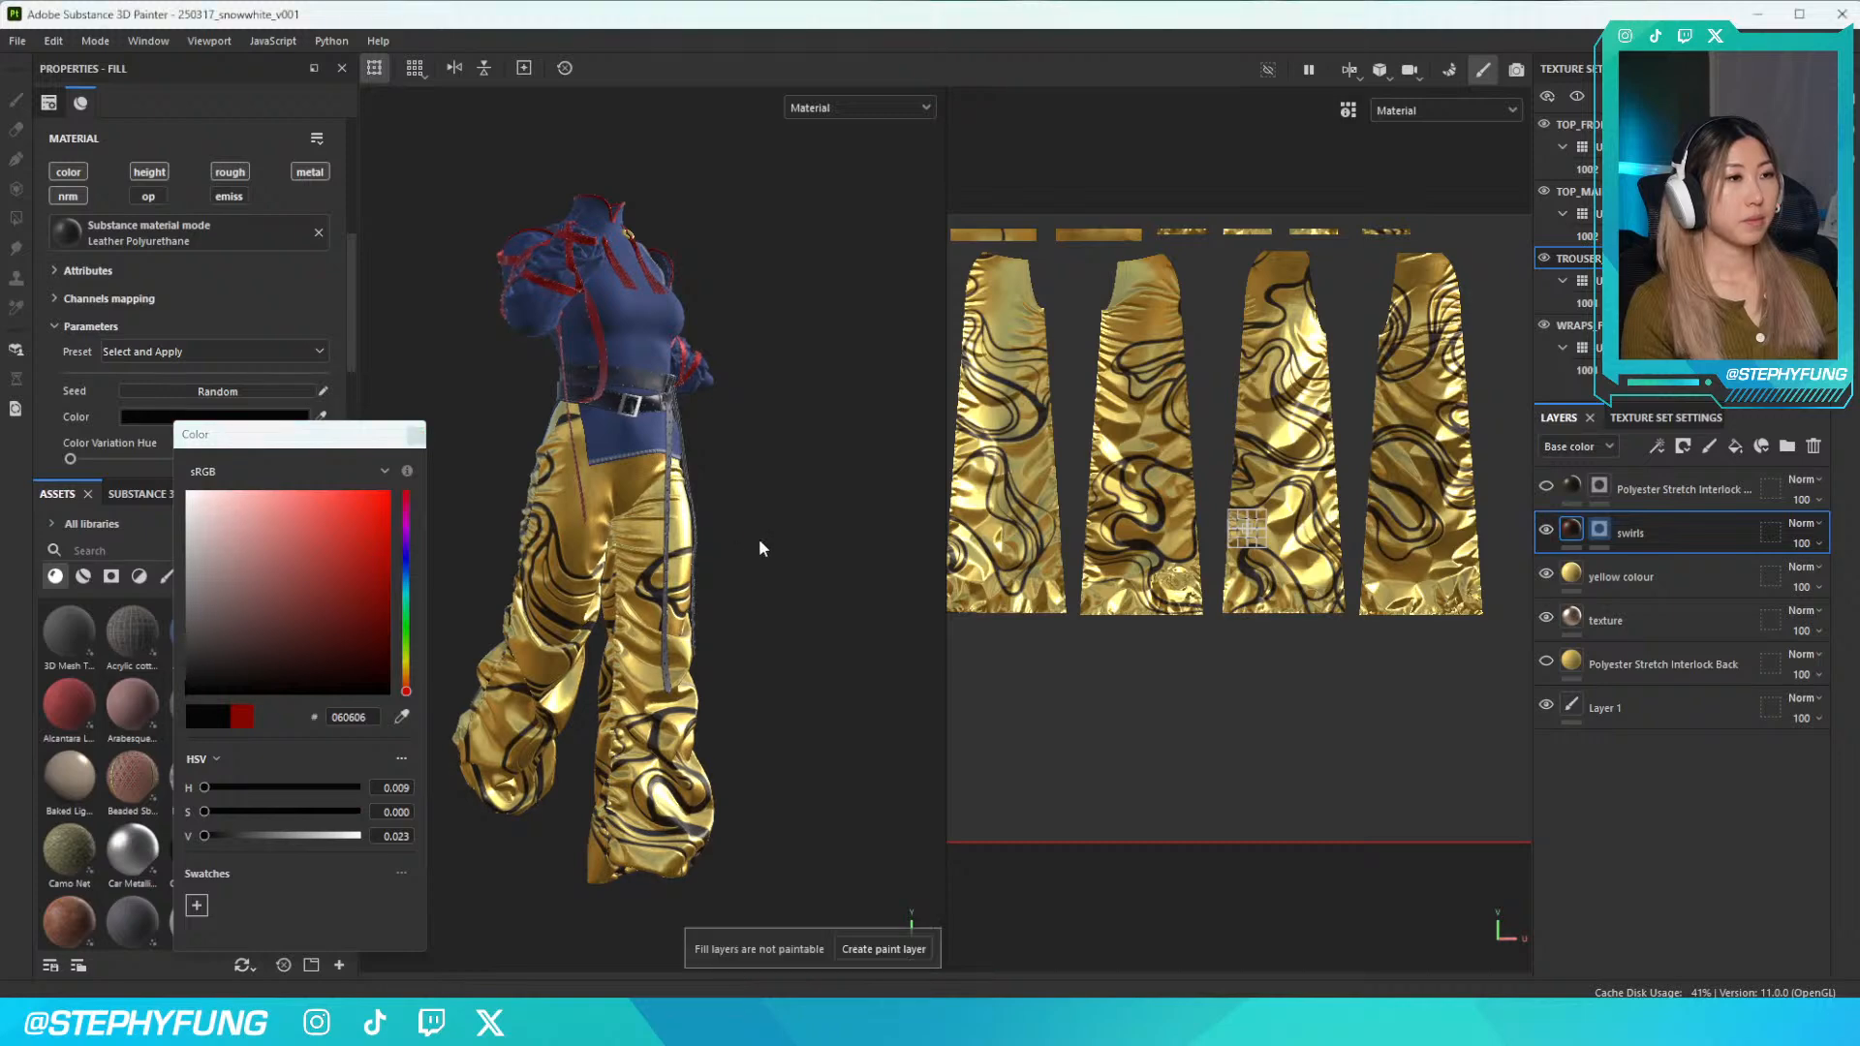
# Try dark reds 8F0E07 and 520400 as the swirls layer's material colour and compare them with the outfit
pyautogui.click(729, 538)
pyautogui.moveTo(729, 538)
pyautogui.keyDown('alt'); pyautogui.mouseDown()
pyautogui.moveTo(469, 540)
pyautogui.moveTo(563, 549)
pyautogui.moveTo(518, 550)
pyautogui.mouseUp(); pyautogui.keyUp('alt')
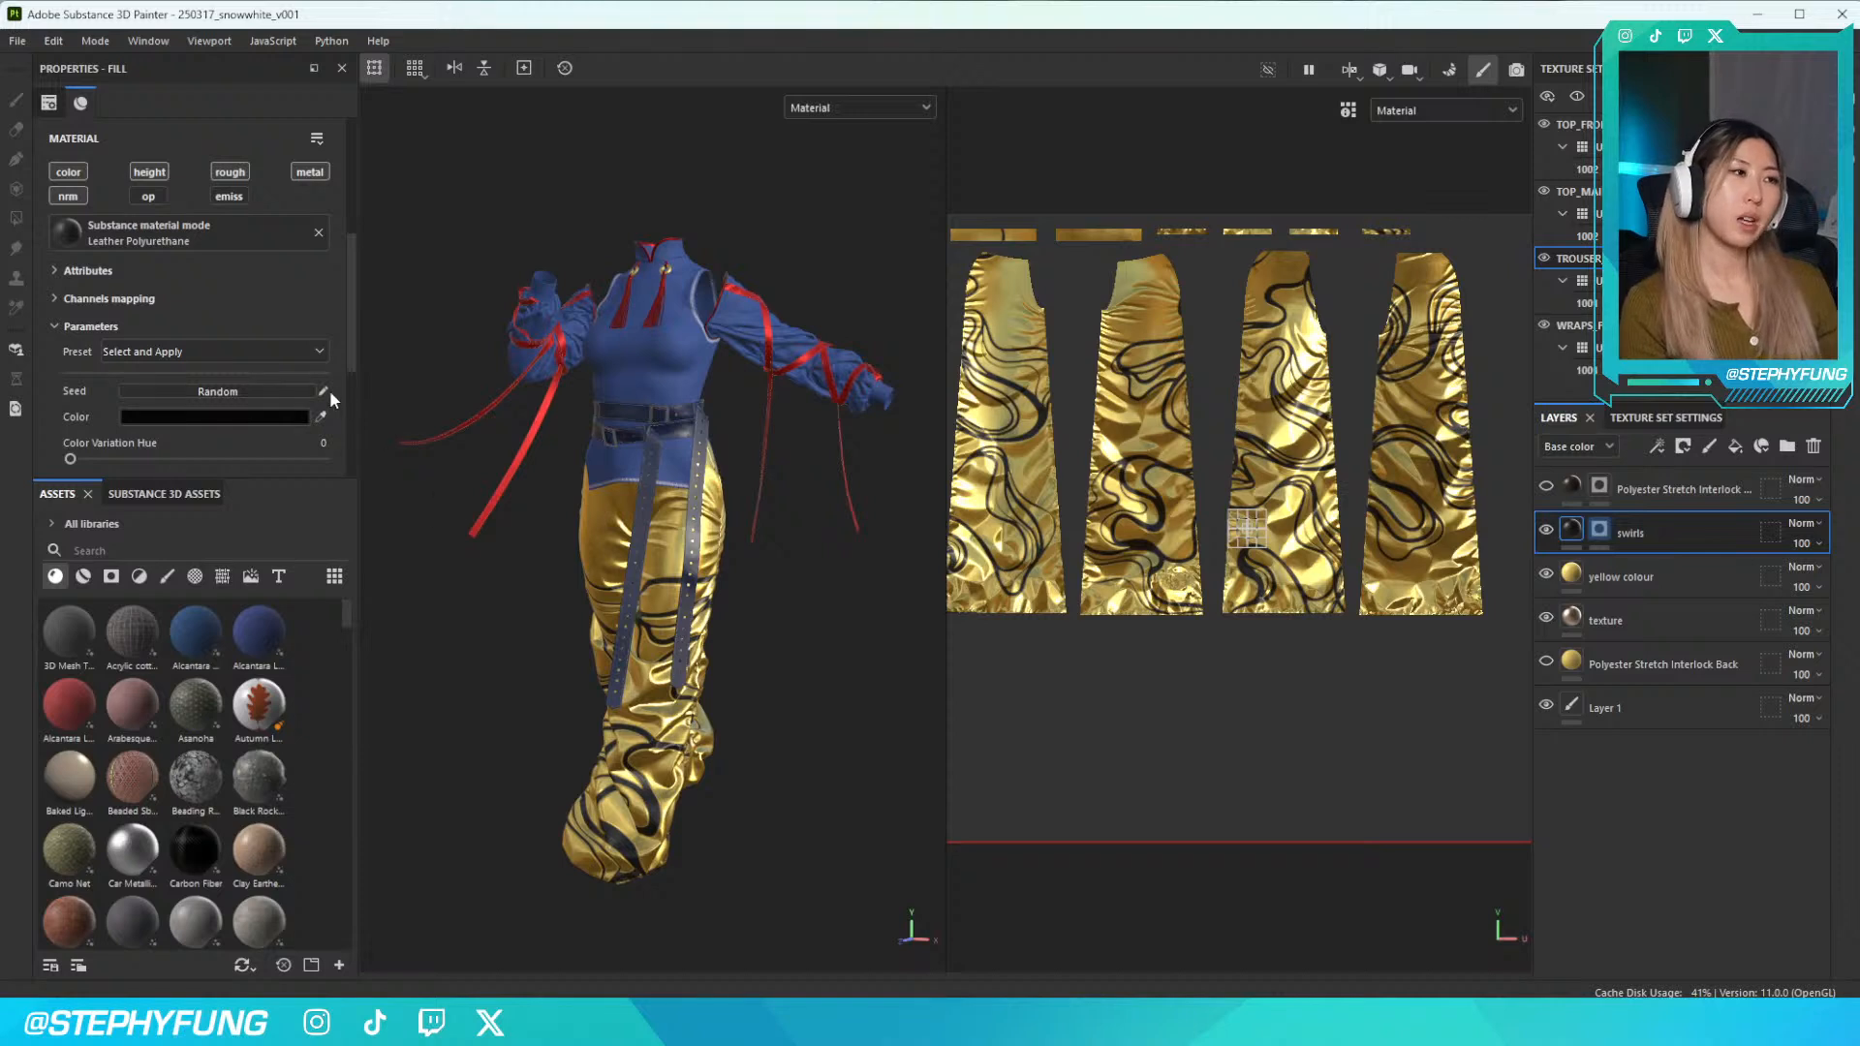
pyautogui.click(279, 417)
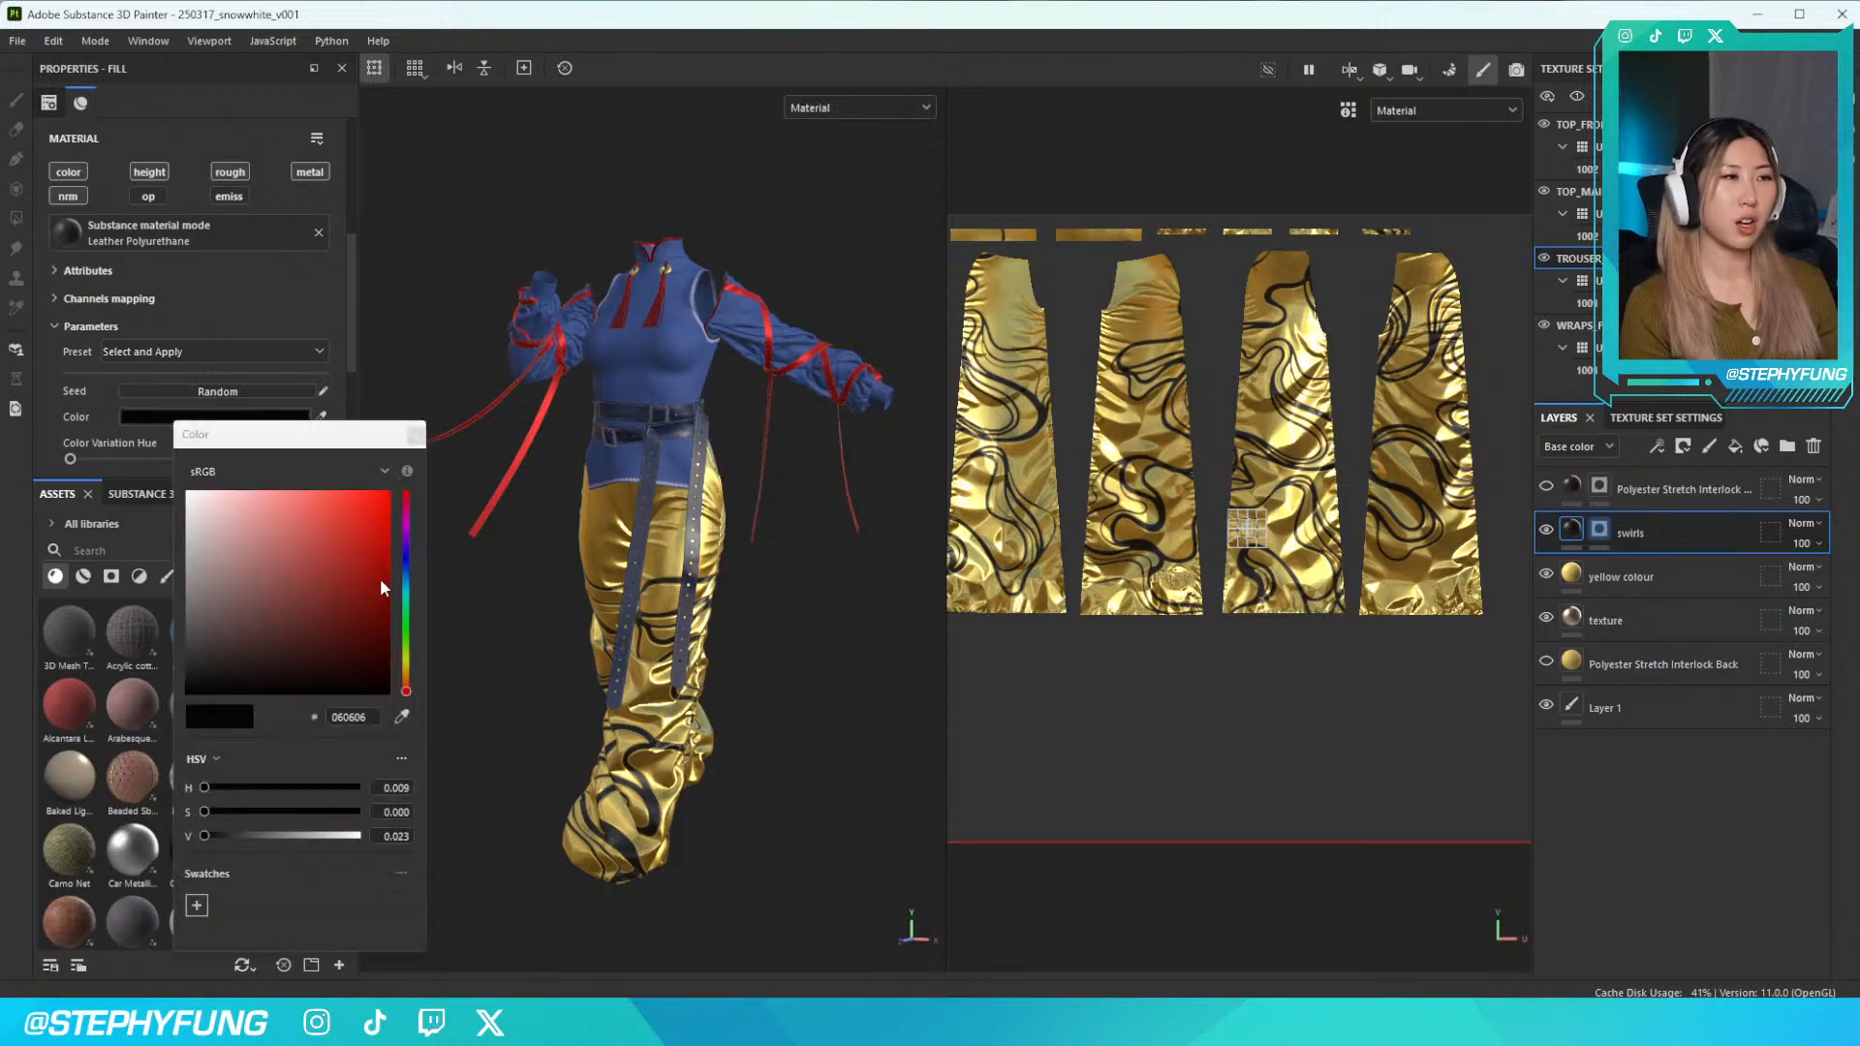
pyautogui.click(379, 580)
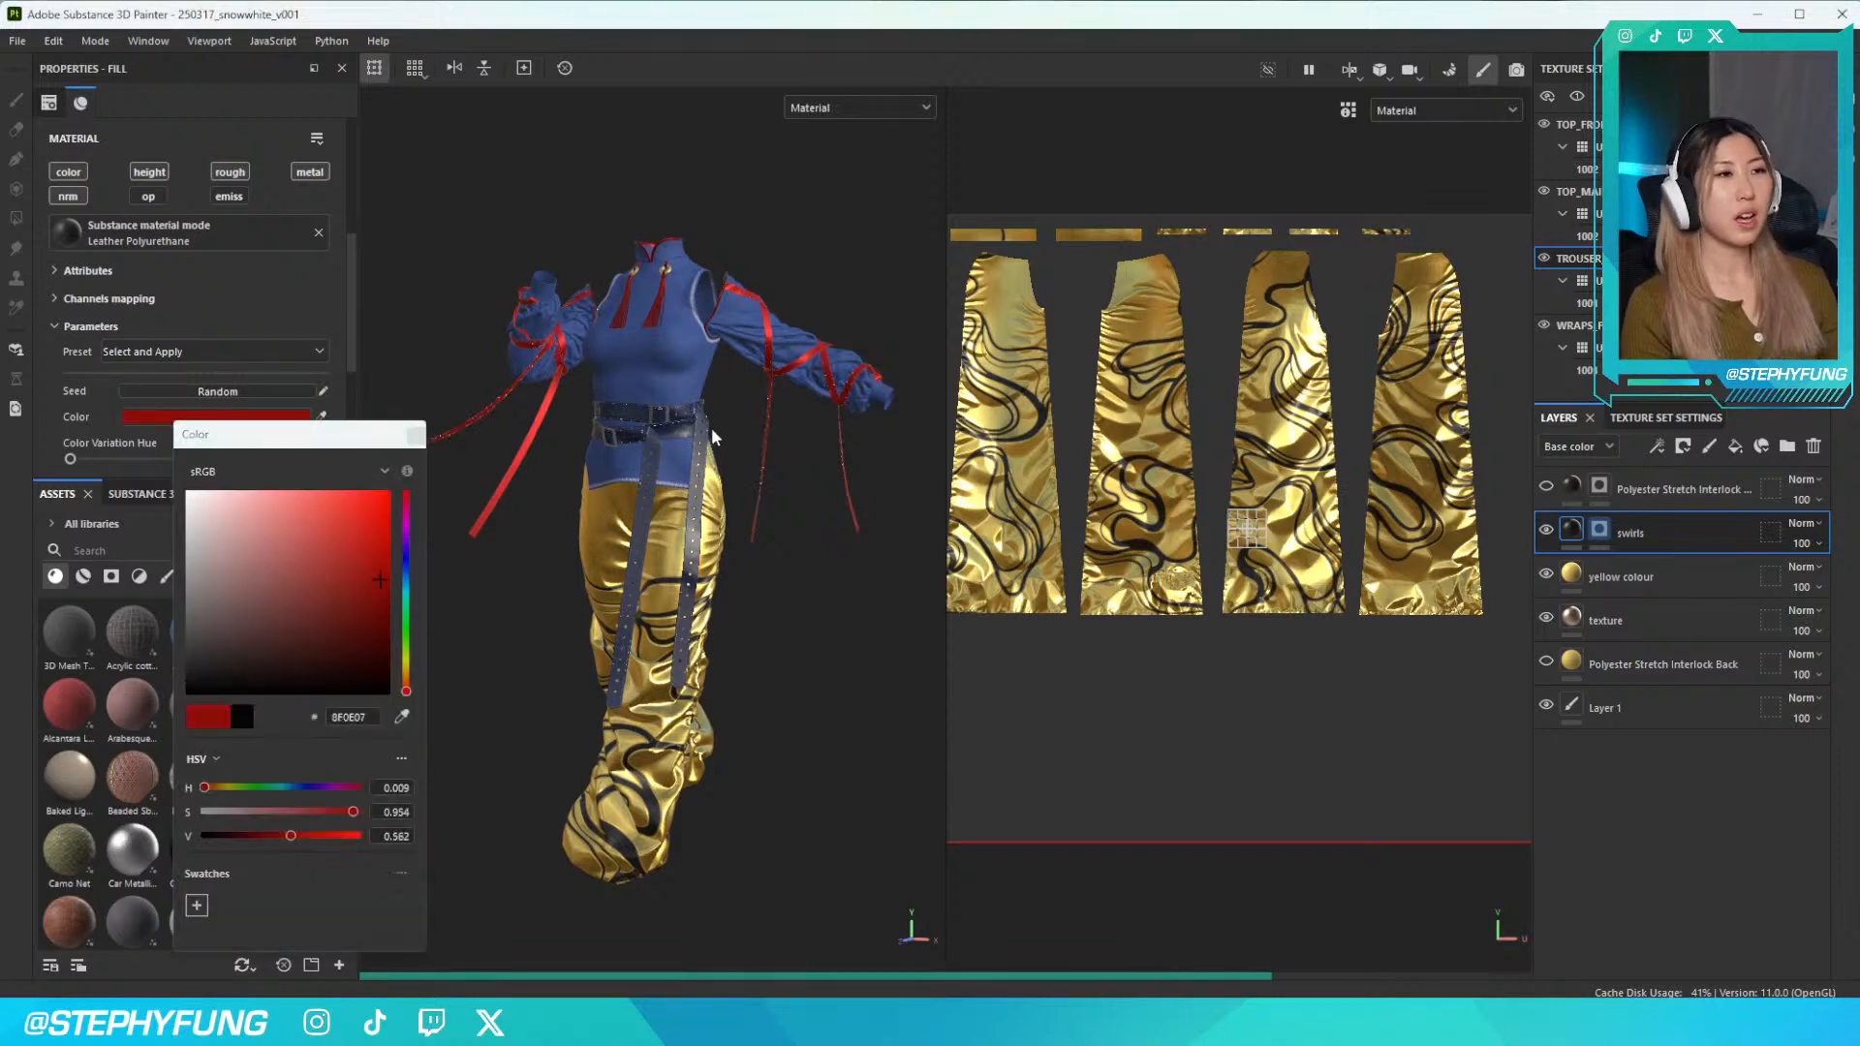
pyautogui.scroll(8, 700, 439)
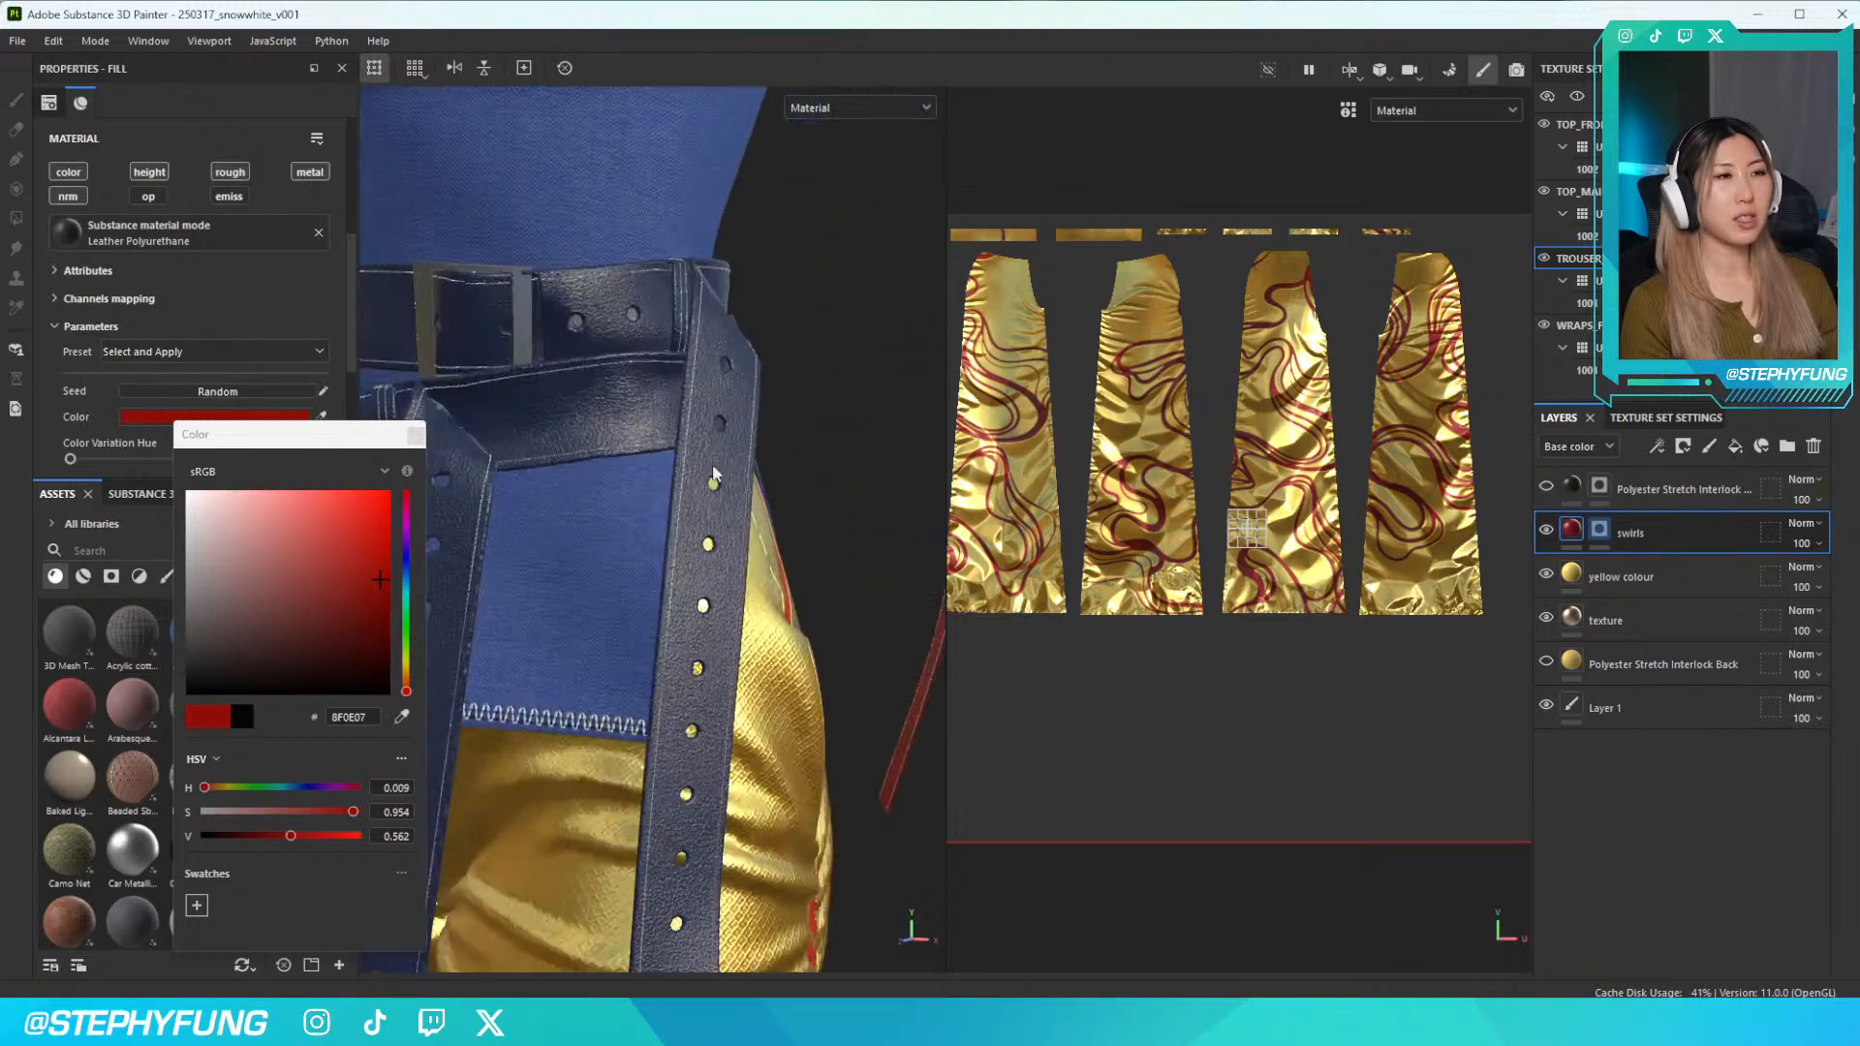
pyautogui.scroll(-10, 714, 468)
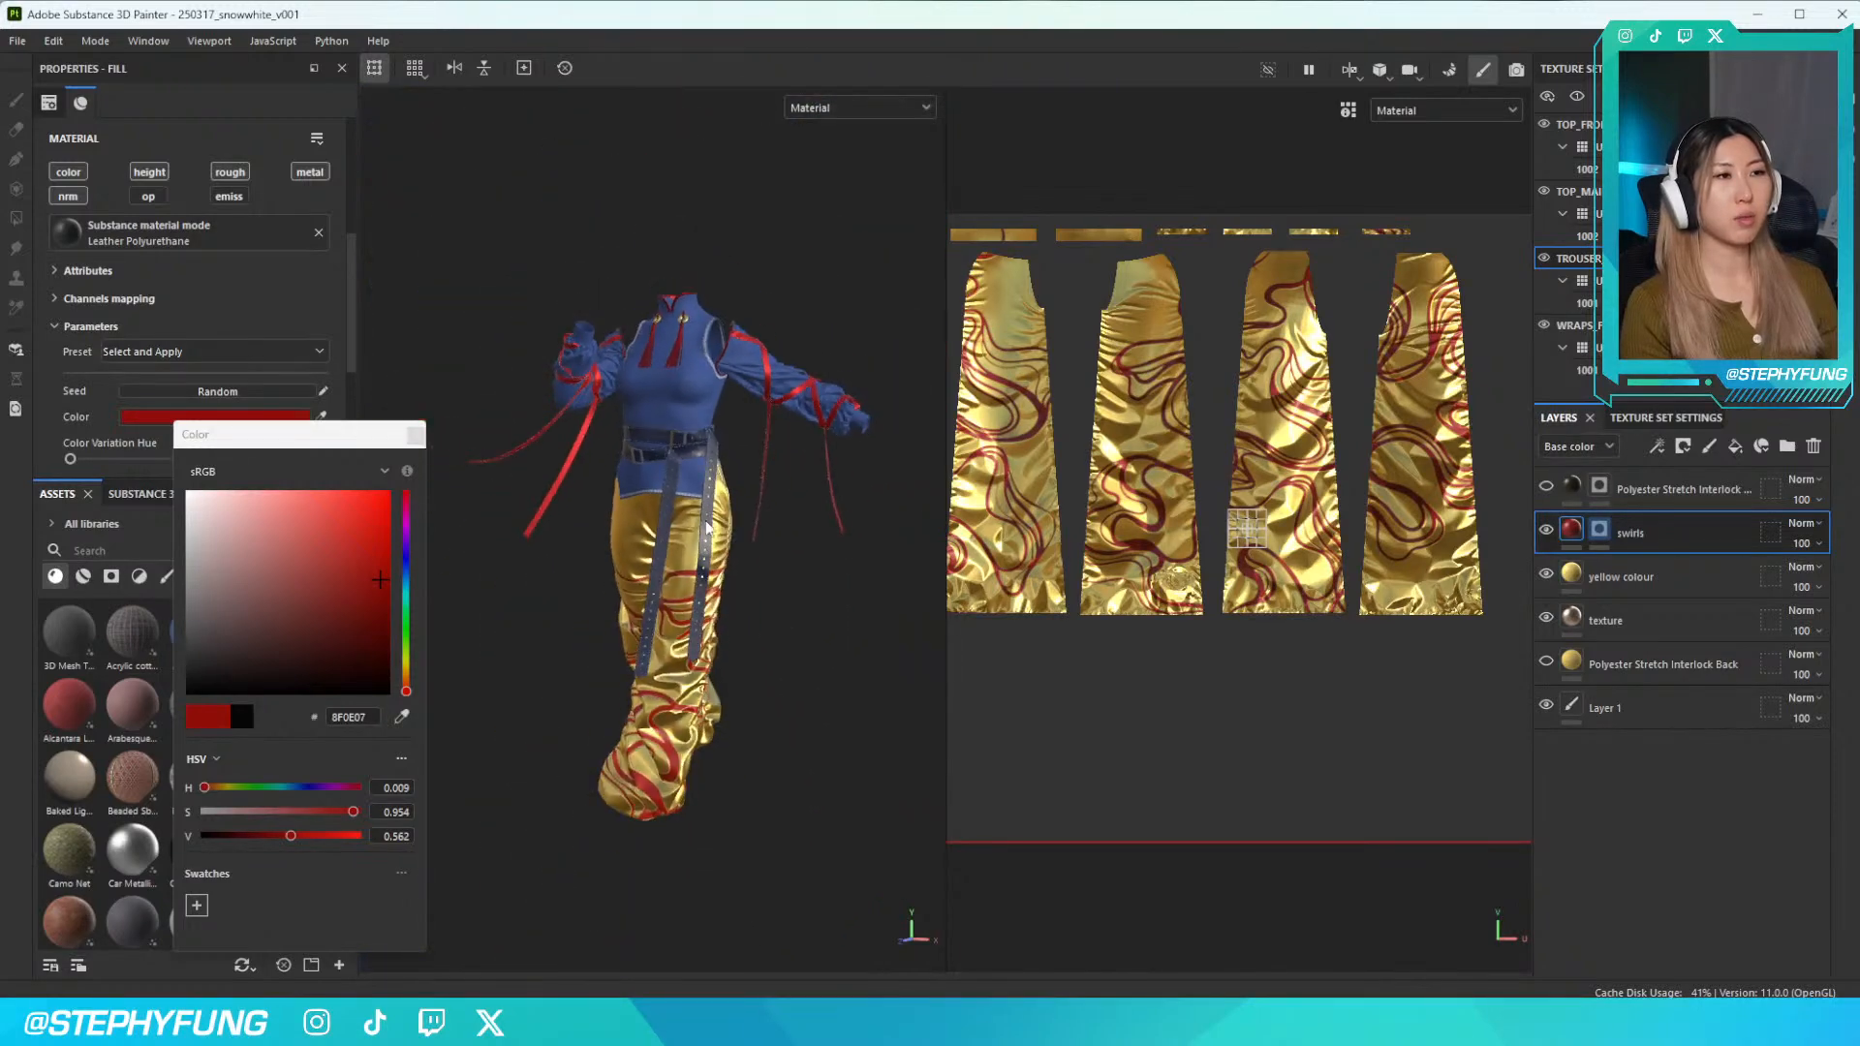
pyautogui.click(389, 629)
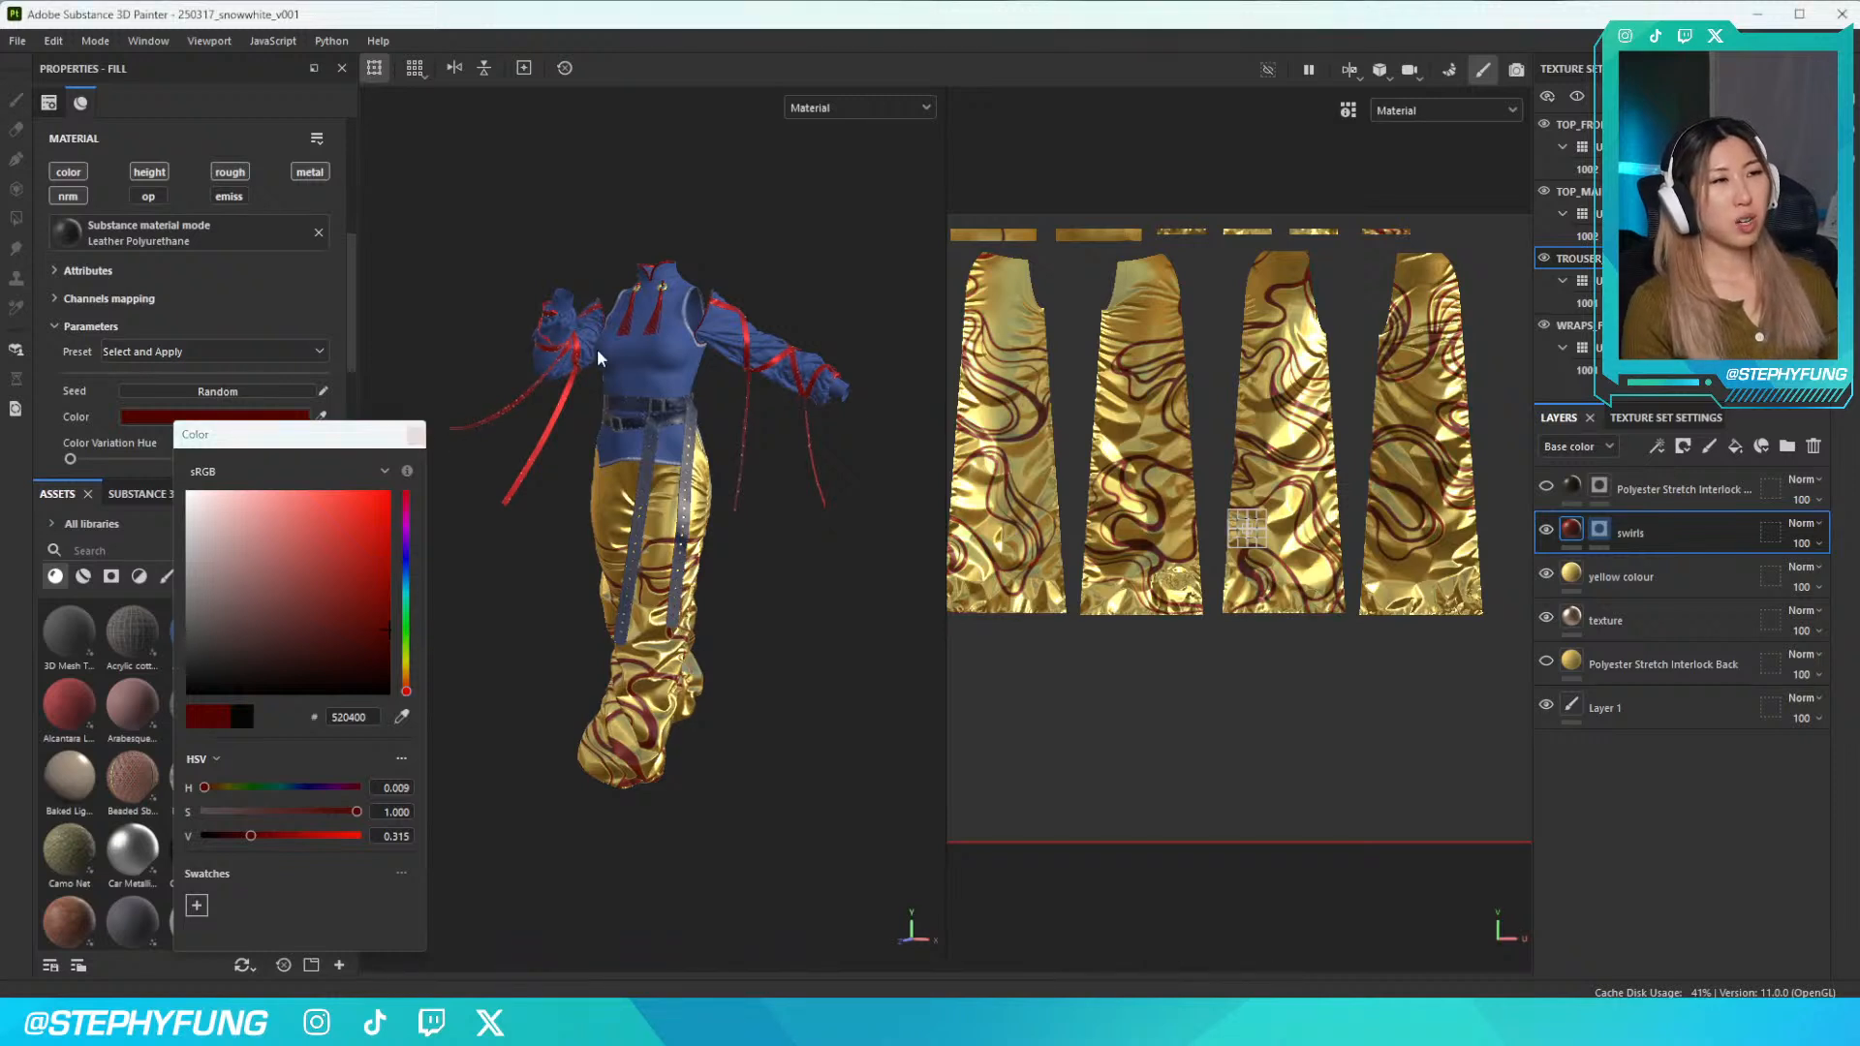
# Set the swirls layer's material colour to muted dark blue 233768
pyautogui.moveTo(742, 398)
pyautogui.keyDown('alt'); pyautogui.mouseDown()
pyautogui.moveTo(644, 397)
pyautogui.moveTo(758, 424)
pyautogui.mouseUp(); pyautogui.keyUp('alt')
pyautogui.click(406, 568)
pyautogui.click(359, 591)
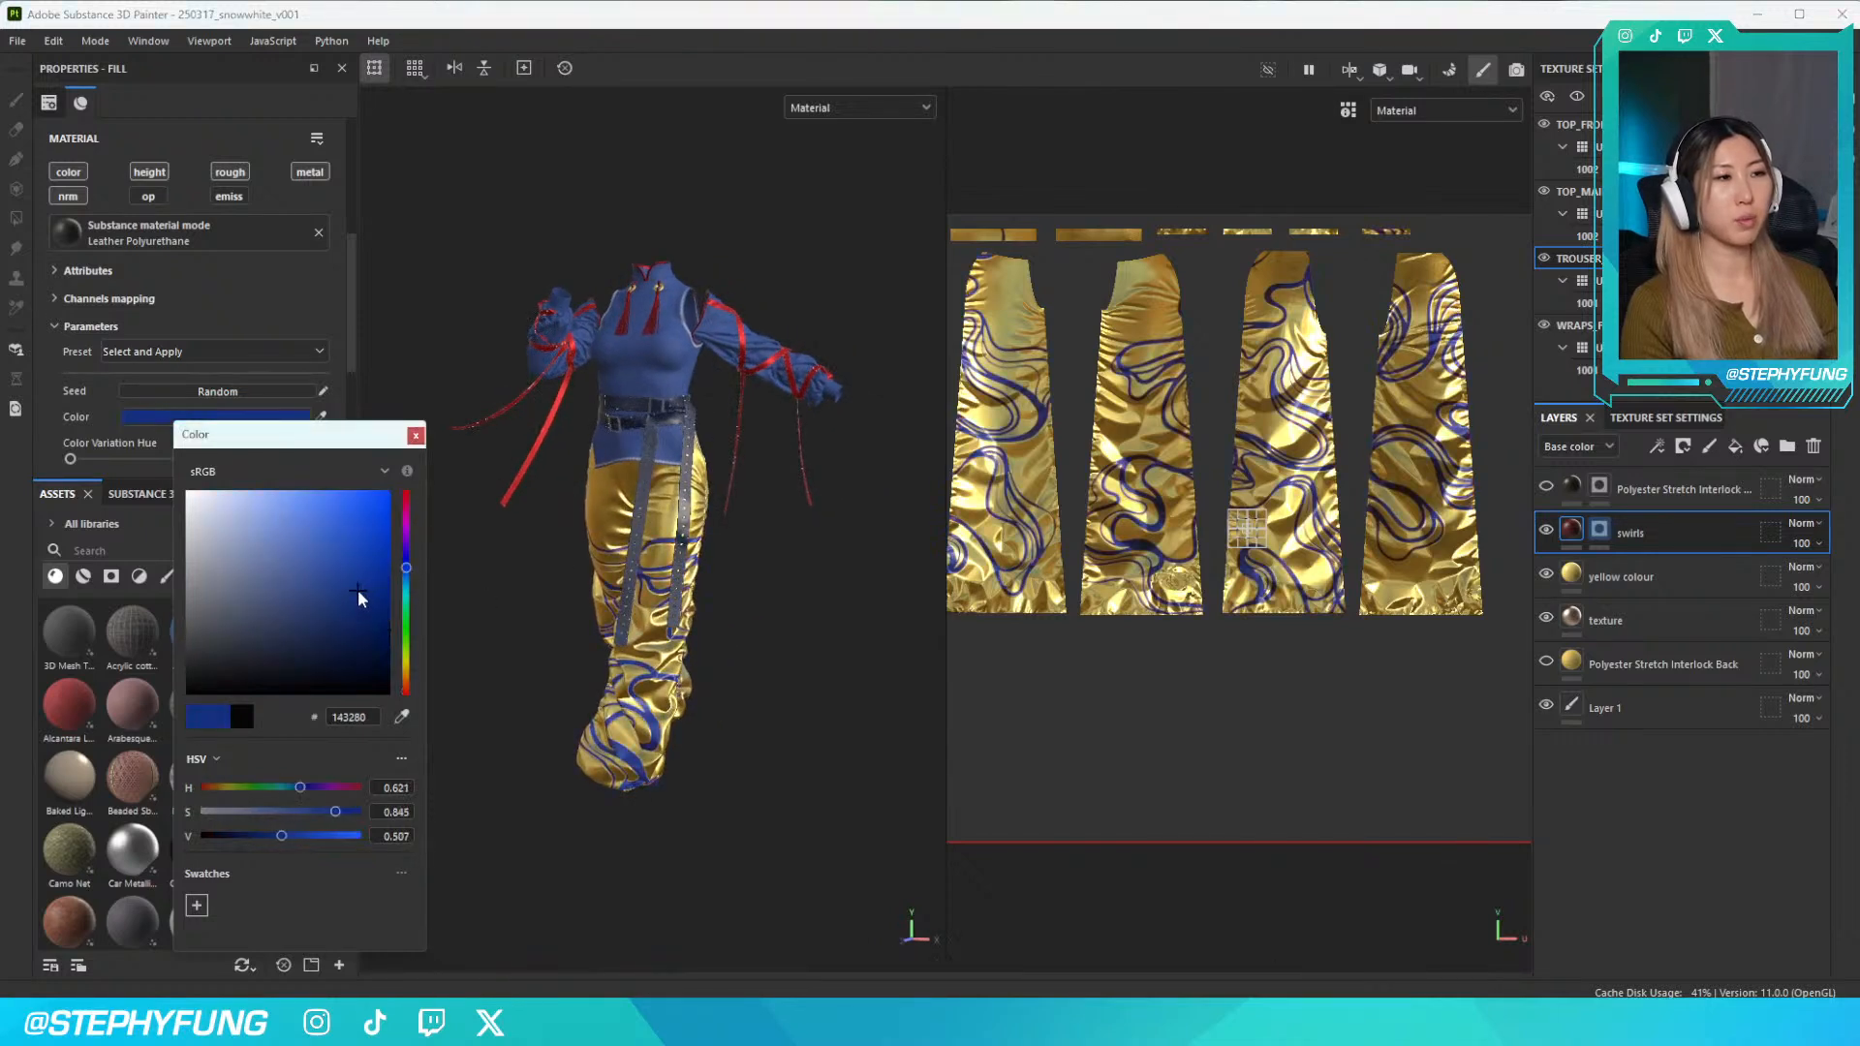
pyautogui.moveTo(358, 589); pyautogui.dragTo(320, 608)
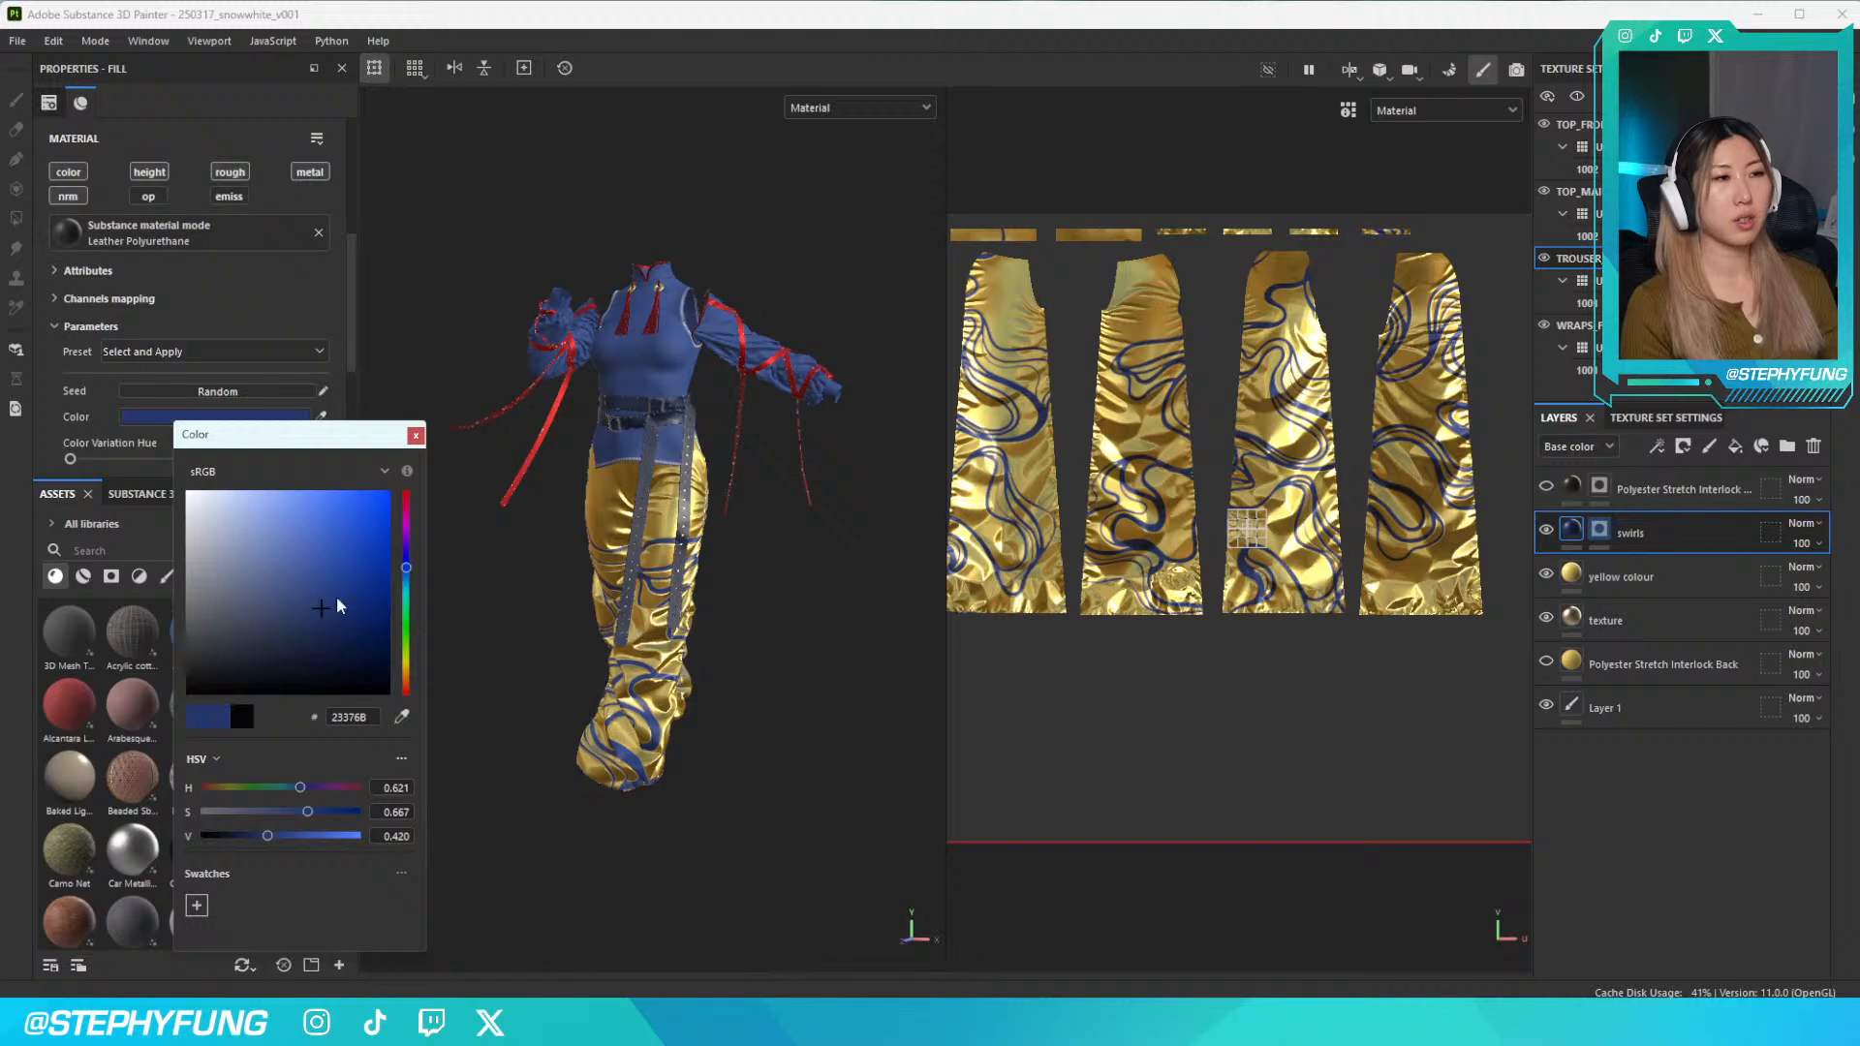
pyautogui.click(416, 436)
# Examine the dark blue swirls against the whole outfit and on the side of the trousers
pyautogui.scroll(4, 669, 595)
pyautogui.scroll(-3, 670, 597)
pyautogui.keyDown('alt'); pyautogui.moveTo(668, 589); pyautogui.dragTo(636, 533, button='middle'); pyautogui.keyUp('alt')
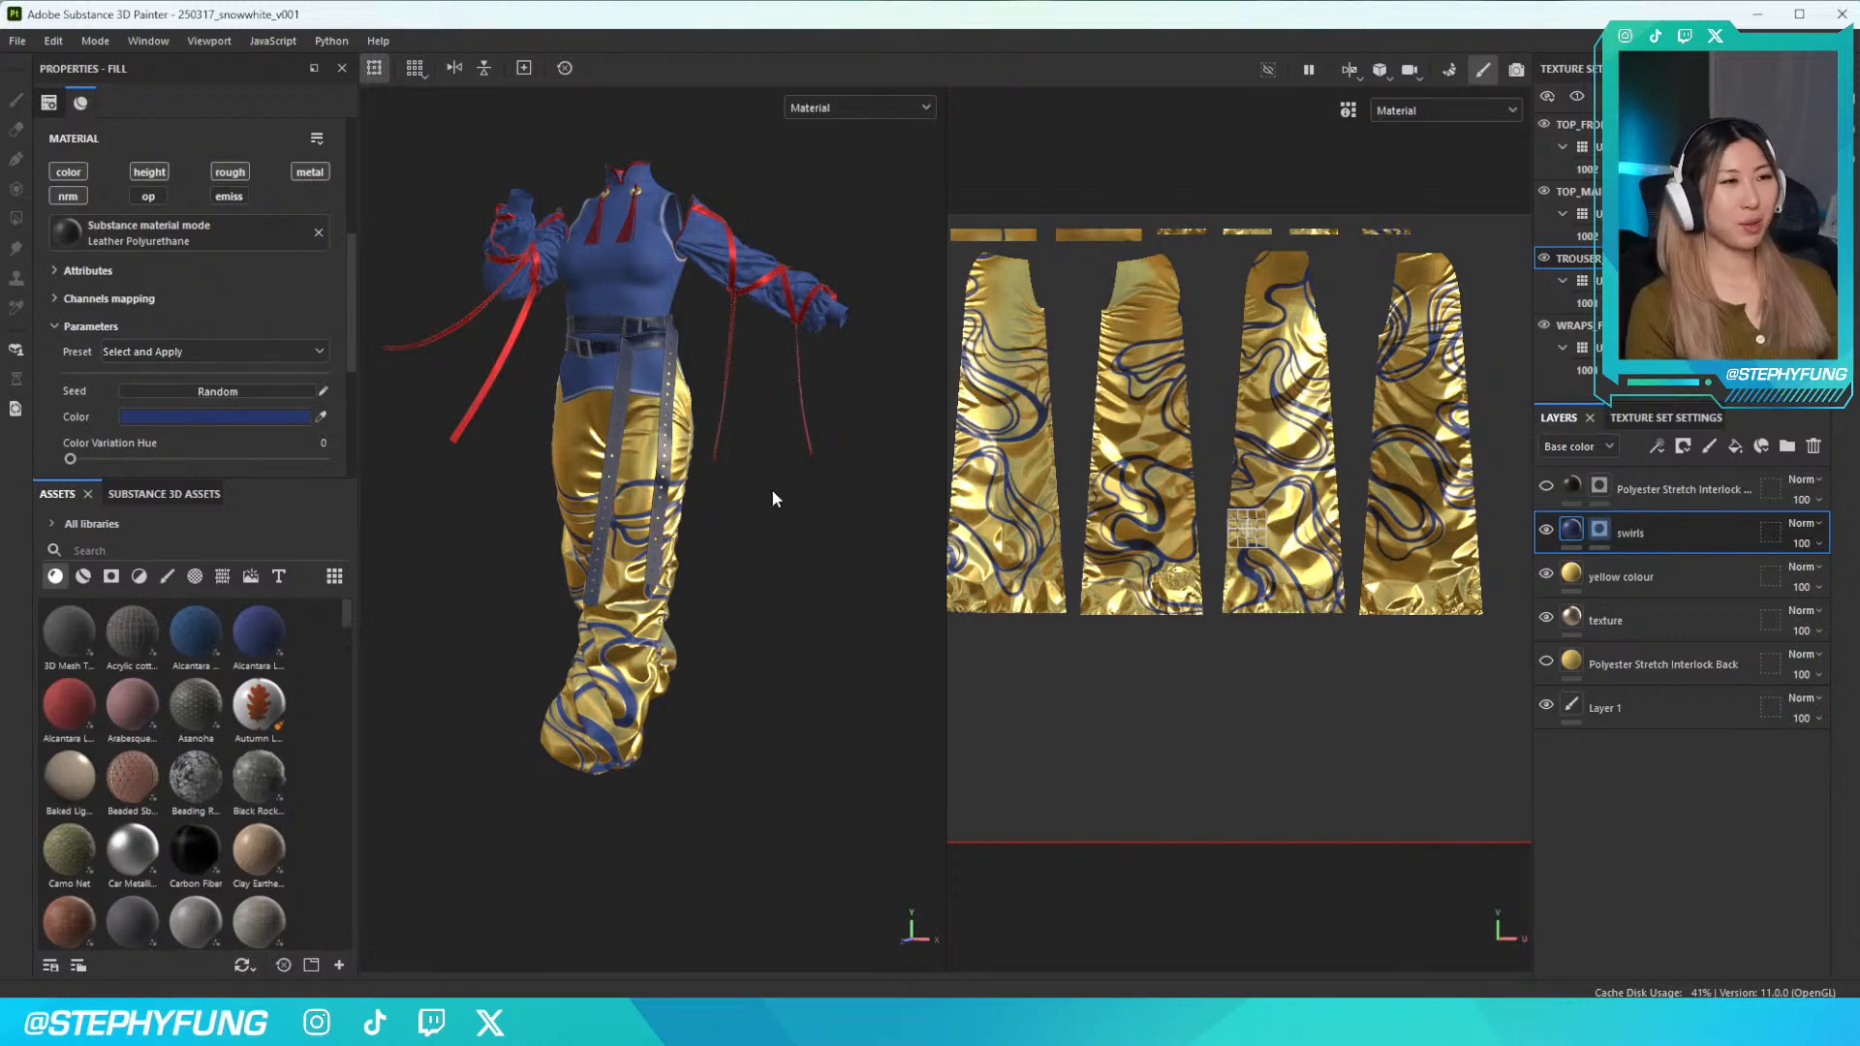
pyautogui.scroll(-3, 772, 498)
pyautogui.scroll(4, 770, 501)
pyautogui.keyDown('alt'); pyautogui.moveTo(697, 529); pyautogui.dragTo(797, 533); pyautogui.keyUp('alt')
pyautogui.moveTo(798, 532)
pyautogui.keyDown('alt'); pyautogui.mouseDown(button='middle')
pyautogui.moveTo(741, 603)
pyautogui.moveTo(770, 637)
pyautogui.mouseUp(button='middle'); pyautogui.keyUp('alt')
pyautogui.keyDown('alt'); pyautogui.moveTo(770, 637); pyautogui.dragTo(828, 612); pyautogui.keyUp('alt')
pyautogui.scroll(4, 676, 443)
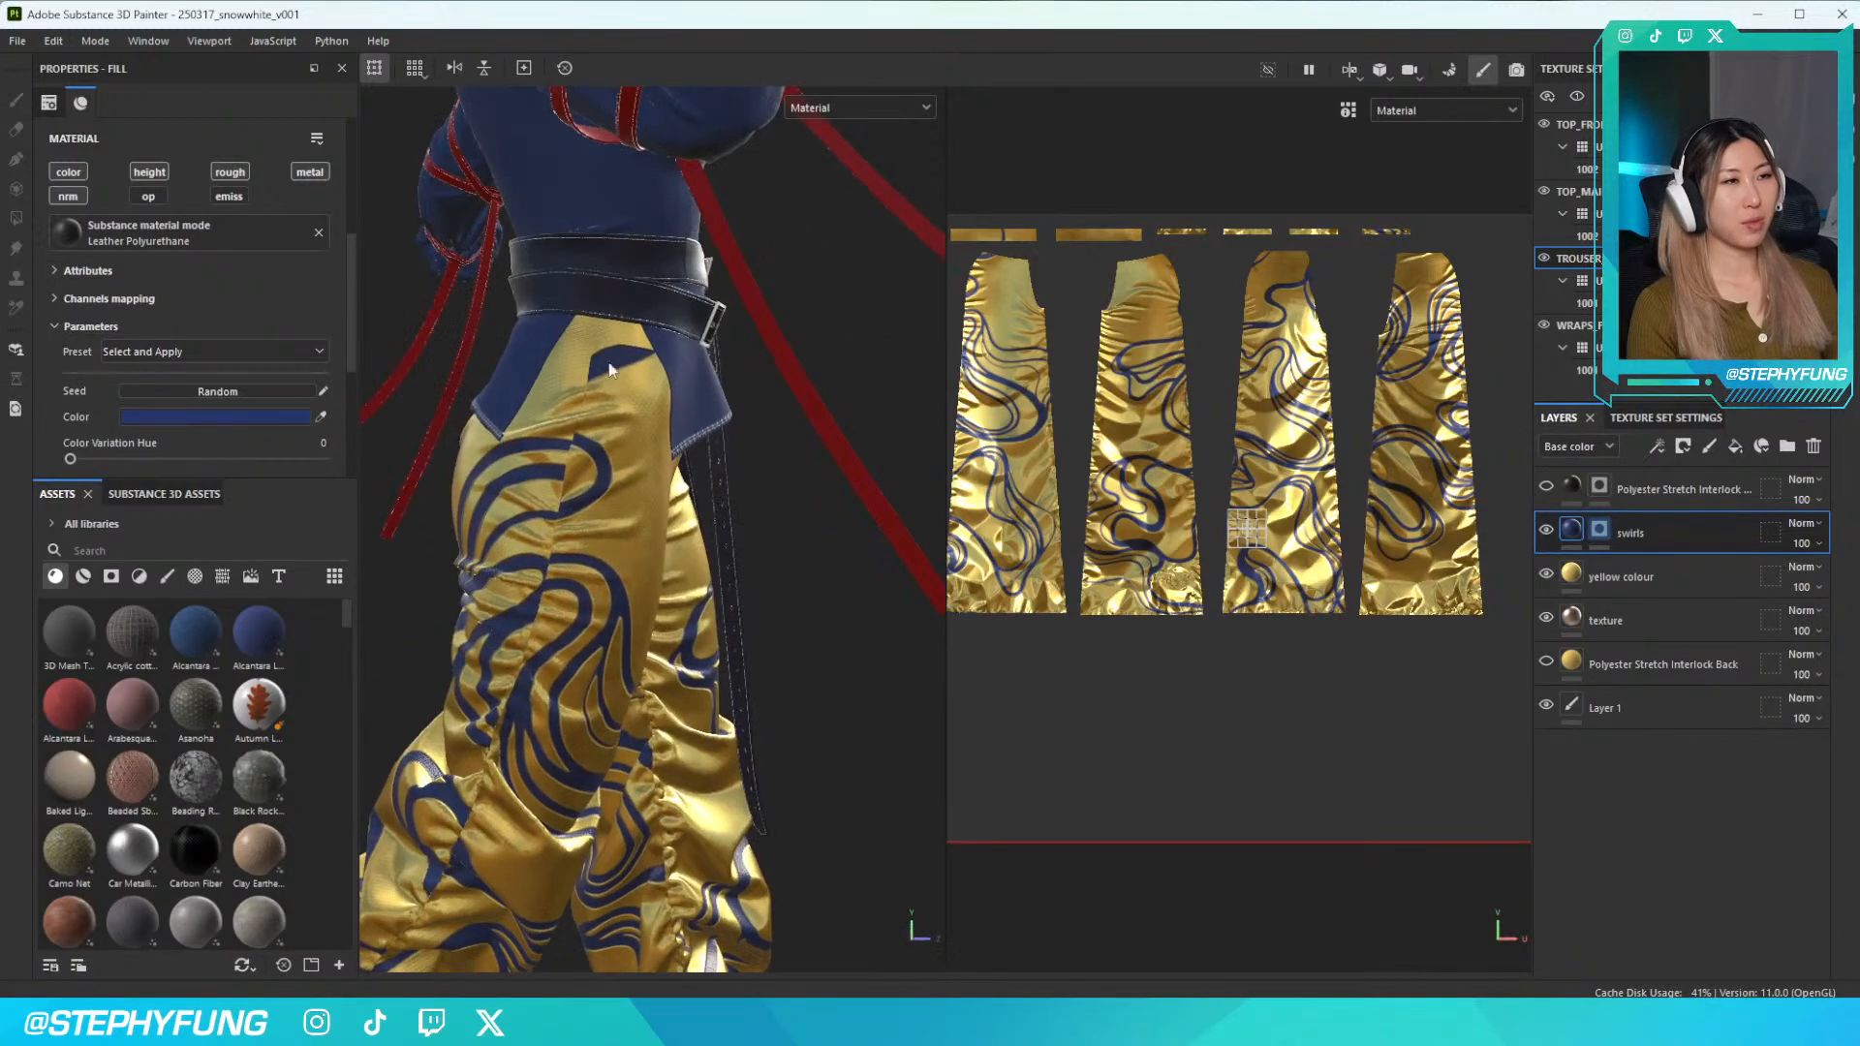
# Select the swirls layer's mask and replace the brush's flower alpha with CIRCLE BRUSH-01_1
pyautogui.click(1600, 530)
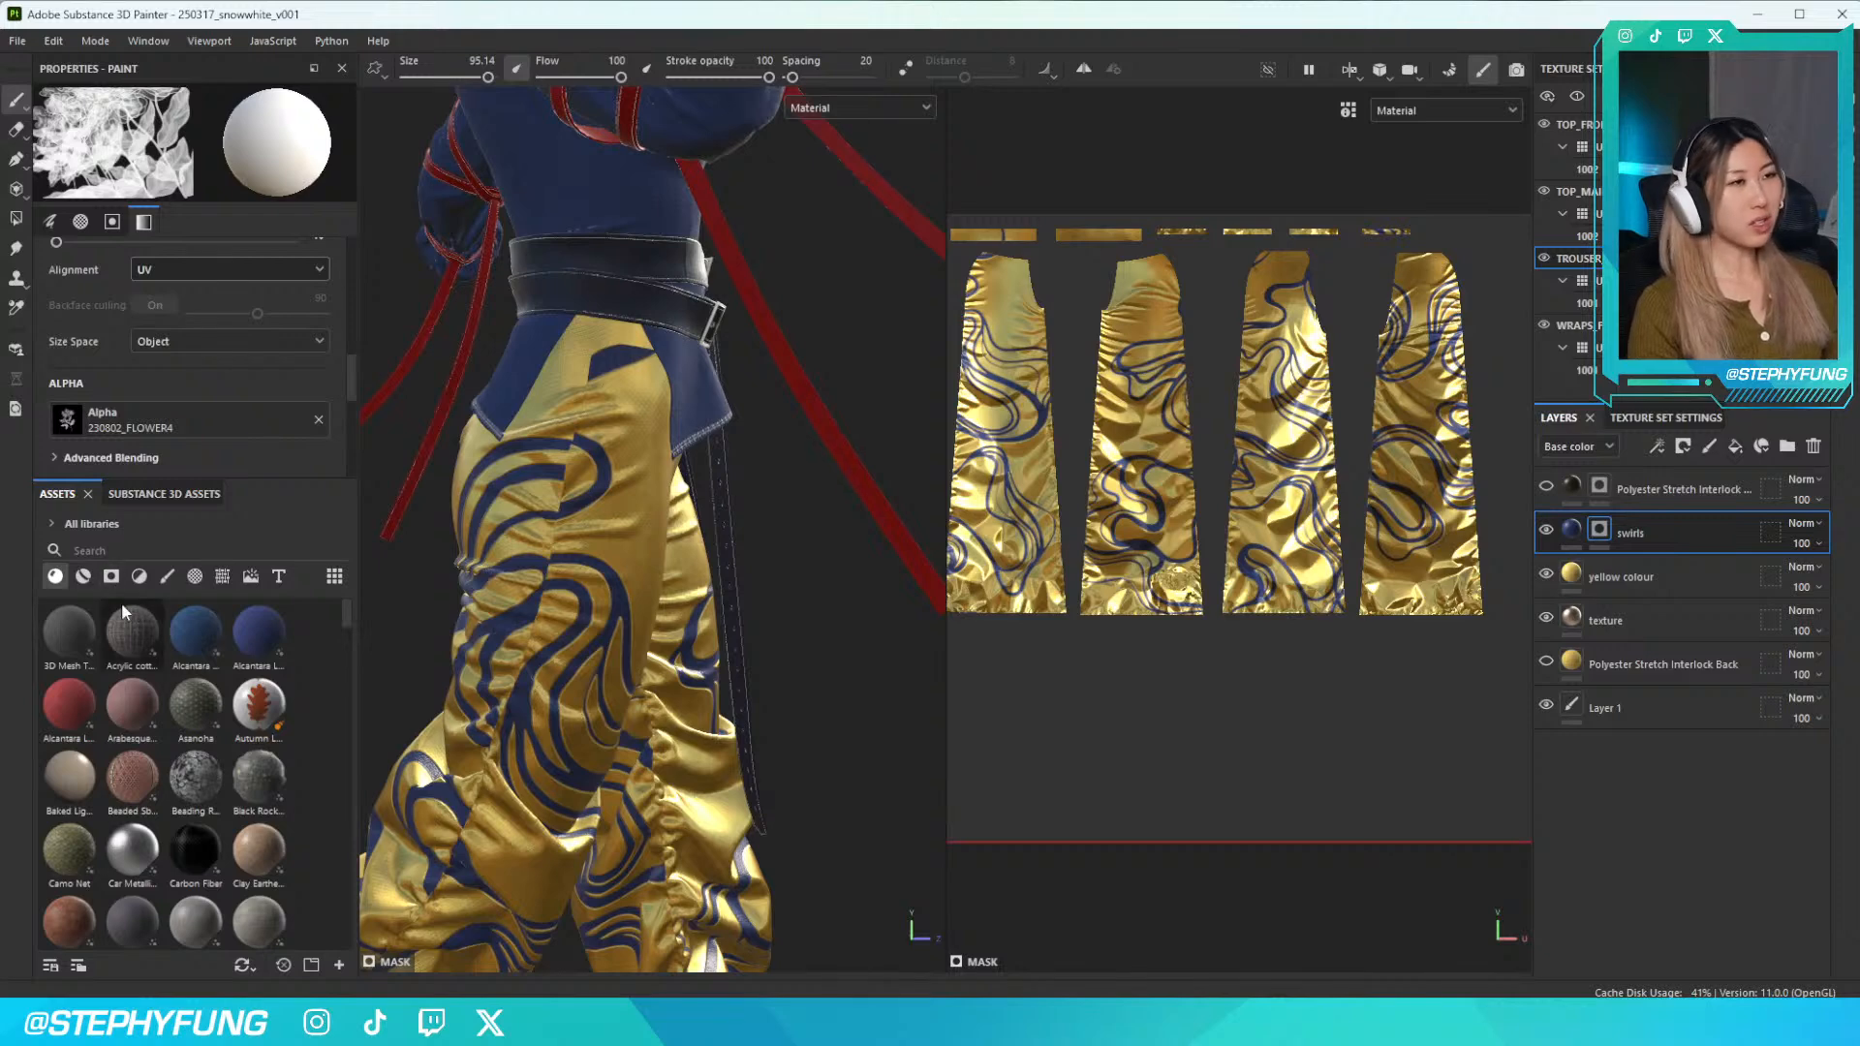
pyautogui.moveTo(102, 632)
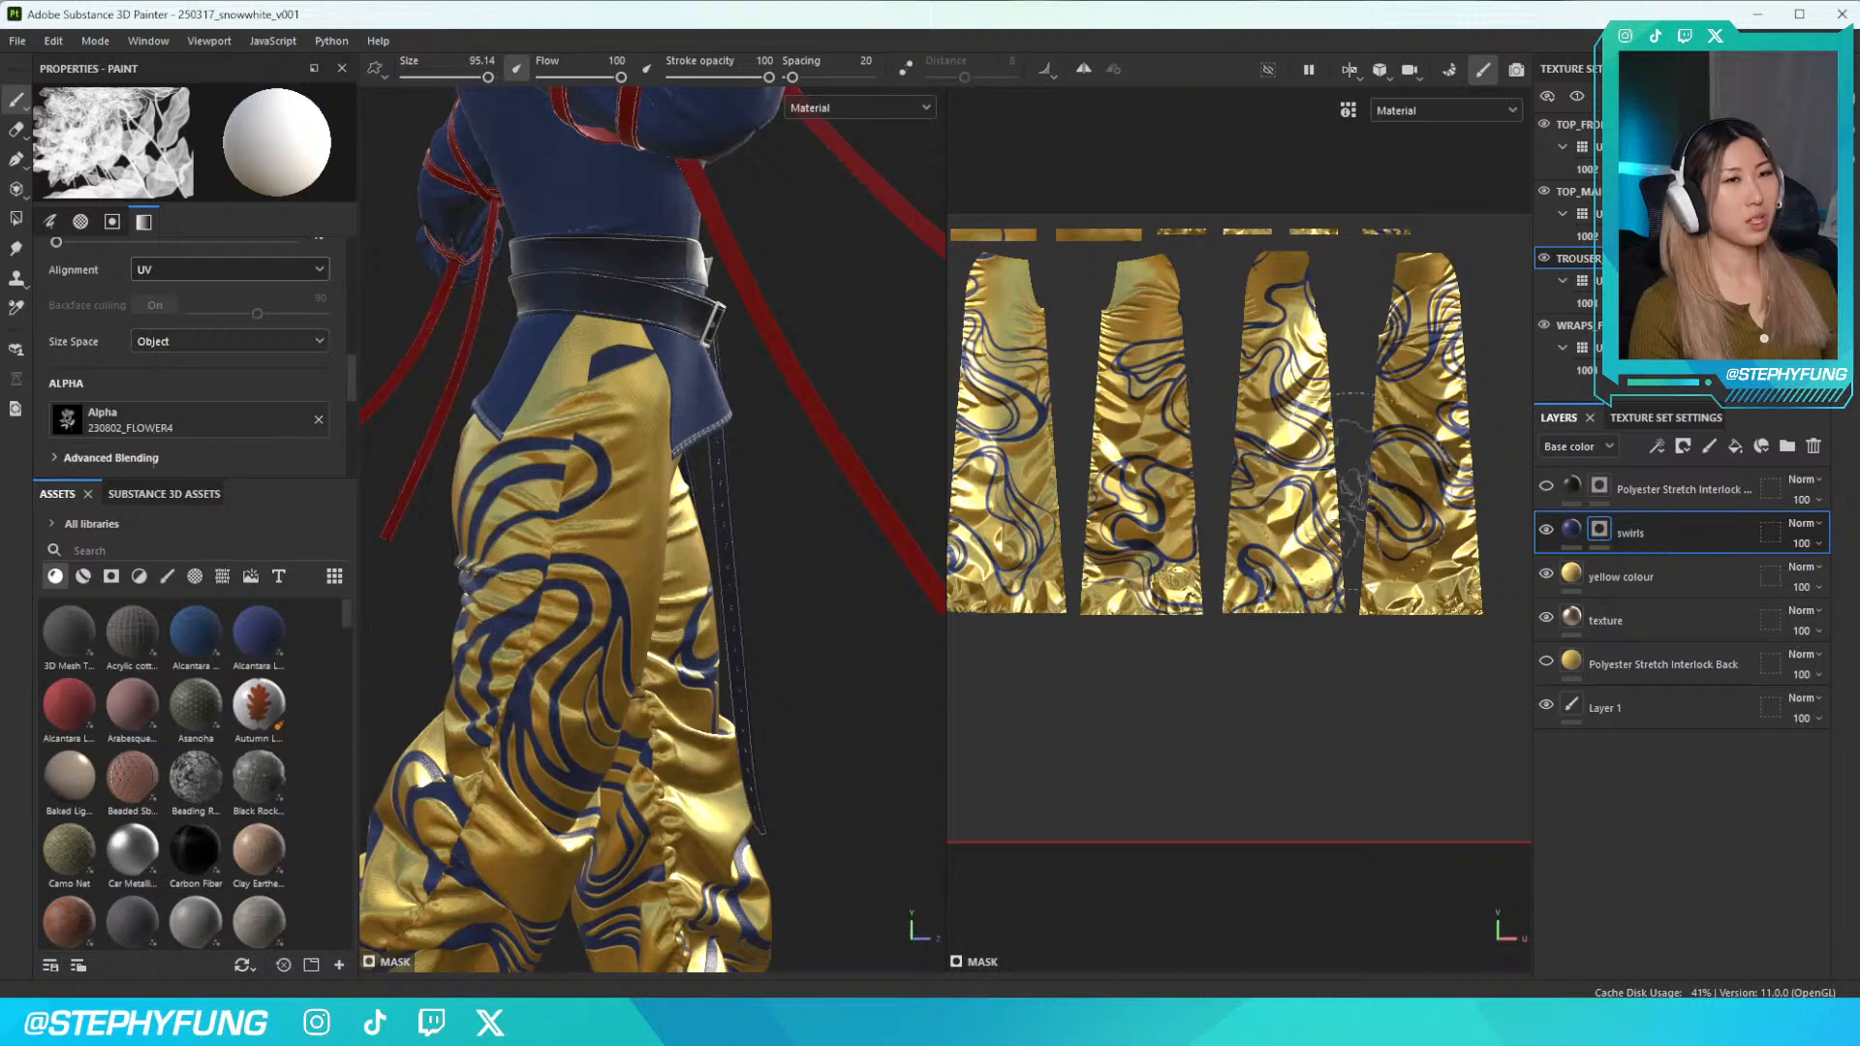
pyautogui.click(317, 421)
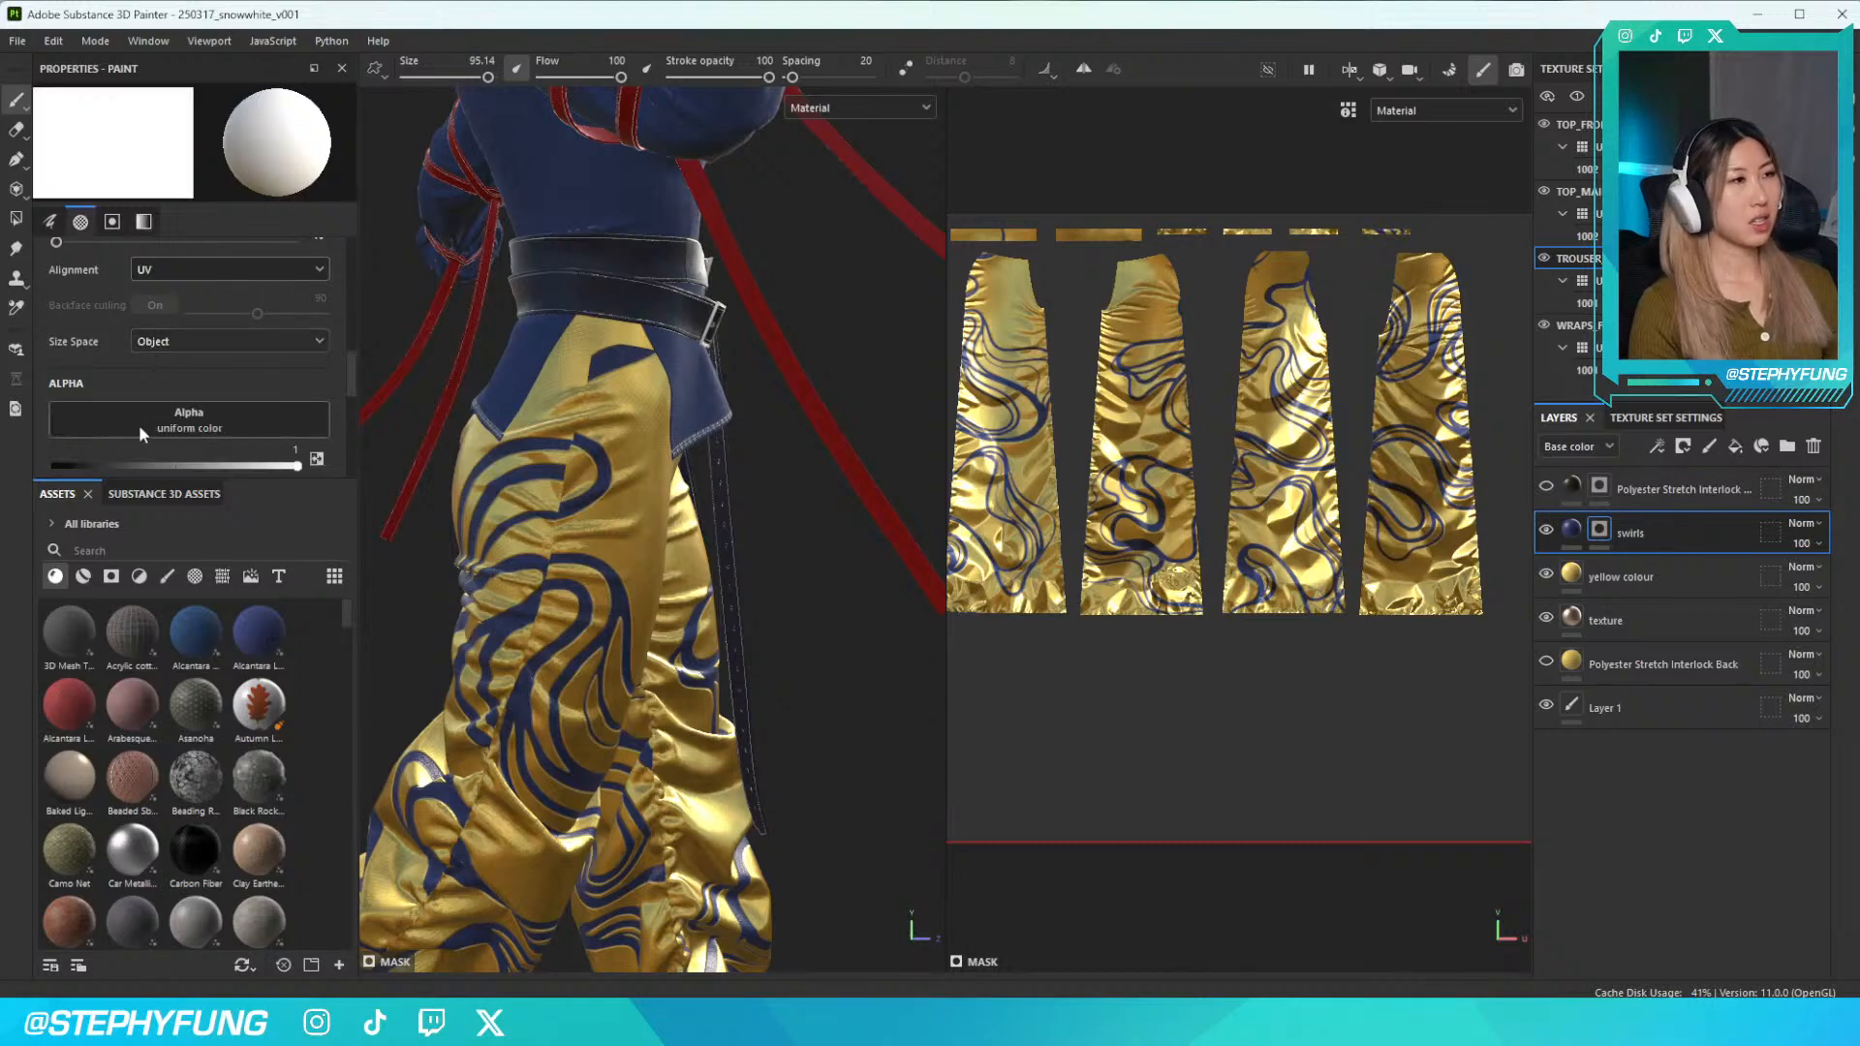
pyautogui.click(138, 425)
pyautogui.click(258, 494)
# Shrink the brush and erase the stray swirl fragment just below the belt at the trousers' side
pyautogui.scroll(5, 581, 533)
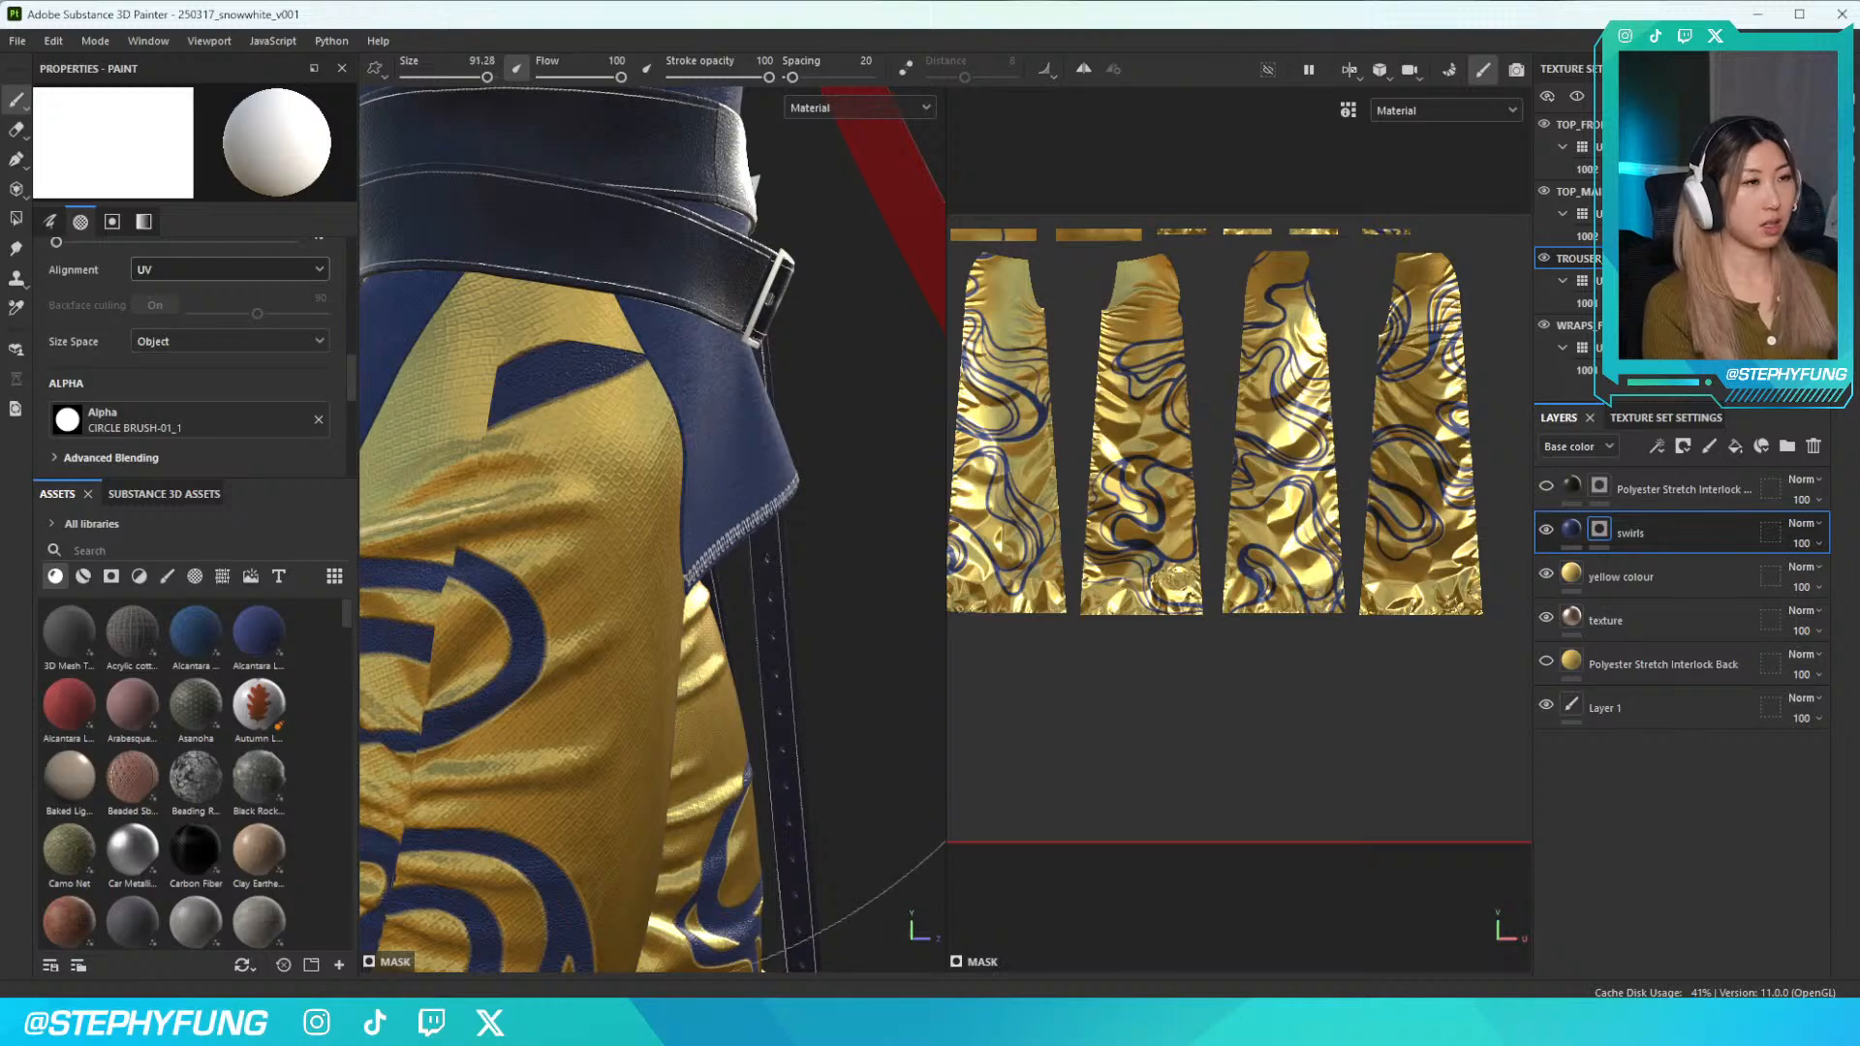
pyautogui.keyDown('ctrl'); pyautogui.moveTo(596, 346); pyautogui.dragTo(436, 346, button='right'); pyautogui.keyUp('ctrl')
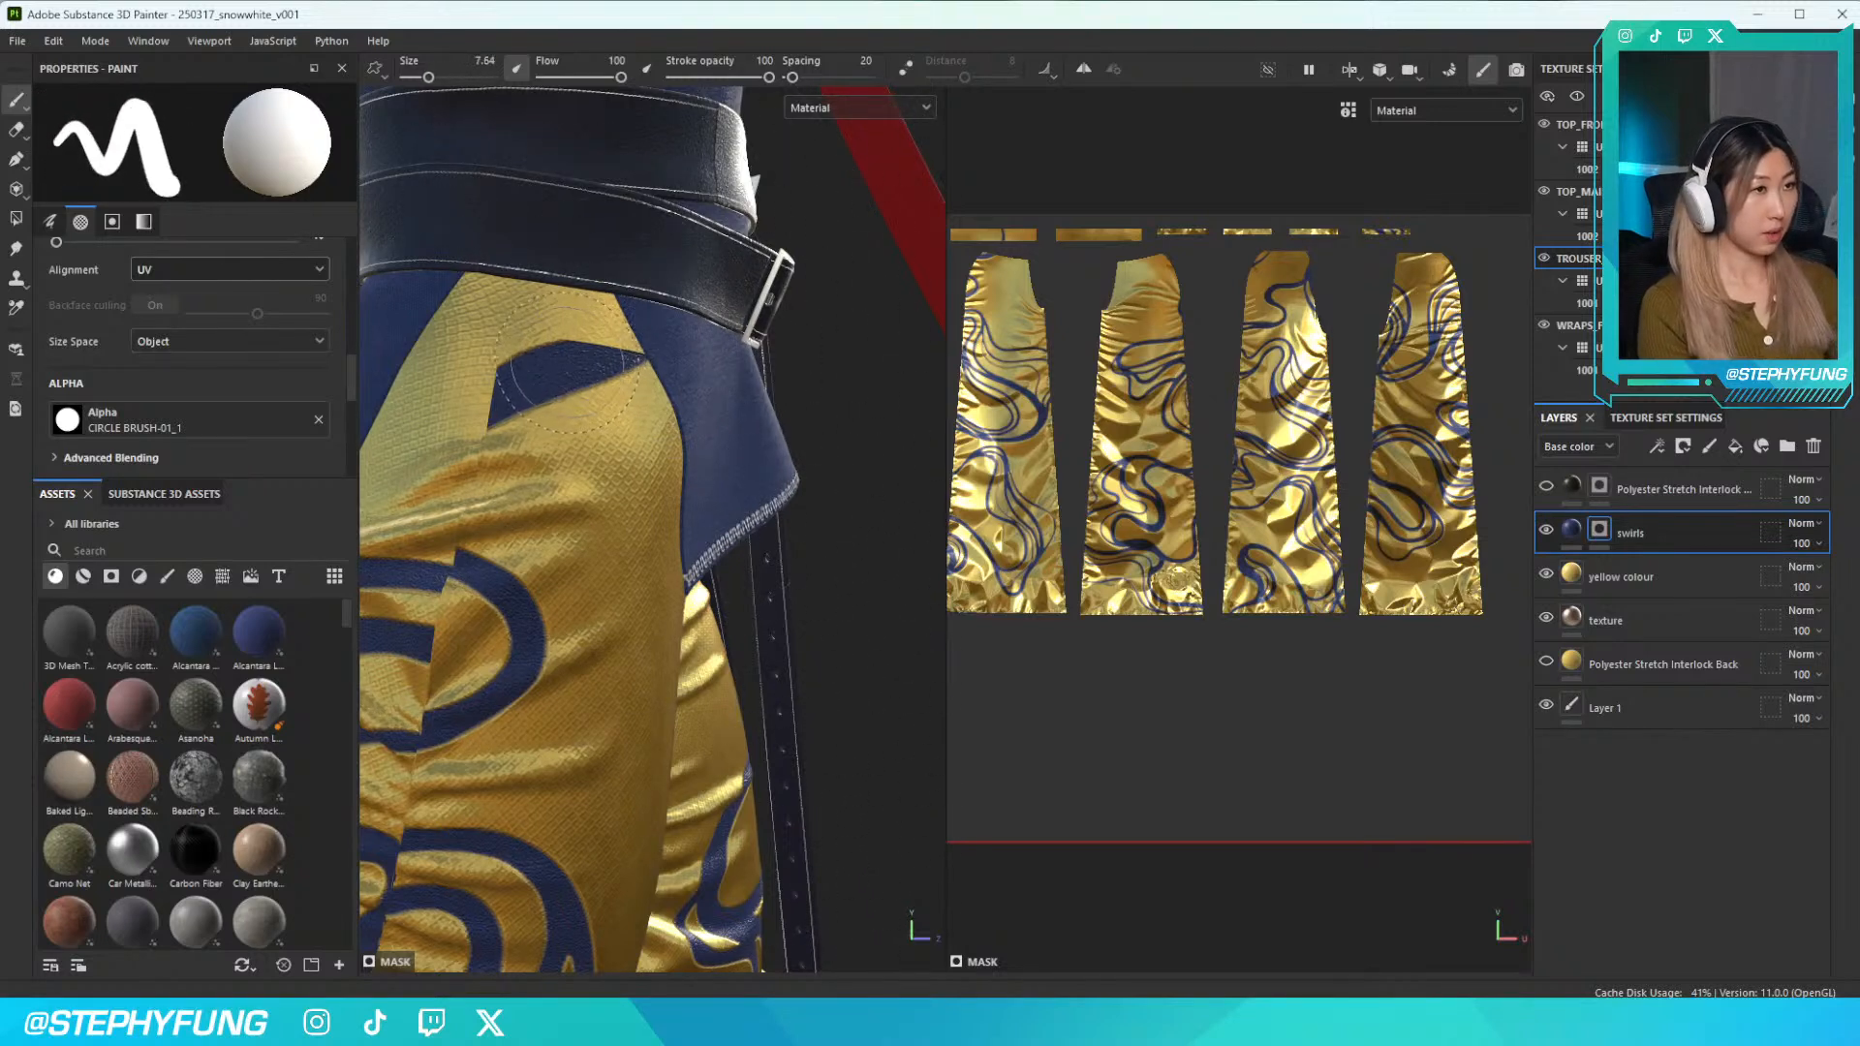
pyautogui.press('x')
pyautogui.moveTo(612, 362); pyautogui.dragTo(543, 358)
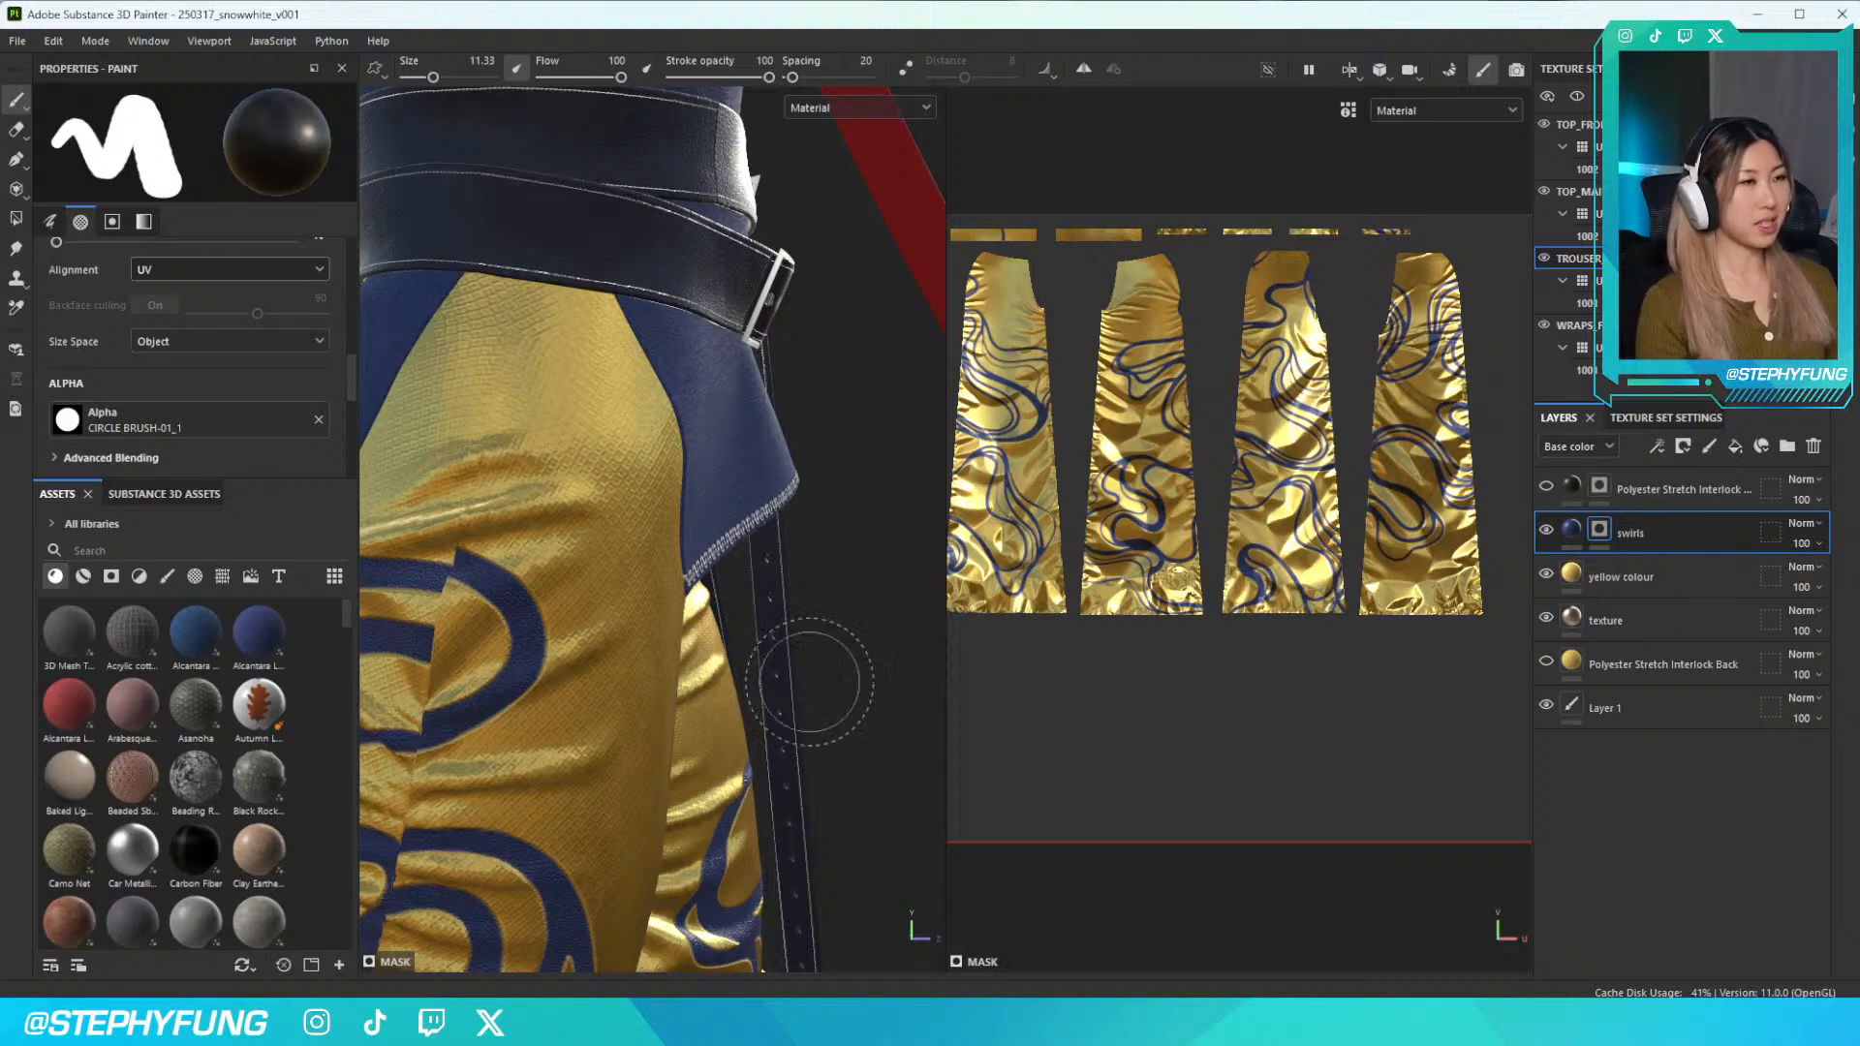
# Turn on Lazy Mouse with a distance of 5.68 and reduce the brush size to 1.86
pyautogui.keyDown('alt'); pyautogui.moveTo(495, 648); pyautogui.dragTo(668, 533, button='middle'); pyautogui.keyUp('alt')
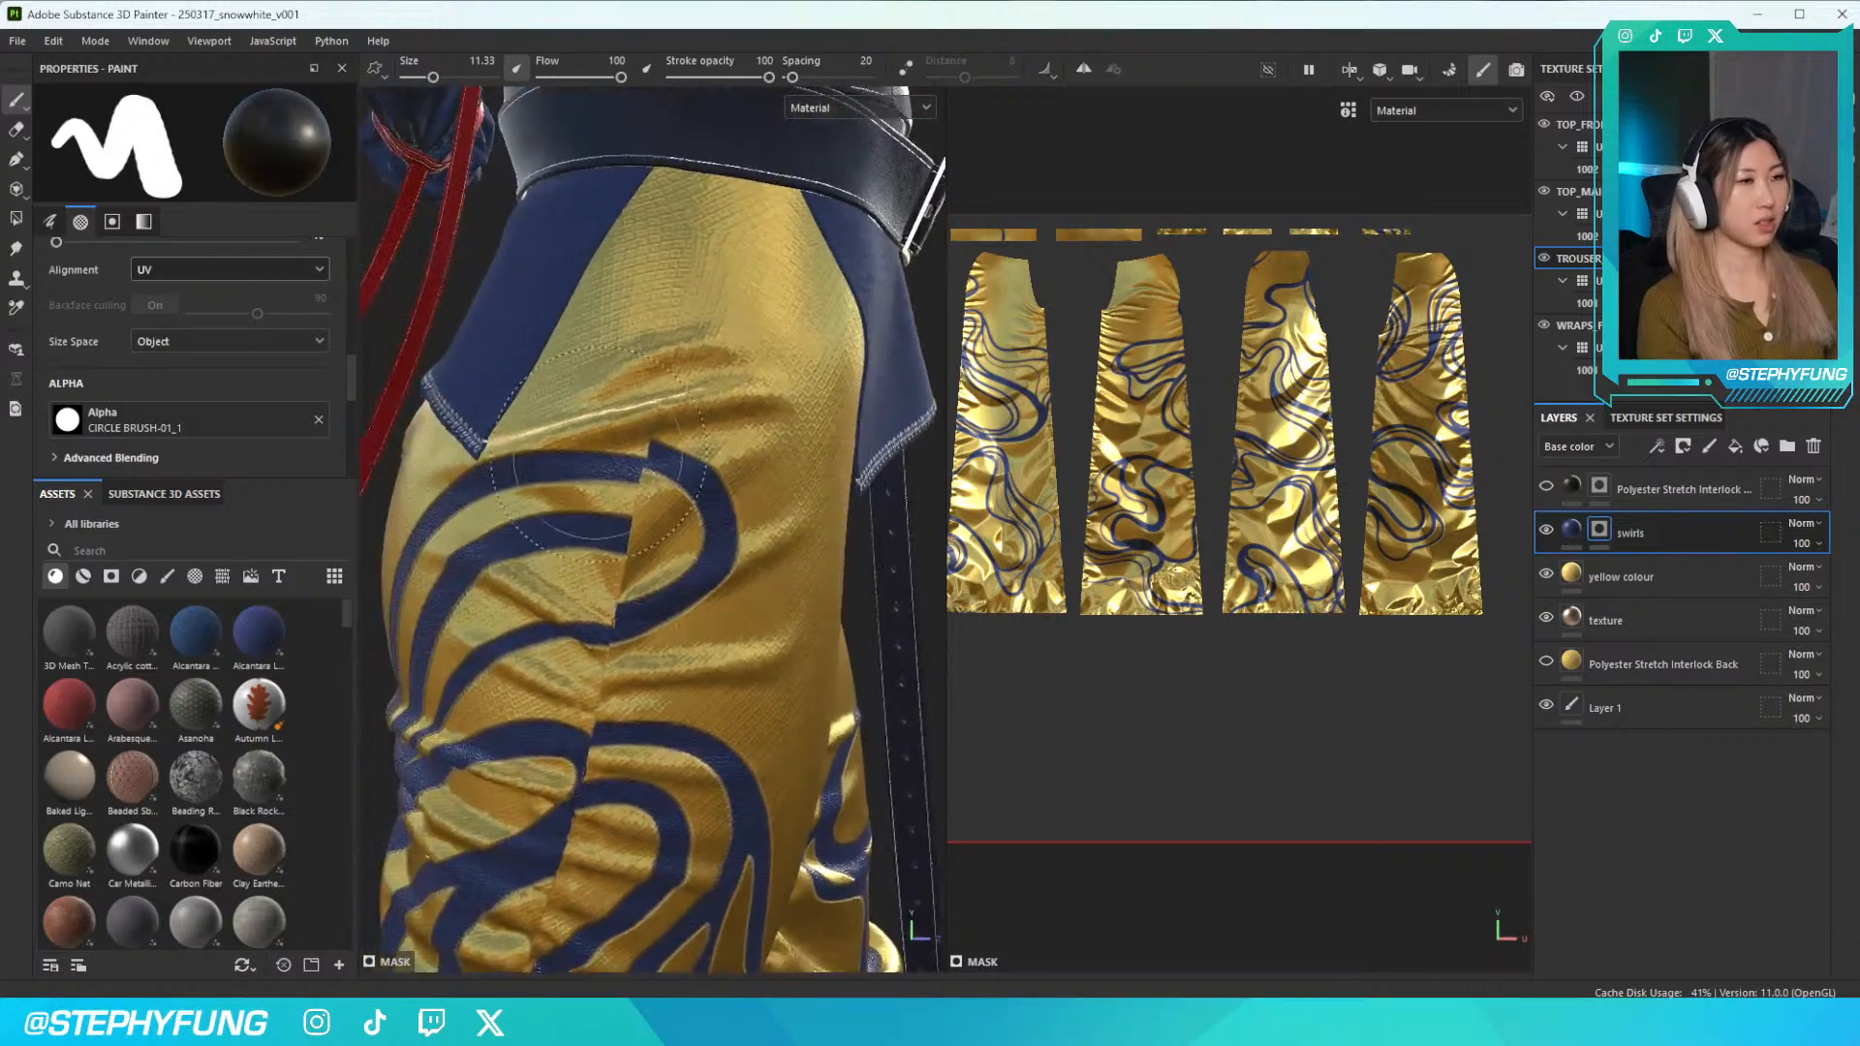
pyautogui.click(915, 71)
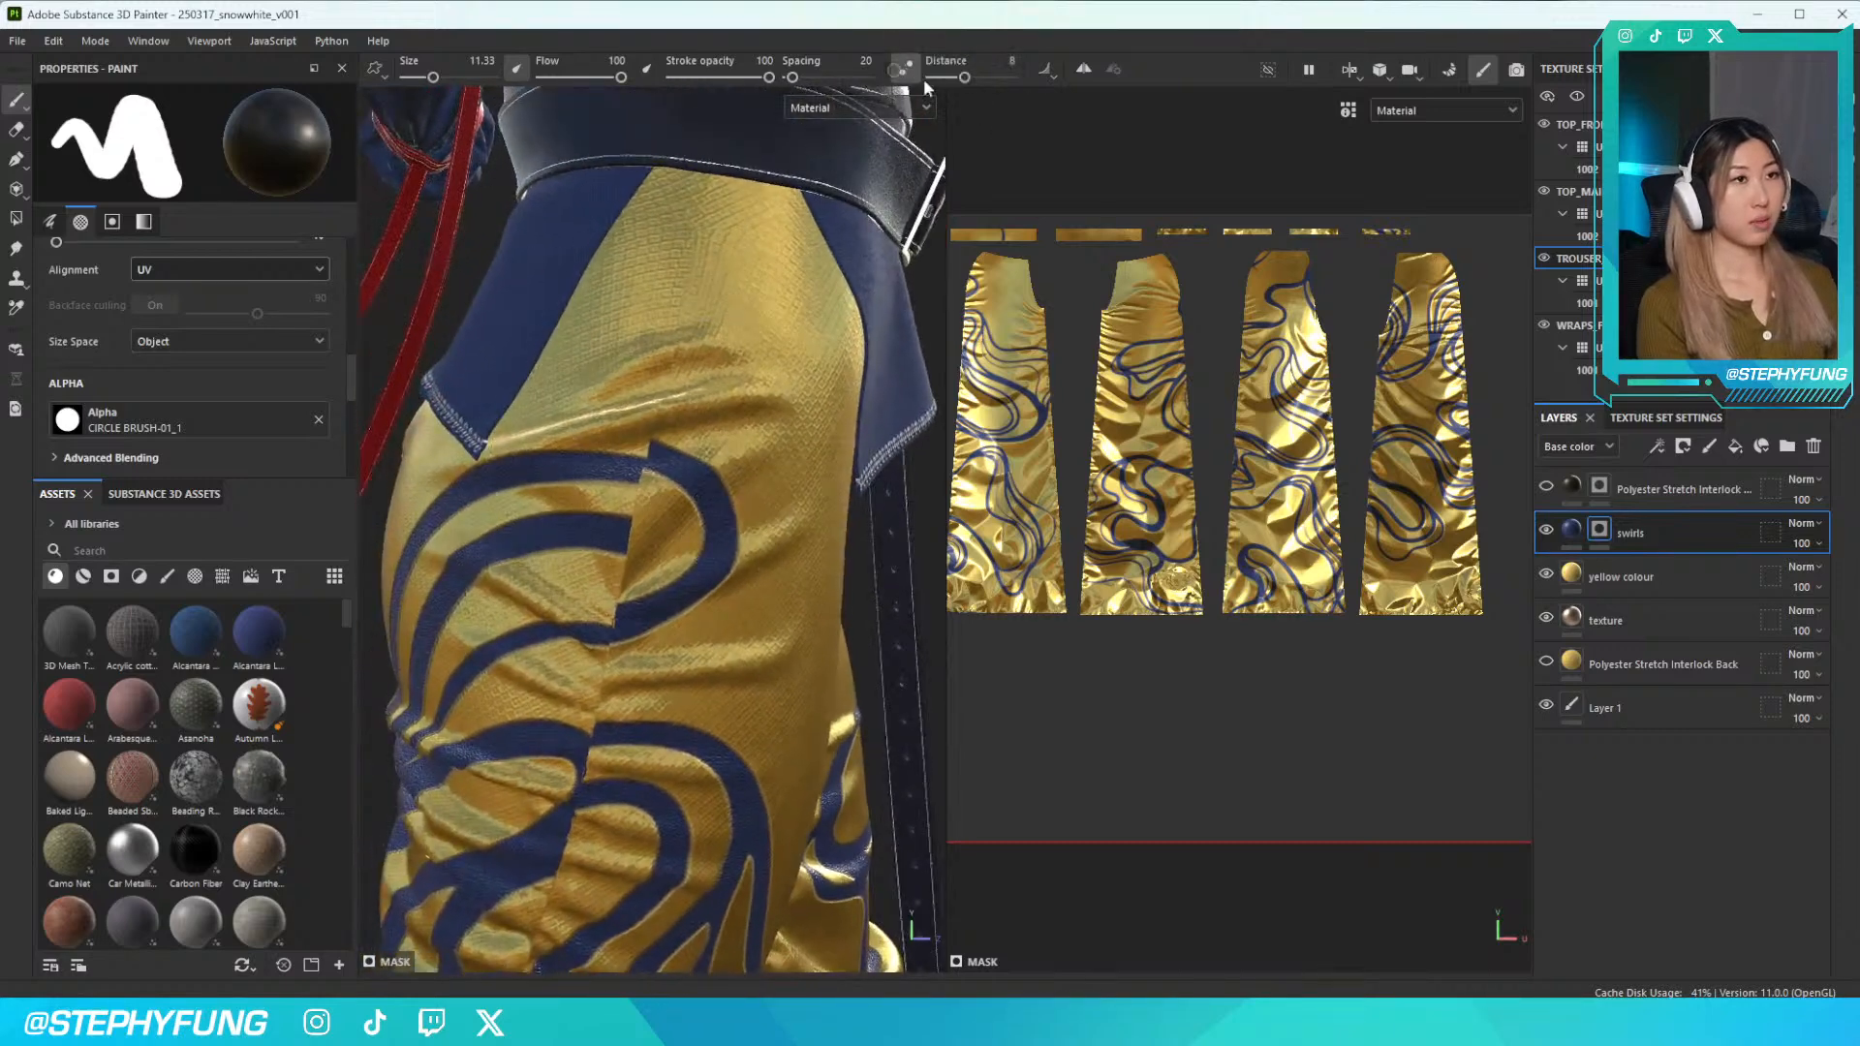
pyautogui.moveTo(937, 84); pyautogui.dragTo(942, 84)
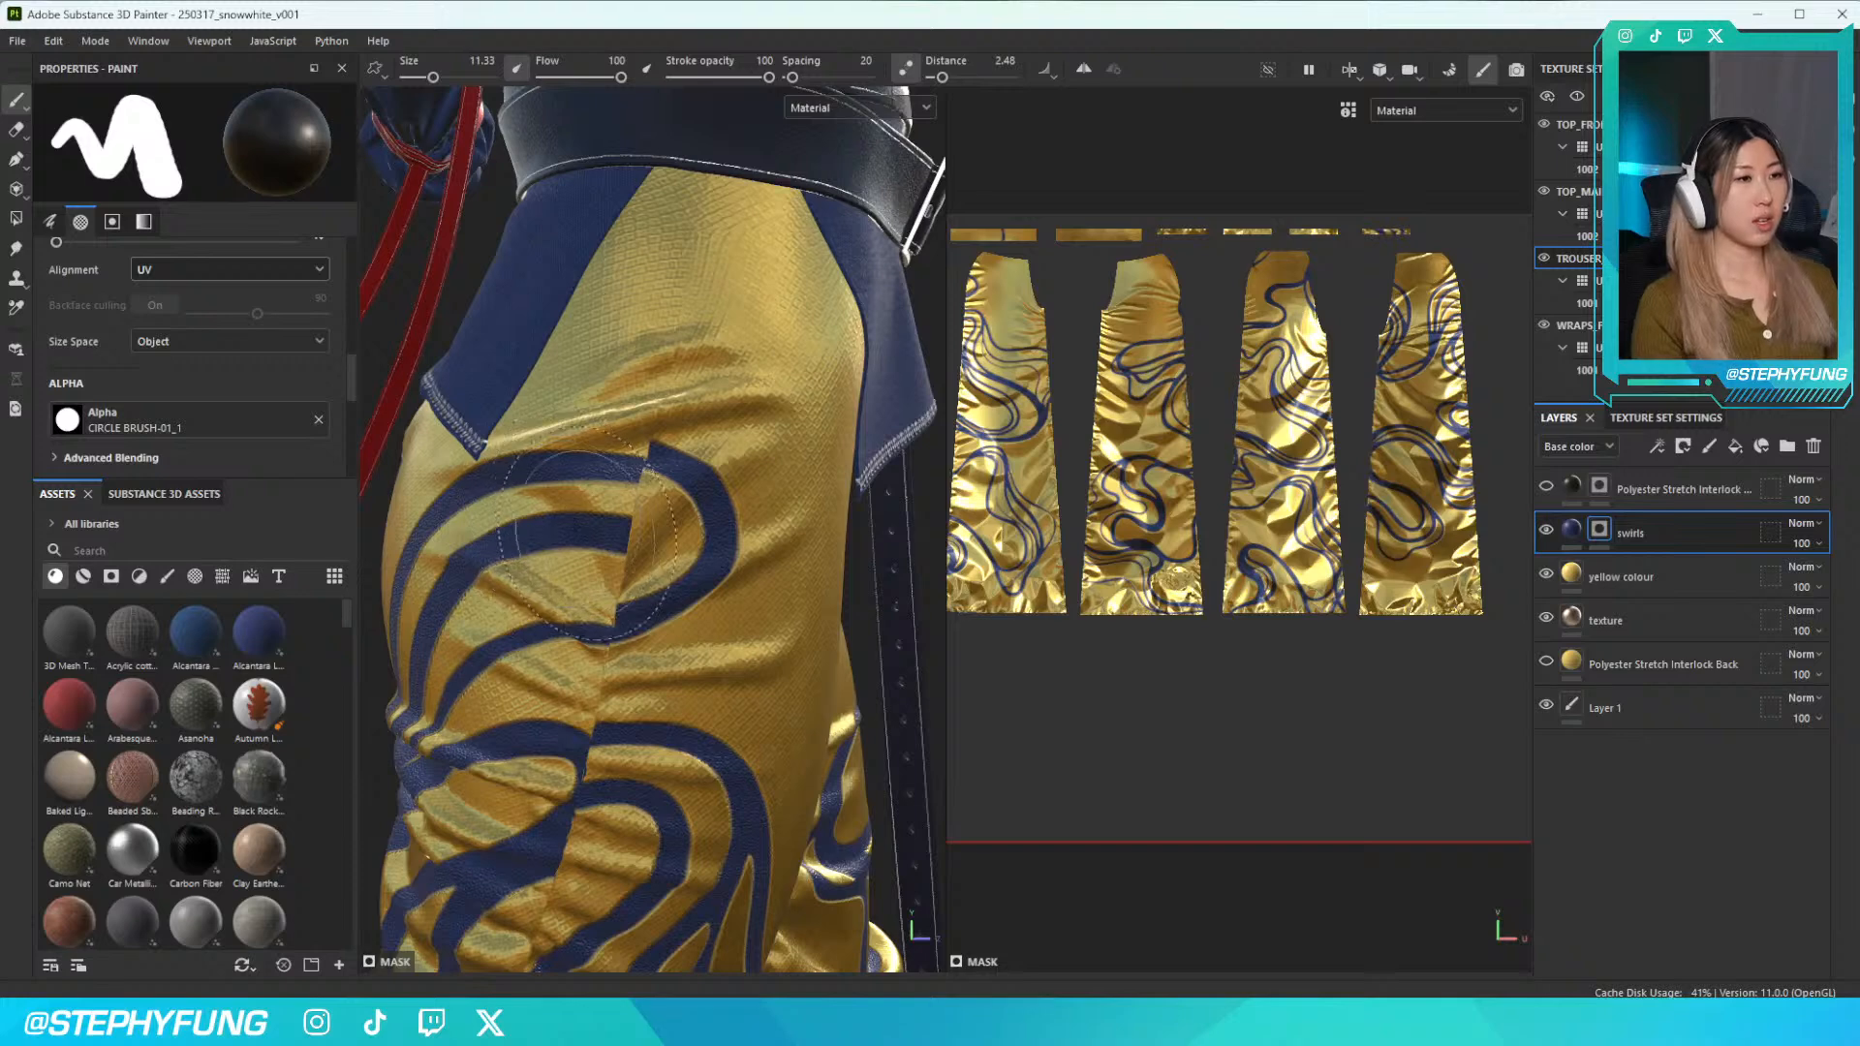
pyautogui.scroll(3, 650, 523)
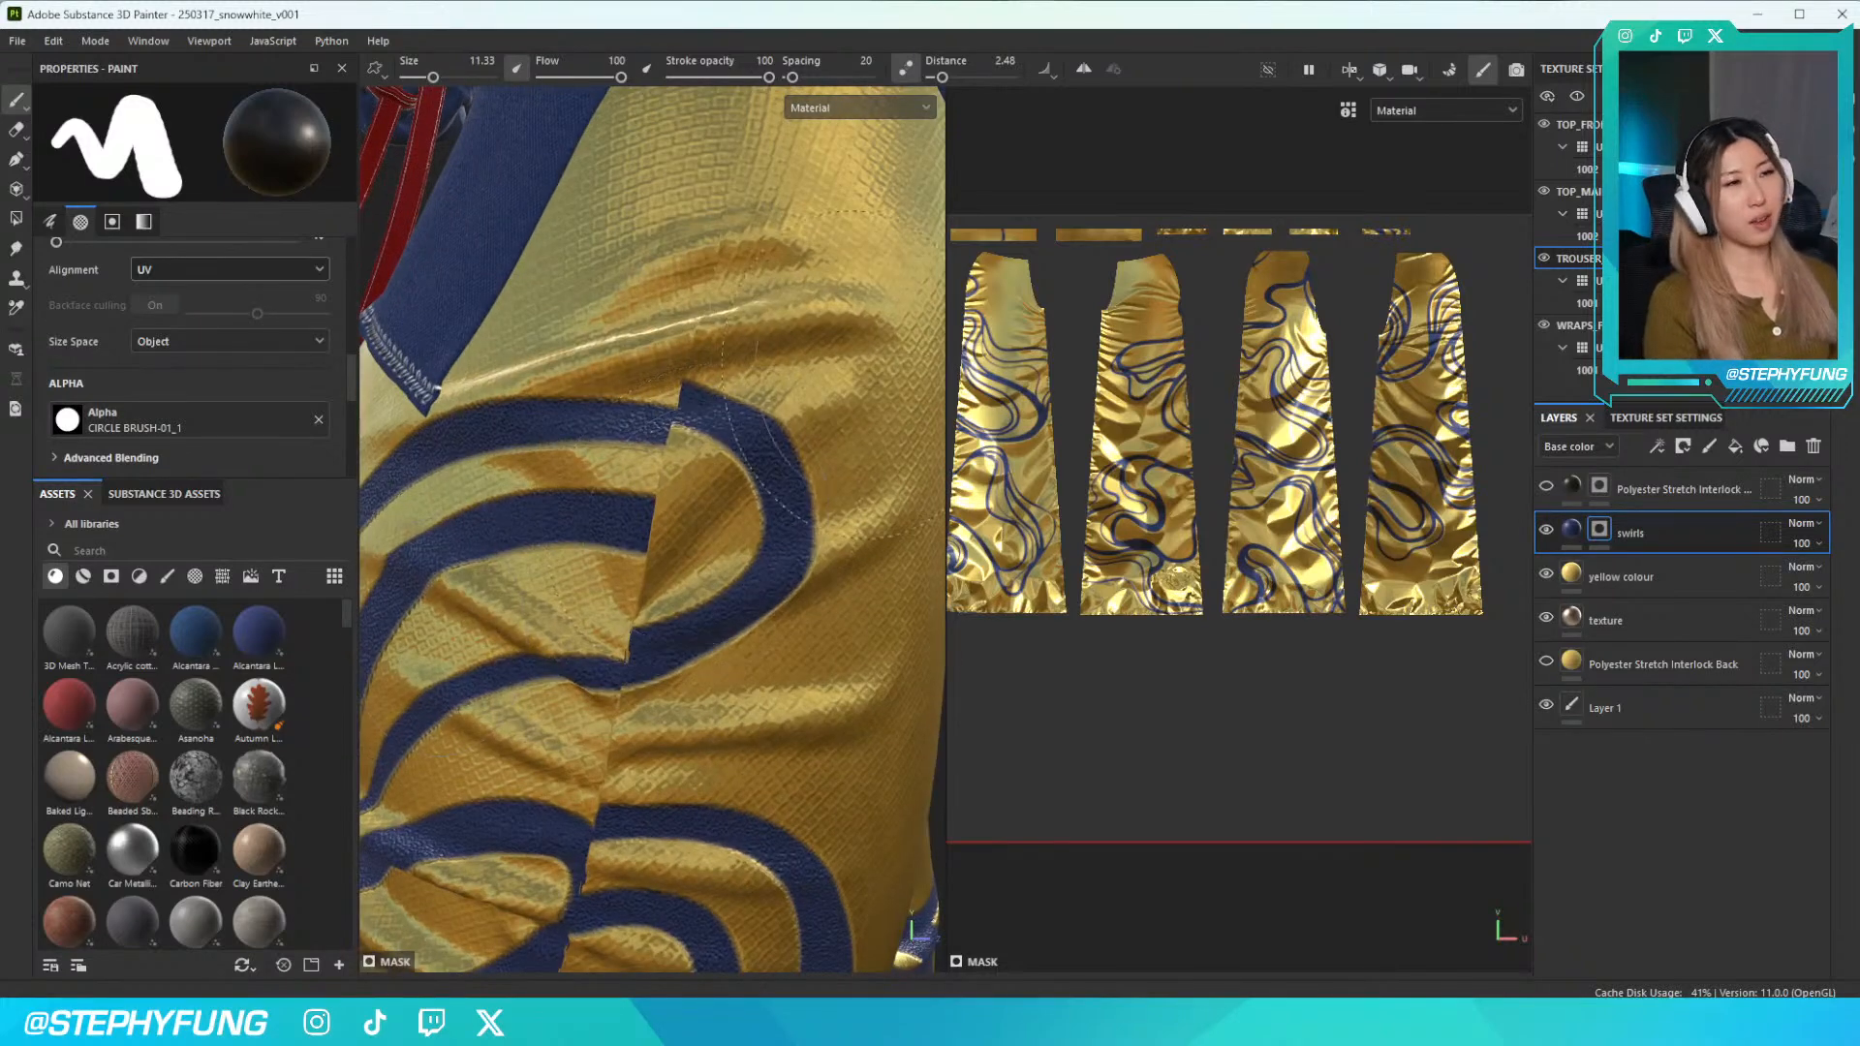
pyautogui.press('[')
pyautogui.press('[')
pyautogui.press('[')
pyautogui.press('[')
pyautogui.press('[')
pyautogui.press('[')
pyautogui.press('[')
pyautogui.press('[')
pyautogui.press('[')
pyautogui.press('[')
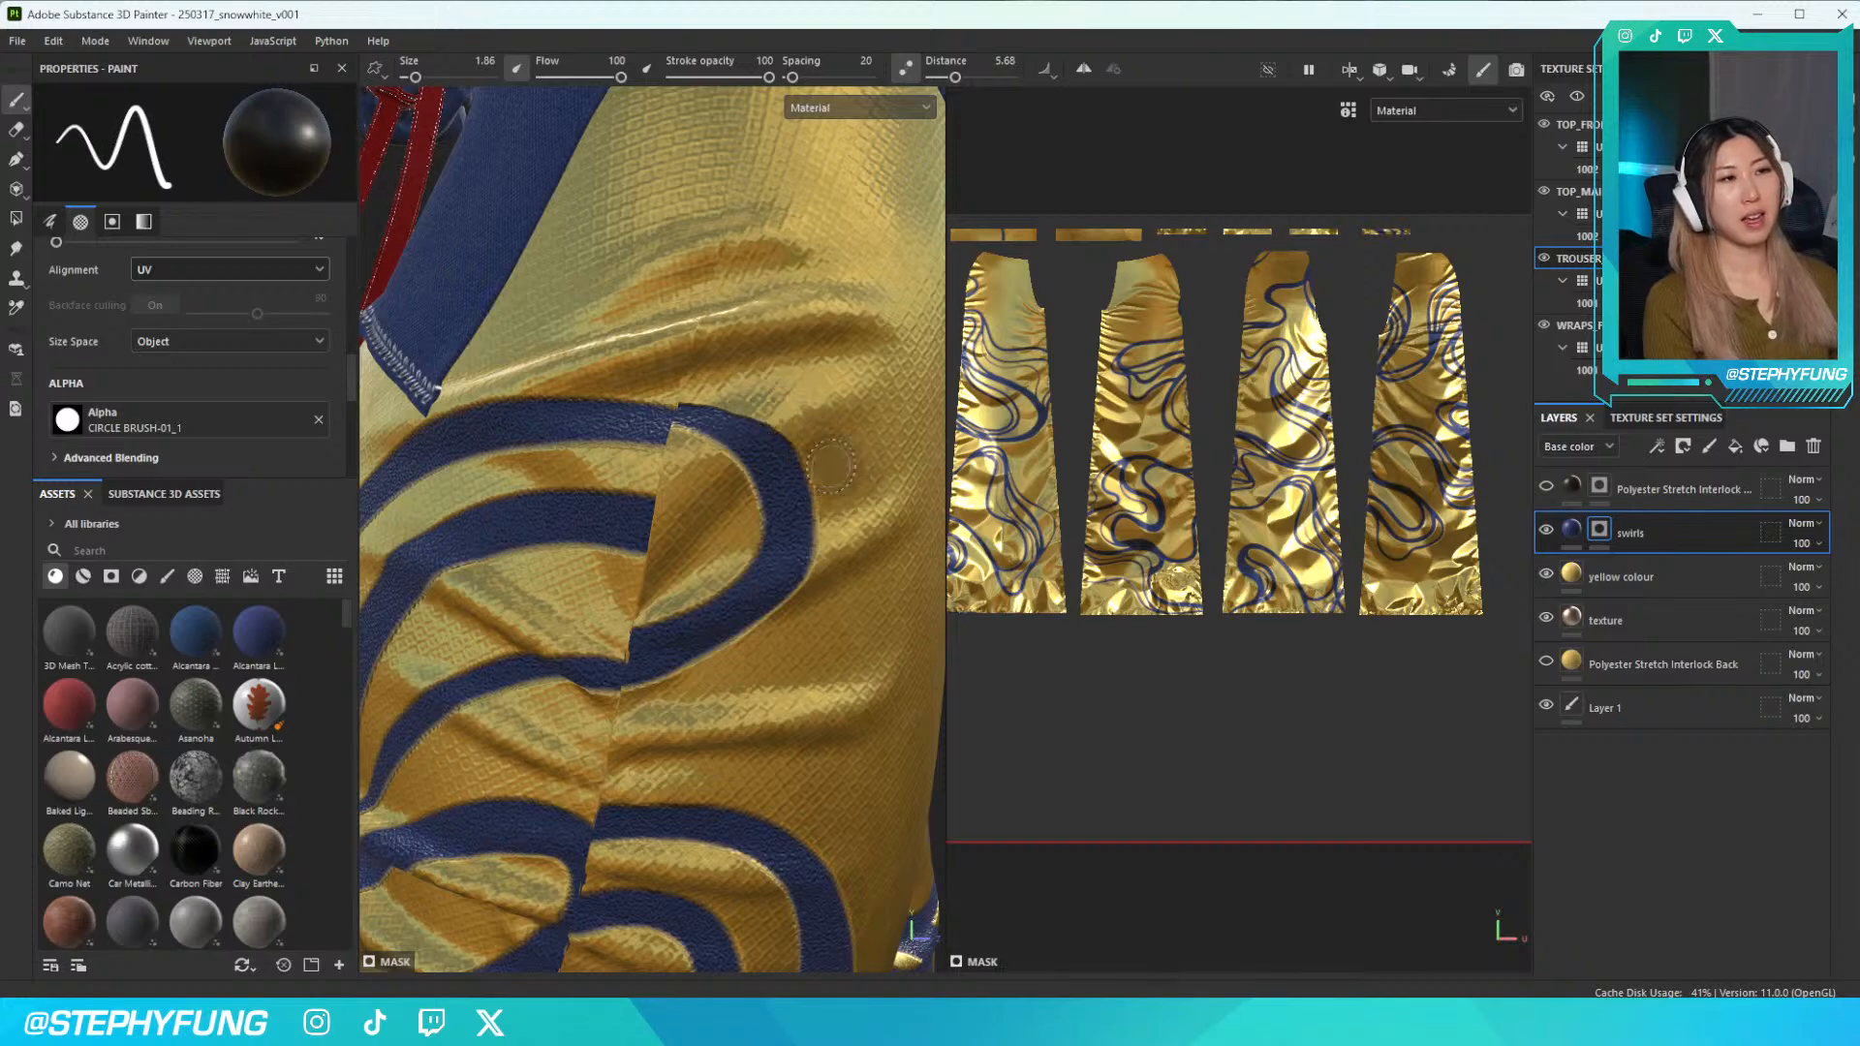
# Paint and trim the outer swirl on the hip so its line runs smoothly across the side seam
pyautogui.press('x')
pyautogui.moveTo(751, 450)
pyautogui.mouseDown()
pyautogui.moveTo(620, 431)
pyautogui.moveTo(681, 432)
pyautogui.mouseUp()
pyautogui.keyDown('alt'); pyautogui.moveTo(601, 495); pyautogui.dragTo(674, 495); pyautogui.keyUp('alt')
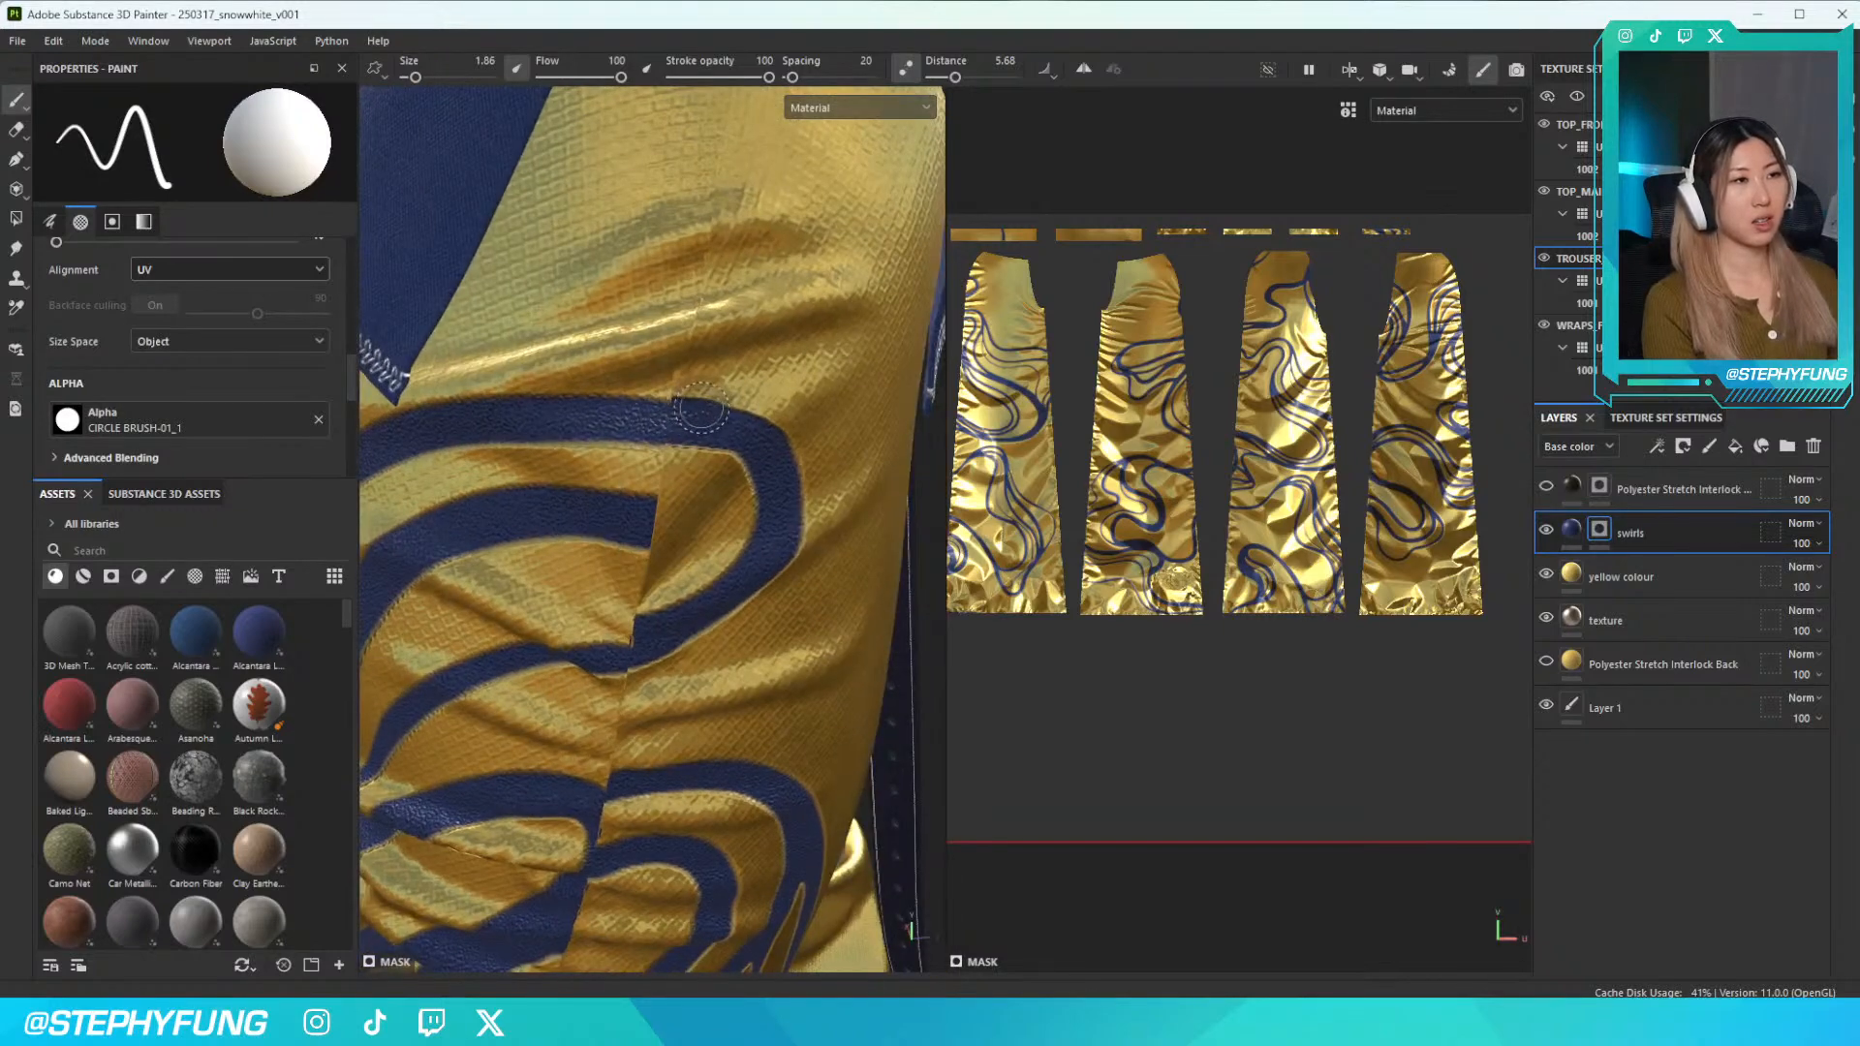
pyautogui.moveTo(637, 410)
pyautogui.mouseDown()
pyautogui.moveTo(758, 396)
pyautogui.moveTo(649, 373)
pyautogui.moveTo(755, 386)
pyautogui.mouseUp()
pyautogui.press('x')
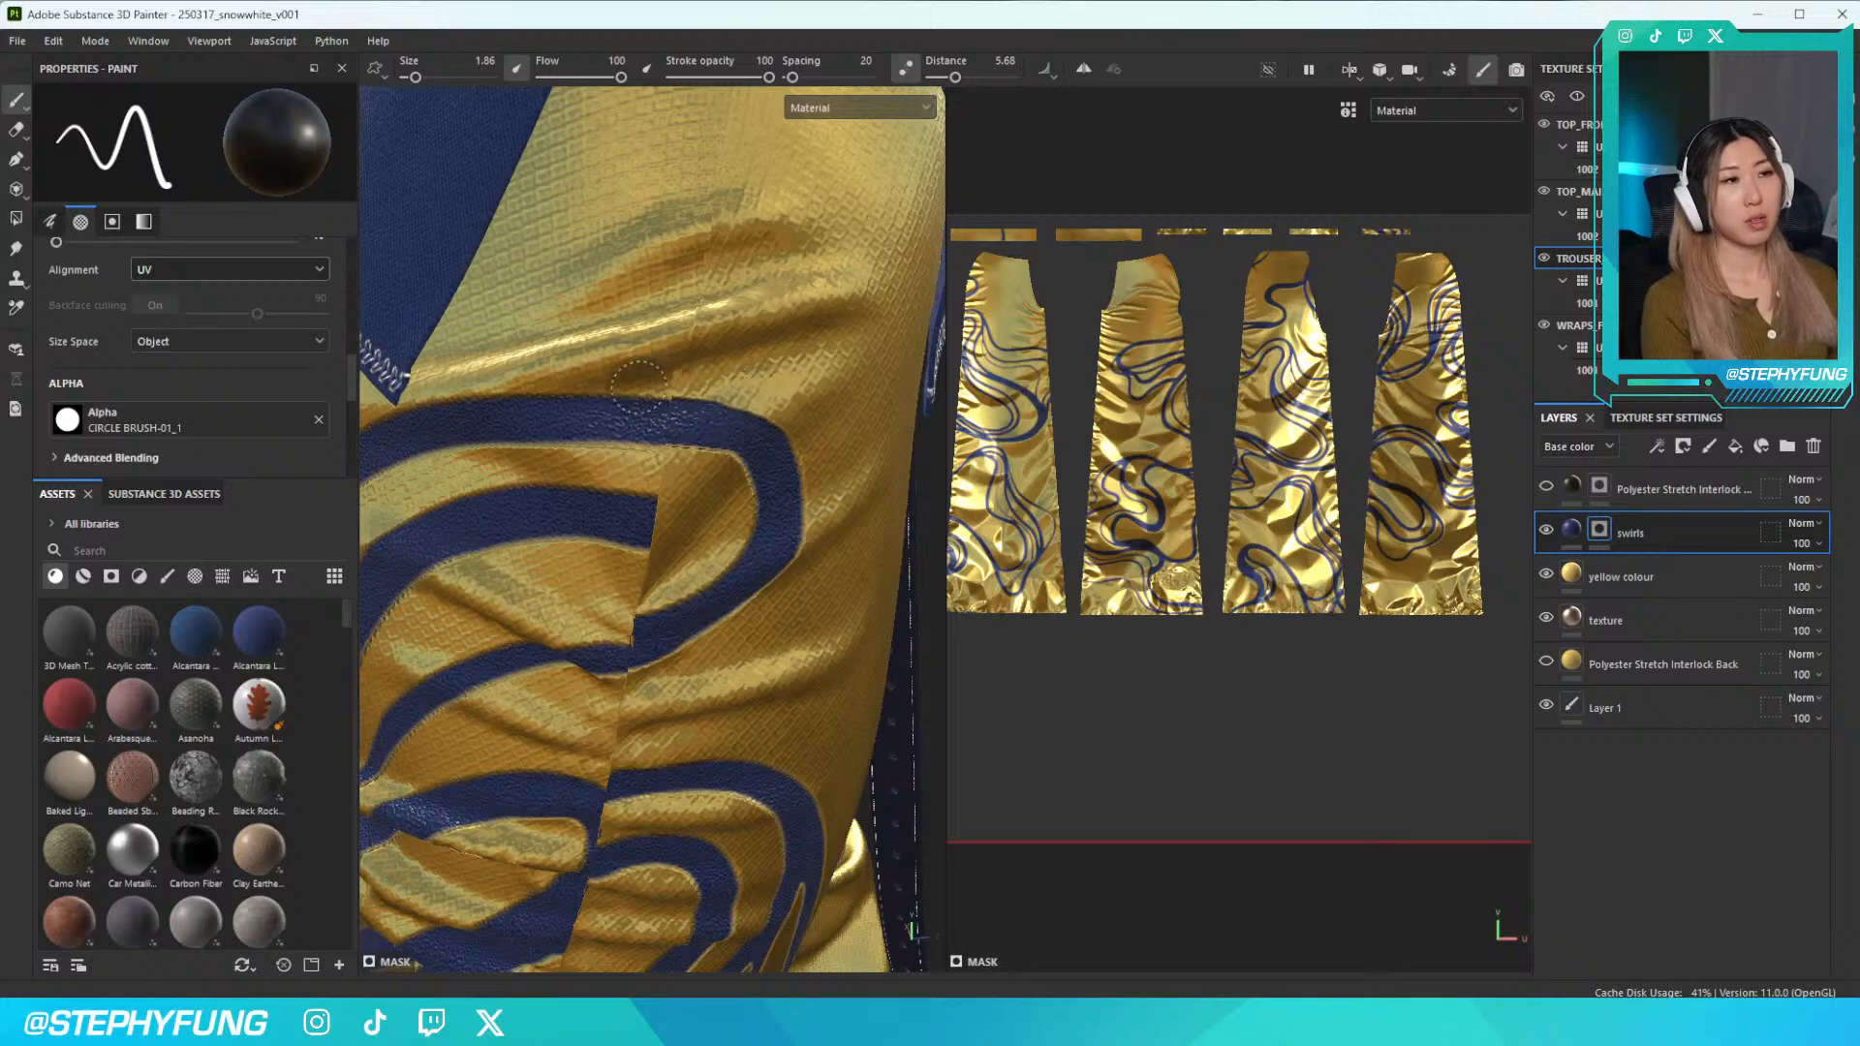
pyautogui.moveTo(717, 535)
pyautogui.keyDown('alt'); pyautogui.mouseDown()
pyautogui.moveTo(701, 463)
pyautogui.moveTo(643, 374)
pyautogui.moveTo(630, 538)
pyautogui.moveTo(652, 527)
pyautogui.moveTo(514, 578)
pyautogui.mouseUp(); pyautogui.keyUp('alt')
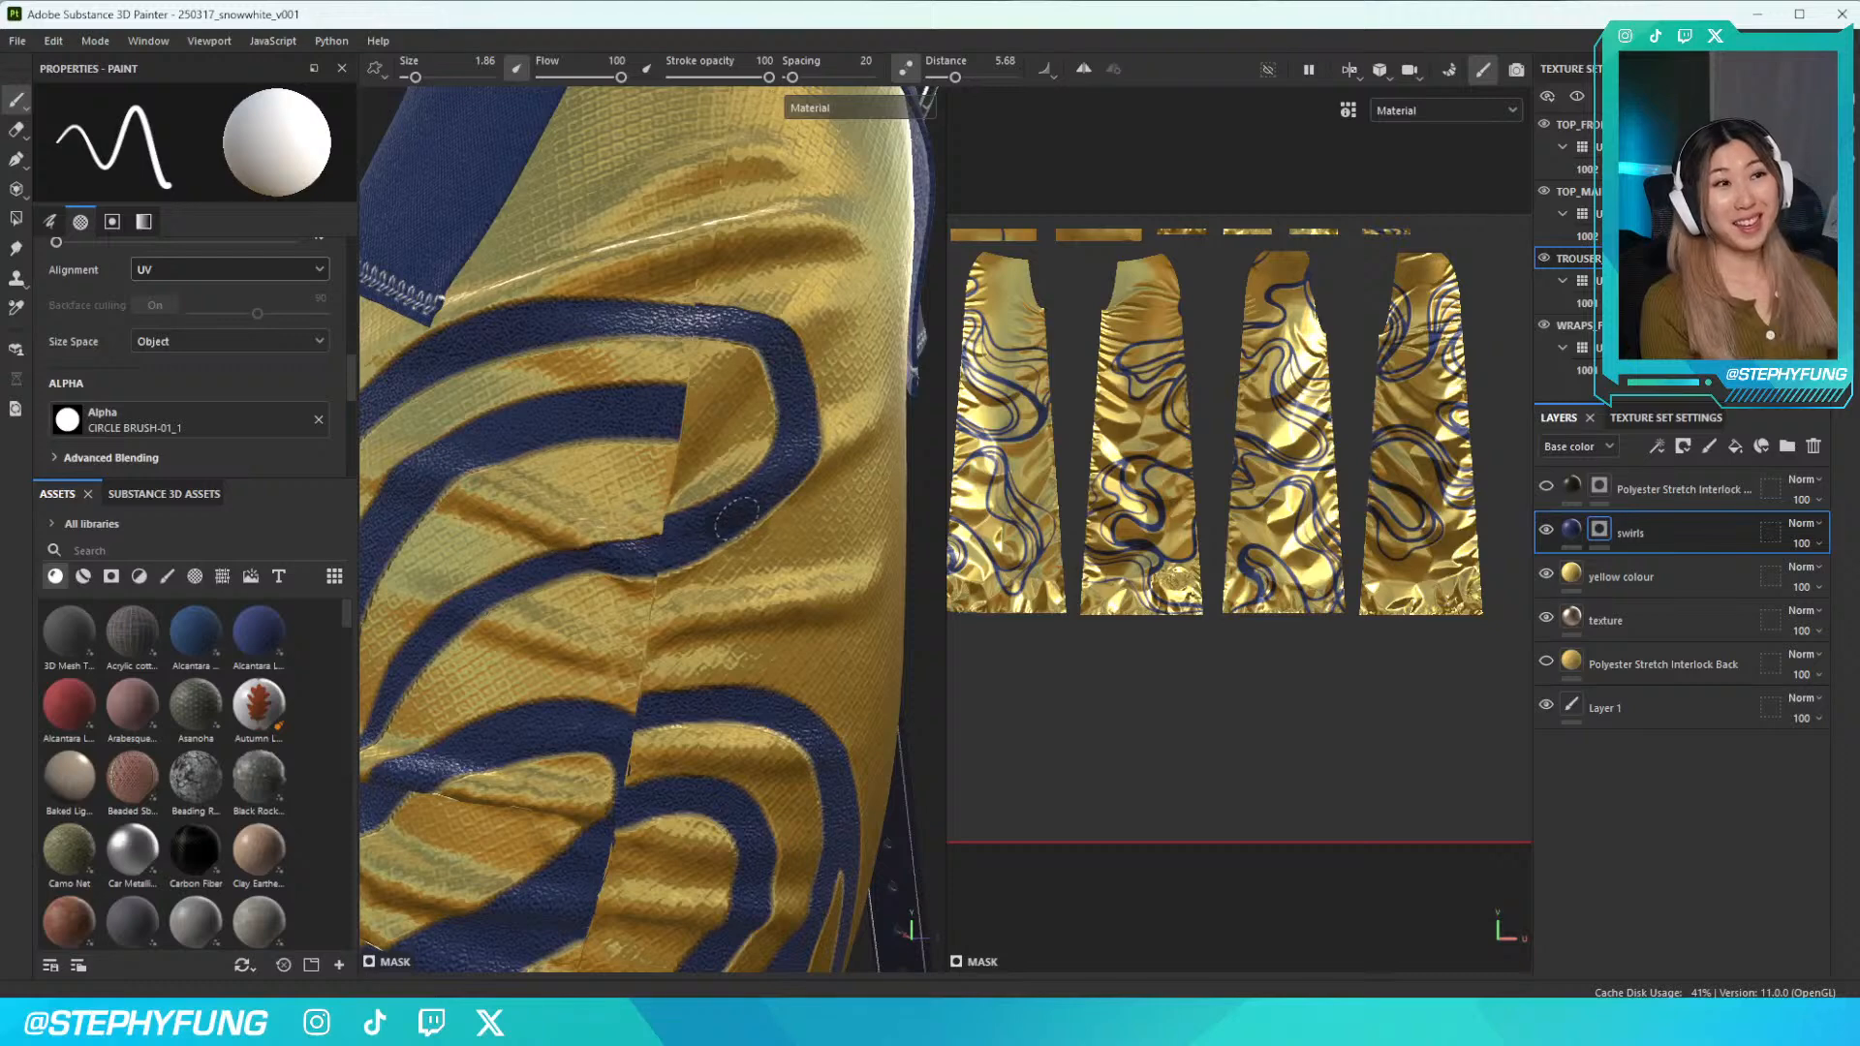
pyautogui.moveTo(697, 533)
pyautogui.keyDown('alt'); pyautogui.mouseDown()
pyautogui.moveTo(654, 489)
pyautogui.moveTo(649, 506)
pyautogui.mouseUp(); pyautogui.keyUp('alt')
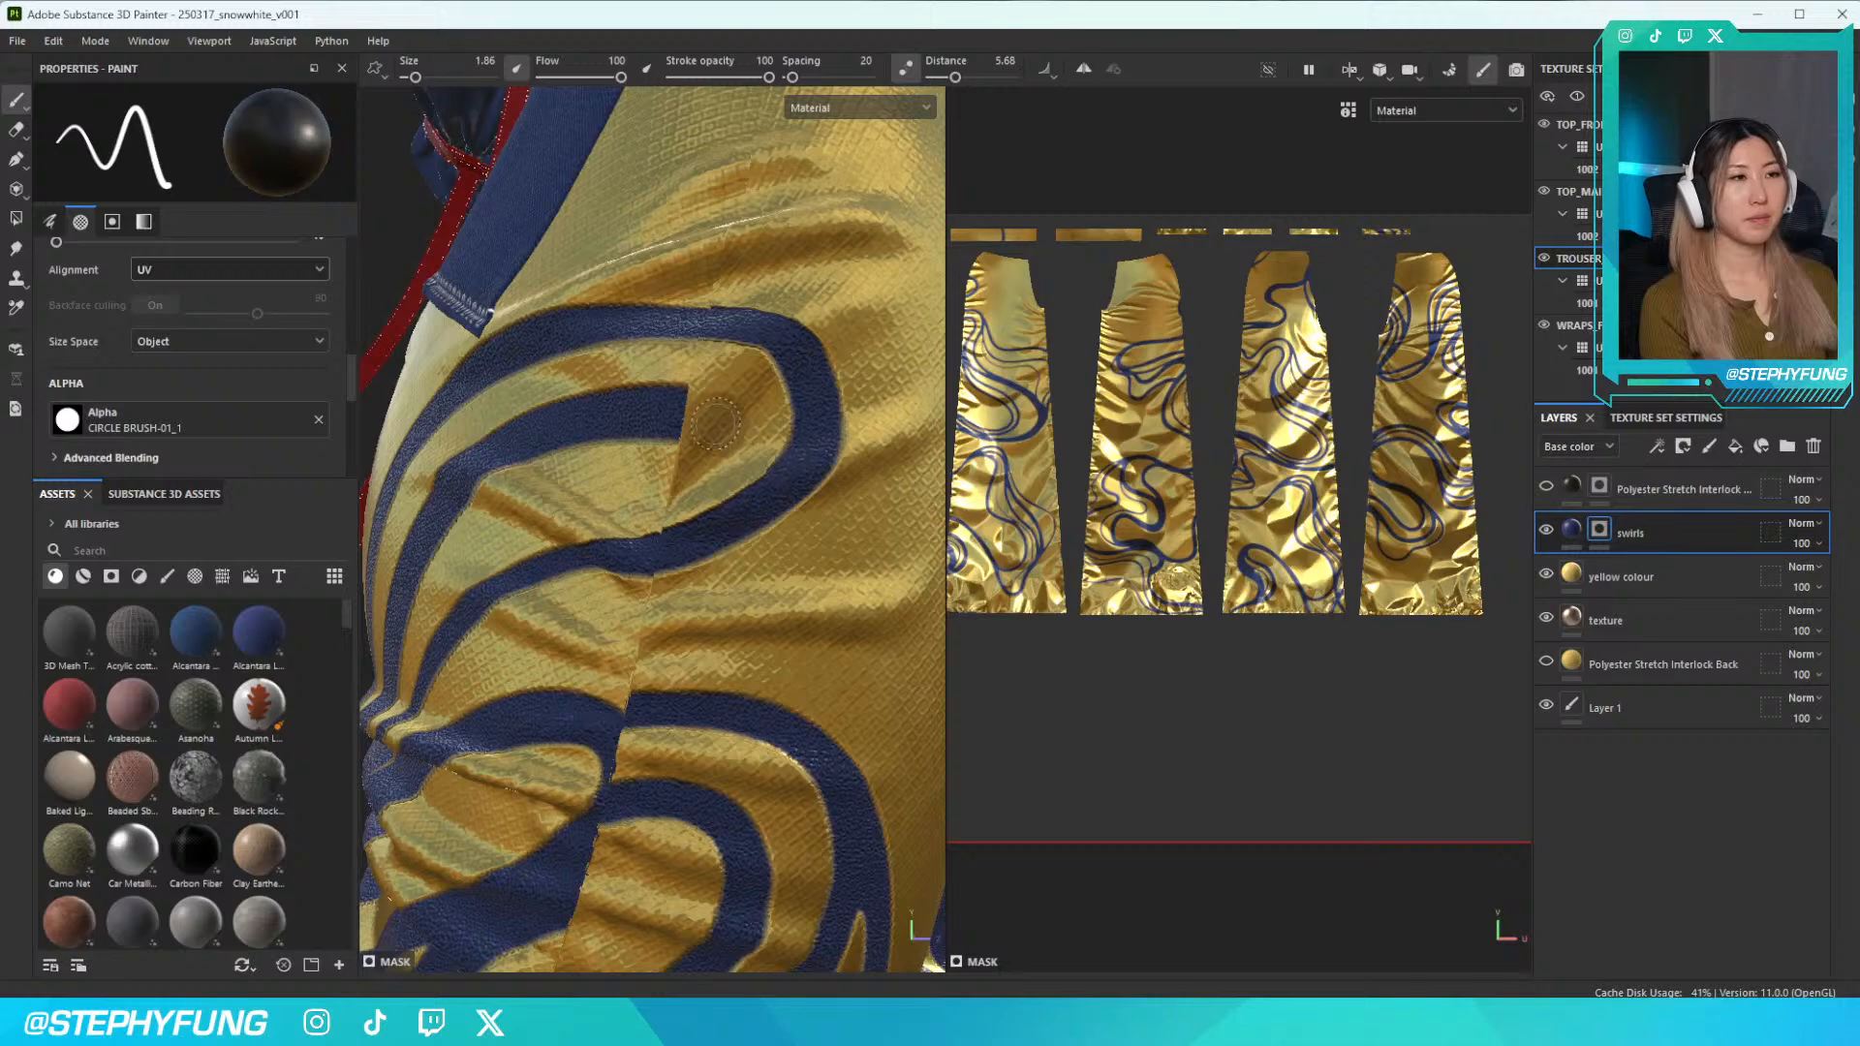
# Paint a curved bend that joins the cut-off inner swirl to the outer loop, undoing unsatisfactory strokes
pyautogui.press('x')
pyautogui.moveTo(665, 432)
pyautogui.mouseDown()
pyautogui.moveTo(713, 506)
pyautogui.moveTo(664, 529)
pyautogui.mouseUp()
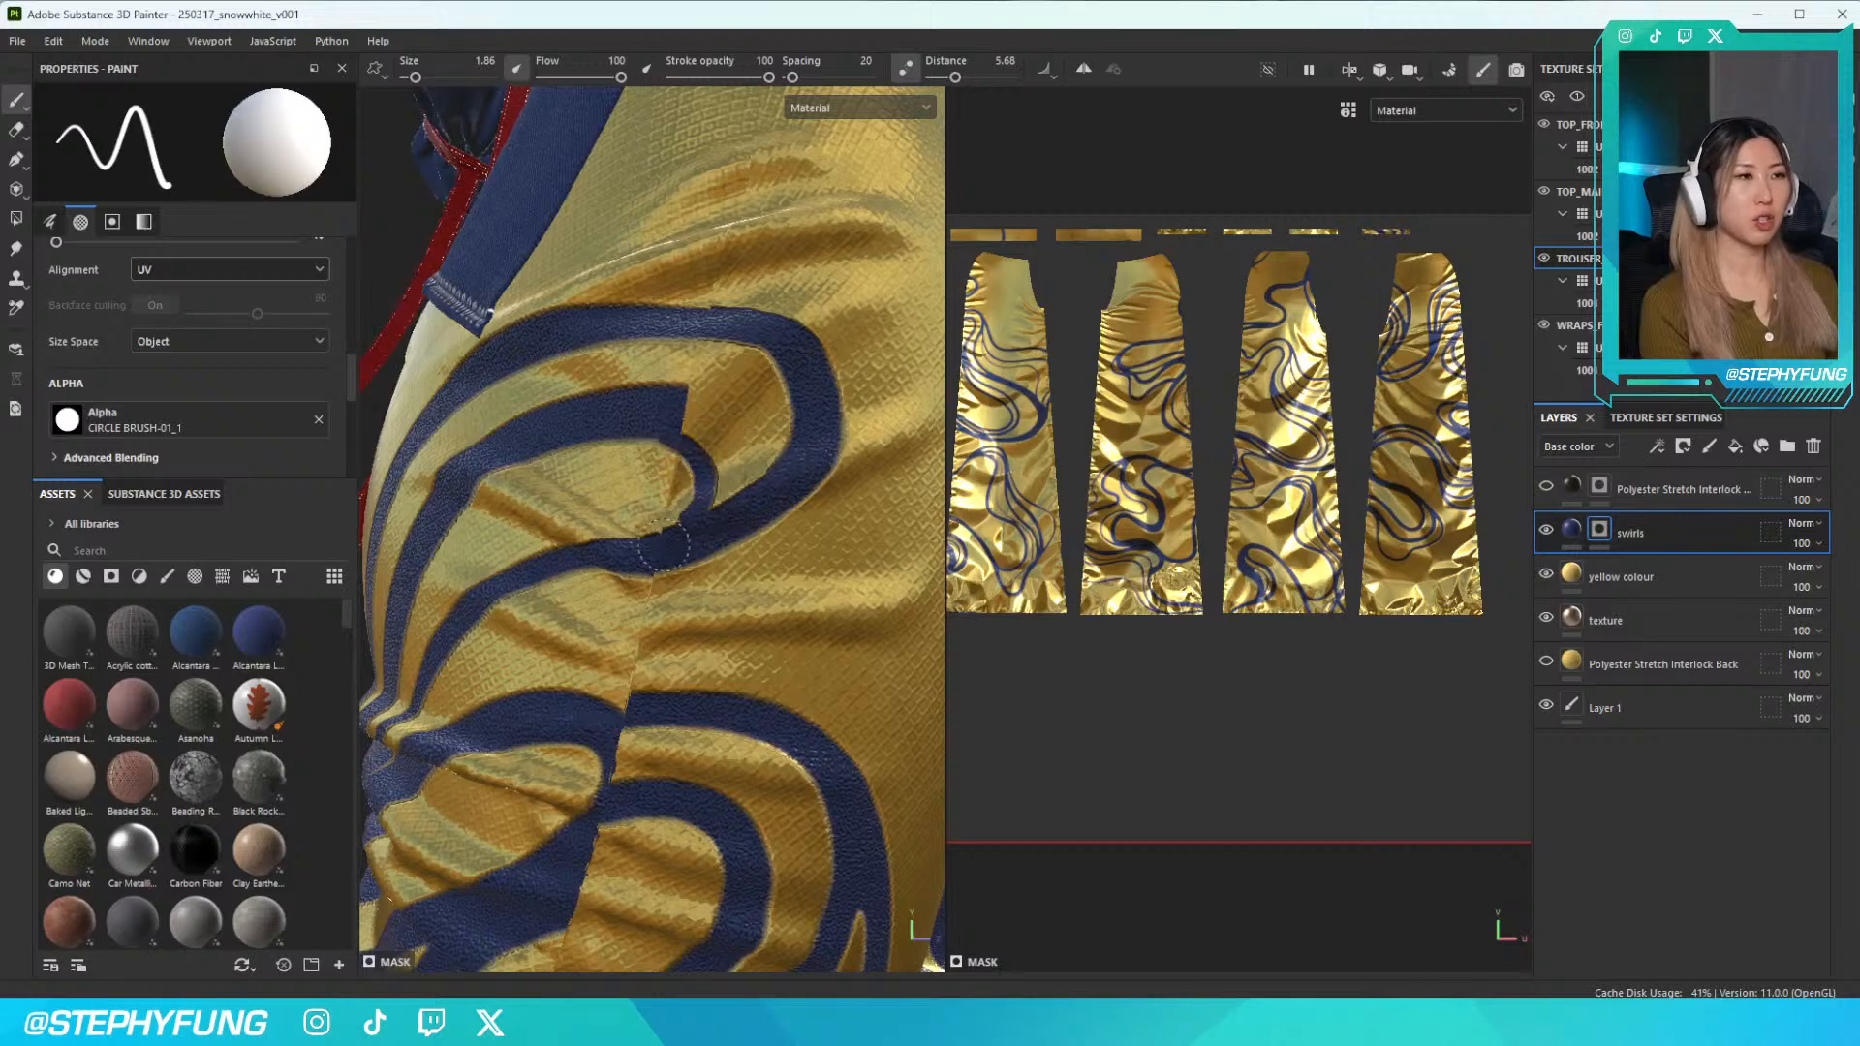
pyautogui.moveTo(671, 403)
pyautogui.mouseDown()
pyautogui.moveTo(739, 478)
pyautogui.moveTo(685, 535)
pyautogui.mouseUp()
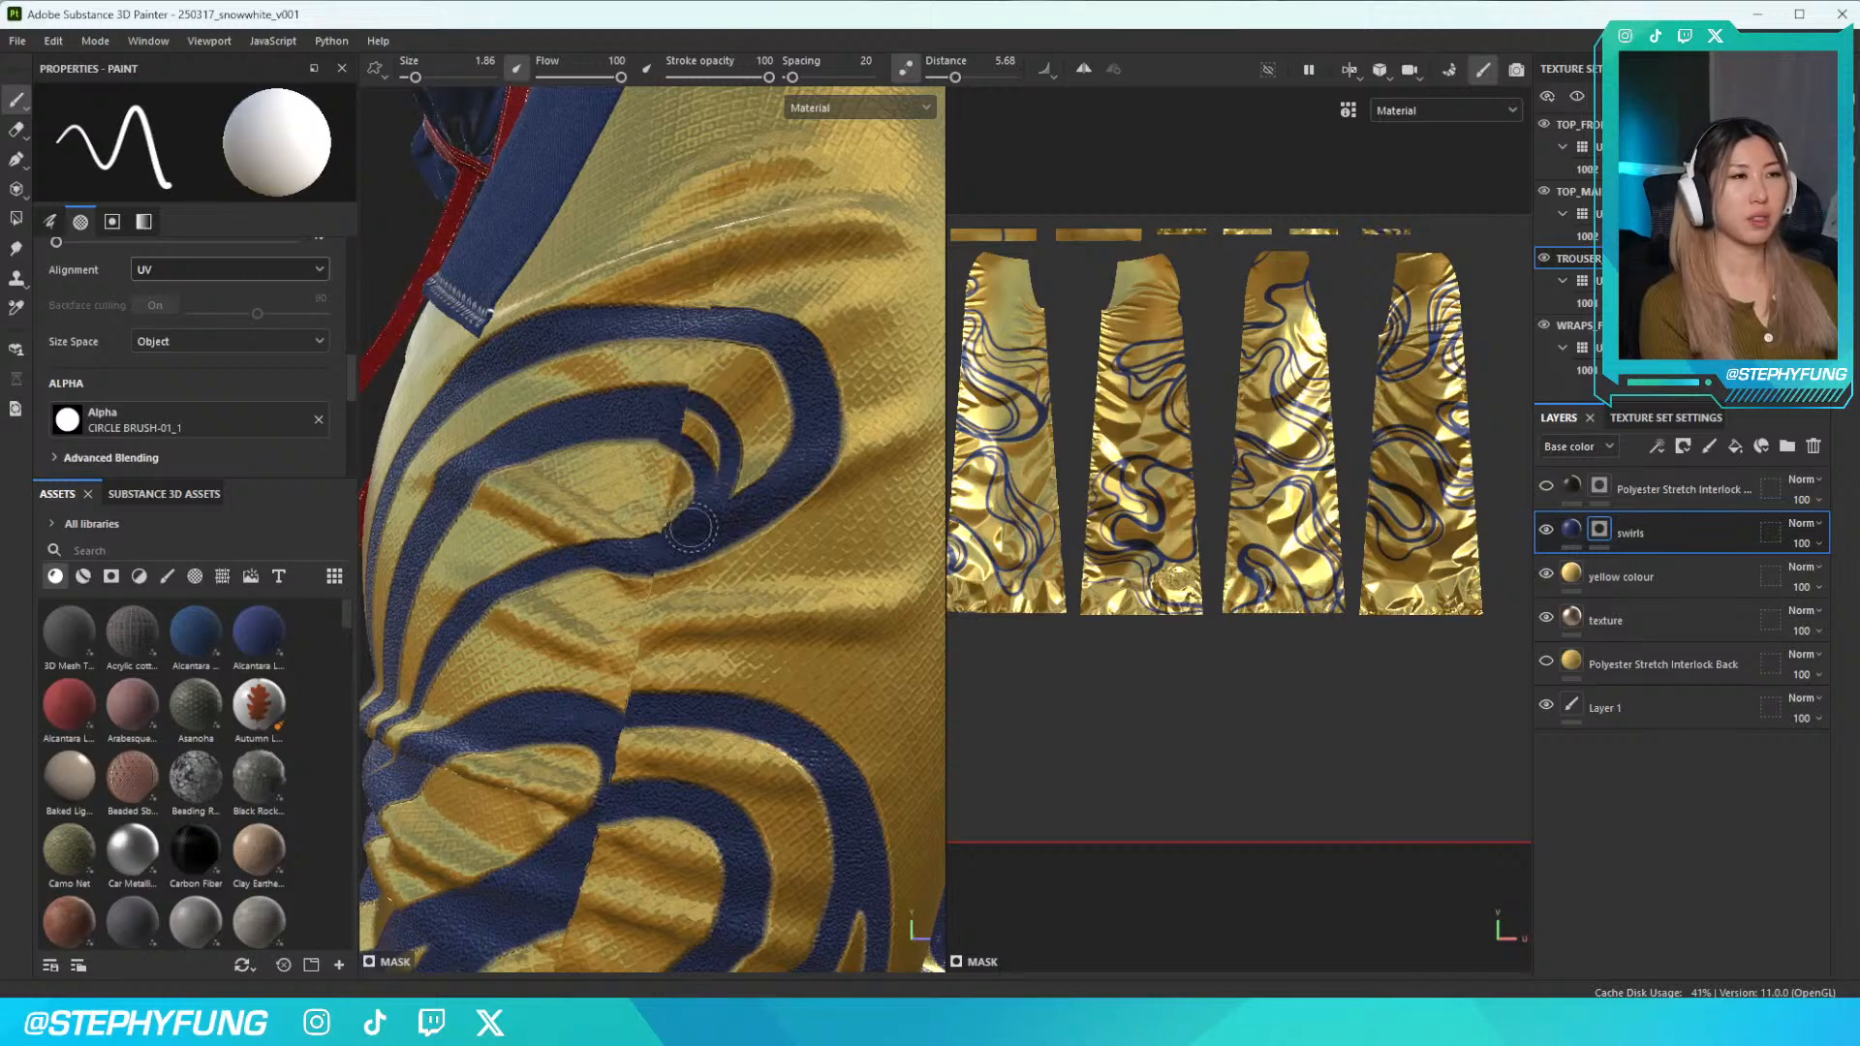
pyautogui.hotkey('ctrl', 'z')
pyautogui.moveTo(676, 391)
pyautogui.mouseDown()
pyautogui.moveTo(759, 468)
pyautogui.moveTo(736, 552)
pyautogui.moveTo(726, 440)
pyautogui.moveTo(728, 499)
pyautogui.moveTo(694, 536)
pyautogui.mouseUp()
pyautogui.hotkey('ctrl', 'z')
pyautogui.moveTo(732, 472)
pyautogui.mouseDown()
pyautogui.moveTo(689, 399)
pyautogui.moveTo(664, 414)
pyautogui.mouseUp()
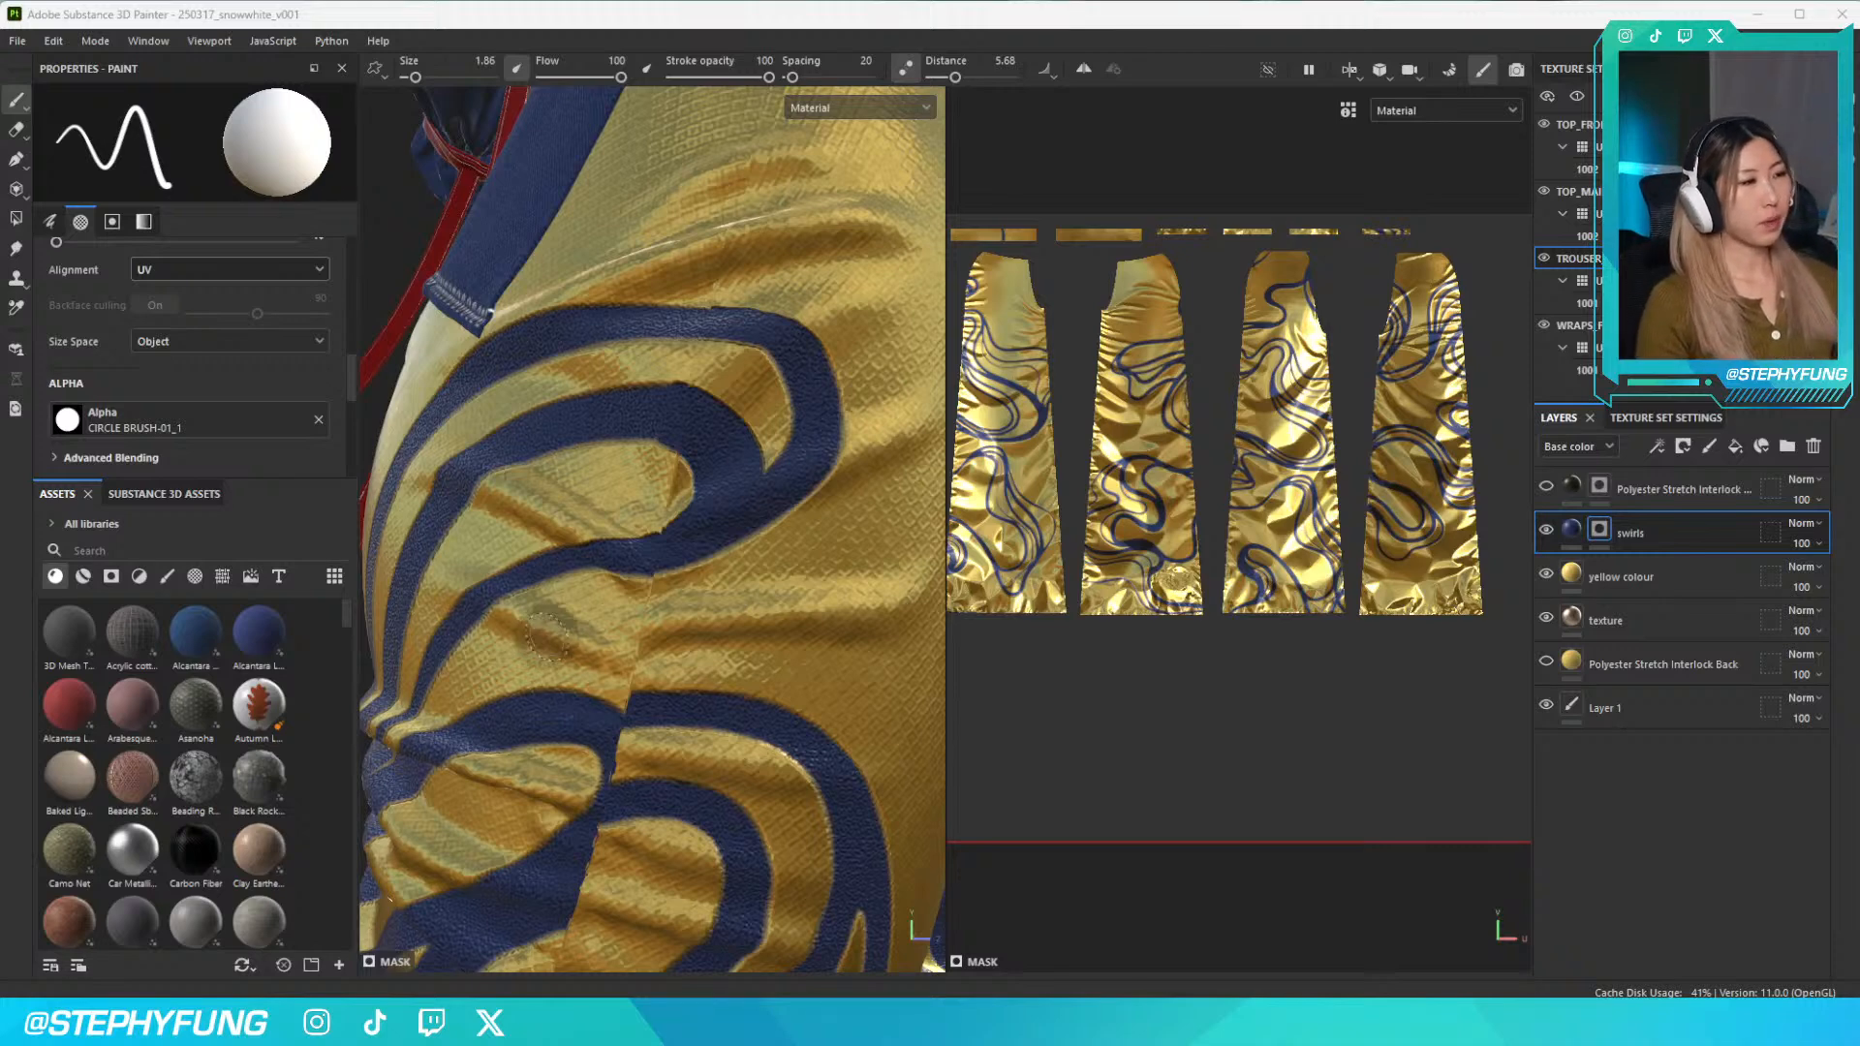
# Examine the repainted swirl join on the hip from near and far
pyautogui.scroll(-4, 675, 603)
pyautogui.scroll(4, 704, 579)
pyautogui.scroll(-2, 635, 550)
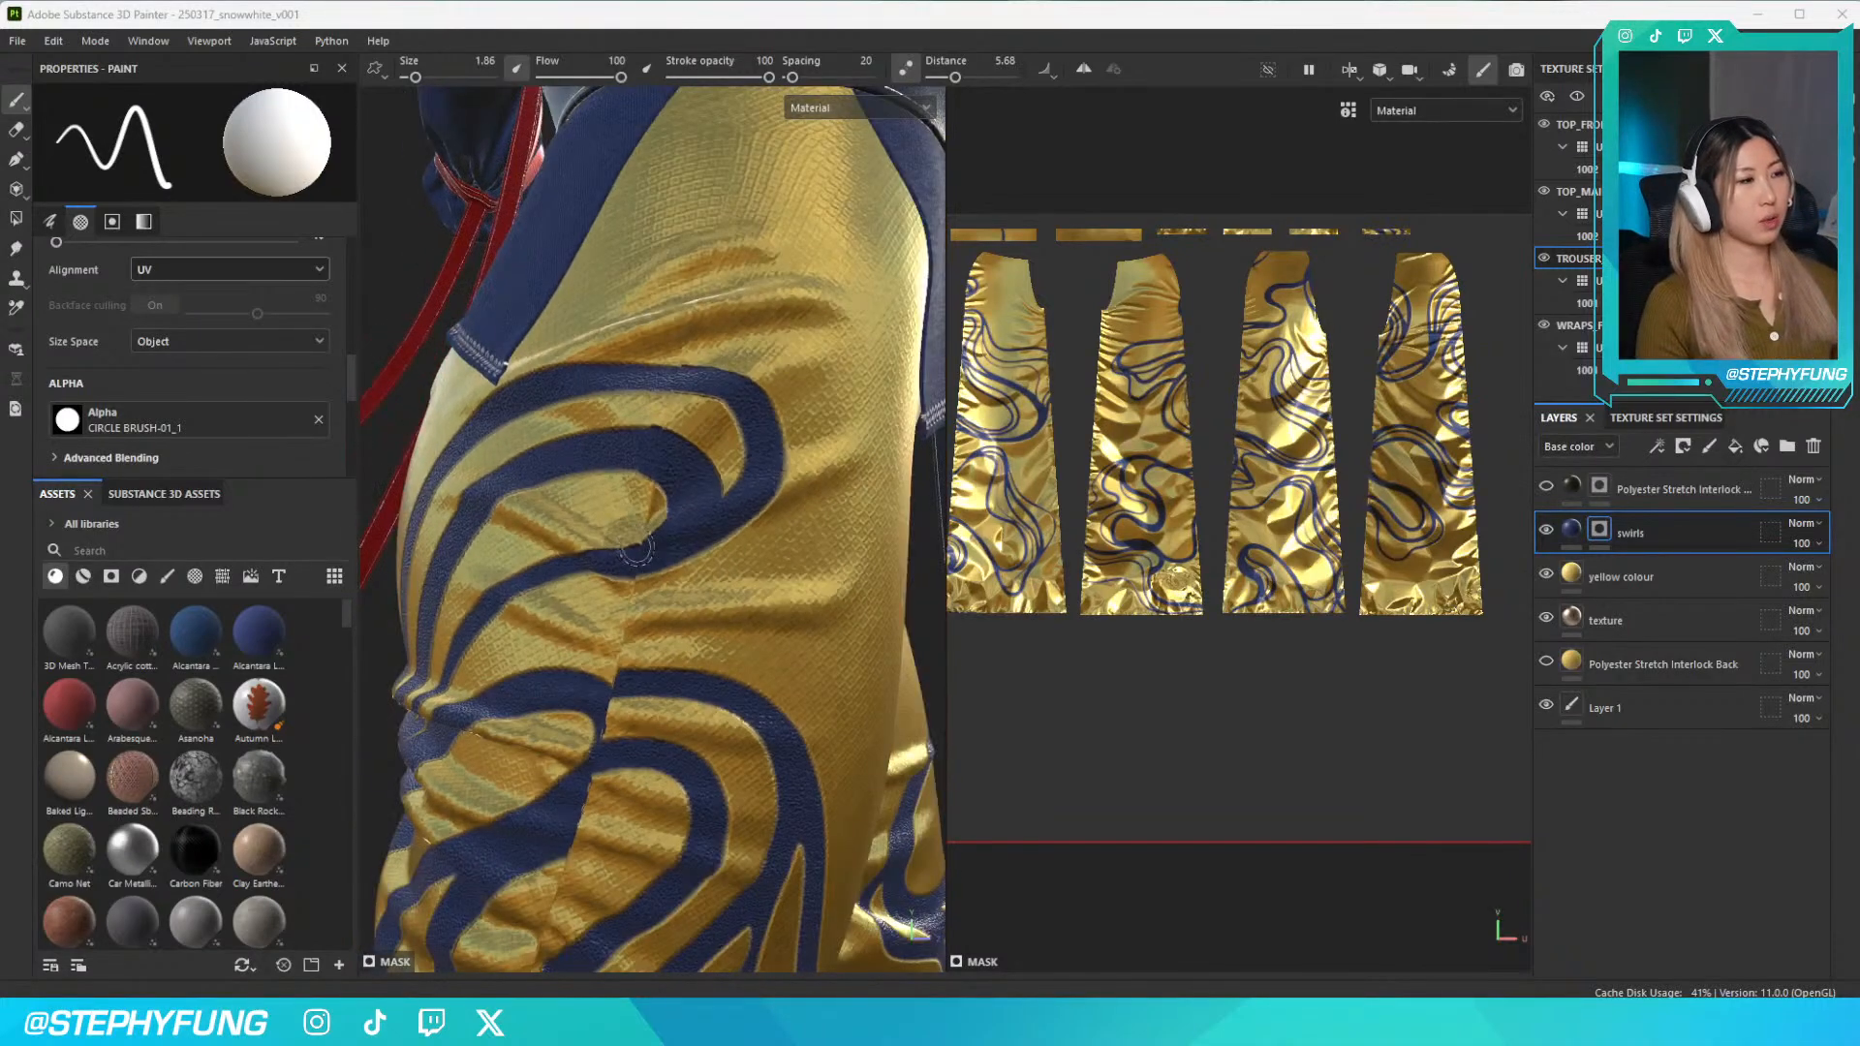
pyautogui.keyDown('alt'); pyautogui.moveTo(719, 442); pyautogui.dragTo(779, 484); pyautogui.keyUp('alt')
pyautogui.scroll(-3, 779, 484)
pyautogui.scroll(3, 775, 480)
pyautogui.scroll(-3, 770, 478)
pyautogui.scroll(3, 763, 475)
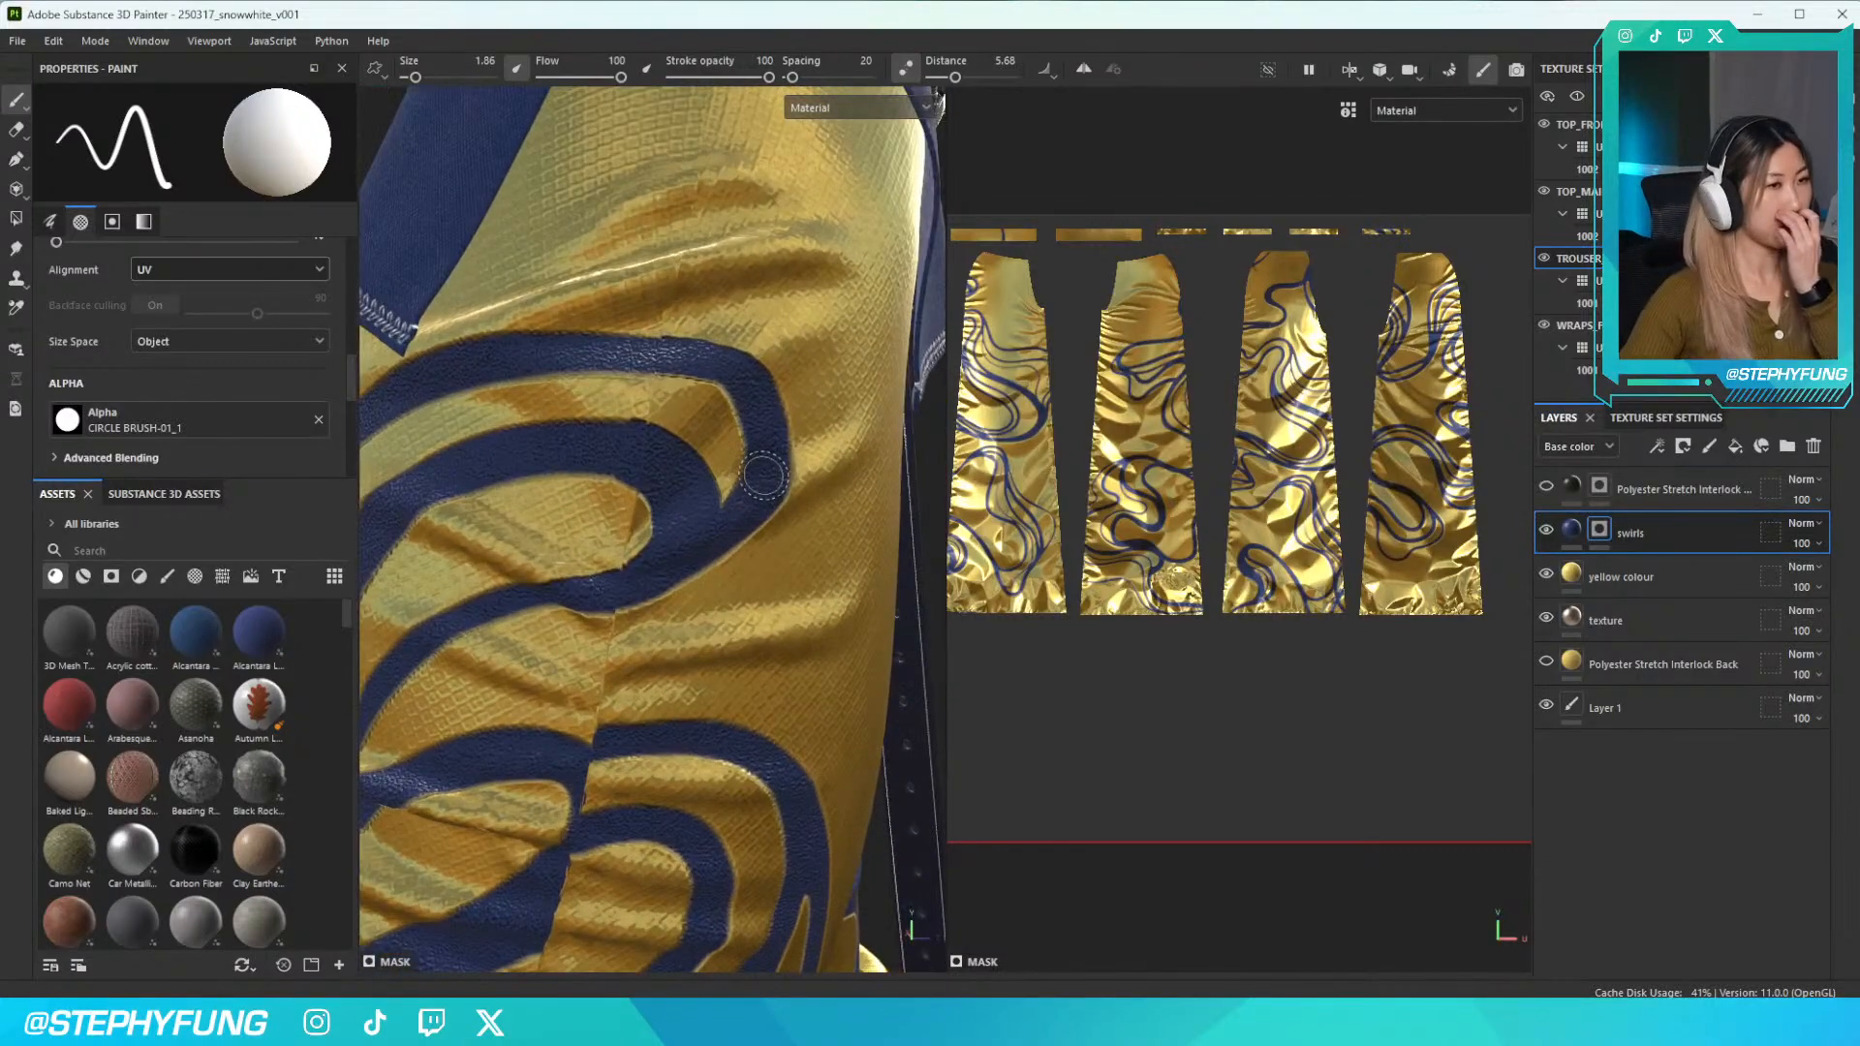
# Touch up the upper edge of the inner swirl's bend and check the trousers from the side
pyautogui.keyDown('alt'); pyautogui.moveTo(683, 424); pyautogui.dragTo(654, 417); pyautogui.keyUp('alt')
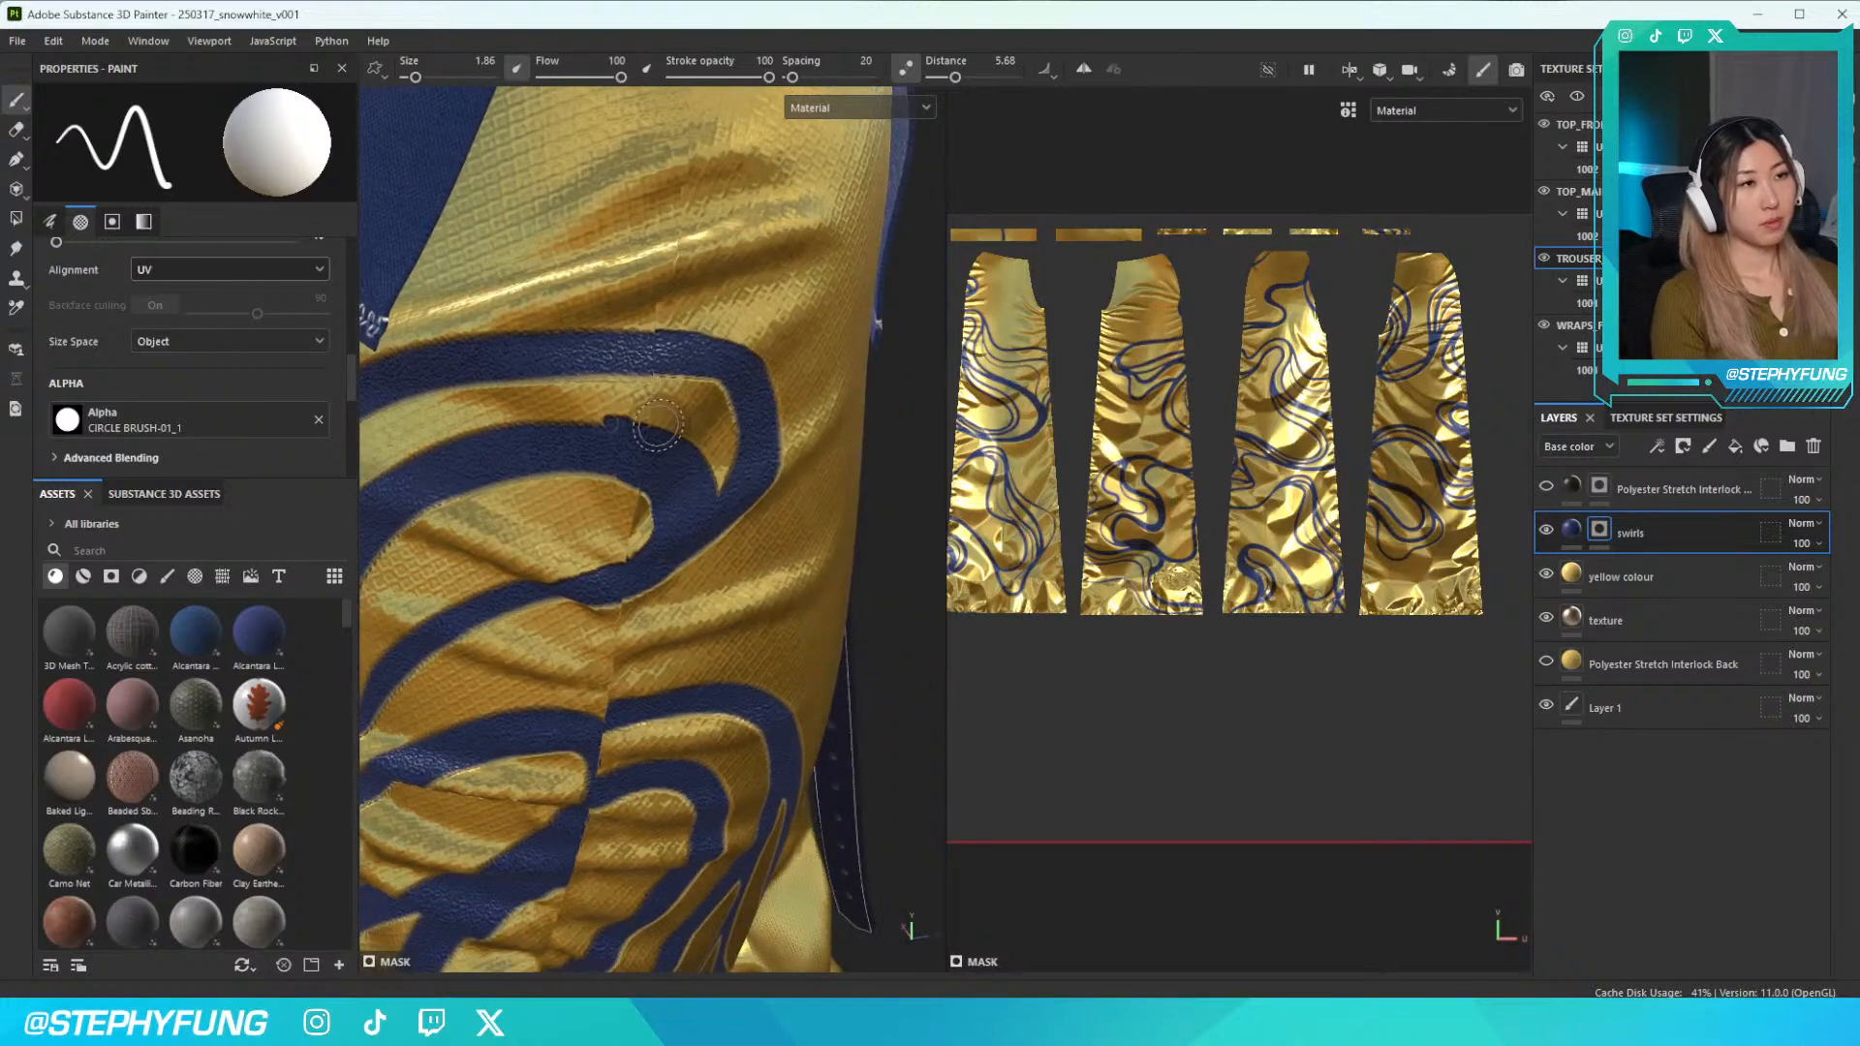
pyautogui.press('x')
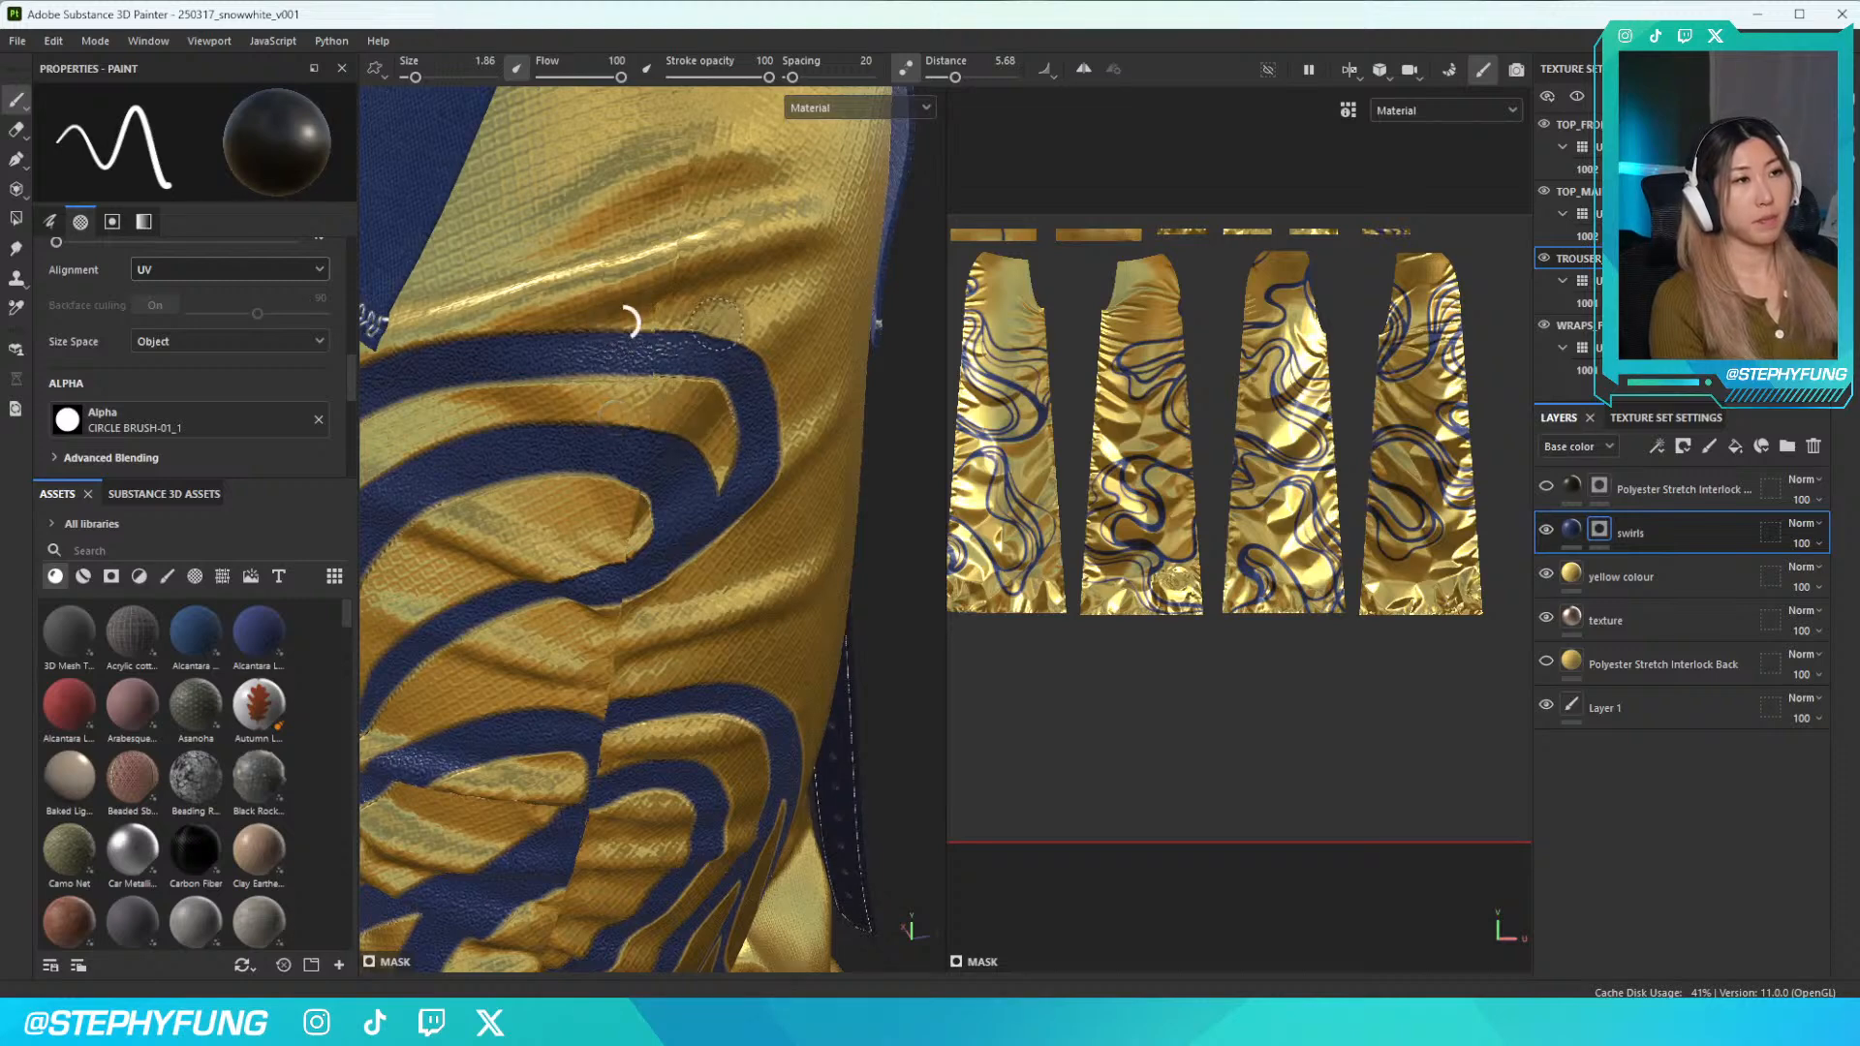
pyautogui.scroll(2, 634, 617)
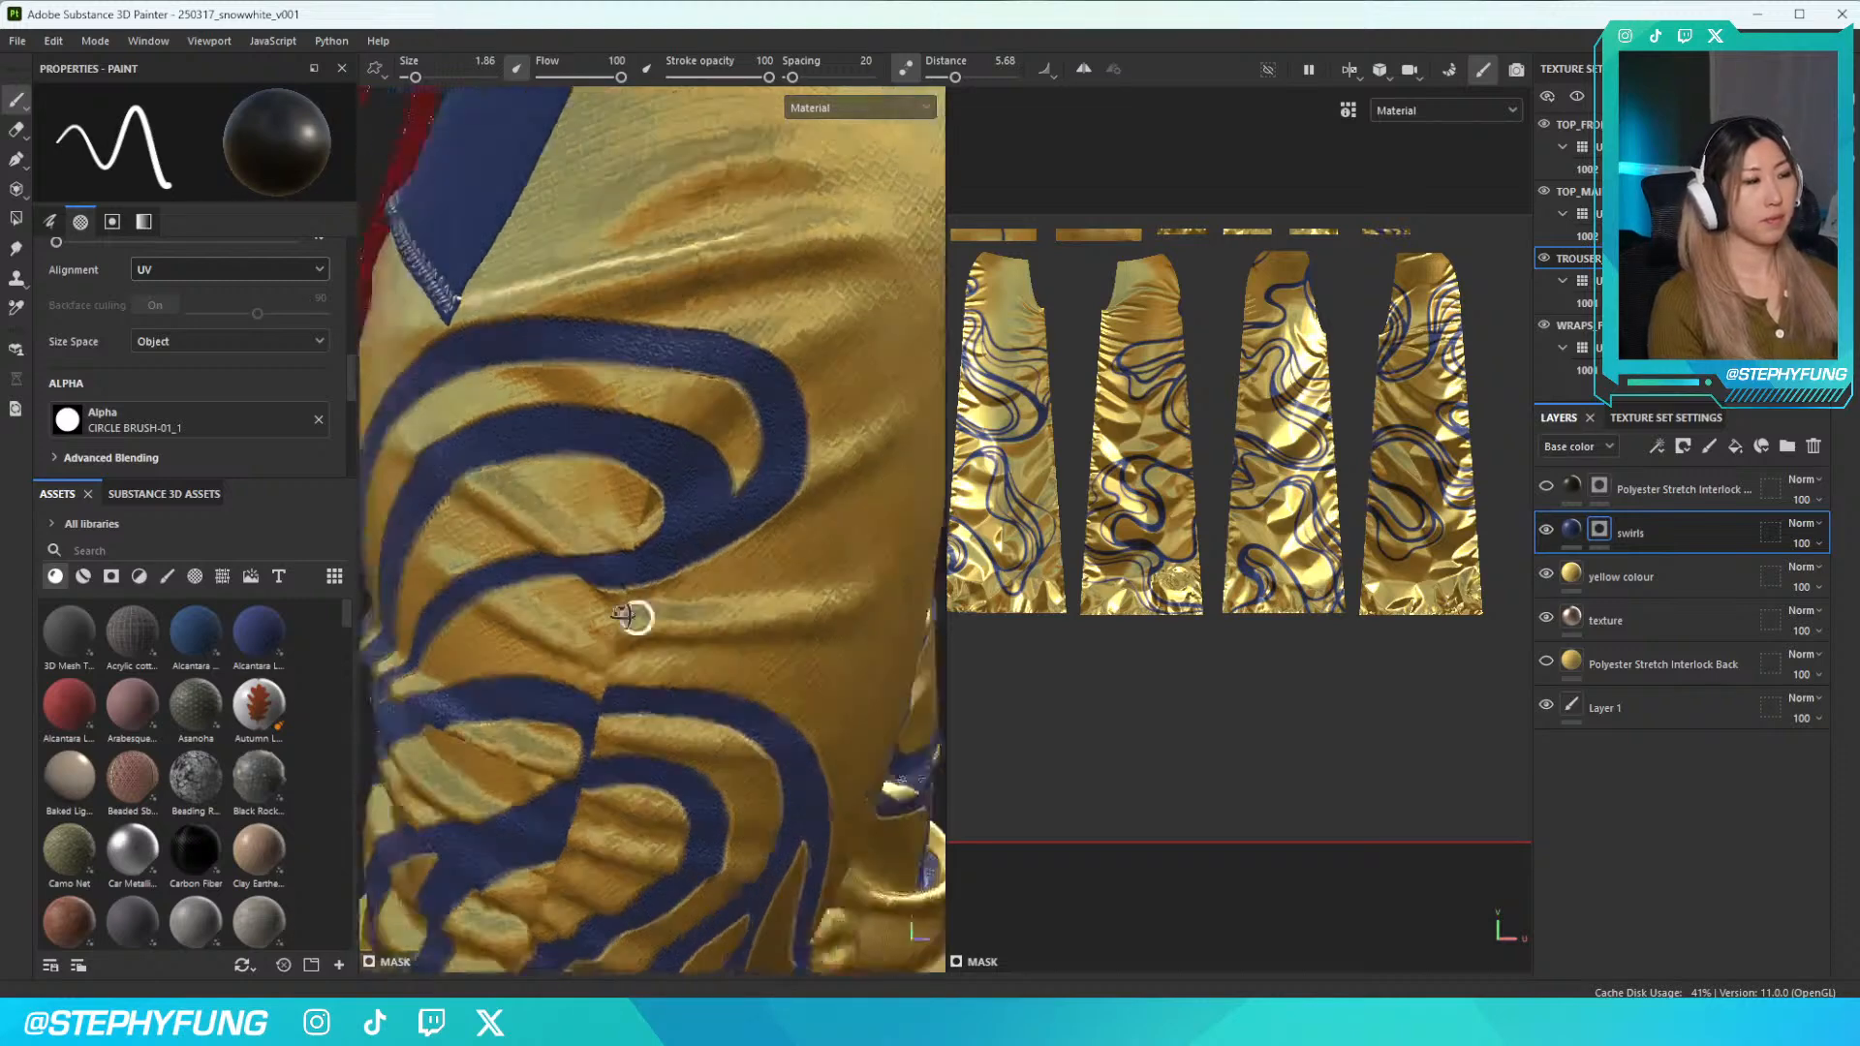
pyautogui.moveTo(634, 617)
pyautogui.keyDown('alt'); pyautogui.mouseDown()
pyautogui.moveTo(768, 532)
pyautogui.moveTo(731, 451)
pyautogui.mouseUp(); pyautogui.keyUp('alt')
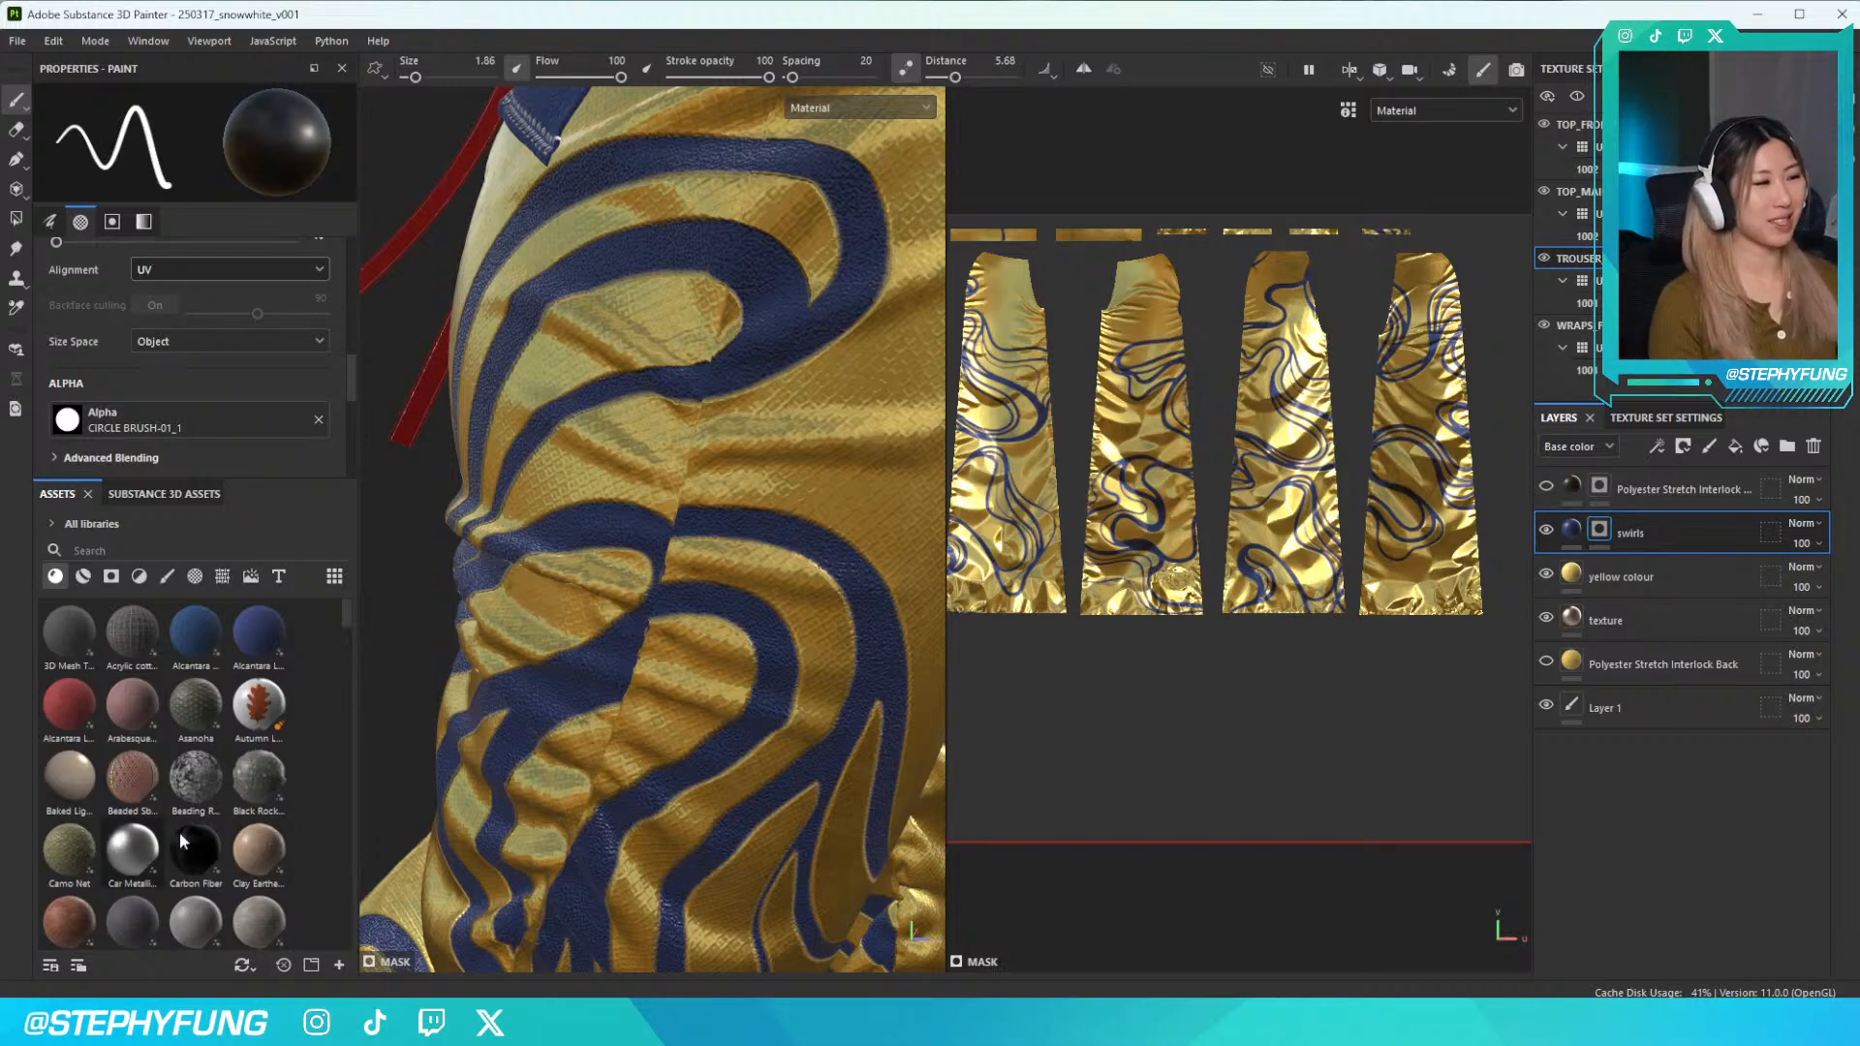
pyautogui.scroll(-6, 661, 604)
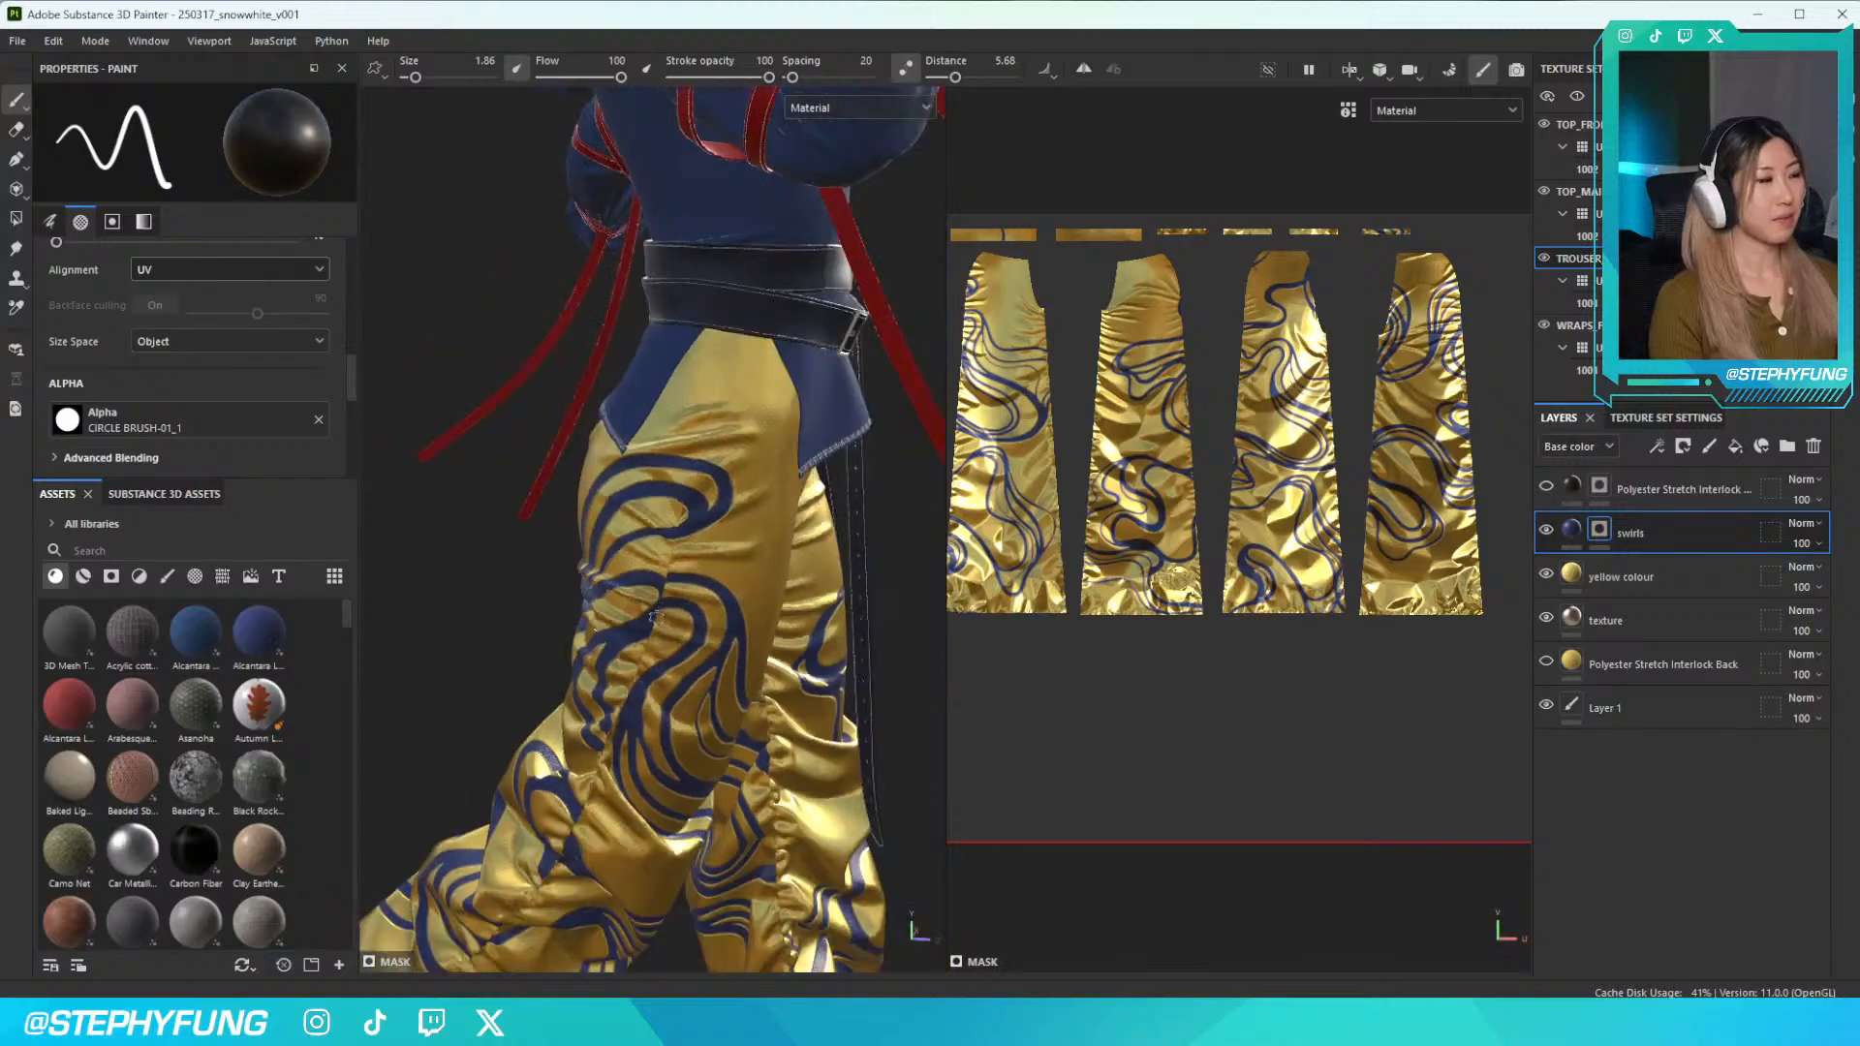
# Frame the swirl joins at the hip's side seam and display only the base colour channel in both viewports
pyautogui.keyDown('alt'); pyautogui.moveTo(655, 625); pyautogui.dragTo(605, 663, button='middle'); pyautogui.keyUp('alt')
pyautogui.keyDown('alt'); pyautogui.moveTo(606, 661); pyautogui.dragTo(639, 562); pyautogui.keyUp('alt')
pyautogui.scroll(-4, 641, 562)
pyautogui.scroll(5, 610, 571)
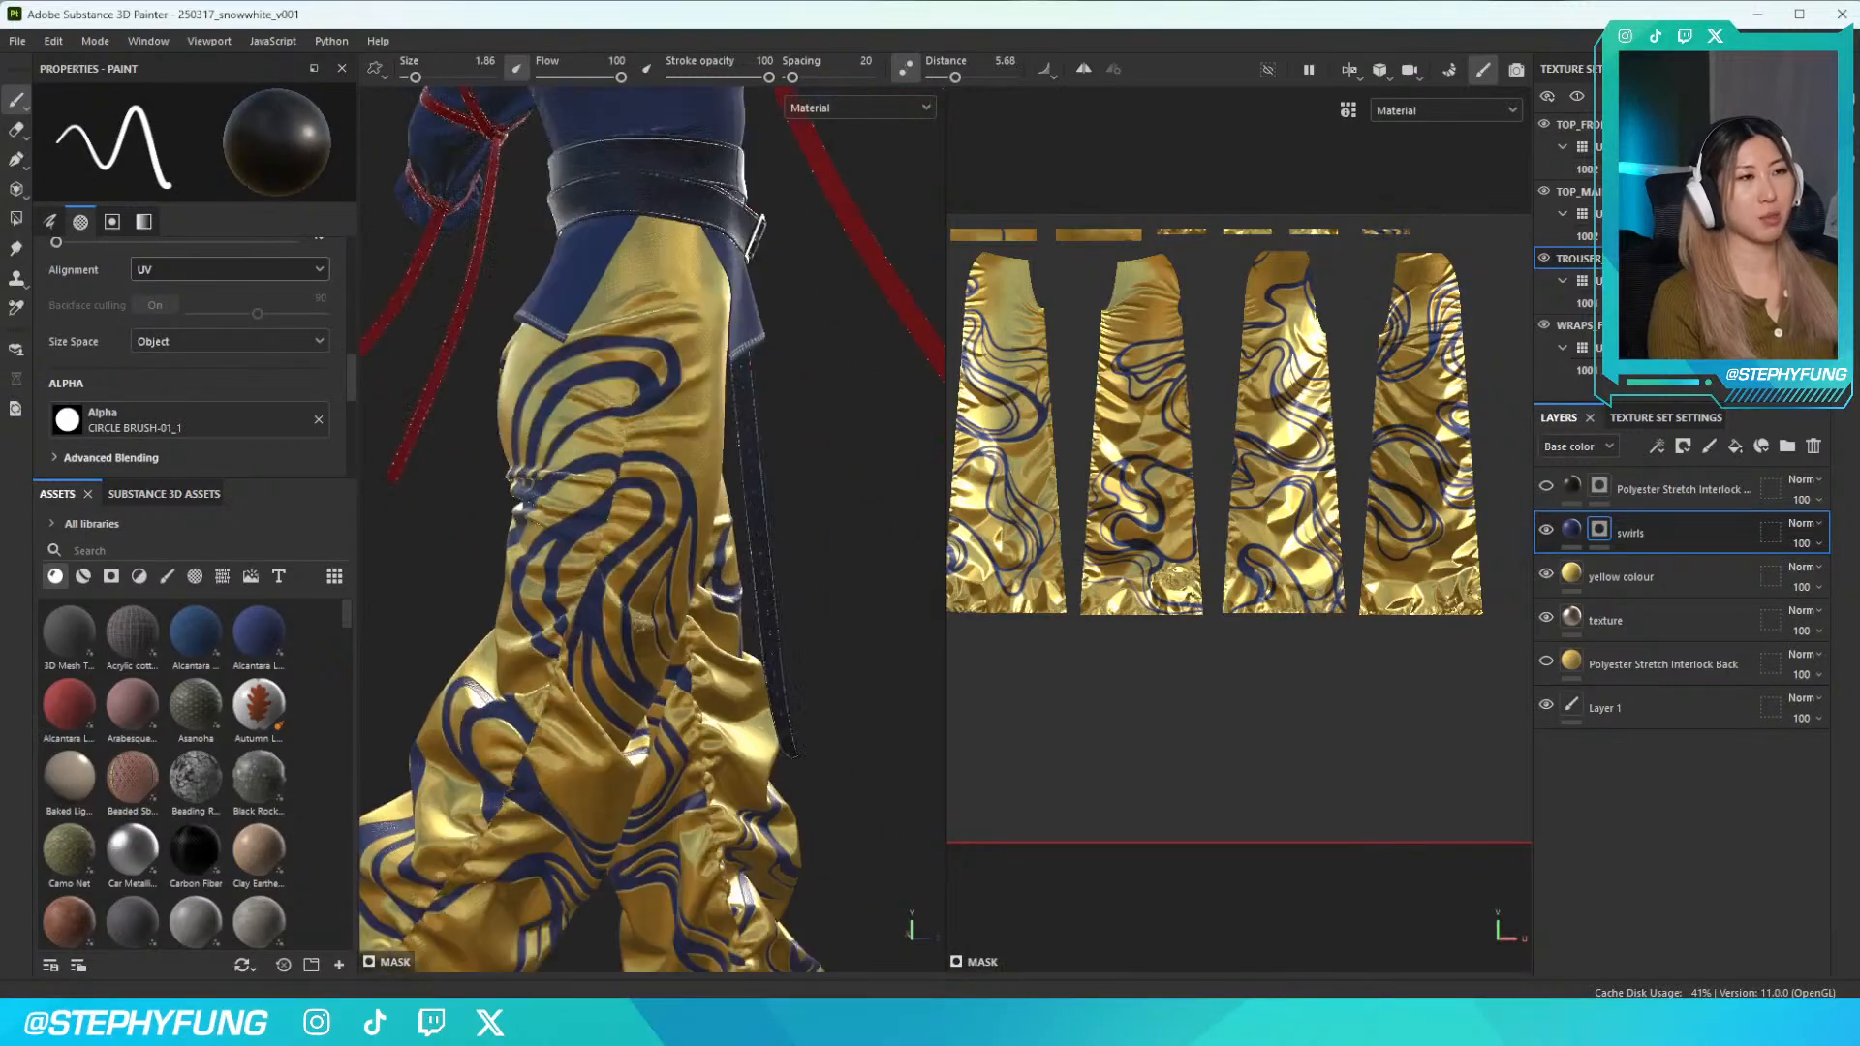
pyautogui.scroll(1, 594, 581)
pyautogui.keyDown('alt'); pyautogui.moveTo(603, 582); pyautogui.dragTo(655, 570); pyautogui.keyUp('alt')
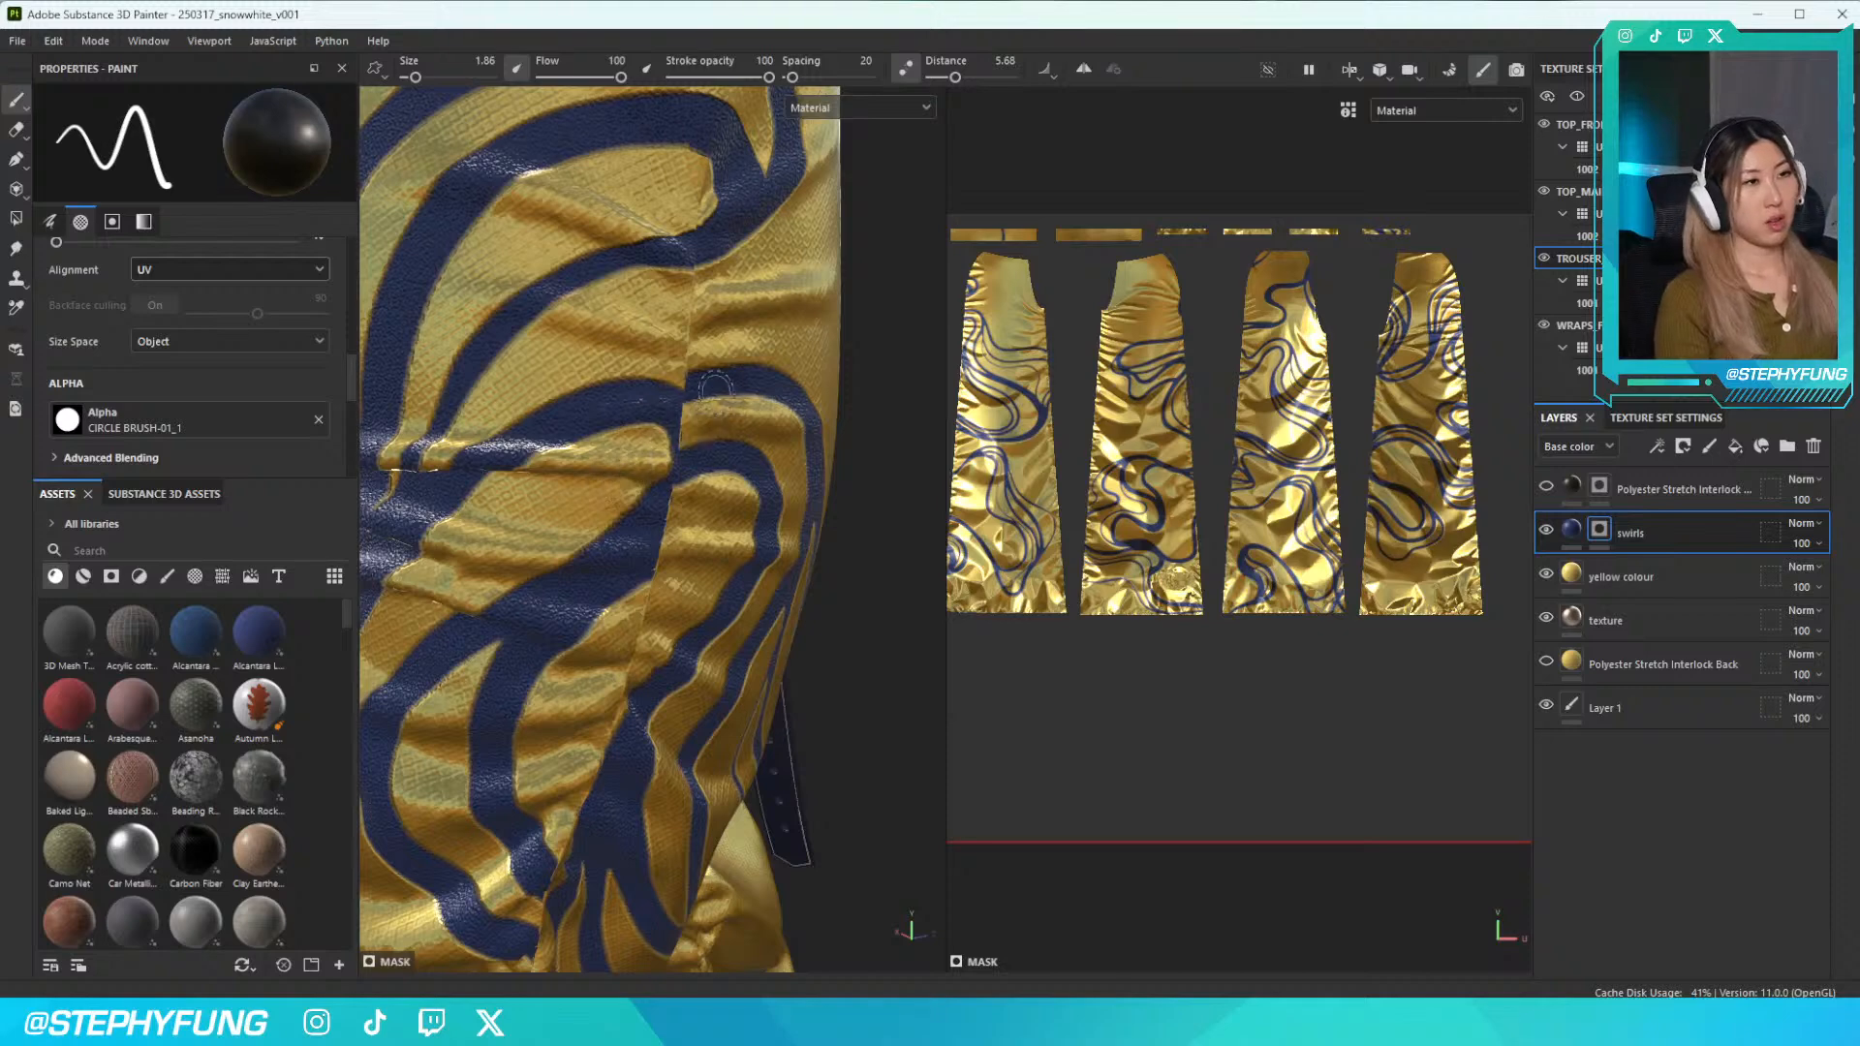
pyautogui.press('c')
pyautogui.press('m')
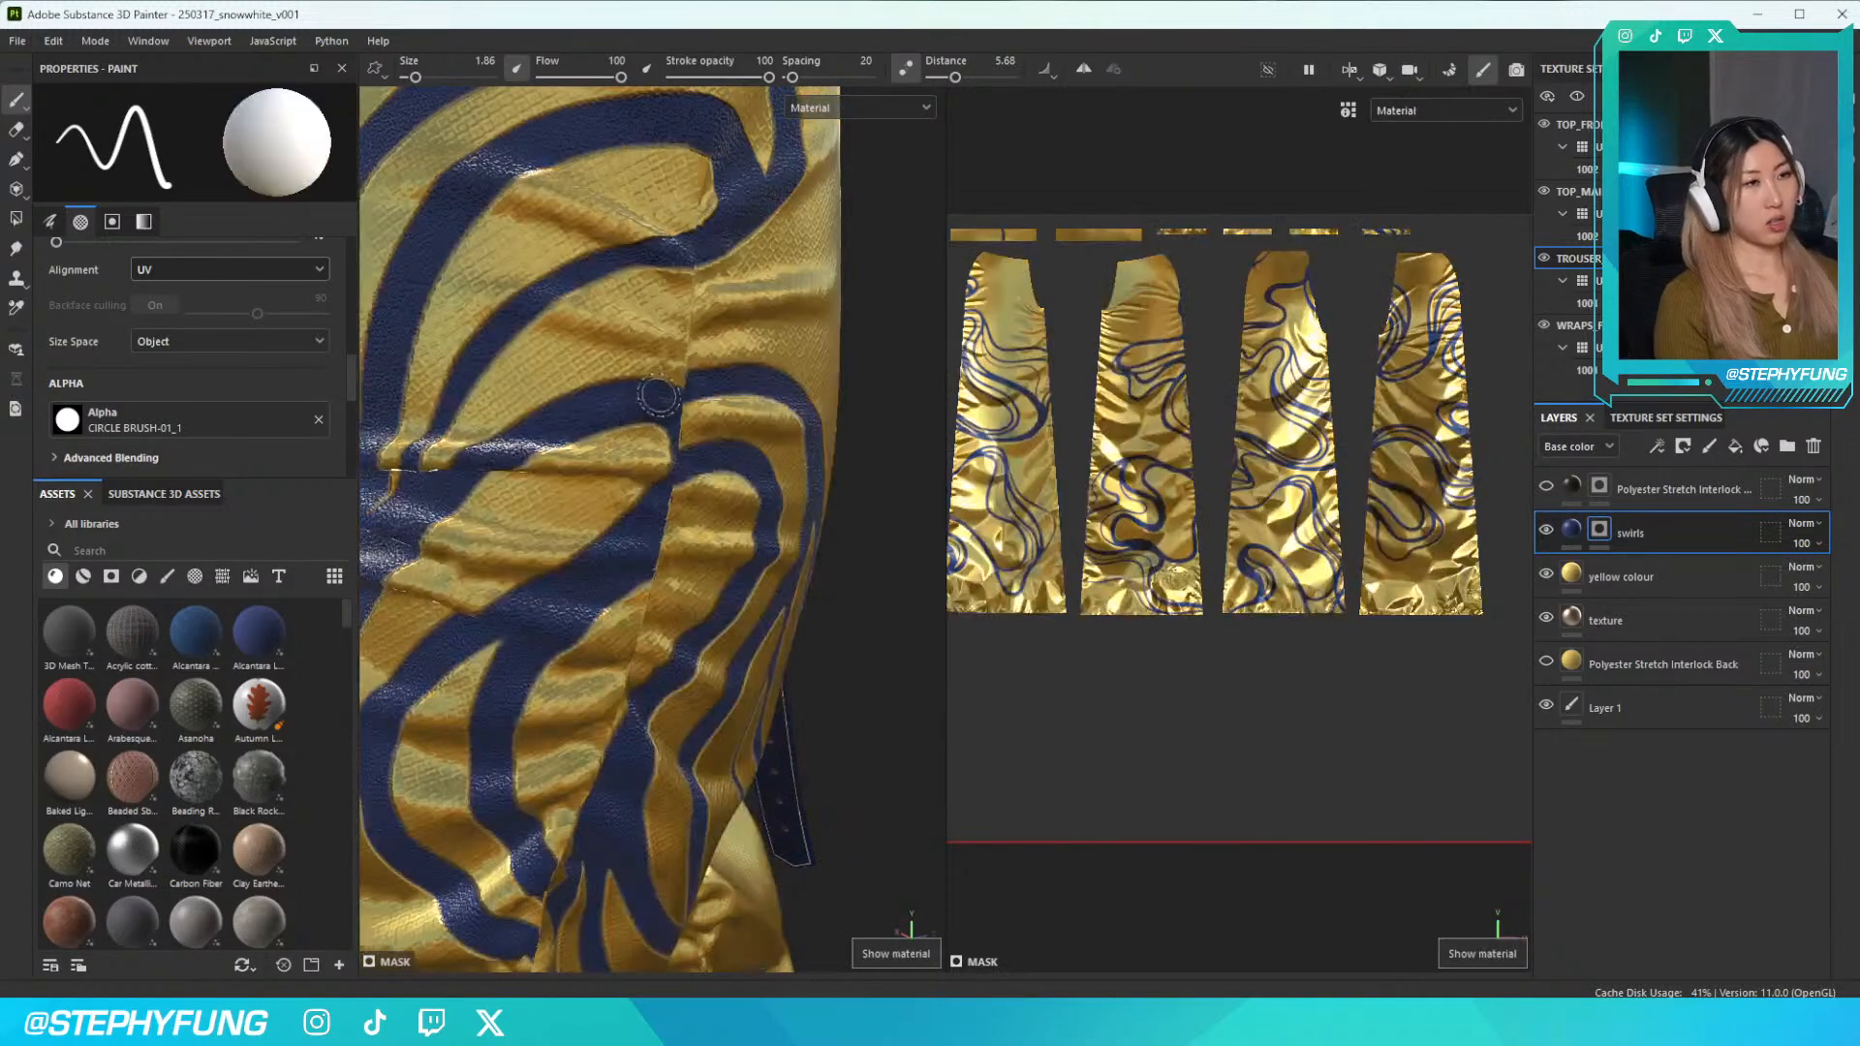
pyautogui.press('c')
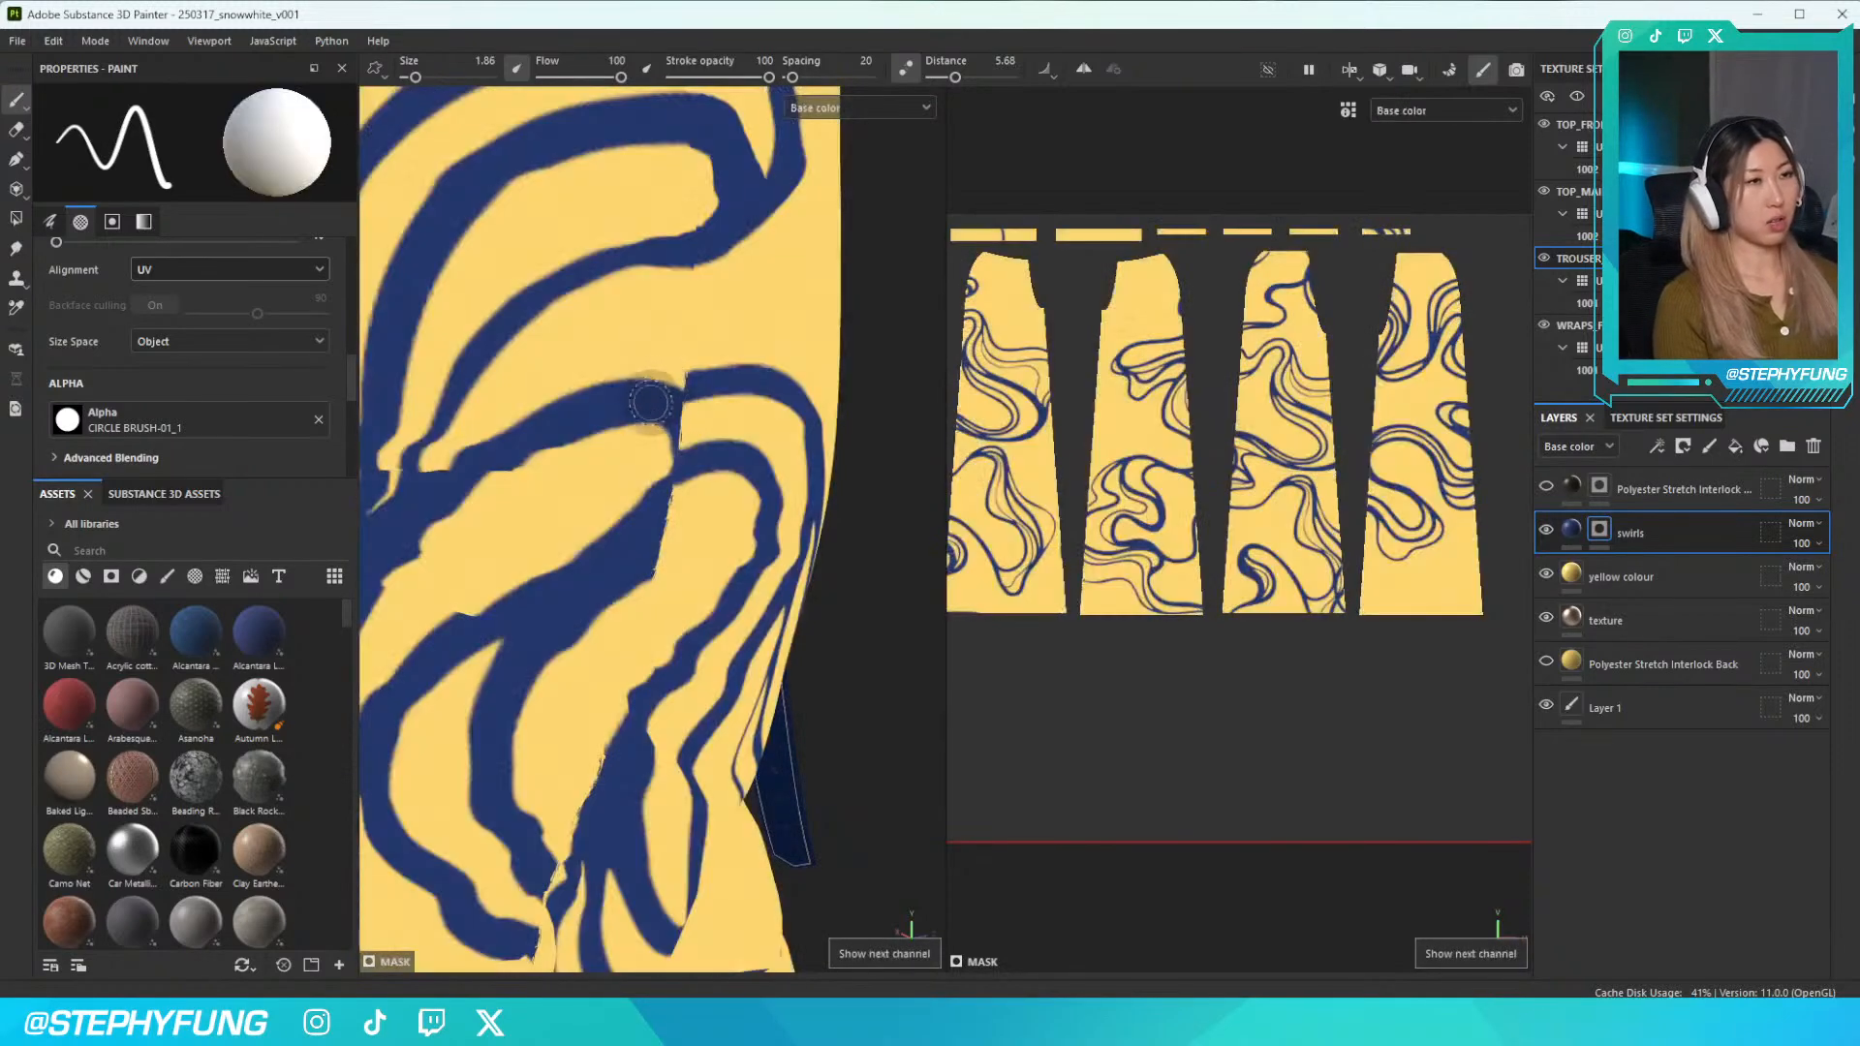
# Paint the outer swirl's line across the side seam and erase the excess blue between it and the inner loop
pyautogui.scroll(3, 620, 406)
pyautogui.keyDown('alt'); pyautogui.moveTo(628, 393); pyautogui.dragTo(676, 464); pyautogui.keyUp('alt')
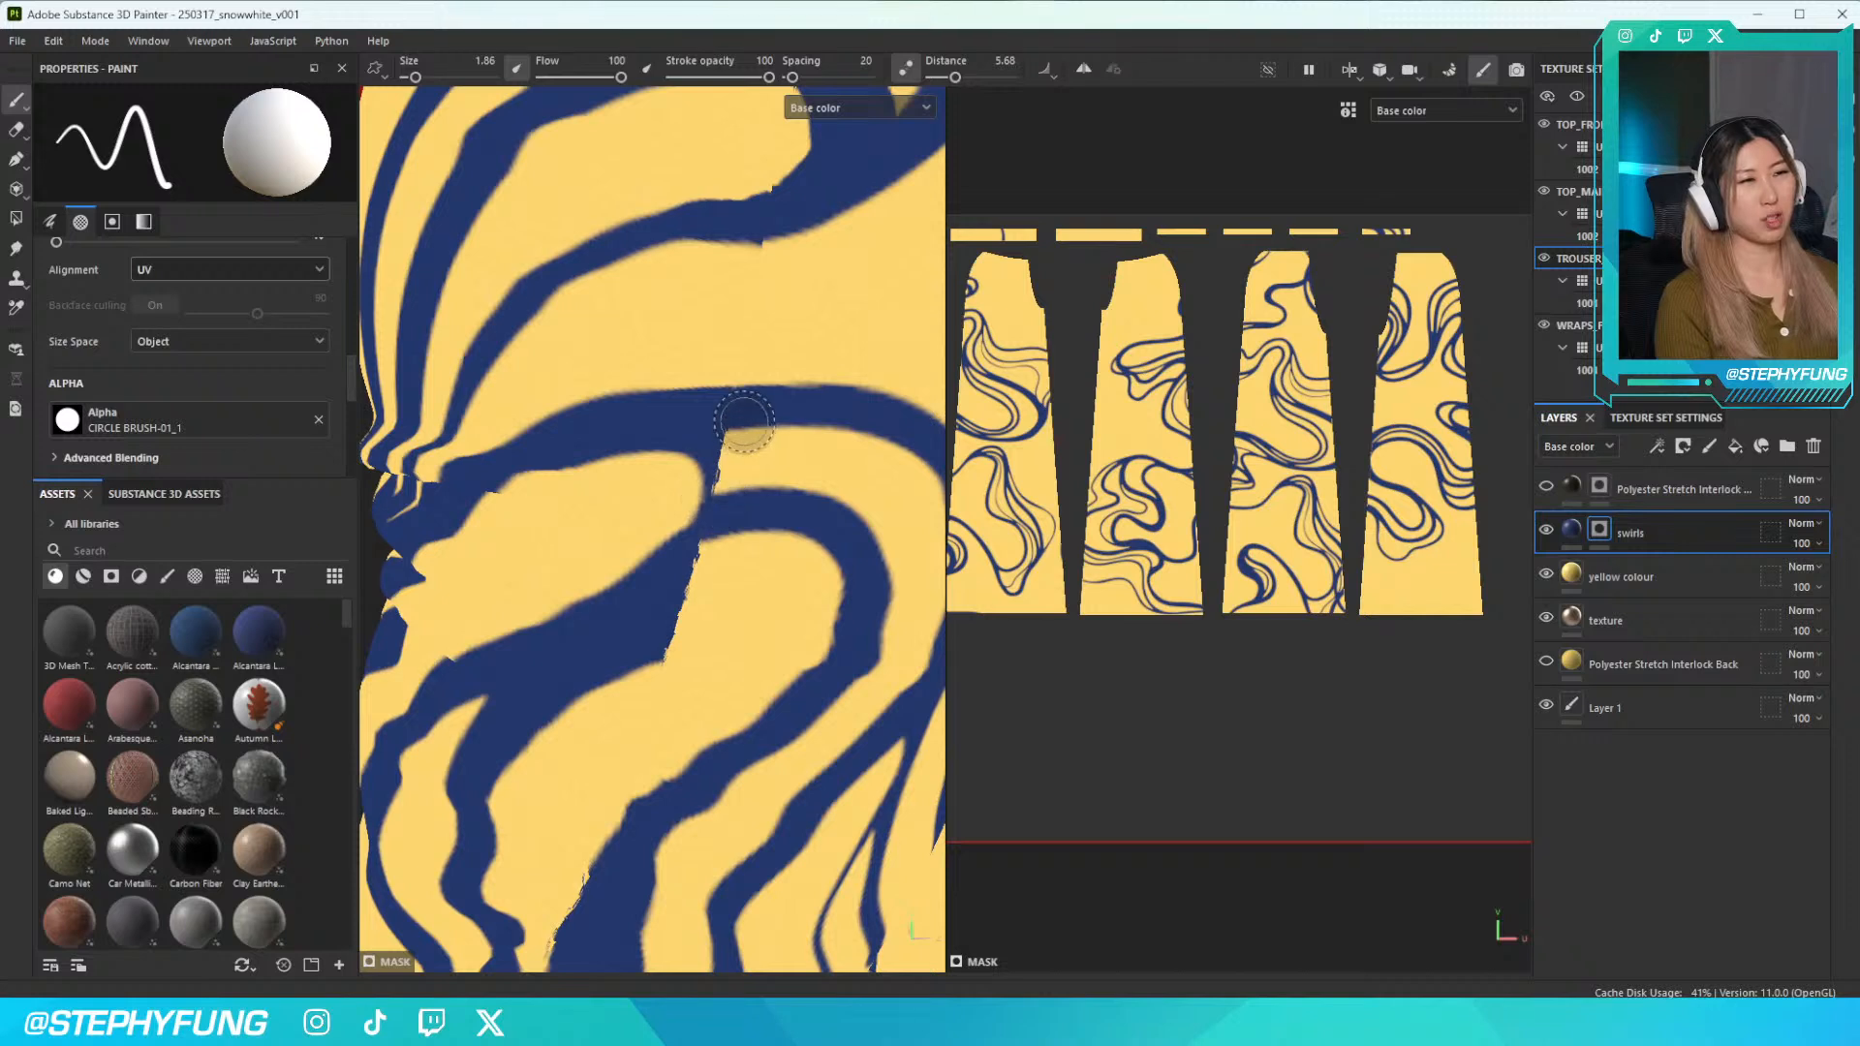
pyautogui.press('x')
pyautogui.moveTo(590, 469)
pyautogui.mouseDown()
pyautogui.moveTo(789, 440)
pyautogui.moveTo(568, 461)
pyautogui.moveTo(770, 440)
pyautogui.moveTo(639, 469)
pyautogui.moveTo(652, 490)
pyautogui.moveTo(756, 469)
pyautogui.moveTo(680, 497)
pyautogui.mouseUp()
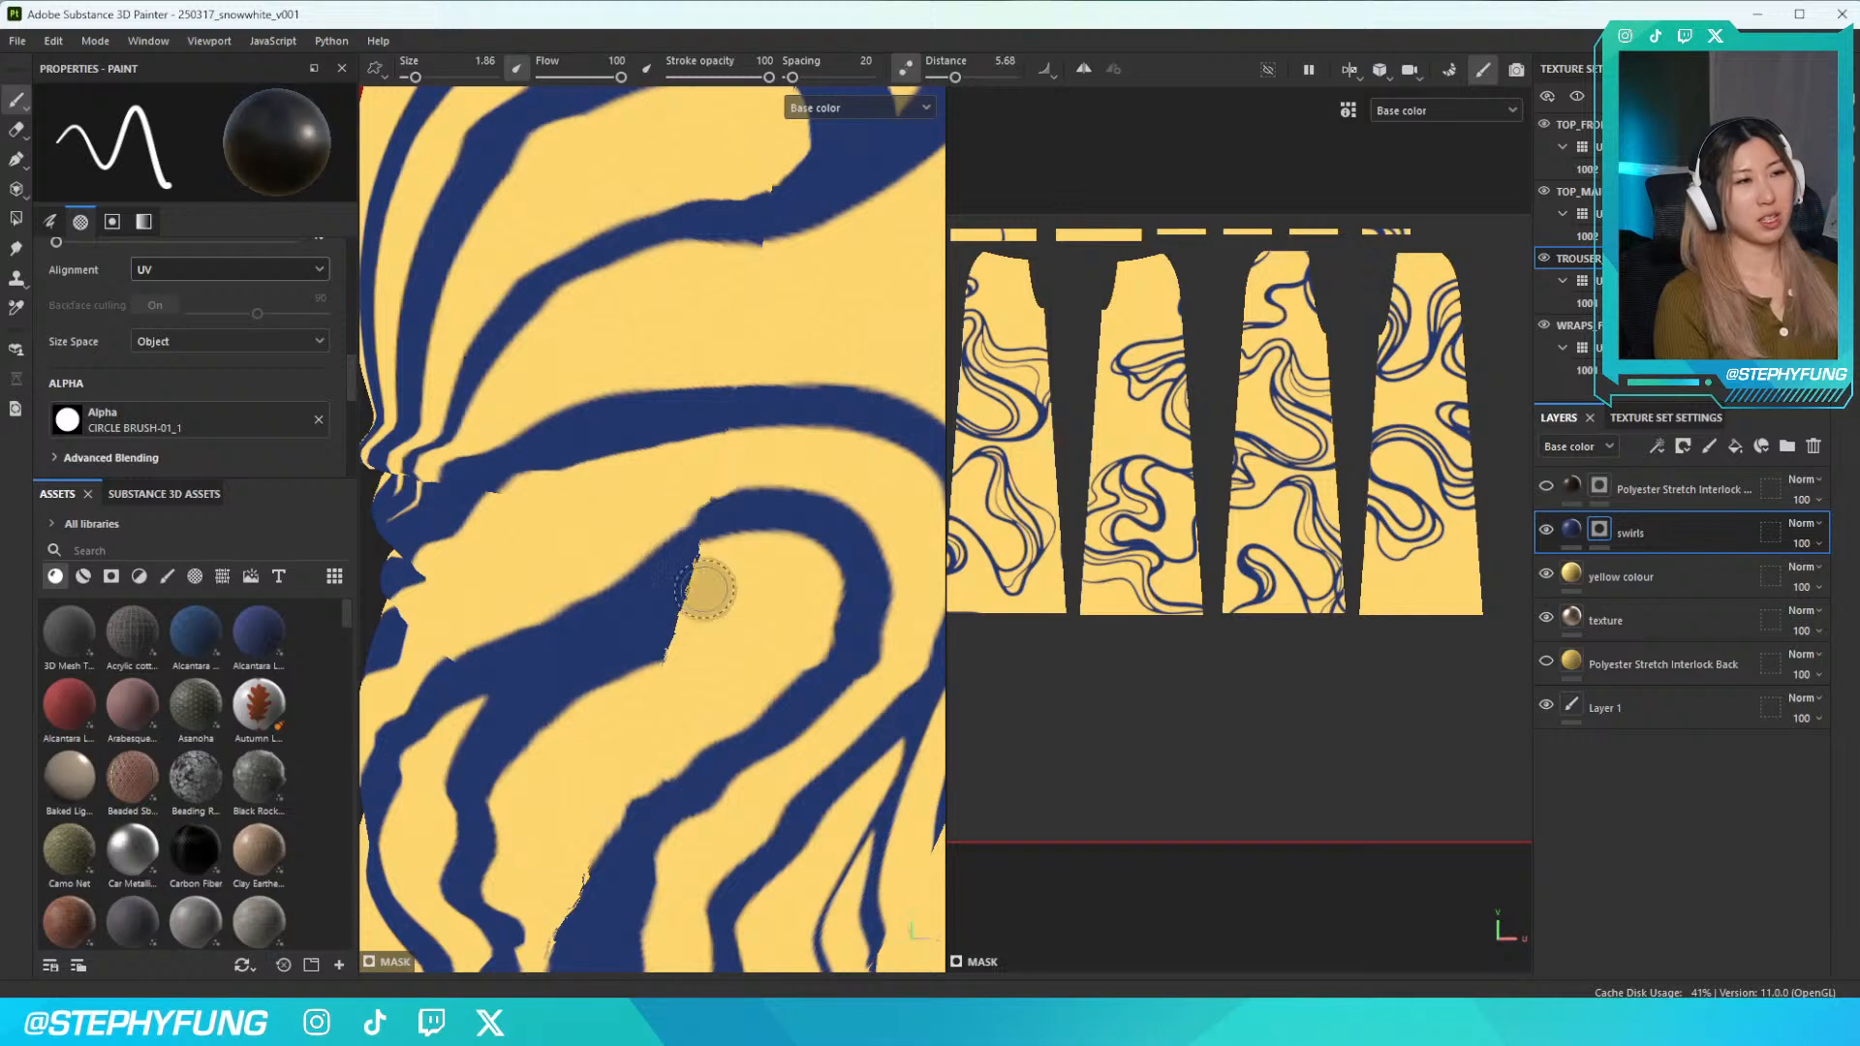
# Trim the thick inner swirl's lower edge at the side seam into a tapered diagonal, undoing an unsatisfactory stroke
pyautogui.press('x')
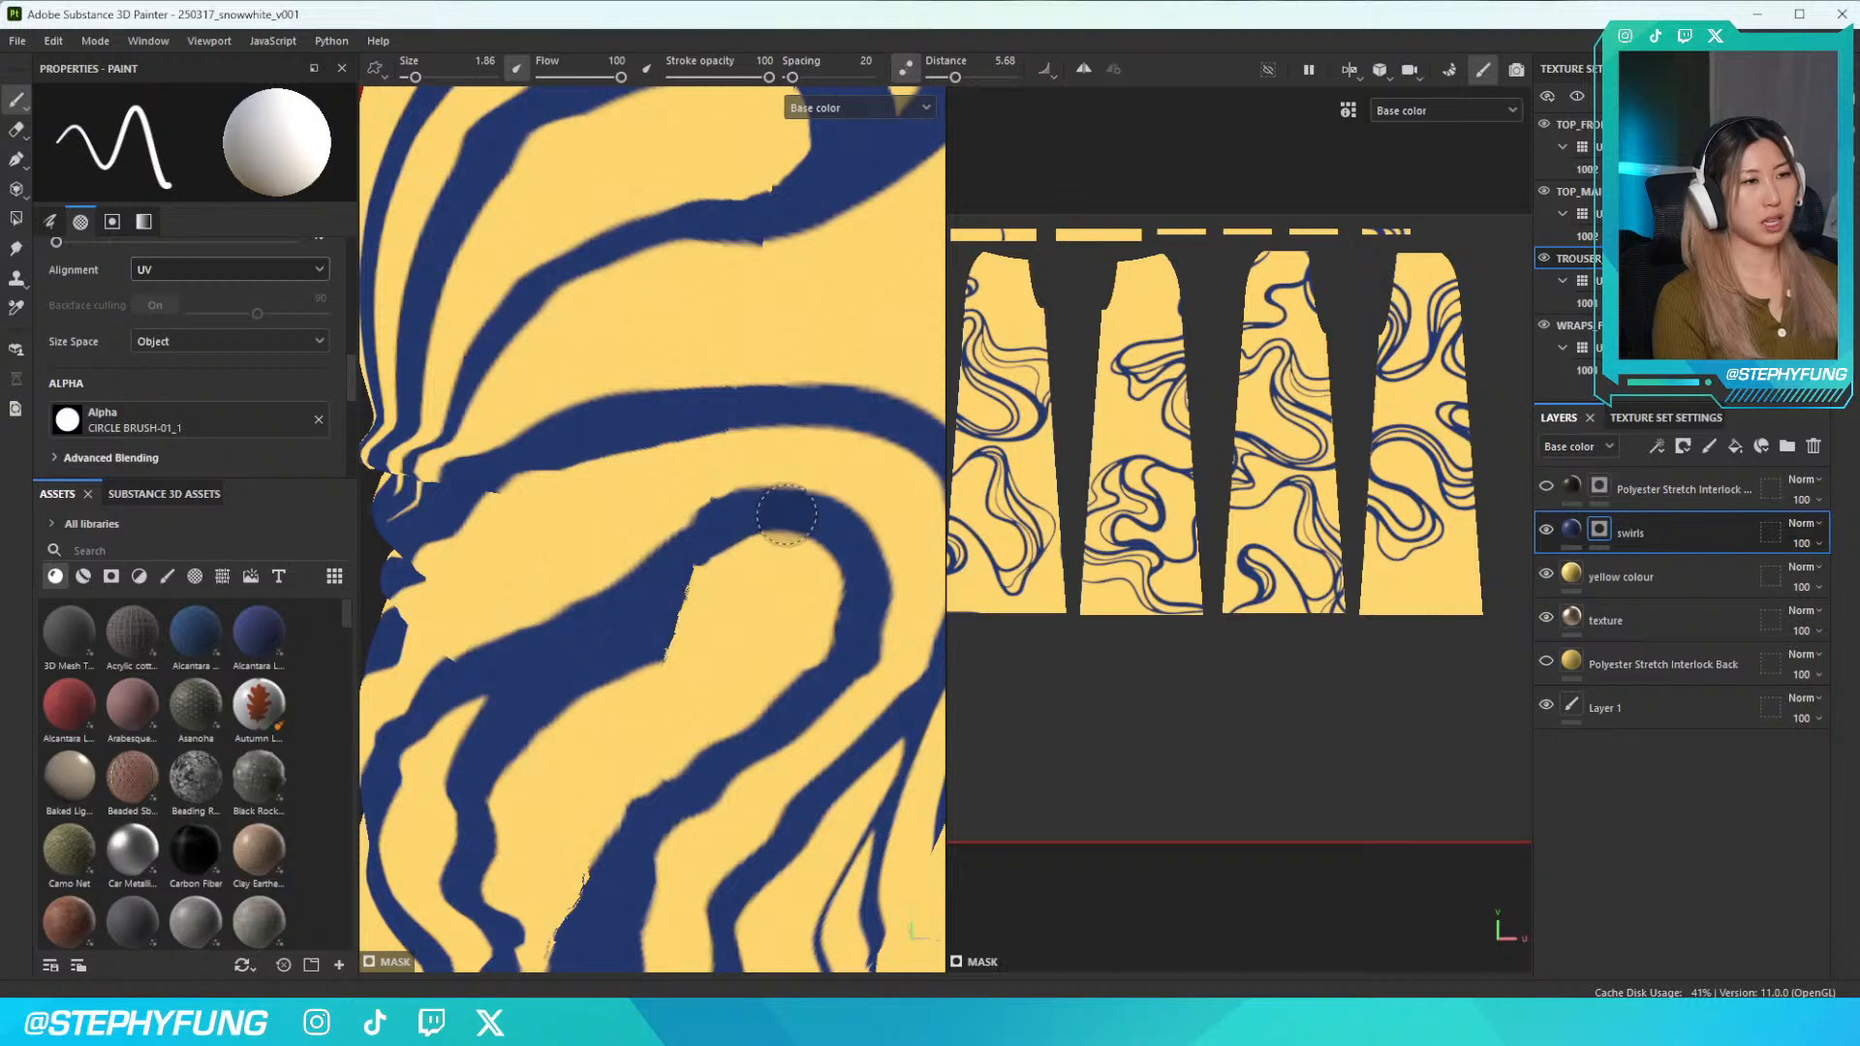
pyautogui.press('x')
pyautogui.moveTo(610, 665); pyautogui.dragTo(659, 654)
pyautogui.moveTo(744, 570)
pyautogui.mouseDown()
pyautogui.moveTo(594, 714)
pyautogui.moveTo(754, 551)
pyautogui.moveTo(668, 623)
pyautogui.moveTo(652, 675)
pyautogui.mouseUp()
pyautogui.hotkey('ctrl', 'z')
pyautogui.moveTo(694, 595)
pyautogui.mouseDown()
pyautogui.moveTo(684, 640)
pyautogui.moveTo(722, 638)
pyautogui.moveTo(689, 584)
pyautogui.mouseUp()
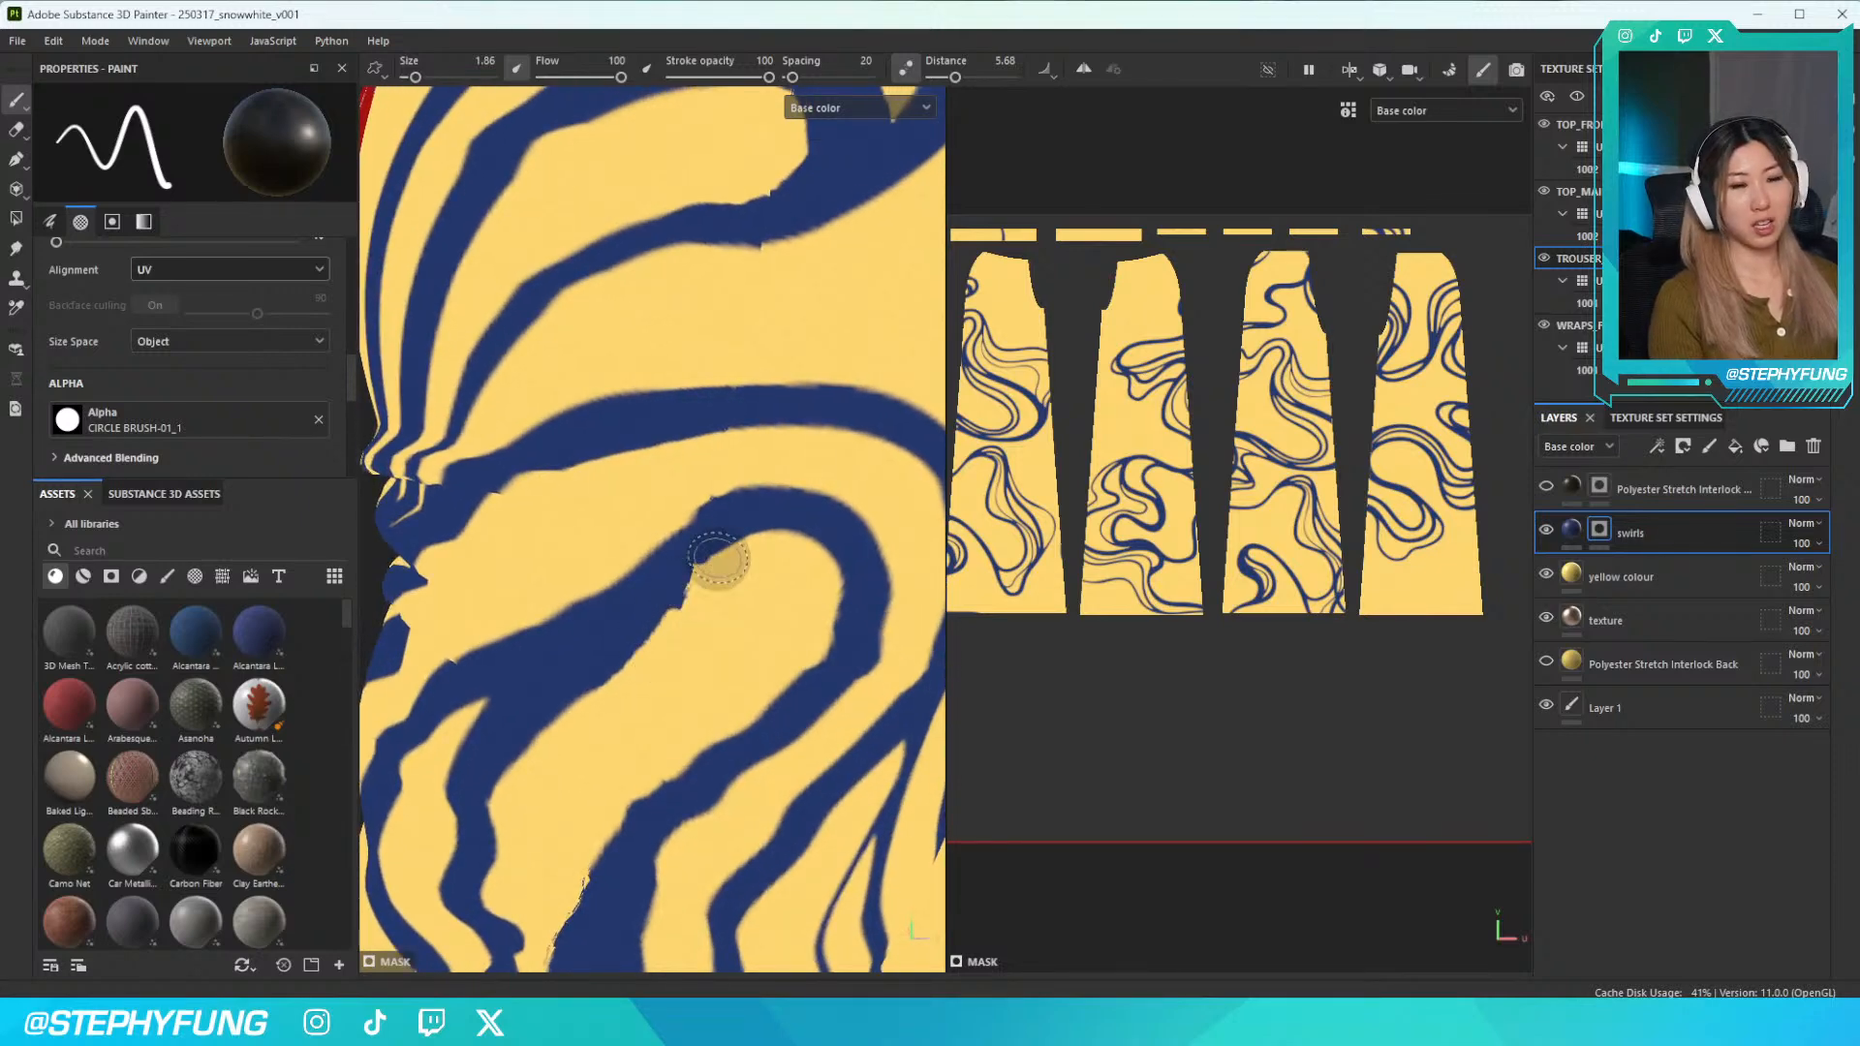
# Turn off Lazy Mouse, reduce the brush size to 0.93, smooth the inner loop's jagged seam edge and restore the material display
pyautogui.keyDown('alt'); pyautogui.moveTo(714, 561); pyautogui.dragTo(714, 562); pyautogui.keyUp('alt')
pyautogui.scroll(4, 707, 601)
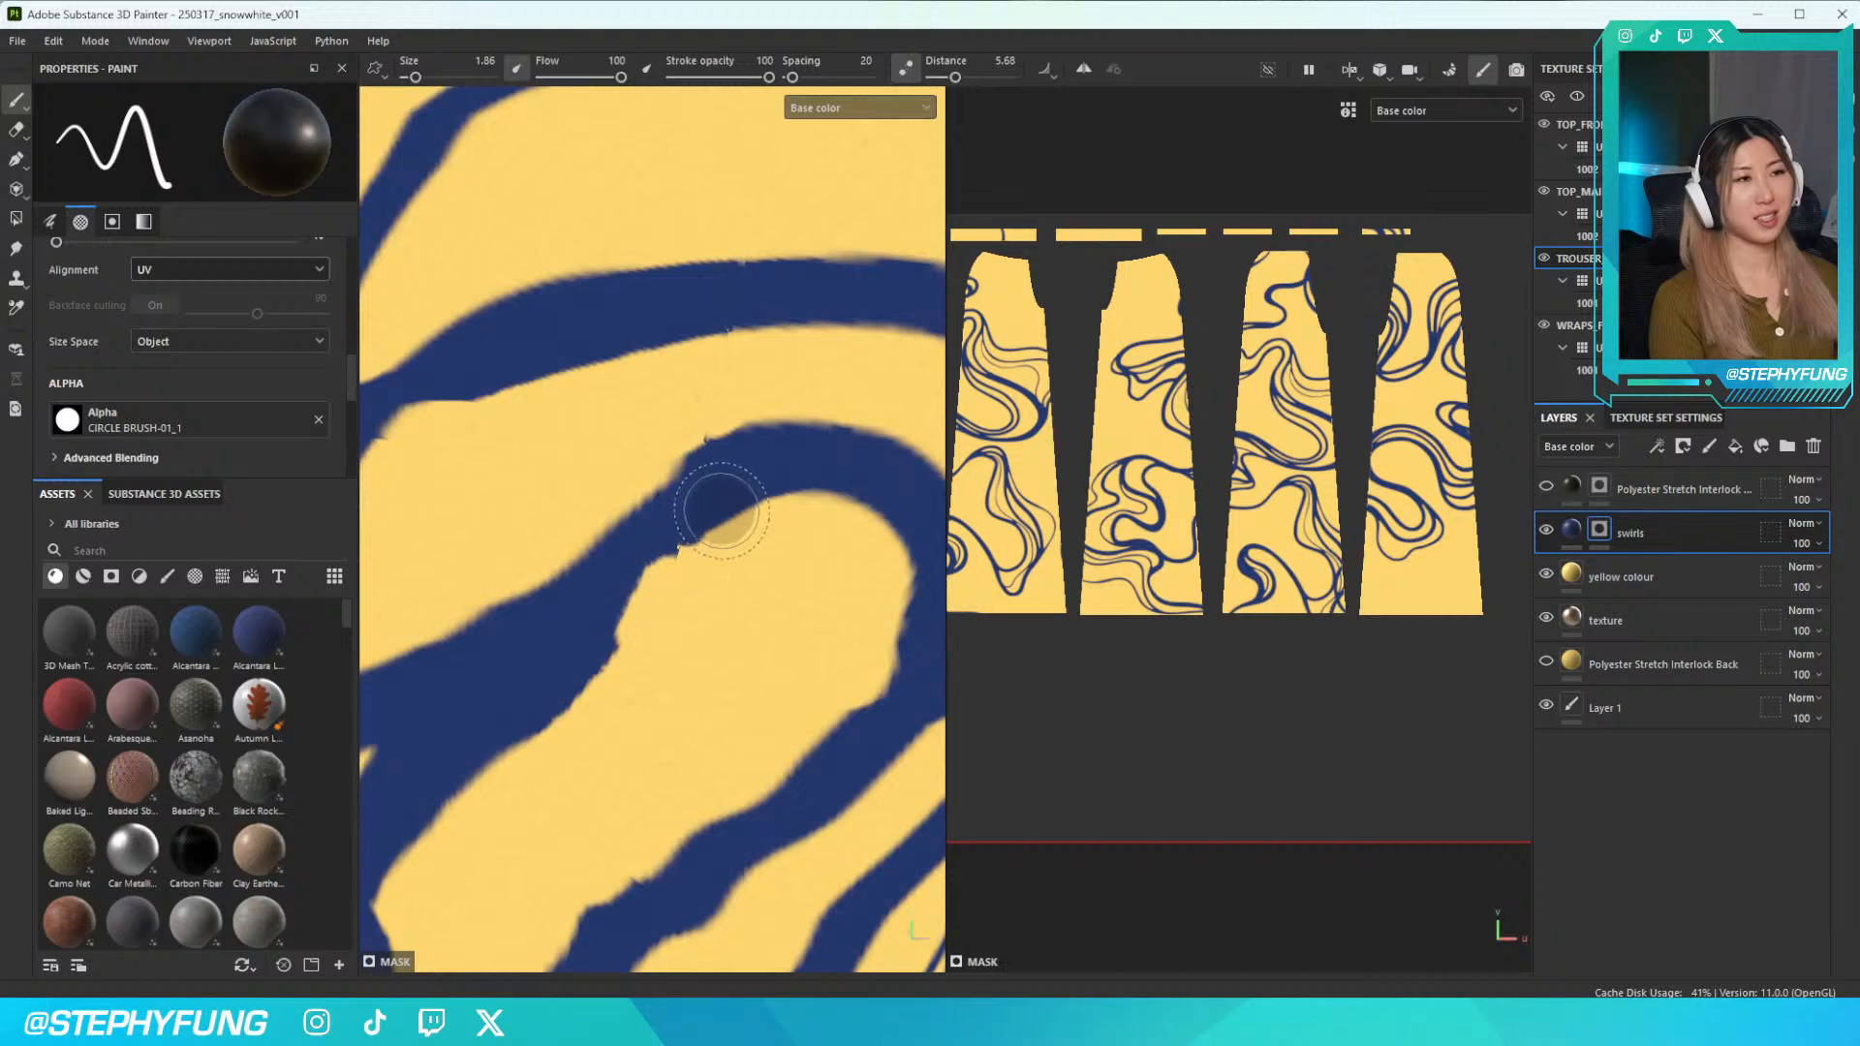
pyautogui.click(904, 67)
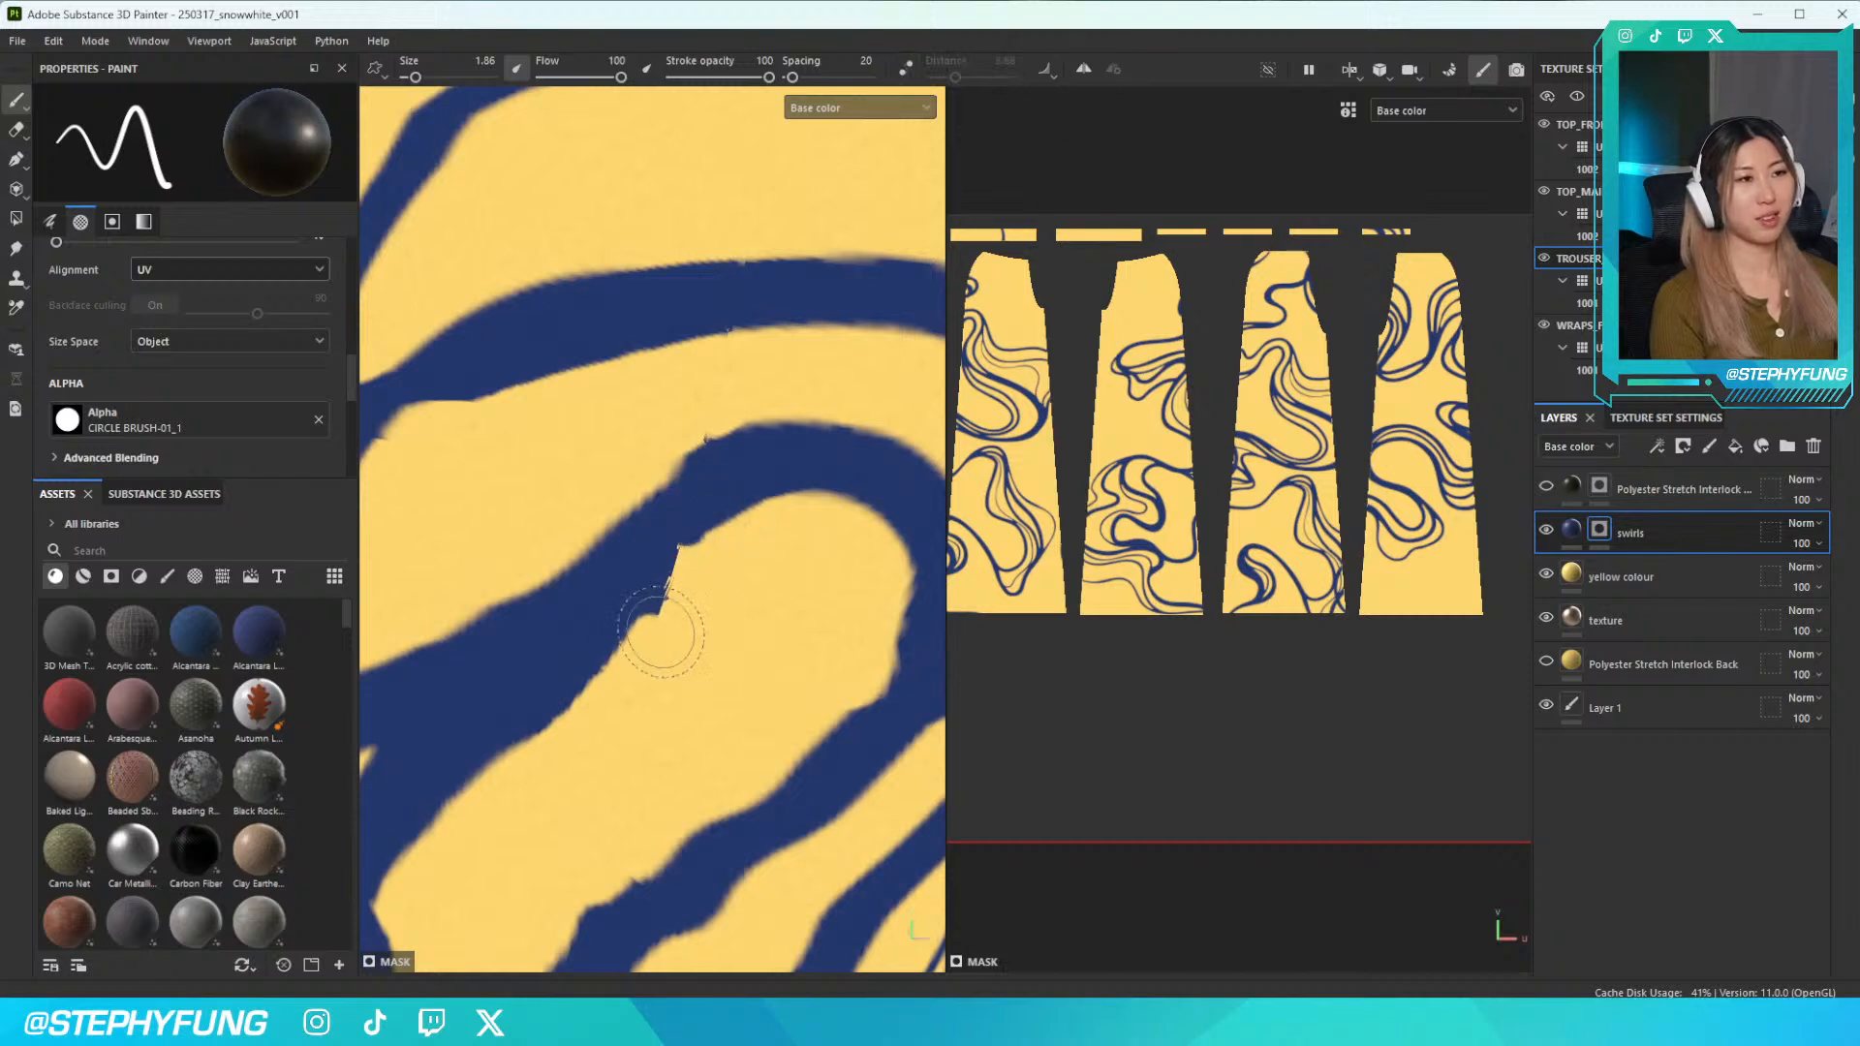
pyautogui.hotkey('ctrl', 'z')
pyautogui.press('[')
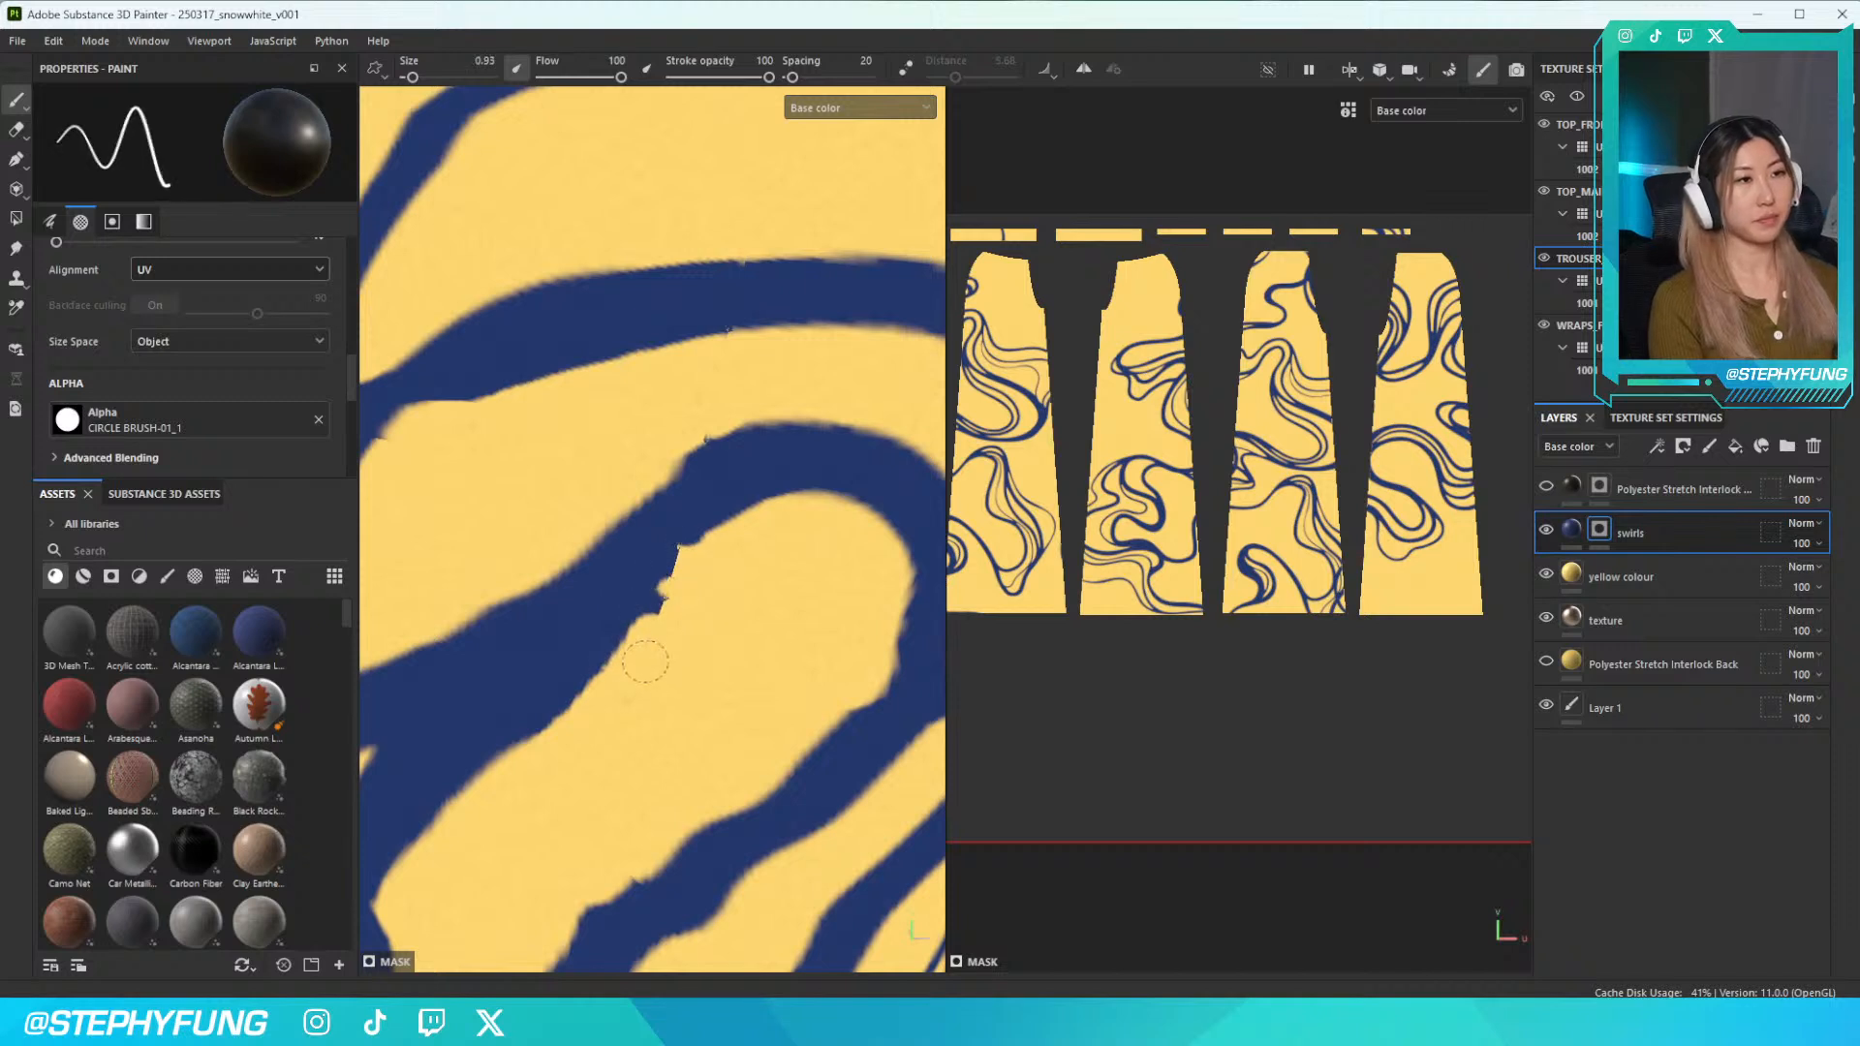
pyautogui.moveTo(675, 571); pyautogui.dragTo(636, 631)
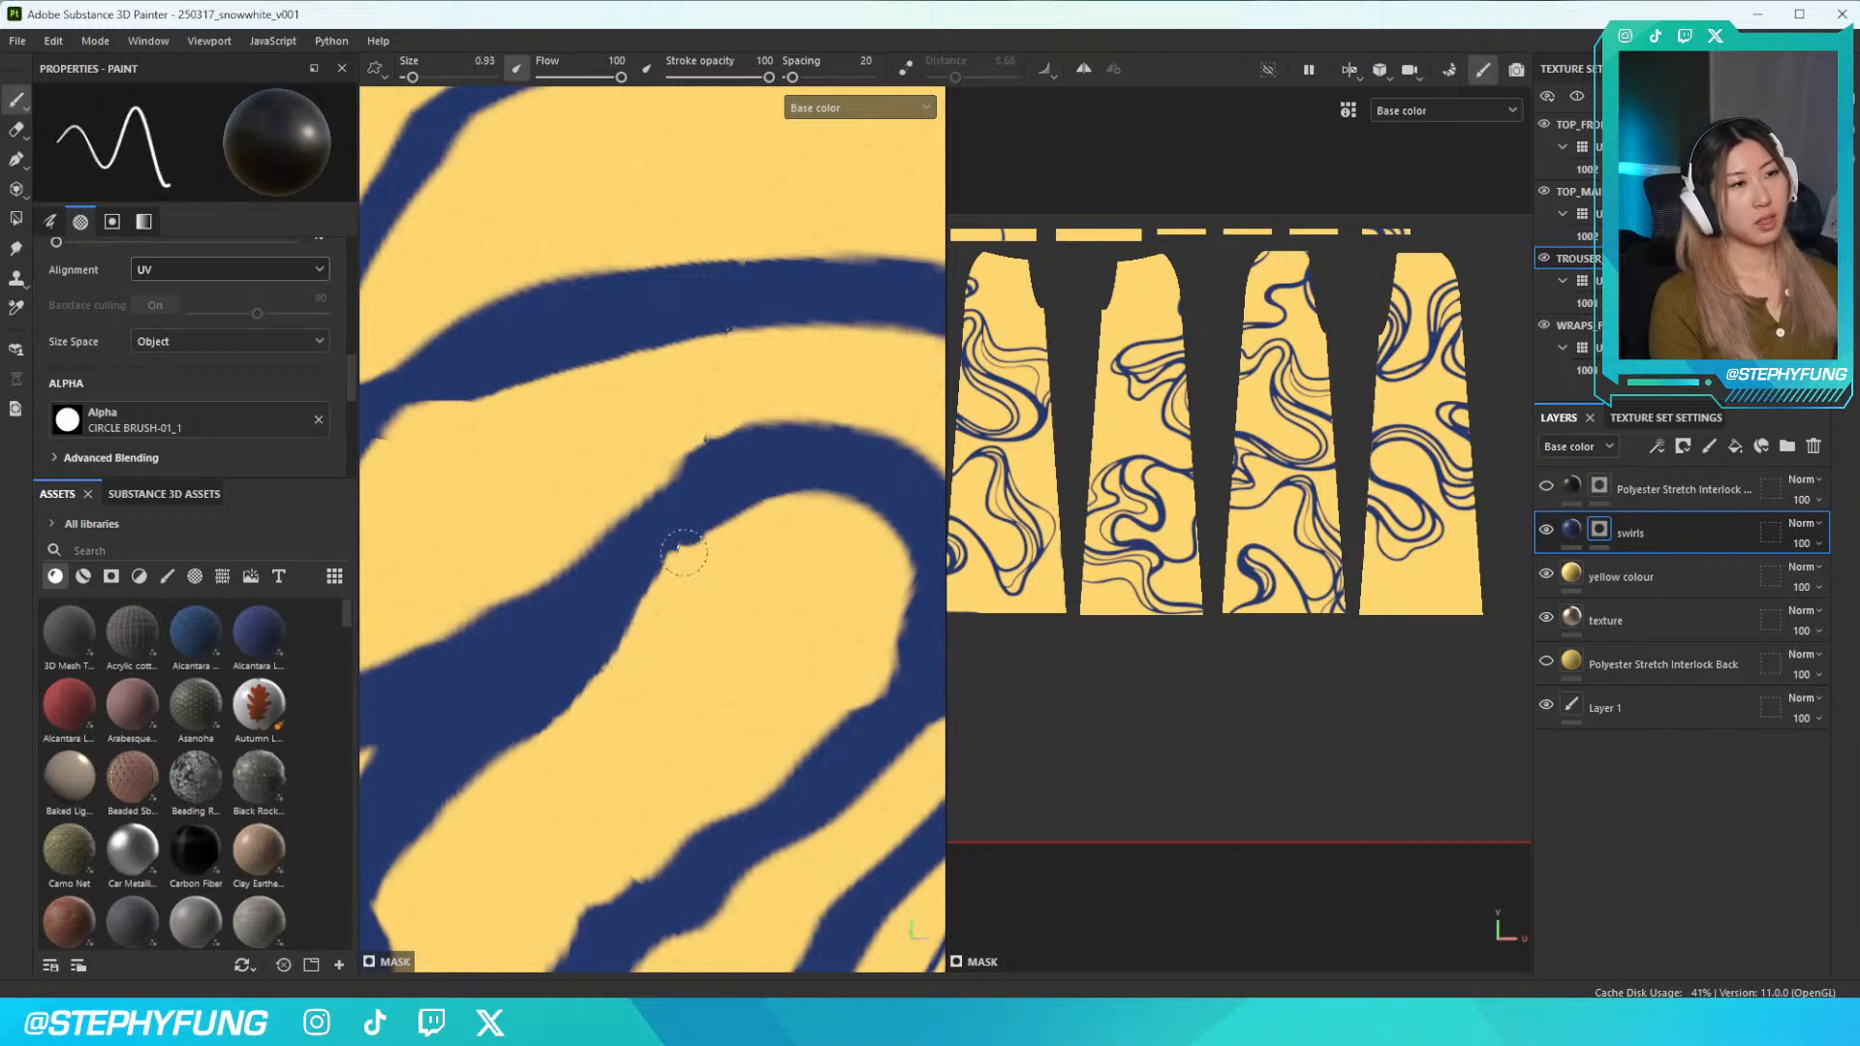
pyautogui.press('m')
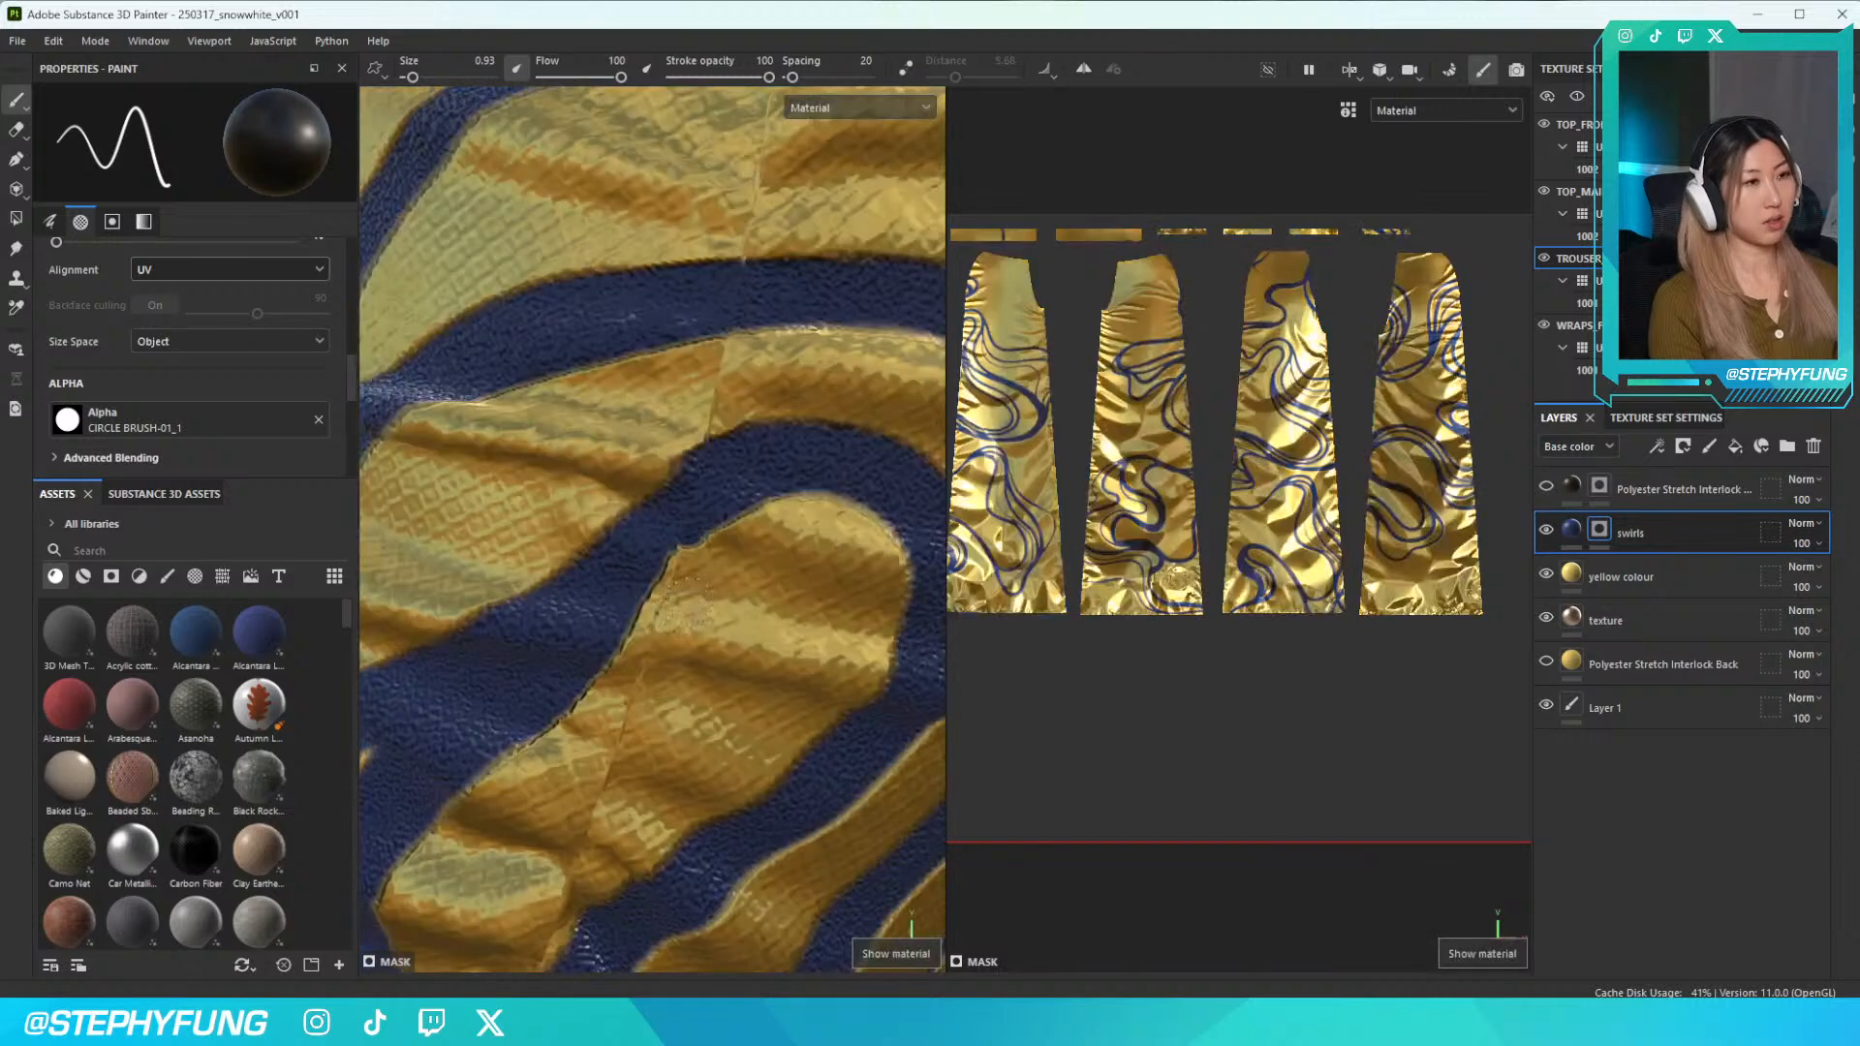
# Switch the mask paint to white and extend the cut-off swirl bands across the seam fold on the lower thigh
pyautogui.press('x')
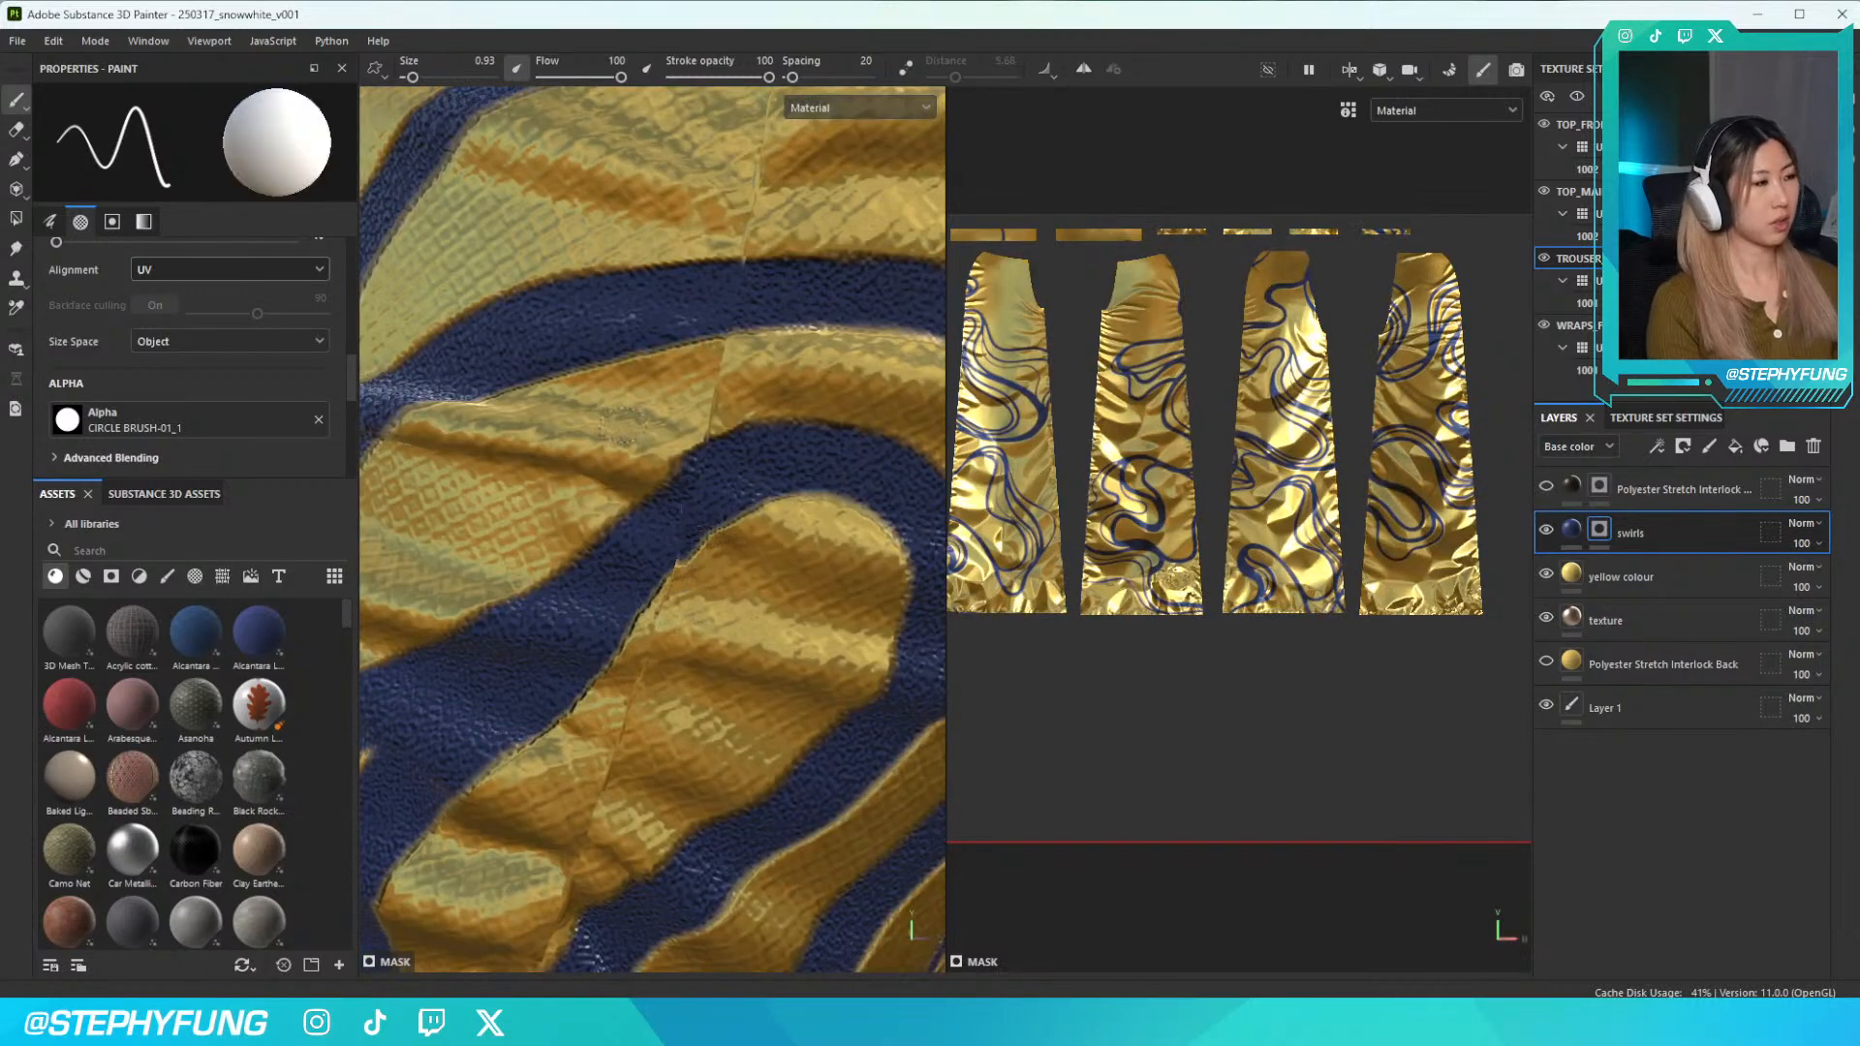
pyautogui.scroll(-5, 502, 537)
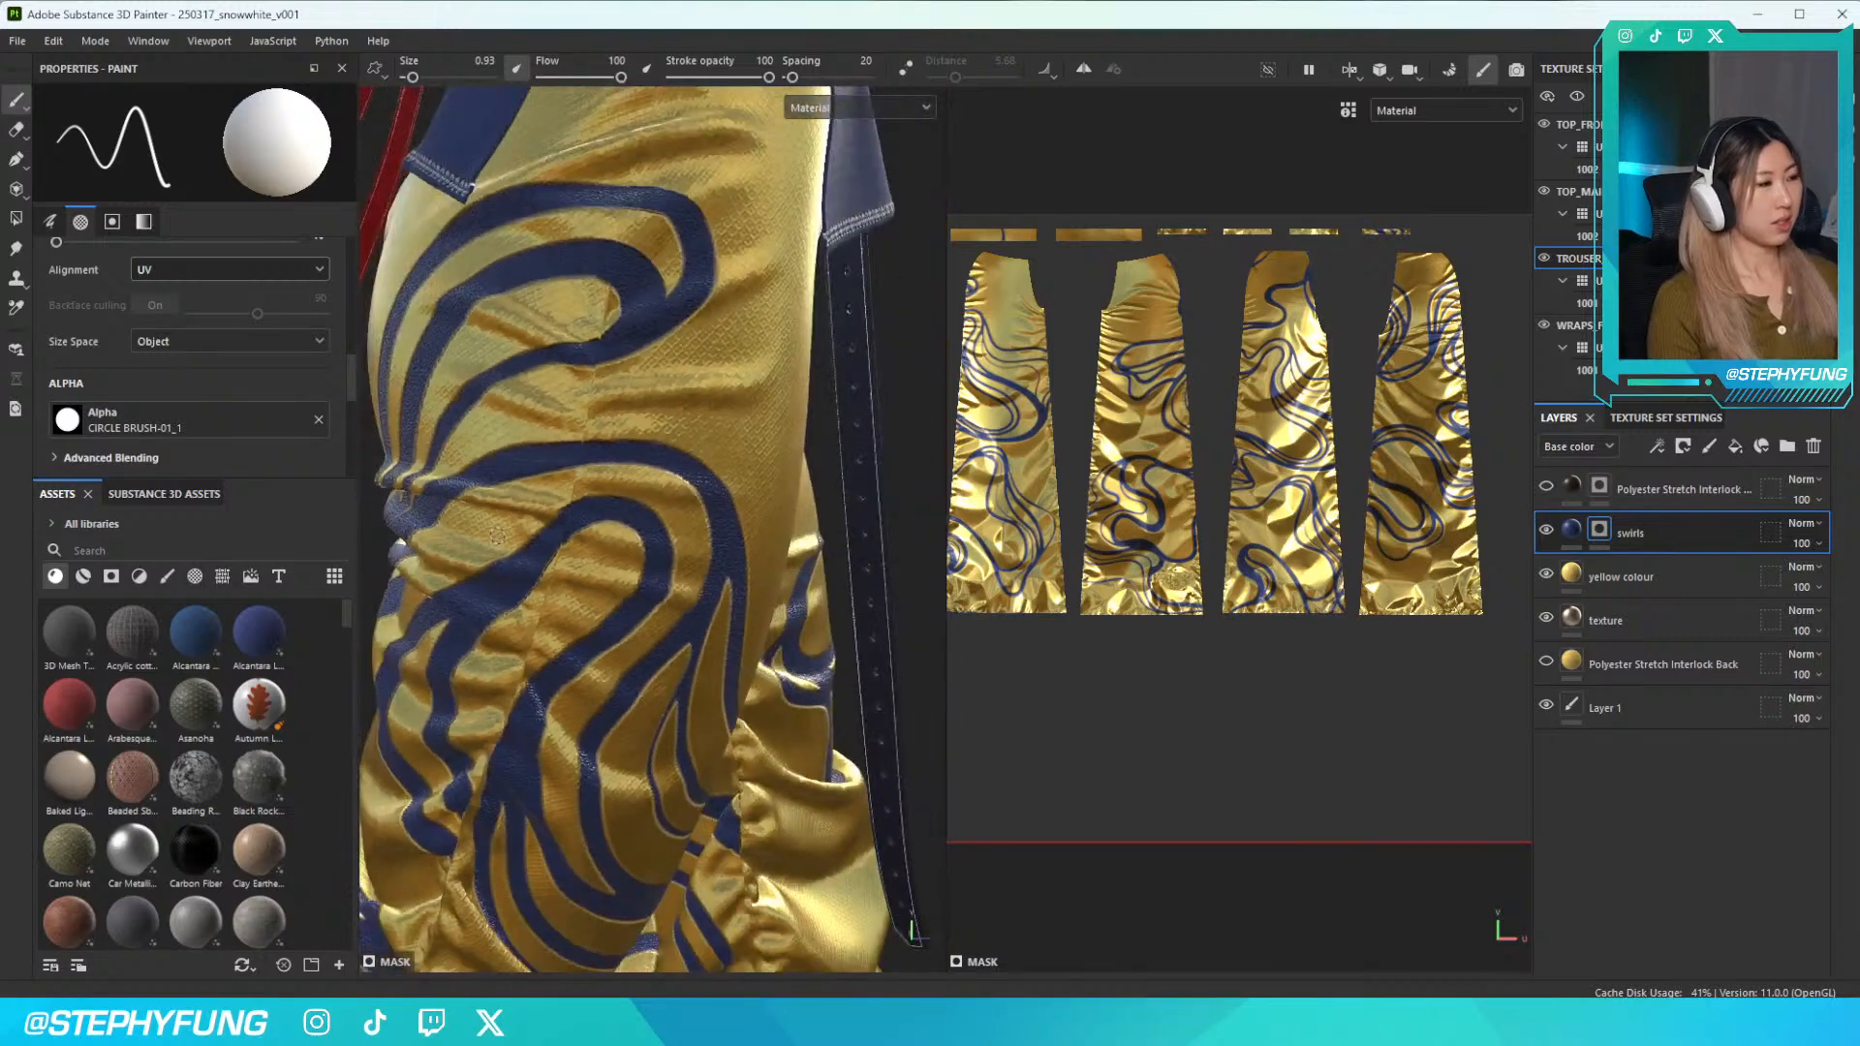
pyautogui.keyDown('alt'); pyautogui.moveTo(506, 608); pyautogui.dragTo(462, 489, button='middle'); pyautogui.keyUp('alt')
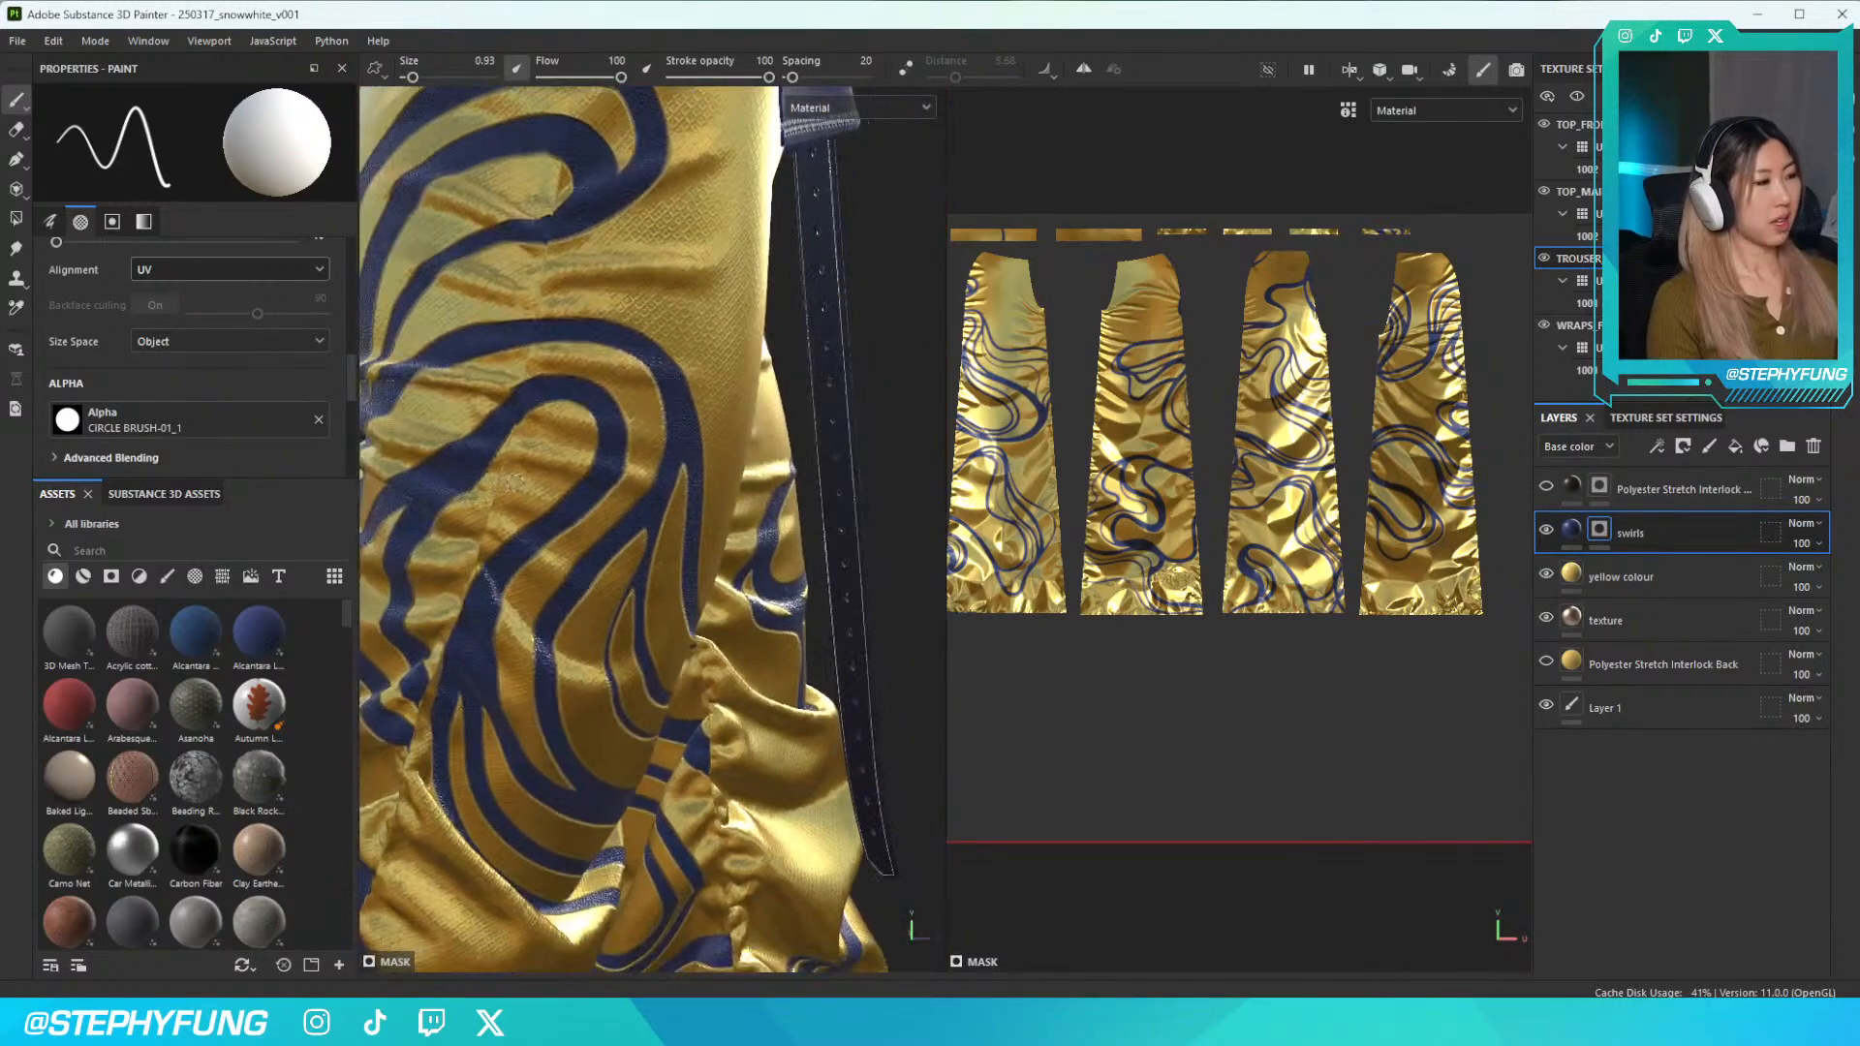
pyautogui.keyDown('alt'); pyautogui.moveTo(520, 471); pyautogui.dragTo(538, 551); pyautogui.keyUp('alt')
pyautogui.keyDown('alt'); pyautogui.moveTo(539, 551); pyautogui.dragTo(700, 544, button='right'); pyautogui.keyUp('alt')
pyautogui.keyDown('alt'); pyautogui.moveTo(699, 544); pyautogui.dragTo(631, 437); pyautogui.keyUp('alt')
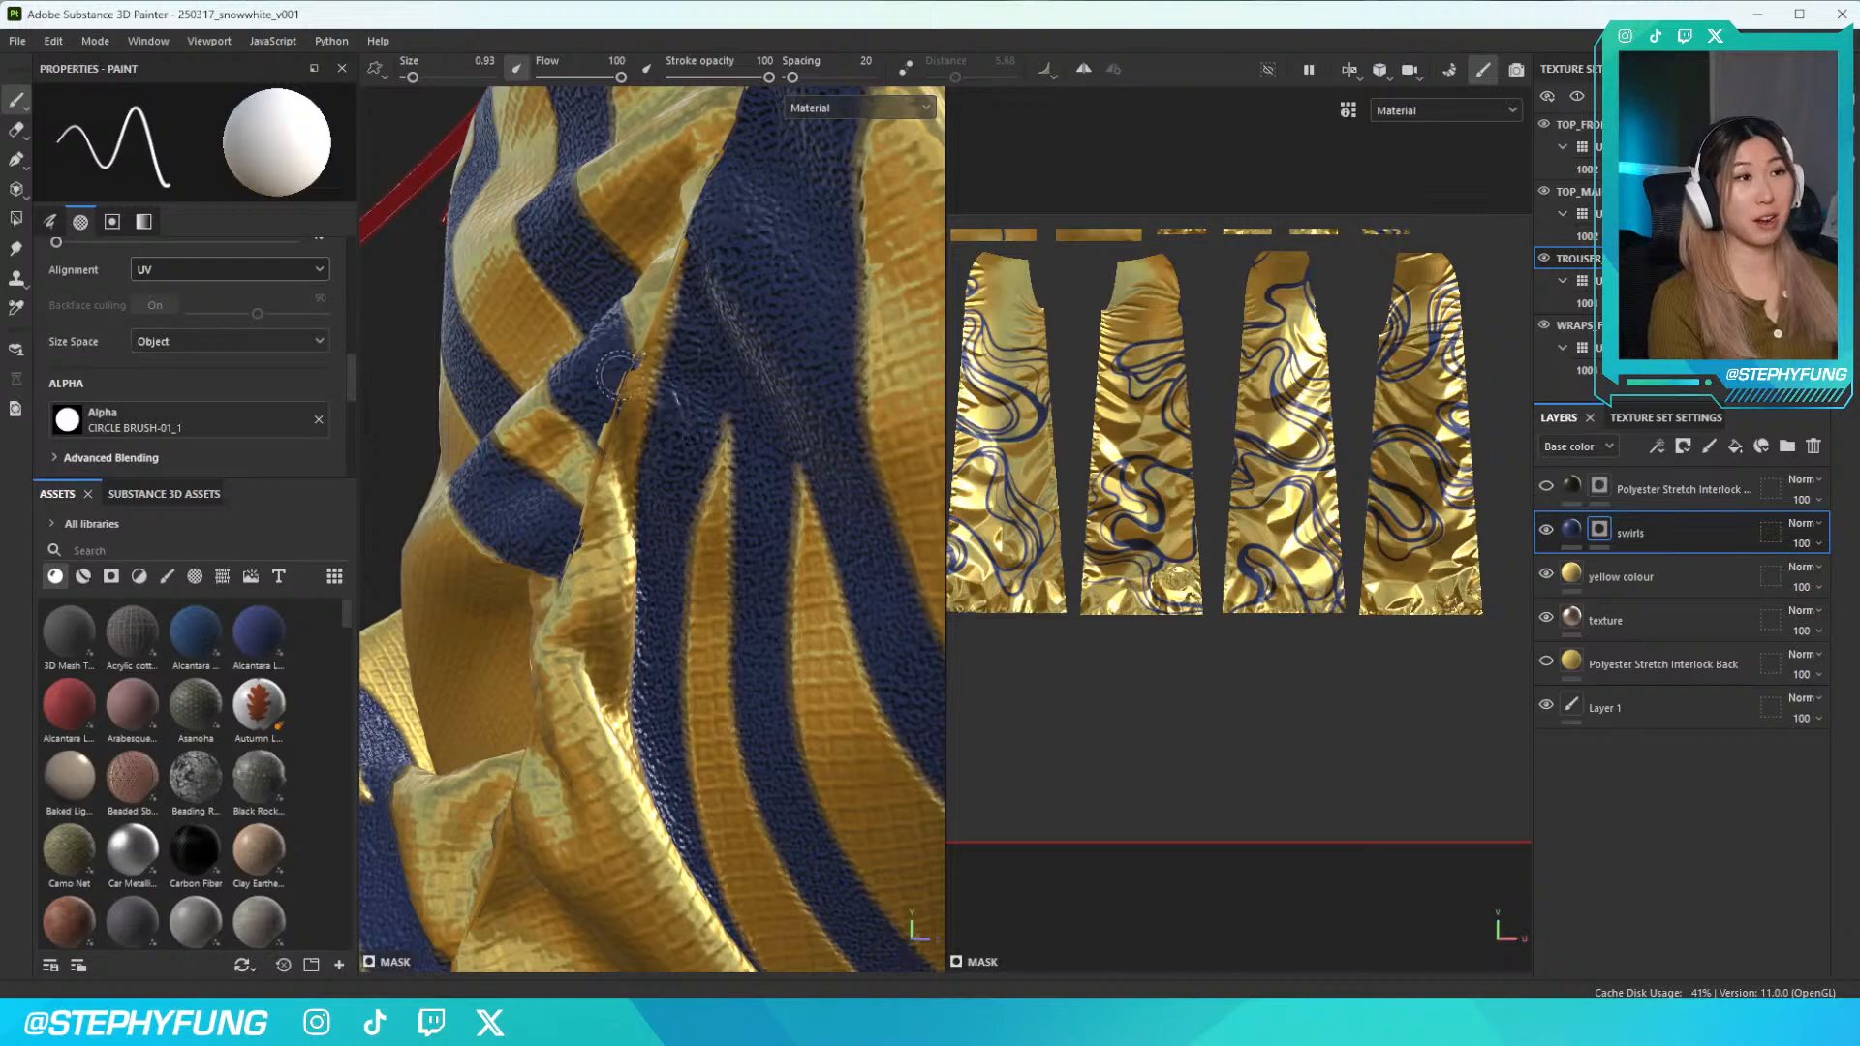
pyautogui.moveTo(616, 349)
pyautogui.mouseDown()
pyautogui.moveTo(631, 494)
pyautogui.moveTo(624, 408)
pyautogui.moveTo(698, 527)
pyautogui.moveTo(630, 489)
pyautogui.moveTo(594, 514)
pyautogui.moveTo(641, 506)
pyautogui.moveTo(702, 666)
pyautogui.moveTo(695, 567)
pyautogui.moveTo(738, 543)
pyautogui.moveTo(682, 449)
pyautogui.mouseUp()
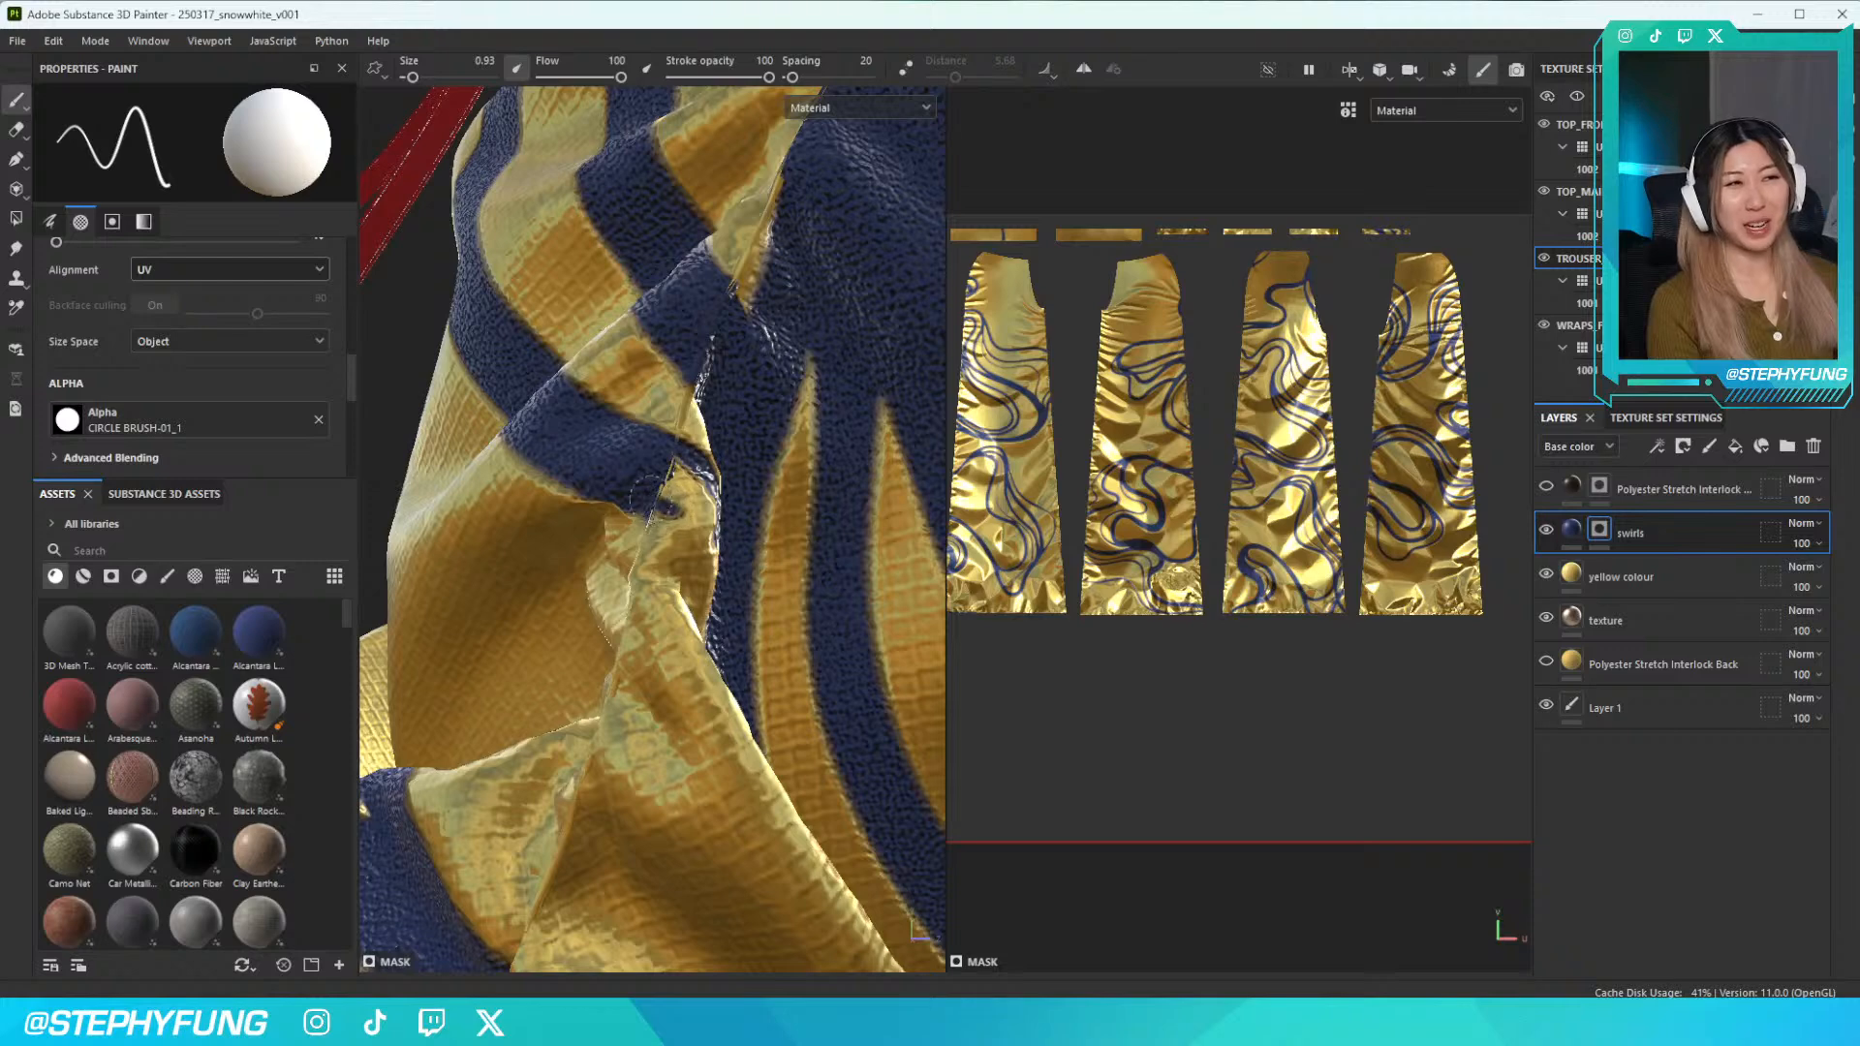
# Fill the lower band's end around the seam fold with blue, undoing strokes that miss the fold
pyautogui.moveTo(656, 499)
pyautogui.mouseDown()
pyautogui.moveTo(690, 514)
pyautogui.moveTo(702, 574)
pyautogui.moveTo(688, 566)
pyautogui.mouseUp()
pyautogui.hotkey('ctrl', 'z')
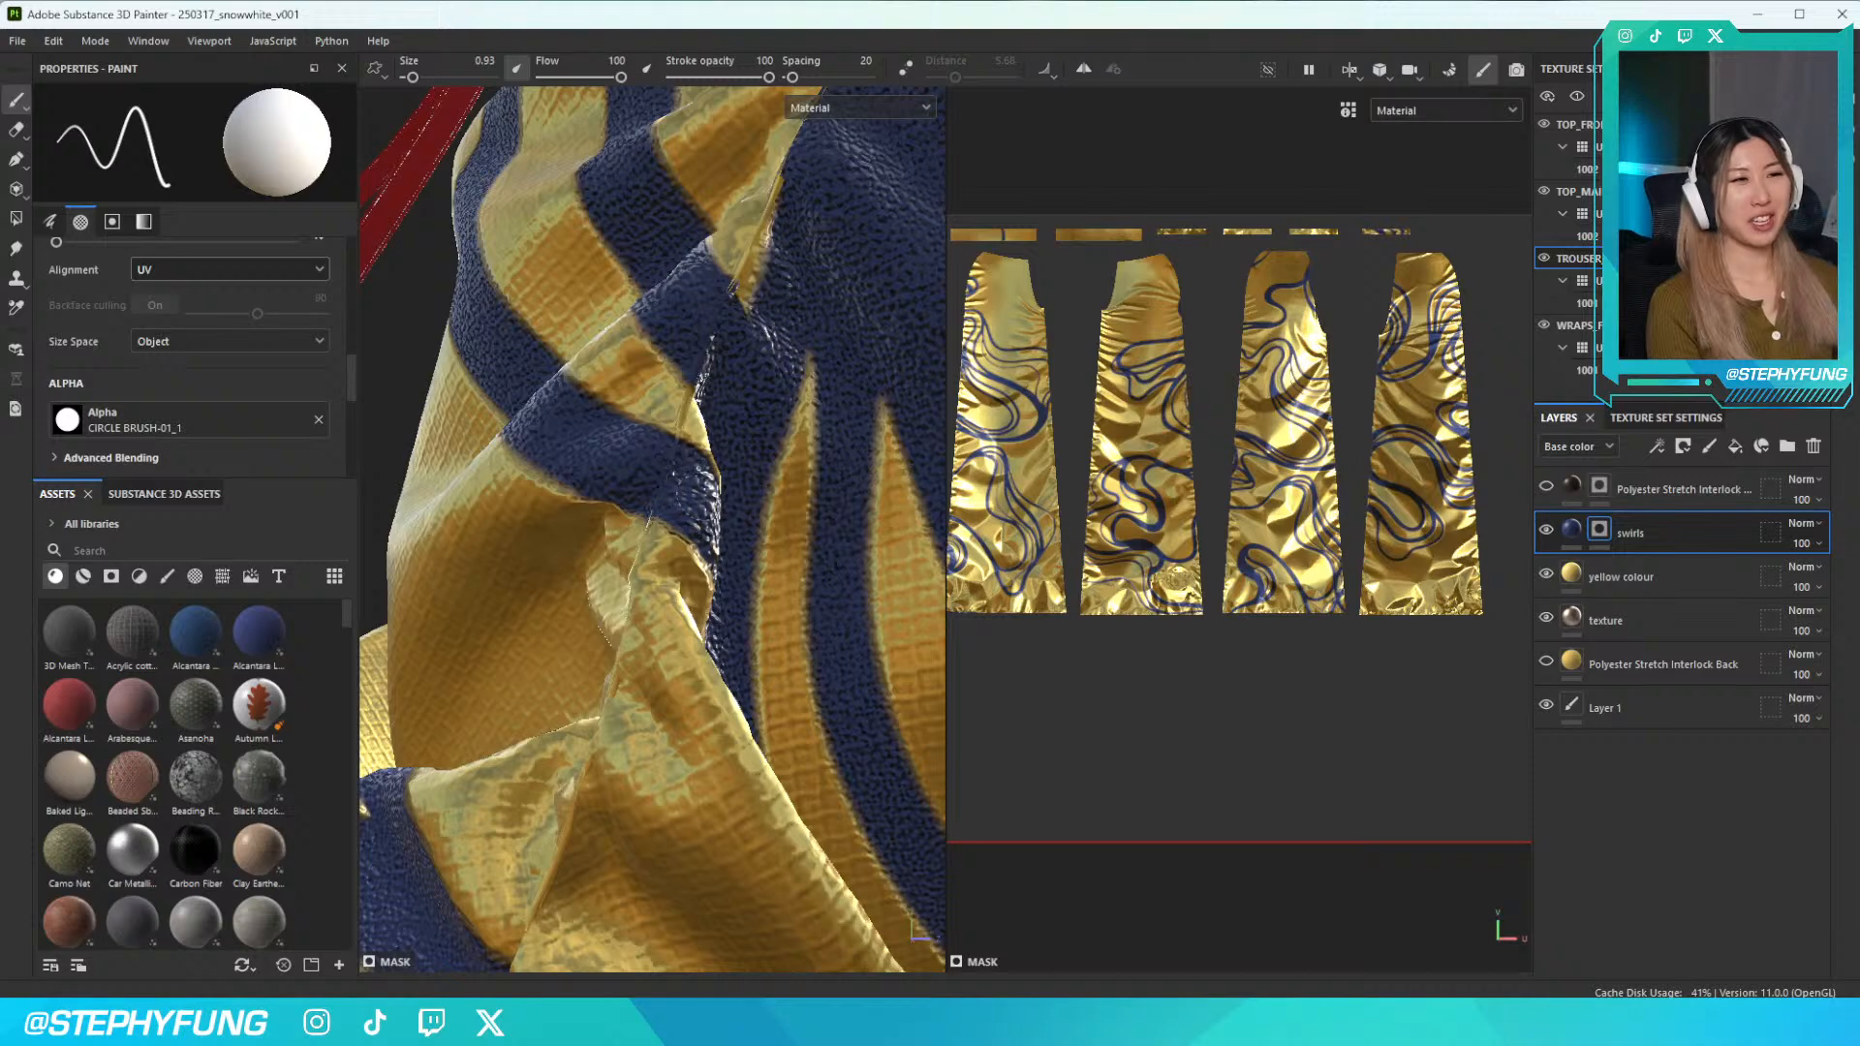
pyautogui.moveTo(721, 495); pyautogui.dragTo(715, 569)
pyautogui.hotkey('ctrl', 'z')
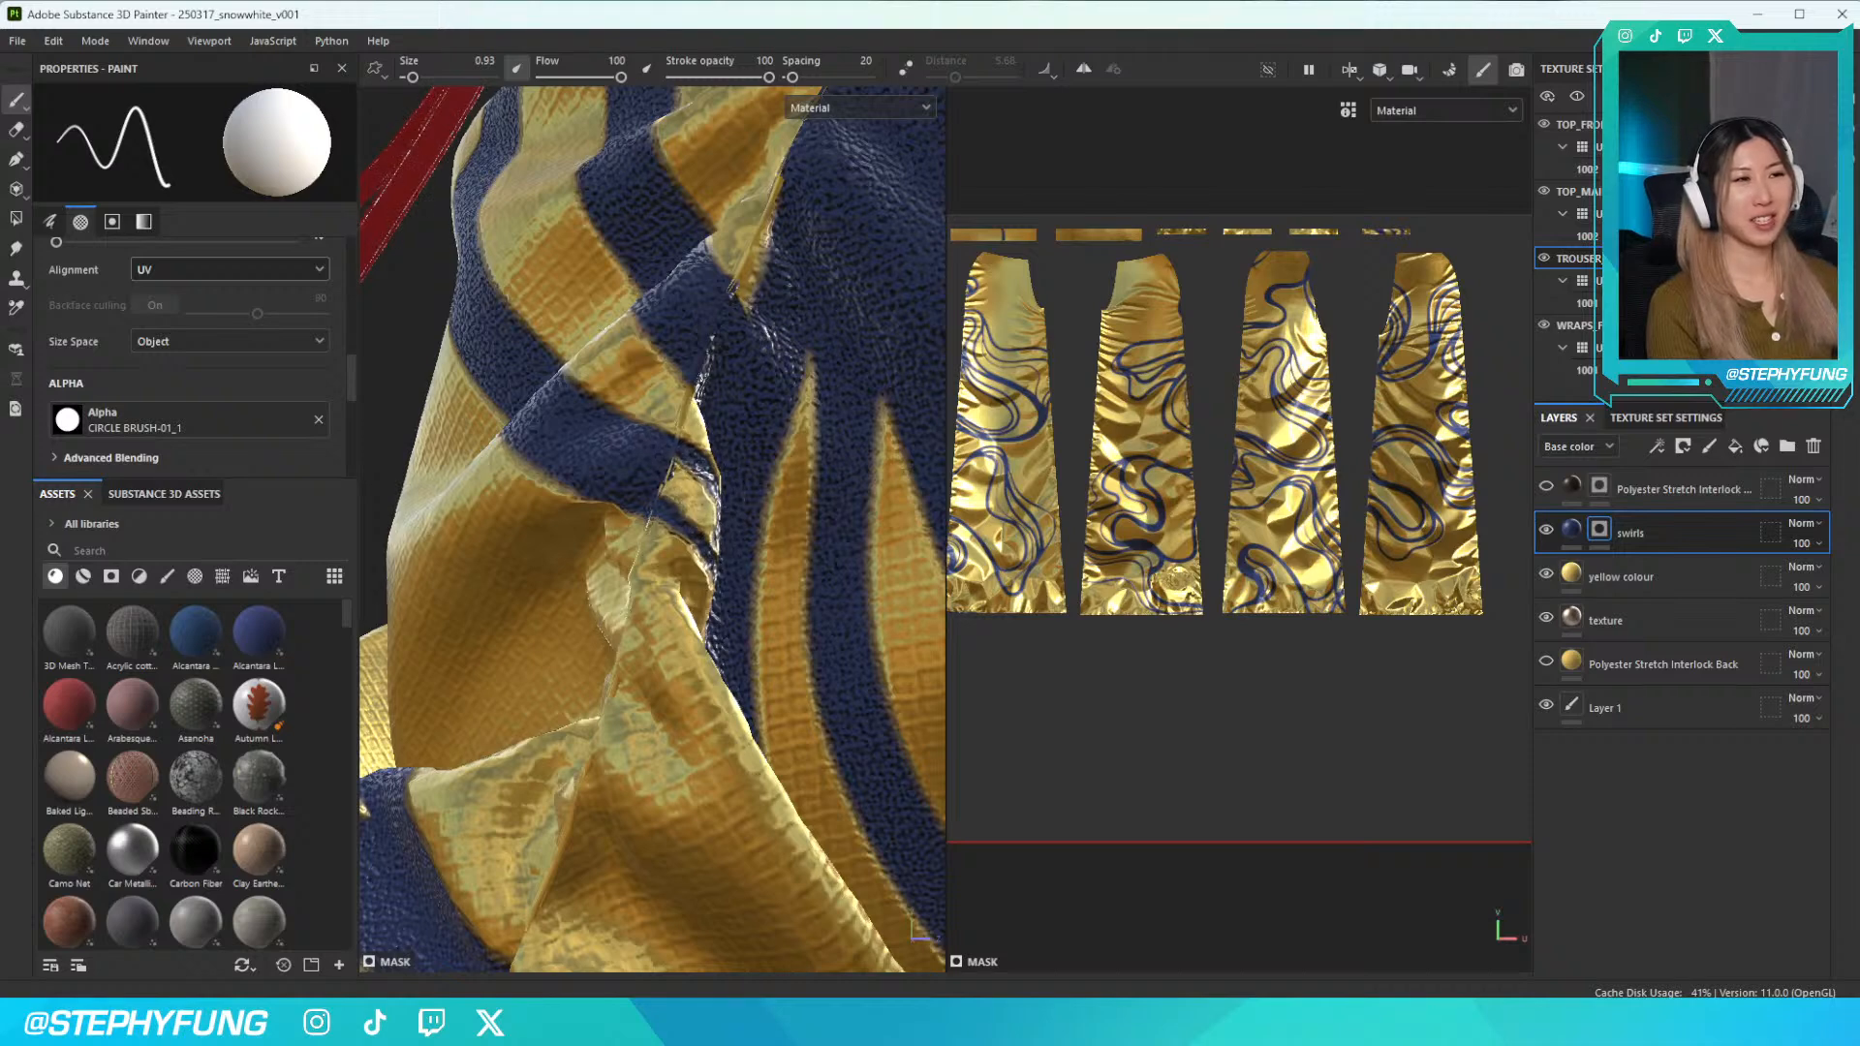
pyautogui.click(686, 482)
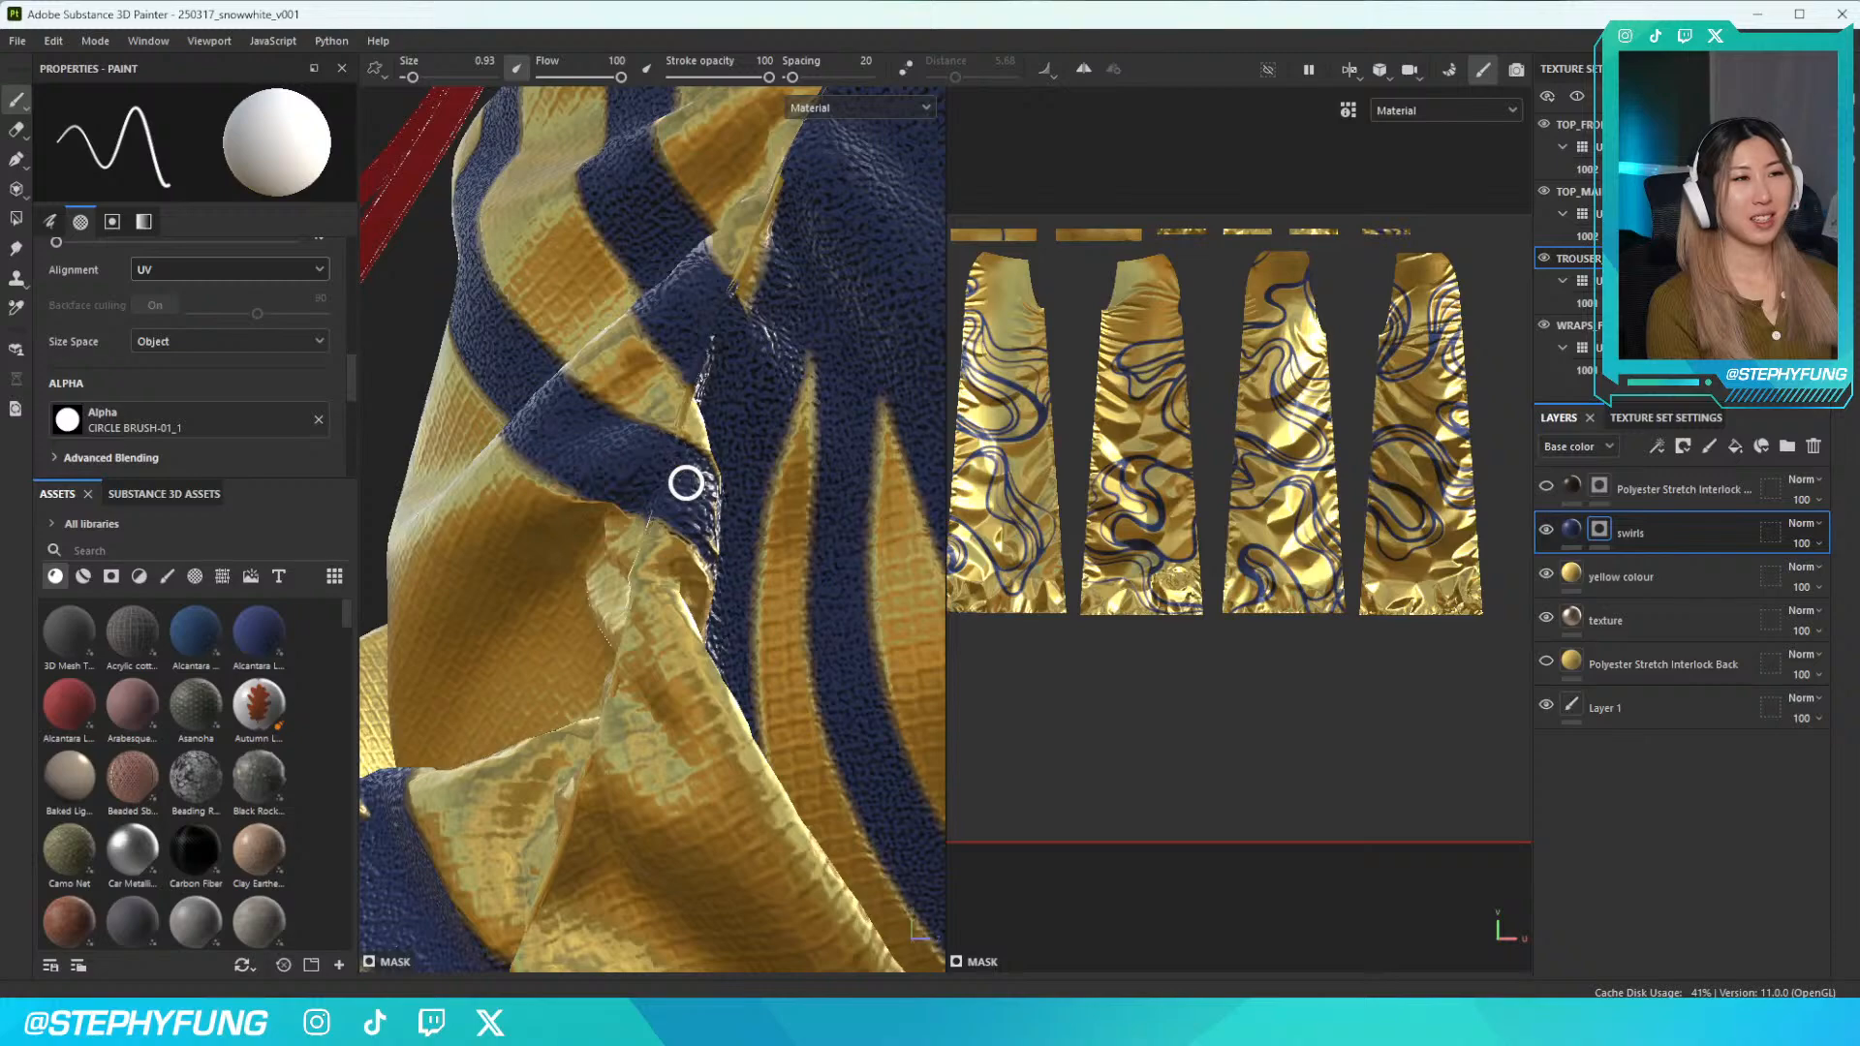
pyautogui.moveTo(686, 481)
pyautogui.keyDown('alt'); pyautogui.mouseDown()
pyautogui.moveTo(649, 476)
pyautogui.moveTo(834, 520)
pyautogui.moveTo(738, 513)
pyautogui.mouseUp(); pyautogui.keyUp('alt')
# Locate the band's ragged end on the trouser panel in the UV view and paint it solid into the neighbouring swirl
pyautogui.scroll(4, 1124, 561)
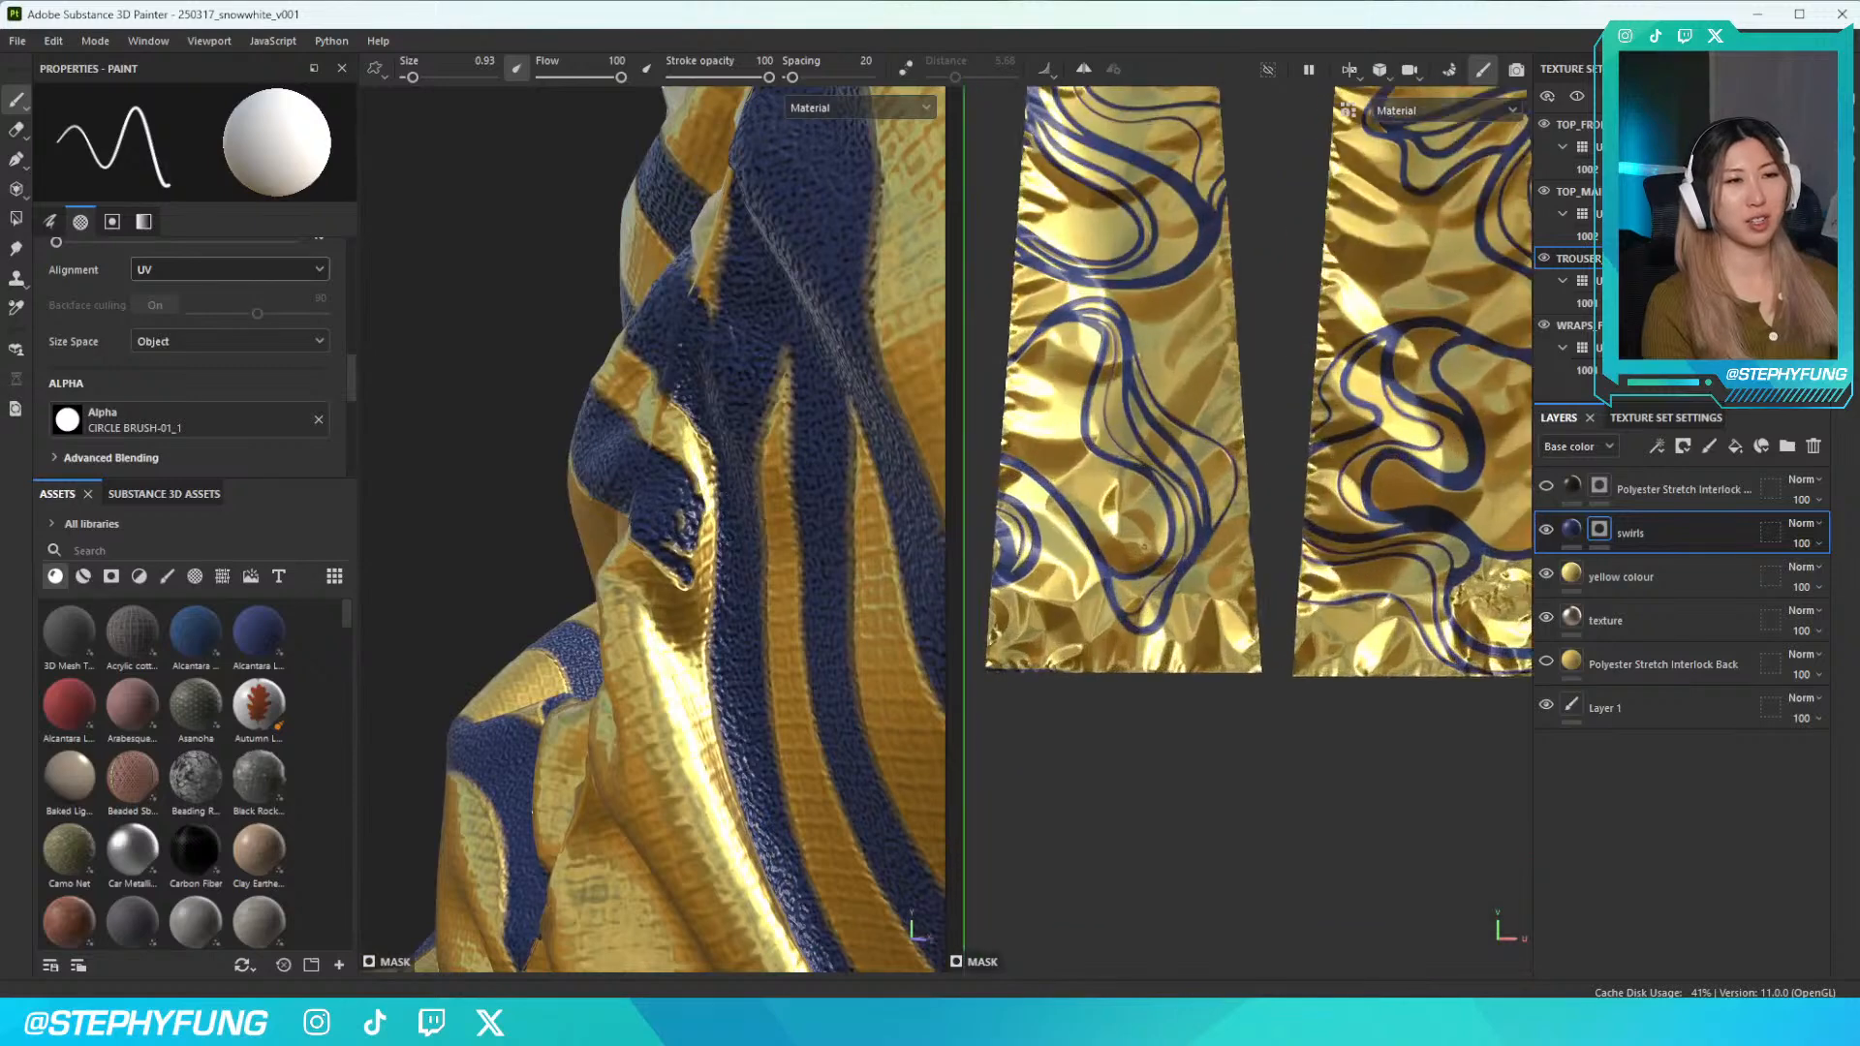
pyautogui.scroll(2, 1356, 526)
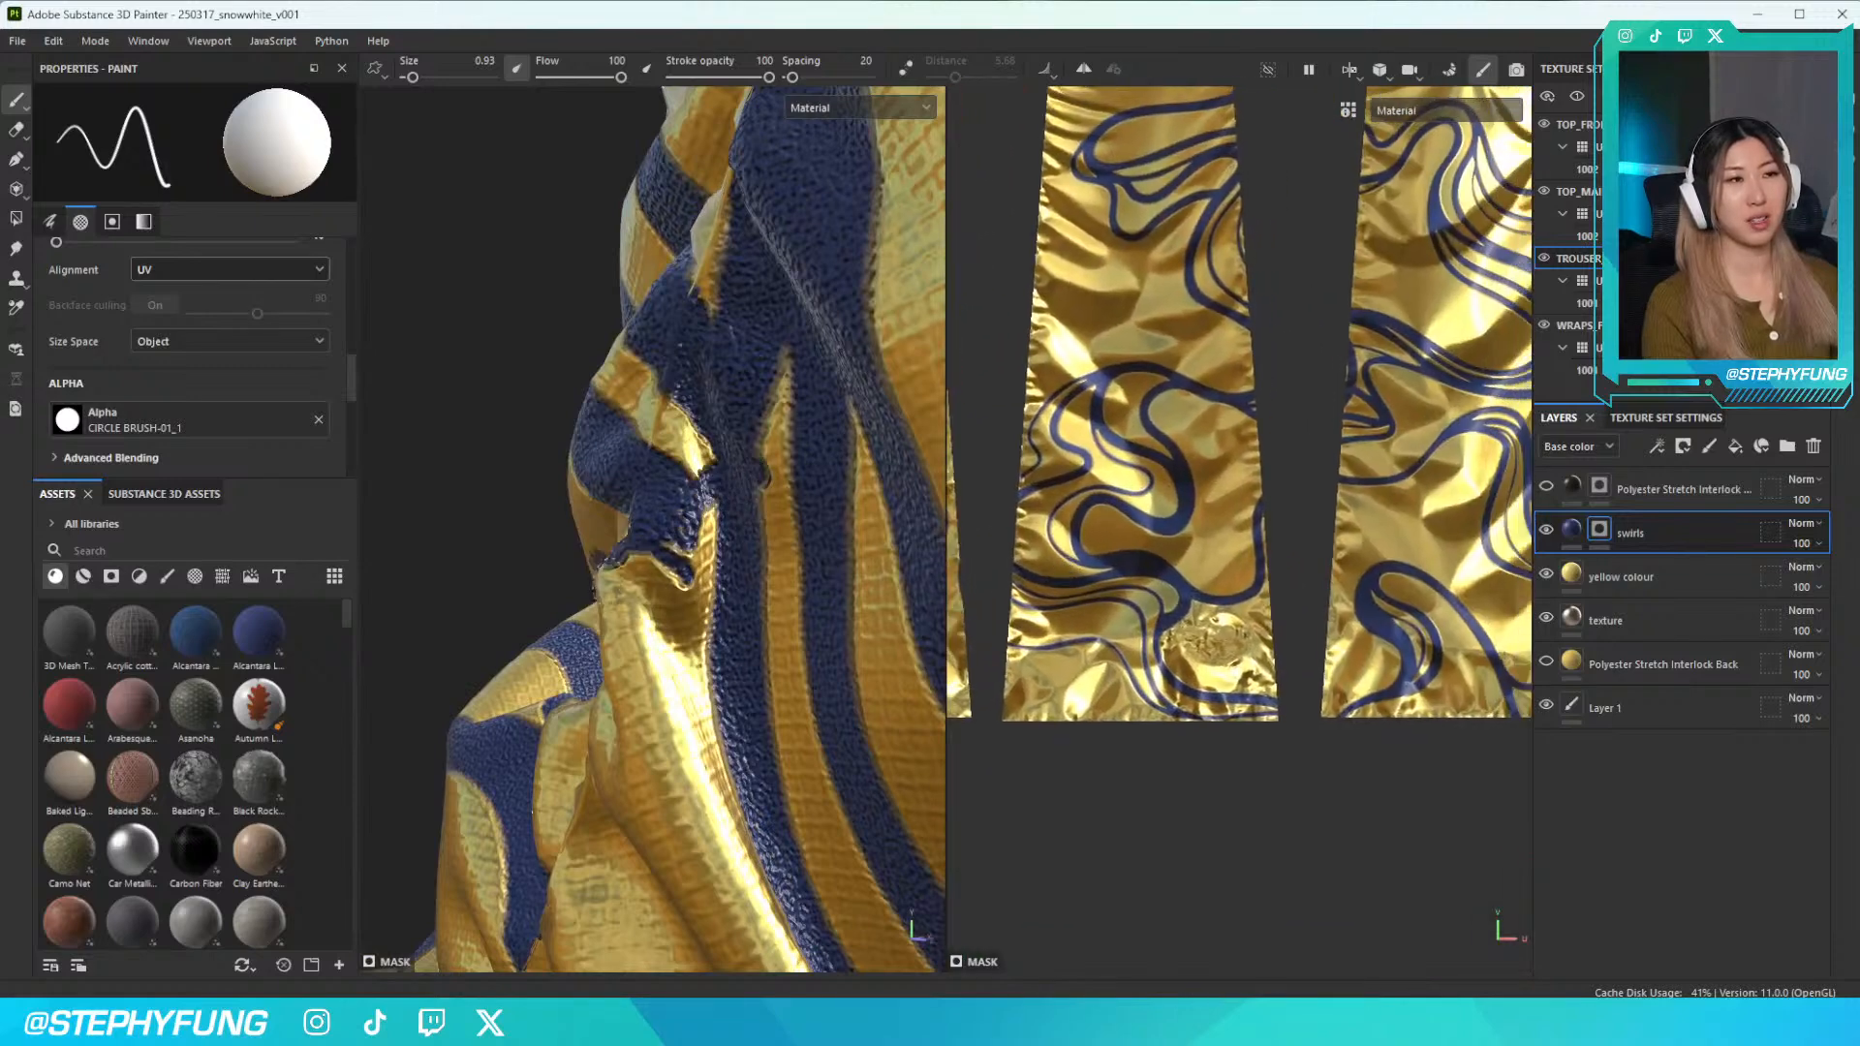
pyautogui.scroll(-3, 1240, 436)
pyautogui.moveTo(1045, 550); pyautogui.dragTo(1433, 598, button='middle')
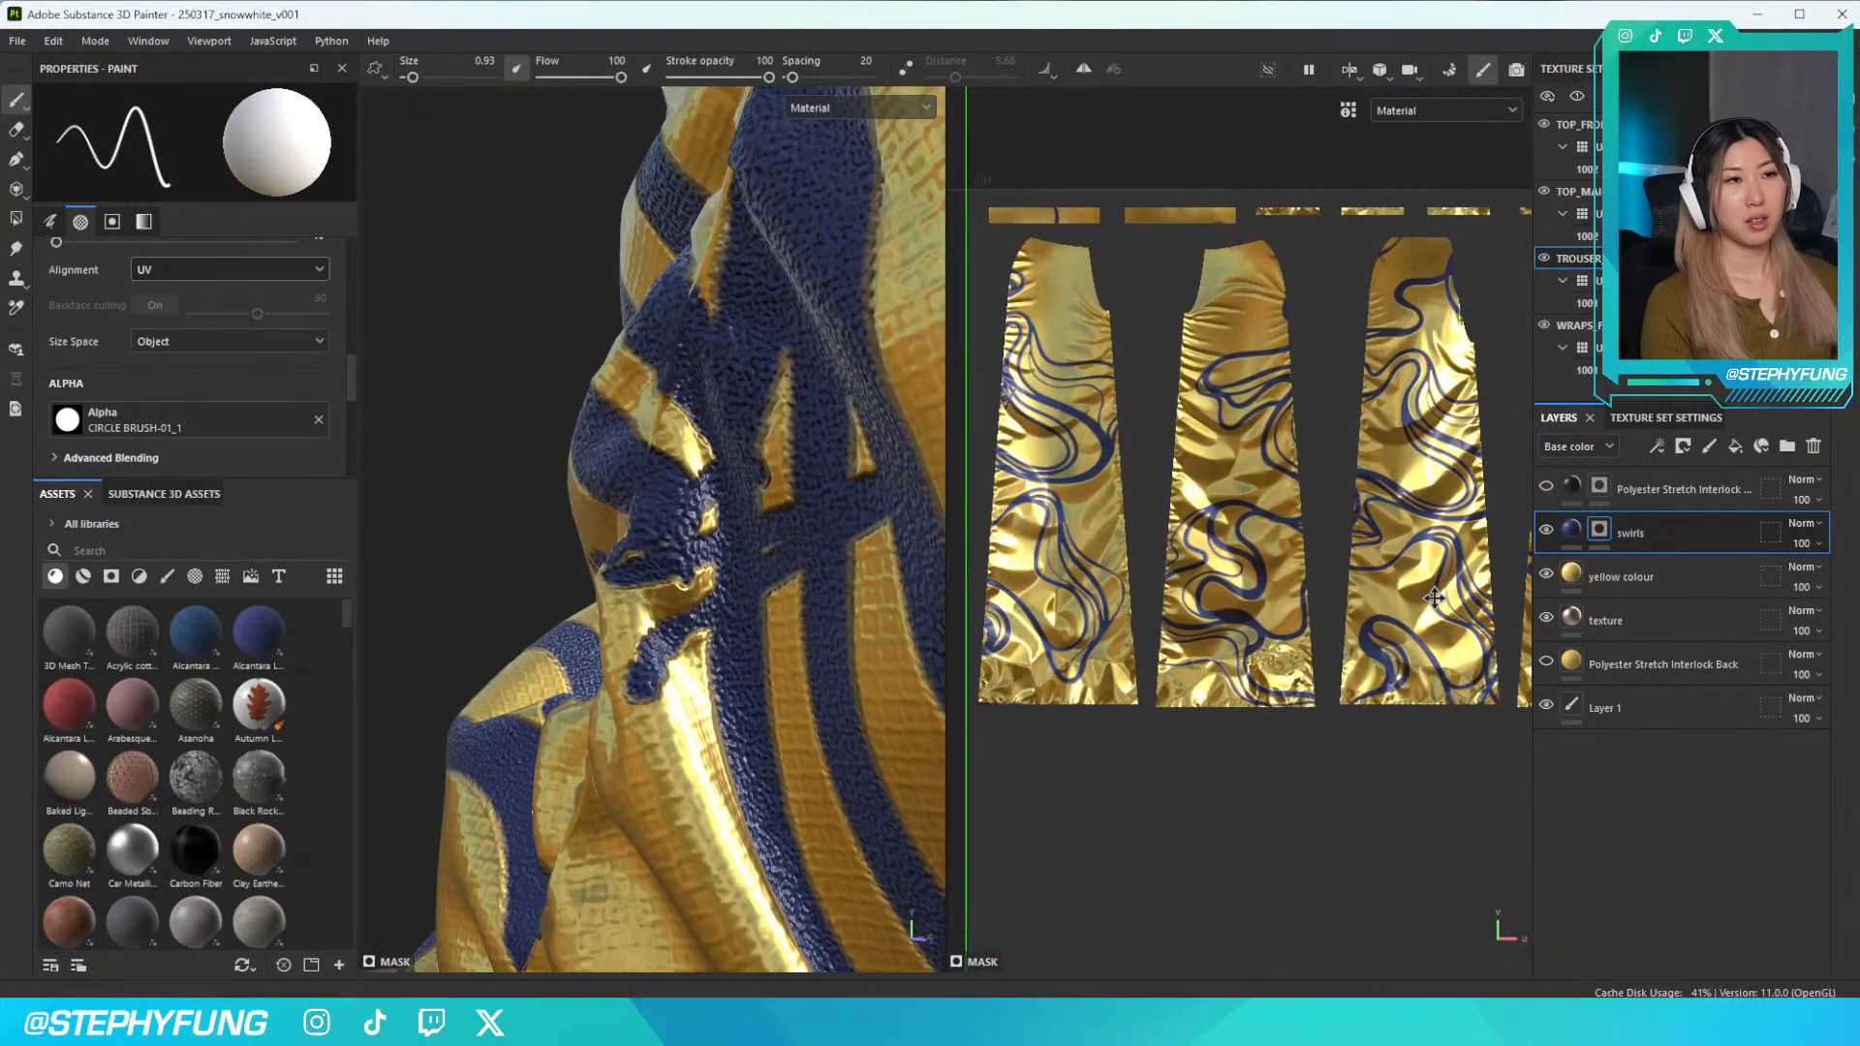
pyautogui.scroll(3, 1066, 397)
pyautogui.scroll(3, 979, 398)
pyautogui.moveTo(969, 399); pyautogui.dragTo(1143, 439, button='middle')
pyautogui.scroll(2, 1134, 441)
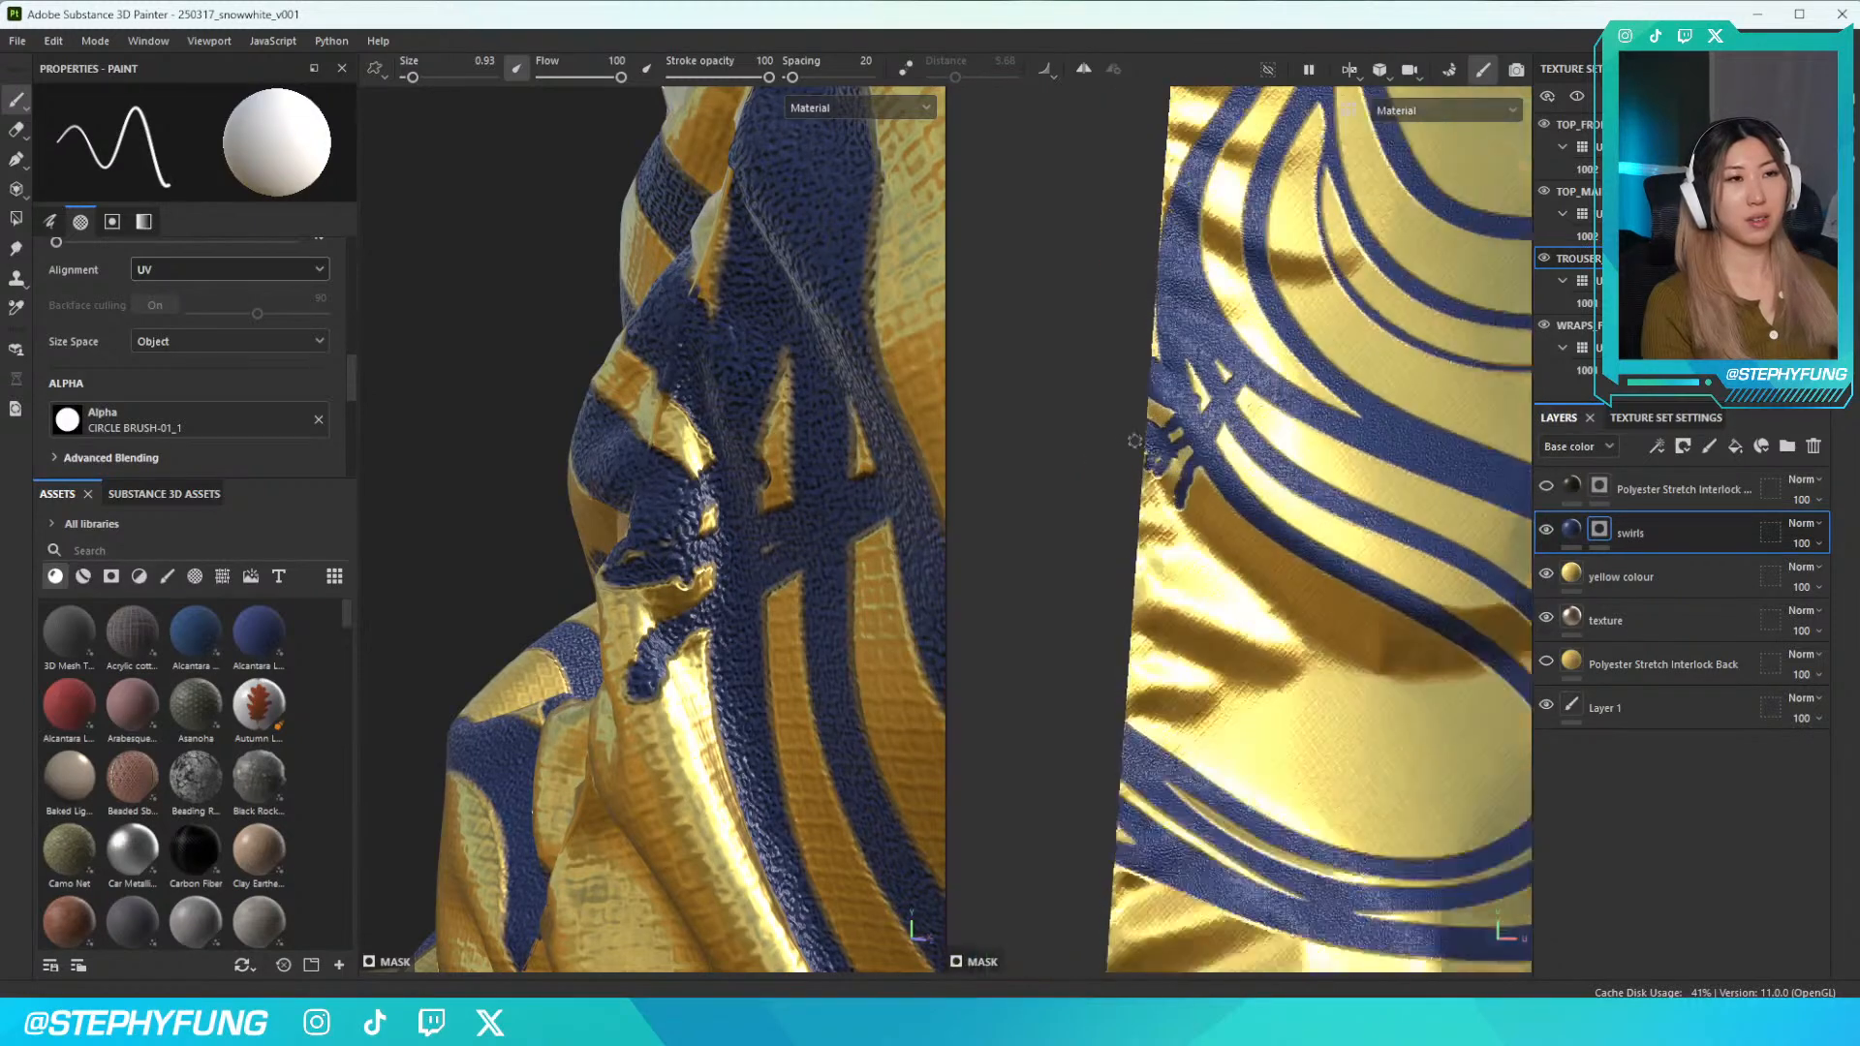
pyautogui.scroll(4, 1134, 441)
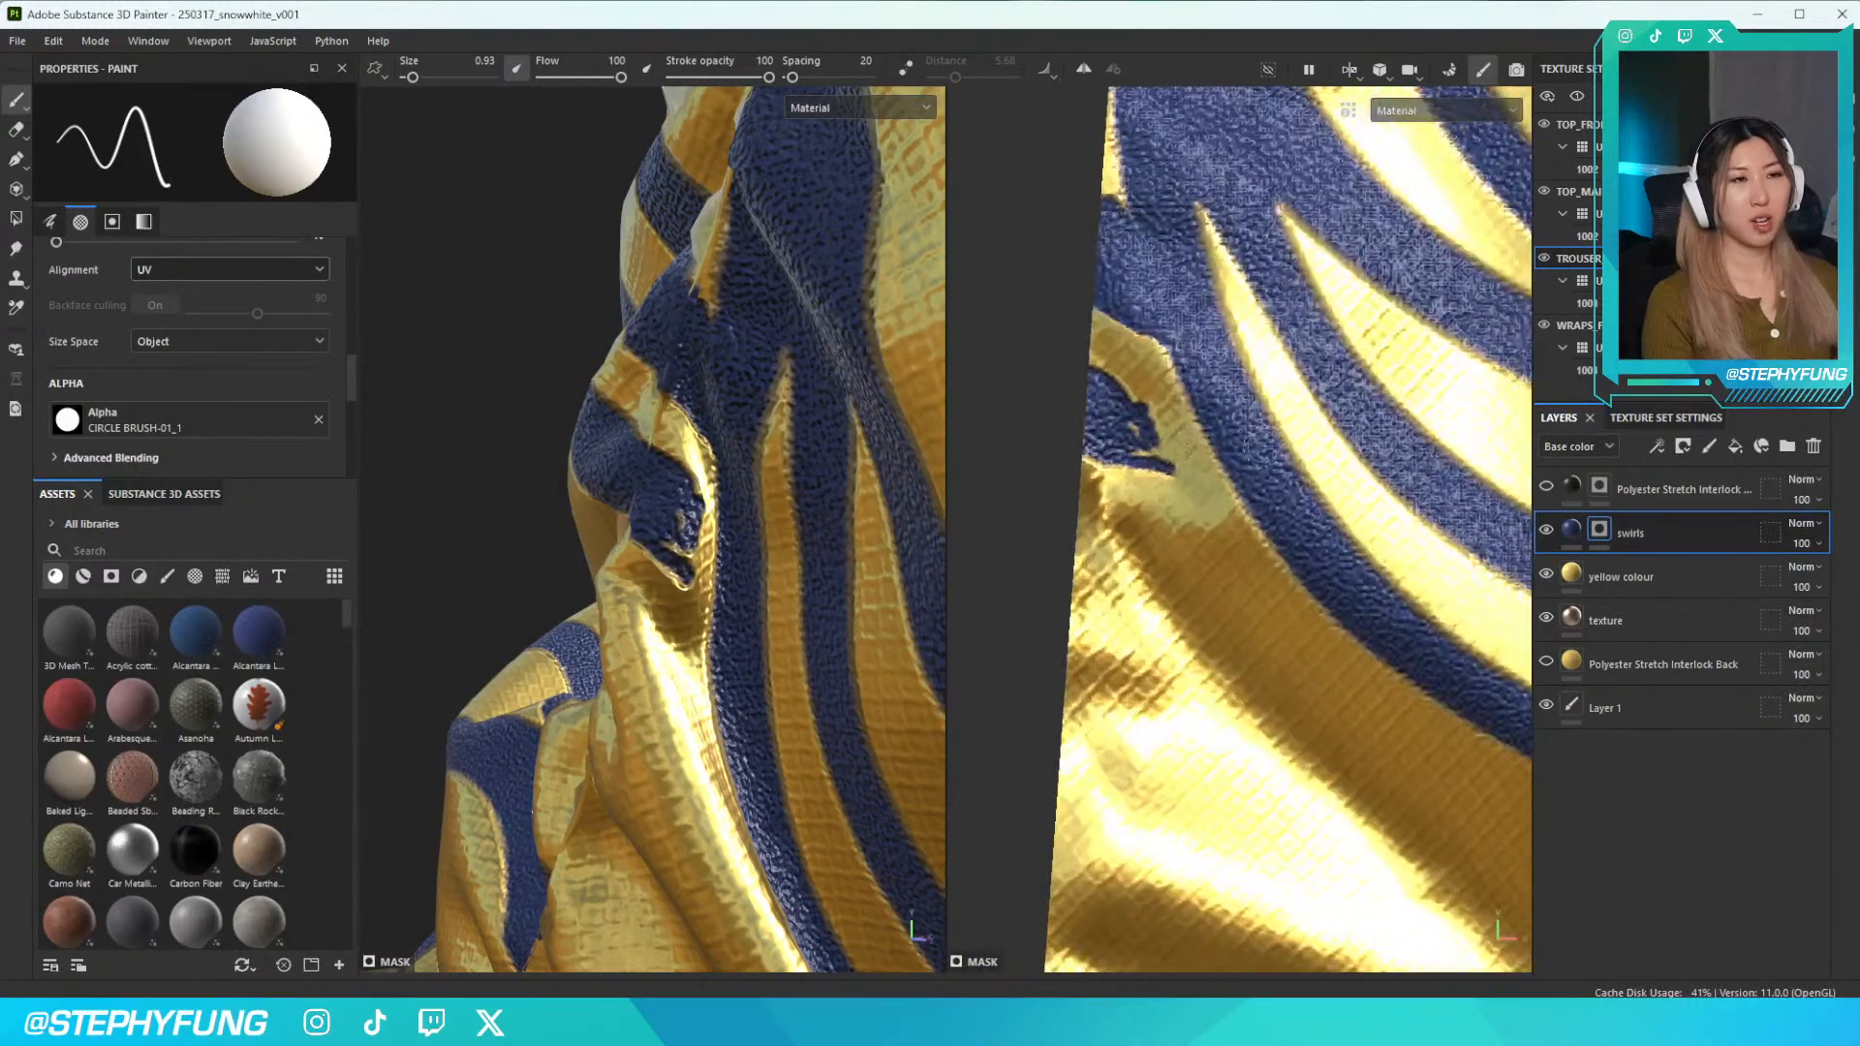
pyautogui.moveTo(1109, 380)
pyautogui.mouseDown()
pyautogui.moveTo(1174, 398)
pyautogui.moveTo(1102, 383)
pyautogui.moveTo(1184, 424)
pyautogui.moveTo(1164, 435)
pyautogui.moveTo(1177, 477)
pyautogui.moveTo(1225, 484)
pyautogui.moveTo(1184, 437)
pyautogui.mouseUp()
# Set the Lazy Mouse distance to 2.86, turn Lazy Mouse off and smooth the joined band's upper and lower edges
pyautogui.click(904, 68)
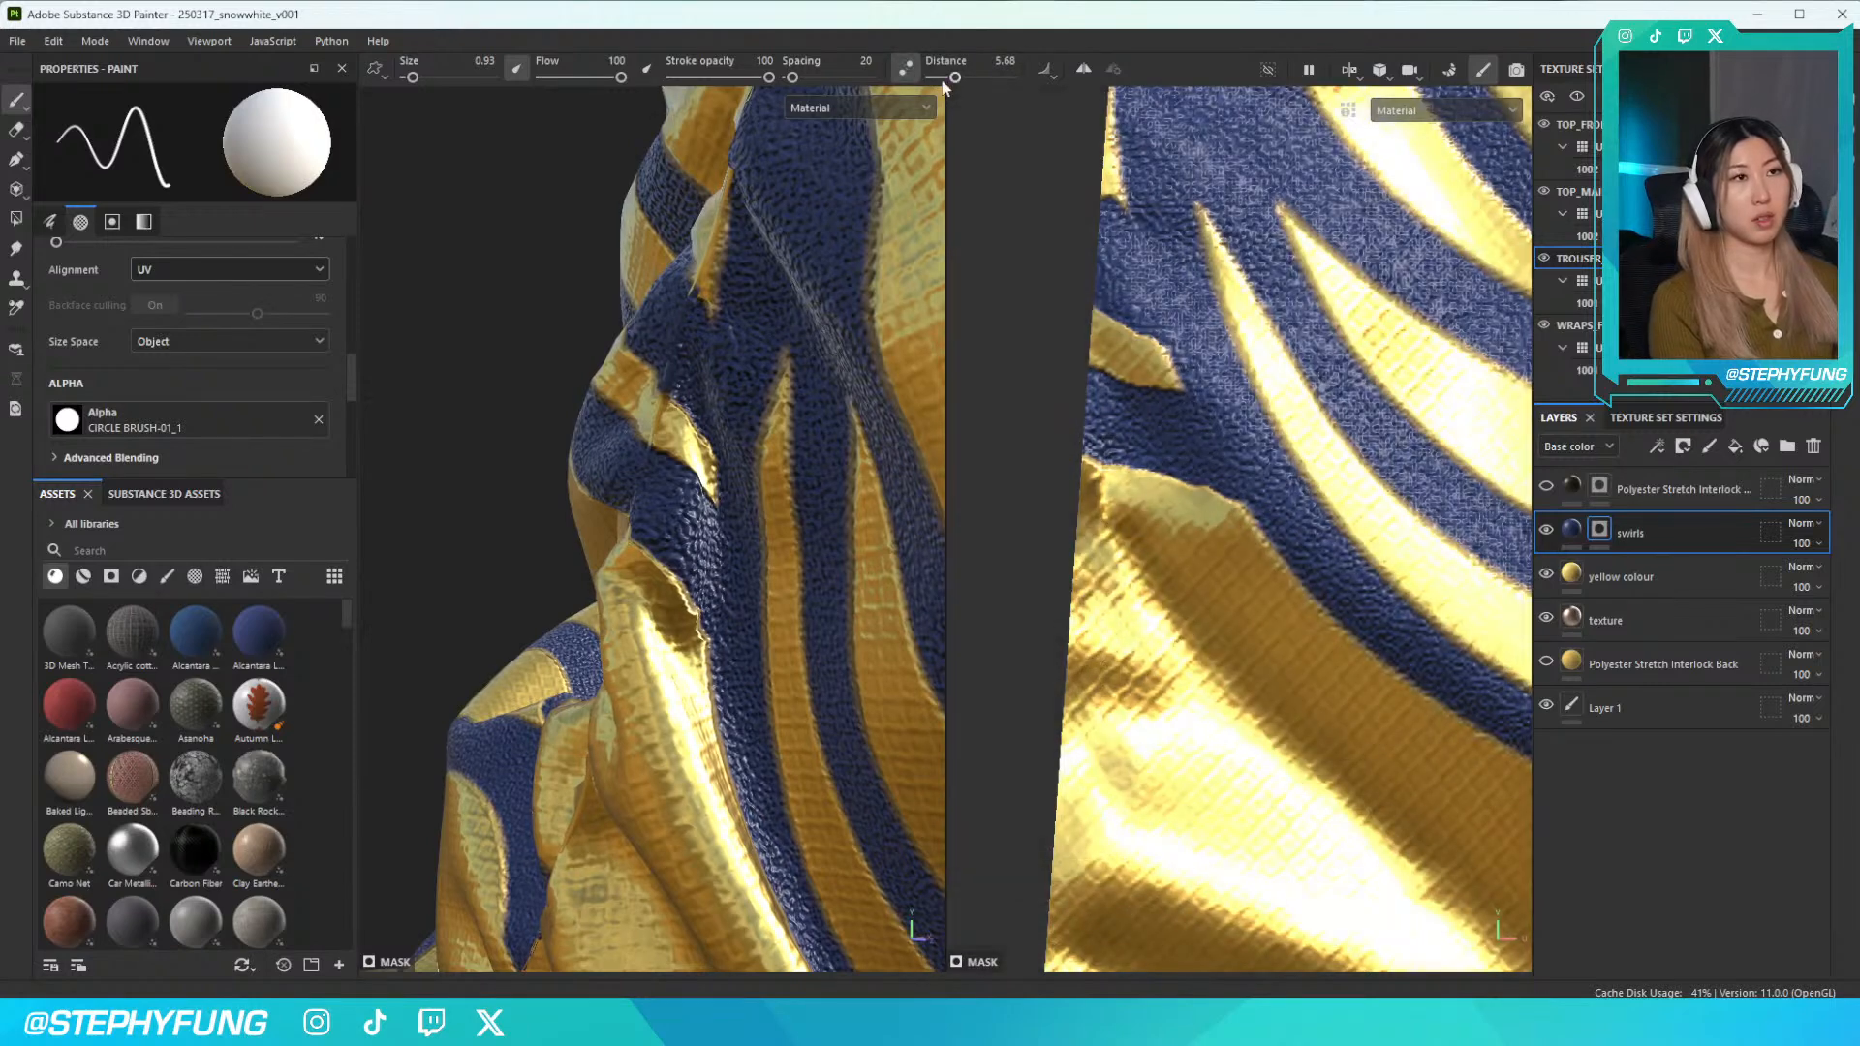
pyautogui.moveTo(954, 78); pyautogui.dragTo(943, 78)
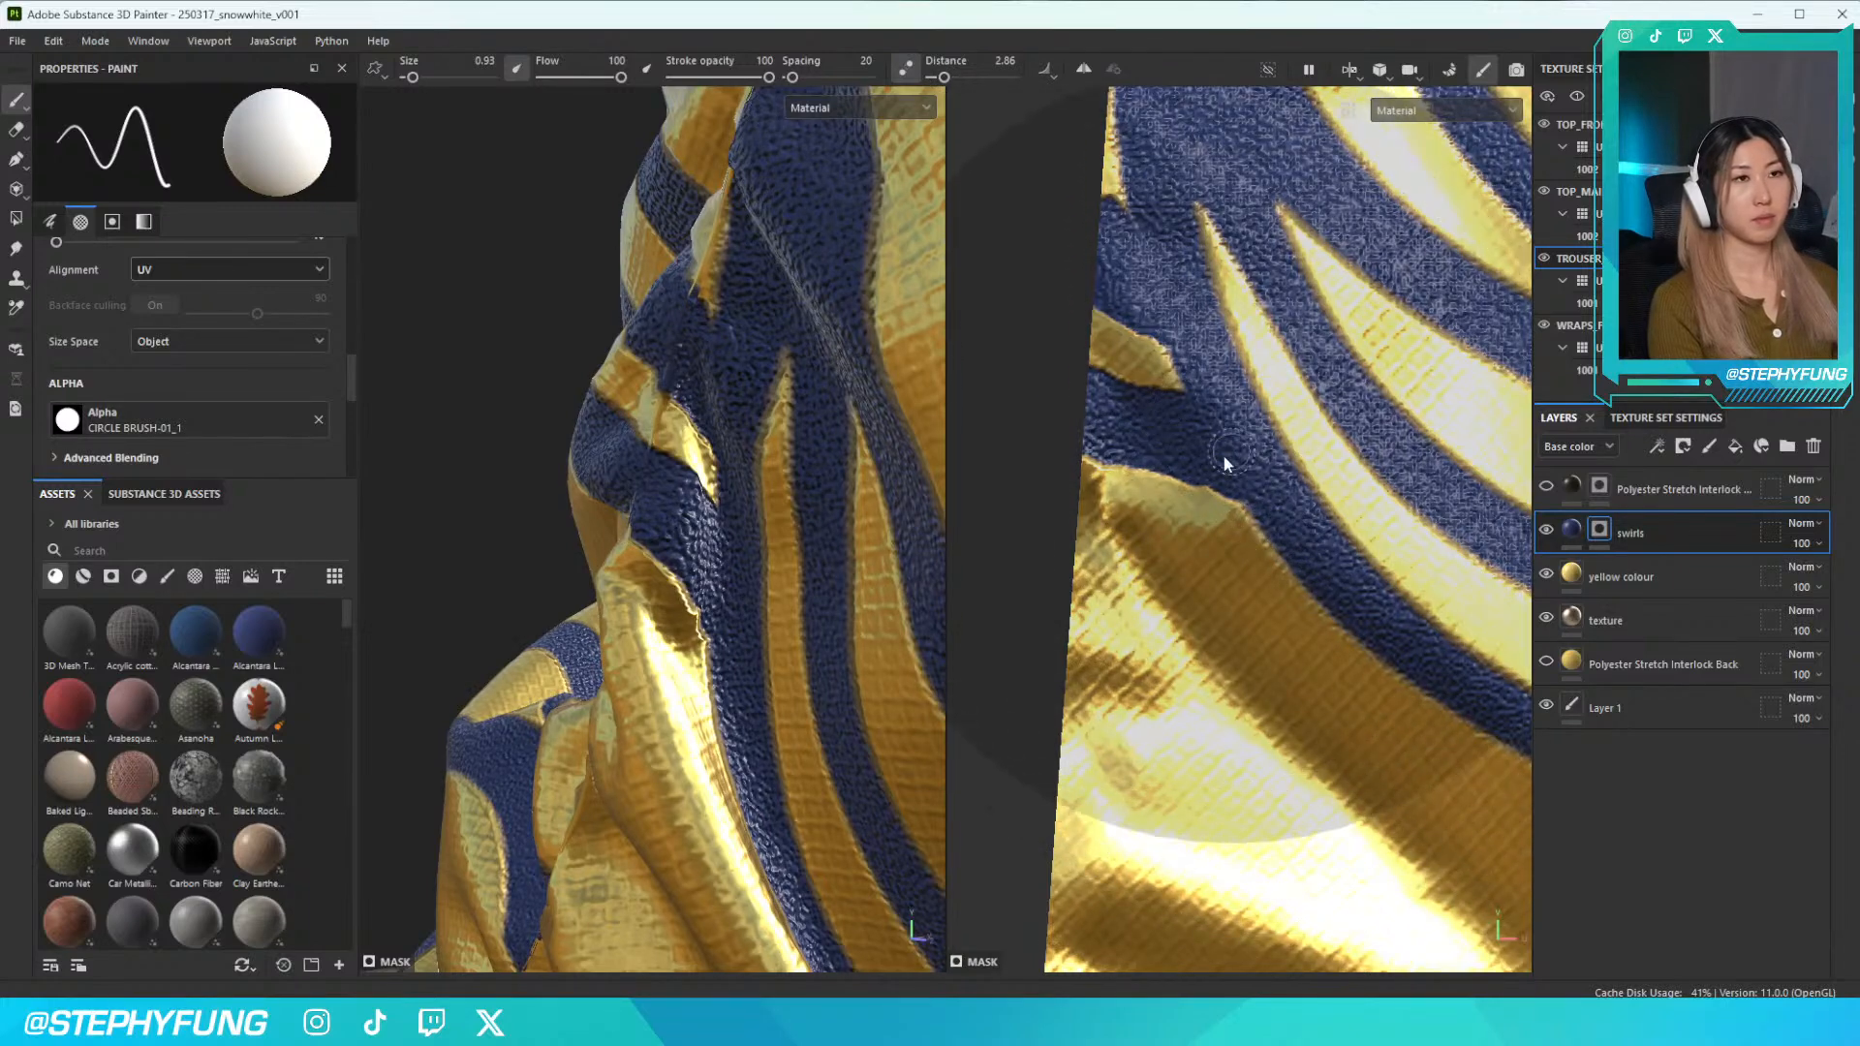
pyautogui.click(906, 70)
pyautogui.moveTo(1205, 496)
pyautogui.mouseDown()
pyautogui.moveTo(1263, 528)
pyautogui.moveTo(1252, 506)
pyautogui.mouseUp()
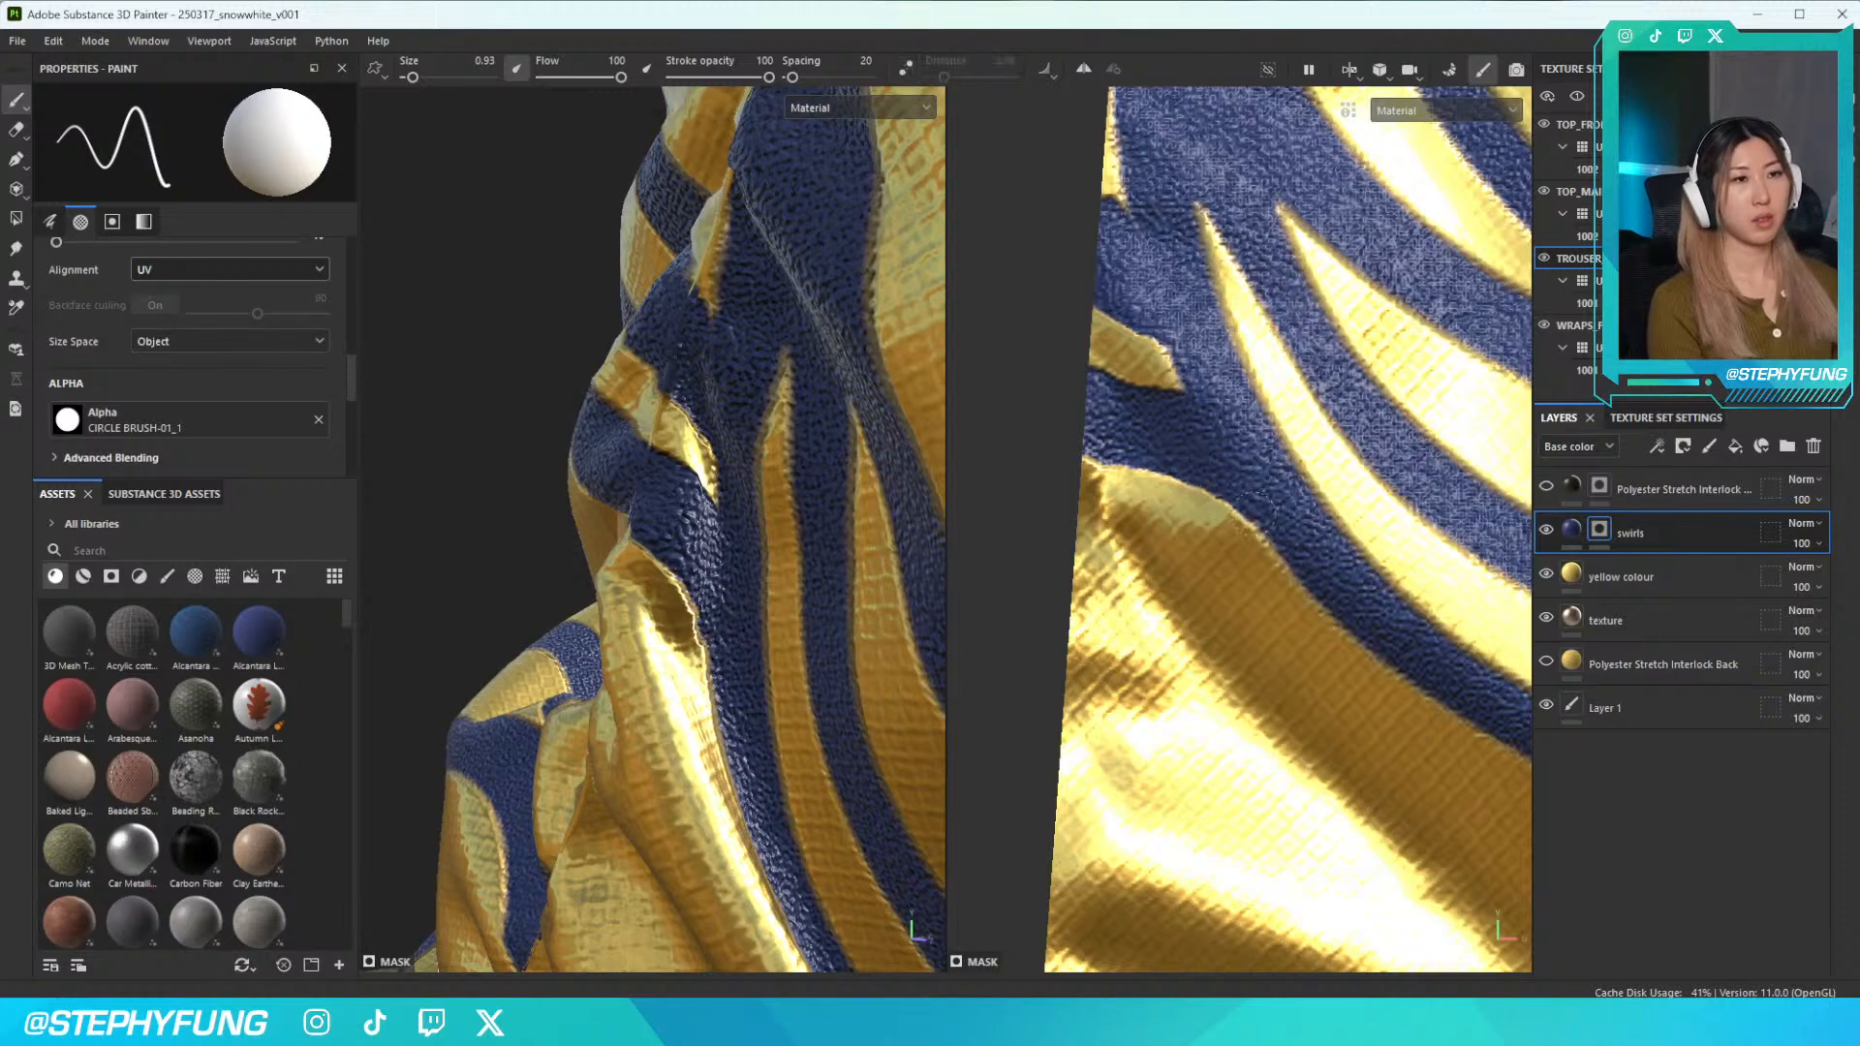
pyautogui.moveTo(1159, 335); pyautogui.dragTo(1188, 368)
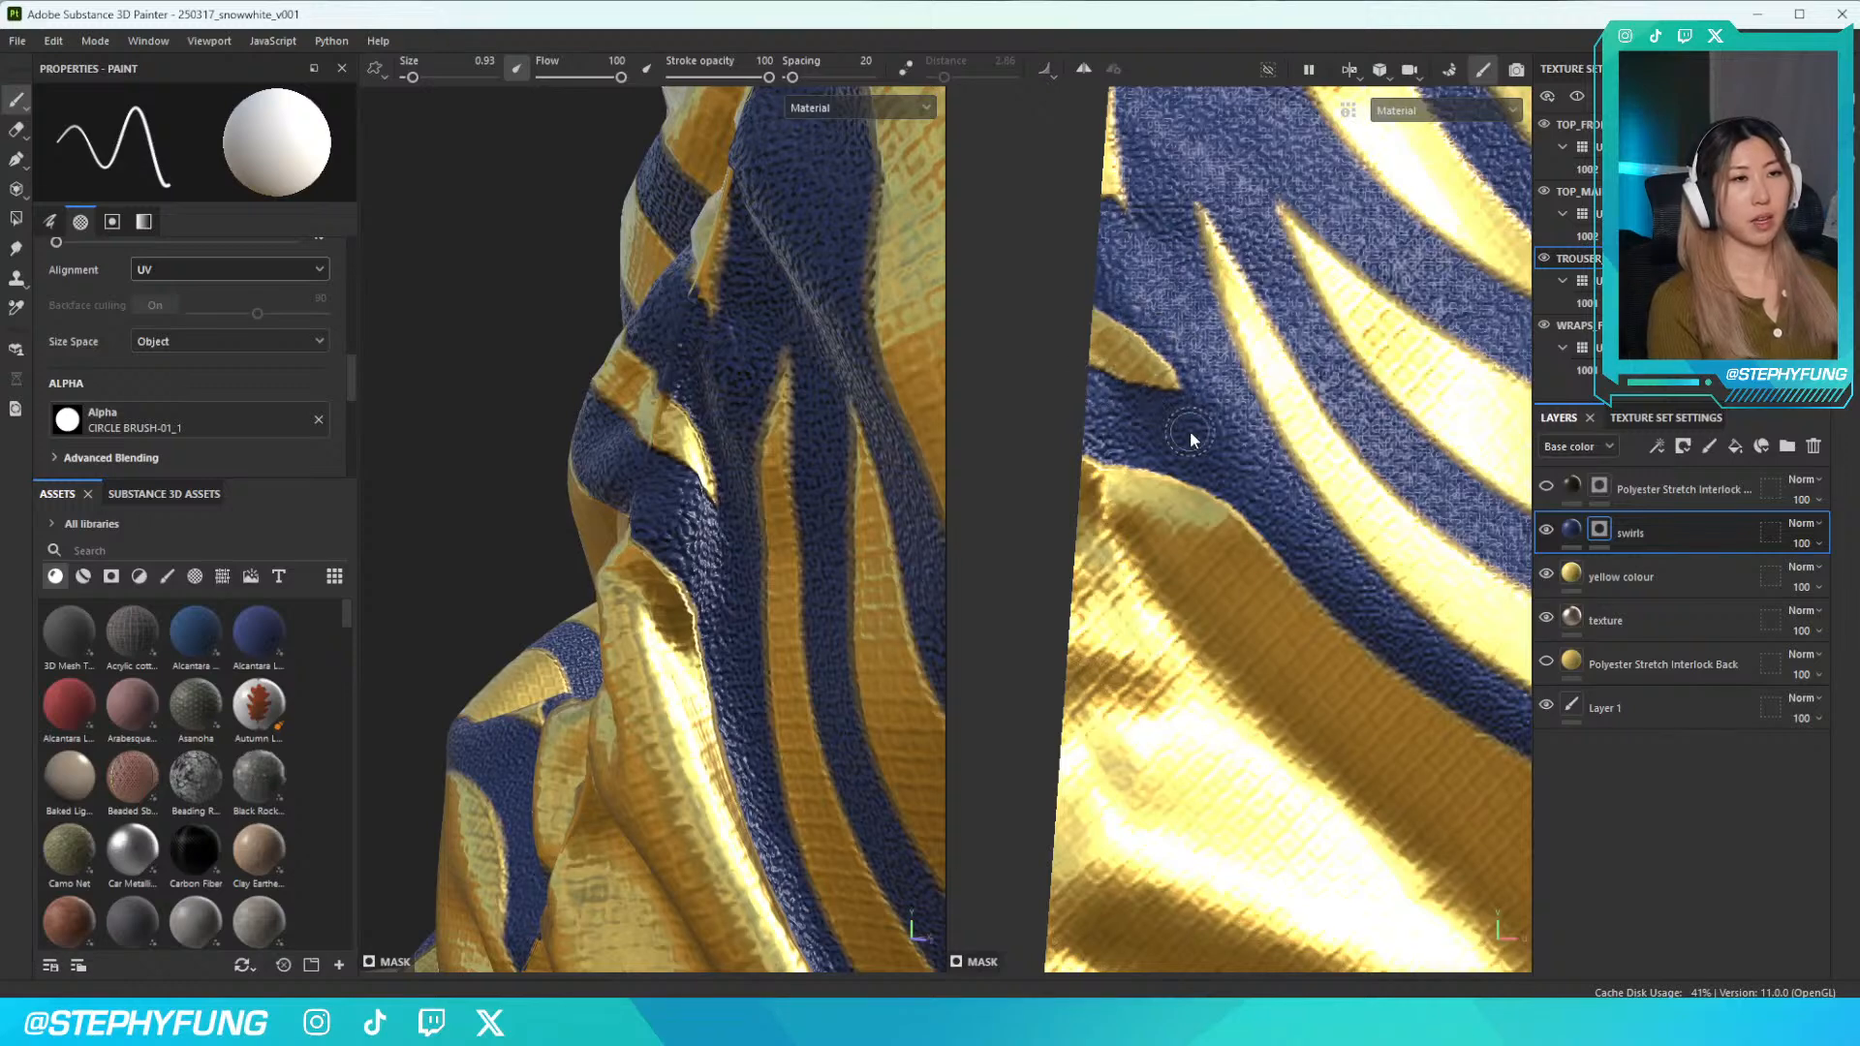
# Examine the swirls across the whole outfit from several sides, ending at the front hip below the belt
pyautogui.scroll(2, 1206, 465)
pyautogui.scroll(-6, 1211, 483)
pyautogui.scroll(-5, 814, 558)
pyautogui.keyDown('alt'); pyautogui.moveTo(811, 567); pyautogui.dragTo(510, 534); pyautogui.keyUp('alt')
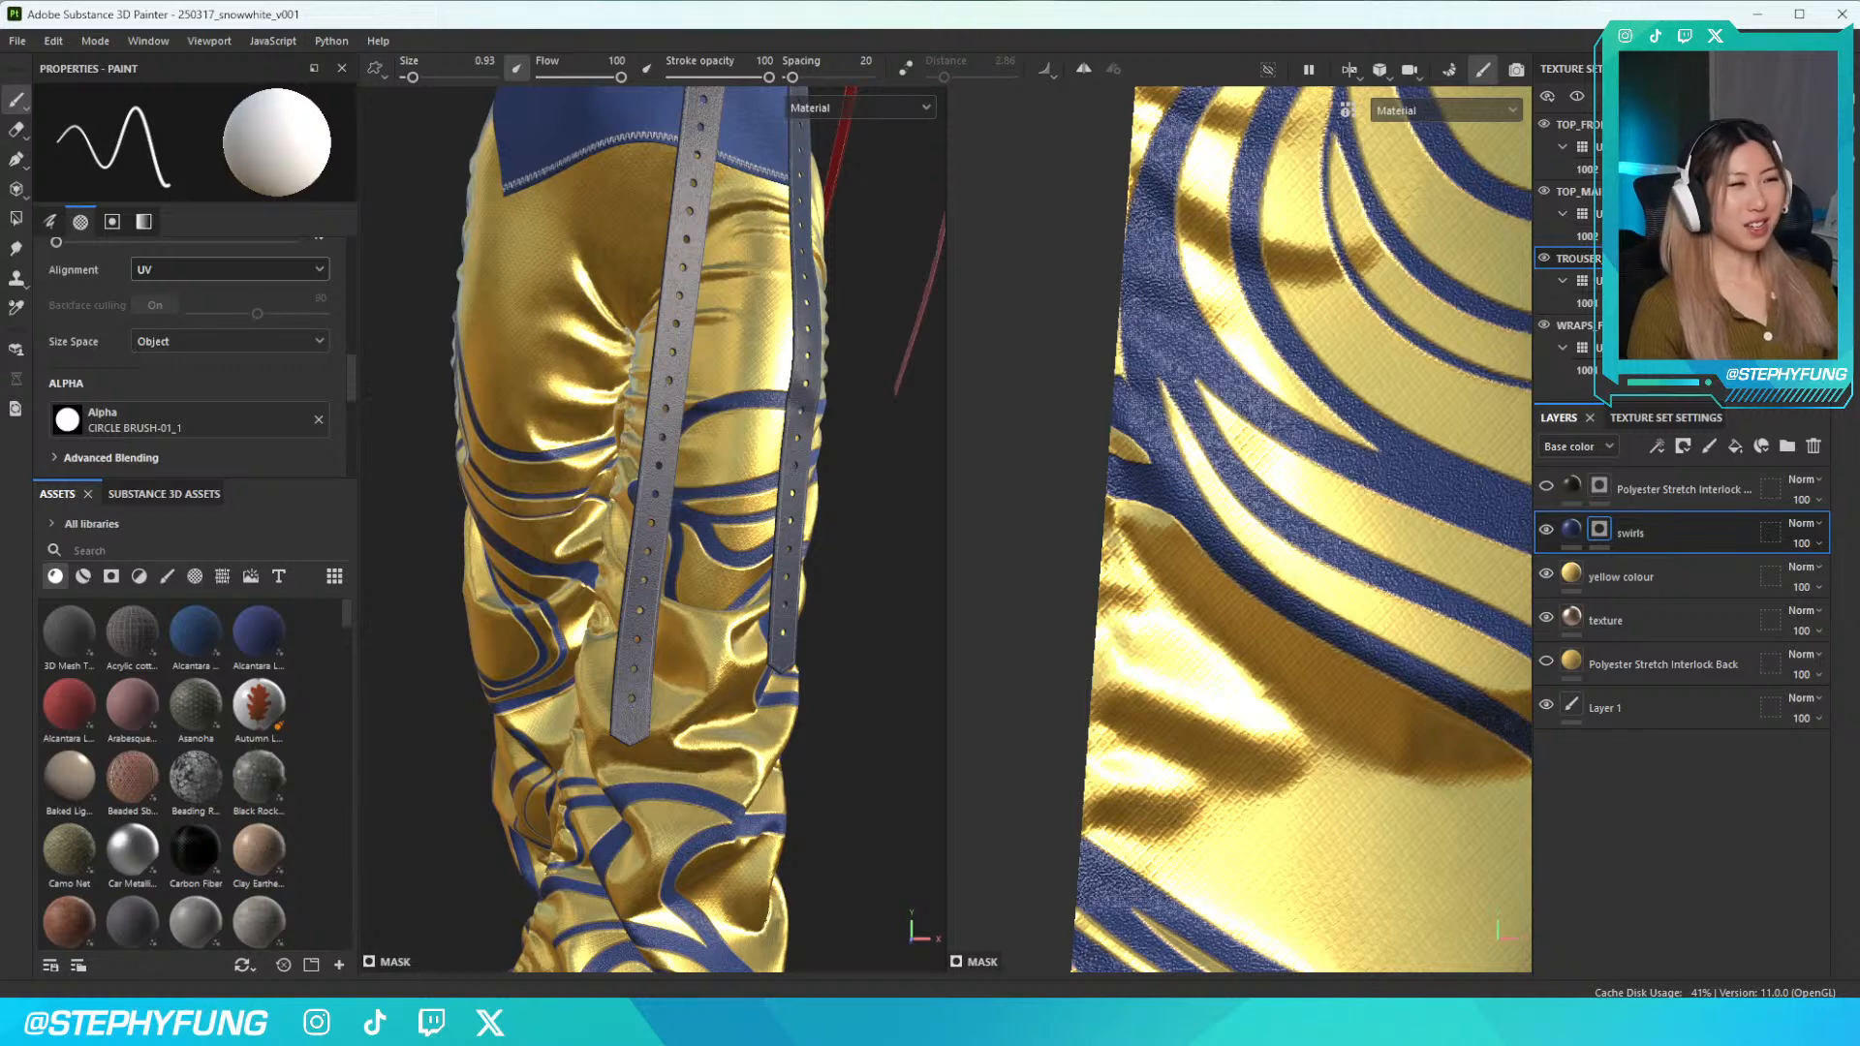
pyautogui.scroll(-5, 599, 746)
pyautogui.keyDown('alt'); pyautogui.moveTo(598, 745); pyautogui.dragTo(417, 724); pyautogui.keyUp('alt')
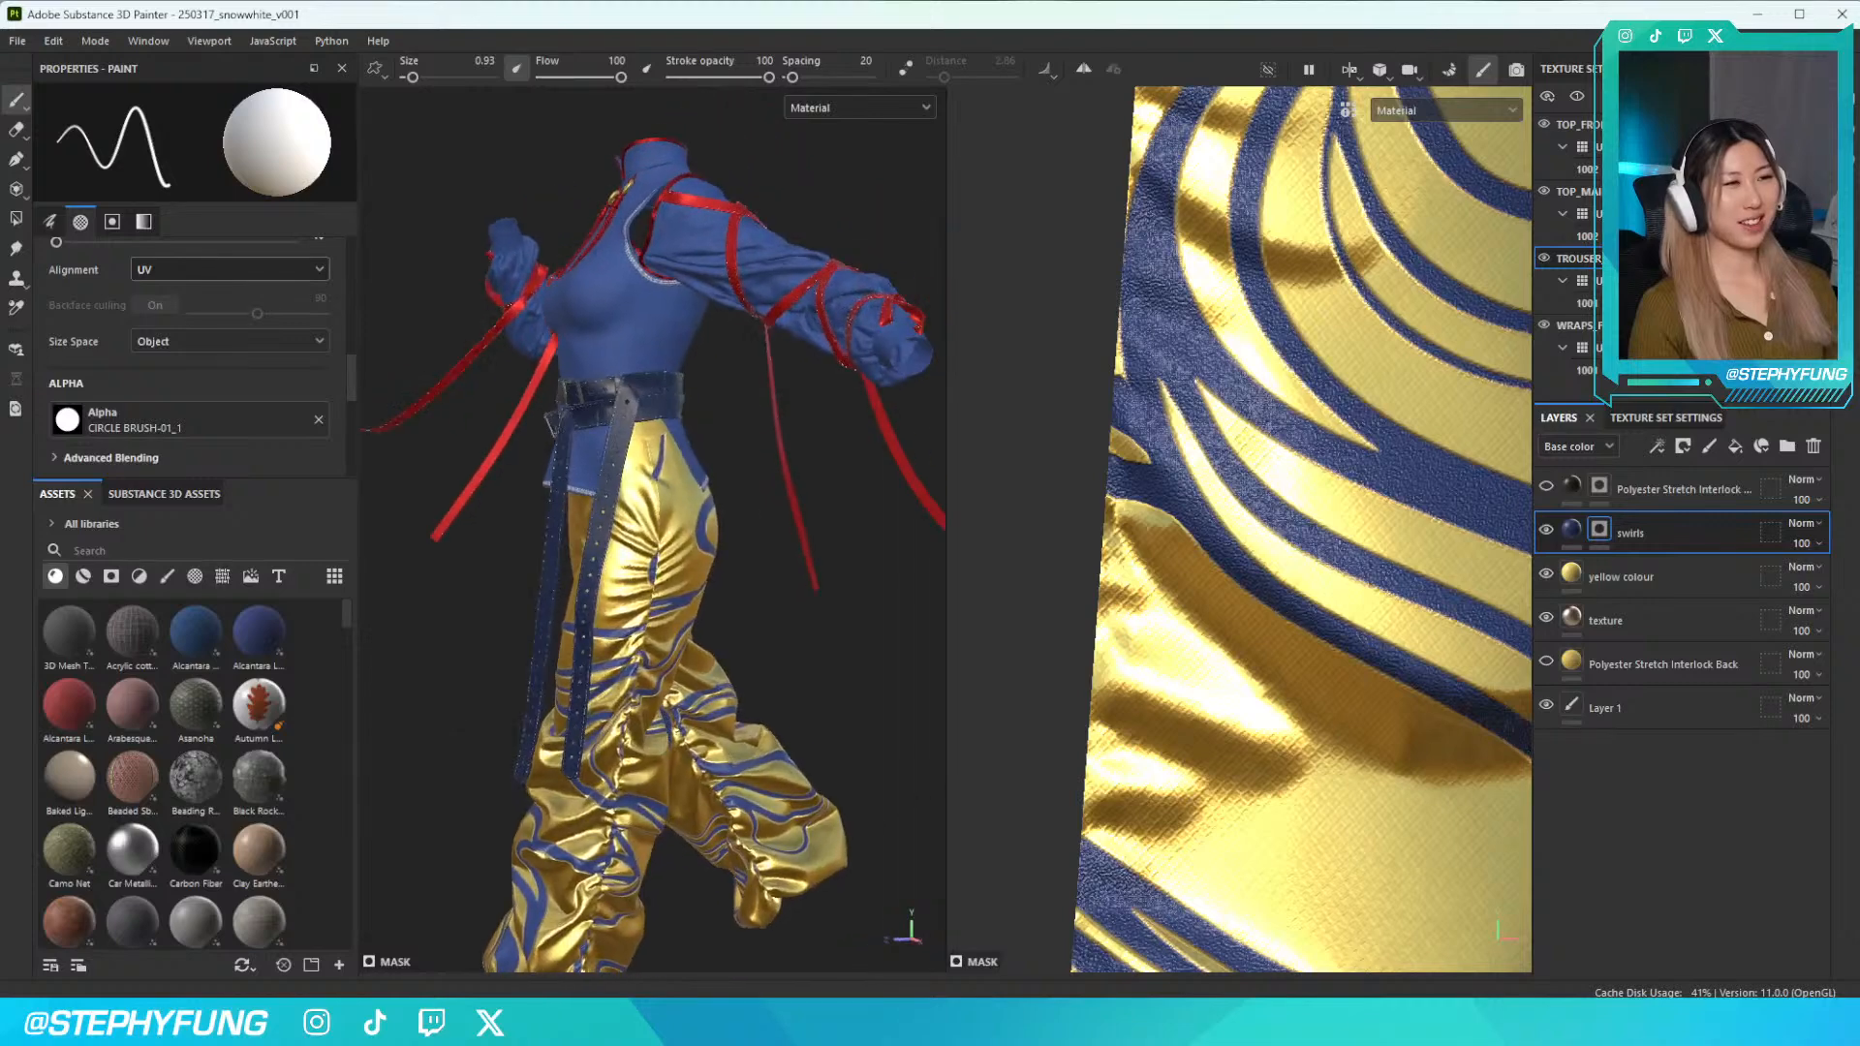
pyautogui.scroll(5, 653, 530)
pyautogui.moveTo(653, 530)
pyautogui.keyDown('alt'); pyautogui.mouseDown()
pyautogui.moveTo(581, 567)
pyautogui.moveTo(654, 597)
pyautogui.mouseUp(); pyautogui.keyUp('alt')
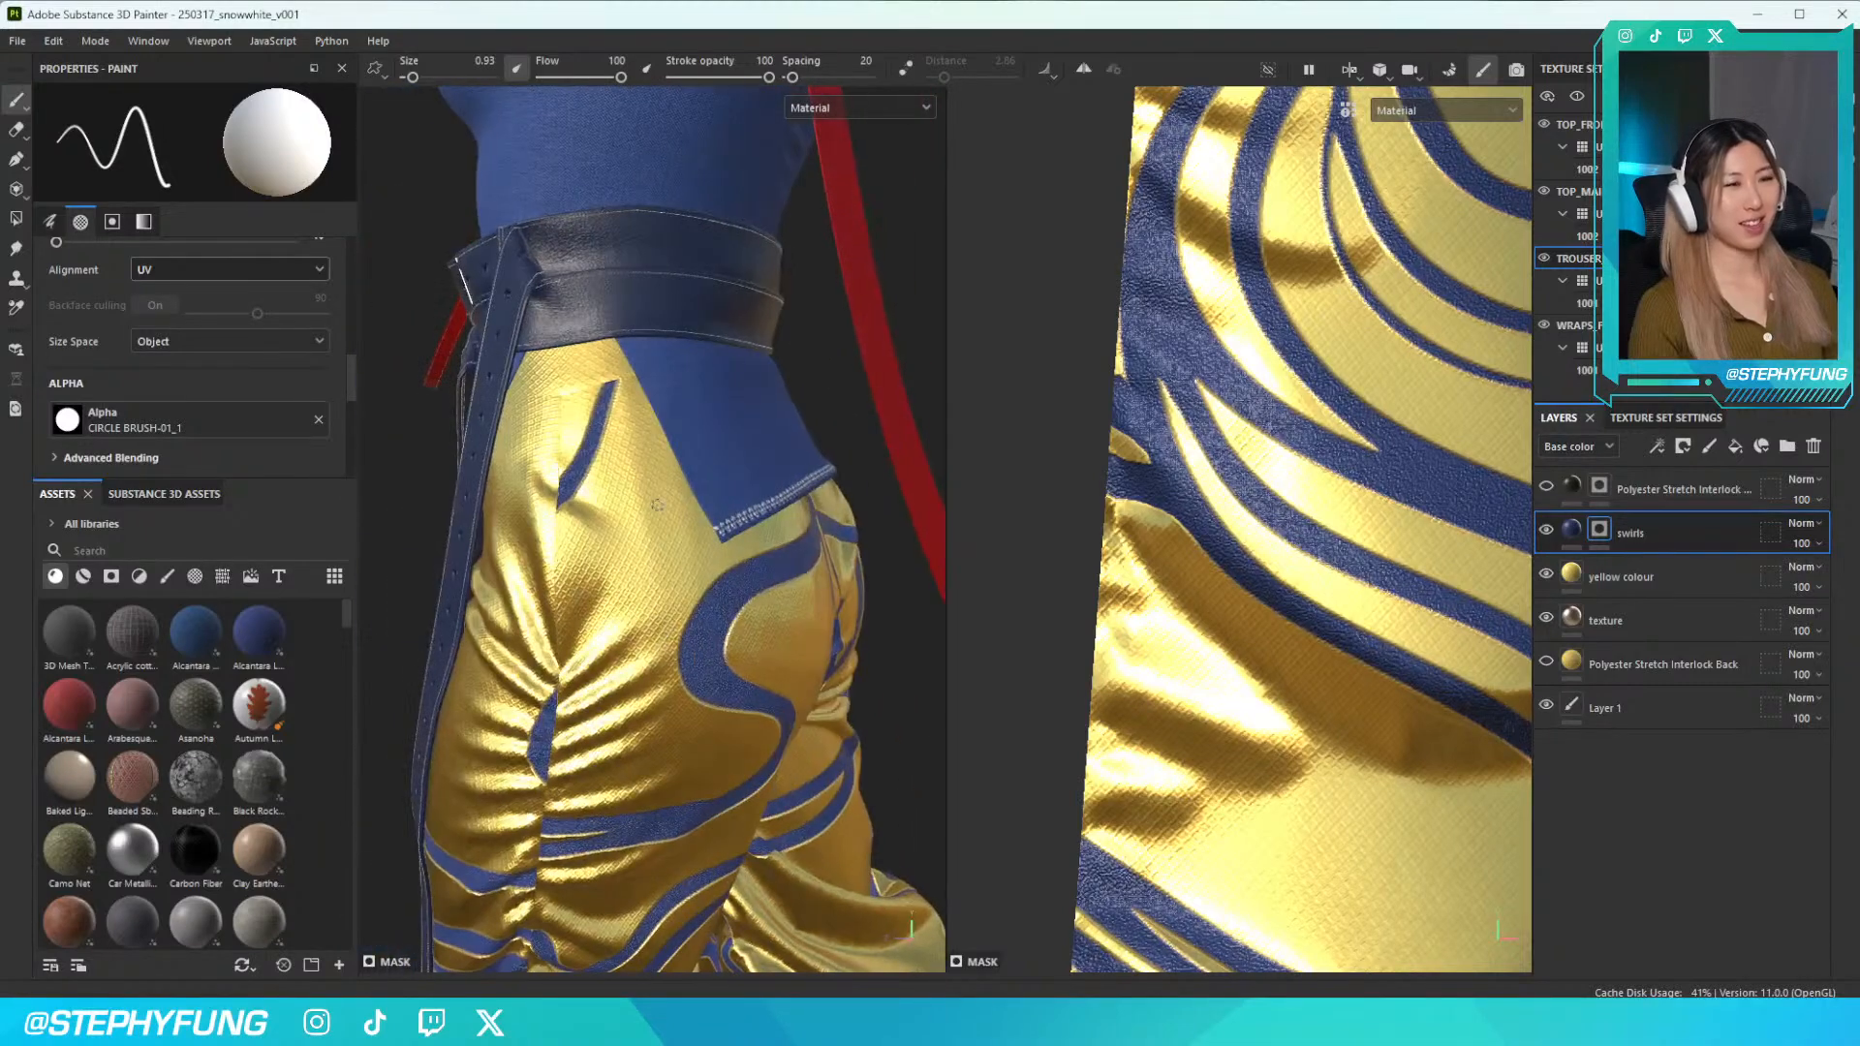
# Erase the stray blue stroke on the front hip below the belt, enlarging the brush to 12.76
pyautogui.press('x')
pyautogui.moveTo(600, 424); pyautogui.dragTo(574, 478)
pyautogui.keyDown('ctrl'); pyautogui.moveTo(612, 439); pyautogui.dragTo(680, 442, button='right'); pyautogui.keyUp('ctrl')
pyautogui.moveTo(605, 422); pyautogui.dragTo(578, 477)
# Turn on Lazy Mouse, reduce the brush to 2.46 and extend the side-thigh swirl band across the seam to join the neighbouring swirl
pyautogui.keyDown('alt'); pyautogui.moveTo(606, 641); pyautogui.dragTo(457, 556); pyautogui.keyUp('alt')
pyautogui.keyDown('alt'); pyautogui.moveTo(465, 484); pyautogui.dragTo(560, 515); pyautogui.keyUp('alt')
pyautogui.keyDown('alt'); pyautogui.moveTo(669, 581); pyautogui.dragTo(622, 582); pyautogui.keyUp('alt')
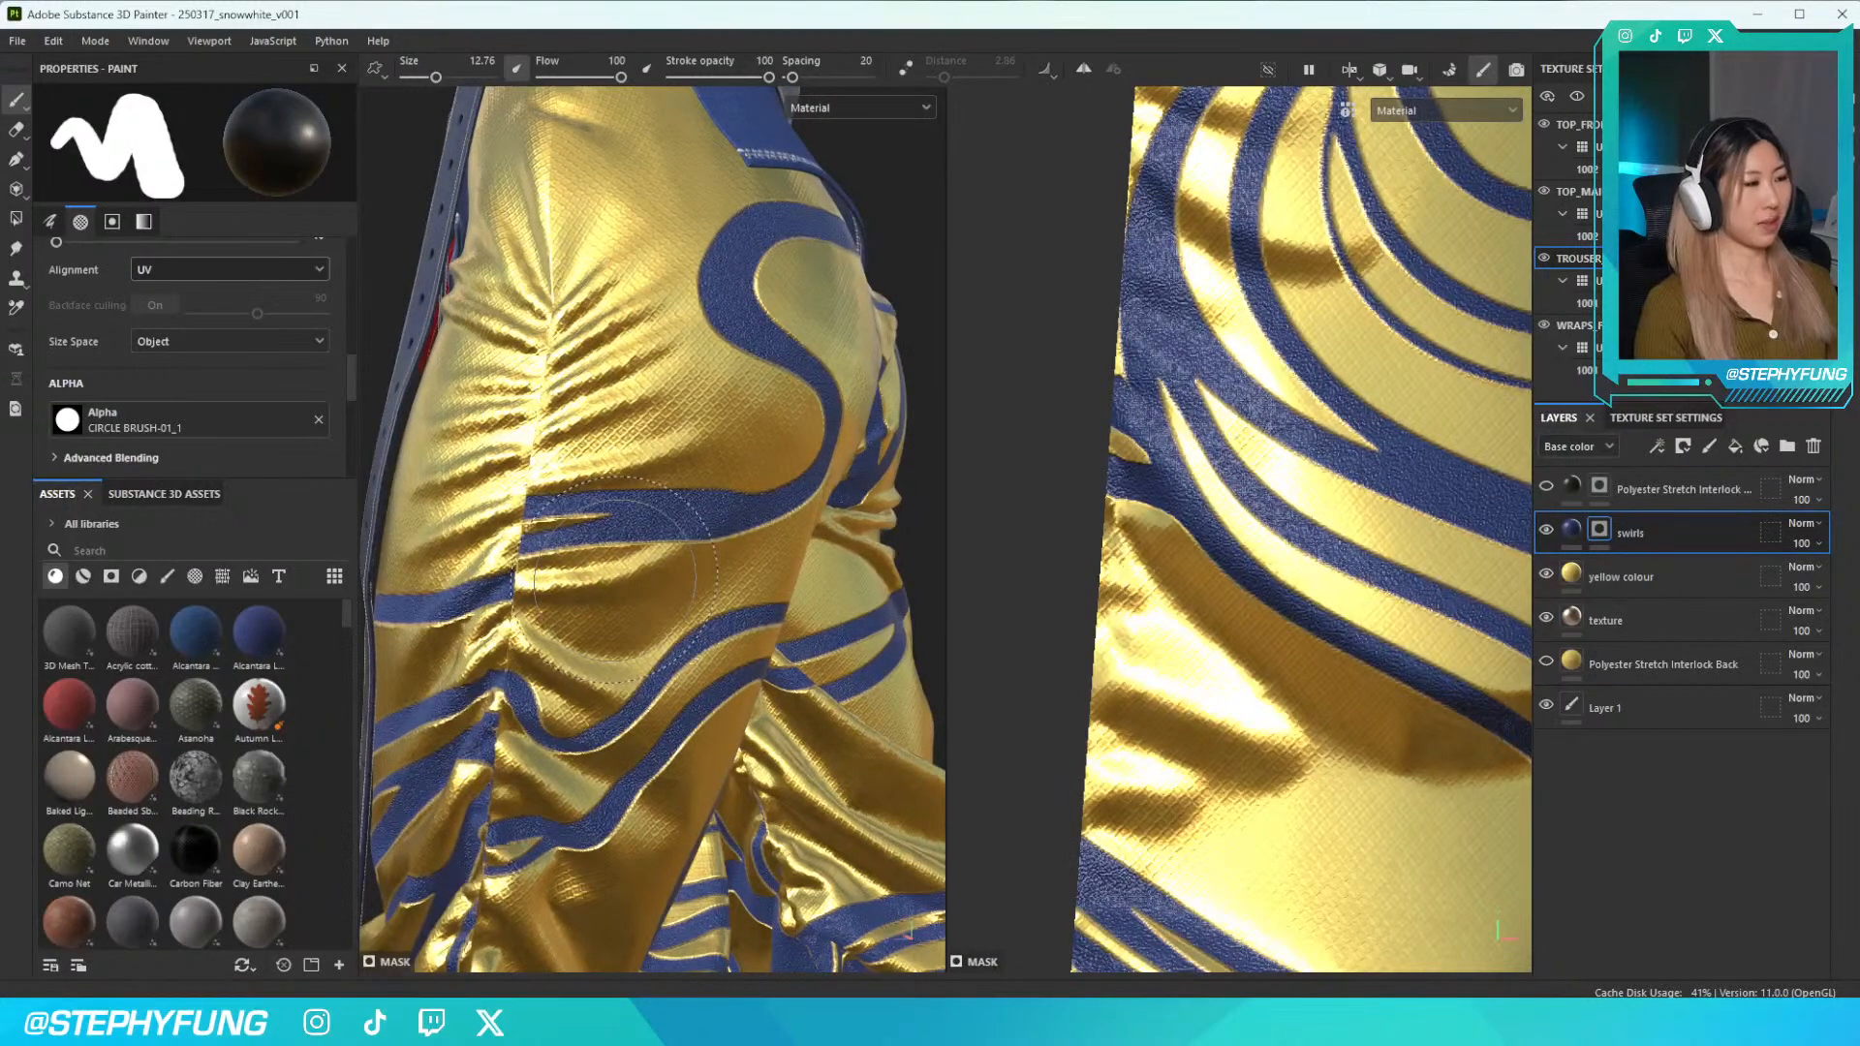
pyautogui.scroll(2, 601, 577)
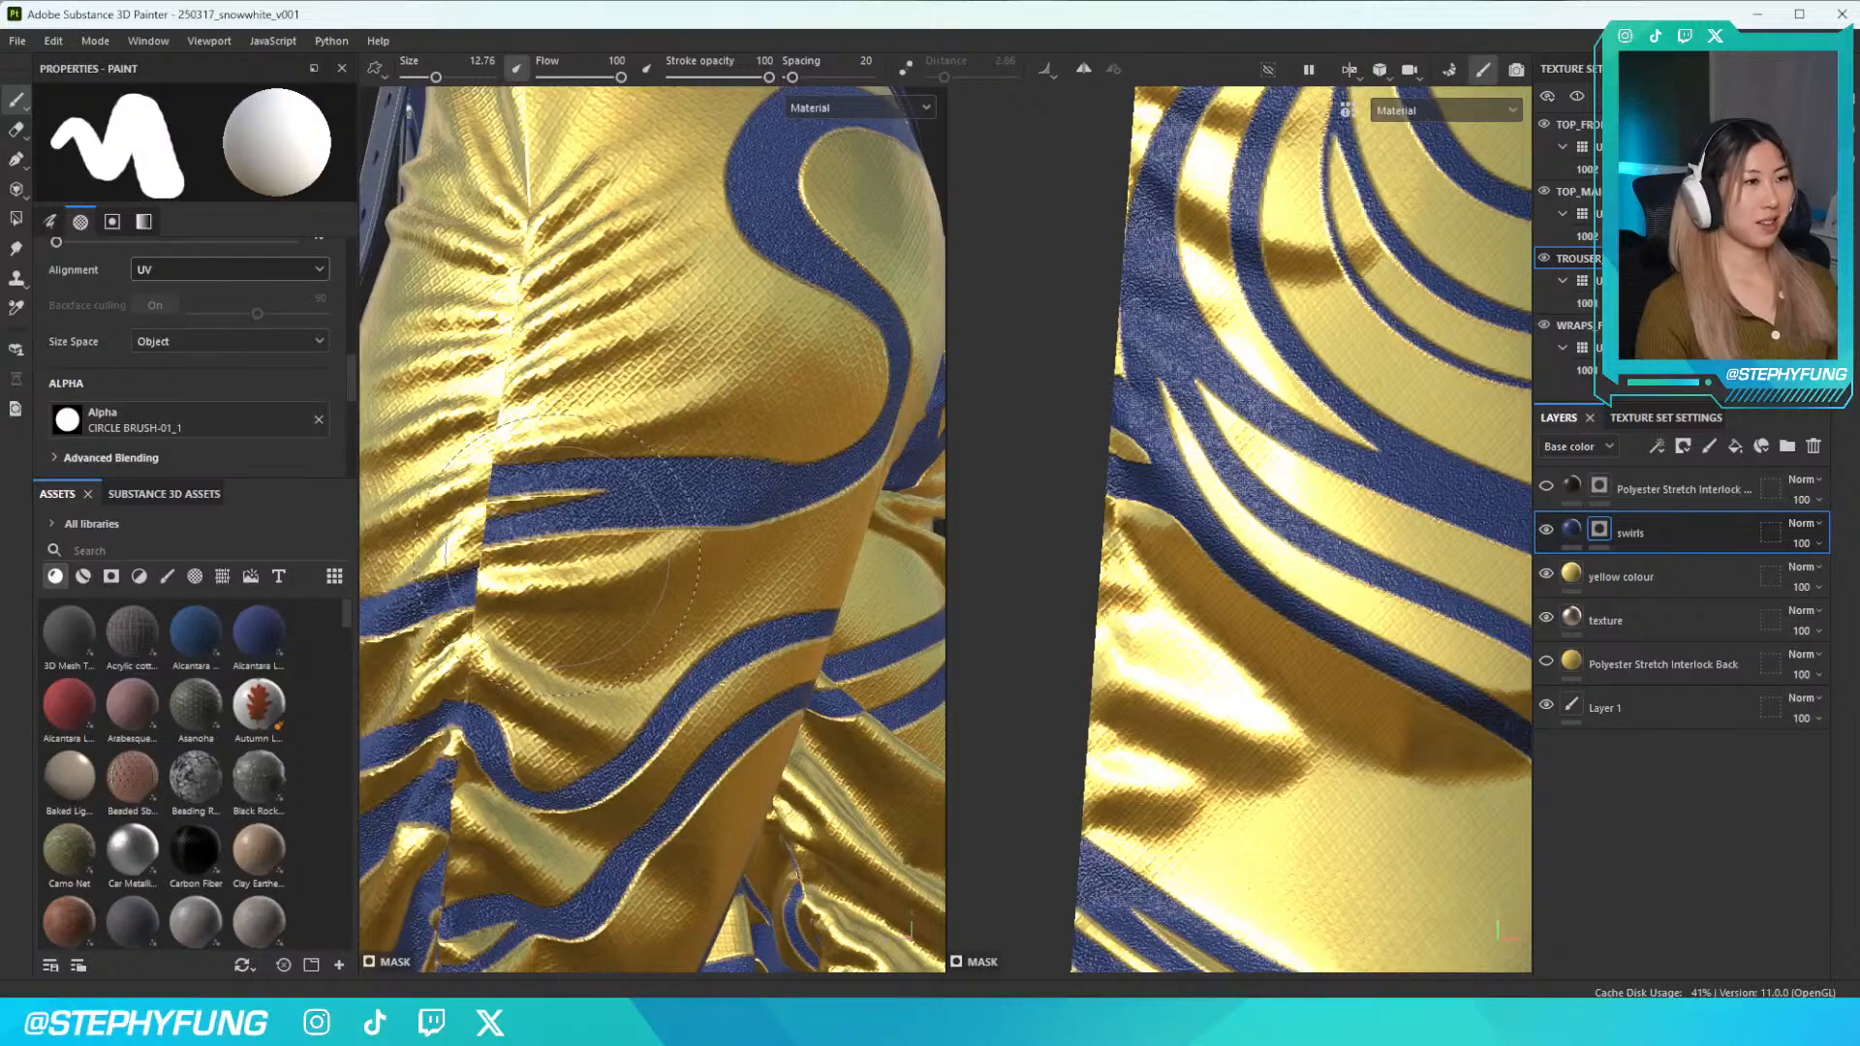
pyautogui.keyDown('alt'); pyautogui.moveTo(540, 581); pyautogui.dragTo(706, 296); pyautogui.keyUp('alt')
pyautogui.click(905, 69)
pyautogui.keyDown('ctrl'); pyautogui.moveTo(651, 513); pyautogui.dragTo(593, 515, button='right'); pyautogui.keyUp('ctrl')
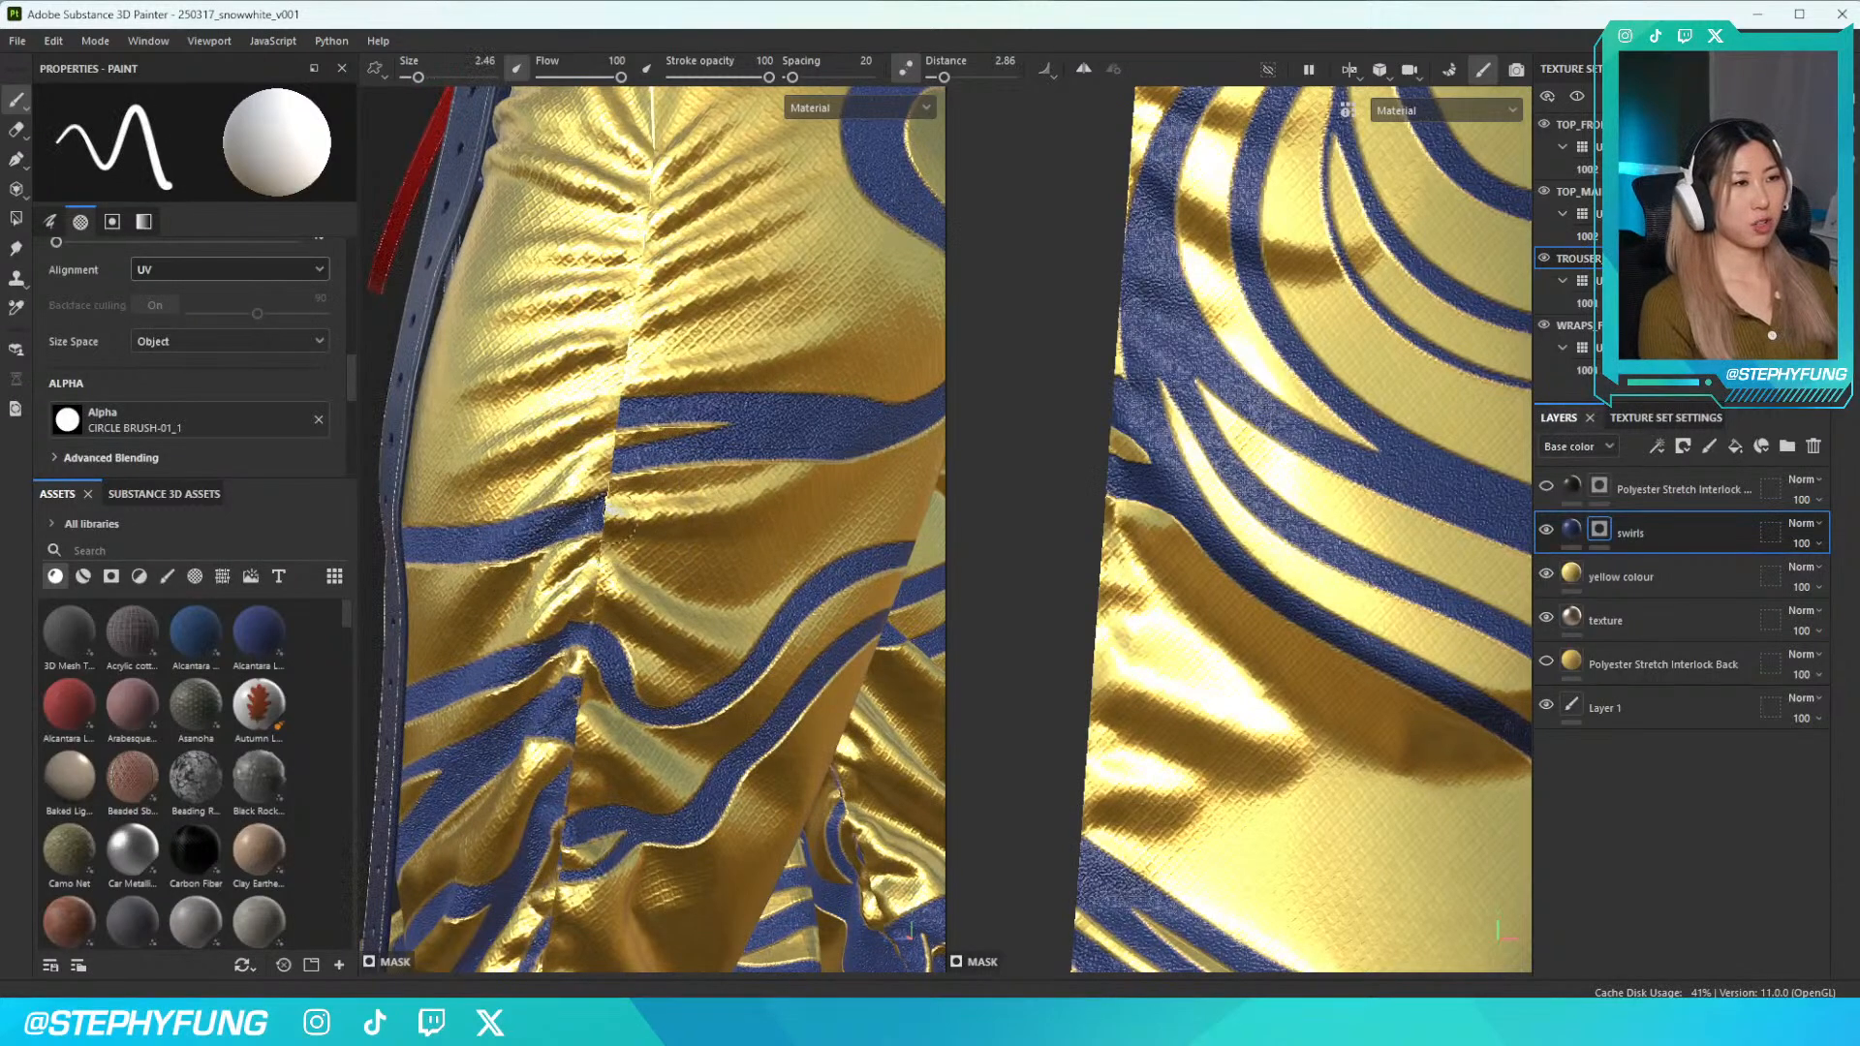
pyautogui.moveTo(697, 489); pyautogui.dragTo(625, 528)
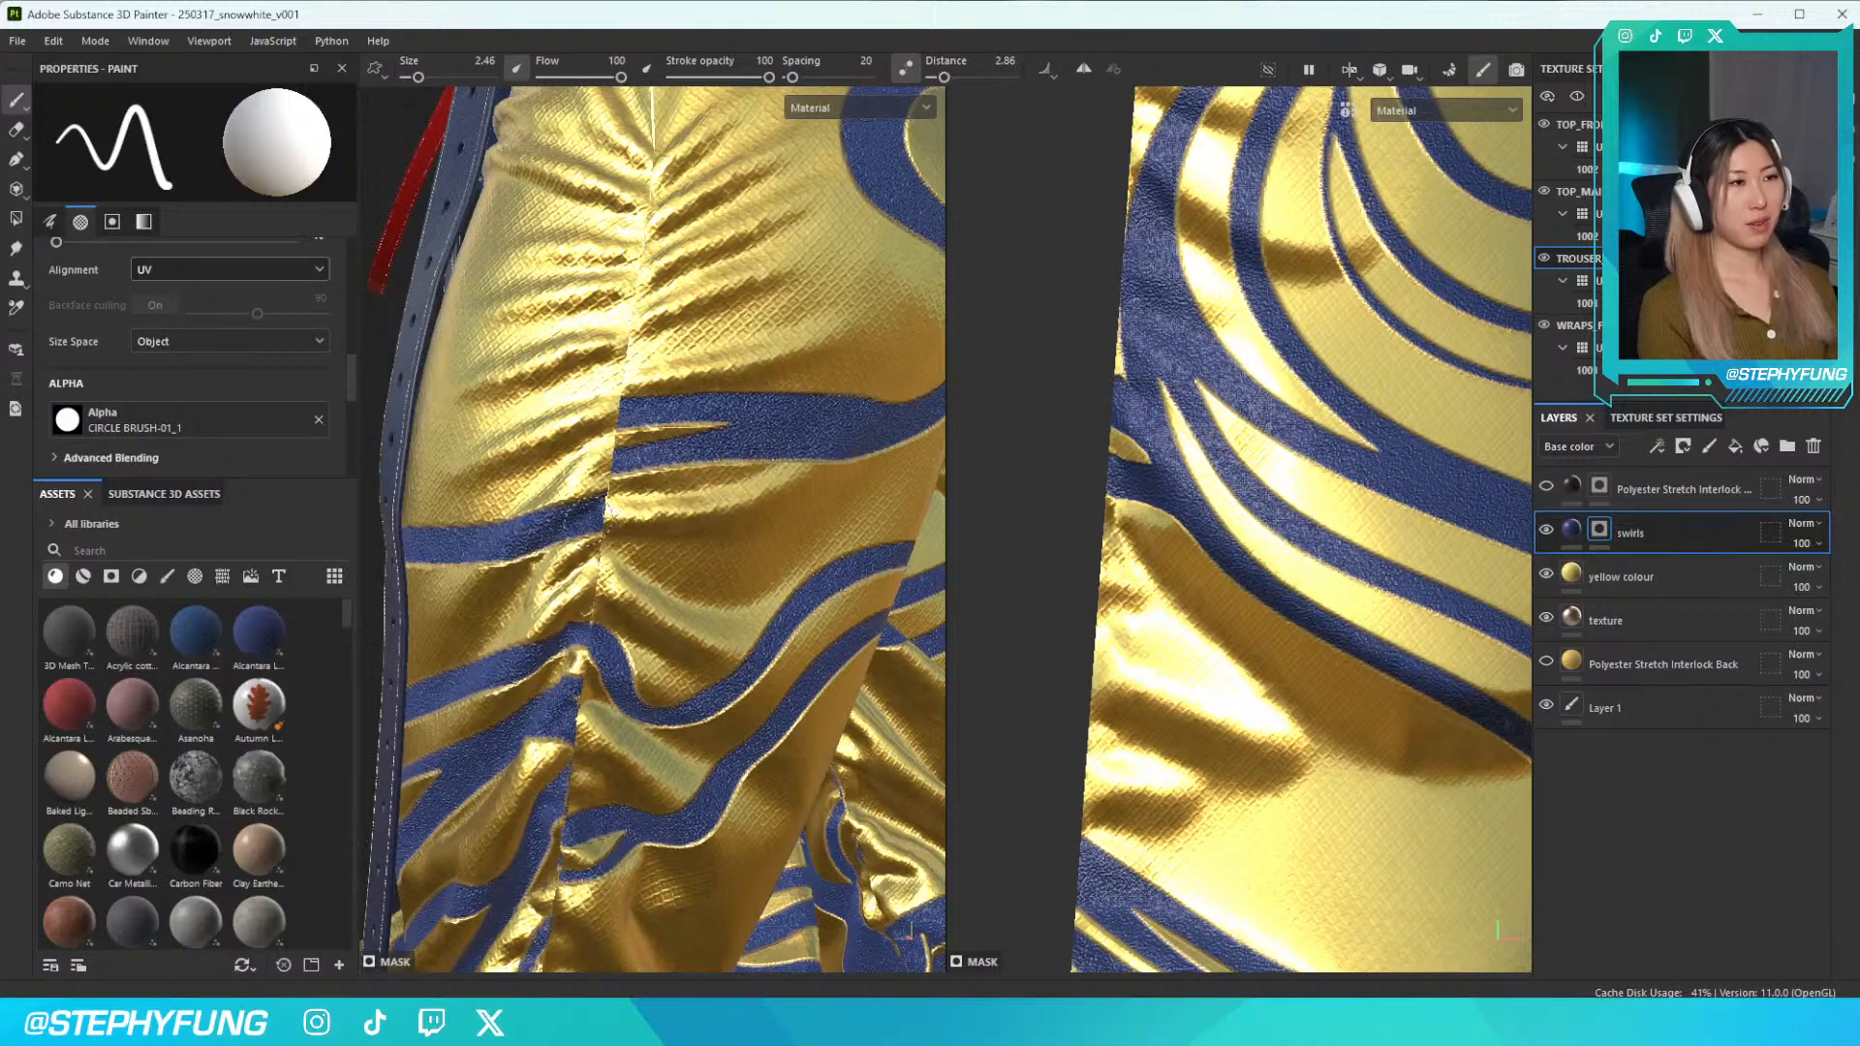
pyautogui.moveTo(775, 465); pyautogui.dragTo(877, 454)
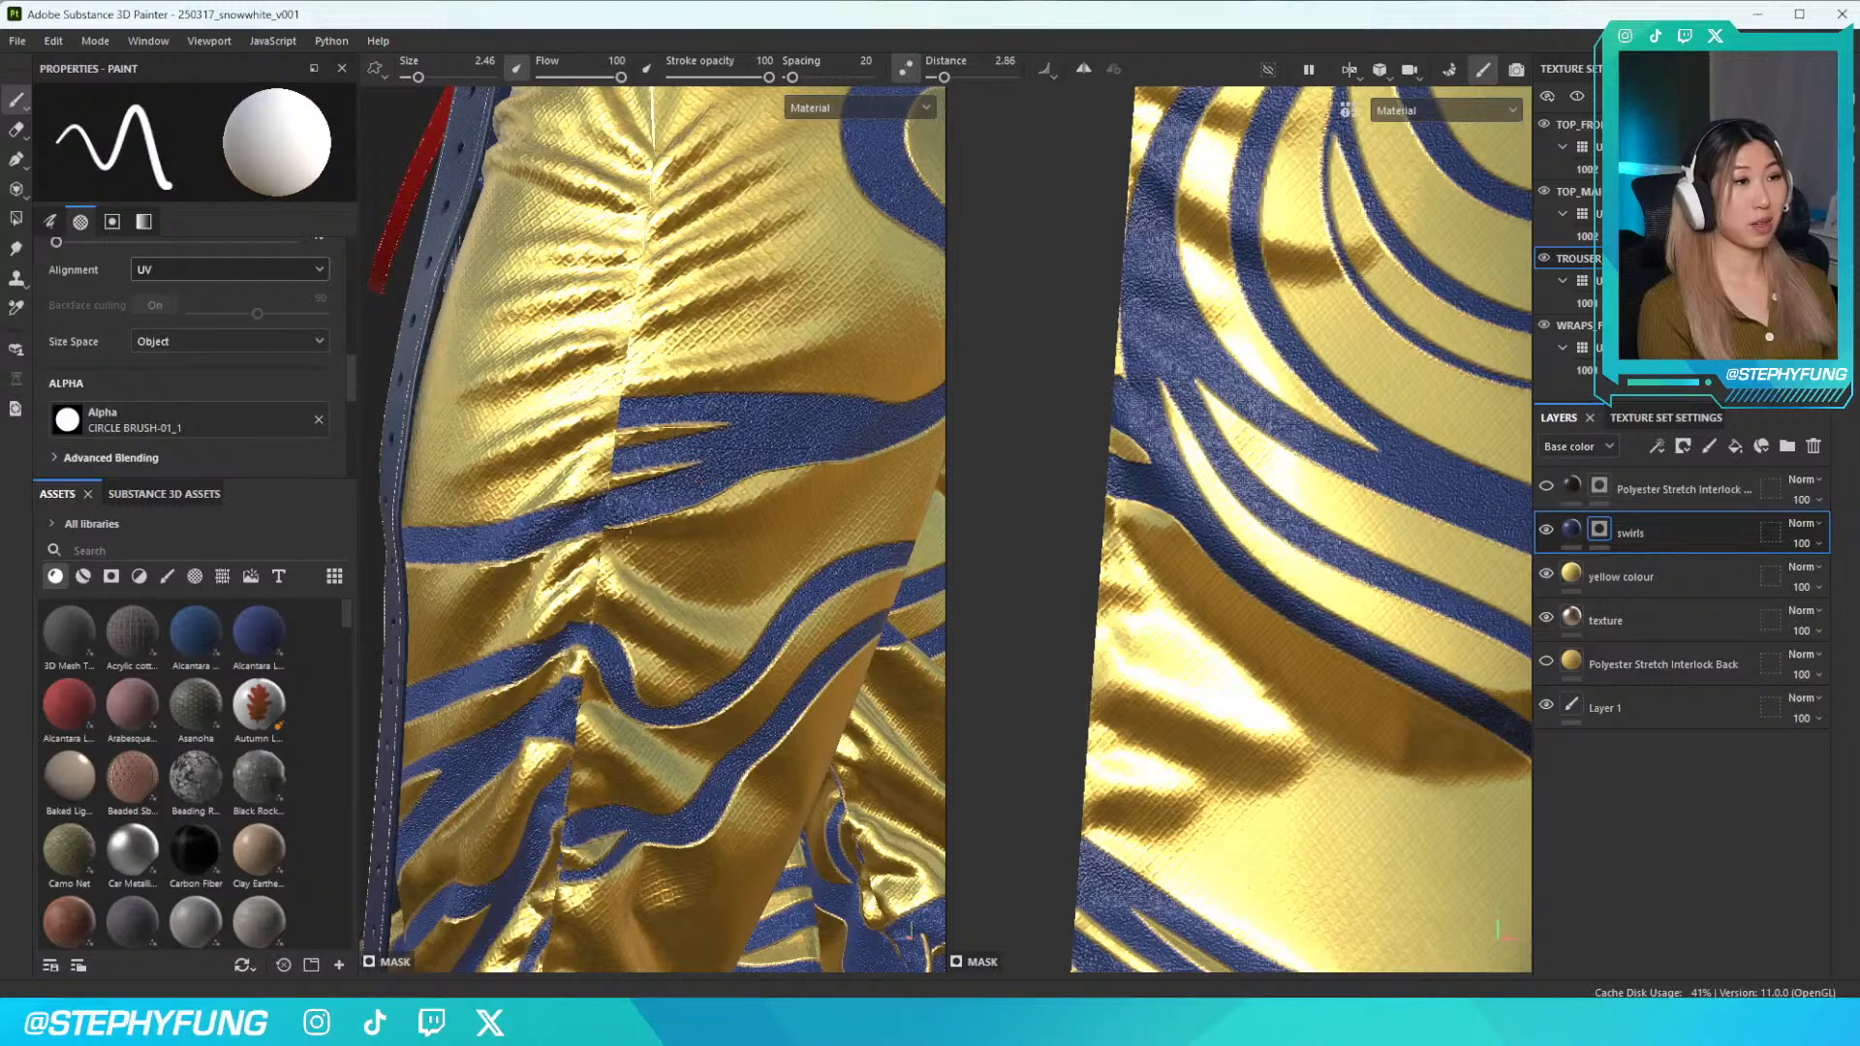
# Erase the leftover blue prongs above the joined band beside the side-thigh seam
pyautogui.moveTo(706, 453)
pyautogui.keyDown('alt'); pyautogui.mouseDown()
pyautogui.moveTo(527, 445)
pyautogui.moveTo(546, 464)
pyautogui.moveTo(591, 455)
pyautogui.moveTo(542, 460)
pyautogui.mouseUp(); pyautogui.keyUp('alt')
pyautogui.keyDown('alt'); pyautogui.moveTo(693, 499); pyautogui.dragTo(545, 518, button='middle'); pyautogui.keyUp('alt')
pyautogui.moveTo(554, 534)
pyautogui.mouseDown()
pyautogui.moveTo(896, 412)
pyautogui.moveTo(824, 402)
pyautogui.mouseUp()
pyautogui.keyDown('alt'); pyautogui.moveTo(626, 456); pyautogui.dragTo(620, 518); pyautogui.keyUp('alt')
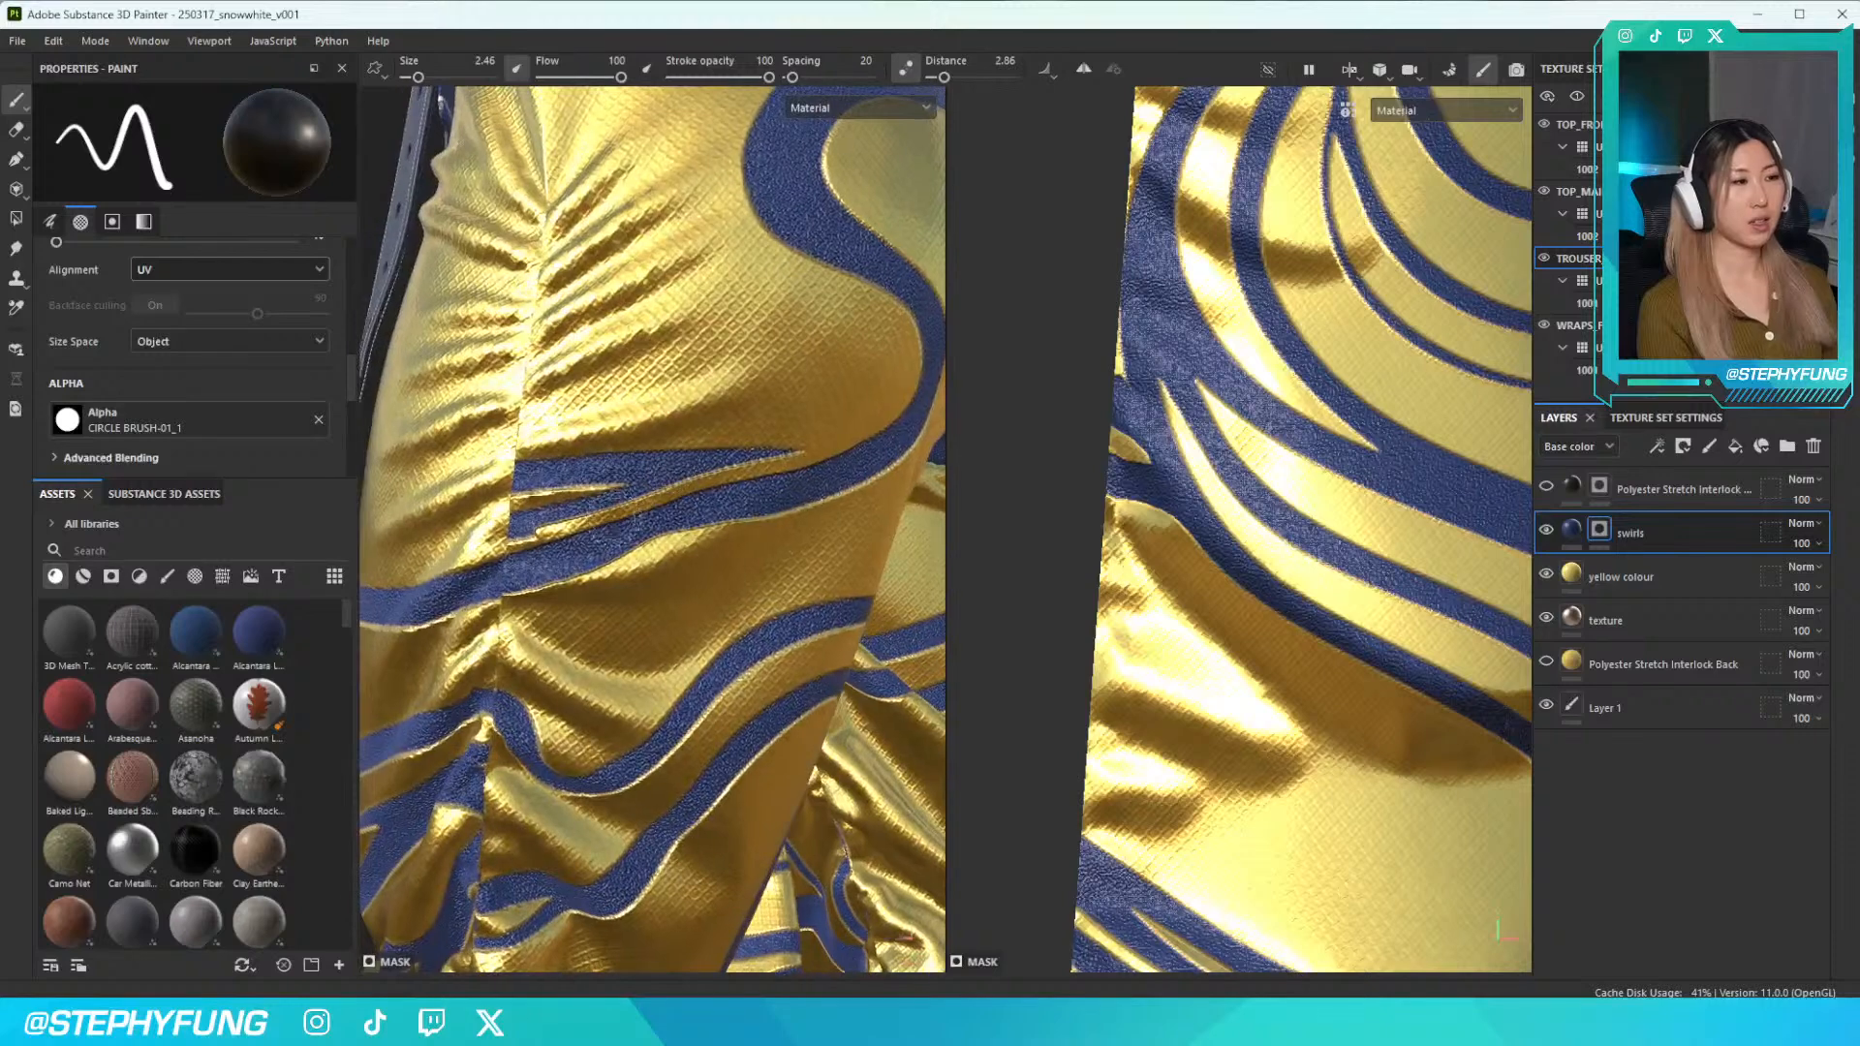
pyautogui.keyDown('alt'); pyautogui.moveTo(682, 474); pyautogui.dragTo(611, 494, button='middle'); pyautogui.keyUp('alt')
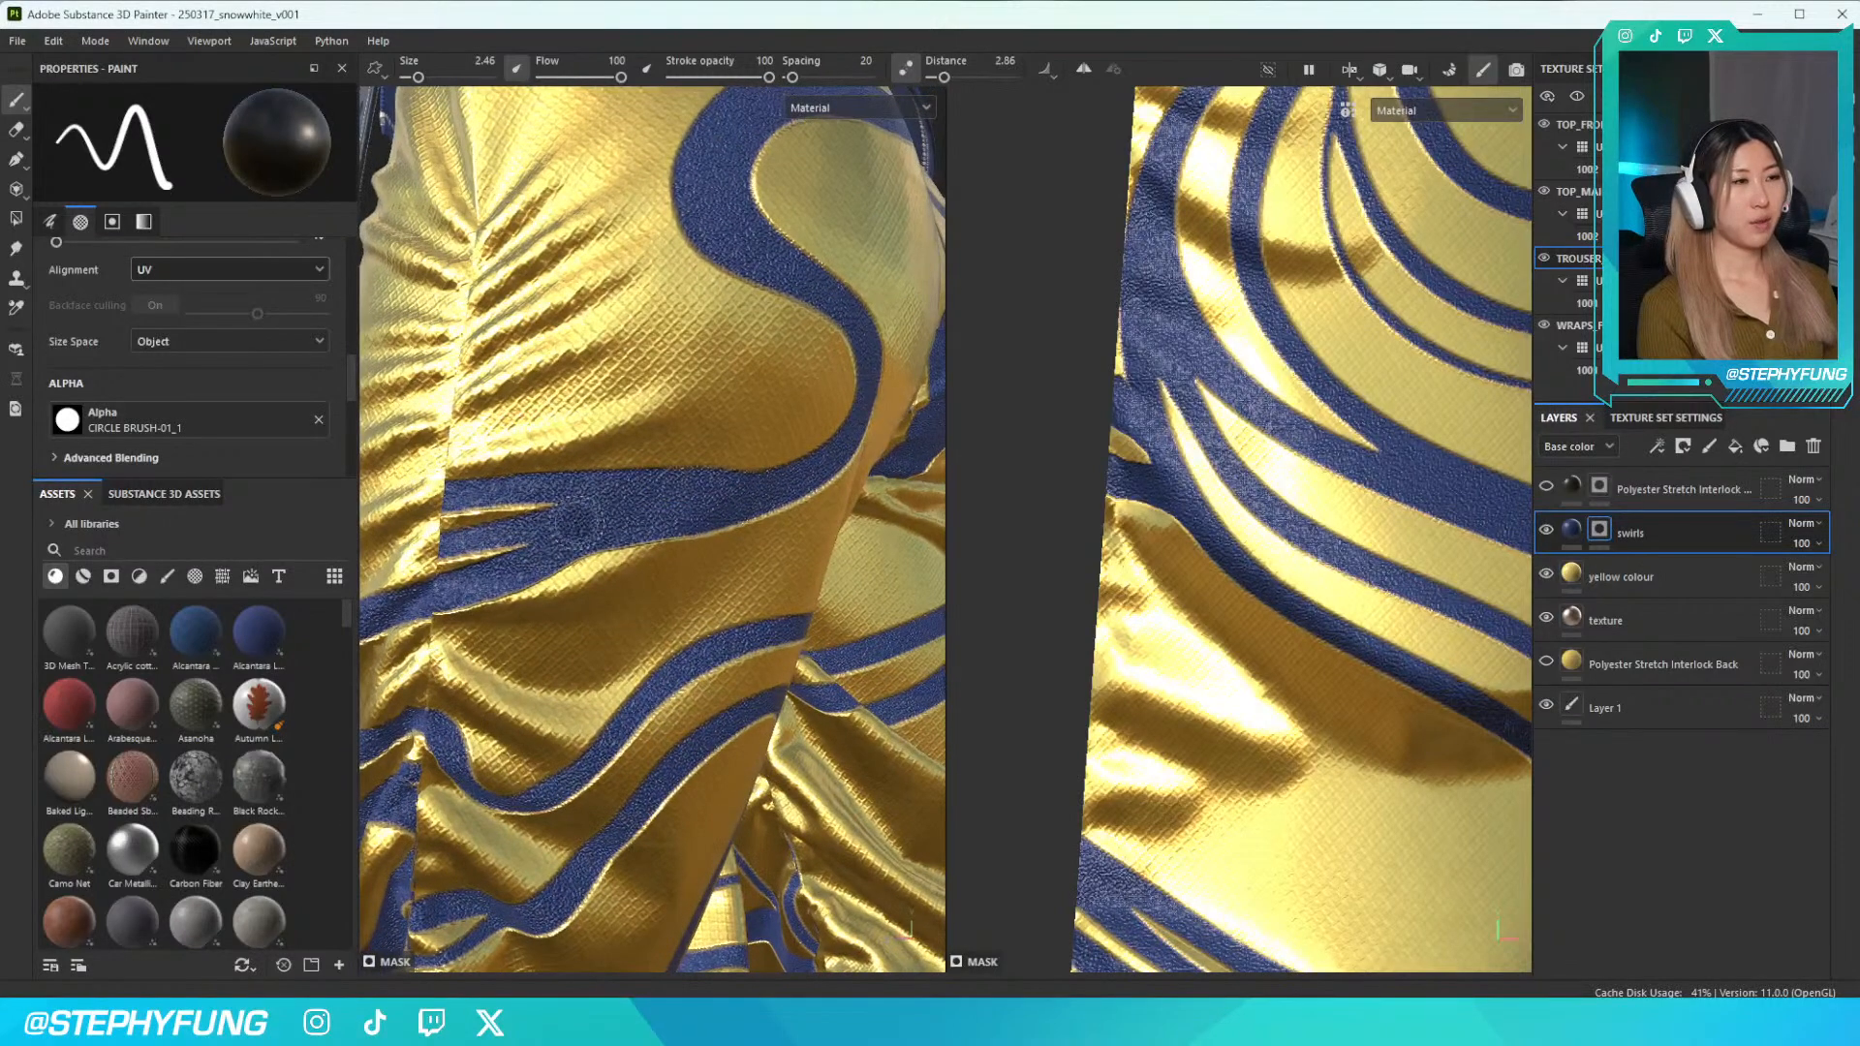
pyautogui.moveTo(492, 550)
pyautogui.mouseDown()
pyautogui.moveTo(772, 454)
pyautogui.moveTo(439, 489)
pyautogui.moveTo(431, 512)
pyautogui.moveTo(644, 477)
pyautogui.mouseUp()
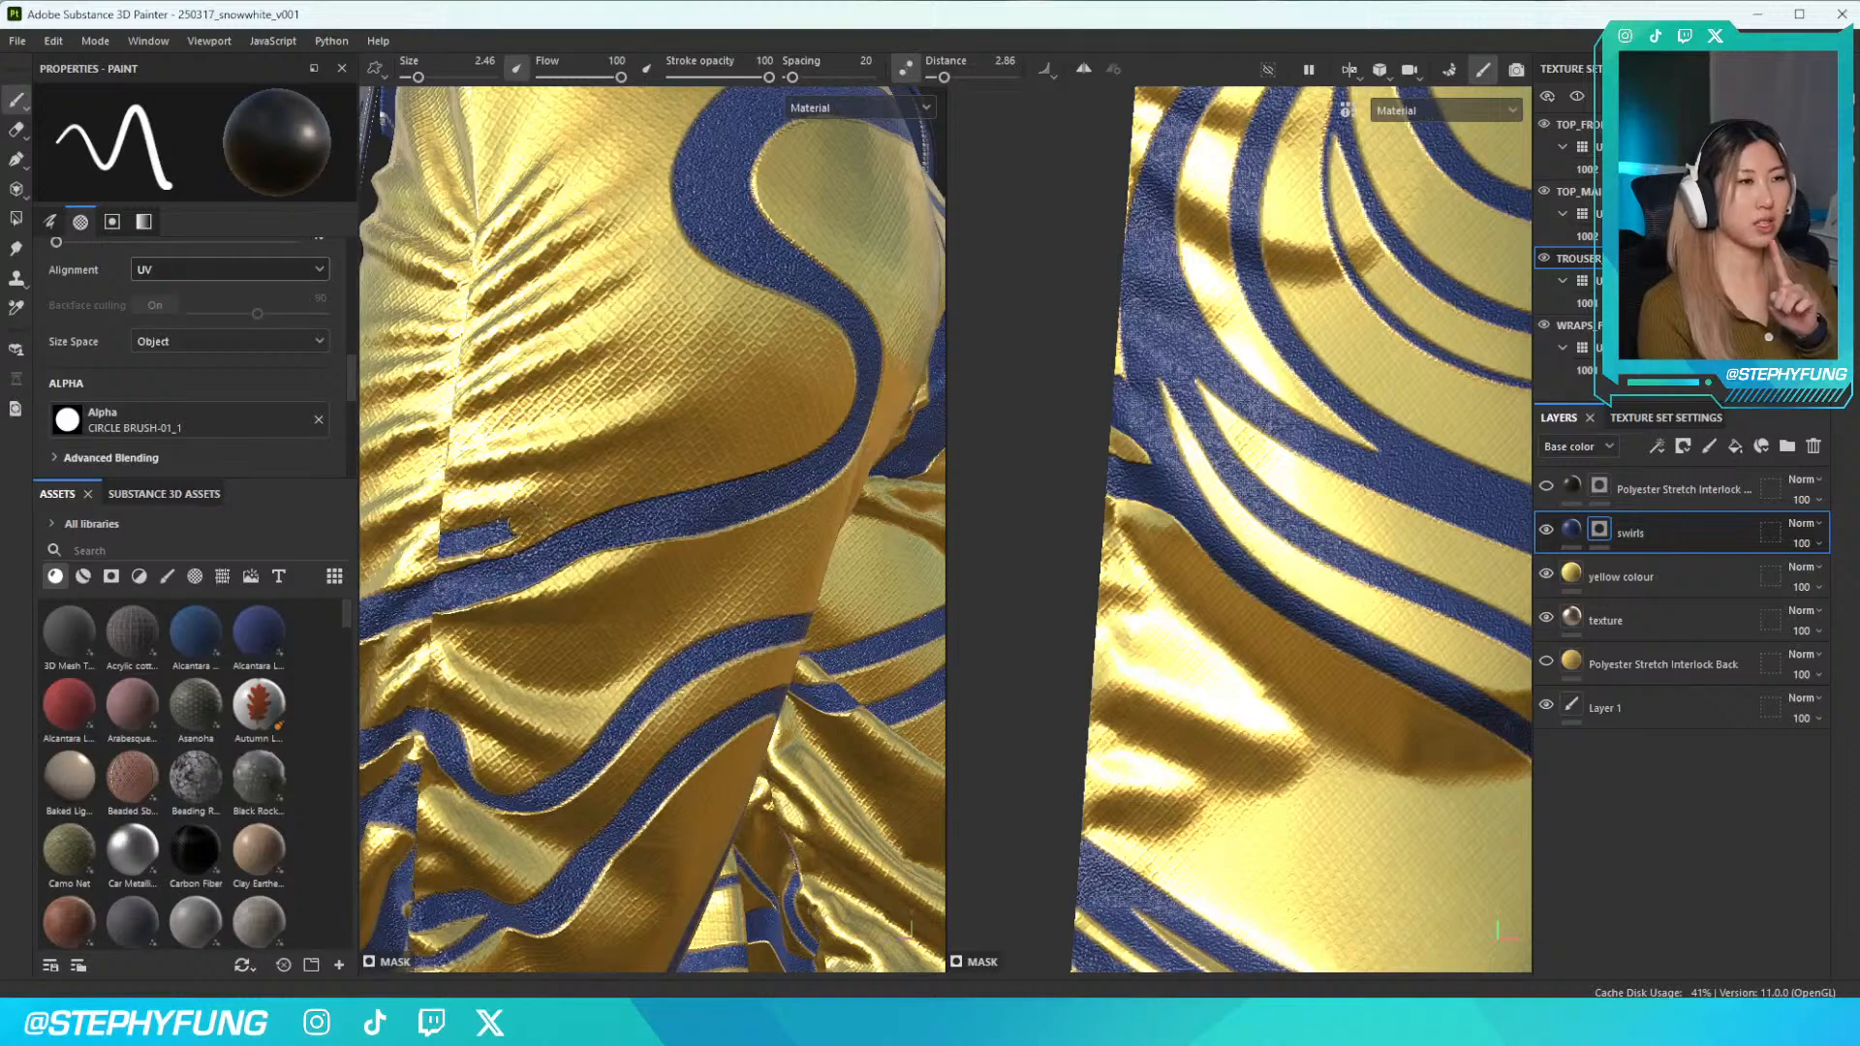
pyautogui.moveTo(463, 511); pyautogui.dragTo(415, 555)
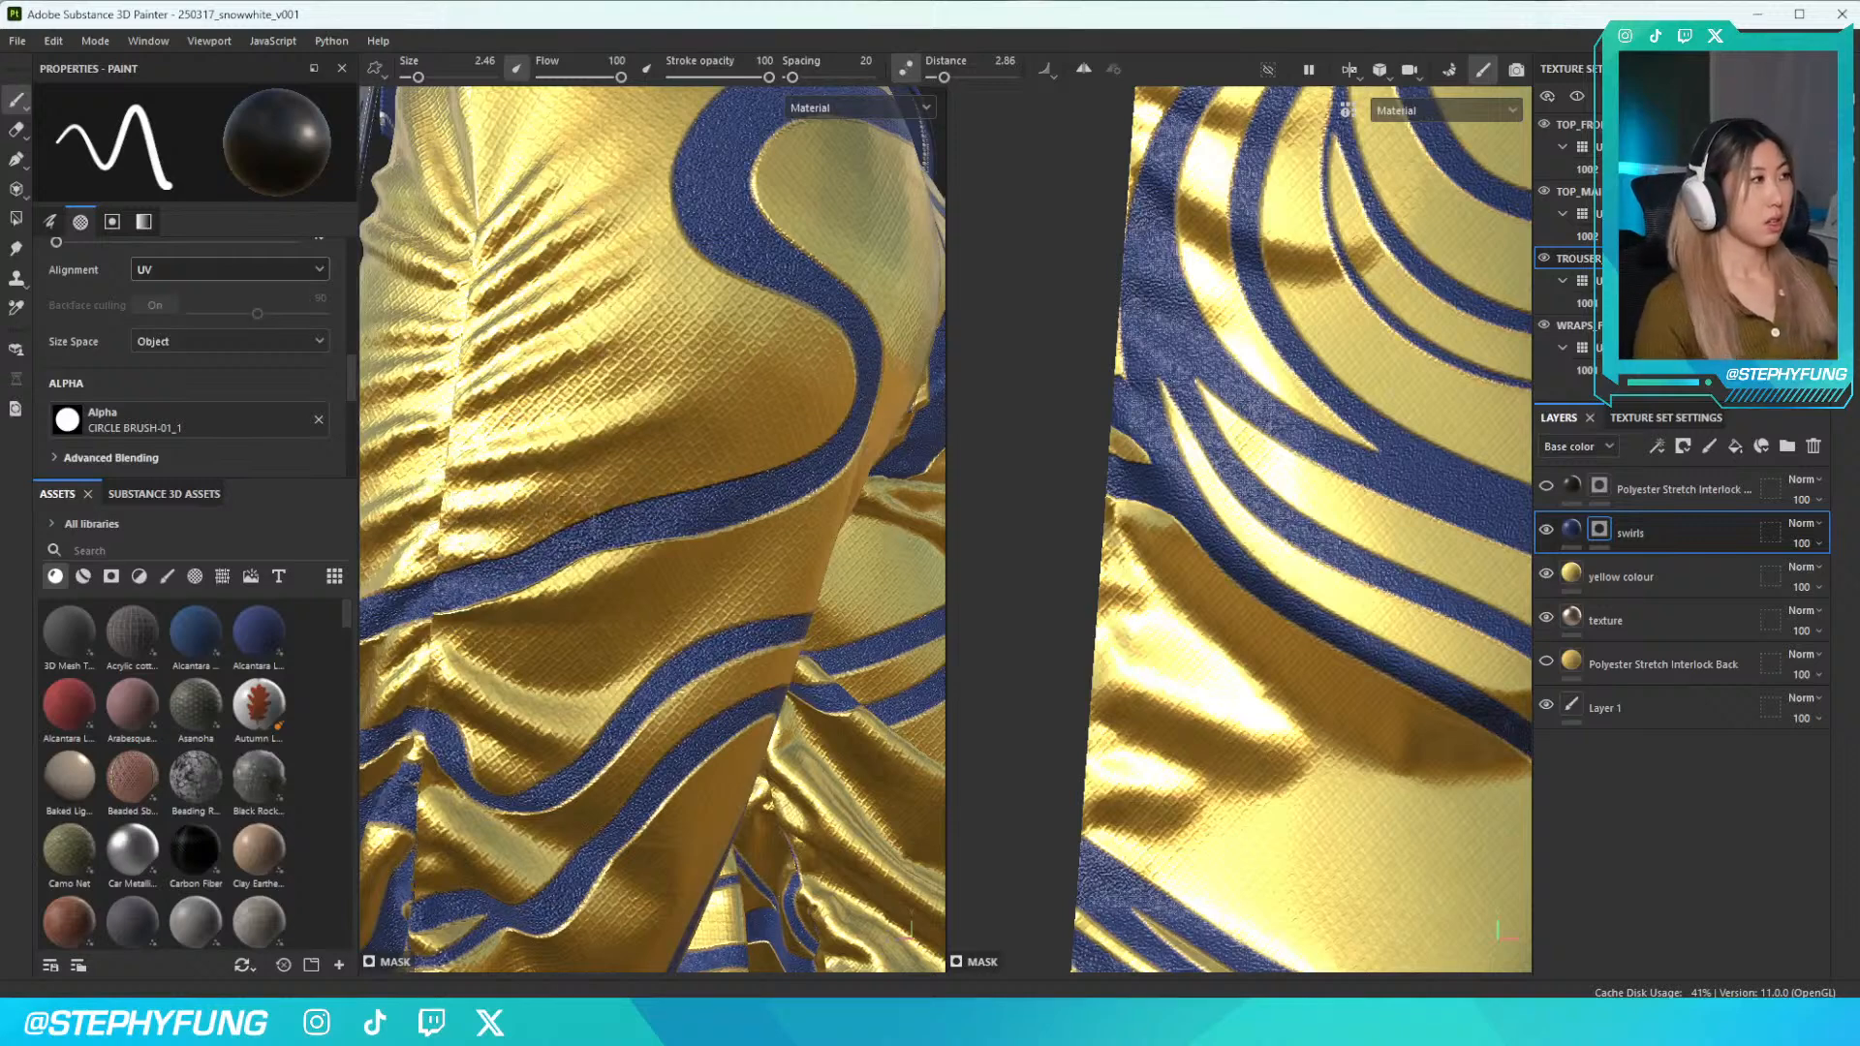
# Examine the swirls on the trousers and across the whole outfit from several sides
pyautogui.scroll(-5, 632, 520)
pyautogui.keyDown('alt'); pyautogui.moveTo(633, 520); pyautogui.dragTo(528, 528); pyautogui.keyUp('alt')
pyautogui.keyDown('alt'); pyautogui.moveTo(572, 605); pyautogui.dragTo(680, 617); pyautogui.keyUp('alt')
pyautogui.scroll(-5, 680, 617)
pyautogui.keyDown('alt'); pyautogui.moveTo(680, 697); pyautogui.dragTo(675, 551, button='middle'); pyautogui.keyUp('alt')
pyautogui.scroll(4, 675, 550)
pyautogui.scroll(-5, 673, 551)
pyautogui.keyDown('alt'); pyautogui.moveTo(673, 551); pyautogui.dragTo(639, 514); pyautogui.keyUp('alt')
pyautogui.keyDown('alt'); pyautogui.moveTo(639, 513); pyautogui.dragTo(625, 582, button='middle'); pyautogui.keyUp('alt')
pyautogui.keyDown('alt'); pyautogui.moveTo(625, 581); pyautogui.dragTo(589, 343); pyautogui.keyUp('alt')
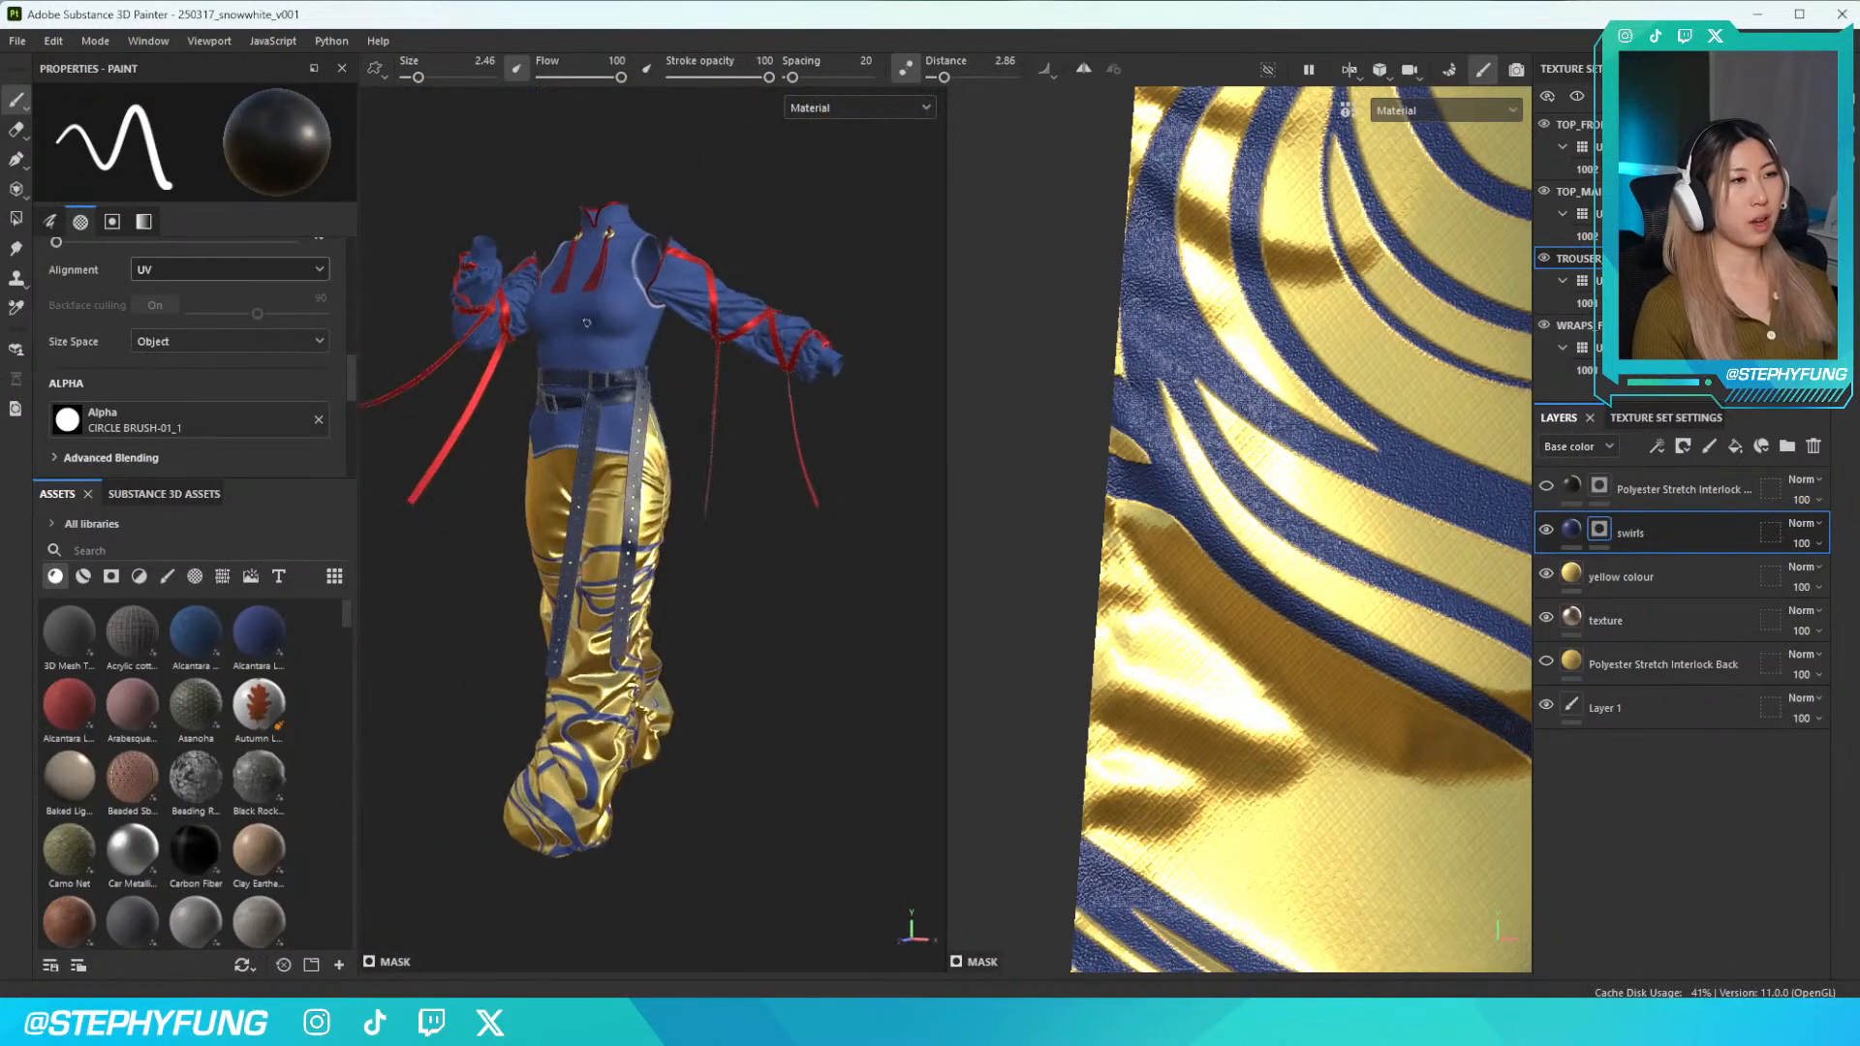
pyautogui.scroll(2, 591, 618)
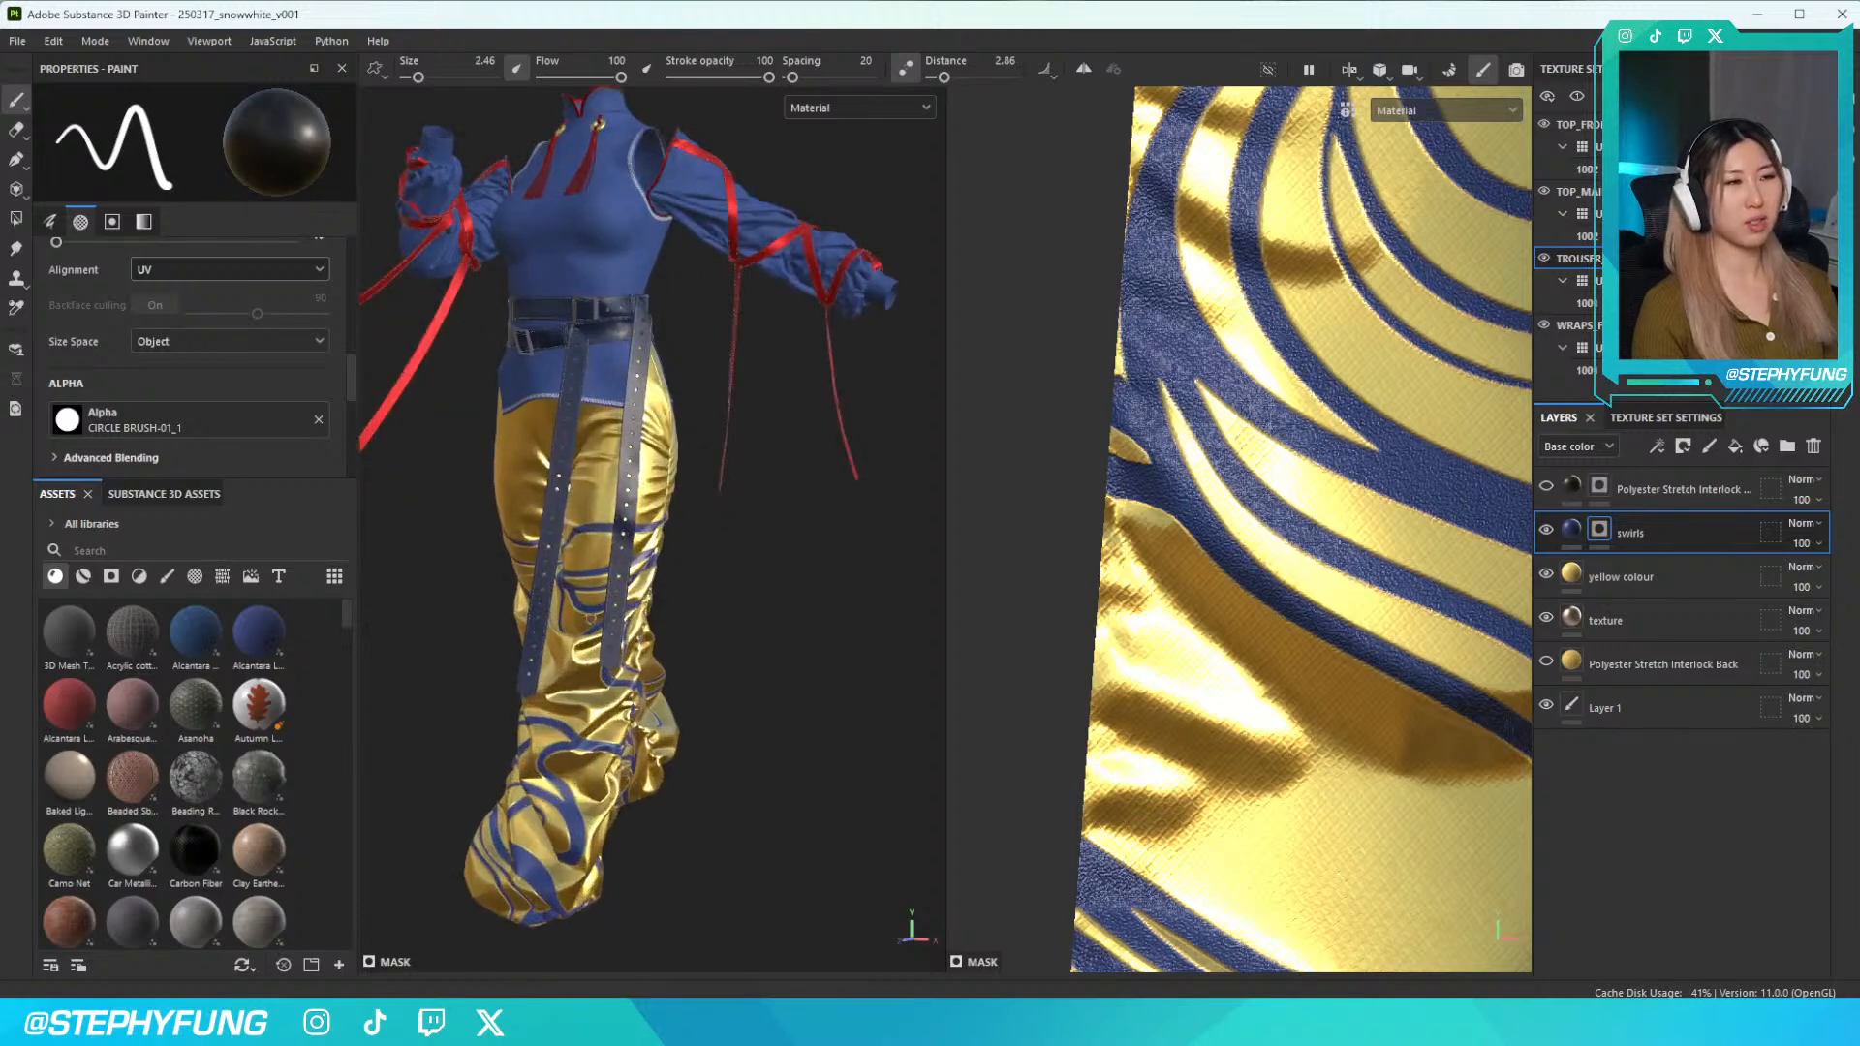
pyautogui.scroll(-2, 649, 528)
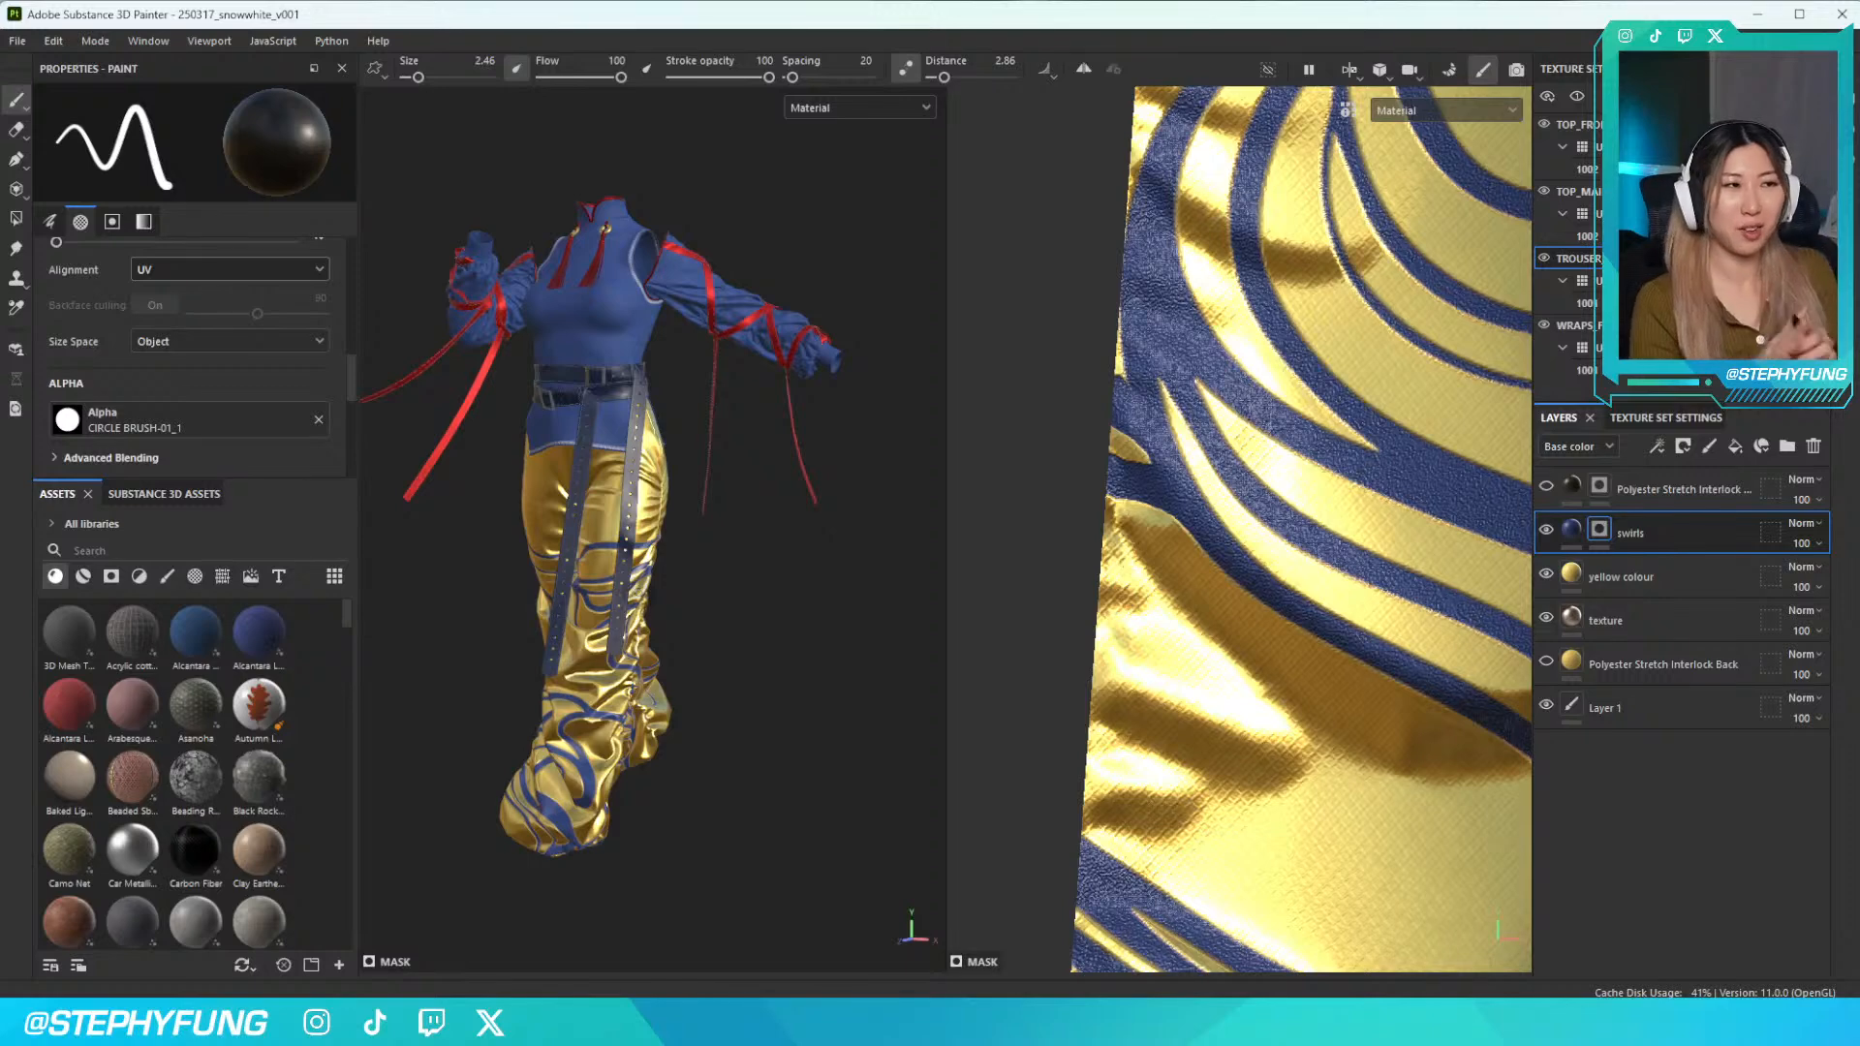
pyautogui.scroll(-2, 582, 620)
pyautogui.scroll(2, 581, 620)
pyautogui.keyDown('alt'); pyautogui.moveTo(581, 622); pyautogui.dragTo(680, 618); pyautogui.keyUp('alt')
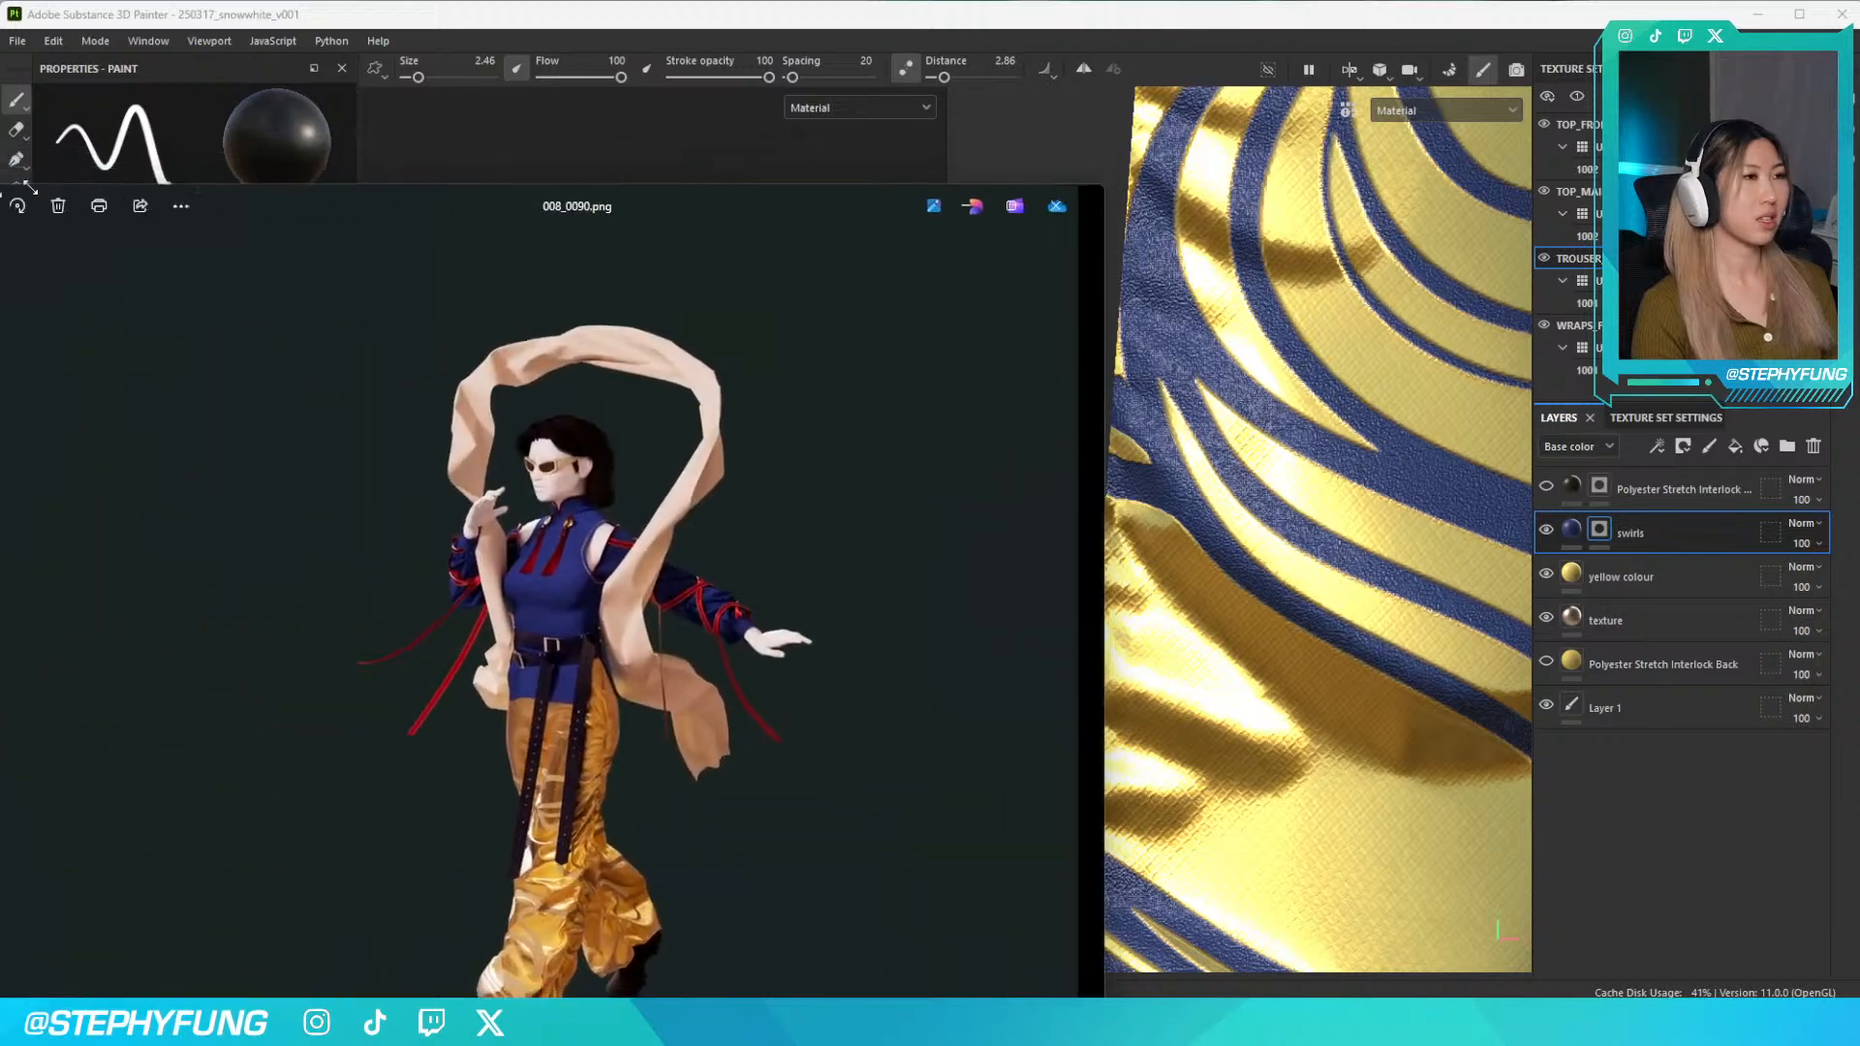
# Compare the outfit with the reference image 008_0090.png, examine its trousers up close, and close the image
pyautogui.moveTo(572, 190); pyautogui.dragTo(1228, 85)
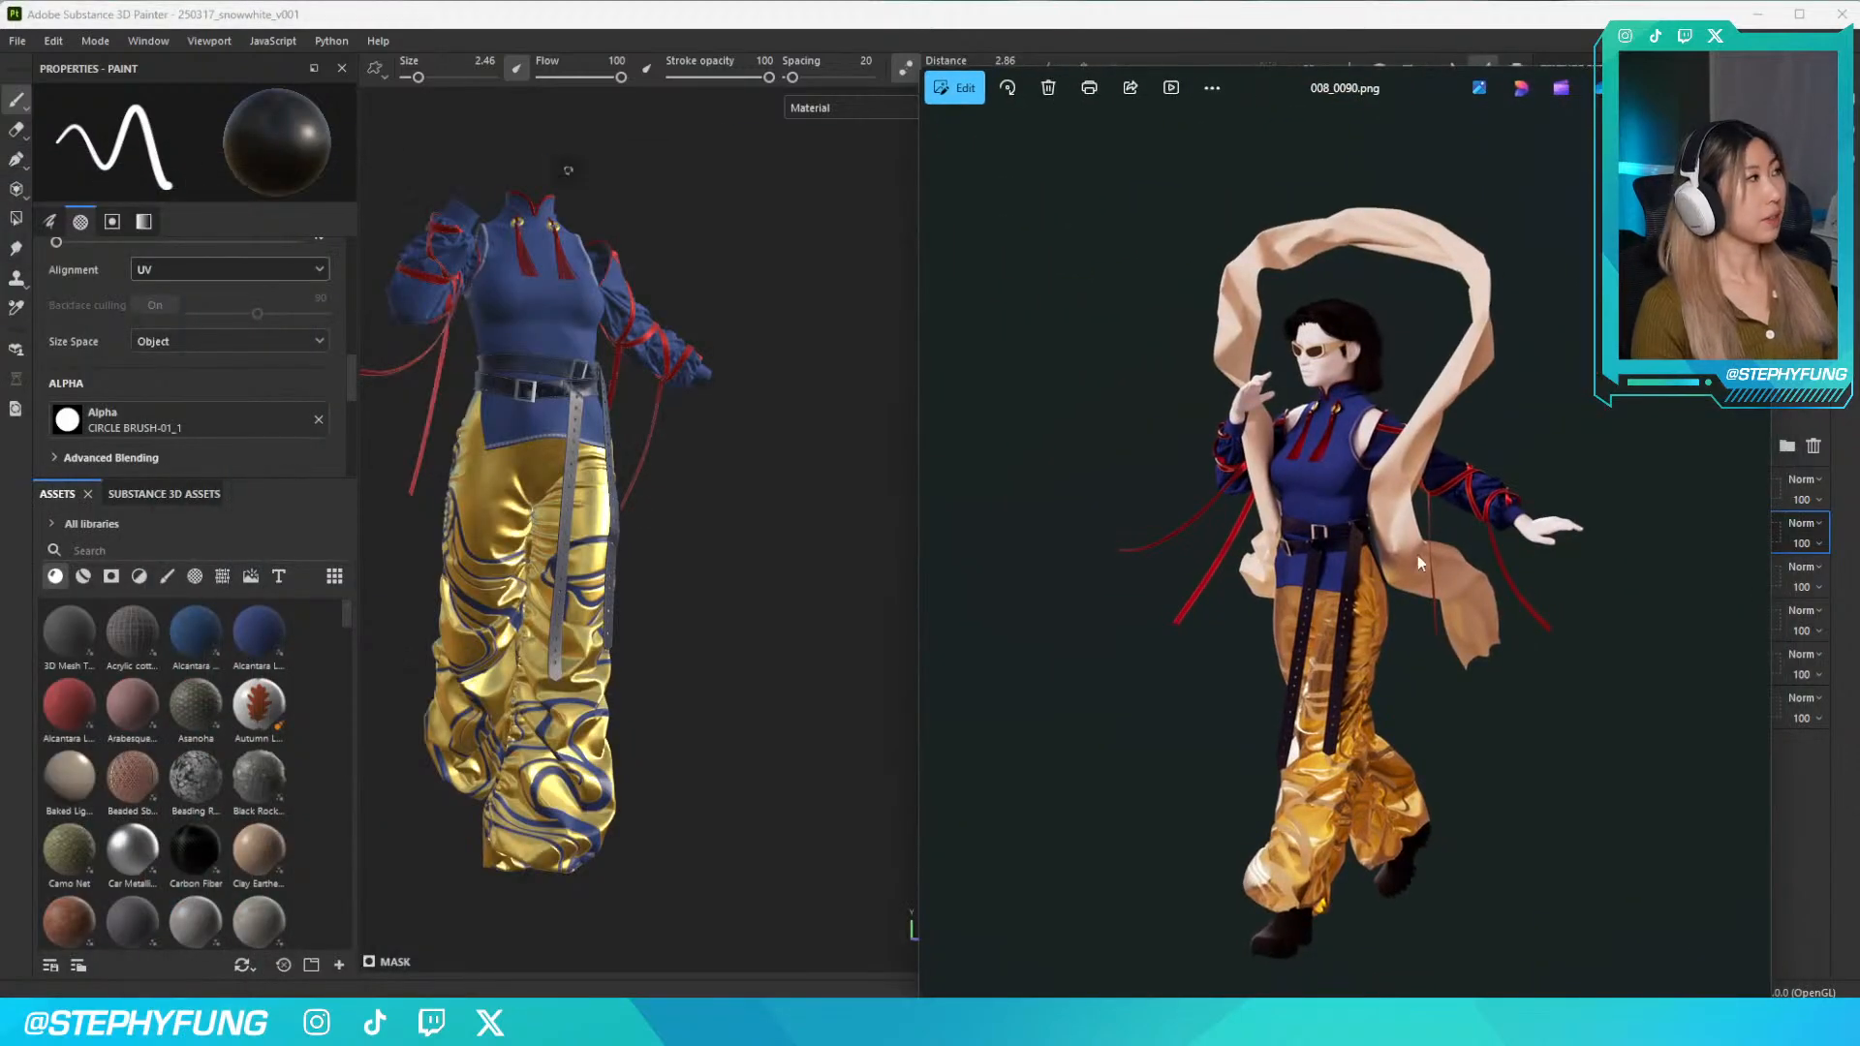
pyautogui.scroll(6, 1382, 665)
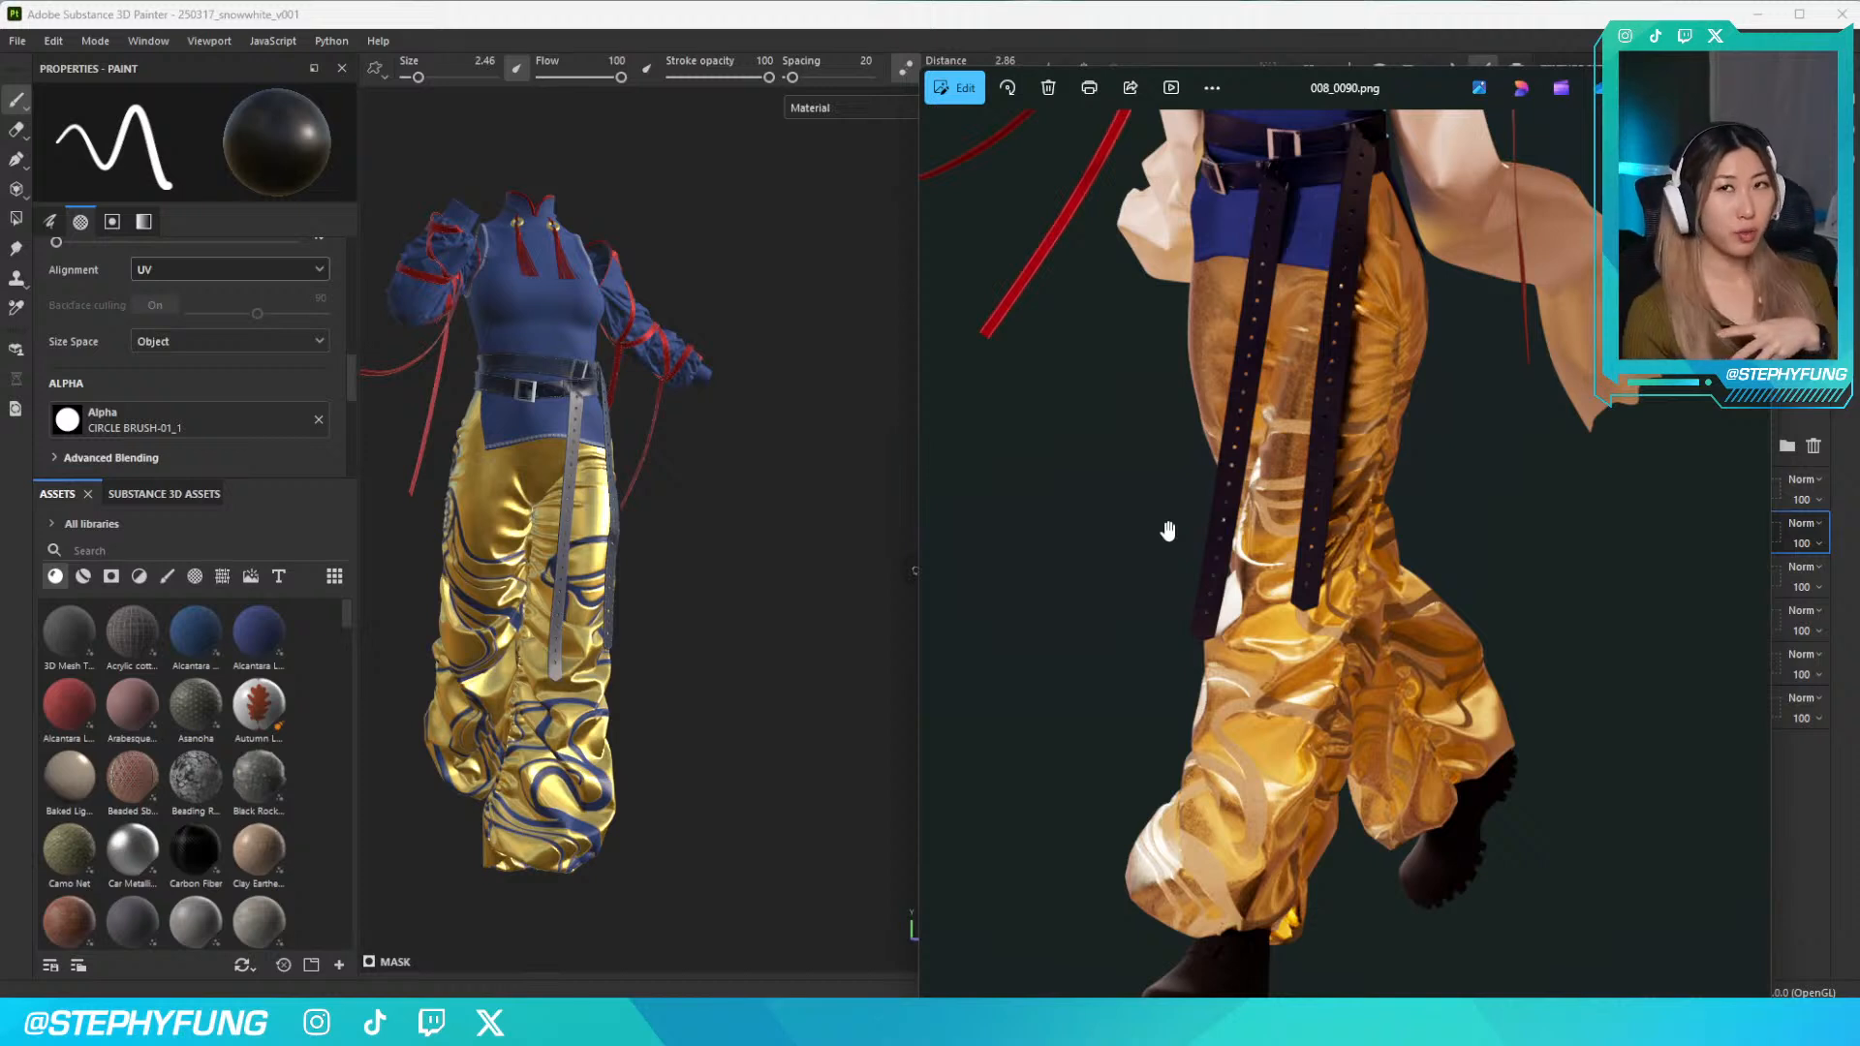
pyautogui.click(1748, 87)
# Examine the full outfit and the trouser panels' UV layout, and browse the material library
pyautogui.scroll(-2, 722, 416)
pyautogui.scroll(6, 681, 459)
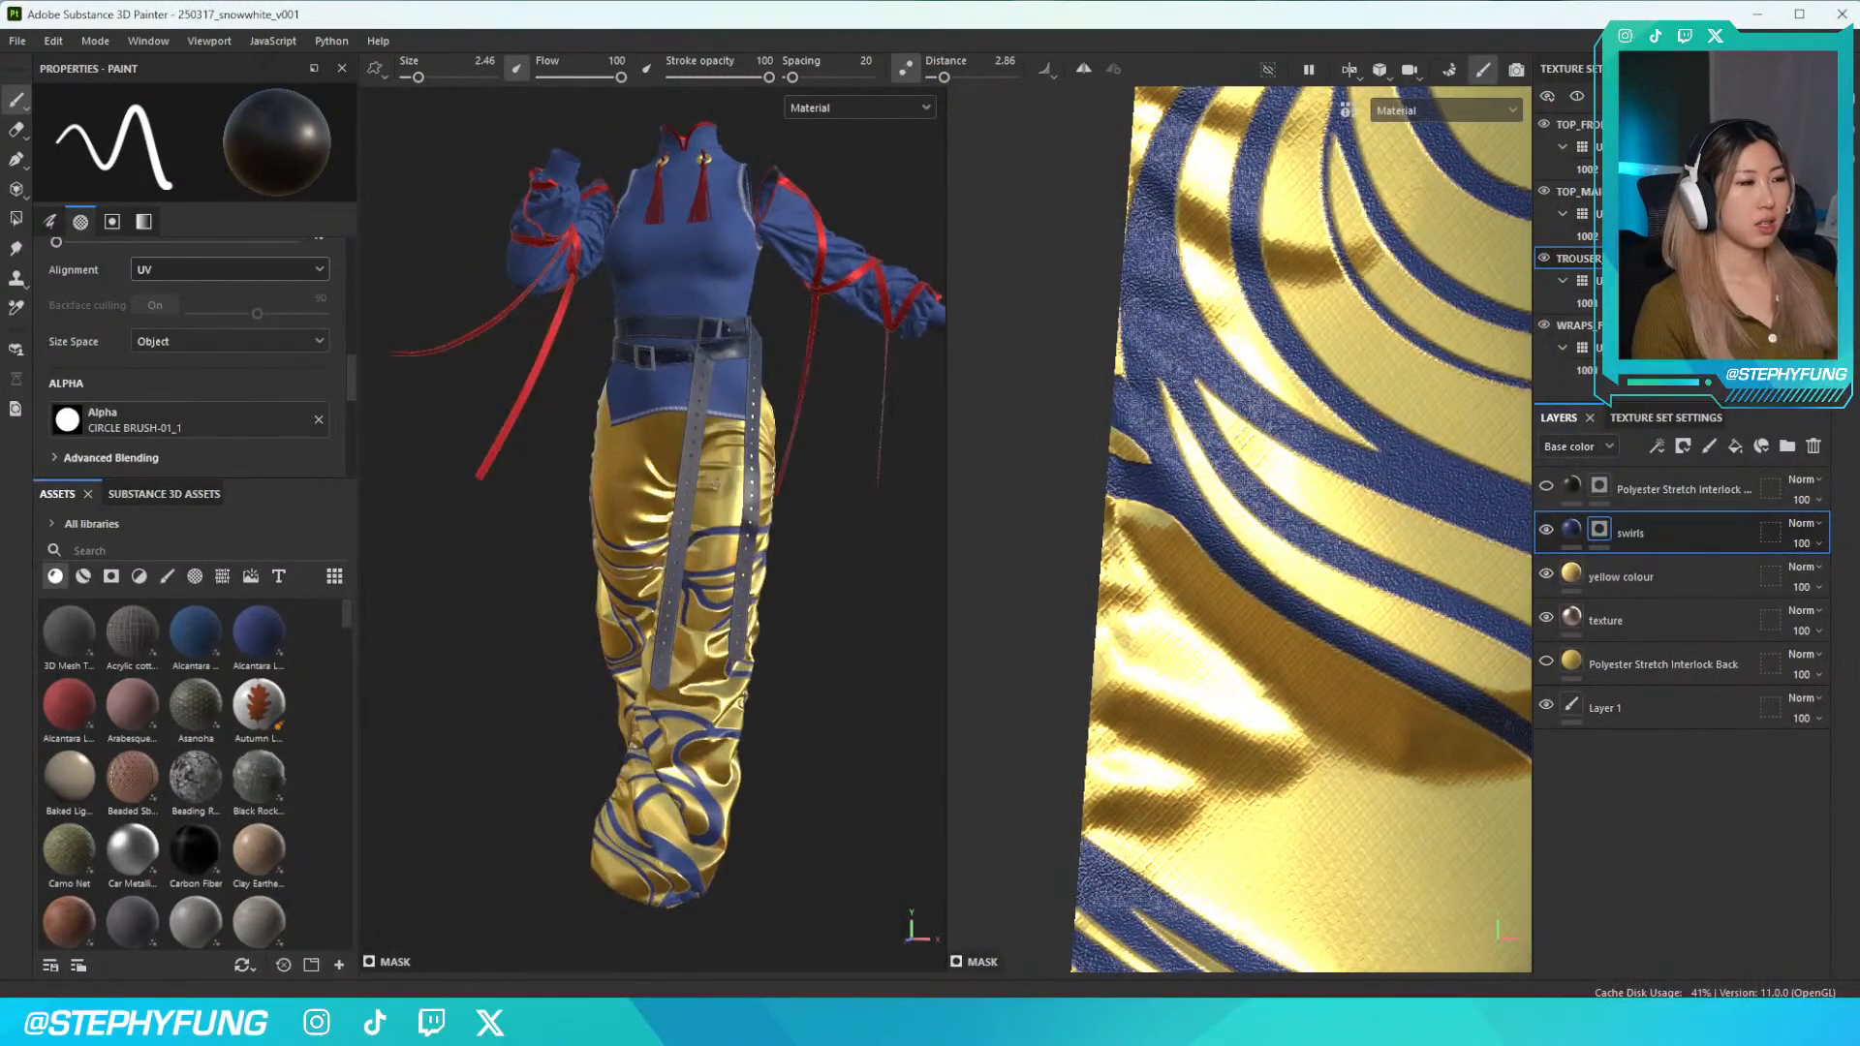
pyautogui.moveTo(714, 484)
pyautogui.keyDown('alt'); pyautogui.mouseDown()
pyautogui.moveTo(722, 528)
pyautogui.moveTo(760, 544)
pyautogui.moveTo(707, 546)
pyautogui.moveTo(738, 514)
pyautogui.mouseUp(); pyautogui.keyUp('alt')
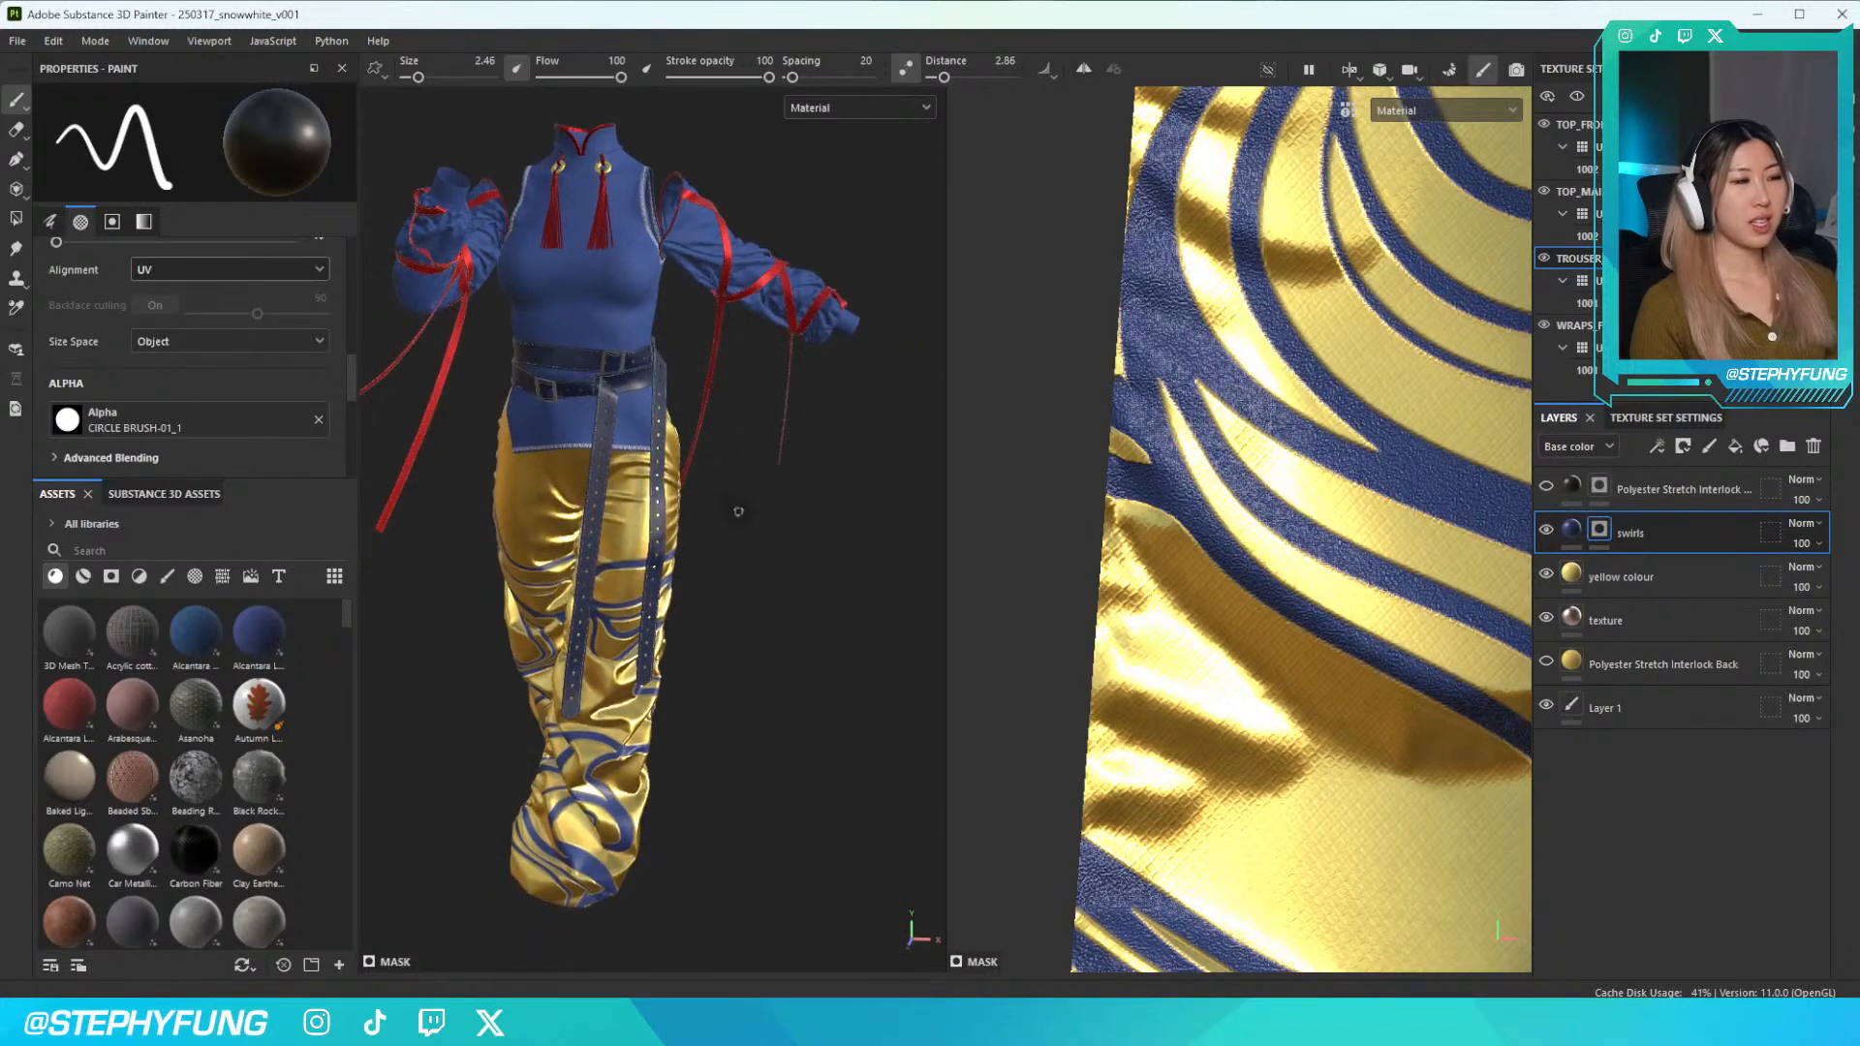
pyautogui.scroll(3, 696, 524)
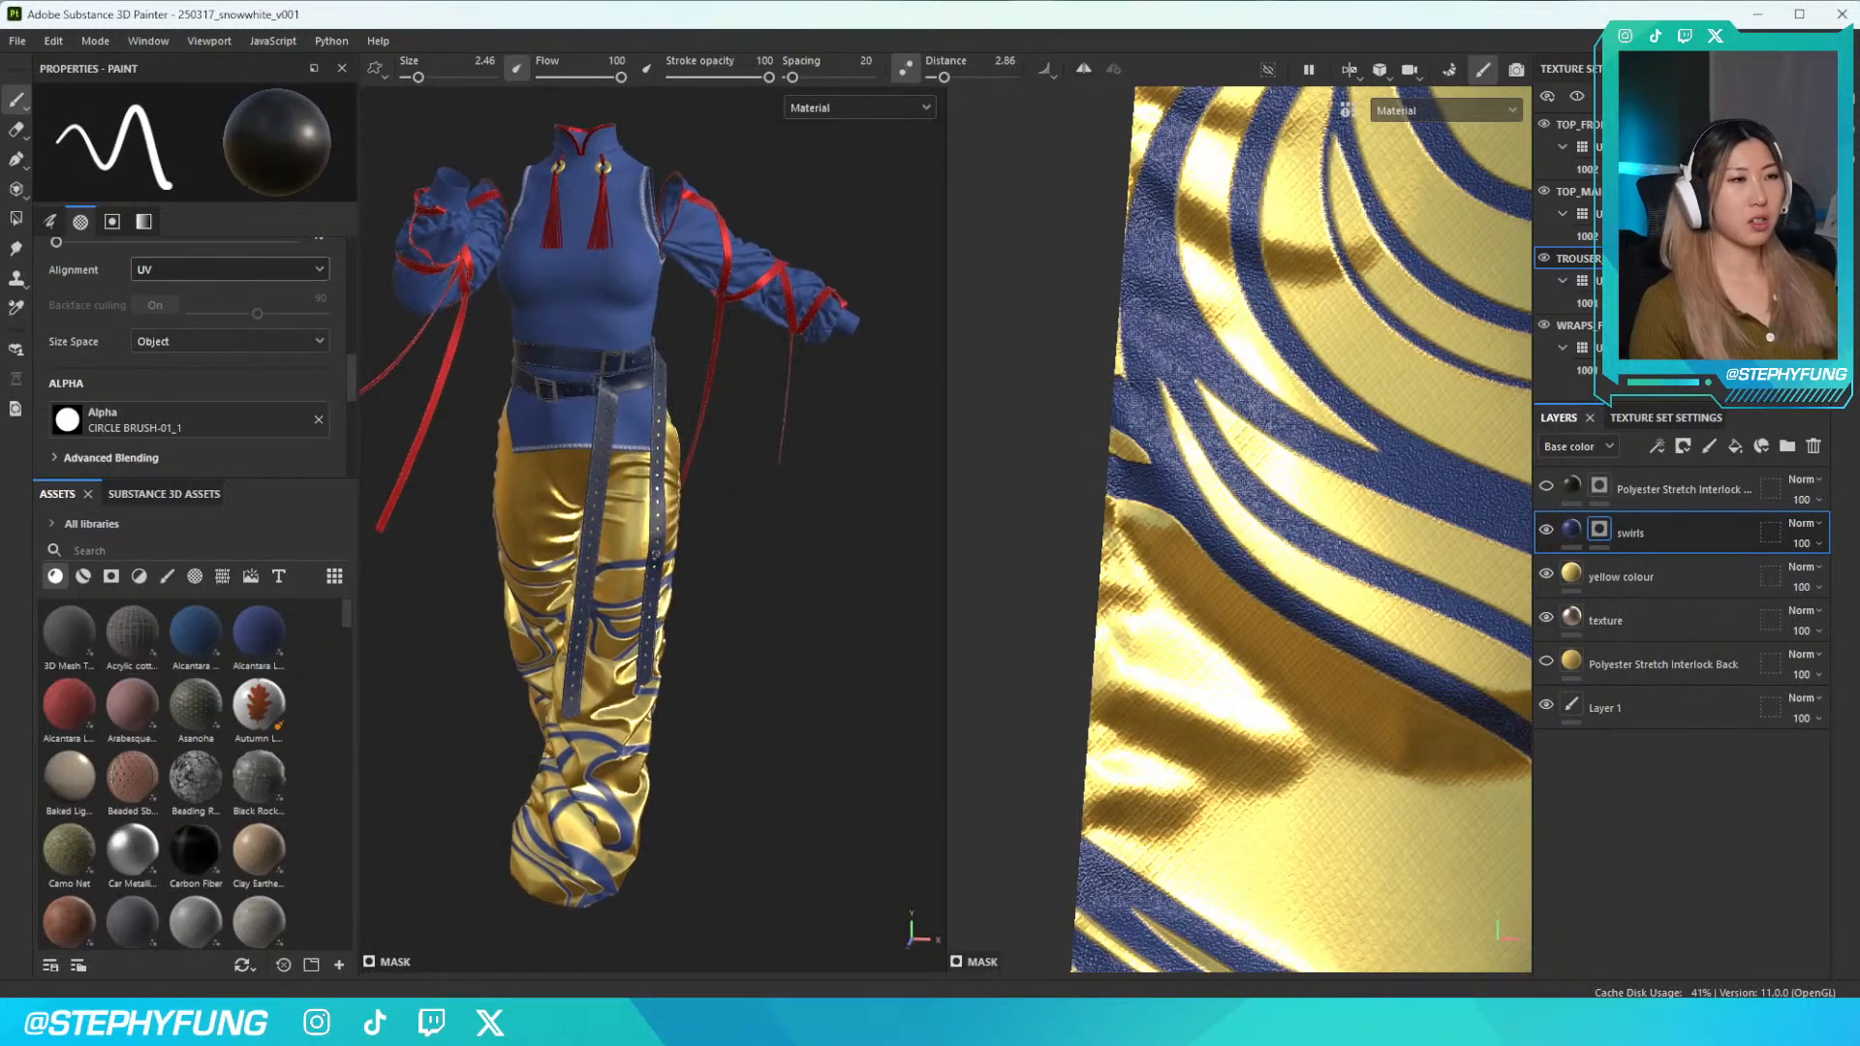
pyautogui.scroll(-4, 695, 524)
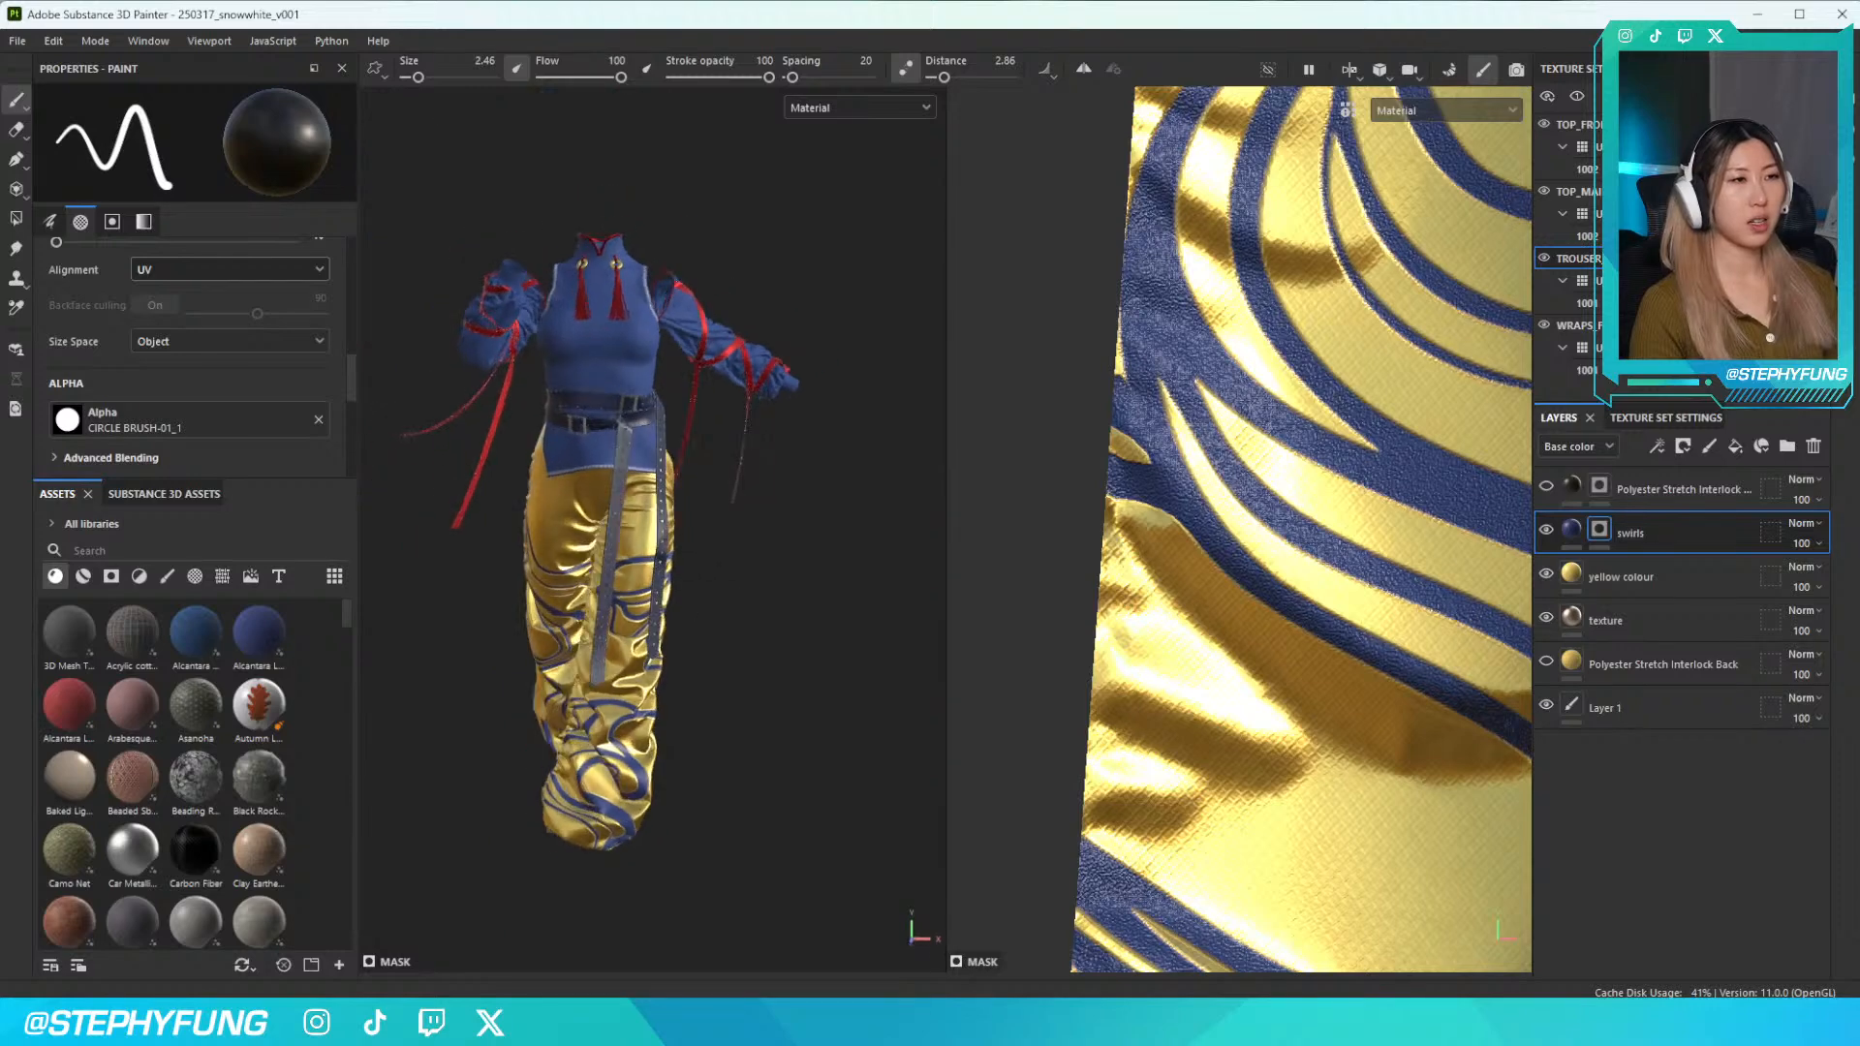
pyautogui.scroll(-6, 1078, 608)
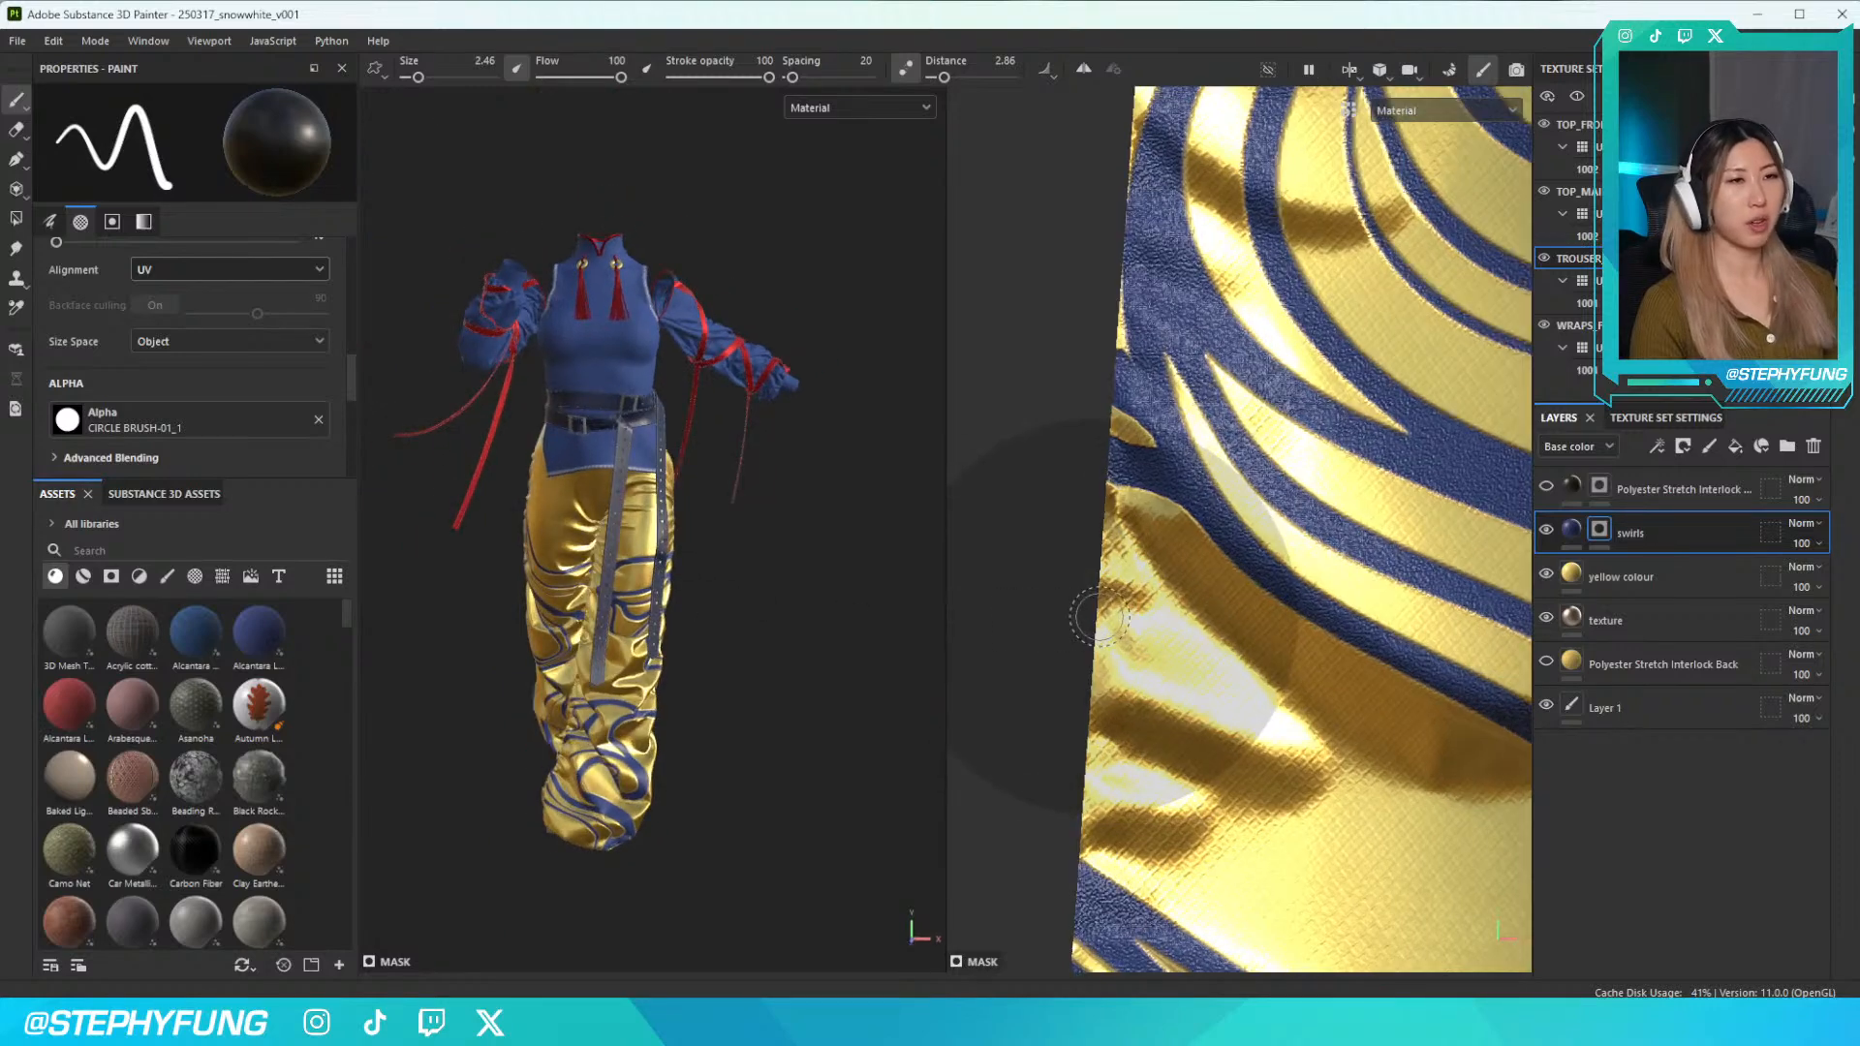
pyautogui.moveTo(1164, 579); pyautogui.dragTo(1094, 608, button='middle')
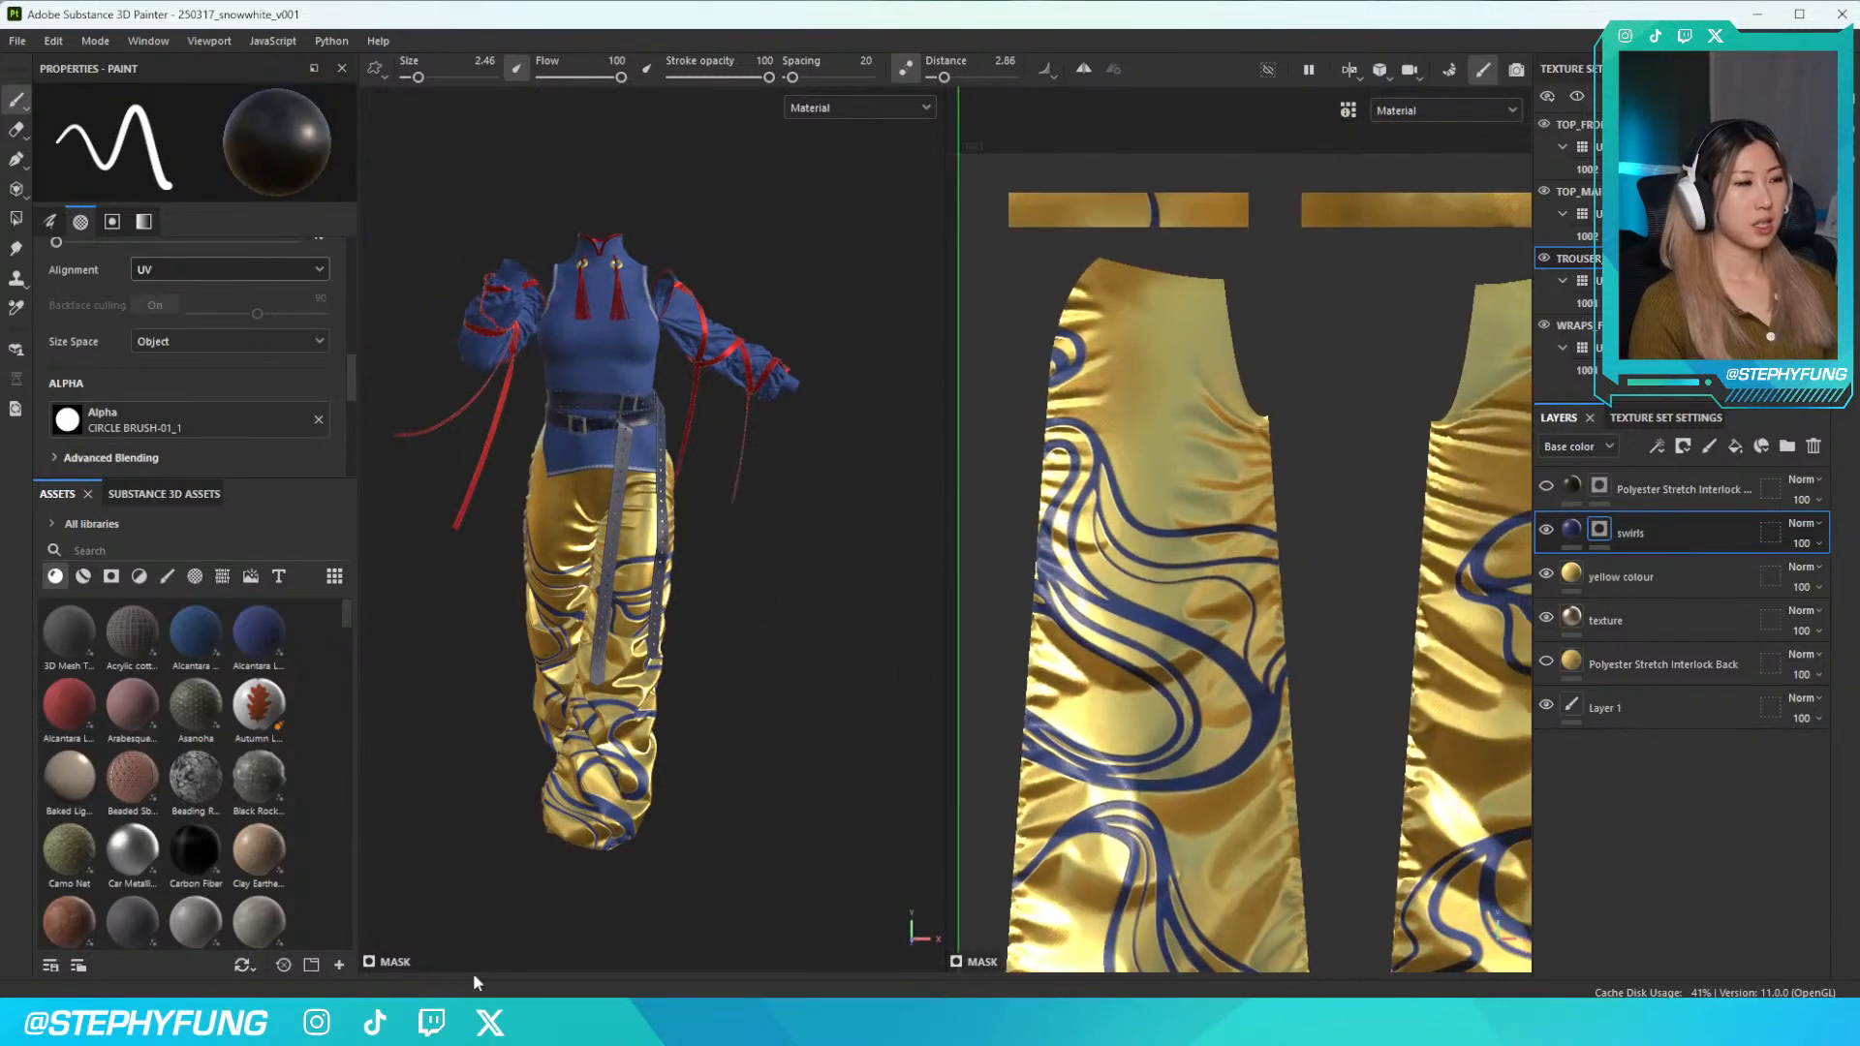
pyautogui.scroll(-5, 89, 692)
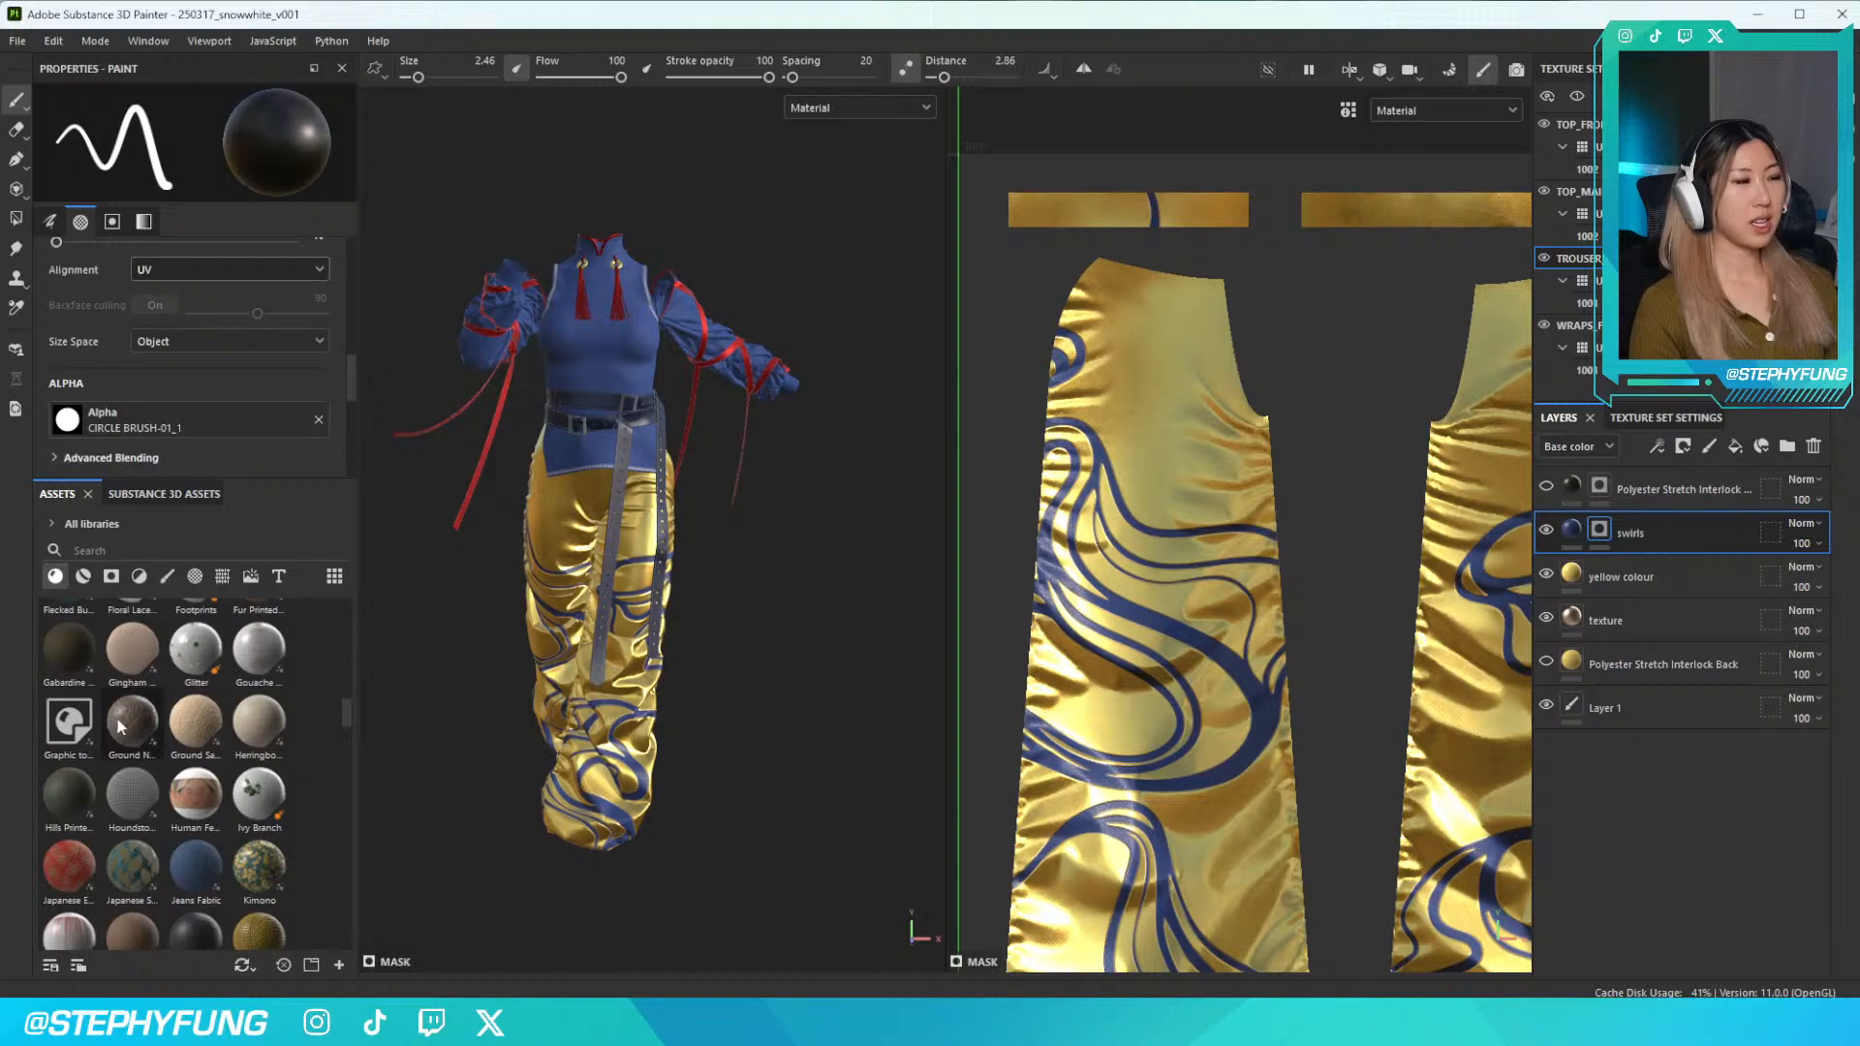
pyautogui.scroll(-5, 112, 717)
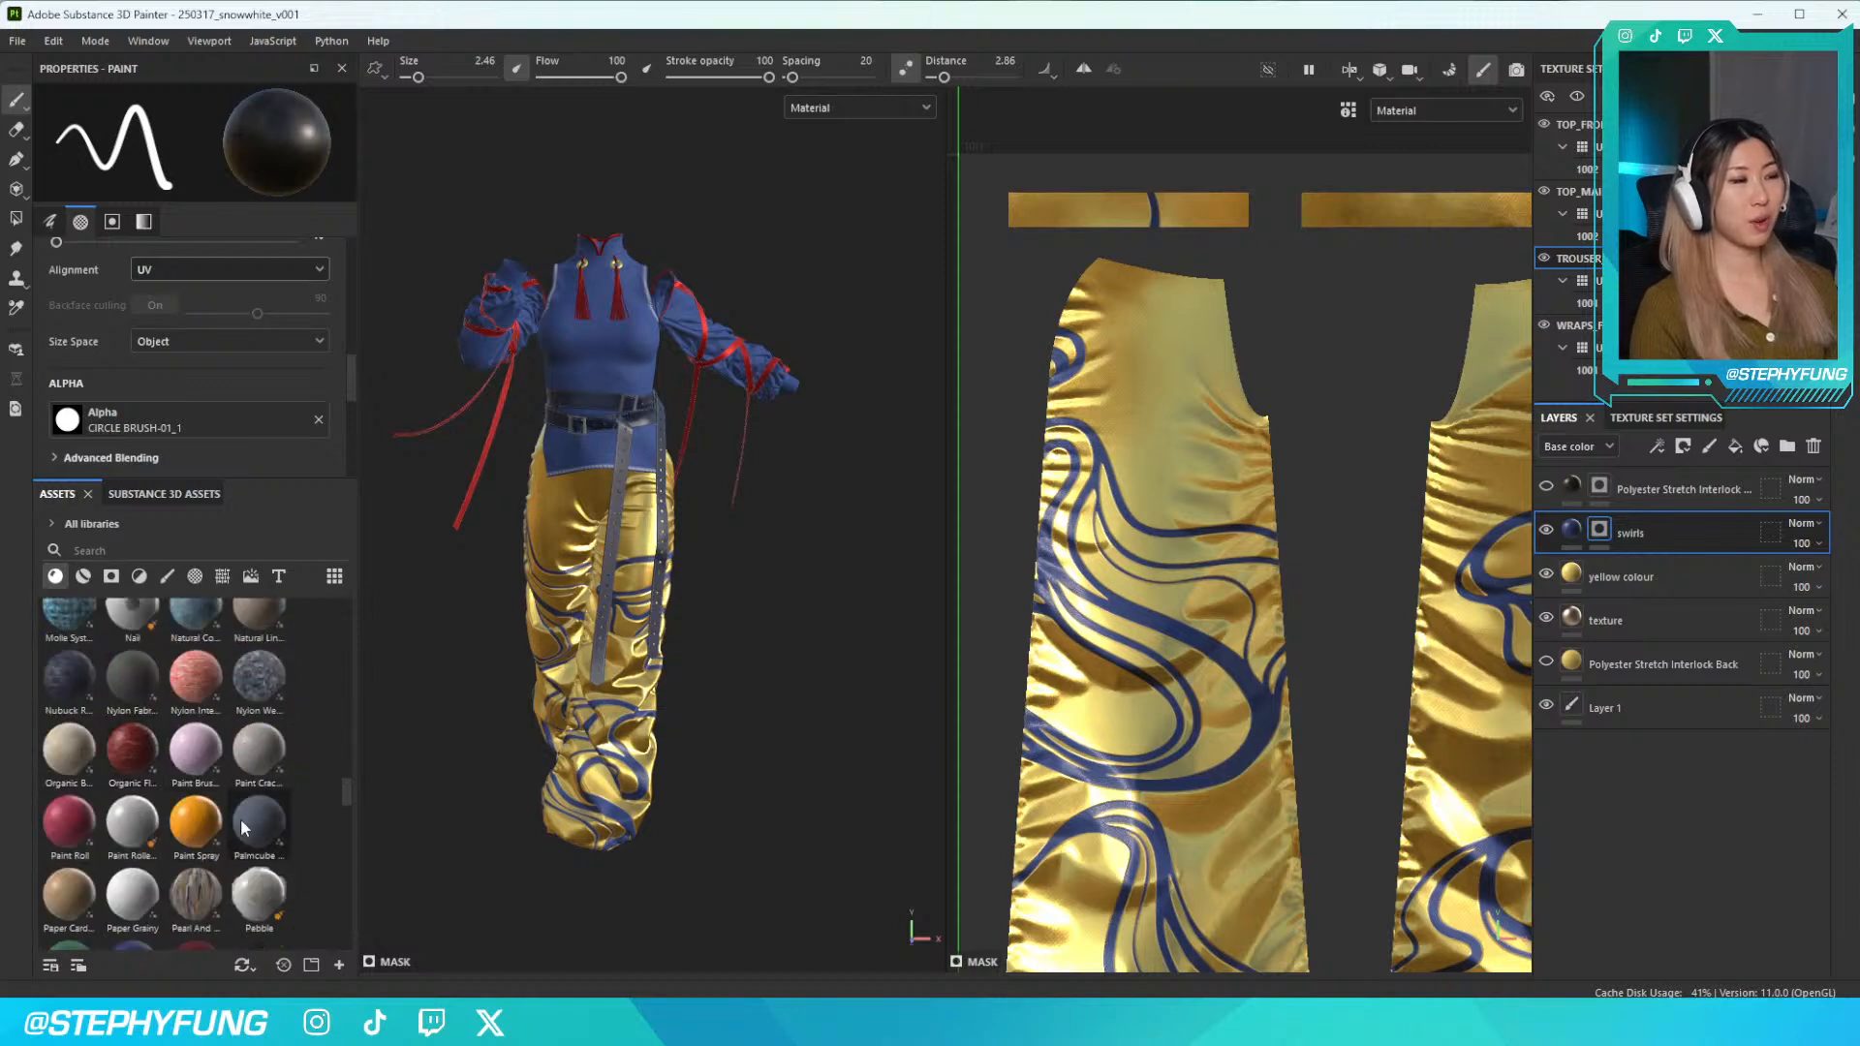
# Duplicate the swirls layer above the original and clear the copy's mask
pyautogui.doubleClick(1659, 536)
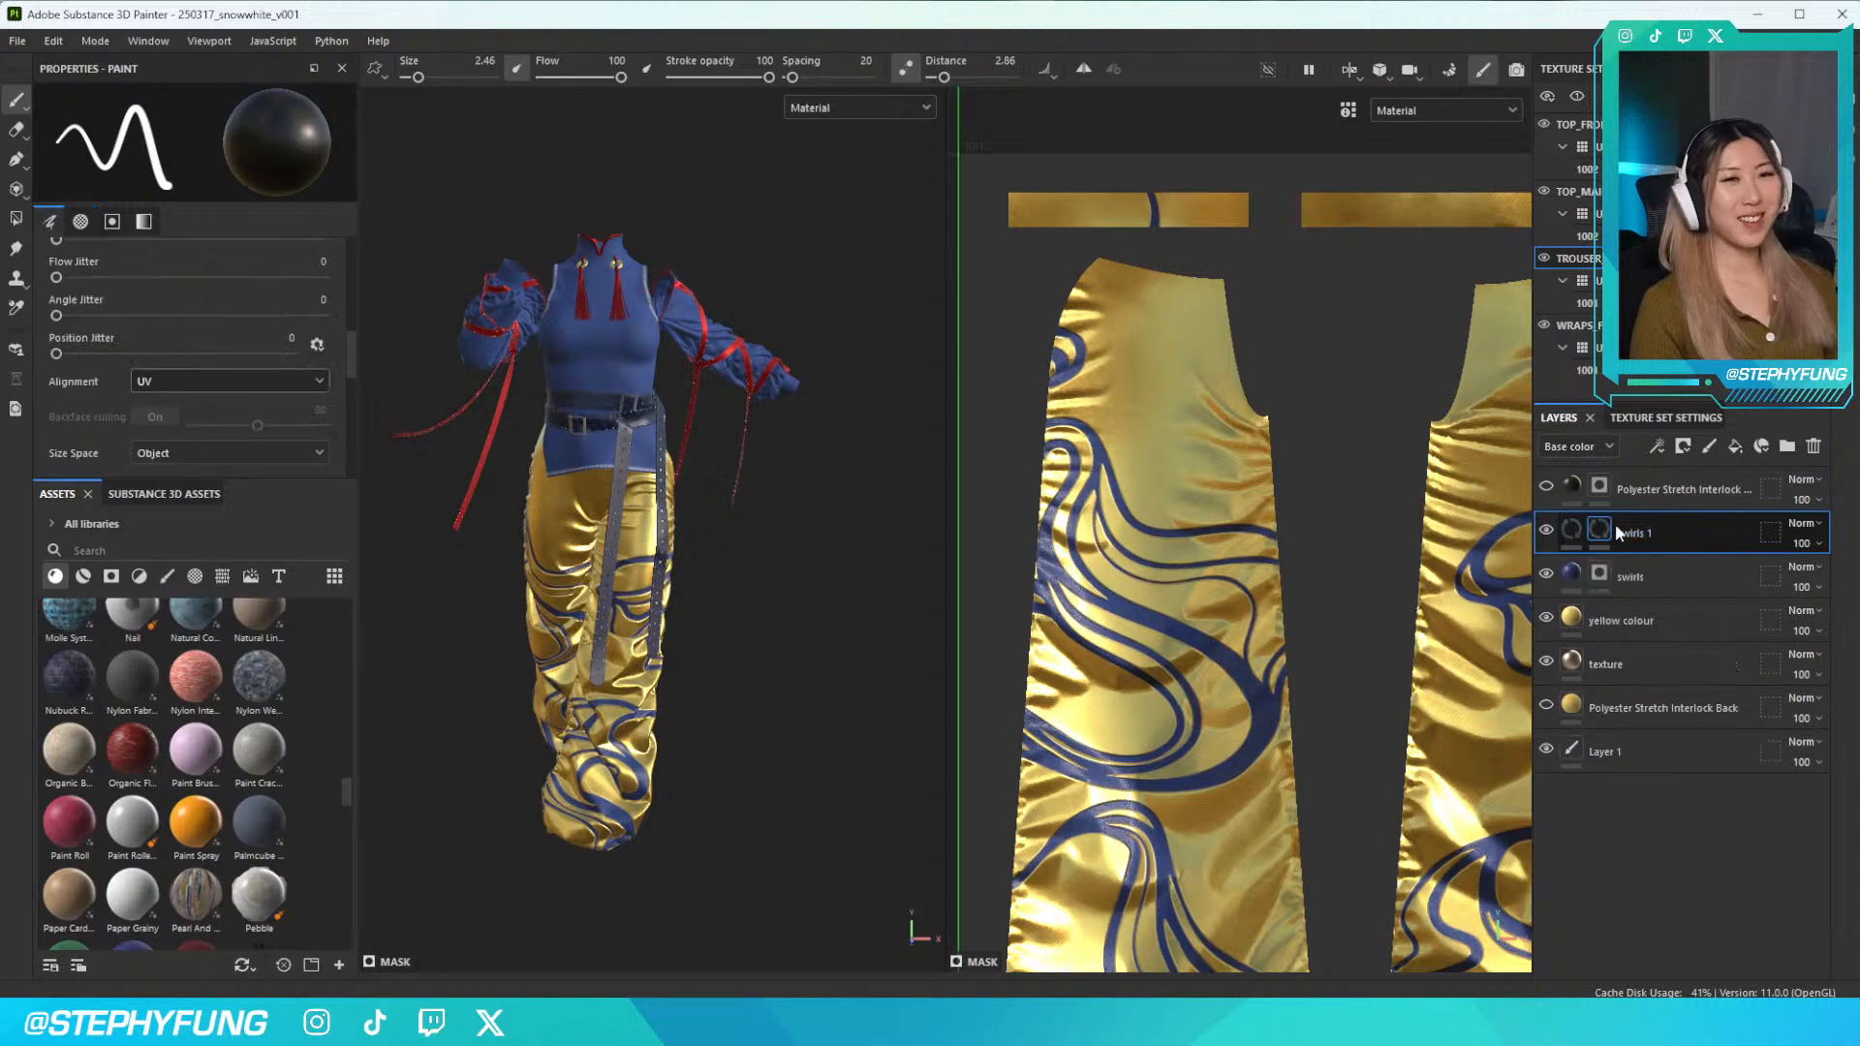
pyautogui.rightClick(1598, 529)
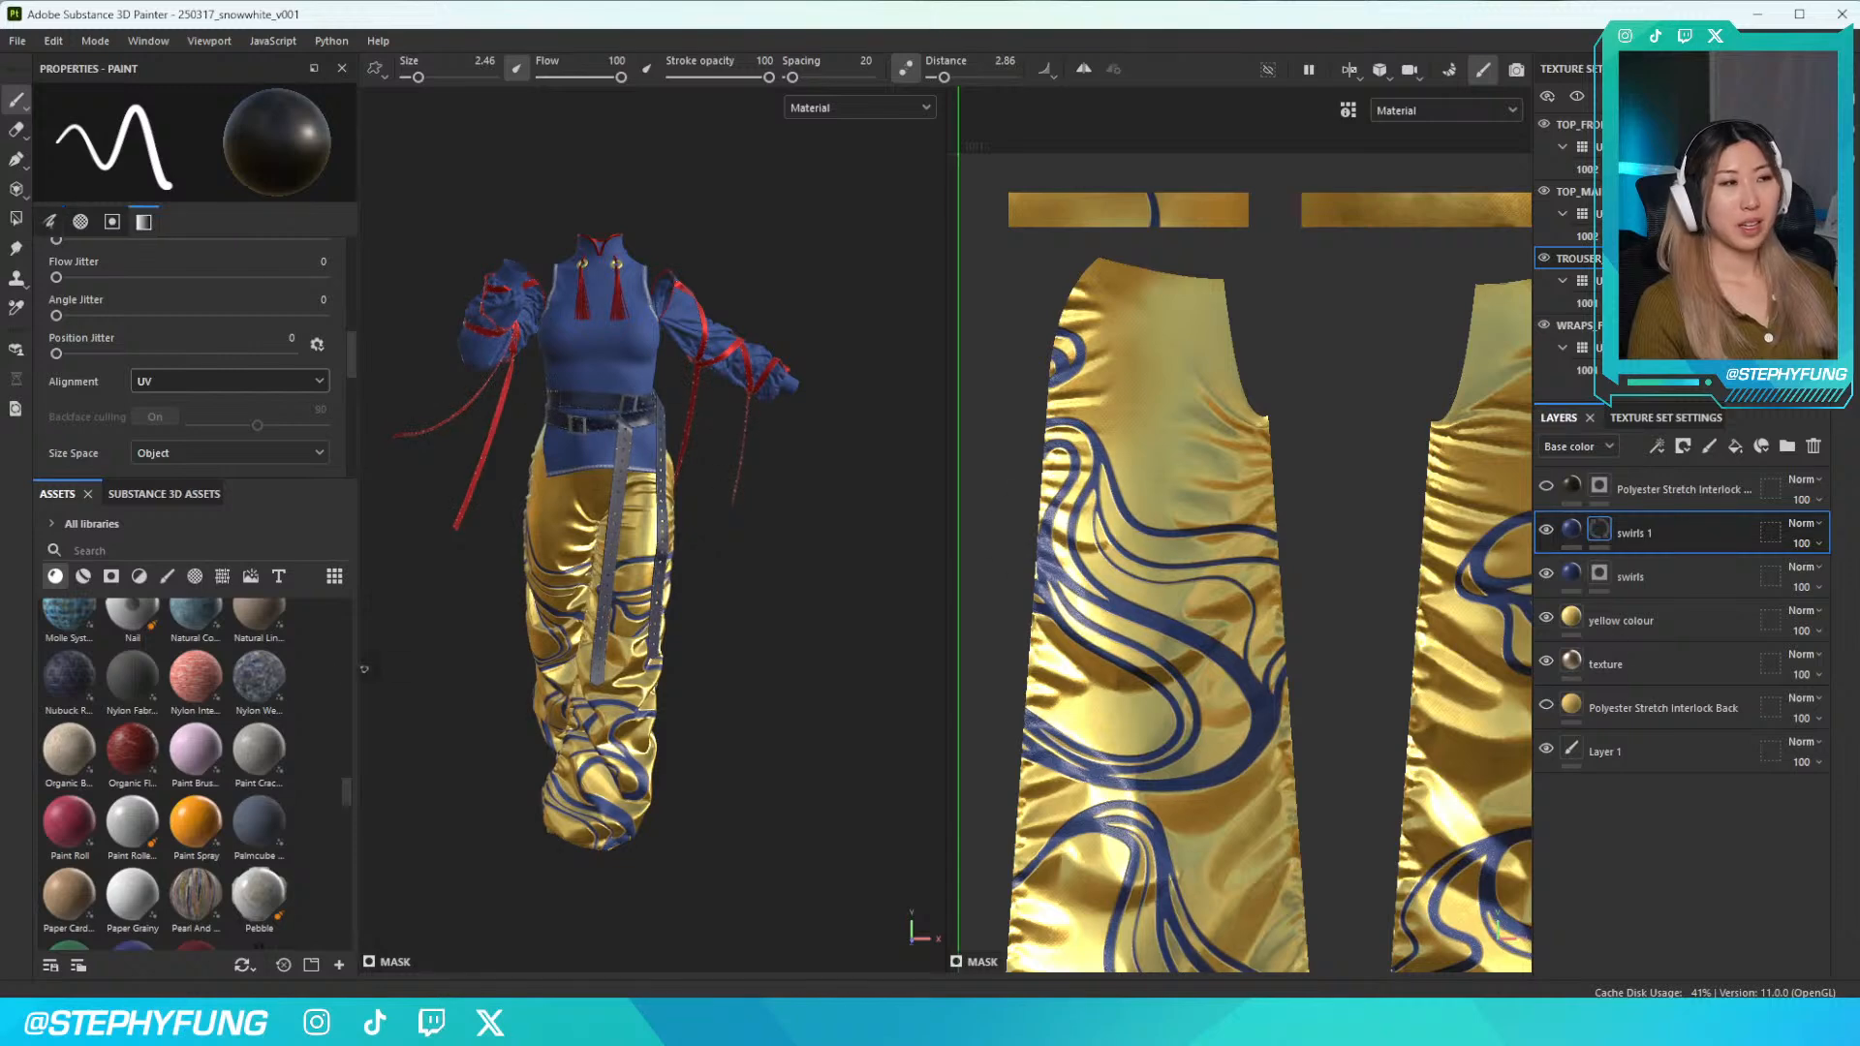
# Set the brush alpha to the 230802_FLOWERS image for painting on the duplicated layer's mask
pyautogui.scroll(5, 179, 647)
pyautogui.scroll(-3, 146, 387)
pyautogui.click(137, 258)
pyautogui.scroll(-5, 251, 455)
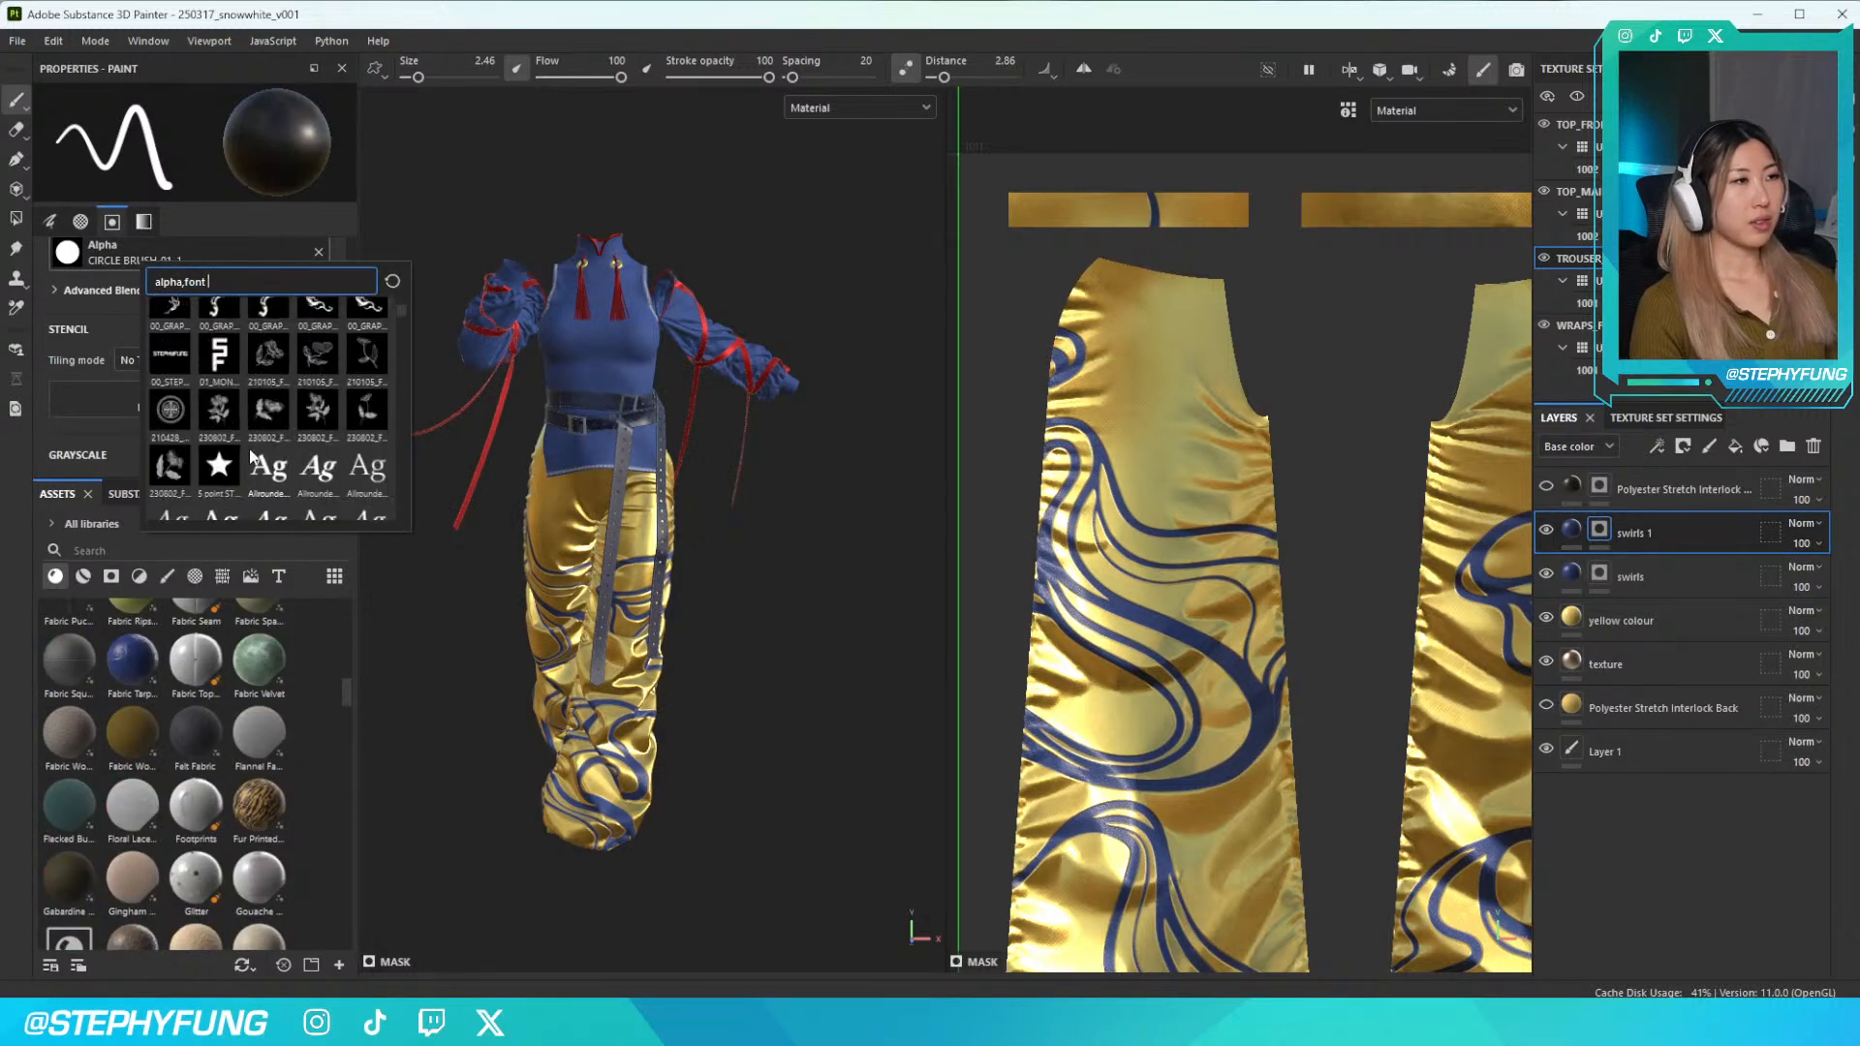
pyautogui.click(270, 414)
pyautogui.scroll(5, 529, 522)
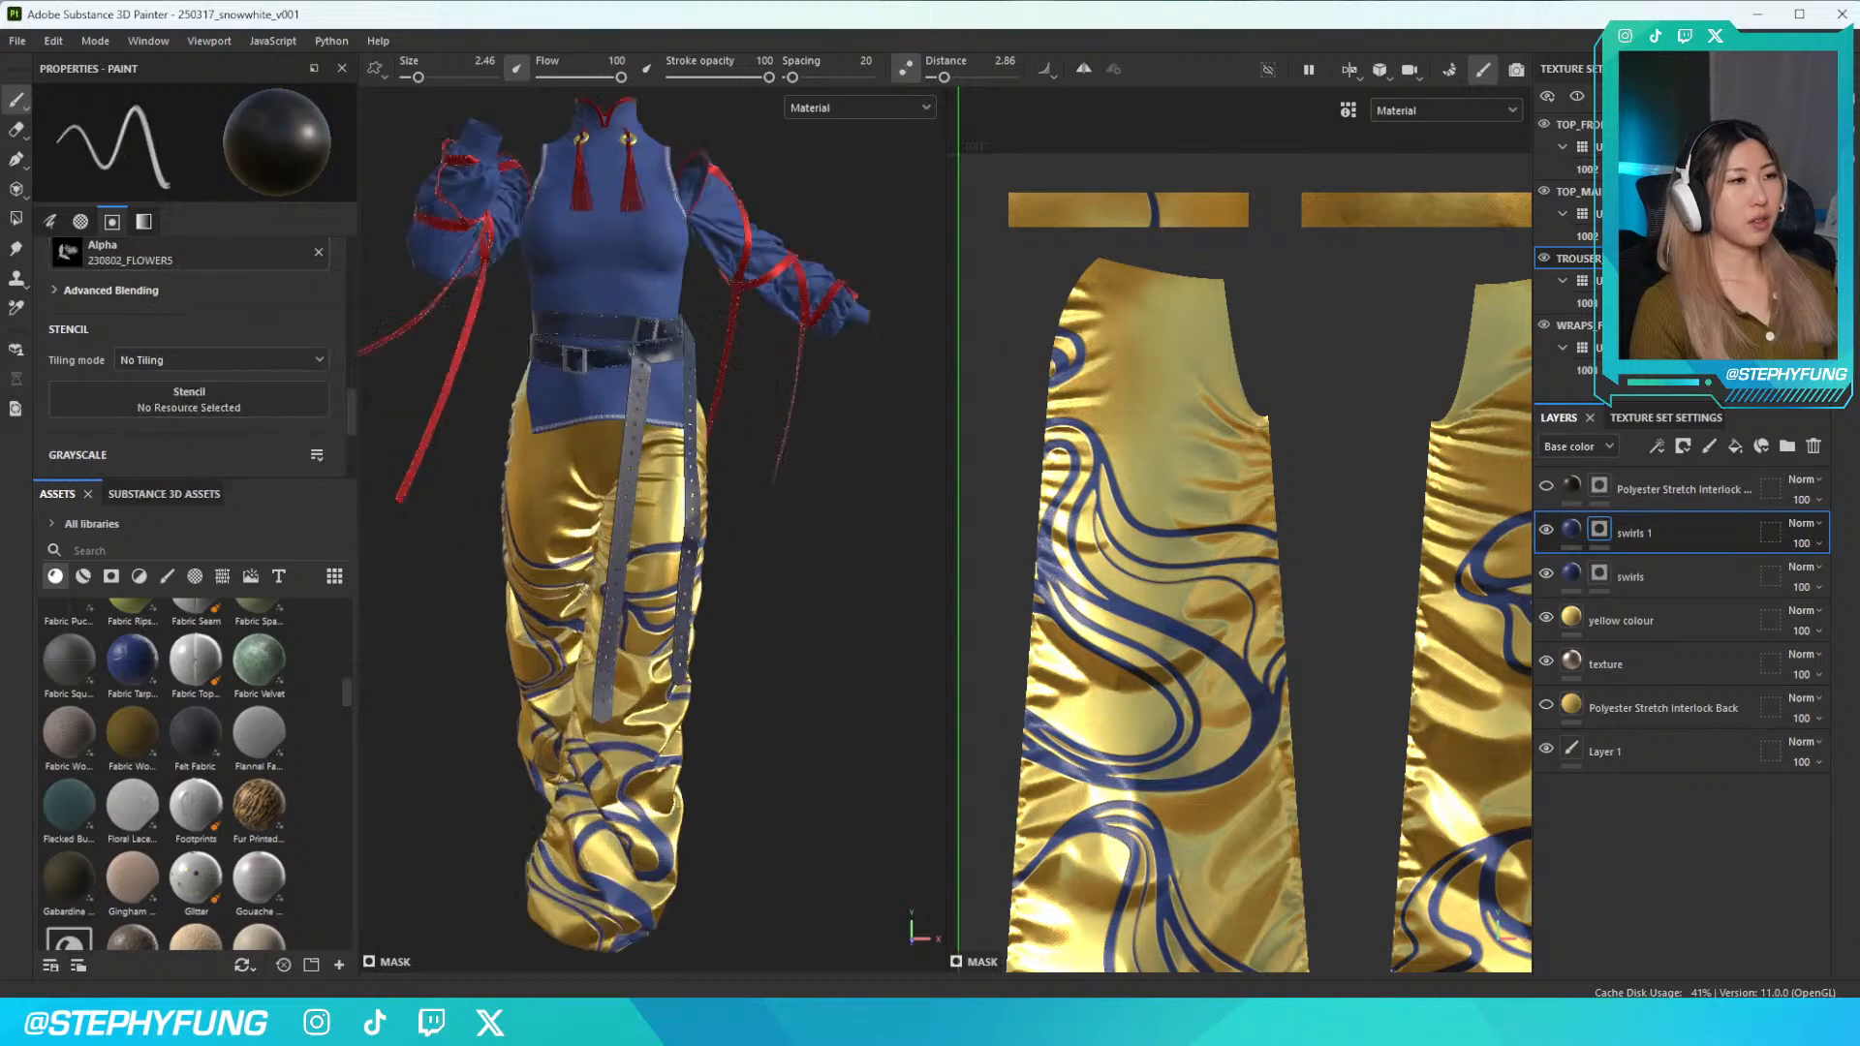
# Enlarge the brush to 28.87 and try stamping the flower on the front of the upper thigh, above the swirls
pyautogui.keyDown('alt'); pyautogui.moveTo(529, 522); pyautogui.dragTo(533, 515); pyautogui.keyUp('alt')
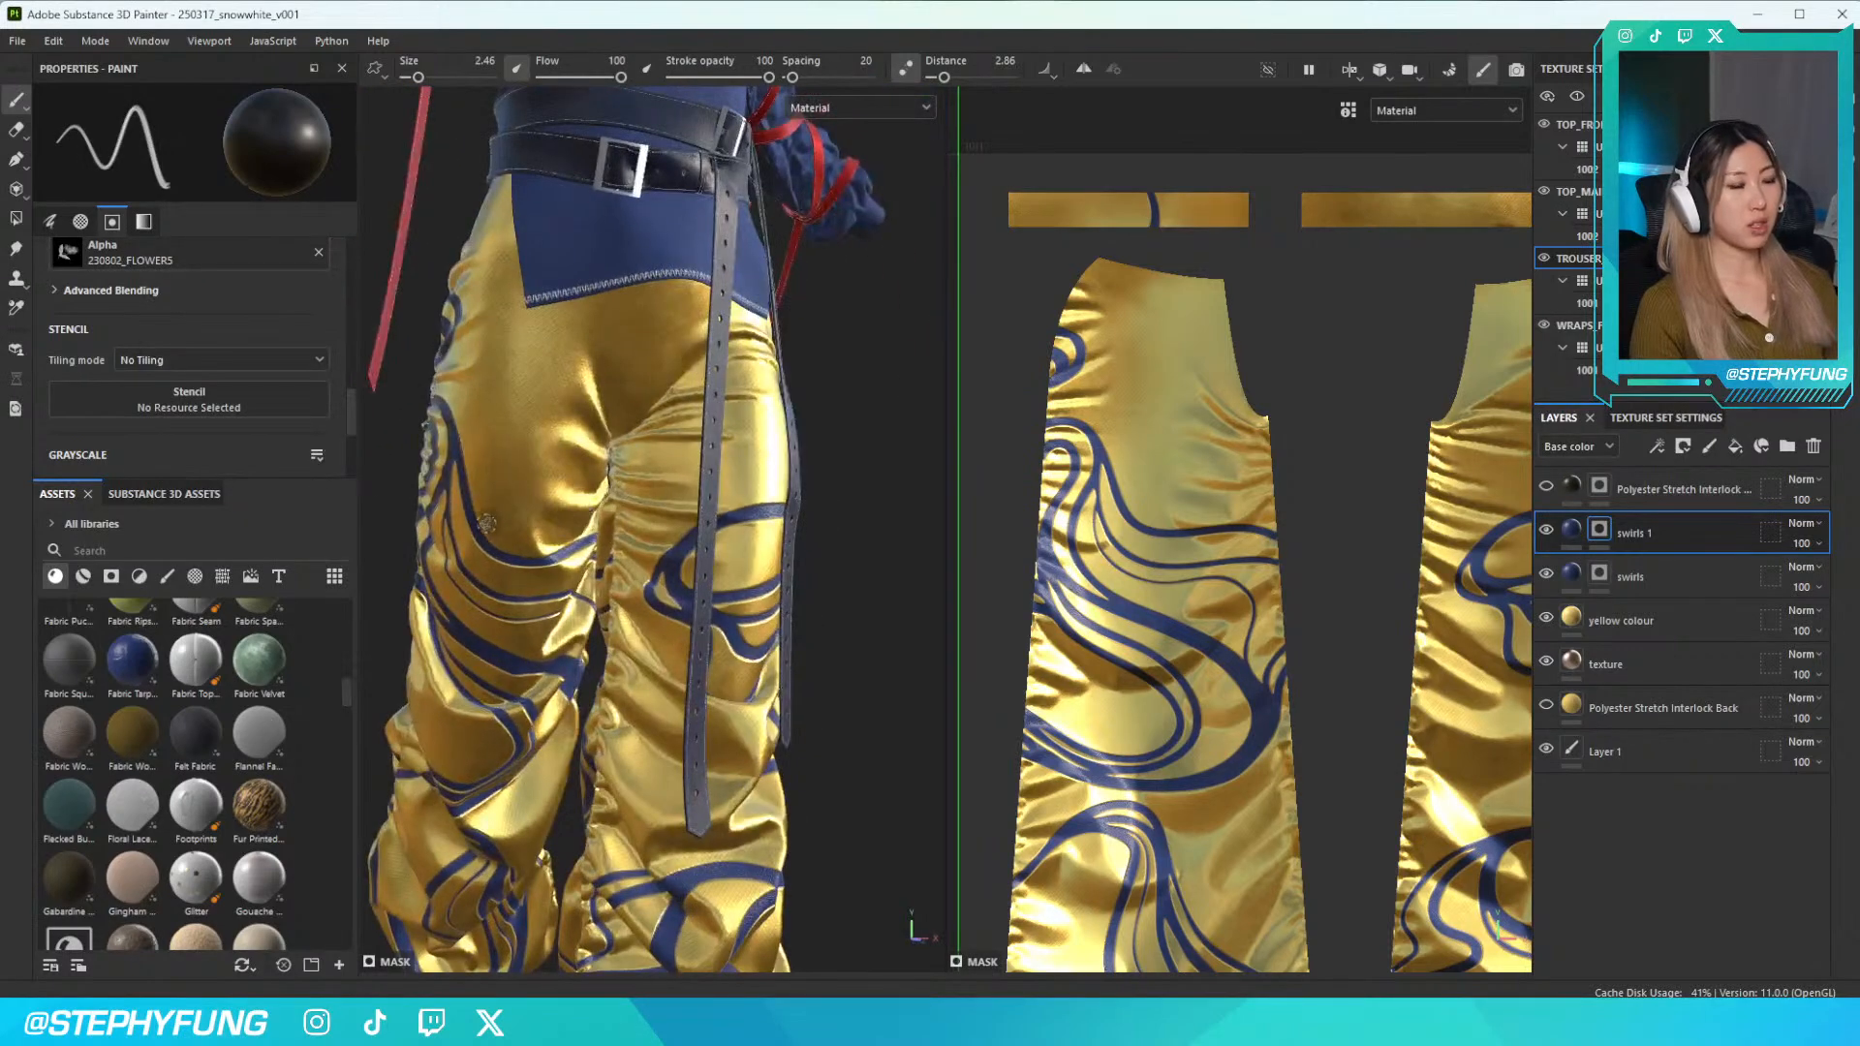
pyautogui.moveTo(499, 489)
pyautogui.keyDown('ctrl'); pyautogui.mouseDown(button='right')
pyautogui.moveTo(571, 489)
pyautogui.moveTo(508, 489)
pyautogui.mouseUp(button='right'); pyautogui.keyUp('ctrl')
pyautogui.click(501, 475)
pyautogui.keyDown('alt'); pyautogui.moveTo(586, 542); pyautogui.dragTo(535, 566); pyautogui.keyUp('alt')
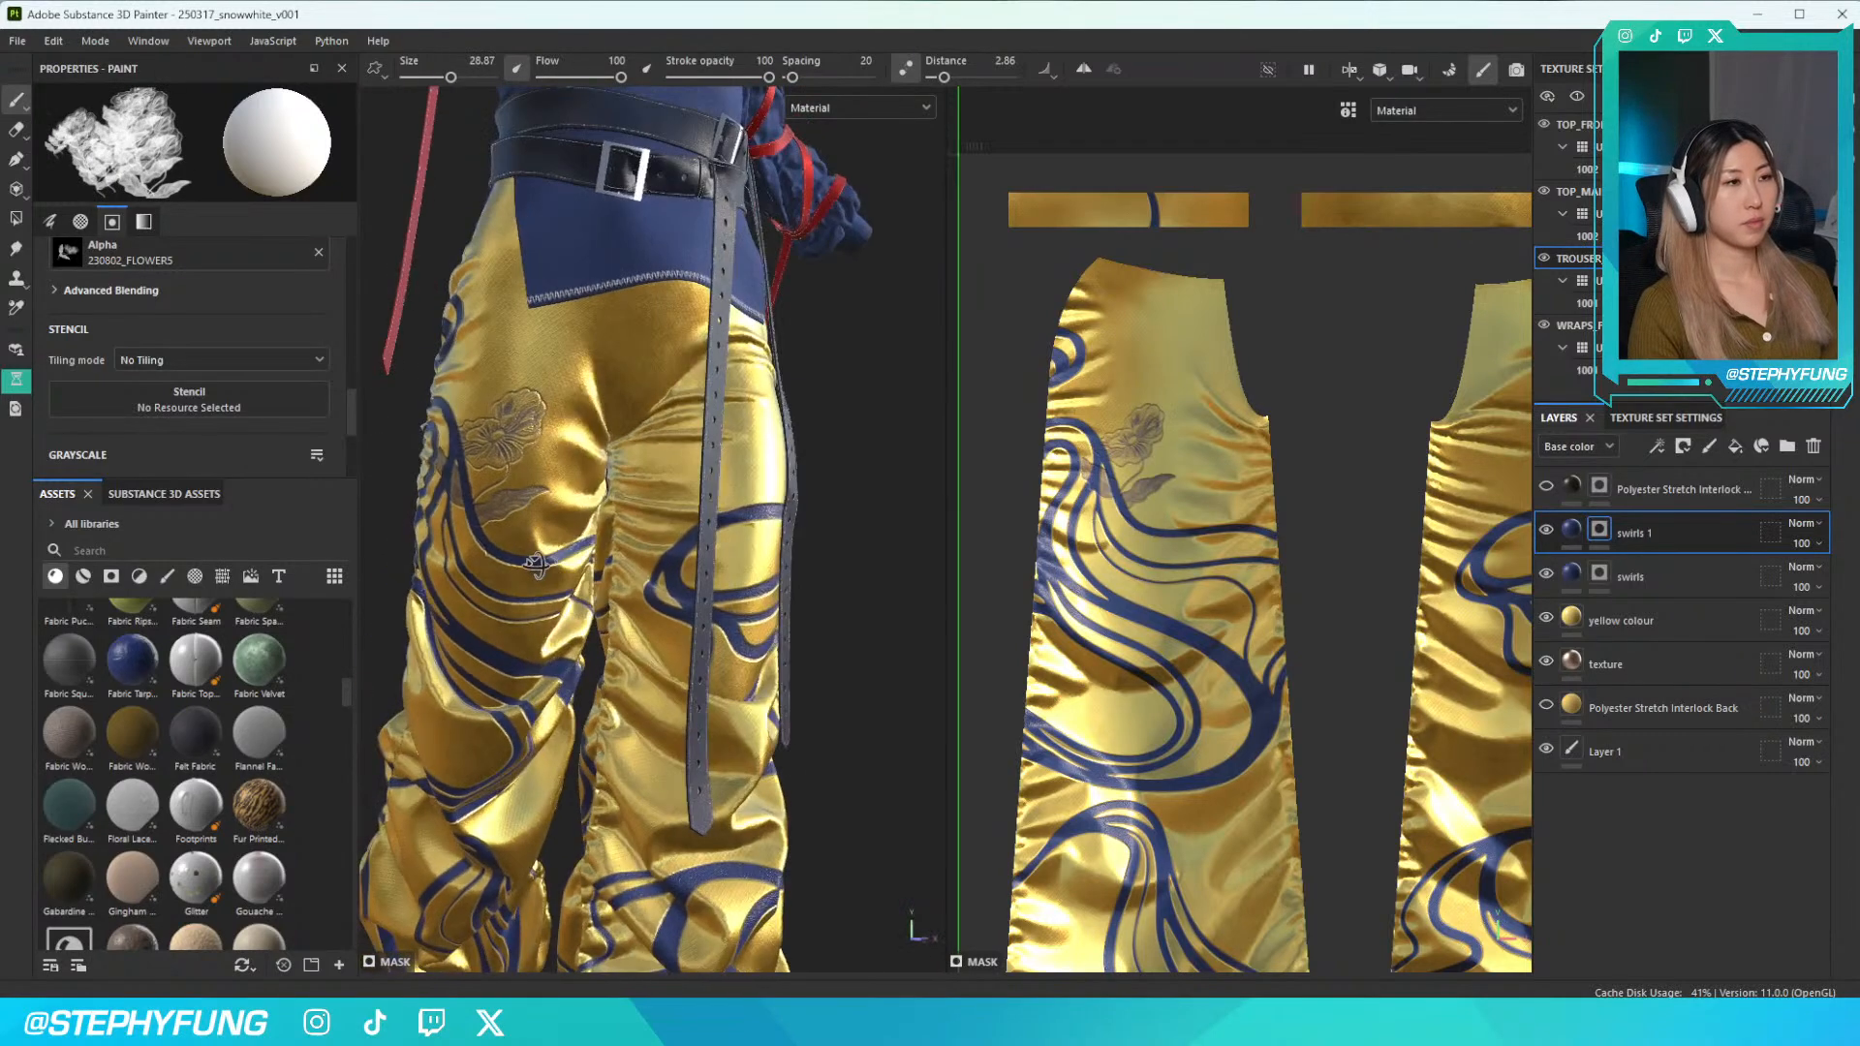
pyautogui.scroll(5, 514, 528)
pyautogui.keyDown('alt'); pyautogui.moveTo(521, 340); pyautogui.dragTo(610, 407, button='middle'); pyautogui.keyUp('alt')
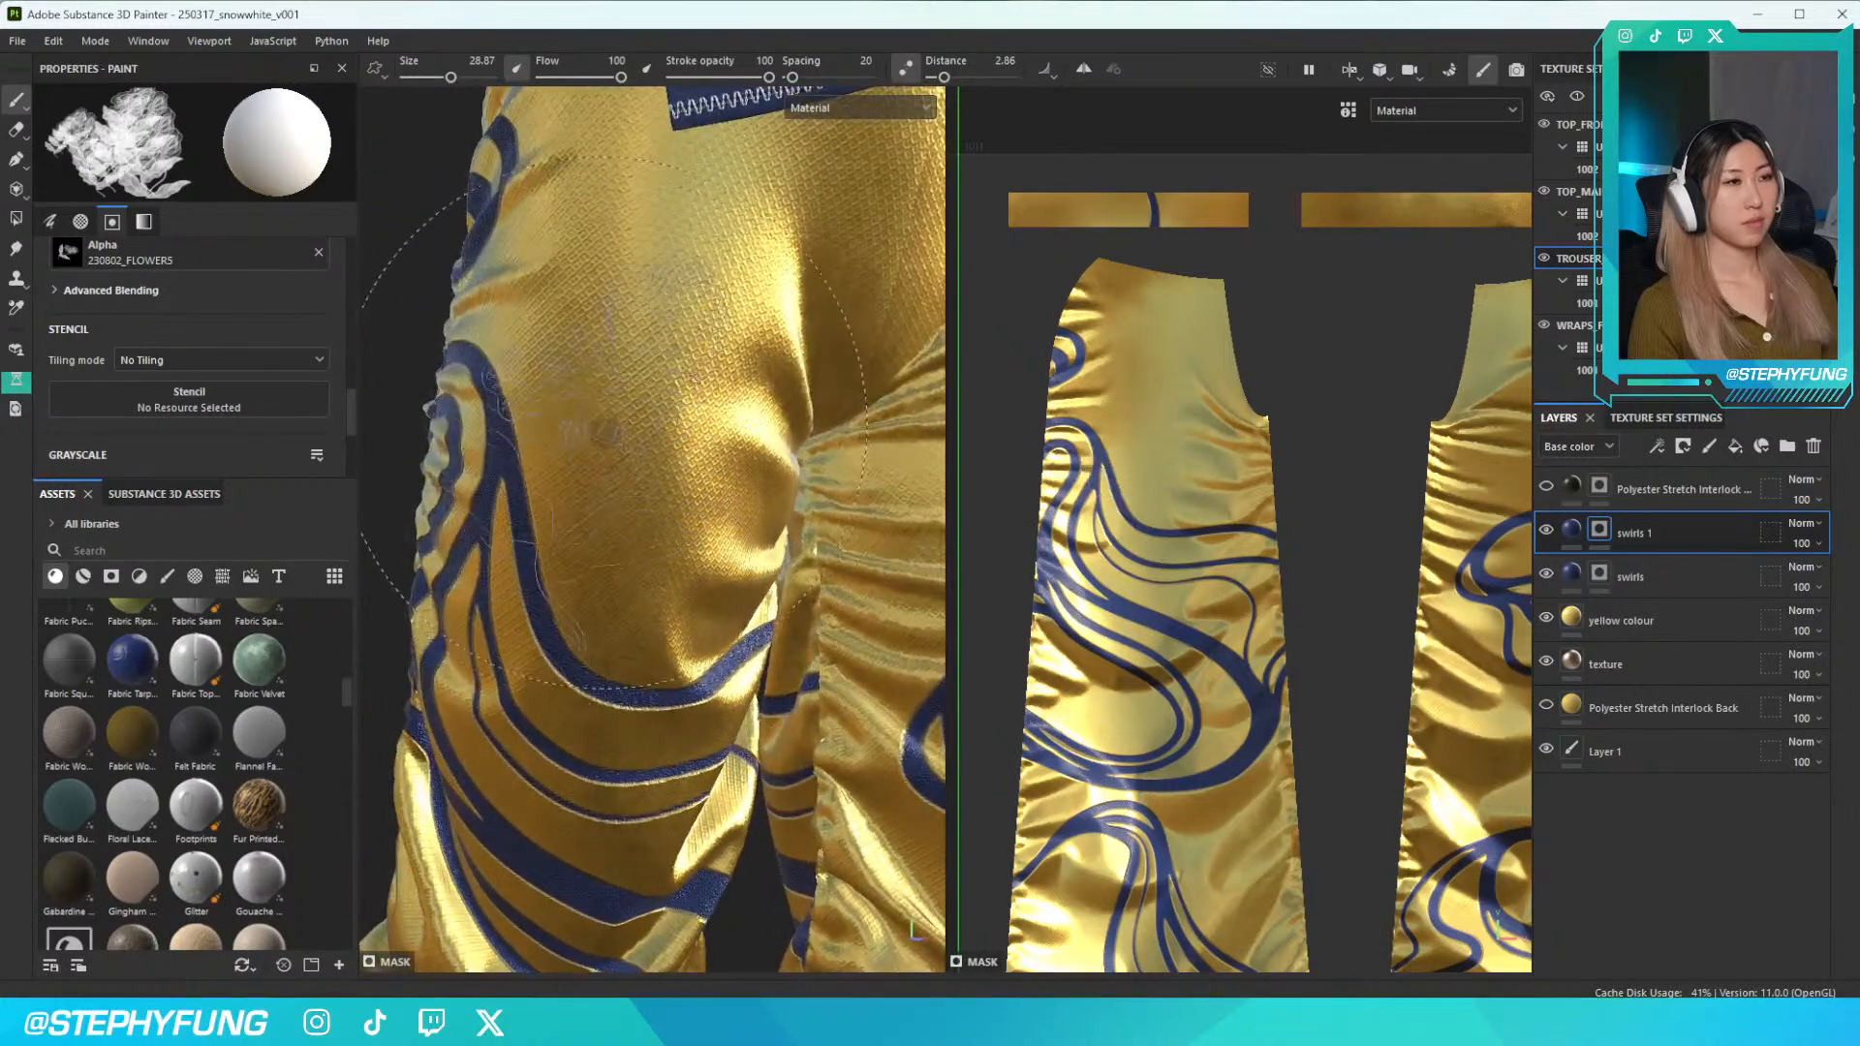
pyautogui.click(610, 407)
pyautogui.moveTo(610, 407)
pyautogui.keyDown('alt'); pyautogui.mouseDown()
pyautogui.moveTo(721, 531)
pyautogui.moveTo(625, 443)
pyautogui.moveTo(665, 469)
pyautogui.moveTo(640, 455)
pyautogui.mouseUp(); pyautogui.keyUp('alt')
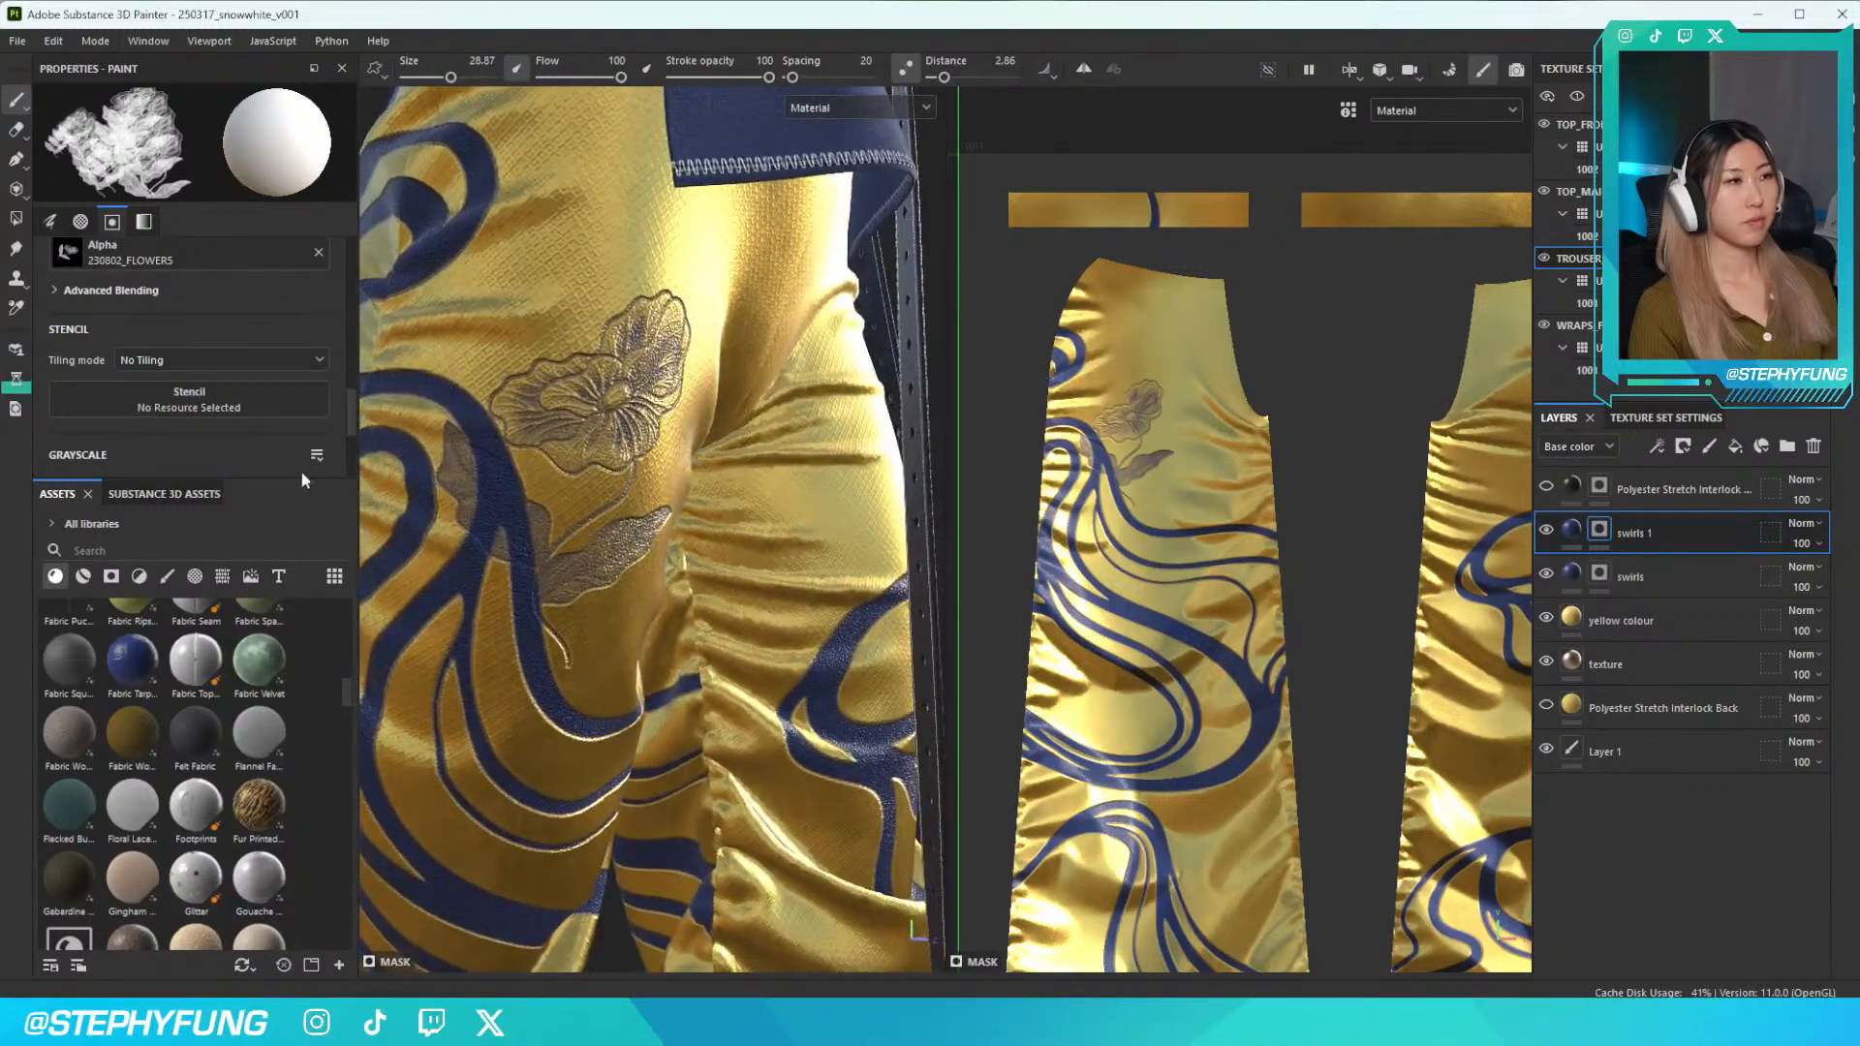
# Switch the brush alpha to 230802_FLOWER4 and stamp the leafy flower on the upper thigh above the swirls
pyautogui.click(193, 262)
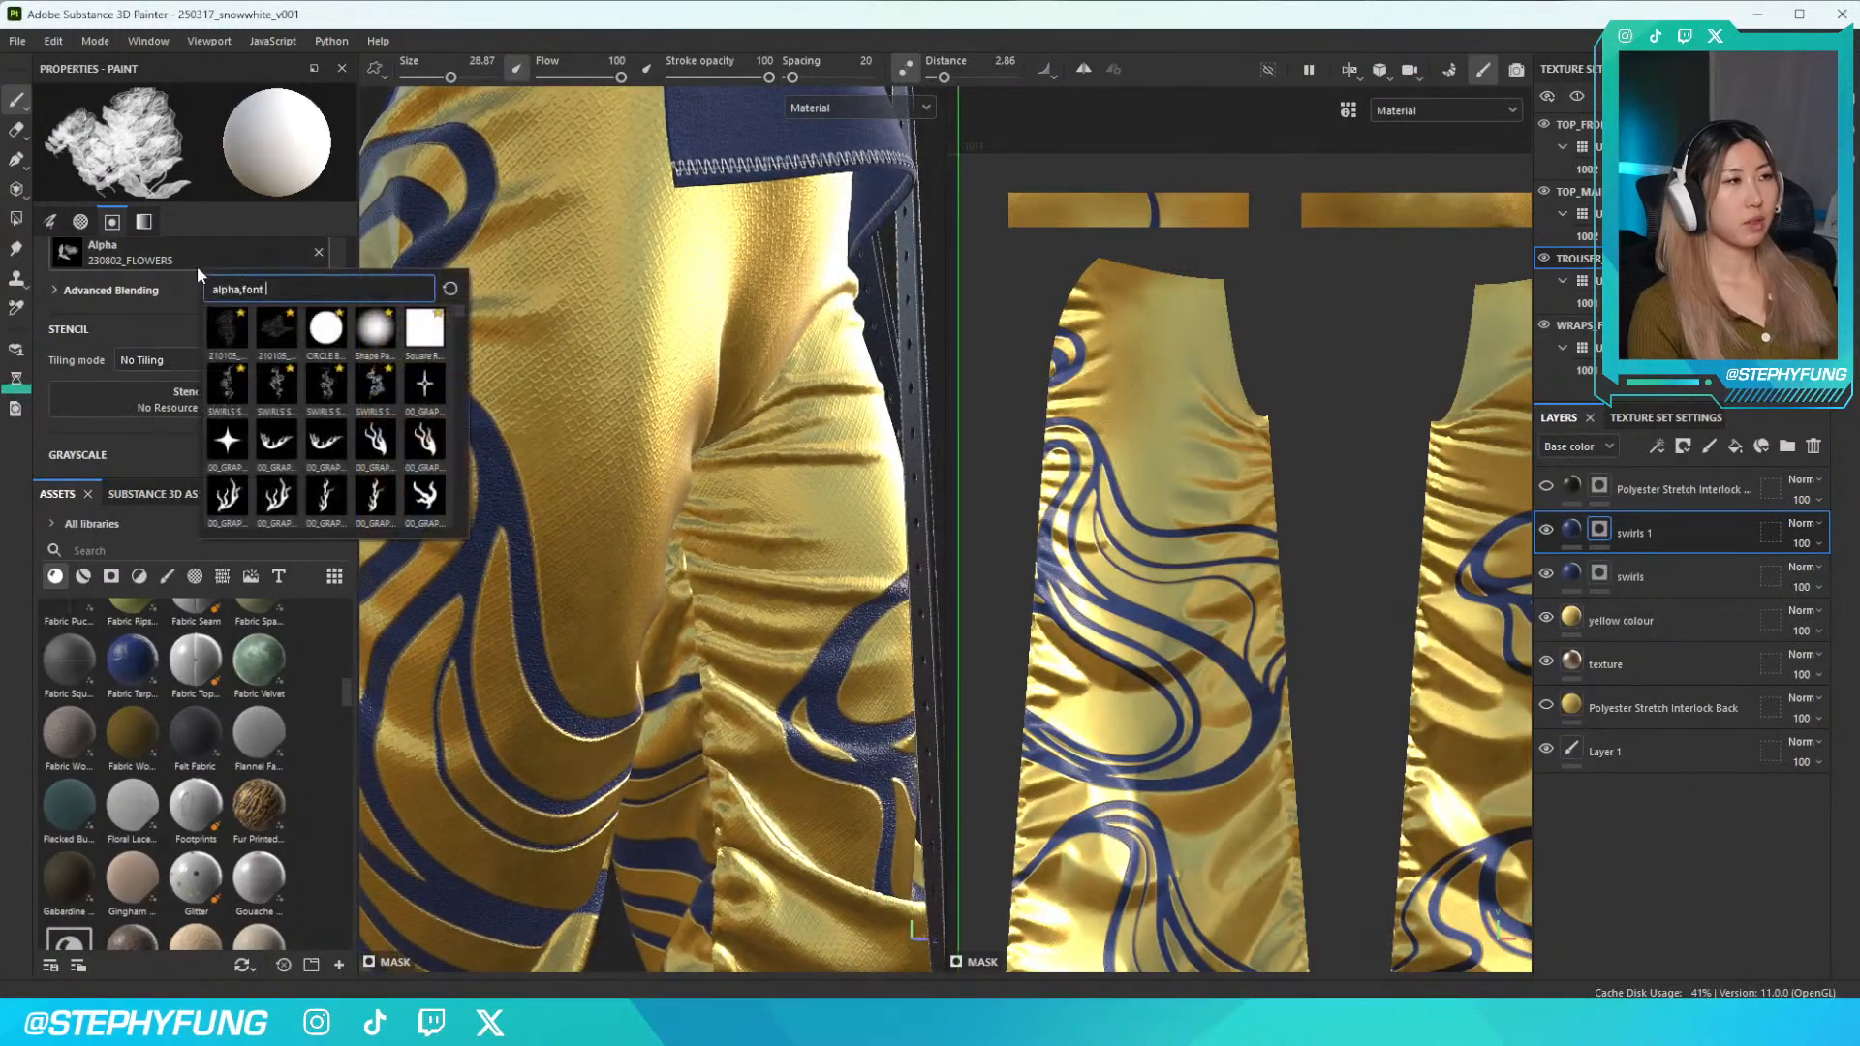
pyautogui.scroll(-5, 287, 417)
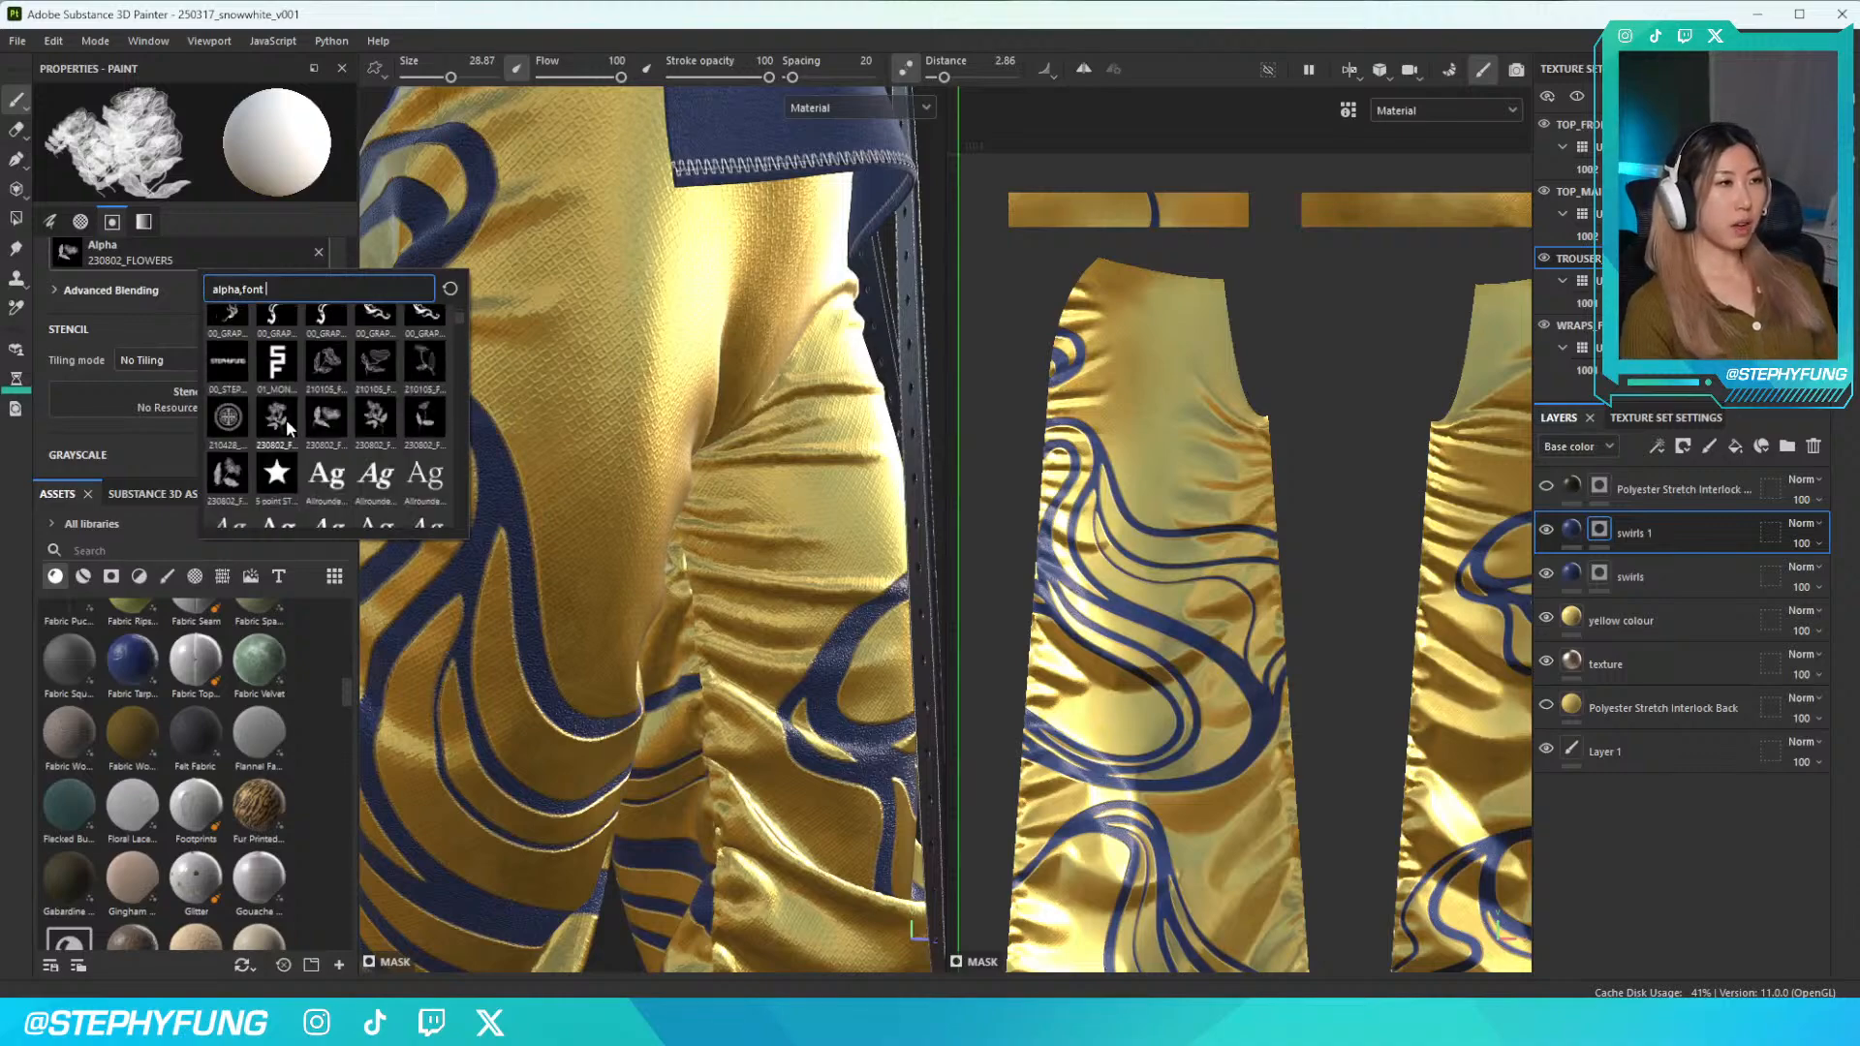
pyautogui.click(291, 427)
pyautogui.scroll(-5, 572, 368)
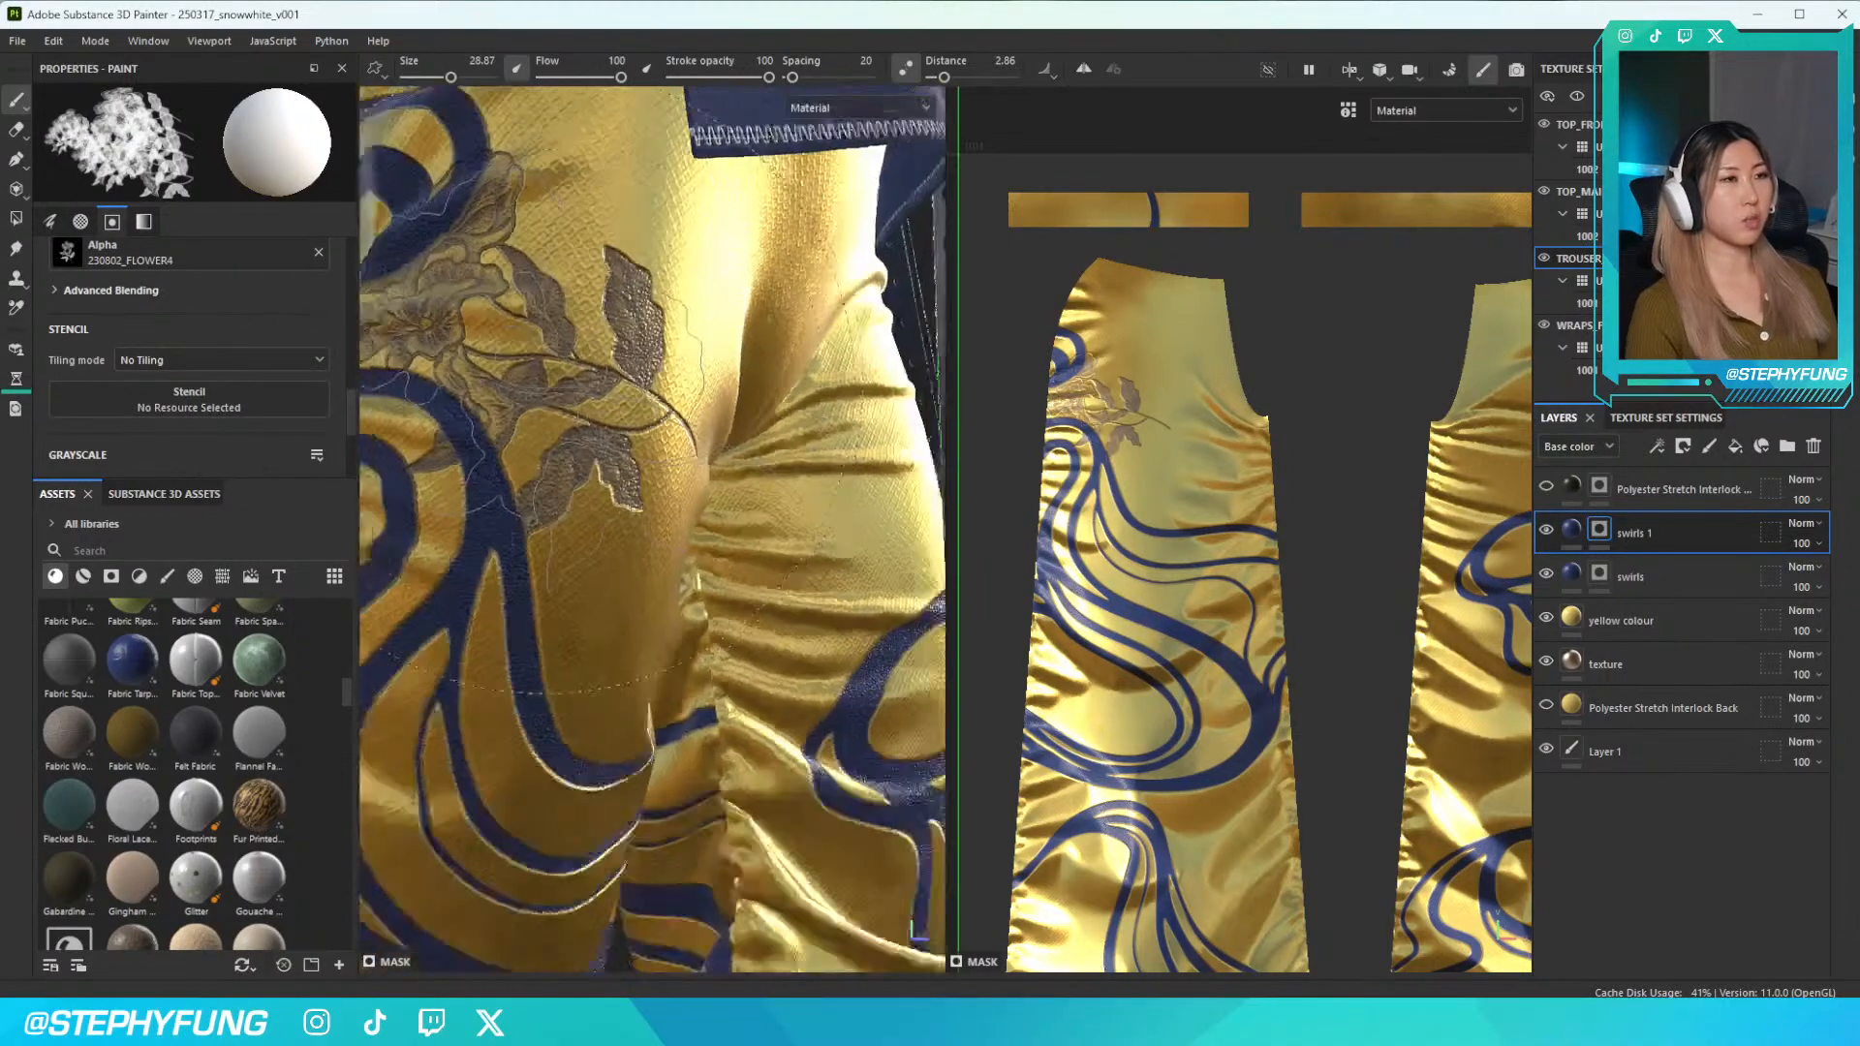
pyautogui.scroll(2, 638, 370)
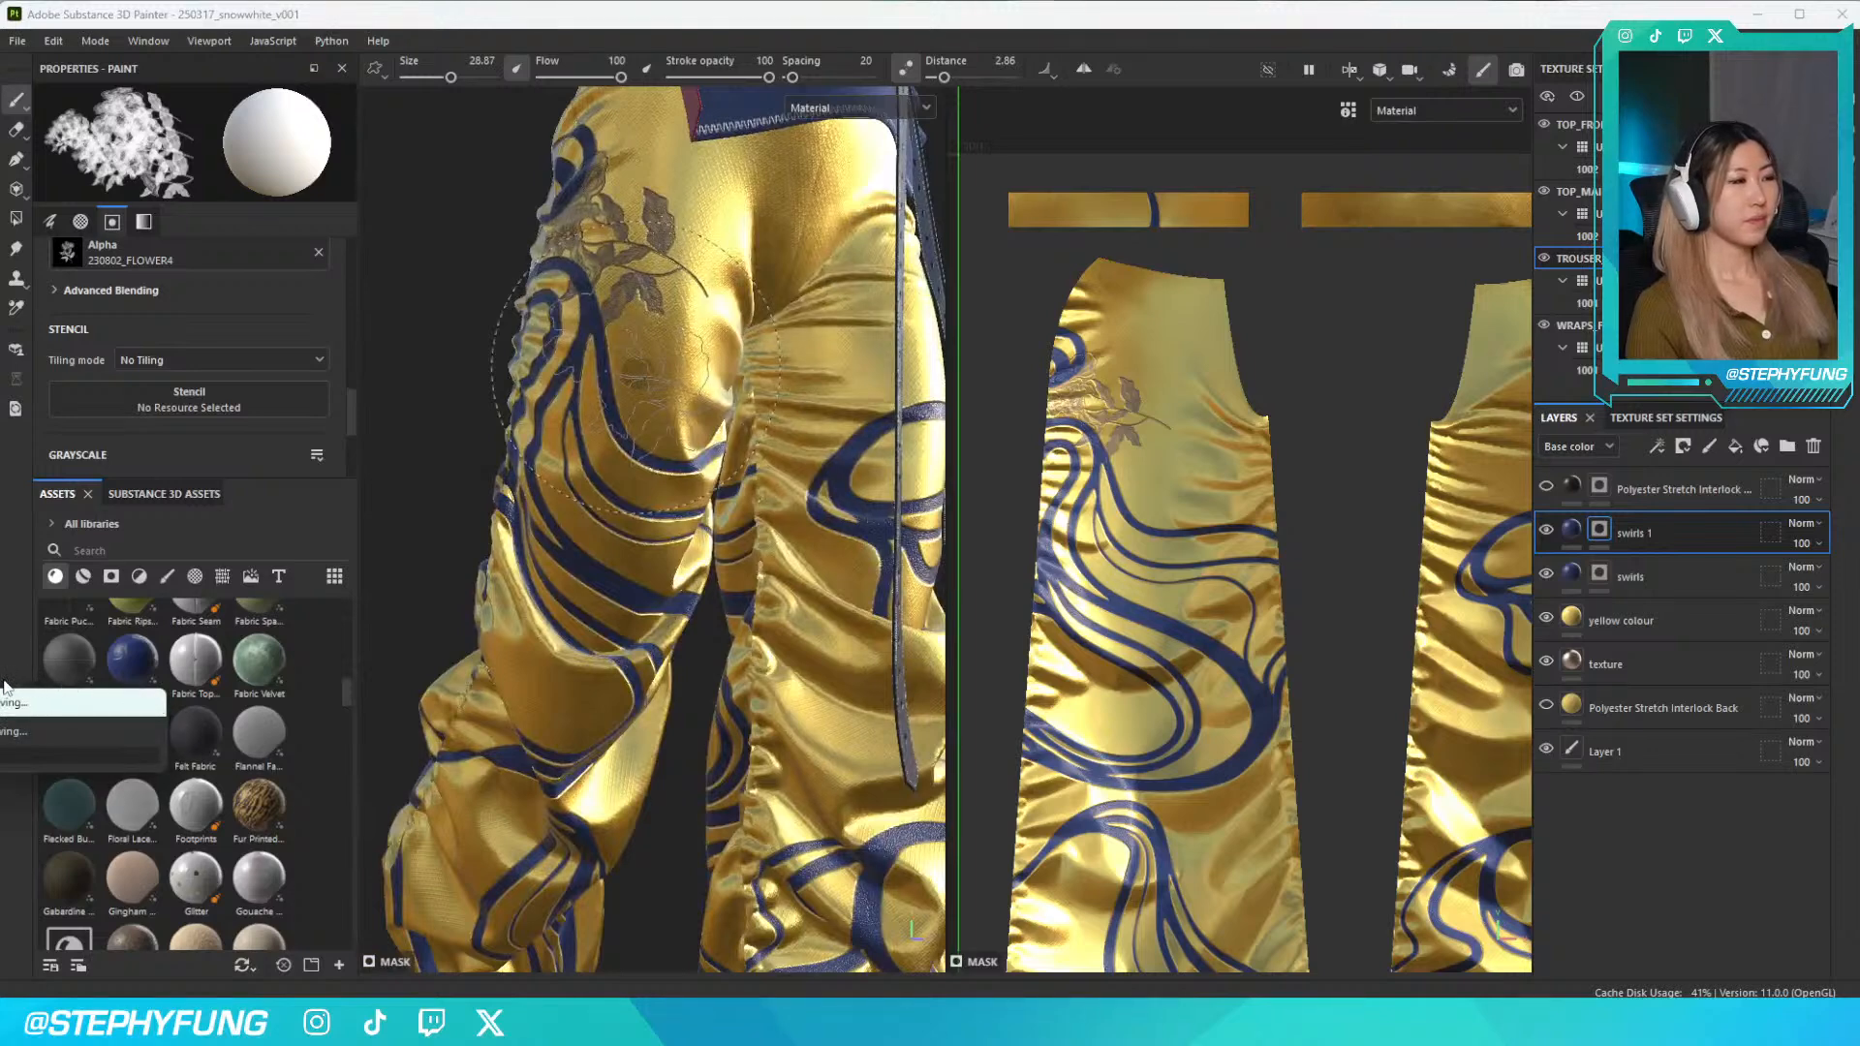
# Set the brush angle to 35 and stamp the 230802_FLOWER4 motif on the front of the other leg, just above the knee
pyautogui.scroll(2, 652, 529)
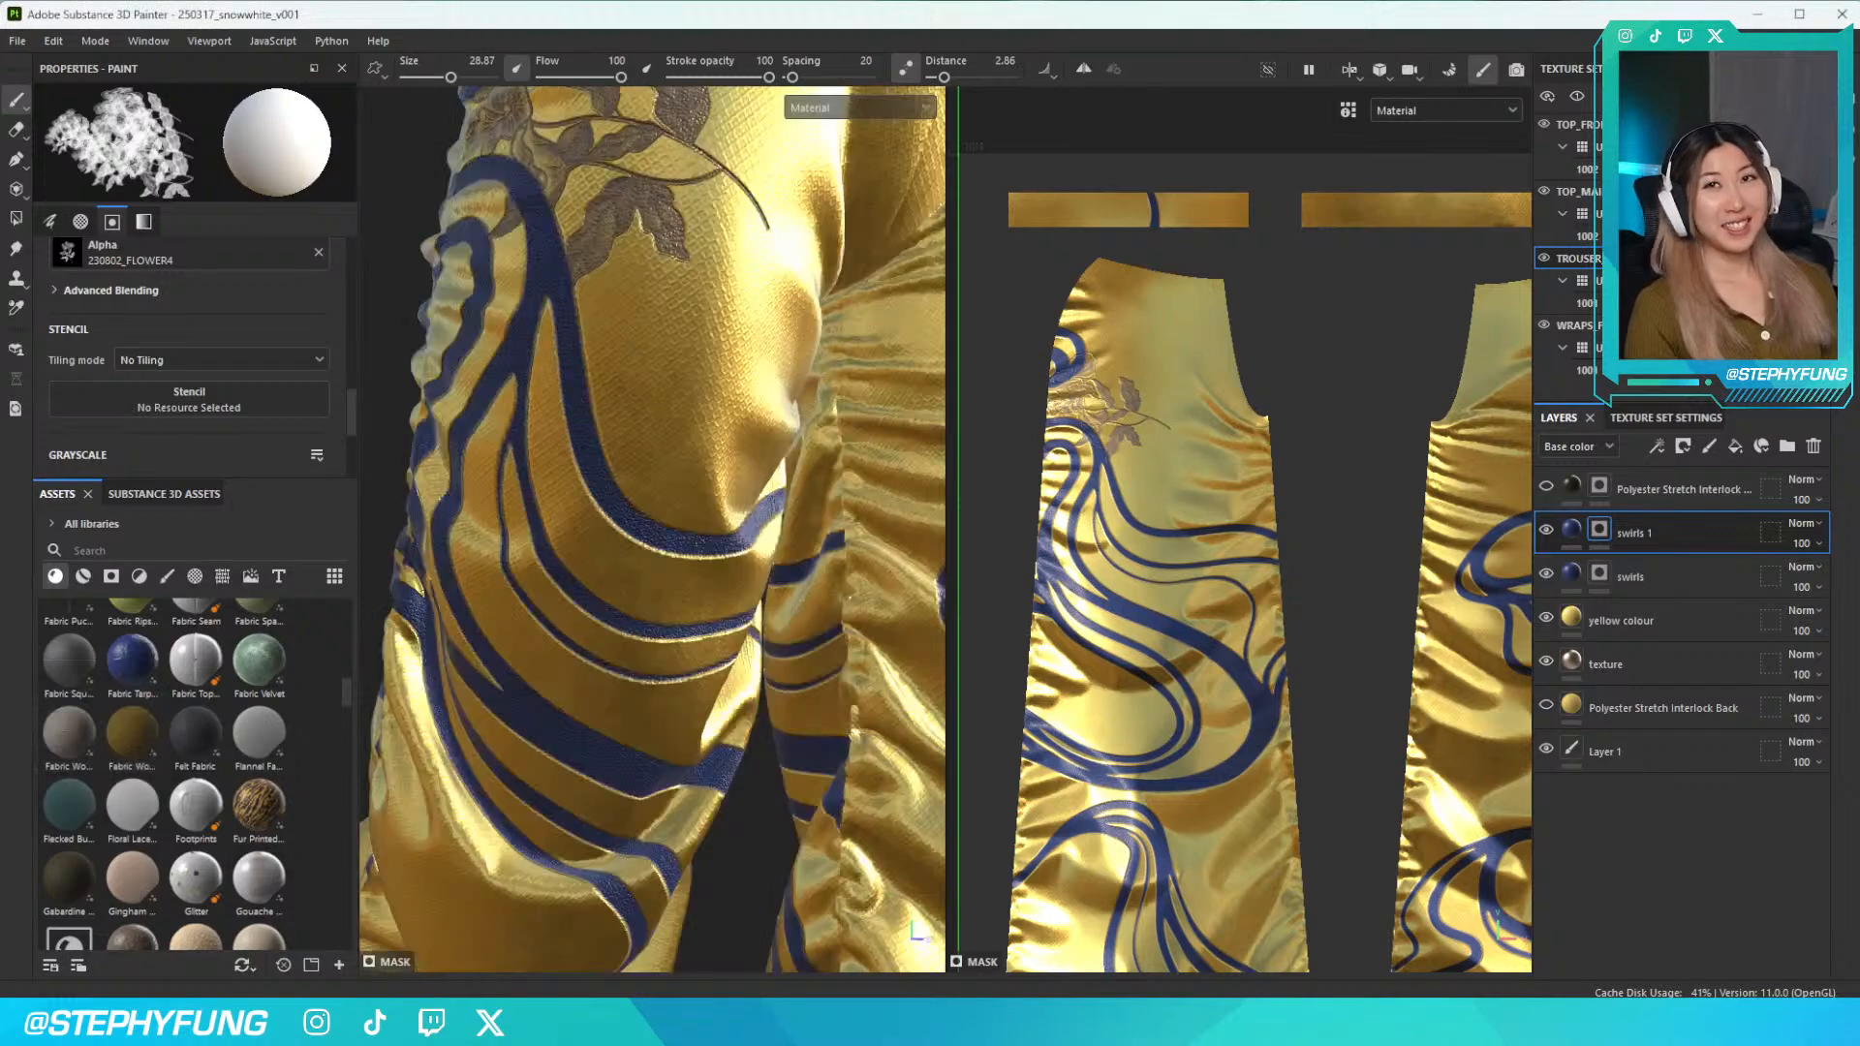
pyautogui.scroll(-5, 535, 654)
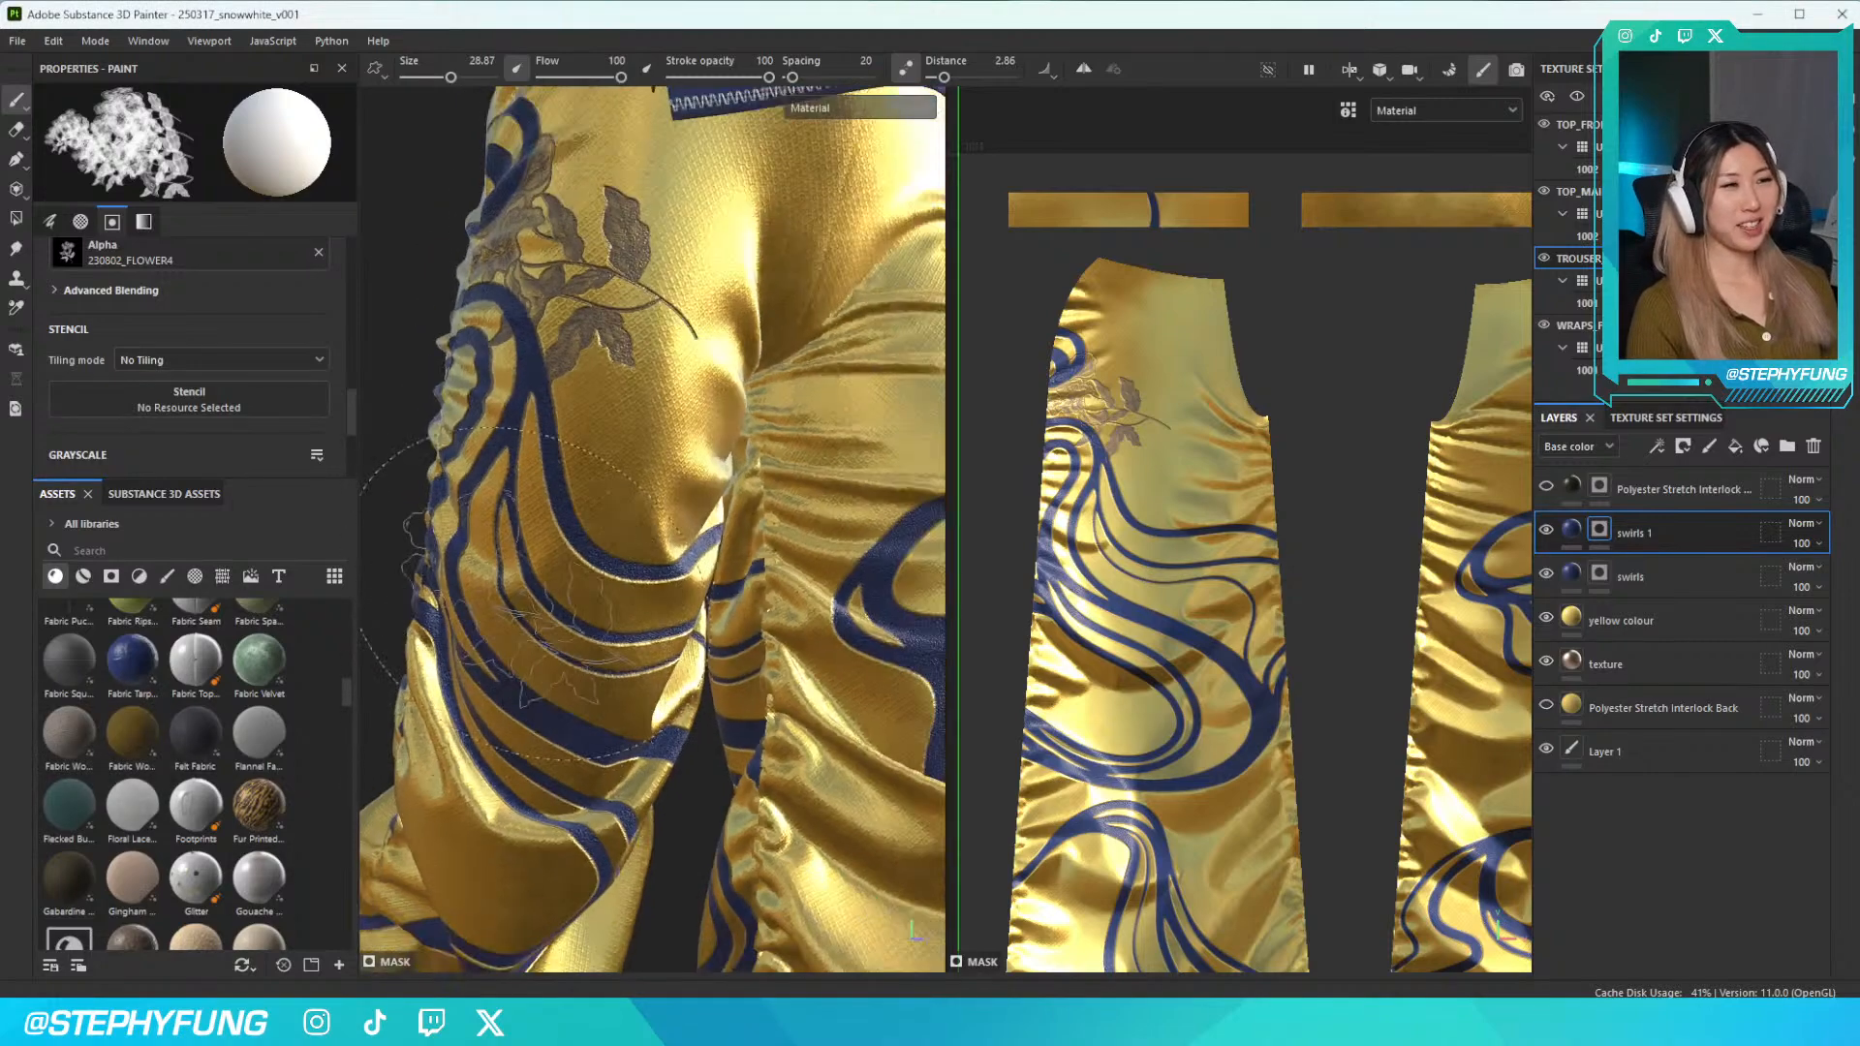
pyautogui.keyDown('alt'); pyautogui.moveTo(538, 659); pyautogui.dragTo(698, 561); pyautogui.keyUp('alt')
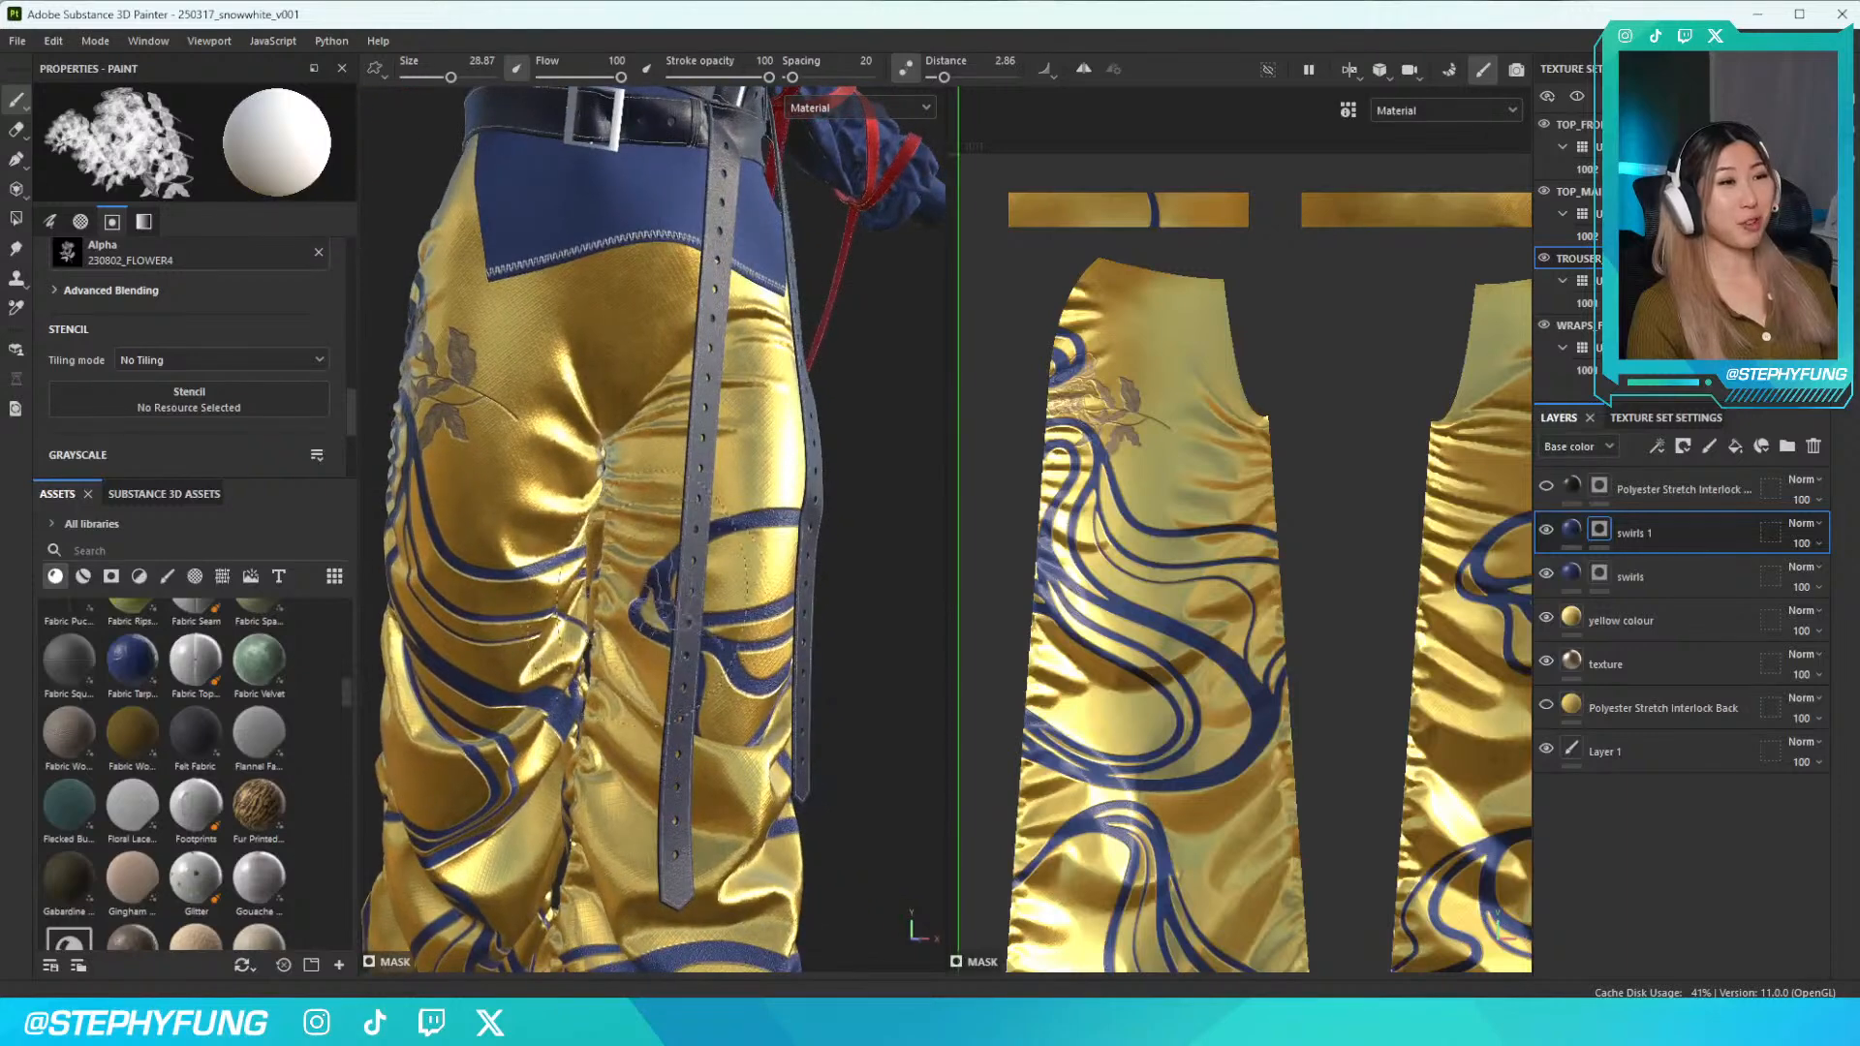
pyautogui.scroll(5, 120, 381)
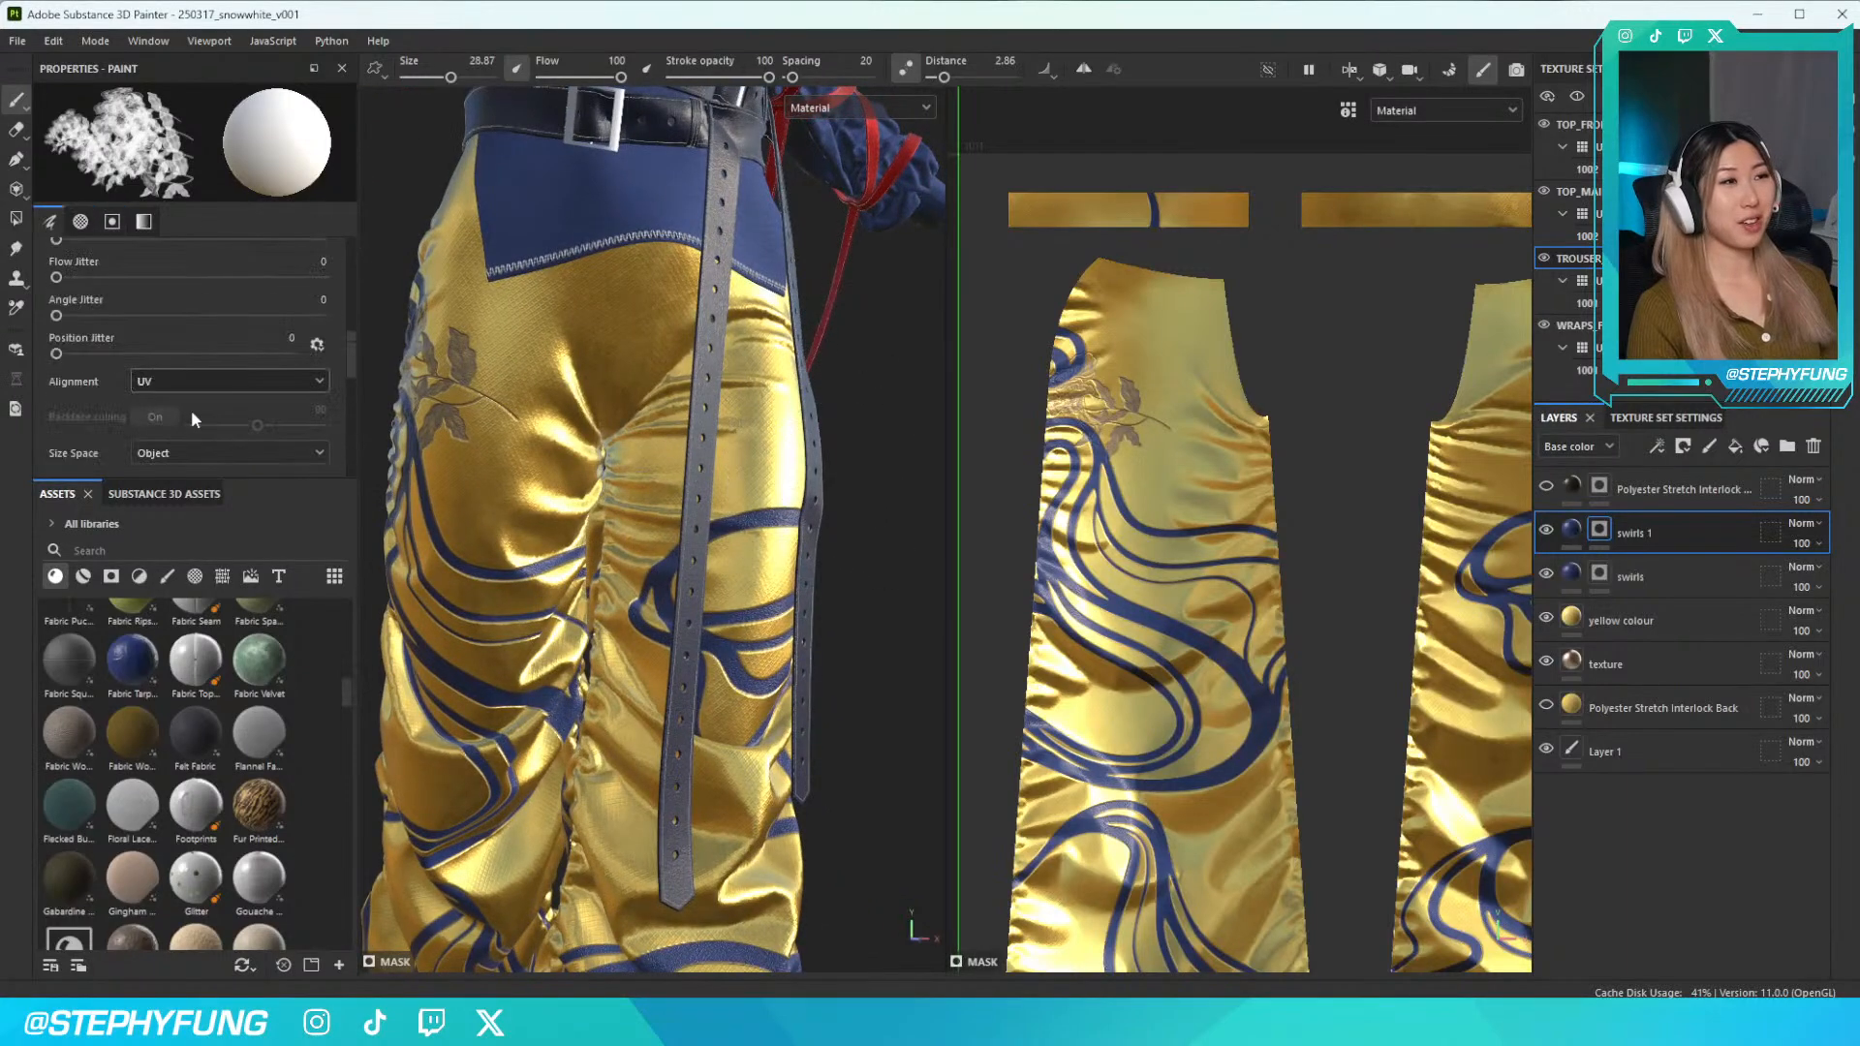
pyautogui.click(251, 328)
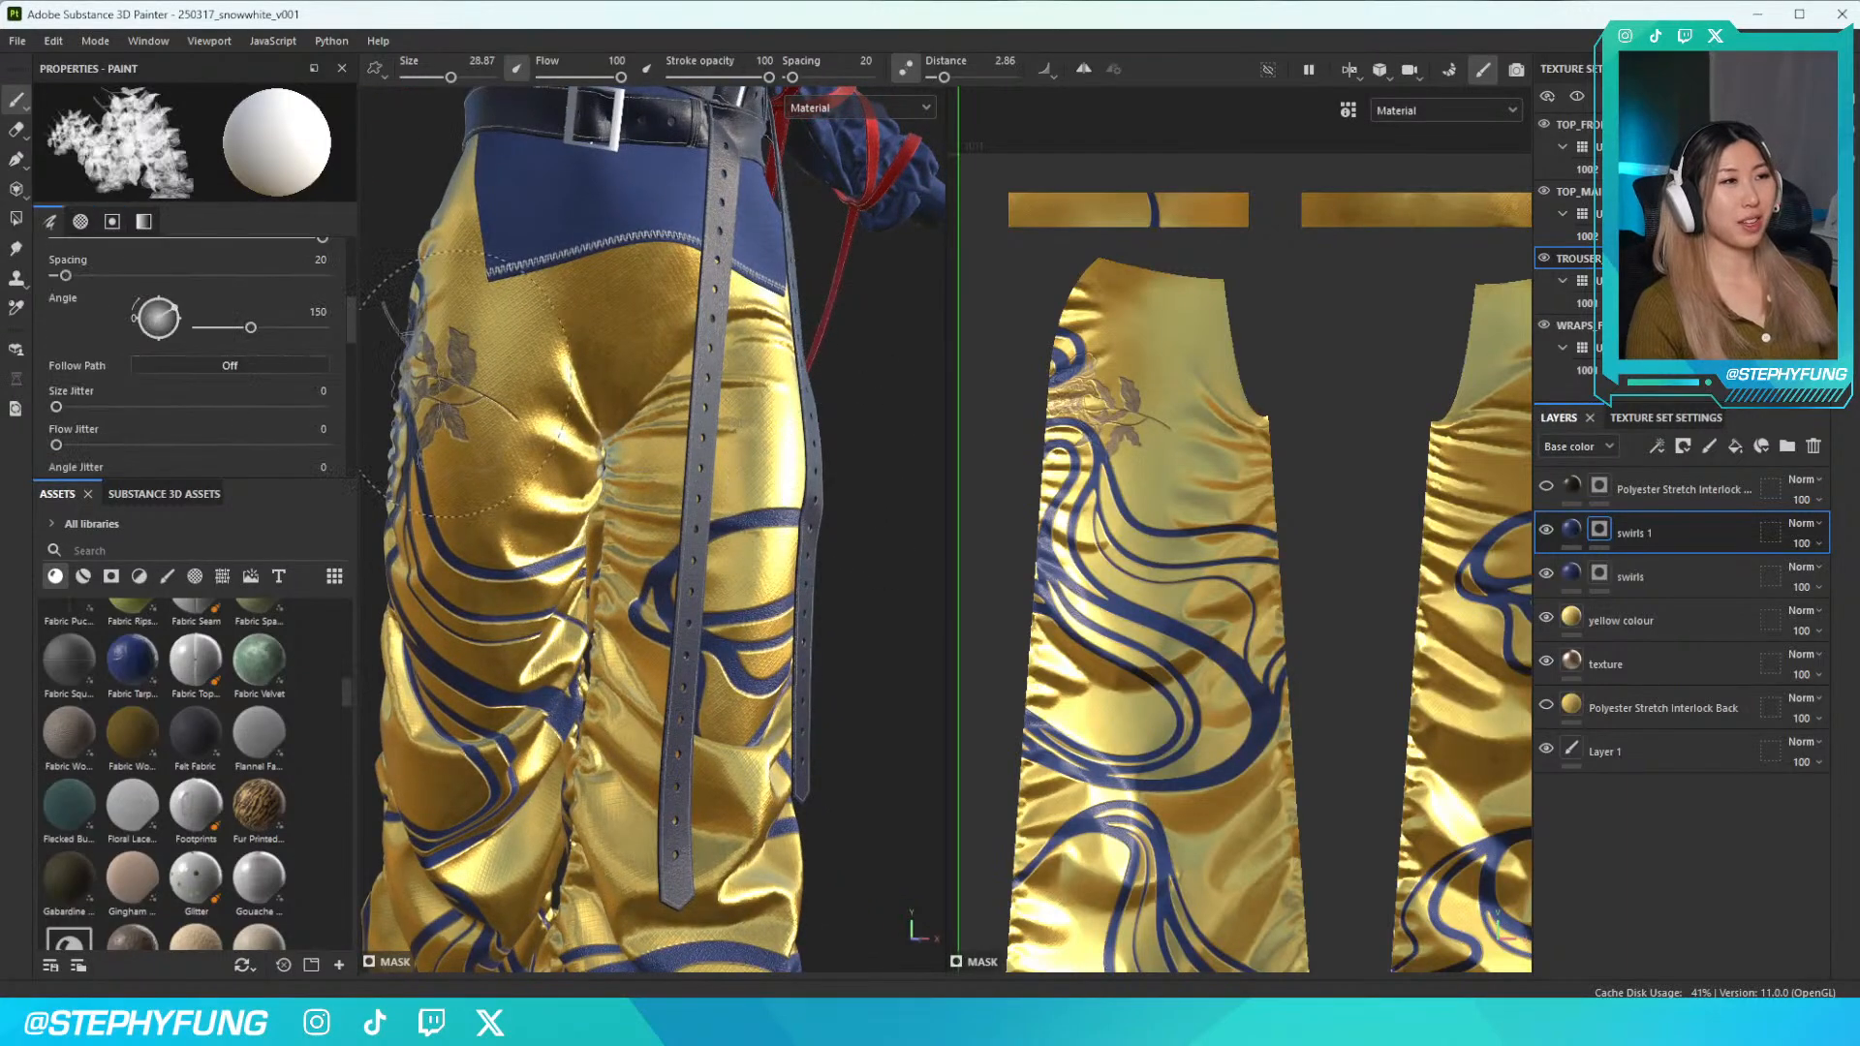
pyautogui.keyDown('alt'); pyautogui.moveTo(741, 576); pyautogui.dragTo(639, 427); pyautogui.keyUp('alt')
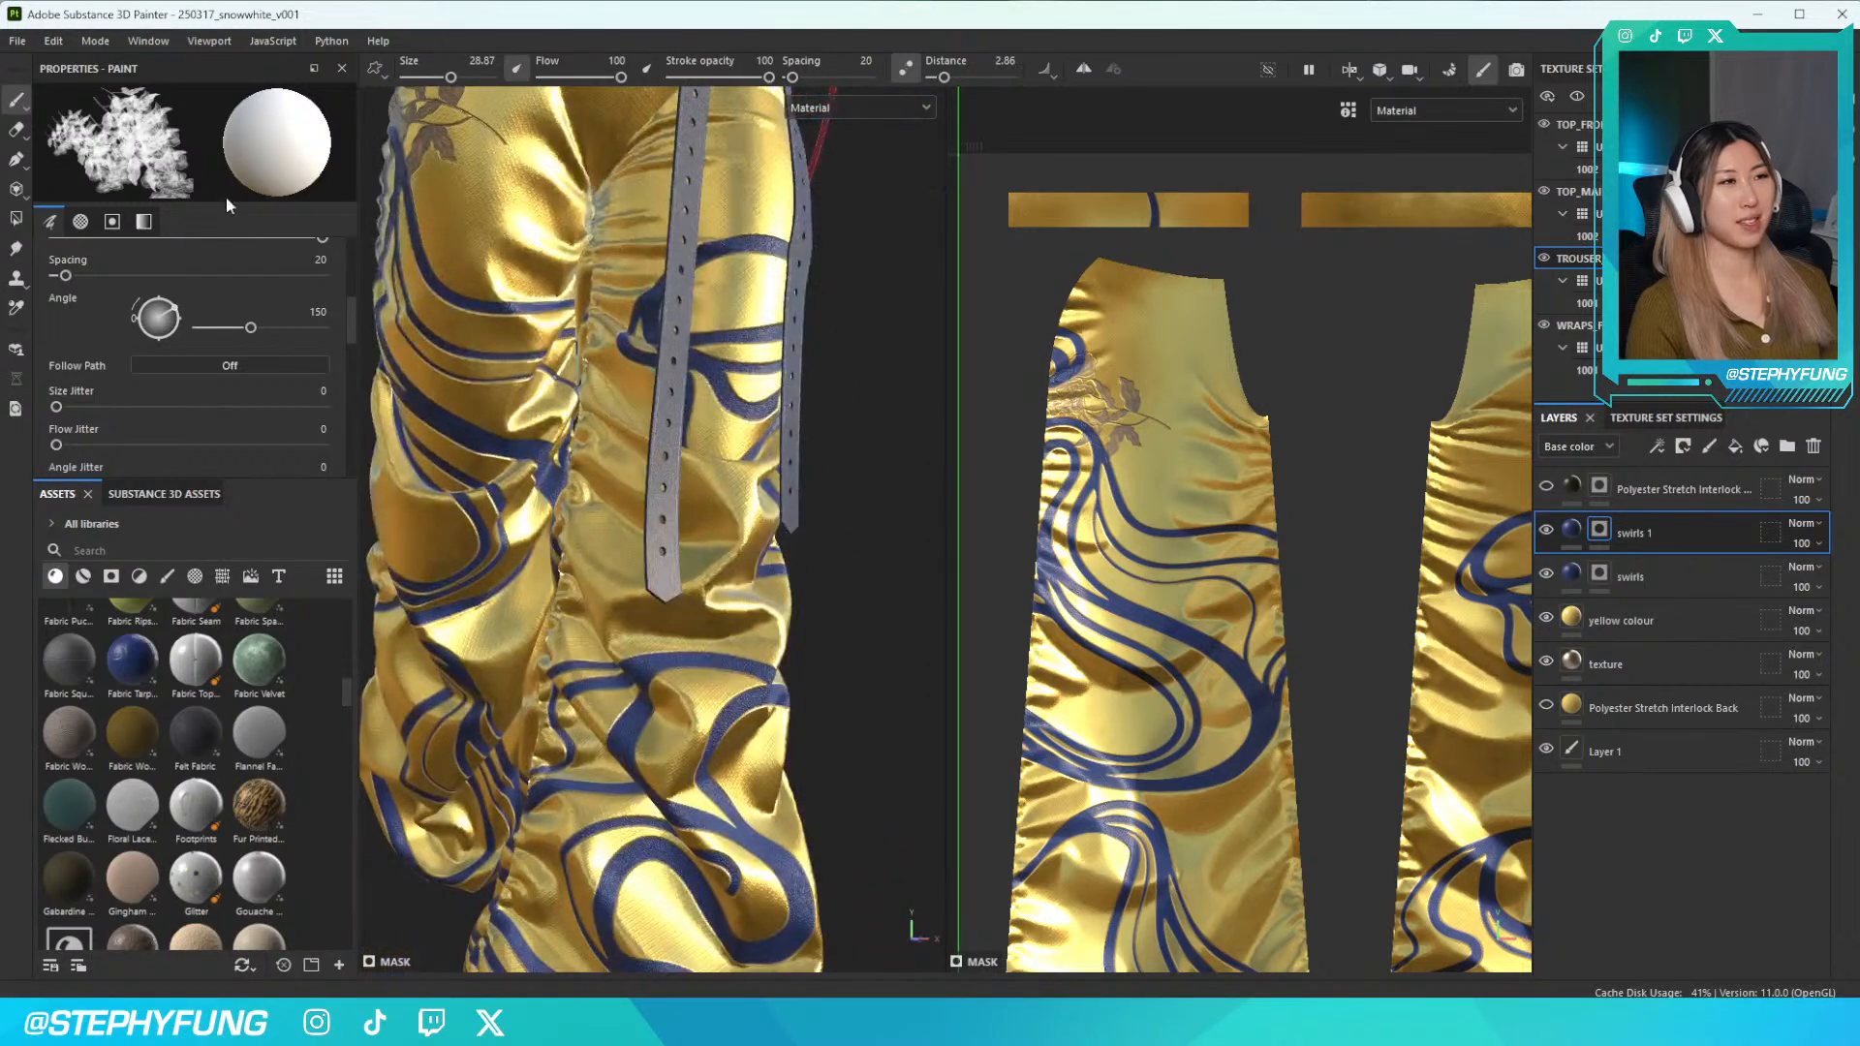
pyautogui.click(210, 327)
pyautogui.click(715, 508)
pyautogui.moveTo(754, 602)
pyautogui.keyDown('alt'); pyautogui.mouseDown()
pyautogui.moveTo(681, 651)
pyautogui.moveTo(847, 718)
pyautogui.moveTo(812, 701)
pyautogui.mouseUp(); pyautogui.keyUp('alt')
pyautogui.scroll(-3, 678, 645)
pyautogui.keyDown('alt'); pyautogui.moveTo(666, 642); pyautogui.dragTo(600, 620); pyautogui.keyUp('alt')
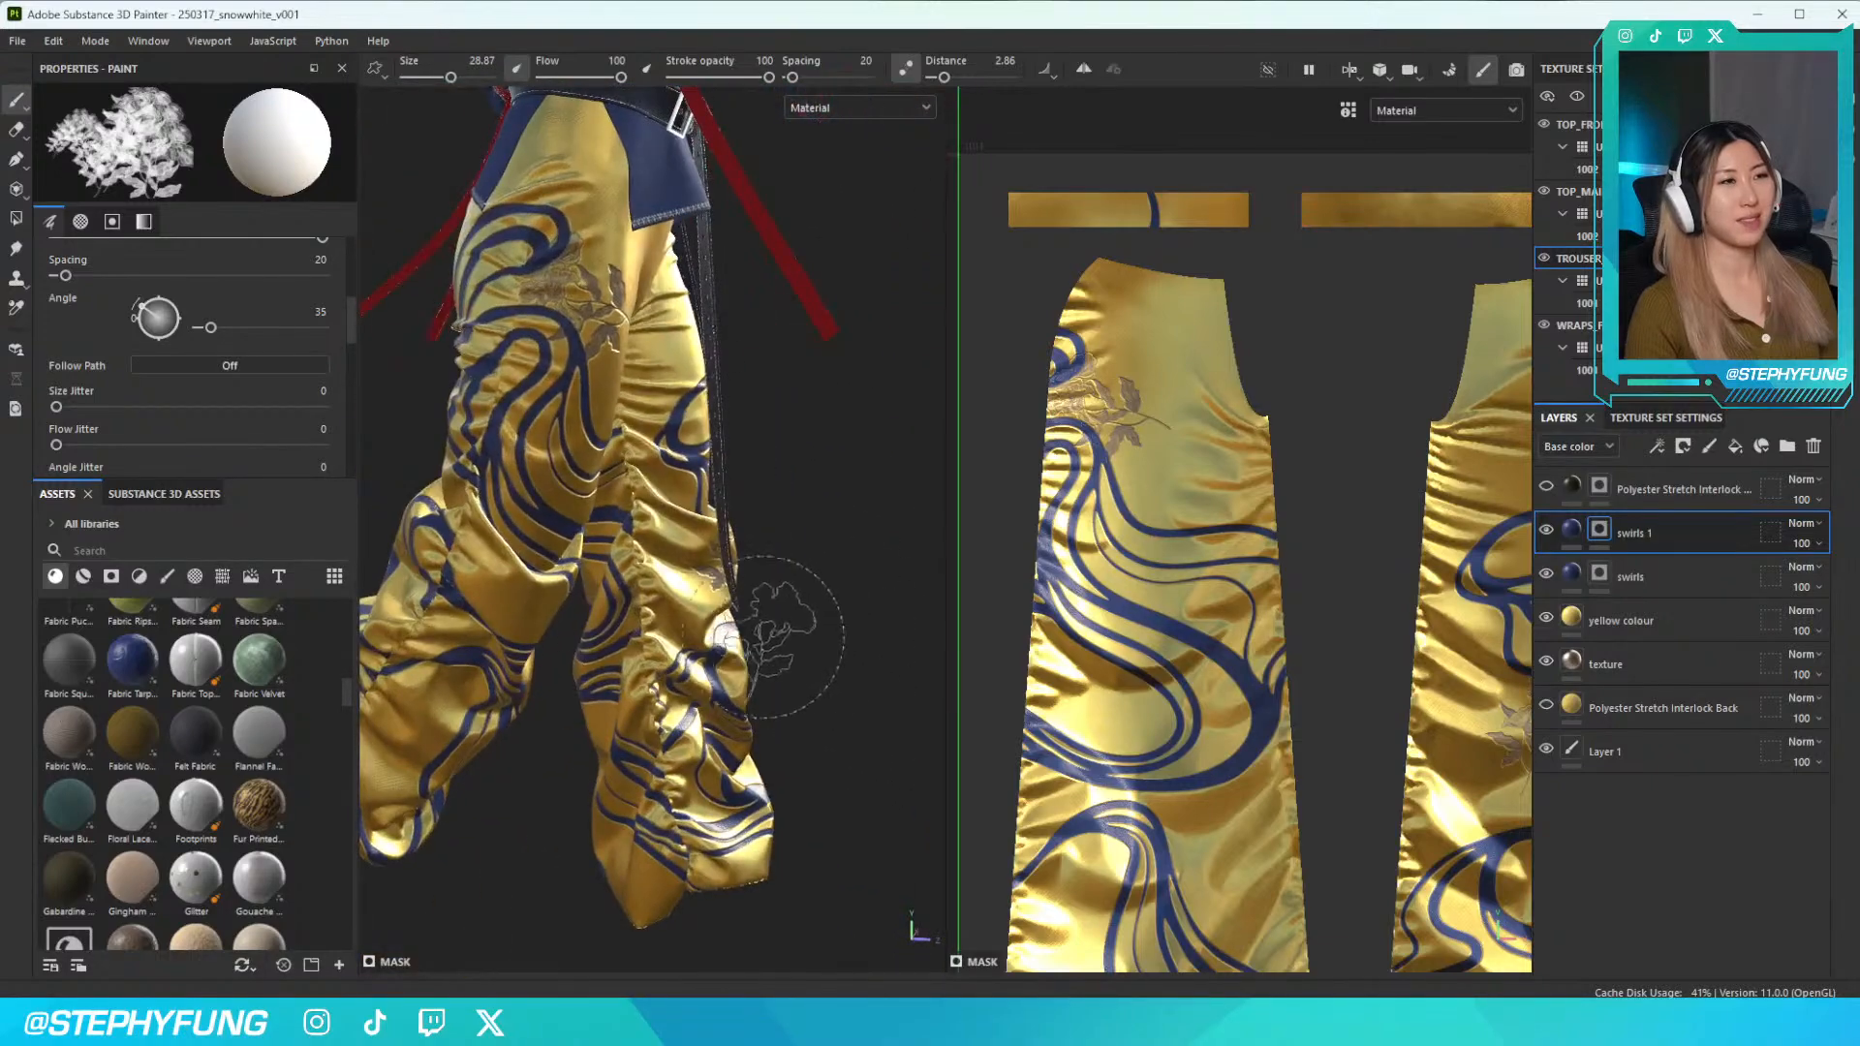
# Stamp further leafy flowers on the fronts of both upper thighs, above the blue swirls
pyautogui.keyDown('alt'); pyautogui.moveTo(663, 535); pyautogui.dragTo(554, 504); pyautogui.keyUp('alt')
pyautogui.keyDown('alt'); pyautogui.moveTo(554, 504); pyautogui.dragTo(583, 515, button='middle'); pyautogui.keyUp('alt')
pyautogui.scroll(3, 587, 515)
pyautogui.scroll(-3, 589, 516)
pyautogui.scroll(-5, 587, 515)
pyautogui.keyDown('alt'); pyautogui.moveTo(587, 515); pyautogui.dragTo(736, 525); pyautogui.keyUp('alt')
pyautogui.scroll(4, 604, 538)
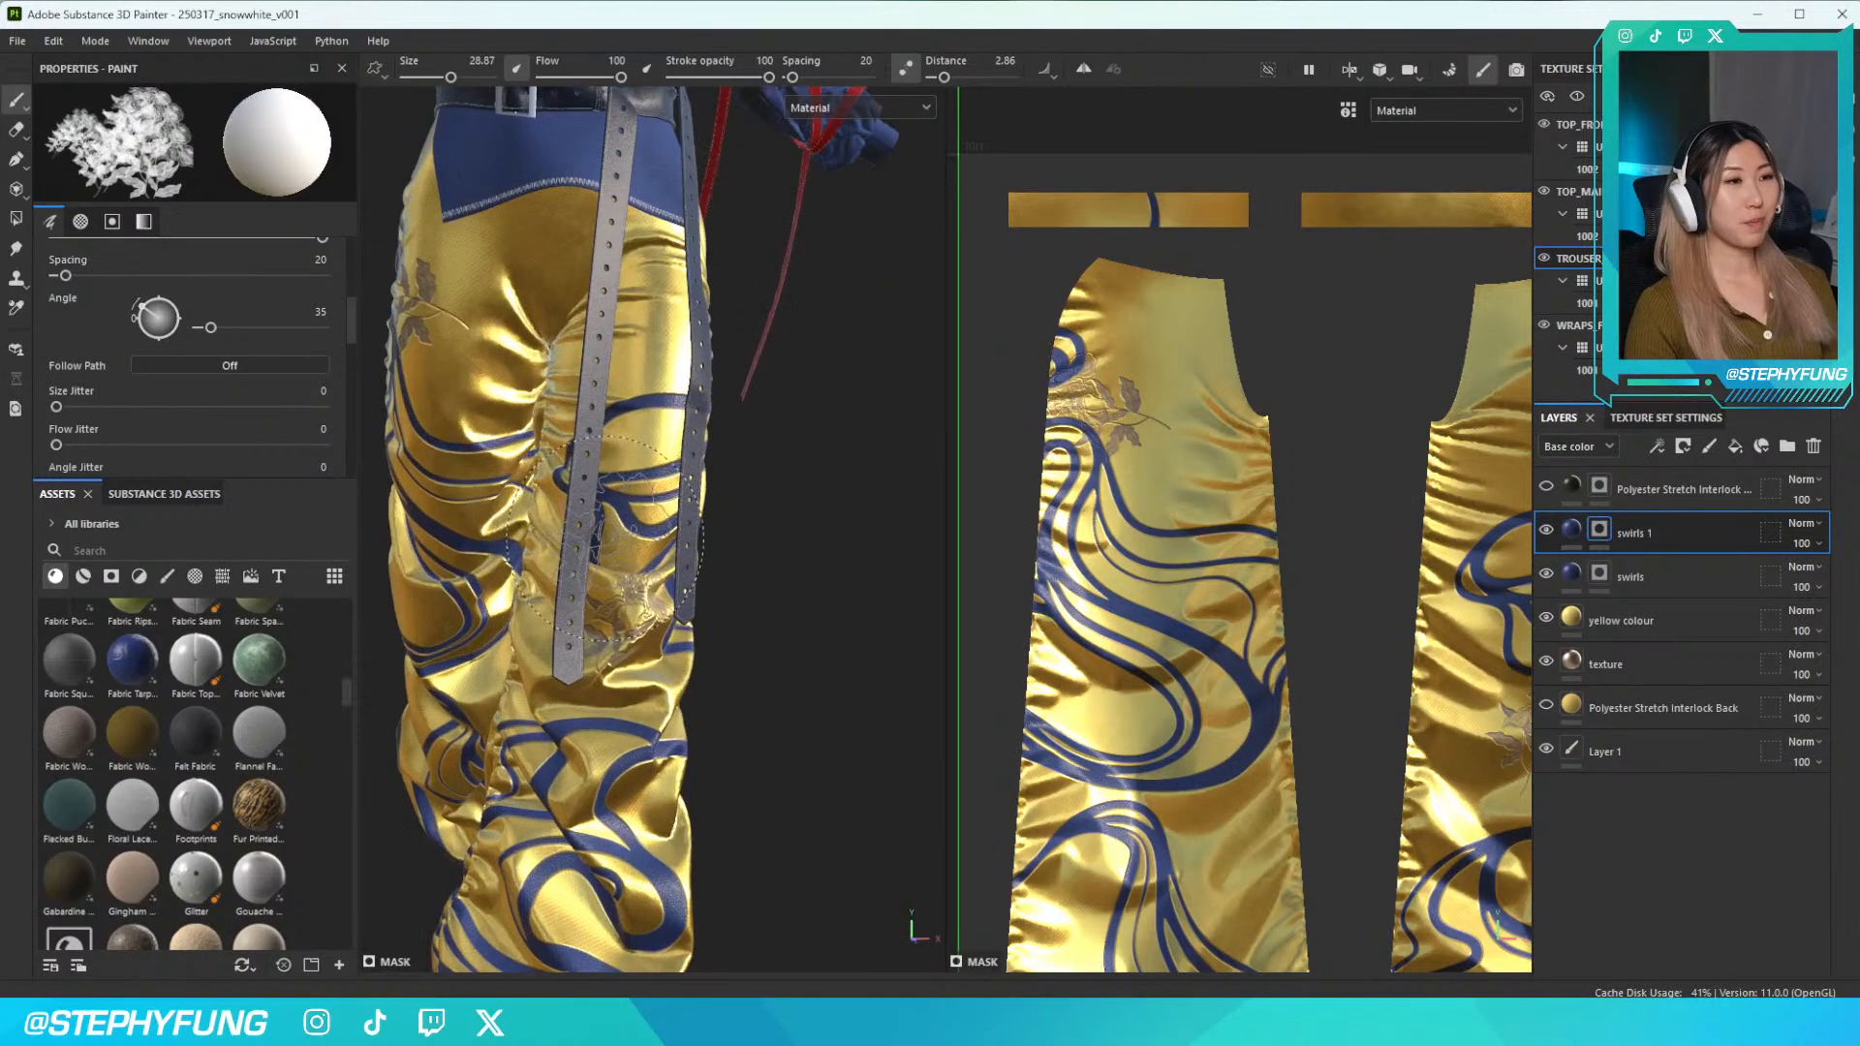
pyautogui.keyDown('alt'); pyautogui.moveTo(592, 542); pyautogui.dragTo(709, 541); pyautogui.keyUp('alt')
pyautogui.keyDown('alt'); pyautogui.moveTo(709, 541); pyautogui.dragTo(756, 565, button='middle'); pyautogui.keyUp('alt')
pyautogui.moveTo(758, 455)
pyautogui.keyDown('alt'); pyautogui.mouseDown()
pyautogui.moveTo(690, 426)
pyautogui.moveTo(609, 472)
pyautogui.moveTo(616, 510)
pyautogui.moveTo(567, 610)
pyautogui.mouseUp(); pyautogui.keyUp('alt')
pyautogui.keyDown('alt'); pyautogui.moveTo(610, 528); pyautogui.dragTo(727, 397); pyautogui.keyUp('alt')
pyautogui.click(732, 399)
# Rename the duplicated swirls layer as flowers
pyautogui.scroll(-3, 139, 369)
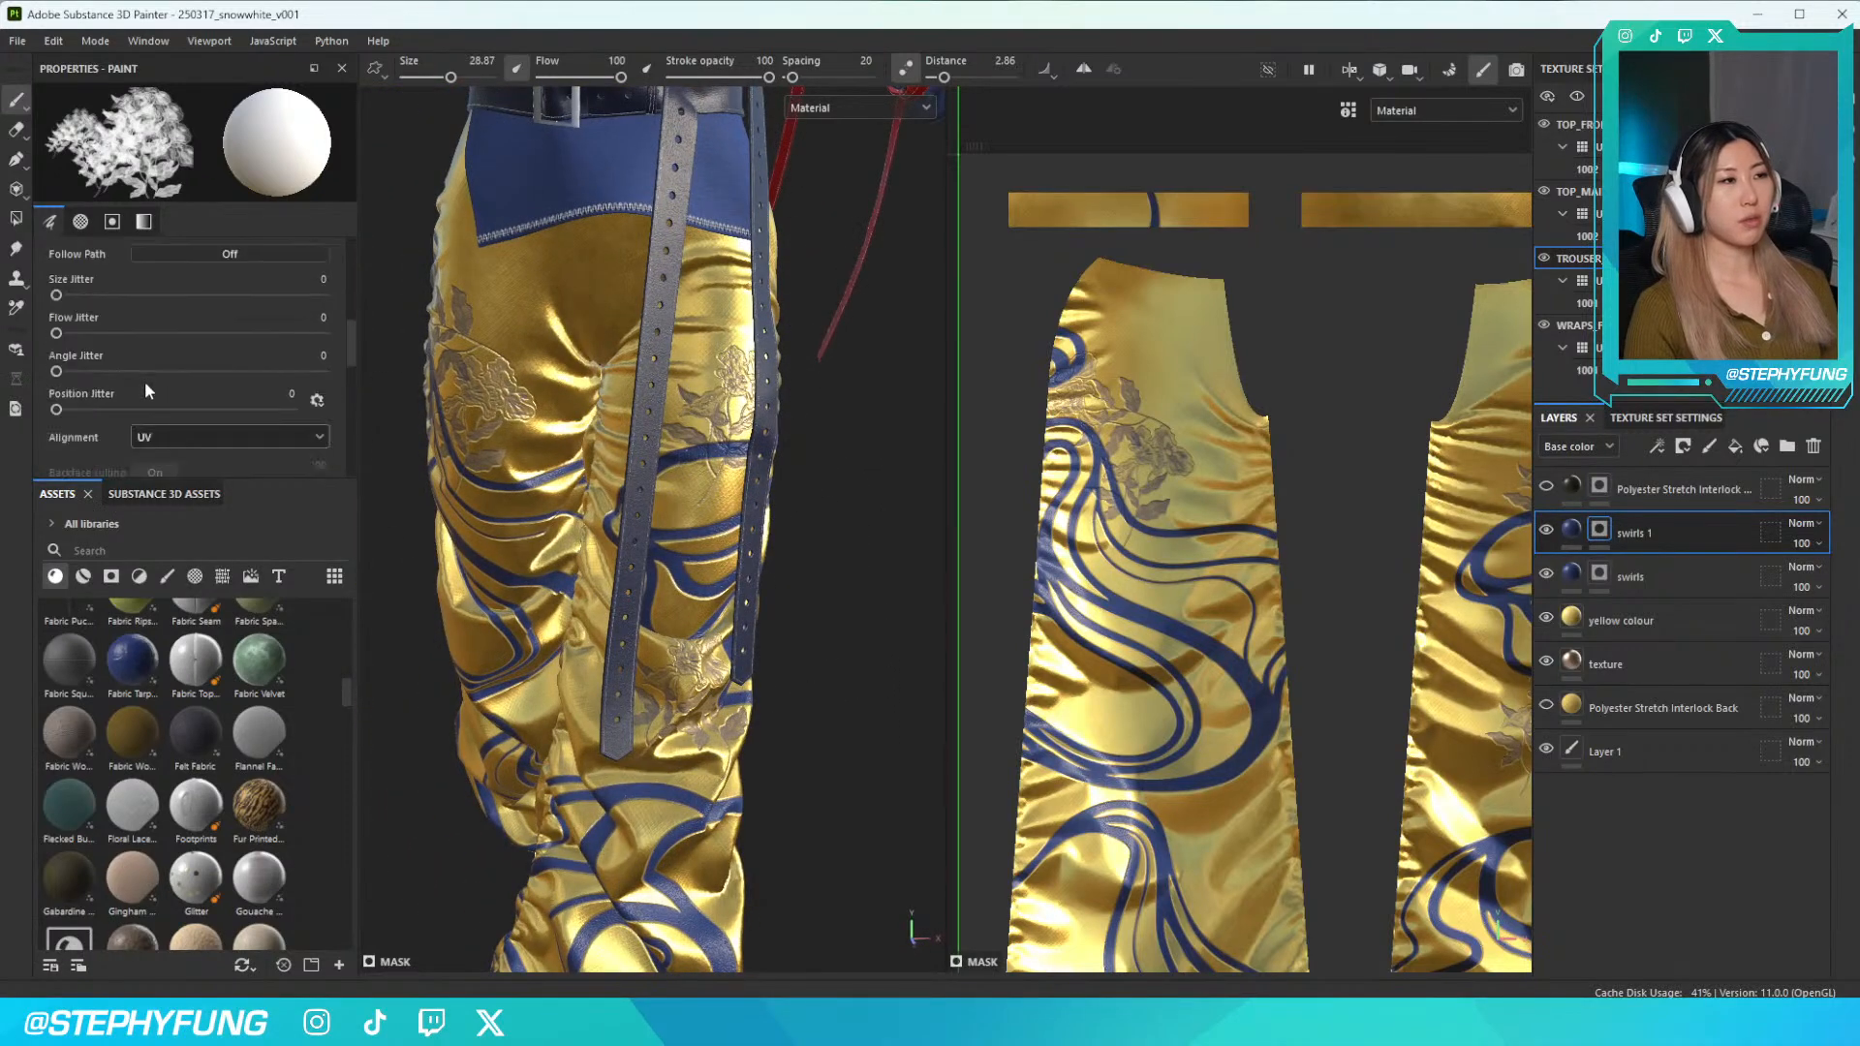
pyautogui.doubleClick(1635, 532)
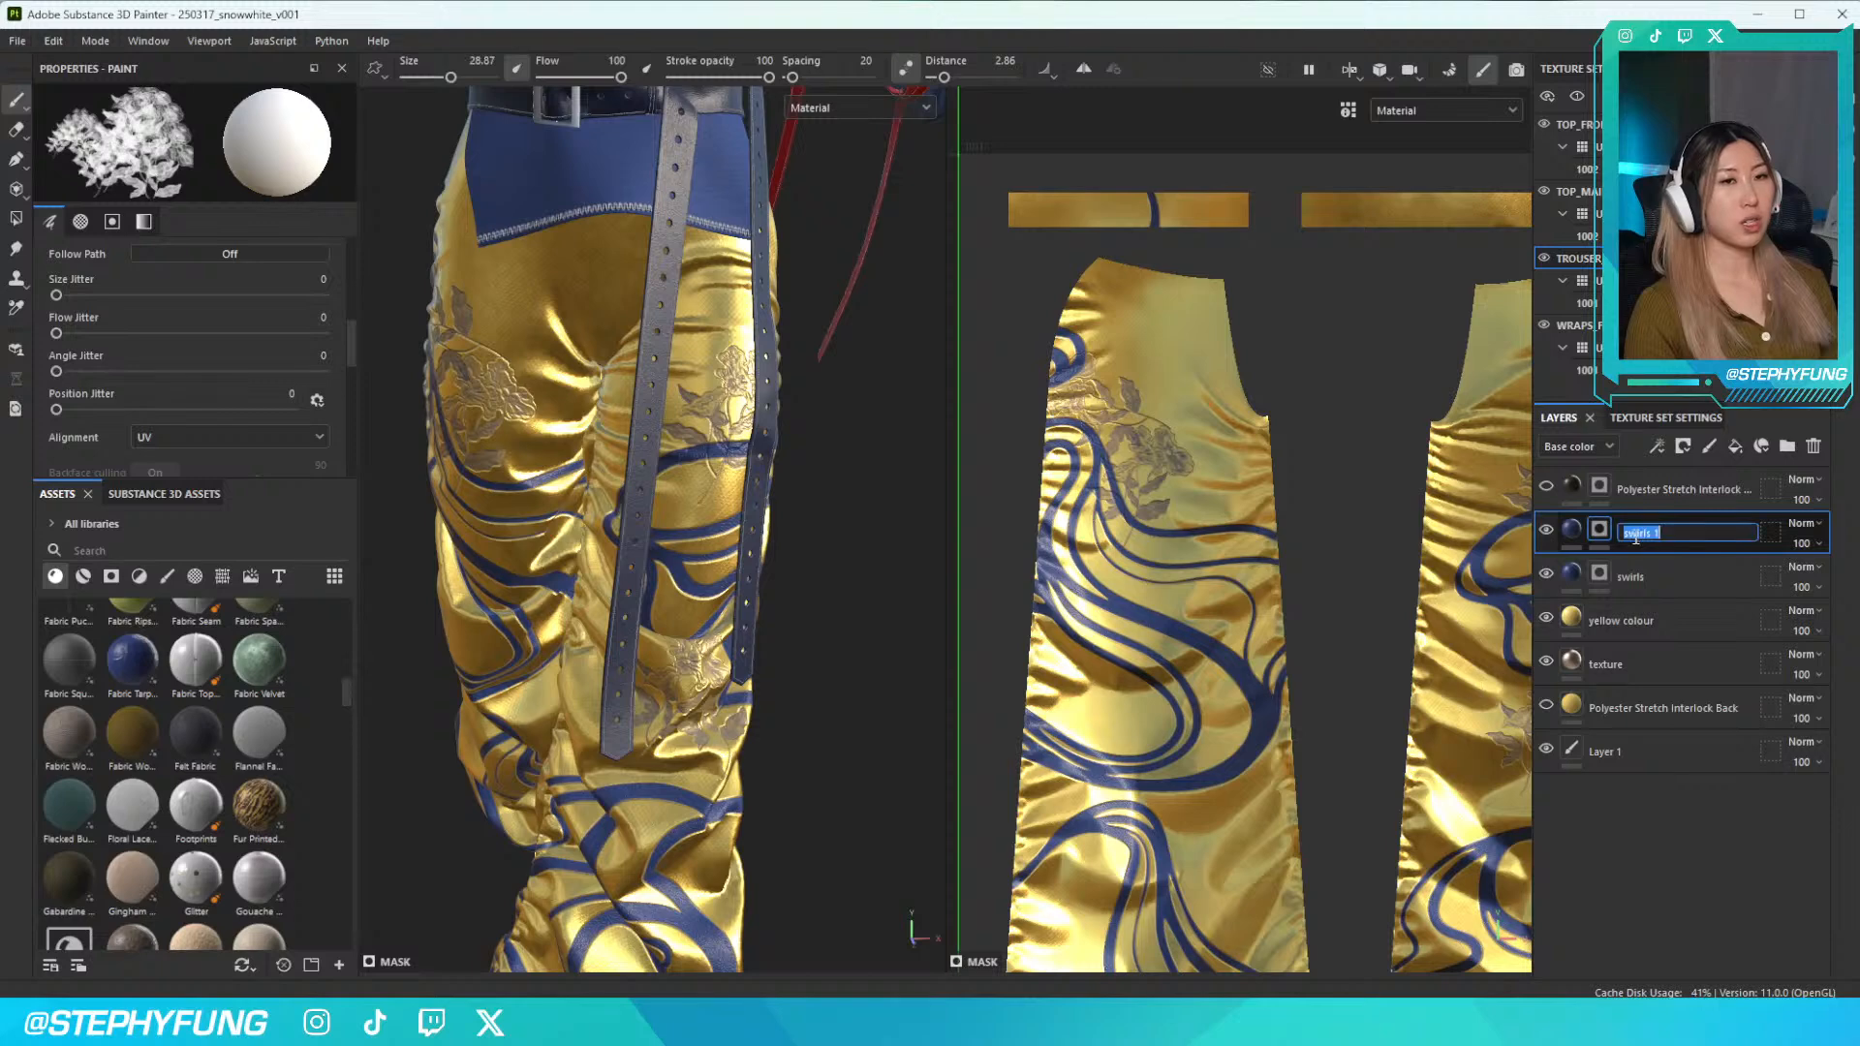
pyautogui.write('flowers')
pyautogui.press('Return')
# Switch the brush alpha to 230802_FLOWERS and try stamping the motif on the hip
pyautogui.scroll(-5, 233, 363)
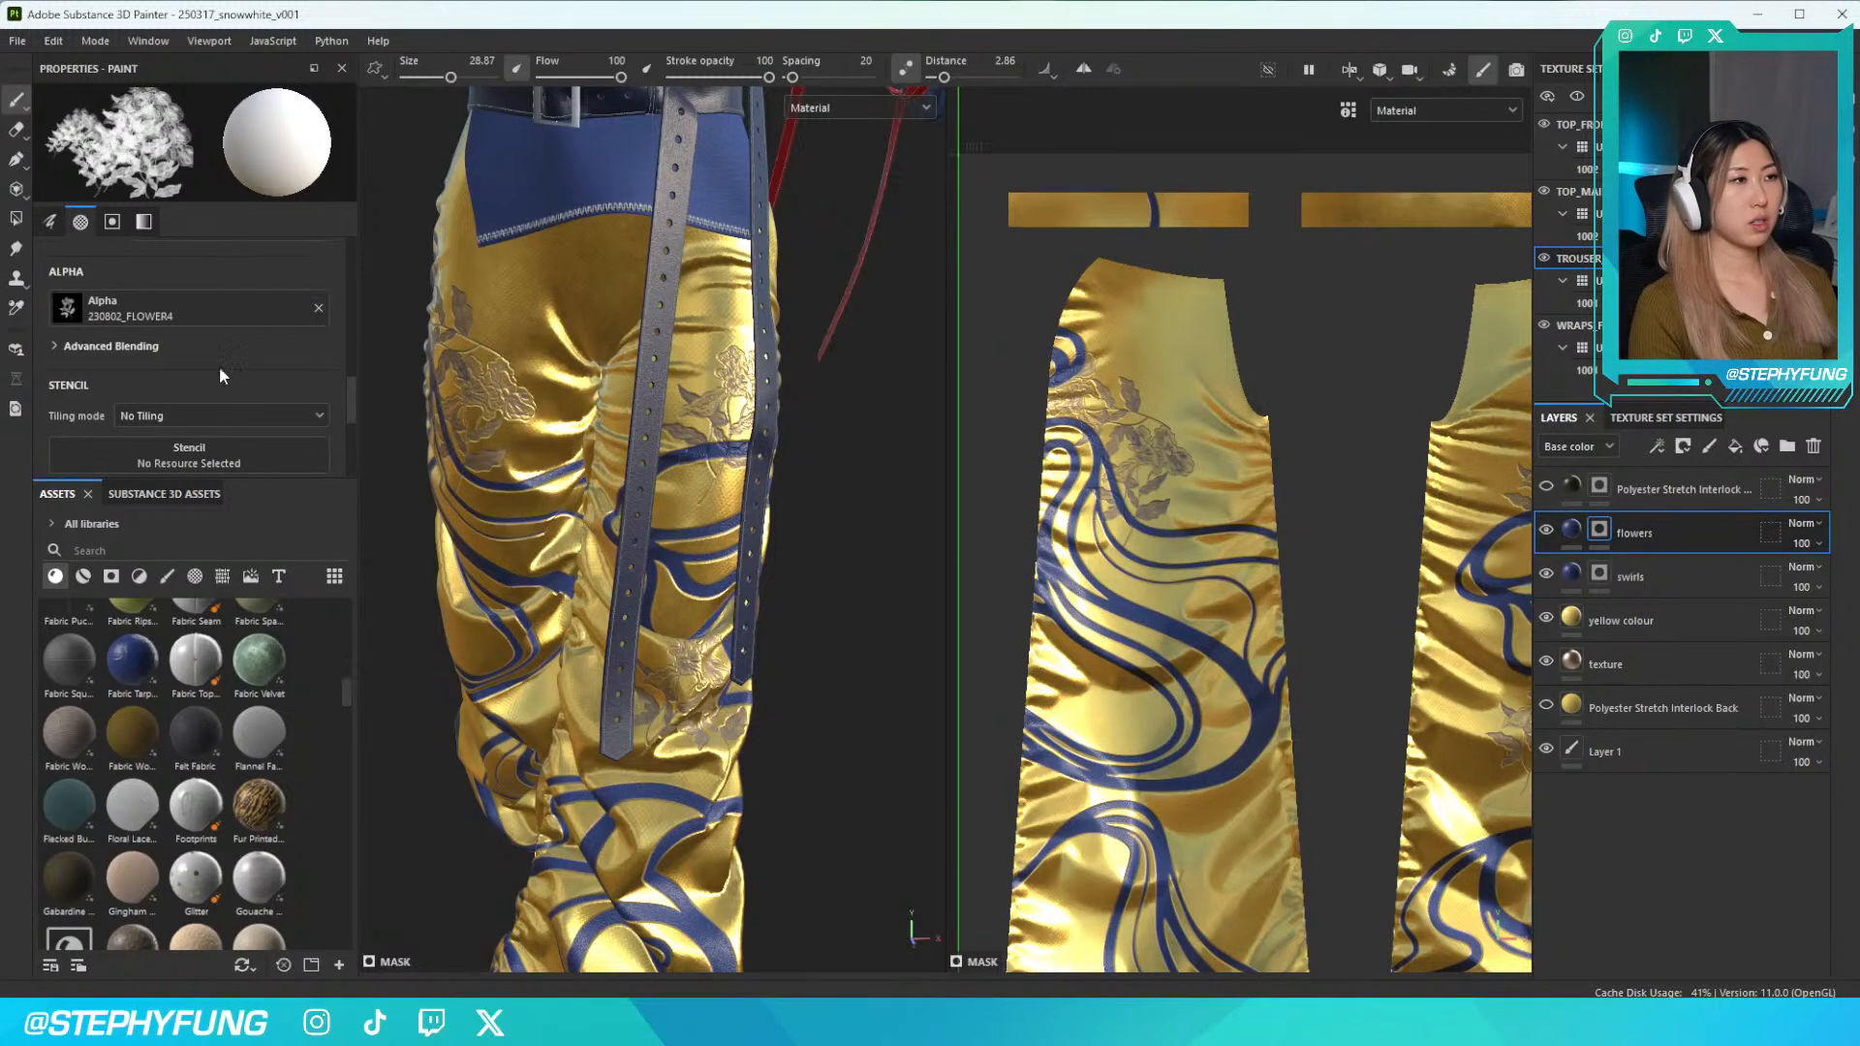
pyautogui.click(194, 308)
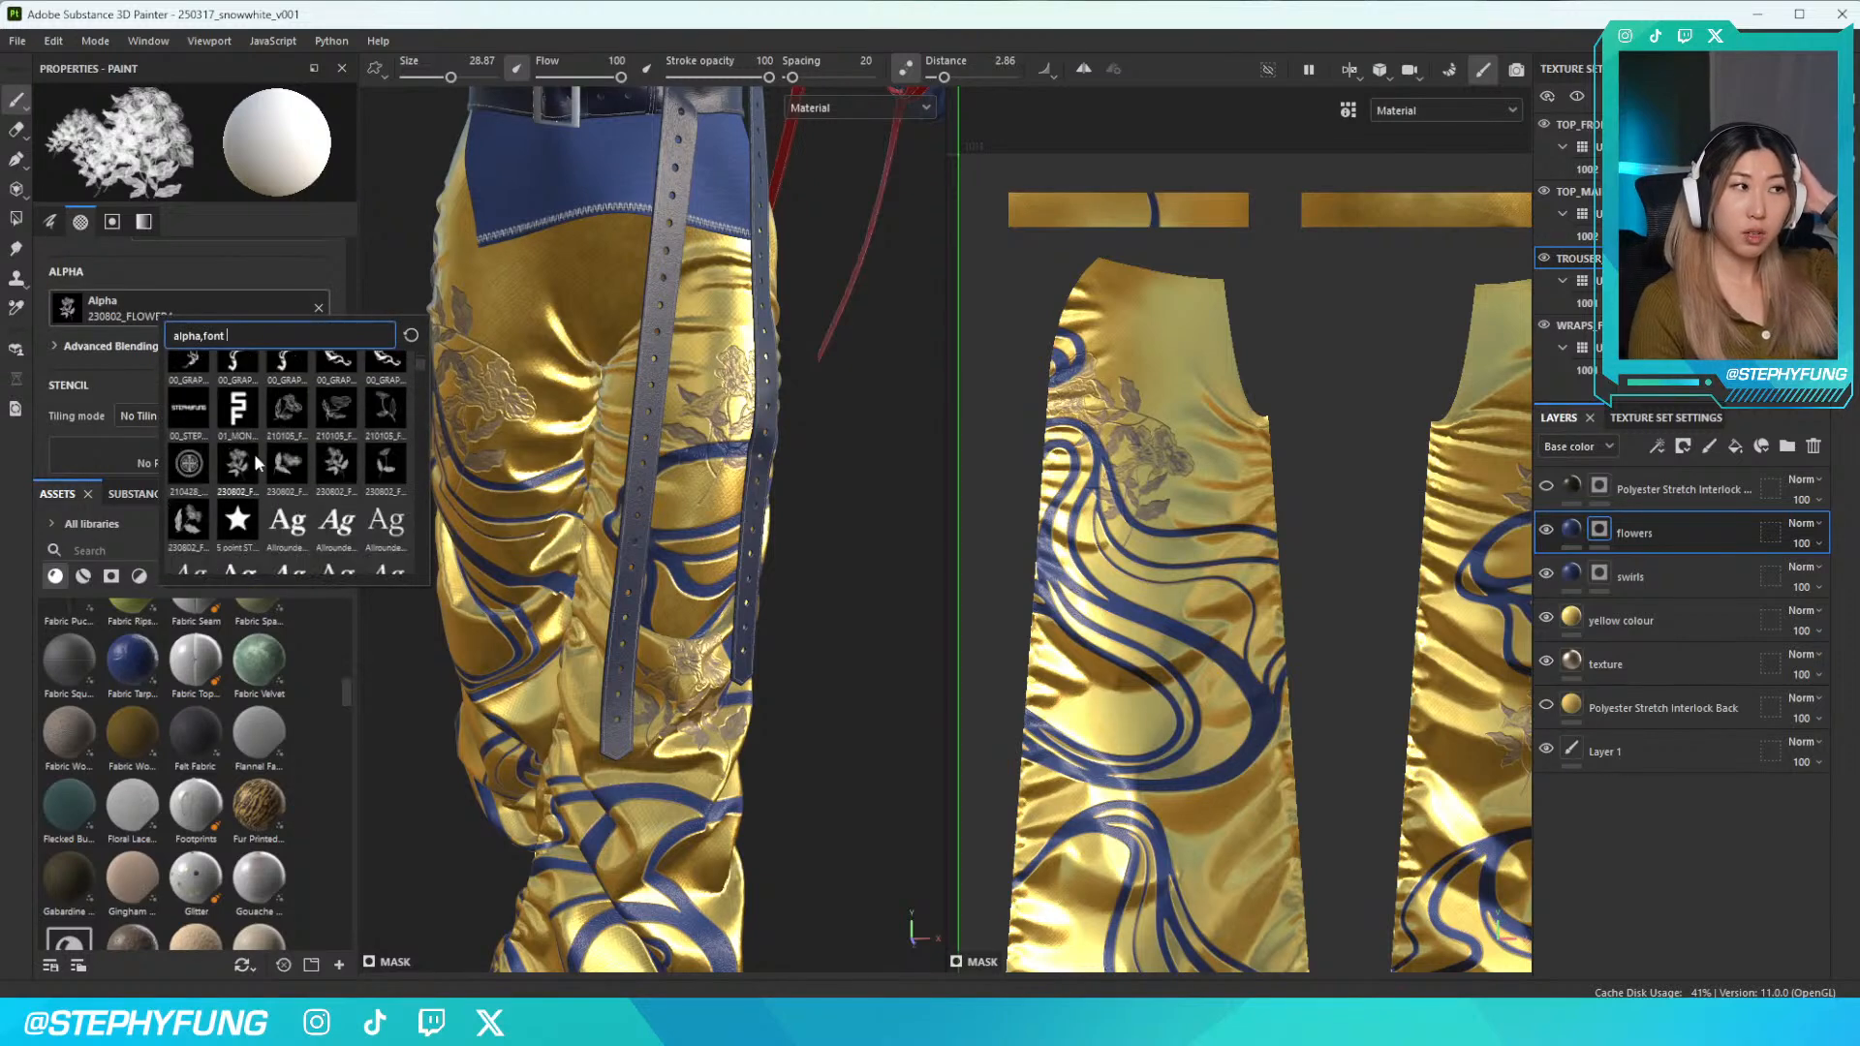
pyautogui.click(287, 464)
pyautogui.keyDown('alt'); pyautogui.moveTo(495, 281); pyautogui.dragTo(675, 367); pyautogui.keyUp('alt')
pyautogui.keyDown('ctrl'); pyautogui.moveTo(675, 367); pyautogui.dragTo(765, 367, button='right'); pyautogui.keyUp('ctrl')
pyautogui.click(658, 362)
pyautogui.keyDown('alt'); pyautogui.moveTo(755, 547); pyautogui.dragTo(688, 528); pyautogui.keyUp('alt')
pyautogui.hotkey('ctrl', 'z')
# Reduce the brush size to 20.91 and stamp the flower on the side of the hip, above the swirls
pyautogui.keyDown('ctrl'); pyautogui.moveTo(697, 370); pyautogui.dragTo(689, 370, button='right'); pyautogui.keyUp('ctrl')
pyautogui.keyDown('ctrl'); pyautogui.moveTo(689, 370); pyautogui.dragTo(689, 402); pyautogui.keyUp('ctrl')
pyautogui.keyDown('ctrl'); pyautogui.moveTo(689, 387); pyautogui.dragTo(640, 387, button='right'); pyautogui.keyUp('ctrl')
pyautogui.keyDown('alt'); pyautogui.moveTo(669, 484); pyautogui.dragTo(724, 486); pyautogui.keyUp('alt')
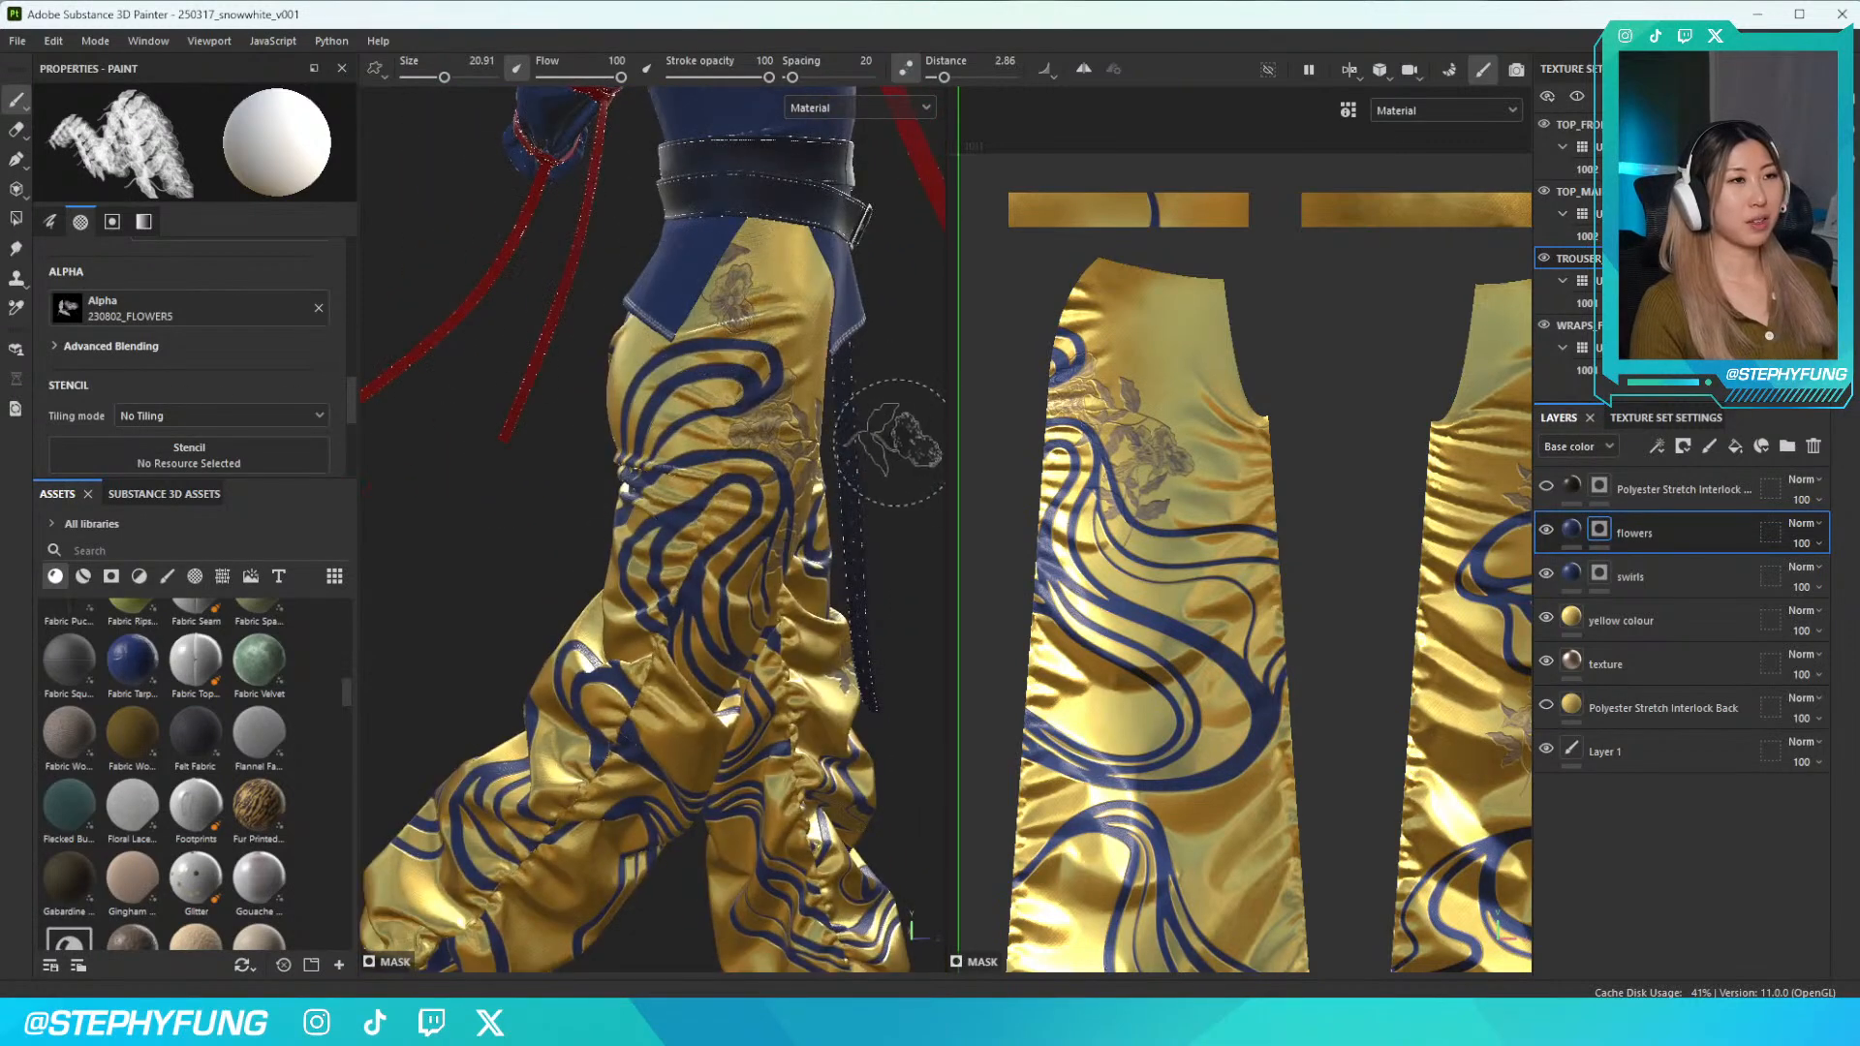
# Examine the placement of the stamped flowers on the trousers from the side and the front
pyautogui.keyDown('alt'); pyautogui.moveTo(906, 445); pyautogui.dragTo(824, 426); pyautogui.keyUp('alt')
pyautogui.keyDown('alt'); pyautogui.moveTo(930, 479); pyautogui.dragTo(775, 465); pyautogui.keyUp('alt')
pyautogui.keyDown('alt'); pyautogui.moveTo(838, 378); pyautogui.dragTo(858, 383); pyautogui.keyUp('alt')
pyautogui.keyDown('alt'); pyautogui.moveTo(814, 387); pyautogui.dragTo(876, 407, button='right'); pyautogui.keyUp('alt')
pyautogui.keyDown('alt'); pyautogui.moveTo(804, 407); pyautogui.dragTo(875, 412); pyautogui.keyUp('alt')
pyautogui.keyDown('alt'); pyautogui.moveTo(875, 413); pyautogui.dragTo(904, 445, button='middle'); pyautogui.keyUp('alt')
pyautogui.keyDown('alt'); pyautogui.moveTo(819, 431); pyautogui.dragTo(919, 352); pyautogui.keyUp('alt')
pyautogui.keyDown('alt'); pyautogui.moveTo(455, 426); pyautogui.dragTo(524, 438, button='right'); pyautogui.keyUp('alt')
pyautogui.moveTo(528, 441)
pyautogui.keyDown('alt'); pyautogui.mouseDown()
pyautogui.moveTo(595, 440)
pyautogui.moveTo(528, 414)
pyautogui.mouseUp(); pyautogui.keyUp('alt')
pyautogui.moveTo(528, 415)
pyautogui.keyDown('alt'); pyautogui.mouseDown(button='right')
pyautogui.moveTo(554, 426)
pyautogui.moveTo(519, 441)
pyautogui.mouseUp(button='right'); pyautogui.keyUp('alt')
pyautogui.keyDown('alt'); pyautogui.moveTo(528, 427); pyautogui.dragTo(611, 451); pyautogui.keyUp('alt')
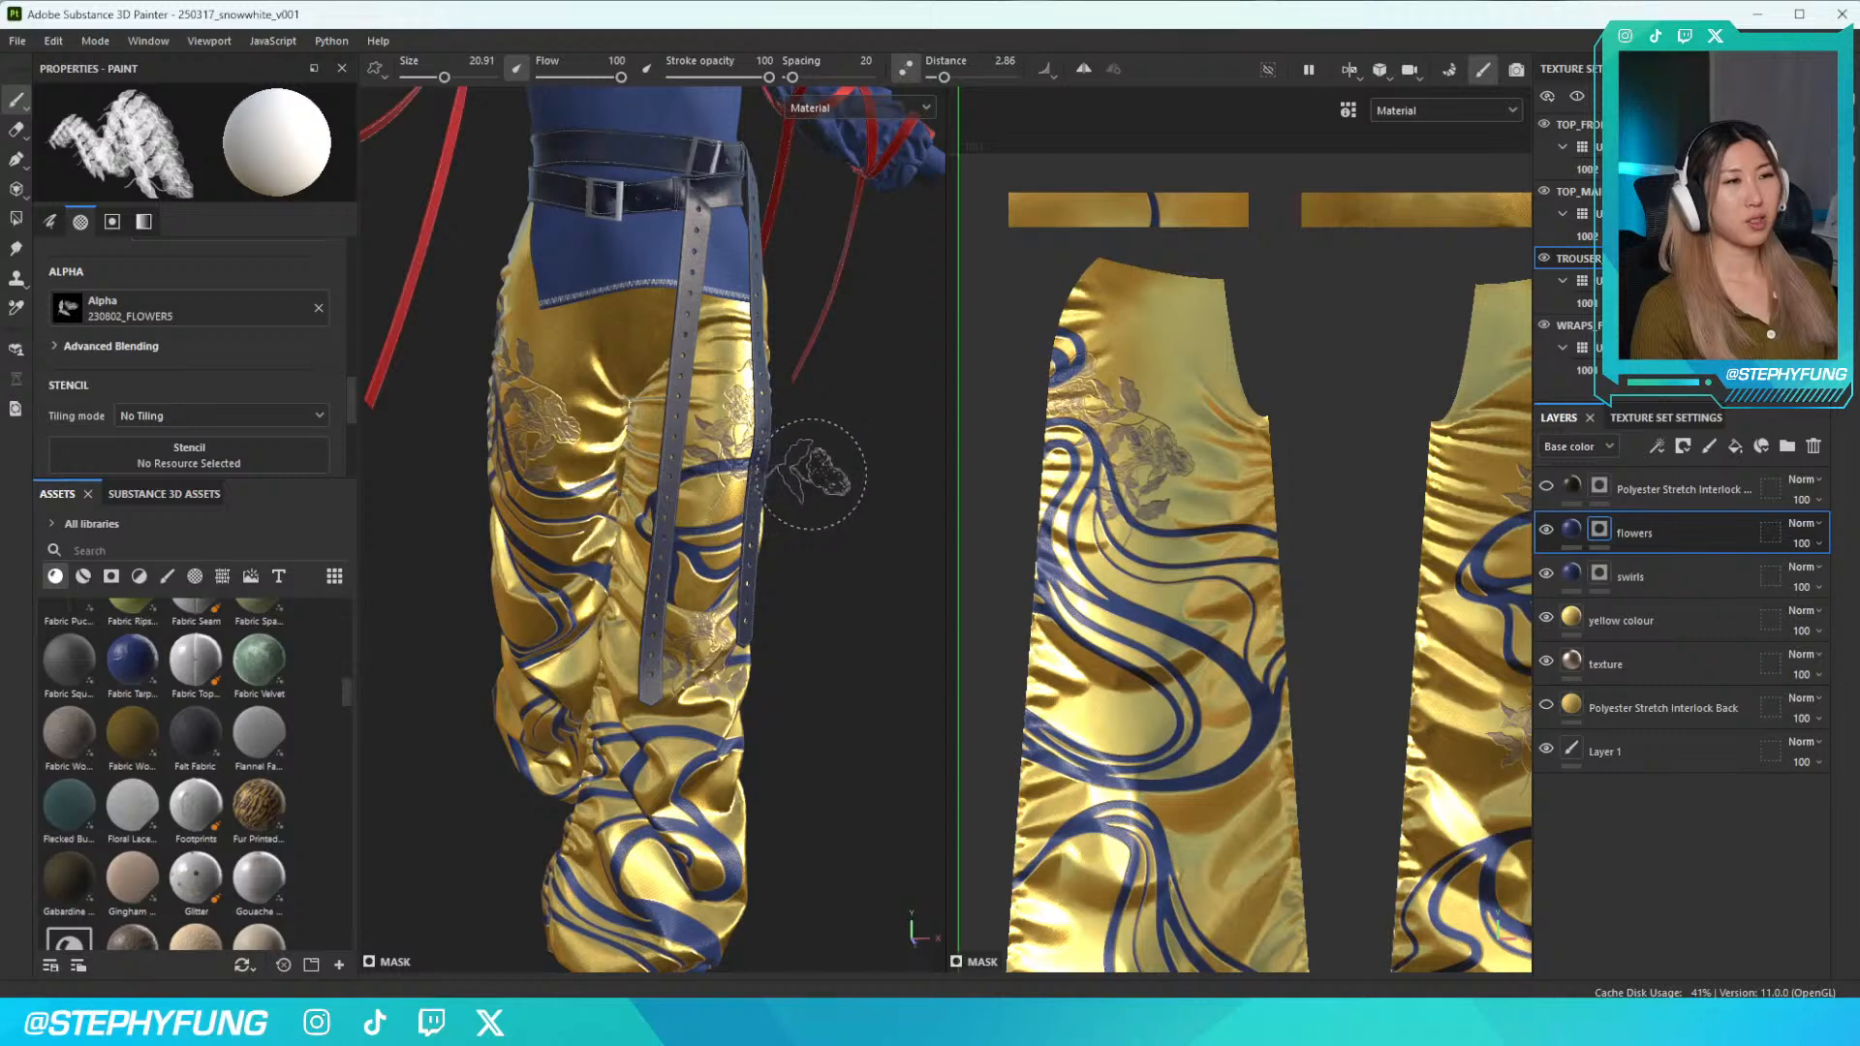
pyautogui.keyDown('alt'); pyautogui.moveTo(623, 379); pyautogui.dragTo(581, 388); pyautogui.keyUp('alt')
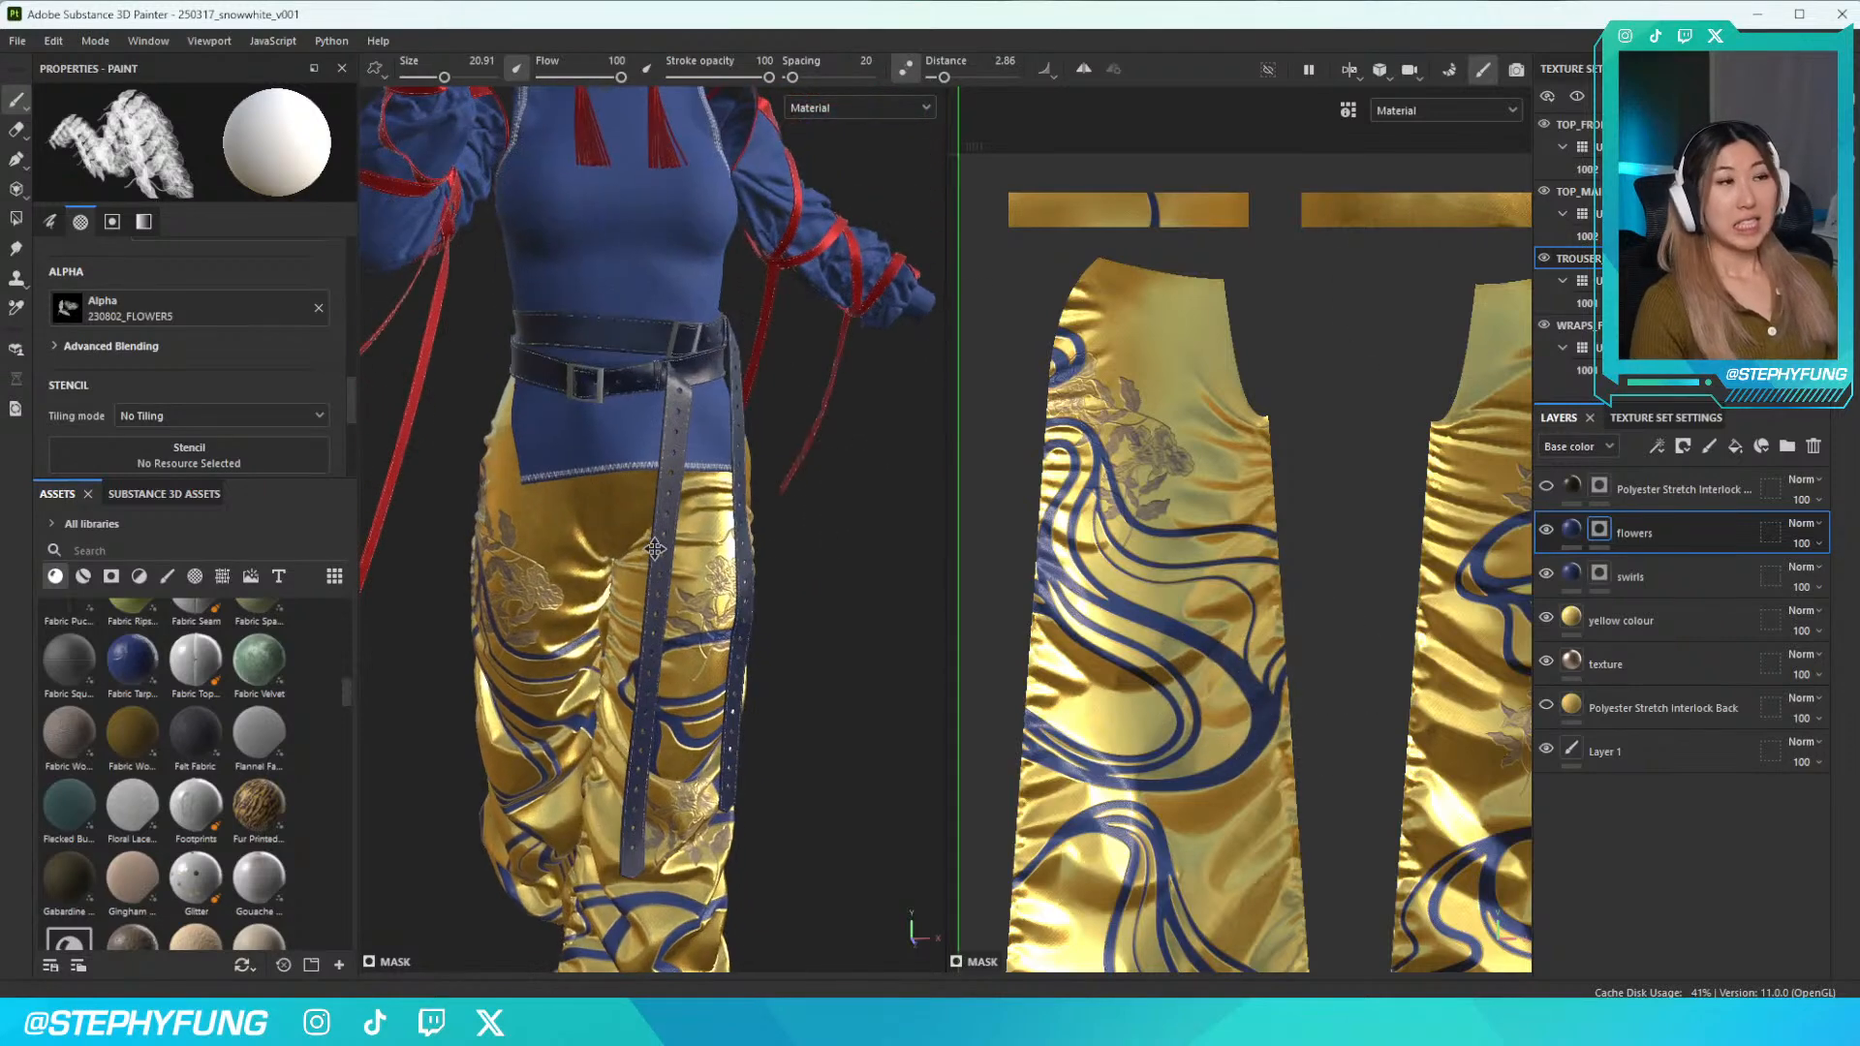
# Select the fill of the trousers' flowers layer and set its material colour to olive 6B6024
pyautogui.click(1598, 199)
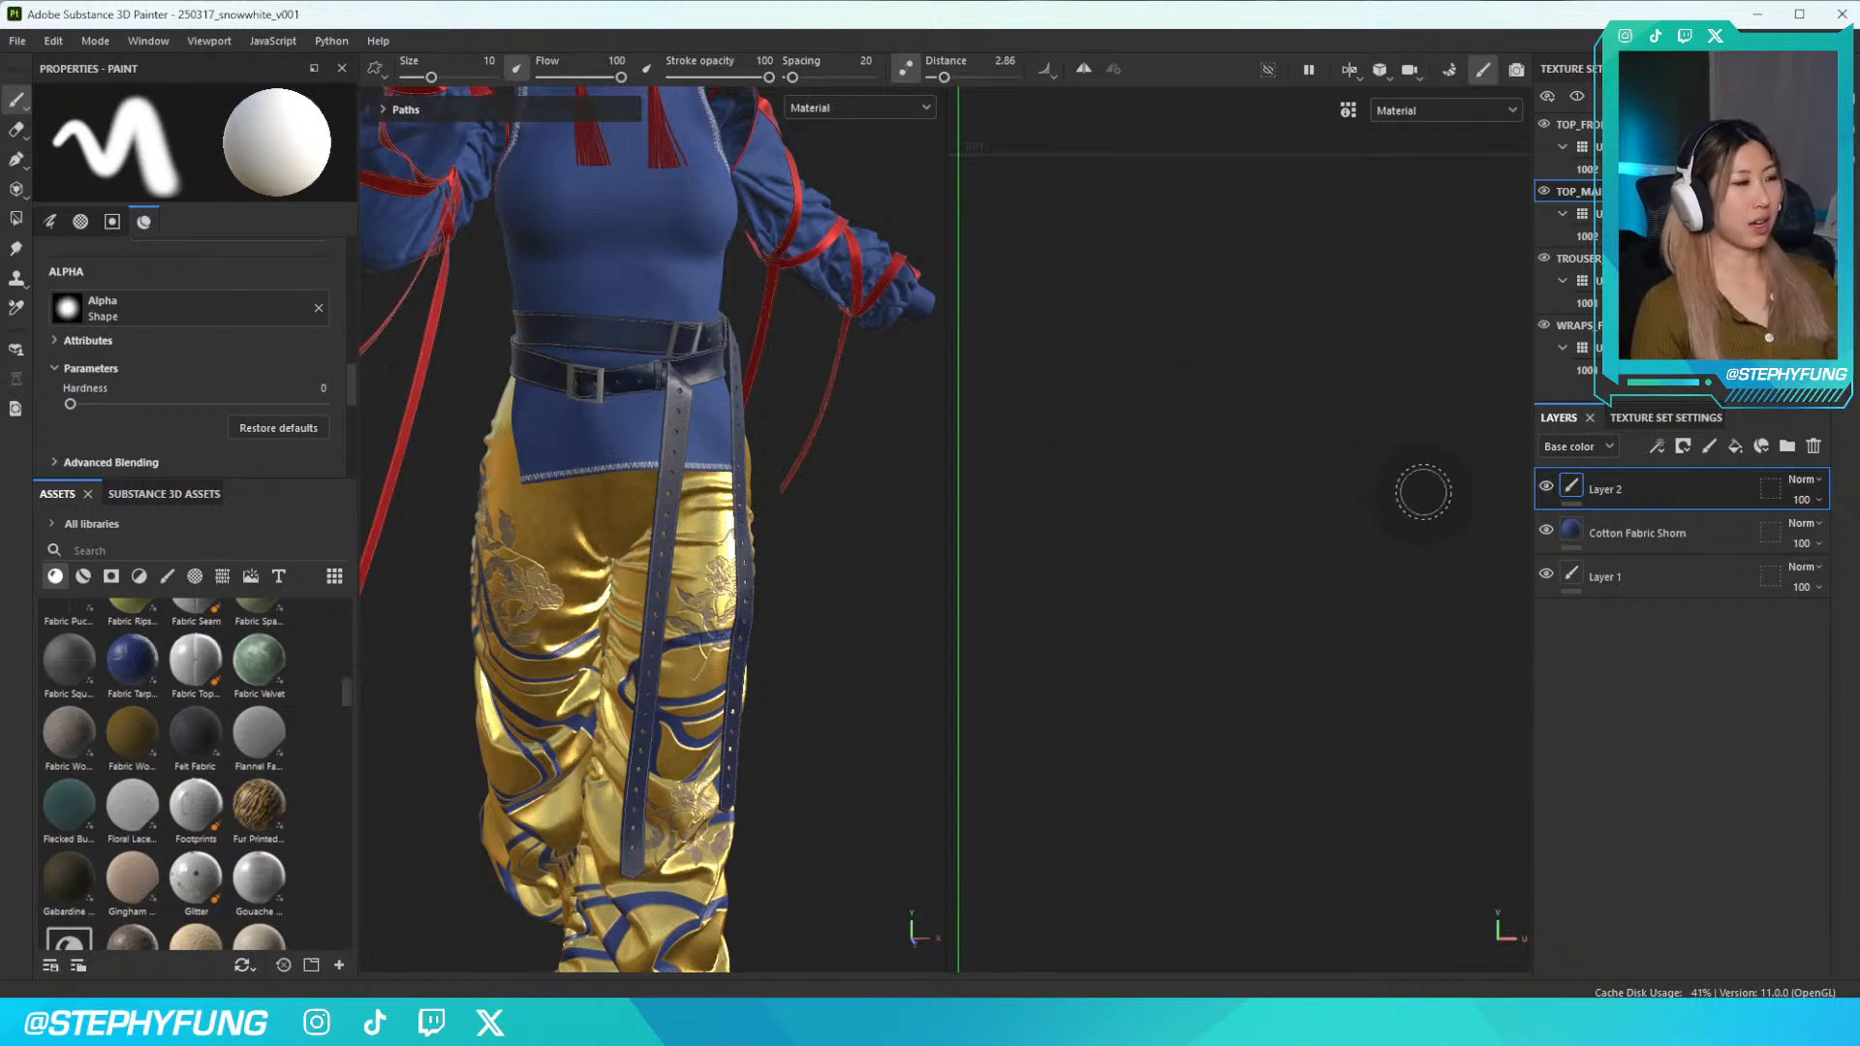
pyautogui.click(1596, 262)
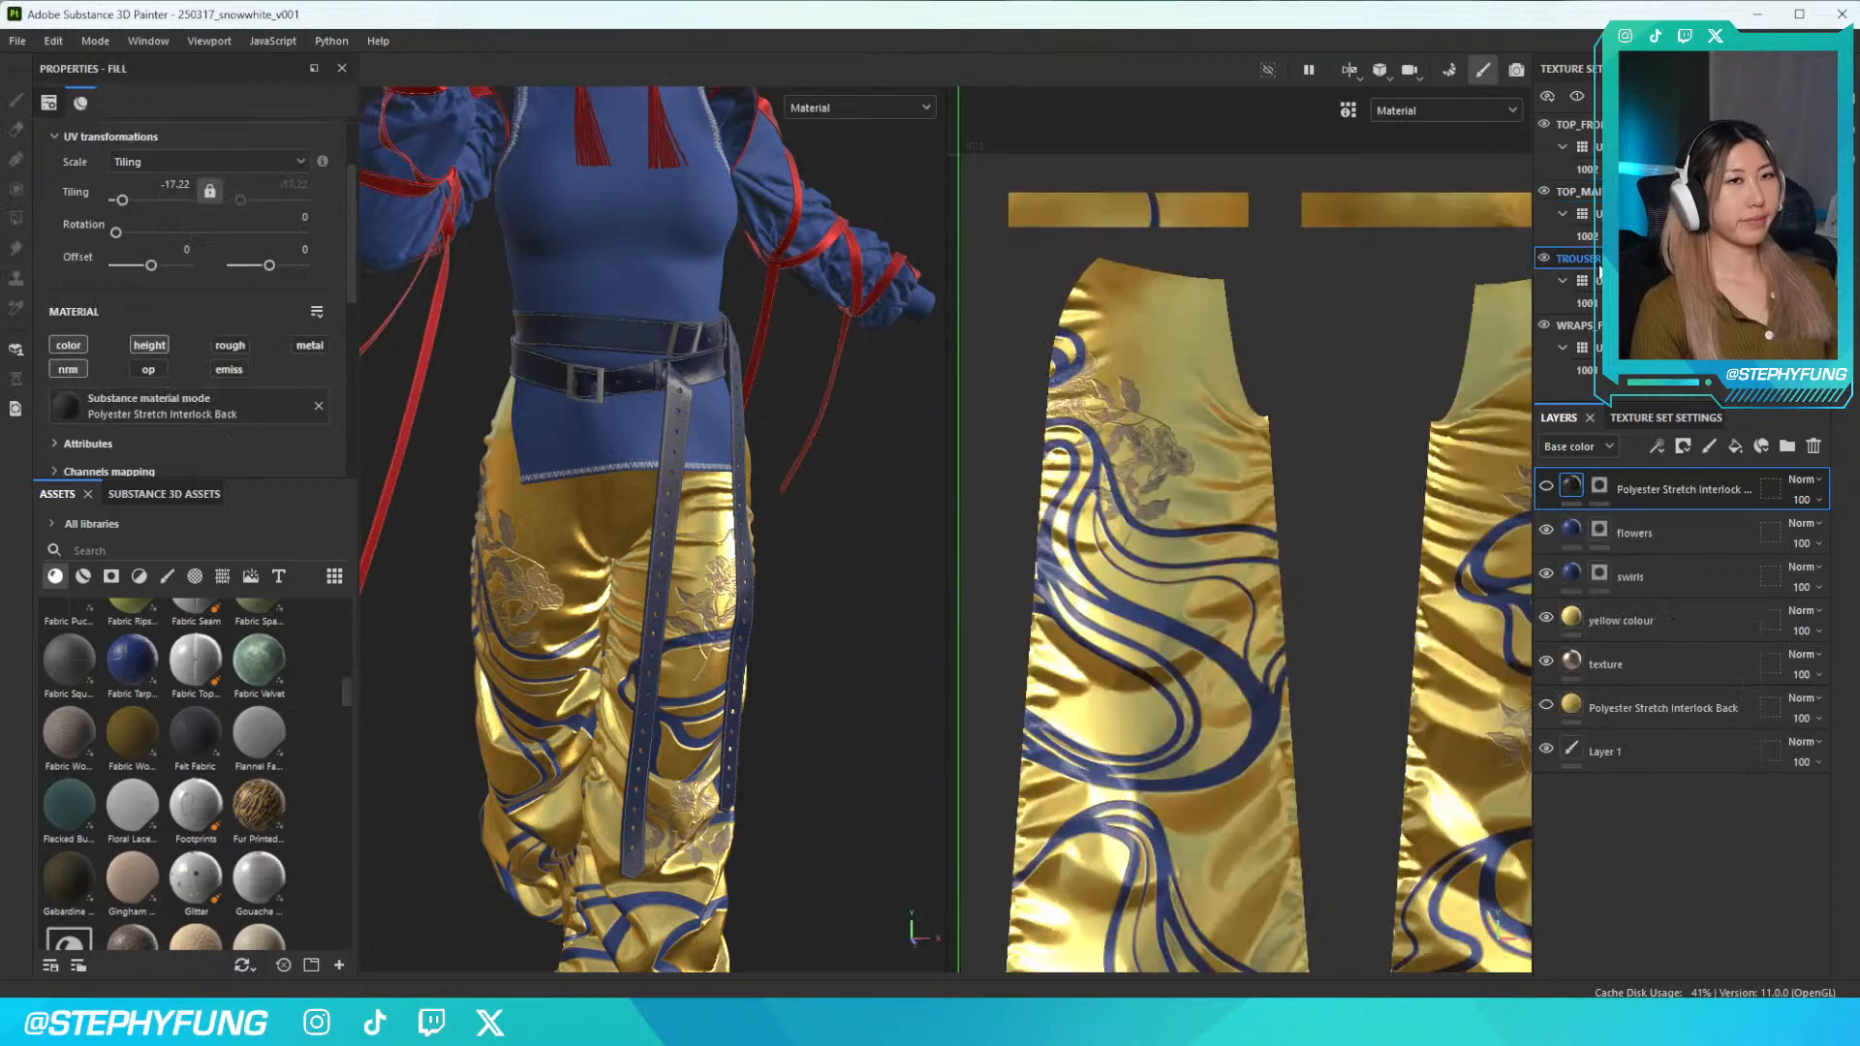
pyautogui.click(1575, 533)
pyautogui.scroll(5, 688, 678)
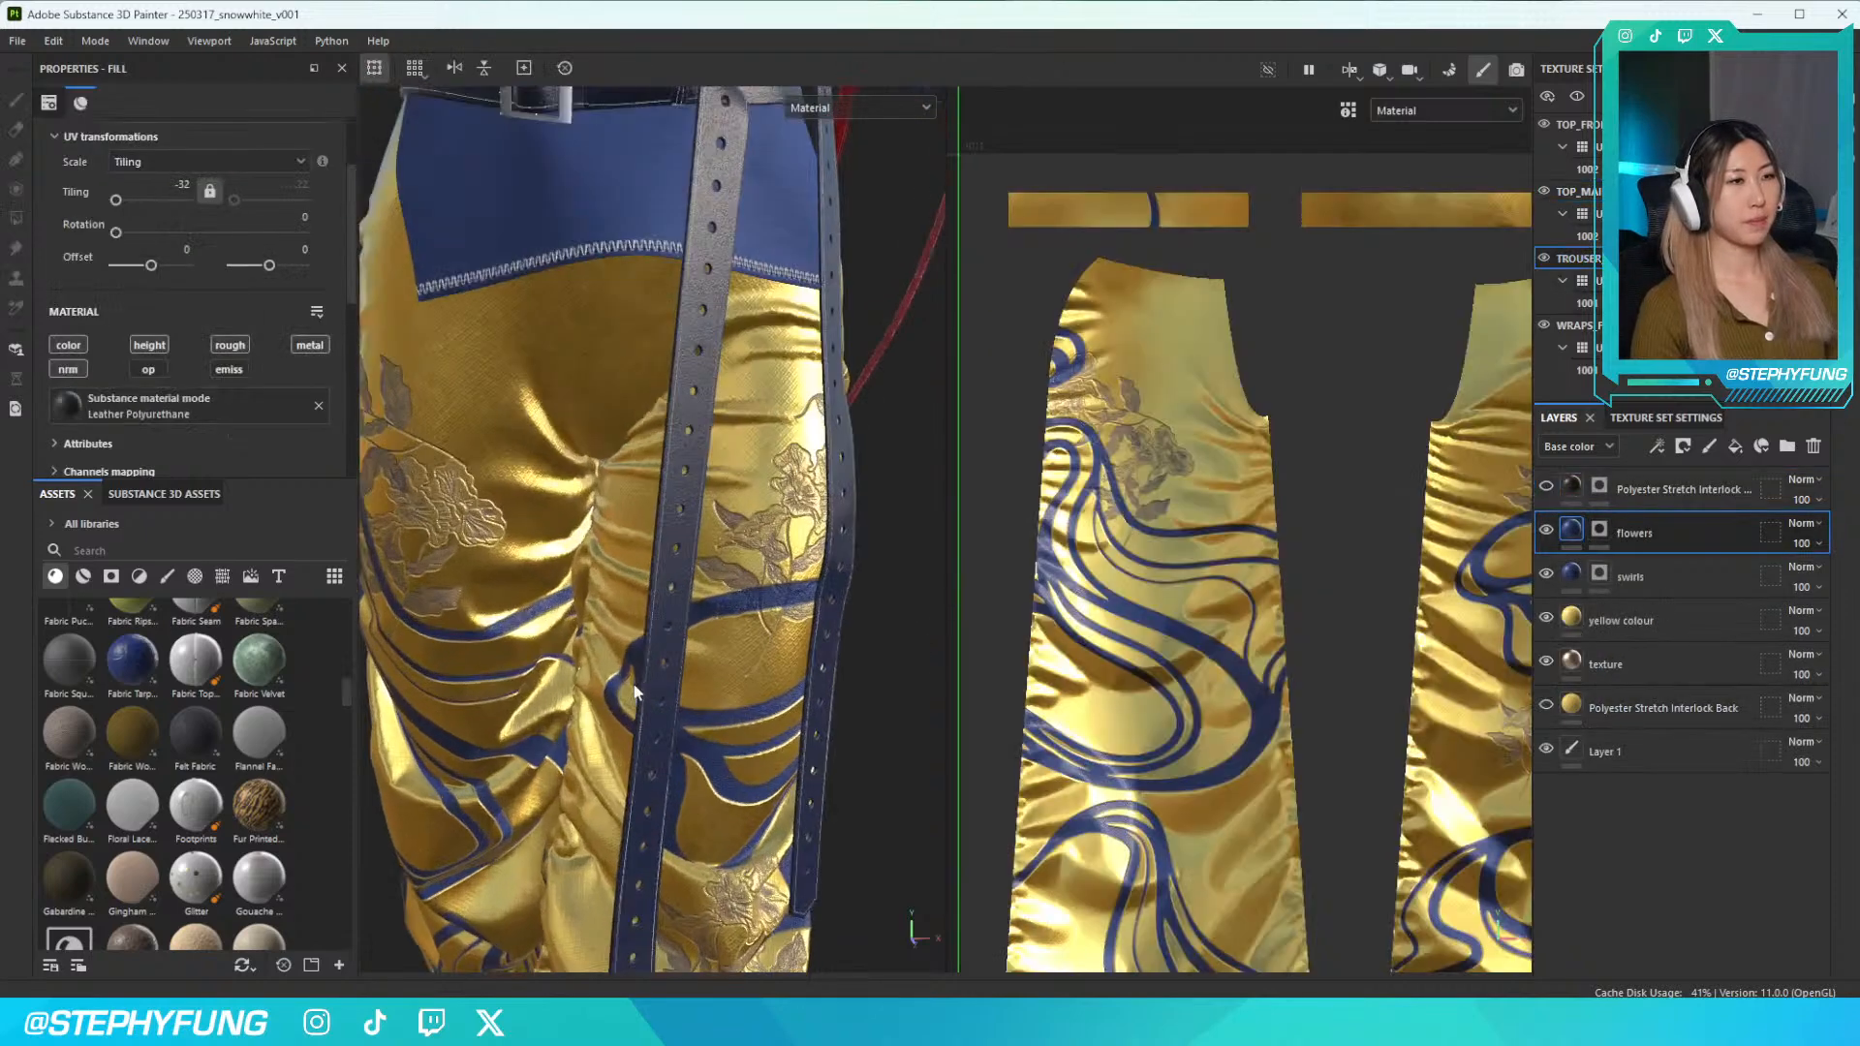
pyautogui.scroll(-4, 70, 448)
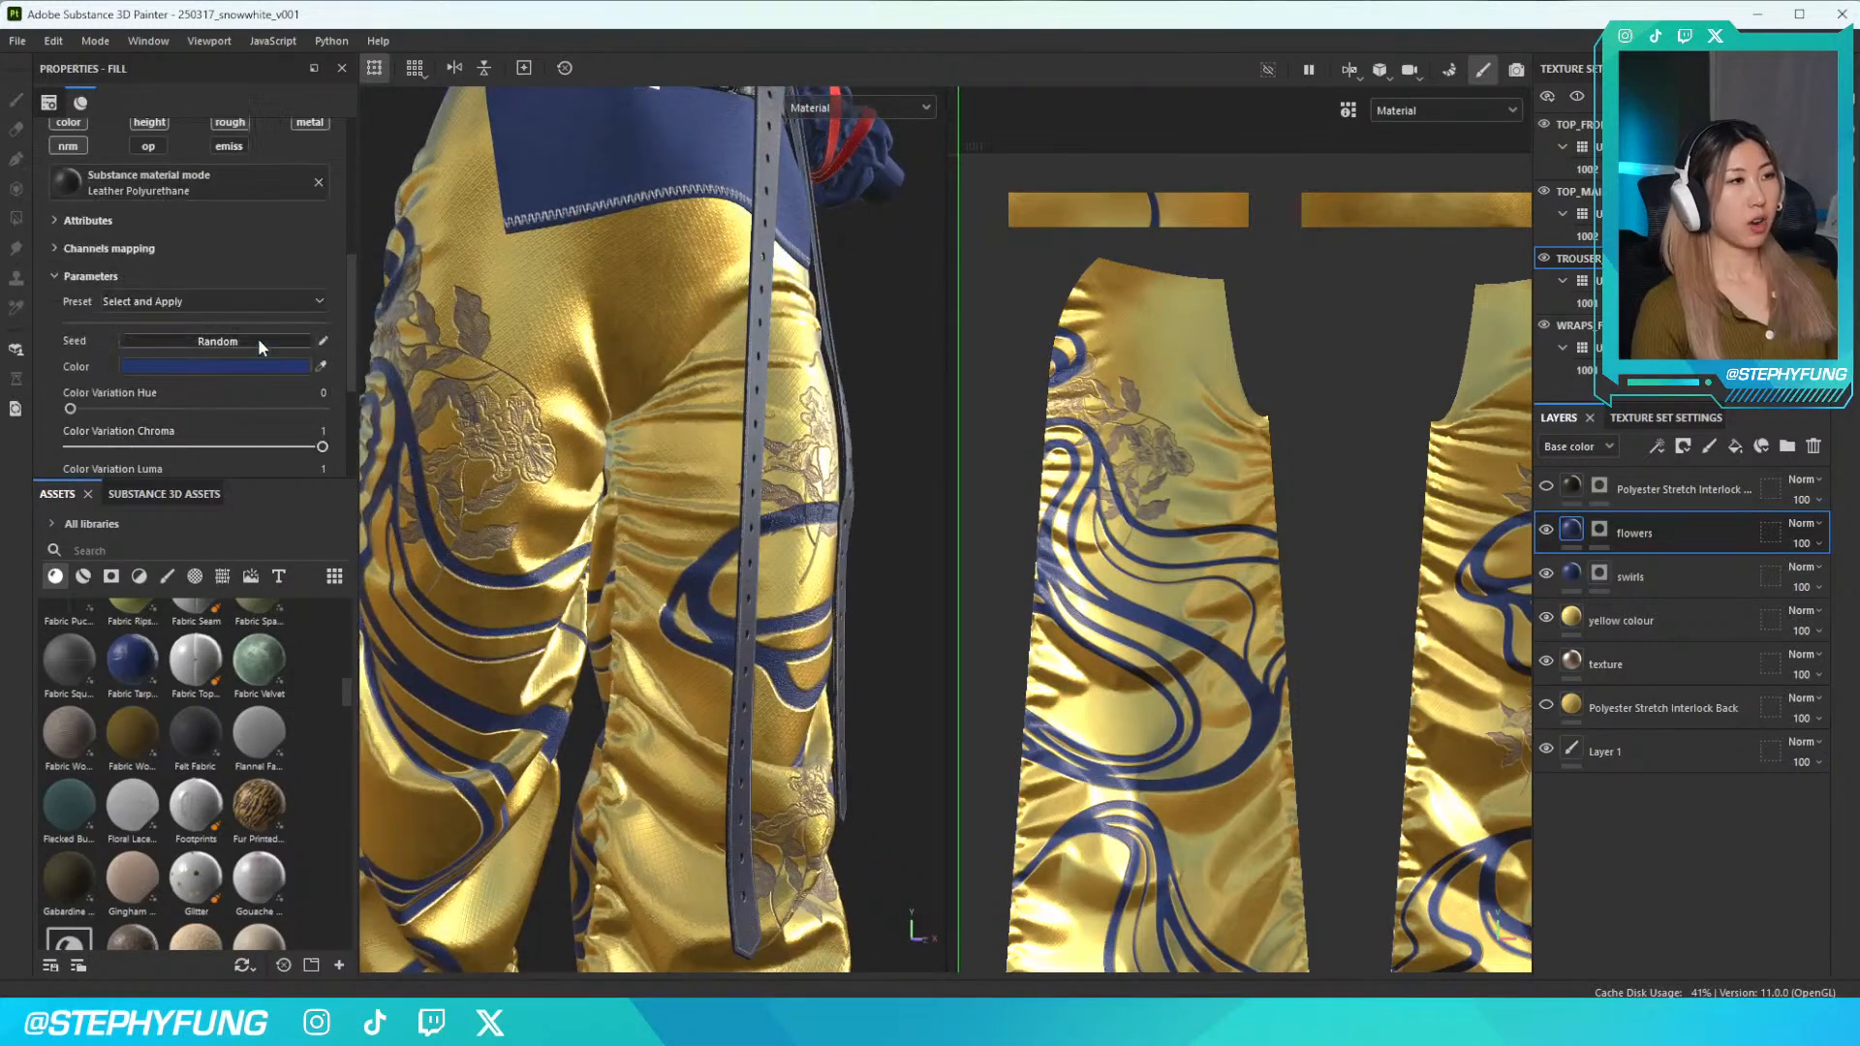
pyautogui.click(260, 367)
pyautogui.click(408, 666)
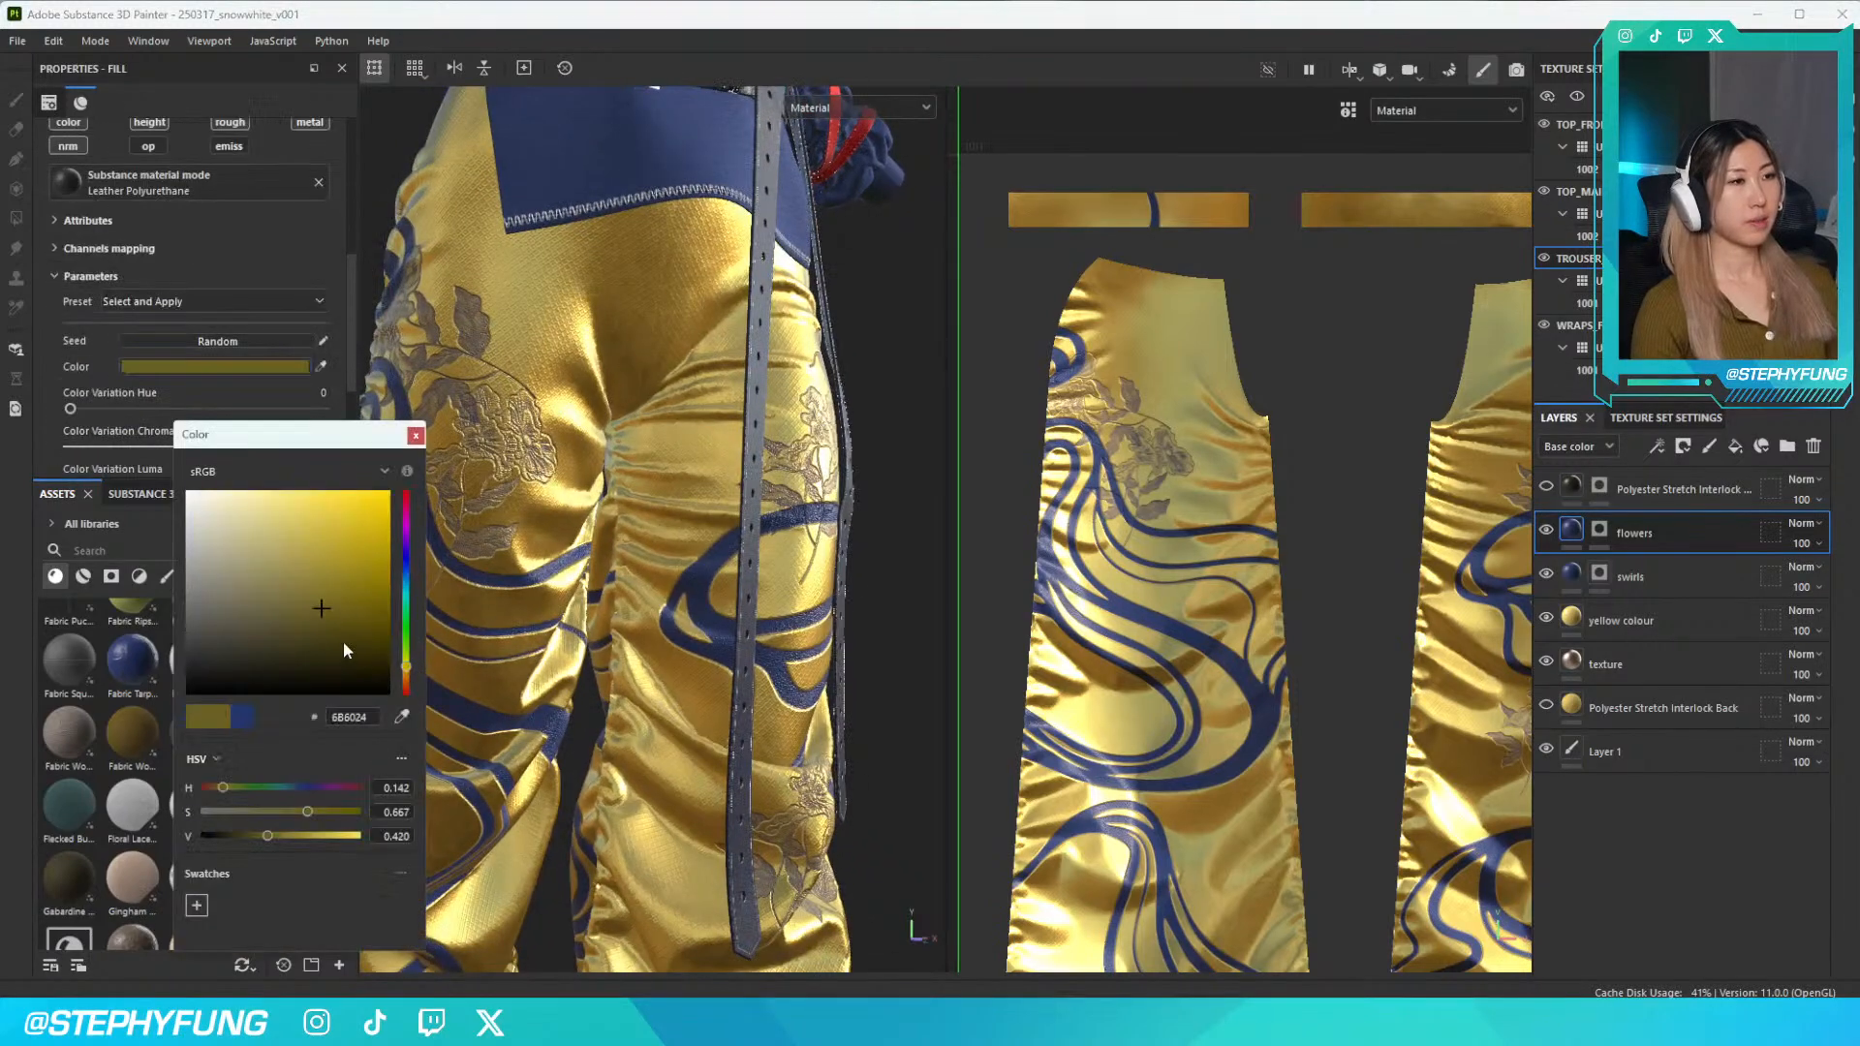
pyautogui.click(416, 435)
pyautogui.moveTo(501, 481)
pyautogui.keyDown('alt'); pyautogui.mouseDown()
pyautogui.moveTo(620, 489)
pyautogui.moveTo(436, 498)
pyautogui.moveTo(618, 510)
pyautogui.moveTo(504, 484)
pyautogui.mouseUp(); pyautogui.keyUp('alt')
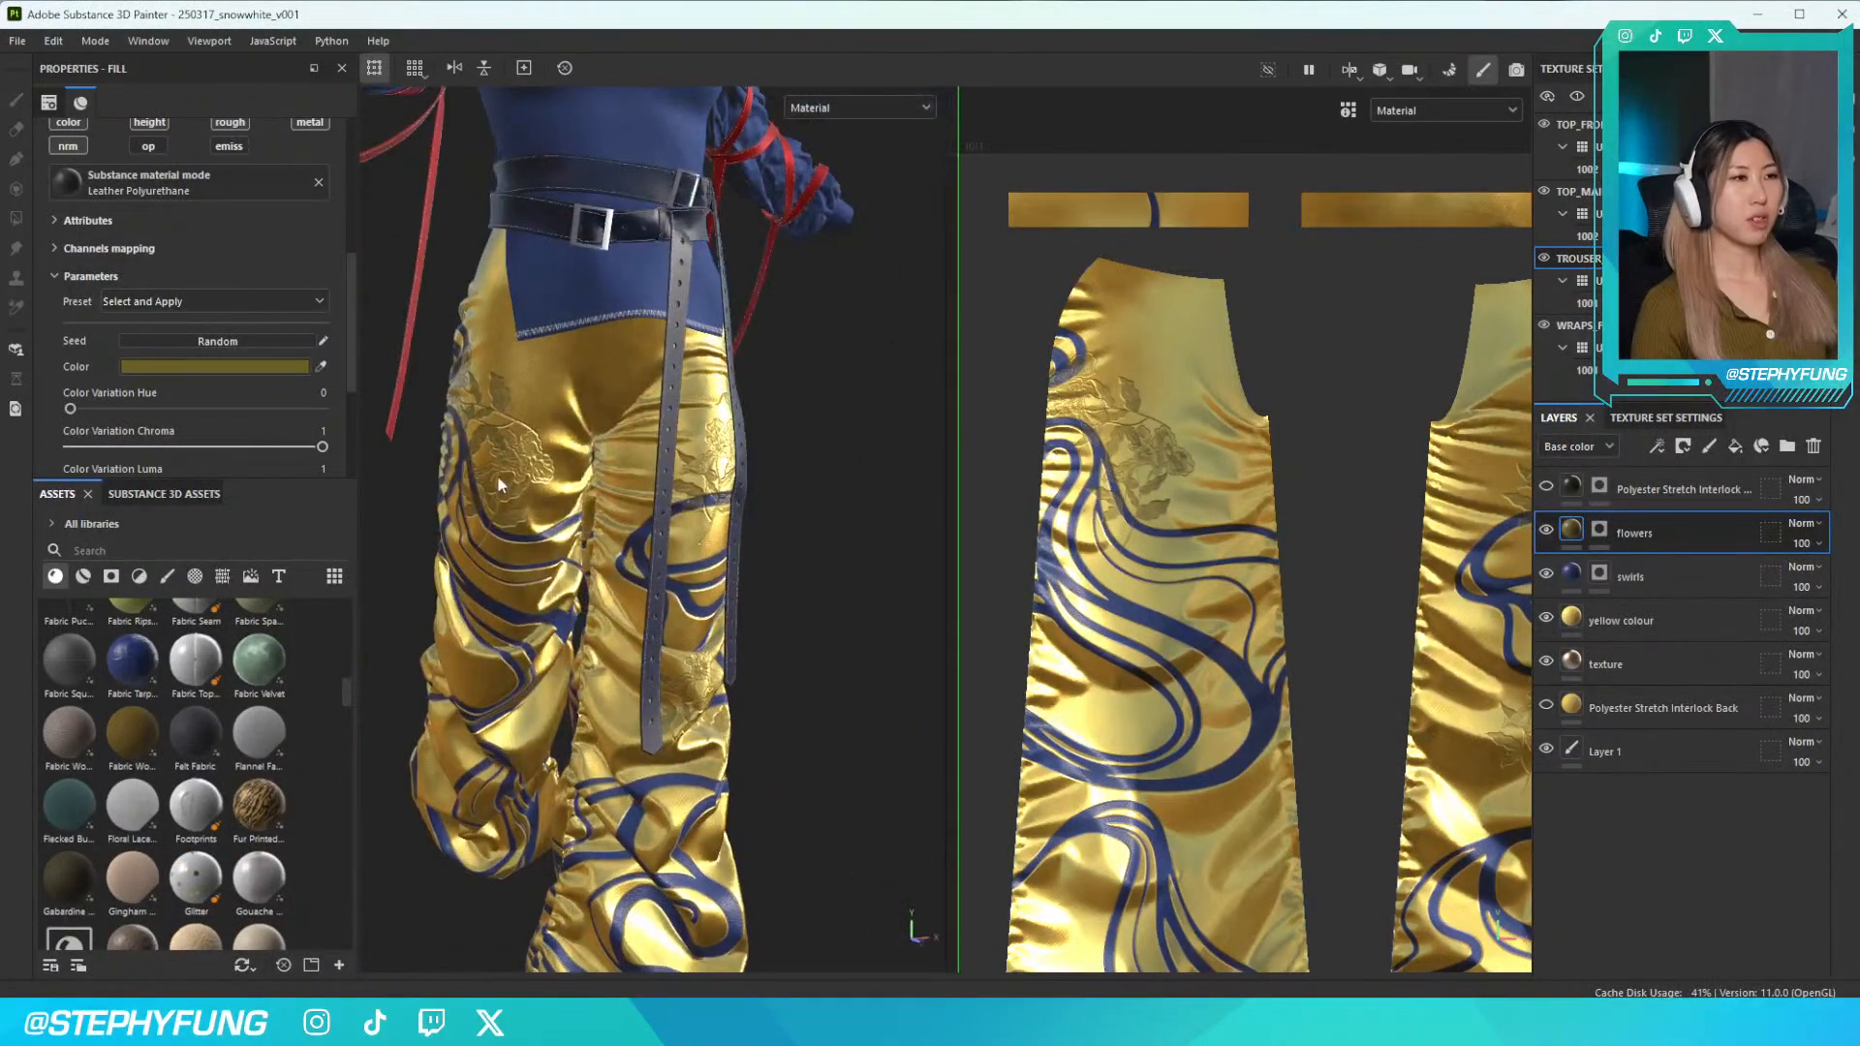
# Change the flowers layer's material colour to white, FFFFFF
pyautogui.click(258, 369)
pyautogui.click(284, 547)
pyautogui.click(240, 513)
pyautogui.moveTo(240, 513); pyautogui.dragTo(135, 471)
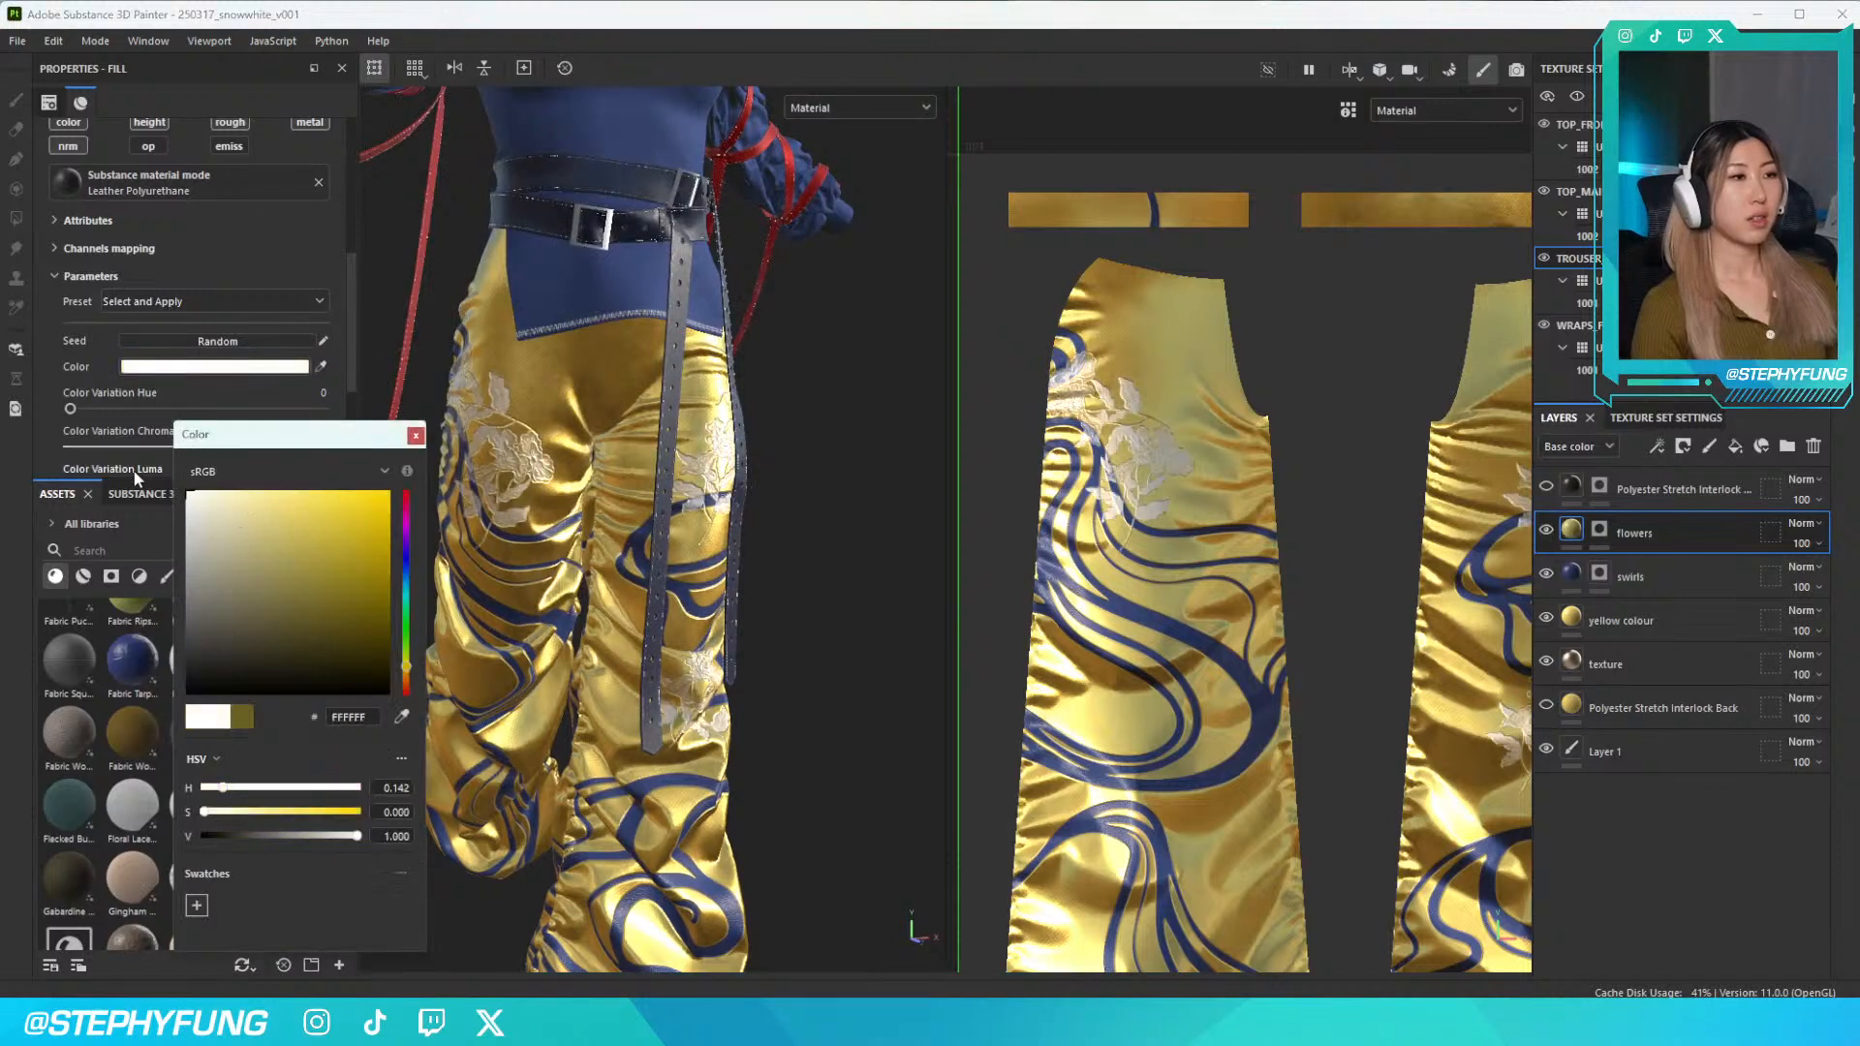
pyautogui.click(415, 435)
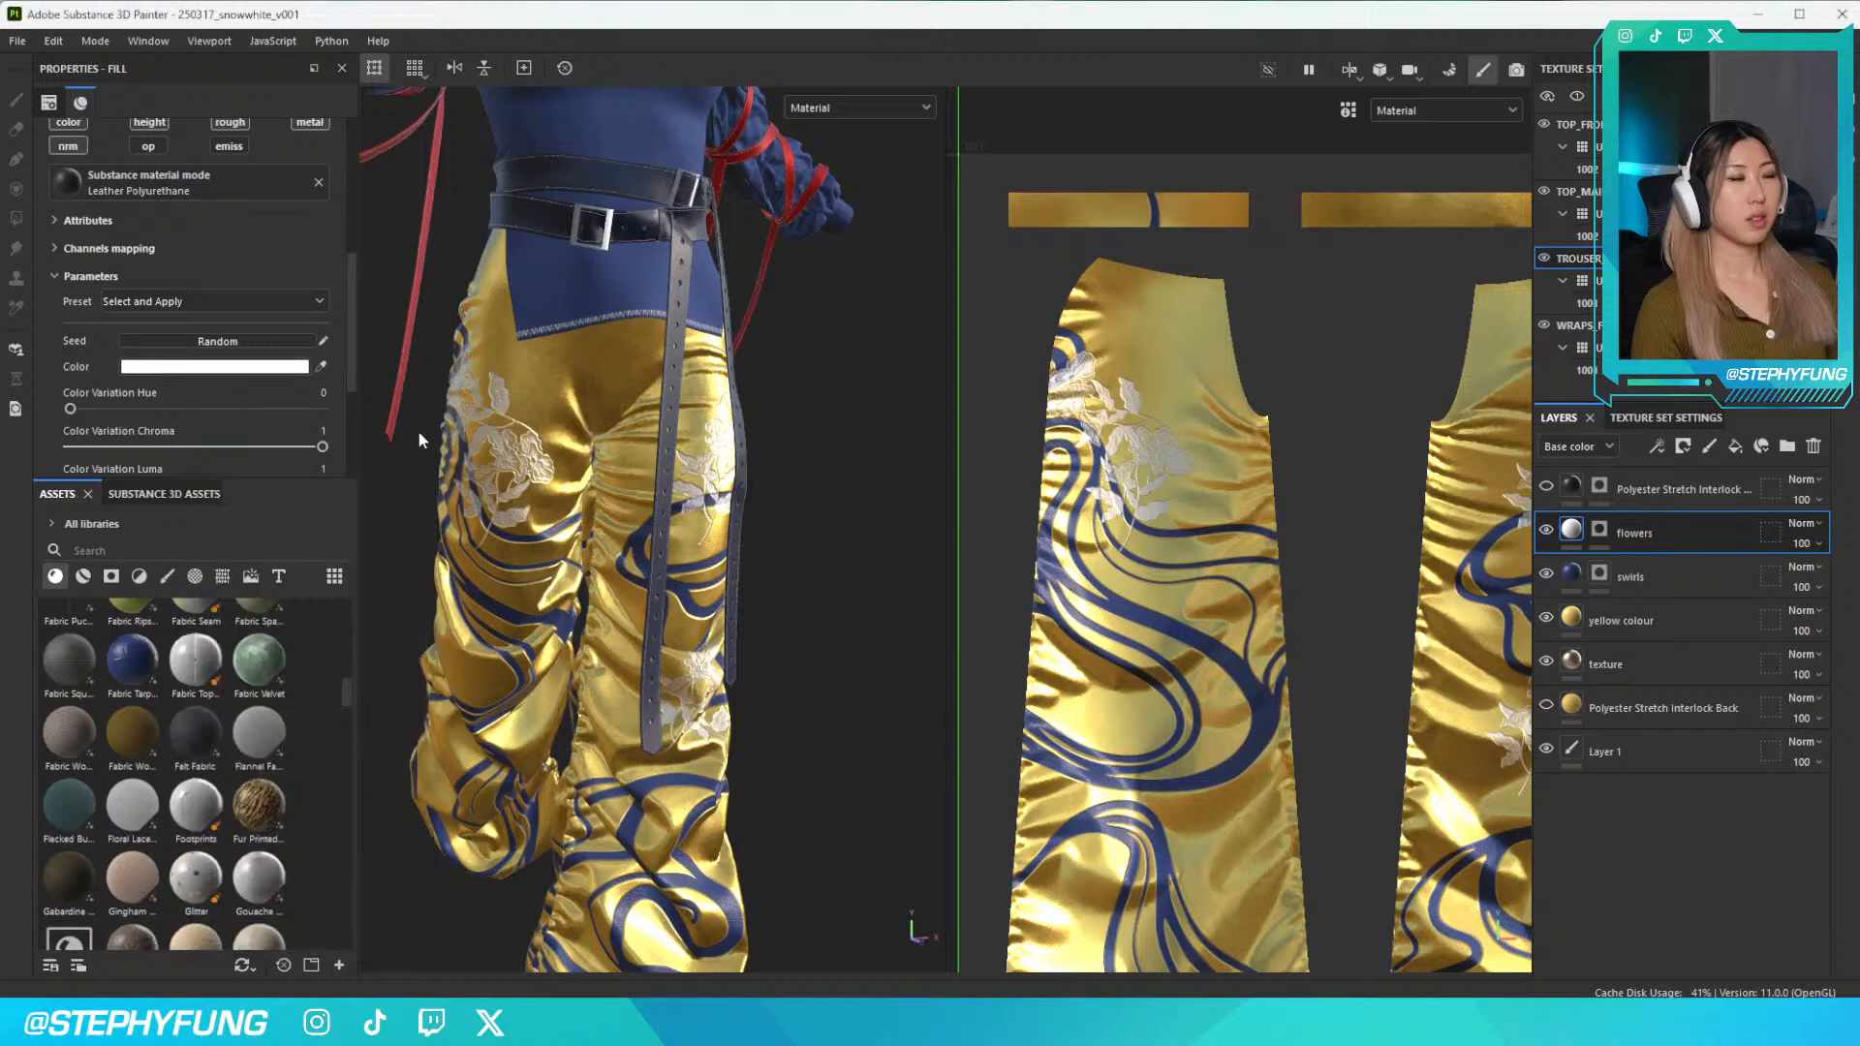
pyautogui.scroll(5, 510, 463)
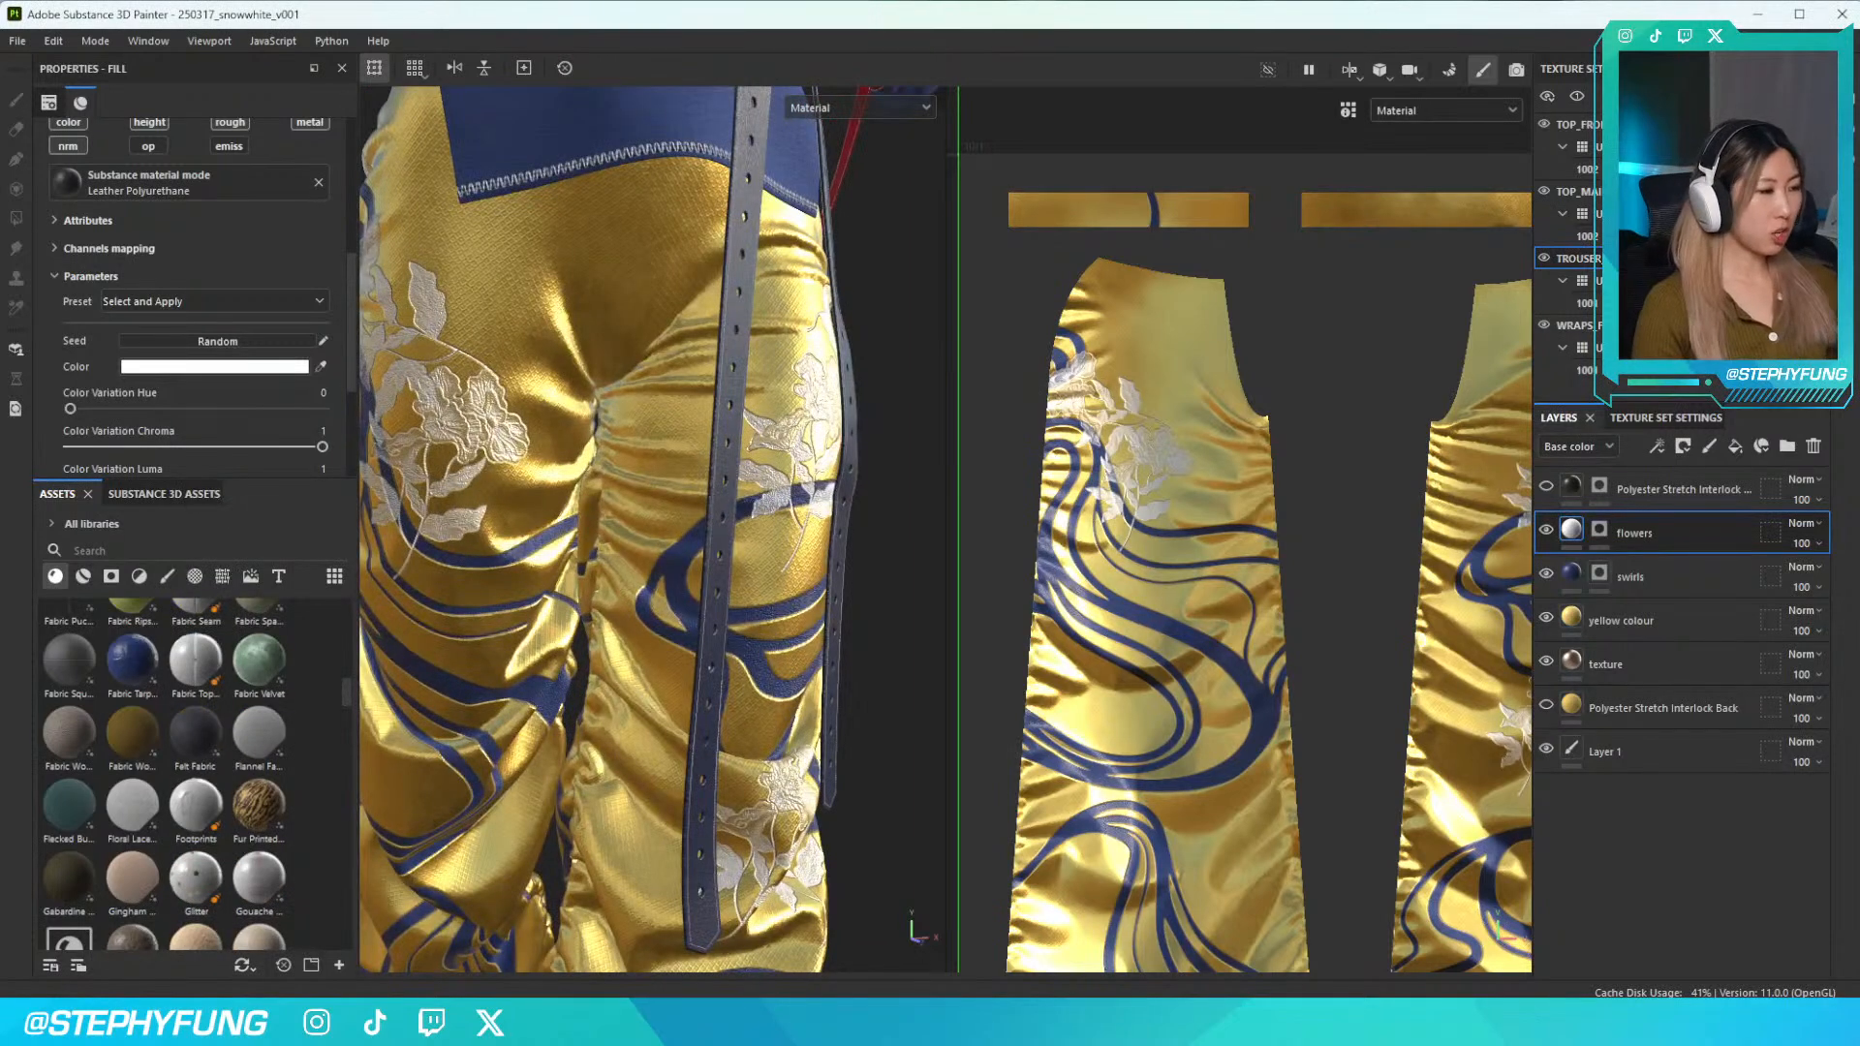
# Switch to PureRef, load the snow white adobe.pur board and move its window over the 3D view
pyautogui.press('super')
pyautogui.write('pure')
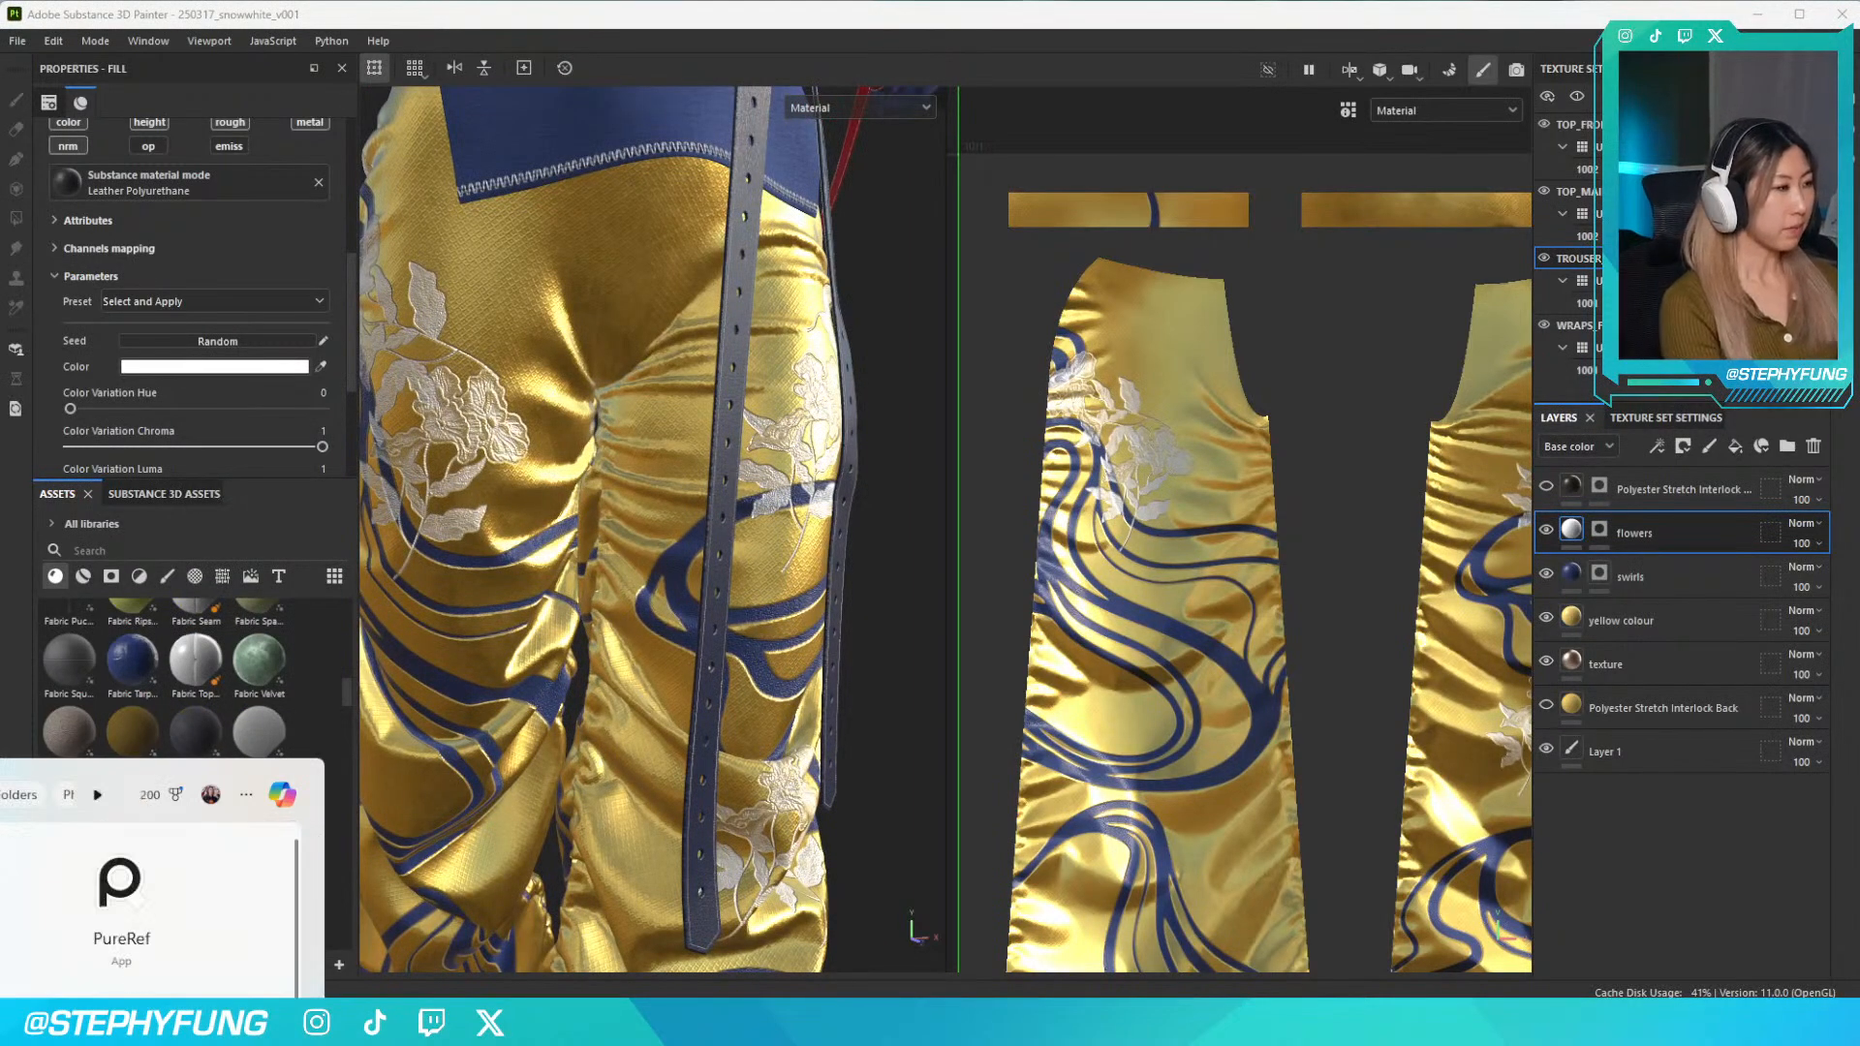
pyautogui.press('Return')
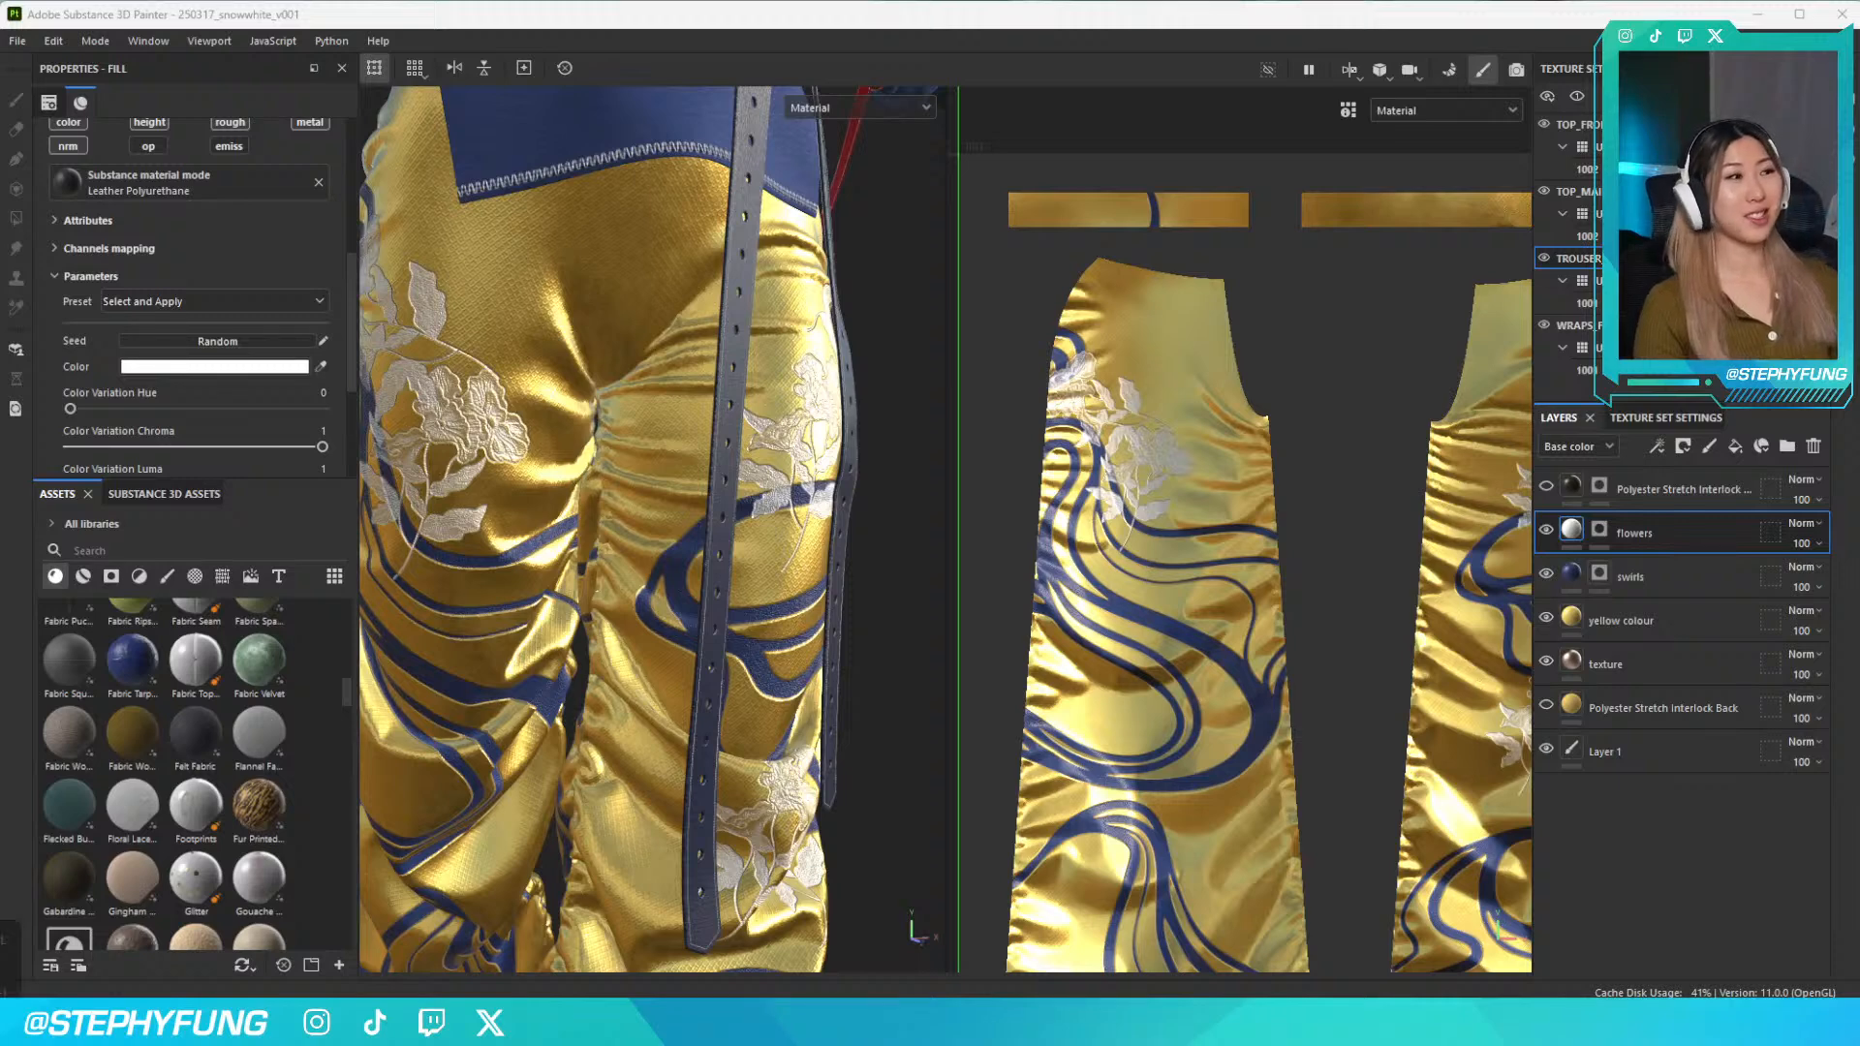
pyautogui.moveTo(8, 966)
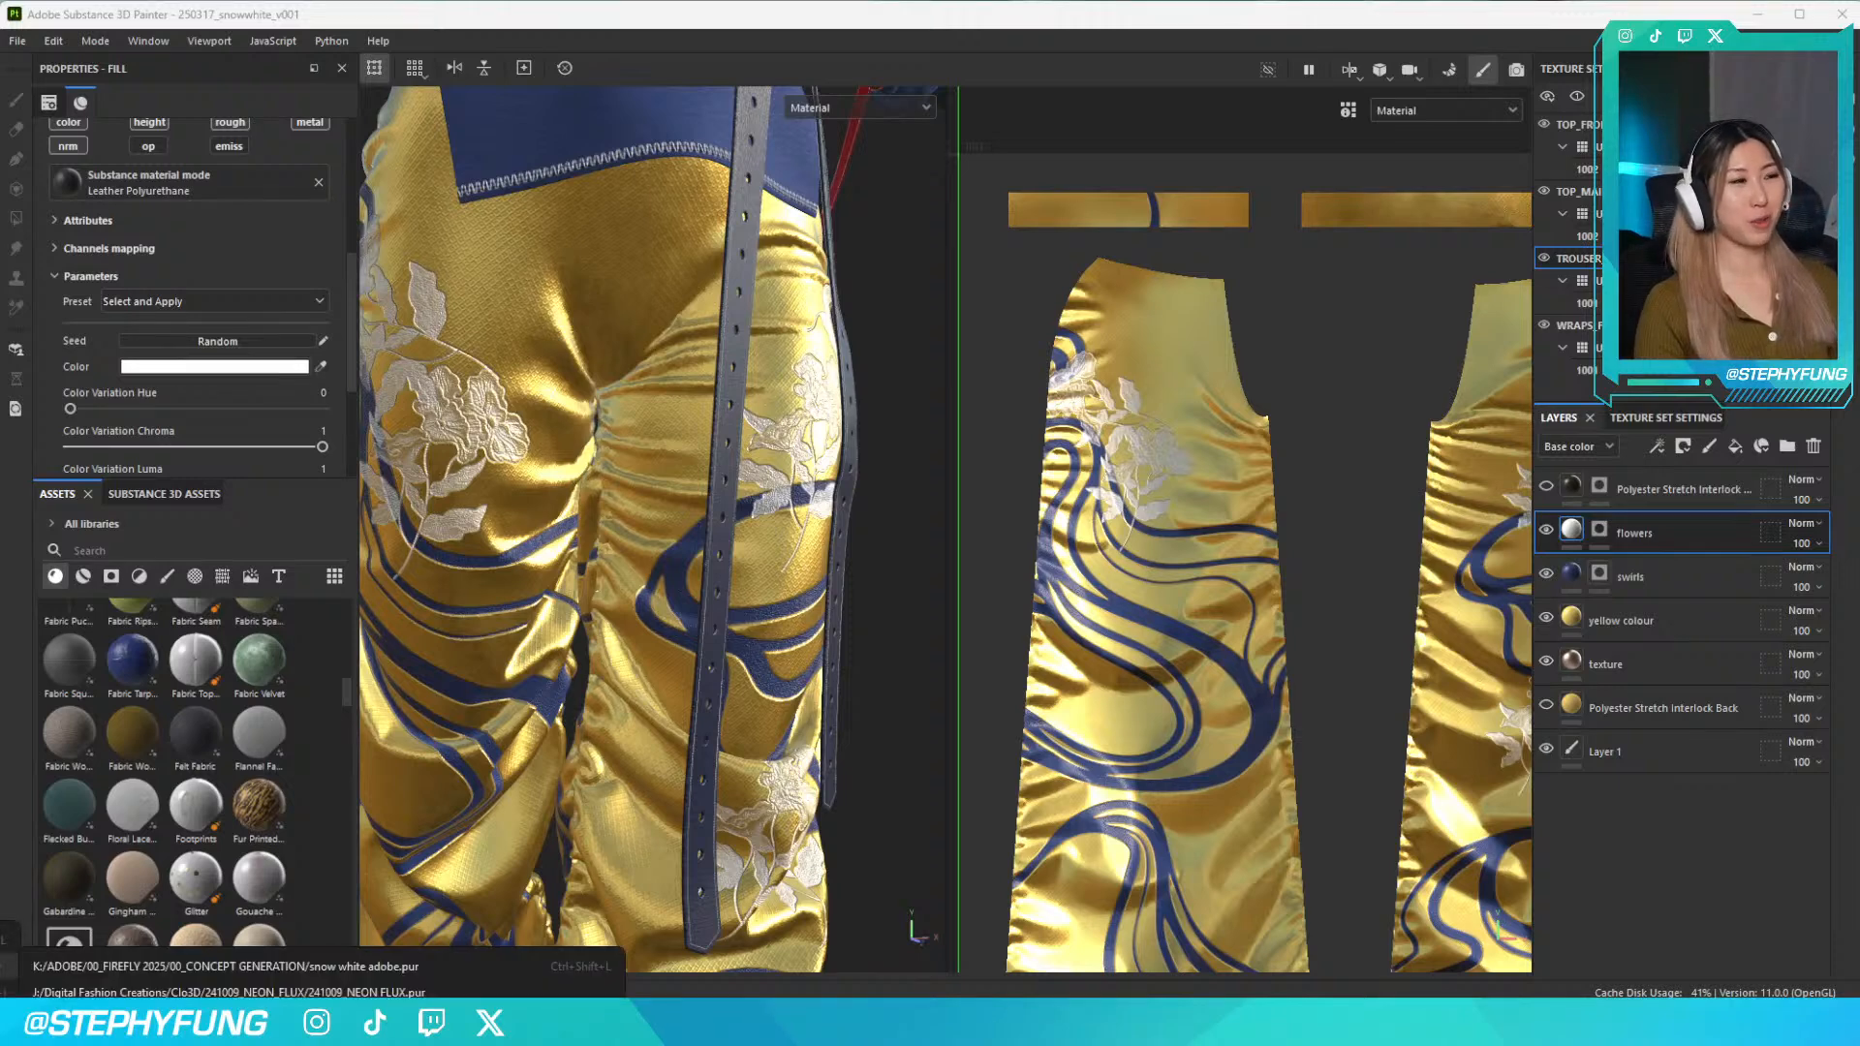
pyautogui.click(167, 972)
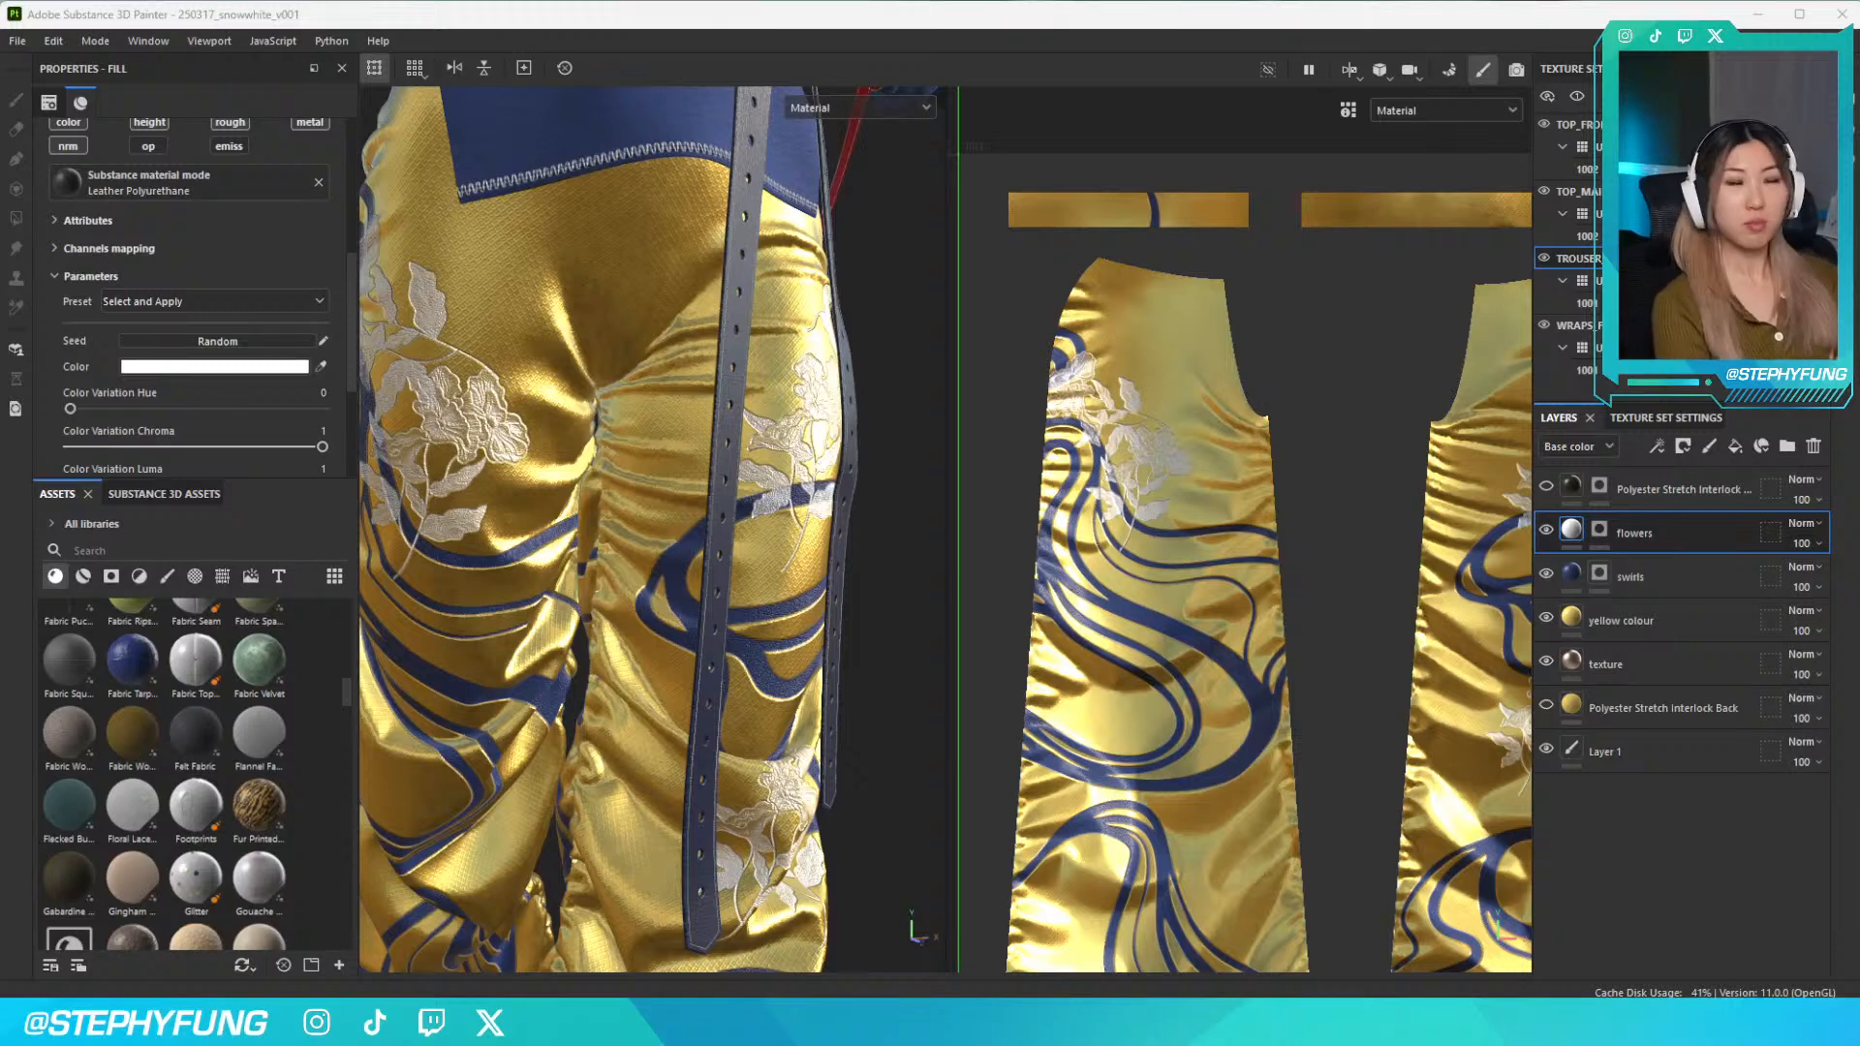
pyautogui.moveTo(0, 504); pyautogui.dragTo(622, 444, button='right')
# Examine the costume references on the board for how colours and floral motifs are combined, and move the board out of the way
pyautogui.scroll(4, 620, 456)
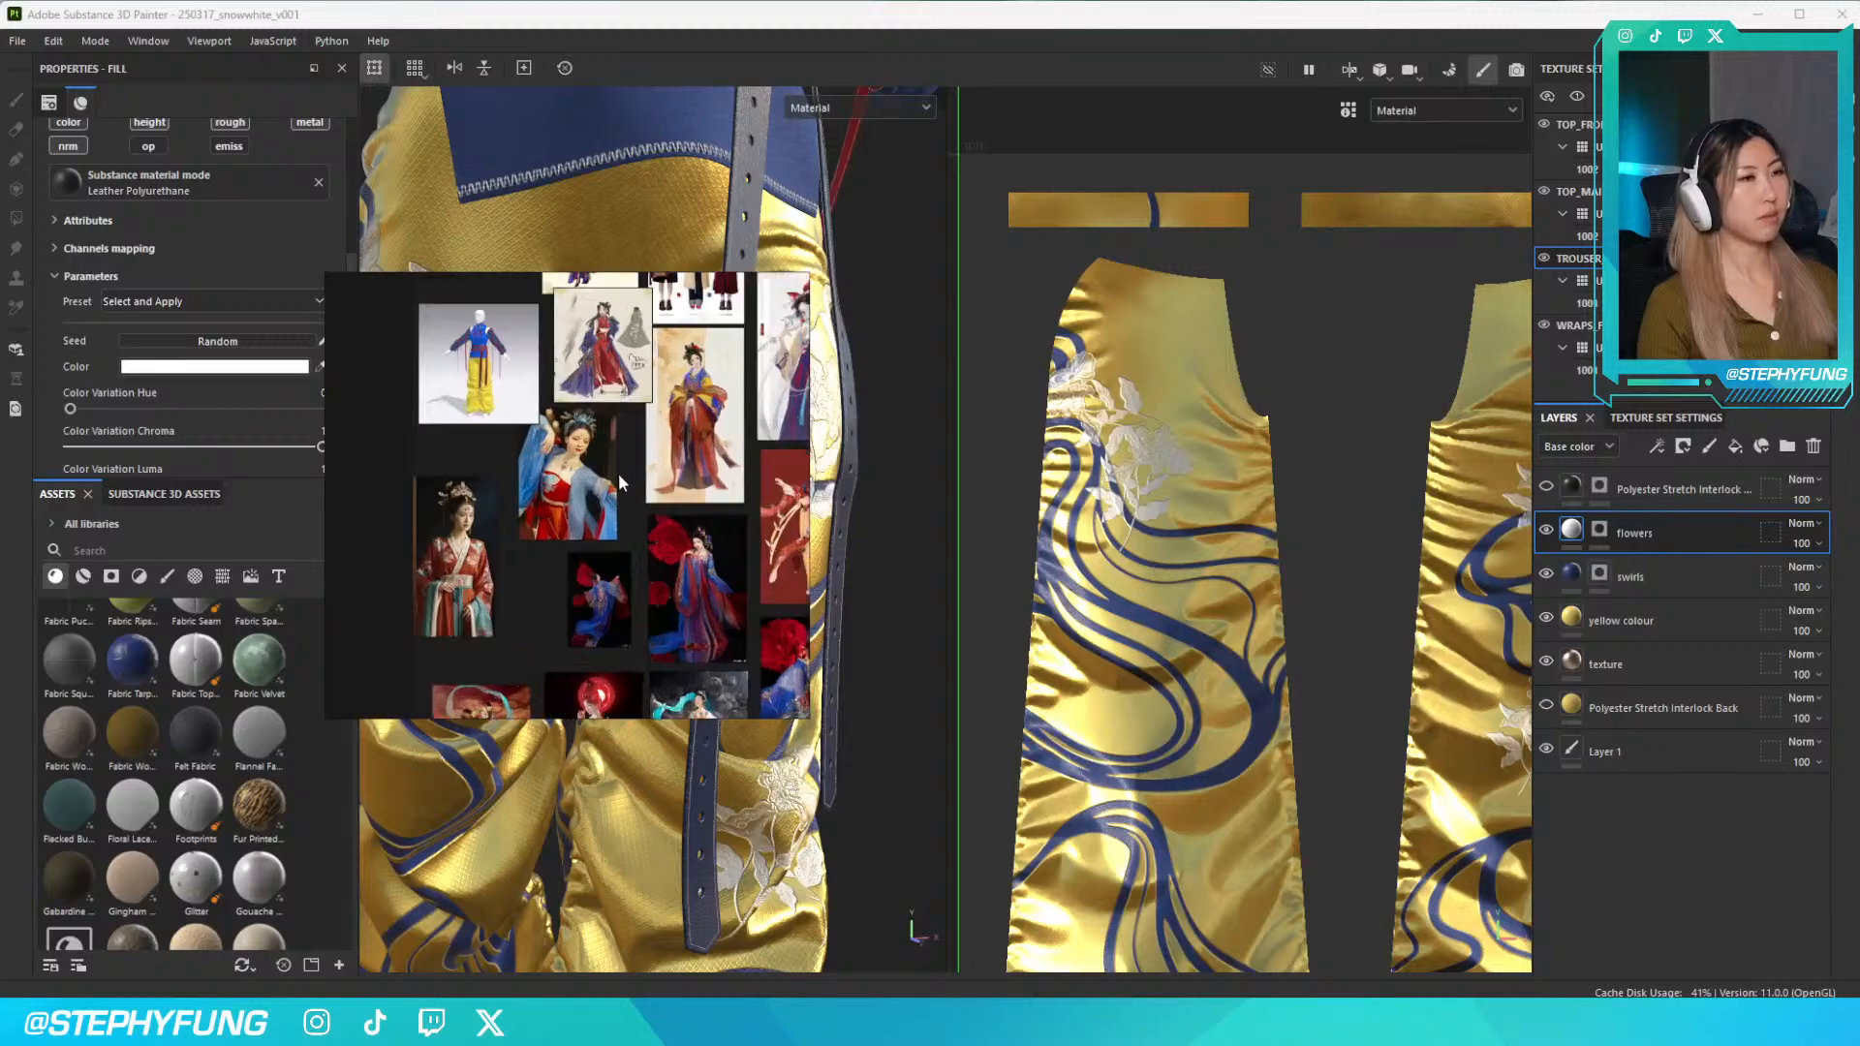
pyautogui.moveTo(669, 492); pyautogui.dragTo(587, 508, button='middle')
pyautogui.scroll(4, 589, 496)
pyautogui.moveTo(682, 380); pyautogui.dragTo(578, 535, button='middle')
pyautogui.scroll(5, 602, 485)
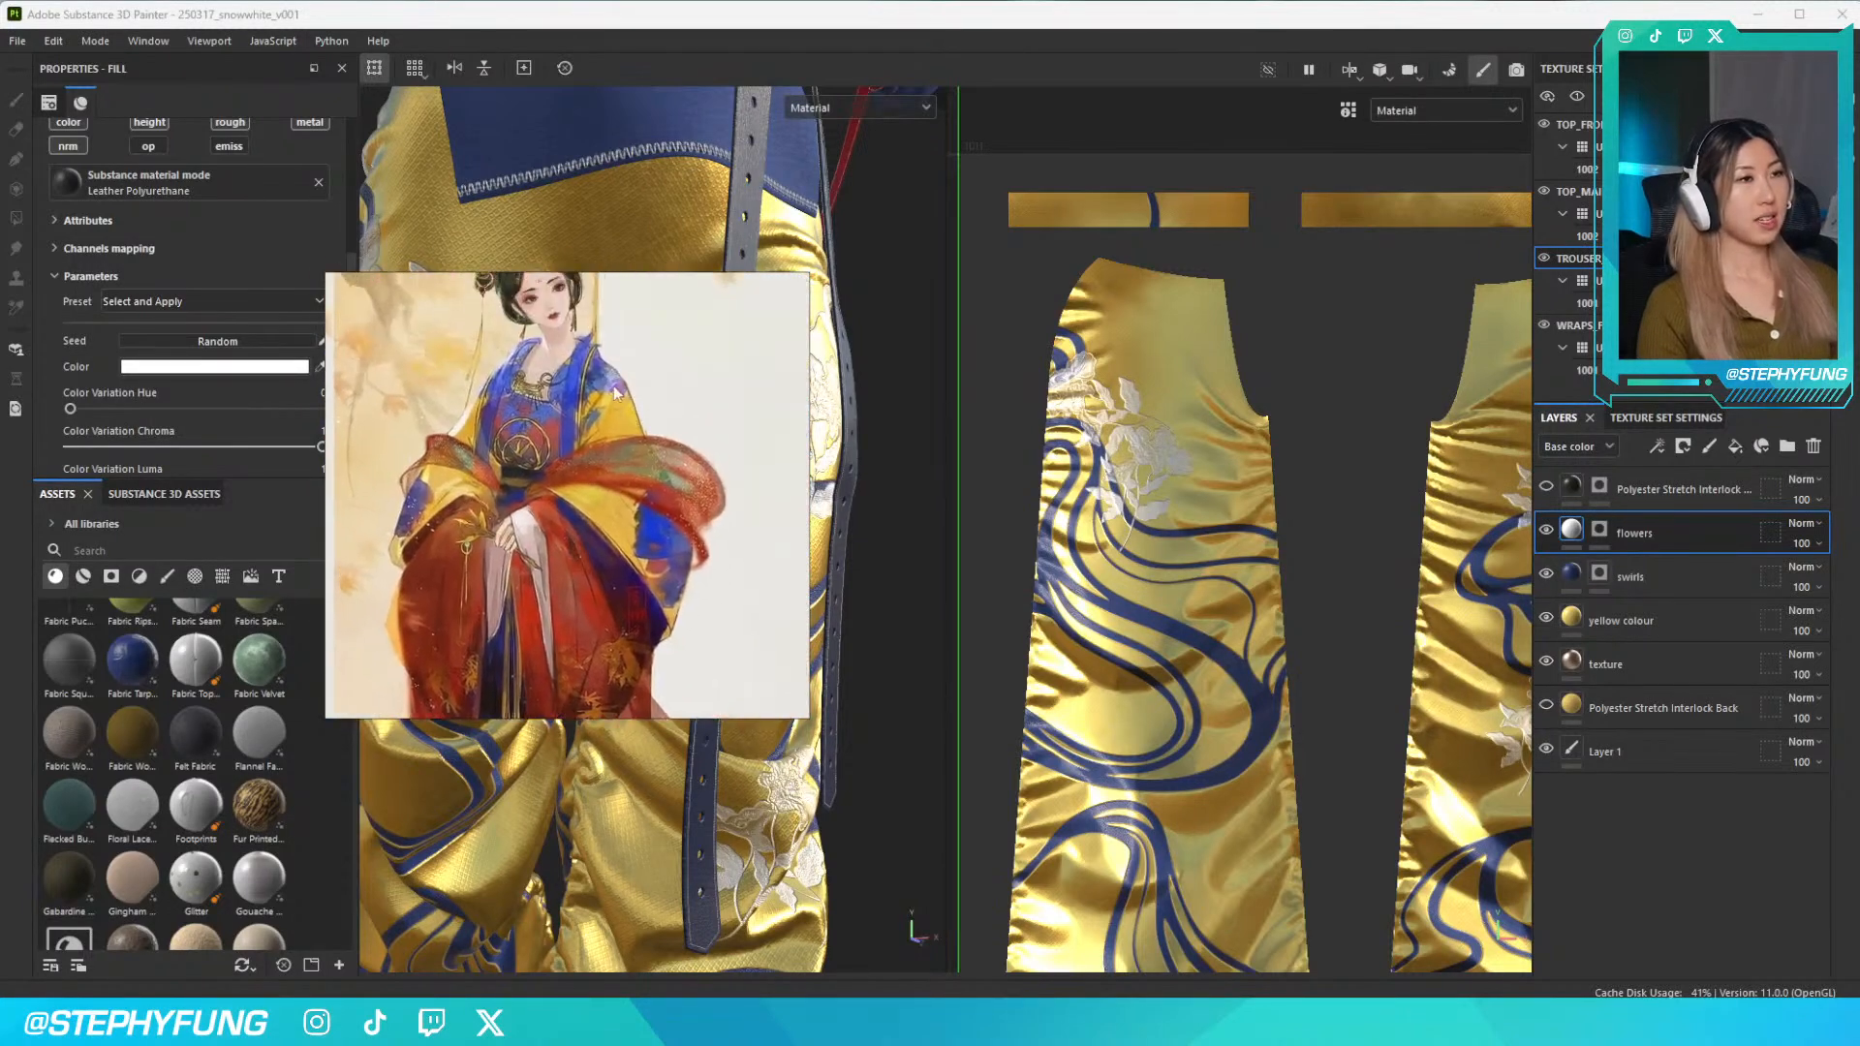
pyautogui.scroll(-2, 583, 466)
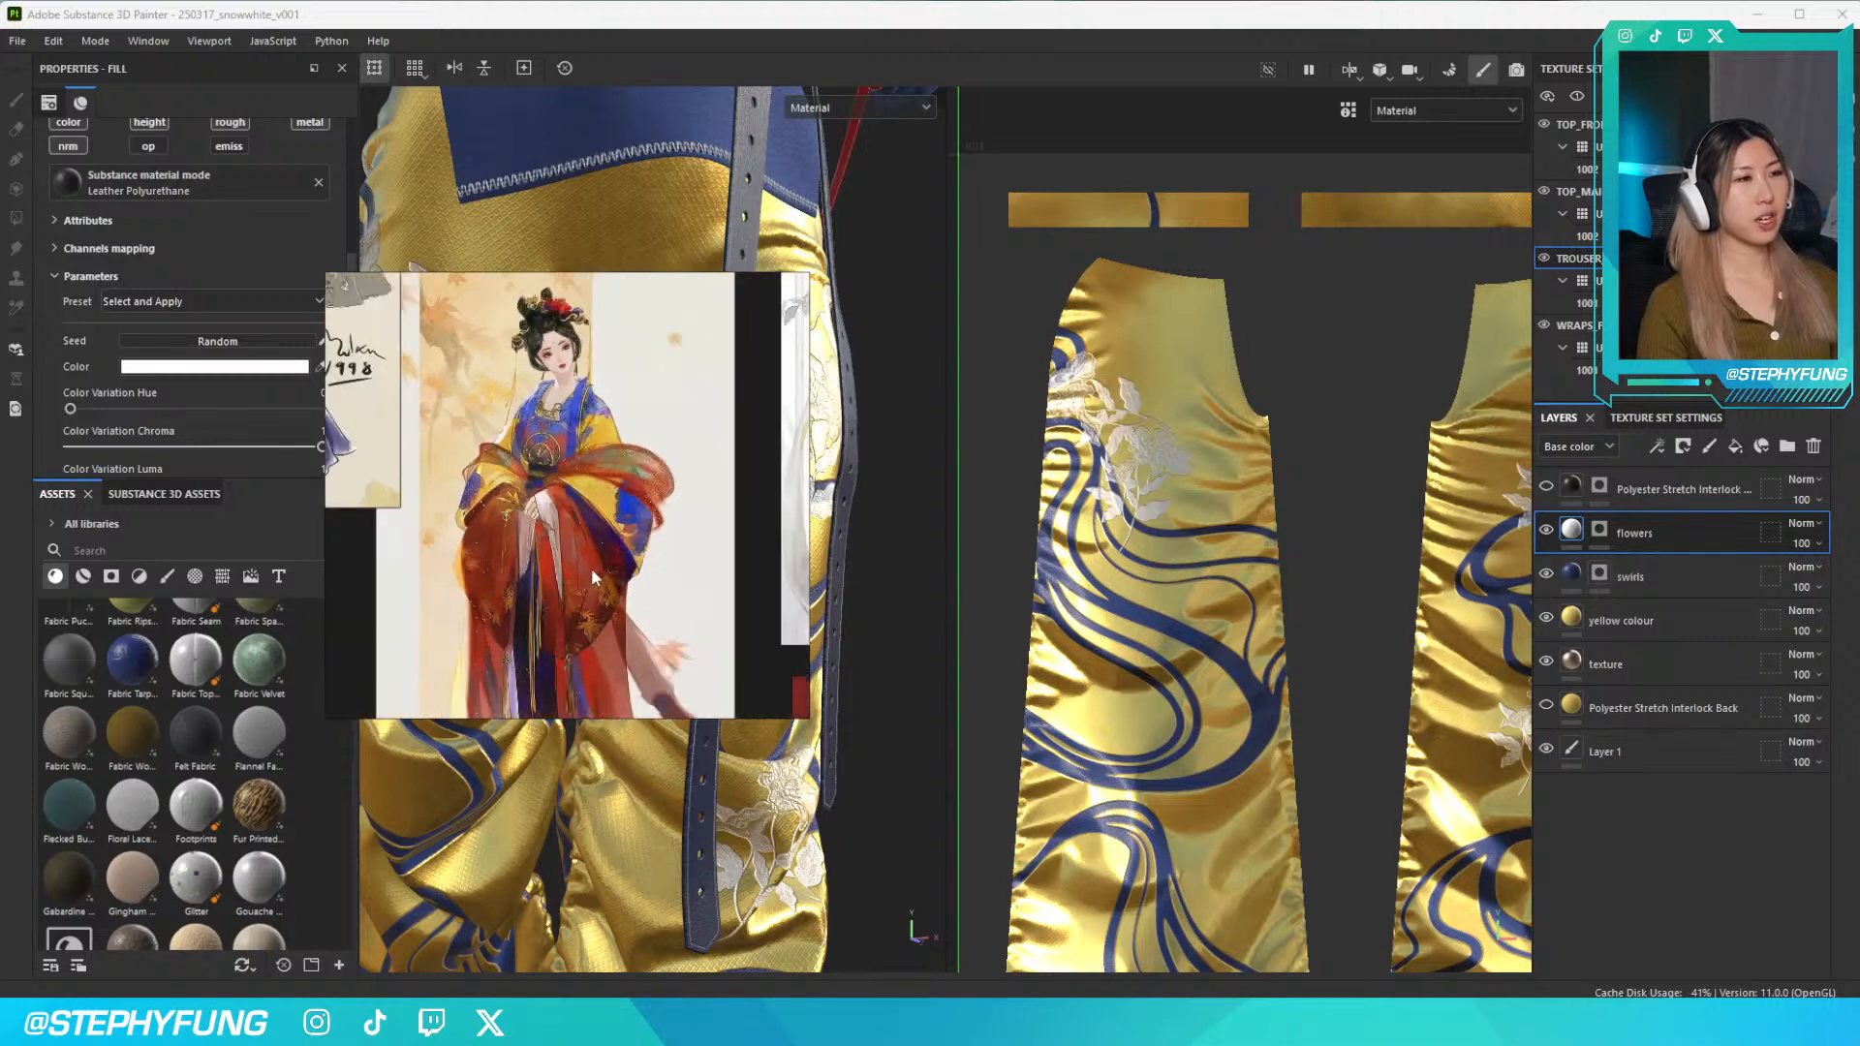
pyautogui.scroll(-6, 657, 549)
pyautogui.moveTo(700, 556)
pyautogui.mouseDown(button='middle')
pyautogui.moveTo(624, 531)
pyautogui.moveTo(548, 375)
pyautogui.mouseUp(button='middle')
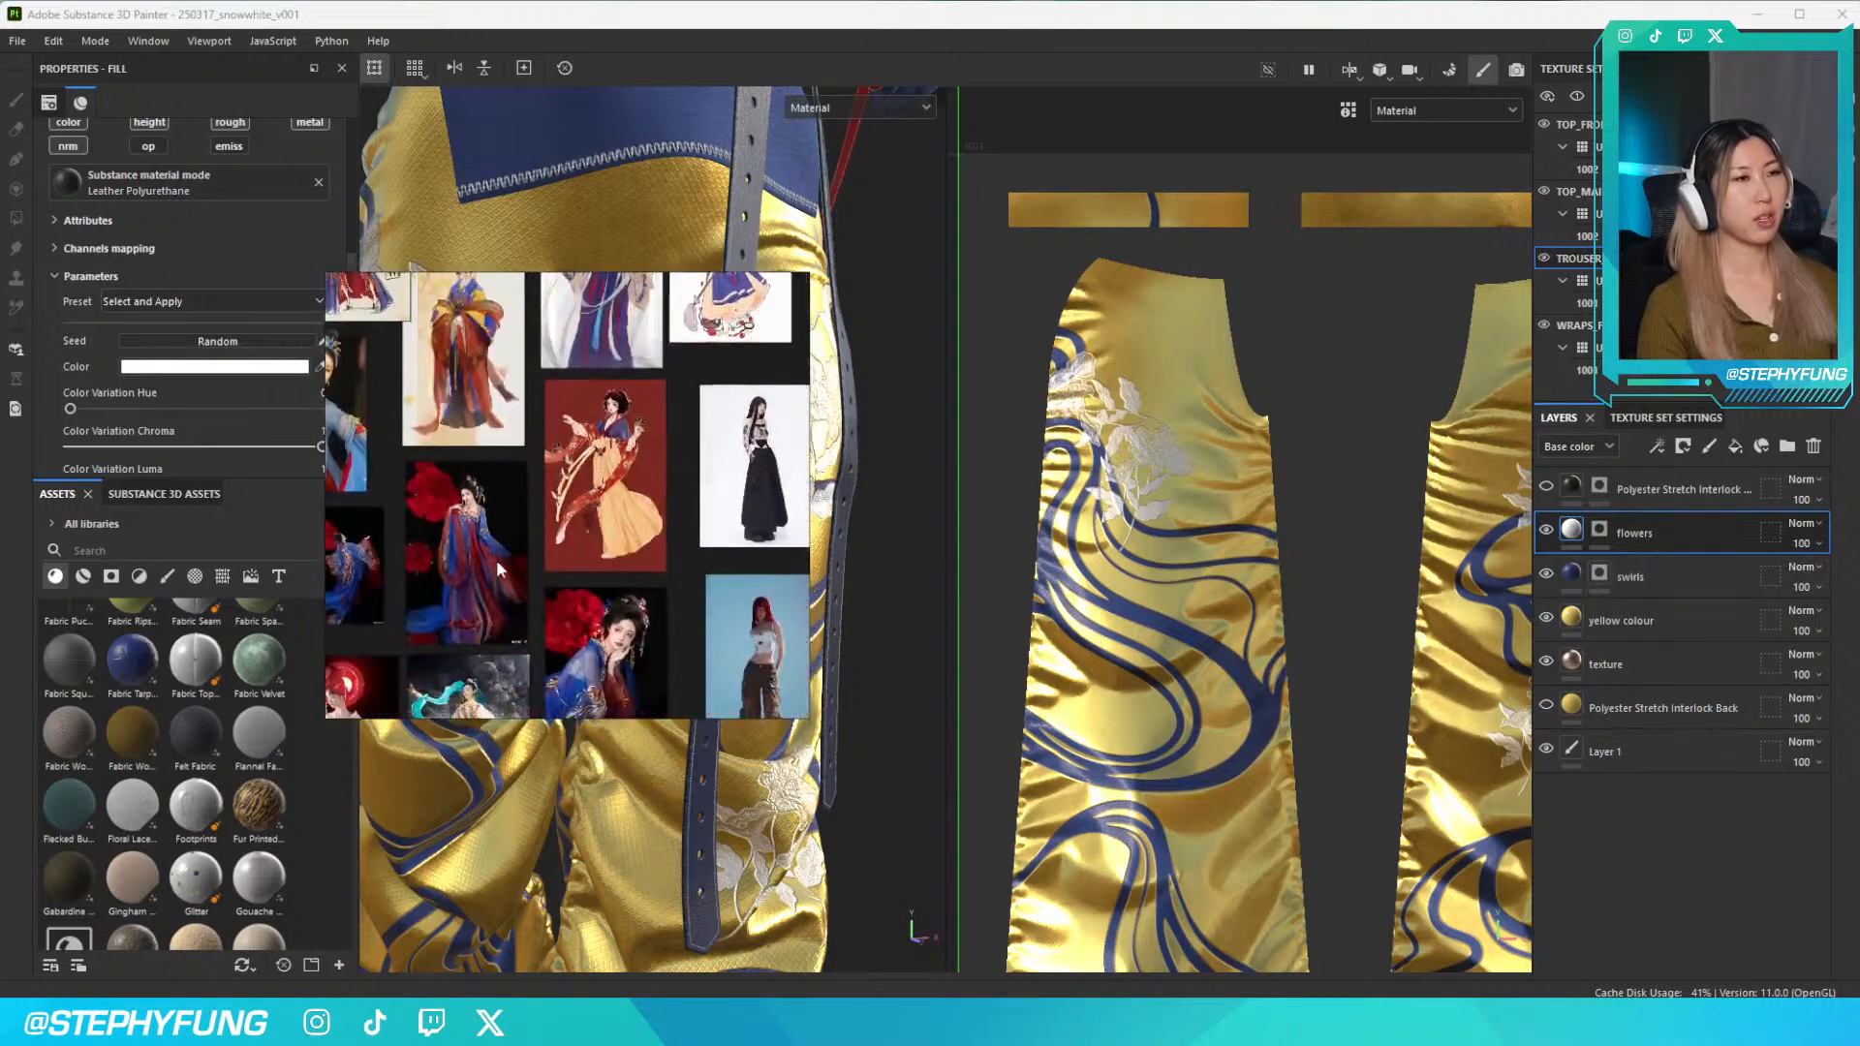
pyautogui.moveTo(496, 573); pyautogui.dragTo(625, 410, button='middle')
pyautogui.scroll(5, 630, 486)
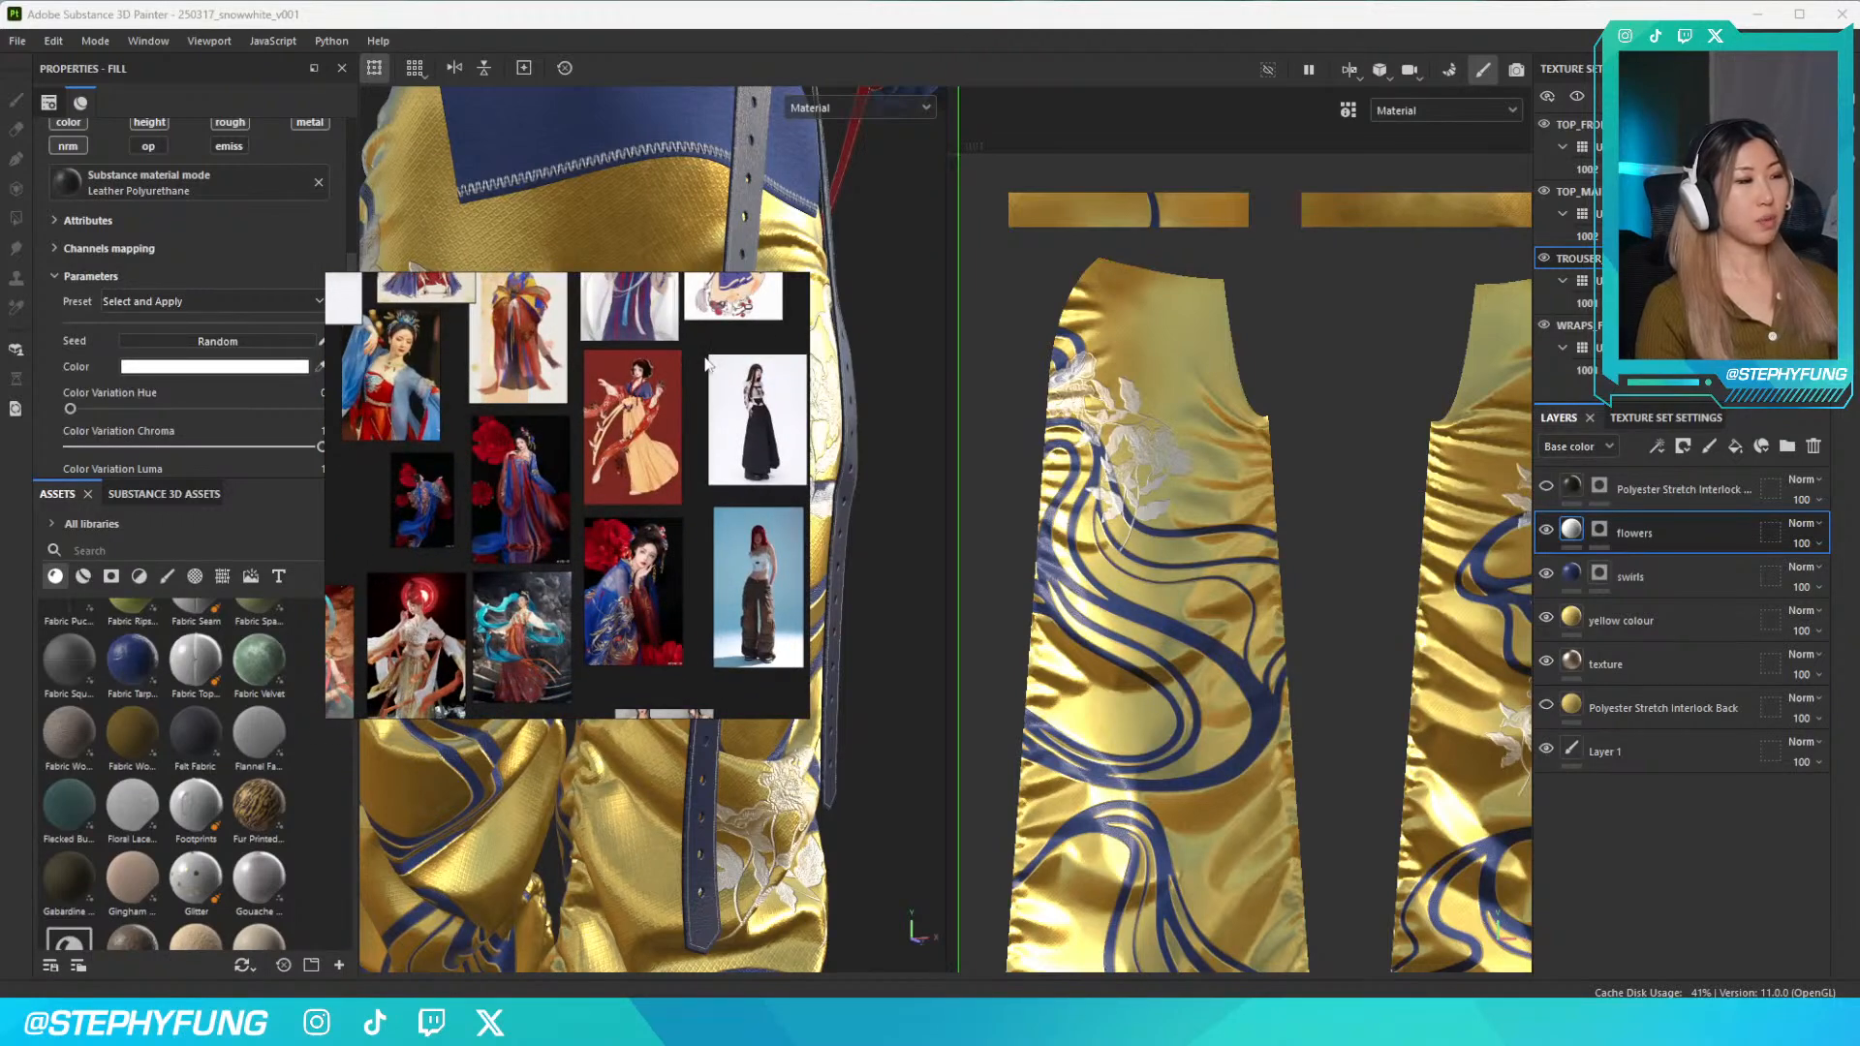
pyautogui.moveTo(625, 405); pyautogui.dragTo(812, 993)
# Change the trousers' flowers layer material colour to dark navy blue, 111534
pyautogui.click(765, 775)
pyautogui.scroll(-5, 712, 678)
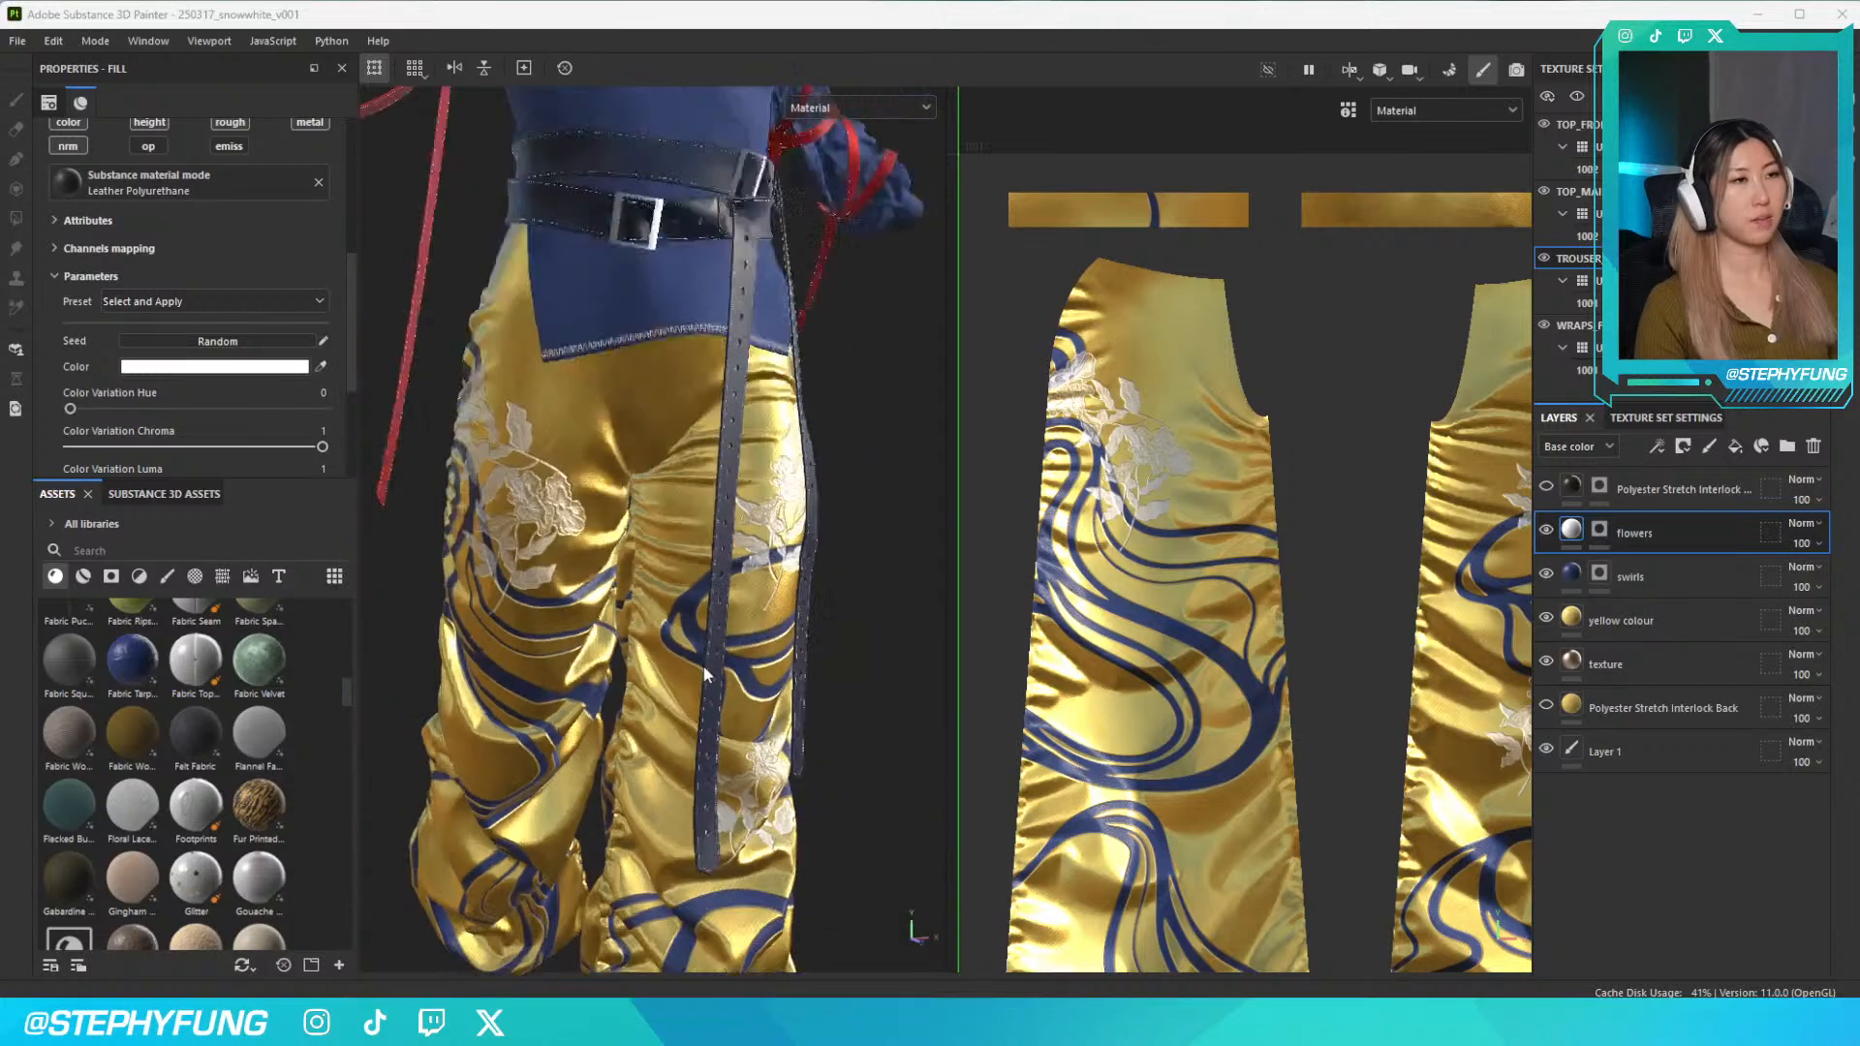
pyautogui.click(153, 372)
pyautogui.click(306, 627)
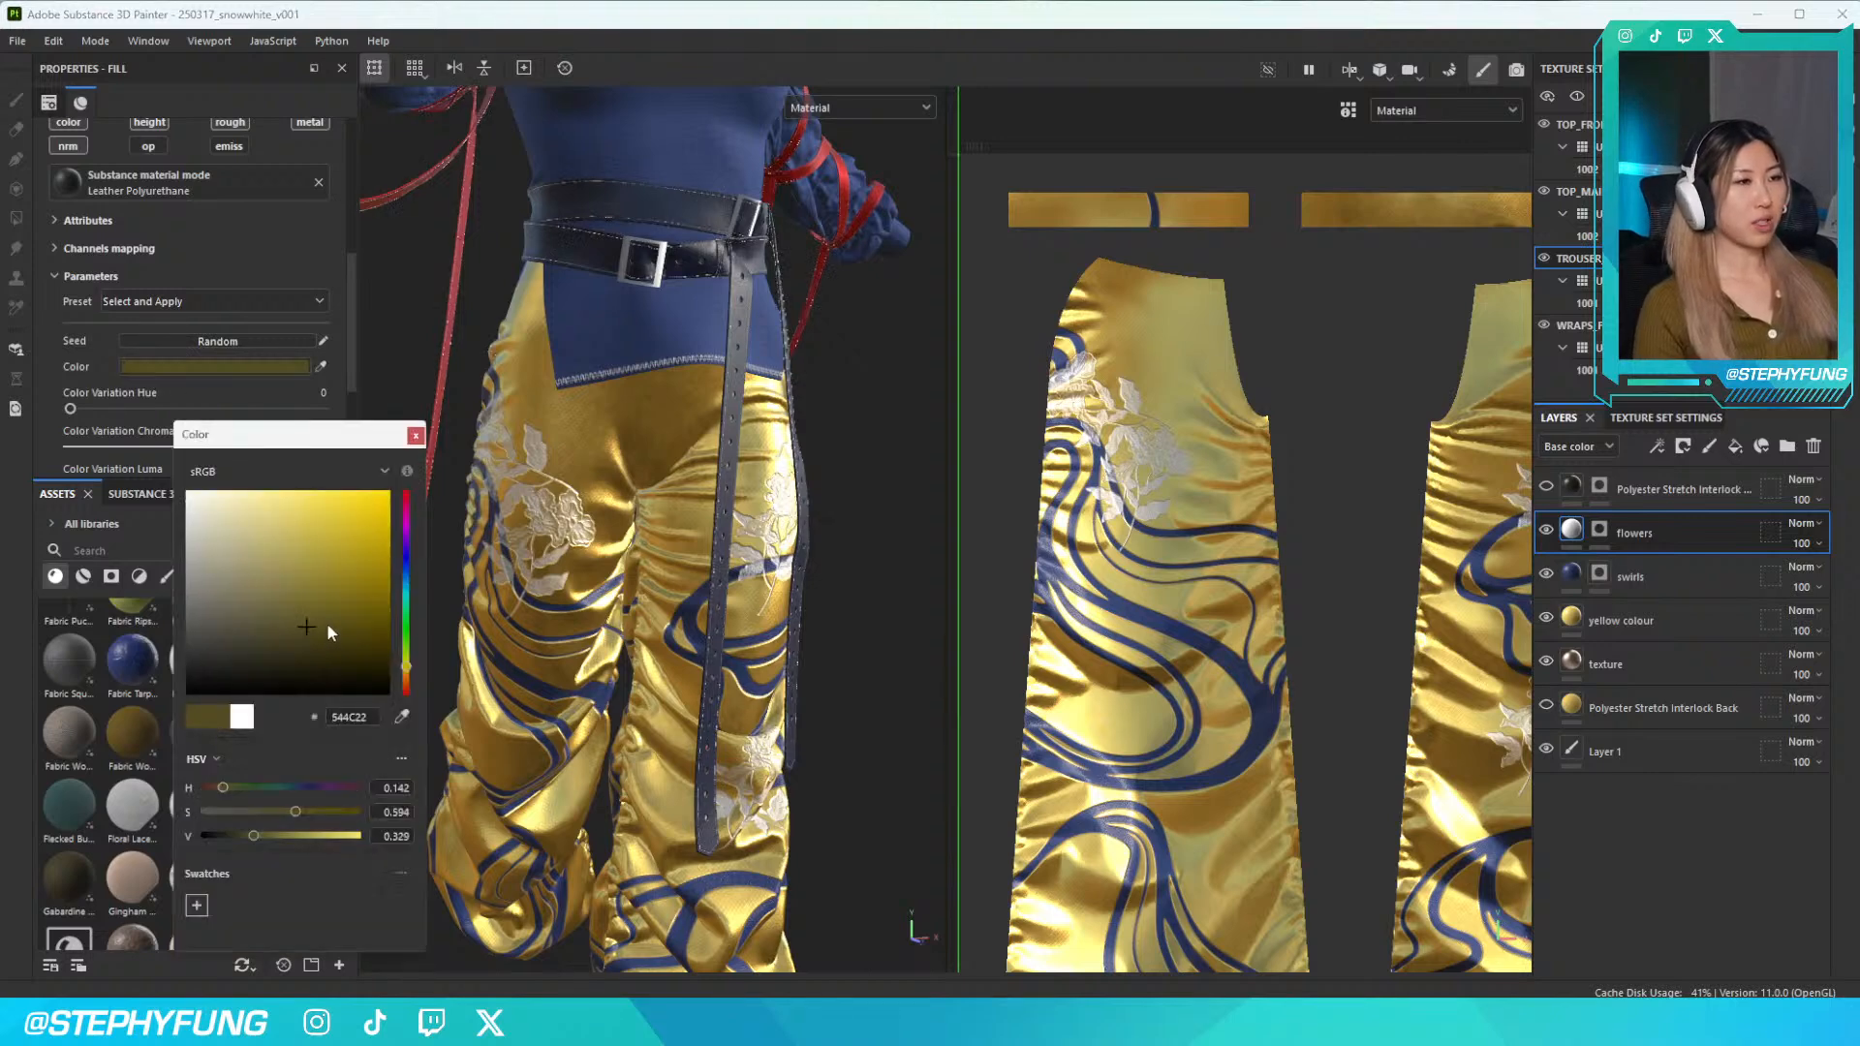
pyautogui.click(405, 573)
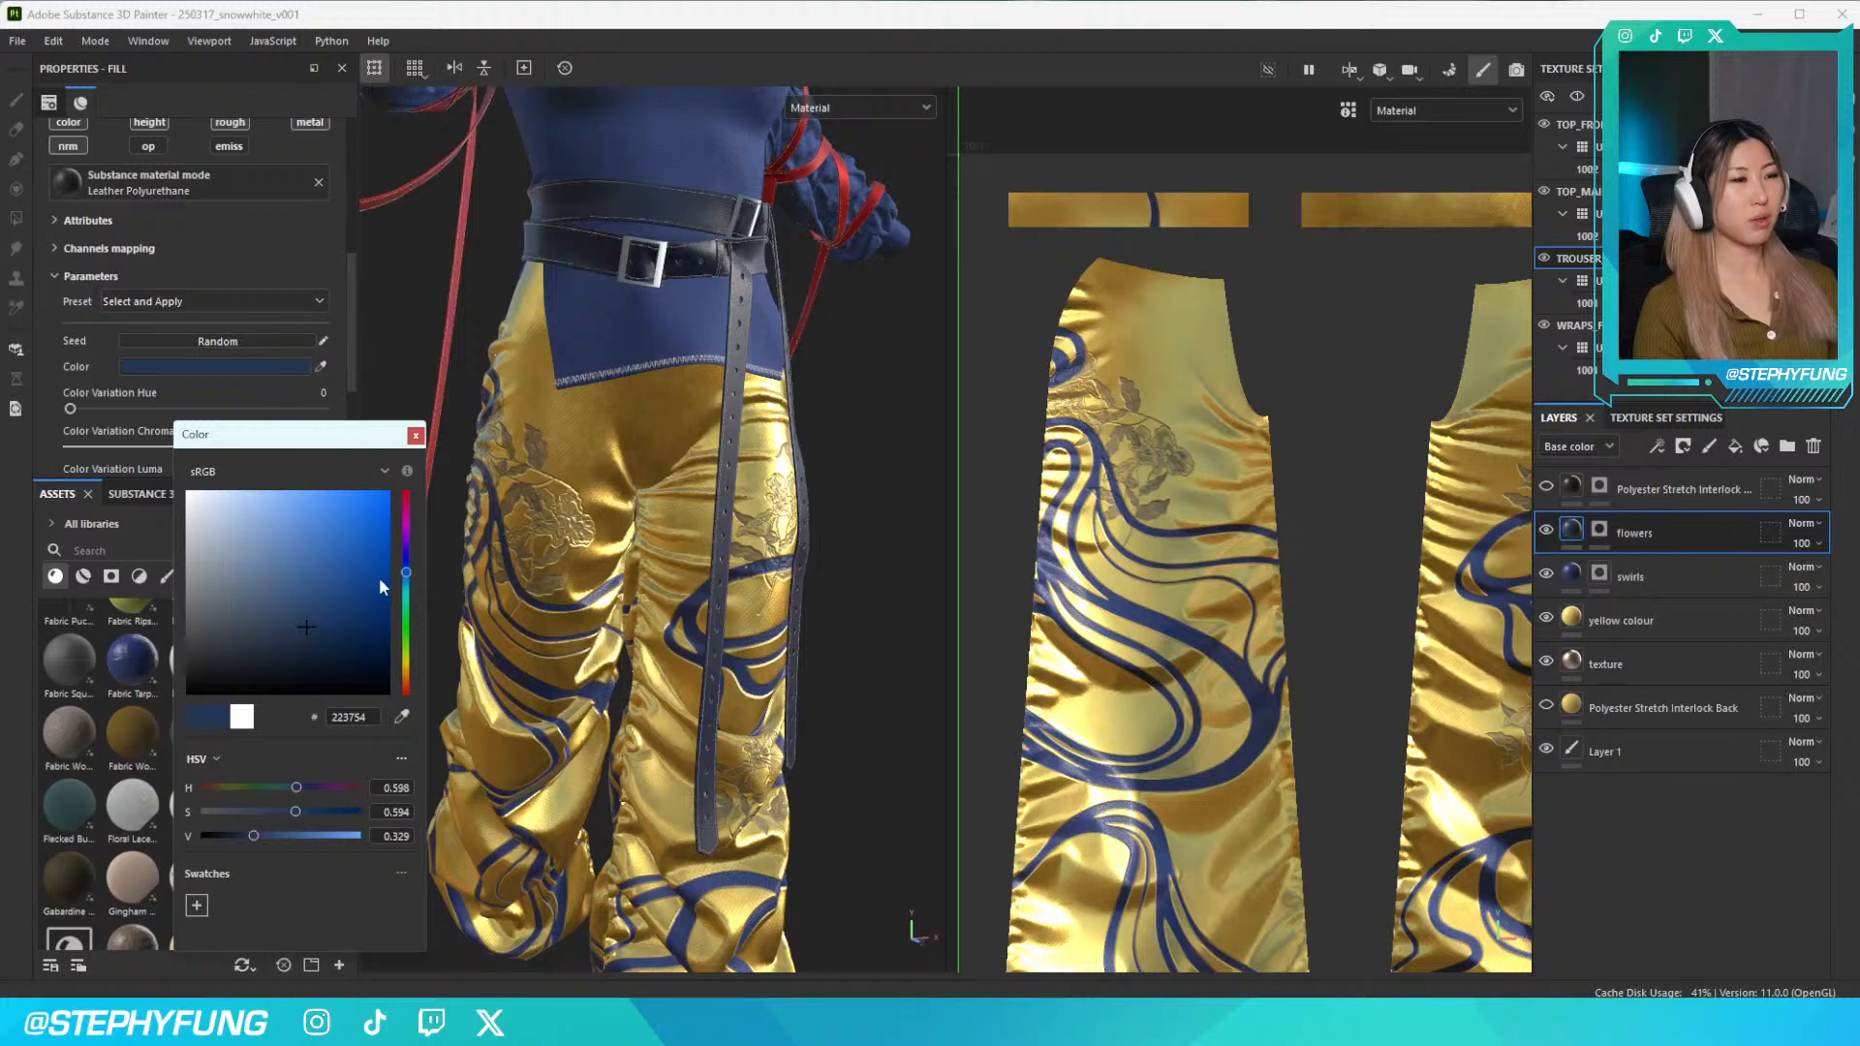
pyautogui.click(328, 647)
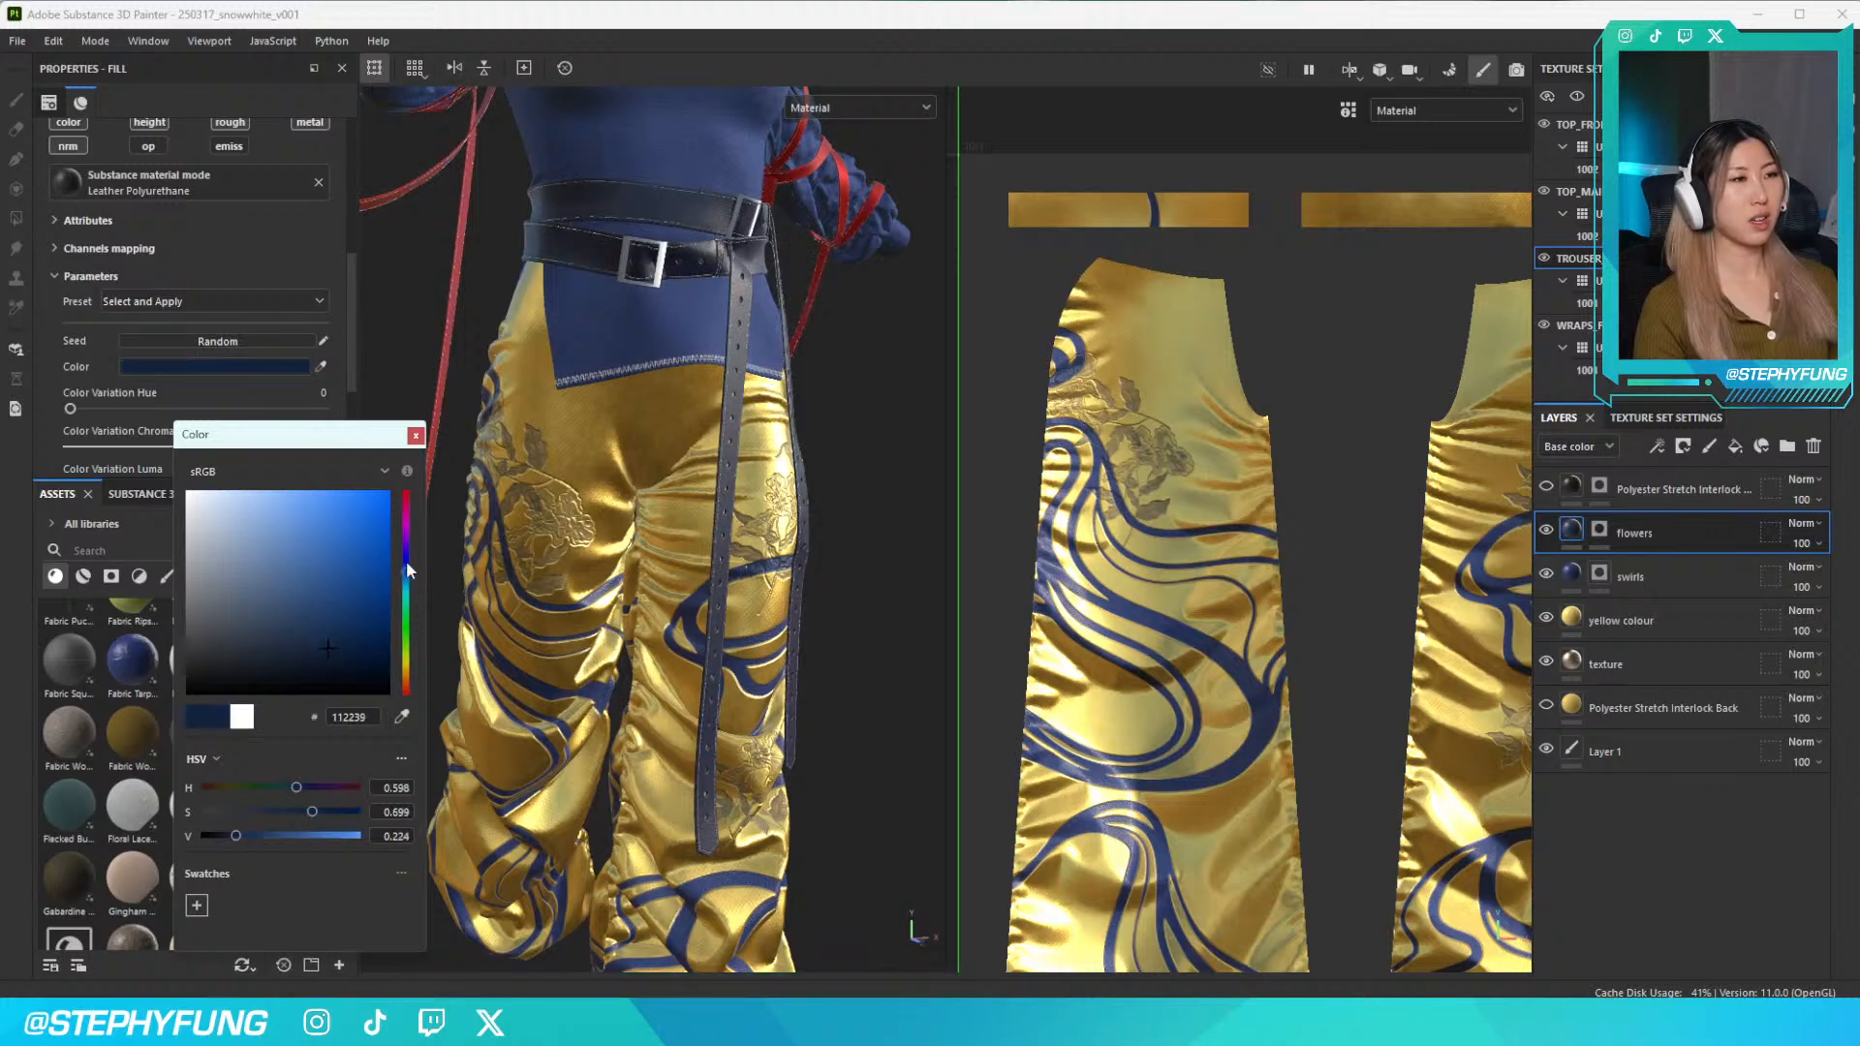
pyautogui.click(406, 562)
pyautogui.click(323, 652)
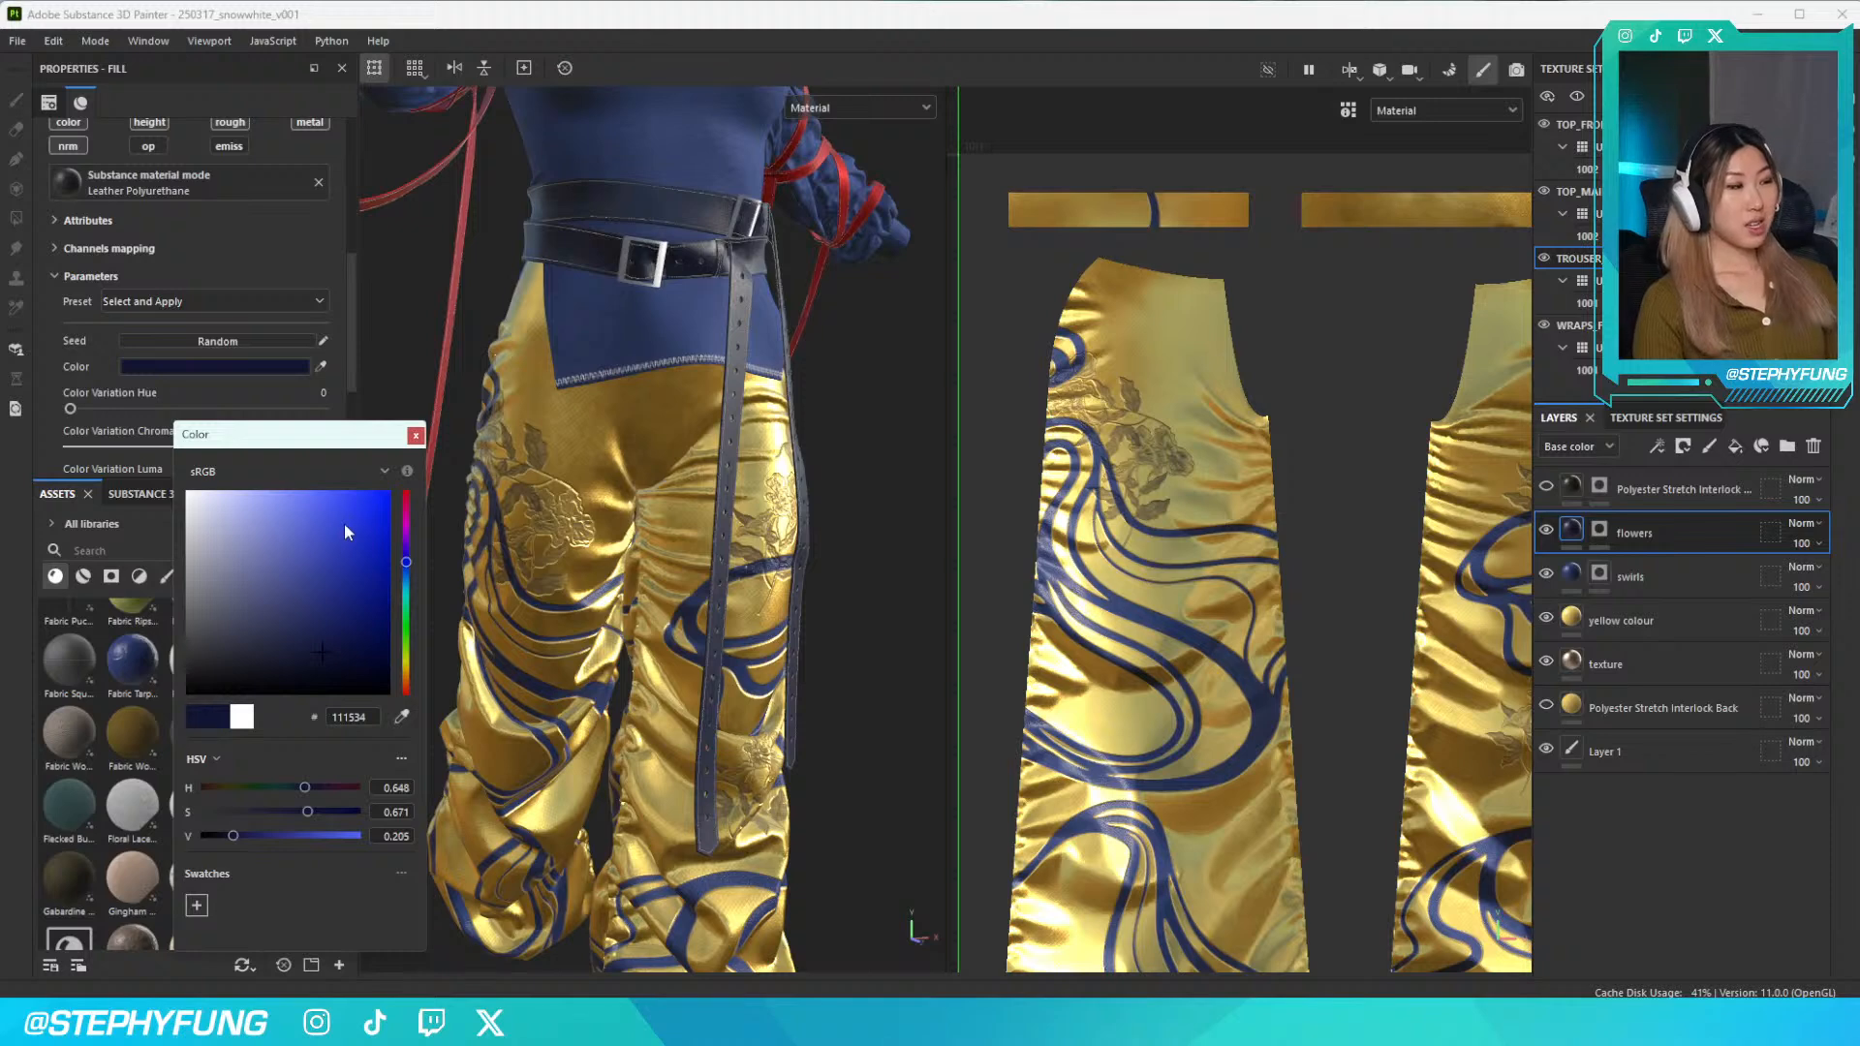
pyautogui.click(416, 435)
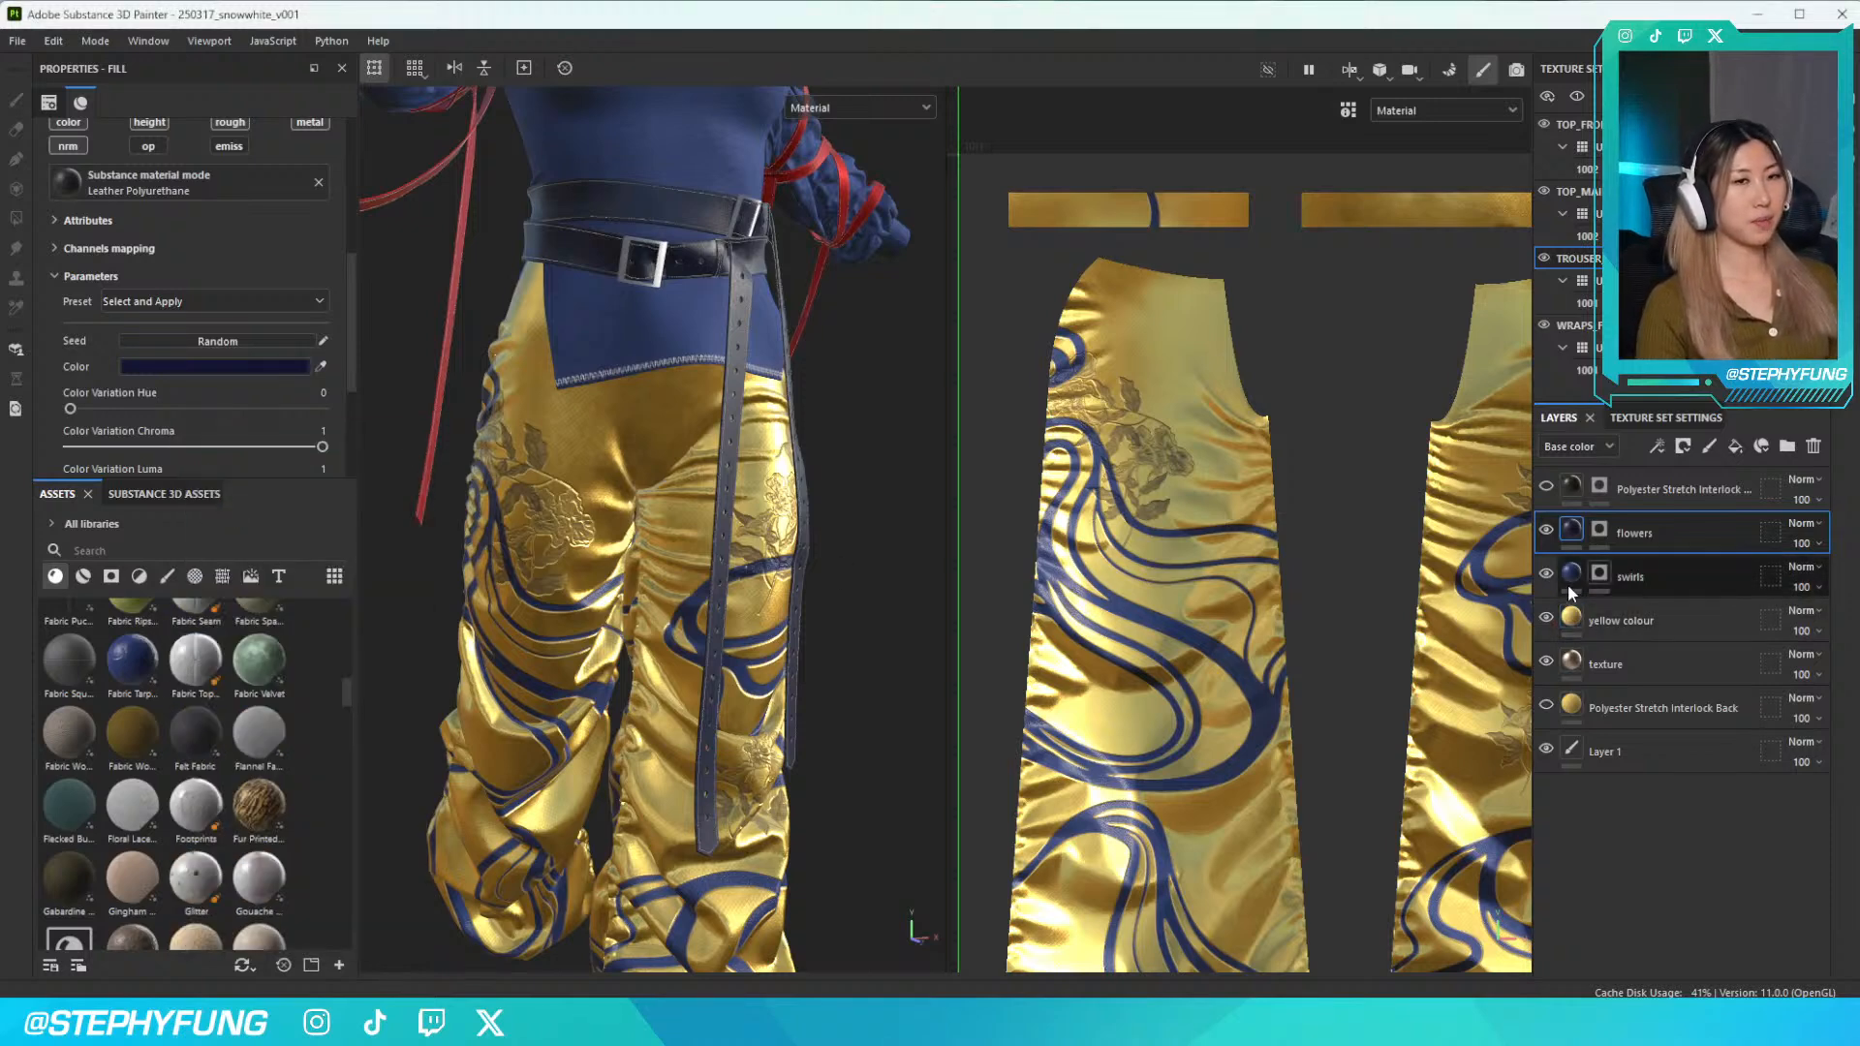
# Select the fill of the swirls layer and set its material colour to muted khaki, 979068
pyautogui.scroll(-3, 202, 432)
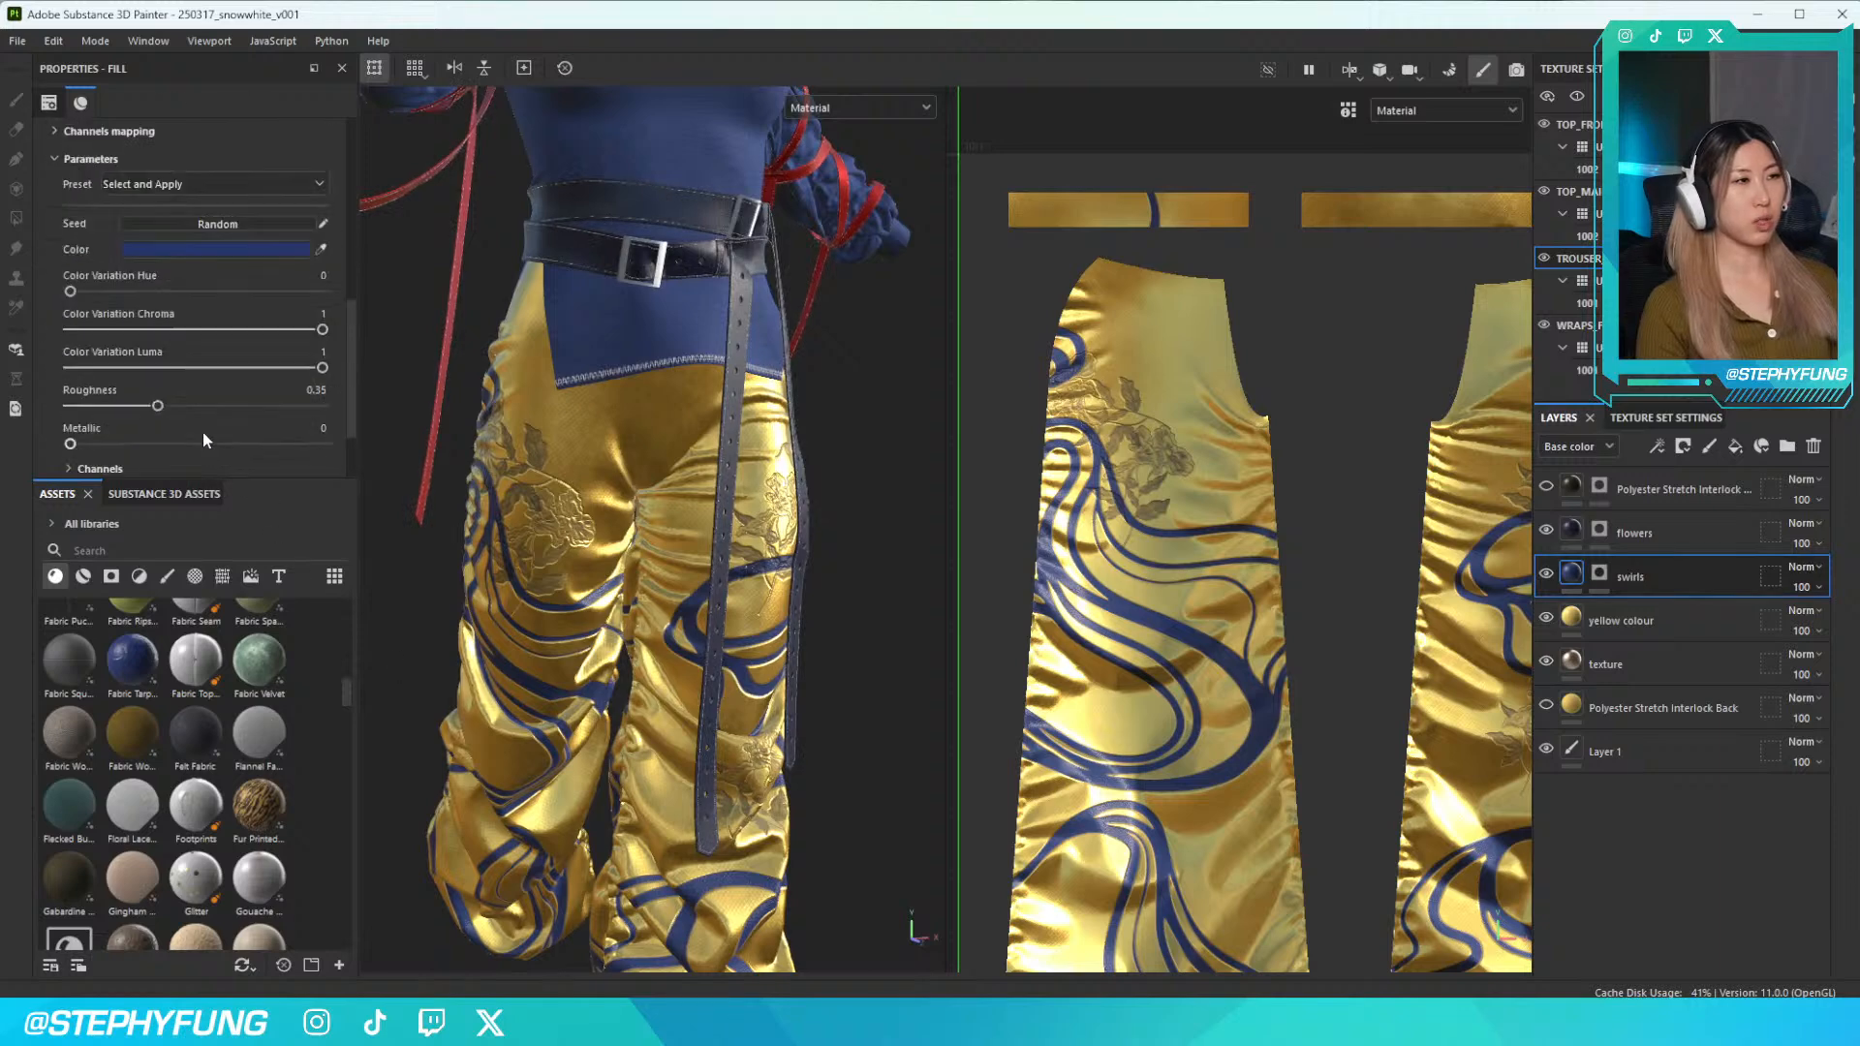
pyautogui.click(240, 249)
pyautogui.click(408, 672)
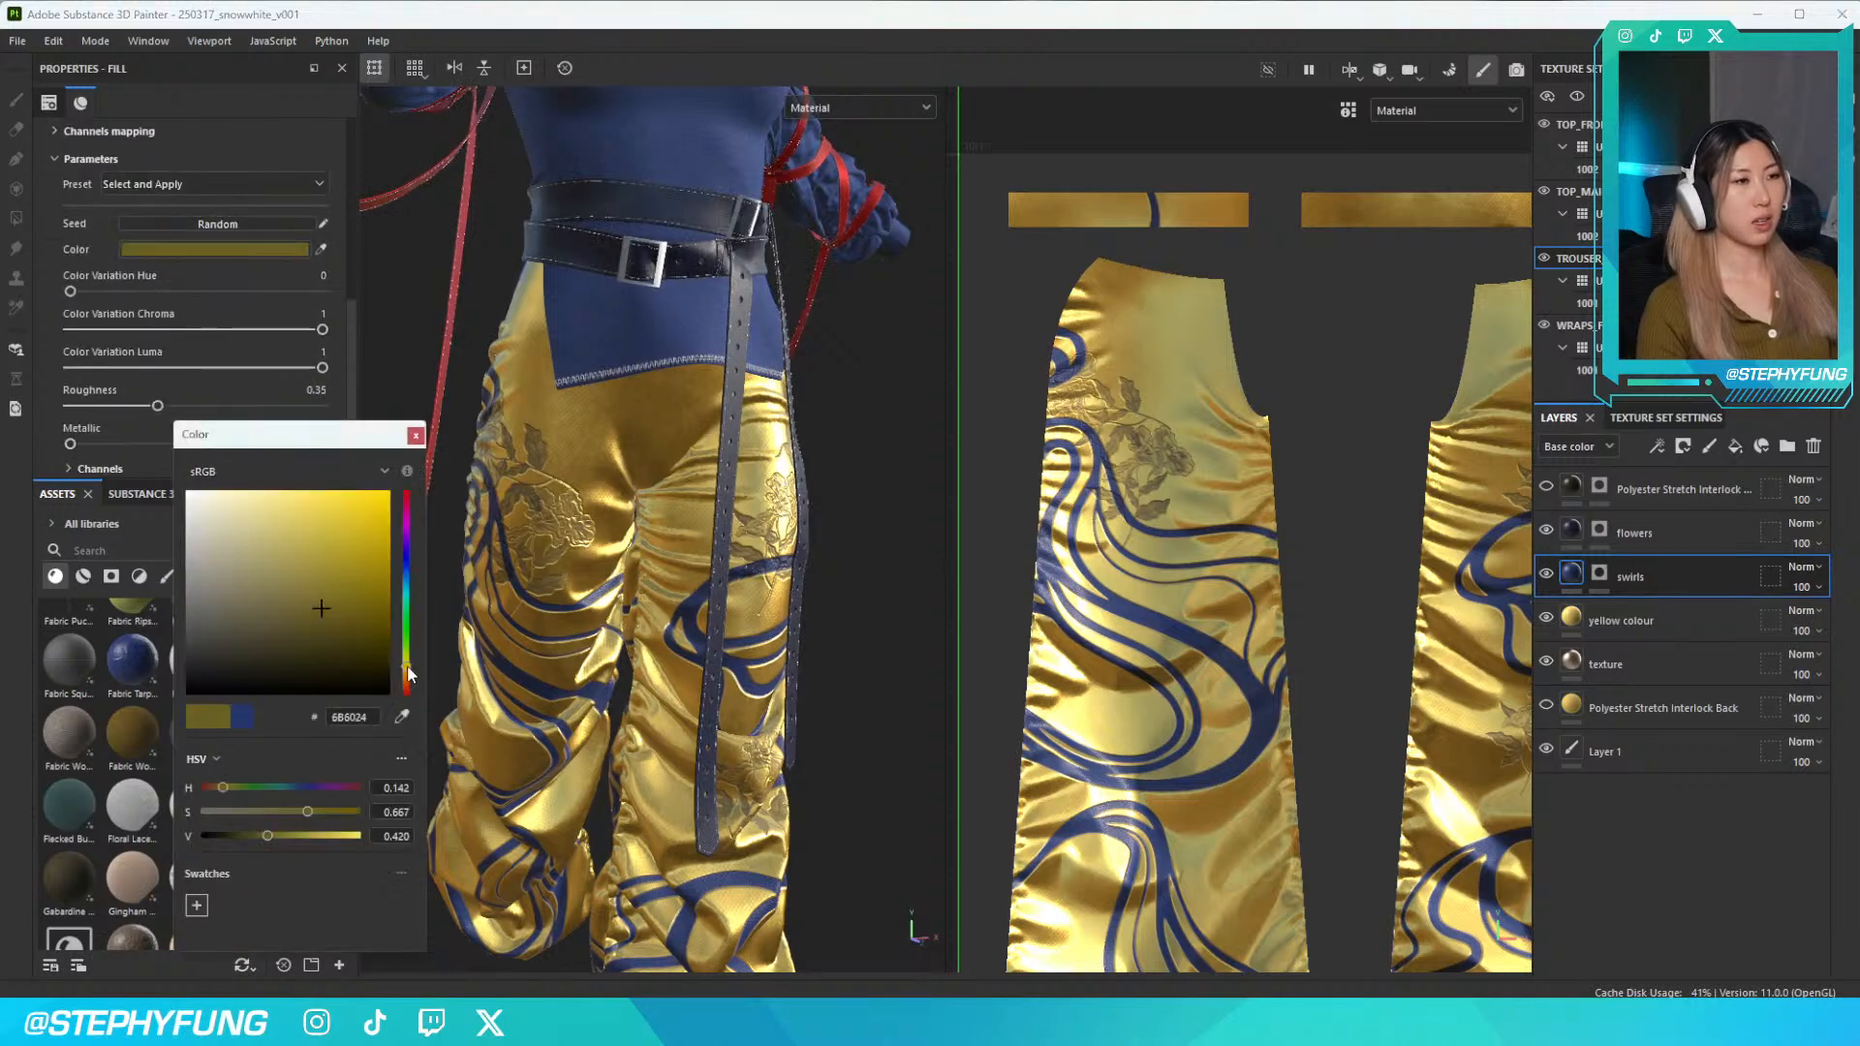
pyautogui.moveTo(320, 609); pyautogui.dragTo(264, 558)
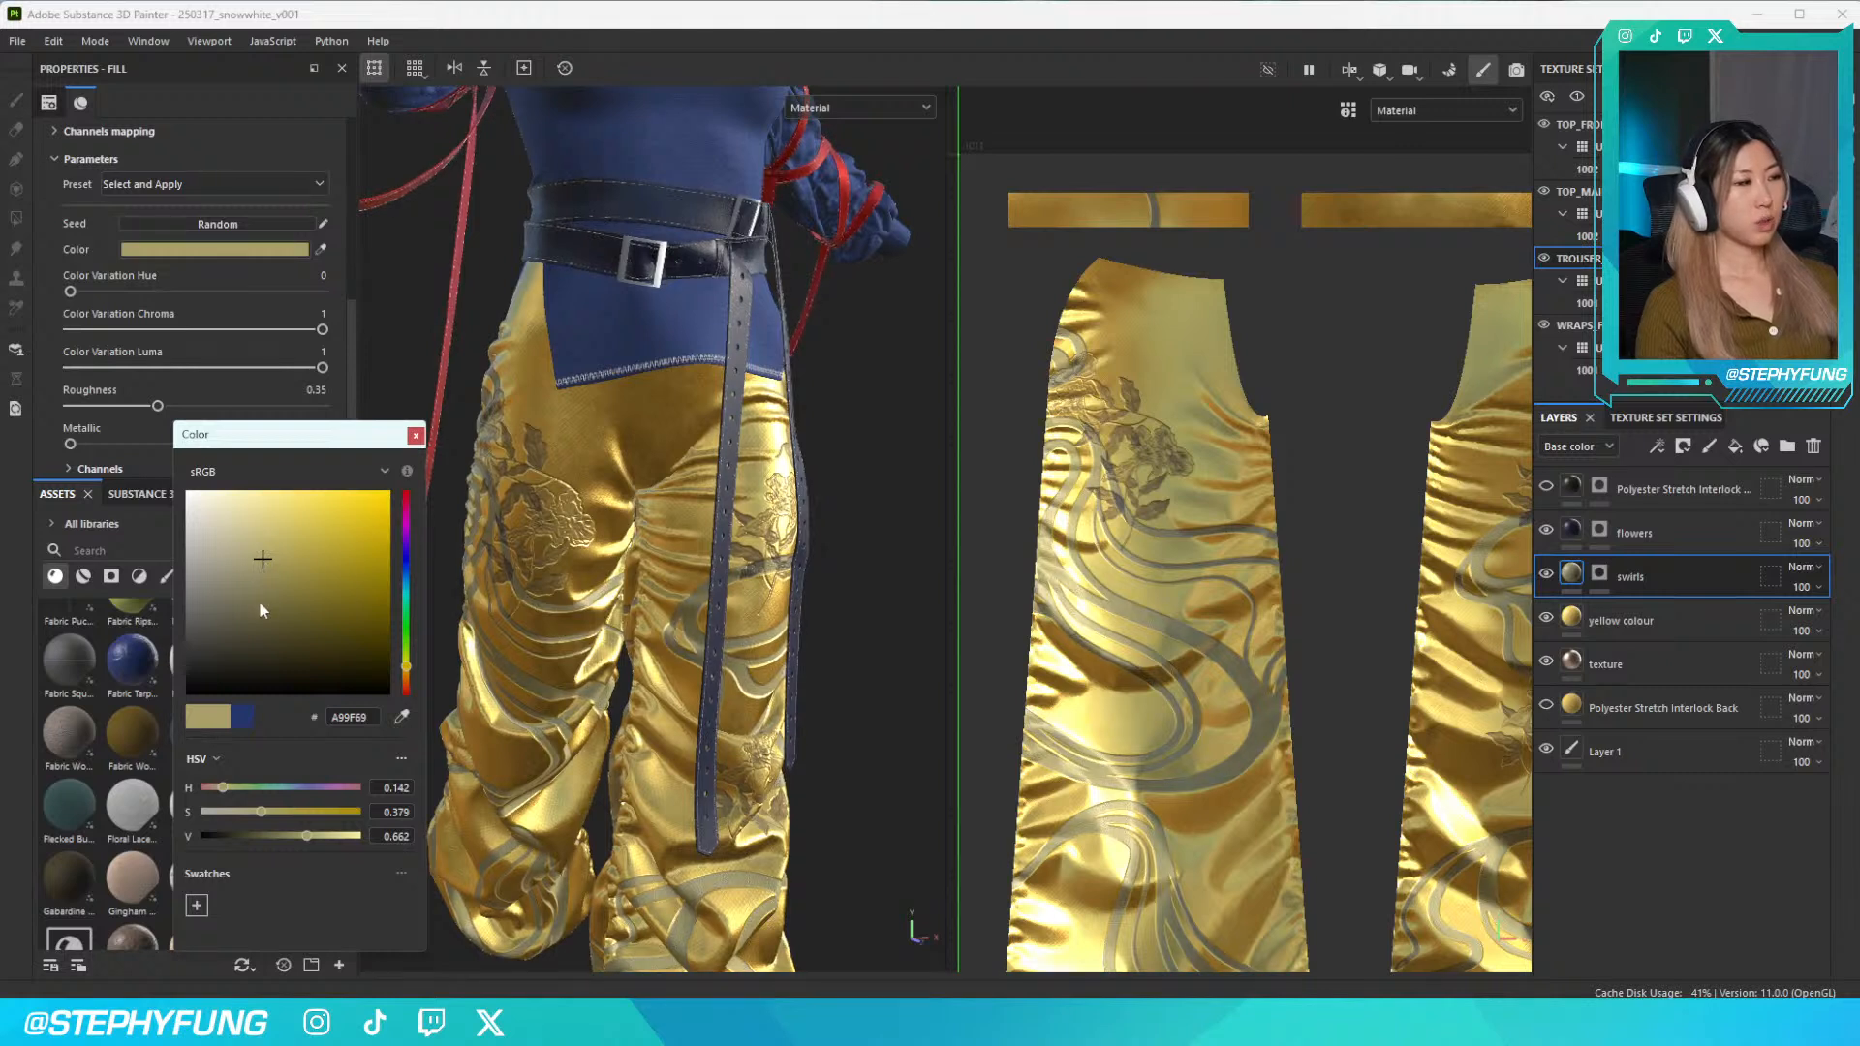
pyautogui.click(249, 573)
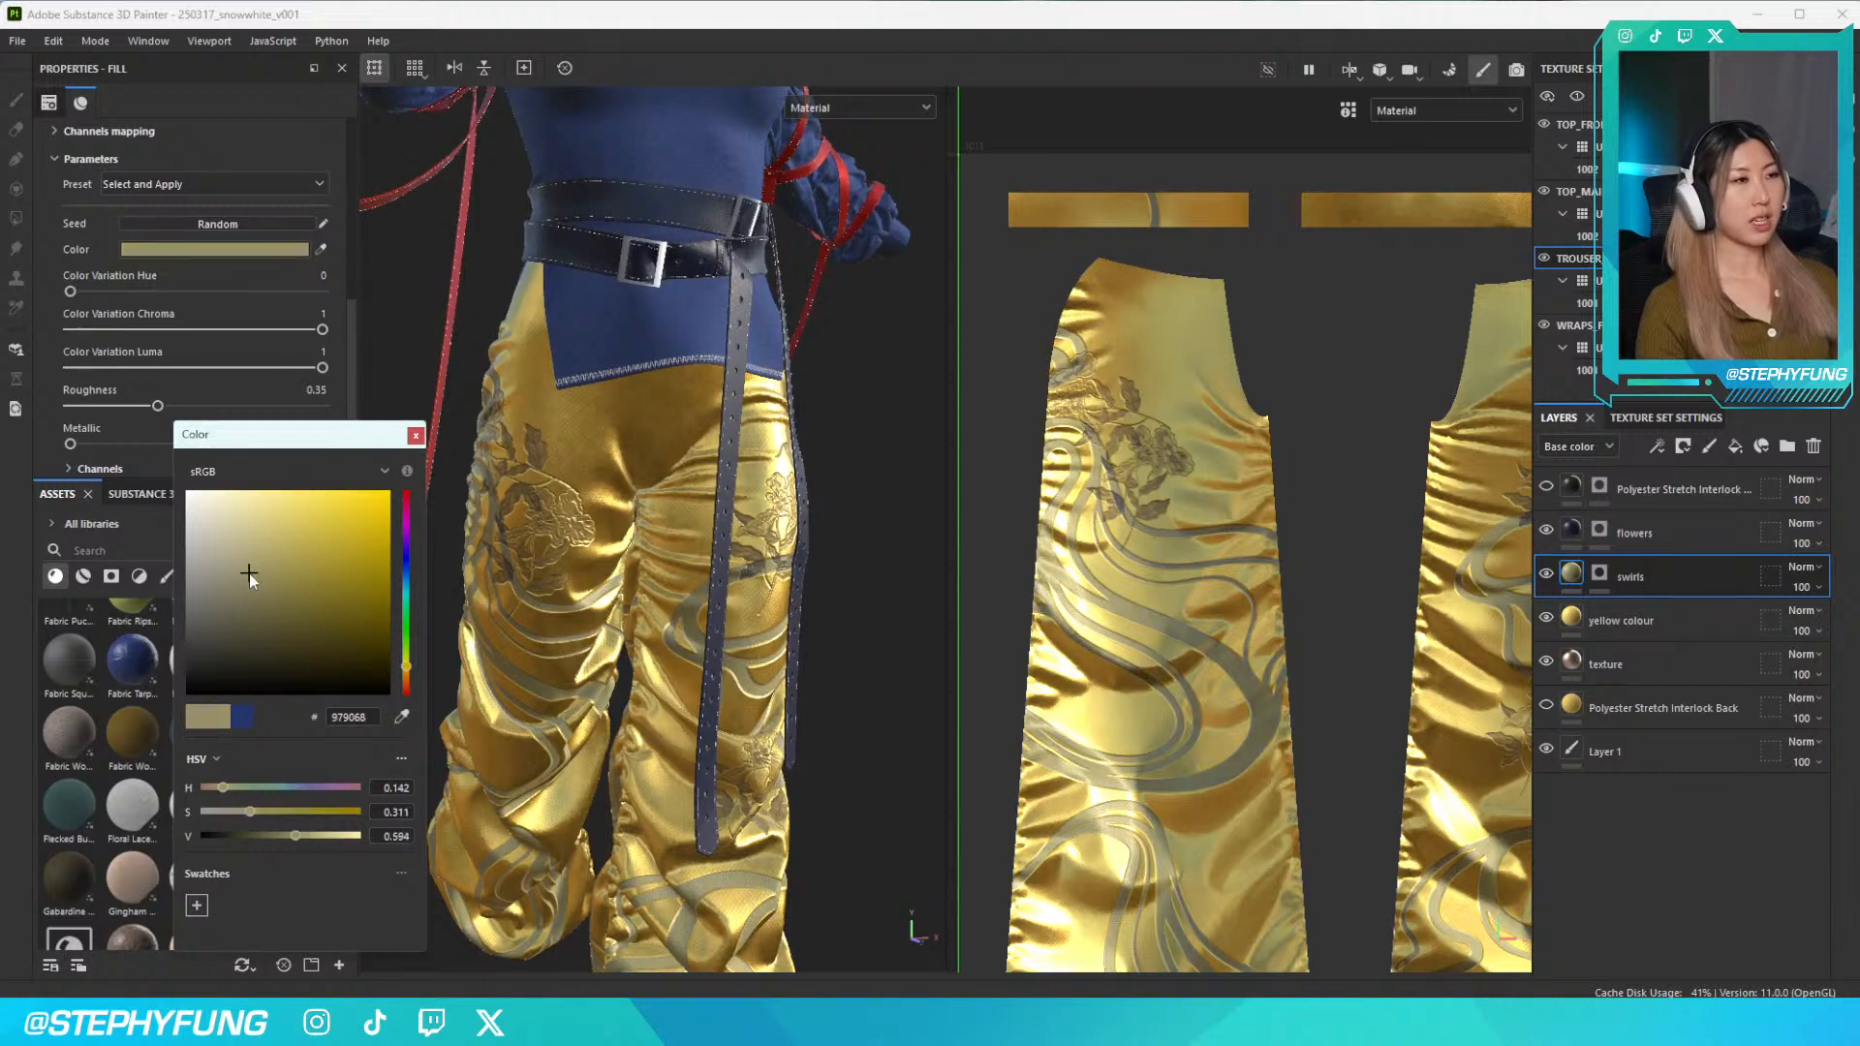
pyautogui.click(415, 436)
# Examine from several angles how the khaki swirls and navy flowers read against the gold trousers
pyautogui.scroll(-3, 688, 656)
pyautogui.scroll(3, 676, 655)
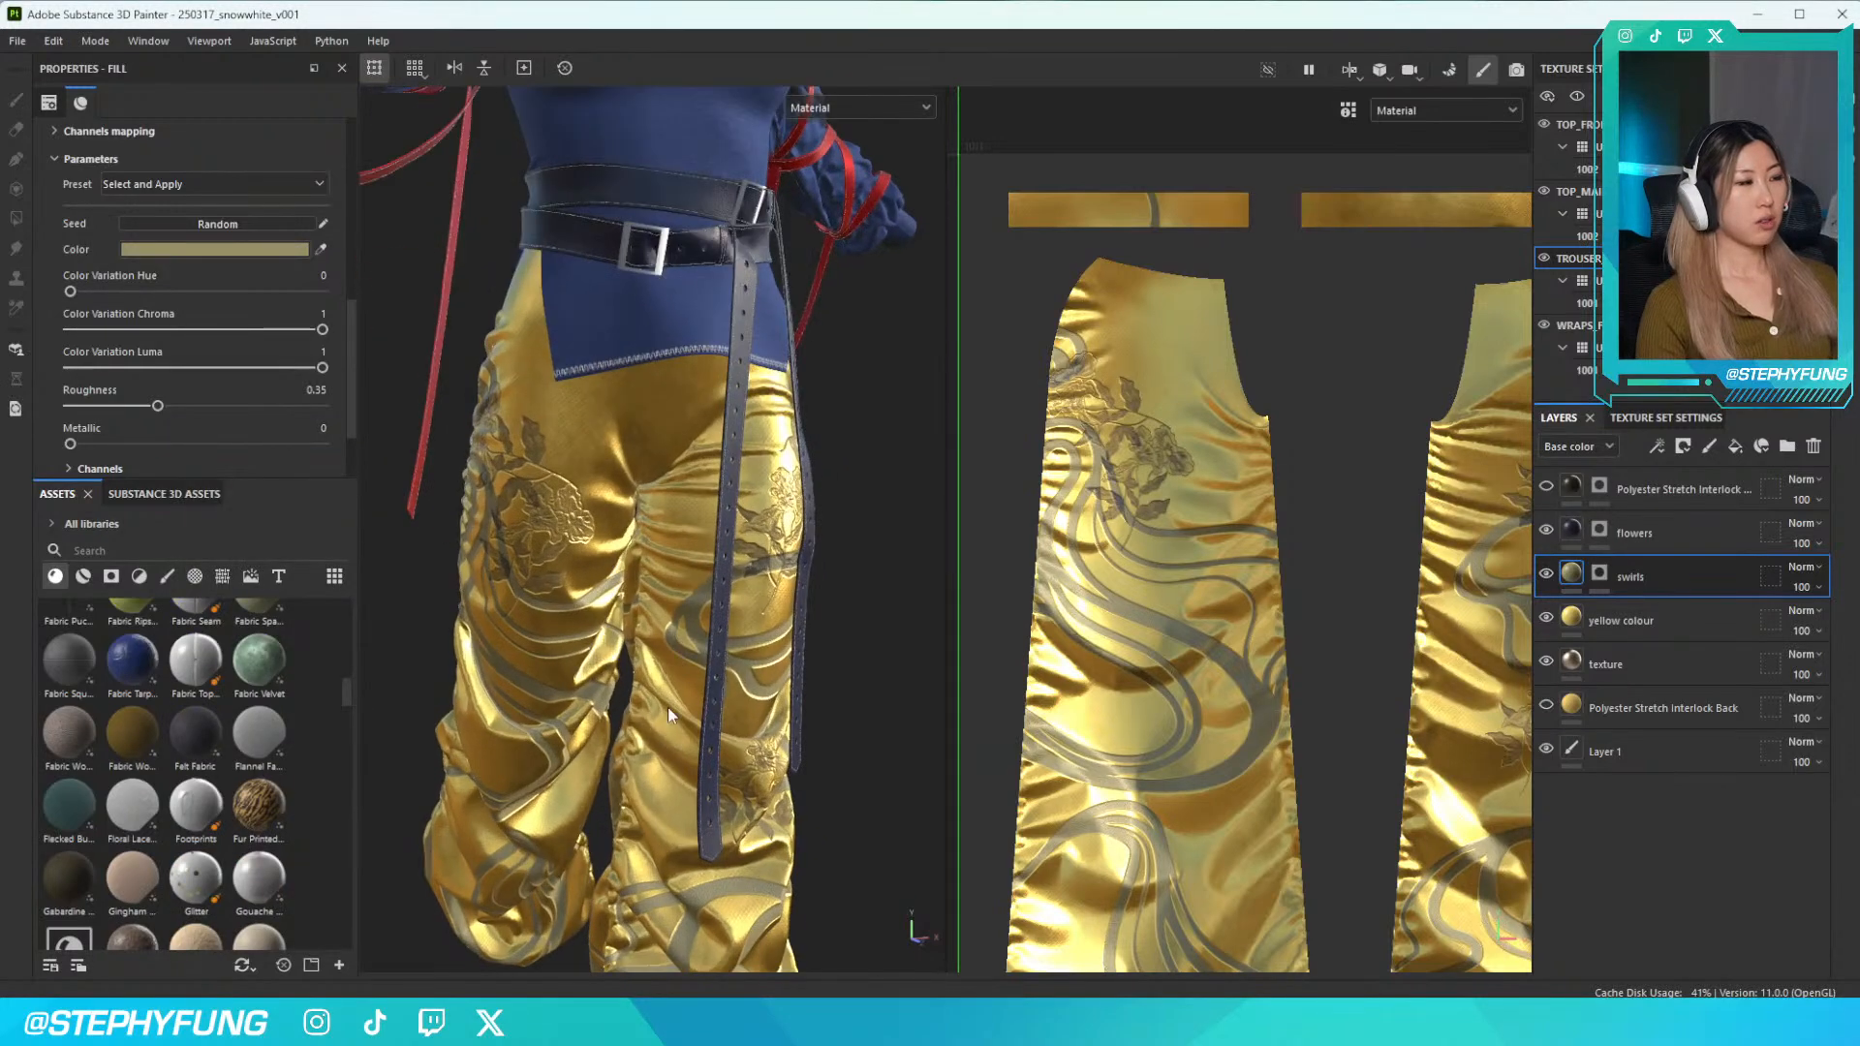
pyautogui.keyDown('alt'); pyautogui.moveTo(676, 655); pyautogui.dragTo(672, 541, button='middle'); pyautogui.keyUp('alt')
pyautogui.keyDown('alt'); pyautogui.moveTo(672, 540); pyautogui.dragTo(572, 616); pyautogui.keyUp('alt')
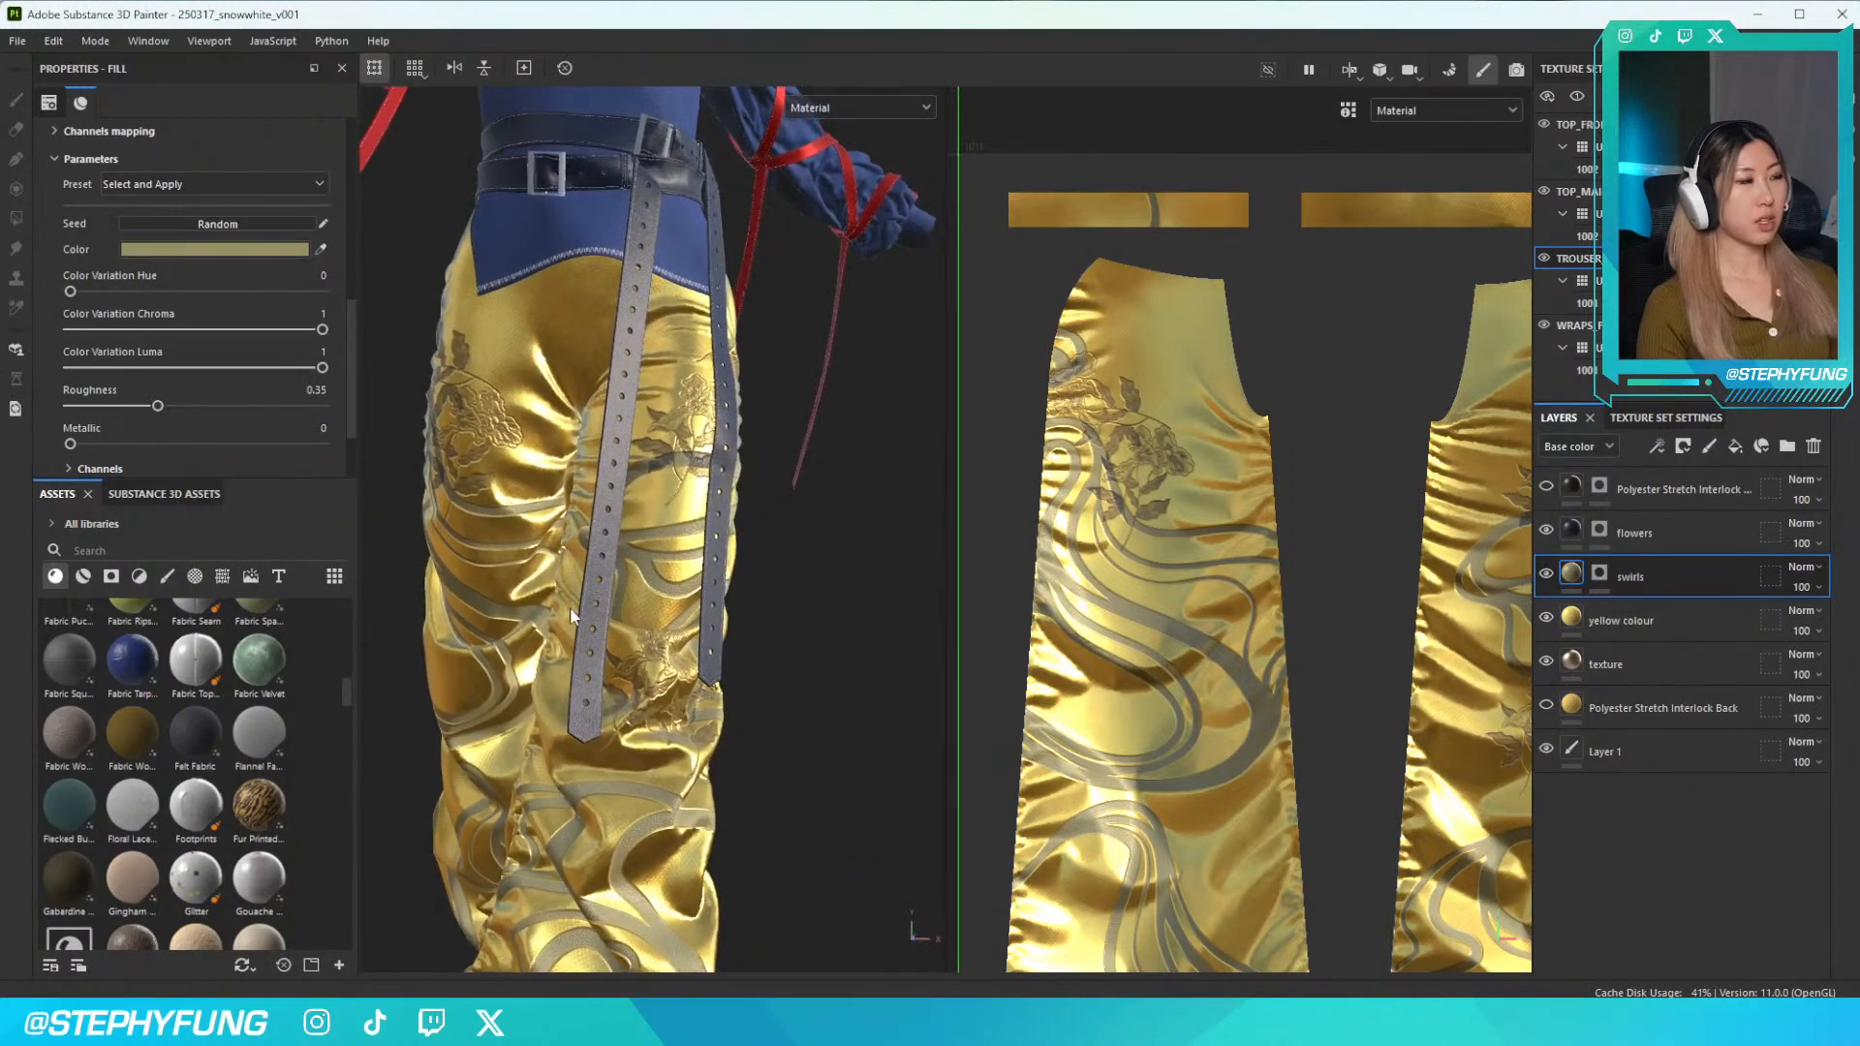
pyautogui.scroll(-2, 571, 618)
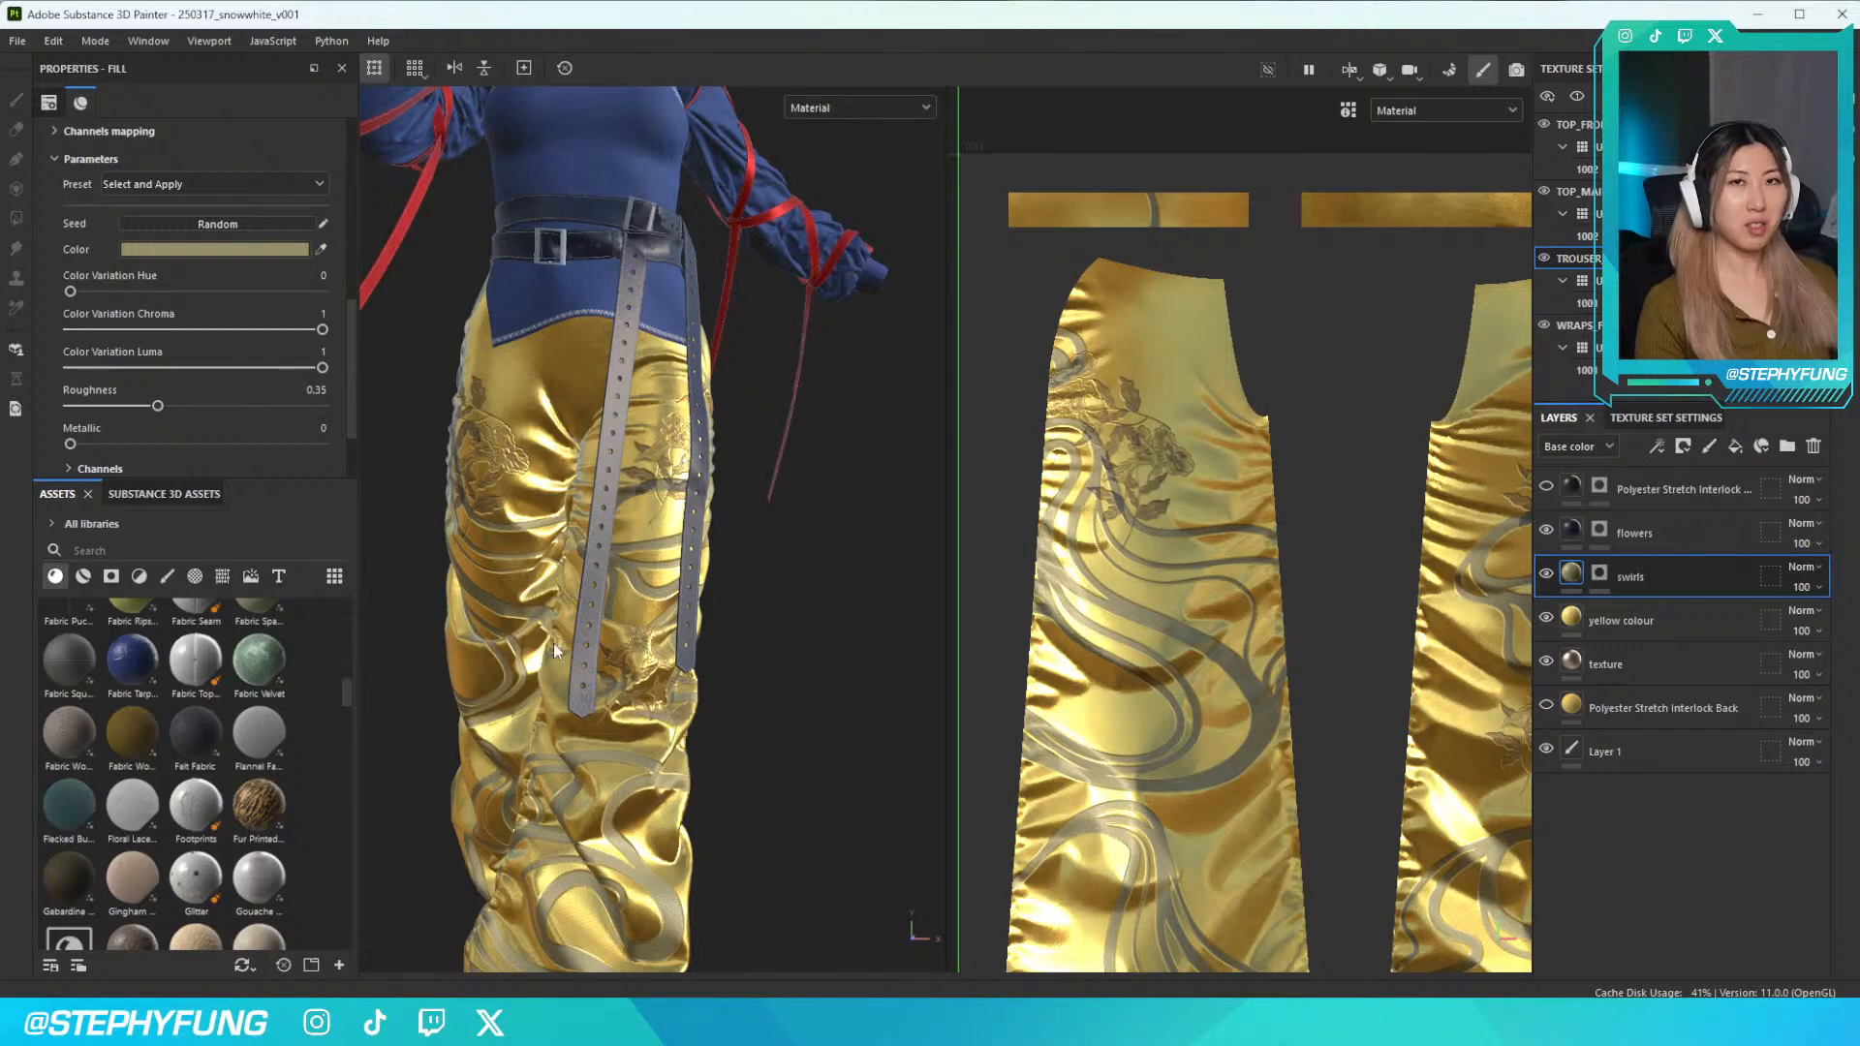
pyautogui.scroll(-3, 554, 645)
pyautogui.scroll(5, 558, 653)
pyautogui.keyDown('alt'); pyautogui.moveTo(634, 414); pyautogui.dragTo(673, 564, button='middle'); pyautogui.keyUp('alt')
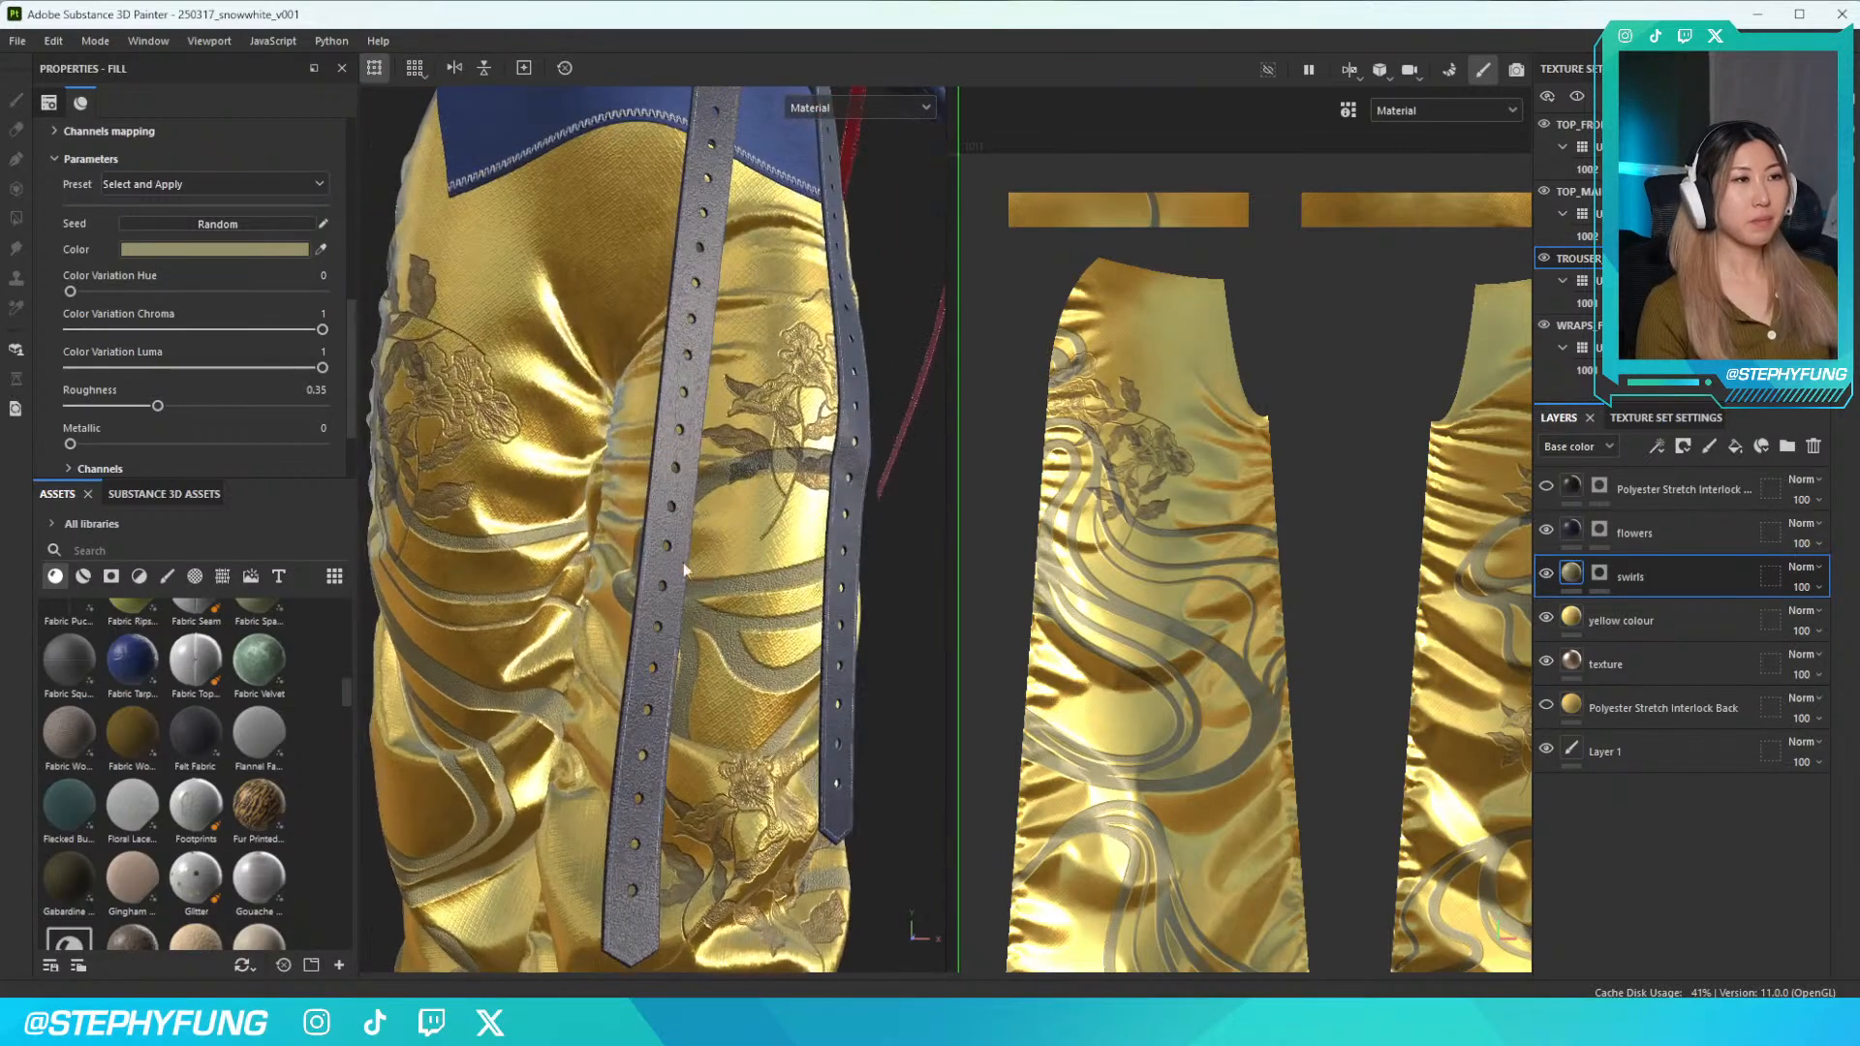
# Select the flowers layer's fill and set its material colour to bright blue, 0068FD
pyautogui.click(1573, 533)
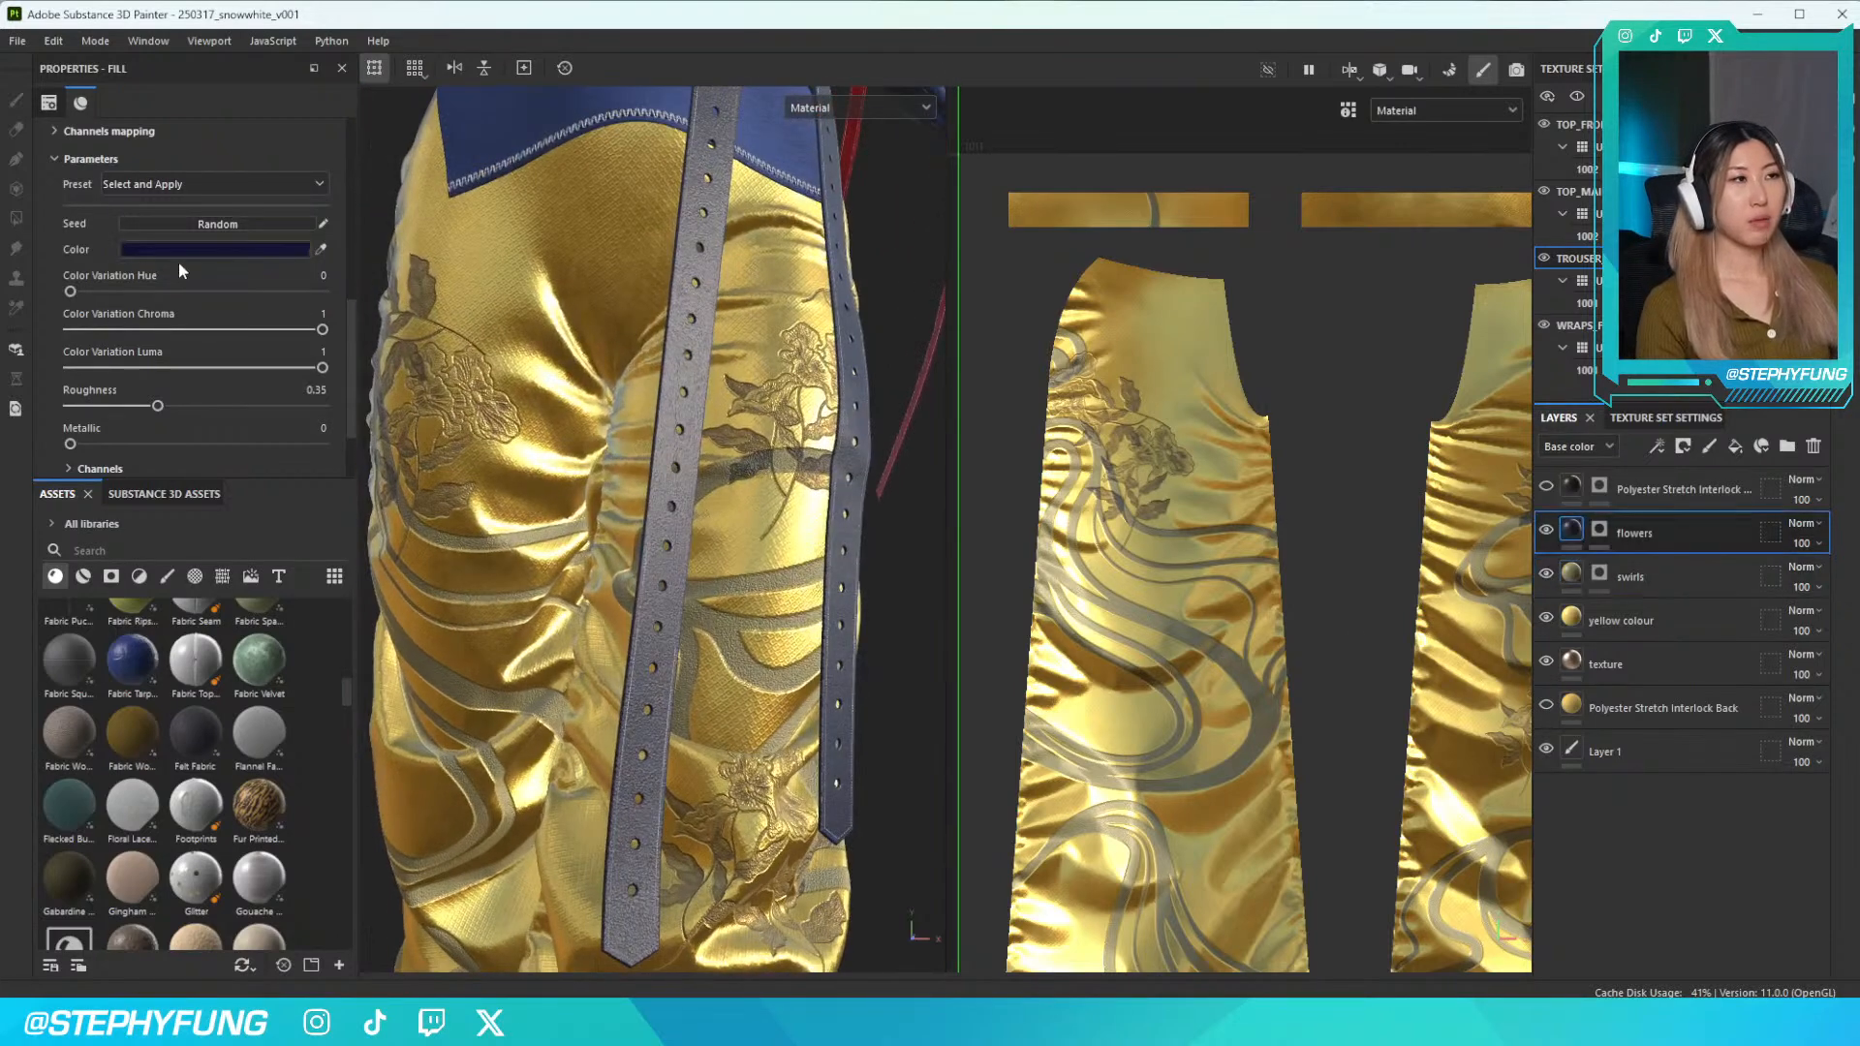
pyautogui.click(242, 249)
pyautogui.click(297, 540)
pyautogui.click(404, 572)
pyautogui.click(386, 494)
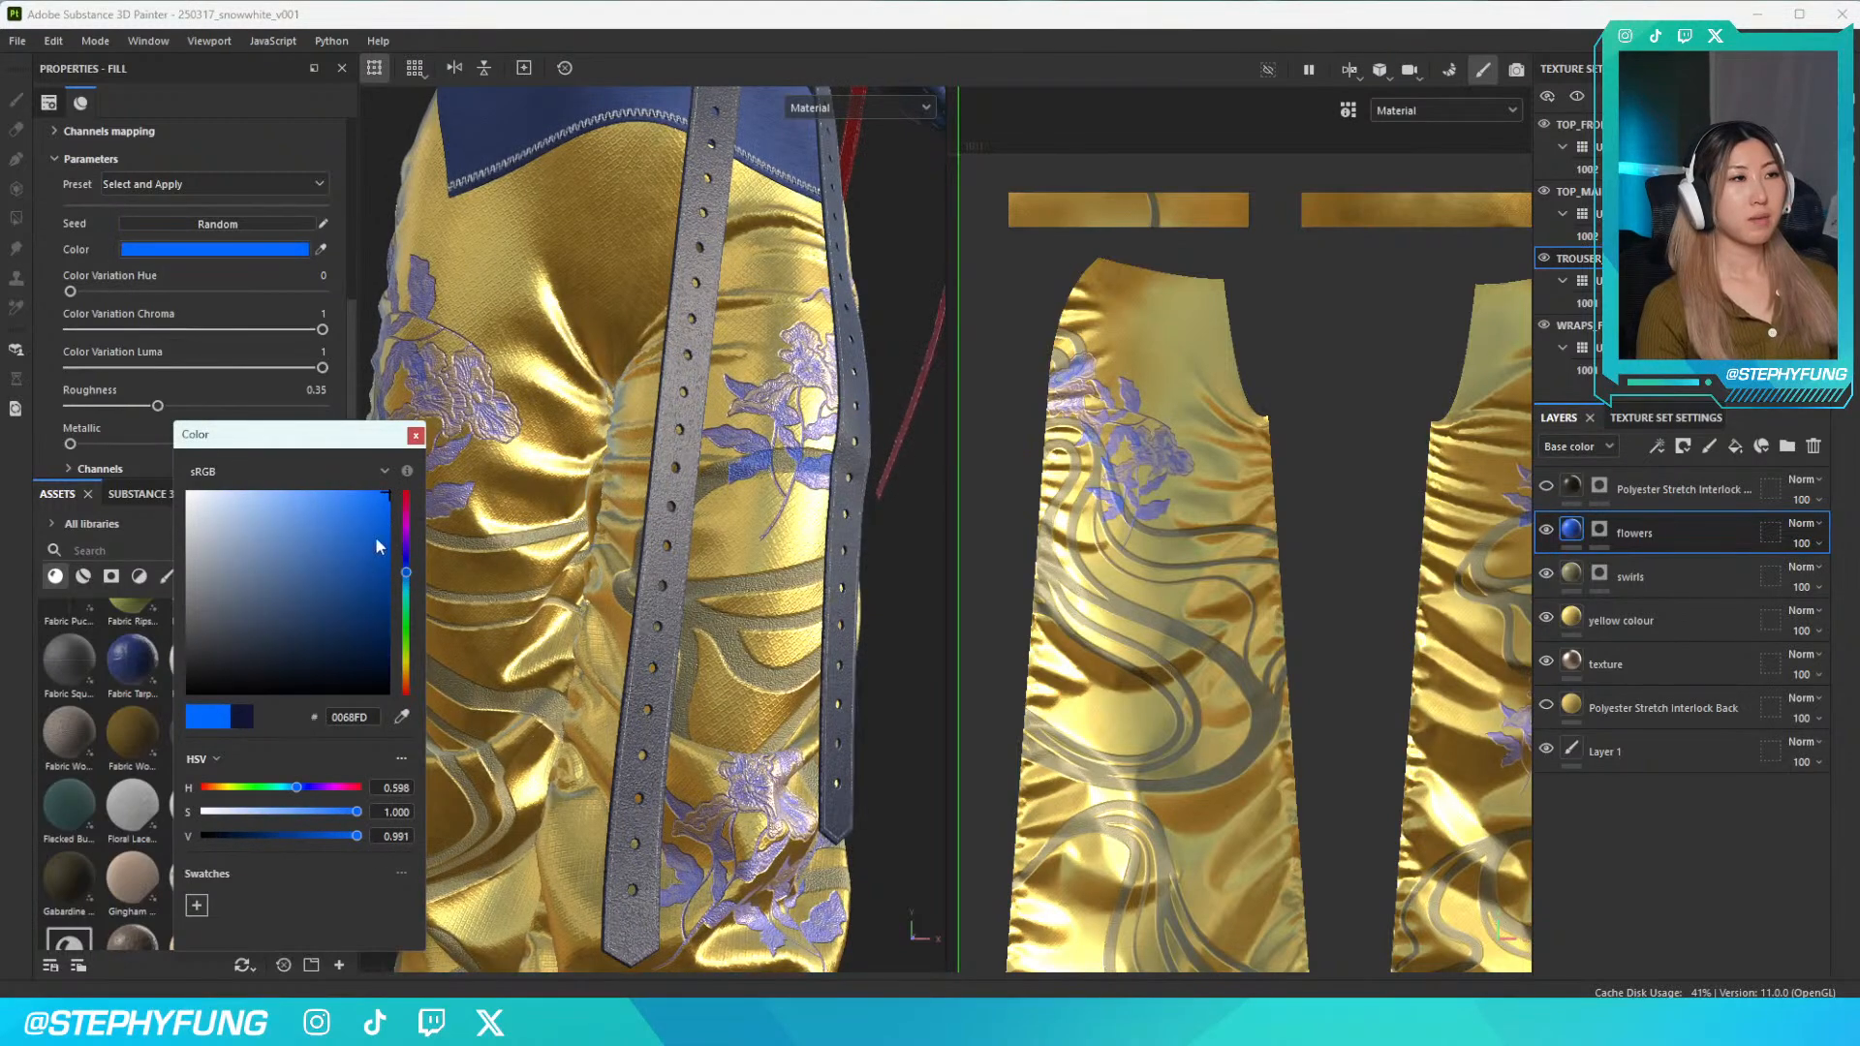
pyautogui.click(416, 436)
# Examine the blue flowers on the trousers up close and across the whole outfit, including where they overlap the swirls
pyautogui.scroll(-3, 636, 413)
pyautogui.scroll(5, 572, 438)
pyautogui.keyDown('alt'); pyautogui.moveTo(572, 437); pyautogui.dragTo(603, 543); pyautogui.keyUp('alt')
pyautogui.scroll(3, 612, 538)
pyautogui.scroll(-6, 613, 538)
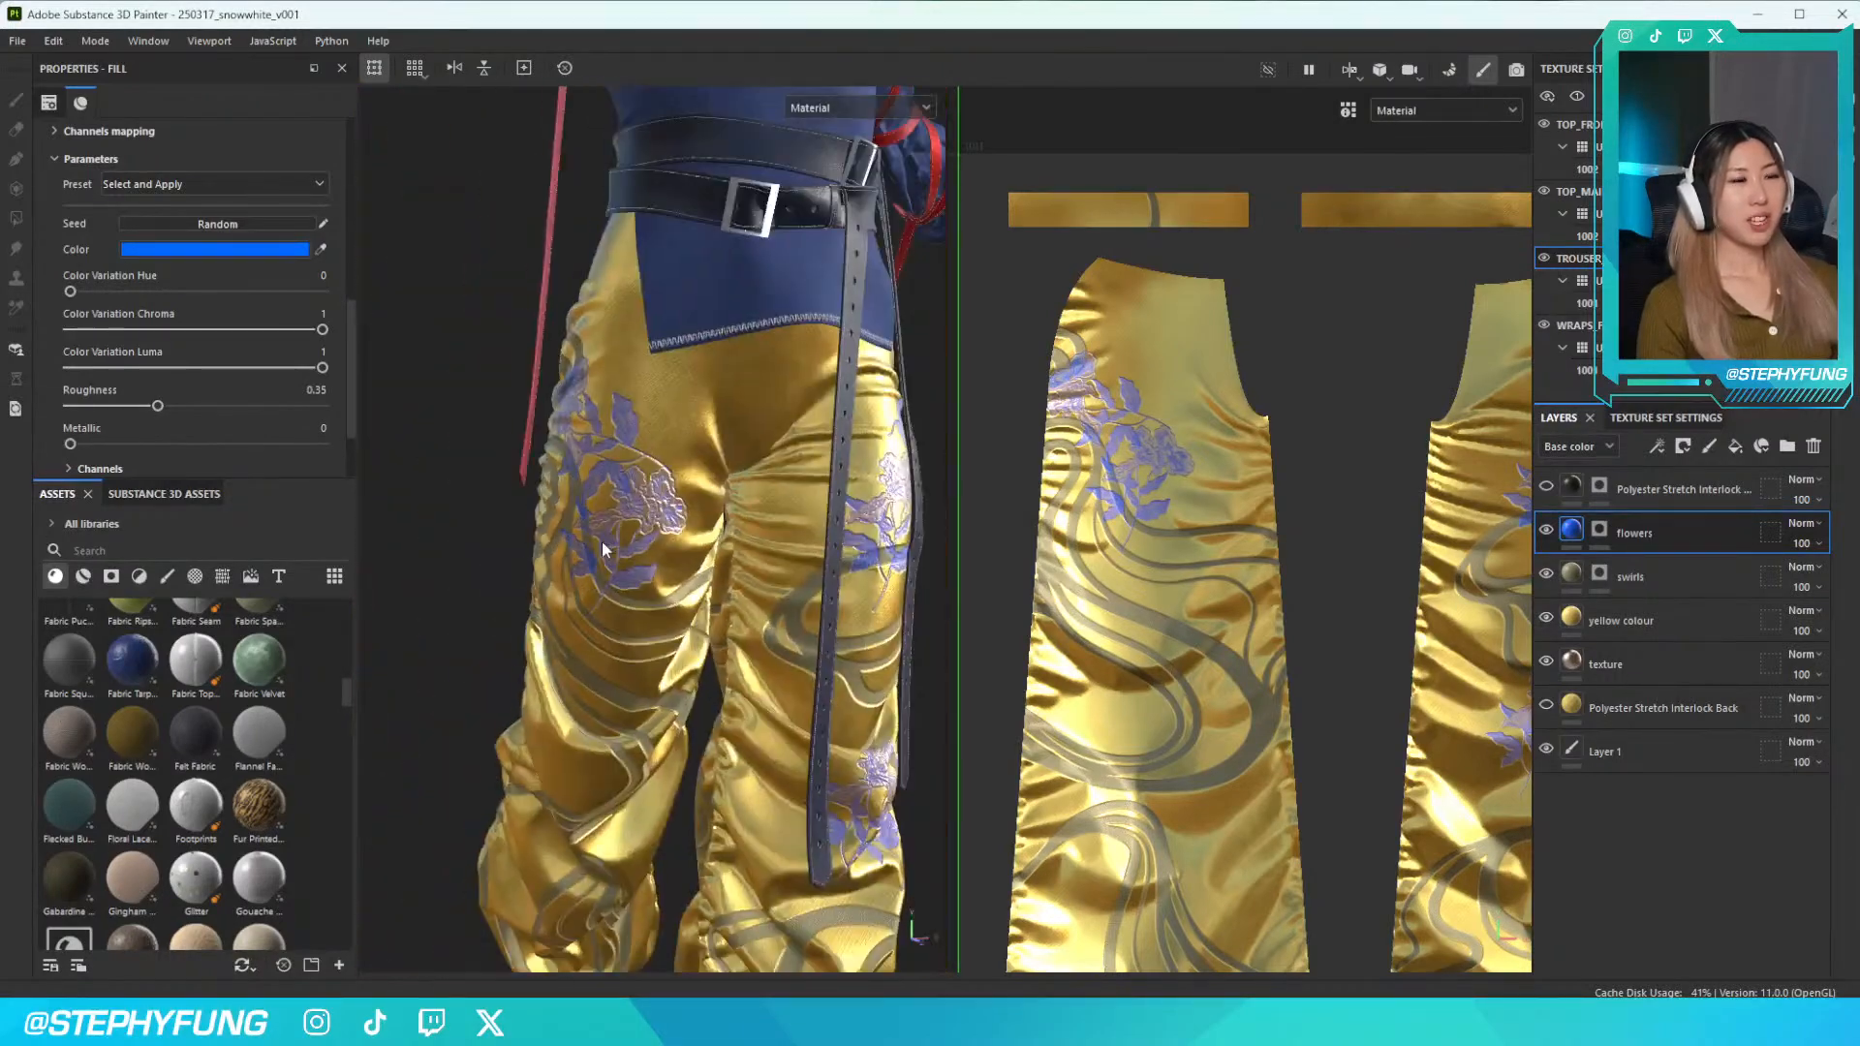
pyautogui.scroll(-4, 601, 542)
pyautogui.scroll(-2, 678, 479)
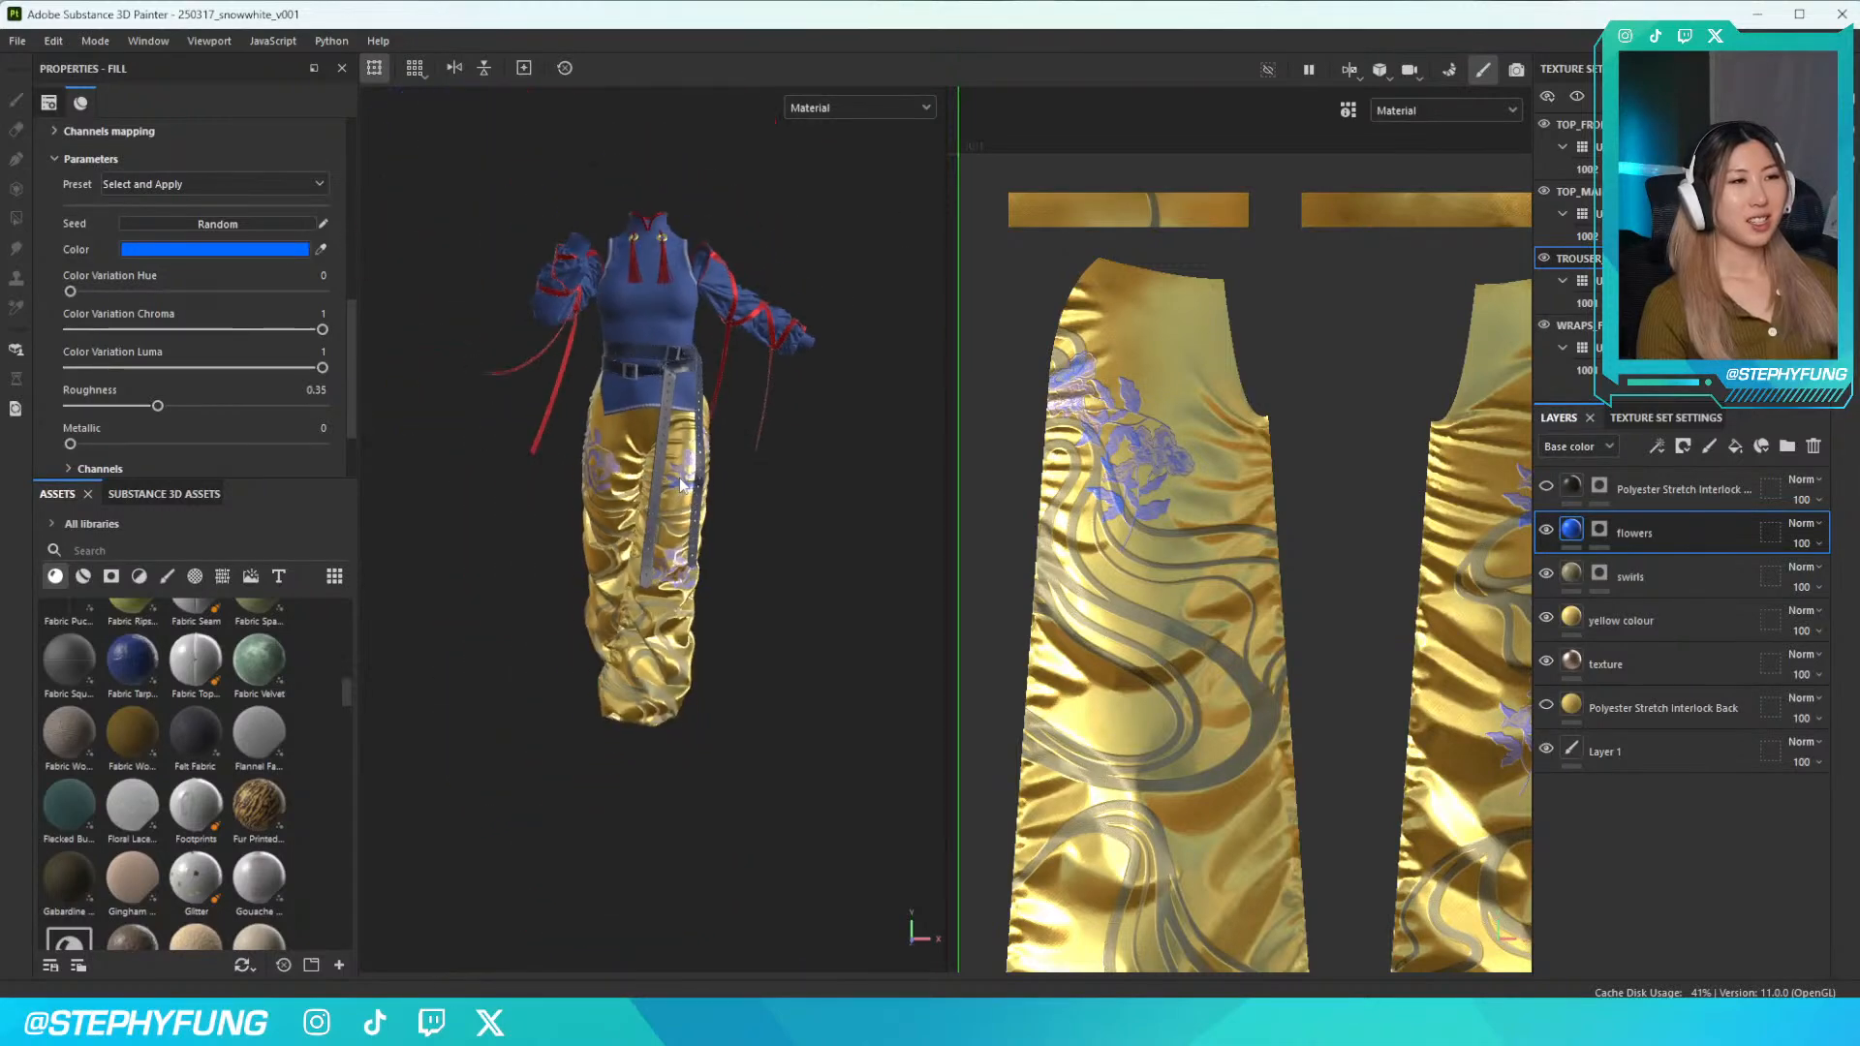
pyautogui.scroll(6, 678, 479)
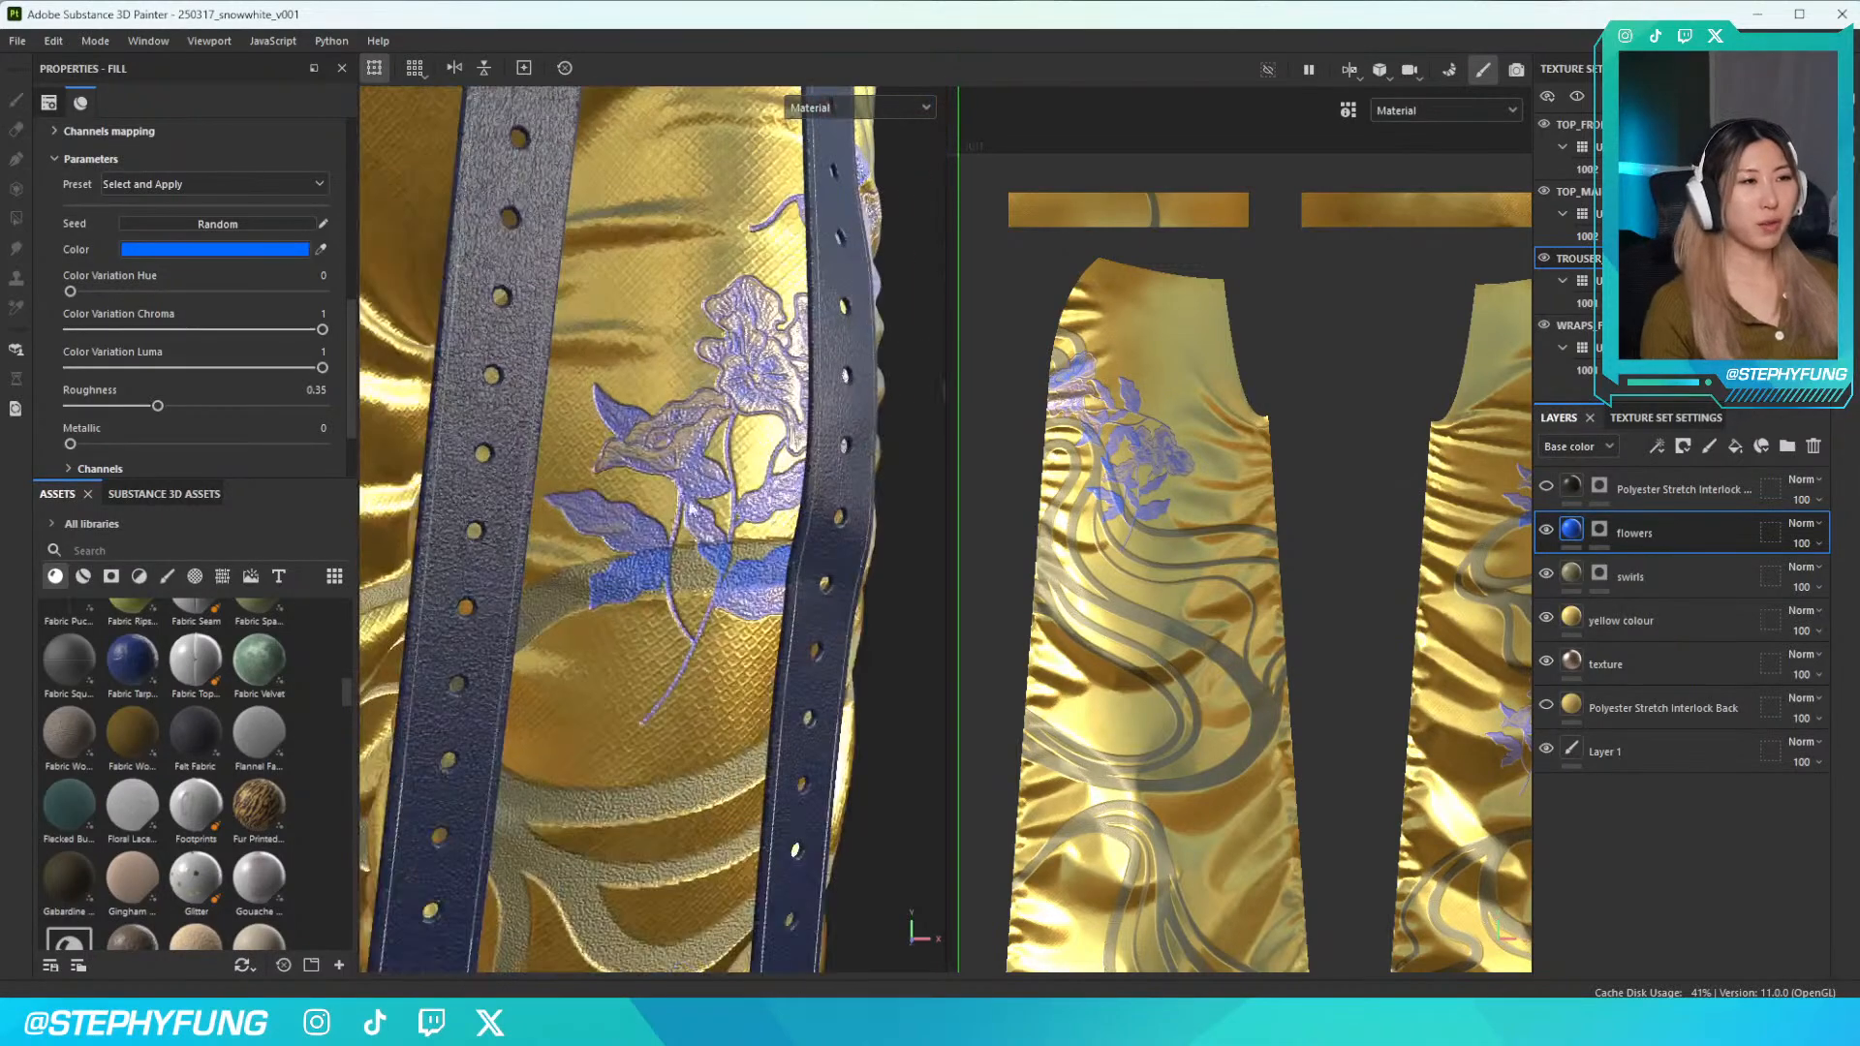
pyautogui.scroll(2, 691, 498)
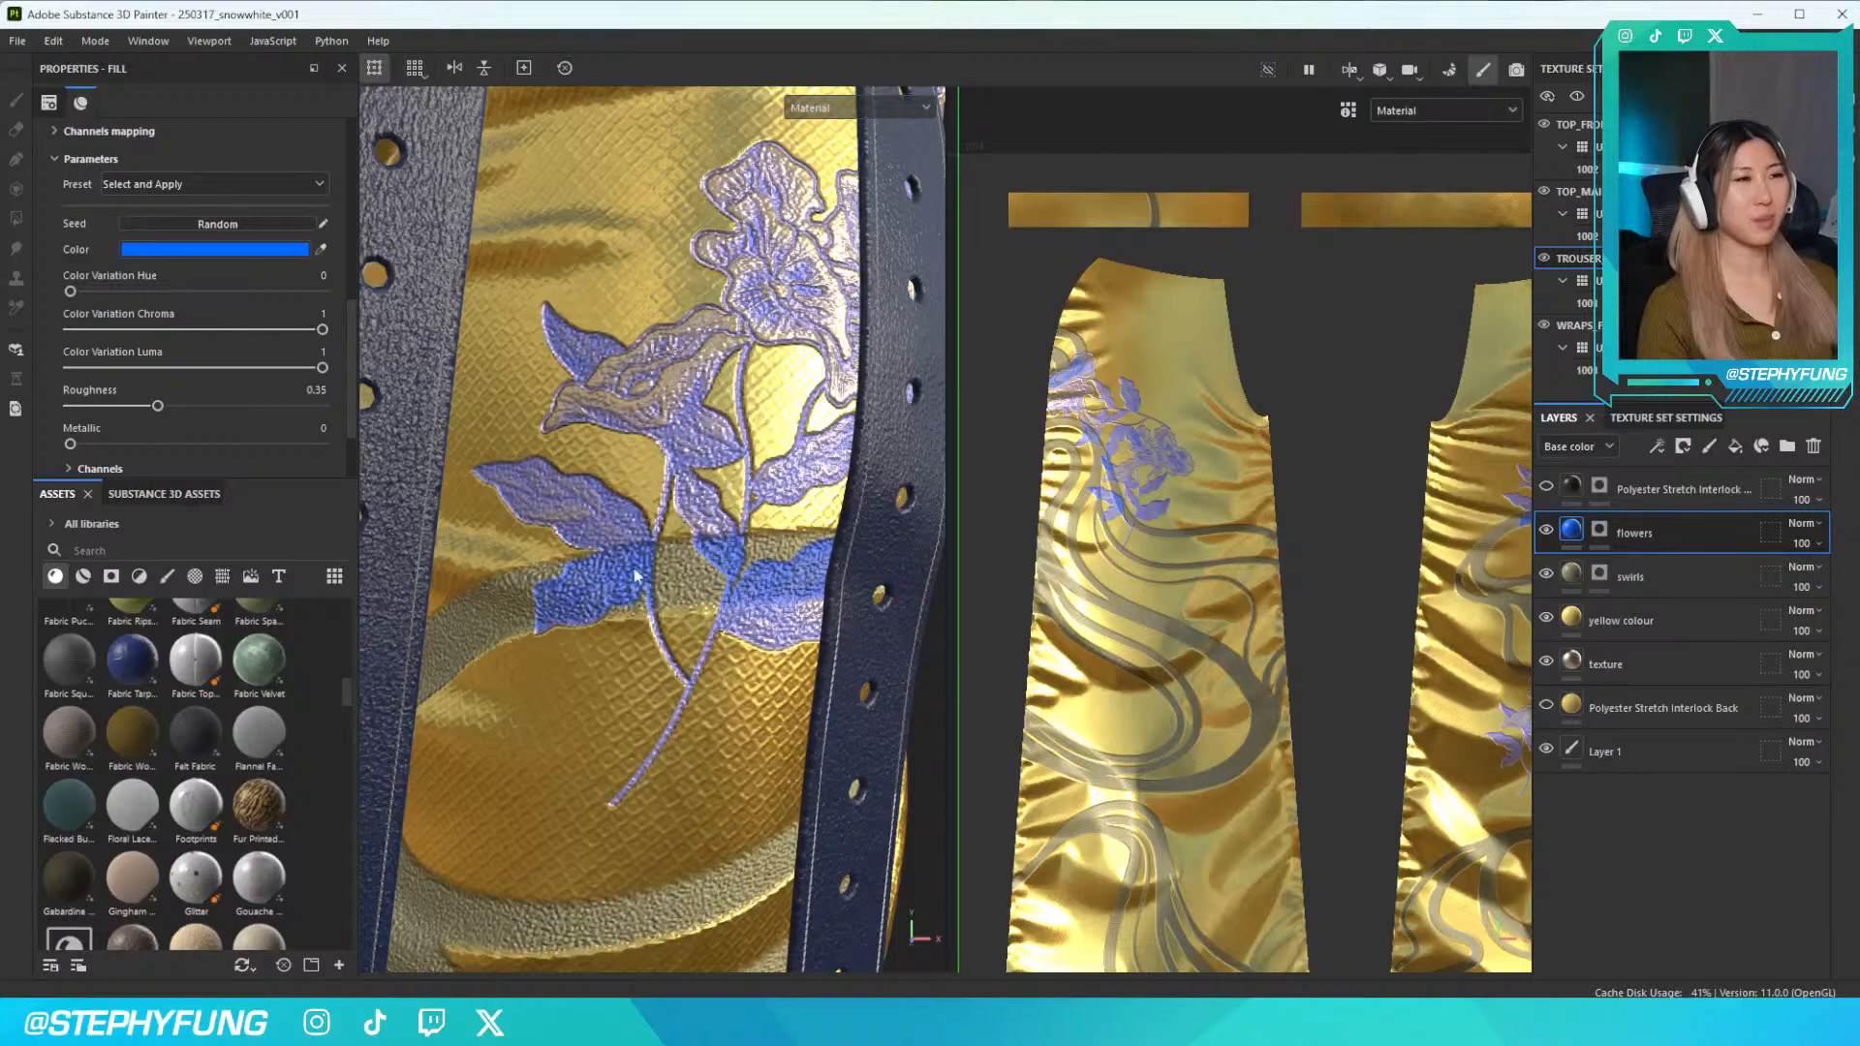
pyautogui.scroll(2, 645, 579)
pyautogui.scroll(-8, 648, 572)
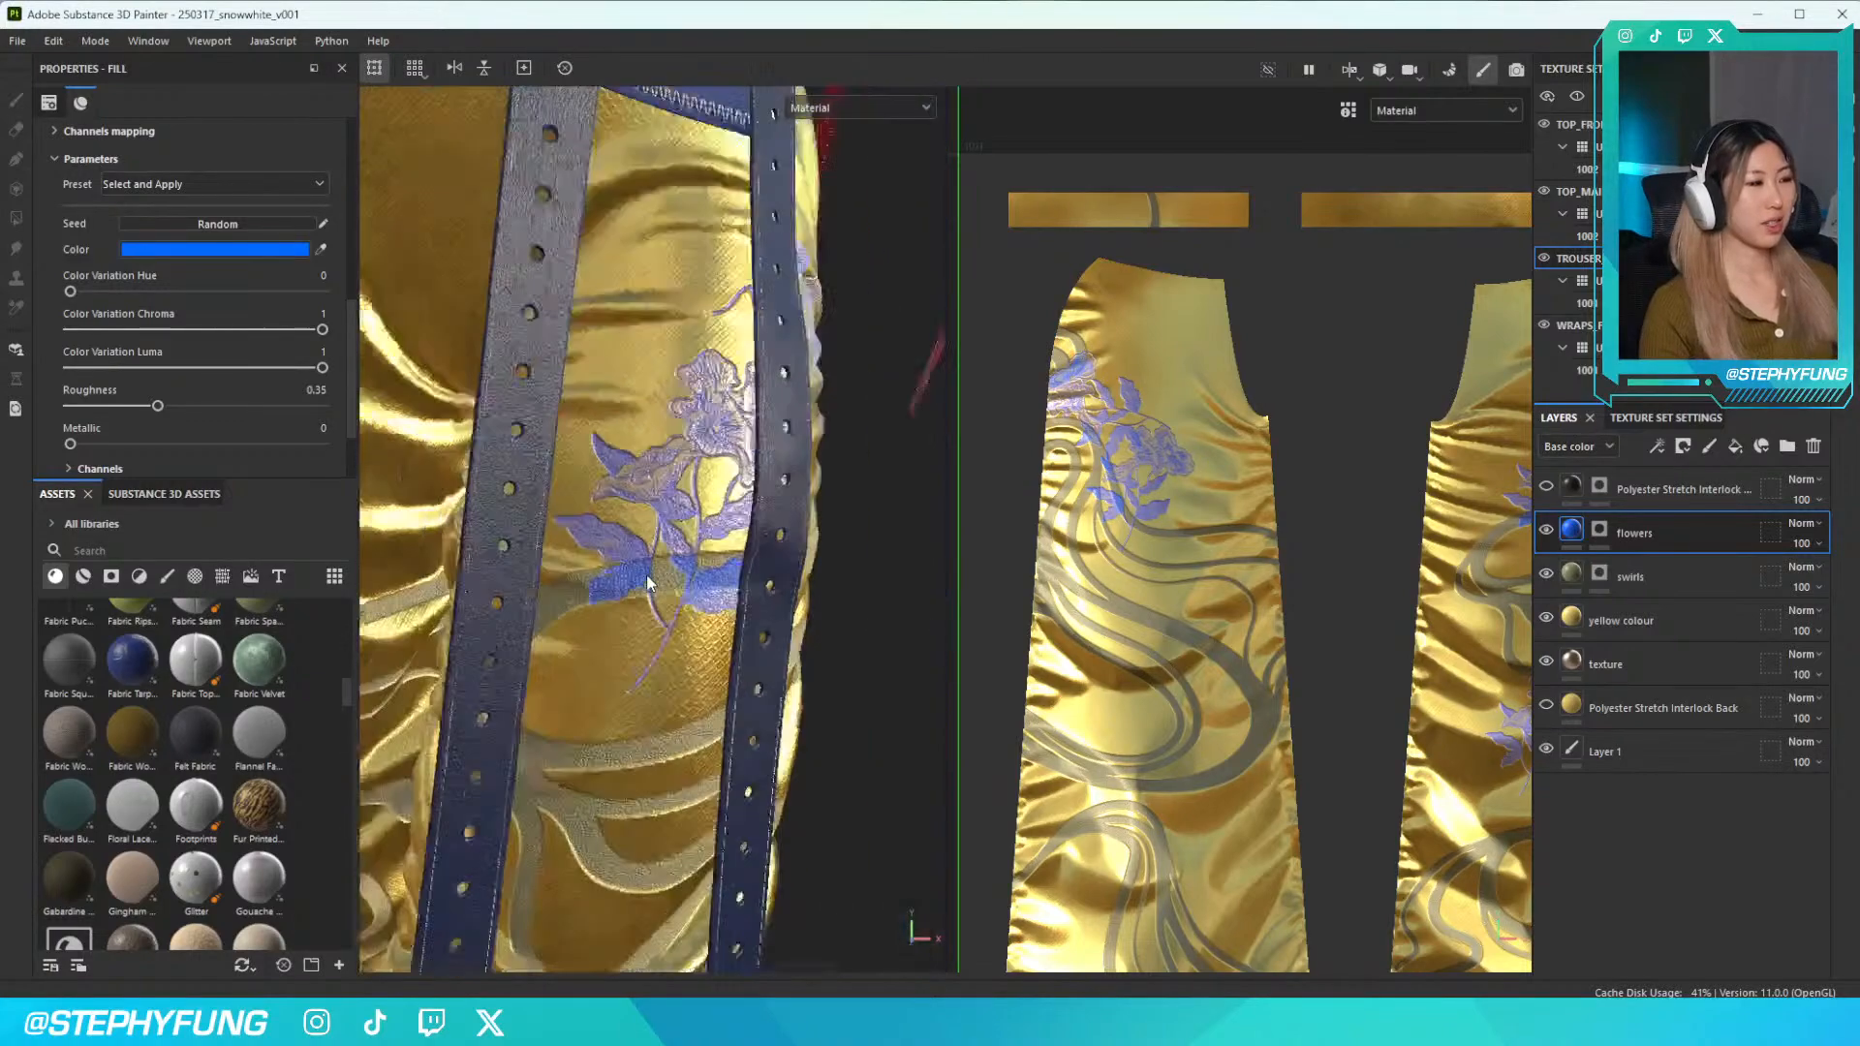
pyautogui.scroll(-5, 678, 518)
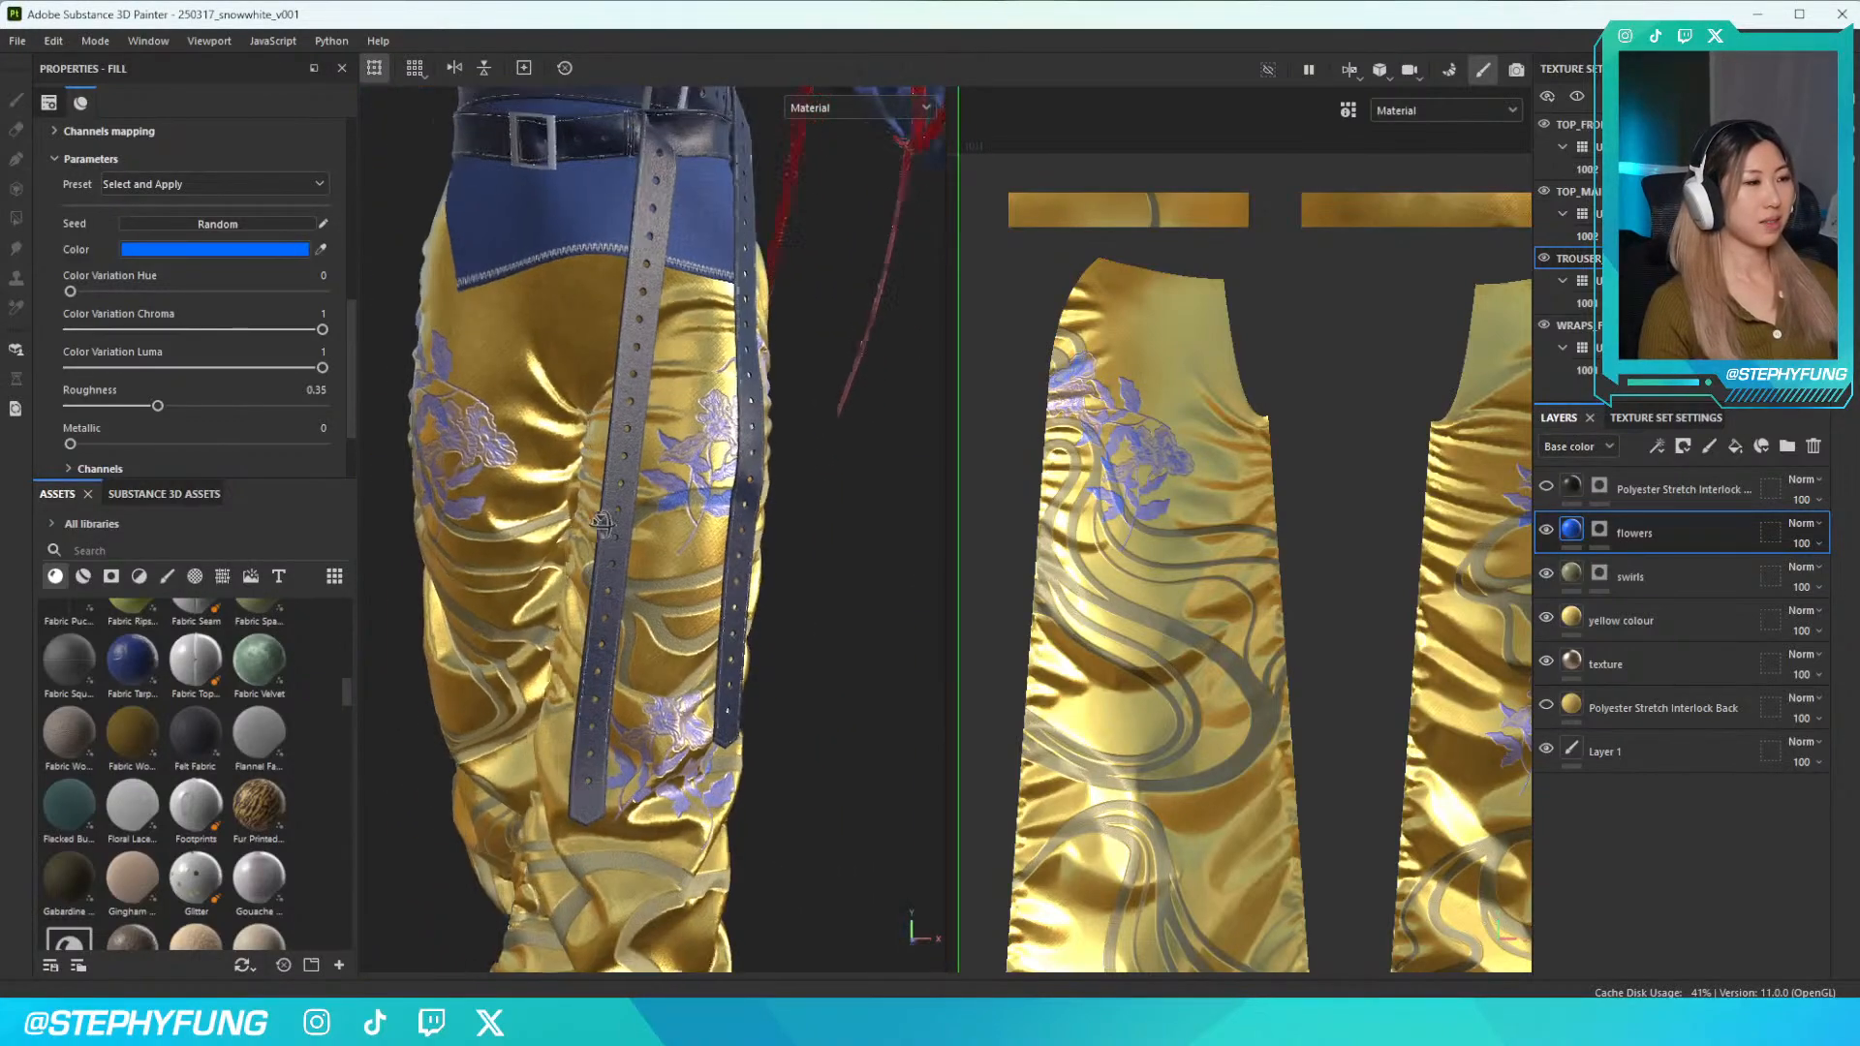
pyautogui.keyDown('alt'); pyautogui.moveTo(675, 536); pyautogui.dragTo(666, 577); pyautogui.keyUp('alt')
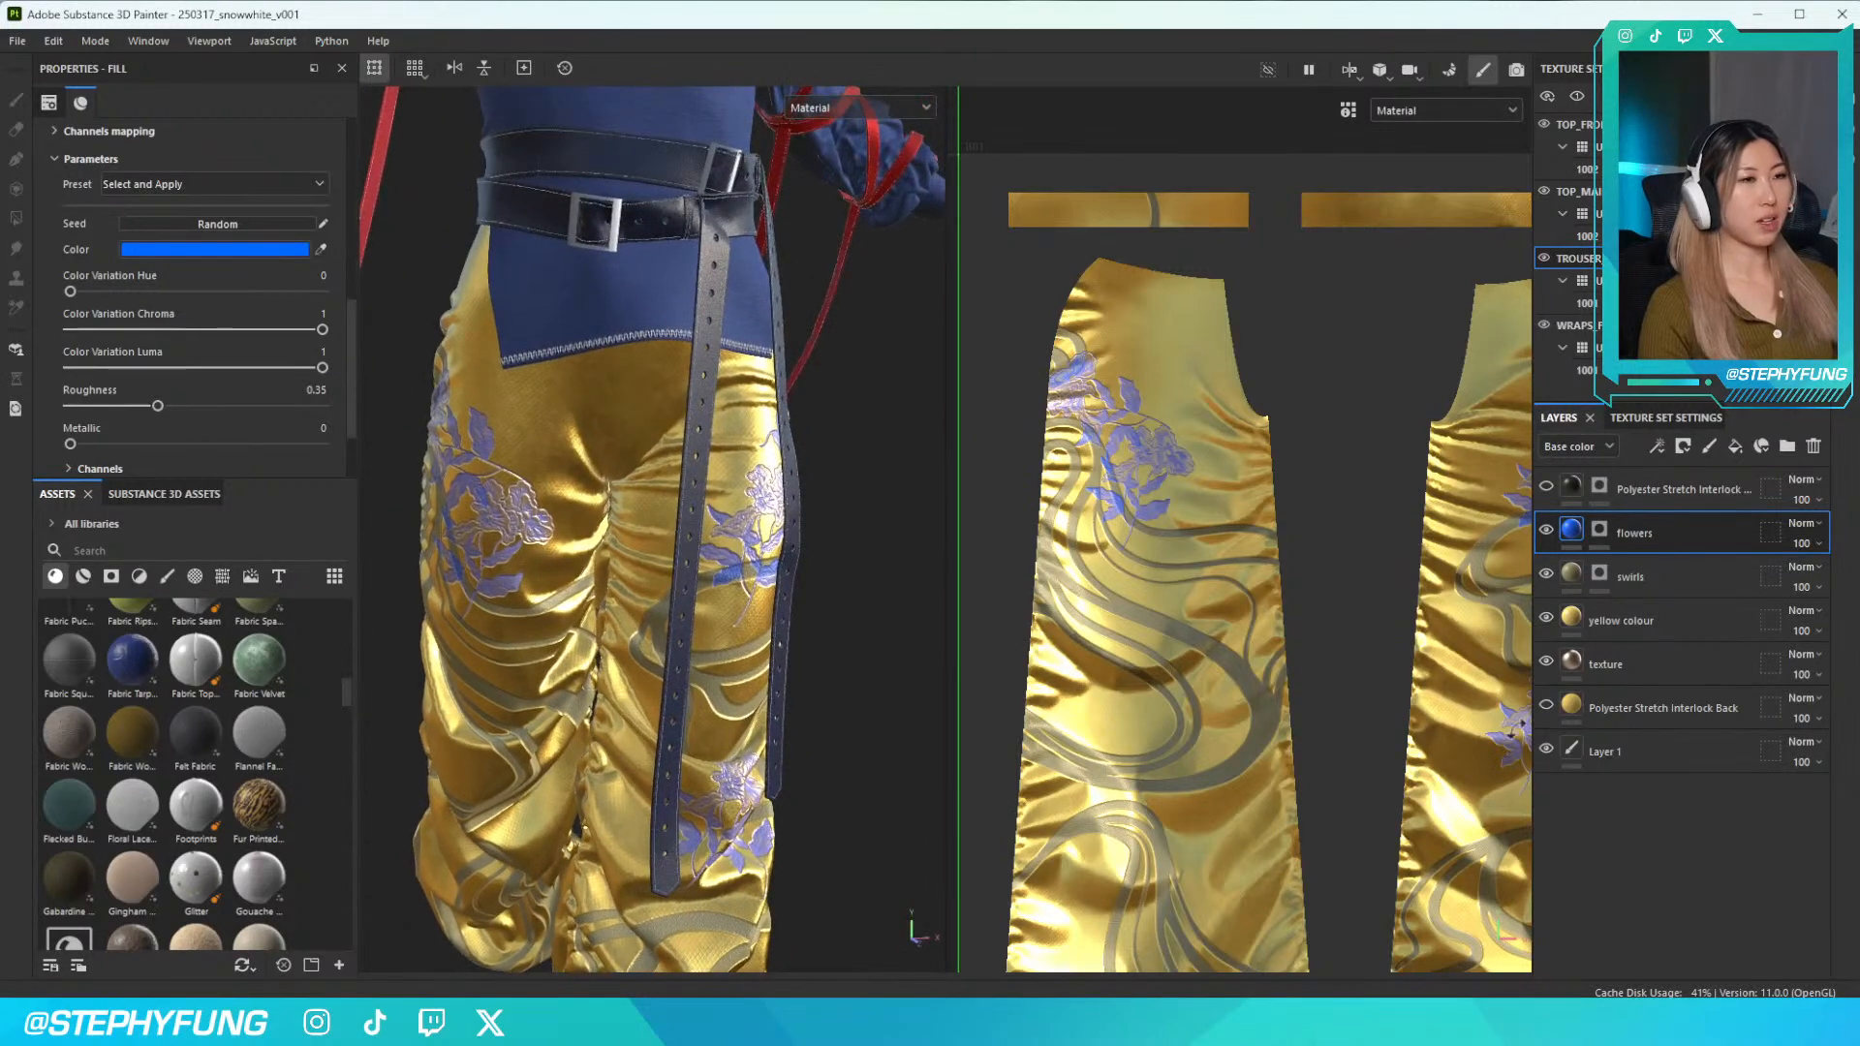
# Hide the flowers layer and check the trousers with only the swirls pattern
pyautogui.click(1546, 529)
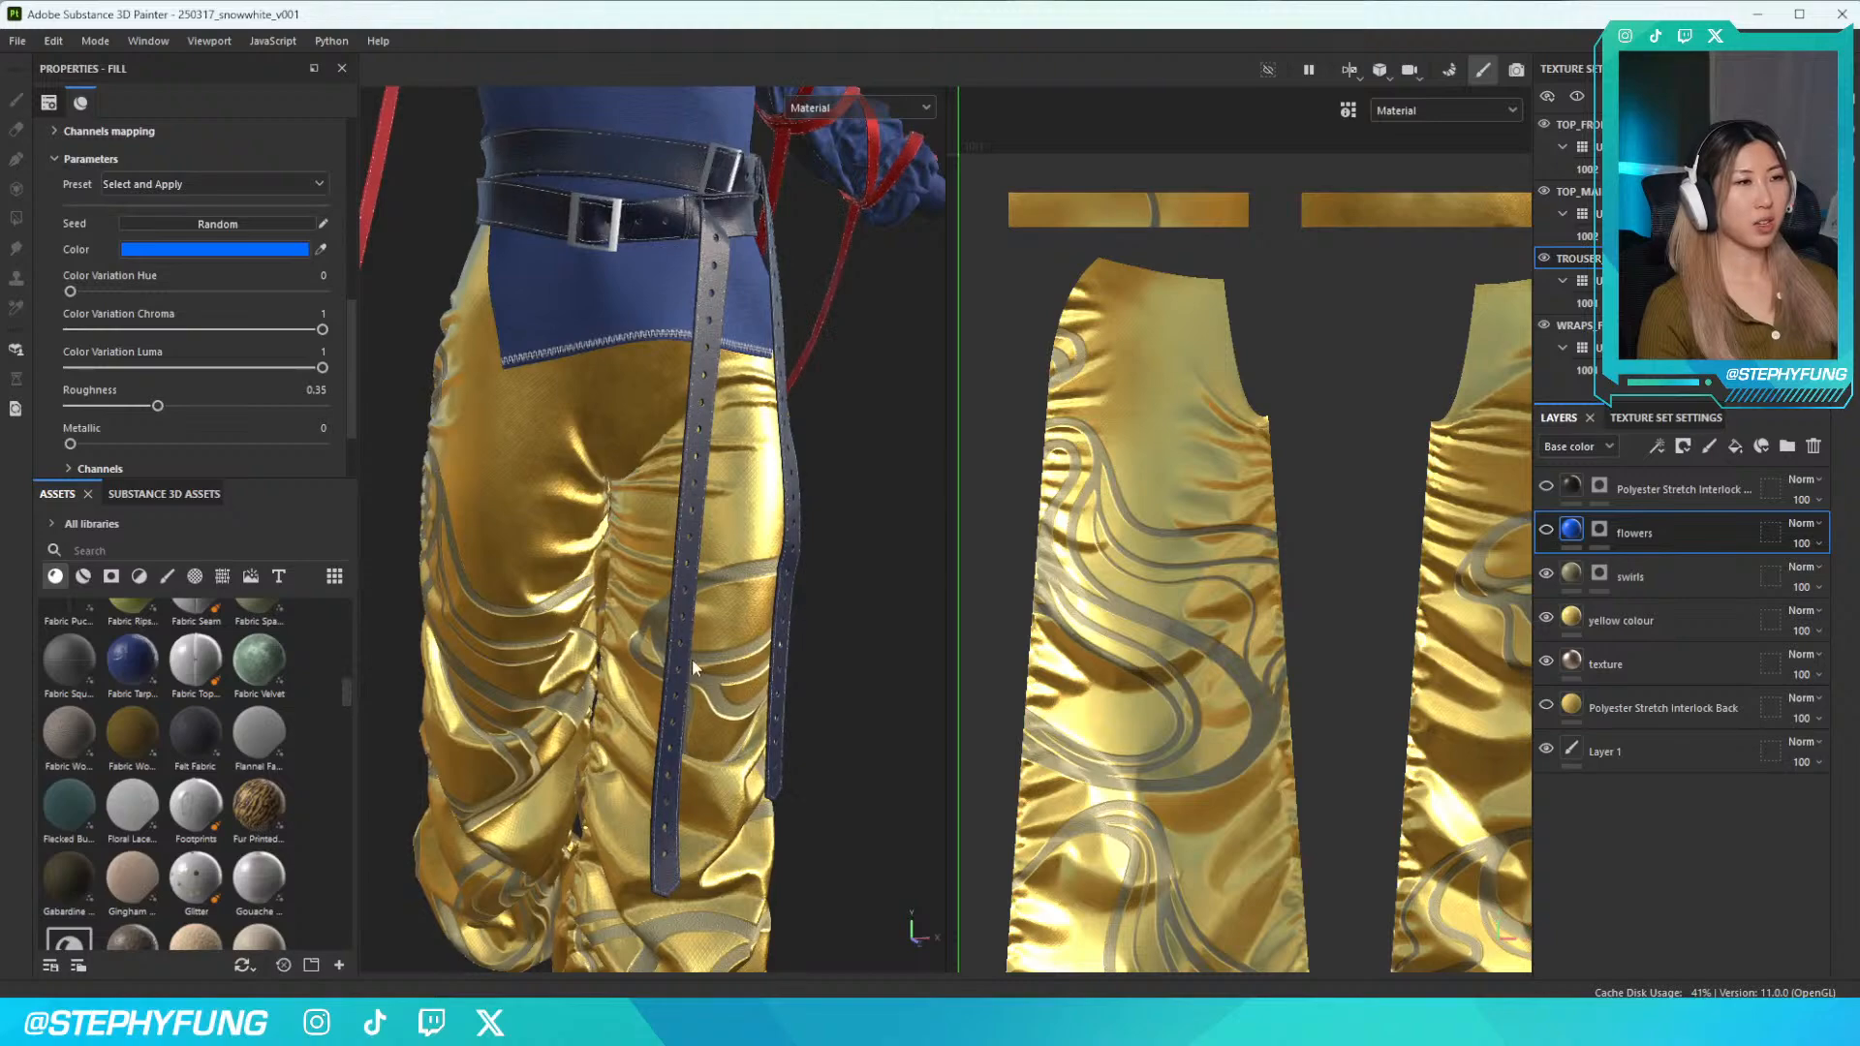
pyautogui.scroll(2, 692, 659)
pyautogui.scroll(-5, 691, 661)
pyautogui.keyDown('alt'); pyautogui.moveTo(738, 654); pyautogui.dragTo(693, 664); pyautogui.keyUp('alt')
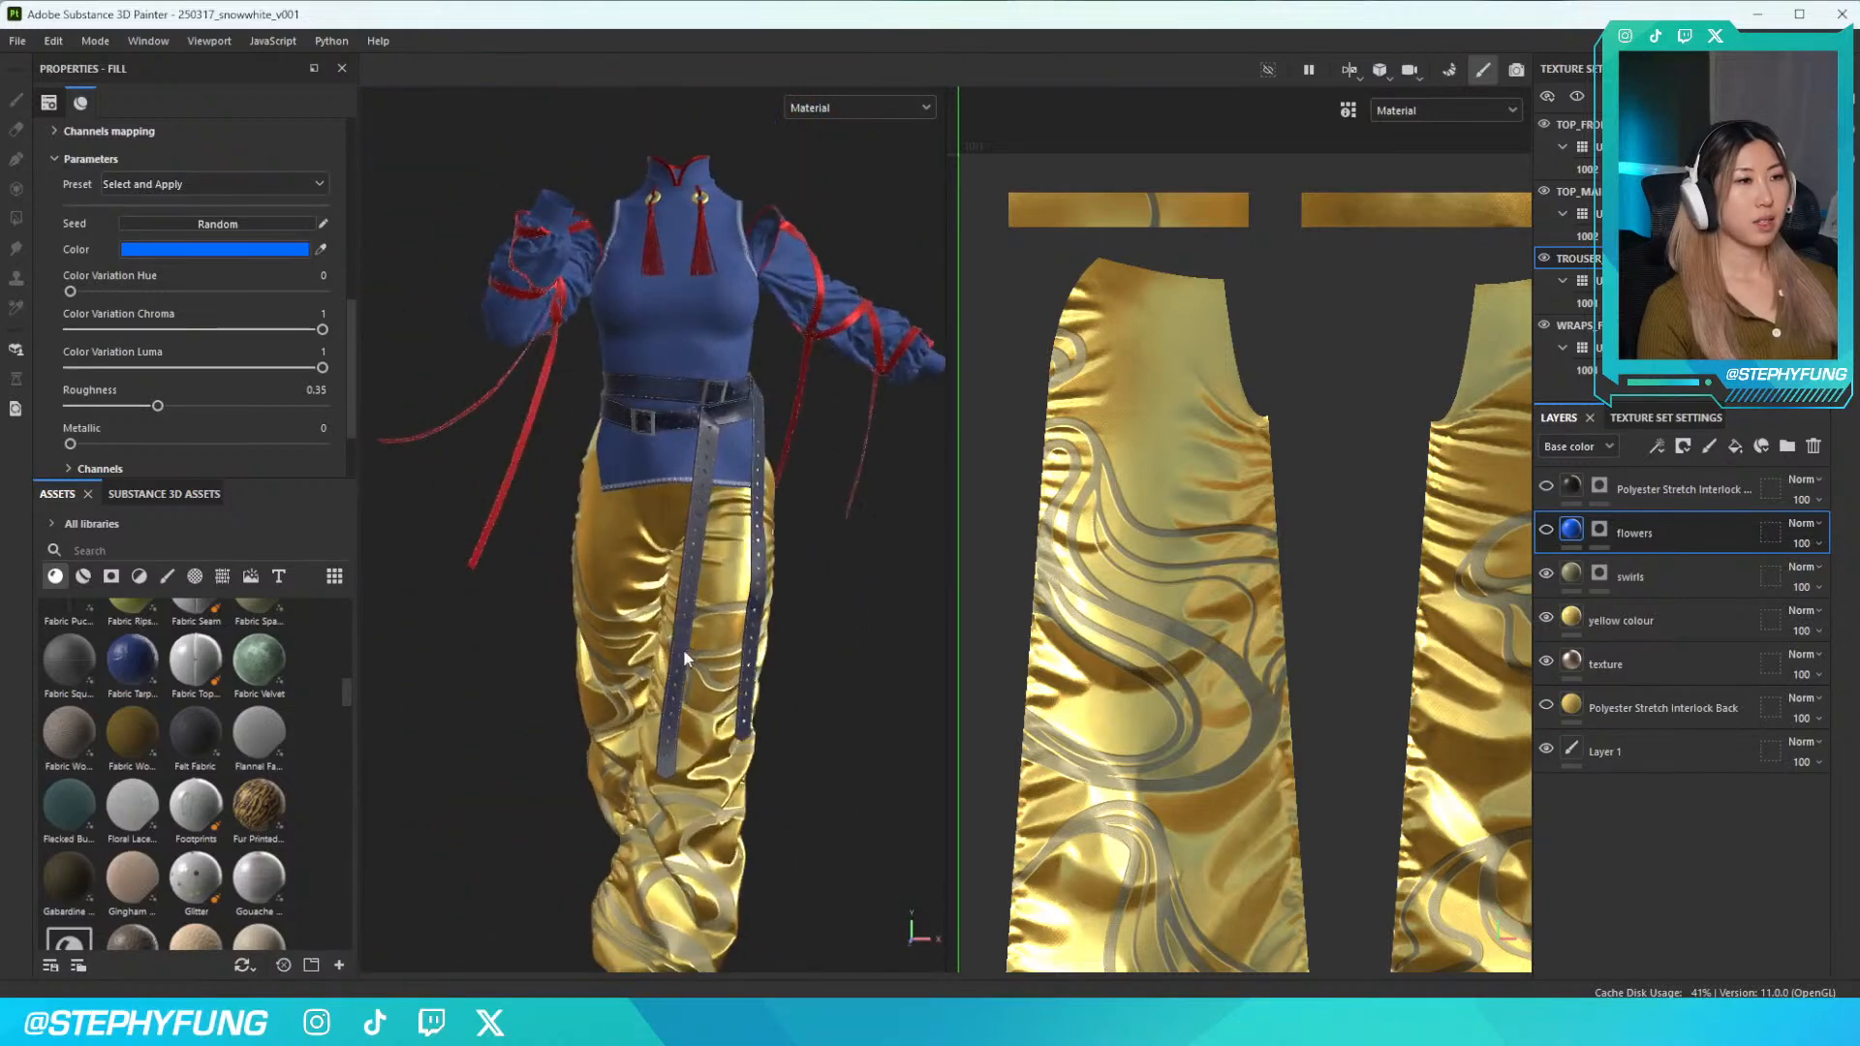
pyautogui.keyDown('alt'); pyautogui.moveTo(694, 664); pyautogui.dragTo(580, 543, button='middle'); pyautogui.keyUp('alt')
pyautogui.keyDown('alt'); pyautogui.moveTo(644, 587); pyautogui.dragTo(598, 553); pyautogui.keyUp('alt')
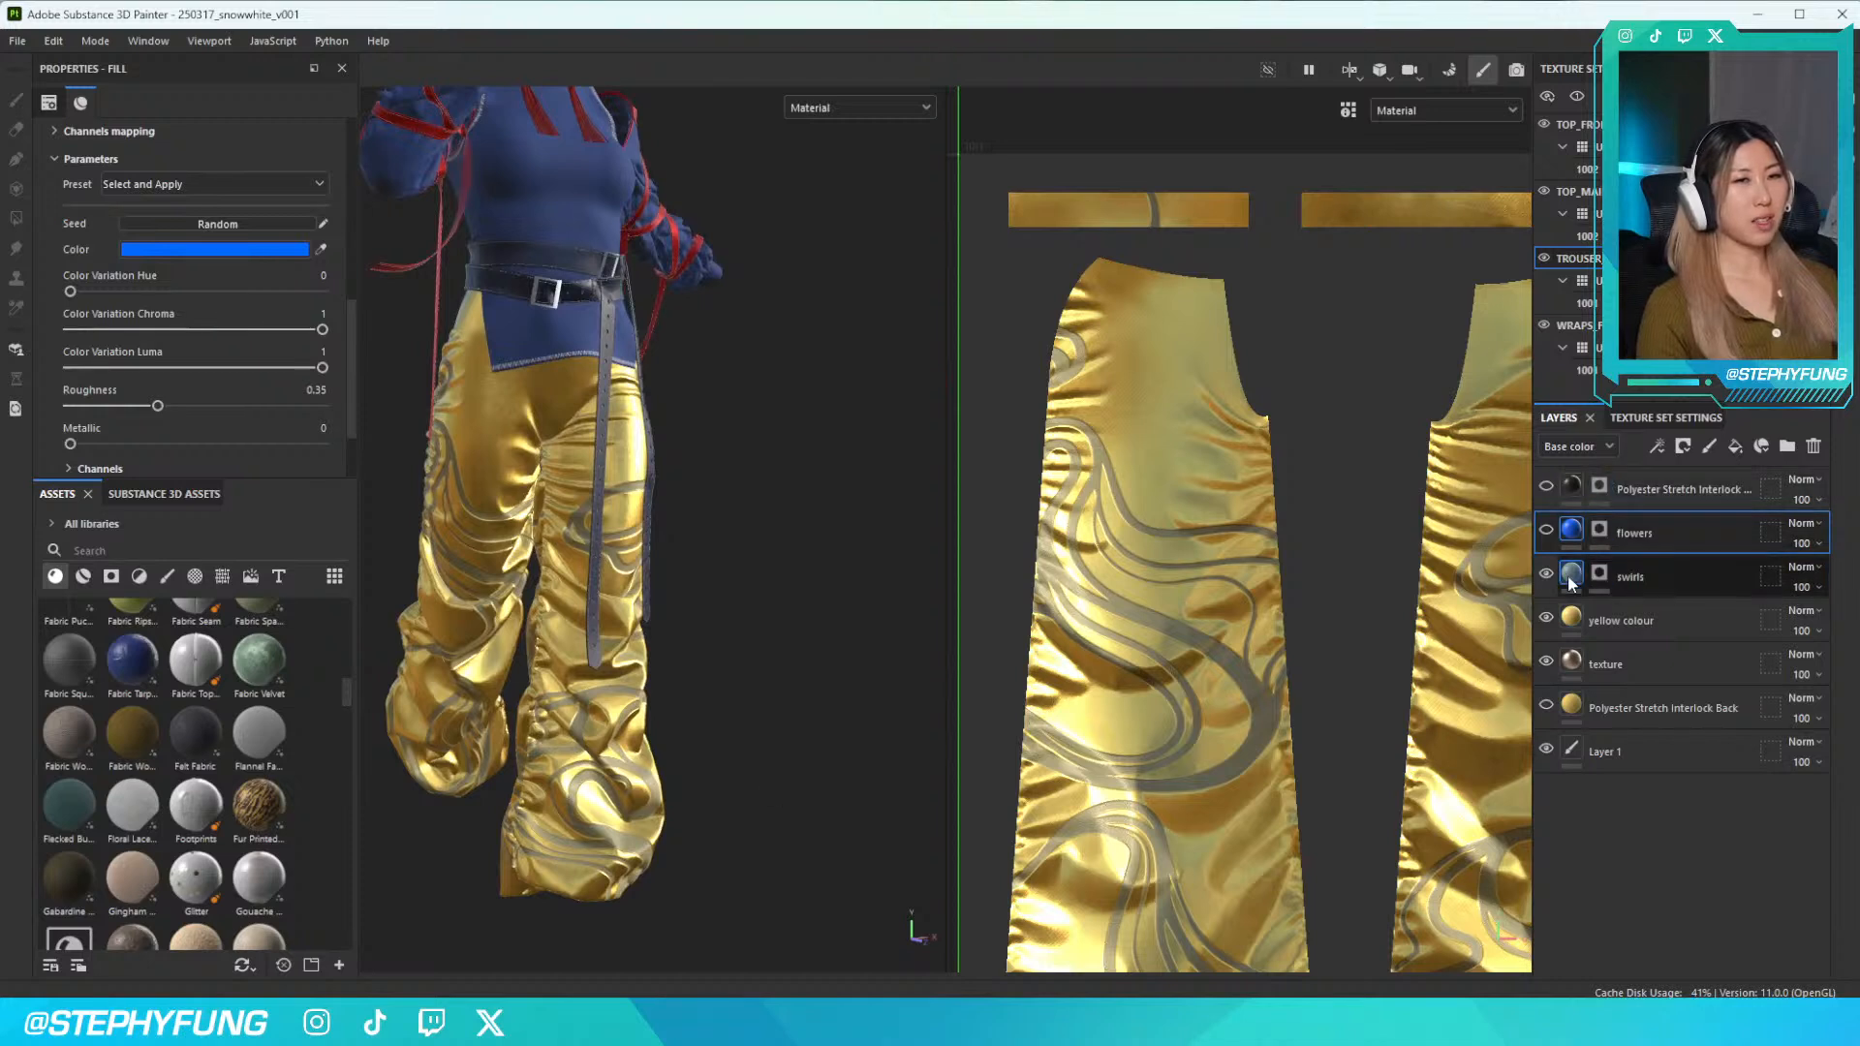
# Set the swirls layer's material colour to medium blue, 3B568C
pyautogui.click(1647, 578)
pyautogui.click(204, 250)
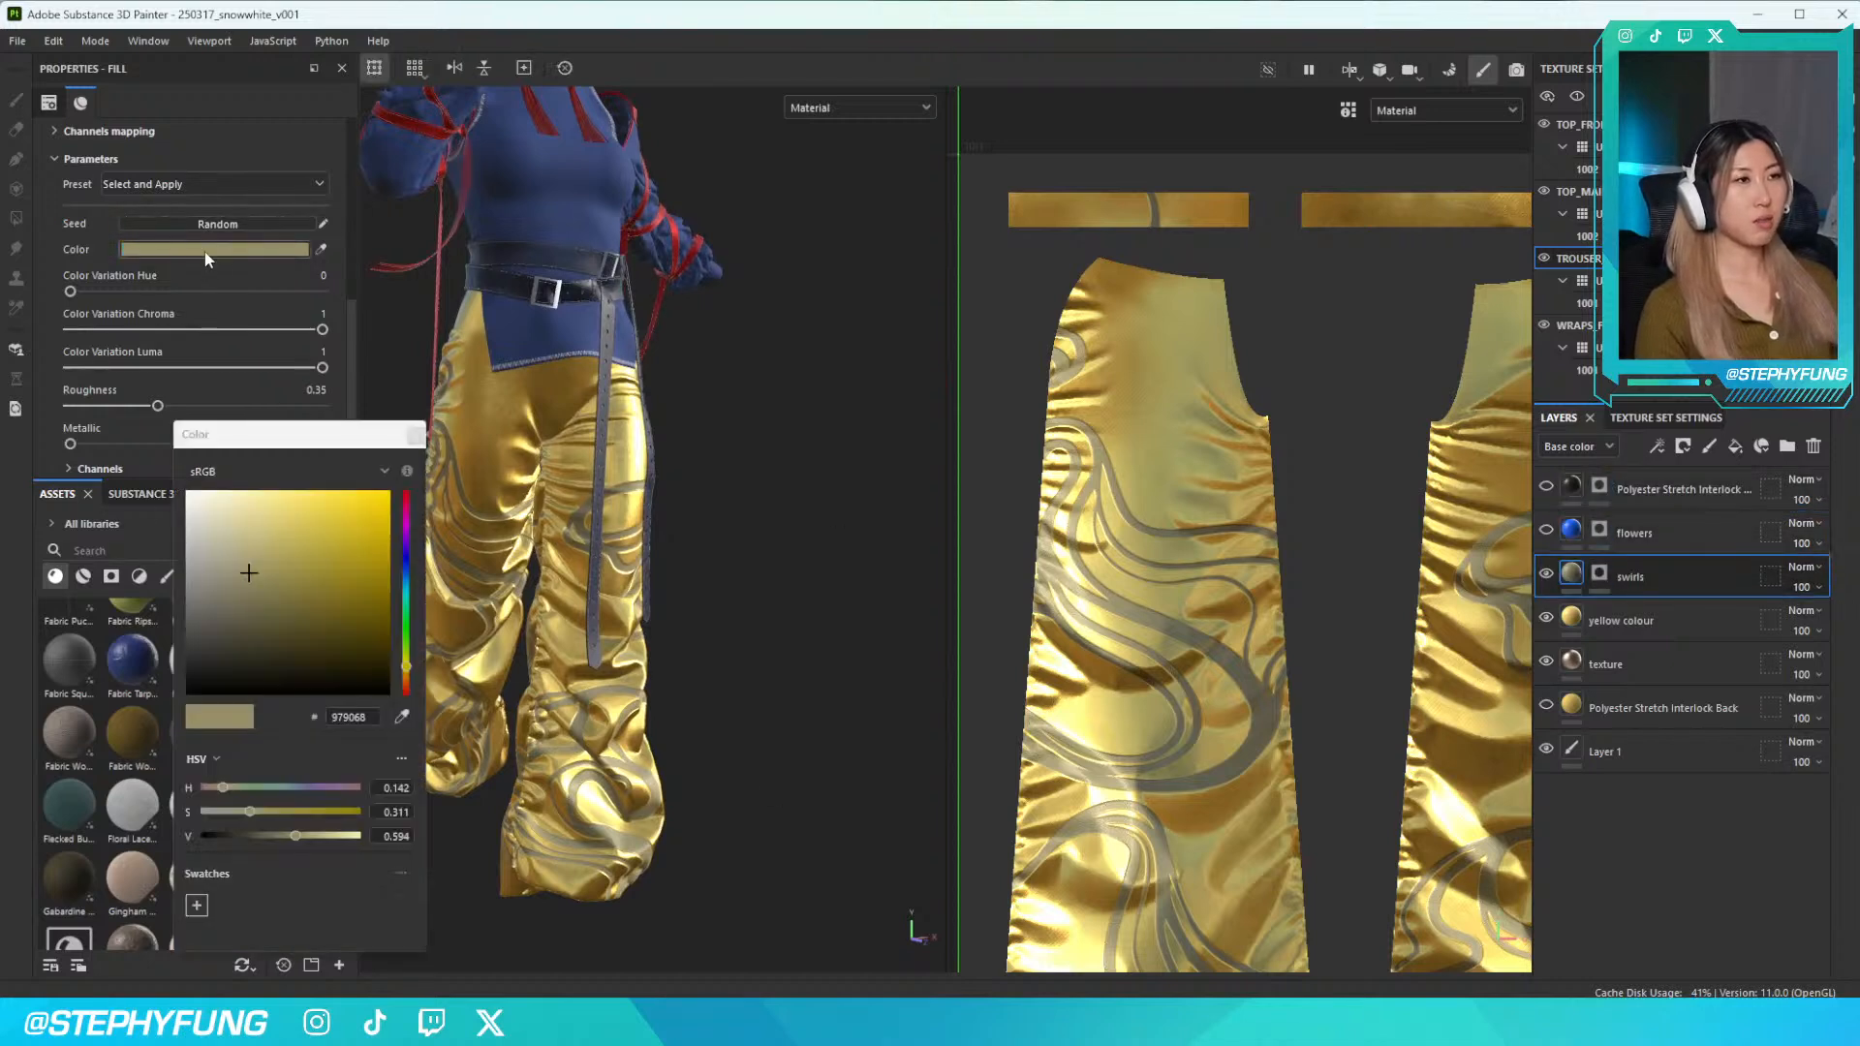
pyautogui.click(406, 569)
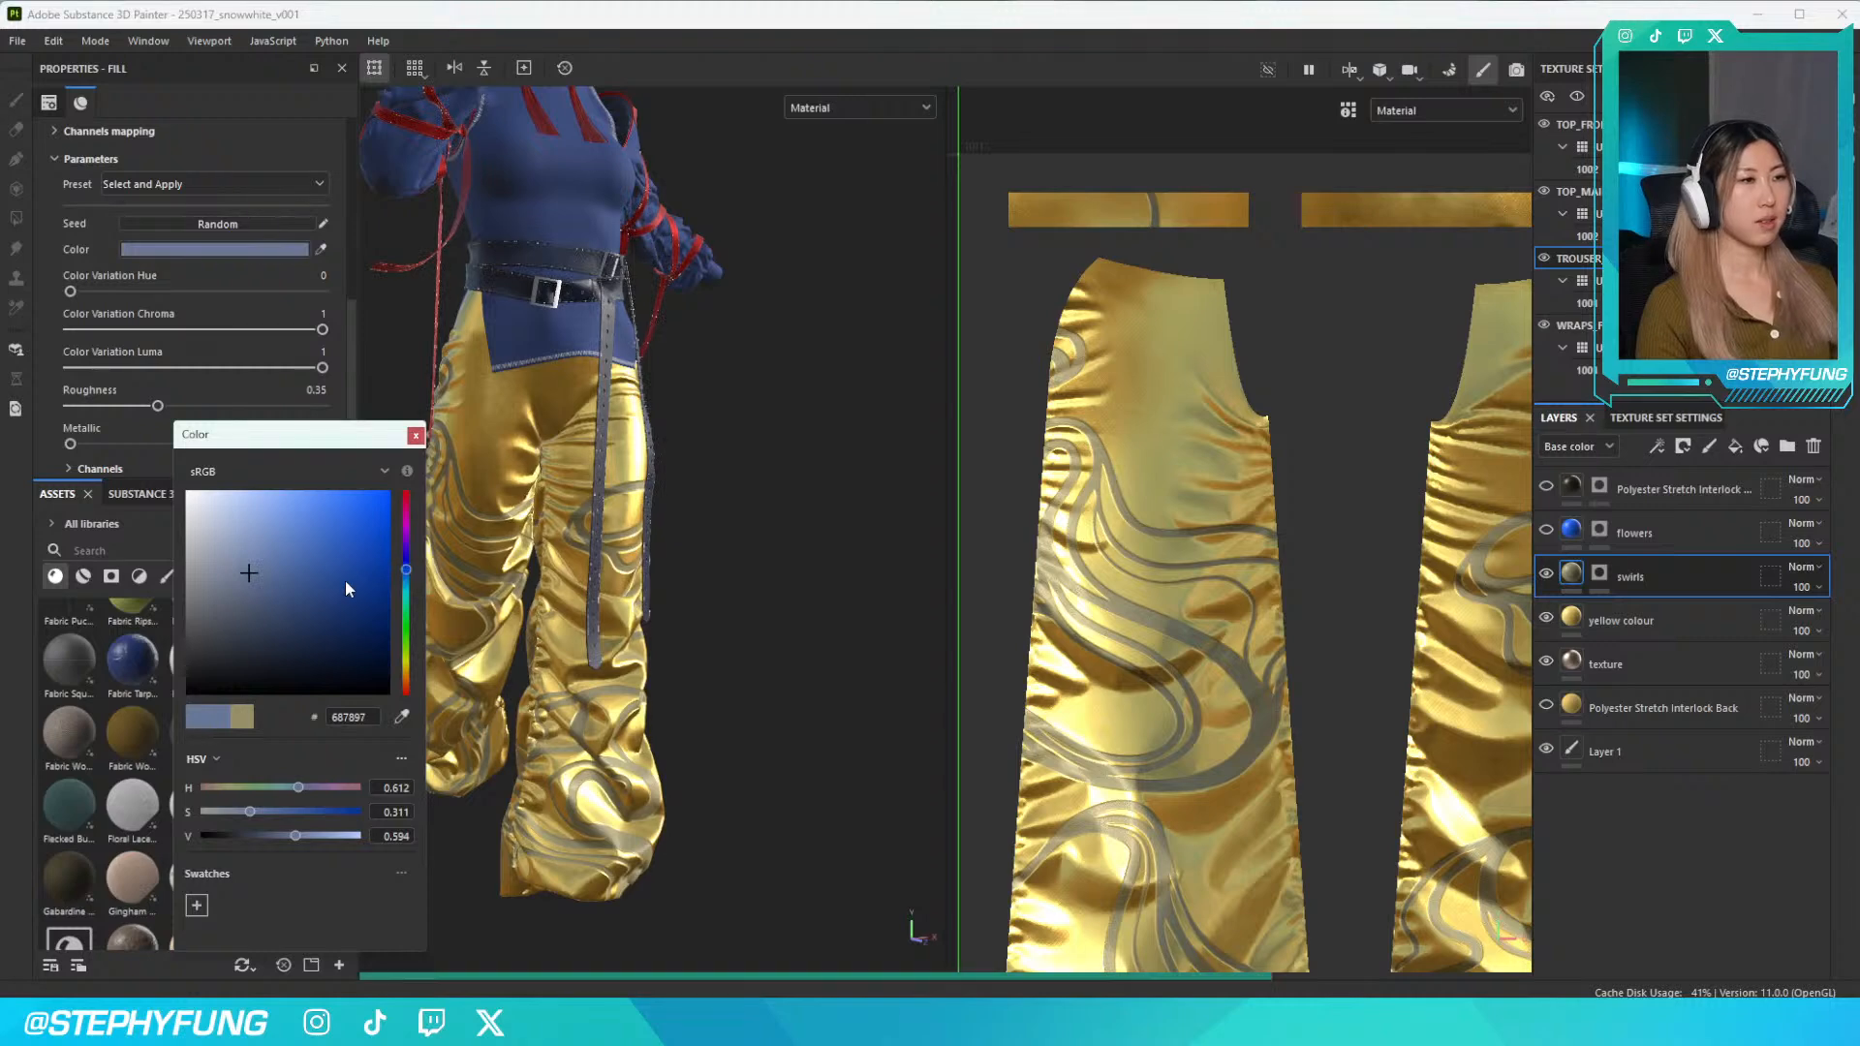
pyautogui.click(344, 582)
pyautogui.click(297, 607)
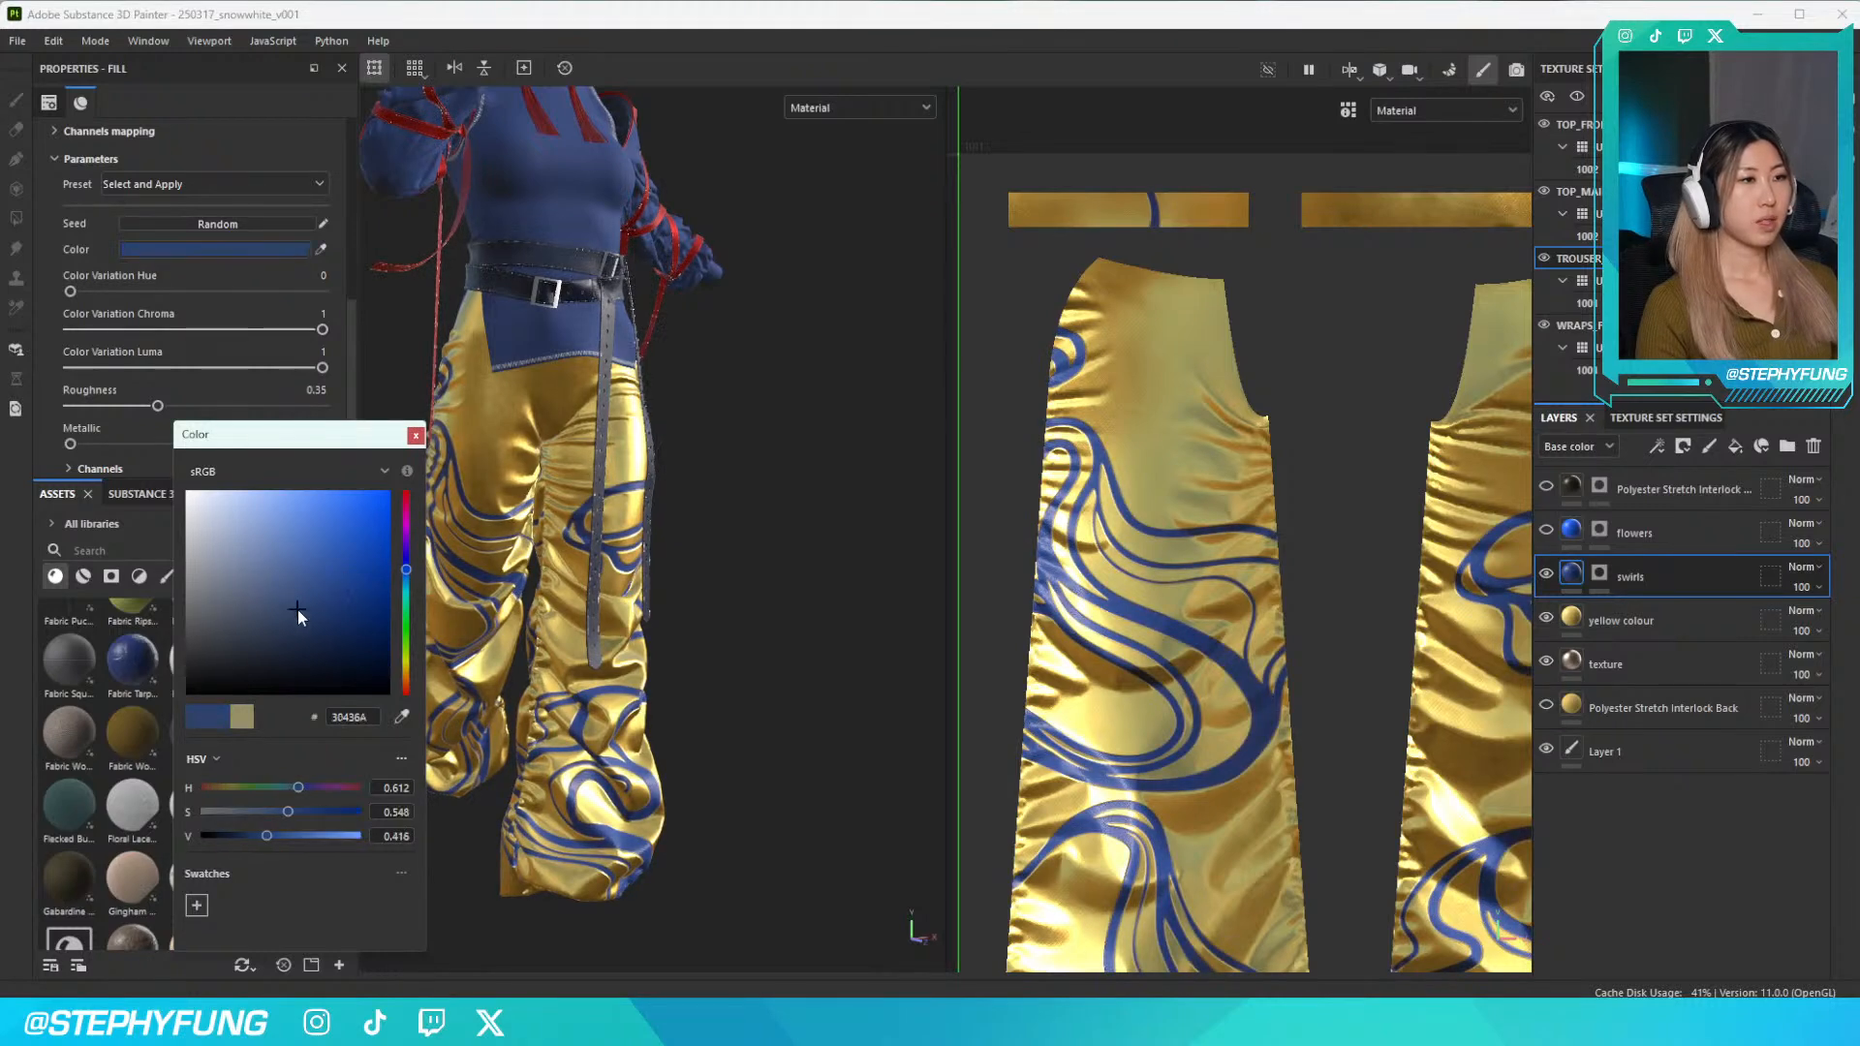
pyautogui.click(303, 585)
pyautogui.click(322, 591)
pyautogui.click(312, 591)
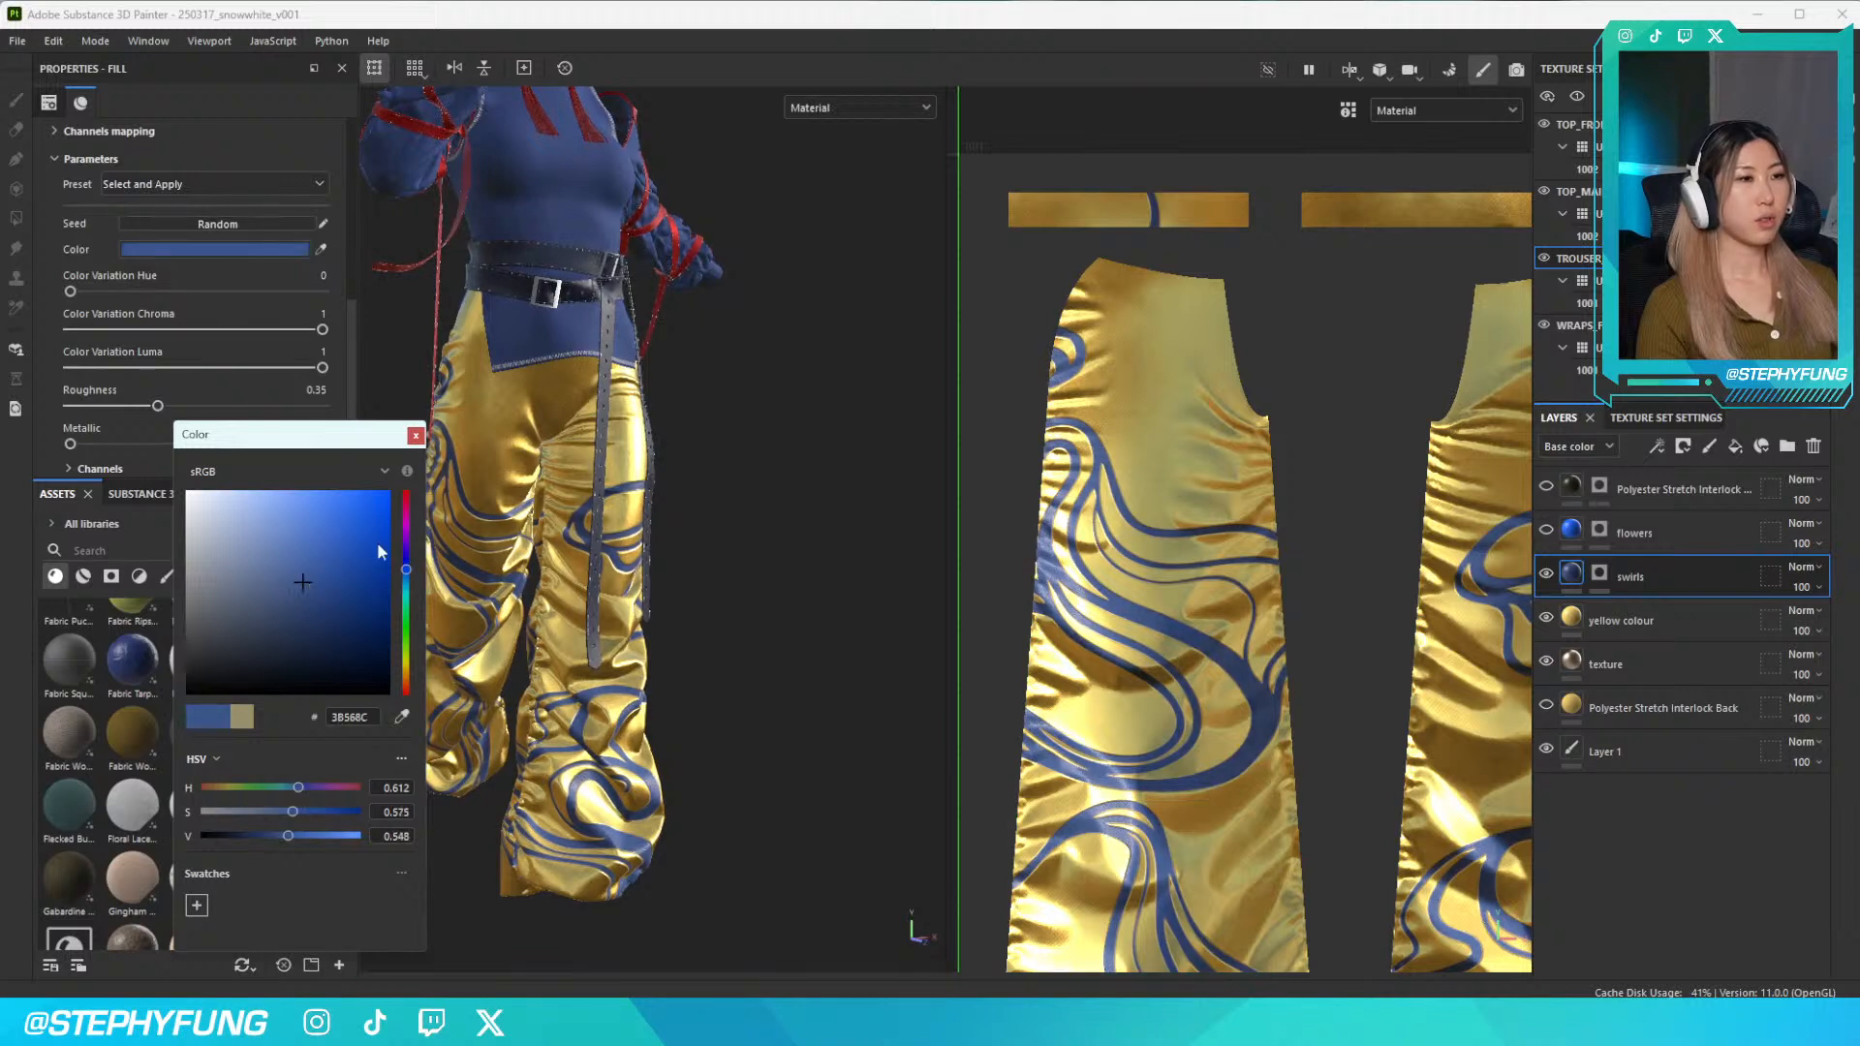
pyautogui.click(415, 434)
# Examine the blue swirls on the trousers up close and together with the blue top and belts
pyautogui.scroll(-2, 581, 630)
pyautogui.scroll(3, 599, 626)
pyautogui.keyDown('alt'); pyautogui.moveTo(598, 626); pyautogui.dragTo(533, 683); pyautogui.keyUp('alt')
pyautogui.scroll(-2, 428, 730)
pyautogui.scroll(2, 533, 683)
pyautogui.keyDown('alt'); pyautogui.moveTo(533, 683); pyautogui.dragTo(651, 584, button='middle'); pyautogui.keyUp('alt')
pyautogui.scroll(2, 626, 773)
pyautogui.scroll(4, 623, 760)
pyautogui.scroll(-4, 596, 671)
pyautogui.scroll(-5, 595, 668)
pyautogui.keyDown('alt'); pyautogui.moveTo(595, 669); pyautogui.dragTo(625, 676); pyautogui.keyUp('alt')
pyautogui.keyDown('alt'); pyautogui.moveTo(628, 412); pyautogui.dragTo(640, 520, button='middle'); pyautogui.keyUp('alt')
pyautogui.scroll(3, 640, 520)
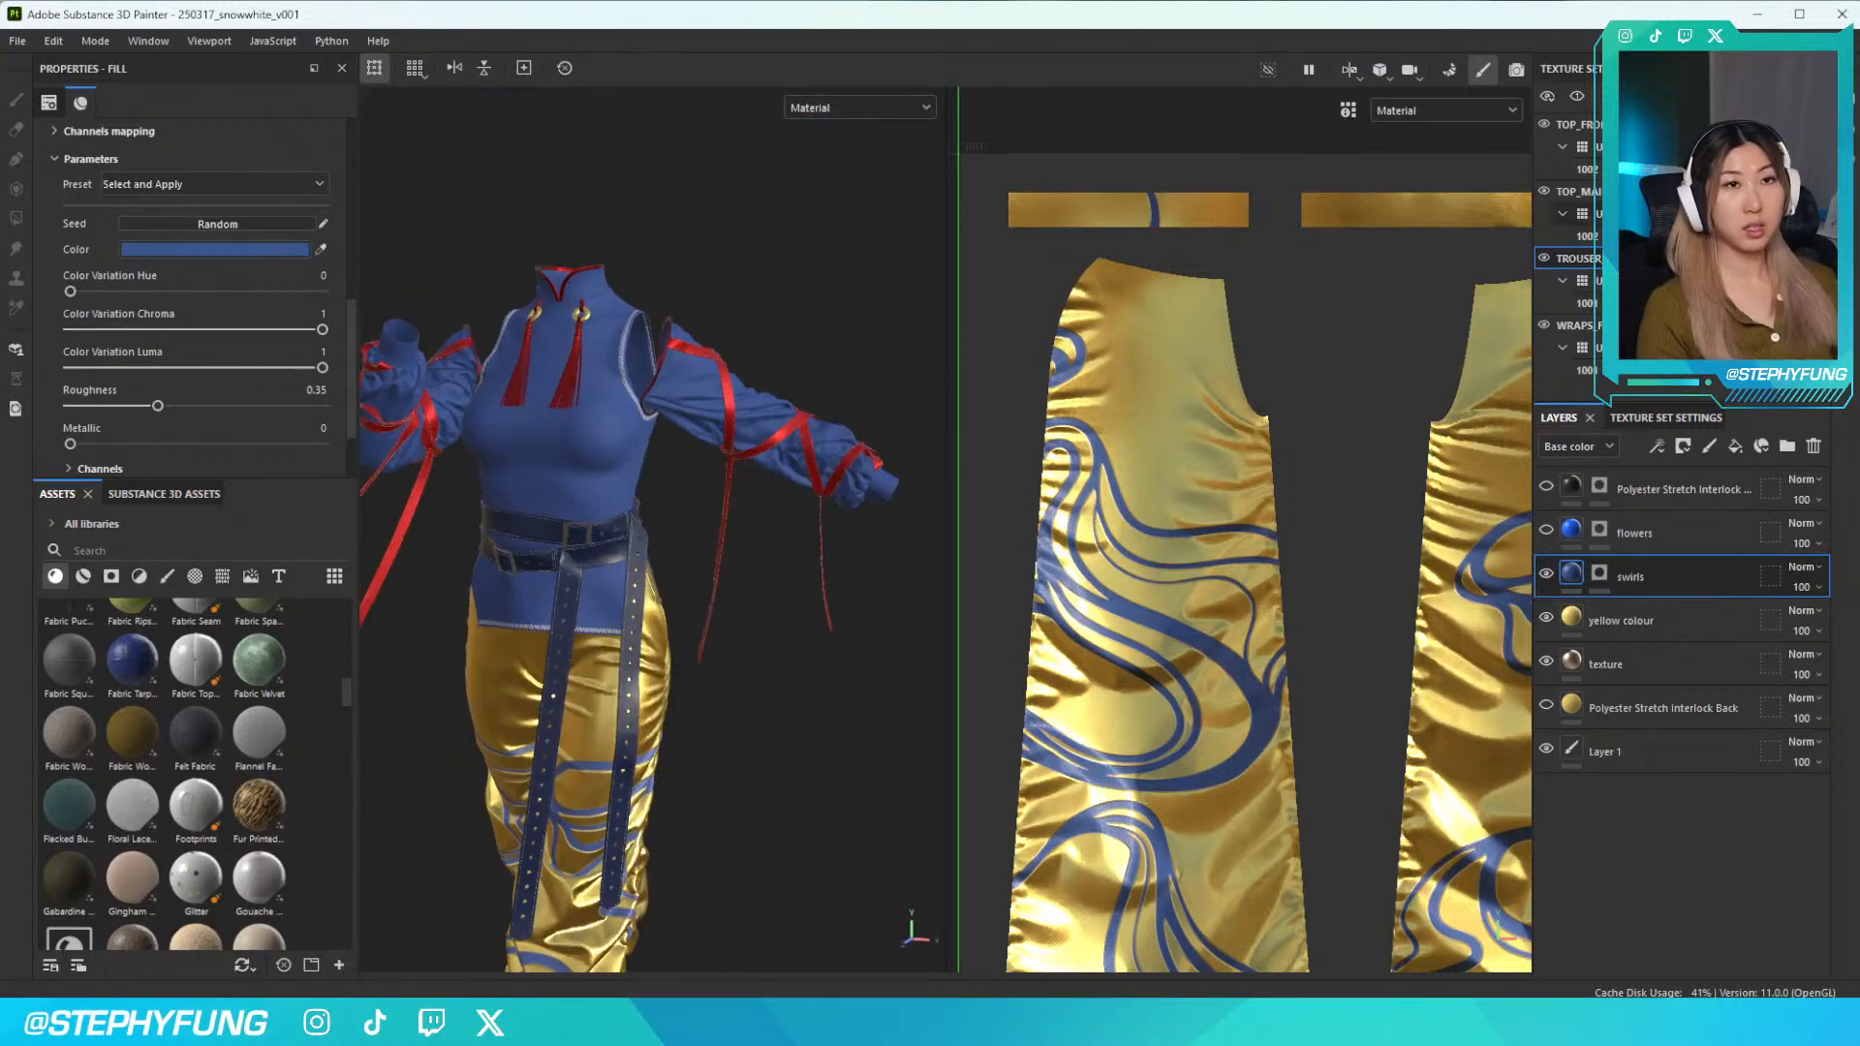
# Select the top front's texture set and frame its UV pieces in the 2D view
pyautogui.click(1542, 190)
pyautogui.click(1542, 189)
pyautogui.scroll(1, 1579, 194)
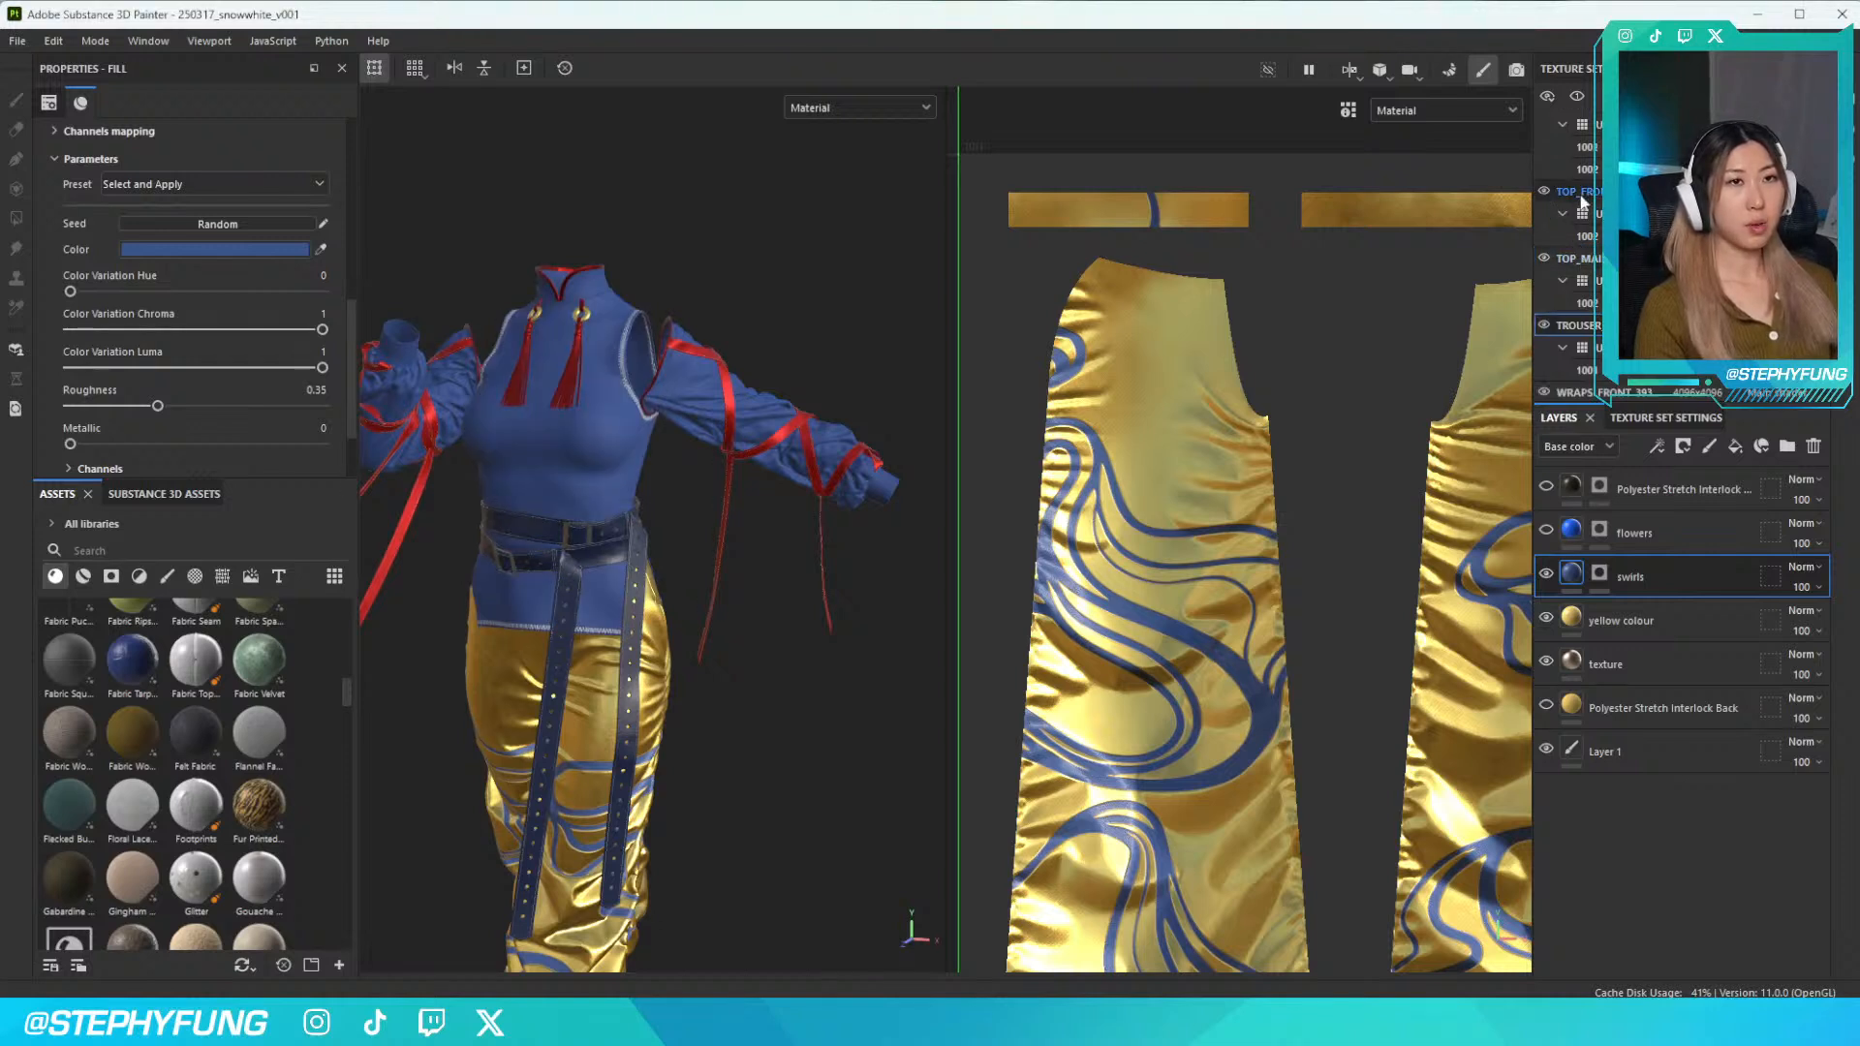
pyautogui.click(1586, 196)
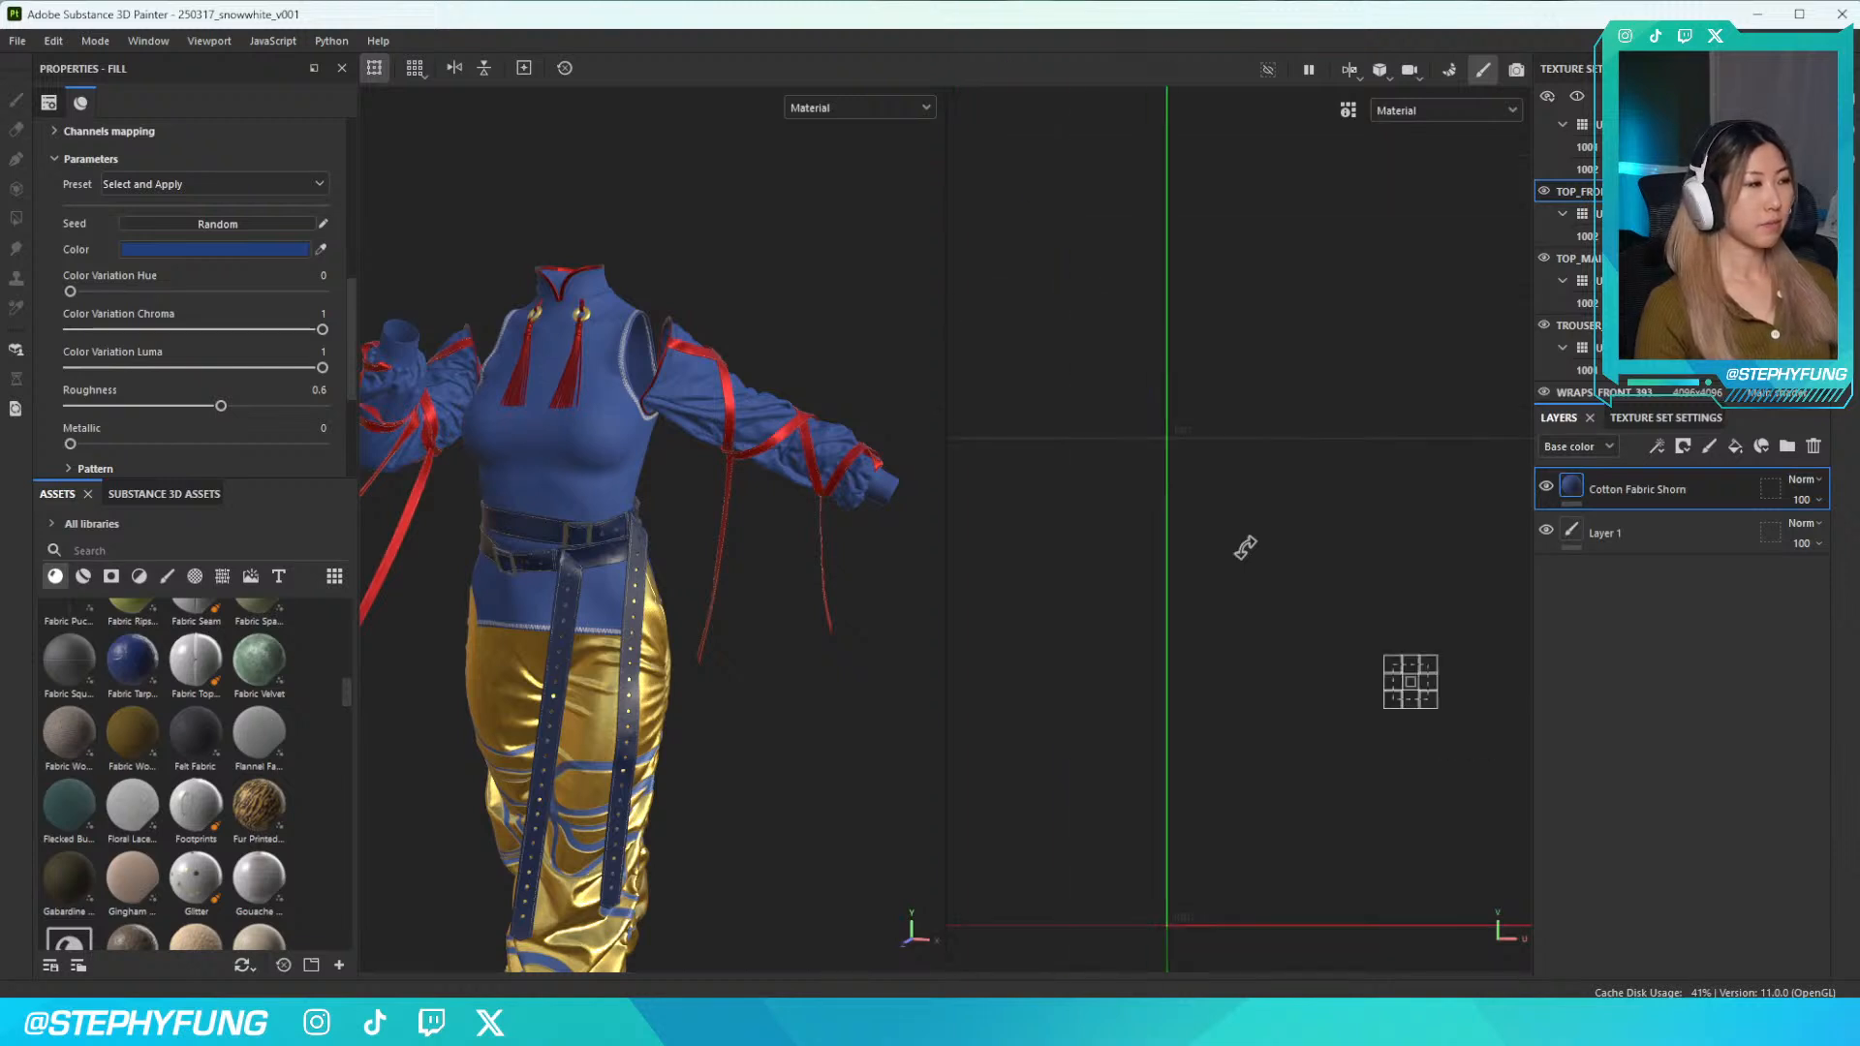
pyautogui.scroll(-3, 1250, 542)
pyautogui.scroll(-4, 1167, 516)
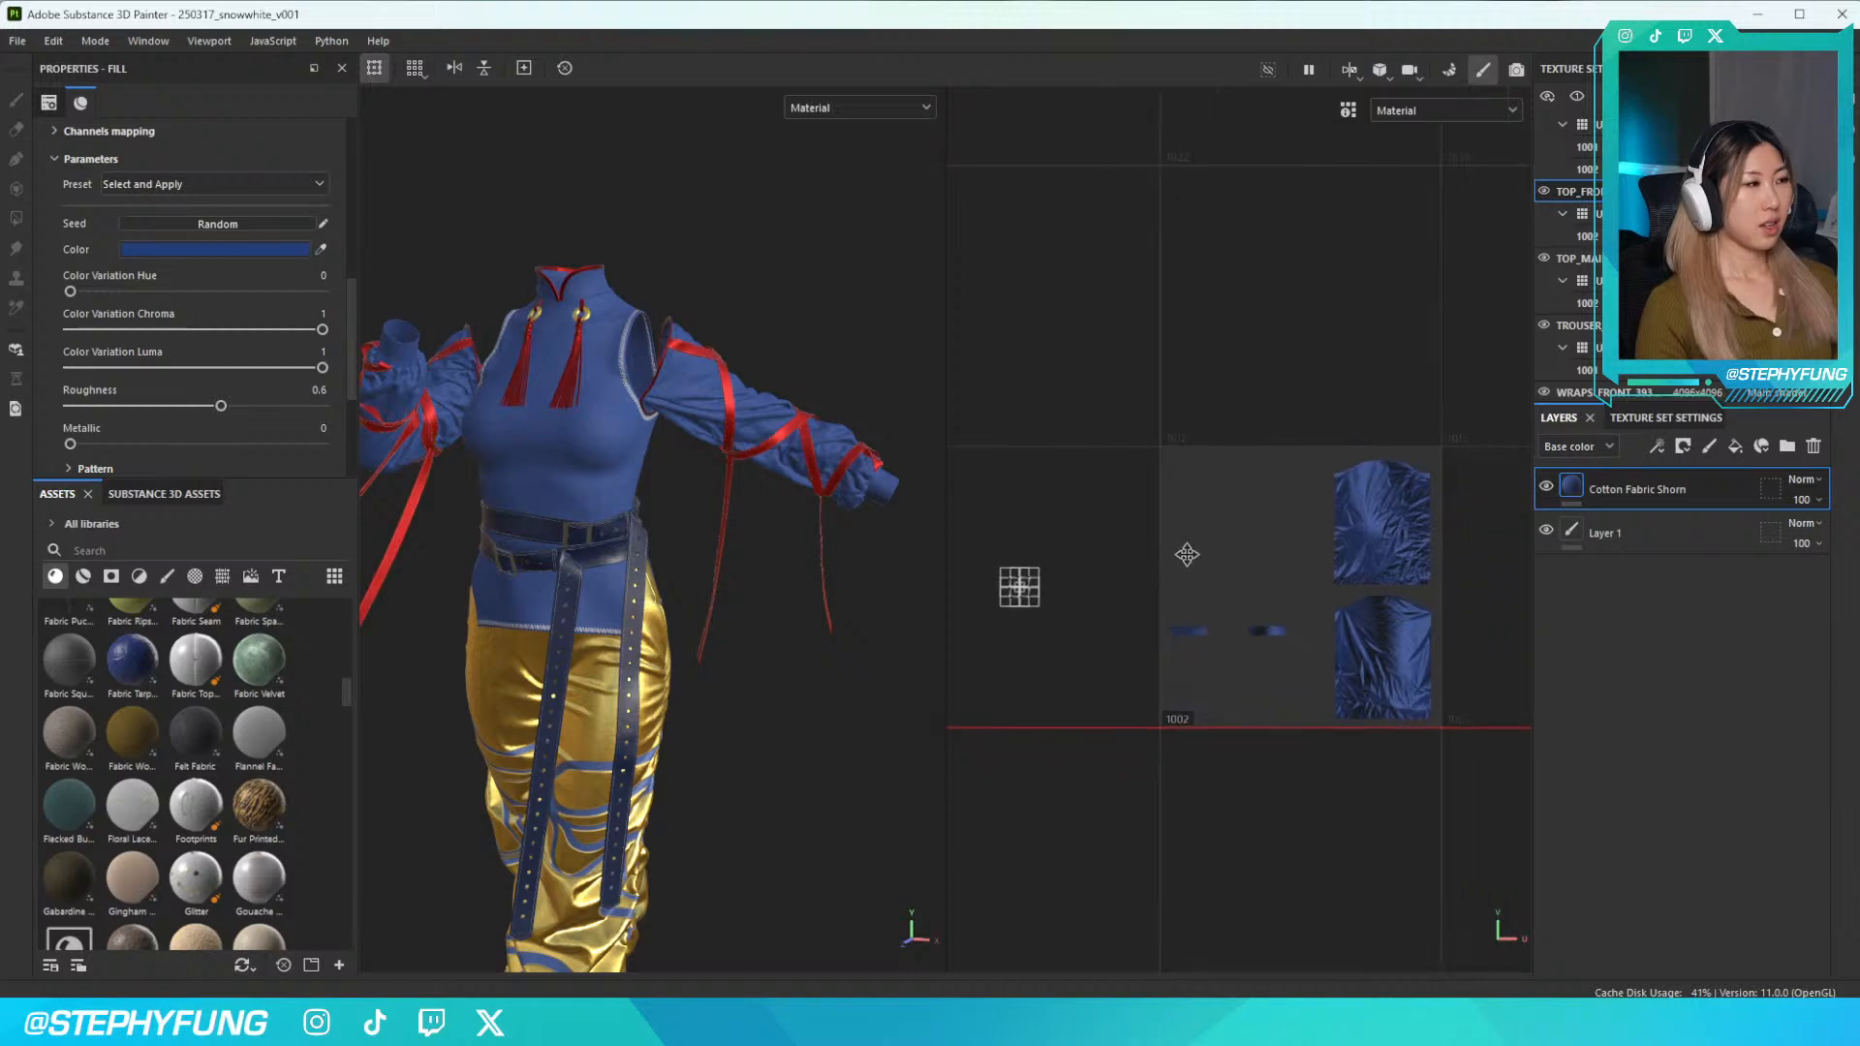
pyautogui.moveTo(1210, 558); pyautogui.dragTo(1047, 550, button='middle')
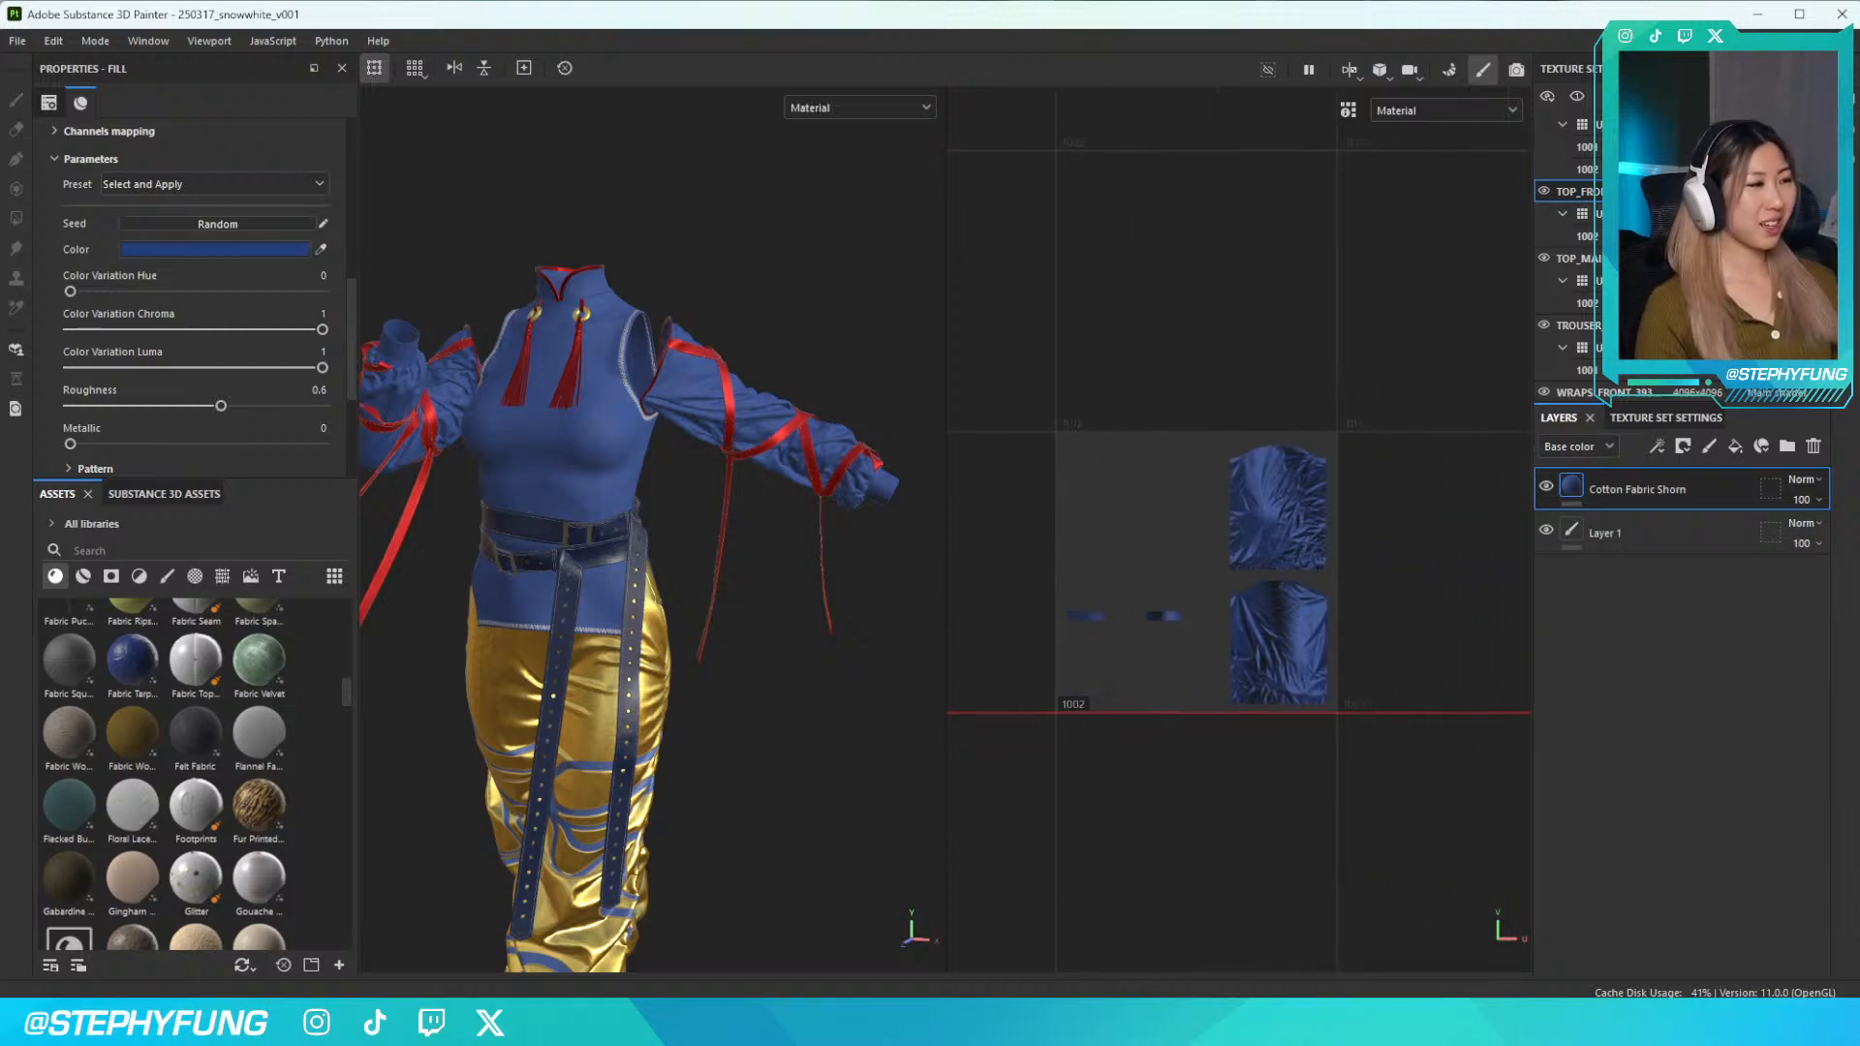
# Apply the Car Metallic Fabric Cover Crumpled material to the sleeves as a layer above the blue cotton
pyautogui.scroll(2, 1335, 581)
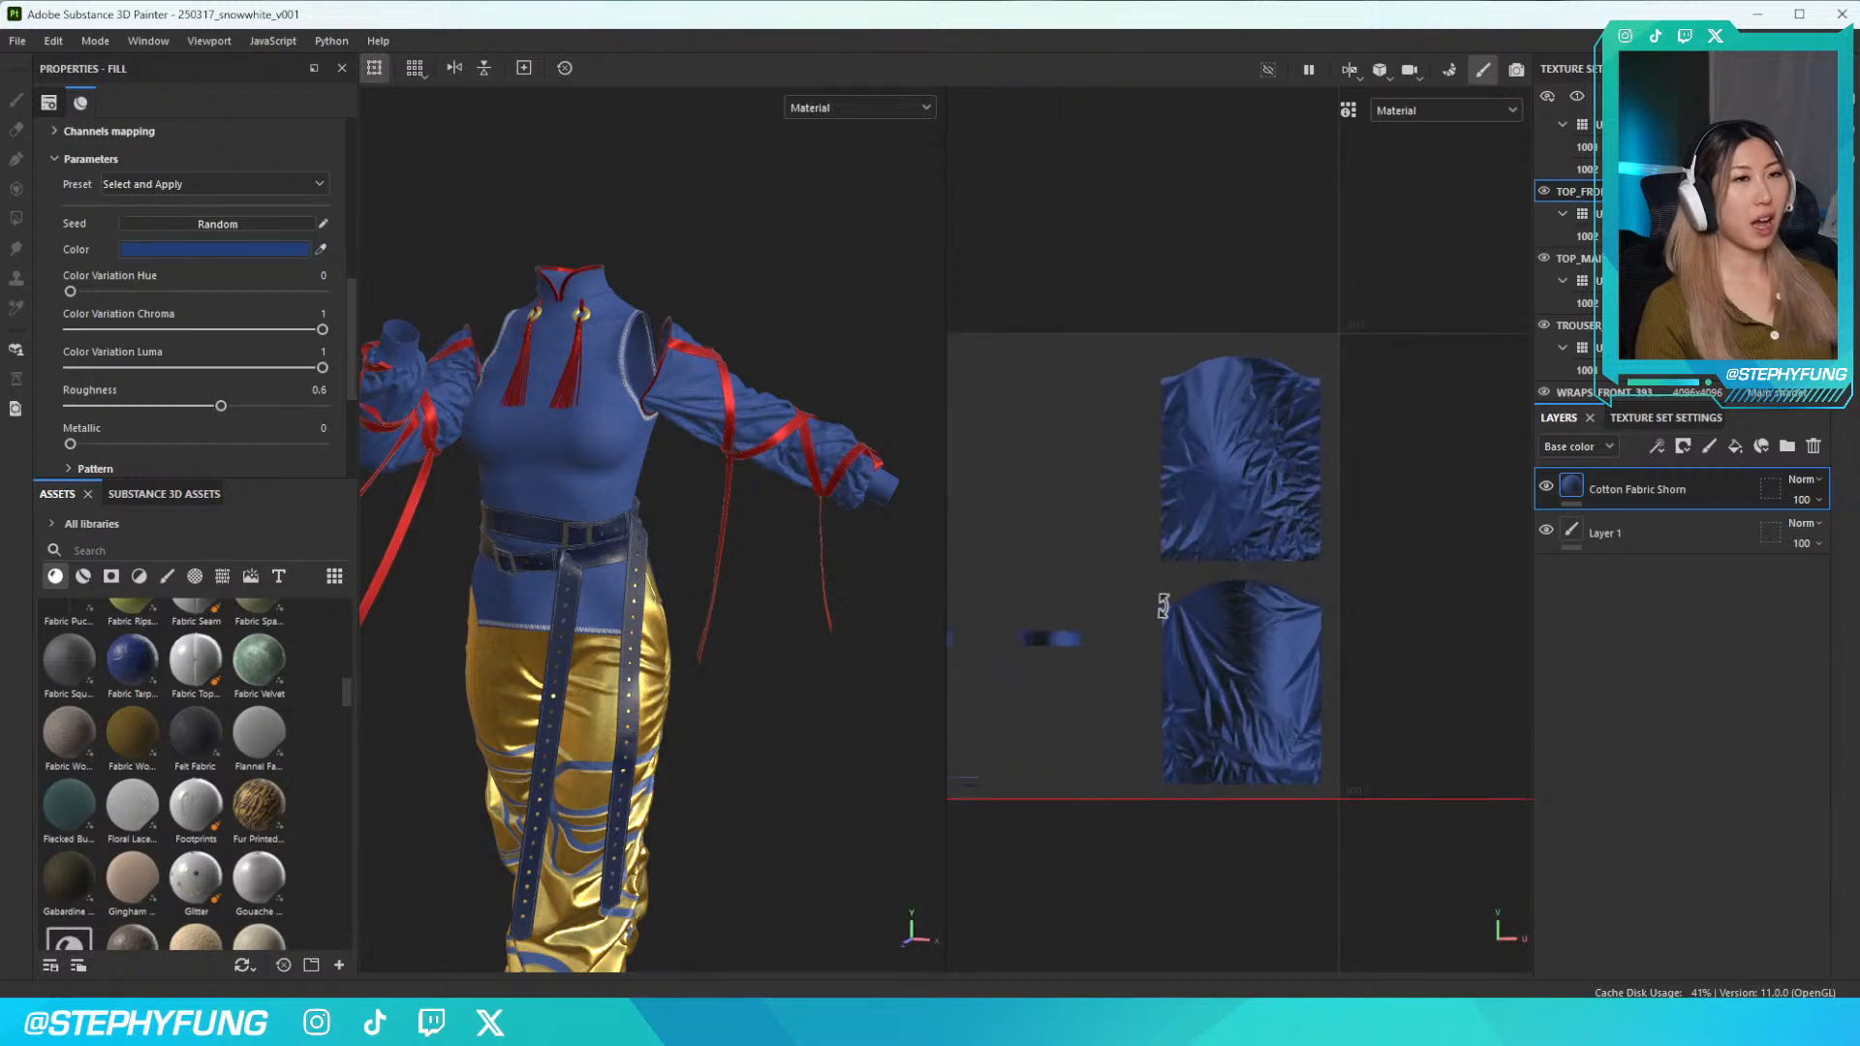
pyautogui.moveTo(1108, 564); pyautogui.dragTo(1158, 553, button='middle')
pyautogui.scroll(1, 1209, 560)
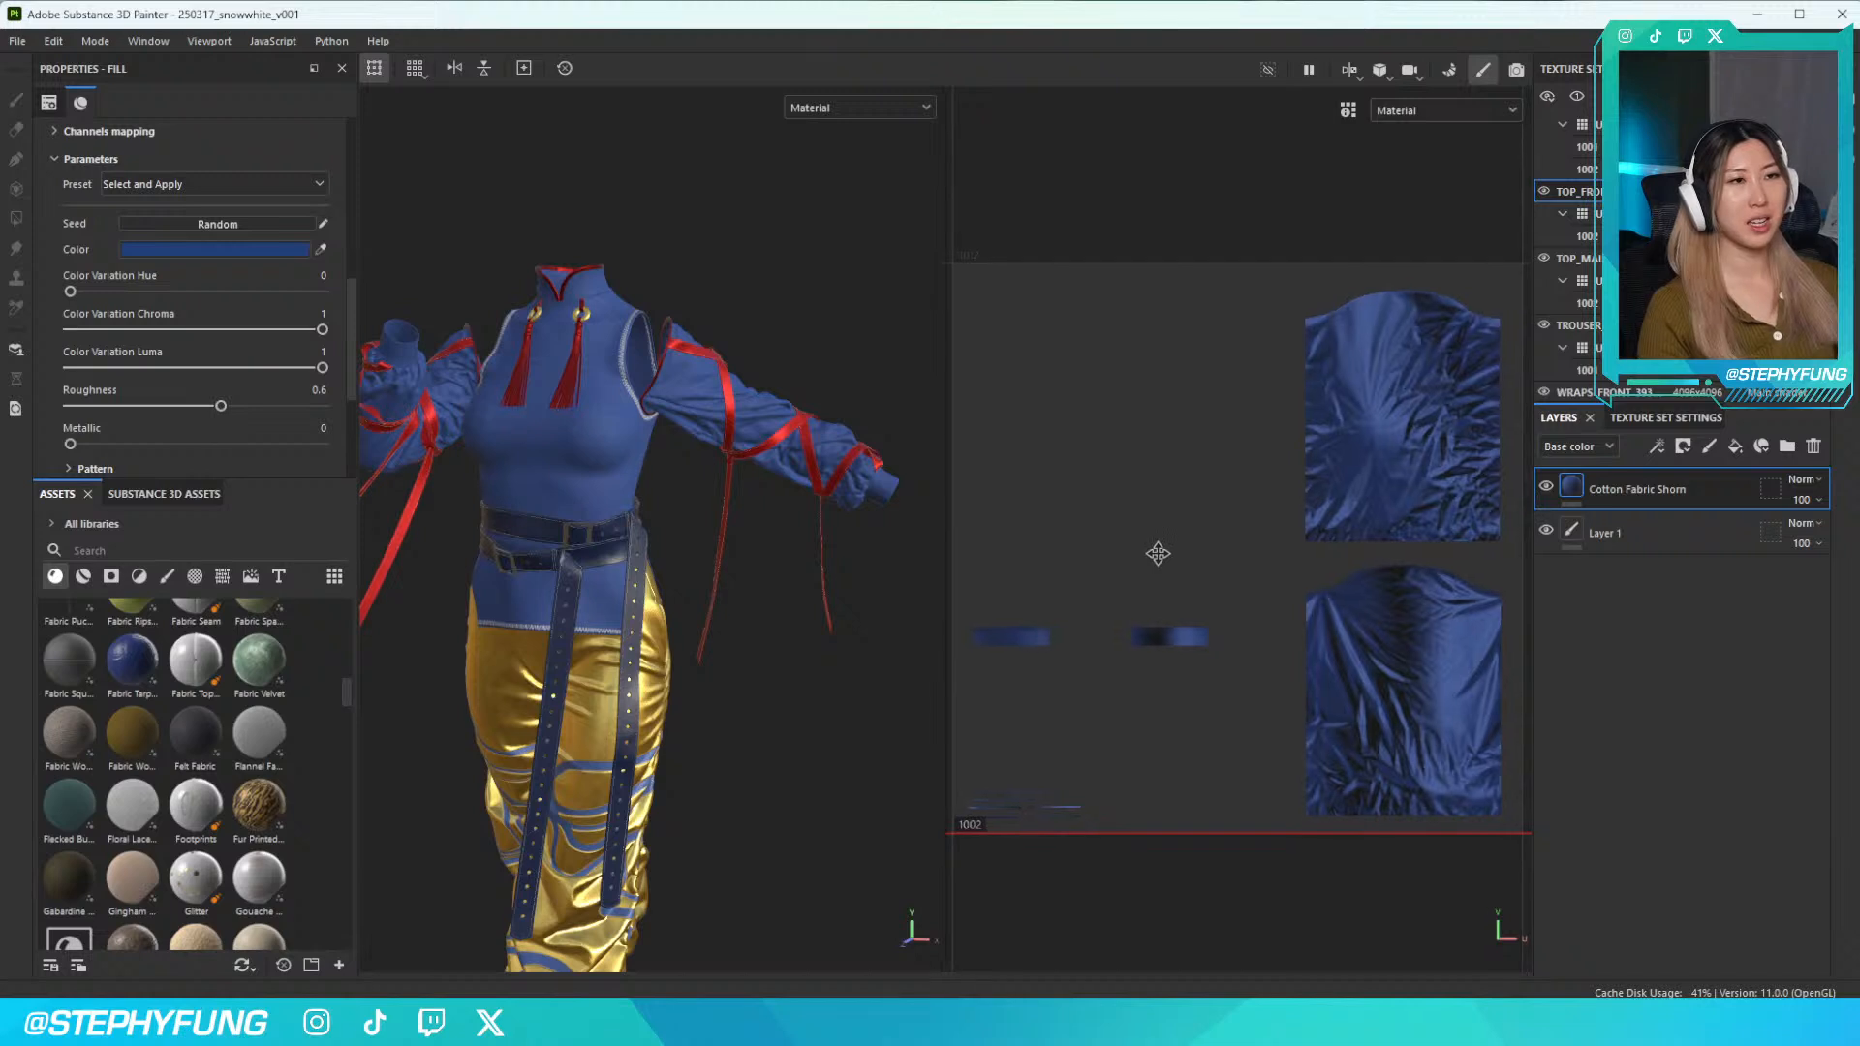
pyautogui.scroll(-1, 1155, 552)
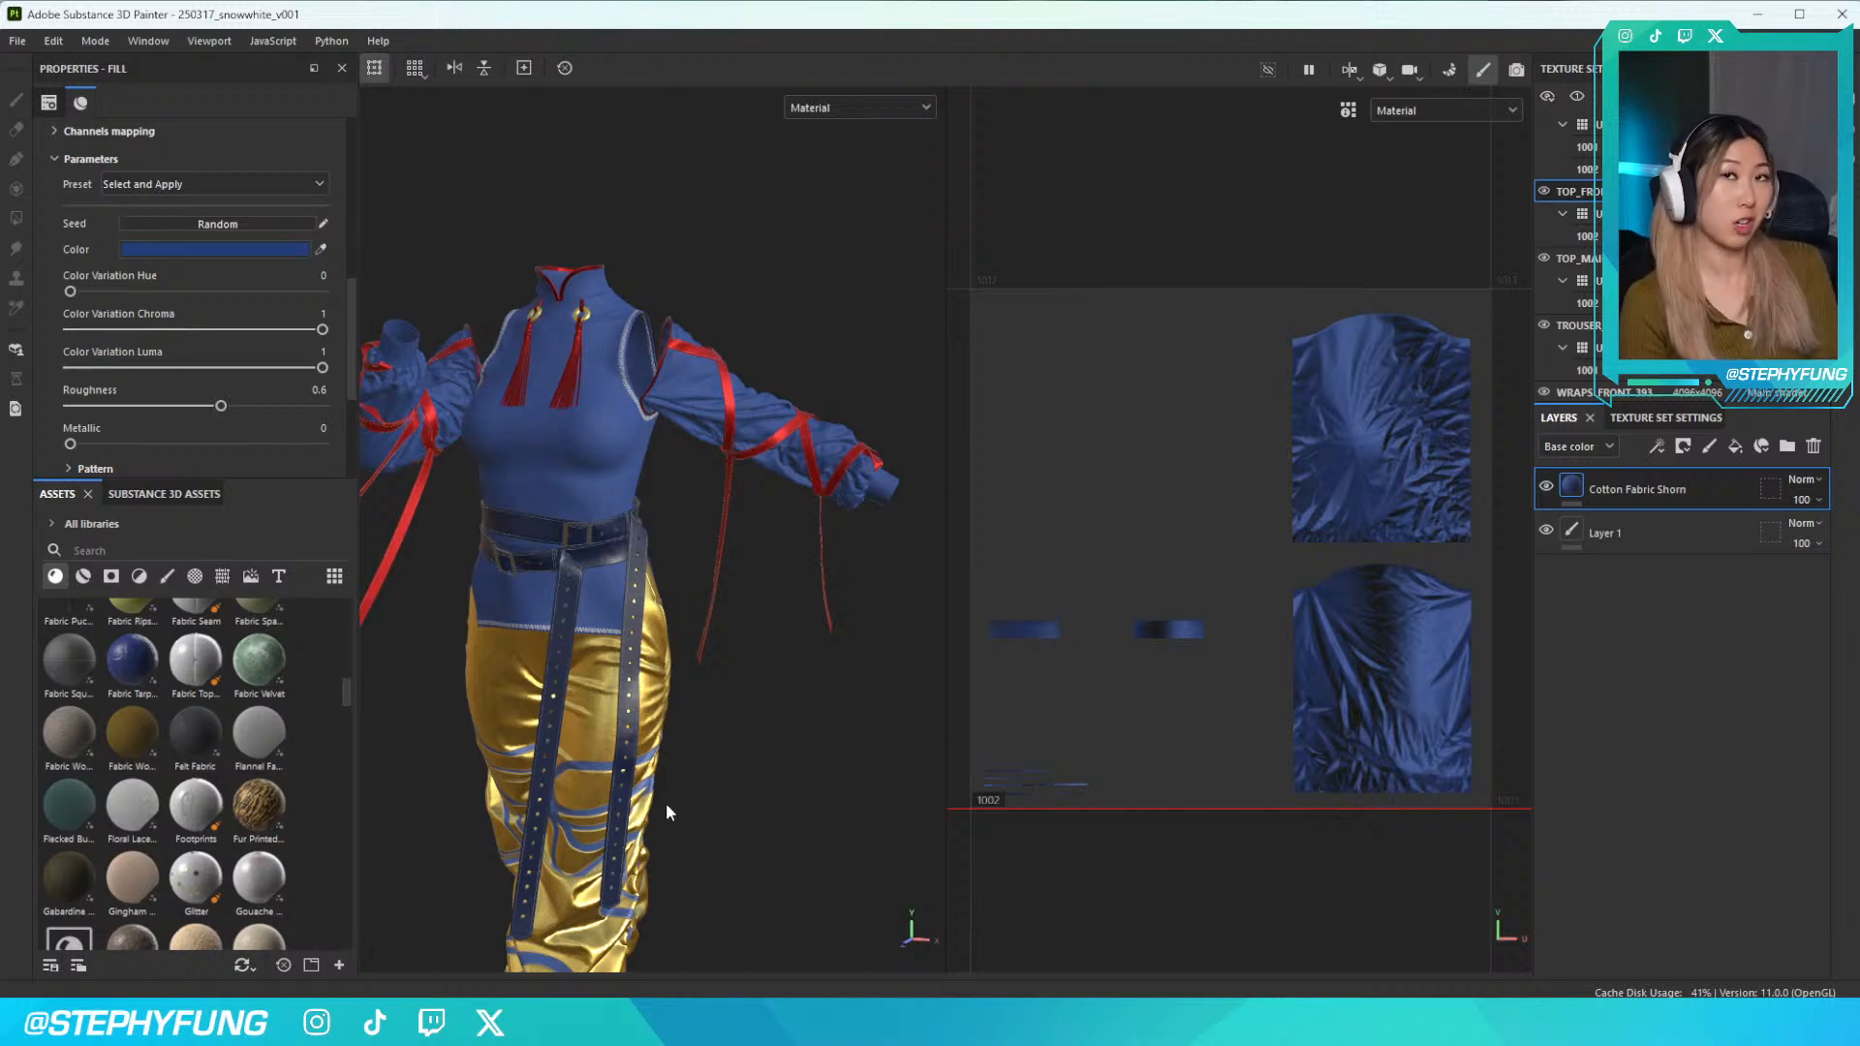
pyautogui.keyDown('alt'); pyautogui.moveTo(823, 741); pyautogui.dragTo(771, 740, button='right'); pyautogui.keyUp('alt')
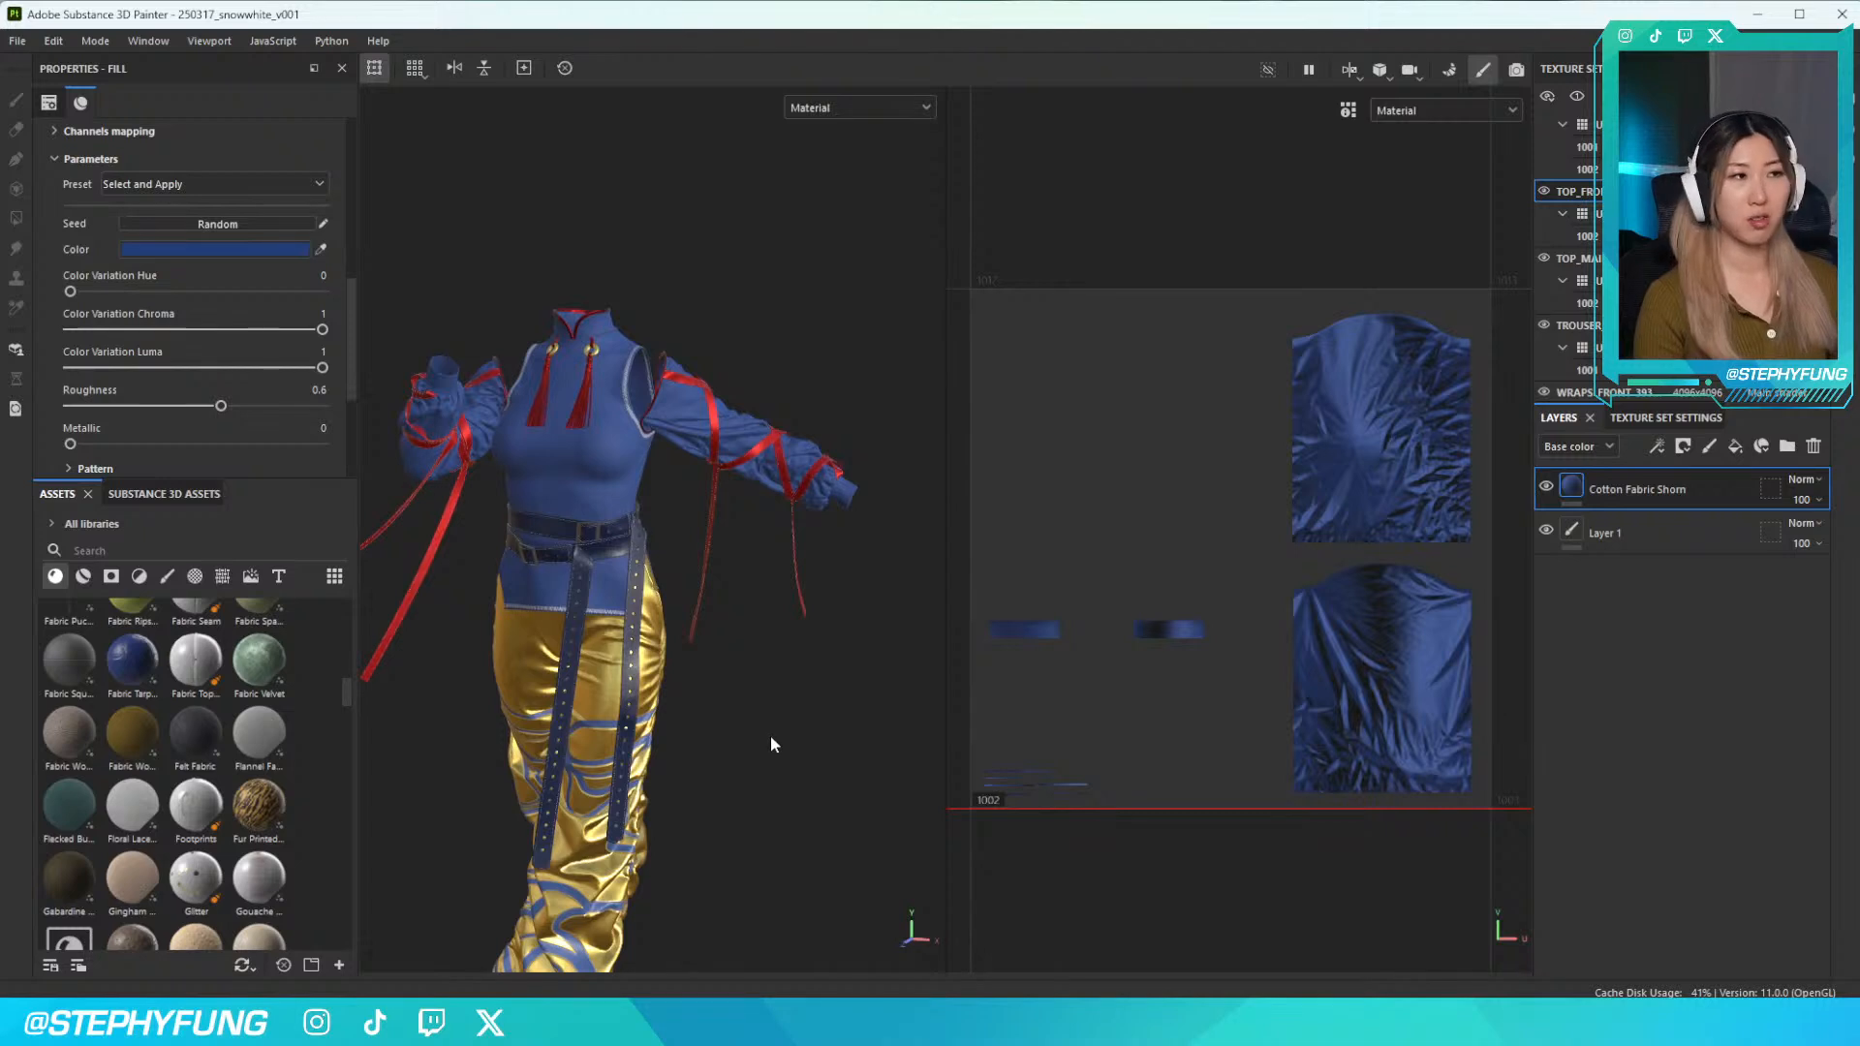
pyautogui.keyDown('alt'); pyautogui.moveTo(739, 733); pyautogui.dragTo(771, 712, button='middle'); pyautogui.keyUp('alt')
pyautogui.keyDown('alt'); pyautogui.moveTo(758, 689); pyautogui.dragTo(744, 671); pyautogui.keyUp('alt')
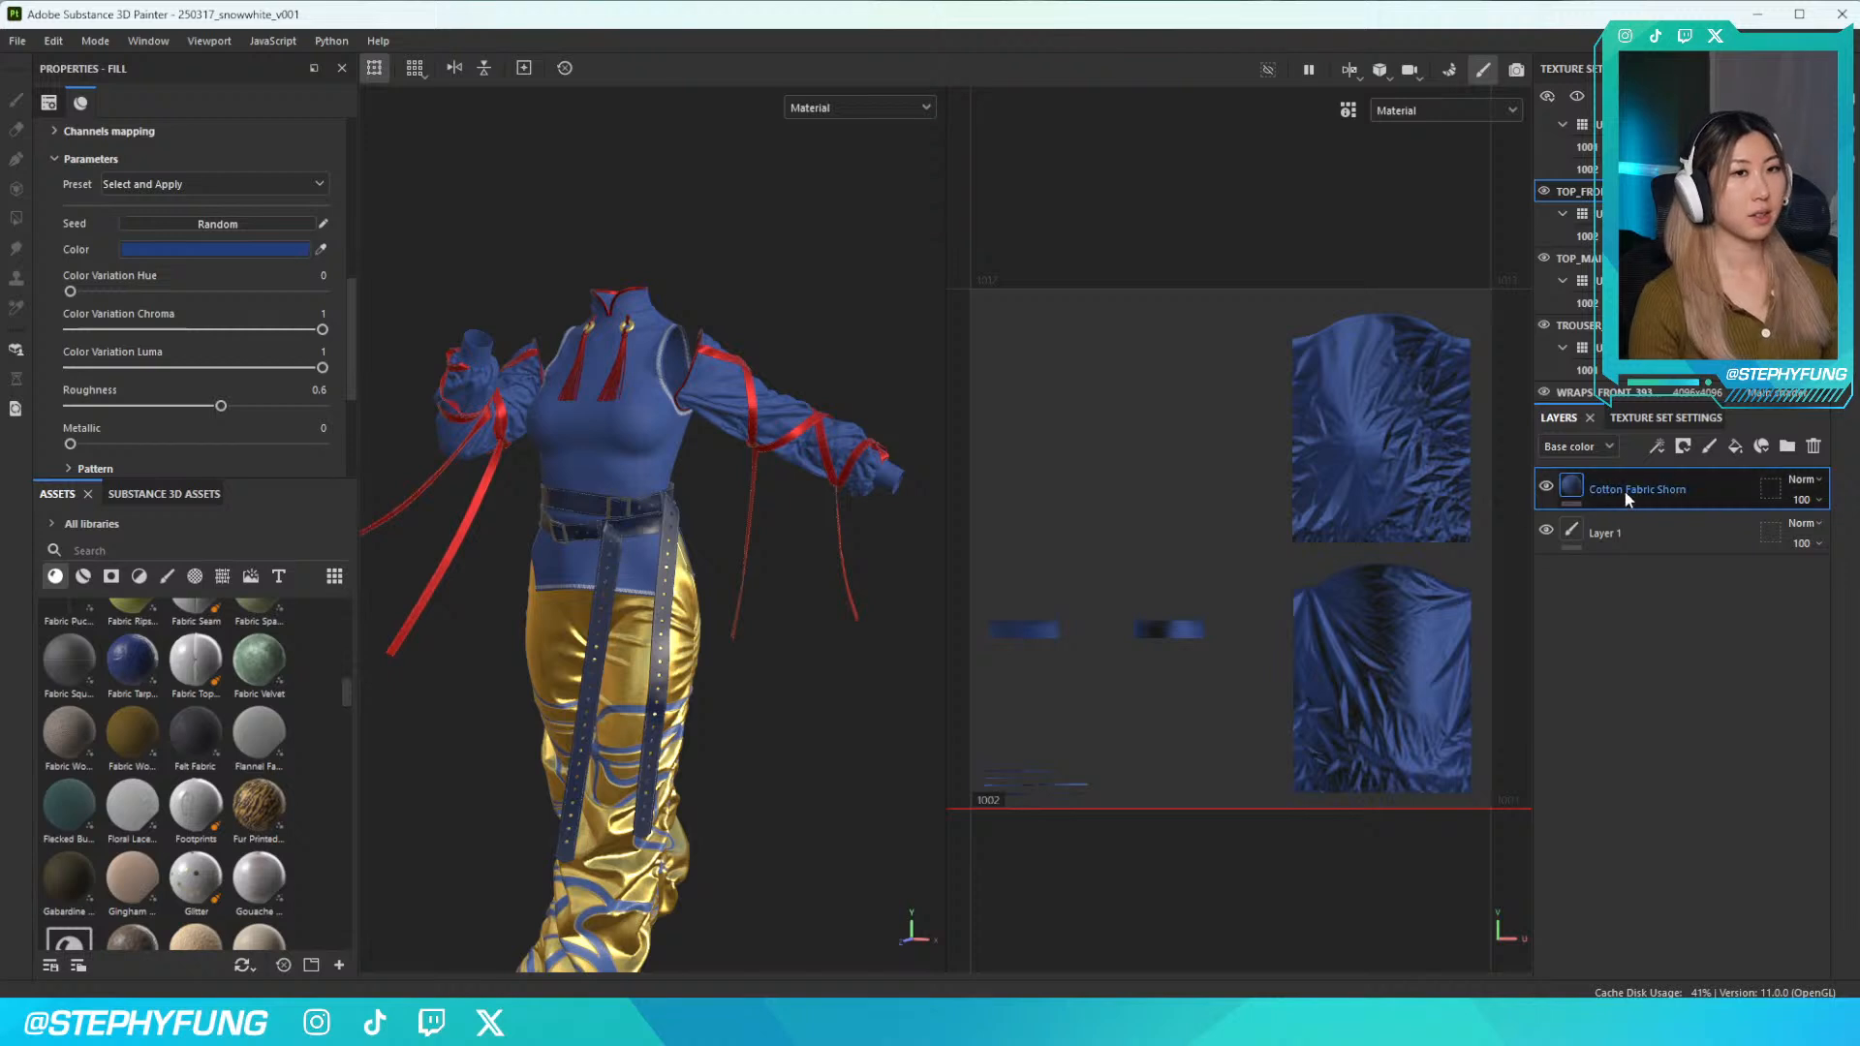
pyautogui.scroll(10, 207, 783)
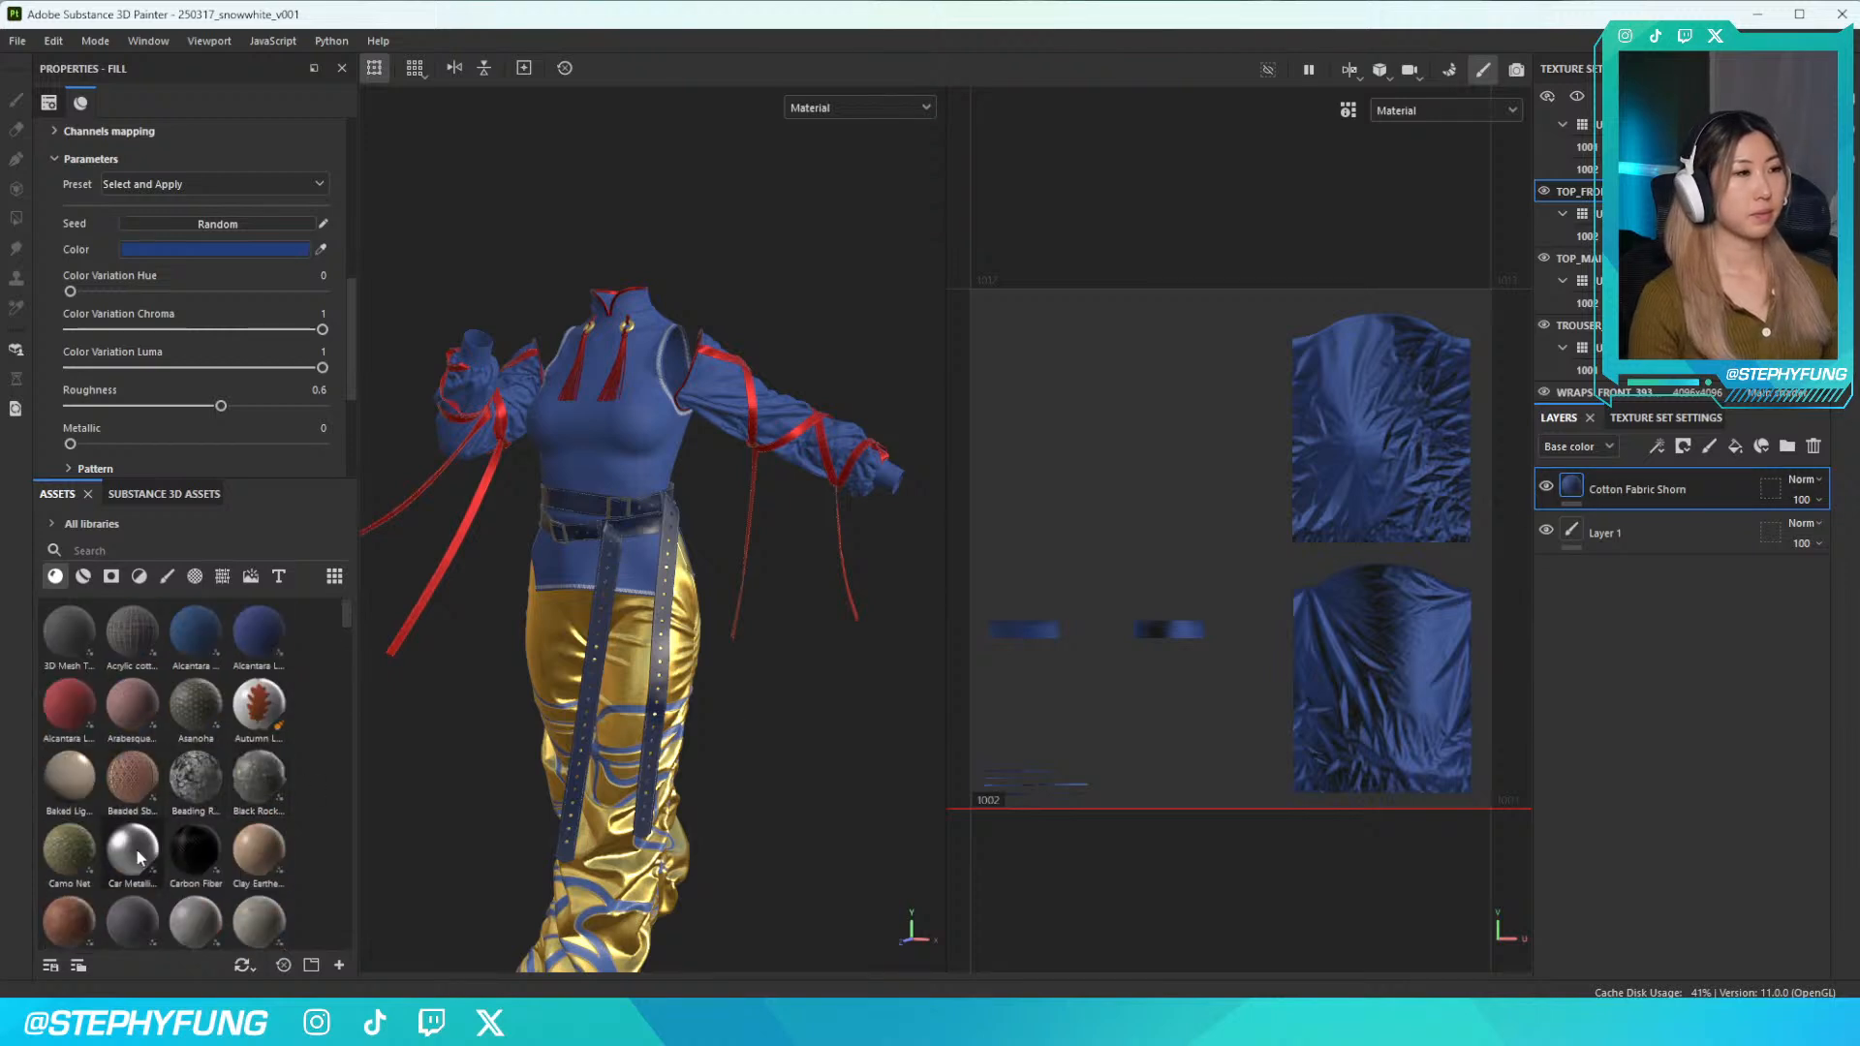
pyautogui.moveTo(138, 856); pyautogui.dragTo(787, 413)
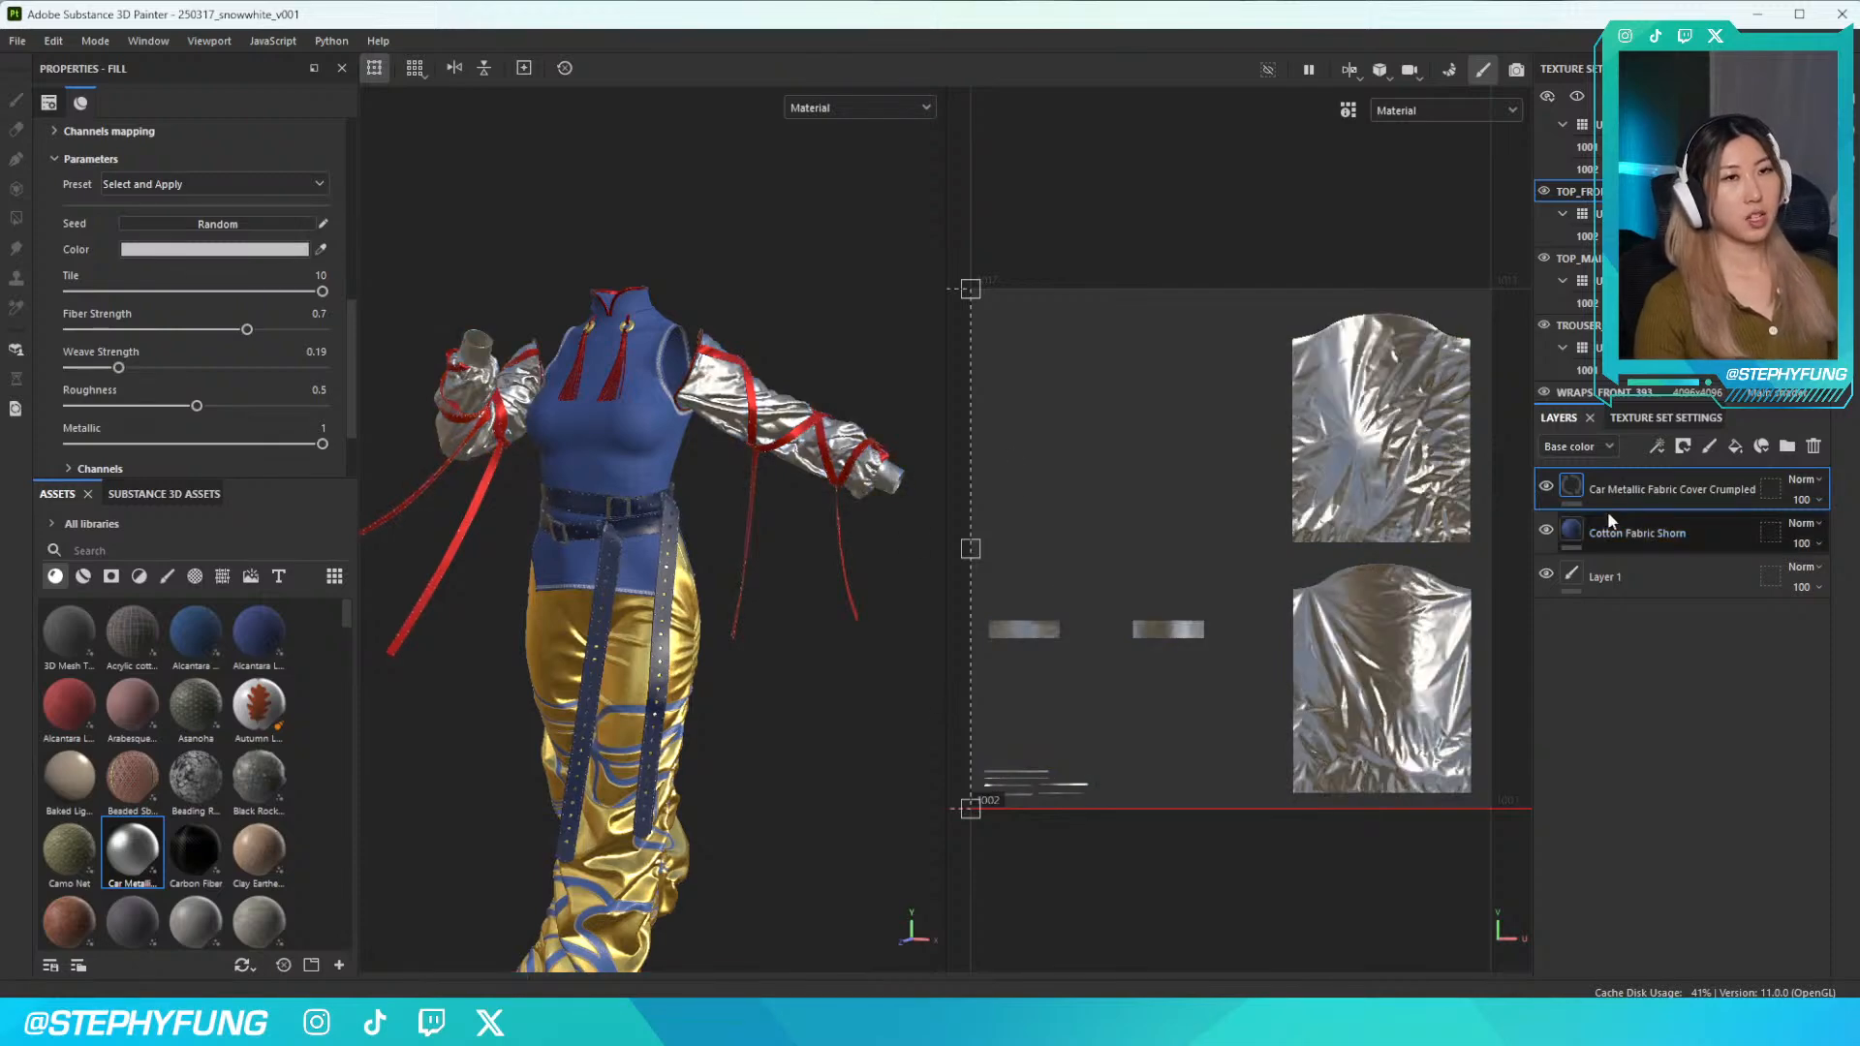
# Add a black mask to the metallic fabric layer and rename the layer "flower"
pyautogui.click(1677, 453)
pyautogui.click(1654, 490)
pyautogui.doubleClick(1654, 491)
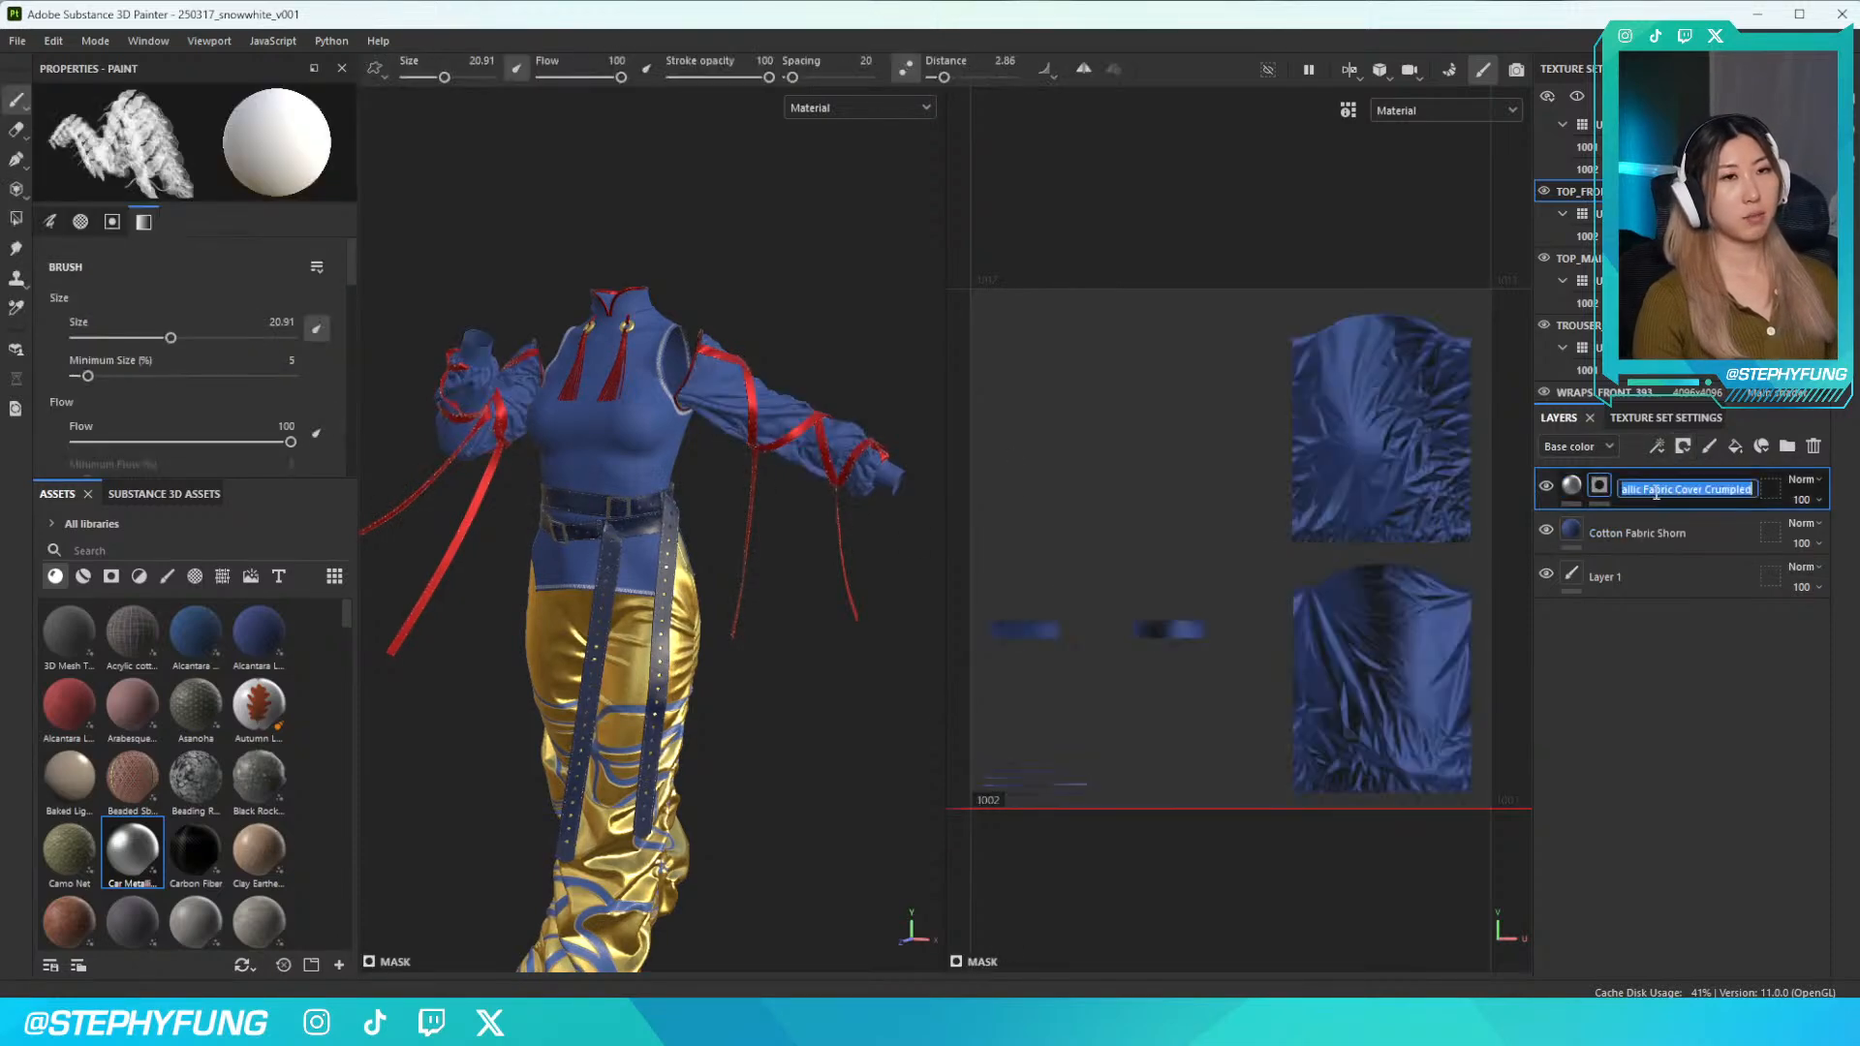
pyautogui.write('flower')
pyautogui.press('Return')
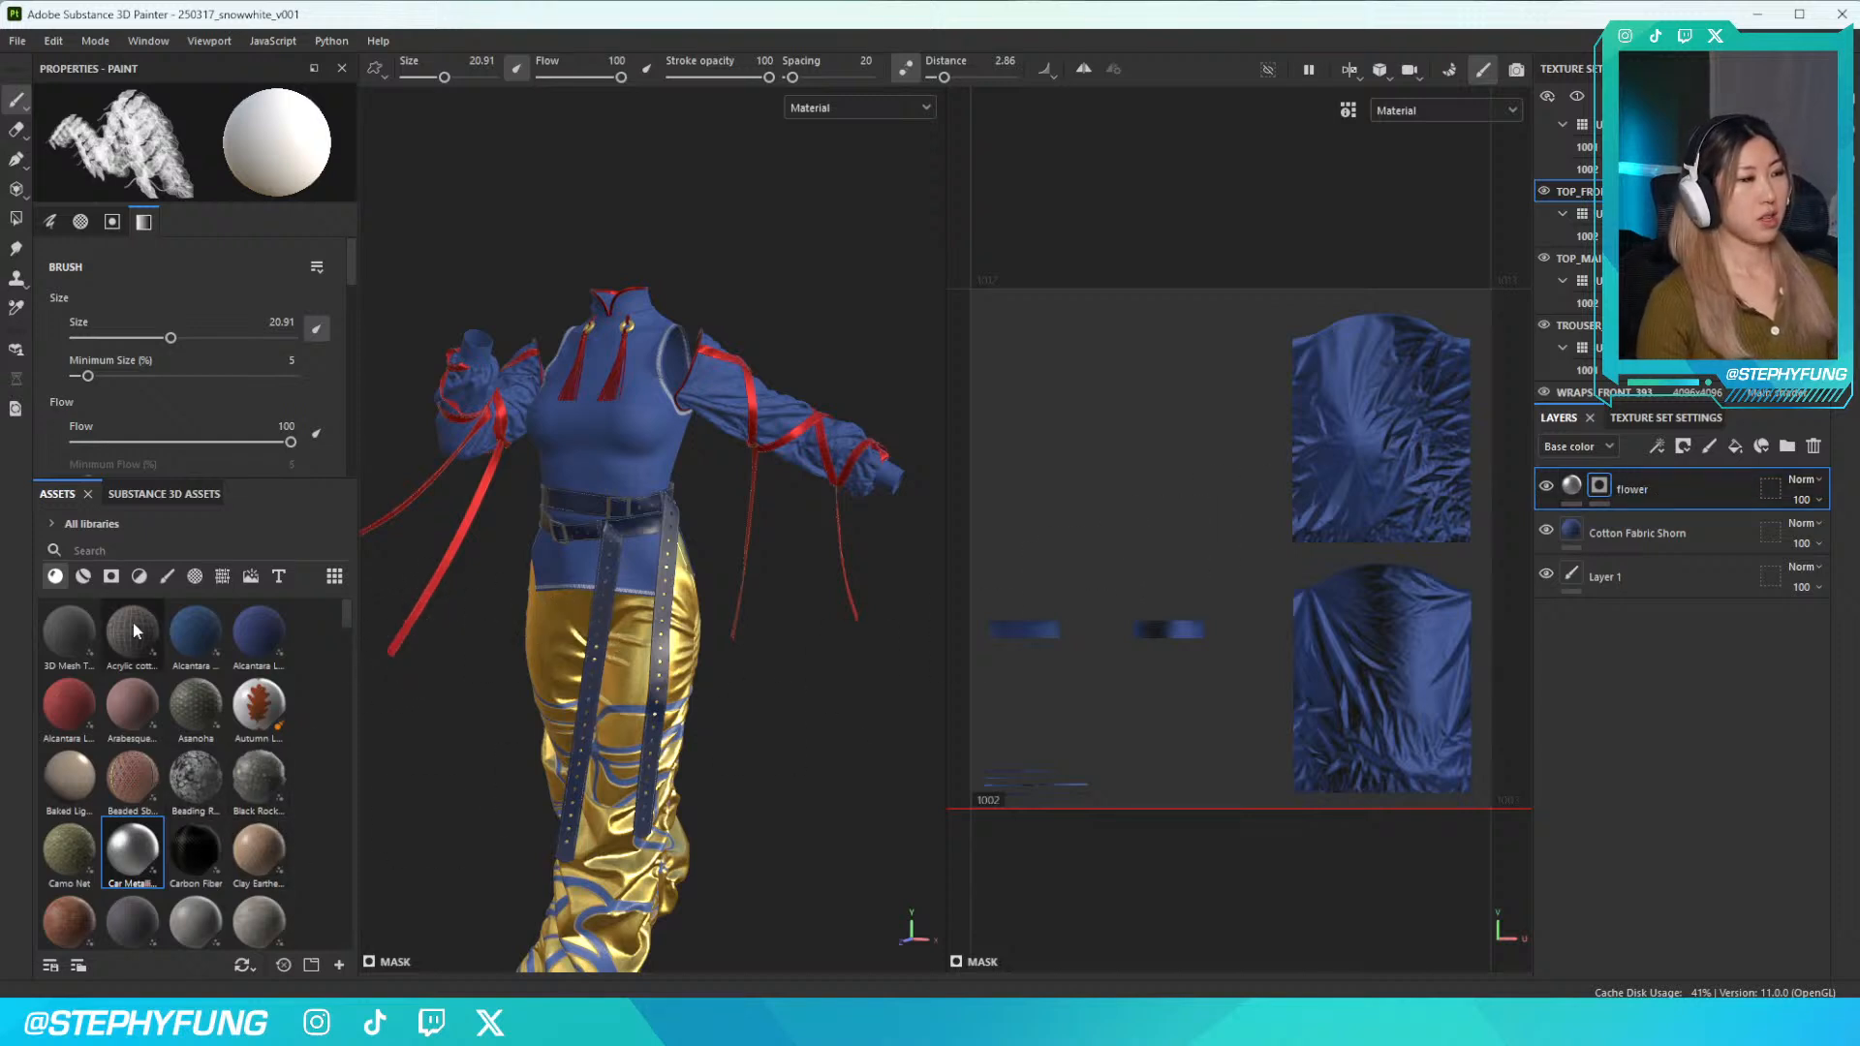
# Choose the 230802_FLOWER4 alpha for the brush that paints the flower layer's mask
pyautogui.moveTo(133, 631)
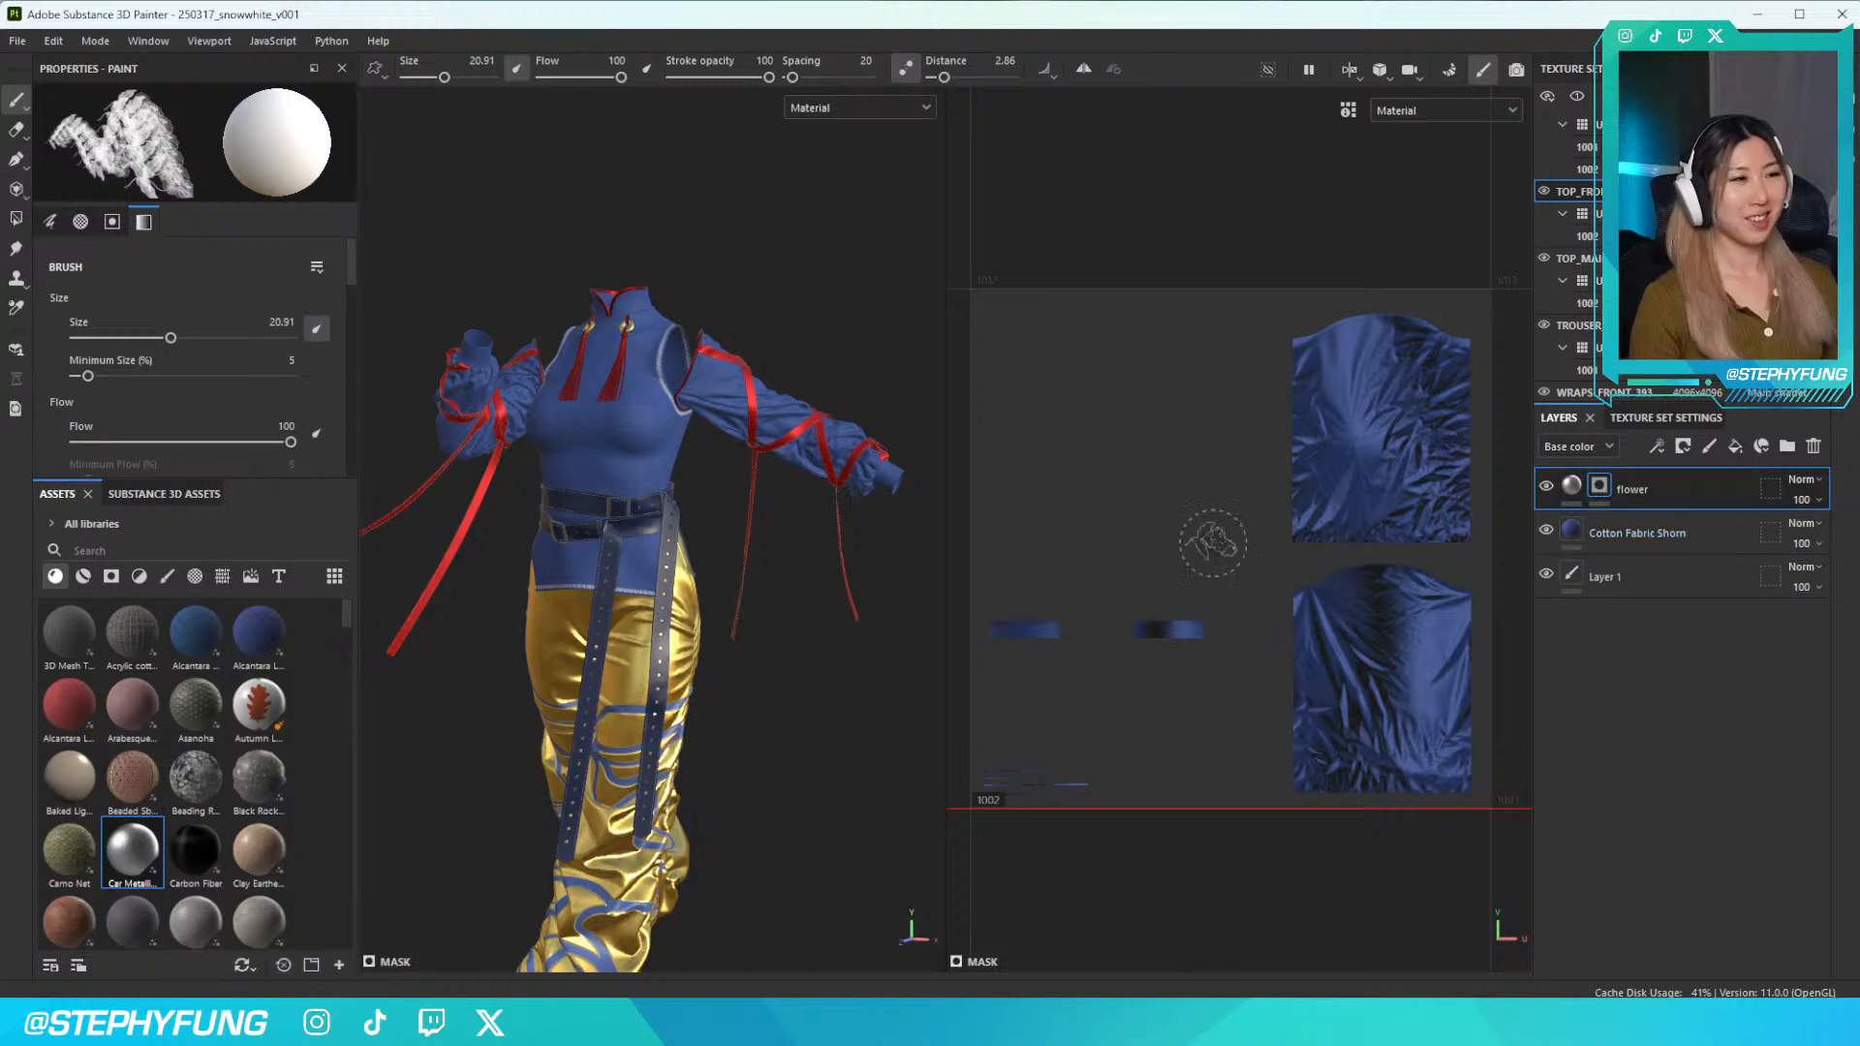
pyautogui.scroll(-5, 114, 391)
pyautogui.scroll(-3, 118, 383)
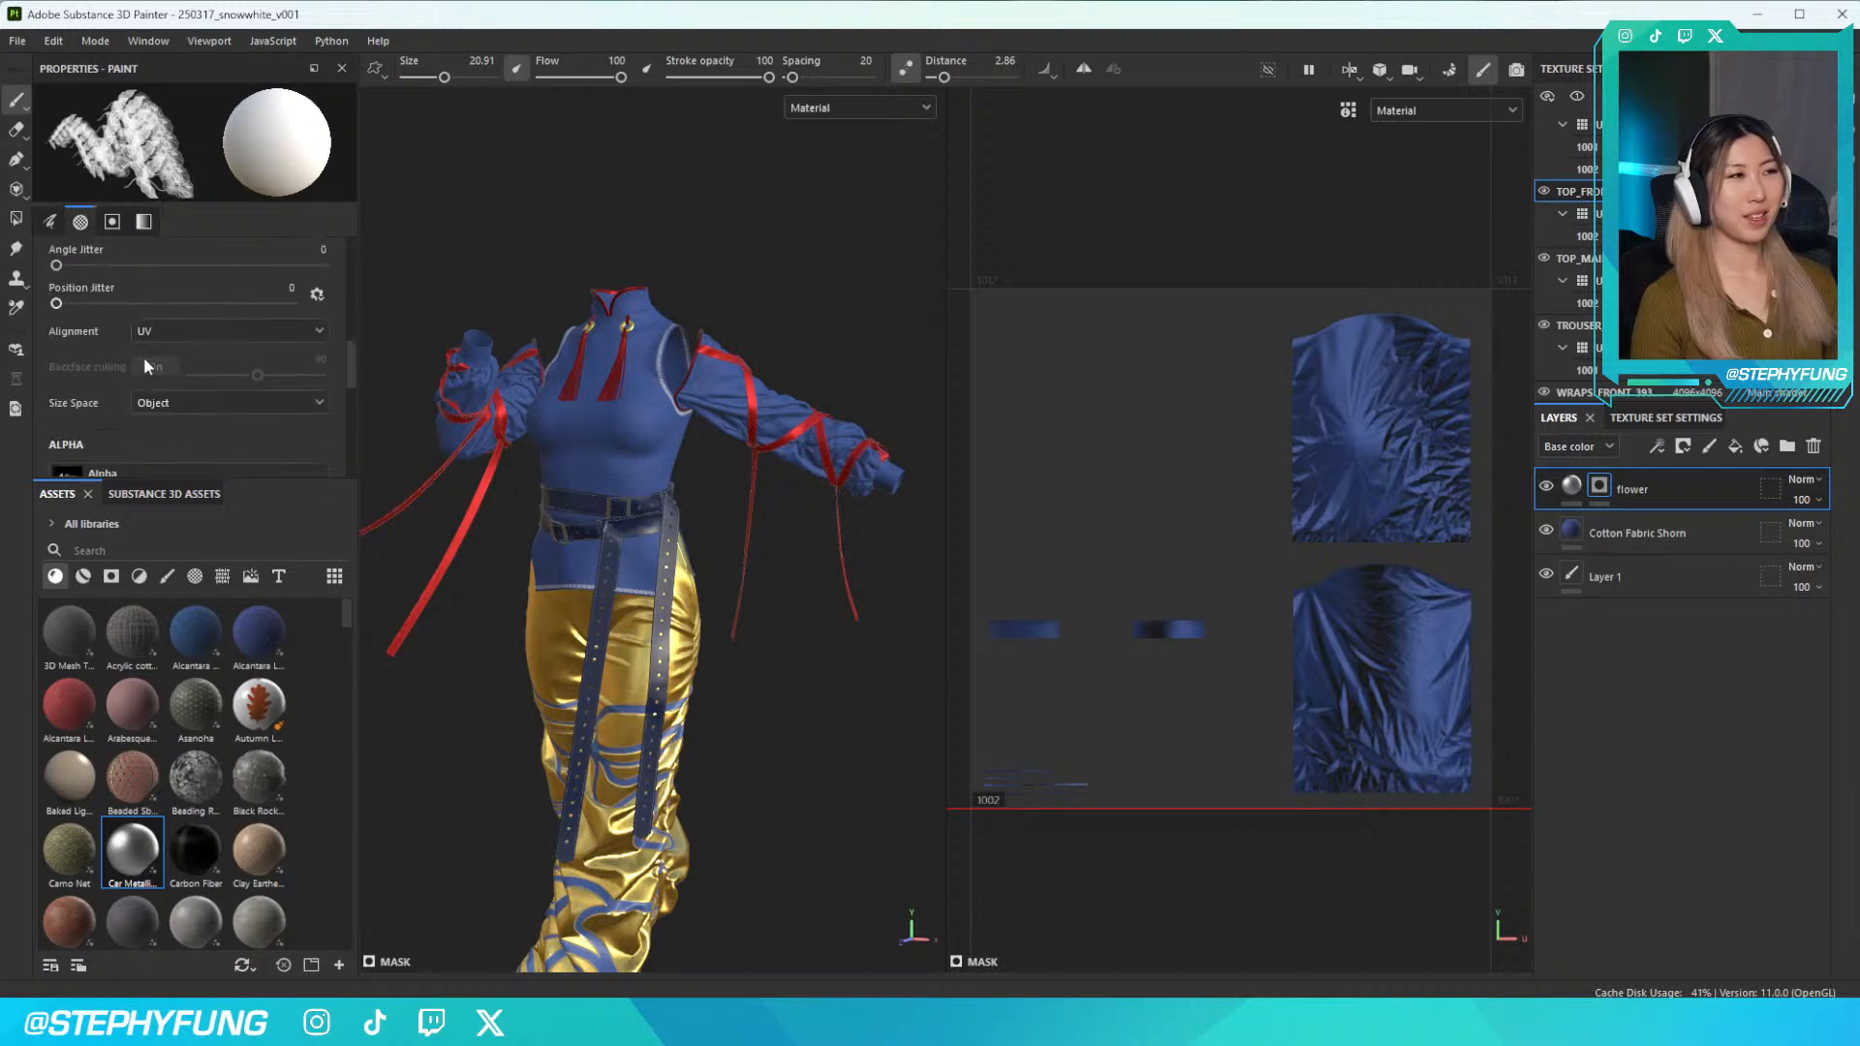
pyautogui.click(146, 369)
pyautogui.scroll(-5, 250, 512)
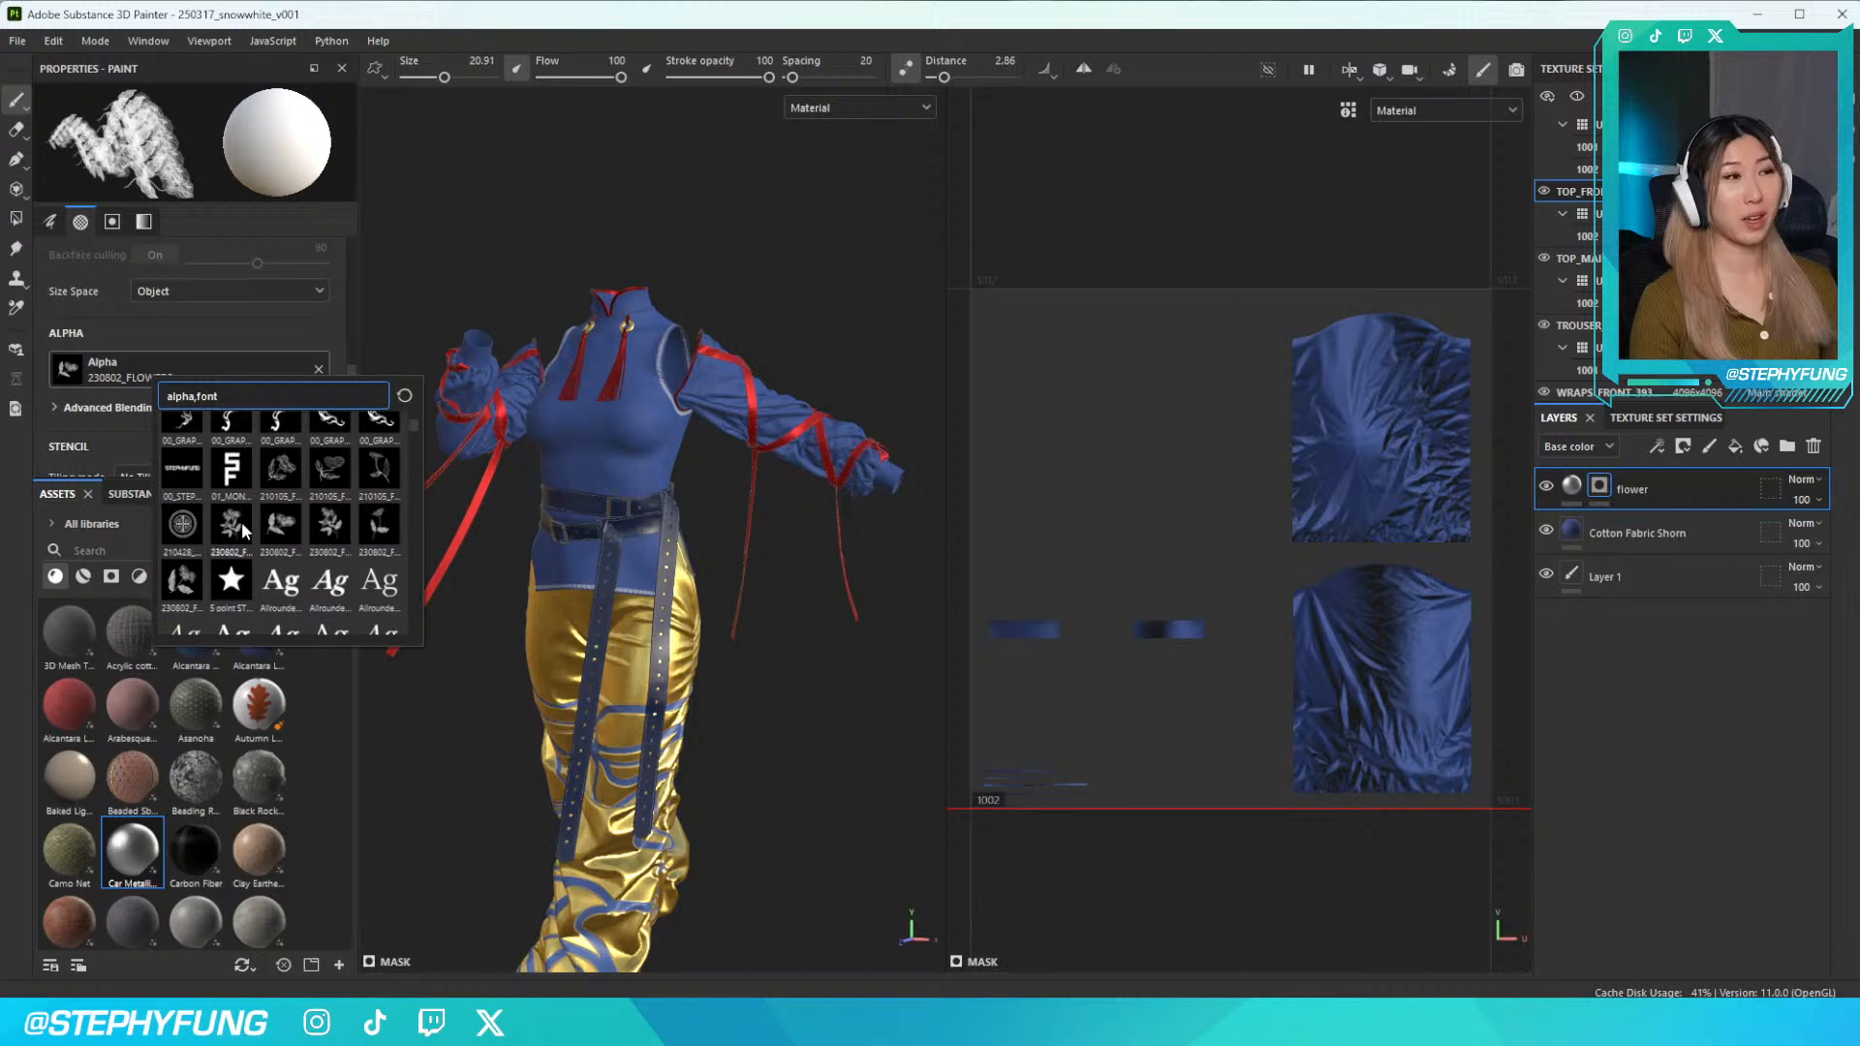
pyautogui.click(242, 521)
# Try stamping the flower on the upper sleeve UV piece at brush size 84.16 and check its placement on the model
pyautogui.scroll(3, 1356, 502)
pyautogui.keyDown('ctrl'); pyautogui.moveTo(1354, 502); pyautogui.dragTo(1443, 480, button='right'); pyautogui.keyUp('ctrl')
pyautogui.click(1380, 465)
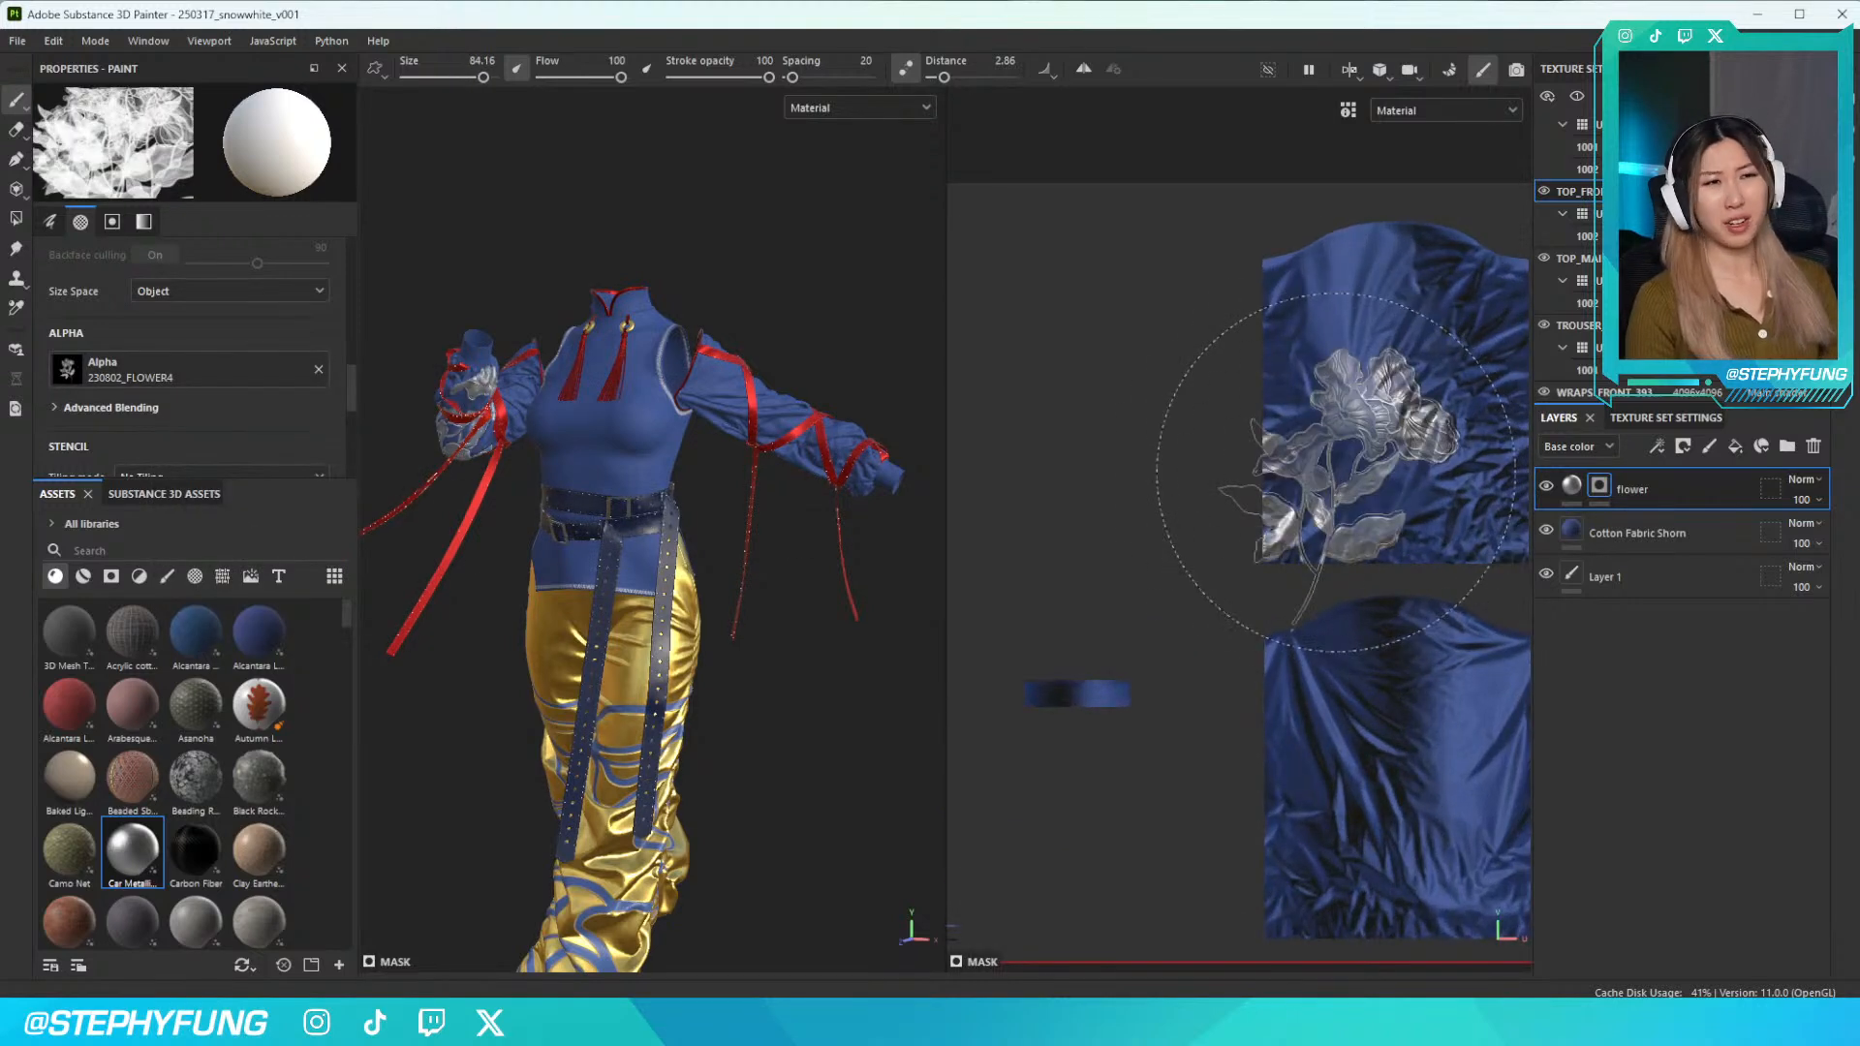
pyautogui.keyDown('alt'); pyautogui.moveTo(736, 485); pyautogui.dragTo(818, 468); pyautogui.keyUp('alt')
pyautogui.scroll(-3, 678, 387)
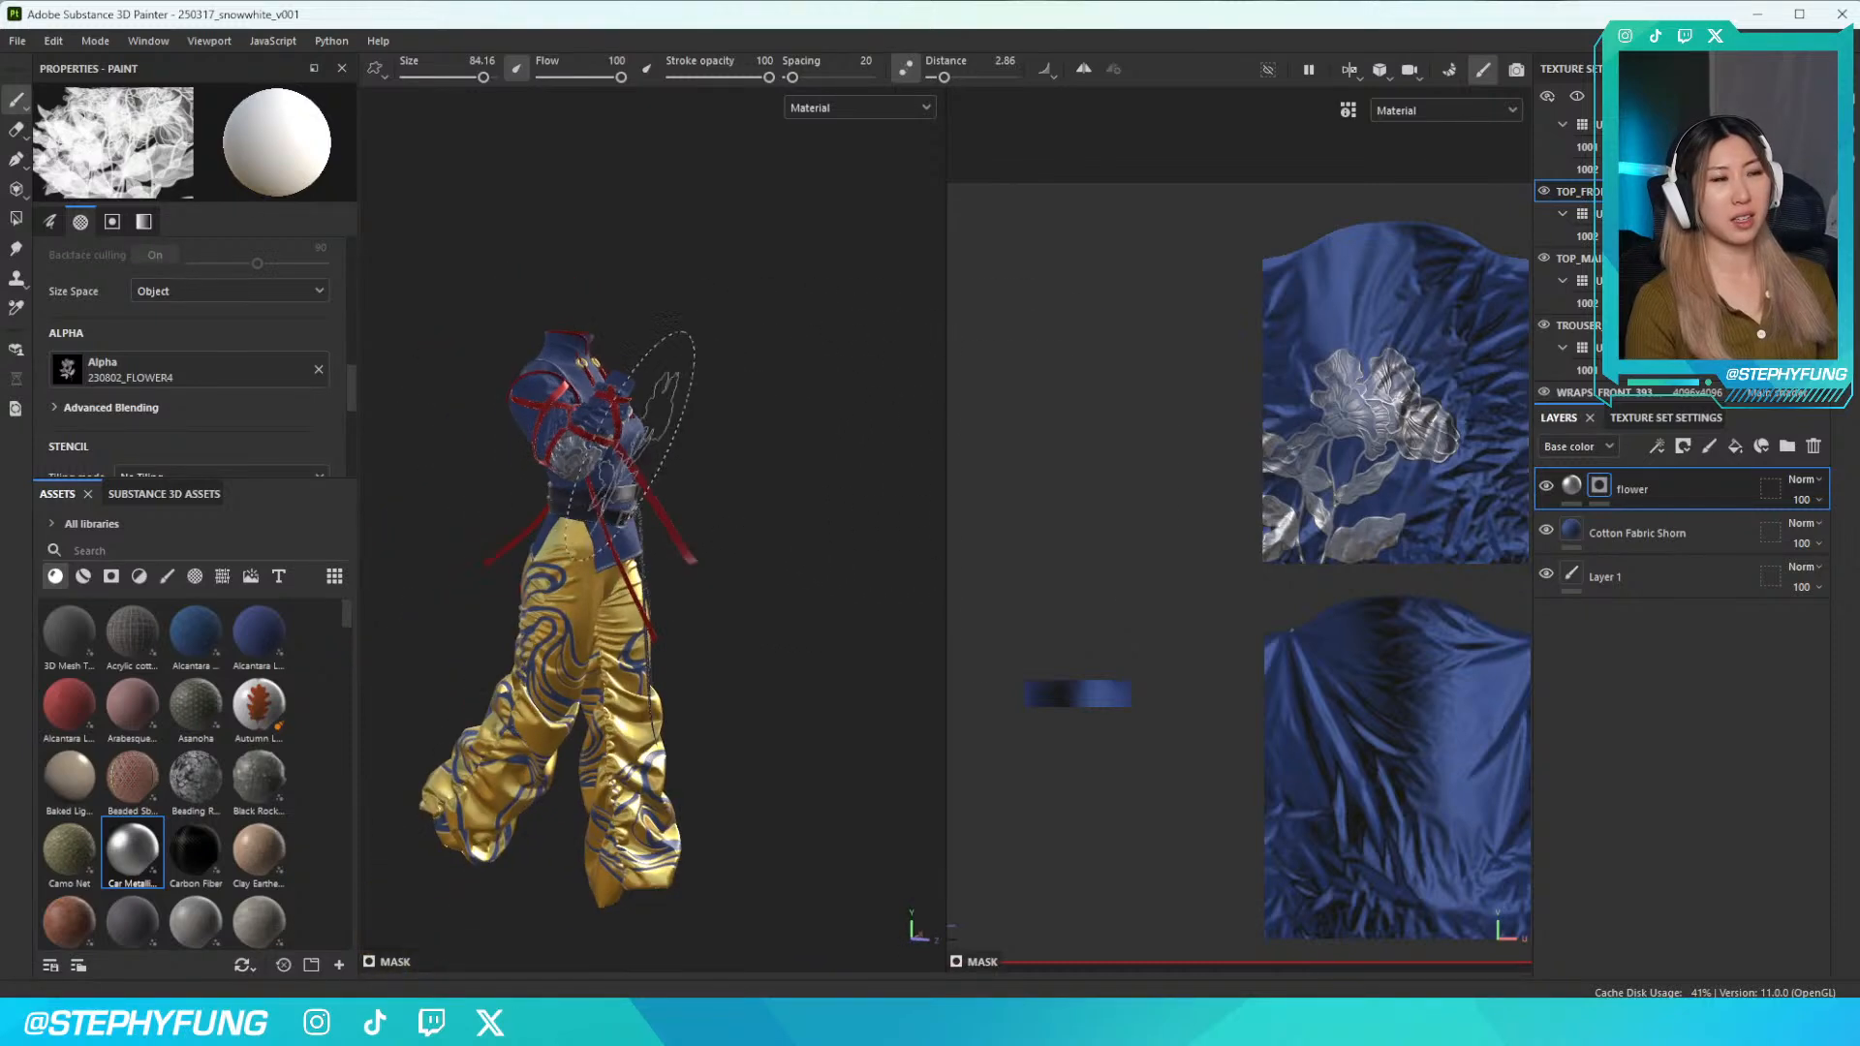
pyautogui.scroll(6, 668, 387)
pyautogui.keyDown('alt'); pyautogui.moveTo(712, 418); pyautogui.dragTo(768, 402); pyautogui.keyUp('alt')
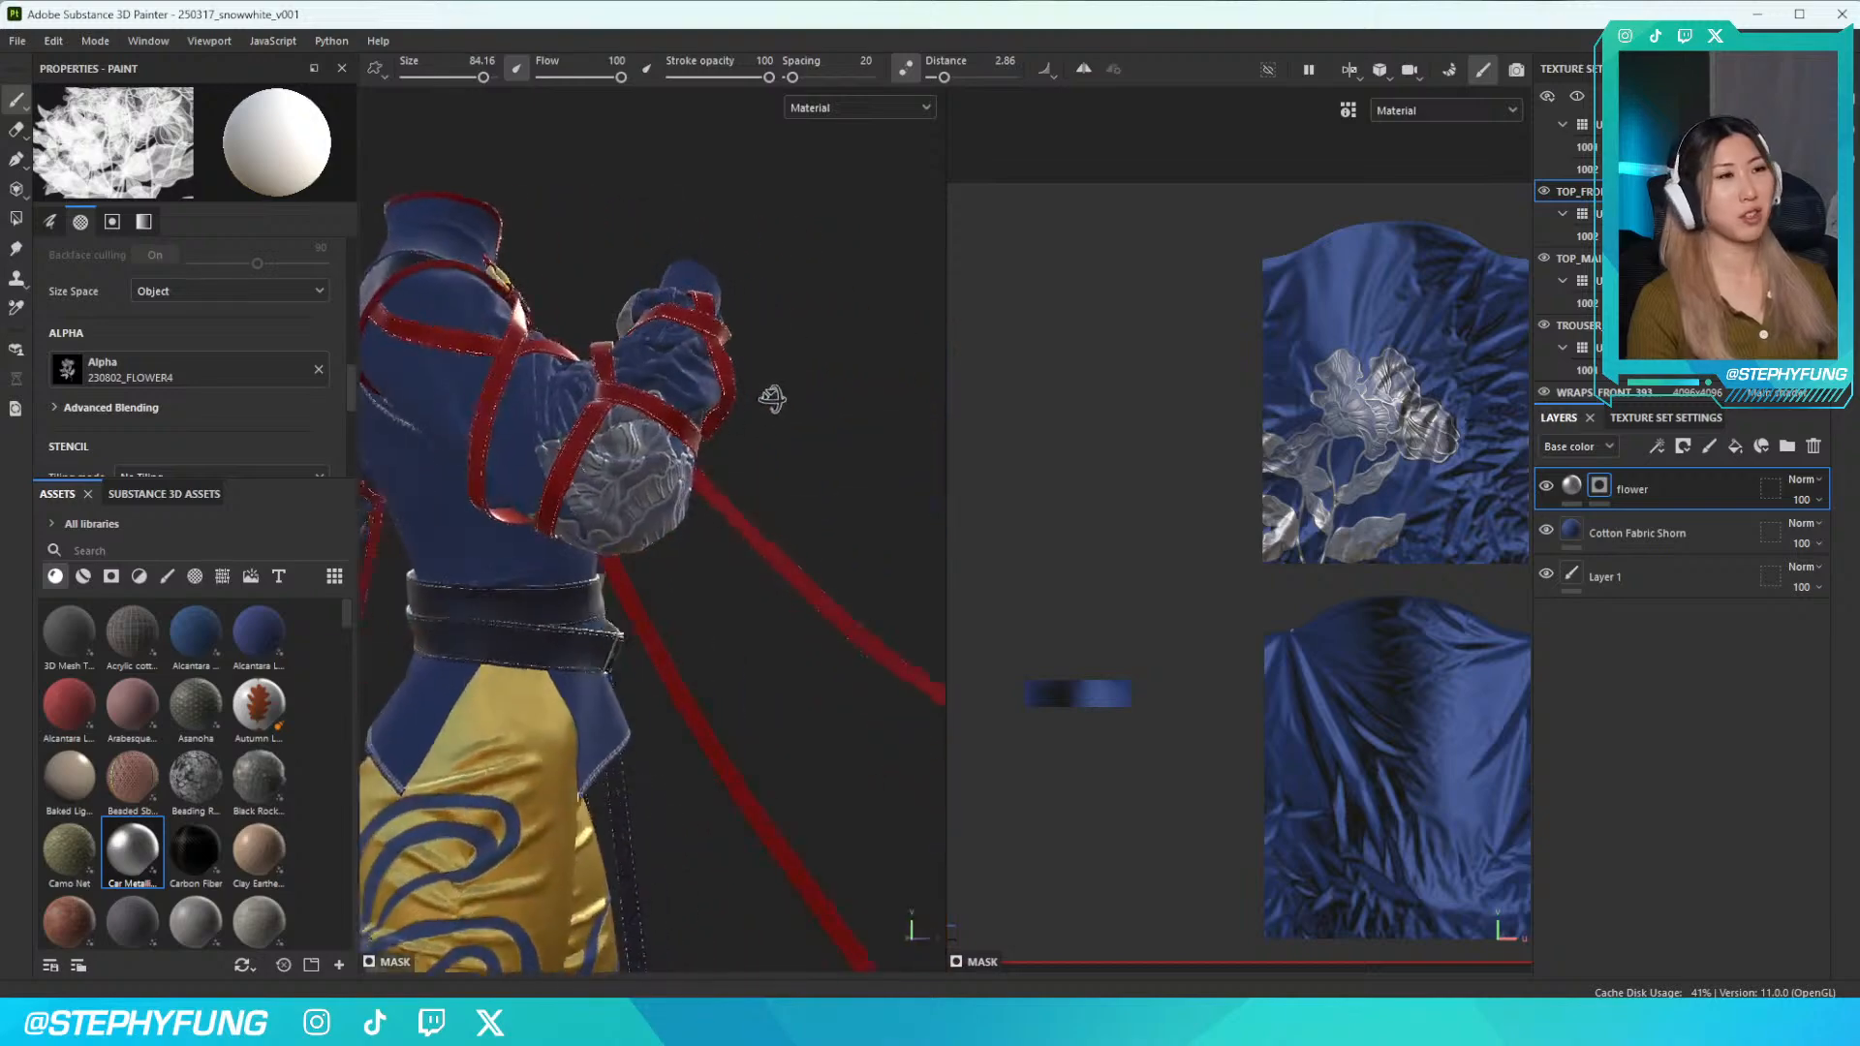
pyautogui.scroll(5, 775, 455)
pyautogui.keyDown('alt'); pyautogui.moveTo(746, 514); pyautogui.dragTo(669, 465); pyautogui.keyUp('alt')
pyautogui.scroll(-5, 668, 465)
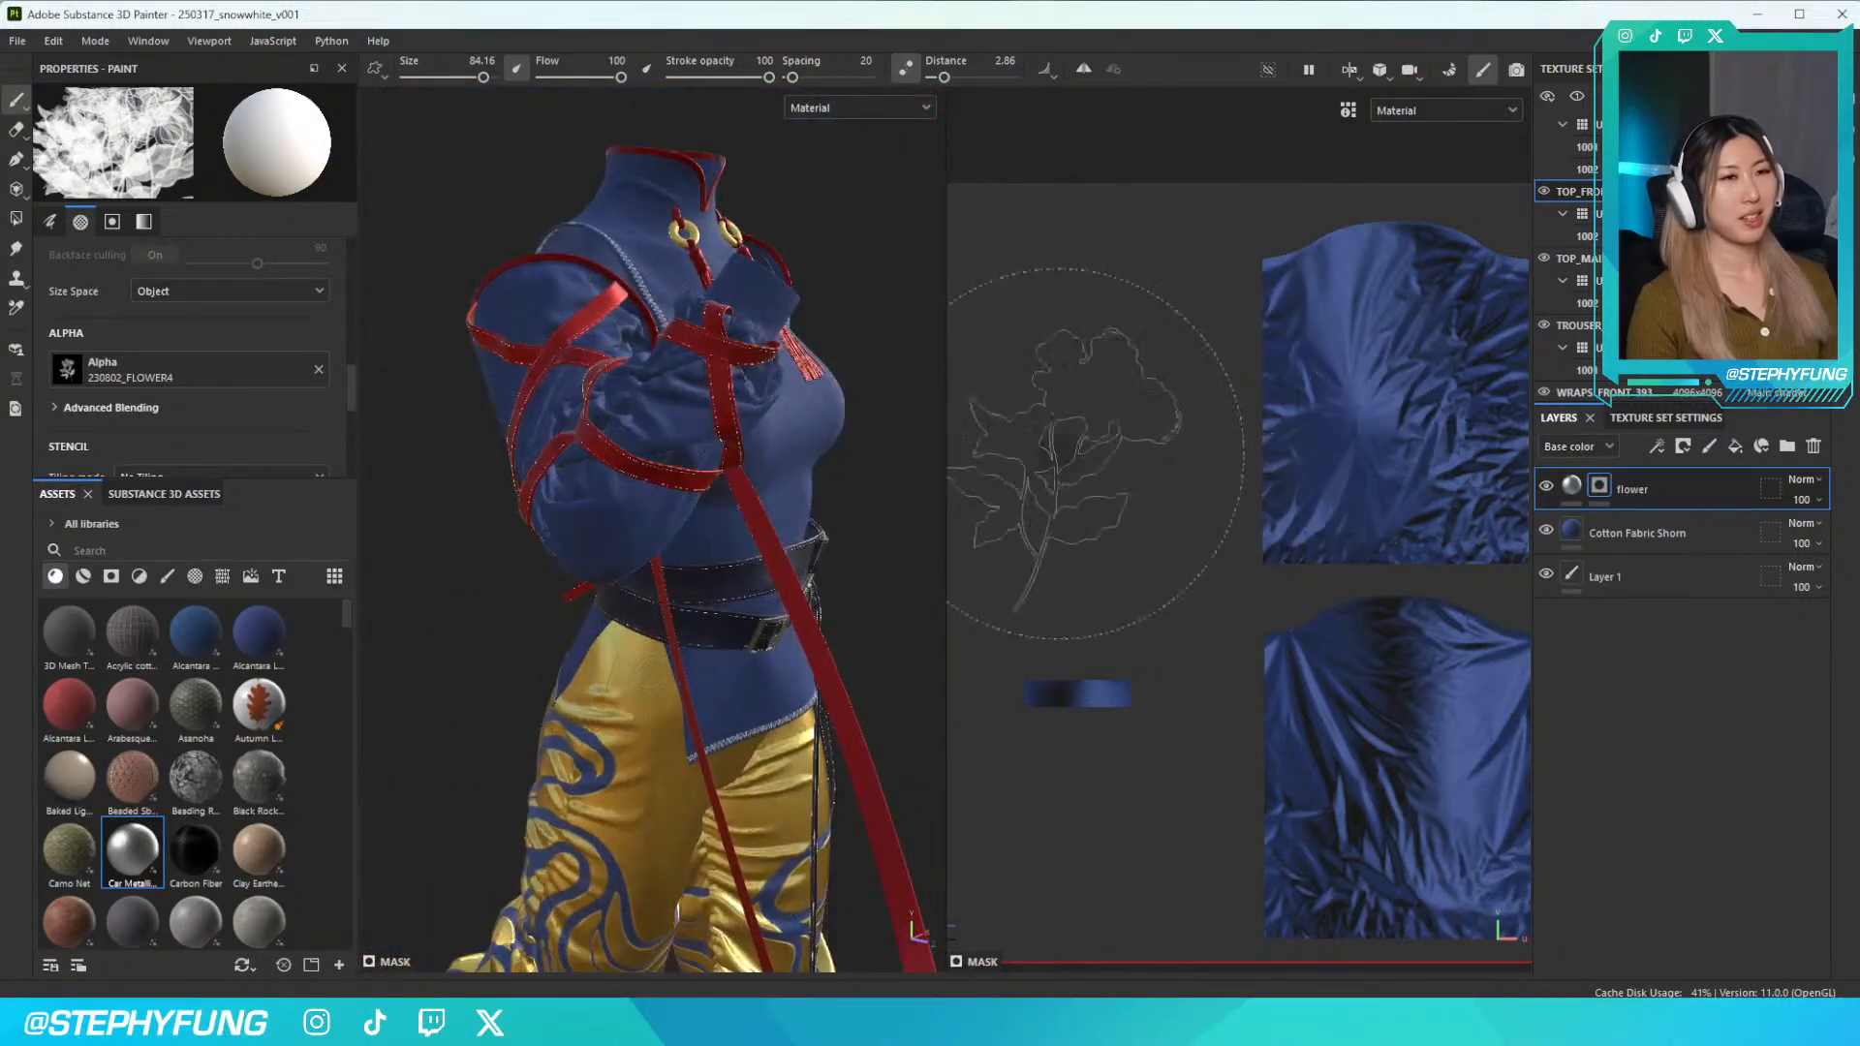
# Reduce the brush size to 60.43 and stamp the flower near the lower right corner of the upper sleeve UV piece
pyautogui.moveTo(1240, 455); pyautogui.dragTo(1163, 455, button='middle')
pyautogui.keyDown('ctrl'); pyautogui.moveTo(1215, 478); pyautogui.dragTo(1177, 479, button='right'); pyautogui.keyUp('ctrl')
pyautogui.click(1215, 479)
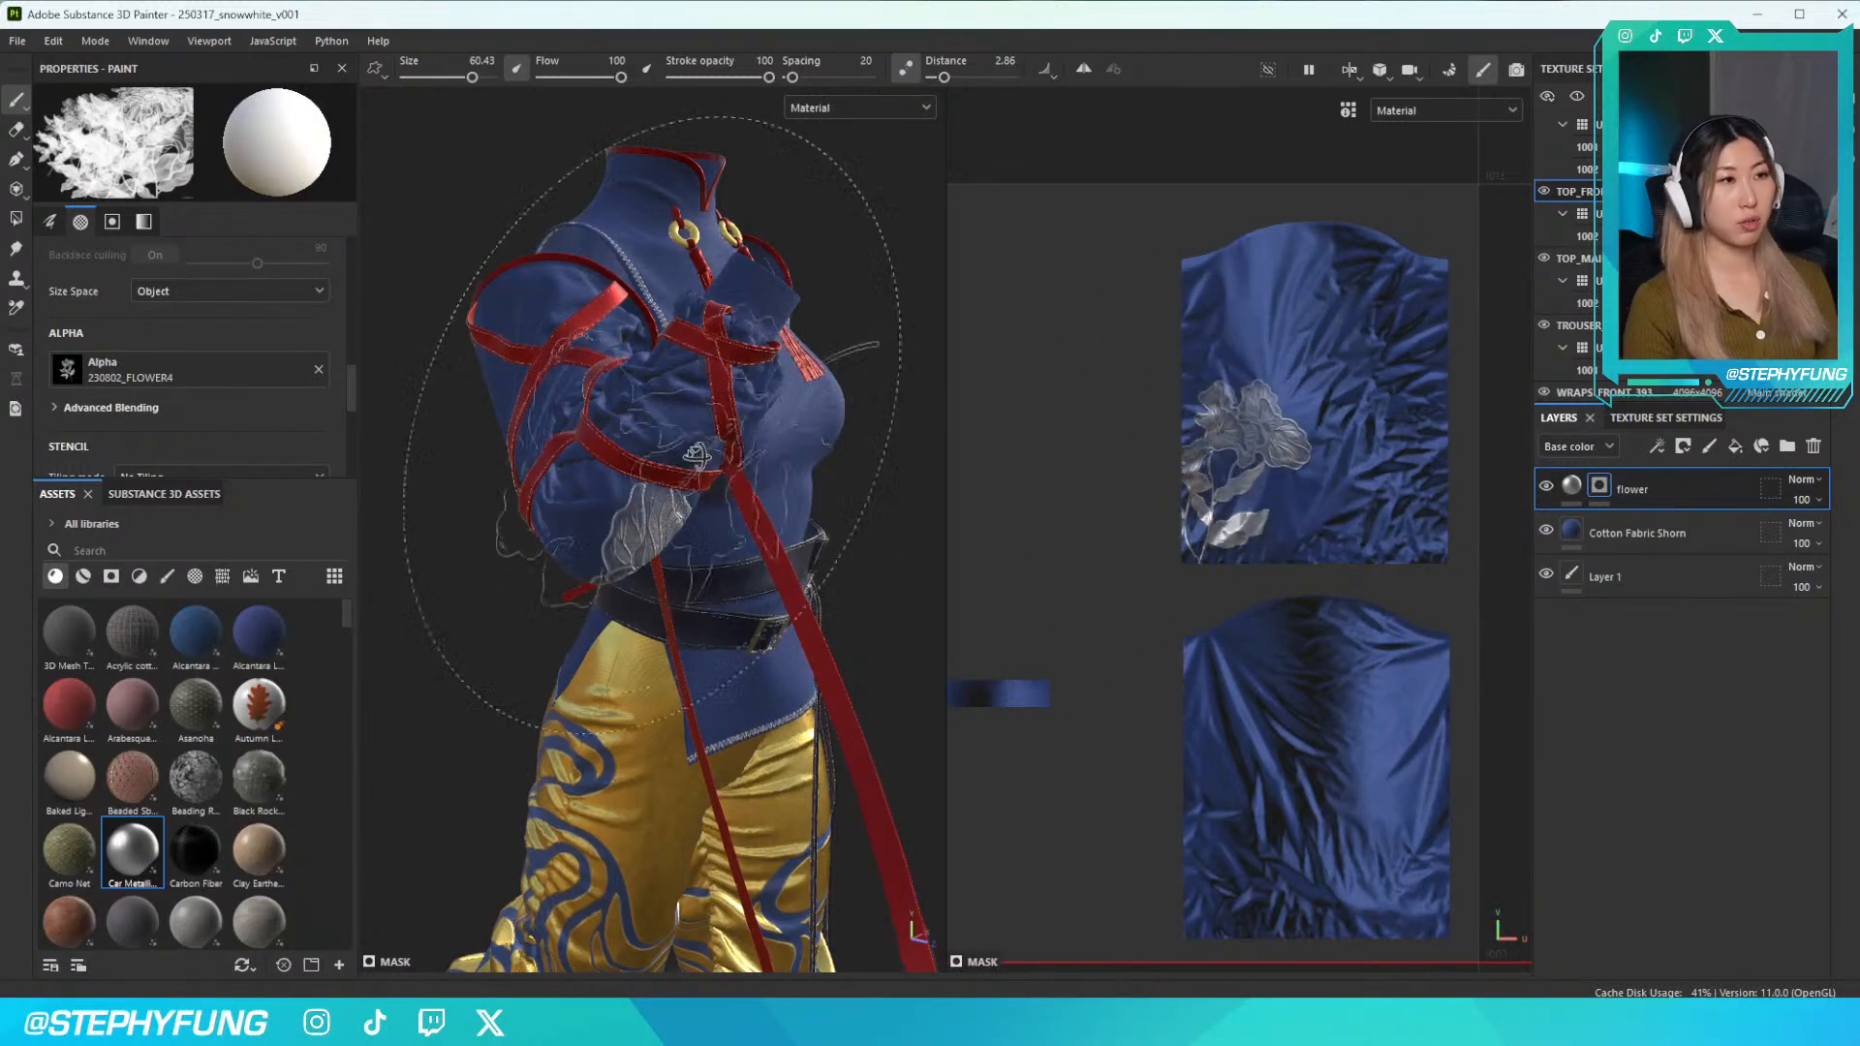
pyautogui.keyDown('alt'); pyautogui.moveTo(634, 417); pyautogui.dragTo(514, 416); pyautogui.keyUp('alt')
pyautogui.hotkey('ctrl', 'z')
pyautogui.click(1370, 528)
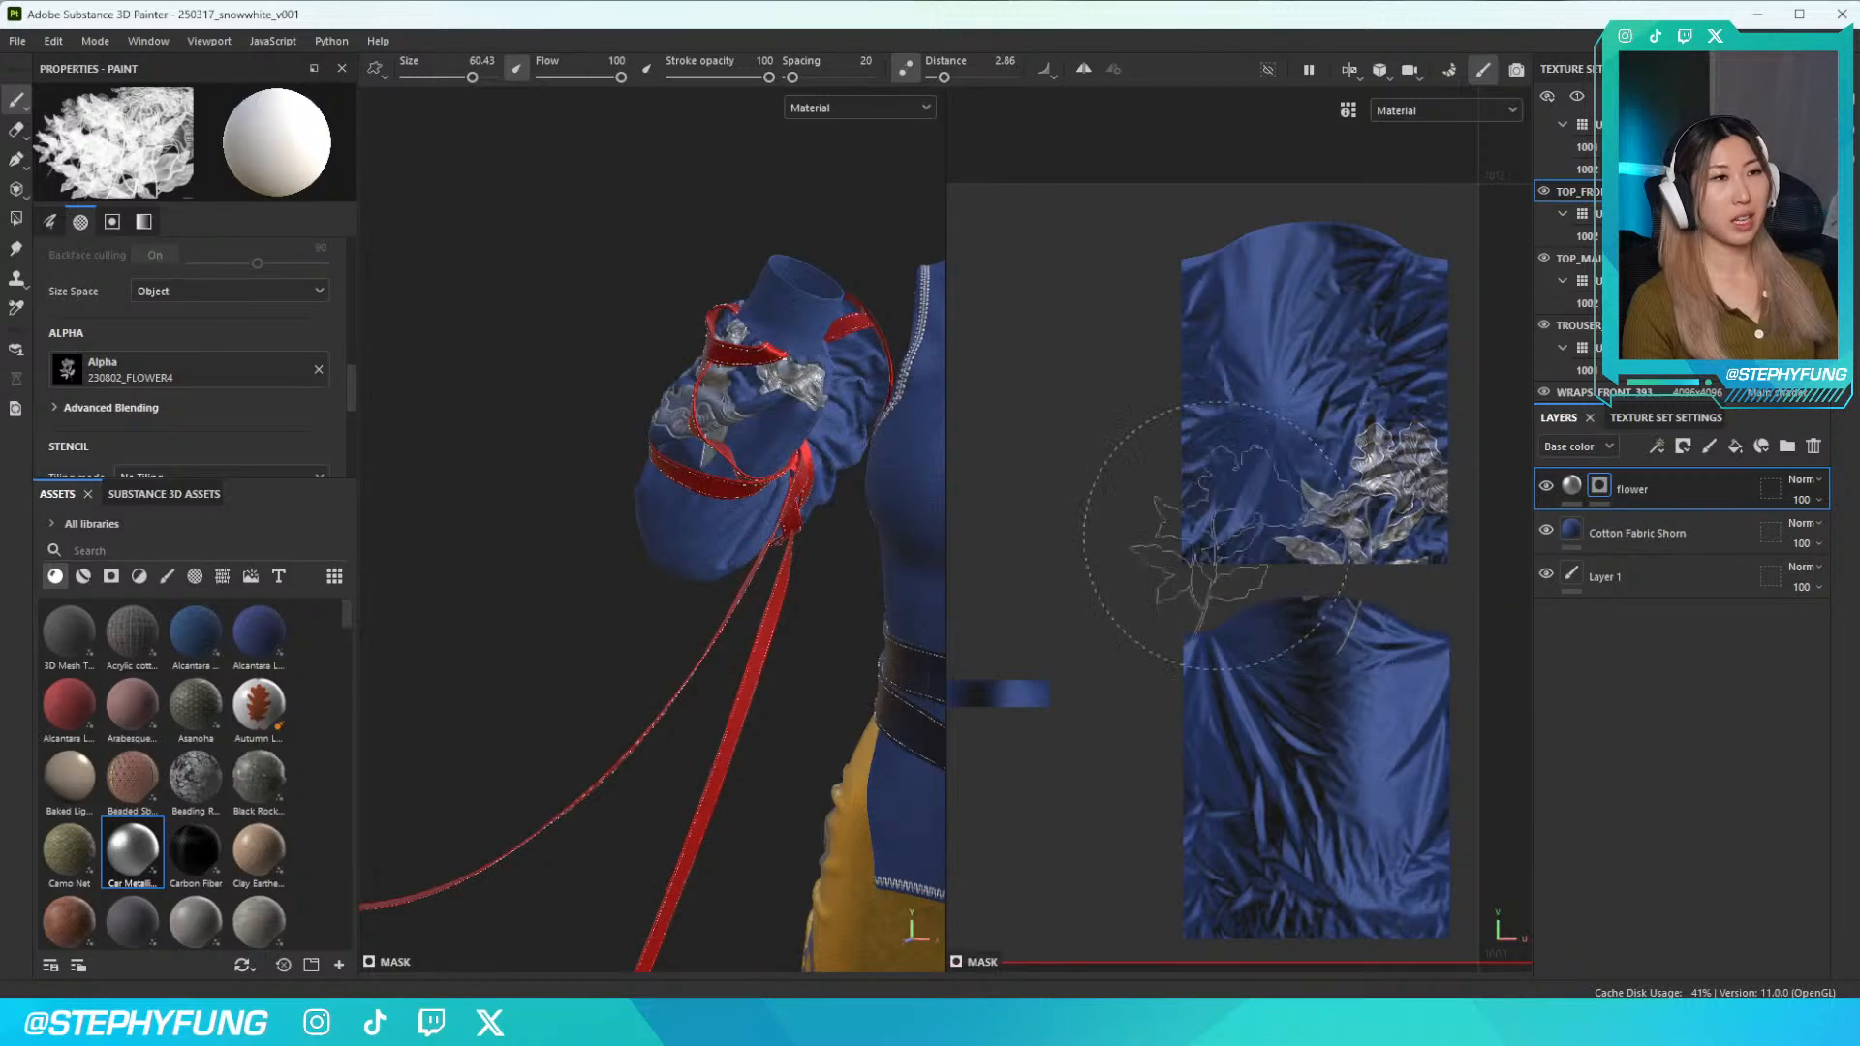
pyautogui.moveTo(804, 467)
pyautogui.keyDown('alt'); pyautogui.mouseDown()
pyautogui.moveTo(952, 578)
pyautogui.moveTo(654, 455)
pyautogui.mouseUp(); pyautogui.keyUp('alt')
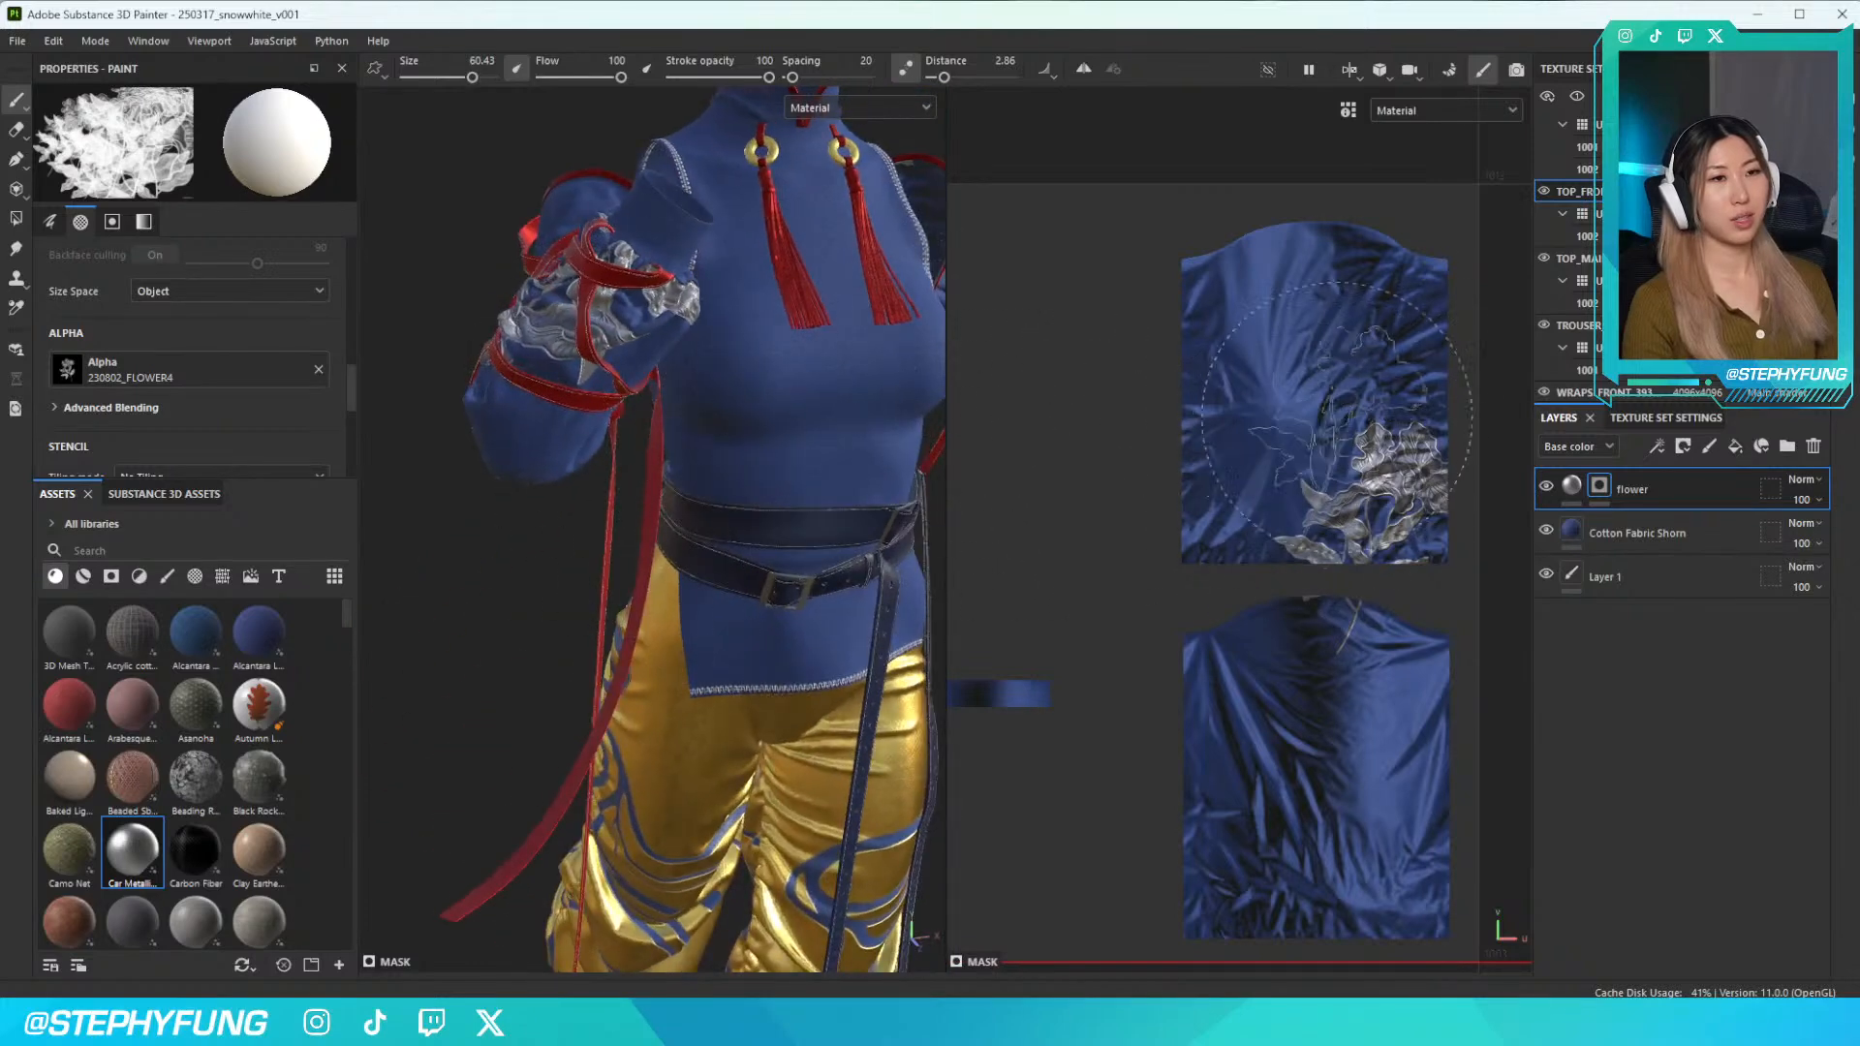
# Rotate the brush angle and stamp a second flower along the left edge of the upper sleeve UV piece
pyautogui.rightClick(1170, 394)
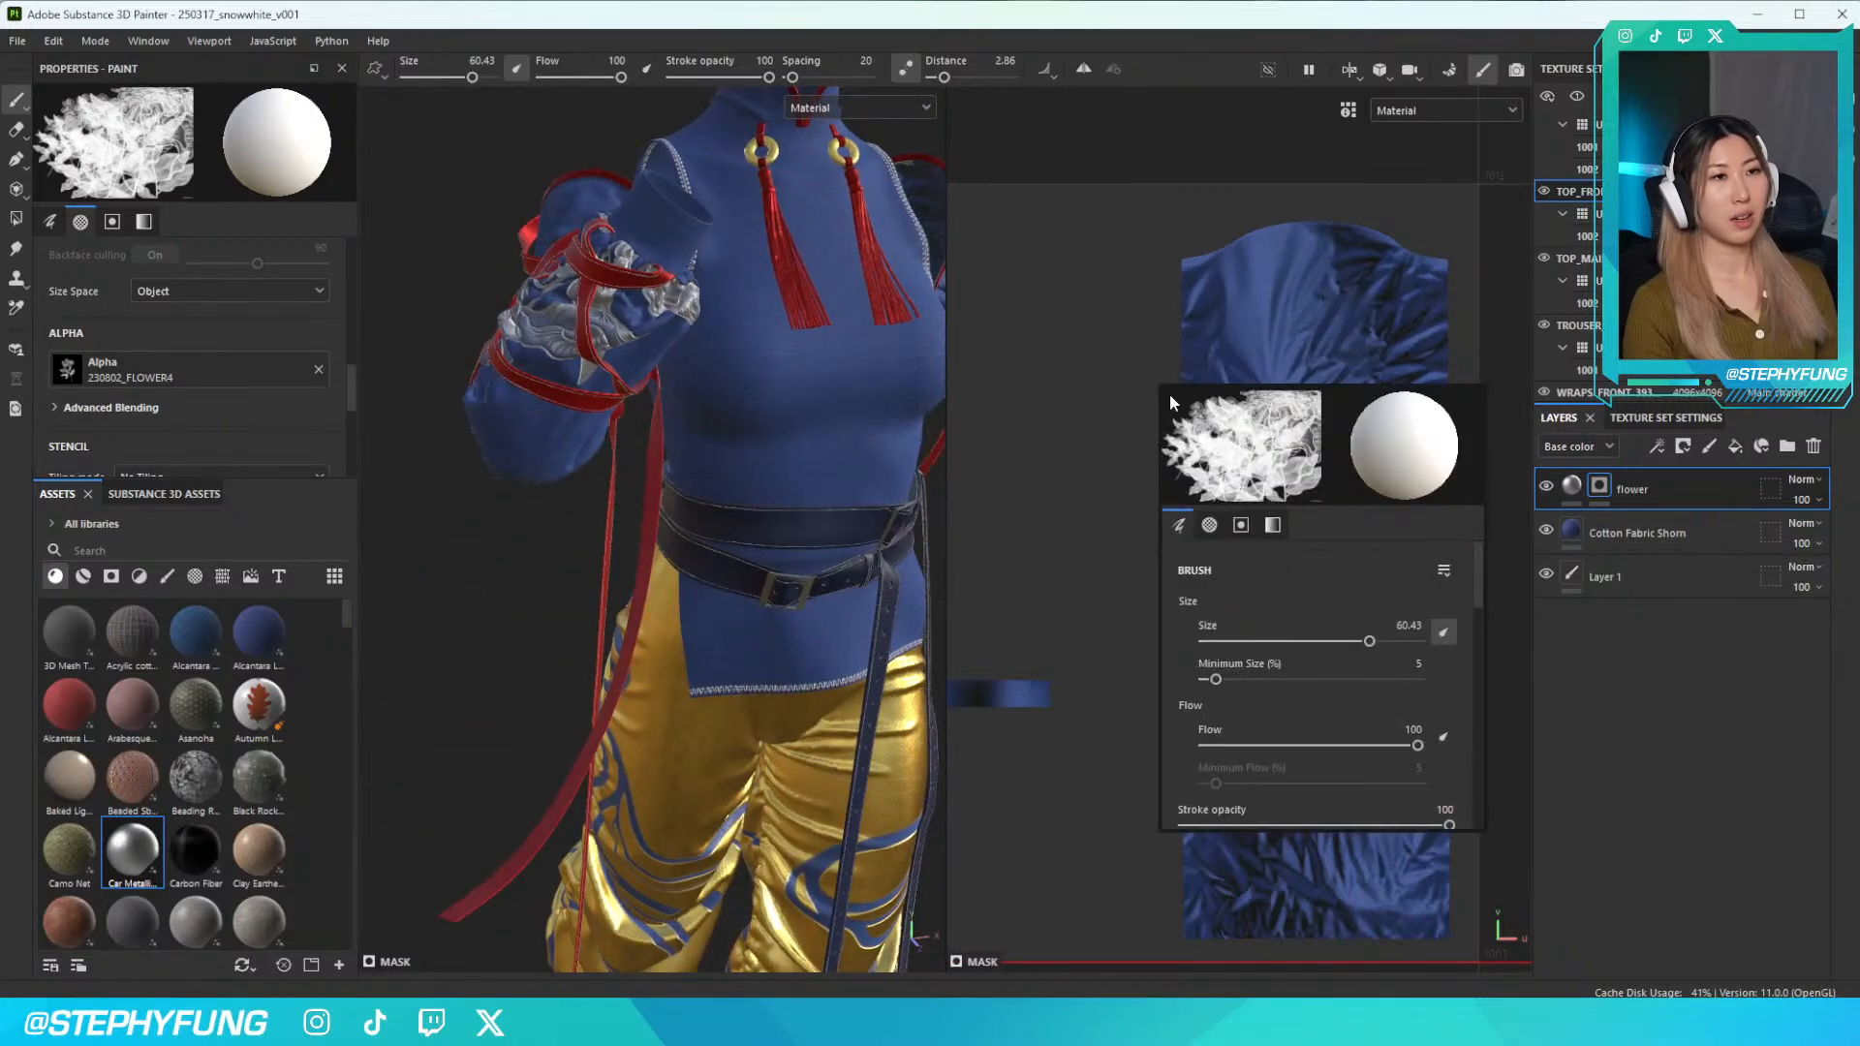
pyautogui.scroll(-3, 1263, 748)
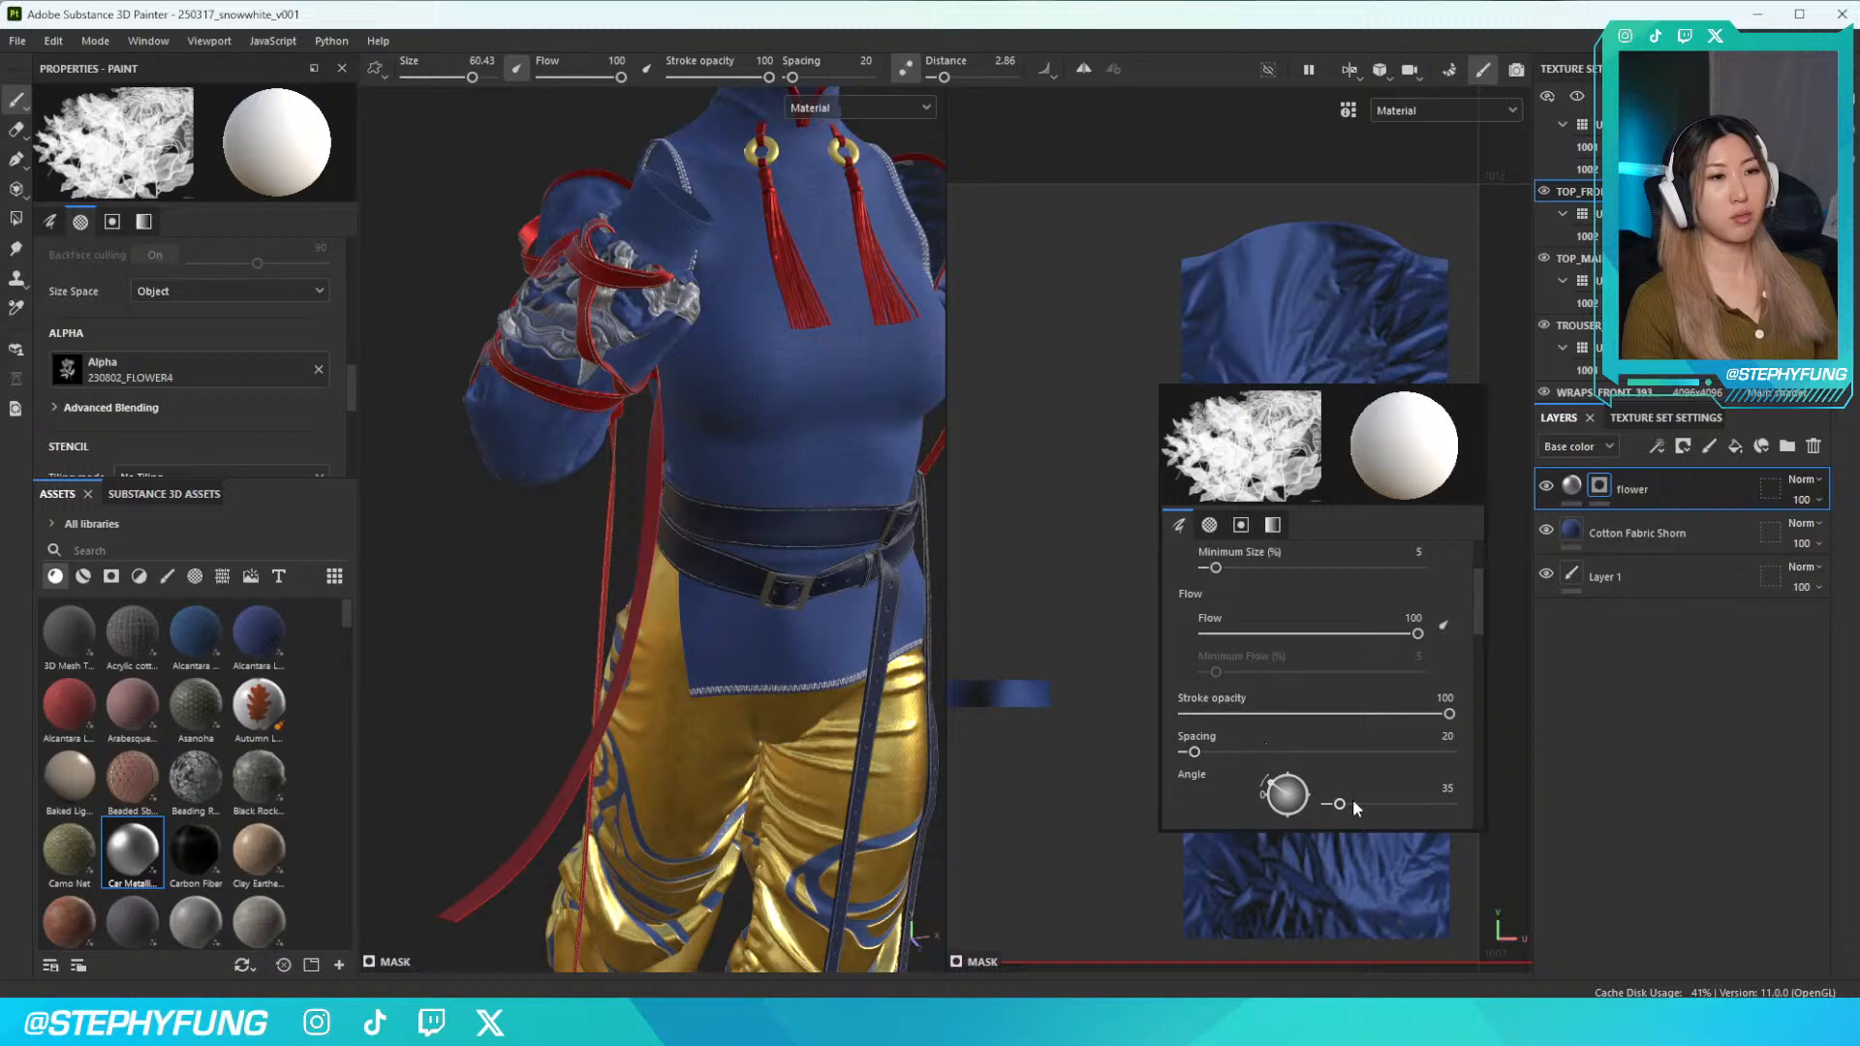
pyautogui.moveTo(1348, 802); pyautogui.dragTo(1385, 804)
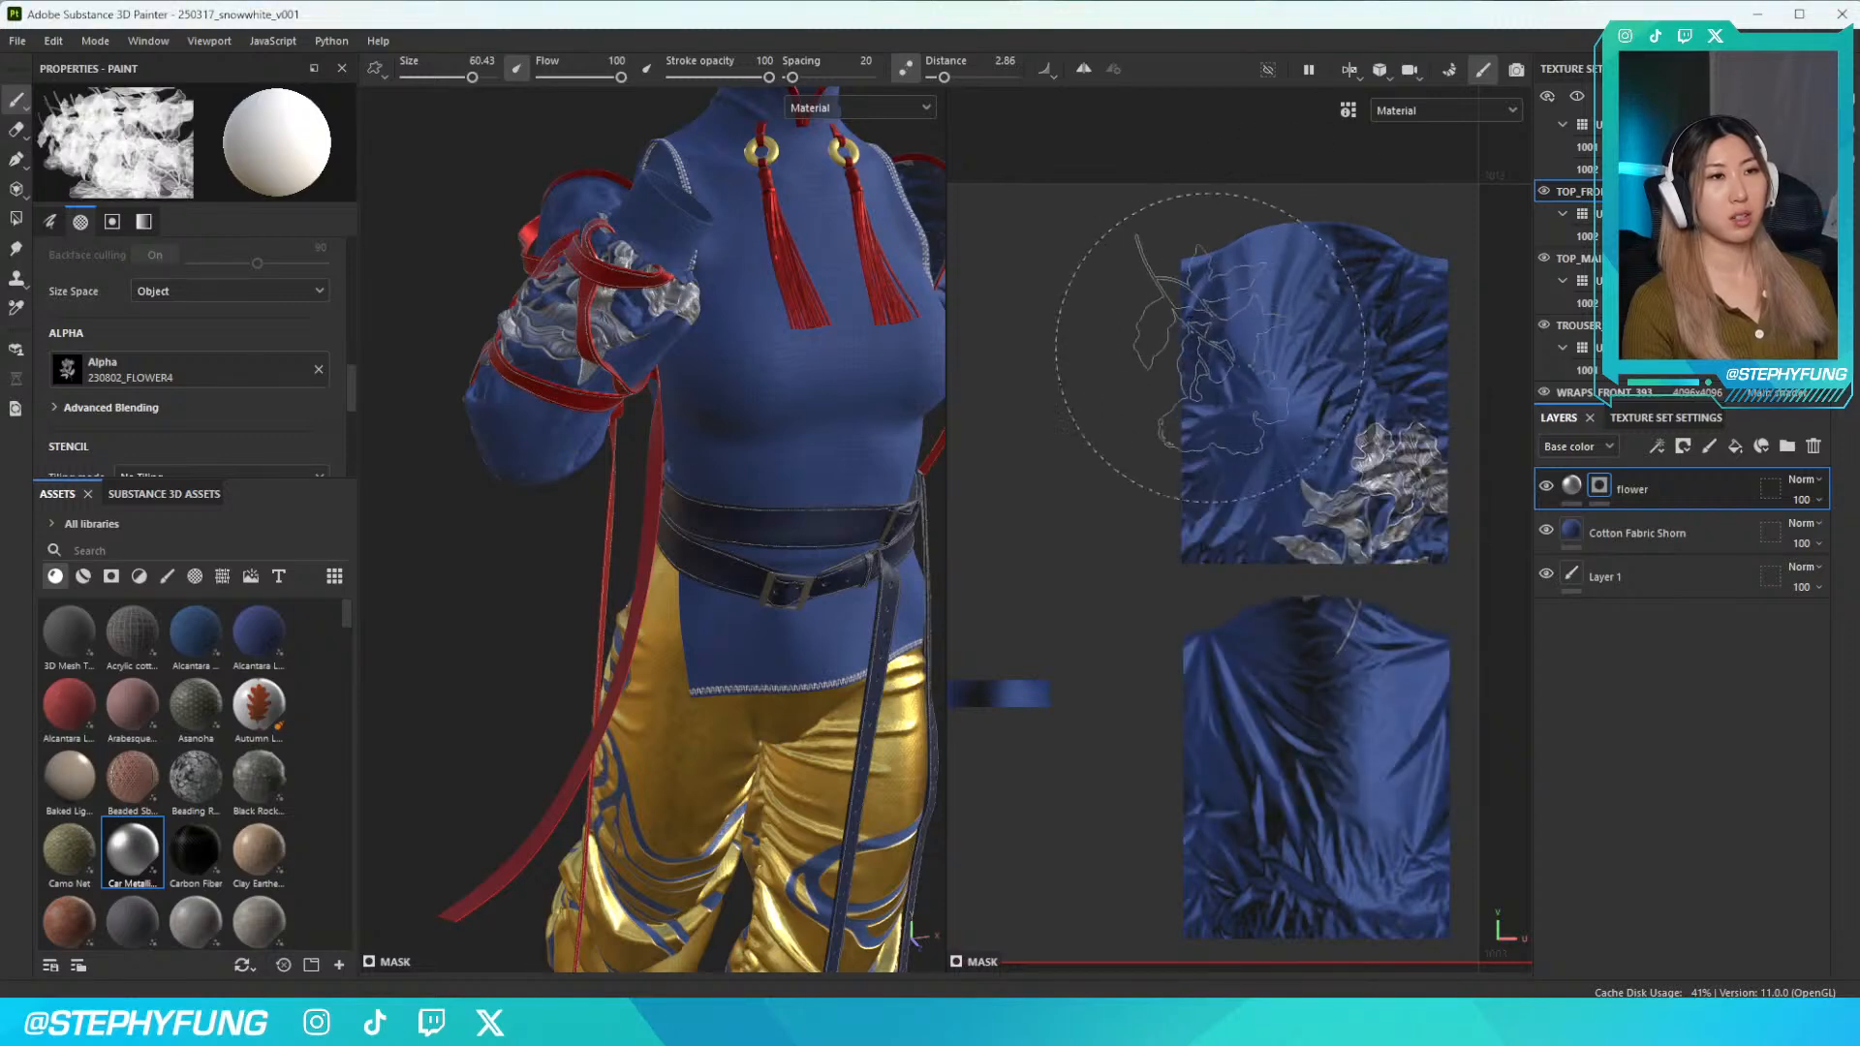
pyautogui.click(1220, 353)
pyautogui.moveTo(673, 393)
pyautogui.keyDown('alt'); pyautogui.mouseDown()
pyautogui.moveTo(975, 362)
pyautogui.moveTo(1008, 301)
pyautogui.moveTo(810, 394)
pyautogui.moveTo(683, 412)
pyautogui.moveTo(630, 387)
pyautogui.mouseUp(); pyautogui.keyUp('alt')
pyautogui.scroll(-2, 657, 385)
pyautogui.scroll(-1, 620, 387)
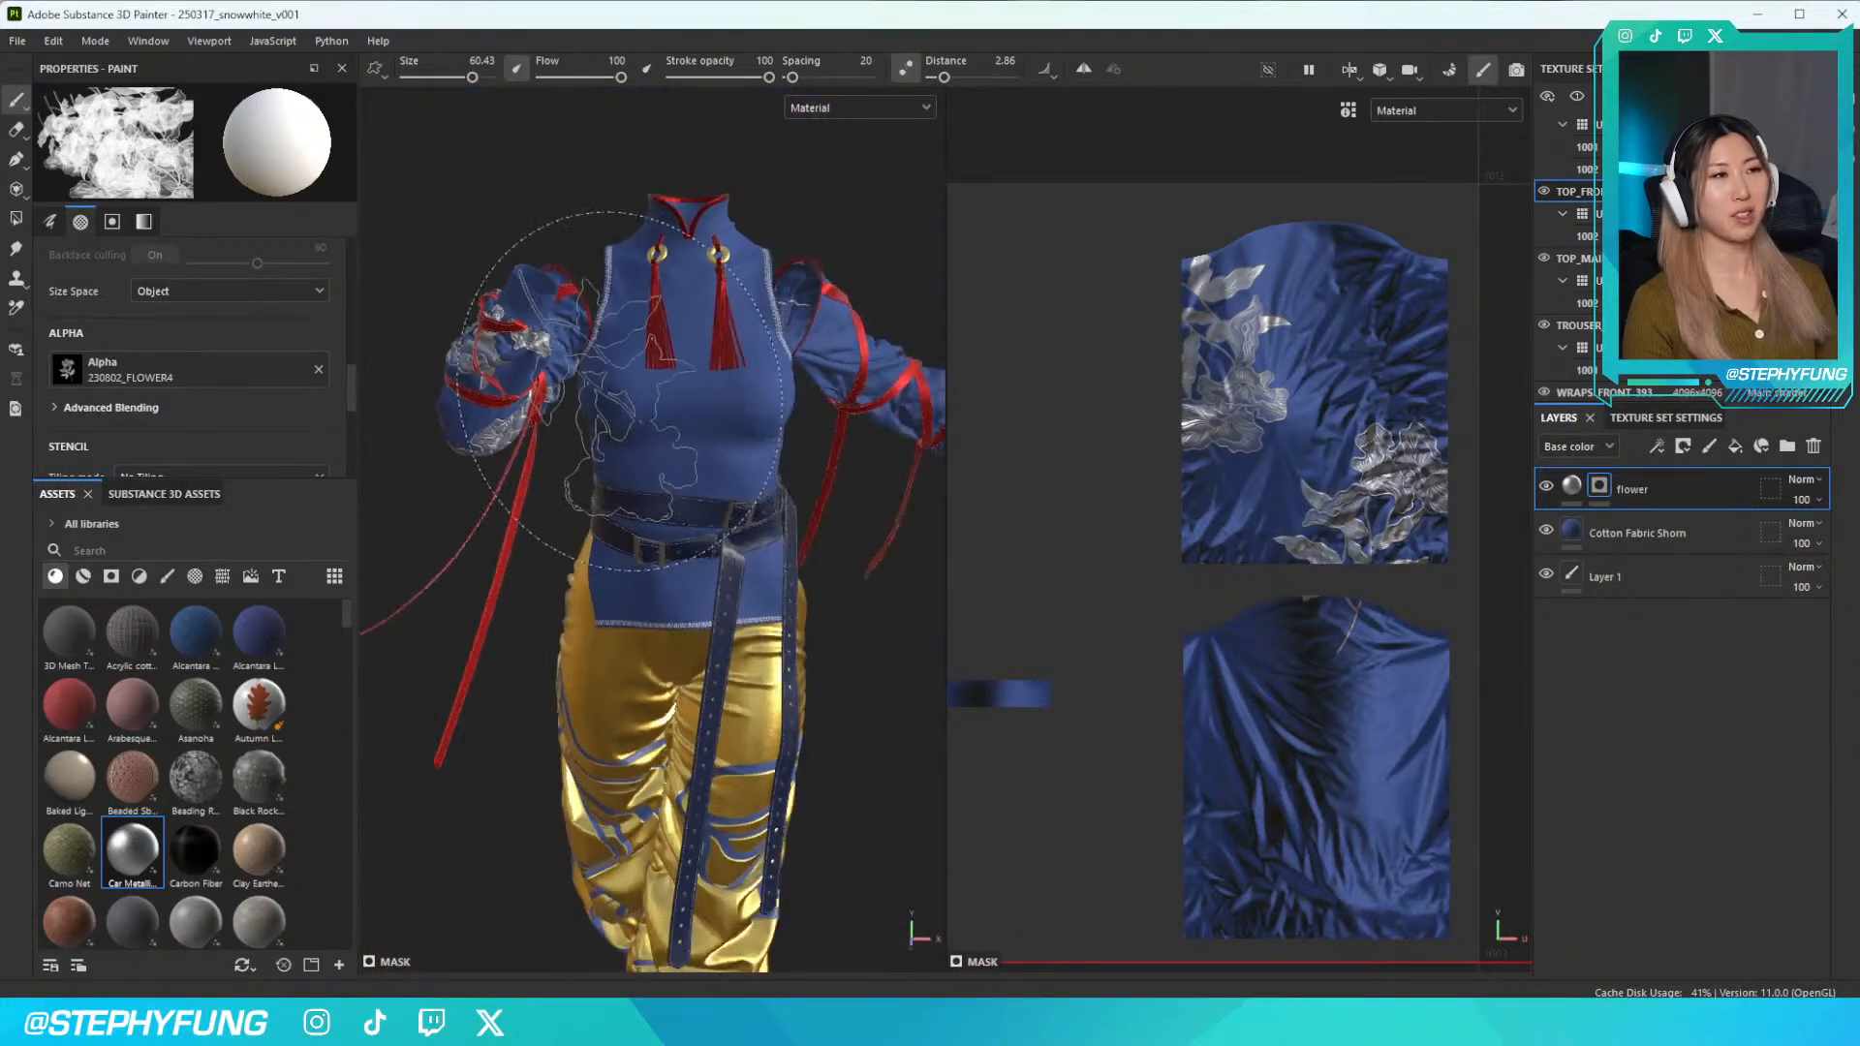
pyautogui.scroll(1, 596, 392)
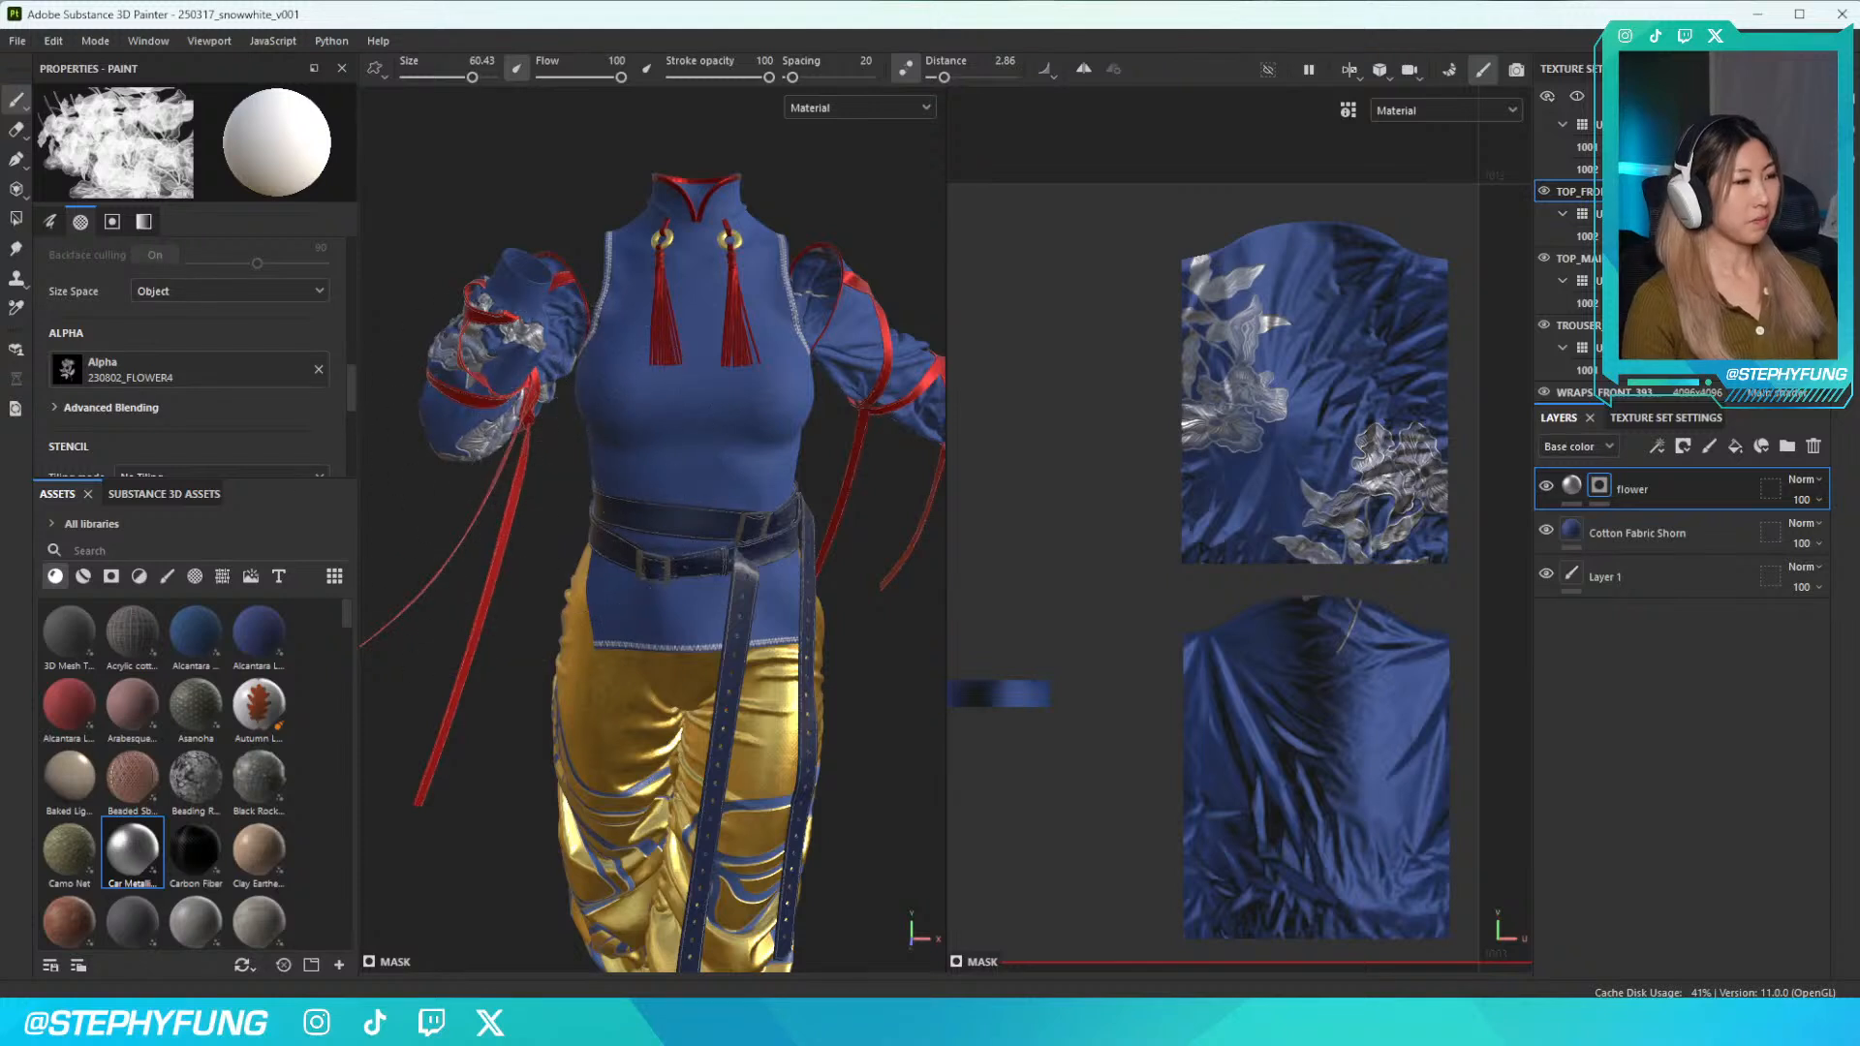
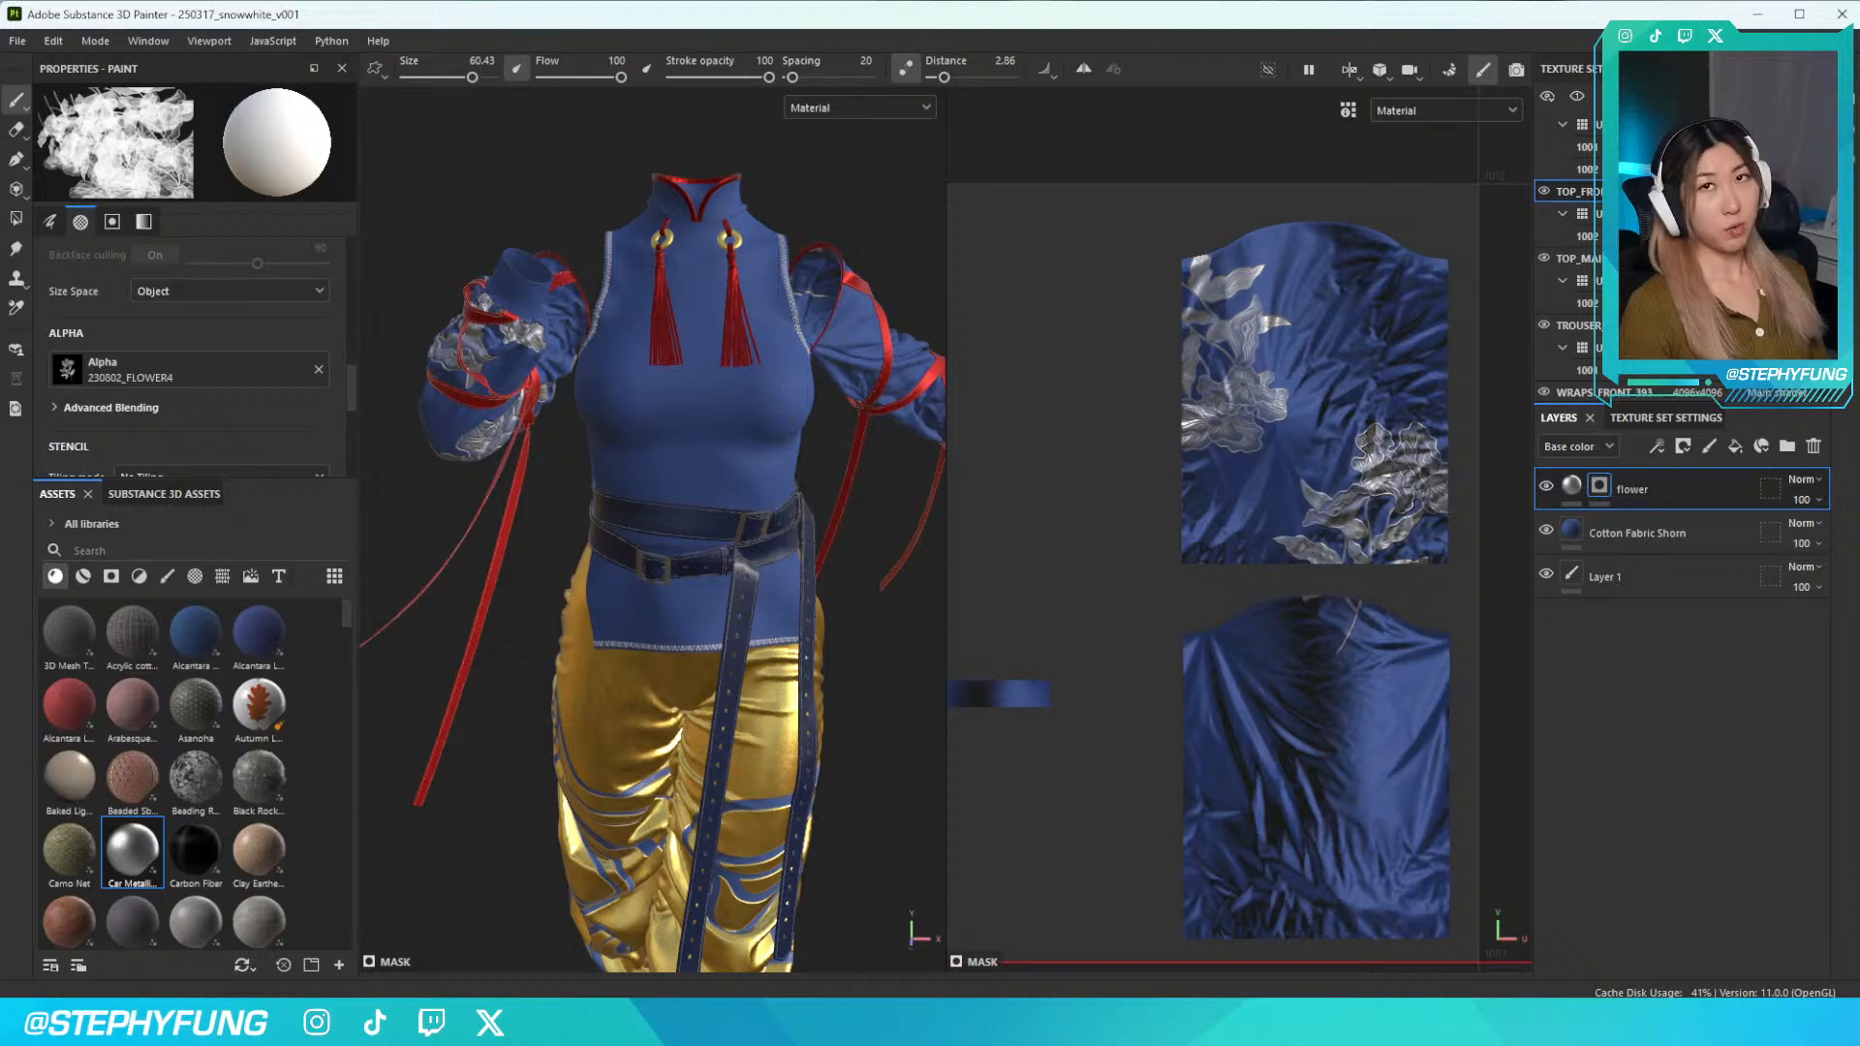
# Mask out the stray stem on the lower sleeve UV piece using the CIRCLE BRUSH-01_1 alpha in black at size 31.06
pyautogui.keyDown('alt'); pyautogui.moveTo(448, 877); pyautogui.dragTo(542, 669); pyautogui.keyUp('alt')
pyautogui.moveTo(571, 571)
pyautogui.keyDown('alt'); pyautogui.mouseDown()
pyautogui.moveTo(591, 522)
pyautogui.moveTo(739, 614)
pyautogui.moveTo(513, 581)
pyautogui.moveTo(494, 561)
pyautogui.mouseUp(); pyautogui.keyUp('alt')
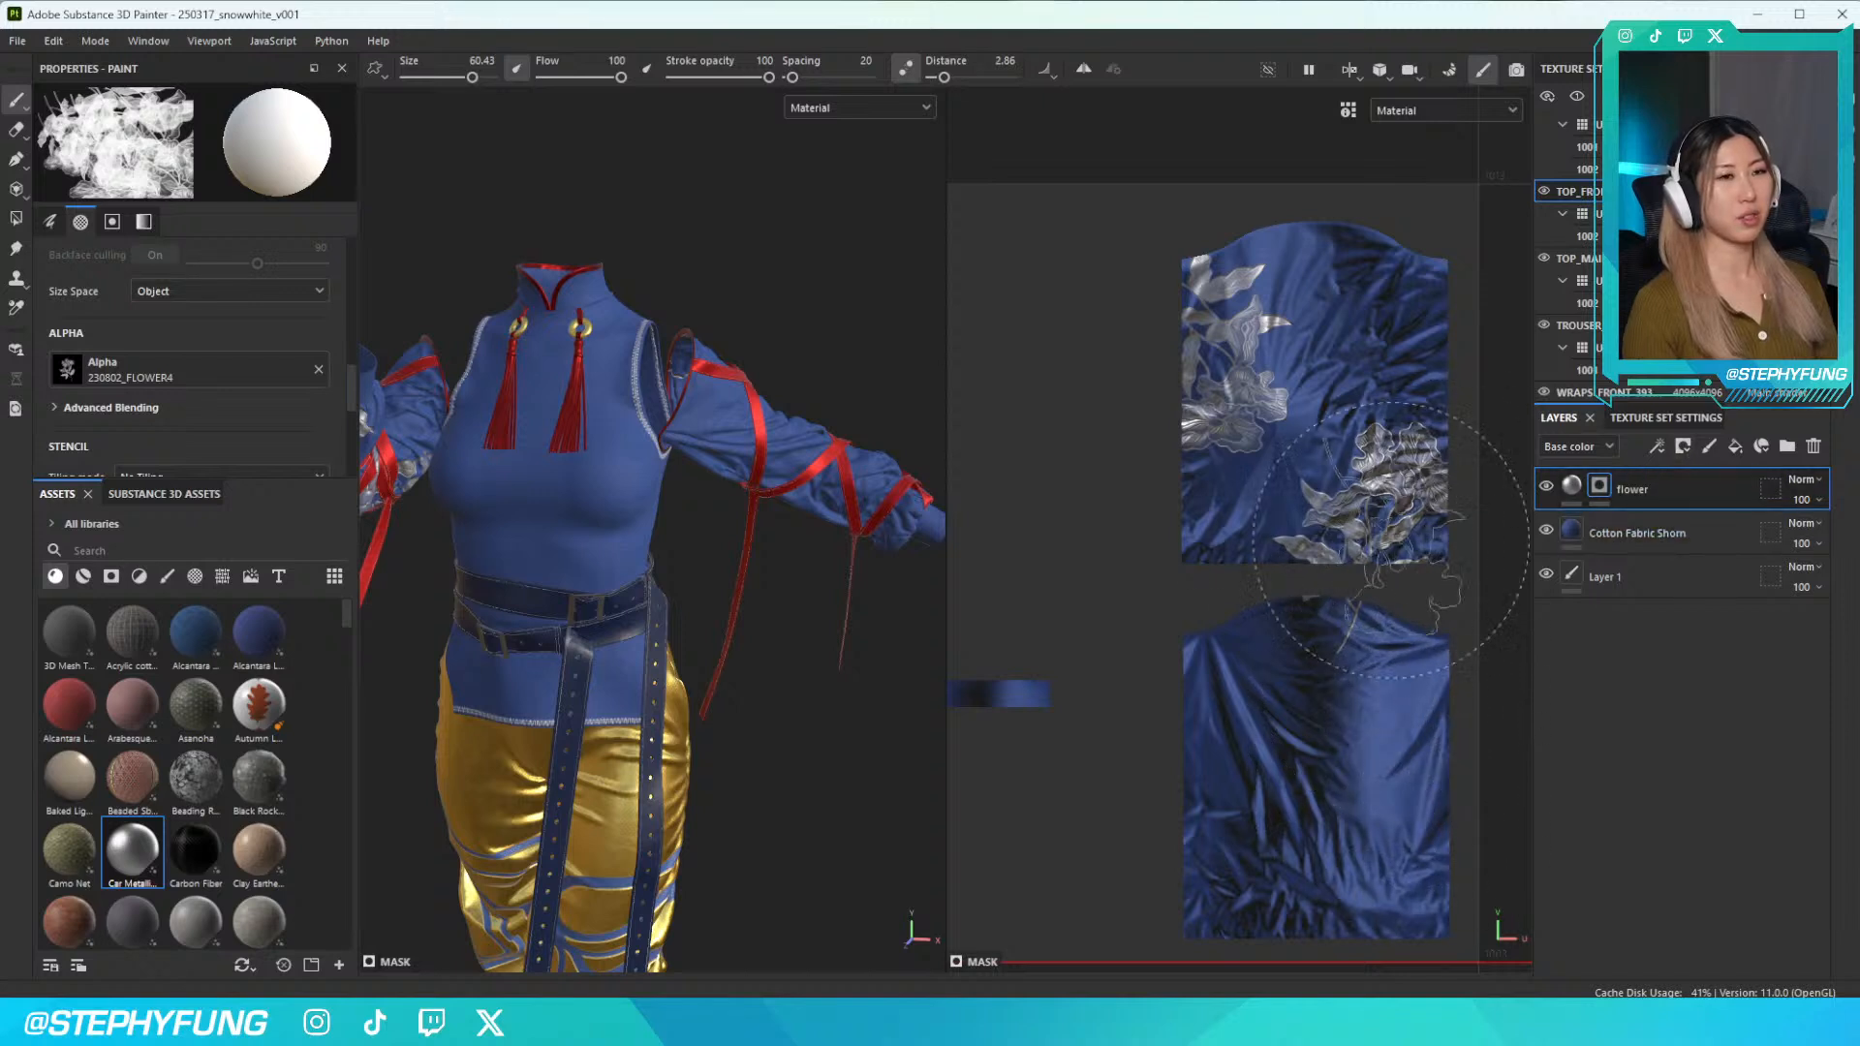
pyautogui.click(205, 378)
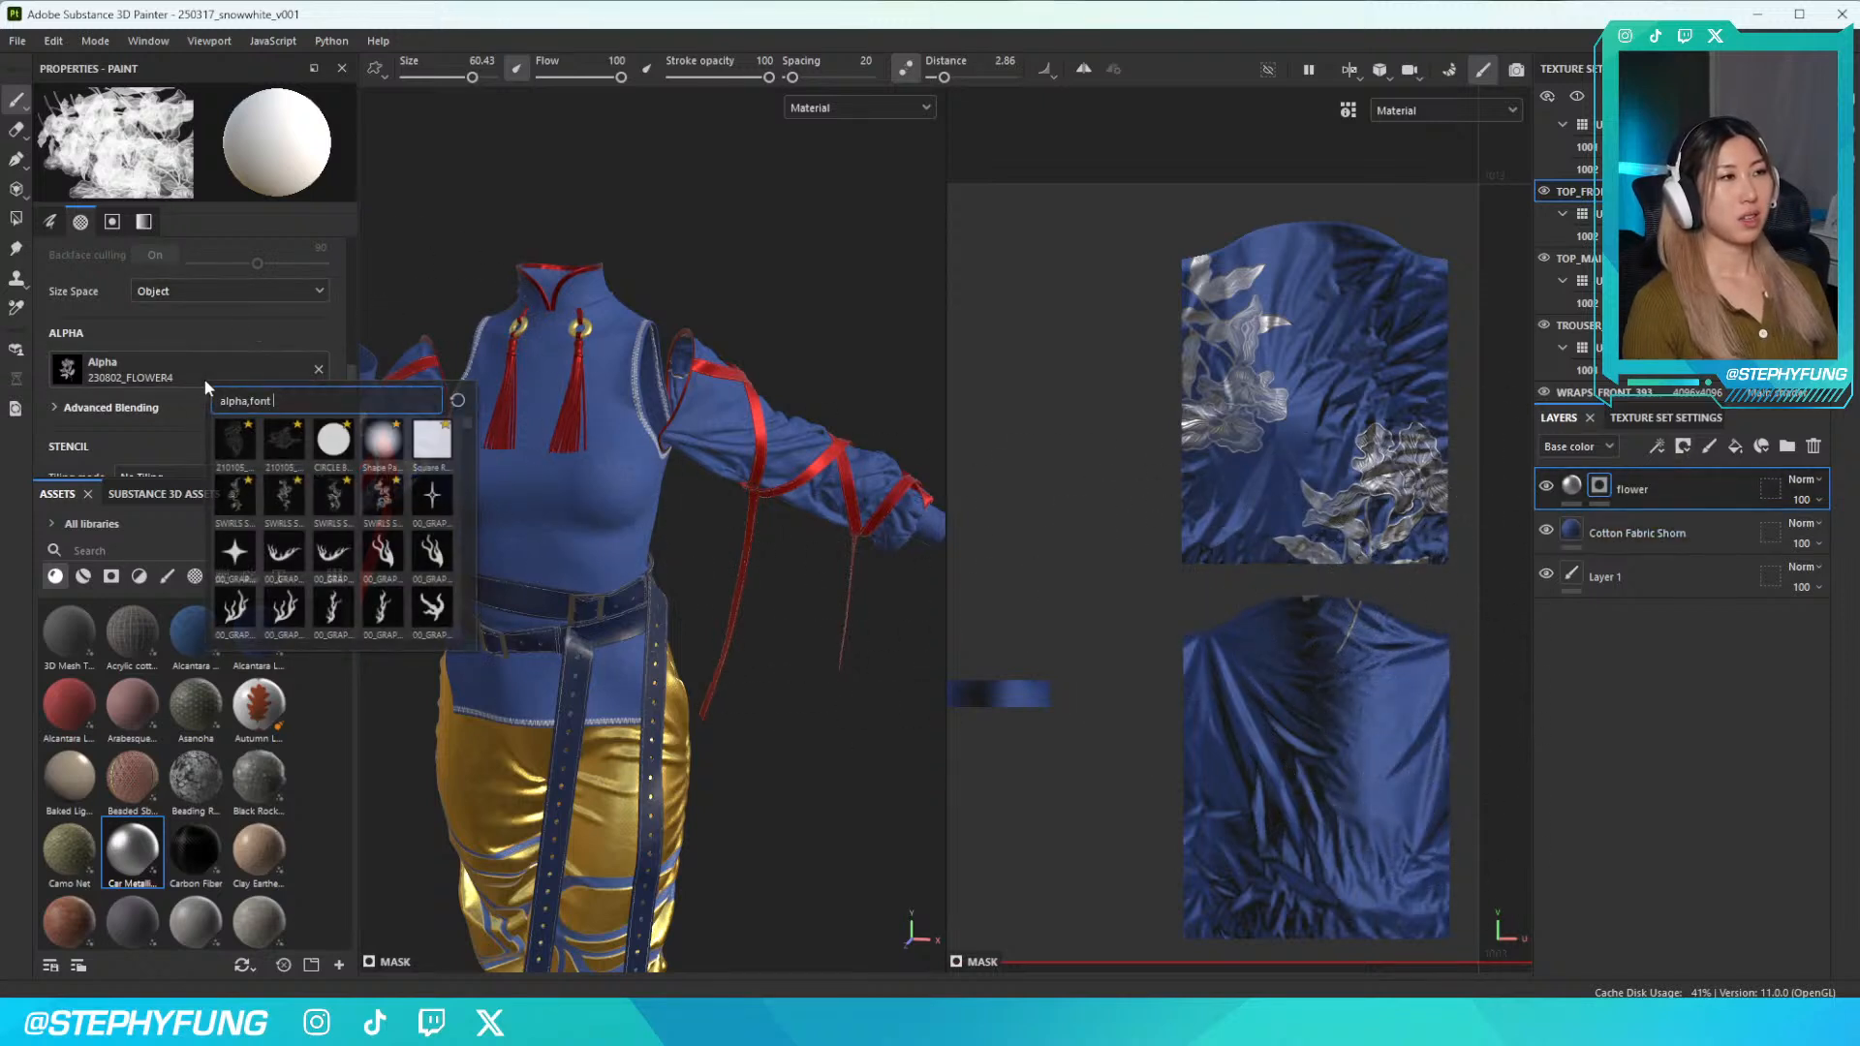
pyautogui.click(335, 439)
pyautogui.press('[')
pyautogui.press('[')
pyautogui.press('[')
pyautogui.moveTo(1354, 647); pyautogui.dragTo(1329, 642)
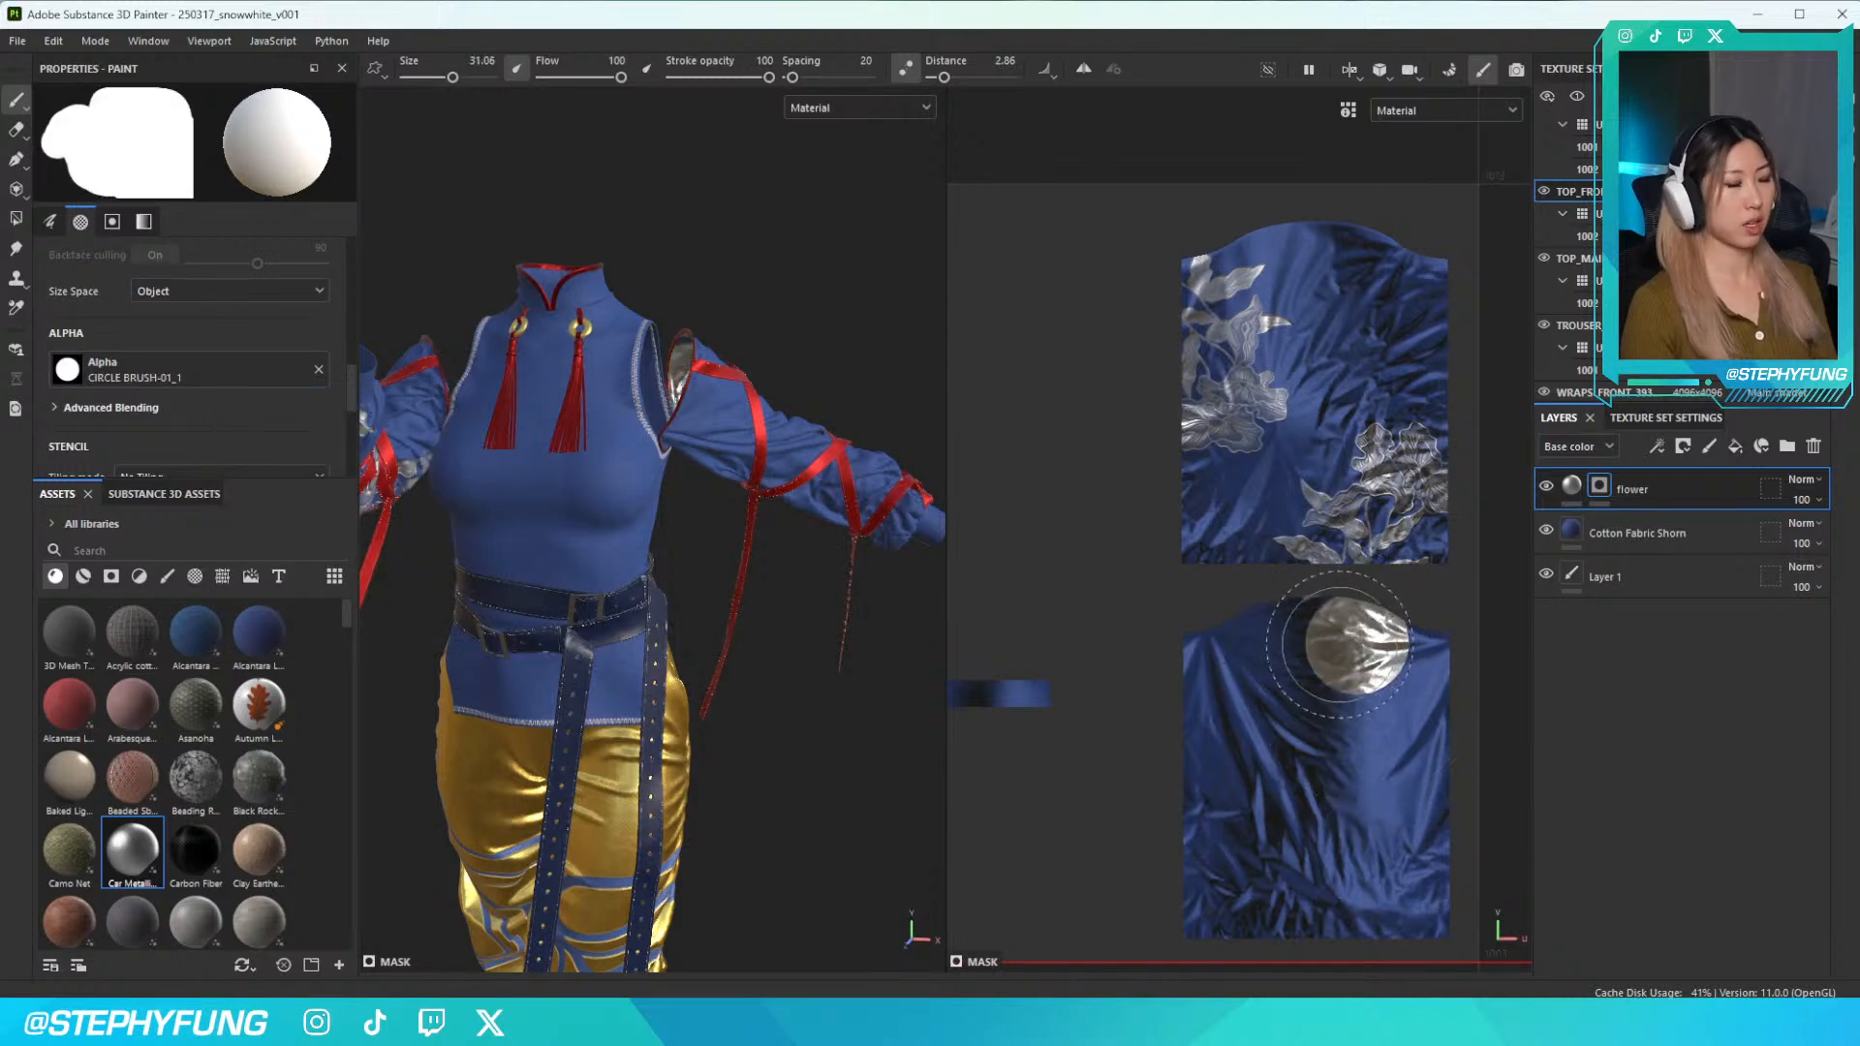
pyautogui.hotkey('ctrl', 'z')
pyautogui.press('x')
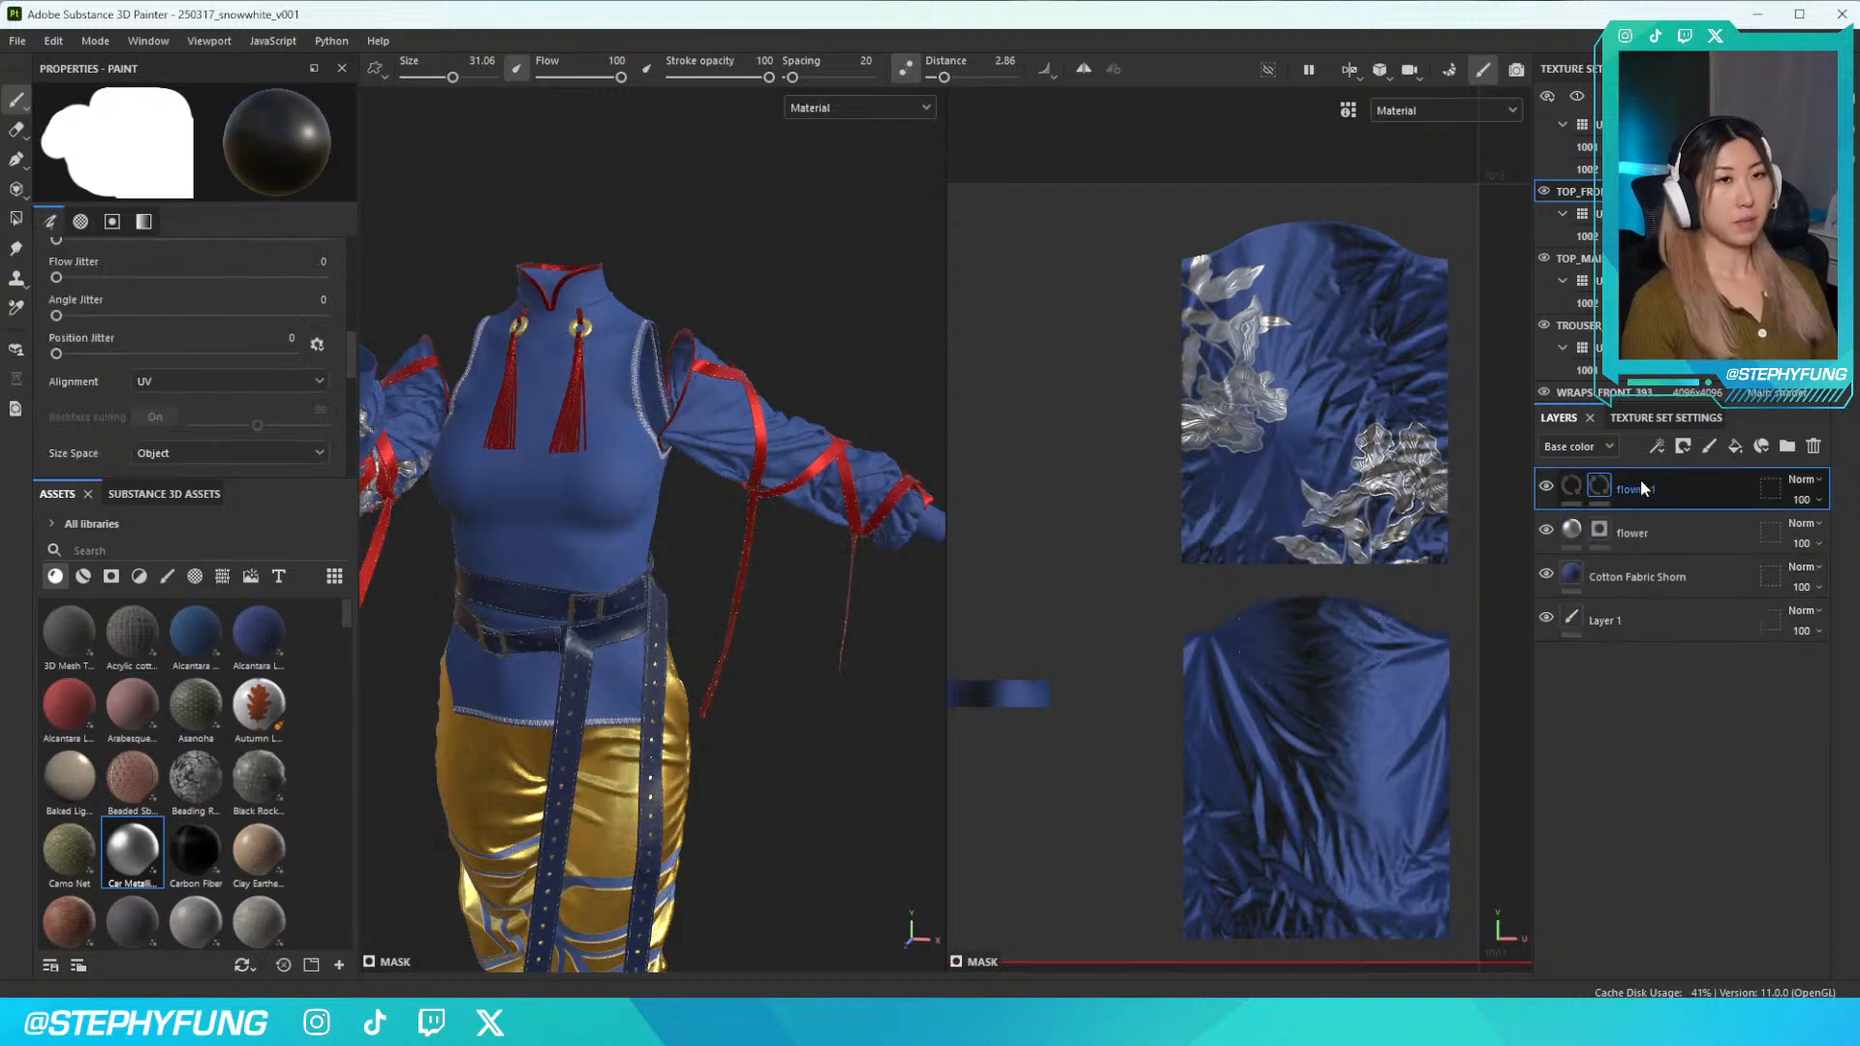
# Duplicate the flower layer and rename the original "flower top sleeve"
pyautogui.hotkey('ctrl', 'd')
pyautogui.doubleClick(1635, 531)
pyautogui.write('flower top')
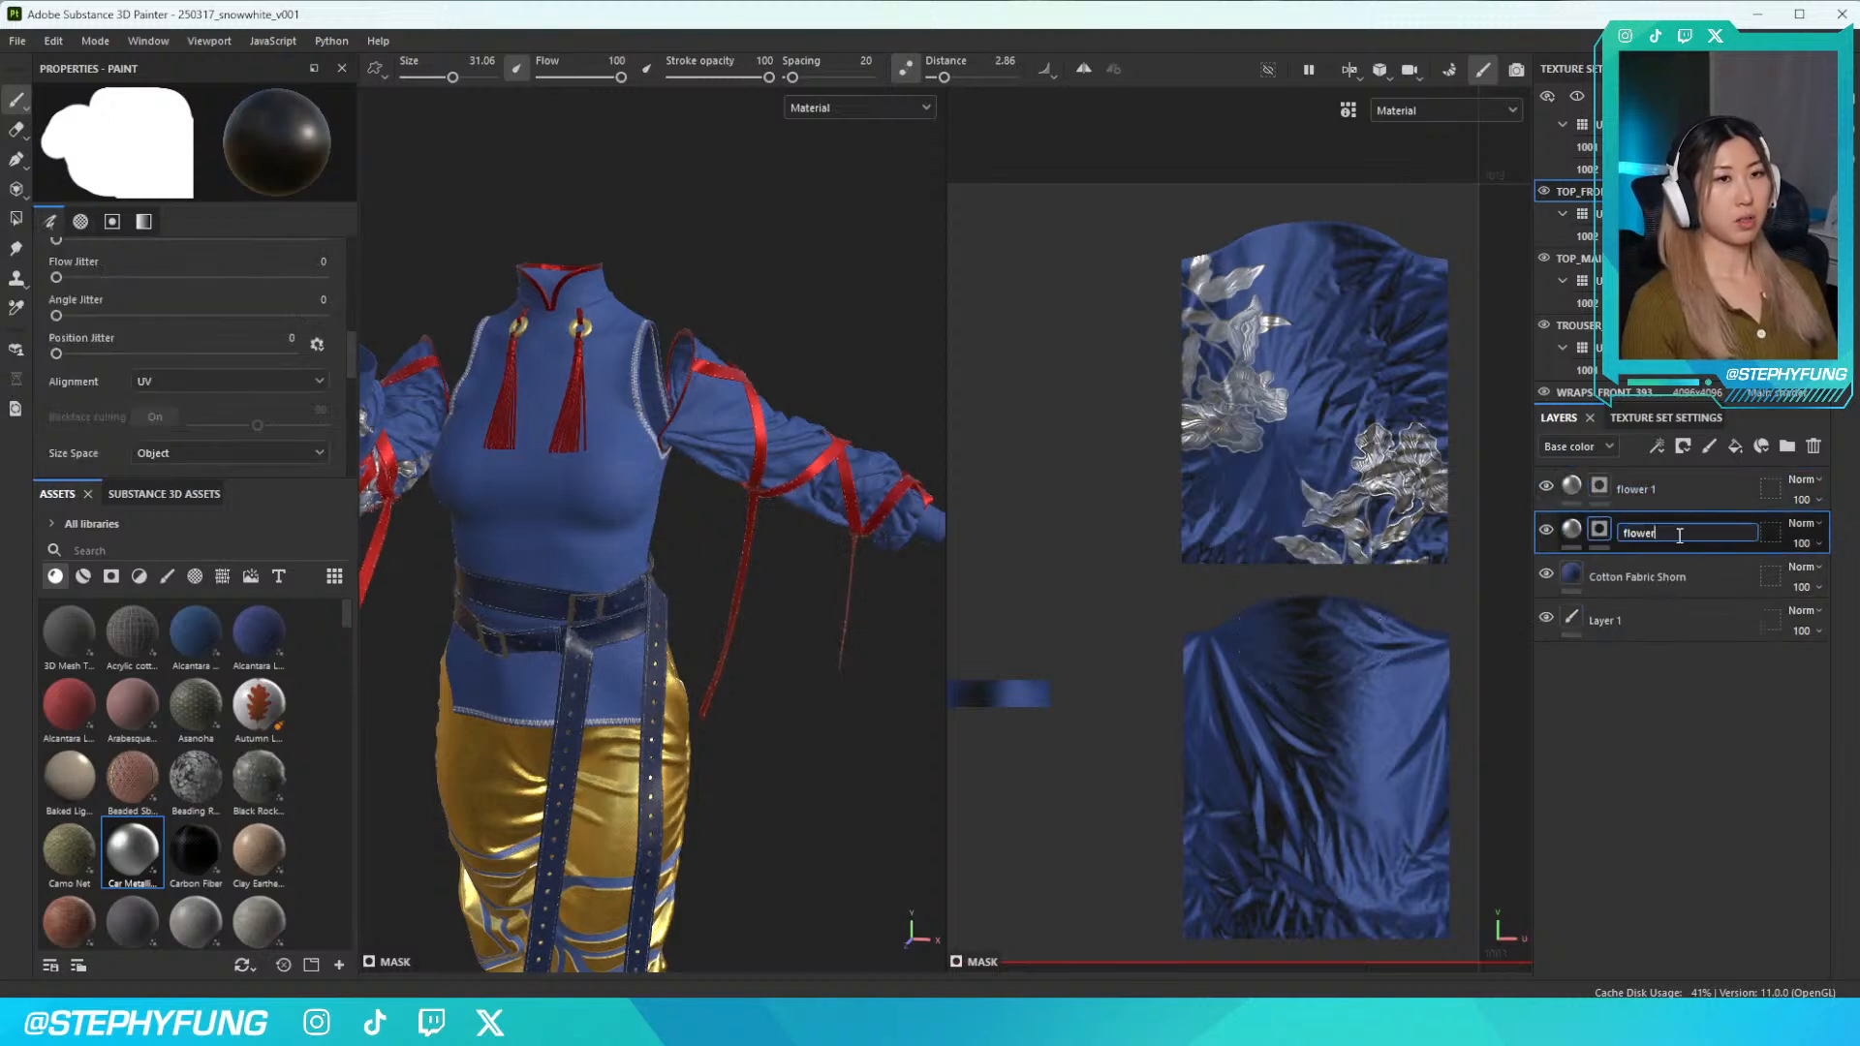
pyautogui.write(' sleeve')
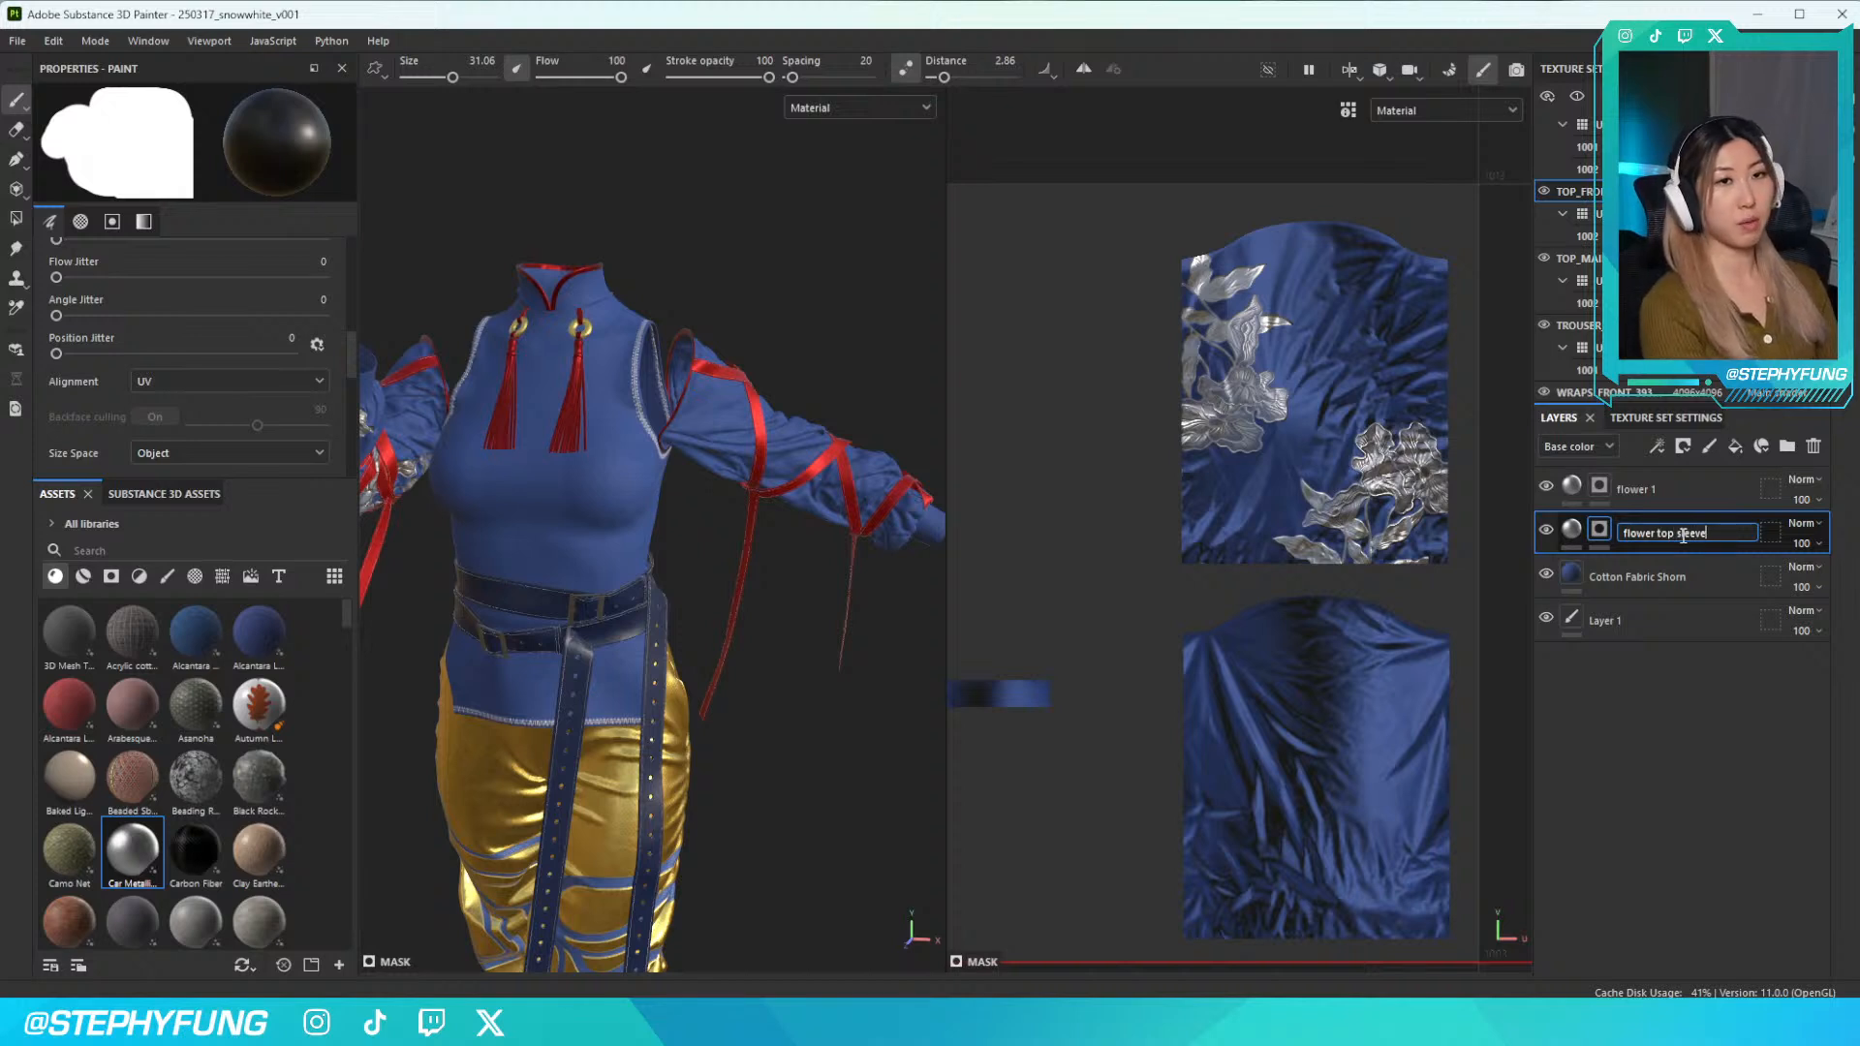
pyautogui.press('Return')
# Rename the duplicated flower layer "flower bottom sleeve"
pyautogui.click(1660, 486)
pyautogui.doubleClick(1660, 485)
pyautogui.write('flower botto')
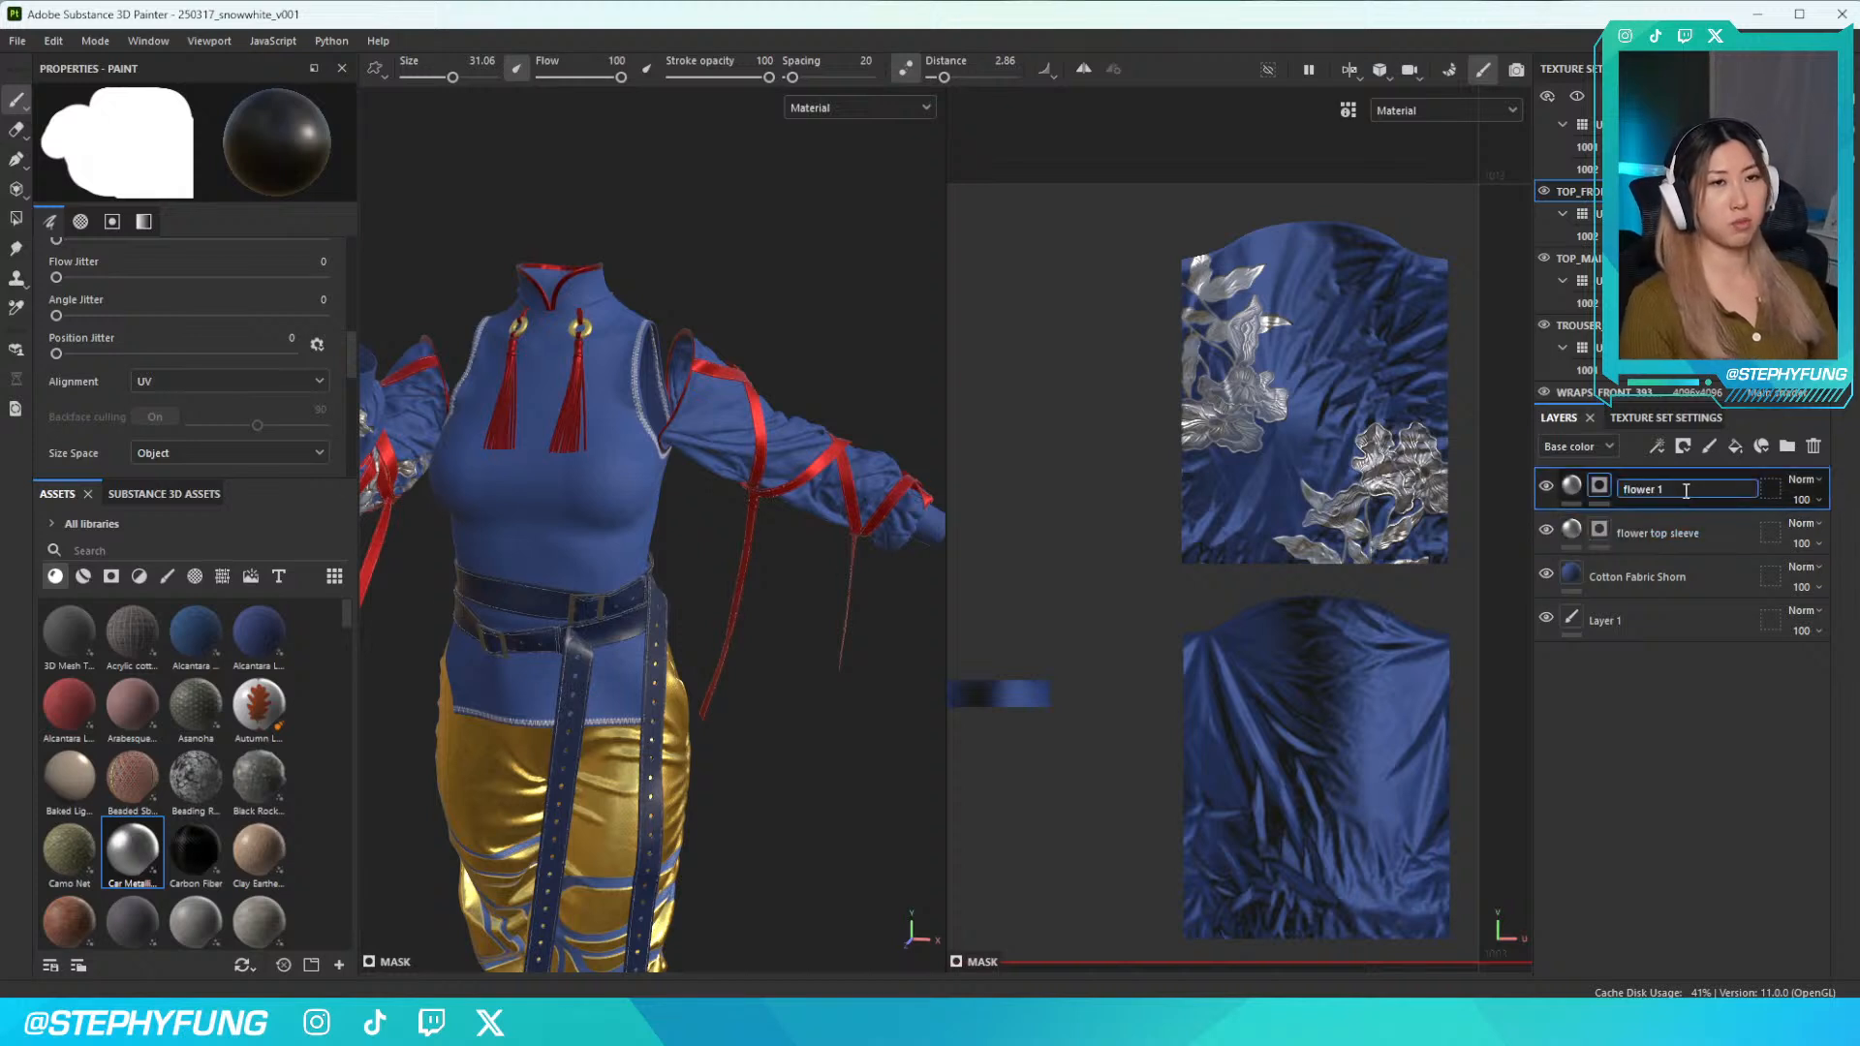
pyautogui.write('m sleeve')
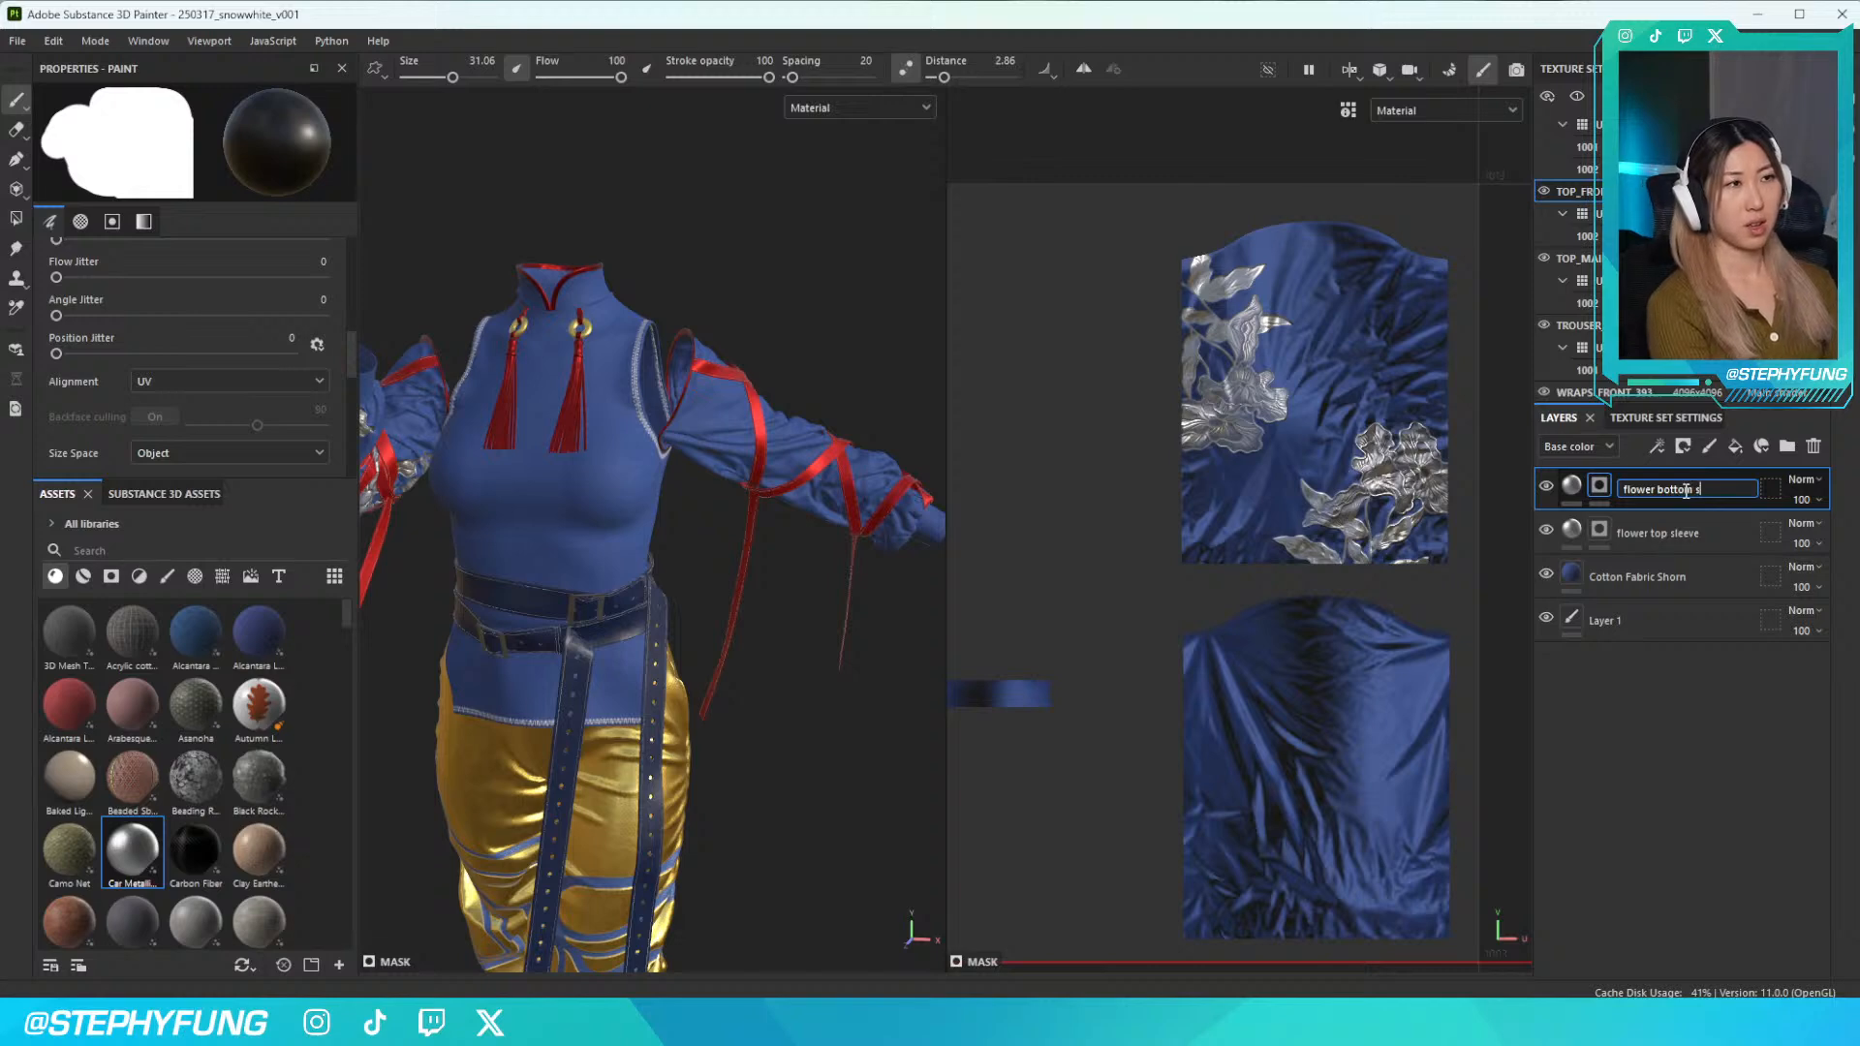
pyautogui.press('Return')
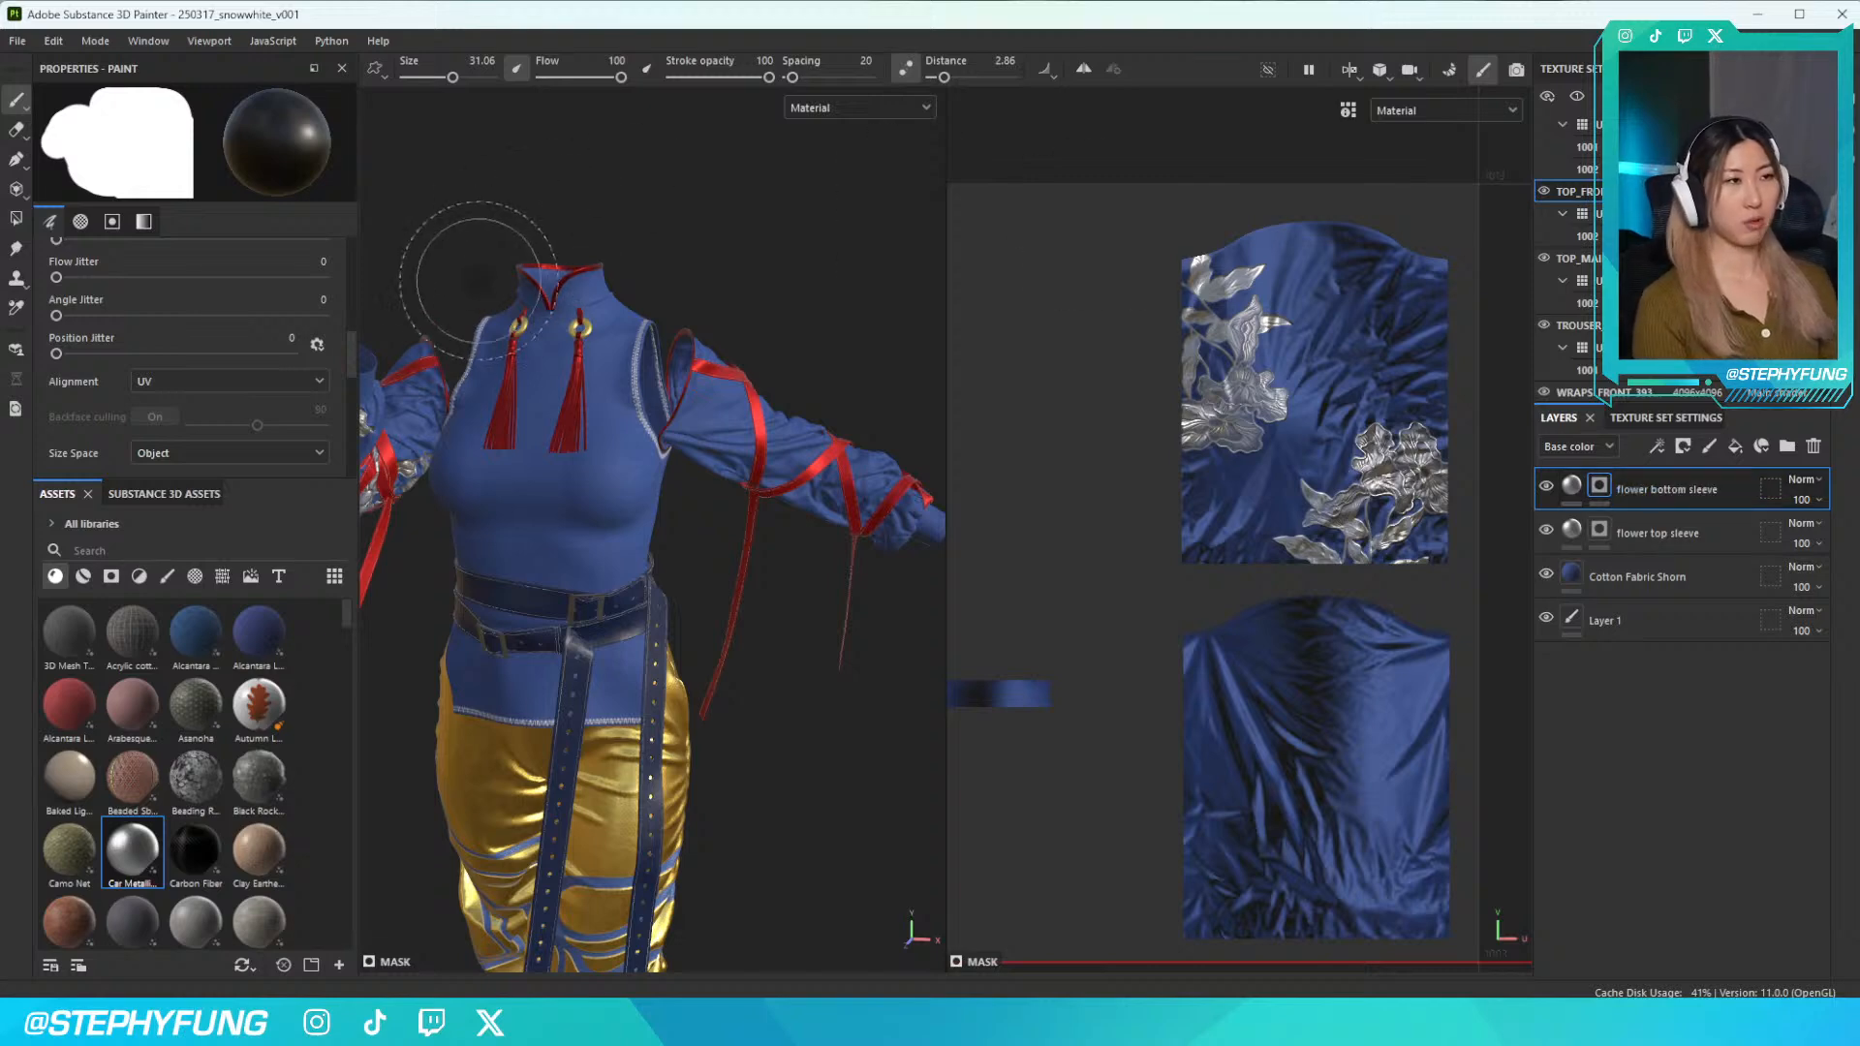
pyautogui.scroll(-3, 540, 455)
pyautogui.keyDown('alt'); pyautogui.moveTo(543, 449); pyautogui.dragTo(739, 445); pyautogui.keyUp('alt')
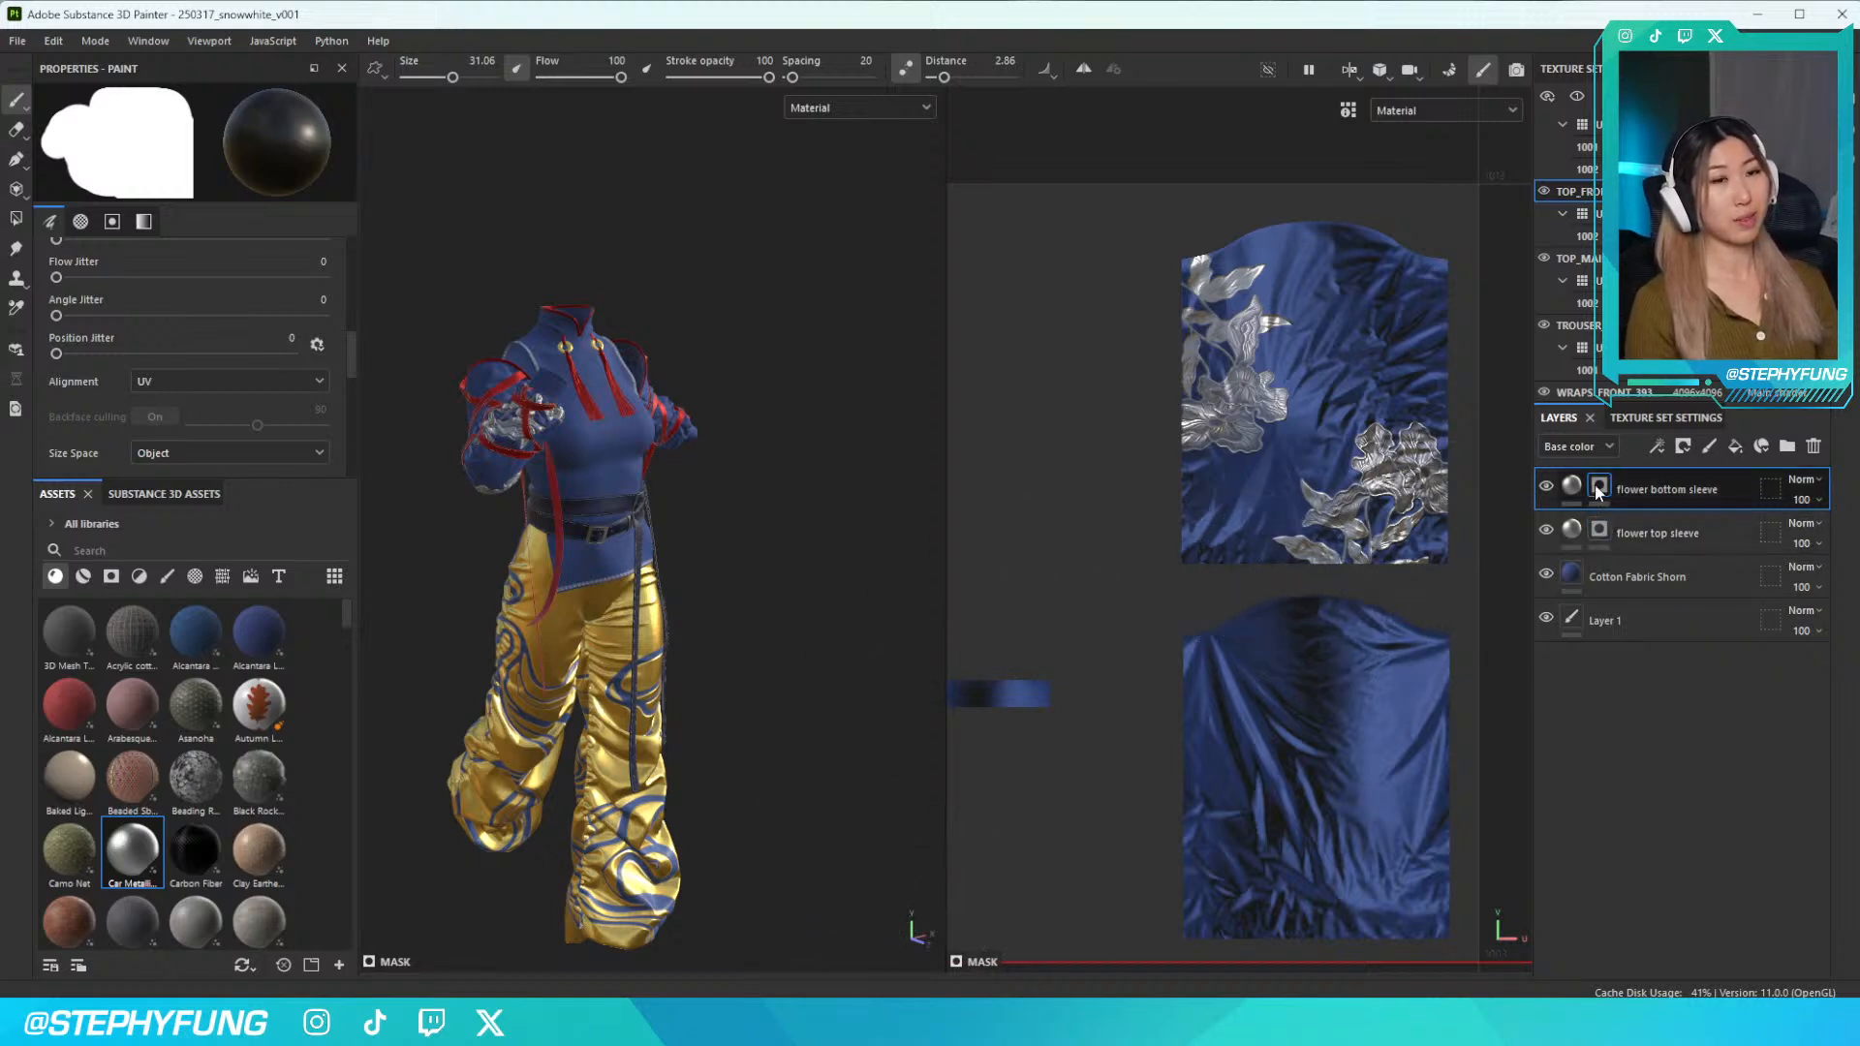
# Load the 230802_FLOWER5 alpha for the flower bottom sleeve mask, with brush angle 298 and brush size 66.81
pyautogui.scroll(-3, 176, 416)
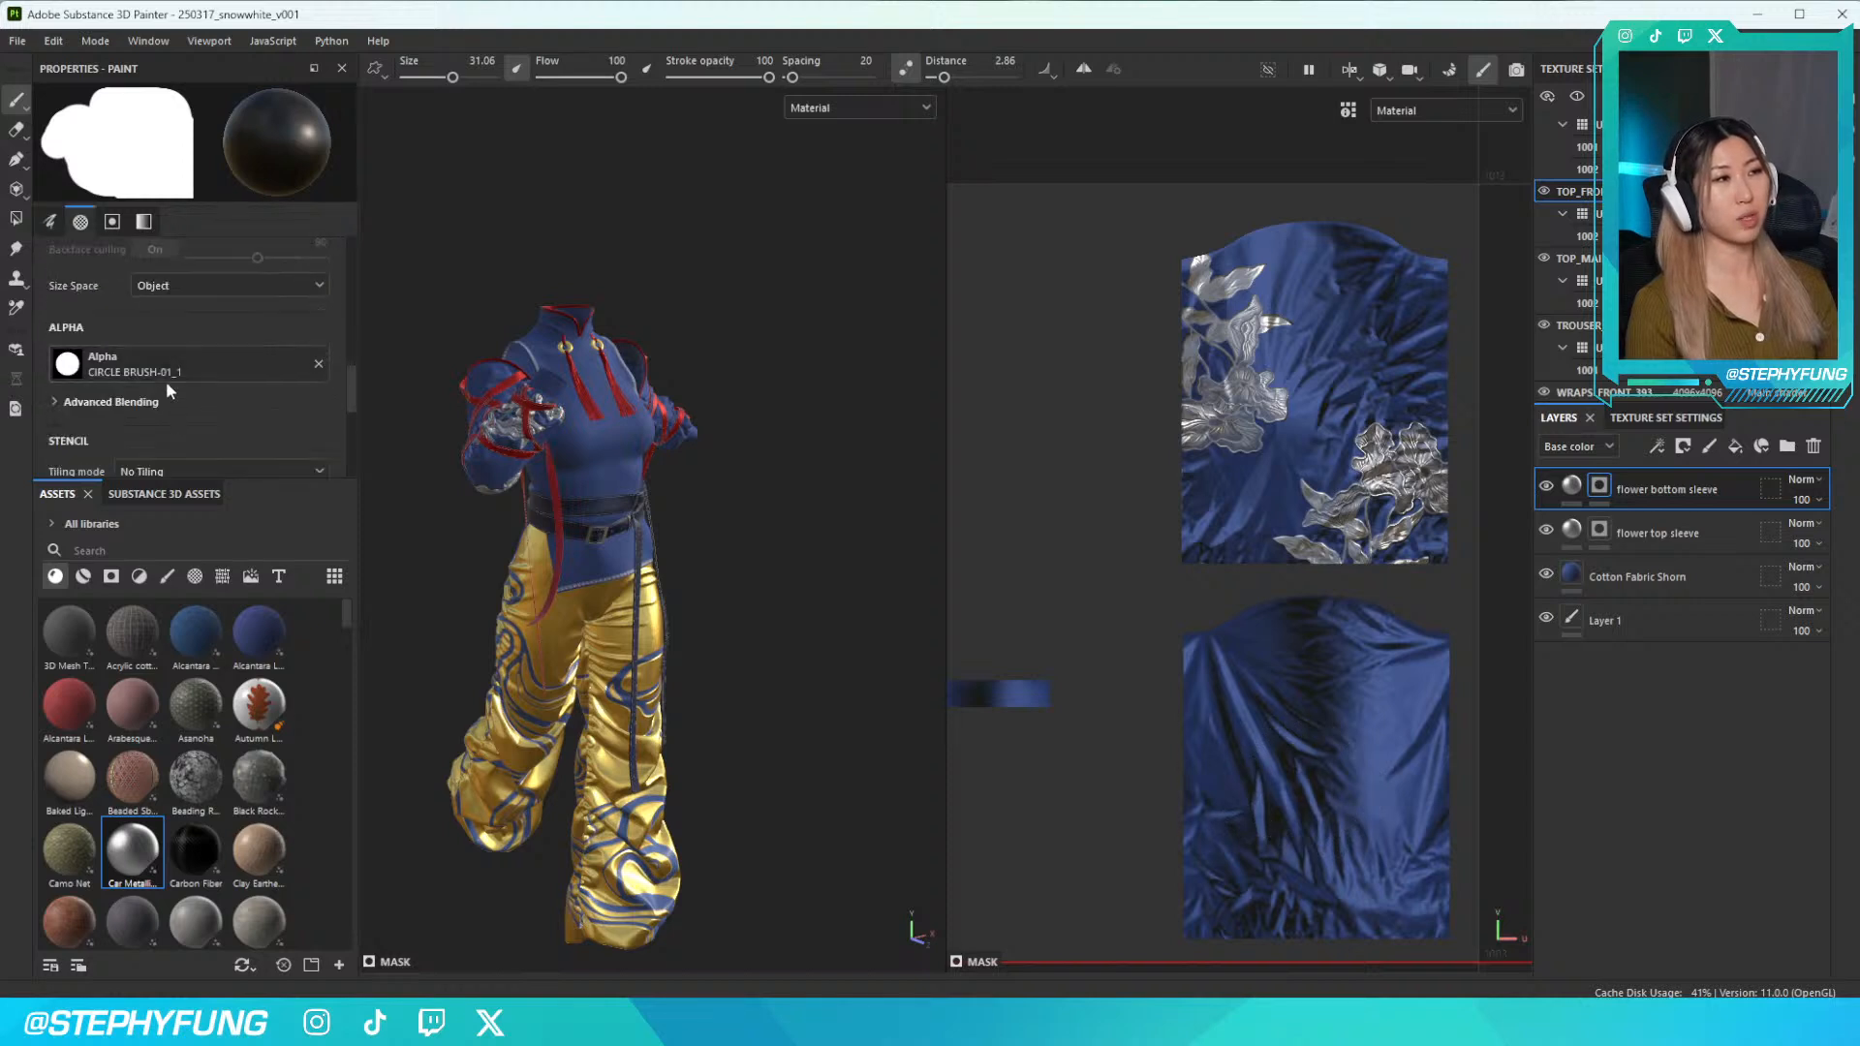
pyautogui.click(189, 364)
pyautogui.scroll(-6, 247, 499)
pyautogui.scroll(2, 296, 554)
pyautogui.click(299, 524)
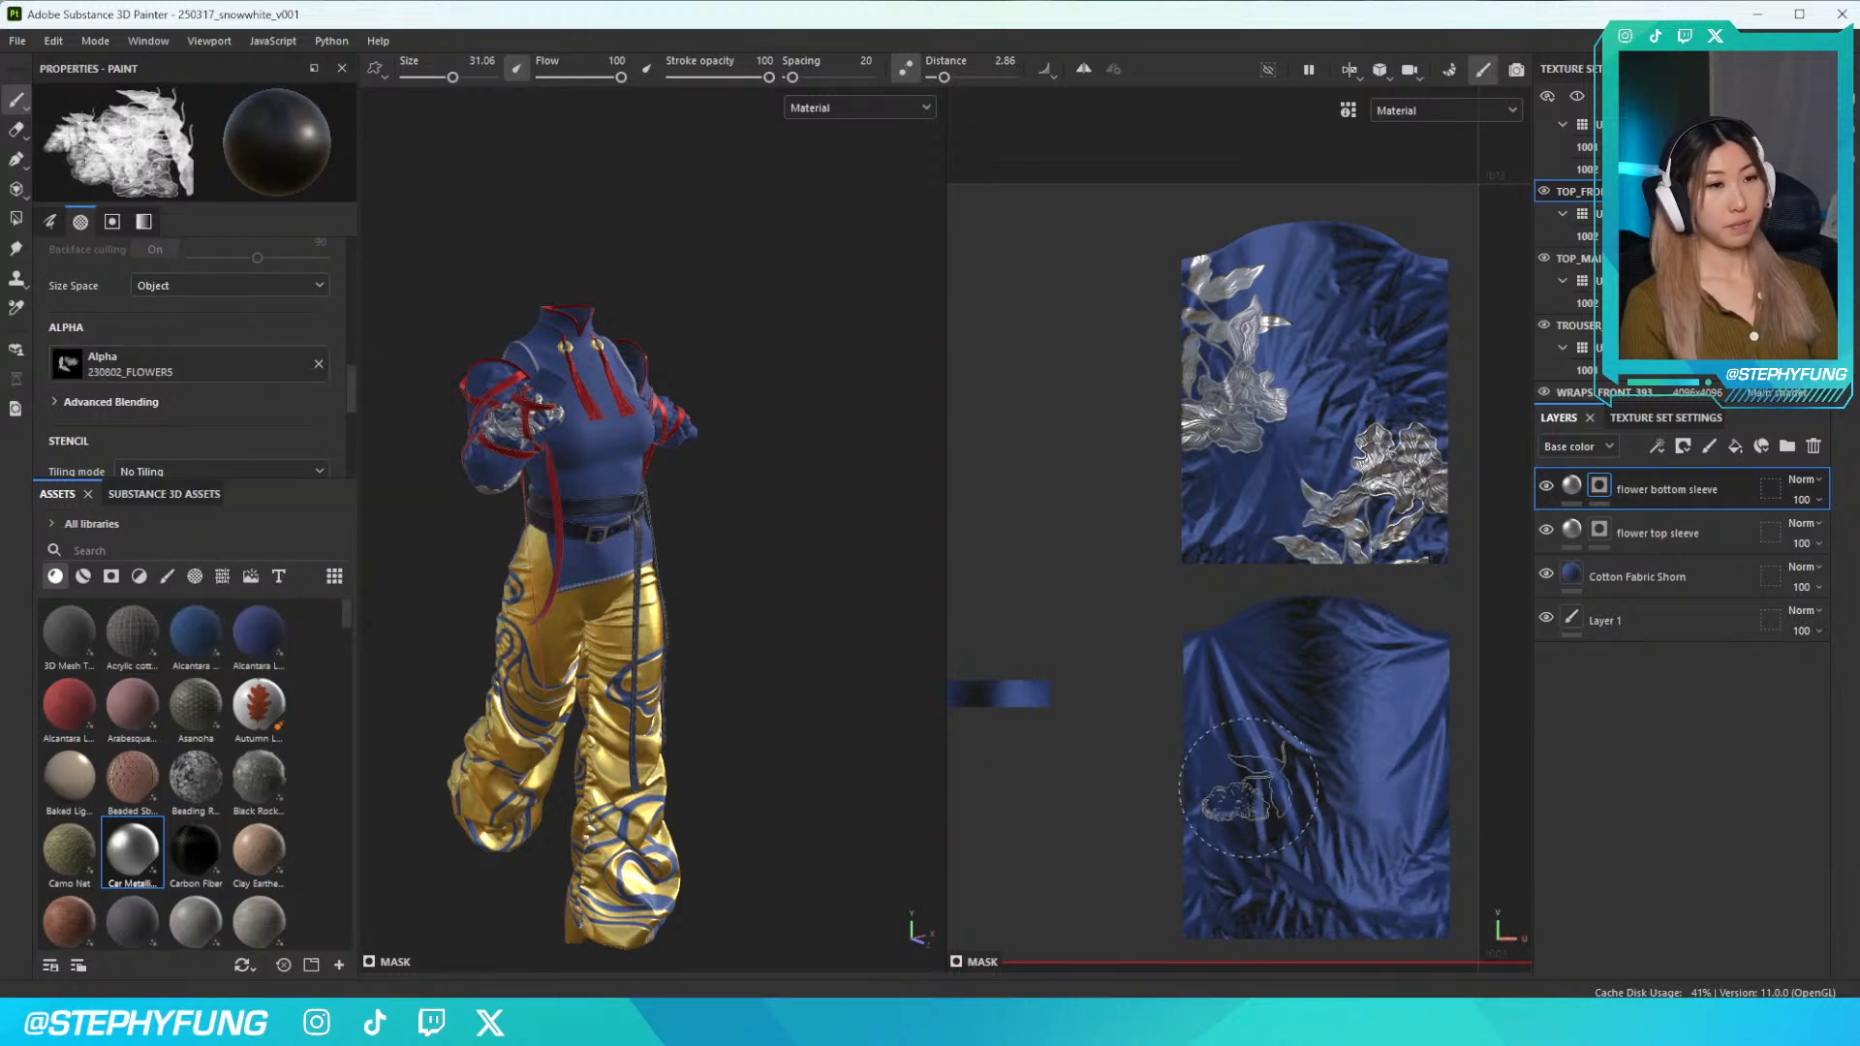
pyautogui.rightClick(1245, 840)
pyautogui.scroll(-3, 1459, 952)
pyautogui.moveTo(1441, 950); pyautogui.dragTo(1495, 949)
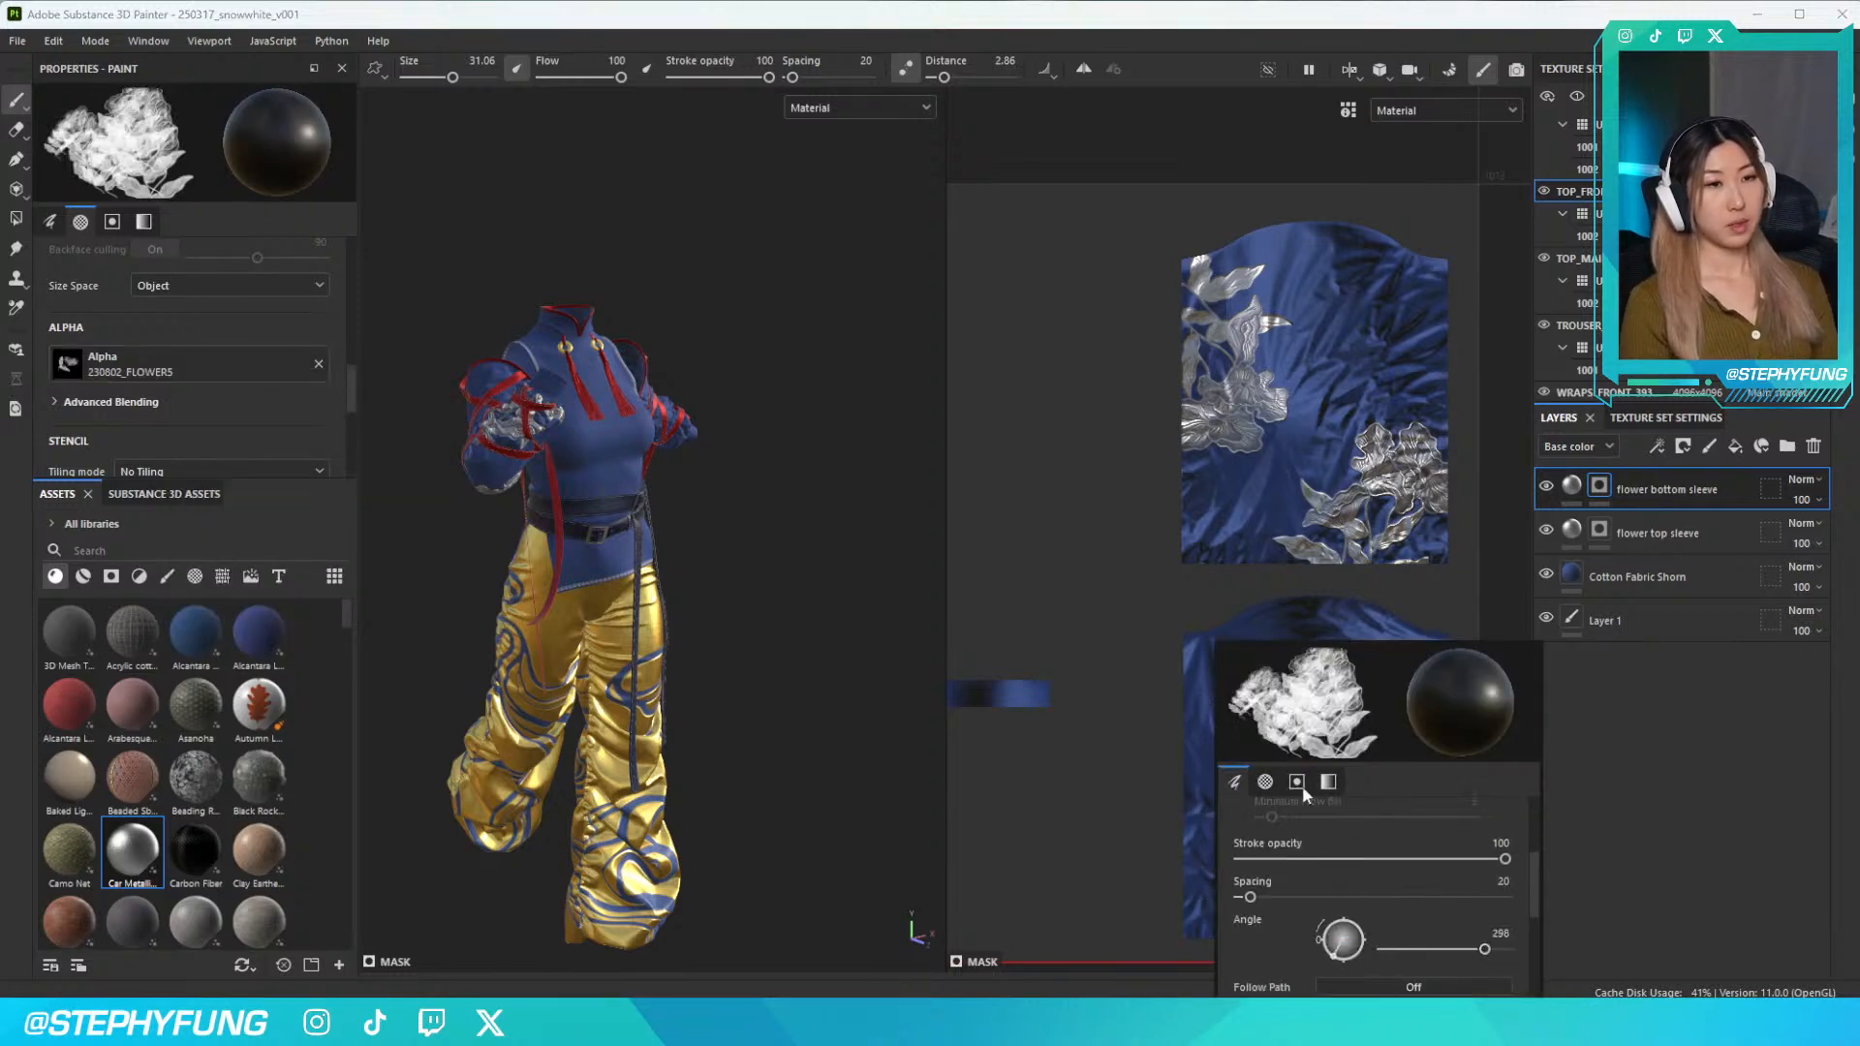
pyautogui.keyDown('ctrl'); pyautogui.moveTo(1224, 822); pyautogui.dragTo(1269, 831, button='right'); pyautogui.keyUp('ctrl')
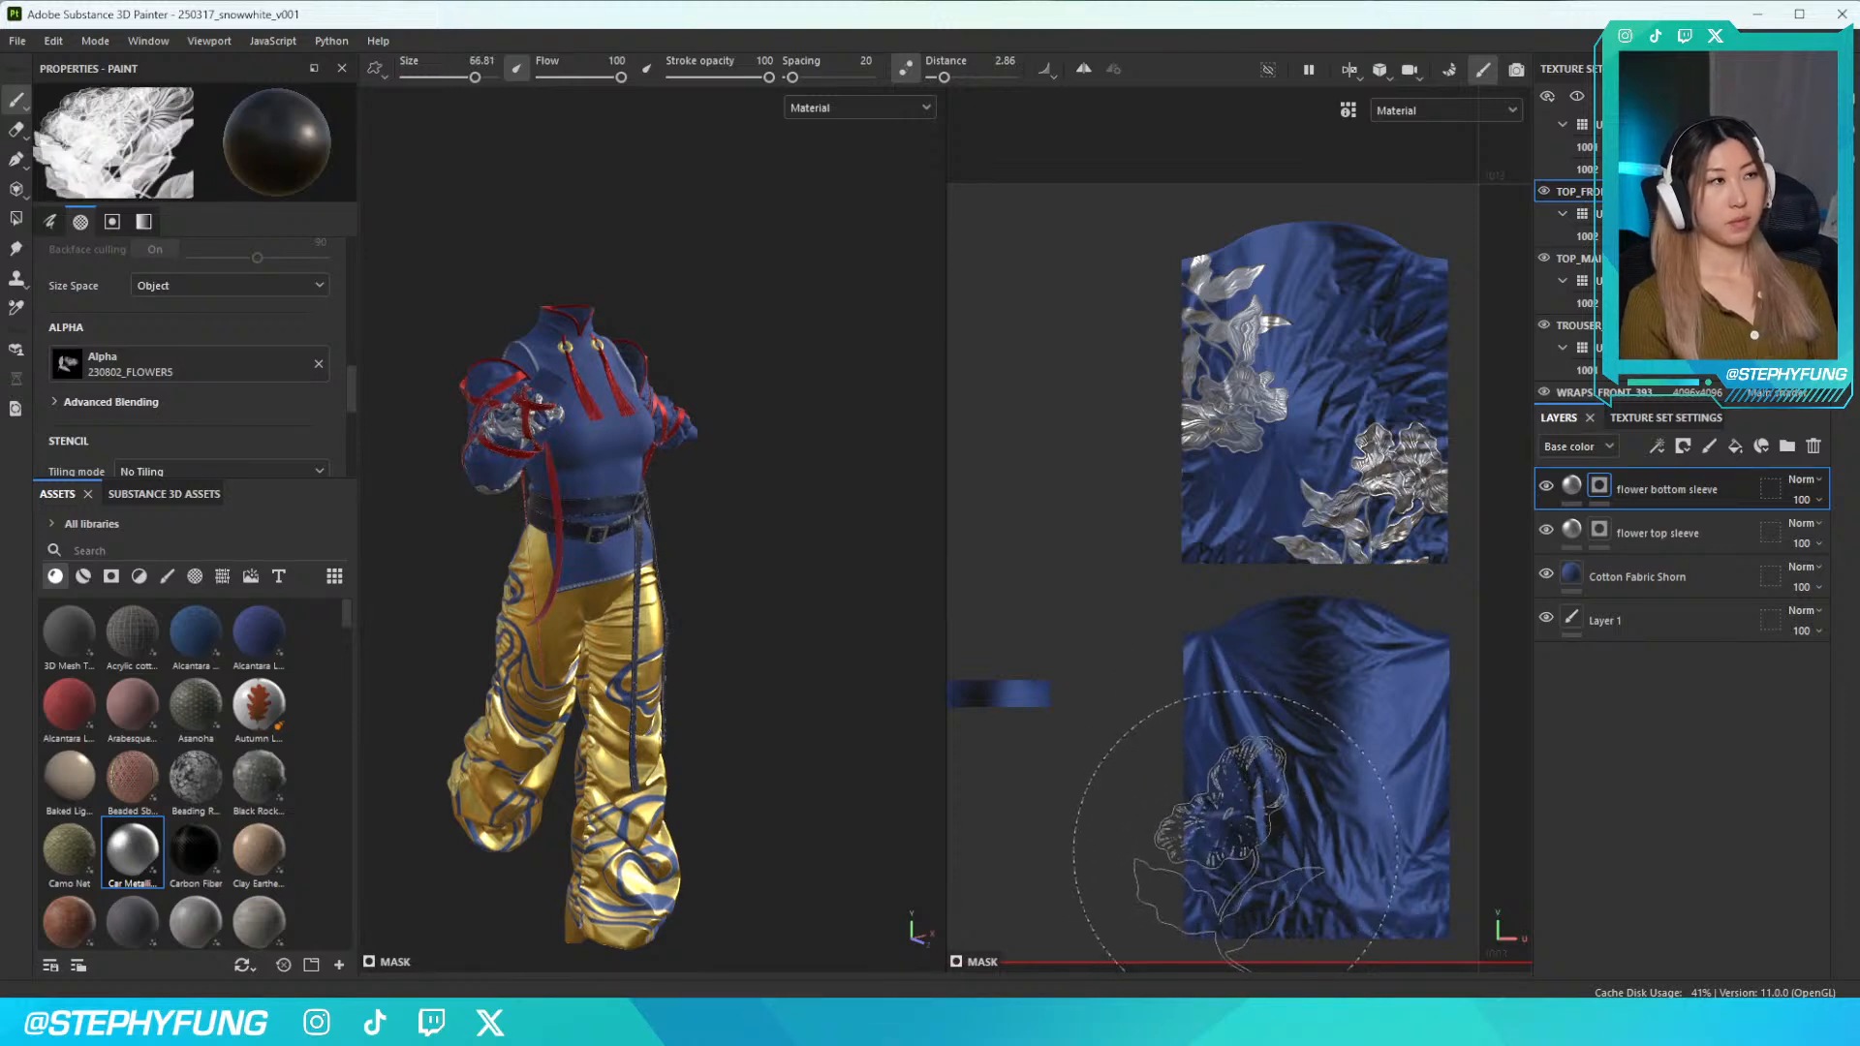
# Try a flower stamp on the lower left part of the lower sleeve UV piece, check the arm, and undo it
pyautogui.click(1232, 831)
pyautogui.keyDown('alt'); pyautogui.moveTo(833, 557); pyautogui.dragTo(712, 509); pyautogui.keyUp('alt')
pyautogui.scroll(8, 879, 484)
pyautogui.scroll(-5, 714, 403)
pyautogui.moveTo(714, 403)
pyautogui.keyDown('alt'); pyautogui.mouseDown()
pyautogui.moveTo(586, 569)
pyautogui.moveTo(620, 485)
pyautogui.moveTo(721, 460)
pyautogui.mouseUp(); pyautogui.keyUp('alt')
pyautogui.hotkey('ctrl', 'z')
# Try a rotated white flower stamp along the left edge of the lower sleeve UV piece, then undo it
pyautogui.rightClick(1284, 796)
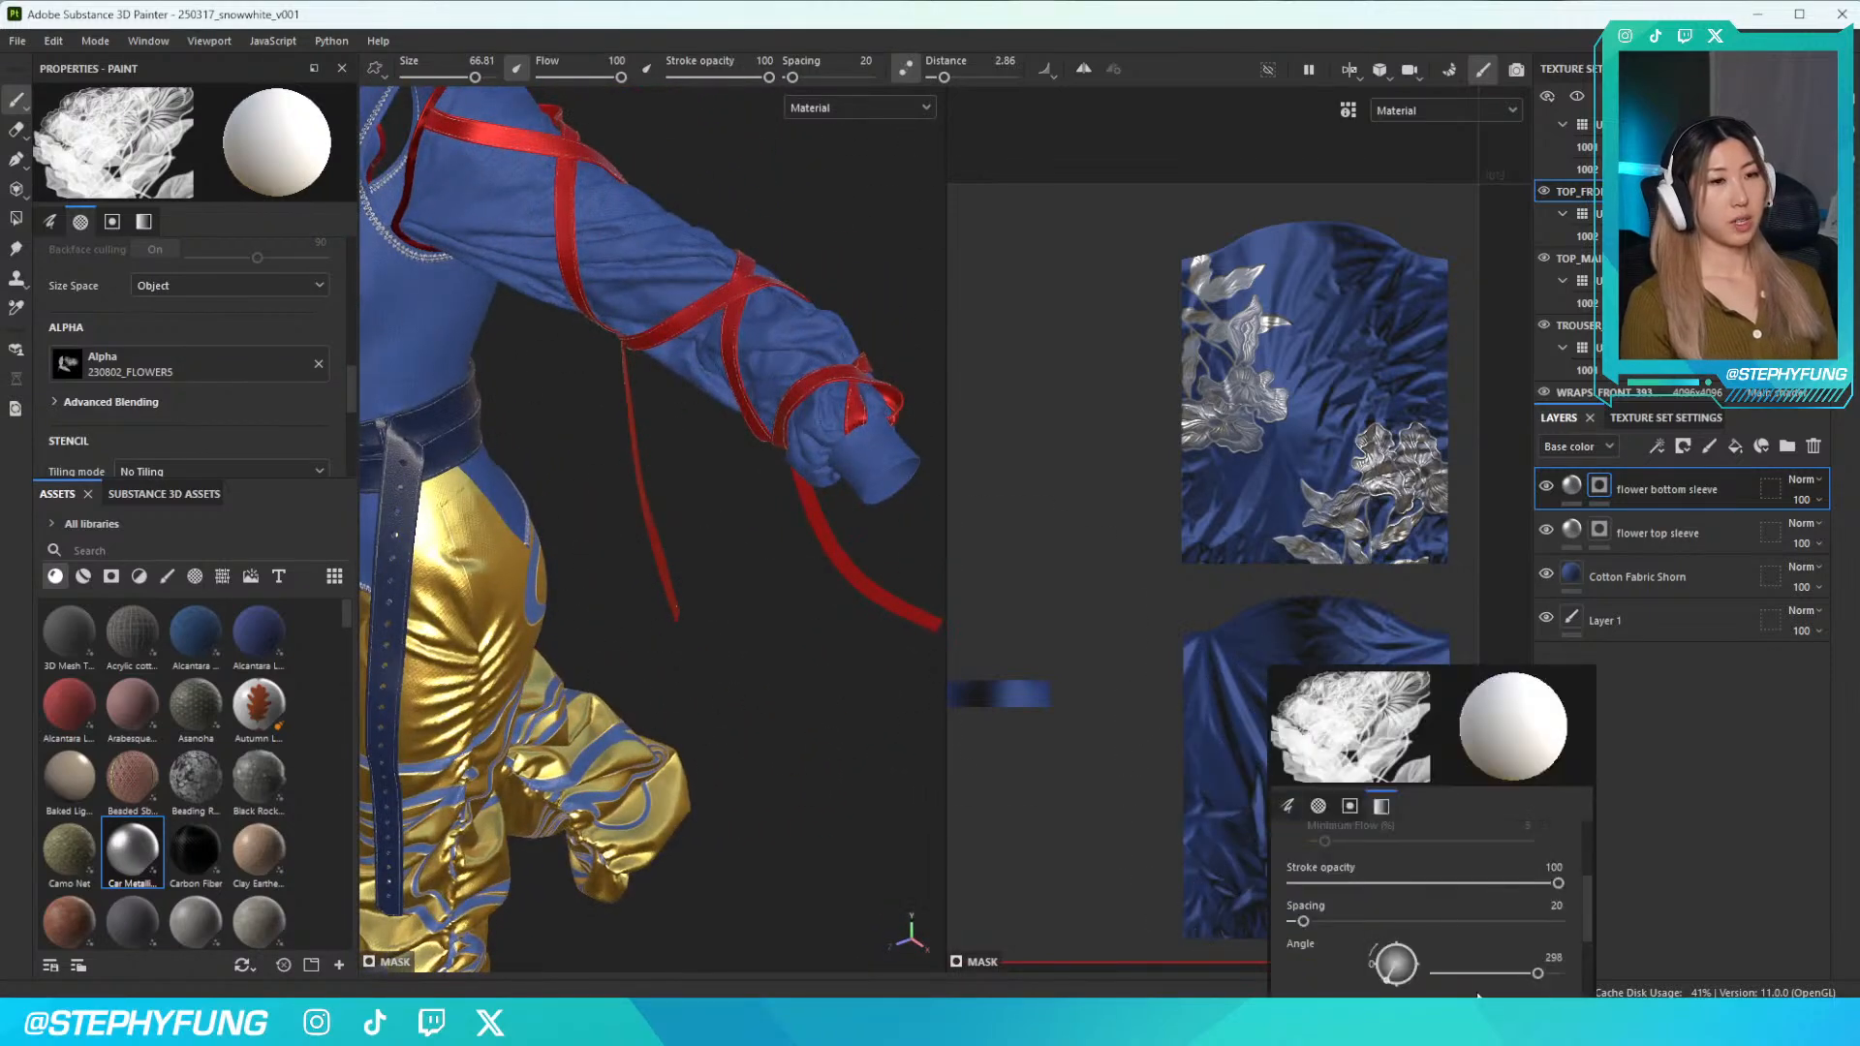
pyautogui.moveTo(1537, 974); pyautogui.dragTo(1464, 974)
pyautogui.click(1171, 778)
pyautogui.click(1223, 841)
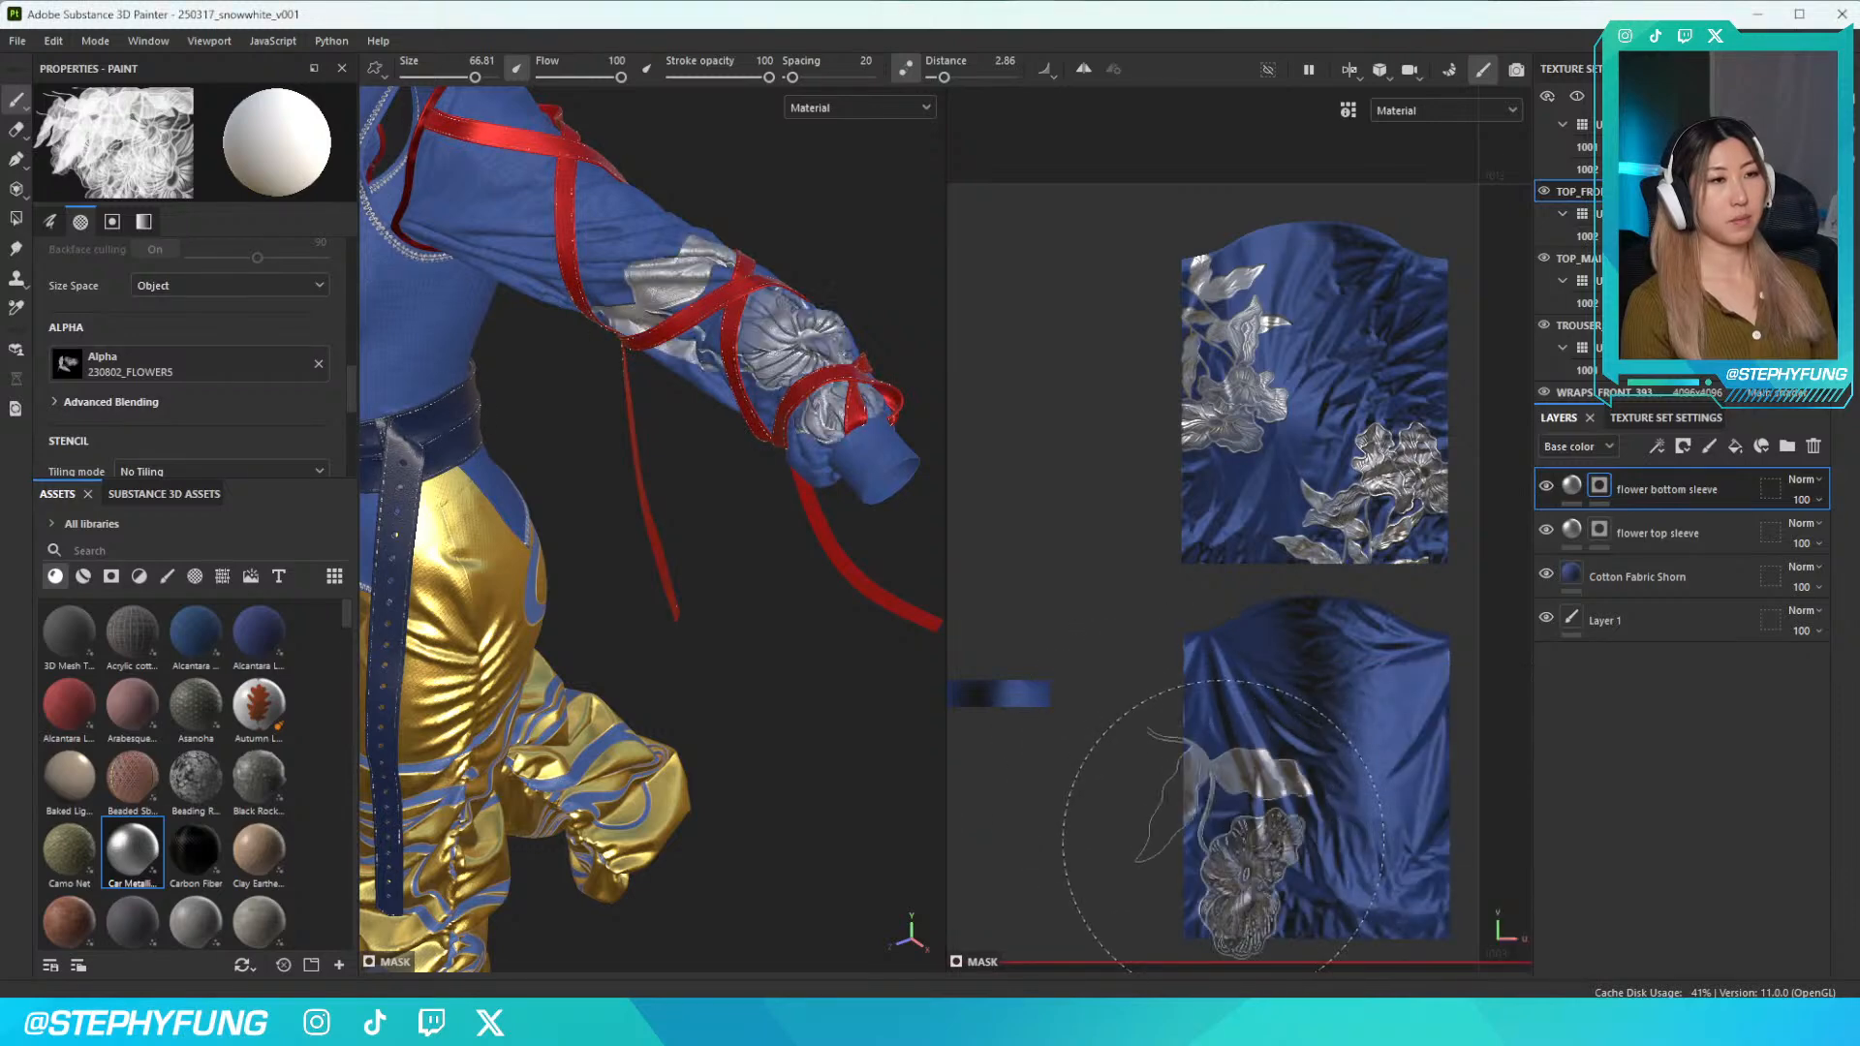
pyautogui.keyDown('alt'); pyautogui.moveTo(915, 557); pyautogui.dragTo(957, 520); pyautogui.keyUp('alt')
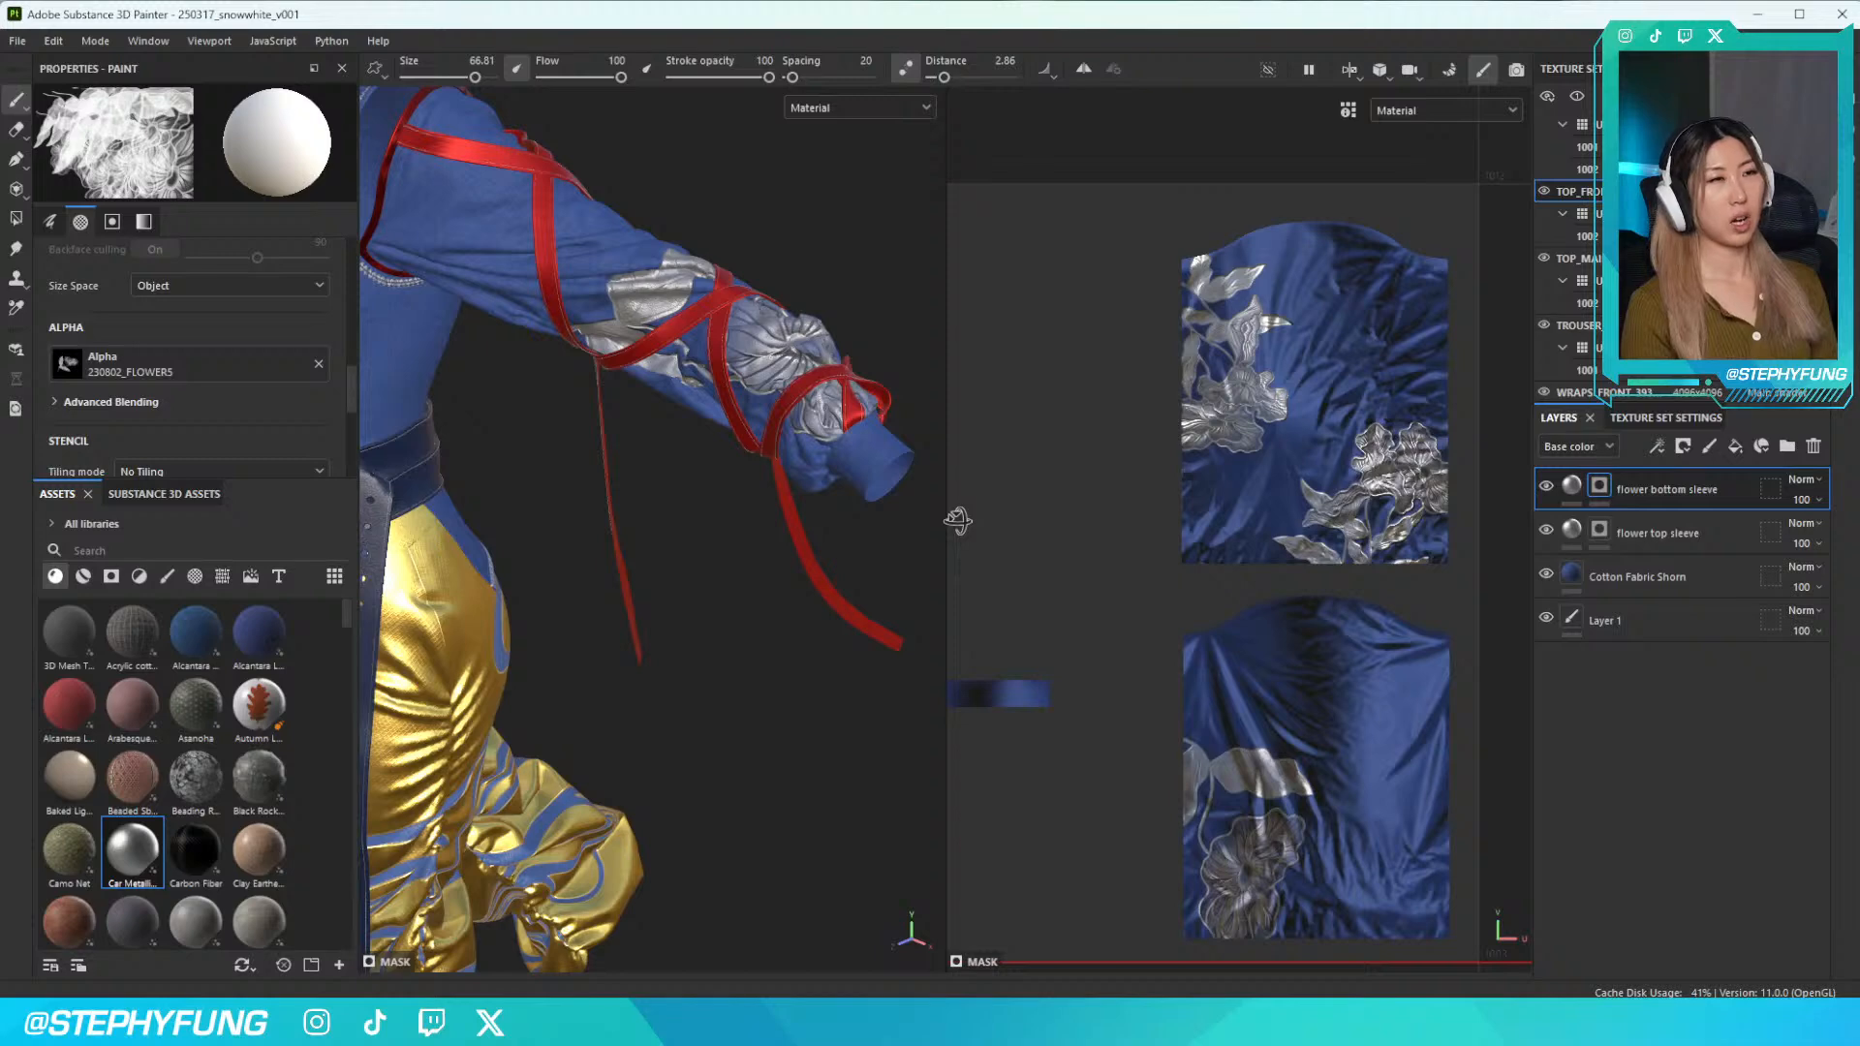
pyautogui.hotkey('ctrl', 'z')
# Try the flower stamp at the centre and right side of the lower sleeve UV piece, undoing each attempt
pyautogui.click(1313, 833)
pyautogui.hotkey('ctrl', 'z')
pyautogui.click(1398, 831)
pyautogui.keyDown('alt'); pyautogui.moveTo(793, 591); pyautogui.dragTo(872, 320); pyautogui.keyUp('alt')
pyautogui.hotkey('ctrl', 'z')
pyautogui.click(1321, 819)
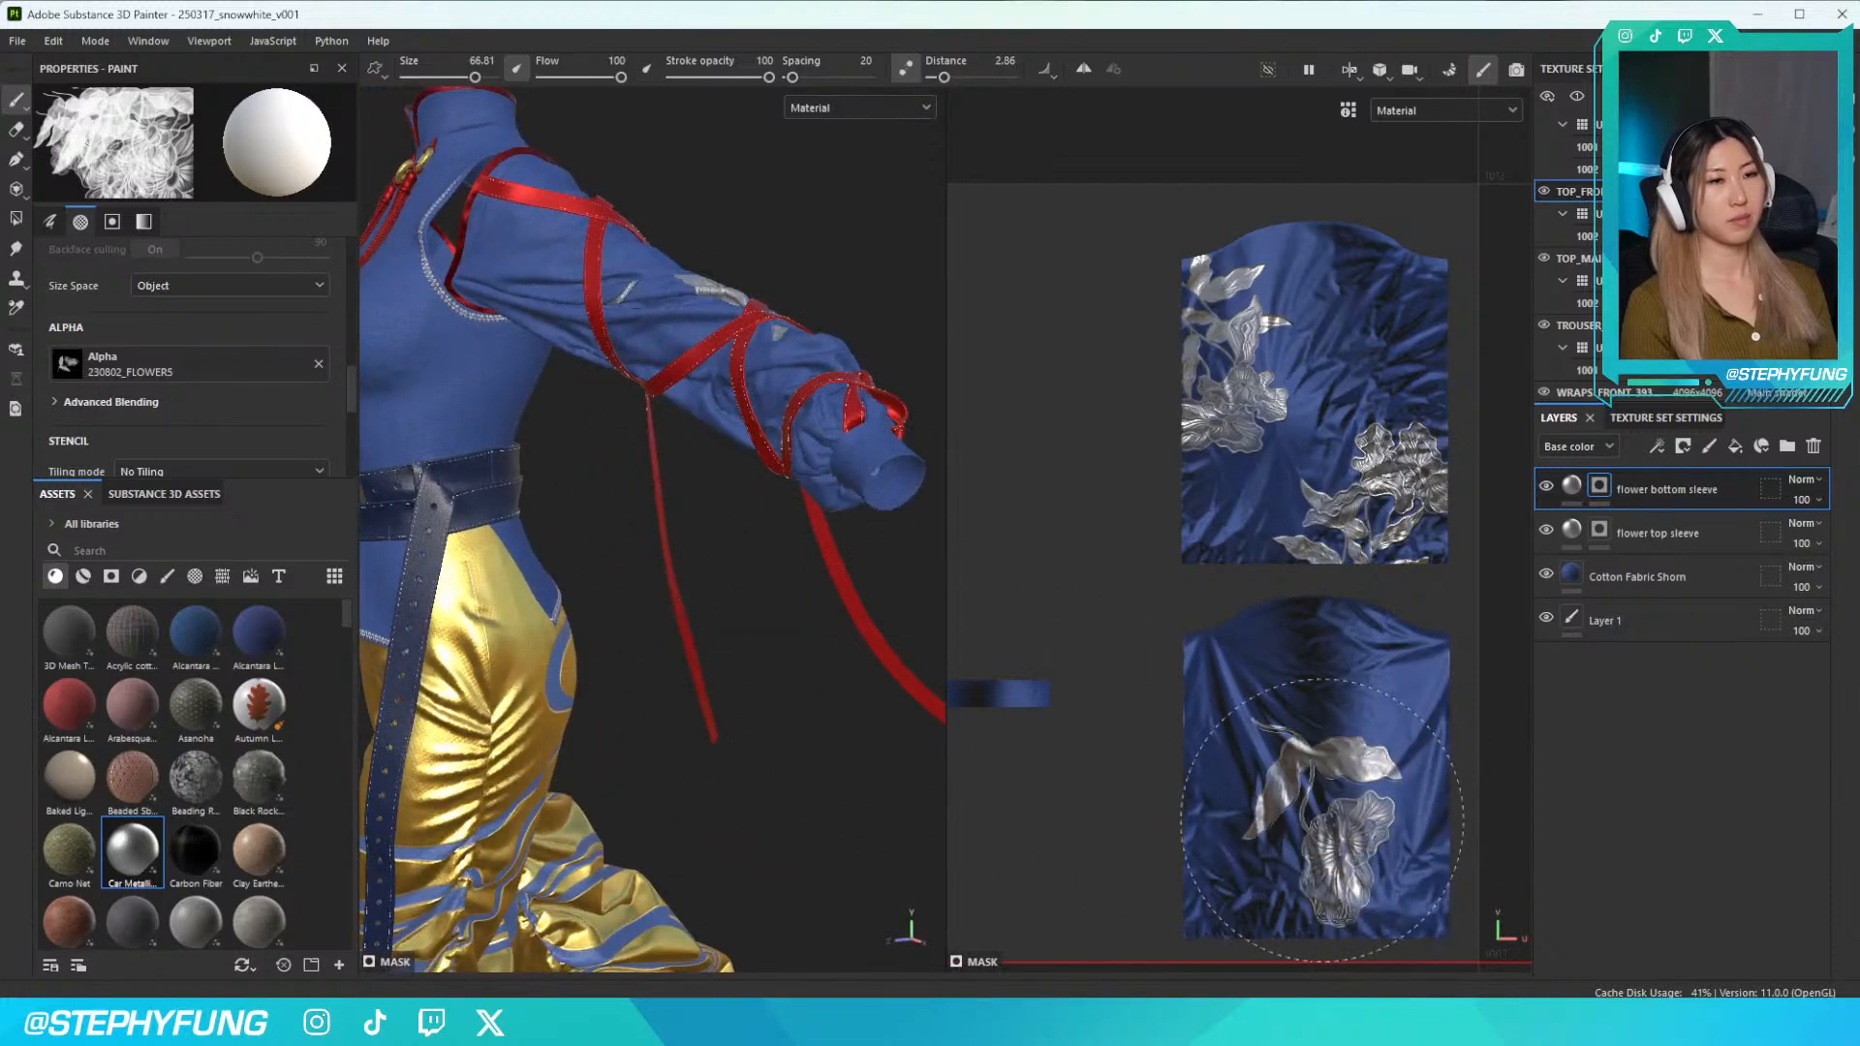
pyautogui.hotkey('ctrl', 'z')
# Set the brush angle to 287 and stamp the flower at the lower centre of the lower sleeve UV piece
pyautogui.rightClick(1293, 812)
pyautogui.moveTo(1422, 969); pyautogui.dragTo(1400, 986)
pyautogui.click(1265, 899)
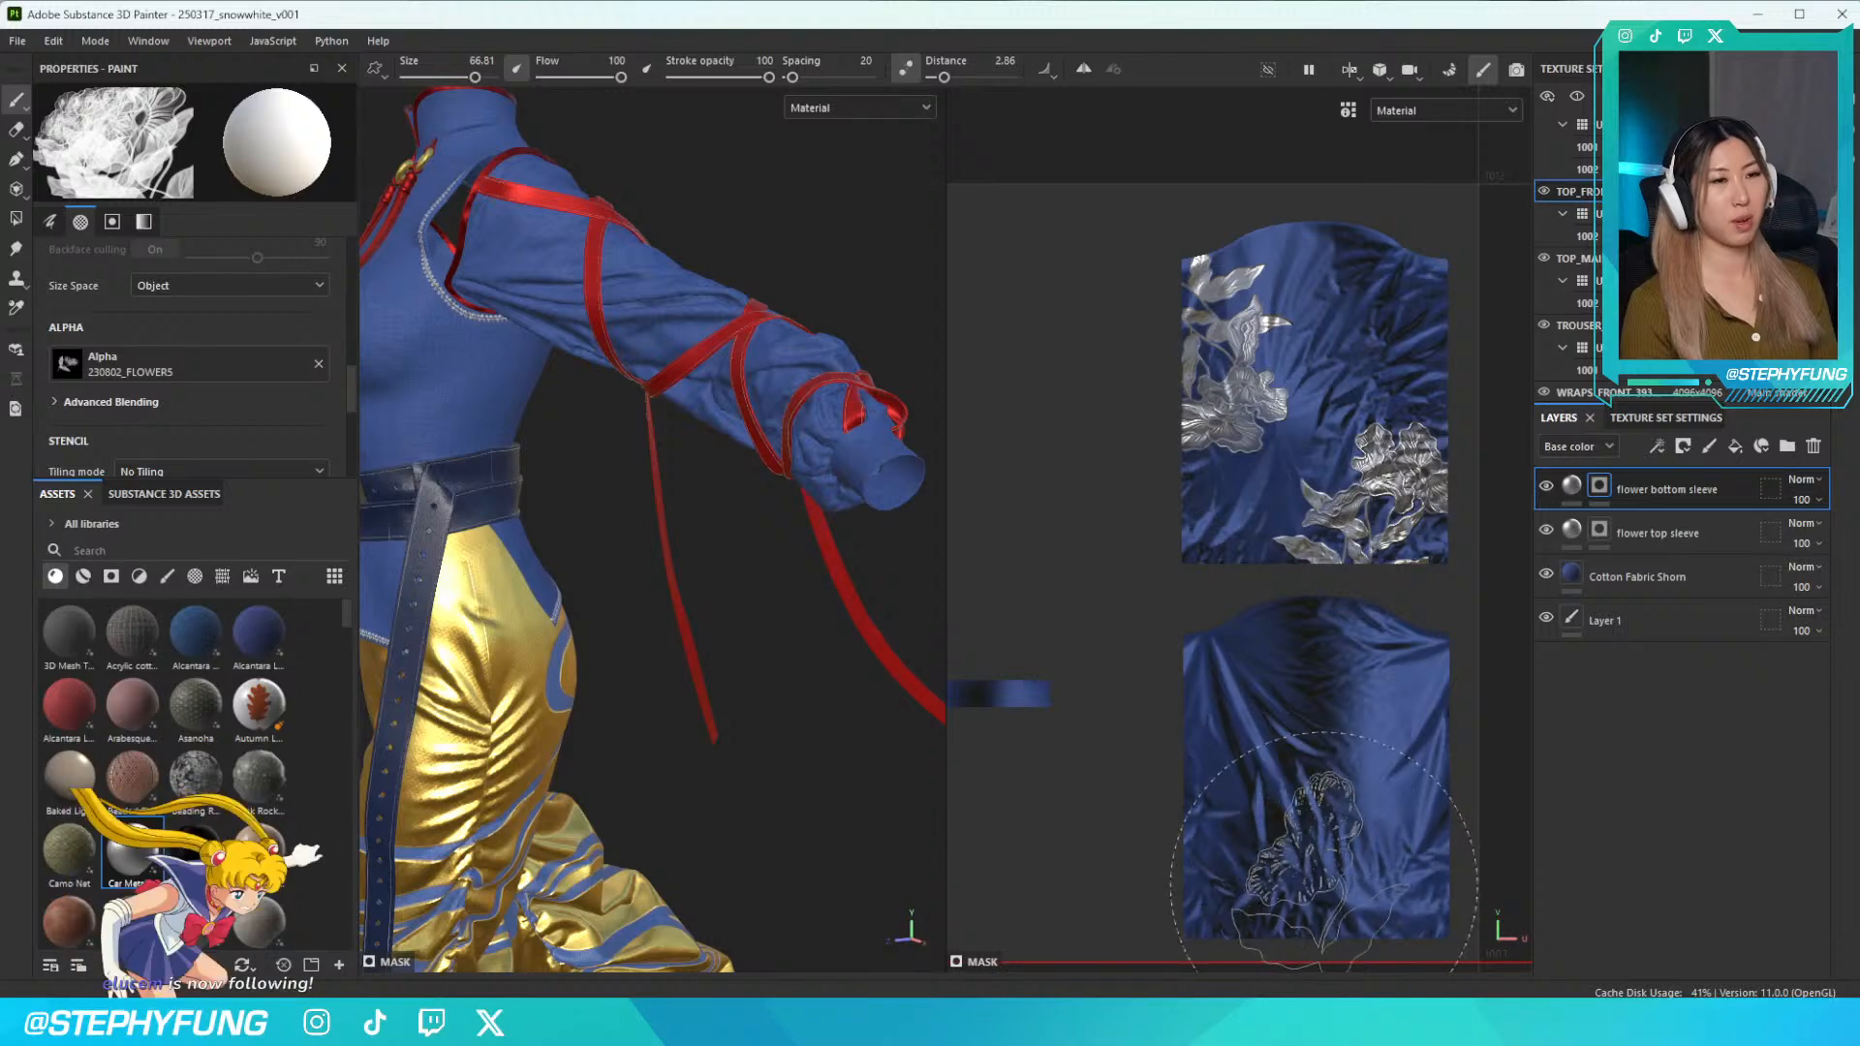
pyautogui.click(1323, 850)
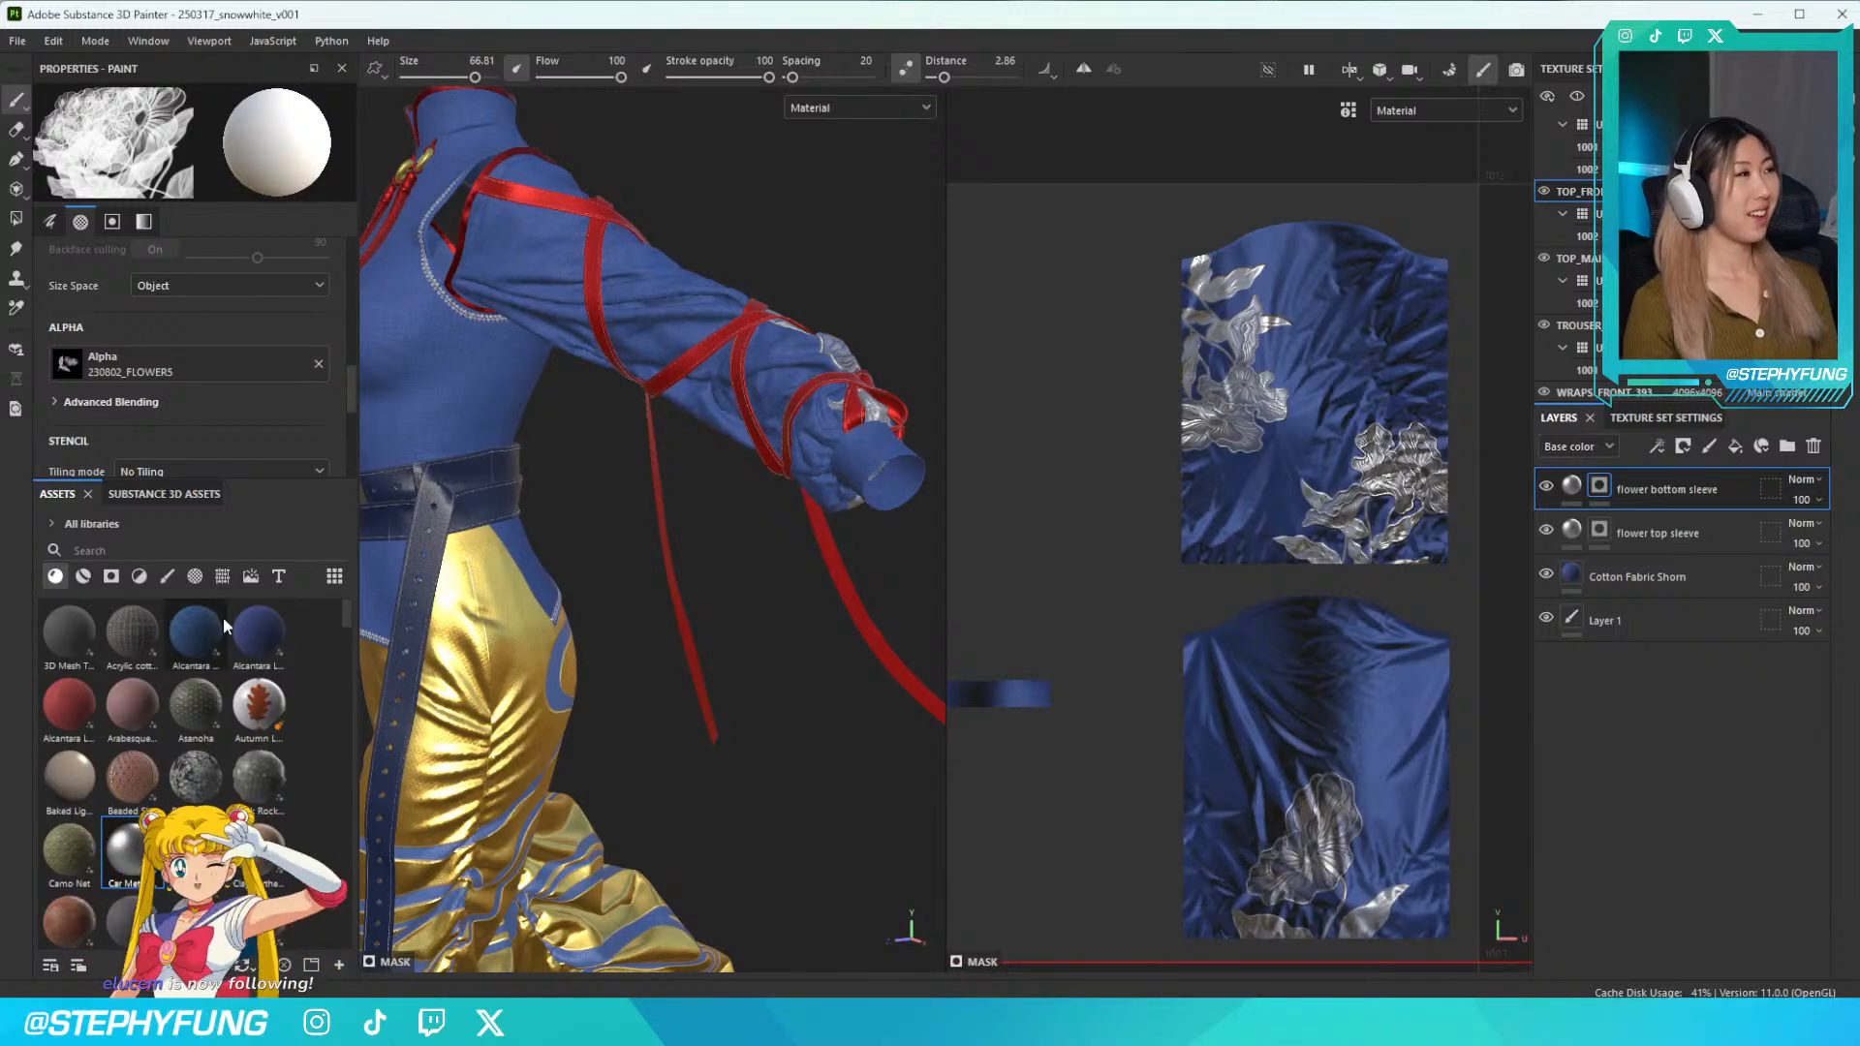
pyautogui.moveTo(213, 632)
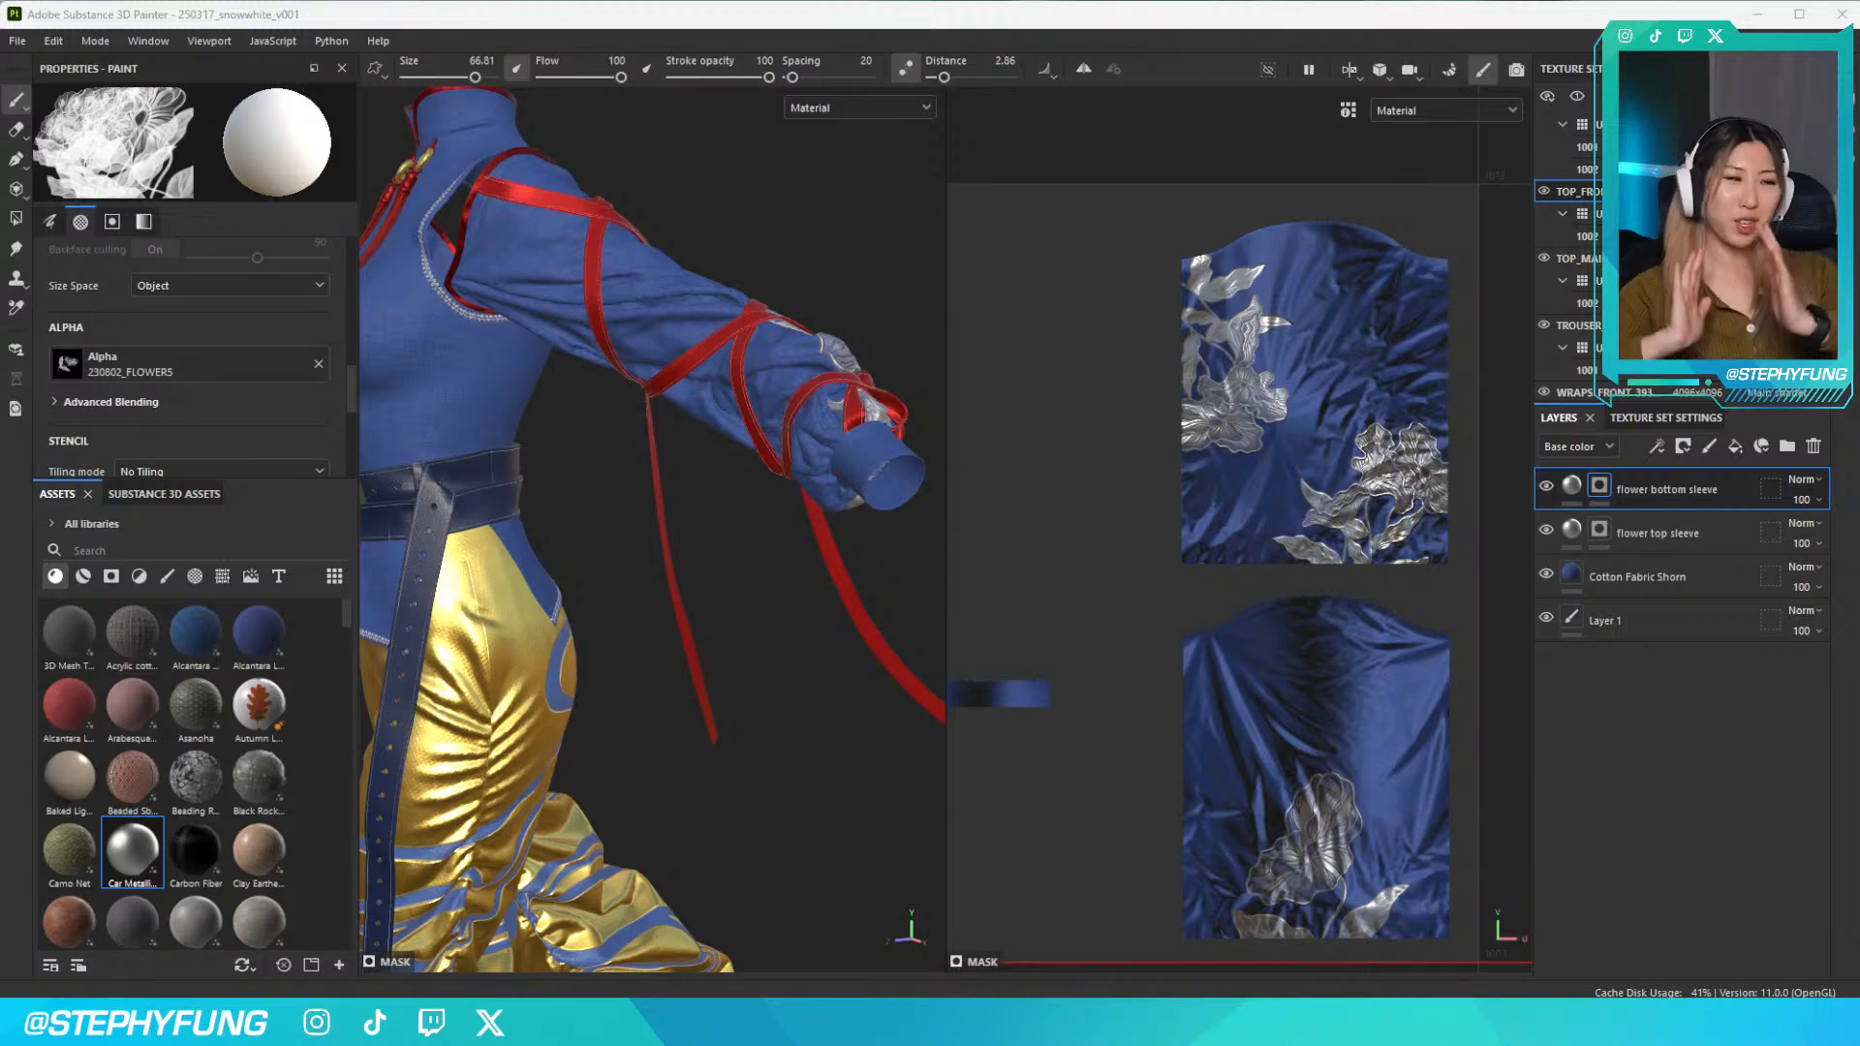
# Inspect the sleeve from several sides and switch the brush alpha to 230802_FLOWER4
pyautogui.scroll(2, 799, 399)
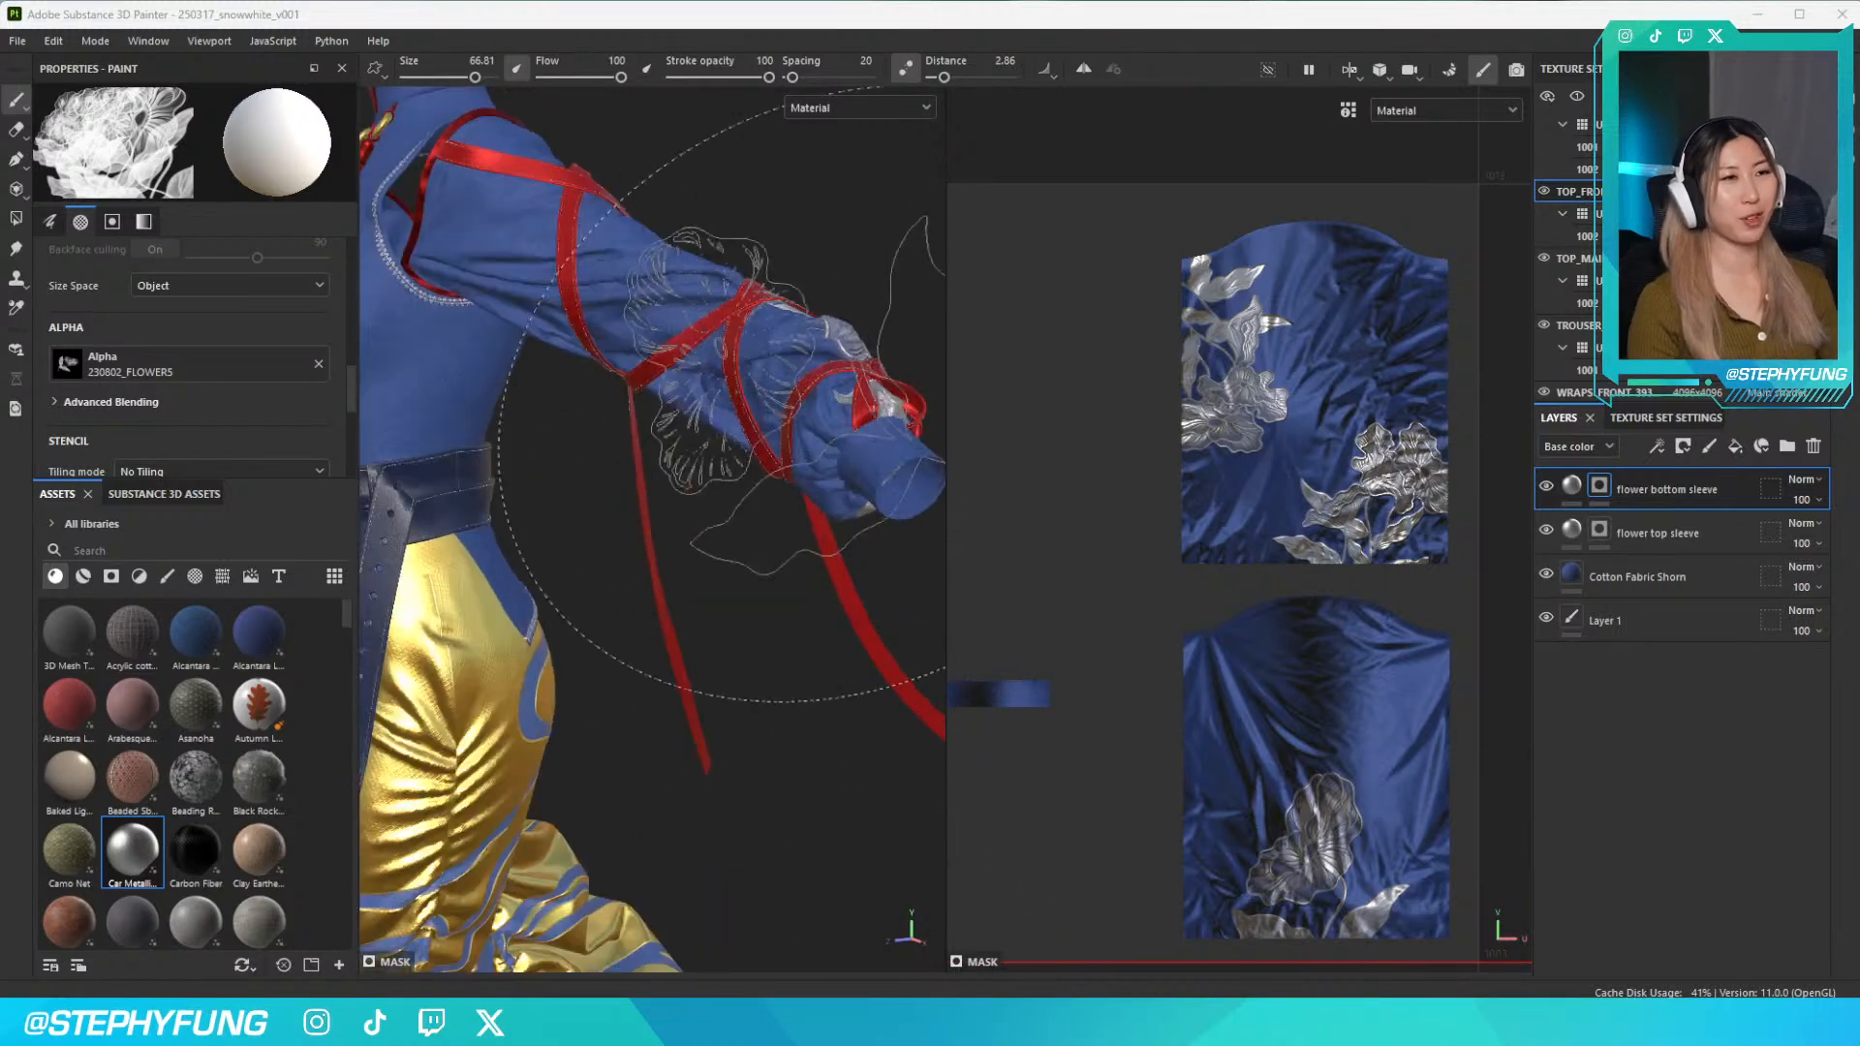
pyautogui.keyDown('alt'); pyautogui.moveTo(717, 397); pyautogui.dragTo(726, 445); pyautogui.keyUp('alt')
pyautogui.scroll(2, 692, 581)
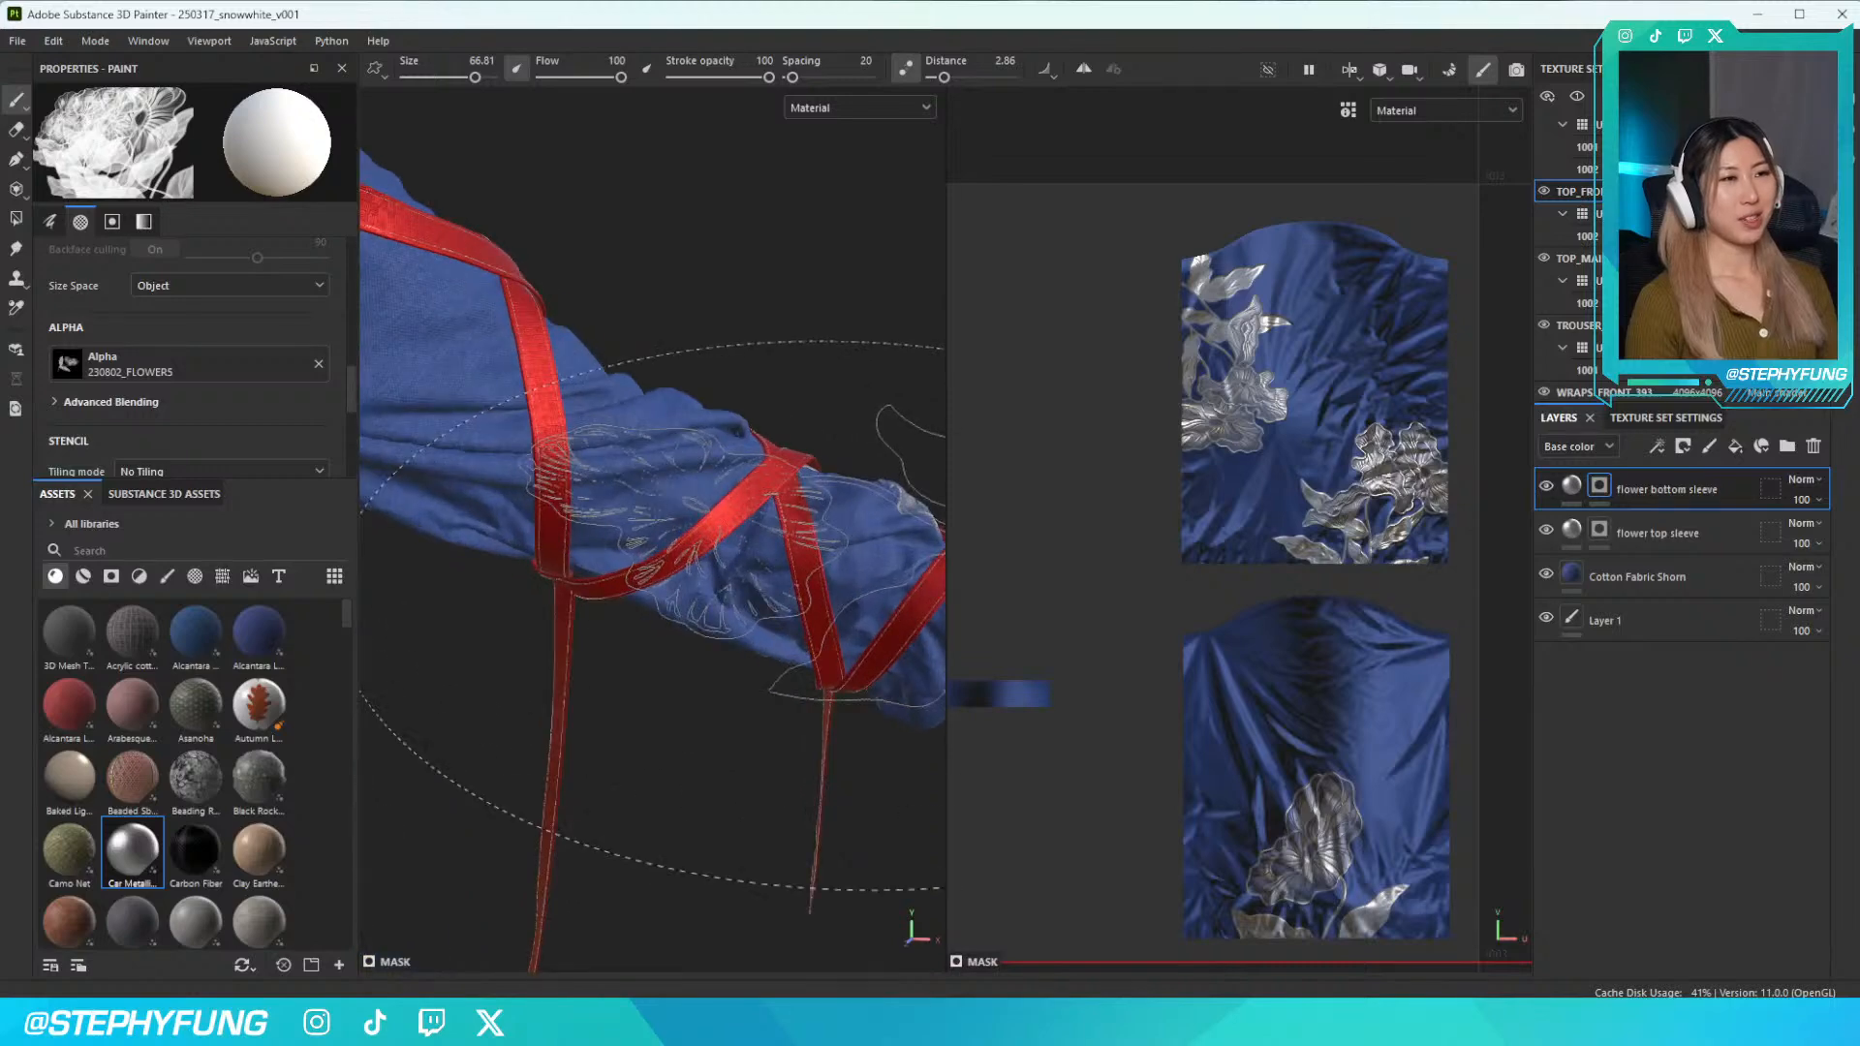
pyautogui.scroll(-2, 669, 610)
pyautogui.click(175, 373)
pyautogui.scroll(-3, 290, 542)
pyautogui.click(254, 524)
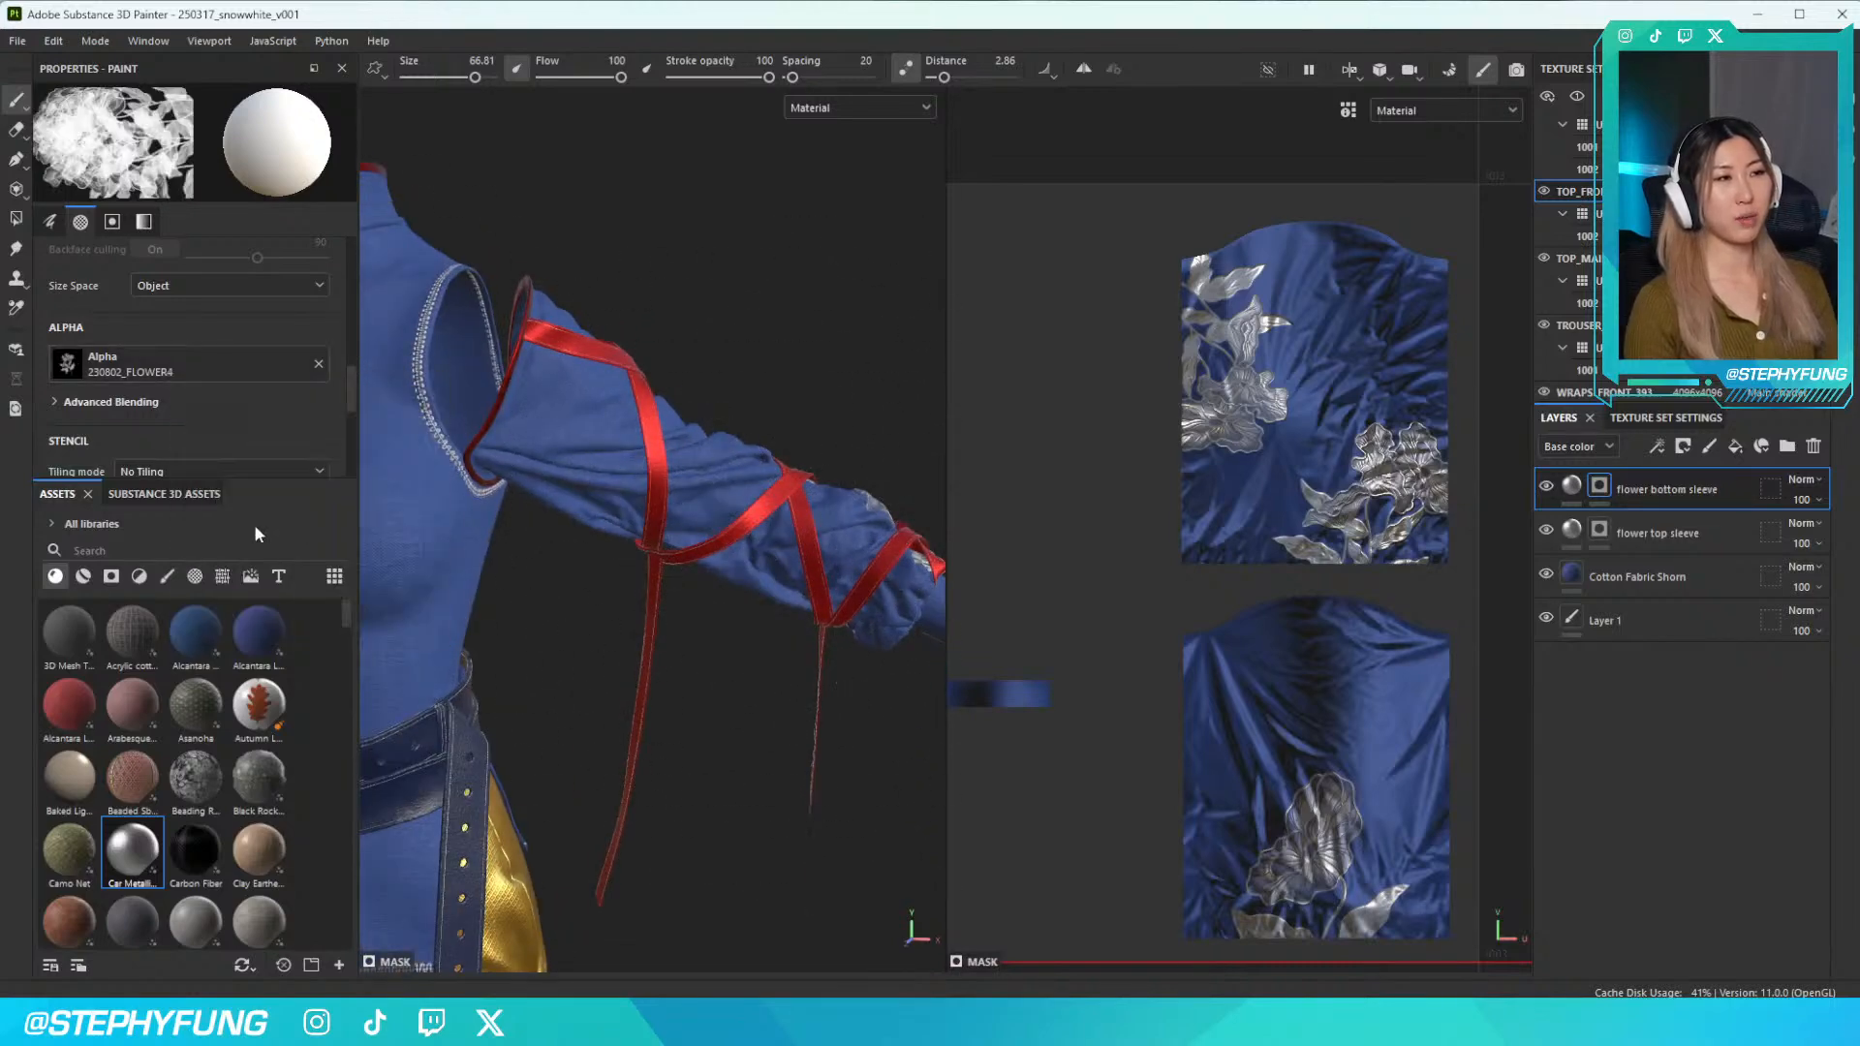
# Try the 230802_FLOWER4 stamp at the upper right and upper left of the lower sleeve UV piece, checking the arm
pyautogui.click(1374, 697)
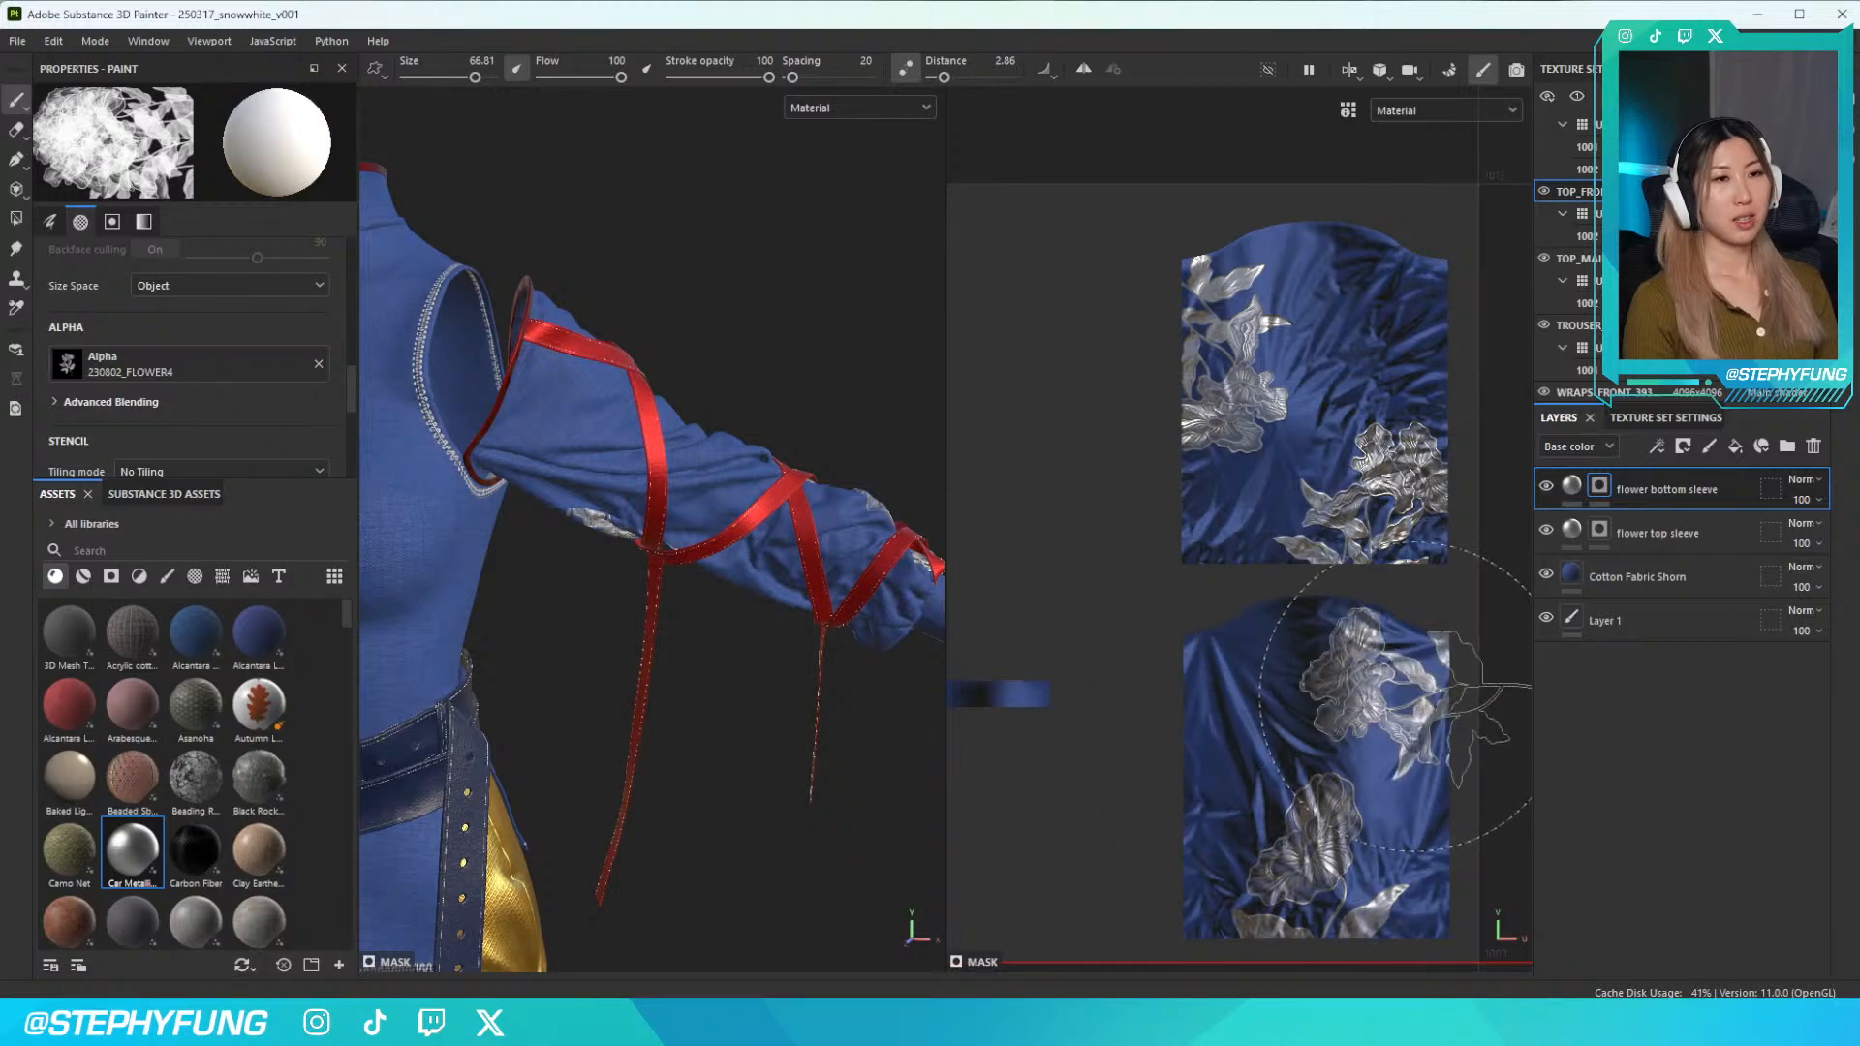
pyautogui.click(1264, 712)
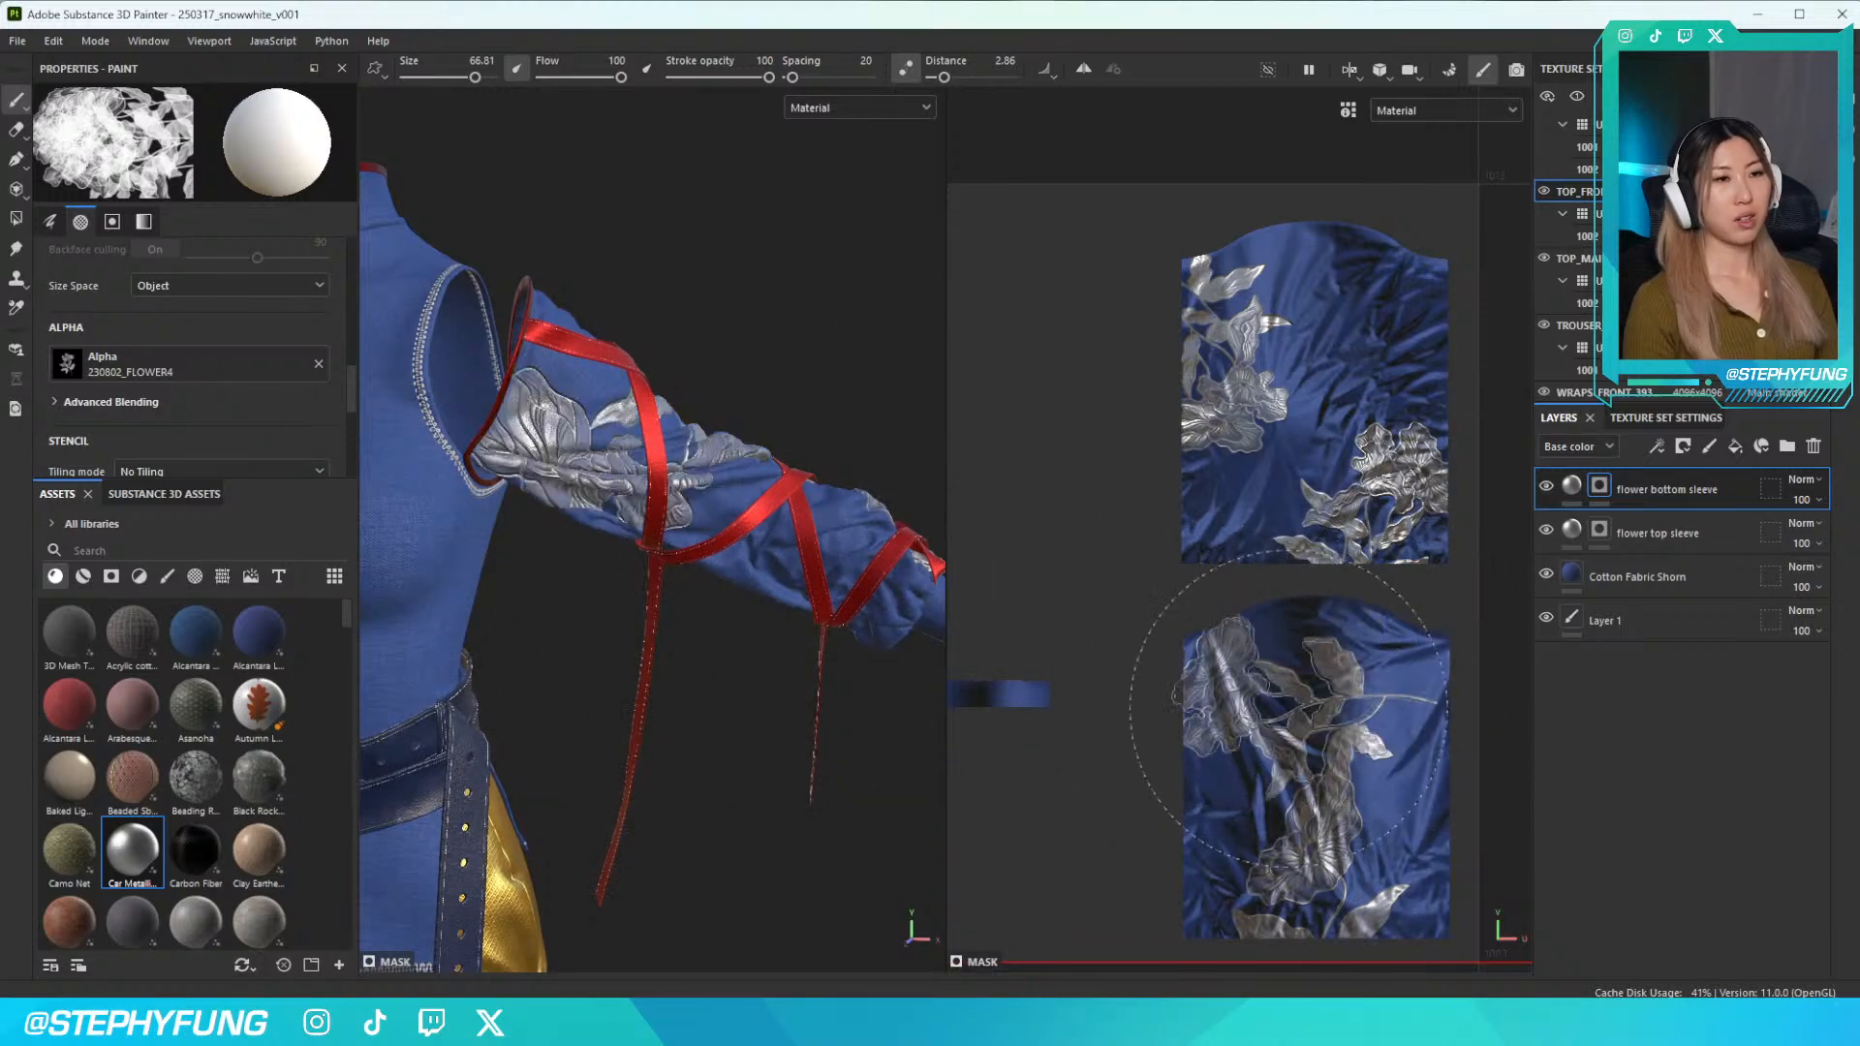
pyautogui.keyDown('alt'); pyautogui.moveTo(810, 533); pyautogui.dragTo(465, 552); pyautogui.keyUp('alt')
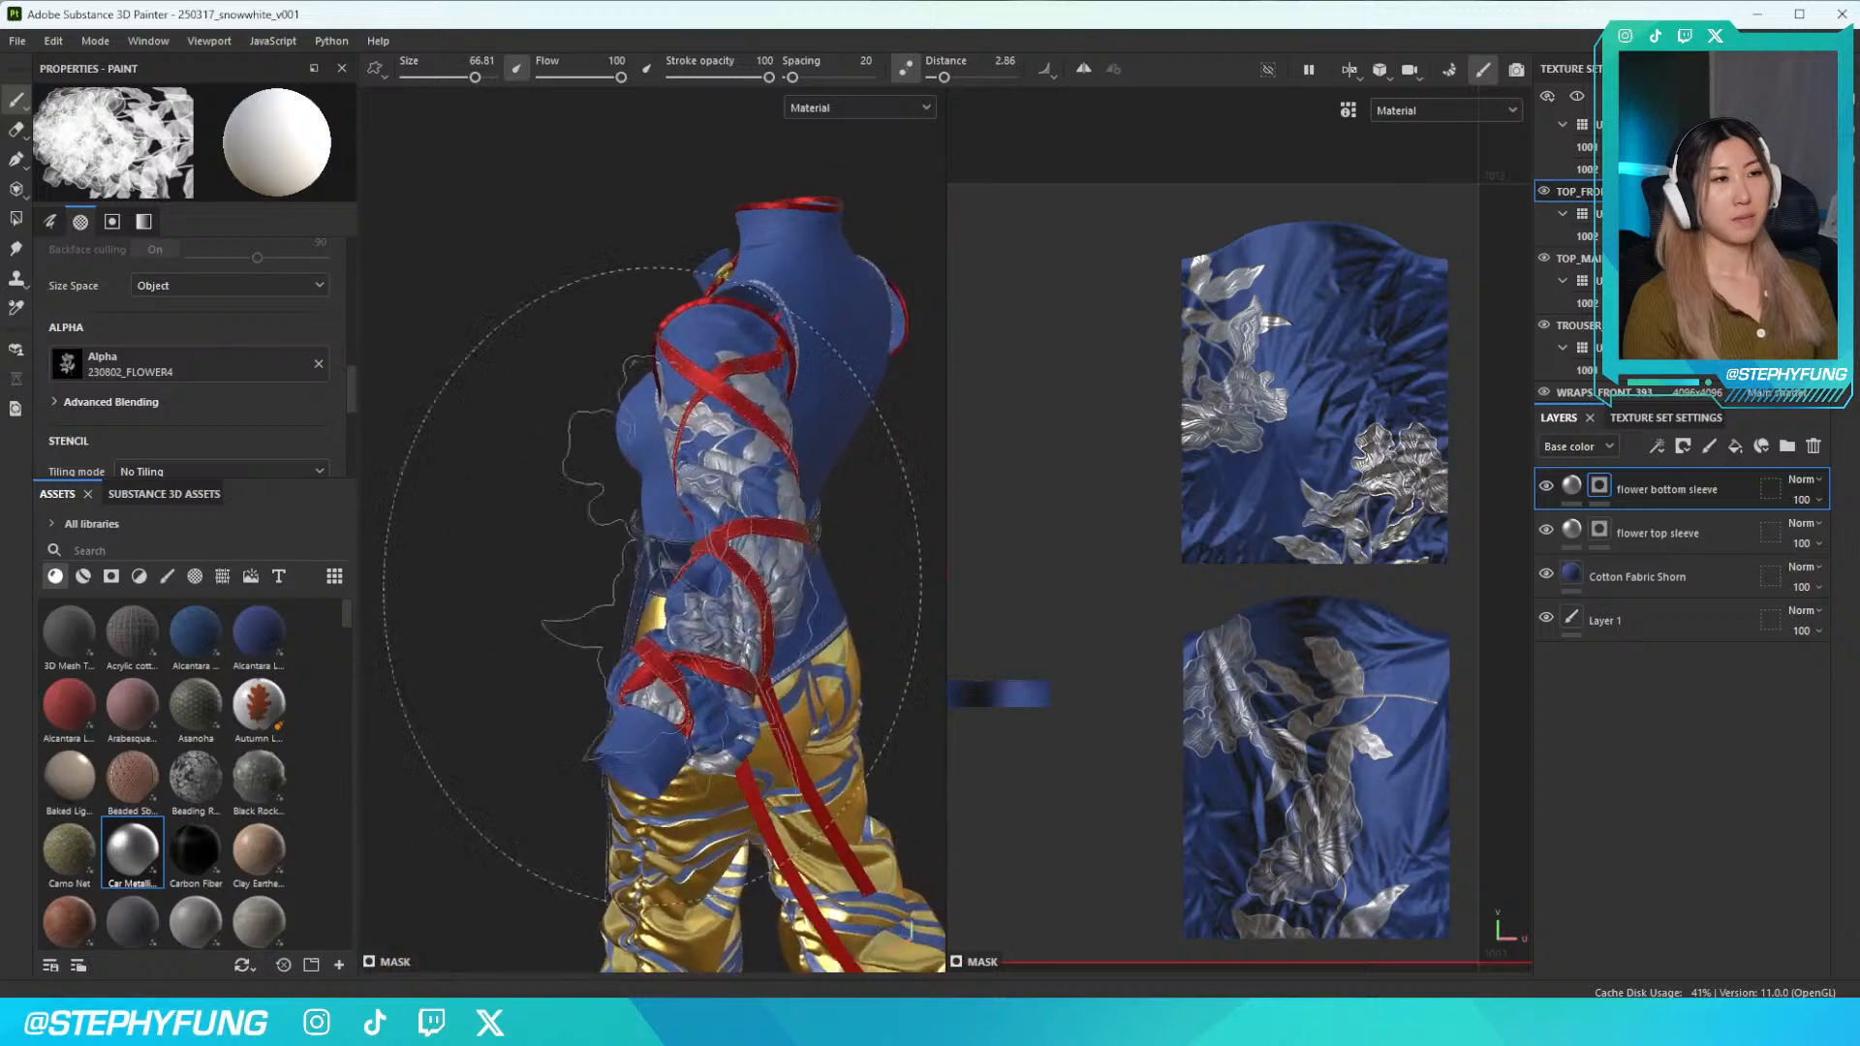
pyautogui.keyDown('alt'); pyautogui.moveTo(760, 564); pyautogui.dragTo(514, 594); pyautogui.keyUp('alt')
pyautogui.keyDown('alt'); pyautogui.moveTo(715, 584); pyautogui.dragTo(703, 572, button='middle'); pyautogui.keyUp('alt')
pyautogui.scroll(2, 703, 571)
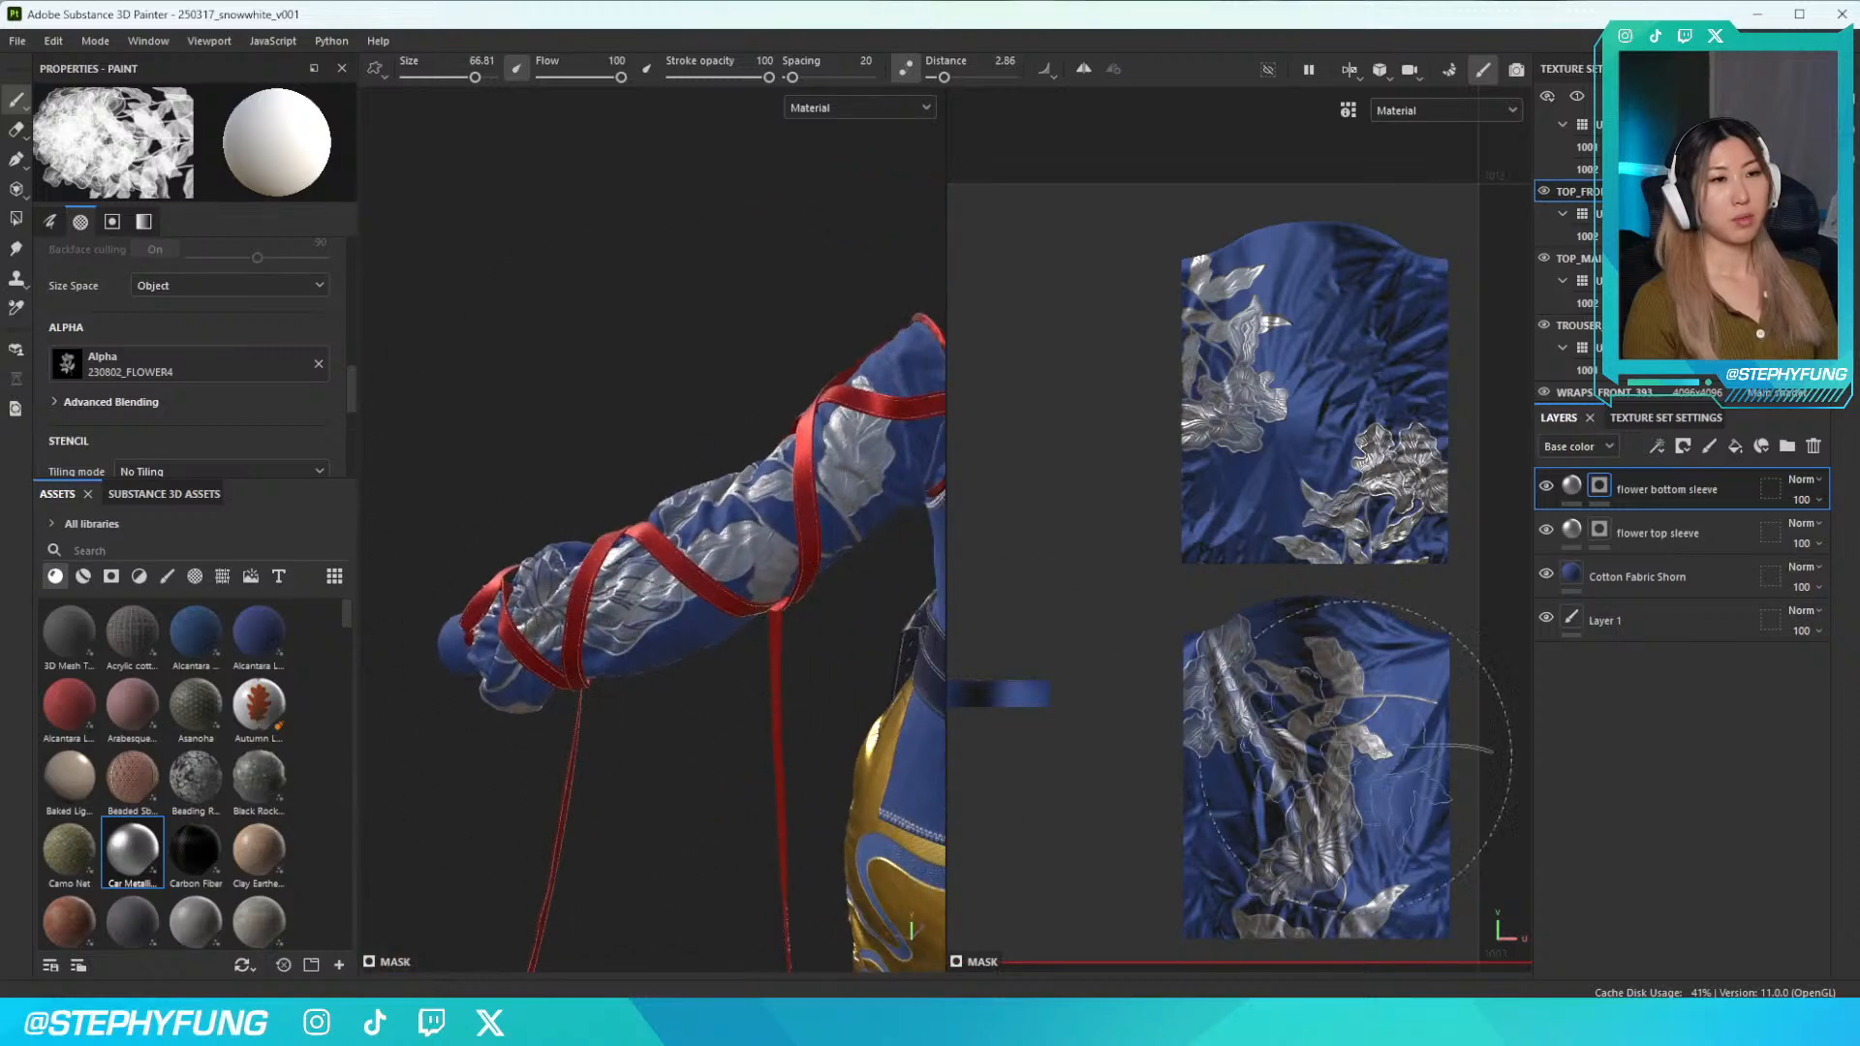
pyautogui.scroll(3, 1296, 705)
# Set the brush angle to 213, try stamping the flower at the upper left of the lower sleeve piece, and undo it
pyautogui.rightClick(1447, 857)
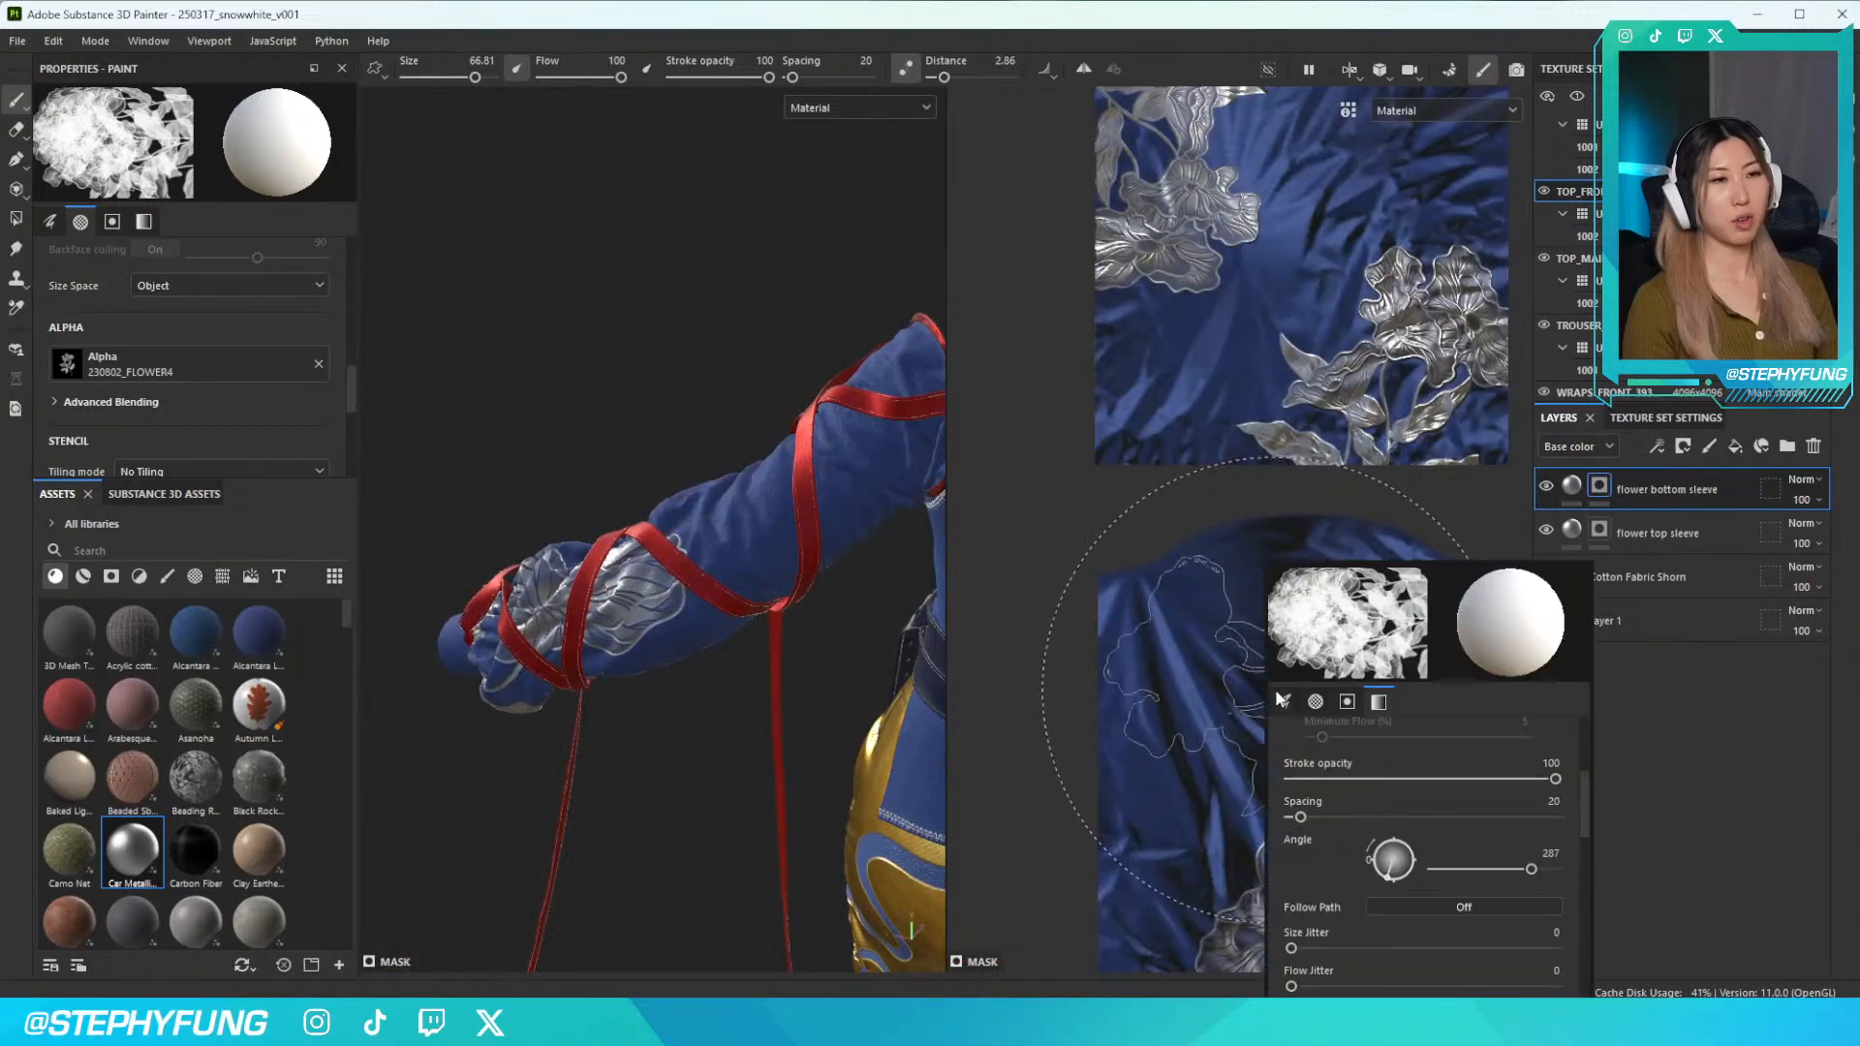
pyautogui.click(1503, 868)
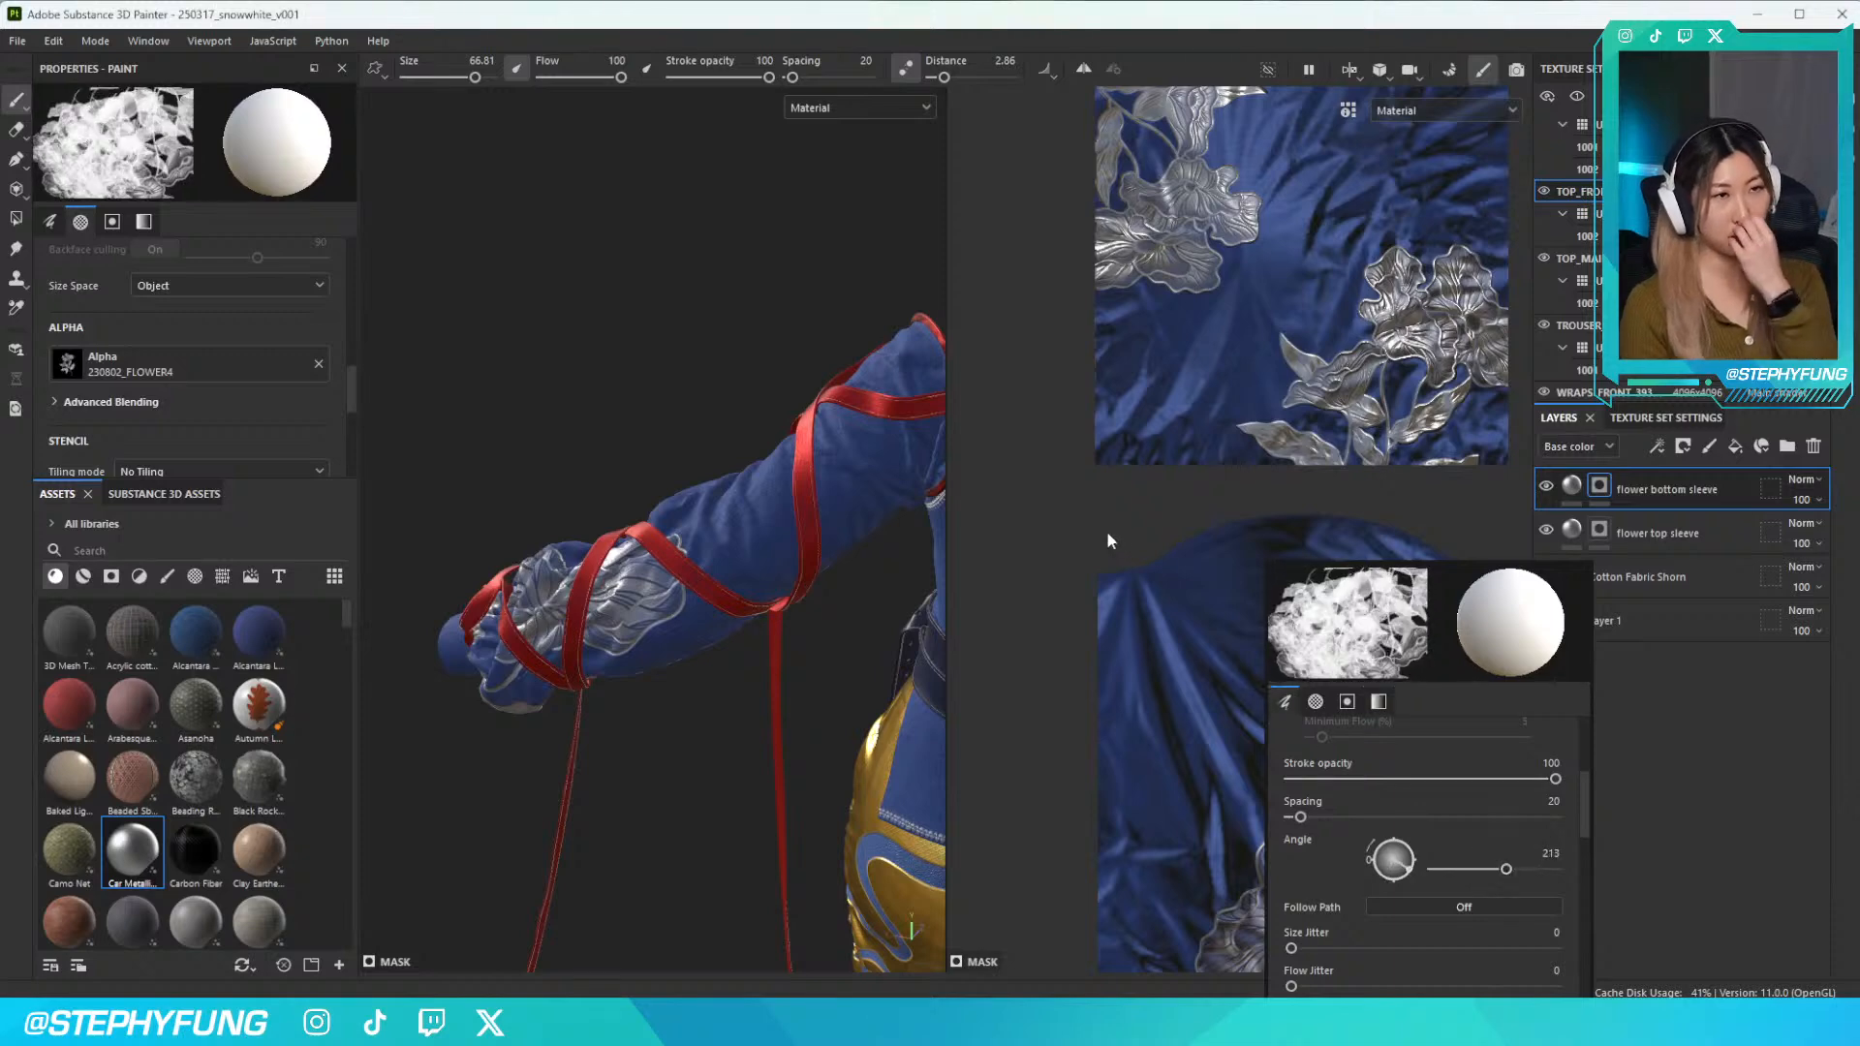
pyautogui.click(1240, 692)
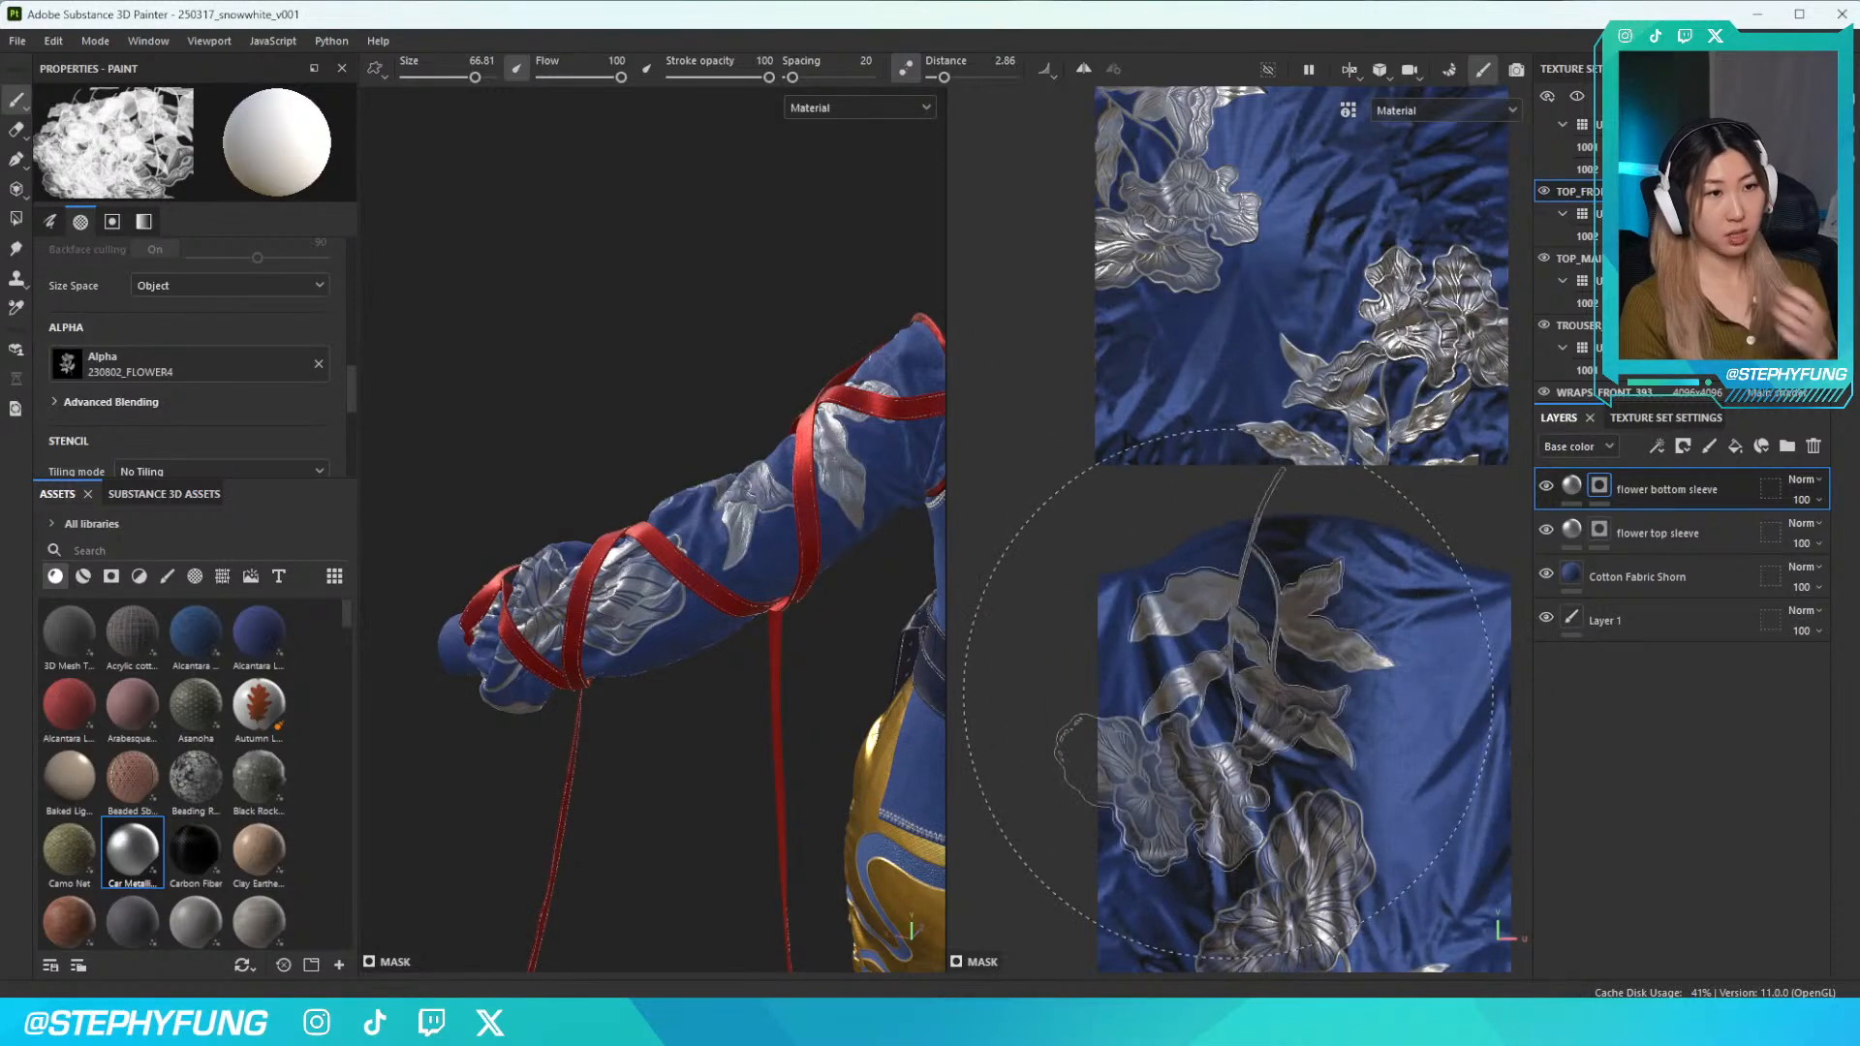
pyautogui.hotkey('ctrl', 'z')
pyautogui.click(1222, 675)
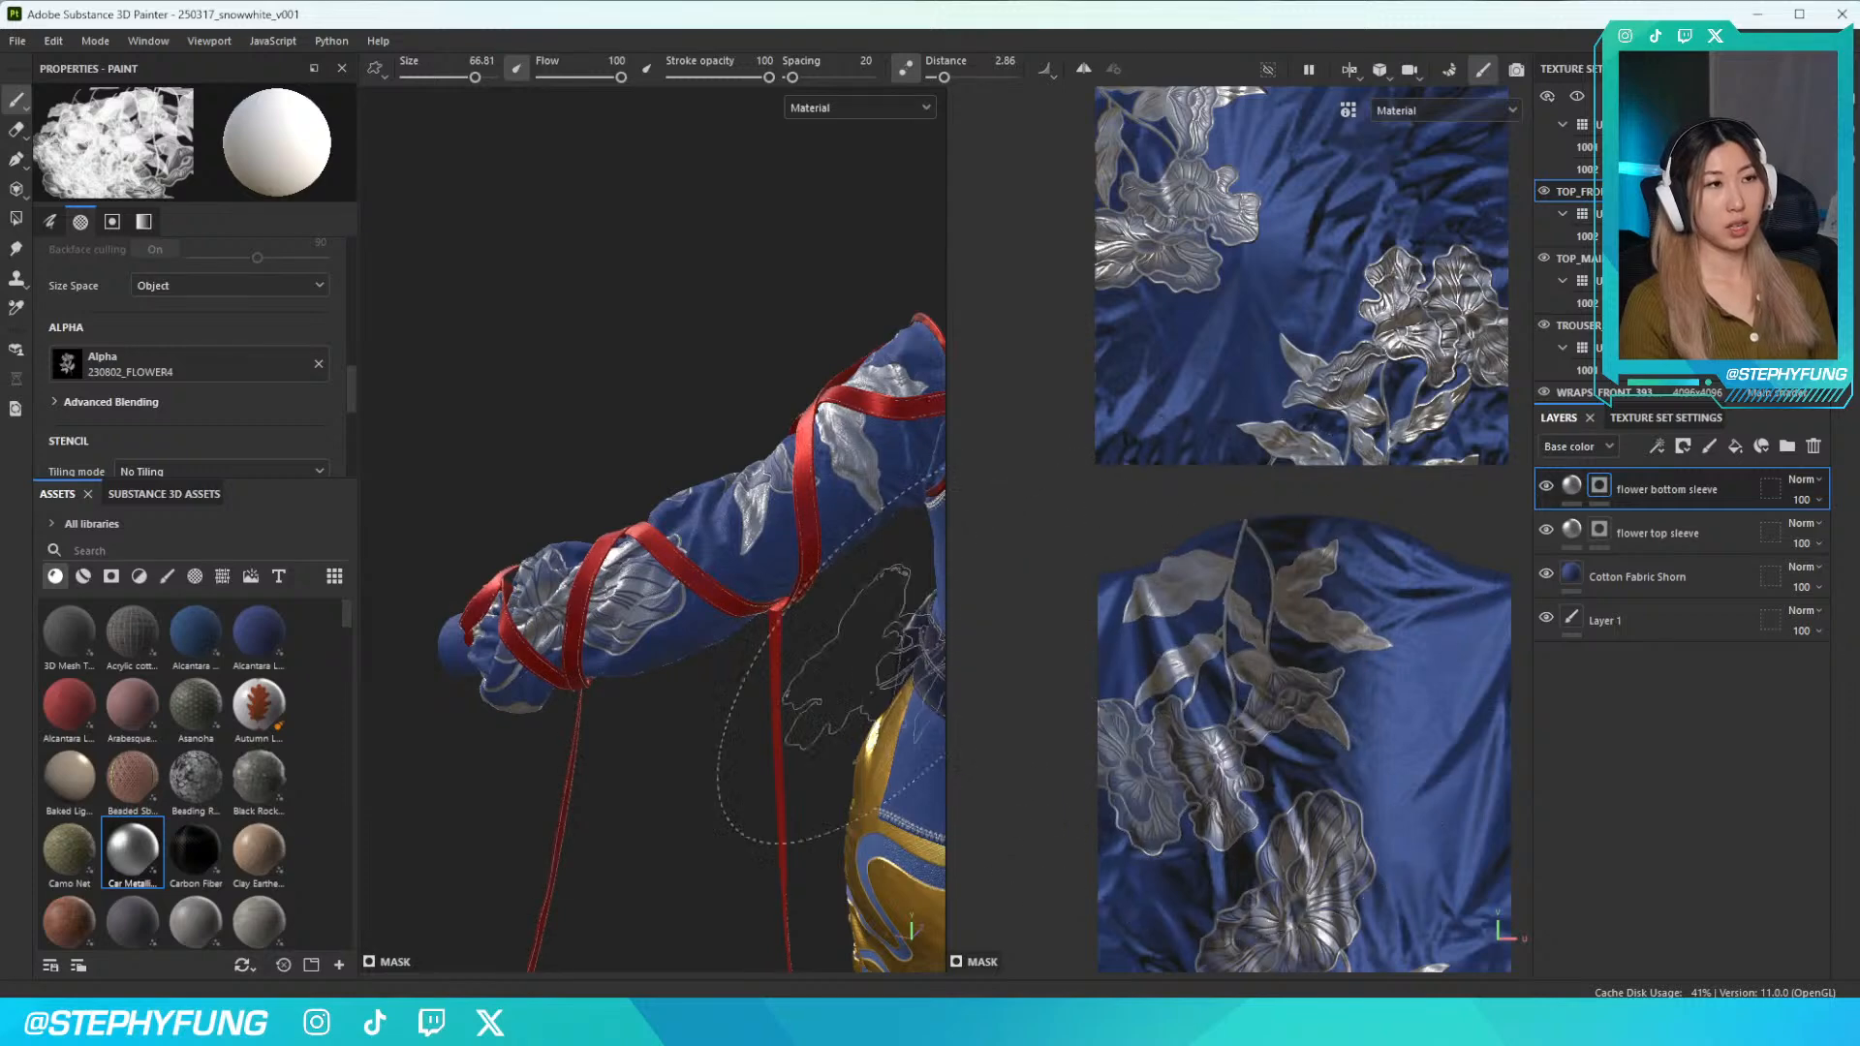
pyautogui.scroll(-4, 780, 616)
pyautogui.moveTo(777, 614)
pyautogui.keyDown('alt'); pyautogui.mouseDown()
pyautogui.moveTo(1001, 655)
pyautogui.moveTo(777, 652)
pyautogui.moveTo(824, 663)
pyautogui.moveTo(739, 564)
pyautogui.moveTo(947, 539)
pyautogui.moveTo(1056, 555)
pyautogui.moveTo(685, 601)
pyautogui.moveTo(707, 596)
pyautogui.mouseUp(); pyautogui.keyUp('alt')
pyautogui.hotkey('ctrl', 'z')
# Try the flower stamp once more over the upper left edge of the lower sleeve piece and check the front view
pyautogui.scroll(3, 1345, 608)
pyautogui.scroll(-4, 1347, 586)
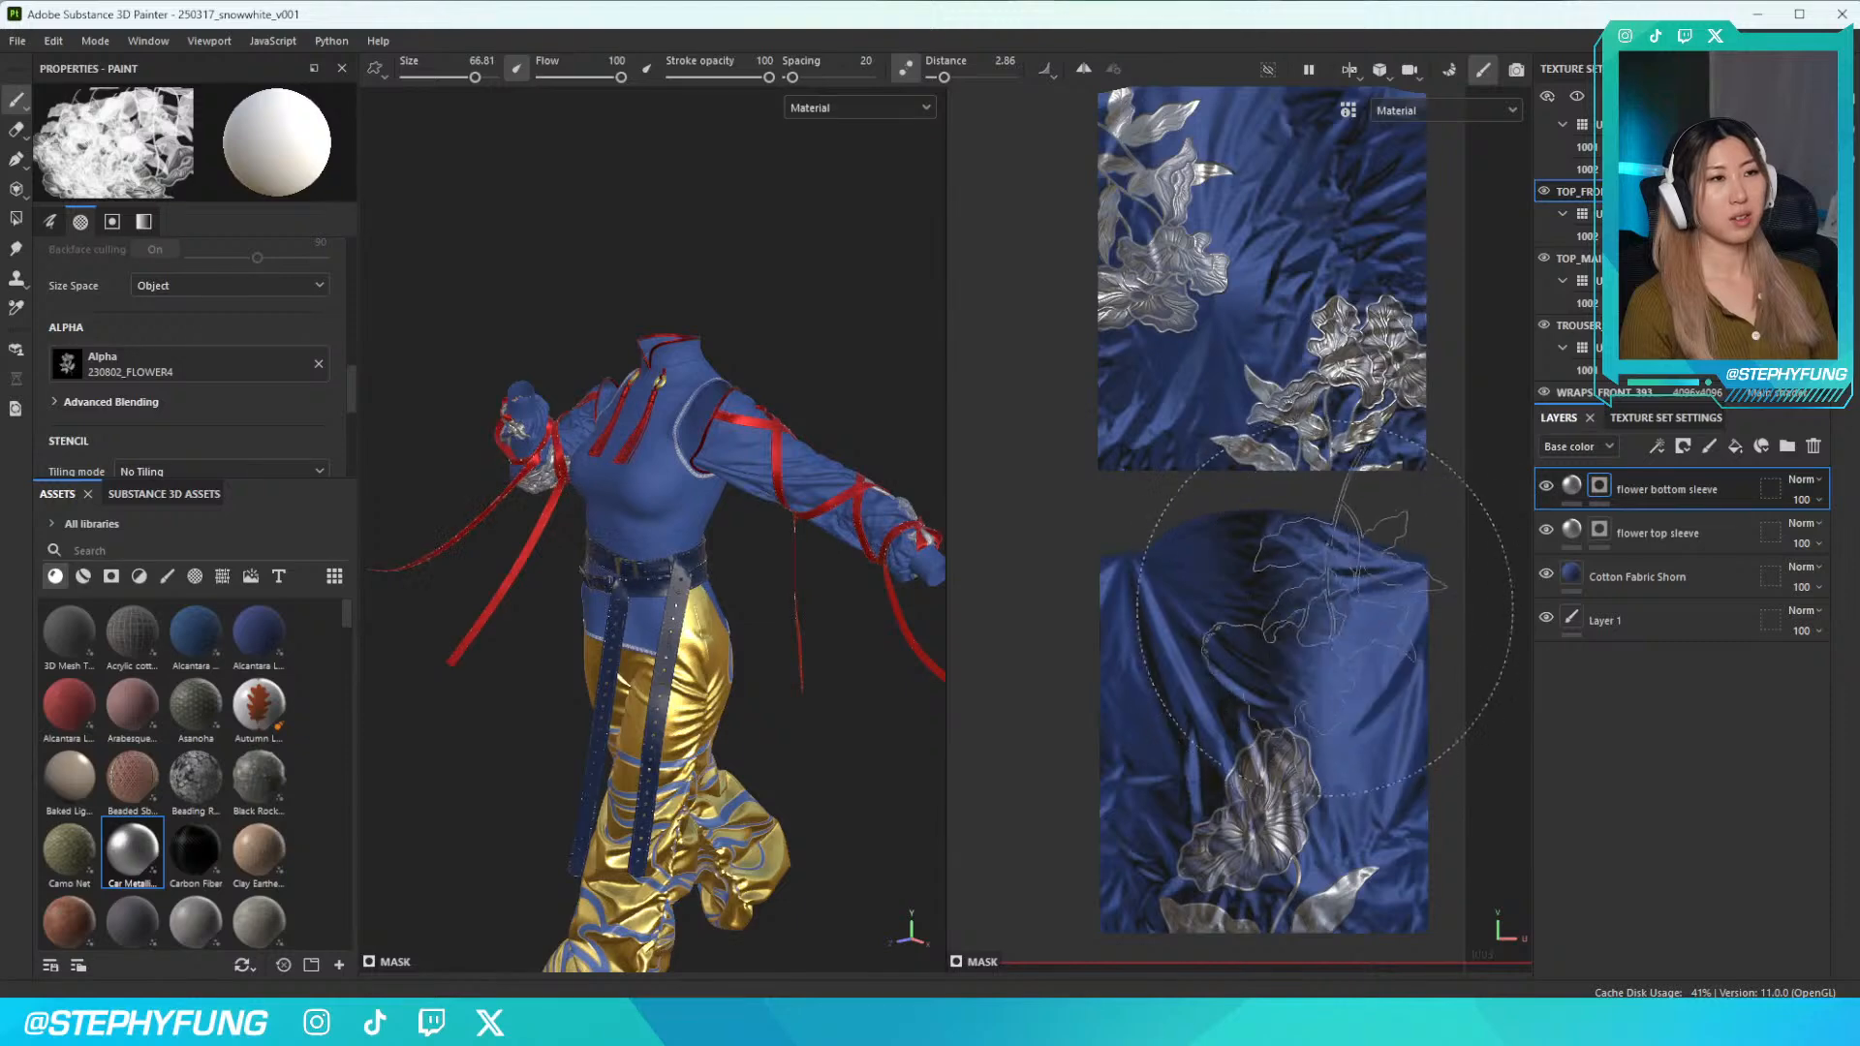
pyautogui.click(1177, 620)
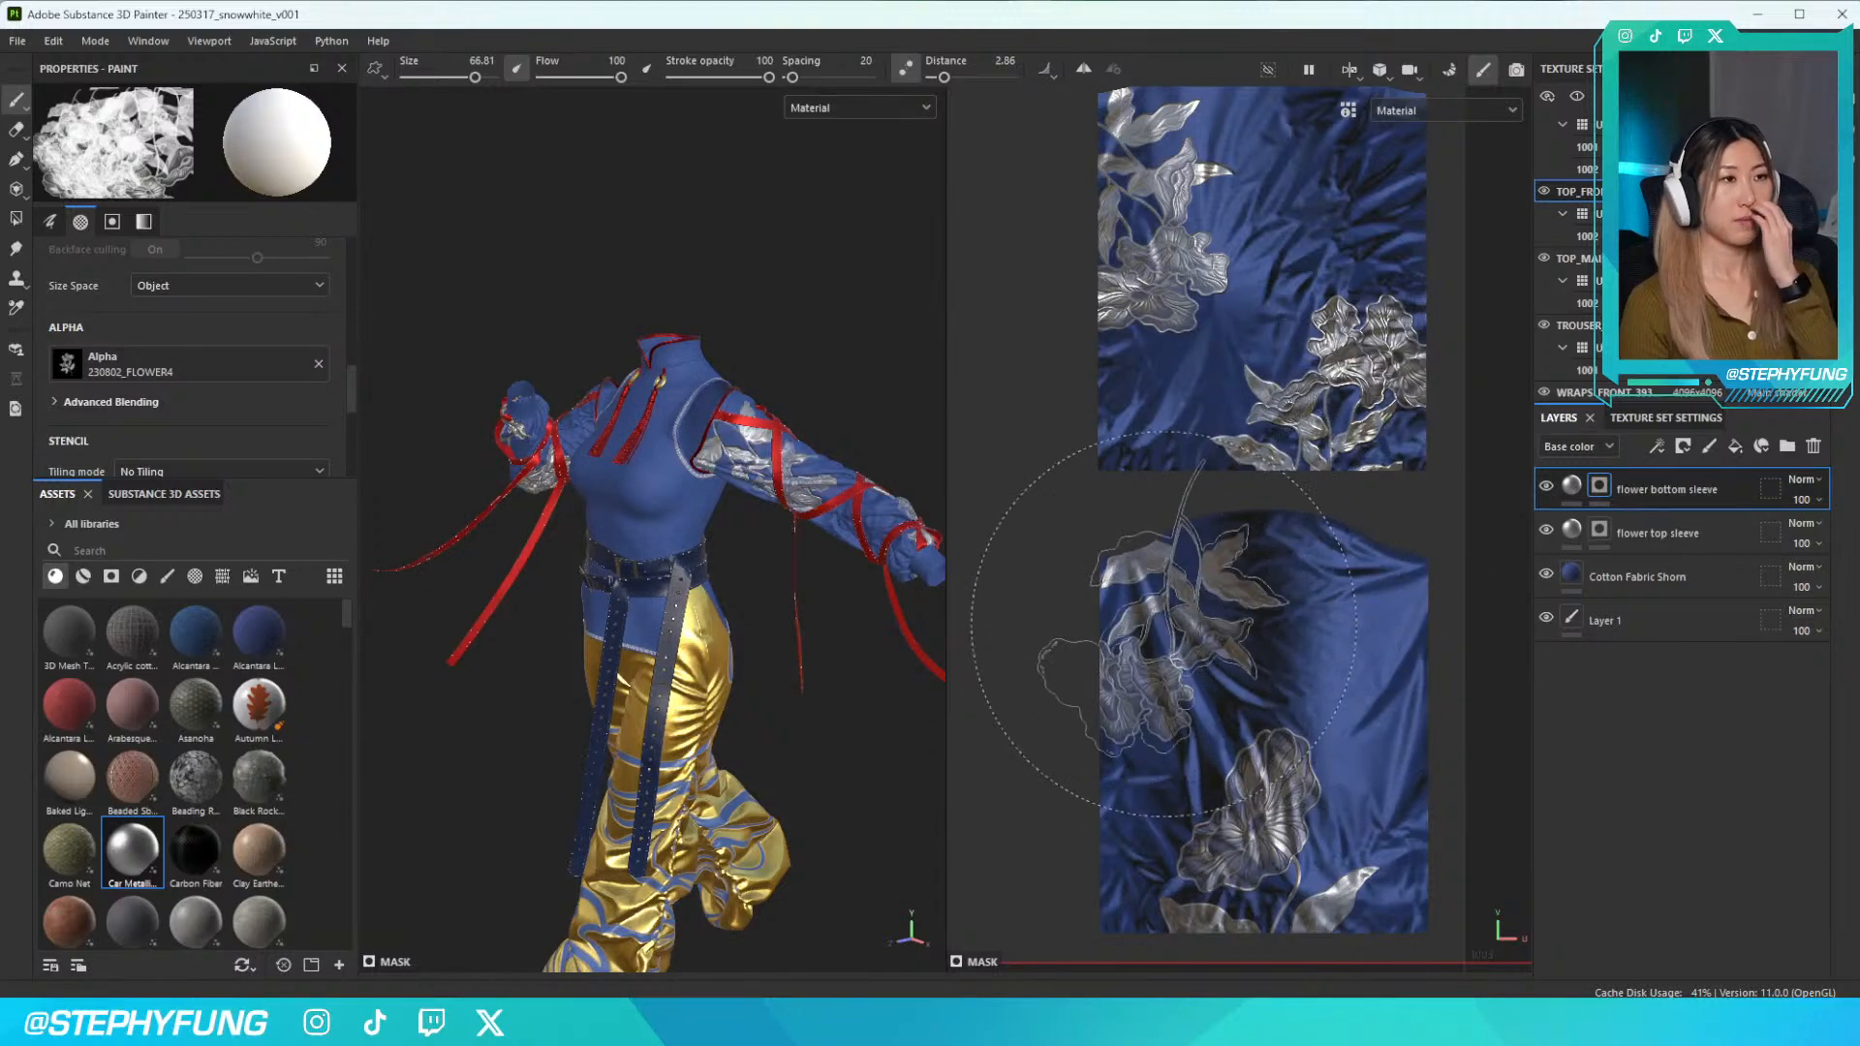
pyautogui.moveTo(669, 678)
pyautogui.keyDown('alt'); pyautogui.mouseDown()
pyautogui.moveTo(738, 530)
pyautogui.moveTo(833, 721)
pyautogui.mouseUp(); pyautogui.keyUp('alt')
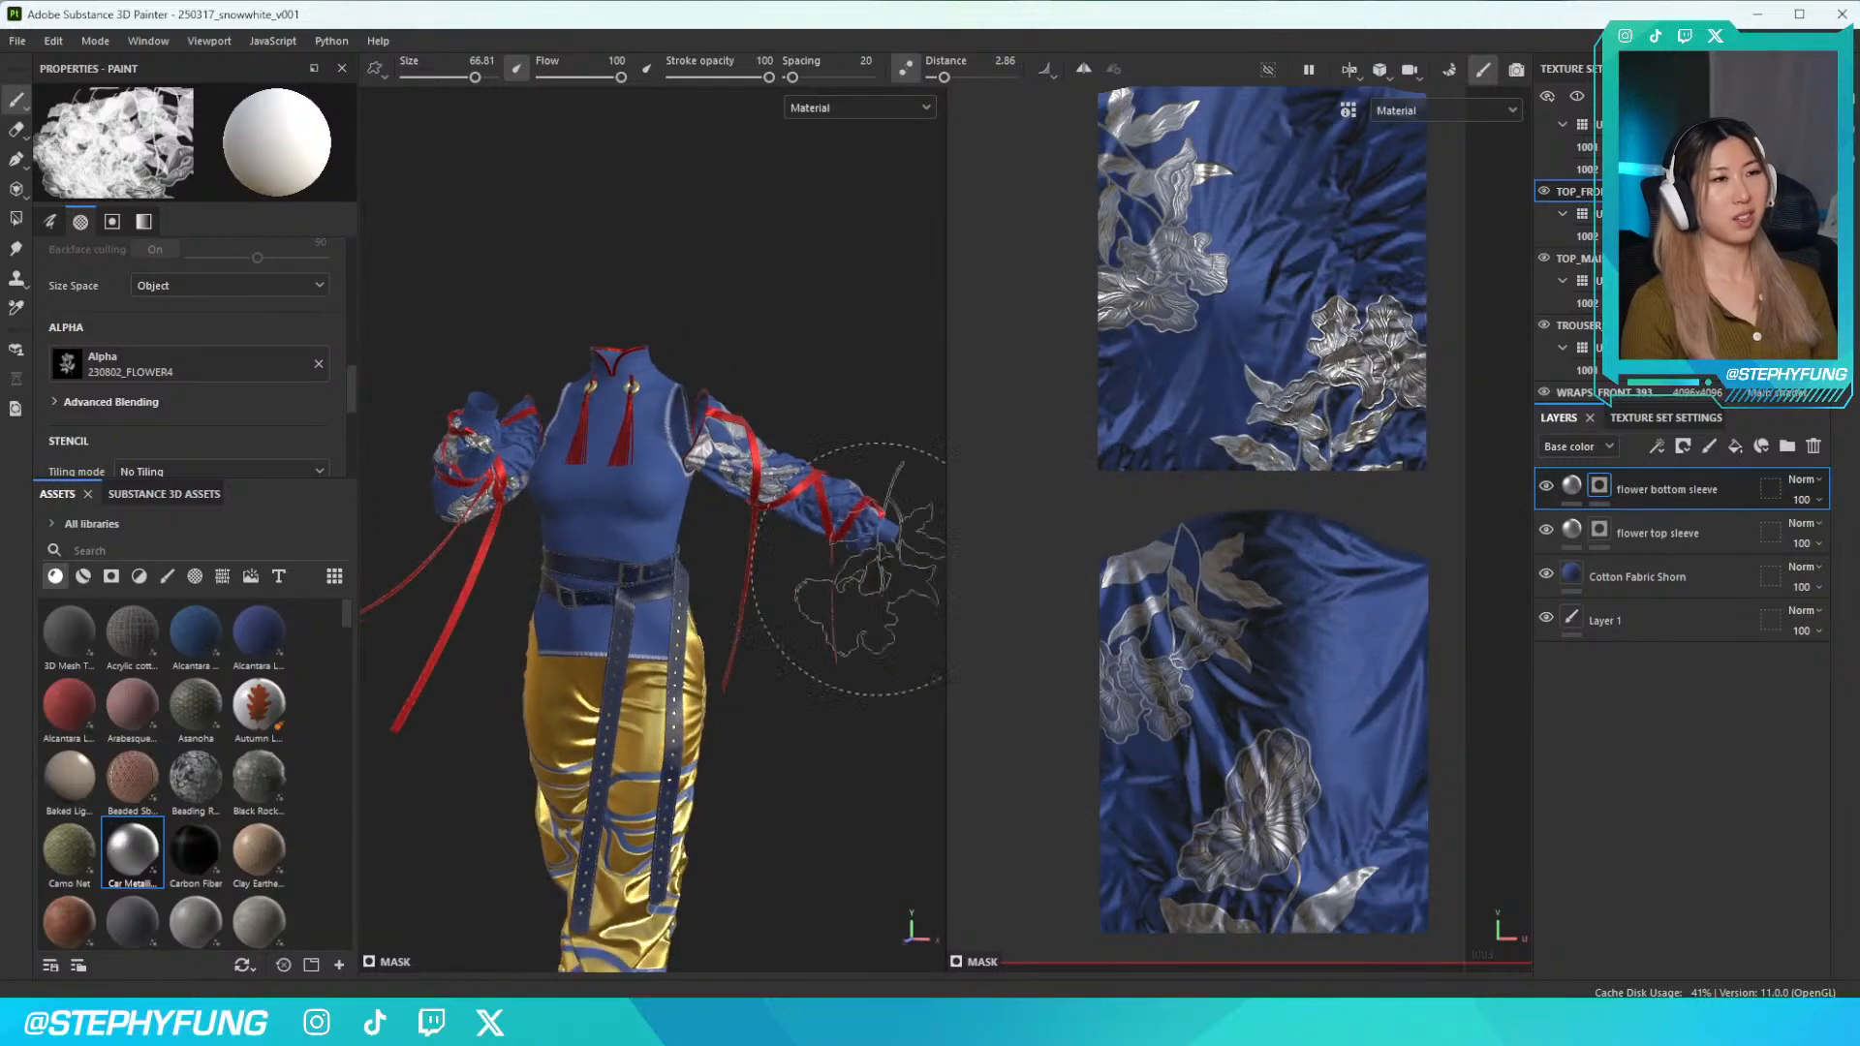
# Try flower stamps at the upper right and top centre of the lower sleeve piece, checking the arm from behind
pyautogui.click(1383, 636)
pyautogui.moveTo(705, 456)
pyautogui.keyDown('alt'); pyautogui.mouseDown()
pyautogui.moveTo(414, 622)
pyautogui.moveTo(508, 547)
pyautogui.moveTo(539, 623)
pyautogui.mouseUp(); pyautogui.keyUp('alt')
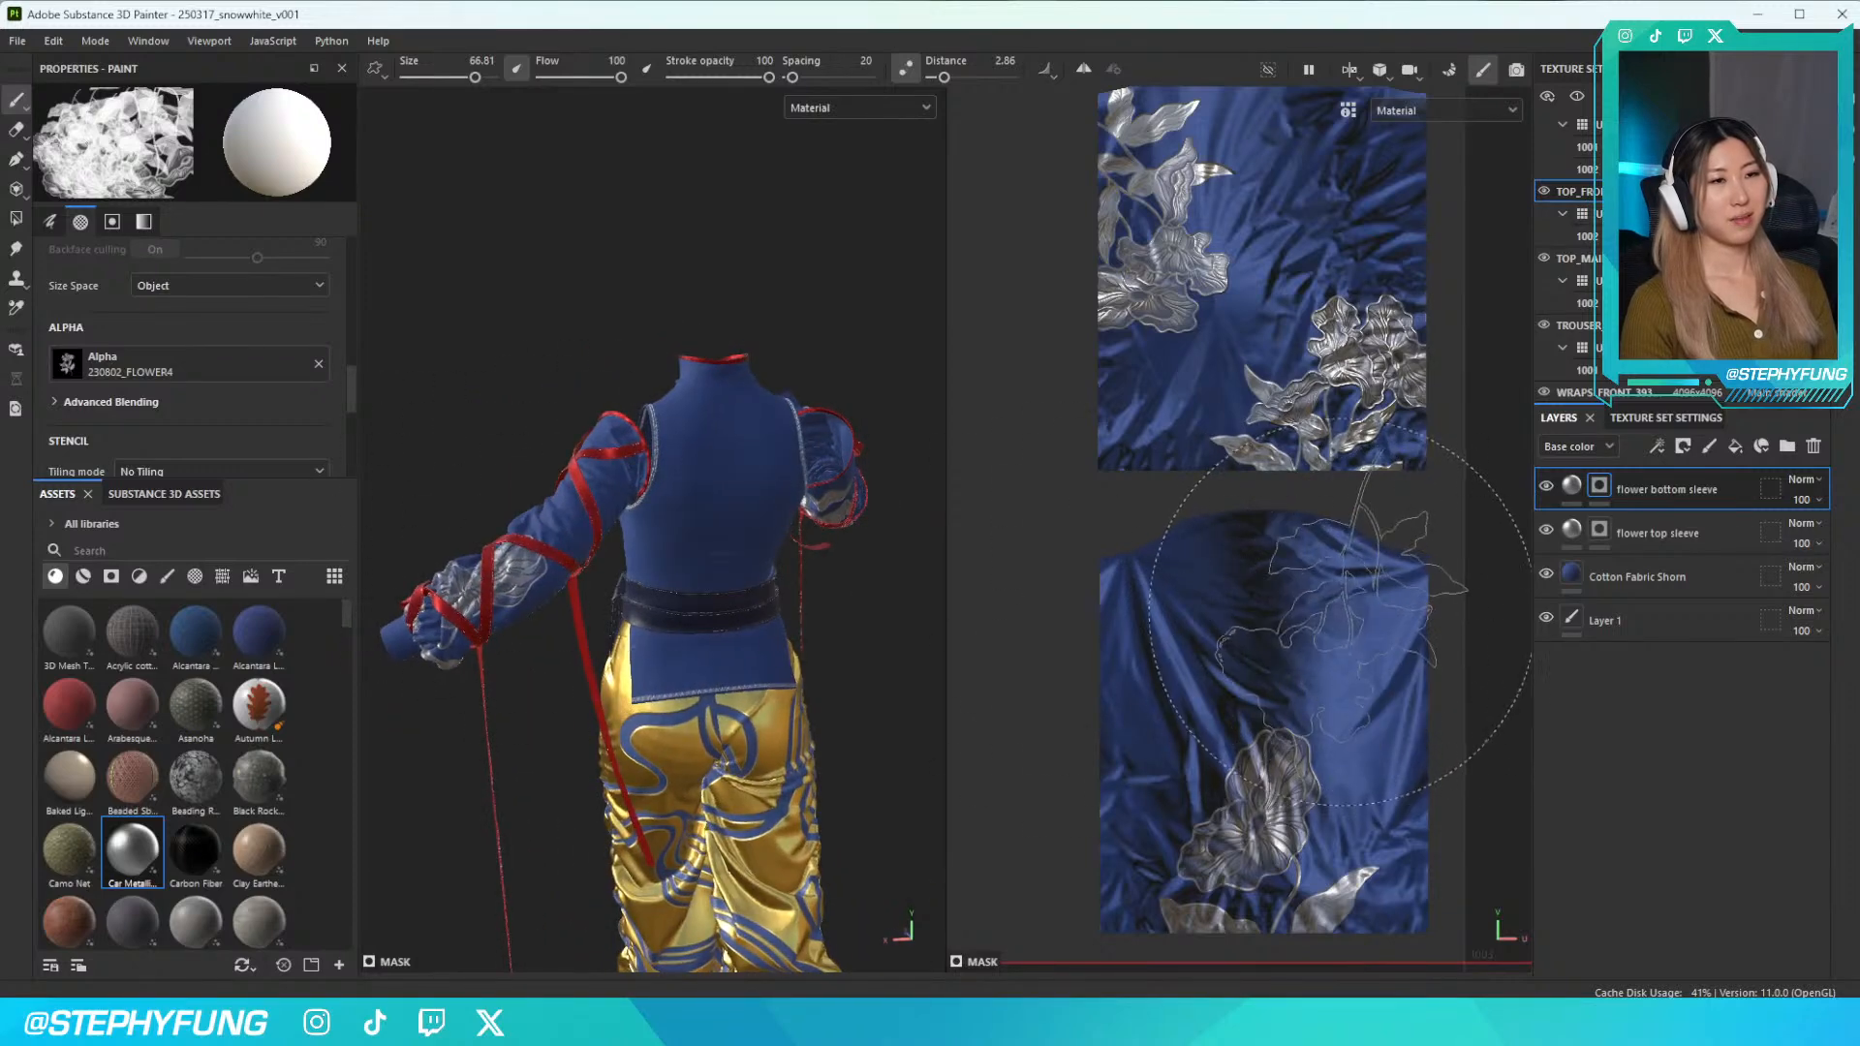
pyautogui.click(1259, 591)
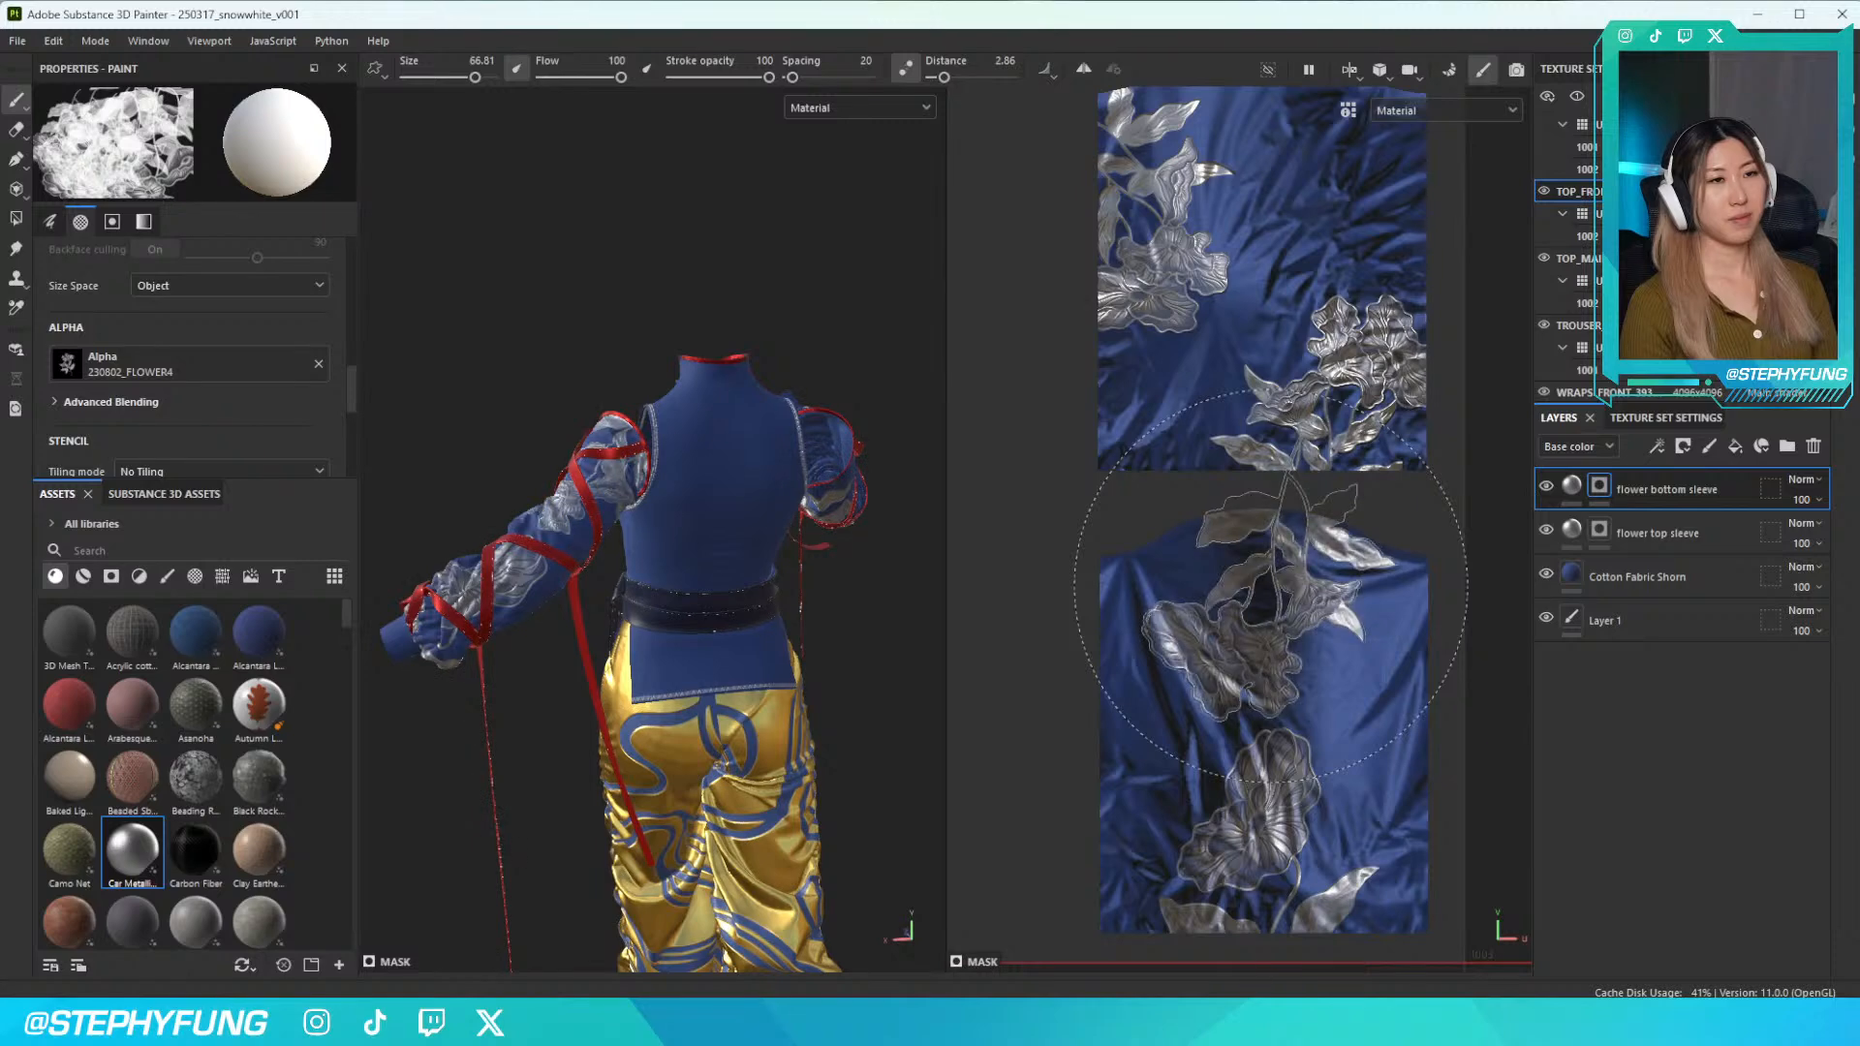
pyautogui.keyDown('alt'); pyautogui.moveTo(620, 581); pyautogui.dragTo(737, 562); pyautogui.keyUp('alt')
pyautogui.scroll(3, 814, 552)
pyautogui.scroll(-5, 814, 552)
pyautogui.moveTo(852, 396)
pyautogui.keyDown('alt'); pyautogui.mouseDown()
pyautogui.moveTo(839, 540)
pyautogui.moveTo(731, 561)
pyautogui.moveTo(755, 562)
pyautogui.mouseUp(); pyautogui.keyUp('alt')
pyautogui.click(194, 364)
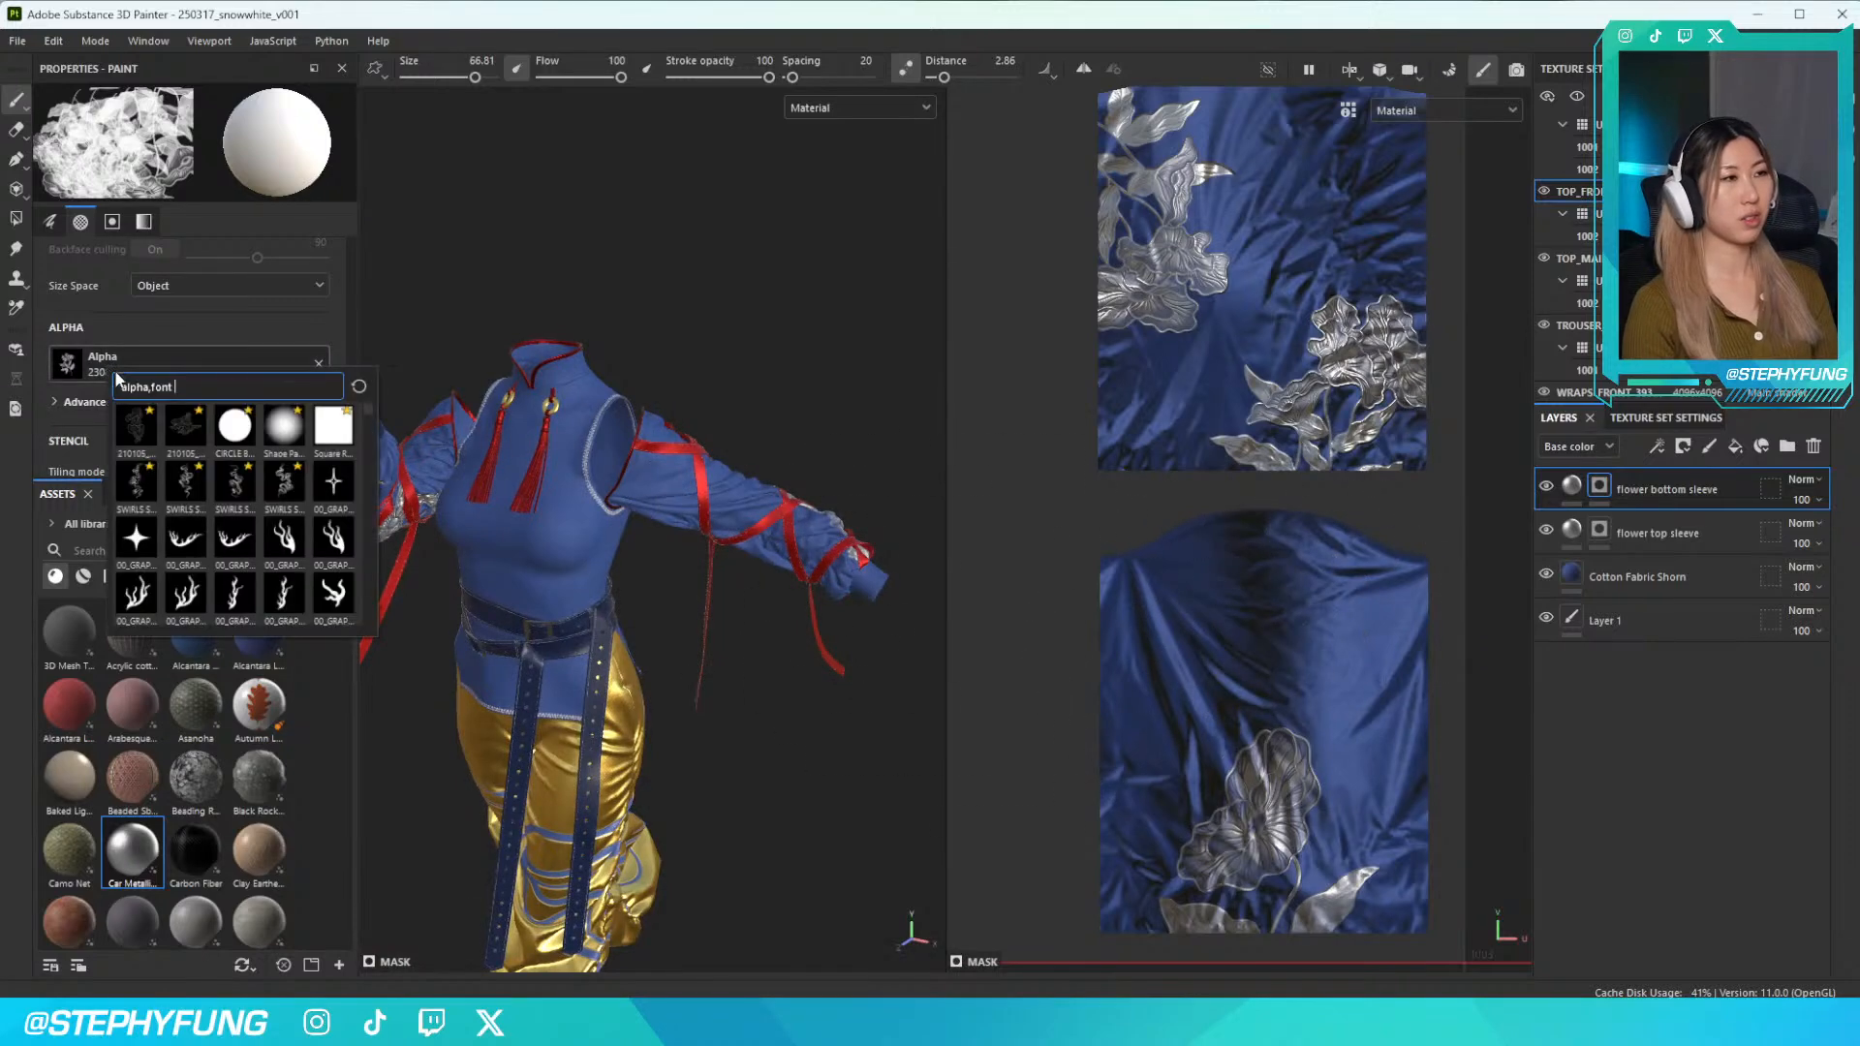
pyautogui.scroll(3, 306, 529)
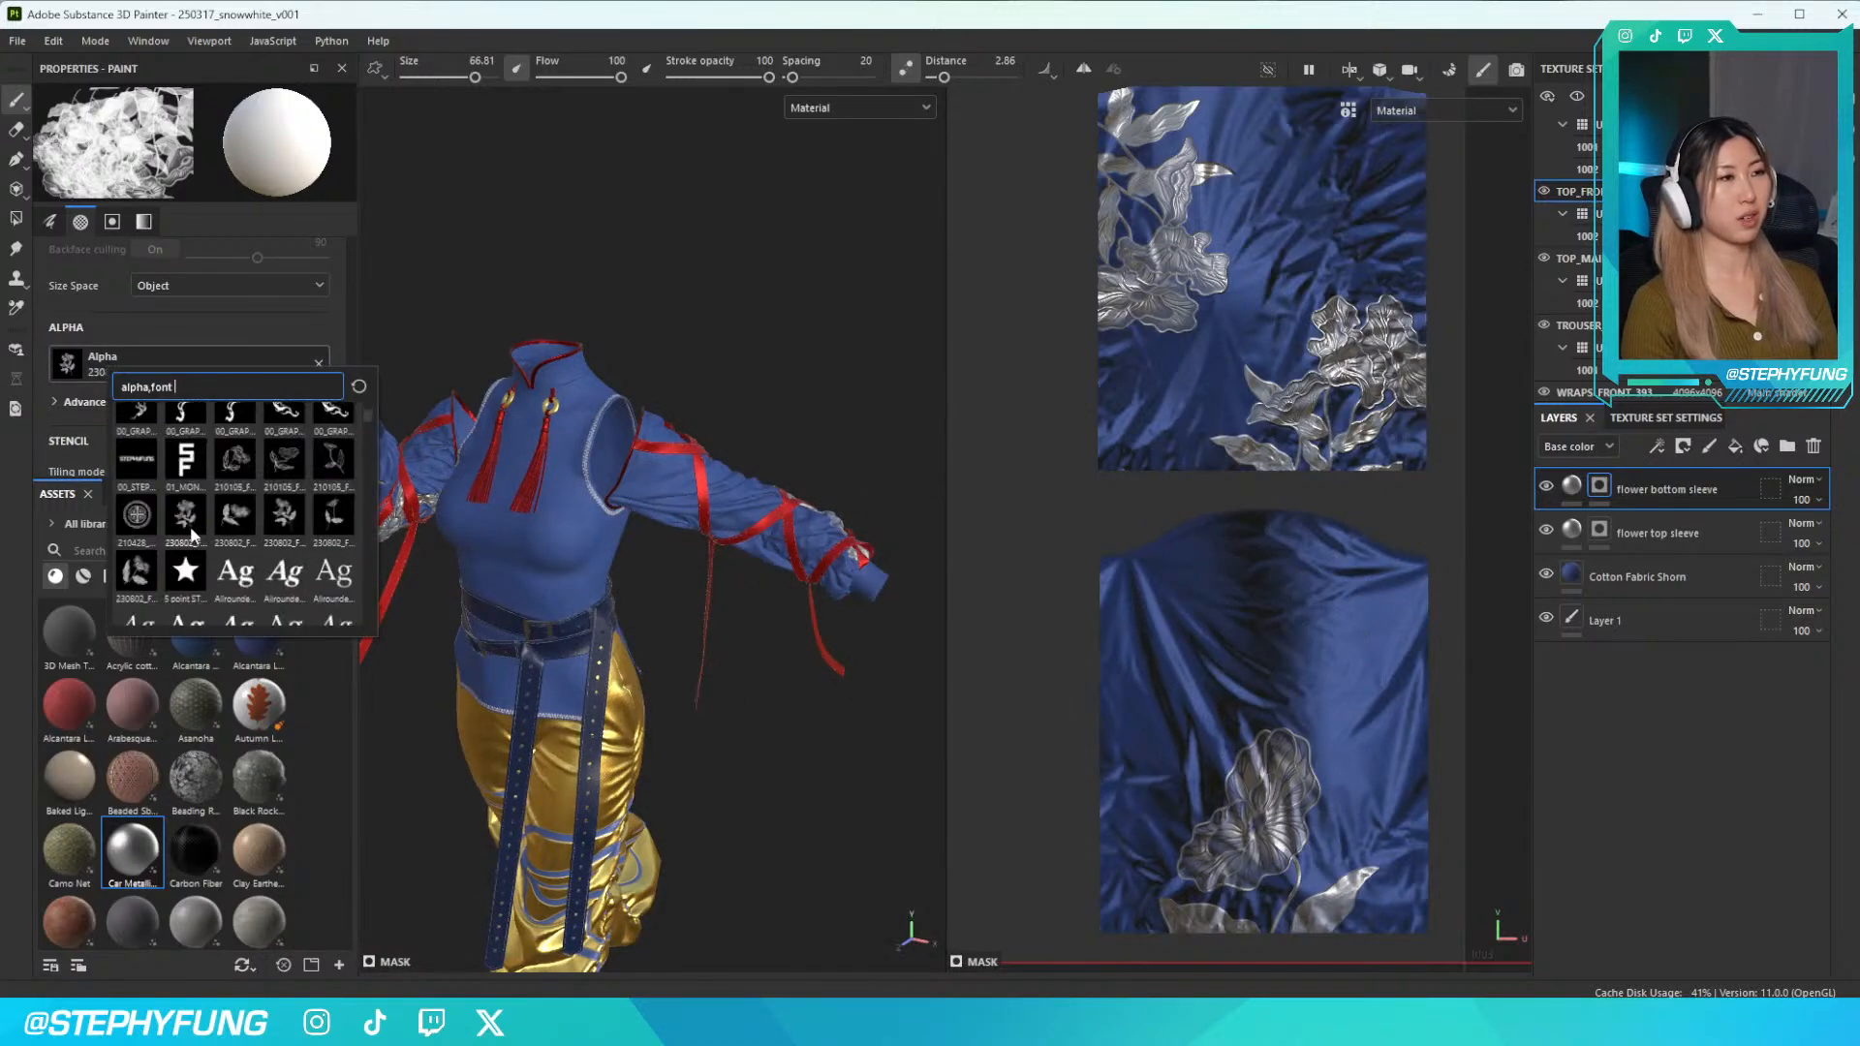
pyautogui.moveTo(1232, 599); pyautogui.dragTo(1202, 647)
pyautogui.hotkey('ctrl', 'z')
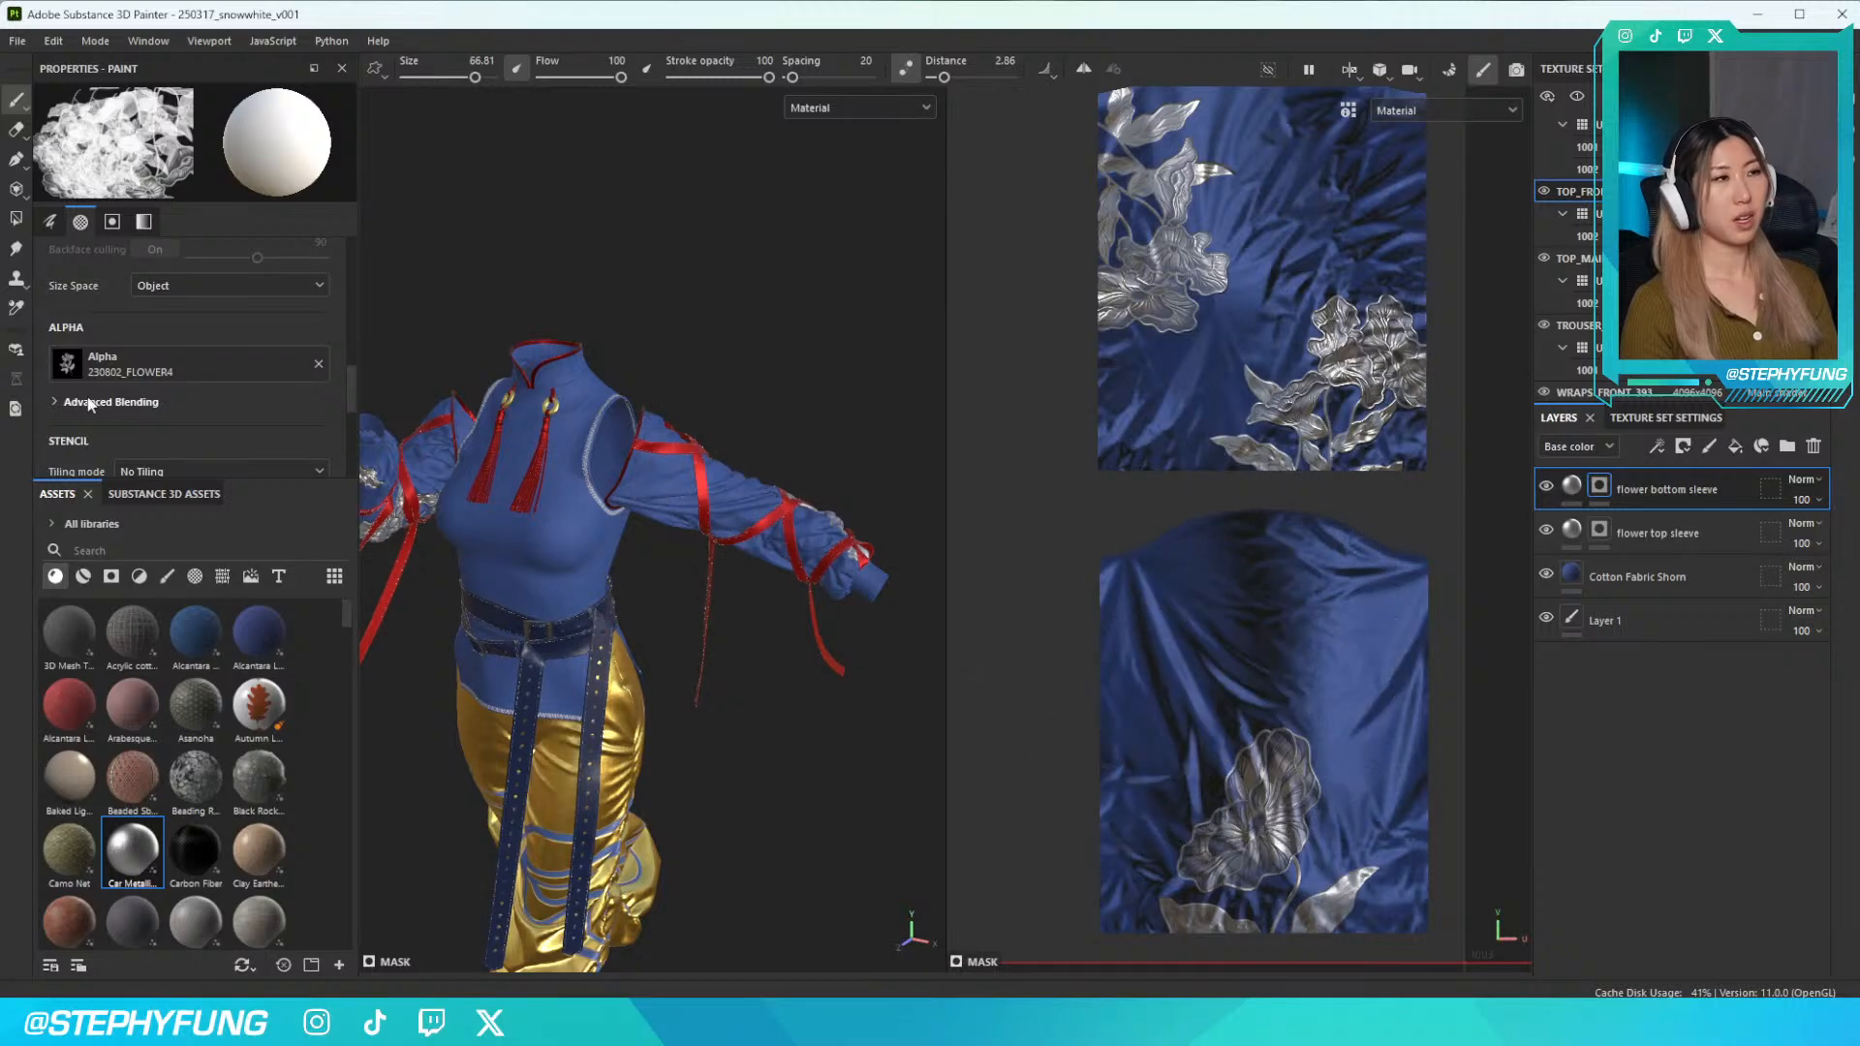
# Switch the brush alpha to 230802_FLOWER7 and try stamping it across the top of the lower sleeve UV piece
pyautogui.click(194, 364)
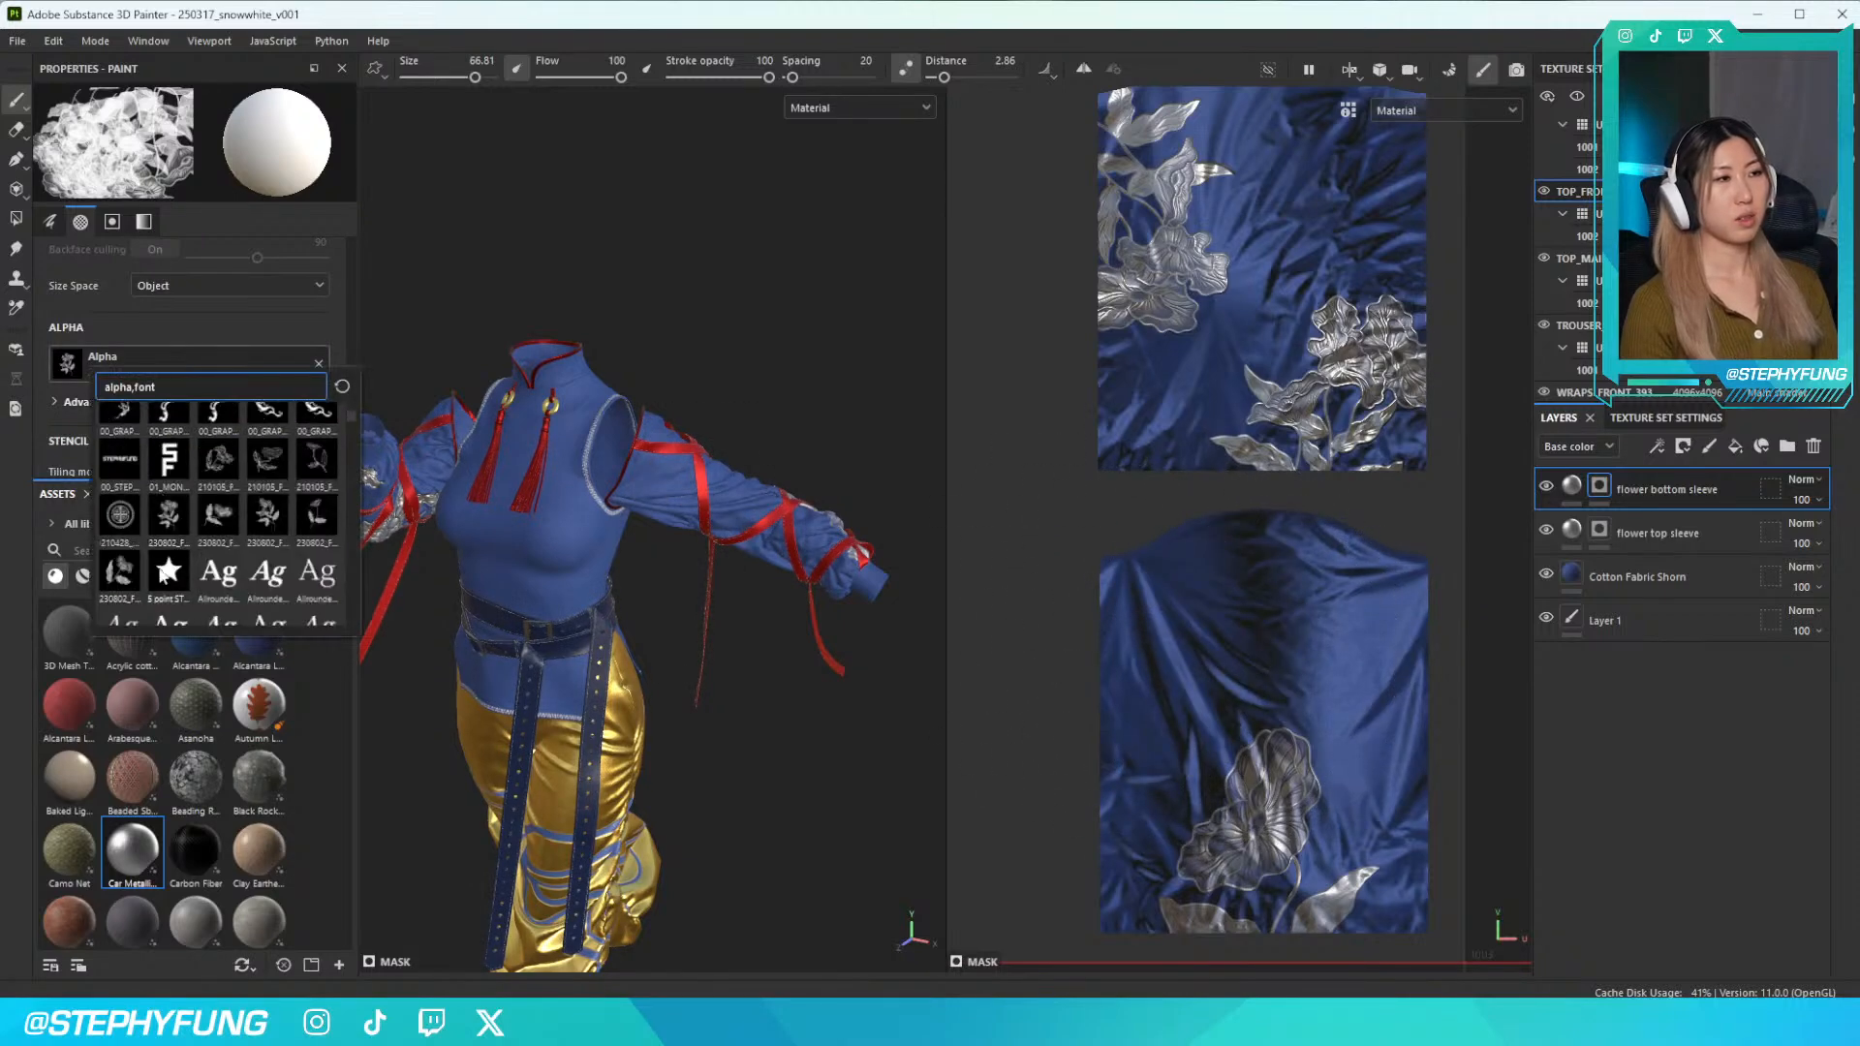
pyautogui.click(282, 524)
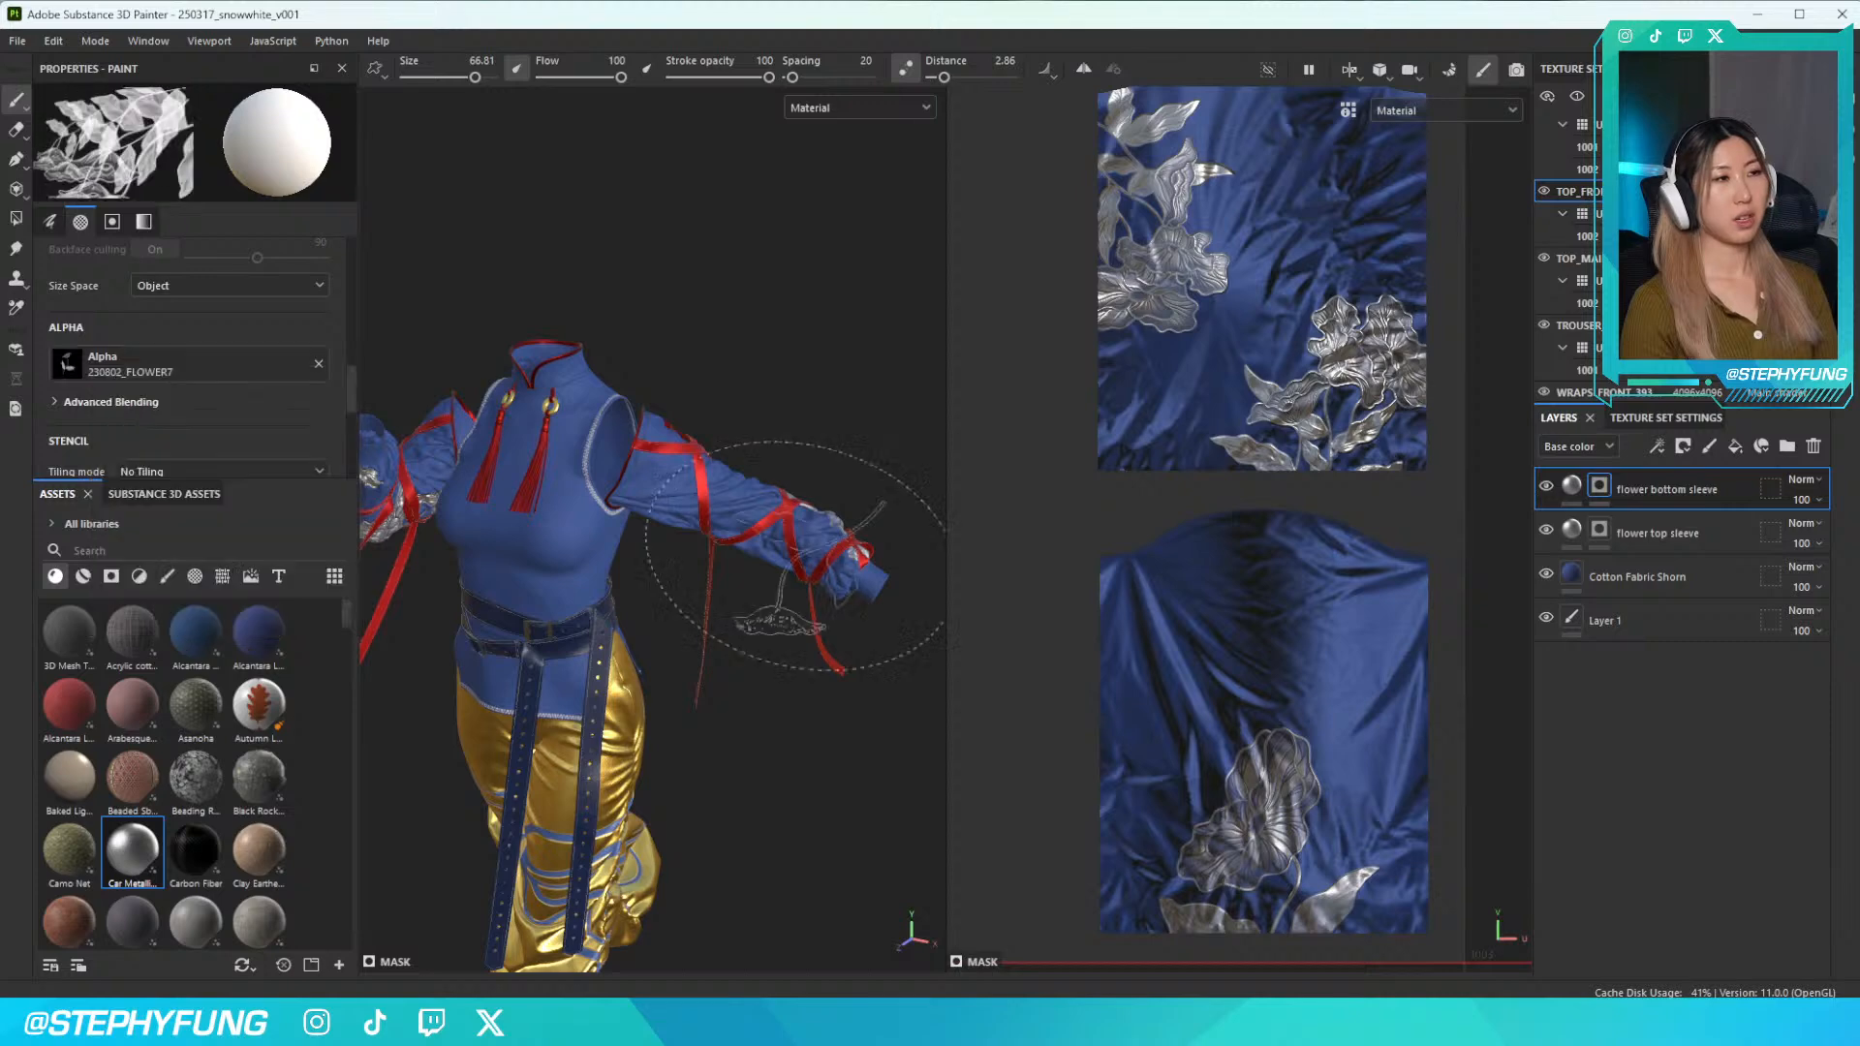
pyautogui.keyDown('alt'); pyautogui.moveTo(918, 538); pyautogui.dragTo(910, 380); pyautogui.keyUp('alt')
pyautogui.scroll(5, 794, 434)
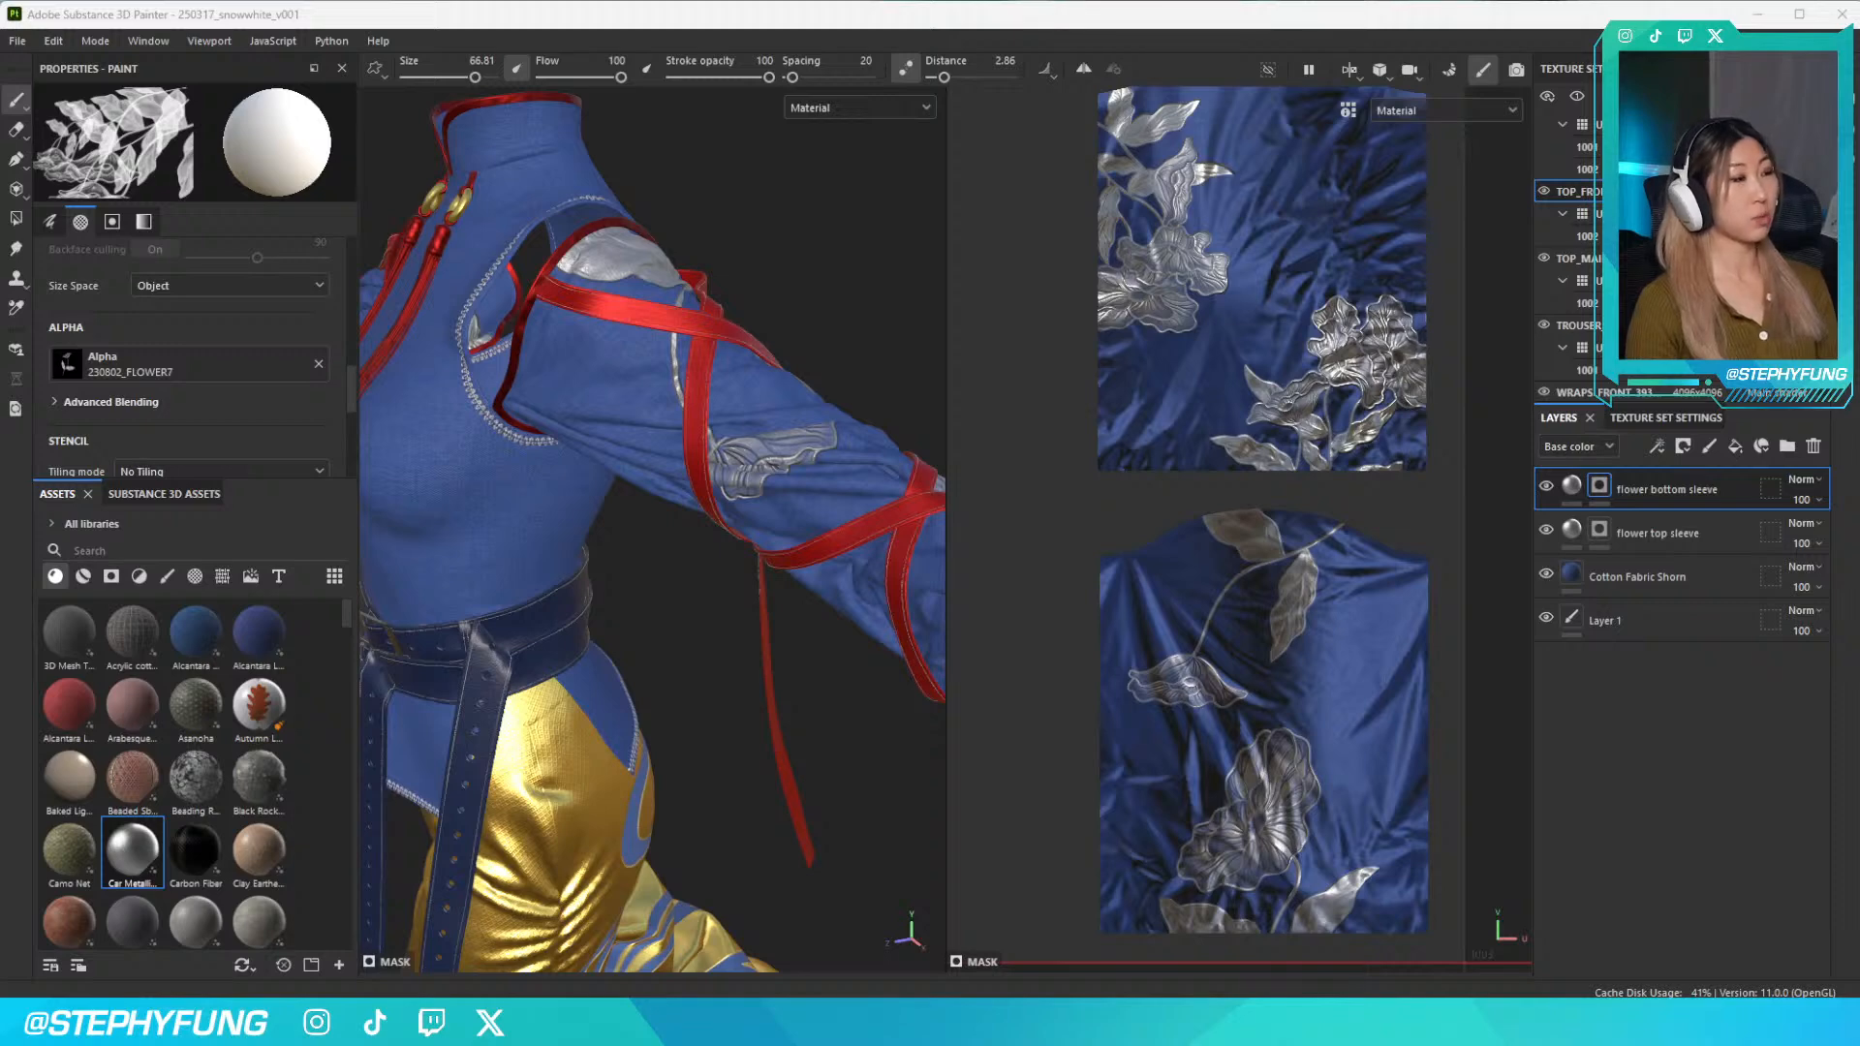
pyautogui.scroll(-3, 823, 683)
pyautogui.moveTo(787, 653)
pyautogui.keyDown('alt'); pyautogui.mouseDown()
pyautogui.moveTo(661, 632)
pyautogui.moveTo(746, 625)
pyautogui.mouseUp(); pyautogui.keyUp('alt')
# Set the brush angle to 287 for the flower stamp
pyautogui.rightClick(1240, 669)
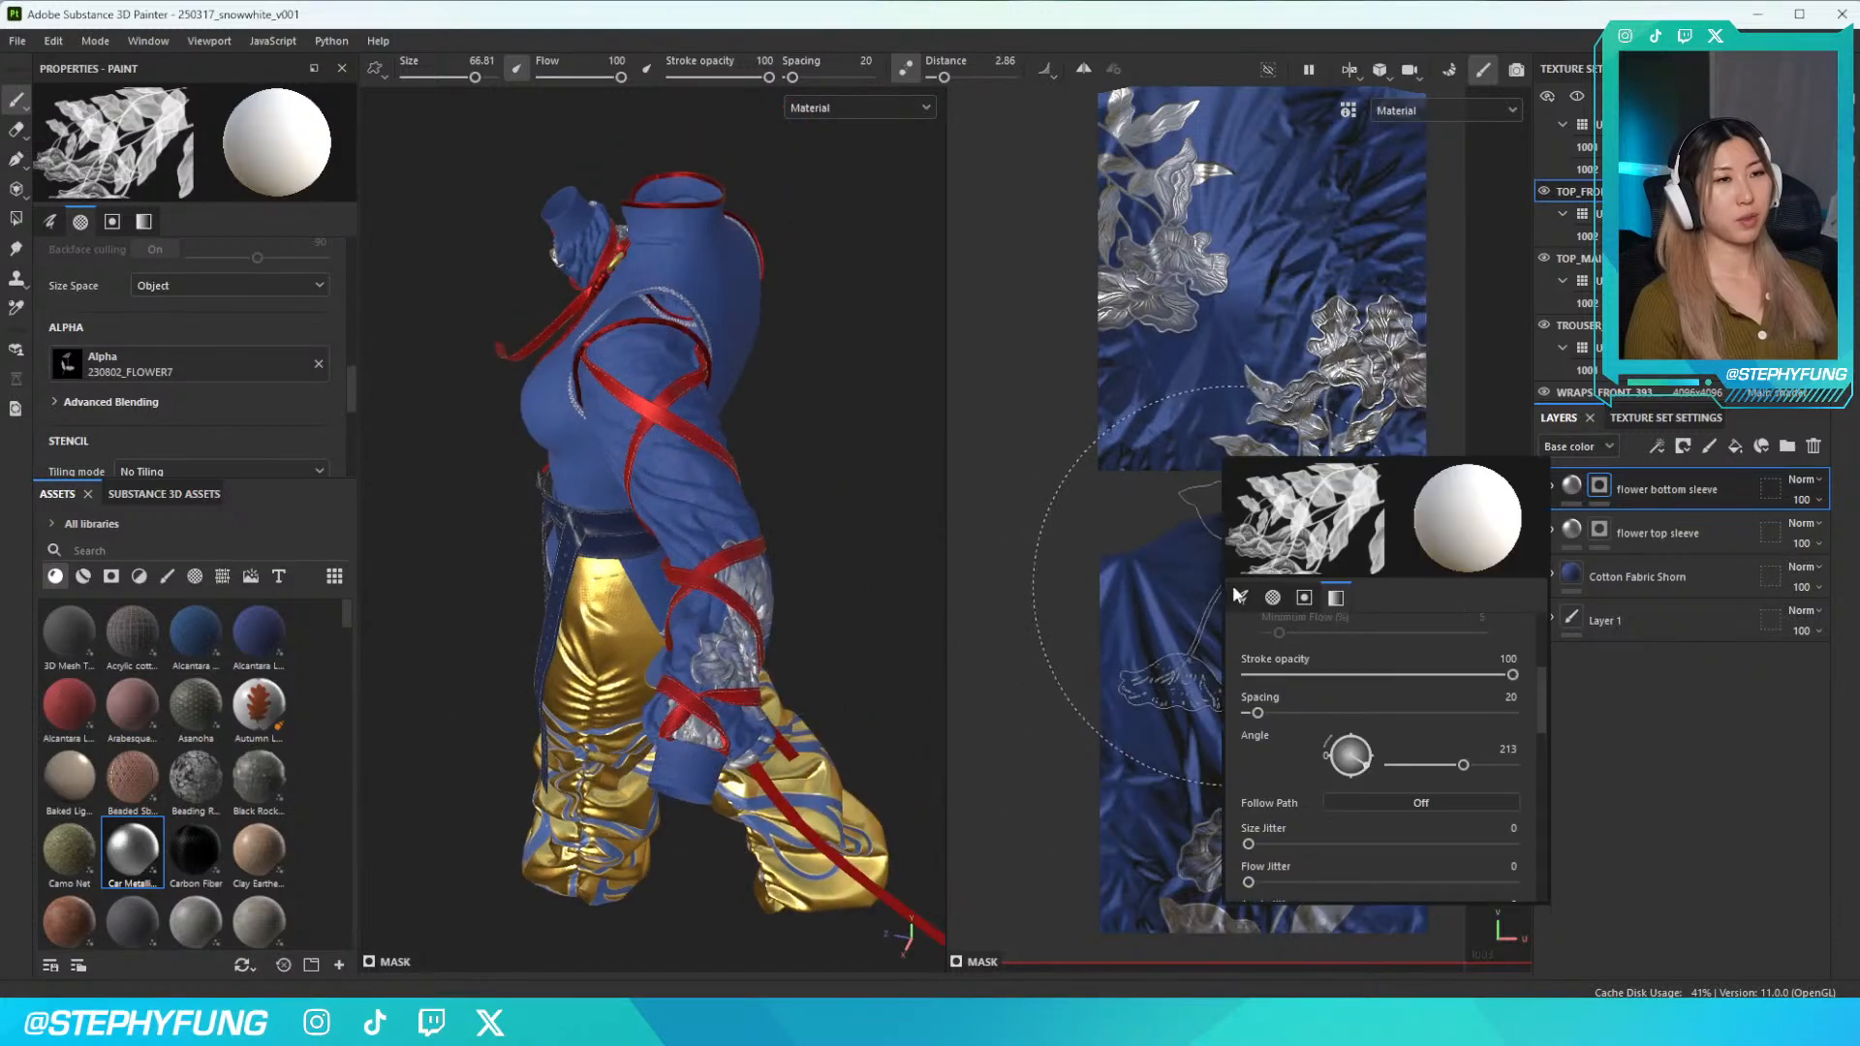
pyautogui.moveTo(1457, 764); pyautogui.dragTo(1424, 763)
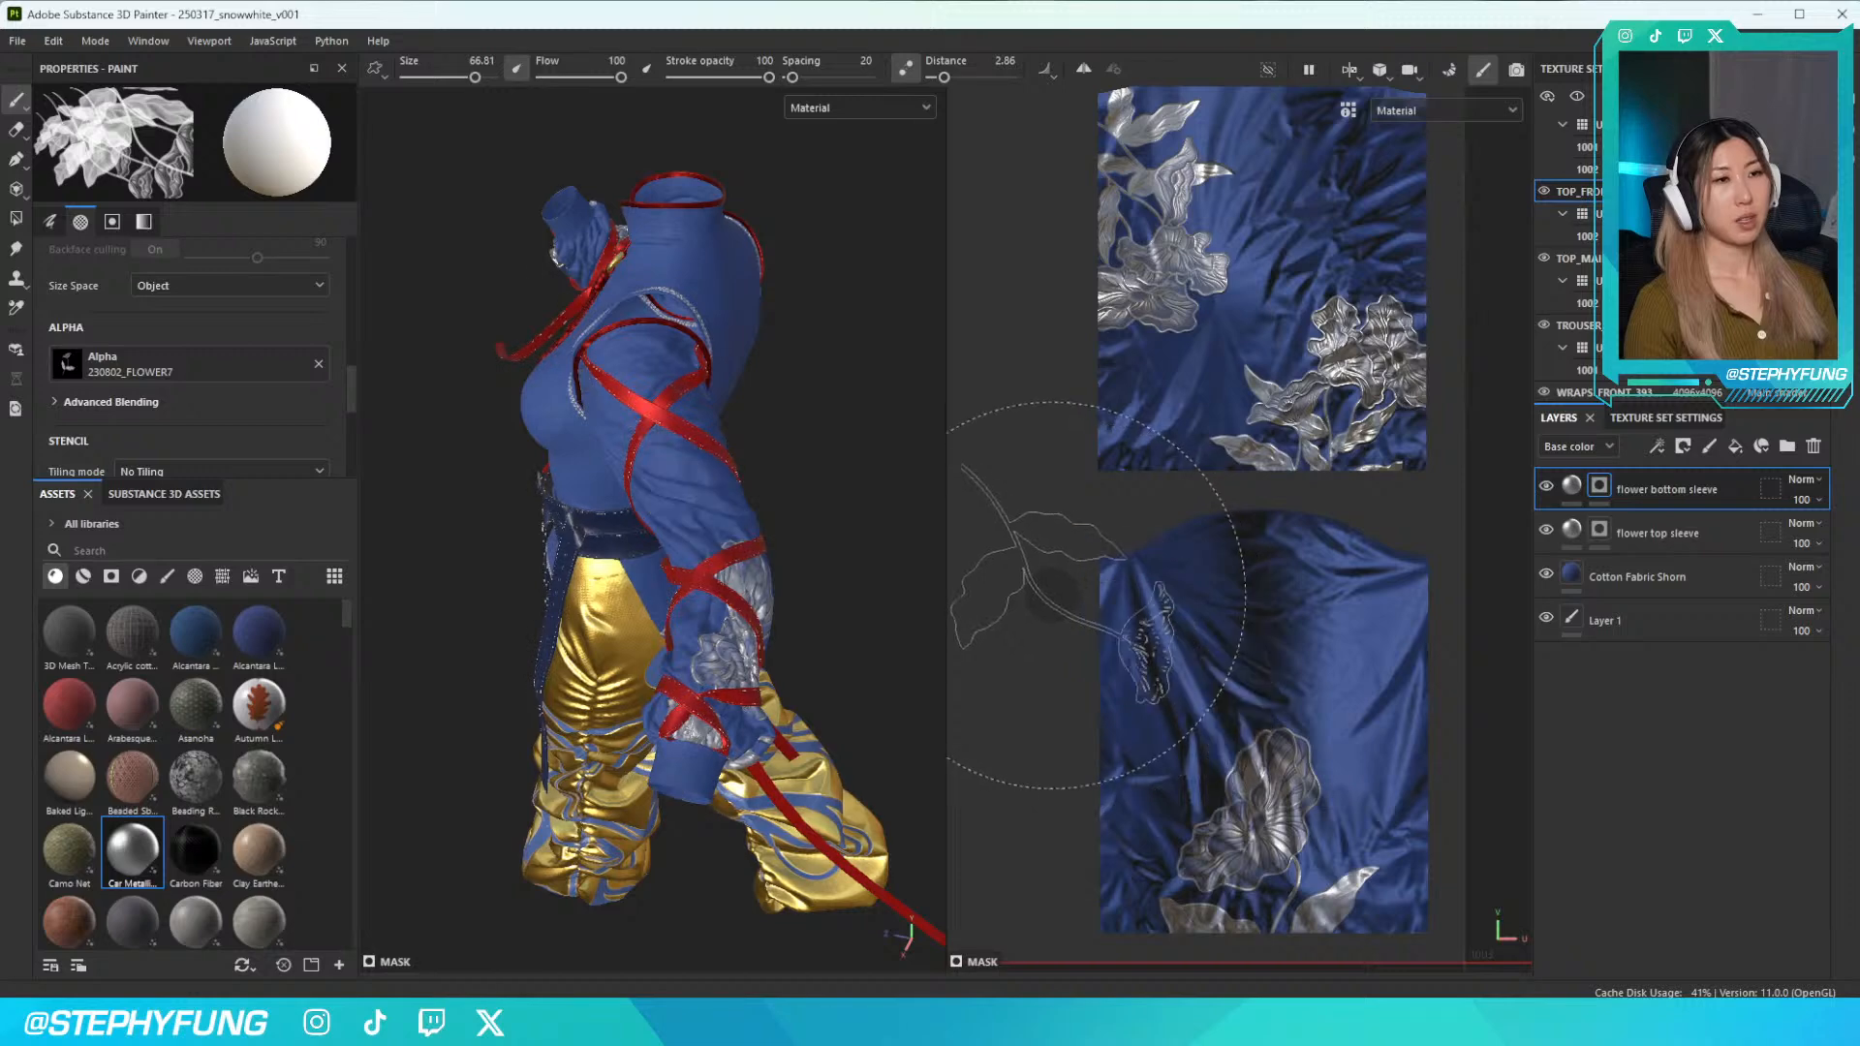
pyautogui.rightClick(1051, 595)
pyautogui.moveTo(1289, 770); pyautogui.dragTo(1310, 775)
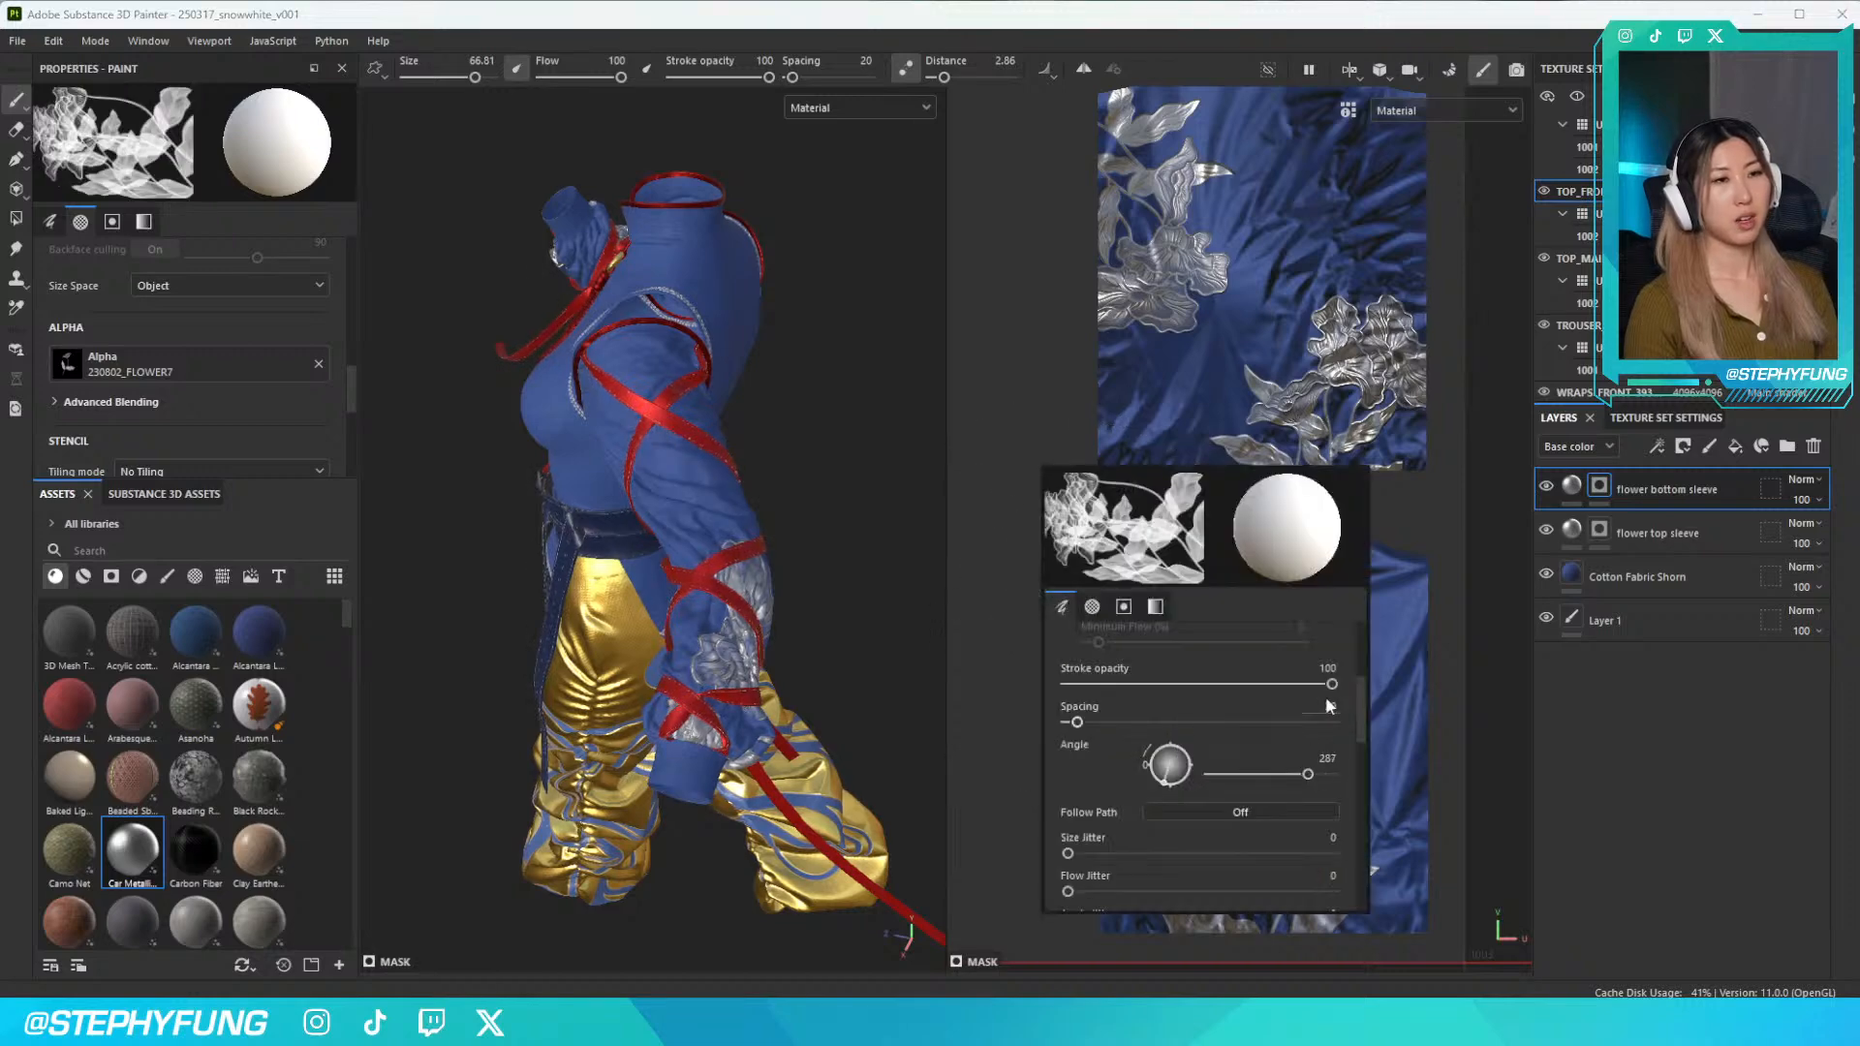
# Try 230802_FLOWER7 stamps near the top centre and upper right edge of the lower sleeve UV piece, undoing each
pyautogui.click(1286, 645)
pyautogui.moveTo(833, 456)
pyautogui.keyDown('alt'); pyautogui.mouseDown()
pyautogui.moveTo(913, 482)
pyautogui.moveTo(809, 475)
pyautogui.mouseUp(); pyautogui.keyUp('alt')
pyautogui.hotkey('ctrl', 'z')
pyautogui.click(1443, 661)
pyautogui.keyDown('alt'); pyautogui.moveTo(717, 543); pyautogui.dragTo(519, 416); pyautogui.keyUp('alt')
pyautogui.hotkey('ctrl', 'z')
# Switch the brush alpha to 230802_FLOWER6, stamp it across the upper part of the lower sleeve UV piece, and check the outfit
pyautogui.click(140, 366)
pyautogui.scroll(-5, 234, 521)
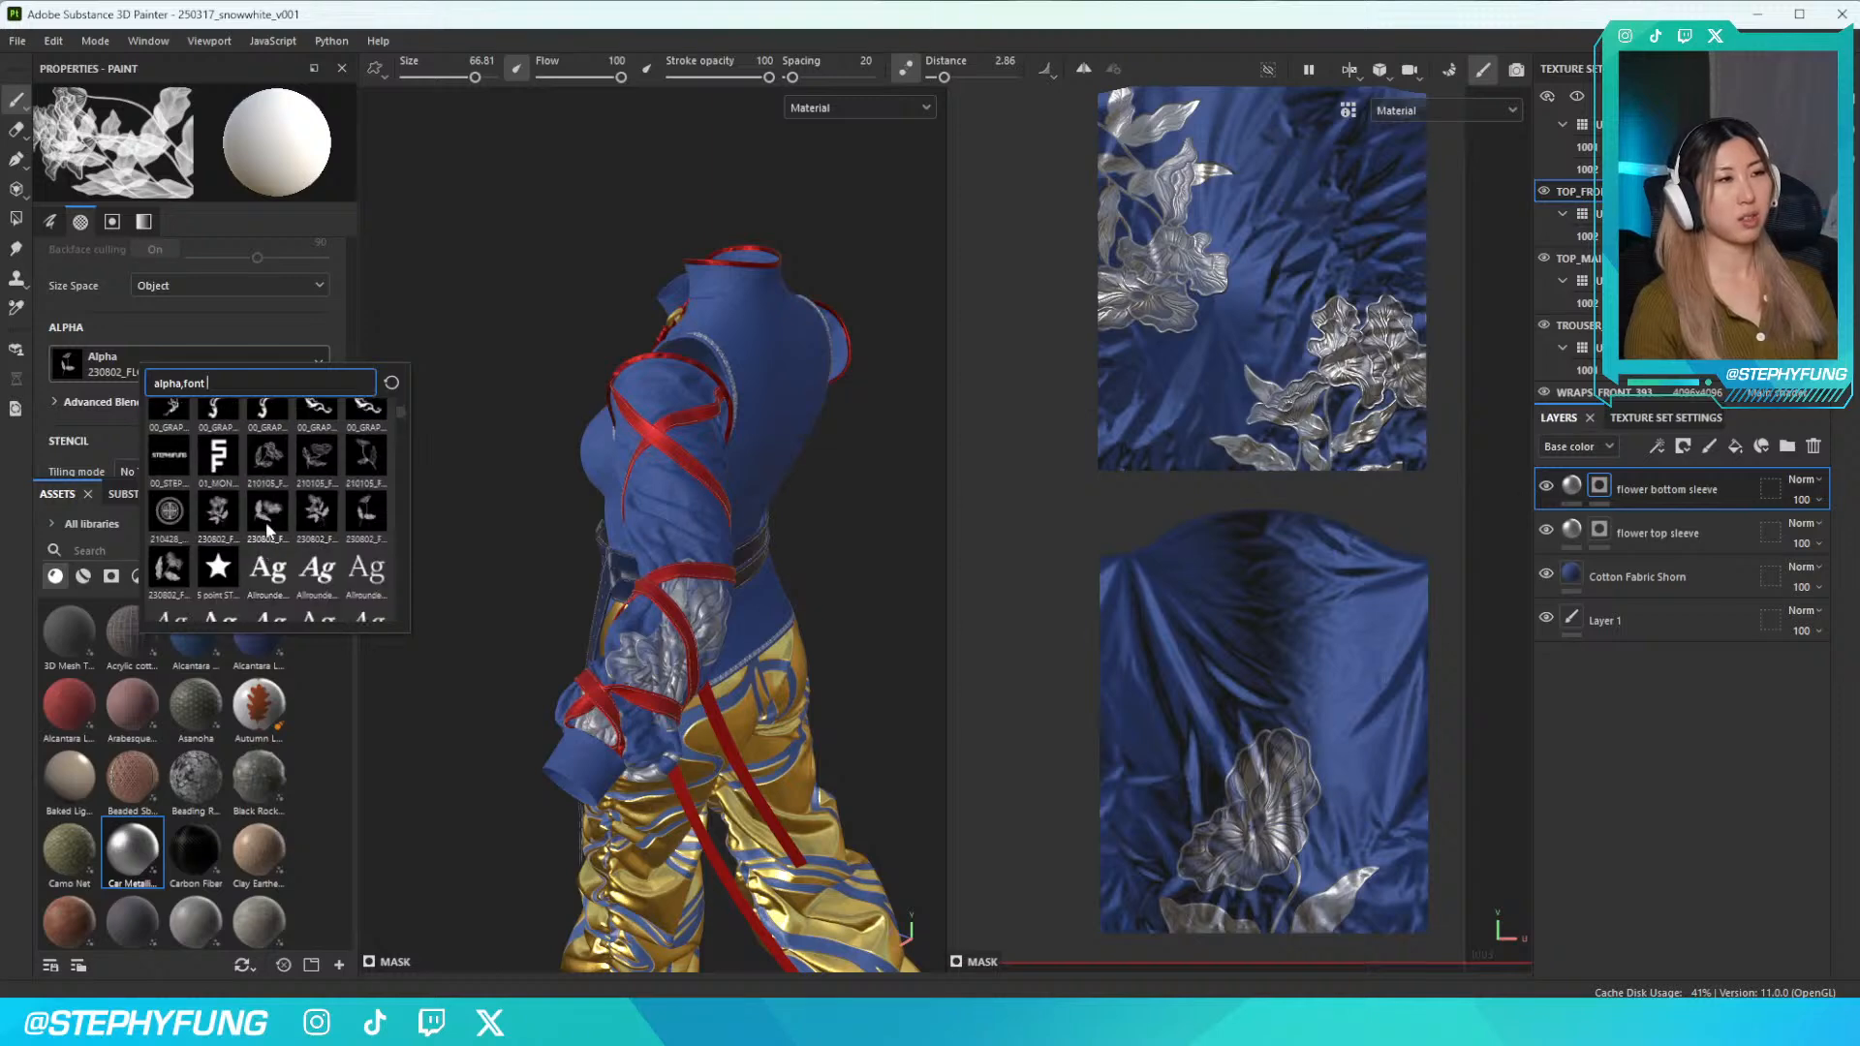
pyautogui.click(325, 529)
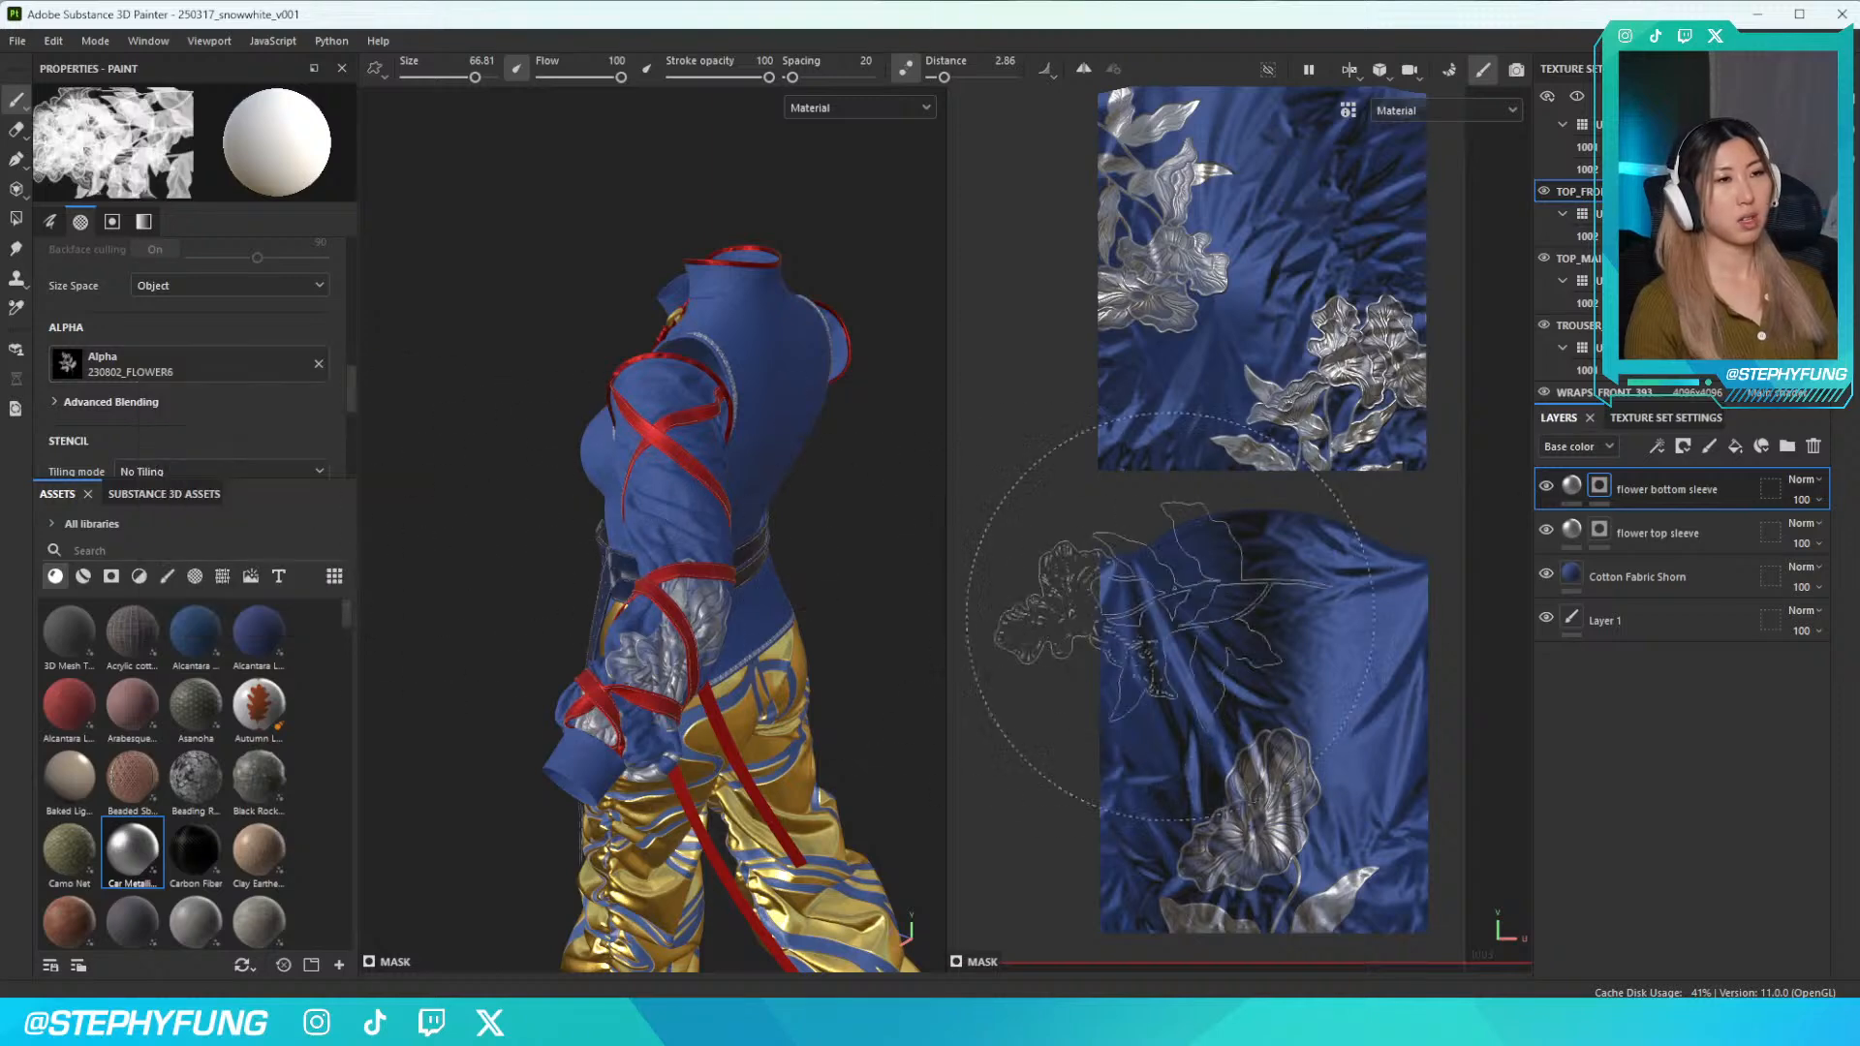
pyautogui.click(1267, 623)
pyautogui.keyDown('alt'); pyautogui.moveTo(644, 532); pyautogui.dragTo(792, 537); pyautogui.keyUp('alt')
pyautogui.scroll(-3, 678, 552)
pyautogui.keyDown('alt'); pyautogui.moveTo(670, 554); pyautogui.dragTo(765, 623); pyautogui.keyUp('alt')
pyautogui.keyDown('alt'); pyautogui.moveTo(764, 623); pyautogui.dragTo(722, 467, button='middle'); pyautogui.keyUp('alt')
pyautogui.keyDown('alt'); pyautogui.moveTo(729, 484); pyautogui.dragTo(651, 492); pyautogui.keyUp('alt')
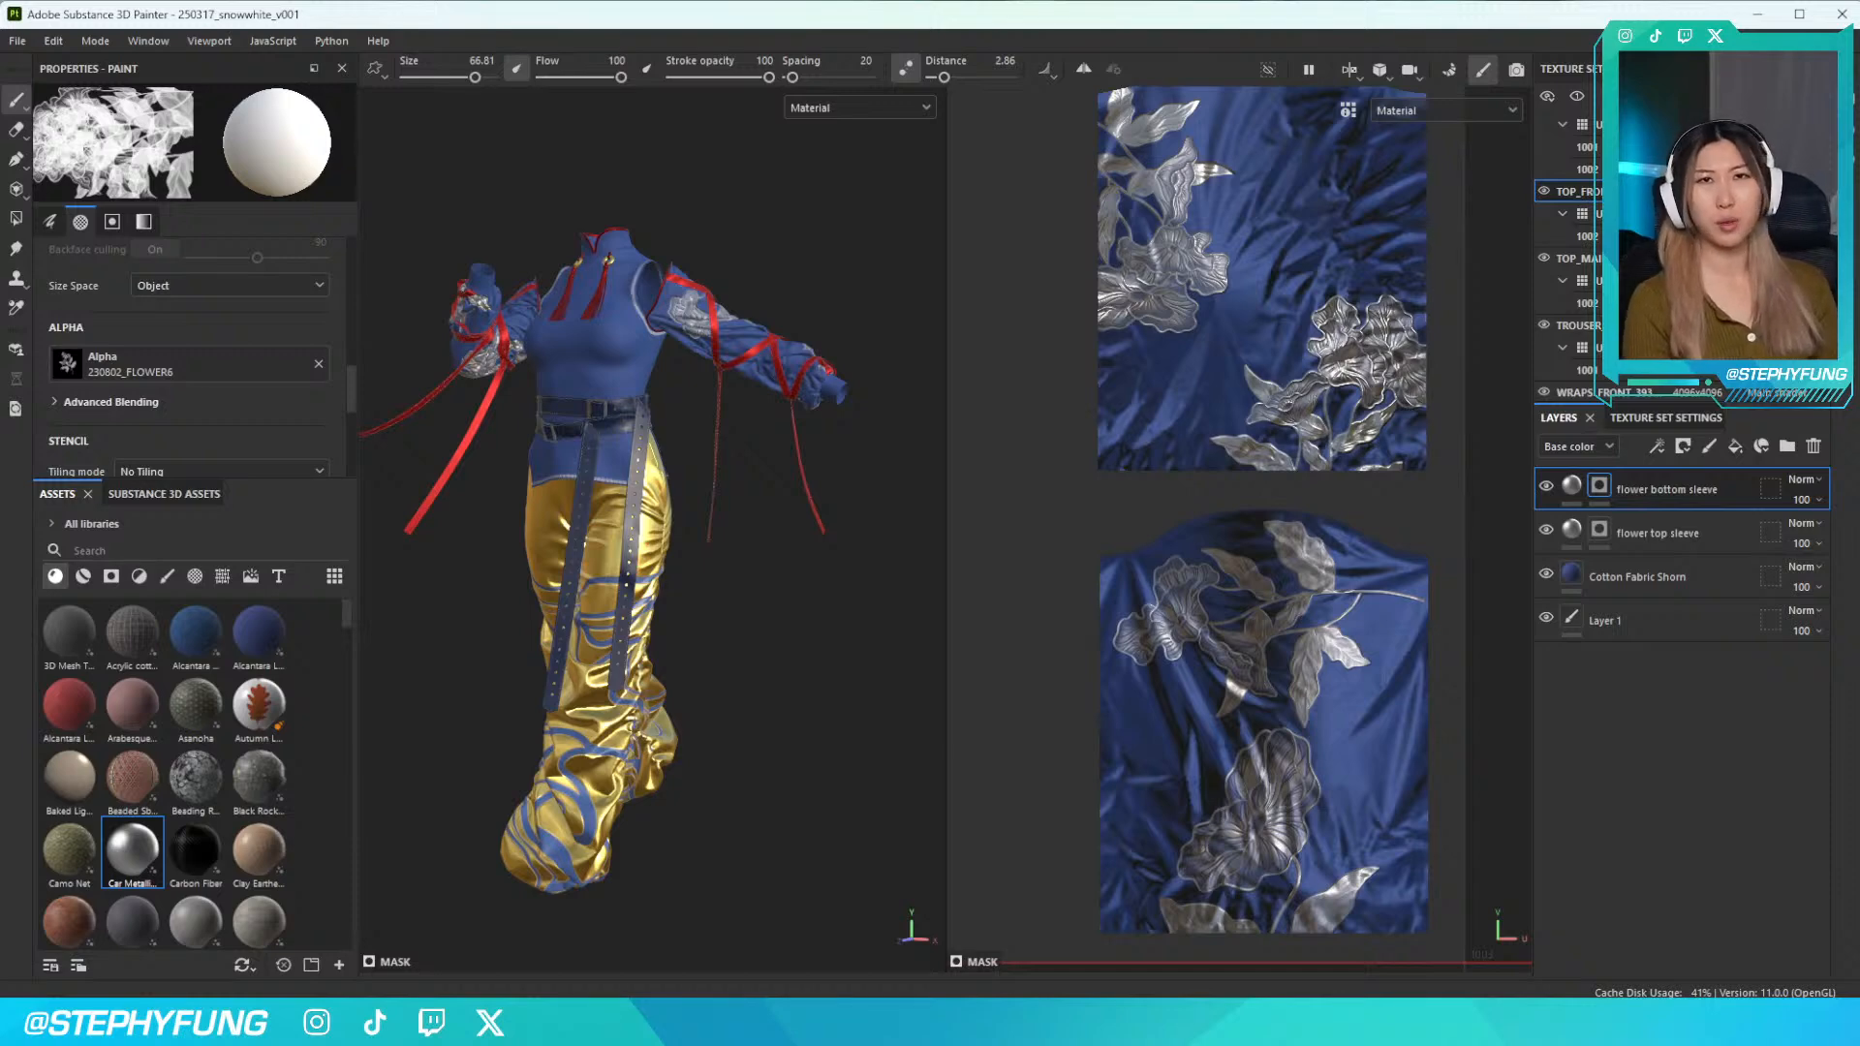
pyautogui.moveTo(746, 630)
pyautogui.keyDown('alt'); pyautogui.mouseDown()
pyautogui.moveTo(746, 540)
pyautogui.moveTo(720, 536)
pyautogui.moveTo(747, 673)
pyautogui.moveTo(665, 639)
pyautogui.mouseUp(); pyautogui.keyUp('alt')
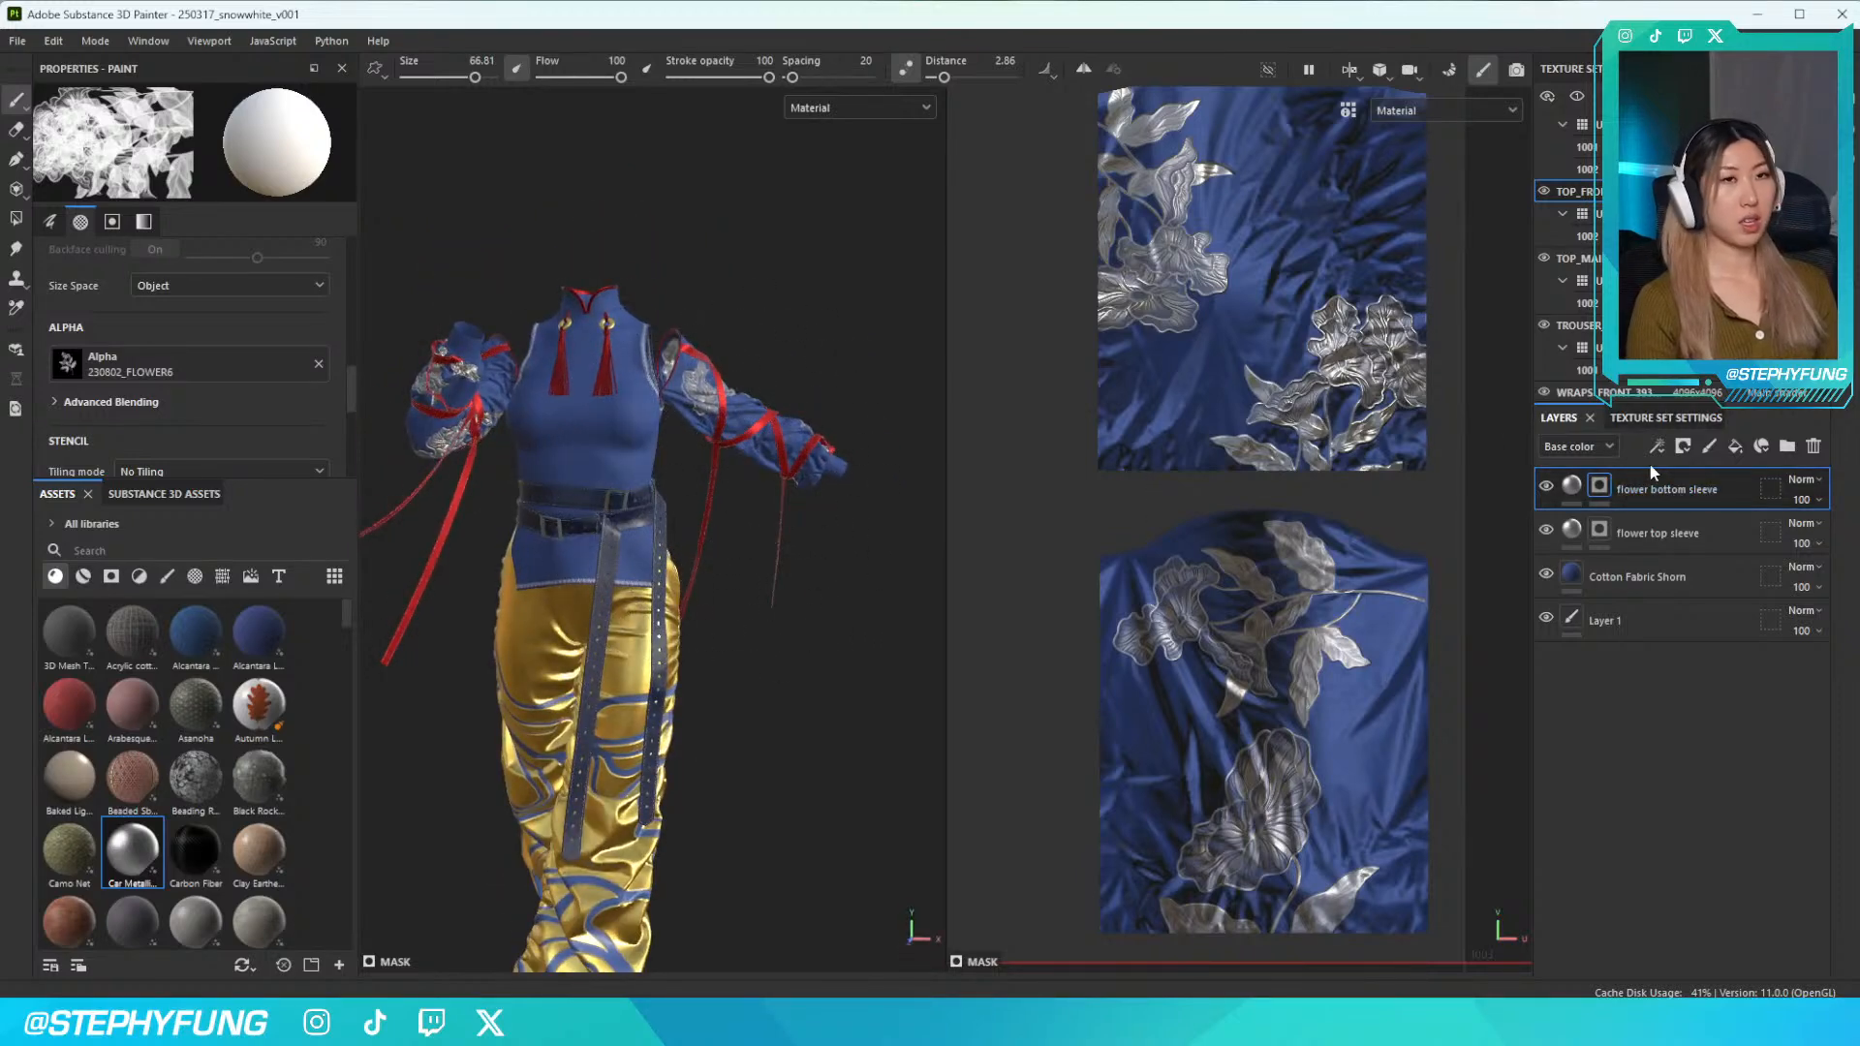
# Paste the flower bottom sleeve layer into the main top's texture set and clear its mask
pyautogui.click(1637, 259)
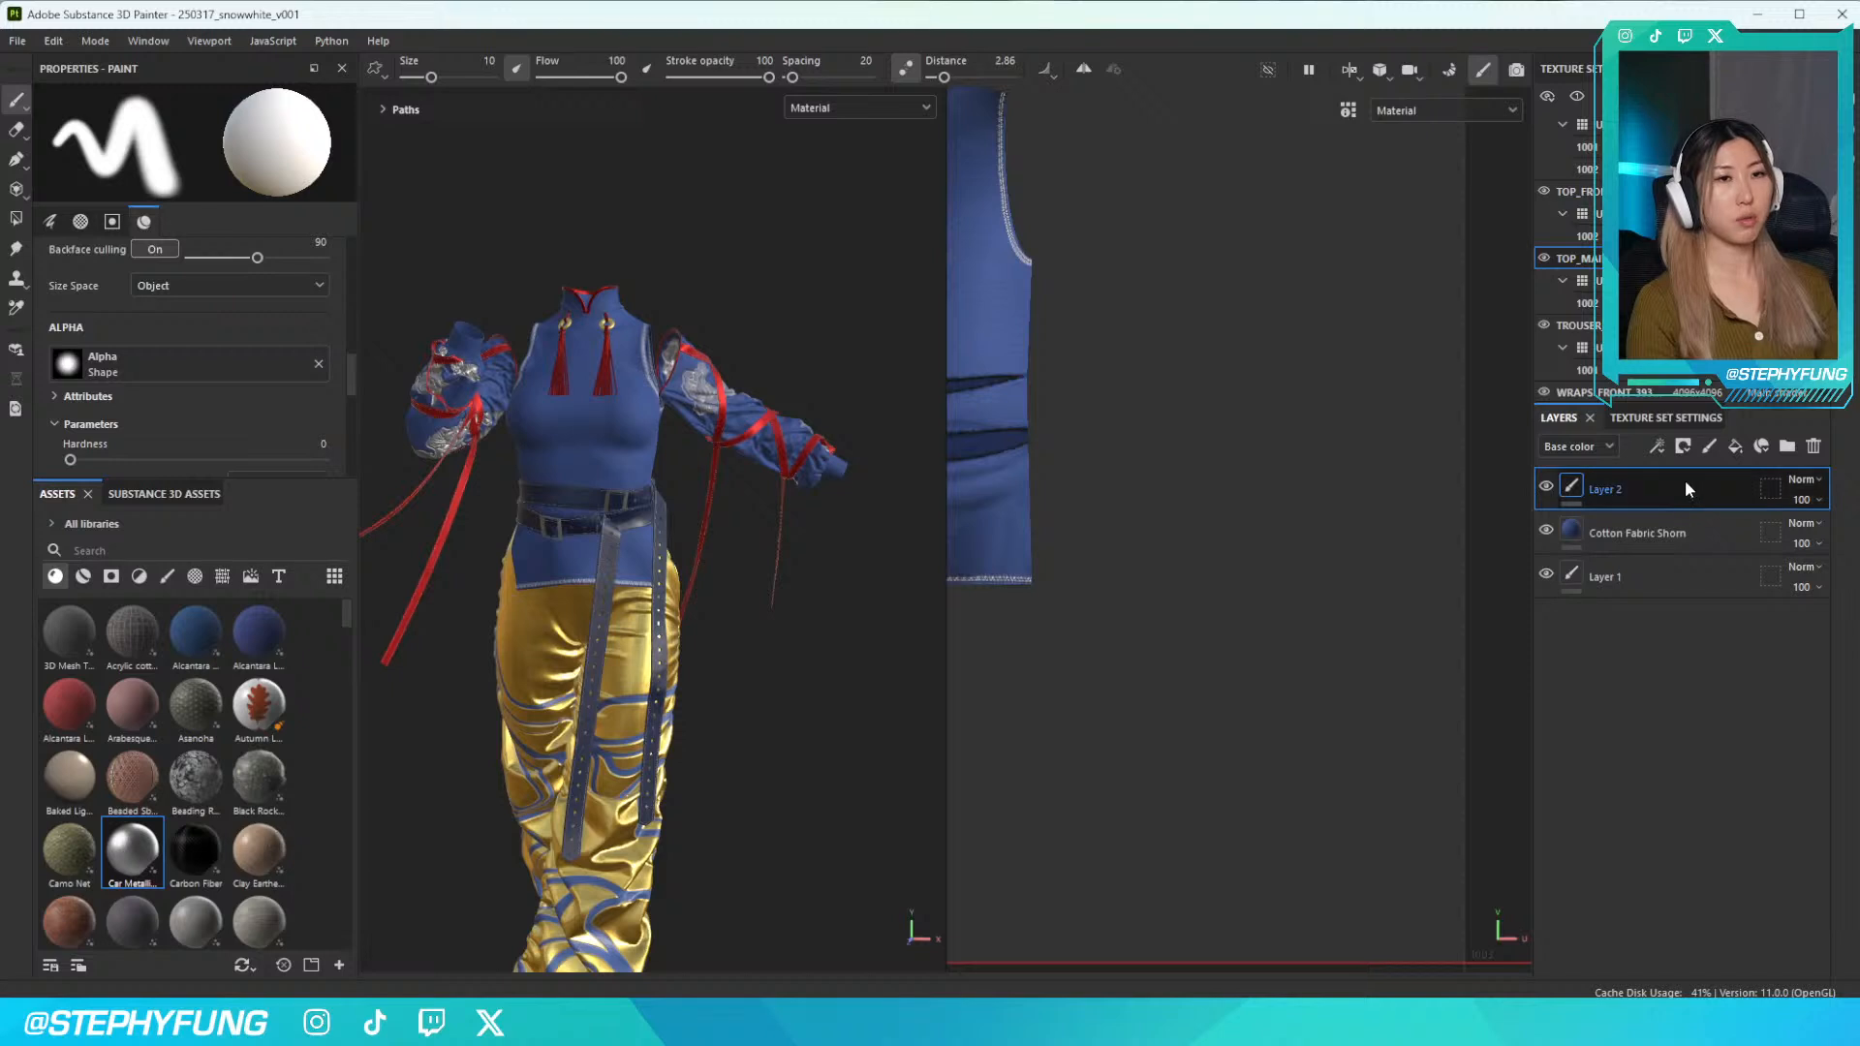
pyautogui.hotkey('ctrl', 'v')
pyautogui.scroll(-3, 1211, 474)
pyautogui.scroll(-3, 1209, 470)
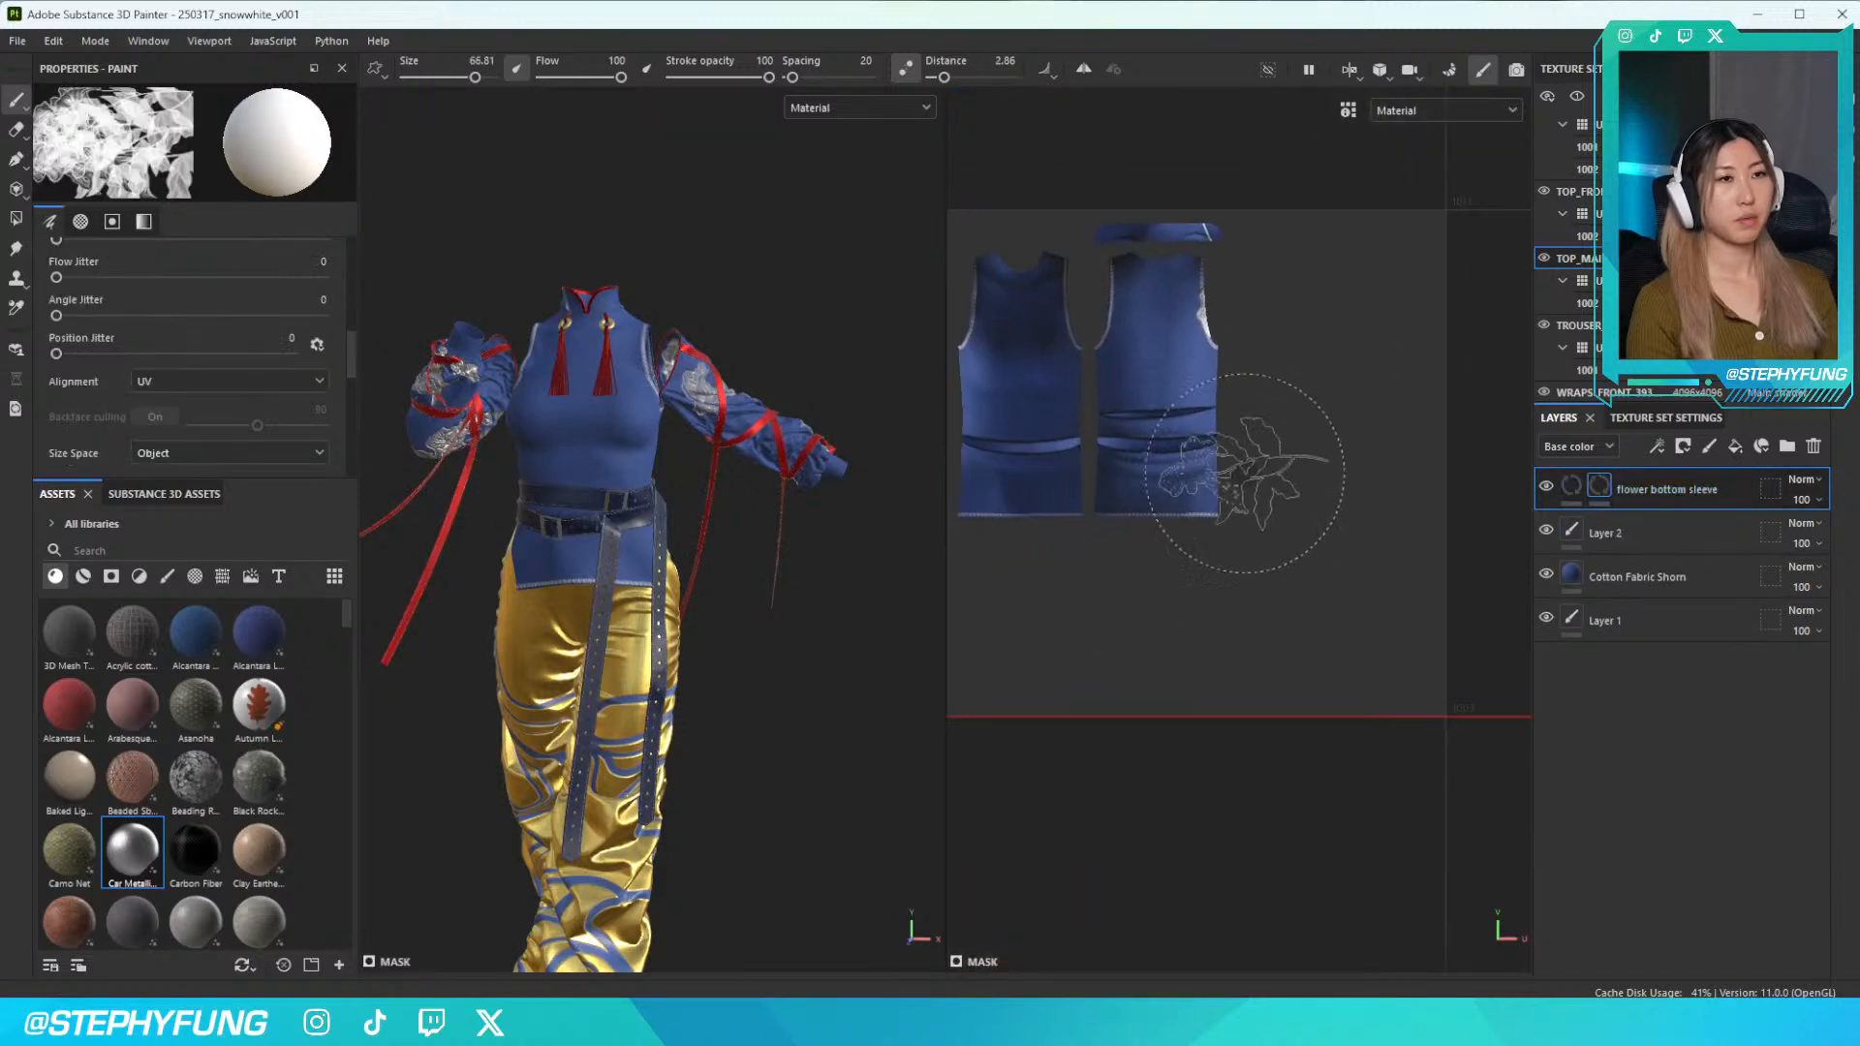
pyautogui.rightClick(1624, 482)
pyautogui.click(1646, 684)
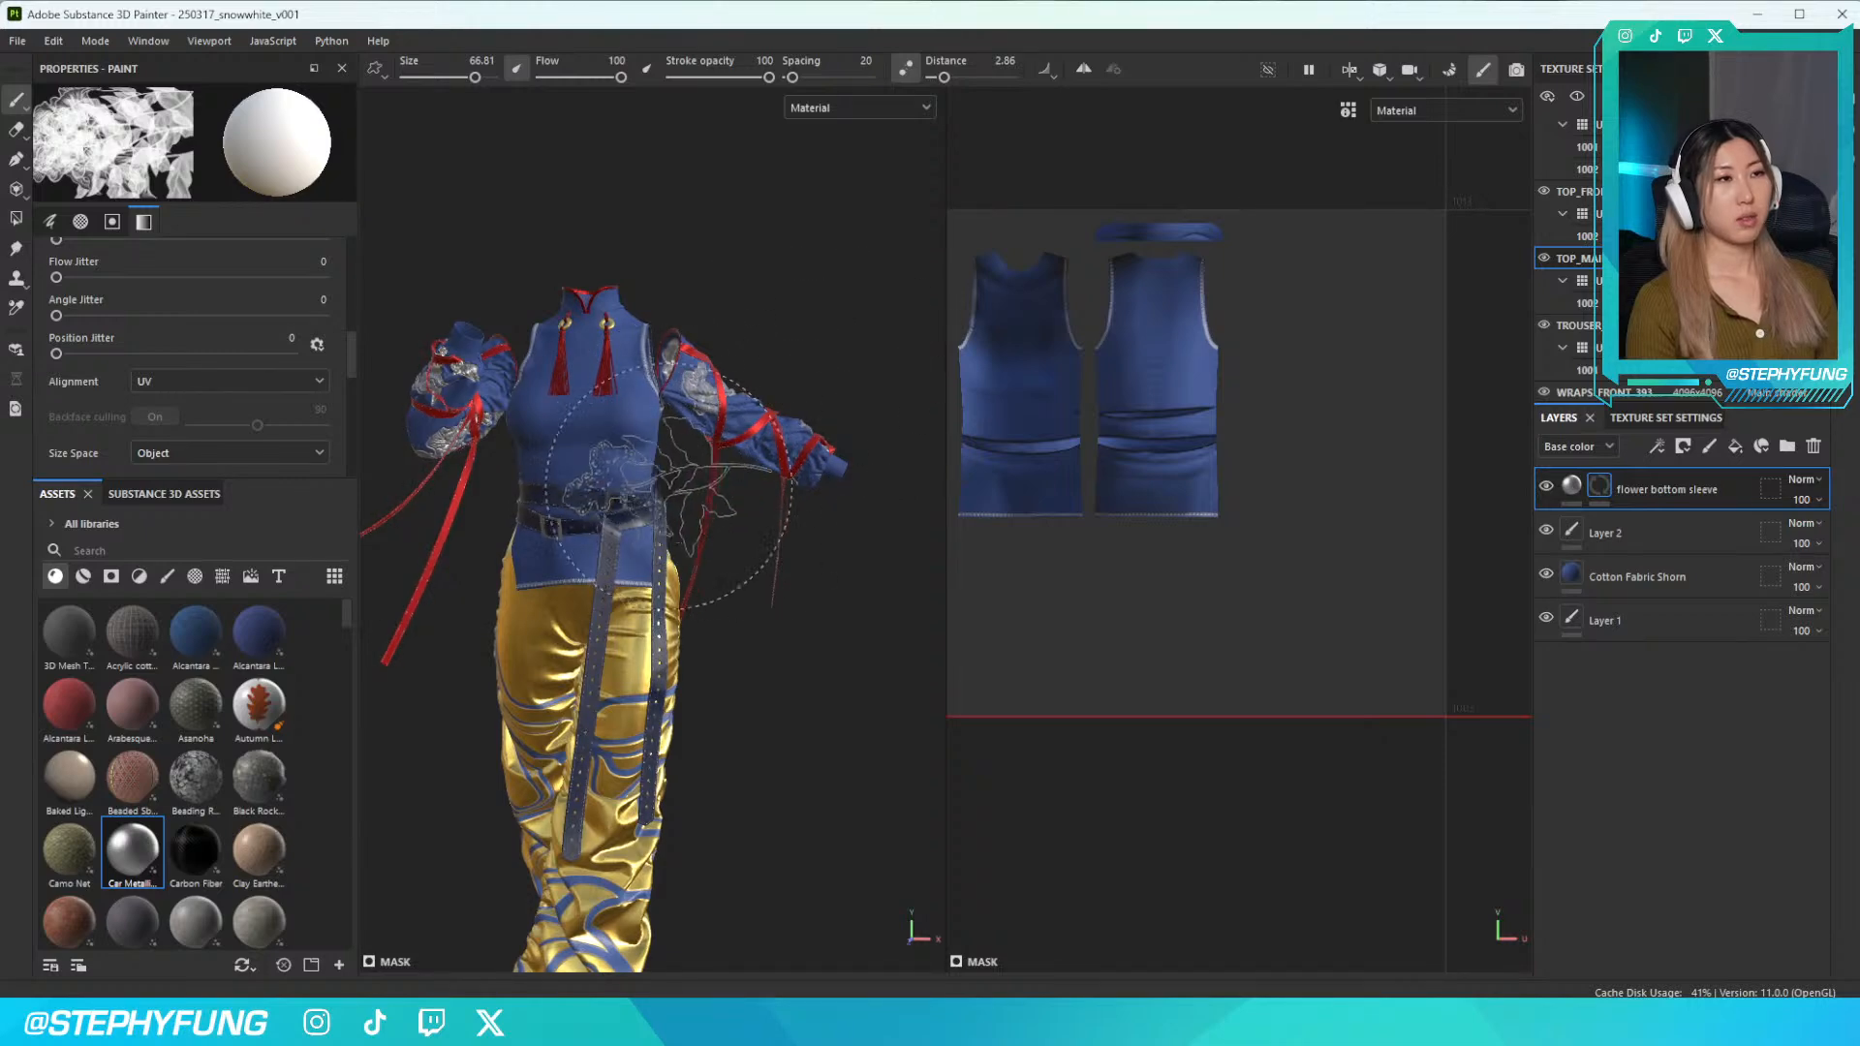
# Try a large flower stamp across the front torso, undo it, and reduce the brush size to 35.68
pyautogui.click(595, 451)
pyautogui.scroll(3, 630, 472)
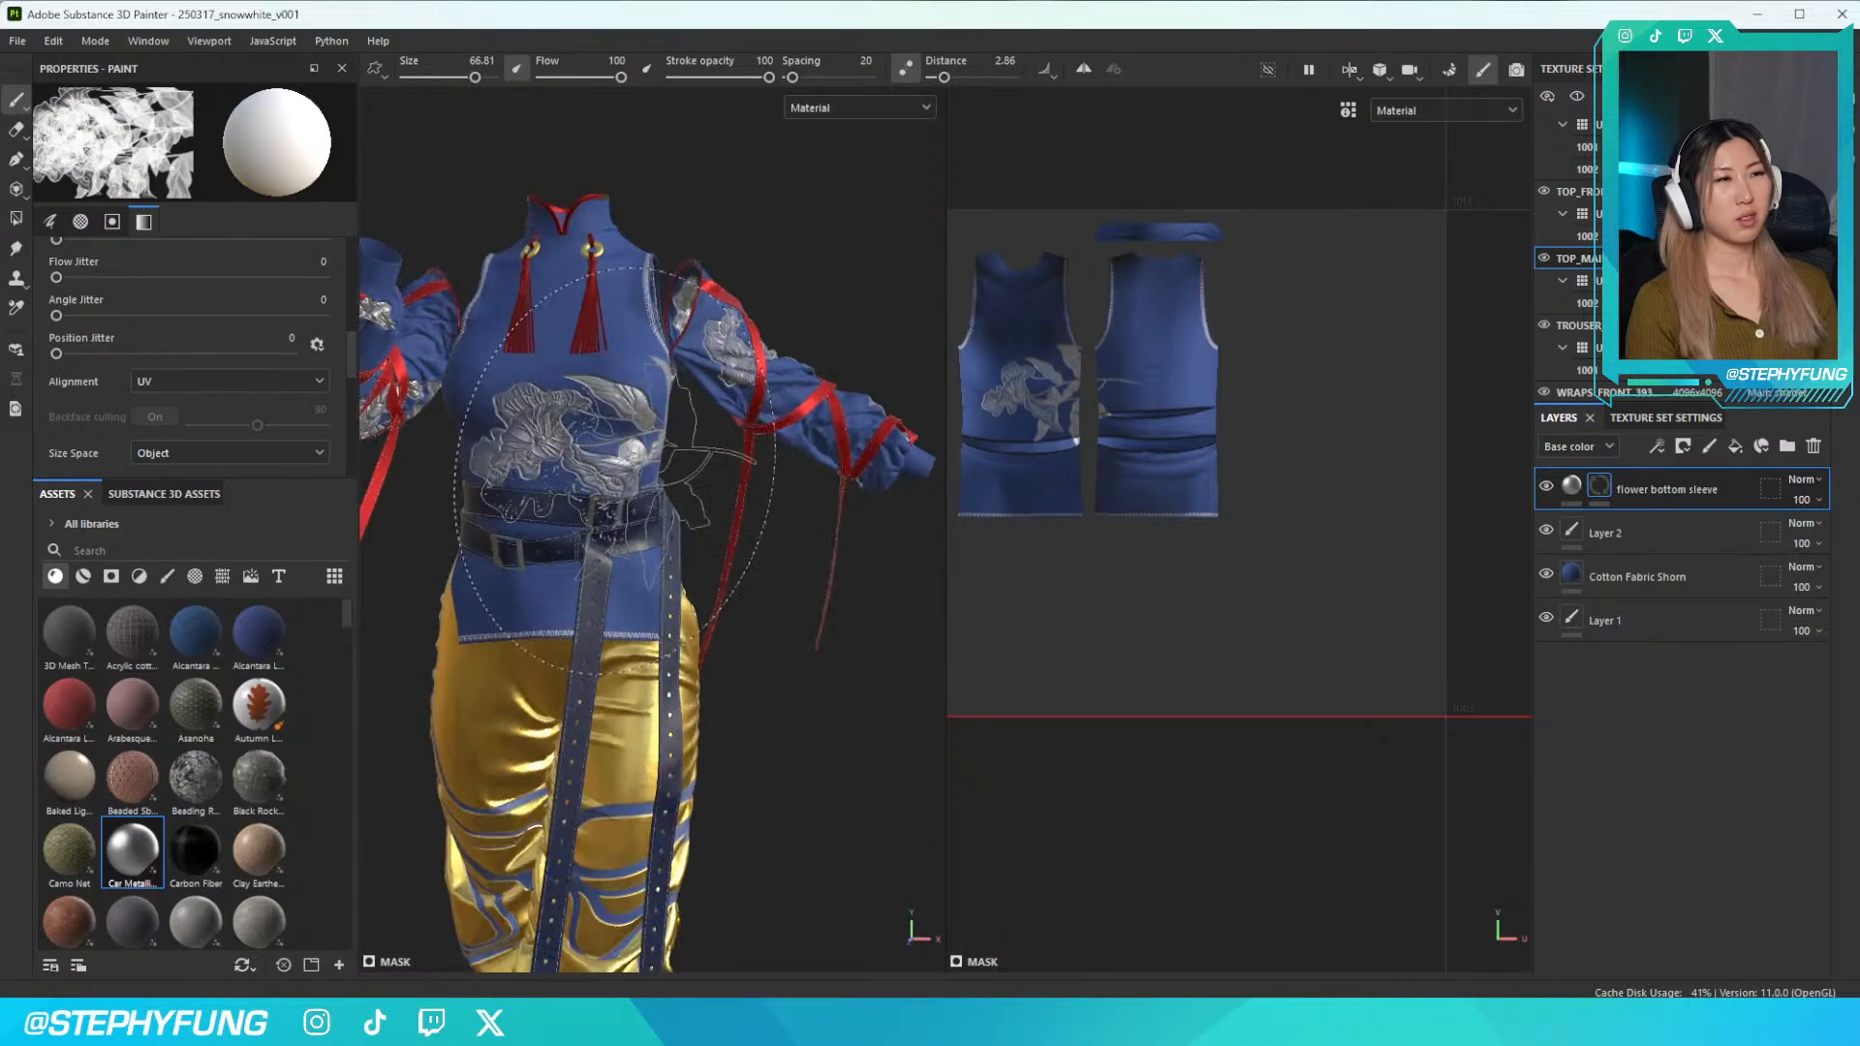
pyautogui.hotkey('ctrl', 'z')
pyautogui.moveTo(678, 591)
pyautogui.keyDown('ctrl'); pyautogui.mouseDown(button='right')
pyautogui.moveTo(699, 589)
pyautogui.moveTo(643, 578)
pyautogui.mouseUp(button='right'); pyautogui.keyUp('ctrl')
# Try stamping the smaller flower on the front hem below the belt, check it from several angles, and undo it
pyautogui.click(643, 578)
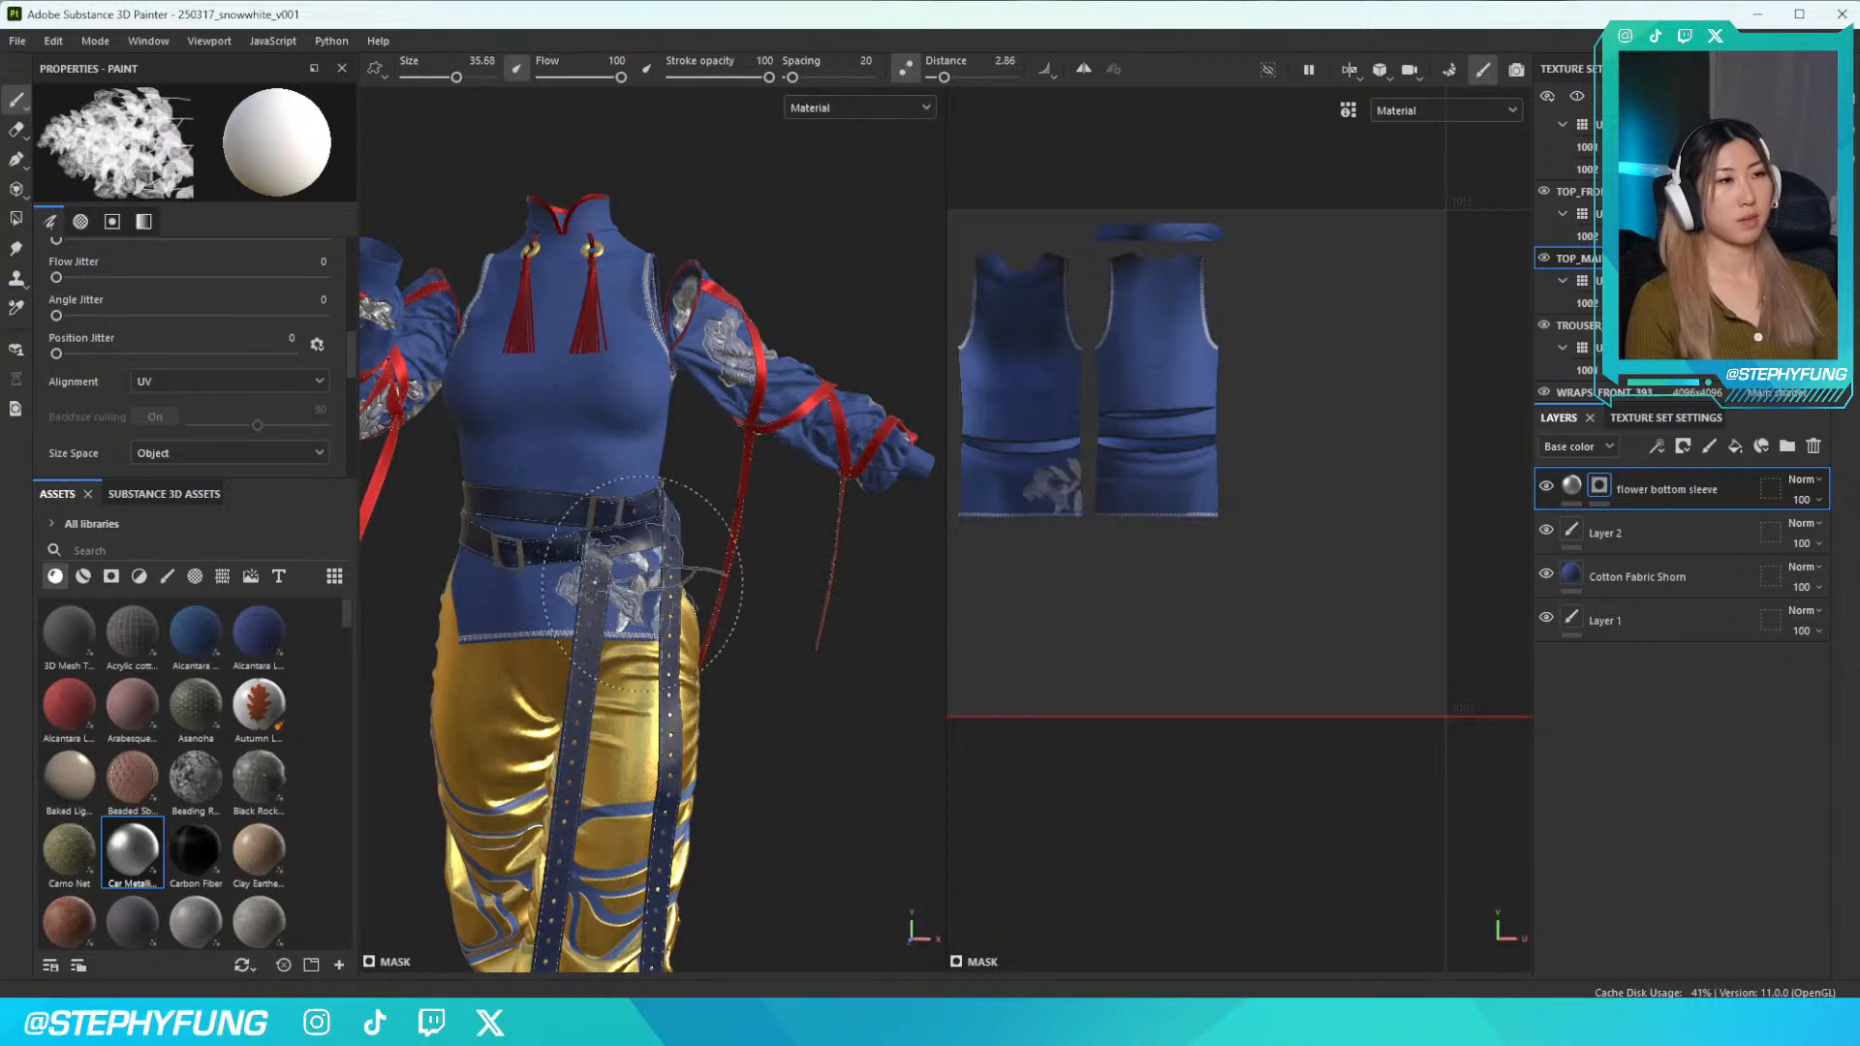
pyautogui.keyDown('alt'); pyautogui.moveTo(698, 599); pyautogui.dragTo(630, 572); pyautogui.keyUp('alt')
pyautogui.keyDown('alt'); pyautogui.moveTo(629, 572); pyautogui.dragTo(635, 638, button='middle'); pyautogui.keyUp('alt')
pyautogui.moveTo(634, 637)
pyautogui.keyDown('alt'); pyautogui.mouseDown()
pyautogui.moveTo(589, 588)
pyautogui.moveTo(653, 579)
pyautogui.mouseUp(); pyautogui.keyUp('alt')
pyautogui.keyDown('alt'); pyautogui.moveTo(631, 554); pyautogui.dragTo(668, 589, button='middle'); pyautogui.keyUp('alt')
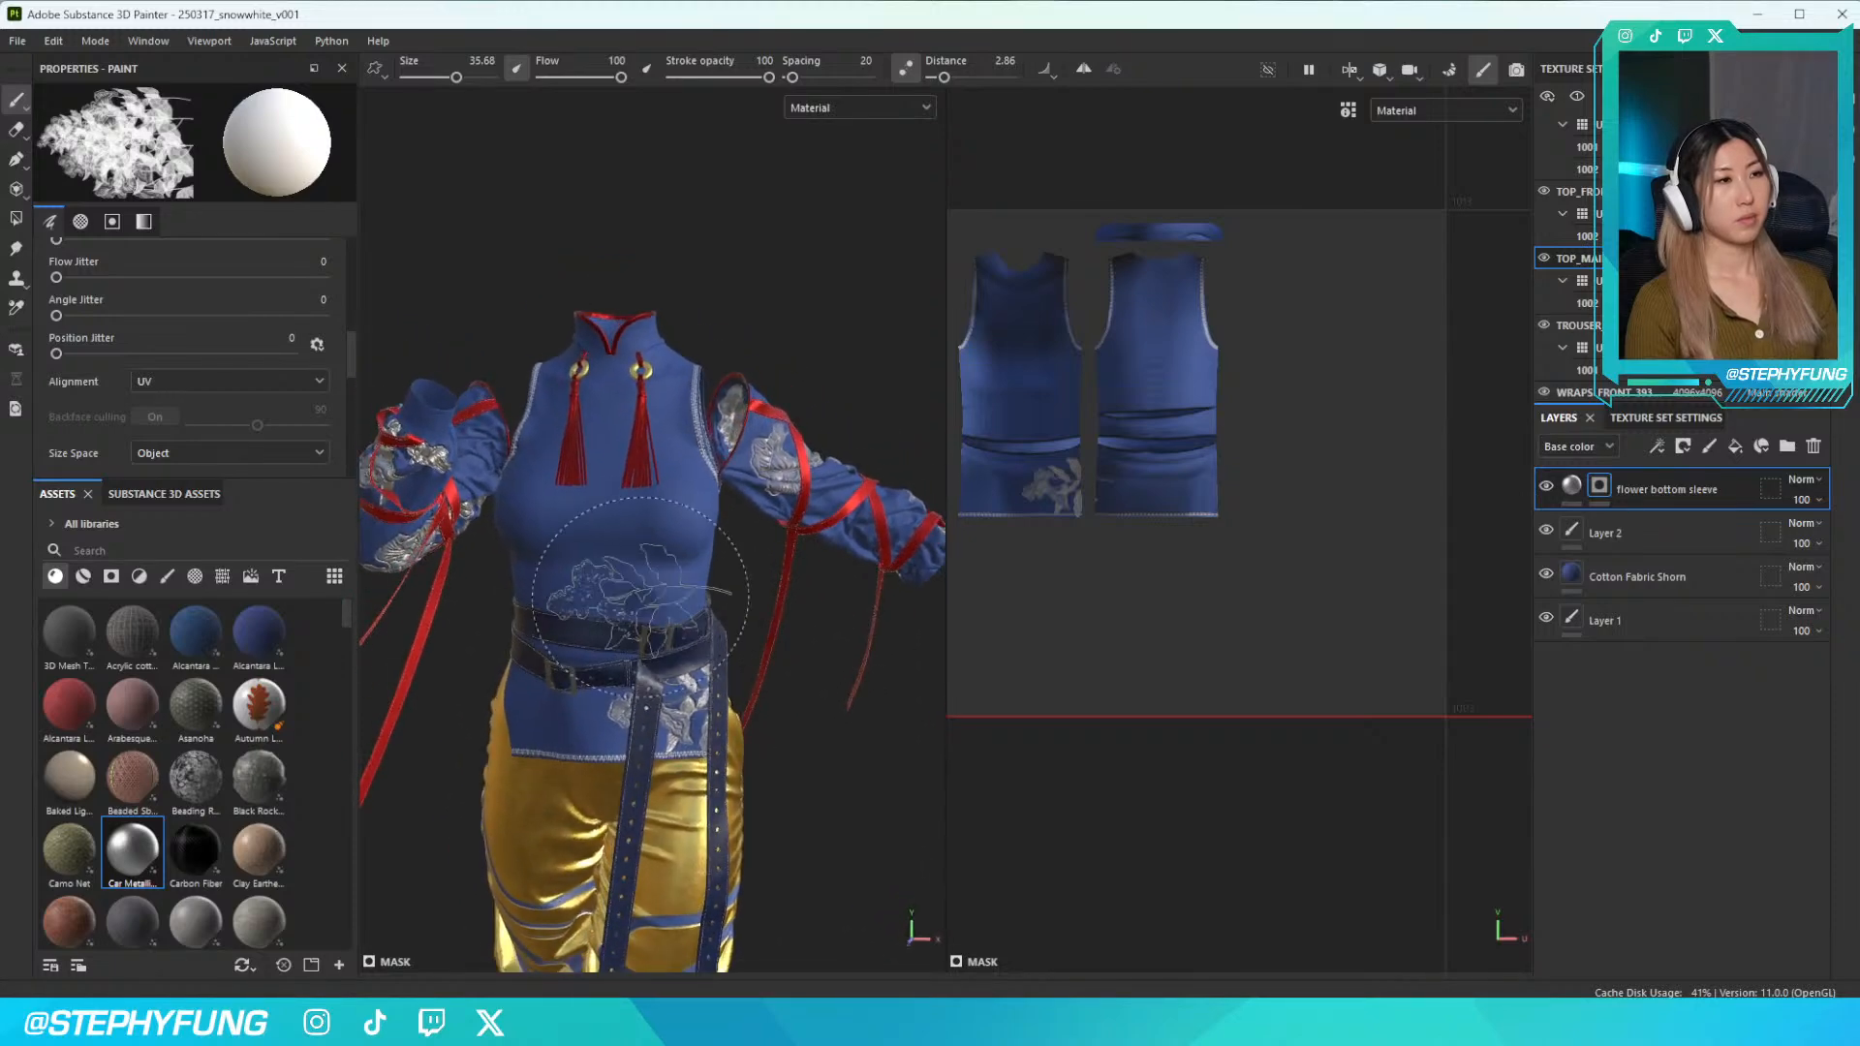
pyautogui.hotkey('ctrl', 'z')
# Set the flower brush angle to 260
pyautogui.rightClick(641, 494)
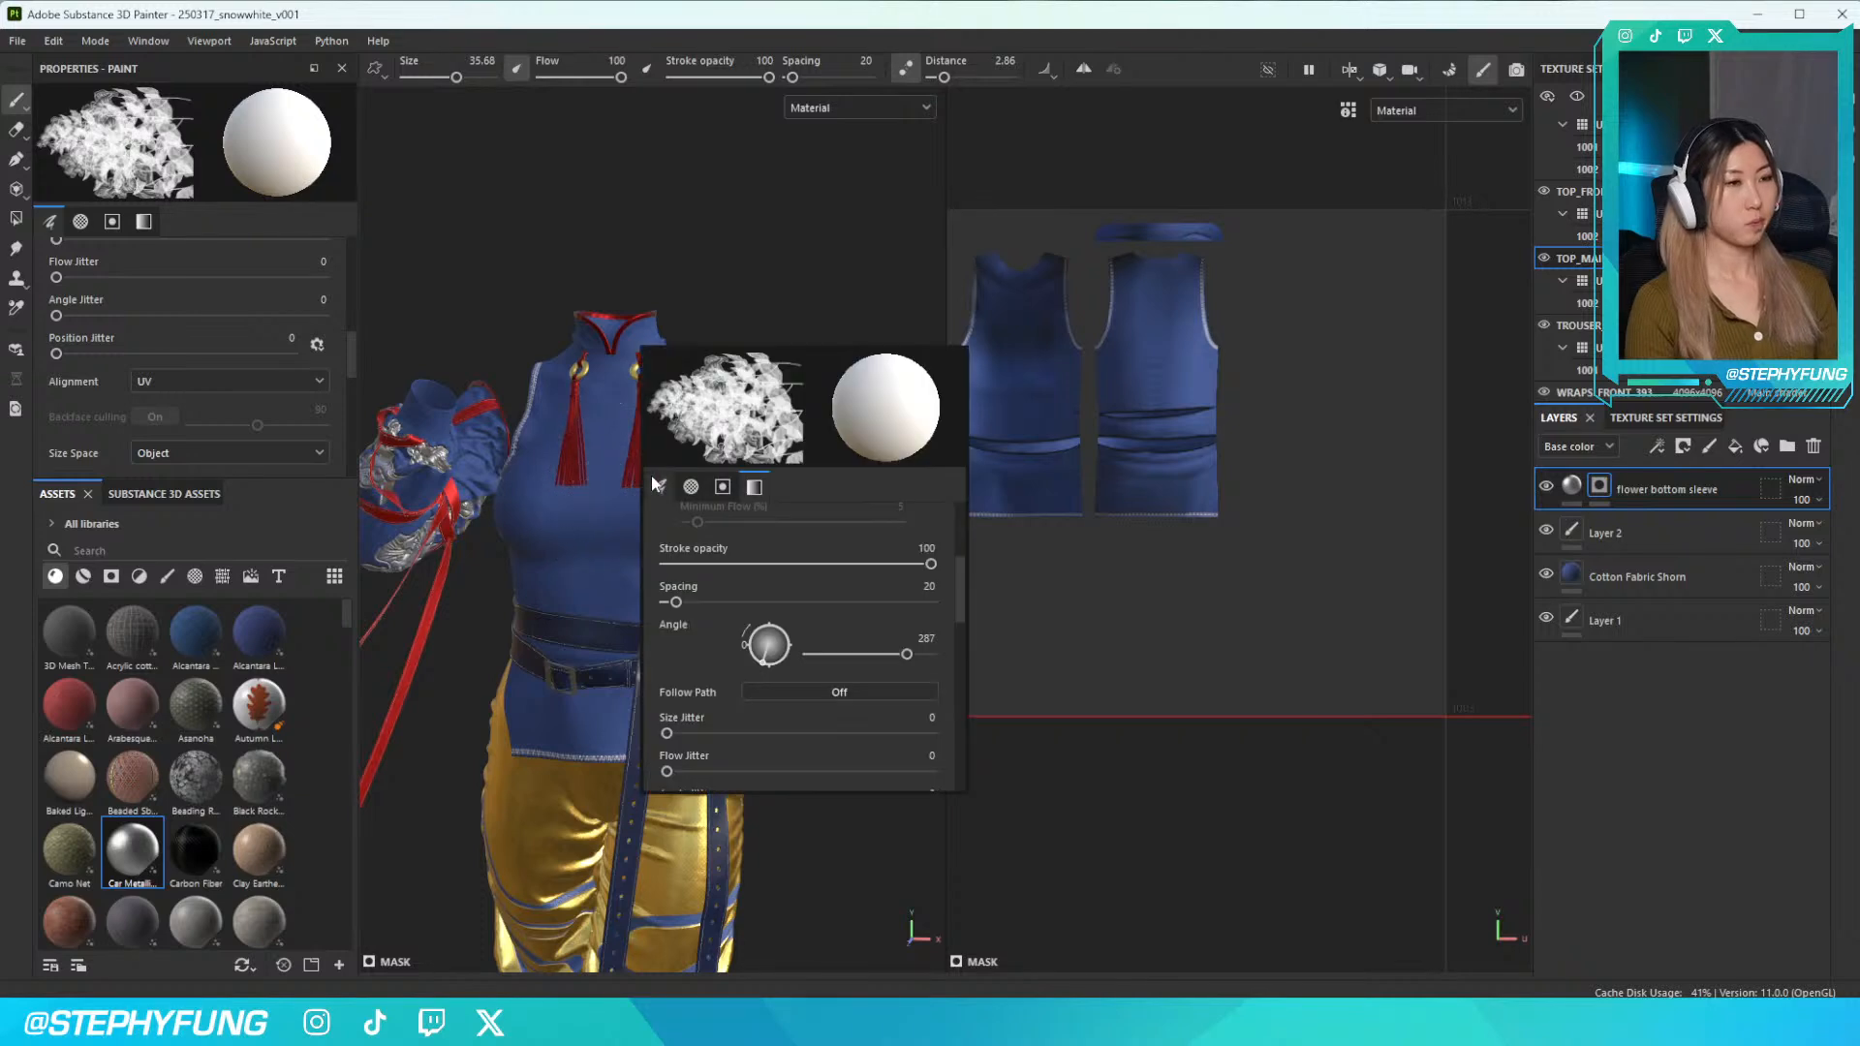
pyautogui.click(844, 655)
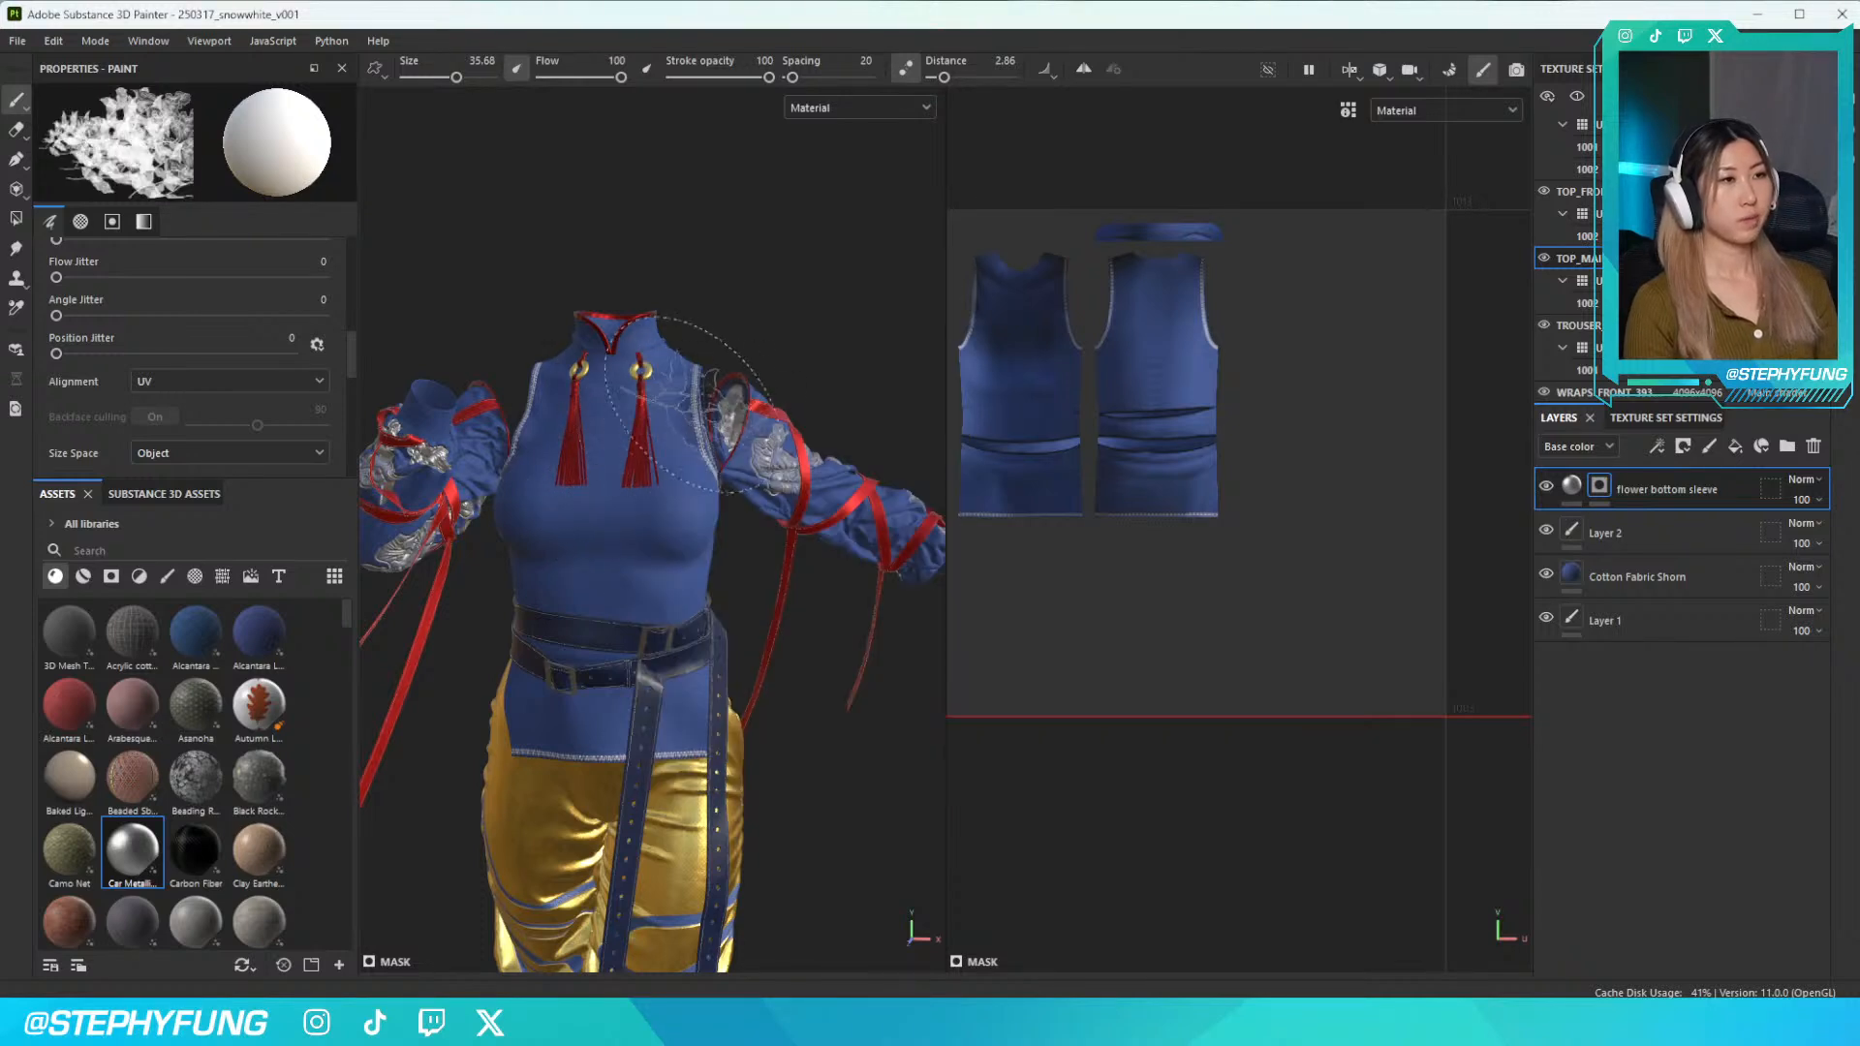
pyautogui.rightClick(576, 445)
pyautogui.click(830, 604)
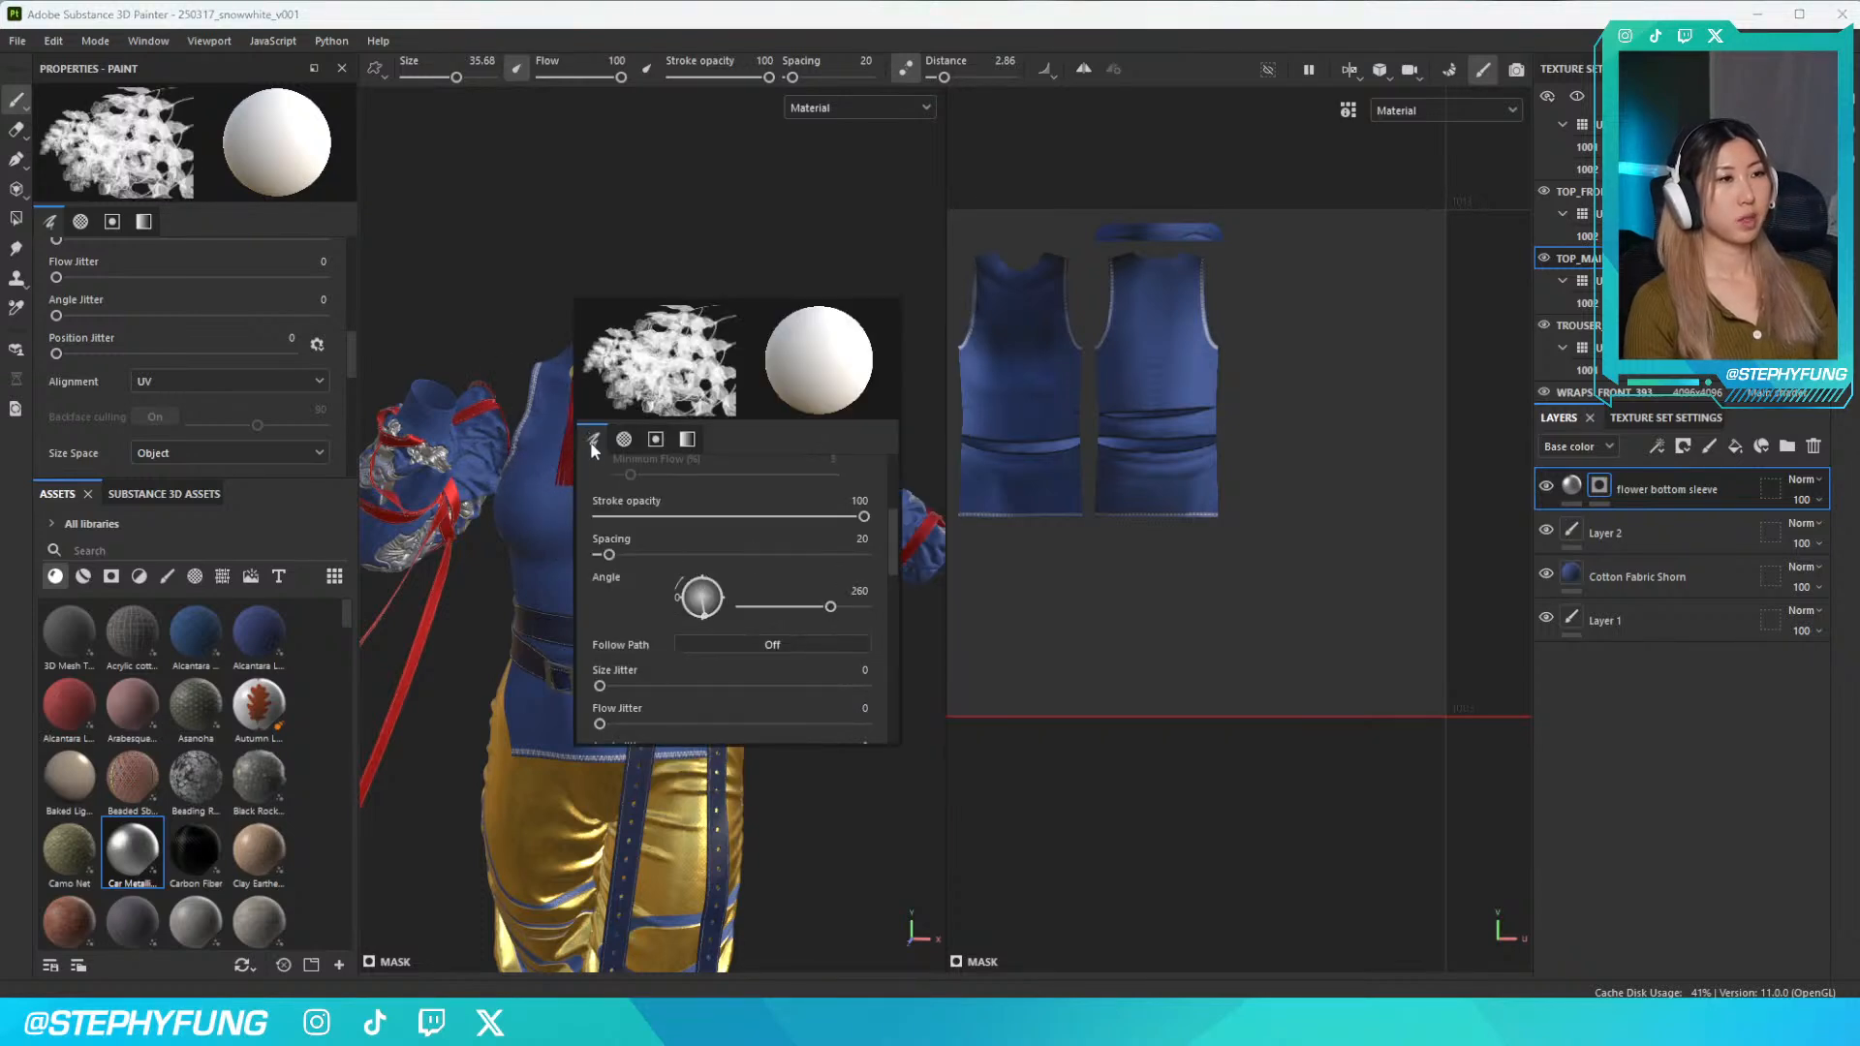
# Try two flower stamp placements on the upper chest behind the tassel, undoing each after checking it
pyautogui.click(647, 412)
pyautogui.moveTo(756, 523)
pyautogui.keyDown('alt'); pyautogui.mouseDown()
pyautogui.moveTo(735, 575)
pyautogui.moveTo(717, 542)
pyautogui.mouseUp(); pyautogui.keyUp('alt')
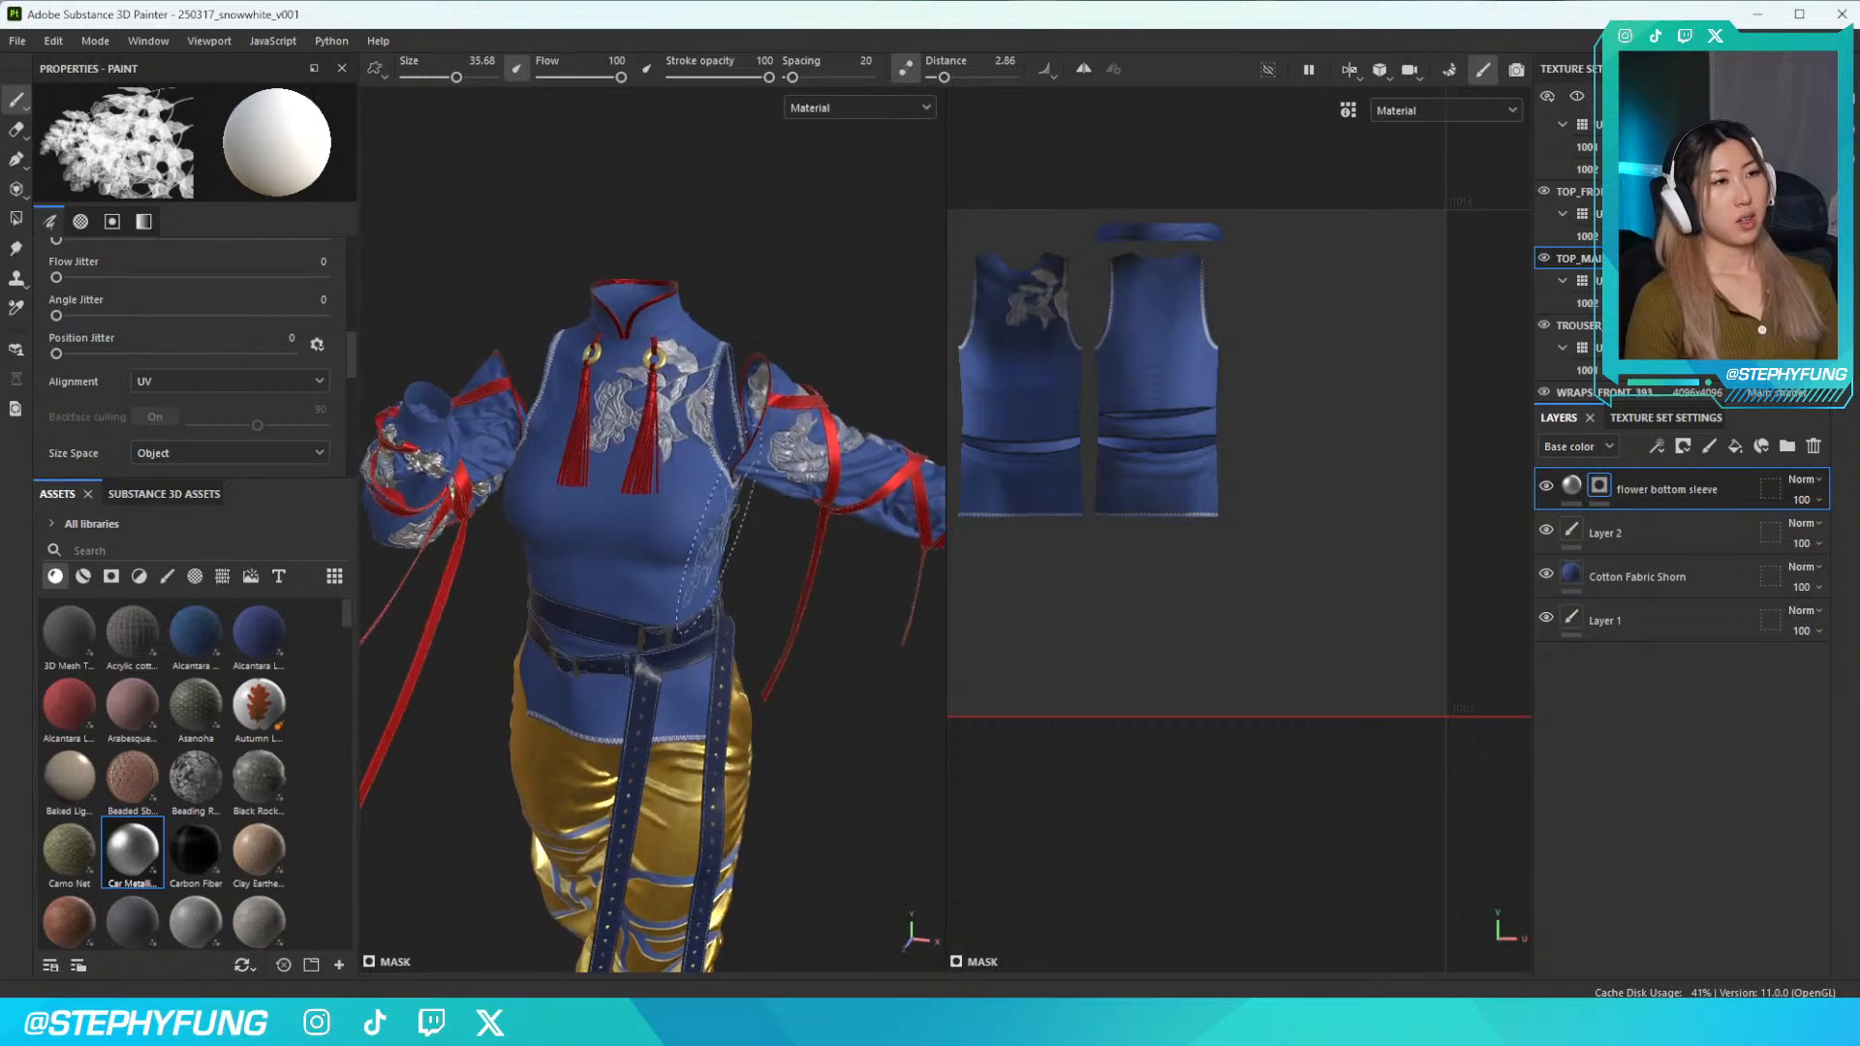
pyautogui.hotkey('ctrl', 'z')
pyautogui.click(647, 407)
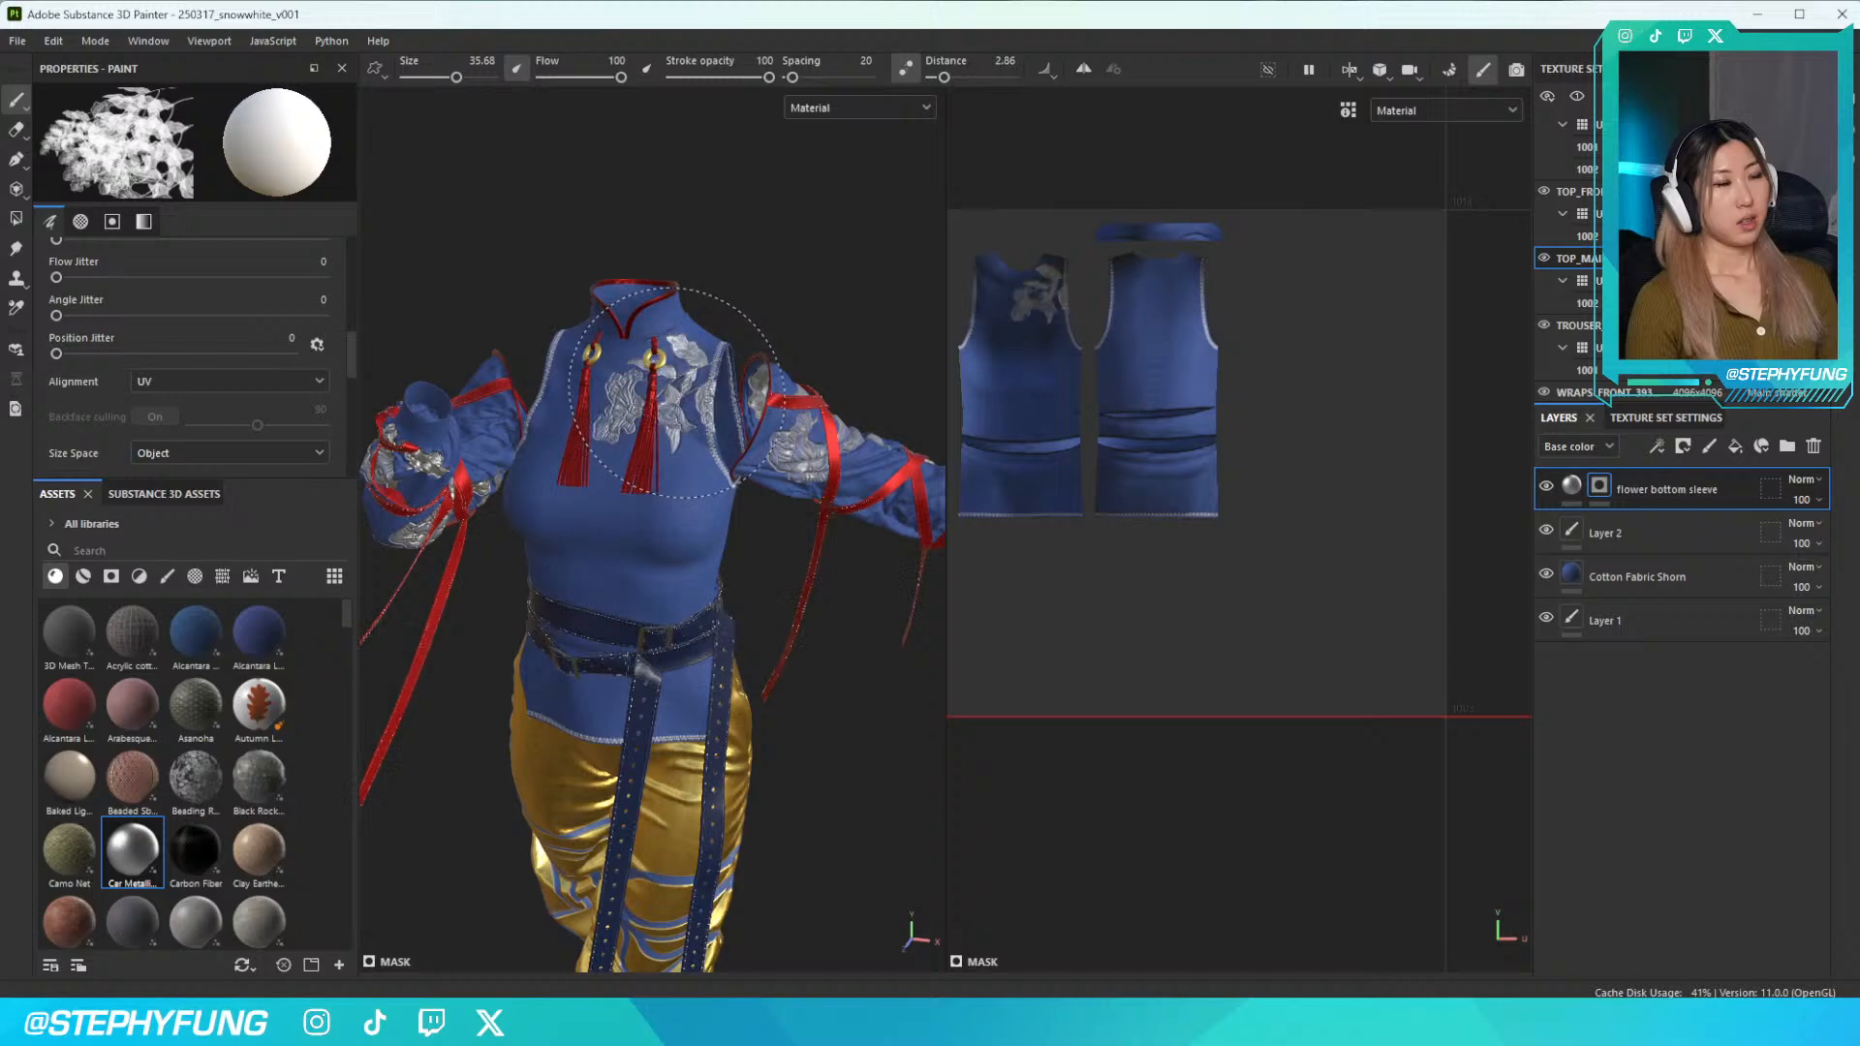
pyautogui.moveTo(679, 503)
pyautogui.keyDown('alt'); pyautogui.mouseDown()
pyautogui.moveTo(712, 548)
pyautogui.moveTo(756, 537)
pyautogui.moveTo(722, 528)
pyautogui.mouseUp(); pyautogui.keyUp('alt')
pyautogui.hotkey('ctrl', 'z')
# Stamp the 230802_FLOWER6 flower on the upper chest between the tassel and the armhole seam
pyautogui.click(693, 401)
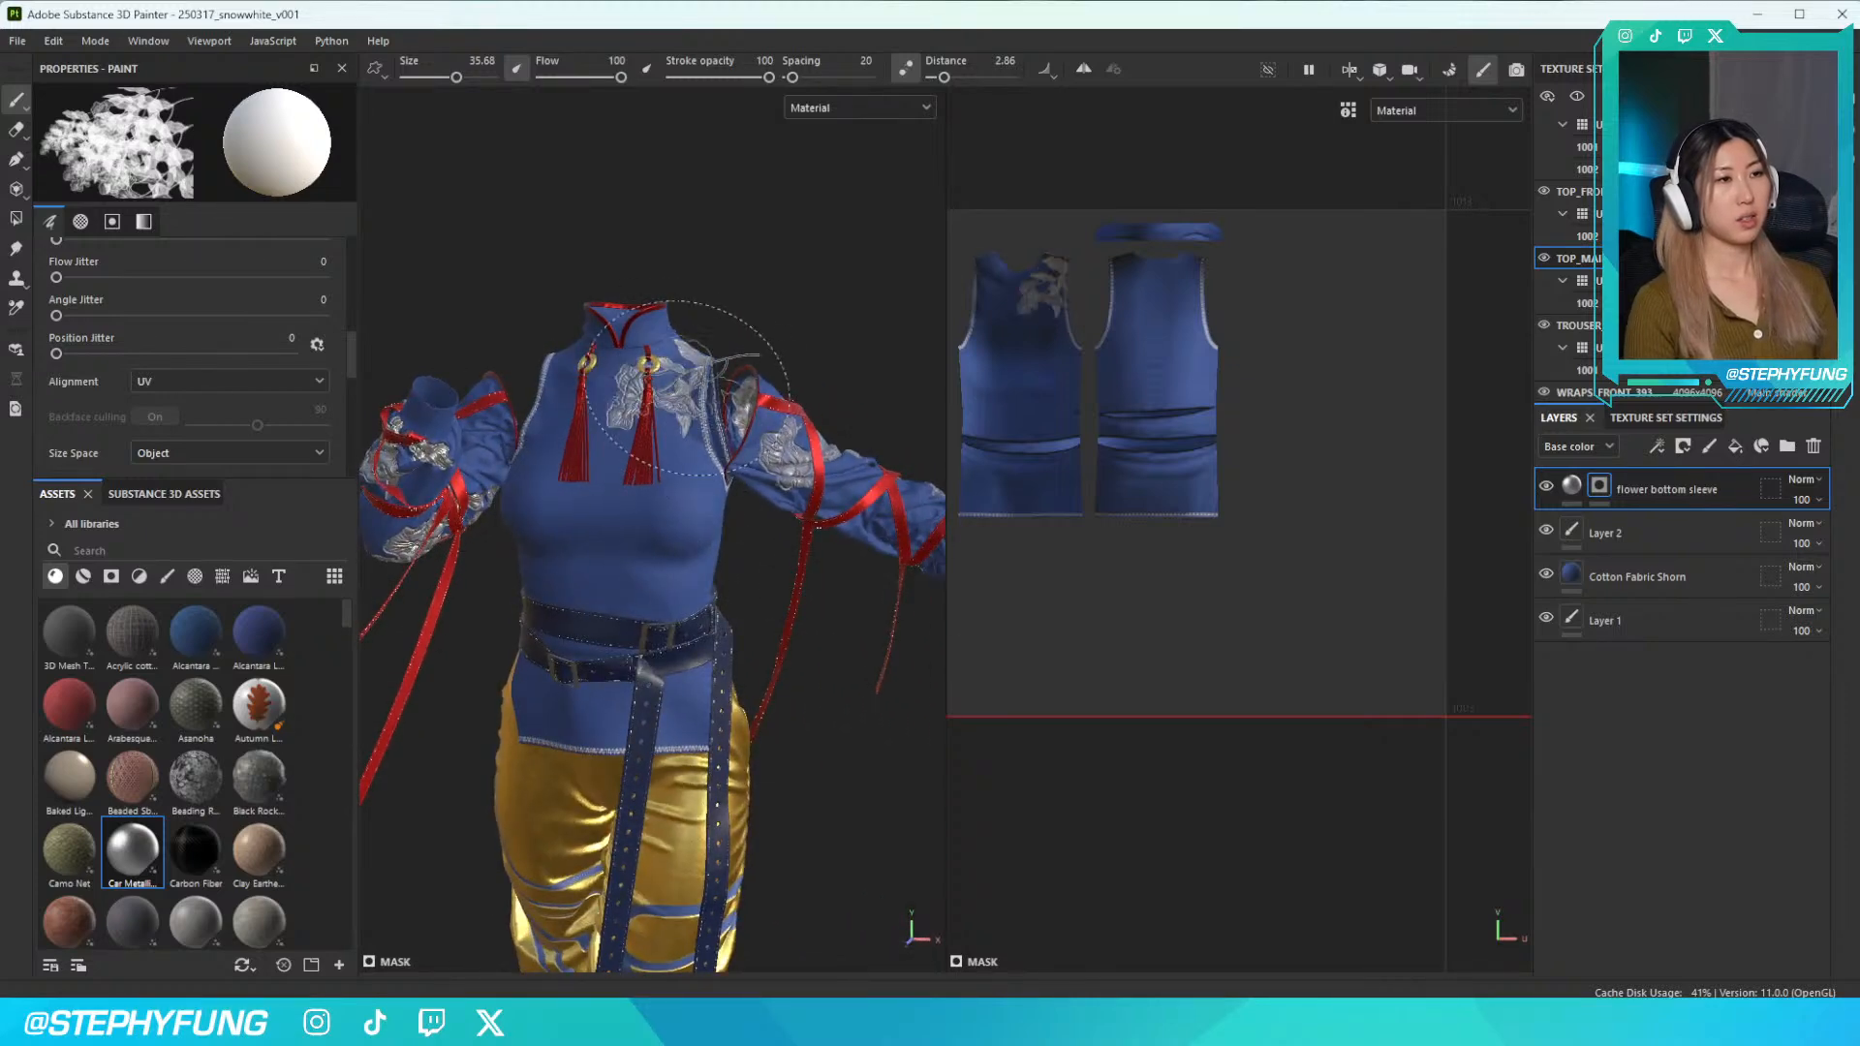
pyautogui.moveTo(703, 611)
pyautogui.keyDown('alt'); pyautogui.mouseDown()
pyautogui.moveTo(672, 651)
pyautogui.moveTo(630, 620)
pyautogui.mouseUp(); pyautogui.keyUp('alt')
pyautogui.scroll(-3, 99, 399)
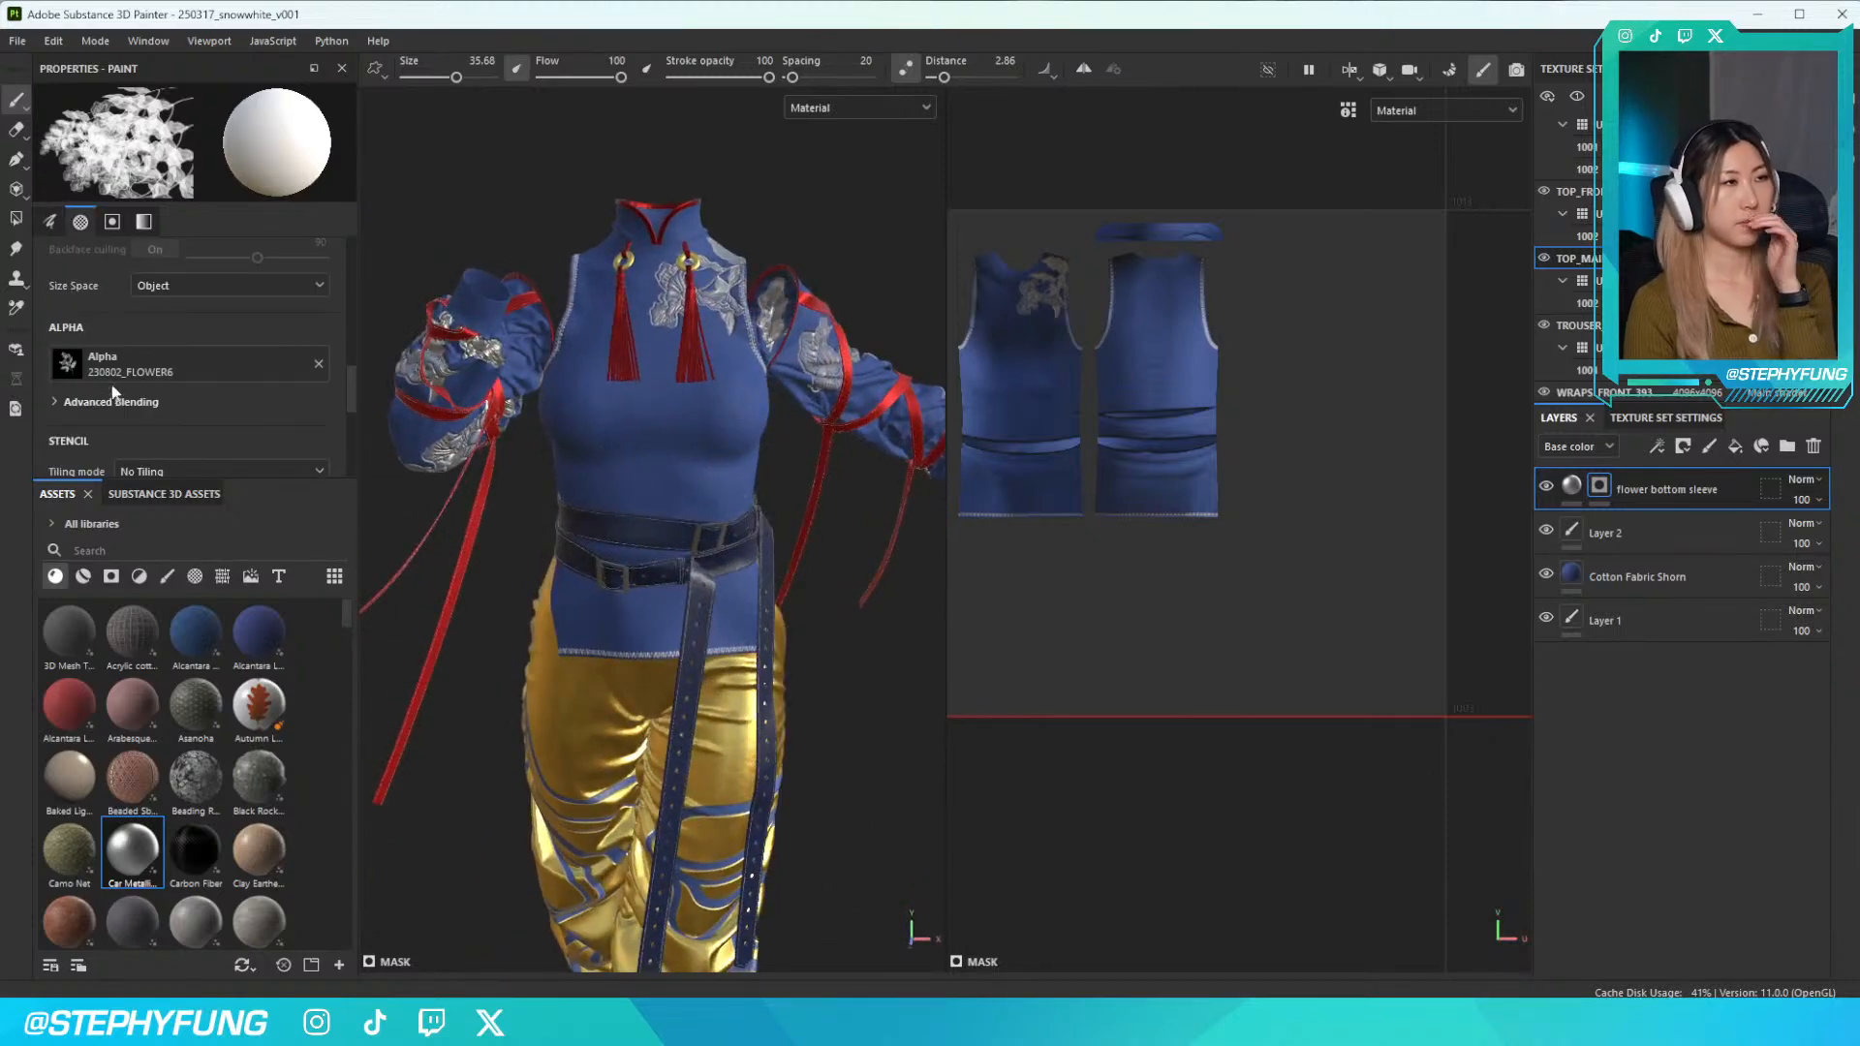
# Switch the brush alpha to 230802_FLOWER5 and stamp it on the front hem below the belt, opposite the chest flower
pyautogui.click(135, 363)
pyautogui.scroll(-4, 248, 567)
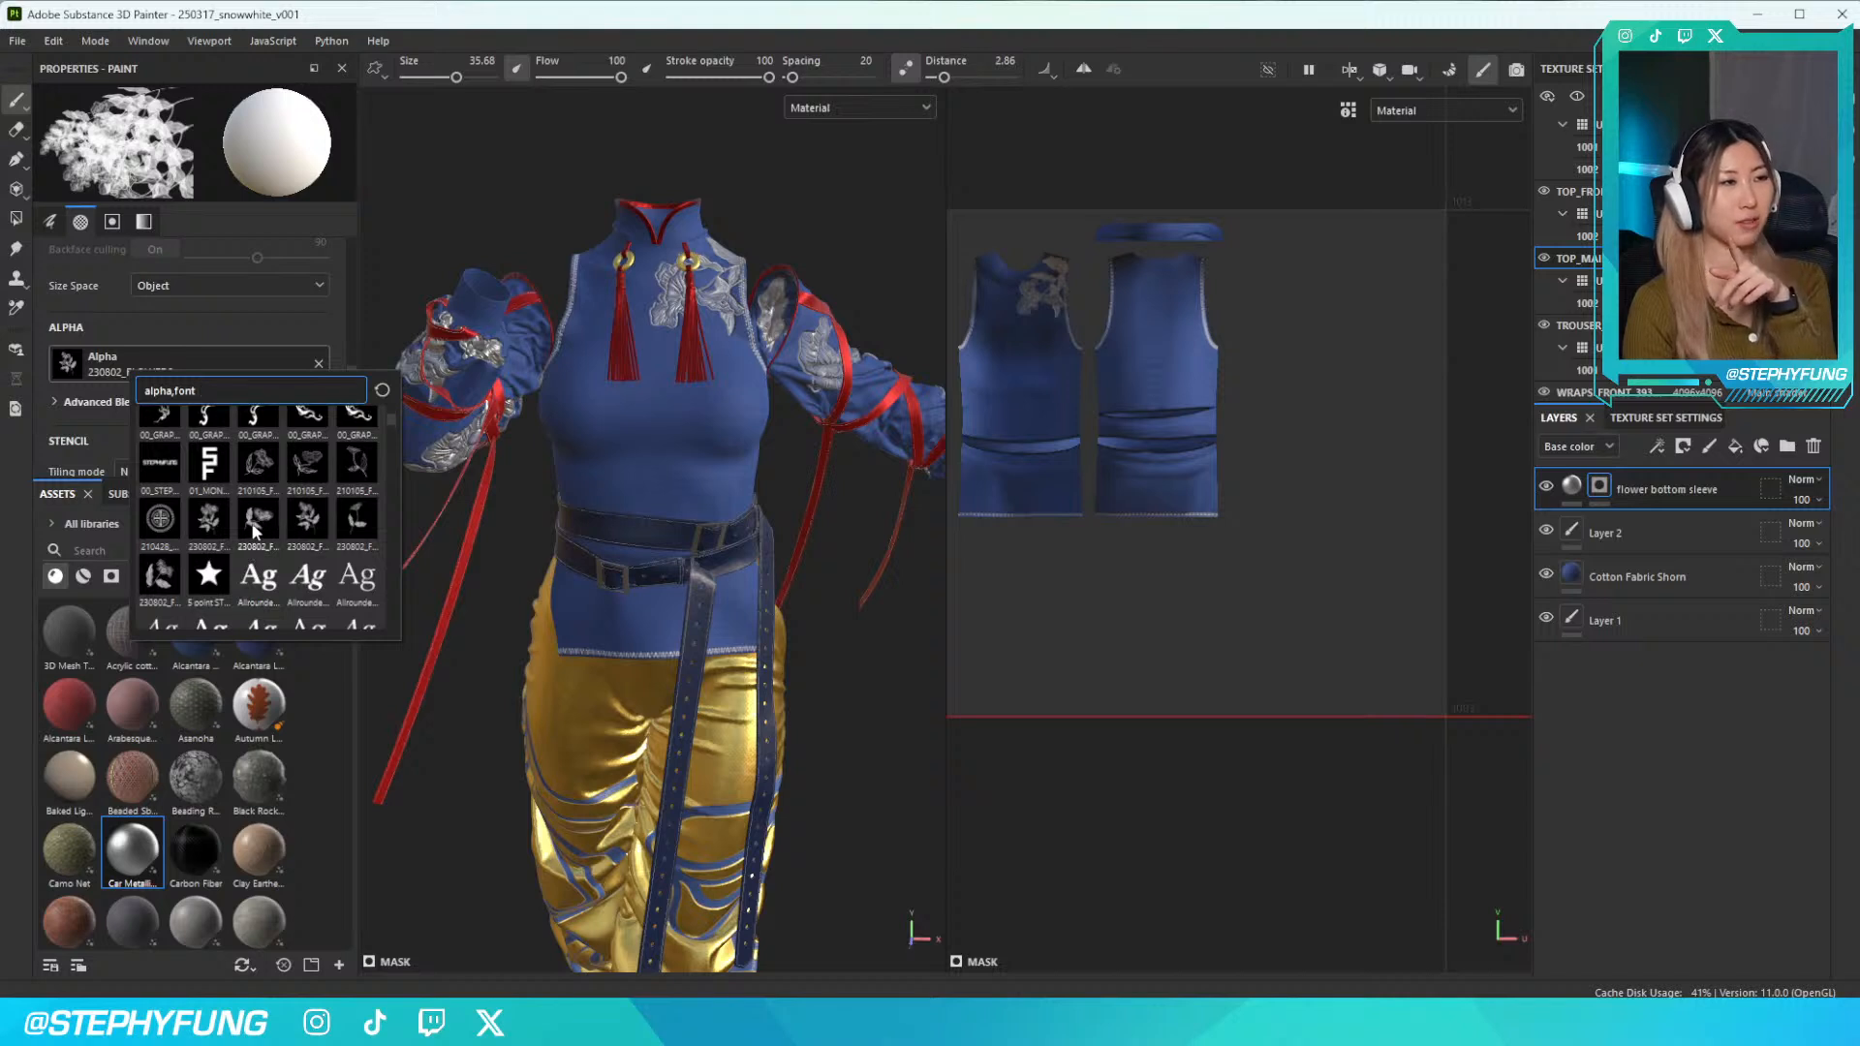
pyautogui.click(263, 524)
pyautogui.click(595, 602)
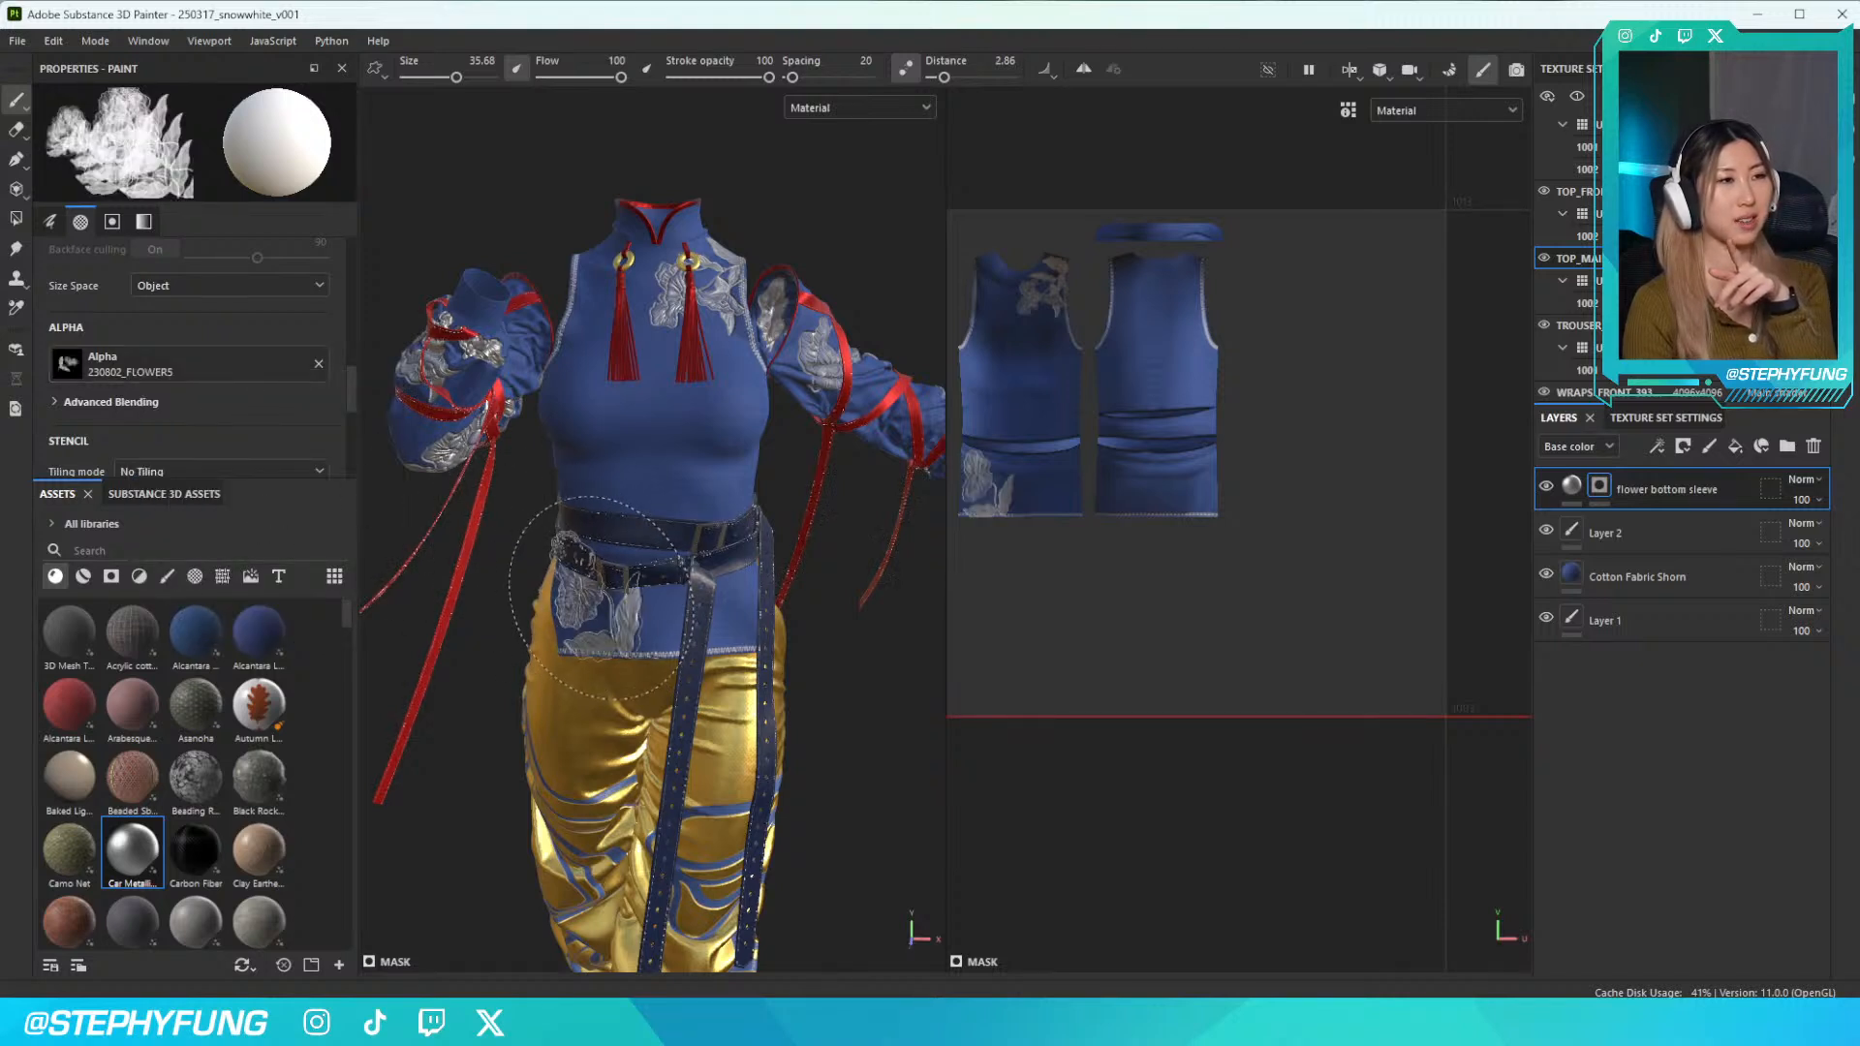
pyautogui.moveTo(696, 554)
pyautogui.keyDown('alt'); pyautogui.mouseDown()
pyautogui.moveTo(591, 552)
pyautogui.moveTo(672, 525)
pyautogui.mouseUp(); pyautogui.keyUp('alt')
pyautogui.keyDown('alt'); pyautogui.moveTo(671, 525); pyautogui.dragTo(637, 641, button='middle'); pyautogui.keyUp('alt')
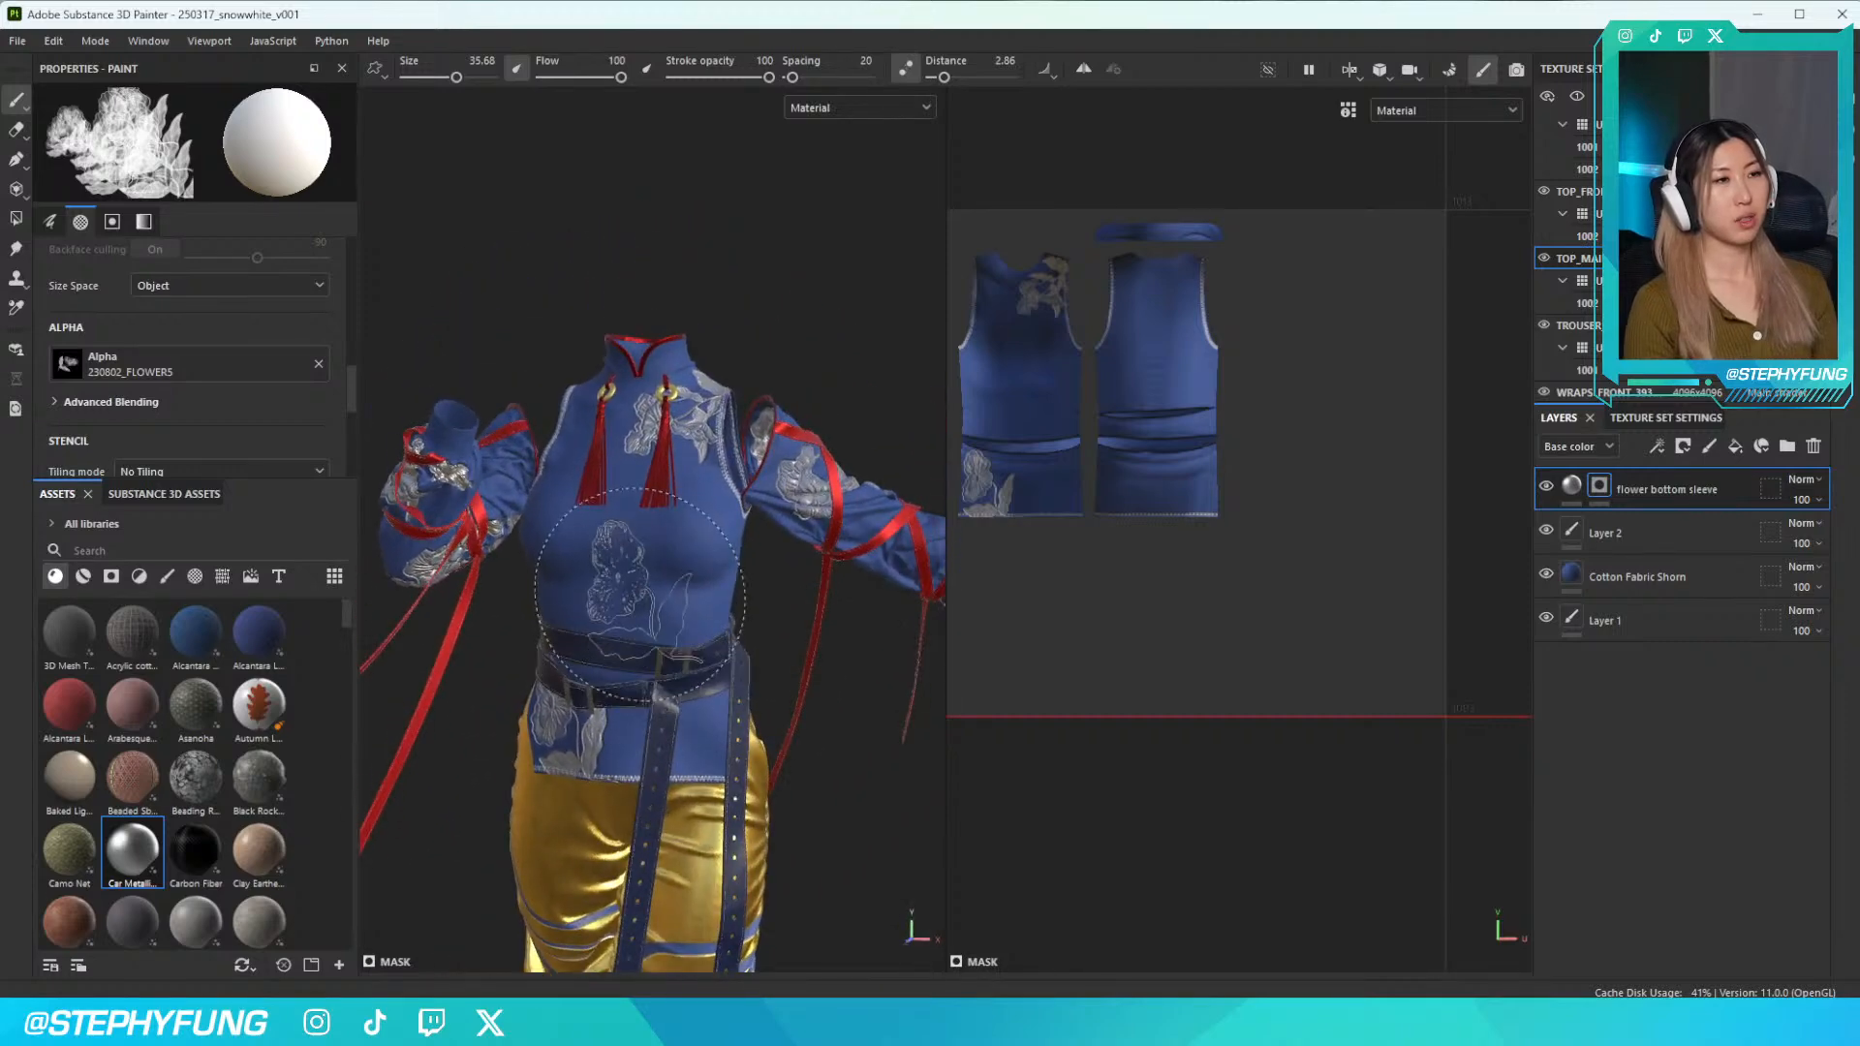
# Rotate the flower brush and try a stamp on the side of the chest just below the existing chest flower
pyautogui.rightClick(706, 539)
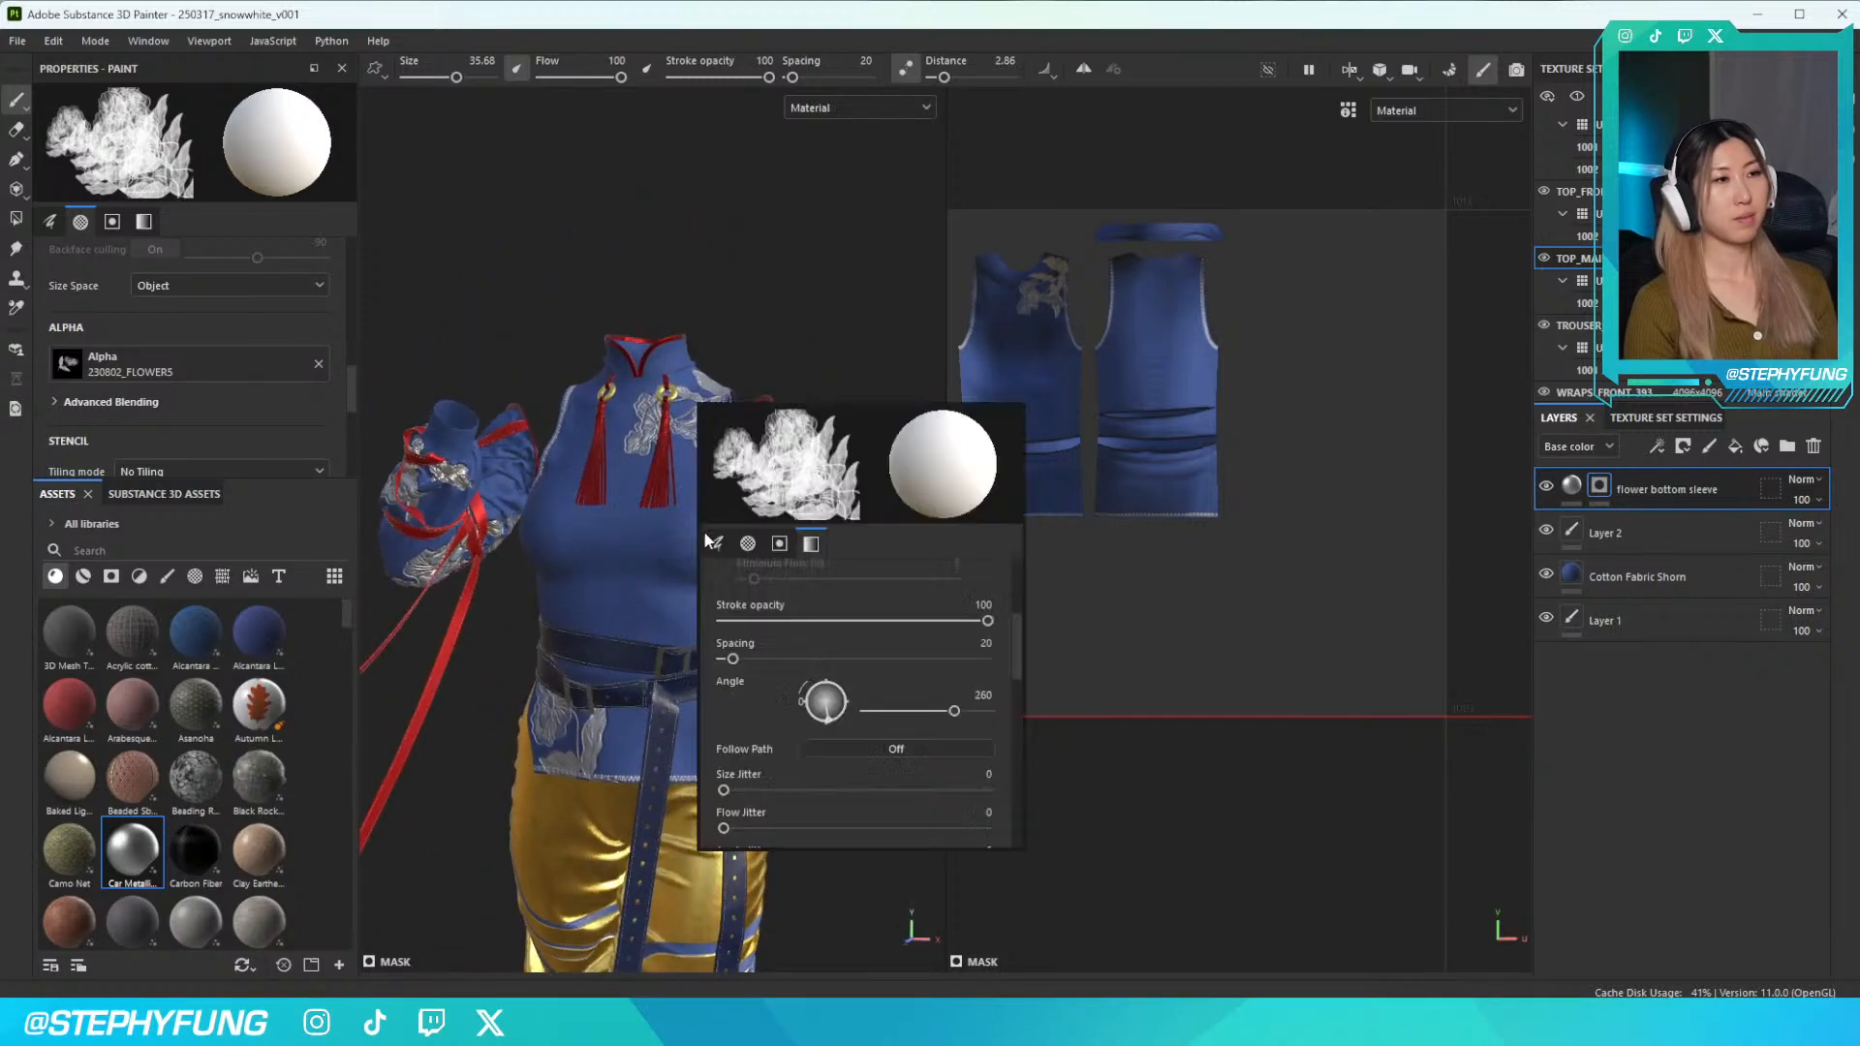
pyautogui.click(909, 713)
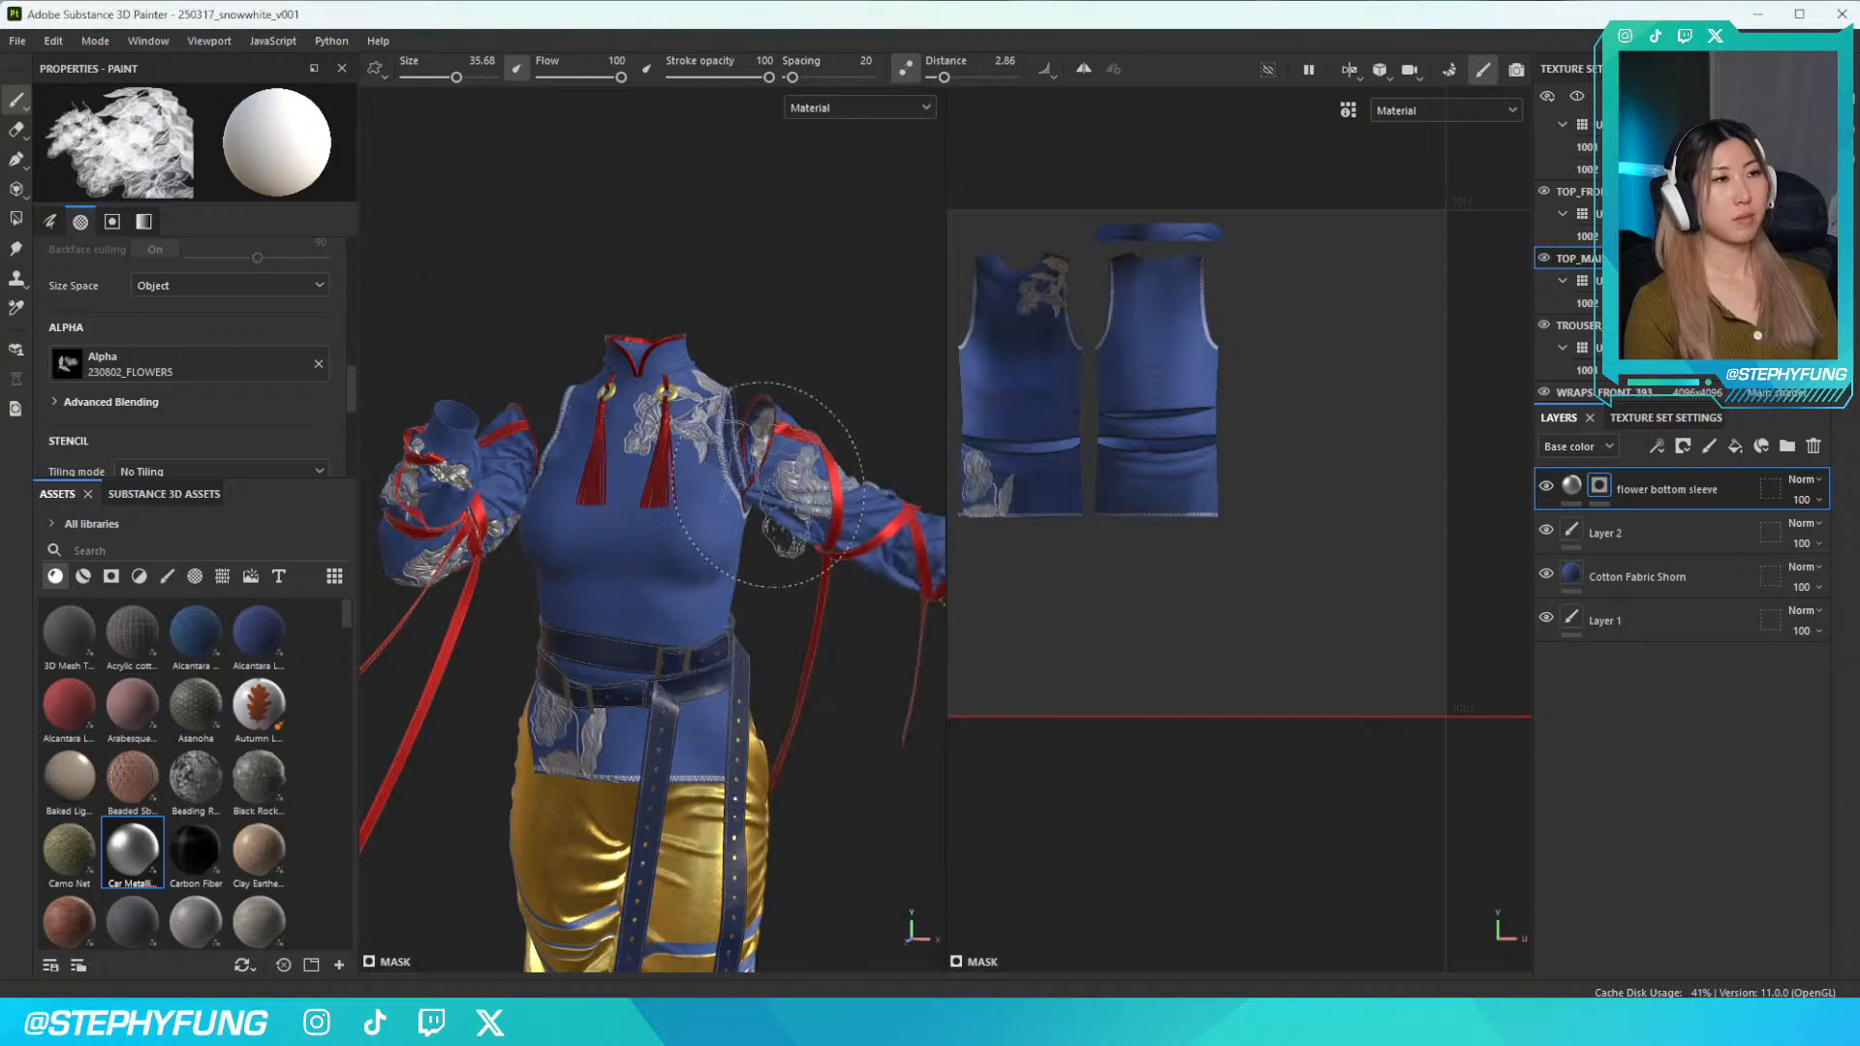
pyautogui.click(709, 480)
pyautogui.scroll(-3, 831, 492)
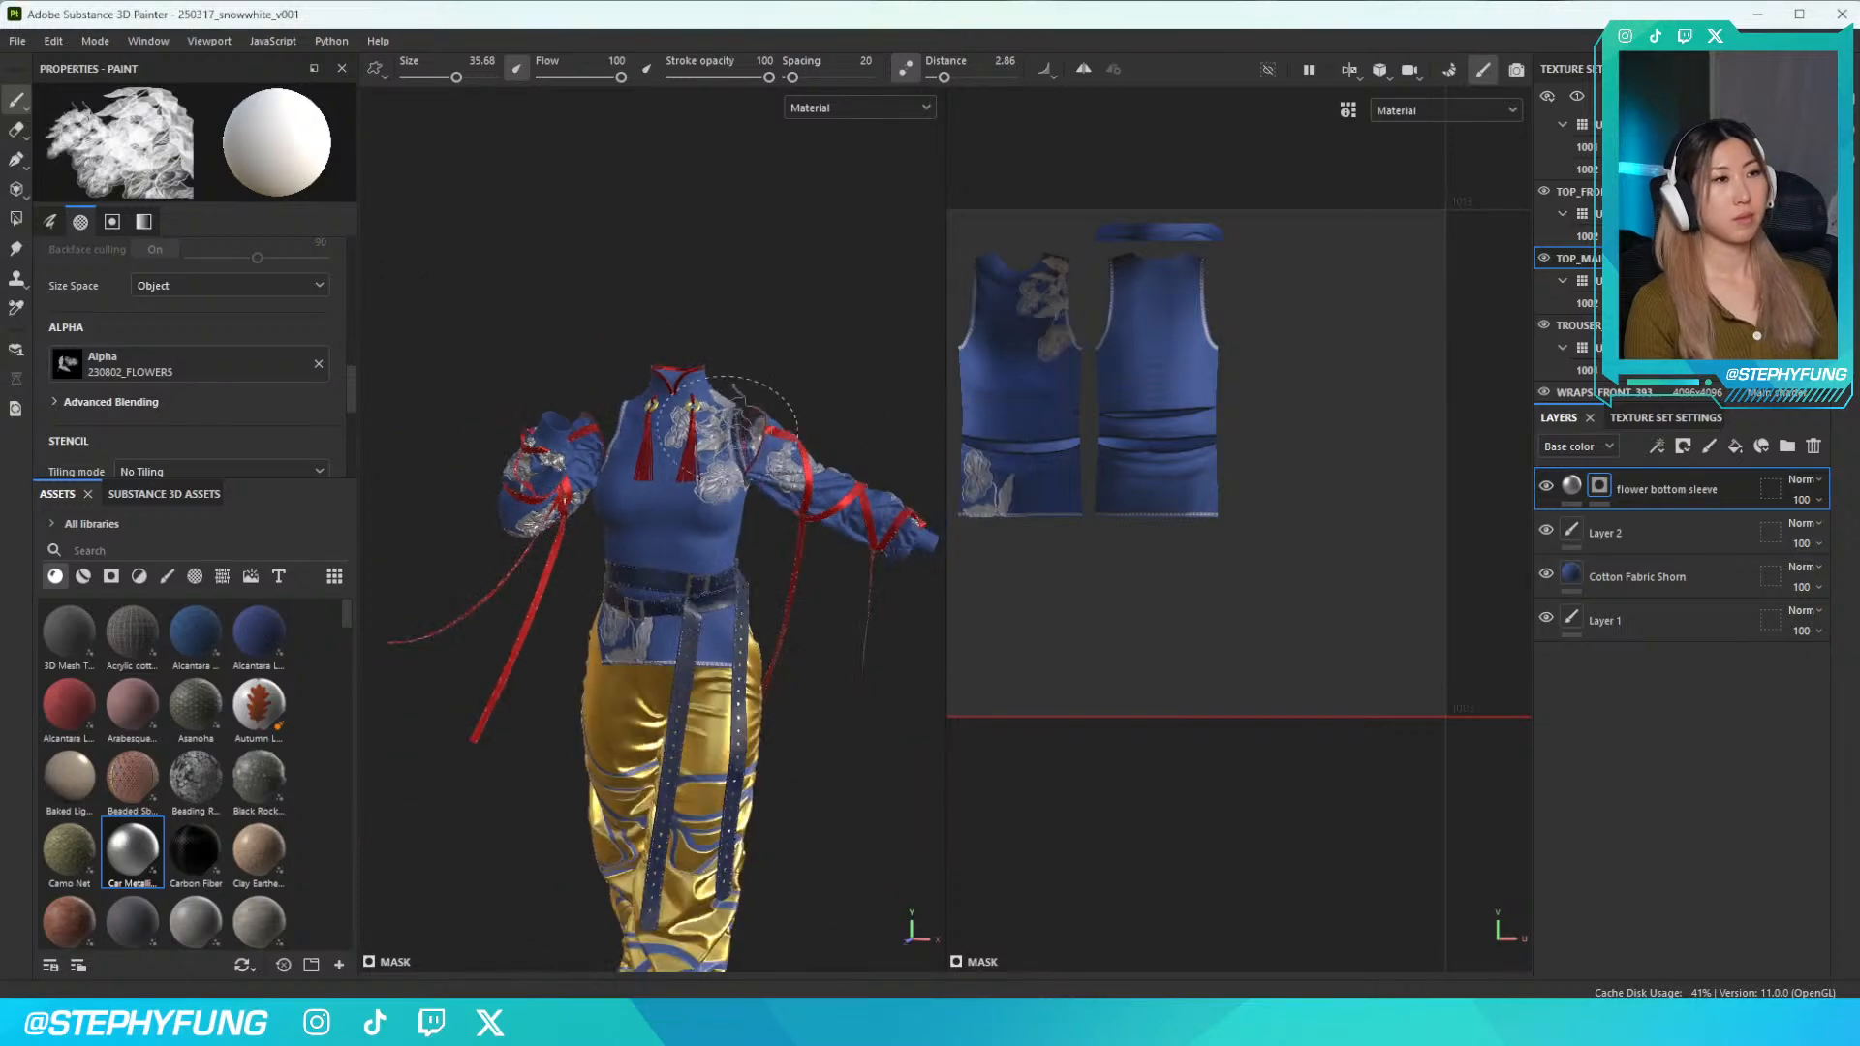
pyautogui.scroll(8, 731, 426)
pyautogui.moveTo(728, 465)
pyautogui.keyDown('alt'); pyautogui.mouseDown()
pyautogui.moveTo(689, 493)
pyautogui.moveTo(727, 490)
pyautogui.mouseUp(); pyautogui.keyUp('alt')
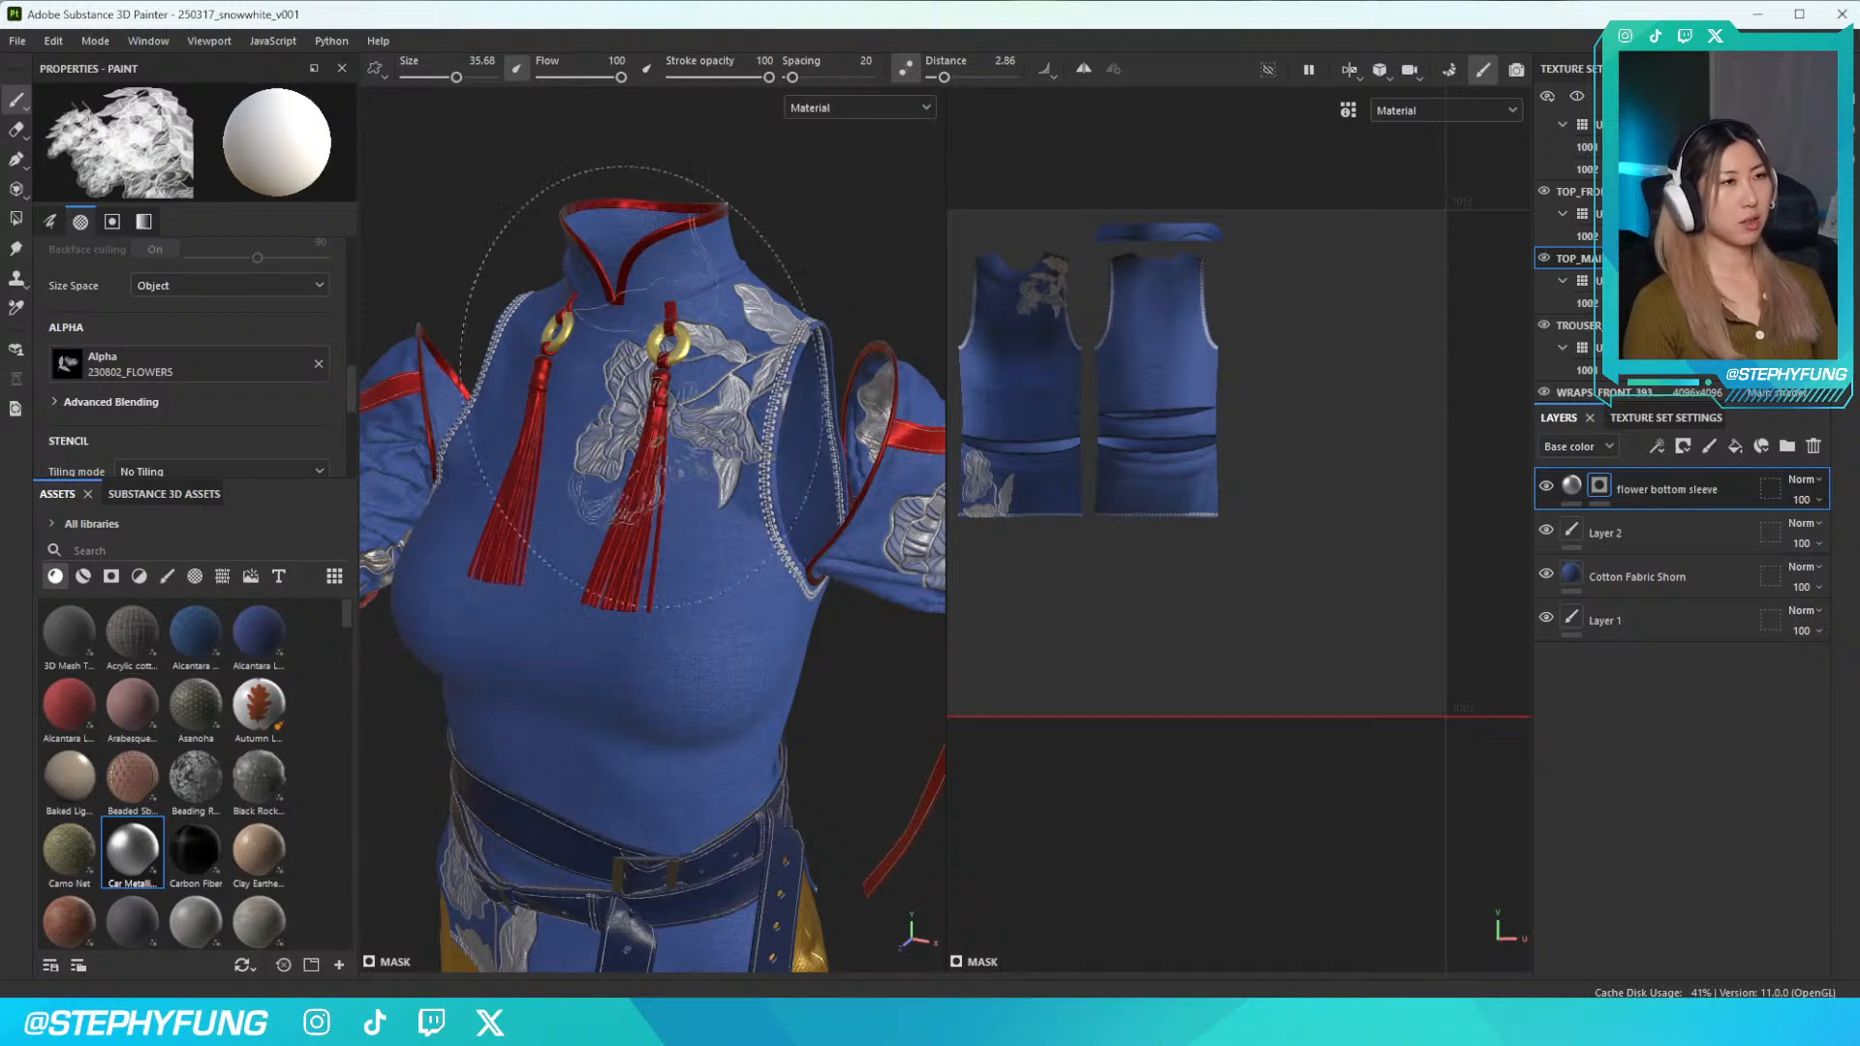
# Examine the flower placement on the front of the top in base color, the other channels and the full material view
pyautogui.scroll(-2, 678, 557)
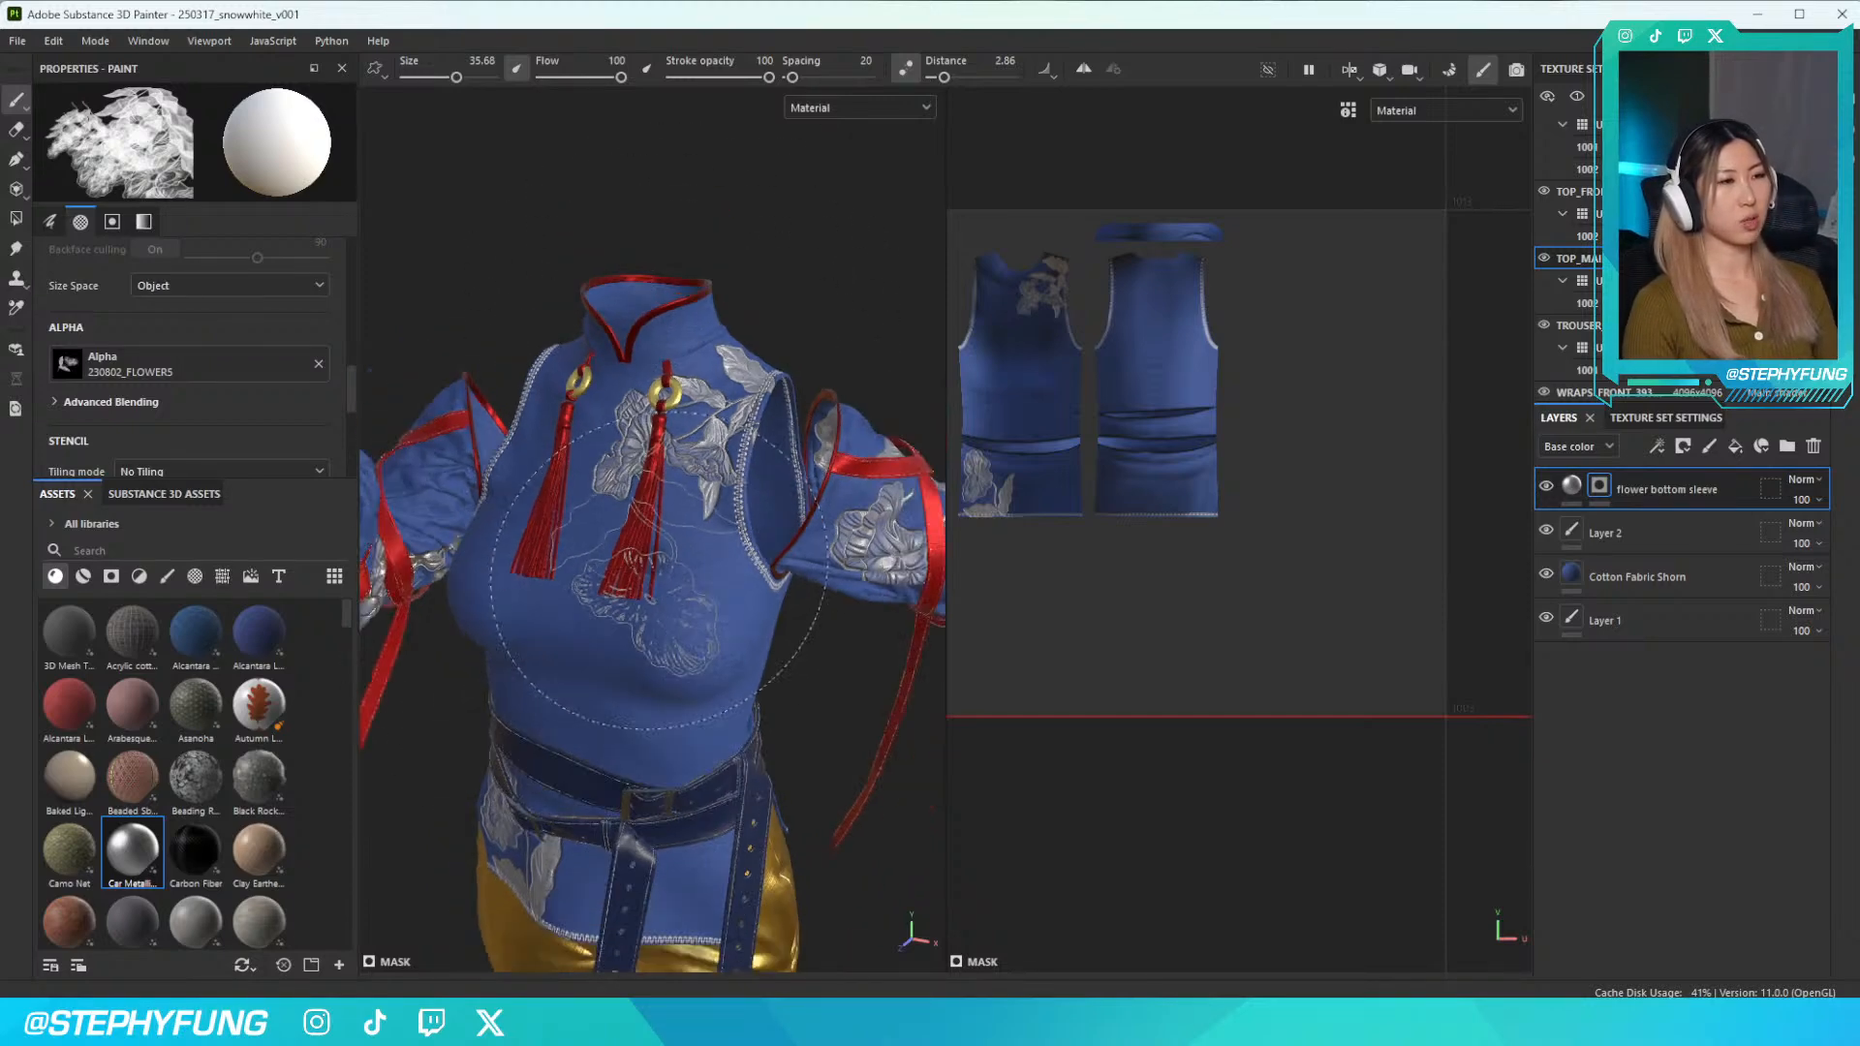
pyautogui.keyDown('alt'); pyautogui.keyDown('shift'); pyautogui.moveTo(671, 766); pyautogui.dragTo(712, 746); pyautogui.keyUp('shift'); pyautogui.keyUp('alt')
pyautogui.keyDown('alt'); pyautogui.moveTo(712, 746); pyautogui.dragTo(761, 665, button='middle'); pyautogui.keyUp('alt')
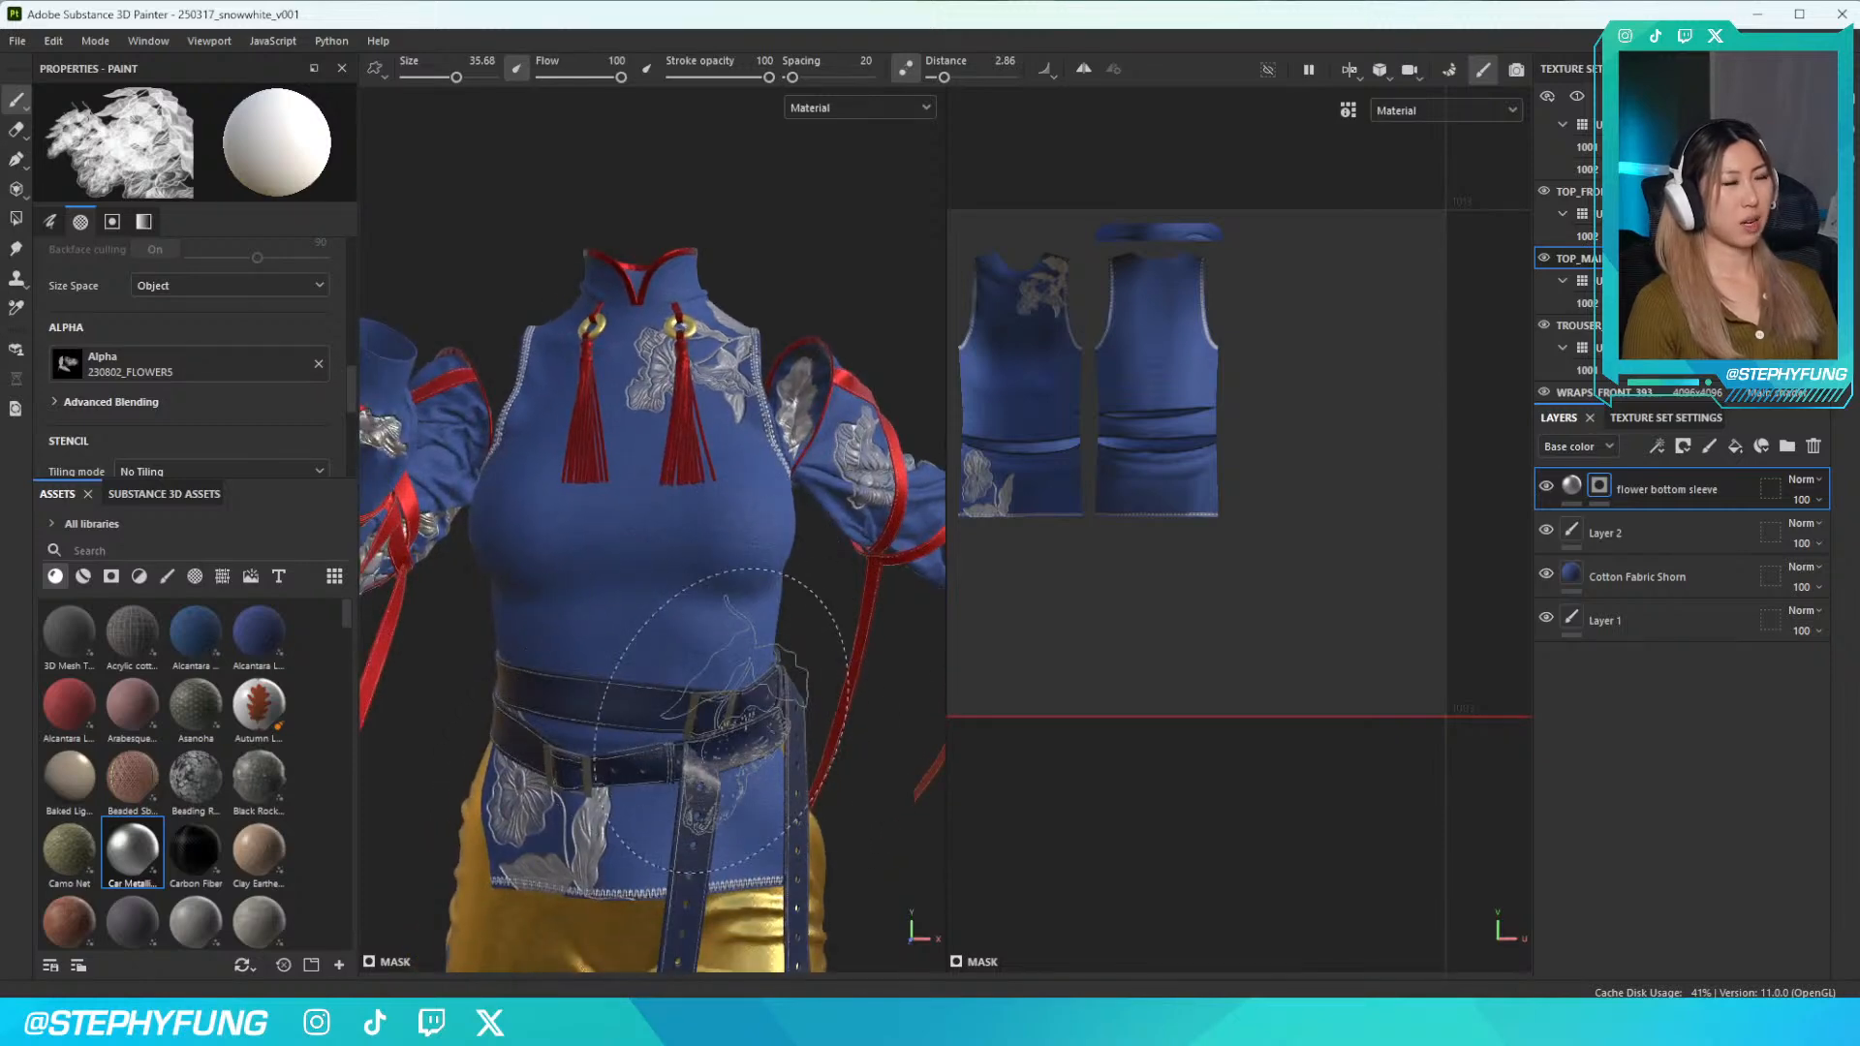
pyautogui.press('c')
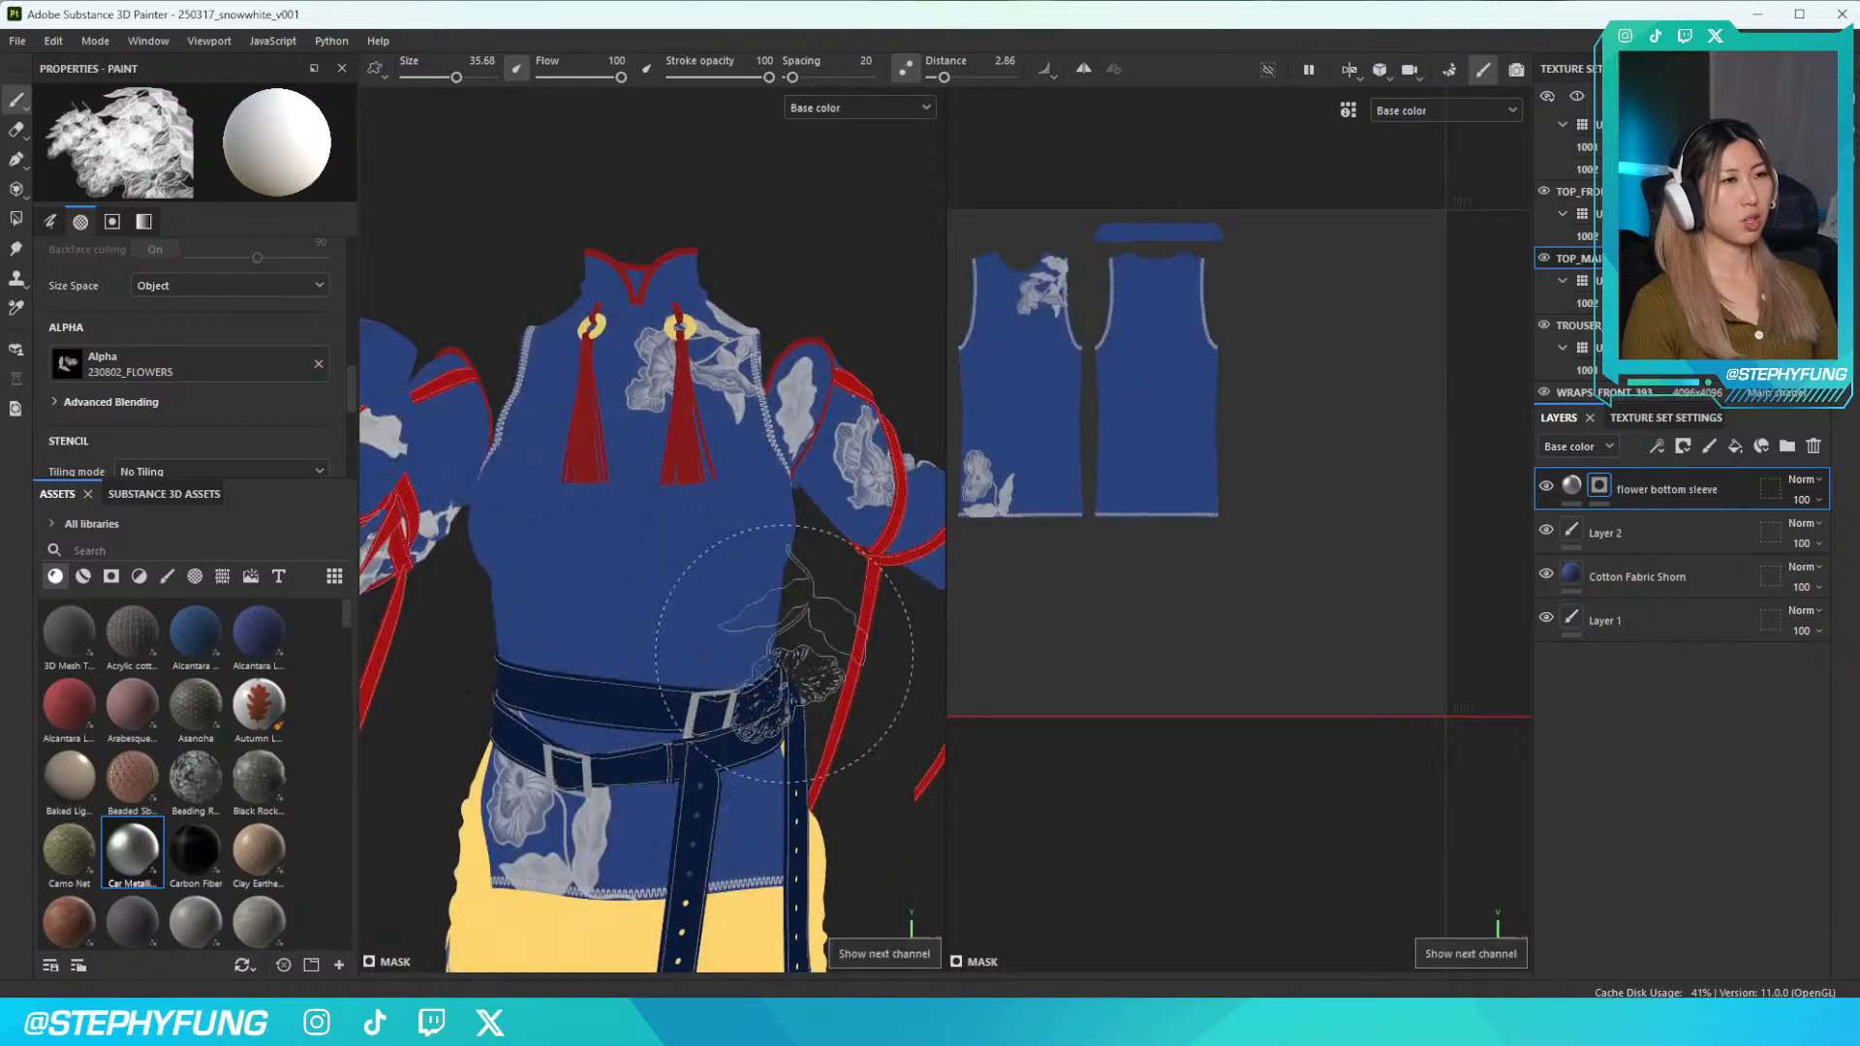
pyautogui.moveTo(766, 639)
pyautogui.keyDown('alt'); pyautogui.mouseDown()
pyautogui.moveTo(658, 662)
pyautogui.moveTo(569, 652)
pyautogui.moveTo(801, 677)
pyautogui.moveTo(760, 668)
pyautogui.mouseUp(); pyautogui.keyUp('alt')
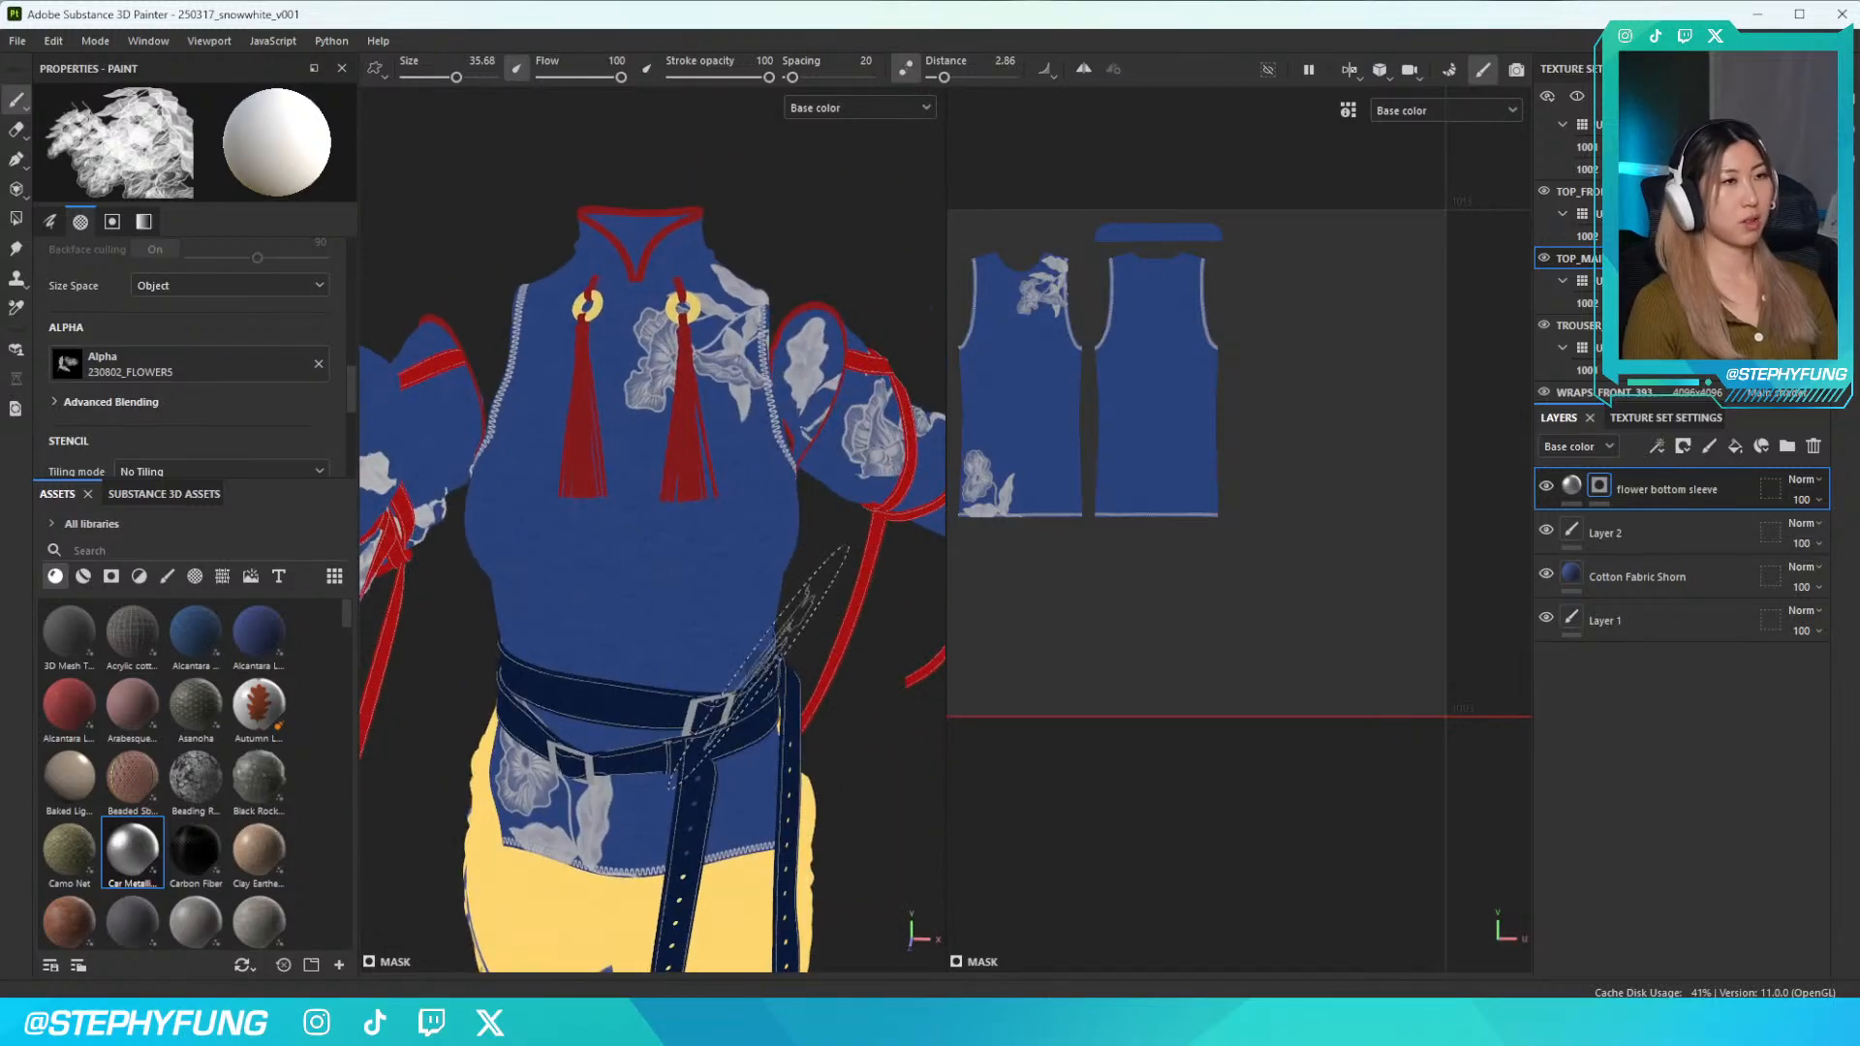
pyautogui.press('c')
pyautogui.press('c')
pyautogui.press('c')
pyautogui.press('c')
pyautogui.press('c')
pyautogui.press('c')
pyautogui.press('m')
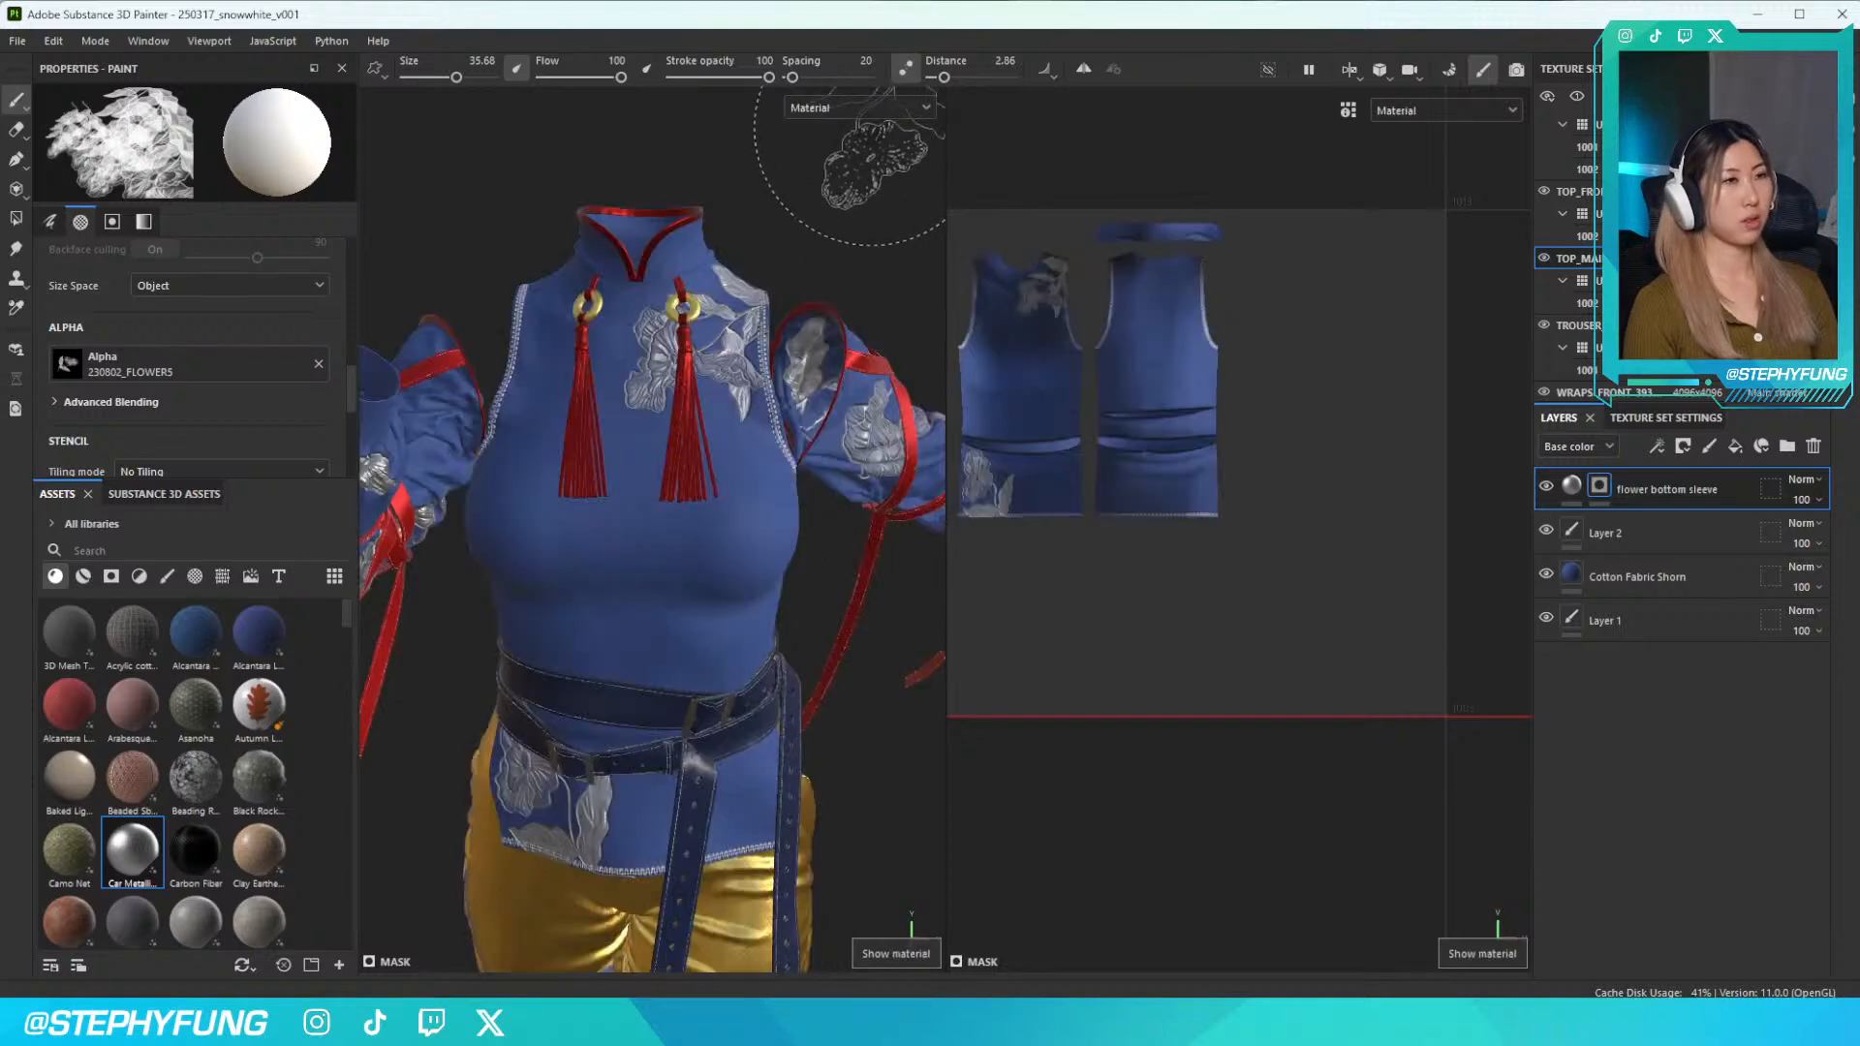
pyautogui.moveTo(680, 480)
pyautogui.keyDown('alt'); pyautogui.mouseDown()
pyautogui.moveTo(640, 539)
pyautogui.moveTo(701, 538)
pyautogui.moveTo(609, 541)
pyautogui.mouseUp(); pyautogui.keyUp('alt')
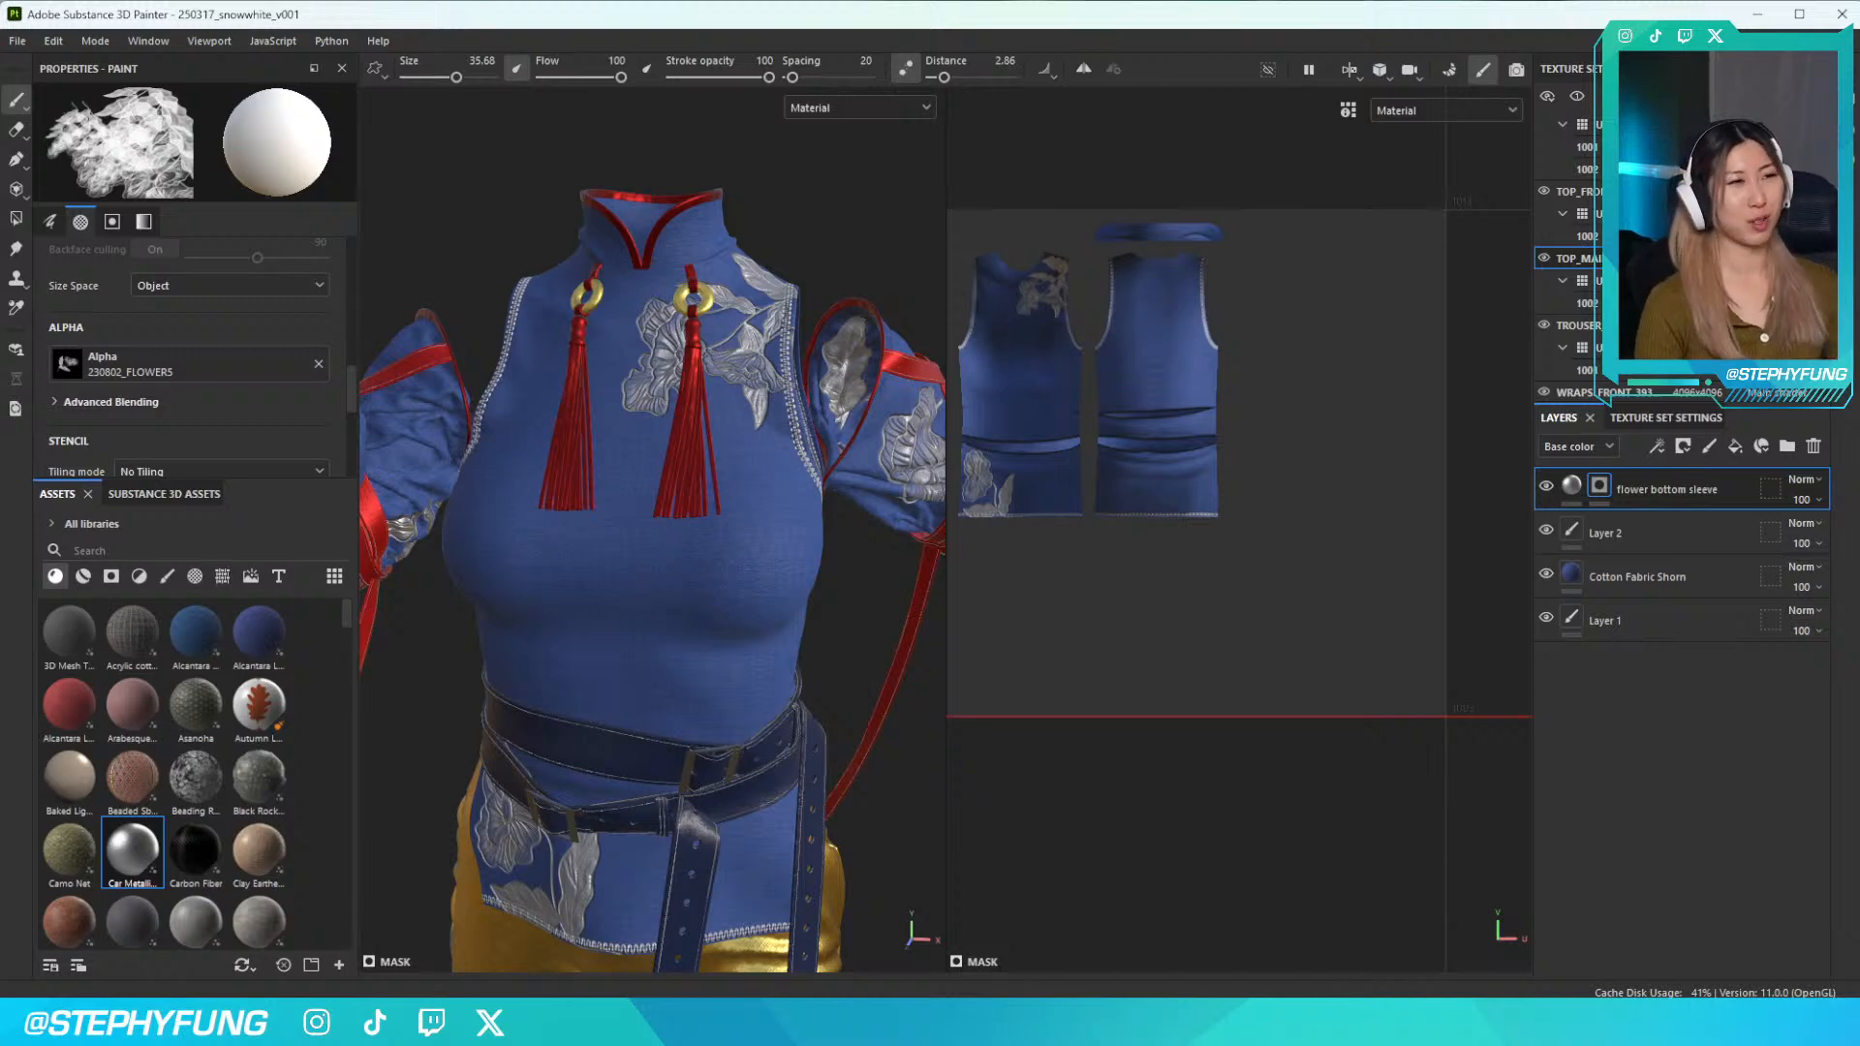
pyautogui.scroll(-3, 608, 721)
pyautogui.scroll(3, 604, 729)
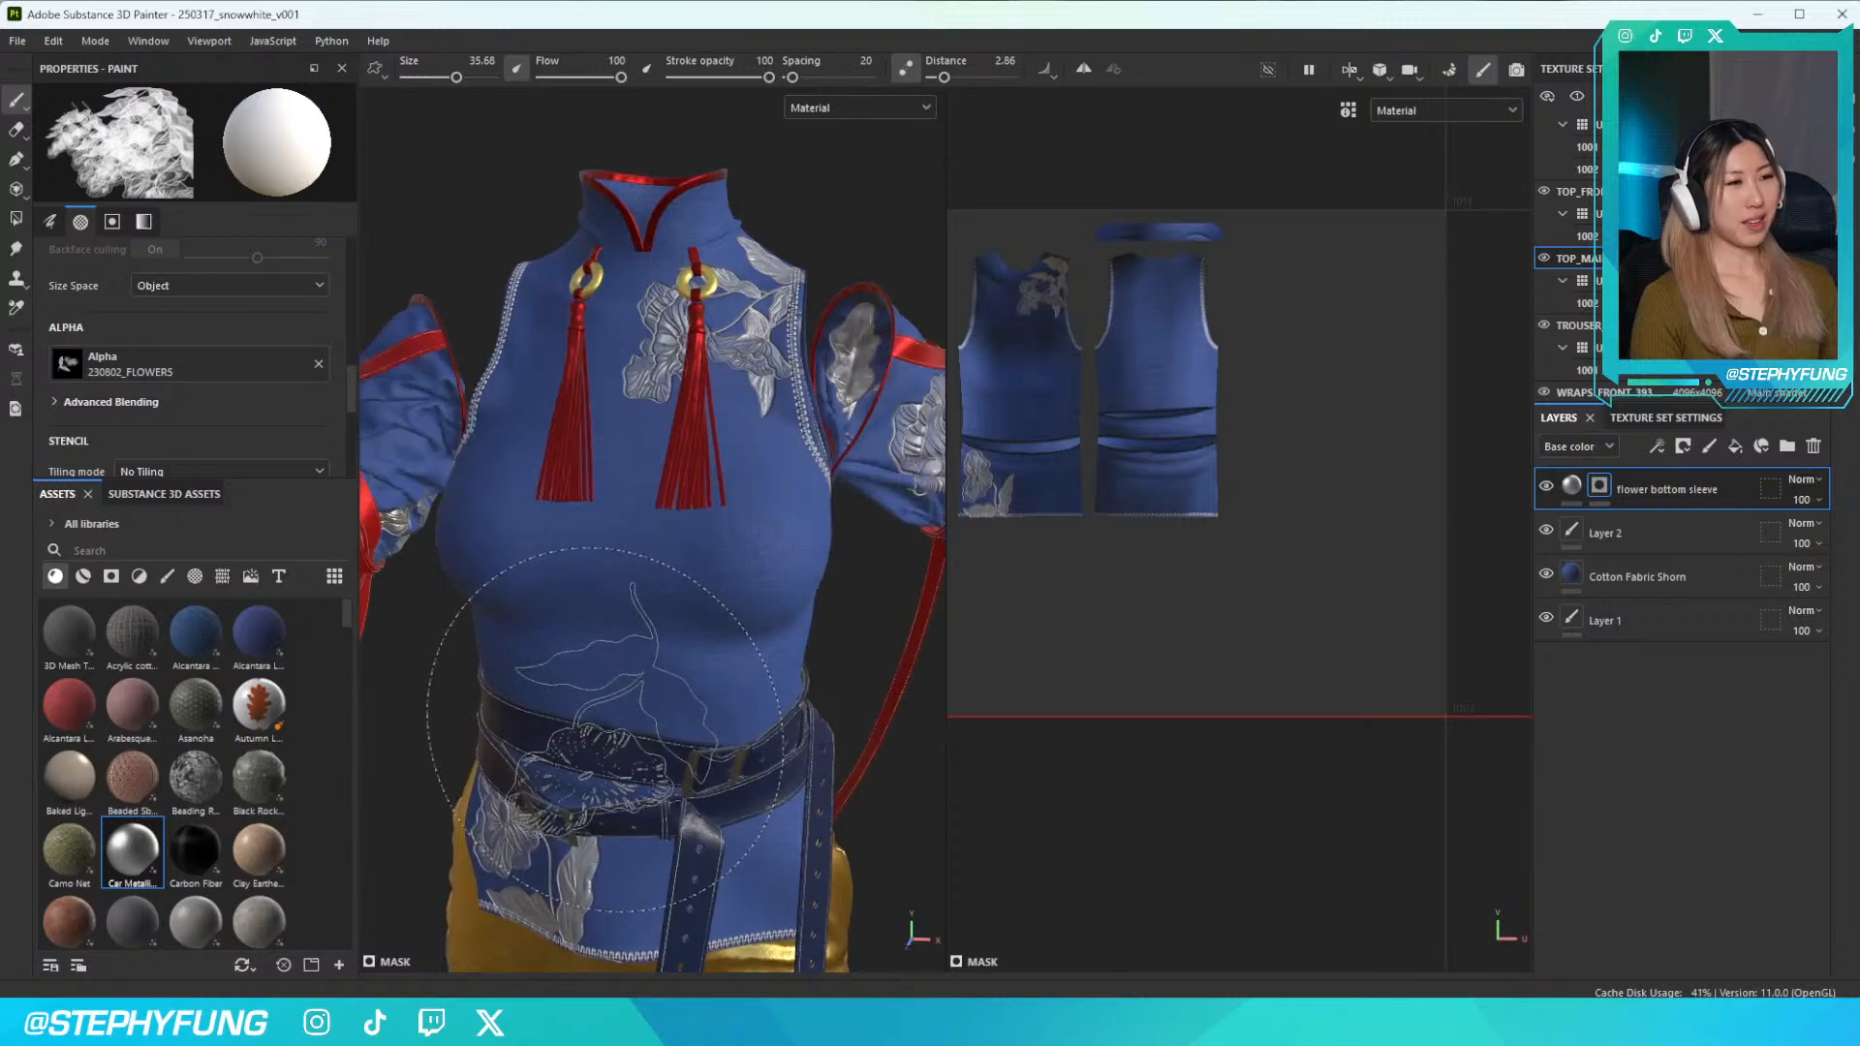
pyautogui.keyDown('alt'); pyautogui.moveTo(620, 707); pyautogui.dragTo(641, 673); pyautogui.keyUp('alt')
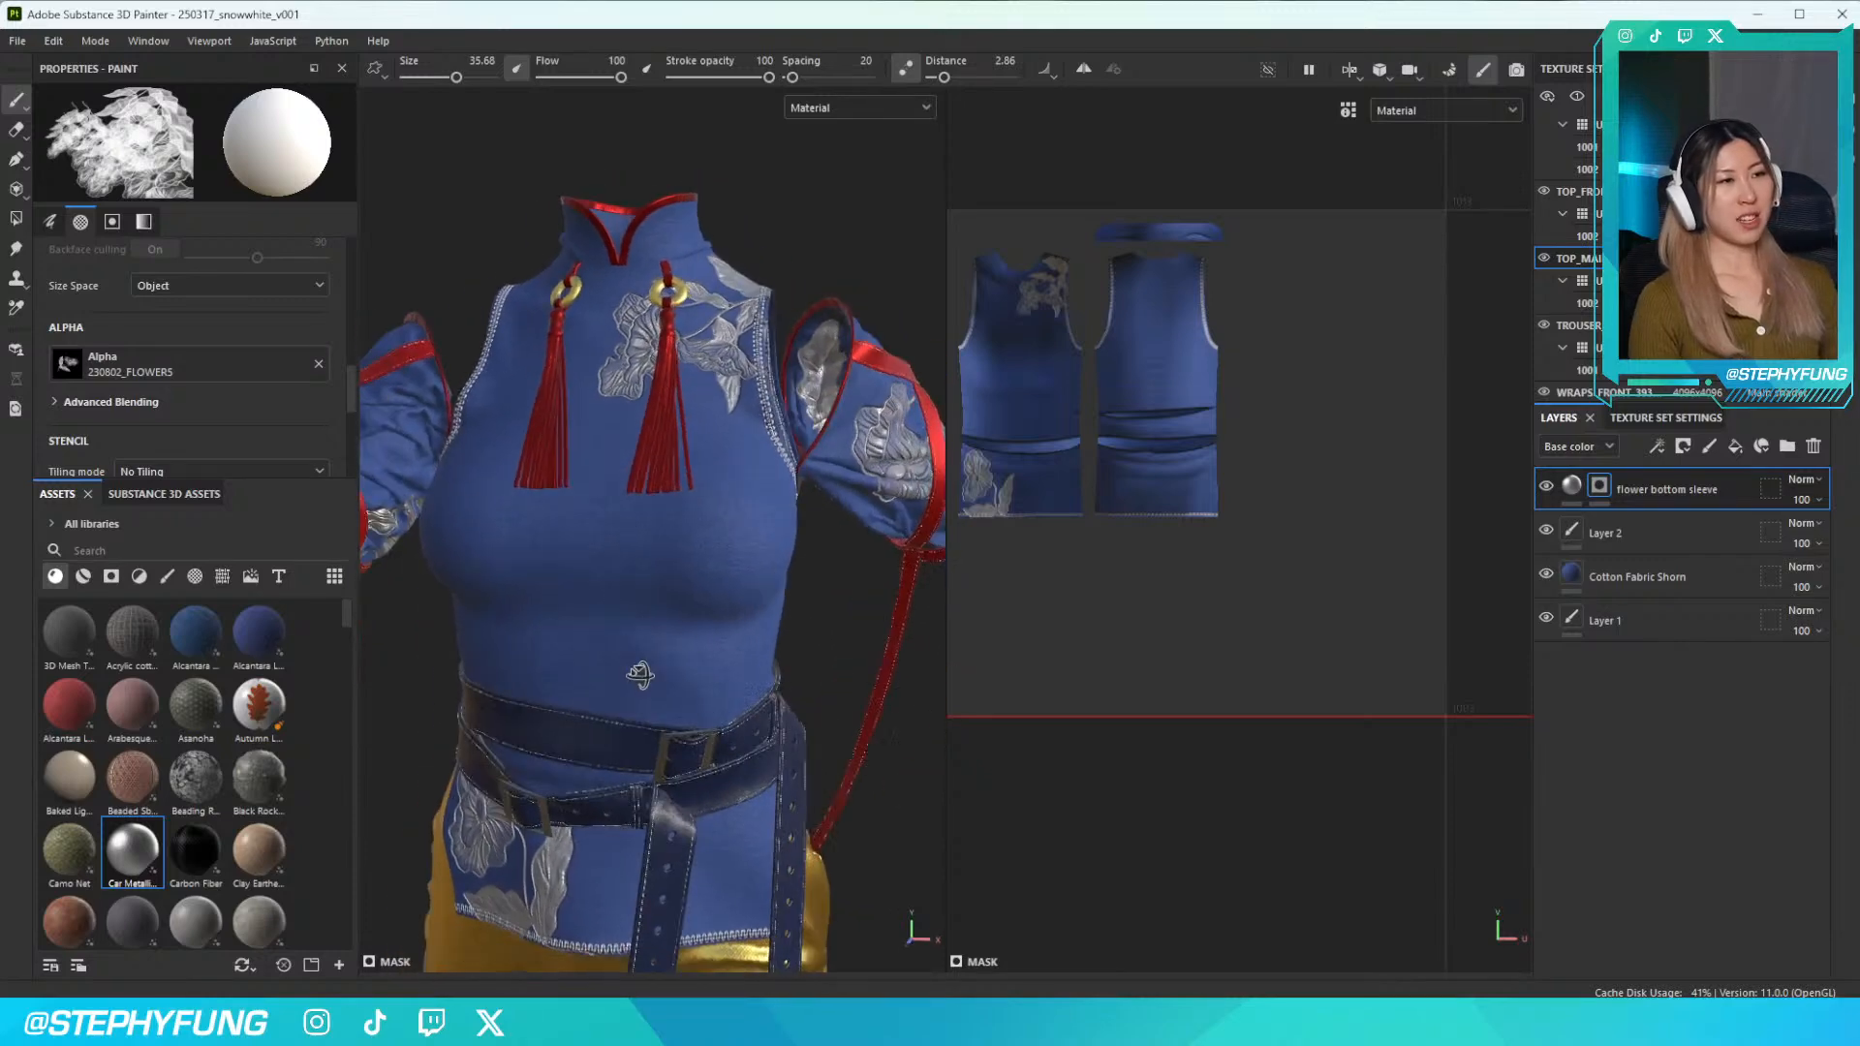
# Switch the brush alpha to 230802_FLOWER4 for the waist area of the top
pyautogui.click(166, 370)
pyautogui.scroll(-2, 271, 504)
pyautogui.scroll(-2, 258, 519)
pyautogui.click(253, 521)
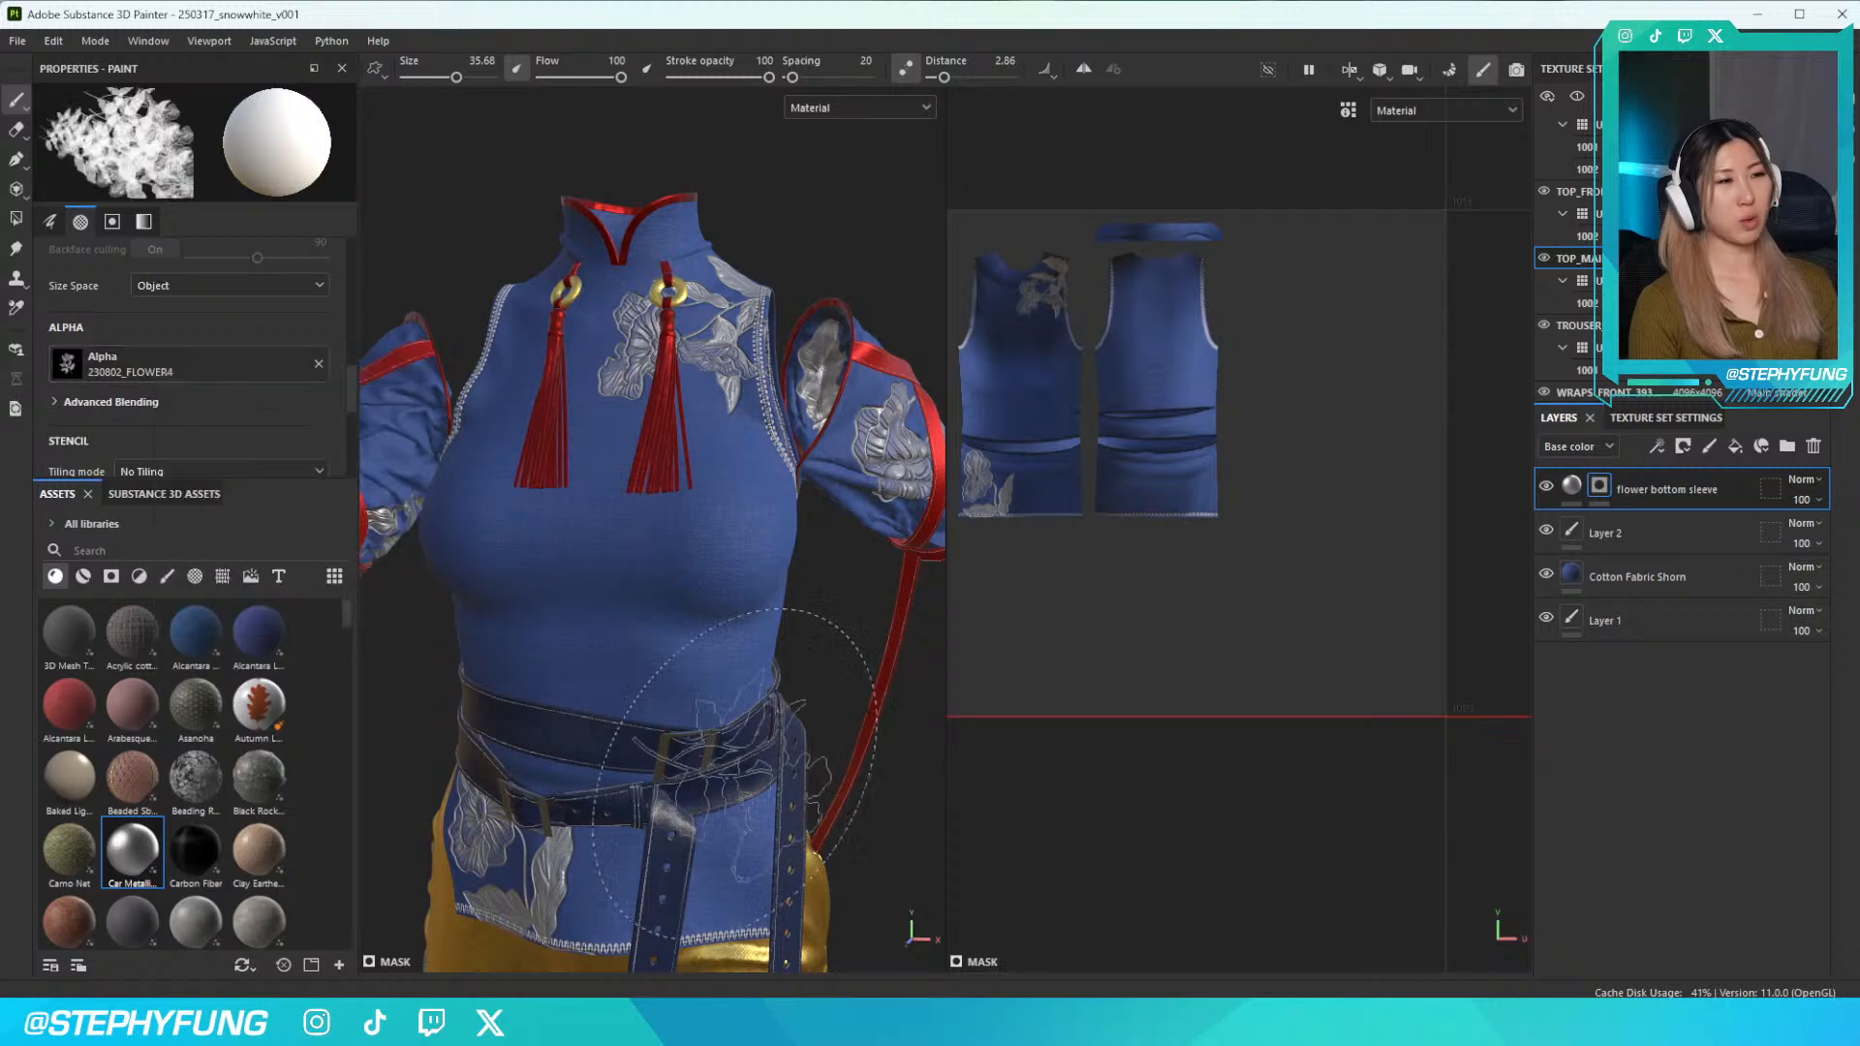
pyautogui.moveTo(484, 686)
pyautogui.keyDown('alt'); pyautogui.mouseDown()
pyautogui.moveTo(517, 672)
pyautogui.moveTo(483, 644)
pyautogui.moveTo(416, 649)
pyautogui.moveTo(581, 639)
pyautogui.mouseUp(); pyautogui.keyUp('alt')
pyautogui.scroll(5, 1044, 494)
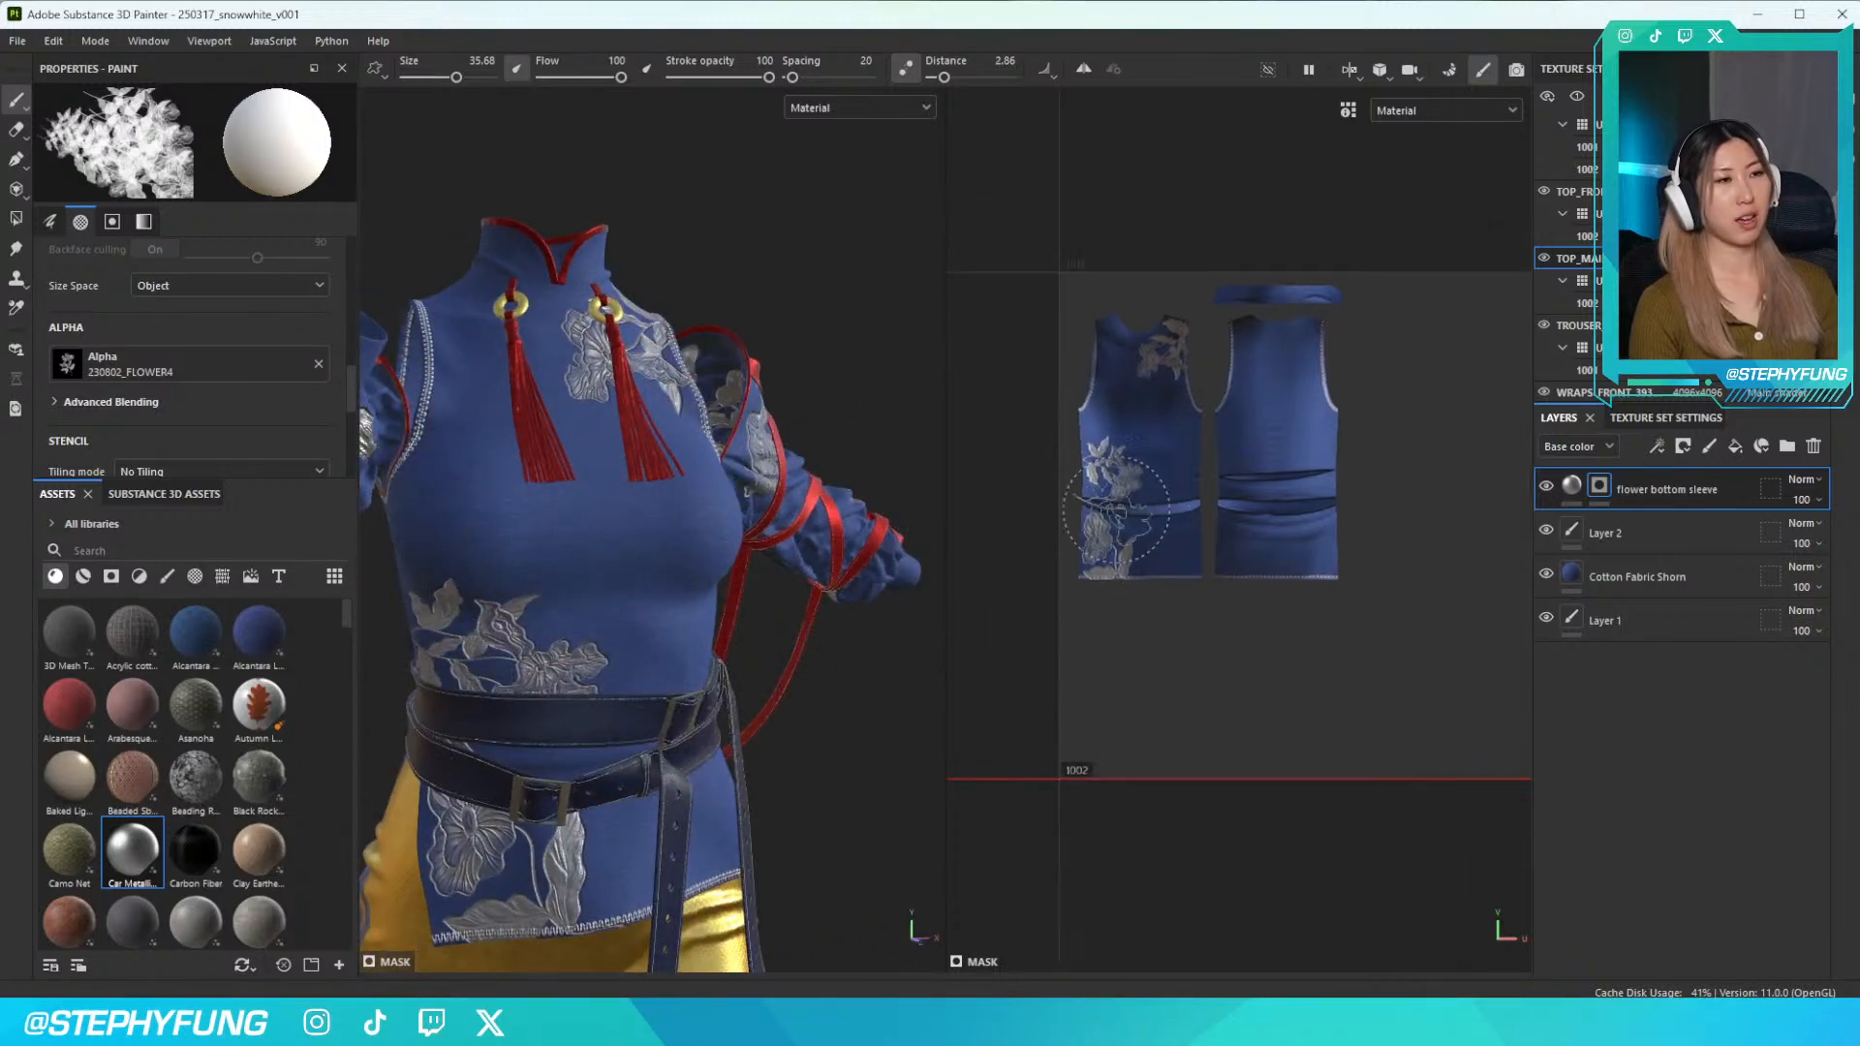
pyautogui.moveTo(896, 496)
pyautogui.keyDown('alt'); pyautogui.mouseDown()
pyautogui.moveTo(741, 496)
pyautogui.moveTo(901, 489)
pyautogui.mouseUp(); pyautogui.keyUp('alt')
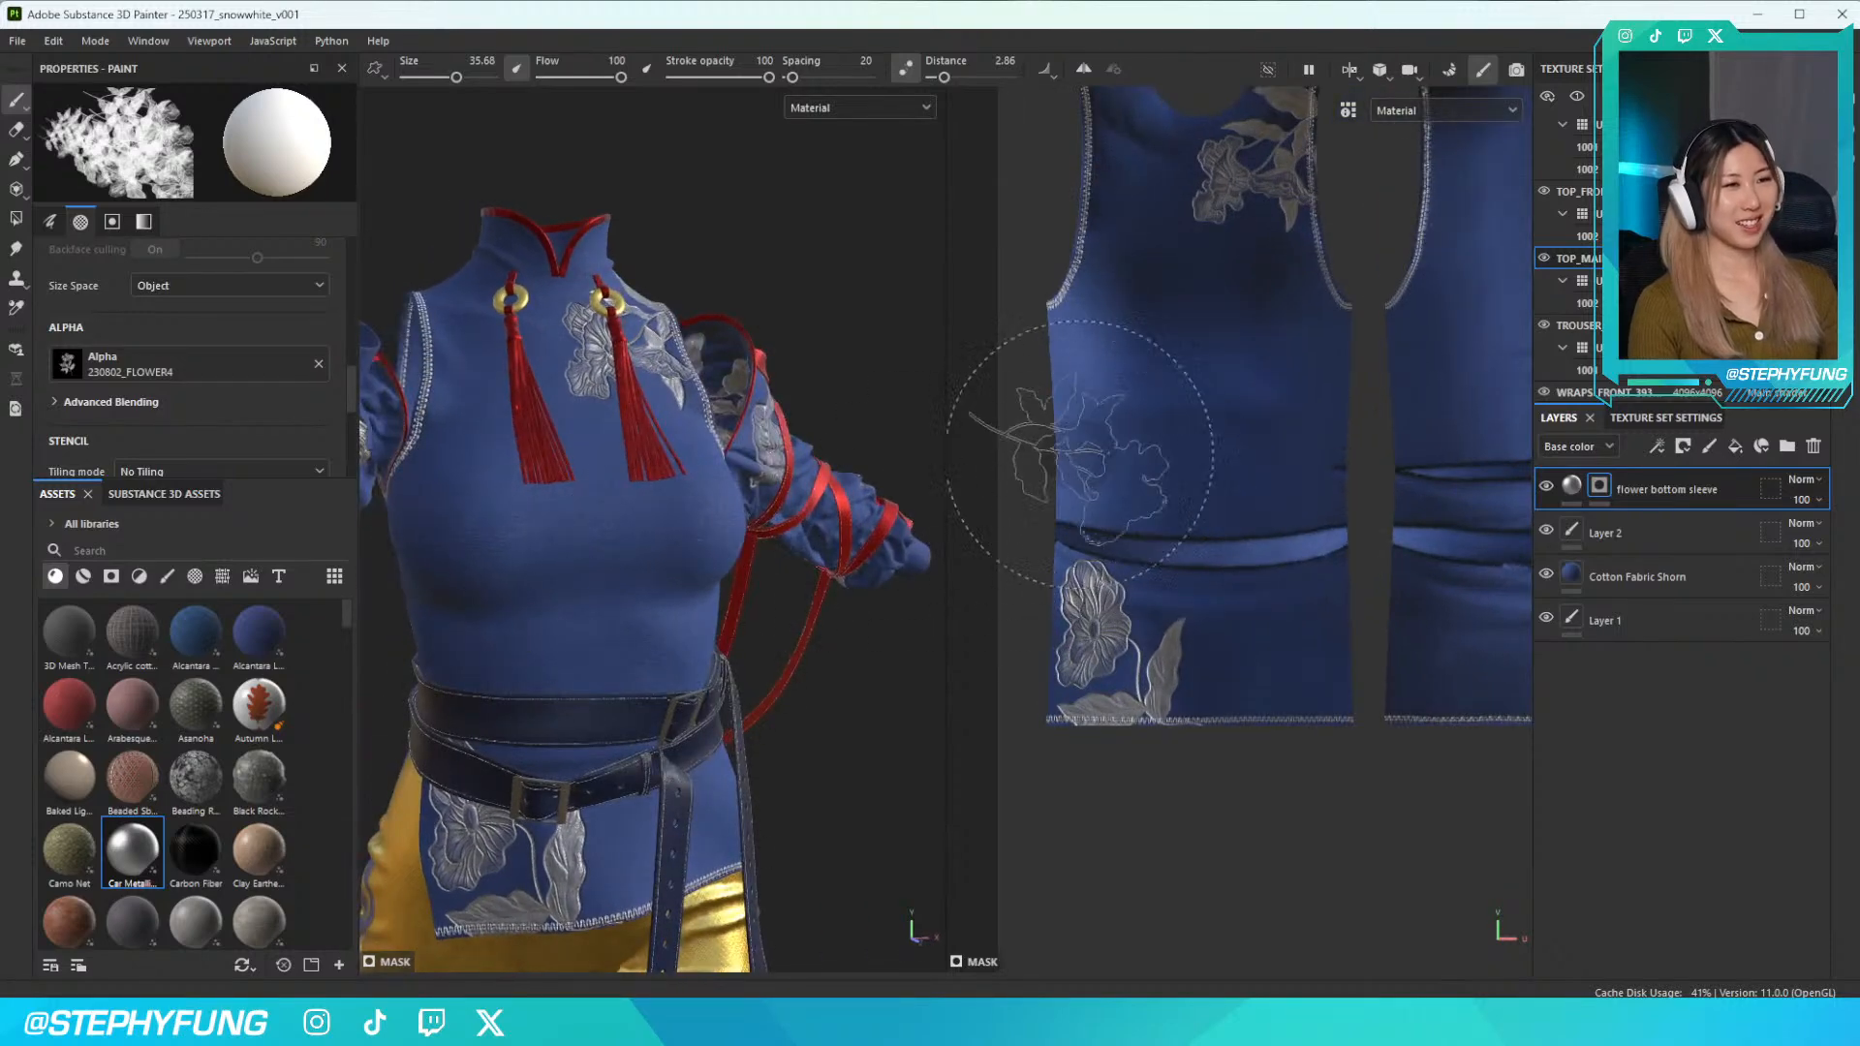
# Try a large flower stamp at brush size 70.12 on the front waist above the belt, and undo it
pyautogui.keyDown('ctrl'); pyautogui.moveTo(1105, 449); pyautogui.dragTo(1192, 448, button='right'); pyautogui.keyUp('ctrl')
pyautogui.click(1146, 448)
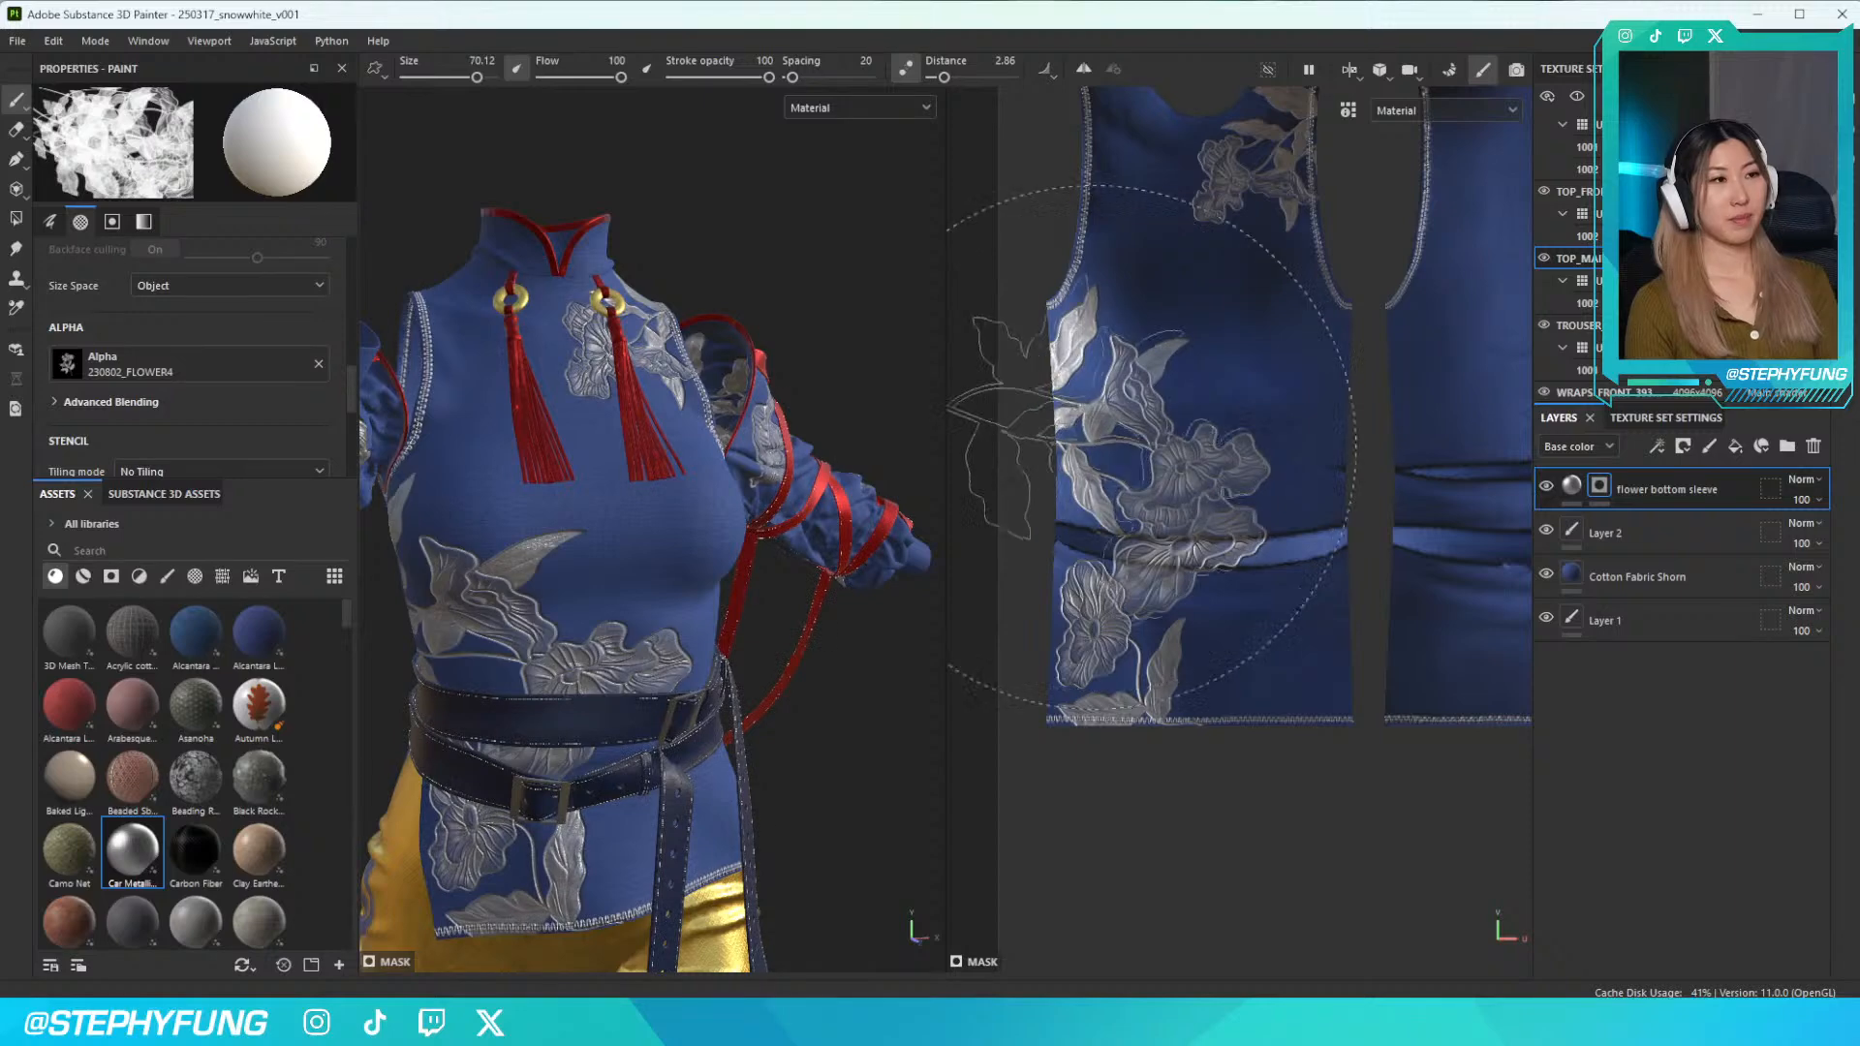
pyautogui.scroll(-3, 620, 572)
pyautogui.keyDown('alt'); pyautogui.moveTo(605, 554); pyautogui.dragTo(662, 542); pyautogui.keyUp('alt')
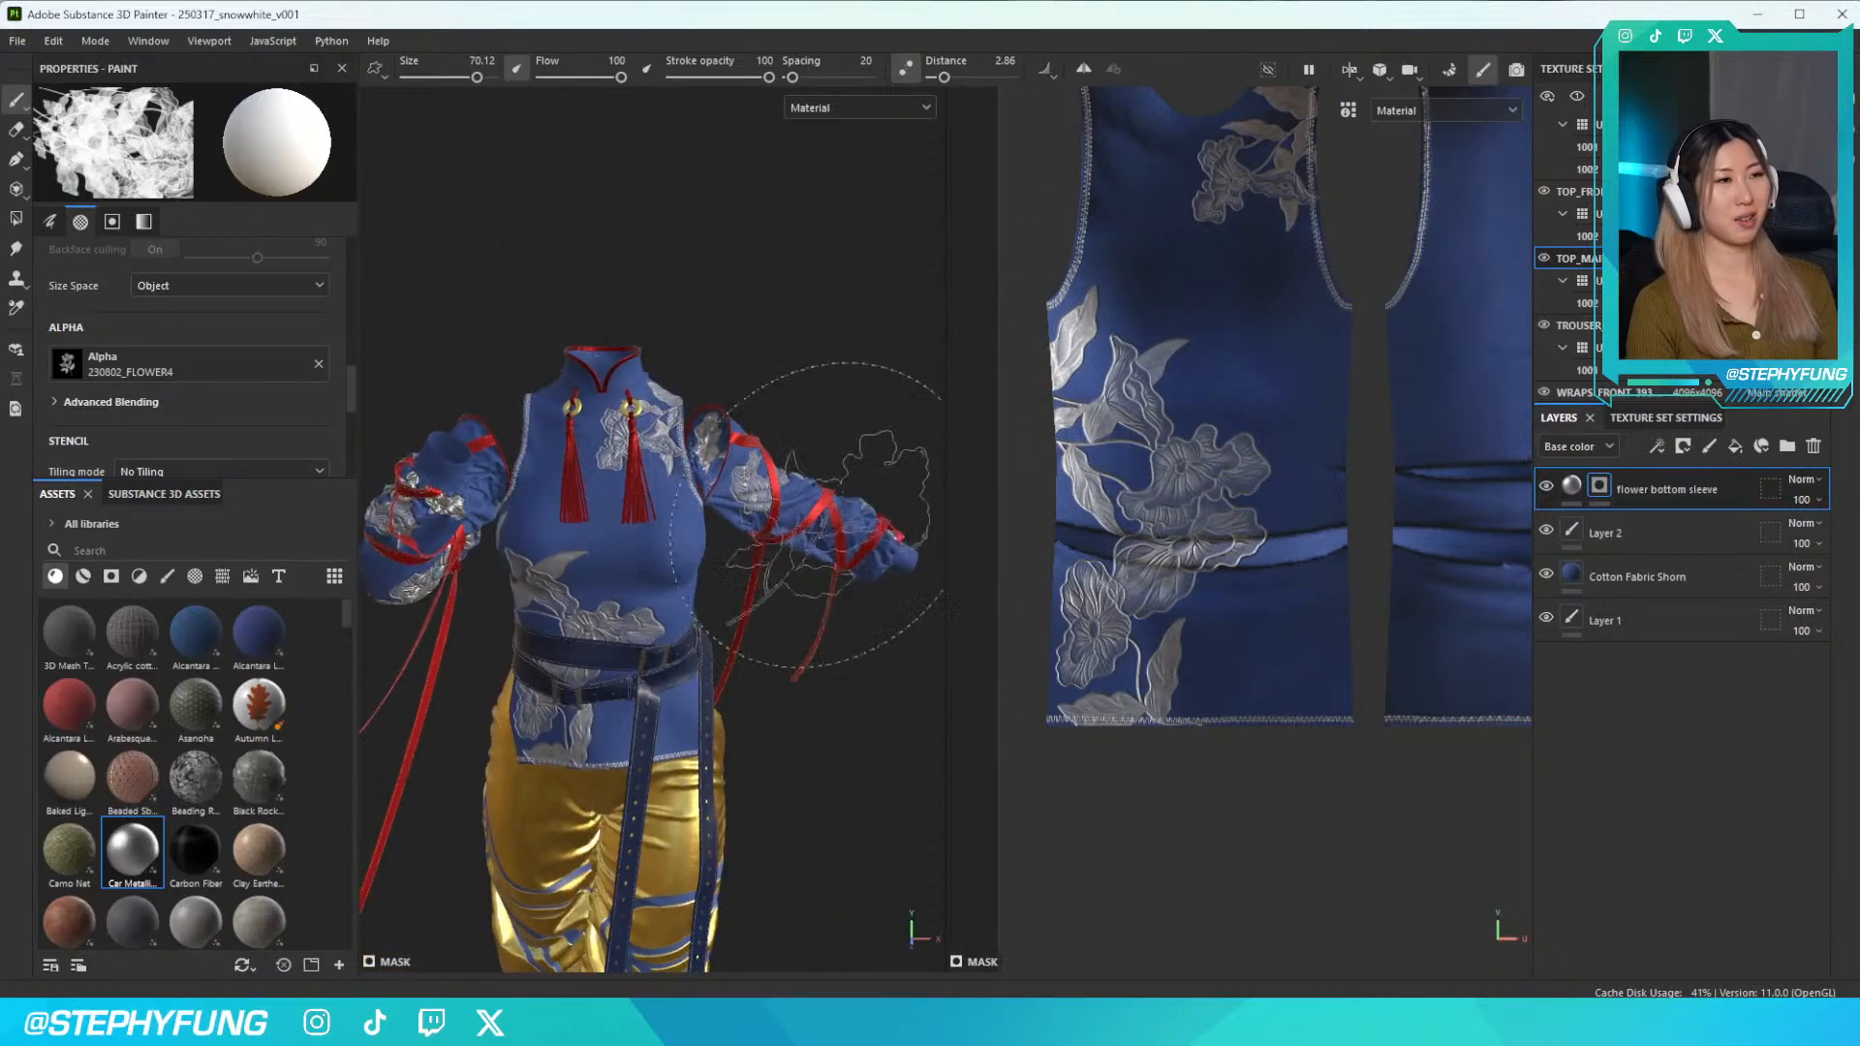
pyautogui.hotkey('ctrl', 'z')
# Reduce the brush size to 38.11 and stamp the flower on the side of the front waist, just above the hem flower
pyautogui.keyDown('ctrl'); pyautogui.moveTo(1099, 445); pyautogui.dragTo(1040, 449, button='right'); pyautogui.keyUp('ctrl')
pyautogui.click(1075, 461)
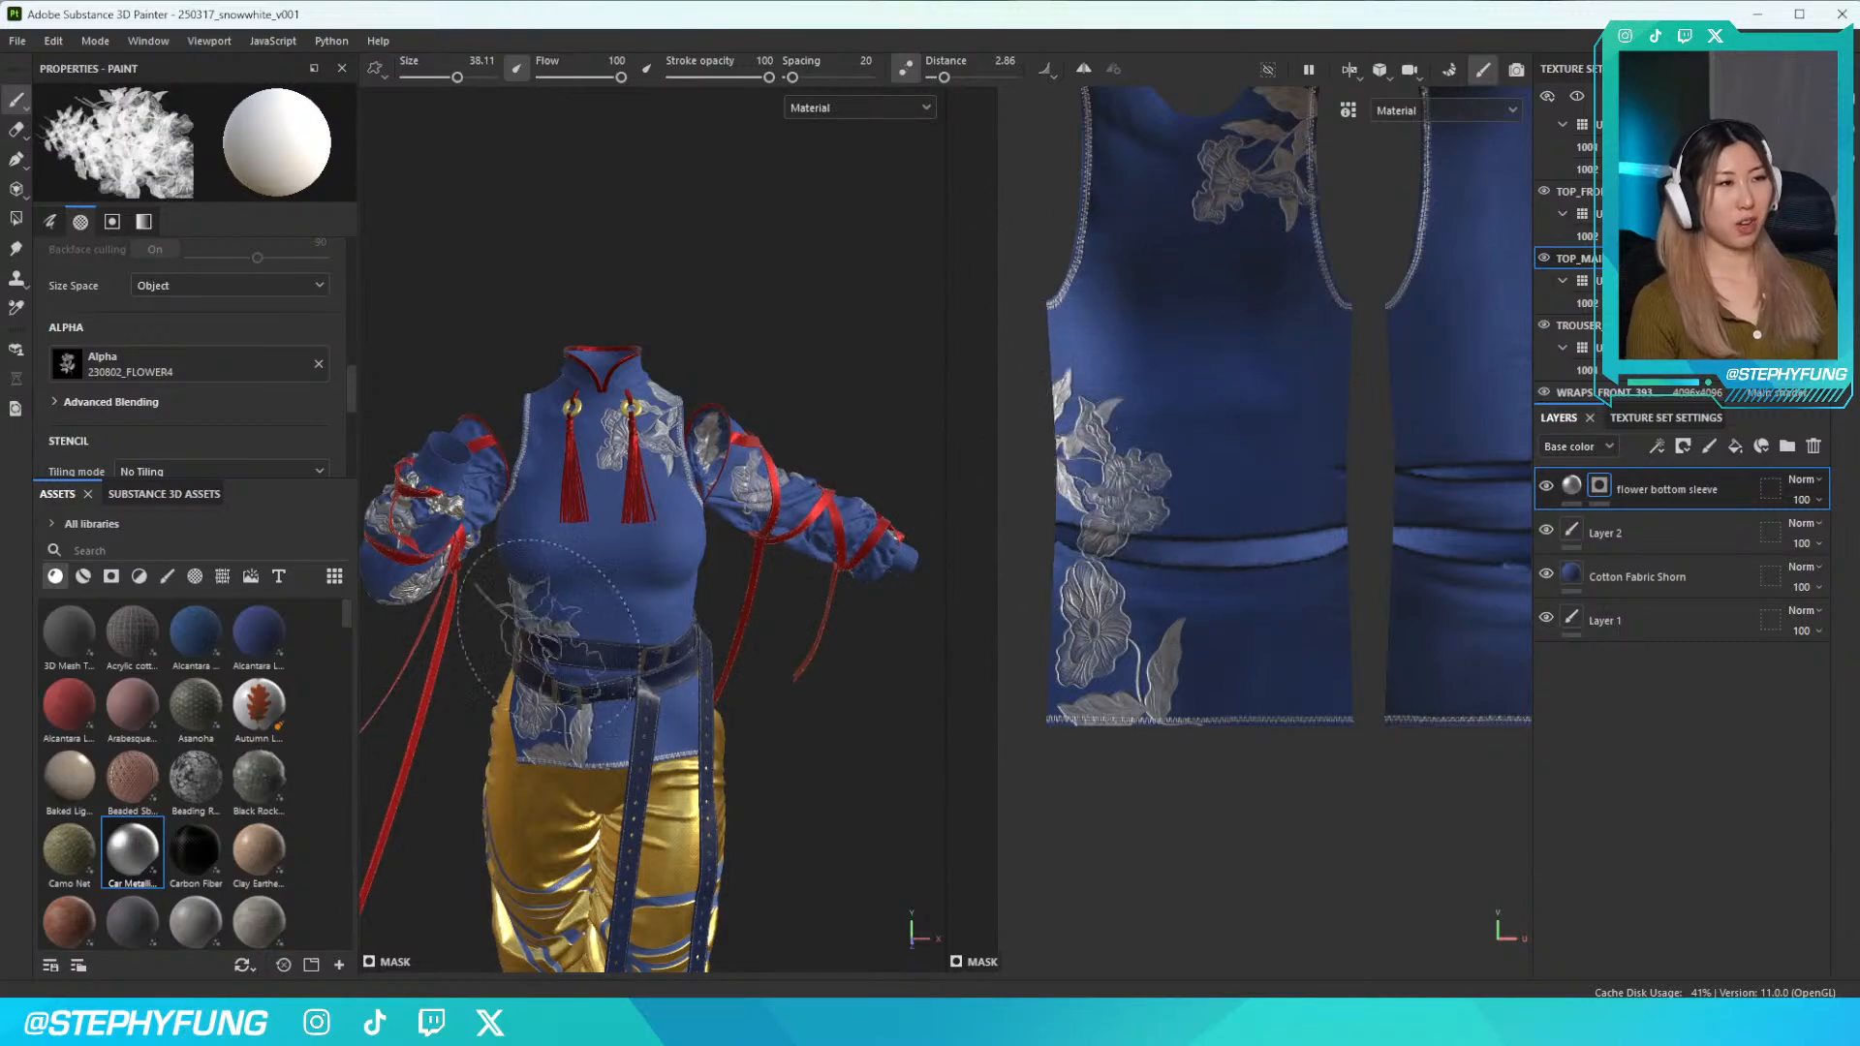
pyautogui.scroll(-3, 698, 581)
pyautogui.scroll(7, 678, 620)
pyautogui.moveTo(663, 654)
pyautogui.keyDown('alt'); pyautogui.mouseDown()
pyautogui.moveTo(579, 671)
pyautogui.moveTo(683, 678)
pyautogui.mouseUp(); pyautogui.keyUp('alt')
pyautogui.scroll(-4, 578, 671)
pyautogui.scroll(-2, 693, 581)
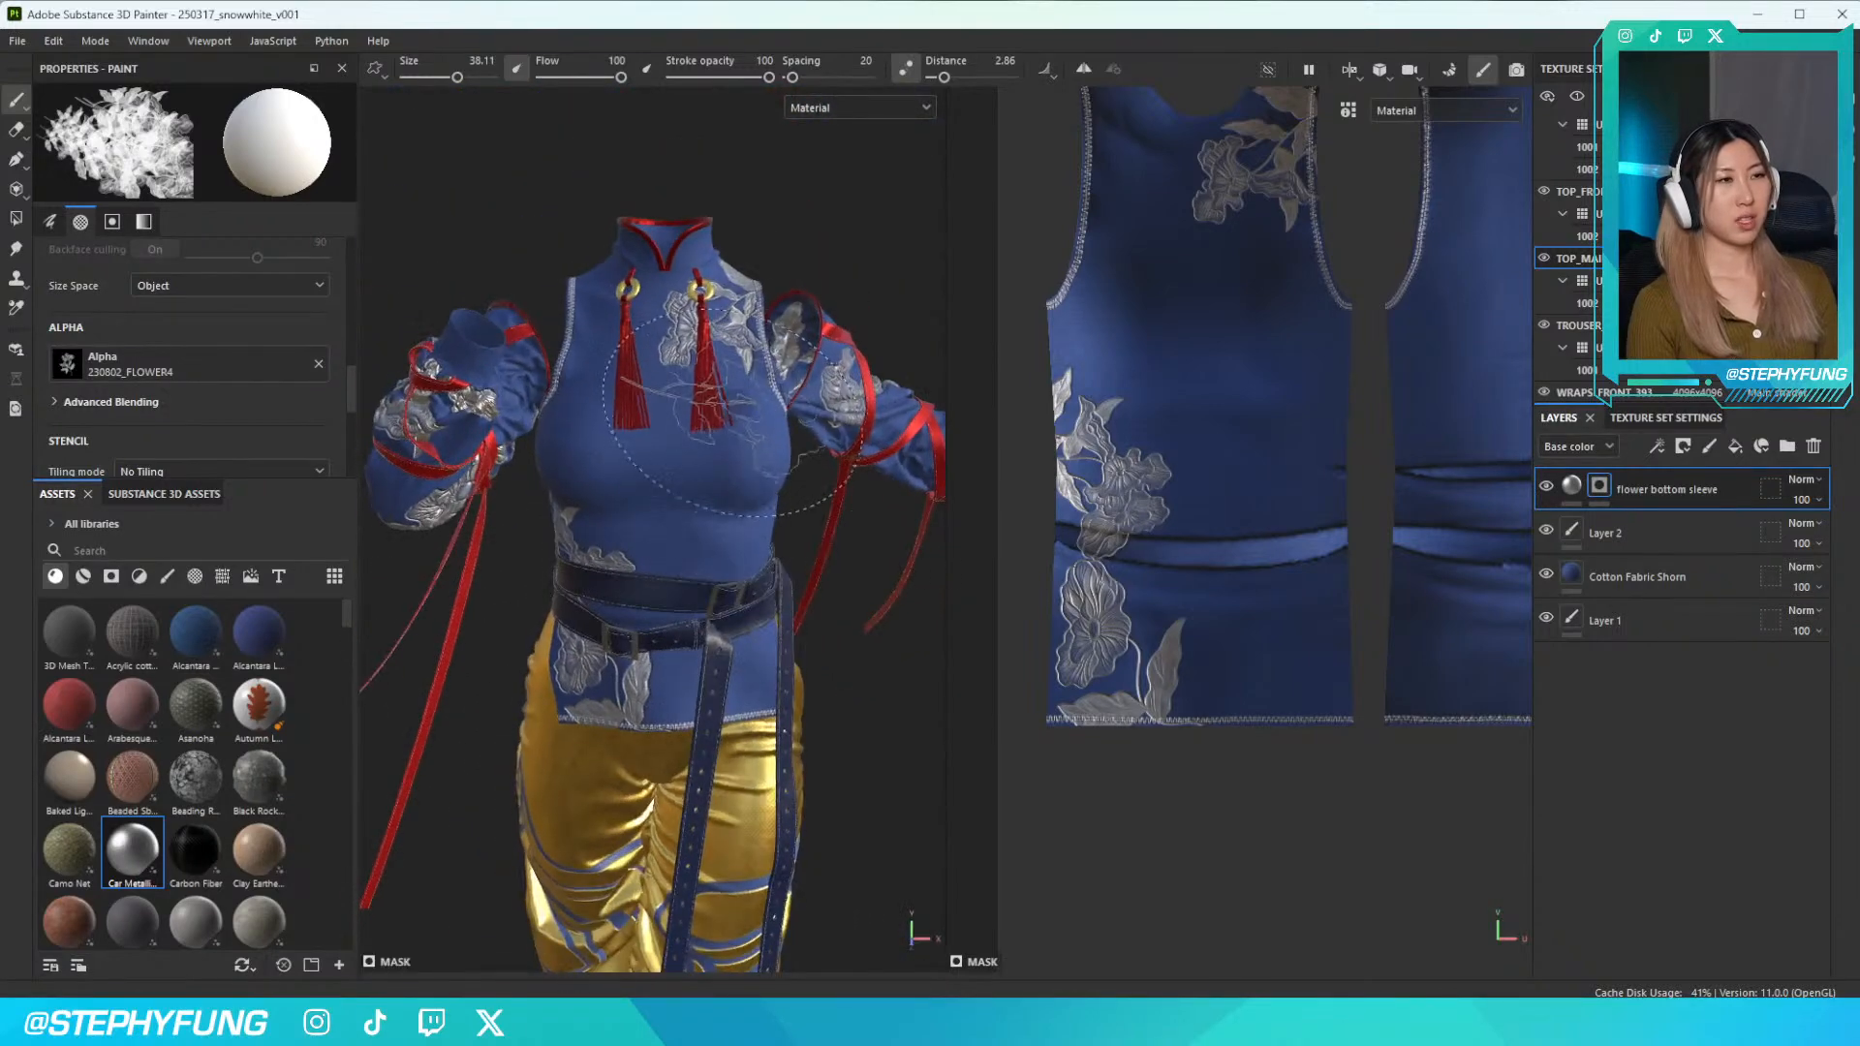
# Try several placements of the flower stamp on the upper back of the top, undoing them
pyautogui.moveTo(576, 608)
pyautogui.keyDown('alt'); pyautogui.mouseDown()
pyautogui.moveTo(736, 581)
pyautogui.moveTo(892, 518)
pyautogui.moveTo(581, 665)
pyautogui.moveTo(586, 407)
pyautogui.moveTo(402, 407)
pyautogui.mouseUp(); pyautogui.keyUp('alt')
pyautogui.click(597, 310)
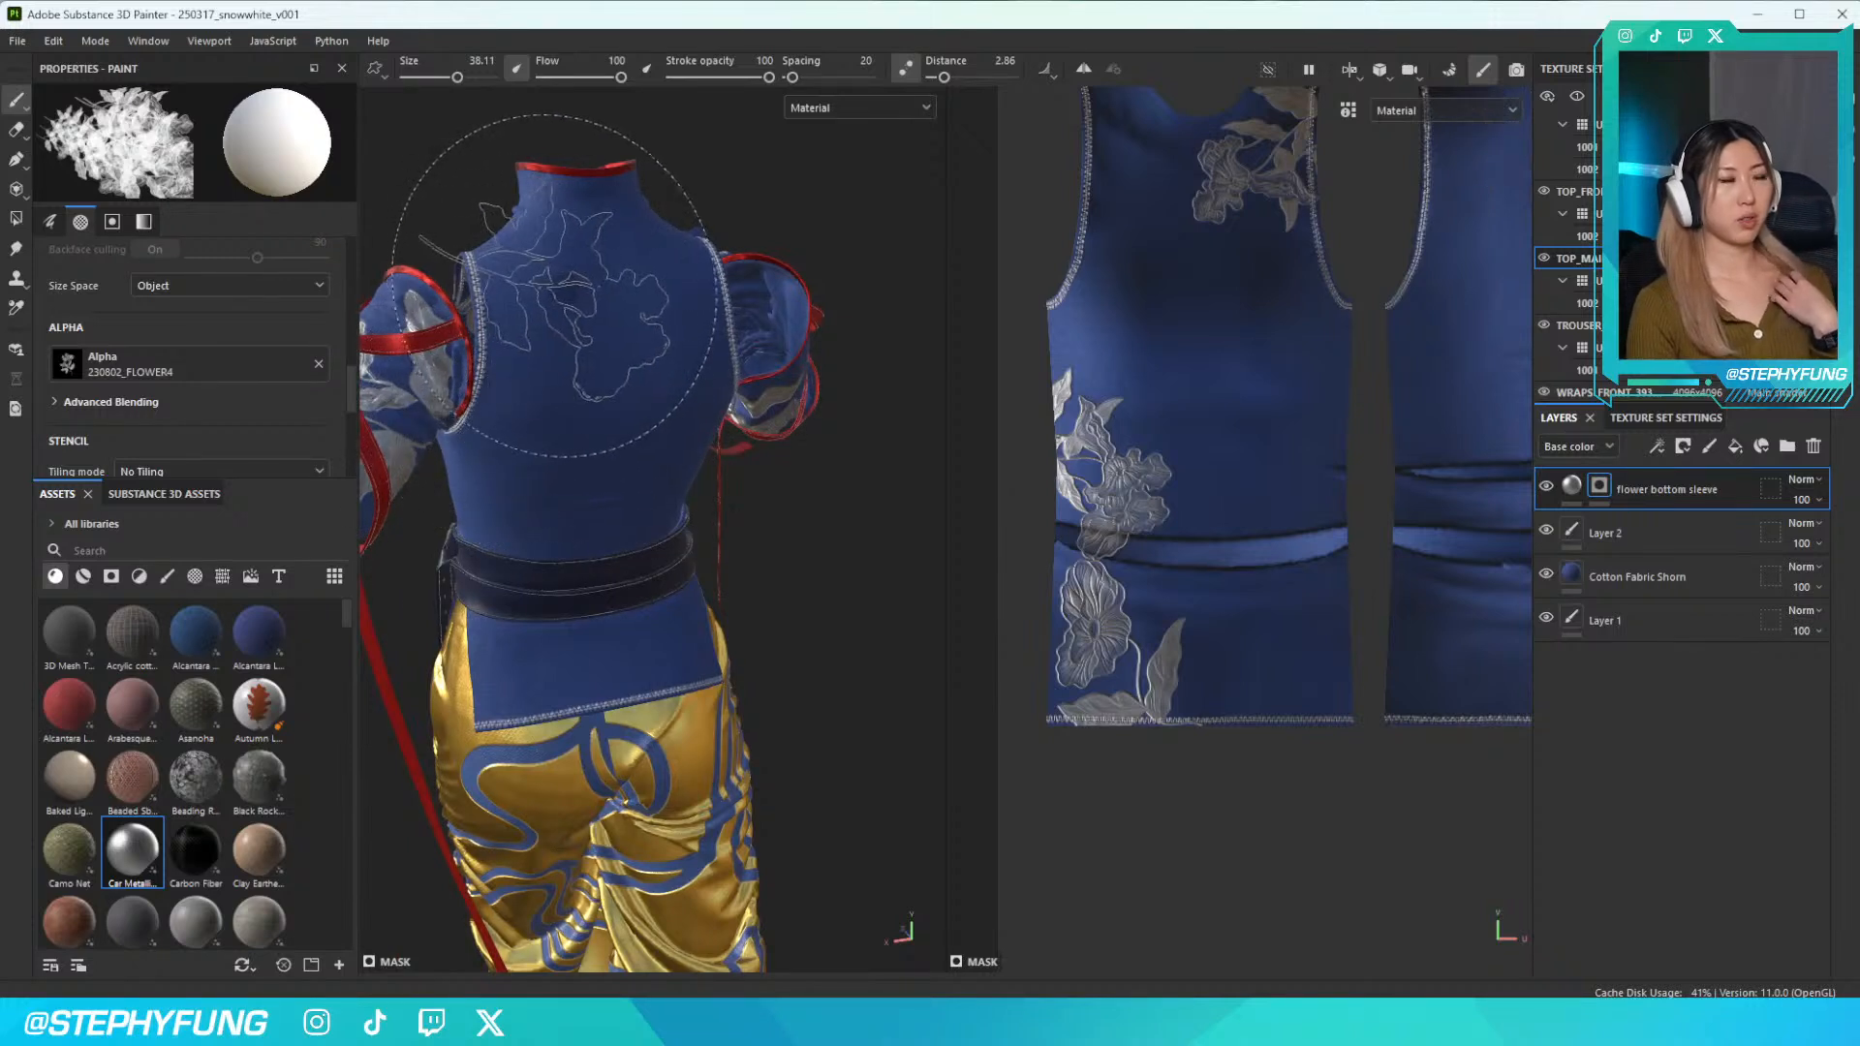
pyautogui.moveTo(578, 339)
pyautogui.keyDown('alt'); pyautogui.mouseDown()
pyautogui.moveTo(614, 332)
pyautogui.moveTo(600, 401)
pyautogui.mouseUp(); pyautogui.keyUp('alt')
pyautogui.click(601, 417)
pyautogui.keyDown('alt'); pyautogui.moveTo(760, 430); pyautogui.dragTo(699, 413); pyautogui.keyUp('alt')
pyautogui.hotkey('ctrl', 'z')
pyautogui.click(609, 402)
pyautogui.moveTo(814, 552)
pyautogui.keyDown('alt'); pyautogui.mouseDown()
pyautogui.moveTo(762, 510)
pyautogui.moveTo(818, 514)
pyautogui.mouseUp(); pyautogui.keyUp('alt')
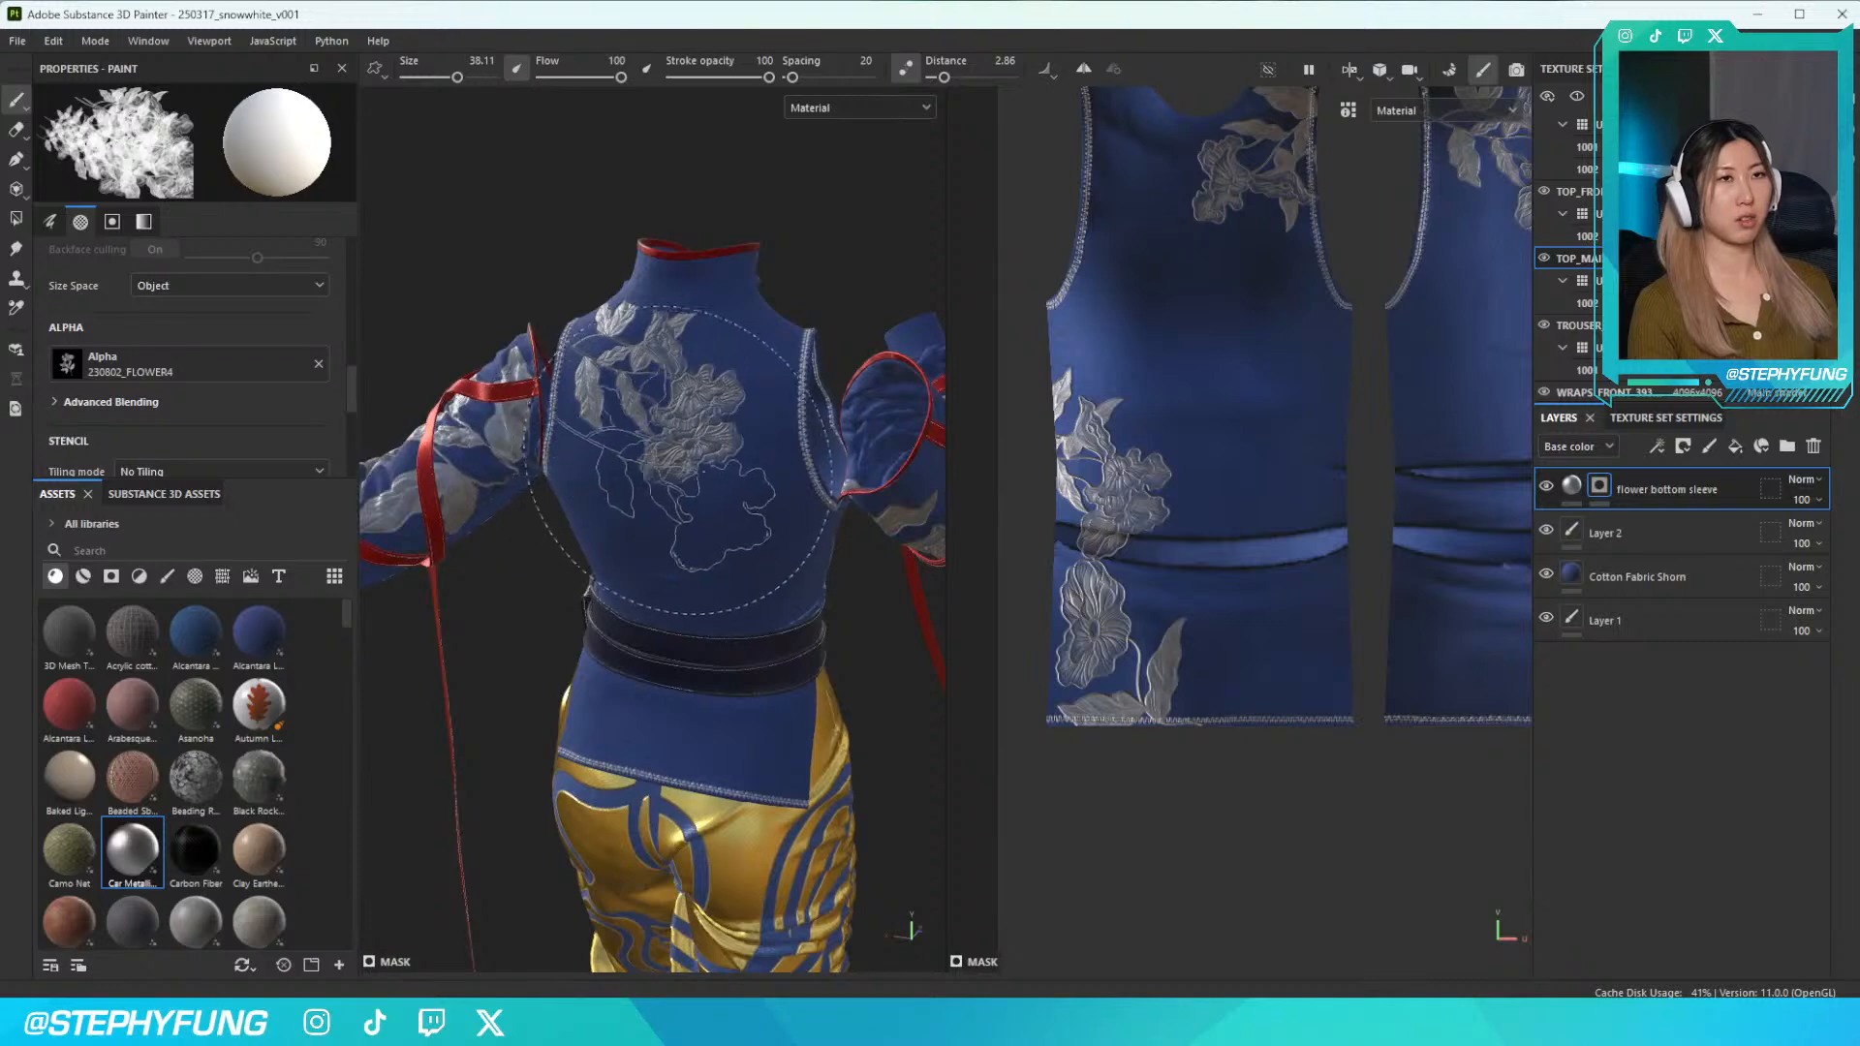
pyautogui.hotkey('ctrl', 'z')
# Stamp the 230802_FLOWER4 flower on the upper back, with its leaves reaching the shoulder and armhole seam
pyautogui.keyDown('alt'); pyautogui.moveTo(649, 390); pyautogui.dragTo(696, 503); pyautogui.keyUp('alt')
pyautogui.click(599, 405)
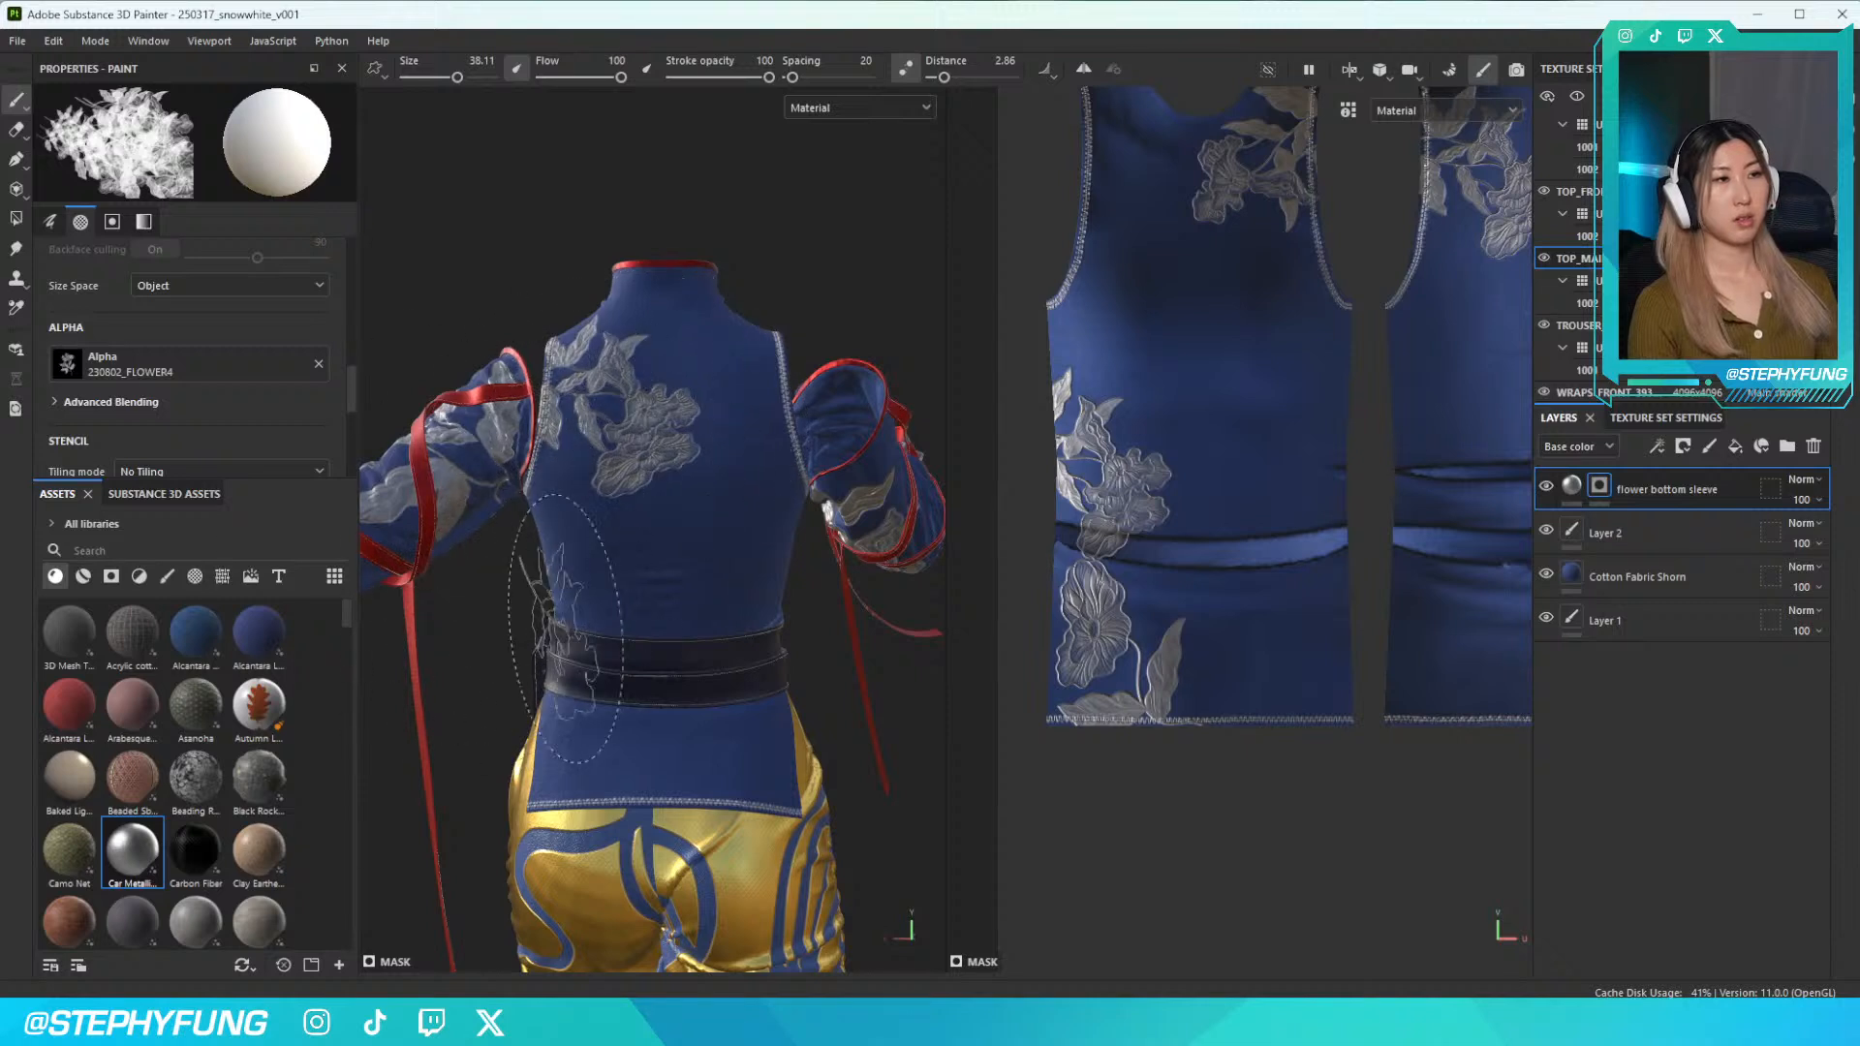
pyautogui.keyDown('alt'); pyautogui.moveTo(542, 601); pyautogui.dragTo(545, 523, button='middle'); pyautogui.keyUp('alt')
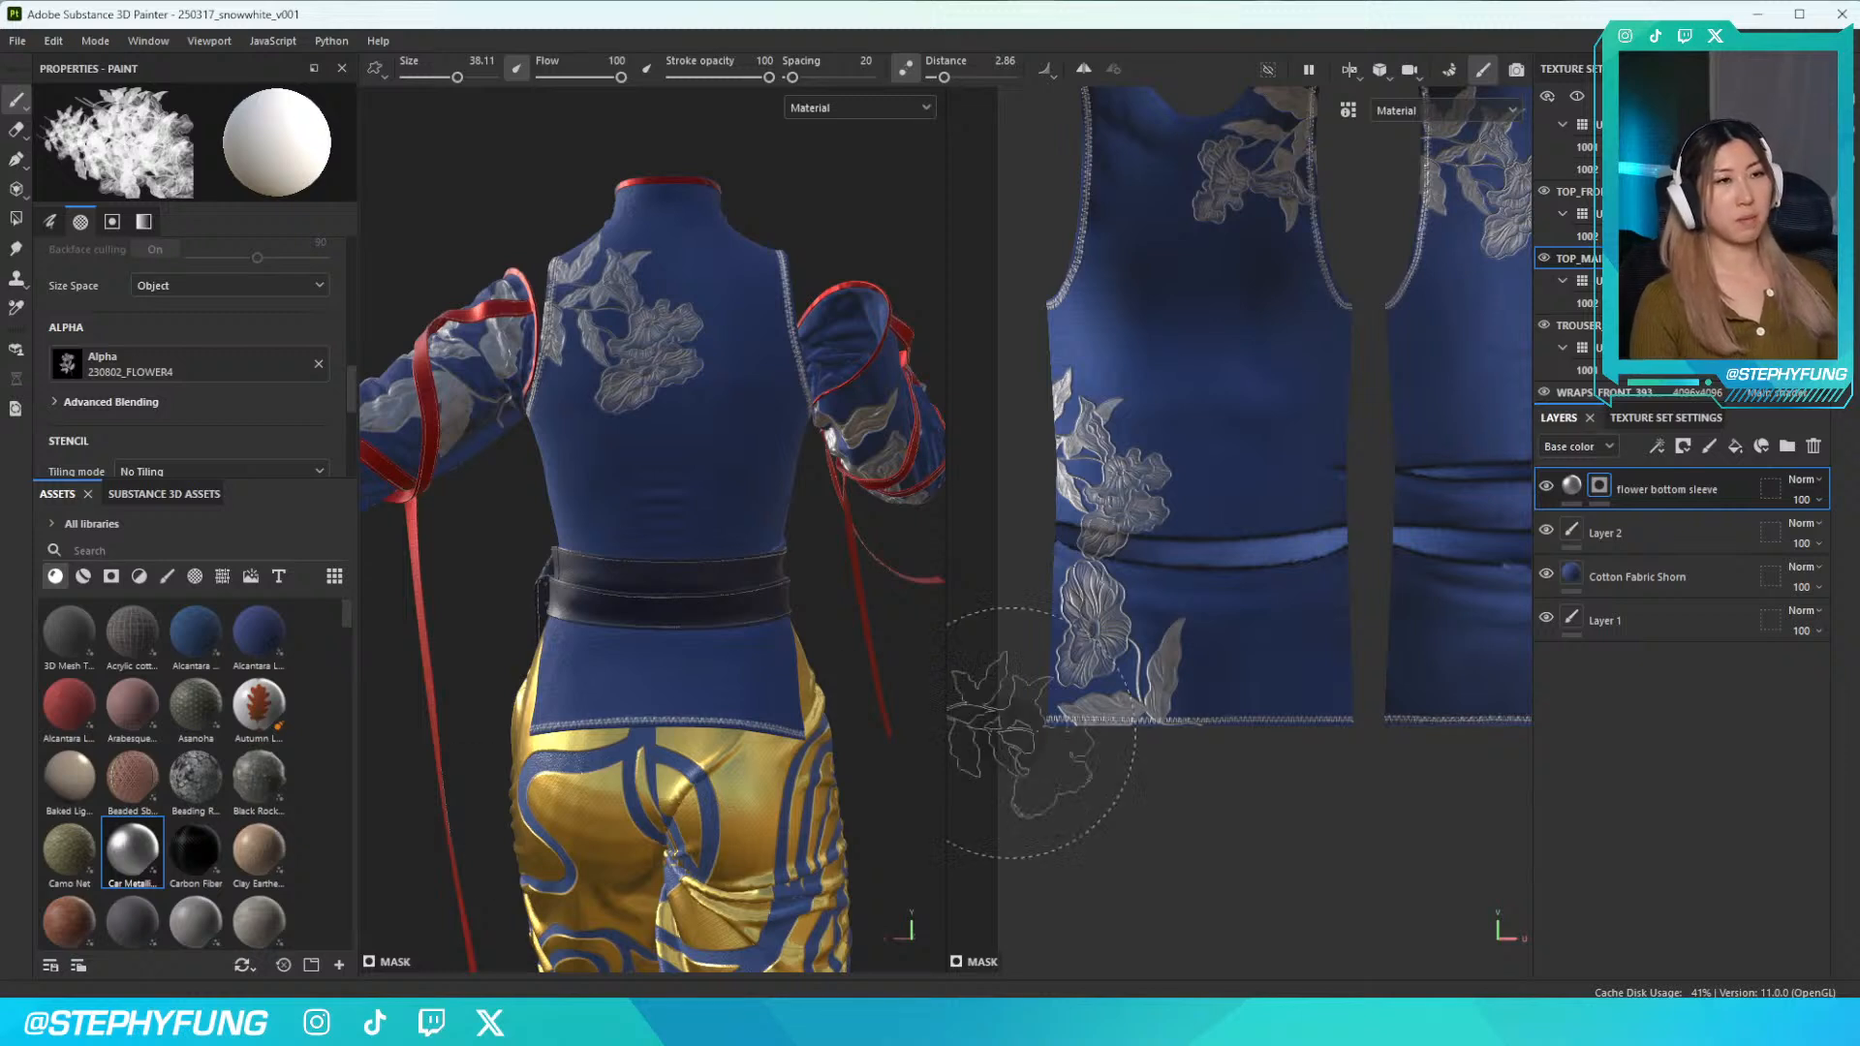
pyautogui.scroll(-5, 1246, 683)
pyautogui.moveTo(1272, 693); pyautogui.dragTo(1547, 598, button='middle')
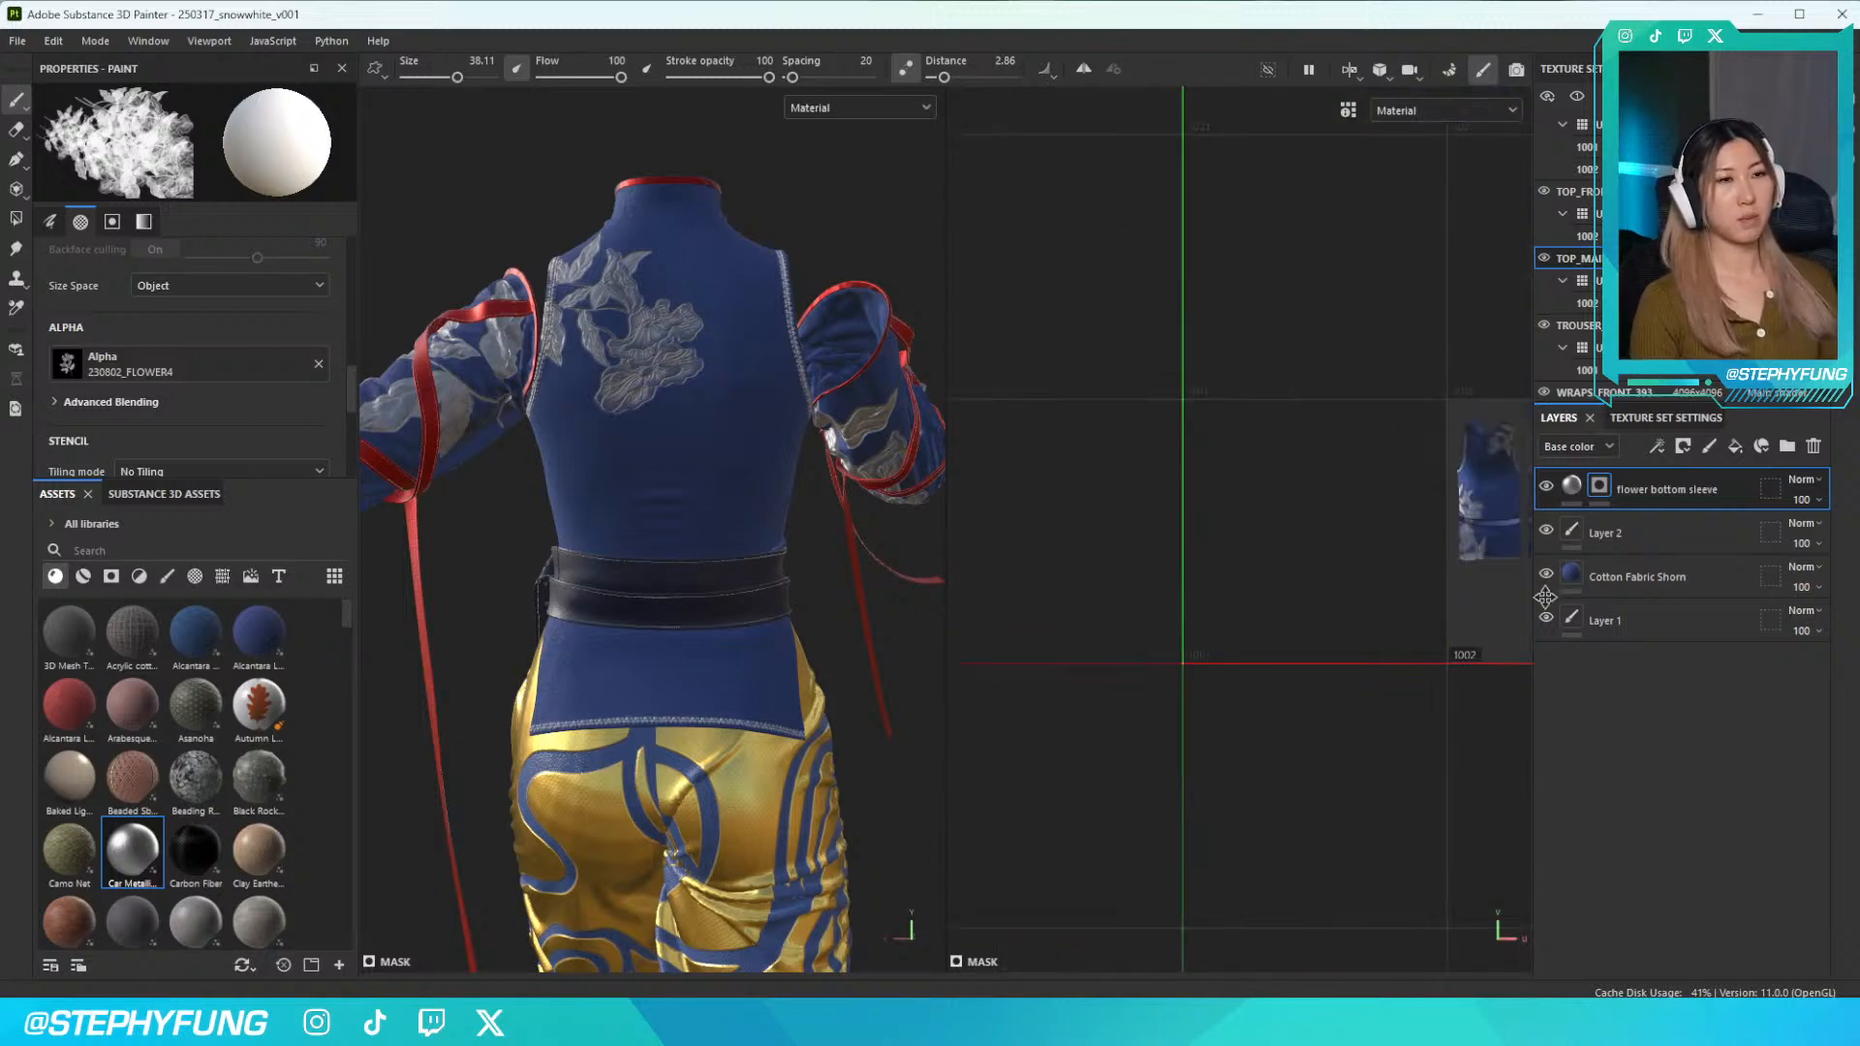
# Set the paint brush's alpha to 230802_FLOWER7 after comparing it with 230802_FLOWER6
pyautogui.scroll(8, 1254, 631)
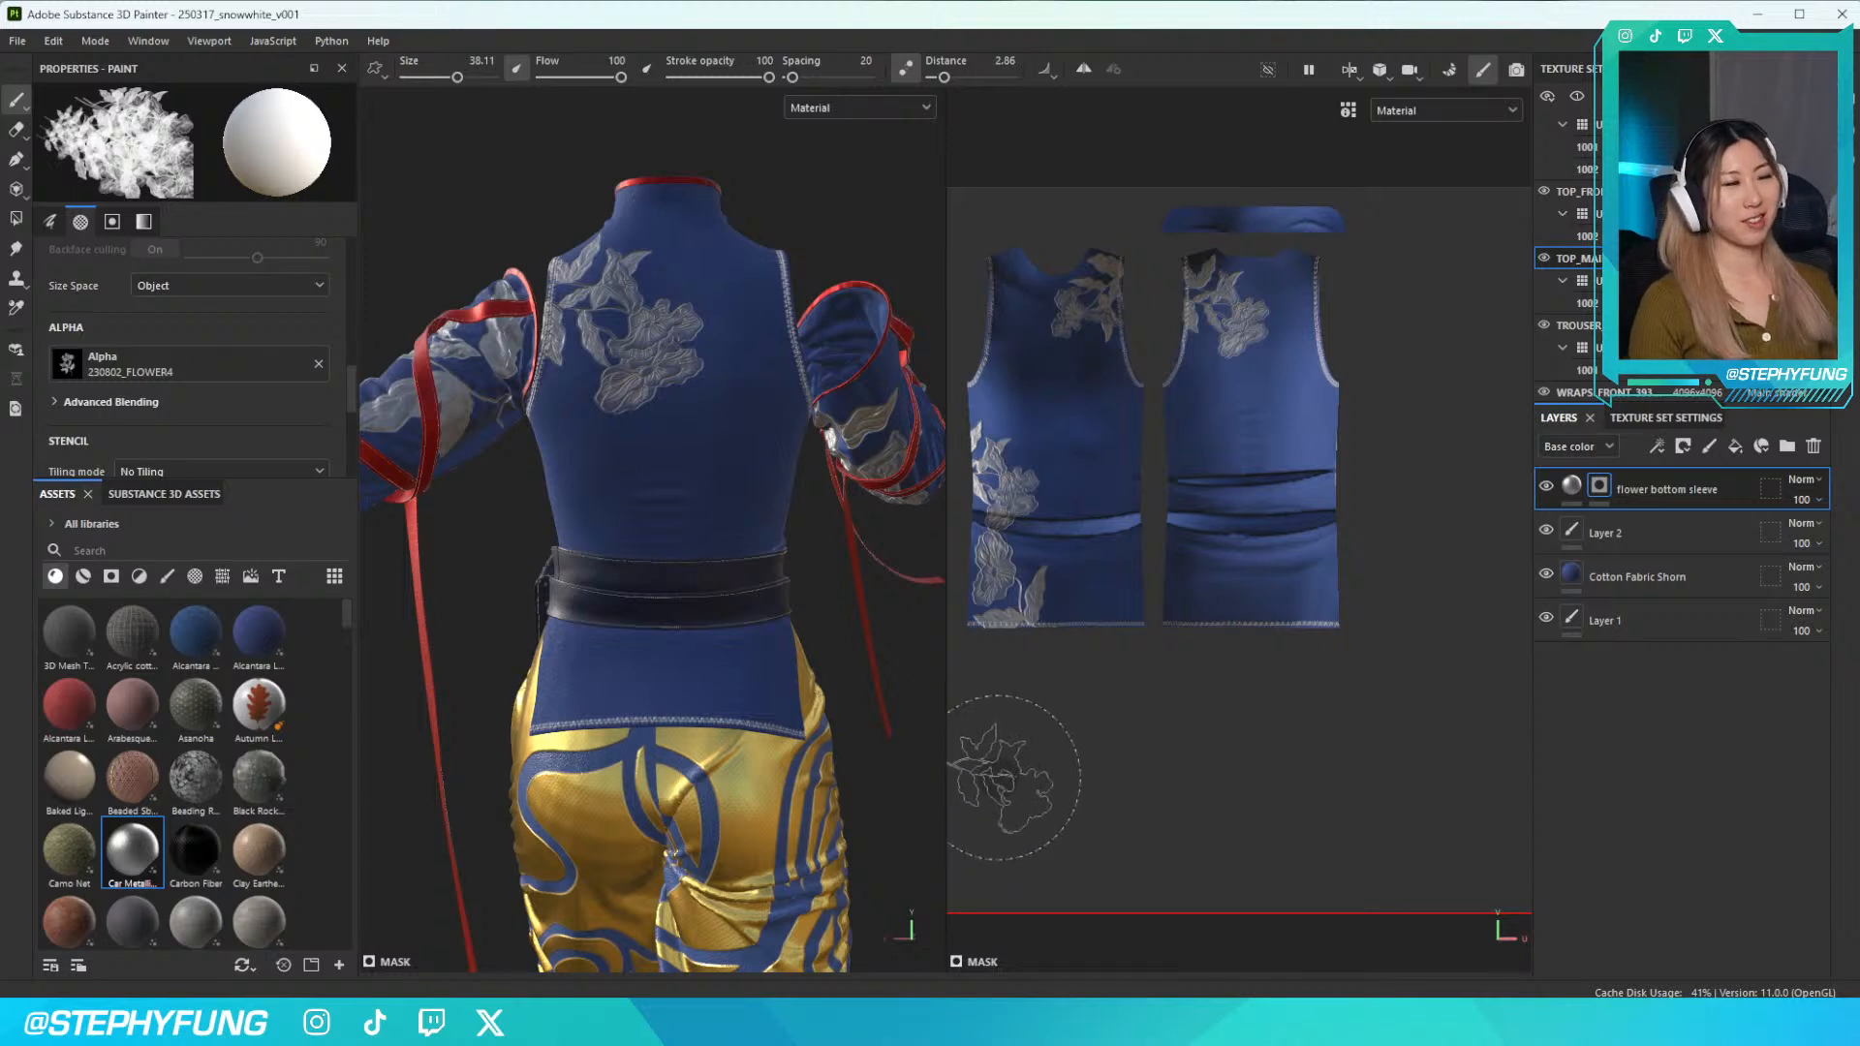
pyautogui.click(182, 376)
pyautogui.scroll(-5, 291, 523)
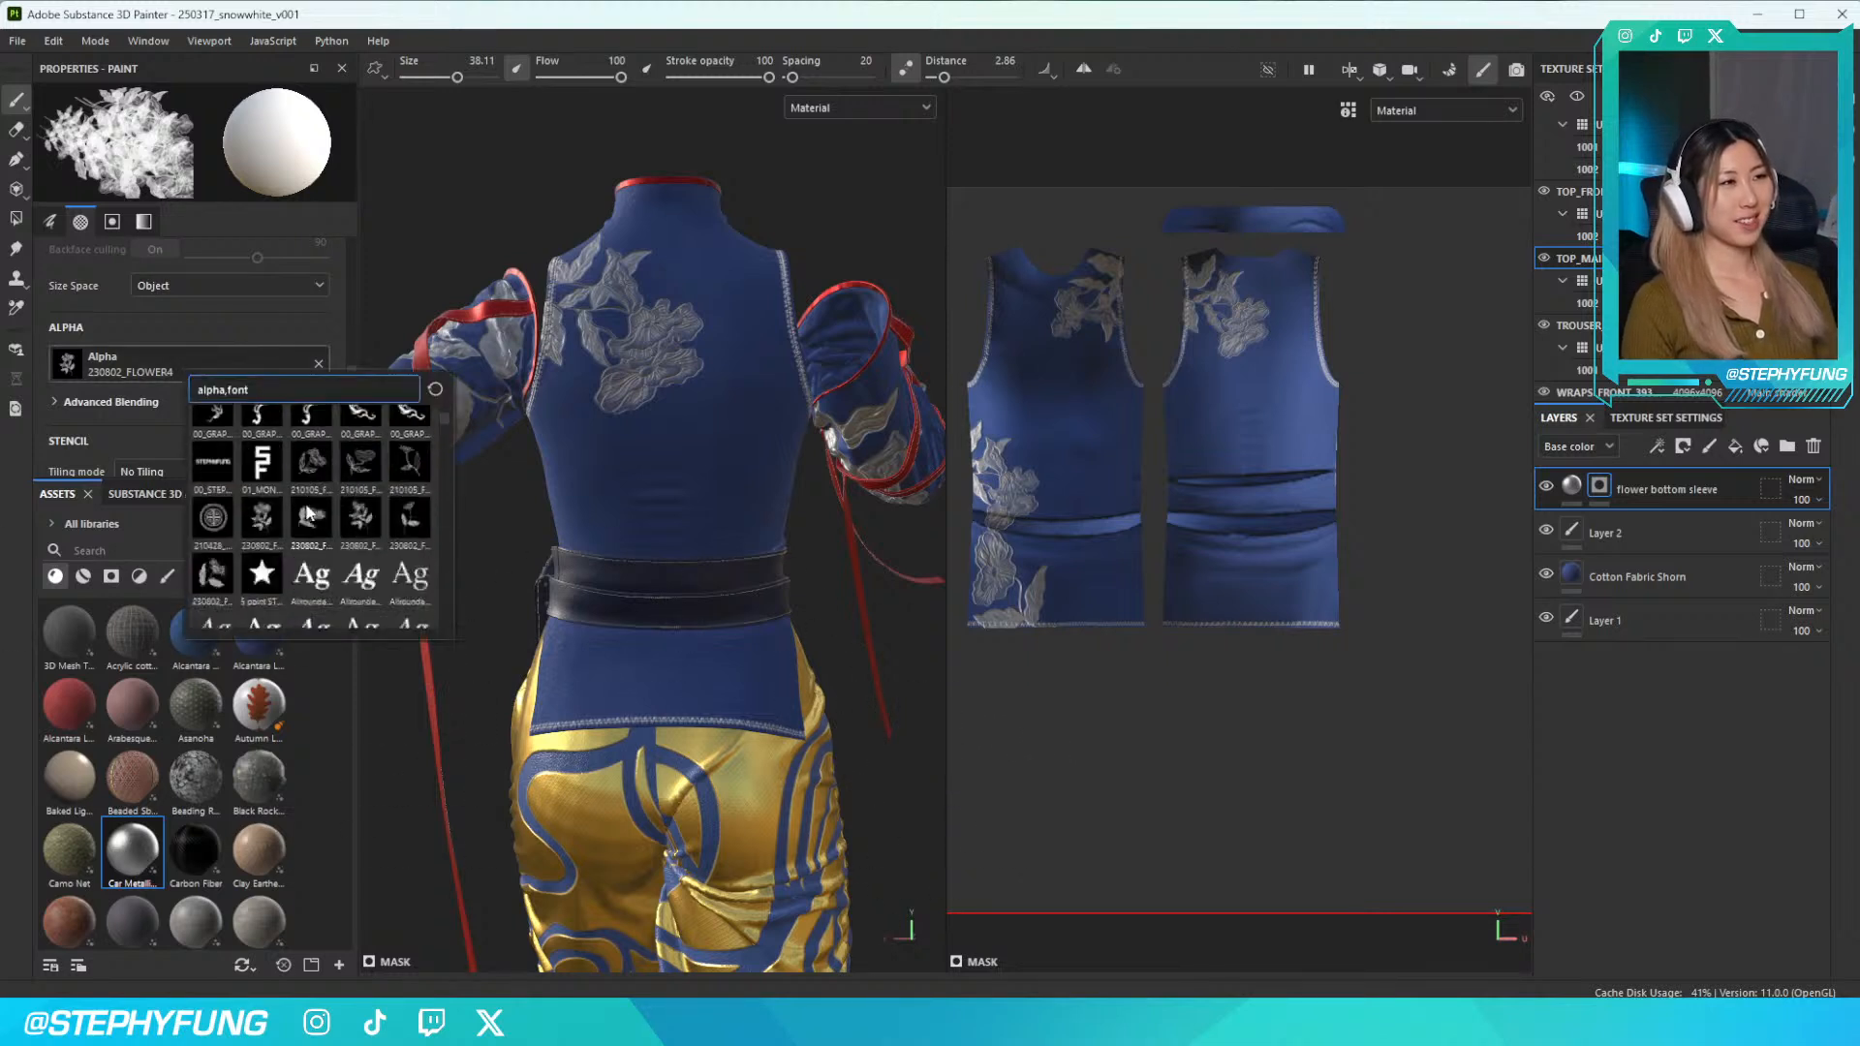
pyautogui.scroll(4, 266, 540)
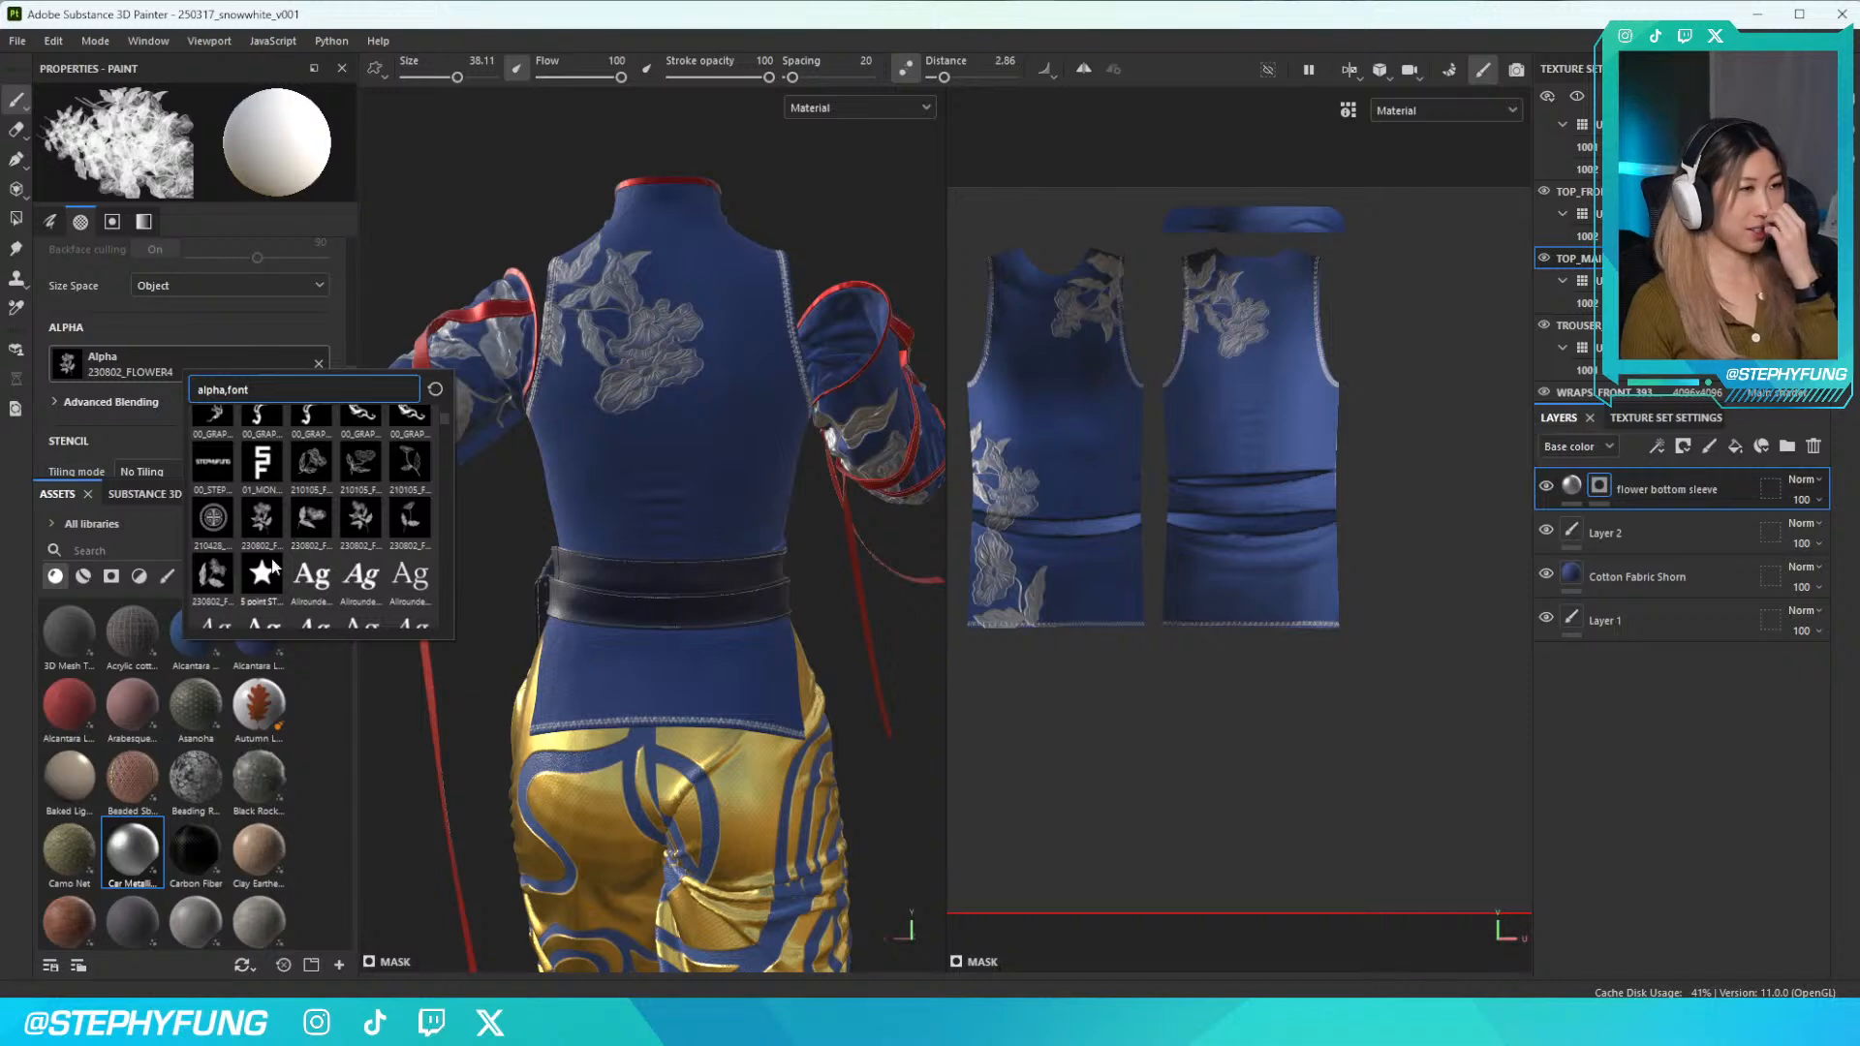
pyautogui.click(361, 528)
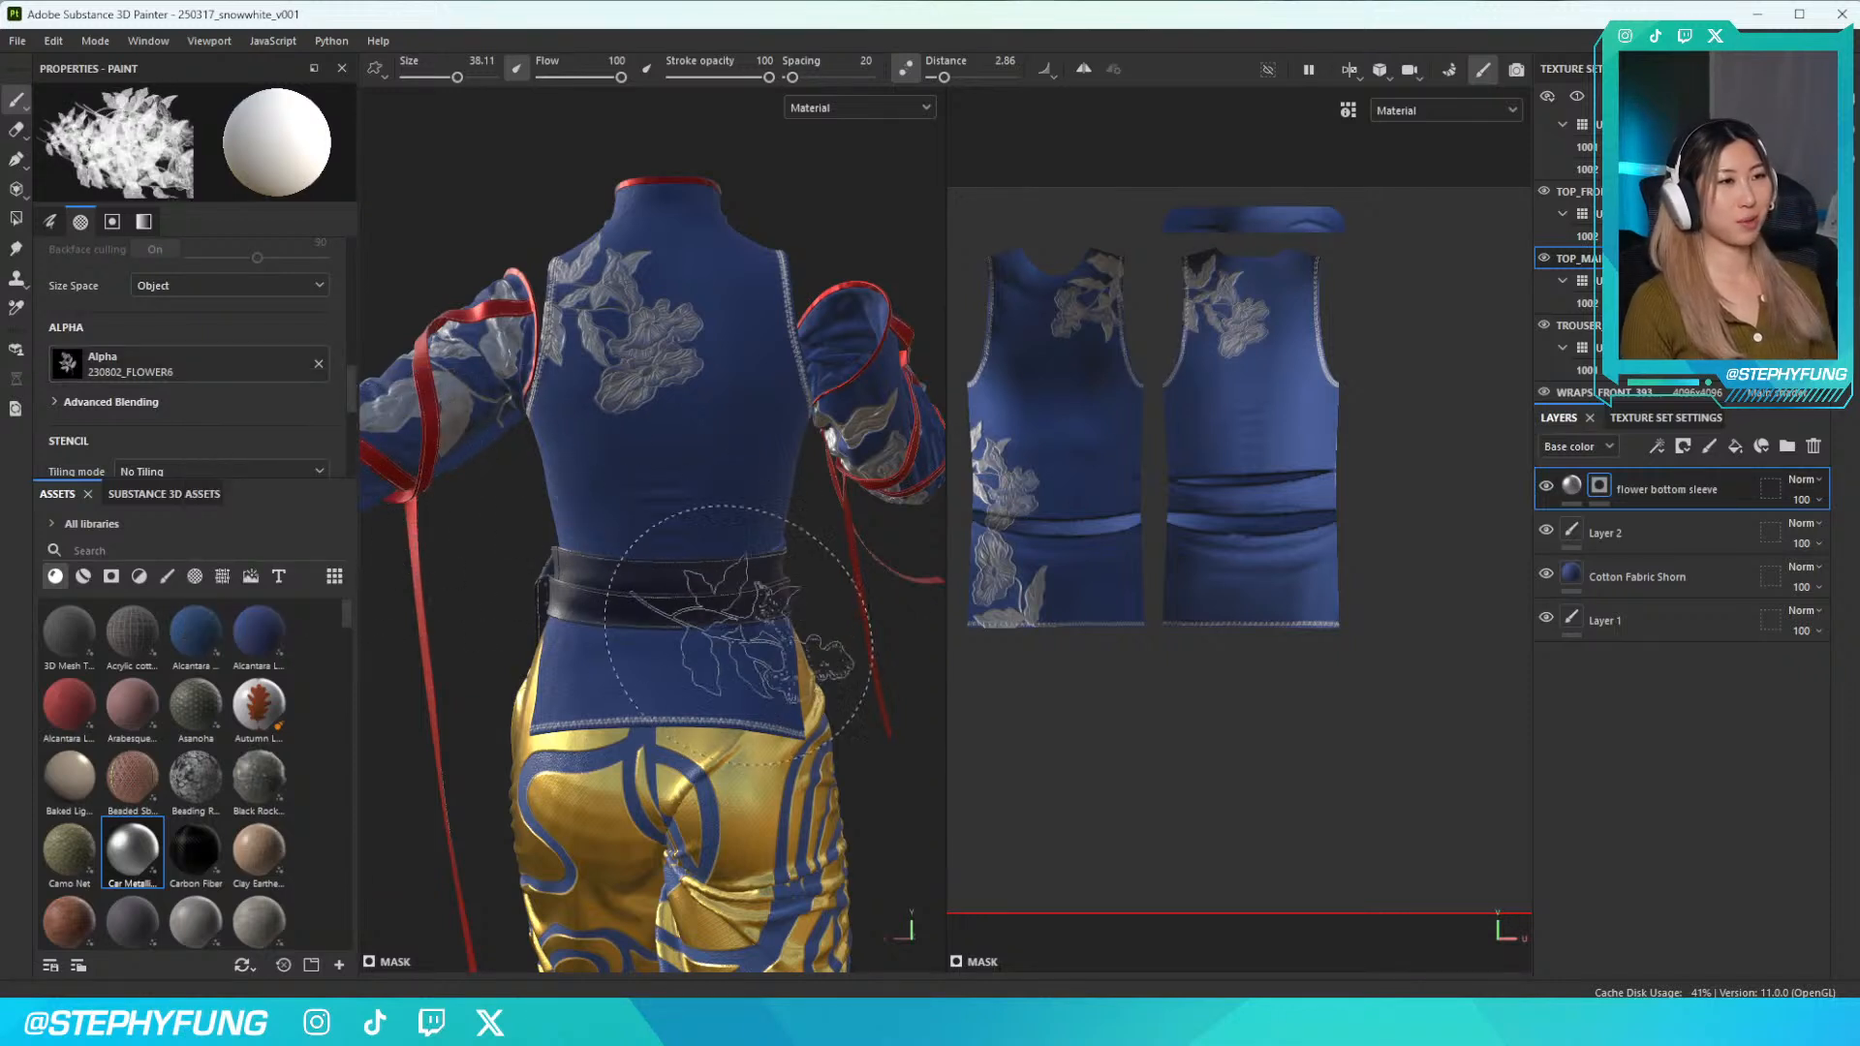
pyautogui.click(182, 373)
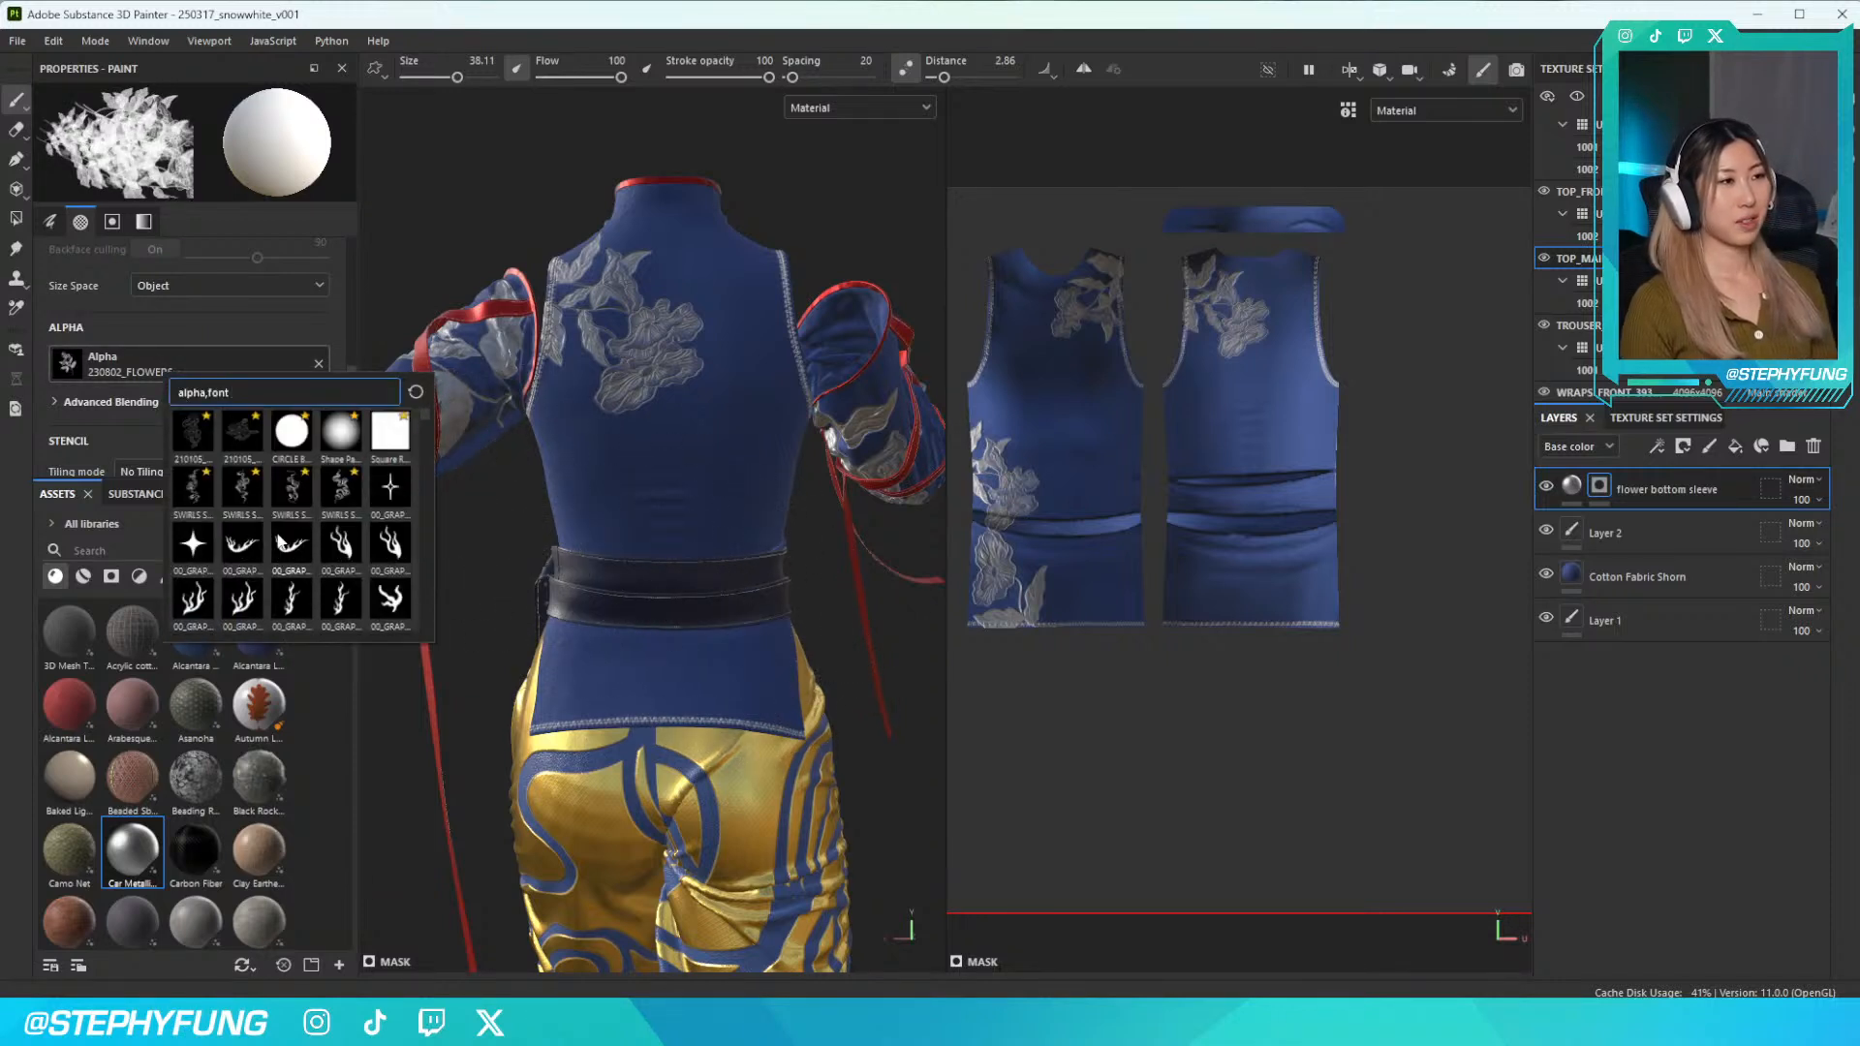
pyautogui.scroll(-4, 278, 539)
pyautogui.click(399, 526)
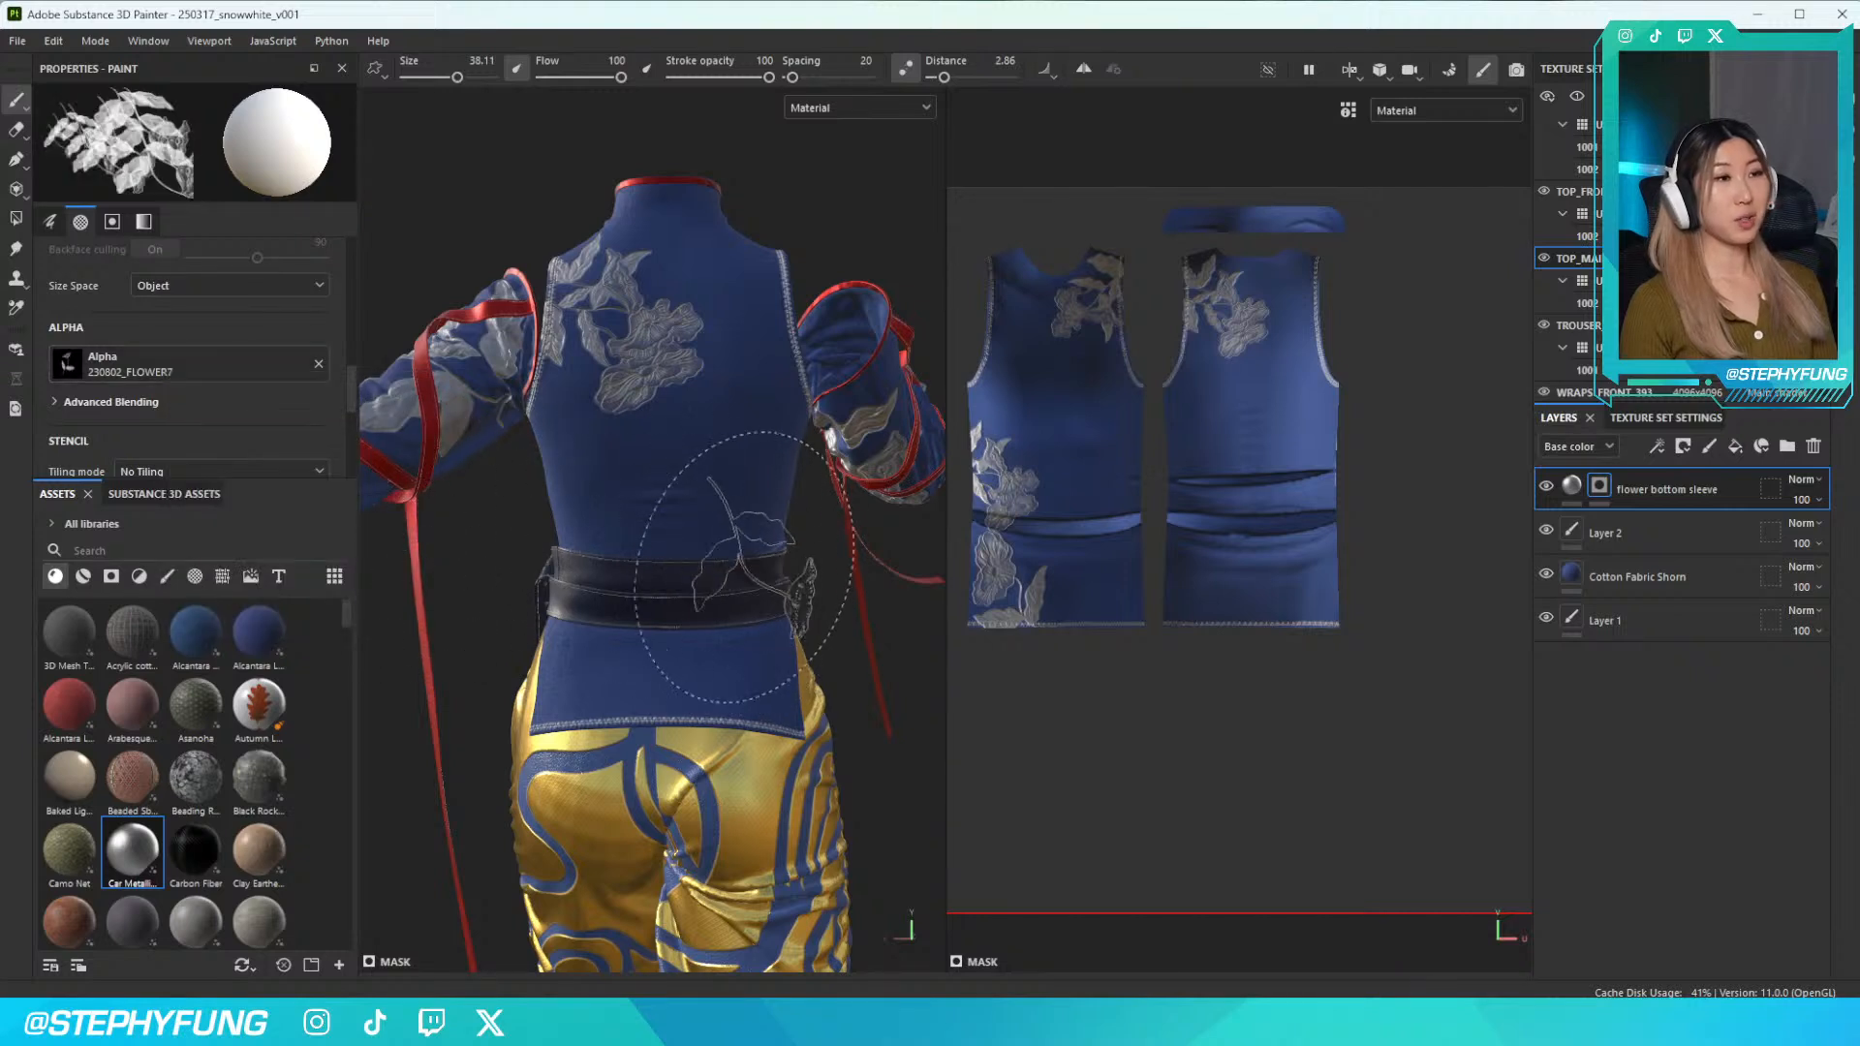
# Keep 230802_FLOWER7 as the brush alpha and rotate the stamp to an angle of about 348
pyautogui.press('p')
pyautogui.scroll(-5, 776, 700)
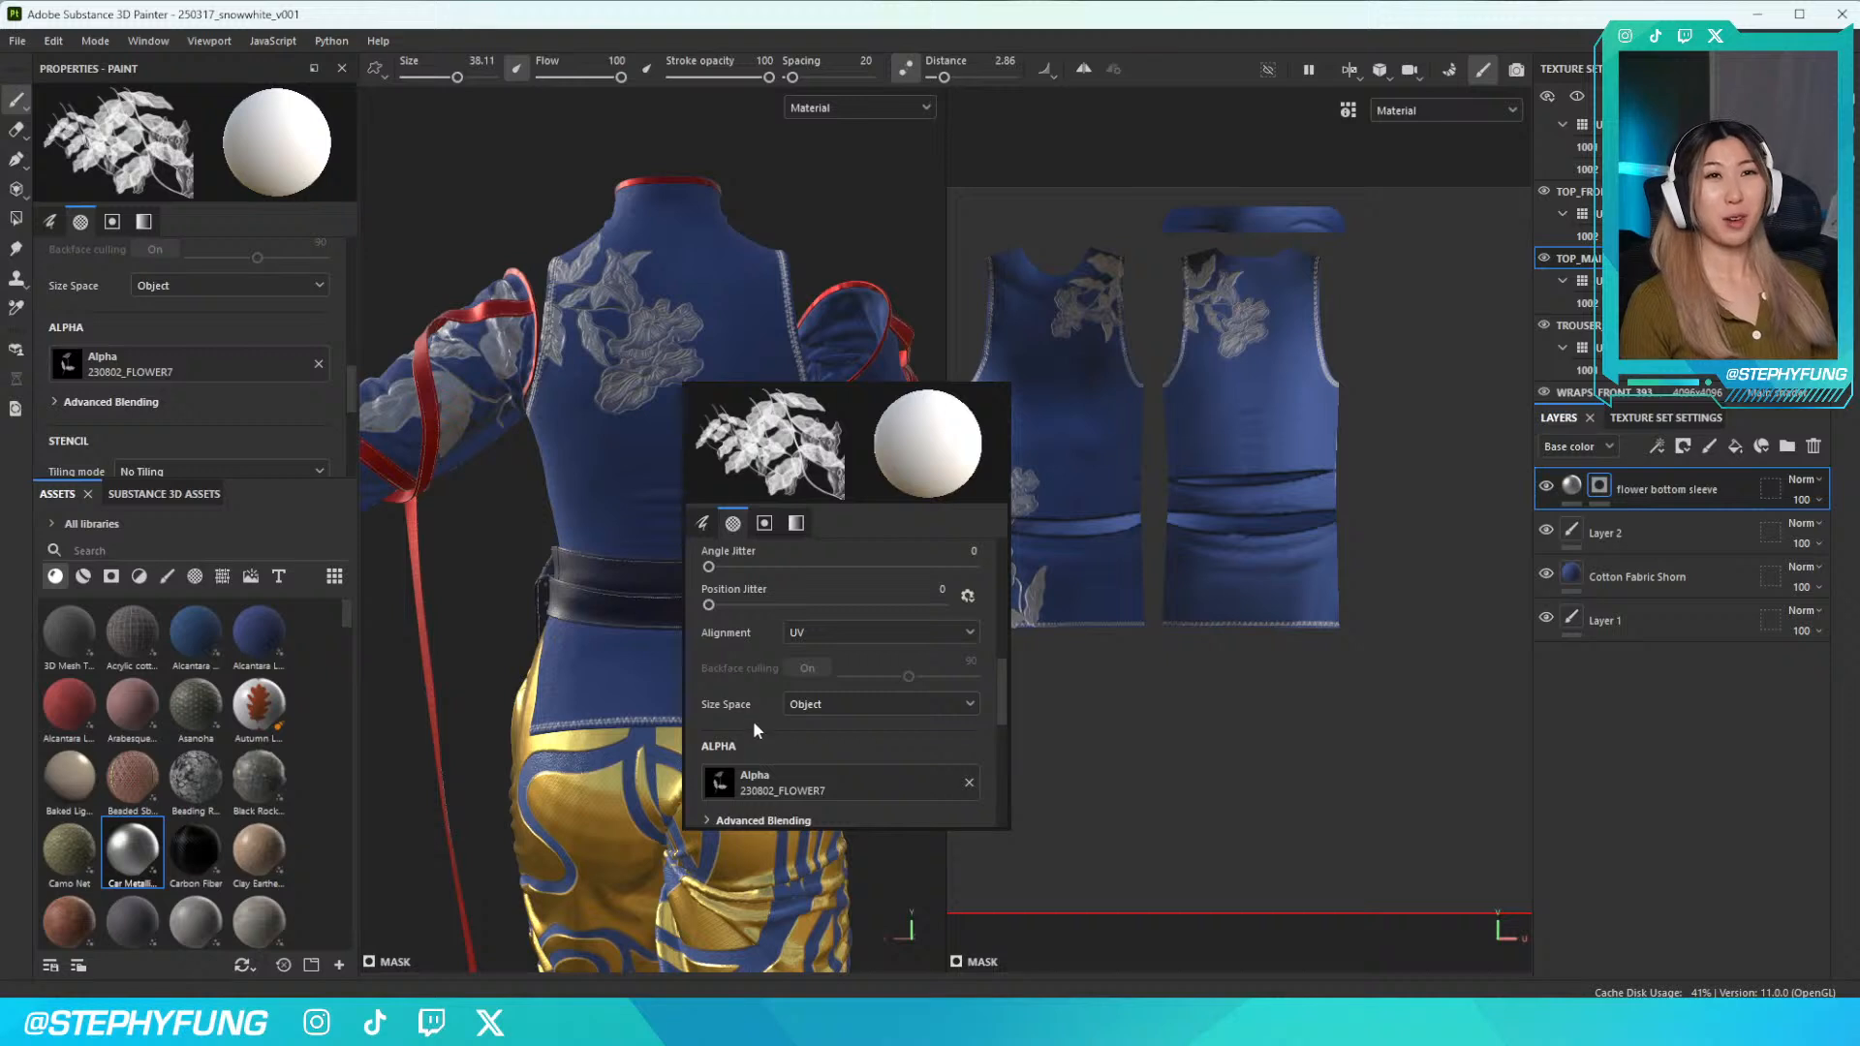
pyautogui.scroll(-3, 754, 717)
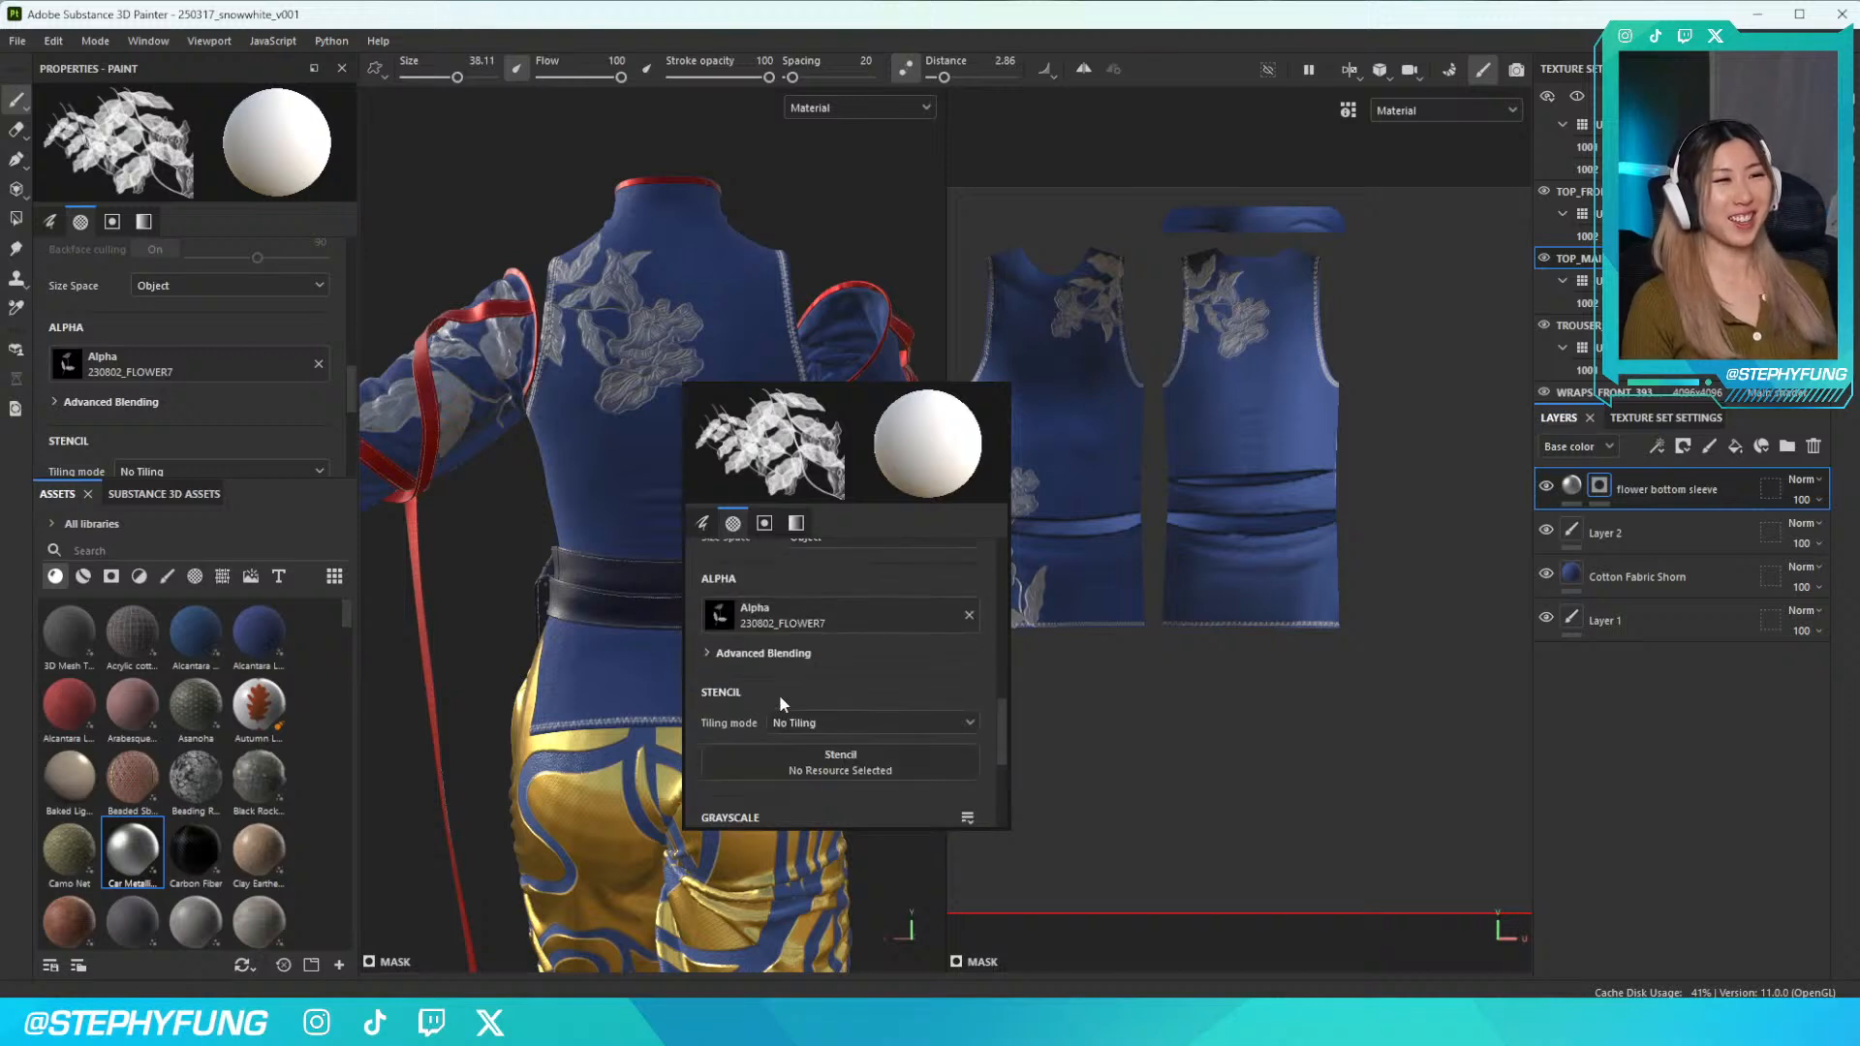
pyautogui.click(787, 610)
pyautogui.scroll(-3, 862, 721)
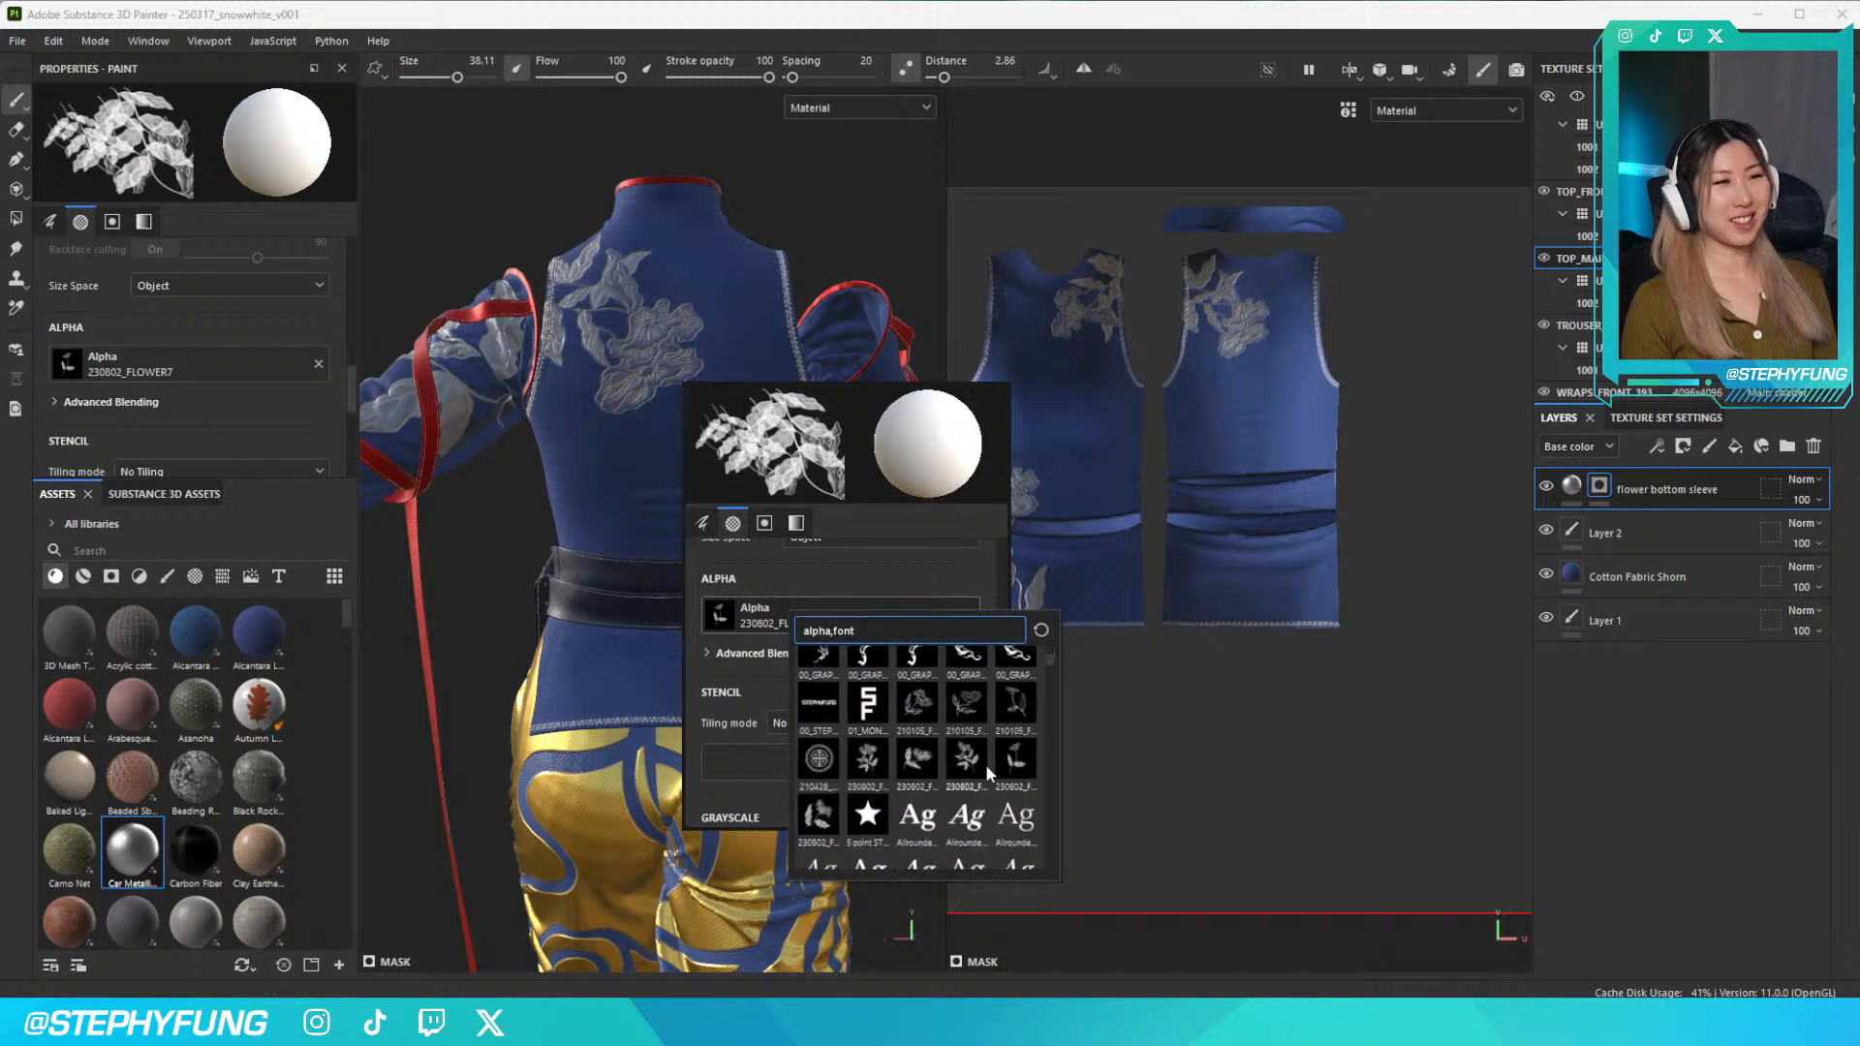
pyautogui.click(1016, 754)
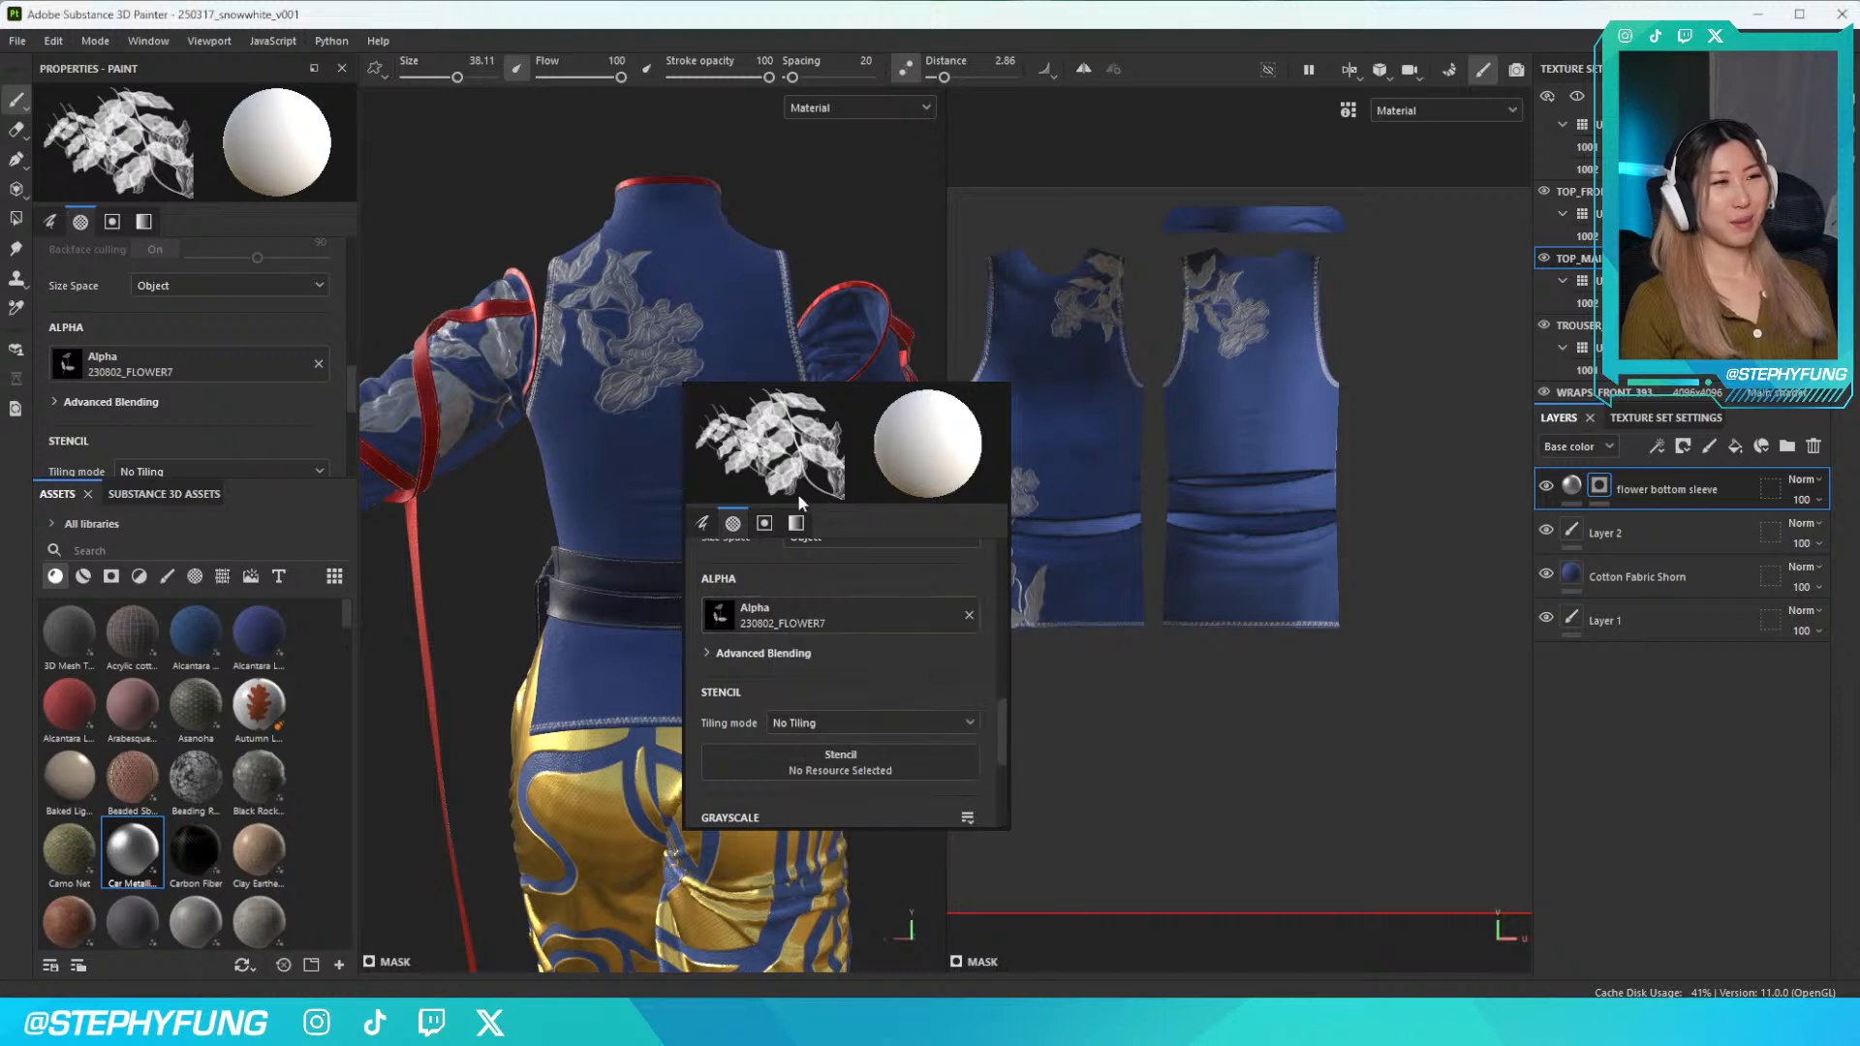
pyautogui.rightClick(751, 523)
pyautogui.scroll(5, 892, 678)
pyautogui.scroll(-3, 891, 668)
pyautogui.scroll(3, 894, 678)
pyautogui.moveTo(893, 676); pyautogui.dragTo(974, 675)
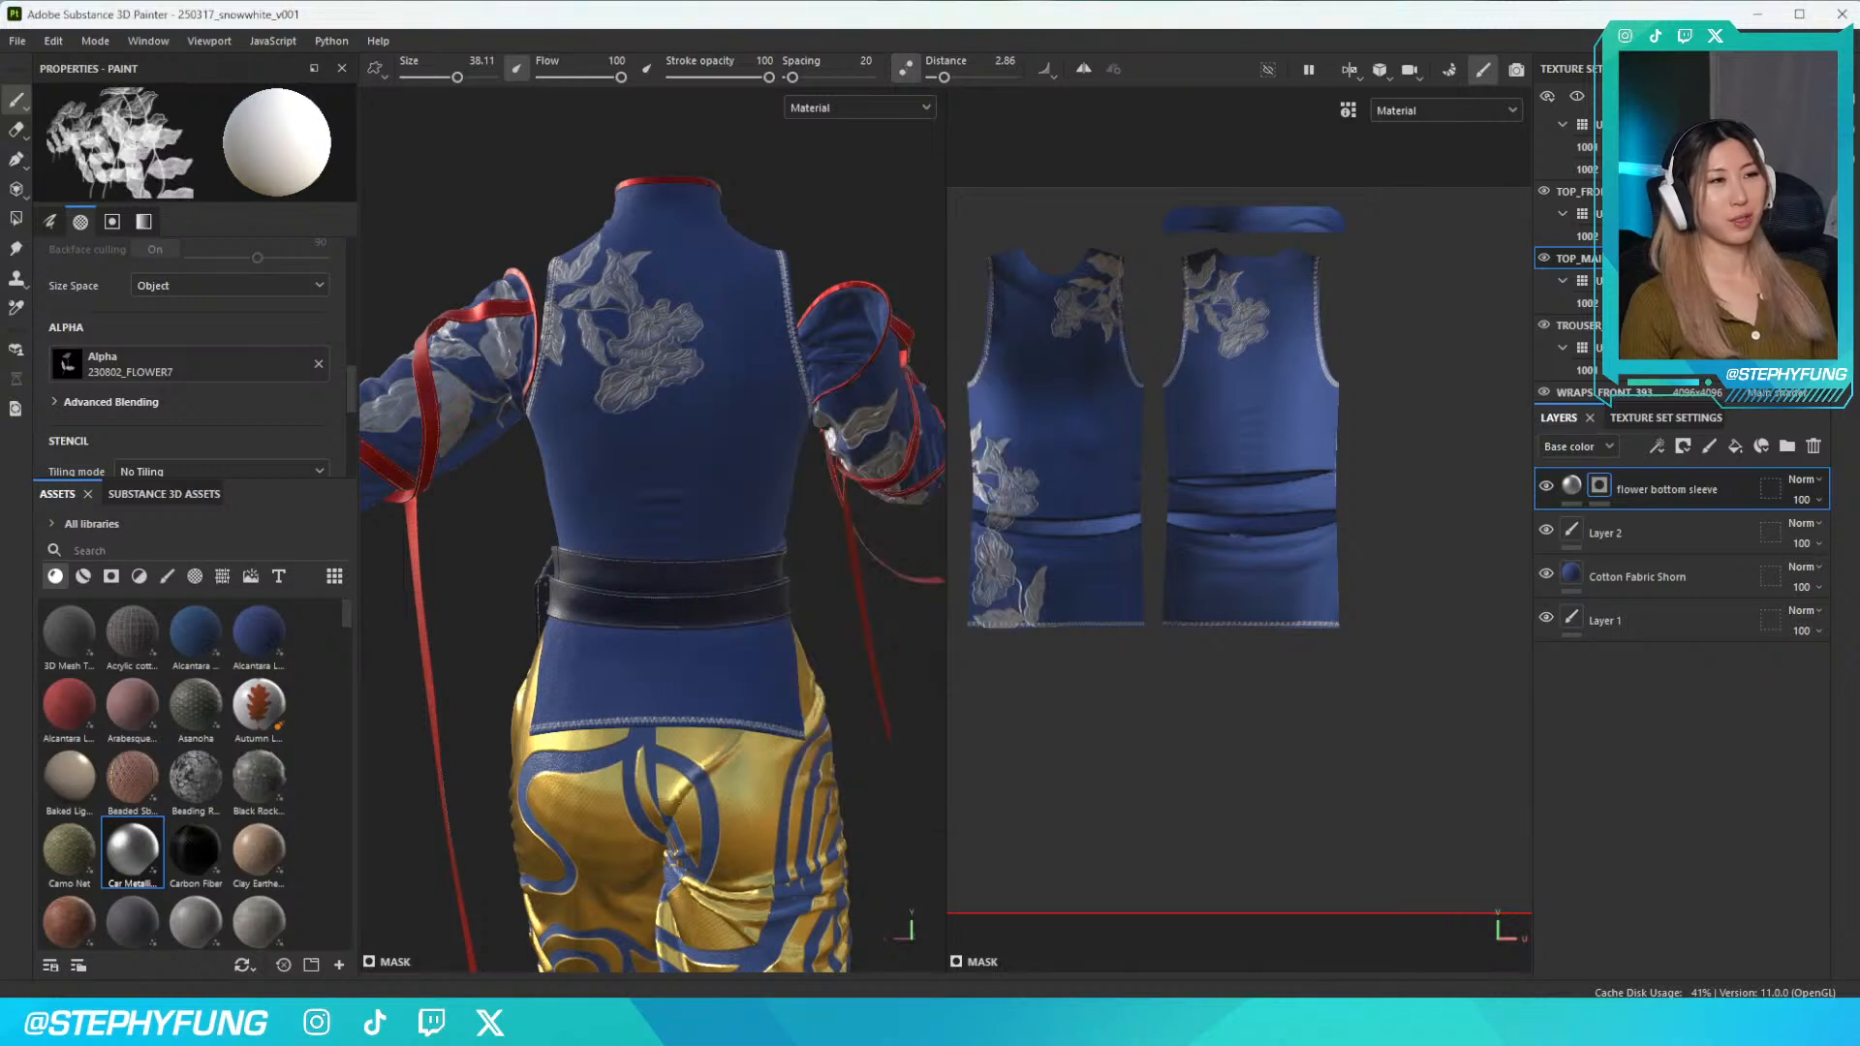
# Stamp the 230802_FLOWER7 motif into the flower bottom sleeve mask at the right corner of the top's back hem
pyautogui.keyDown('alt'); pyautogui.moveTo(747, 519); pyautogui.dragTo(782, 521); pyautogui.keyUp('alt')
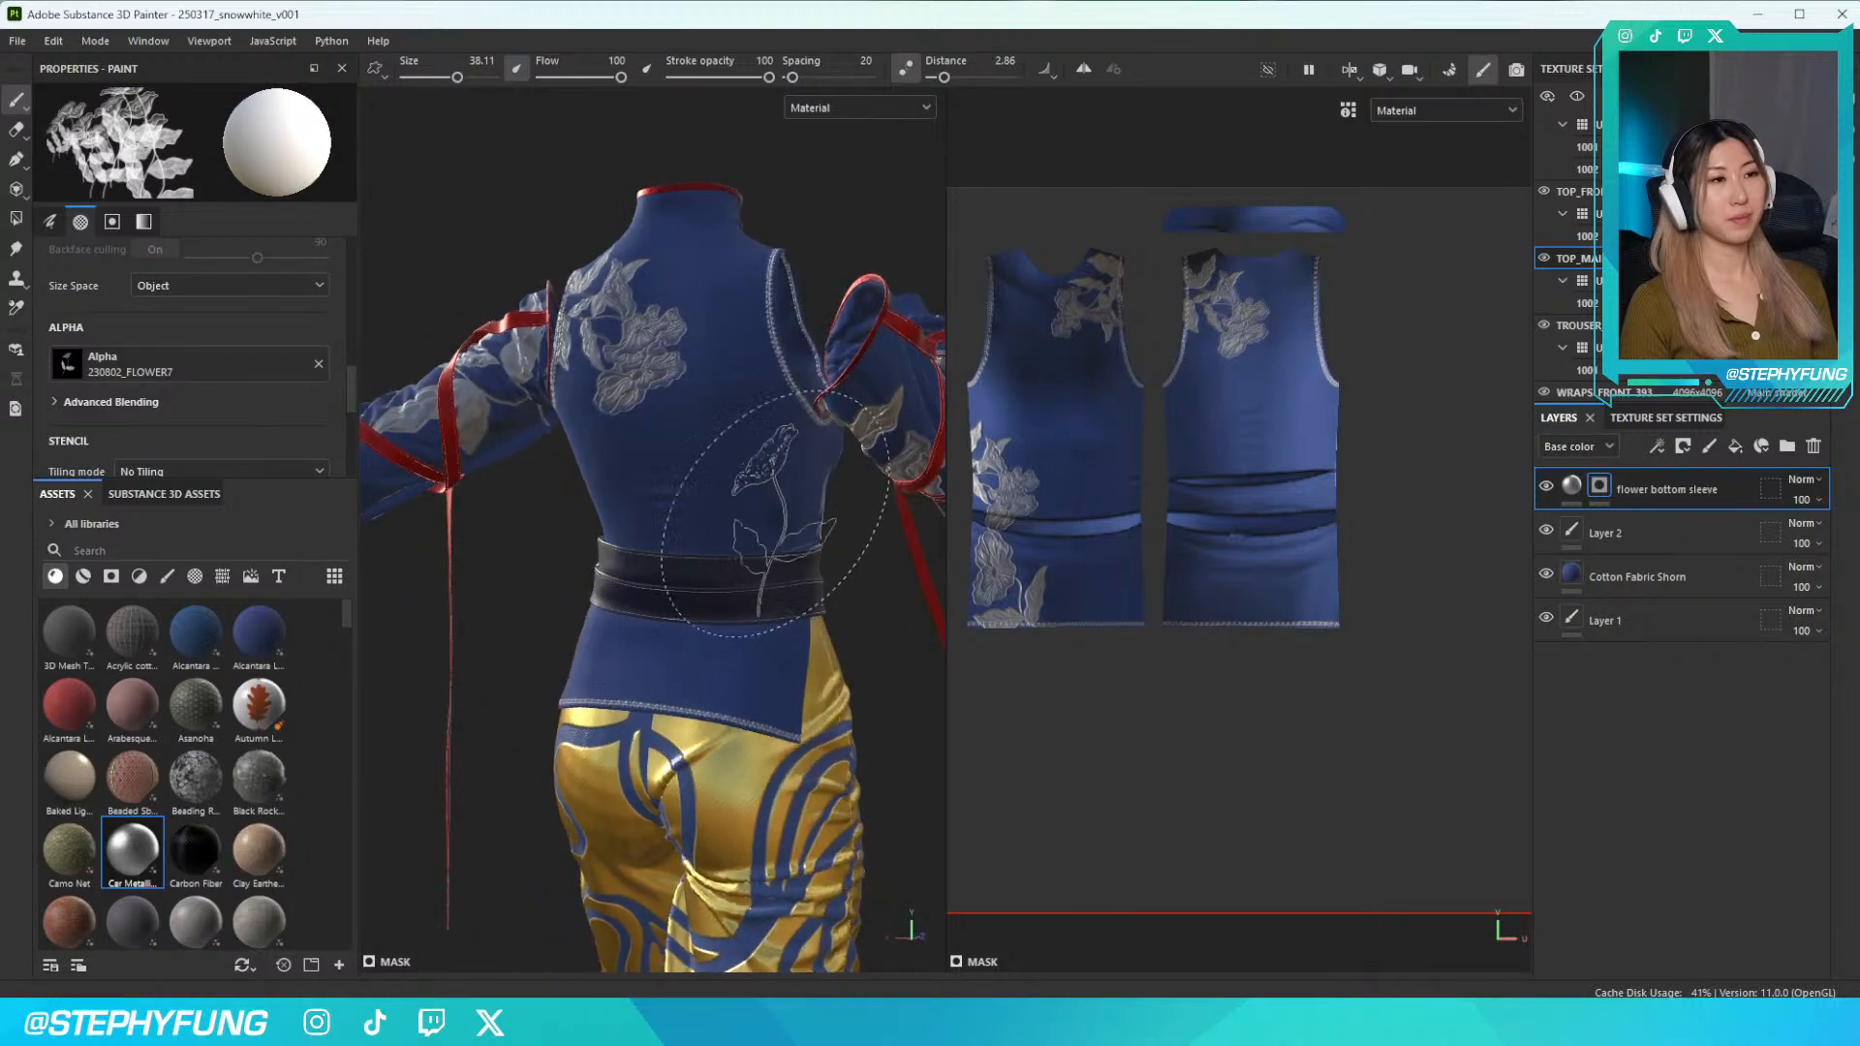
pyautogui.click(787, 732)
pyautogui.moveTo(775, 668)
pyautogui.keyDown('alt'); pyautogui.mouseDown()
pyautogui.moveTo(783, 586)
pyautogui.moveTo(620, 584)
pyautogui.mouseUp(); pyautogui.keyUp('alt')
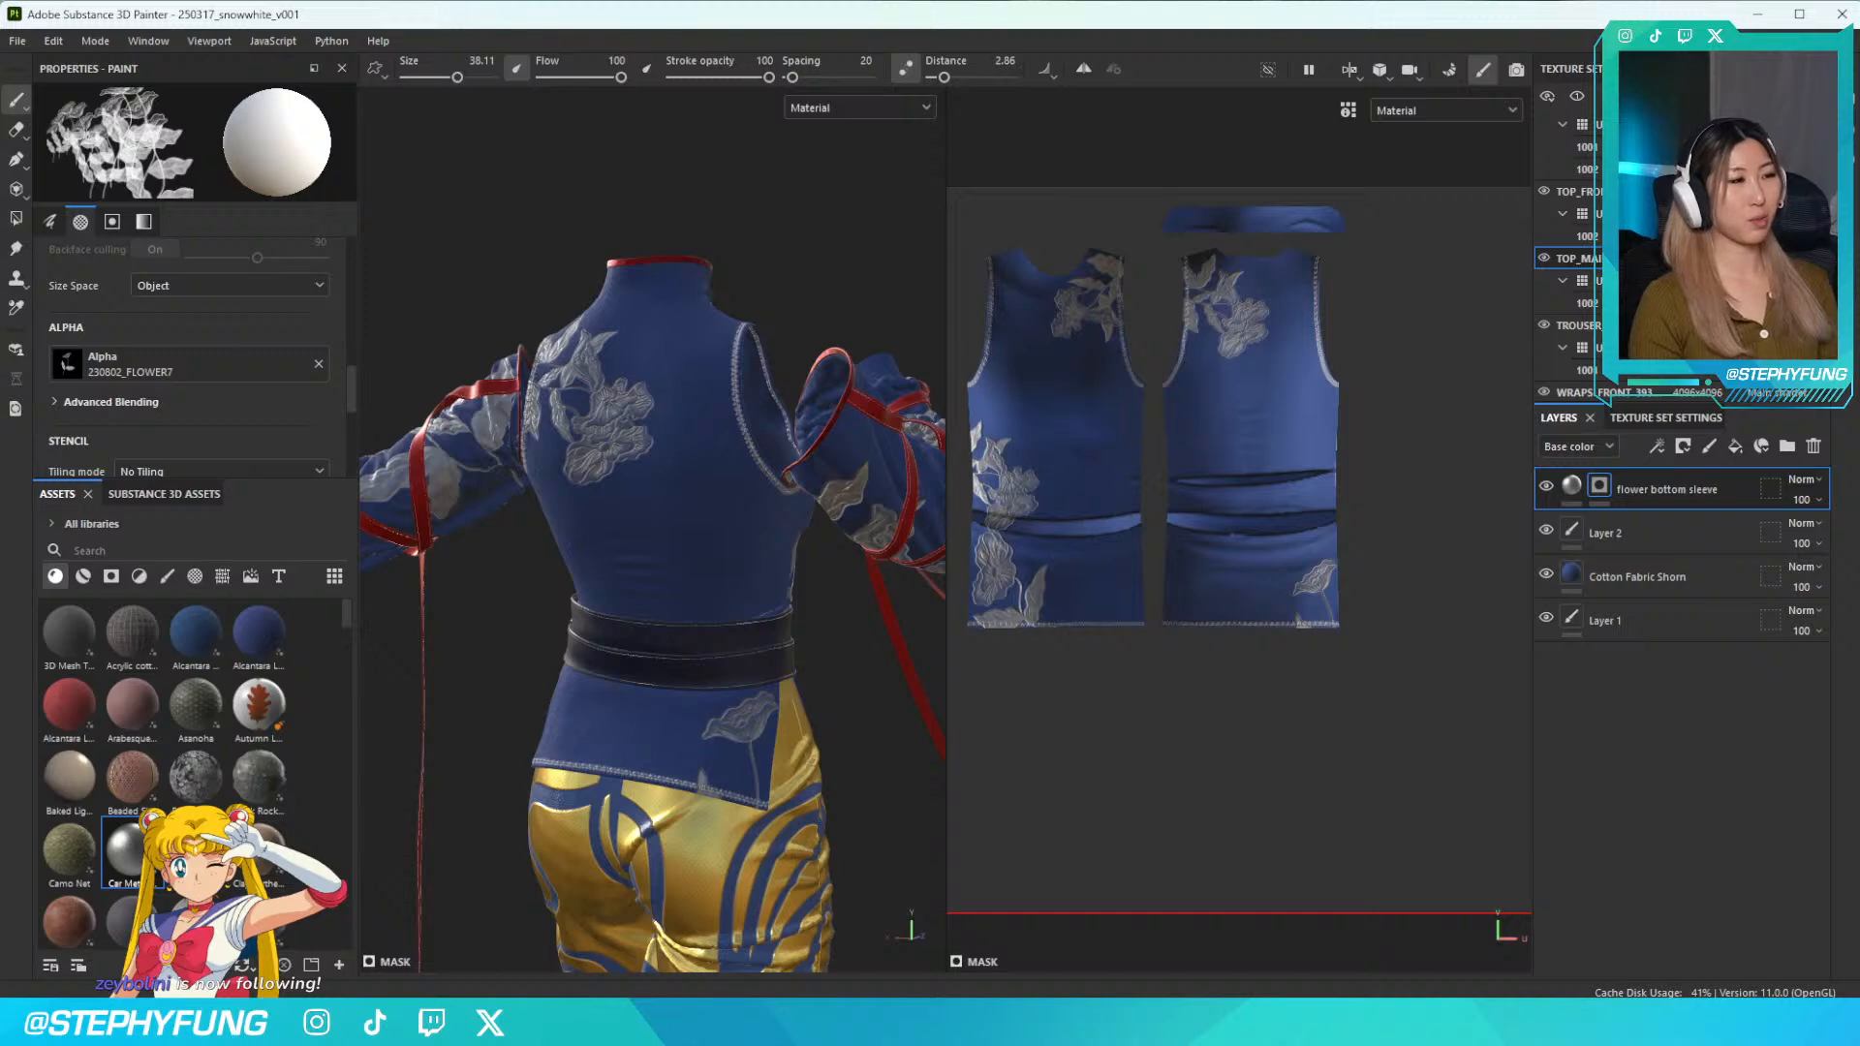
pyautogui.moveTo(605, 791)
pyautogui.keyDown('alt'); pyautogui.mouseDown()
pyautogui.moveTo(622, 770)
pyautogui.moveTo(594, 714)
pyautogui.moveTo(672, 718)
pyautogui.moveTo(636, 688)
pyautogui.moveTo(654, 688)
pyautogui.moveTo(573, 681)
pyautogui.mouseUp(); pyautogui.keyUp('alt')
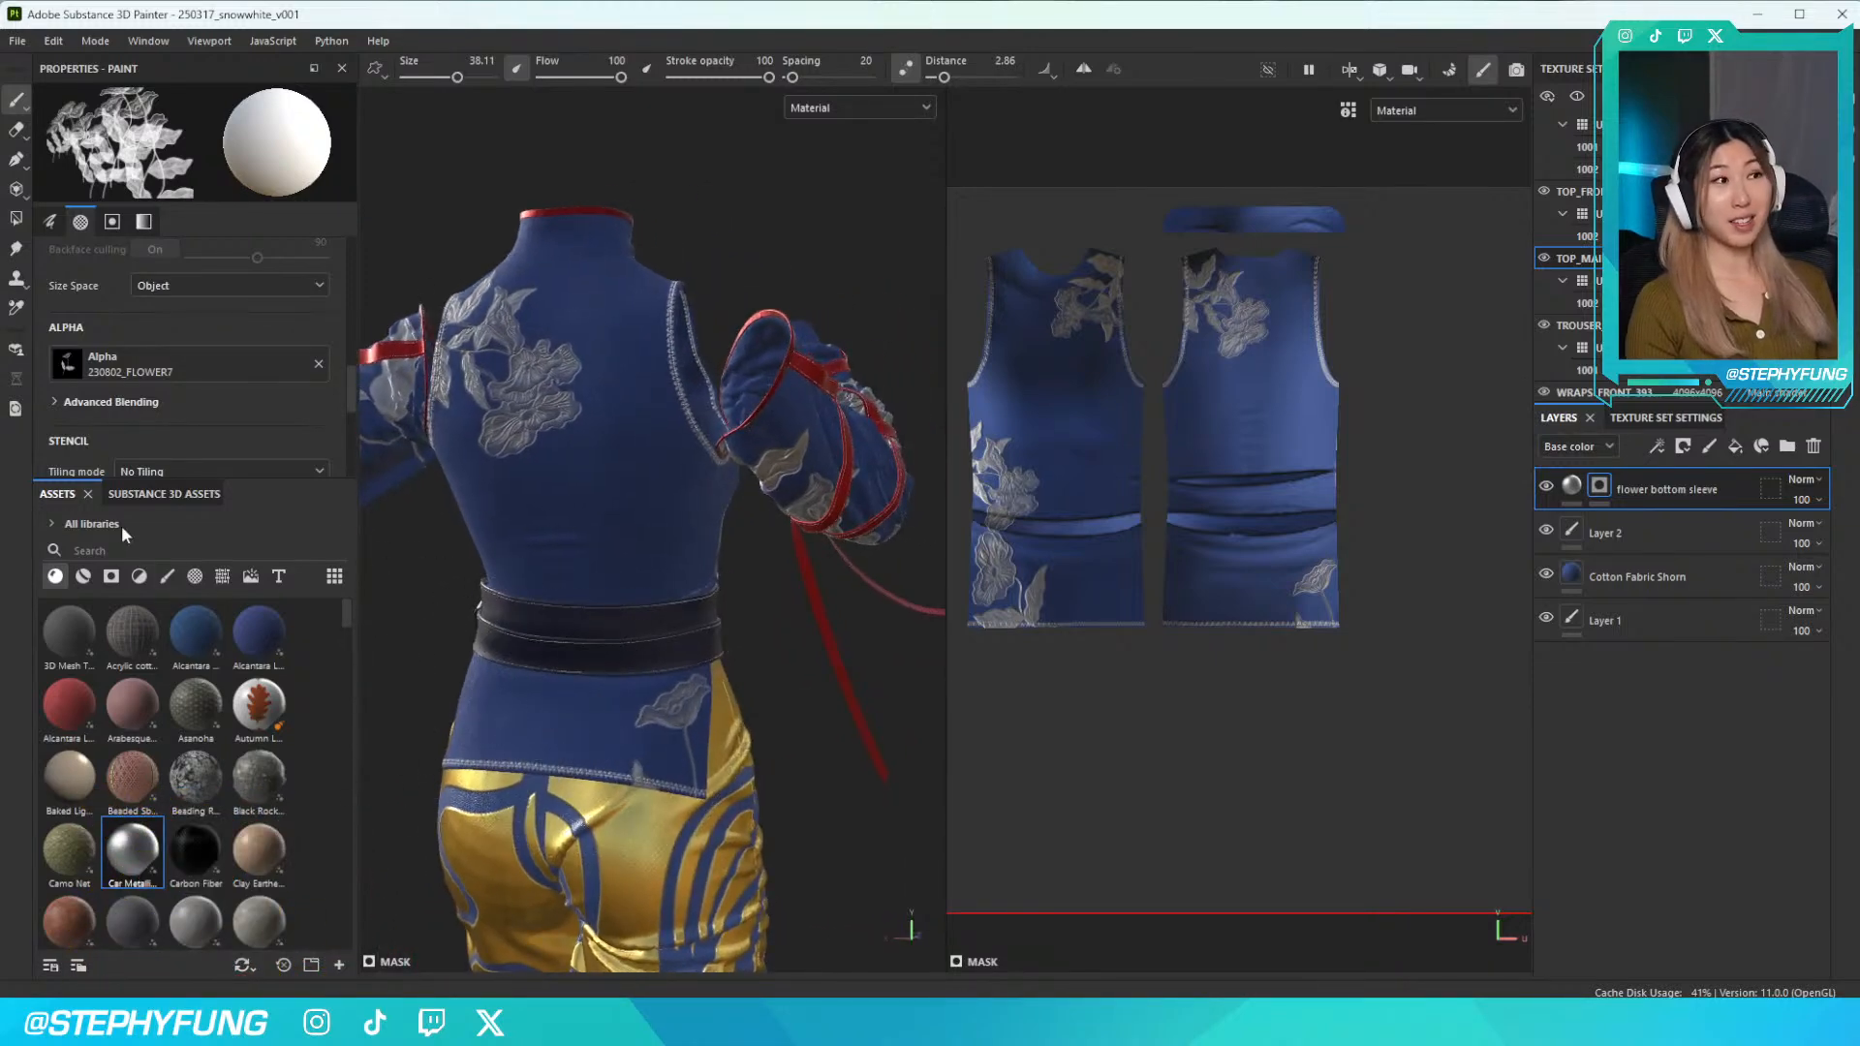
# Pick the 230802_FLOWER6 alpha, try a stamp on the back of the waist above the belt, and undo it
pyautogui.click(189, 365)
pyautogui.scroll(-3, 290, 570)
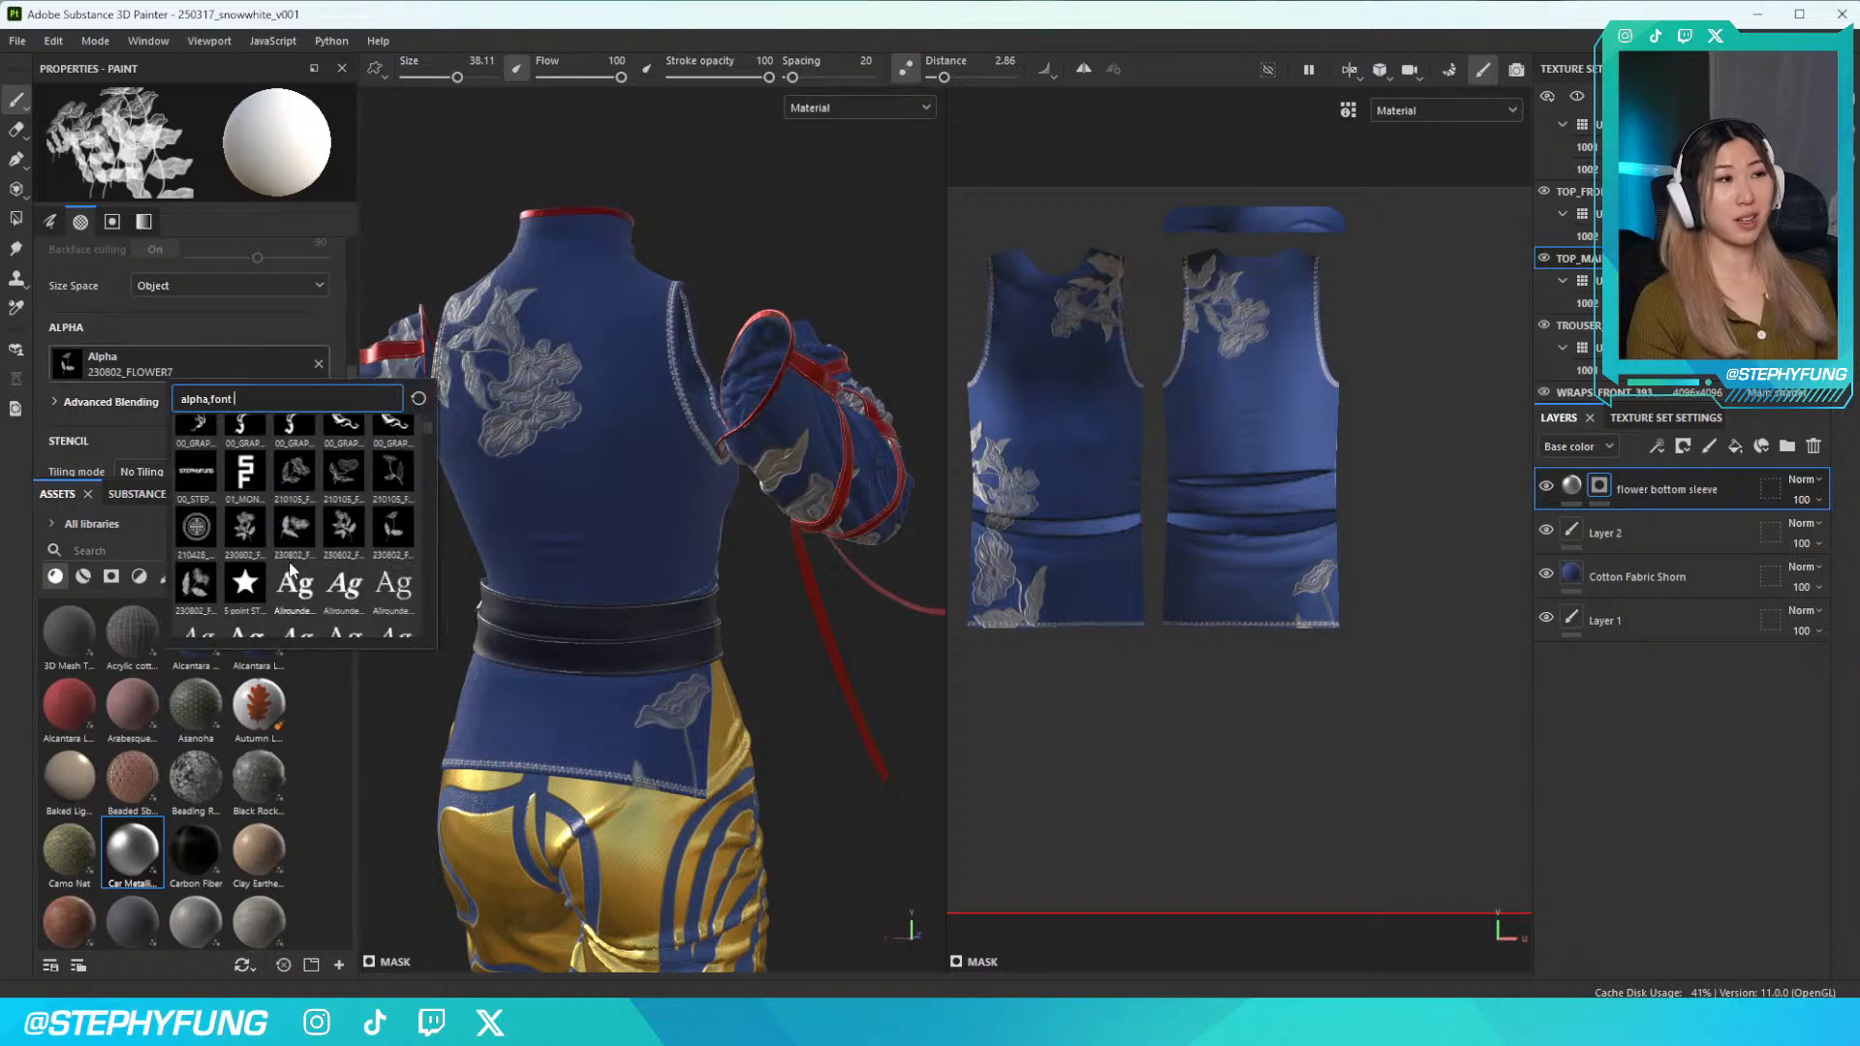
pyautogui.click(346, 532)
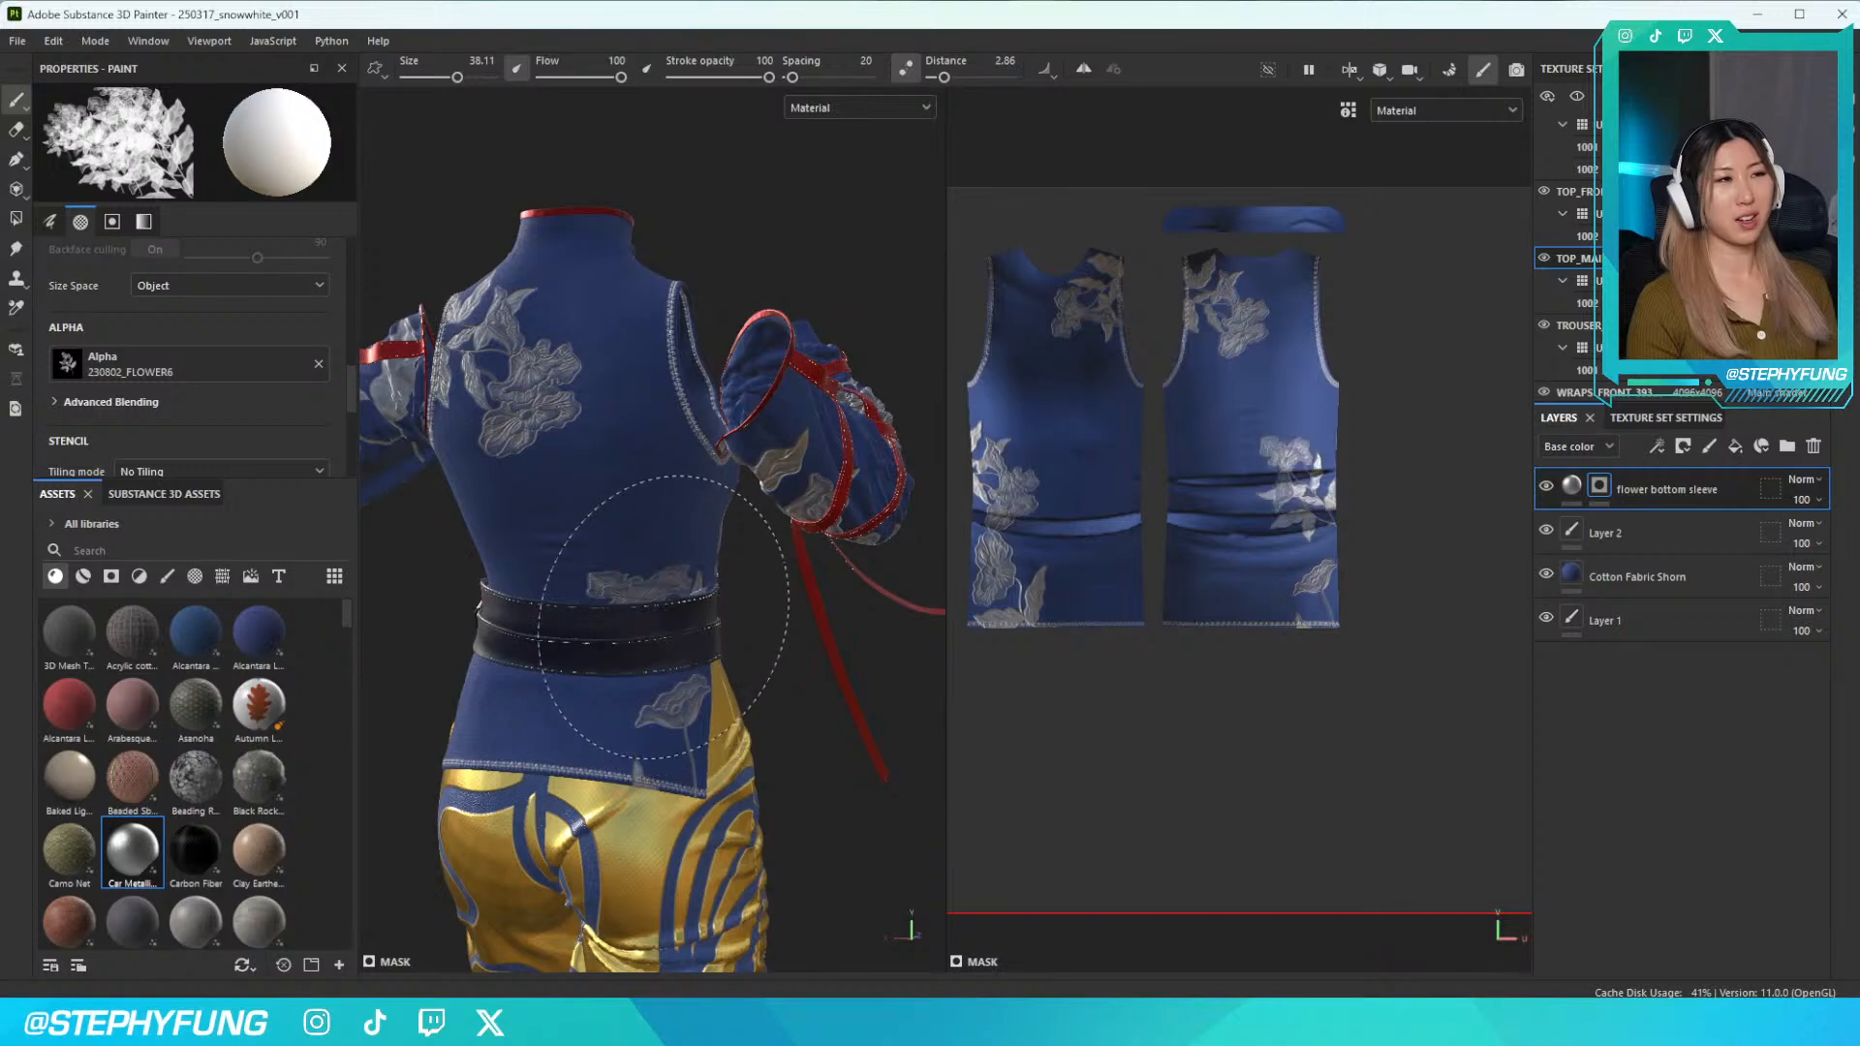
pyautogui.keyDown('alt'); pyautogui.moveTo(714, 680); pyautogui.dragTo(685, 643); pyautogui.keyUp('alt')
pyautogui.hotkey('ctrl', 'z')
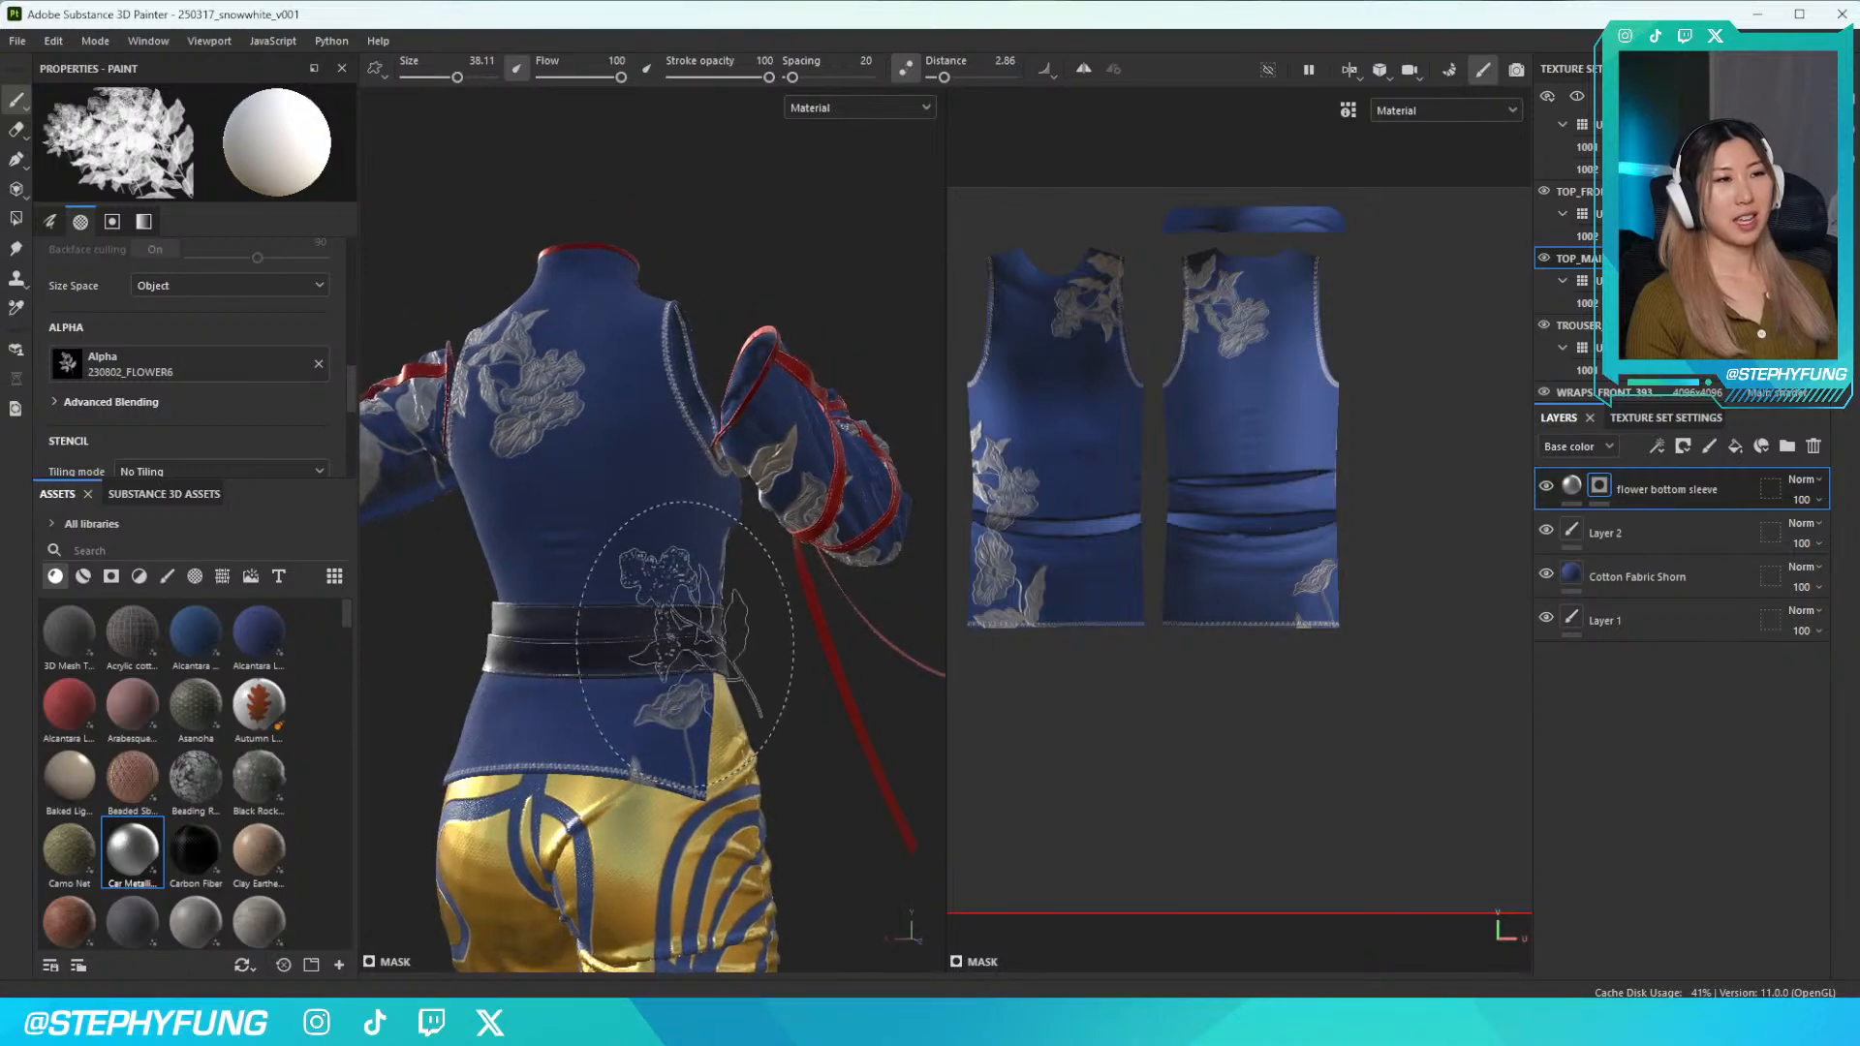
# Try stamping the 230802_FLOWER6 motif at the back waist and on the lower back panel, undoing each stamp
pyautogui.scroll(3, 684, 641)
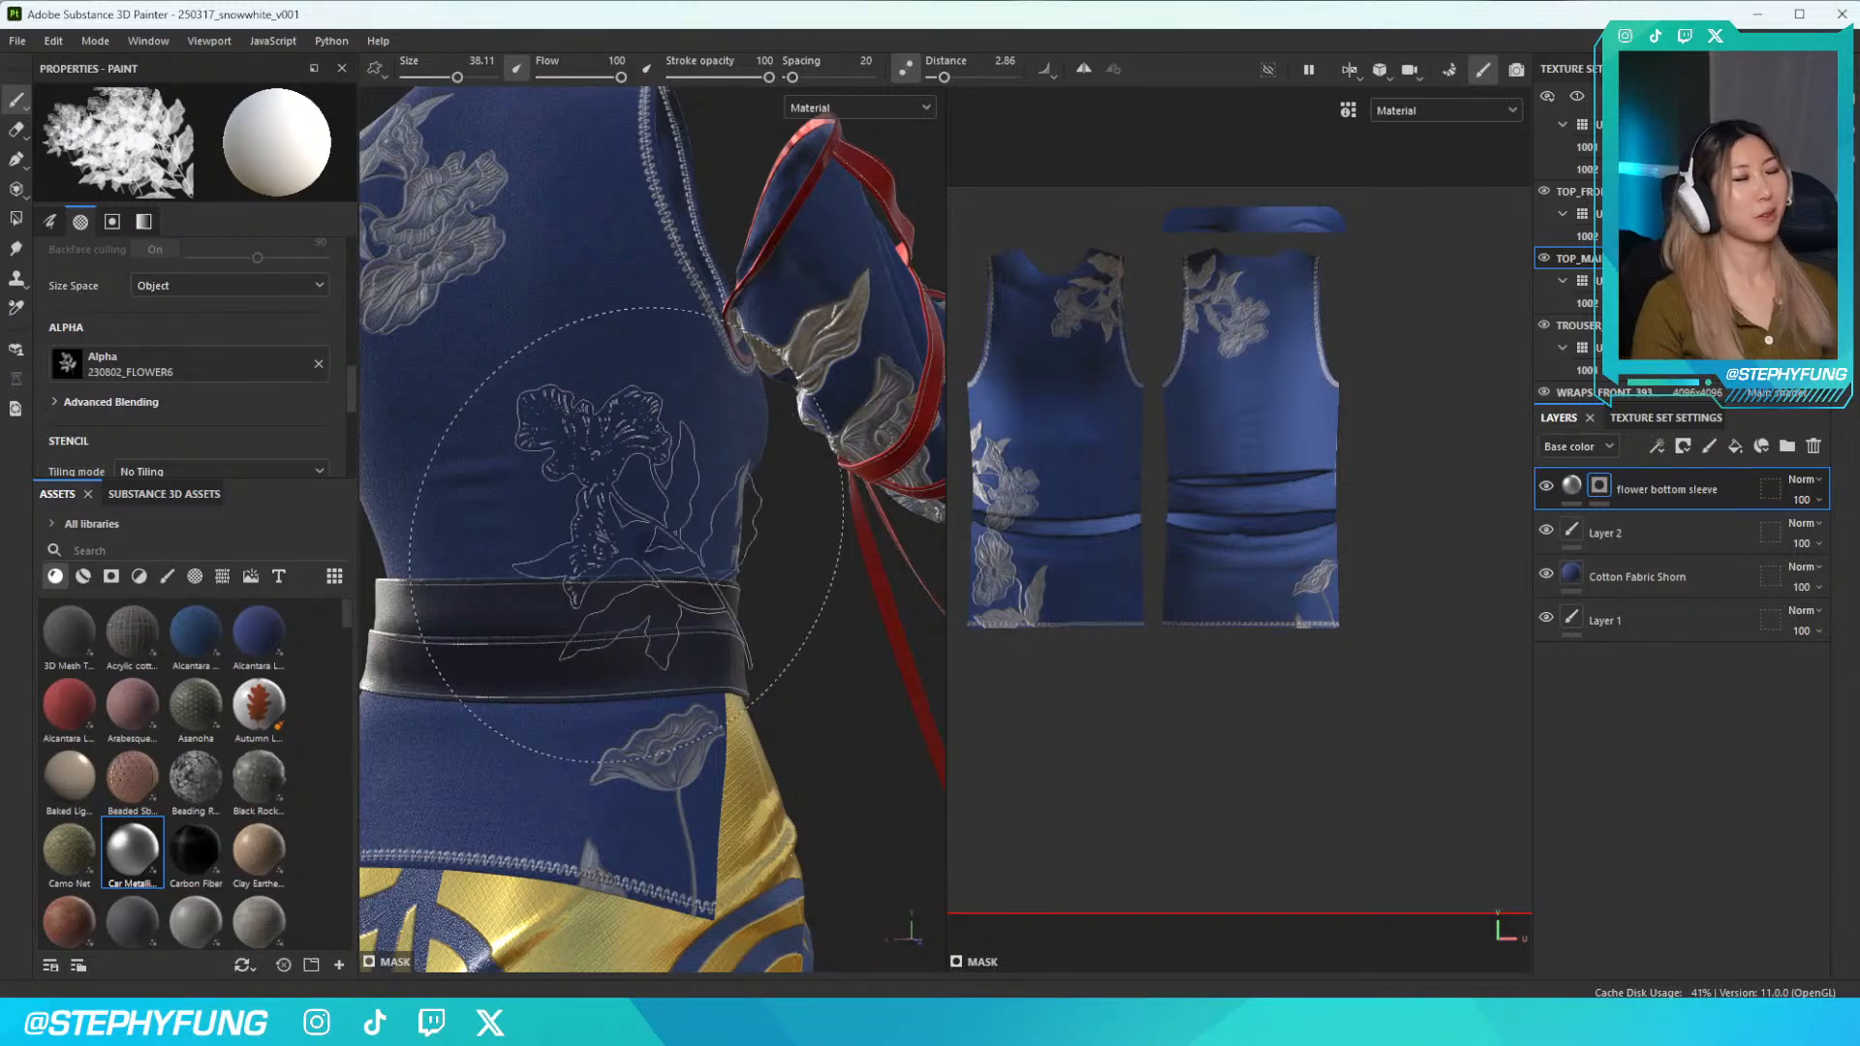
pyautogui.moveTo(649, 582)
pyautogui.keyDown('alt'); pyautogui.mouseDown()
pyautogui.moveTo(694, 610)
pyautogui.moveTo(619, 508)
pyautogui.moveTo(681, 660)
pyautogui.moveTo(600, 736)
pyautogui.mouseUp(); pyautogui.keyUp('alt')
pyautogui.click(649, 504)
pyautogui.hotkey('ctrl', 'z')
pyautogui.click(596, 744)
pyautogui.hotkey('ctrl', 'z')
# Adjust the brush angle of the 230802_FLOWER6 stamp
pyautogui.rightClick(579, 683)
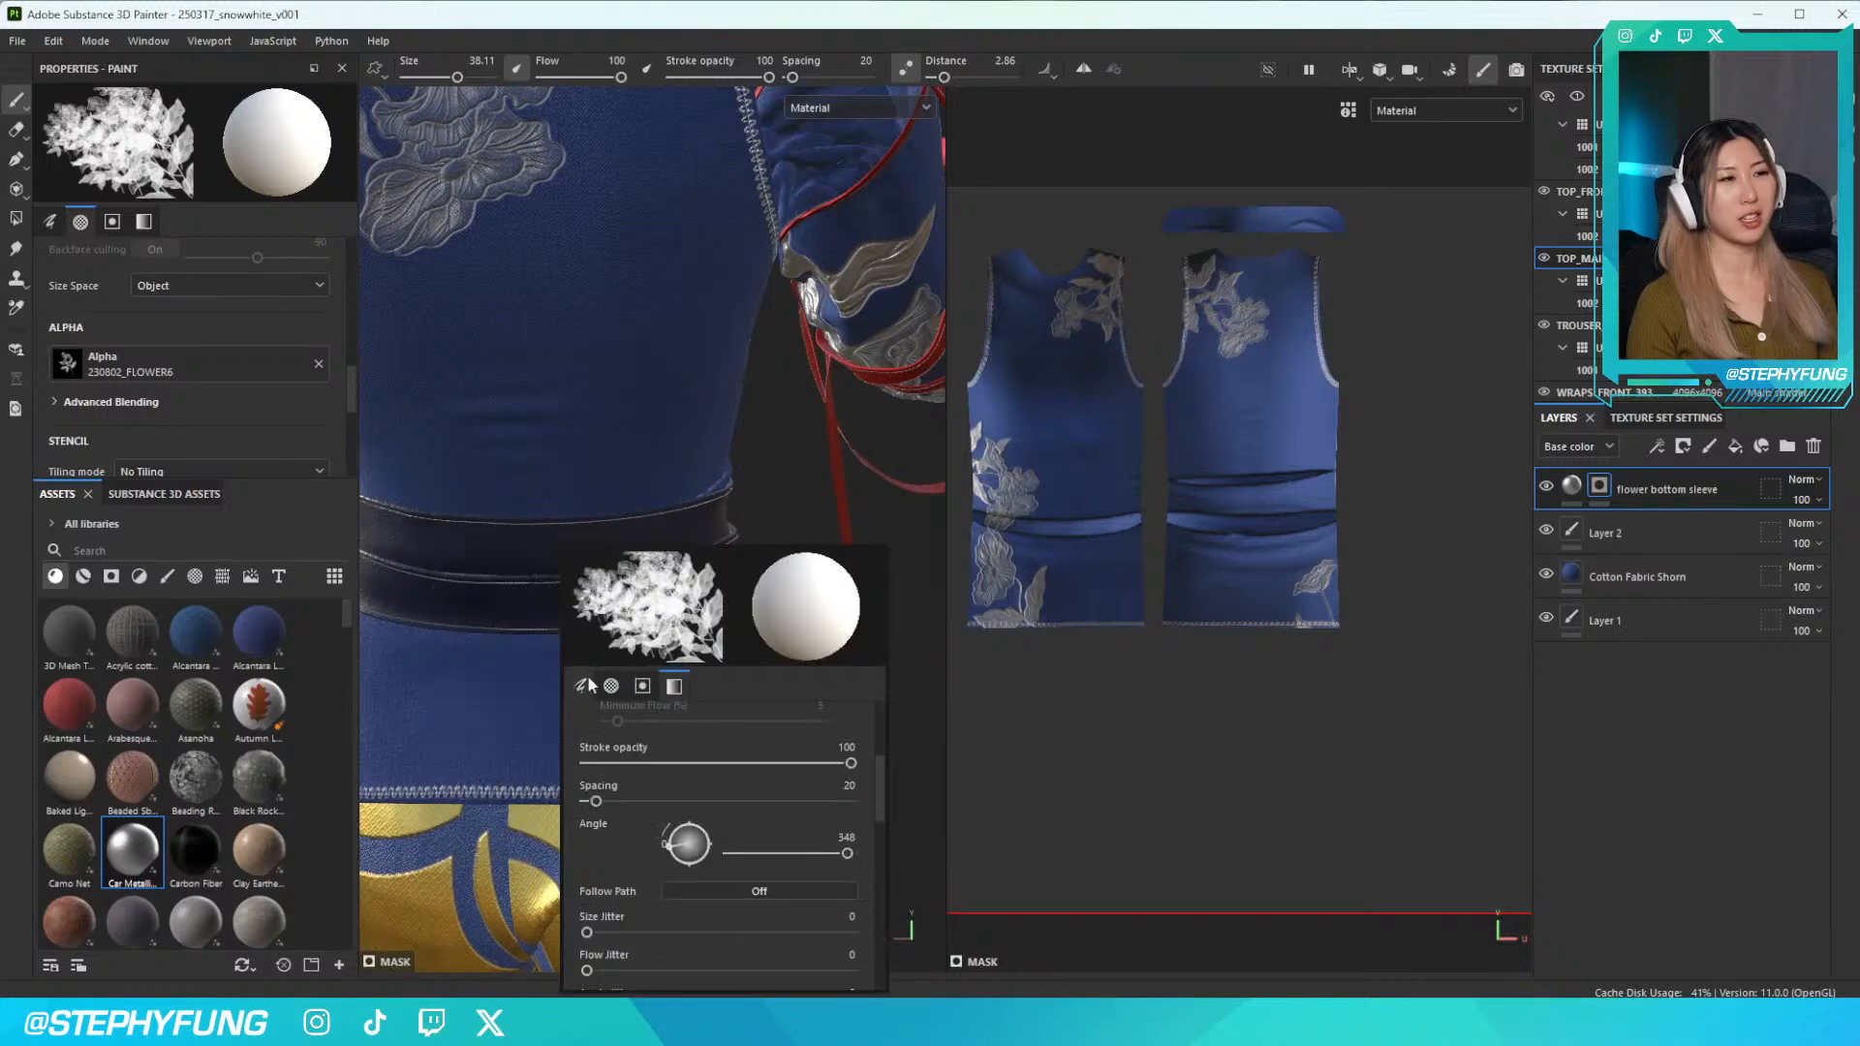
pyautogui.moveTo(829, 850); pyautogui.dragTo(886, 847)
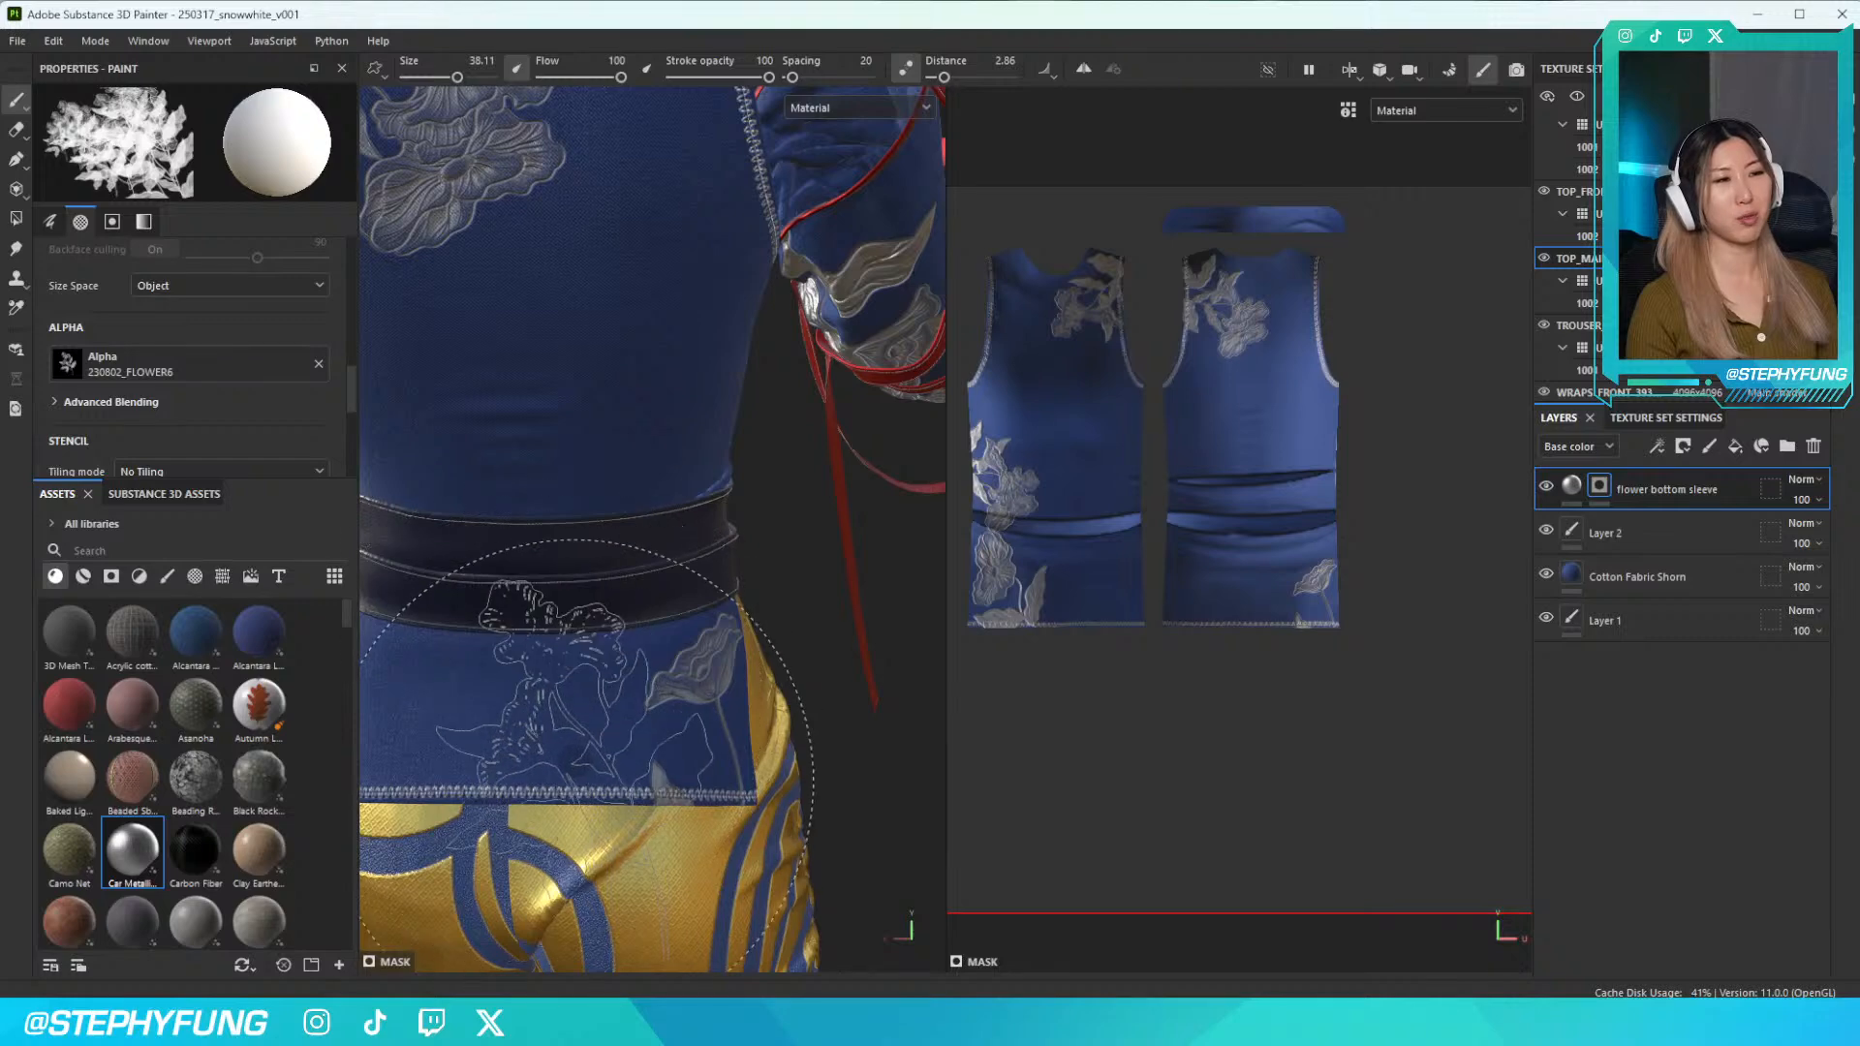
# Try stamping the rotated 230802_FLOWER6 motif on the lower back panel, overlapping the single-stem flower, and check it up close
pyautogui.click(561, 771)
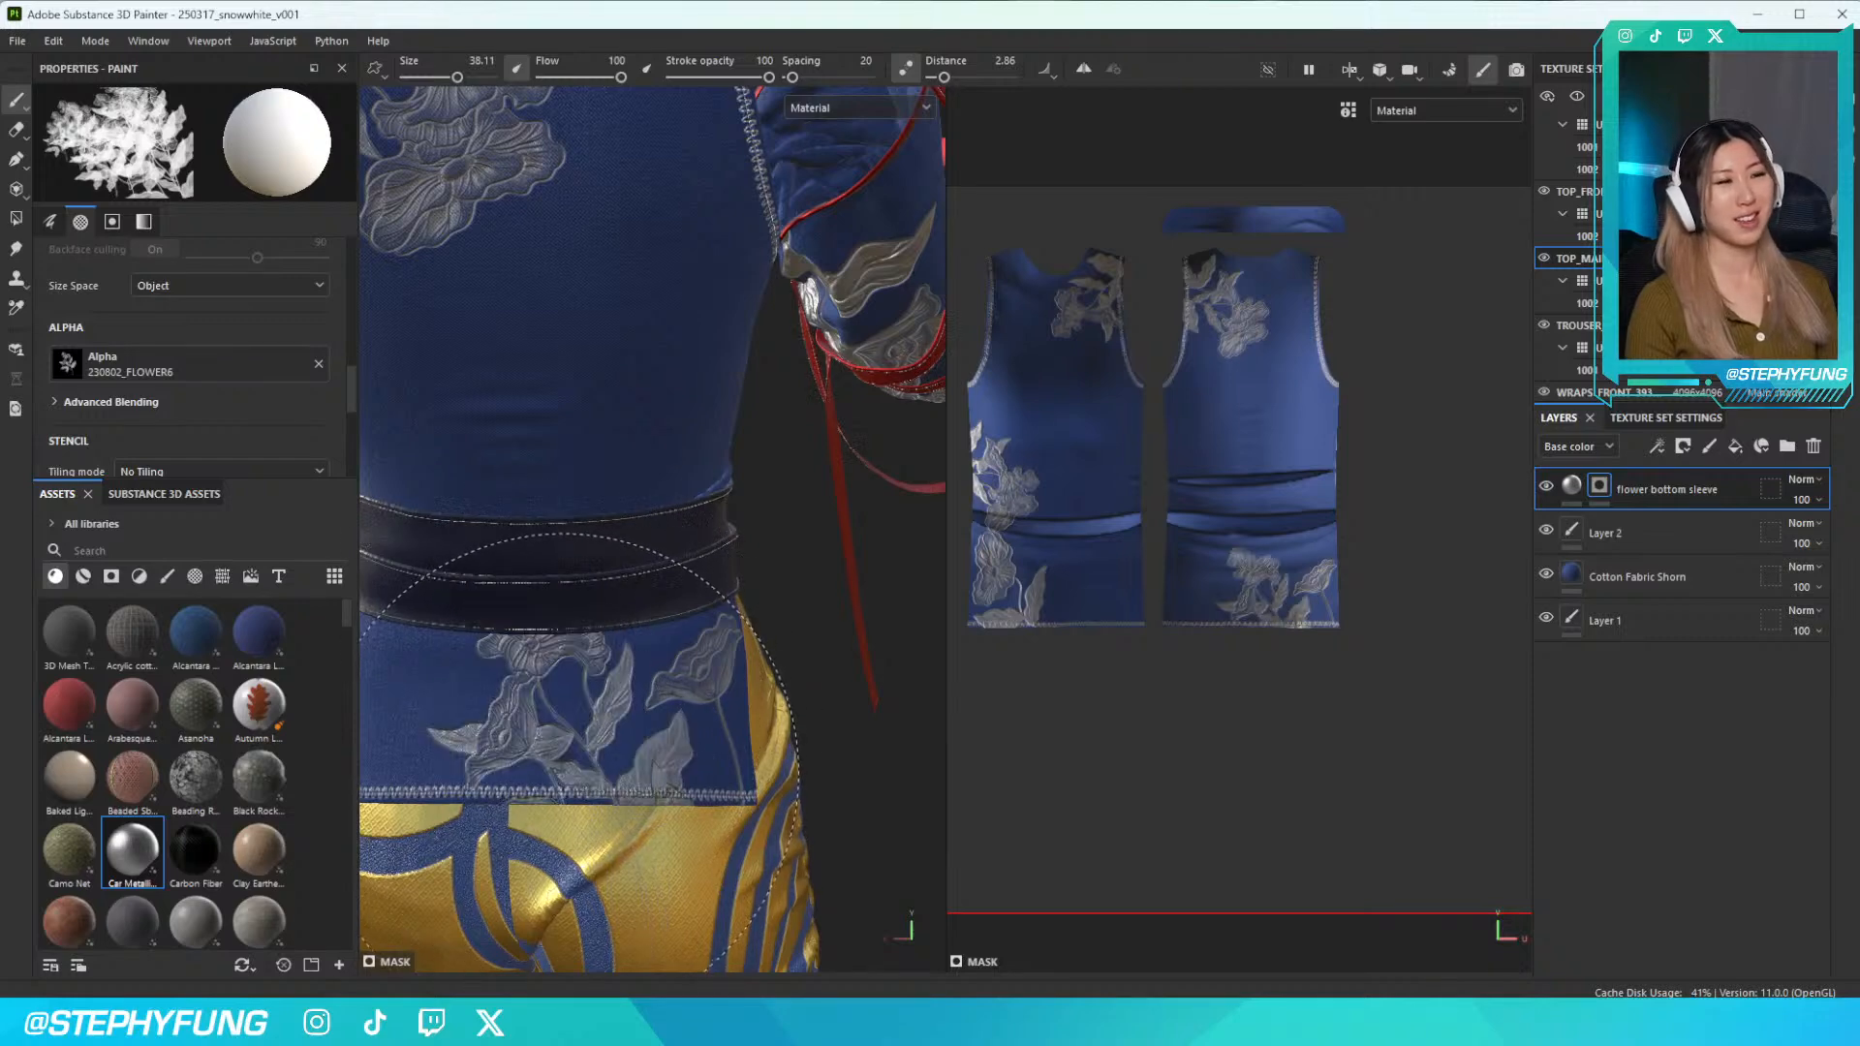
pyautogui.keyDown('alt'); pyautogui.moveTo(564, 765); pyautogui.dragTo(581, 744); pyautogui.keyUp('alt')
pyautogui.scroll(-4, 584, 743)
pyautogui.scroll(5, 618, 719)
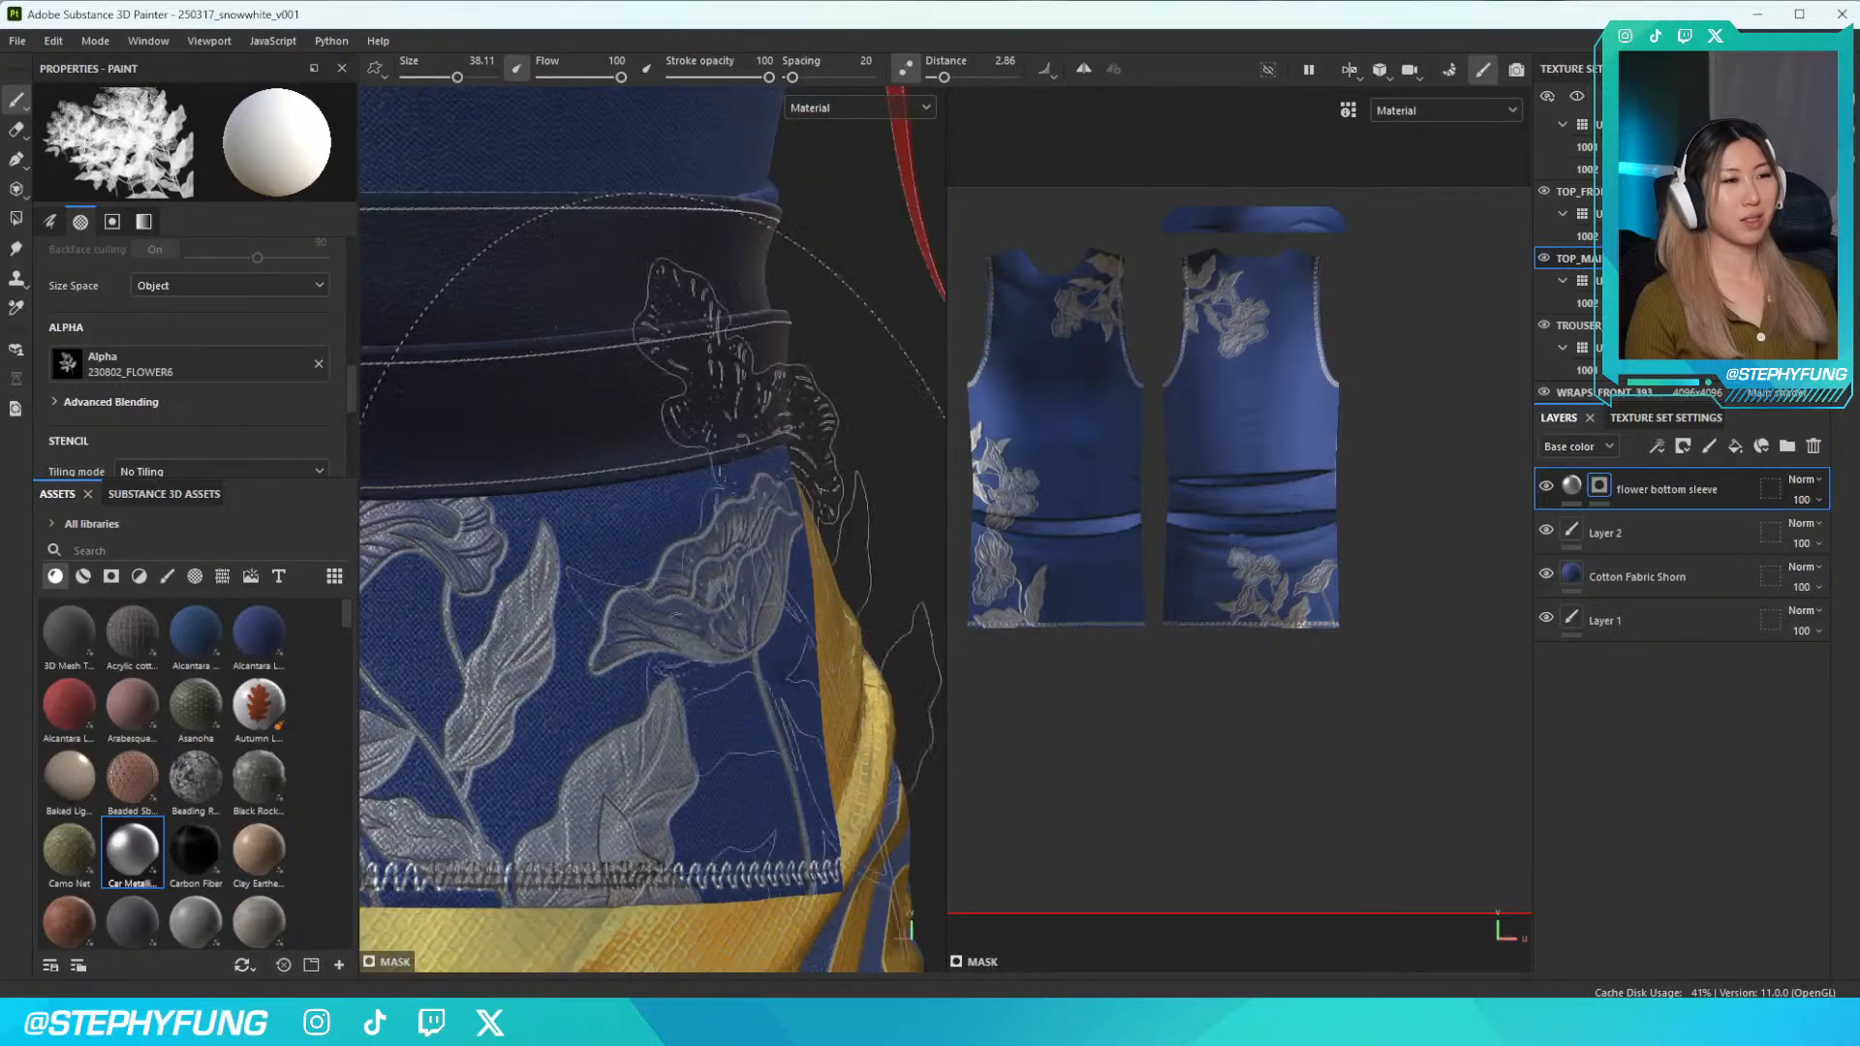
pyautogui.scroll(-4, 678, 775)
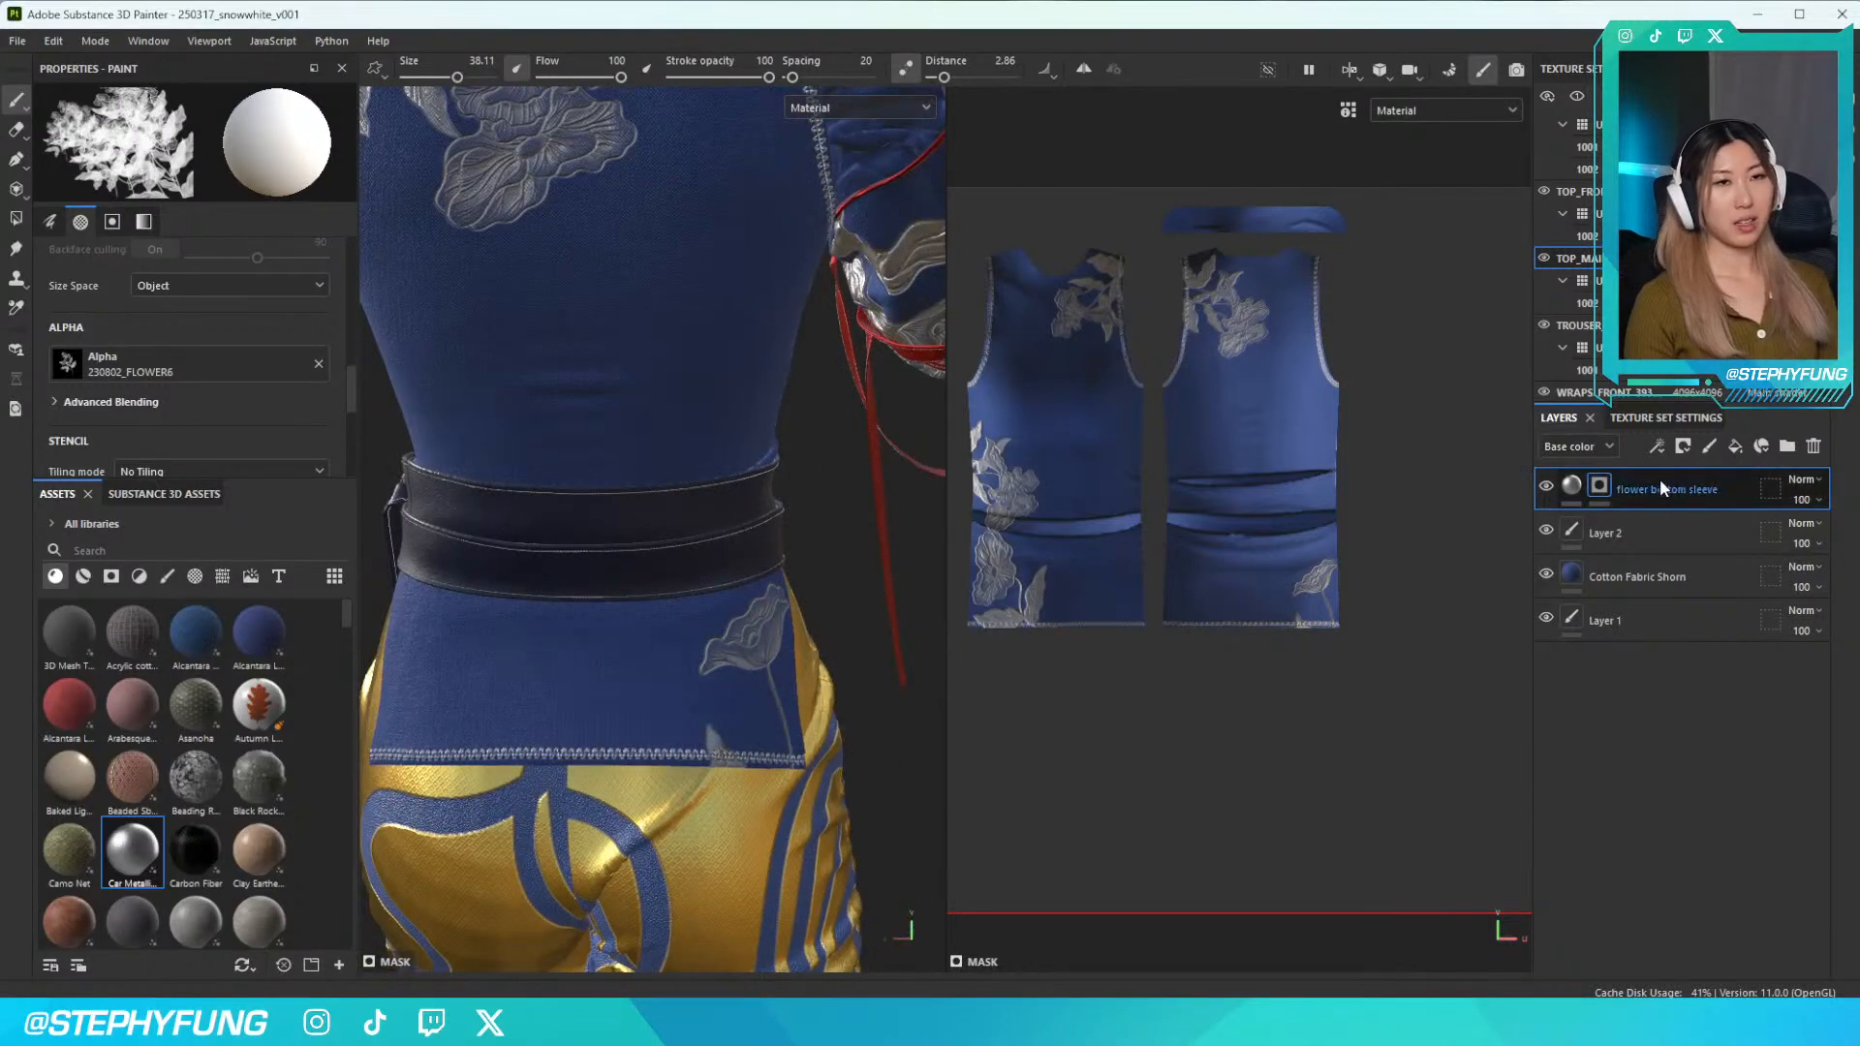
# Switch to the CIRCLE BRUSH-01_1 alpha at size 11.37 in black and erase the stray leaf beside the flower at the back hem
pyautogui.click(131, 368)
pyautogui.click(274, 431)
pyautogui.press('[')
pyautogui.press('[')
pyautogui.press('[')
pyautogui.press('[')
pyautogui.press('[')
pyautogui.press('[')
pyautogui.press('[')
pyautogui.press('[')
pyautogui.press('[')
pyautogui.press('[')
pyautogui.press('x')
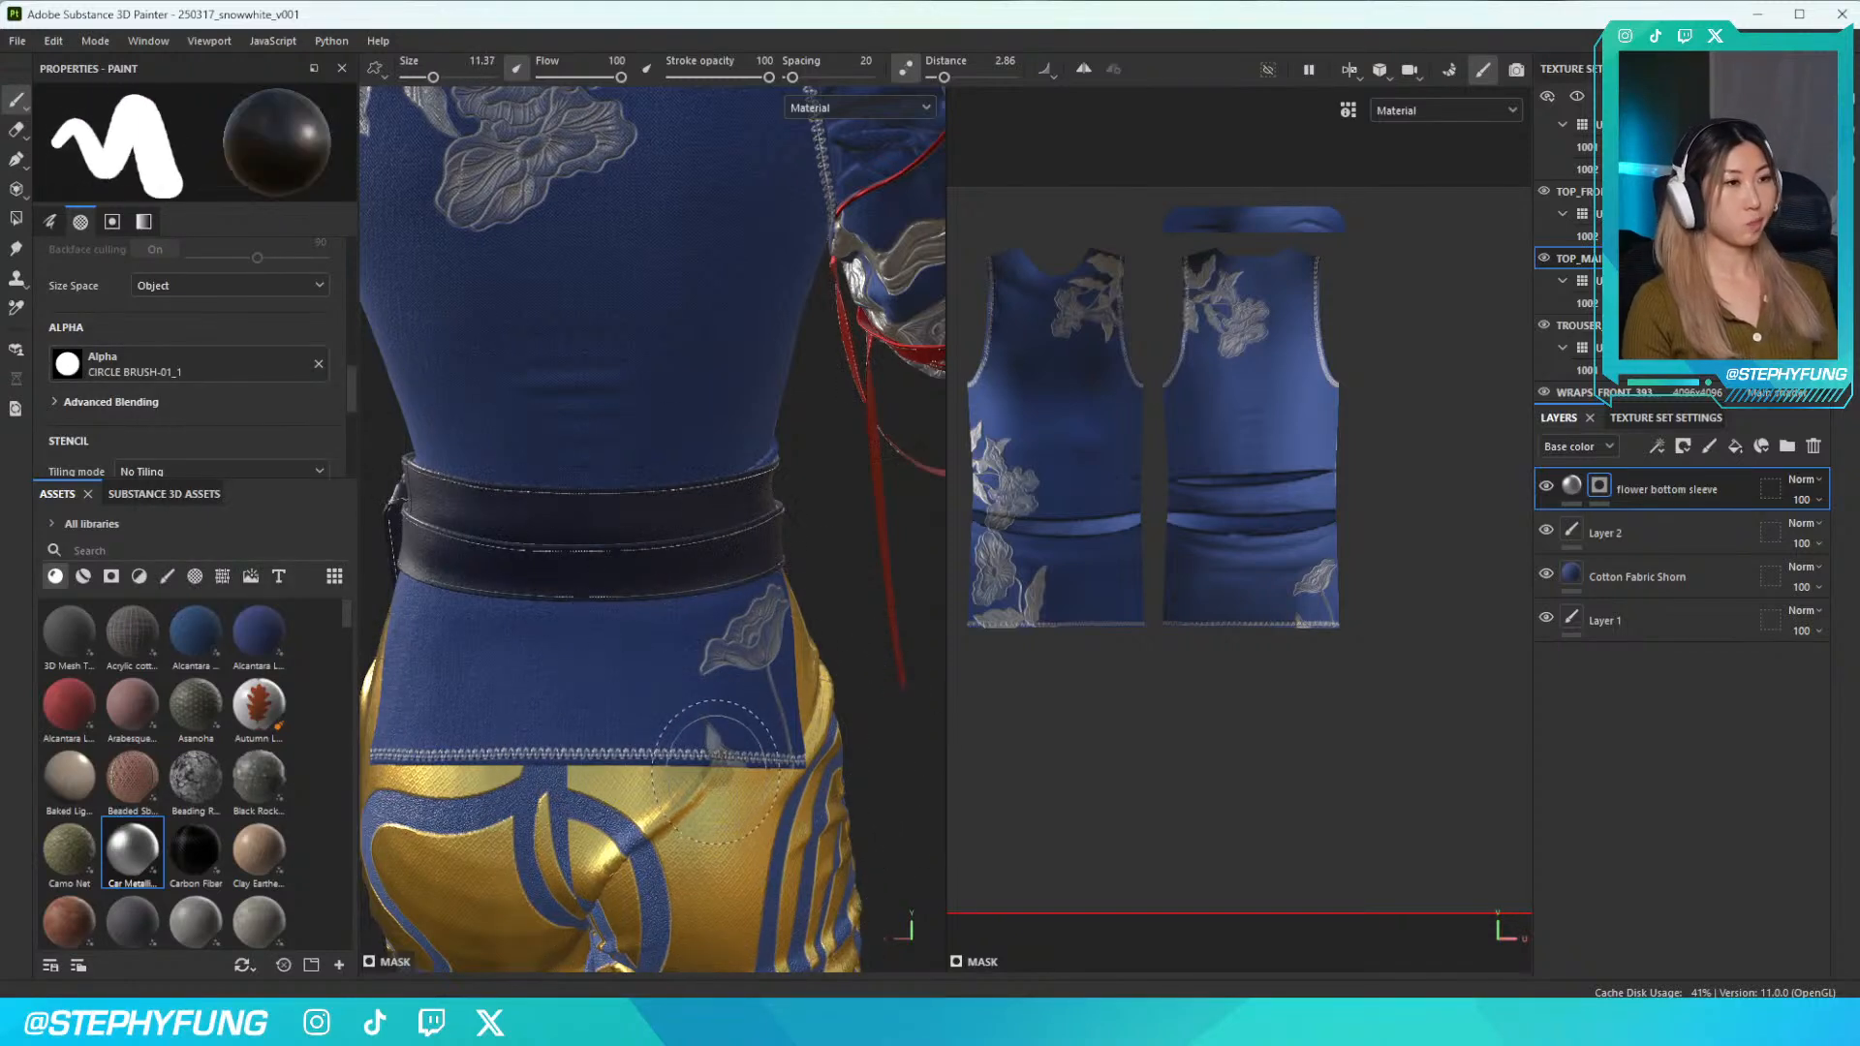
# Set the brush alpha back to 230802_FLOWER6, painting in white with a size of 40.62
pyautogui.click(145, 368)
pyautogui.scroll(-3, 259, 507)
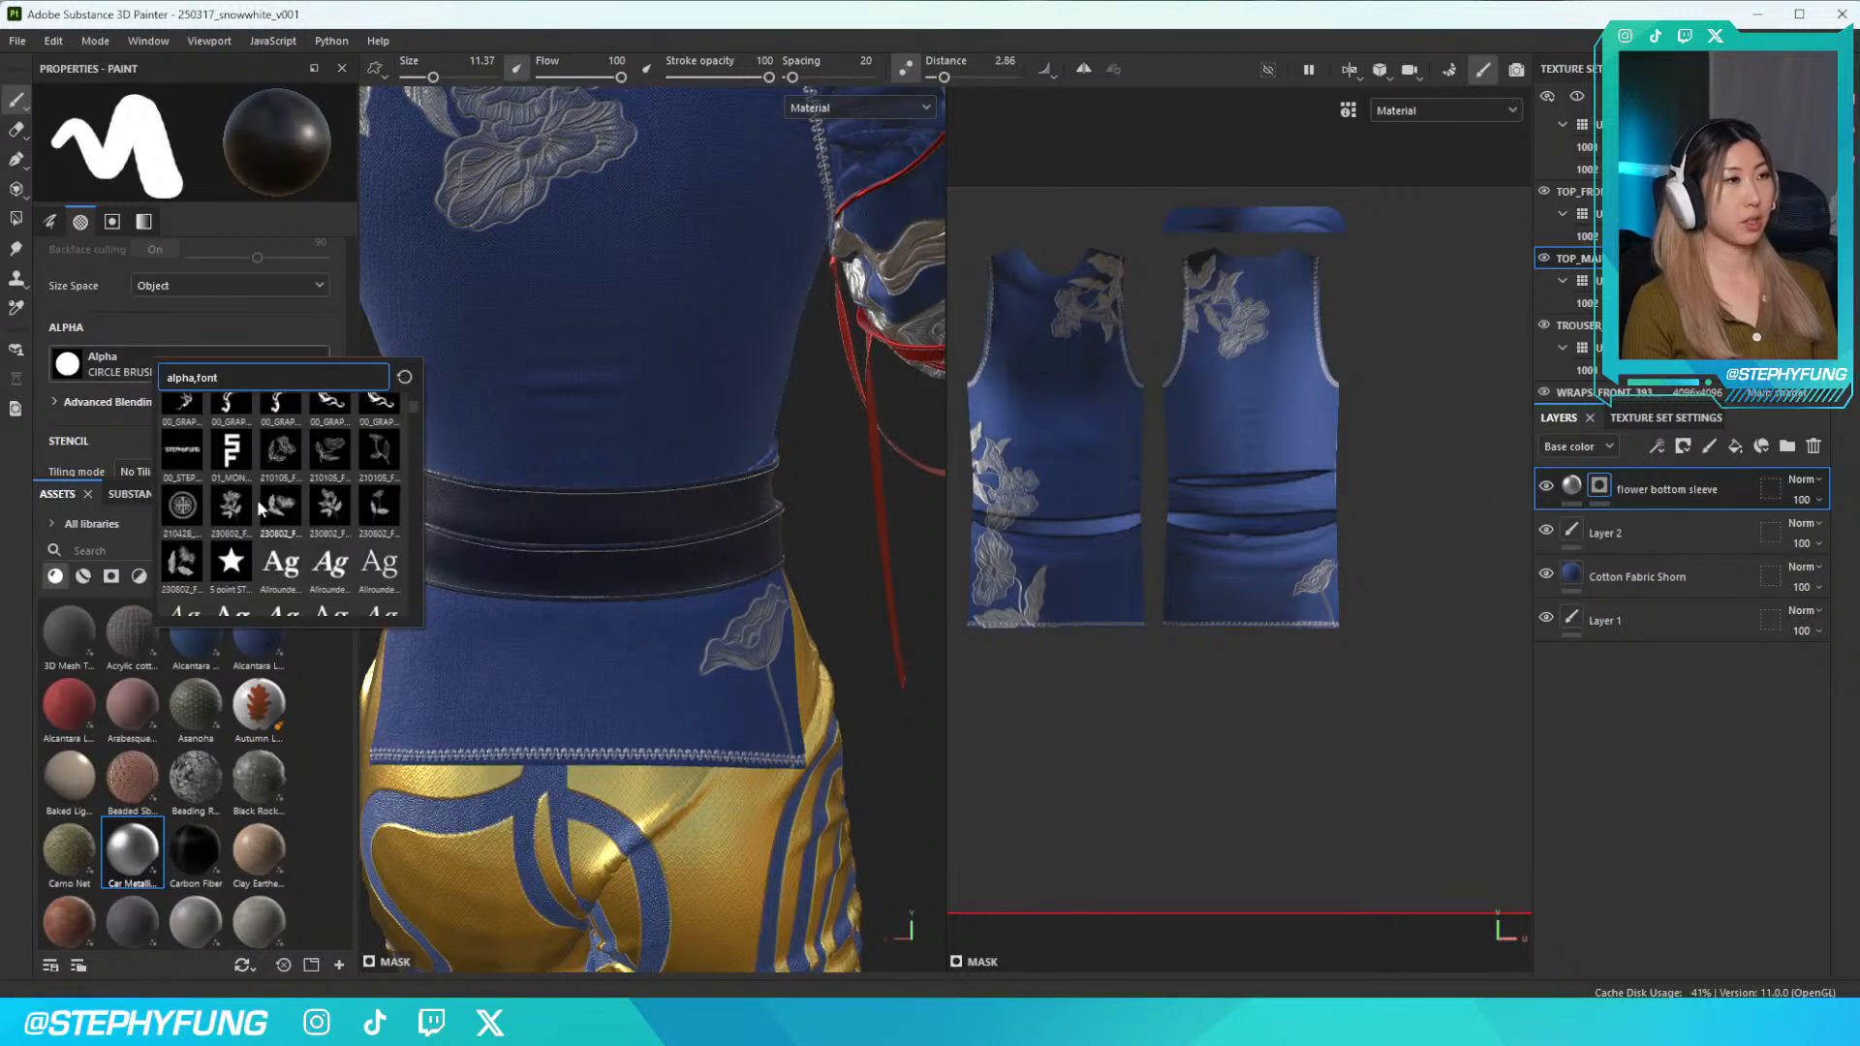
pyautogui.click(328, 510)
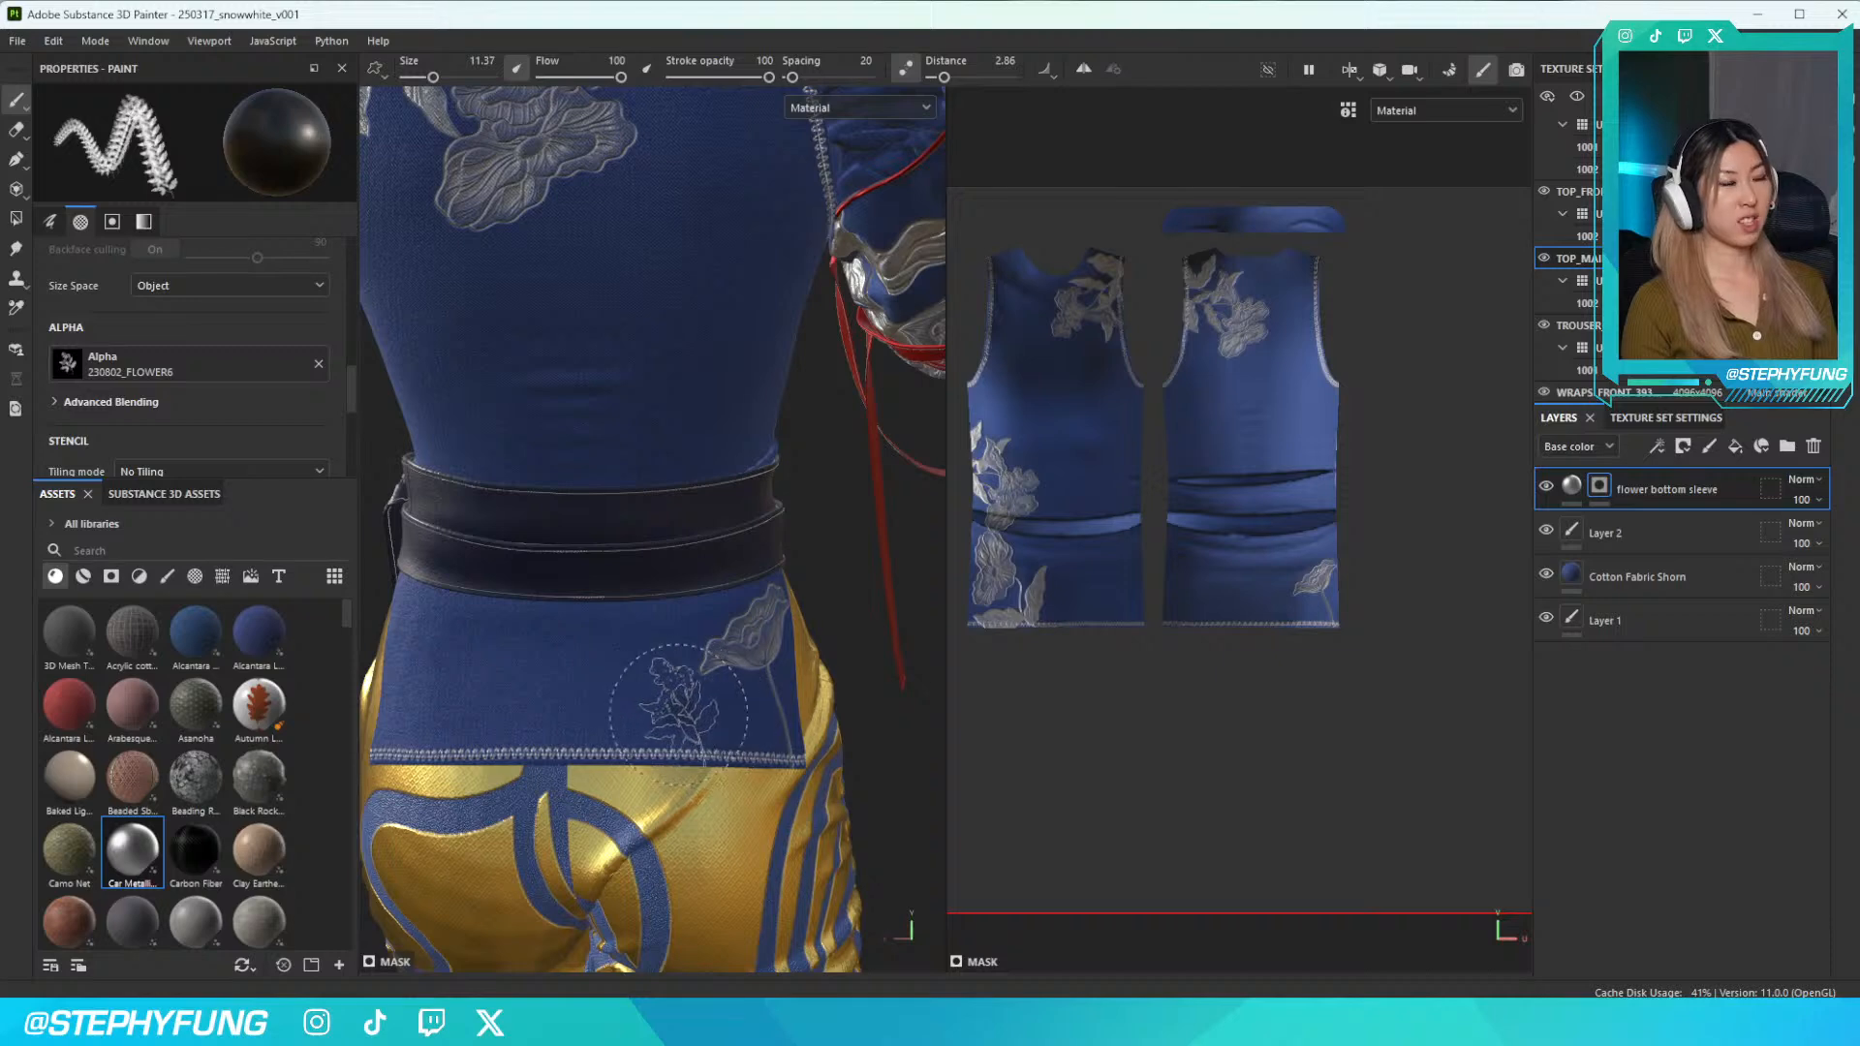
pyautogui.moveTo(676, 708)
pyautogui.keyDown('ctrl'); pyautogui.mouseDown(button='right')
pyautogui.moveTo(736, 707)
pyautogui.moveTo(709, 707)
pyautogui.mouseUp(button='right'); pyautogui.keyUp('ctrl')
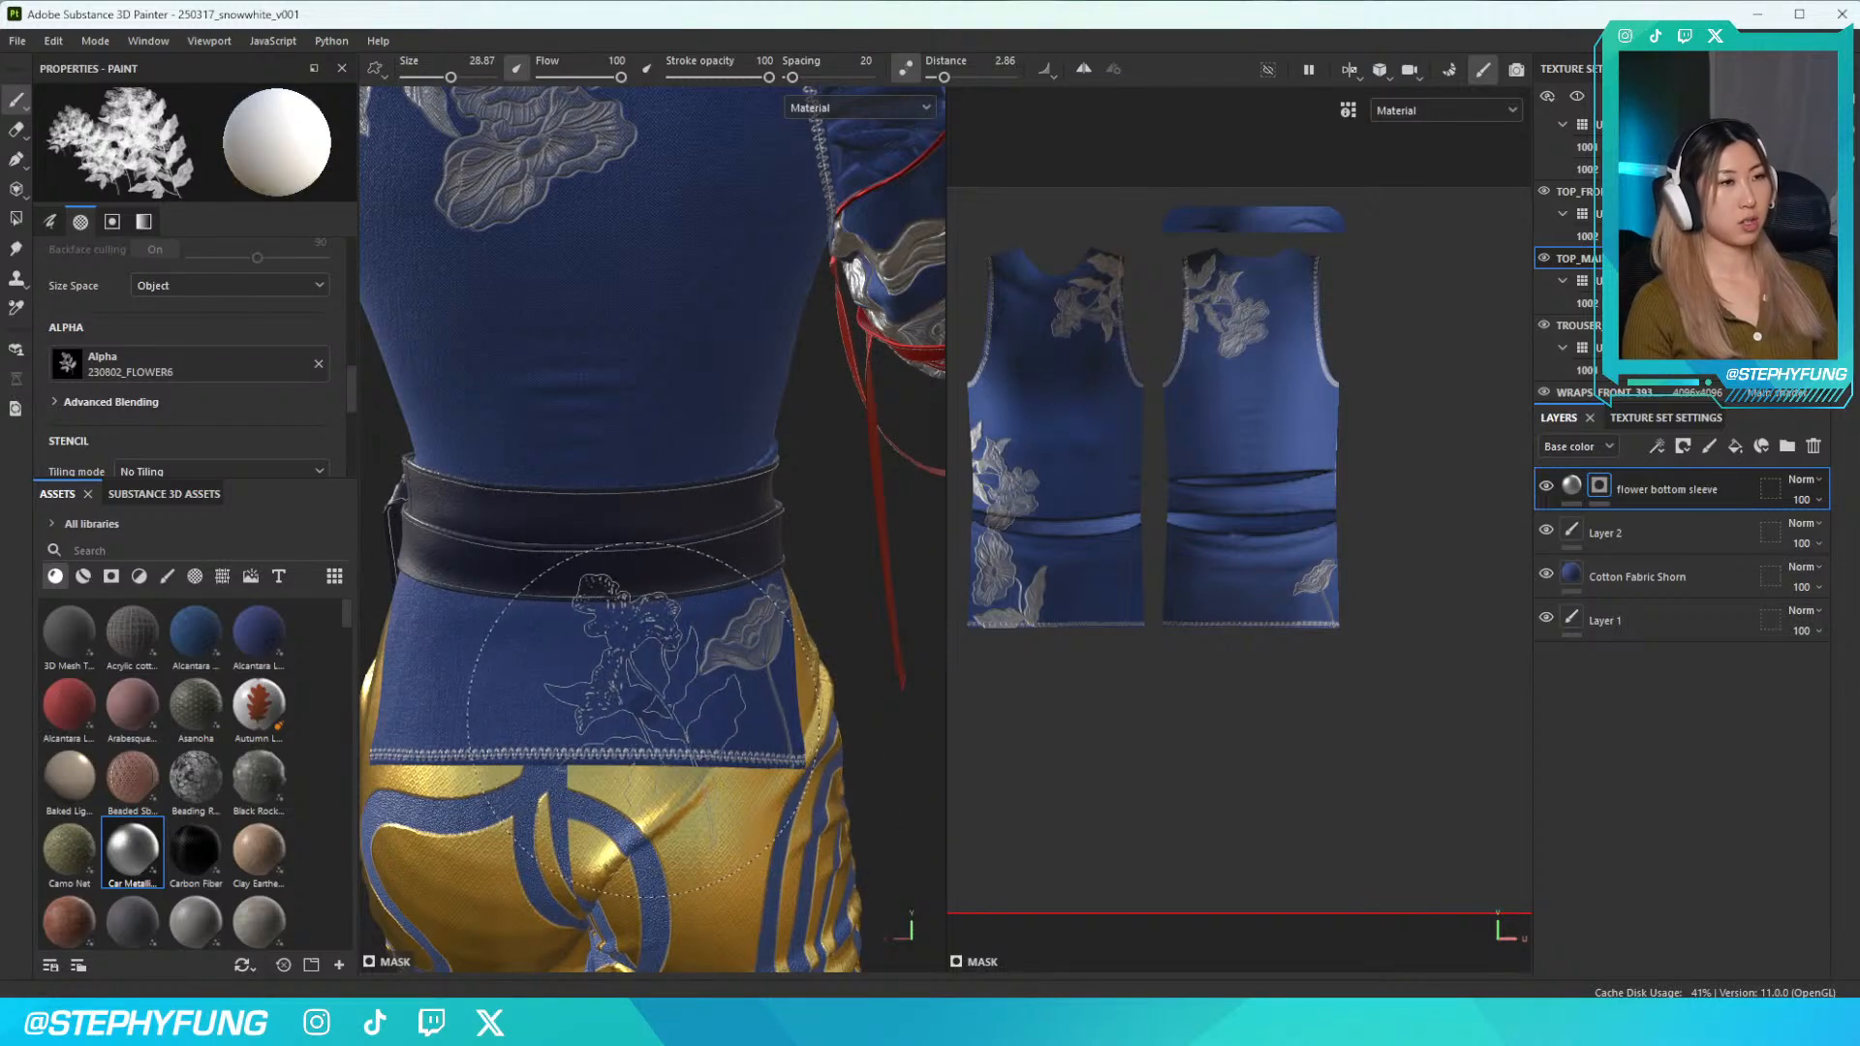
pyautogui.keyDown('alt'); pyautogui.moveTo(639, 719); pyautogui.dragTo(678, 698); pyautogui.keyUp('alt')
pyautogui.keyDown('alt'); pyautogui.moveTo(436, 736); pyautogui.dragTo(557, 726); pyautogui.keyUp('alt')
pyautogui.keyDown('ctrl'); pyautogui.moveTo(601, 693); pyautogui.dragTo(680, 586, button='right'); pyautogui.keyUp('ctrl')
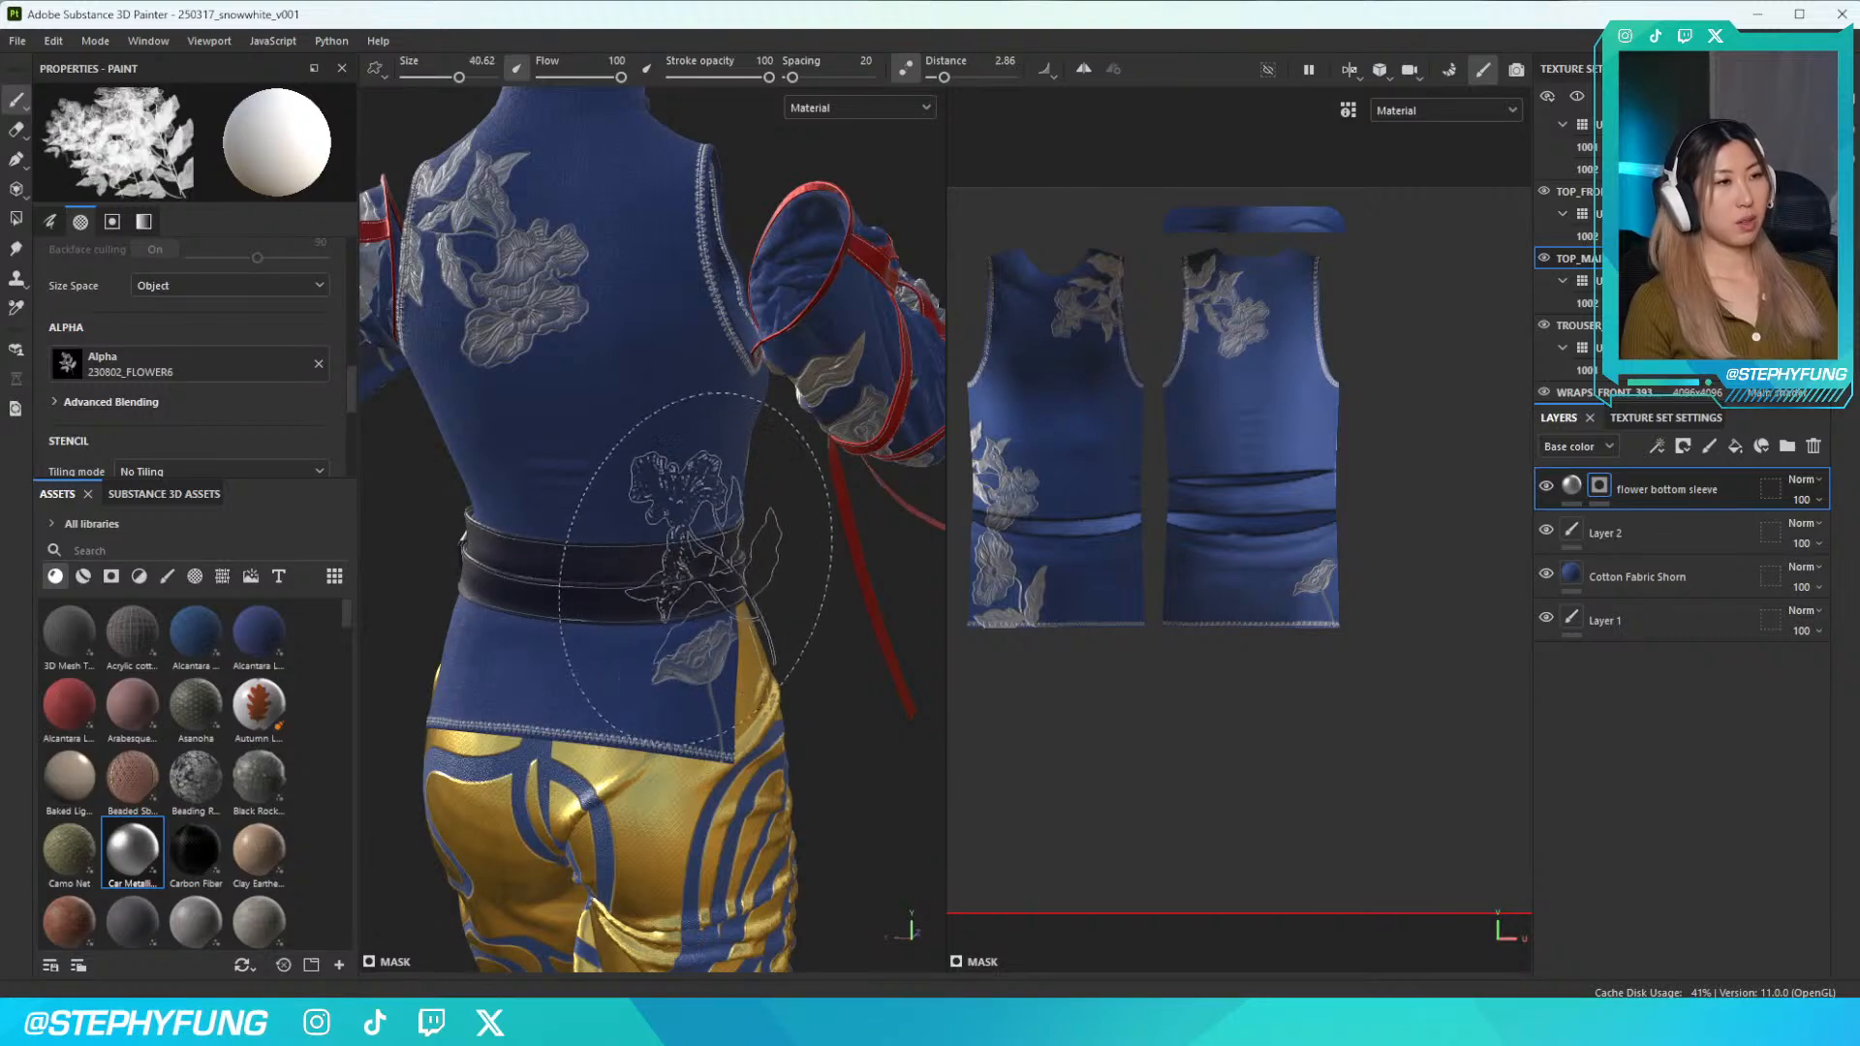
# Try stamping the enlarged 230802_FLOWER6 motif across the belt and lower back panel, and undo it
pyautogui.moveTo(715, 568)
pyautogui.keyDown('alt'); pyautogui.mouseDown()
pyautogui.moveTo(765, 567)
pyautogui.moveTo(707, 557)
pyautogui.moveTo(726, 591)
pyautogui.moveTo(601, 698)
pyautogui.moveTo(622, 688)
pyautogui.mouseUp(); pyautogui.keyUp('alt')
pyautogui.click(715, 536)
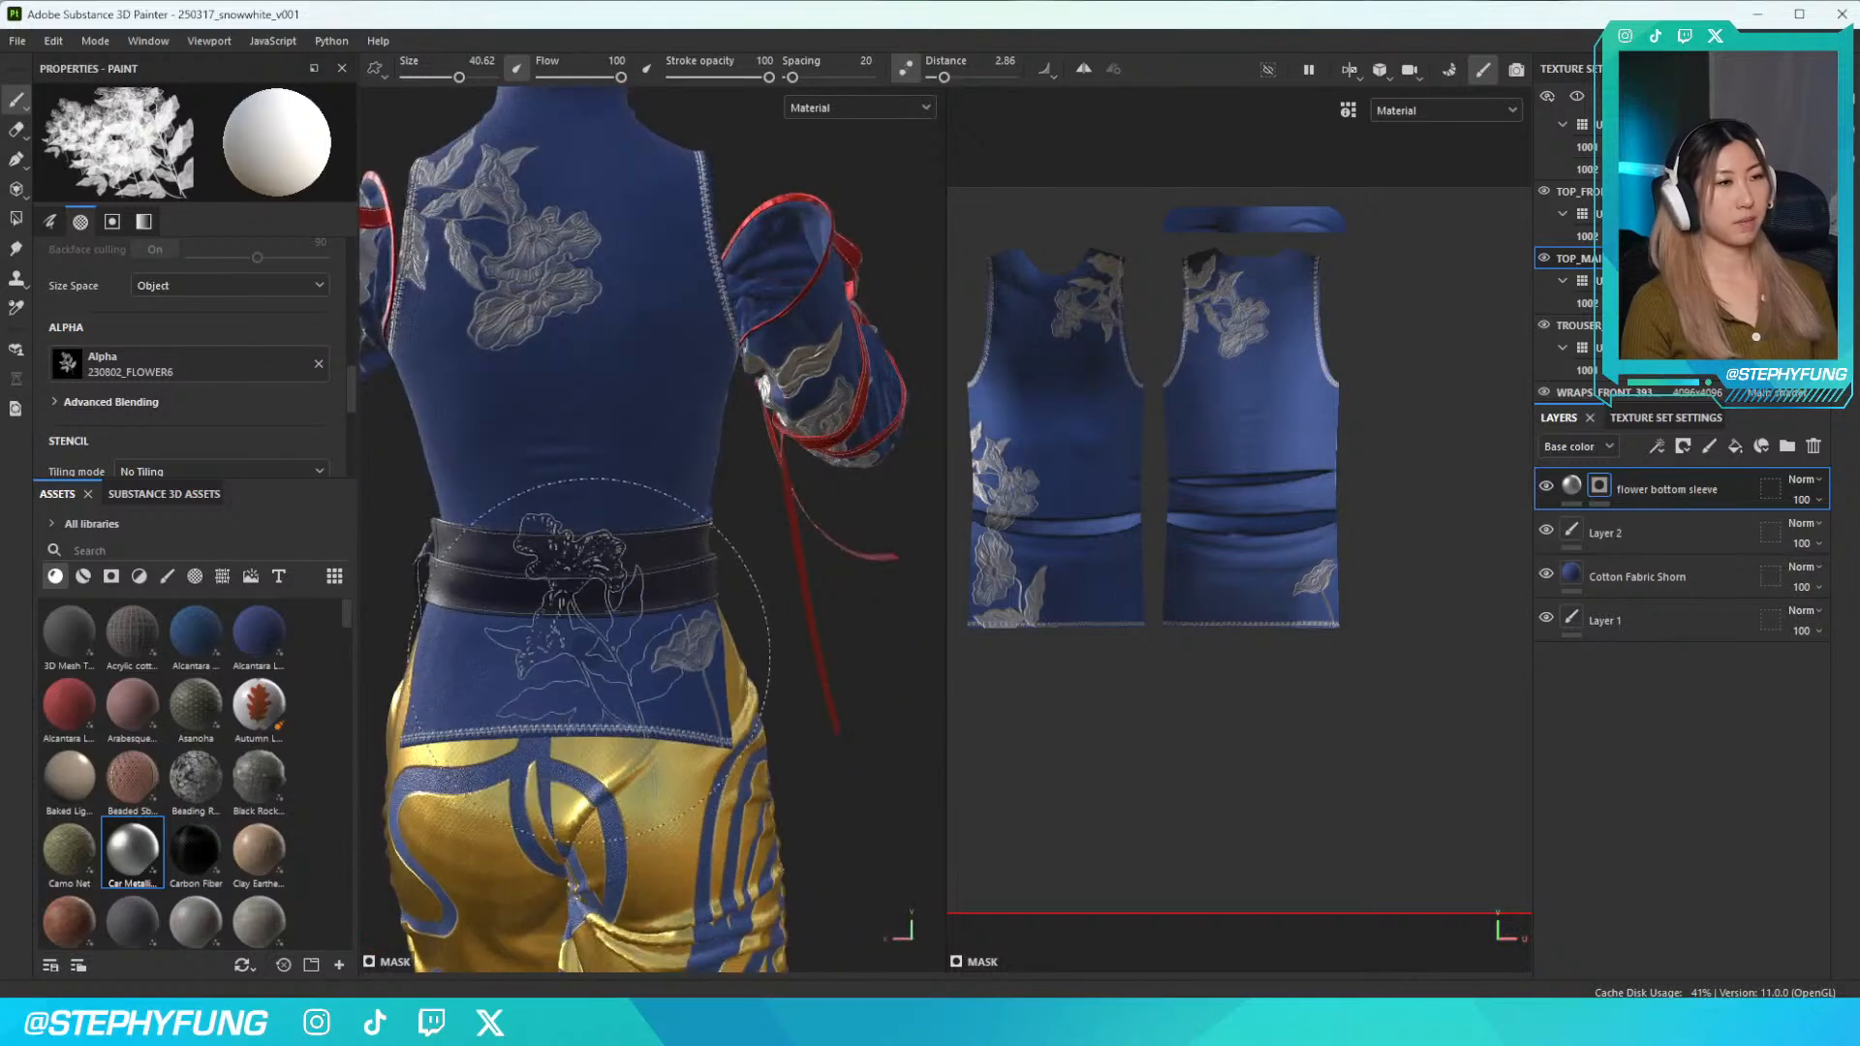
pyautogui.click(572, 601)
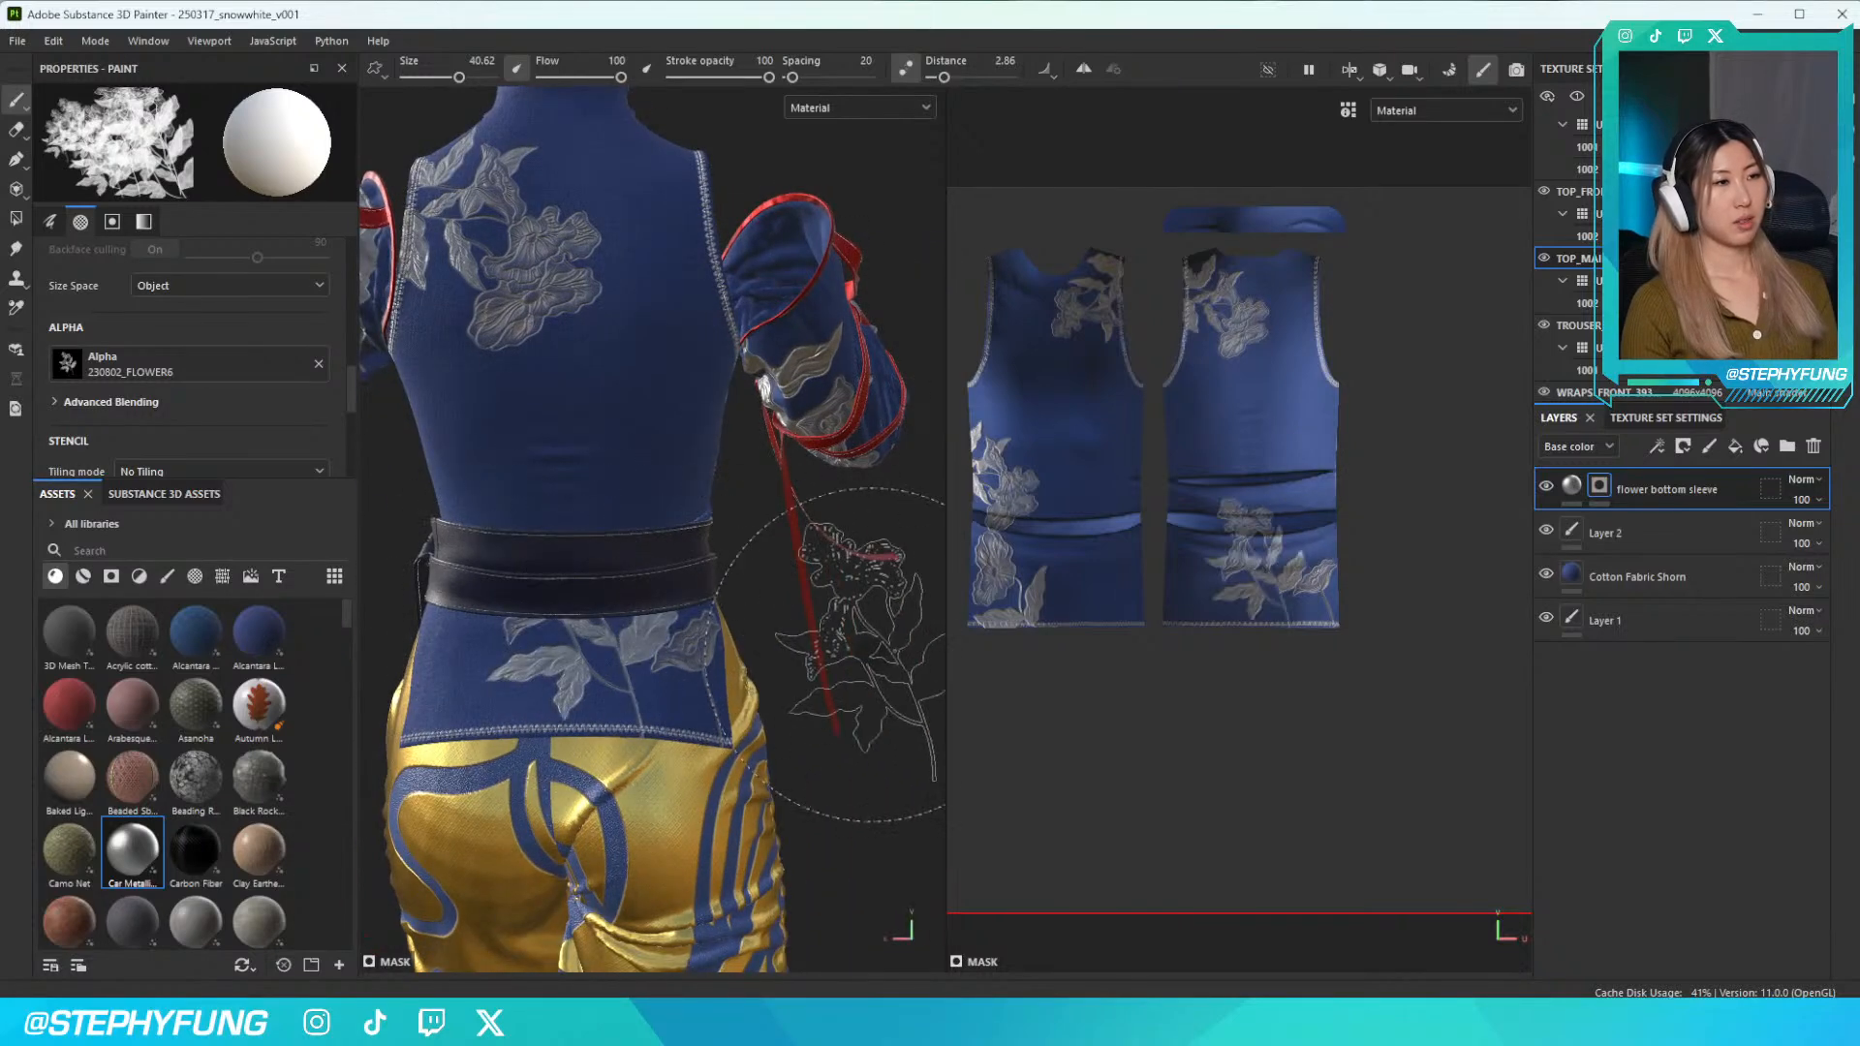
pyautogui.hotkey('ctrl', 'z')
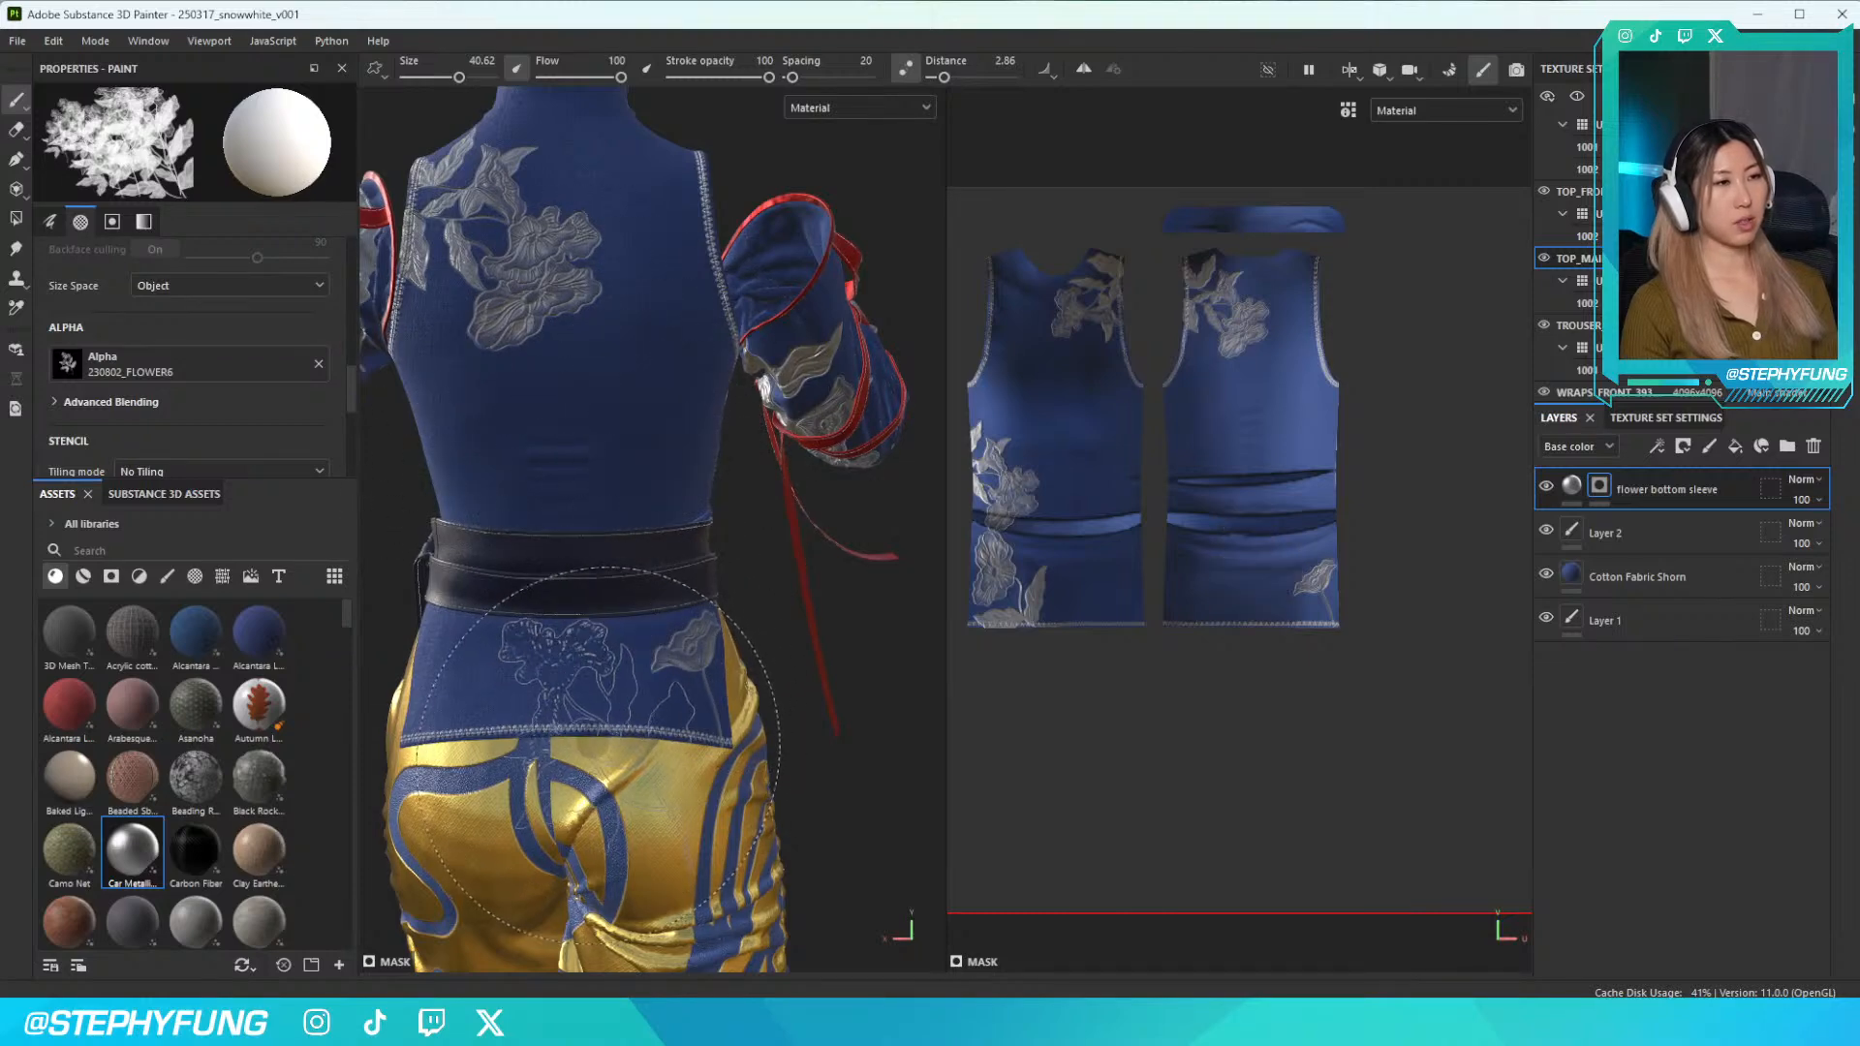
# Stamp the 230802_FLOWER6 motif lower on the back panel so its blossom sits below the belt, beside the single-stem flower
pyautogui.click(598, 758)
pyautogui.scroll(-2, 649, 725)
pyautogui.scroll(3, 638, 727)
pyautogui.moveTo(638, 722)
pyautogui.keyDown('alt'); pyautogui.mouseDown()
pyautogui.moveTo(685, 665)
pyautogui.moveTo(736, 766)
pyautogui.mouseUp(); pyautogui.keyUp('alt')
pyautogui.scroll(-4, 736, 765)
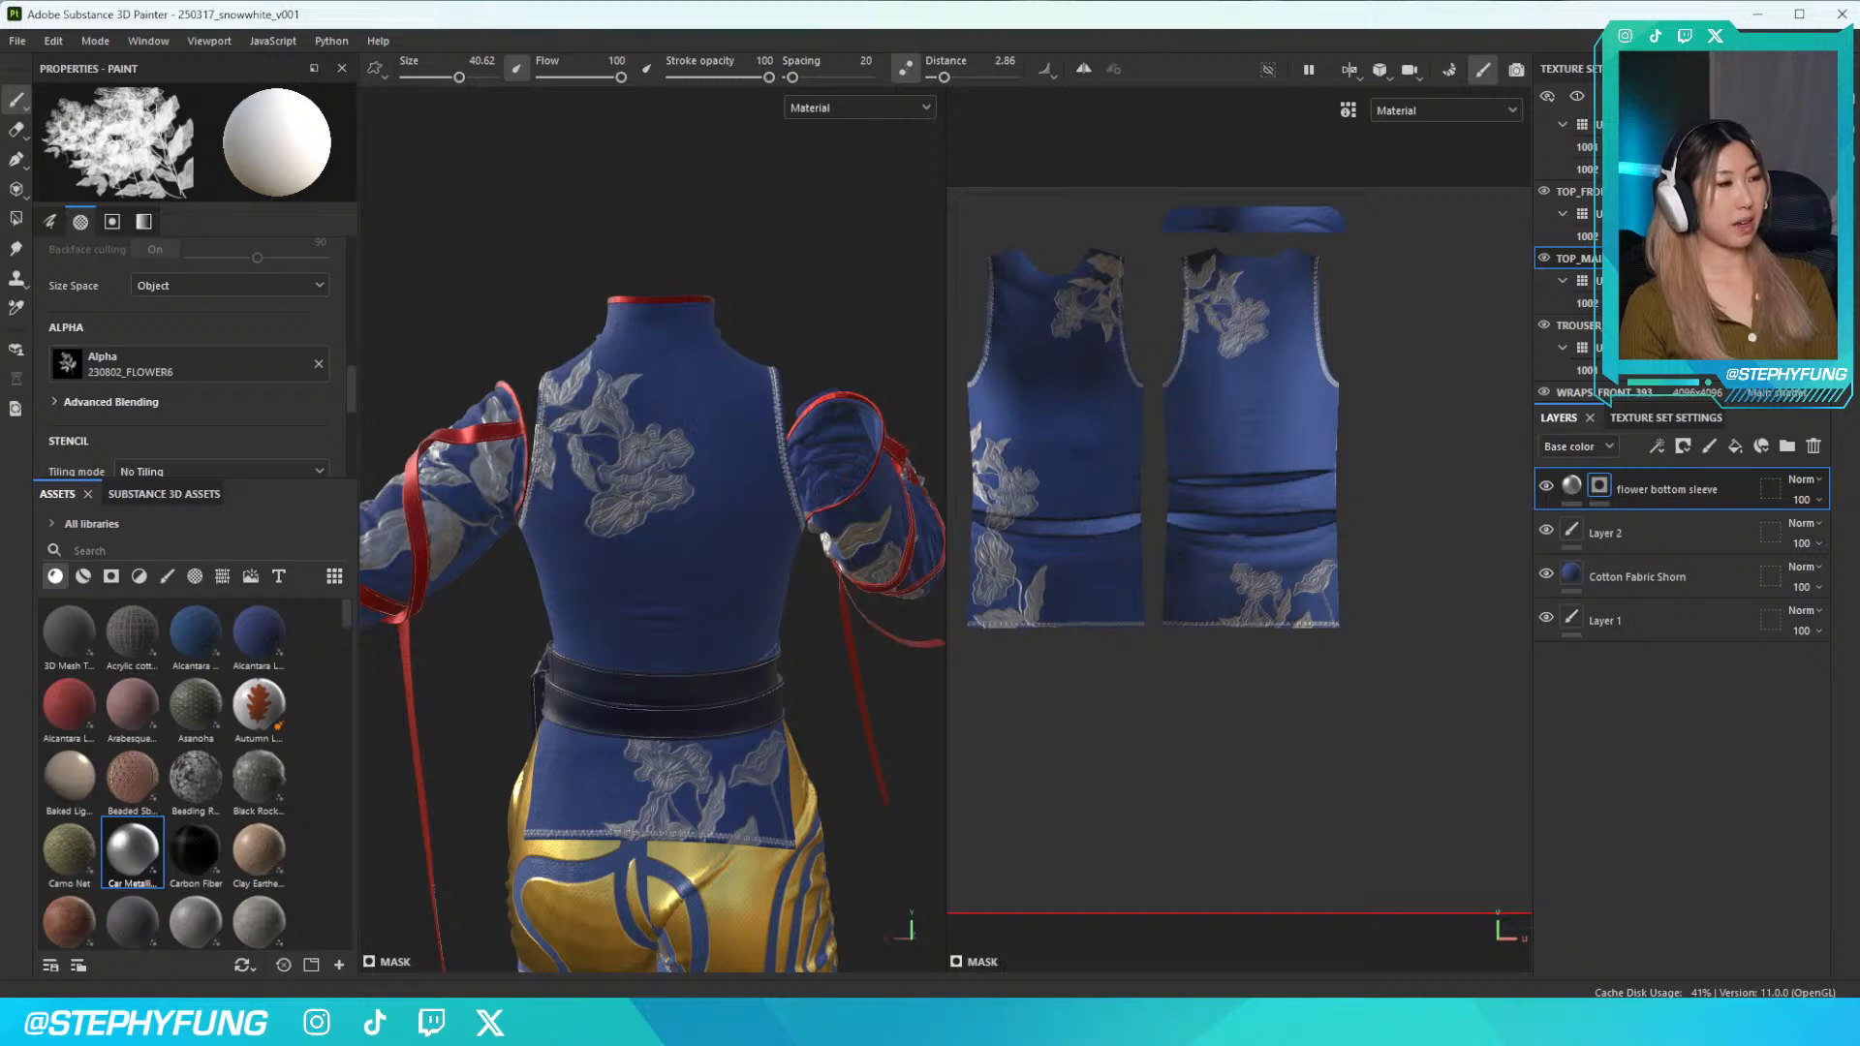
# Examine the embroidered flowers on the upper back up close
pyautogui.scroll(8, 851, 477)
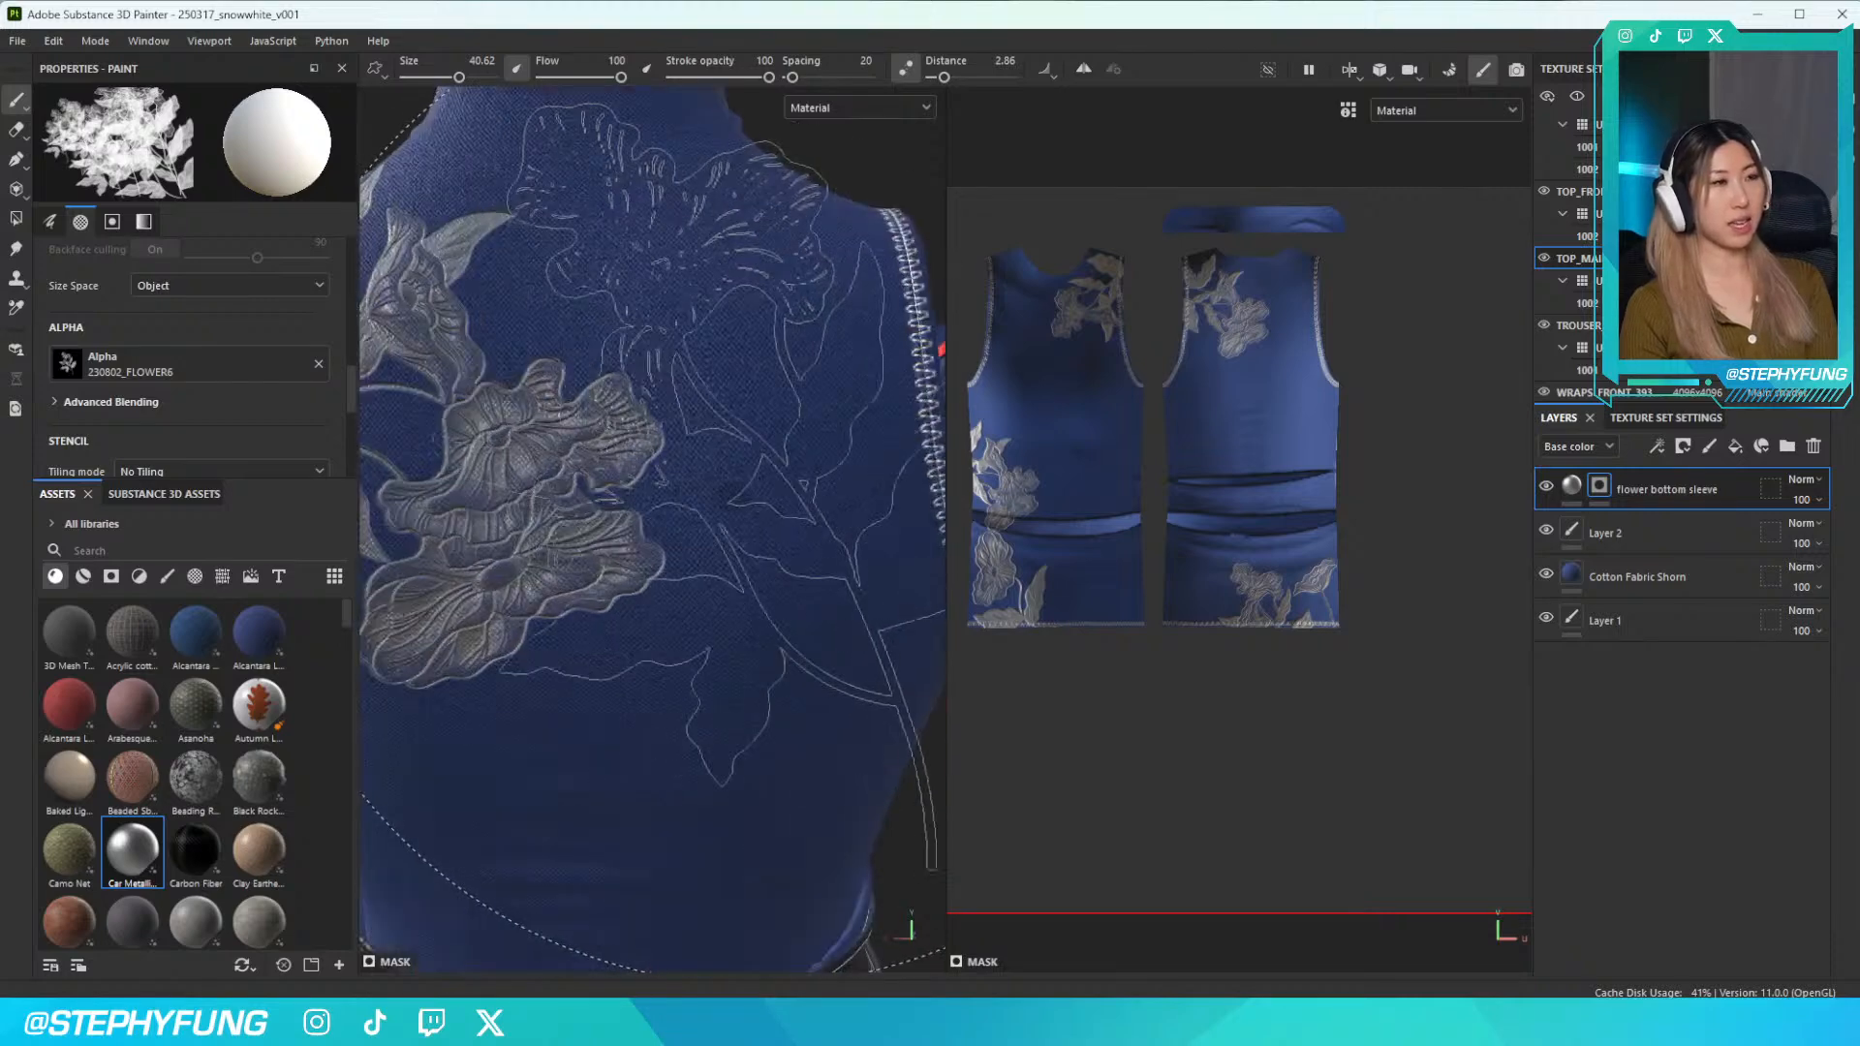
pyautogui.keyDown('alt'); pyautogui.moveTo(747, 484); pyautogui.dragTo(837, 482); pyautogui.keyUp('alt')
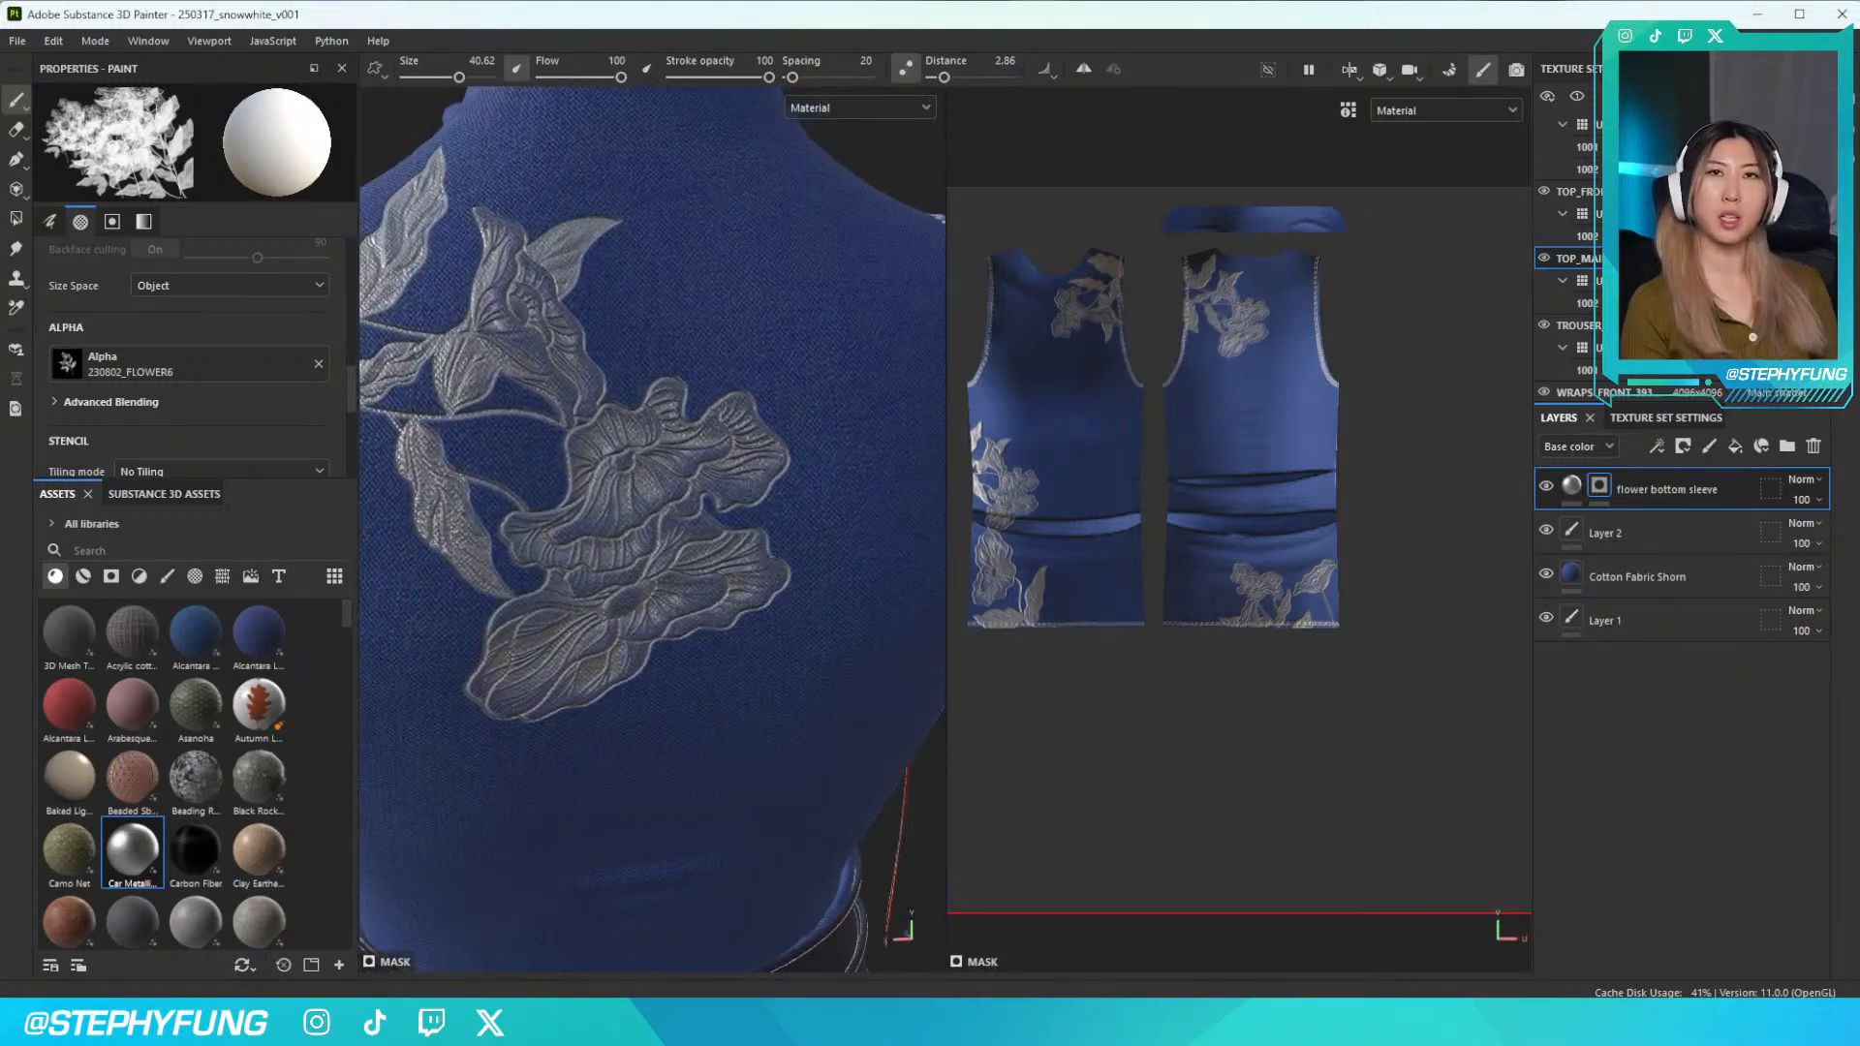
pyautogui.scroll(-5, 799, 460)
pyautogui.scroll(6, 791, 450)
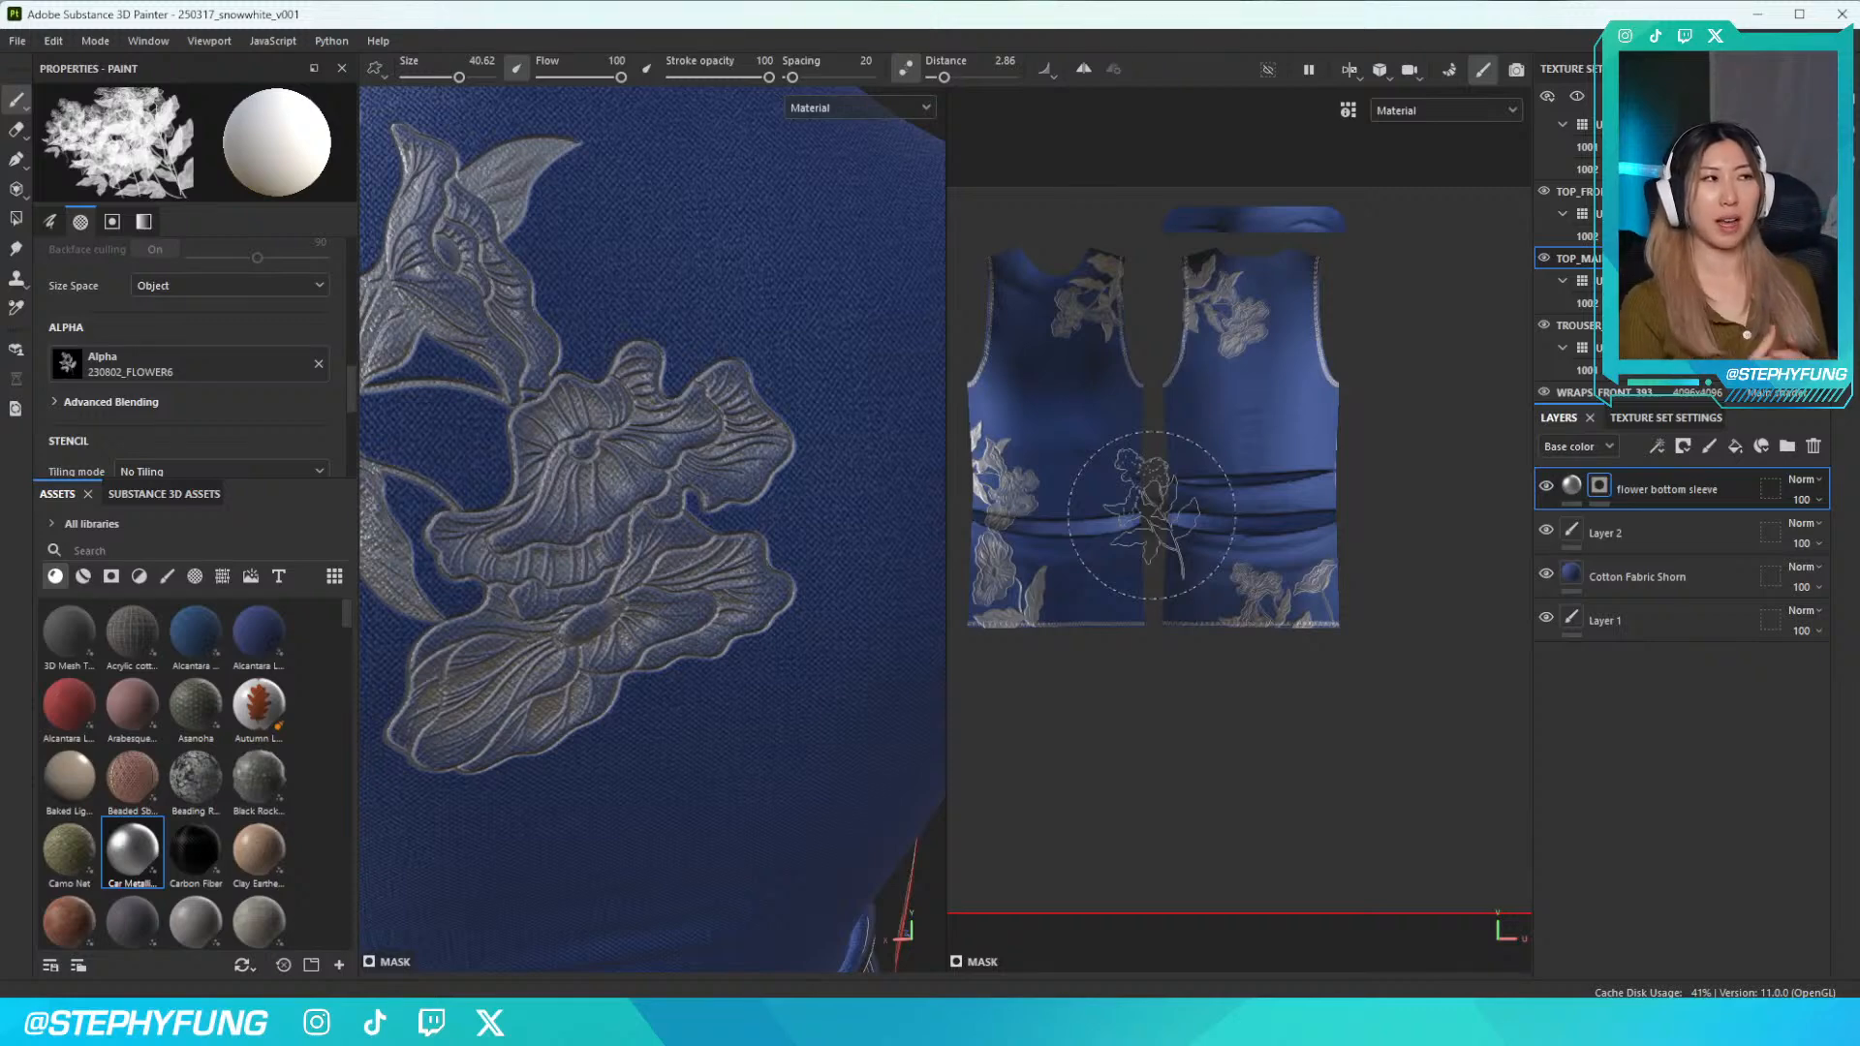
pyautogui.click(219, 360)
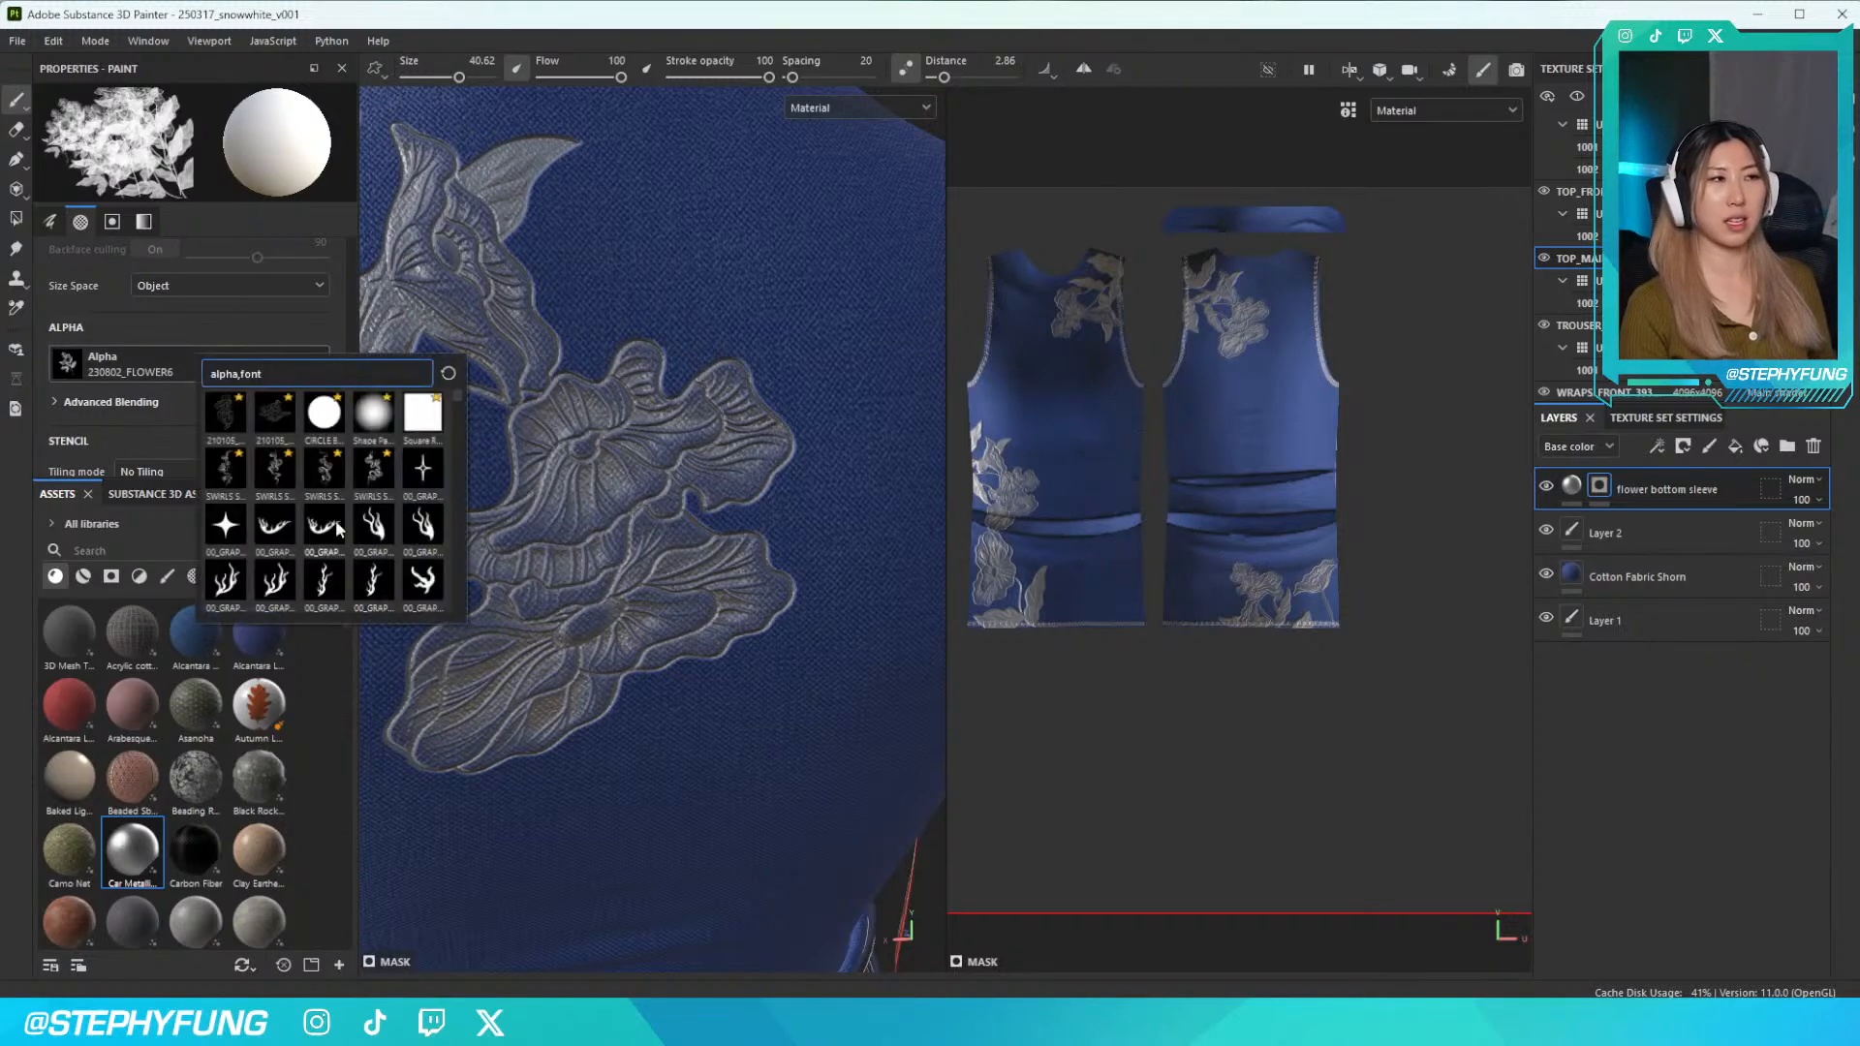
pyautogui.moveTo(331, 534)
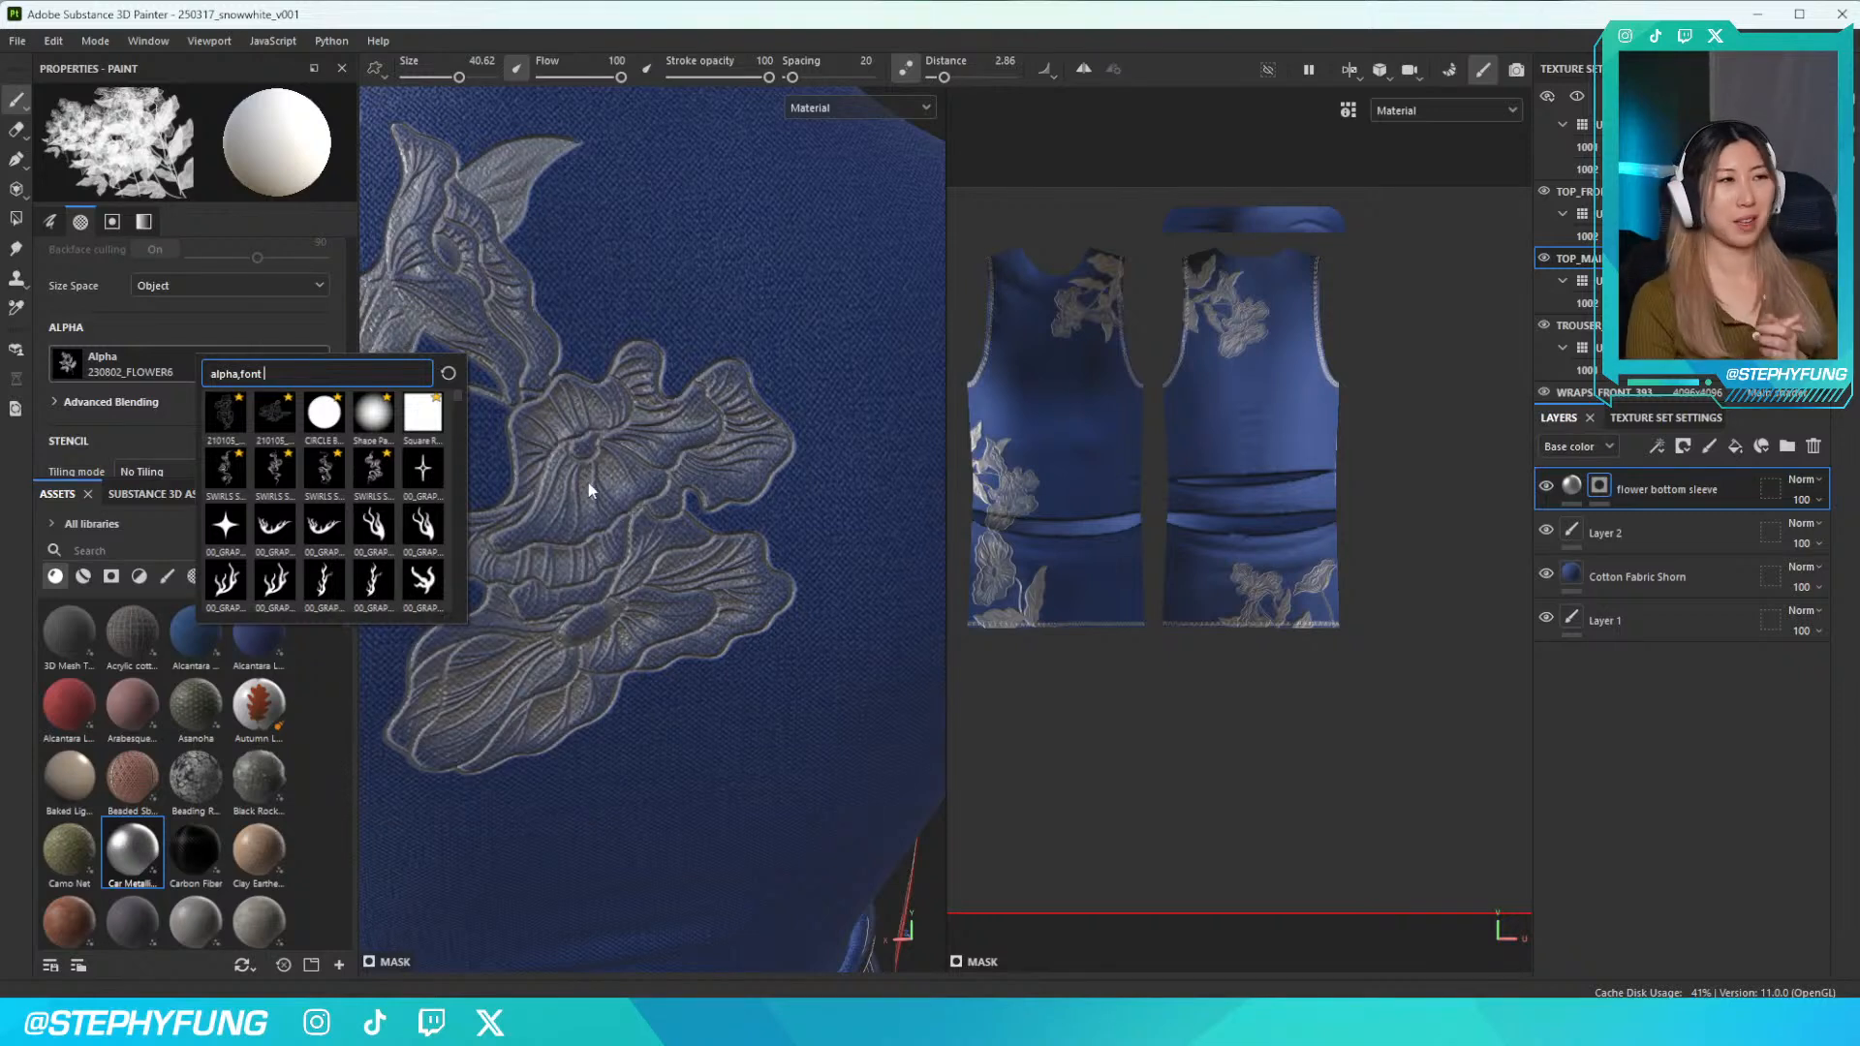
pyautogui.click(816, 182)
pyautogui.scroll(2, 725, 247)
pyautogui.scroll(-5, 725, 290)
pyautogui.hotkey('ctrl', 'z')
# Stamp the 230802_FLOWER6 motif on the bare shoulder side of the upper back so it extends onto the collar
pyautogui.keyDown('alt'); pyautogui.moveTo(708, 426); pyautogui.dragTo(731, 383); pyautogui.keyUp('alt')
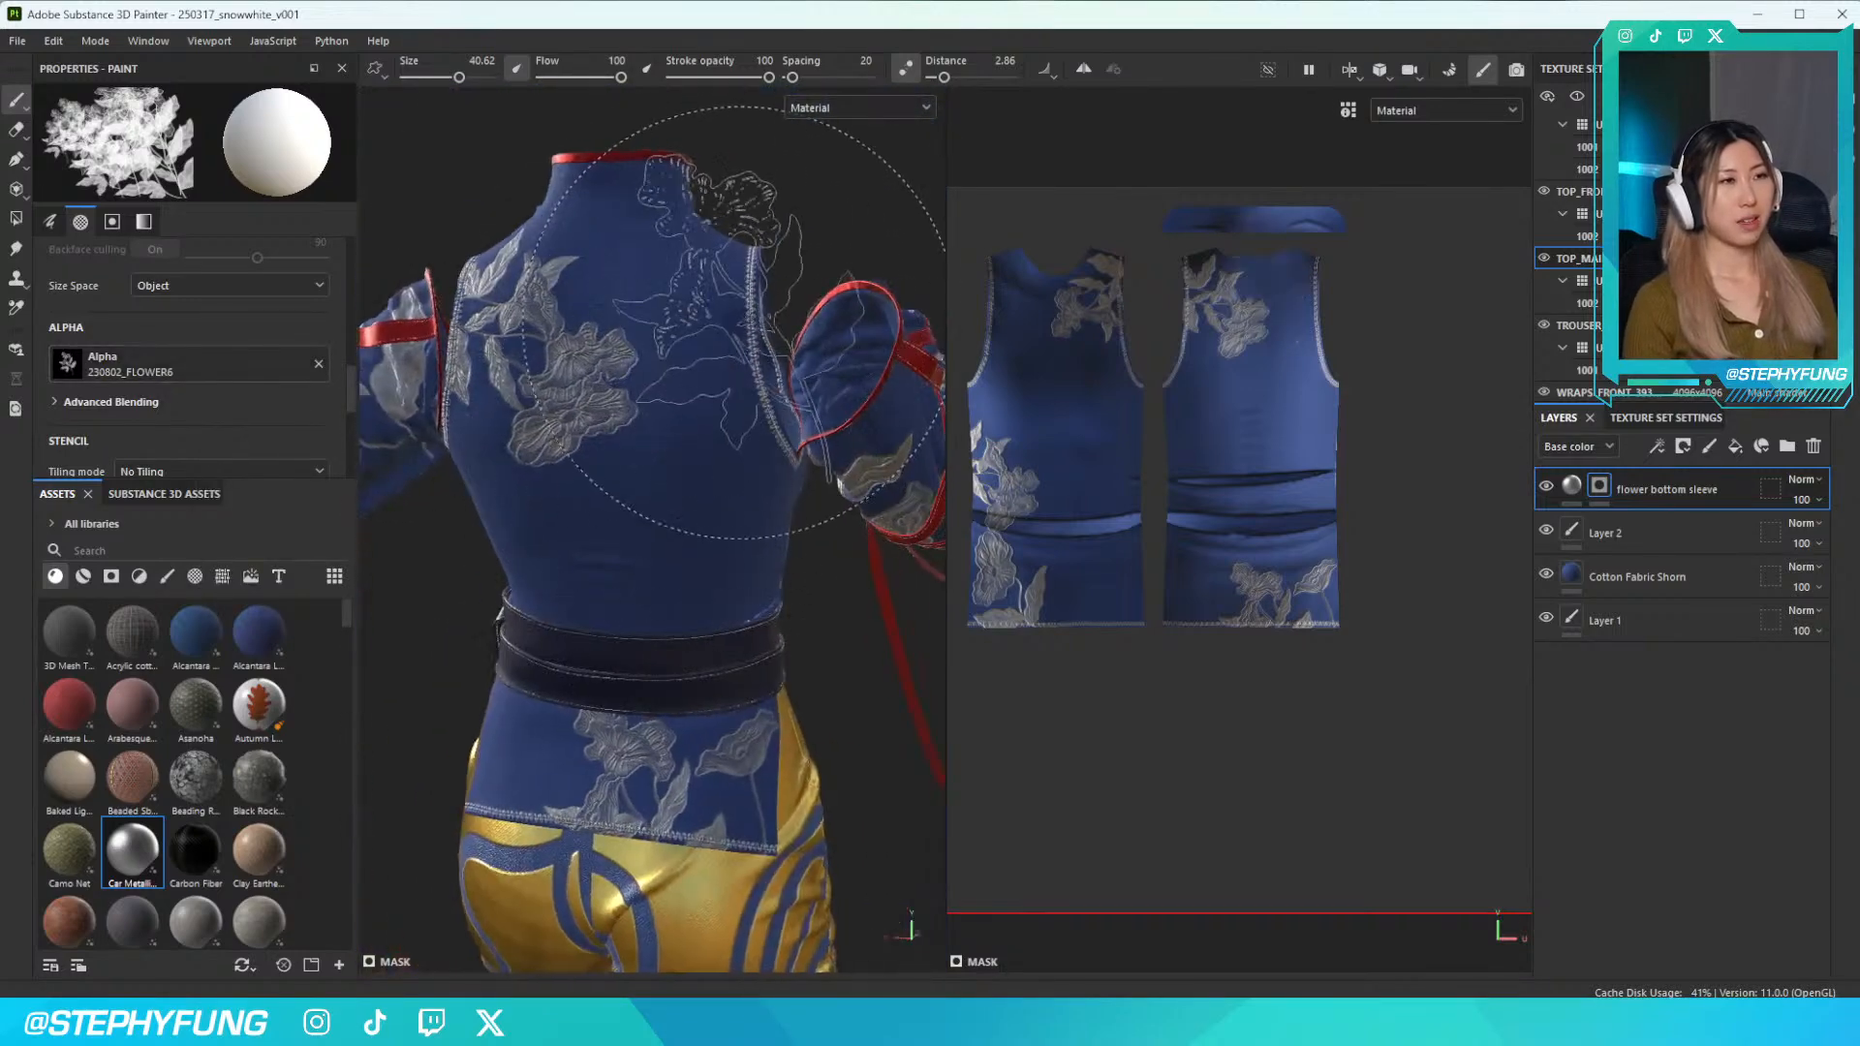
pyautogui.moveTo(736, 320)
pyautogui.keyDown('alt'); pyautogui.mouseDown()
pyautogui.moveTo(736, 276)
pyautogui.moveTo(639, 247)
pyautogui.moveTo(835, 311)
pyautogui.moveTo(717, 230)
pyautogui.moveTo(626, 241)
pyautogui.mouseUp(); pyautogui.keyUp('alt')
pyautogui.scroll(3, 713, 236)
pyautogui.scroll(-3, 712, 235)
pyautogui.keyDown('alt'); pyautogui.moveTo(582, 309); pyautogui.dragTo(693, 543); pyautogui.keyUp('alt')
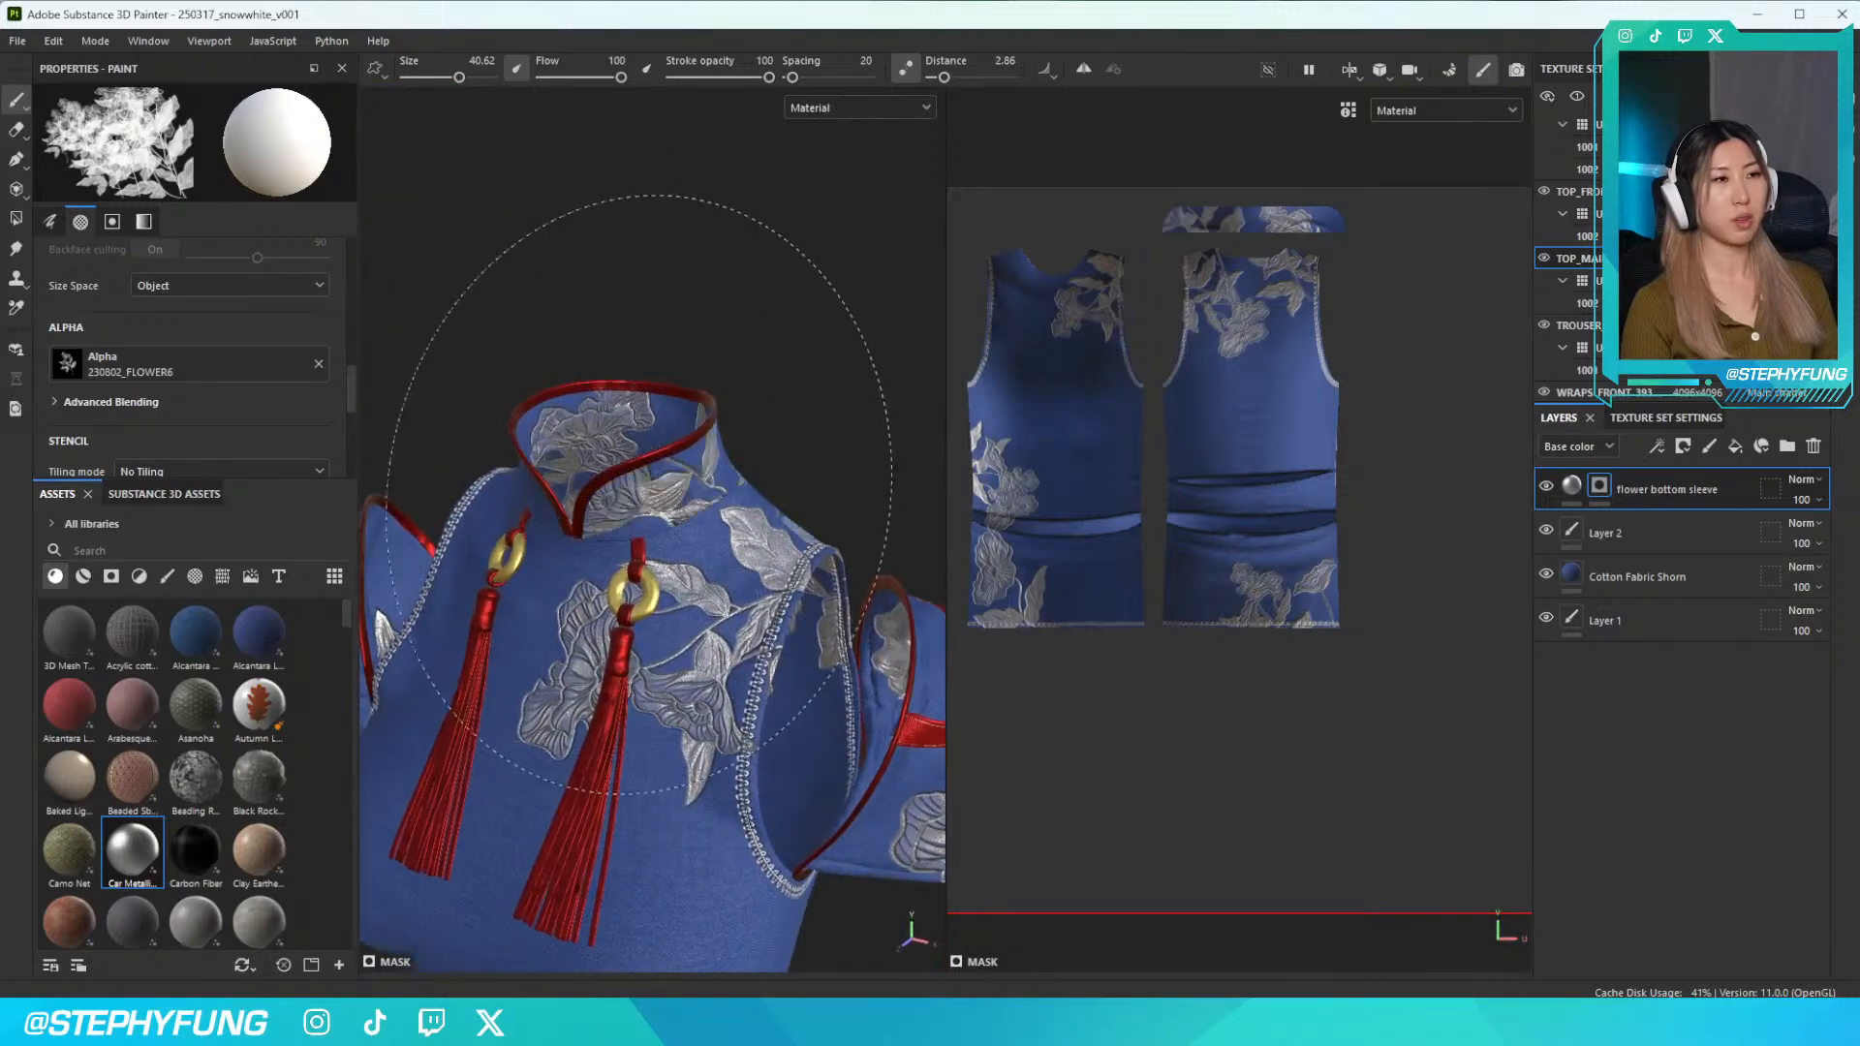
# Set the brush angle to 226 to orient the flower motif for the front of the collar
pyautogui.keyDown('alt'); pyautogui.moveTo(789, 499); pyautogui.dragTo(814, 505); pyautogui.keyUp('alt')
pyautogui.scroll(-6, 814, 505)
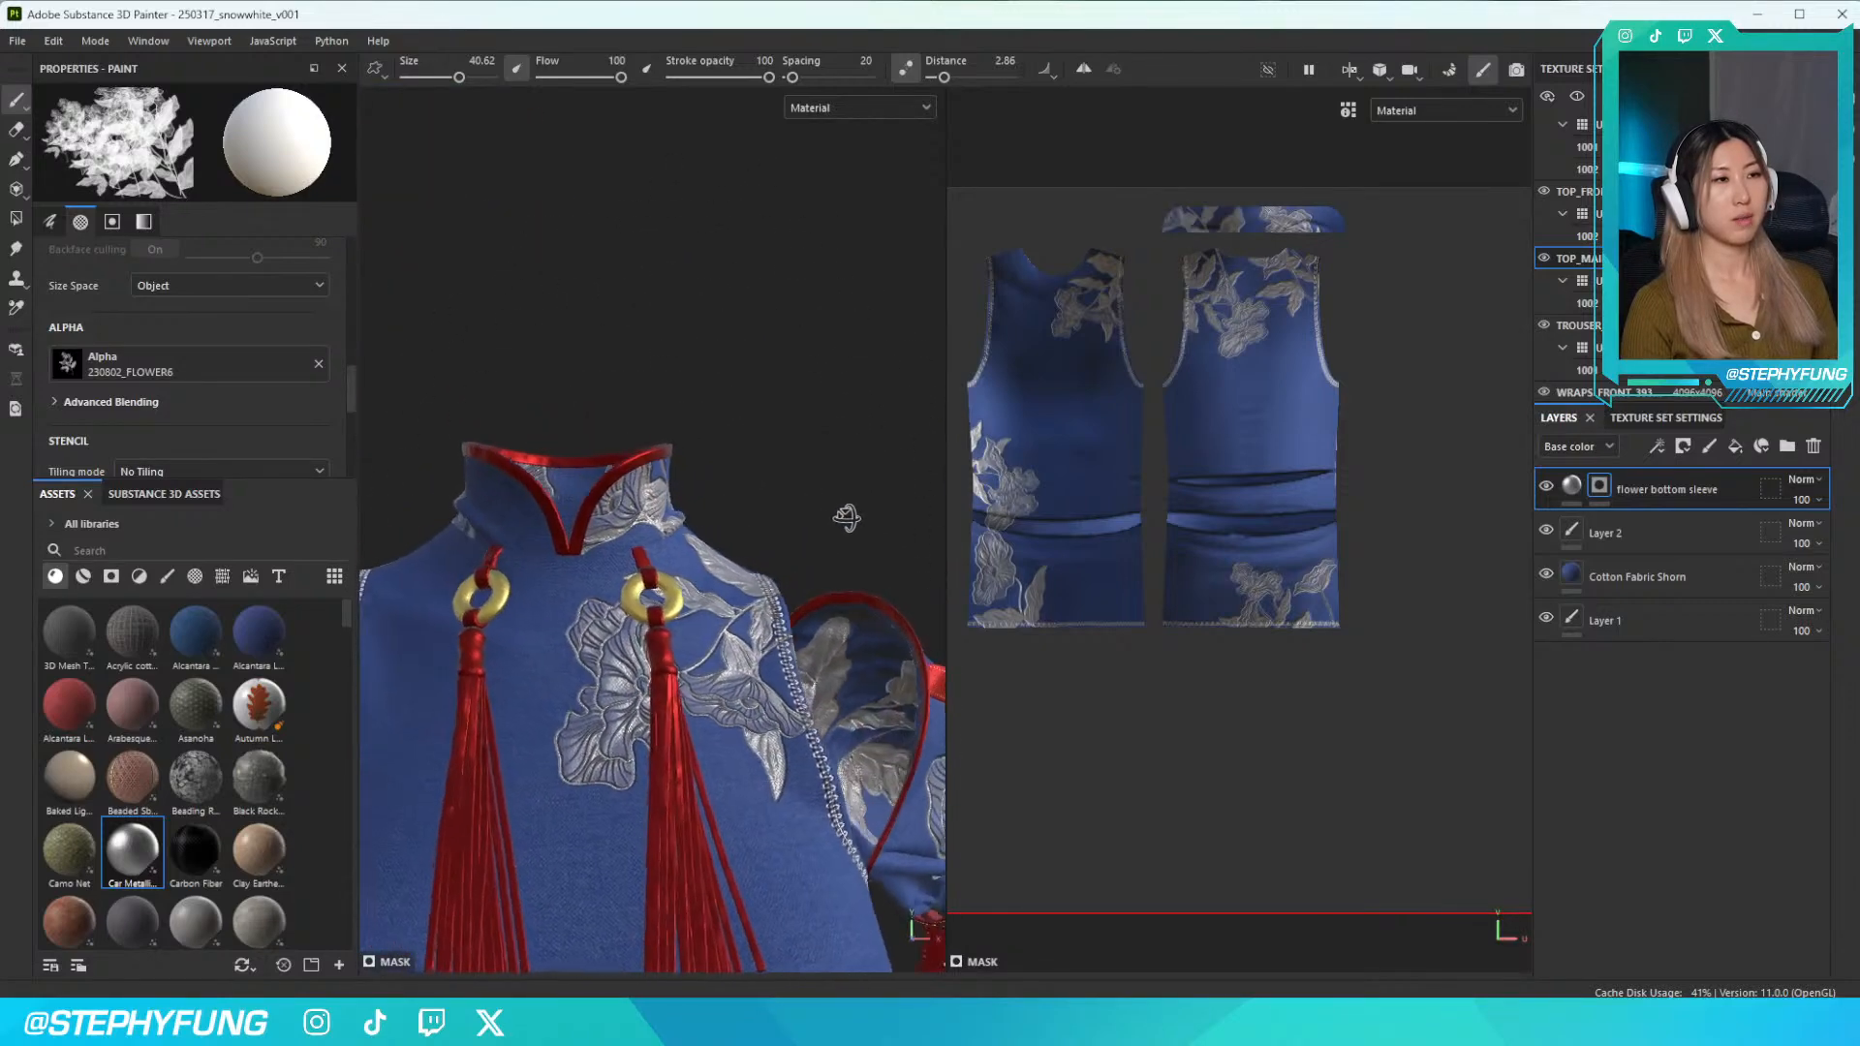
pyautogui.scroll(6, 758, 517)
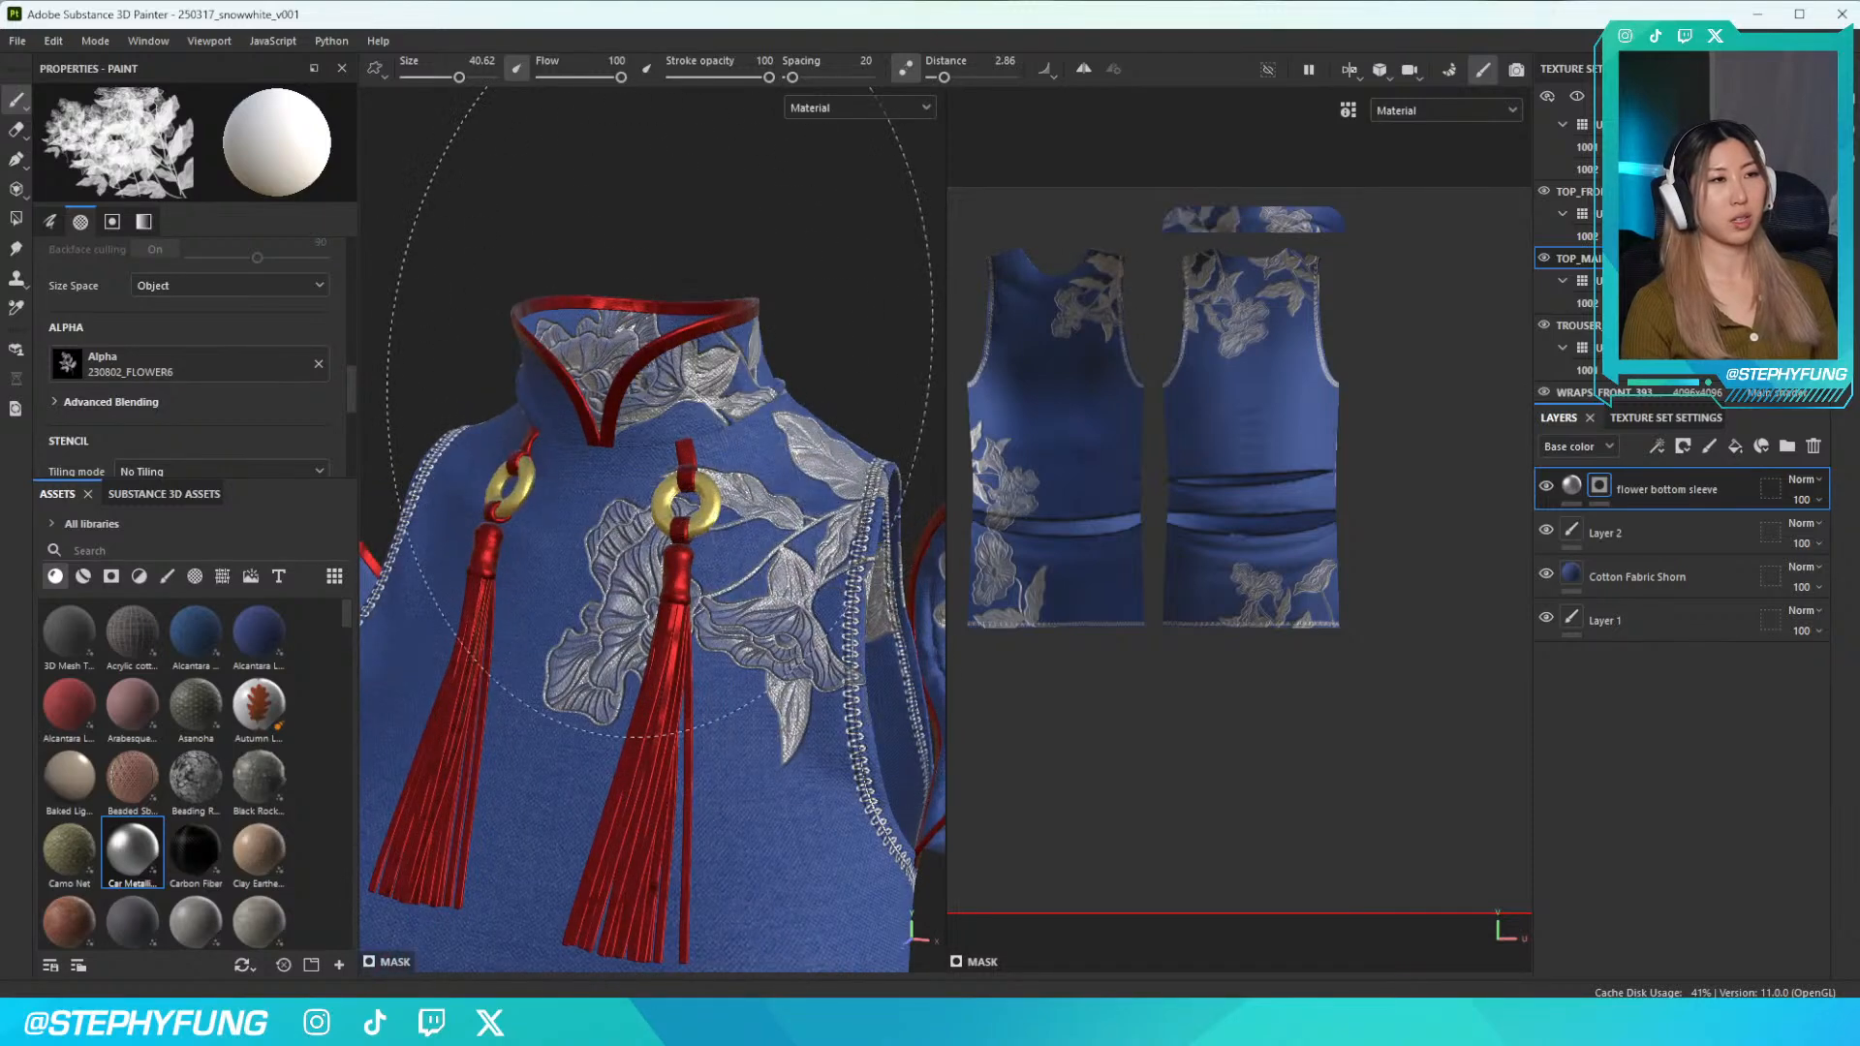
pyautogui.keyDown('alt'); pyautogui.moveTo(741, 495); pyautogui.dragTo(697, 431); pyautogui.keyUp('alt')
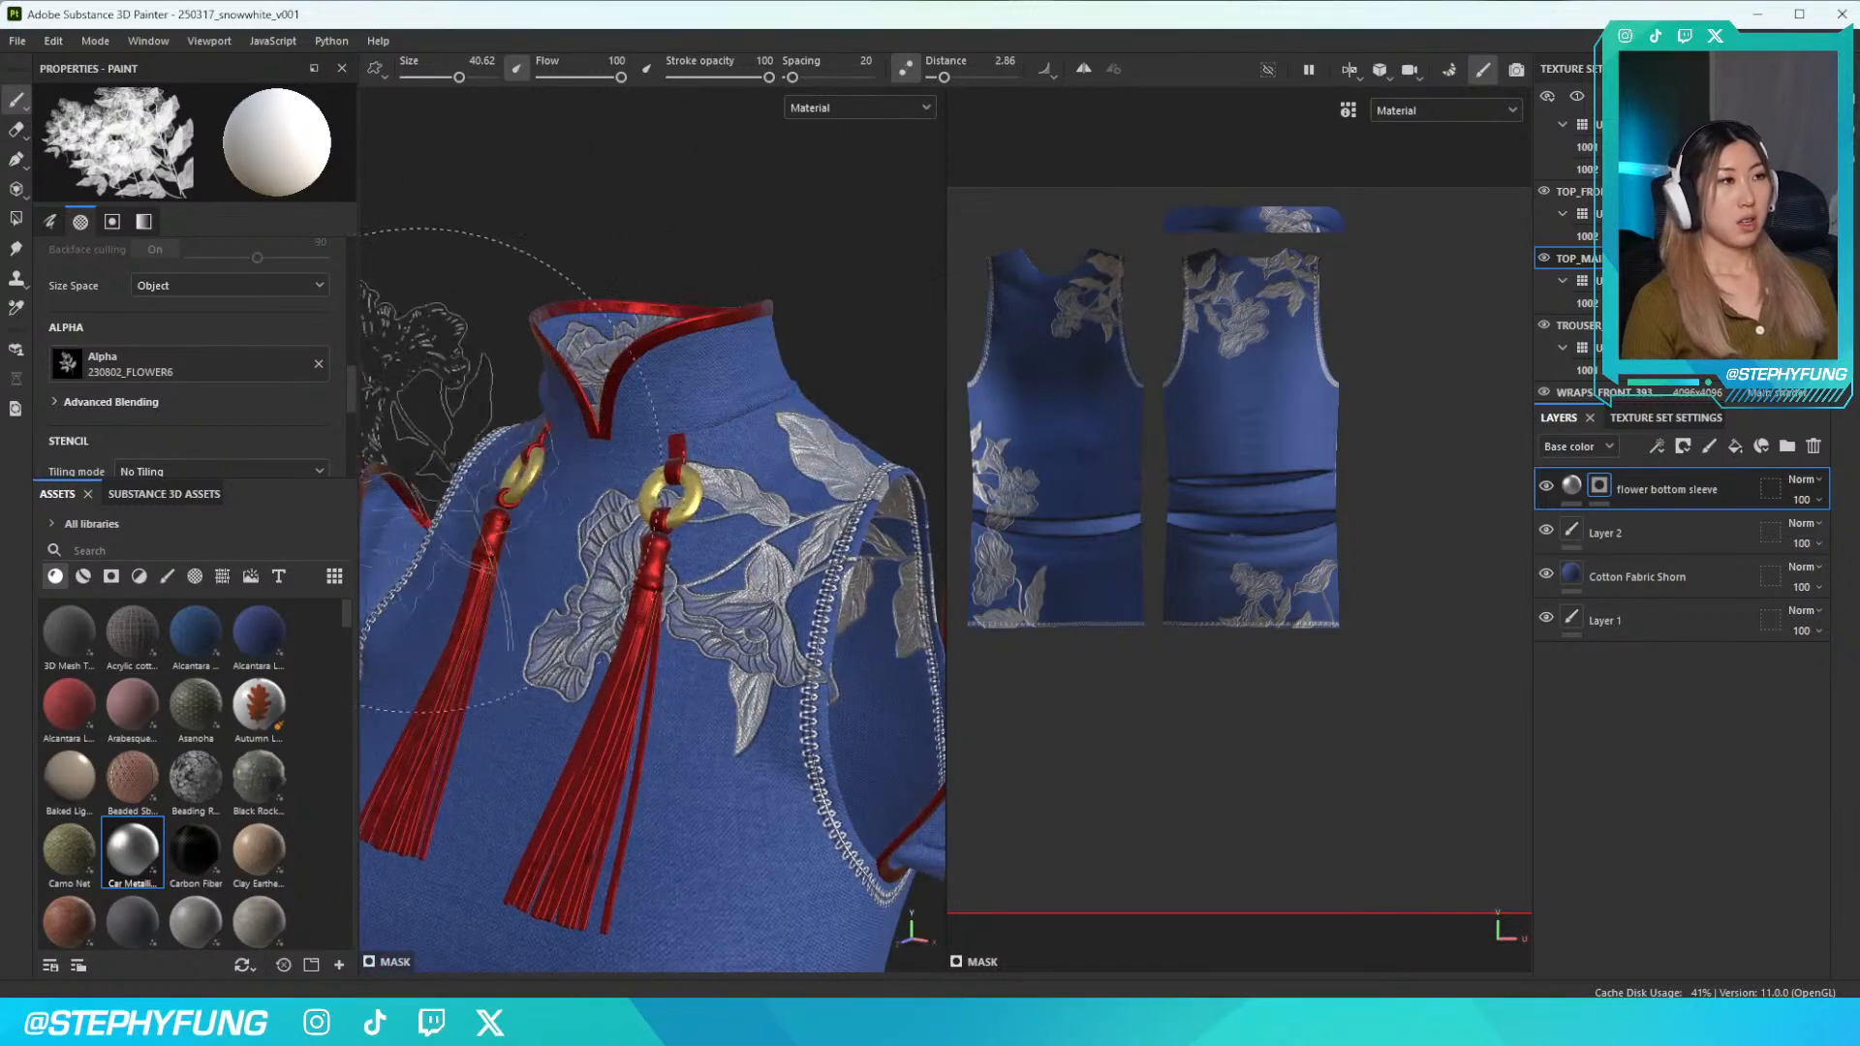
pyautogui.rightClick(838, 532)
pyautogui.click(934, 581)
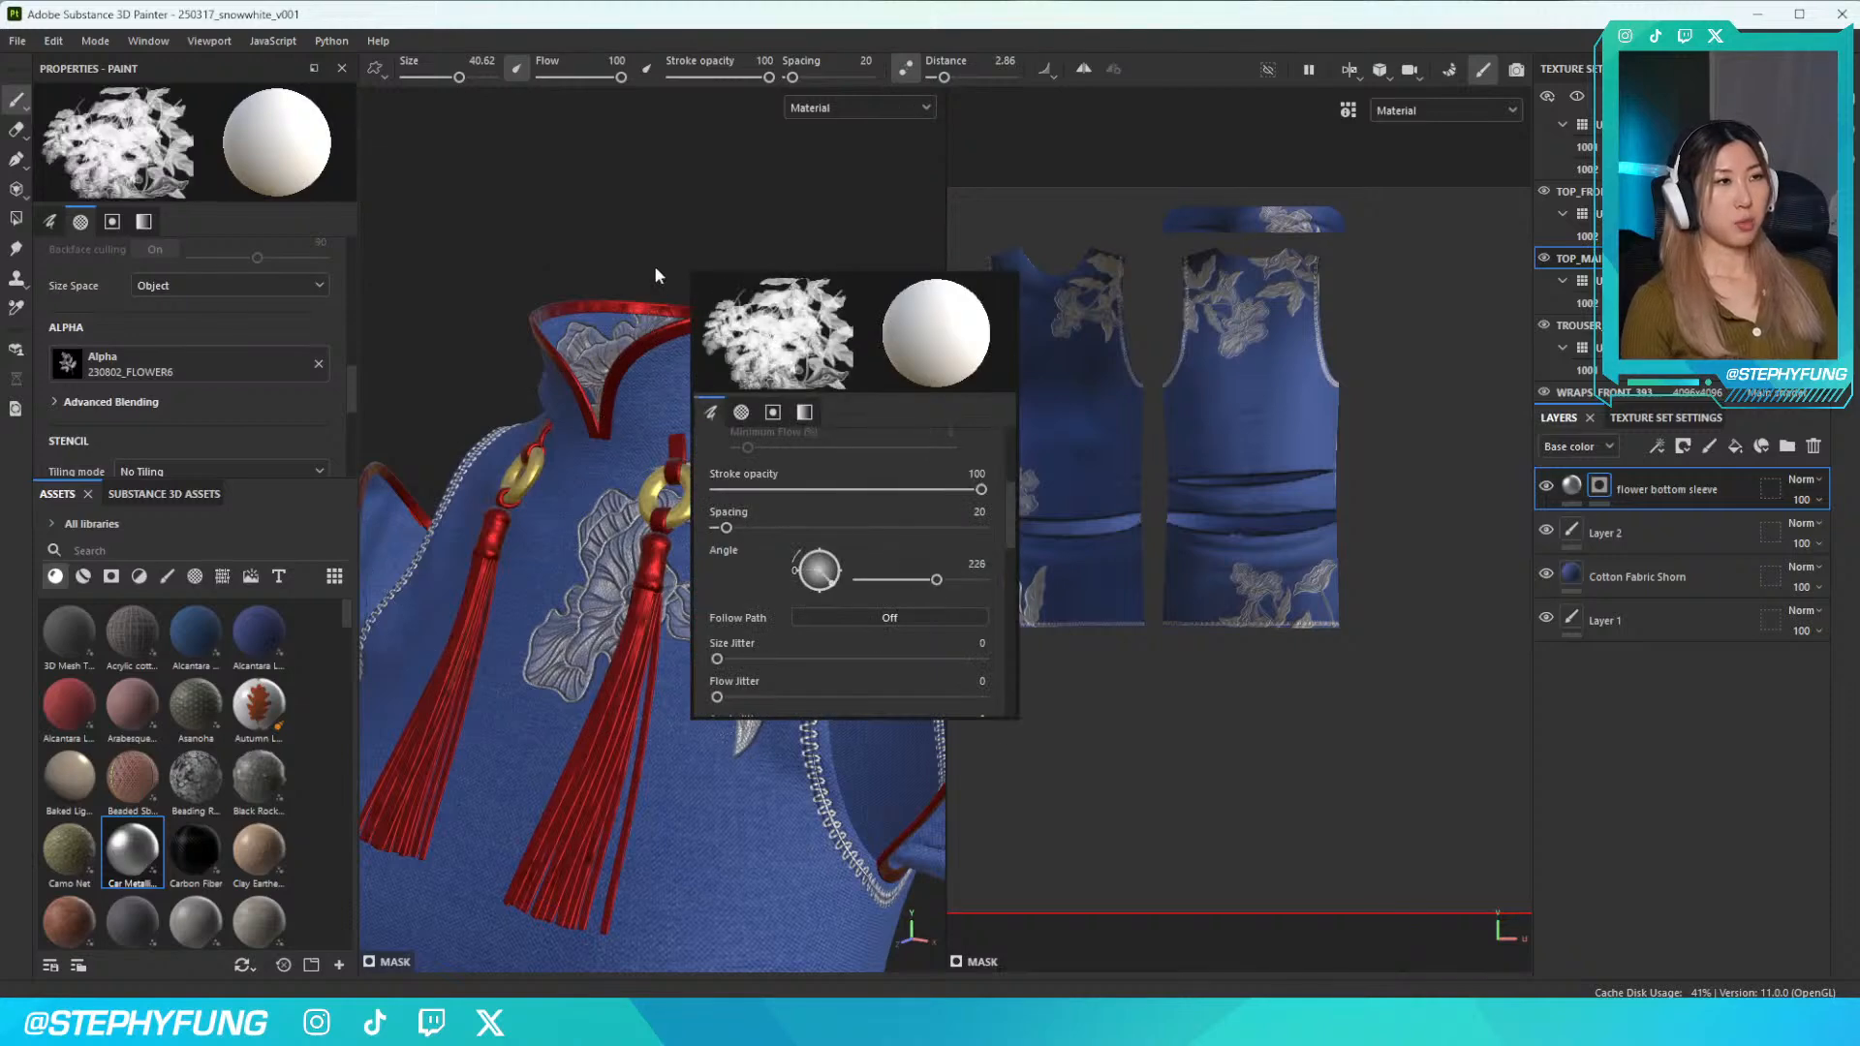
pyautogui.click(654, 268)
pyautogui.click(702, 324)
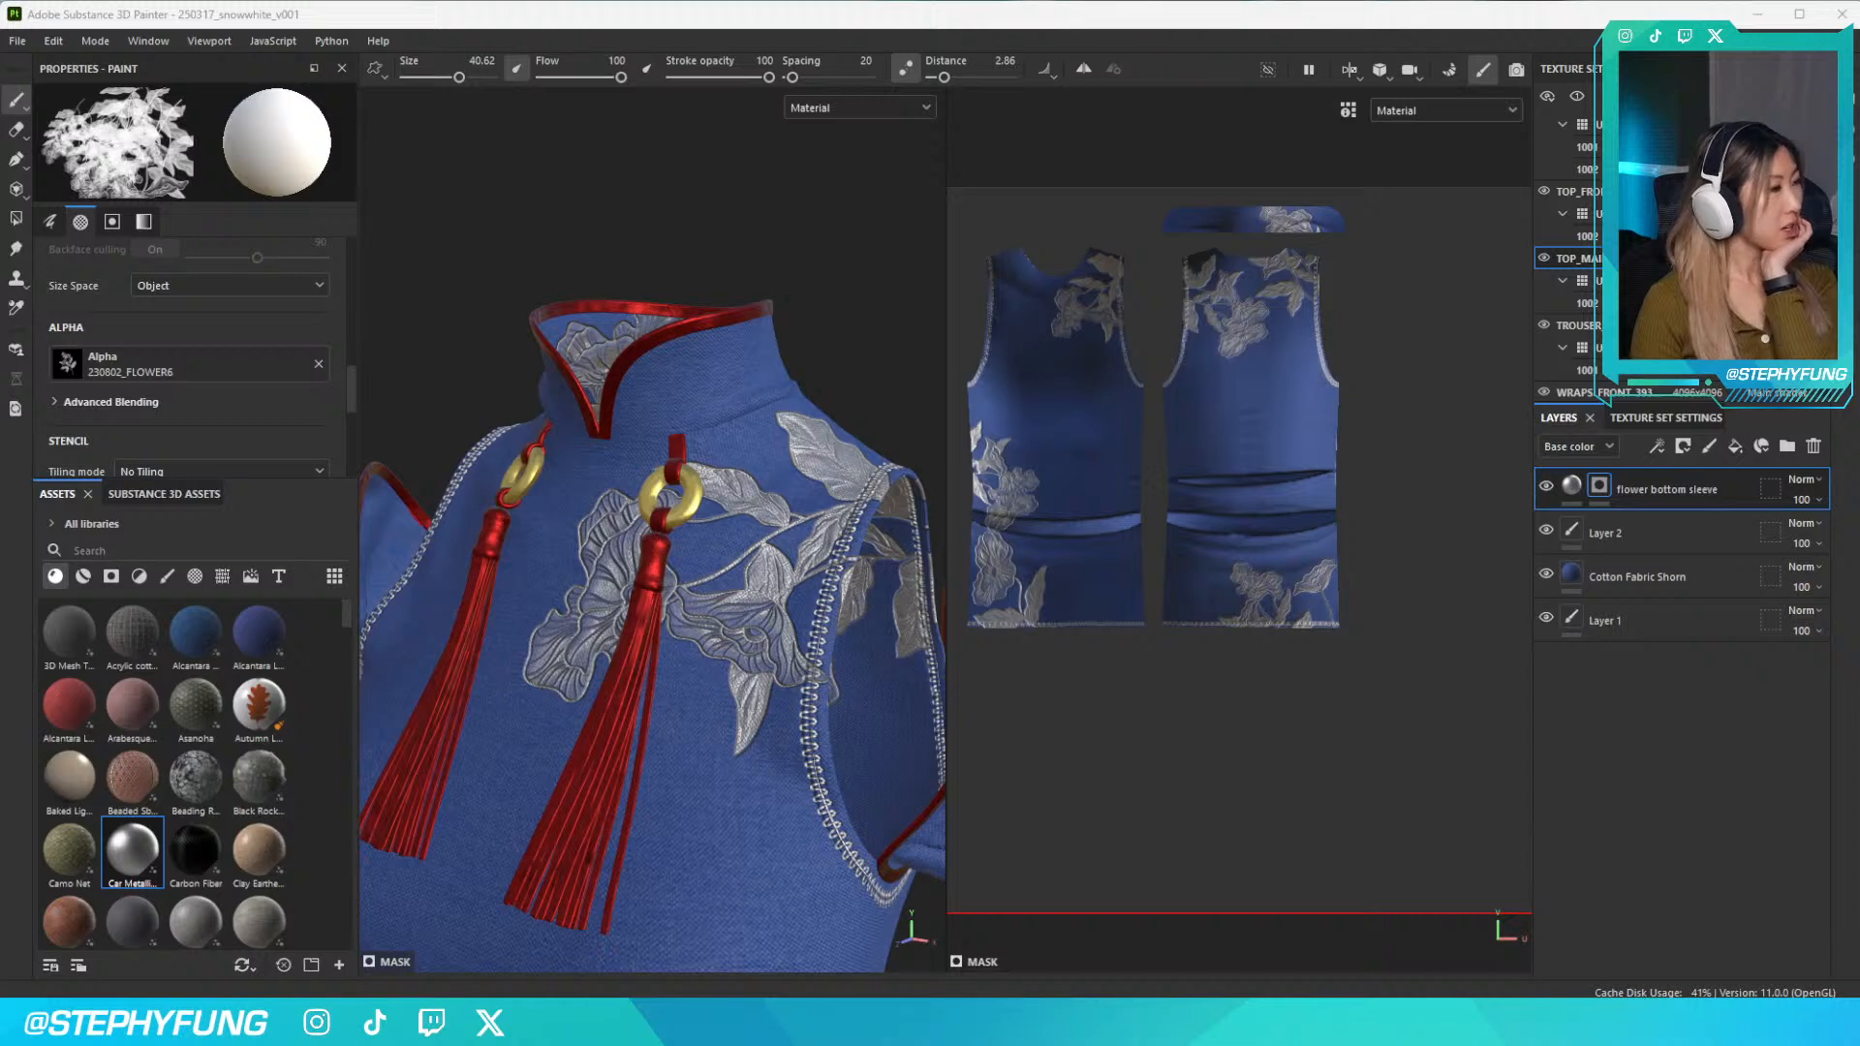
# Toggle the collar texture set's visibility, then temporarily hide both pendant texture sets to expose the front neckline and restore them
pyautogui.scroll(5, 1569, 252)
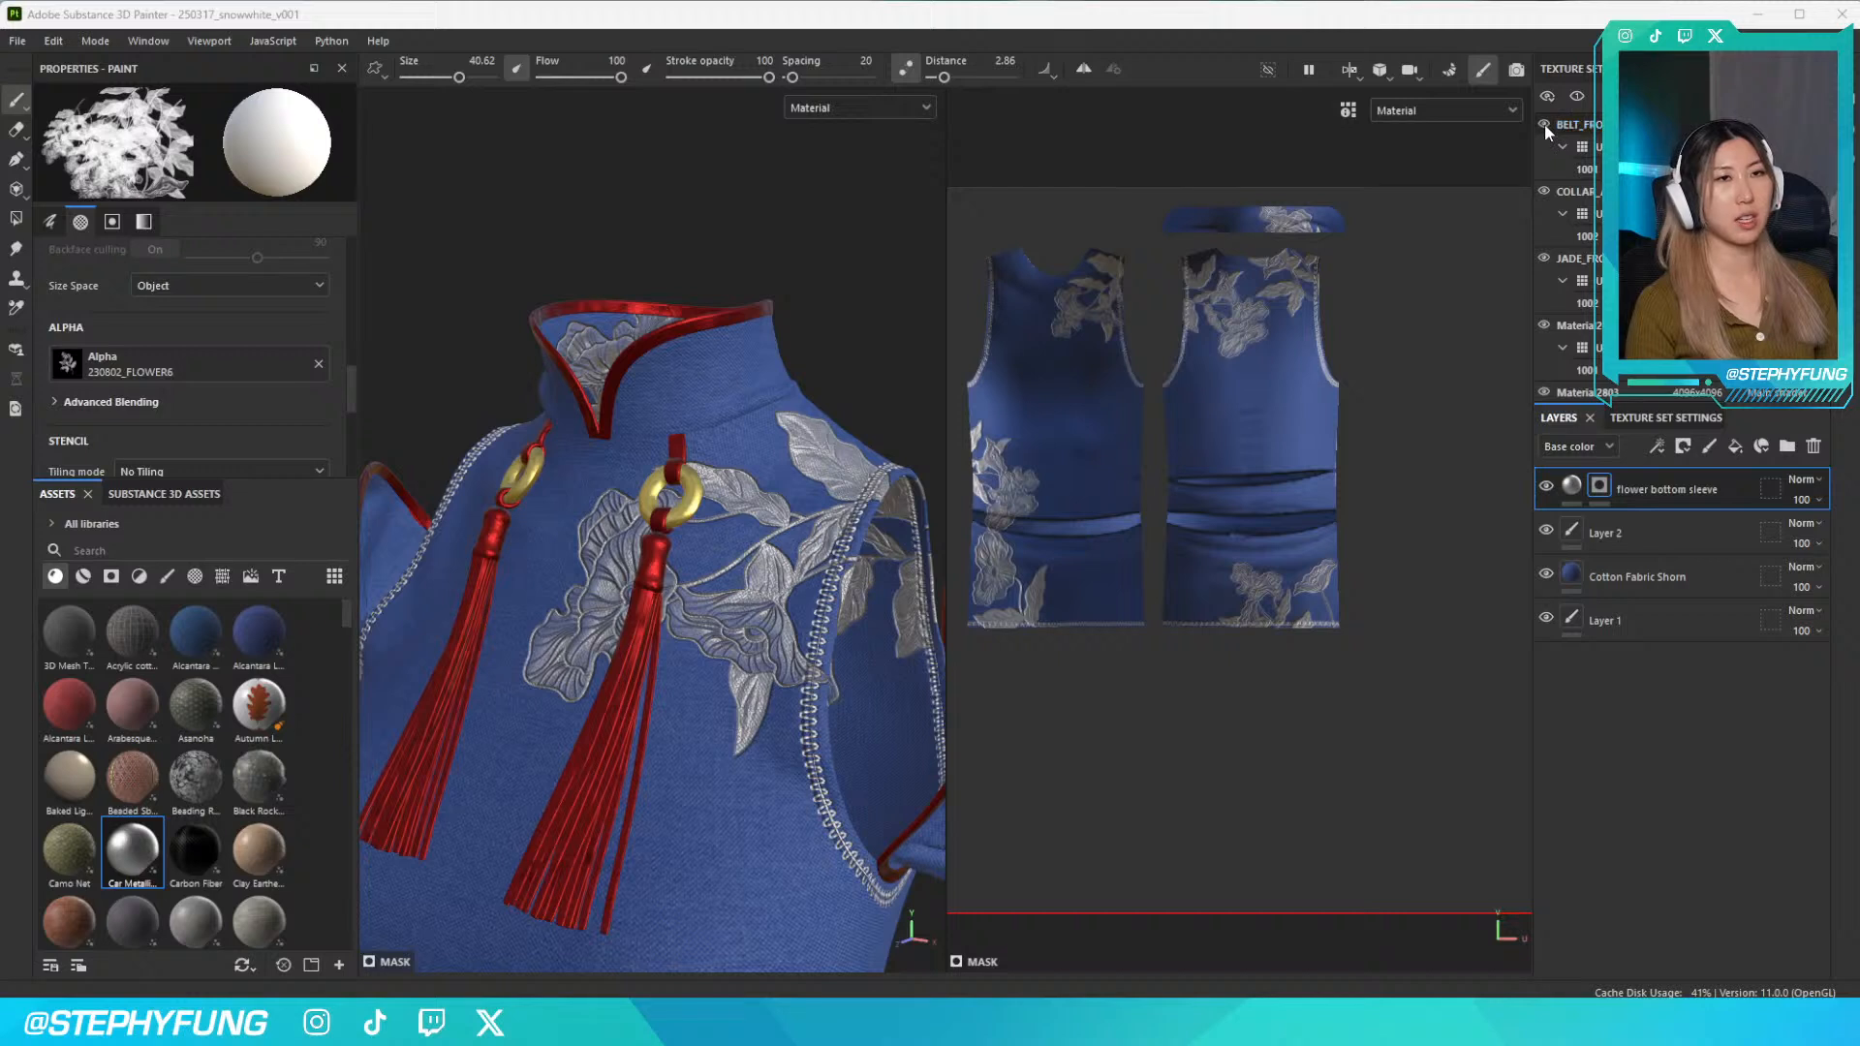
pyautogui.click(1544, 190)
pyautogui.click(1544, 191)
pyautogui.click(1544, 192)
pyautogui.click(1544, 192)
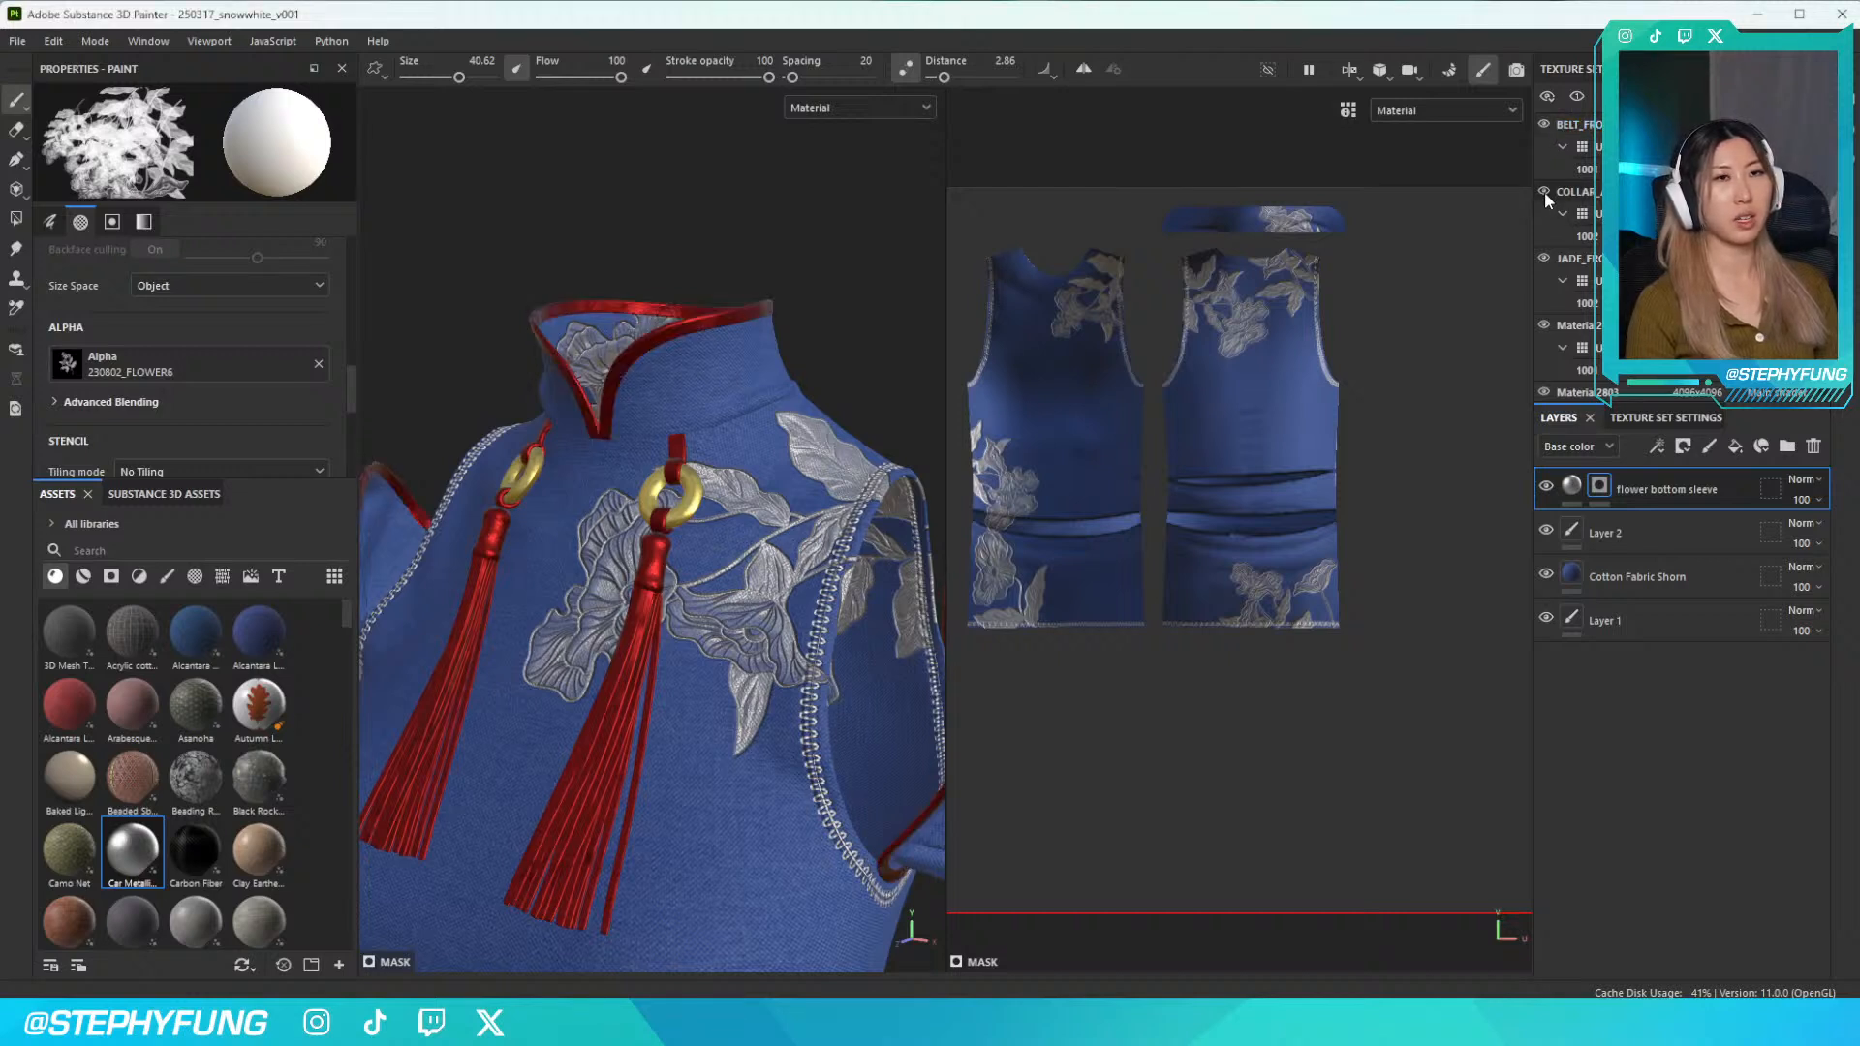
pyautogui.scroll(-3, 1554, 289)
pyautogui.scroll(-2, 1554, 288)
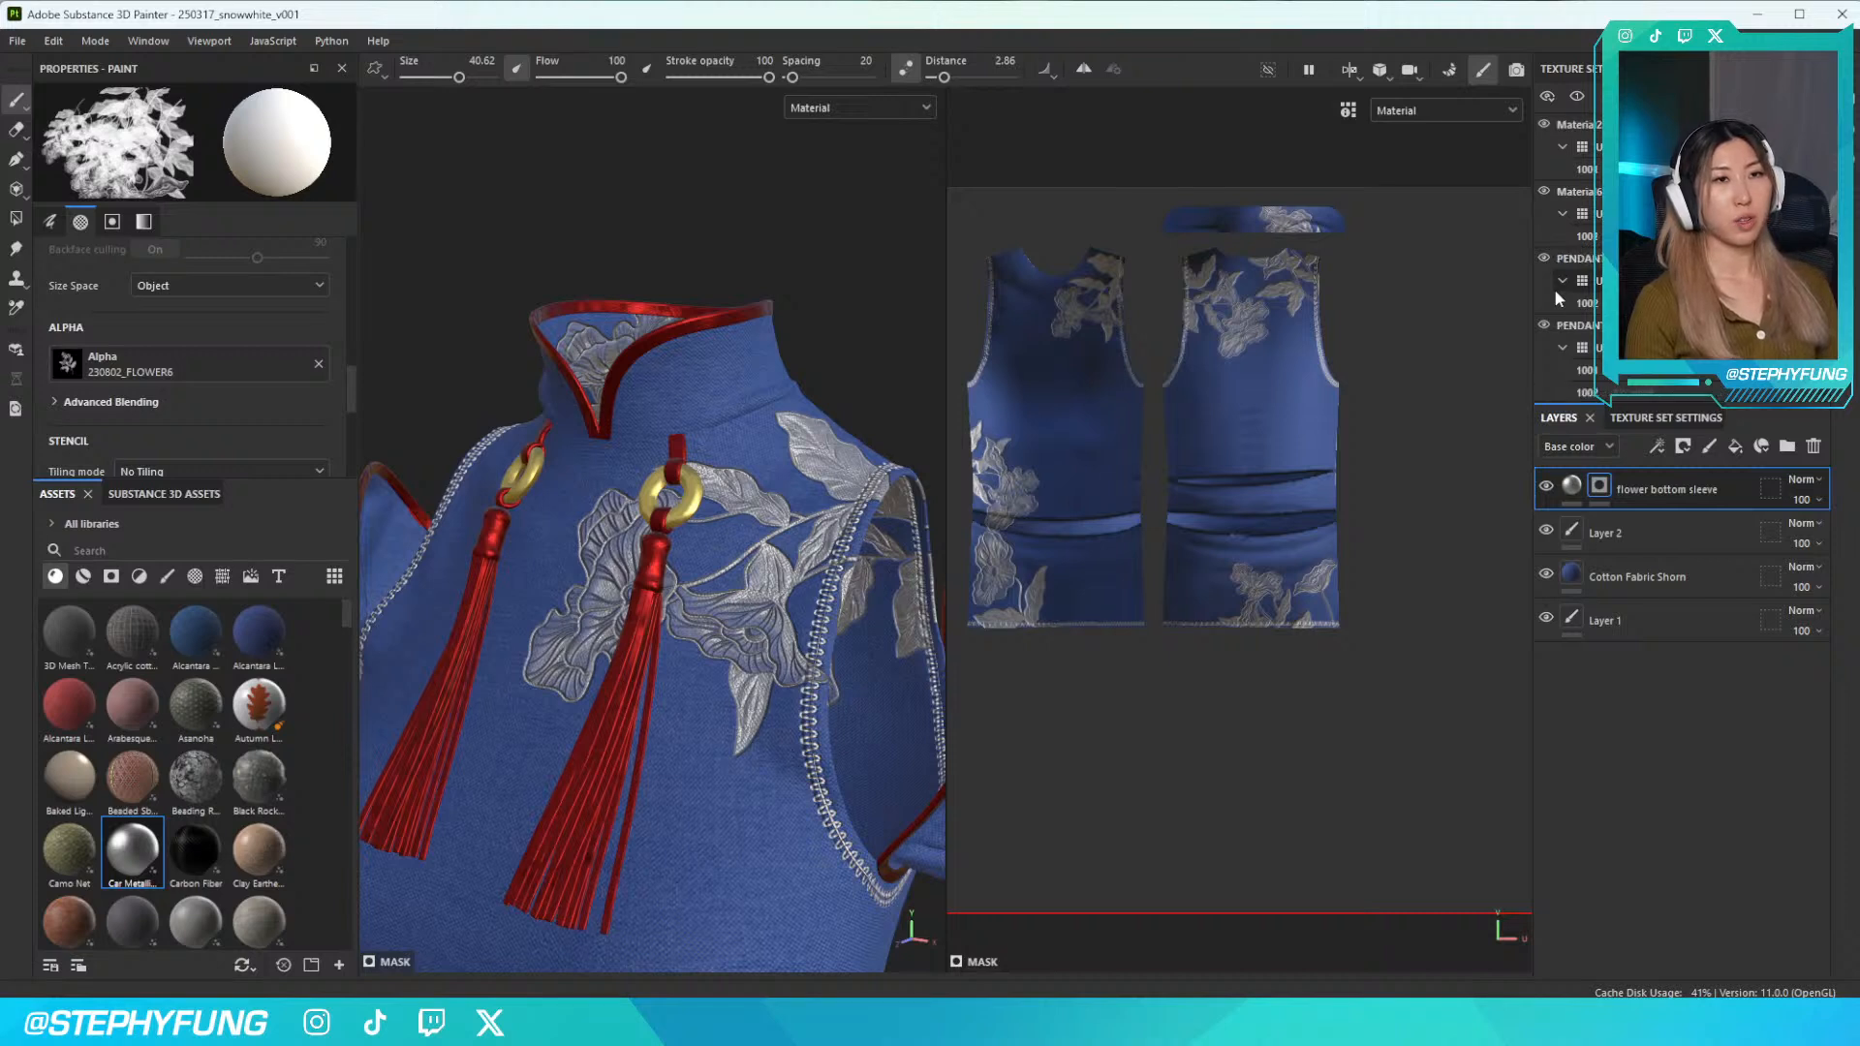
pyautogui.click(1544, 259)
pyautogui.click(1543, 325)
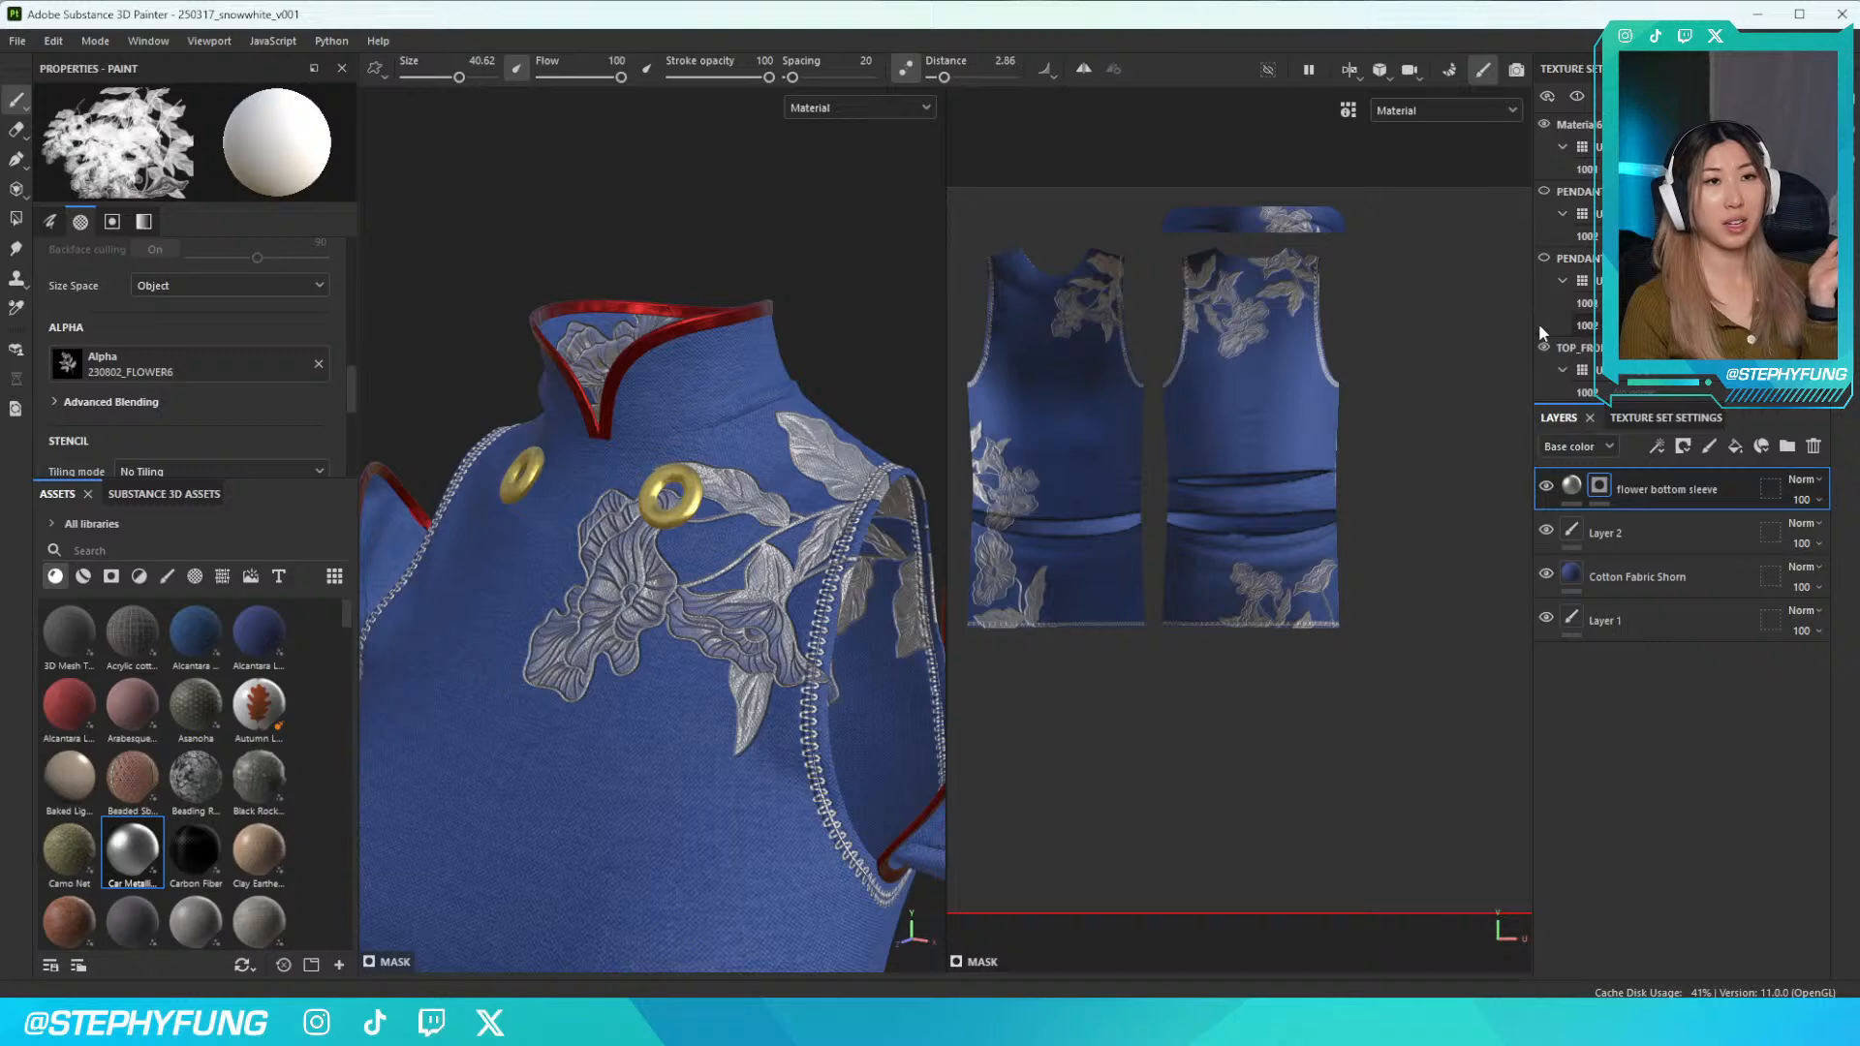
pyautogui.scroll(-1, 1538, 320)
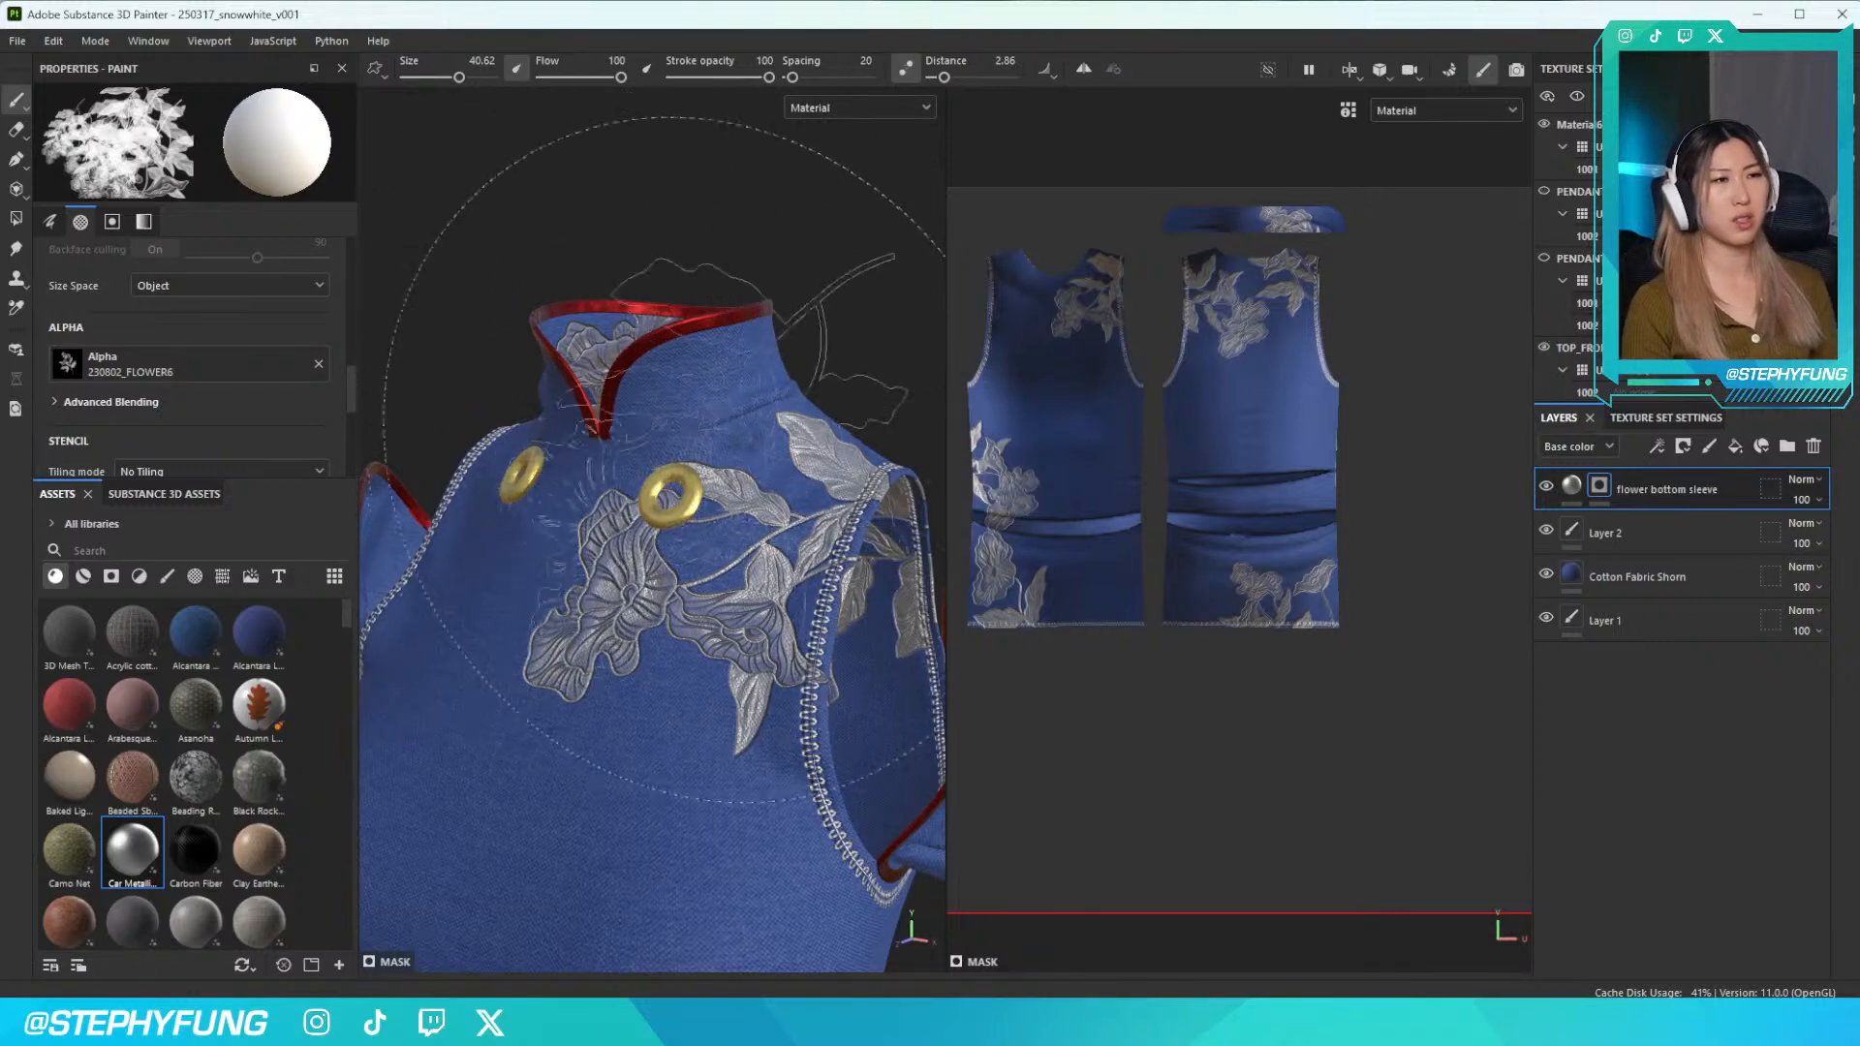
pyautogui.click(1544, 258)
# Examine the bare front of the collar and the 230802_FLOWER5.png reference image, and close the image
pyautogui.moveTo(678, 484)
pyautogui.keyDown('alt'); pyautogui.mouseDown()
pyautogui.moveTo(736, 509)
pyautogui.moveTo(603, 429)
pyautogui.moveTo(723, 468)
pyautogui.moveTo(751, 454)
pyautogui.mouseUp(); pyautogui.keyUp('alt')
pyautogui.scroll(5, 775, 334)
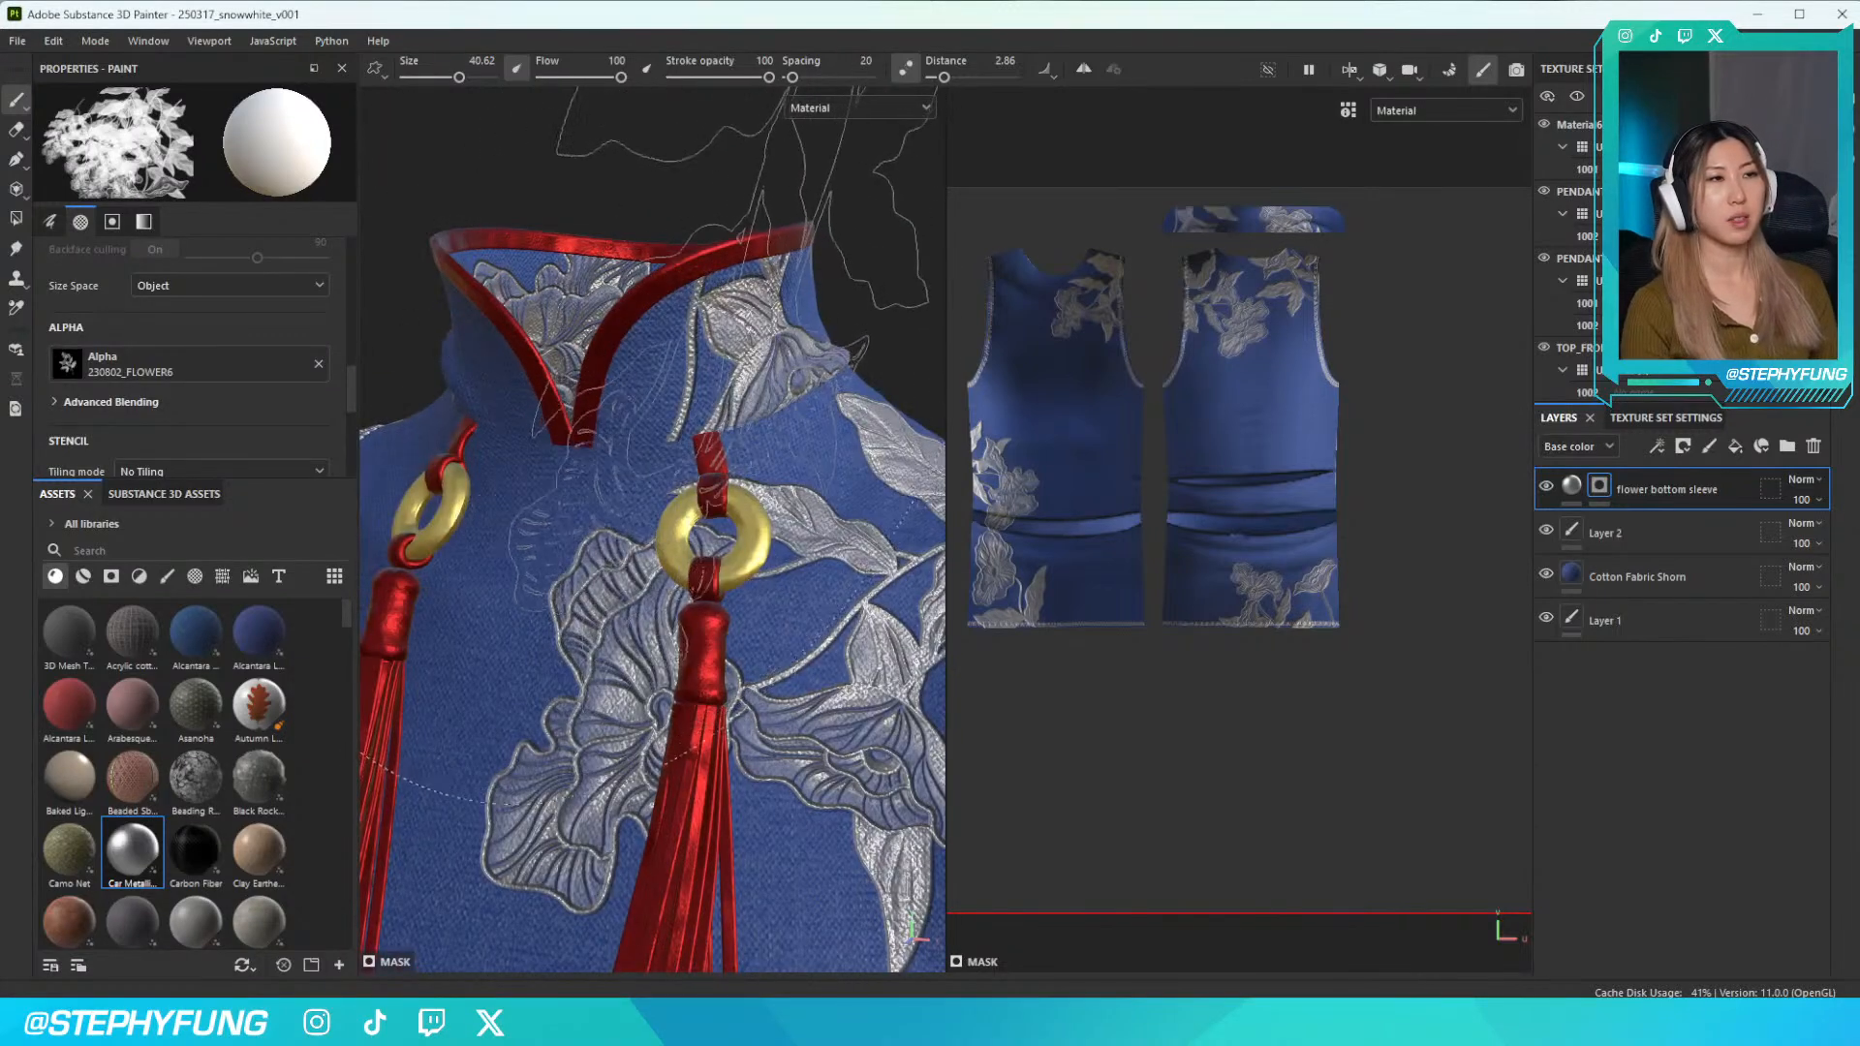
pyautogui.scroll(4, 748, 355)
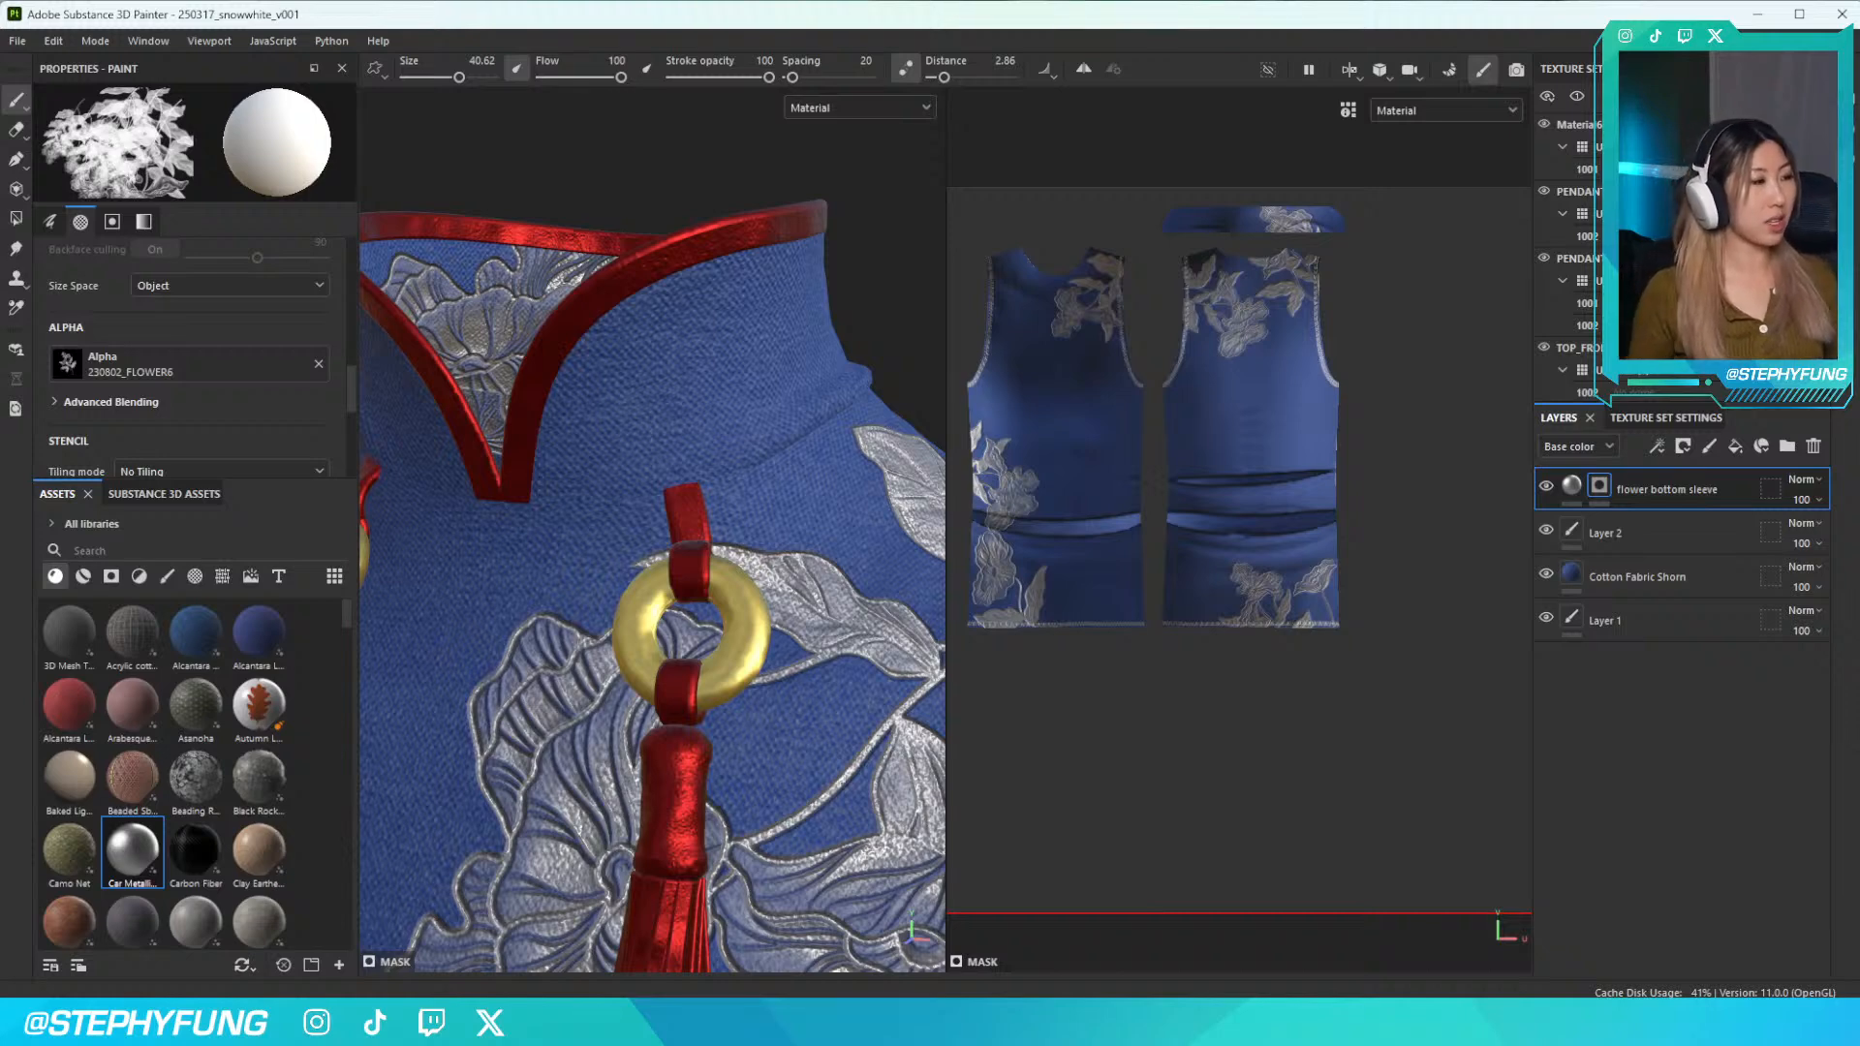
pyautogui.scroll(-5, 683, 781)
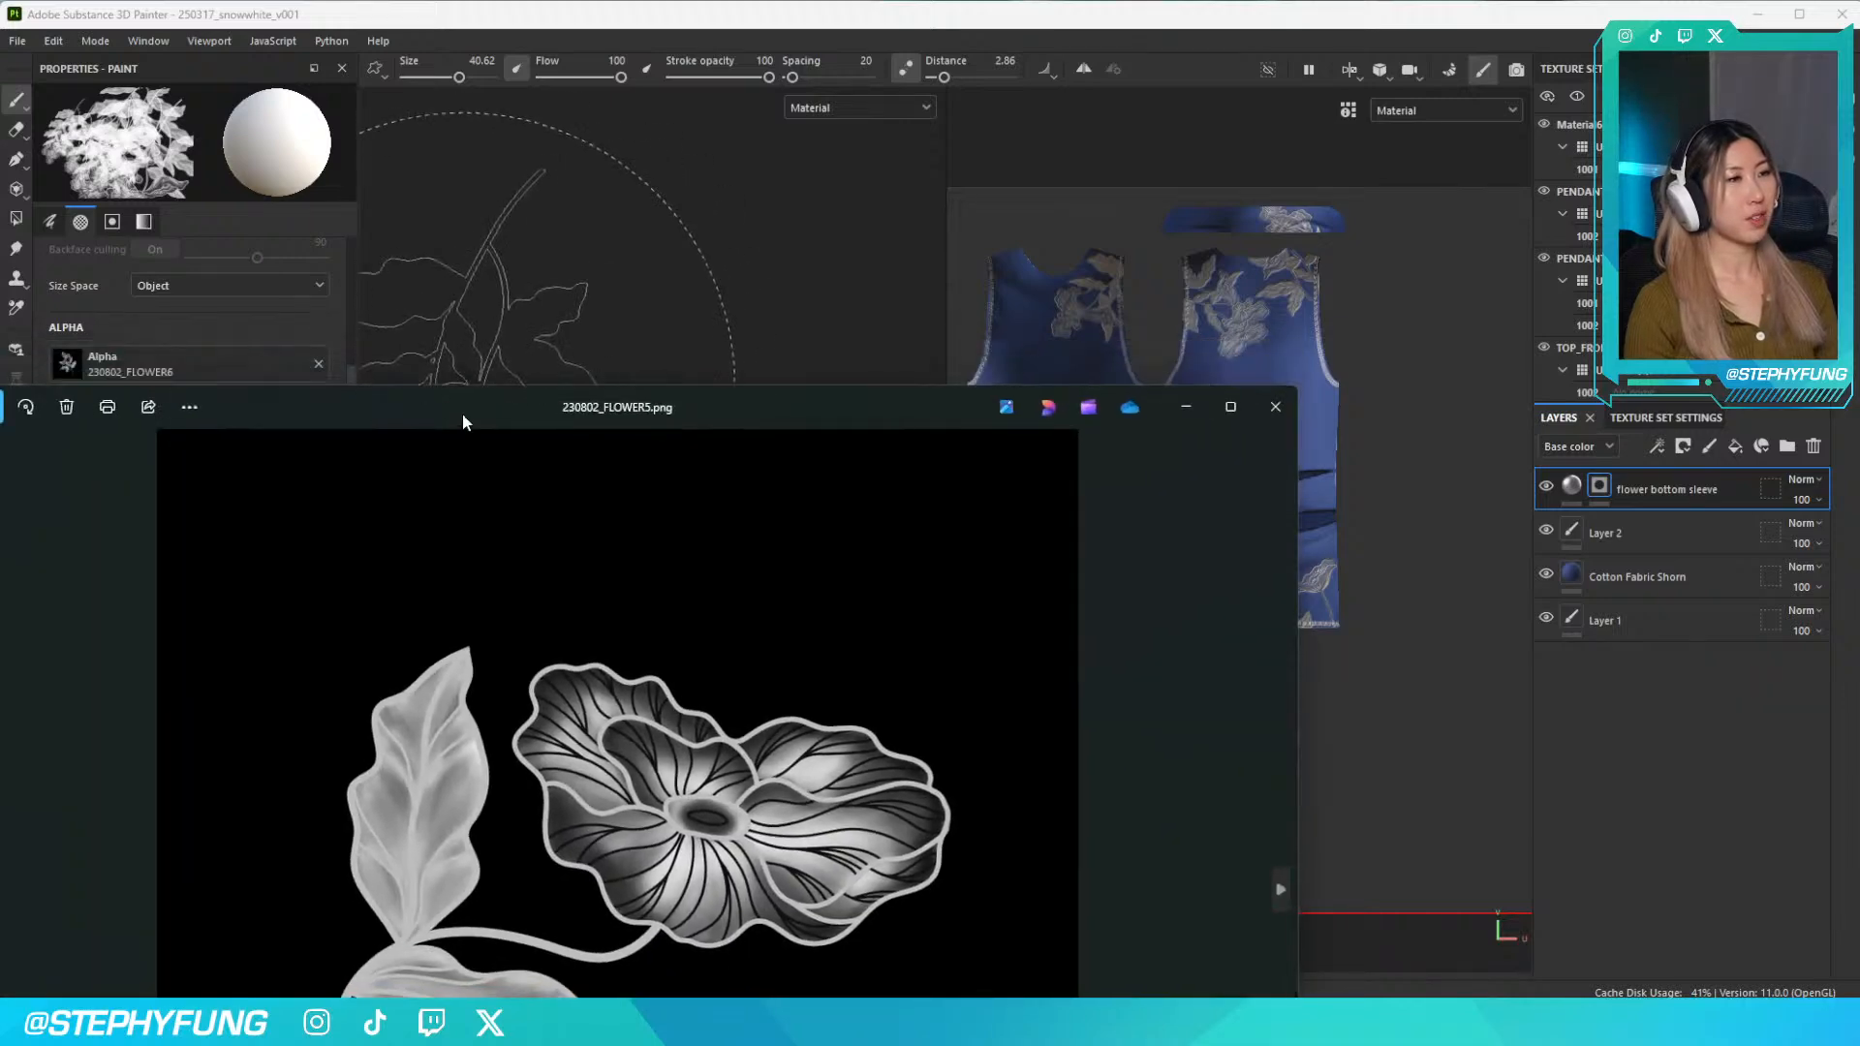
pyautogui.moveTo(579, 167); pyautogui.dragTo(248, 137)
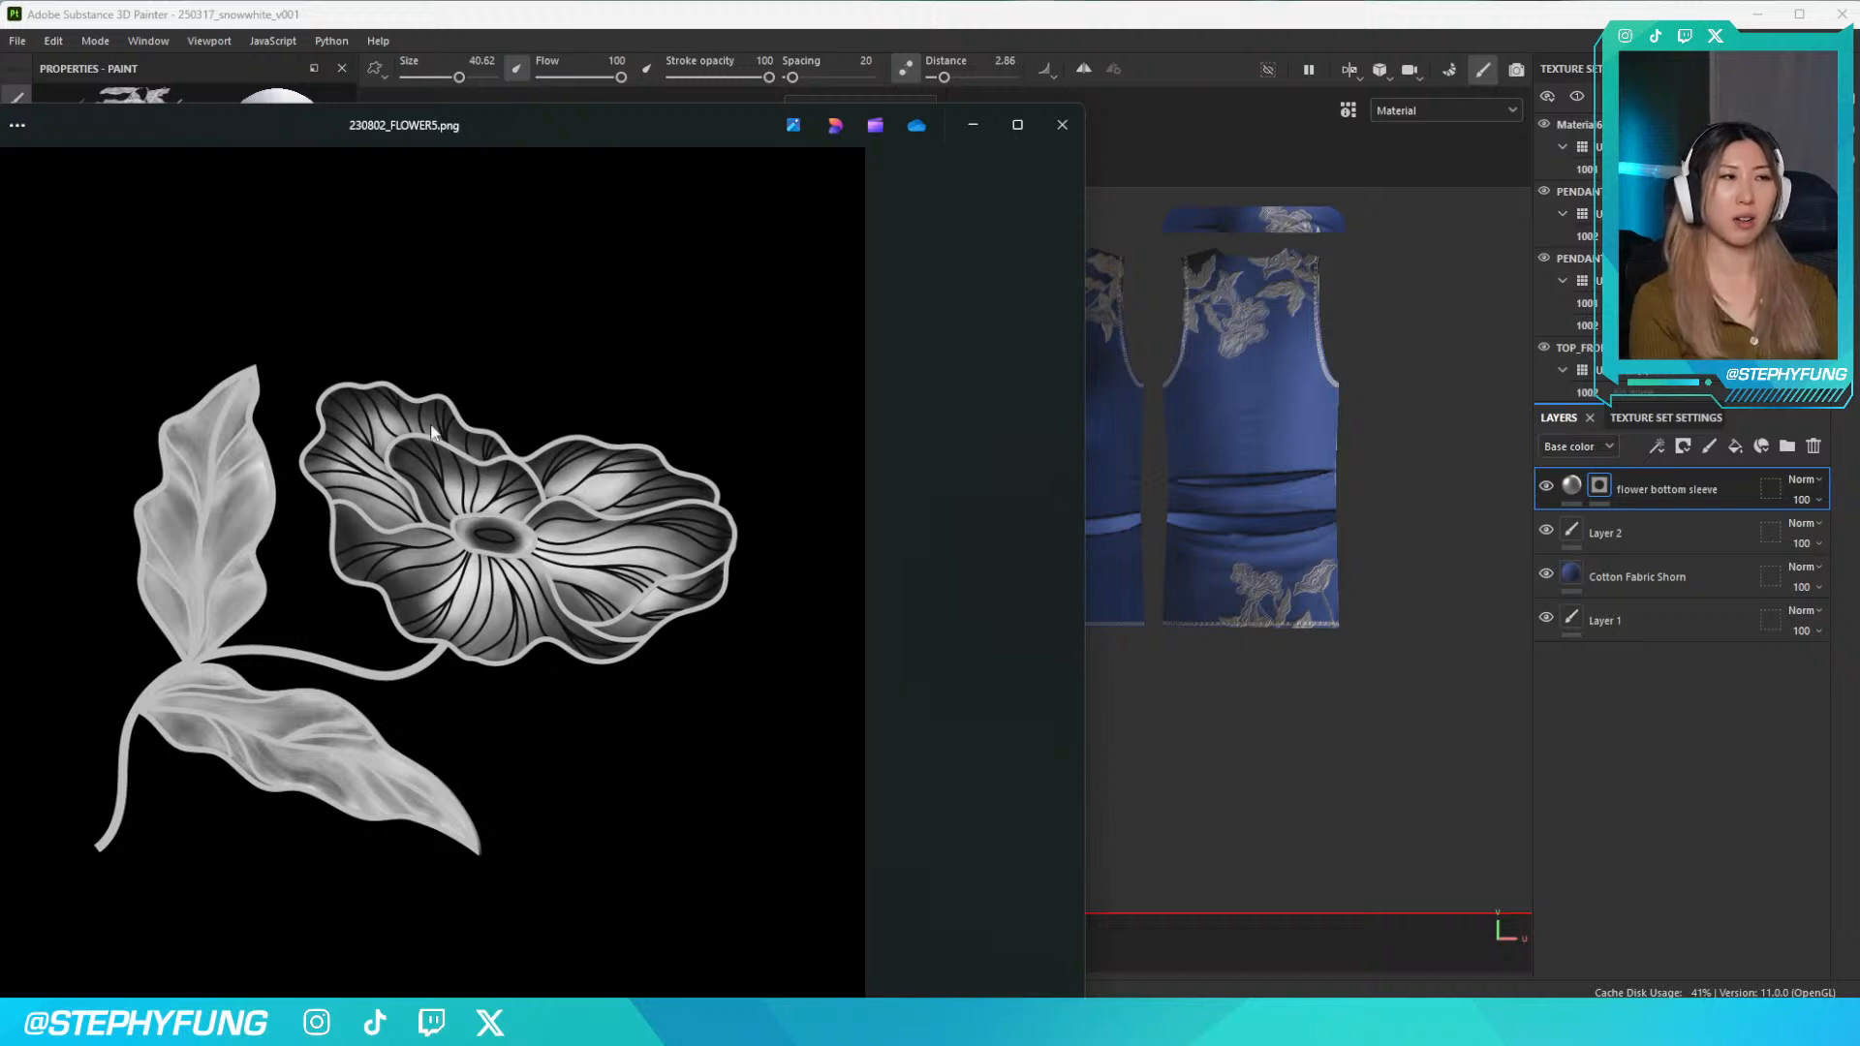
pyautogui.click(1061, 124)
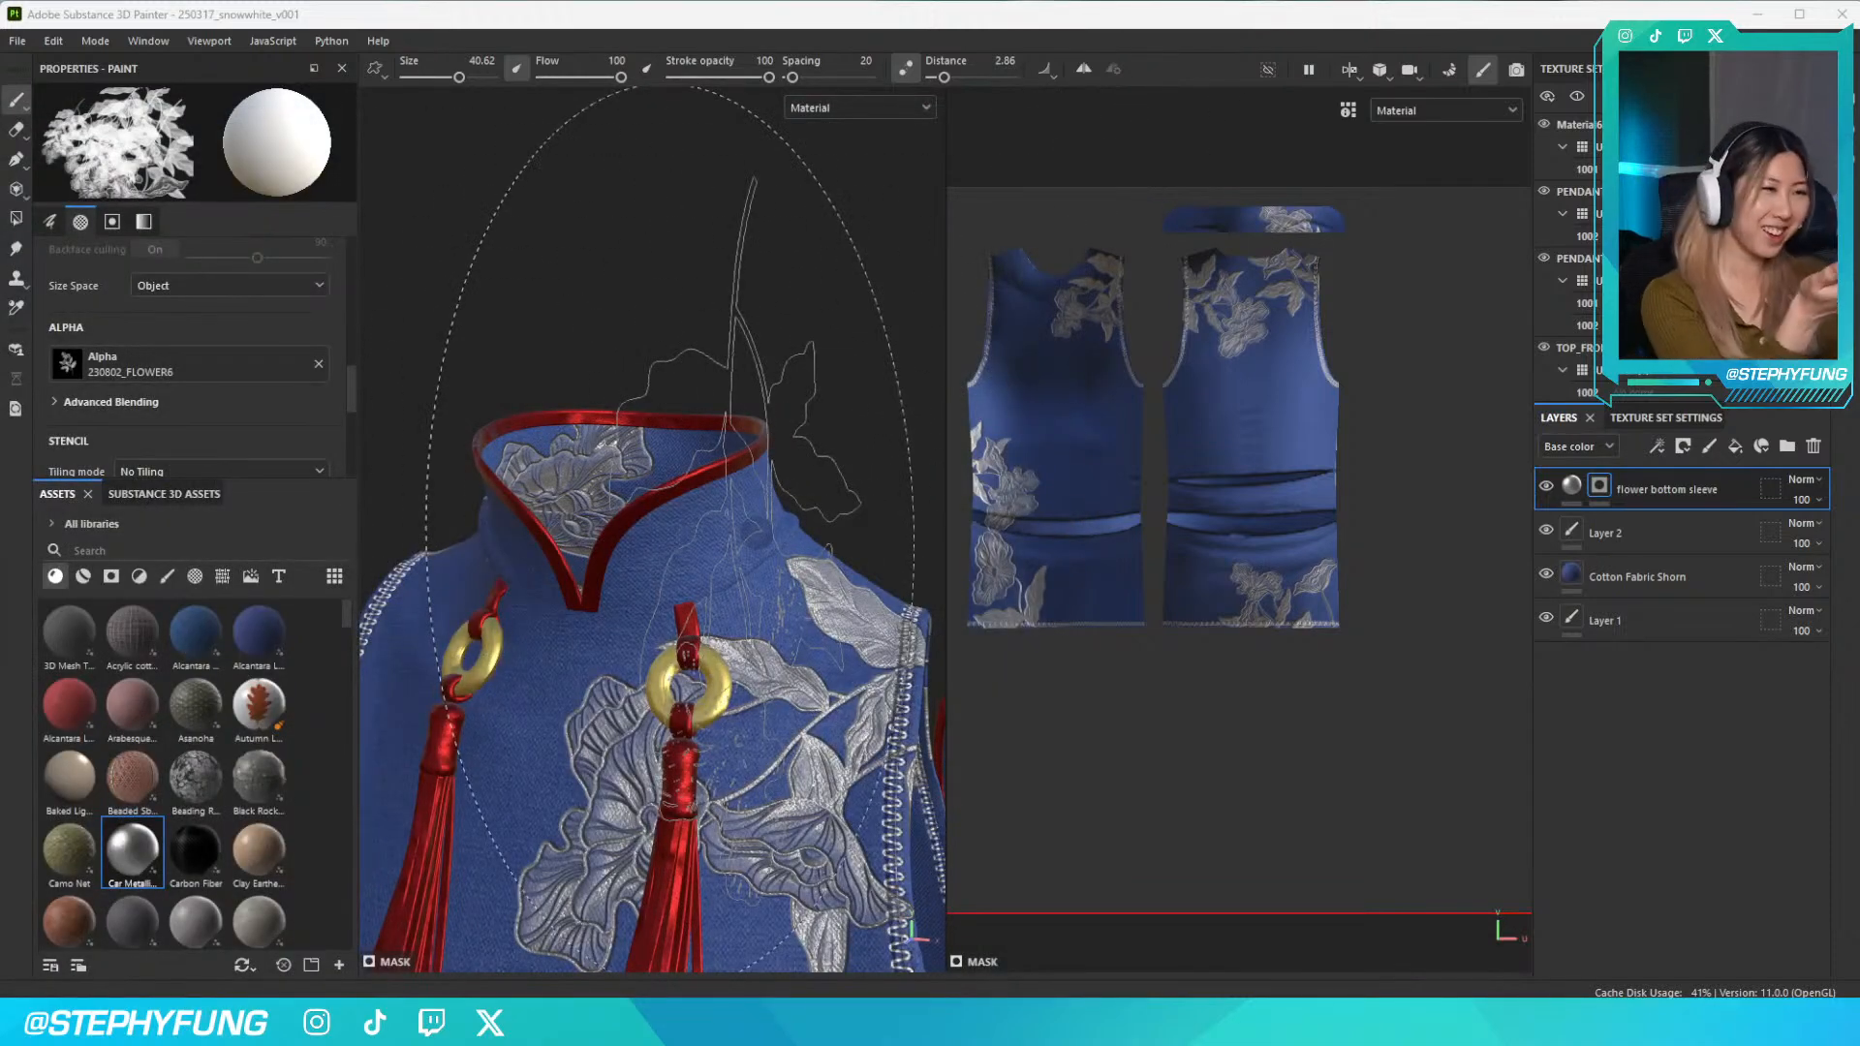
# Try stamping the rotated 230802_FLOWER6 motif onto the front of the collar, and undo it
pyautogui.moveTo(736, 406)
pyautogui.keyDown('alt'); pyautogui.mouseDown()
pyautogui.moveTo(697, 484)
pyautogui.moveTo(668, 784)
pyautogui.moveTo(671, 601)
pyautogui.moveTo(620, 562)
pyautogui.mouseUp(); pyautogui.keyUp('alt')
pyautogui.click(628, 535)
pyautogui.moveTo(809, 724)
pyautogui.keyDown('alt'); pyautogui.mouseDown()
pyautogui.moveTo(900, 785)
pyautogui.moveTo(785, 741)
pyautogui.mouseUp(); pyautogui.keyUp('alt')
pyautogui.hotkey('ctrl', 'z')
pyautogui.scroll(2, 257, 404)
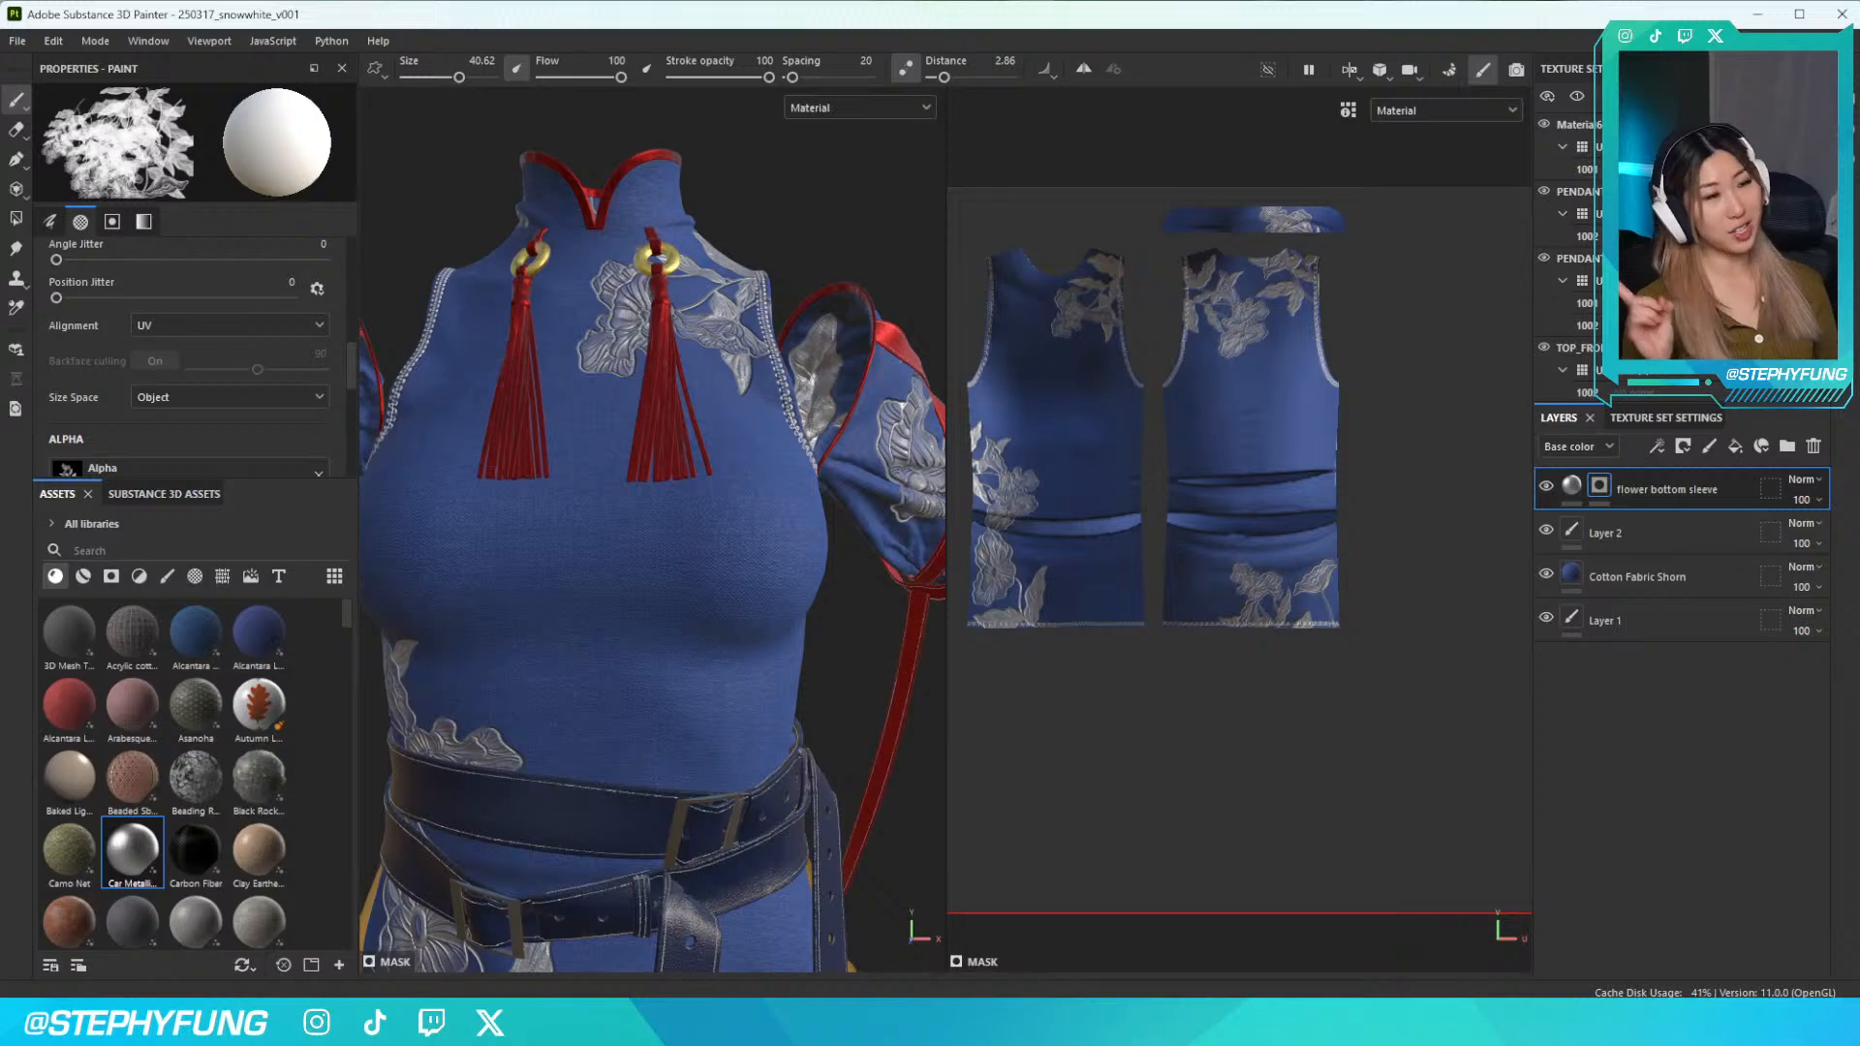
pyautogui.scroll(-3, 581, 576)
pyautogui.keyDown('alt'); pyautogui.moveTo(635, 543); pyautogui.dragTo(685, 528); pyautogui.keyUp('alt')
pyautogui.keyDown('alt'); pyautogui.moveTo(686, 528); pyautogui.dragTo(709, 441, button='middle'); pyautogui.keyUp('alt')
pyautogui.keyDown('alt'); pyautogui.moveTo(707, 436); pyautogui.dragTo(599, 666); pyautogui.keyUp('alt')
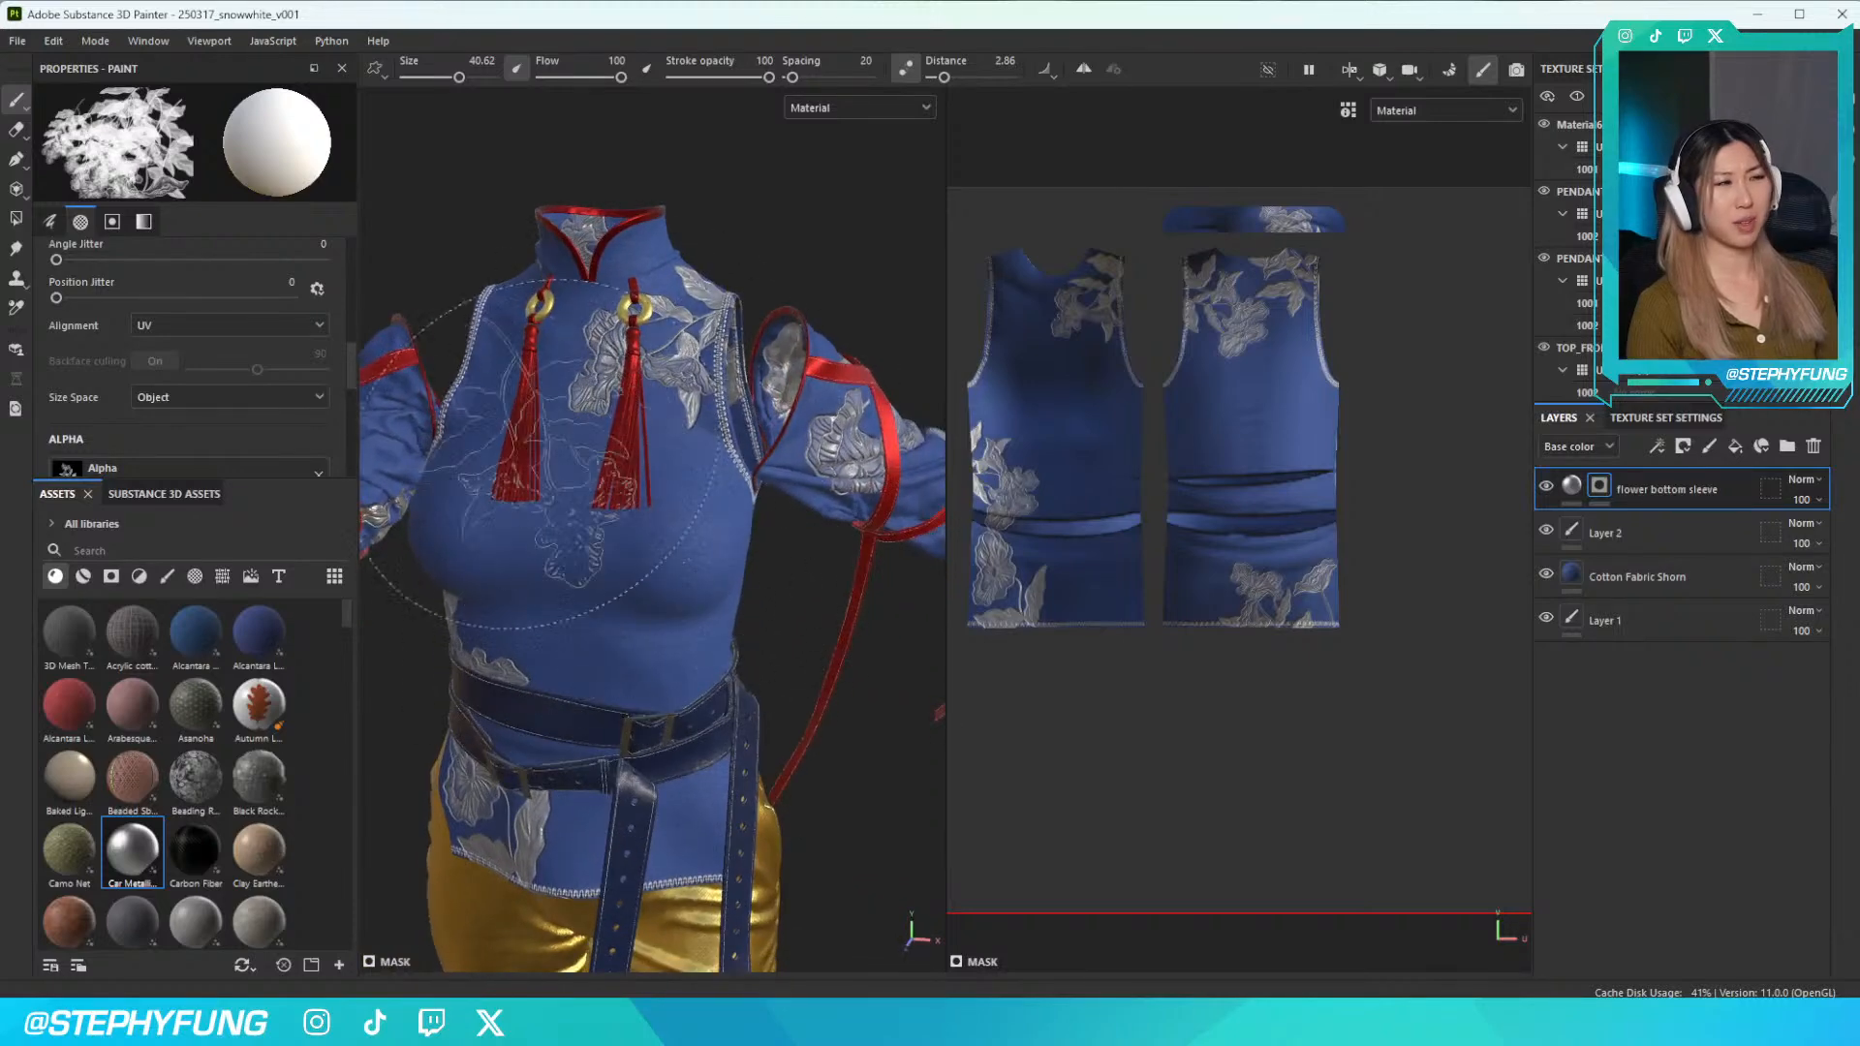
# Set the brush alpha to 230802_FLOWER7 and reduce the brush size to 28.87 for the collar
pyautogui.scroll(-1, 178, 404)
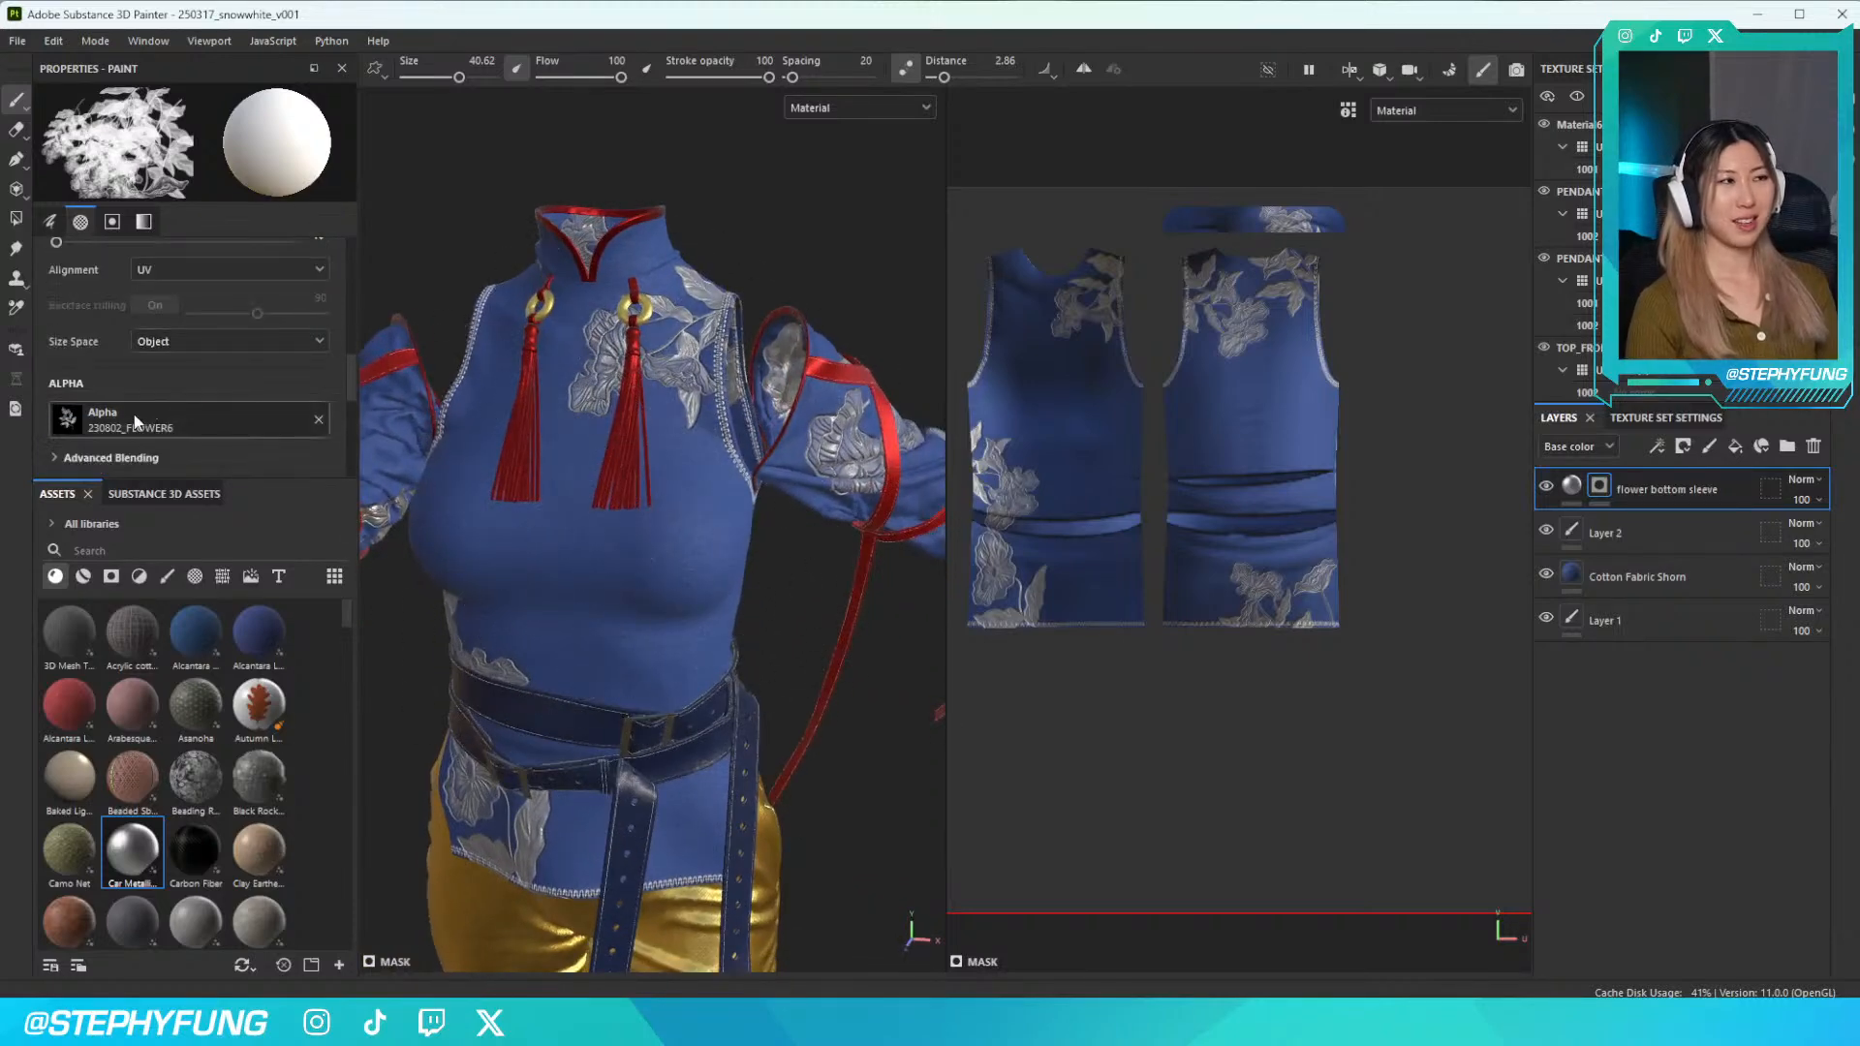
pyautogui.click(179, 415)
pyautogui.scroll(-4, 235, 543)
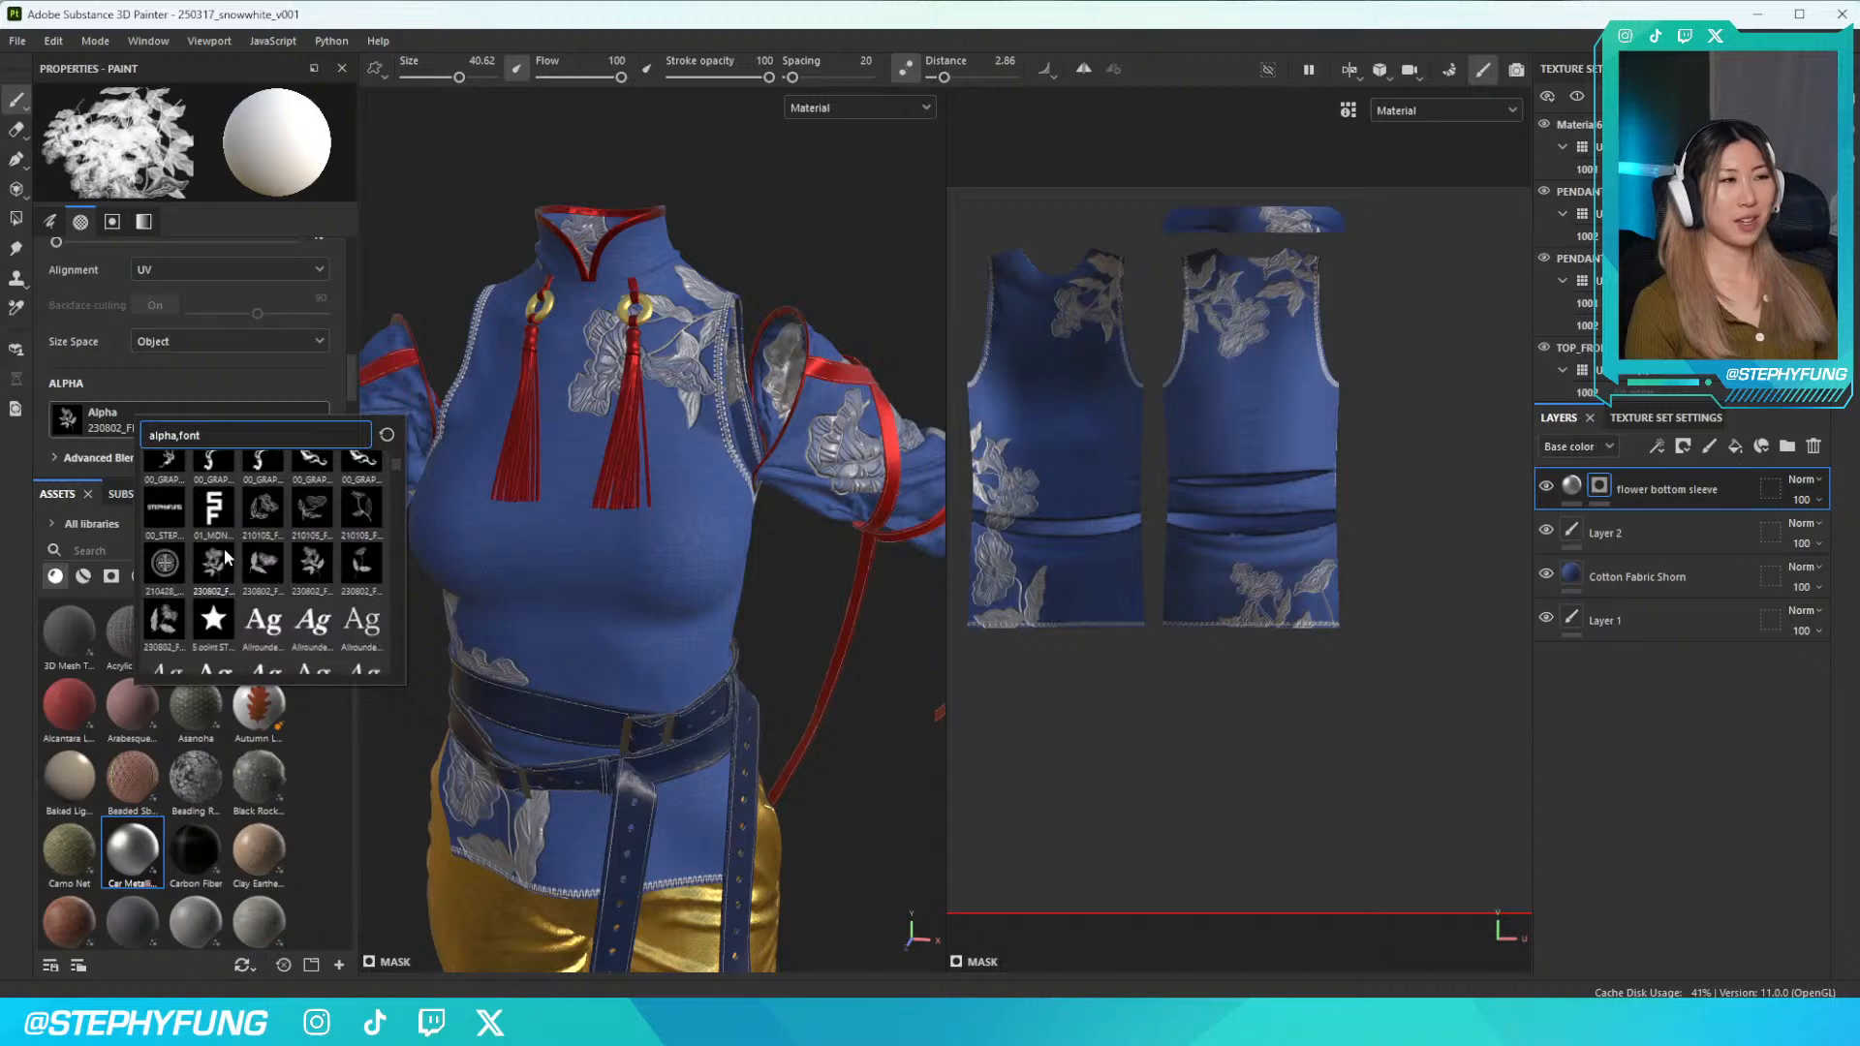
pyautogui.click(344, 571)
pyautogui.scroll(4, 697, 189)
pyautogui.moveTo(614, 208)
pyautogui.keyDown('ctrl'); pyautogui.mouseDown(button='right')
pyautogui.moveTo(546, 207)
pyautogui.moveTo(630, 233)
pyautogui.mouseUp(button='right'); pyautogui.keyUp('ctrl')
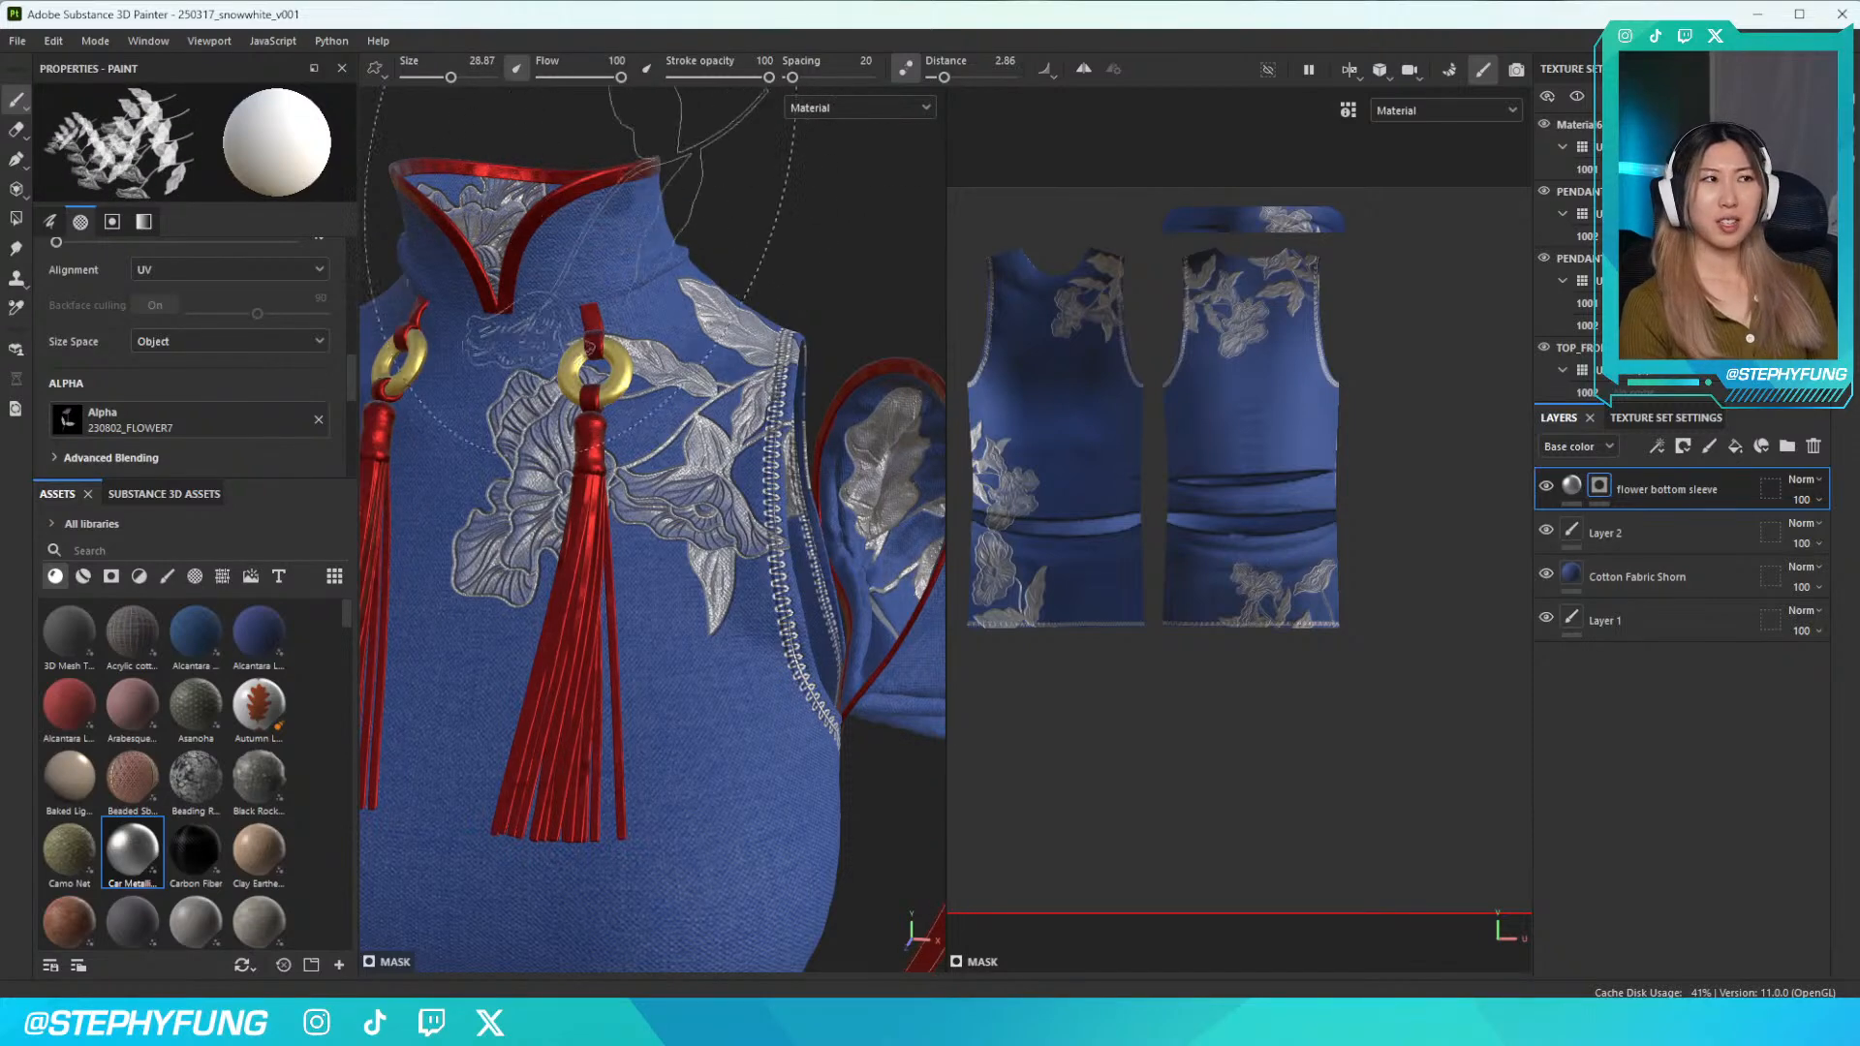
pyautogui.keyDown('alt'); pyautogui.moveTo(649, 204); pyautogui.dragTo(640, 222); pyautogui.keyUp('alt')
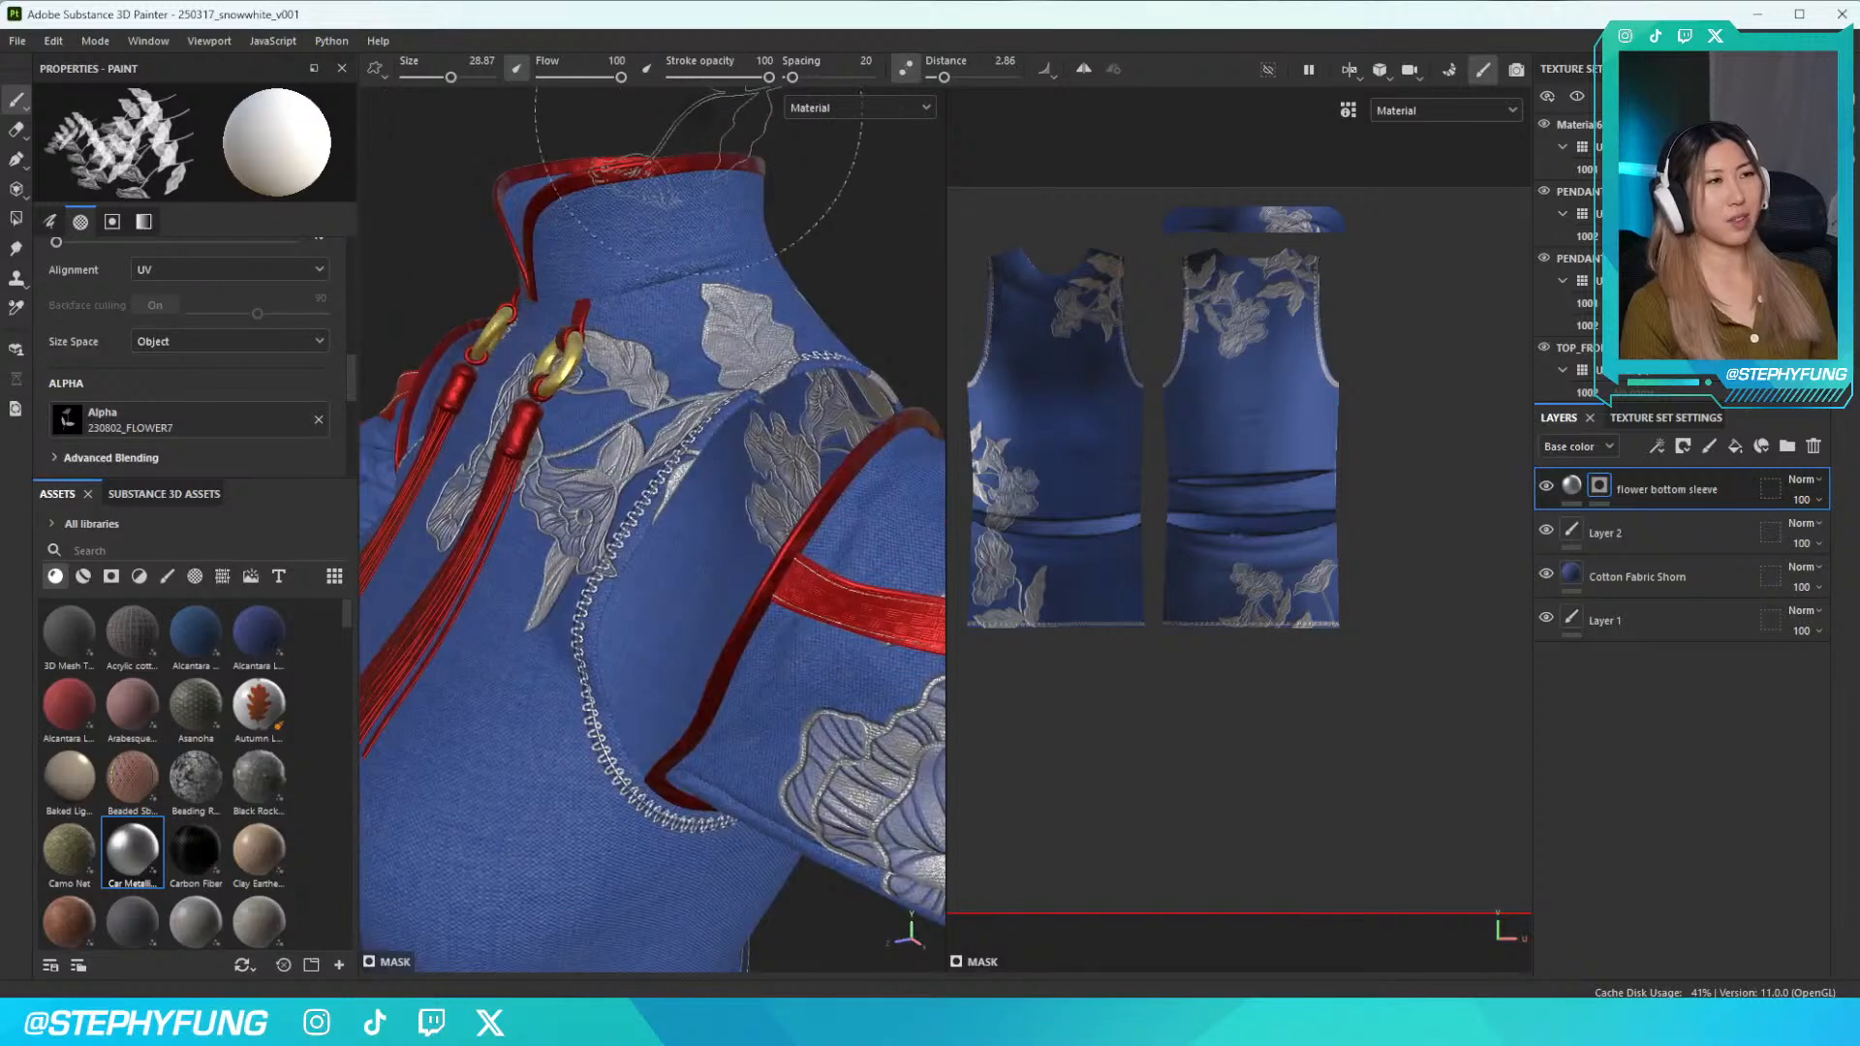
# Try stamping the 230802_FLOWER4 alpha across the front of the collar at size 28.87, and undo it
pyautogui.click(152, 423)
pyautogui.scroll(-2, 275, 581)
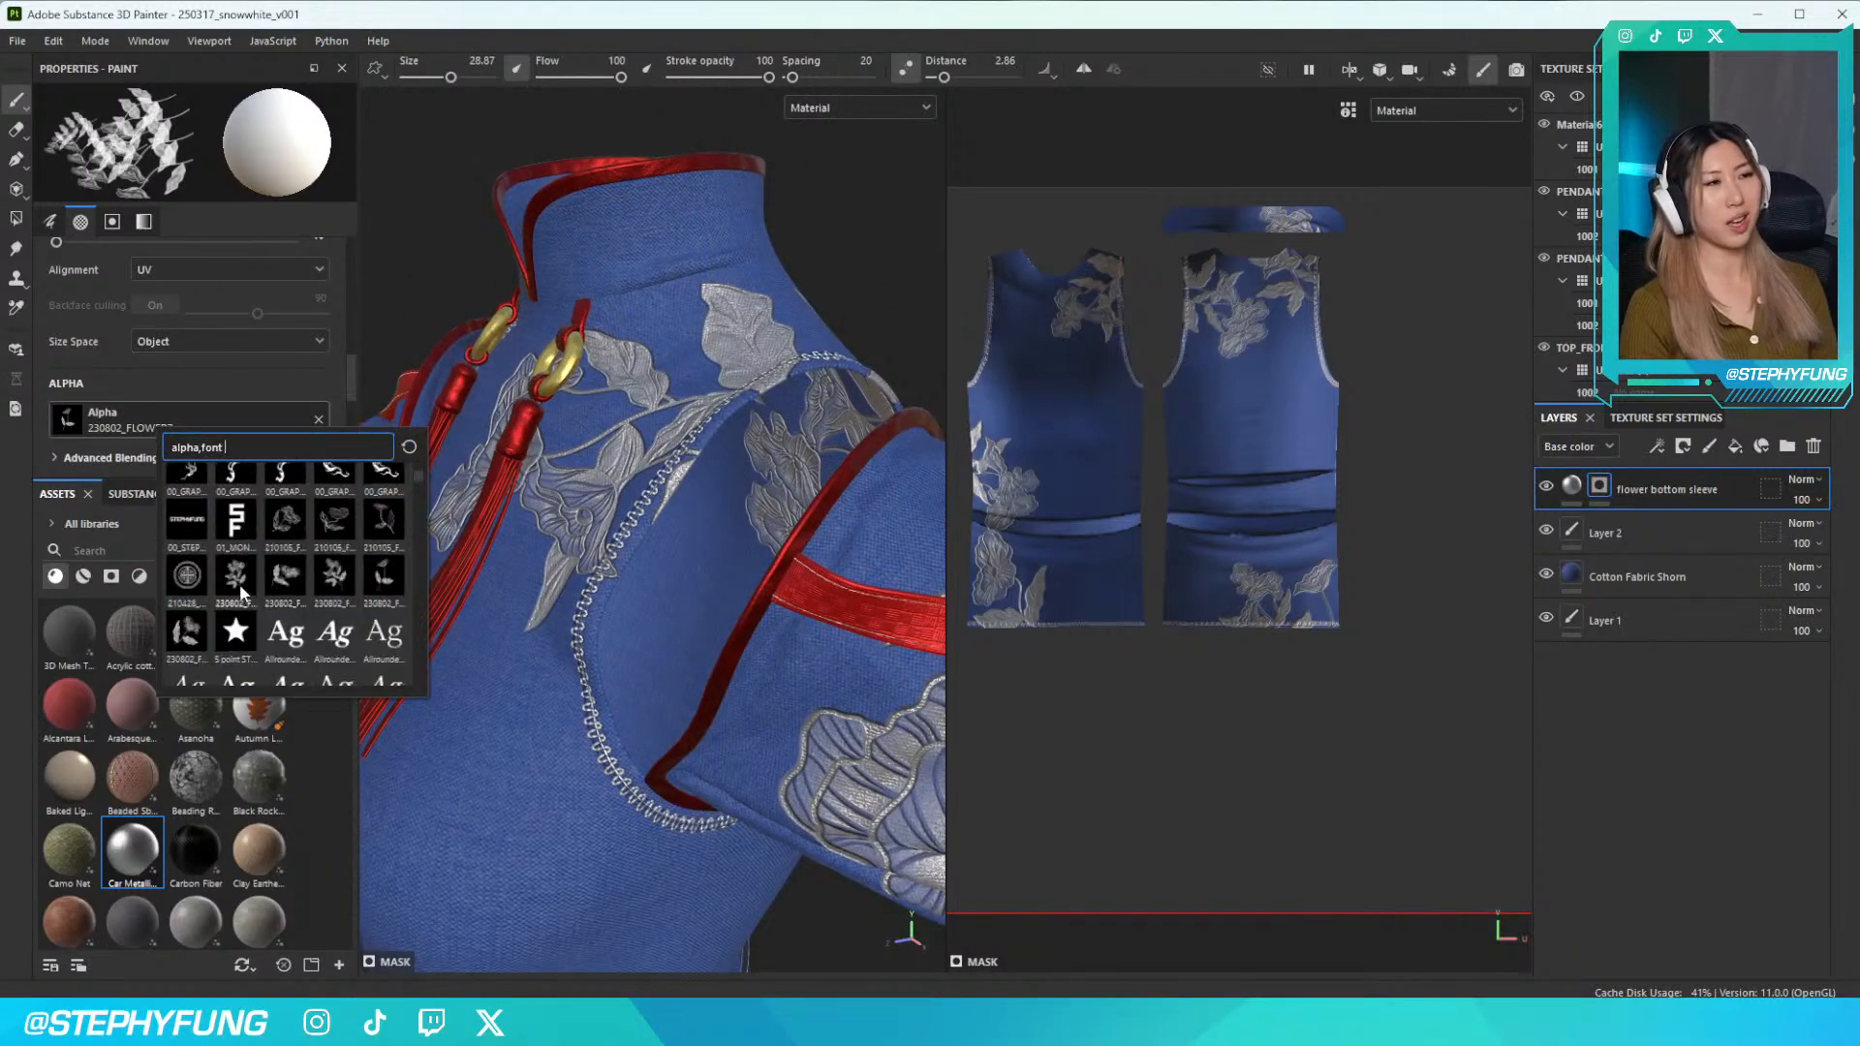
pyautogui.click(237, 578)
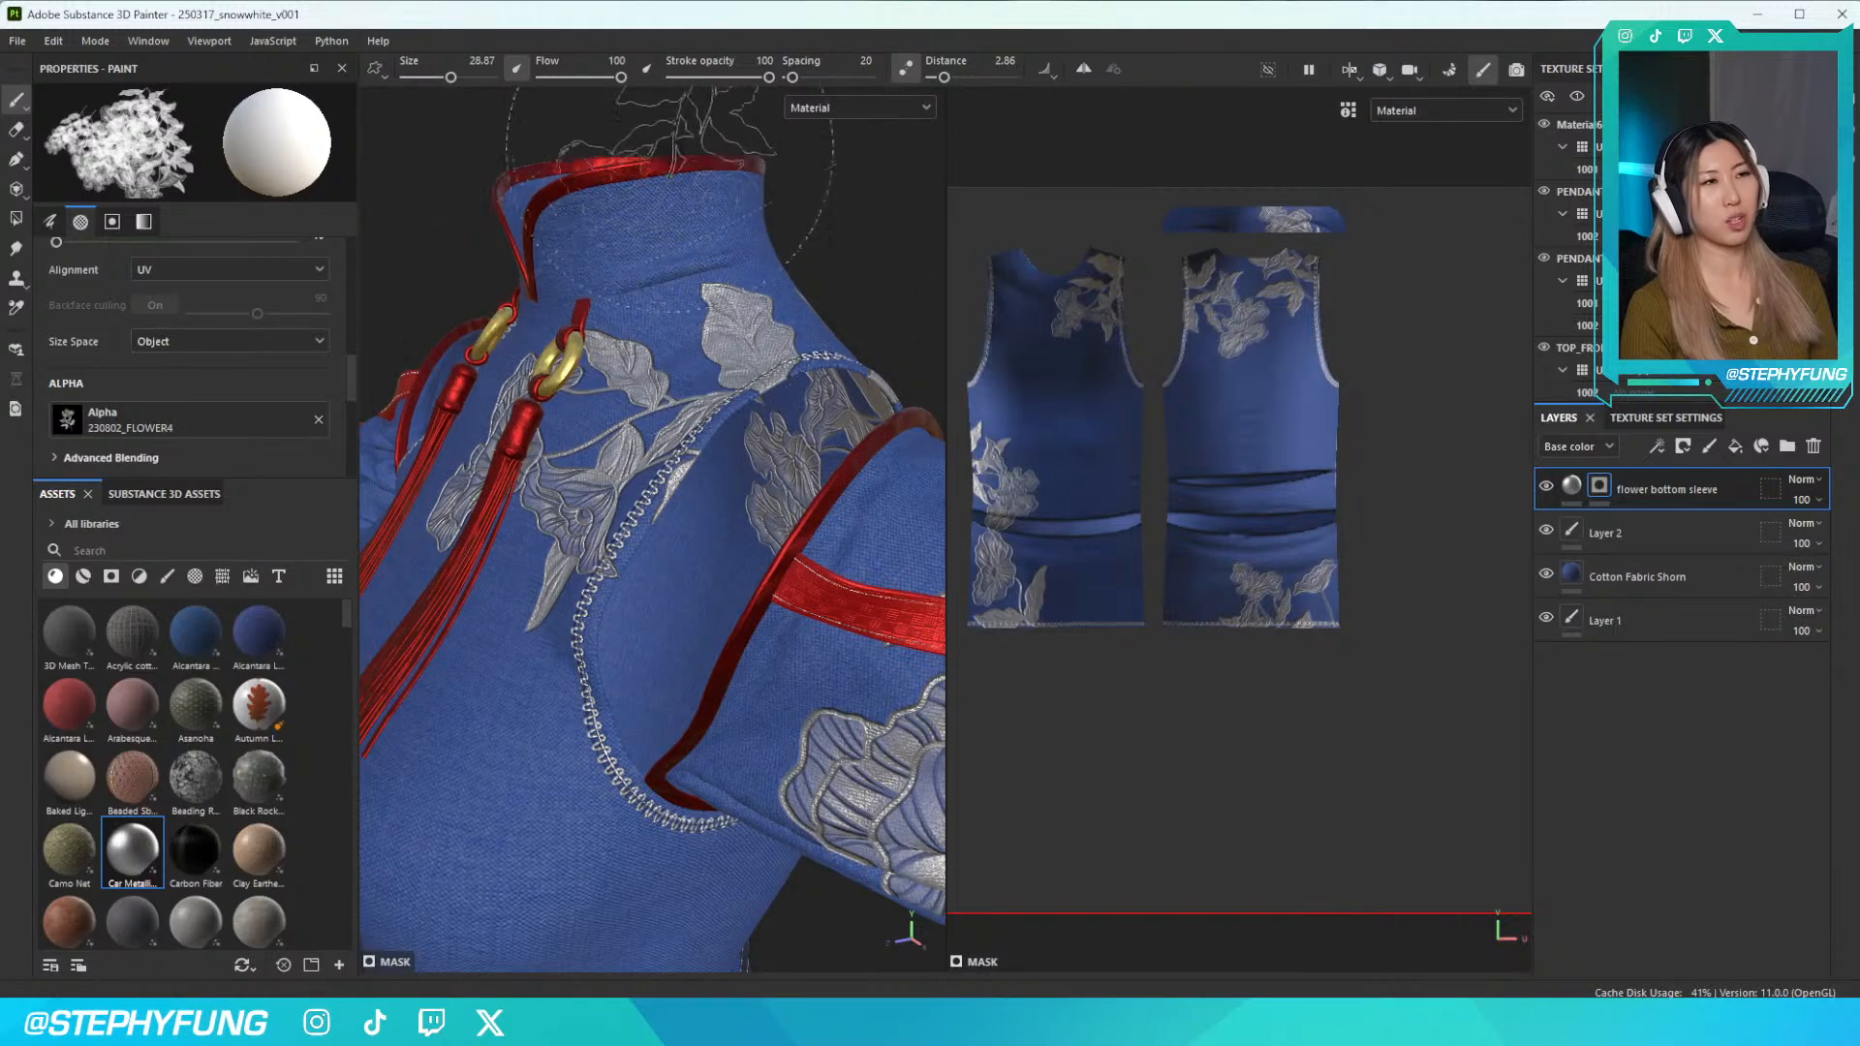
pyautogui.moveTo(644, 173)
pyautogui.keyDown('alt'); pyautogui.mouseDown()
pyautogui.moveTo(701, 294)
pyautogui.moveTo(1134, 218)
pyautogui.moveTo(826, 207)
pyautogui.moveTo(630, 269)
pyautogui.moveTo(504, 266)
pyautogui.moveTo(726, 278)
pyautogui.moveTo(699, 289)
pyautogui.moveTo(684, 247)
pyautogui.mouseUp(); pyautogui.keyUp('alt')
pyautogui.click(646, 271)
pyautogui.scroll(-5, 727, 278)
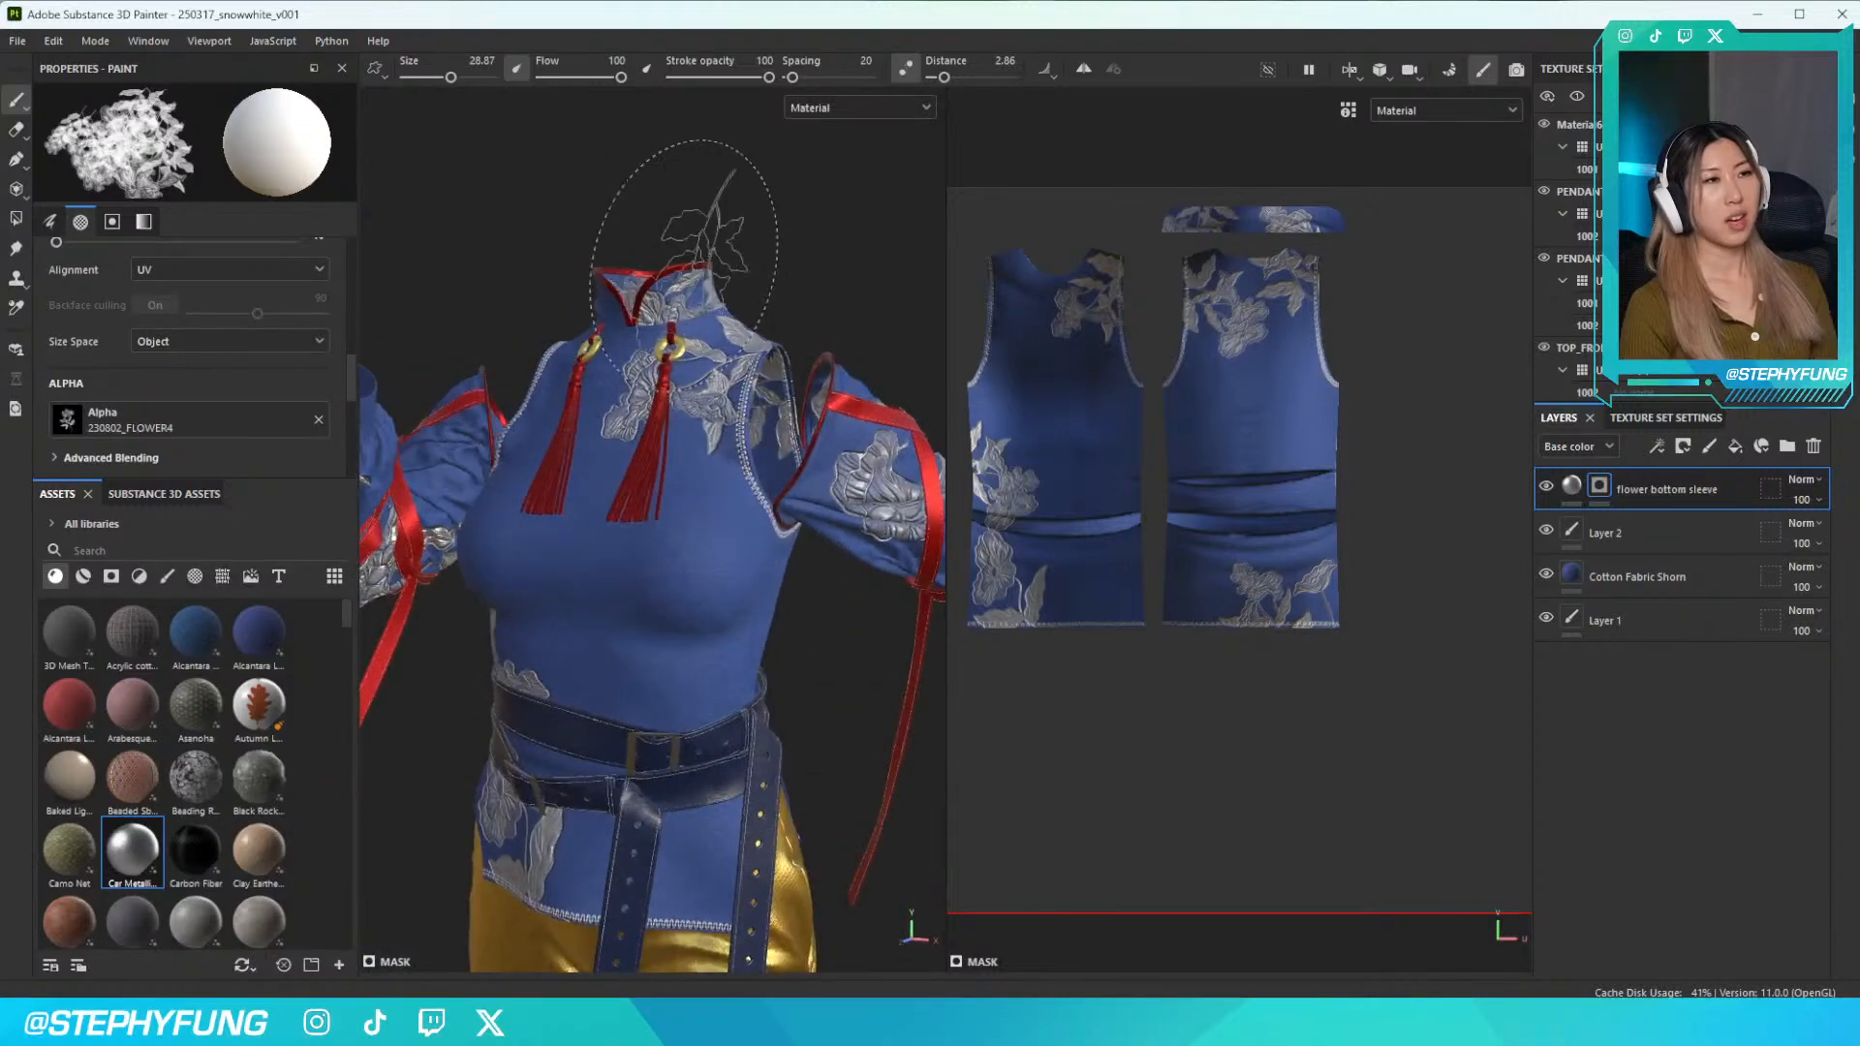
pyautogui.scroll(5, 683, 247)
pyautogui.keyDown('alt'); pyautogui.moveTo(651, 446); pyautogui.dragTo(647, 436); pyautogui.keyUp('alt')
pyautogui.scroll(2, 647, 436)
pyautogui.scroll(-2, 654, 431)
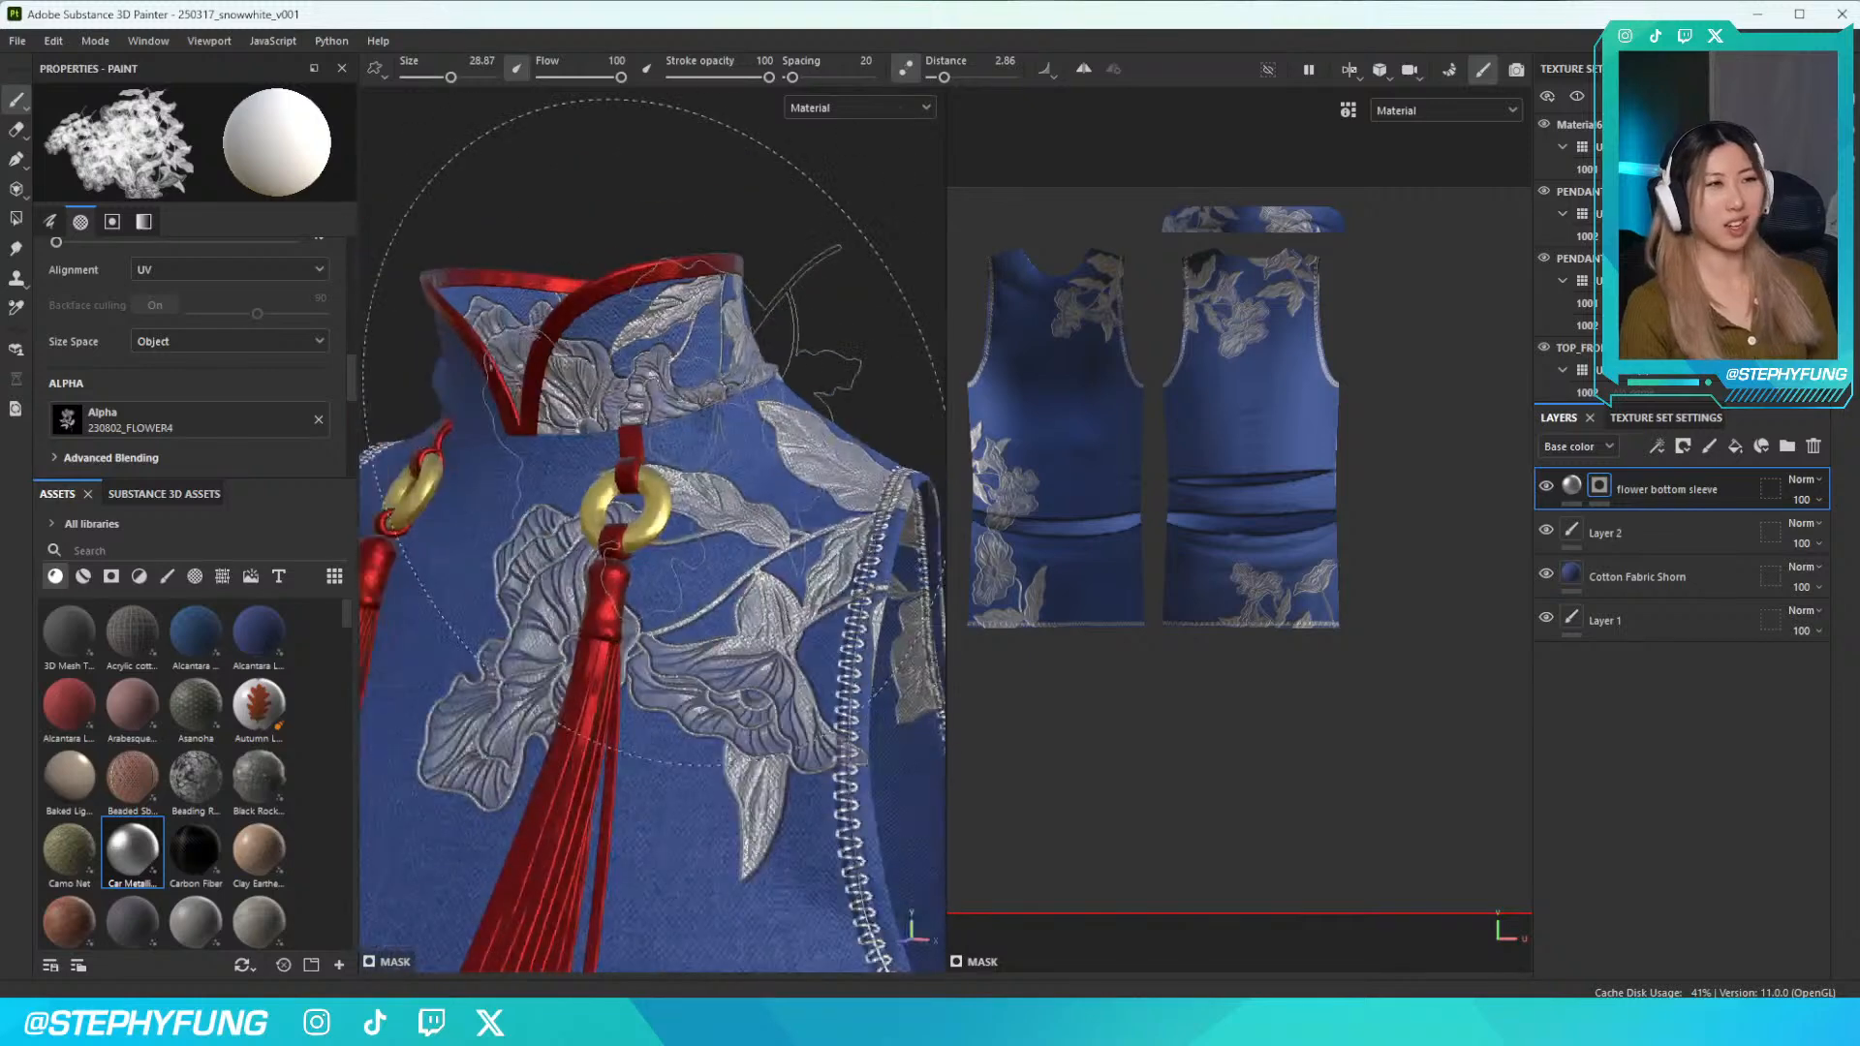
pyautogui.scroll(-6, 654, 431)
pyautogui.keyDown('alt'); pyautogui.moveTo(699, 441); pyautogui.dragTo(767, 592); pyautogui.keyUp('alt')
pyautogui.hotkey('ctrl', 'z')
pyautogui.scroll(-2, 614, 319)
pyautogui.scroll(7, 612, 330)
# Set the brush alpha to CIRCLE BRUSH-01_1 and reduce the brush size to 3.88
pyautogui.keyDown('alt'); pyautogui.moveTo(593, 339); pyautogui.dragTo(397, 378); pyautogui.keyUp('alt')
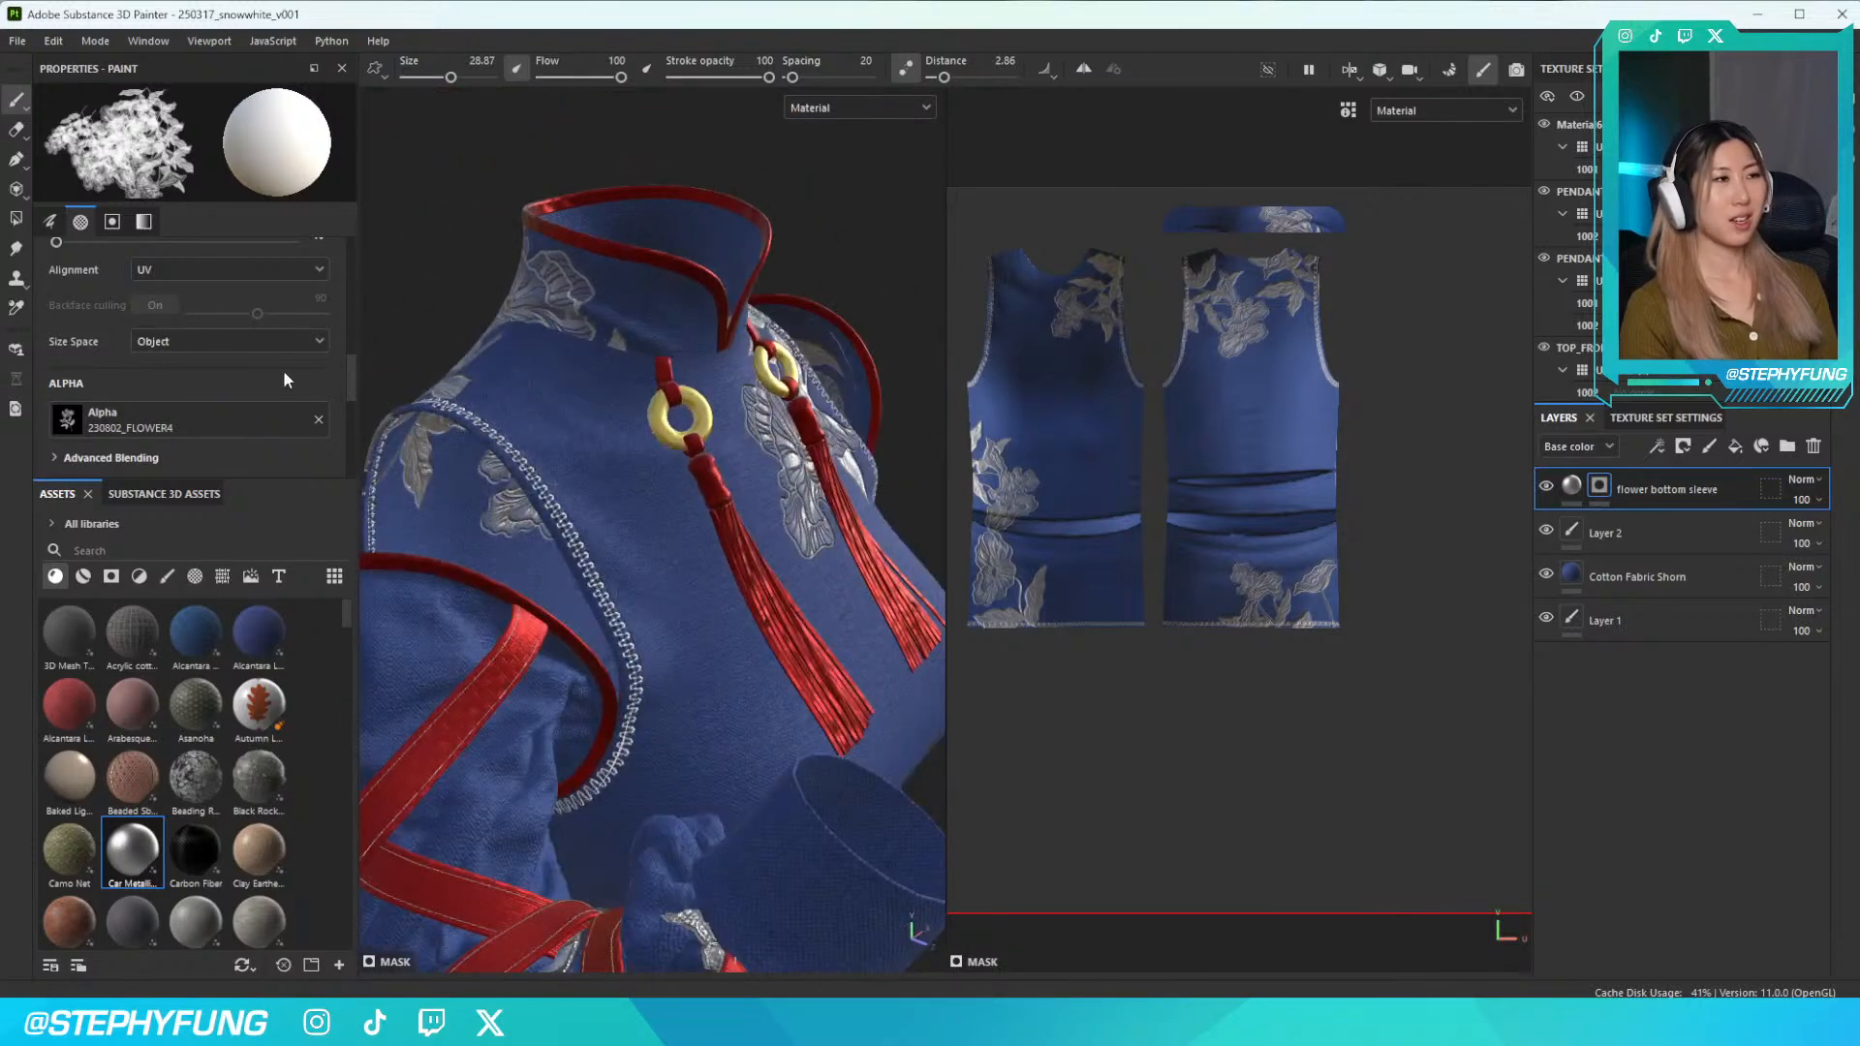
pyautogui.scroll(3, 591, 373)
pyautogui.keyDown('alt'); pyautogui.moveTo(591, 373); pyautogui.dragTo(737, 417); pyautogui.keyUp('alt')
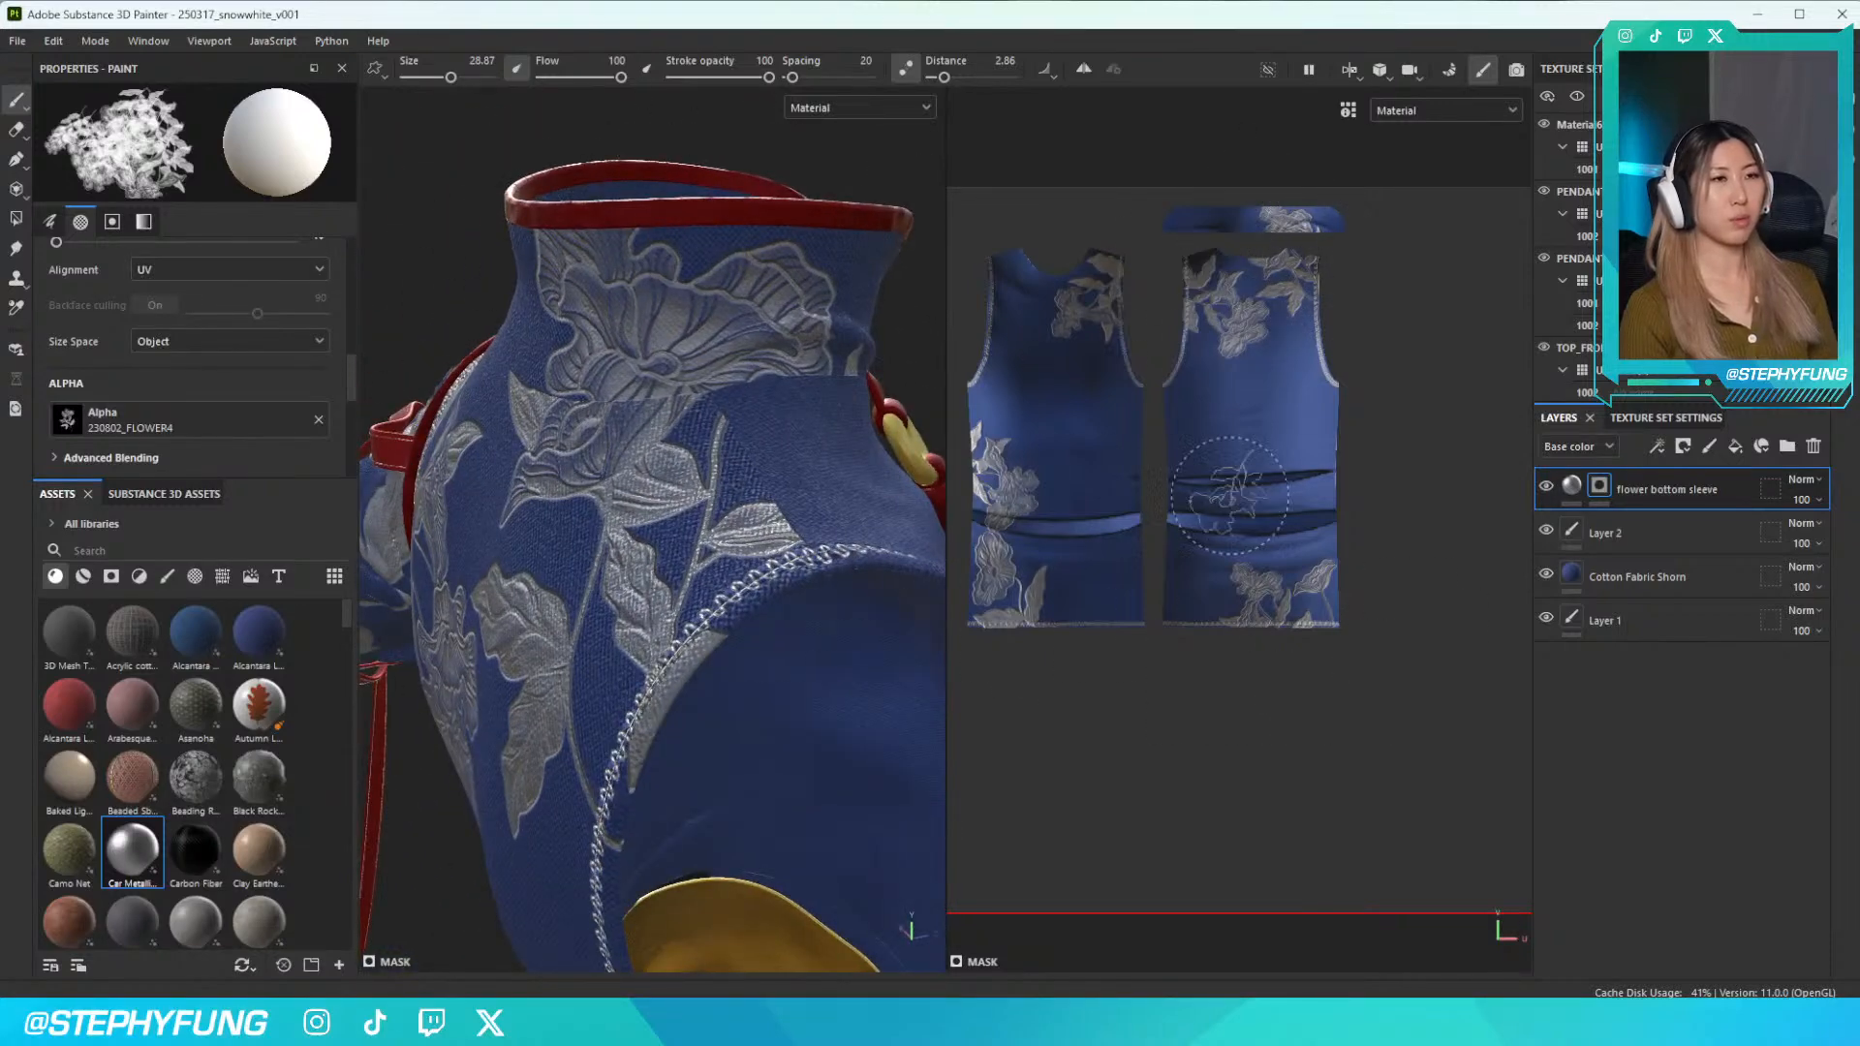
pyautogui.click(189, 341)
pyautogui.click(189, 341)
pyautogui.click(153, 432)
pyautogui.press('[')
pyautogui.press('[')
pyautogui.press('[')
pyautogui.press('[')
pyautogui.press('[')
pyautogui.press('[')
pyautogui.press('[')
pyautogui.press('[')
pyautogui.press('[')
pyautogui.press('[')
pyautogui.press('[')
pyautogui.press('[')
pyautogui.press('[')
pyautogui.press('[')
pyautogui.press('[')
pyautogui.press('[')
pyautogui.press('[')
pyautogui.press('[')
pyautogui.press('[')
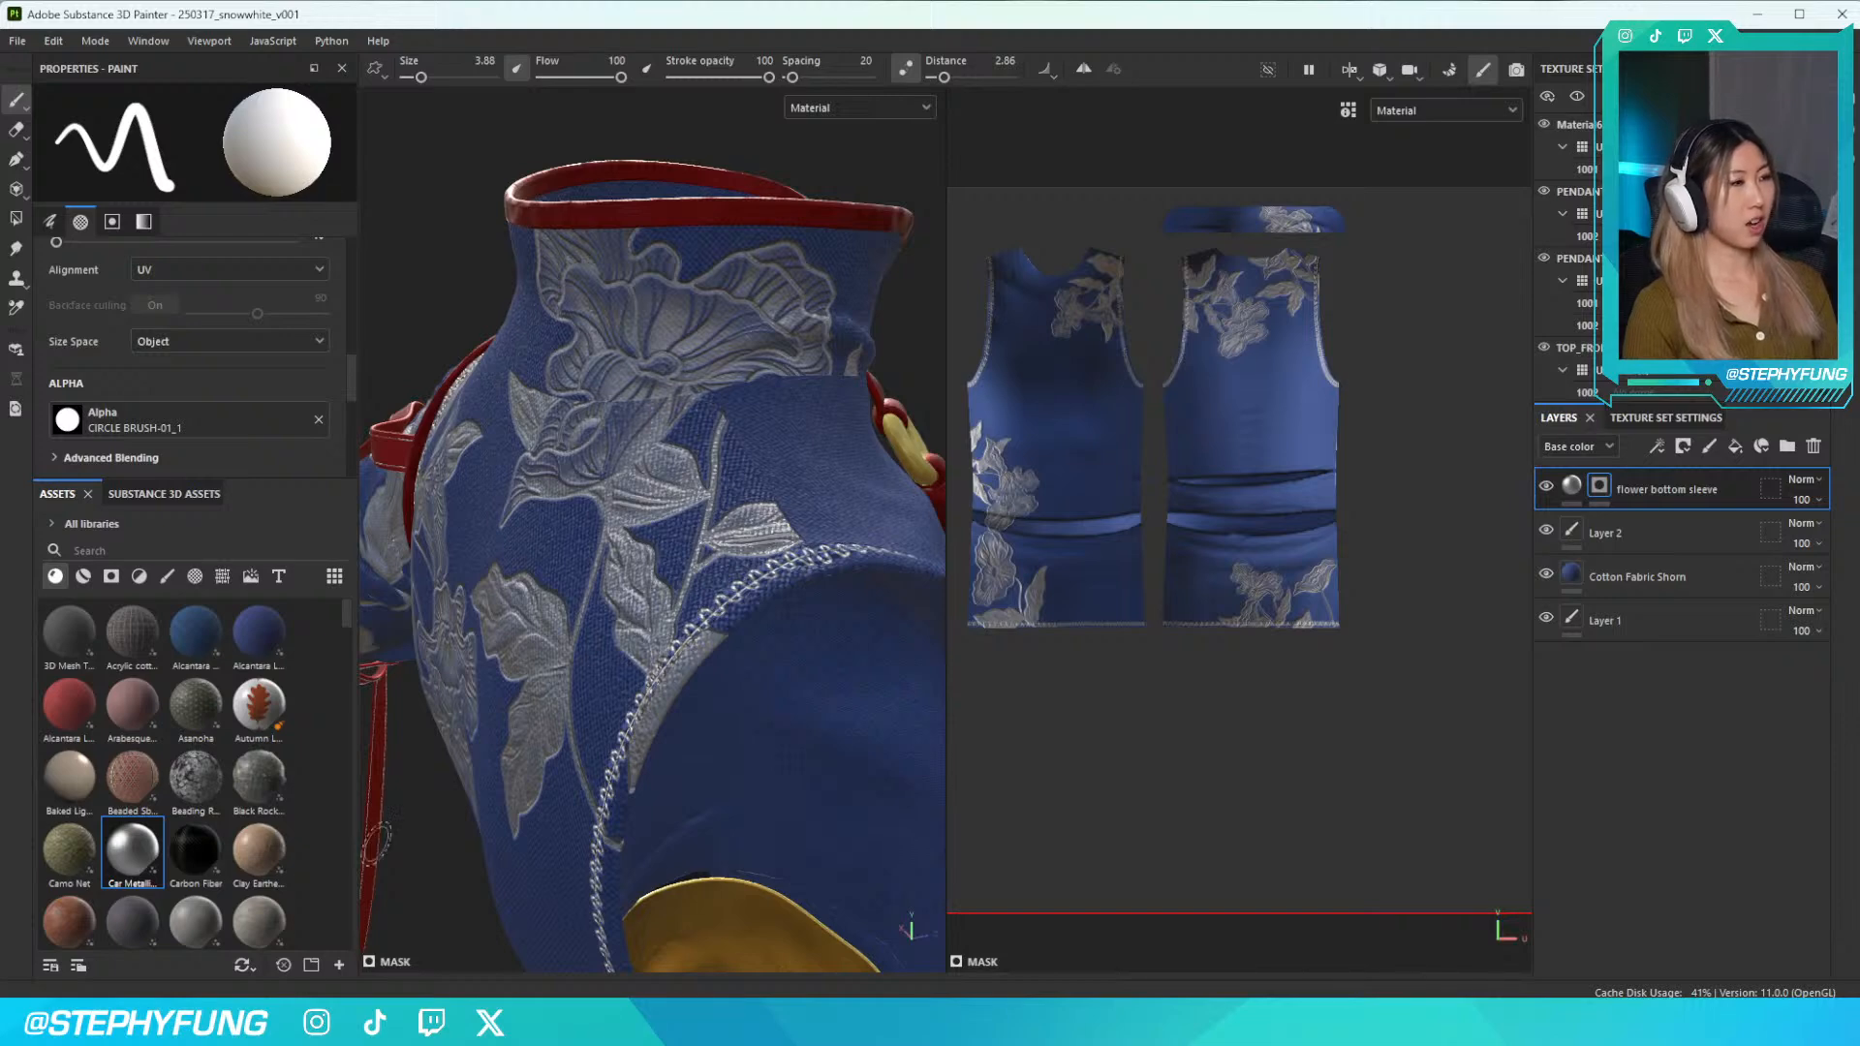
# Paint black in the mask over the stray flower fragment at the collar beside the pendant strap to remove it
pyautogui.keyDown('alt'); pyautogui.moveTo(862, 368); pyautogui.dragTo(687, 363); pyautogui.keyUp('alt')
pyautogui.scroll(2, 687, 364)
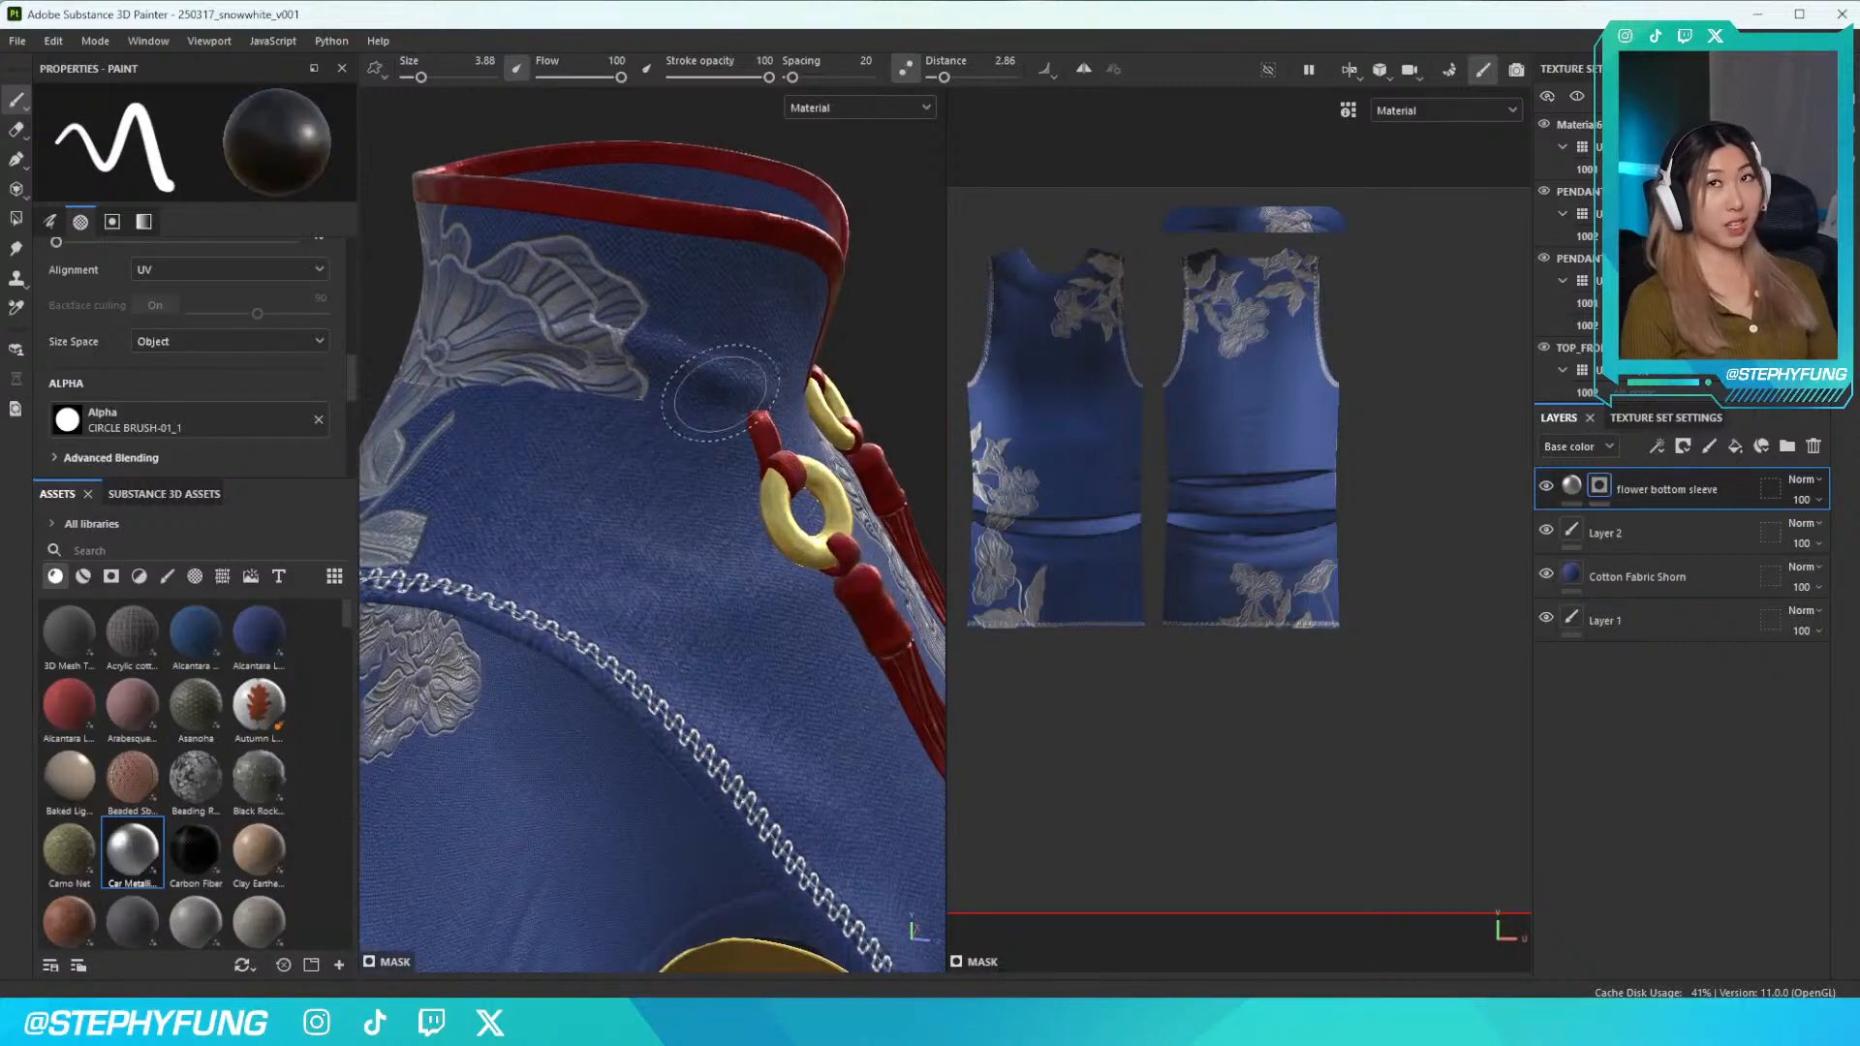
pyautogui.scroll(-2, 757, 407)
pyautogui.scroll(-2, 753, 411)
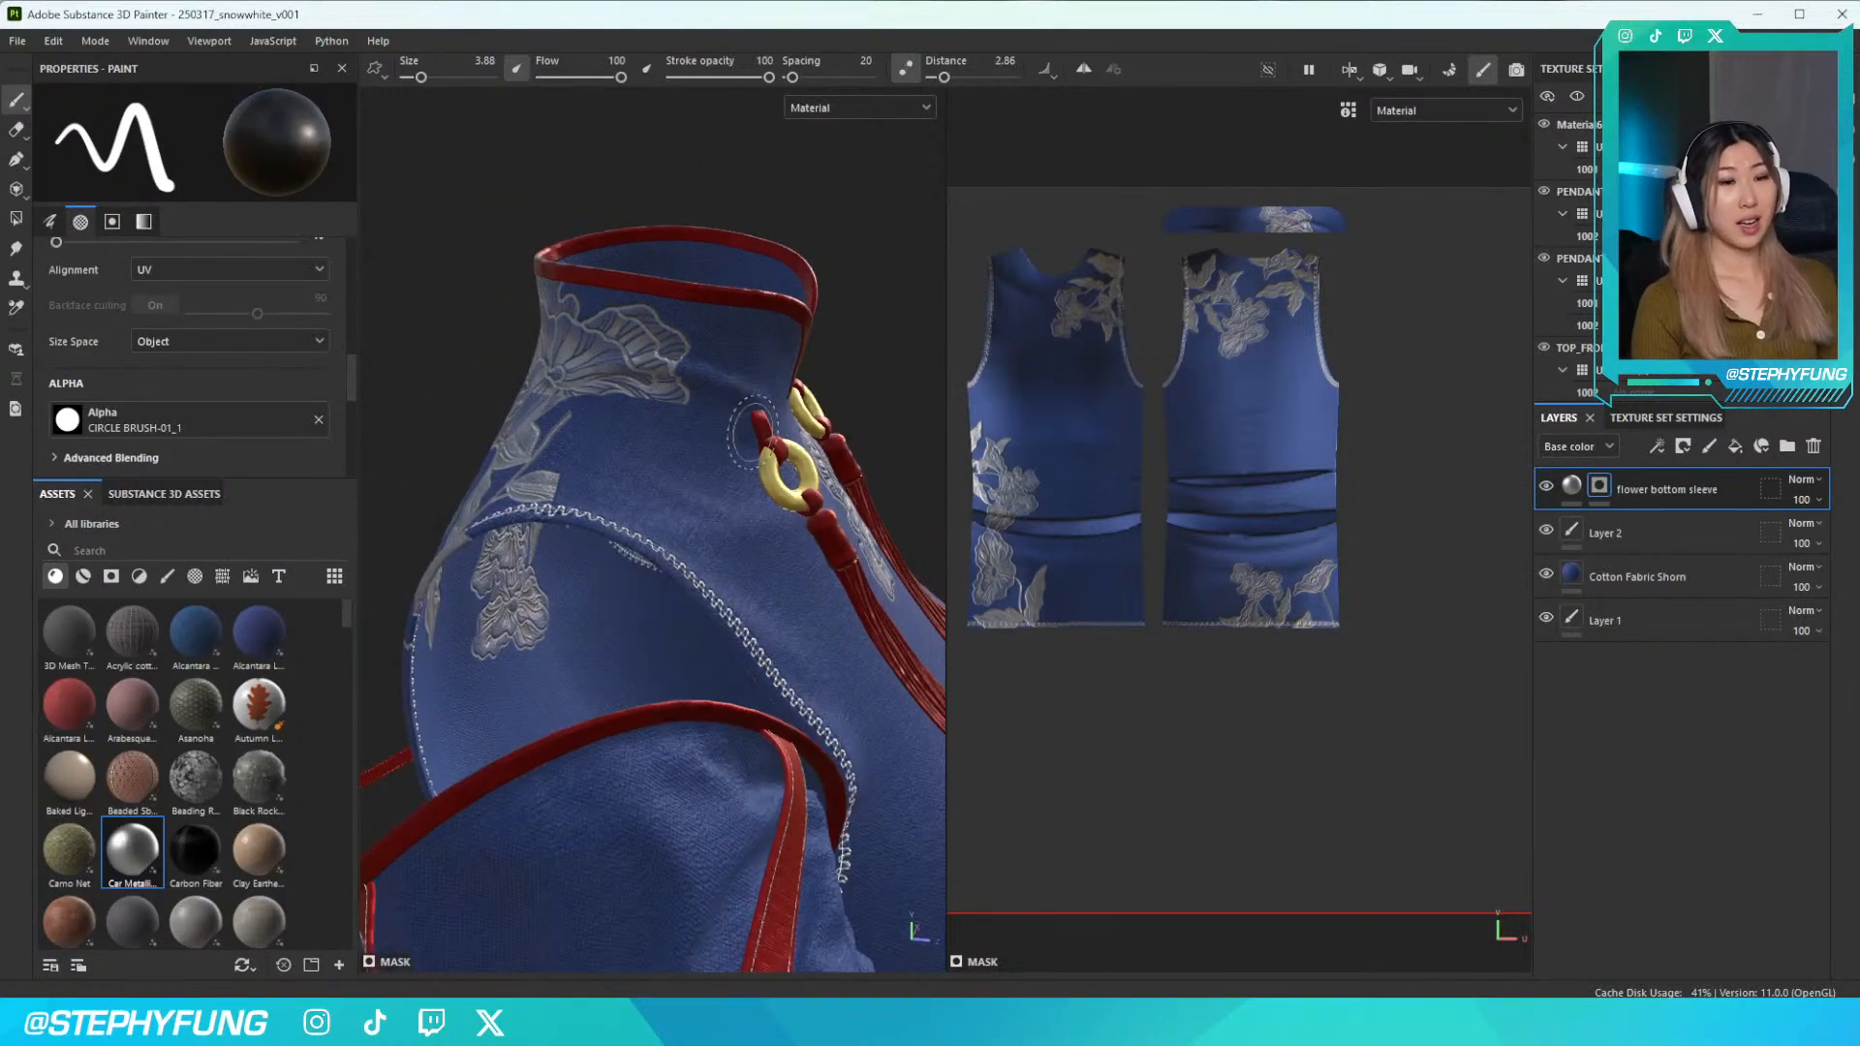
pyautogui.scroll(-3, 751, 436)
pyautogui.moveTo(749, 455)
pyautogui.keyDown('alt'); pyautogui.mouseDown()
pyautogui.moveTo(637, 513)
pyautogui.moveTo(567, 492)
pyautogui.mouseUp(); pyautogui.keyUp('alt')
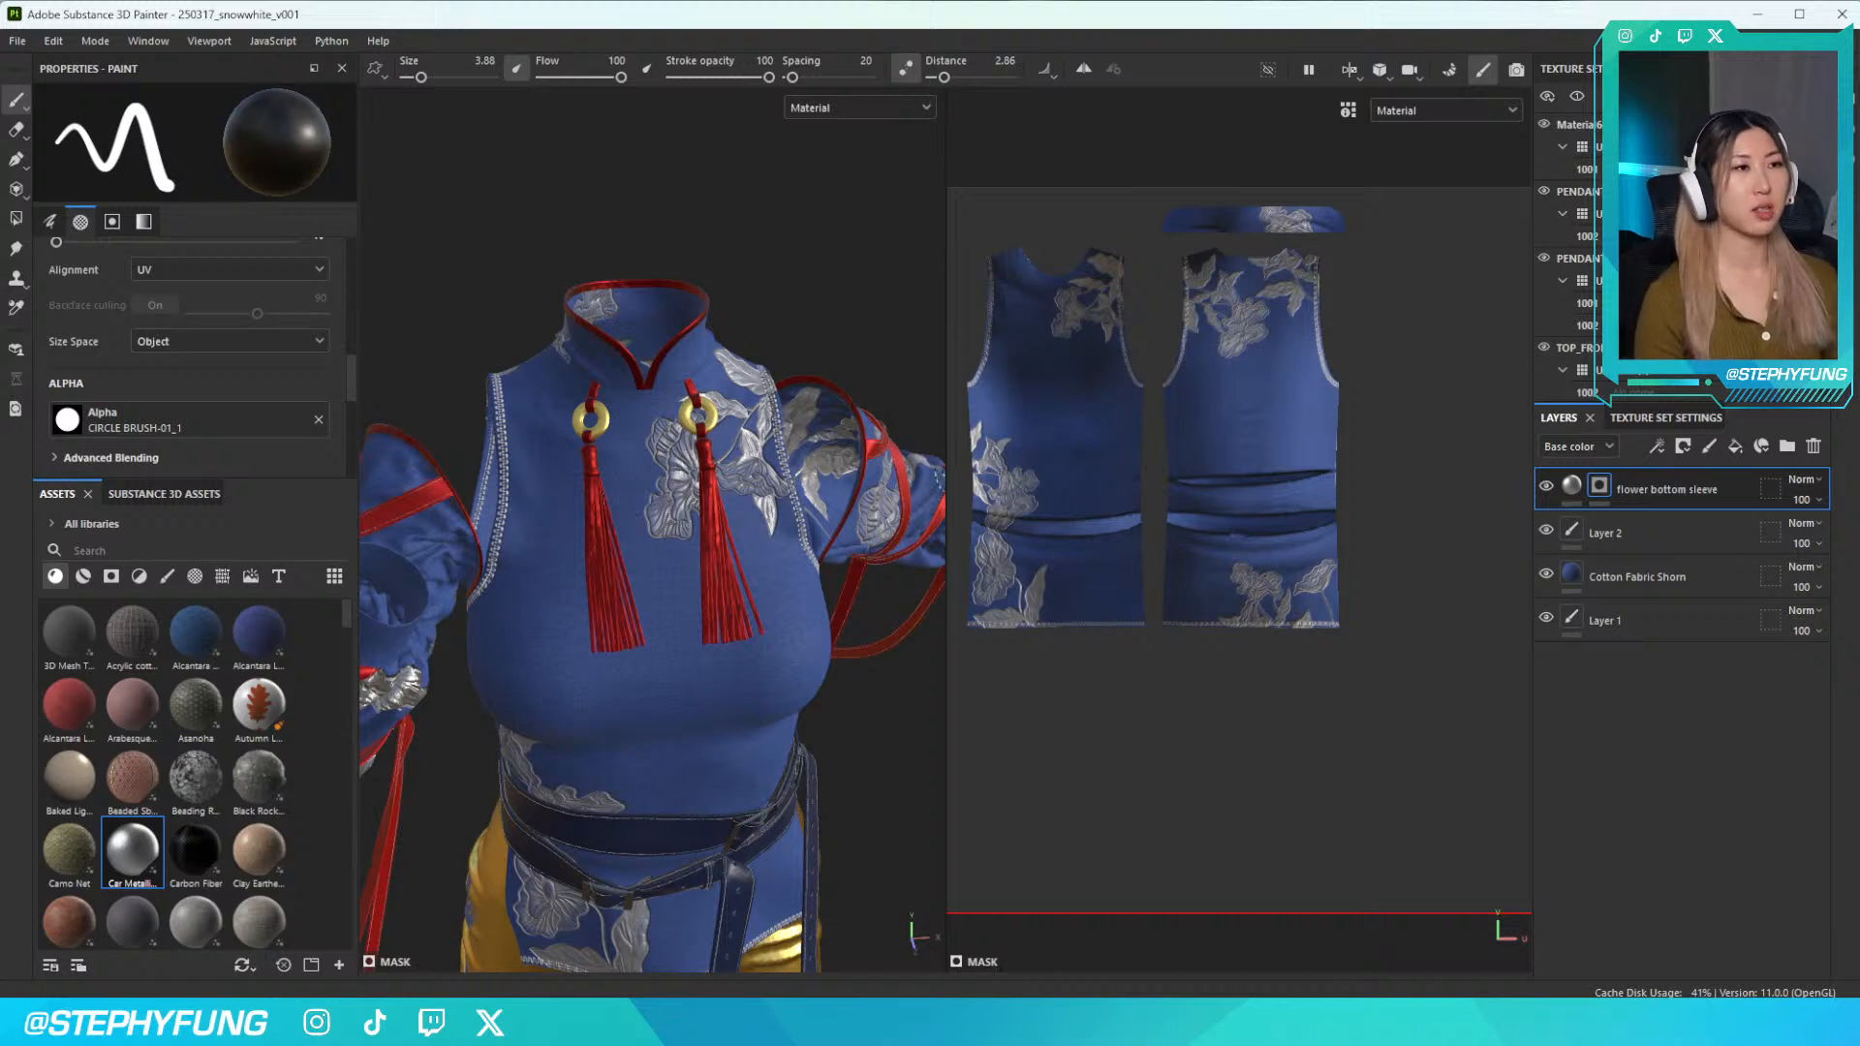
# Examine the embroidered flowers on the top's collar and chest from the front and up close
pyautogui.keyDown('alt'); pyautogui.moveTo(930, 497); pyautogui.dragTo(800, 492); pyautogui.keyUp('alt')
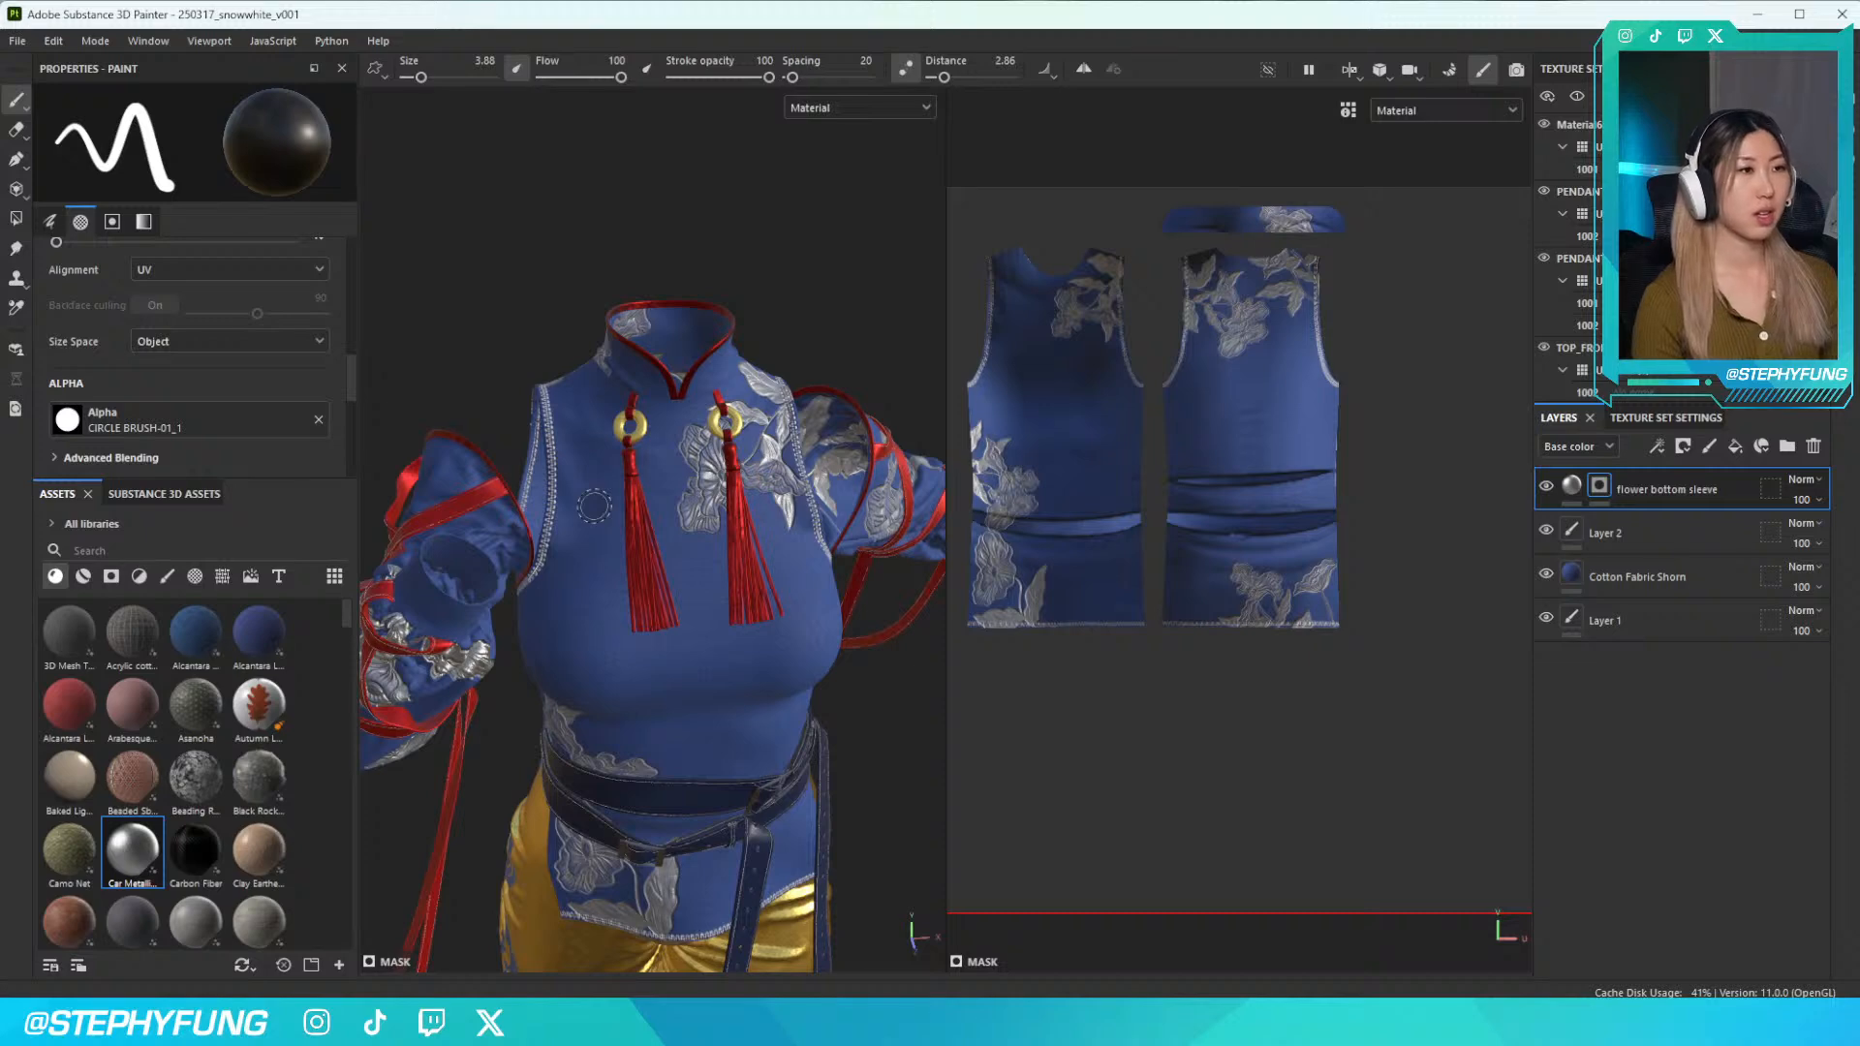
pyautogui.moveTo(678, 489)
pyautogui.keyDown('alt'); pyautogui.mouseDown()
pyautogui.moveTo(639, 494)
pyautogui.moveTo(683, 499)
pyautogui.moveTo(622, 463)
pyautogui.mouseUp(); pyautogui.keyUp('alt')
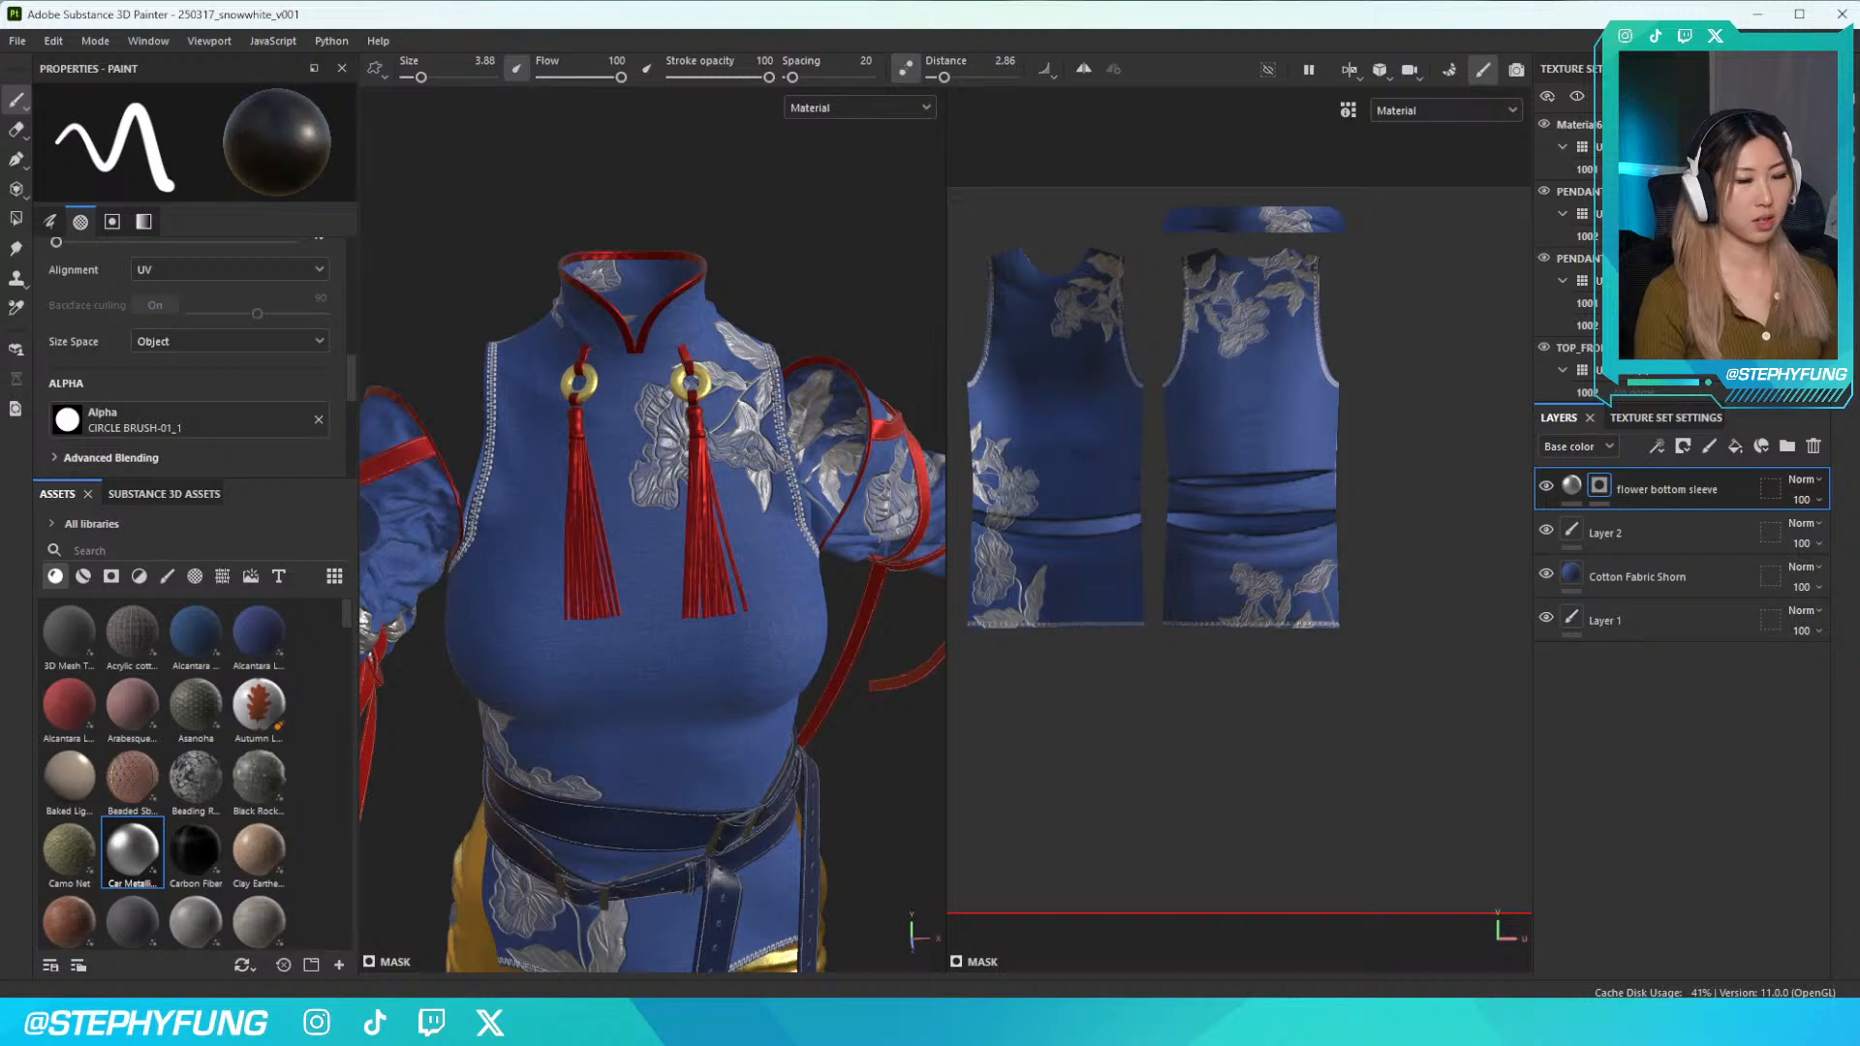
pyautogui.moveTo(160, 886)
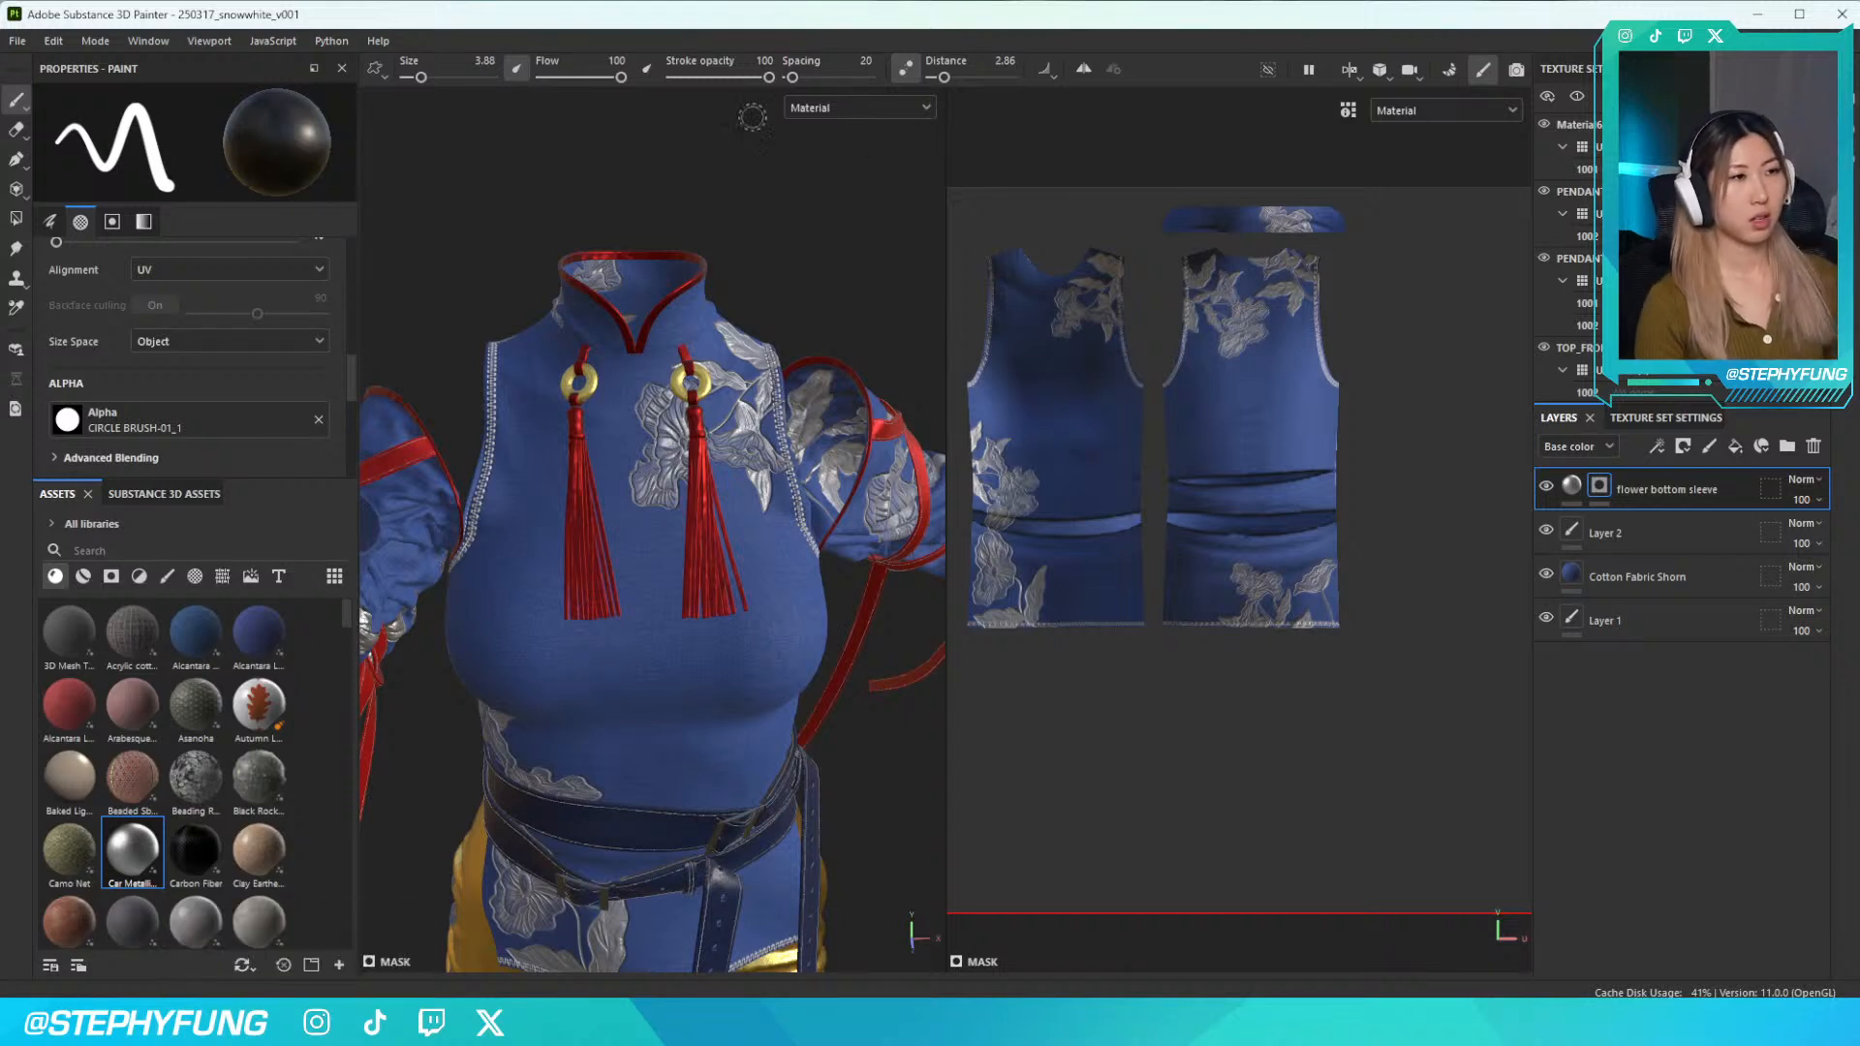
pyautogui.scroll(-3, 654, 461)
pyautogui.scroll(5, 672, 480)
pyautogui.scroll(-6, 695, 482)
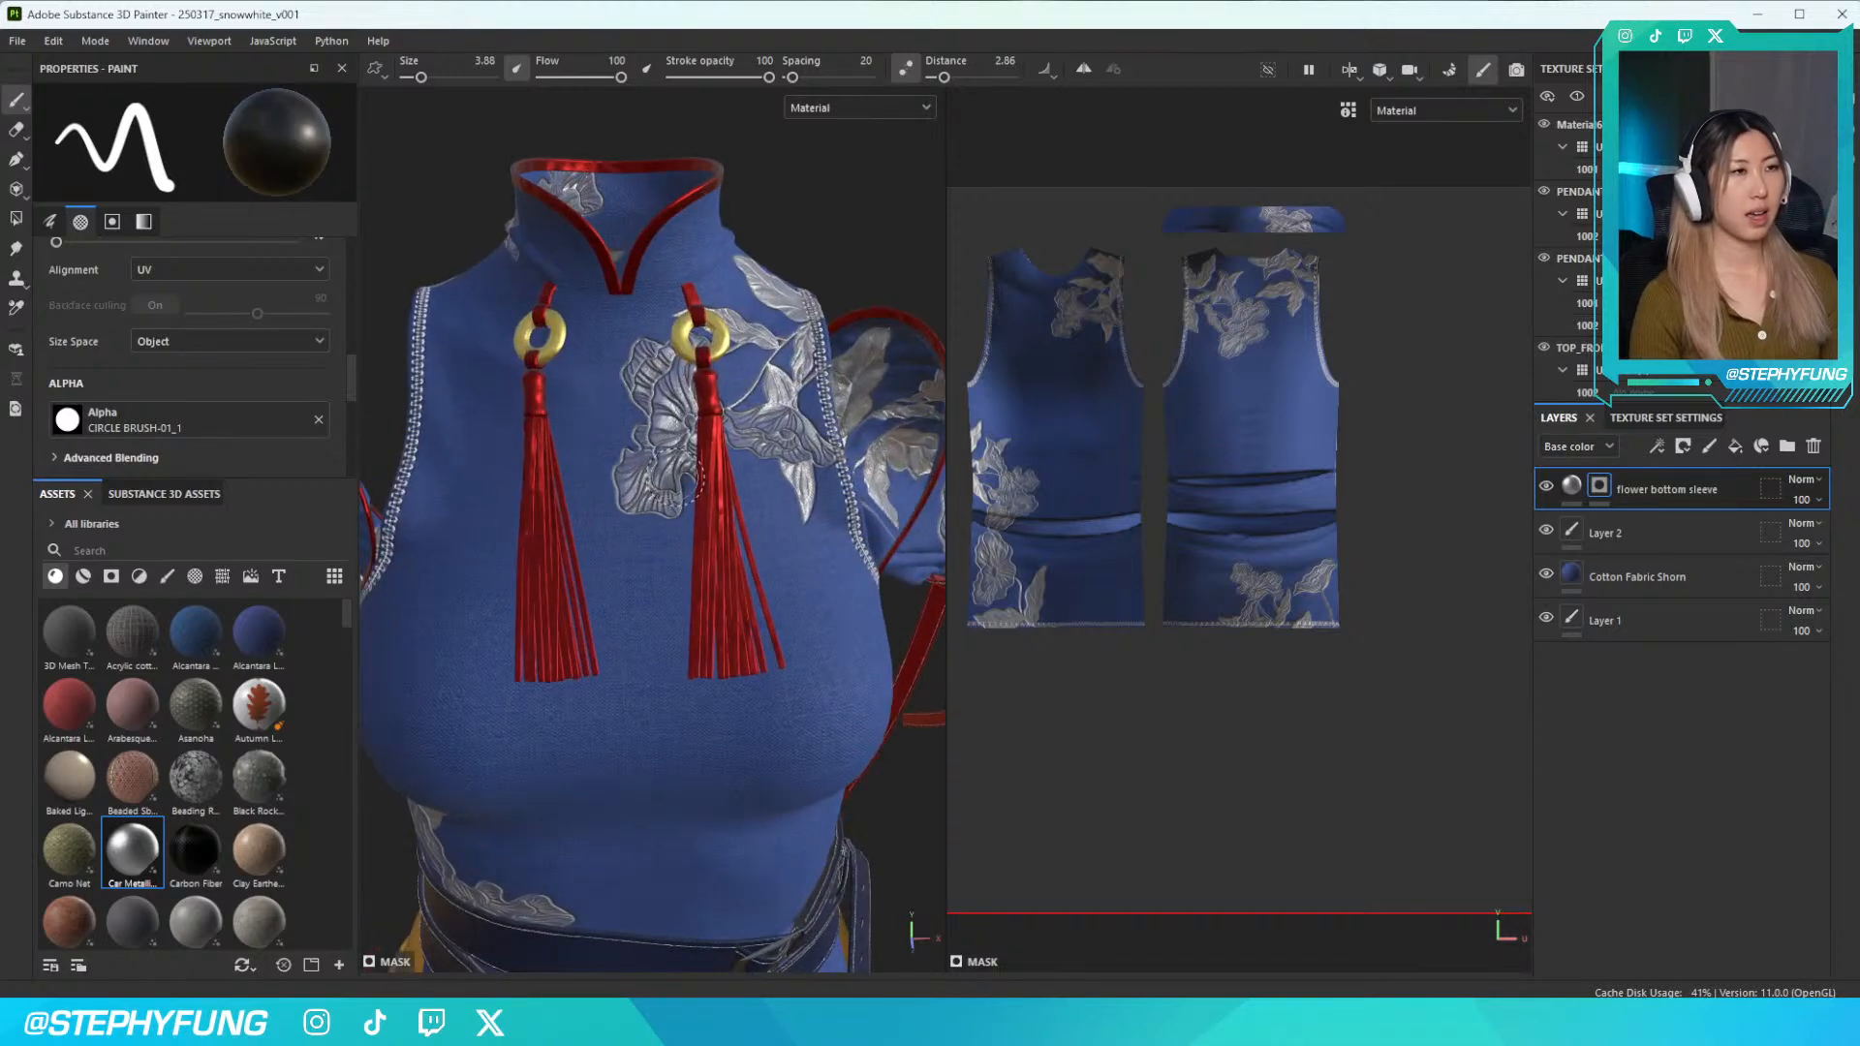
pyautogui.keyDown('alt'); pyautogui.moveTo(695, 510); pyautogui.dragTo(682, 494); pyautogui.keyUp('alt')
pyautogui.keyDown('alt'); pyautogui.moveTo(686, 520); pyautogui.dragTo(665, 465, button='middle'); pyautogui.keyUp('alt')
pyautogui.keyDown('alt'); pyautogui.moveTo(667, 464); pyautogui.dragTo(625, 455); pyautogui.keyUp('alt')
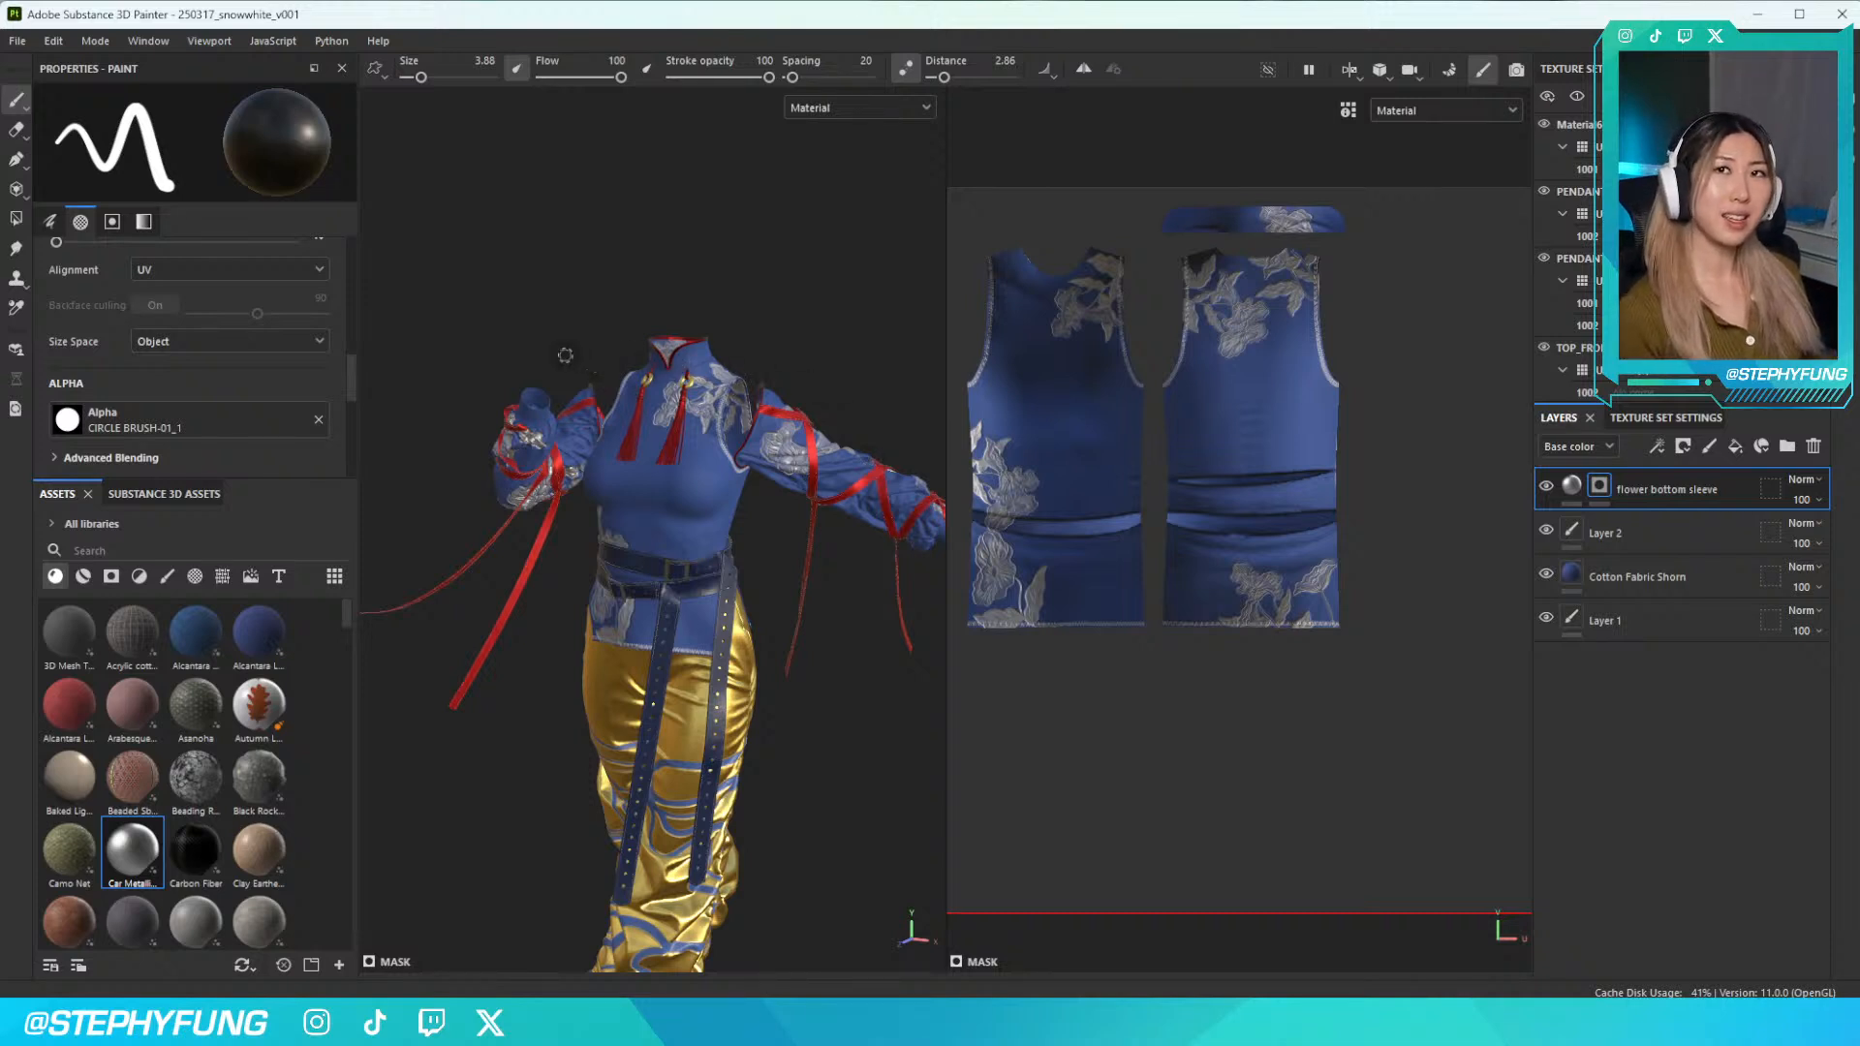
# Review the flower placement across the whole outfit, from the sleeves down to the belt and hem
pyautogui.keyDown('alt'); pyautogui.moveTo(566, 355); pyautogui.dragTo(534, 578); pyautogui.keyUp('alt')
pyautogui.keyDown('alt'); pyautogui.moveTo(547, 582); pyautogui.dragTo(475, 423, button='middle'); pyautogui.keyUp('alt')
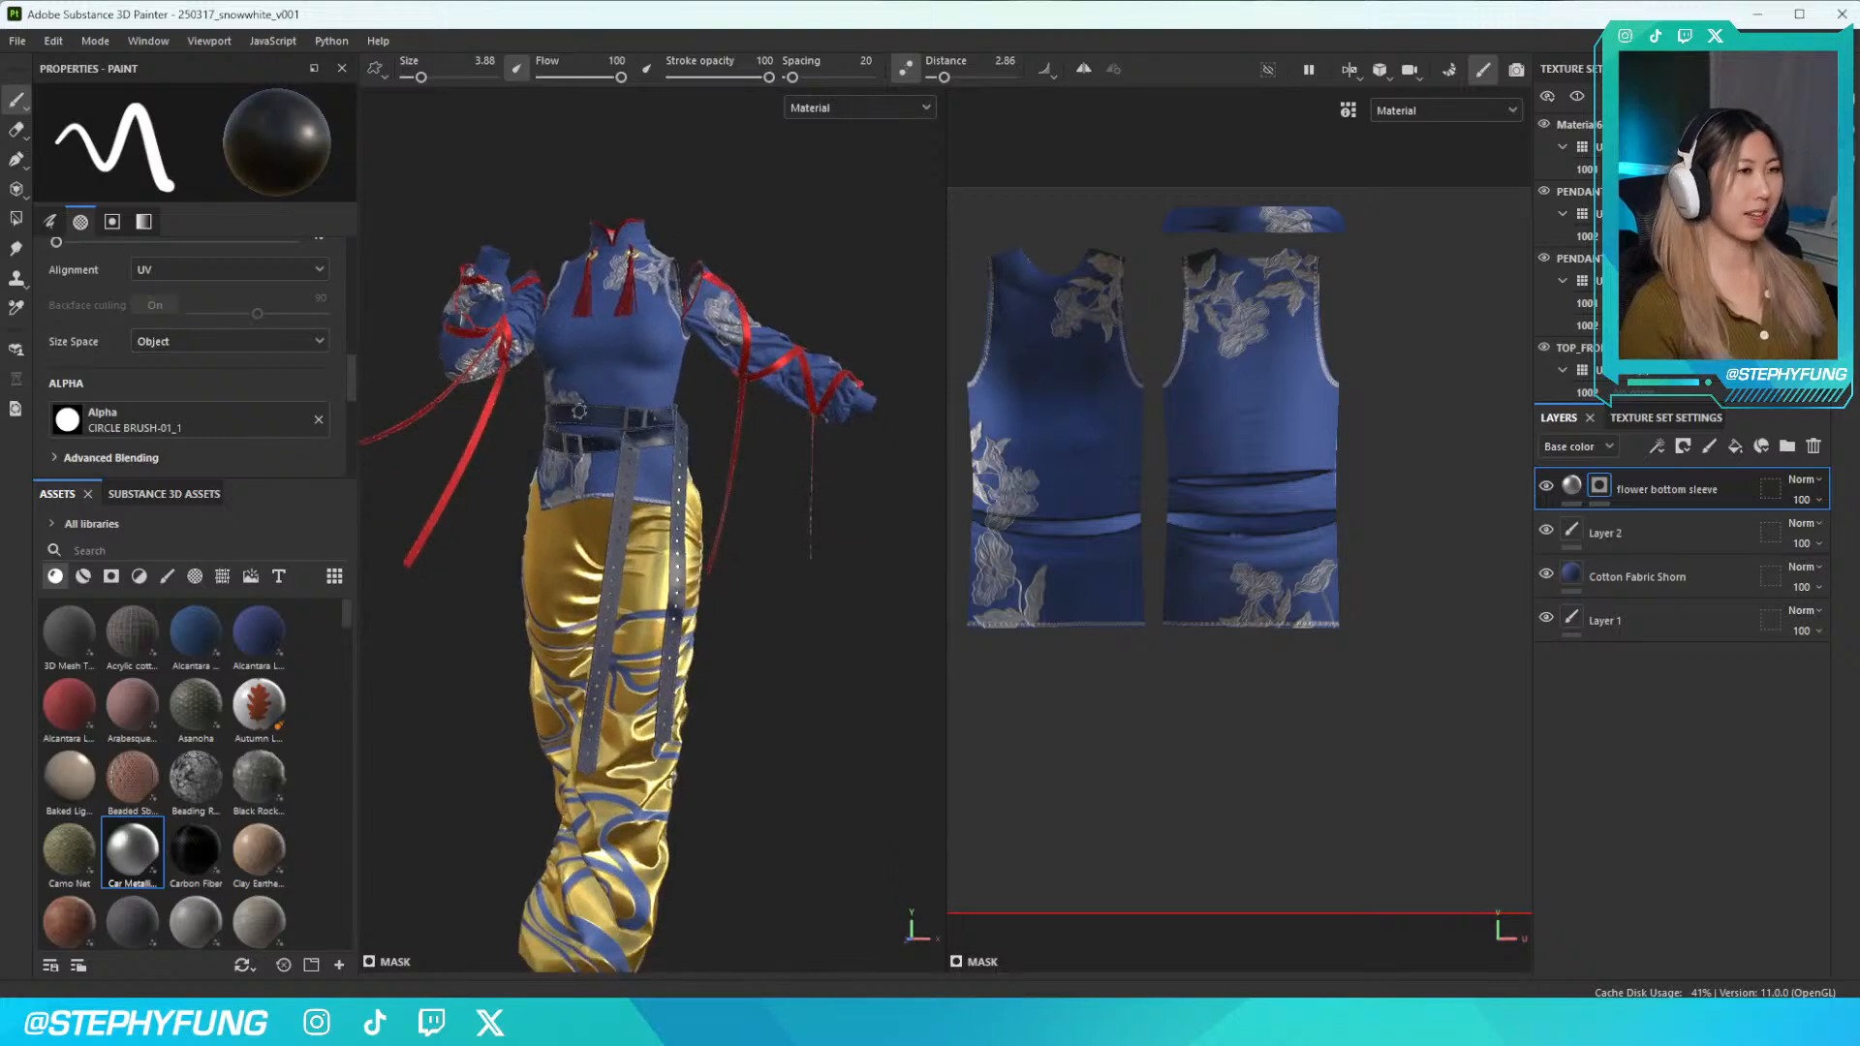
pyautogui.keyDown('alt'); pyautogui.moveTo(474, 423); pyautogui.dragTo(786, 578); pyautogui.keyUp('alt')
pyautogui.keyDown('alt'); pyautogui.moveTo(786, 578); pyautogui.dragTo(717, 531, button='middle'); pyautogui.keyUp('alt')
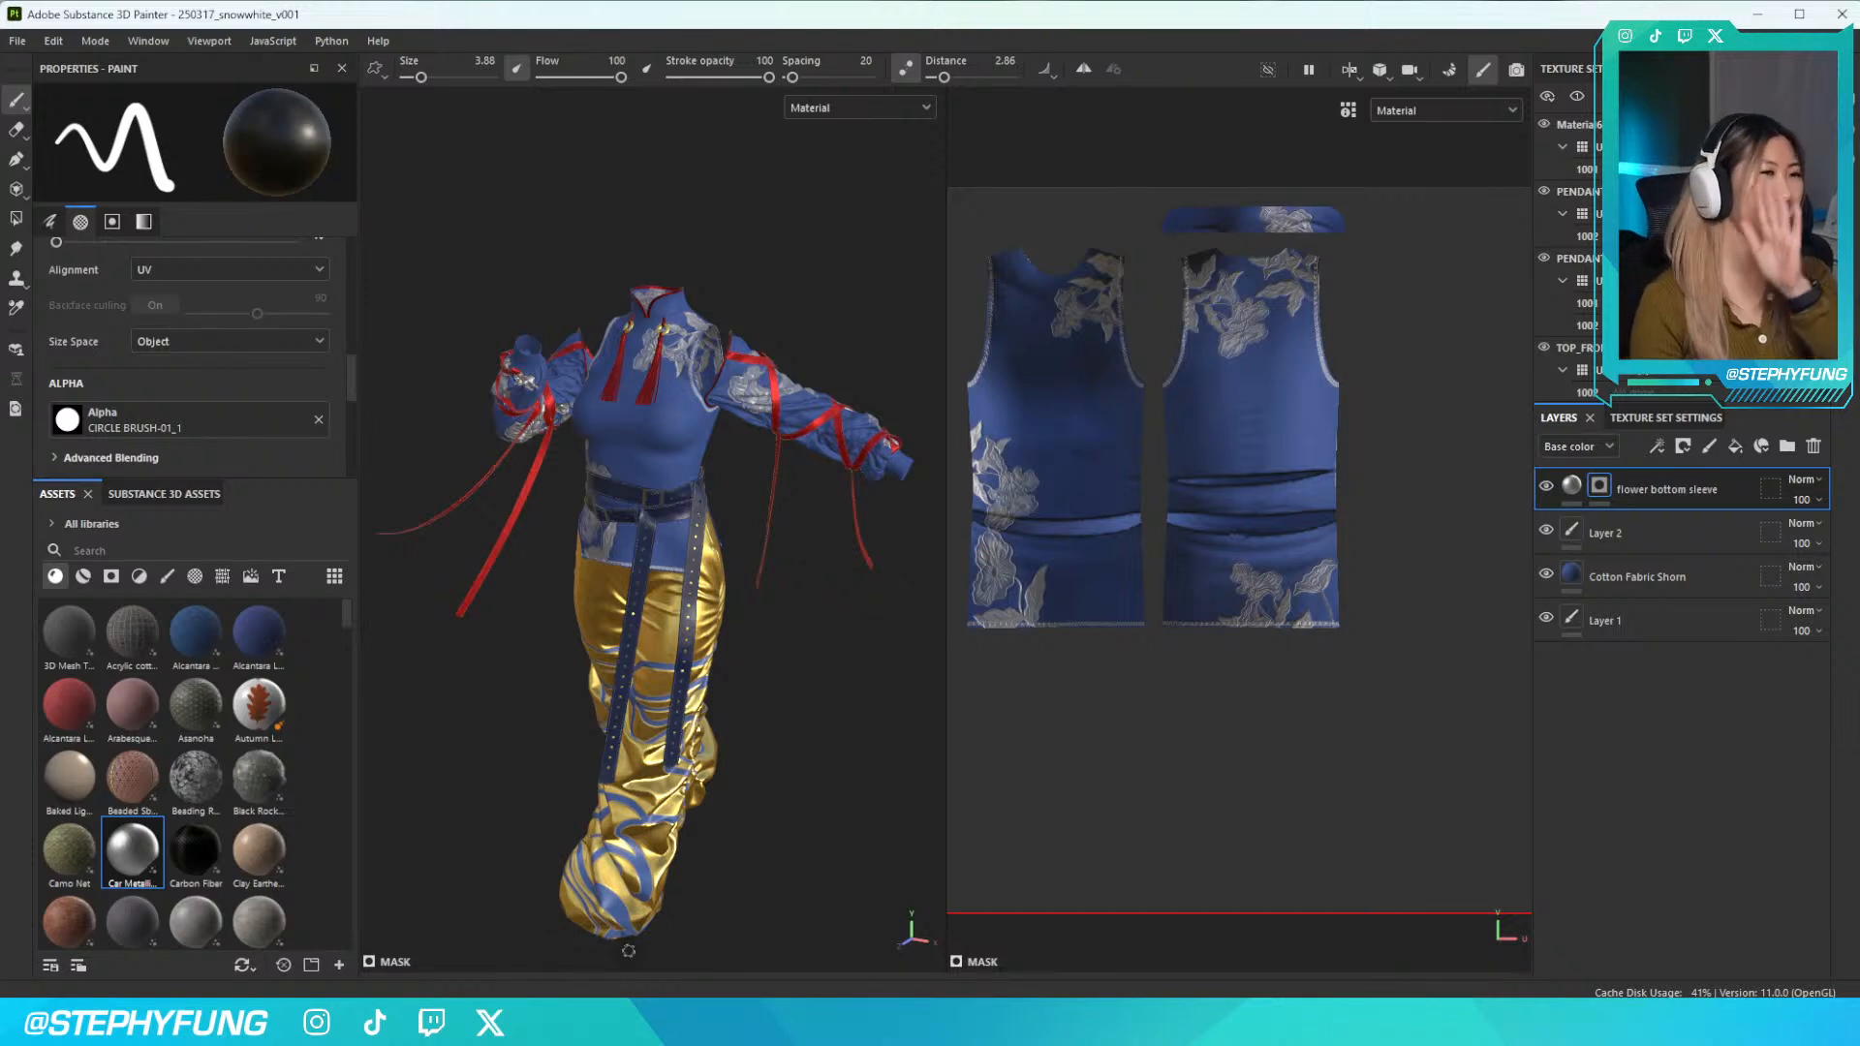
pyautogui.scroll(5, 670, 467)
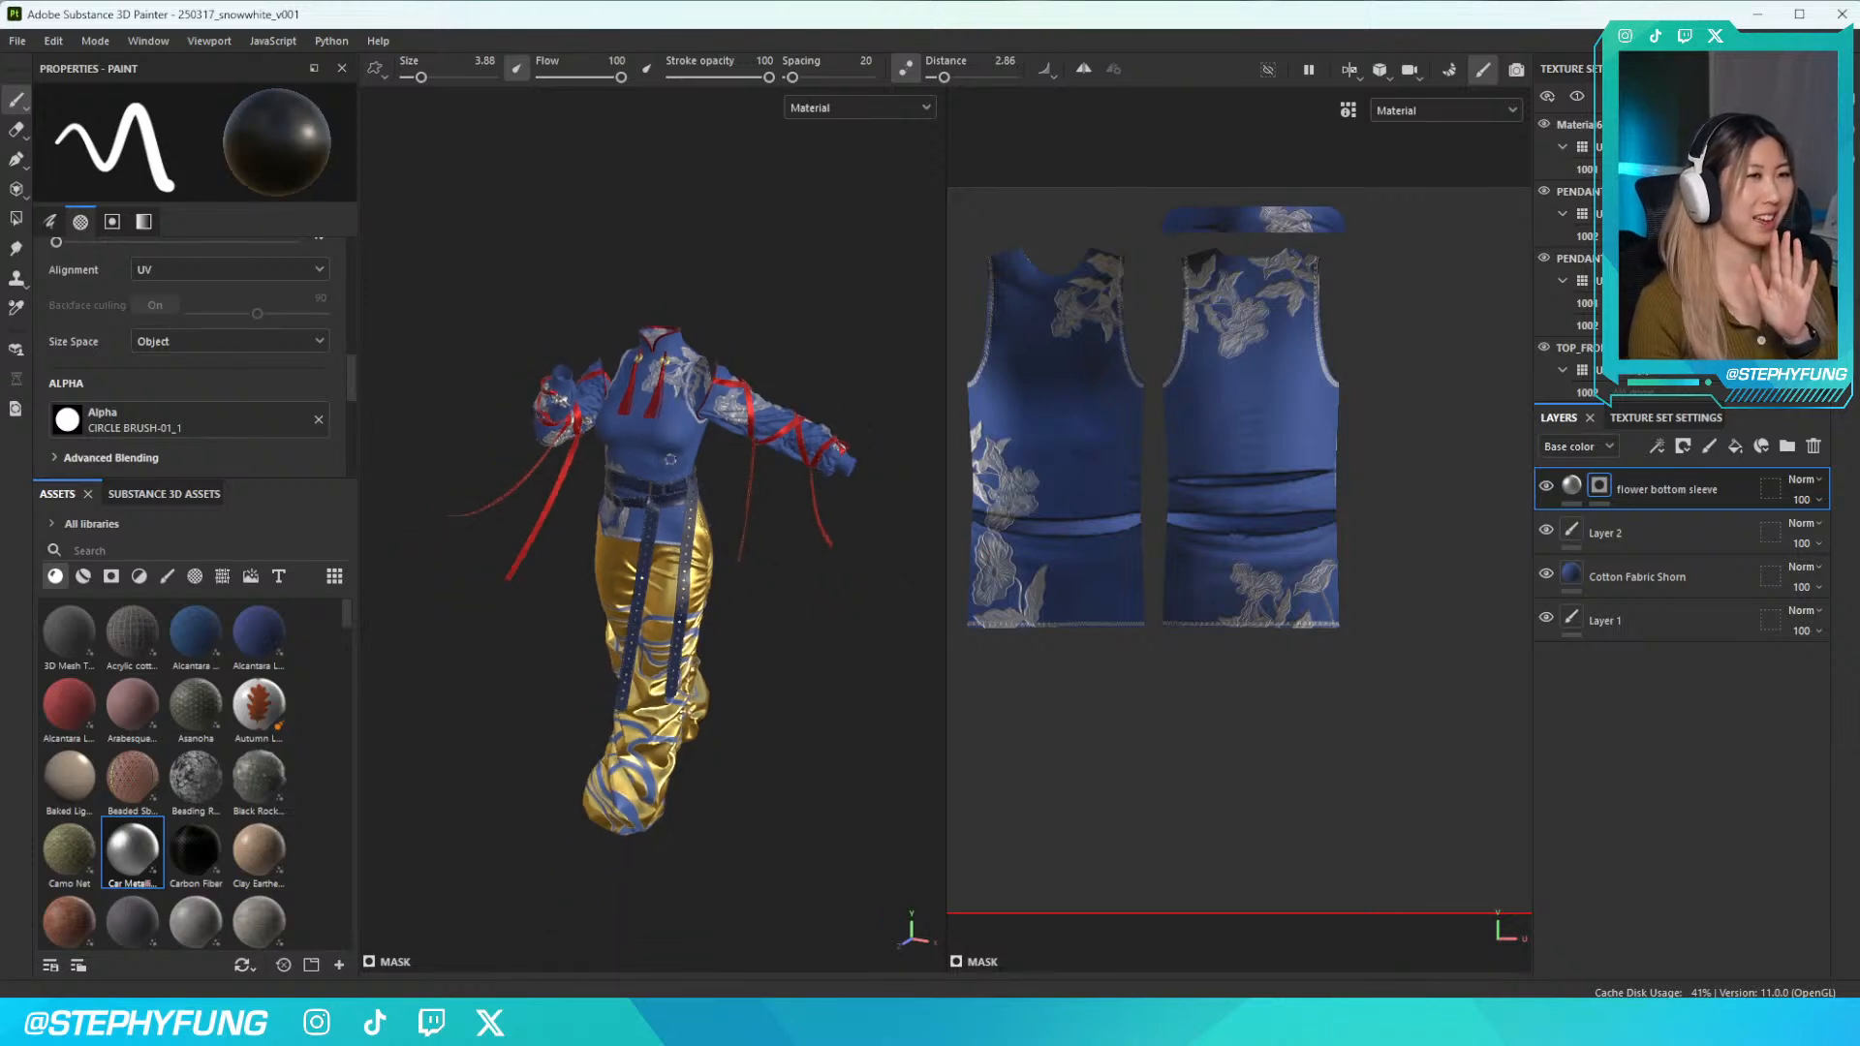
pyautogui.scroll(3, 669, 467)
pyautogui.press('alt')
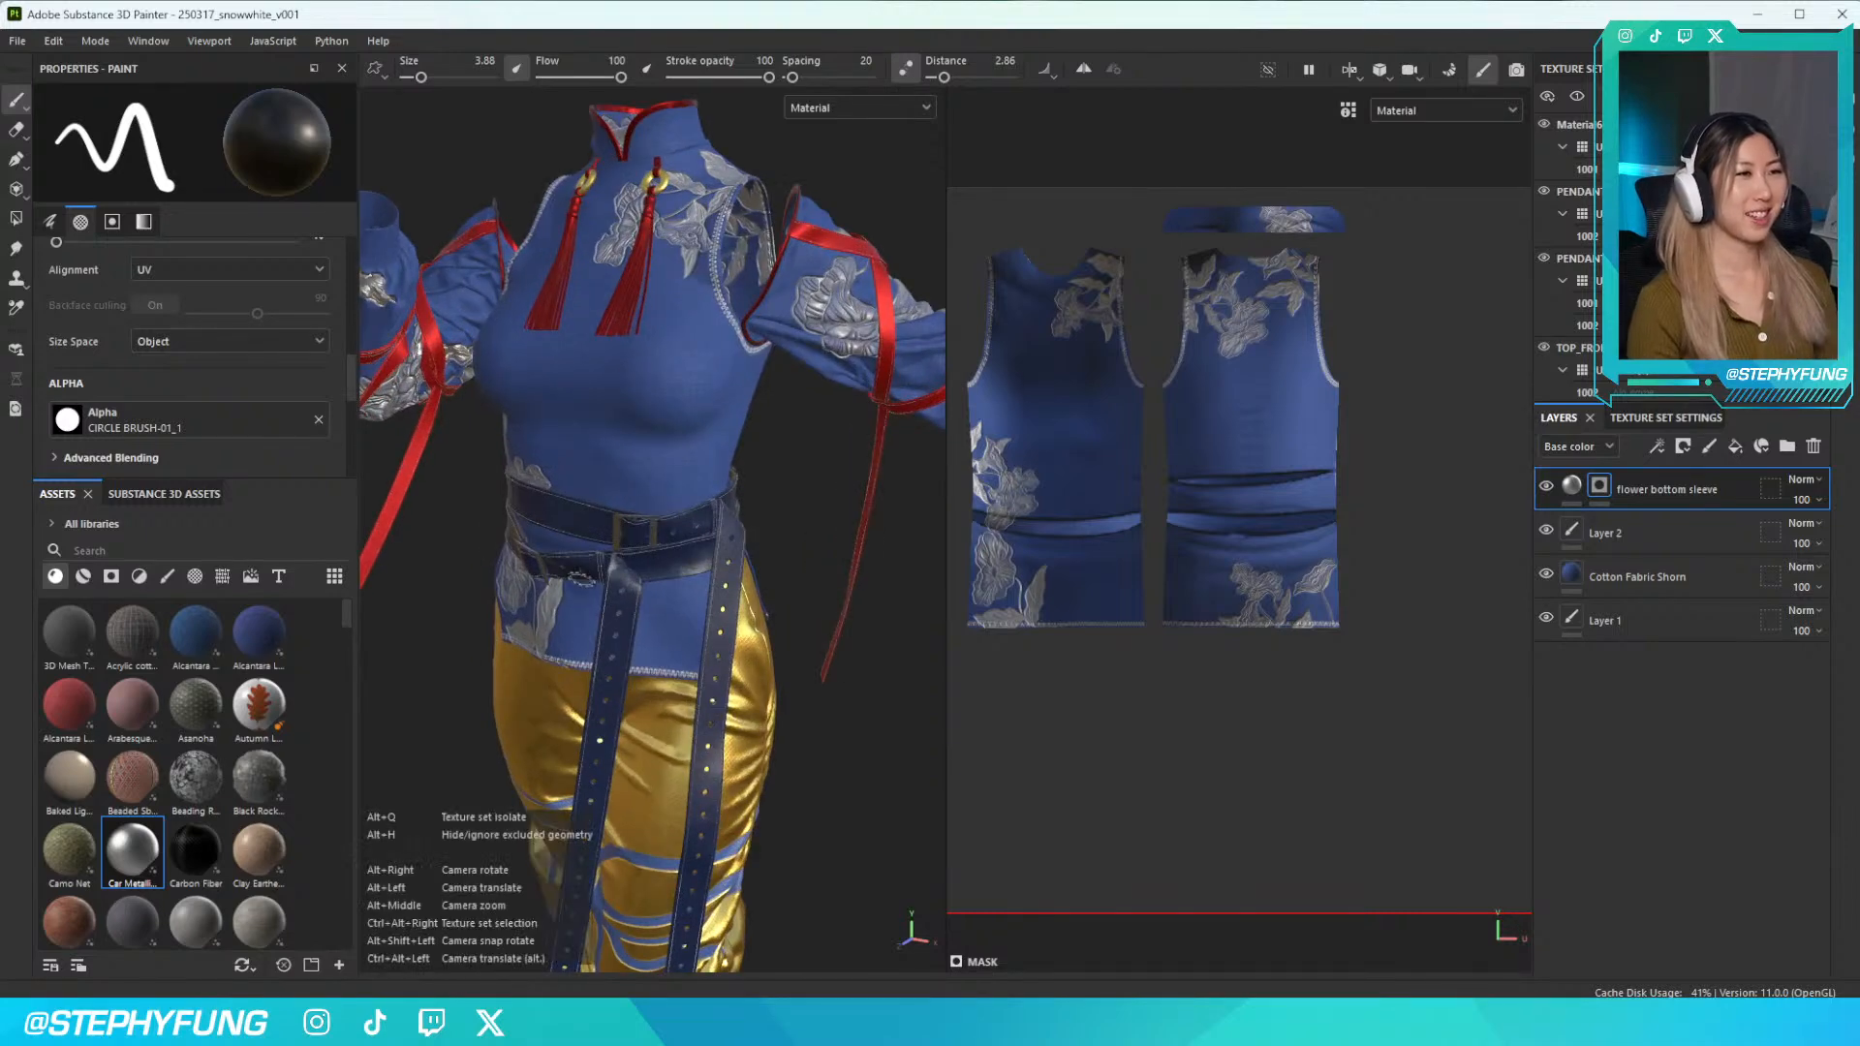
pyautogui.keyDown('alt'); pyautogui.moveTo(547, 610); pyautogui.dragTo(581, 584); pyautogui.keyUp('alt')
pyautogui.scroll(-5, 582, 586)
pyautogui.scroll(5, 579, 588)
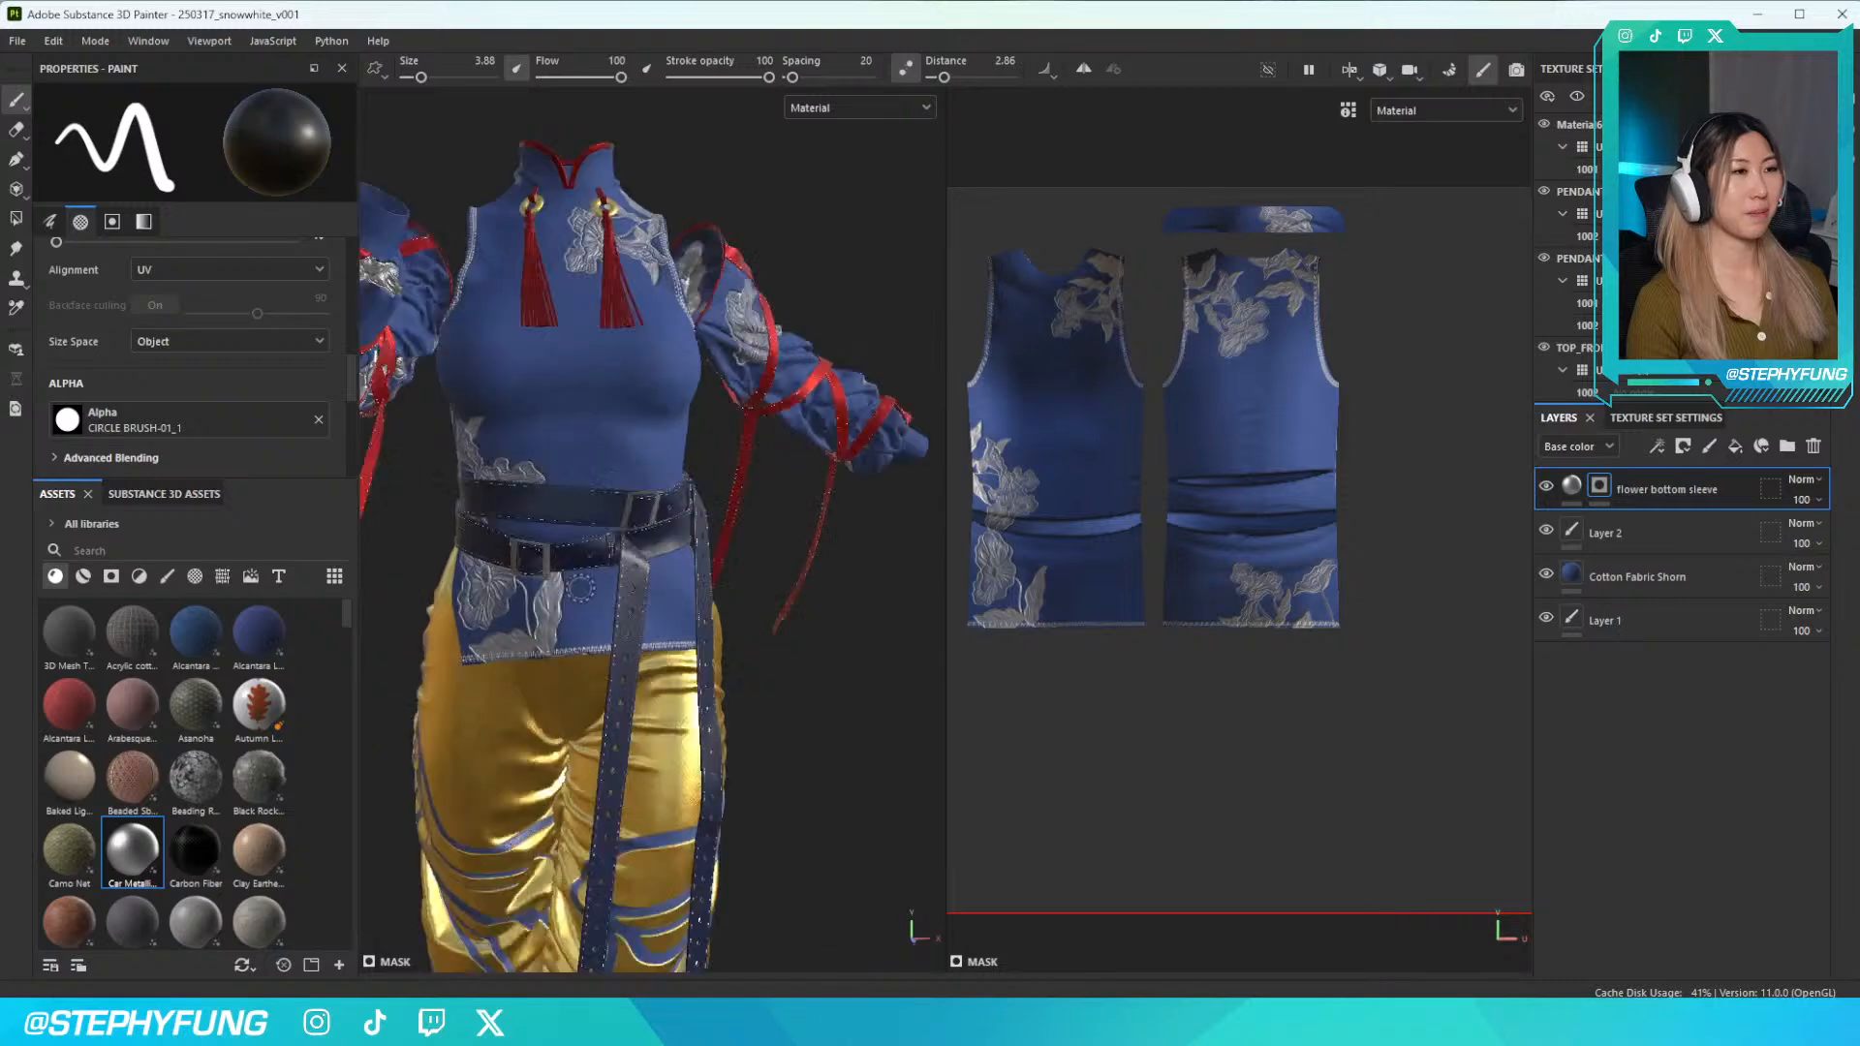
pyautogui.scroll(-2, 579, 586)
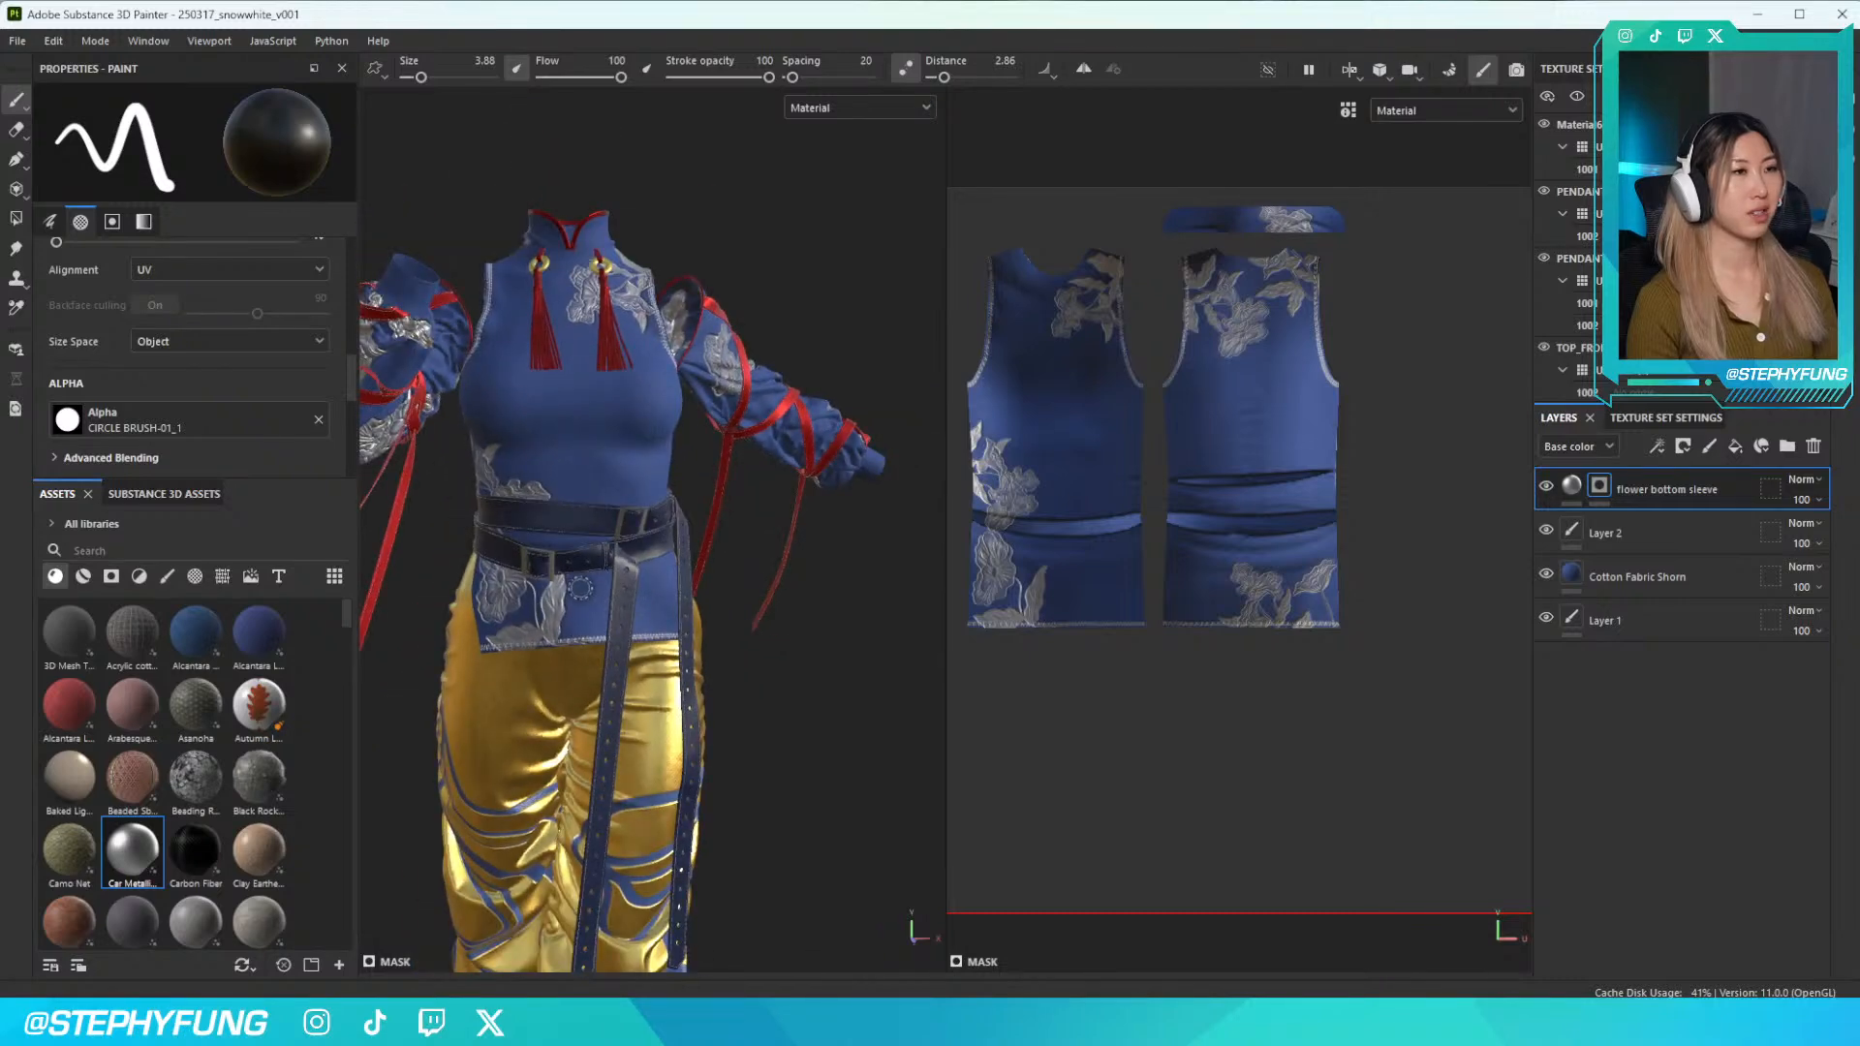
pyautogui.scroll(4, 580, 586)
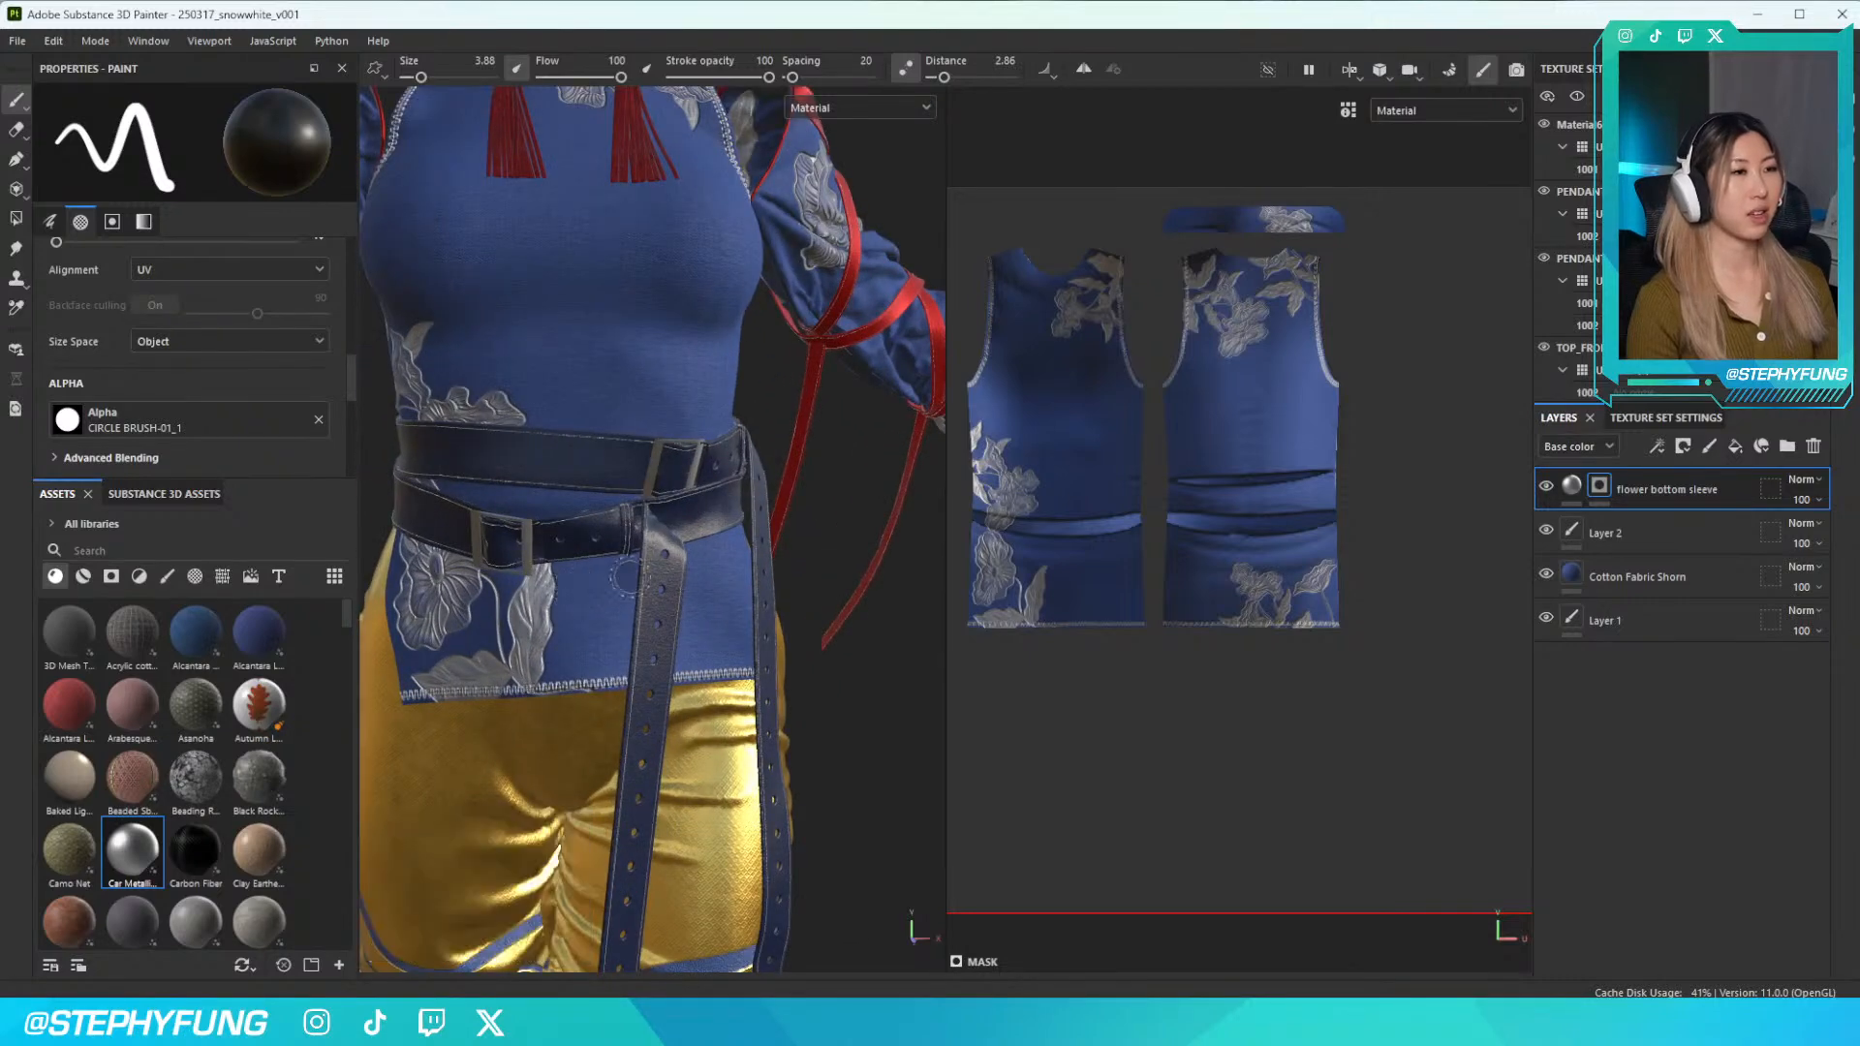
pyautogui.moveTo(589, 612)
pyautogui.keyDown('alt'); pyautogui.mouseDown()
pyautogui.moveTo(656, 607)
pyautogui.moveTo(610, 601)
pyautogui.mouseUp(); pyautogui.keyUp('alt')
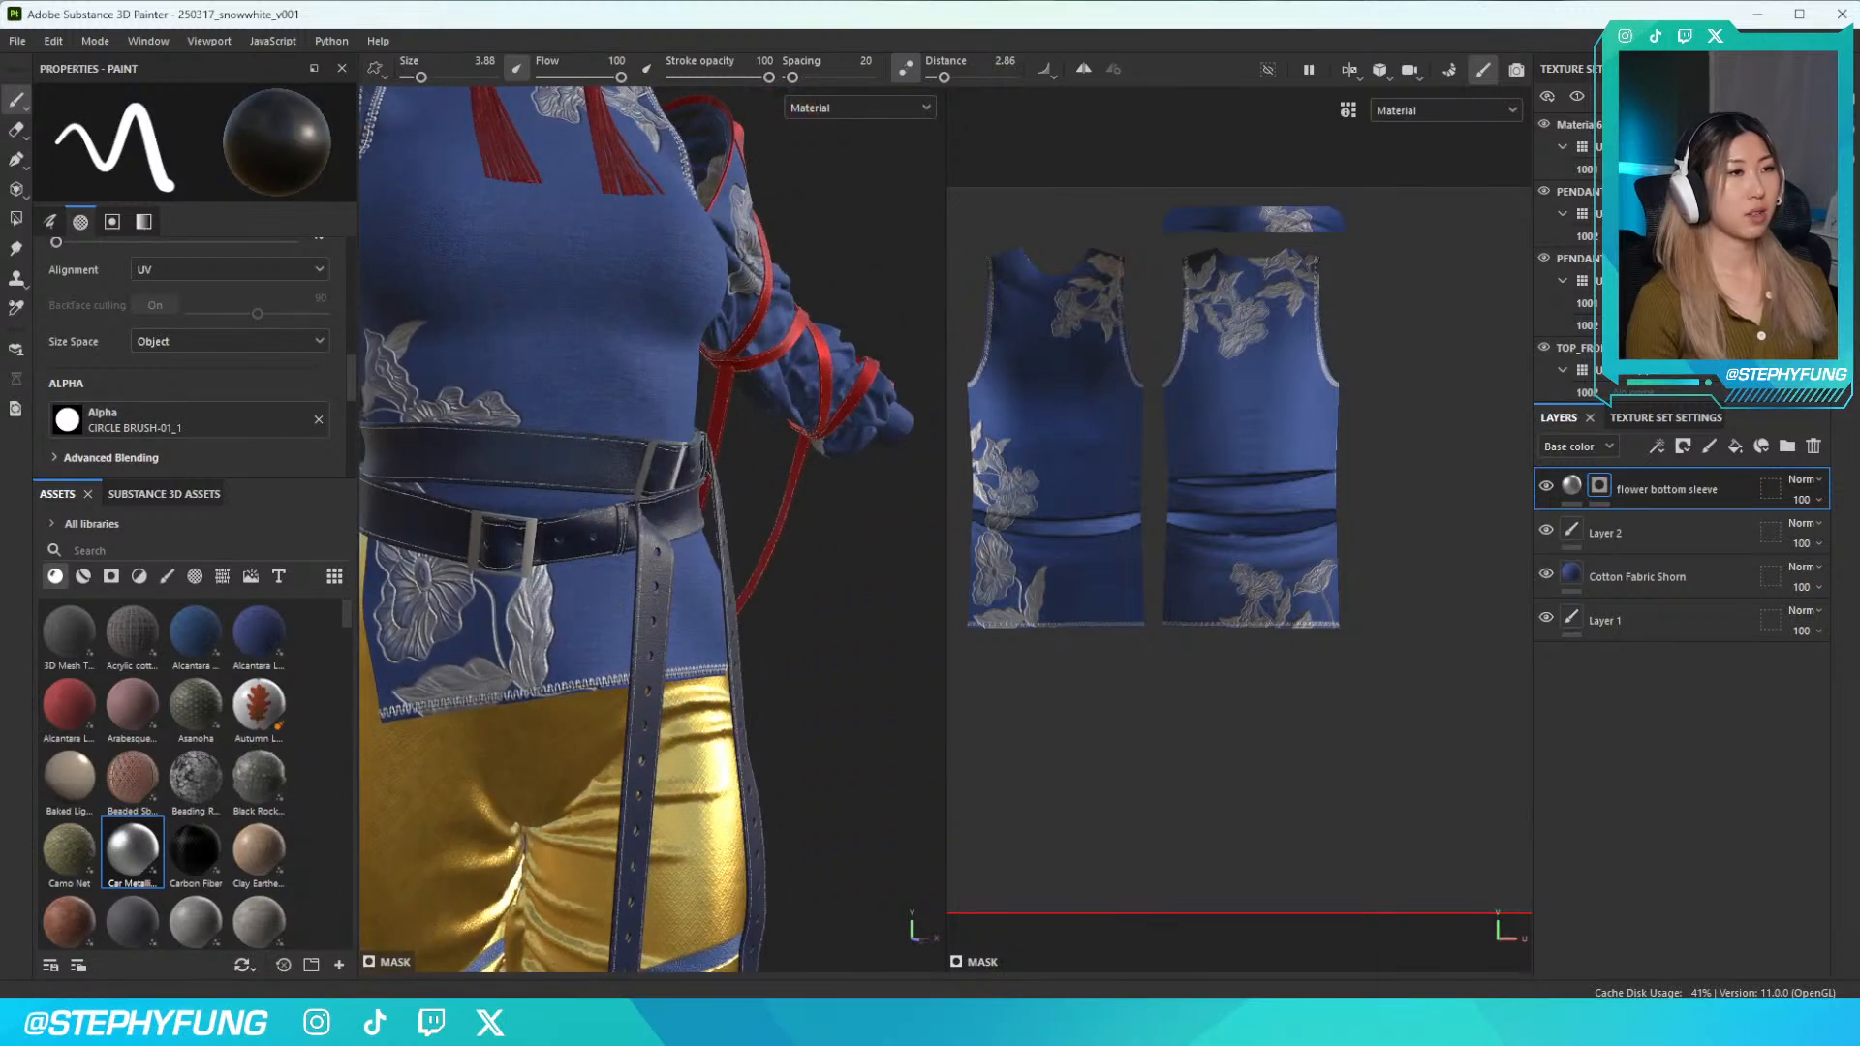
# Save the project
pyautogui.rightClick(843, 594)
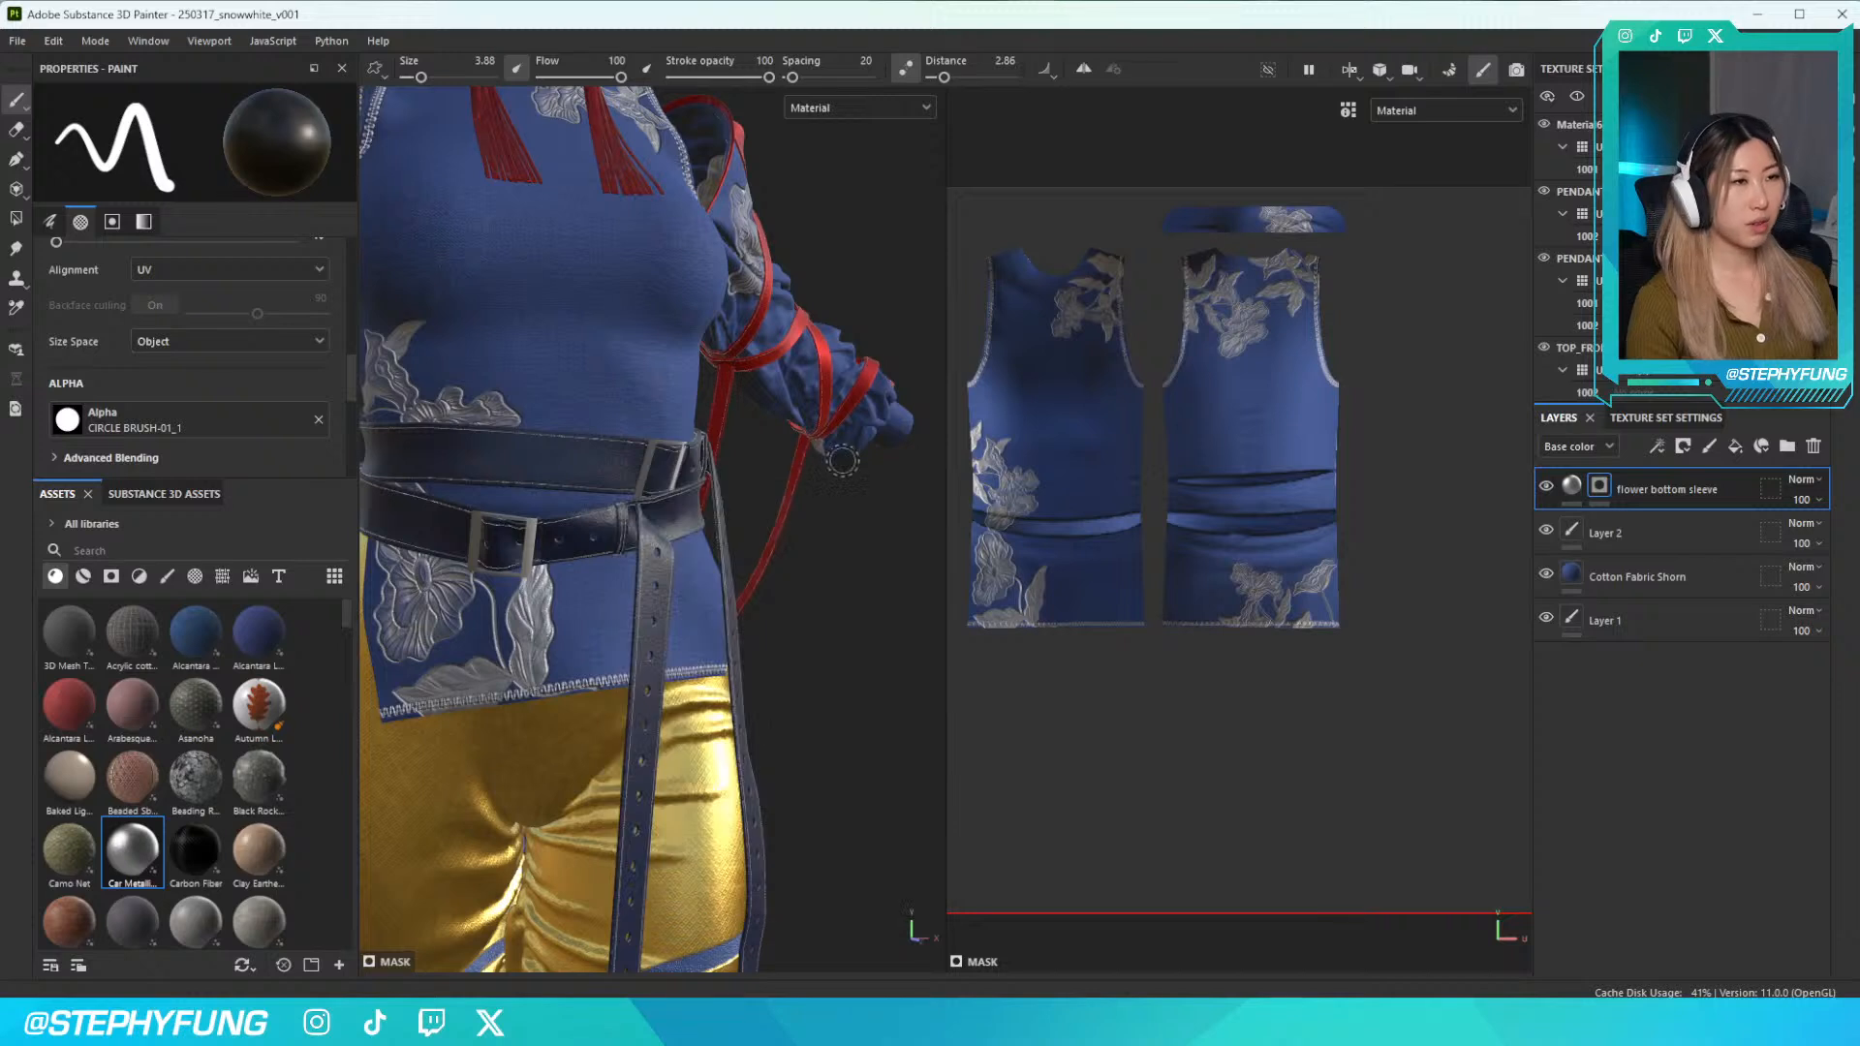
pyautogui.hotkey('ctrl', 's')
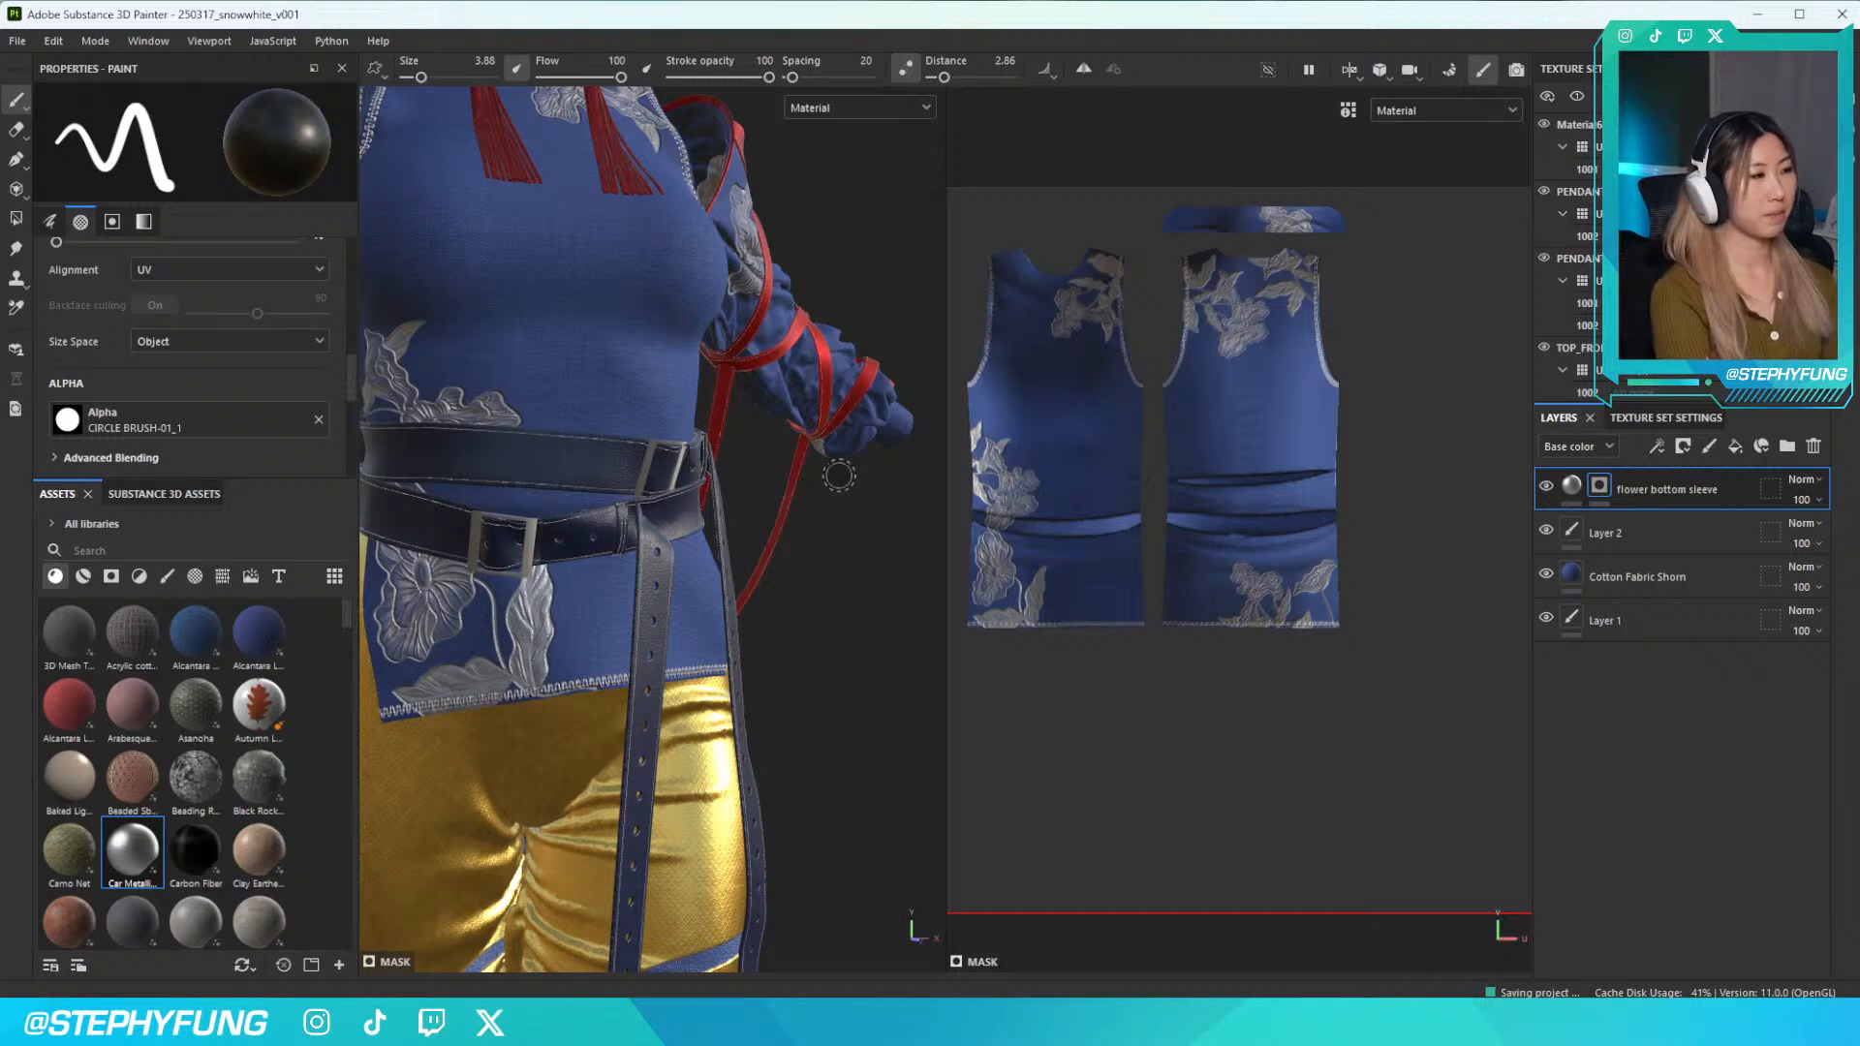
pyautogui.press('ctrl')
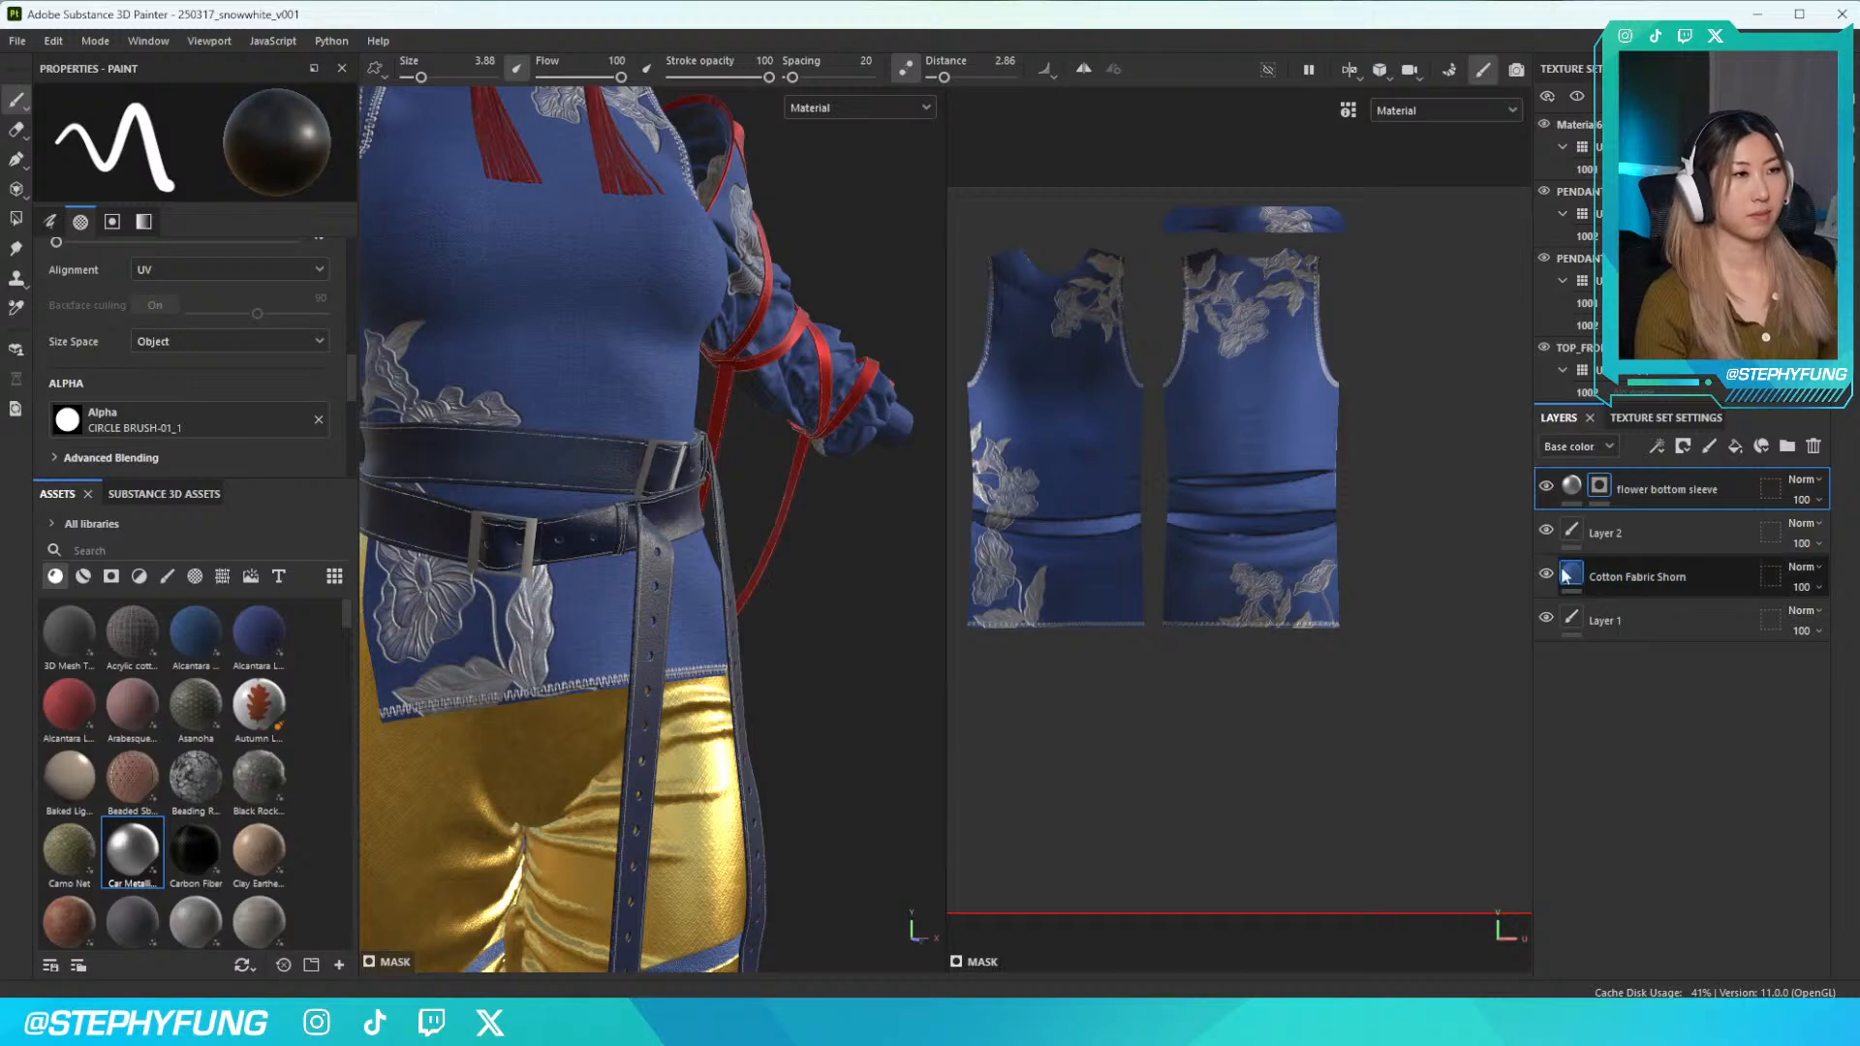
# Set the Roughness of the flower bottom sleeve layer's fabric material to 0.11
pyautogui.scroll(-3, 700, 597)
pyautogui.keyDown('alt'); pyautogui.moveTo(701, 598); pyautogui.dragTo(668, 571); pyautogui.keyUp('alt')
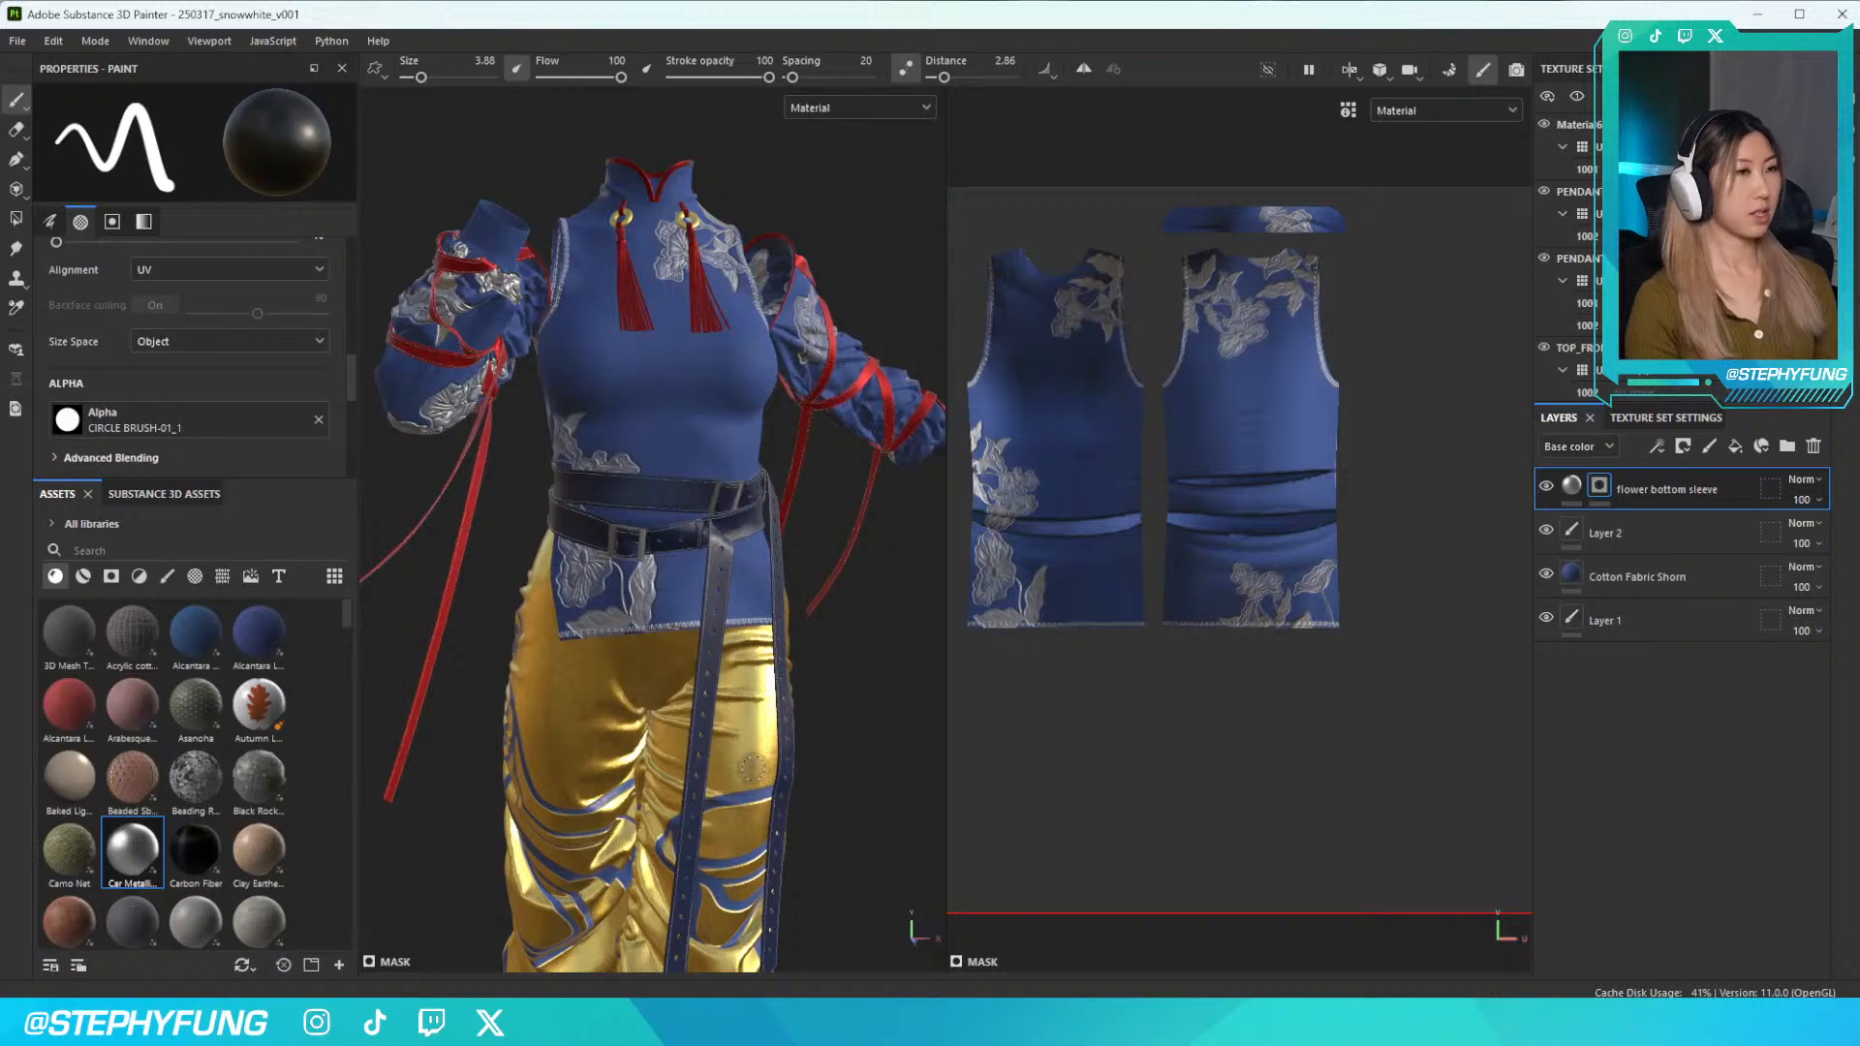
pyautogui.scroll(-1, 660, 600)
pyautogui.scroll(3, 658, 600)
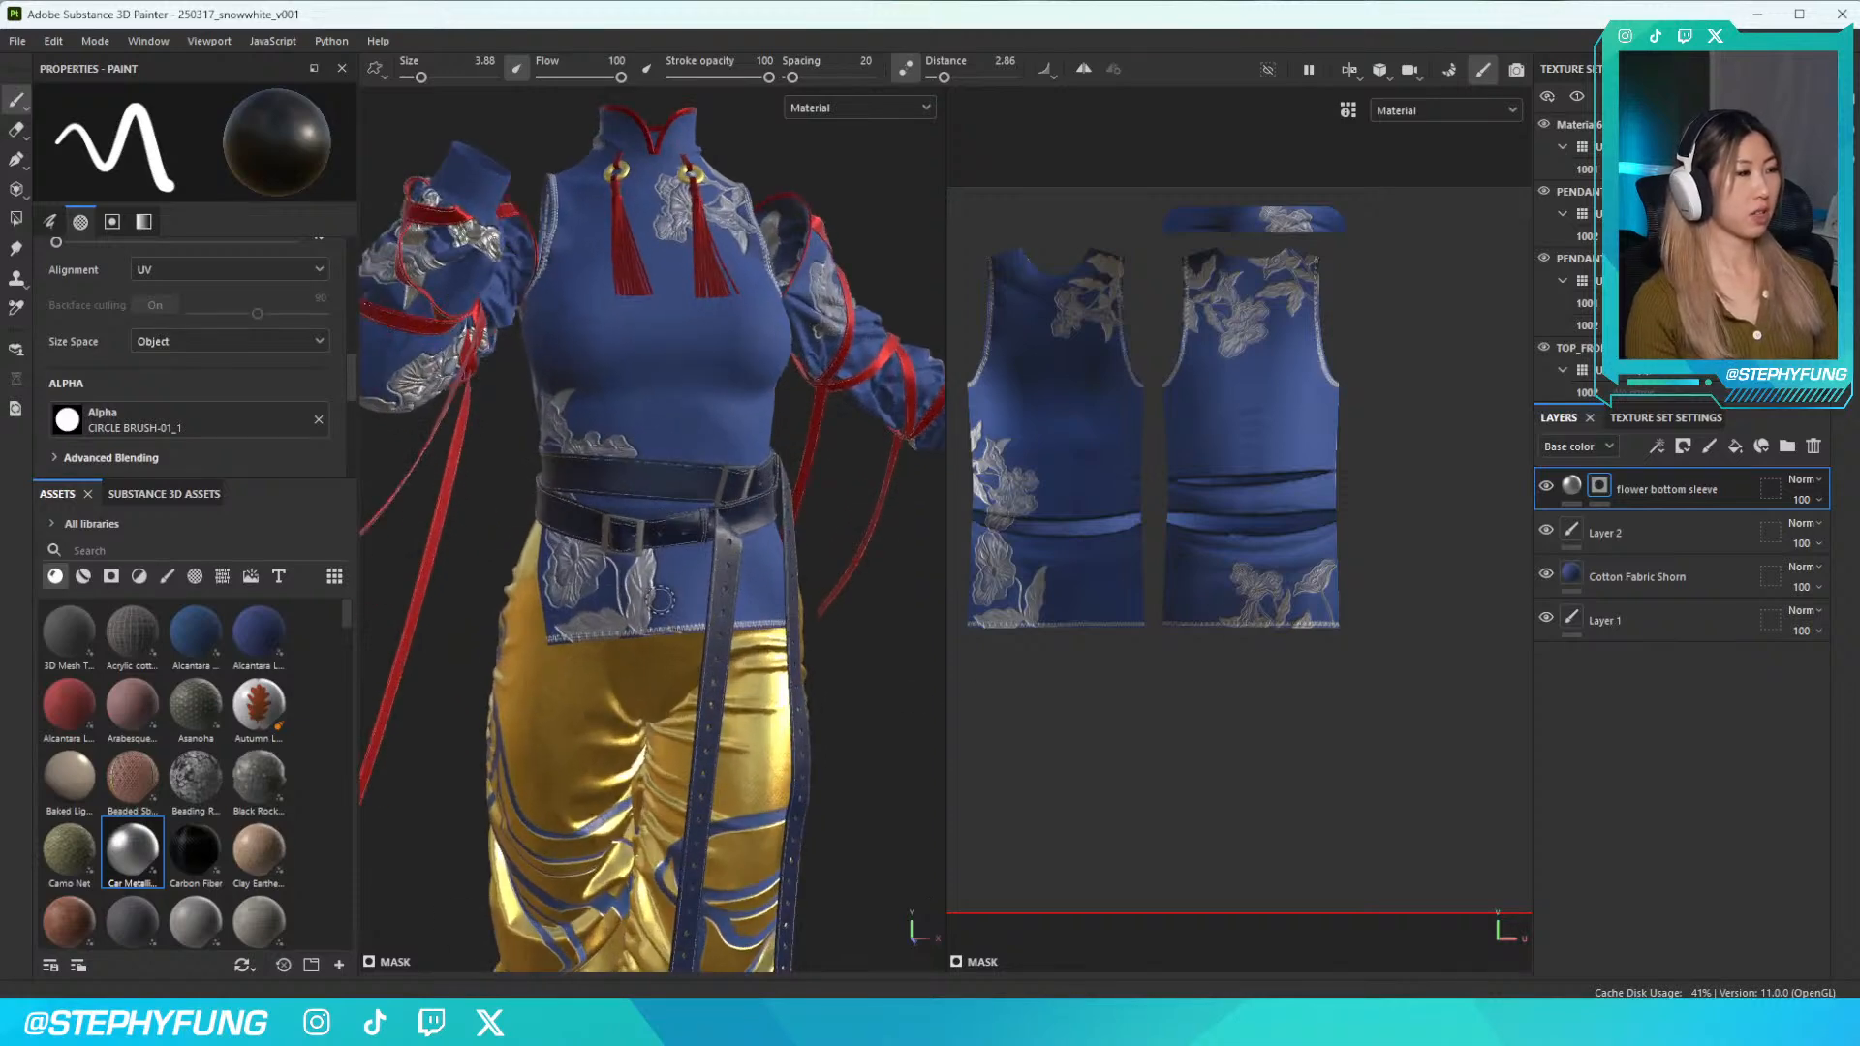
pyautogui.click(1571, 487)
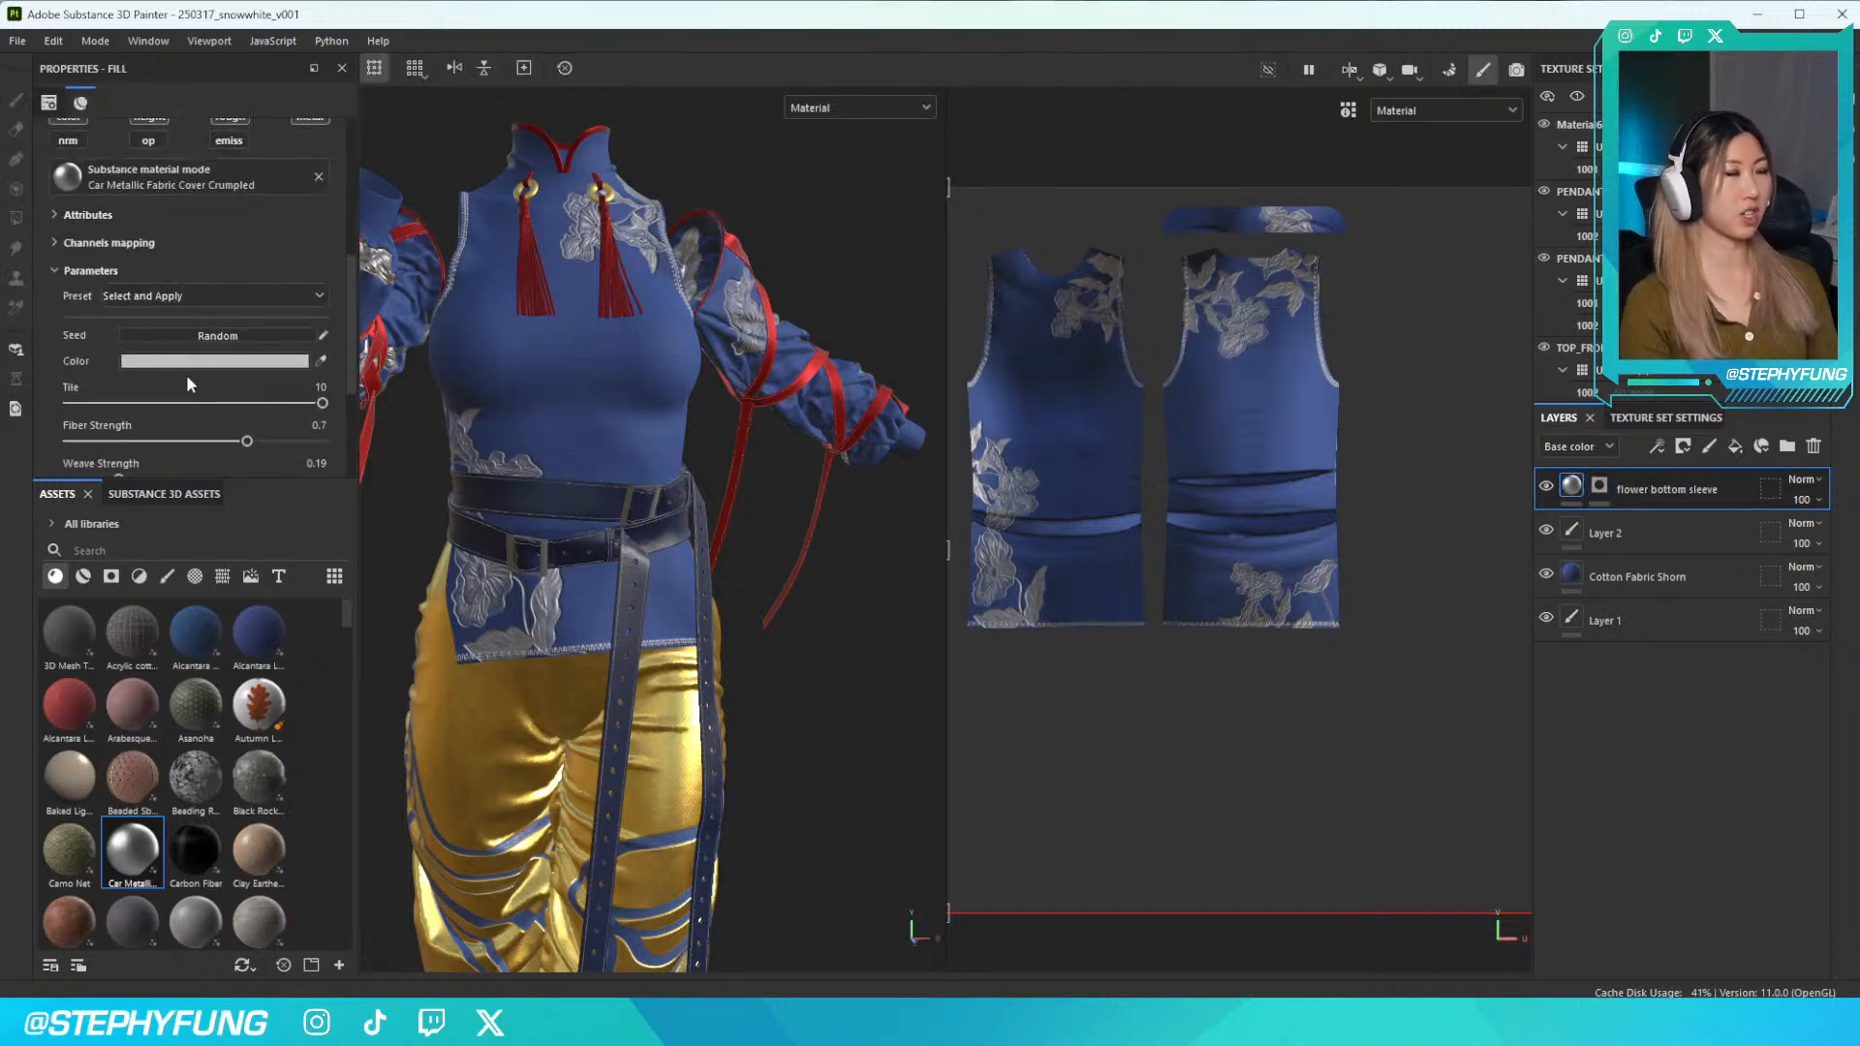
pyautogui.scroll(-2, 180, 383)
pyautogui.click(137, 404)
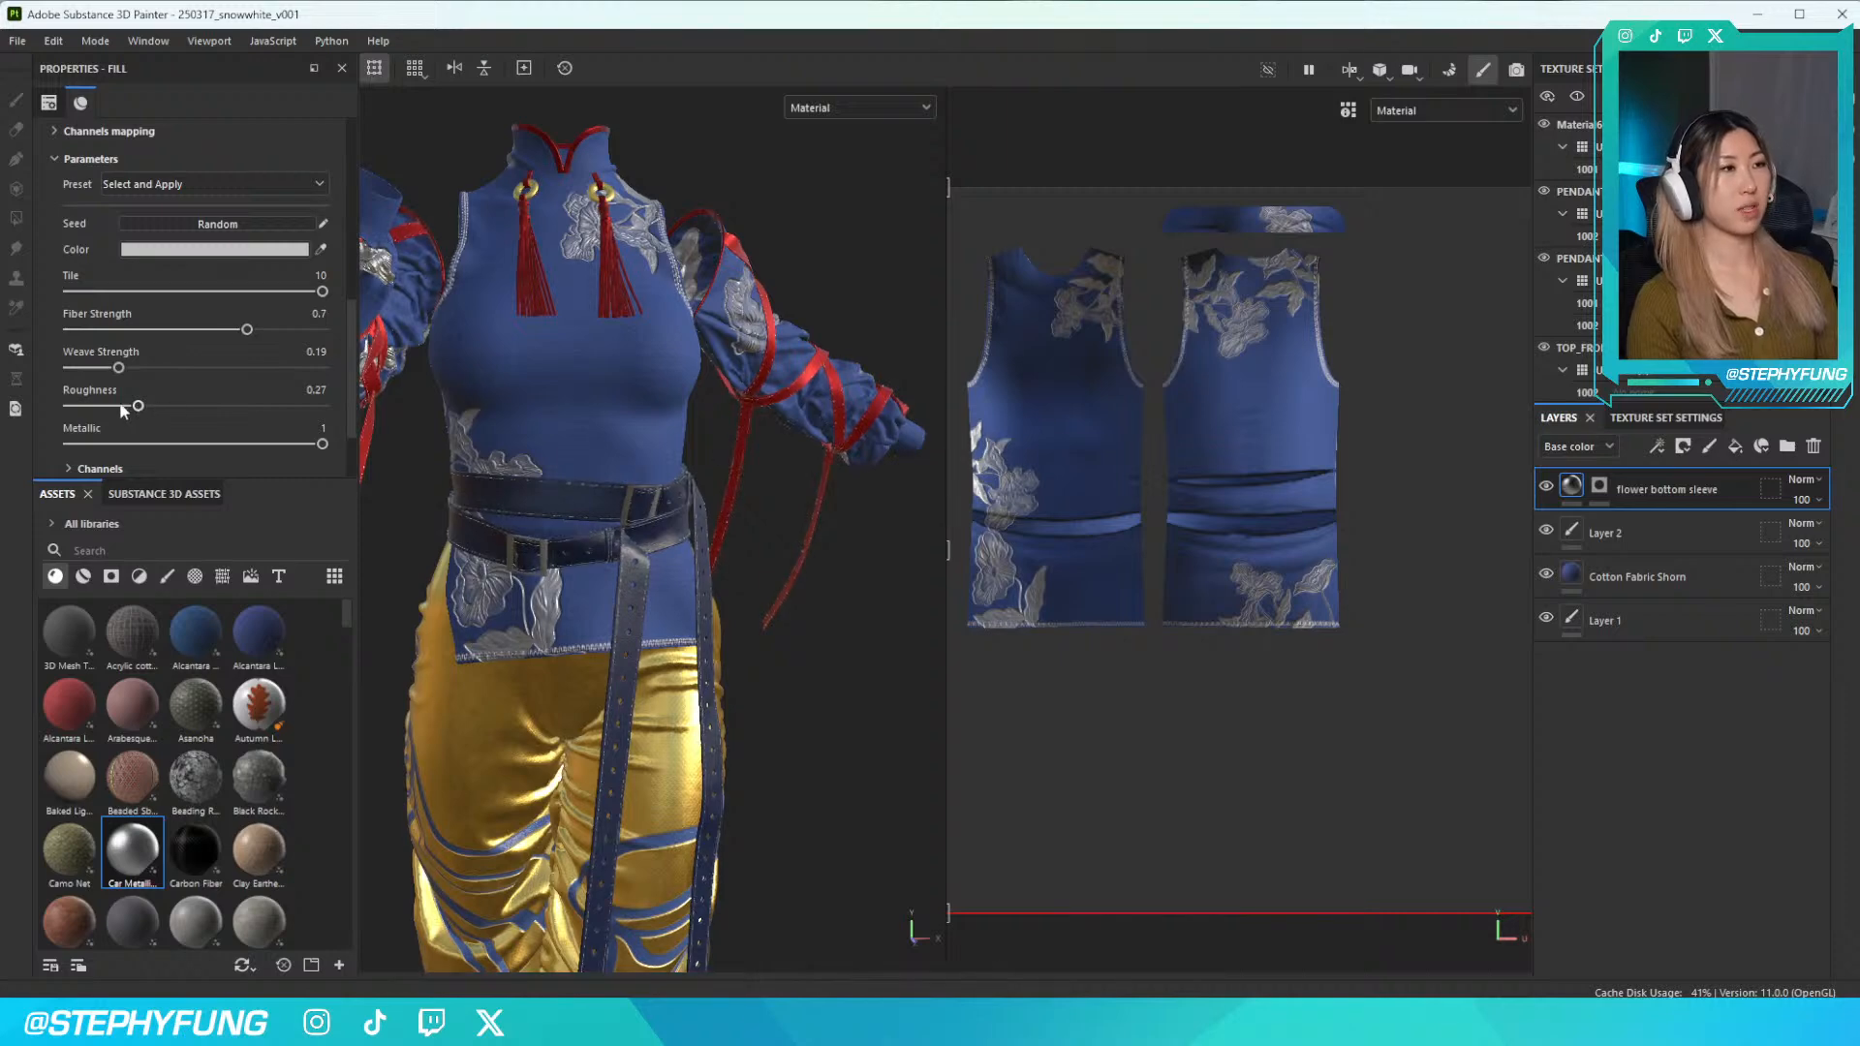
pyautogui.scroll(5, 557, 611)
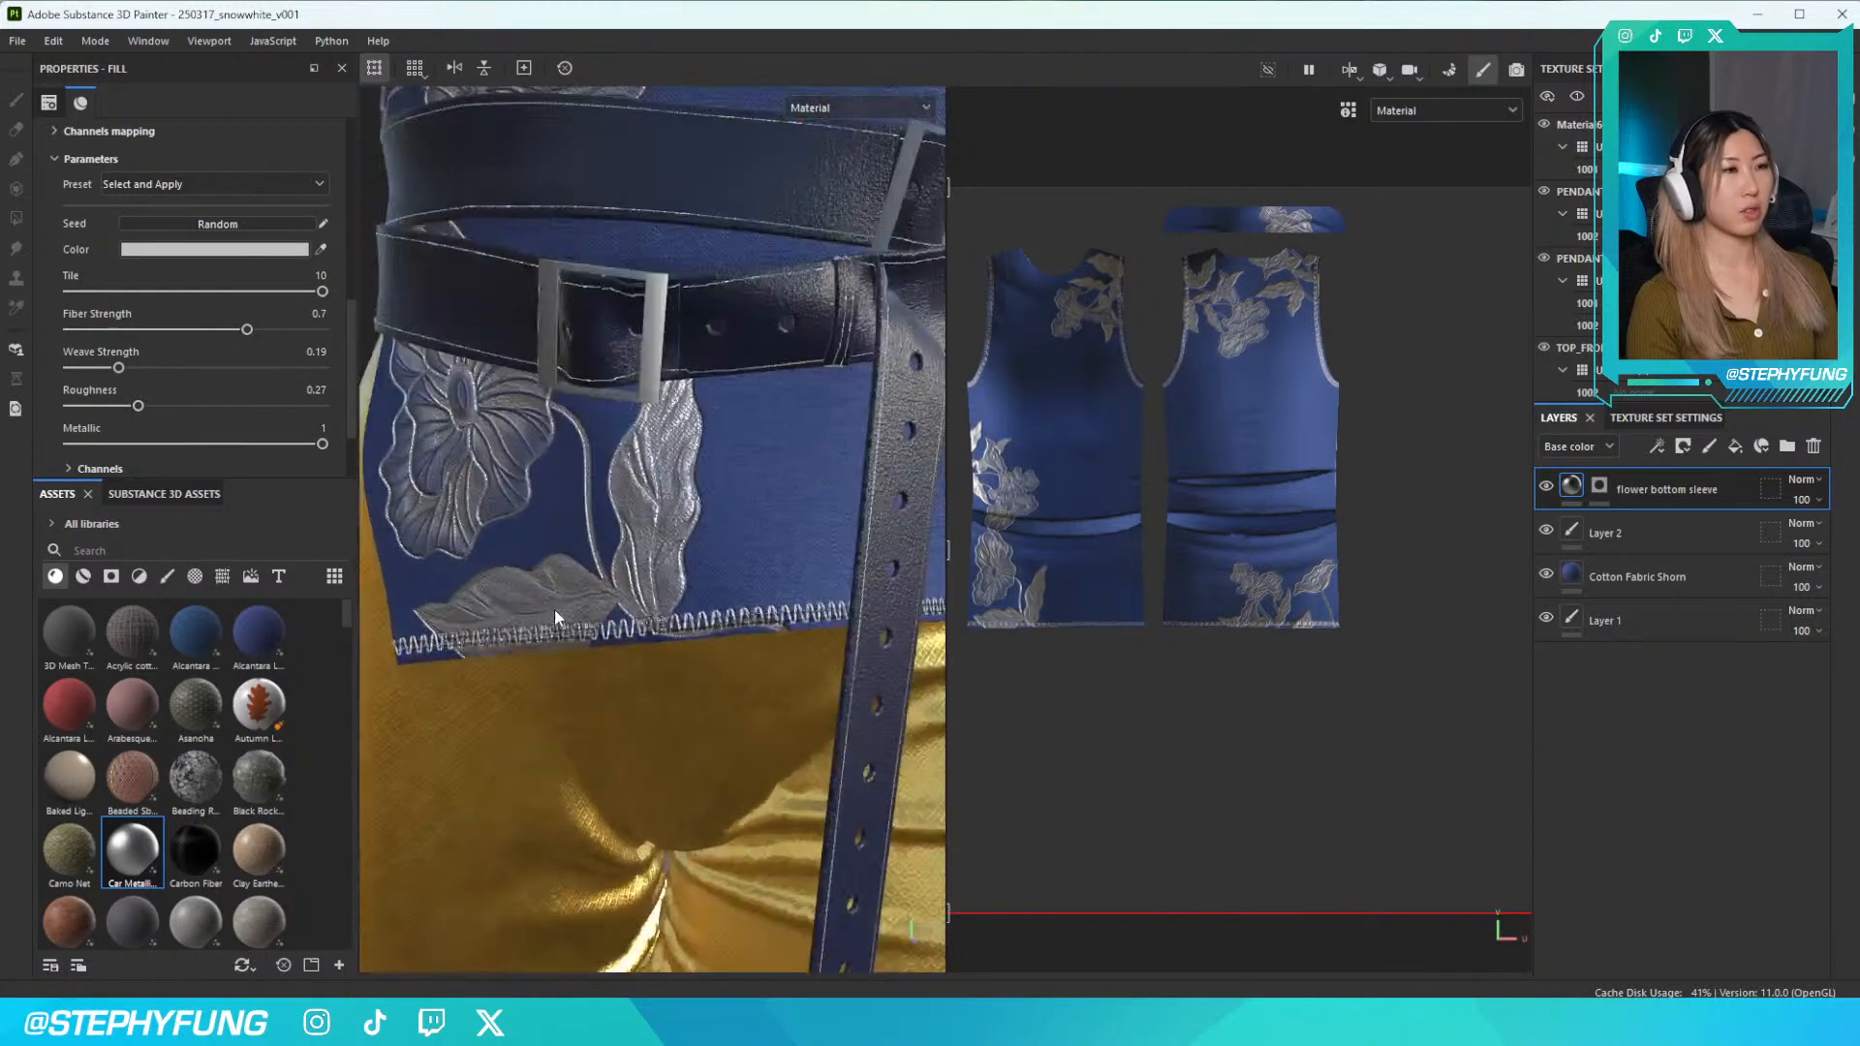
pyautogui.click(98, 406)
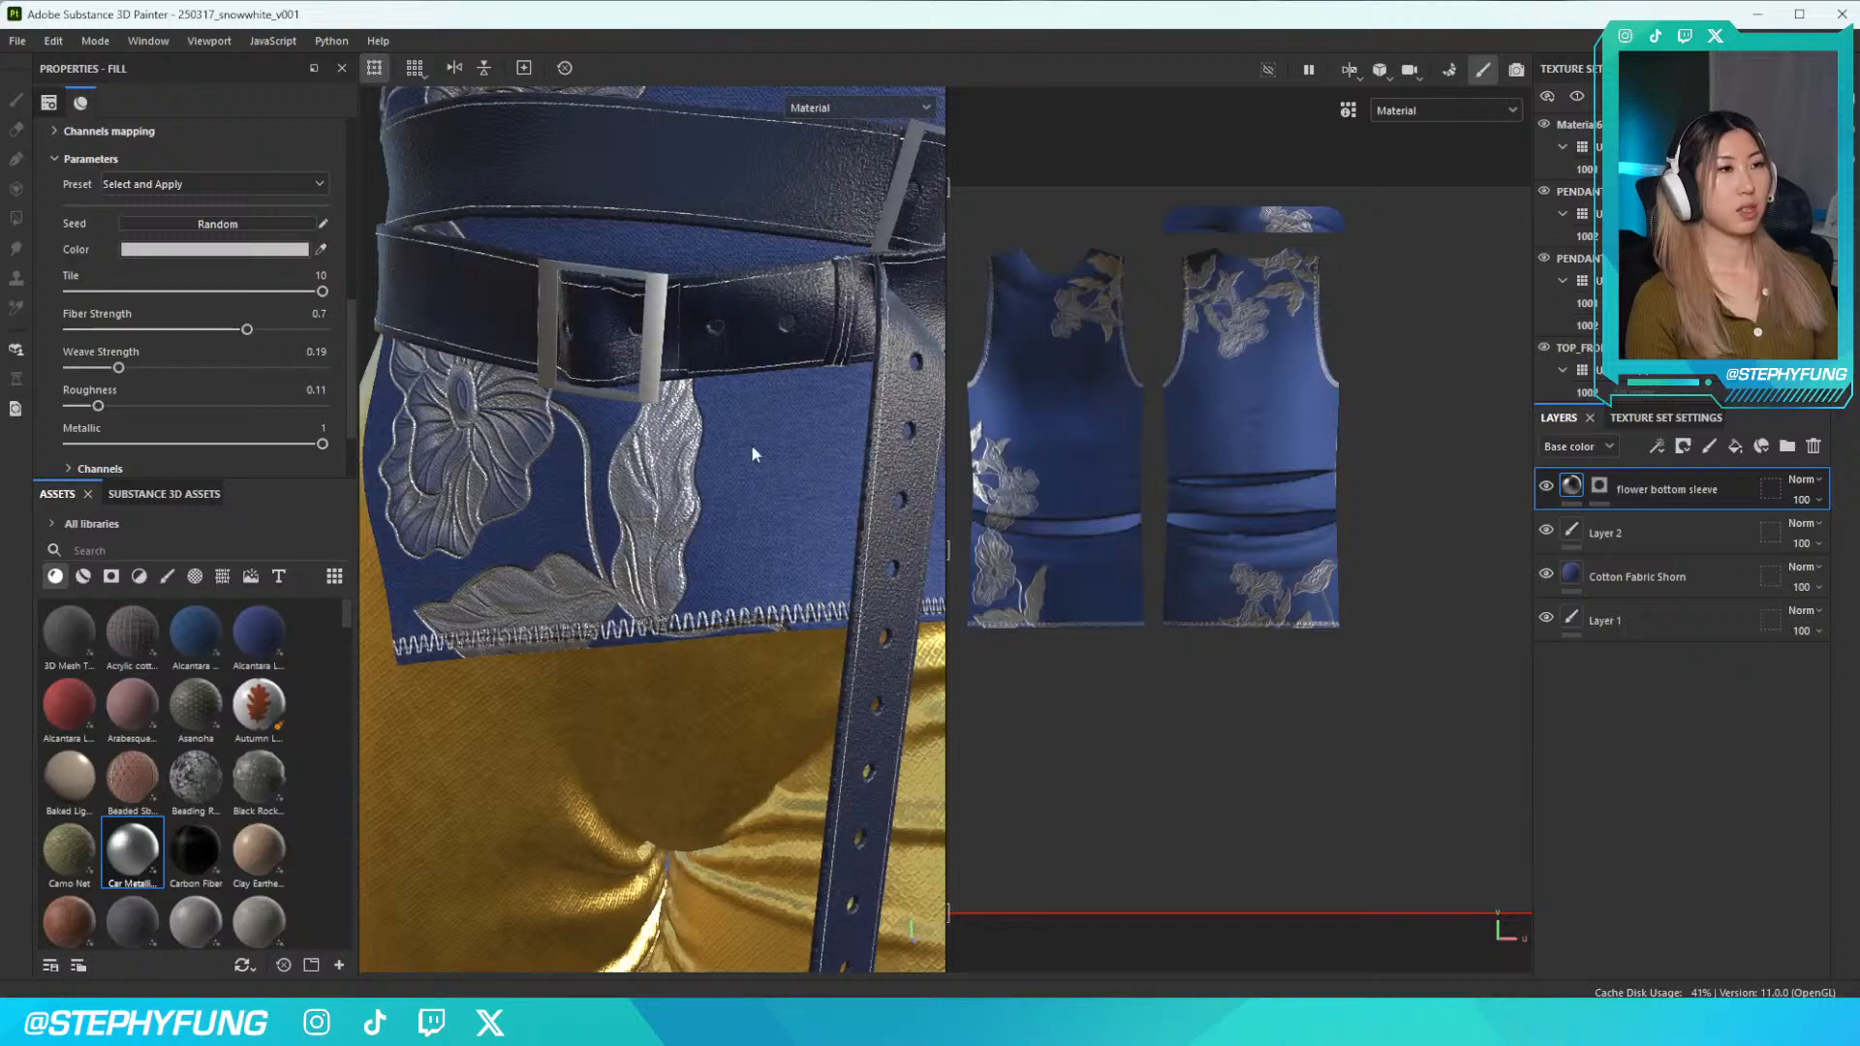
# Inspect the sheen of the embroidered flowers up close at the hem and on the chest
pyautogui.scroll(2, 678, 475)
pyautogui.scroll(-3, 689, 487)
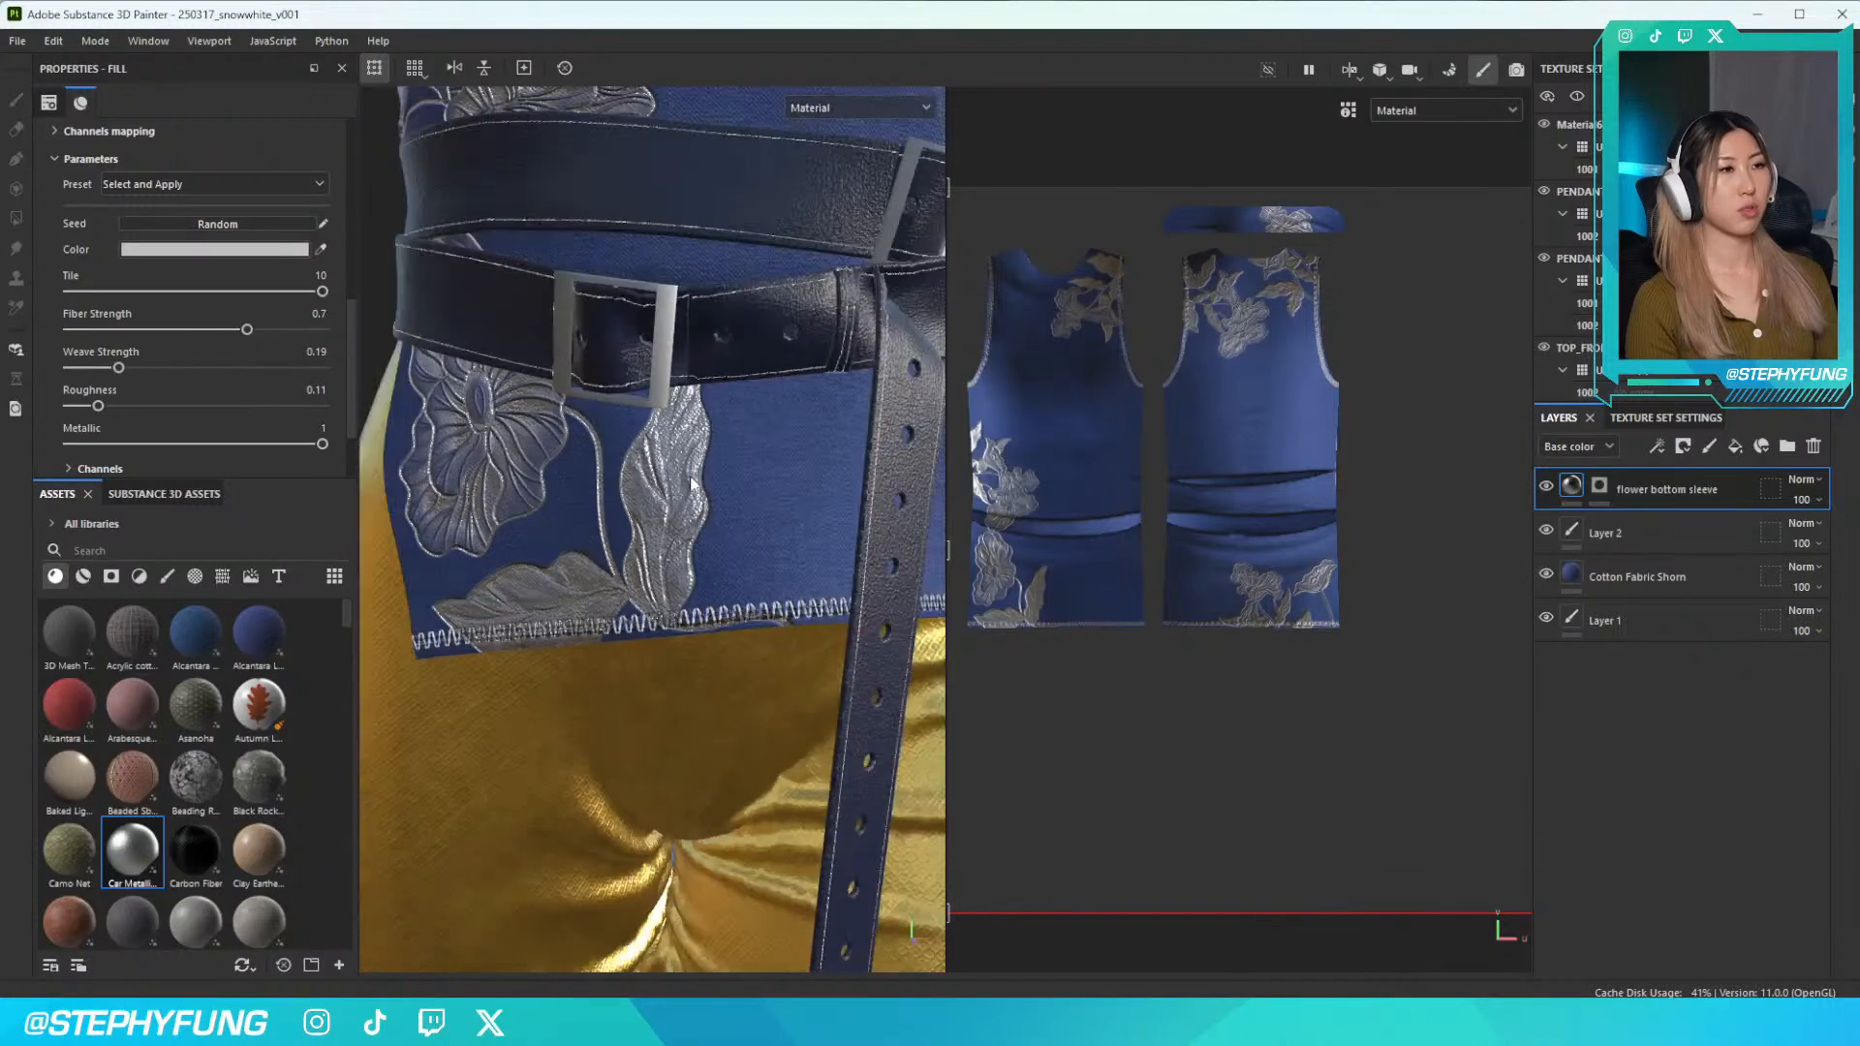
pyautogui.moveTo(629, 465)
pyautogui.keyDown('alt'); pyautogui.mouseDown()
pyautogui.moveTo(776, 419)
pyautogui.moveTo(639, 454)
pyautogui.mouseUp(); pyautogui.keyUp('alt')
pyautogui.scroll(-5, 637, 455)
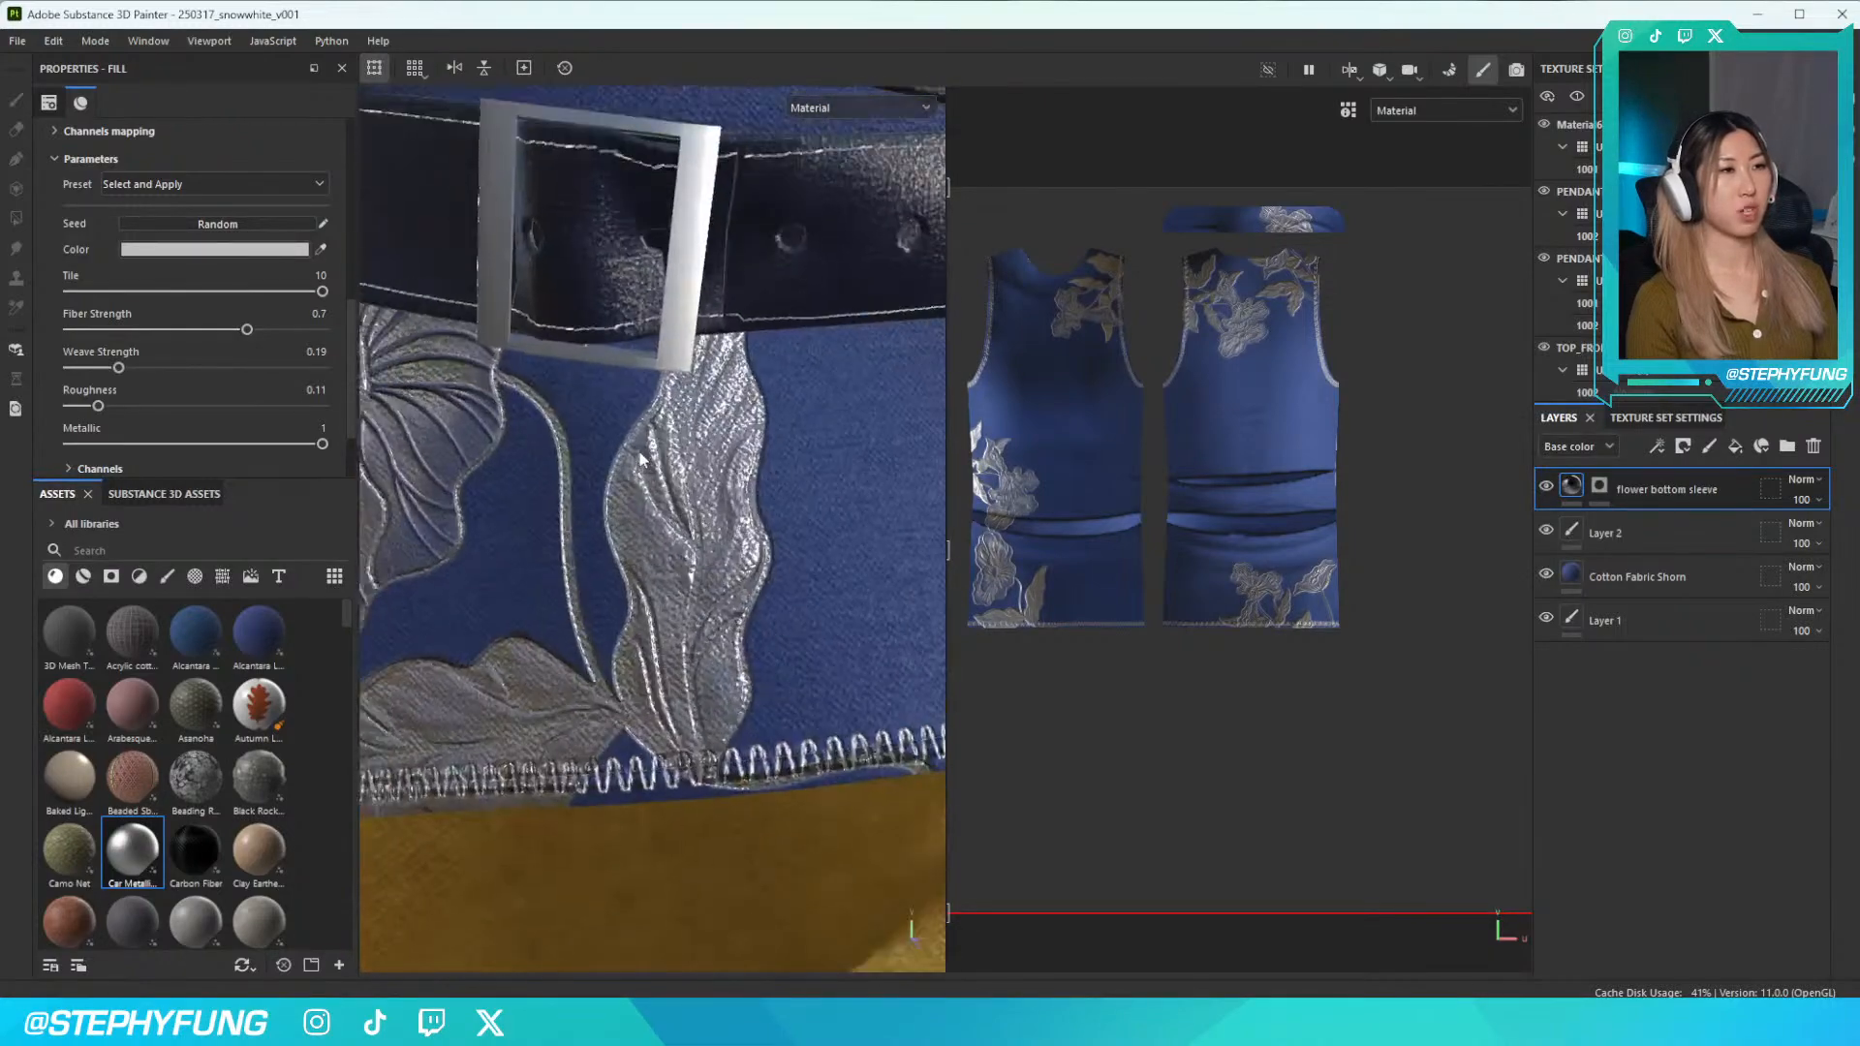
pyautogui.keyDown('alt'); pyautogui.moveTo(708, 397); pyautogui.dragTo(692, 442, button='middle'); pyautogui.keyUp('alt')
pyautogui.scroll(4, 756, 435)
pyautogui.keyDown('alt'); pyautogui.moveTo(756, 435); pyautogui.dragTo(678, 538); pyautogui.keyUp('alt')
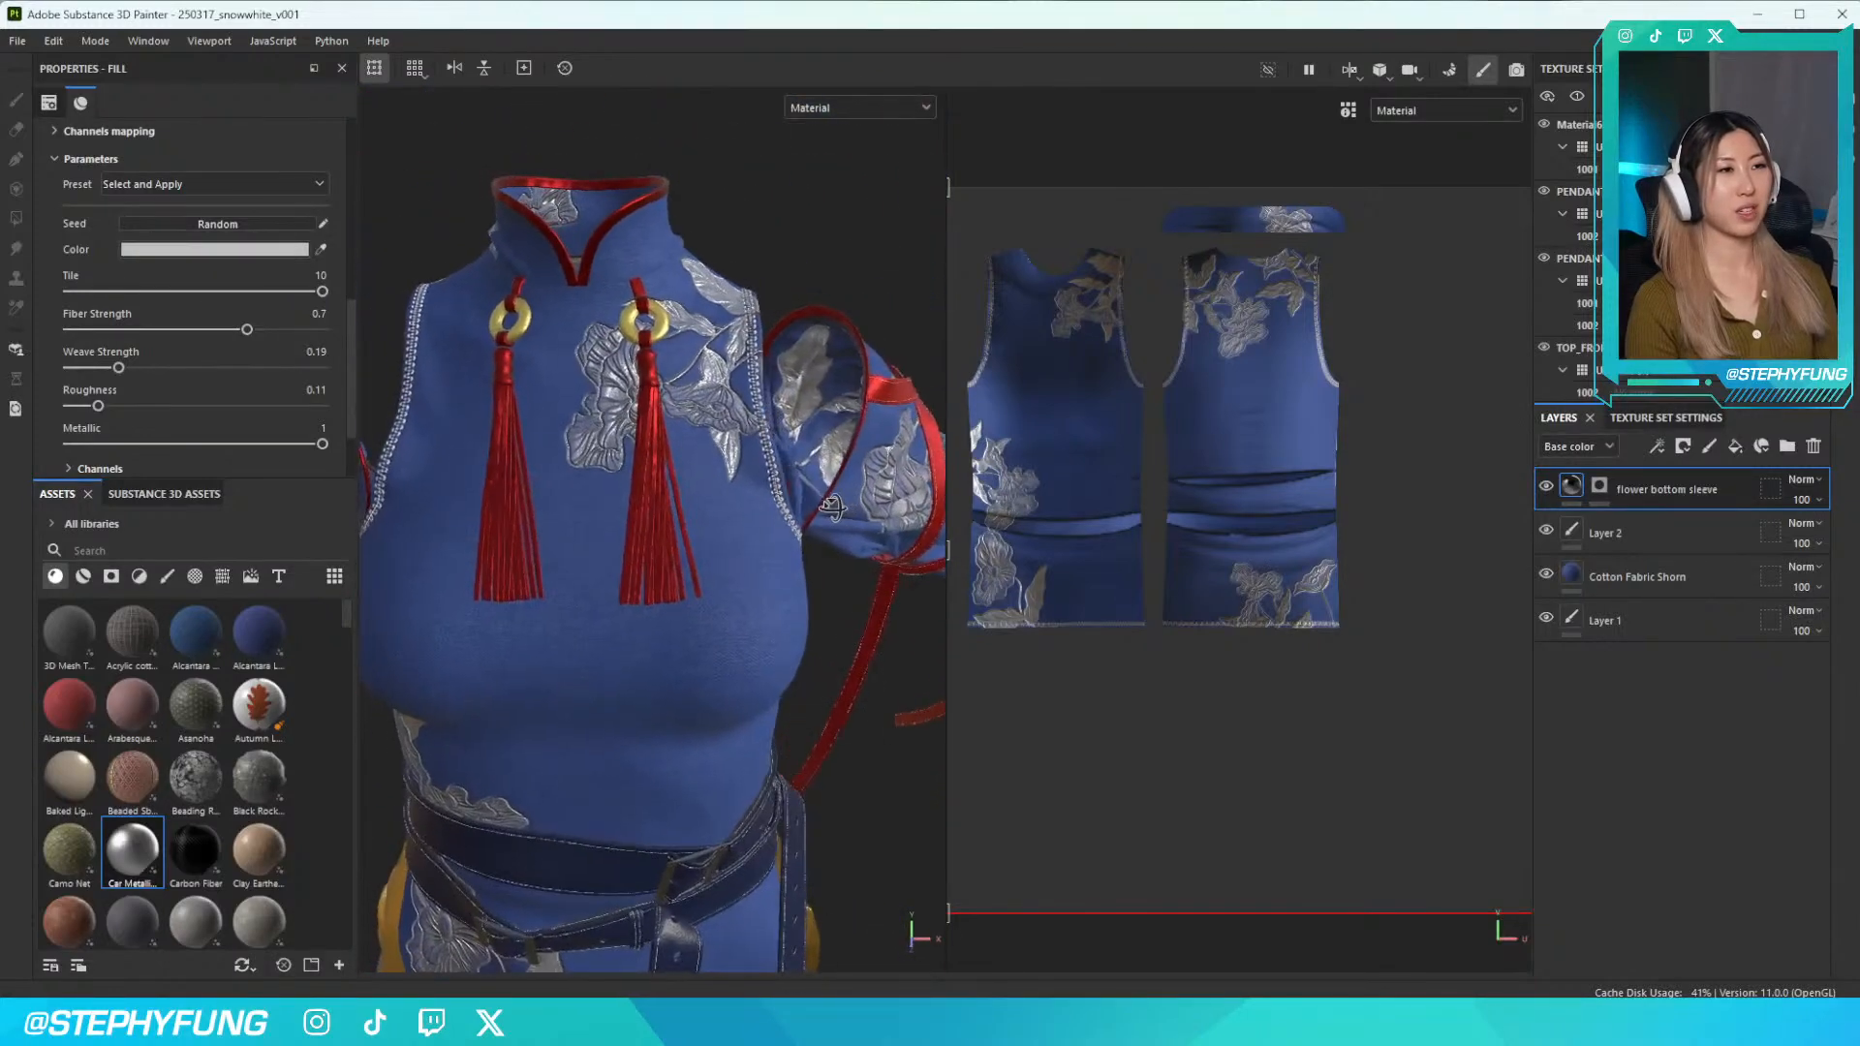
# Check the metallic flowers on the full outfit from several angles and distances
pyautogui.scroll(-2, 643, 547)
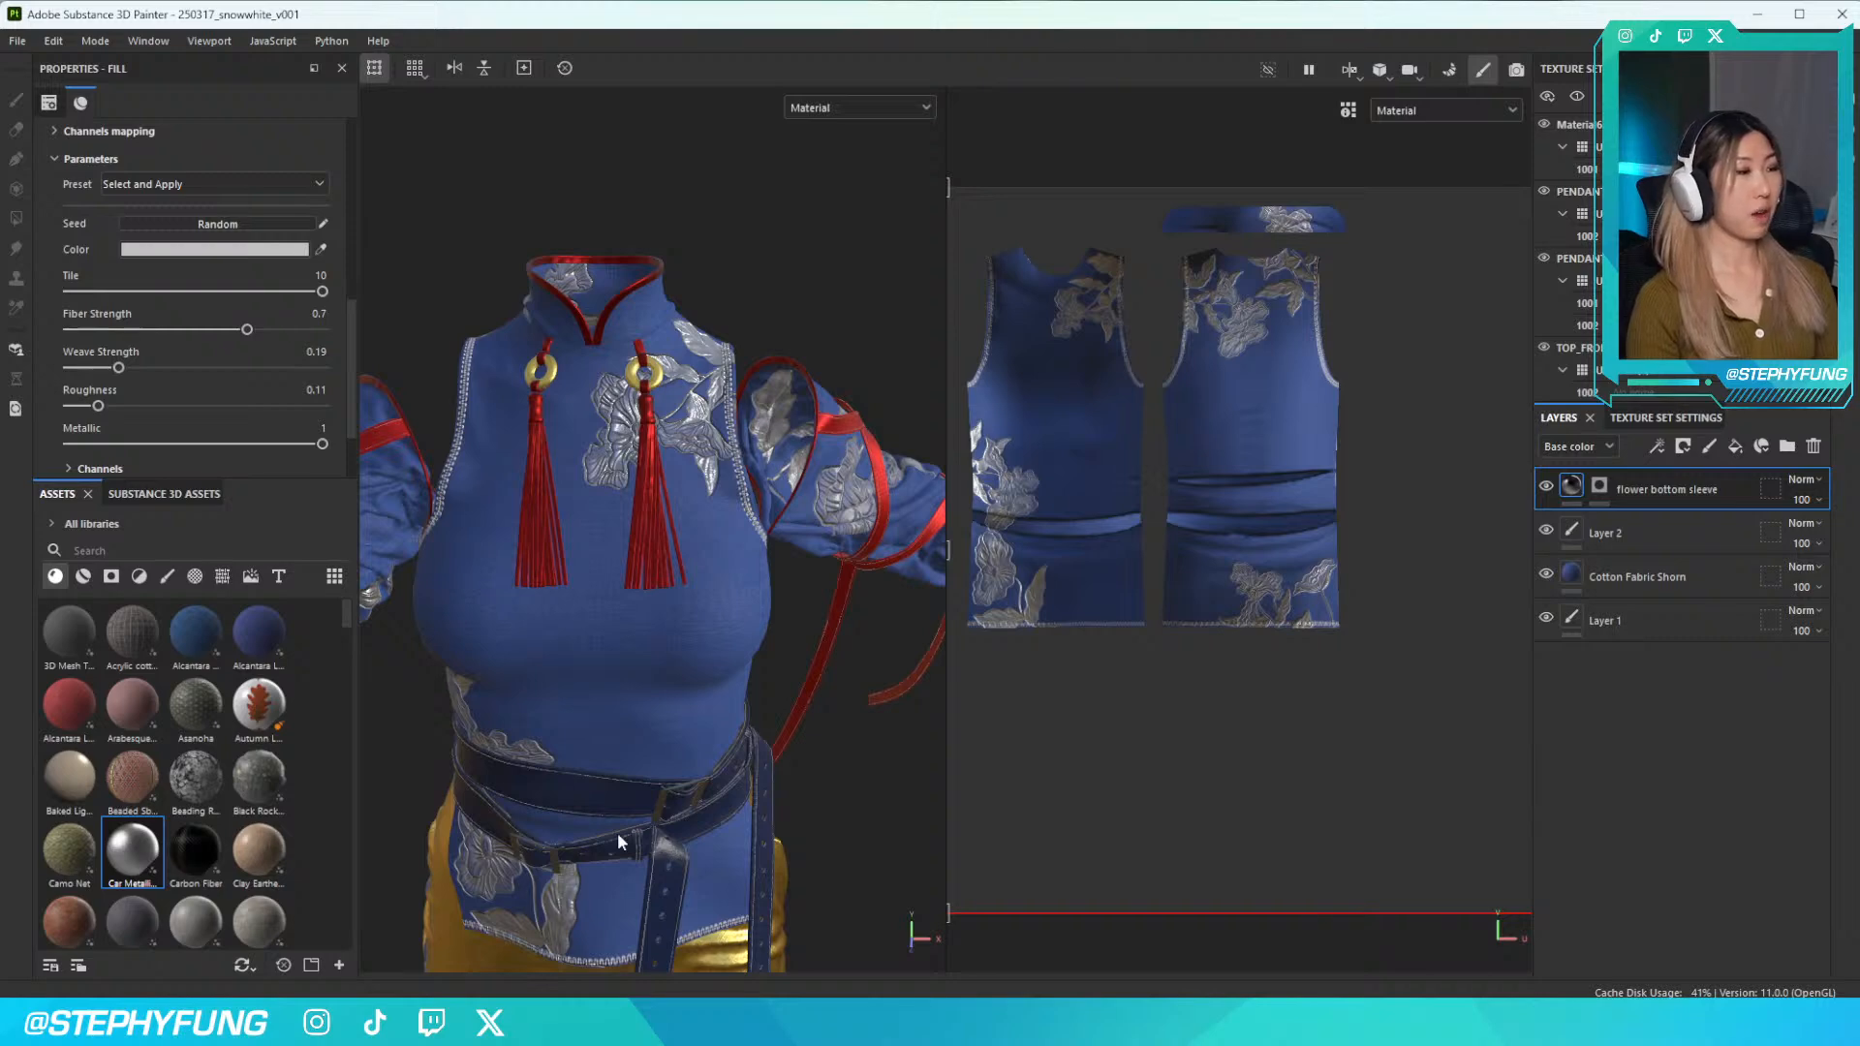
pyautogui.scroll(-2, 683, 801)
pyautogui.keyDown('alt'); pyautogui.moveTo(684, 810); pyautogui.dragTo(666, 670, button='middle'); pyautogui.keyUp('alt')
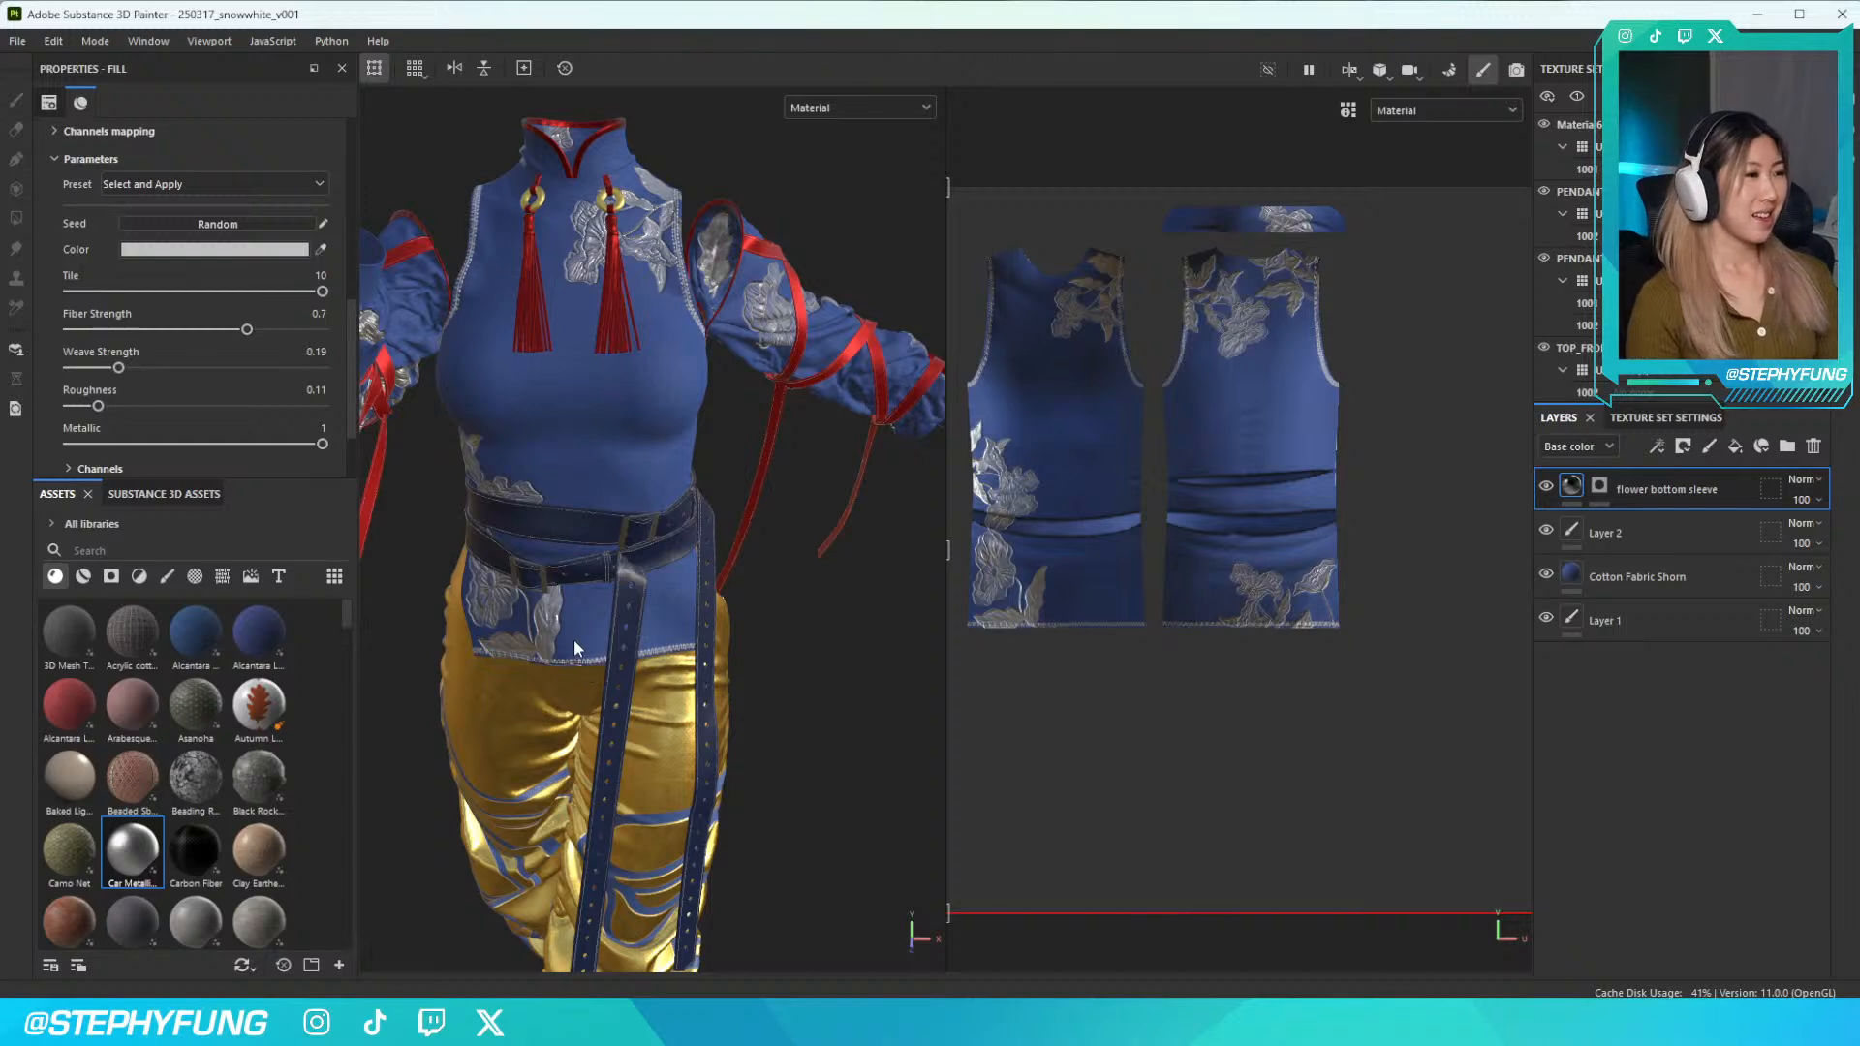
pyautogui.scroll(-1, 573, 637)
pyautogui.keyDown('alt'); pyautogui.moveTo(572, 626); pyautogui.dragTo(502, 678); pyautogui.keyUp('alt')
pyautogui.keyDown('alt'); pyautogui.moveTo(501, 678); pyautogui.dragTo(514, 517, button='middle'); pyautogui.keyUp('alt')
pyautogui.keyDown('alt'); pyautogui.moveTo(514, 517); pyautogui.dragTo(595, 549); pyautogui.keyUp('alt')
pyautogui.keyDown('alt'); pyautogui.moveTo(595, 549); pyautogui.dragTo(618, 514, button='middle'); pyautogui.keyUp('alt')
pyautogui.keyDown('alt'); pyautogui.moveTo(618, 514); pyautogui.dragTo(571, 506); pyautogui.keyUp('alt')
pyautogui.keyDown('alt'); pyautogui.moveTo(571, 514); pyautogui.dragTo(571, 562, button='middle'); pyautogui.keyUp('alt')
pyautogui.scroll(-4, 670, 603)
pyautogui.scroll(1, 671, 602)
pyautogui.keyDown('alt'); pyautogui.moveTo(670, 603); pyautogui.dragTo(701, 551); pyautogui.keyUp('alt')
pyautogui.scroll(2, 608, 512)
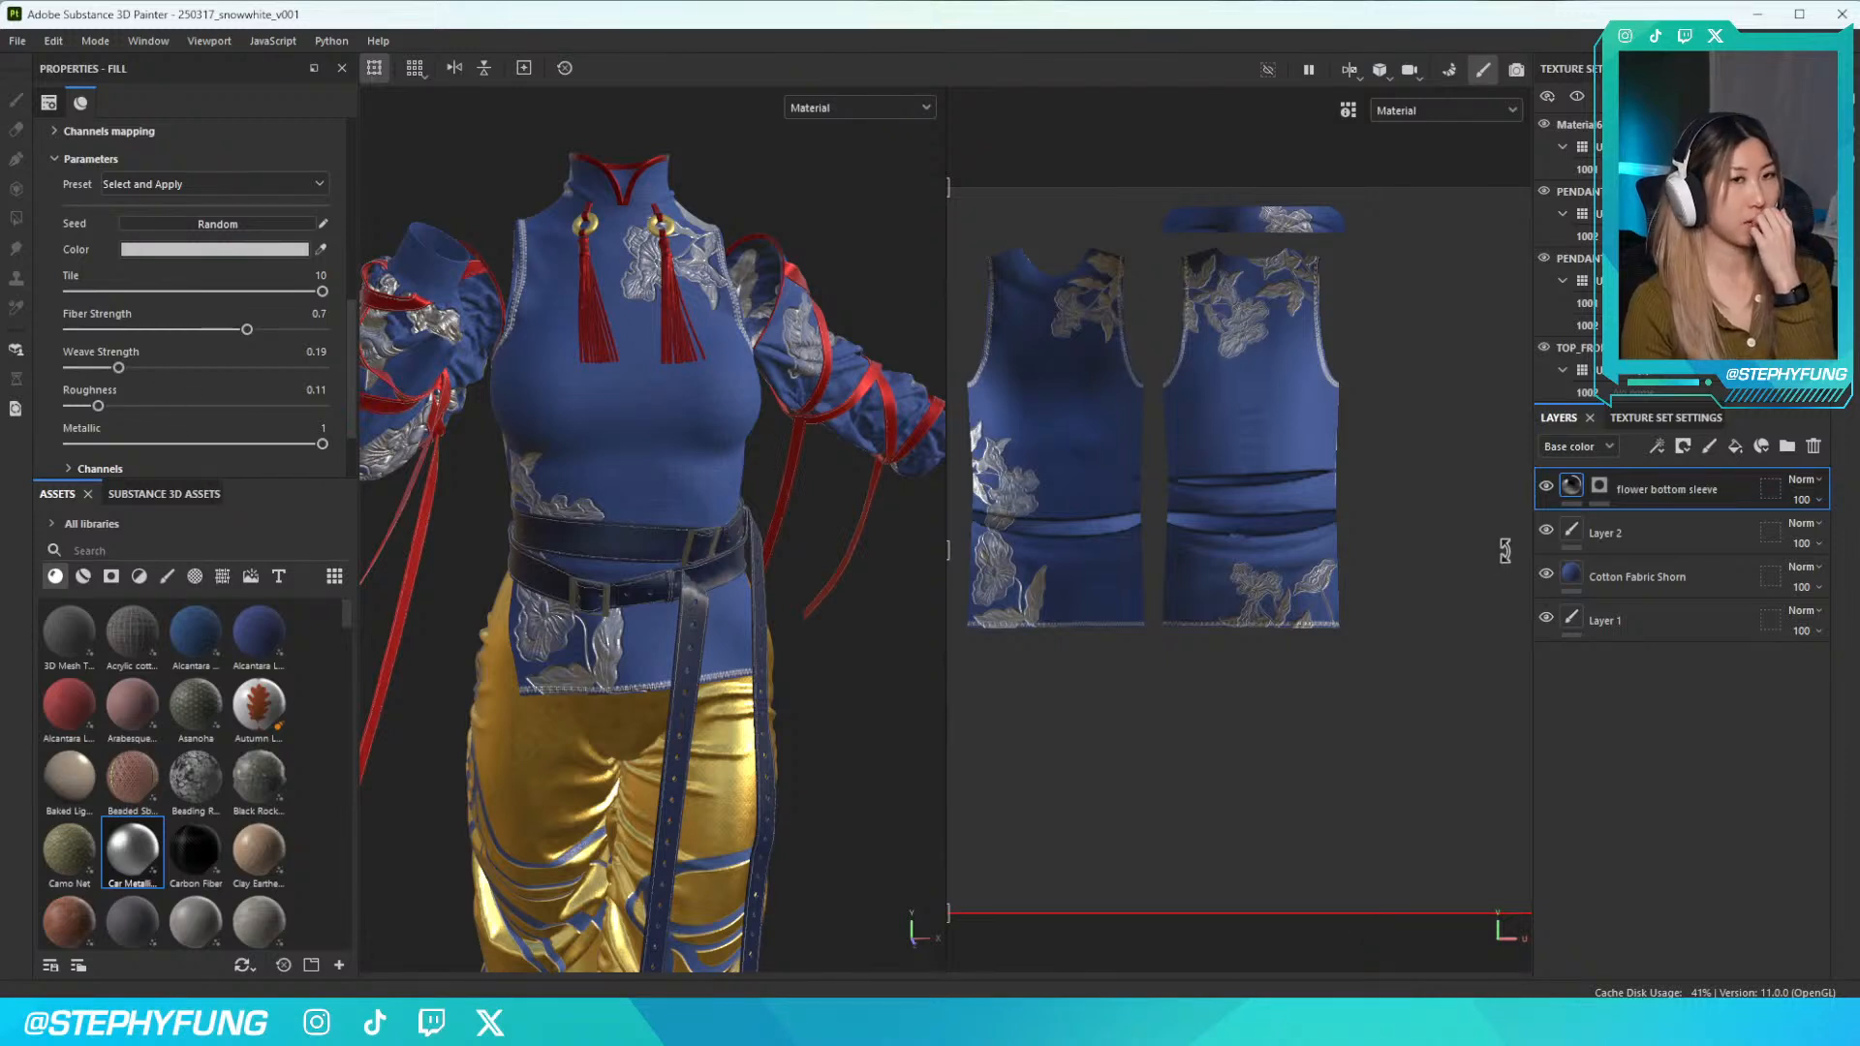
# Hide and reshow the flower bottom sleeve layer to compare the top with and without its embroidery
pyautogui.scroll(-2, 782, 473)
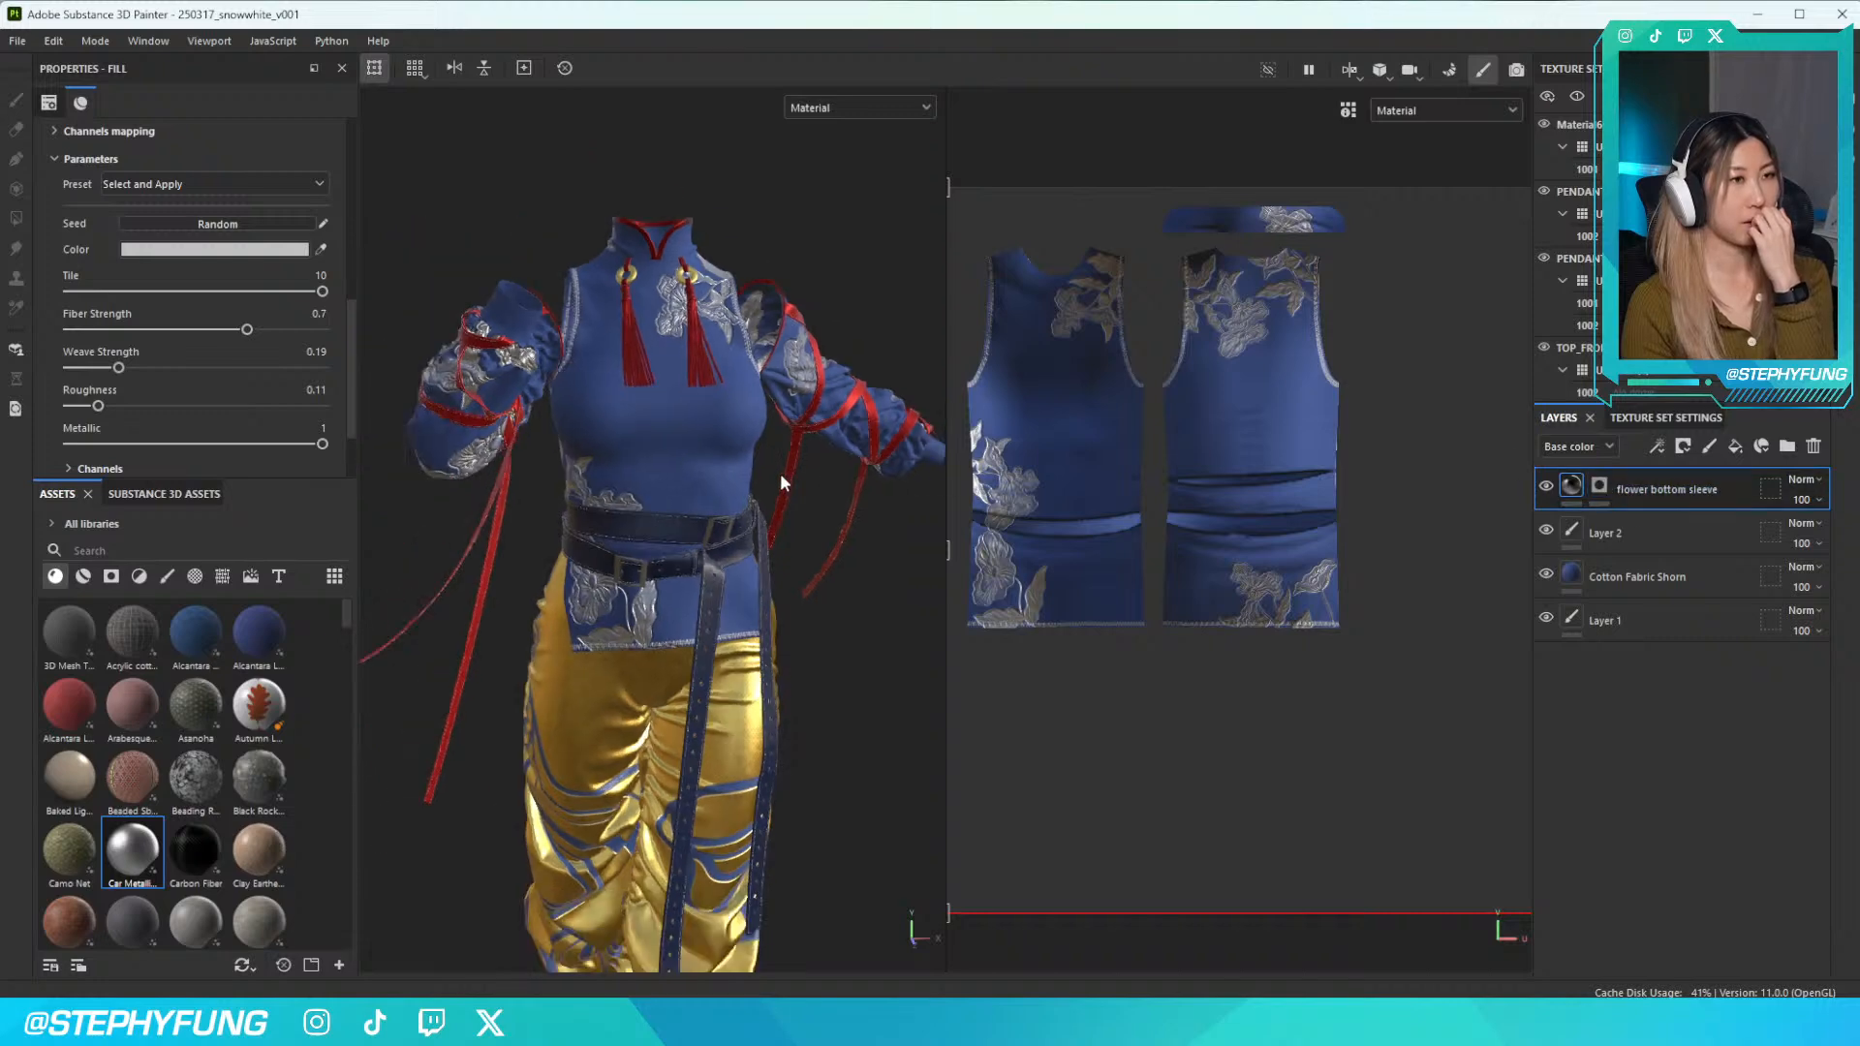
pyautogui.click(1551, 485)
pyautogui.click(1551, 485)
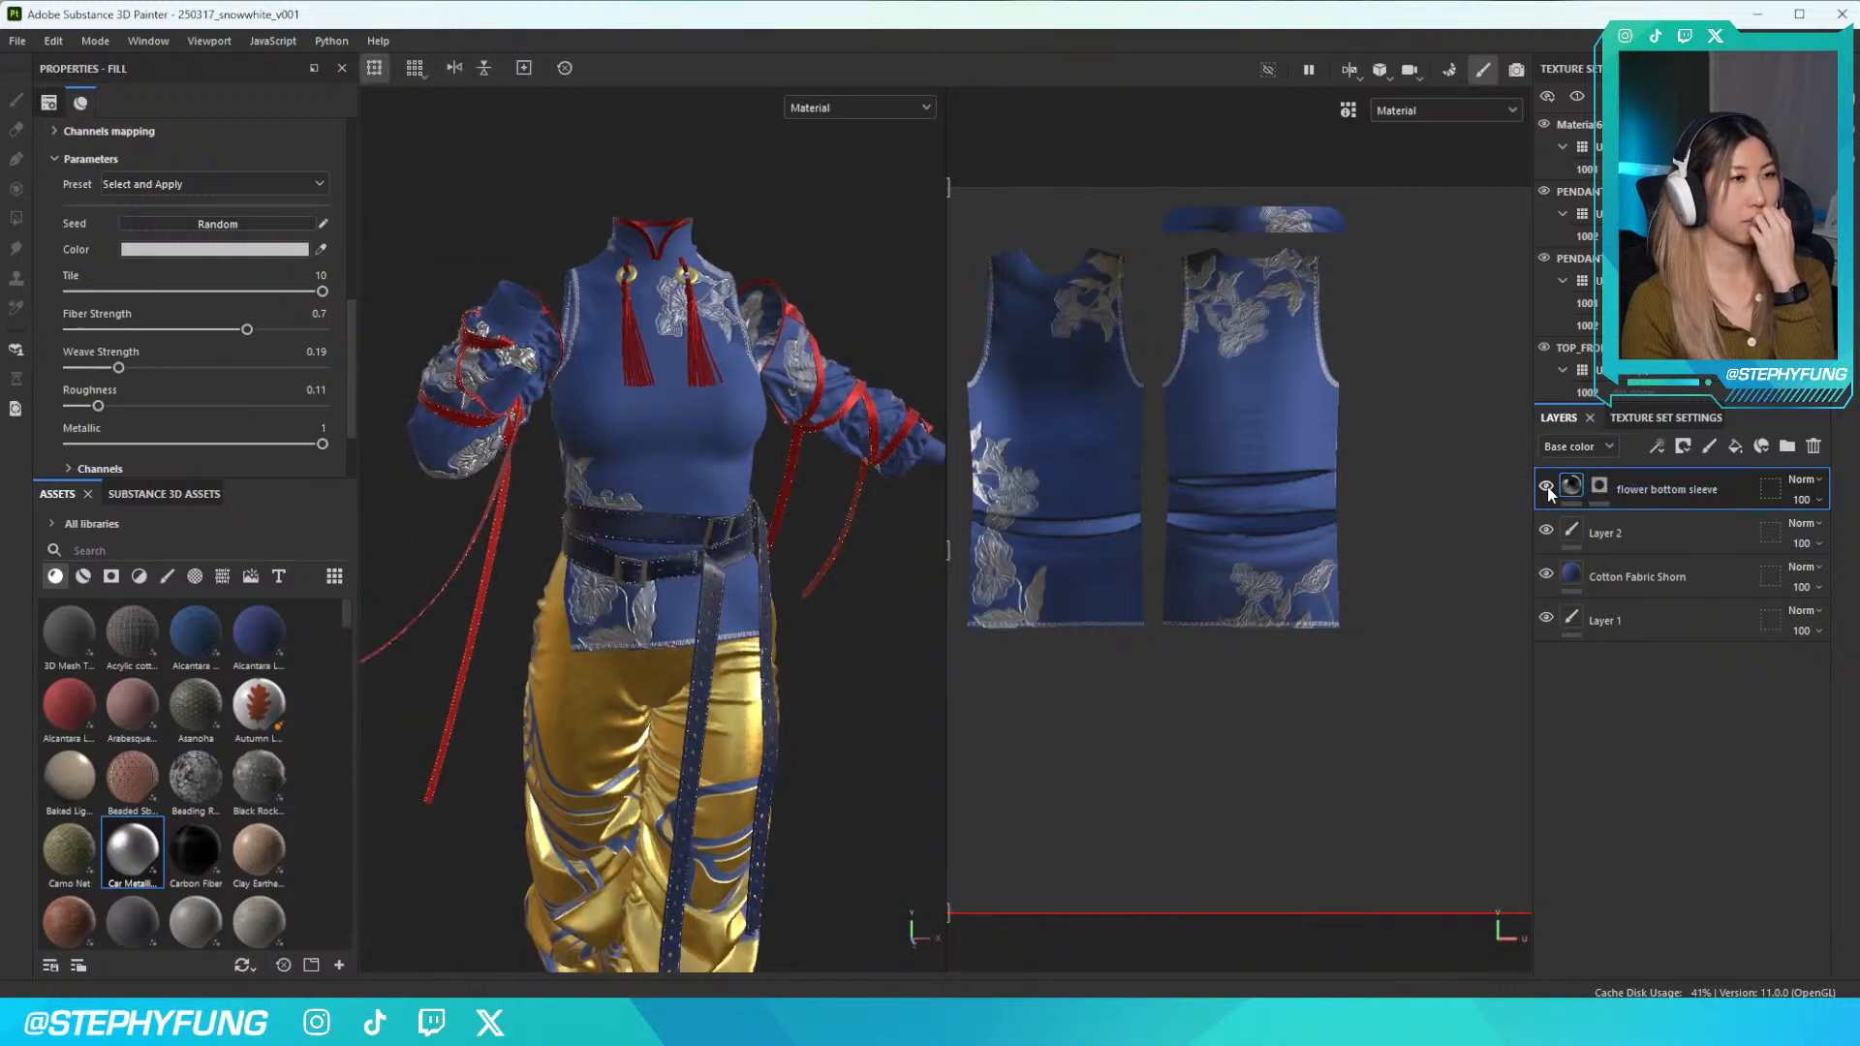
pyautogui.scroll(-2, 652, 647)
pyautogui.scroll(4, 653, 647)
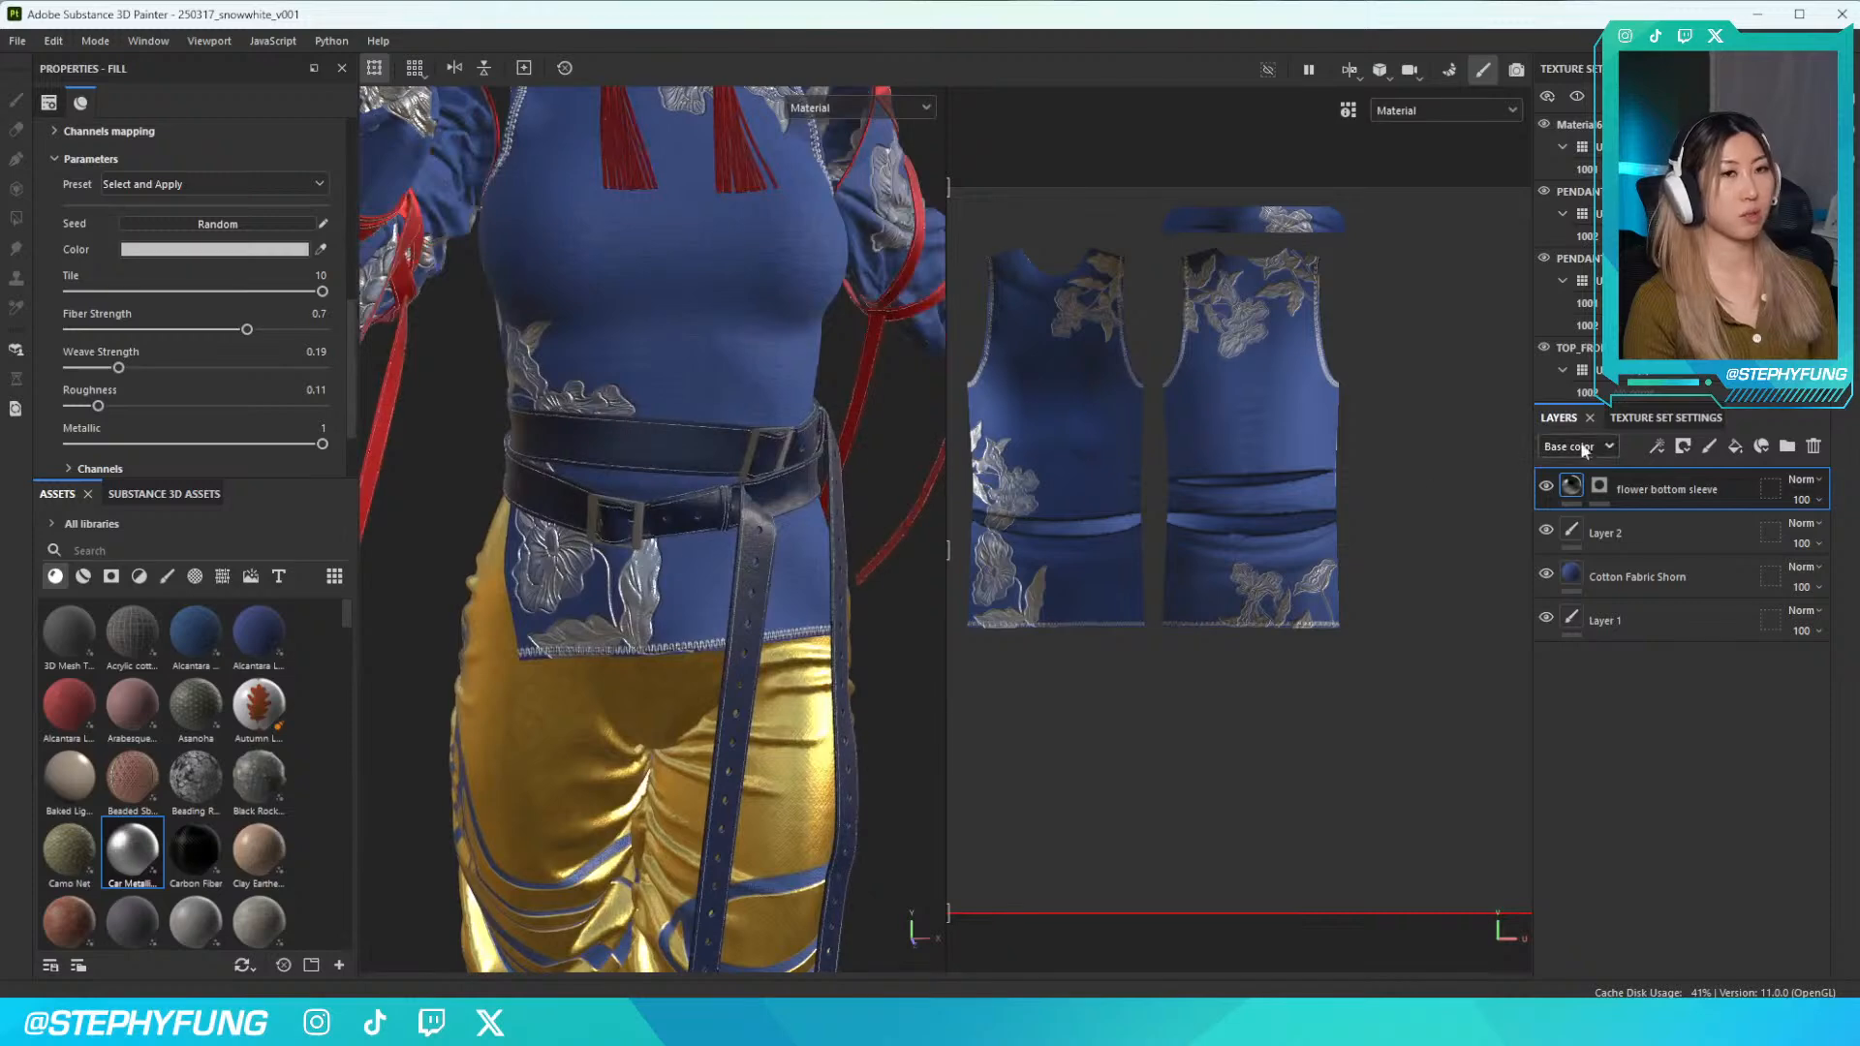
# Duplicate the flower bottom sleeve layer and clear the copy's mask
pyautogui.hotkey('ctrl', 'd')
pyautogui.rightClick(1600, 490)
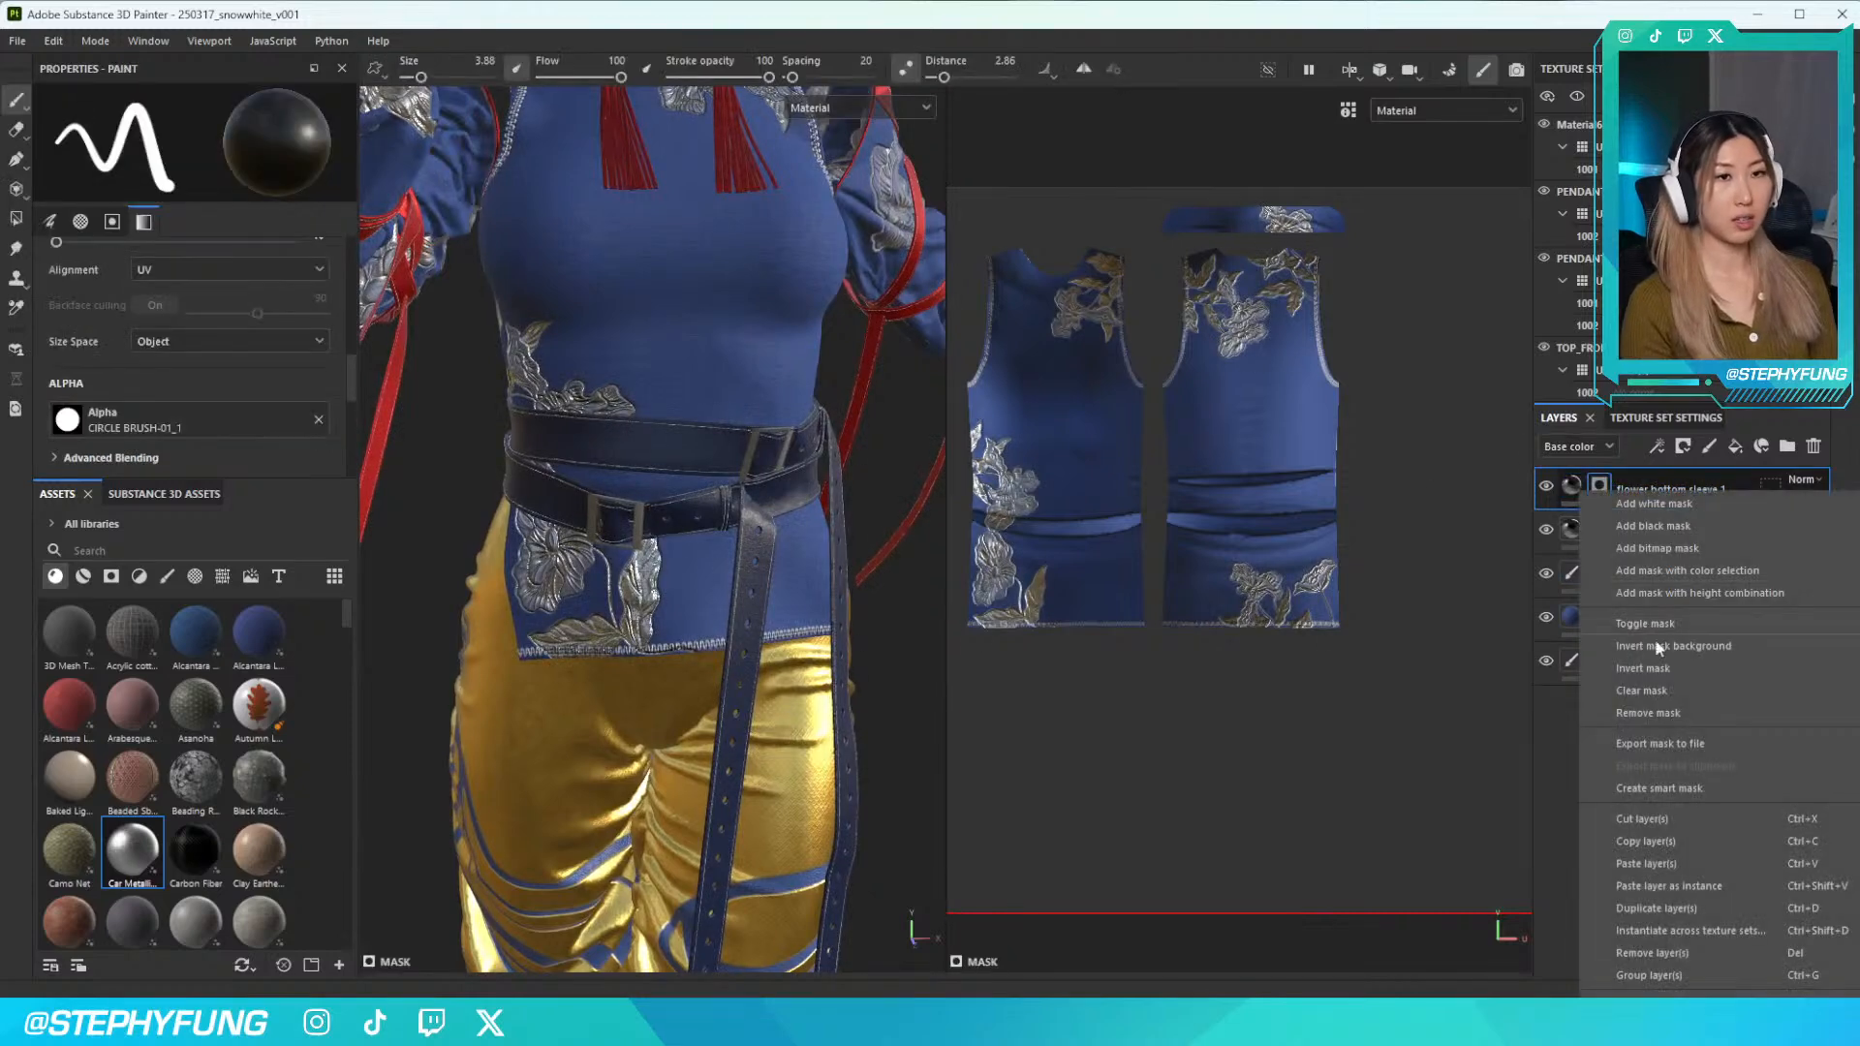
pyautogui.click(1666, 689)
# Rename the duplicated layer as smaller flowers
pyautogui.doubleClick(1653, 490)
pyautogui.write('s')
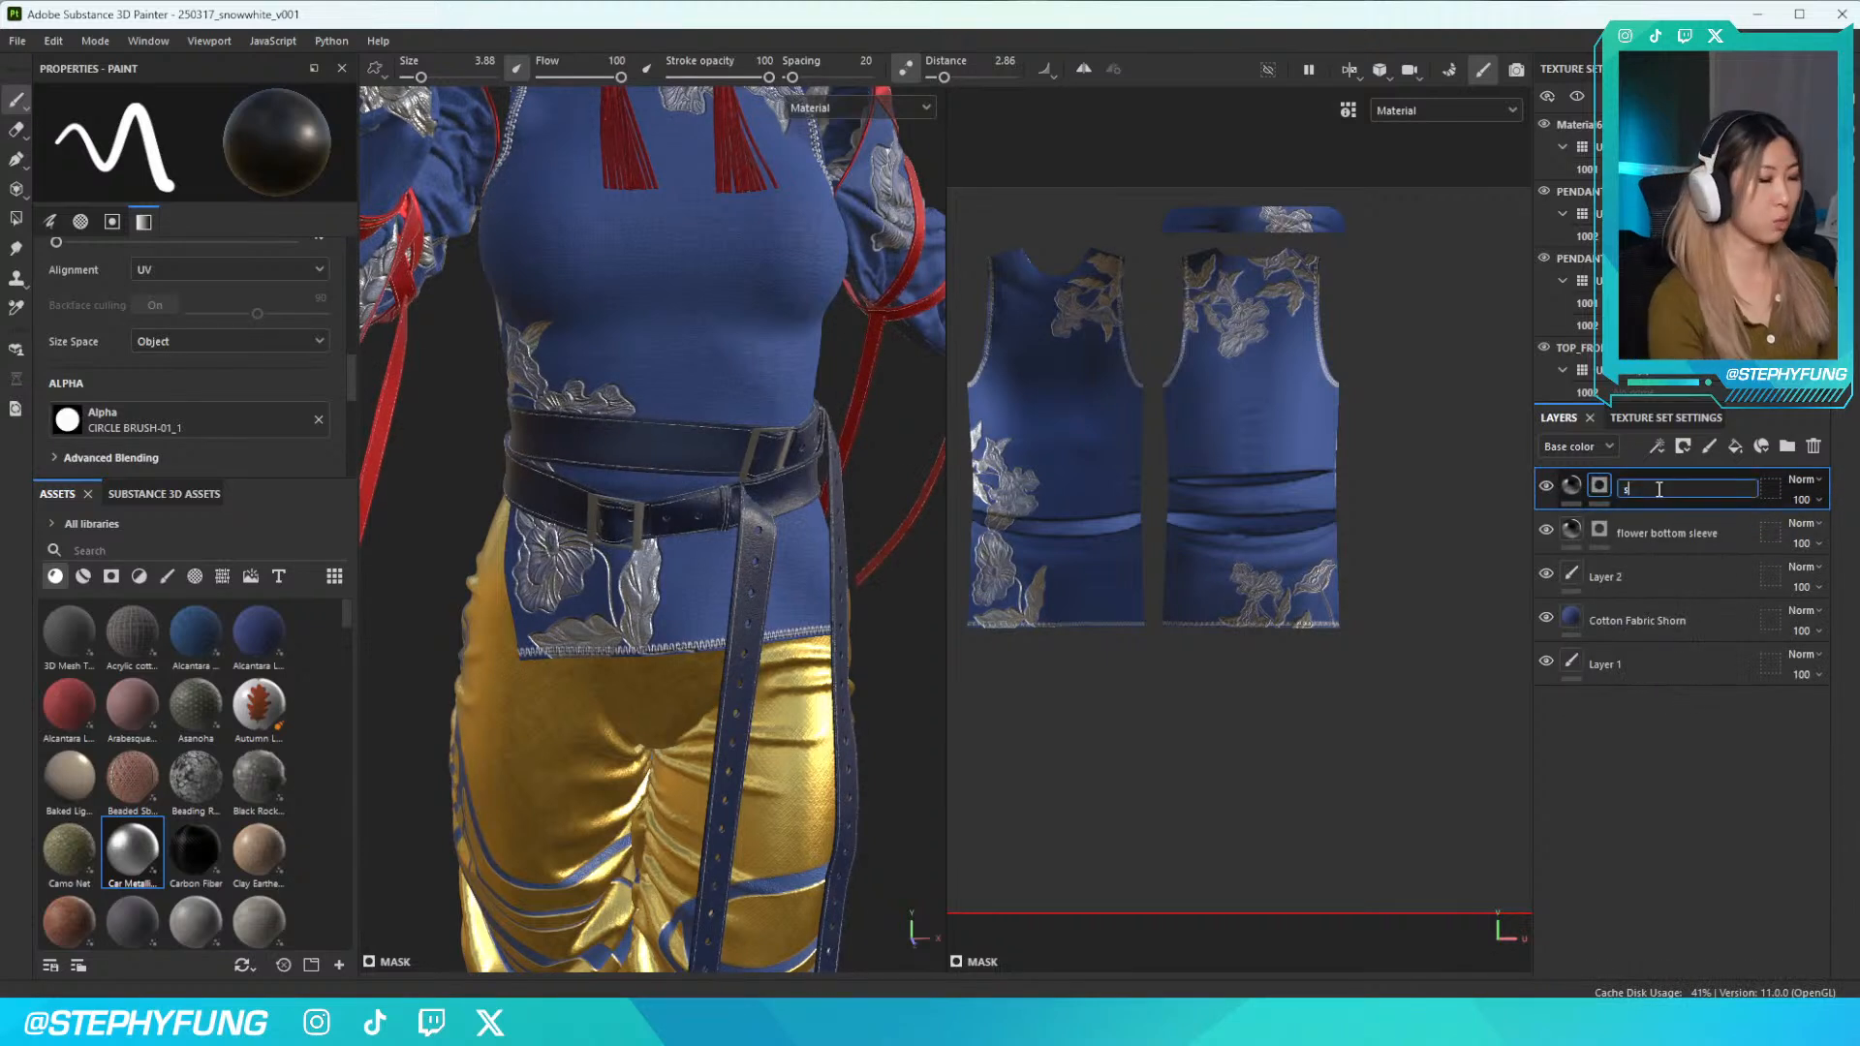
pyautogui.write('maller flowers')
# Select the smaller flowers layer's mask and choose 230802_FLOWER7 as the brush alpha
pyautogui.click(1578, 491)
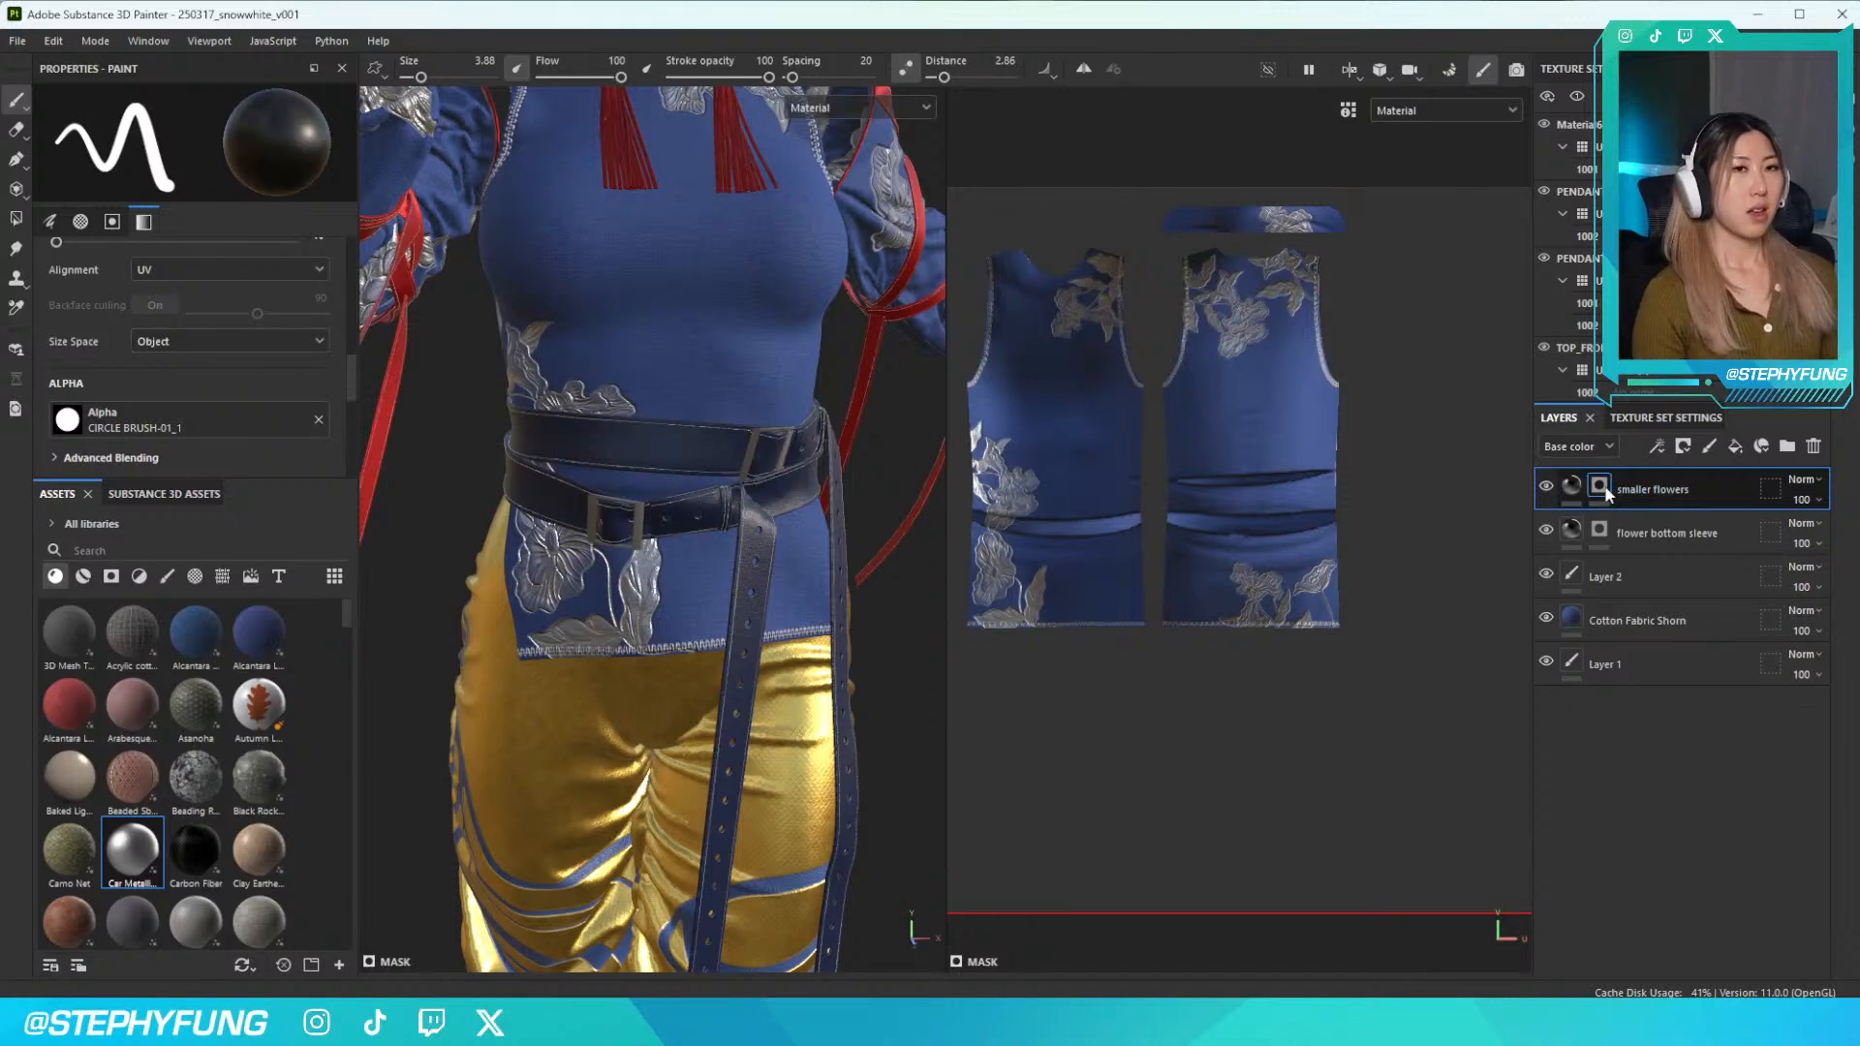
pyautogui.click(218, 423)
pyautogui.scroll(-5, 304, 524)
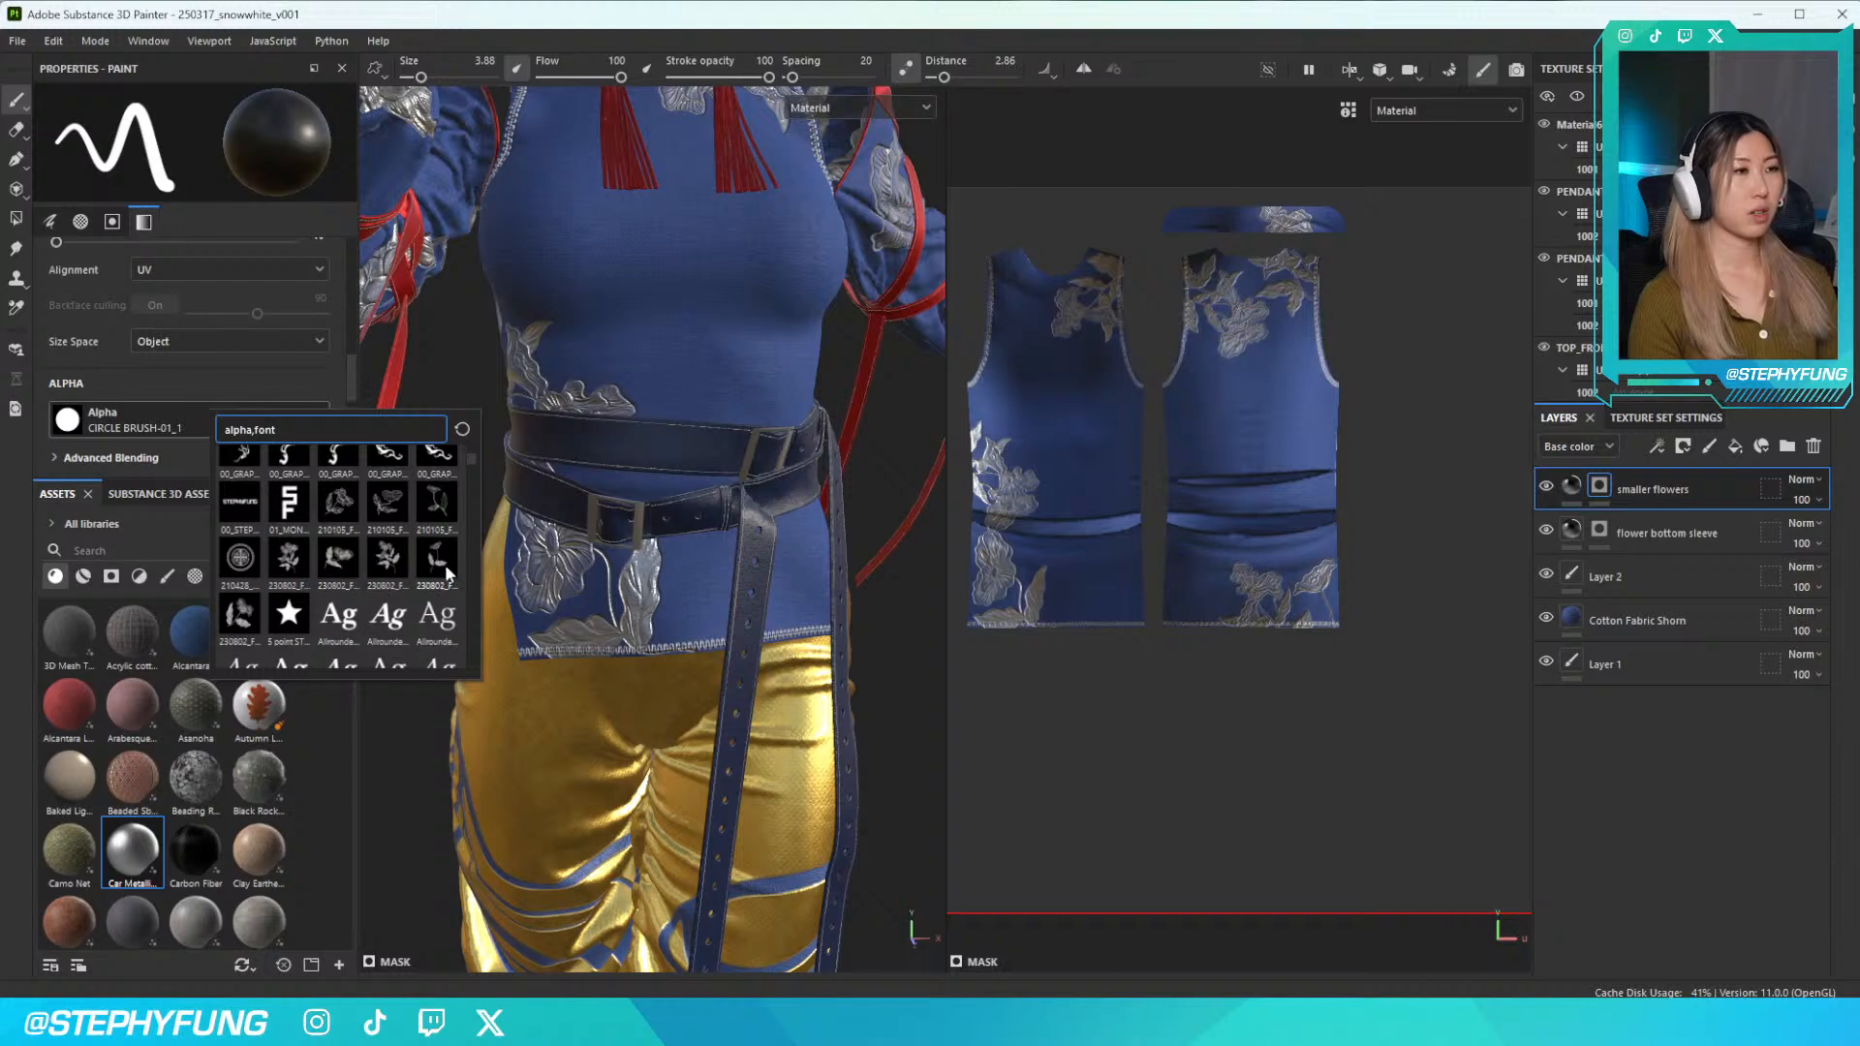
pyautogui.click(433, 567)
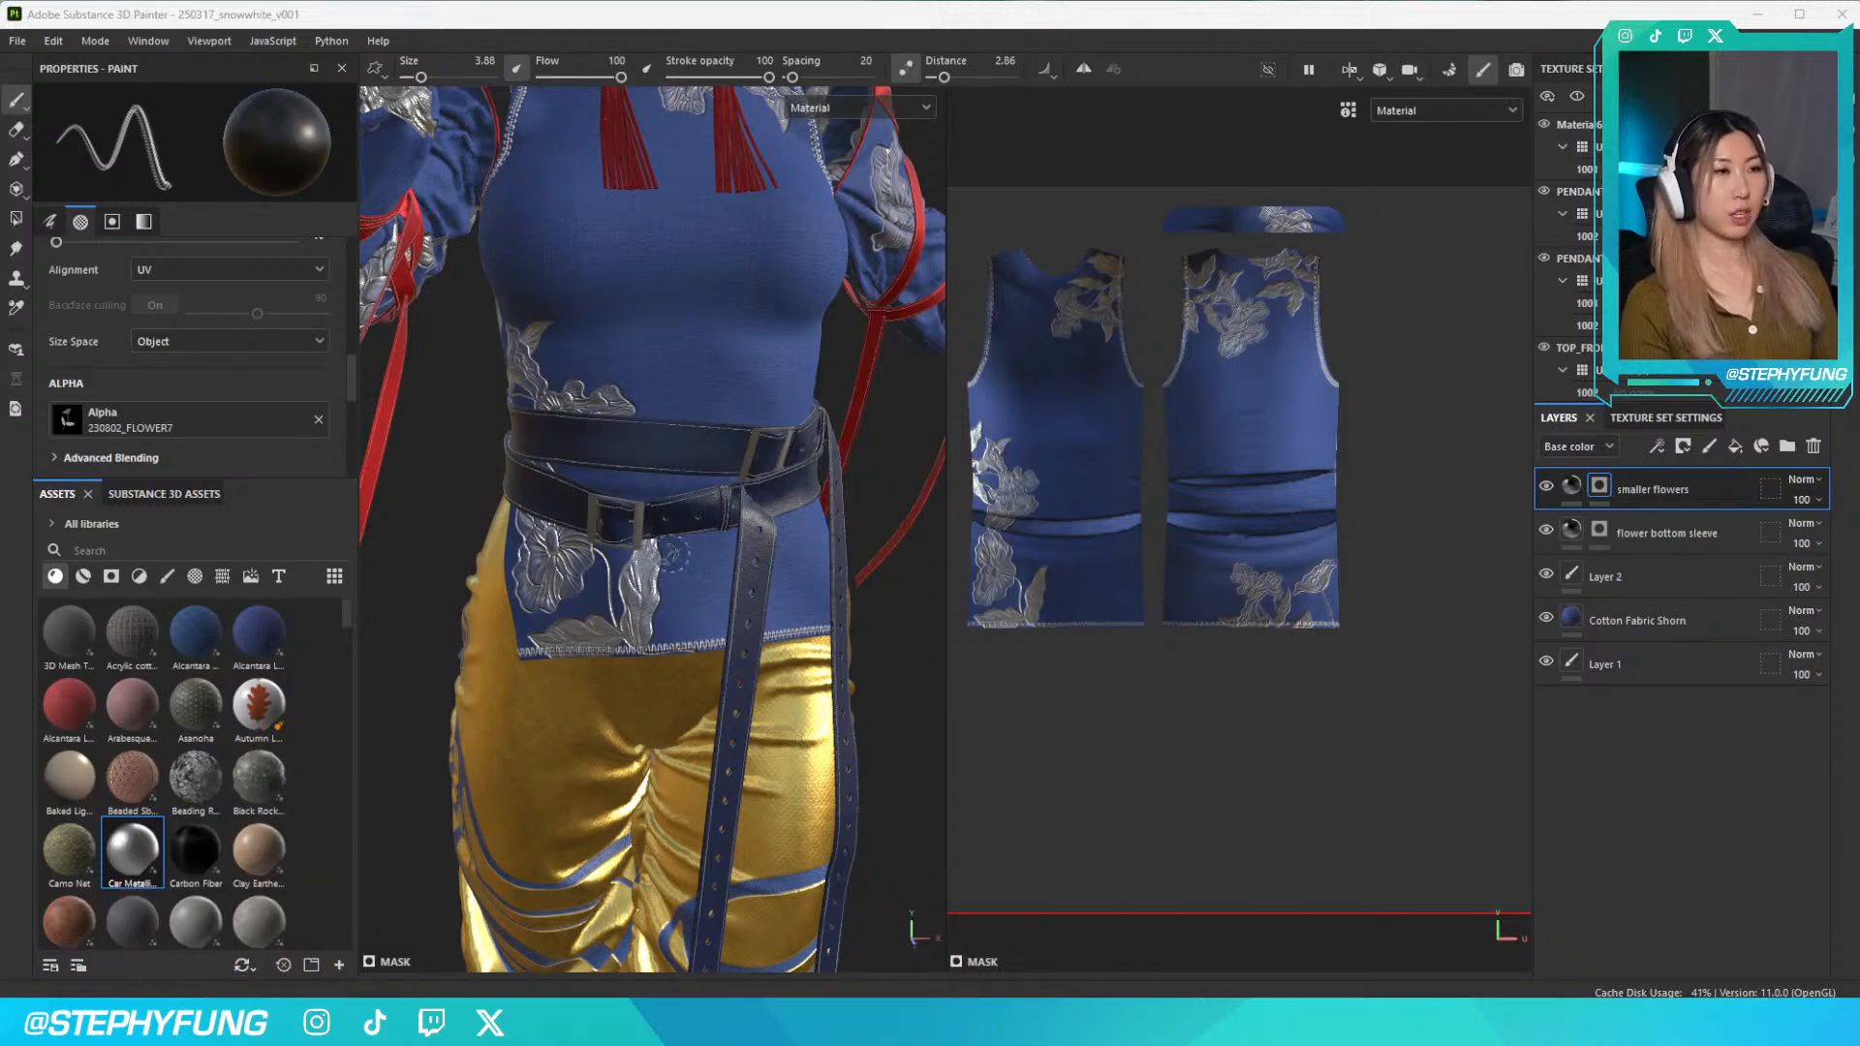
# Set the flower brush's angle to 41 for stamping around the belted waist
pyautogui.scroll(-2, 706, 501)
pyautogui.scroll(4, 678, 484)
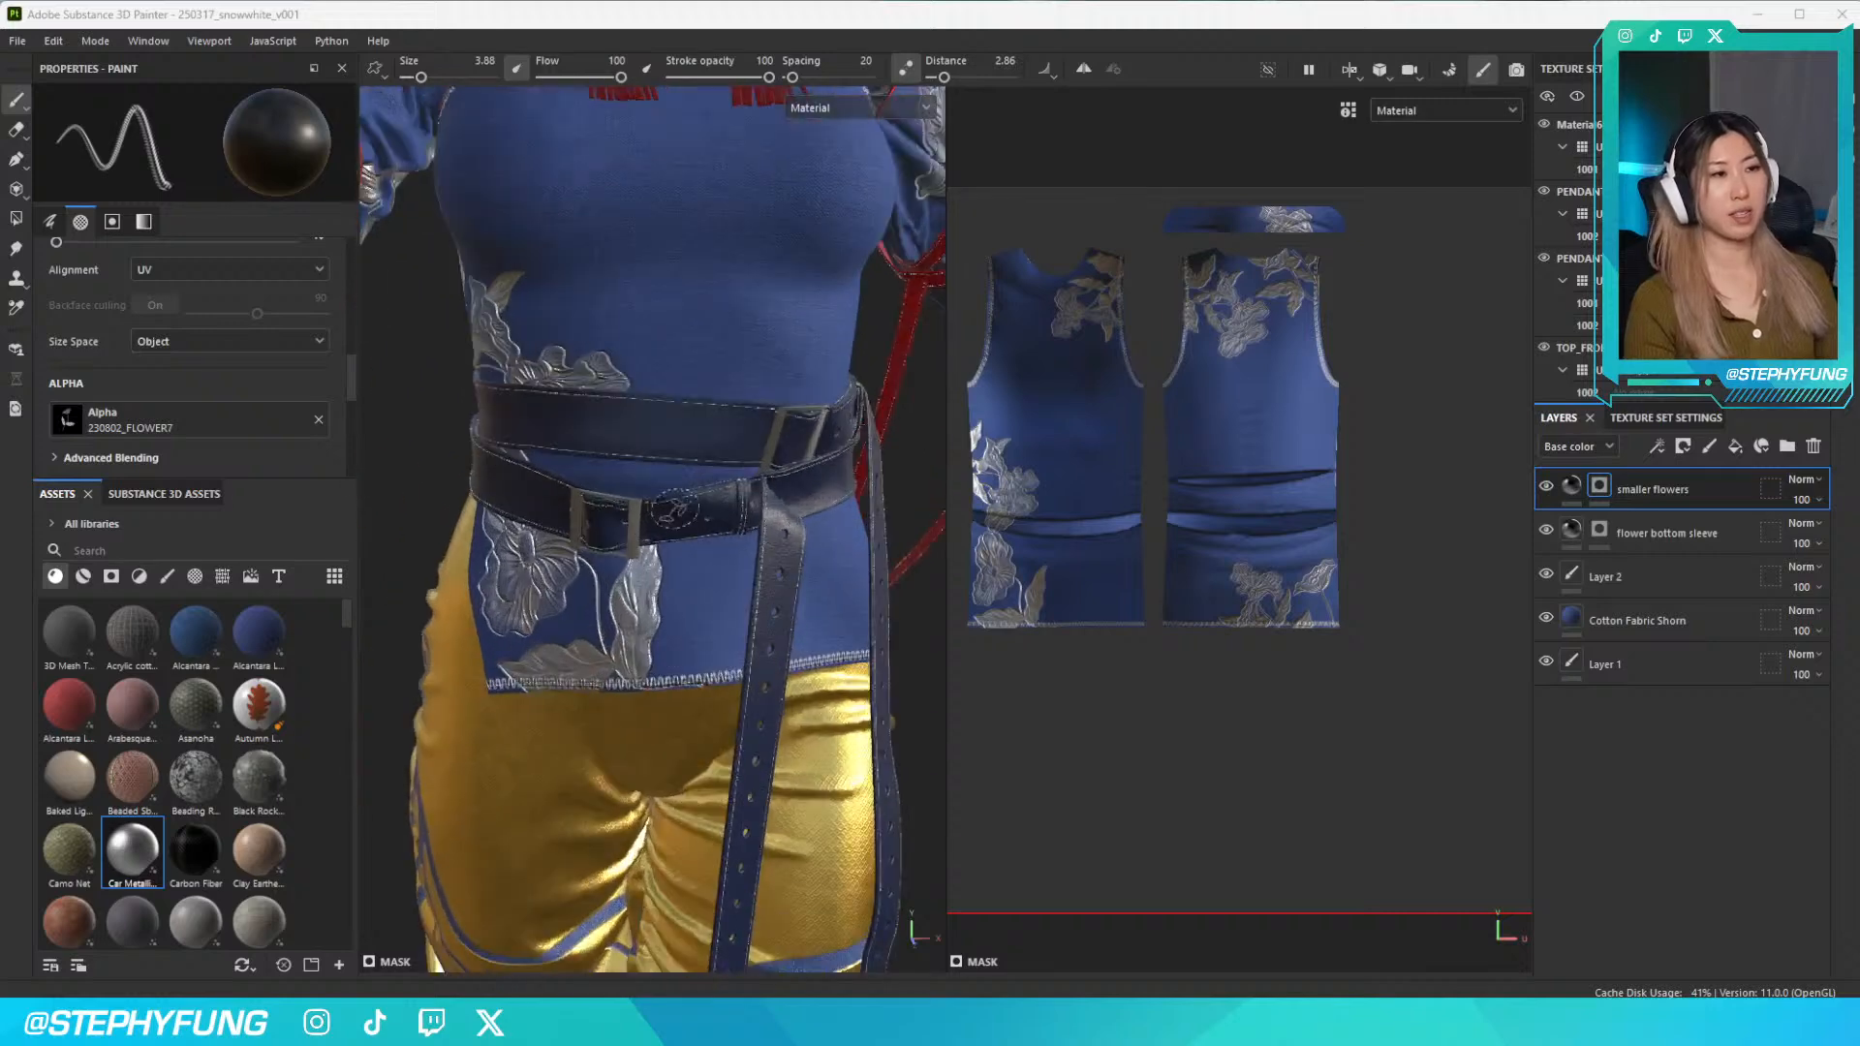
pyautogui.rightClick(815, 468)
pyautogui.scroll(-5, 786, 554)
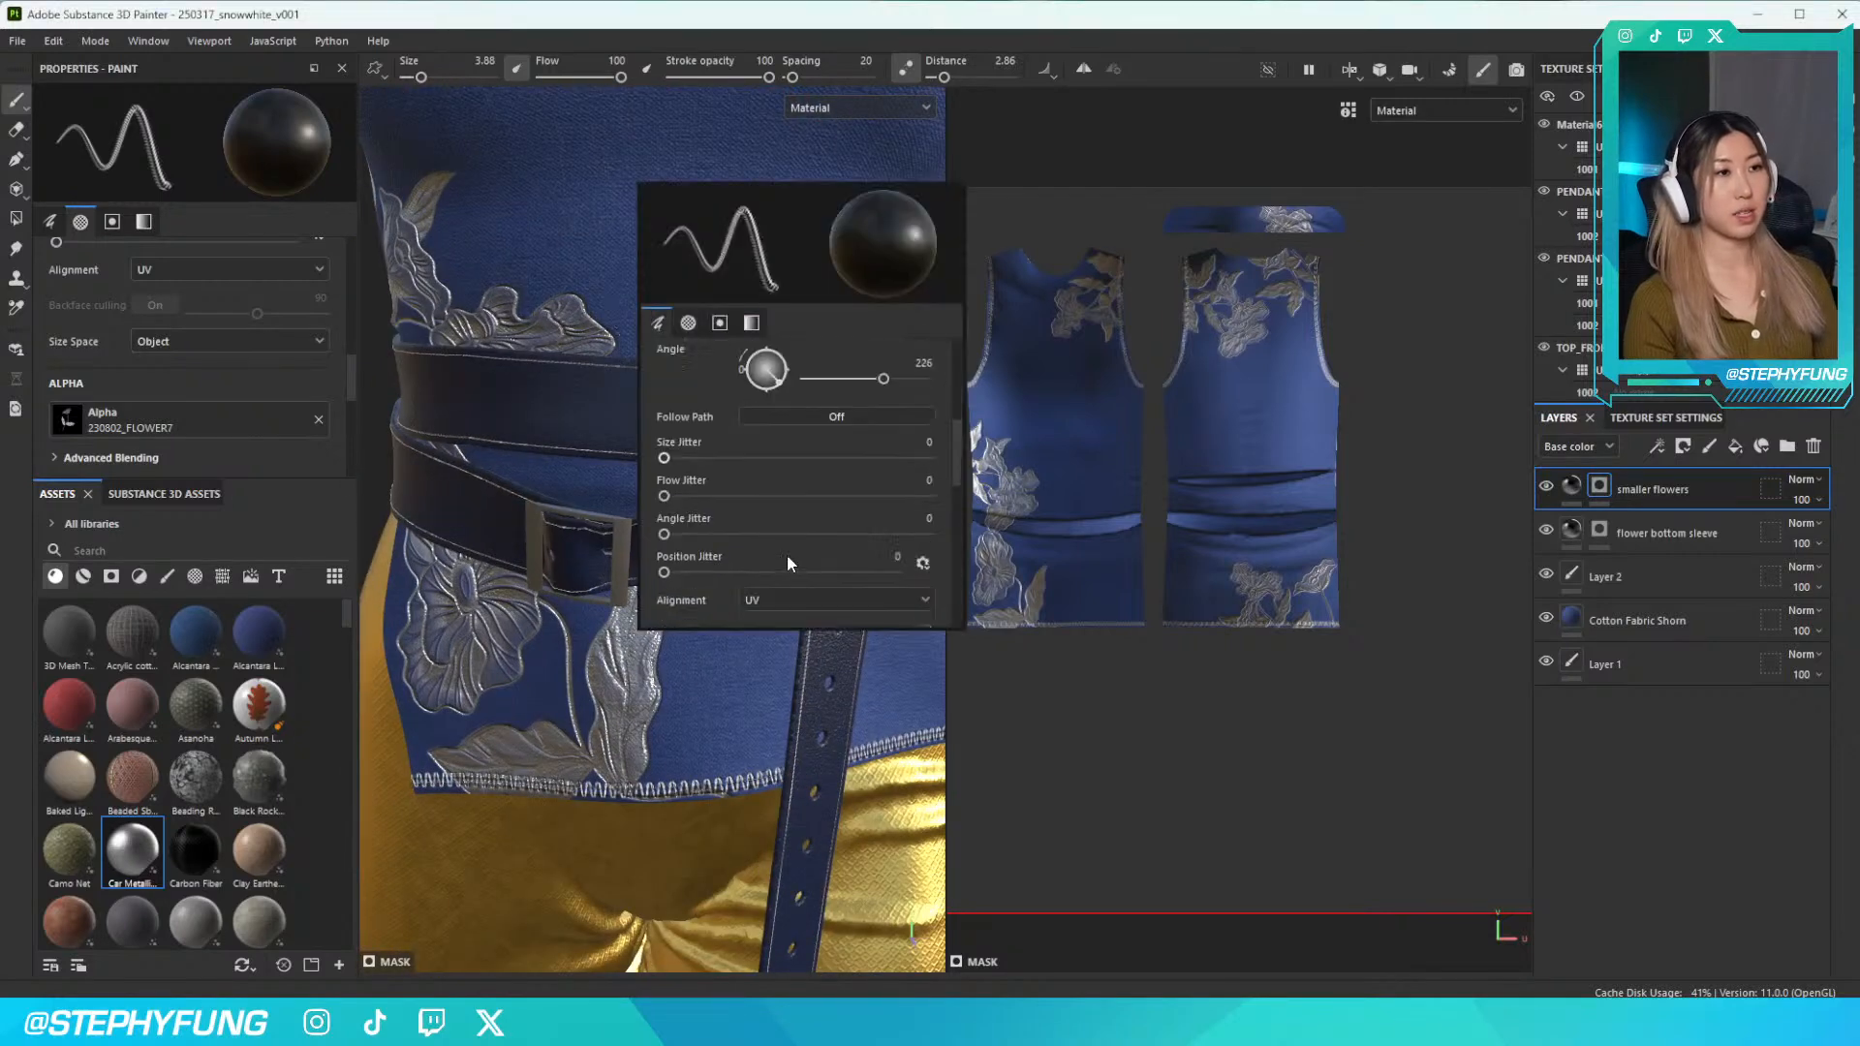
pyautogui.scroll(3, 786, 539)
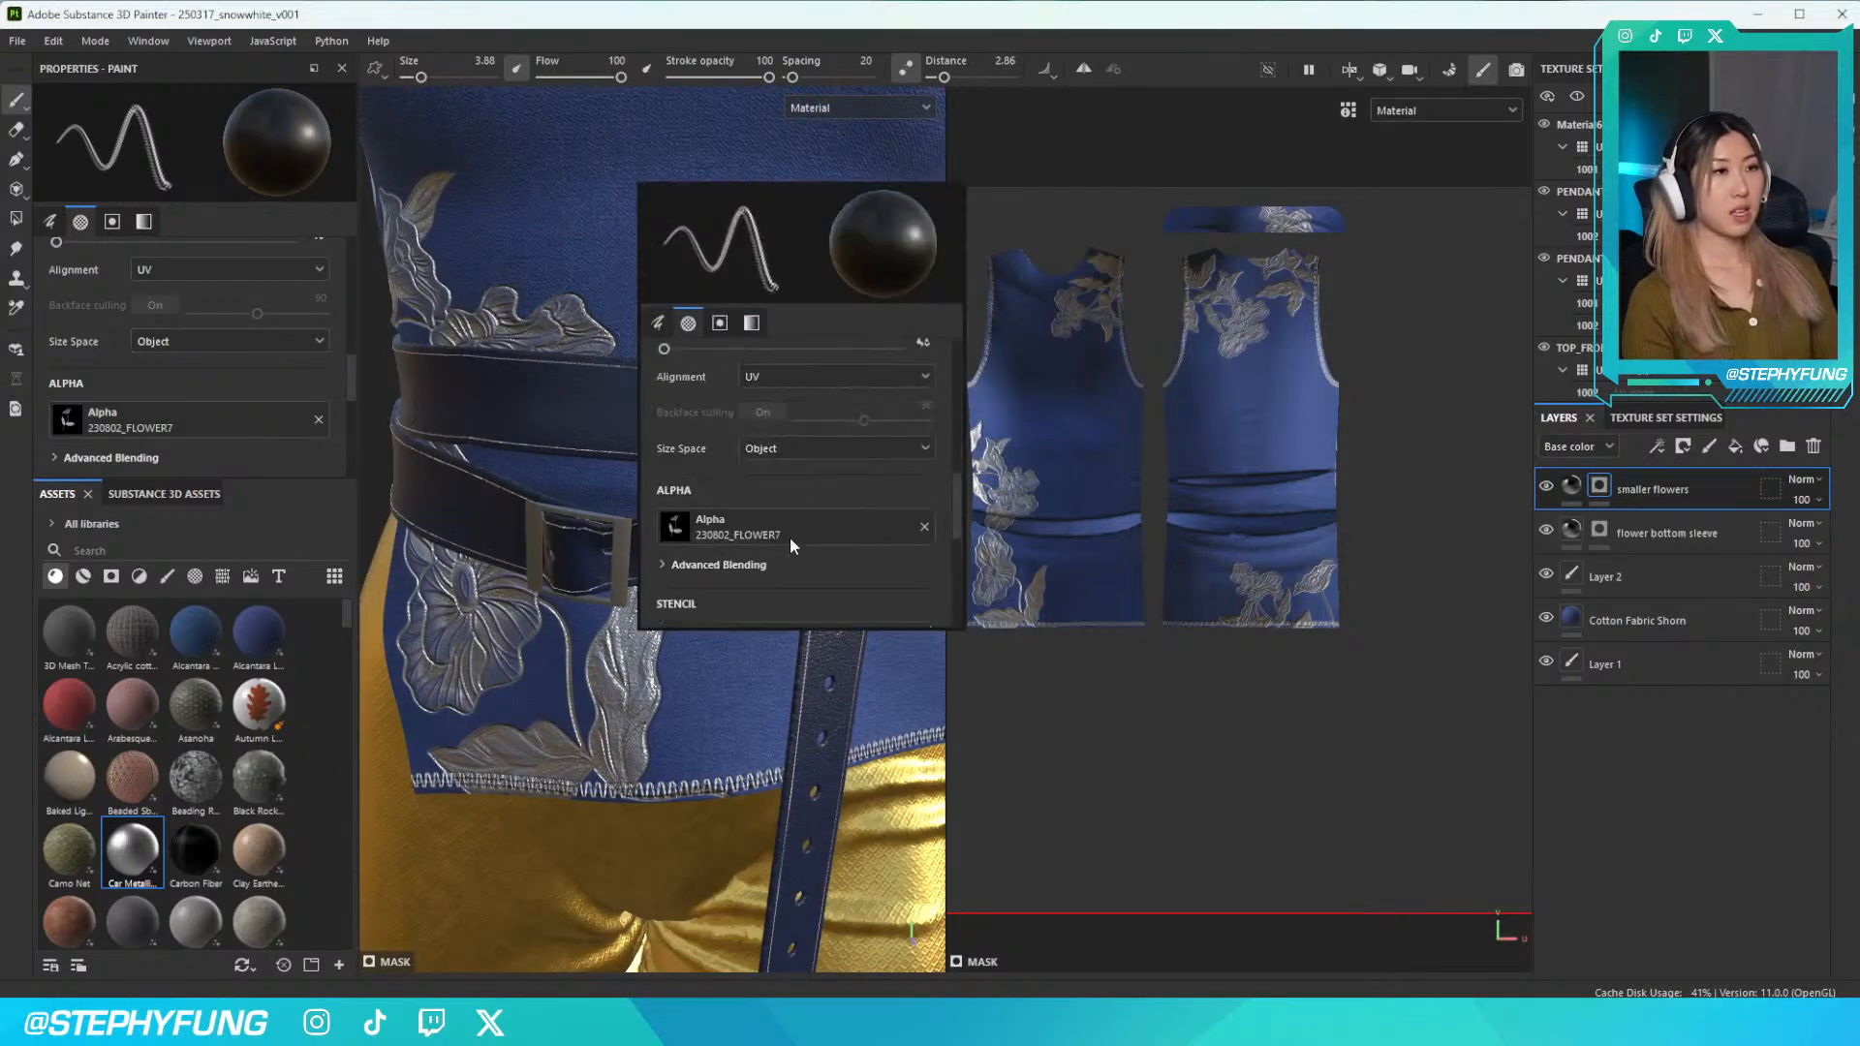
pyautogui.scroll(3, 786, 543)
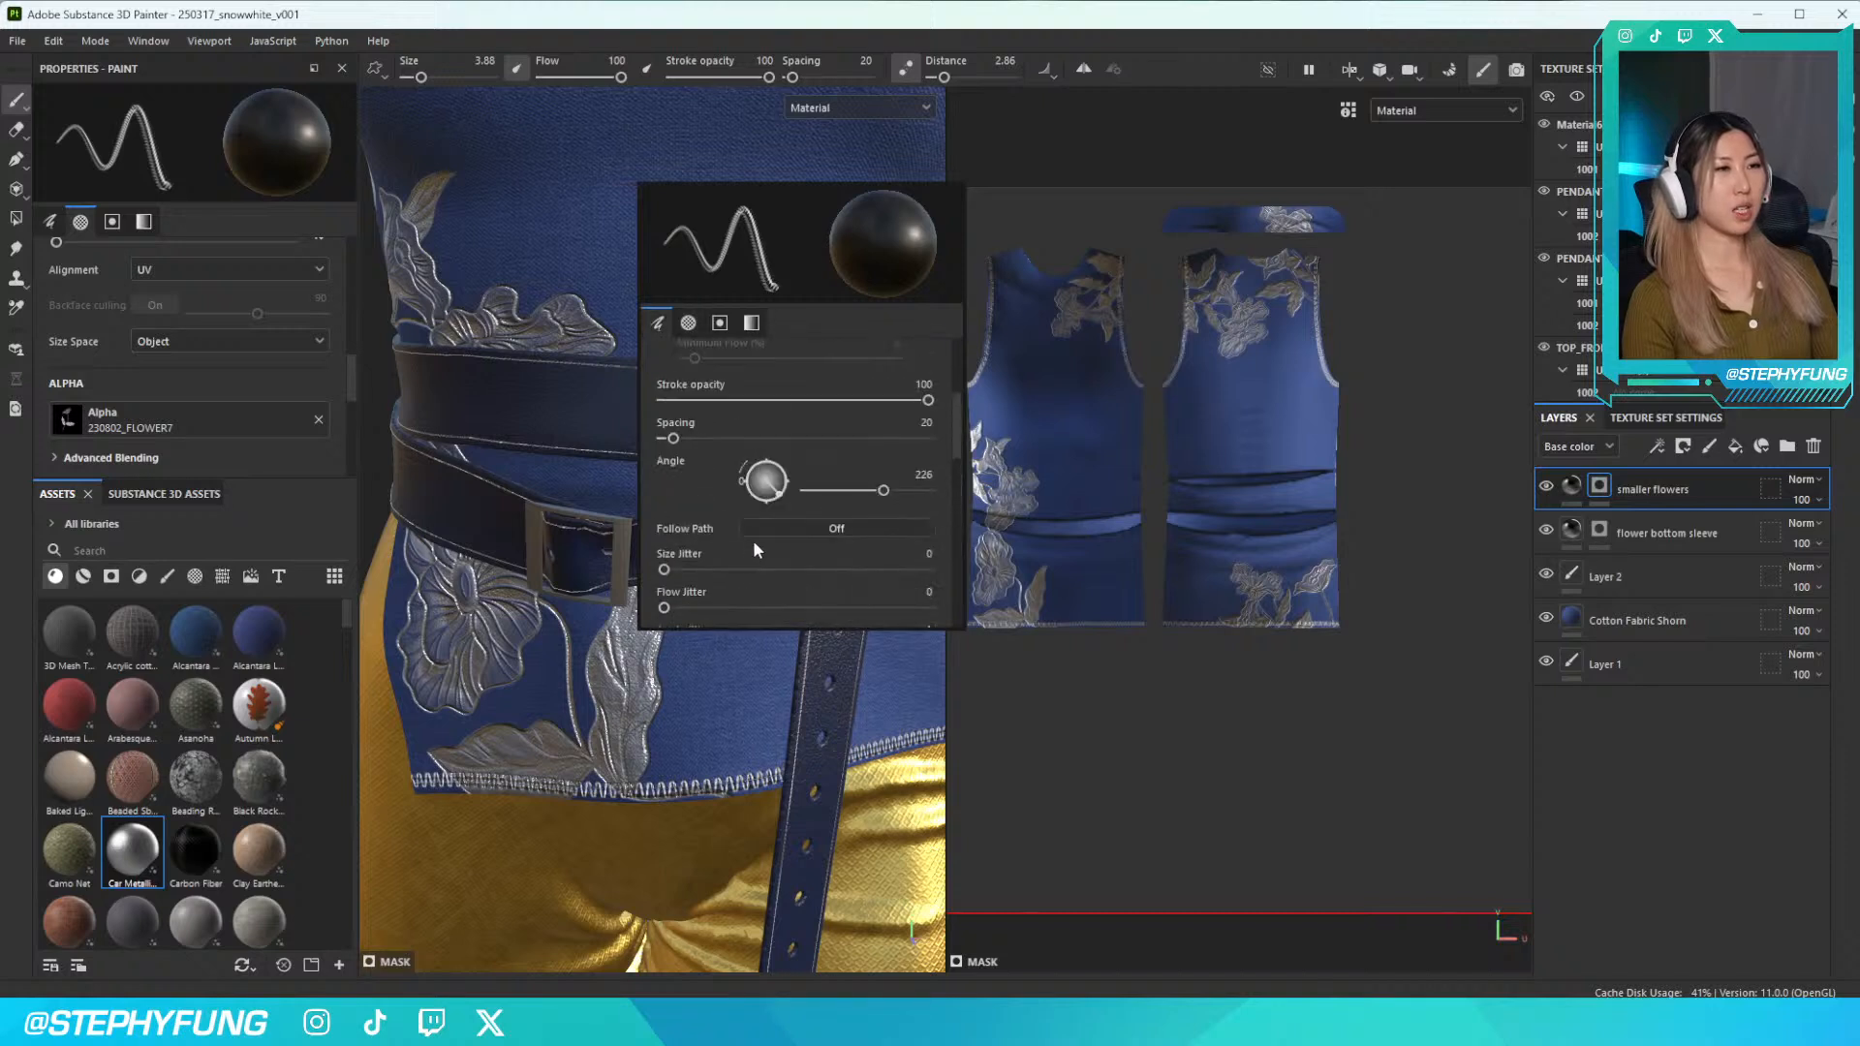
pyautogui.scroll(2, 682, 528)
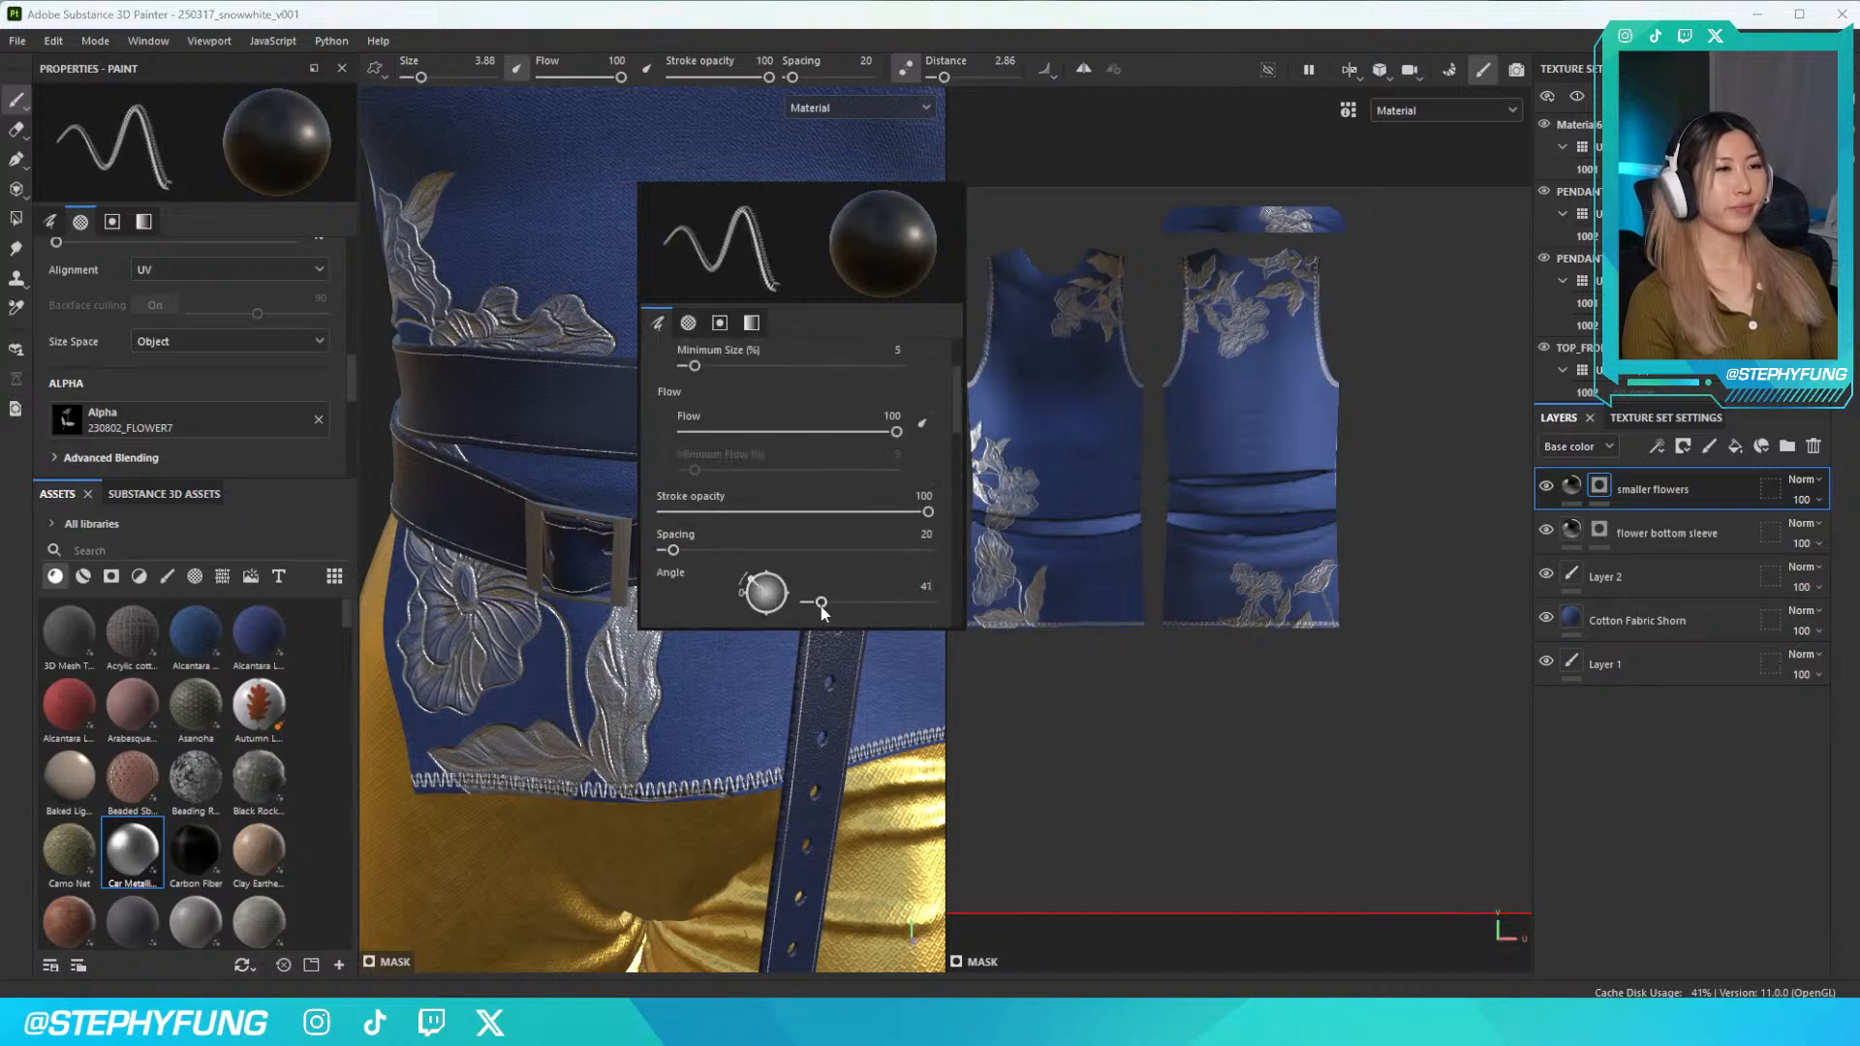
# Set the brush size to 14.44, matching the waist flowers, and switch the mask paint colour to white
pyautogui.press(']')
pyautogui.press(']')
pyautogui.press(']')
pyautogui.press(']')
pyautogui.press(']')
pyautogui.press(']')
pyautogui.press(']')
pyautogui.press(']')
pyautogui.press(']')
pyautogui.press(']')
pyautogui.press(']')
pyautogui.press(']')
pyautogui.press(']')
pyautogui.press(']')
pyautogui.press(']')
pyautogui.press(']')
pyautogui.press(']')
pyautogui.press(']')
pyautogui.press(']')
pyautogui.press(']')
pyautogui.press(']')
pyautogui.press(']')
pyautogui.press(']')
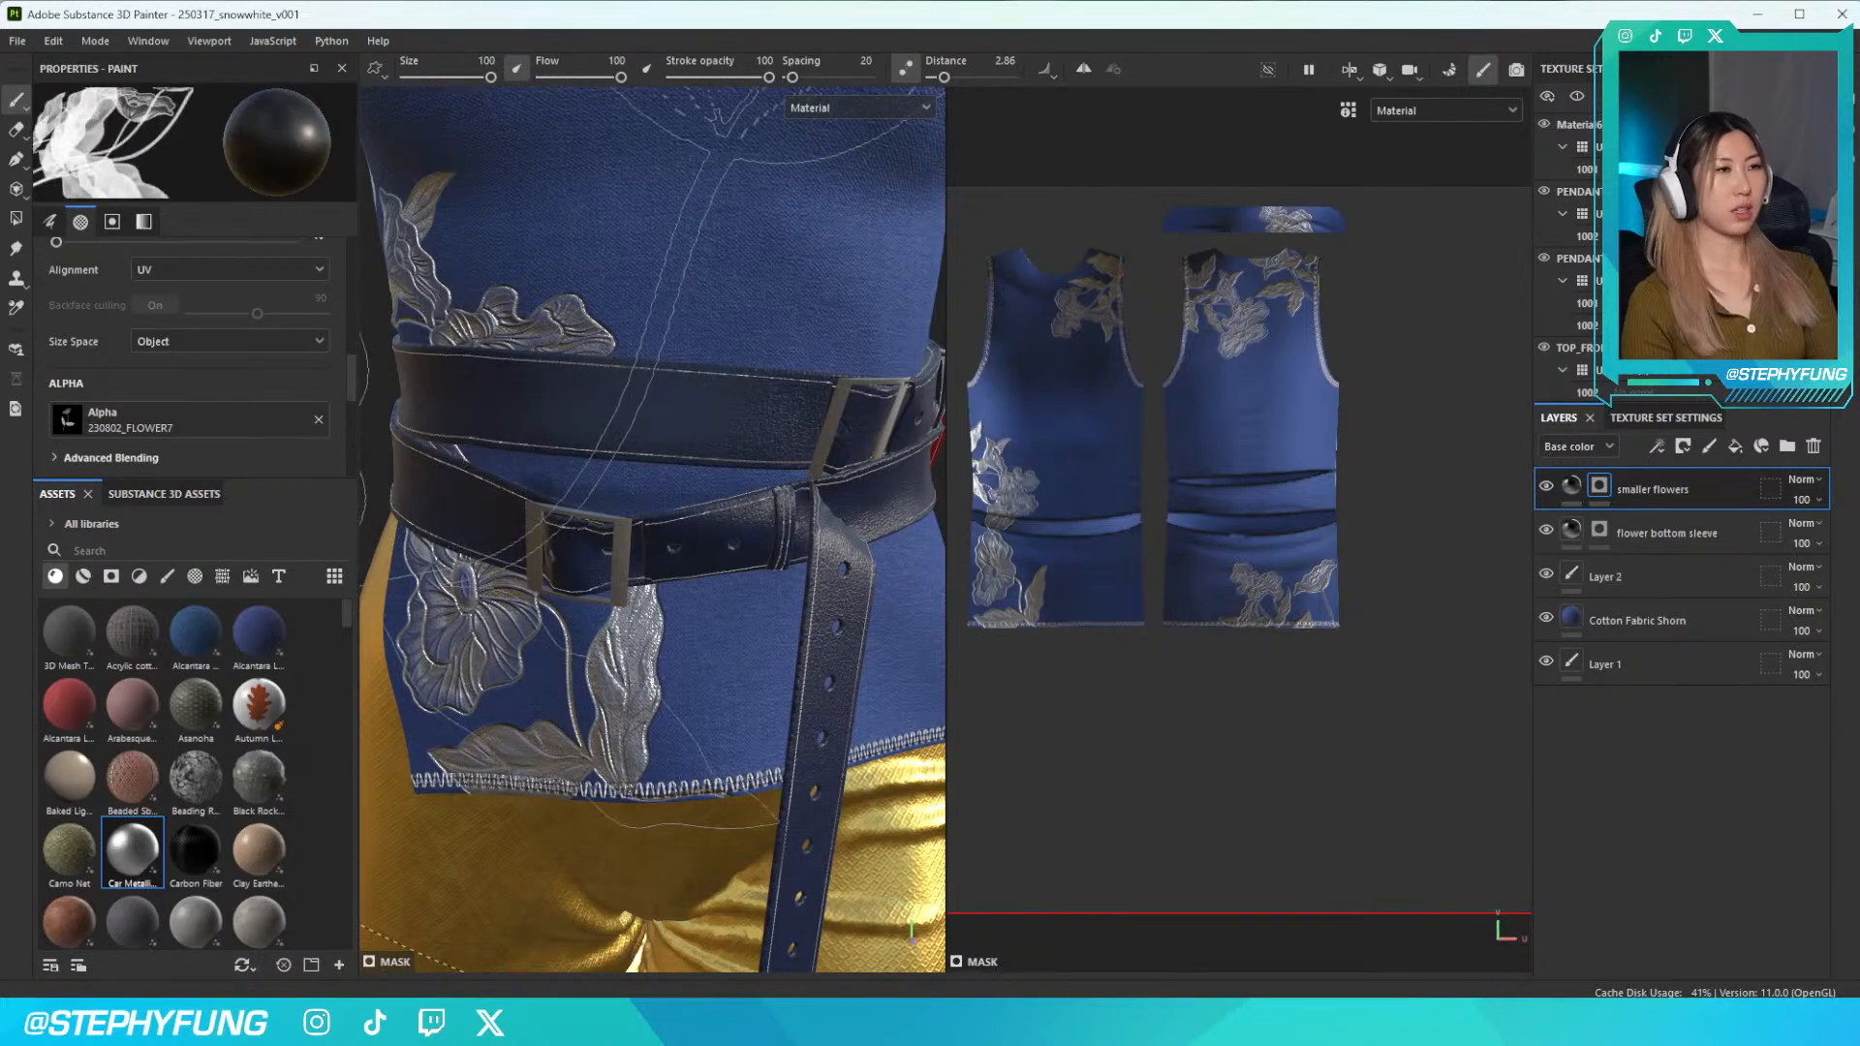
pyautogui.press('[')
pyautogui.press('[')
pyautogui.press('[')
pyautogui.press('[')
pyautogui.press('[')
pyautogui.press('[')
pyautogui.press('[')
pyautogui.press('[')
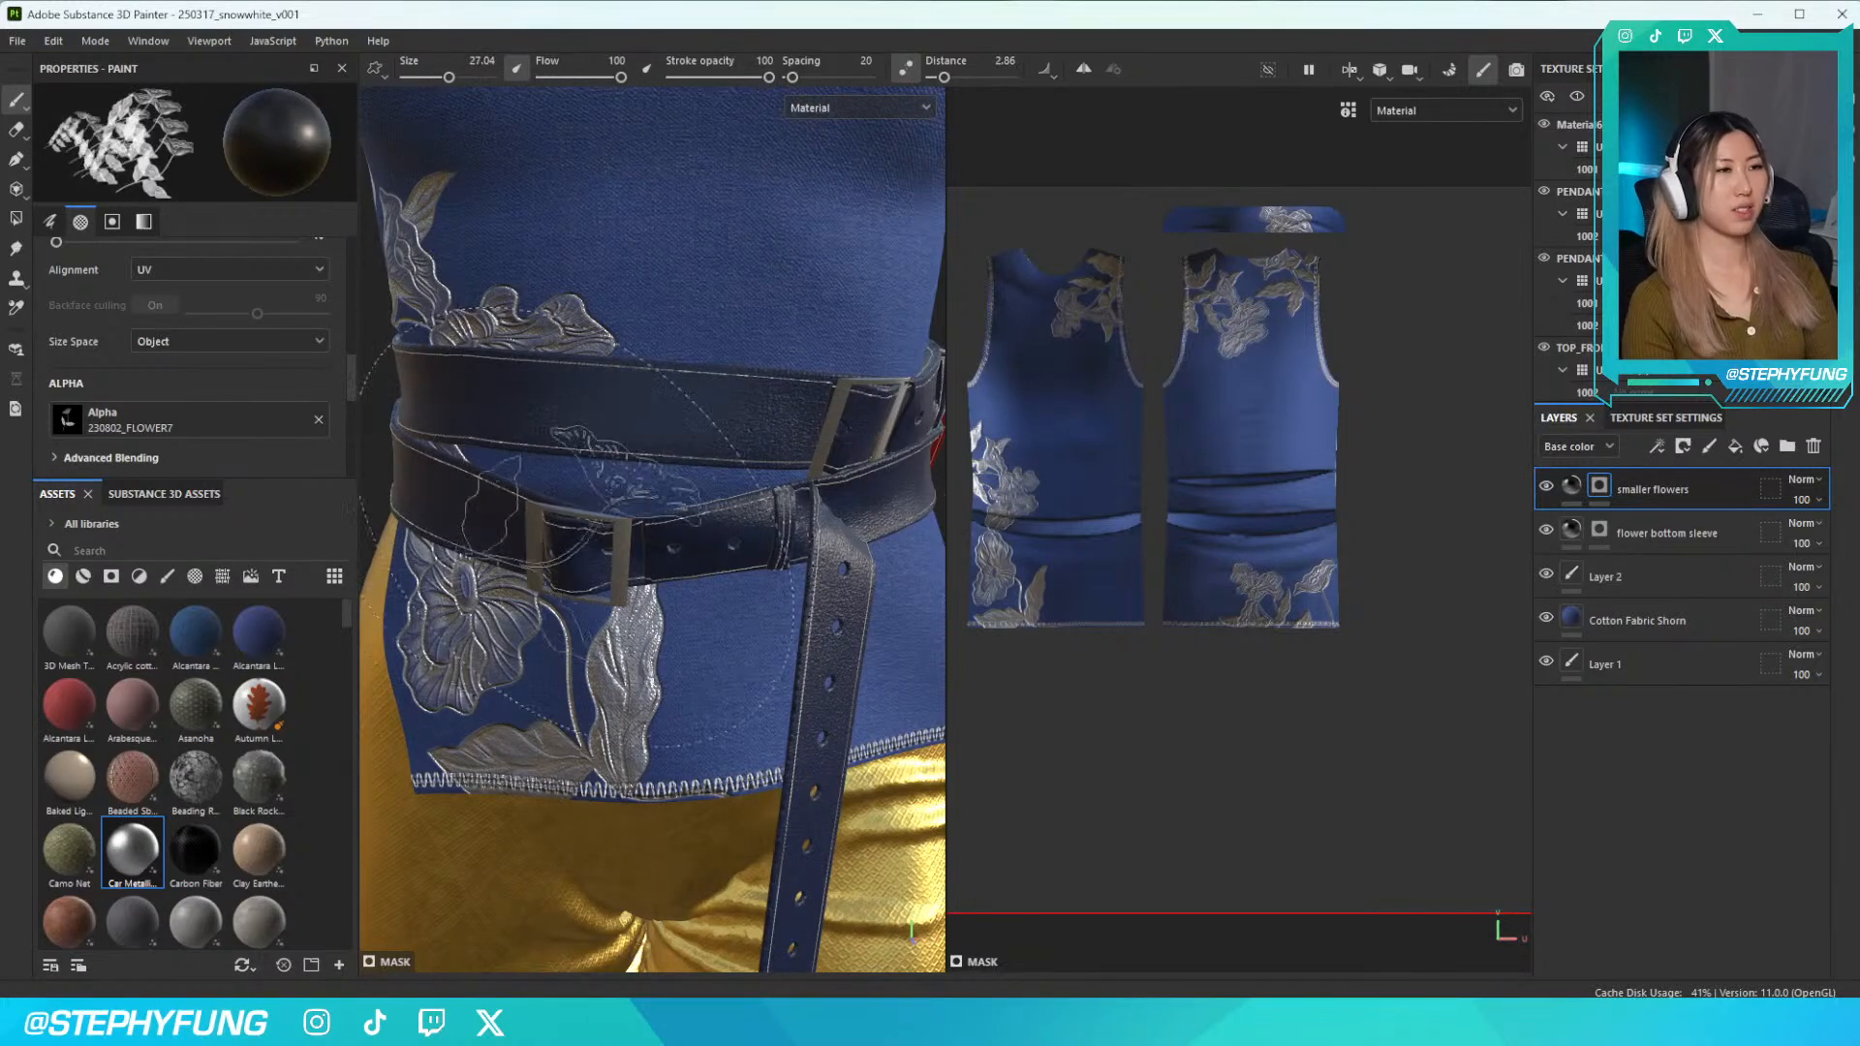
pyautogui.keyDown('alt'); pyautogui.moveTo(502, 300); pyautogui.dragTo(549, 388); pyautogui.keyUp('alt')
pyautogui.press('[')
pyautogui.press('[')
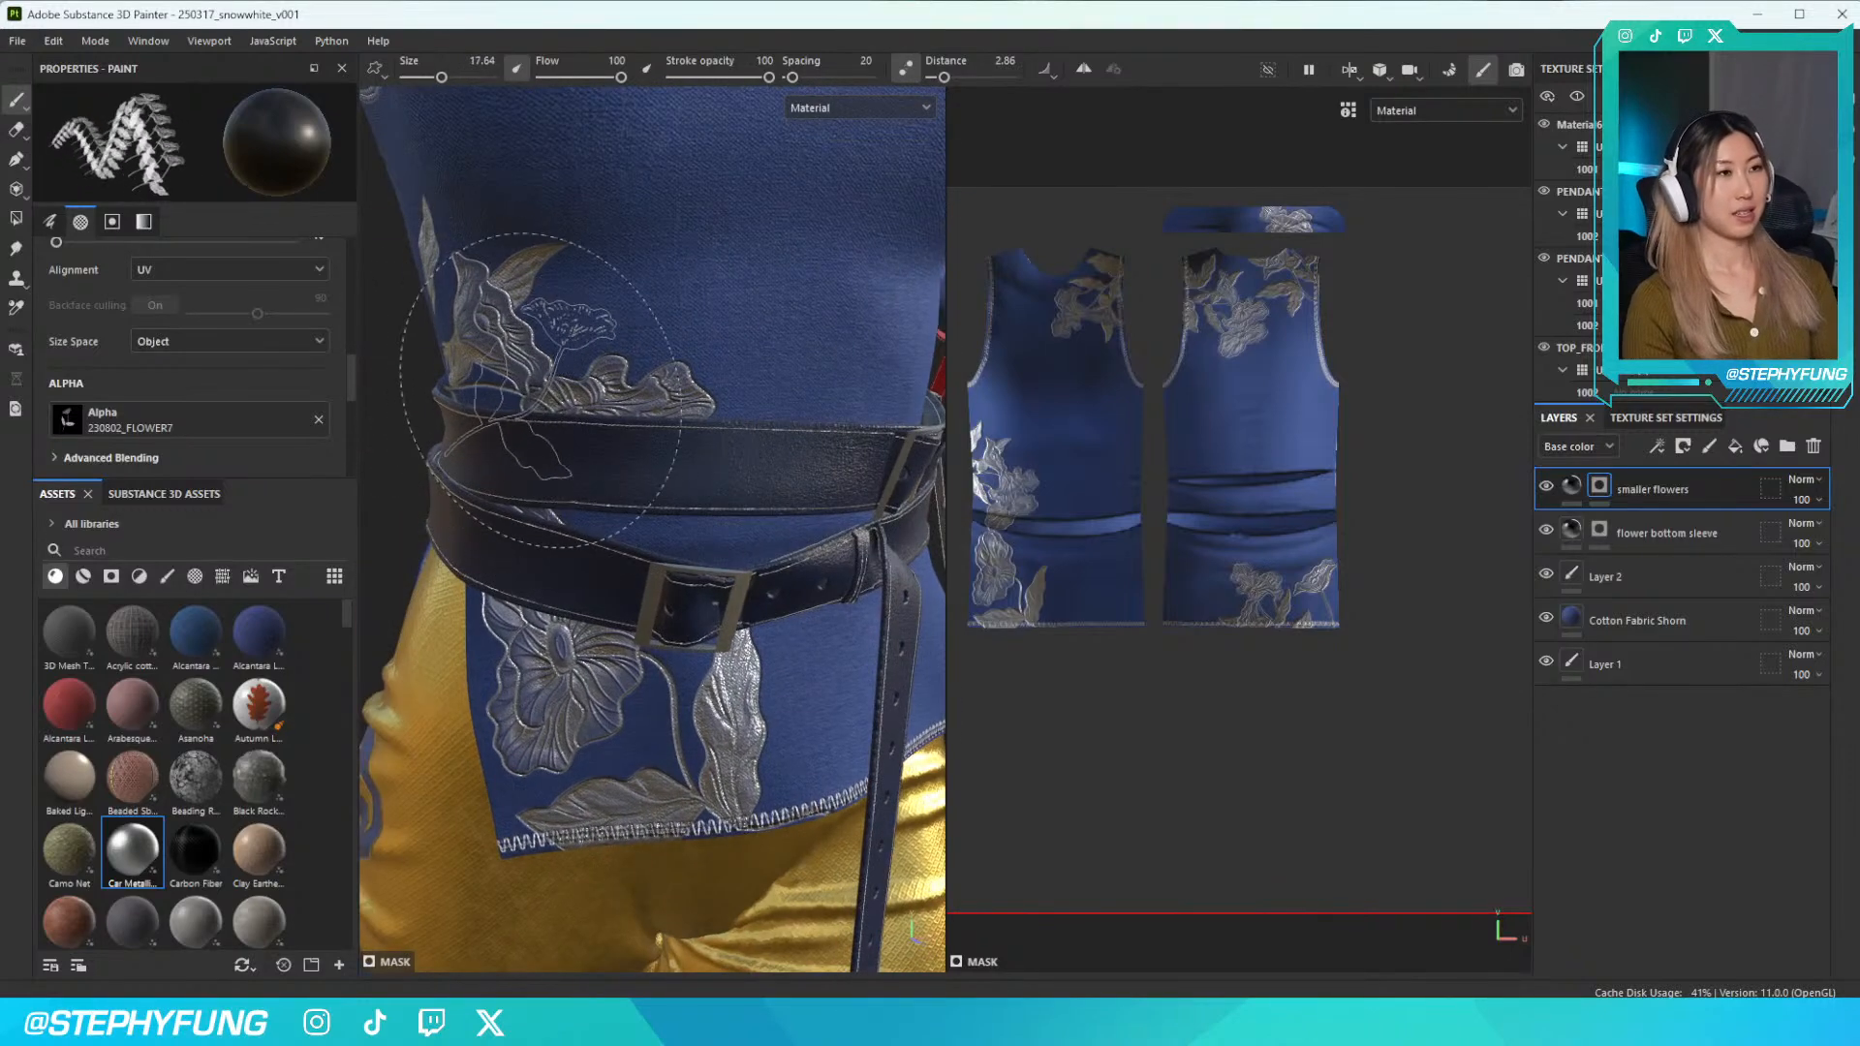
pyautogui.press('[')
pyautogui.press('[')
pyautogui.keyDown('alt'); pyautogui.moveTo(515, 254); pyautogui.dragTo(620, 296); pyautogui.keyUp('alt')
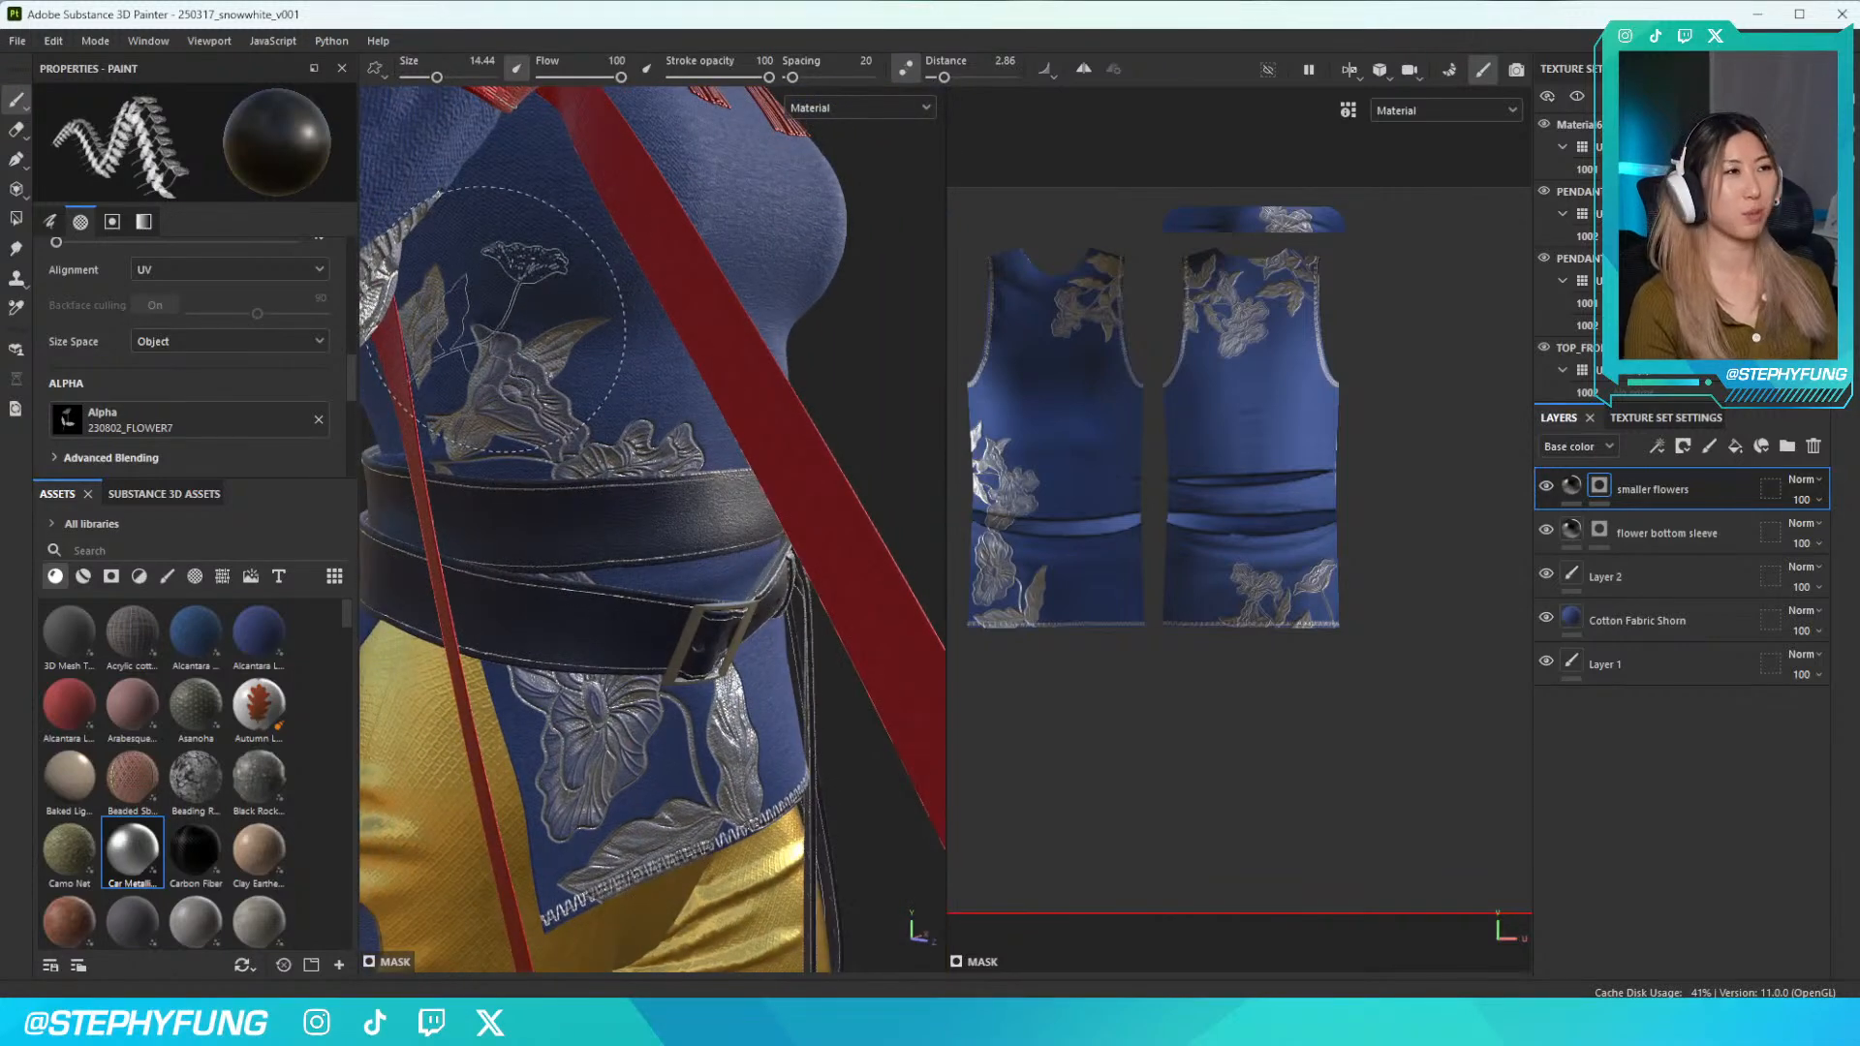
pyautogui.press('x')
# Stamp a small flower into the mask at the front hem, beside the large upright leaf
pyautogui.click(509, 309)
pyautogui.moveTo(526, 309)
pyautogui.keyDown('alt'); pyautogui.mouseDown()
pyautogui.moveTo(674, 436)
pyautogui.moveTo(622, 440)
pyautogui.mouseUp(); pyautogui.keyUp('alt')
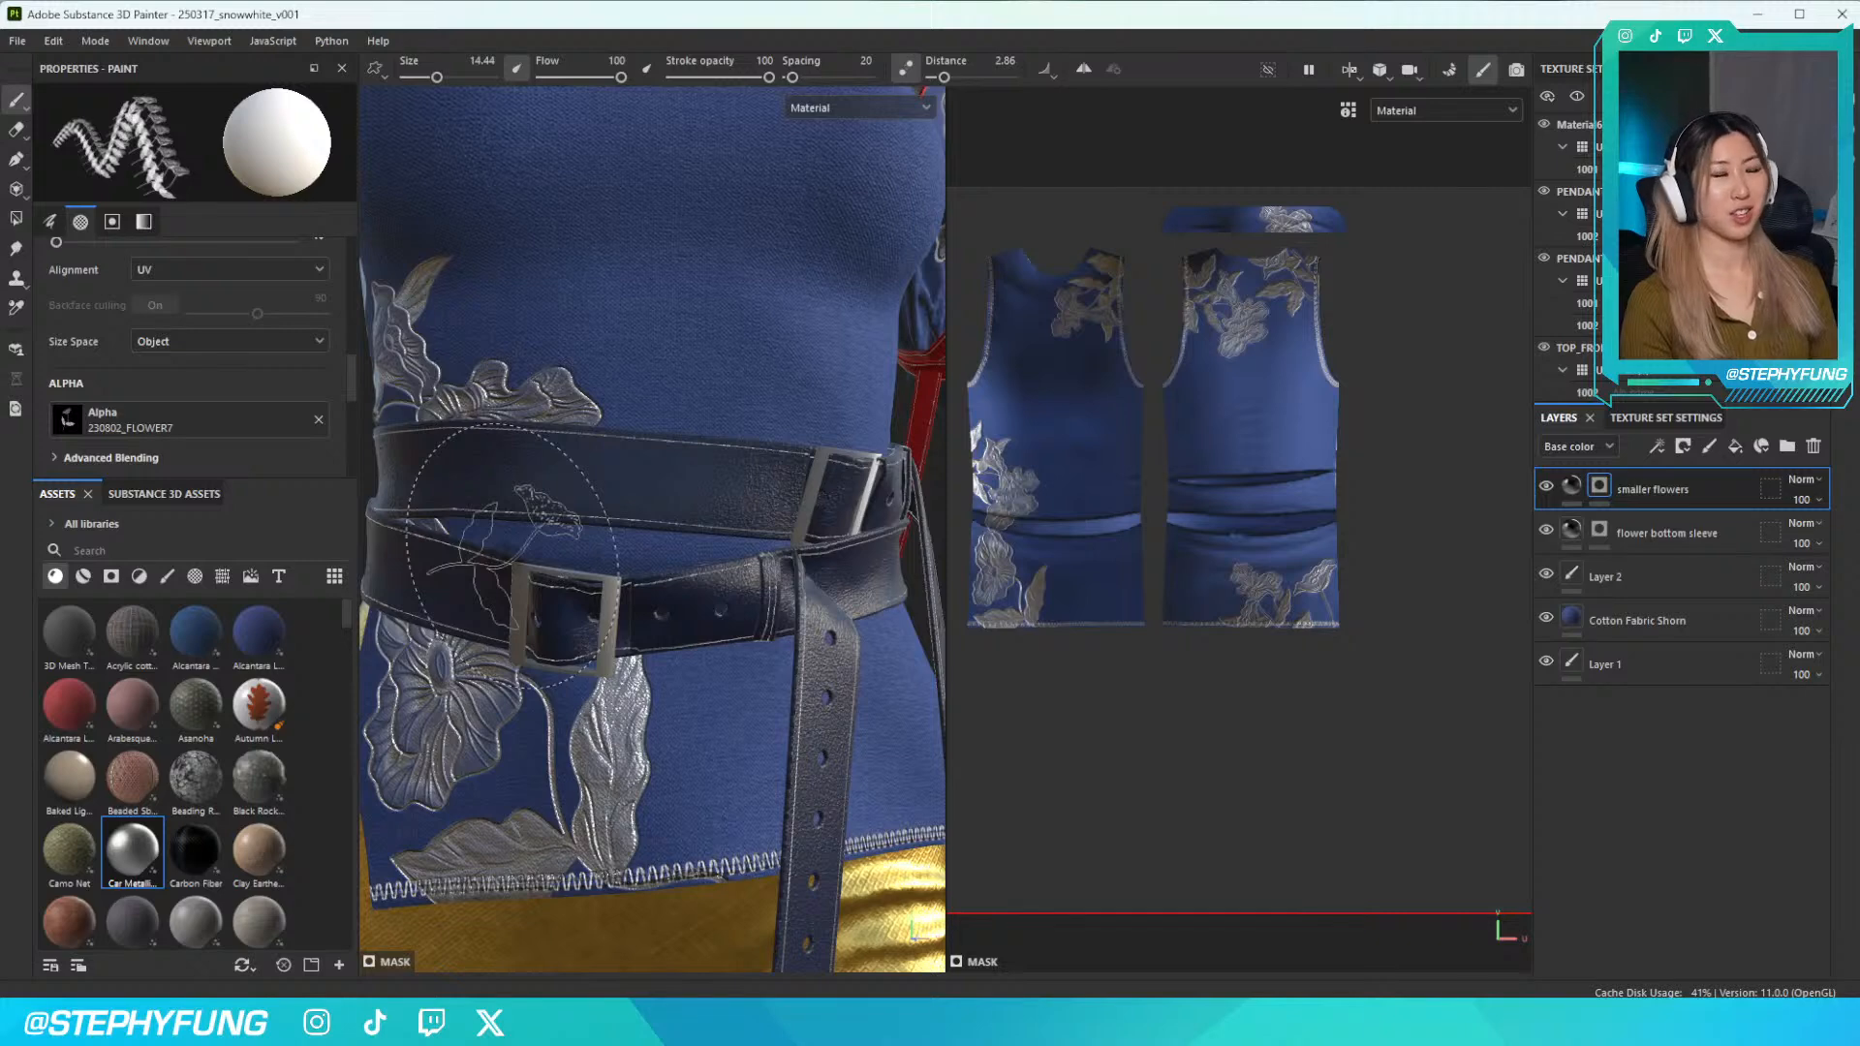
pyautogui.moveTo(498, 559)
pyautogui.keyDown('alt'); pyautogui.mouseDown()
pyautogui.moveTo(682, 629)
pyautogui.moveTo(746, 620)
pyautogui.moveTo(612, 654)
pyautogui.mouseUp(); pyautogui.keyUp('alt')
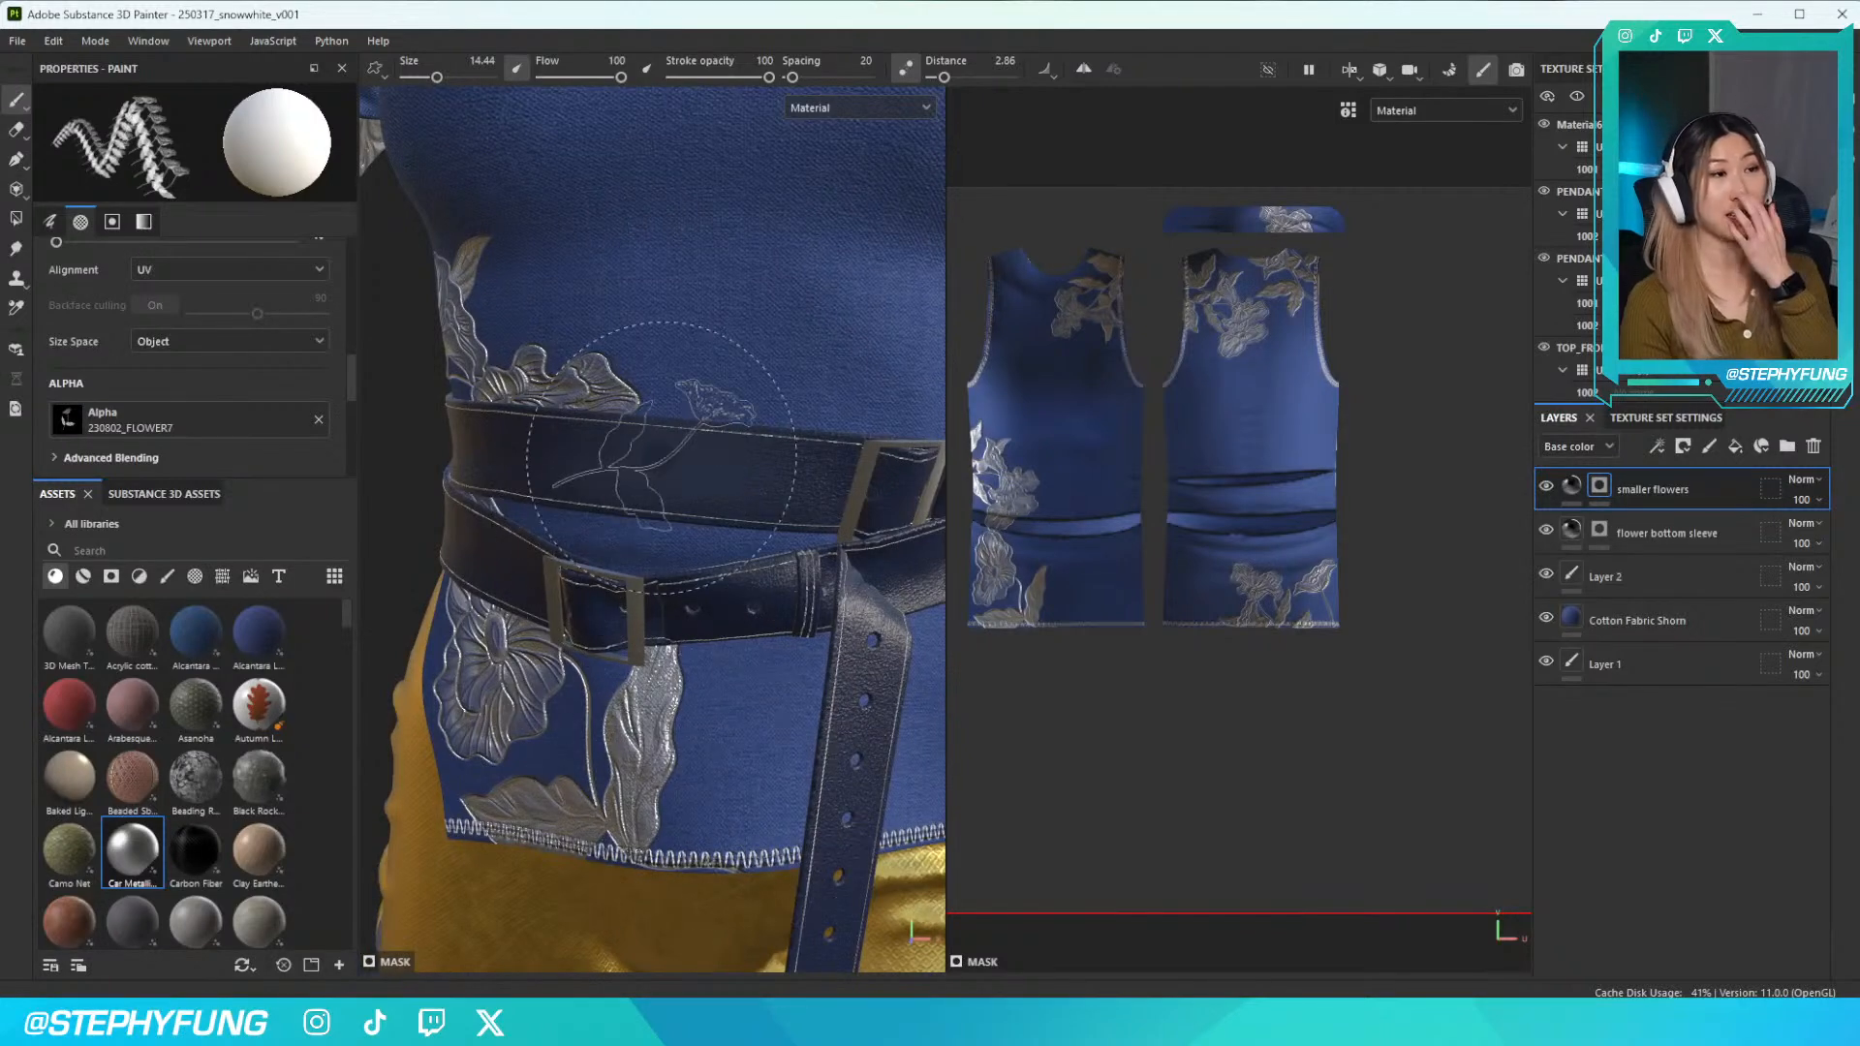
pyautogui.keyDown('alt'); pyautogui.moveTo(616, 499); pyautogui.dragTo(676, 502); pyautogui.keyUp('alt')
pyautogui.keyDown('alt'); pyautogui.moveTo(730, 476); pyautogui.dragTo(688, 520); pyautogui.keyUp('alt')
pyautogui.scroll(-3, 818, 542)
pyautogui.scroll(-2, 681, 518)
pyautogui.scroll(3, 673, 514)
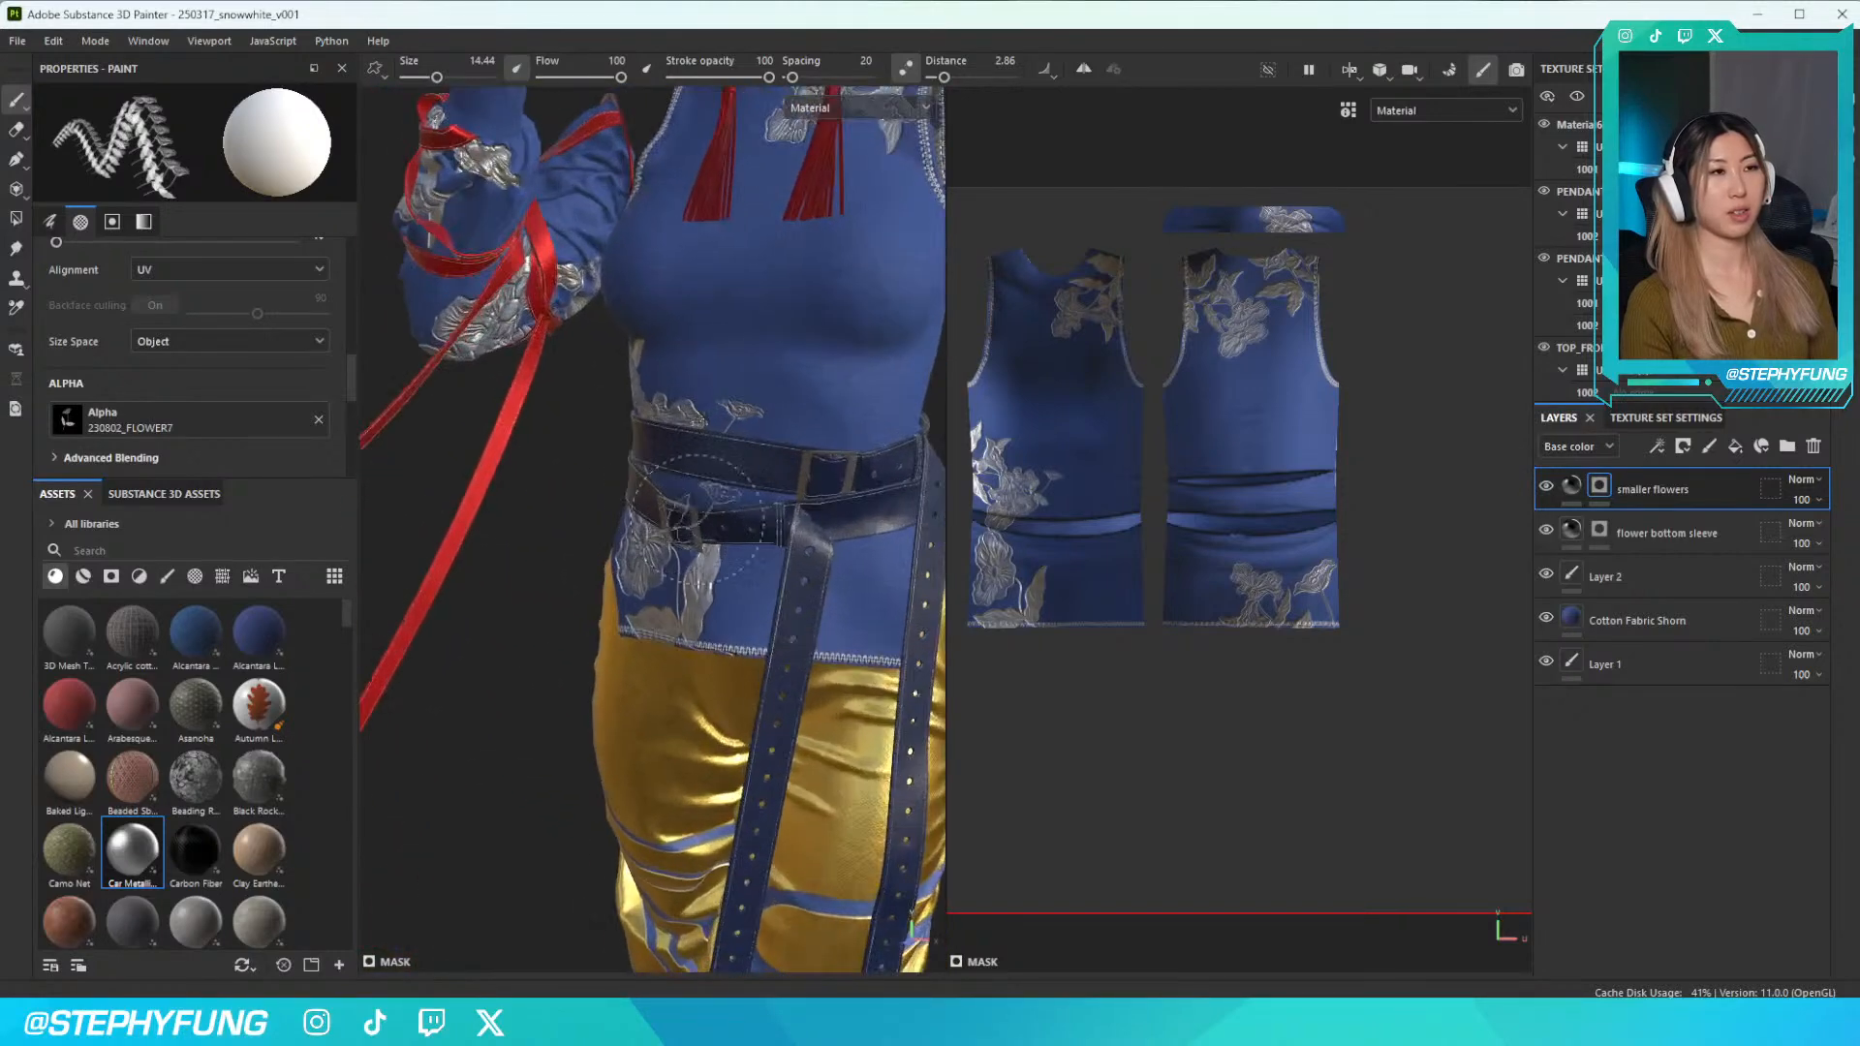
pyautogui.keyDown('alt'); pyautogui.moveTo(783, 678); pyautogui.dragTo(668, 509); pyautogui.keyUp('alt')
pyautogui.scroll(-2, 668, 508)
pyautogui.scroll(1, 665, 501)
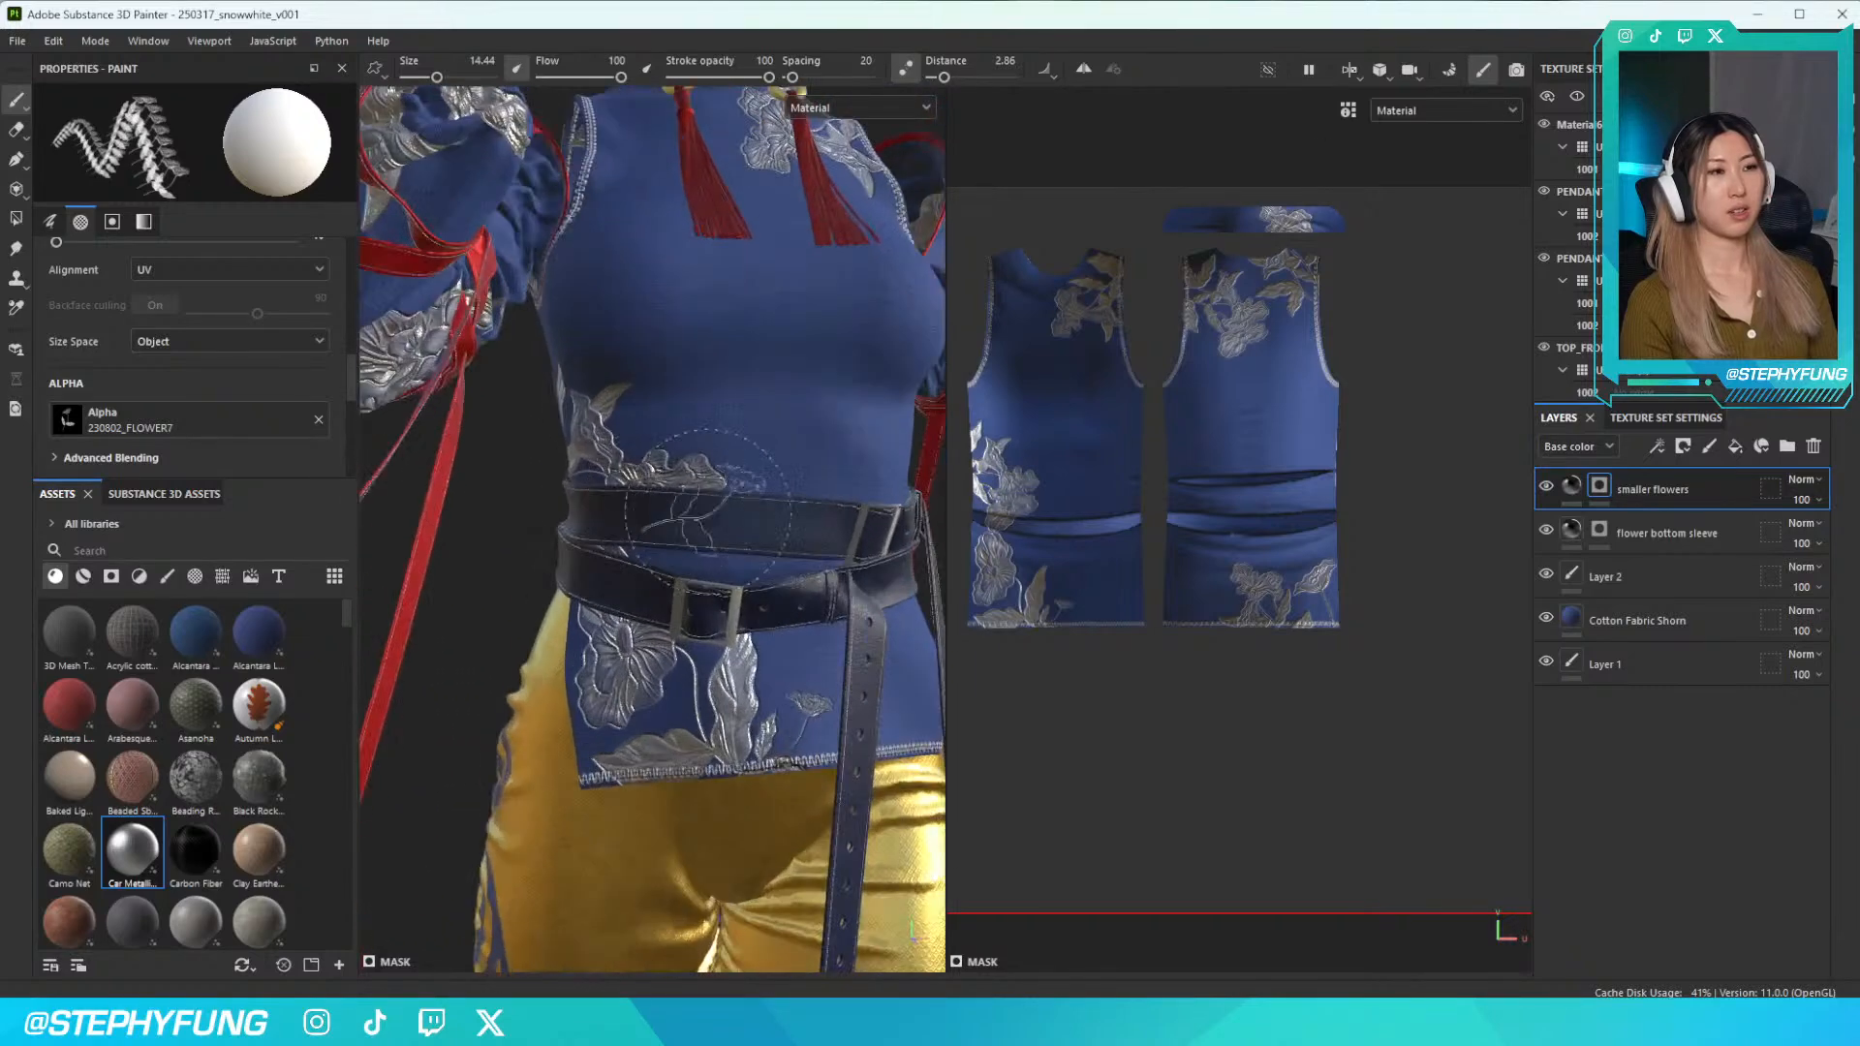
# Set the flower brush's angle to 149 for the embroidery on the chest
pyautogui.moveTo(762, 388)
pyautogui.keyDown('alt'); pyautogui.mouseDown()
pyautogui.moveTo(685, 495)
pyautogui.moveTo(659, 575)
pyautogui.mouseUp(); pyautogui.keyUp('alt')
pyautogui.scroll(2, 685, 495)
pyautogui.rightClick(659, 575)
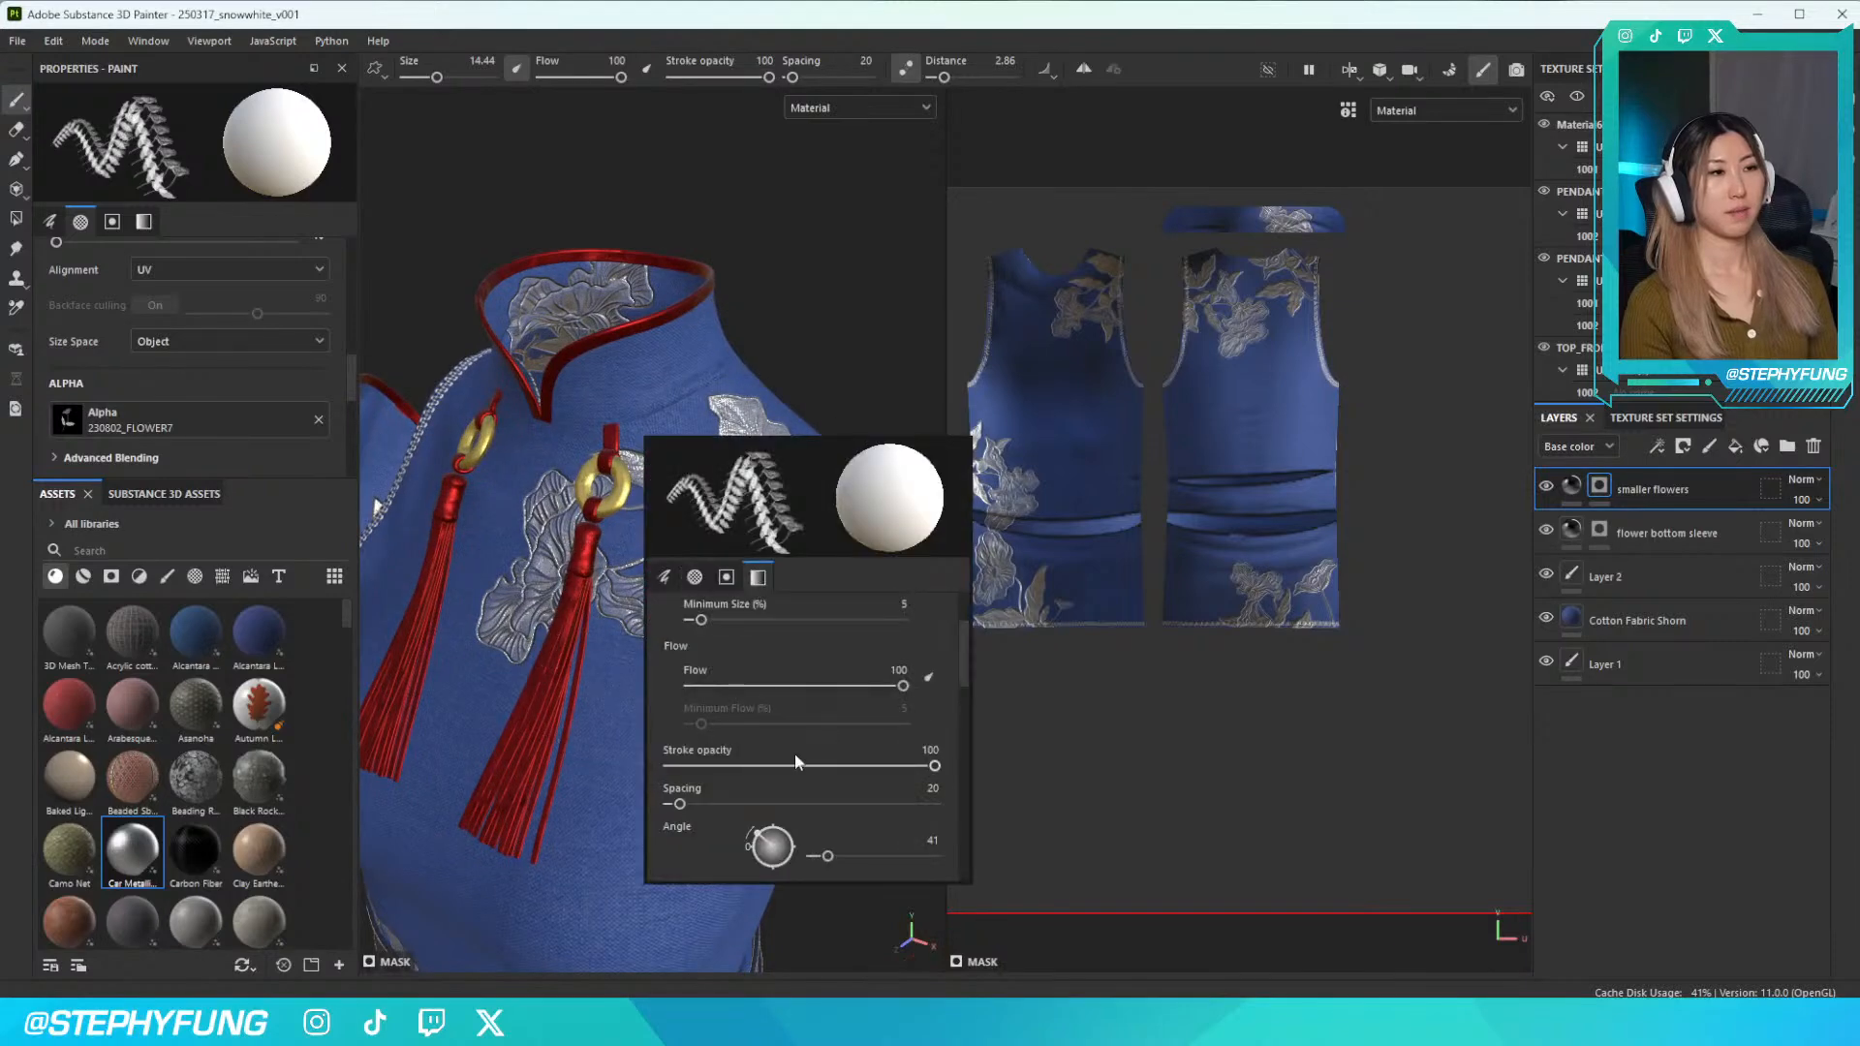
pyautogui.click(864, 856)
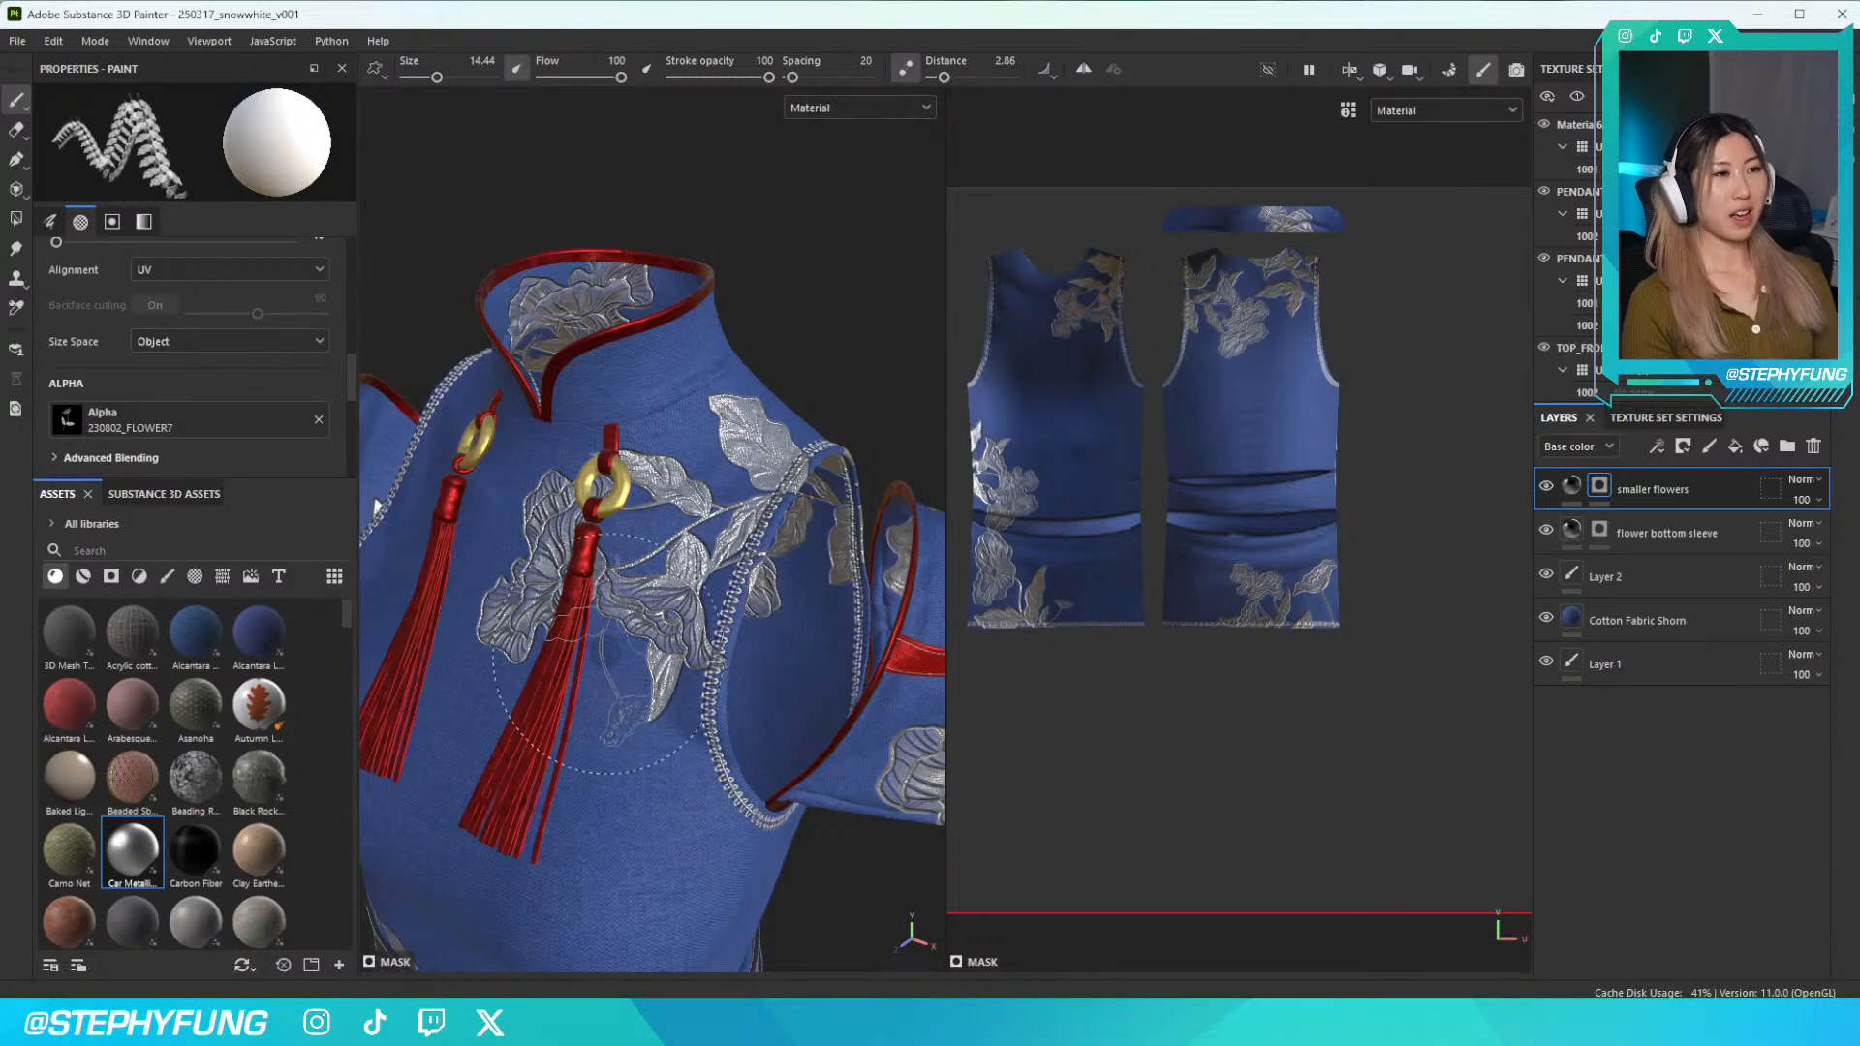
# Examine the chest and shoulder embroidery around the tassels up close to judge where a small flower fits
pyautogui.keyDown('alt'); pyautogui.moveTo(601, 620); pyautogui.dragTo(625, 580, button='middle'); pyautogui.keyUp('alt')
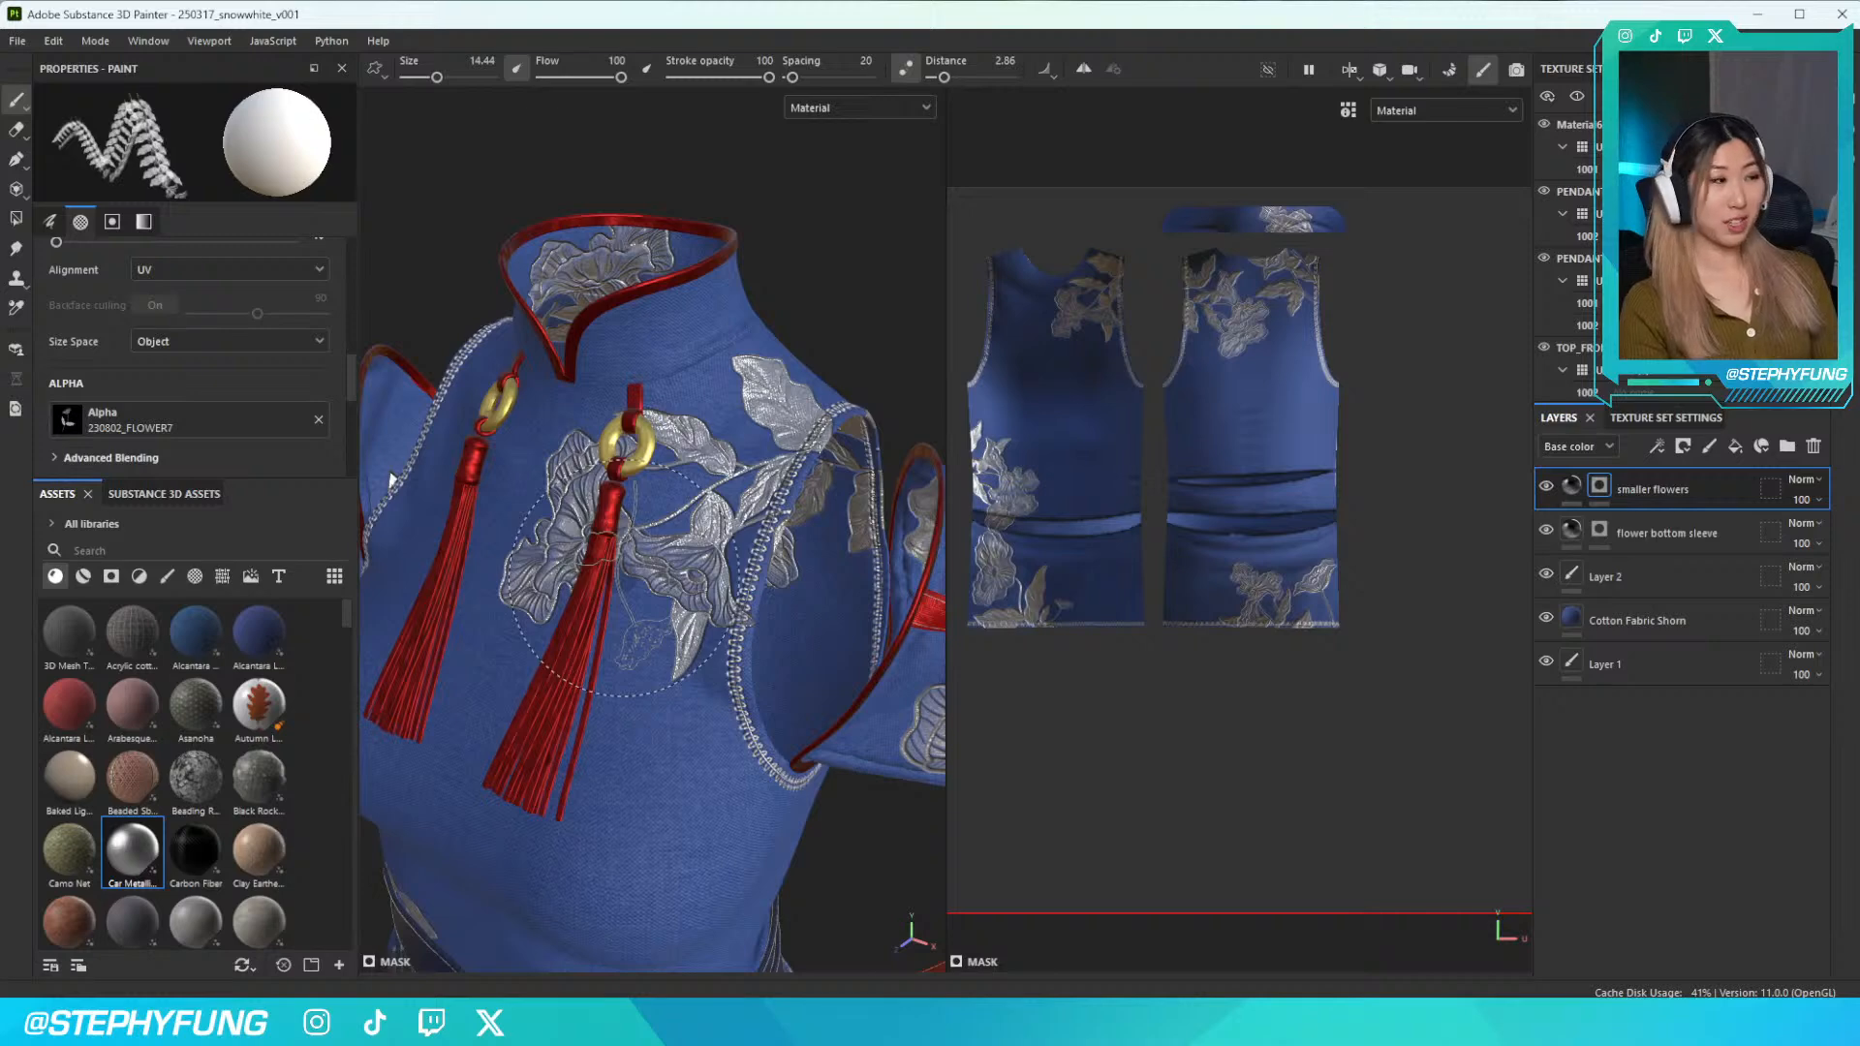
pyautogui.scroll(-1, 634, 576)
pyautogui.scroll(3, 634, 575)
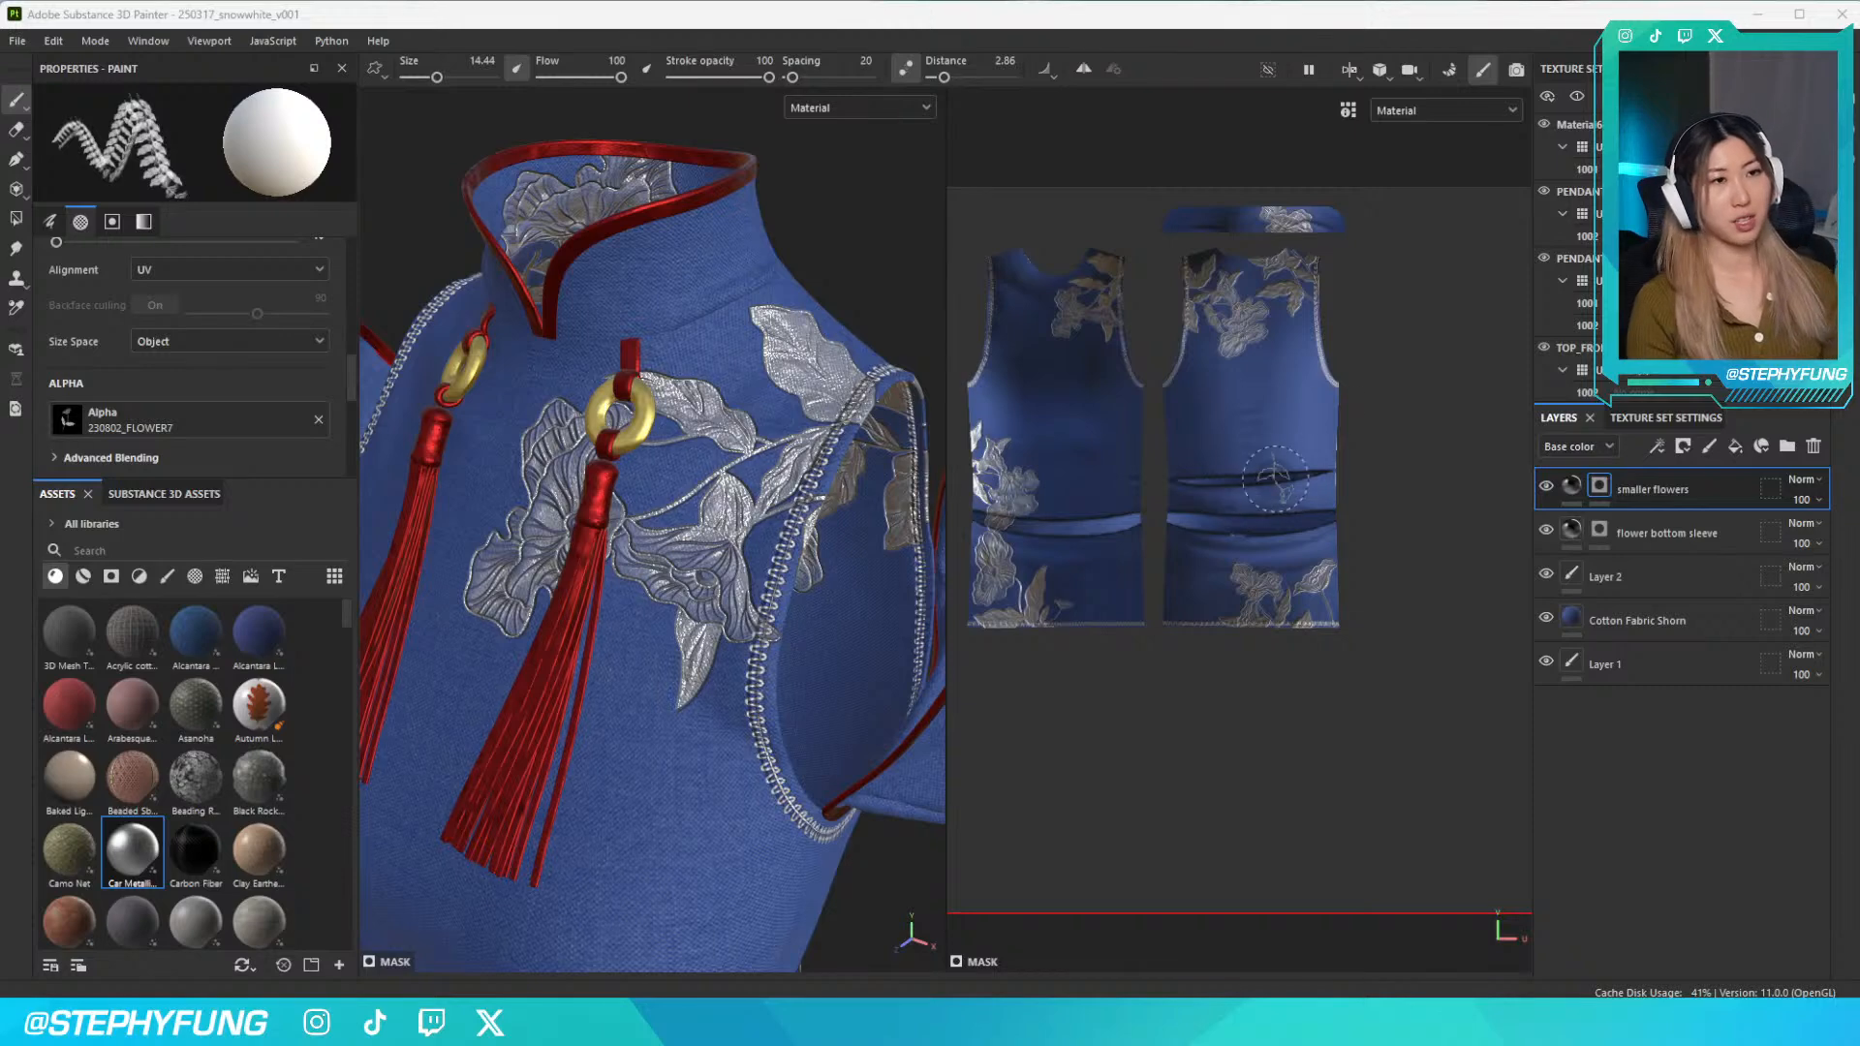
pyautogui.scroll(1, 814, 350)
pyautogui.scroll(1, 818, 349)
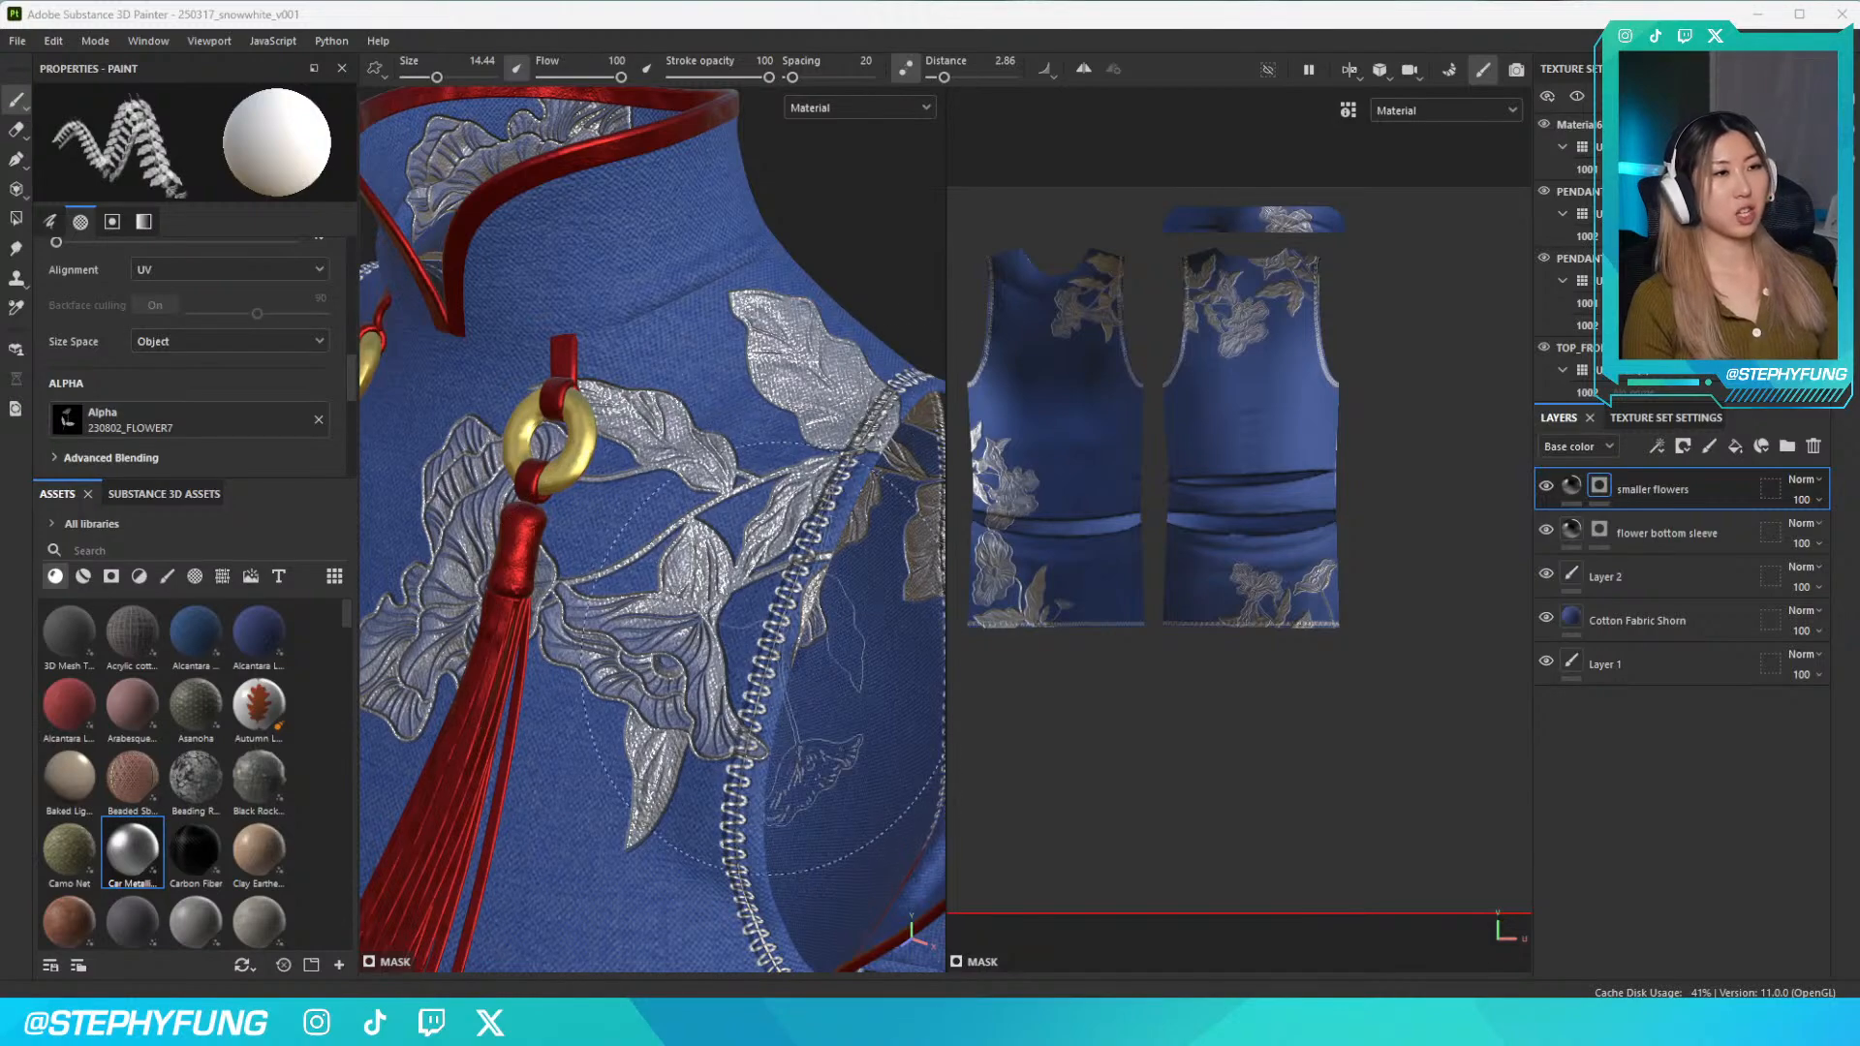
pyautogui.scroll(1, 765, 654)
pyautogui.scroll(-3, 737, 600)
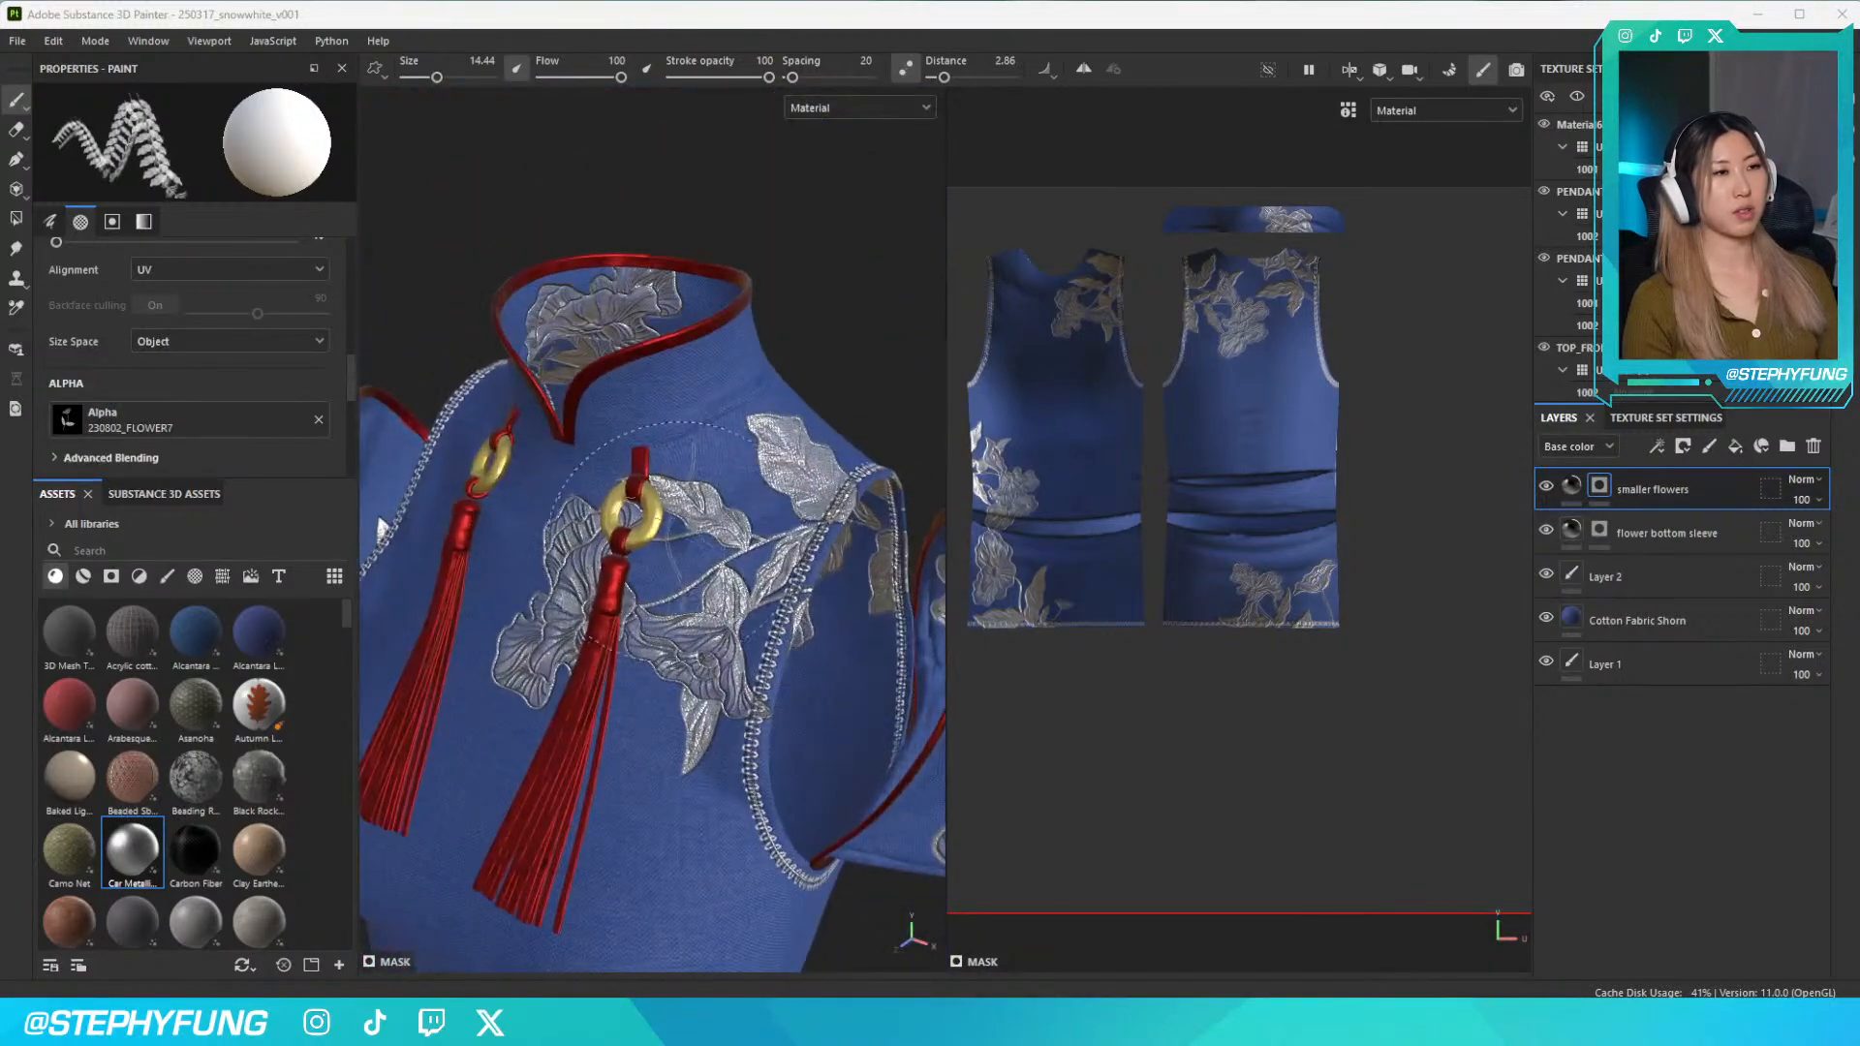
pyautogui.keyDown('alt'); pyautogui.moveTo(683, 543); pyautogui.dragTo(726, 548); pyautogui.keyUp('alt')
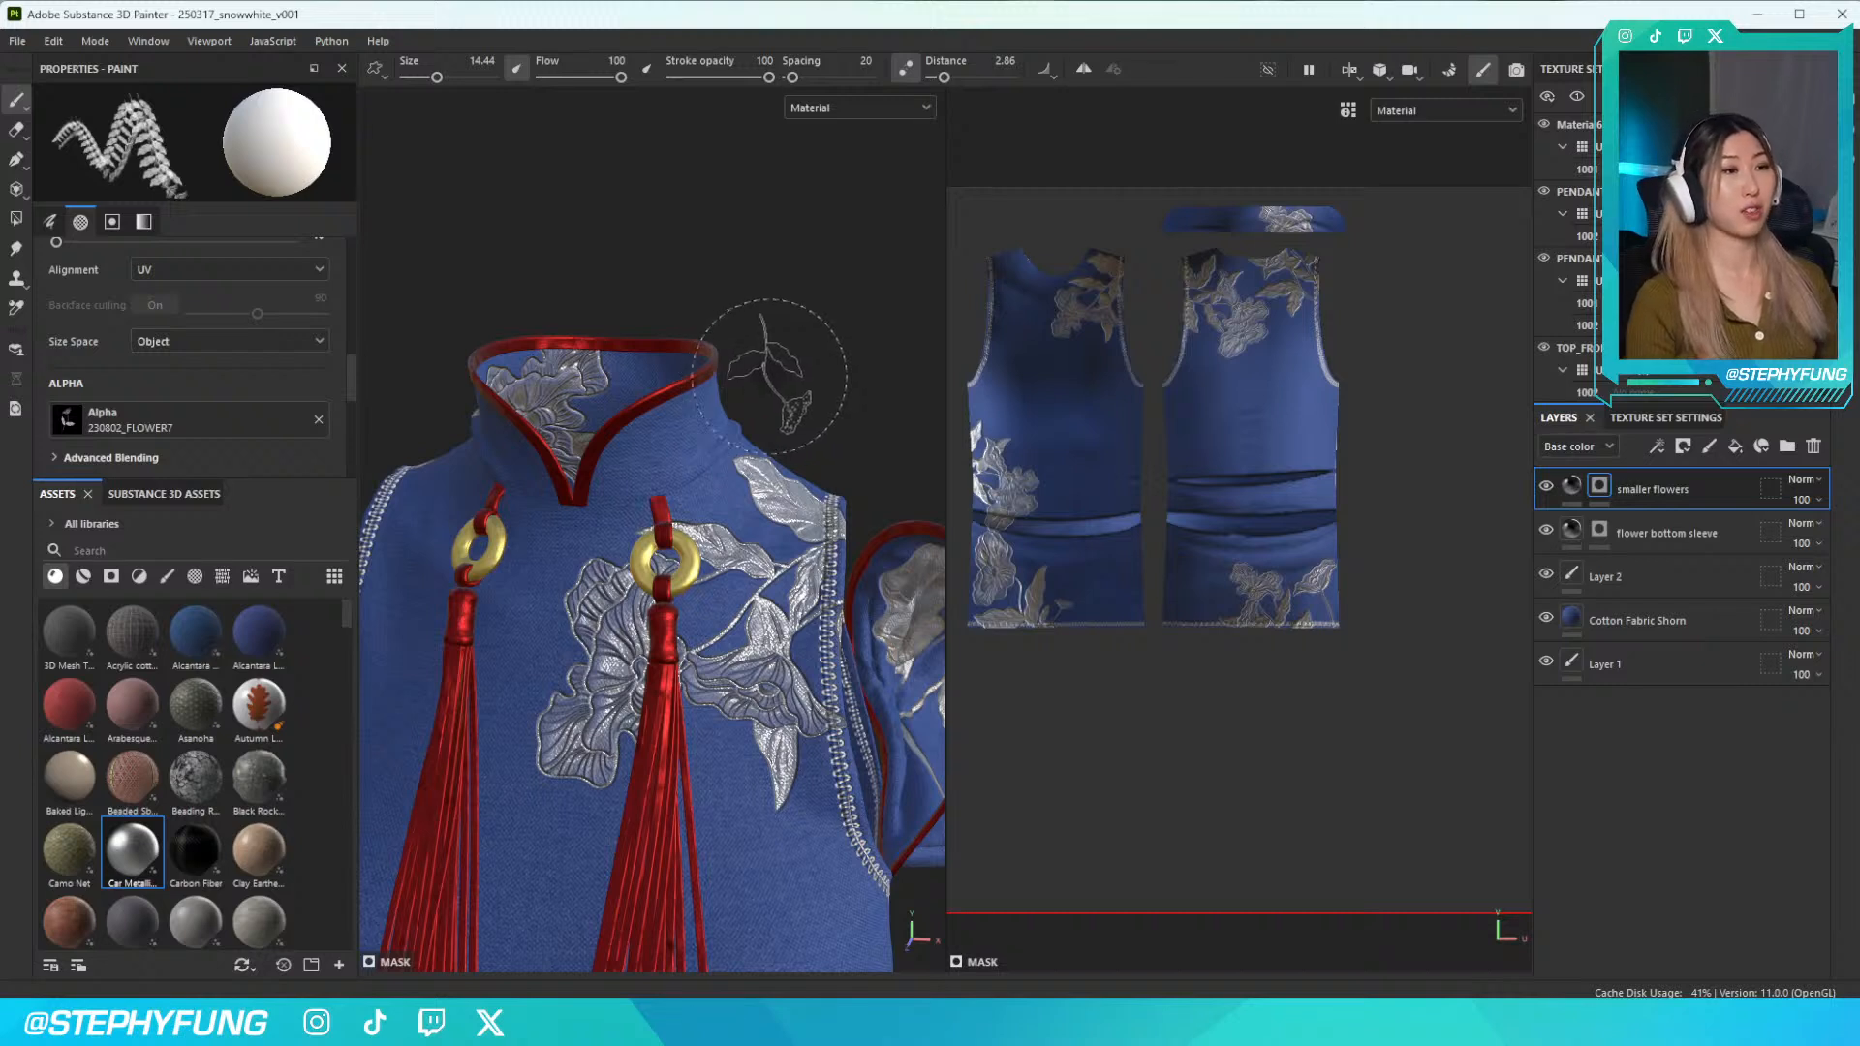
# Enlarge the flower brush to 19.36 and rotate its angle to suit the area beside the armhole
pyautogui.press(']')
pyautogui.press(']')
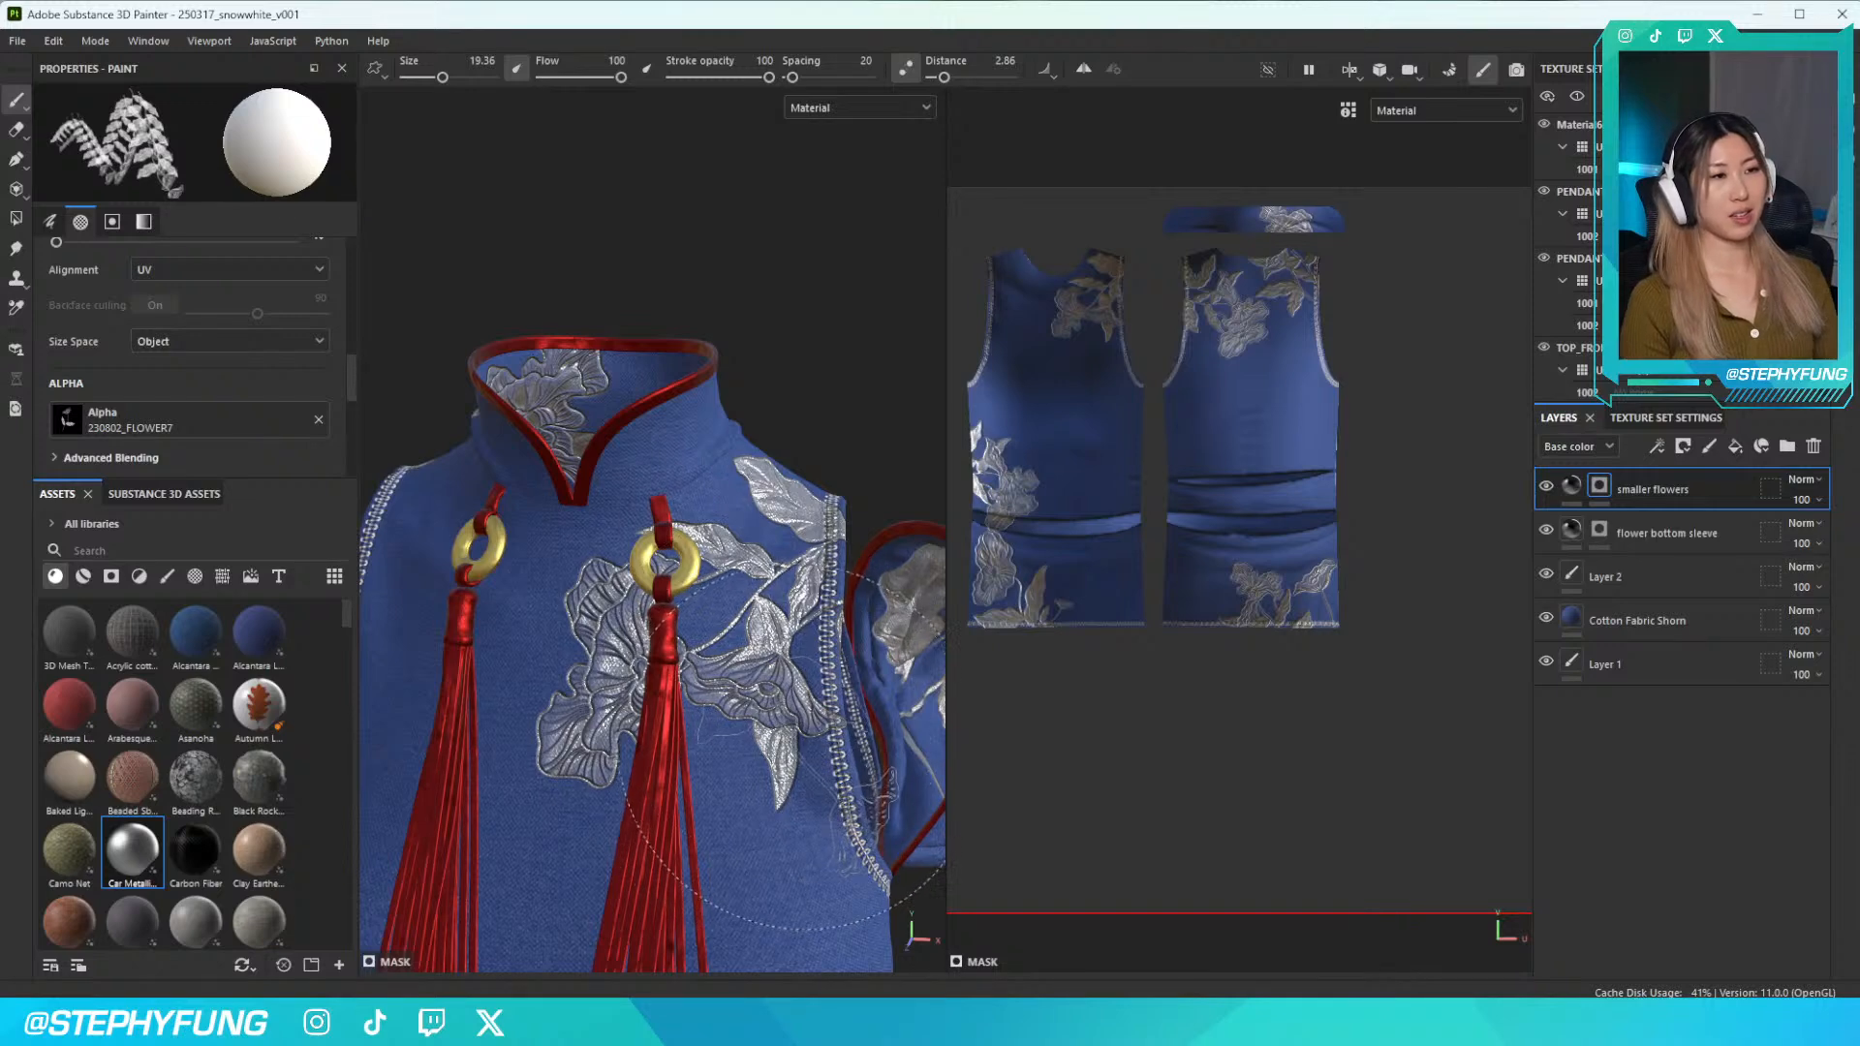
pyautogui.keyDown('alt'); pyautogui.moveTo(775, 756); pyautogui.dragTo(400, 659); pyautogui.keyUp('alt')
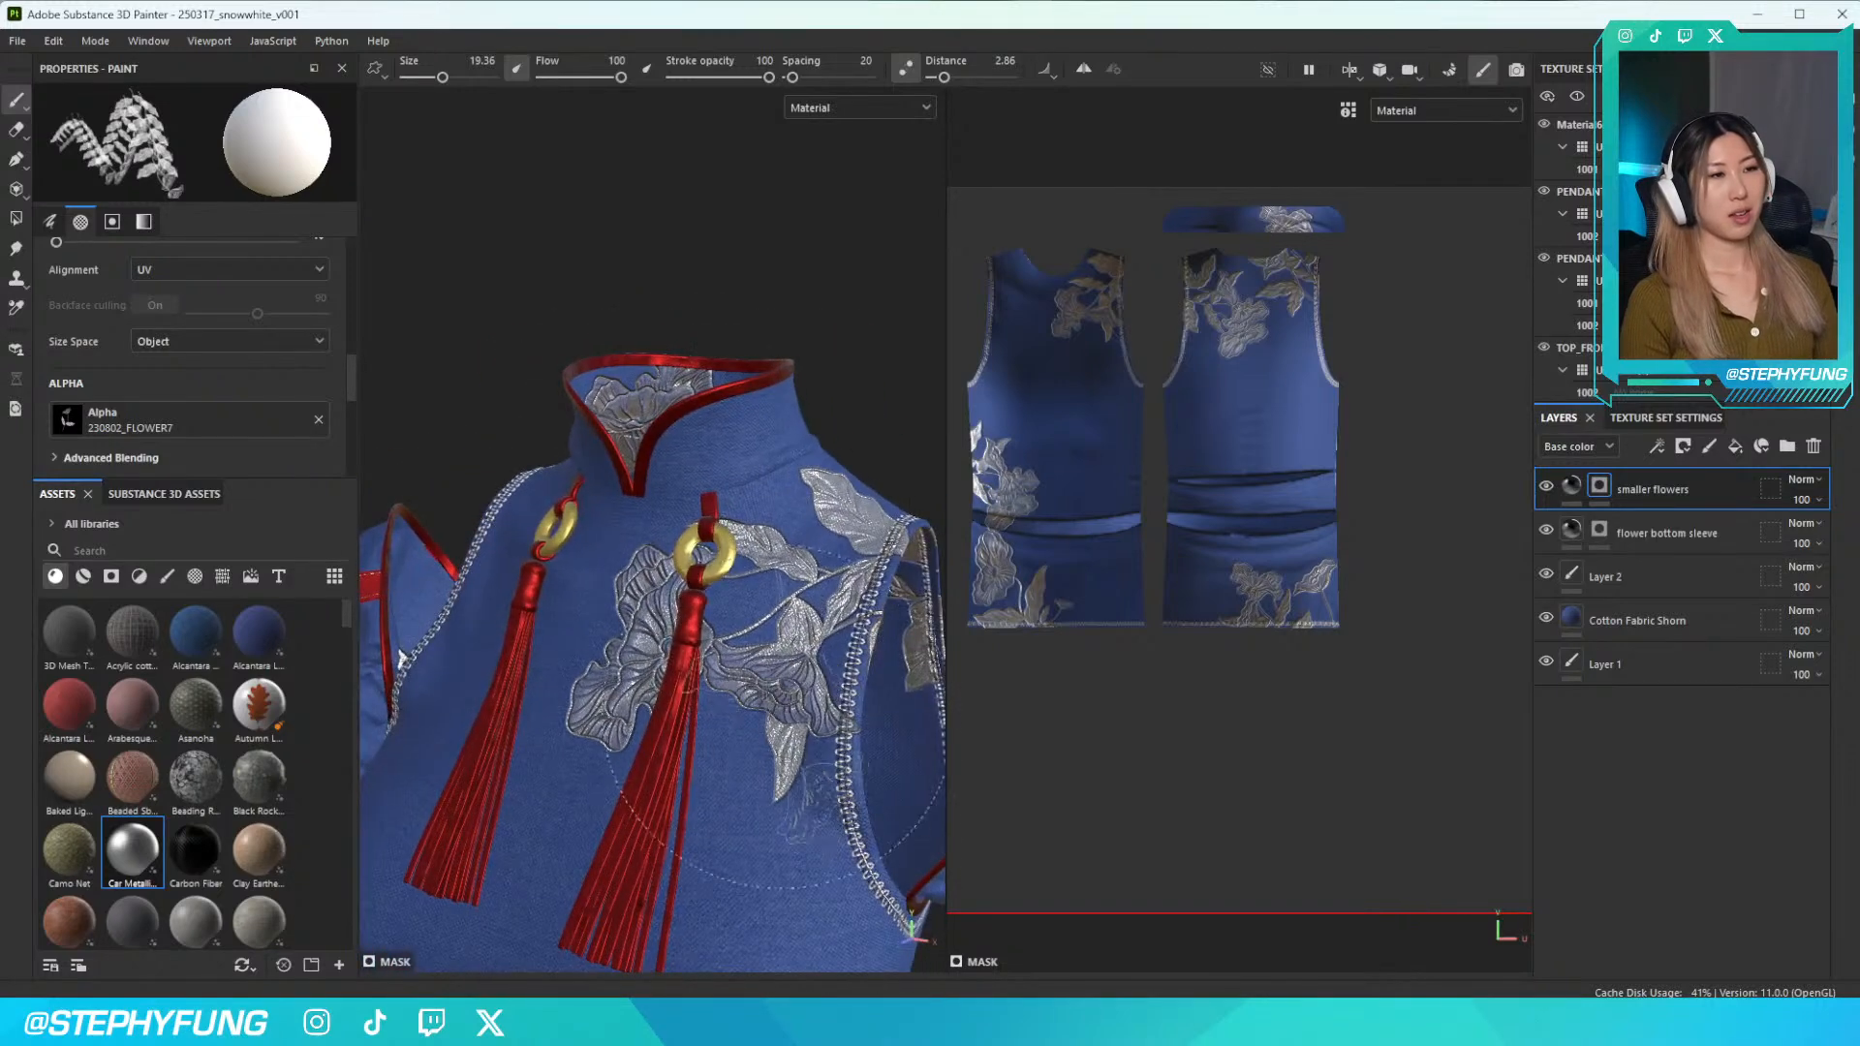
pyautogui.rightClick(793, 701)
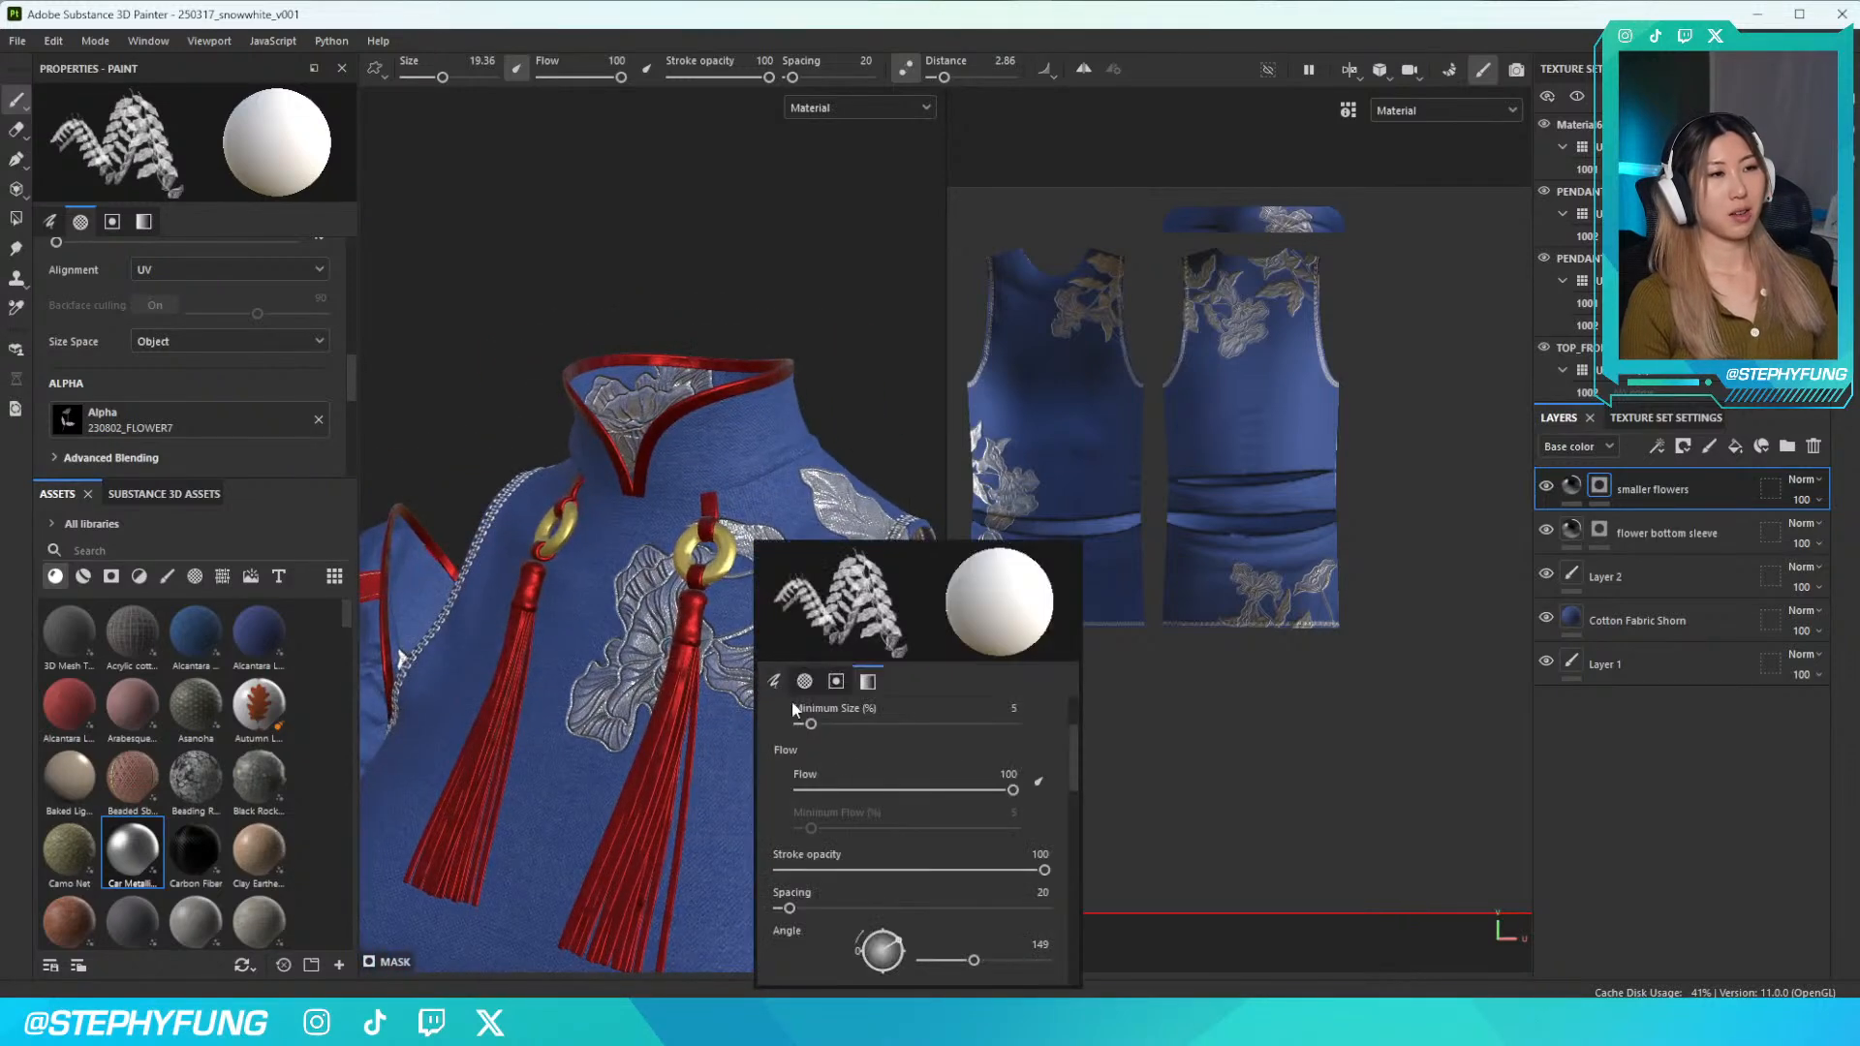
pyautogui.click(1003, 961)
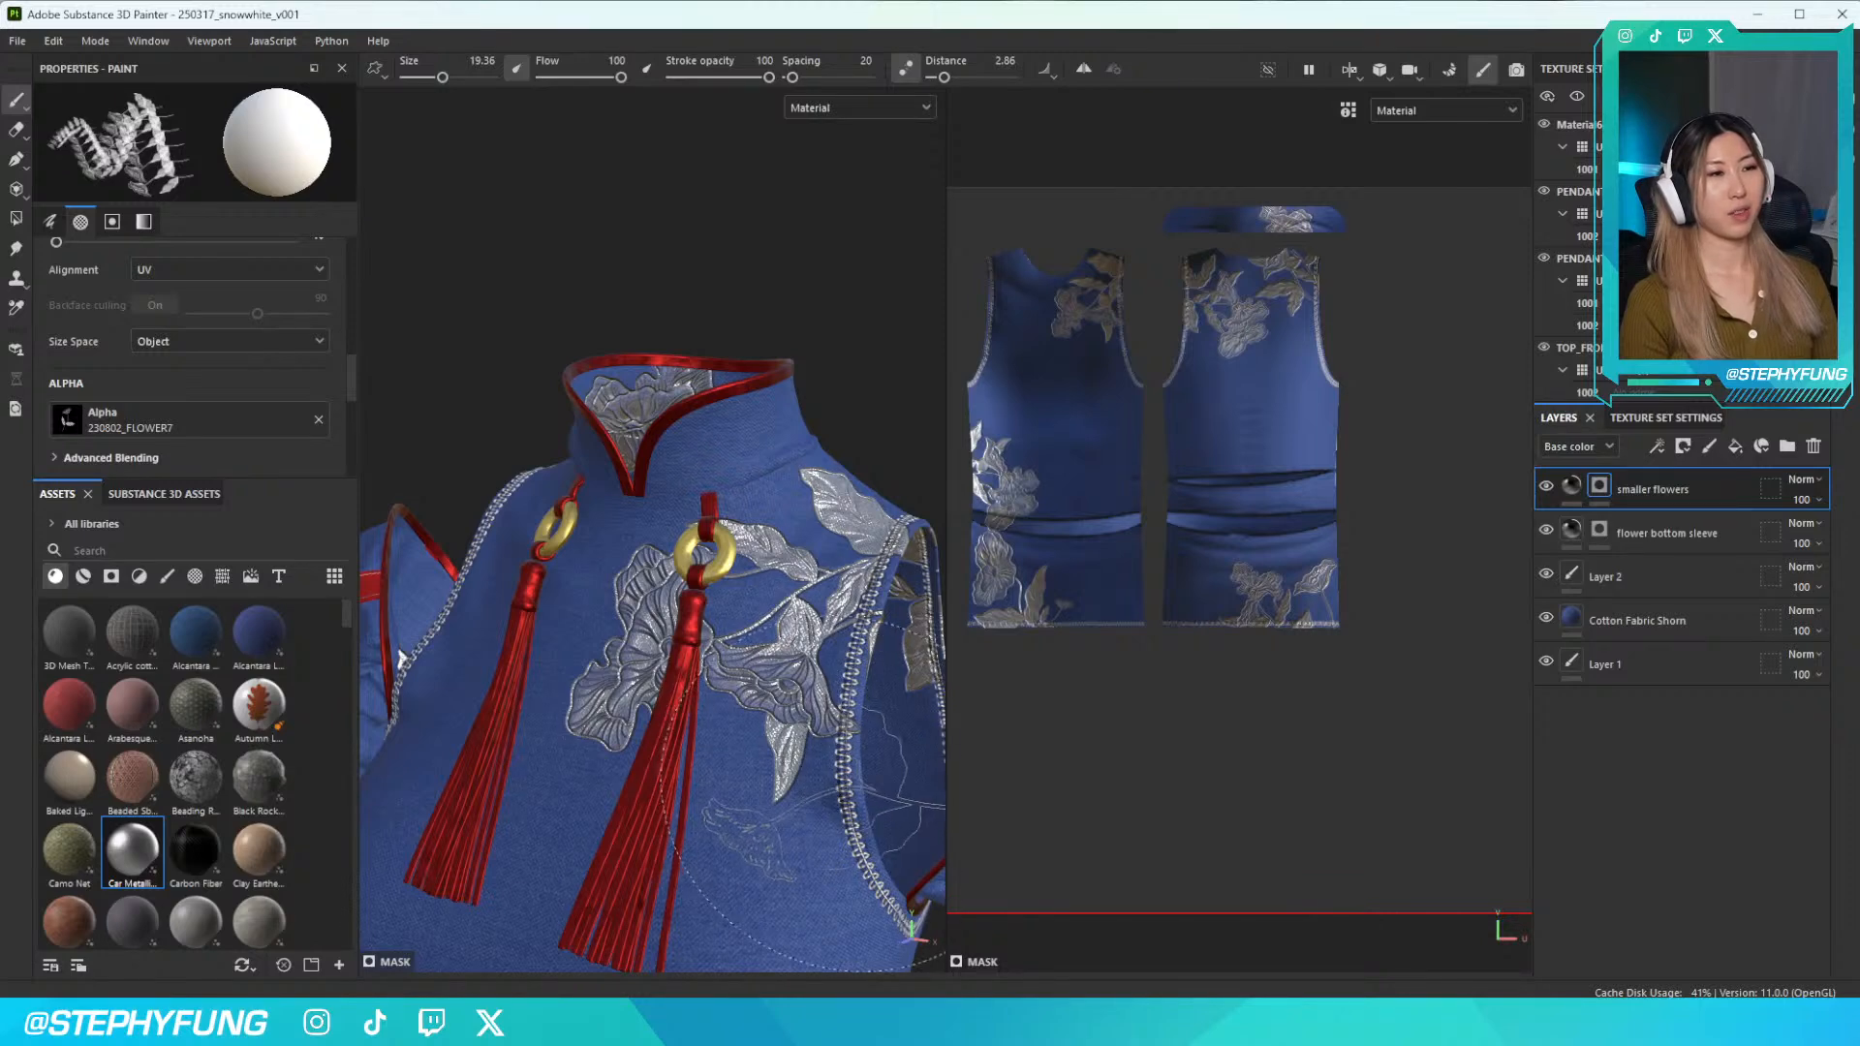
# Stamp the small flower across the armhole edge beside the hanging leaf on the chest, and inspect it up close
pyautogui.click(861, 803)
pyautogui.moveTo(860, 803)
pyautogui.keyDown('alt'); pyautogui.mouseDown()
pyautogui.moveTo(828, 722)
pyautogui.moveTo(678, 780)
pyautogui.moveTo(765, 765)
pyautogui.mouseUp(); pyautogui.keyUp('alt')
pyautogui.scroll(4, 767, 777)
pyautogui.scroll(-8, 769, 779)
pyautogui.keyDown('alt'); pyautogui.moveTo(775, 780); pyautogui.dragTo(796, 554, button='middle'); pyautogui.keyUp('alt')
pyautogui.scroll(3, 796, 554)
pyautogui.keyDown('alt'); pyautogui.moveTo(796, 547); pyautogui.dragTo(812, 580); pyautogui.keyUp('alt')
pyautogui.scroll(2, 812, 580)
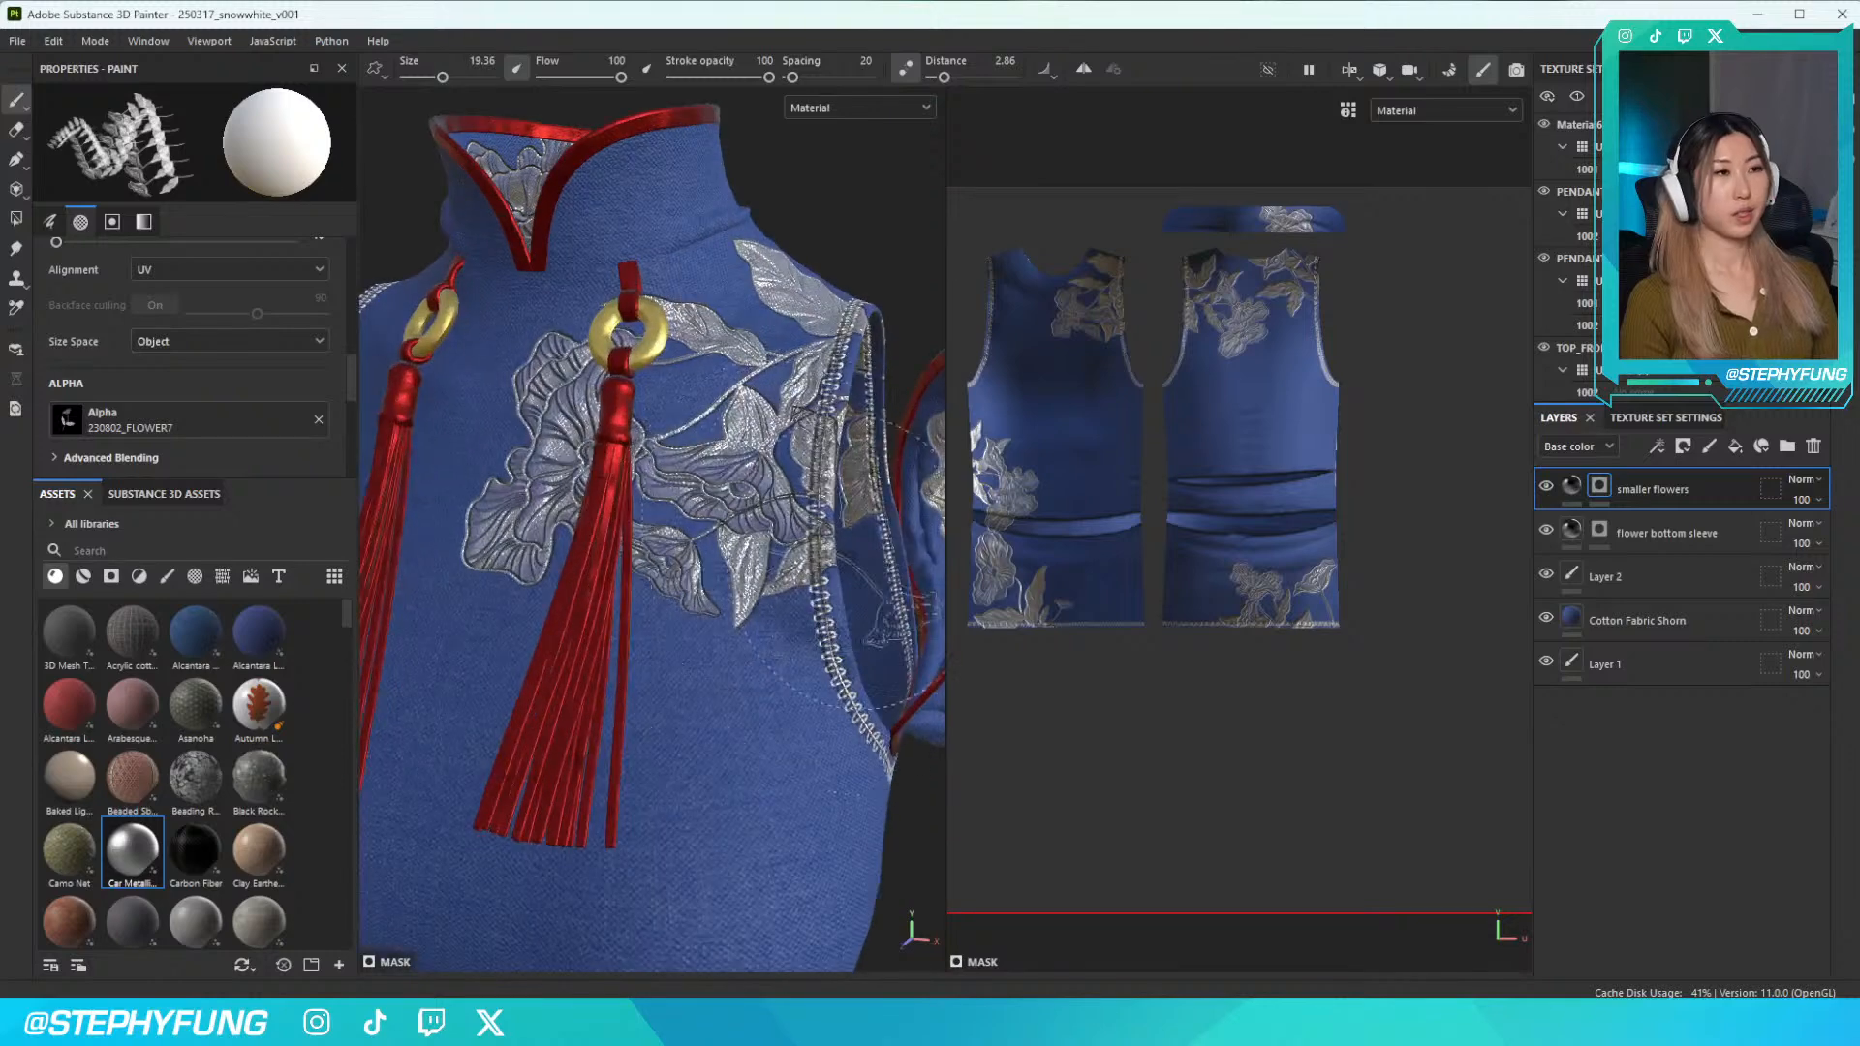
pyautogui.scroll(3, 828, 560)
pyautogui.scroll(-1, 797, 558)
pyautogui.keyDown('alt'); pyautogui.moveTo(790, 557); pyautogui.dragTo(722, 584, button='middle'); pyautogui.keyUp('alt')
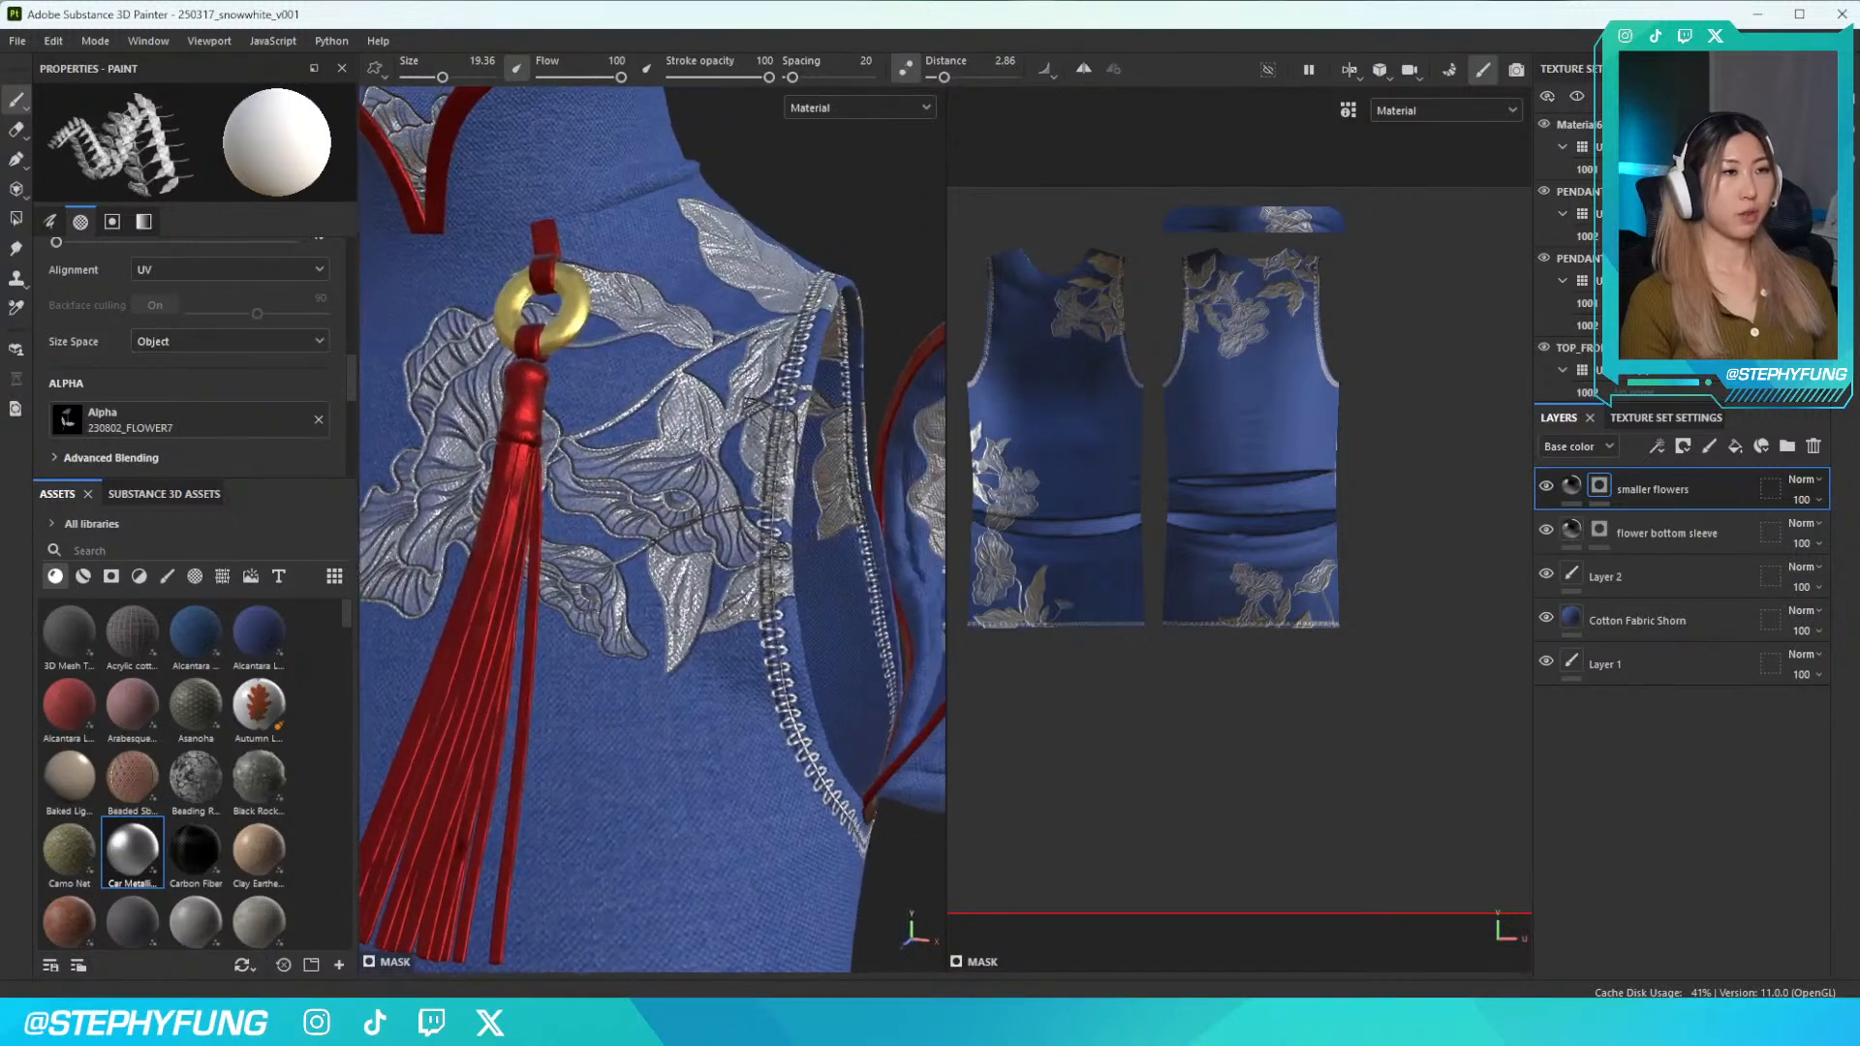
# With the CIRCLE BRUSH-01_1 alpha at size 1.96 in black, mask the small flower off the armhole stitching
pyautogui.click(254, 425)
pyautogui.click(375, 485)
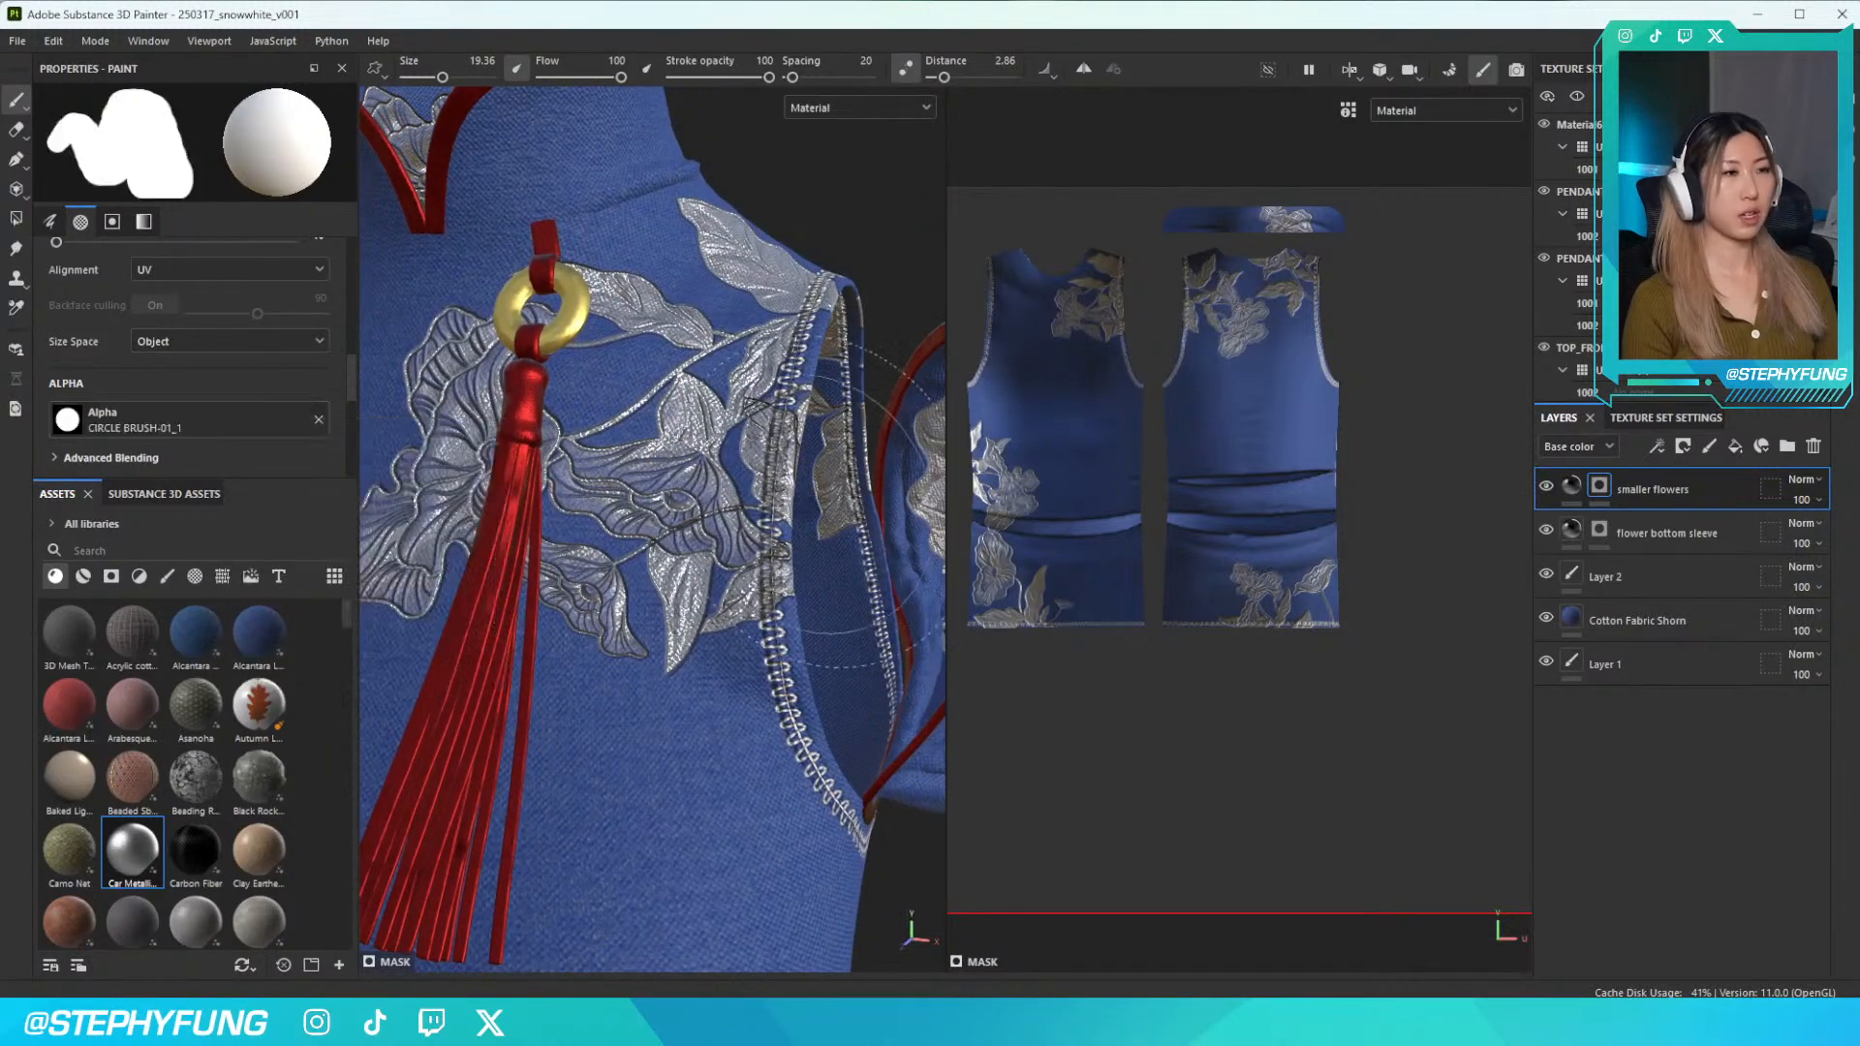
pyautogui.keyDown('ctrl'); pyautogui.moveTo(714, 559); pyautogui.dragTo(606, 558, button='right'); pyautogui.keyUp('ctrl')
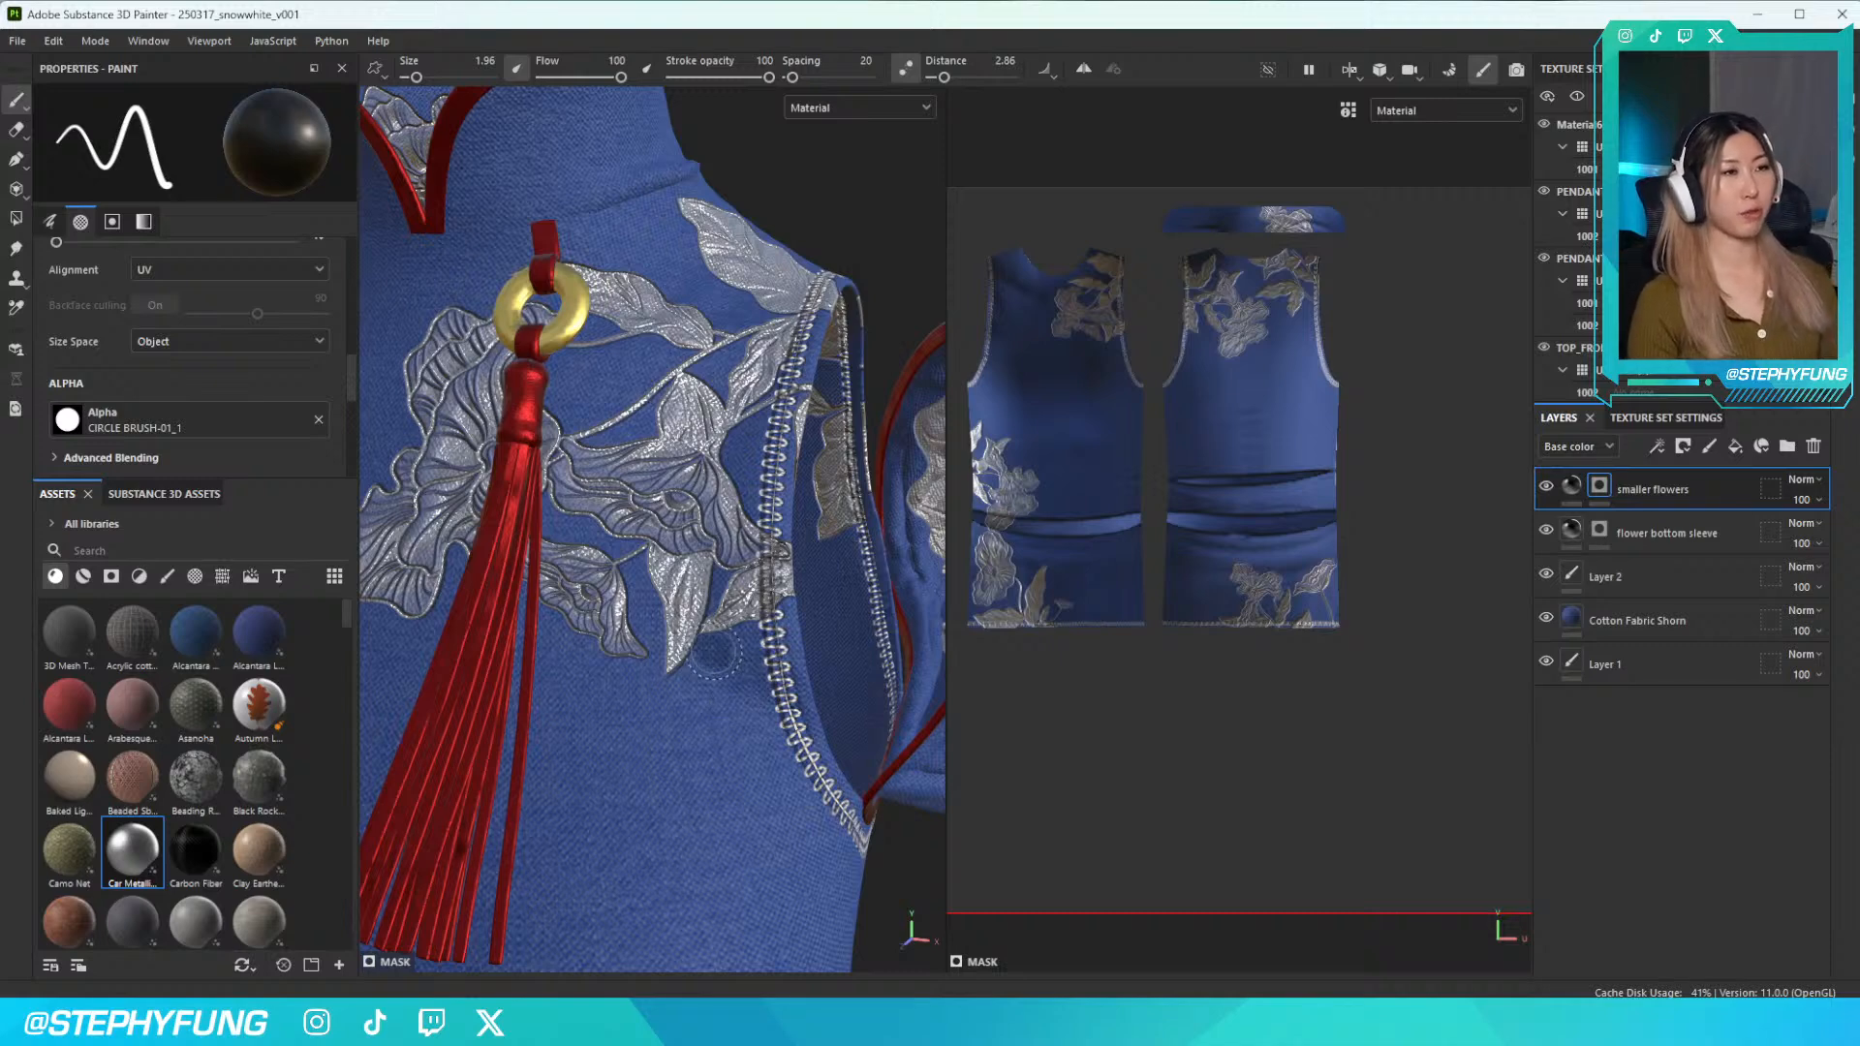
pyautogui.keyDown('alt'); pyautogui.moveTo(708, 593); pyautogui.dragTo(710, 562); pyautogui.keyUp('alt')
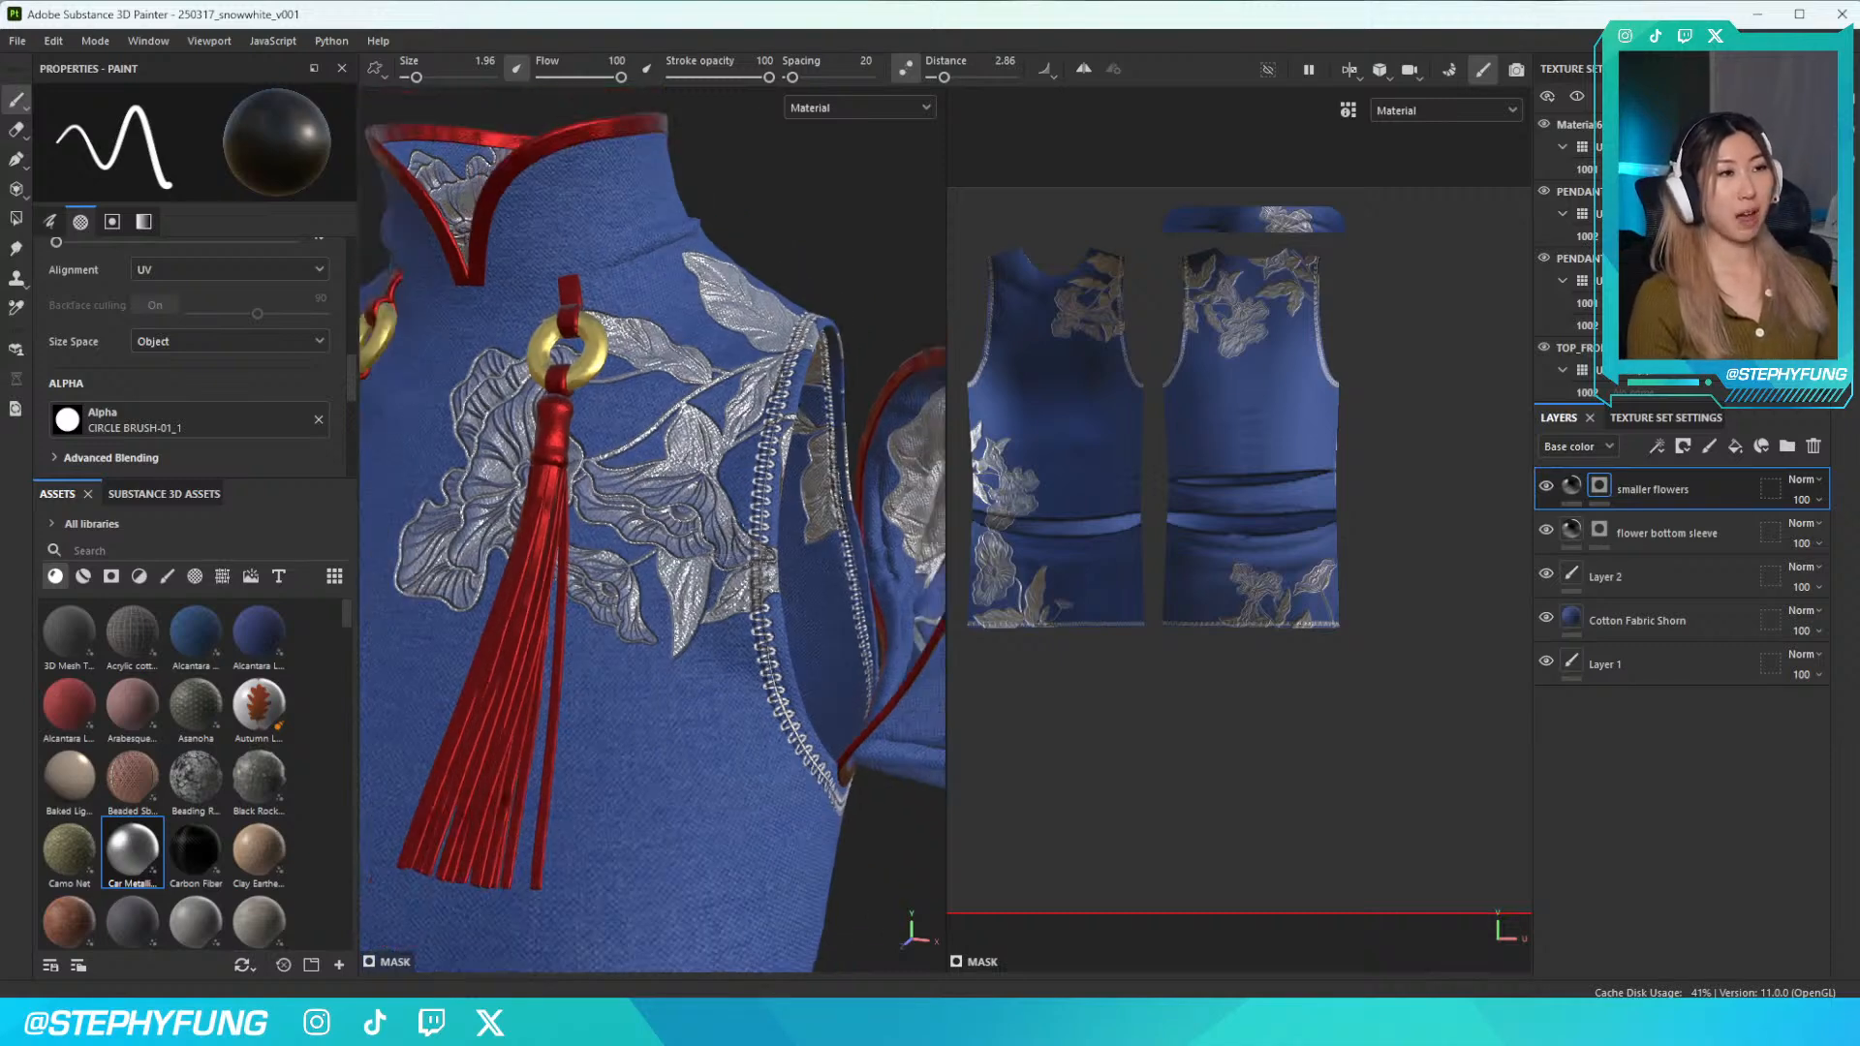
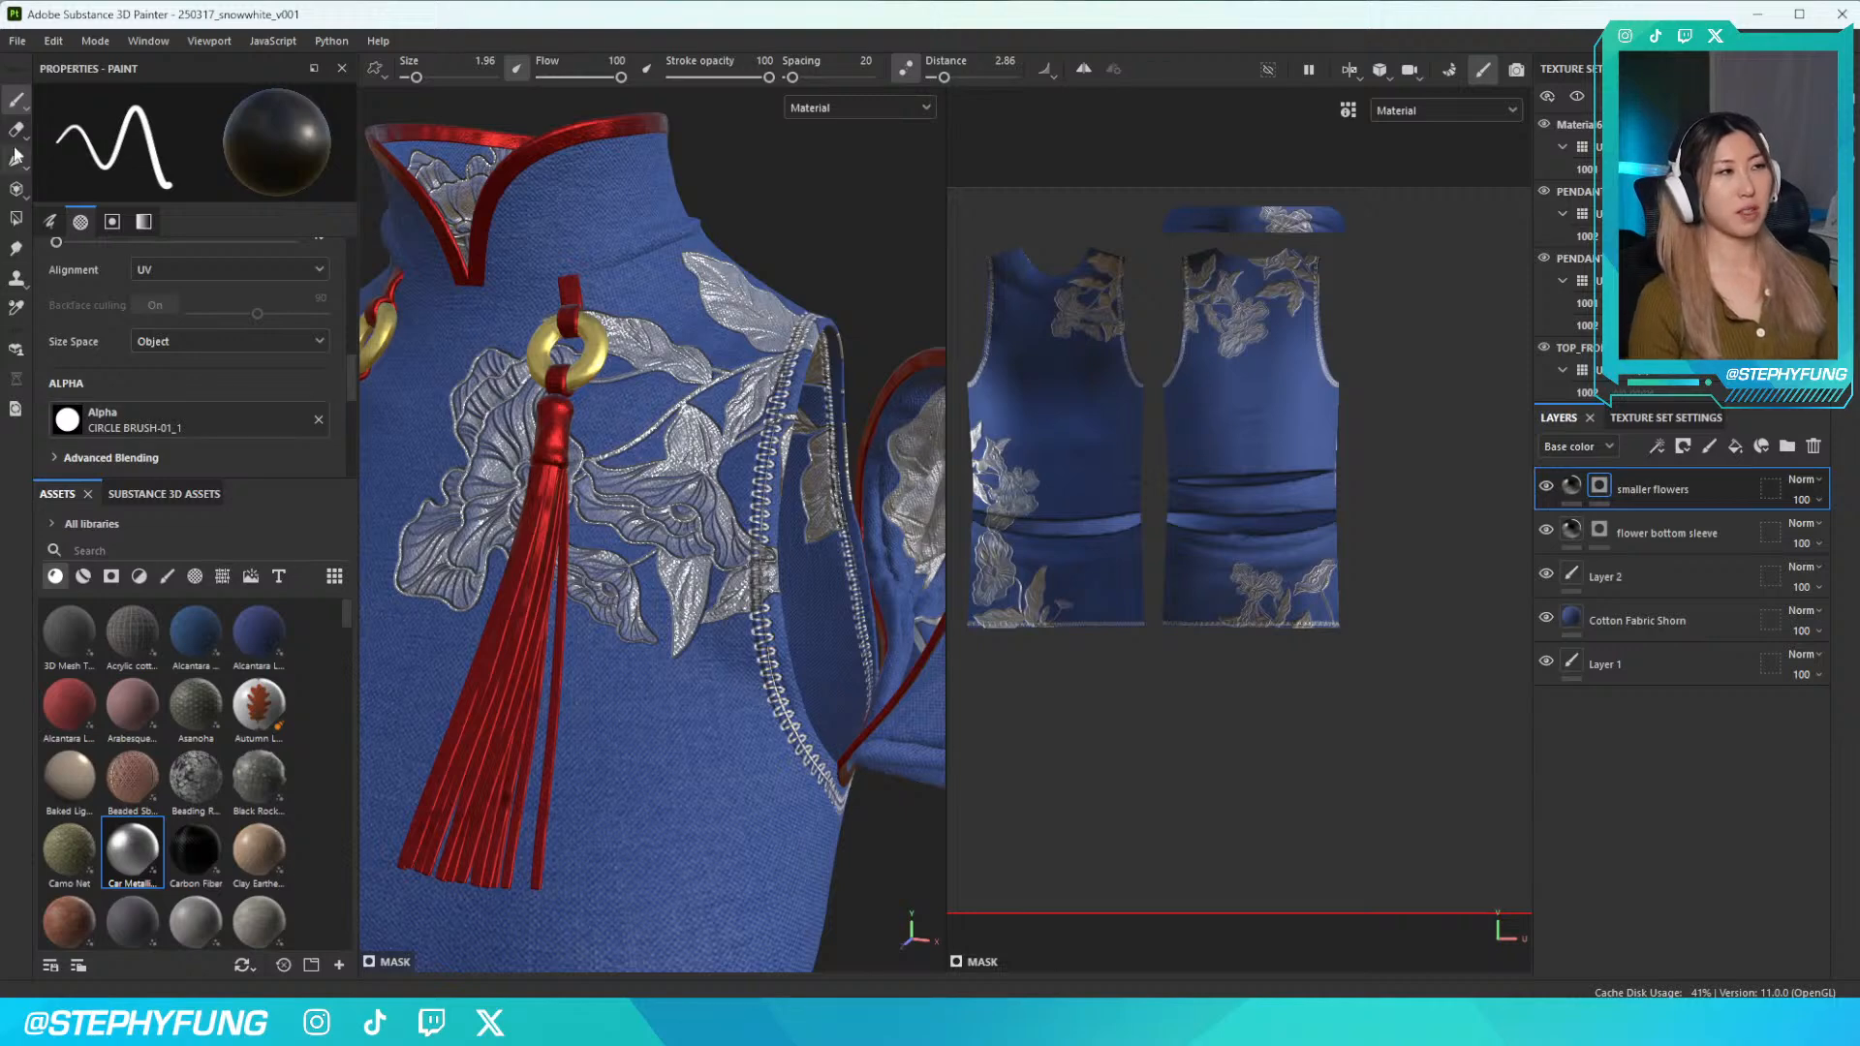
# With the 230802_FLOWER6 alpha at size 14.44 in white, stamp a small flower beside the armhole, below the chest embroidery
pyautogui.click(124, 417)
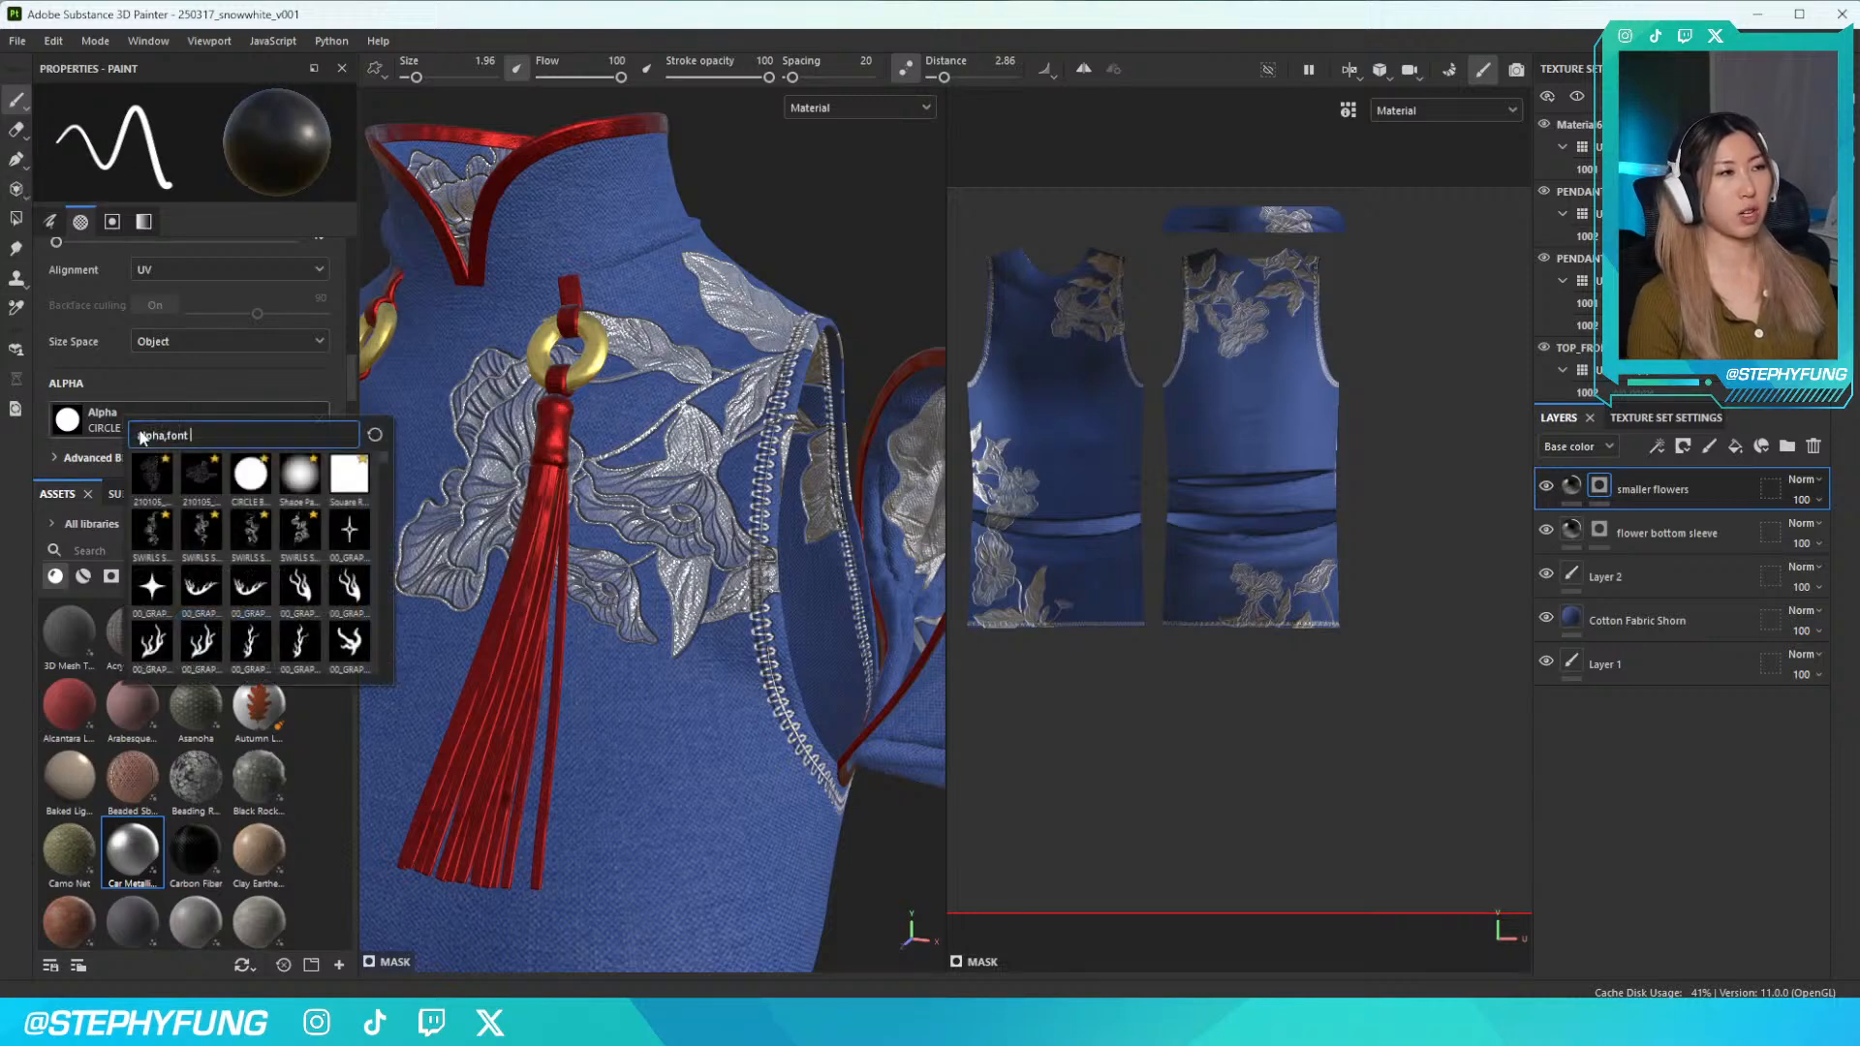
pyautogui.scroll(3, 250, 586)
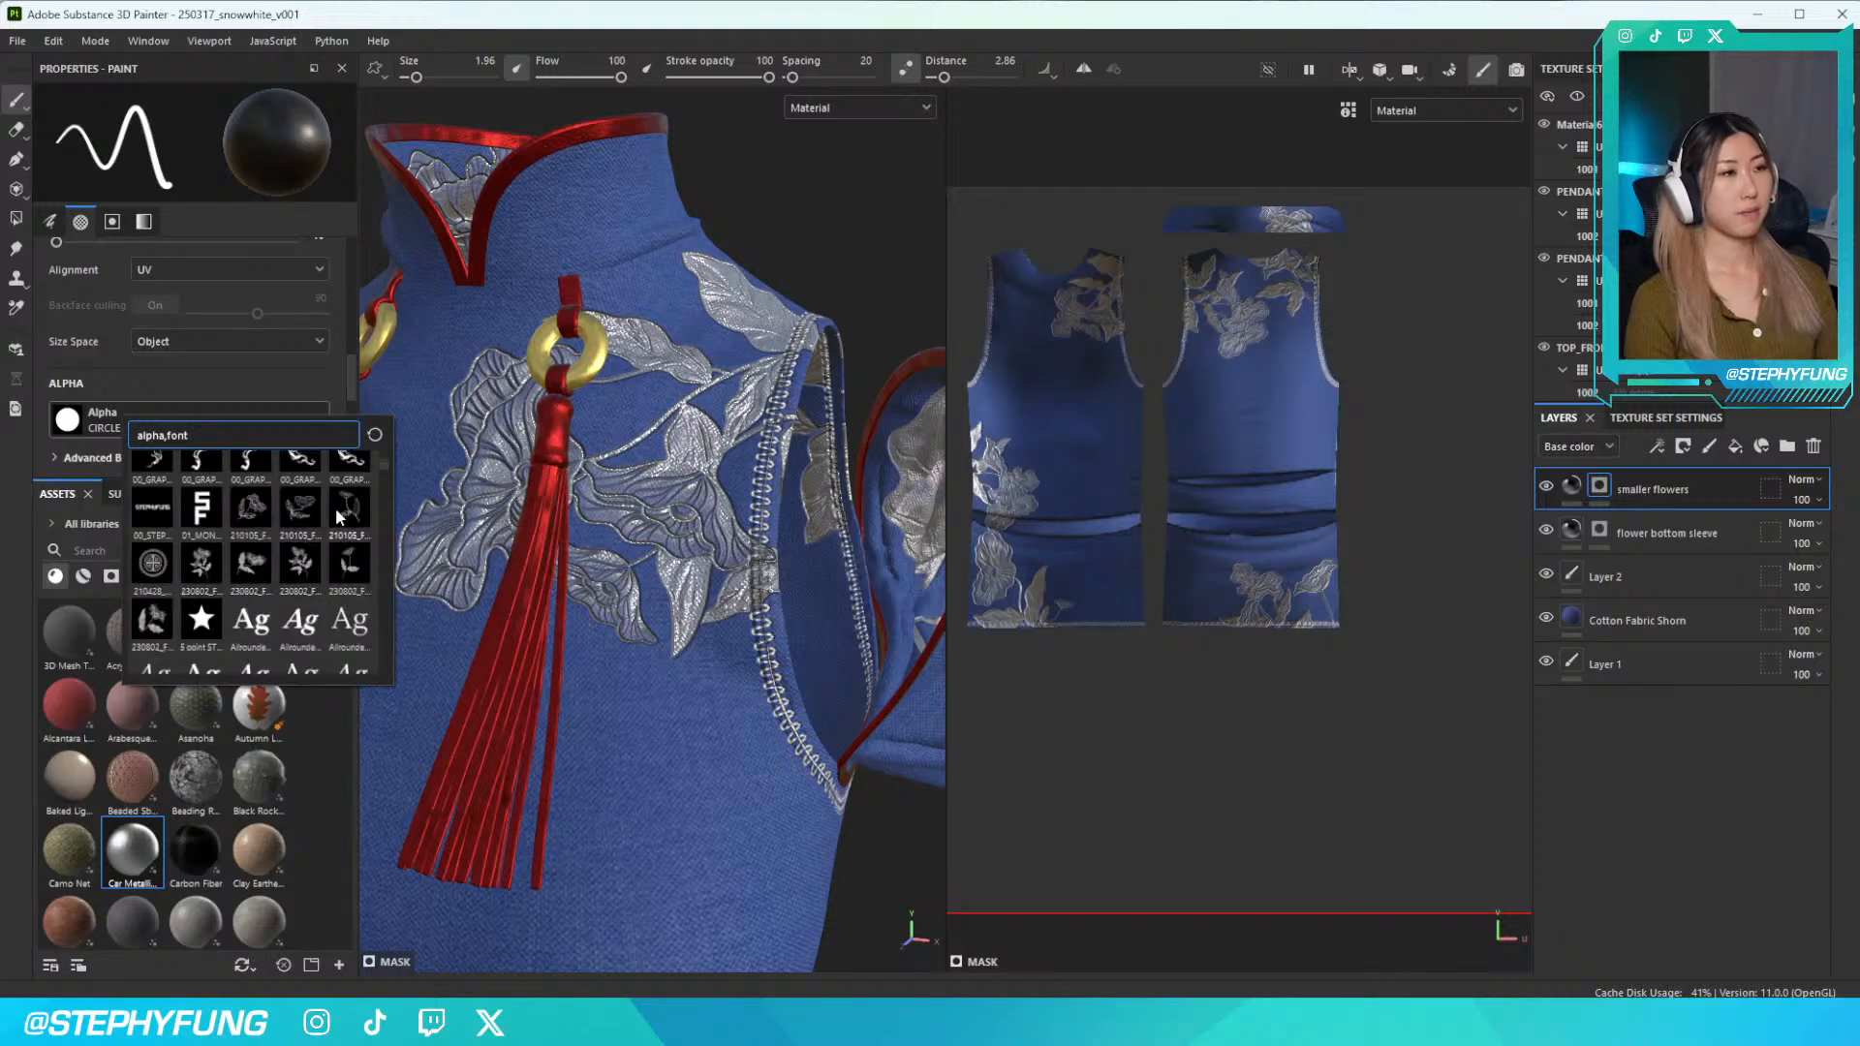
pyautogui.click(301, 568)
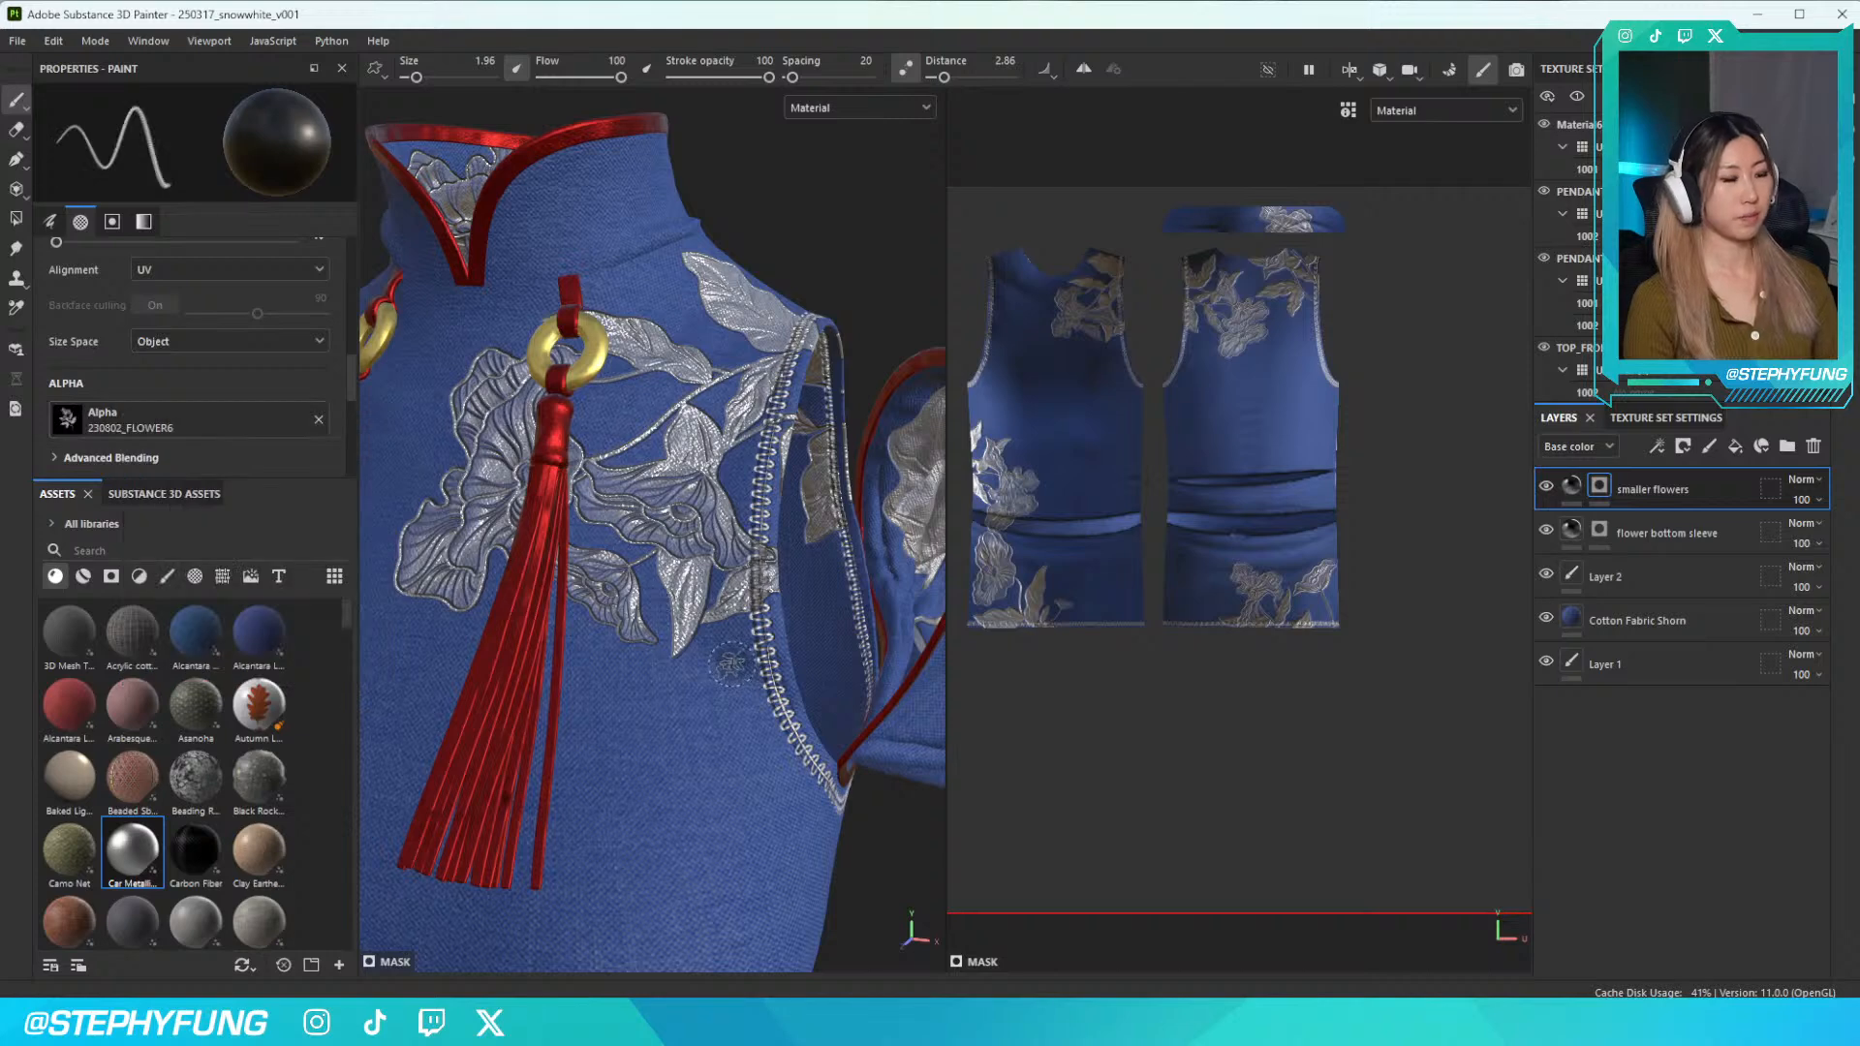
pyautogui.keyDown('ctrl'); pyautogui.moveTo(731, 663); pyautogui.dragTo(765, 635, button='right'); pyautogui.keyUp('ctrl')
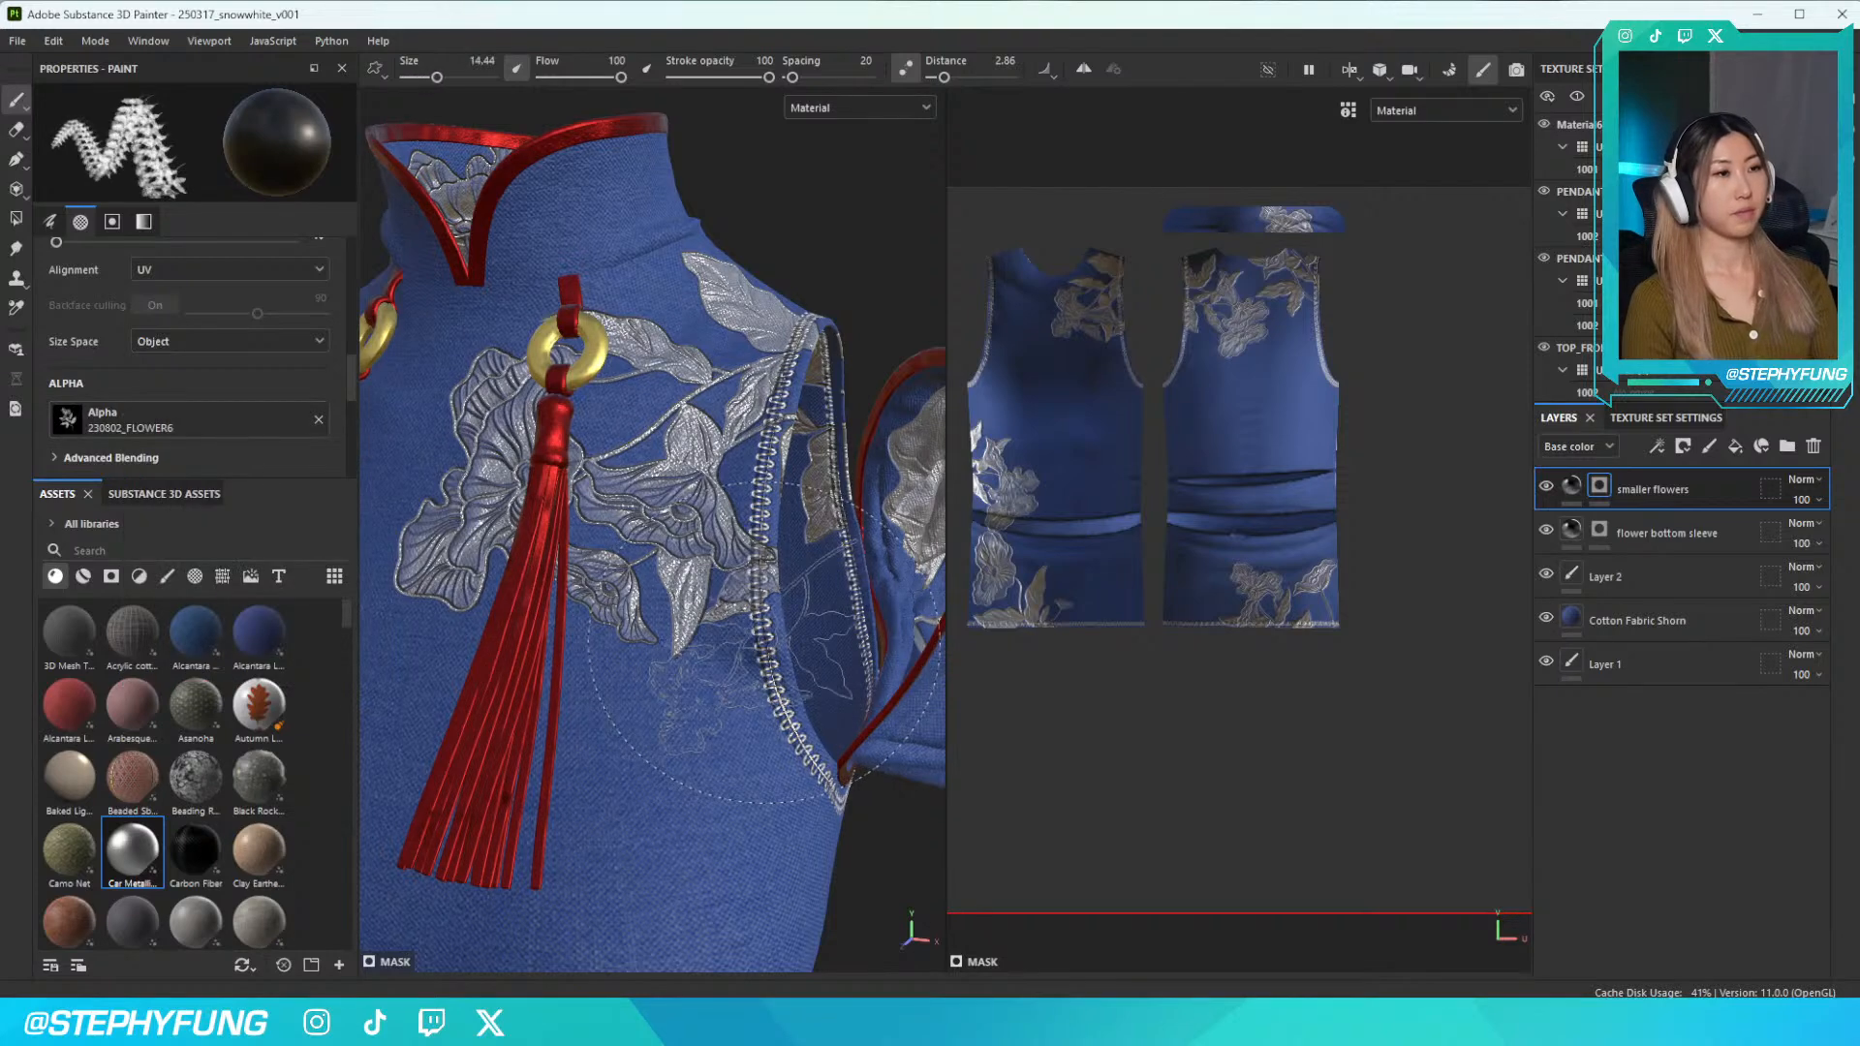
pyautogui.click(734, 707)
pyautogui.moveTo(736, 707)
pyautogui.keyDown('alt'); pyautogui.mouseDown()
pyautogui.moveTo(697, 712)
pyautogui.moveTo(765, 683)
pyautogui.mouseUp(); pyautogui.keyUp('alt')
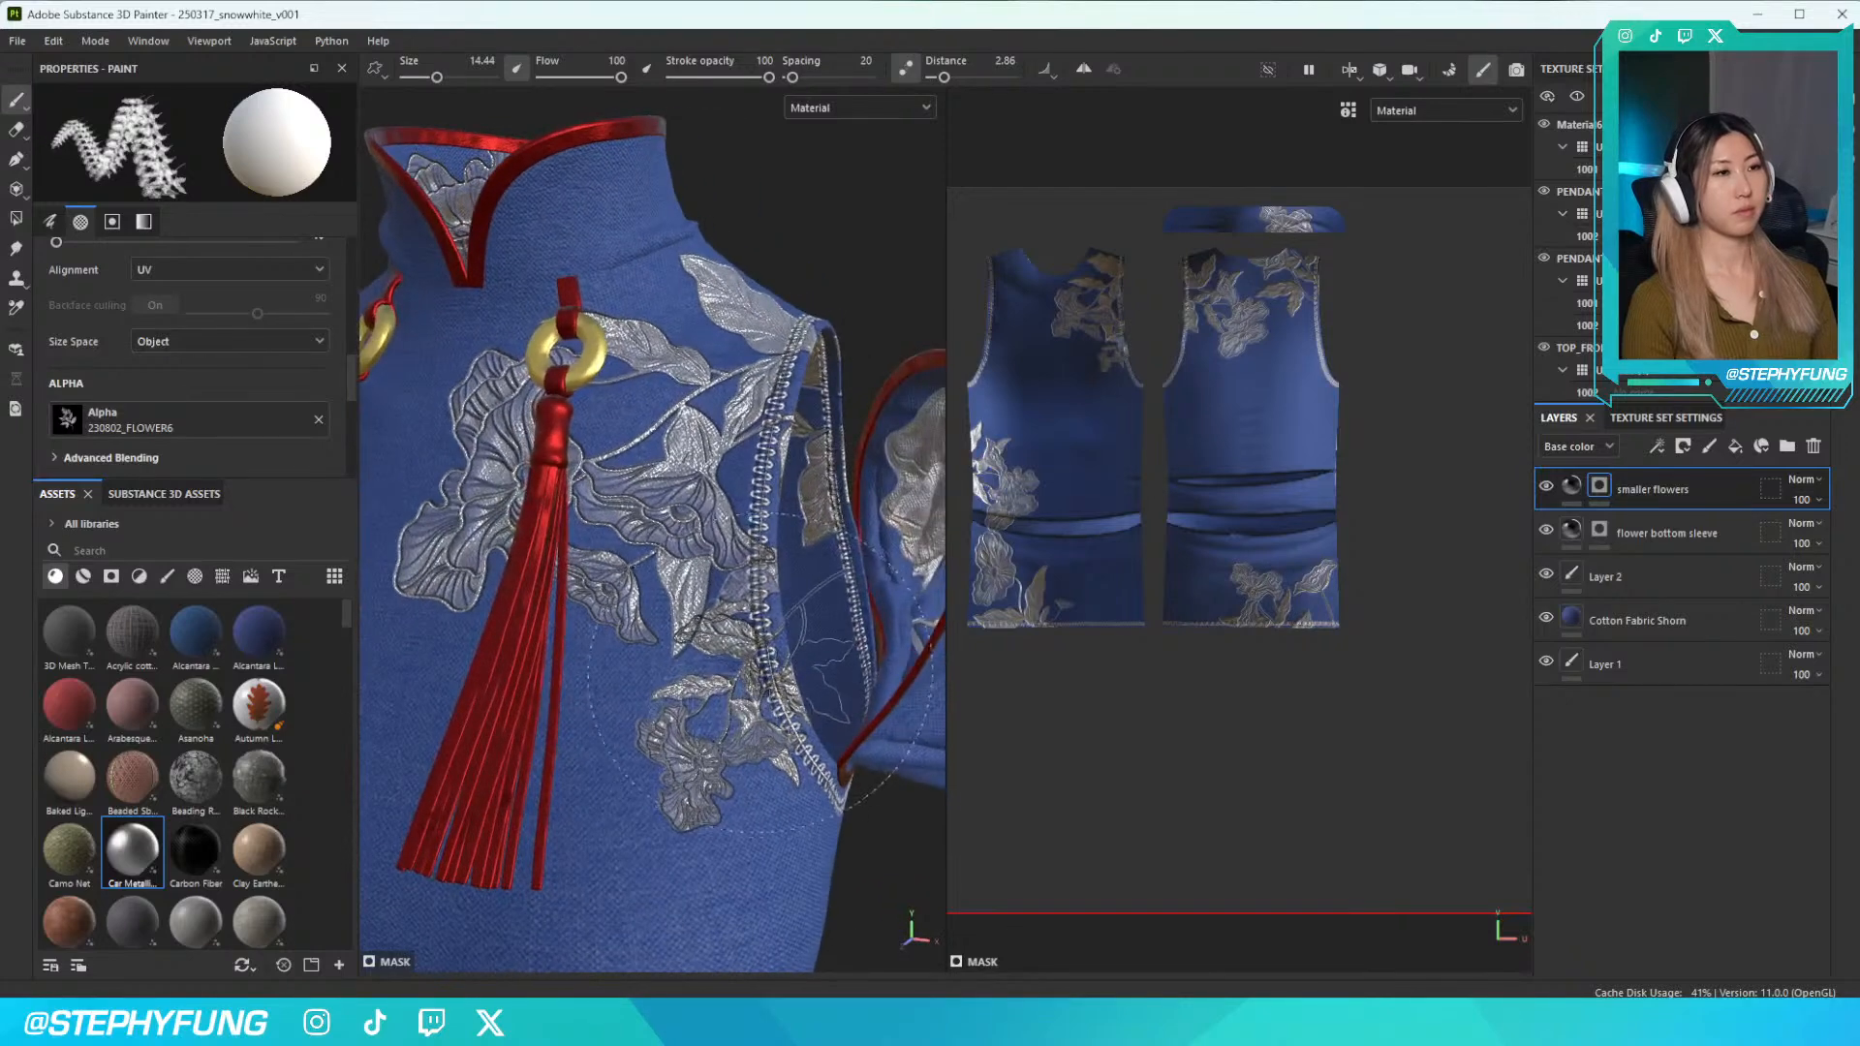
# With the CIRCLE BRUSH-01_1 alpha at size 2.56 in black, mask off the new flower where it overlaps the chest embroidery and armhole stitching
pyautogui.scroll(3, 761, 676)
pyautogui.scroll(-8, 719, 618)
pyautogui.keyDown('alt'); pyautogui.moveTo(702, 645); pyautogui.dragTo(766, 484); pyautogui.keyUp('alt')
pyautogui.scroll(5, 843, 417)
pyautogui.keyDown('alt'); pyautogui.moveTo(843, 417); pyautogui.dragTo(779, 436); pyautogui.keyUp('alt')
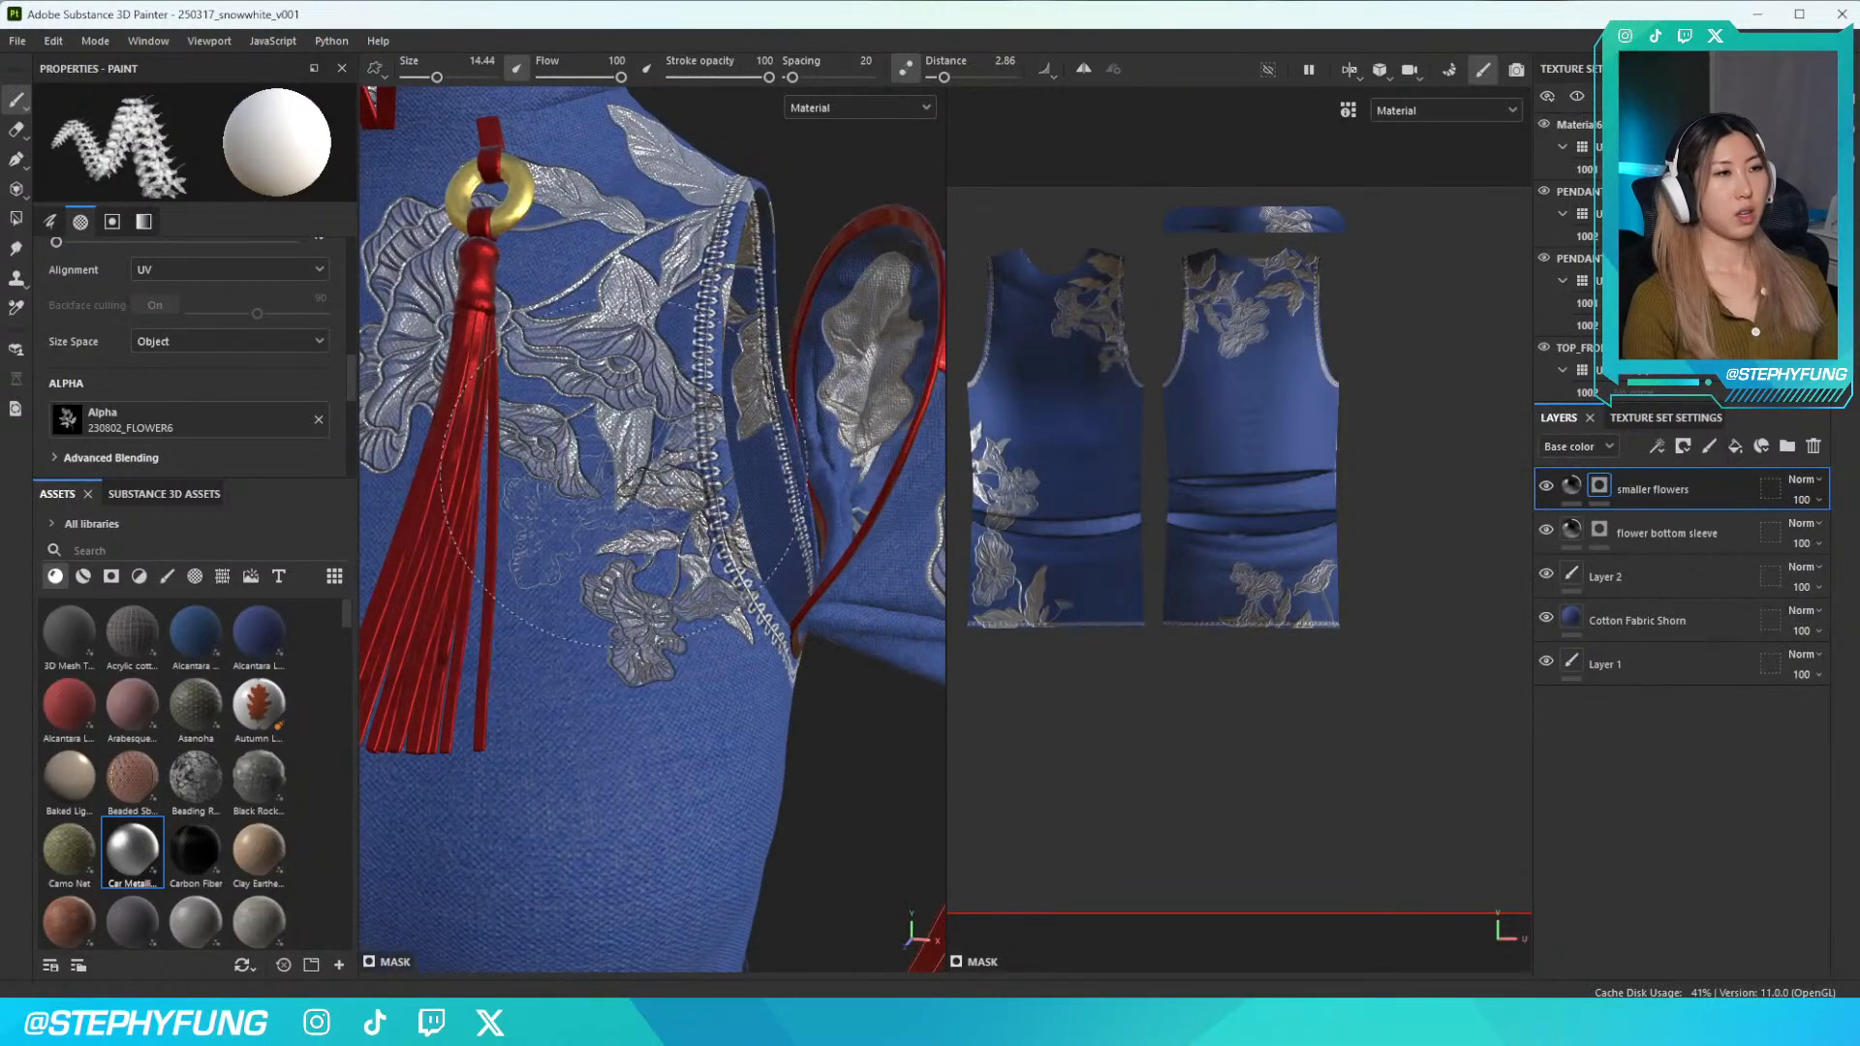
pyautogui.click(242, 413)
pyautogui.click(378, 467)
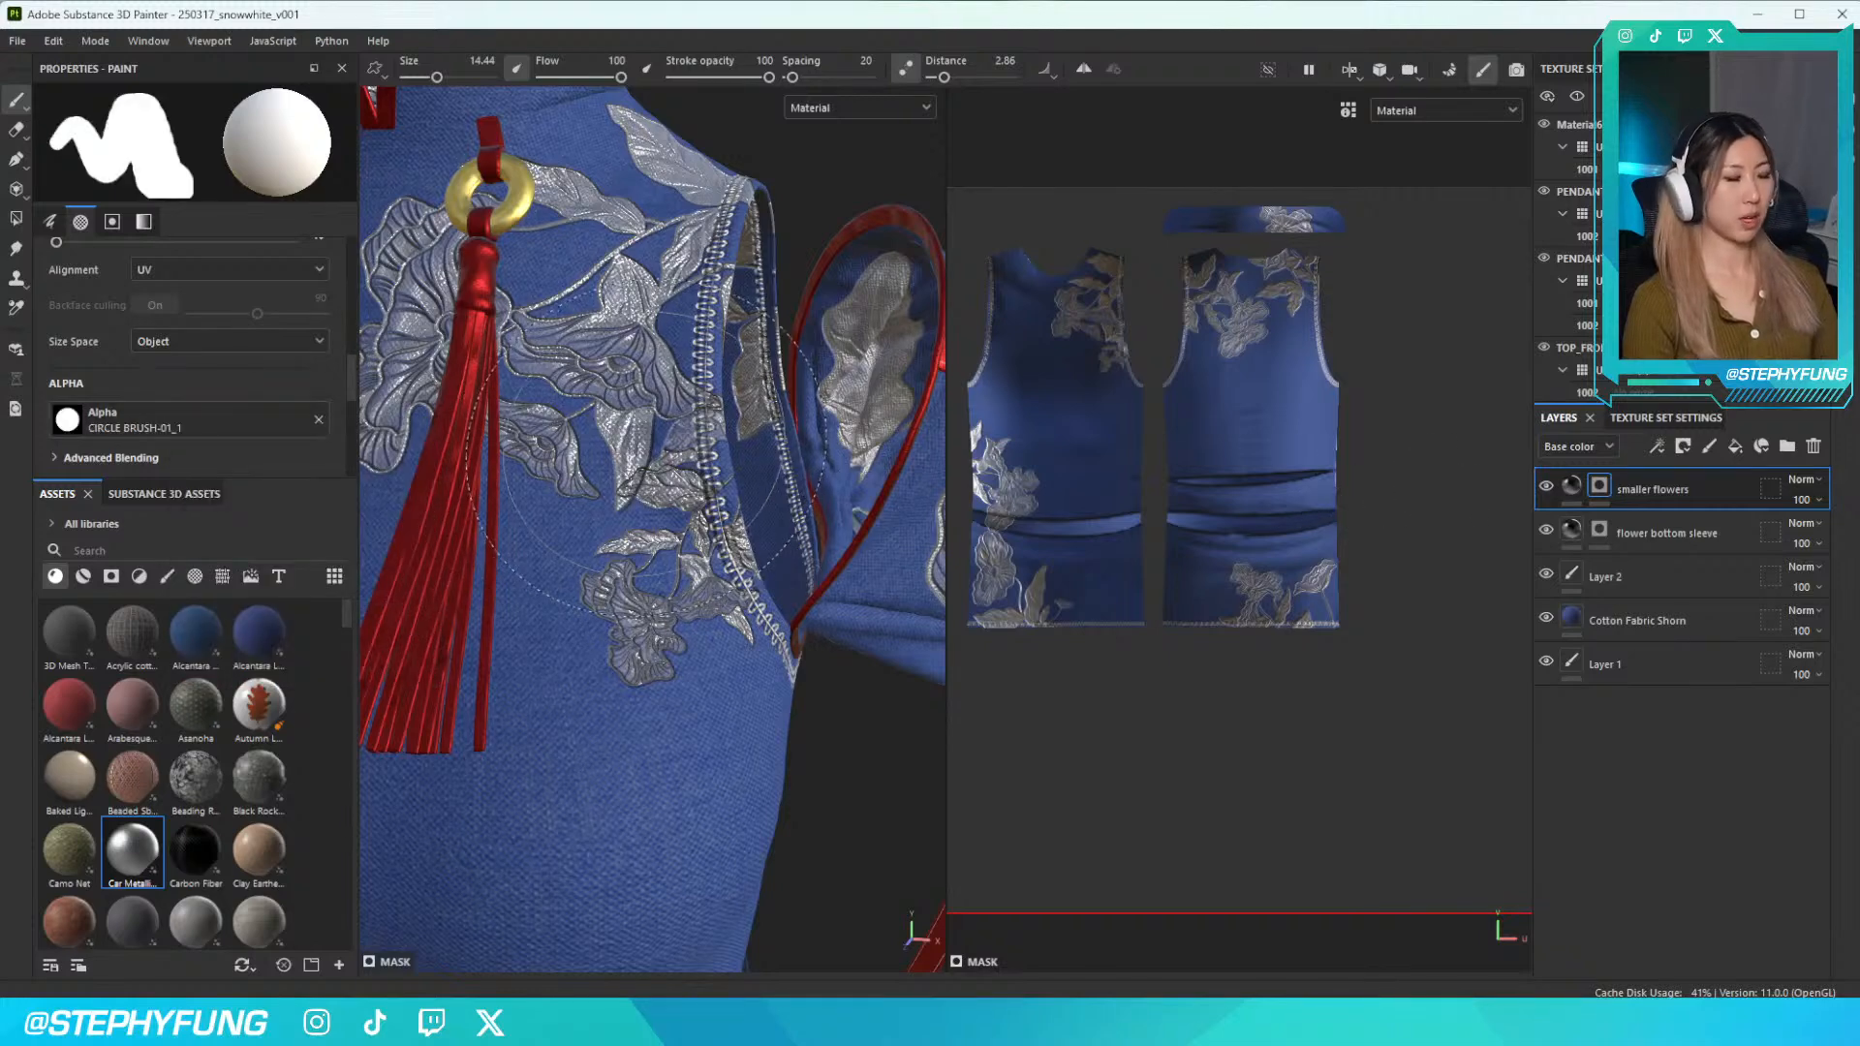
pyautogui.keyDown('ctrl'); pyautogui.moveTo(647, 463); pyautogui.dragTo(581, 463, button='right'); pyautogui.keyUp('ctrl')
pyautogui.scroll(4, 628, 475)
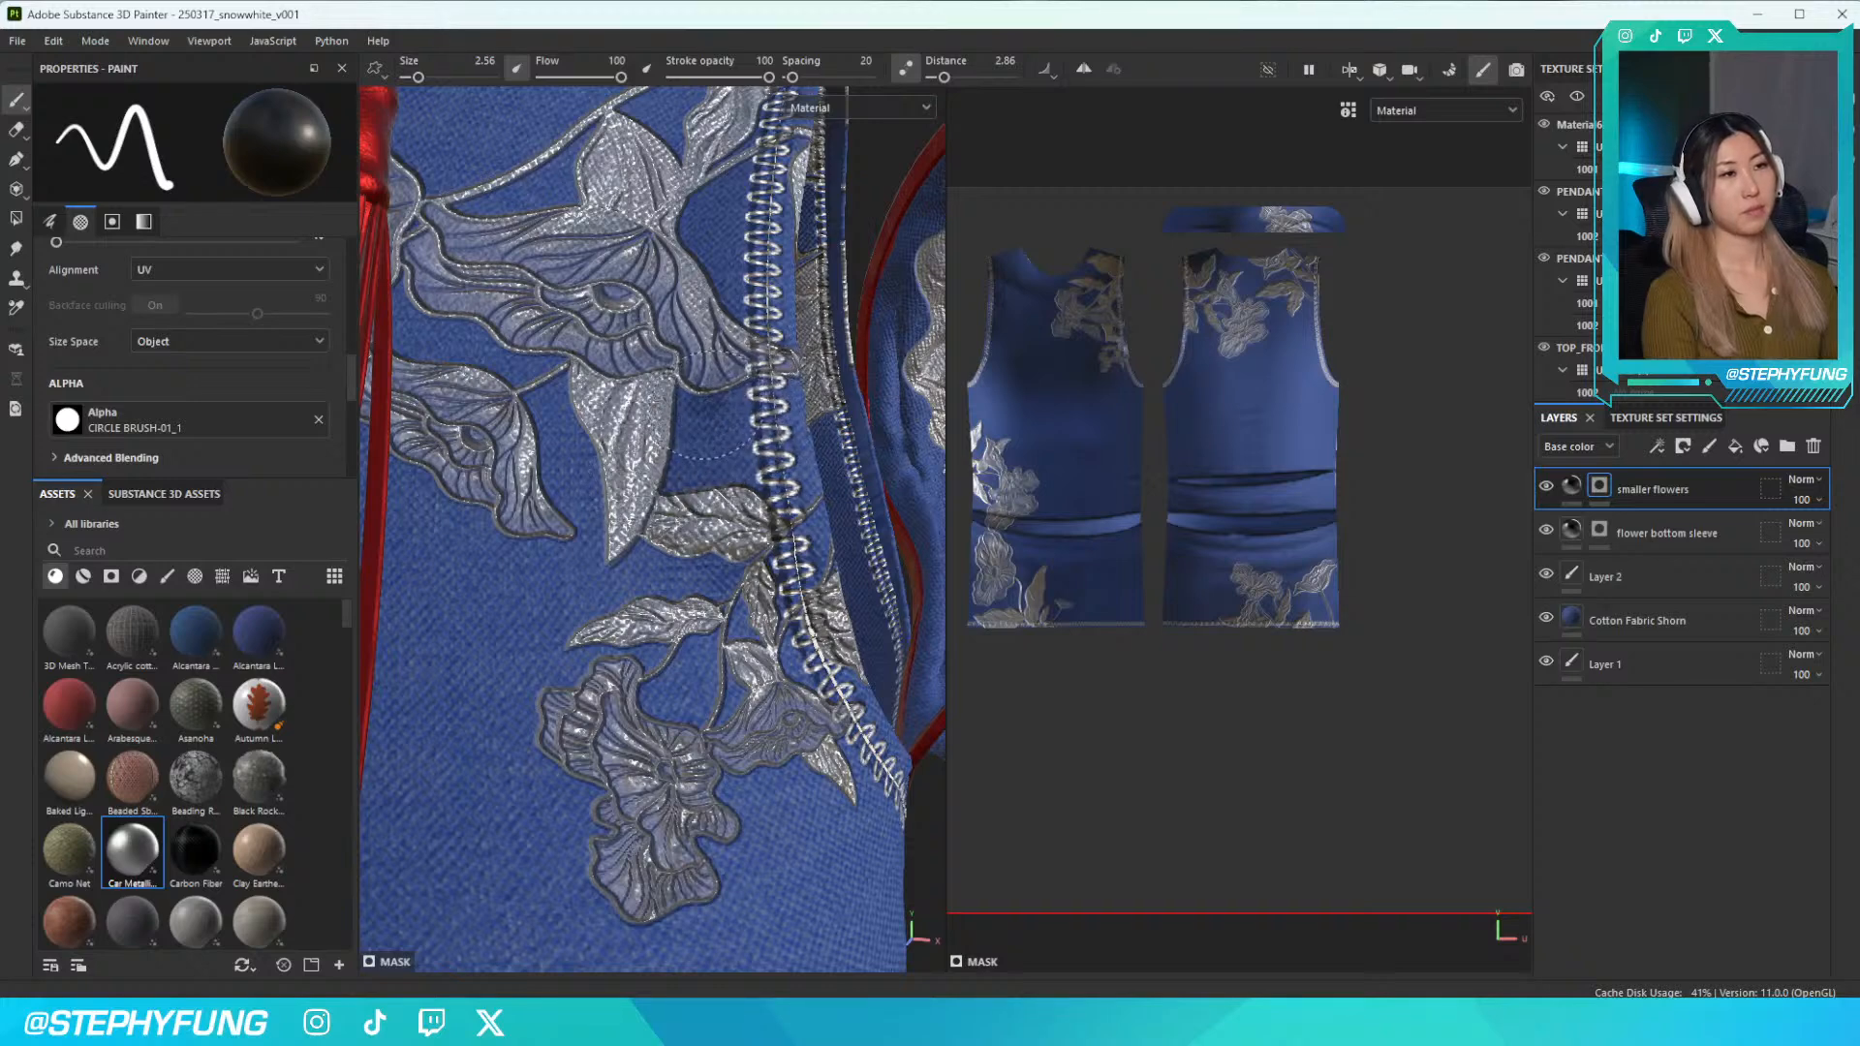
pyautogui.click(725, 433)
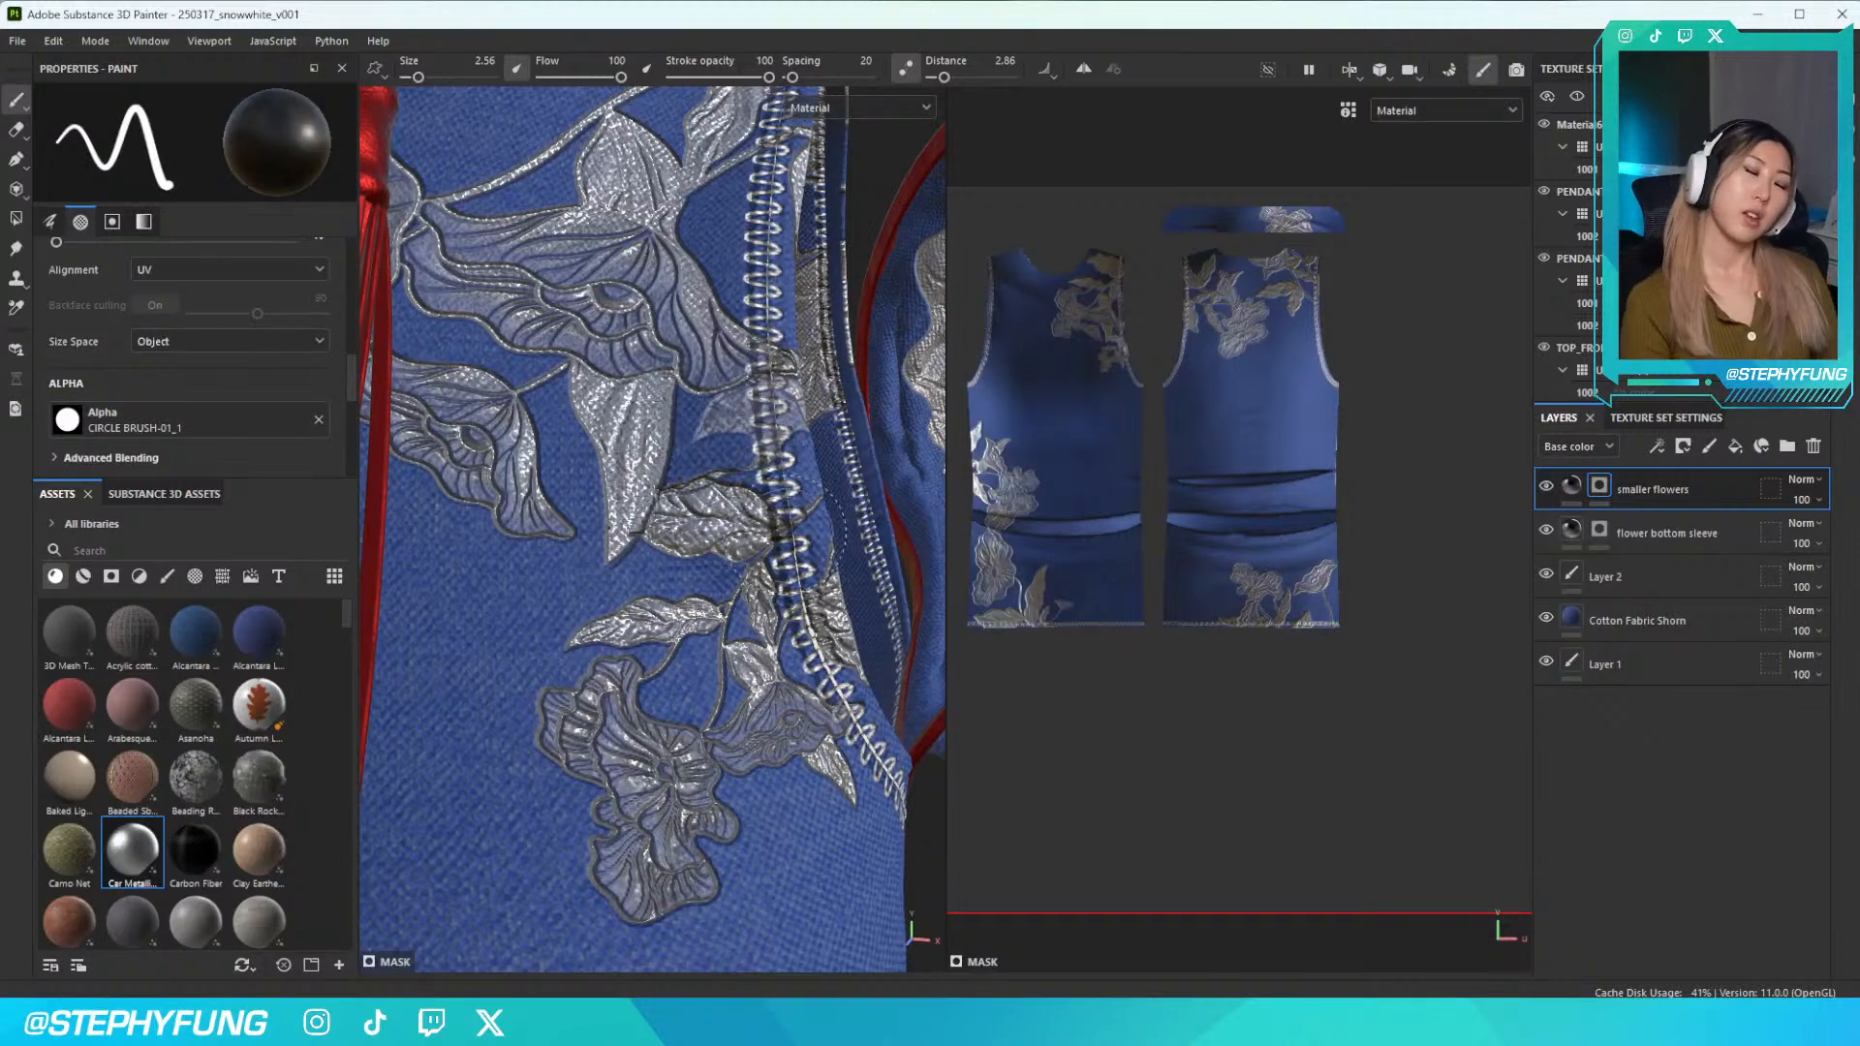
# Turn off the brush's lazy mouse, reduce its size to 1, and mask out the stray petal fragment along the armhole stitching
pyautogui.scroll(3, 748, 464)
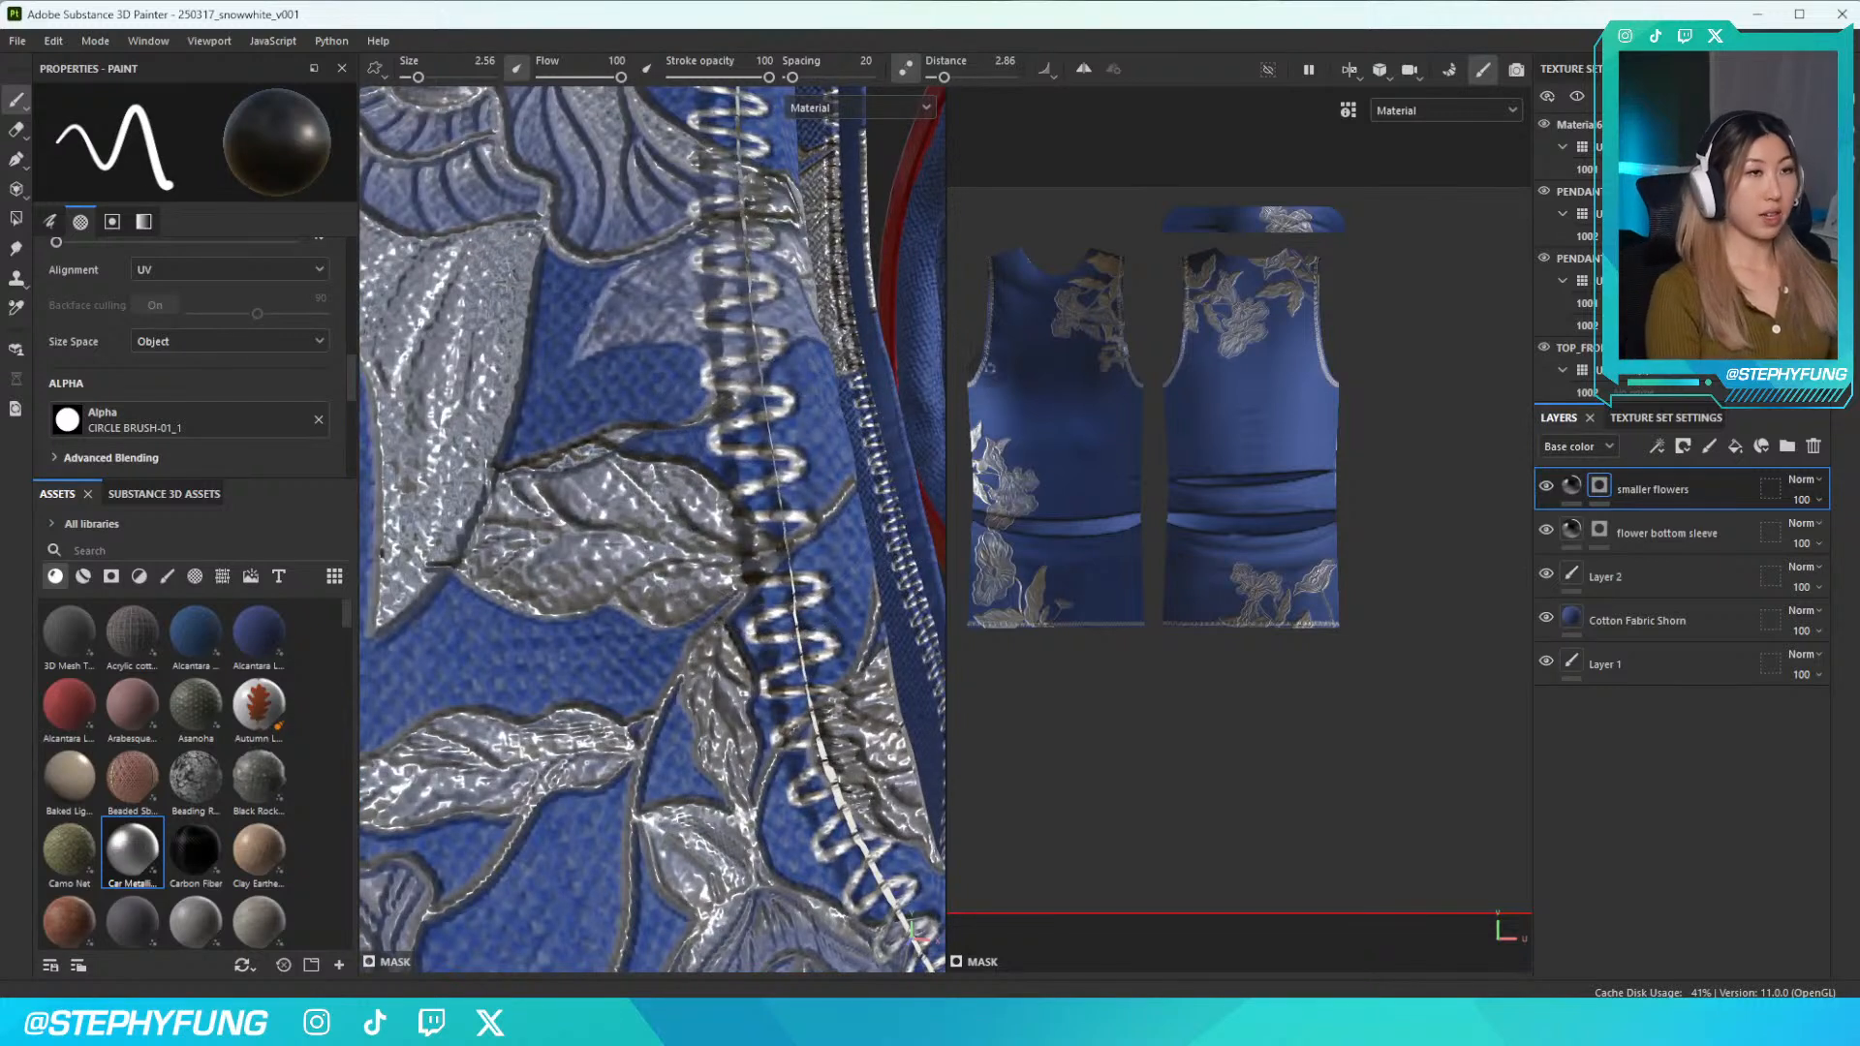
pyautogui.press('[')
pyautogui.press('[')
pyautogui.click(907, 69)
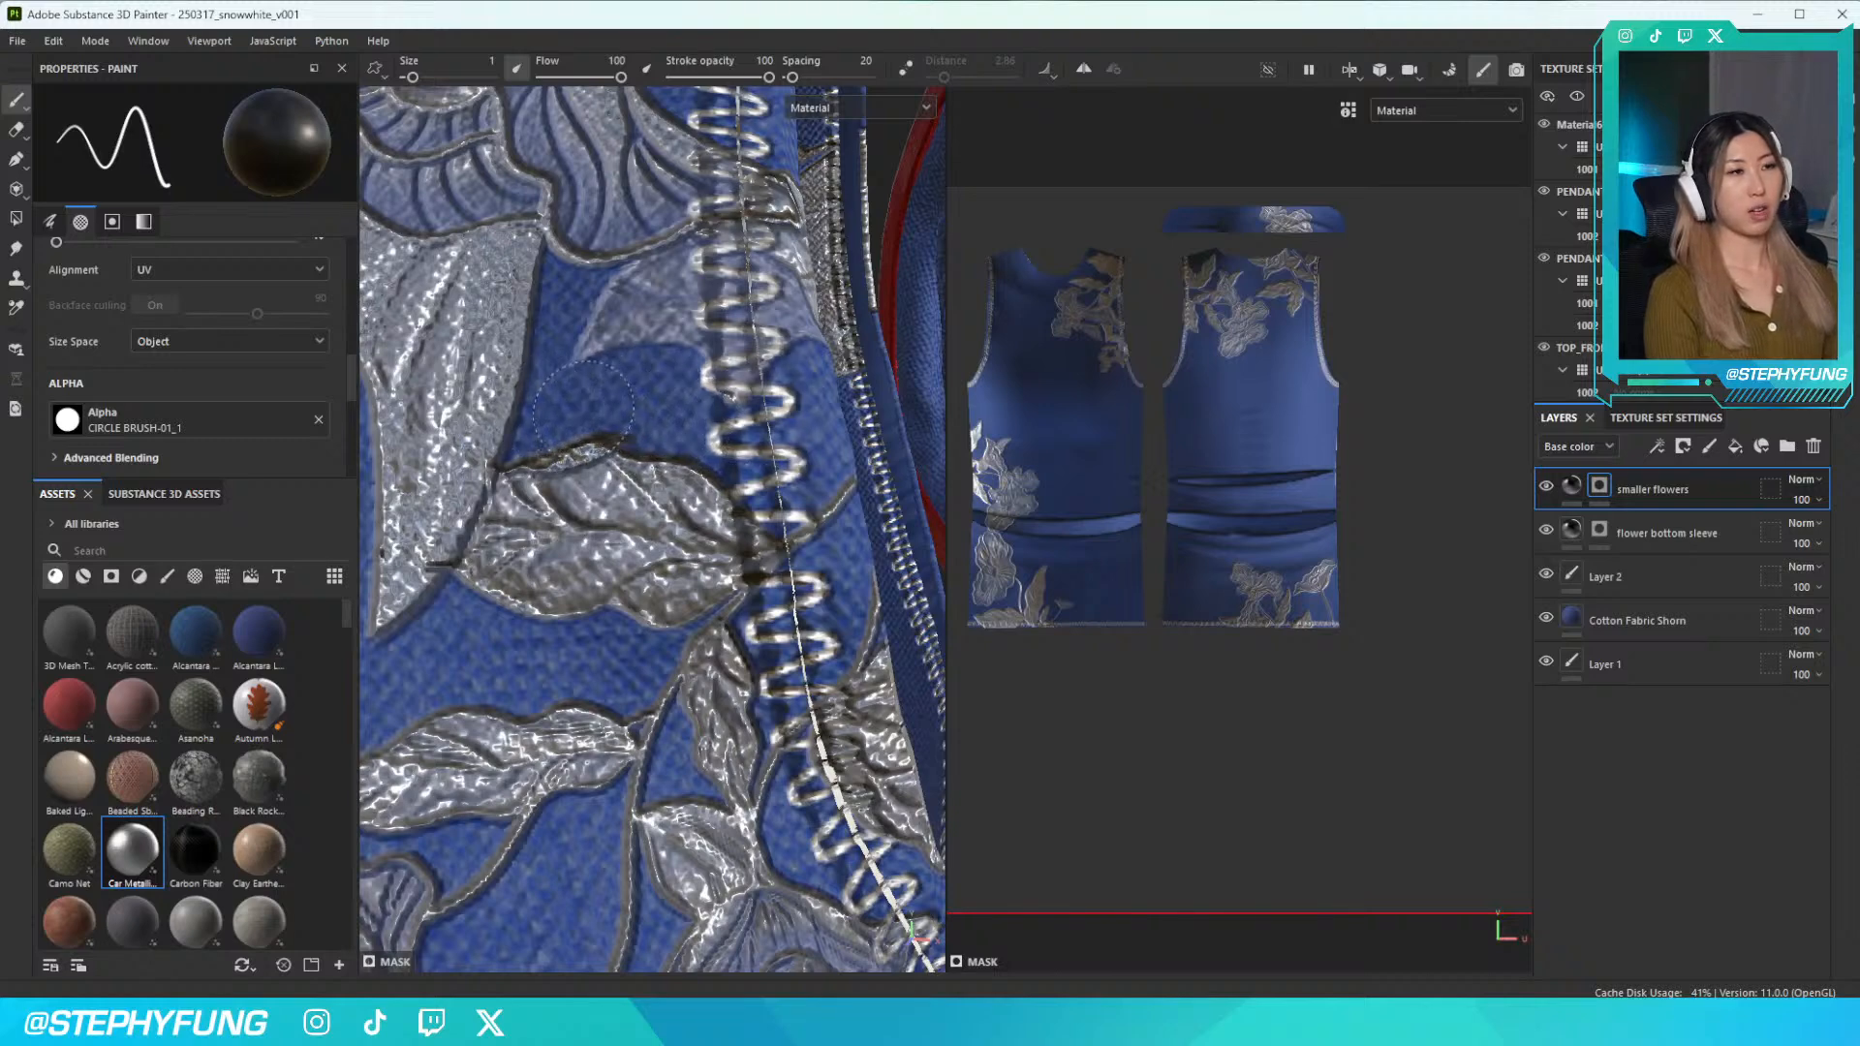
pyautogui.moveTo(702, 334); pyautogui.dragTo(644, 392, button='middle')
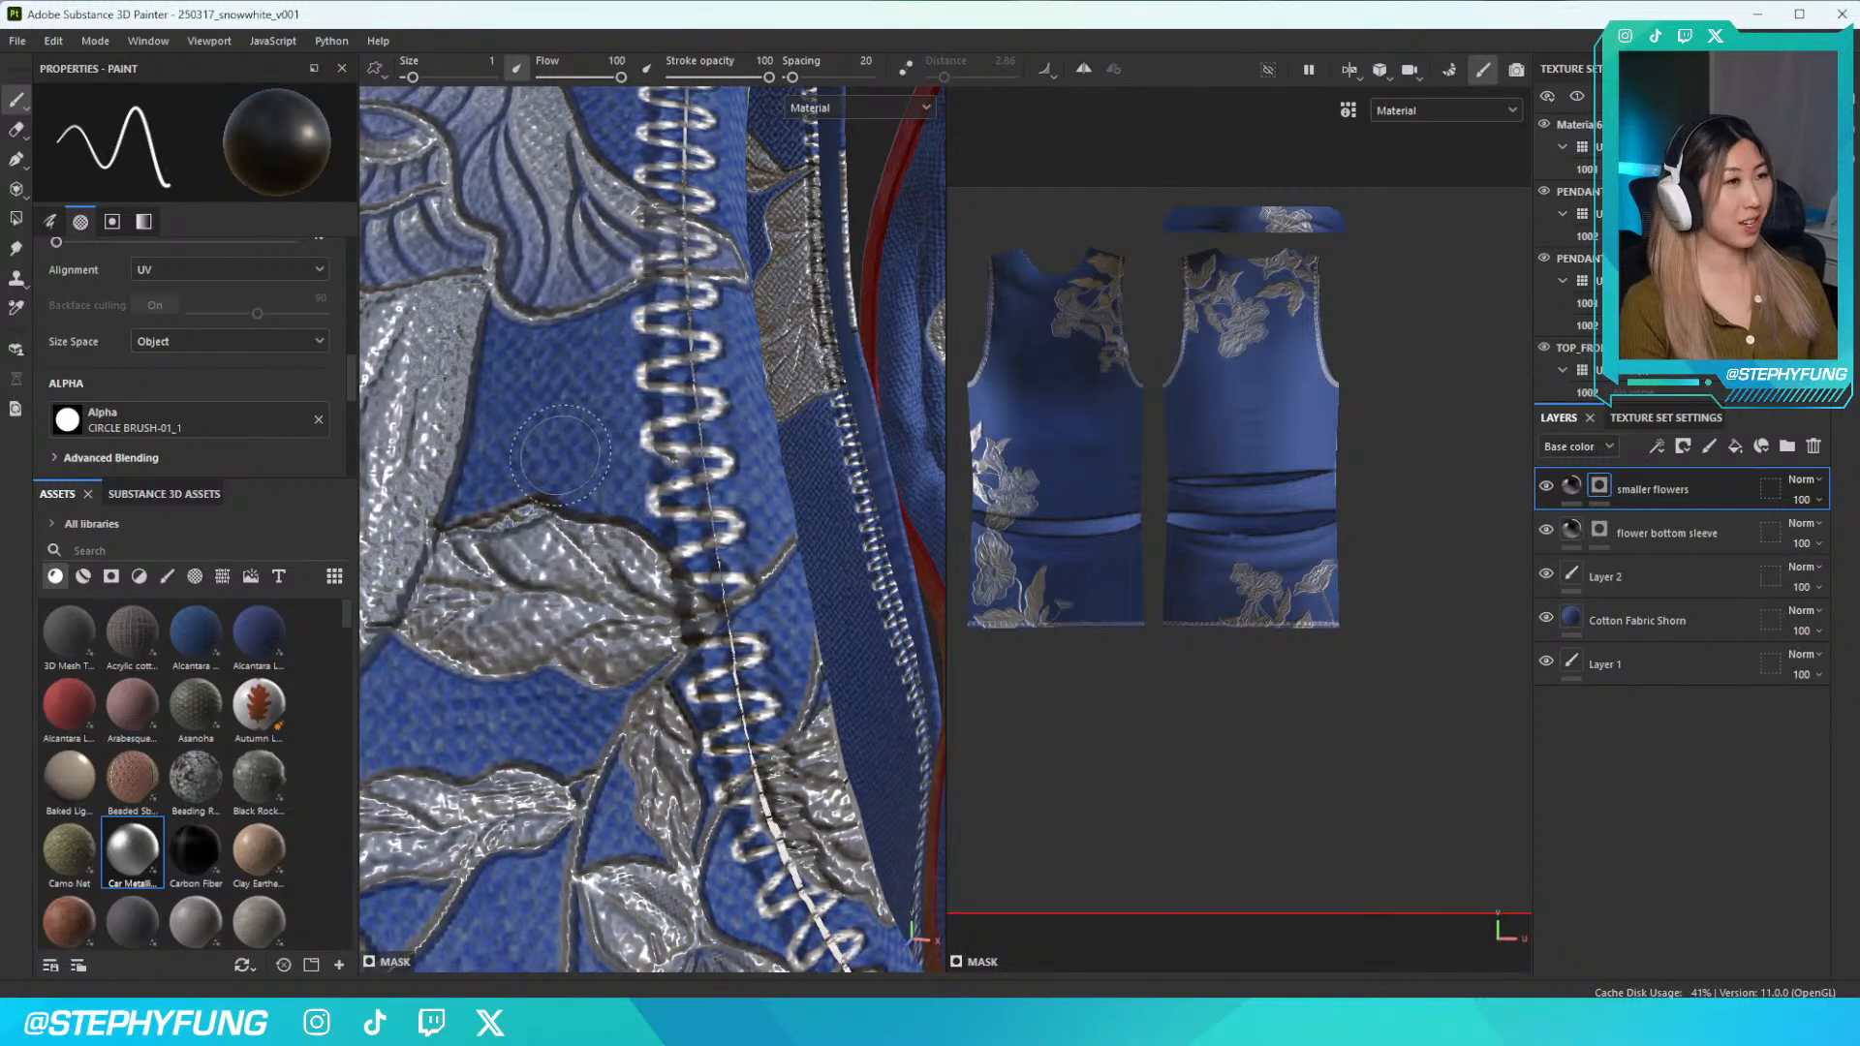
# Examine the whole top from the chest and collar down to the waist to judge where more small flowers fit
pyautogui.keyDown('alt'); pyautogui.moveTo(554, 457); pyautogui.dragTo(552, 454); pyautogui.keyUp('alt')
pyautogui.moveTo(552, 454)
pyautogui.keyDown('alt'); pyautogui.mouseDown(button='right')
pyautogui.moveTo(532, 454)
pyautogui.moveTo(612, 467)
pyautogui.moveTo(581, 494)
pyautogui.mouseUp(button='right'); pyautogui.keyUp('alt')
pyautogui.keyDown('alt'); pyautogui.moveTo(479, 543); pyautogui.dragTo(668, 496); pyautogui.keyUp('alt')
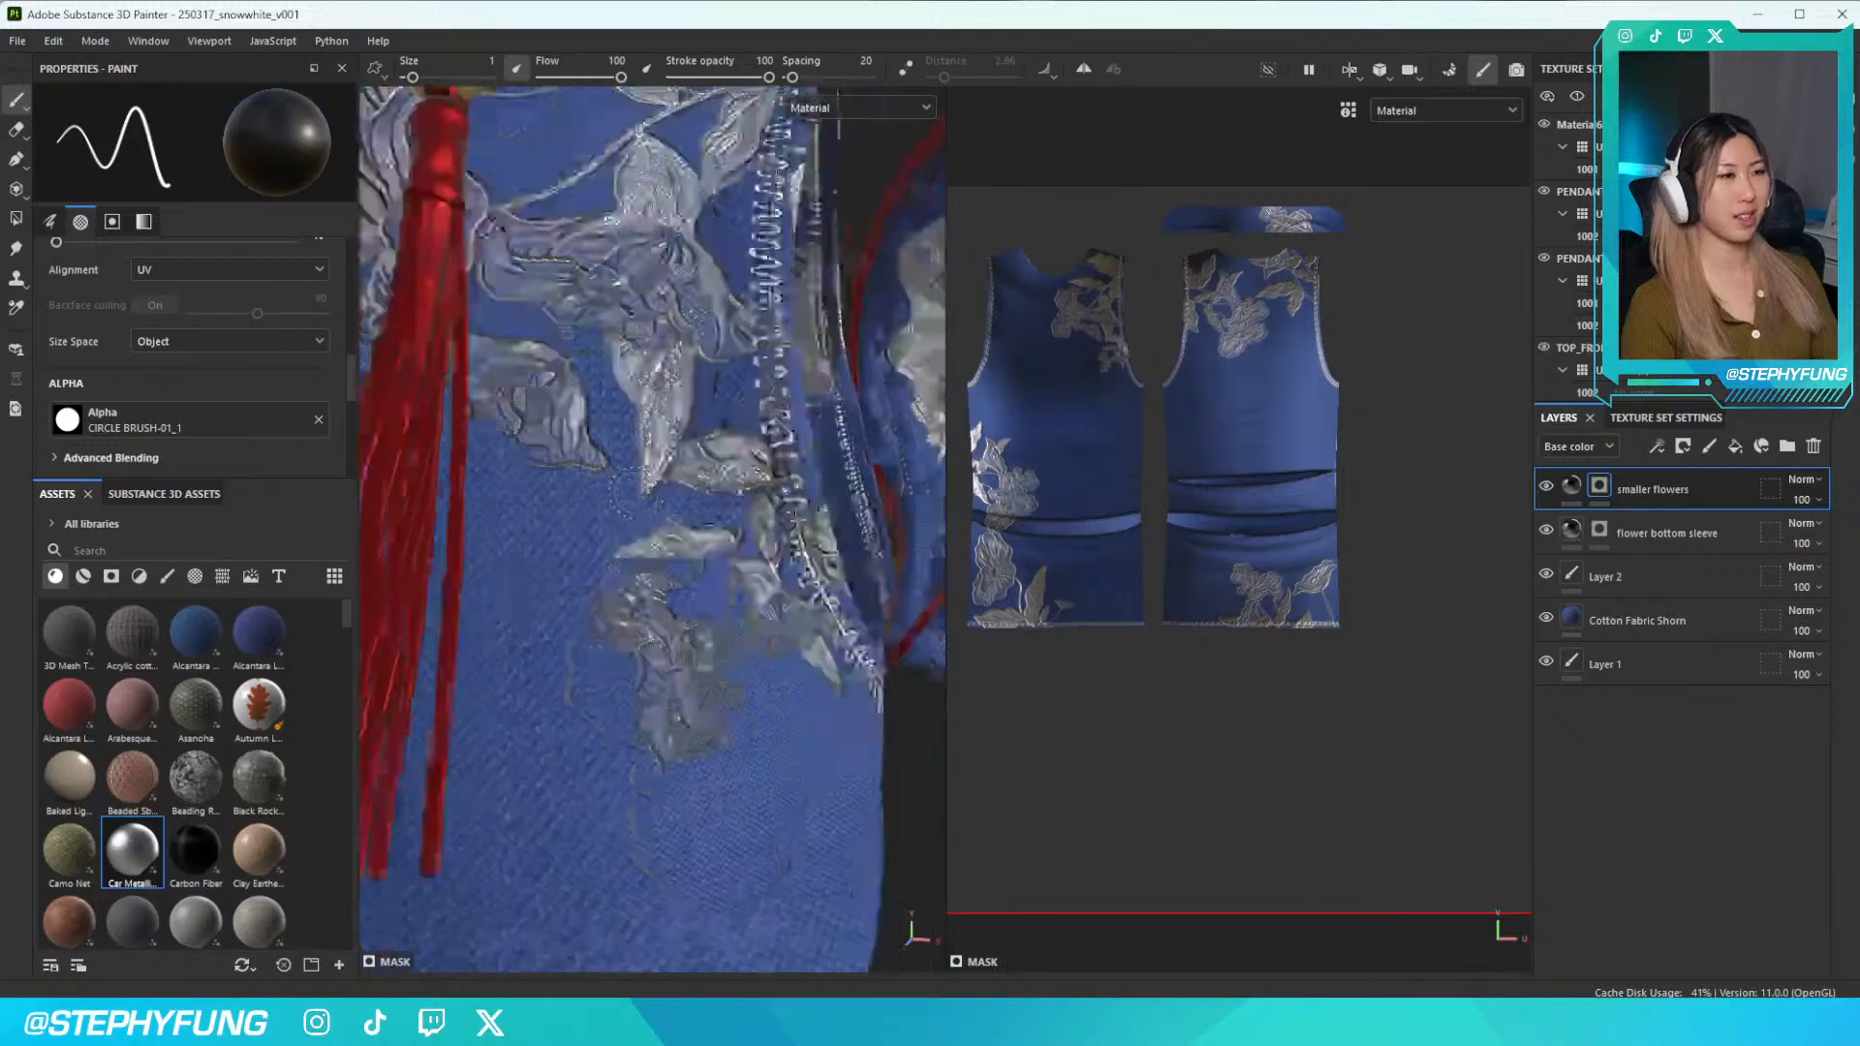
pyautogui.keyDown('alt'); pyautogui.moveTo(668, 496); pyautogui.dragTo(620, 492, button='right'); pyautogui.keyUp('alt')
pyautogui.keyDown('alt'); pyautogui.moveTo(620, 493); pyautogui.dragTo(628, 488); pyautogui.keyUp('alt')
pyautogui.keyDown('alt'); pyautogui.moveTo(614, 488); pyautogui.dragTo(571, 490, button='right'); pyautogui.keyUp('alt')
pyautogui.keyDown('alt'); pyautogui.moveTo(574, 491); pyautogui.dragTo(659, 465); pyautogui.keyUp('alt')
pyautogui.keyDown('alt'); pyautogui.moveTo(658, 465); pyautogui.dragTo(703, 416, button='right'); pyautogui.keyUp('alt')
pyautogui.keyDown('alt'); pyautogui.moveTo(703, 417); pyautogui.dragTo(694, 422); pyautogui.keyUp('alt')
pyautogui.keyDown('alt'); pyautogui.moveTo(695, 422); pyautogui.dragTo(683, 455, button='right'); pyautogui.keyUp('alt')
pyautogui.keyDown('alt'); pyautogui.moveTo(683, 455); pyautogui.dragTo(673, 557); pyautogui.keyUp('alt')
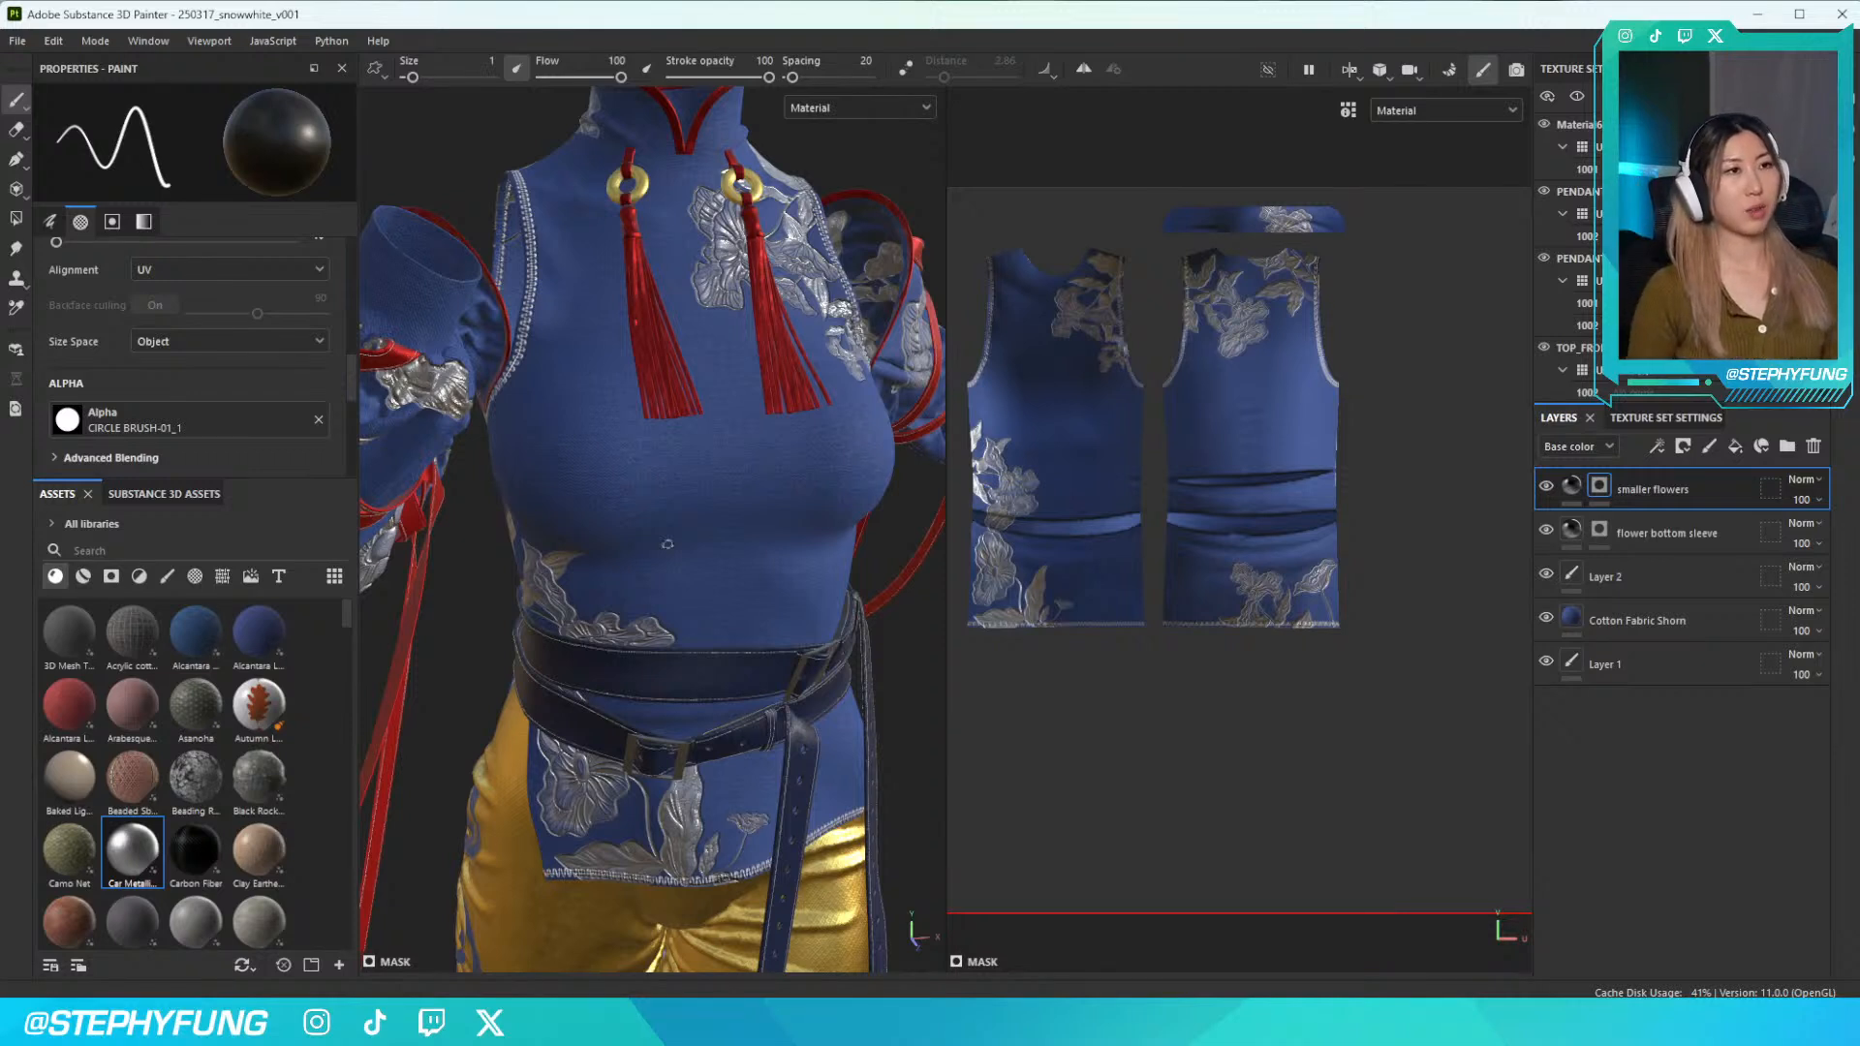
pyautogui.keyDown('alt'); pyautogui.moveTo(713, 420); pyautogui.dragTo(713, 420); pyautogui.keyUp('alt')
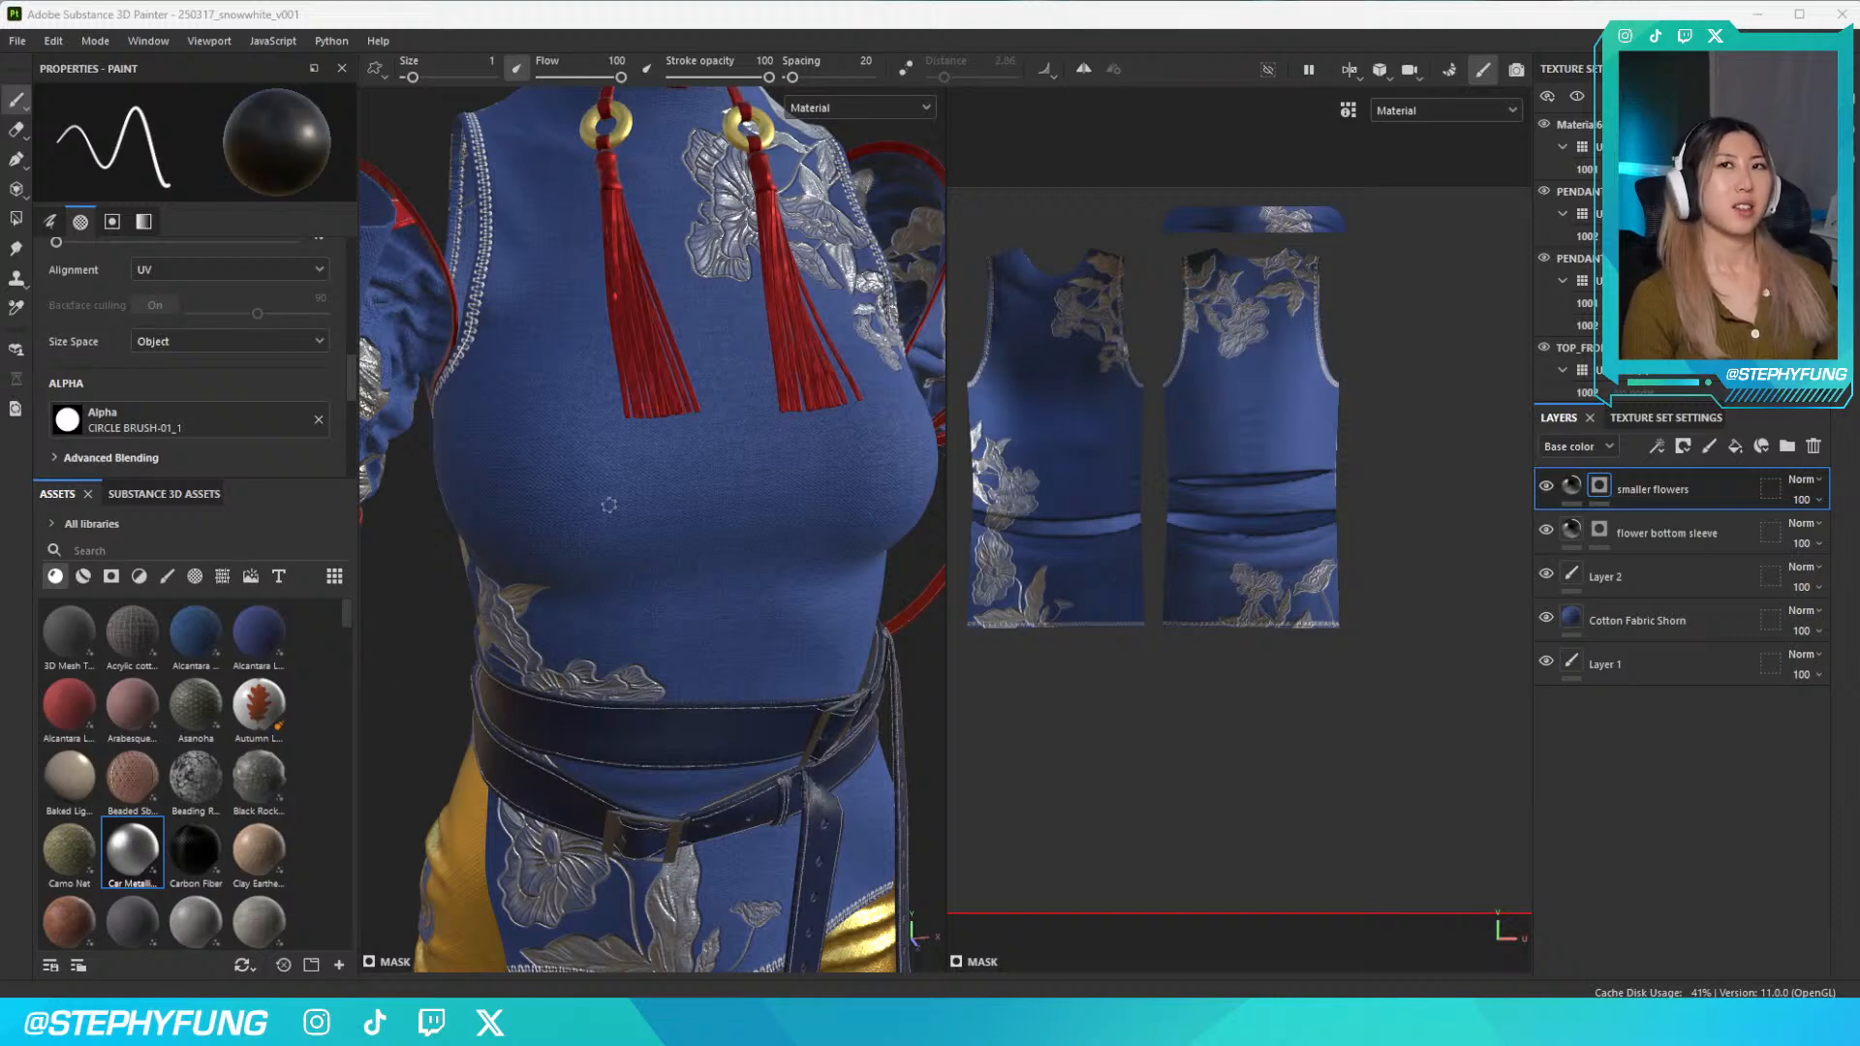
pyautogui.scroll(-2, 752, 387)
pyautogui.scroll(3, 753, 386)
pyautogui.keyDown('alt'); pyautogui.moveTo(753, 300); pyautogui.dragTo(735, 490, button='middle'); pyautogui.keyUp('alt')
pyautogui.keyDown('alt'); pyautogui.moveTo(735, 489); pyautogui.dragTo(600, 447); pyautogui.keyUp('alt')
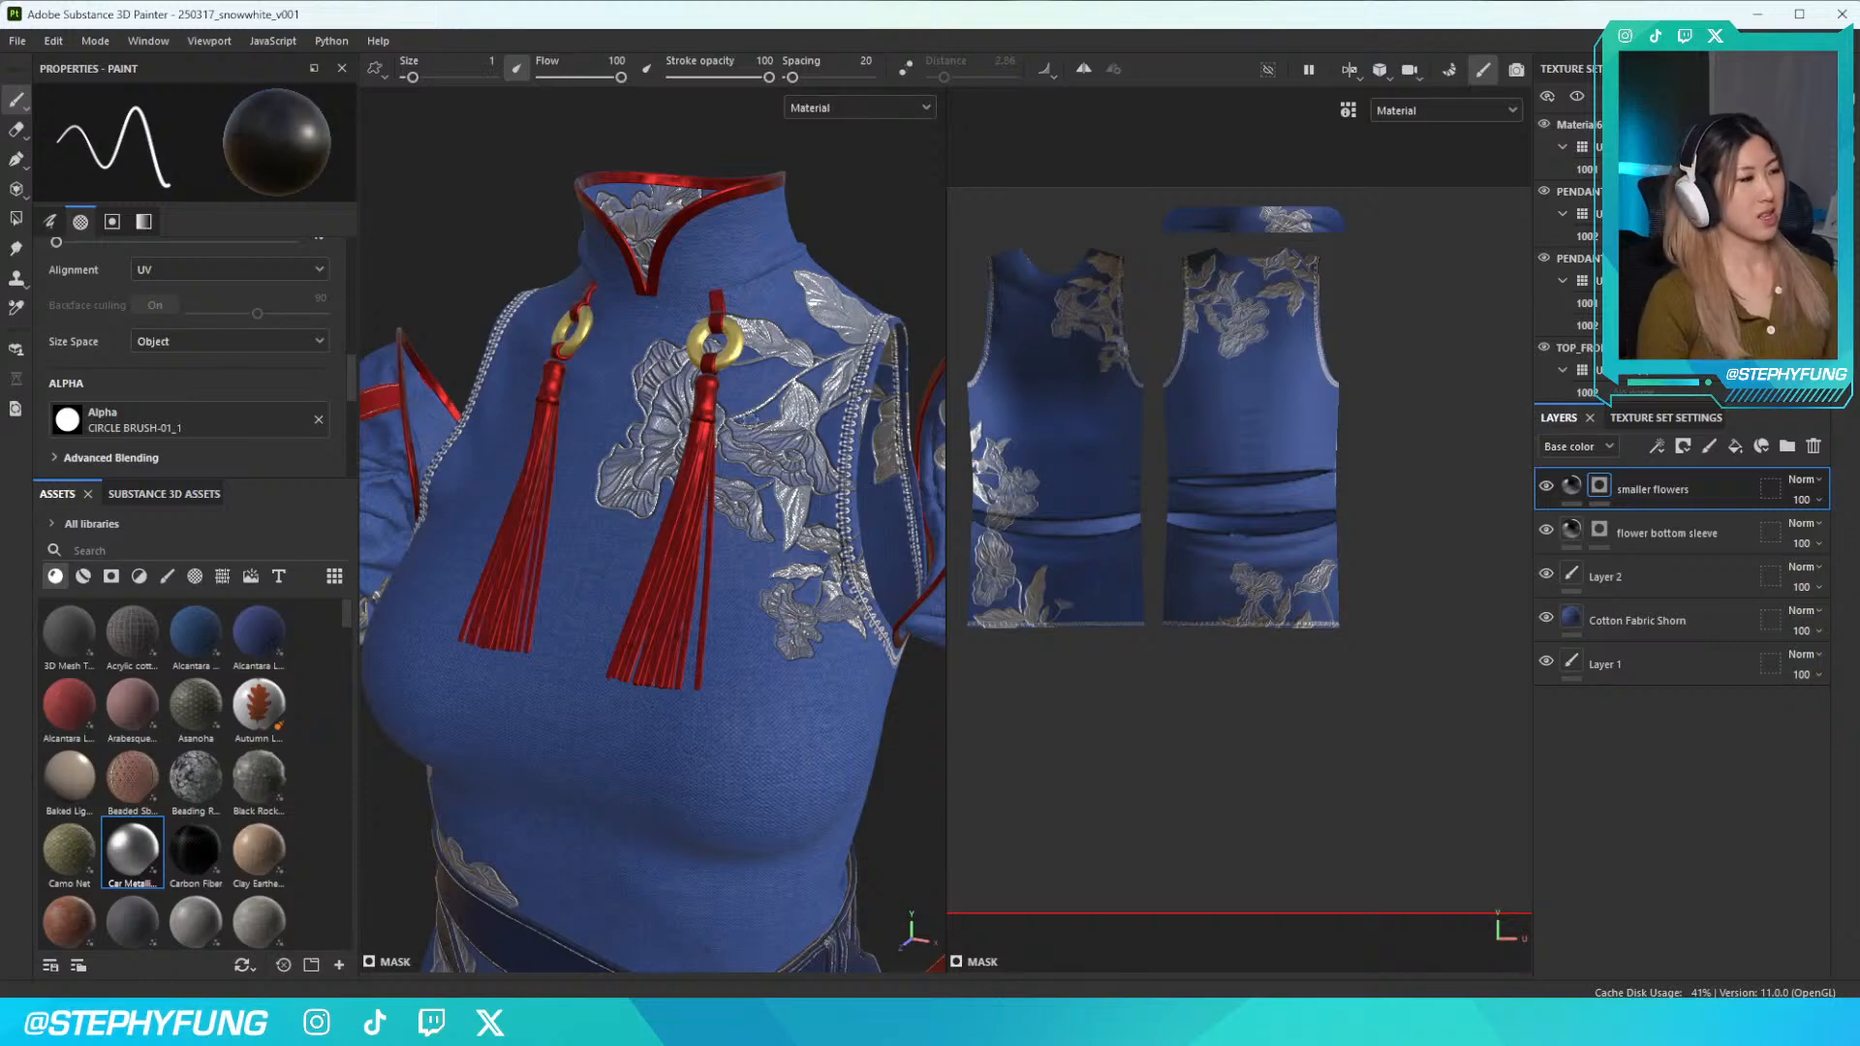
pyautogui.keyDown('alt'); pyautogui.moveTo(718, 427); pyautogui.dragTo(712, 515); pyautogui.keyUp('alt')
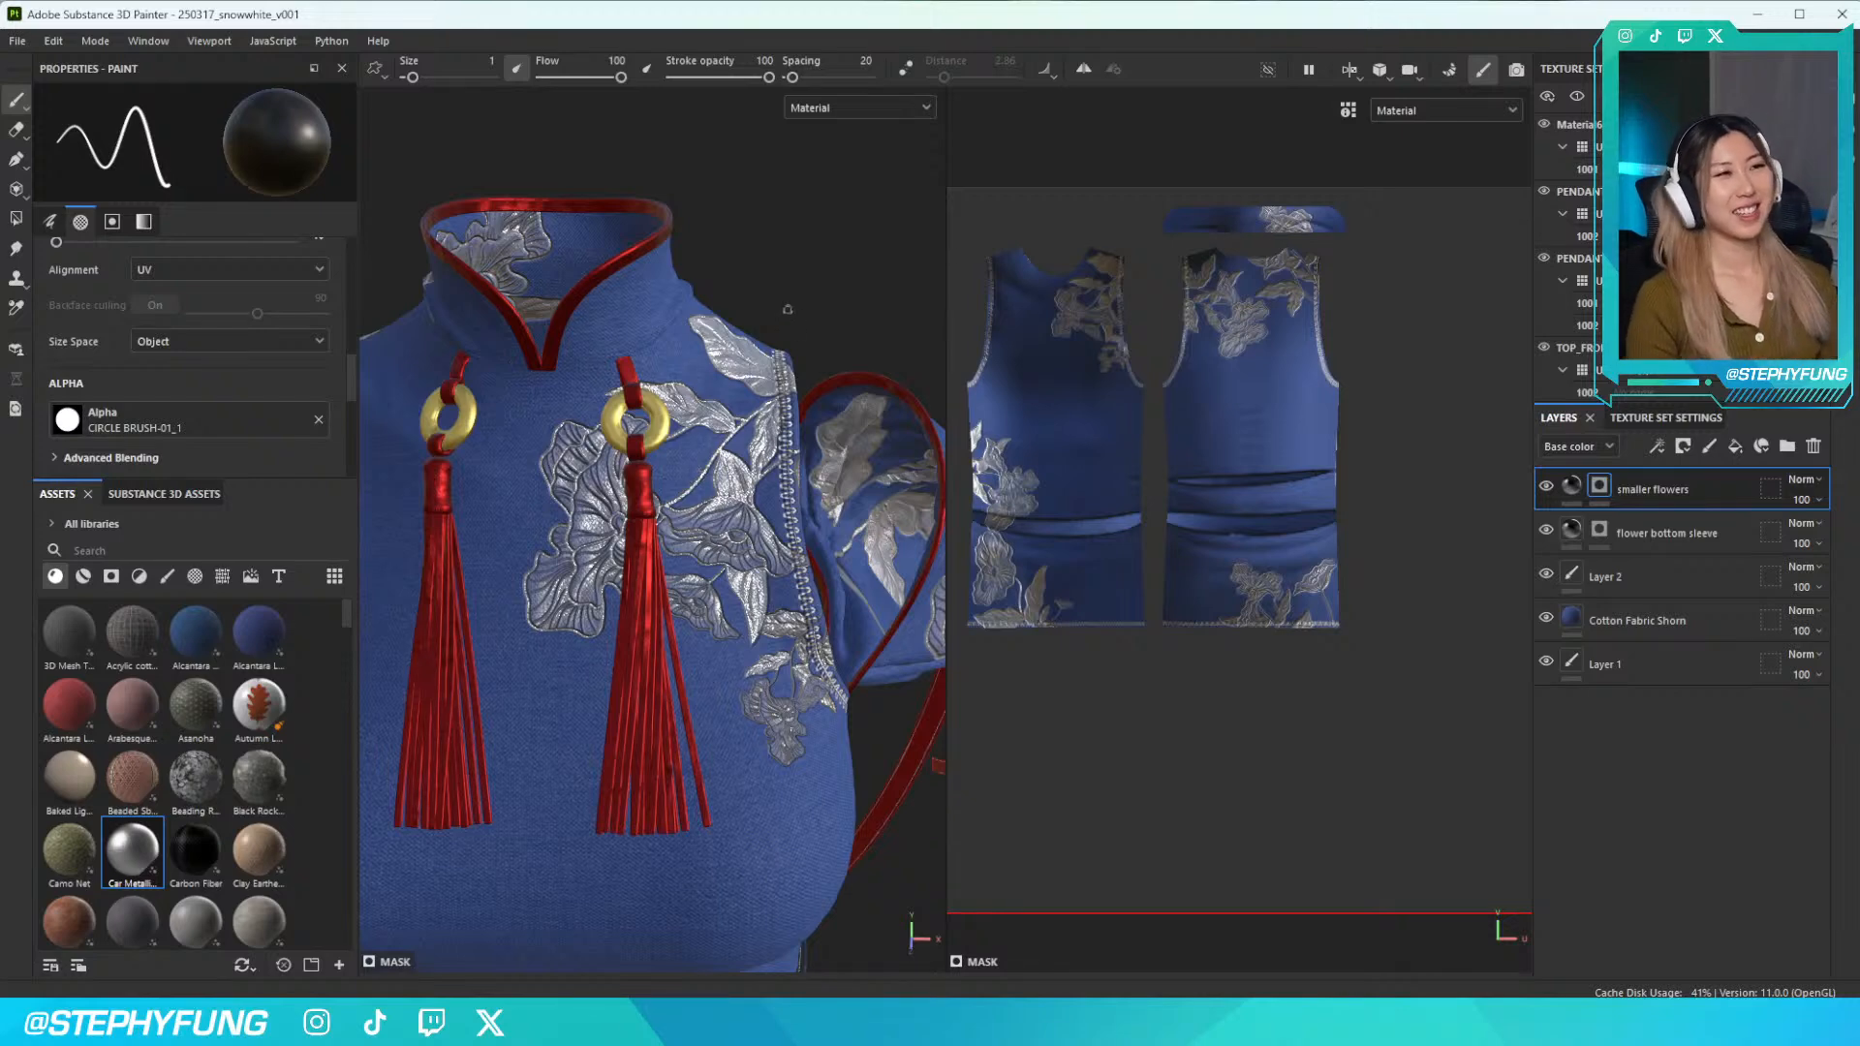
pyautogui.scroll(-1, 678, 402)
pyautogui.scroll(5, 679, 402)
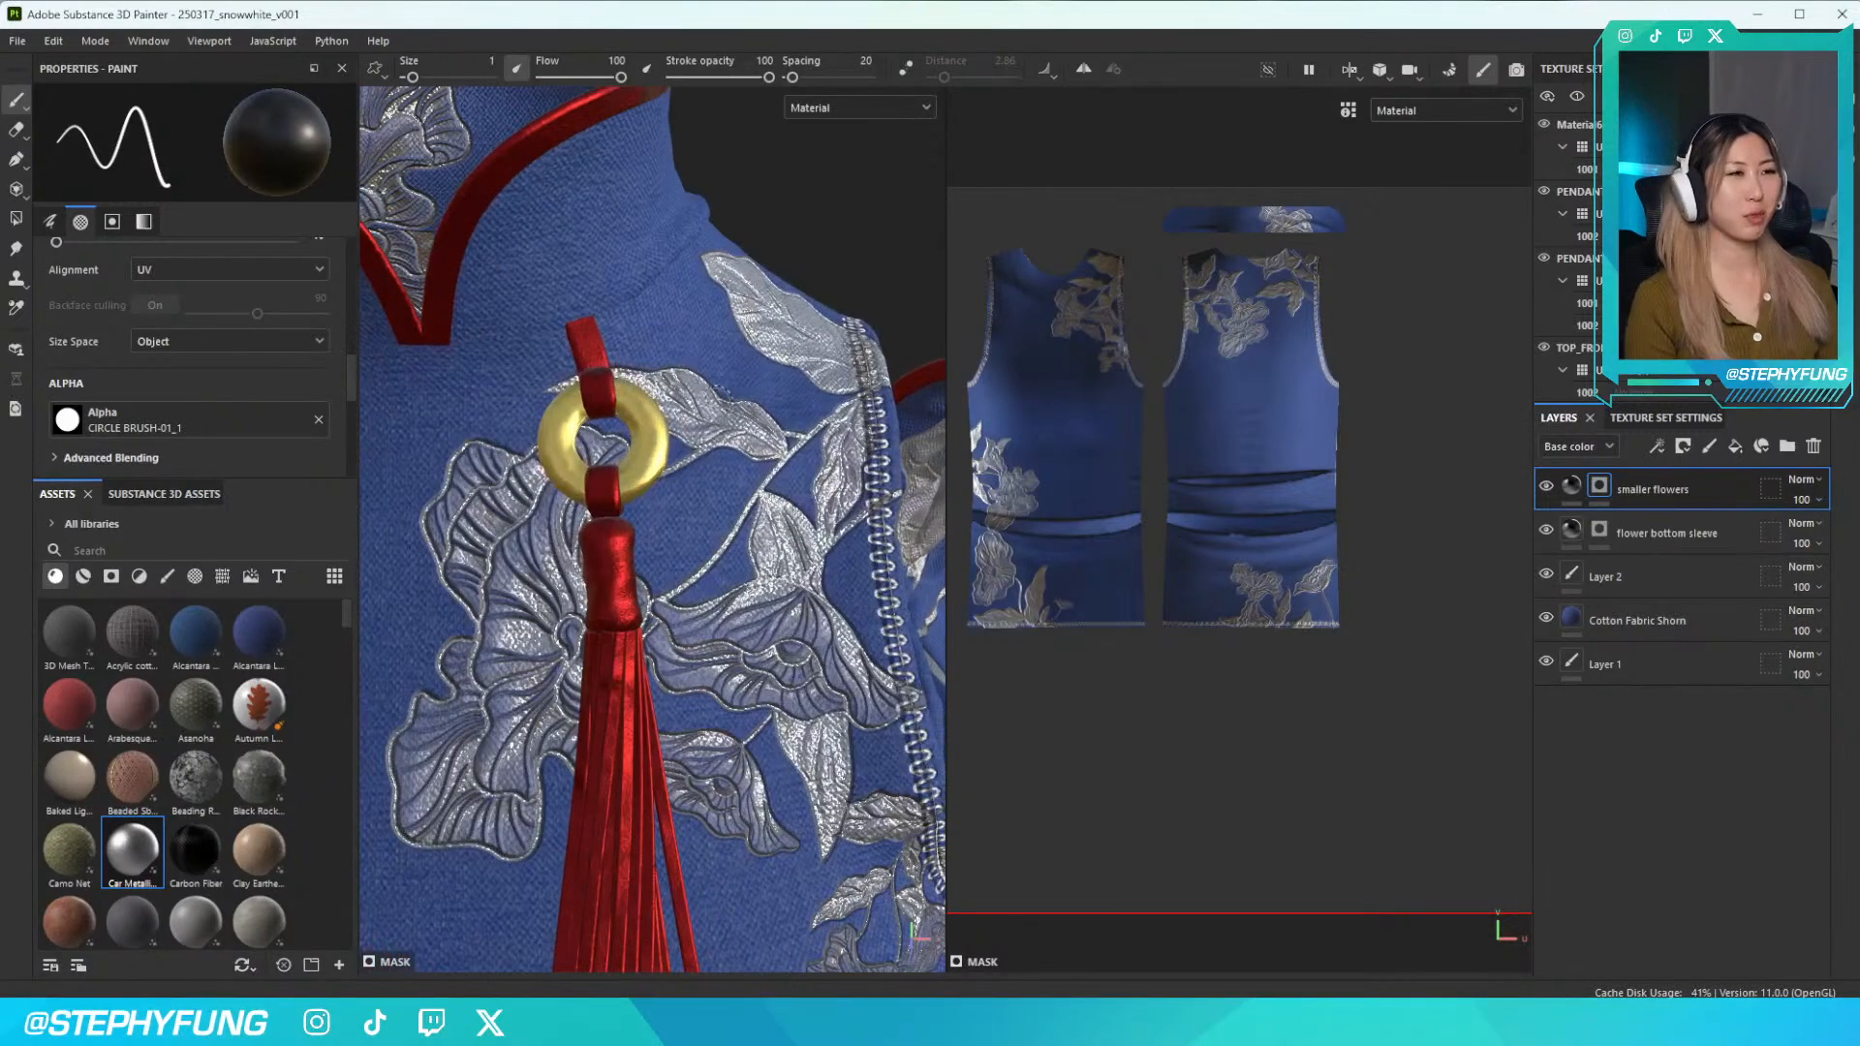
# Load the 230802_FLOWER4 alpha at size 23.04 and adjust its angle over the embroidery around the belts
pyautogui.scroll(-3, 678, 402)
pyautogui.scroll(-3, 712, 417)
pyautogui.keyDown('alt'); pyautogui.moveTo(748, 617); pyautogui.dragTo(804, 426, button='middle'); pyautogui.keyUp('alt')
pyautogui.click(155, 423)
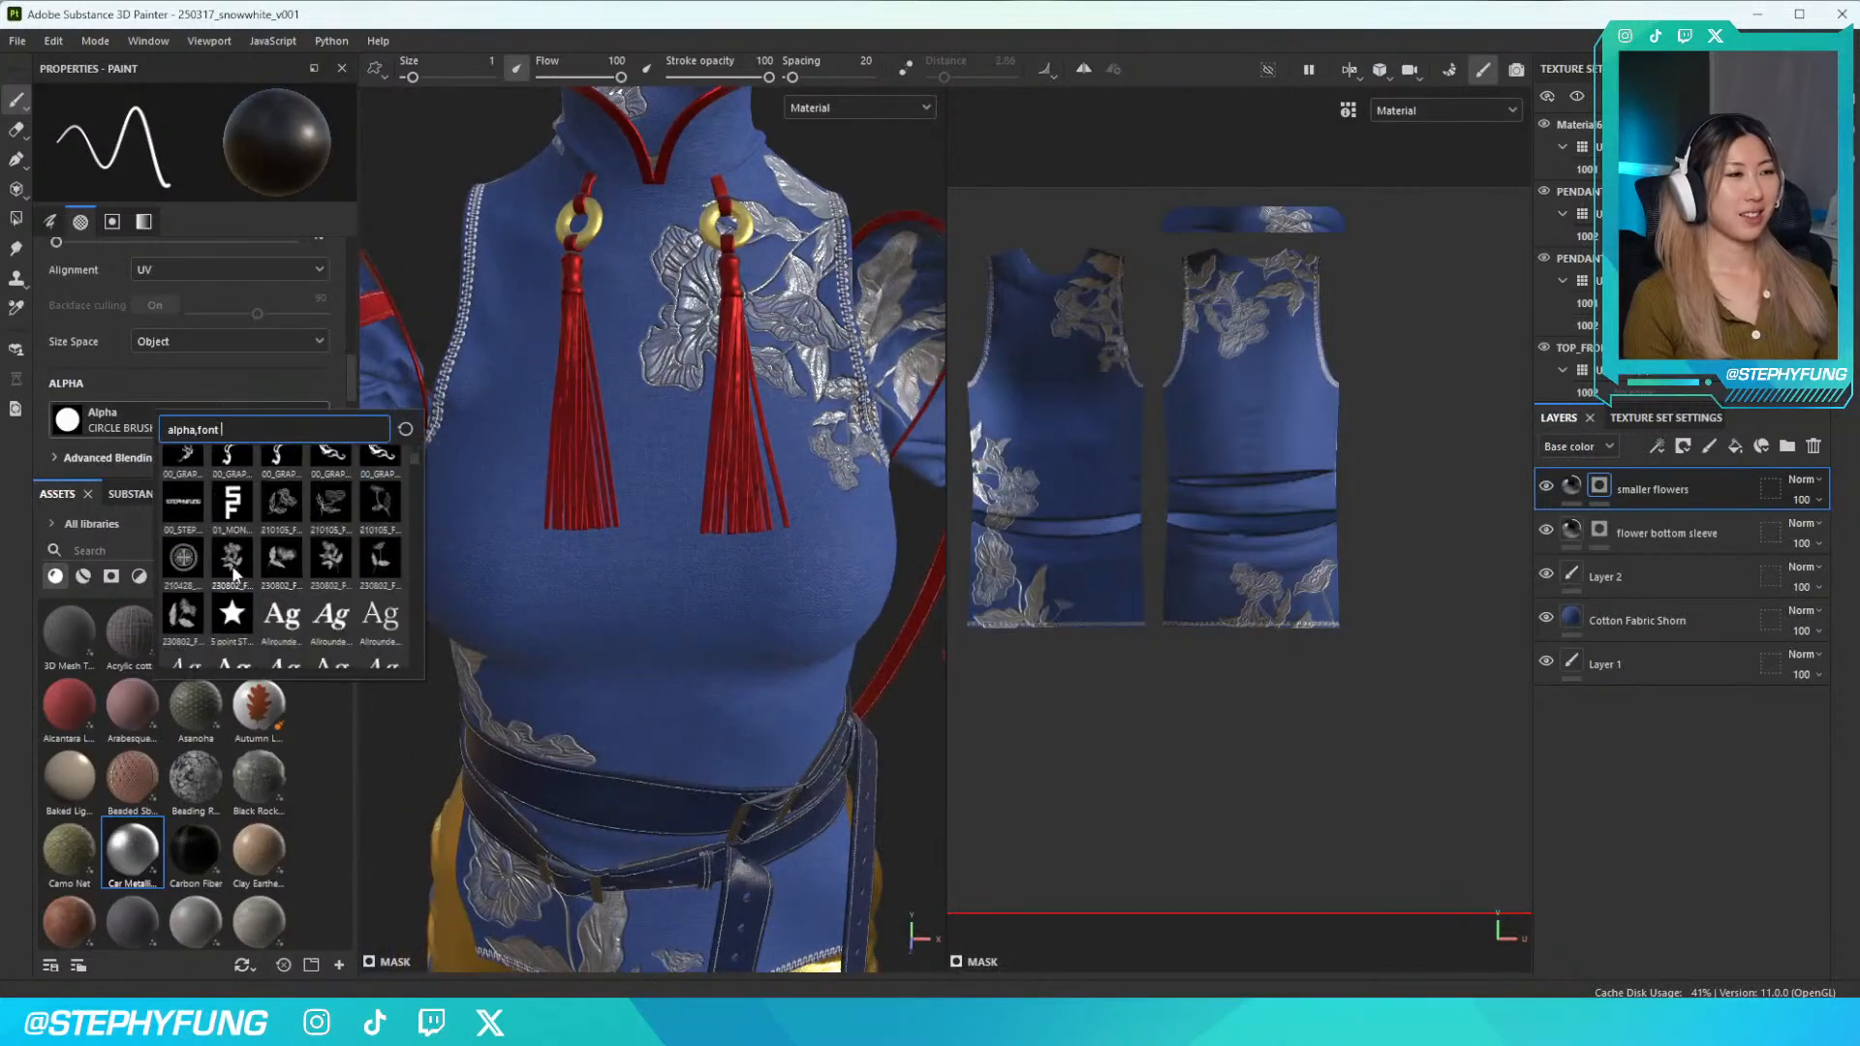
pyautogui.click(232, 571)
pyautogui.keyDown('alt'); pyautogui.moveTo(581, 532); pyautogui.dragTo(644, 601); pyautogui.keyUp('alt')
pyautogui.keyDown('alt'); pyautogui.moveTo(645, 654); pyautogui.dragTo(569, 548, button='middle'); pyautogui.keyUp('alt')
pyautogui.moveTo(579, 576)
pyautogui.keyDown('ctrl'); pyautogui.mouseDown(button='right')
pyautogui.moveTo(644, 573)
pyautogui.moveTo(581, 570)
pyautogui.mouseUp(button='right'); pyautogui.keyUp('ctrl')
pyautogui.rightClick(563, 574)
pyautogui.moveTo(795, 849); pyautogui.dragTo(712, 852)
pyautogui.keyDown('alt'); pyautogui.moveTo(553, 583); pyautogui.dragTo(583, 593, button='right'); pyautogui.keyUp('alt')
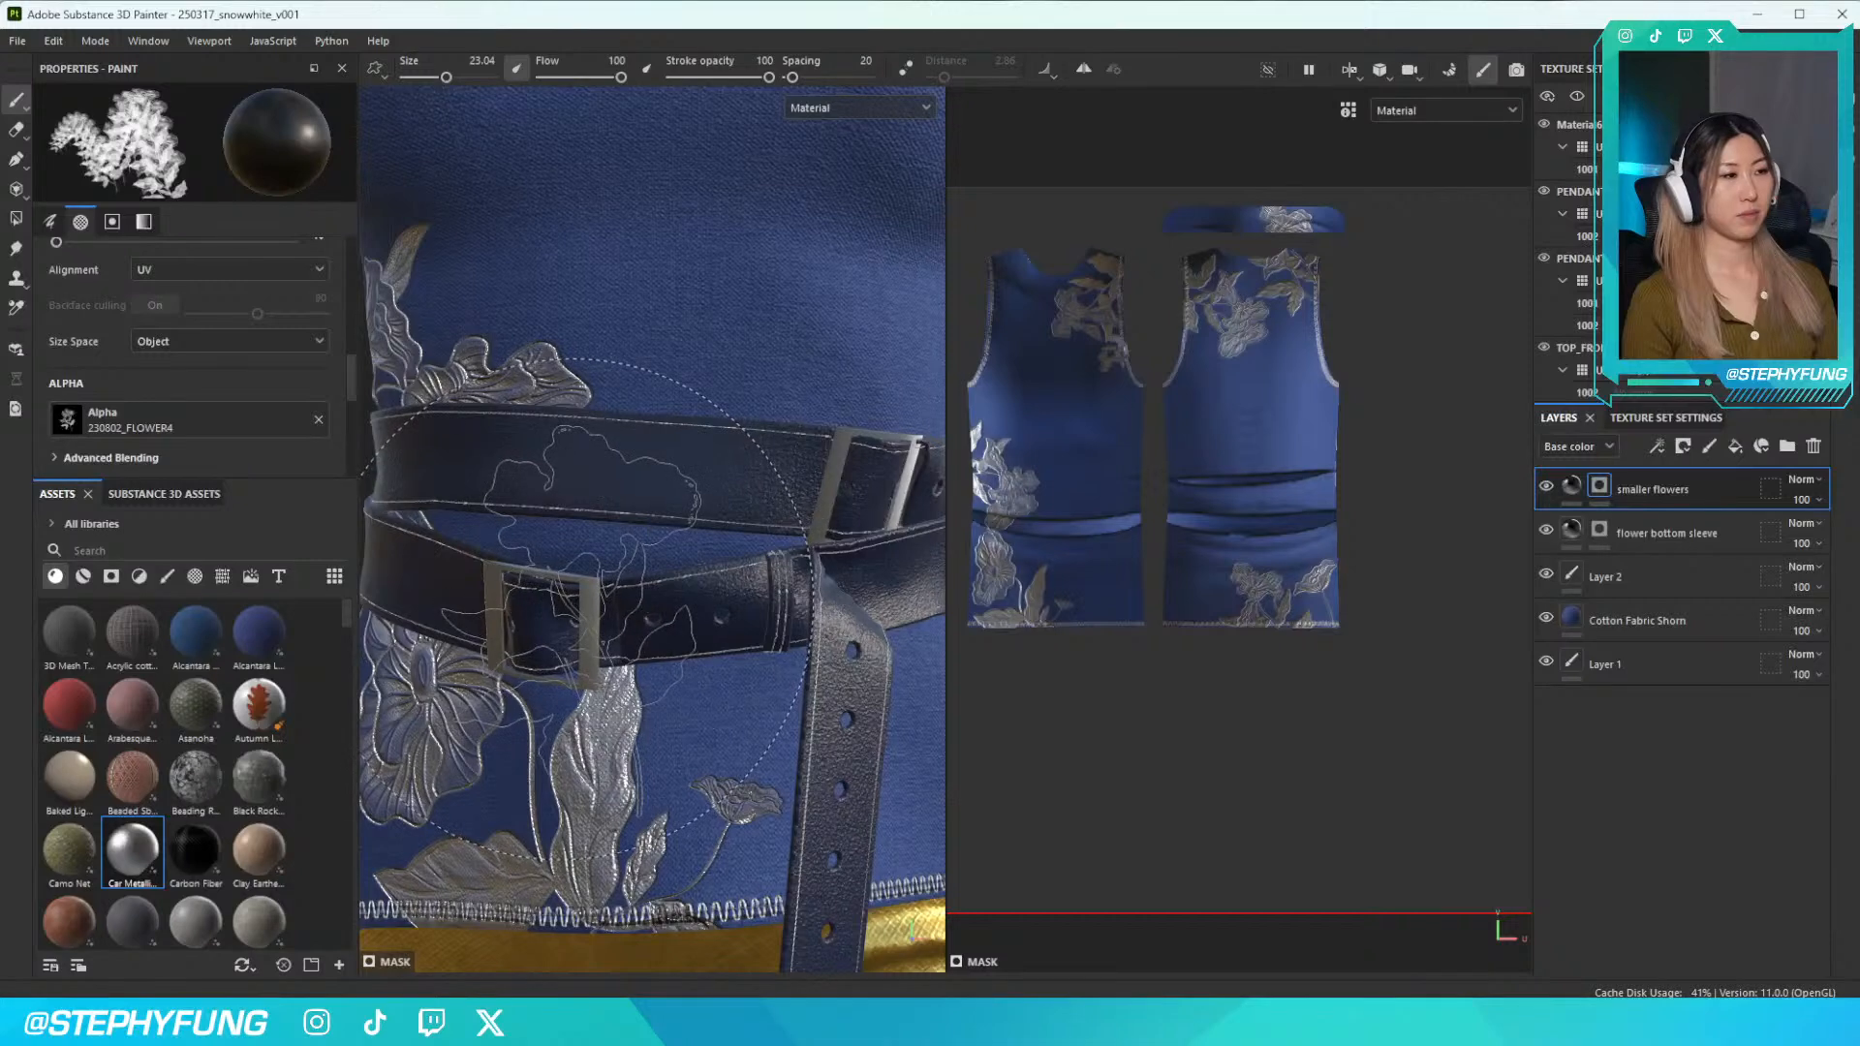
# Try several brush angles over the belt buckle until the flower stands upright above the tall leaf
pyautogui.rightClick(584, 605)
pyautogui.moveTo(810, 901); pyautogui.dragTo(794, 901)
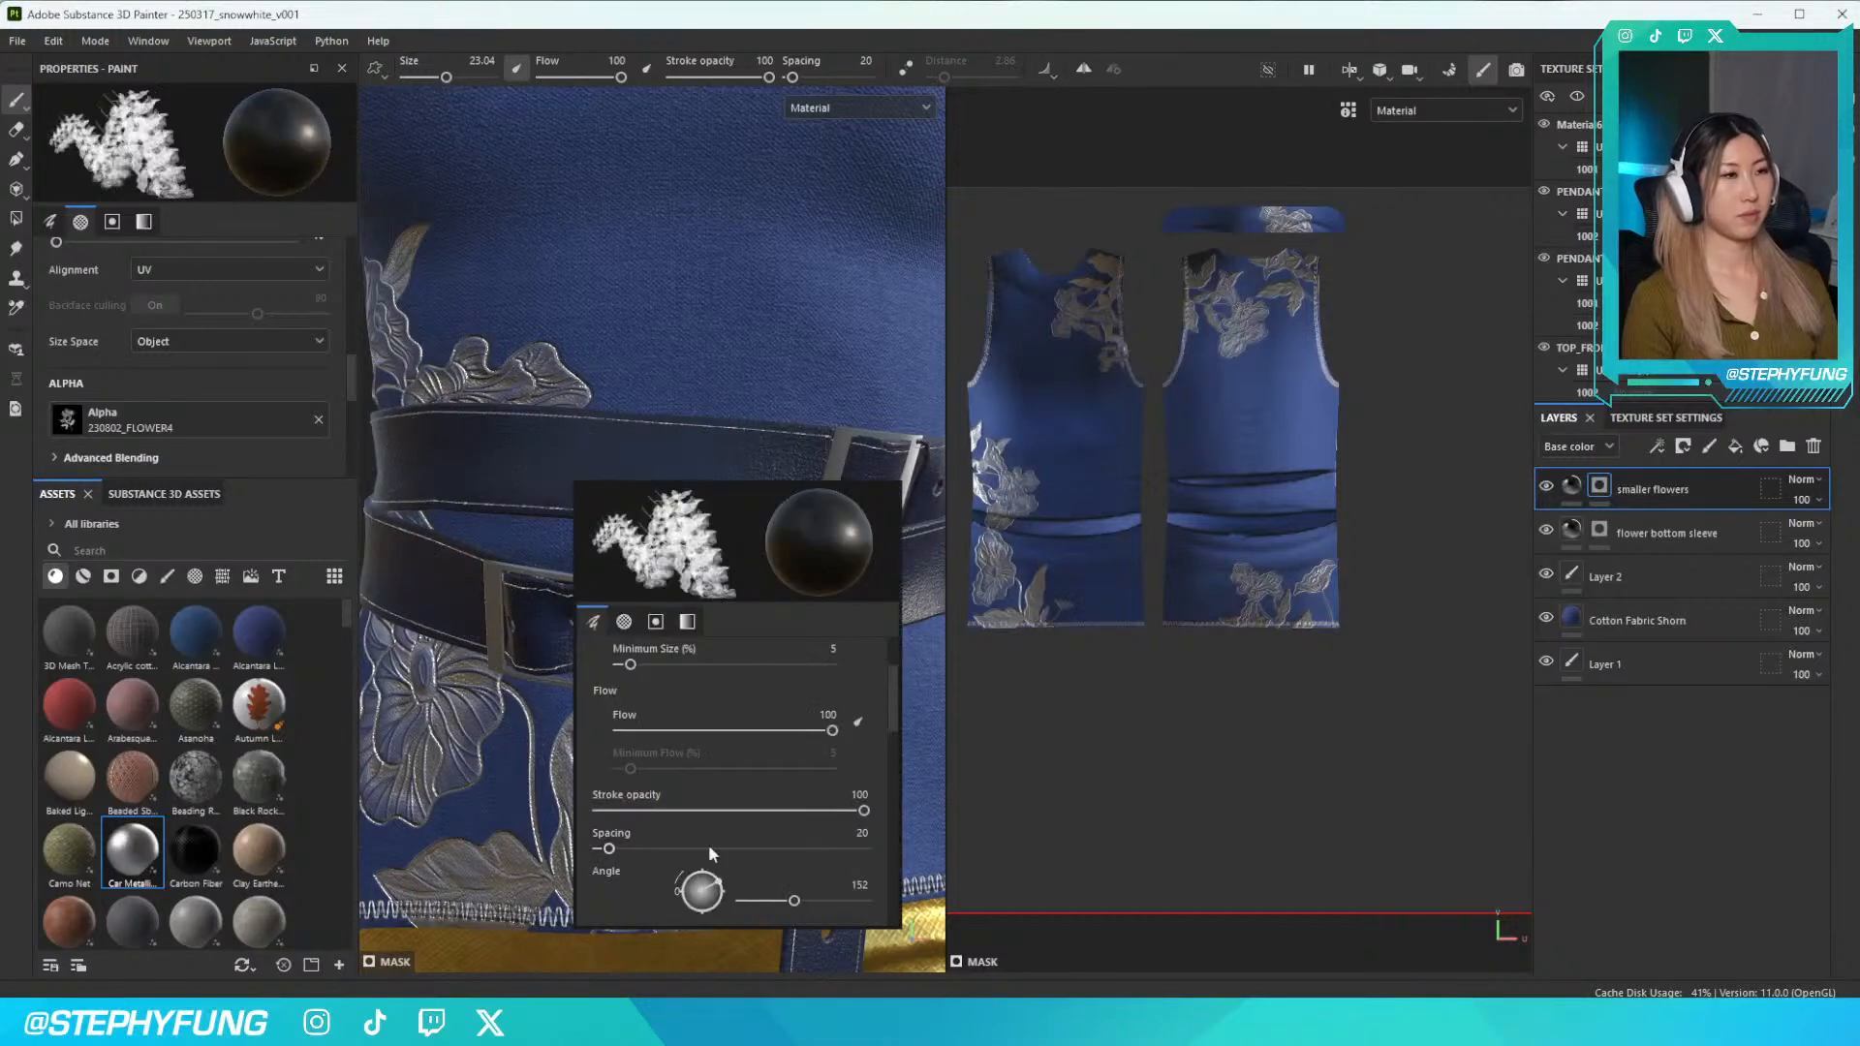
pyautogui.click(844, 901)
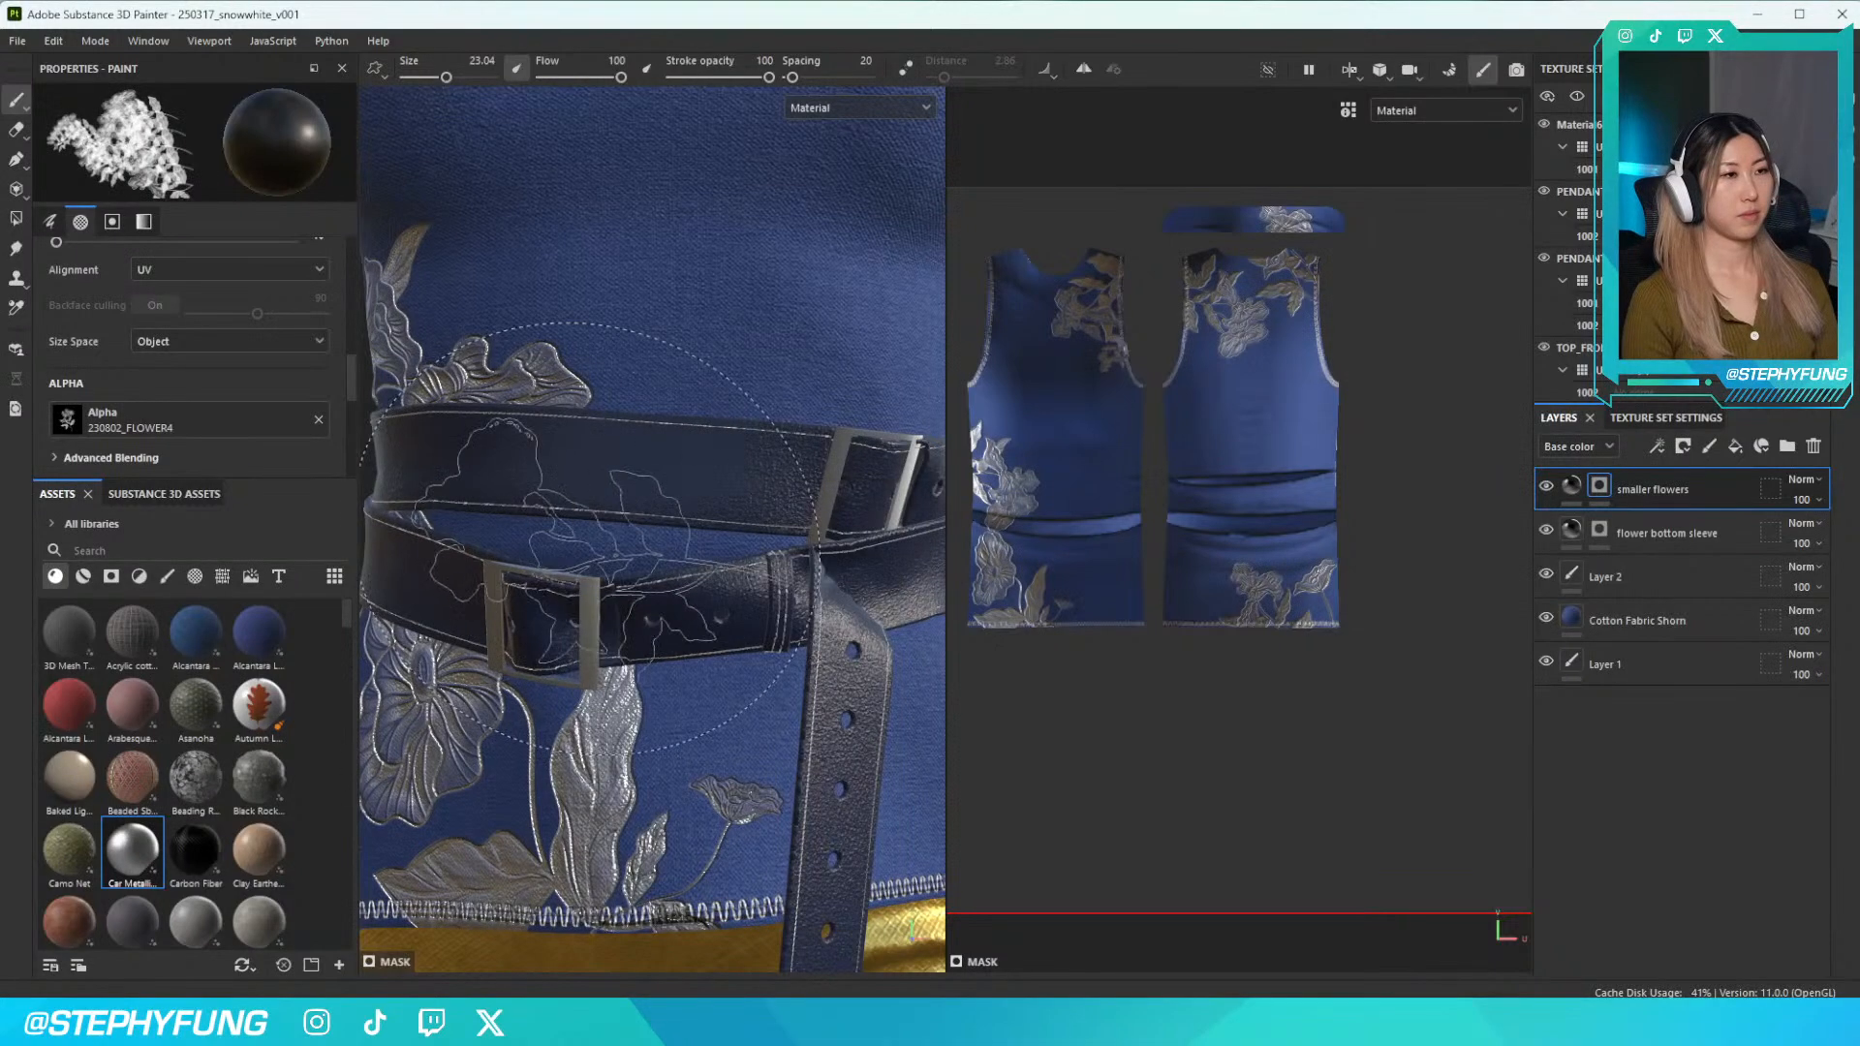
pyautogui.rightClick(581, 555)
pyautogui.click(780, 850)
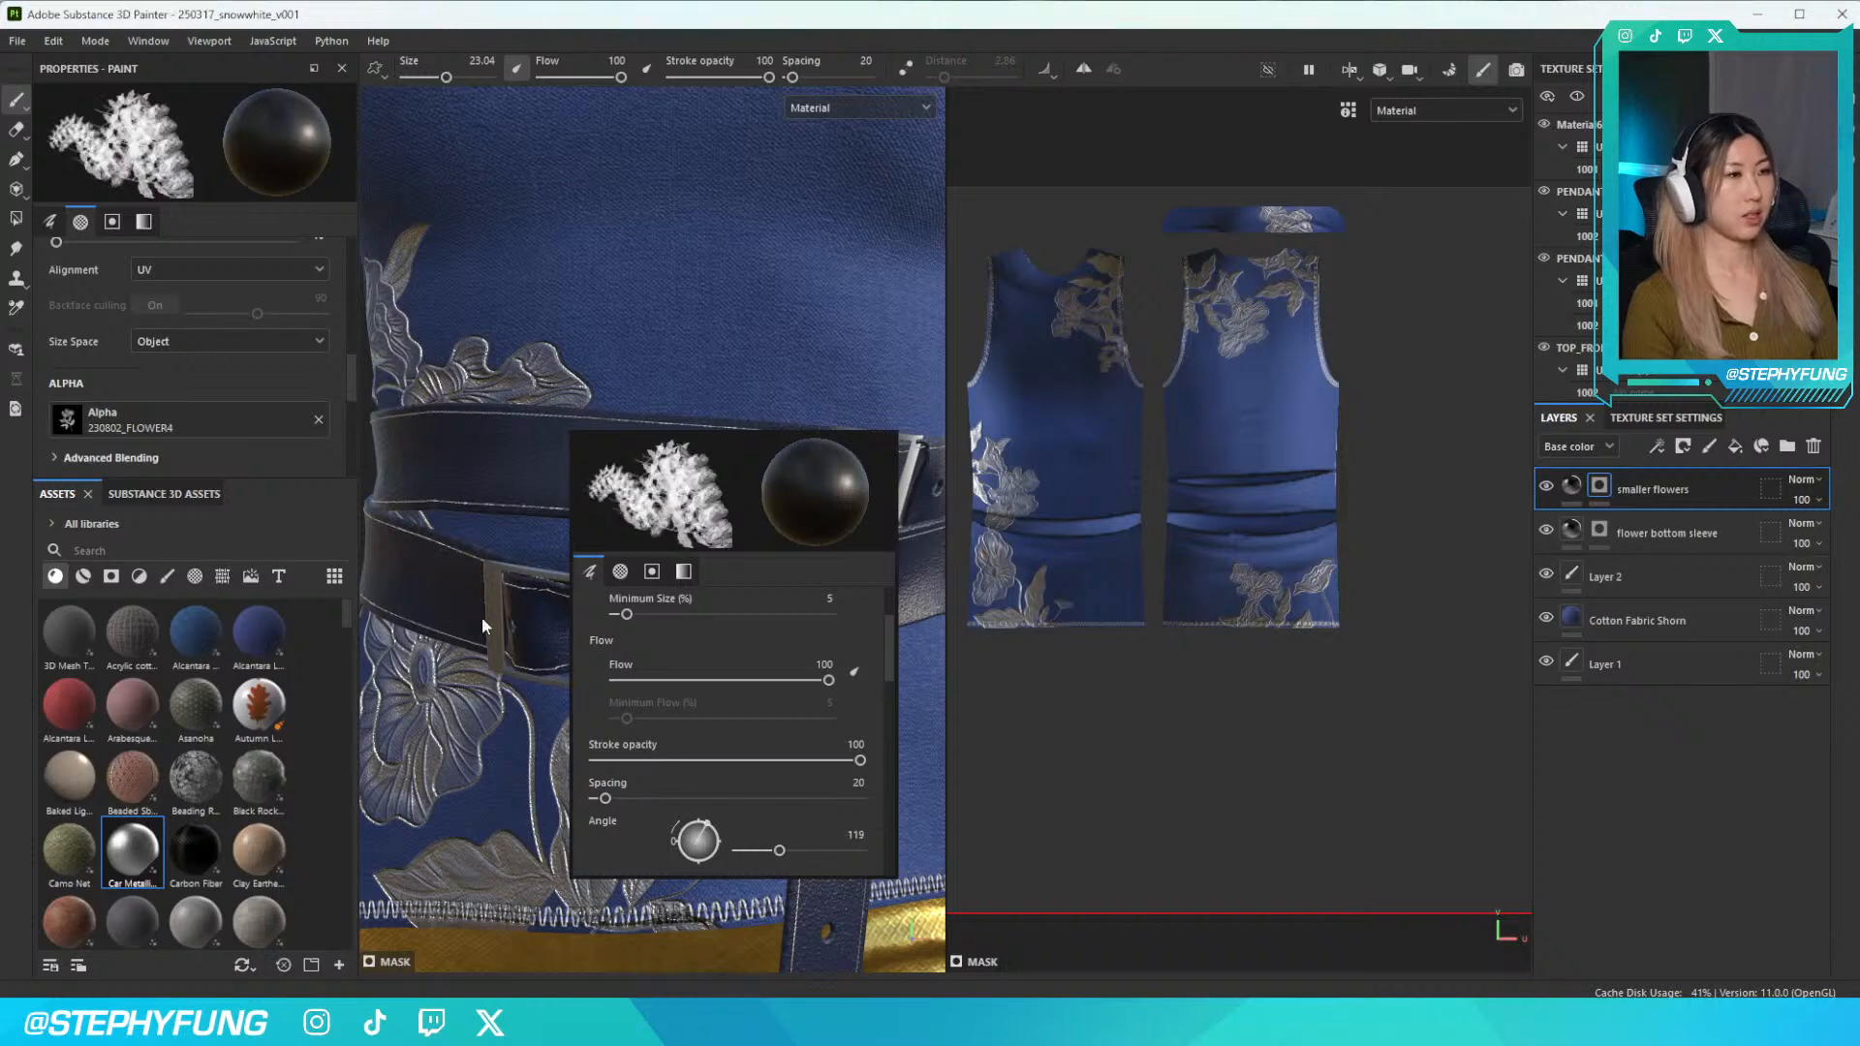
pyautogui.rightClick(576, 590)
pyautogui.click(813, 885)
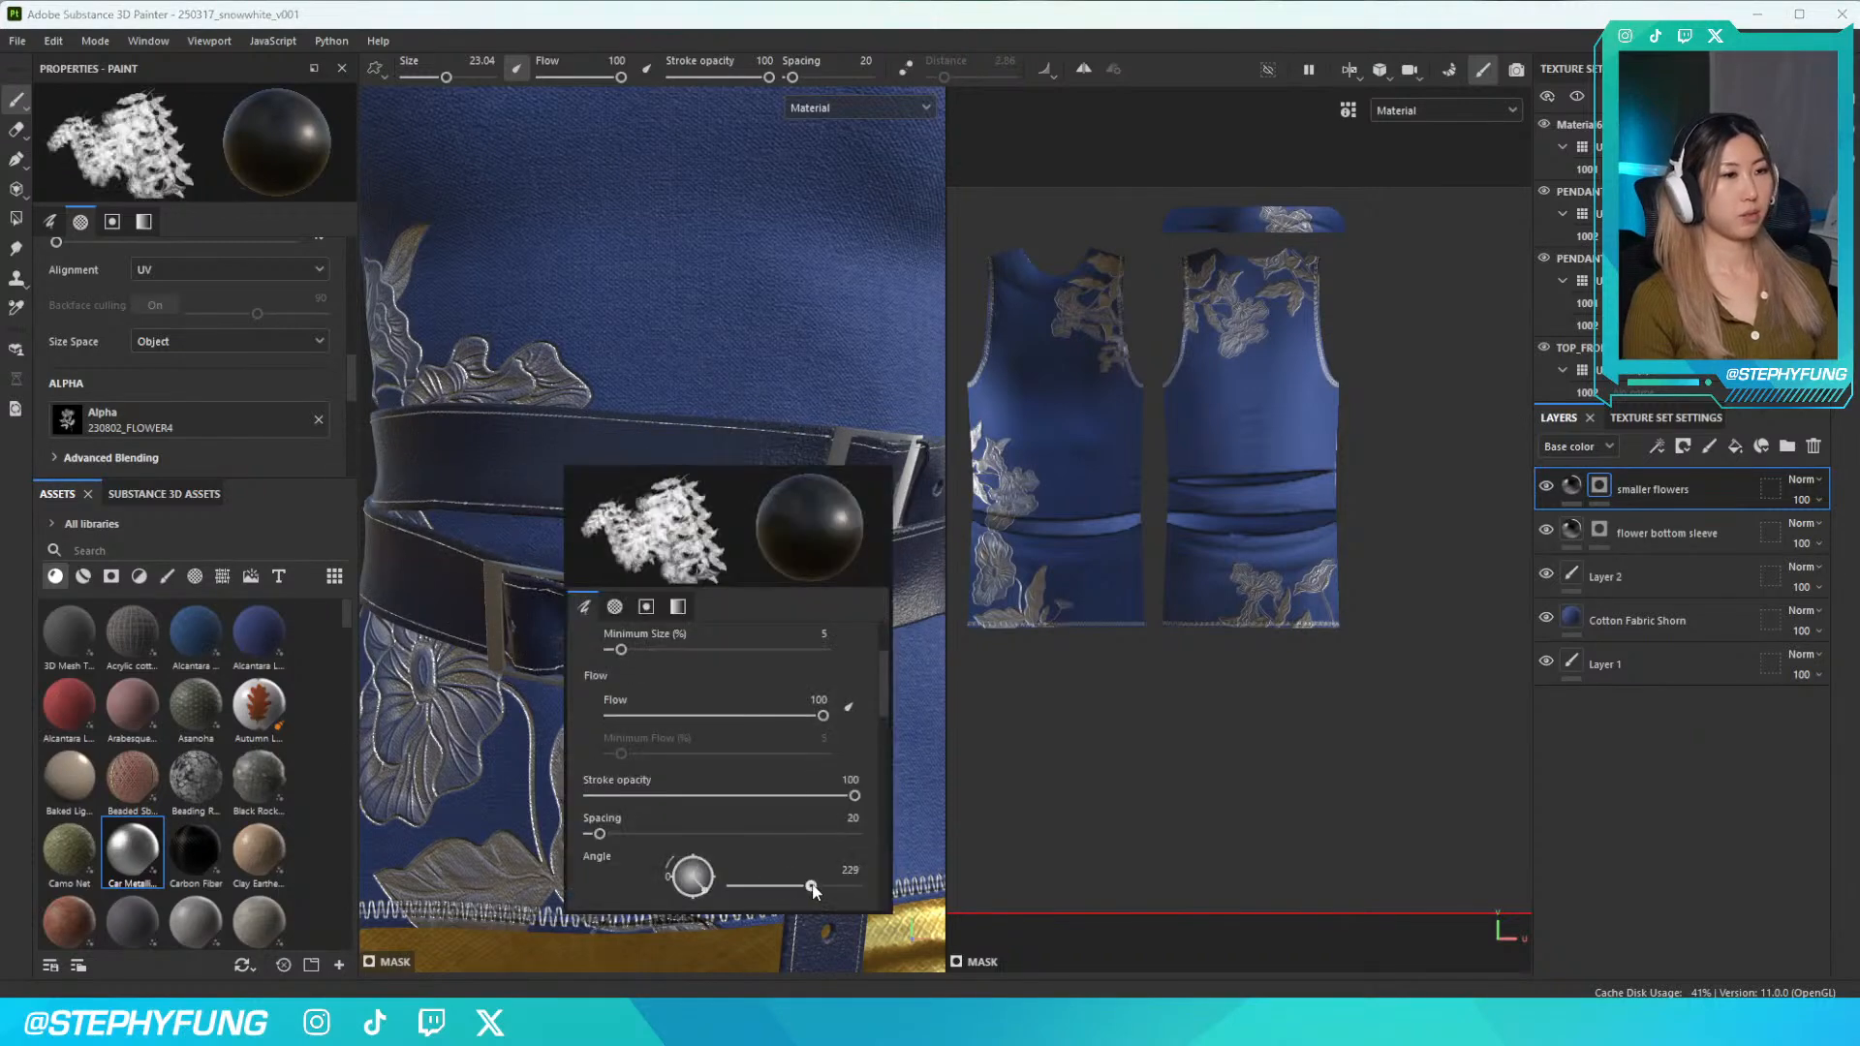
pyautogui.rightClick(586, 534)
pyautogui.moveTo(851, 850)
pyautogui.mouseDown()
pyautogui.moveTo(746, 842)
pyautogui.moveTo(876, 845)
pyautogui.mouseUp()
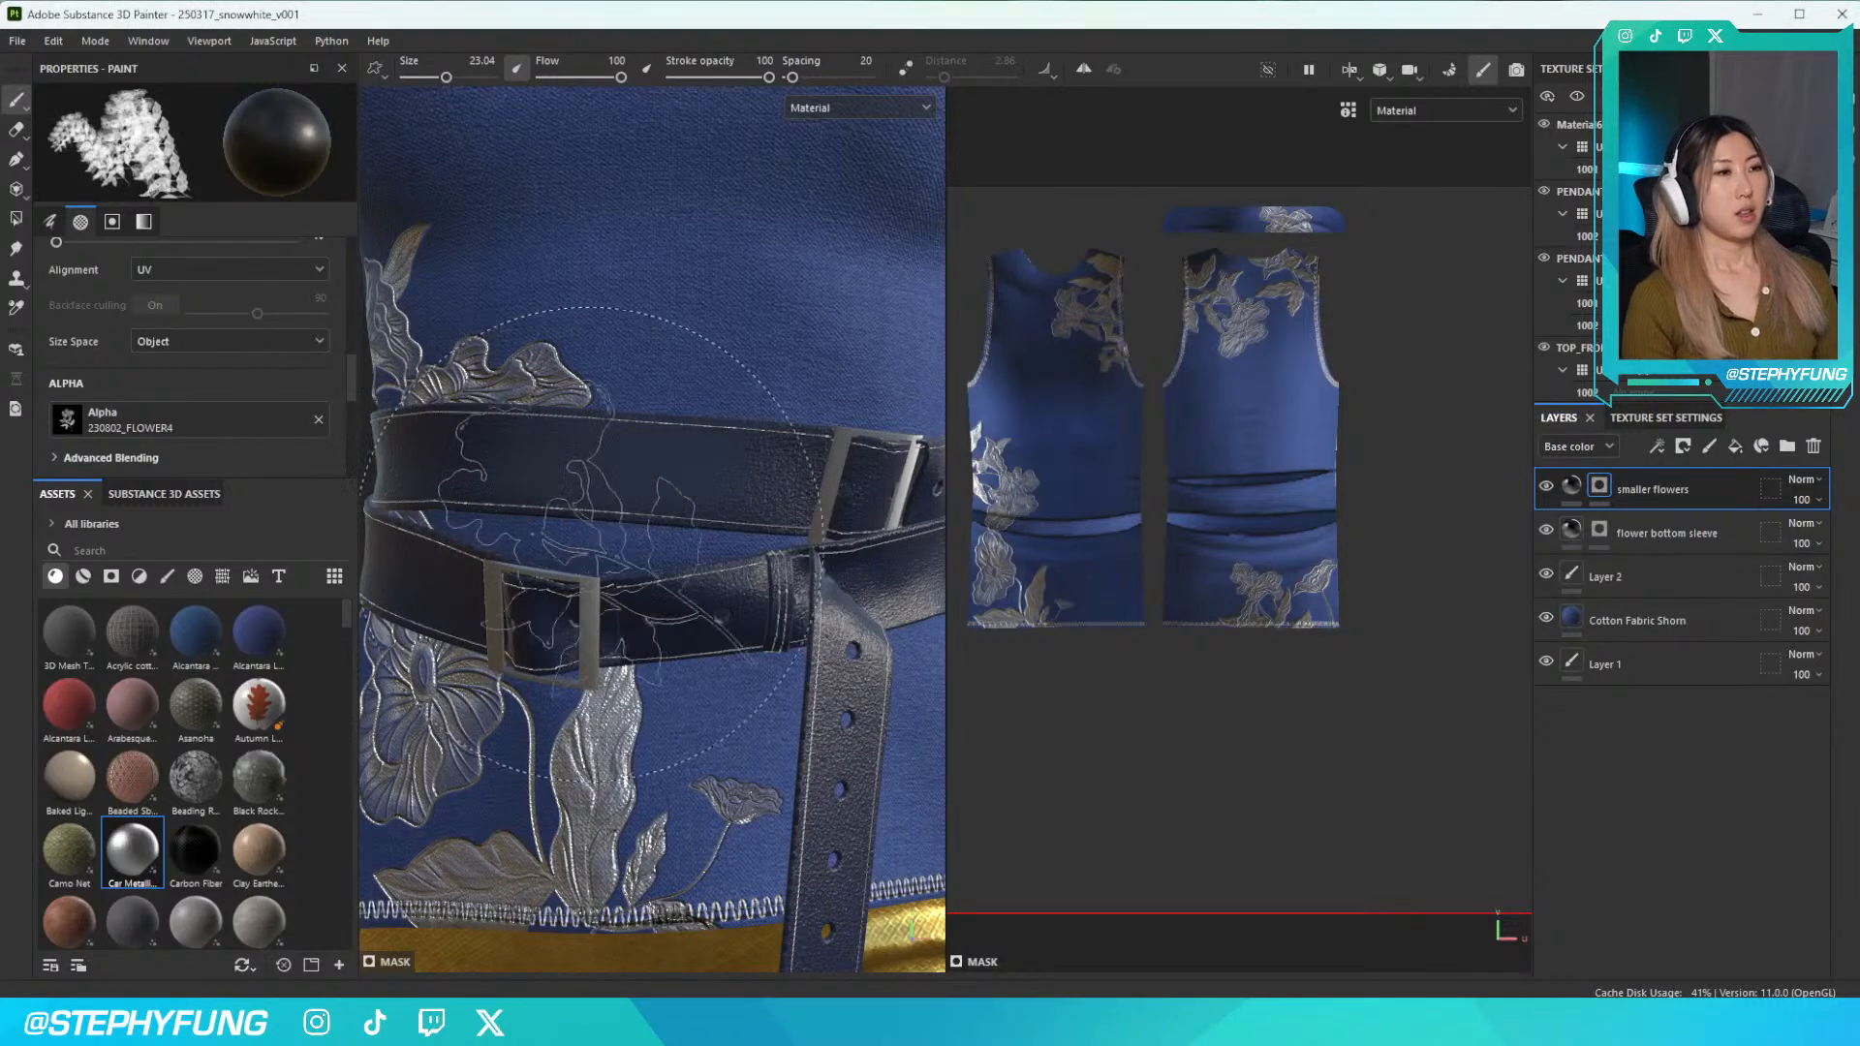
pyautogui.rightClick(603, 548)
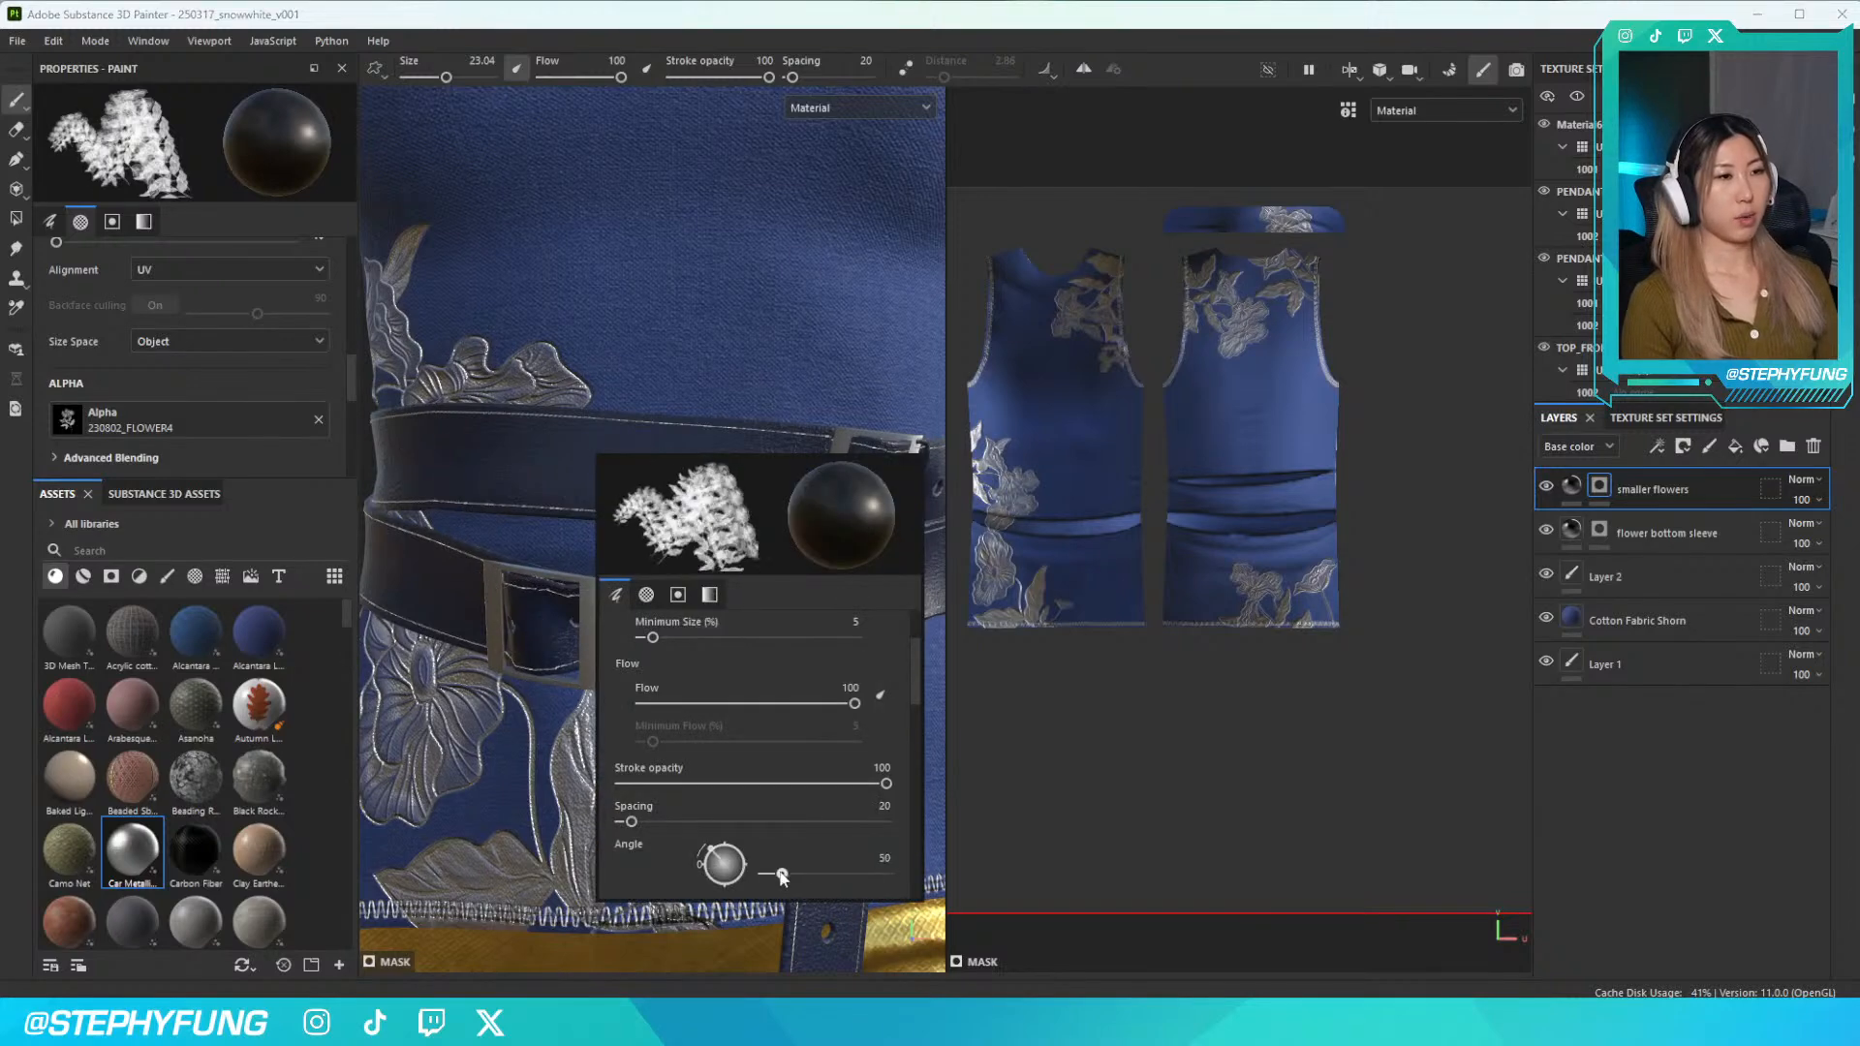
pyautogui.moveTo(781, 868); pyautogui.dragTo(775, 875)
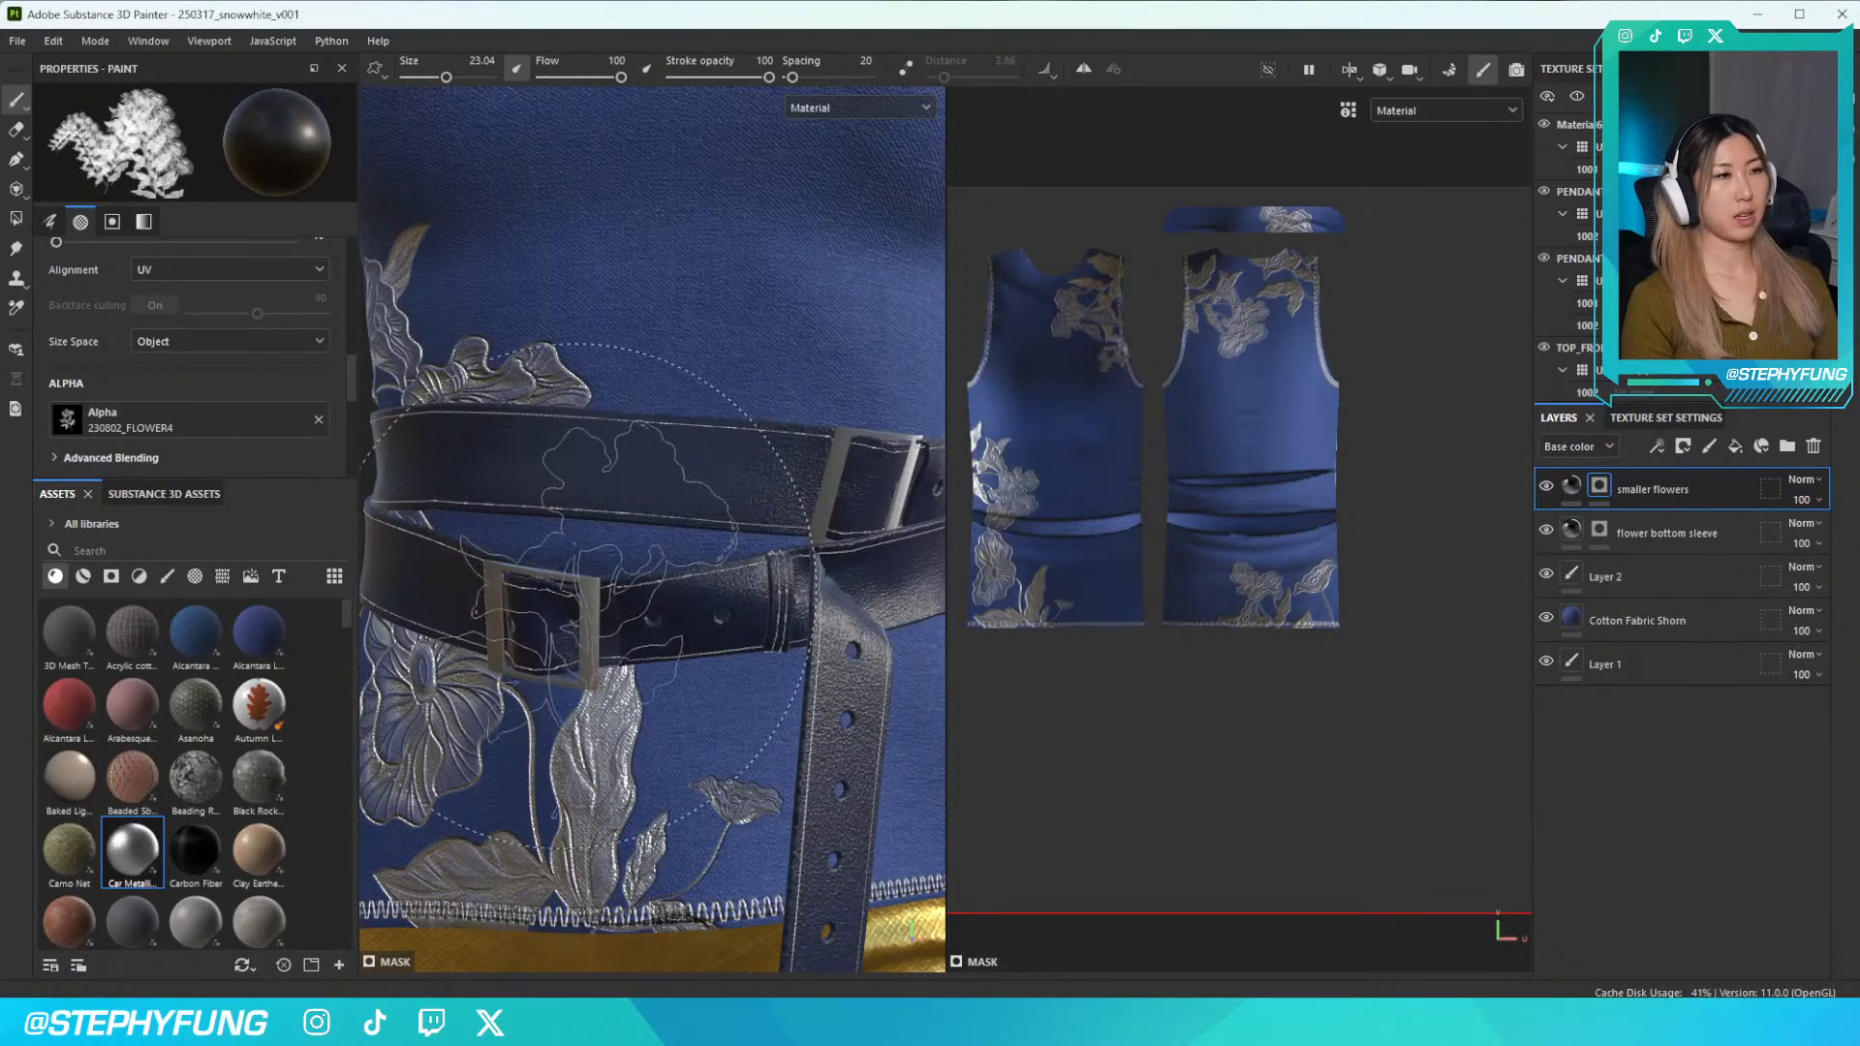
# Stamp the flower in white behind the belts above the tall leaf, and inspect it from several angles
pyautogui.scroll(-5, 601, 620)
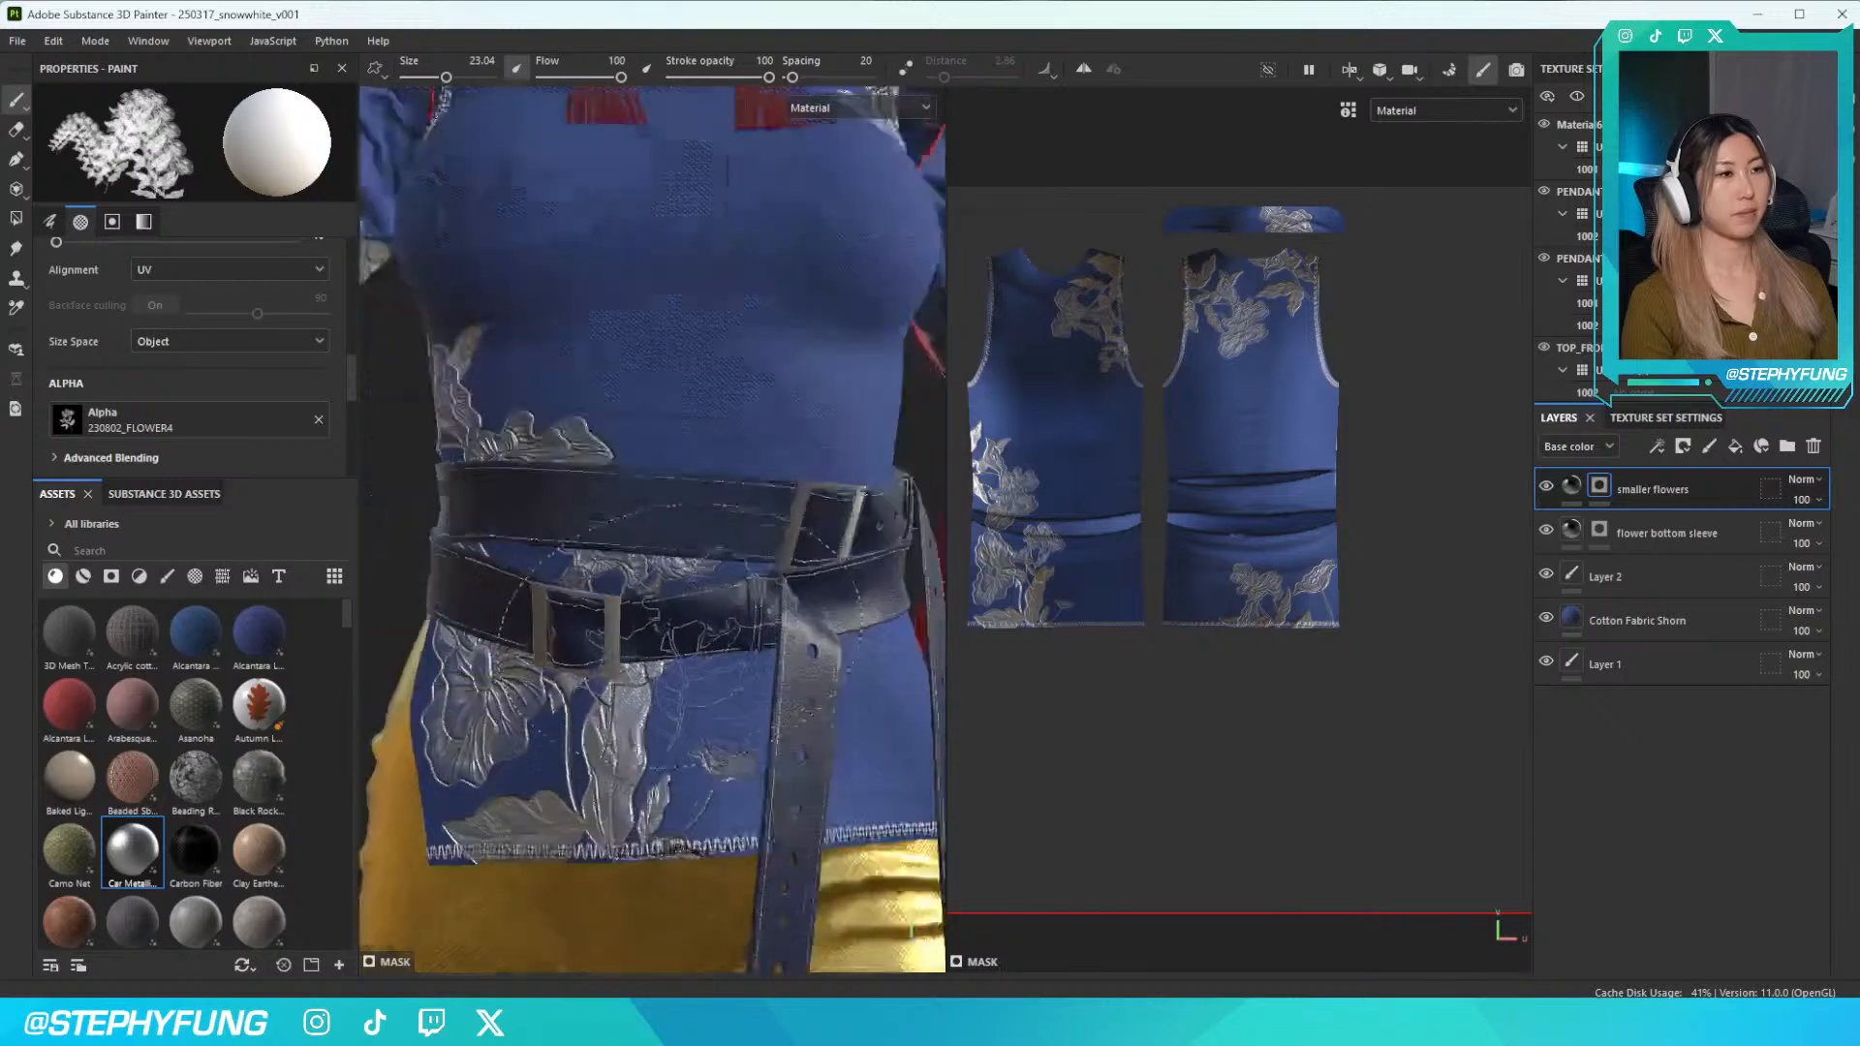
pyautogui.keyDown('alt'); pyautogui.moveTo(668, 645); pyautogui.dragTo(601, 615); pyautogui.keyUp('alt')
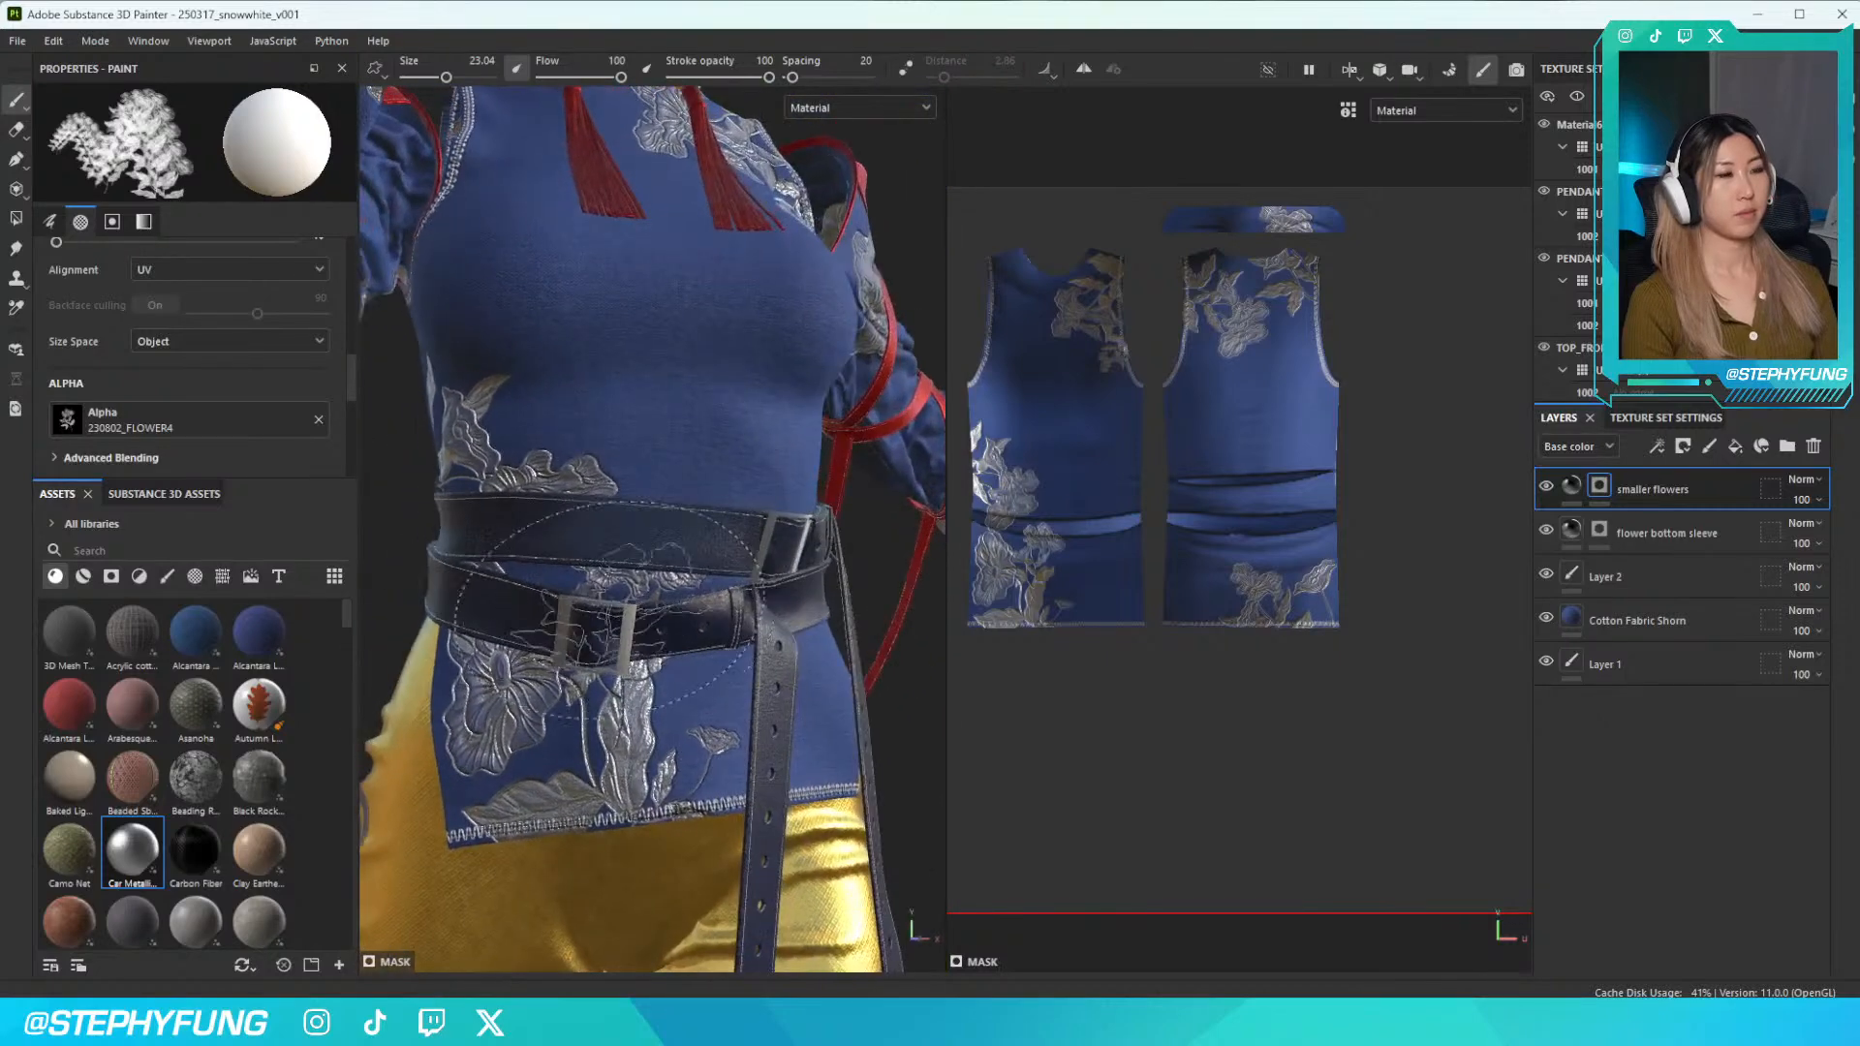
pyautogui.click(596, 601)
pyautogui.scroll(-4, 668, 612)
pyautogui.scroll(5, 672, 612)
pyautogui.scroll(3, 672, 612)
pyautogui.keyDown('alt'); pyautogui.moveTo(672, 612); pyautogui.dragTo(739, 669); pyautogui.keyUp('alt')
pyautogui.scroll(2, 739, 669)
# With the CIRCLE BRUSH-01_1 alpha at size 2.56 in black, mask off the new flower's stem overlapping the tall leaf below the buckle
pyautogui.click(106, 419)
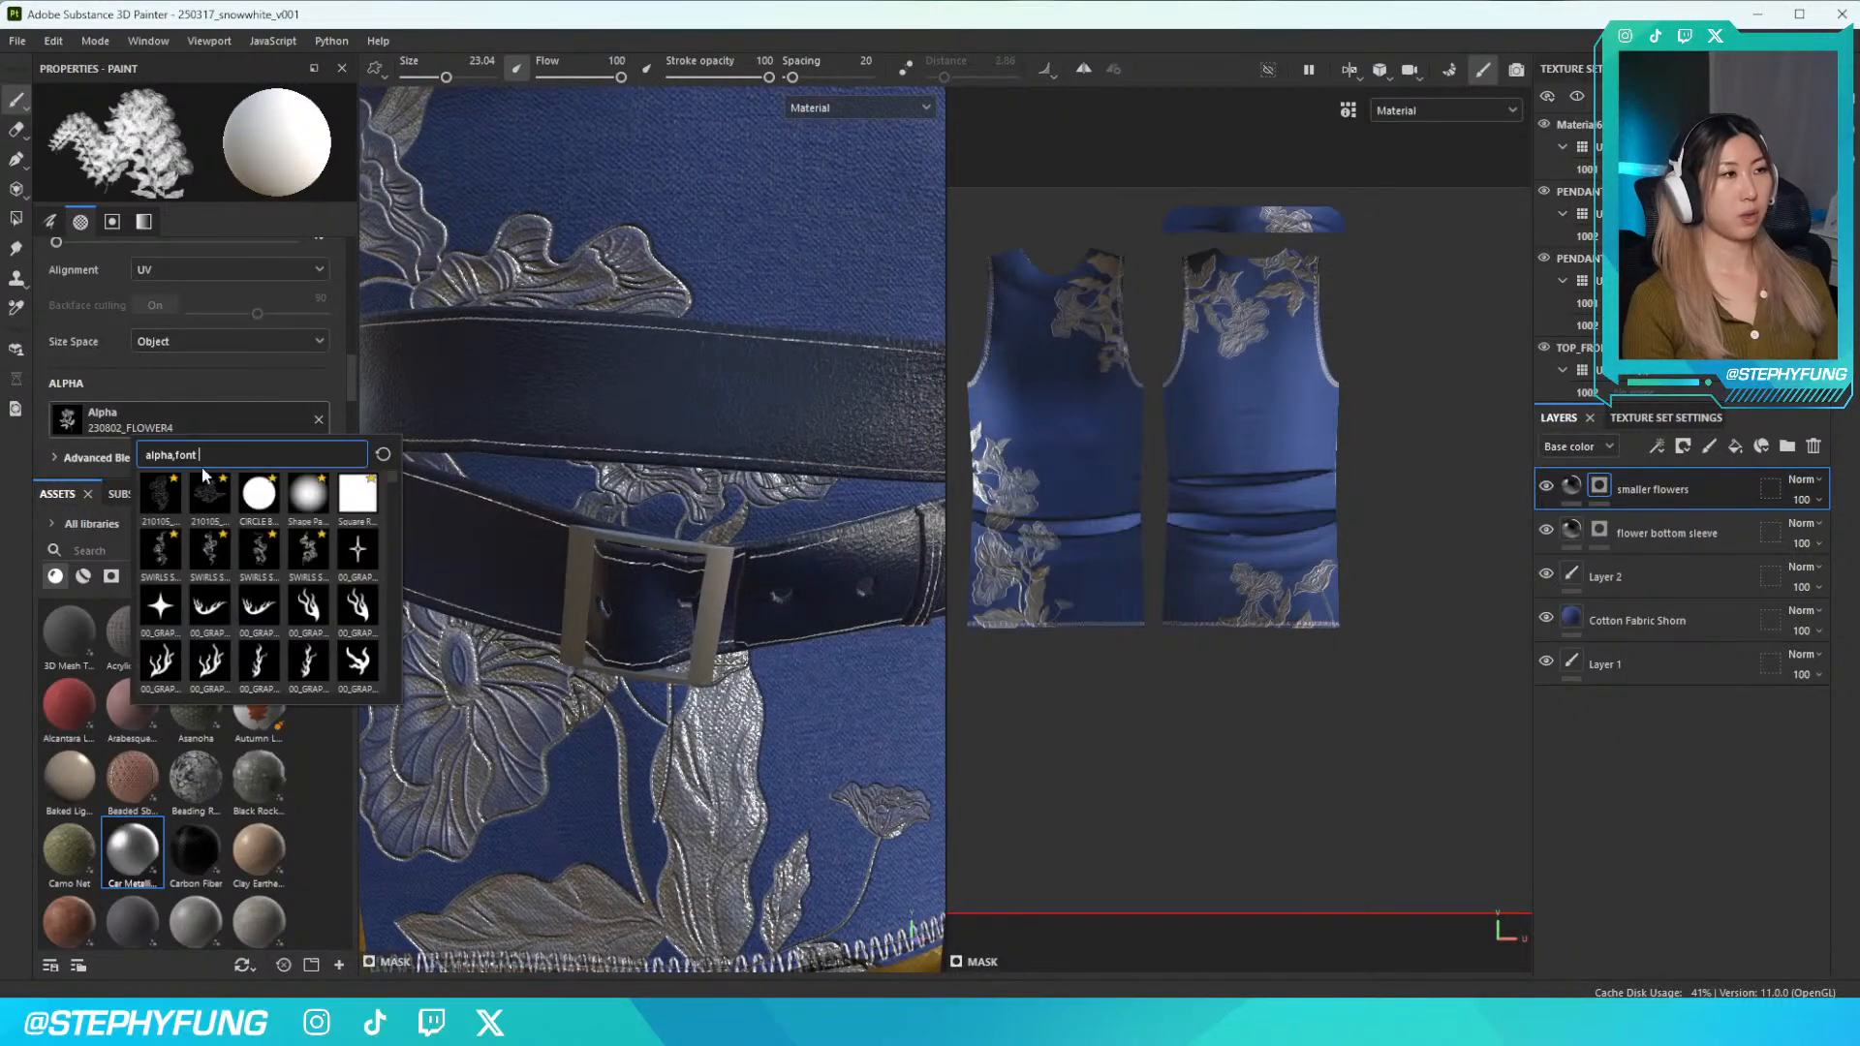
pyautogui.click(263, 503)
pyautogui.scroll(2, 680, 741)
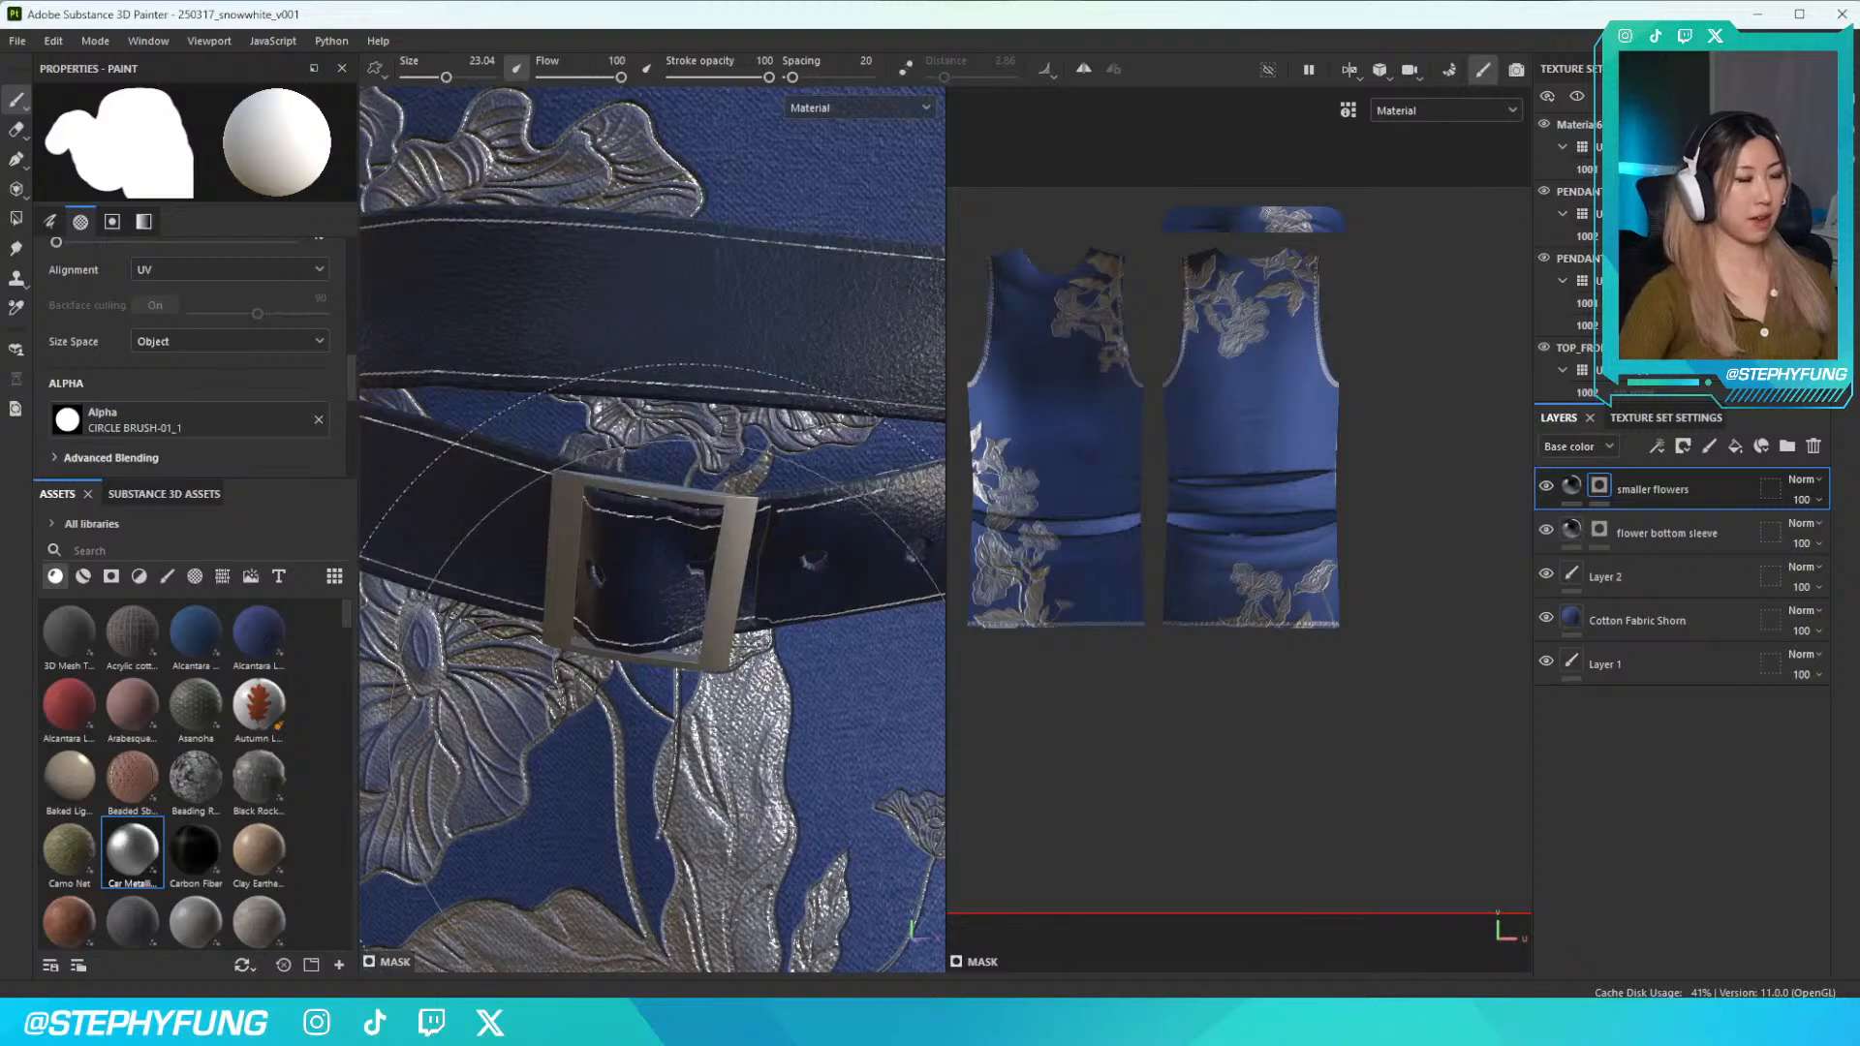
pyautogui.press('[')
pyautogui.press('[')
pyautogui.press('[')
pyautogui.press('[')
pyautogui.press('[')
pyautogui.press('[')
pyautogui.press('[')
pyautogui.press('[')
pyautogui.press('[')
pyautogui.press('[')
pyautogui.press('[')
pyautogui.press('[')
pyautogui.press('[')
pyautogui.press('[')
pyautogui.press('[')
pyautogui.press('[')
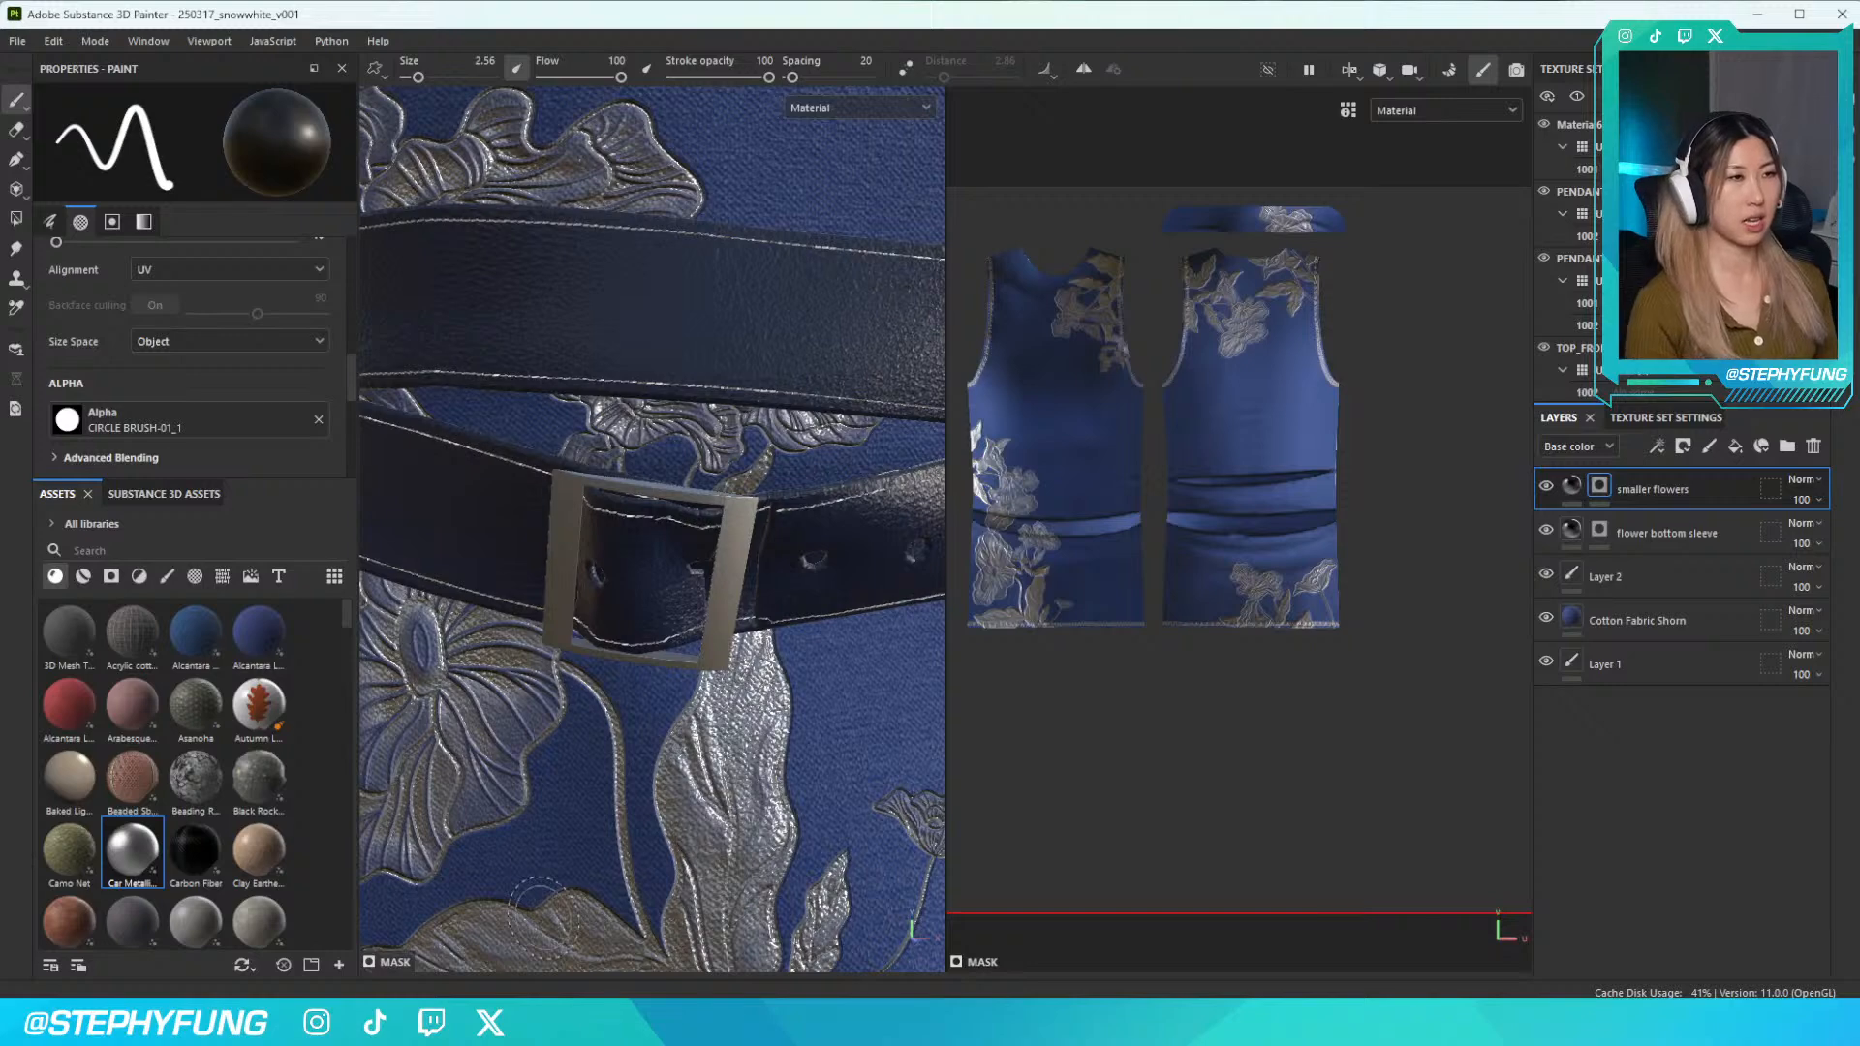
# In the flower bottom sleeve mask, erase the detached leaf piece above the belts at the side waist with the black brush at size 2.56
pyautogui.scroll(-5, 658, 872)
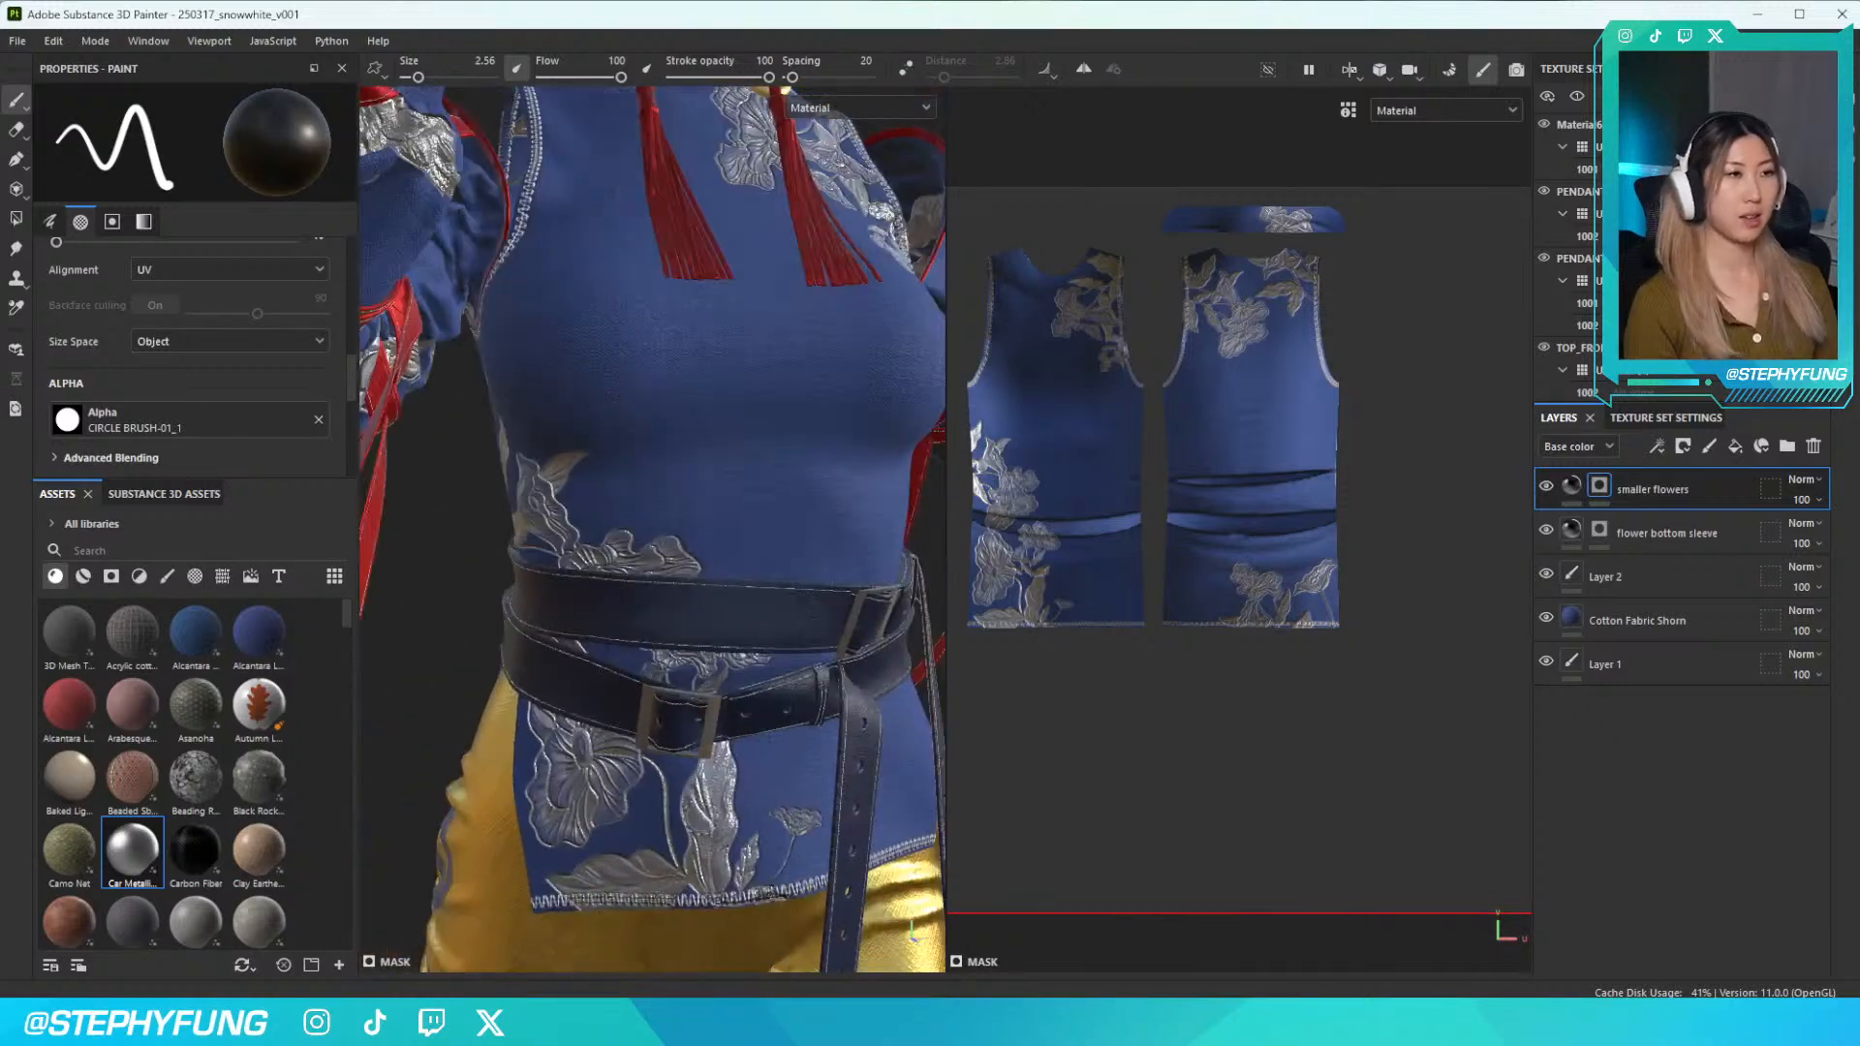
pyautogui.scroll(-3, 771, 741)
pyautogui.keyDown('alt'); pyautogui.moveTo(752, 777); pyautogui.dragTo(958, 752); pyautogui.keyUp('alt')
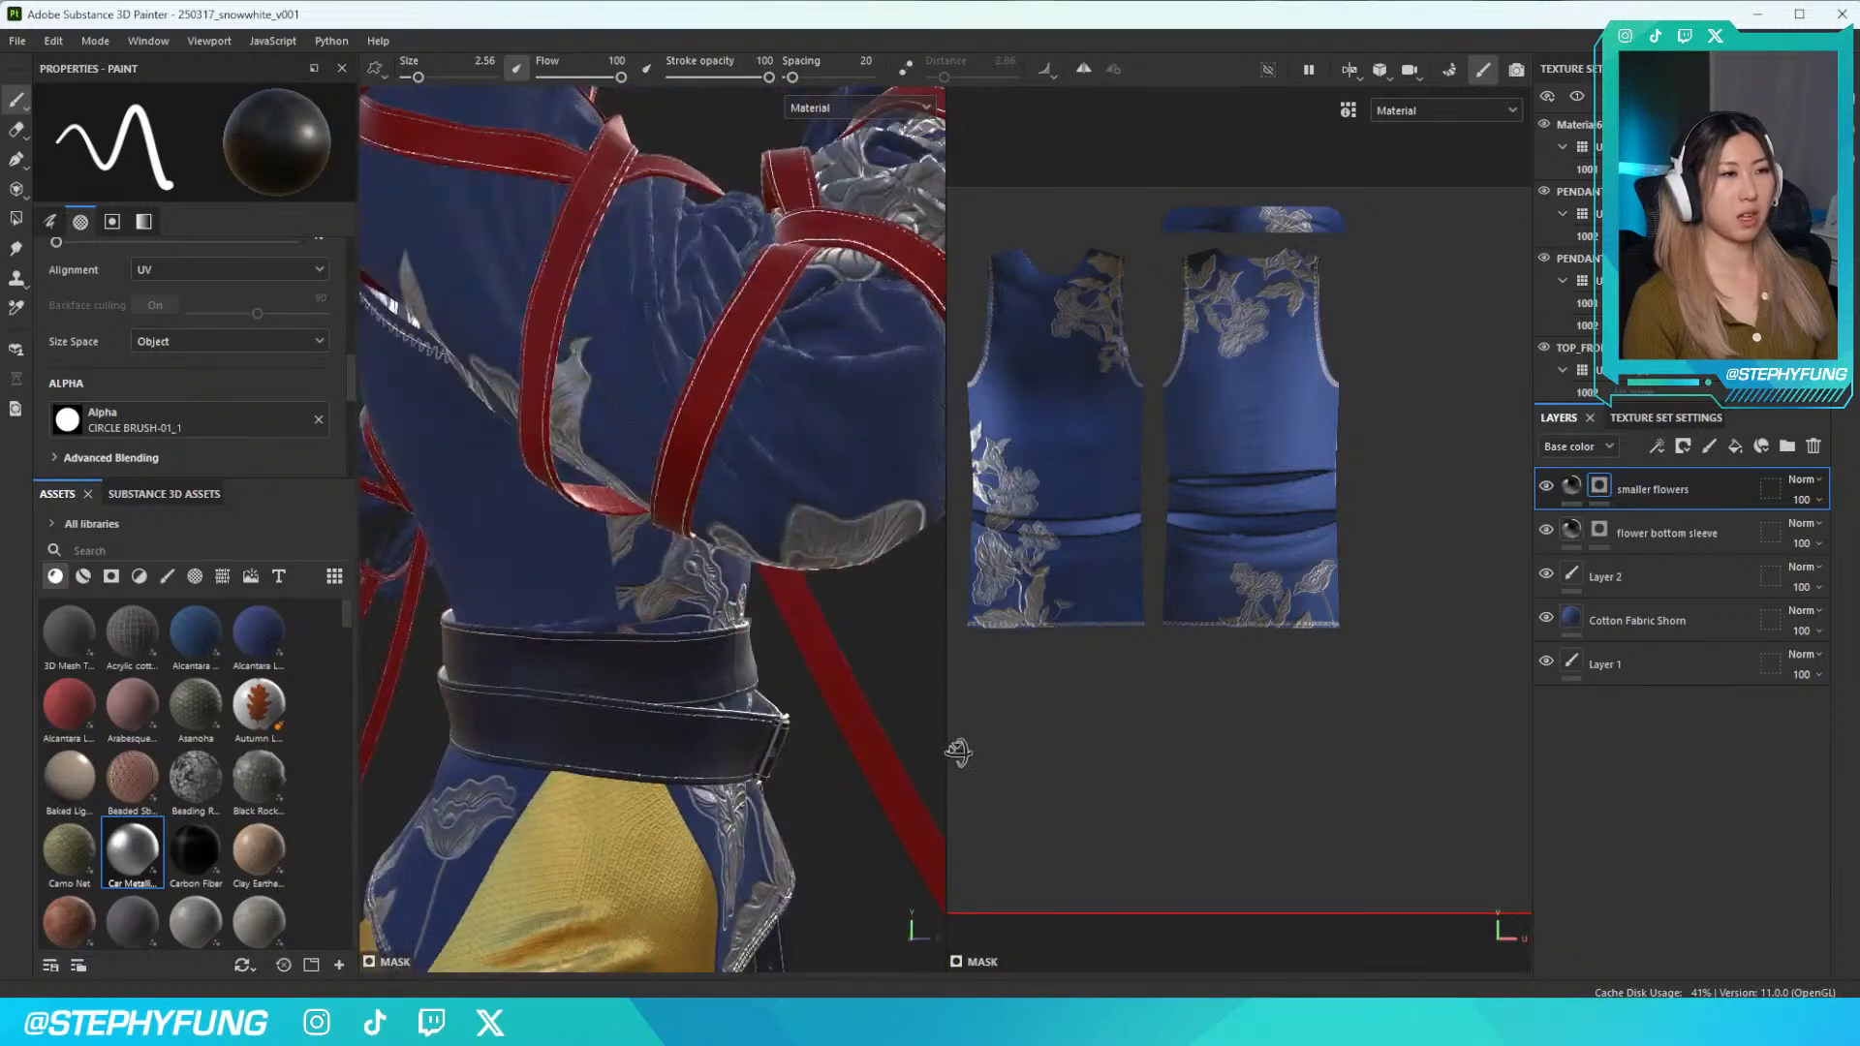
pyautogui.keyDown('alt'); pyautogui.moveTo(805, 716); pyautogui.dragTo(794, 664); pyautogui.keyUp('alt')
pyautogui.scroll(-2, 643, 500)
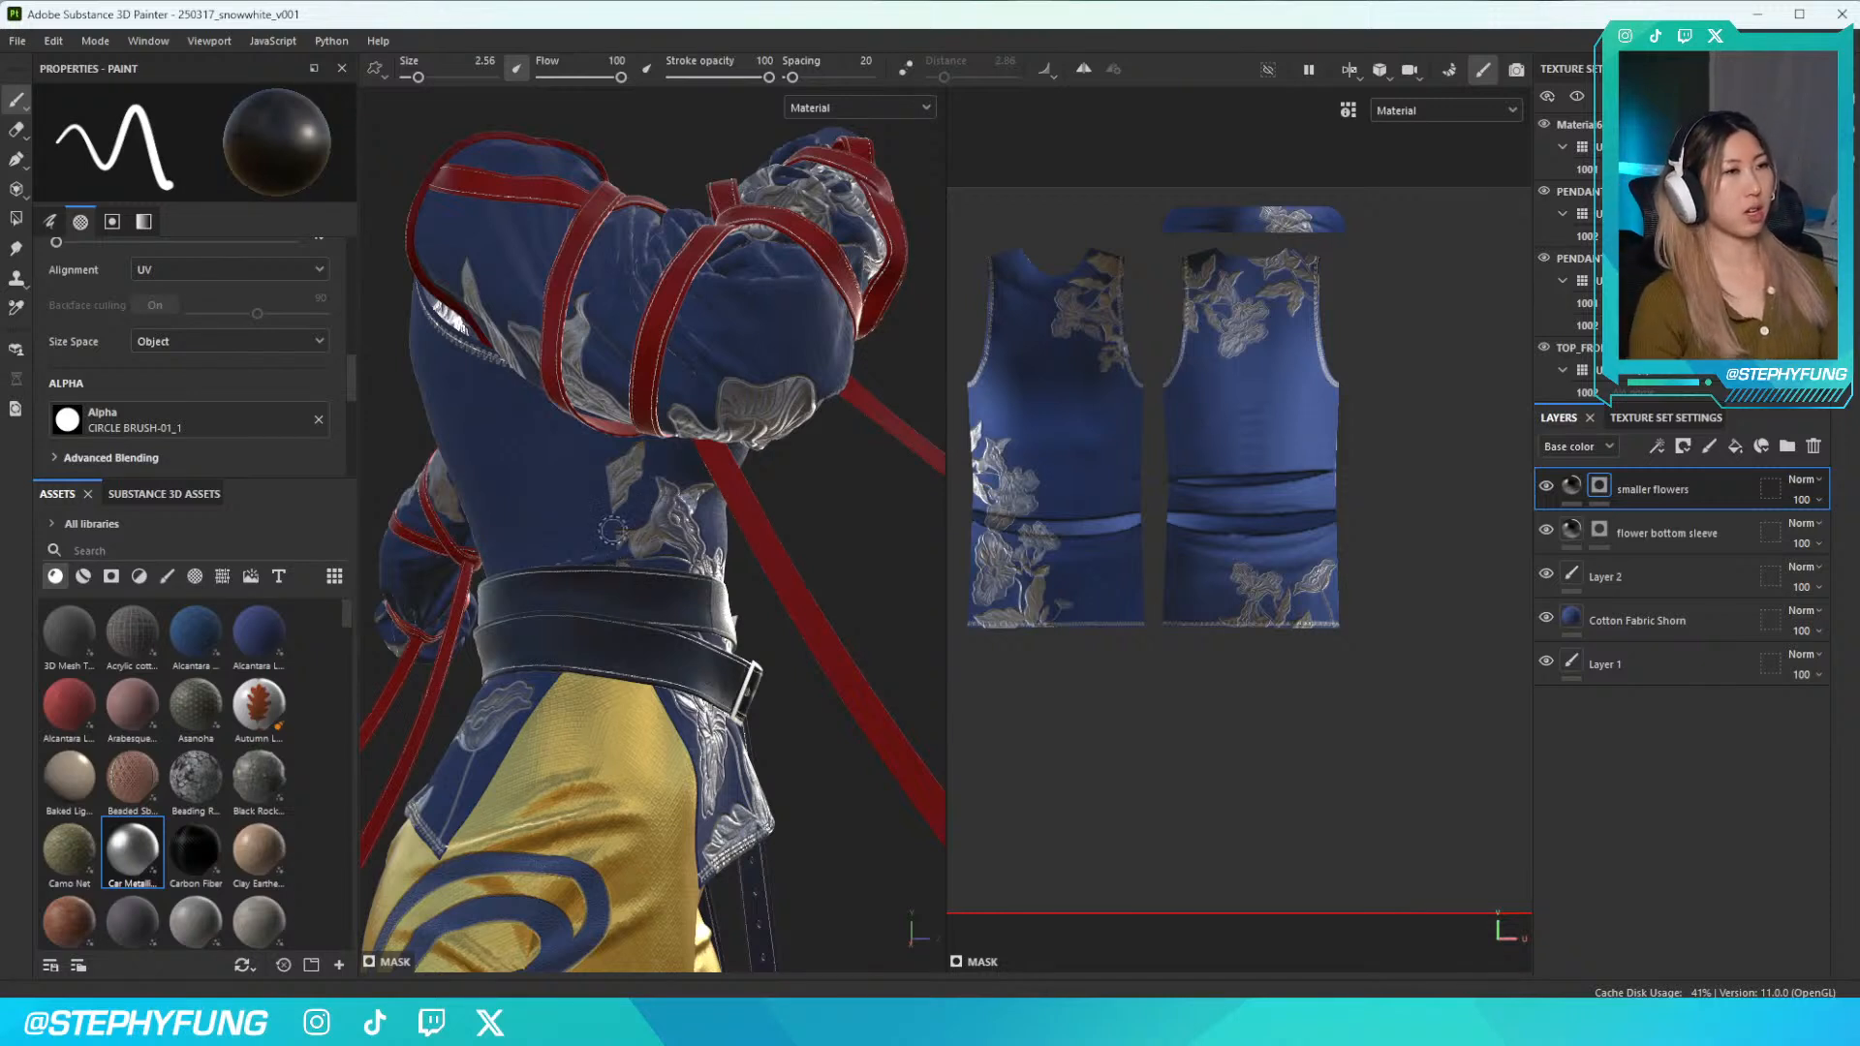
pyautogui.scroll(2, 620, 494)
pyautogui.scroll(2, 630, 502)
pyautogui.scroll(2, 624, 504)
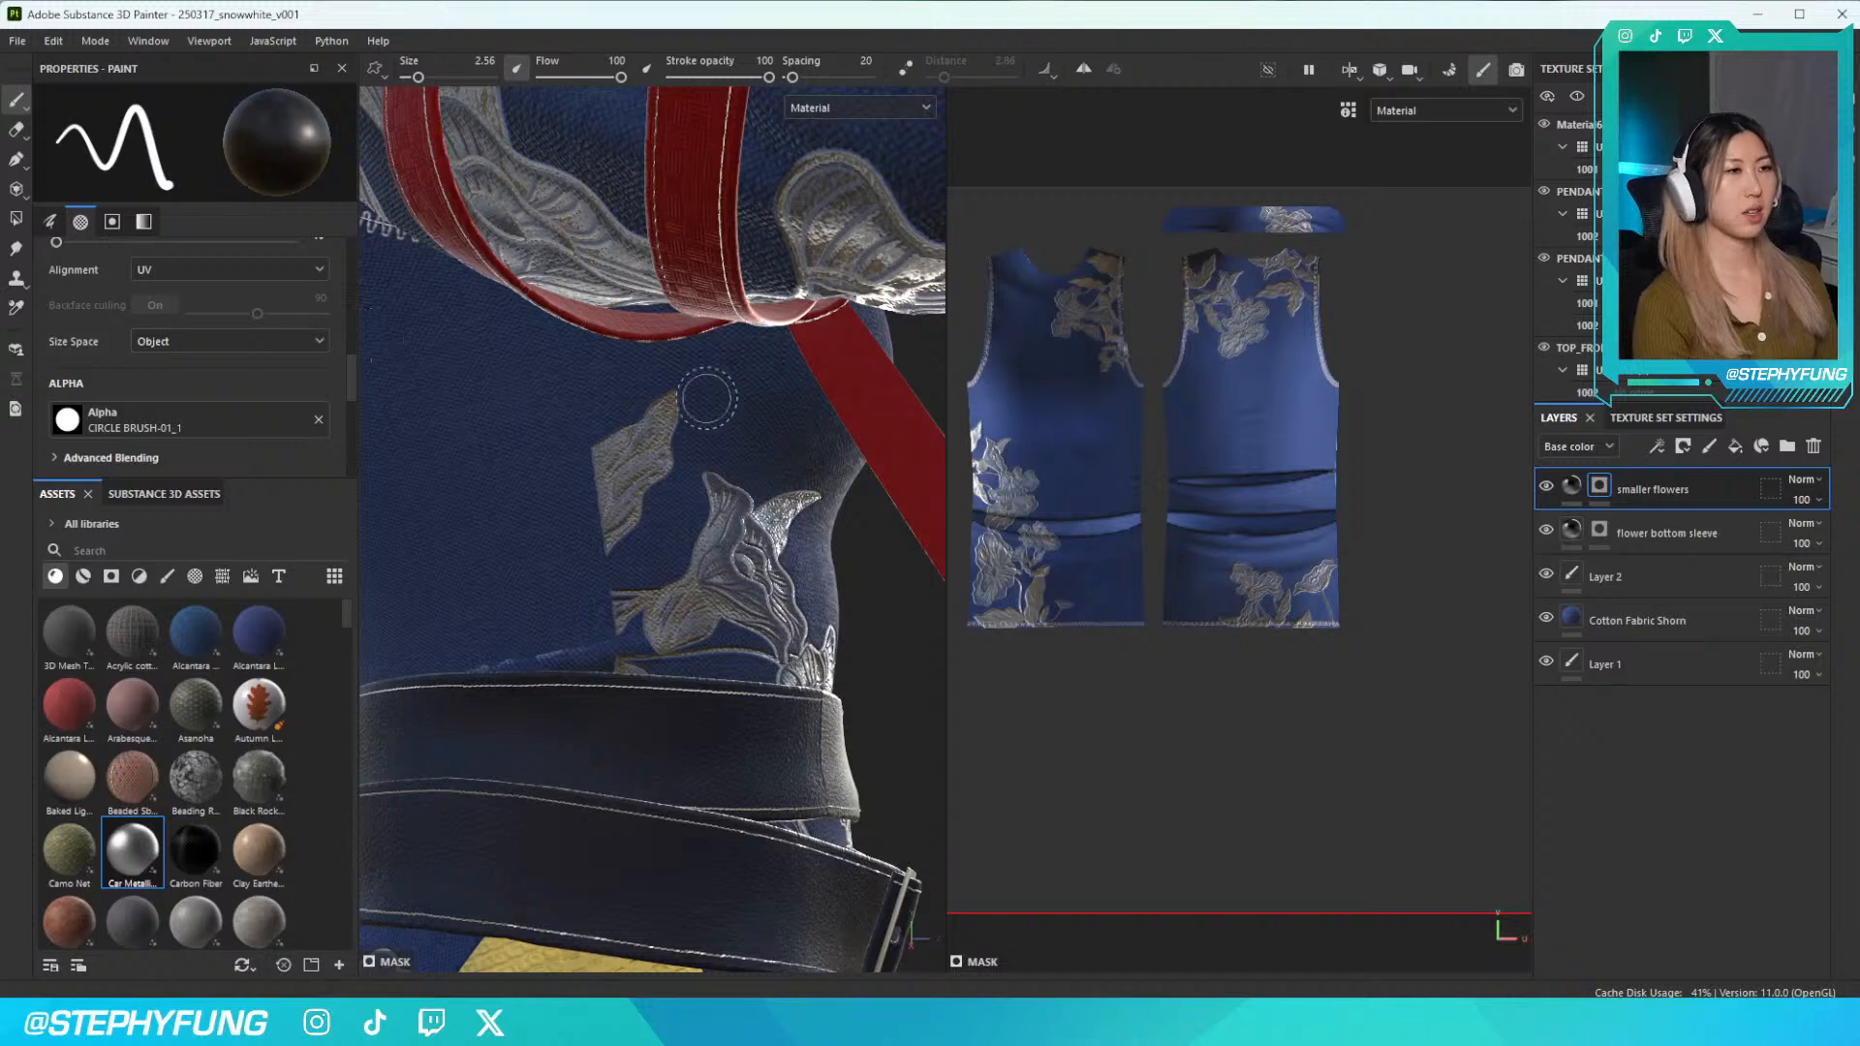
pyautogui.click(1603, 528)
pyautogui.moveTo(612, 470)
pyautogui.mouseDown()
pyautogui.moveTo(630, 445)
pyautogui.moveTo(573, 490)
pyautogui.moveTo(612, 530)
pyautogui.mouseUp()
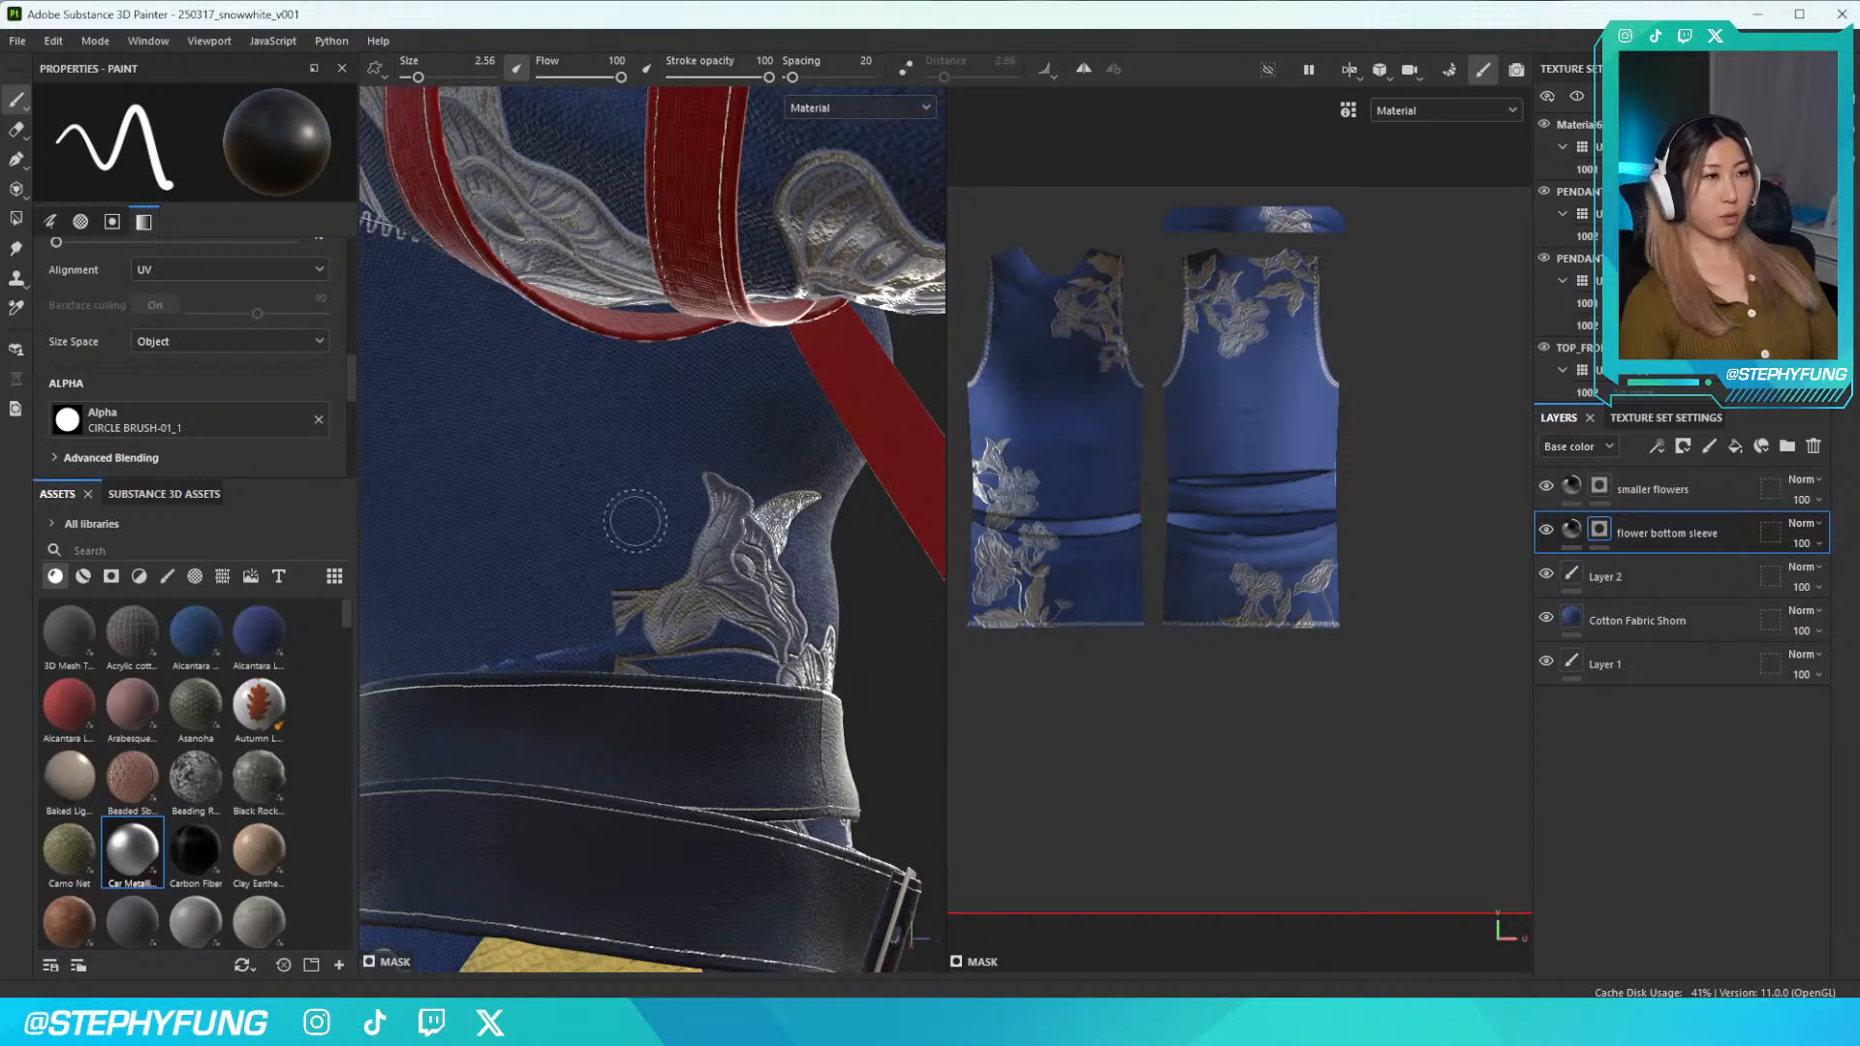
# Switch the mask brush to white and reduce its size to 0.64 beside the cut-off flower above the belts
pyautogui.moveTo(654, 500)
pyautogui.keyDown('alt'); pyautogui.mouseDown()
pyautogui.moveTo(605, 616)
pyautogui.moveTo(644, 645)
pyautogui.moveTo(666, 615)
pyautogui.mouseUp(); pyautogui.keyUp('alt')
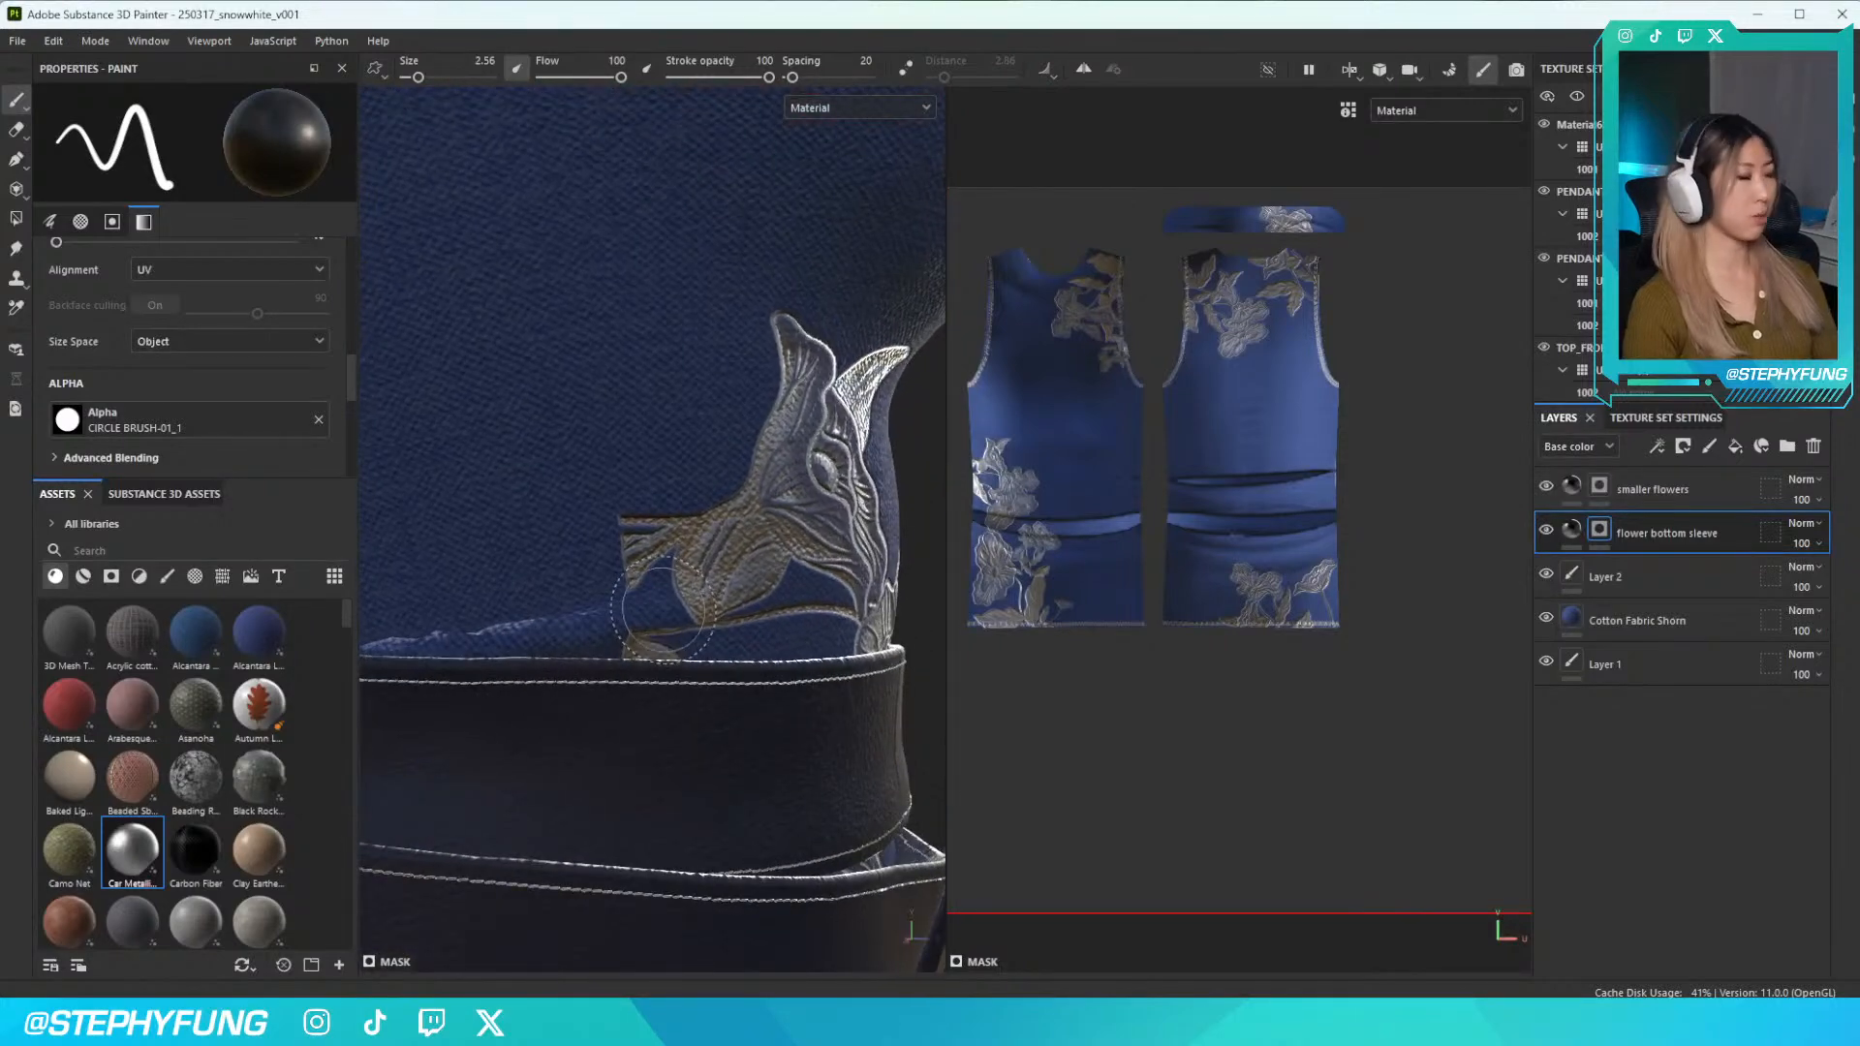
pyautogui.press('x')
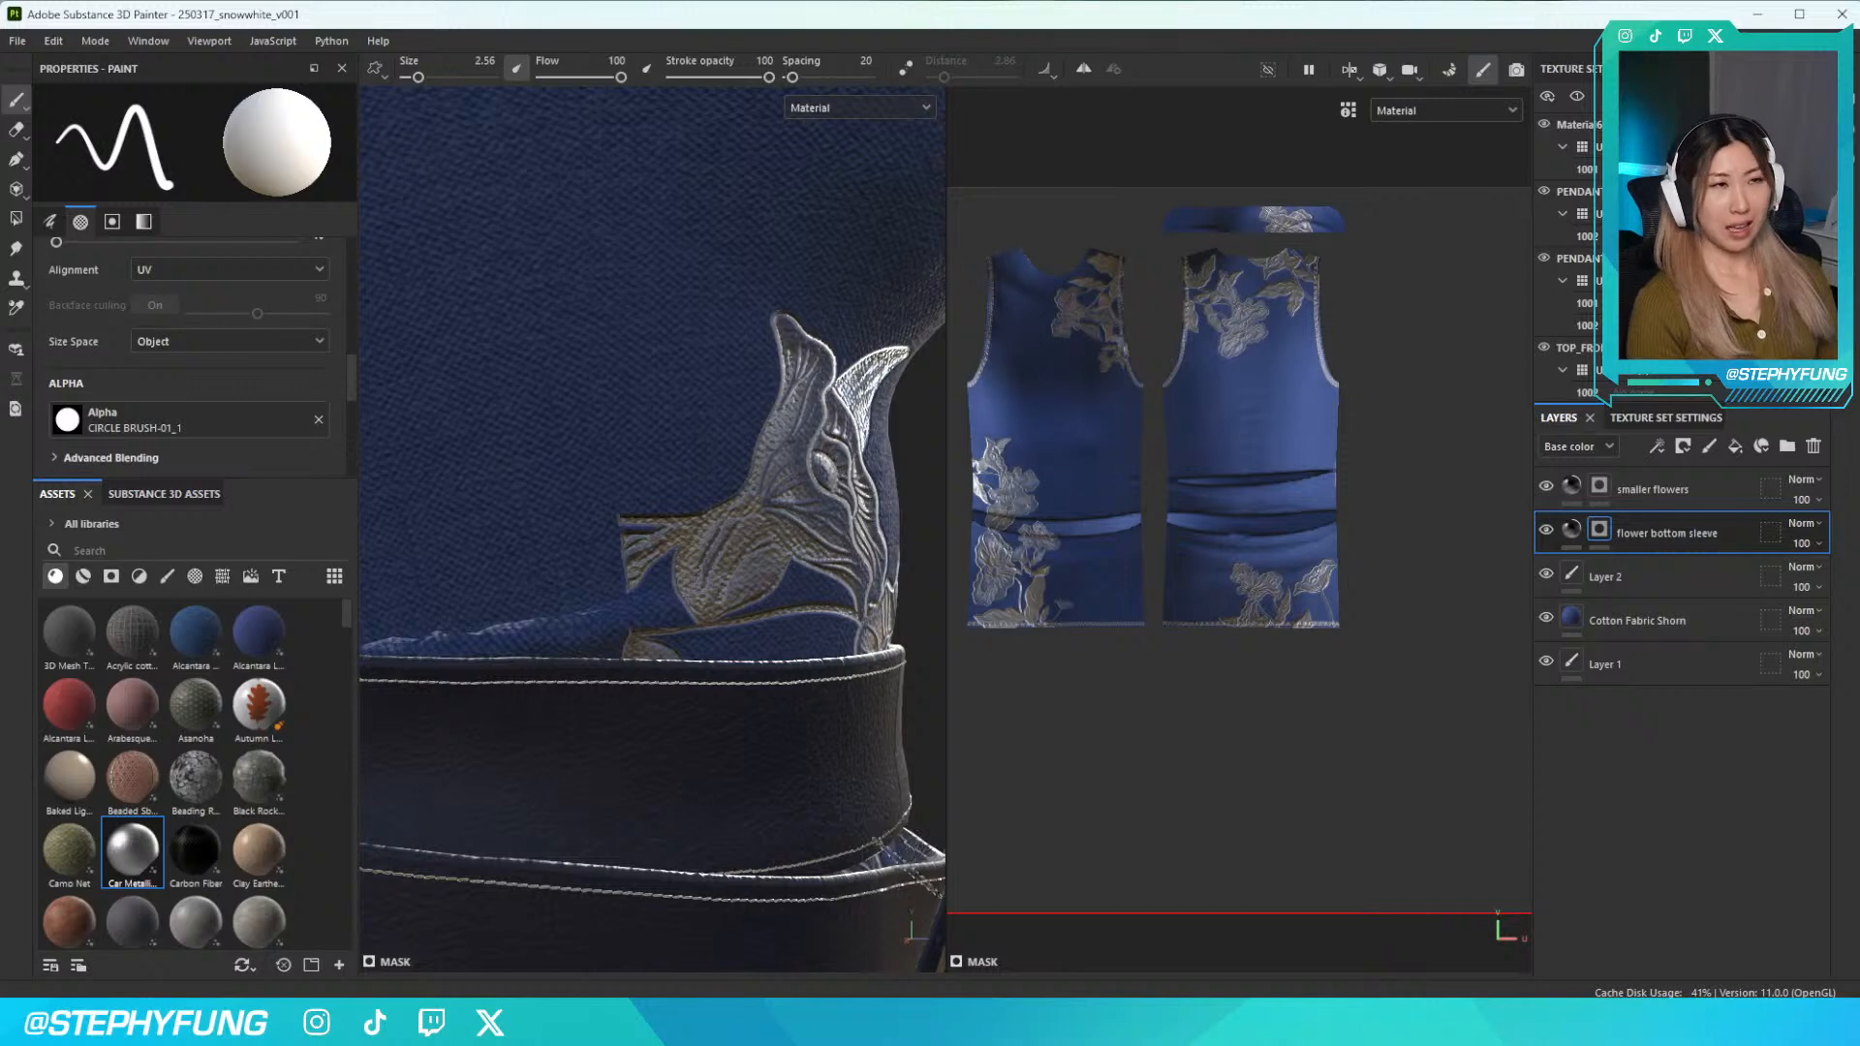
pyautogui.moveTo(576, 596)
pyautogui.mouseDown()
pyautogui.moveTo(620, 552)
pyautogui.moveTo(615, 581)
pyautogui.moveTo(586, 577)
pyautogui.moveTo(547, 615)
pyautogui.moveTo(610, 561)
pyautogui.moveTo(596, 574)
pyautogui.mouseUp()
pyautogui.keyDown('ctrl'); pyautogui.moveTo(596, 574); pyautogui.dragTo(573, 552, button='right'); pyautogui.keyUp('ctrl')
pyautogui.moveTo(532, 542)
pyautogui.keyDown('alt'); pyautogui.mouseDown()
pyautogui.moveTo(520, 584)
pyautogui.moveTo(615, 605)
pyautogui.moveTo(763, 593)
pyautogui.mouseUp(); pyautogui.keyUp('alt')
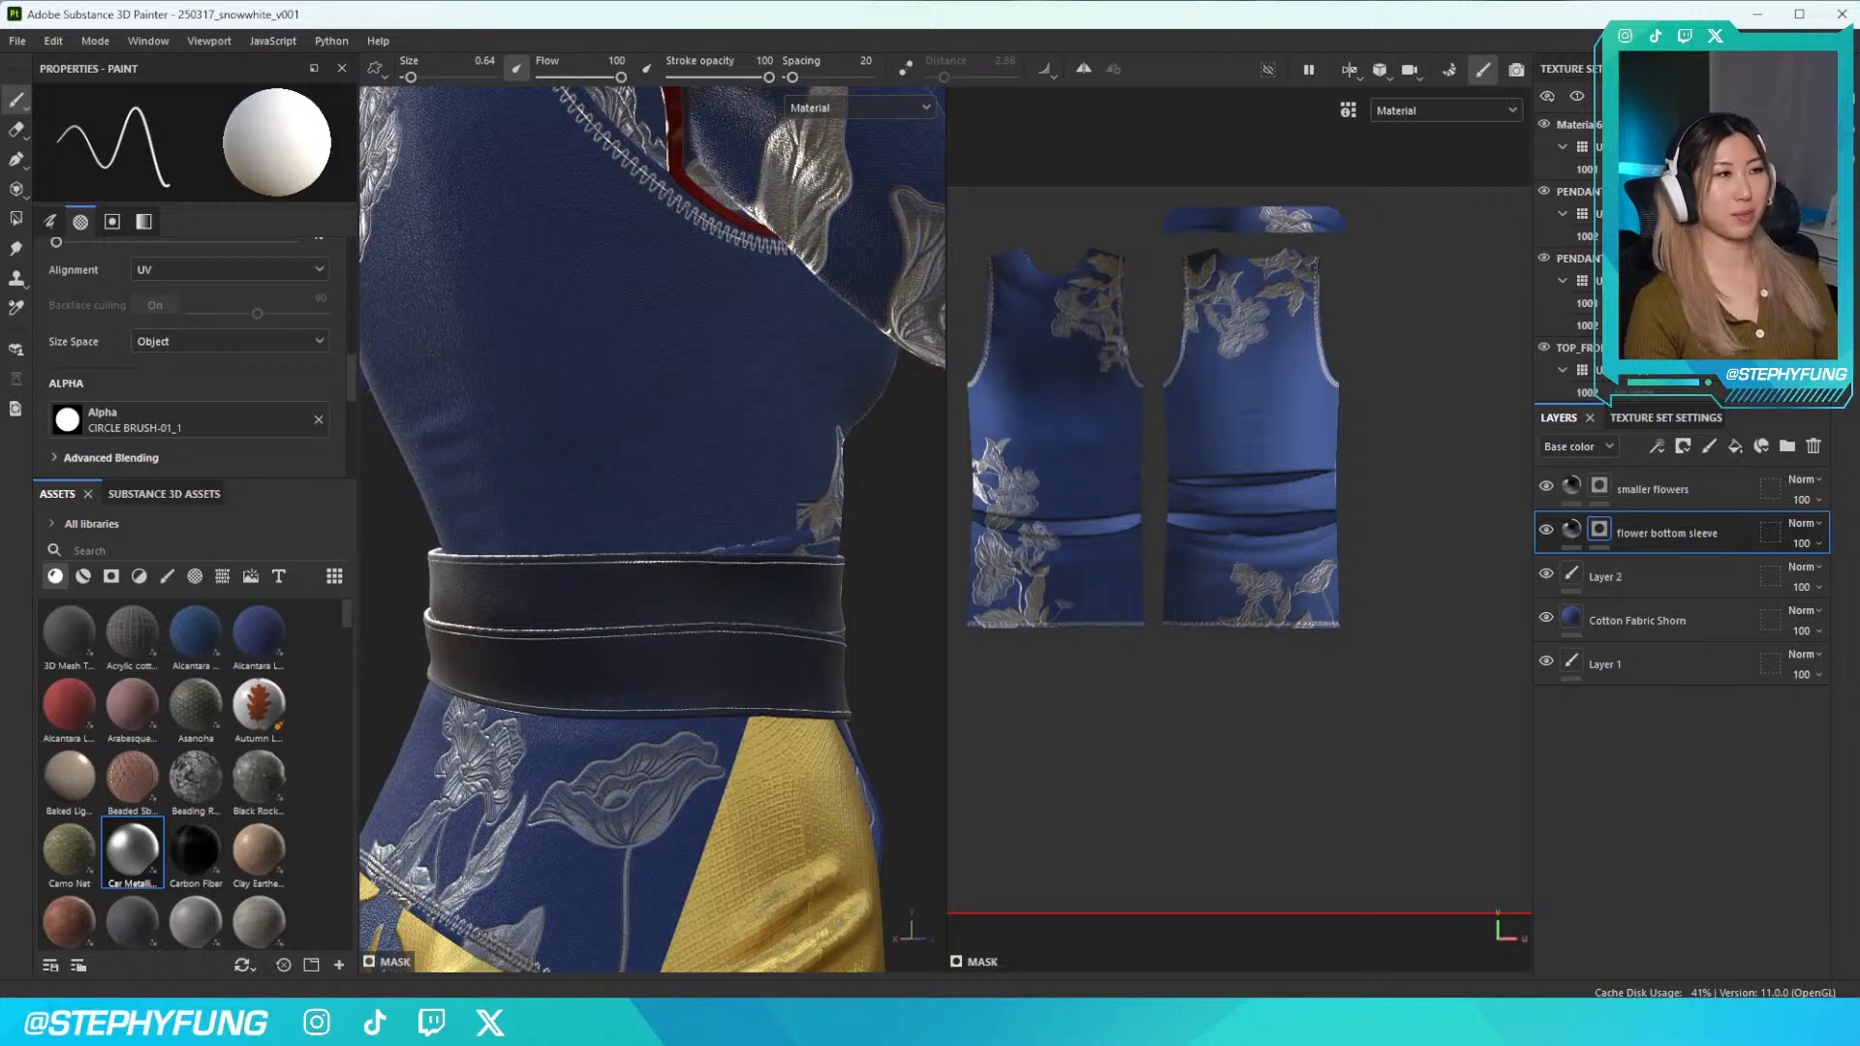
# On the smaller flowers mask, load the 230802_FLOWER4 alpha and enlarge the brush to 27.04 over the belts
pyautogui.click(1608, 488)
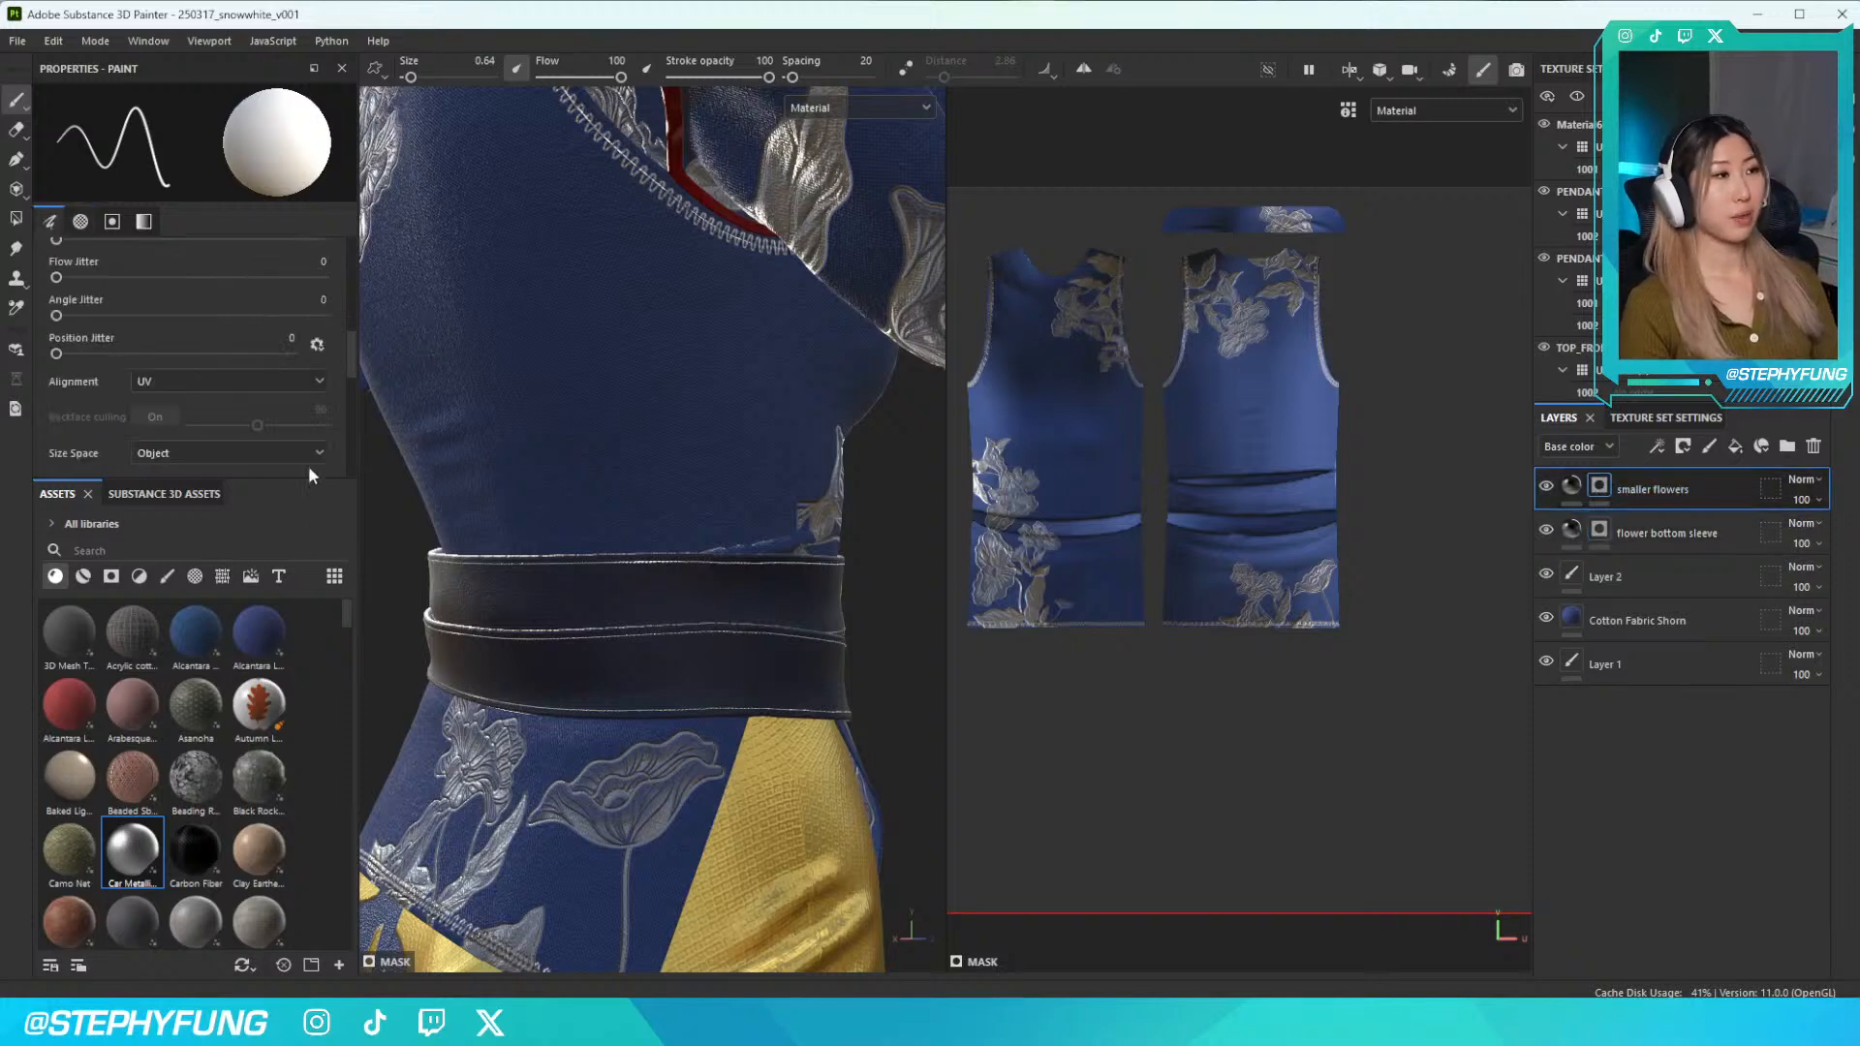
pyautogui.scroll(-2, 182, 420)
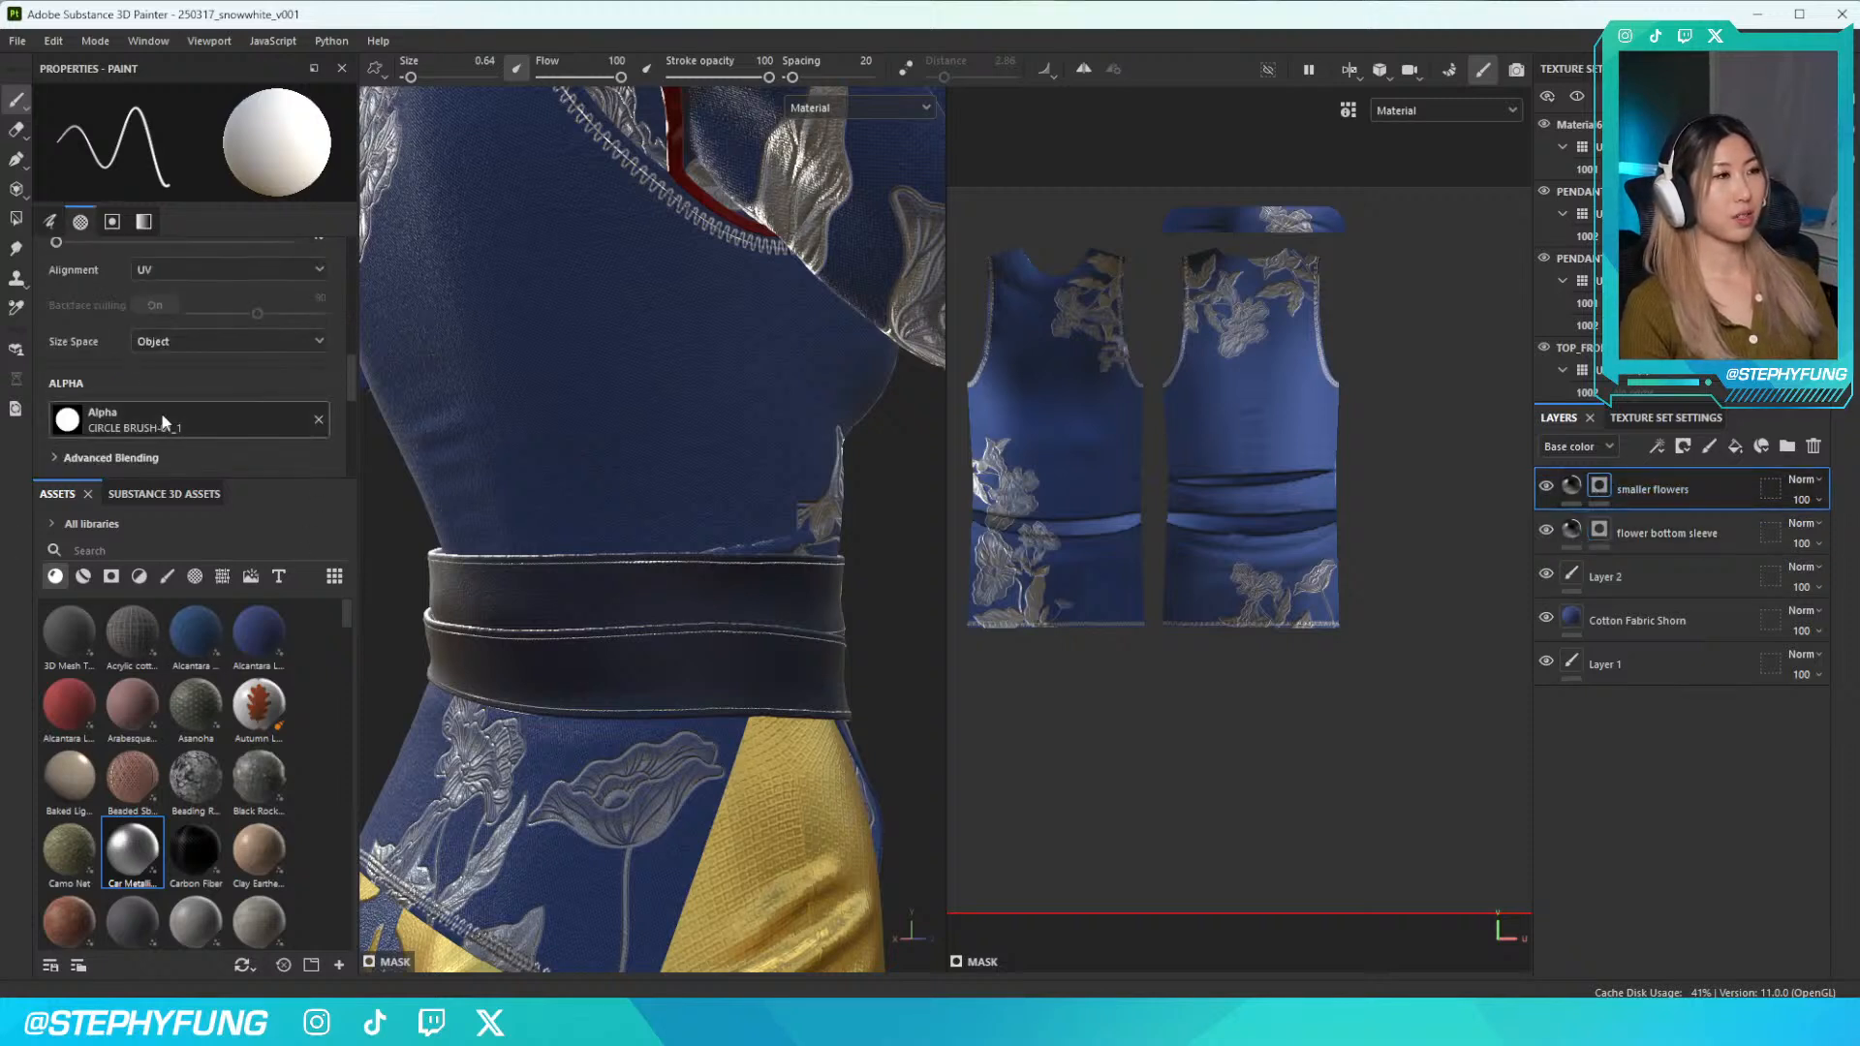
pyautogui.click(158, 419)
pyautogui.scroll(-3, 254, 579)
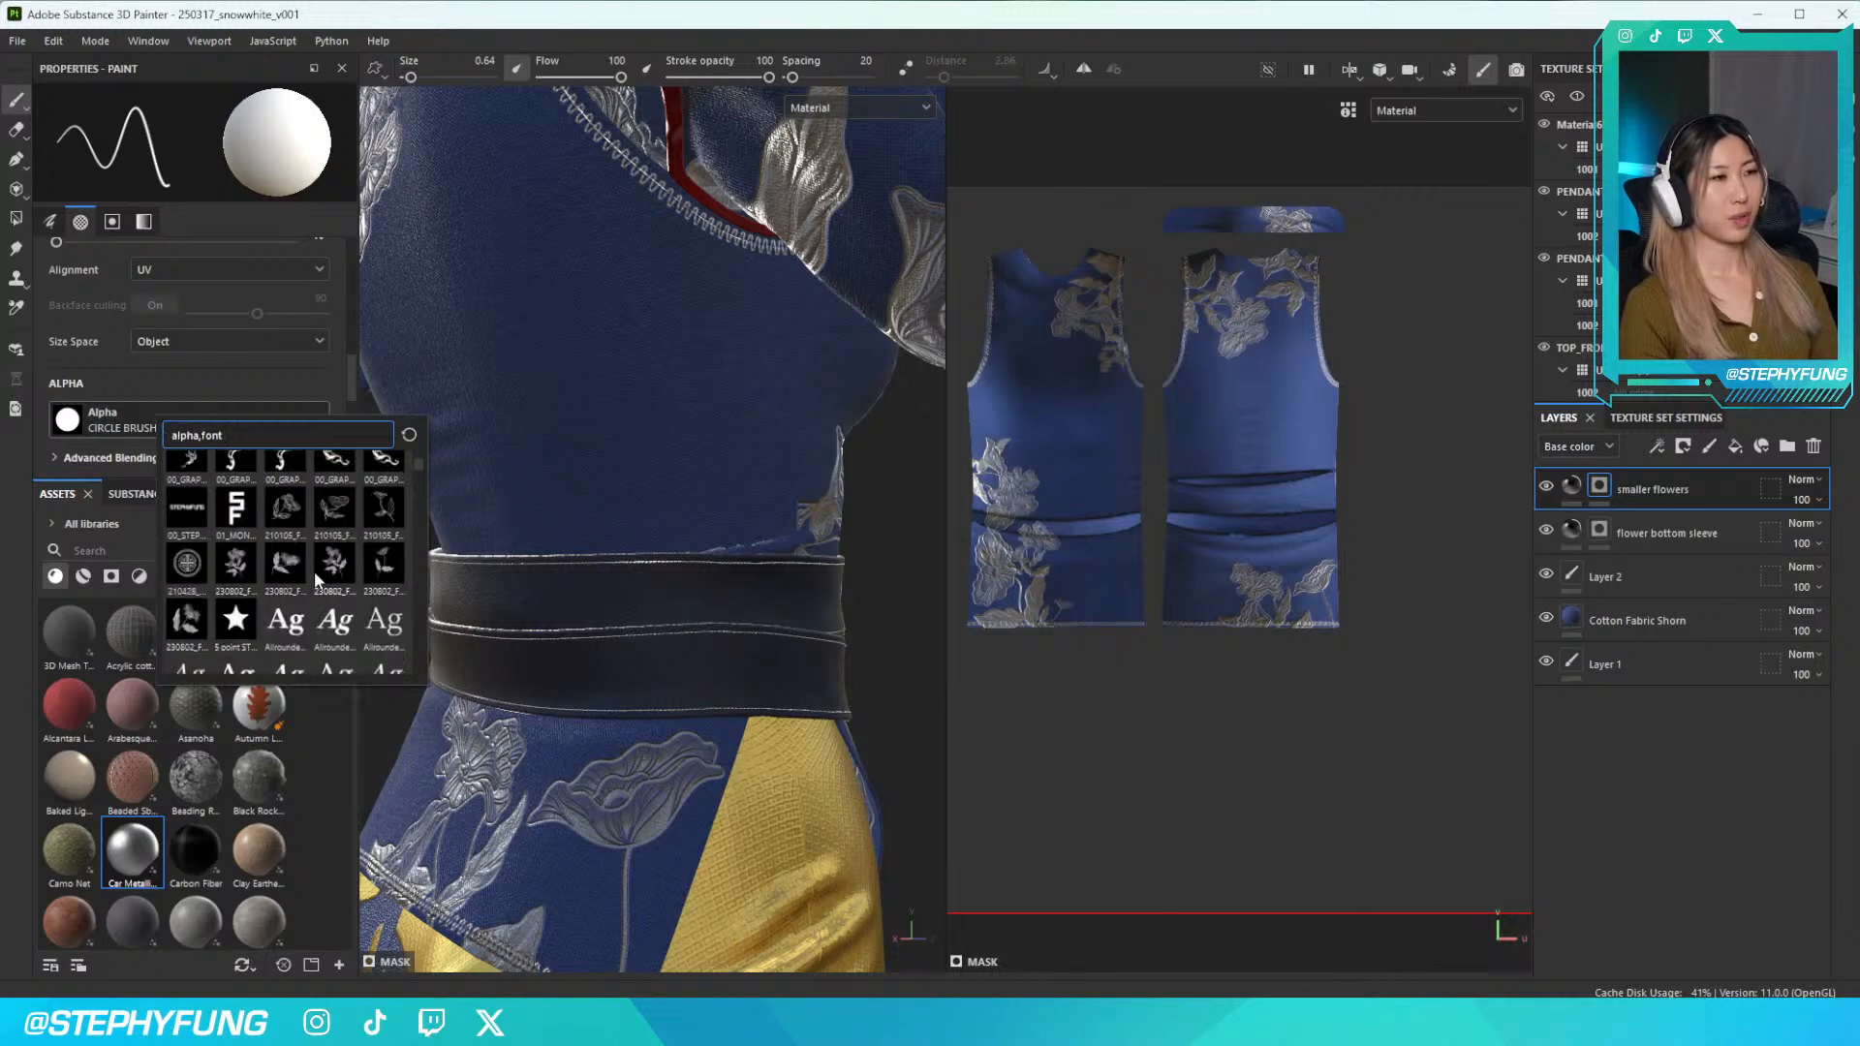
pyautogui.click(236, 562)
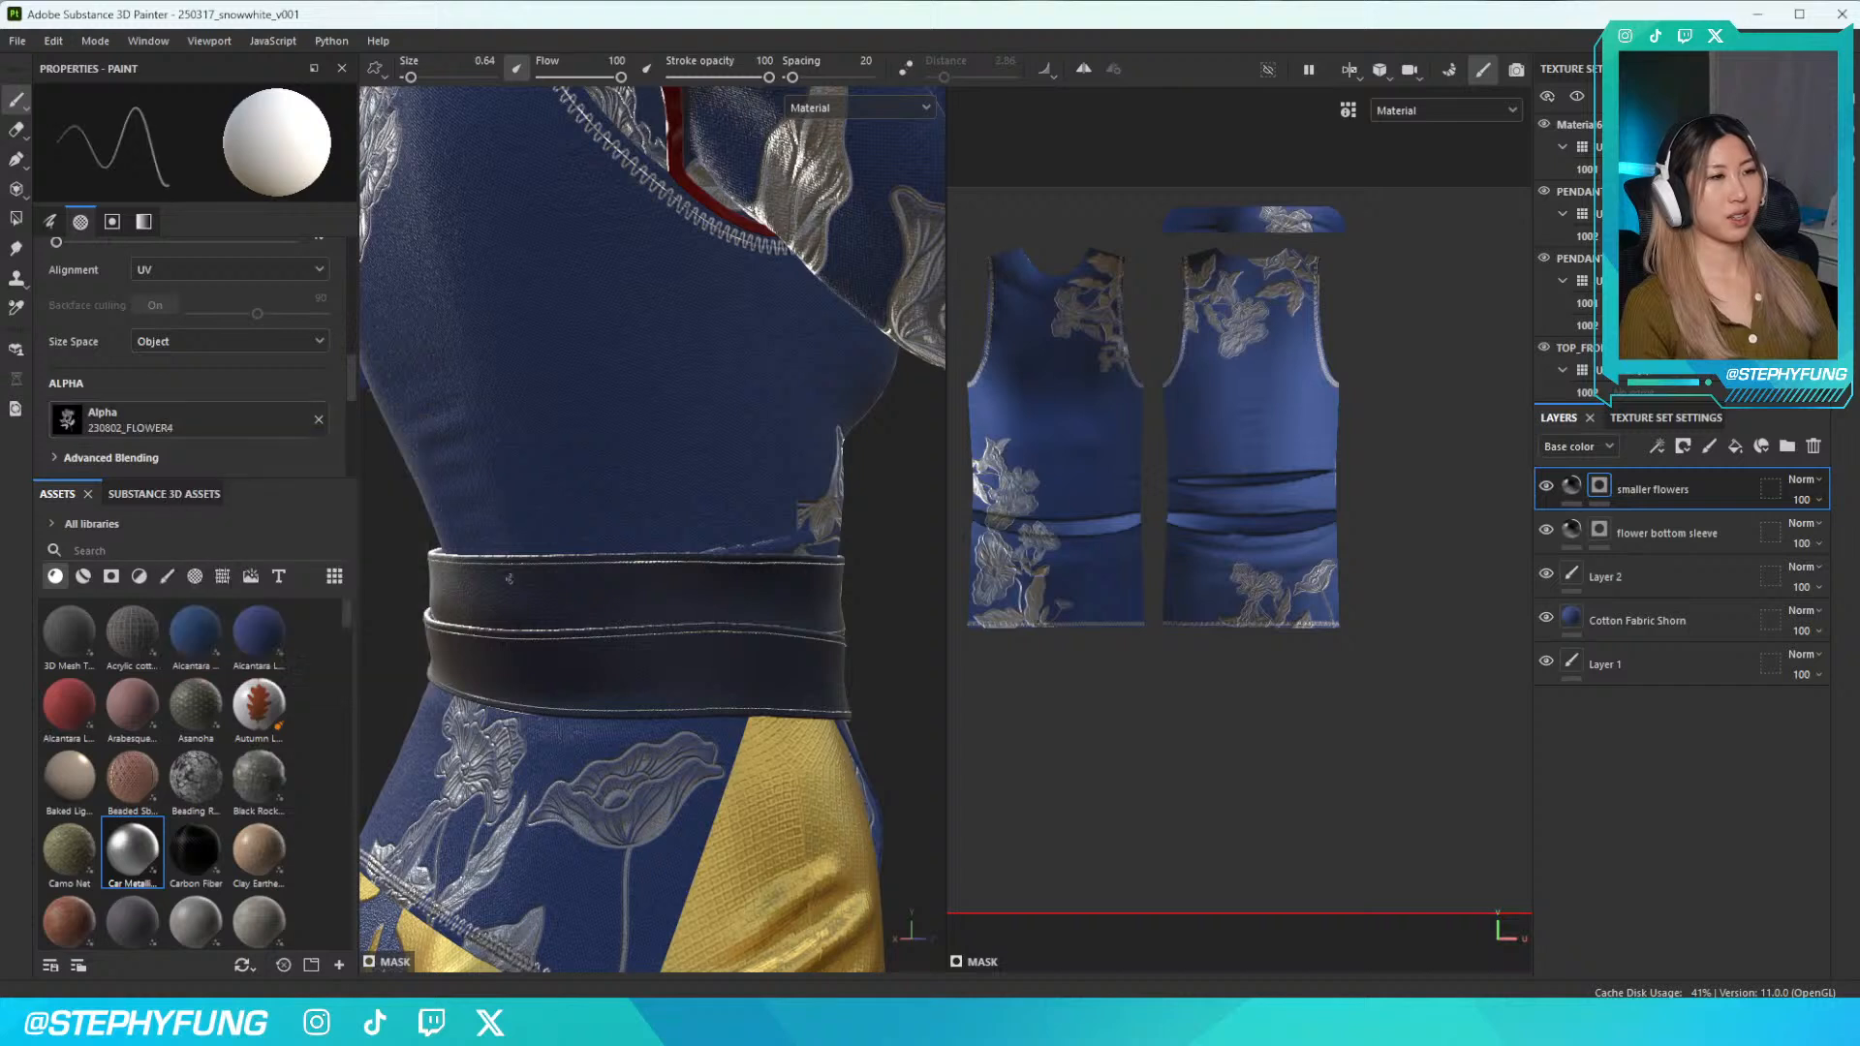
pyautogui.keyDown('ctrl'); pyautogui.moveTo(721, 558); pyautogui.dragTo(828, 556, button='right'); pyautogui.keyUp('ctrl')
# Try stamping the flower above the belts at the side waist with UV alignment
pyautogui.click(727, 531)
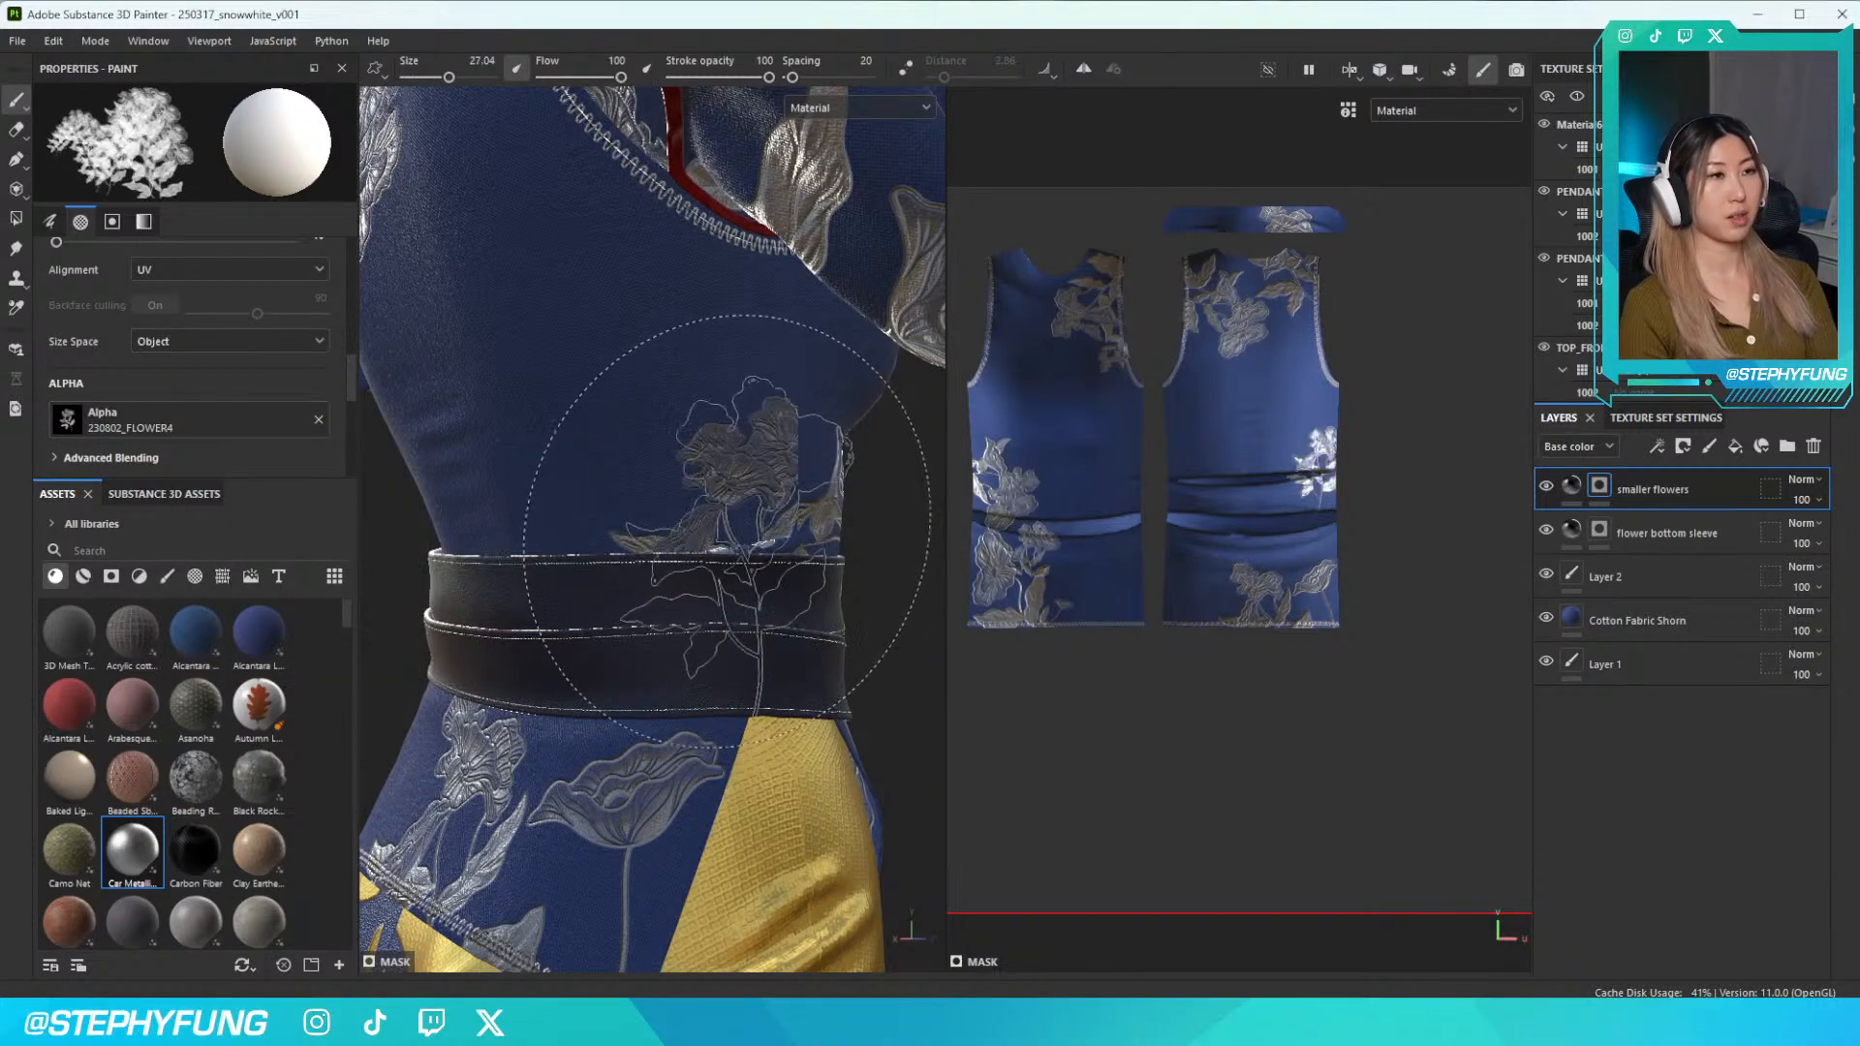
pyautogui.keyDown('alt'); pyautogui.moveTo(726, 531); pyautogui.dragTo(732, 527); pyautogui.keyUp('alt')
pyautogui.hotkey('ctrl', 'z')
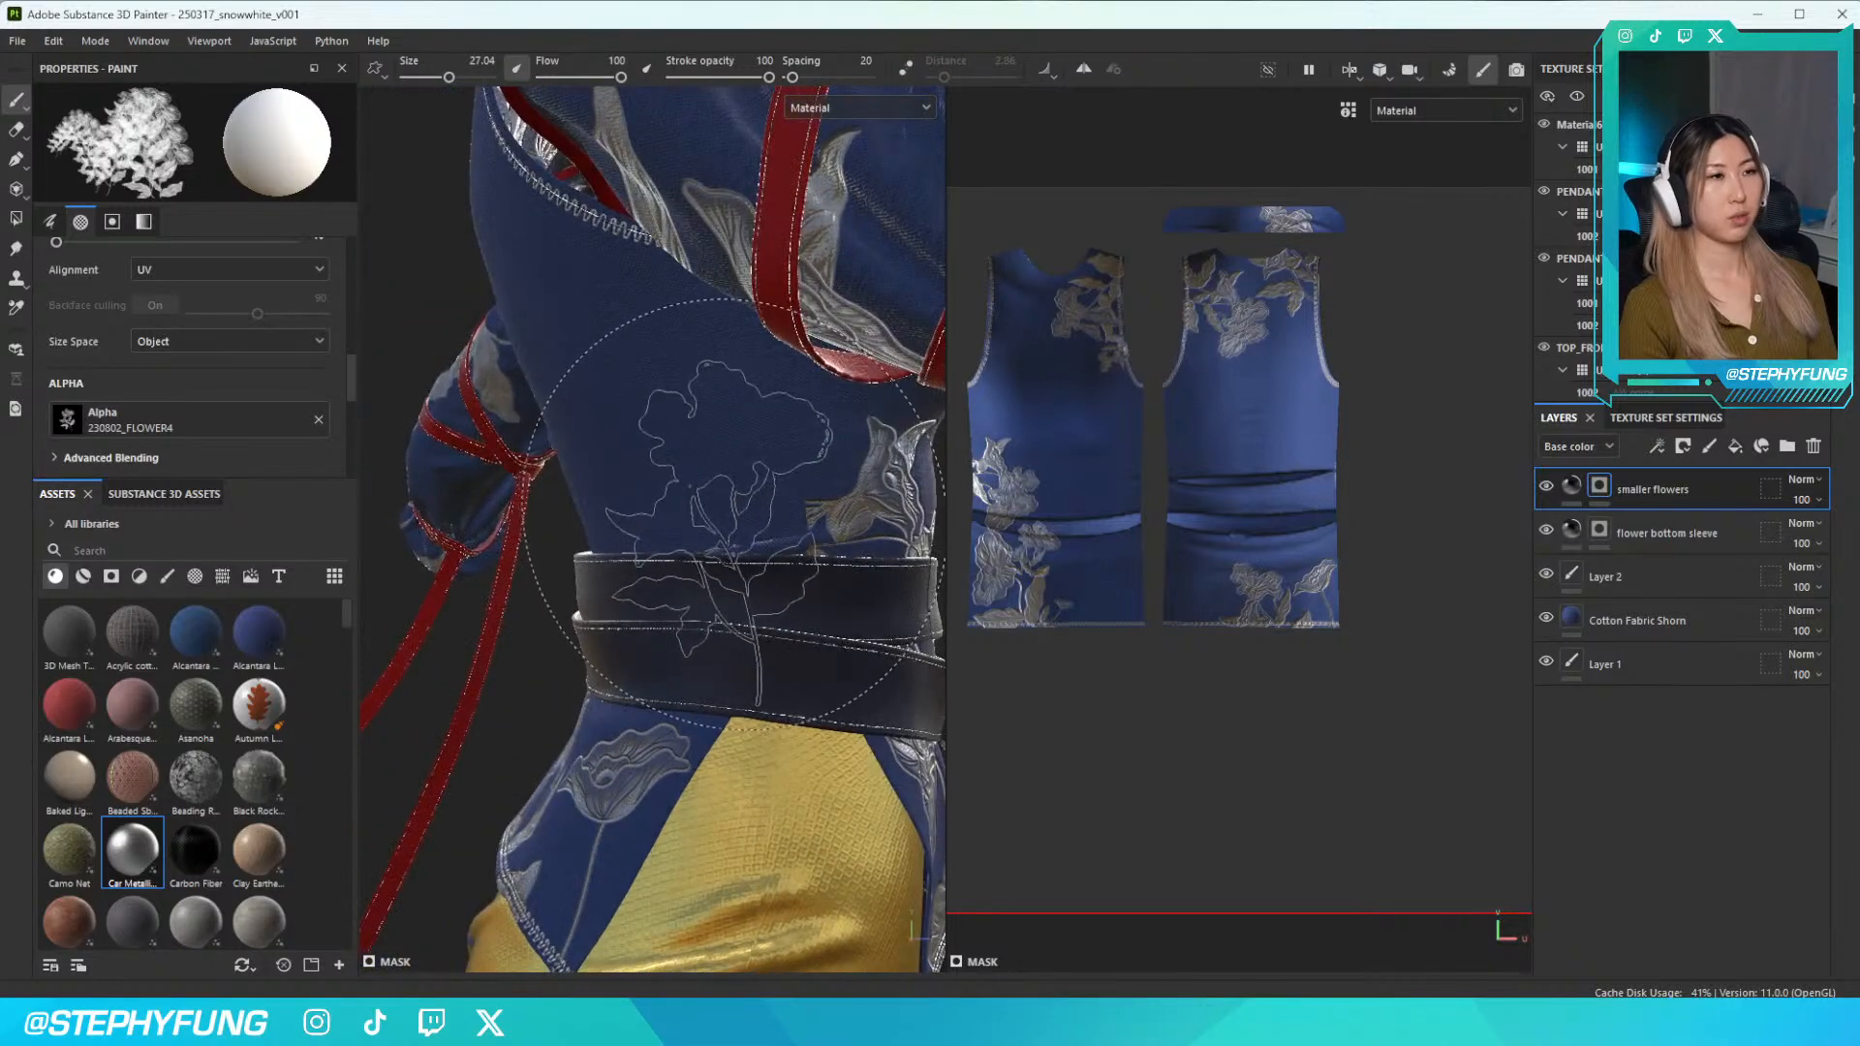
pyautogui.rightClick(707, 494)
pyautogui.click(690, 465)
pyautogui.click(733, 473)
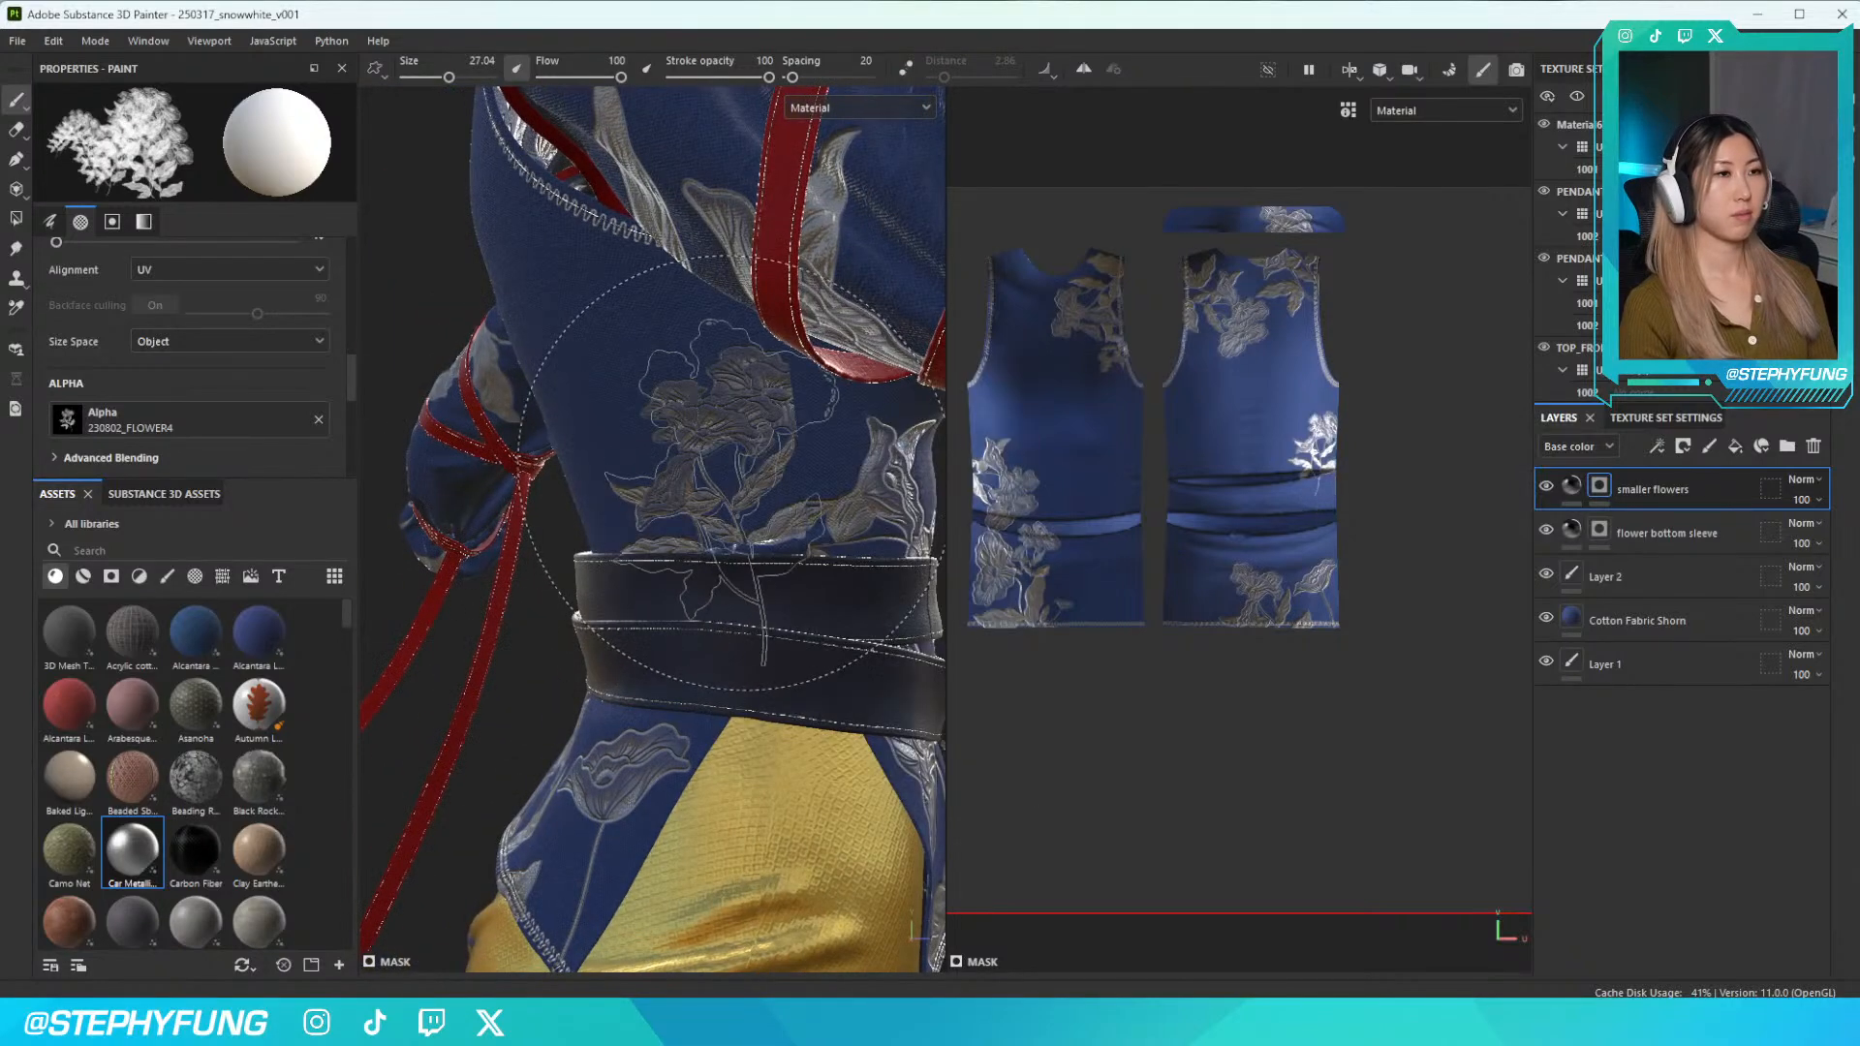
pyautogui.keyDown('alt'); pyautogui.moveTo(717, 475); pyautogui.dragTo(324, 362); pyautogui.keyUp('alt')
# Set the brush alignment to Tangent | Wrap, stamp the flower above the belts at the side waist, and inspect it up close
pyautogui.click(191, 279)
pyautogui.click(223, 311)
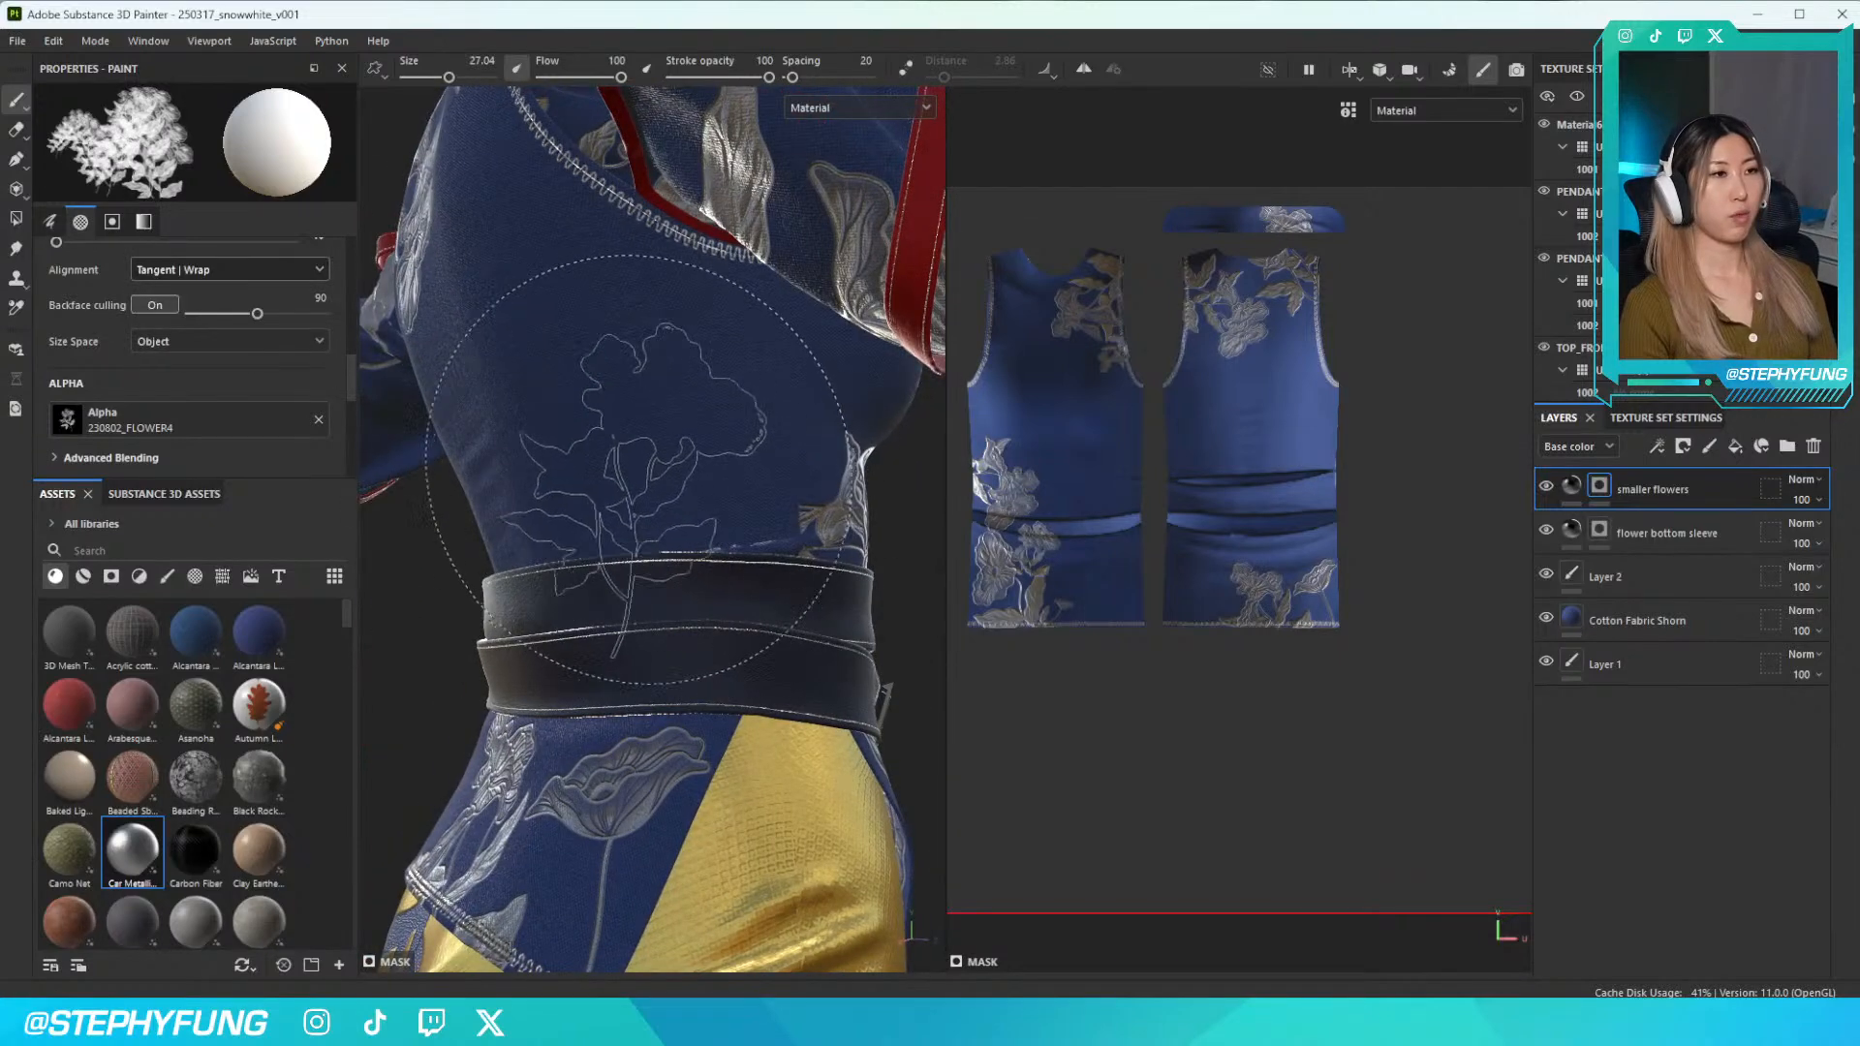
pyautogui.click(725, 459)
pyautogui.moveTo(725, 459)
pyautogui.keyDown('alt'); pyautogui.mouseDown()
pyautogui.moveTo(738, 491)
pyautogui.moveTo(879, 559)
pyautogui.moveTo(574, 520)
pyautogui.moveTo(760, 539)
pyautogui.mouseUp(); pyautogui.keyUp('alt')
pyautogui.scroll(4, 757, 525)
pyautogui.scroll(-5, 756, 523)
pyautogui.scroll(-4, 756, 524)
pyautogui.scroll(8, 760, 538)
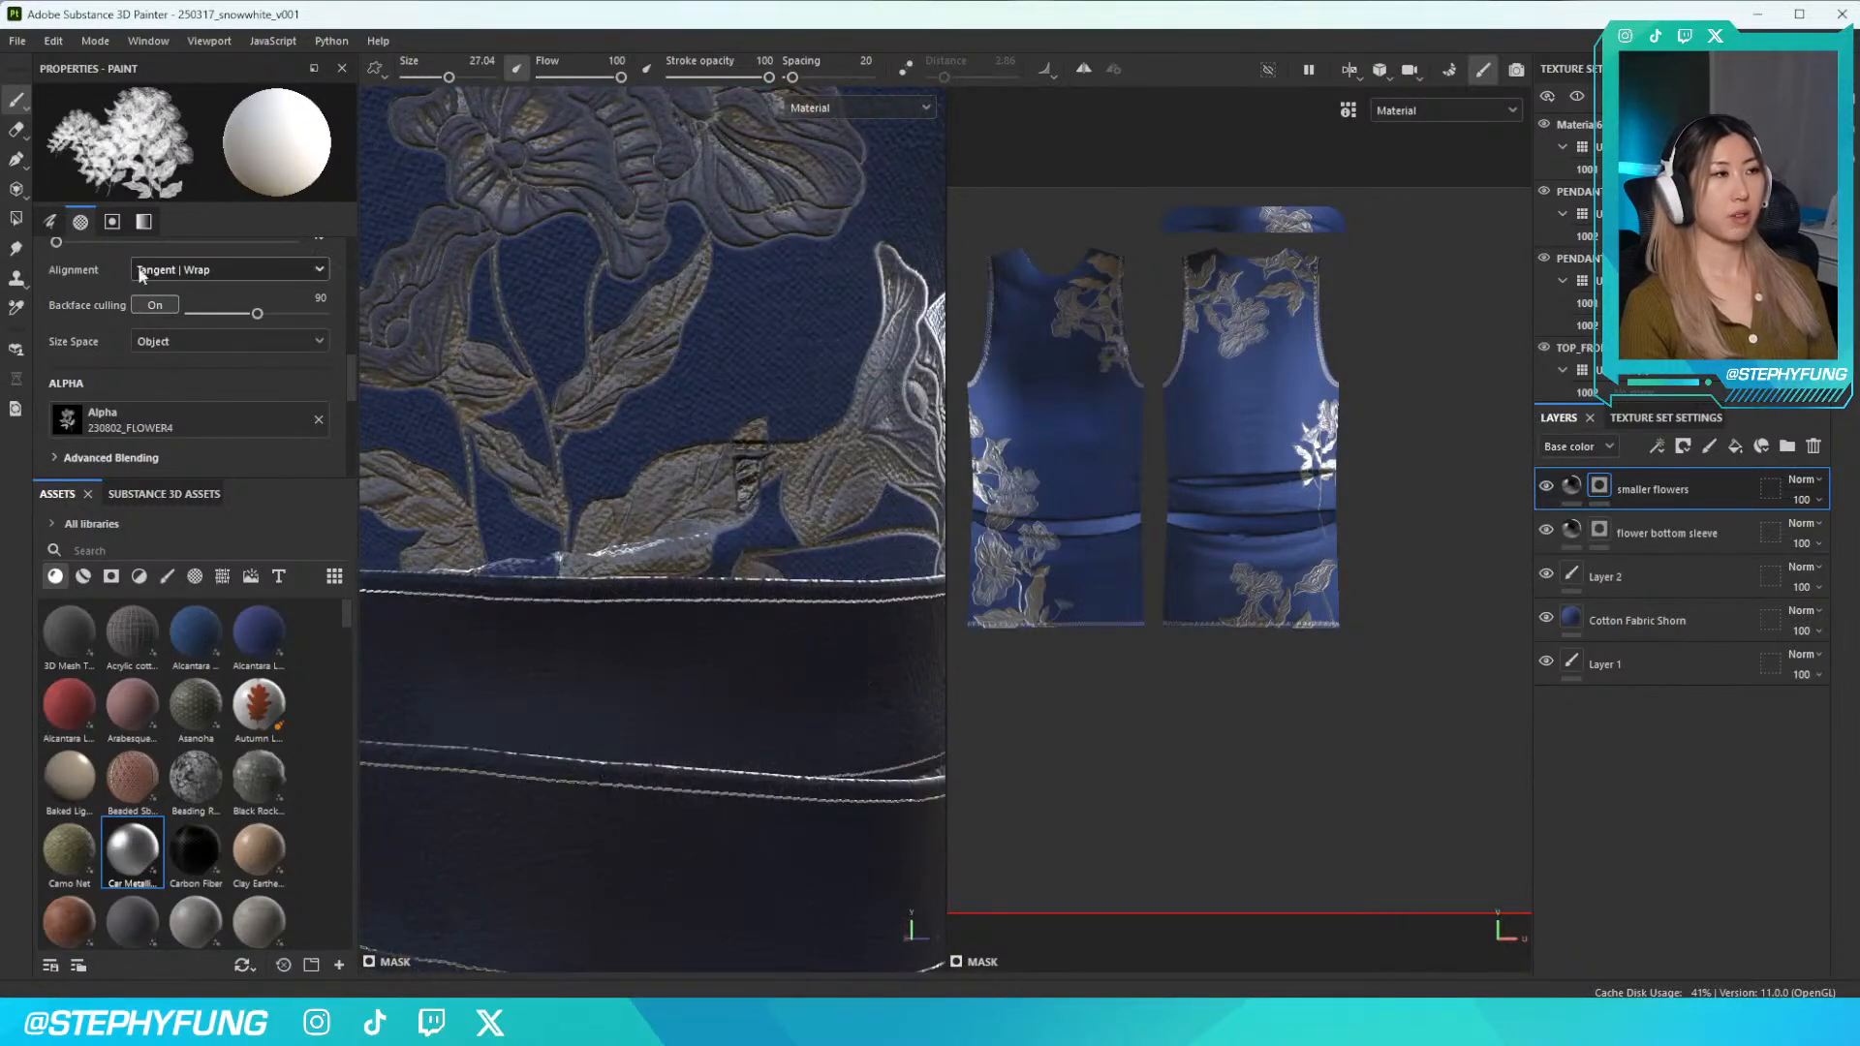
# With the CIRCLE BRUSH-01_1 alpha at size 0.64 in black, mask off the leaf tip overlapping the older flower above the belts
pyautogui.click(167, 427)
pyautogui.click(322, 500)
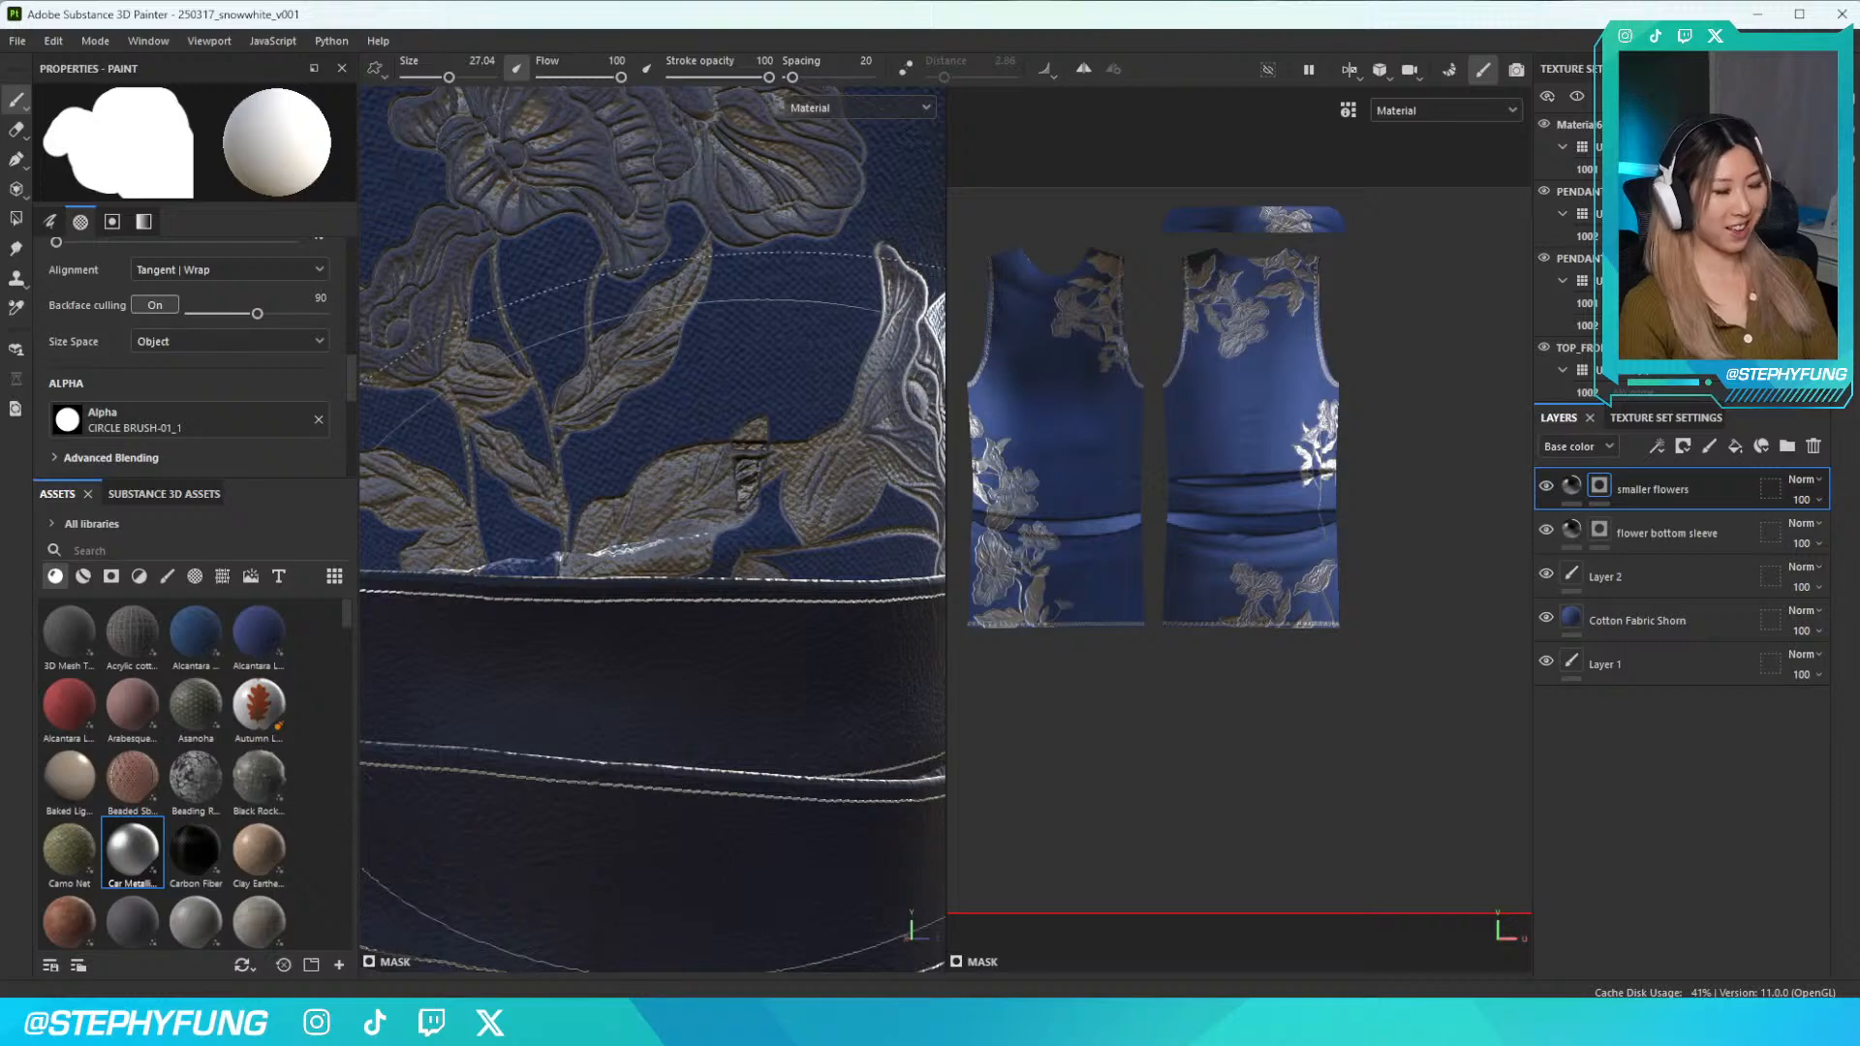
pyautogui.keyDown('ctrl'); pyautogui.moveTo(704, 470); pyautogui.dragTo(663, 470, button='right'); pyautogui.keyUp('ctrl')
pyautogui.scroll(3, 749, 442)
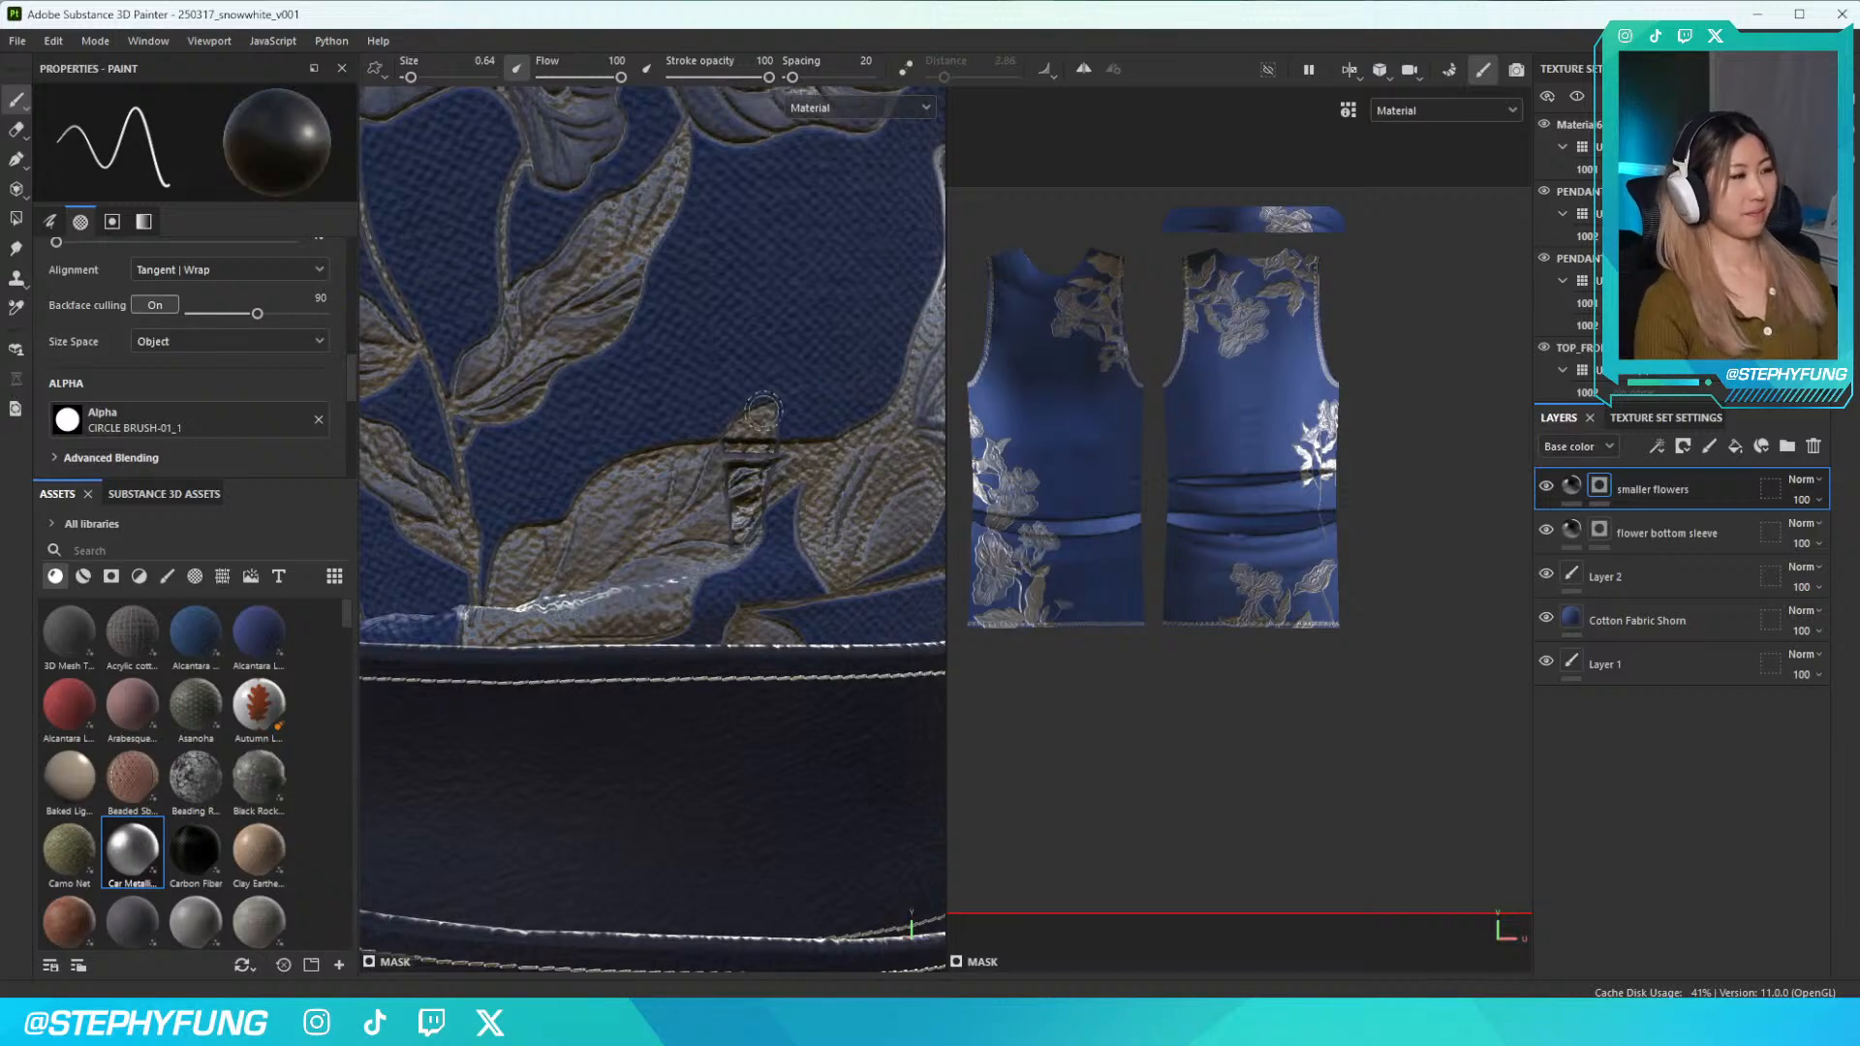
pyautogui.moveTo(741, 397); pyautogui.dragTo(781, 415)
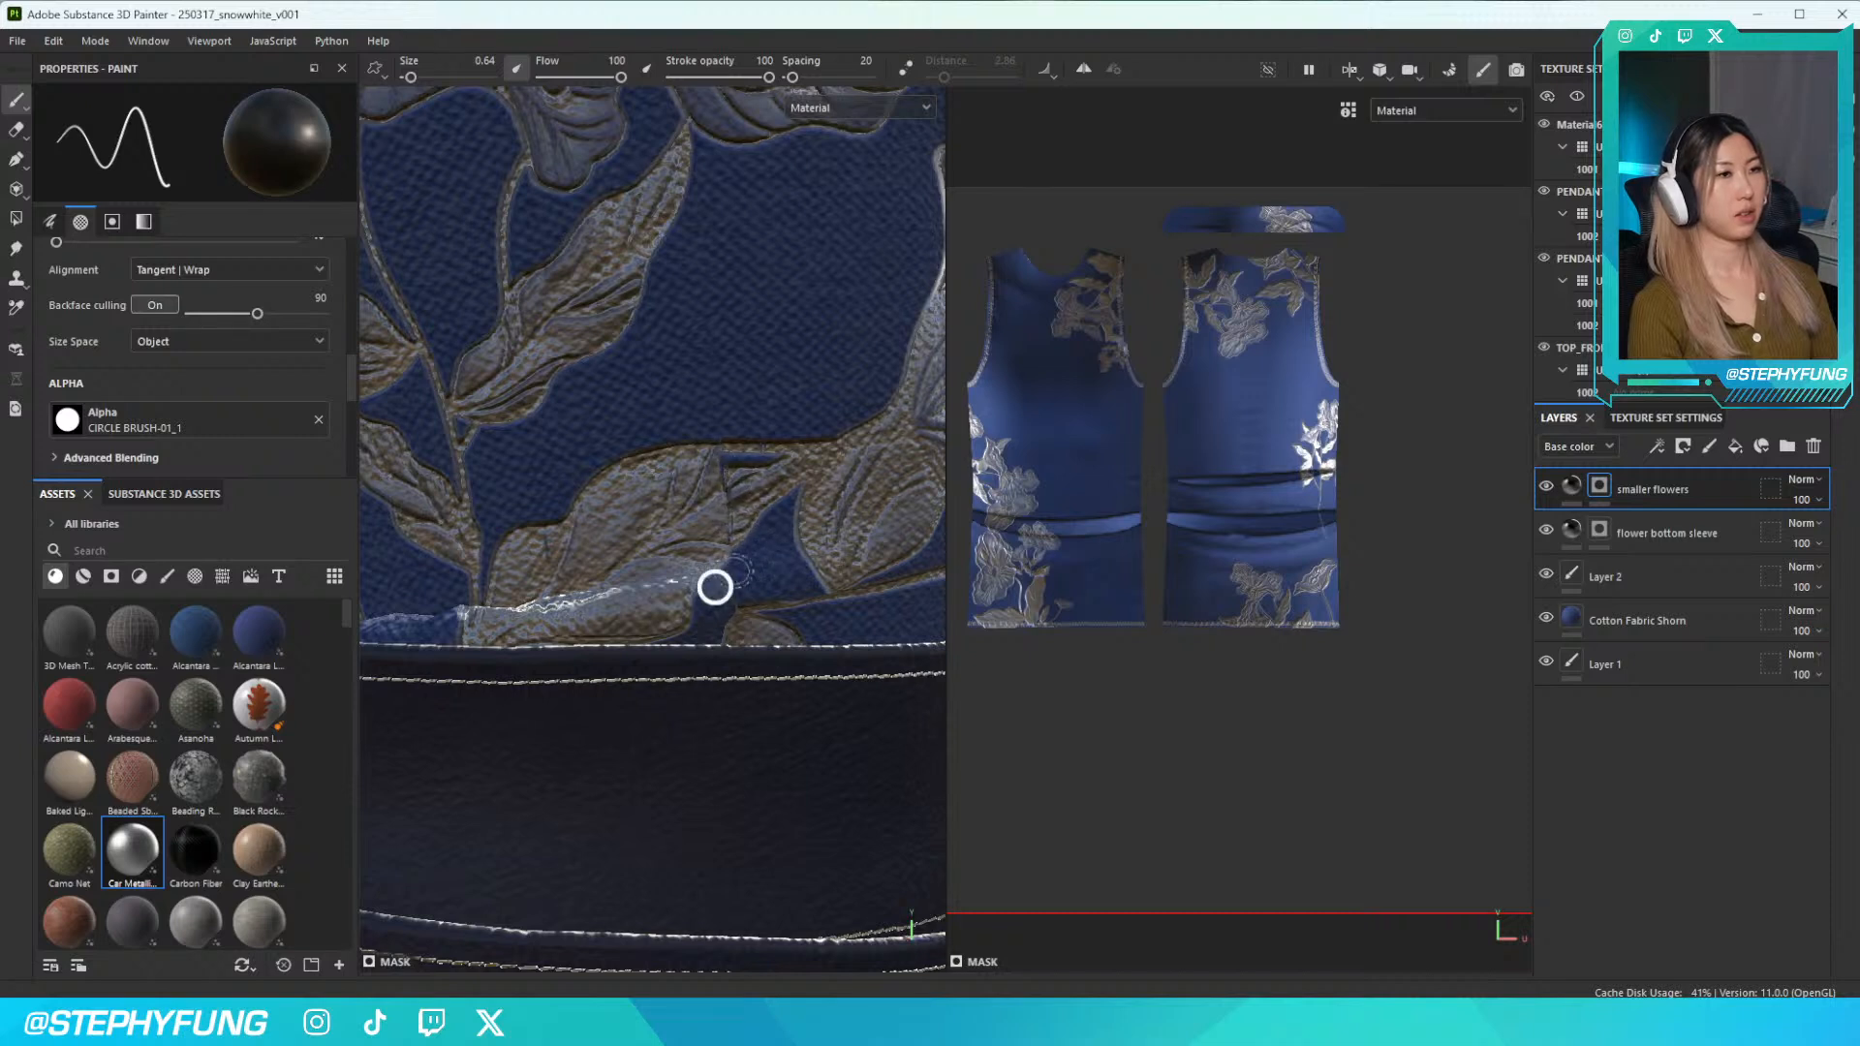
# Examine the flower placement around the waist, belts and front of the top from several angles and distances
pyautogui.scroll(-5, 719, 583)
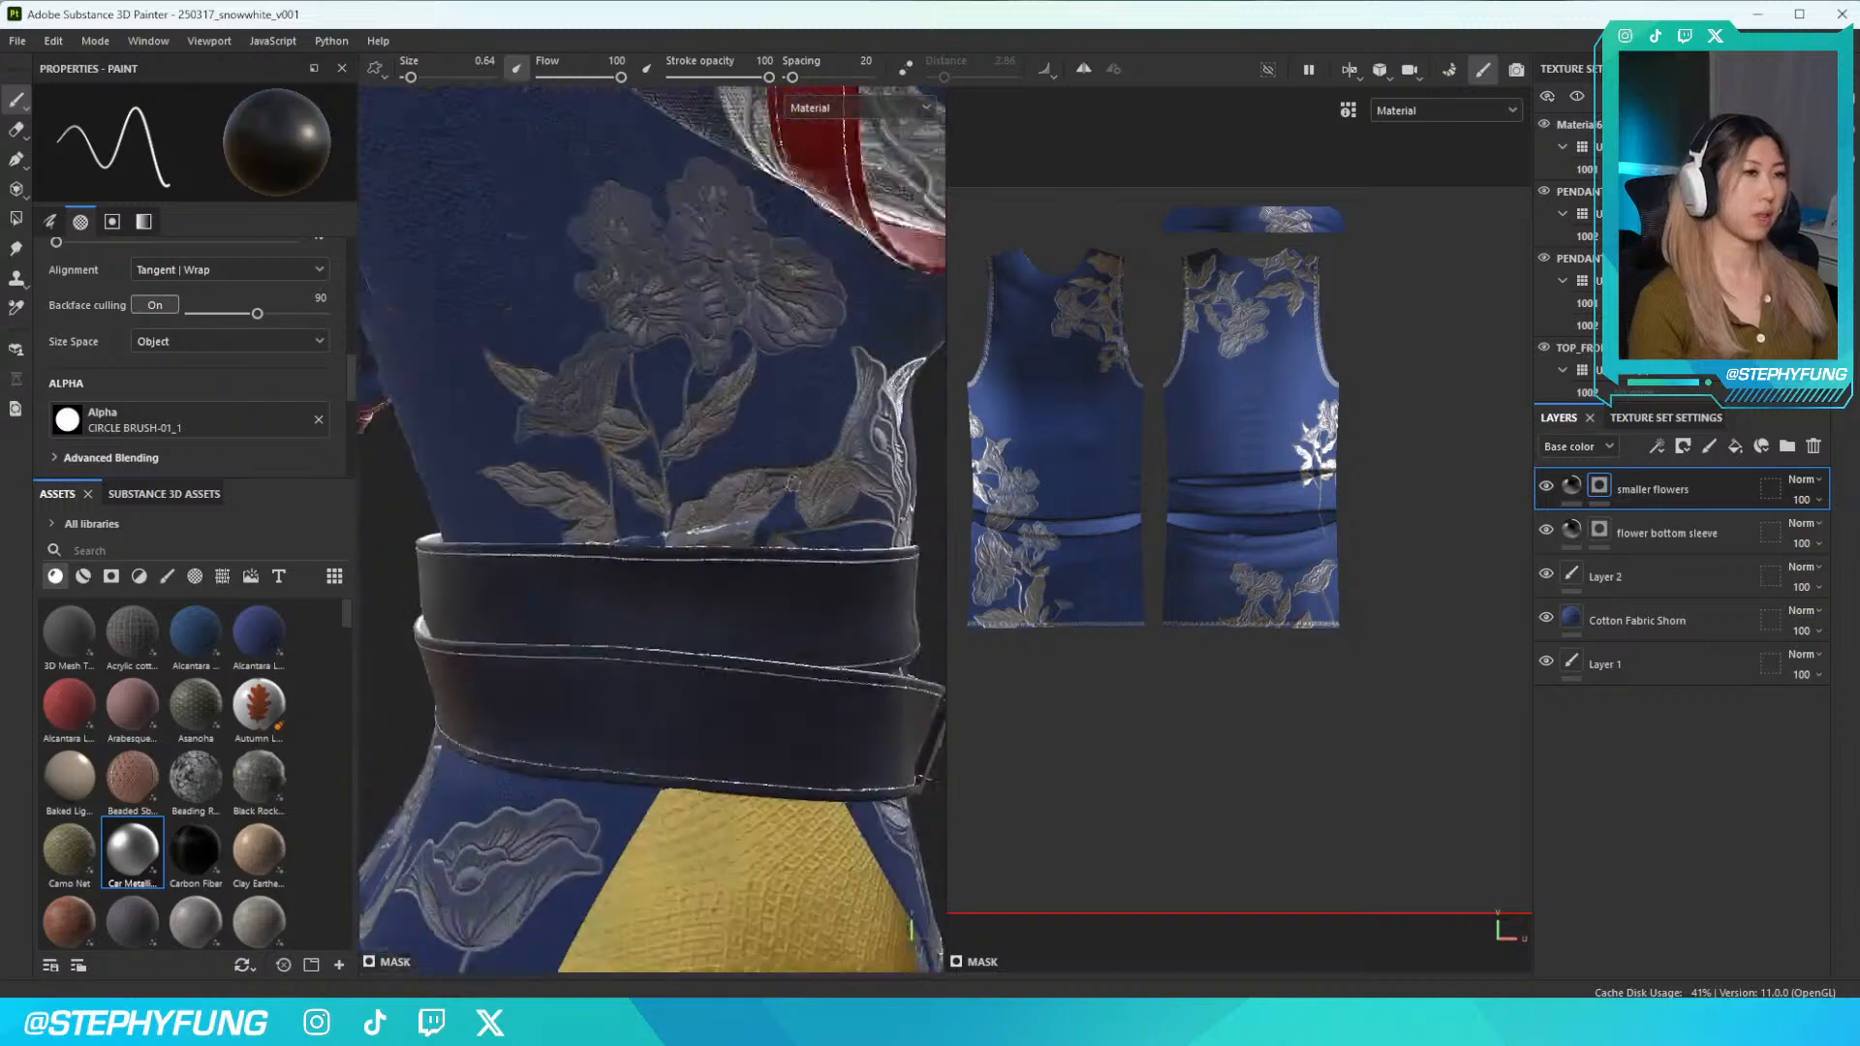
pyautogui.scroll(-3, 719, 582)
pyautogui.keyDown('alt'); pyautogui.moveTo(833, 600); pyautogui.dragTo(877, 539); pyautogui.keyUp('alt')
pyautogui.scroll(3, 656, 635)
pyautogui.scroll(-5, 656, 636)
pyautogui.keyDown('alt'); pyautogui.moveTo(557, 649); pyautogui.dragTo(668, 660); pyautogui.keyUp('alt')
pyautogui.keyDown('alt'); pyautogui.moveTo(668, 660); pyautogui.dragTo(710, 556, button='middle'); pyautogui.keyUp('alt')
pyautogui.keyDown('alt'); pyautogui.moveTo(710, 556); pyautogui.dragTo(778, 554); pyautogui.keyUp('alt')
pyautogui.scroll(5, 651, 528)
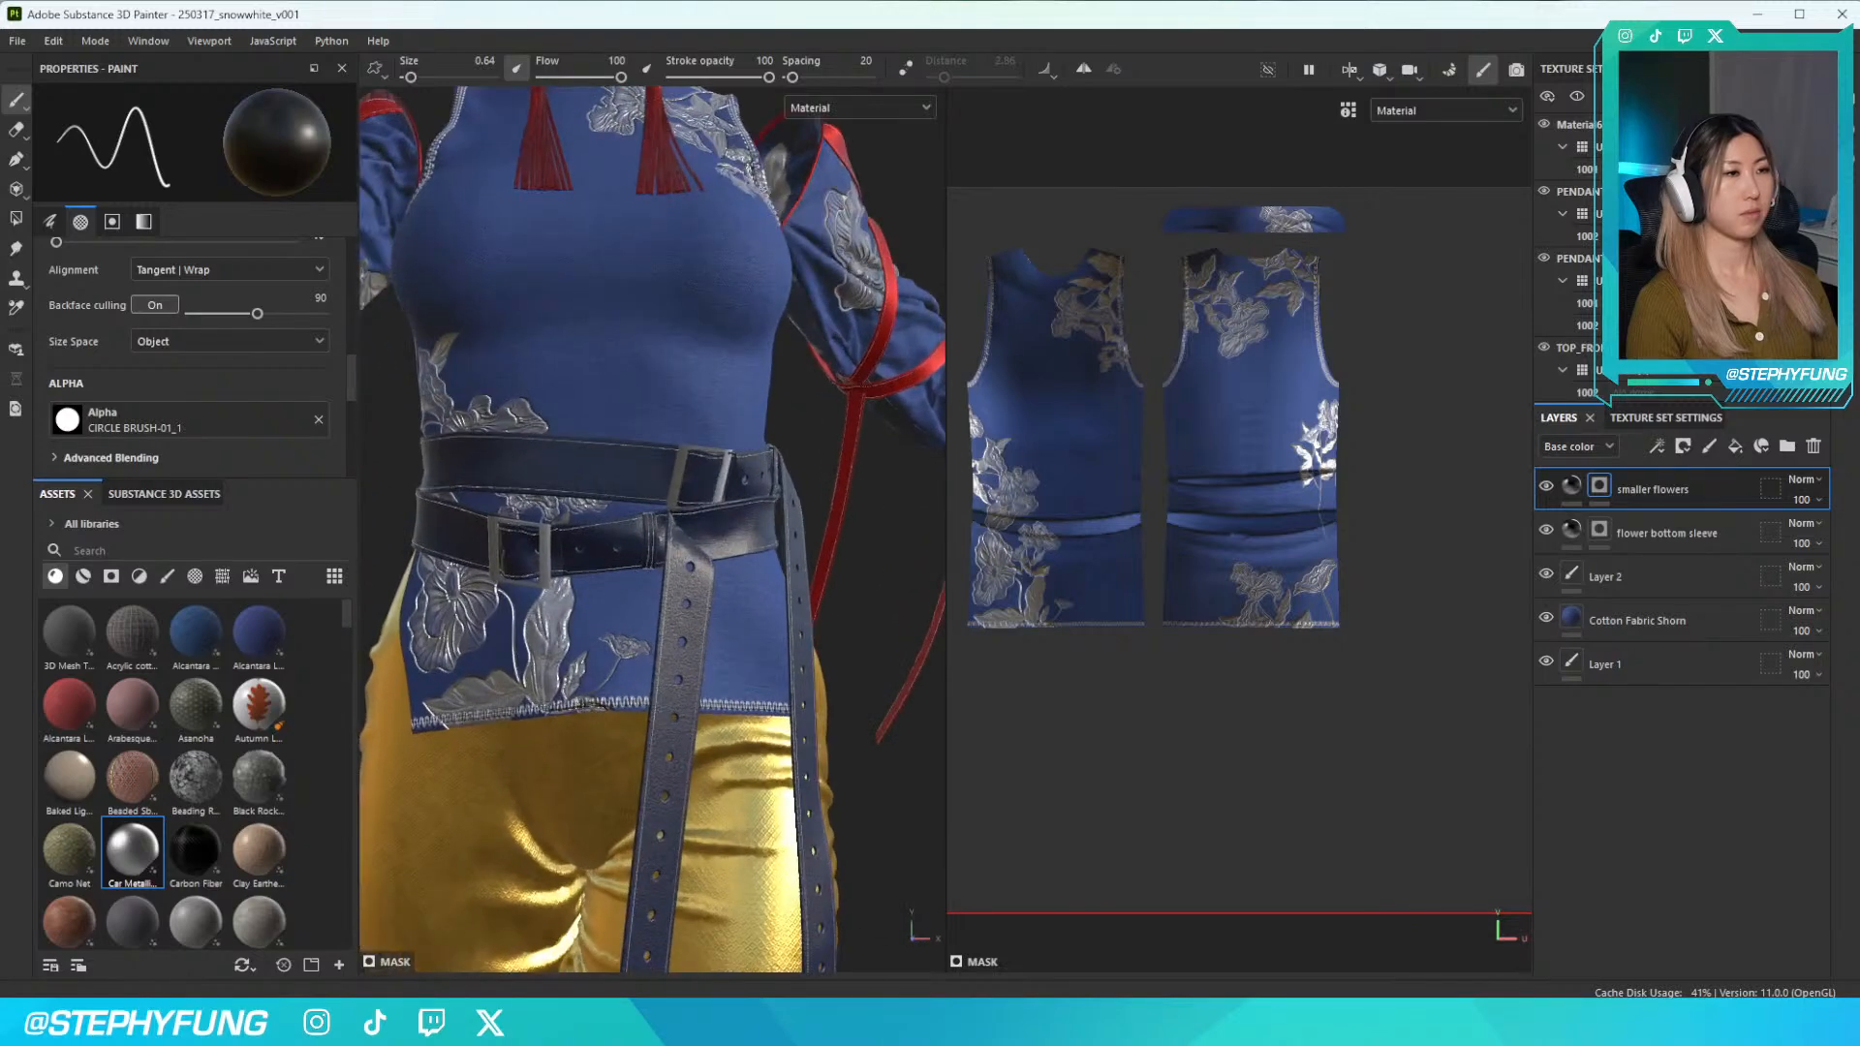
pyautogui.keyDown('alt'); pyautogui.moveTo(436, 717); pyautogui.dragTo(548, 684, button='middle'); pyautogui.keyUp('alt')
pyautogui.keyDown('alt'); pyautogui.moveTo(548, 683); pyautogui.dragTo(572, 678); pyautogui.keyUp('alt')
pyautogui.keyDown('alt'); pyautogui.moveTo(717, 620); pyautogui.dragTo(683, 528, button='right'); pyautogui.keyUp('alt')
pyautogui.moveTo(683, 528)
pyautogui.keyDown('alt'); pyautogui.mouseDown()
pyautogui.moveTo(663, 541)
pyautogui.moveTo(702, 552)
pyautogui.mouseUp(); pyautogui.keyUp('alt')
pyautogui.keyDown('alt'); pyautogui.moveTo(702, 552); pyautogui.dragTo(615, 602, button='middle'); pyautogui.keyUp('alt')
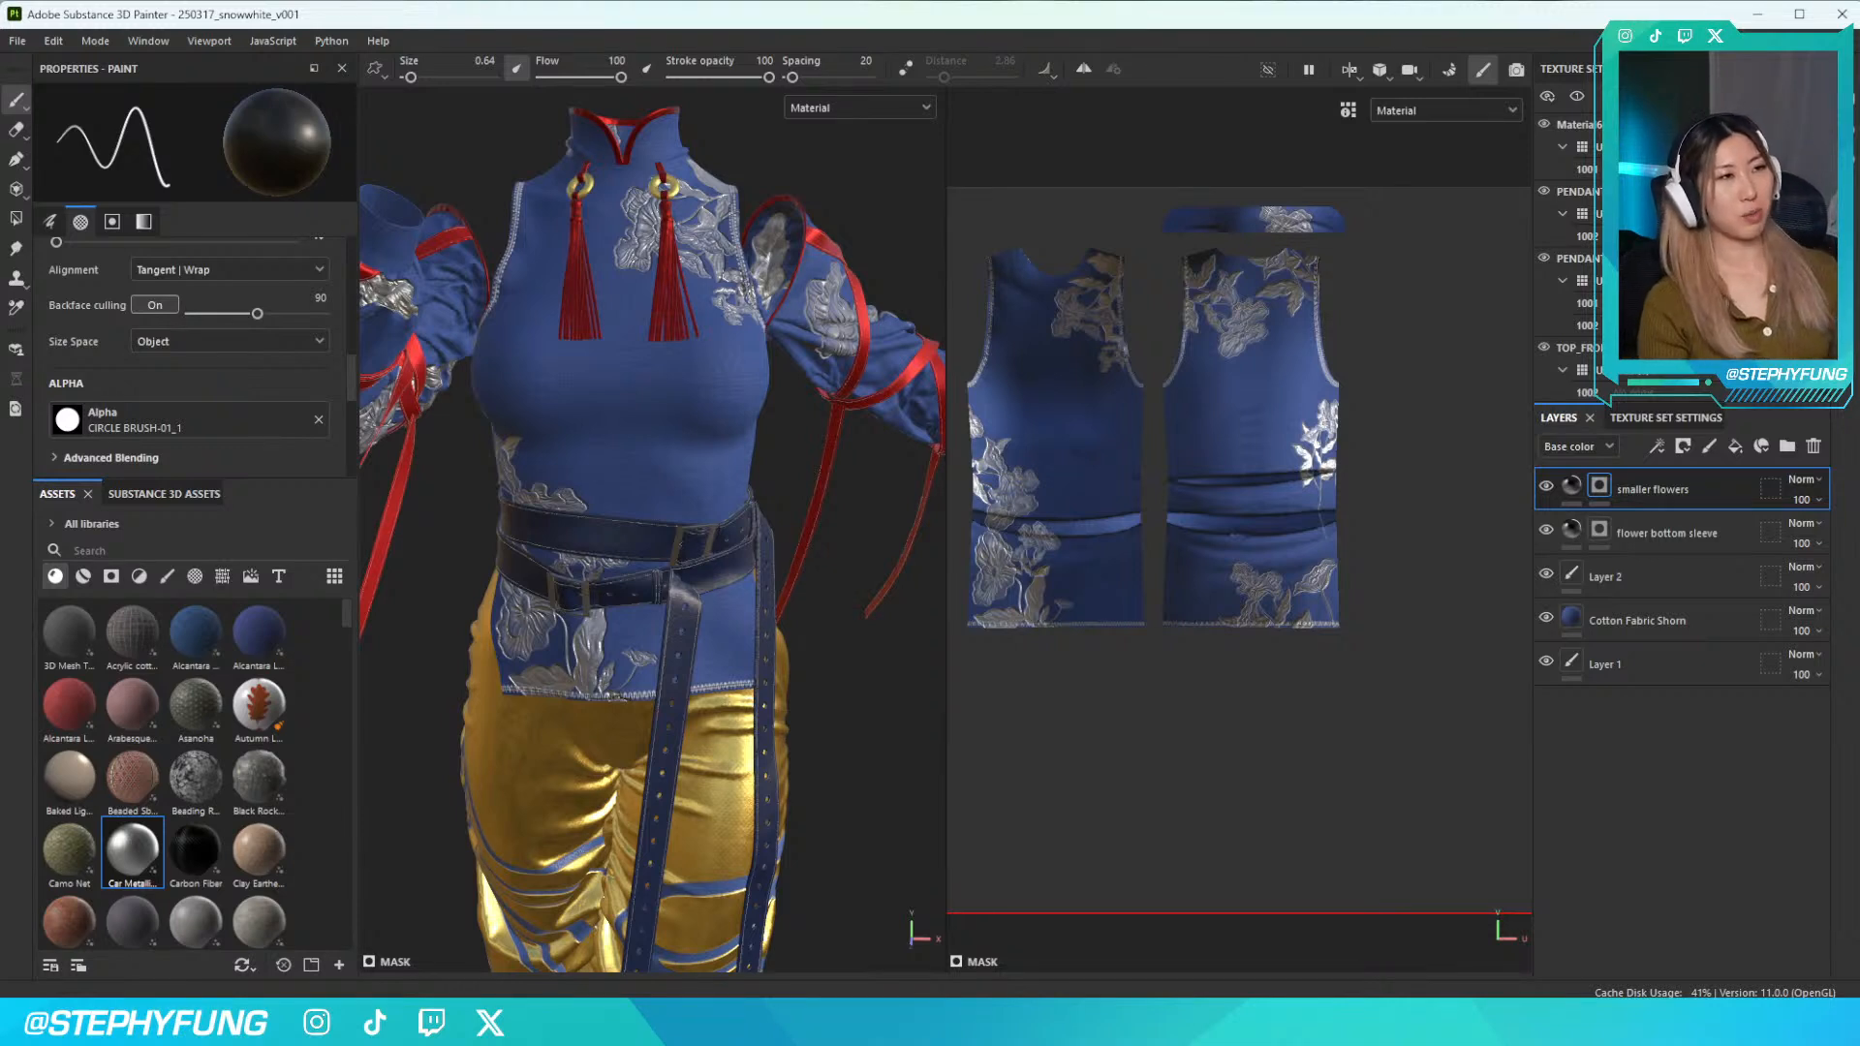
pyautogui.keyDown('alt'); pyautogui.moveTo(543, 413); pyautogui.dragTo(717, 448); pyautogui.keyUp('alt')
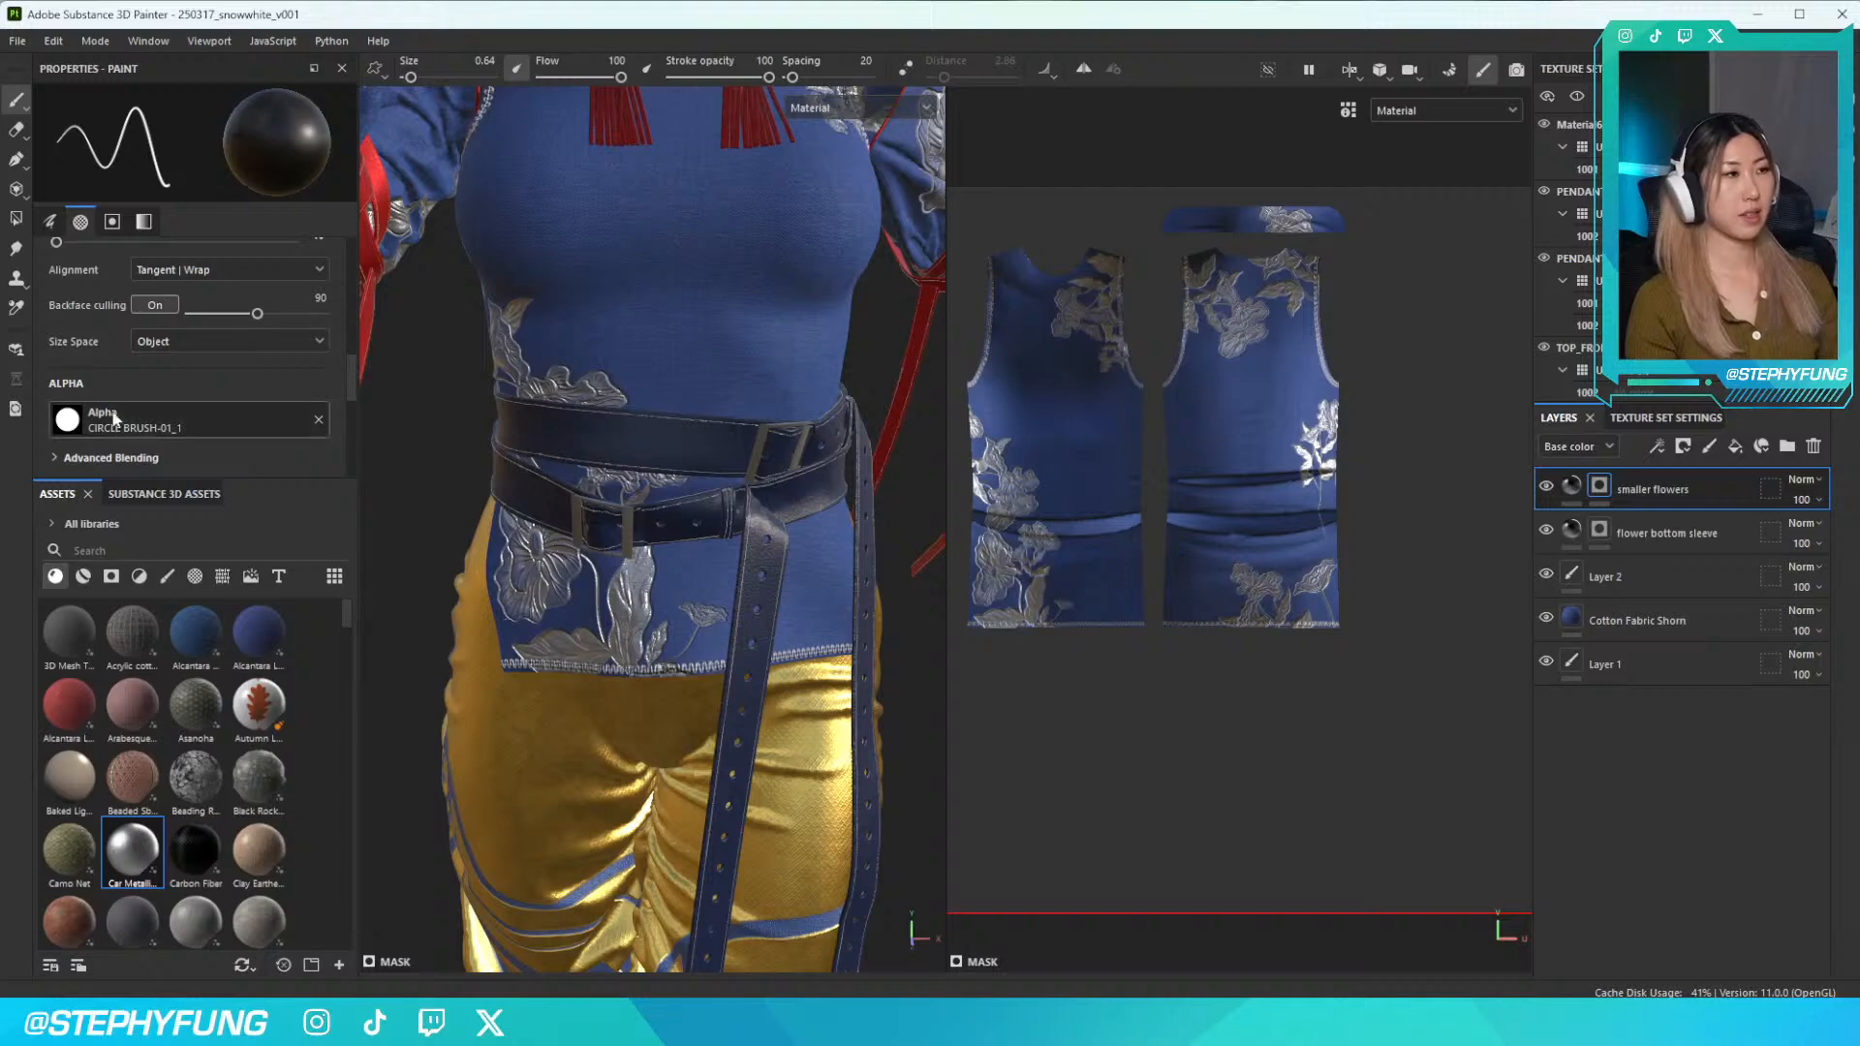
# Load the 230802_FLOWER4 alpha into the mask brush again
pyautogui.click(165, 427)
pyautogui.scroll(10, 291, 574)
pyautogui.scroll(1, 291, 575)
pyautogui.scroll(-1, 290, 574)
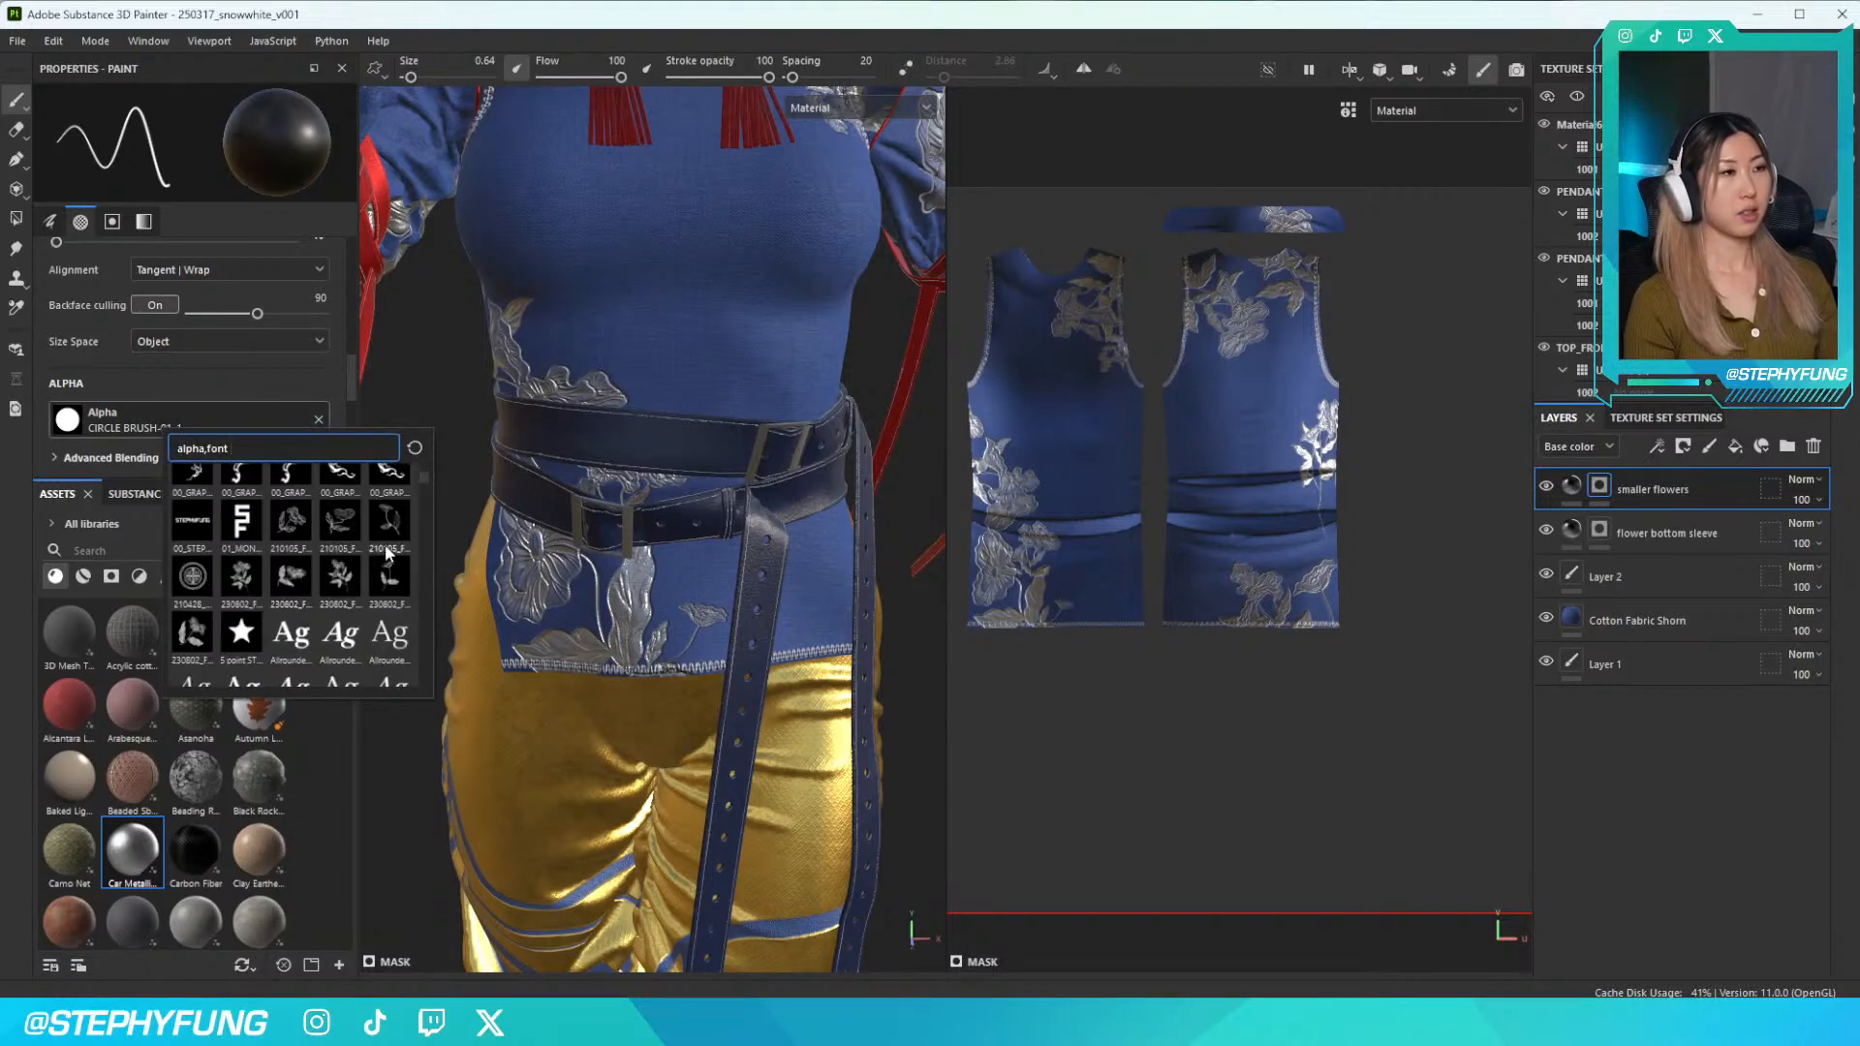
pyautogui.click(248, 586)
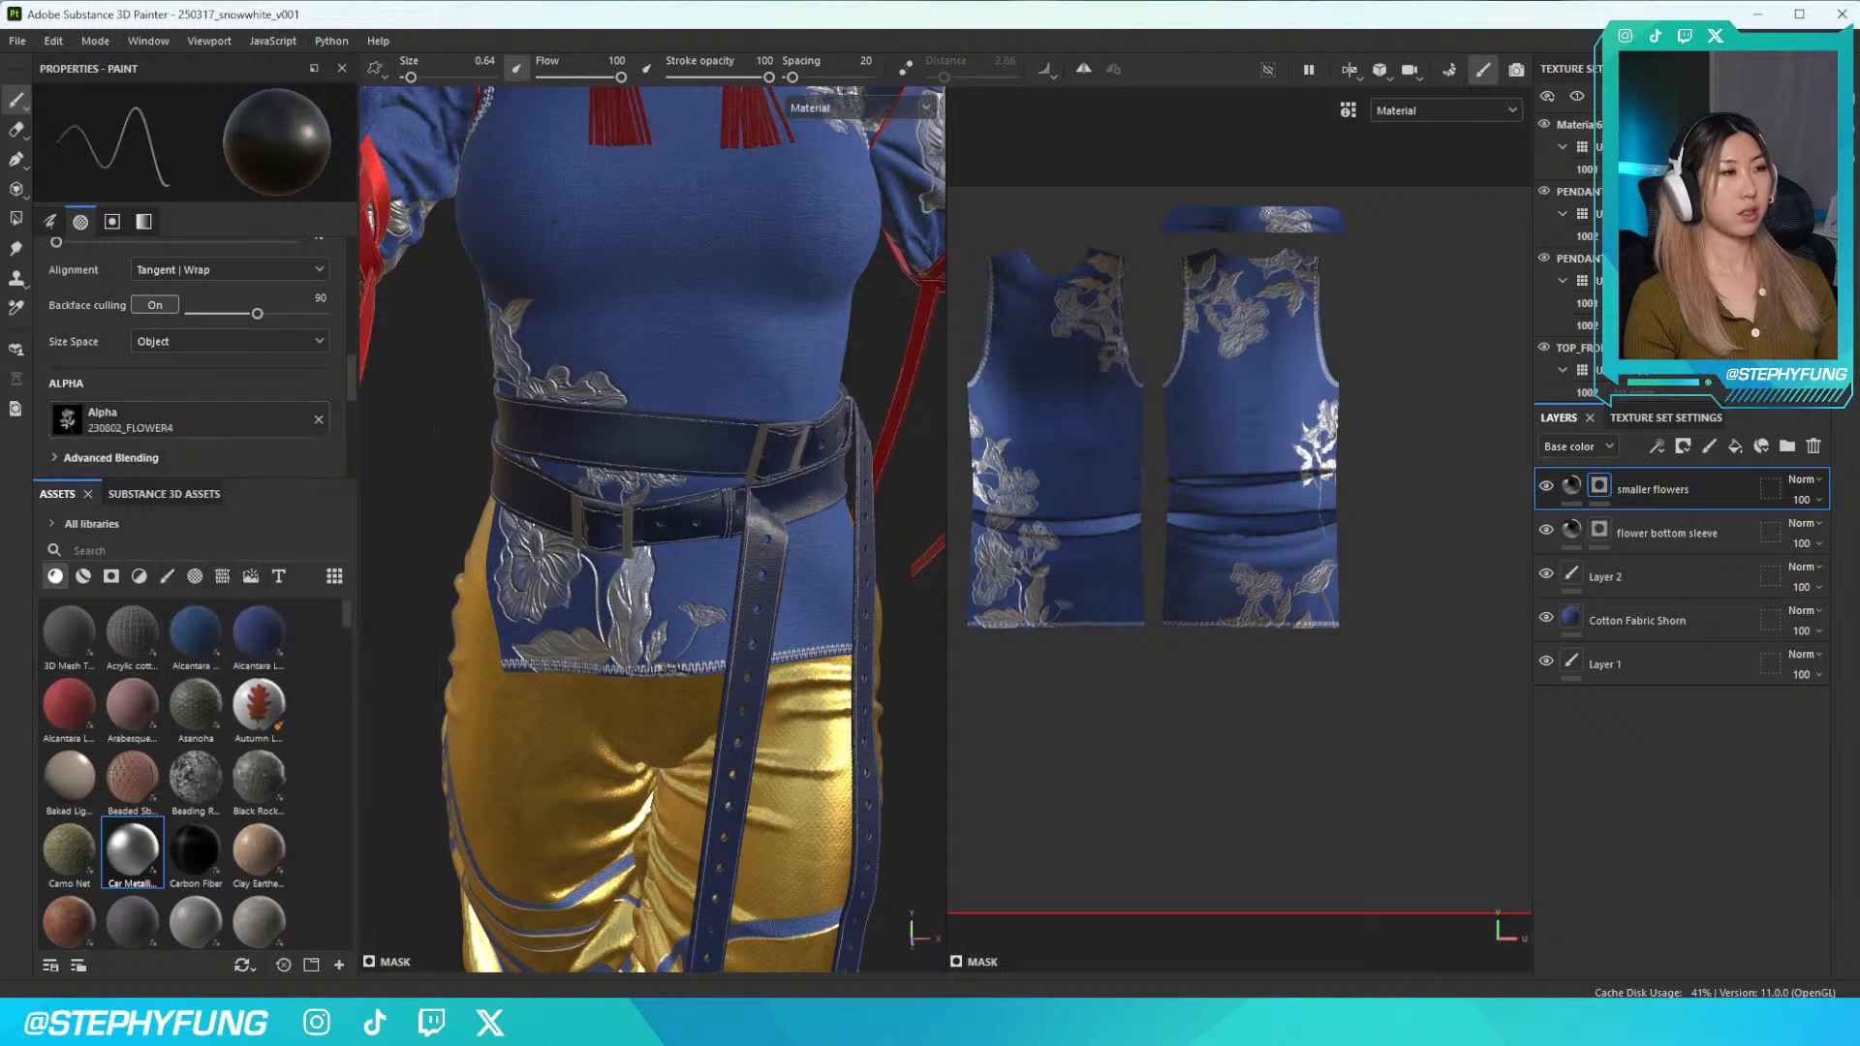
# Switch the flower brush to white and enlarge it to size 21.16 over the front hem
pyautogui.scroll(3, 748, 637)
pyautogui.press(']')
pyautogui.press(']')
pyautogui.press(']')
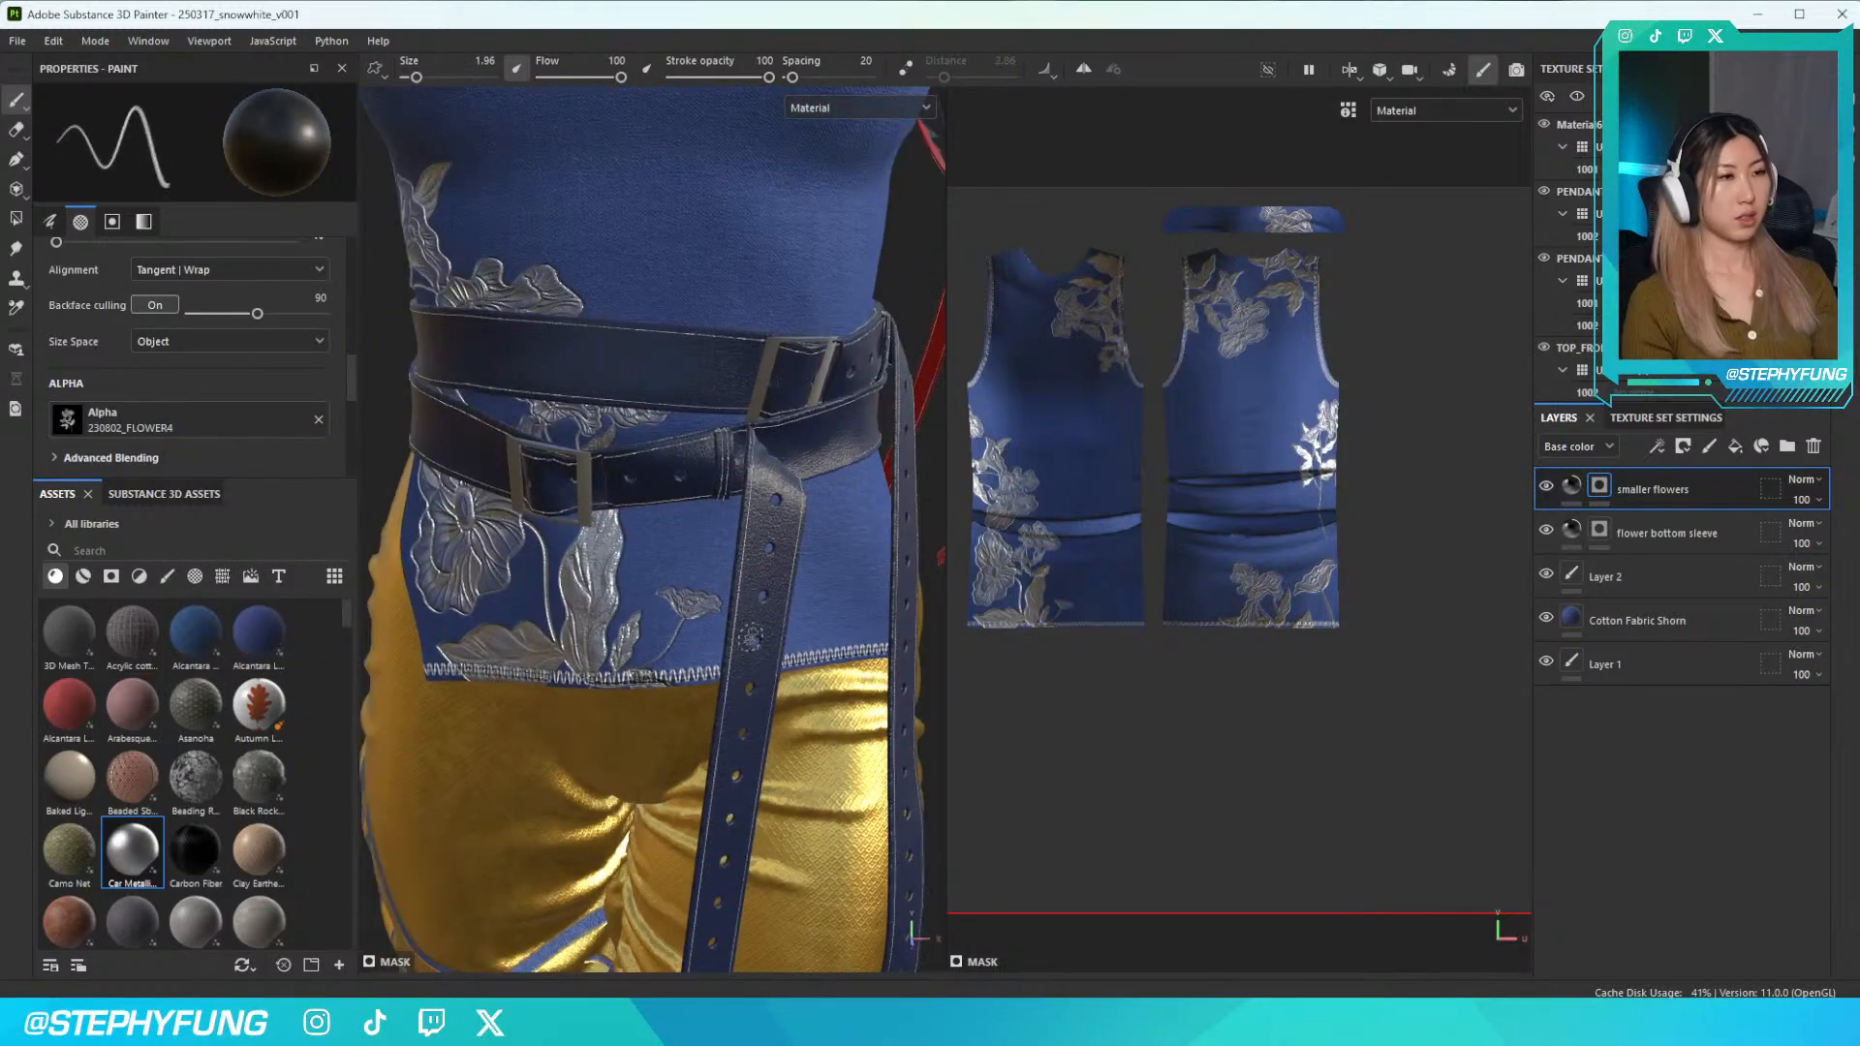
pyautogui.press(']')
pyautogui.press(']')
pyautogui.press(']')
pyautogui.press(']')
pyautogui.press(']')
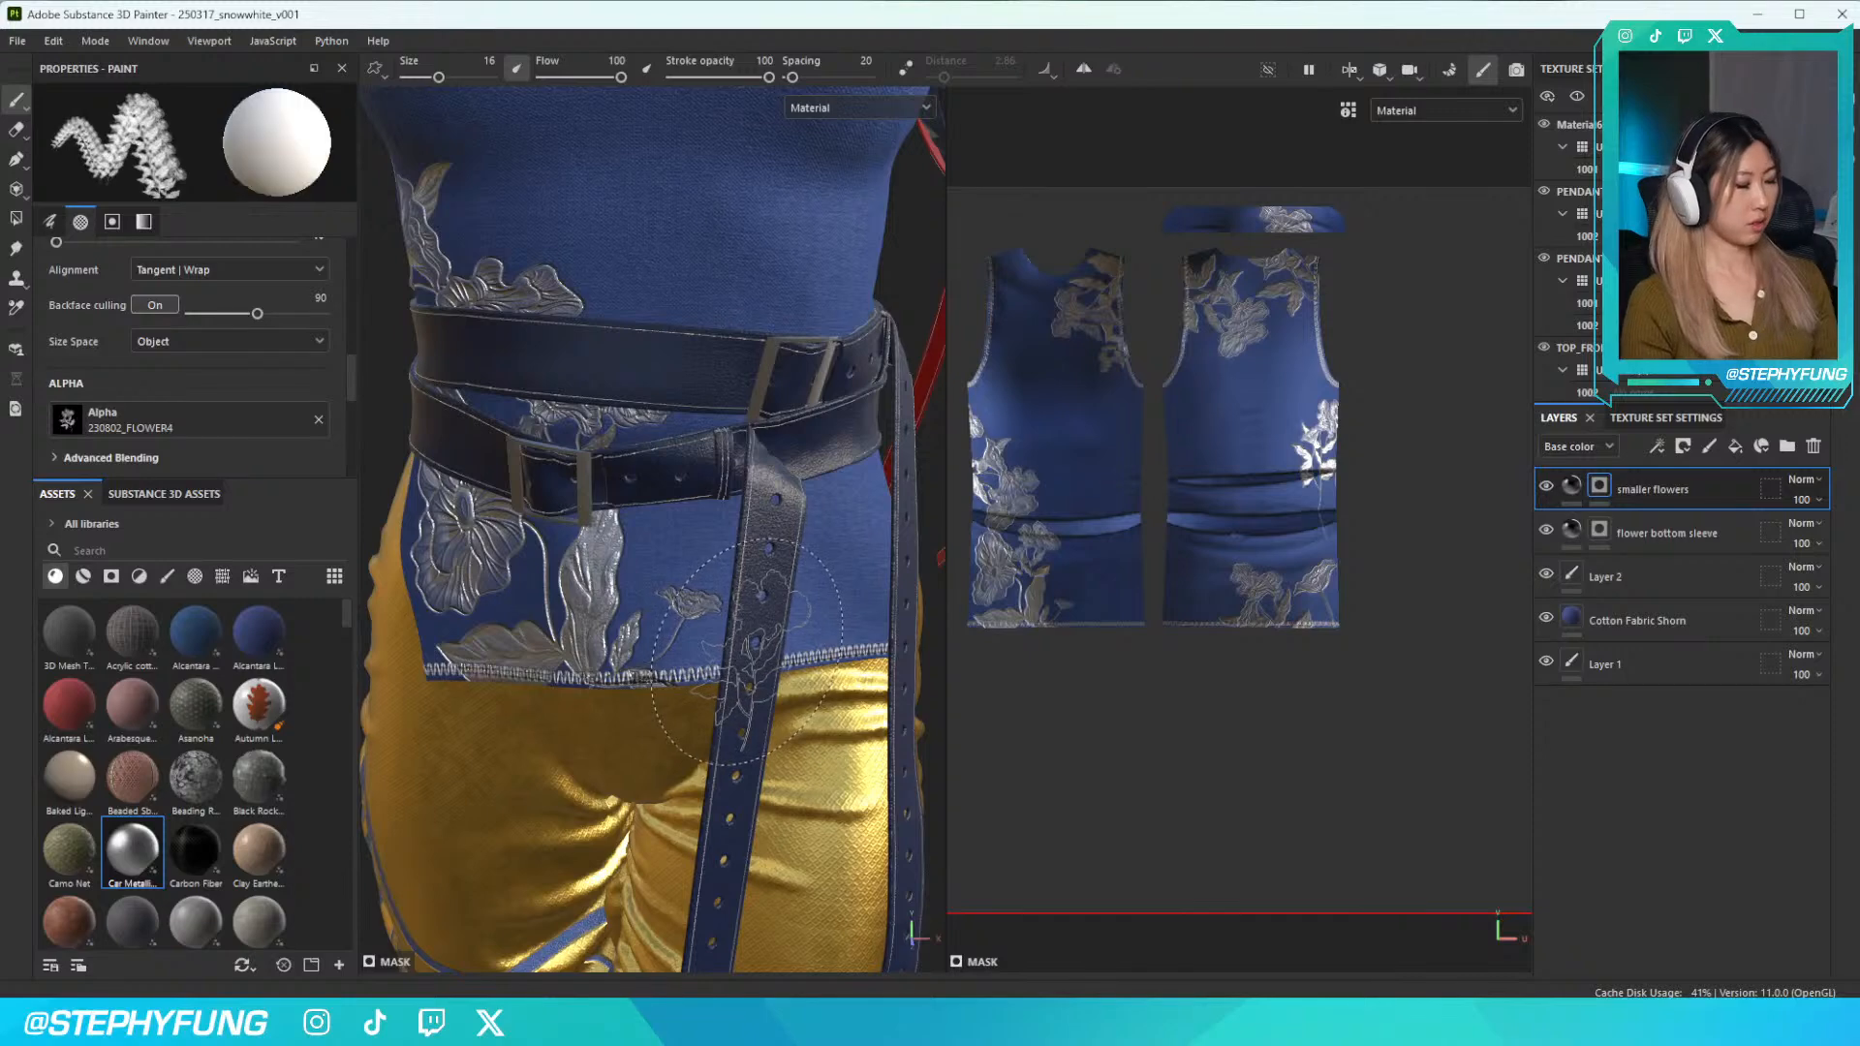
pyautogui.press(']')
pyautogui.press(']')
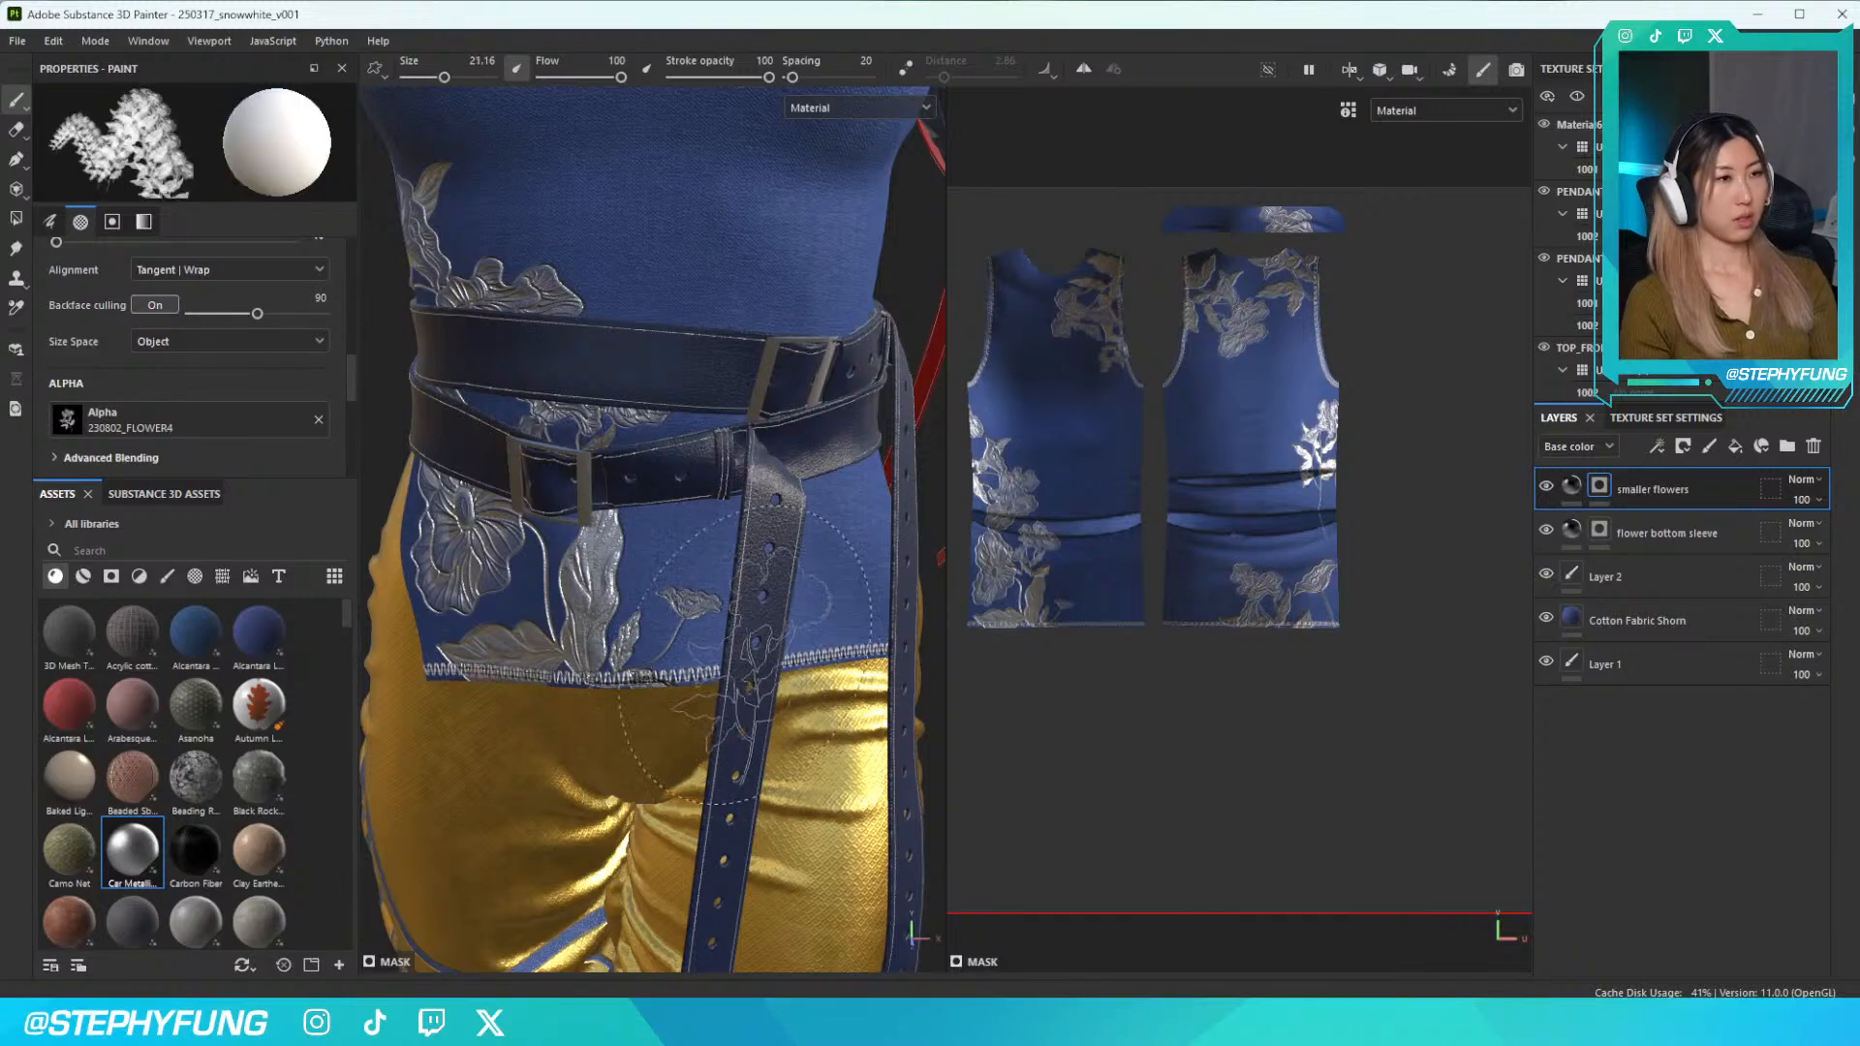
# Set the flower brush angle to 155 for placing it on the back of the top
pyautogui.keyDown('alt'); pyautogui.moveTo(747, 659); pyautogui.dragTo(698, 632); pyautogui.keyUp('alt')
pyautogui.scroll(-5, 699, 637)
pyautogui.keyDown('alt'); pyautogui.moveTo(651, 358); pyautogui.dragTo(669, 591, button='middle'); pyautogui.keyUp('alt')
pyautogui.keyDown('alt'); pyautogui.moveTo(640, 571); pyautogui.dragTo(630, 523); pyautogui.keyUp('alt')
pyautogui.keyDown('alt'); pyautogui.moveTo(630, 523); pyautogui.dragTo(494, 465, button='middle'); pyautogui.keyUp('alt')
pyautogui.keyDown('alt'); pyautogui.moveTo(494, 465); pyautogui.dragTo(649, 392); pyautogui.keyUp('alt')
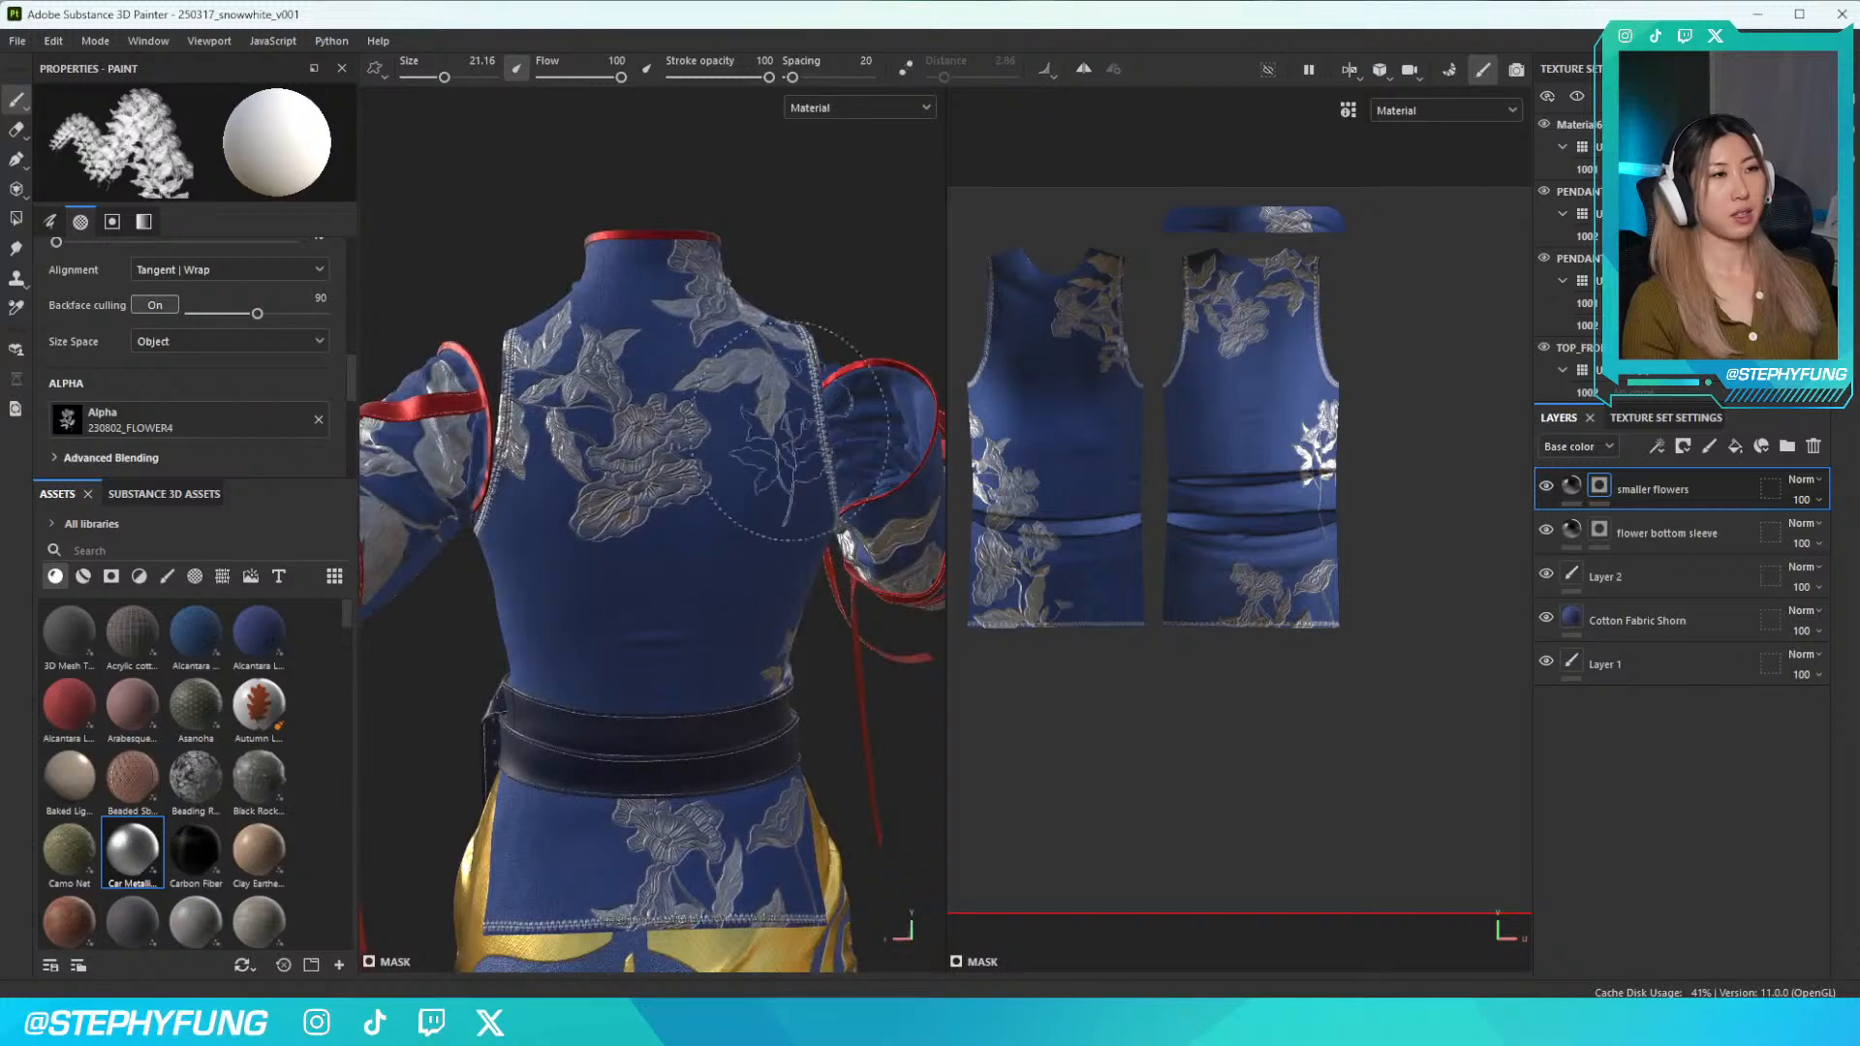
pyautogui.rightClick(781, 515)
pyautogui.click(963, 710)
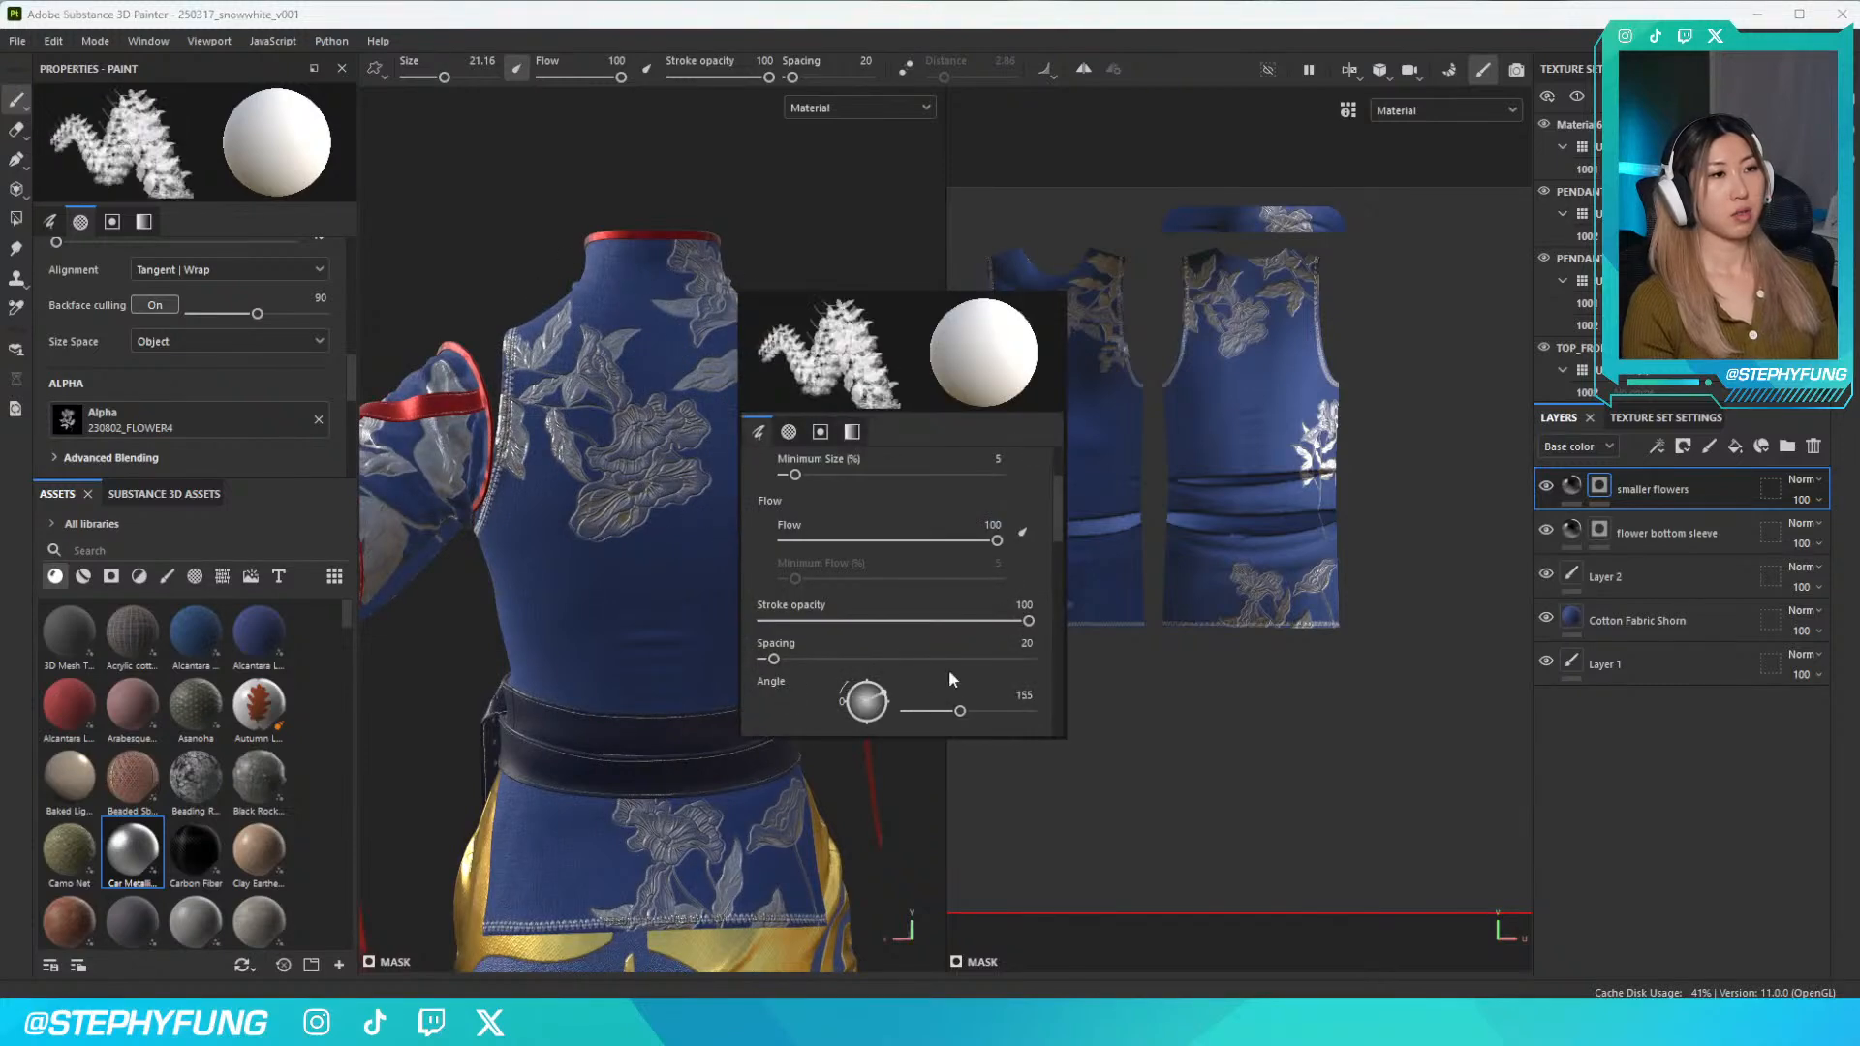
pyautogui.click(786, 397)
# Try stamping the rotated flower along the edge of the back armhole, inspect it, and undo the stamp
pyautogui.keyDown('alt'); pyautogui.moveTo(786, 398); pyautogui.dragTo(760, 508); pyautogui.keyUp('alt')
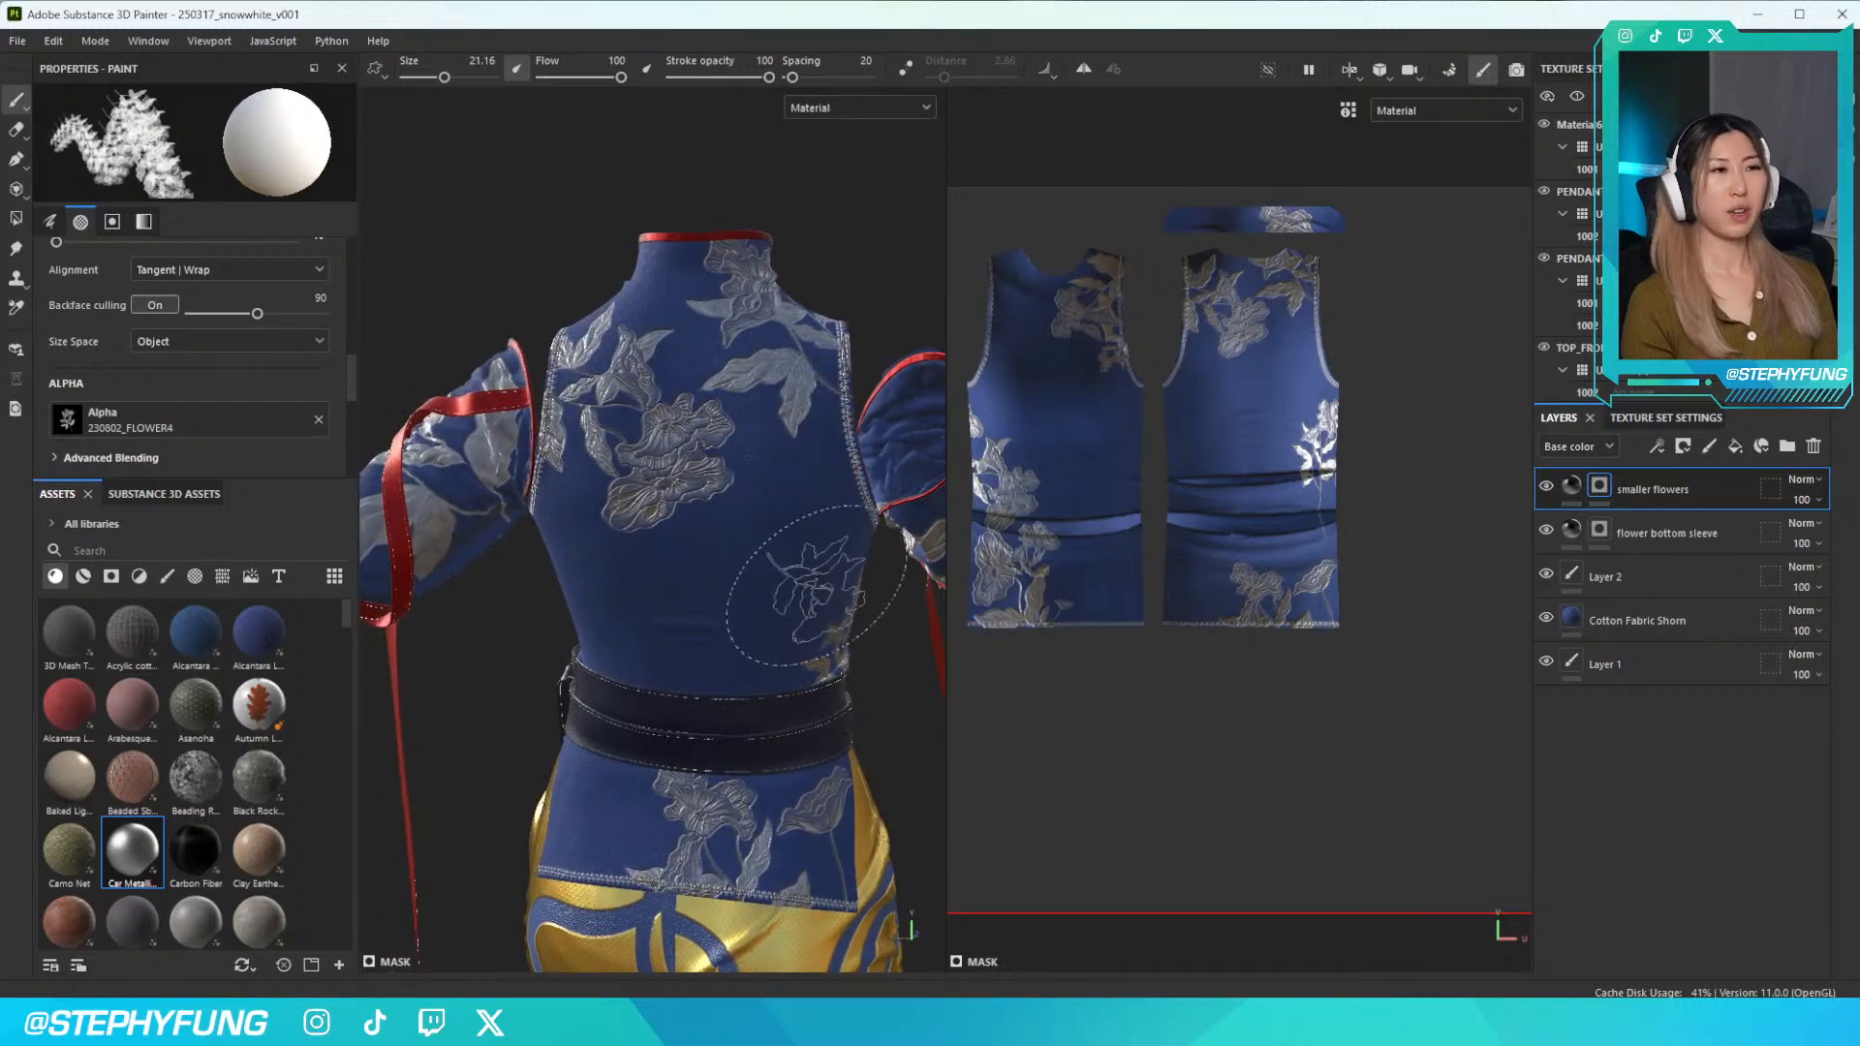
pyautogui.keyDown('alt'); pyautogui.moveTo(805, 673); pyautogui.dragTo(803, 570, button='middle'); pyautogui.keyUp('alt')
pyautogui.moveTo(803, 569)
pyautogui.keyDown('alt'); pyautogui.mouseDown()
pyautogui.moveTo(769, 470)
pyautogui.moveTo(775, 484)
pyautogui.mouseUp(); pyautogui.keyUp('alt')
pyautogui.click(571, 332)
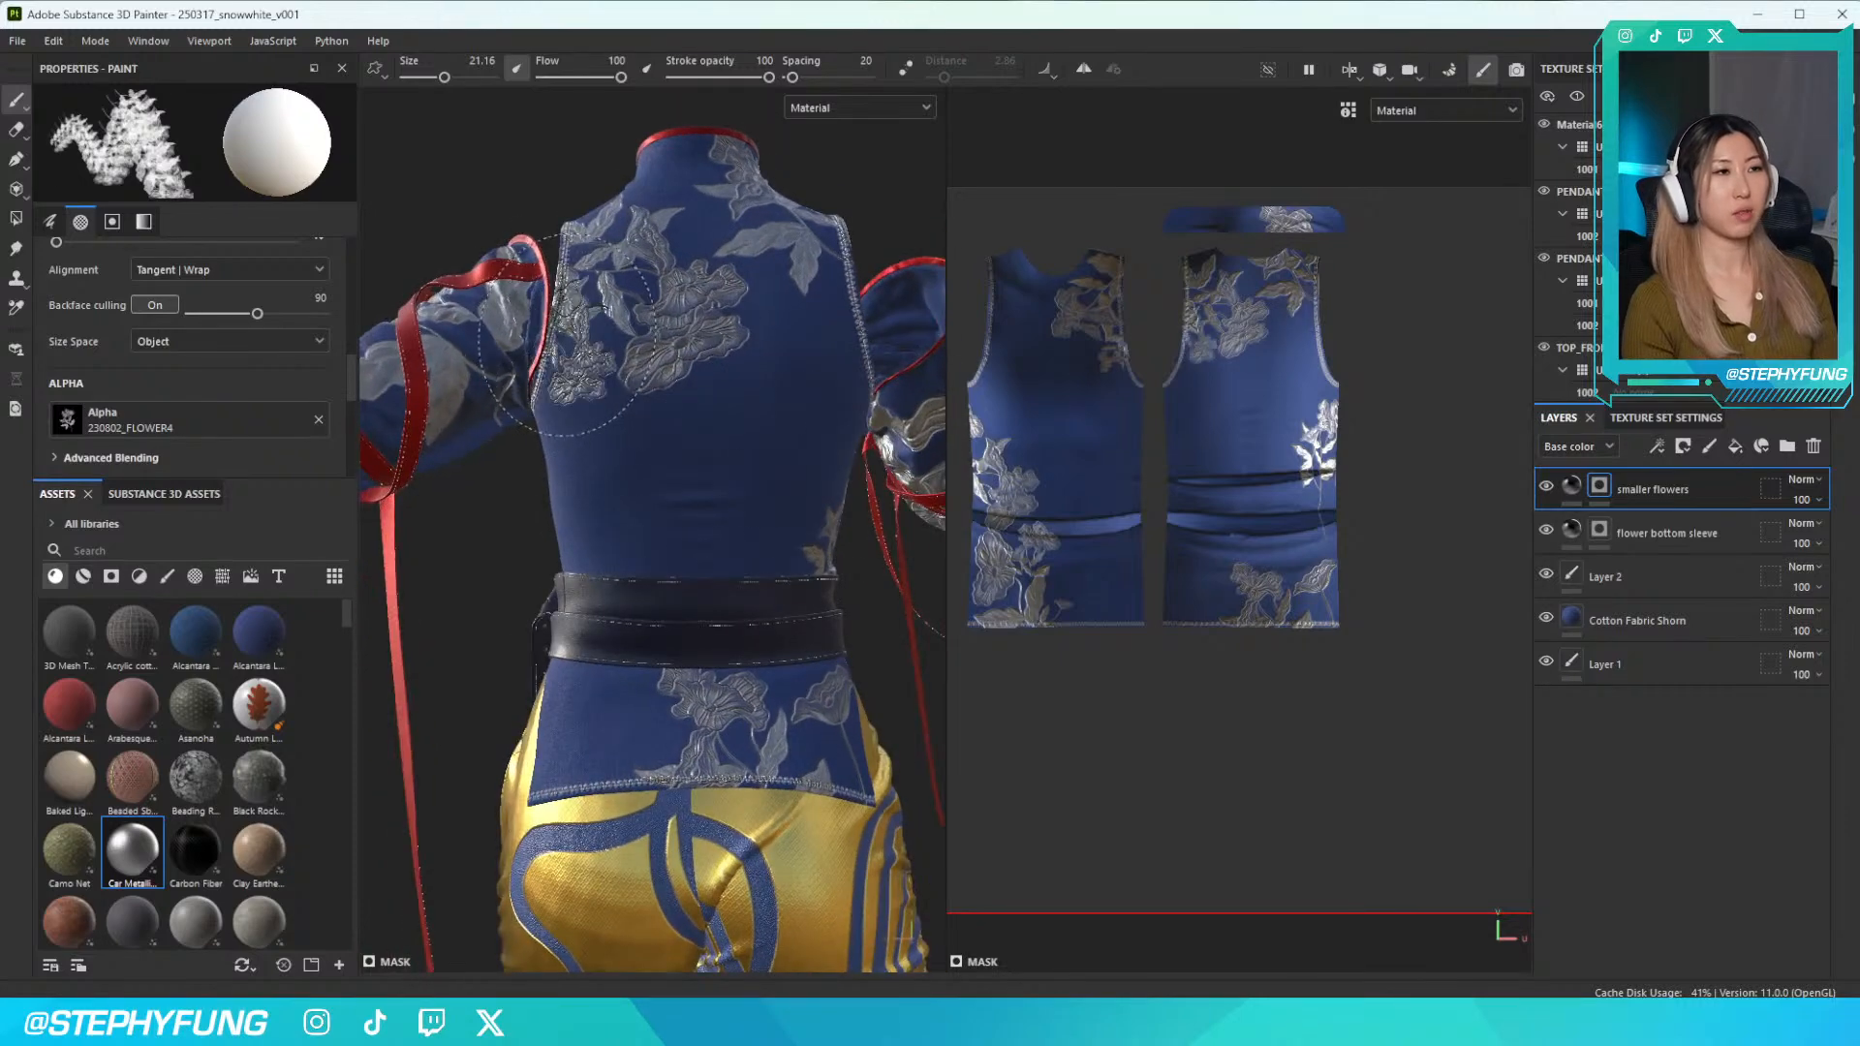
pyautogui.scroll(-2, 567, 376)
pyautogui.scroll(5, 570, 370)
pyautogui.scroll(3, 573, 363)
pyautogui.keyDown('alt'); pyautogui.moveTo(572, 363); pyautogui.dragTo(603, 378); pyautogui.keyUp('alt')
pyautogui.scroll(1, 561, 356)
pyautogui.hotkey('ctrl', 'z')
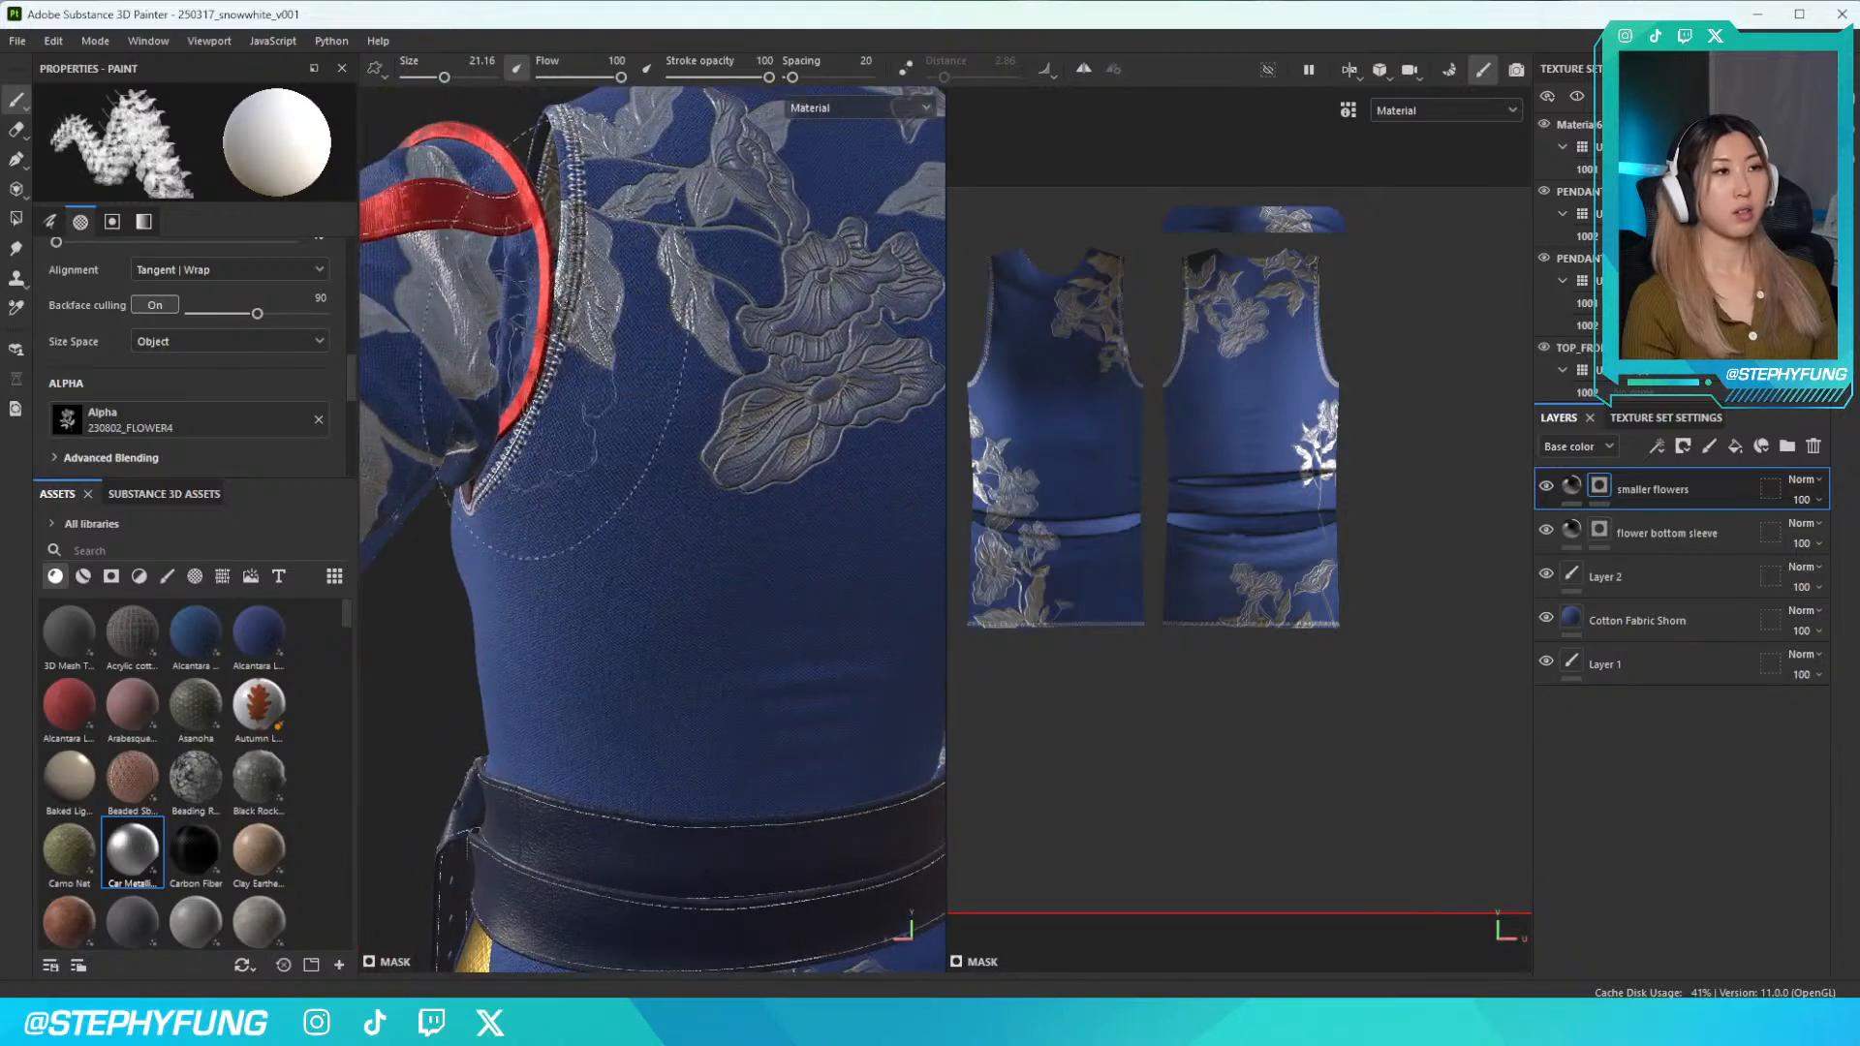
# Stamp the rotated flower at size 21.16 beside the back armhole seam, below the existing leaves
pyautogui.click(546, 330)
pyautogui.scroll(4, 620, 300)
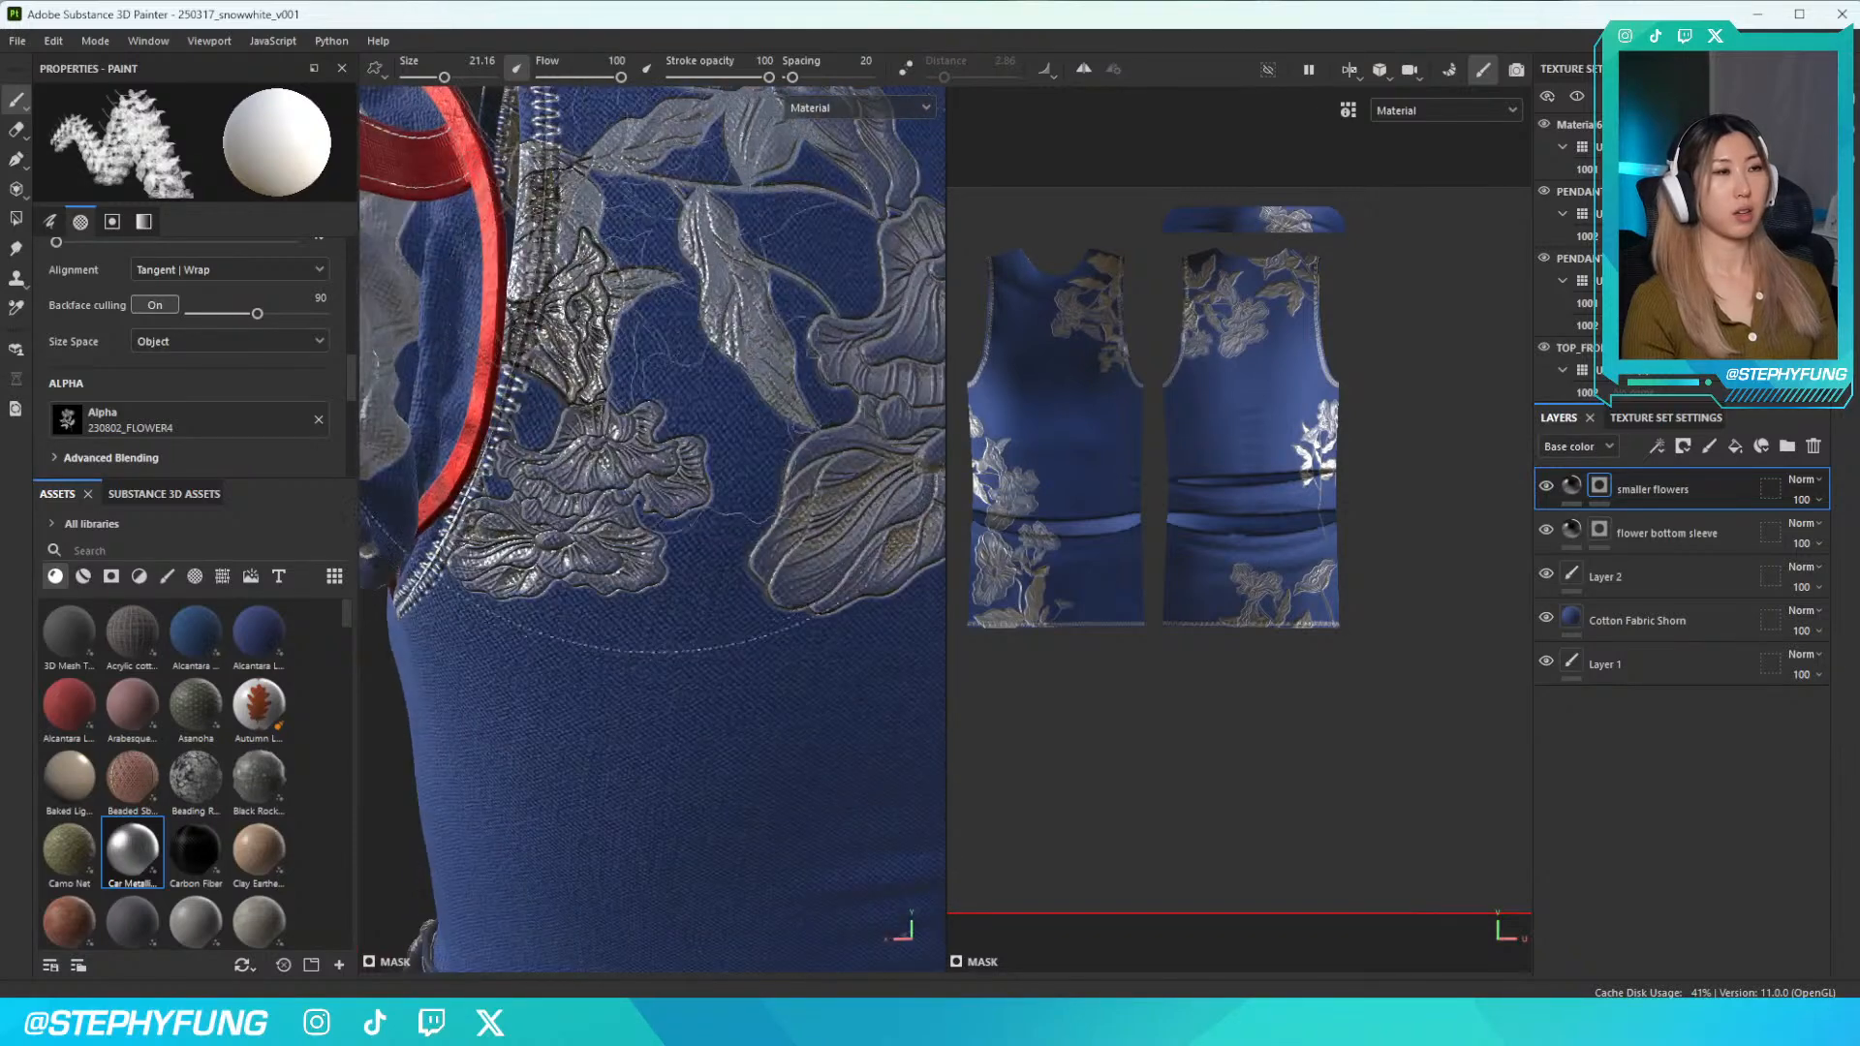
# Switch the brush alpha to CIRCLE BRUSH-01_1 and reduce the brush size to 1 beside the back armhole
pyautogui.click(128, 420)
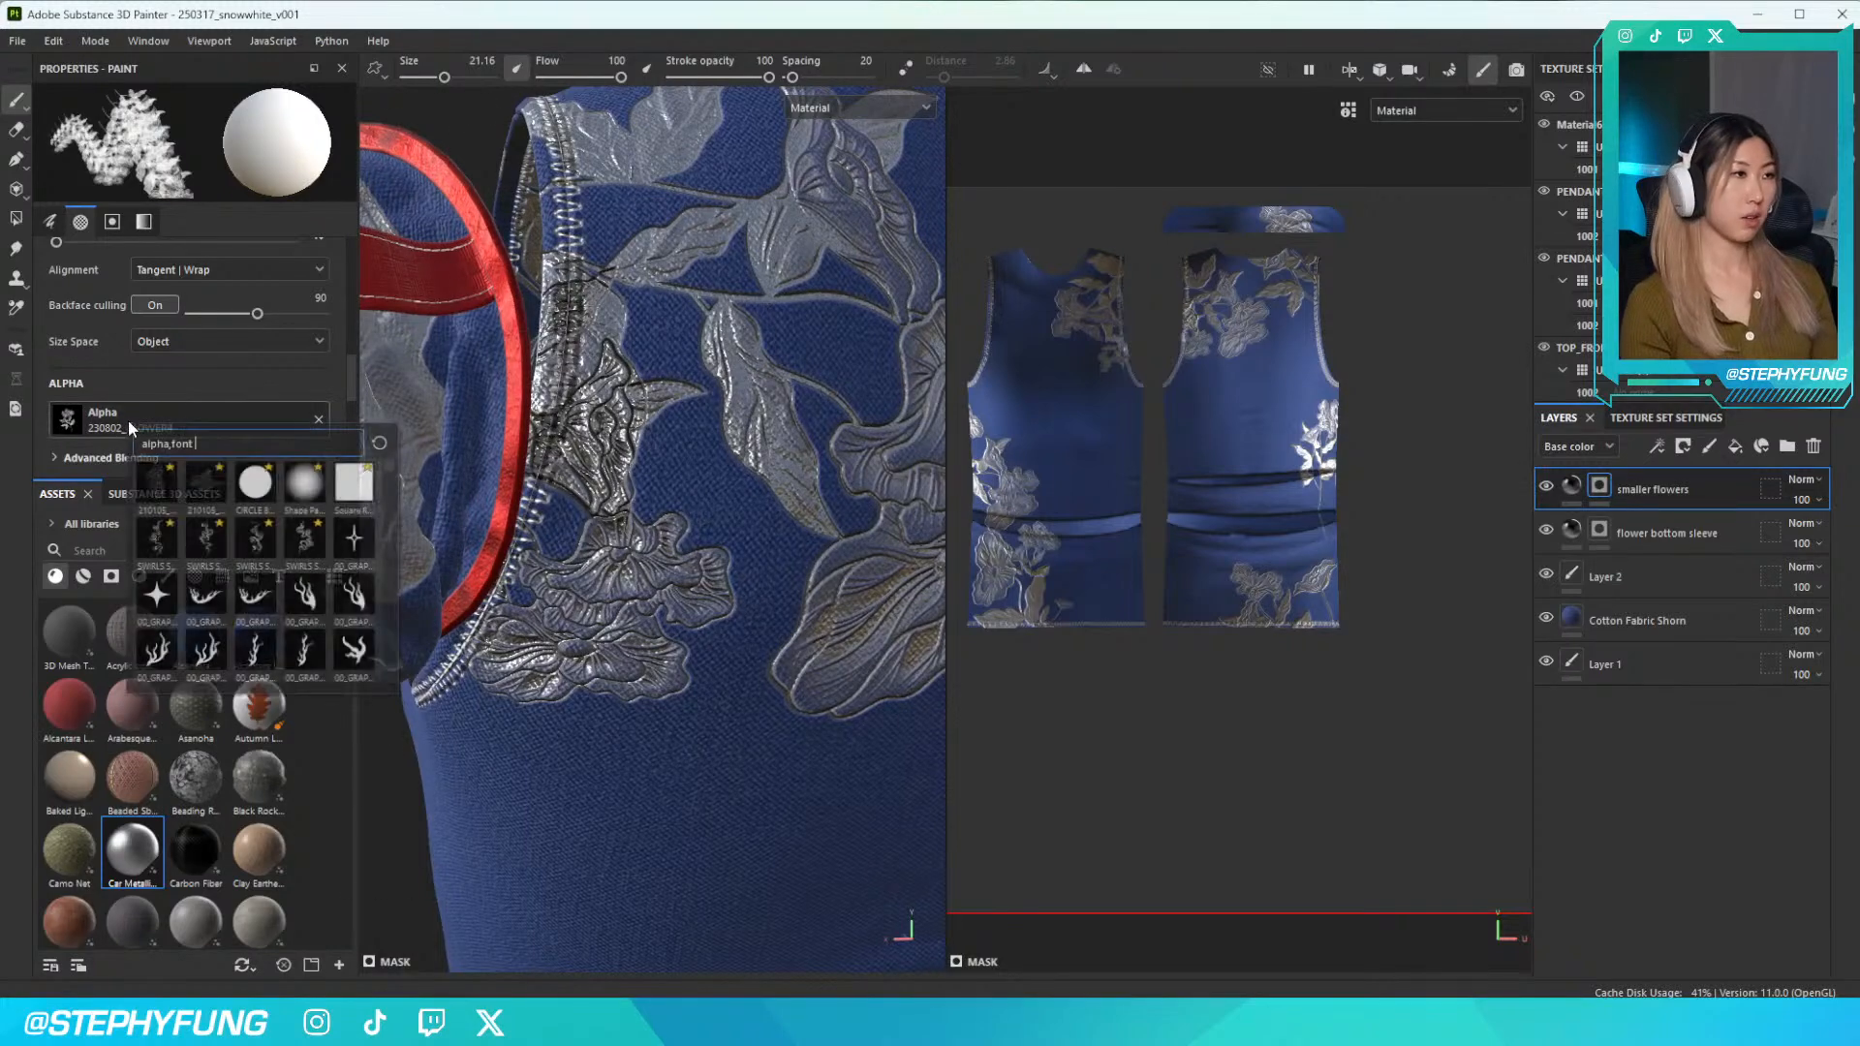
pyautogui.click(255, 481)
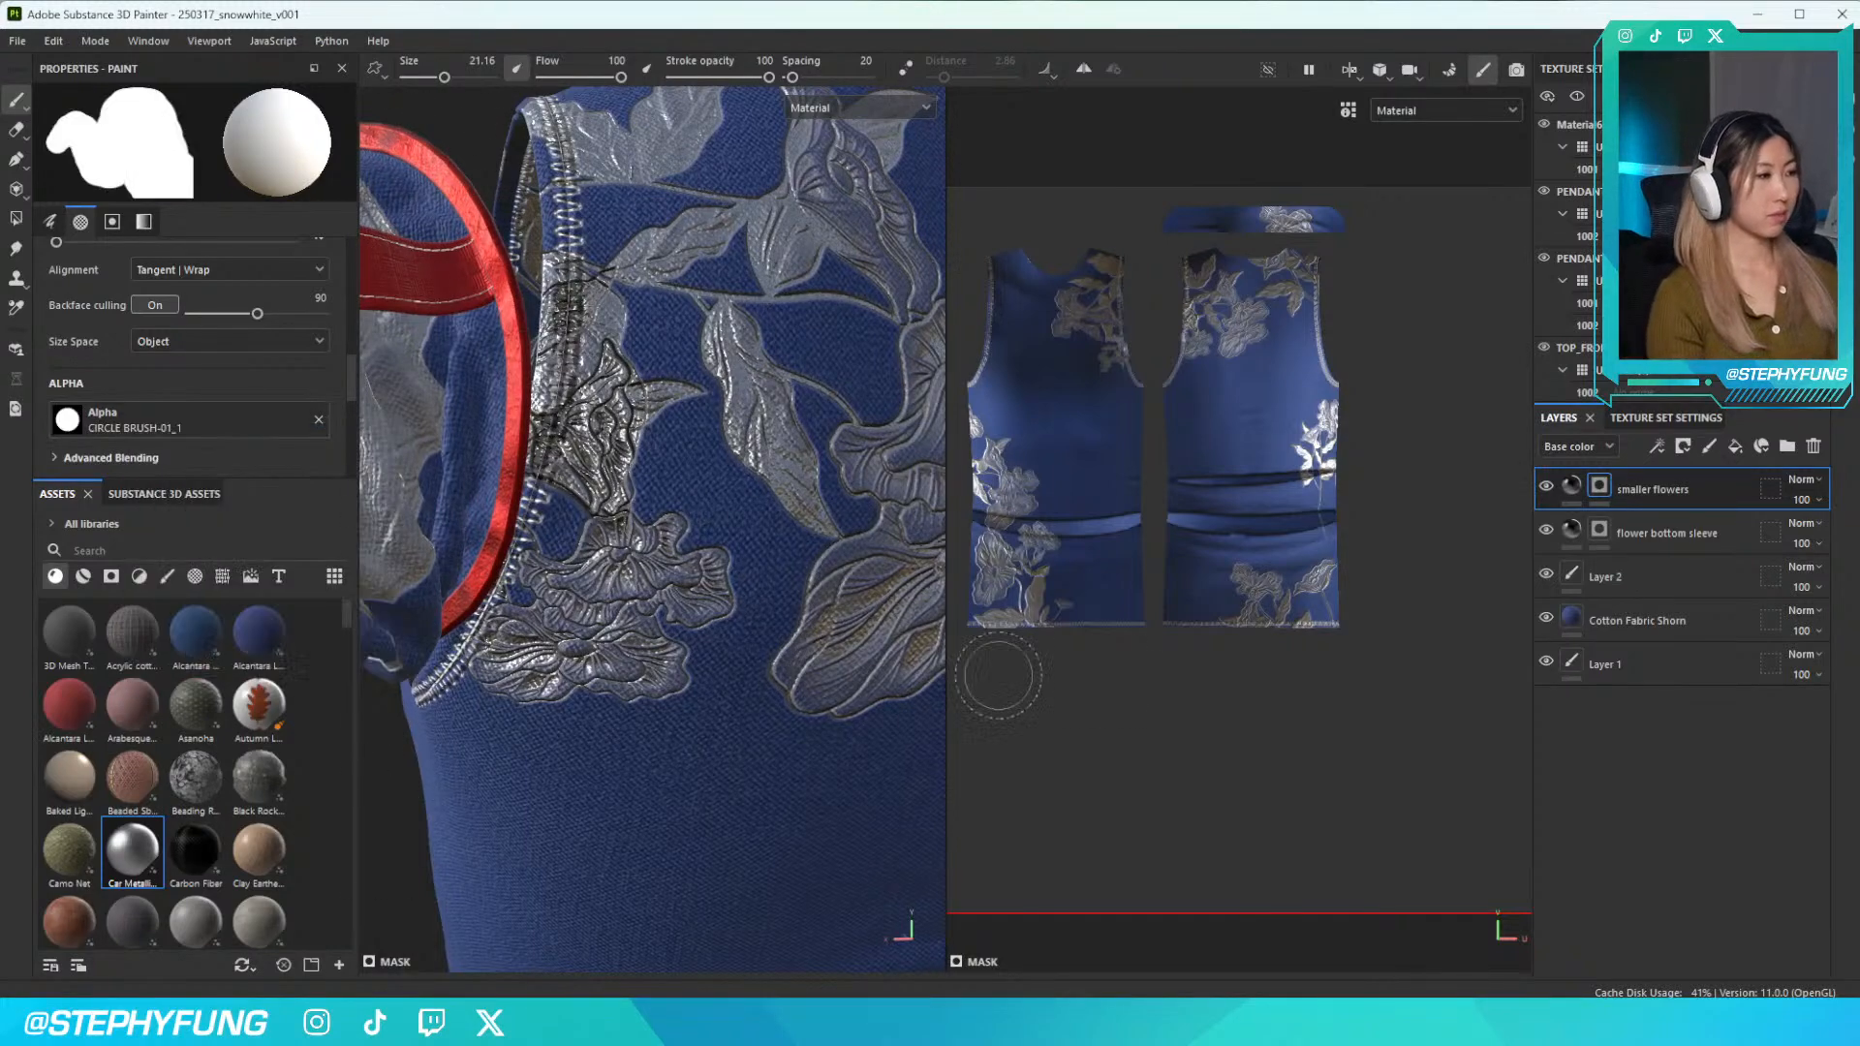
pyautogui.press('[')
pyautogui.press('[')
pyautogui.press('[')
pyautogui.press('[')
pyautogui.press('[')
pyautogui.press('[')
pyautogui.press('[')
pyautogui.press('[')
pyautogui.press('[')
pyautogui.press('[')
pyautogui.press('[')
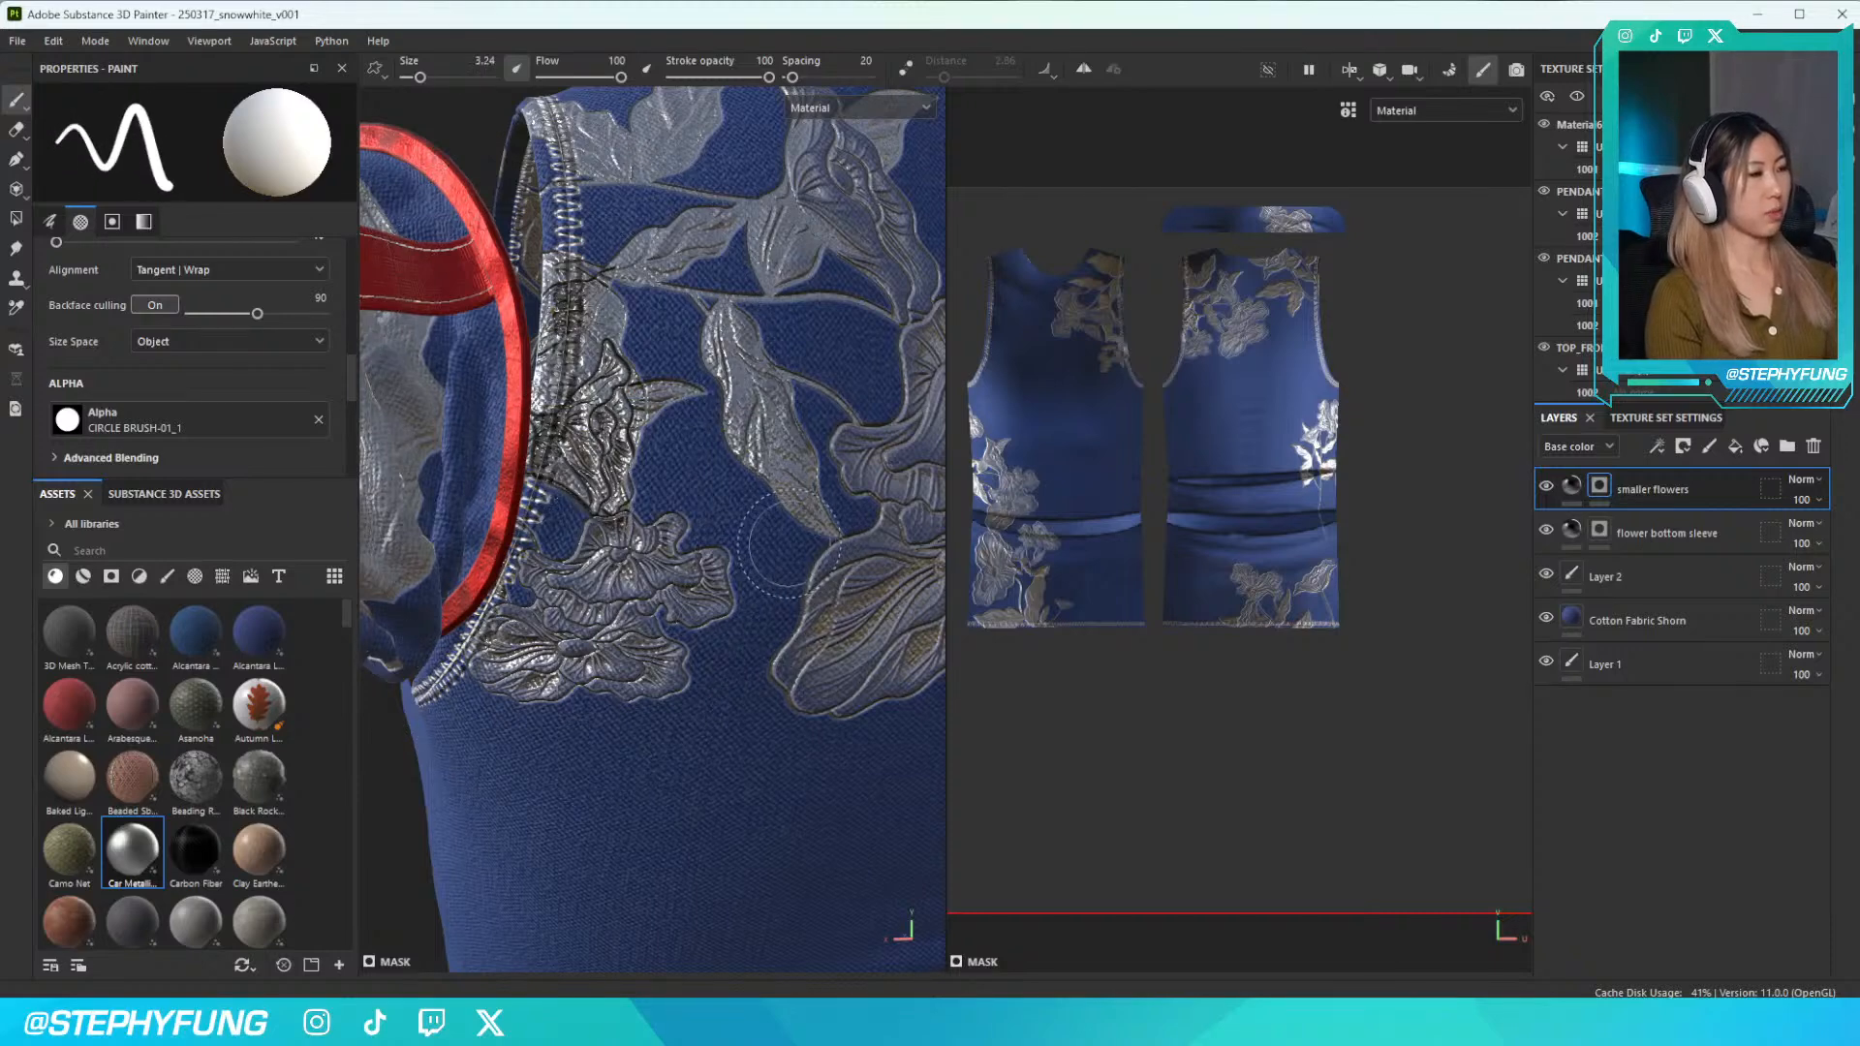
pyautogui.press('[')
pyautogui.press('[')
pyautogui.press('[')
pyautogui.press('[')
pyautogui.press('[')
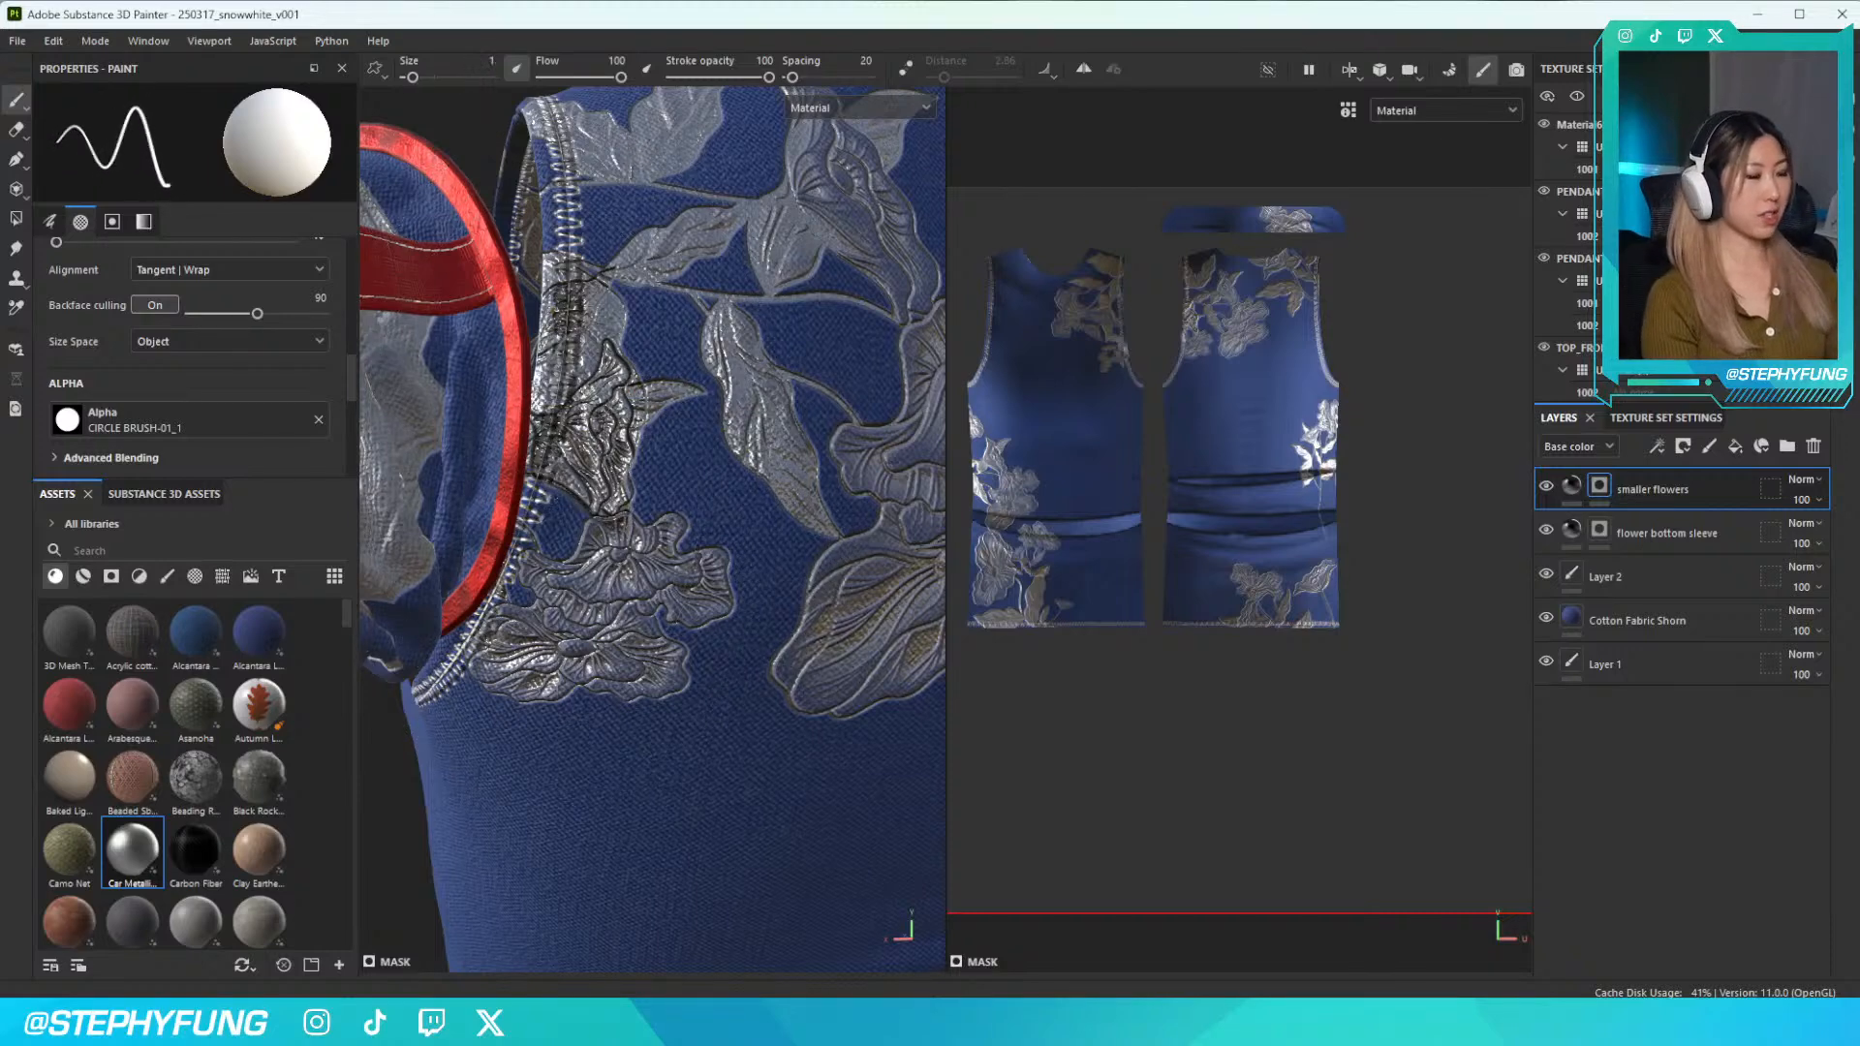
# Erase the small flower where it overlaps the armhole leaf with a black round brush at size 5.76, undoing the last stroke
pyautogui.press(']')
pyautogui.press(']')
pyautogui.press(']')
pyautogui.press(']')
pyautogui.press(']')
pyautogui.press(']')
pyautogui.press(']')
pyautogui.press(']')
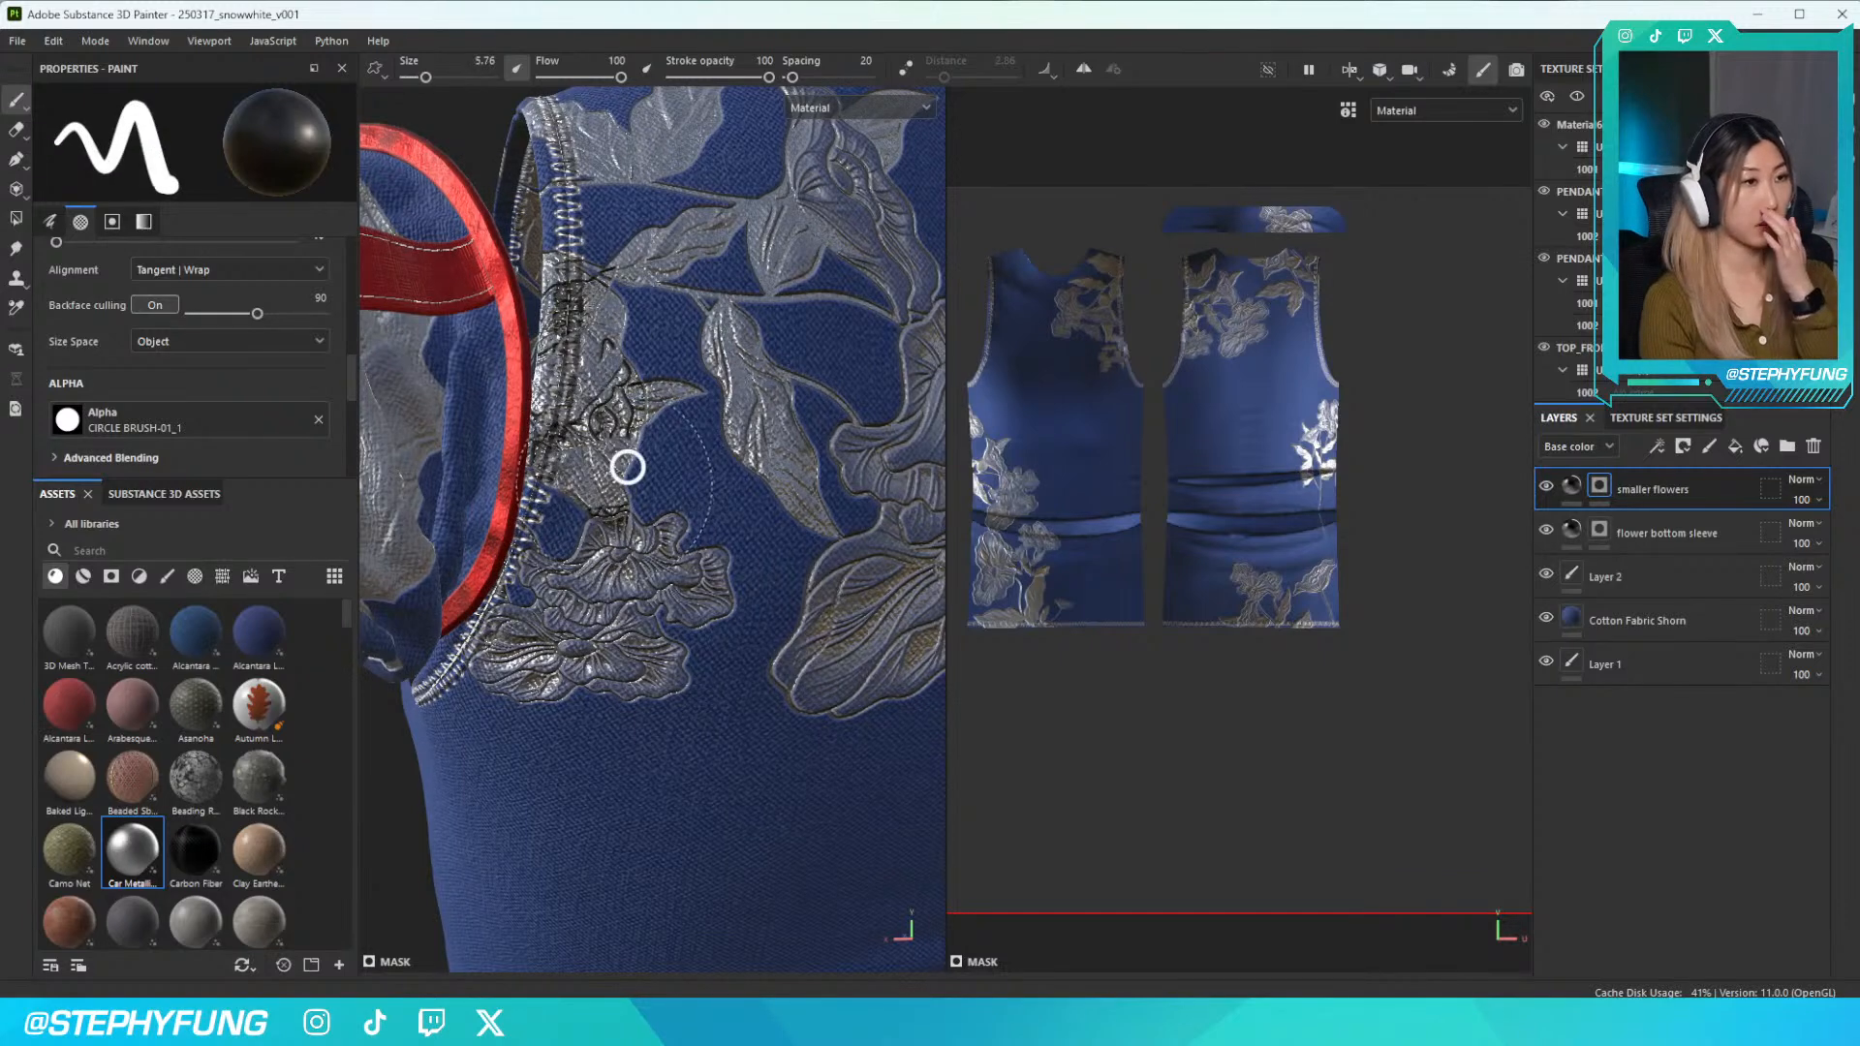
pyautogui.hotkey('ctrl', 'z')
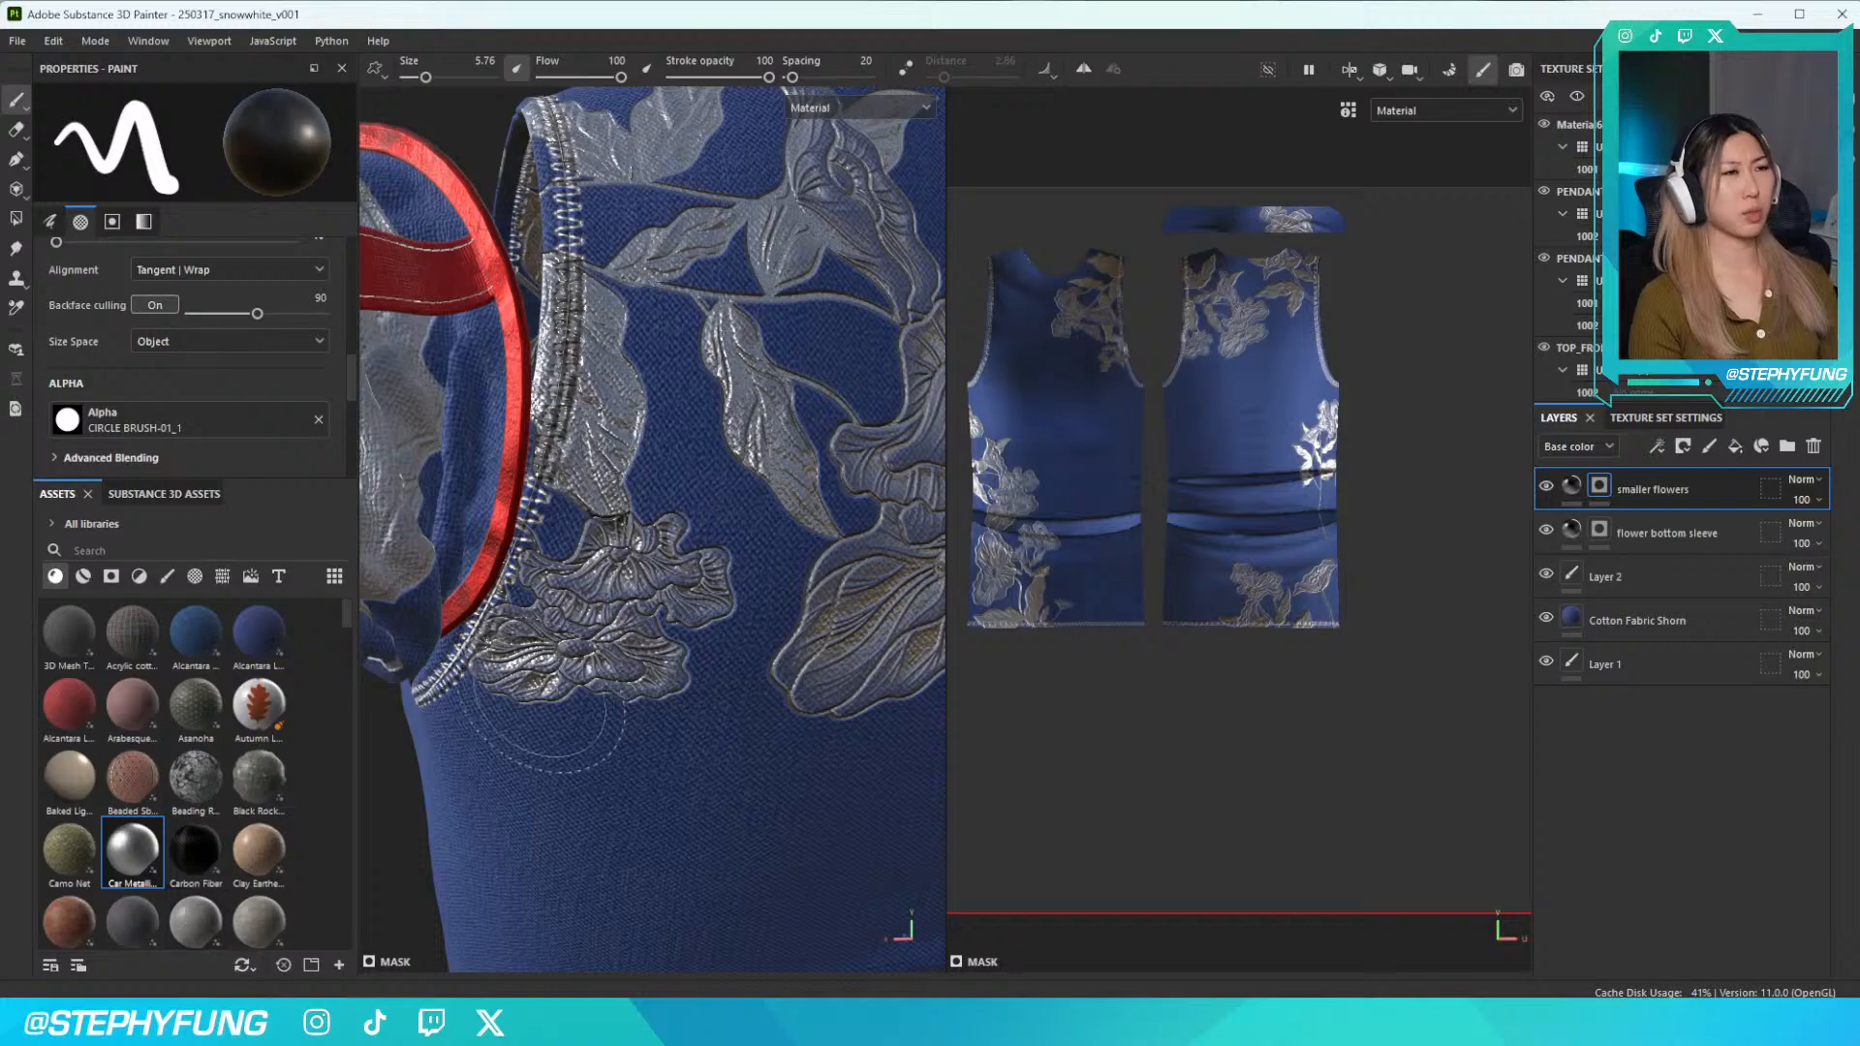
# Compare flower alphas for the back waist and choose 230802_FLOWER5 for the brush
pyautogui.scroll(-5, 567, 728)
pyautogui.moveTo(770, 666)
pyautogui.keyDown('alt'); pyautogui.mouseDown()
pyautogui.moveTo(708, 573)
pyautogui.moveTo(871, 581)
pyautogui.moveTo(852, 552)
pyautogui.moveTo(610, 573)
pyautogui.moveTo(523, 552)
pyautogui.moveTo(526, 535)
pyautogui.moveTo(639, 572)
pyautogui.moveTo(580, 540)
pyautogui.moveTo(523, 545)
pyautogui.moveTo(557, 574)
pyautogui.moveTo(516, 577)
pyautogui.mouseUp(); pyautogui.keyUp('alt')
pyautogui.scroll(3, 522, 551)
pyautogui.scroll(-3, 526, 535)
pyautogui.scroll(3, 581, 551)
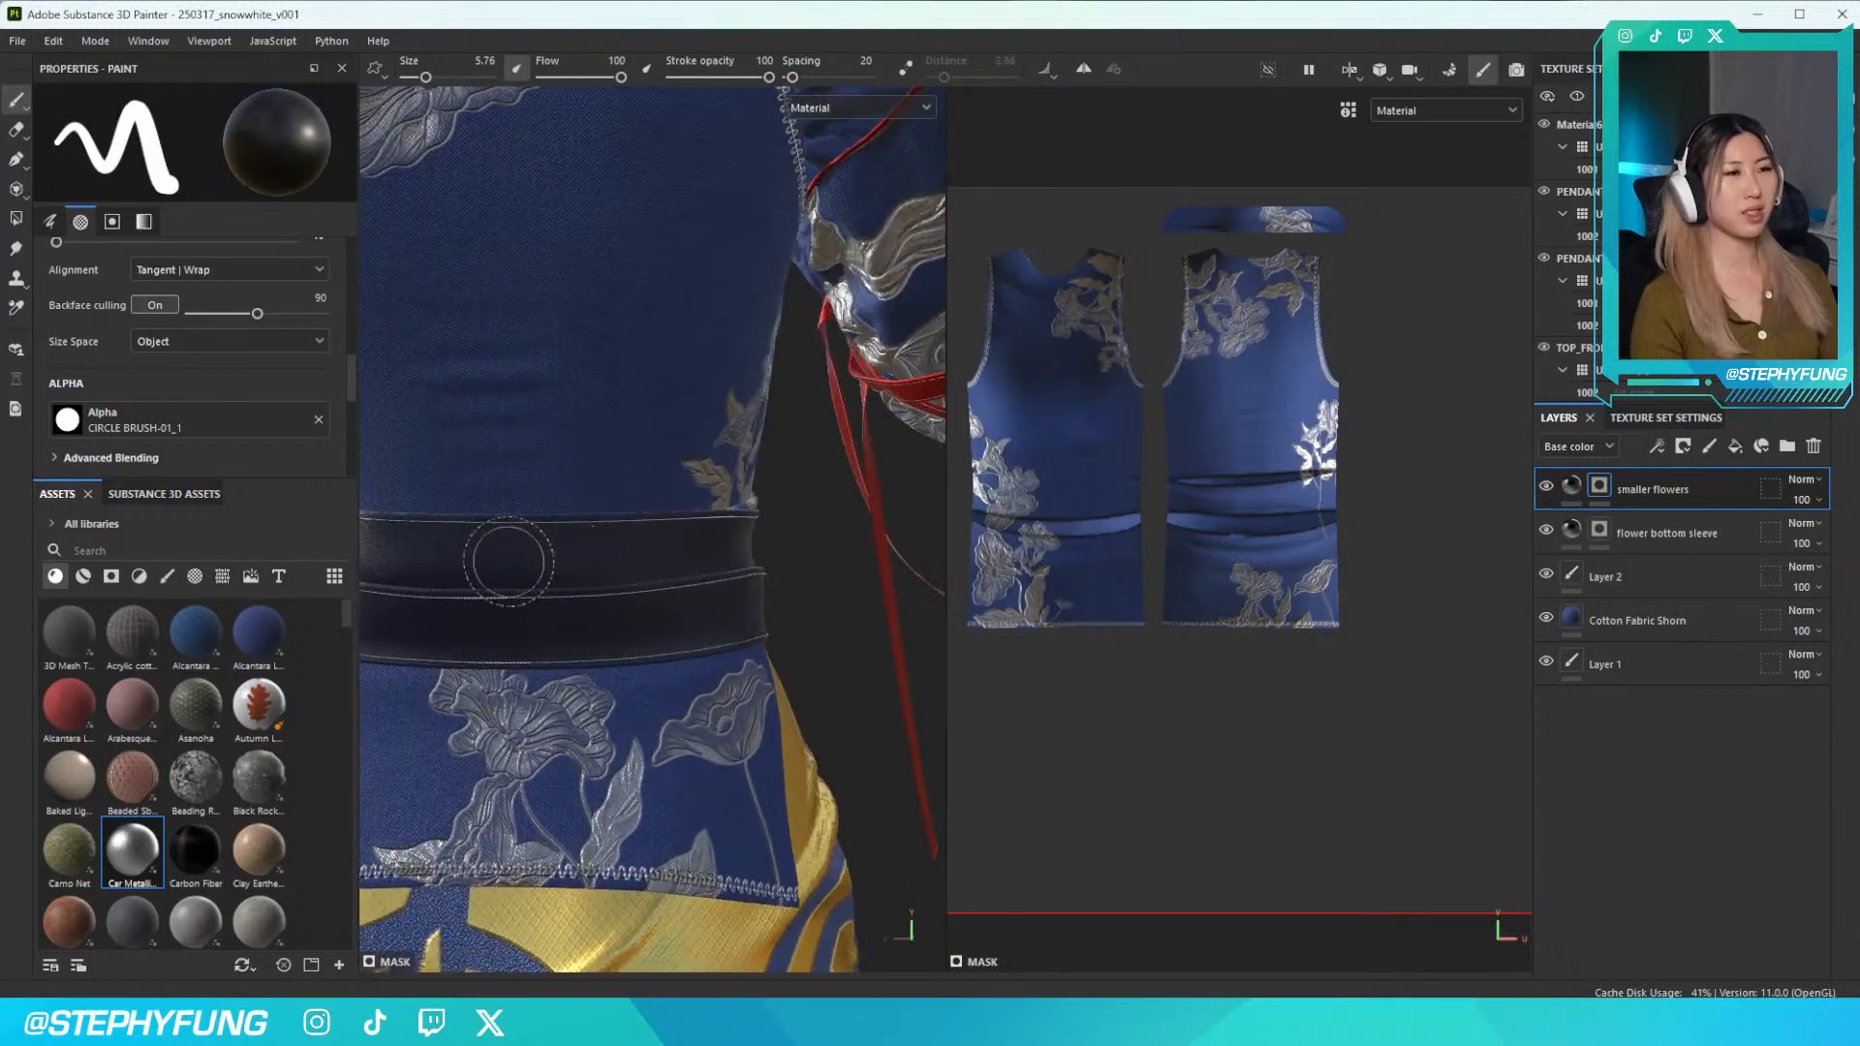
pyautogui.click(83, 415)
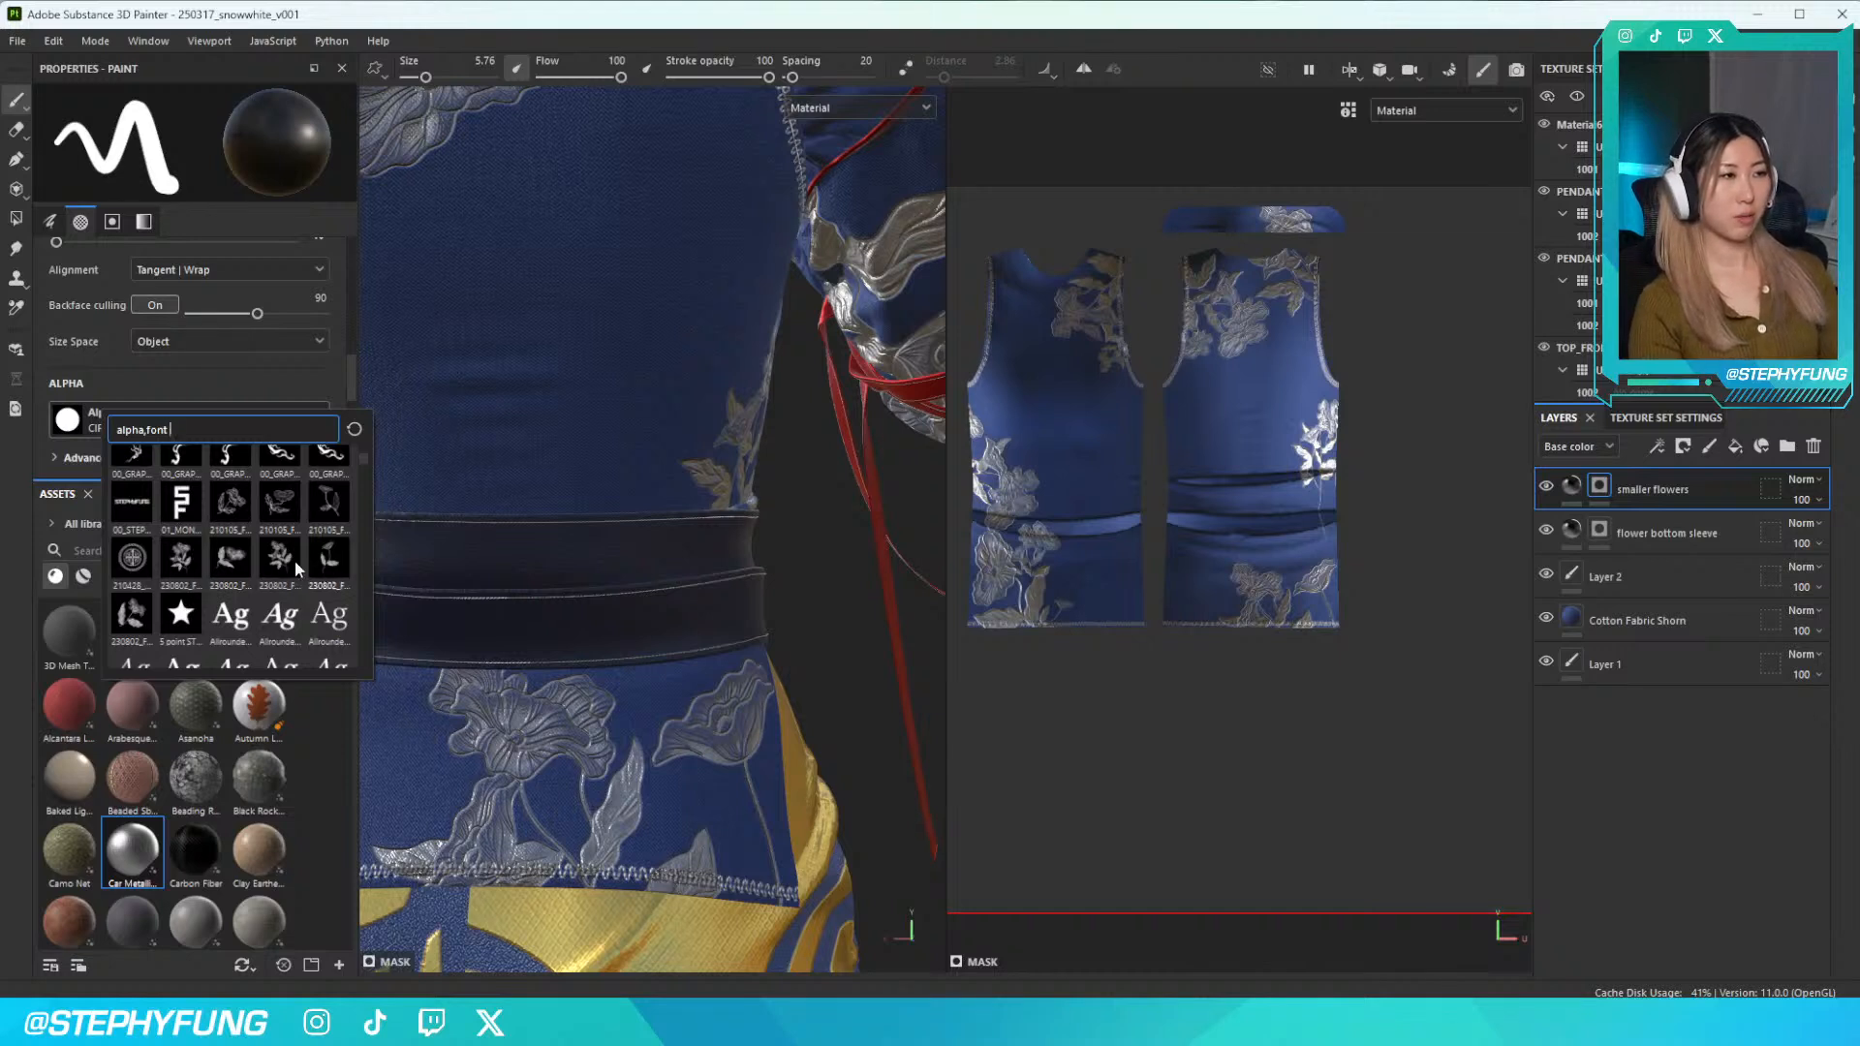
pyautogui.click(136, 617)
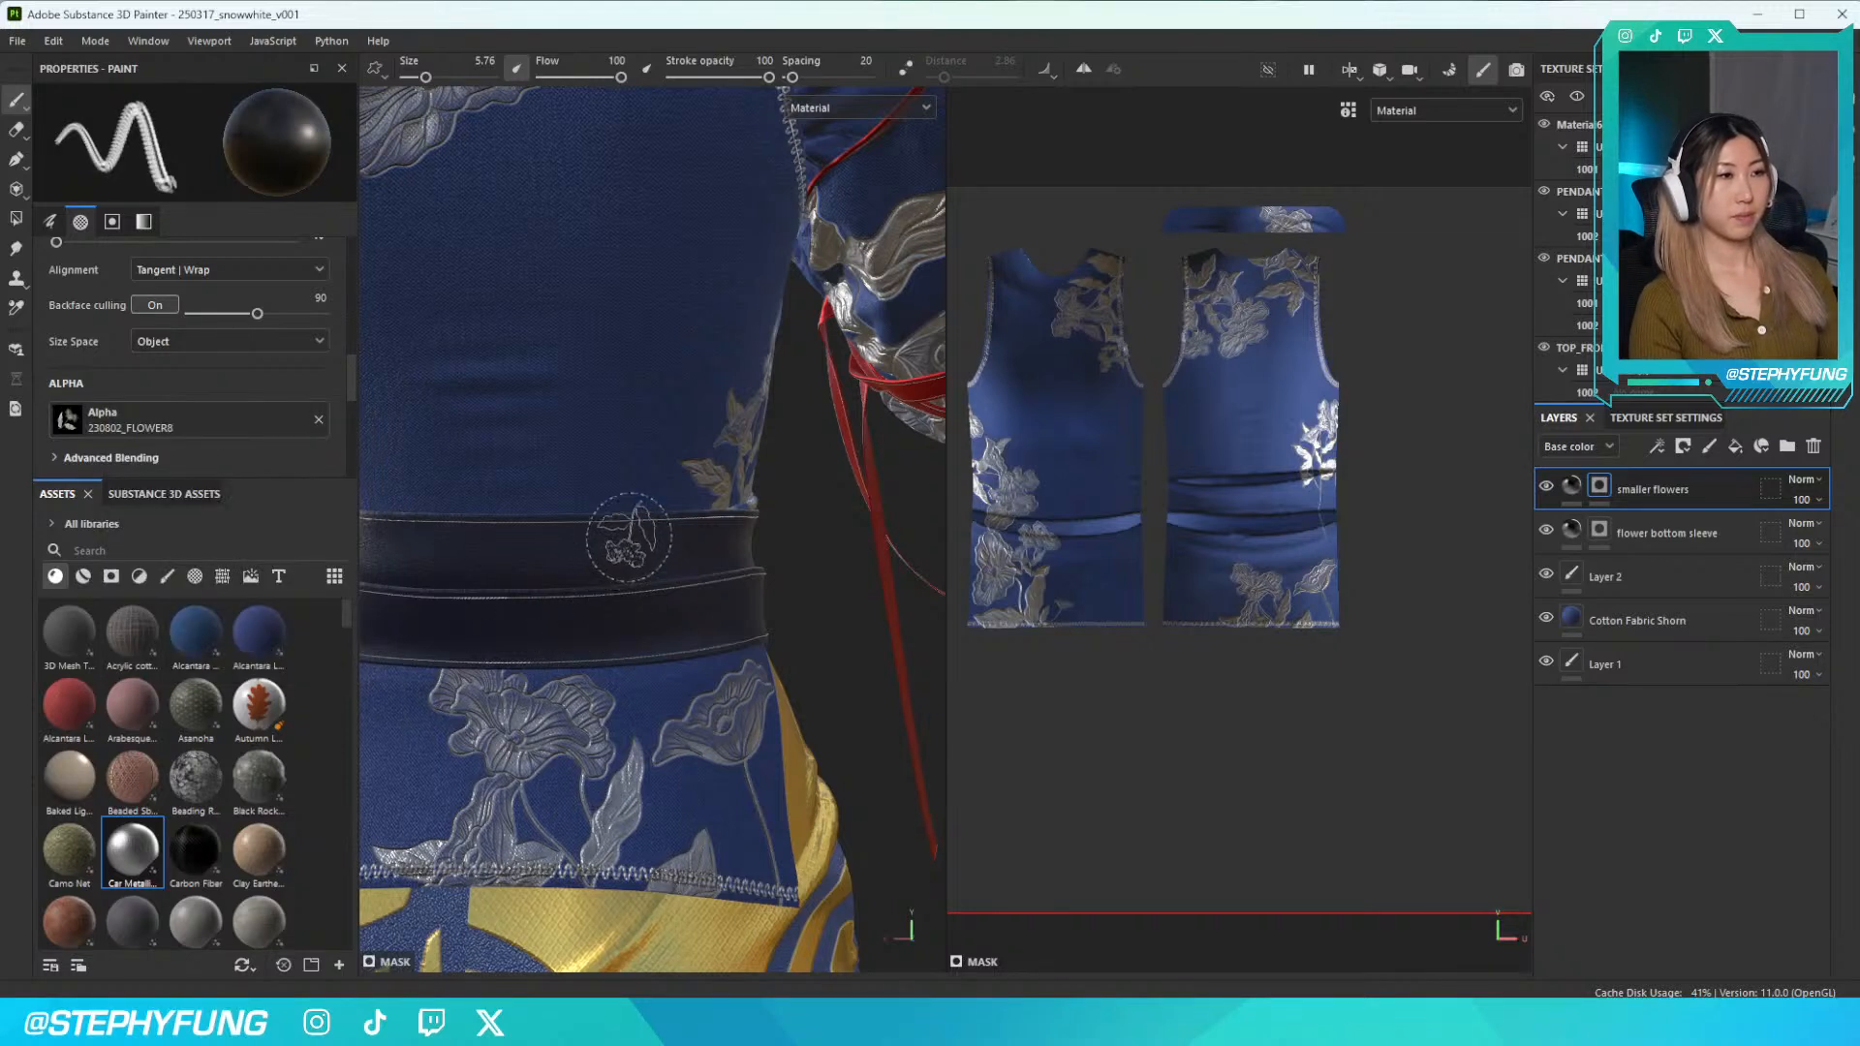
pyautogui.rightClick(626, 518)
pyautogui.click(109, 426)
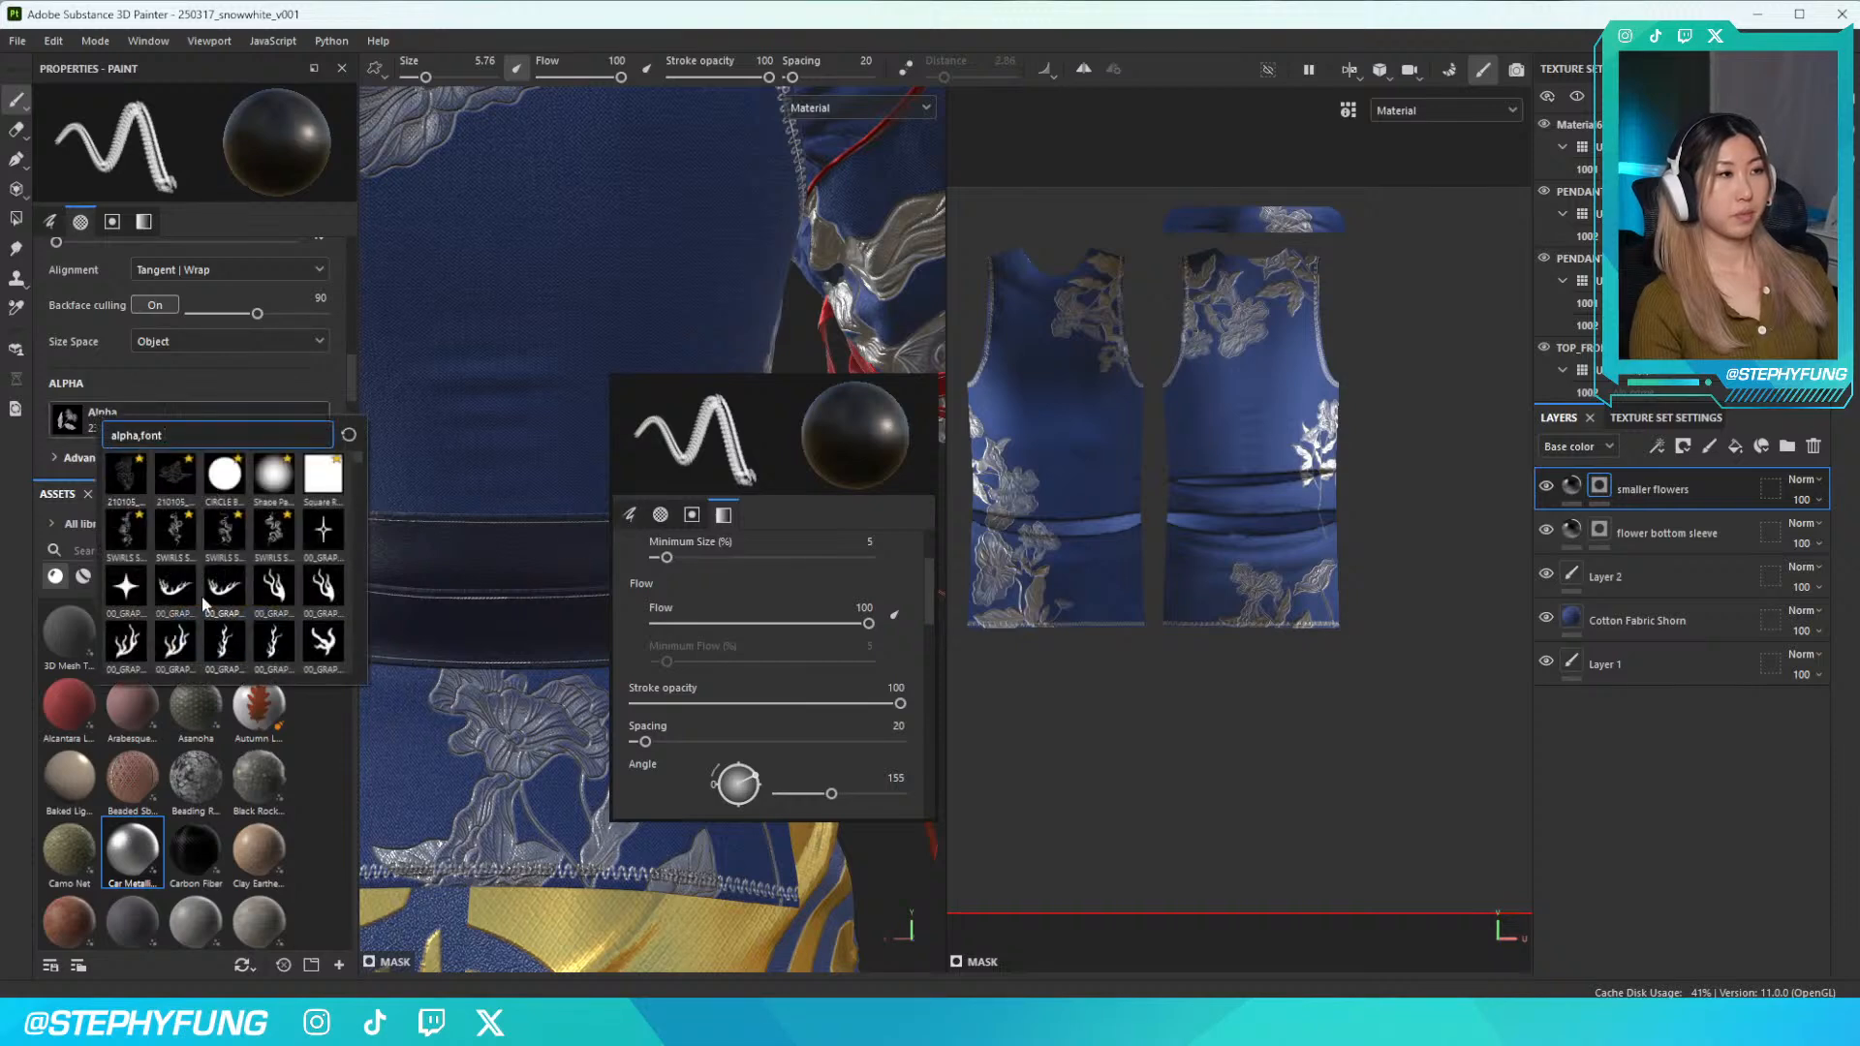
pyautogui.scroll(-3, 206, 608)
pyautogui.click(226, 580)
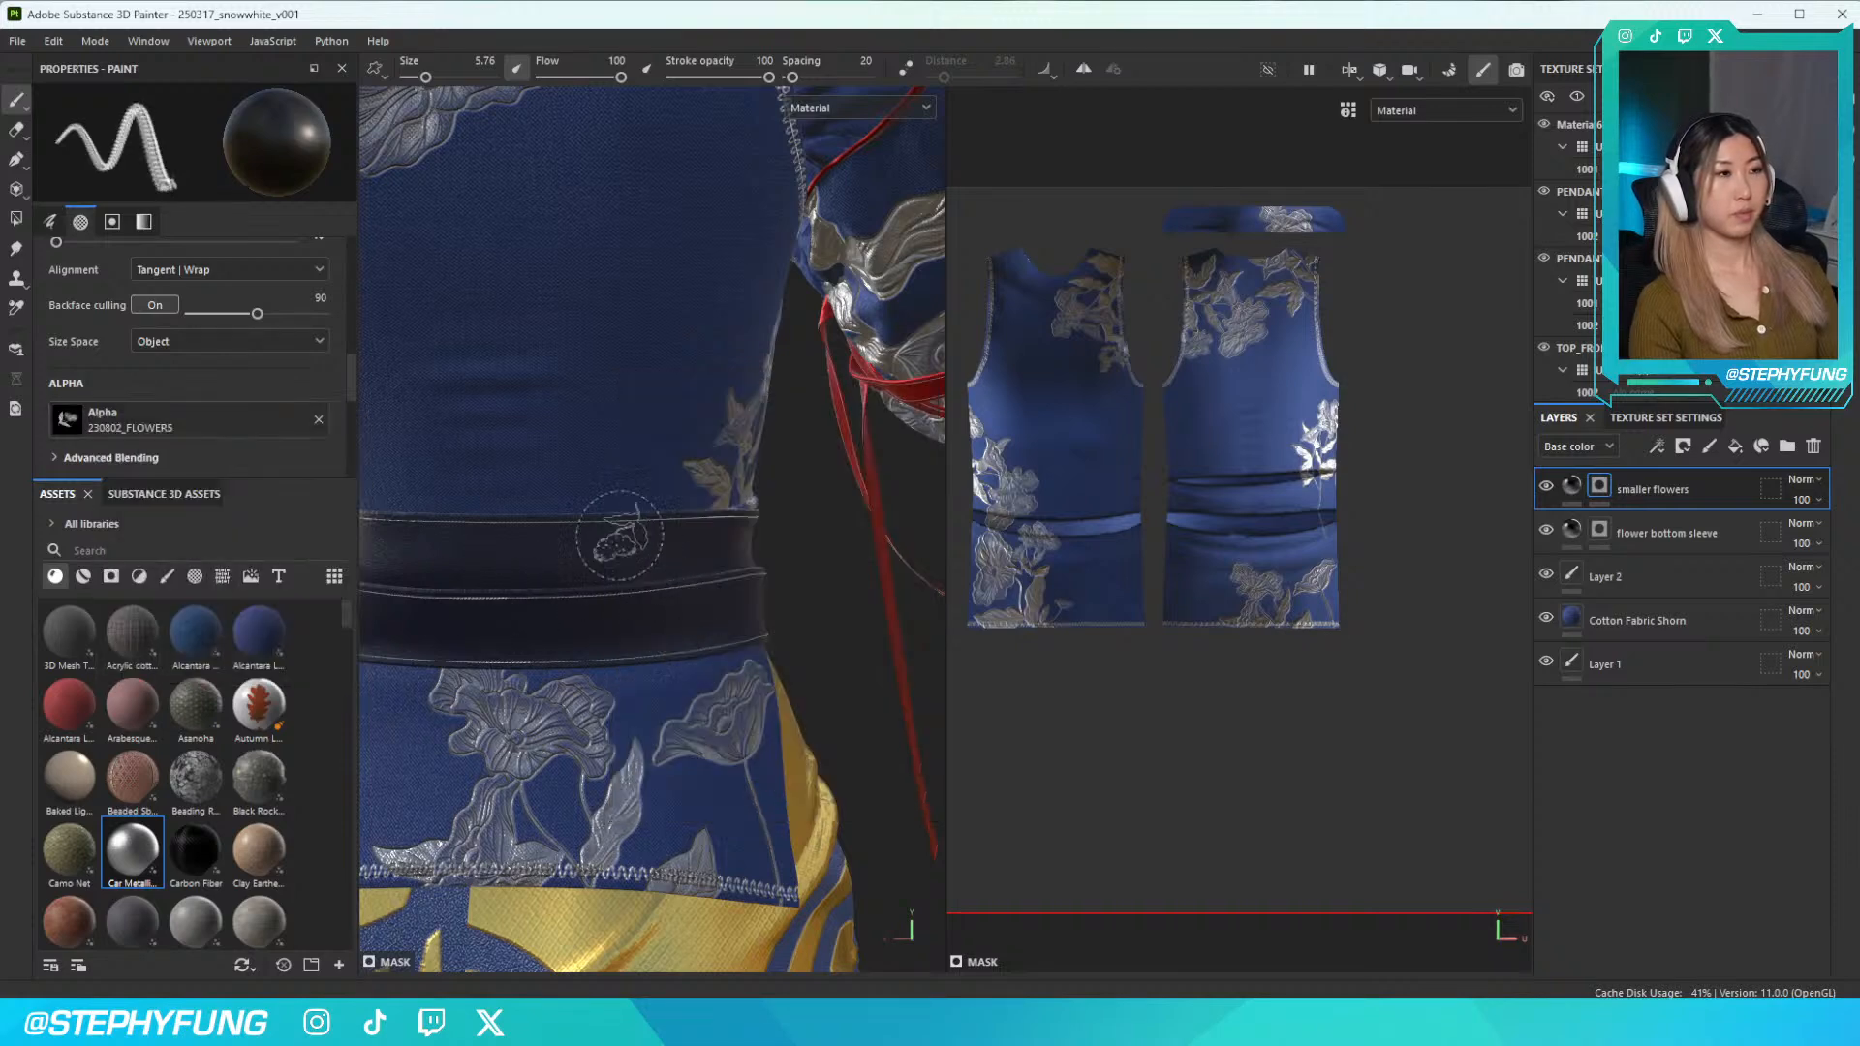
# Rotate the flower brush, enlarge it to size 23.04 and switch it to white over the back waist
pyautogui.rightClick(620, 539)
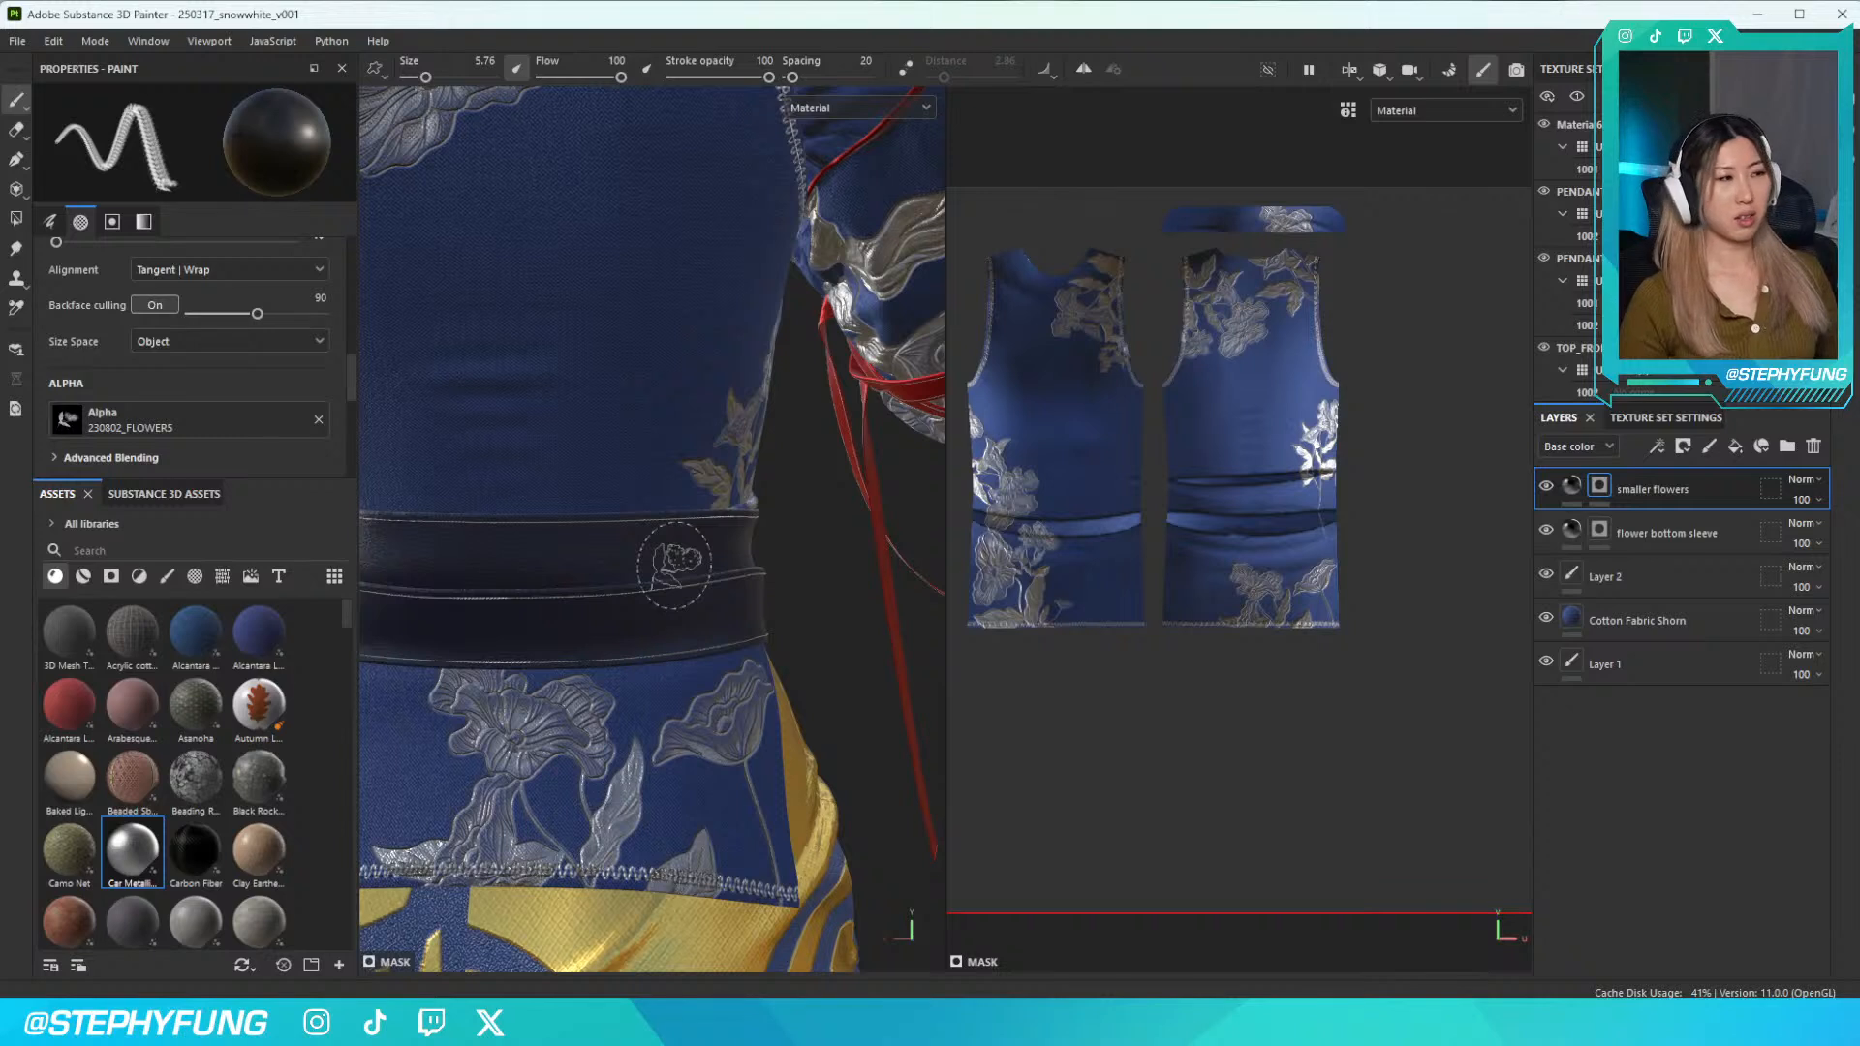
pyautogui.press(']')
pyautogui.press(']')
pyautogui.press(']')
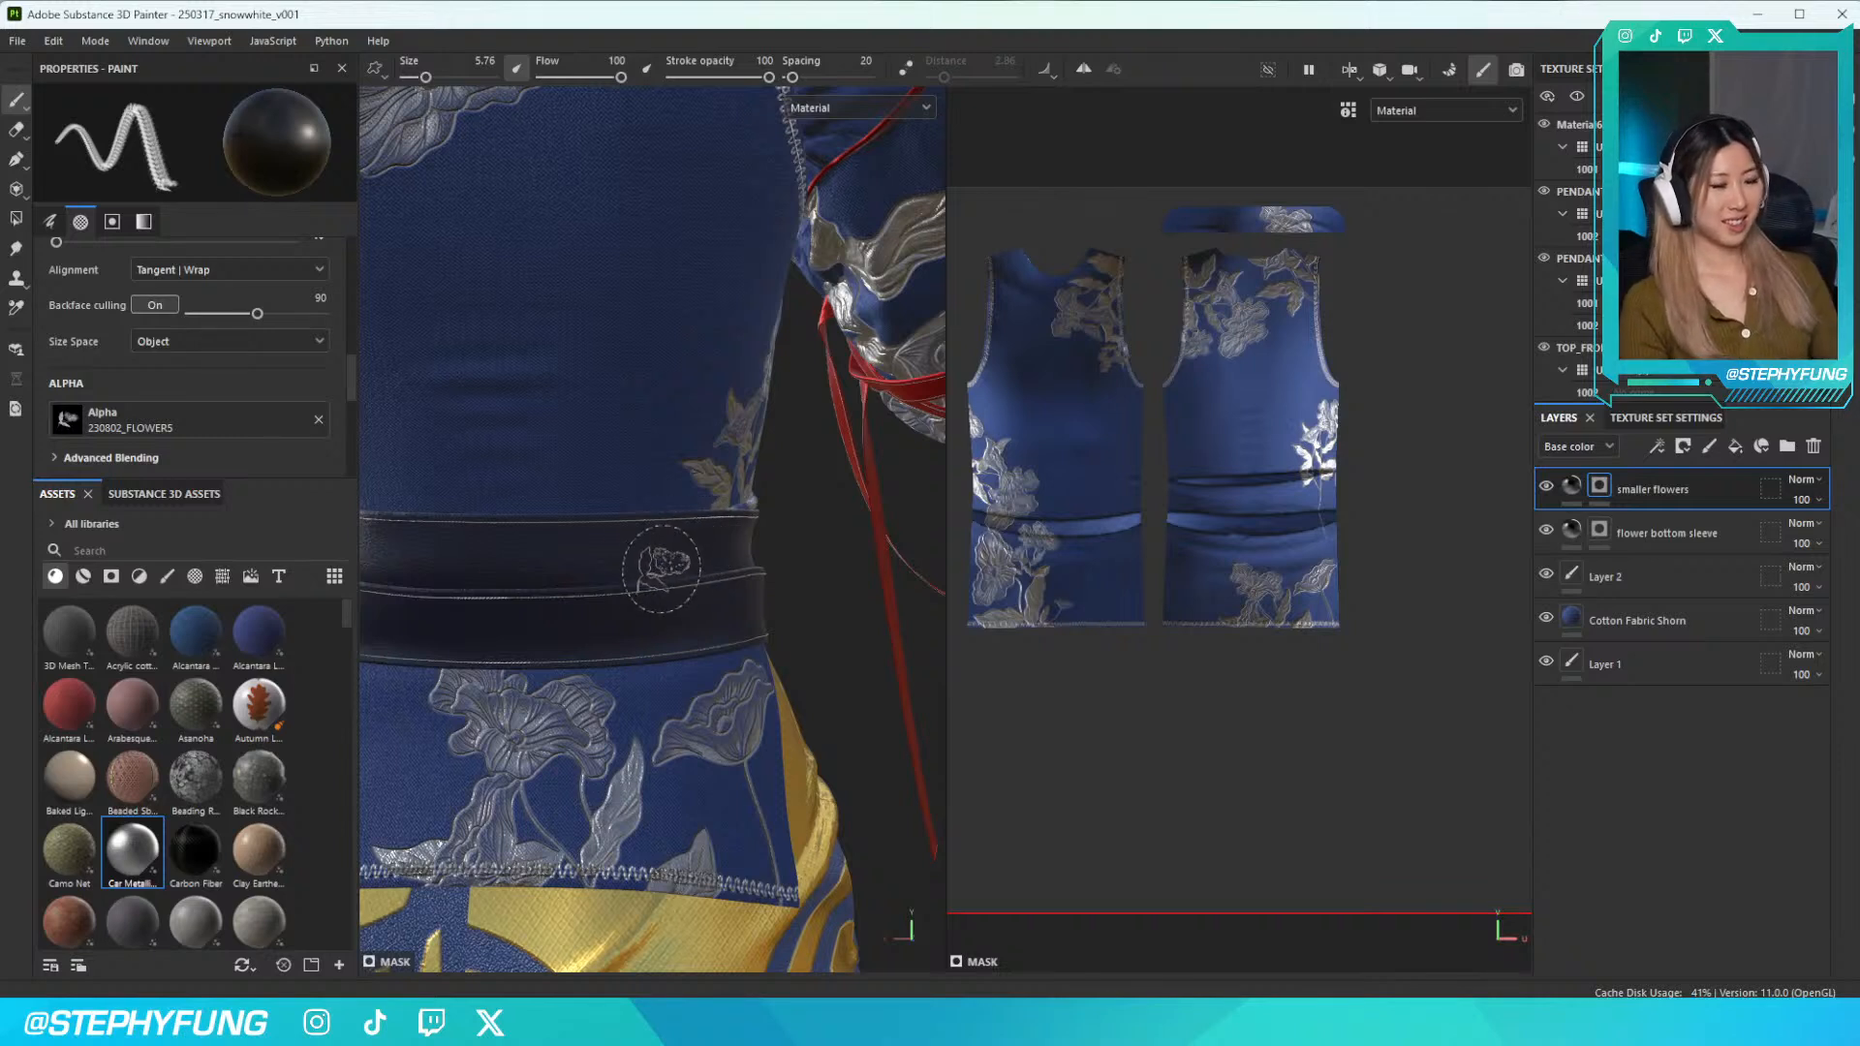
pyautogui.press(']')
pyautogui.press(']')
pyautogui.press(']')
pyautogui.press(']')
pyautogui.press(']')
pyautogui.press(']')
pyautogui.press(']')
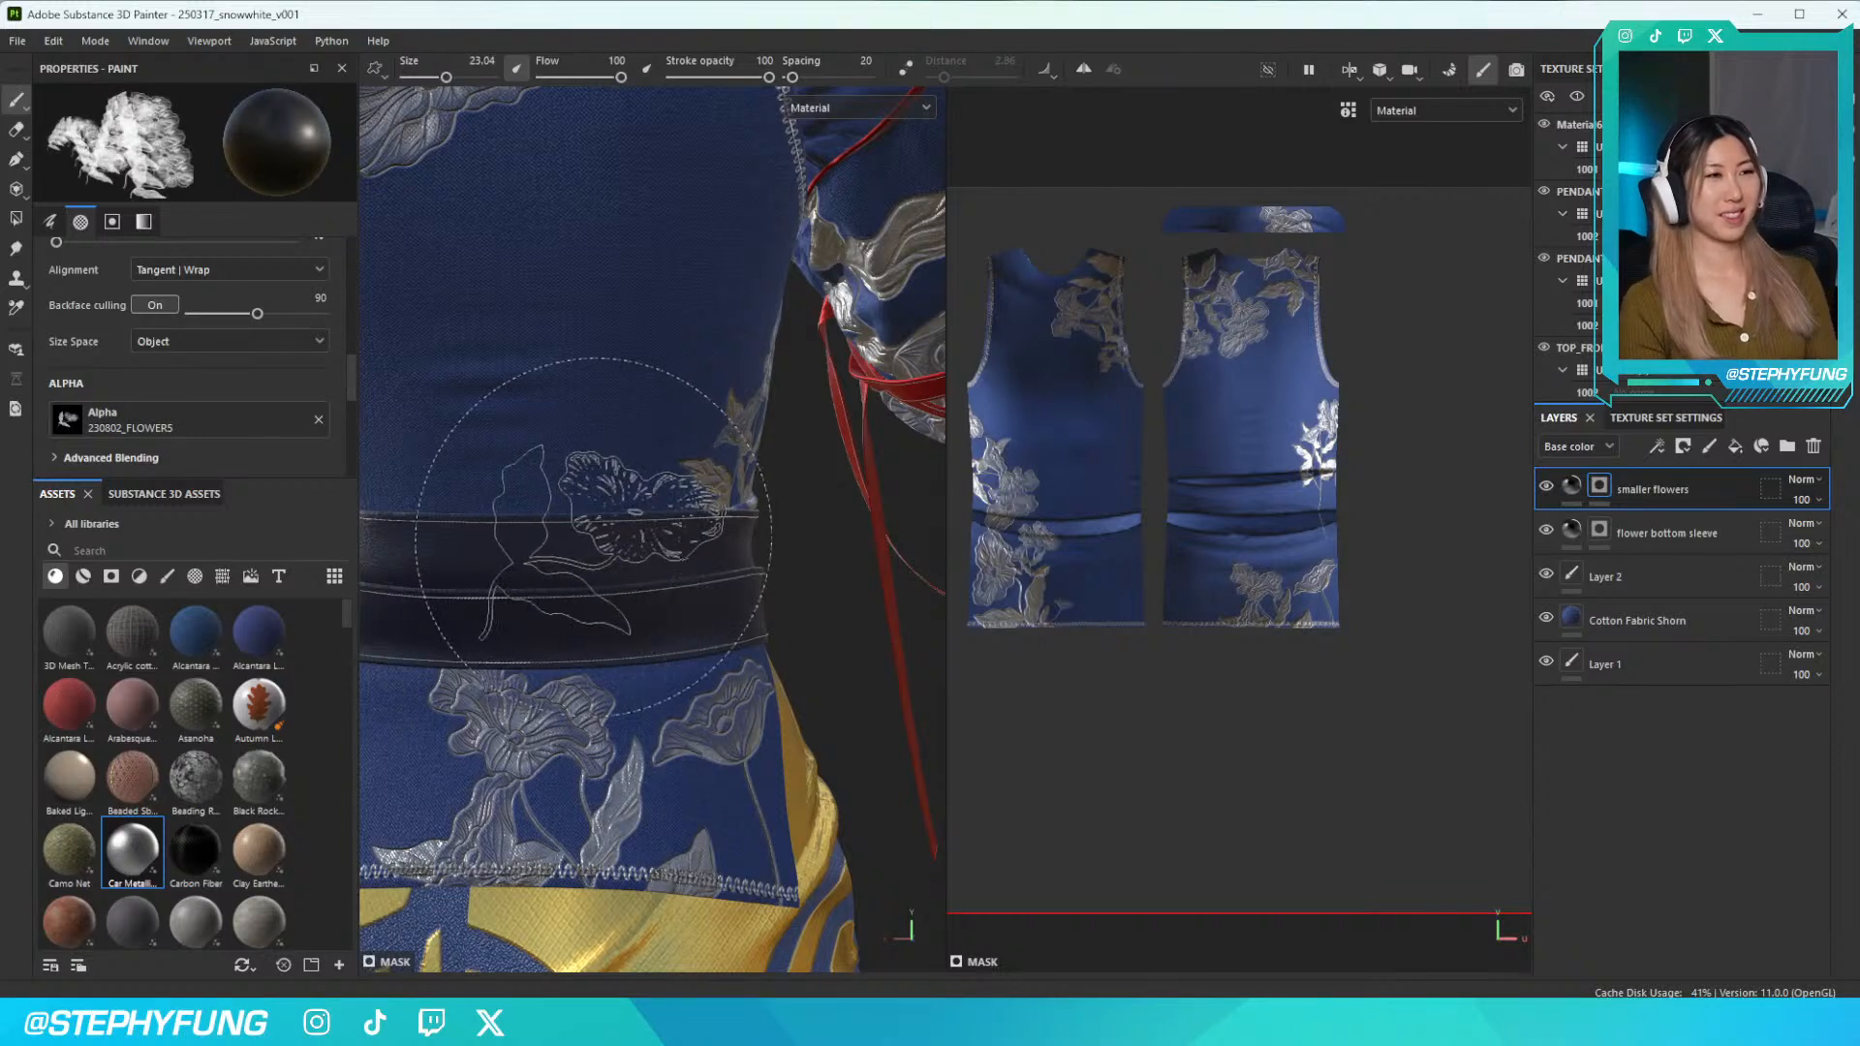
pyautogui.press('x')
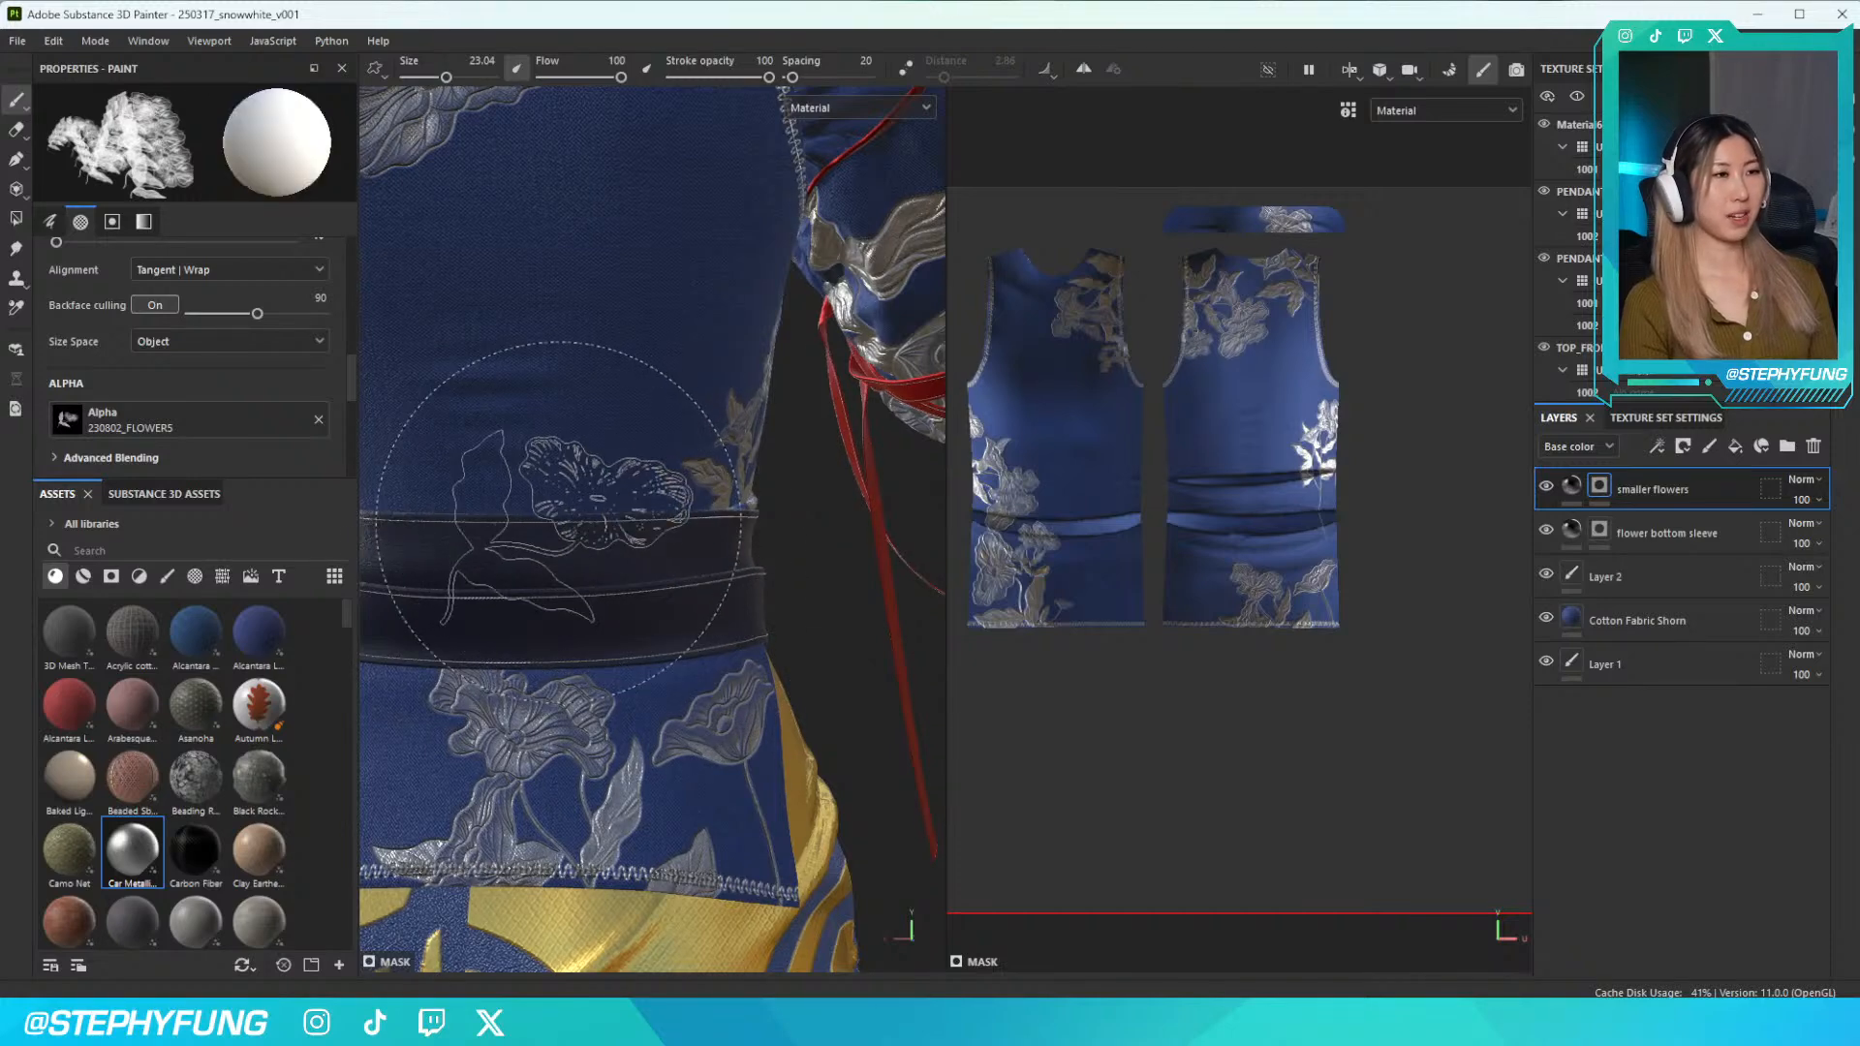
# Try stamping the flower at size 23.04 across the belt on the back waist, and undo the stamp
pyautogui.click(556, 512)
pyautogui.moveTo(650, 608)
pyautogui.keyDown('alt'); pyautogui.mouseDown()
pyautogui.moveTo(571, 610)
pyautogui.moveTo(629, 605)
pyautogui.moveTo(674, 639)
pyautogui.moveTo(655, 593)
pyautogui.mouseUp(); pyautogui.keyUp('alt')
pyautogui.hotkey('ctrl', 'z')
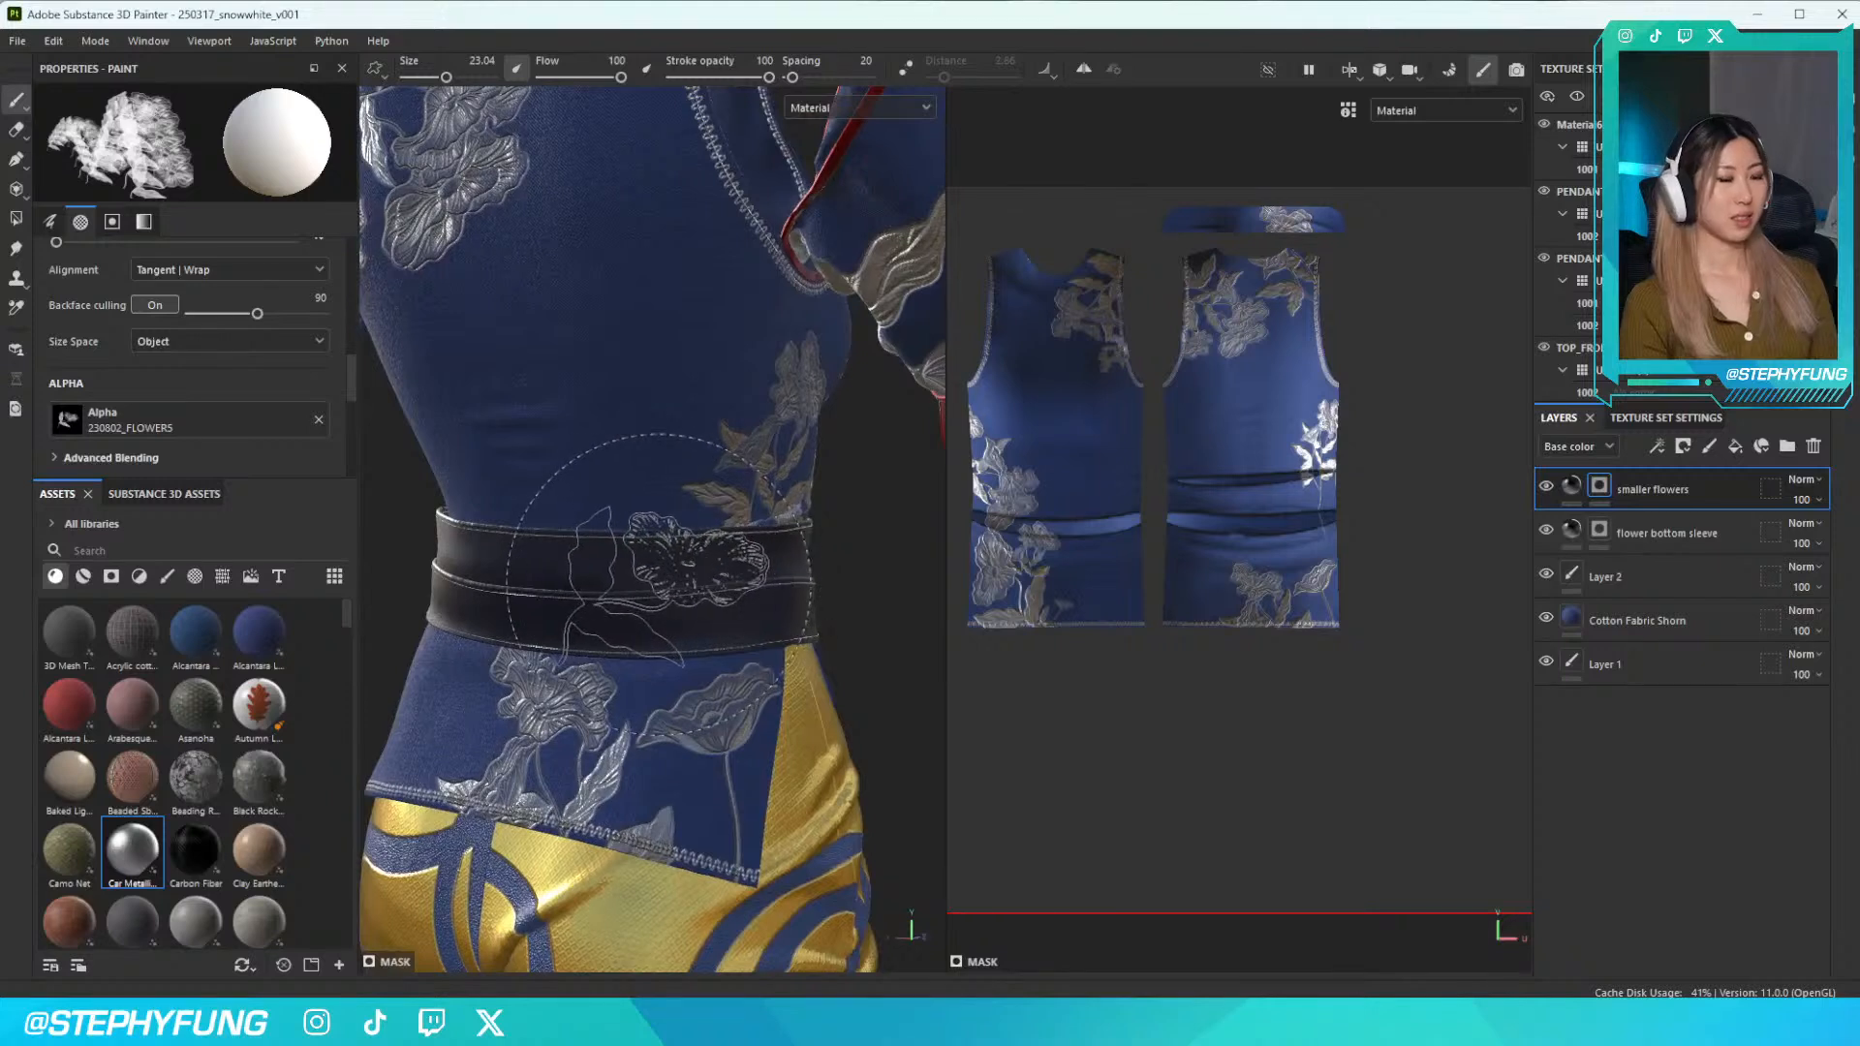
# Rotate the flower brush further, set its size to 16 and try a stamp across the belt on the back waist
pyautogui.rightClick(647, 591)
pyautogui.moveTo(840, 876); pyautogui.dragTo(931, 877)
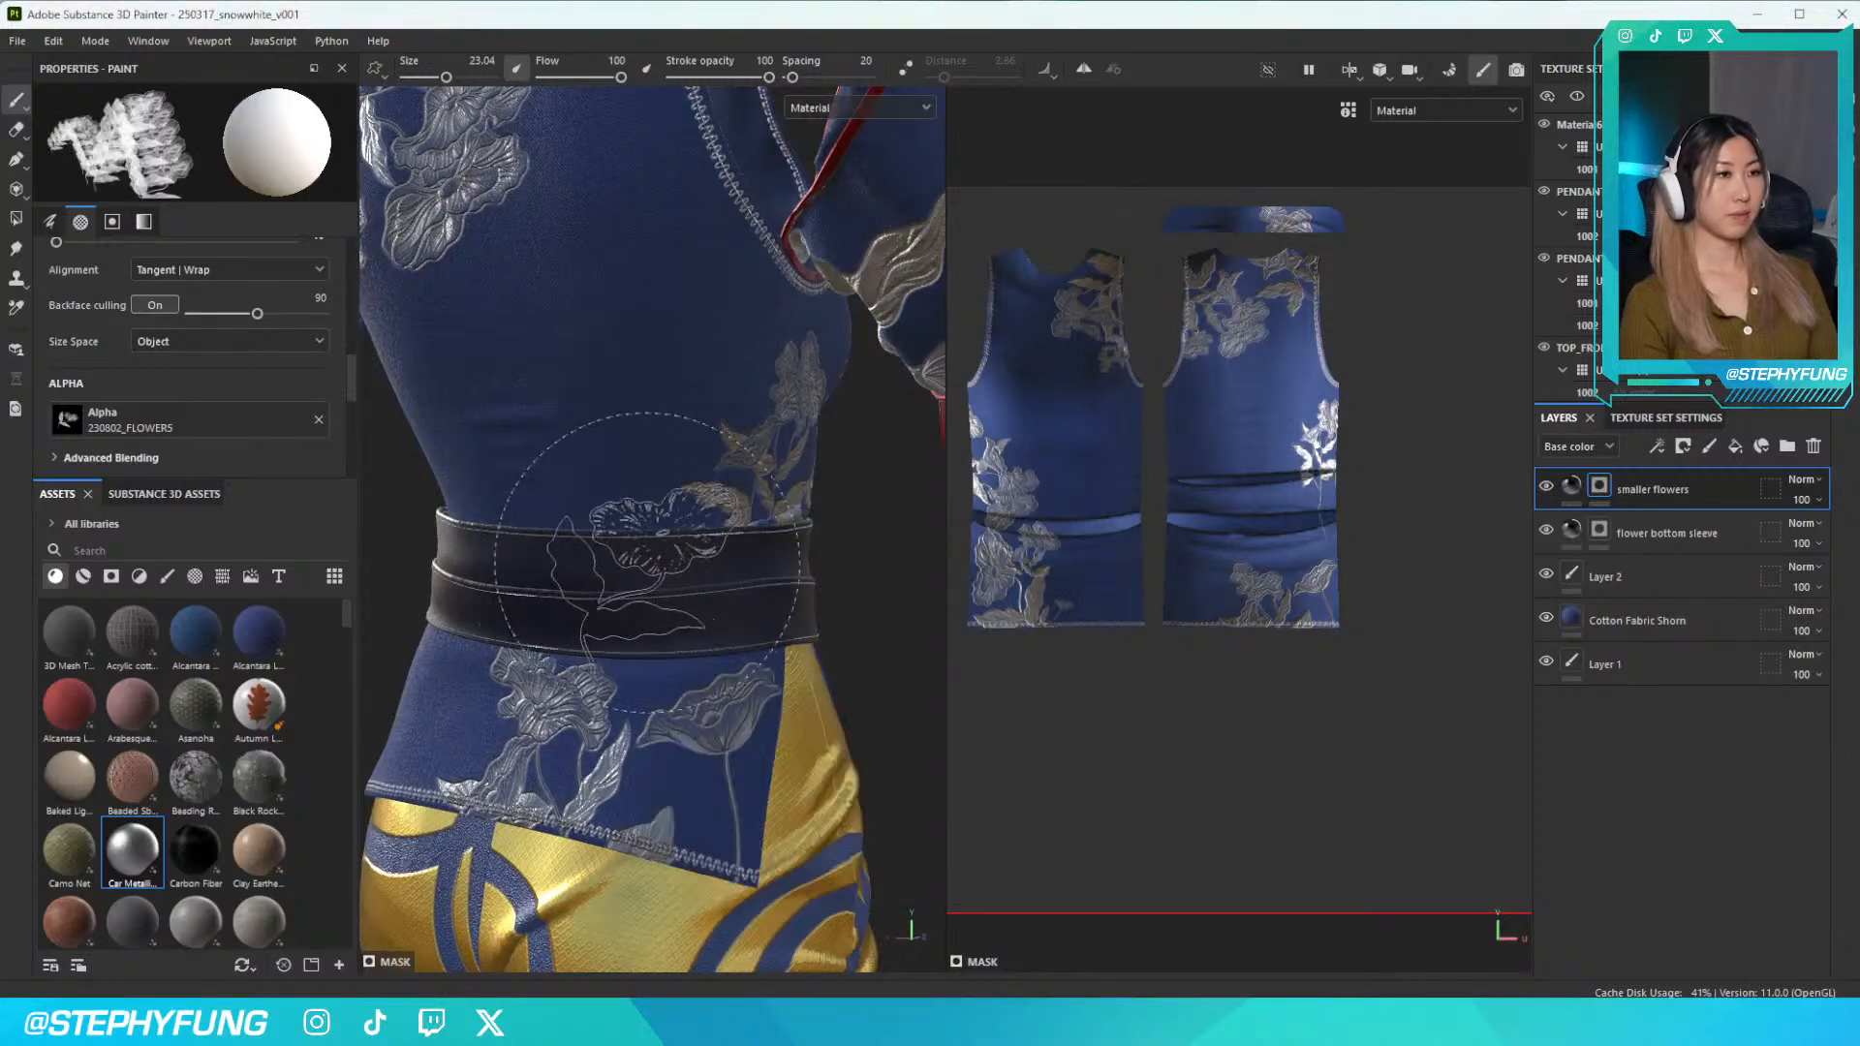
pyautogui.keyDown('ctrl'); pyautogui.moveTo(686, 612); pyautogui.dragTo(630, 612, button='right'); pyautogui.keyUp('ctrl')
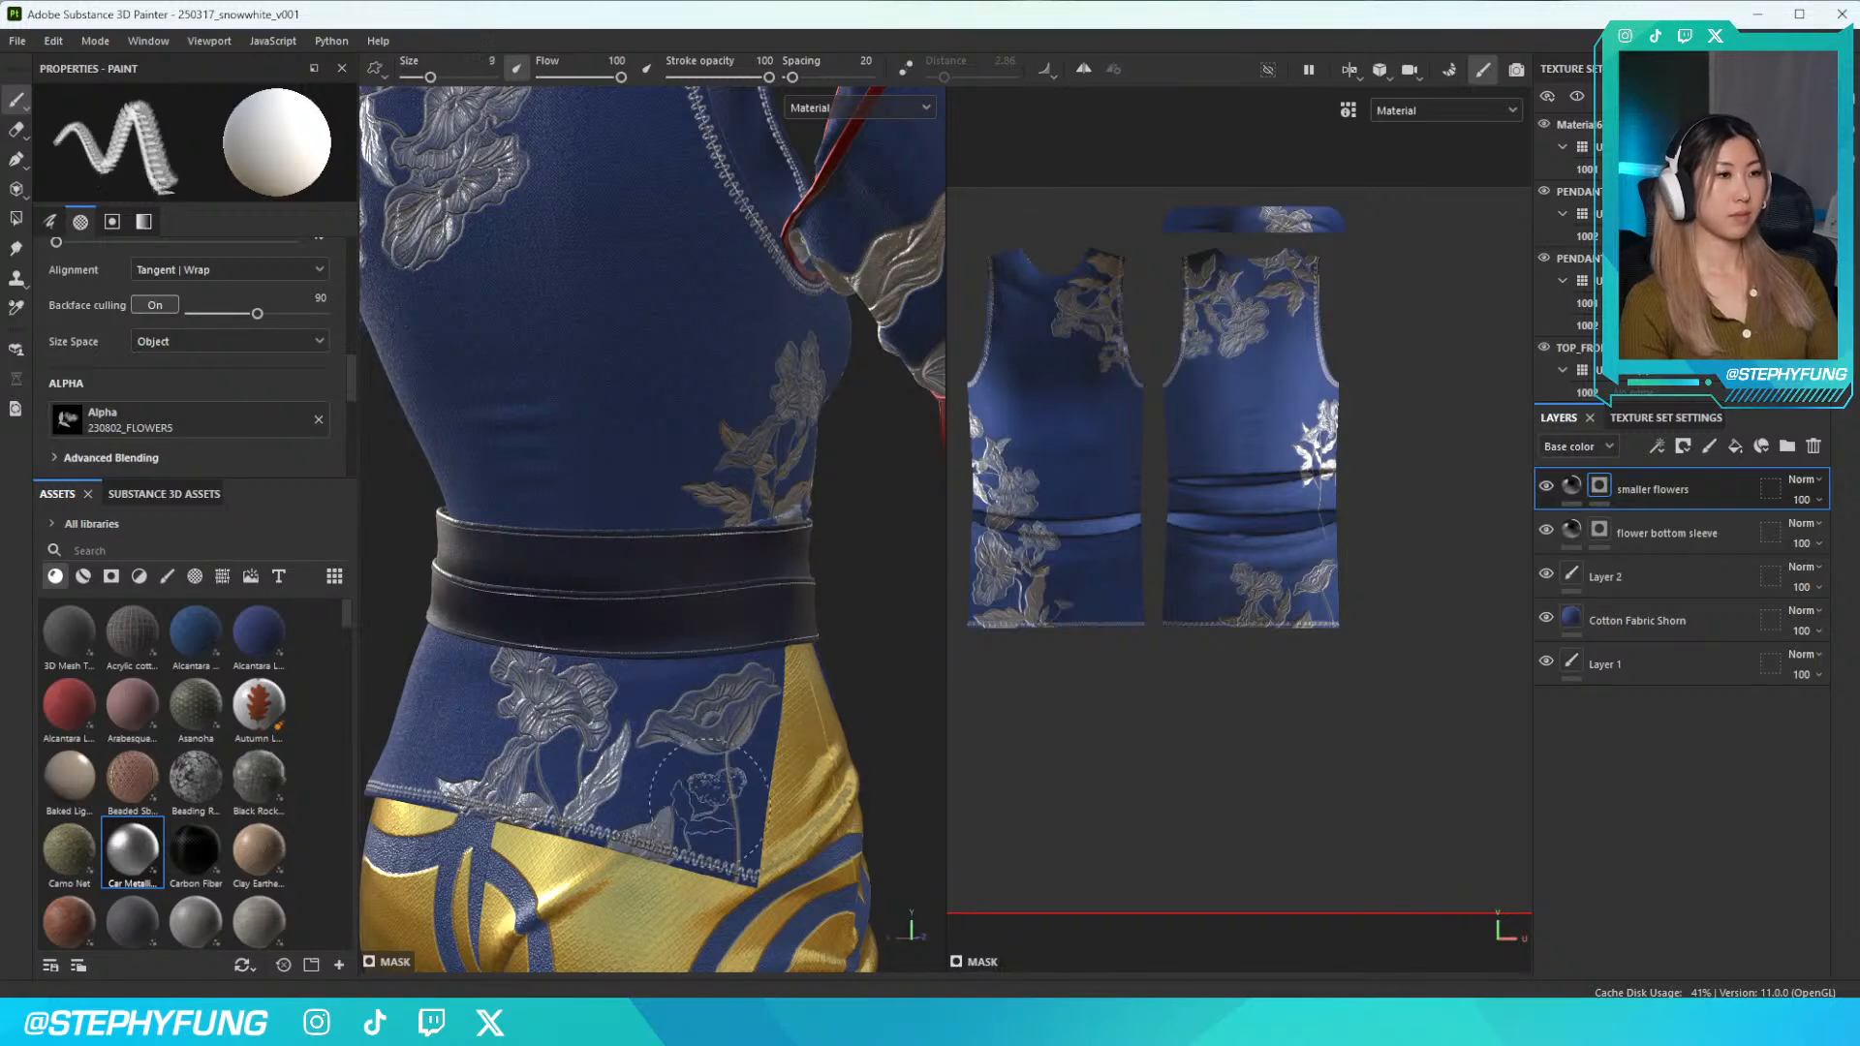
pyautogui.keyDown('ctrl'); pyautogui.moveTo(742, 797); pyautogui.dragTo(768, 797, button='right'); pyautogui.keyUp('ctrl')
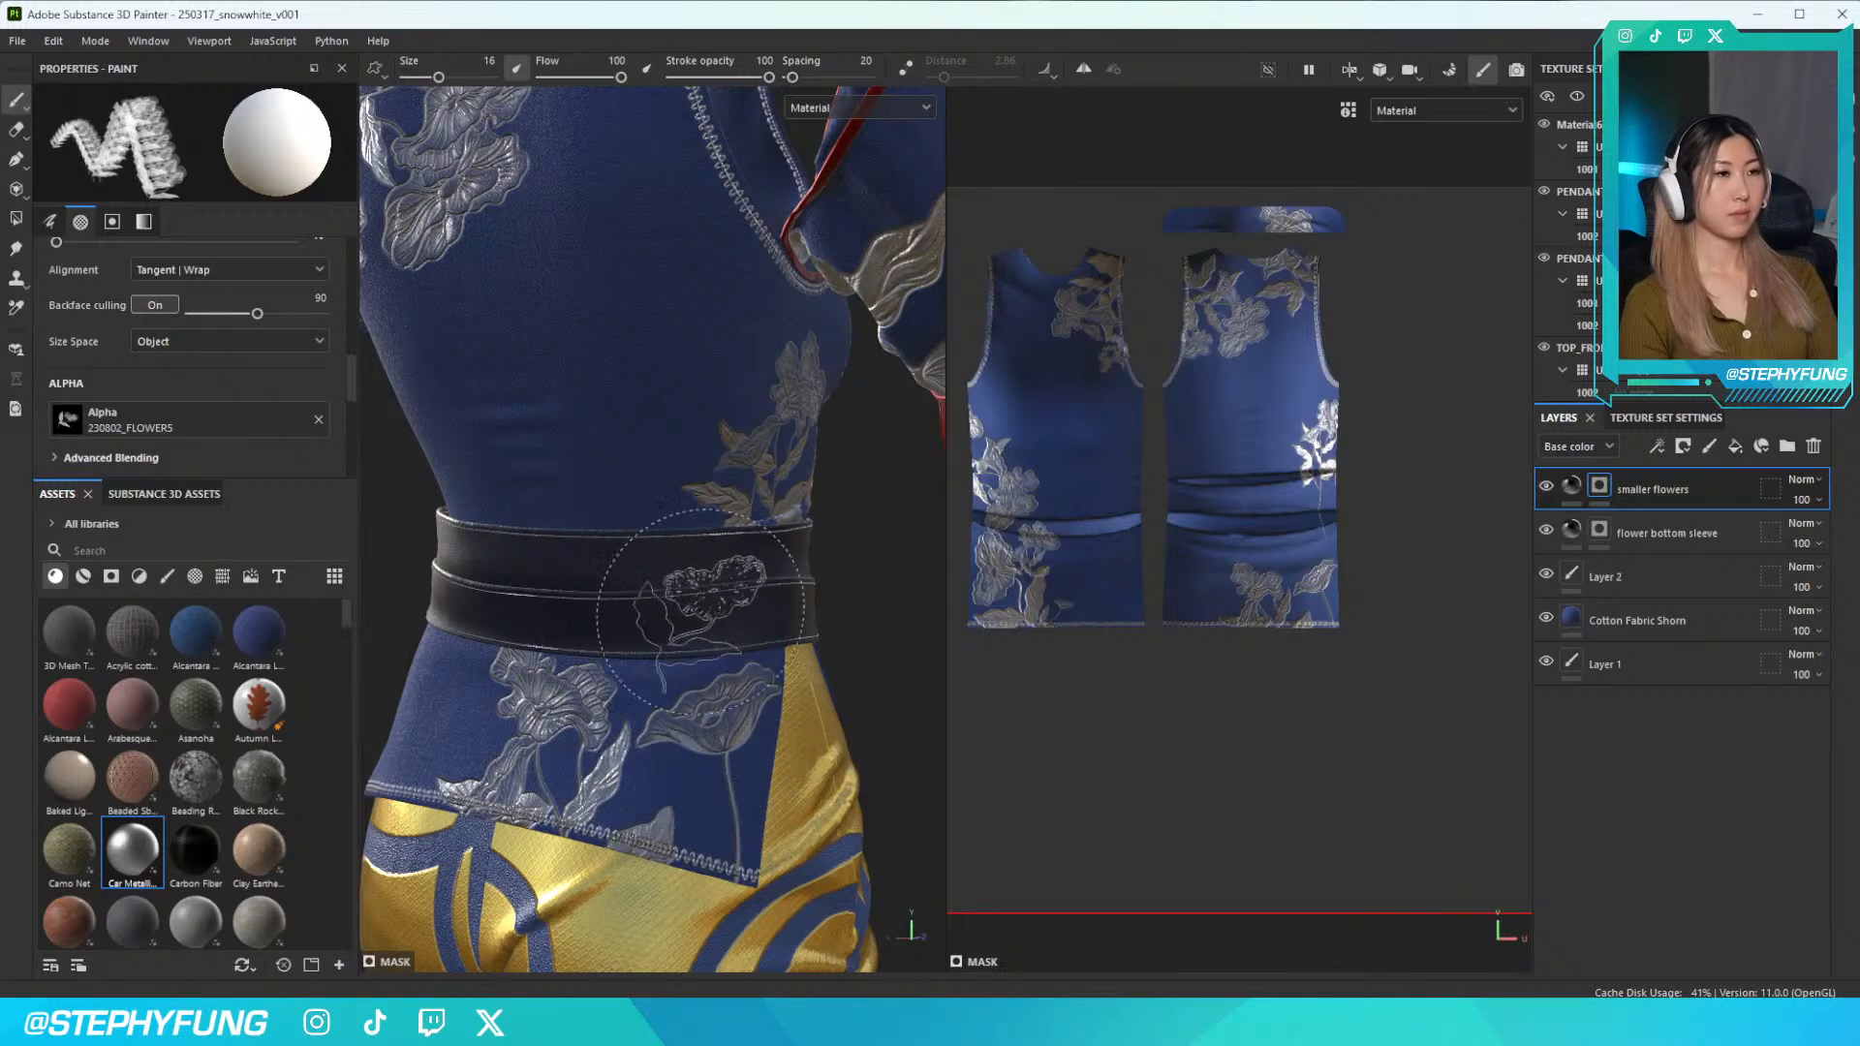
pyautogui.keyDown('alt'); pyautogui.moveTo(719, 609); pyautogui.dragTo(744, 571); pyautogui.keyUp('alt')
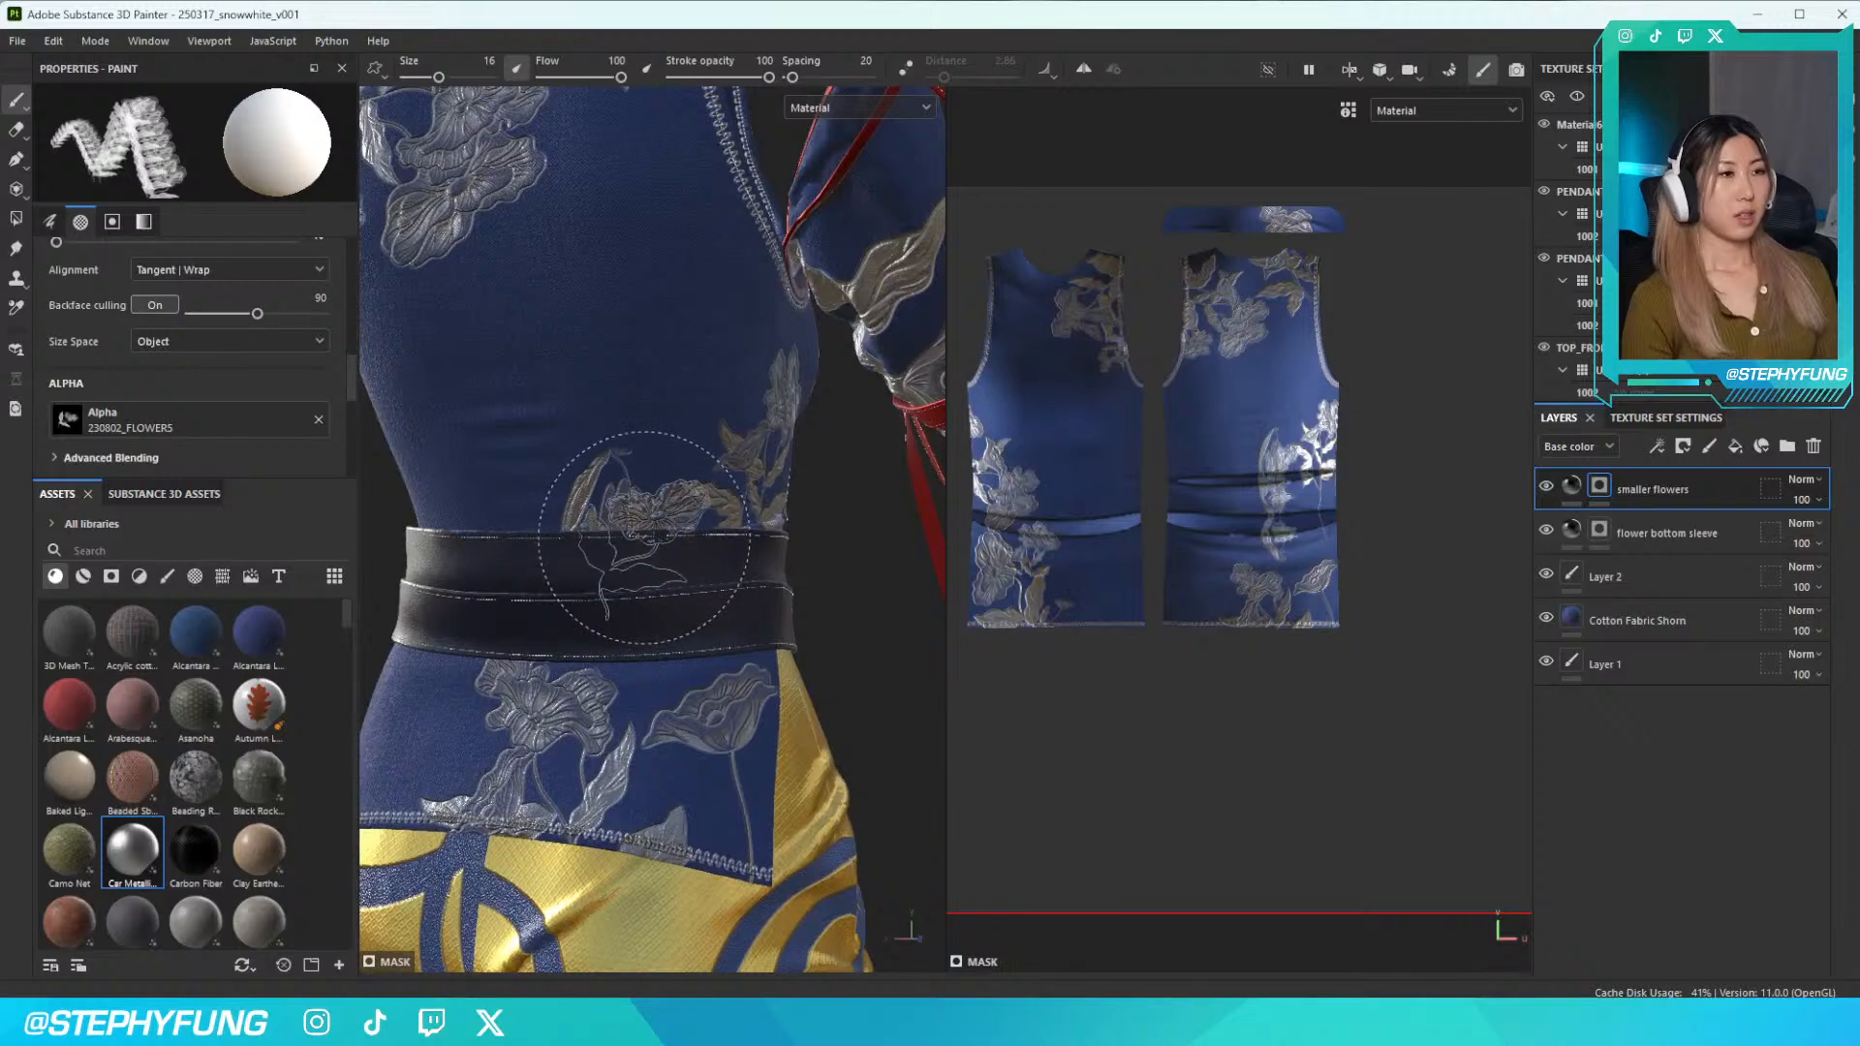
# Set the brush alignment to UV and stamp the flower just below the belt, between the existing back hem flowers
pyautogui.click(223, 269)
pyautogui.click(194, 290)
pyautogui.moveTo(643, 530)
pyautogui.keyDown('alt'); pyautogui.mouseDown()
pyautogui.moveTo(504, 581)
pyautogui.moveTo(621, 593)
pyautogui.mouseUp(); pyautogui.keyUp('alt')
pyautogui.moveTo(557, 702)
pyautogui.keyDown('alt'); pyautogui.mouseDown()
pyautogui.moveTo(629, 722)
pyautogui.moveTo(543, 683)
pyautogui.moveTo(612, 715)
pyautogui.moveTo(548, 725)
pyautogui.mouseUp(); pyautogui.keyUp('alt')
pyautogui.keyDown('alt'); pyautogui.moveTo(547, 726); pyautogui.dragTo(683, 794, button='right'); pyautogui.keyUp('alt')
# Erase the new flower's overlap with the hem embroidery below the belt using CIRCLE BRUSH-01_1 in black at size 1
pyautogui.click(165, 426)
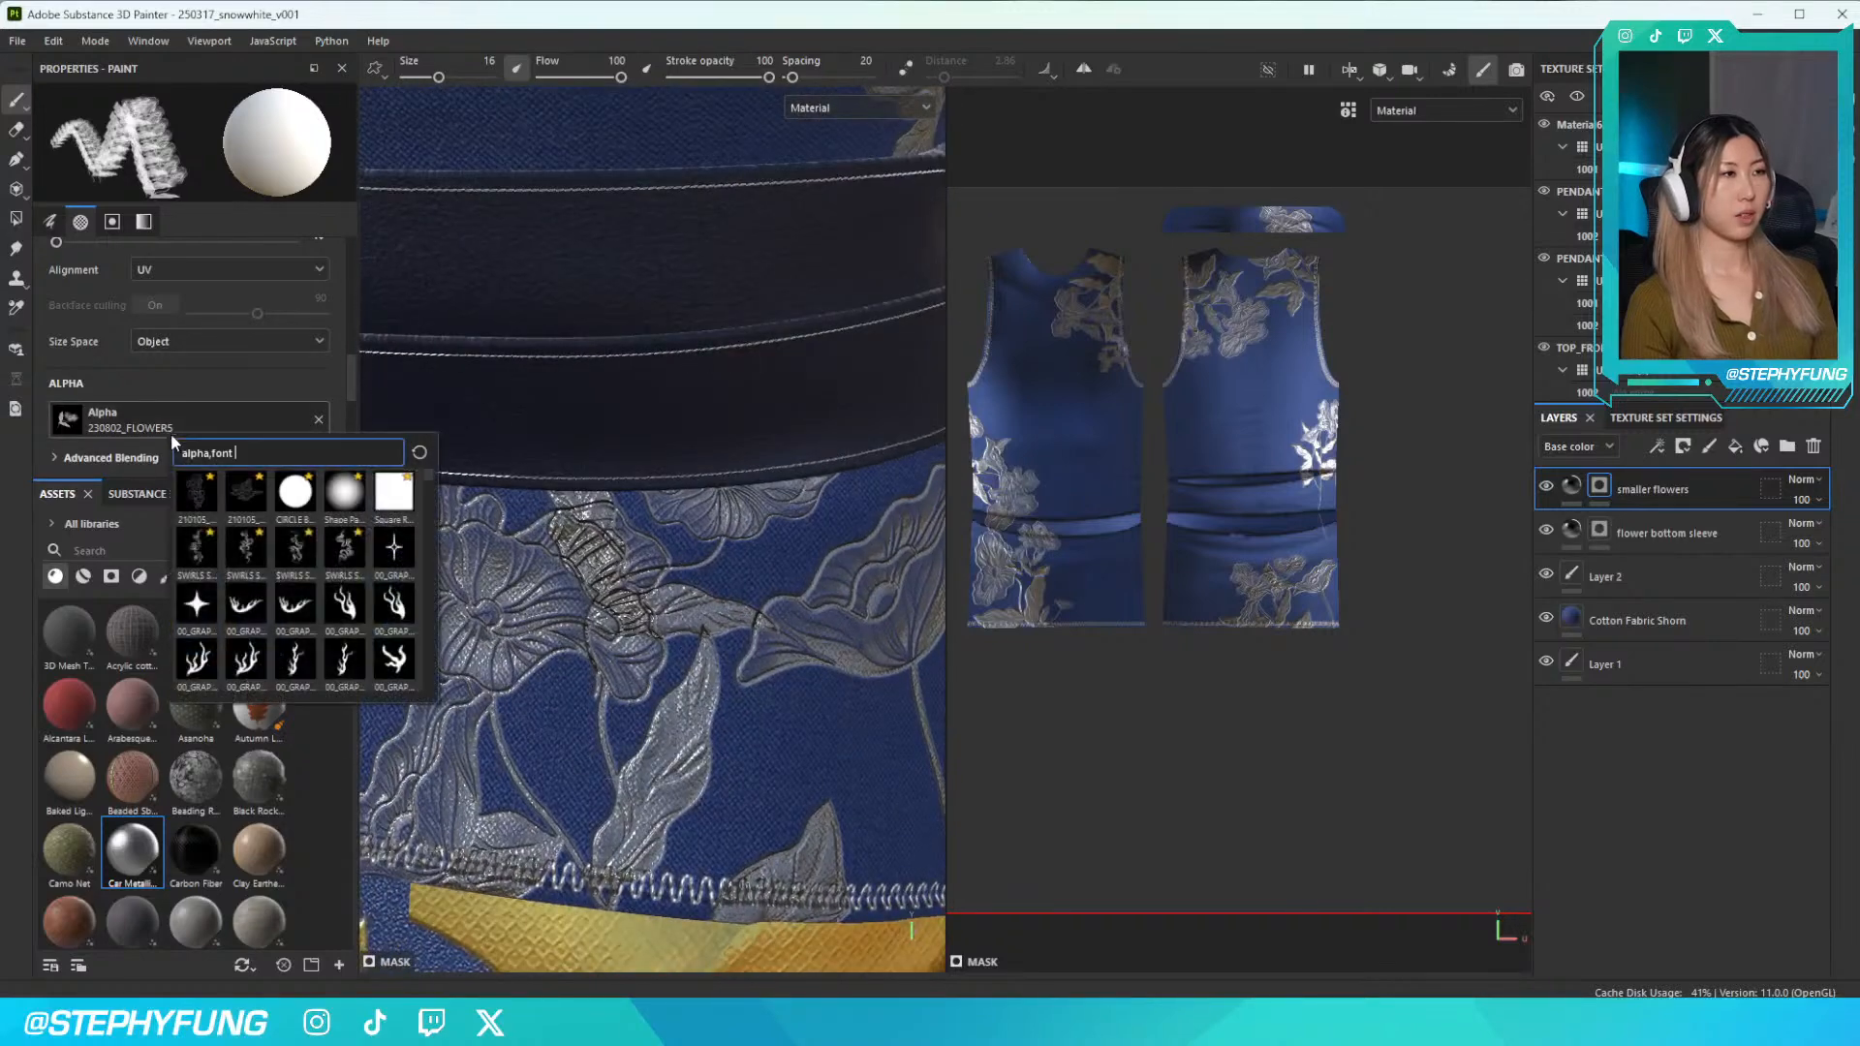
pyautogui.click(297, 495)
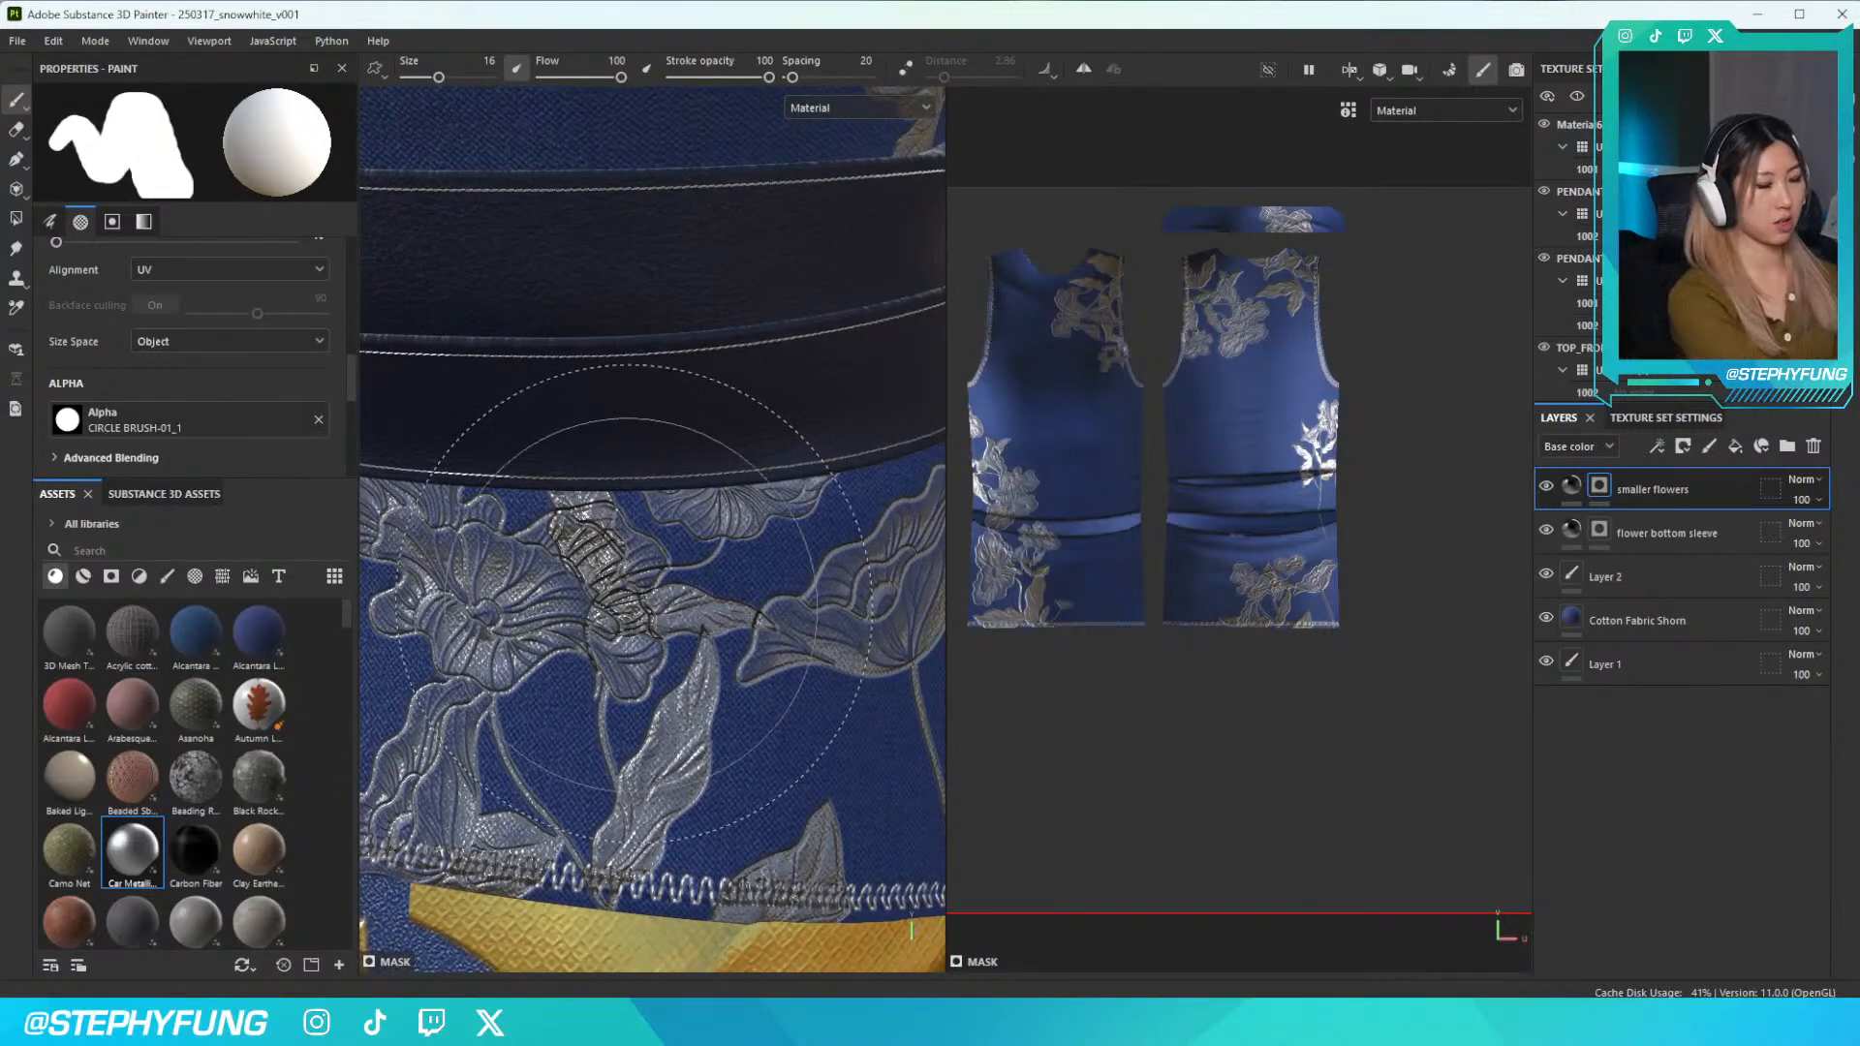
pyautogui.press('[')
pyautogui.press('[')
pyautogui.press('[')
pyautogui.press('[')
pyautogui.press('[')
pyautogui.press('[')
pyautogui.press('[')
pyautogui.press('[')
pyautogui.press('[')
pyautogui.press('[')
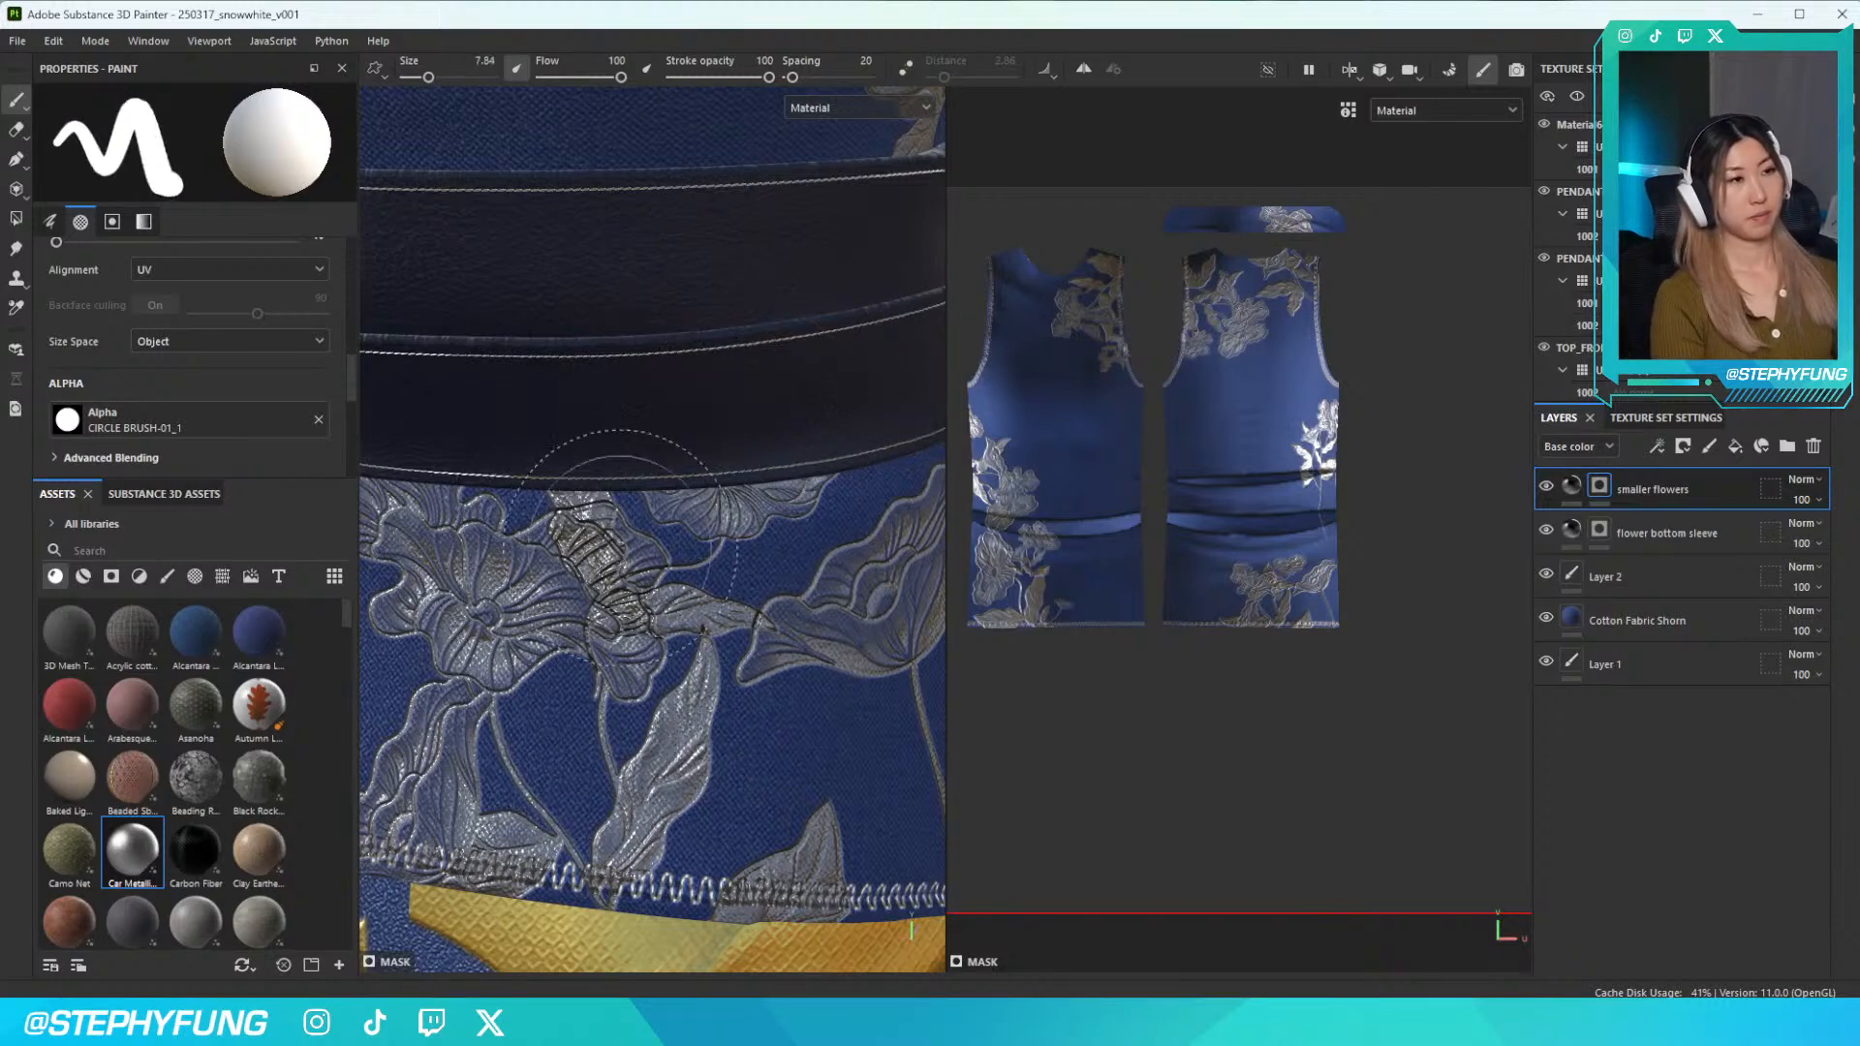
pyautogui.press('[')
pyautogui.press('[')
pyautogui.press('[')
pyautogui.press('[')
pyautogui.press('[')
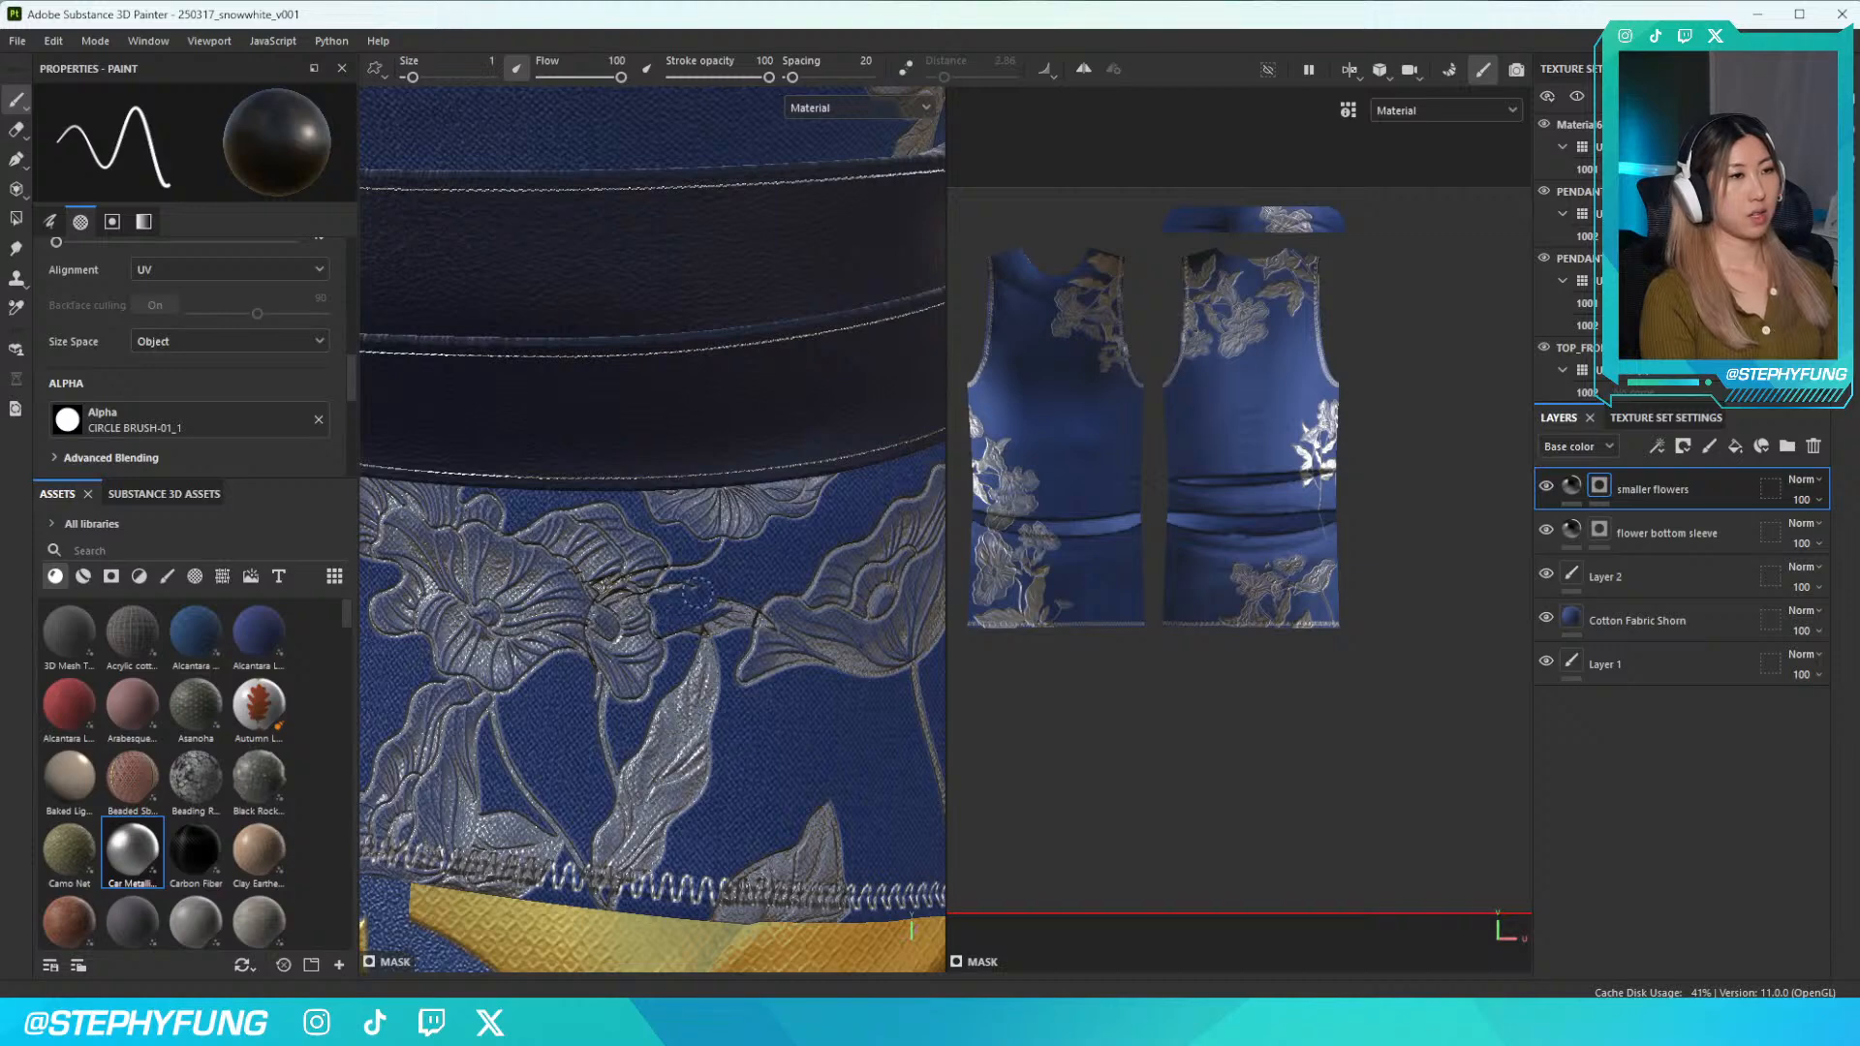
pyautogui.moveTo(685, 597)
pyautogui.mouseDown()
pyautogui.moveTo(721, 620)
pyautogui.moveTo(761, 599)
pyautogui.mouseUp()
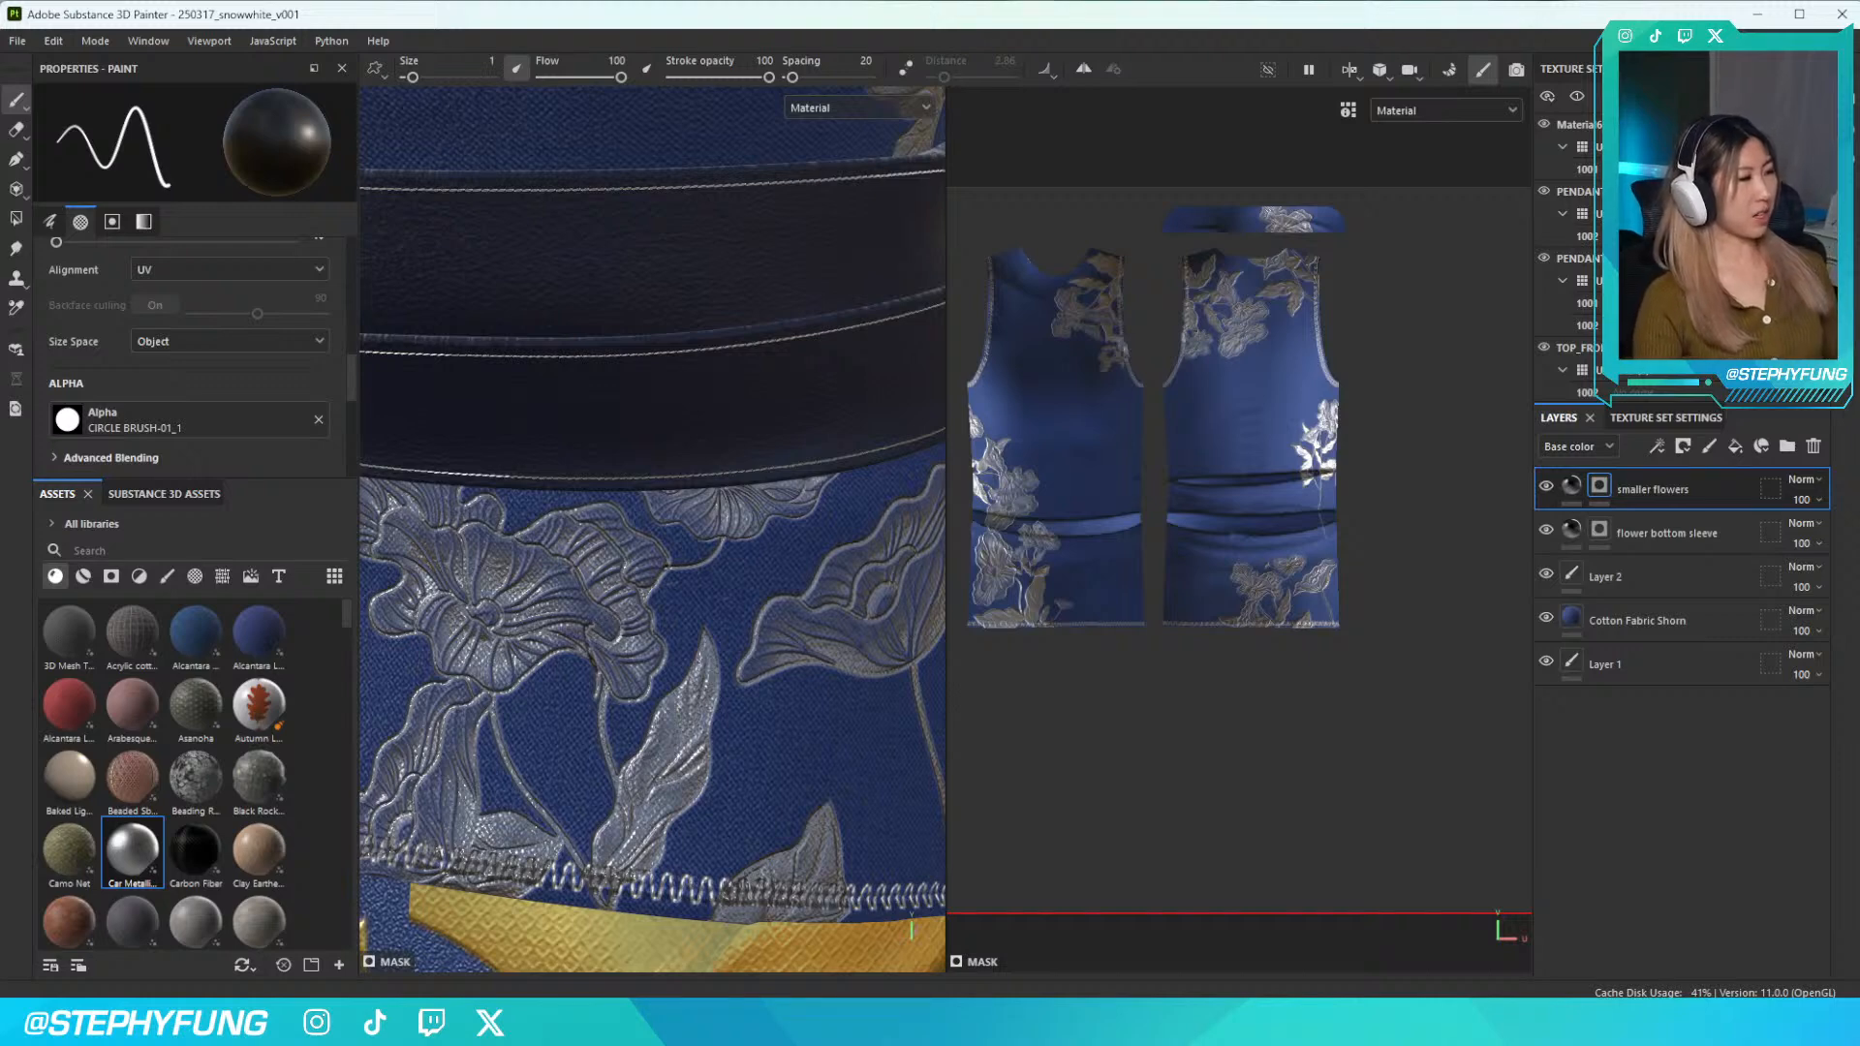
# Examine how the embroidery is distributed over the back, sides and front of the top, and save the project
pyautogui.scroll(-5, 702, 620)
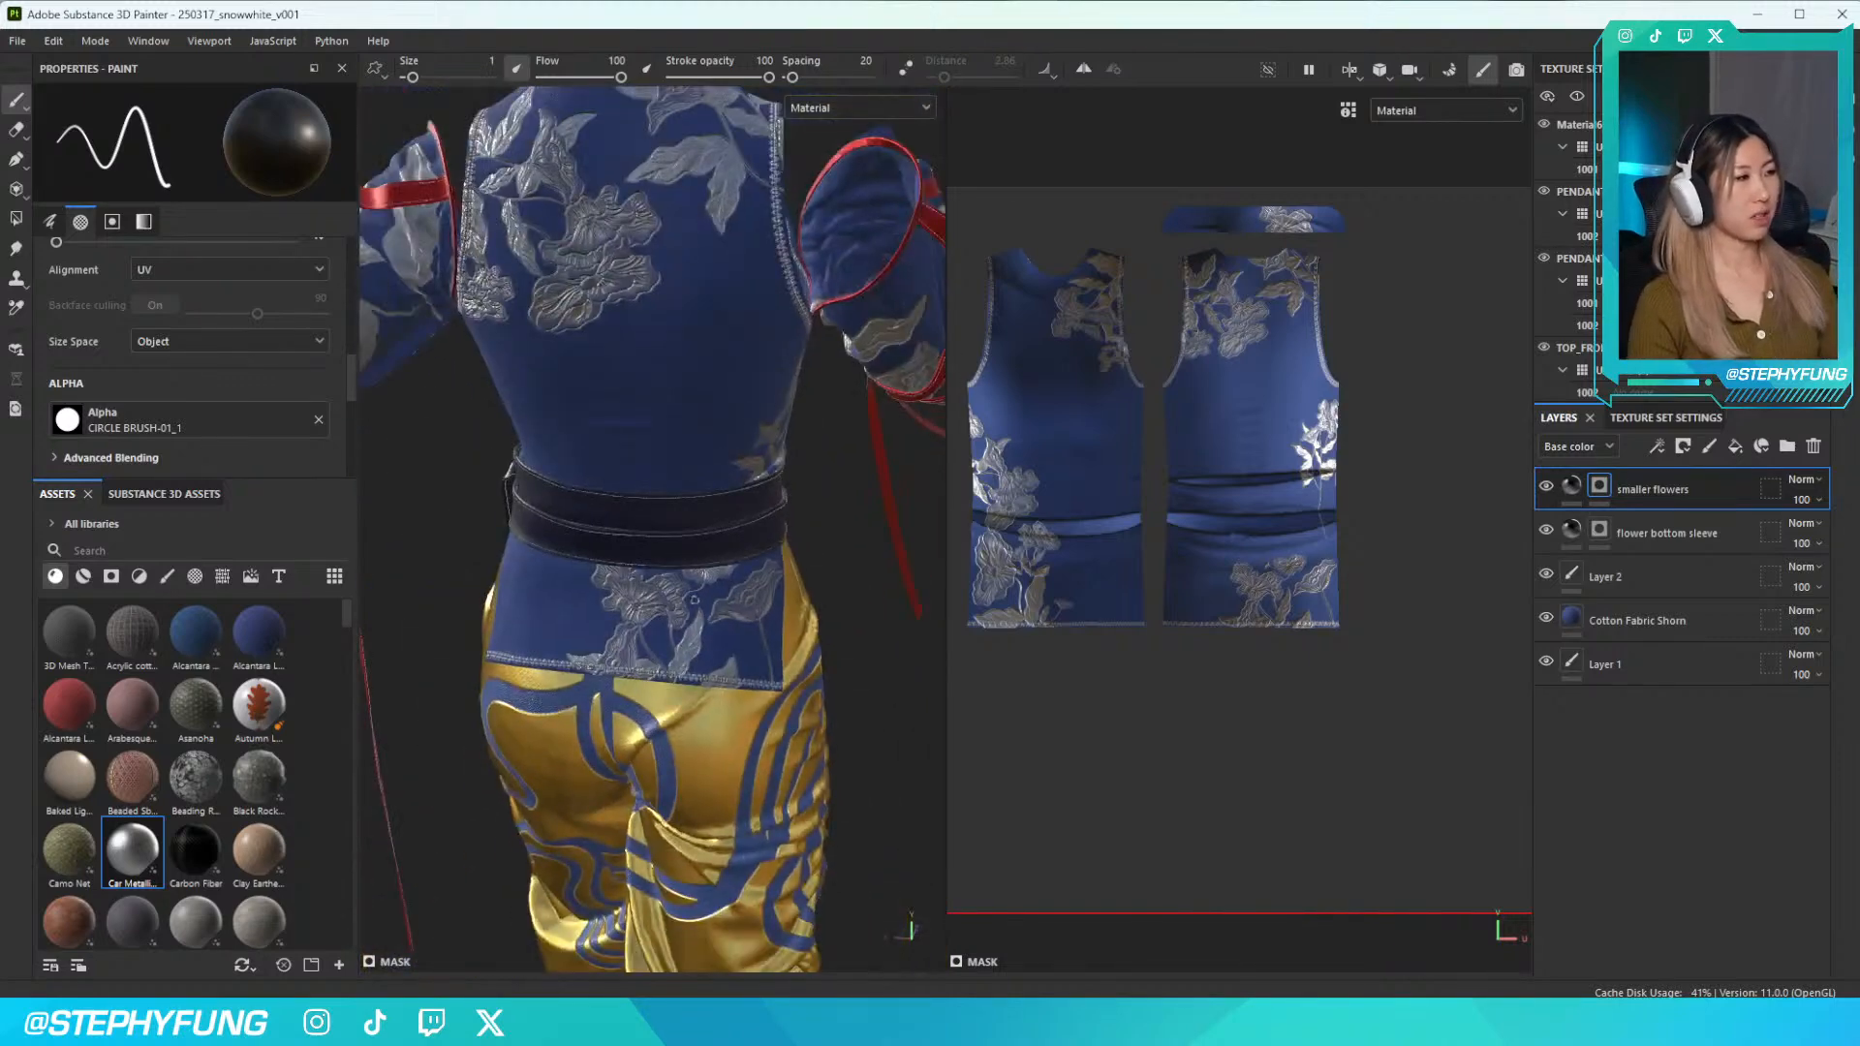
pyautogui.scroll(-2, 693, 598)
pyautogui.keyDown('alt'); pyautogui.moveTo(694, 598); pyautogui.dragTo(508, 639); pyautogui.keyUp('alt')
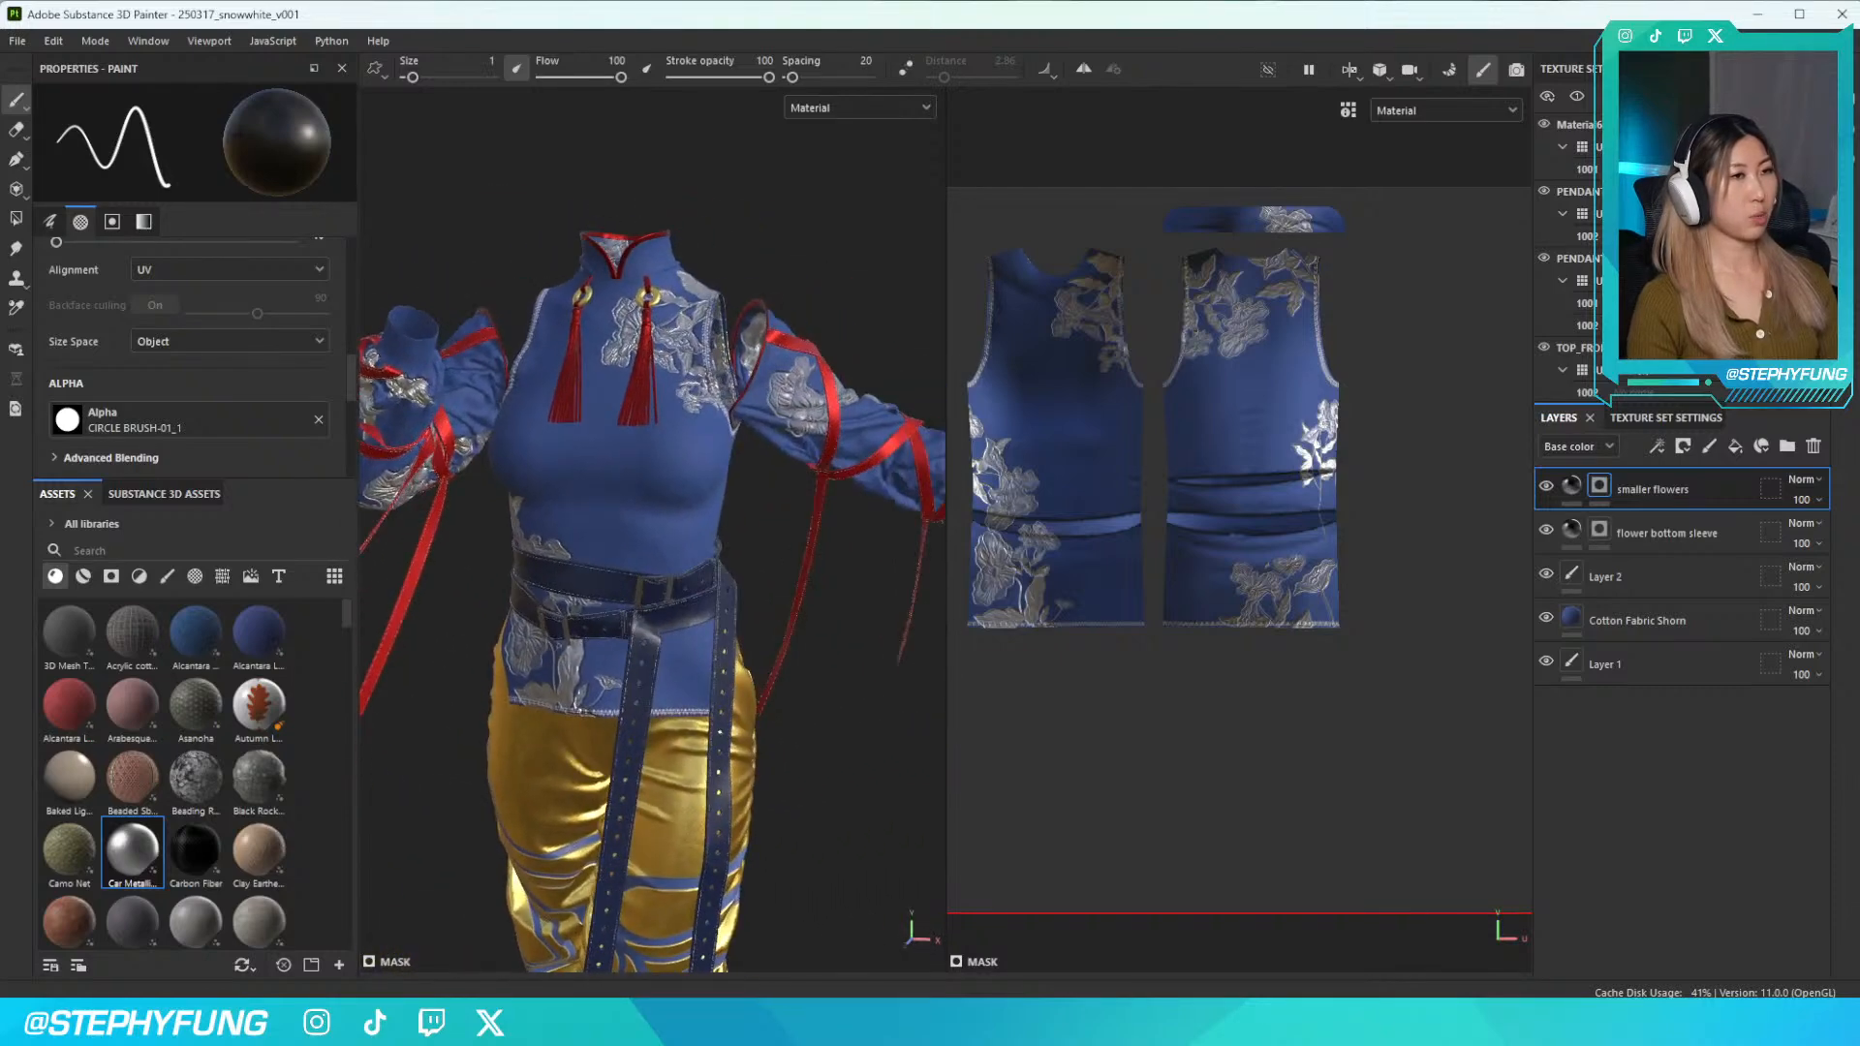
pyautogui.scroll(3, 667, 561)
pyautogui.moveTo(692, 555)
pyautogui.keyDown('alt'); pyautogui.mouseDown()
pyautogui.moveTo(620, 560)
pyautogui.moveTo(729, 549)
pyautogui.moveTo(711, 549)
pyautogui.mouseUp(); pyautogui.keyUp('alt')
pyautogui.scroll(-3, 693, 523)
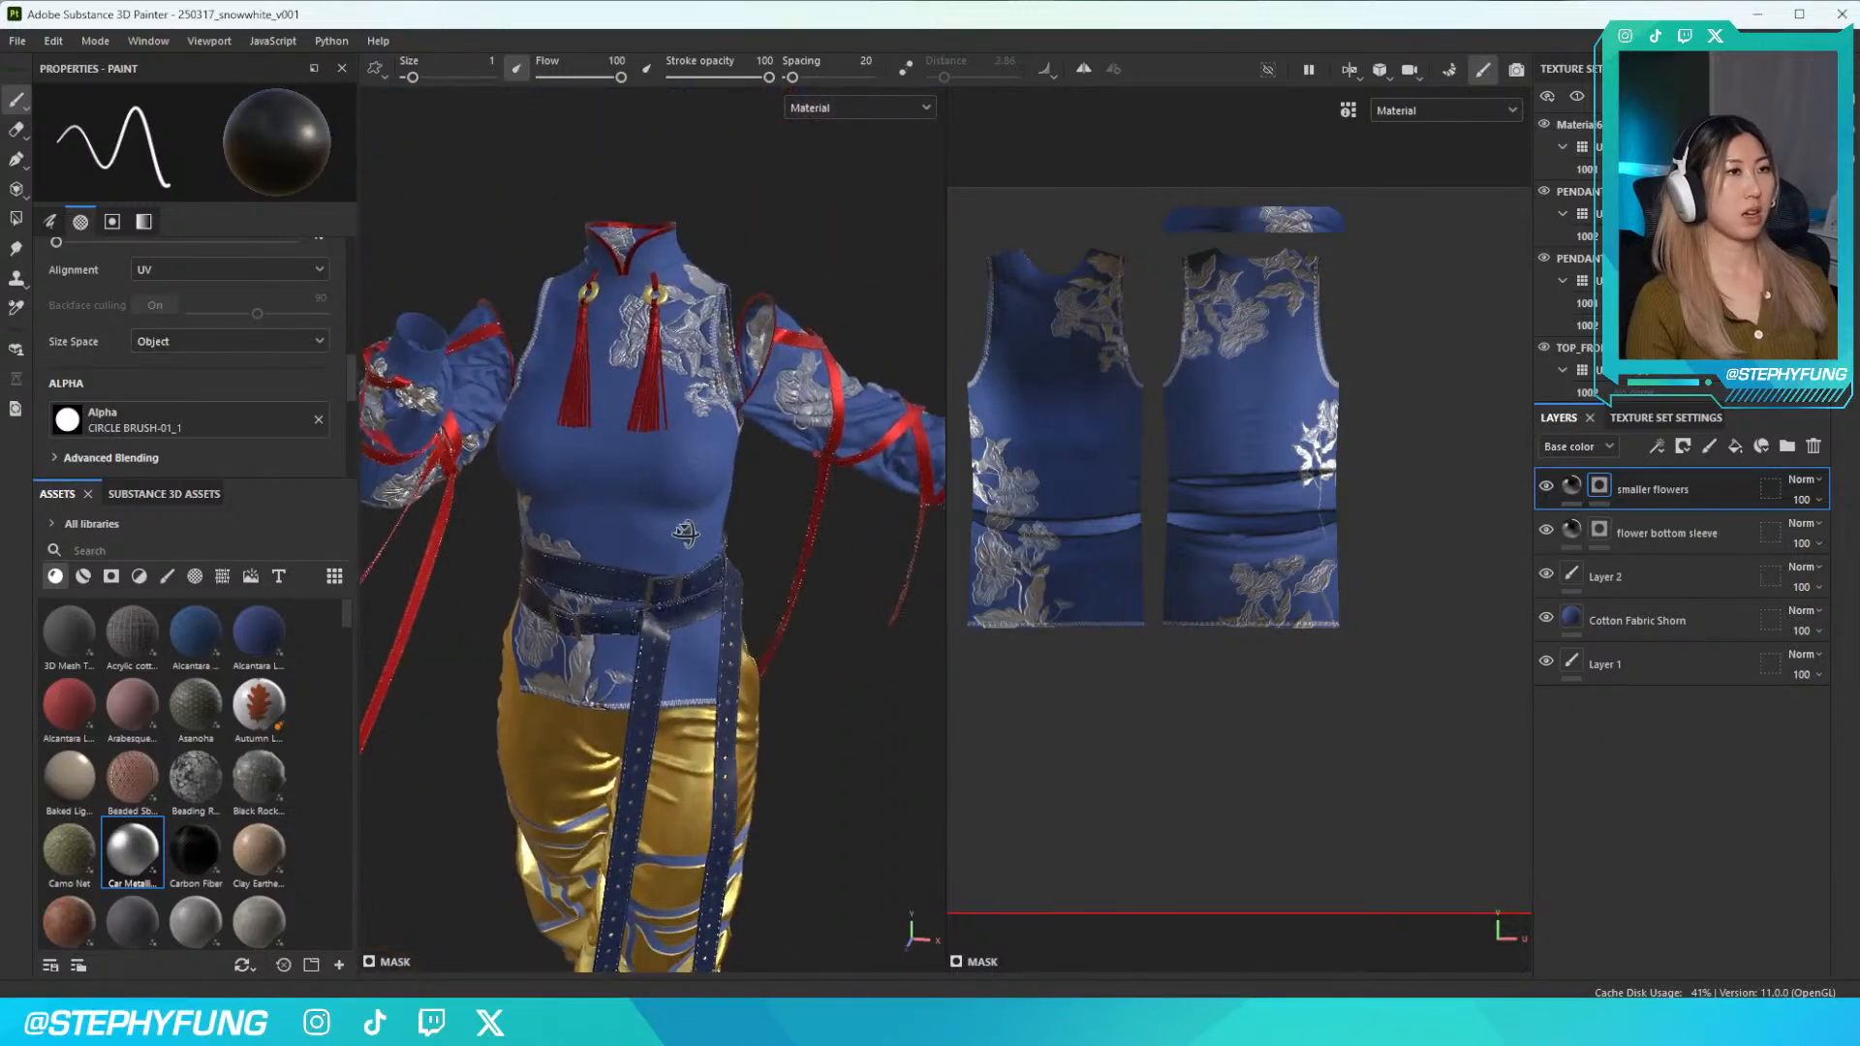
pyautogui.keyDown('alt'); pyautogui.moveTo(692, 523); pyautogui.dragTo(763, 567, button='middle'); pyautogui.keyUp('alt')
pyautogui.scroll(3, 678, 489)
pyautogui.scroll(-3, 679, 489)
pyautogui.keyDown('alt'); pyautogui.moveTo(925, 518); pyautogui.dragTo(694, 545); pyautogui.keyUp('alt')
pyautogui.scroll(-5, 694, 546)
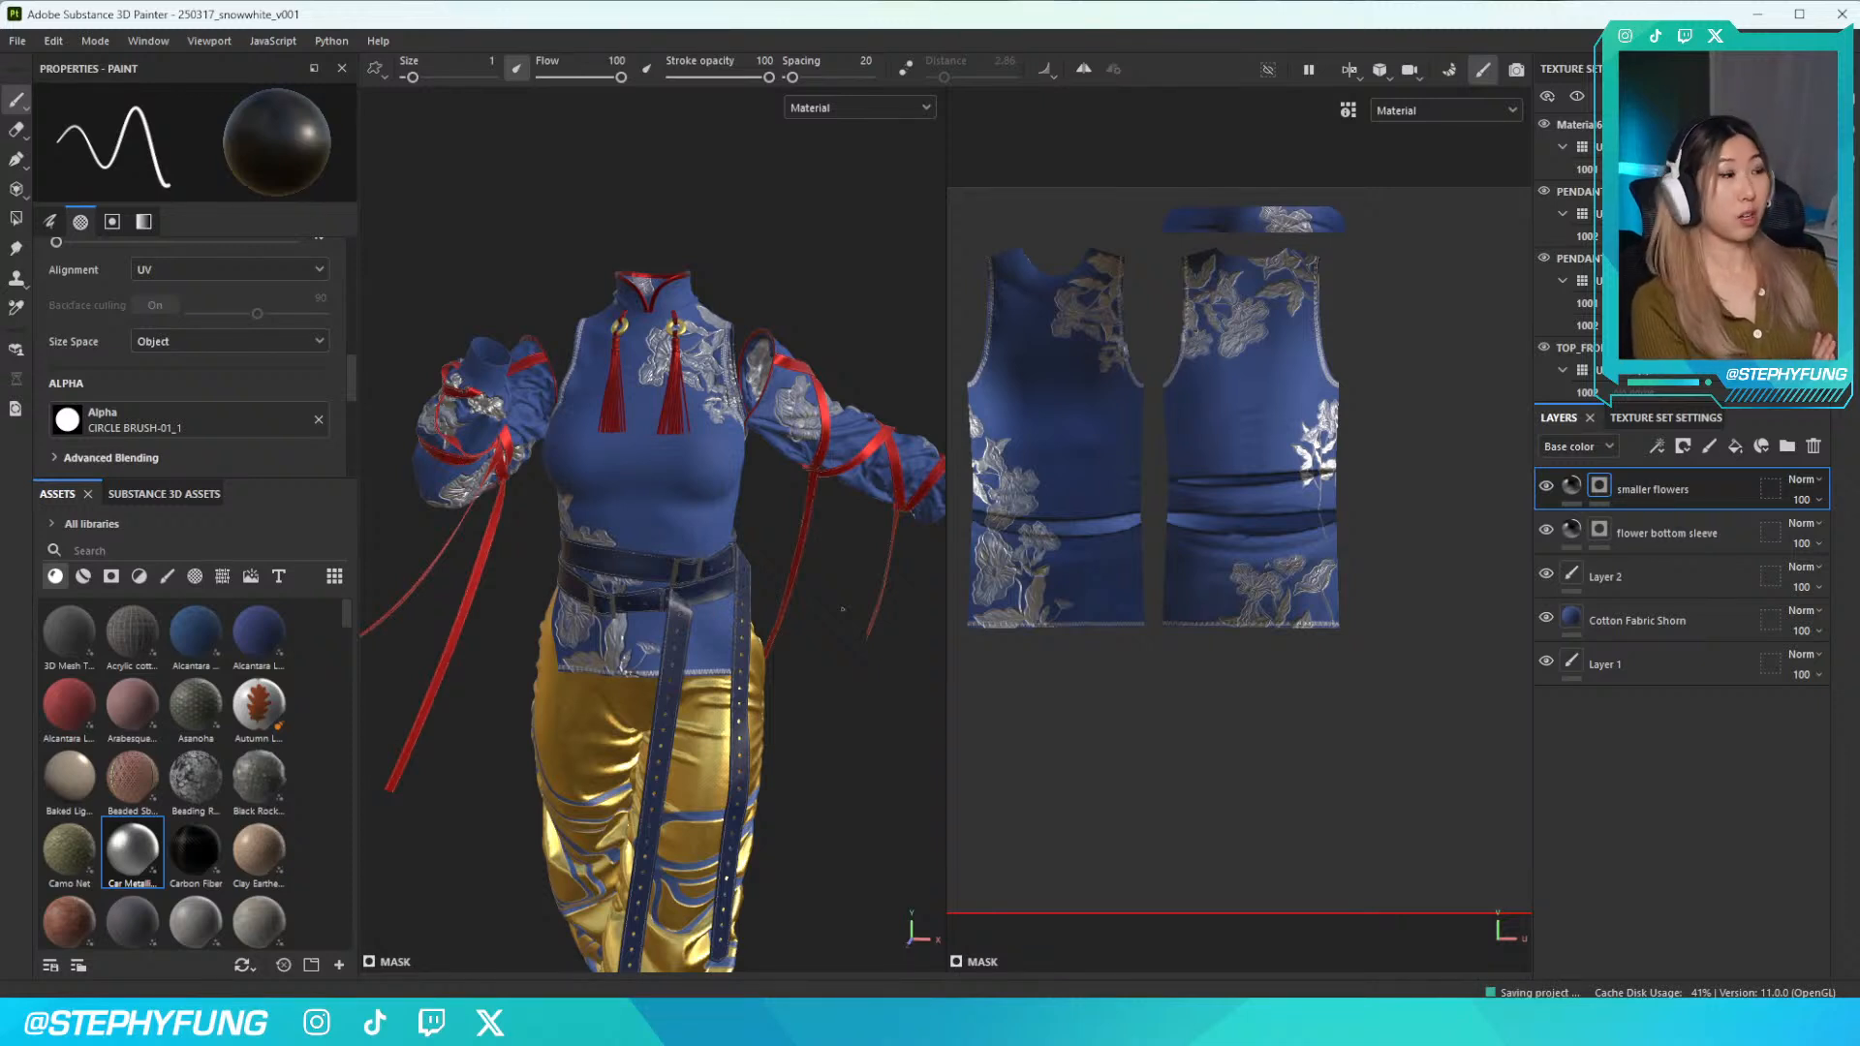
pyautogui.press('ctrl')
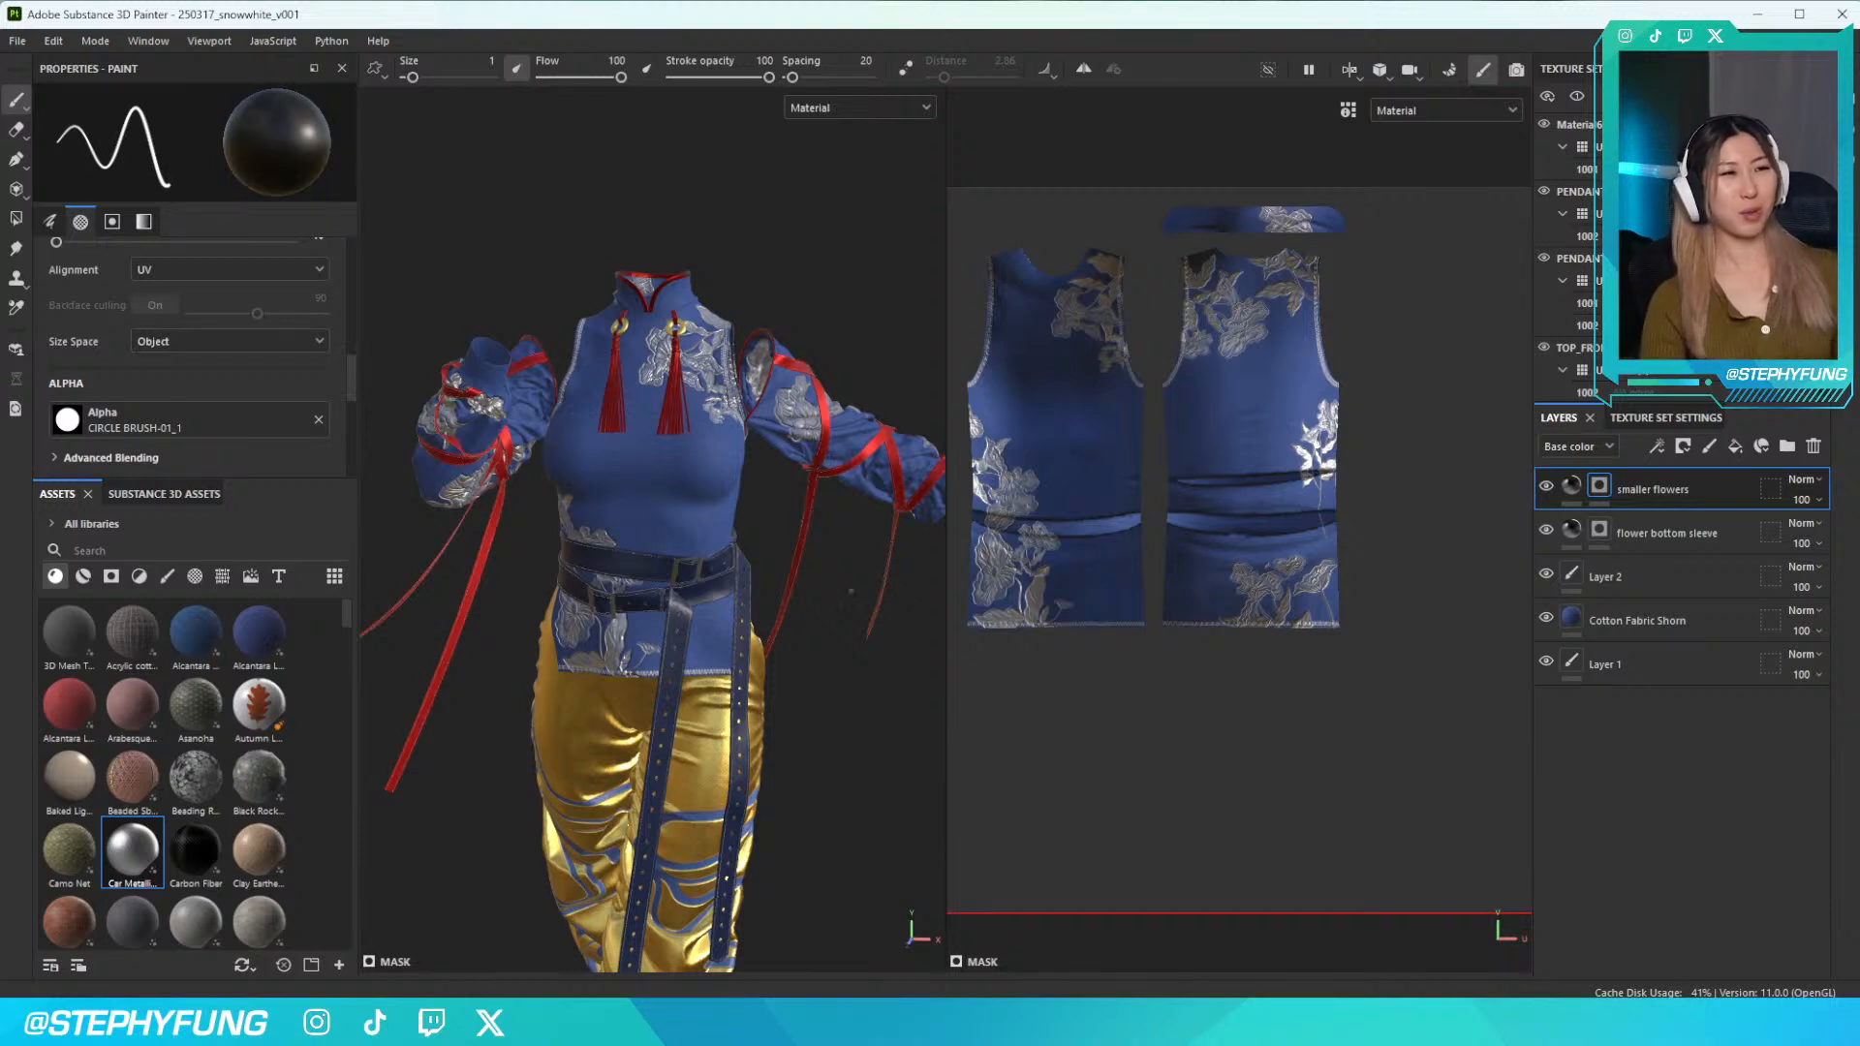
# Examine the whole outfit from the front, and check the hanging belt strap's leather texture, stitching and holes up close
pyautogui.scroll(-1, 681, 519)
pyautogui.scroll(3, 682, 518)
pyautogui.keyDown('alt'); pyautogui.moveTo(750, 498); pyautogui.dragTo(677, 601); pyautogui.keyUp('alt')
pyautogui.scroll(2, 678, 599)
pyautogui.scroll(-5, 678, 599)
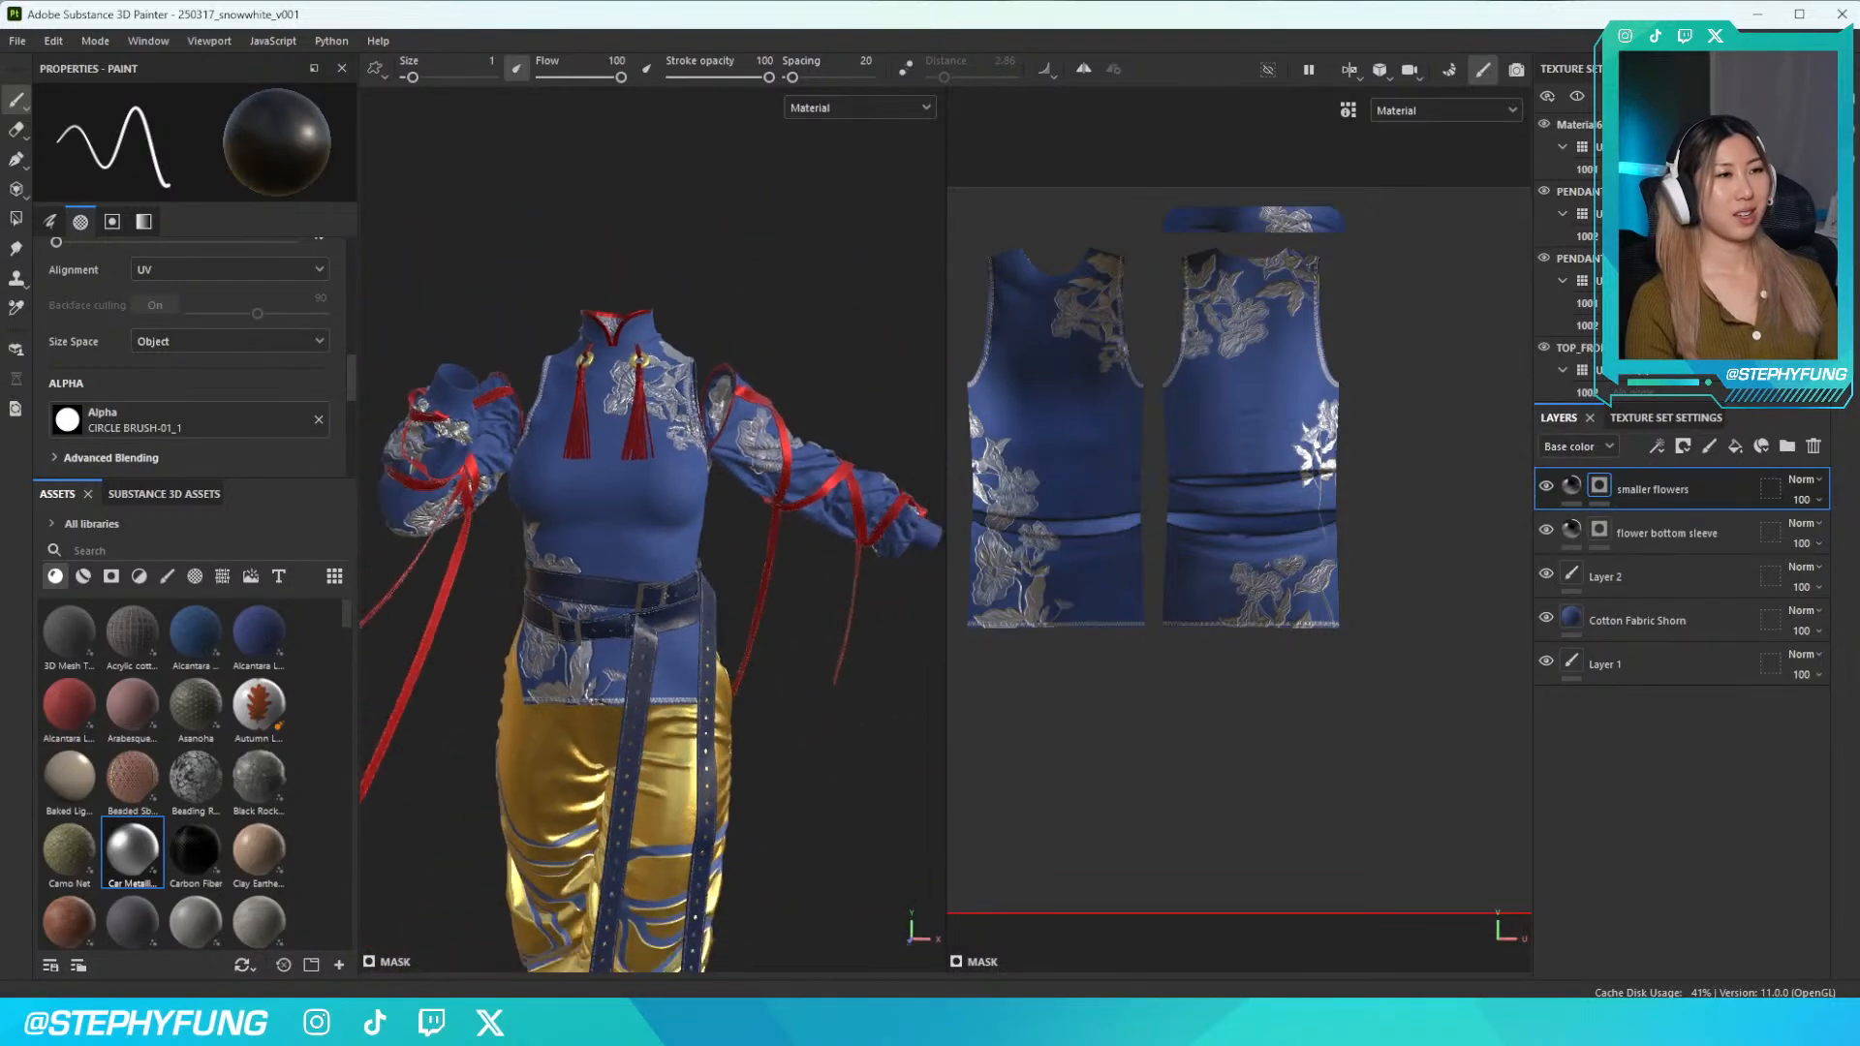
pyautogui.keyDown('alt'); pyautogui.moveTo(711, 597); pyautogui.dragTo(763, 531, button='middle'); pyautogui.keyUp('alt')
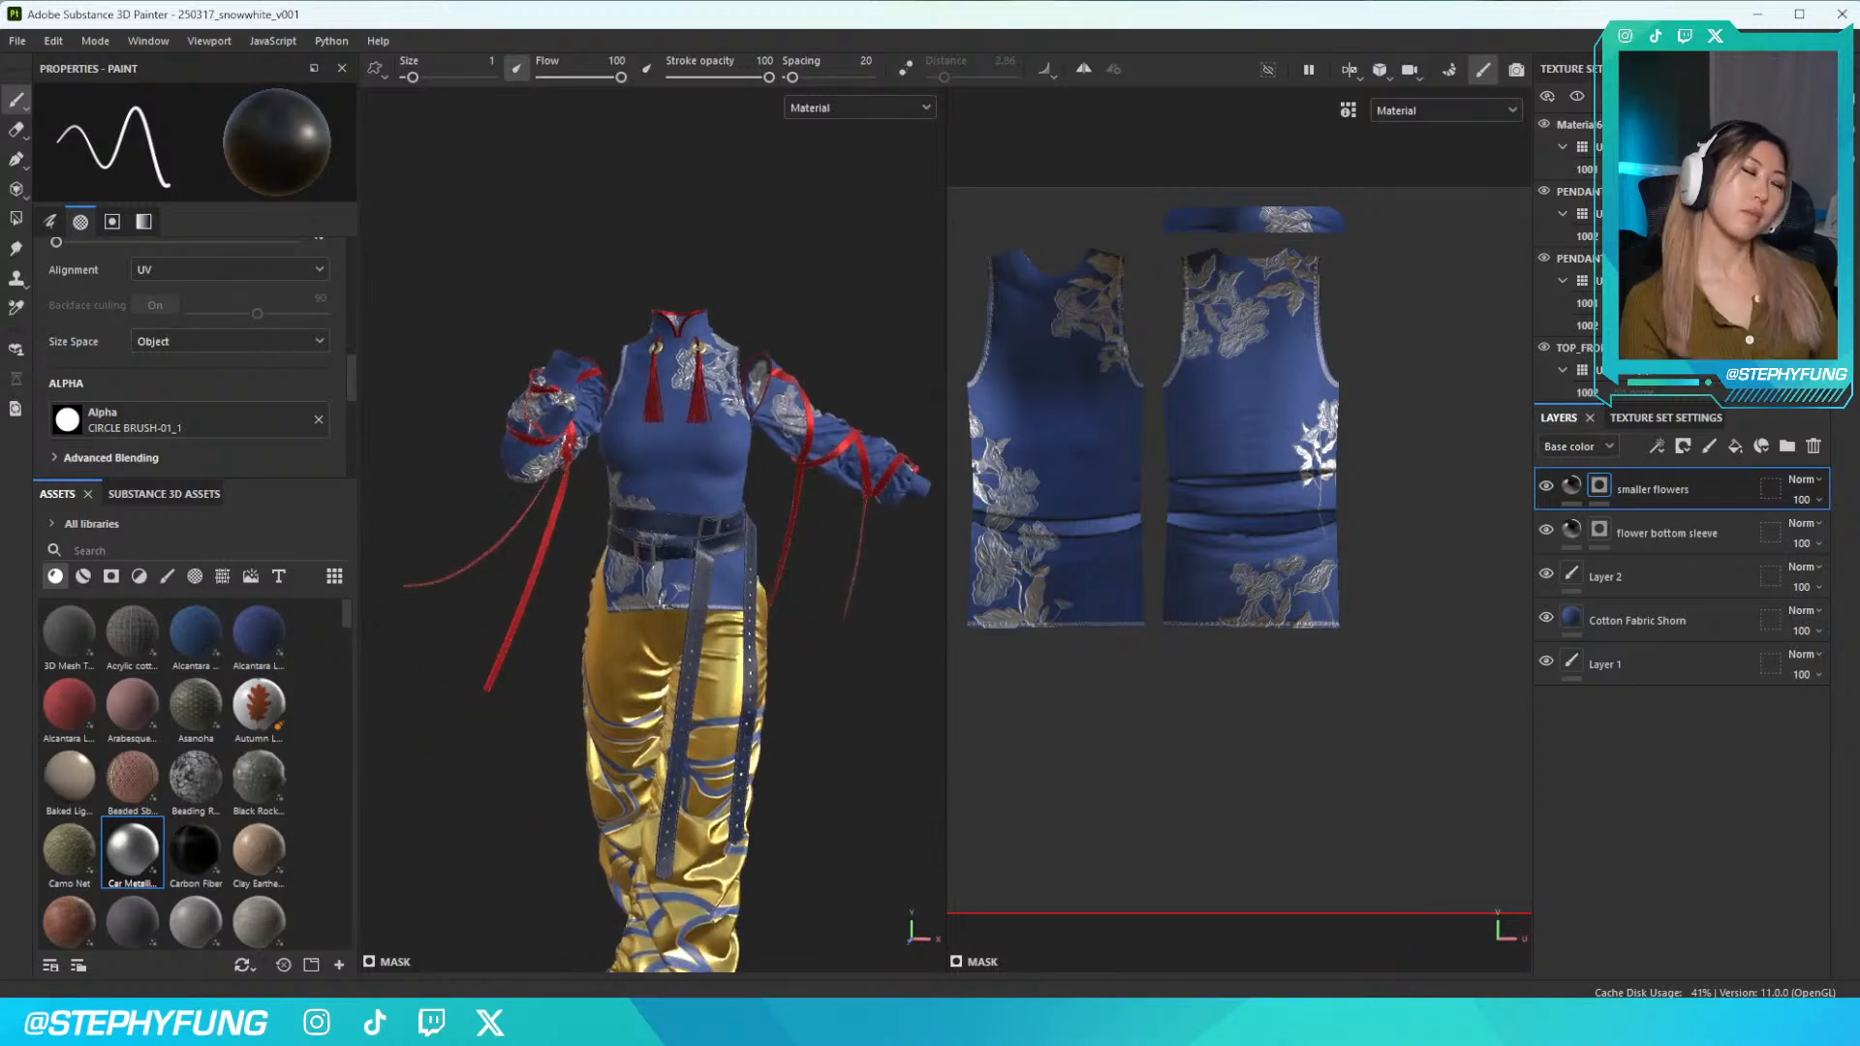
pyautogui.scroll(-3, 712, 603)
pyautogui.scroll(4, 712, 603)
pyautogui.moveTo(728, 592)
pyautogui.keyDown('alt'); pyautogui.mouseDown()
pyautogui.moveTo(712, 614)
pyautogui.moveTo(728, 577)
pyautogui.mouseUp(); pyautogui.keyUp('alt')
pyautogui.keyDown('alt'); pyautogui.moveTo(729, 577); pyautogui.dragTo(683, 656, button='middle'); pyautogui.keyUp('alt')
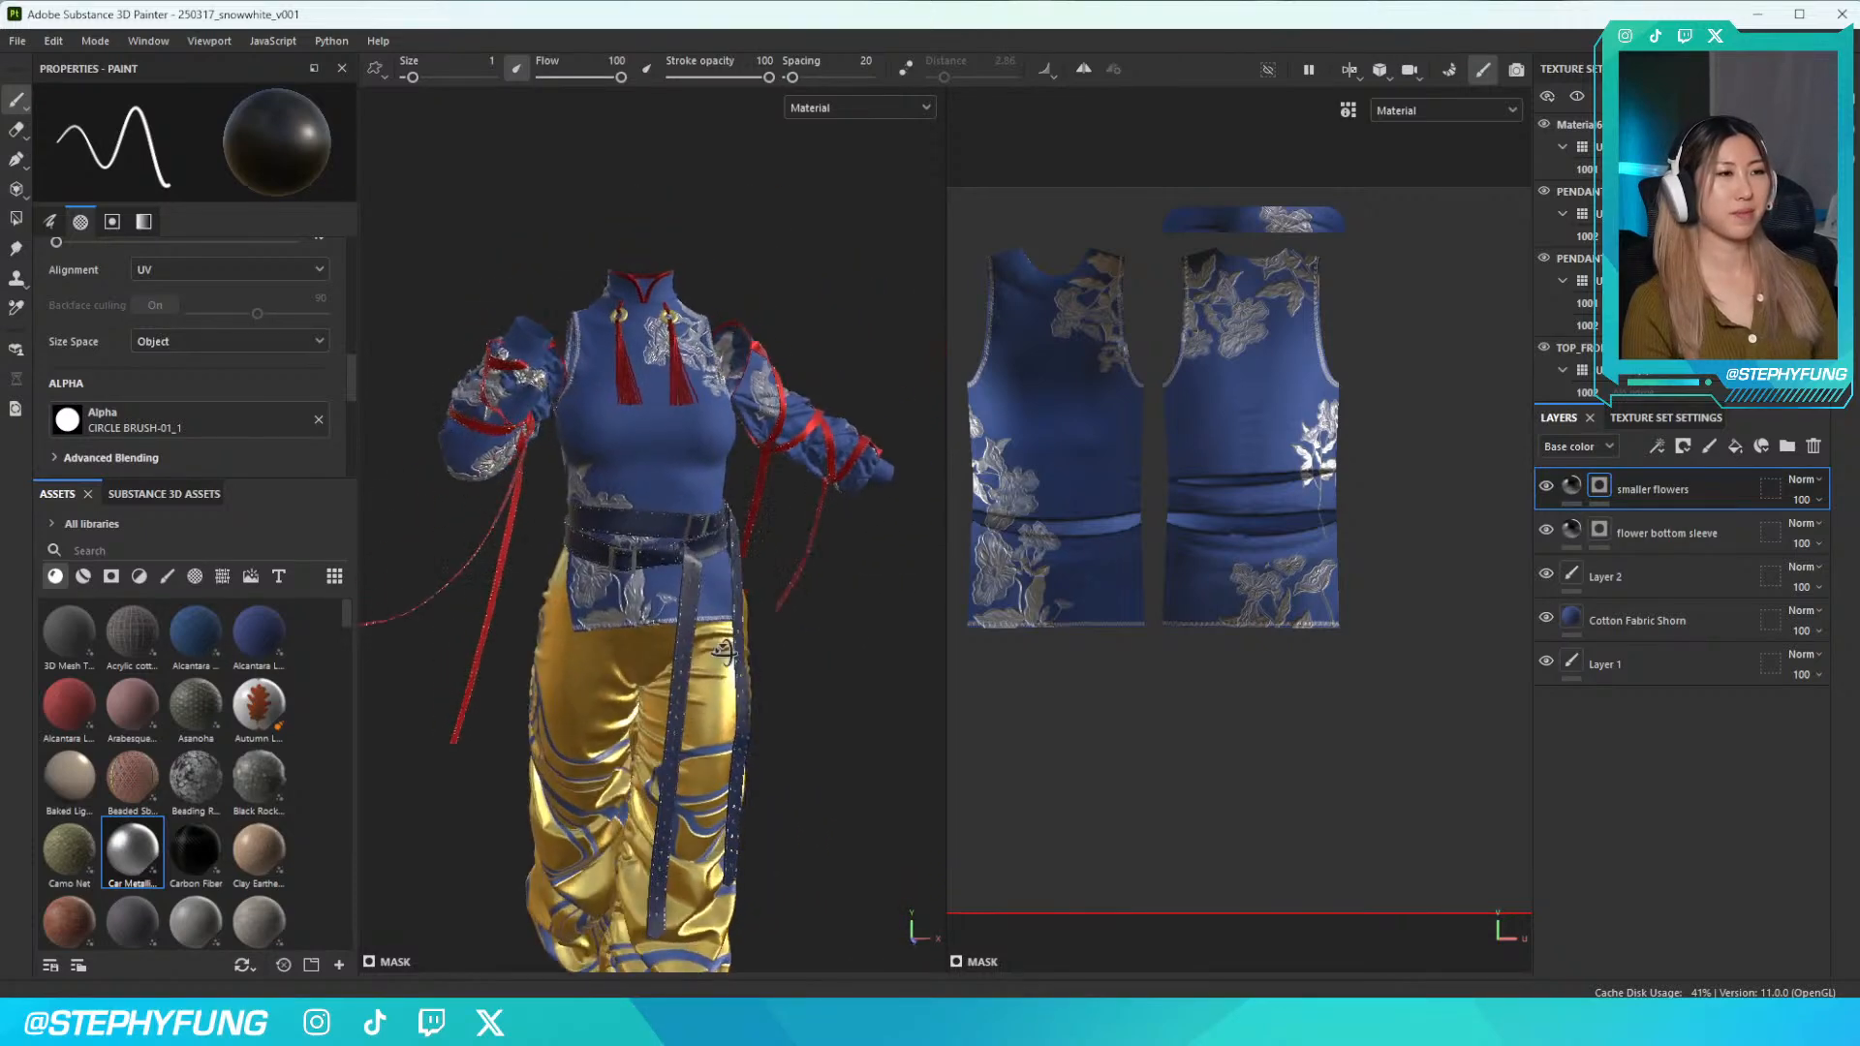
pyautogui.scroll(4, 682, 658)
pyautogui.scroll(3, 682, 658)
pyautogui.scroll(3, 633, 616)
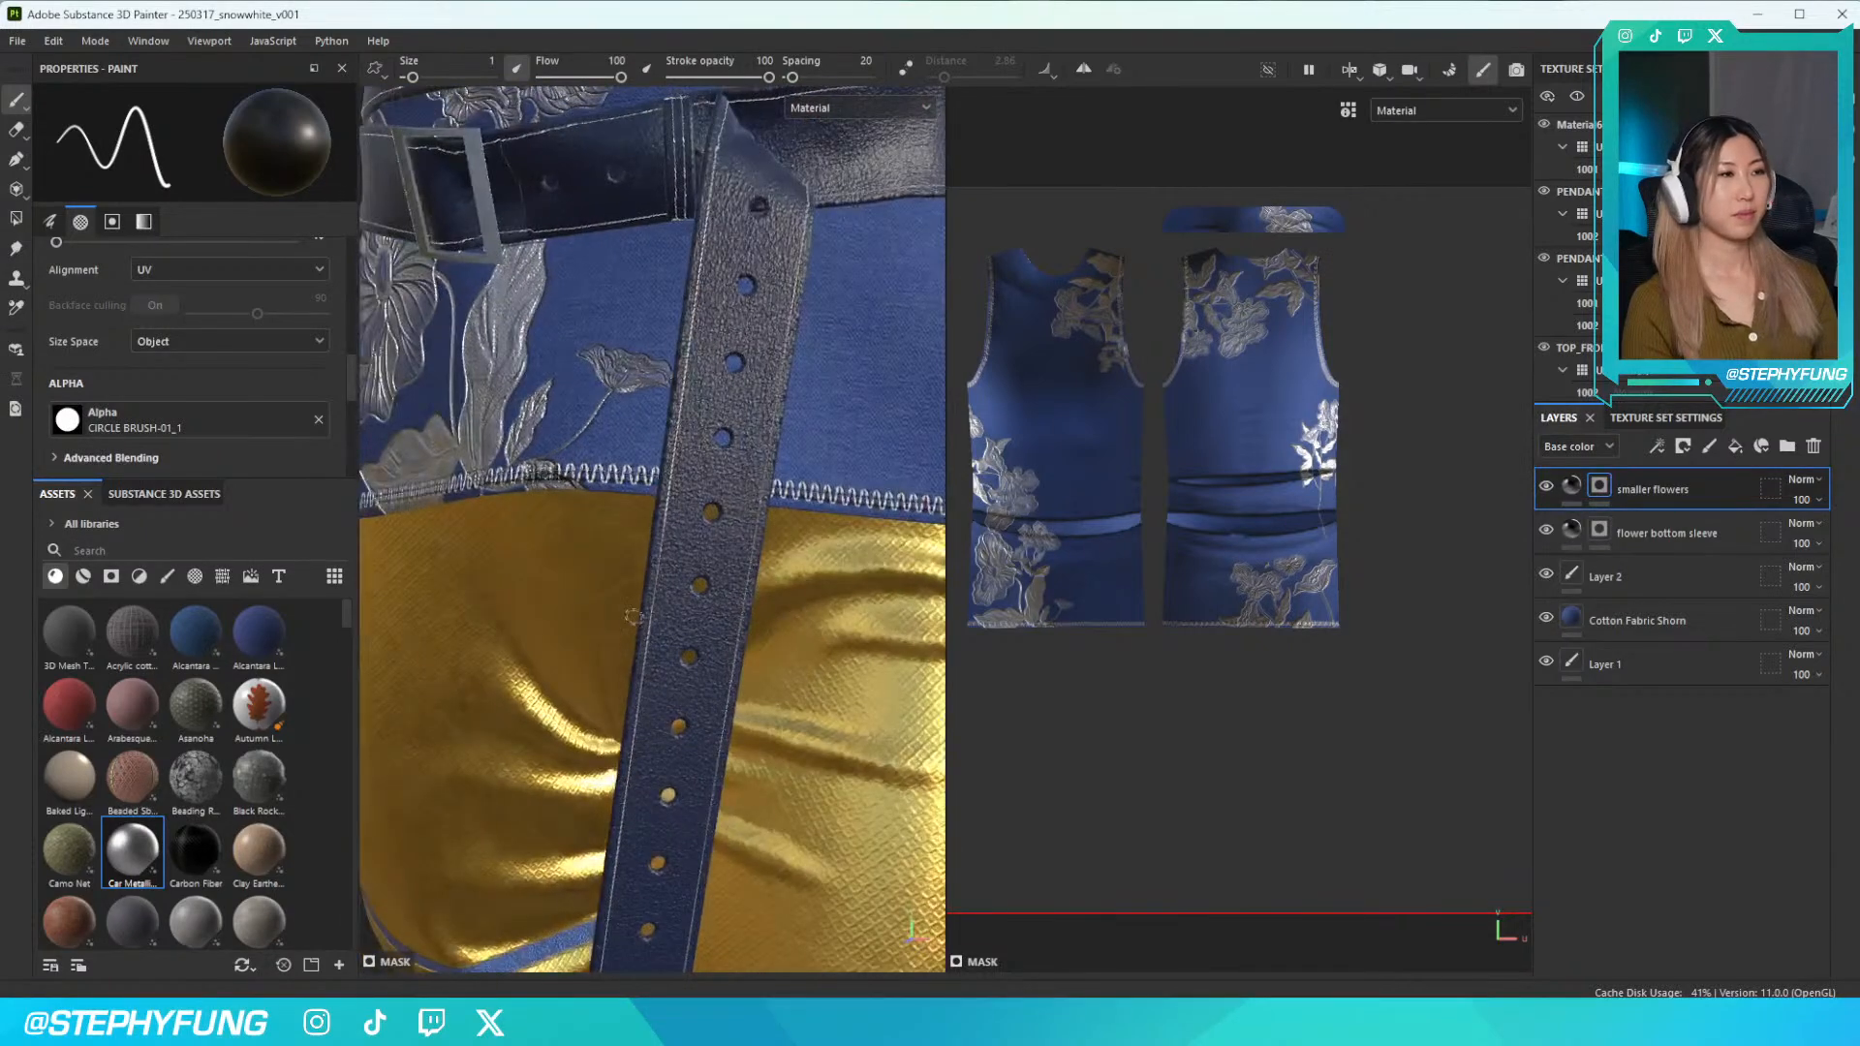
pyautogui.scroll(-3, 678, 617)
pyautogui.scroll(8, 678, 617)
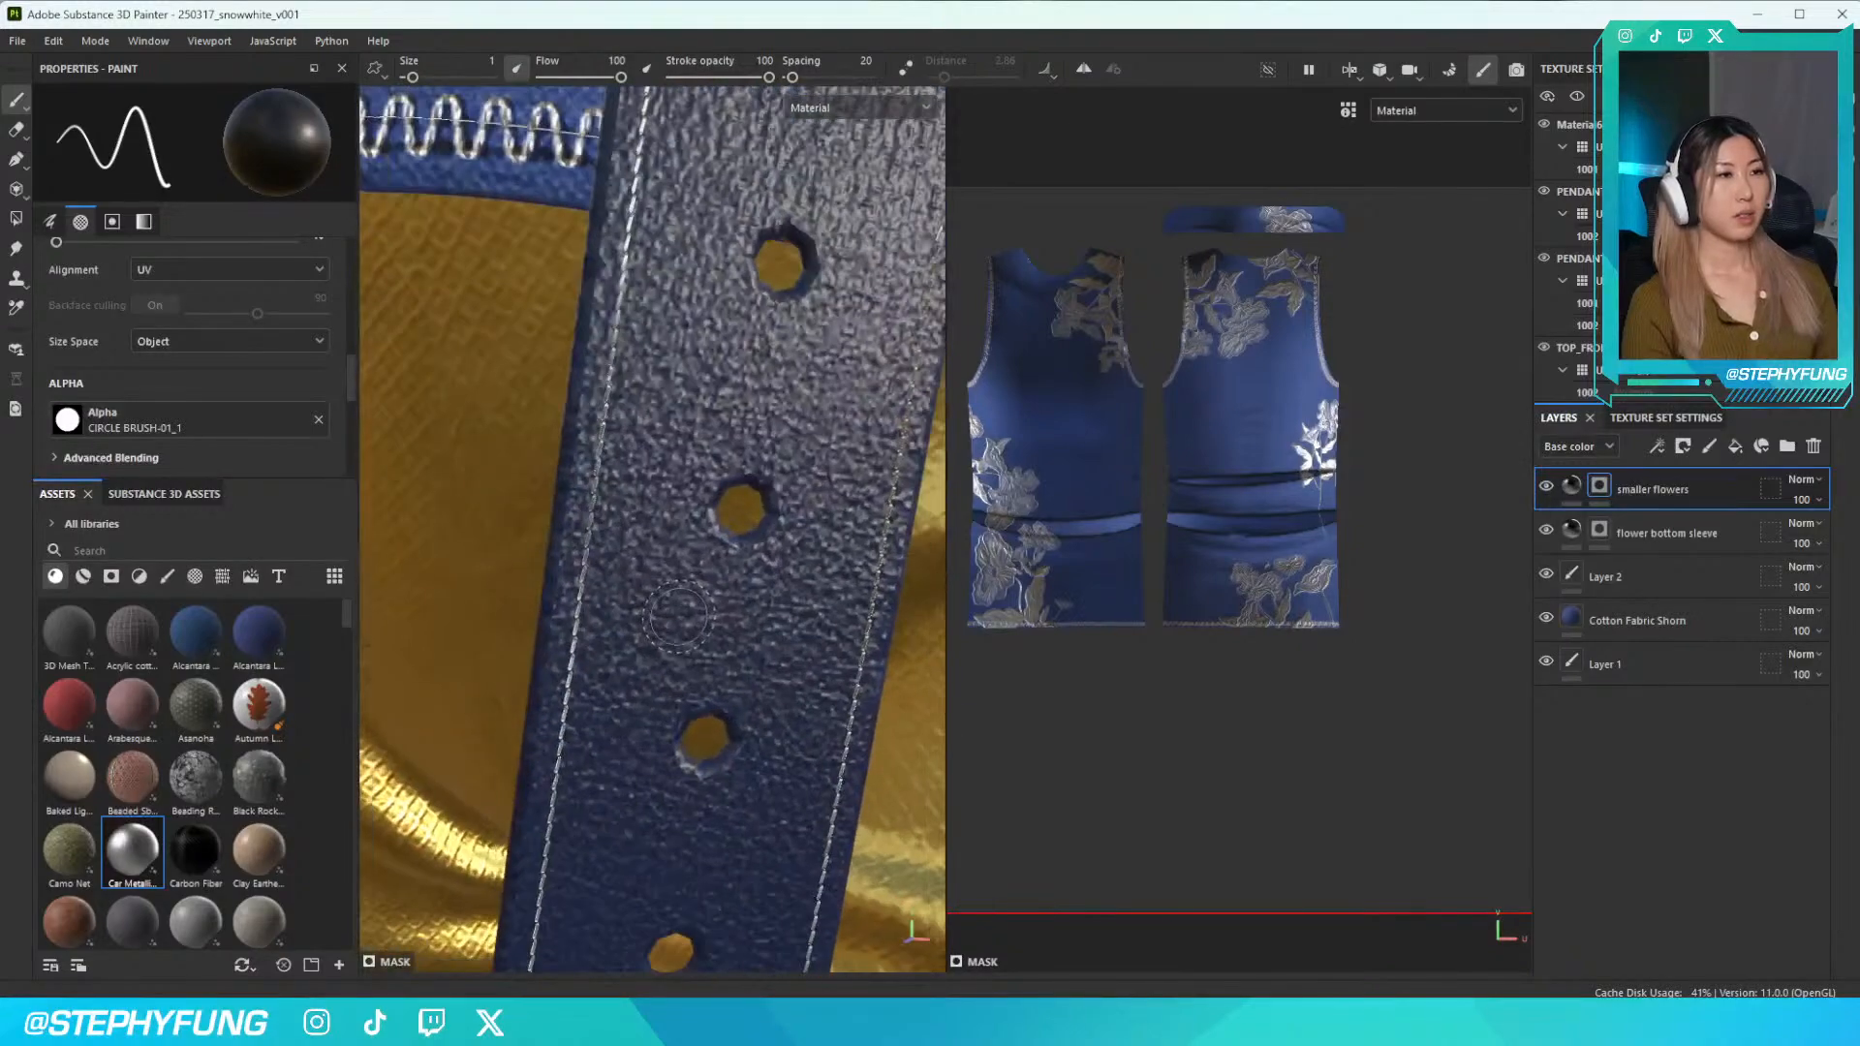
# Switch to the texture set that holds the sleeves and frame its two embroidered sleeve panels in the UV view
pyautogui.scroll(-10, 678, 617)
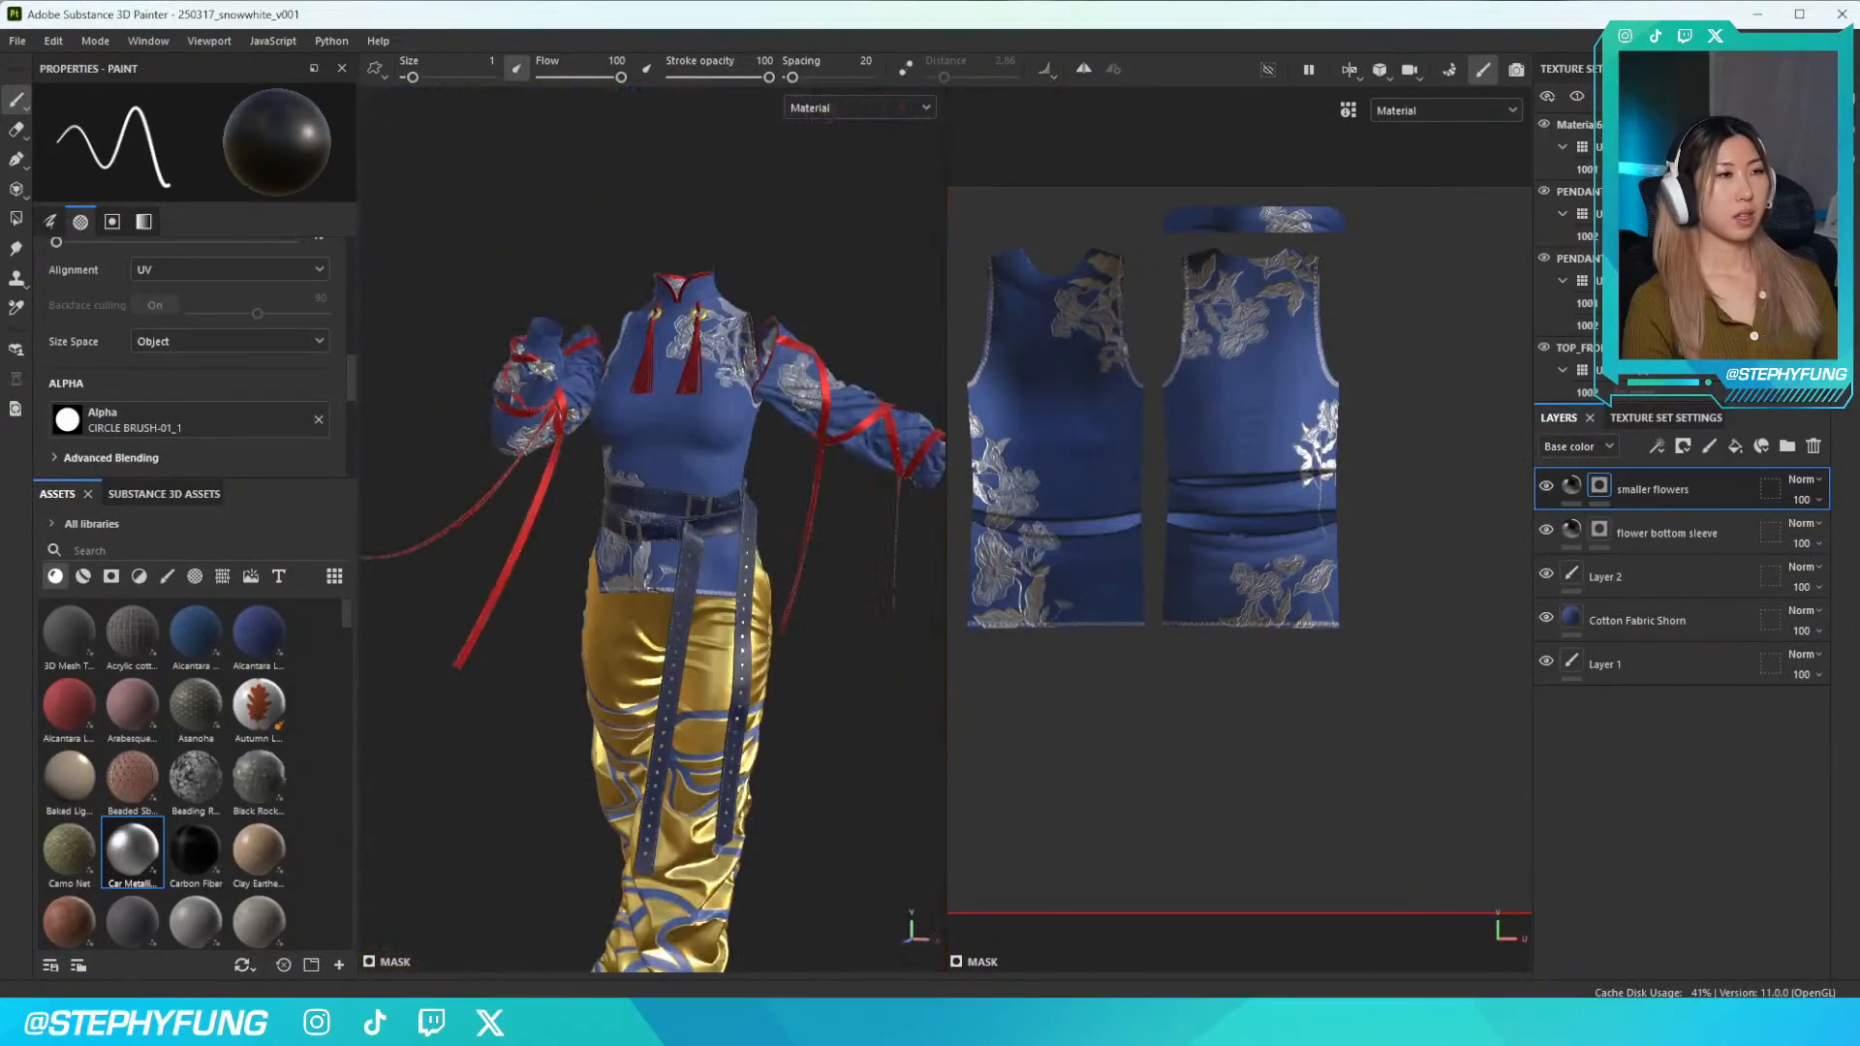
pyautogui.scroll(2, 678, 617)
pyautogui.moveTo(668, 596)
pyautogui.keyDown('alt'); pyautogui.mouseDown()
pyautogui.moveTo(561, 585)
pyautogui.moveTo(671, 596)
pyautogui.mouseUp(); pyautogui.keyUp('alt')
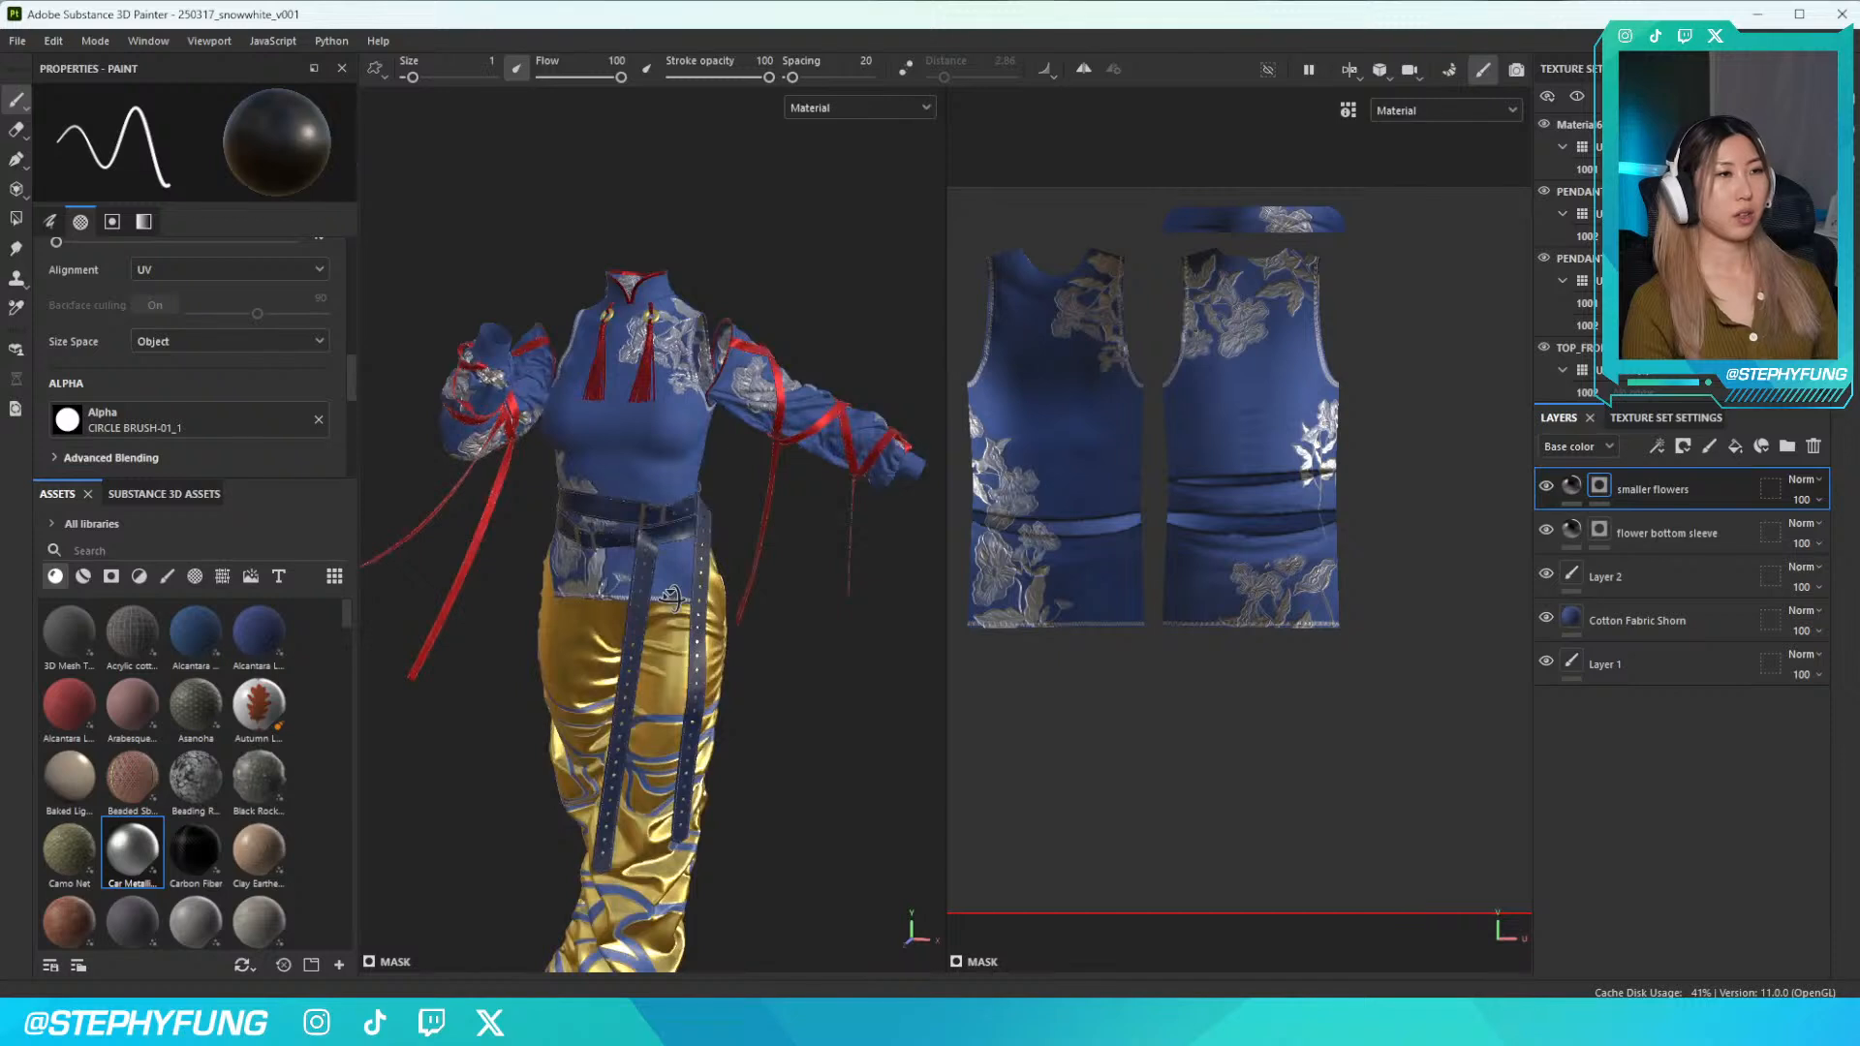
pyautogui.scroll(-3, 1569, 252)
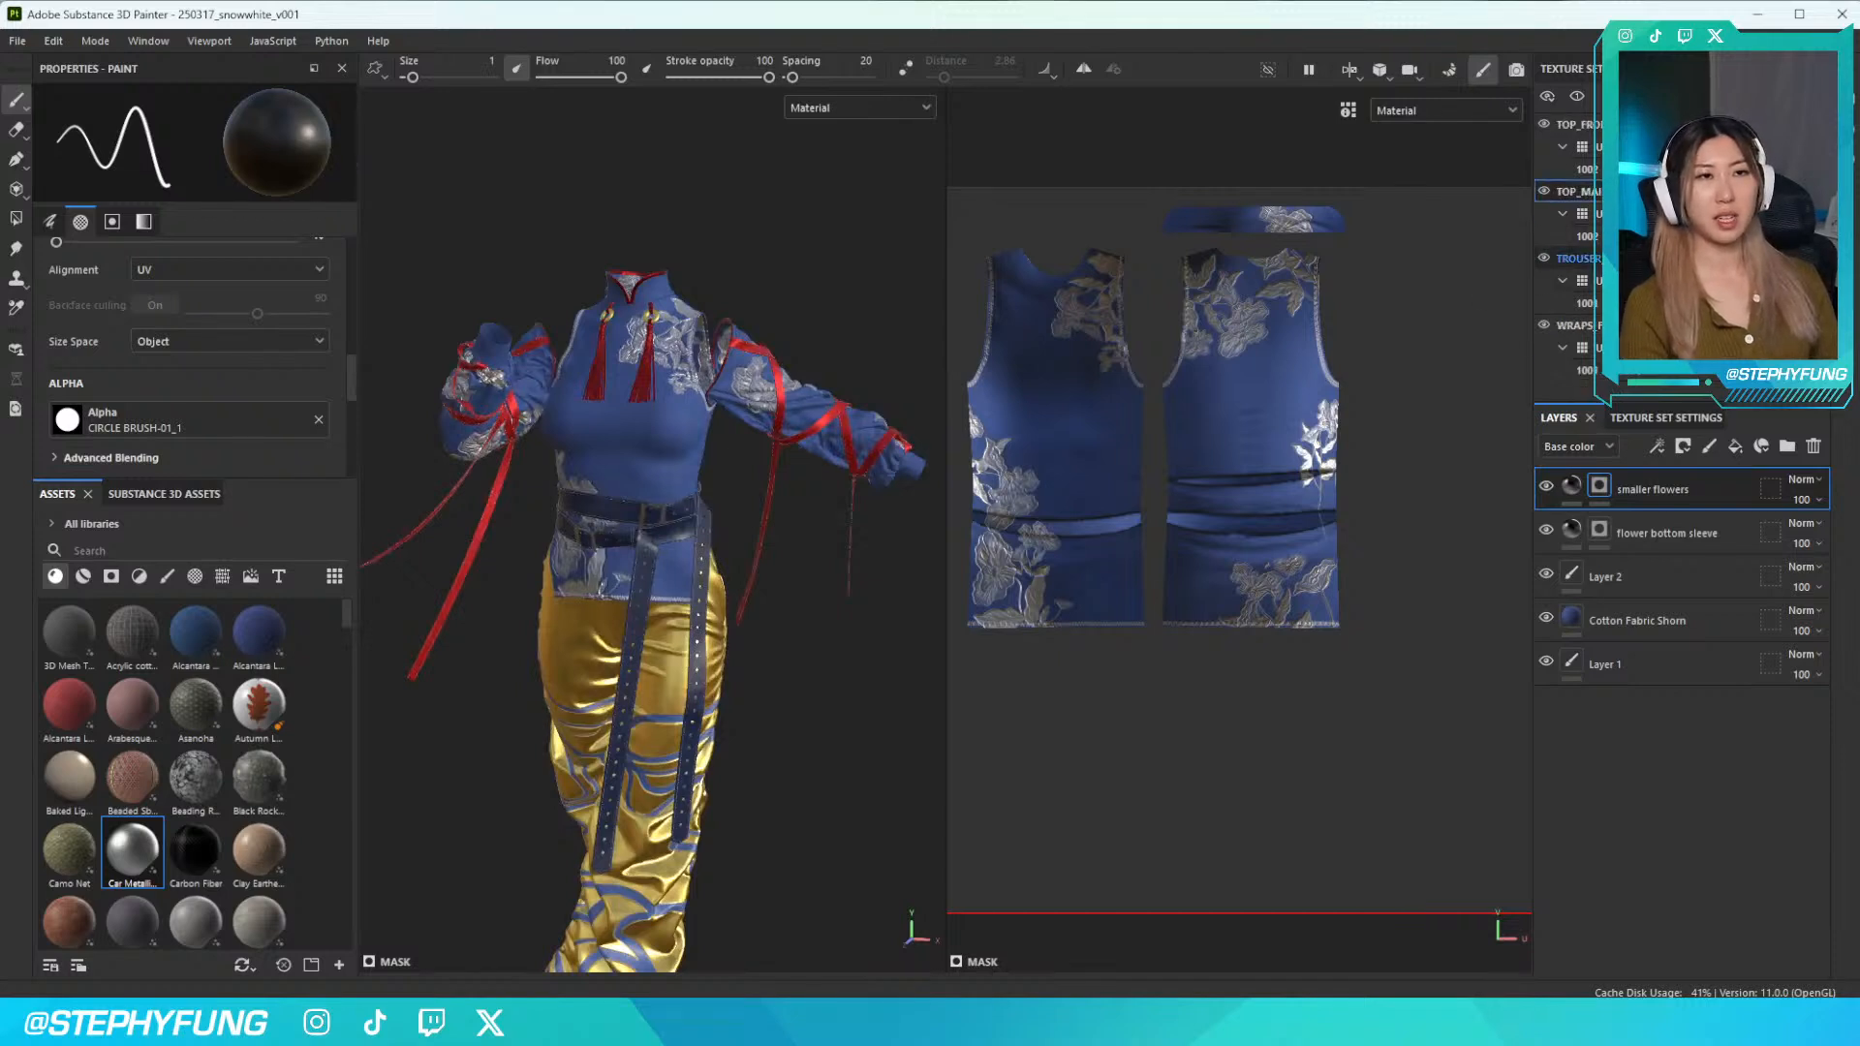
pyautogui.scroll(1, 1628, 215)
pyautogui.click(1628, 191)
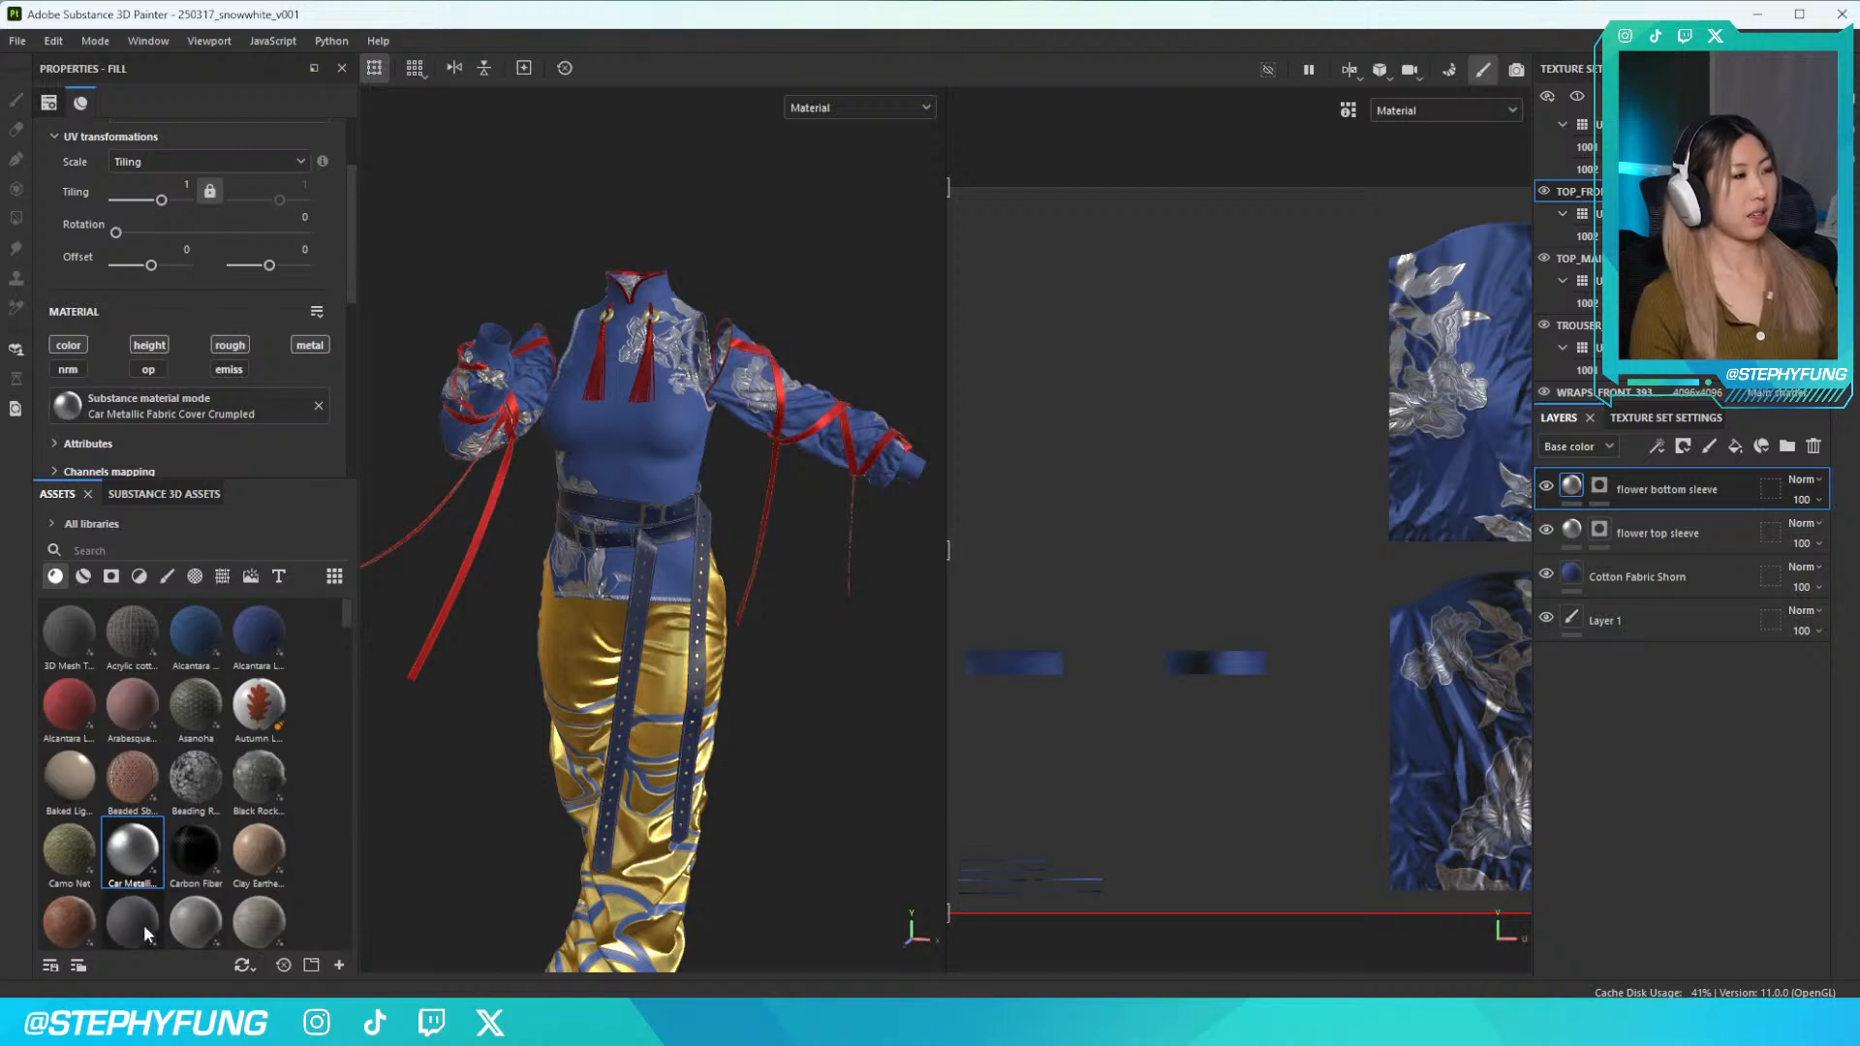
pyautogui.scroll(-3, 610, 699)
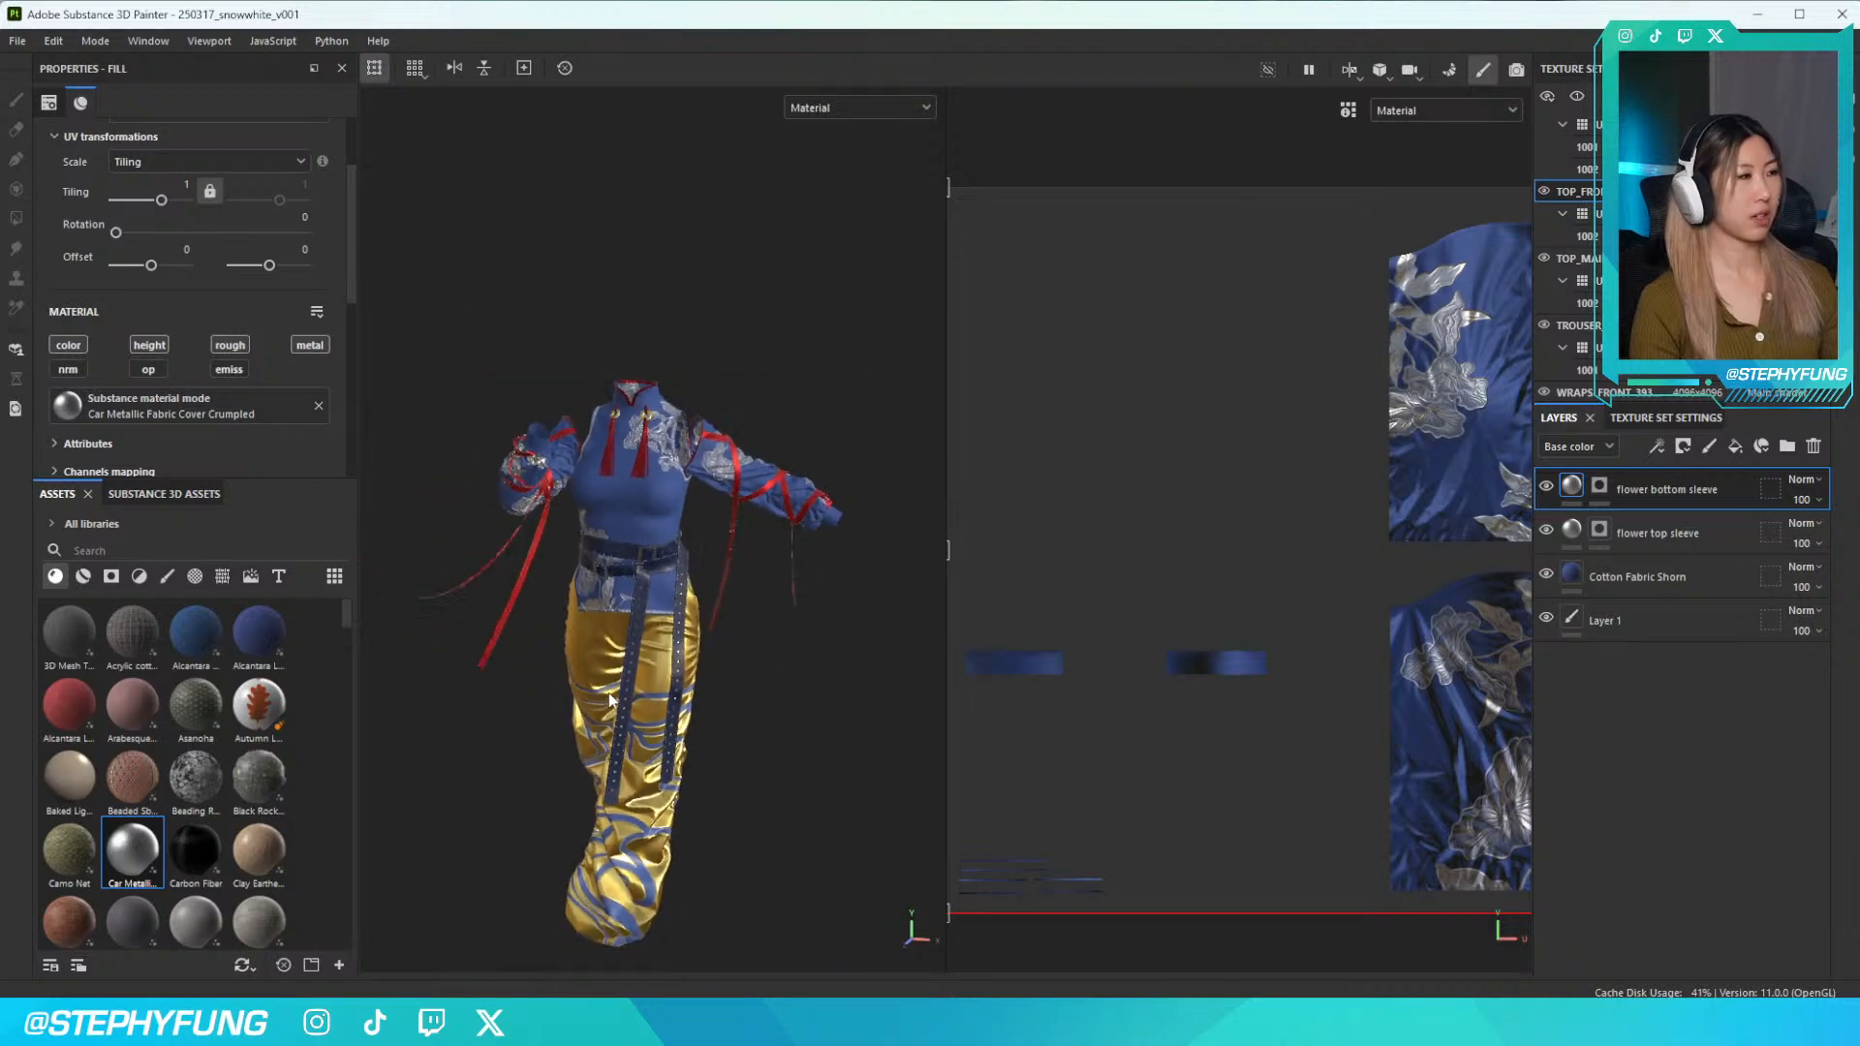
pyautogui.moveTo(610, 700); pyautogui.dragTo(635, 608, button='middle')
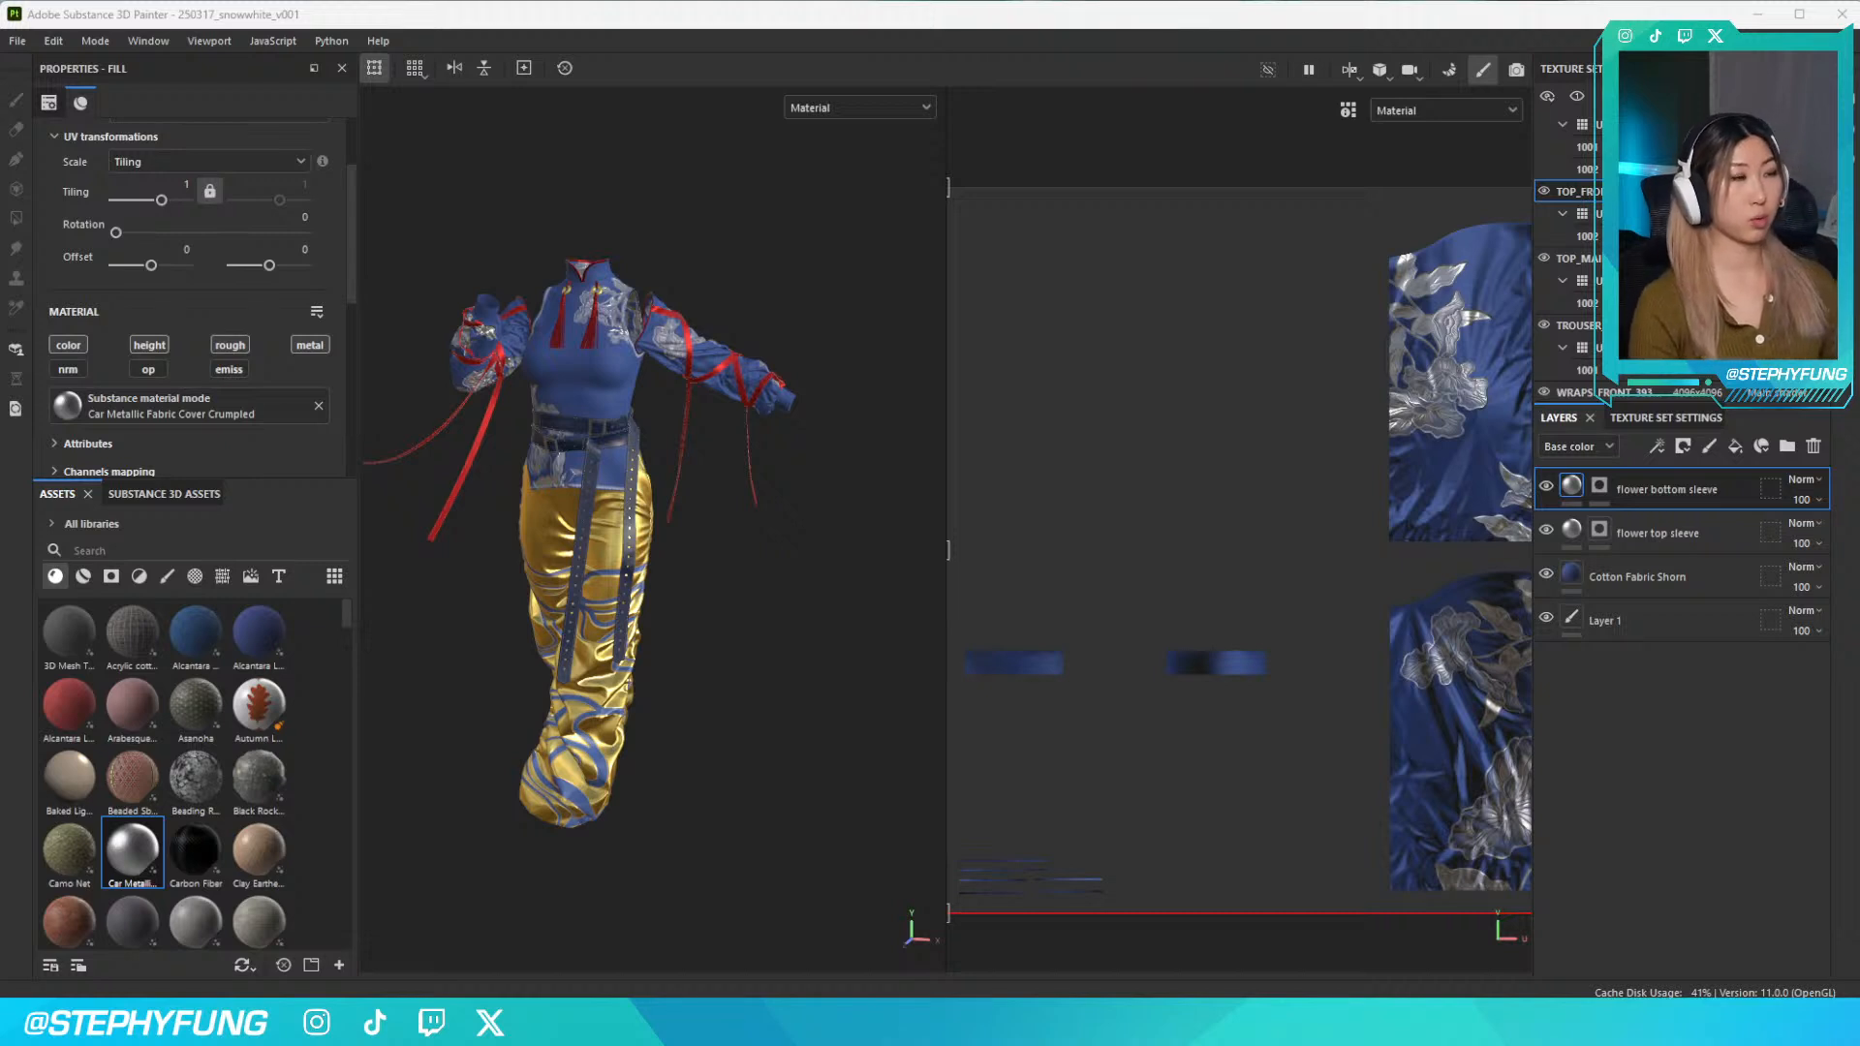
pyautogui.keyDown('alt'); pyautogui.moveTo(576, 521); pyautogui.dragTo(1205, 548); pyautogui.keyUp('alt')
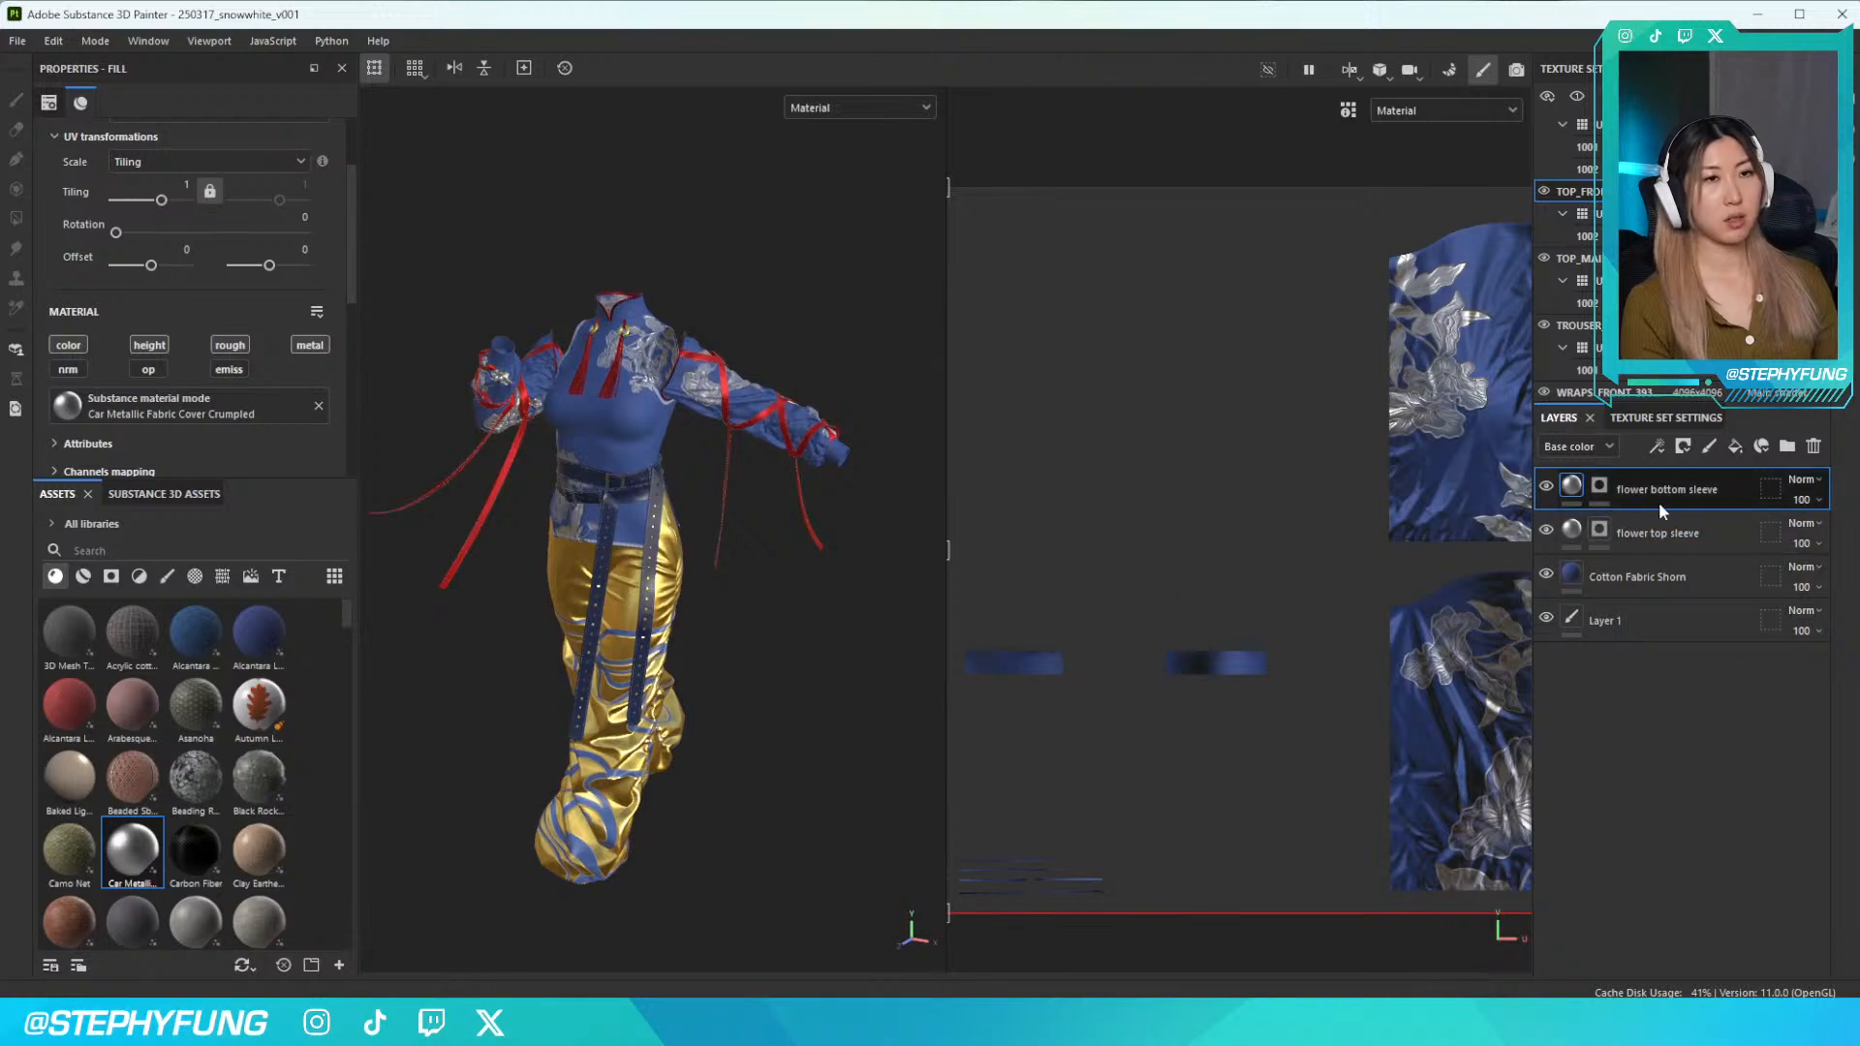
pyautogui.press('f')
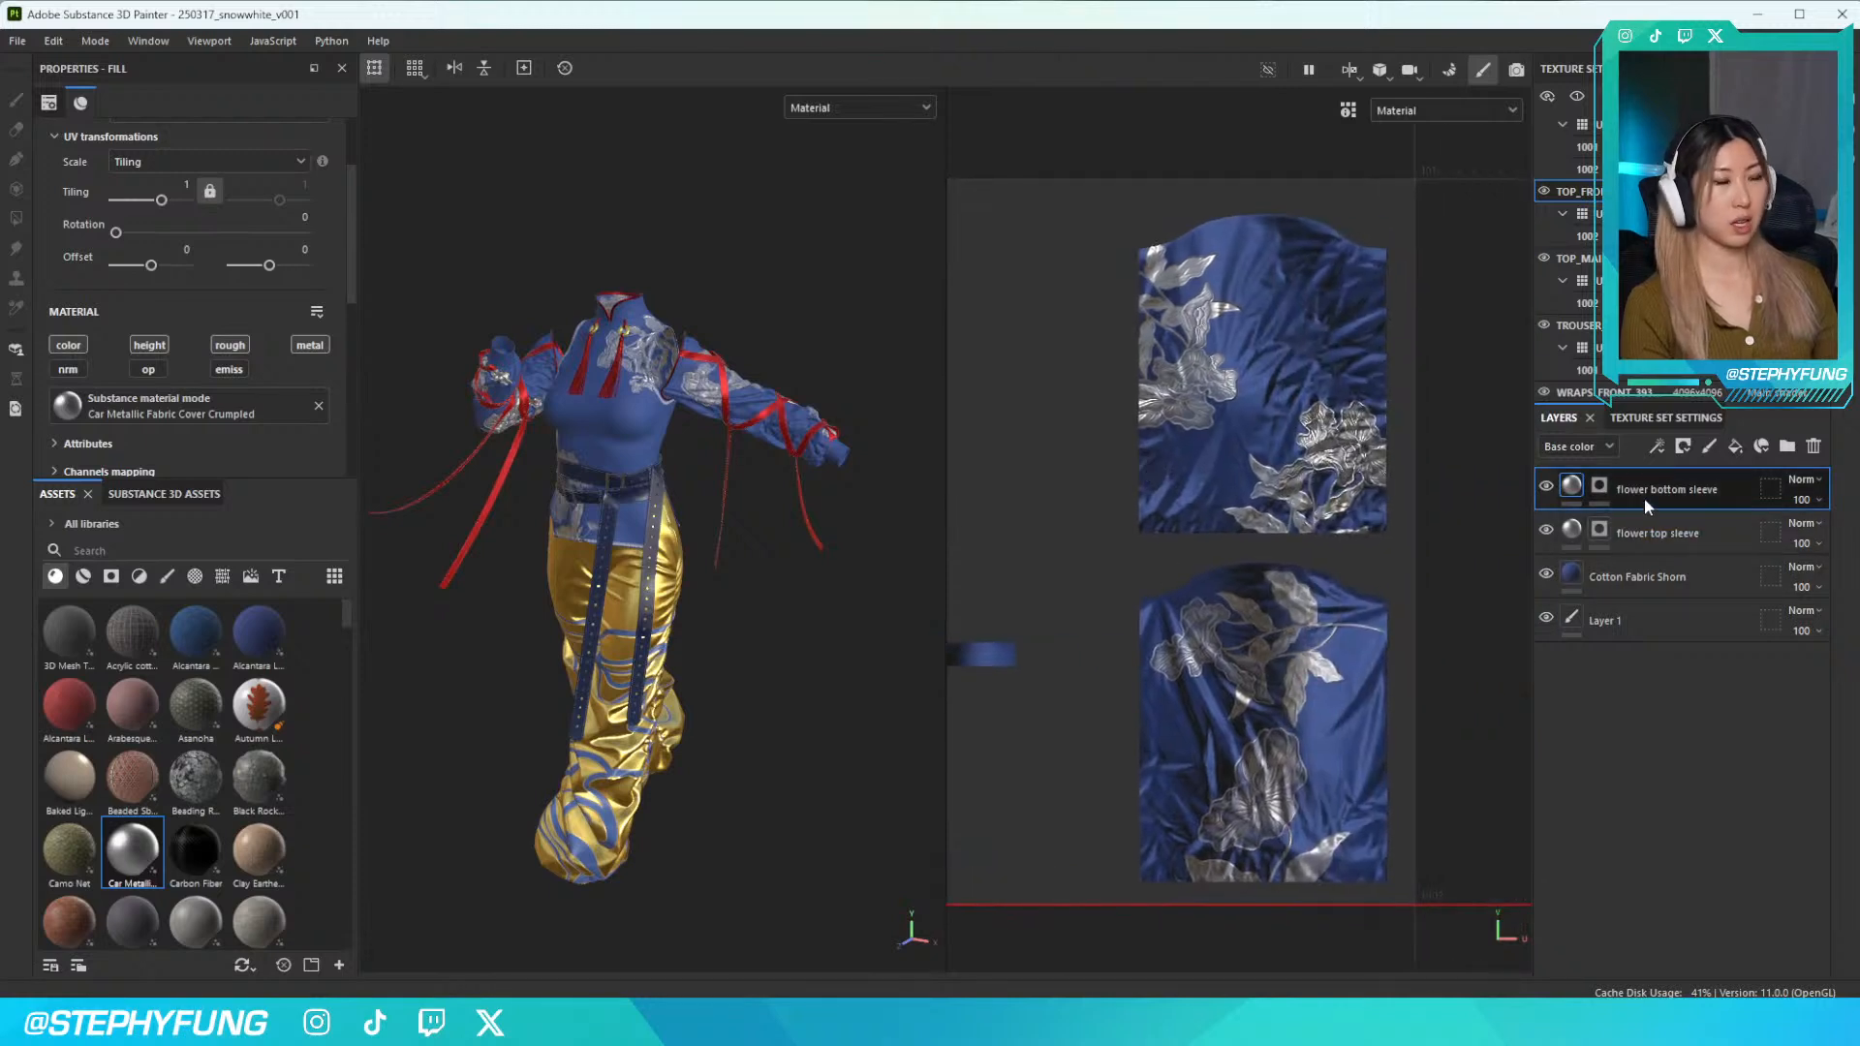
# Duplicate the flower top sleeve layer and rename the copy "smaller top sleeve"
pyautogui.click(1644, 534)
pyautogui.hotkey('ctrl', 'd')
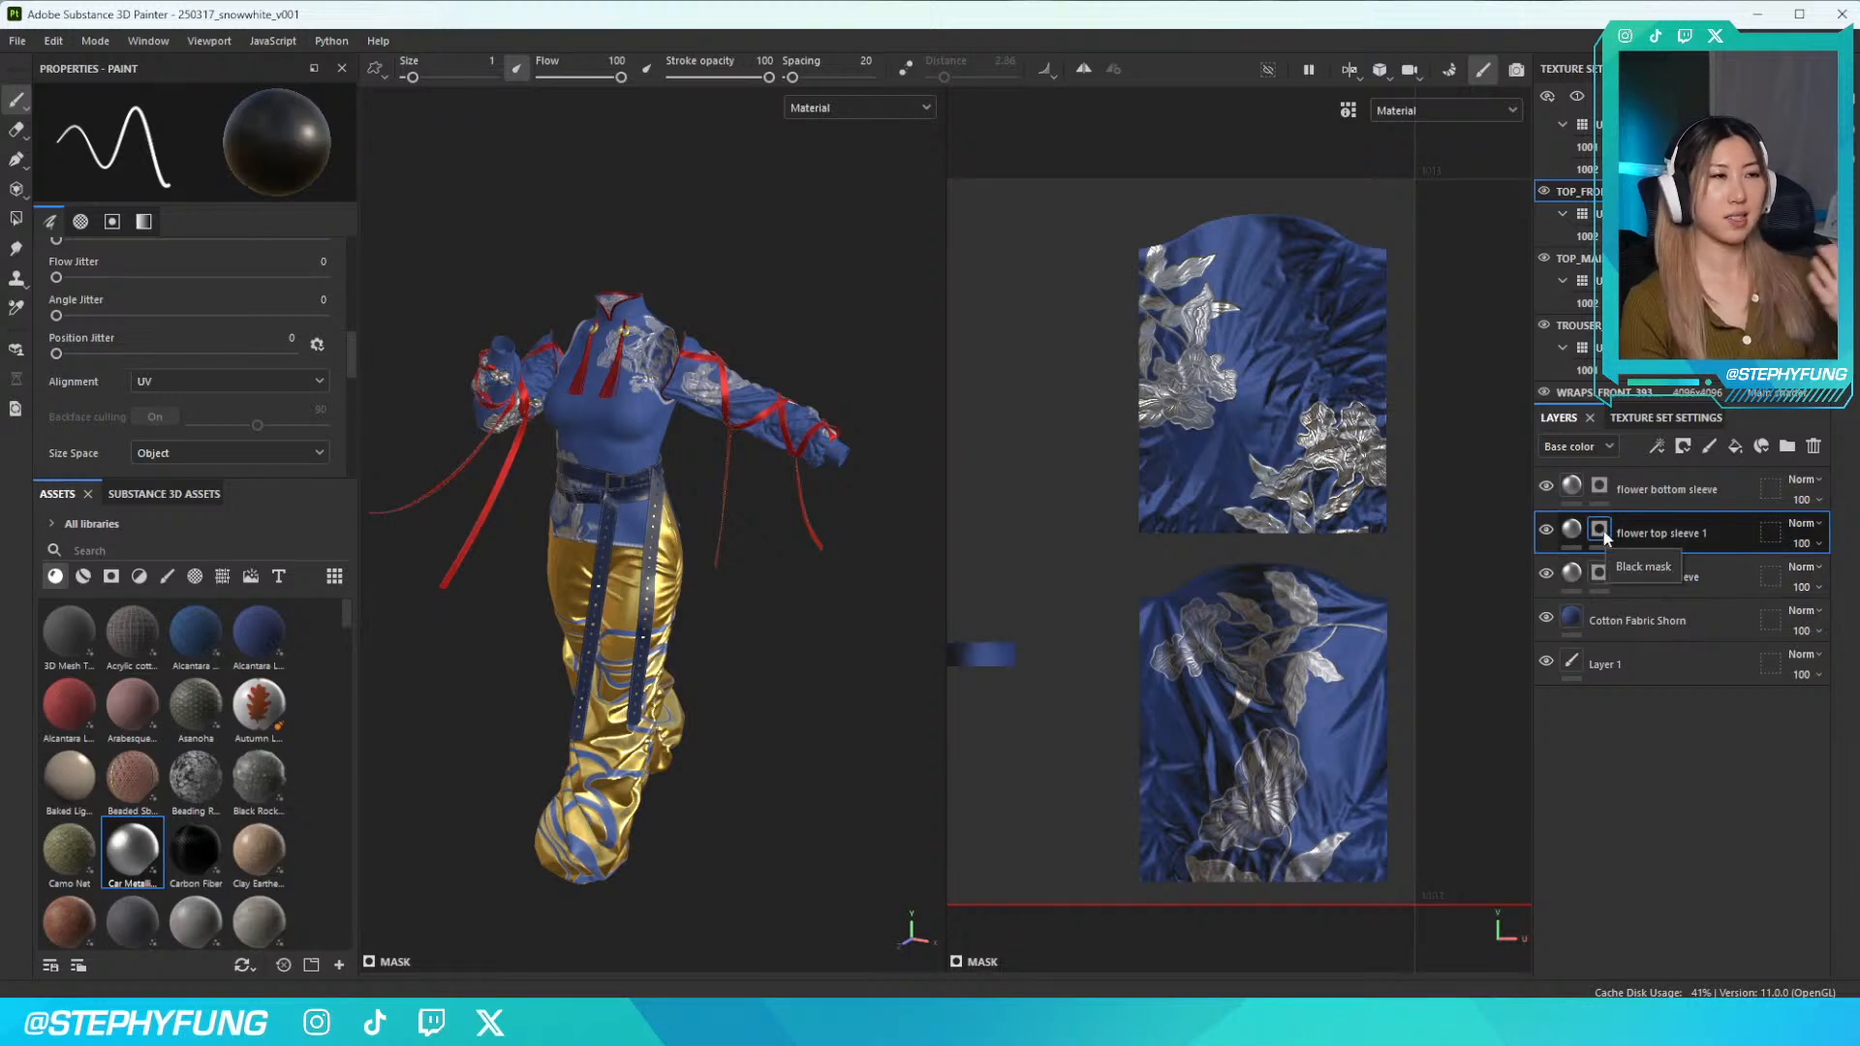
pyautogui.doubleClick(1641, 533)
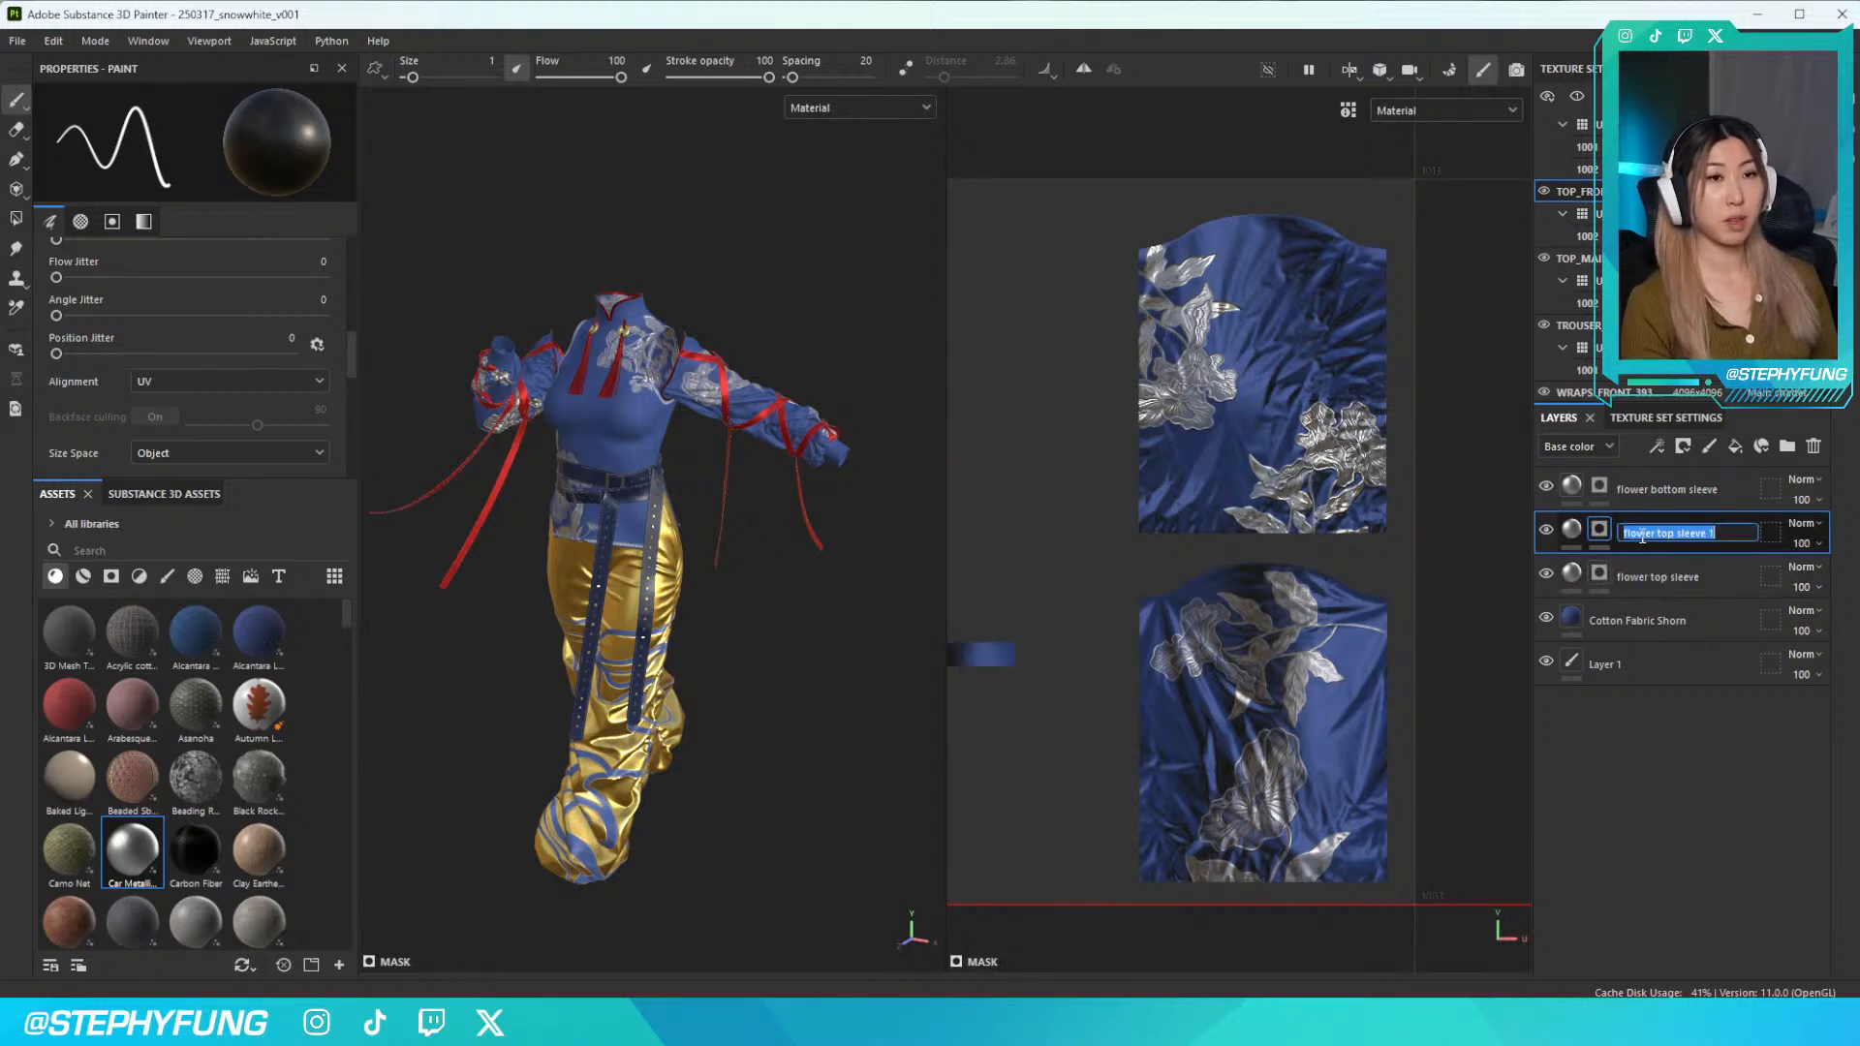
pyautogui.write('sma')
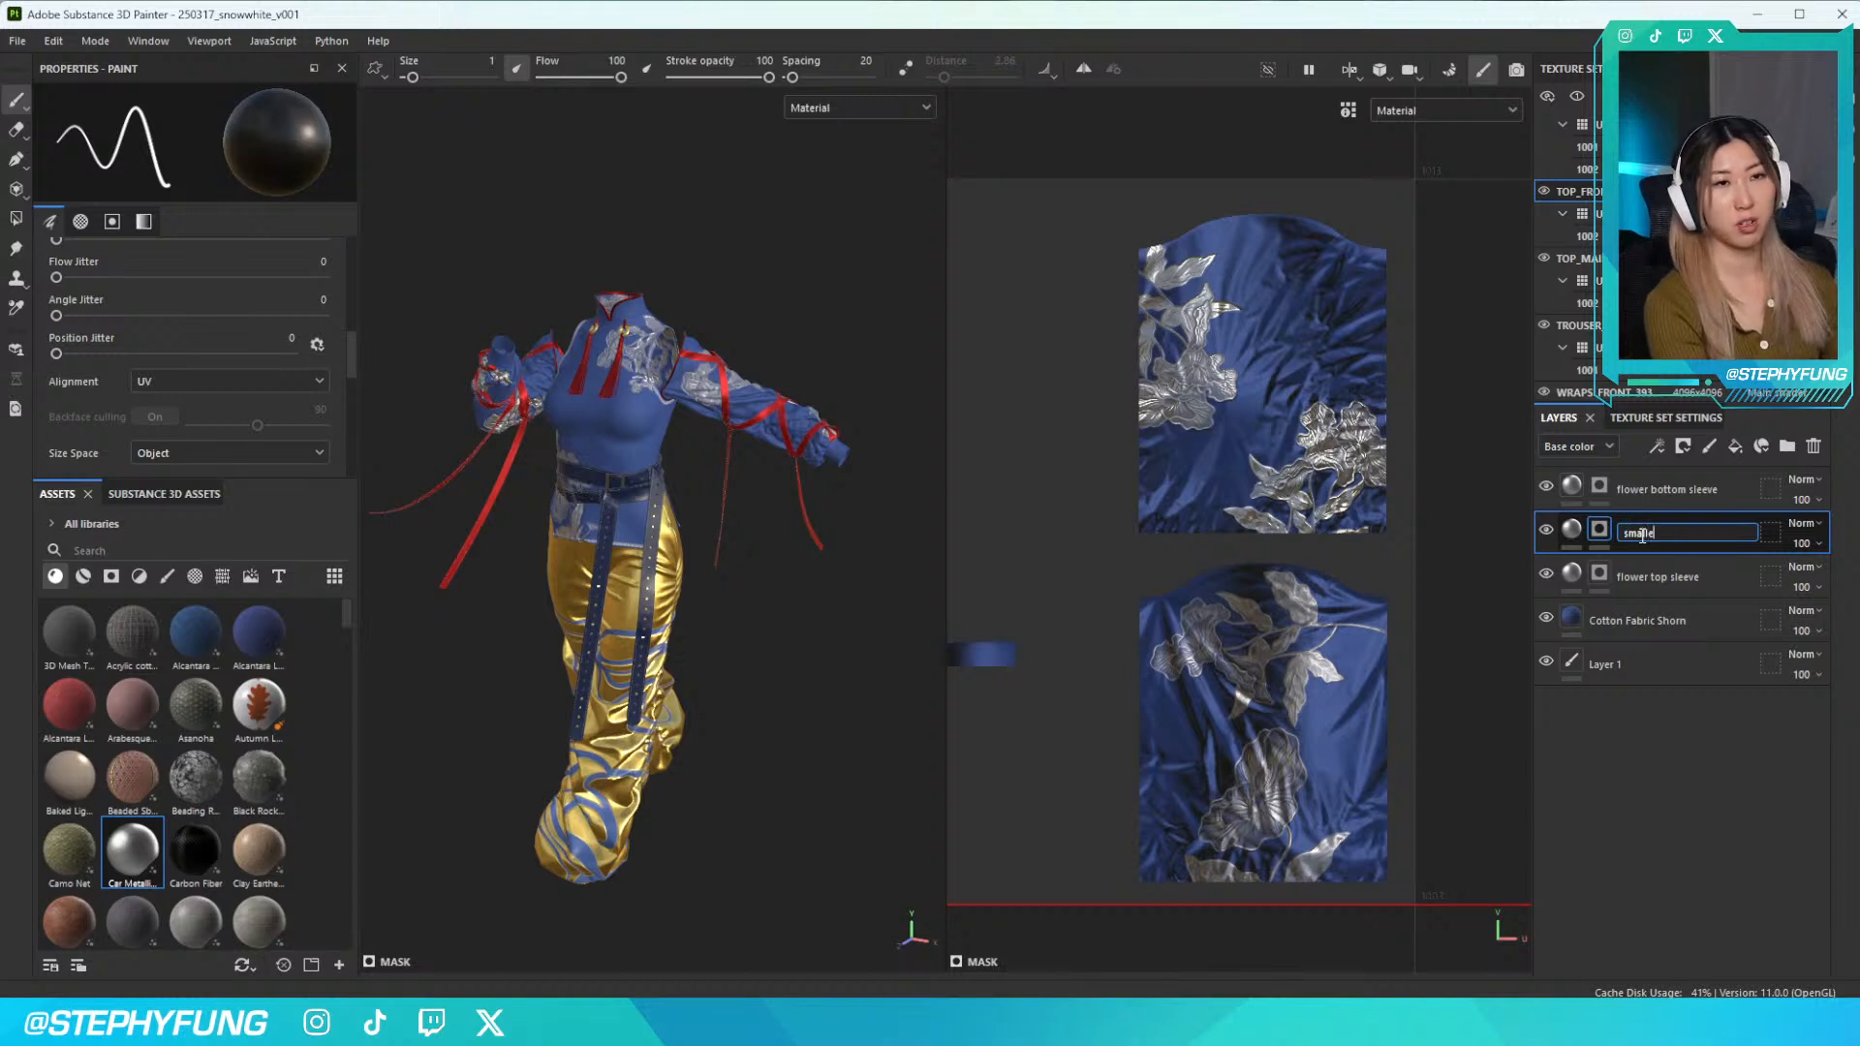
pyautogui.write('ller top sleeve')
pyautogui.press('Return')
# Clear the mask of the smaller top sleeve layer and make that mask active for painting
pyautogui.rightClick(1641, 533)
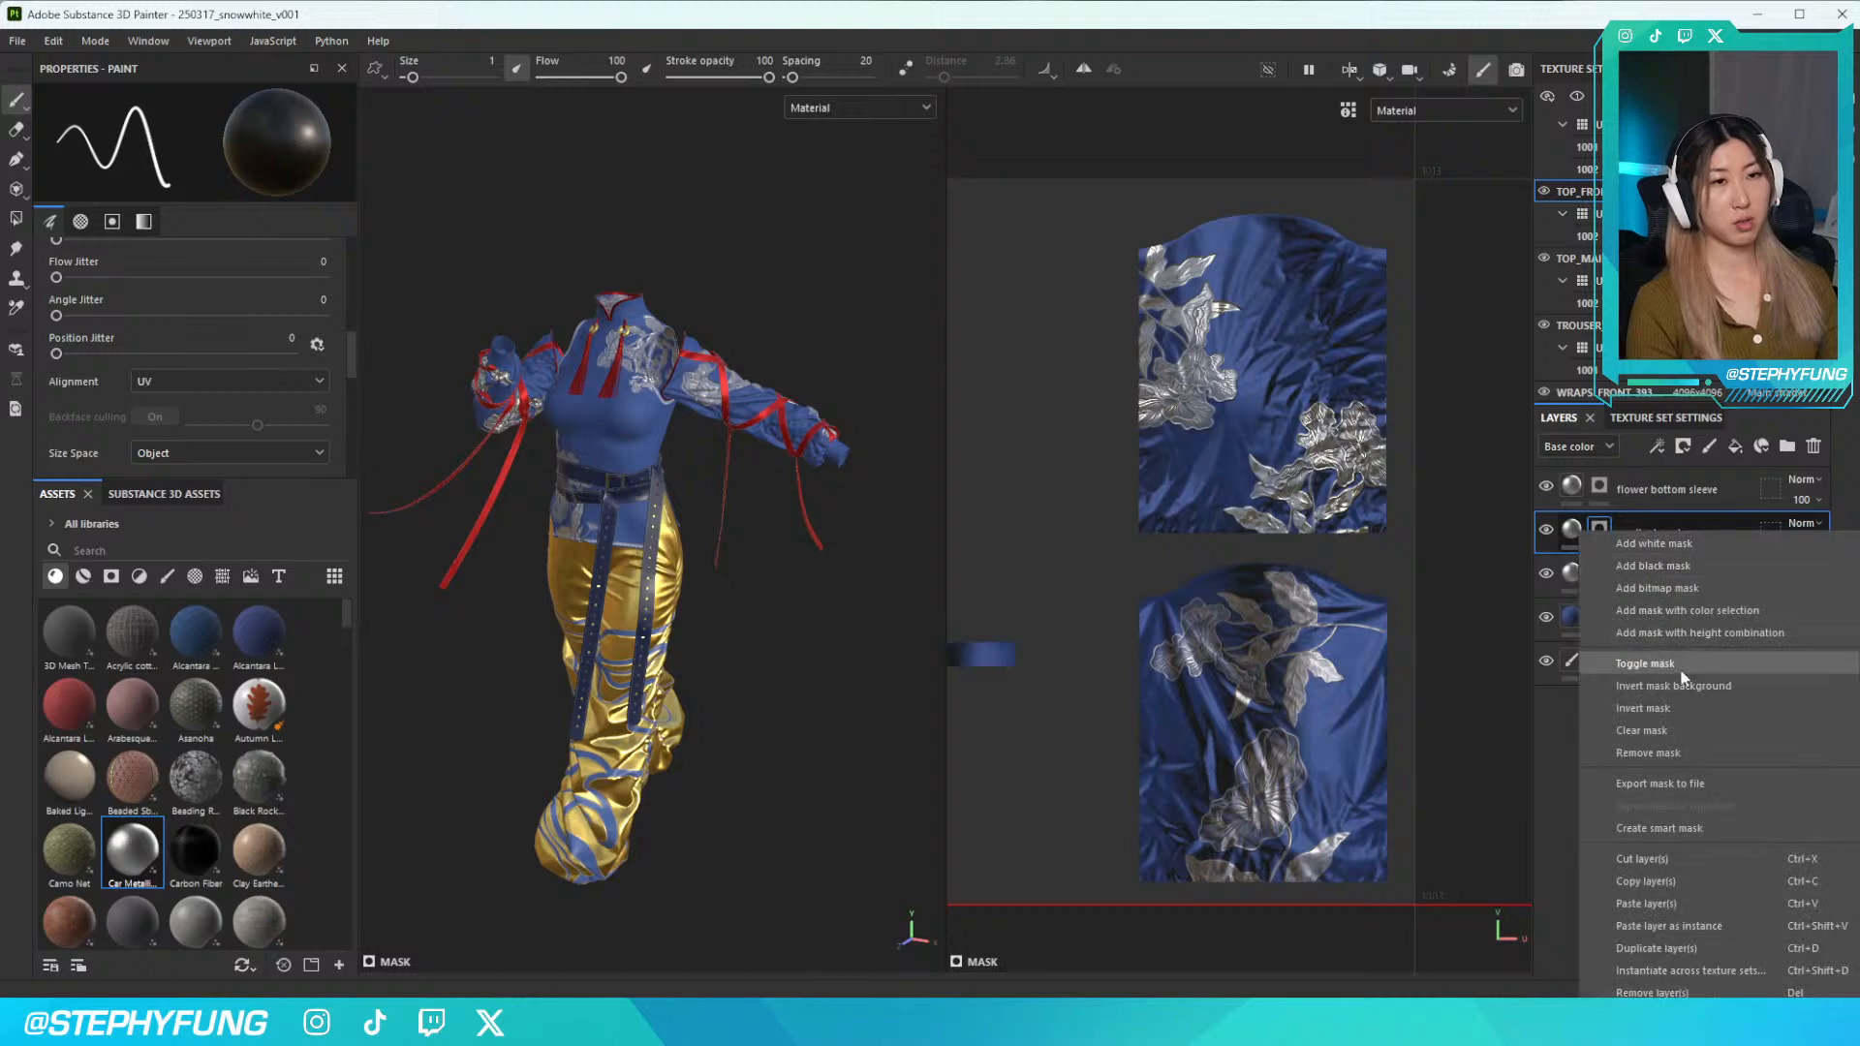
pyautogui.click(1657, 734)
pyautogui.click(1599, 532)
# Load the 230802 flower alpha into the brush and enlarge the brush to size 23.04
pyautogui.scroll(-3, 182, 410)
pyautogui.click(182, 412)
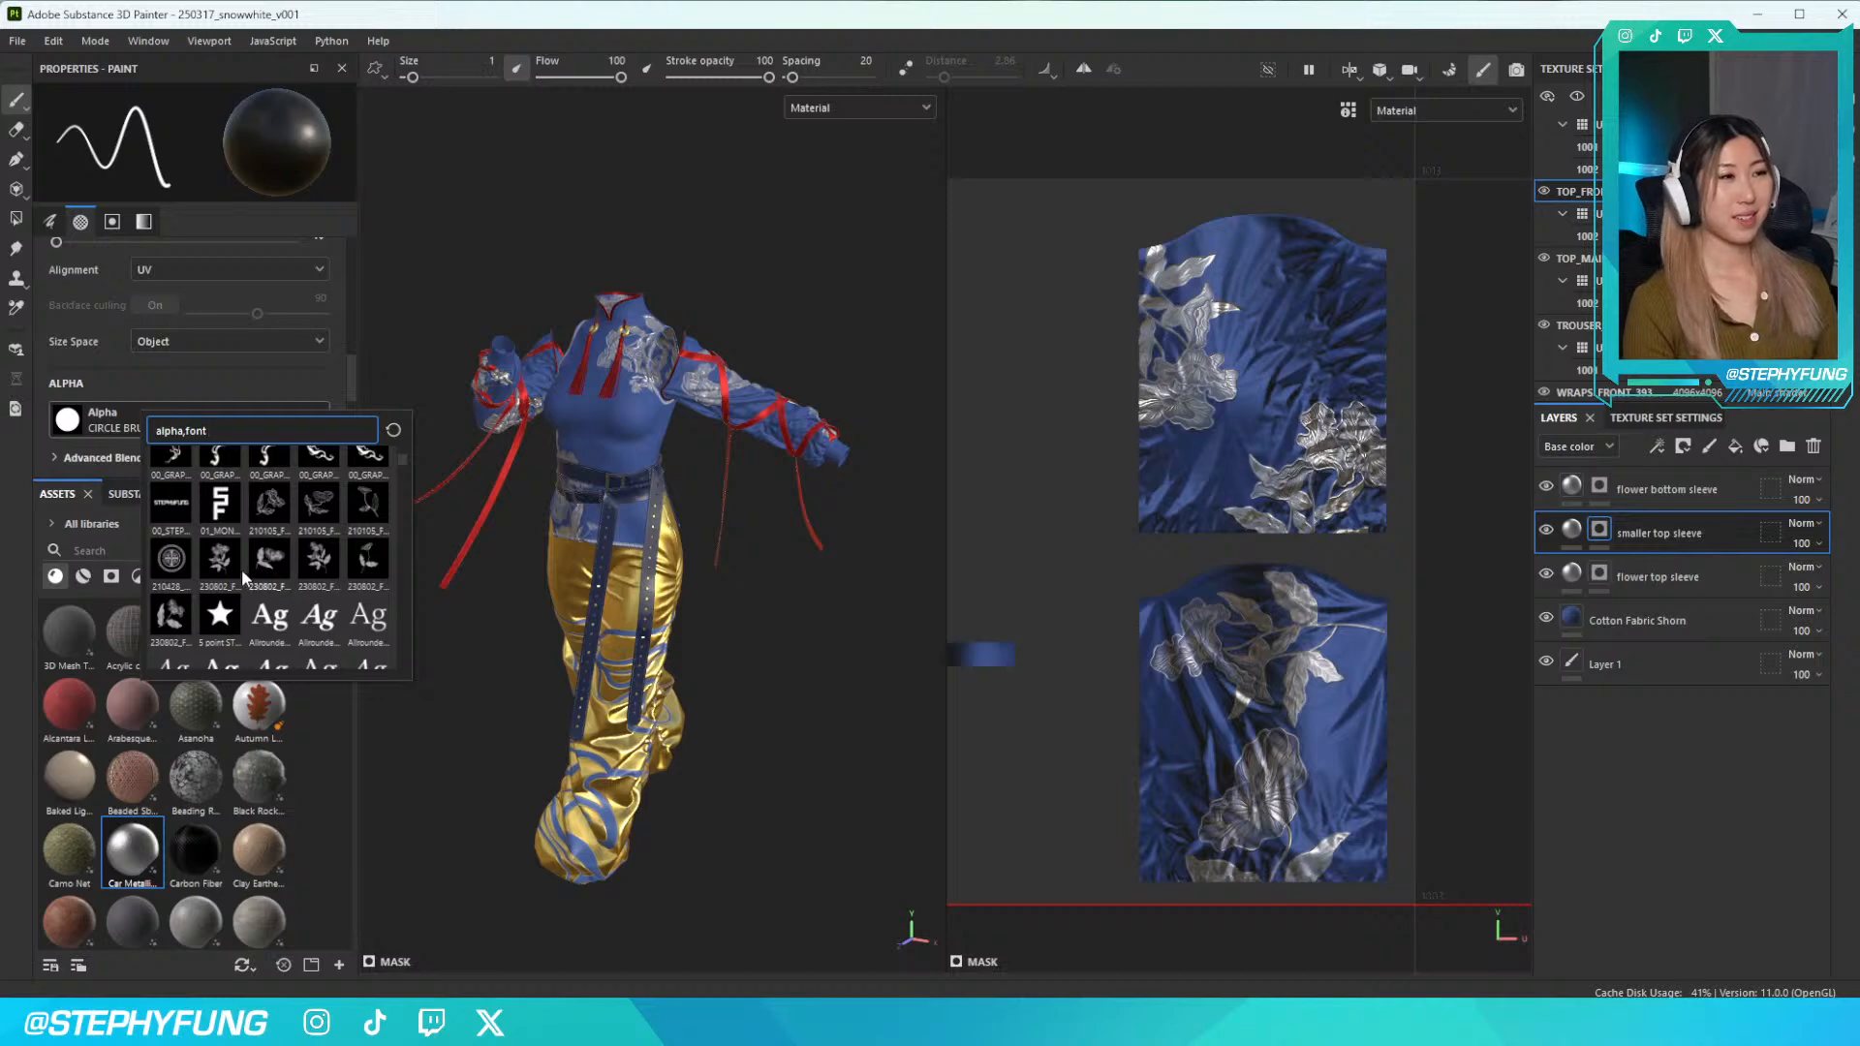
pyautogui.click(250, 575)
pyautogui.scroll(5, 1114, 407)
pyautogui.press(']')
pyautogui.press(']')
pyautogui.press(']')
pyautogui.press(']')
pyautogui.press(']')
pyautogui.press(']')
pyautogui.press(']')
pyautogui.press(']')
pyautogui.press(']')
pyautogui.press(']')
pyautogui.press(']')
pyautogui.press(']')
pyautogui.press(']')
pyautogui.press(']')
pyautogui.press(']')
pyautogui.press(']')
pyautogui.press(']')
pyautogui.press(']')
pyautogui.press(']')
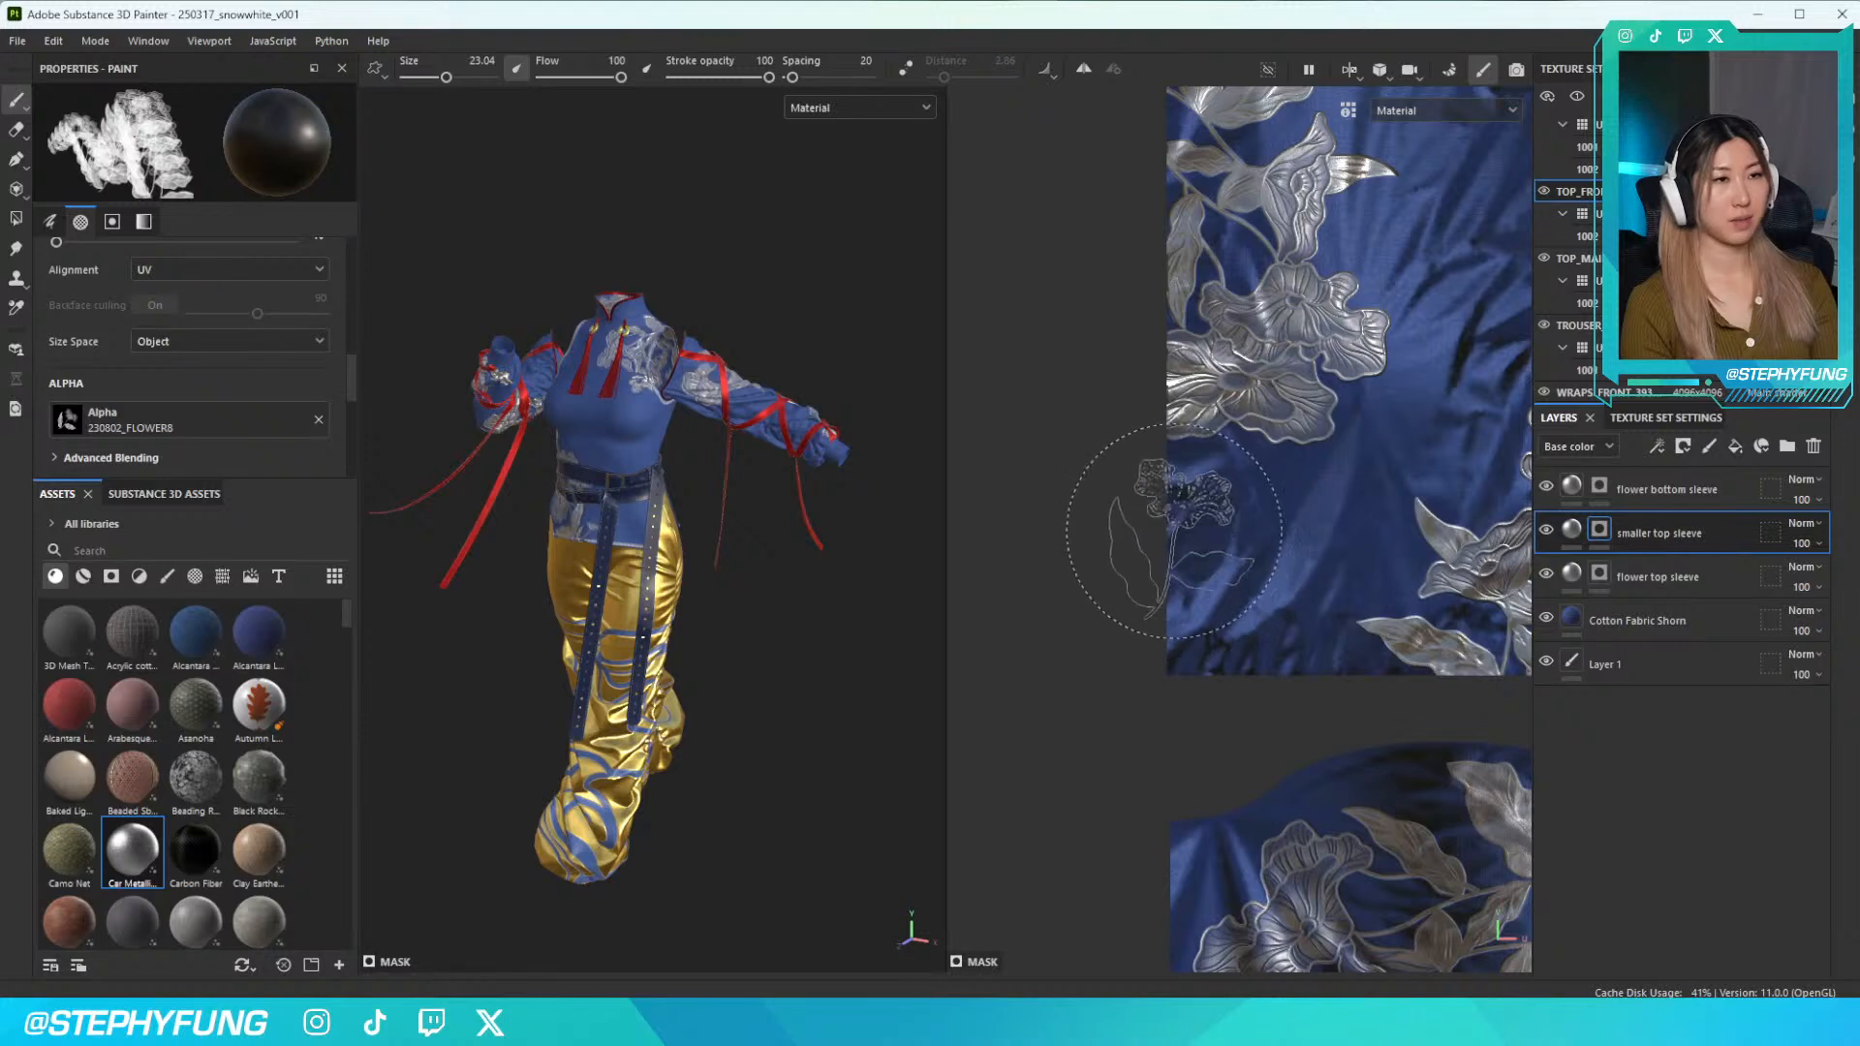
# Rotate the brush to 55 degrees and stamp a small white flower below the large blooms at the upper sleeve panel's edge
pyautogui.rightClick(1265, 690)
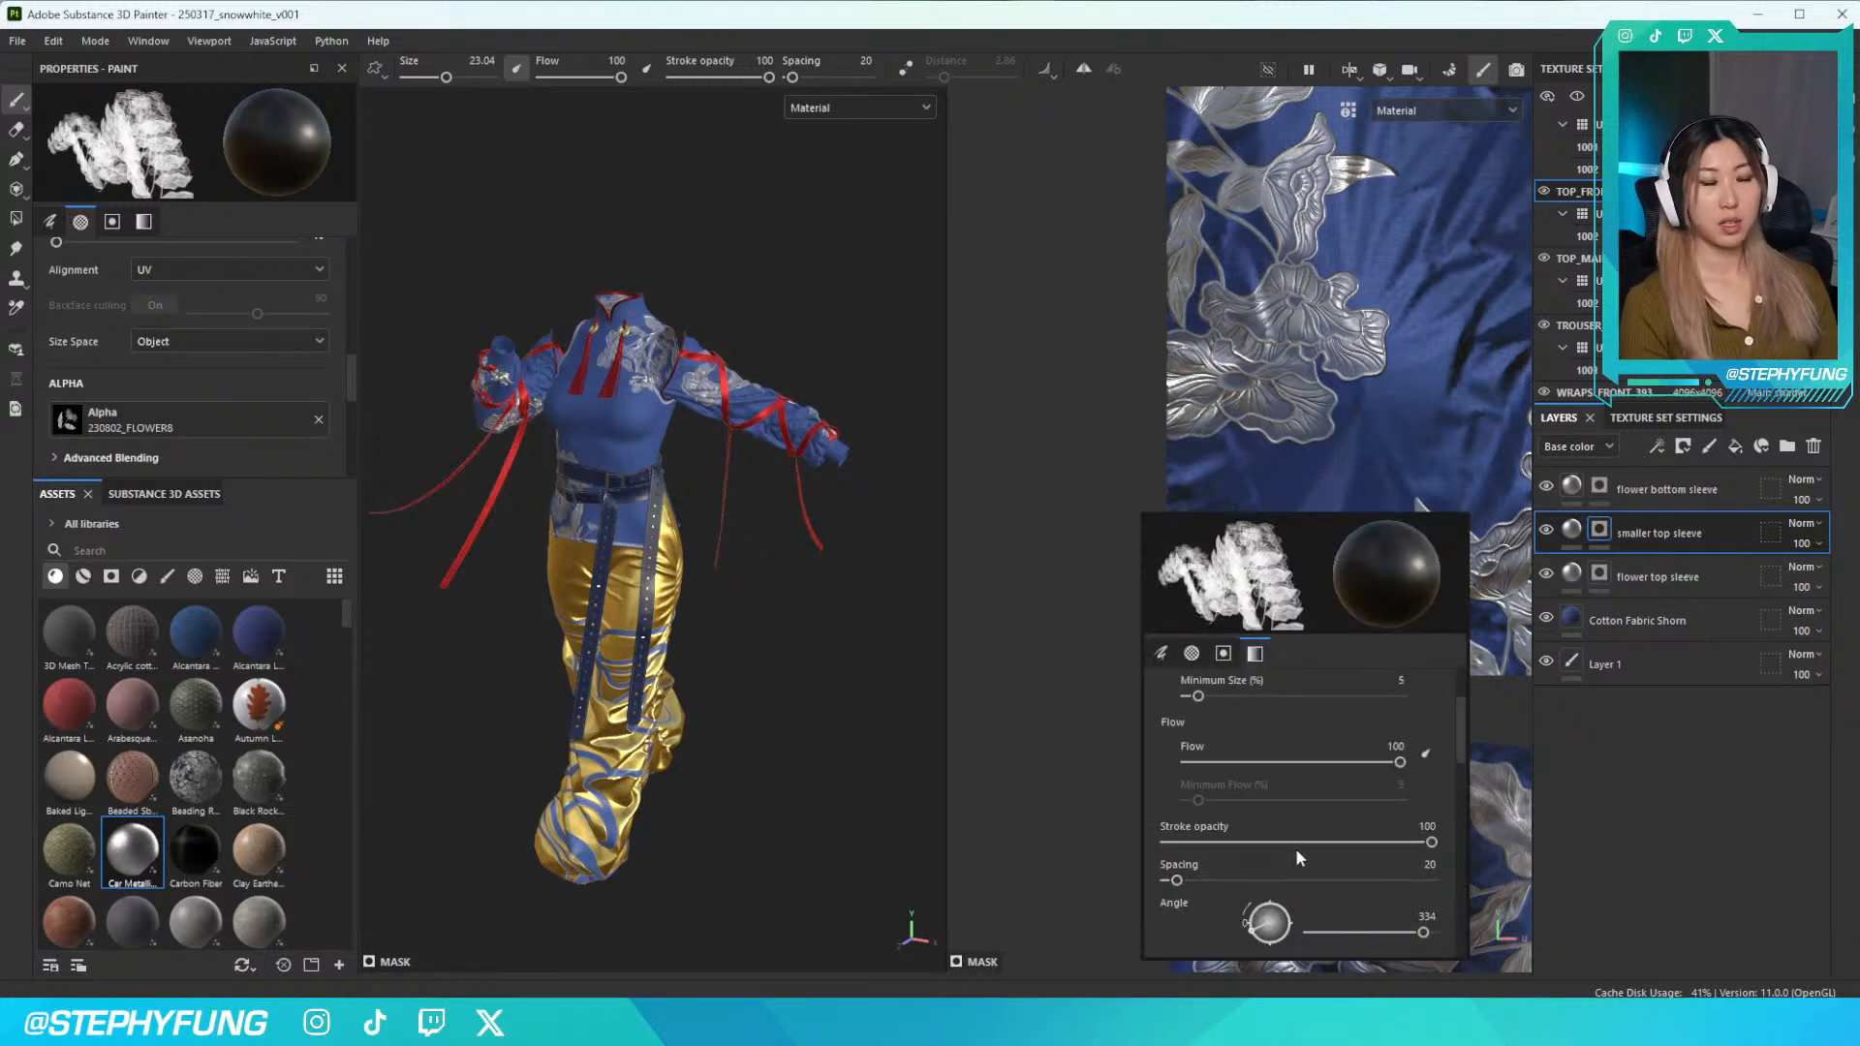
pyautogui.click(1374, 930)
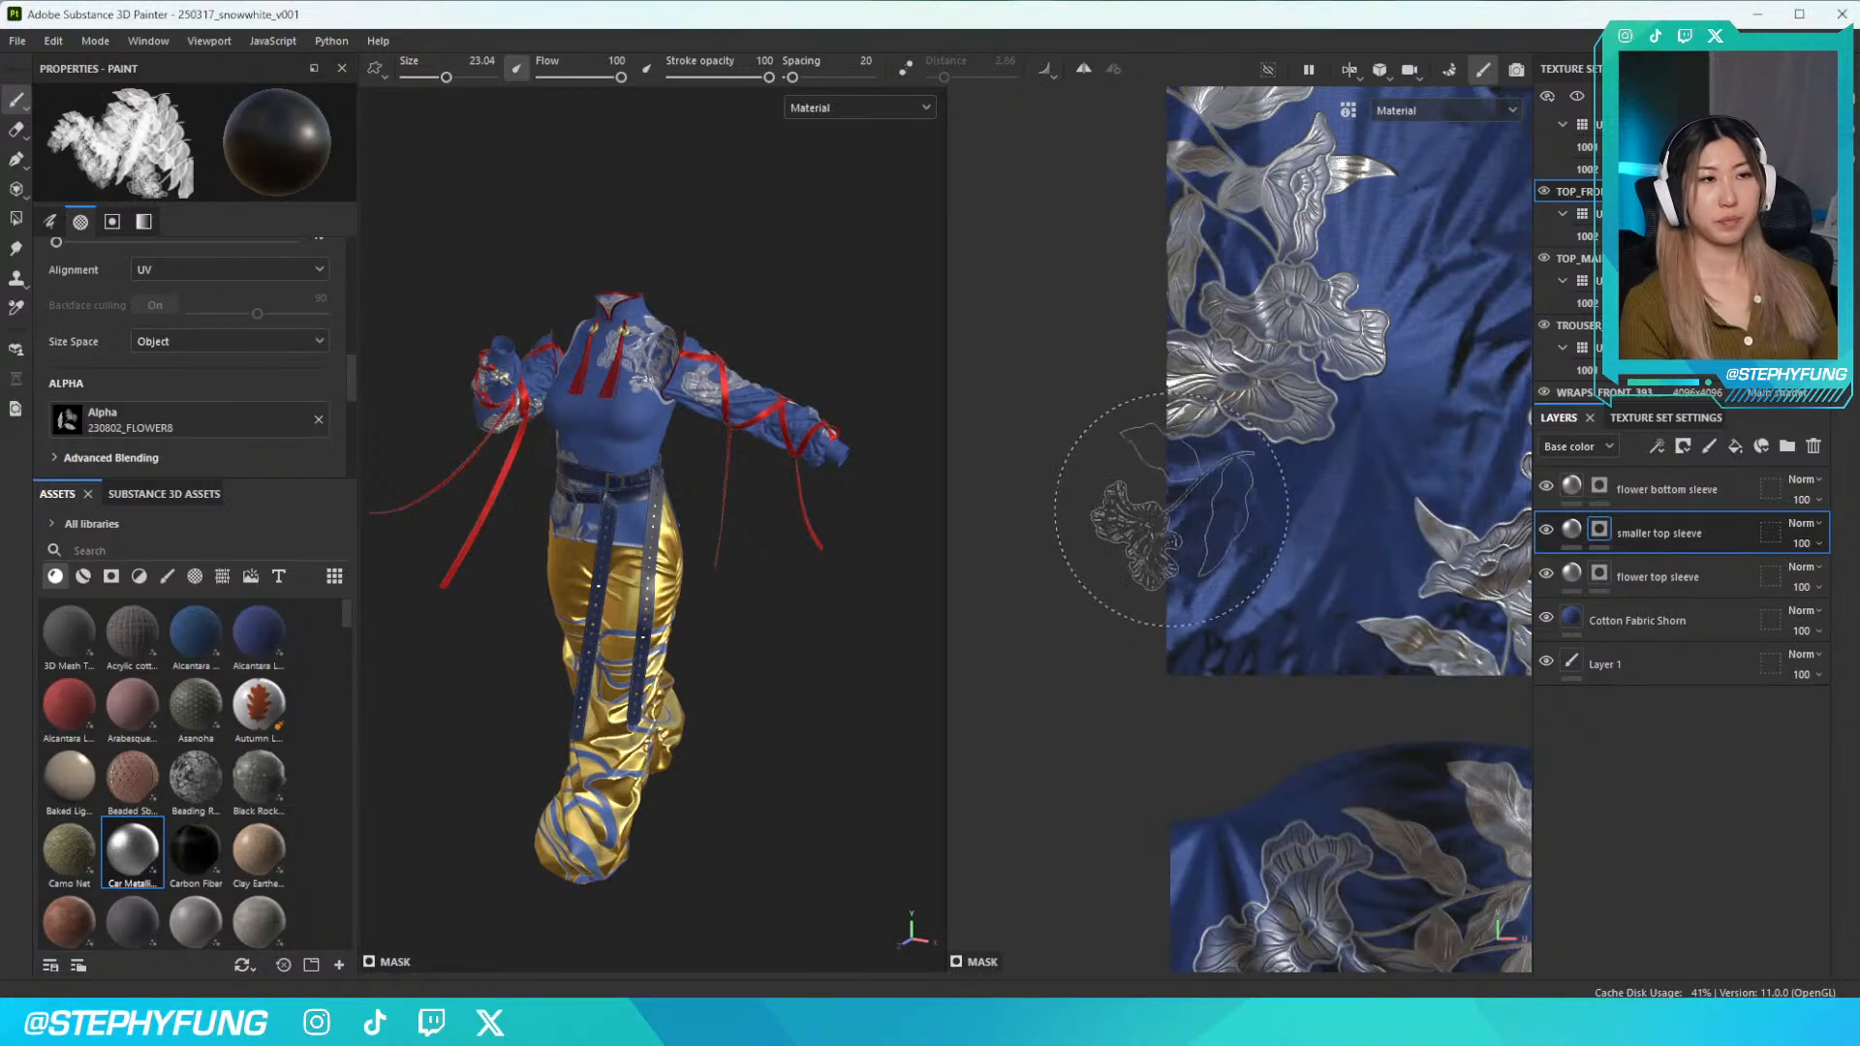
pyautogui.rightClick(1141, 568)
pyautogui.moveTo(1270, 819); pyautogui.dragTo(1207, 813)
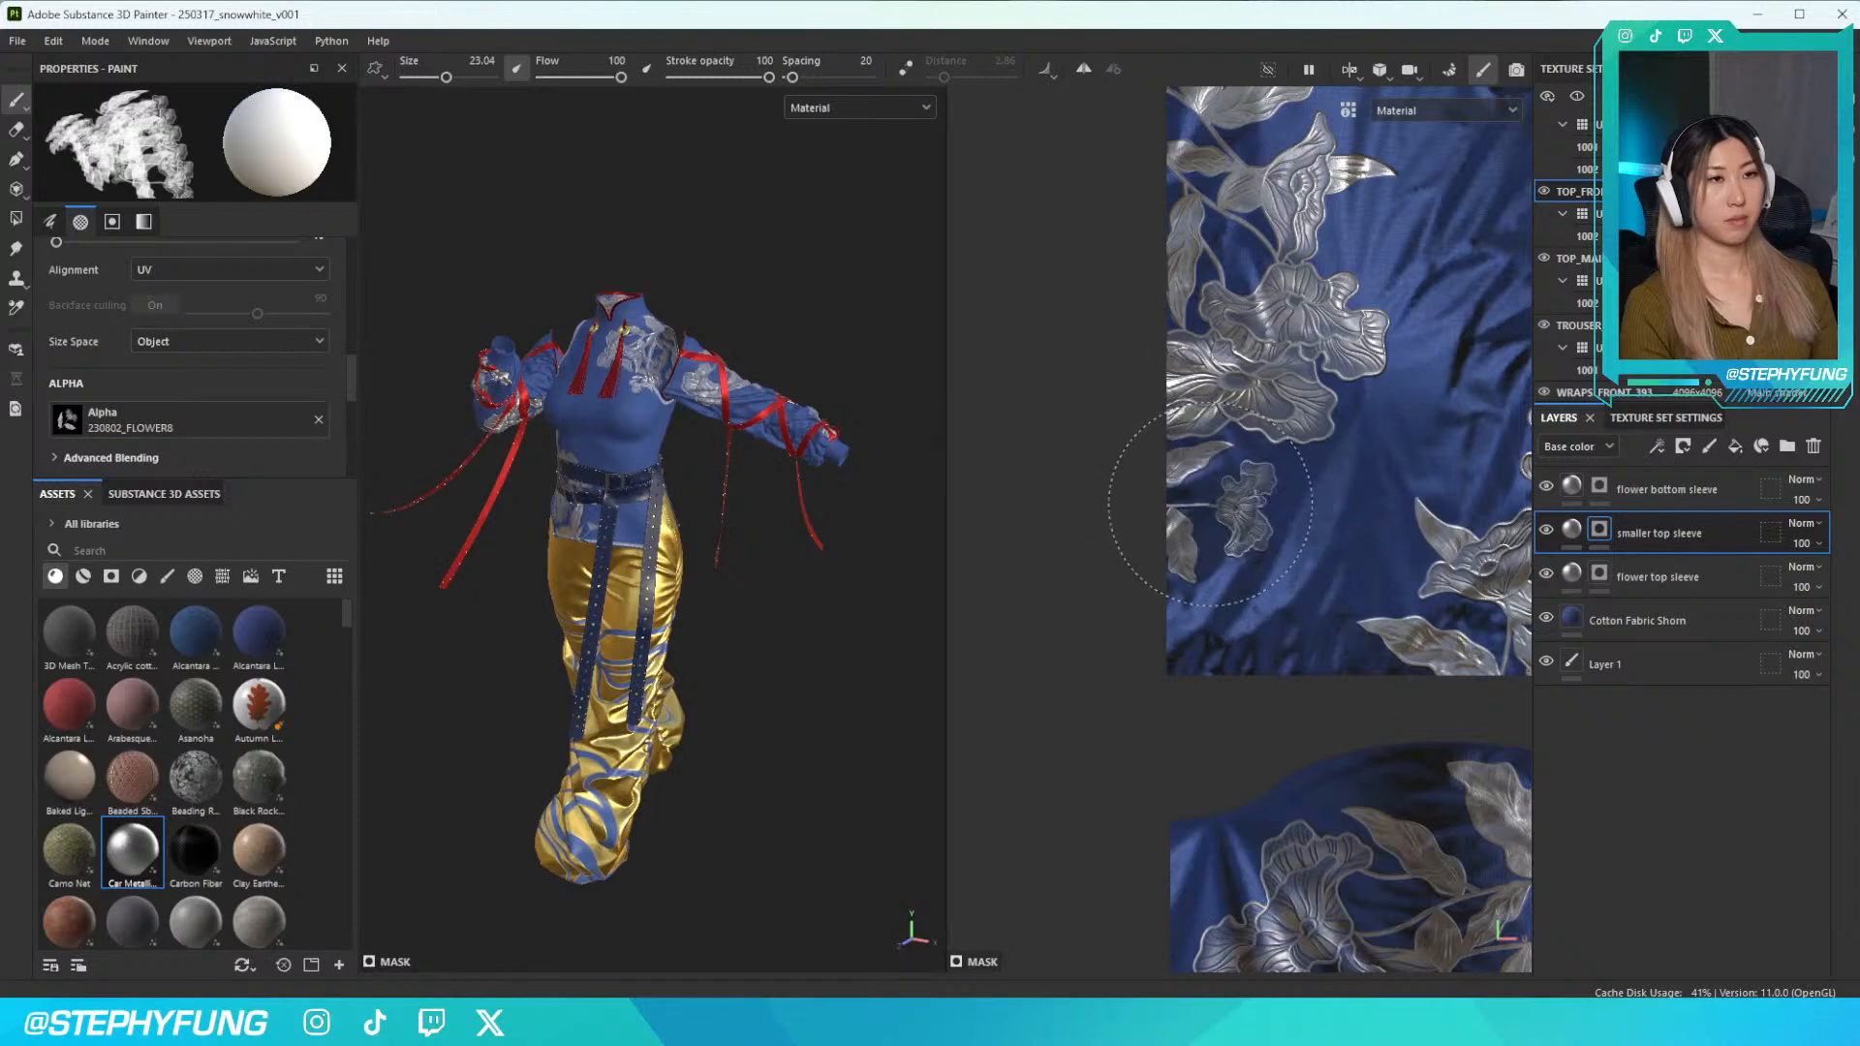
# Examine the small flower on the sleeve panel and how the embroidery reads across the outfit from several angles
pyautogui.scroll(3, 1298, 620)
pyautogui.keyDown('alt'); pyautogui.moveTo(910, 555); pyautogui.dragTo(872, 503); pyautogui.keyUp('alt')
pyautogui.scroll(2, 872, 503)
pyautogui.keyDown('alt'); pyautogui.moveTo(1301, 544); pyautogui.dragTo(1140, 526, button='middle'); pyautogui.keyUp('alt')
pyautogui.keyDown('alt'); pyautogui.moveTo(1304, 578); pyautogui.dragTo(1406, 512, button='middle'); pyautogui.keyUp('alt')
pyautogui.keyDown('alt'); pyautogui.moveTo(1114, 591); pyautogui.dragTo(1134, 545, button='middle'); pyautogui.keyUp('alt')
pyautogui.moveTo(698, 455)
pyautogui.keyDown('alt'); pyautogui.mouseDown()
pyautogui.moveTo(620, 446)
pyautogui.moveTo(642, 407)
pyautogui.moveTo(661, 435)
pyautogui.mouseUp(); pyautogui.keyUp('alt')
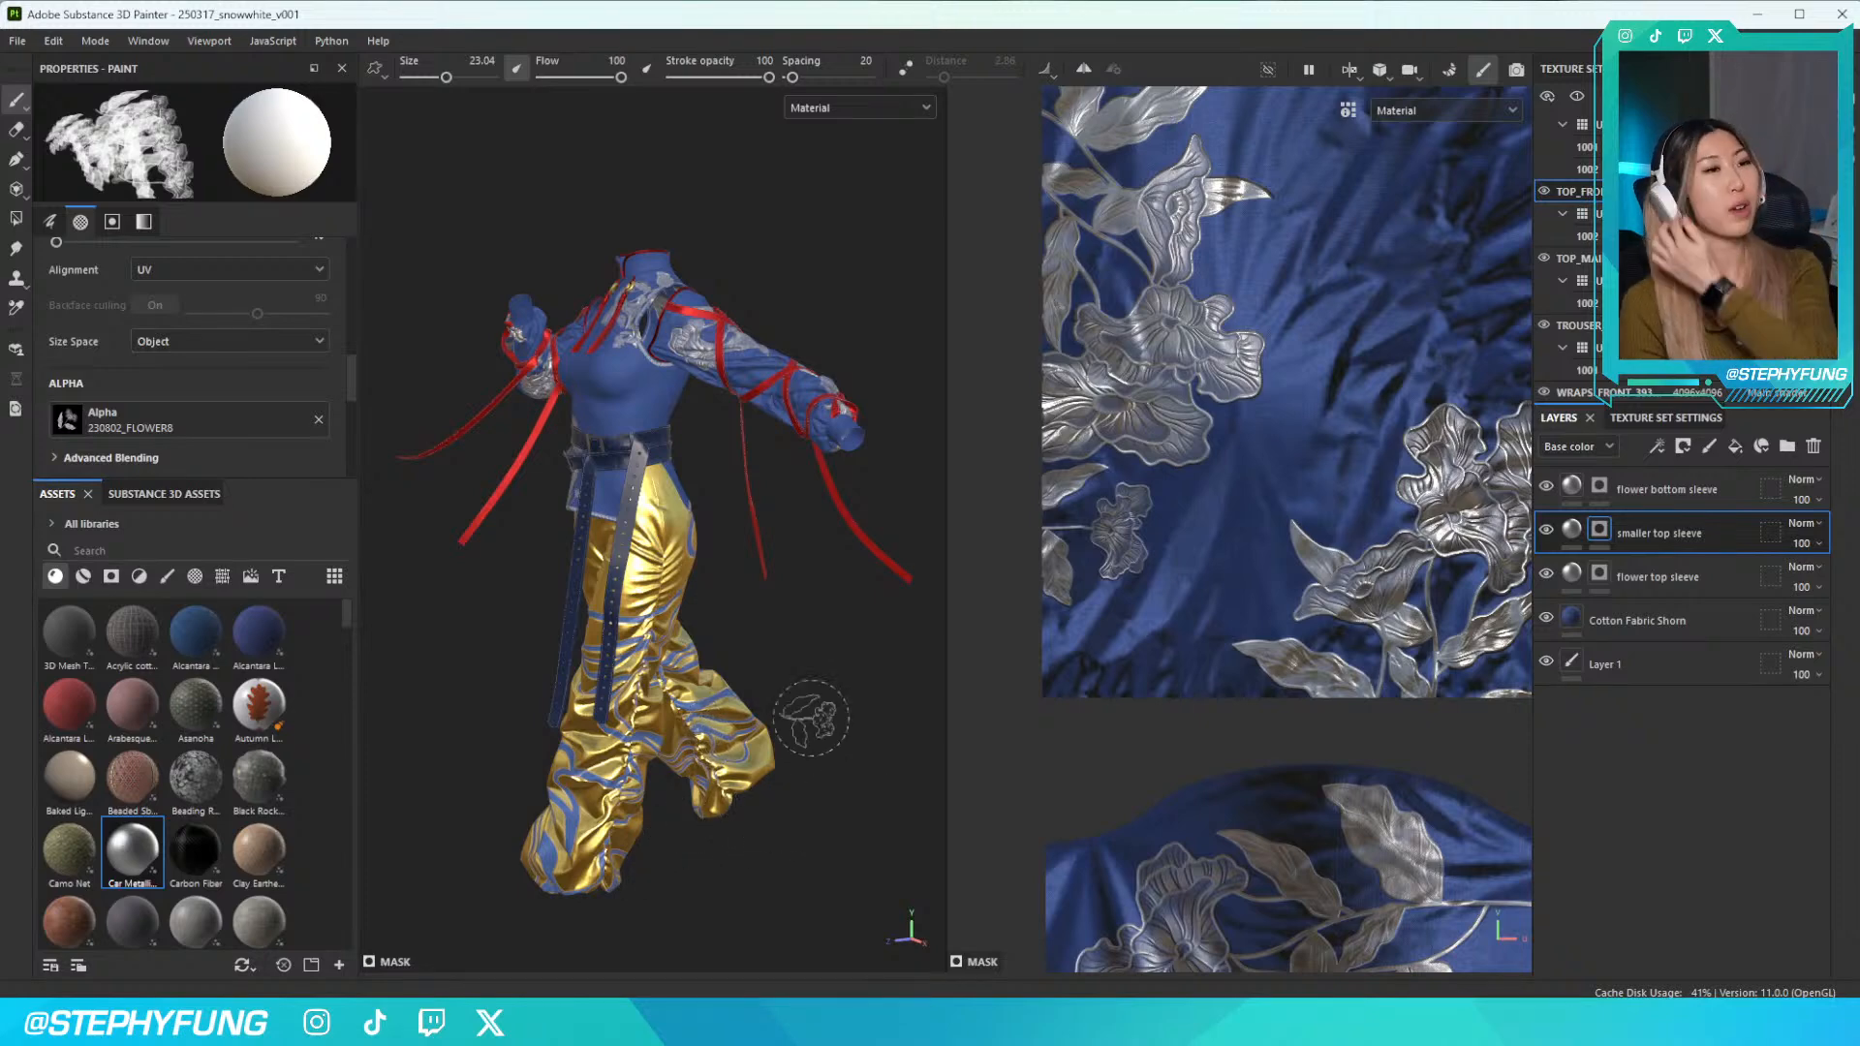
pyautogui.keyDown('alt'); pyautogui.moveTo(736, 540); pyautogui.dragTo(644, 543); pyautogui.keyUp('alt')
pyautogui.scroll(2, 644, 542)
pyautogui.scroll(2, 644, 542)
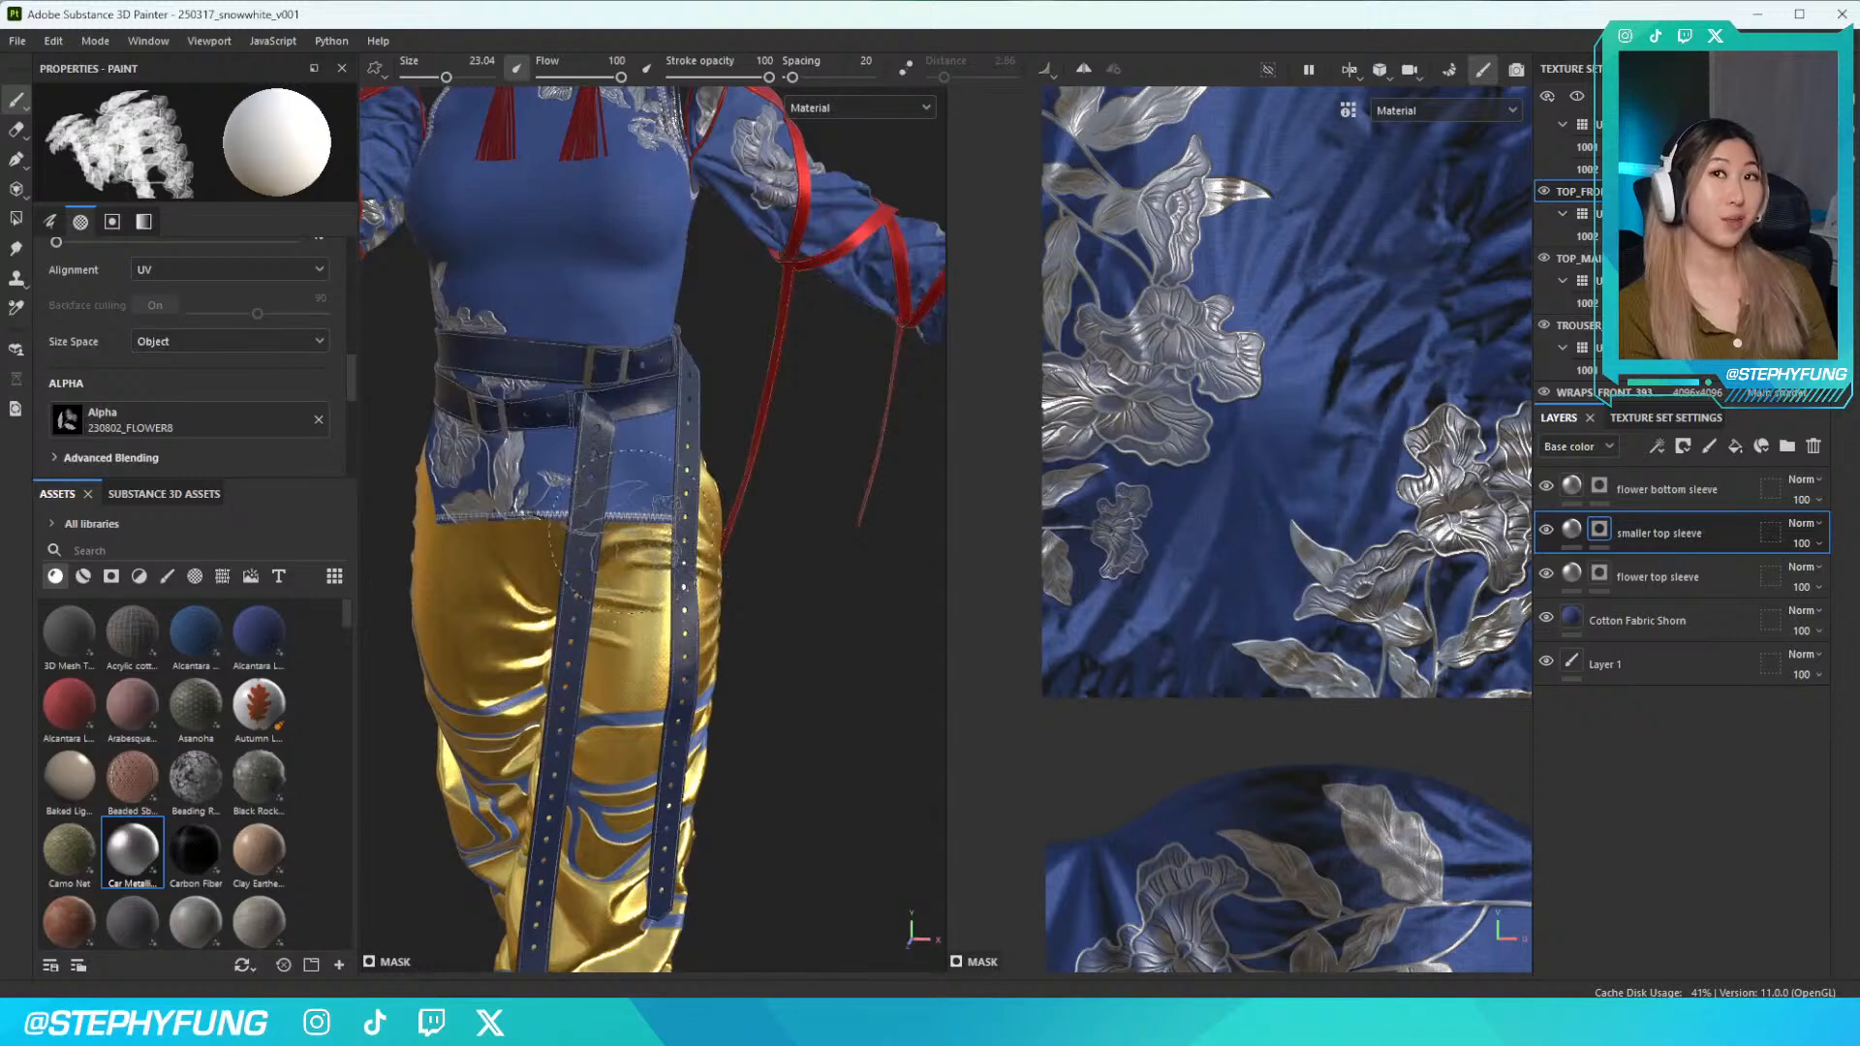
pyautogui.scroll(2, 640, 571)
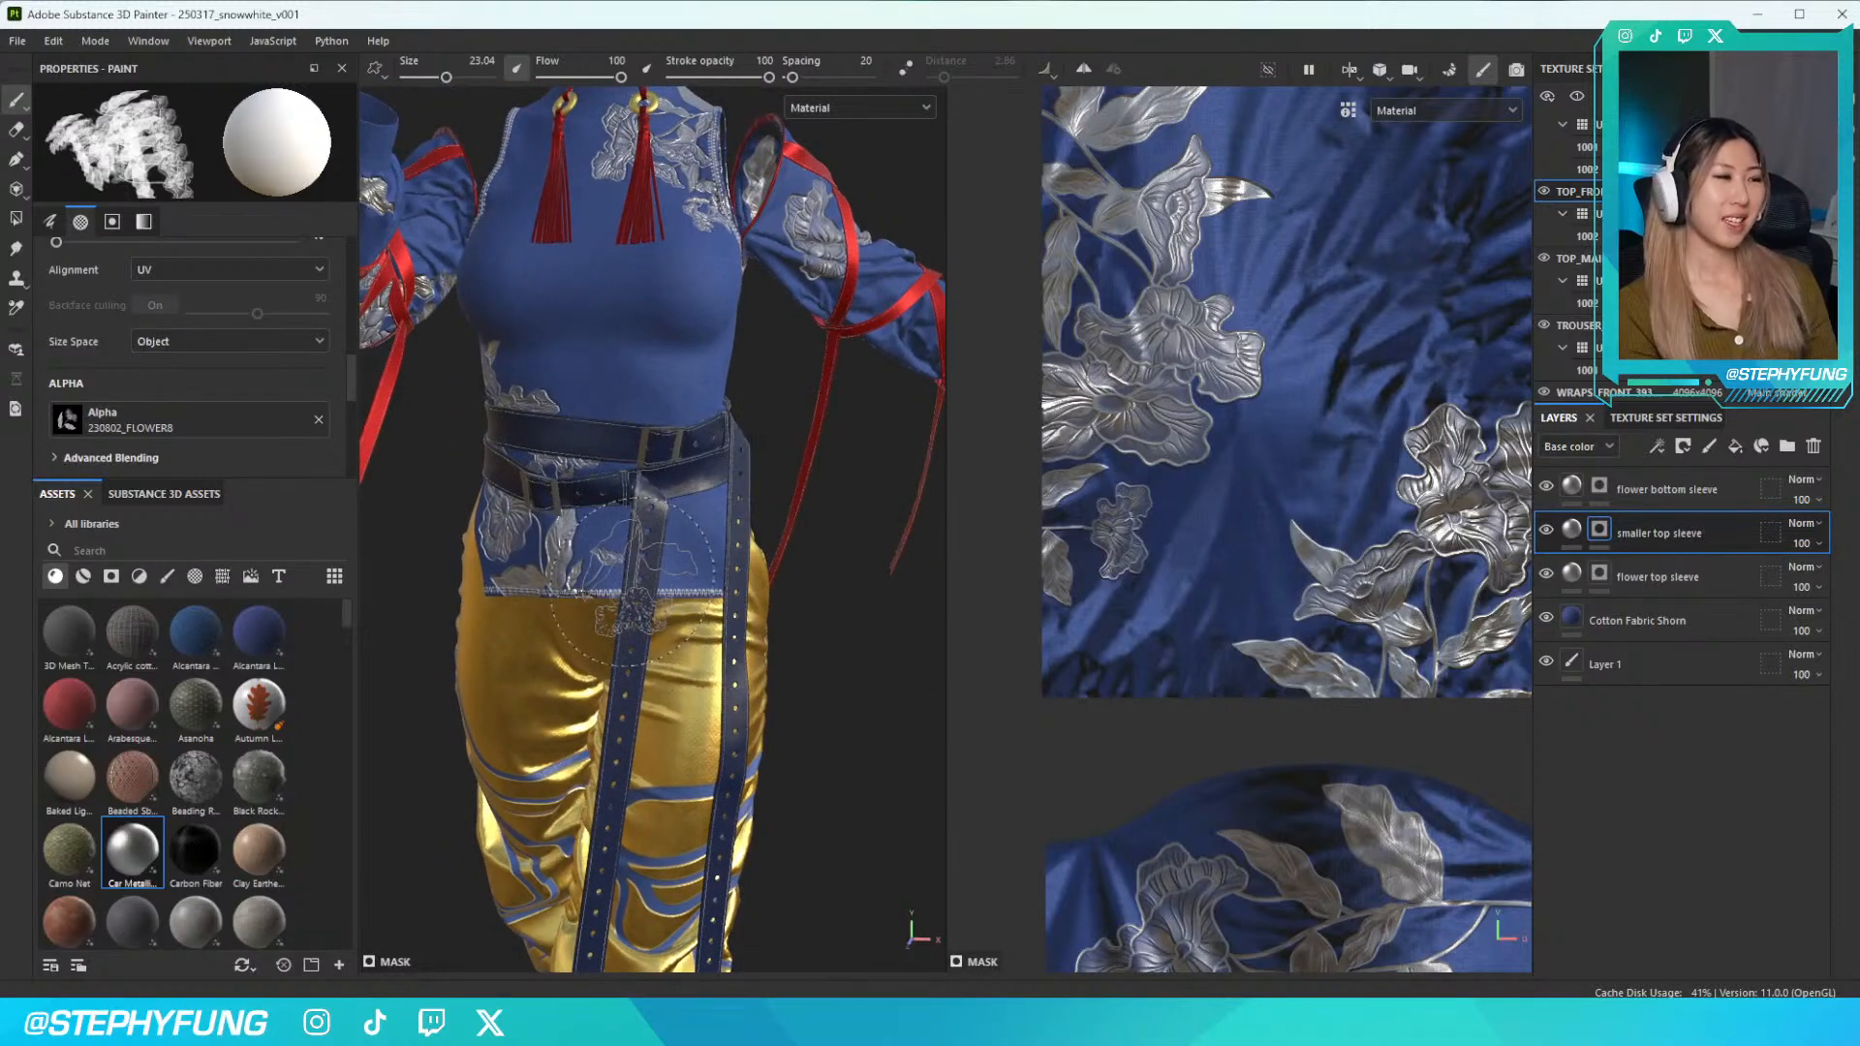
pyautogui.scroll(-5, 633, 601)
pyautogui.keyDown('alt'); pyautogui.moveTo(621, 620); pyautogui.dragTo(547, 637); pyautogui.keyUp('alt')
pyautogui.scroll(-2, 1180, 651)
# Duplicate the smaller top sleeve layer and move the copy above the flower bottom sleeve layer
pyautogui.keyDown('alt'); pyautogui.moveTo(1244, 780); pyautogui.dragTo(1194, 495, button='middle'); pyautogui.keyUp('alt')
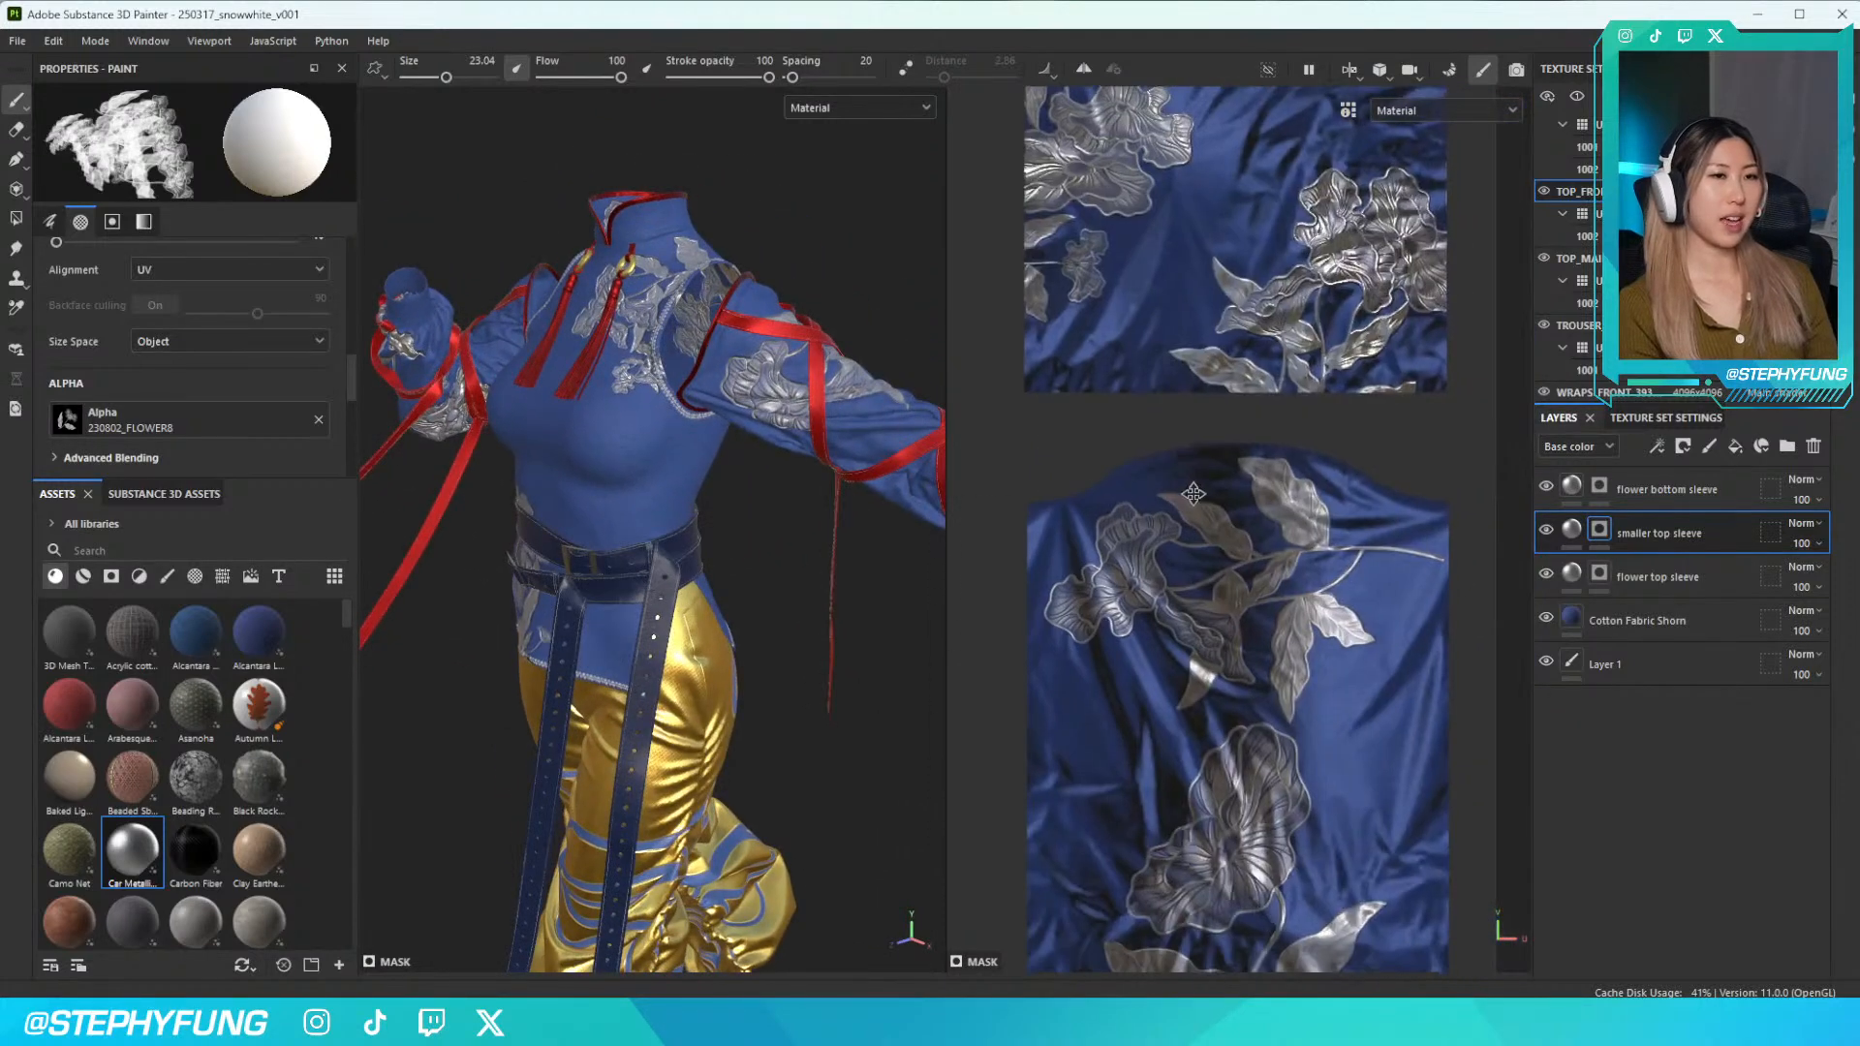
pyautogui.keyDown('alt'); pyautogui.moveTo(1276, 729); pyautogui.dragTo(1178, 472, button='middle'); pyautogui.keyUp('alt')
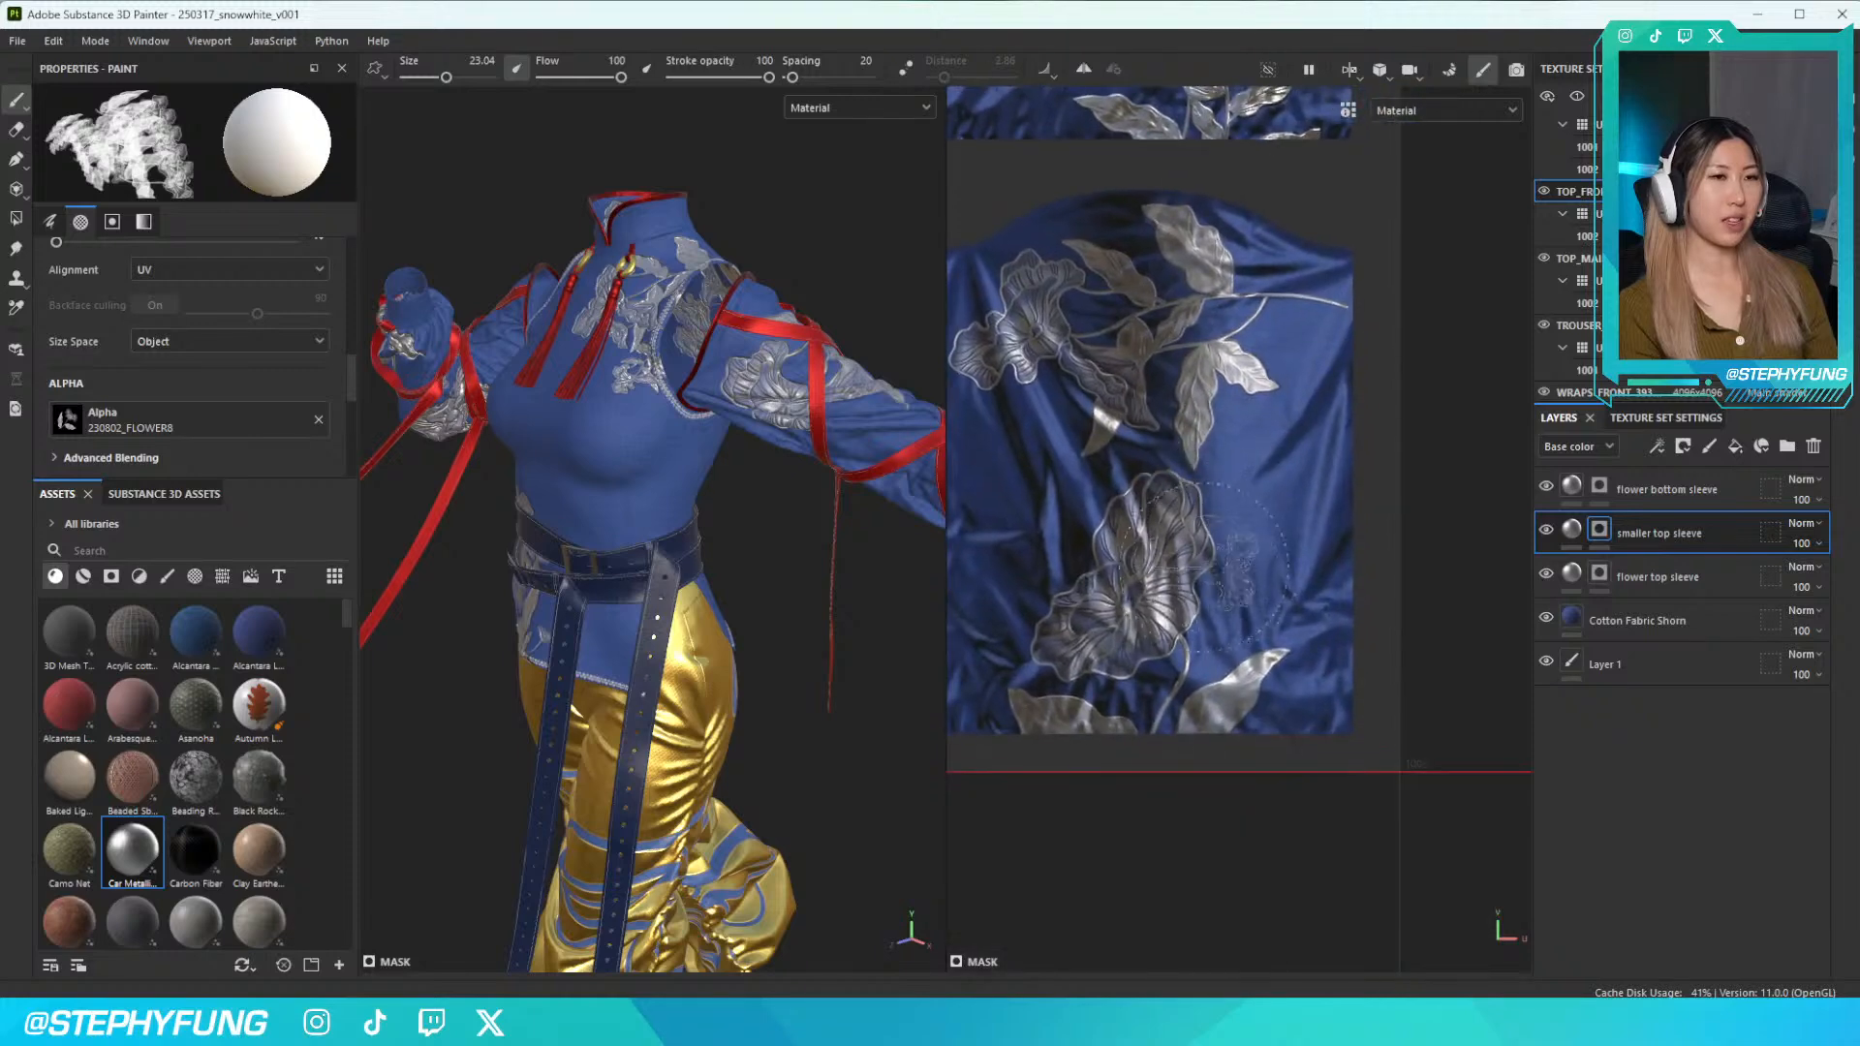
pyautogui.rightClick(1234, 563)
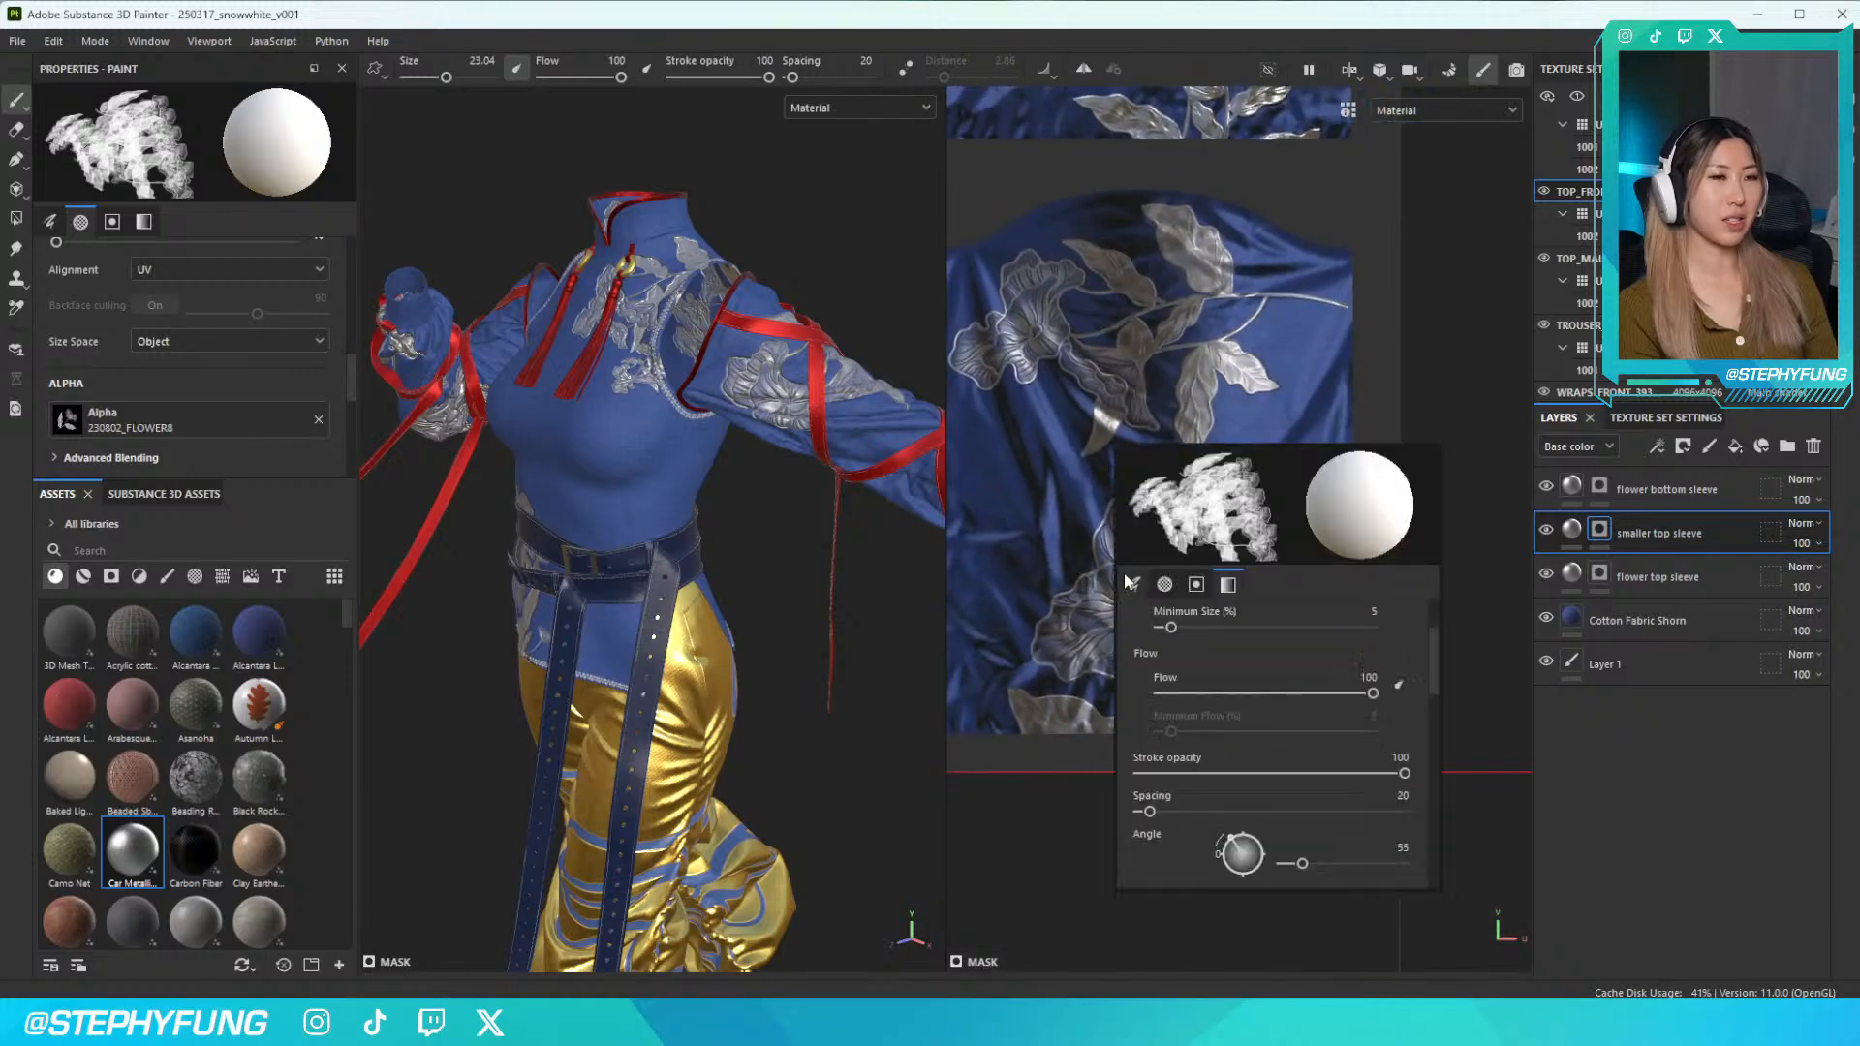
pyautogui.click(1670, 573)
pyautogui.click(1664, 531)
pyautogui.hotkey('ctrl', 'd')
pyautogui.moveTo(1670, 529); pyautogui.dragTo(1716, 490)
# Rename the duplicated layer at the head of the stack "smaller bottom sleeve"
pyautogui.doubleClick(1660, 491)
pyautogui.press('Left')
pyautogui.press('Delete')
pyautogui.press('Delete')
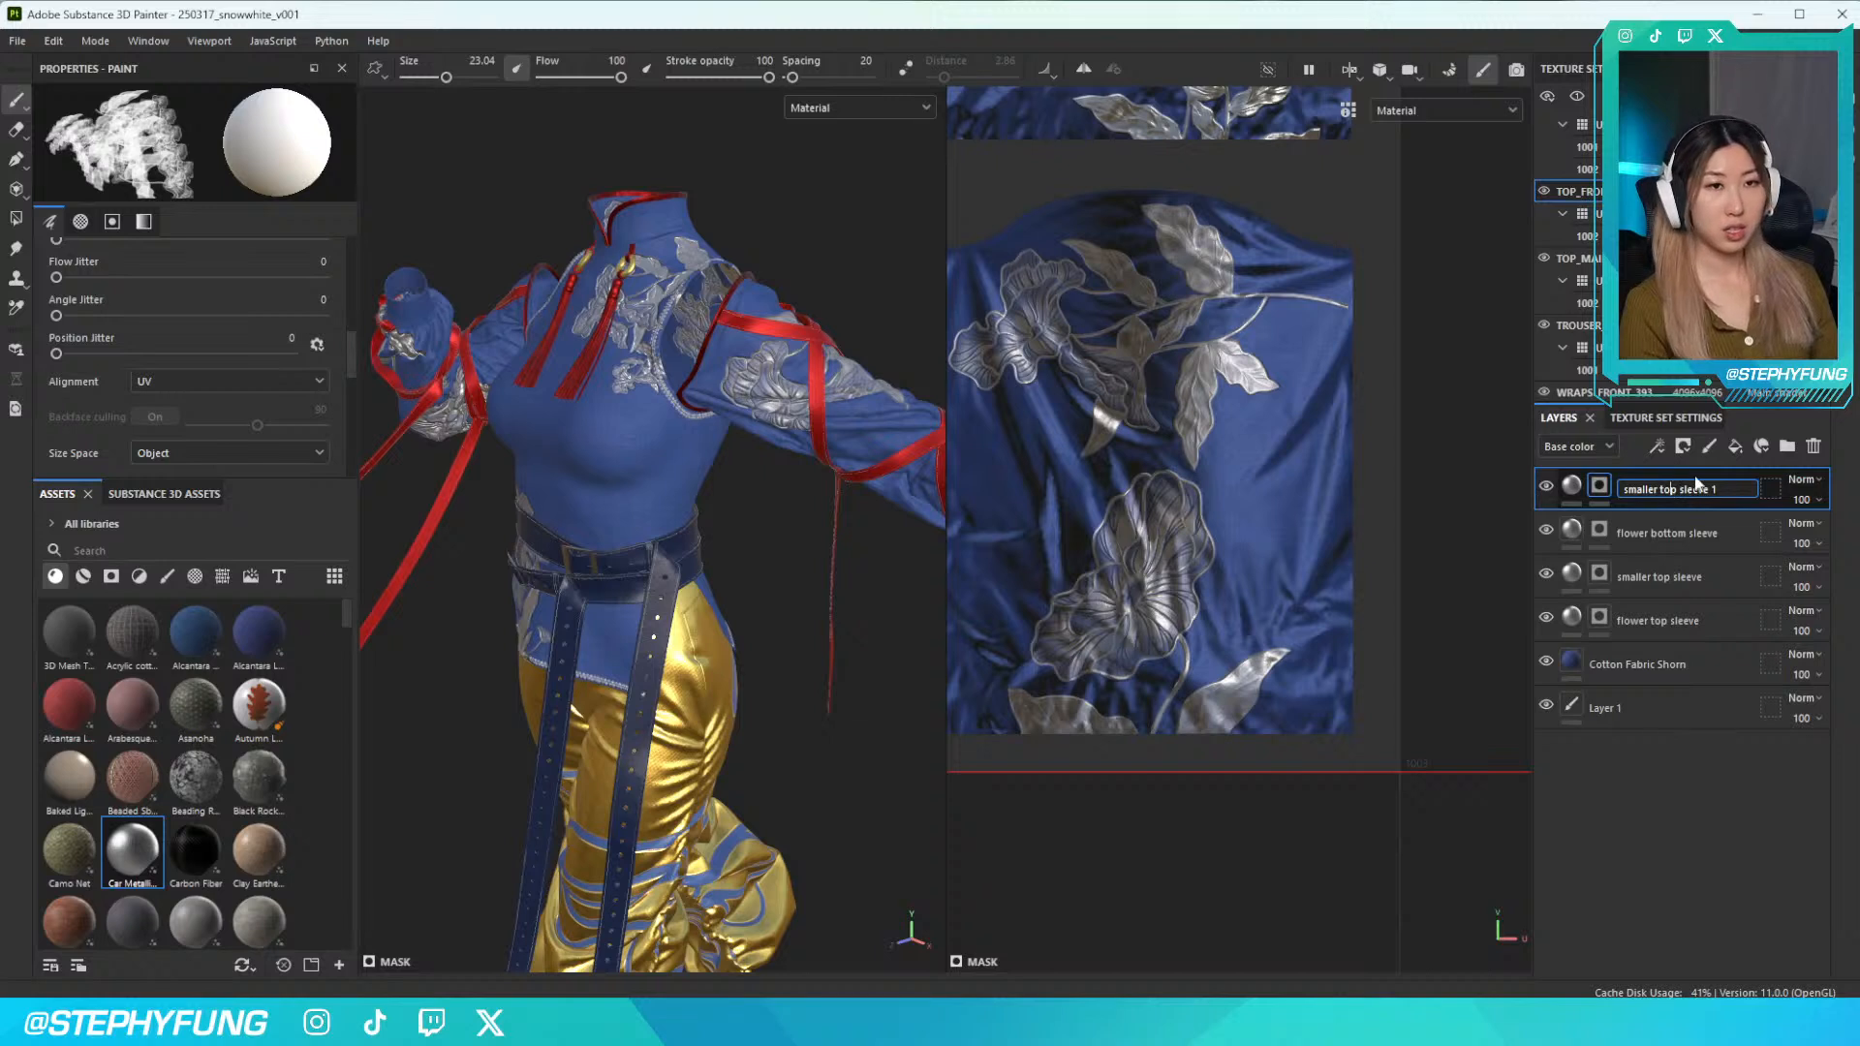
pyautogui.press('Delete')
pyautogui.write('bottom')
pyautogui.press('End')
pyautogui.press('BackSpace')
pyautogui.press('BackSpace')
pyautogui.press('Return')
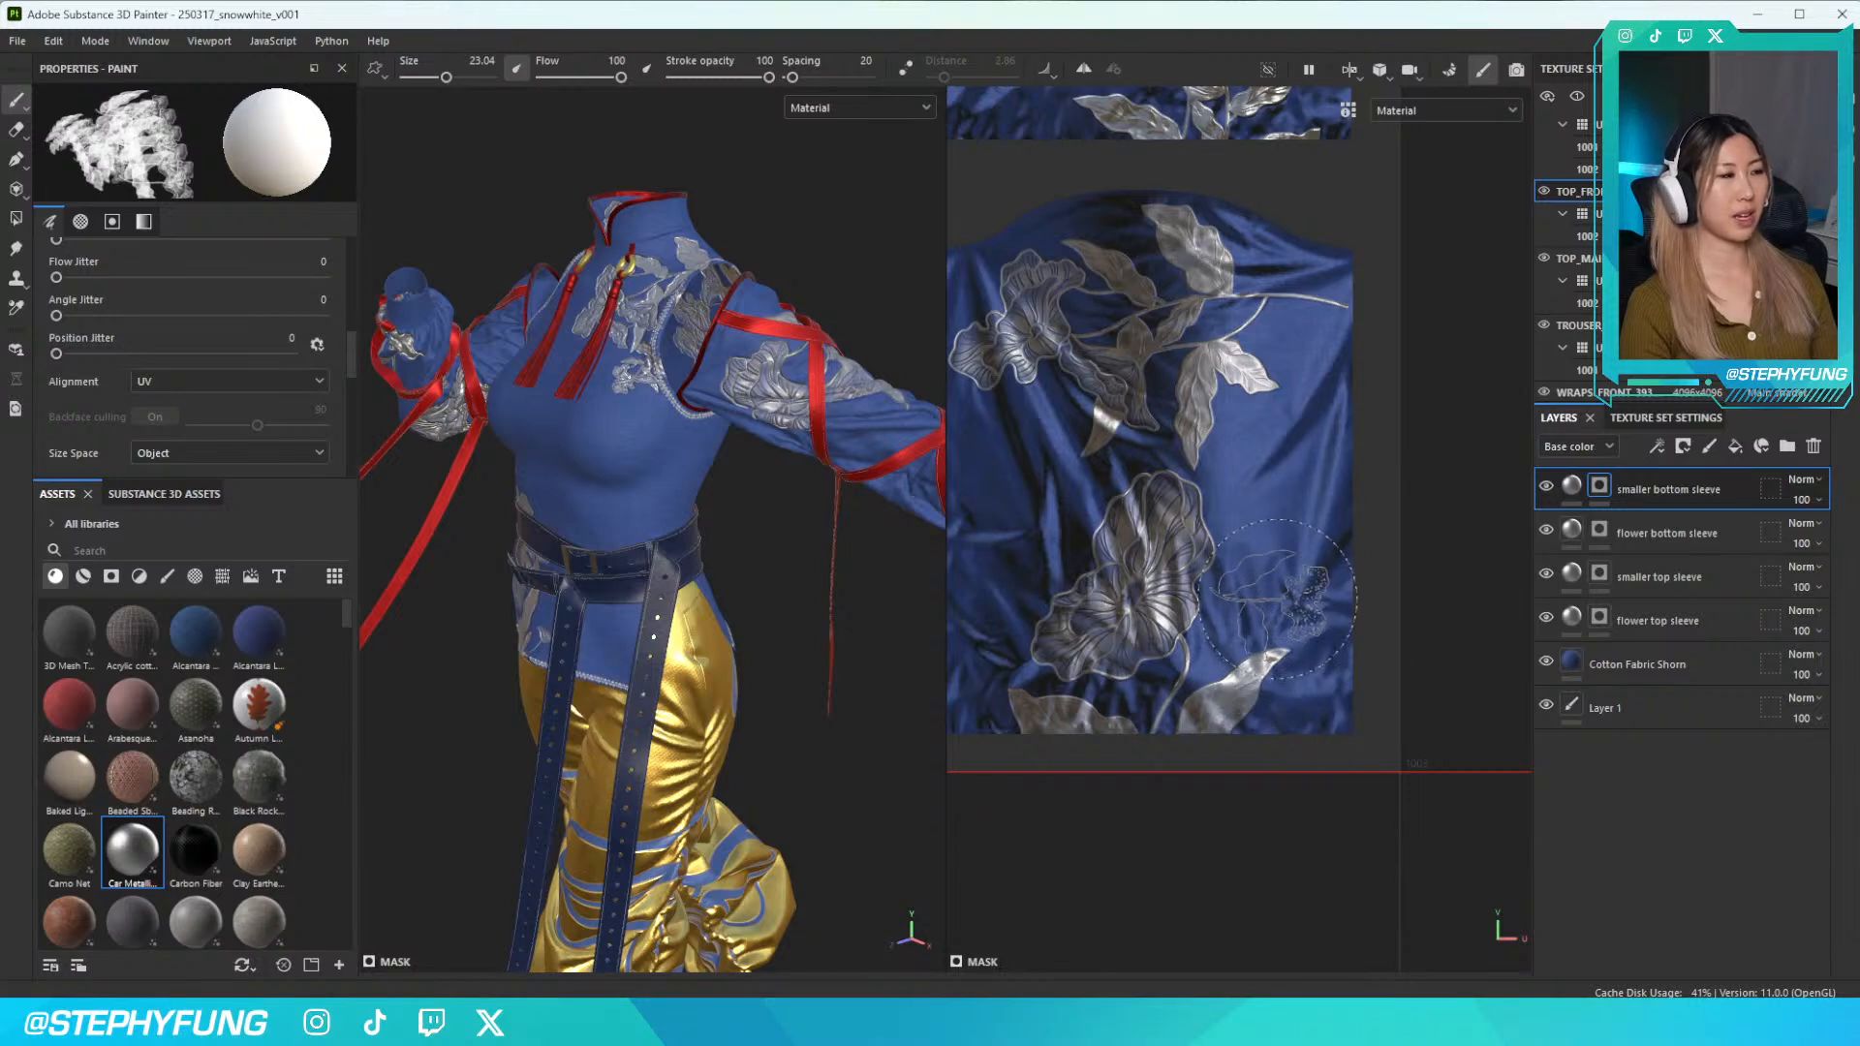
# Adjust the brush angle, set the spacing to 200, and stamp a small flower beside the large bloom on the lower sleeve panel
pyautogui.rightClick(1206, 570)
pyautogui.moveTo(1380, 851)
pyautogui.mouseDown()
pyautogui.moveTo(1436, 851)
pyautogui.moveTo(1332, 852)
pyautogui.mouseUp()
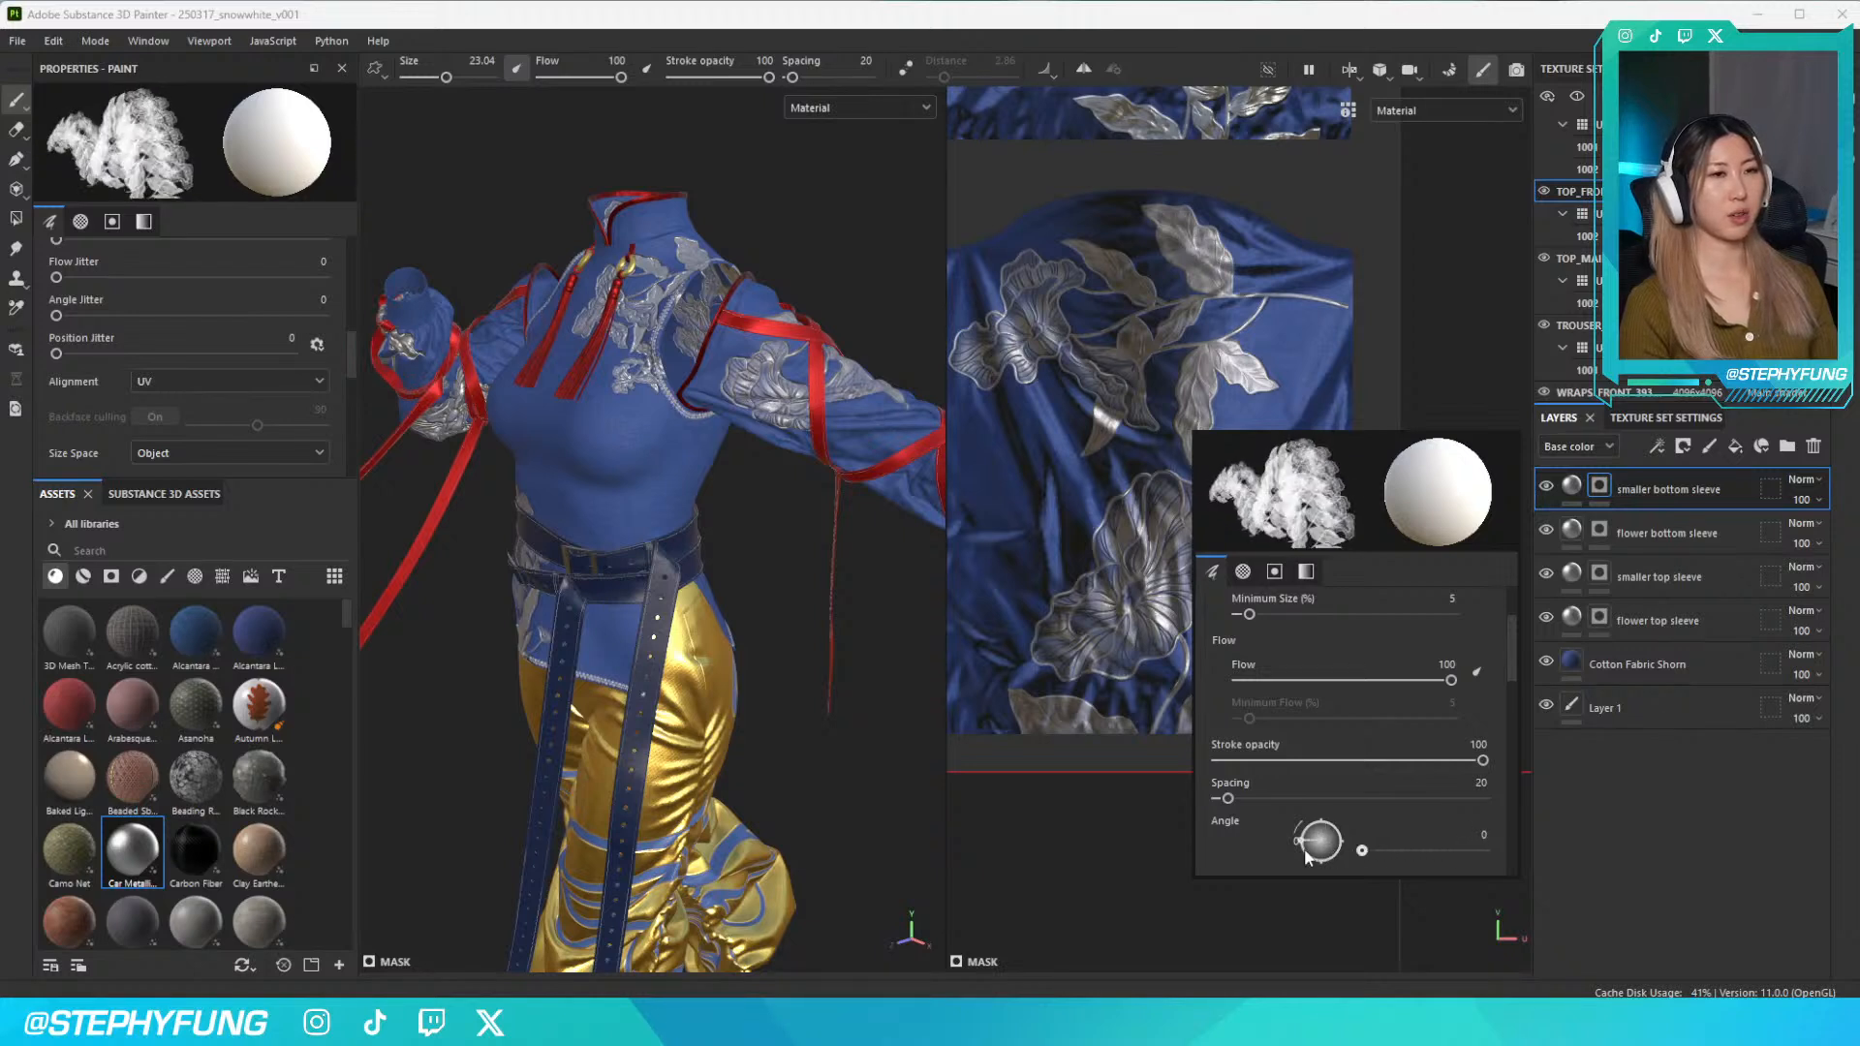
pyautogui.moveTo(1461, 845)
pyautogui.mouseDown()
pyautogui.moveTo(1488, 848)
pyautogui.moveTo(1470, 843)
pyautogui.mouseUp()
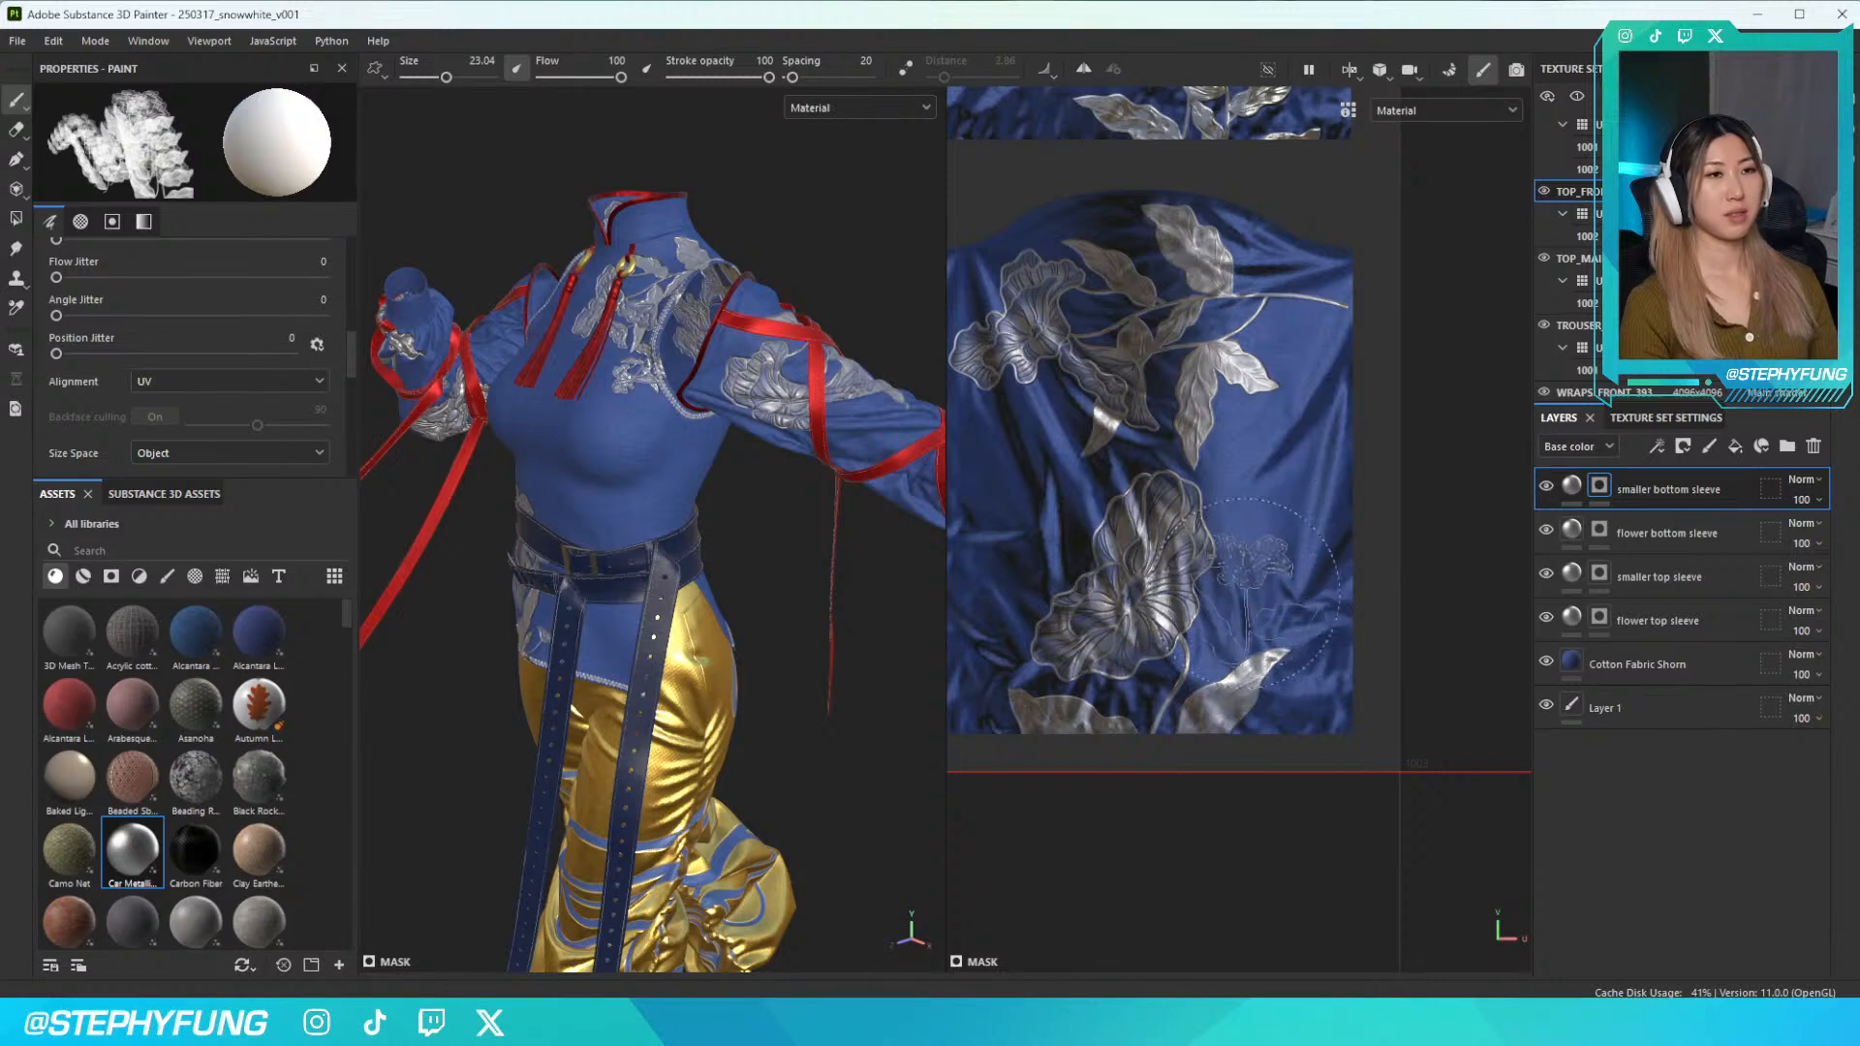
pyautogui.rightClick(1249, 596)
pyautogui.moveTo(1498, 879); pyautogui.dragTo(1417, 877)
pyautogui.moveTo(1304, 823)
pyautogui.mouseDown()
pyautogui.moveTo(1400, 826)
pyautogui.moveTo(1401, 877)
pyautogui.mouseUp()
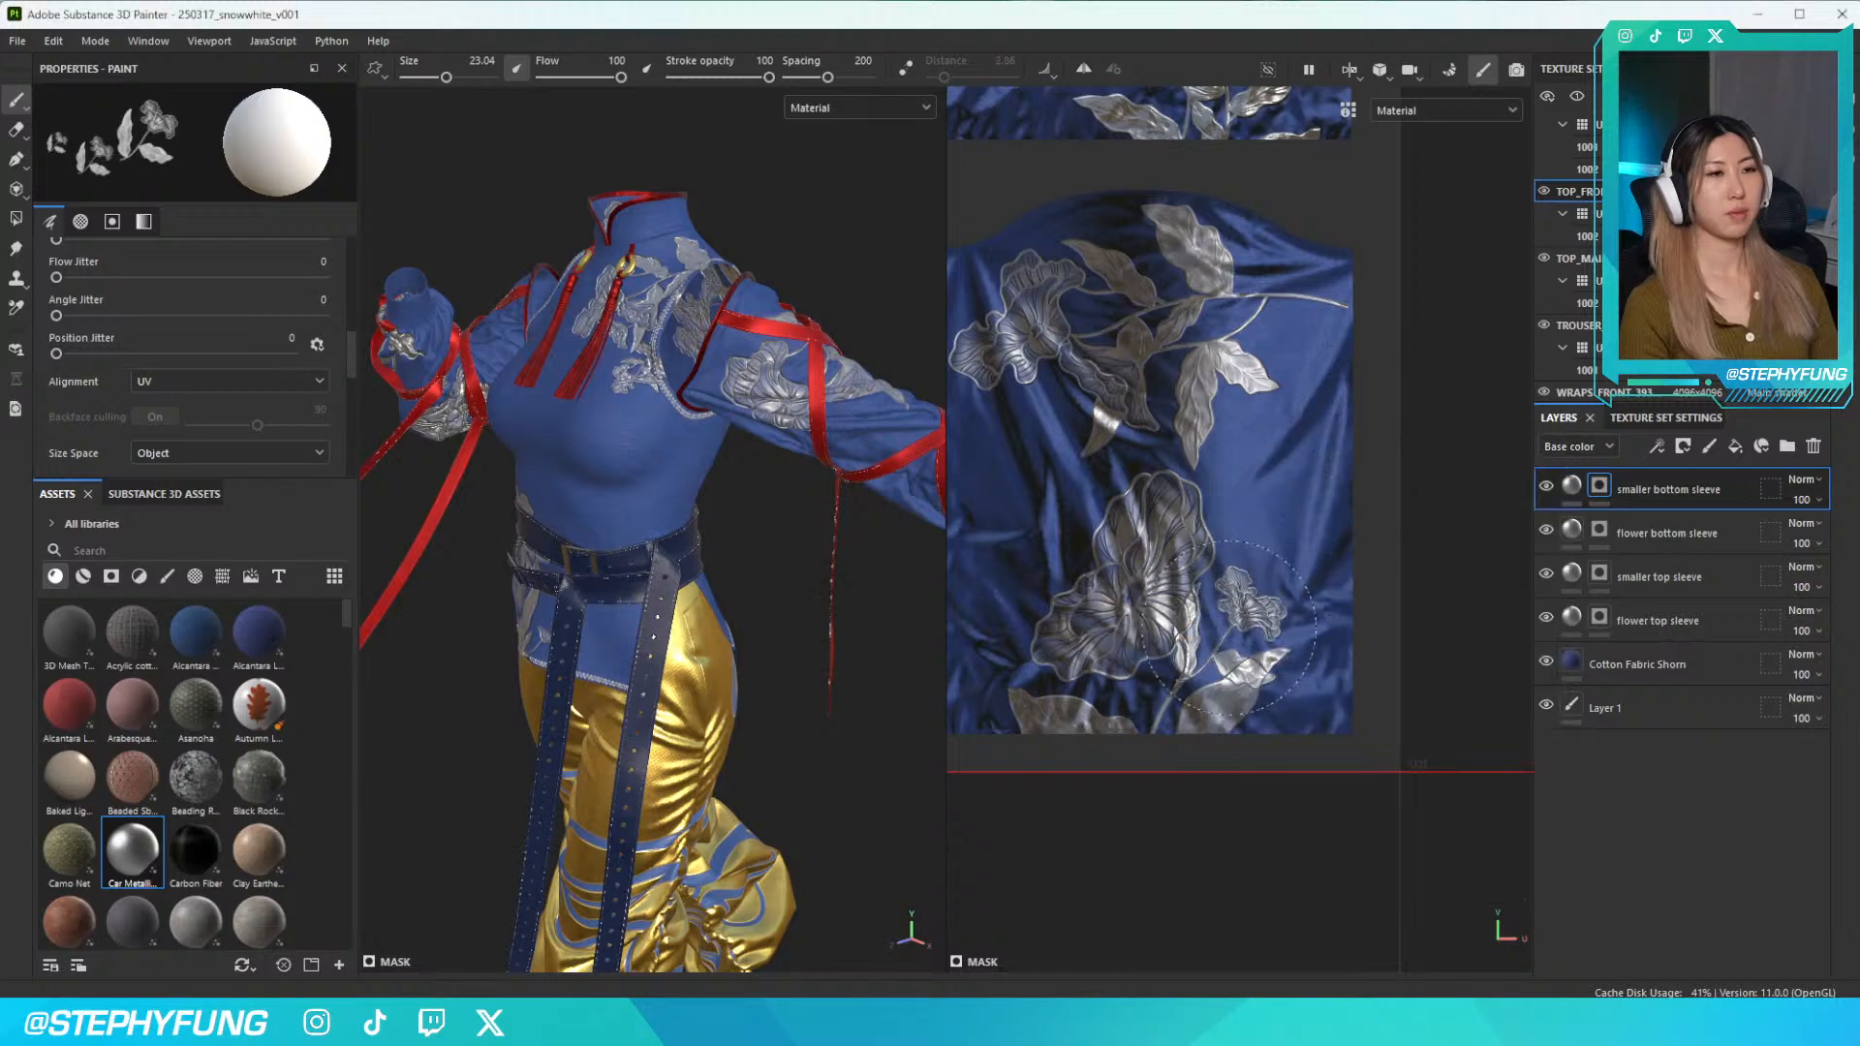
# Check the new sleeve flower up close, and change the brush to the CIRCLE BRUSH-01_1 alpha at size 7.84
pyautogui.scroll(-3, 1235, 630)
pyautogui.scroll(3, 1249, 632)
pyautogui.moveTo(759, 469)
pyautogui.keyDown('alt'); pyautogui.mouseDown()
pyautogui.moveTo(749, 526)
pyautogui.moveTo(788, 511)
pyautogui.moveTo(733, 458)
pyautogui.moveTo(438, 333)
pyautogui.moveTo(804, 446)
pyautogui.mouseUp(); pyautogui.keyUp('alt')
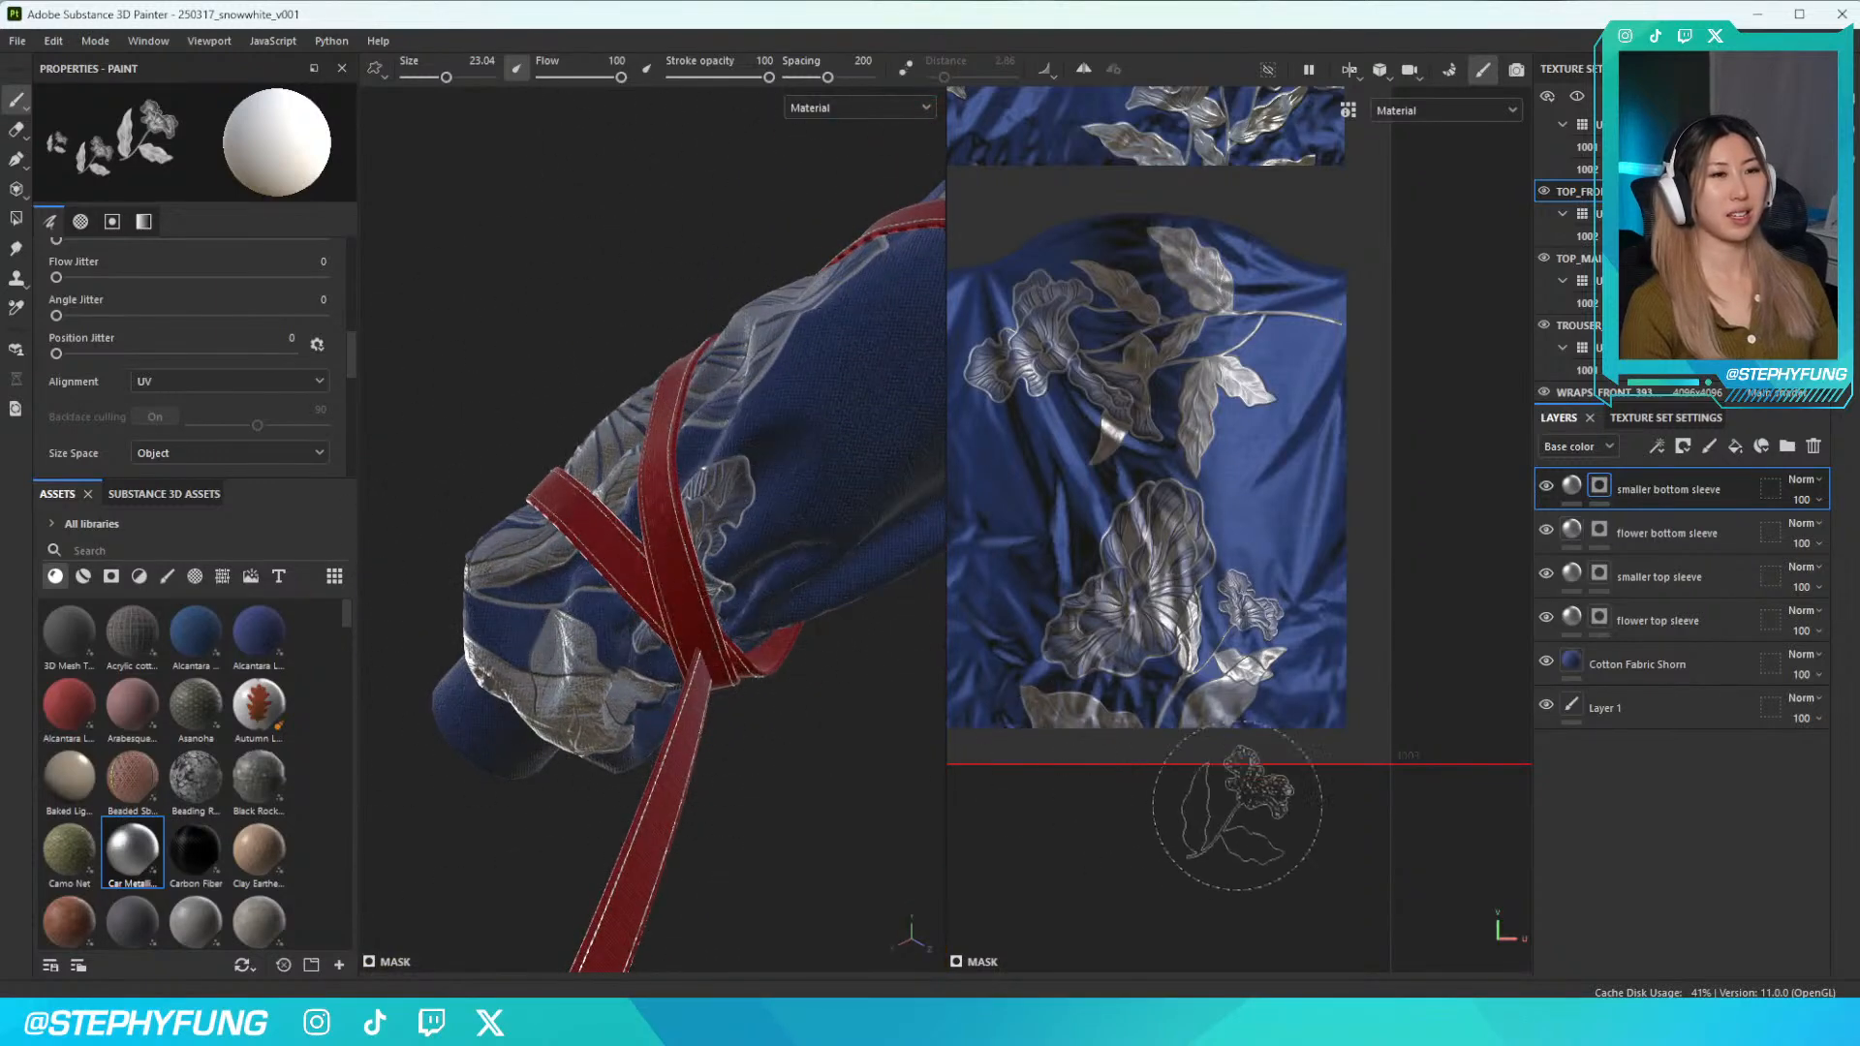
pyautogui.scroll(3, 1188, 684)
pyautogui.scroll(2, 1187, 684)
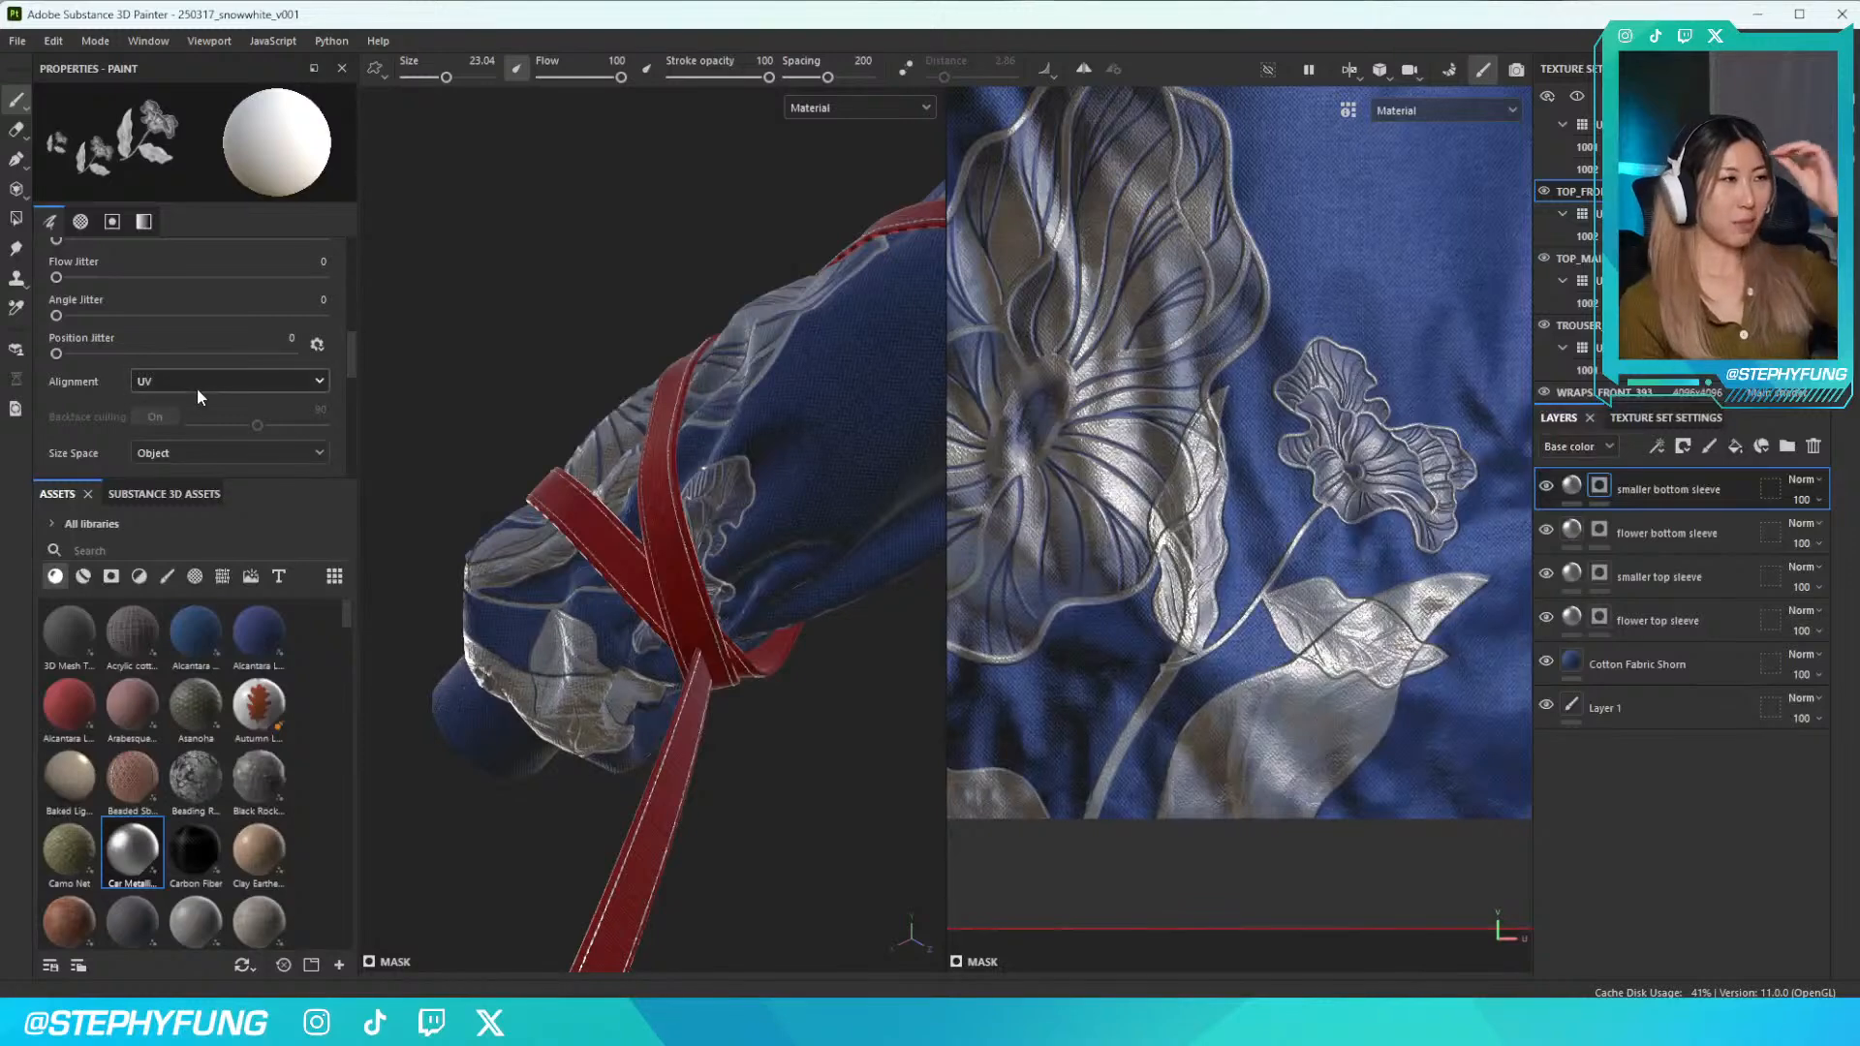
pyautogui.scroll(-2, 159, 397)
pyautogui.click(101, 420)
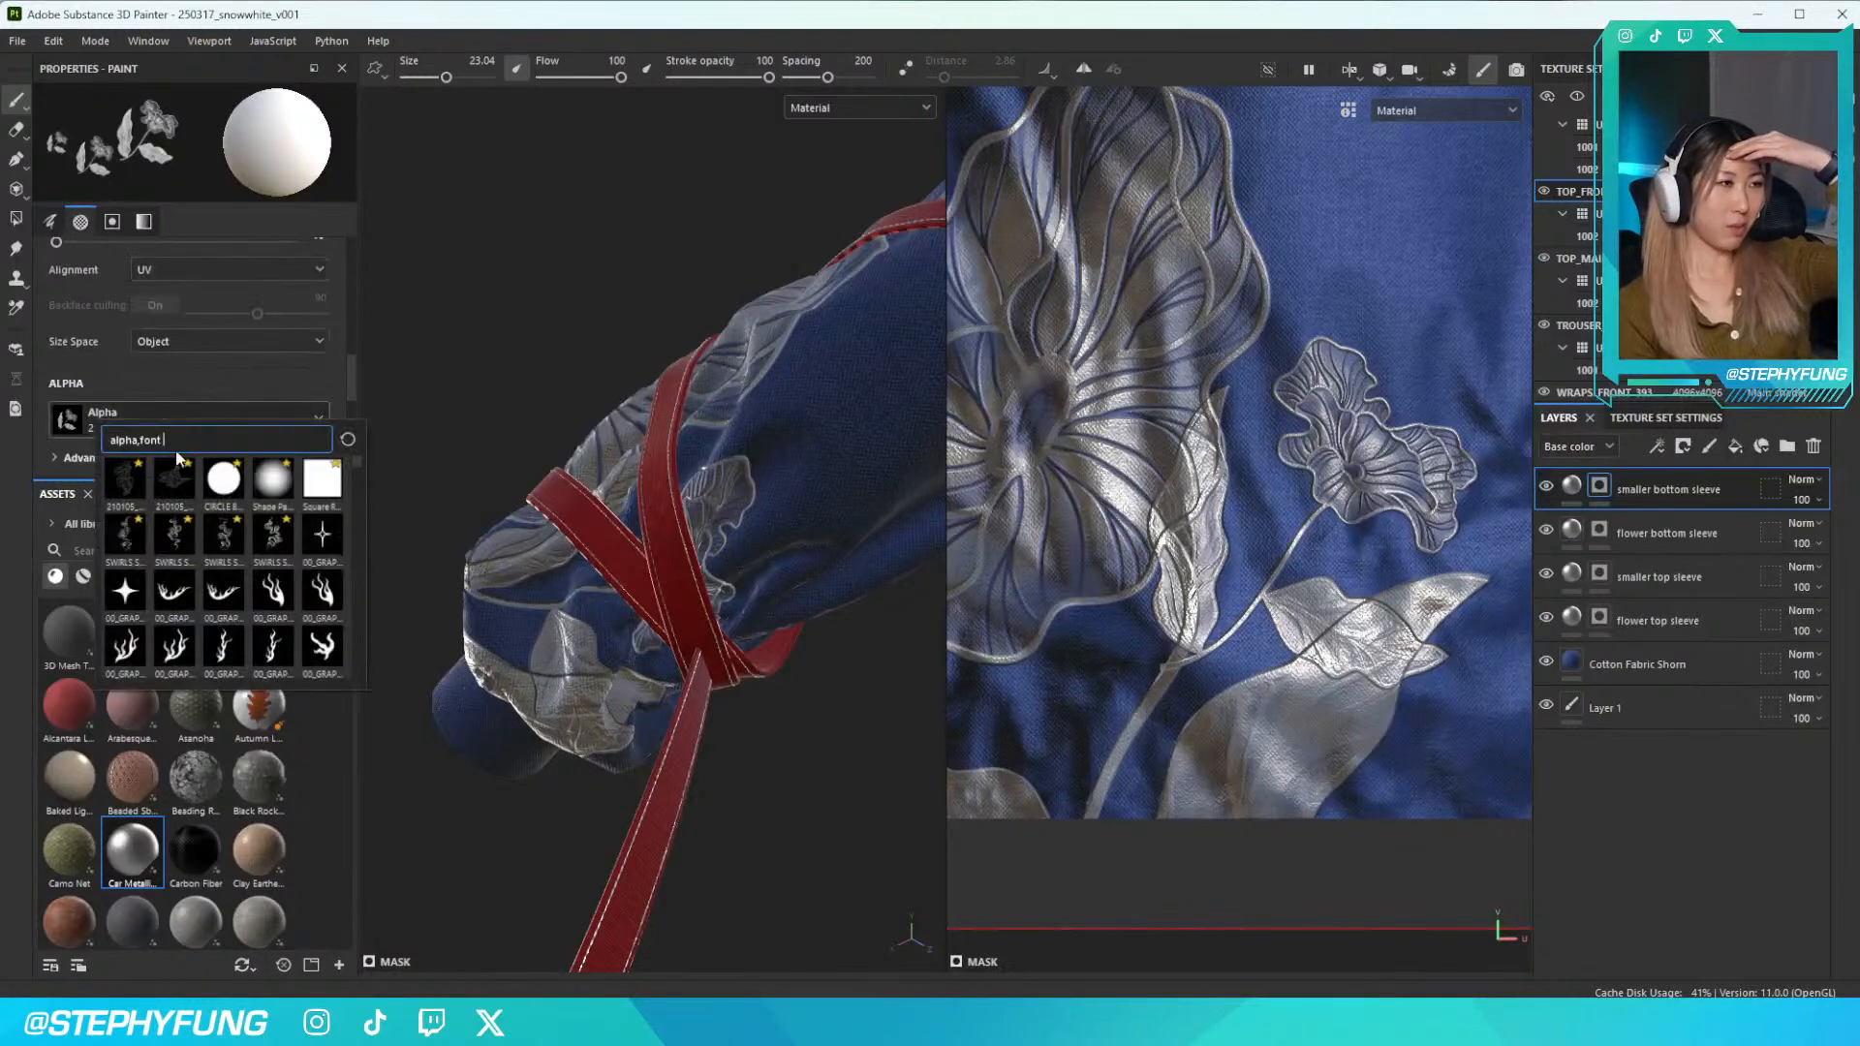
pyautogui.click(232, 479)
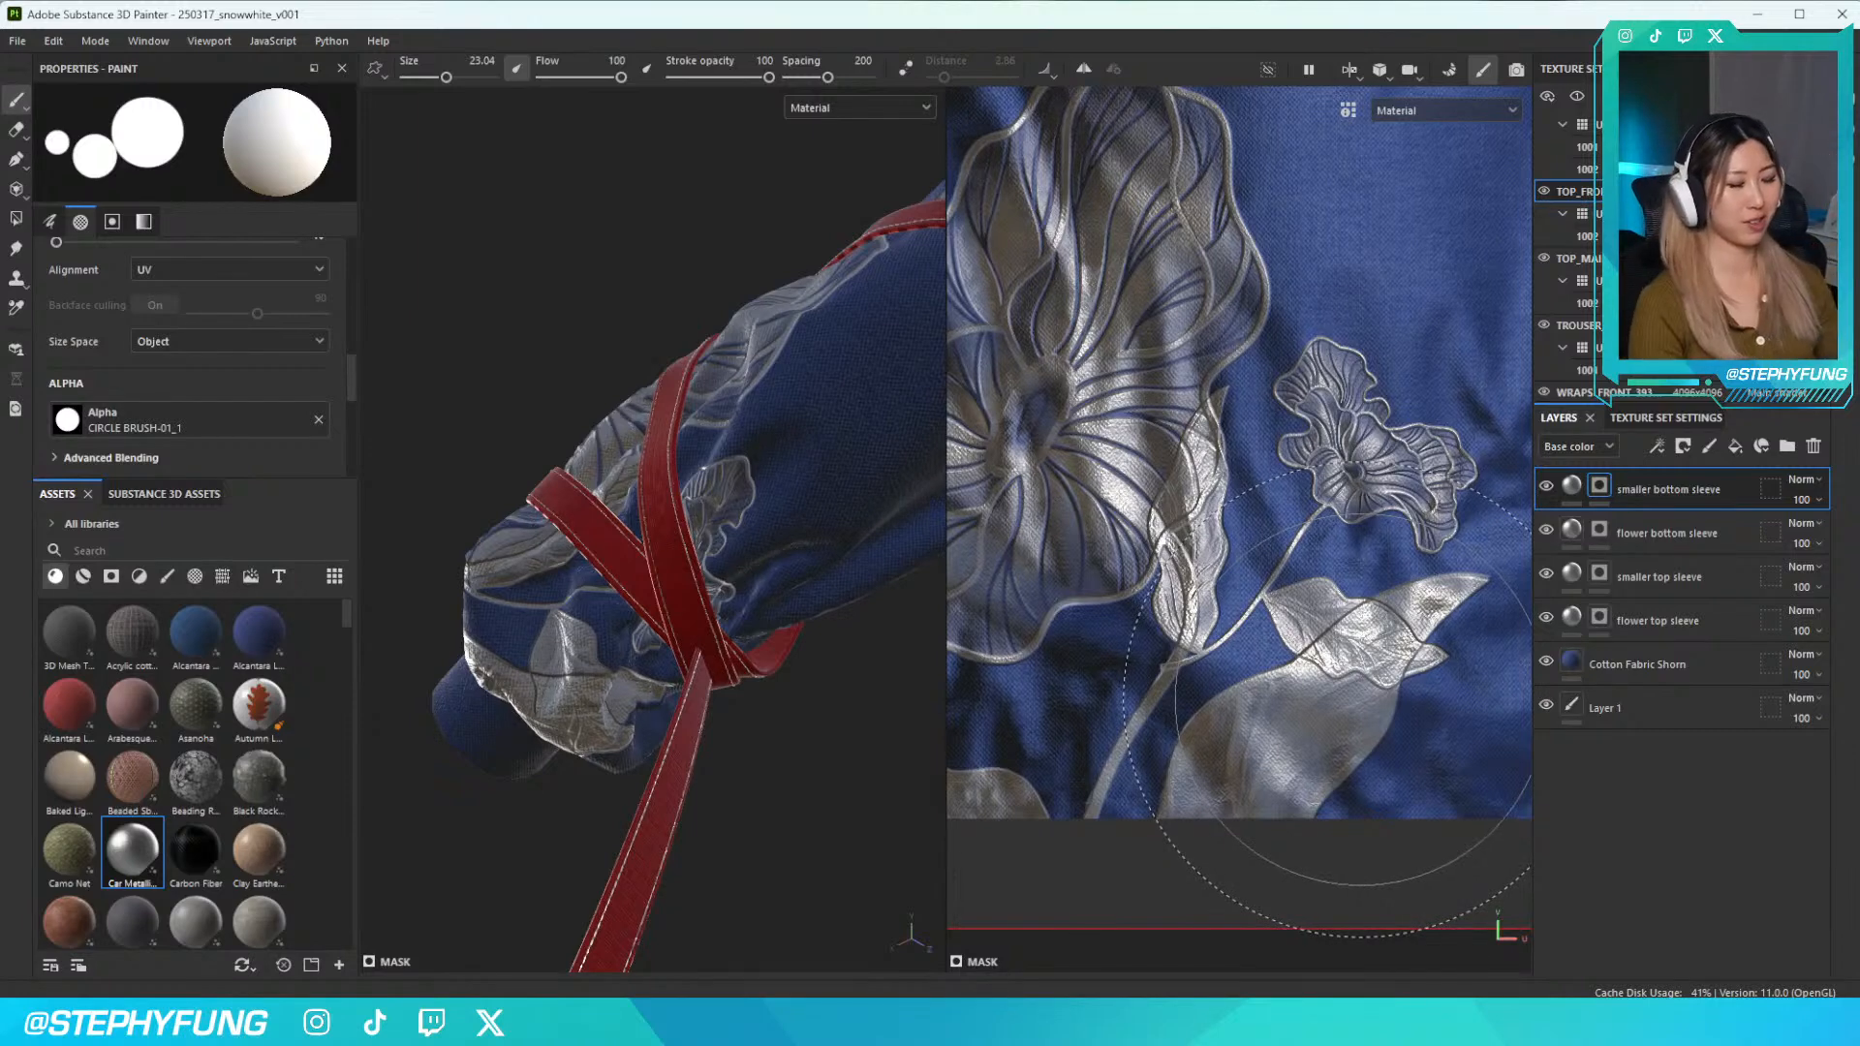
pyautogui.keyDown('ctrl'); pyautogui.moveTo(1347, 687); pyautogui.dragTo(1254, 687, button='right'); pyautogui.keyUp('ctrl')
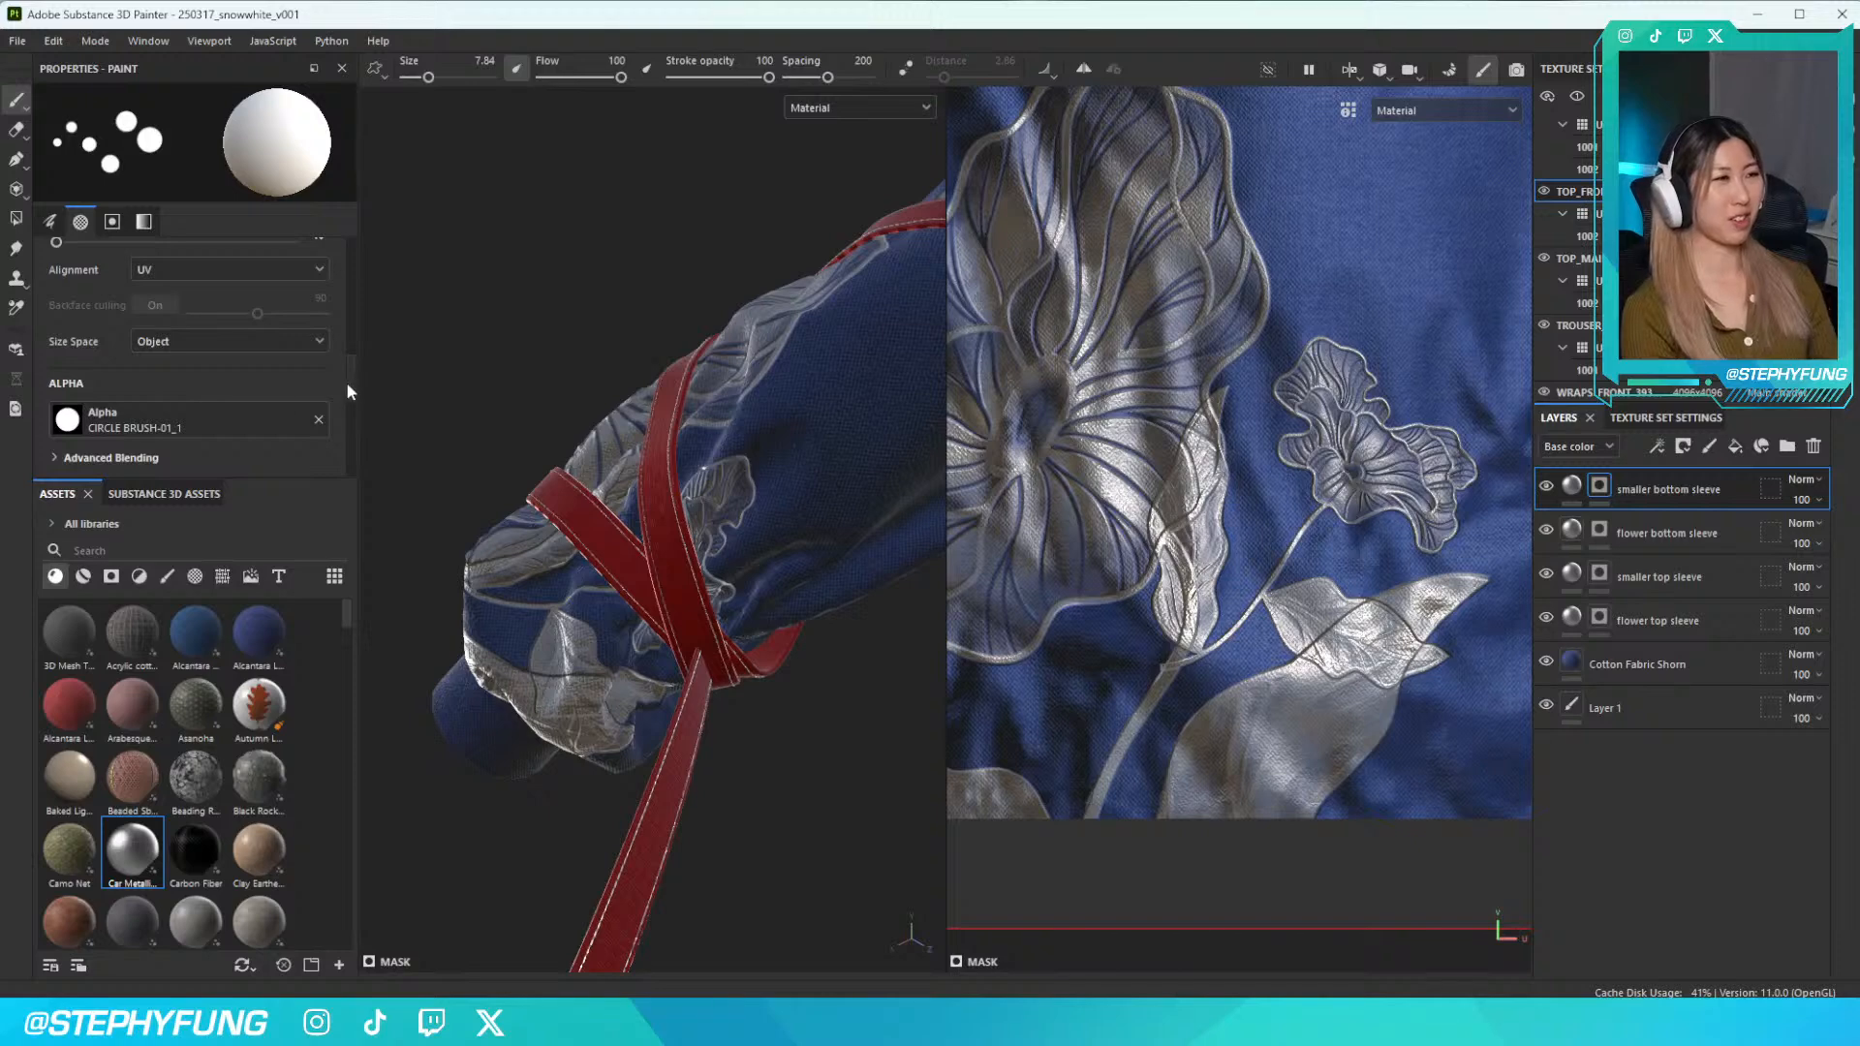
# Set the brush spacing to 5 and erase the small flower's leaf where it overlaps the large leaf, reducing the brush size to 3.24
pyautogui.moveTo(352, 380); pyautogui.dragTo(351, 306)
pyautogui.moveTo(181, 380); pyautogui.dragTo(56, 380)
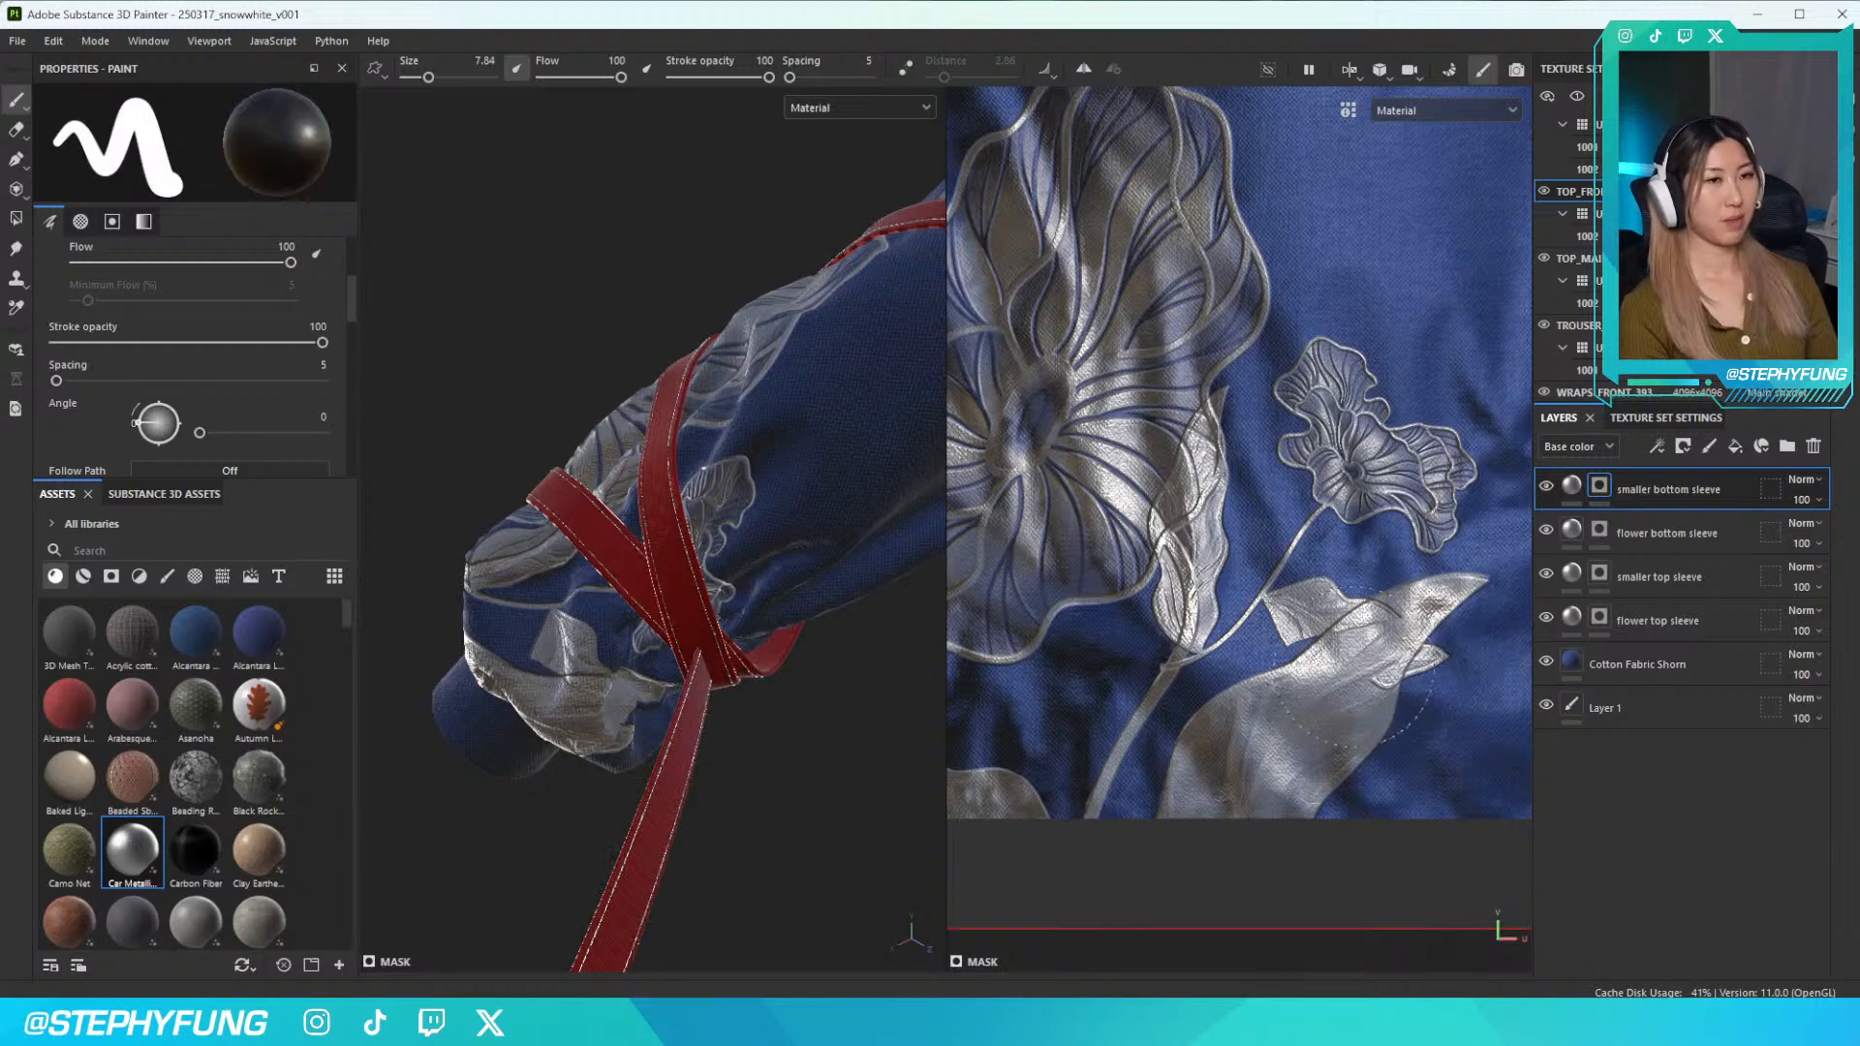
pyautogui.moveTo(1400, 635)
pyautogui.mouseDown()
pyautogui.moveTo(1373, 656)
pyautogui.moveTo(1404, 638)
pyautogui.mouseUp()
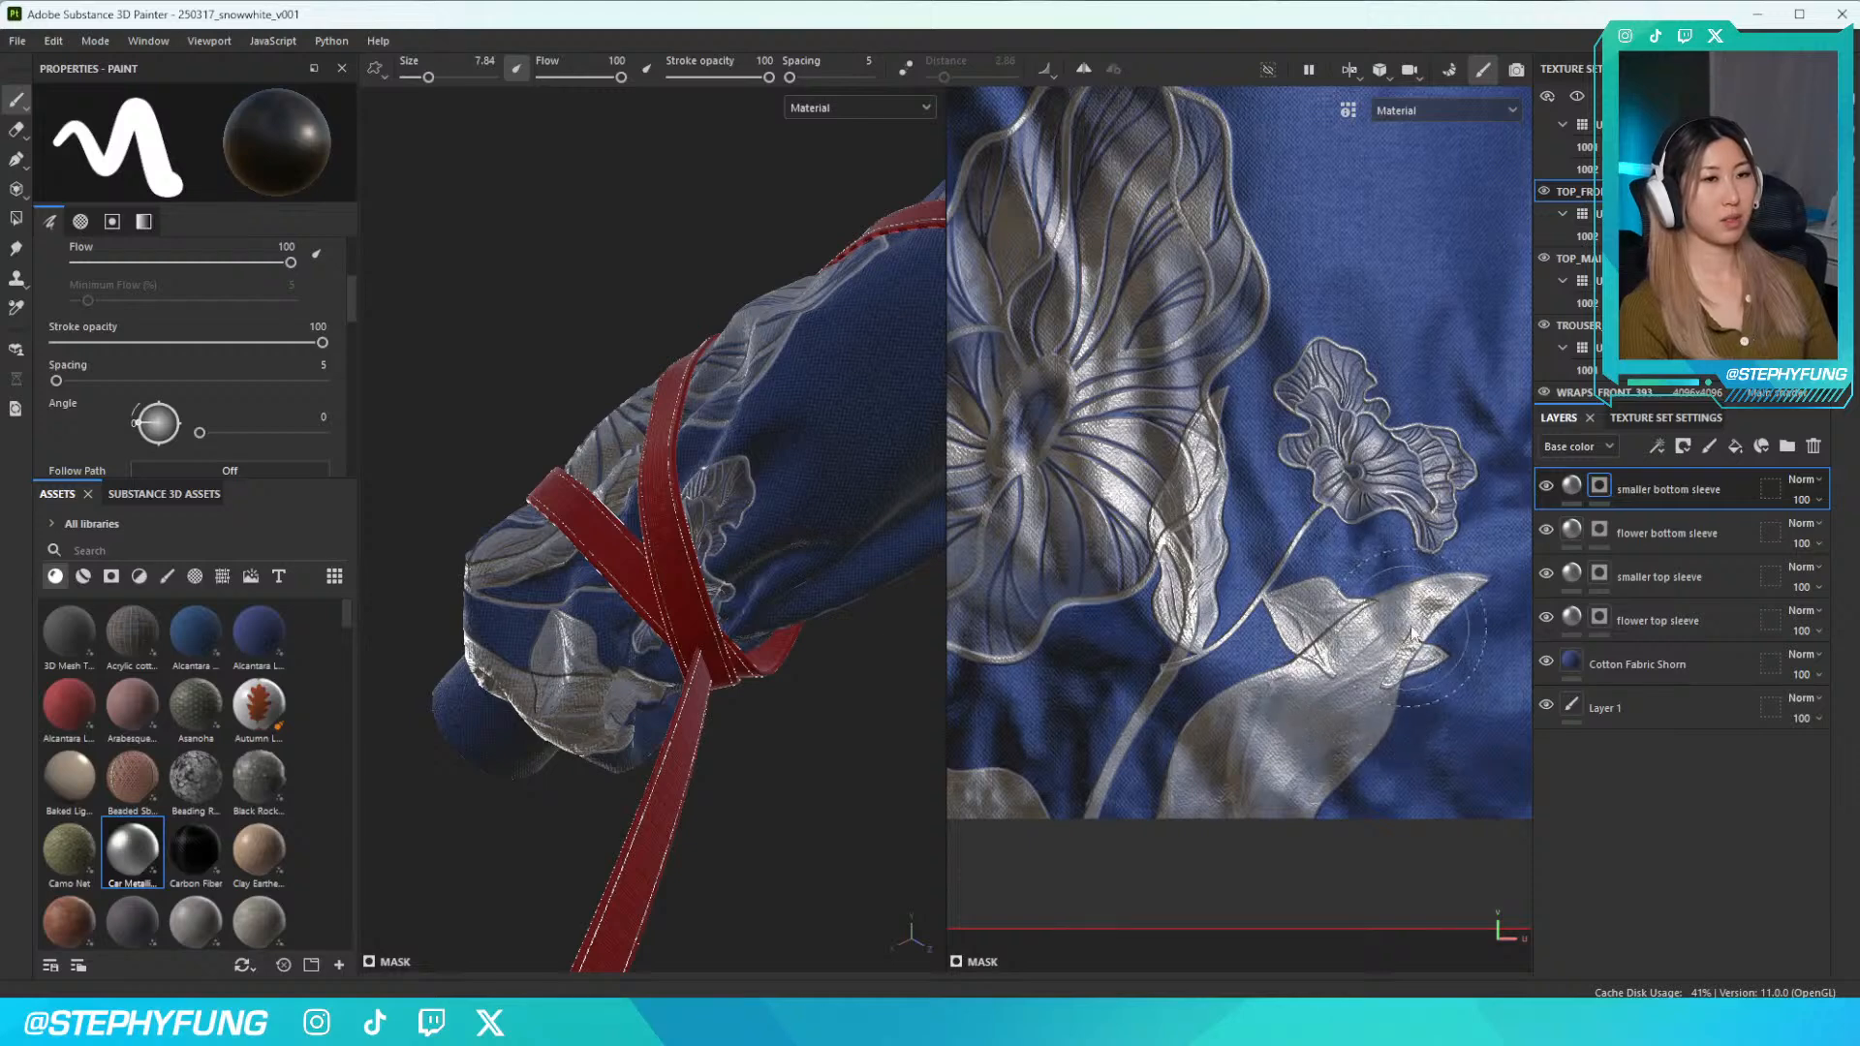
pyautogui.keyDown('ctrl'); pyautogui.moveTo(1346, 664); pyautogui.dragTo(1298, 663, button='right'); pyautogui.keyUp('ctrl')
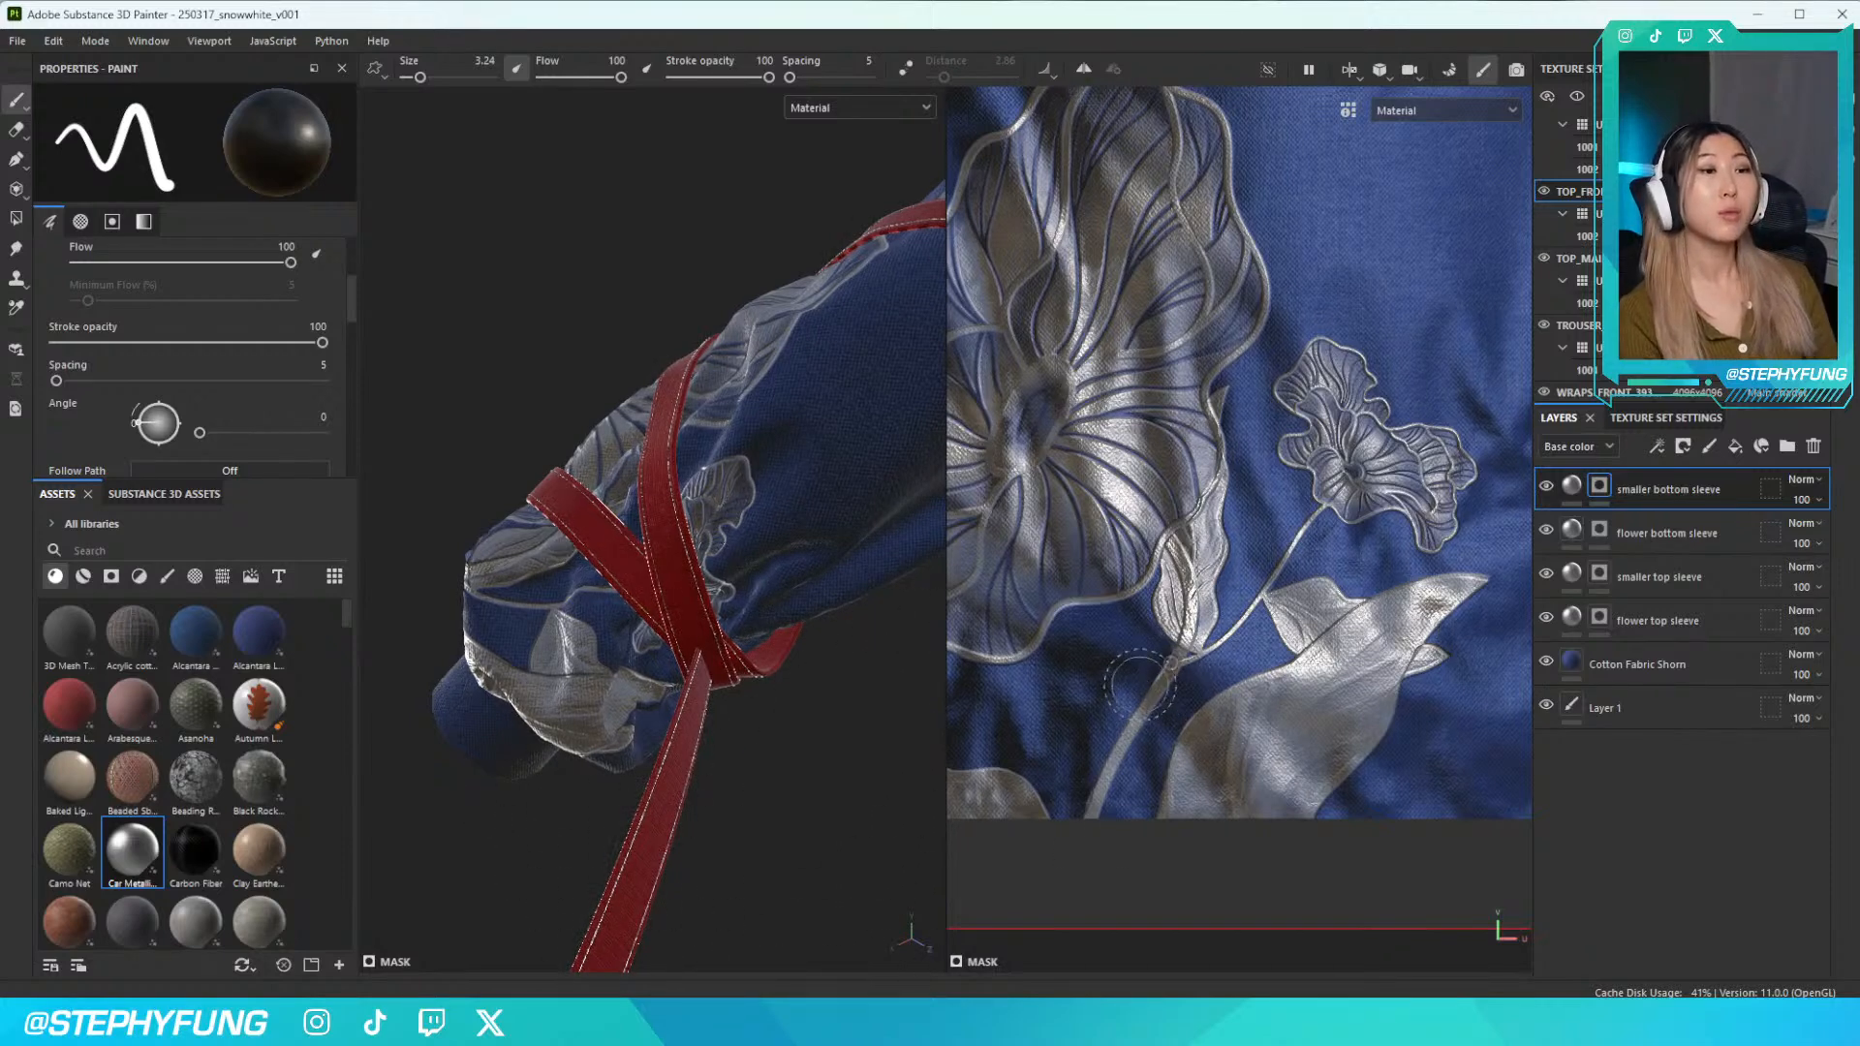
pyautogui.scroll(-5, 1235, 533)
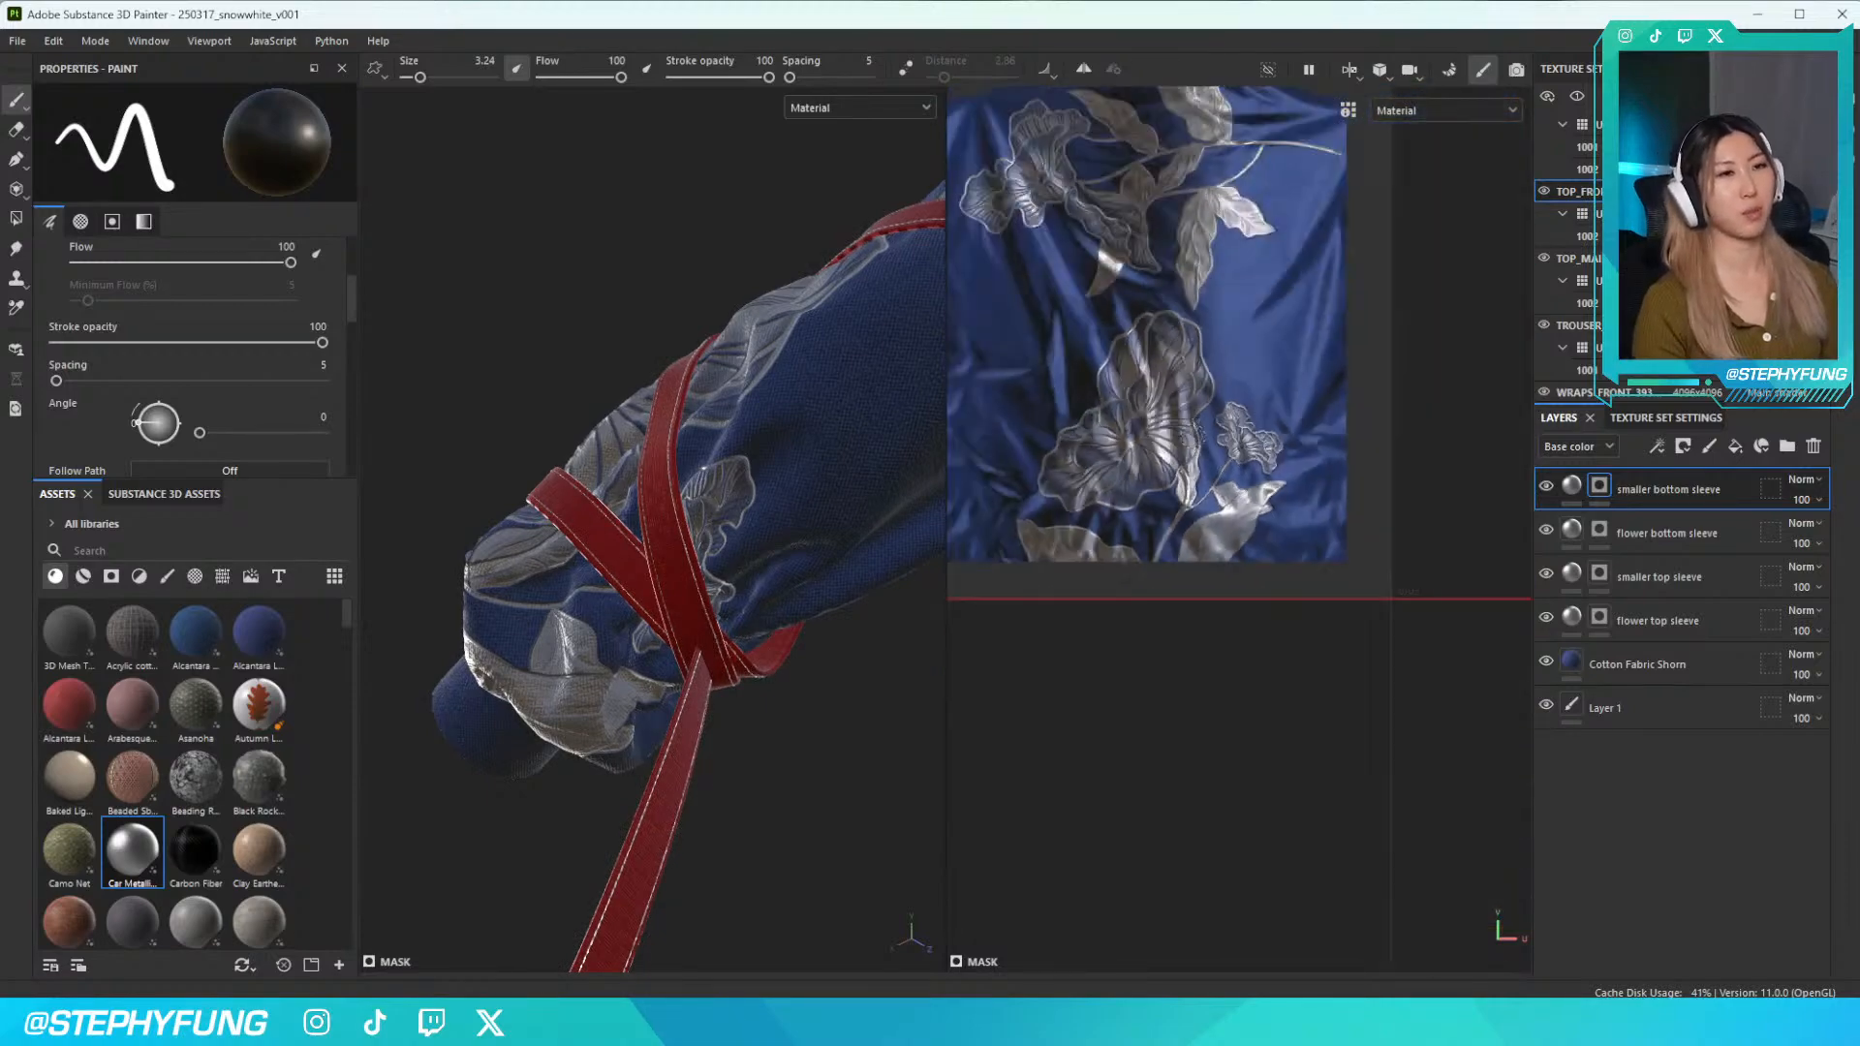
# Switch the mask brush to white and undo the test stroke beside the upper sleeve flower
pyautogui.keyDown('alt'); pyautogui.moveTo(670, 535); pyautogui.dragTo(804, 581); pyautogui.keyUp('alt')
pyautogui.keyDown('alt'); pyautogui.moveTo(804, 582); pyautogui.dragTo(880, 480, button='right'); pyautogui.keyUp('alt')
pyautogui.moveTo(880, 479)
pyautogui.keyDown('alt'); pyautogui.mouseDown()
pyautogui.moveTo(810, 568)
pyautogui.moveTo(775, 533)
pyautogui.moveTo(794, 497)
pyautogui.moveTo(722, 469)
pyautogui.moveTo(795, 461)
pyautogui.moveTo(777, 470)
pyautogui.mouseUp(); pyautogui.keyUp('alt')
pyautogui.press('x')
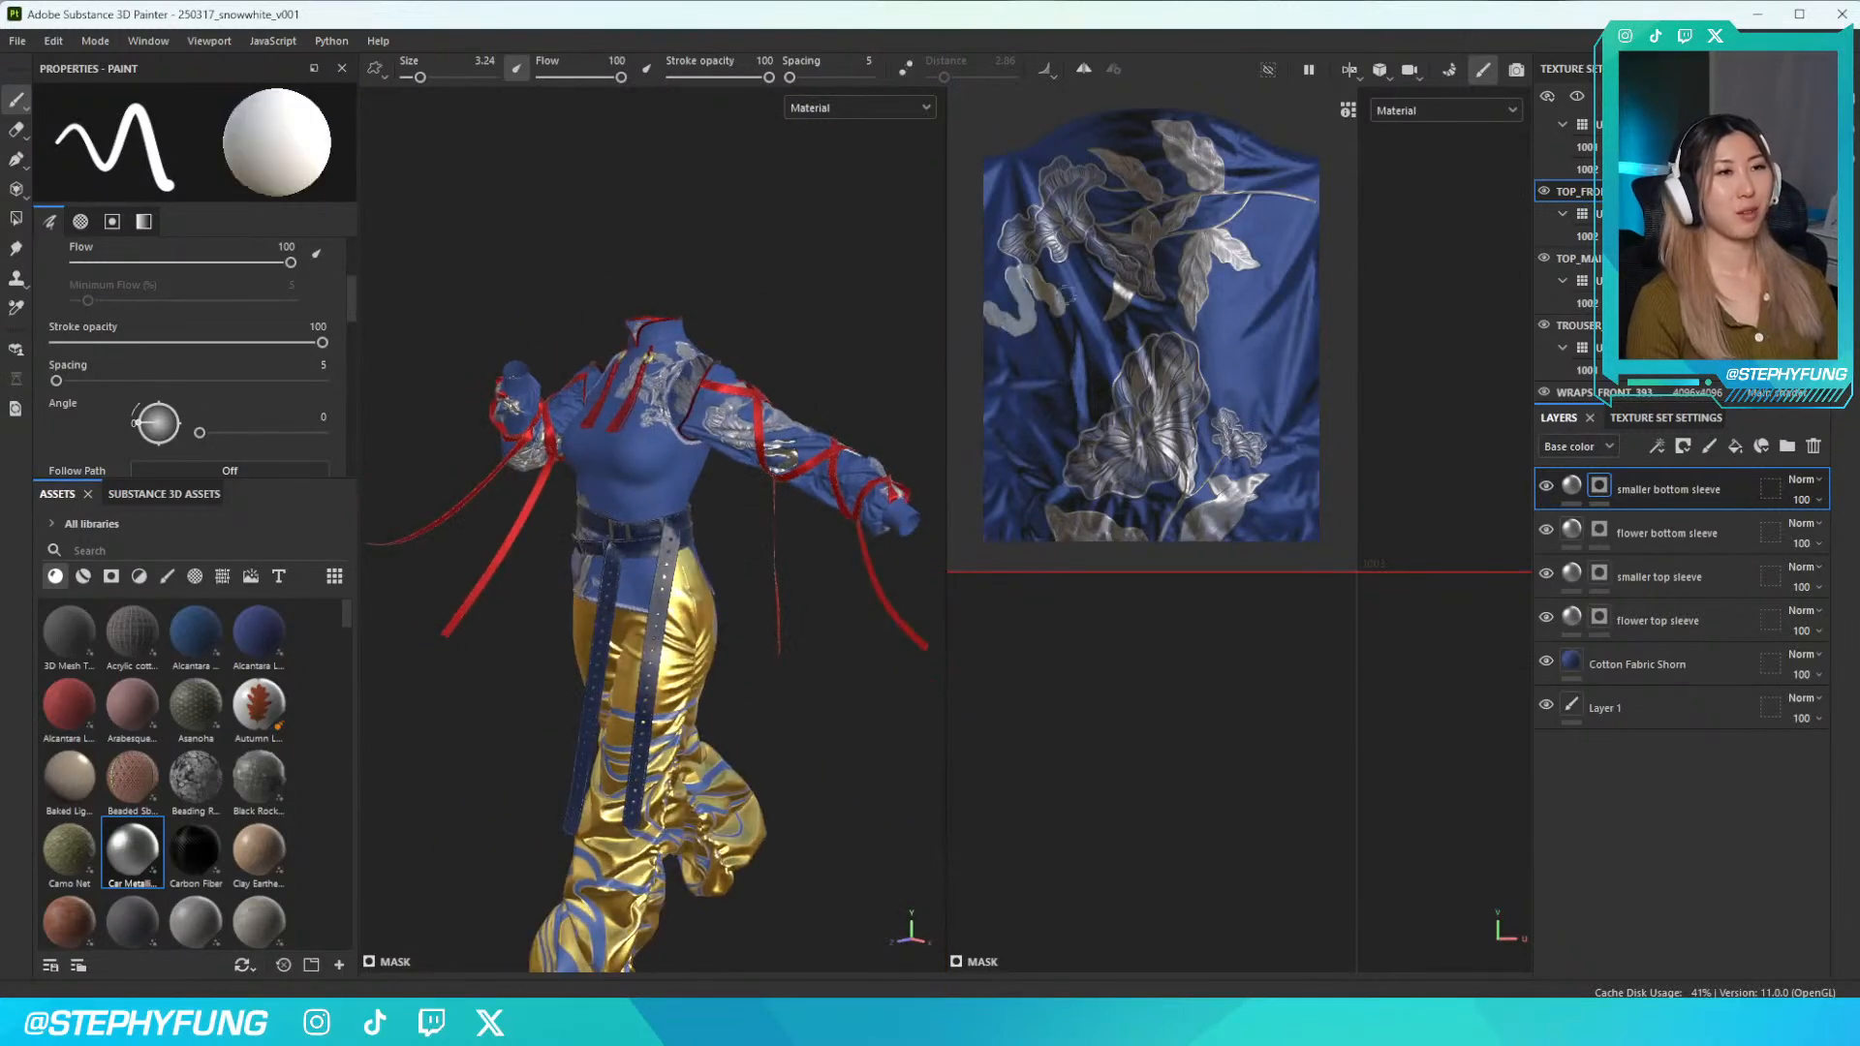
pyautogui.scroll(6, 803, 370)
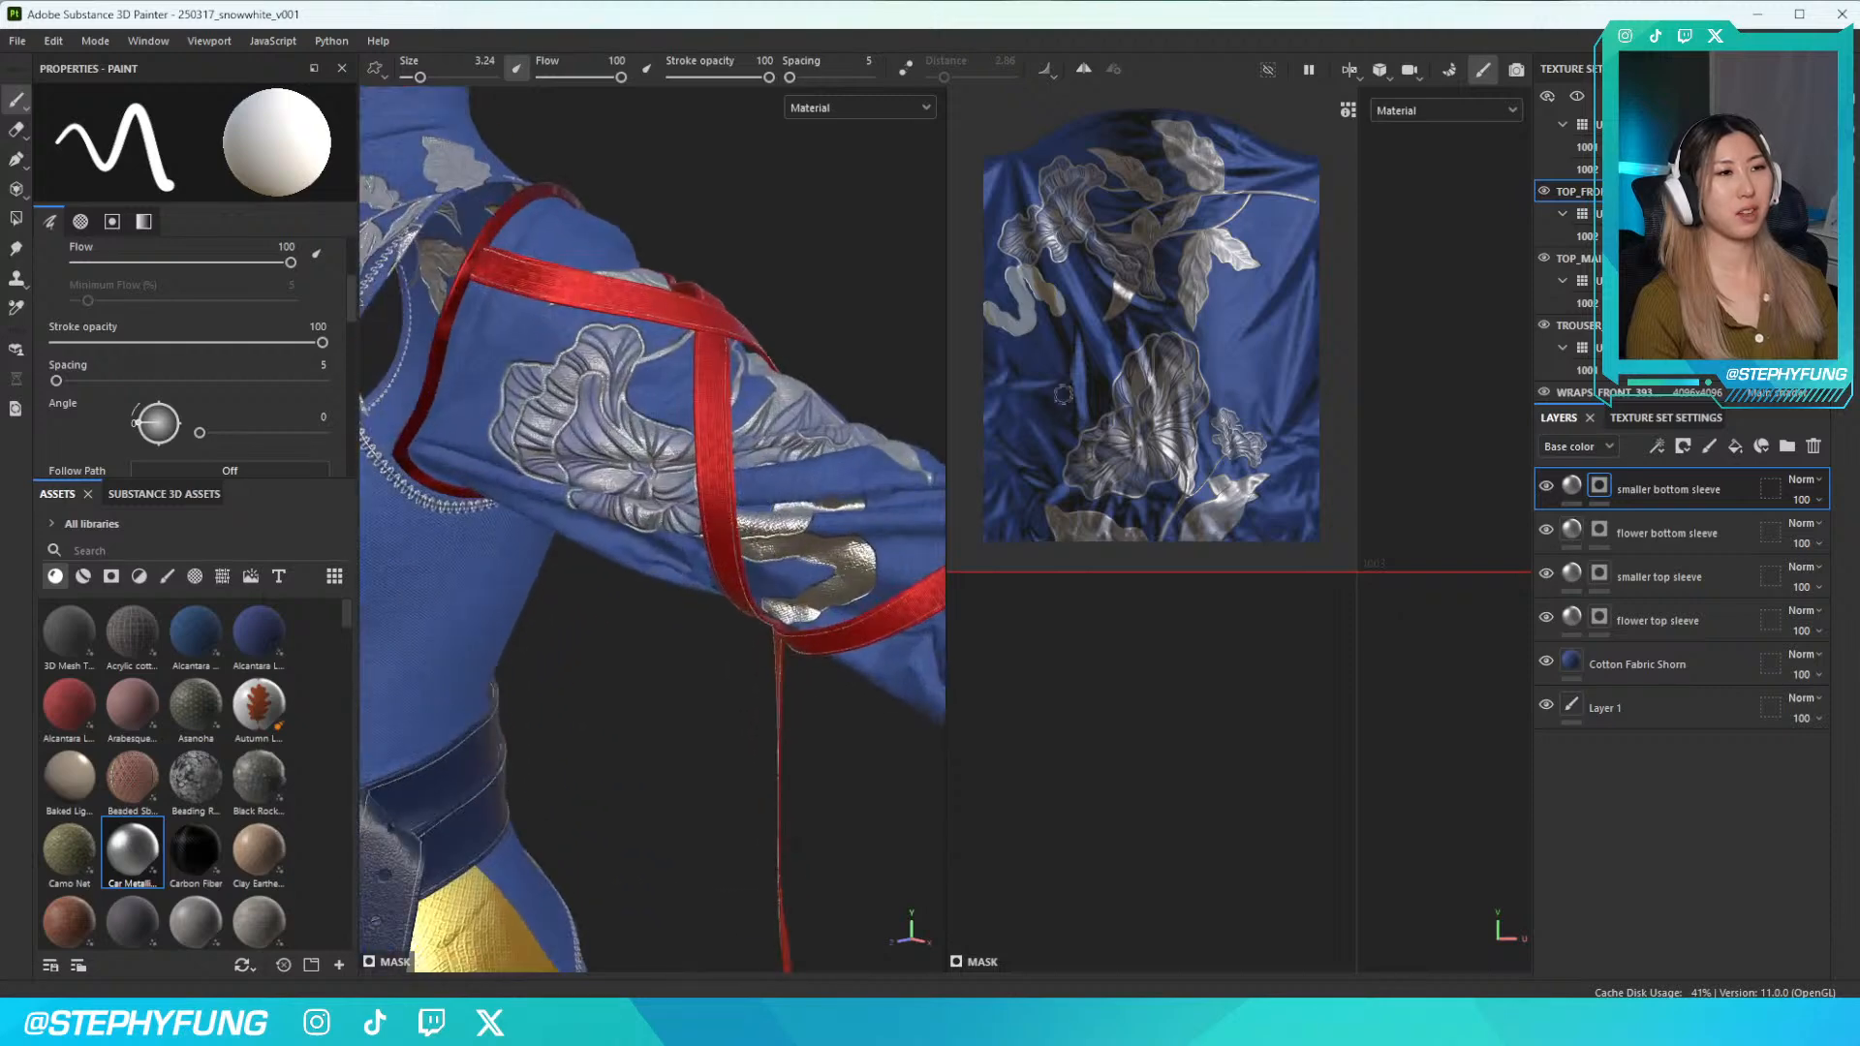
pyautogui.hotkey('ctrl', 'z')
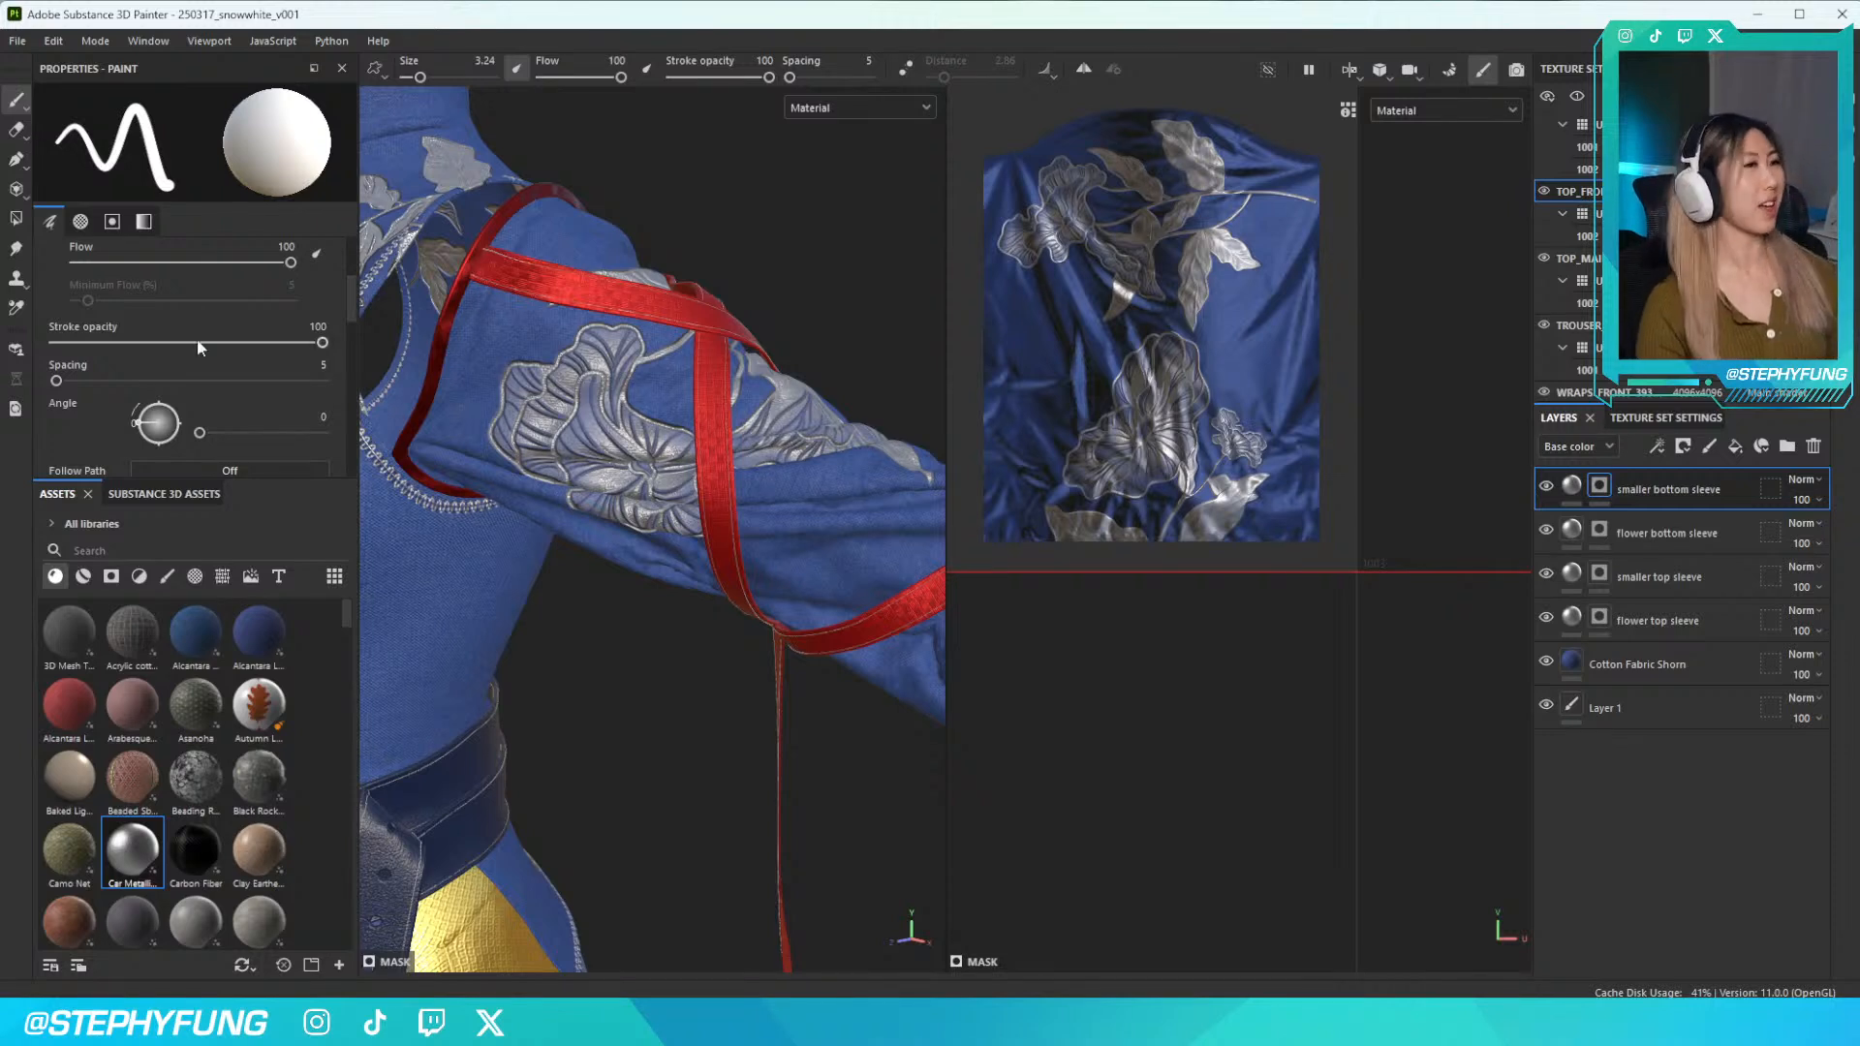
# Change the brush alpha to 230802_FLOWER7 and enlarge the brush to size 27.04
pyautogui.scroll(-1, 83, 439)
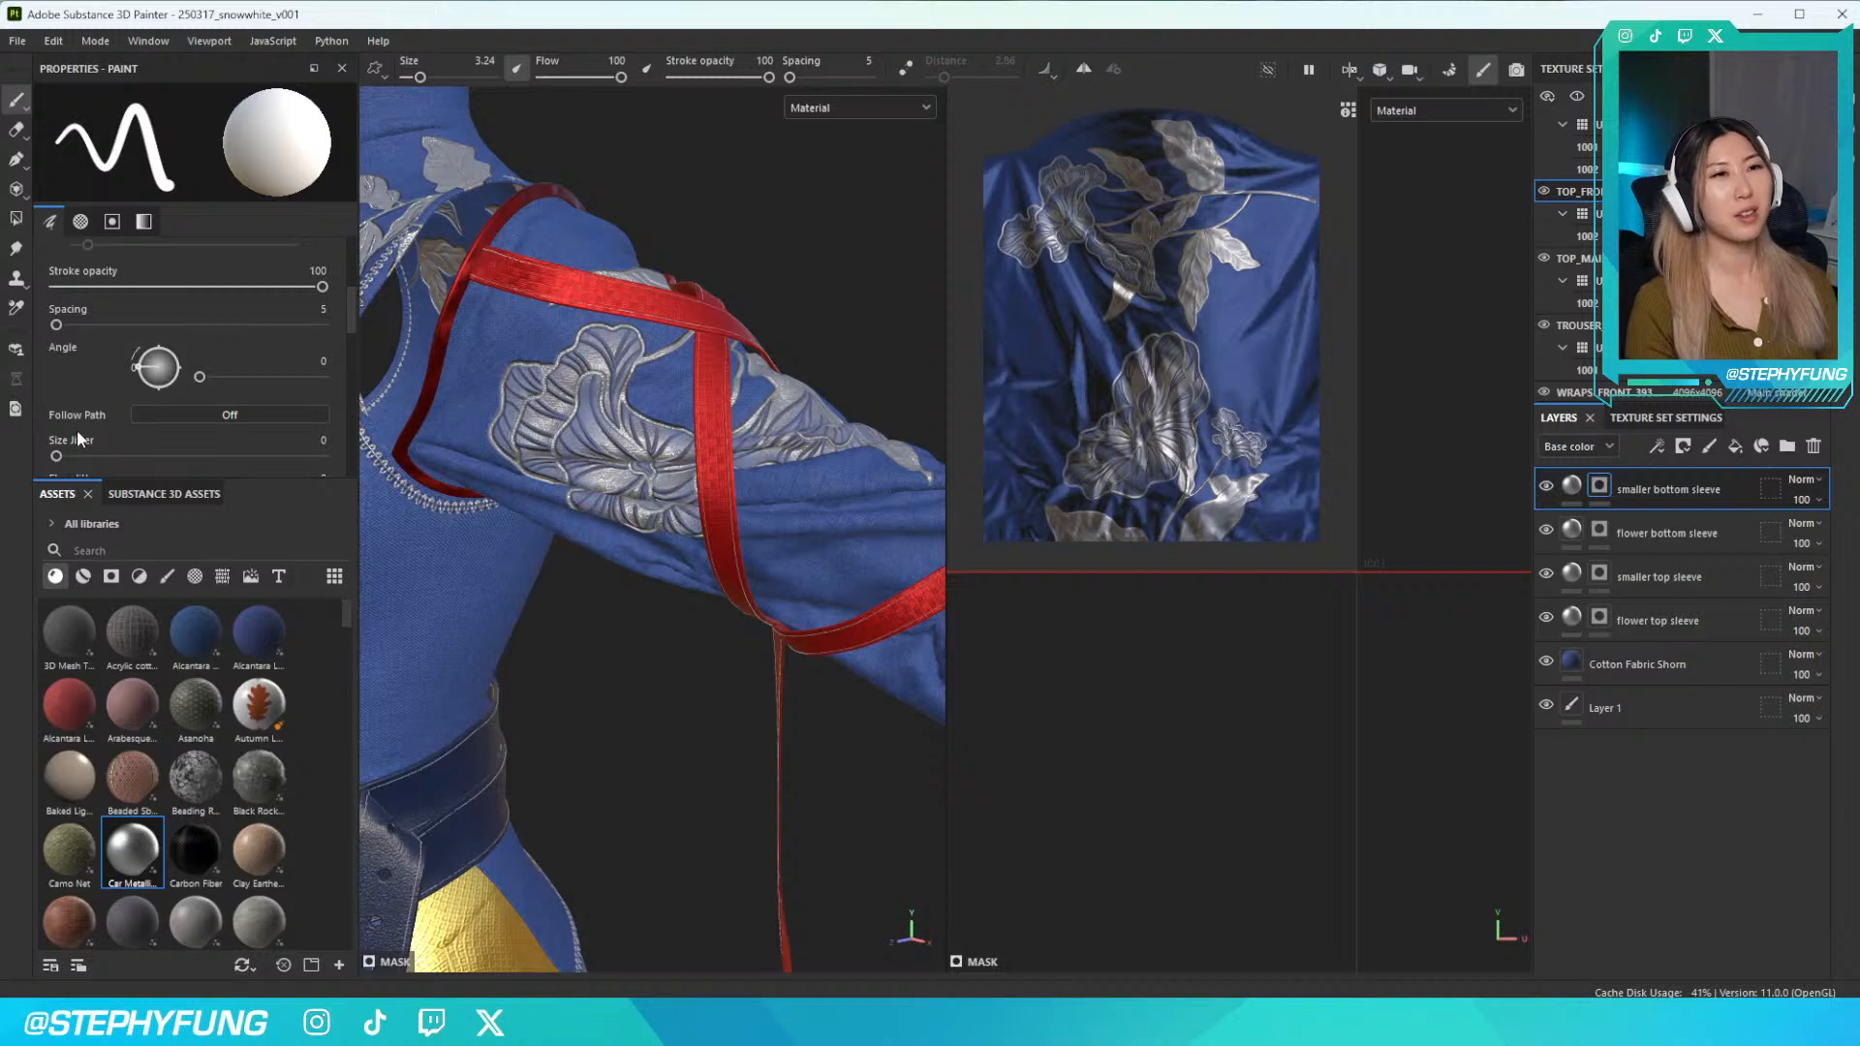
pyautogui.scroll(-5, 149, 812)
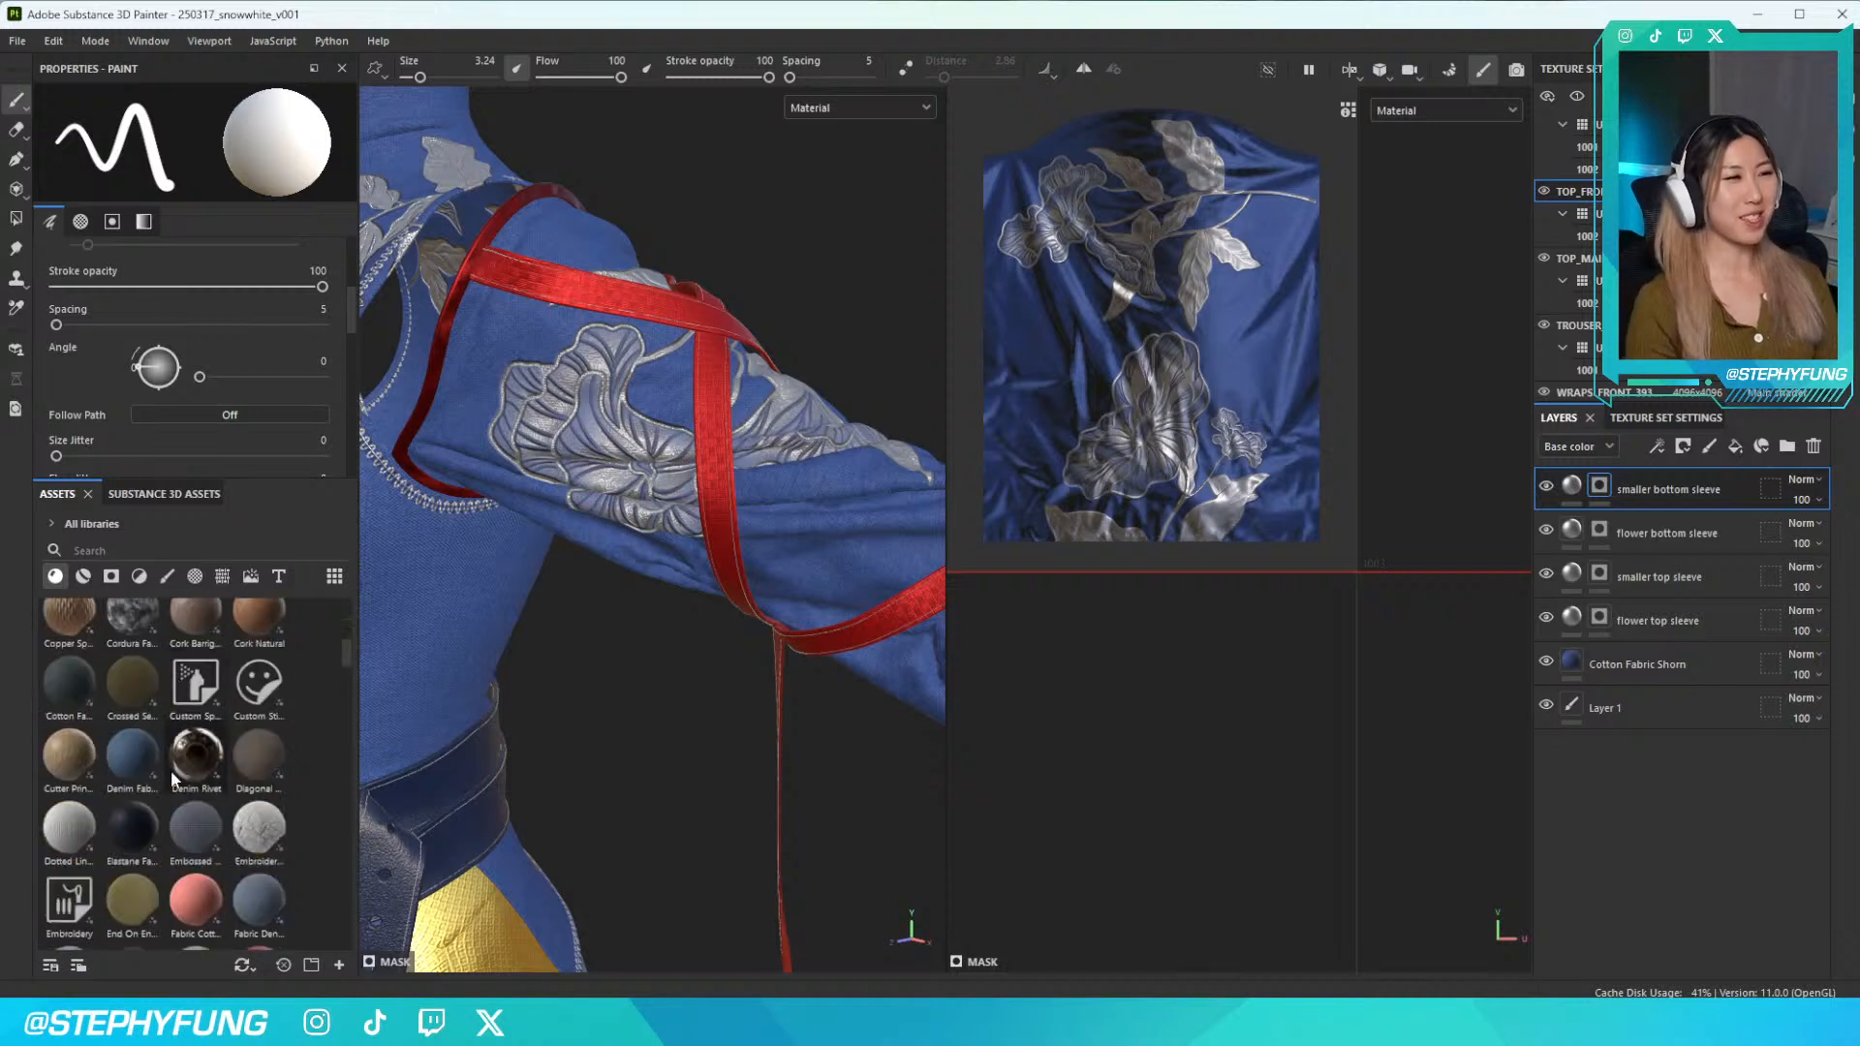
pyautogui.scroll(-4, 160, 431)
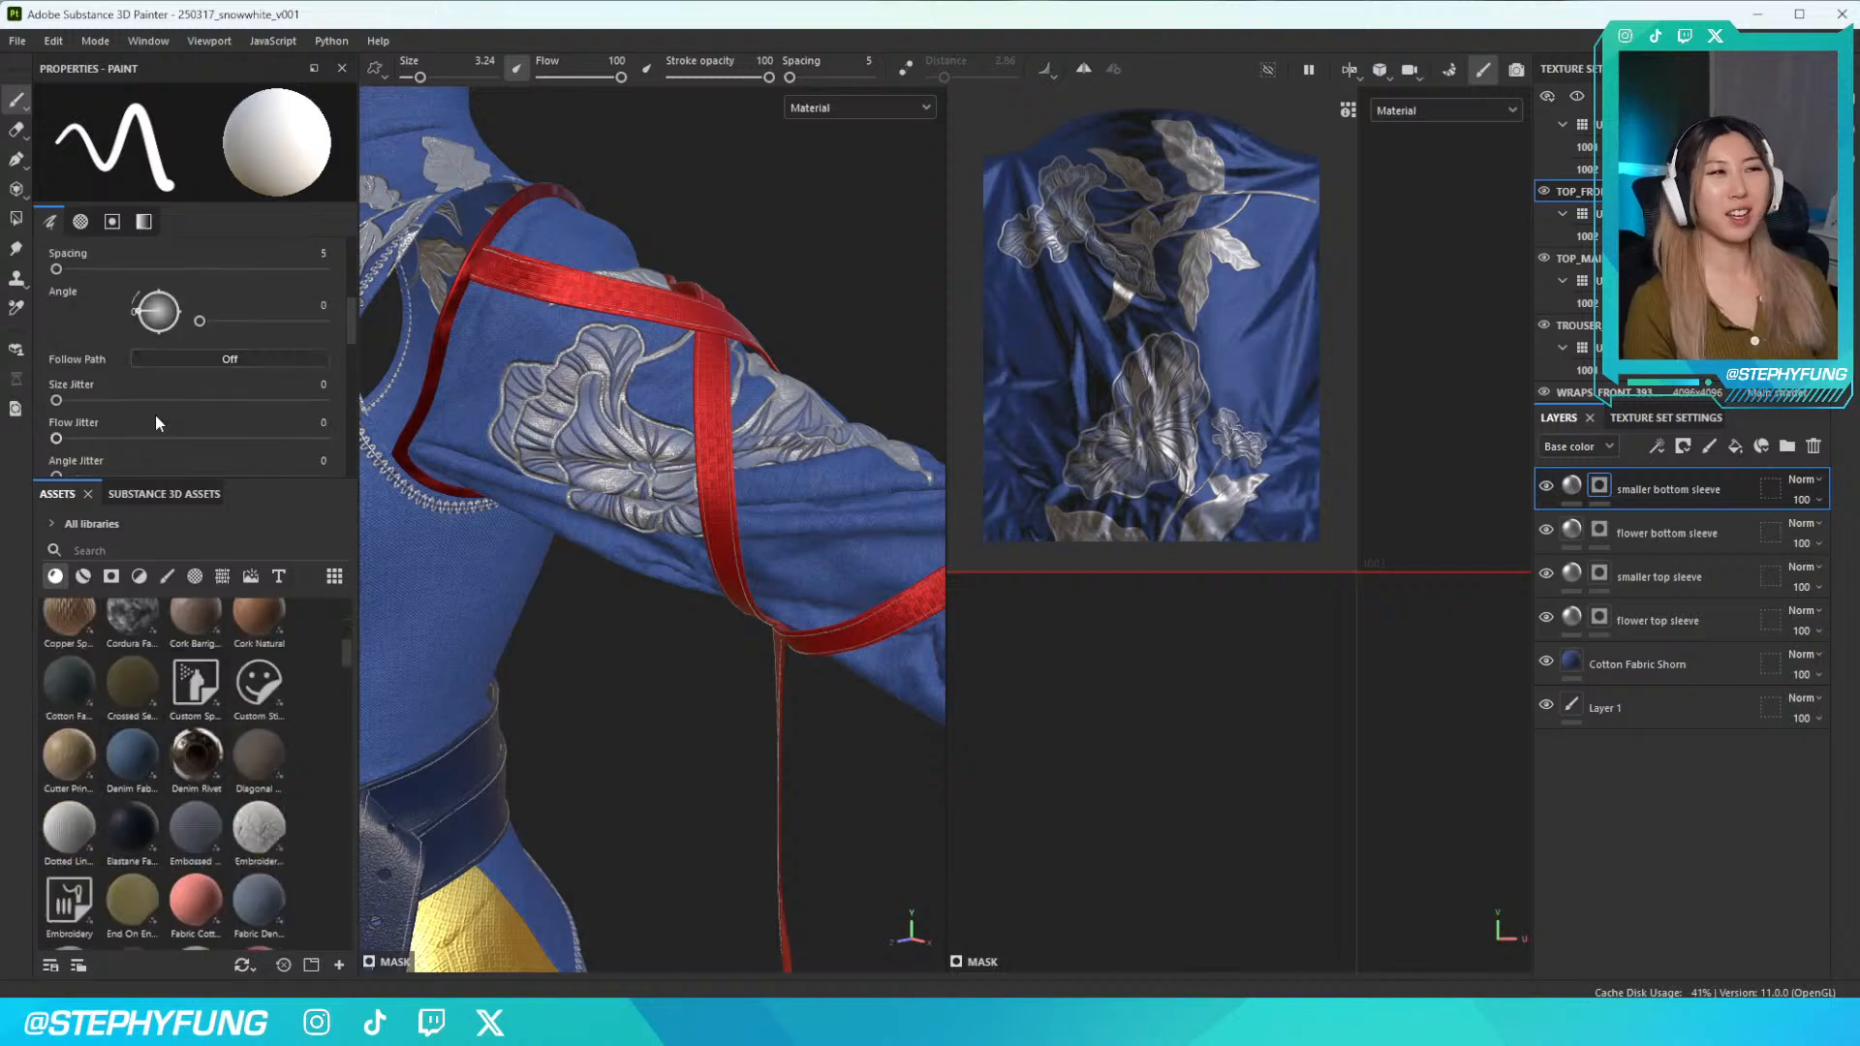
pyautogui.scroll(-3, 106, 410)
pyautogui.click(157, 364)
pyautogui.scroll(-3, 297, 536)
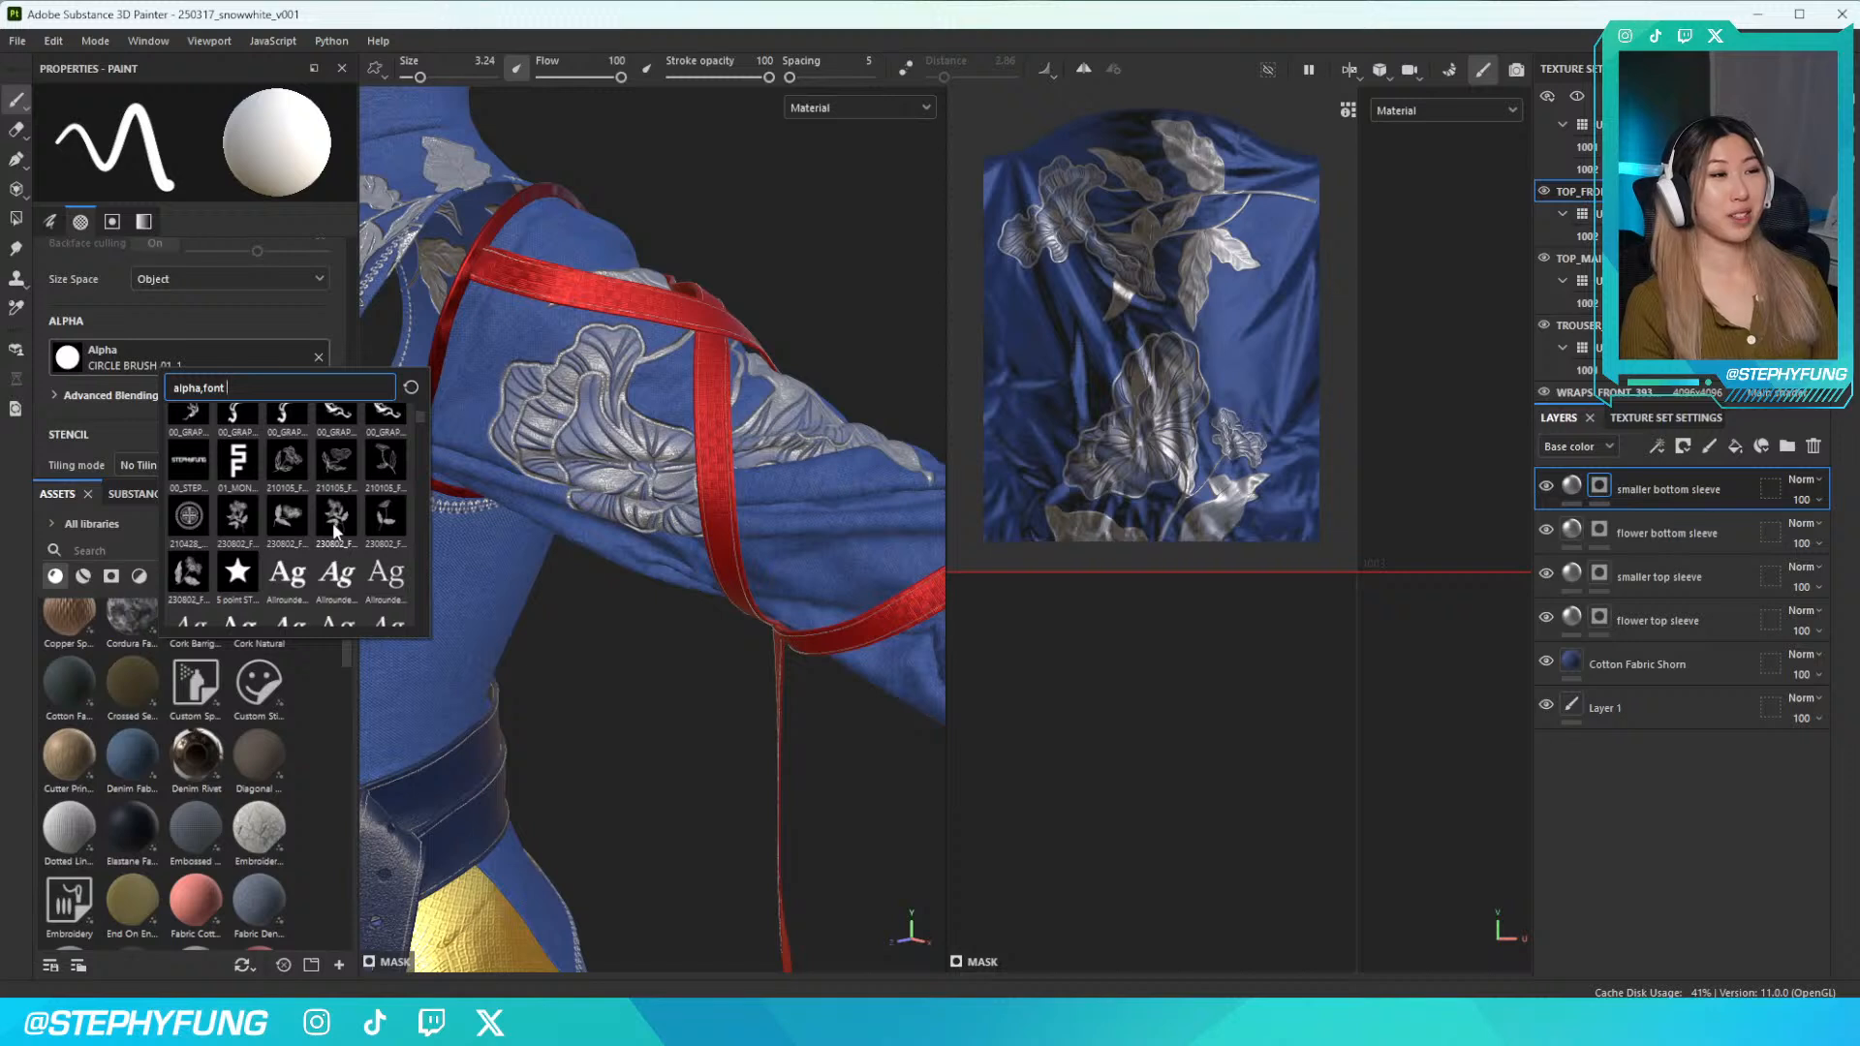
pyautogui.click(394, 523)
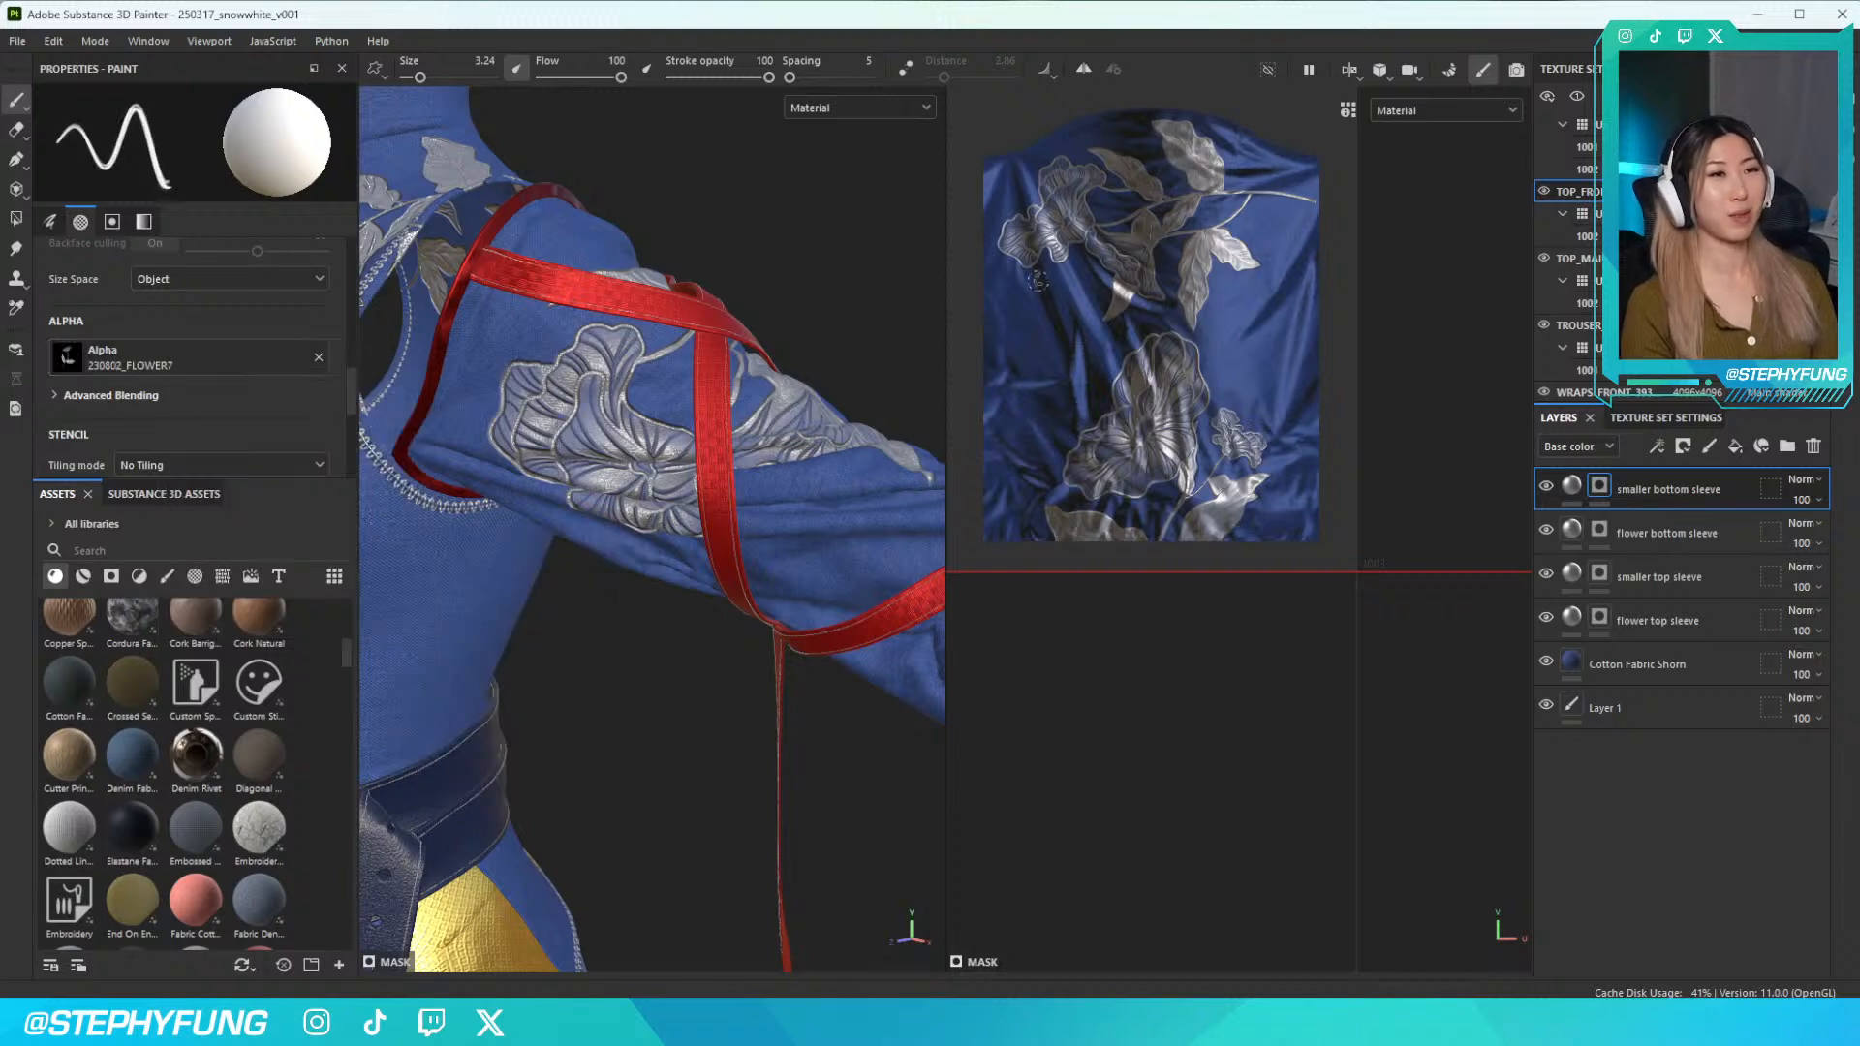
pyautogui.keyDown('ctrl'); pyautogui.moveTo(1090, 283); pyautogui.dragTo(1186, 282, button='right'); pyautogui.keyUp('ctrl')
pyautogui.rightClick(1090, 283)
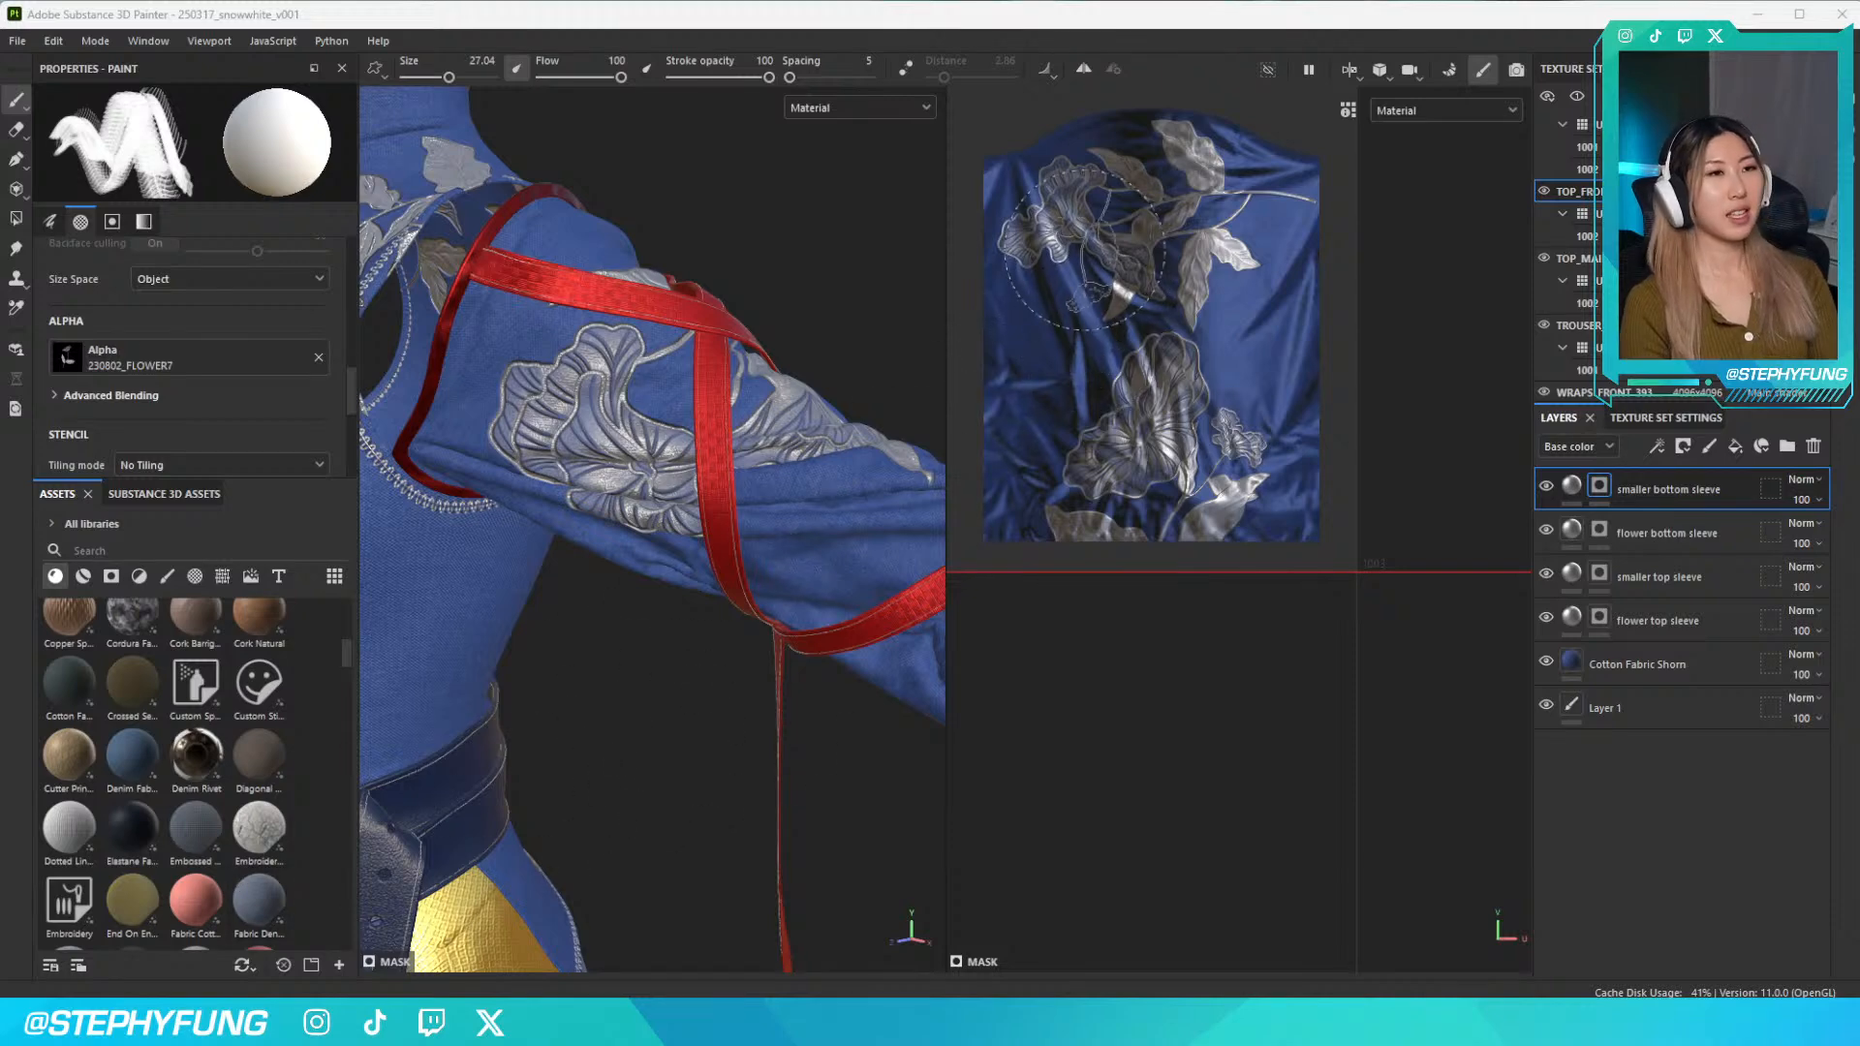
# Set the brush angle to 229 and stamp the flower sprig just below the upper bloom on the sleeve panel
pyautogui.scroll(2, 1085, 257)
pyautogui.scroll(2, 1085, 257)
pyautogui.rightClick(1086, 257)
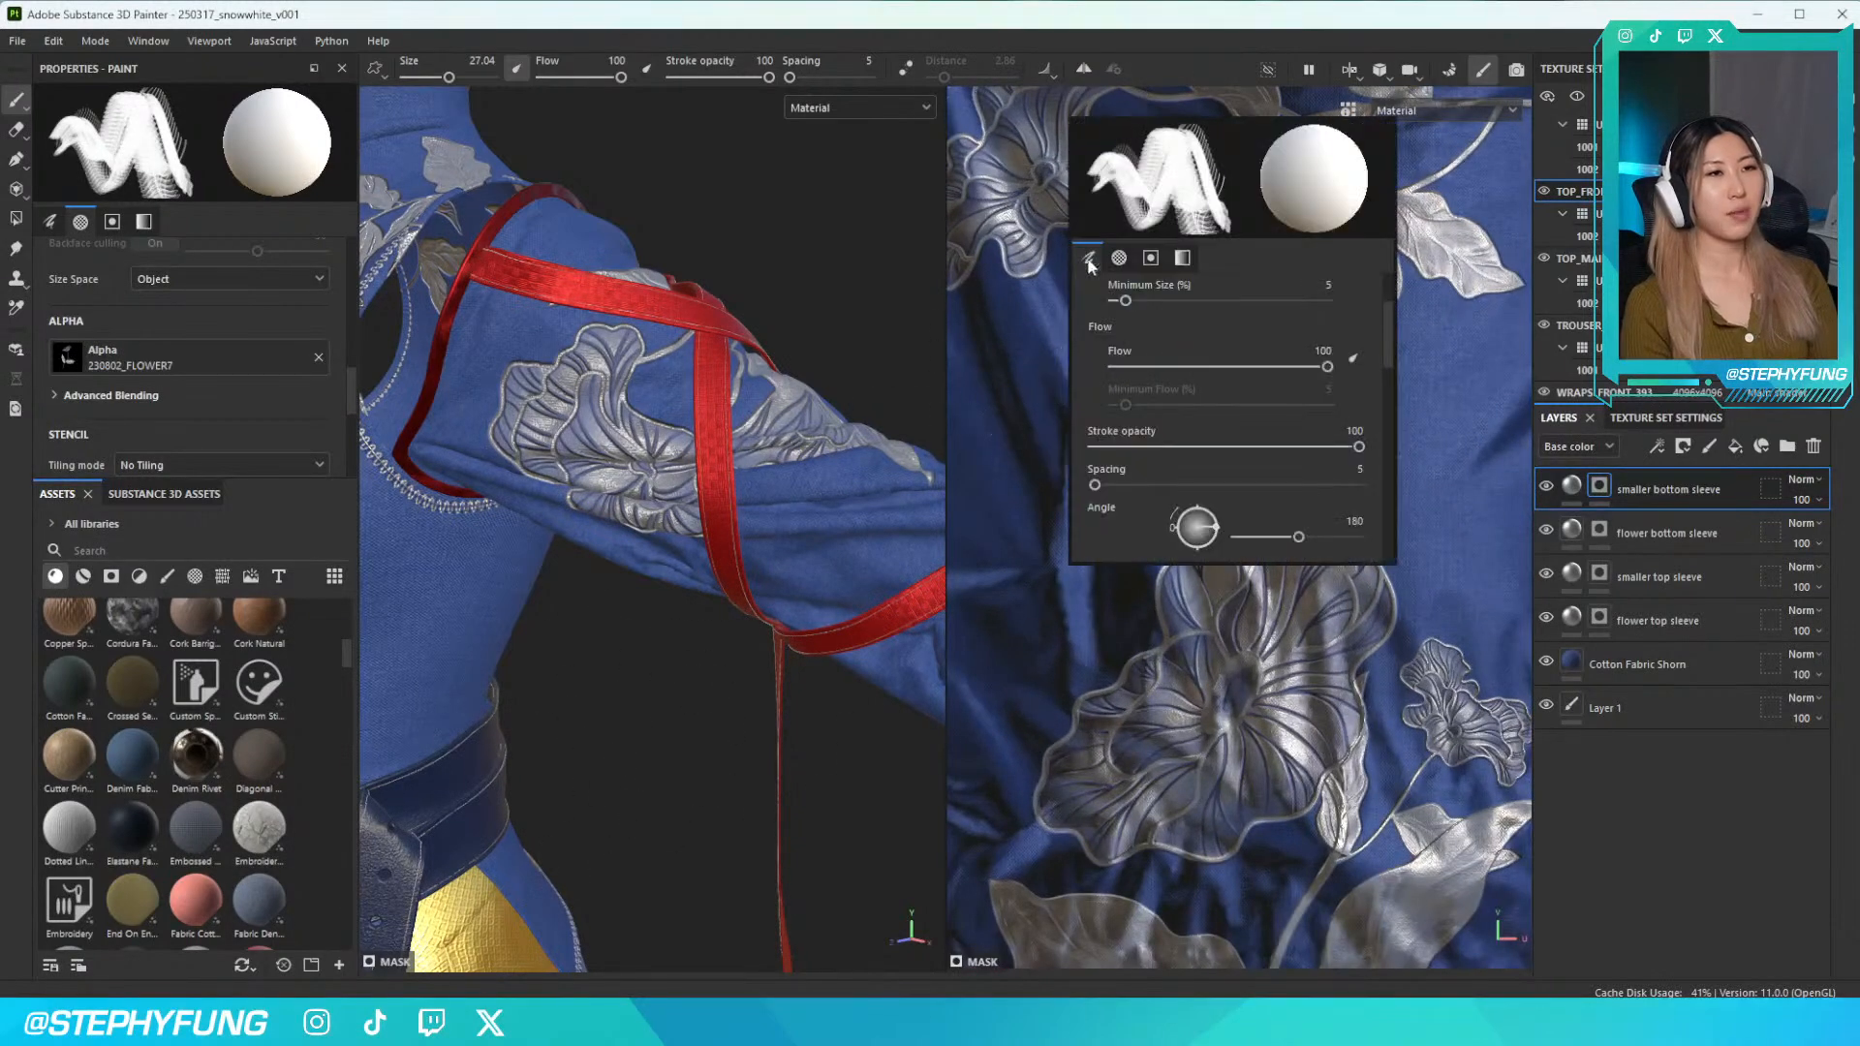
pyautogui.moveTo(1298, 536); pyautogui.dragTo(1300, 538)
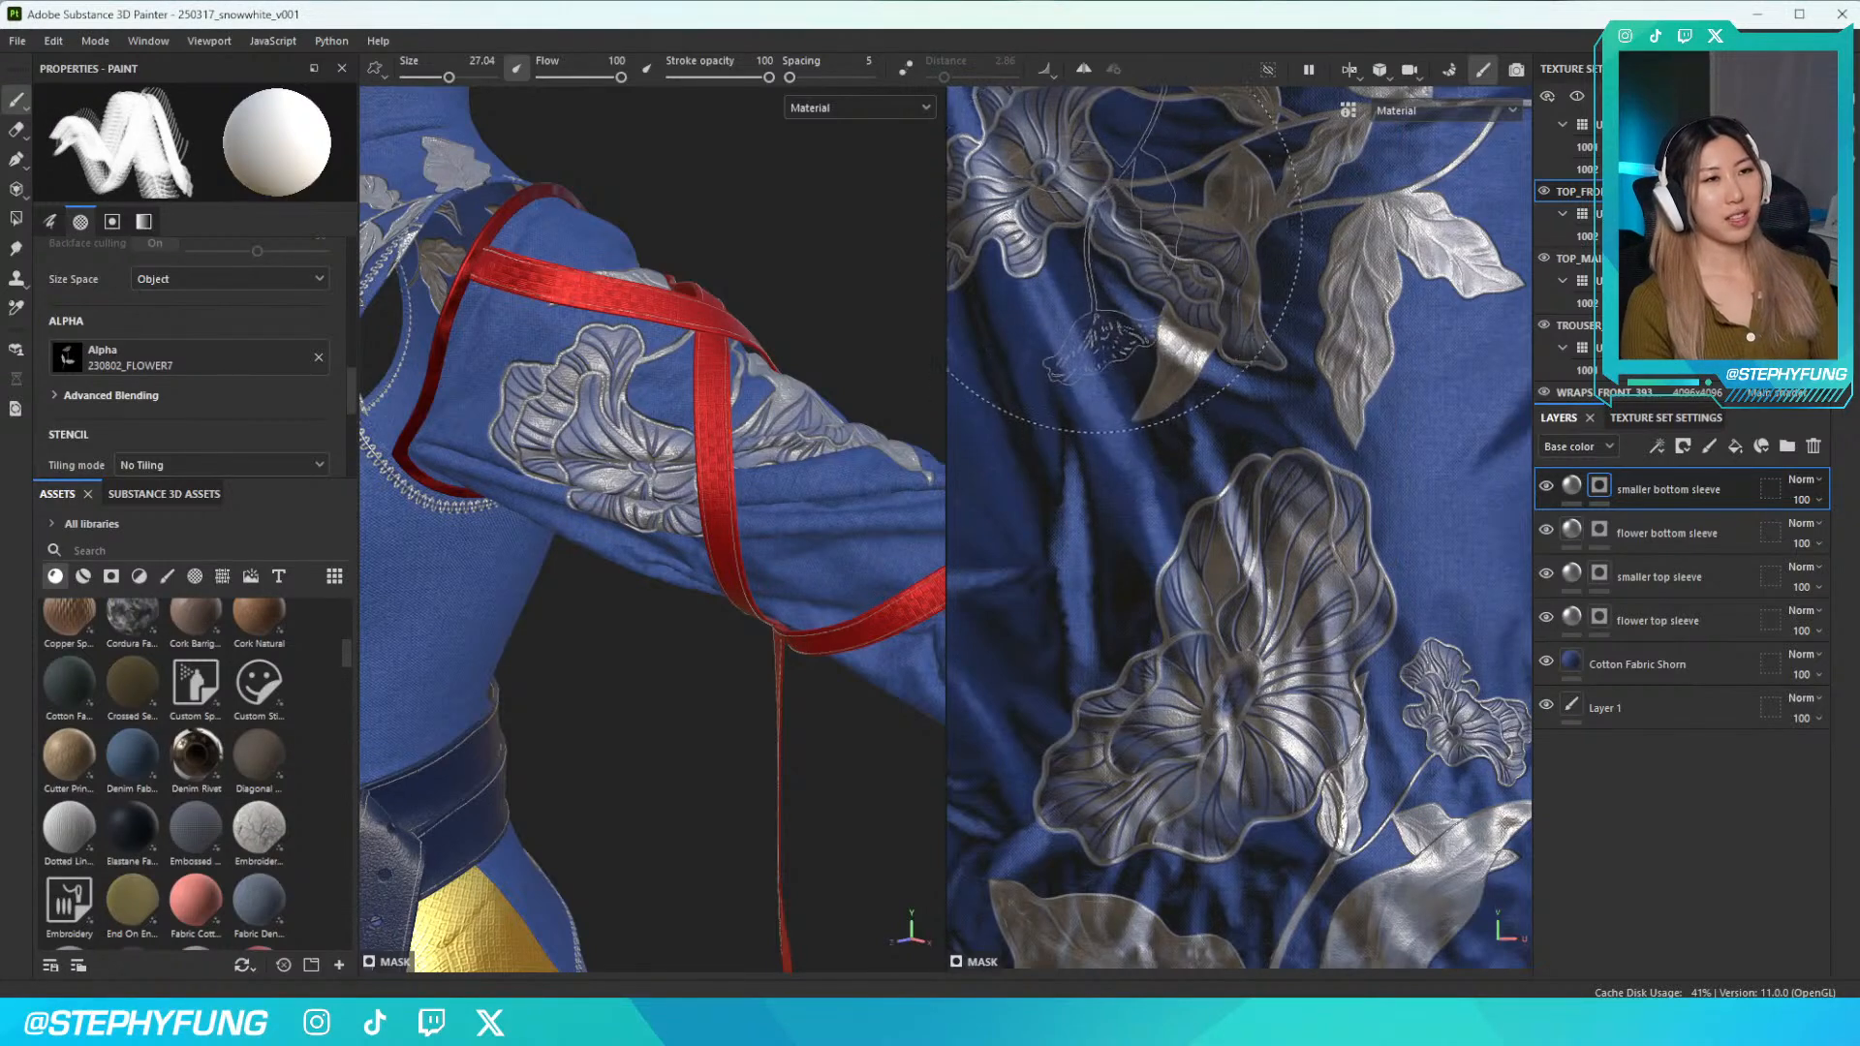
pyautogui.rightClick(1134, 290)
pyautogui.click(1384, 570)
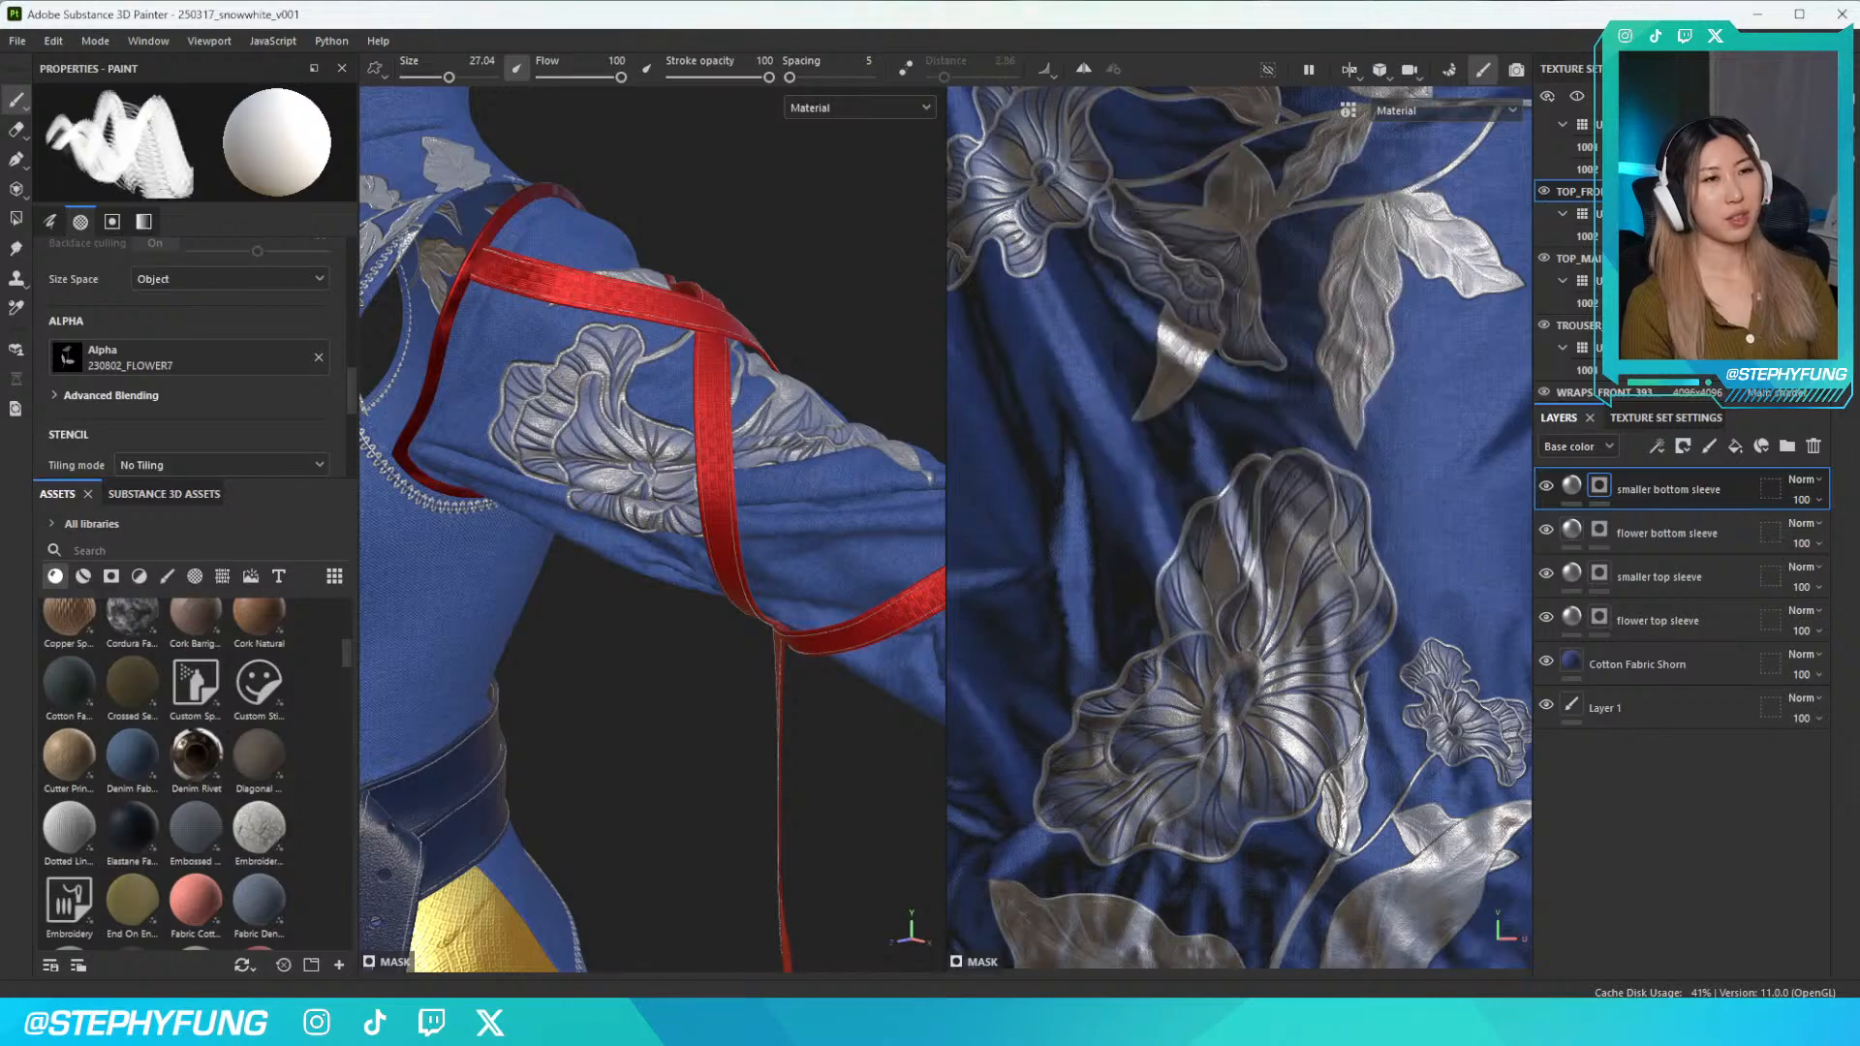
pyautogui.rightClick(1104, 268)
pyautogui.click(1284, 543)
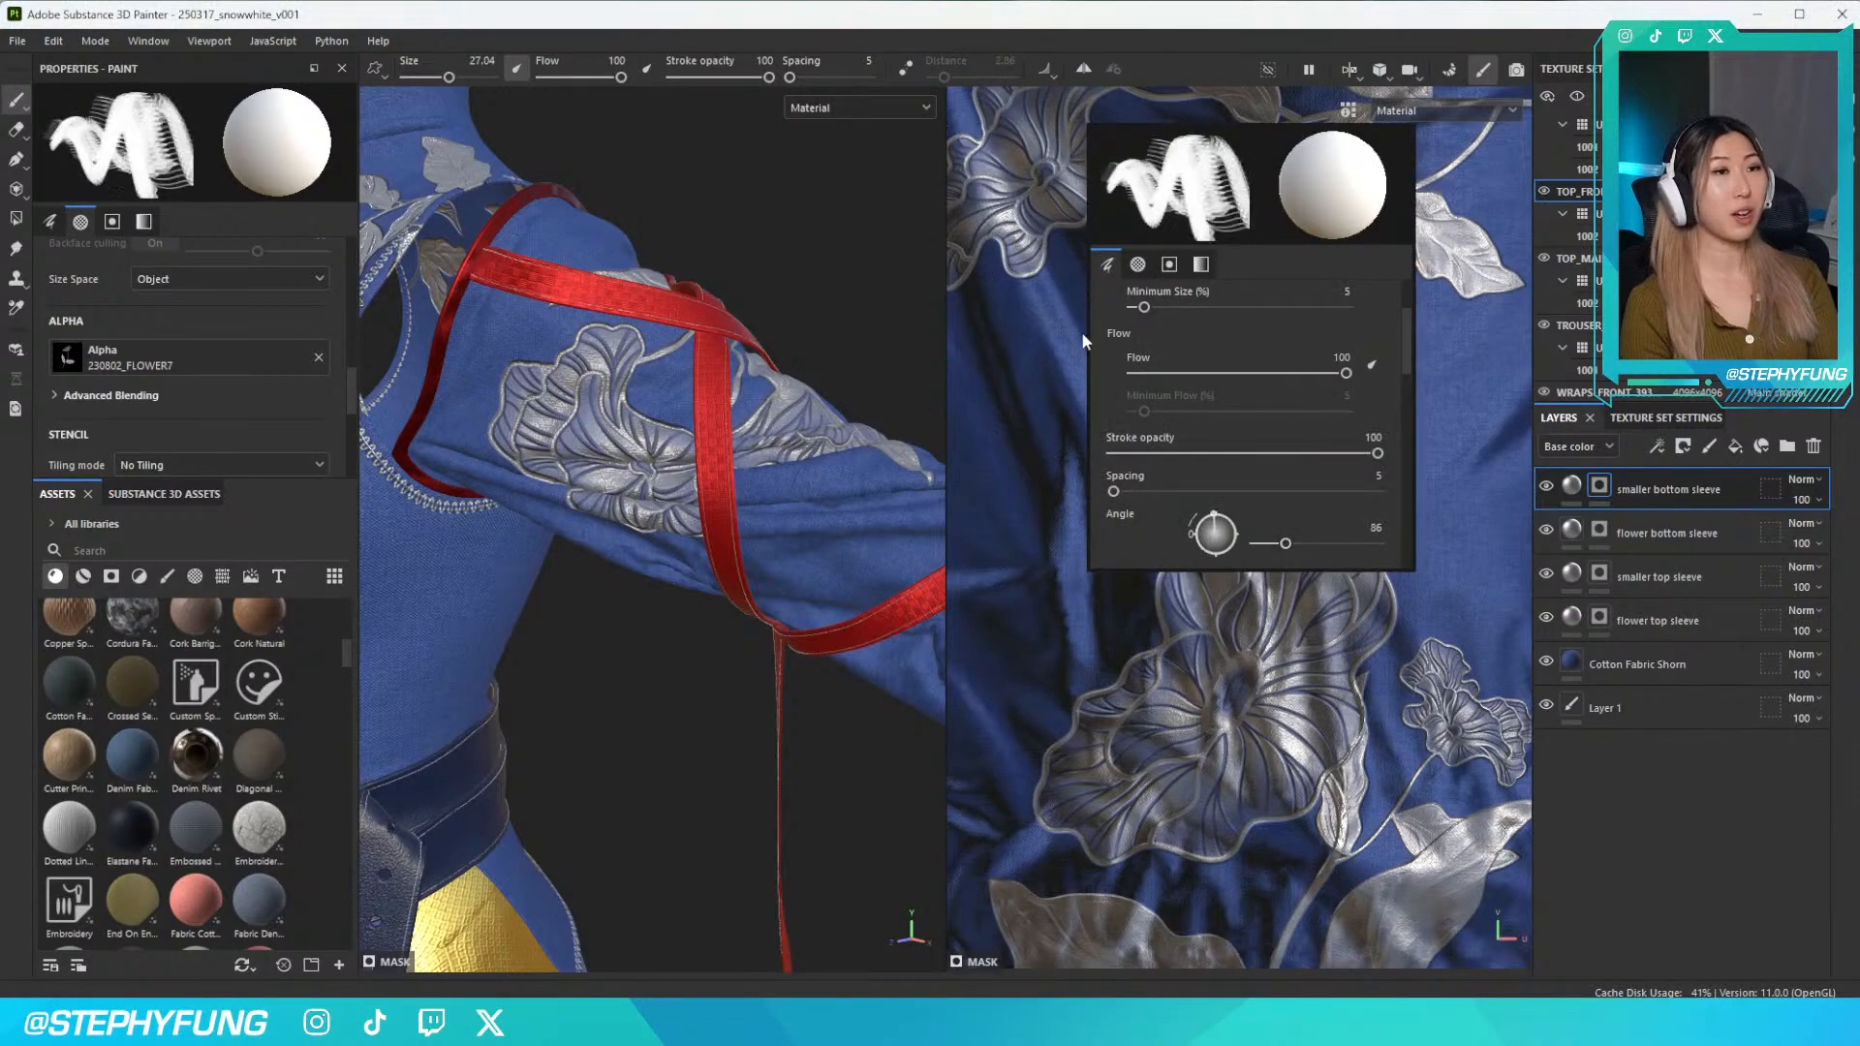
pyautogui.rightClick(1146, 300)
pyautogui.click(1348, 579)
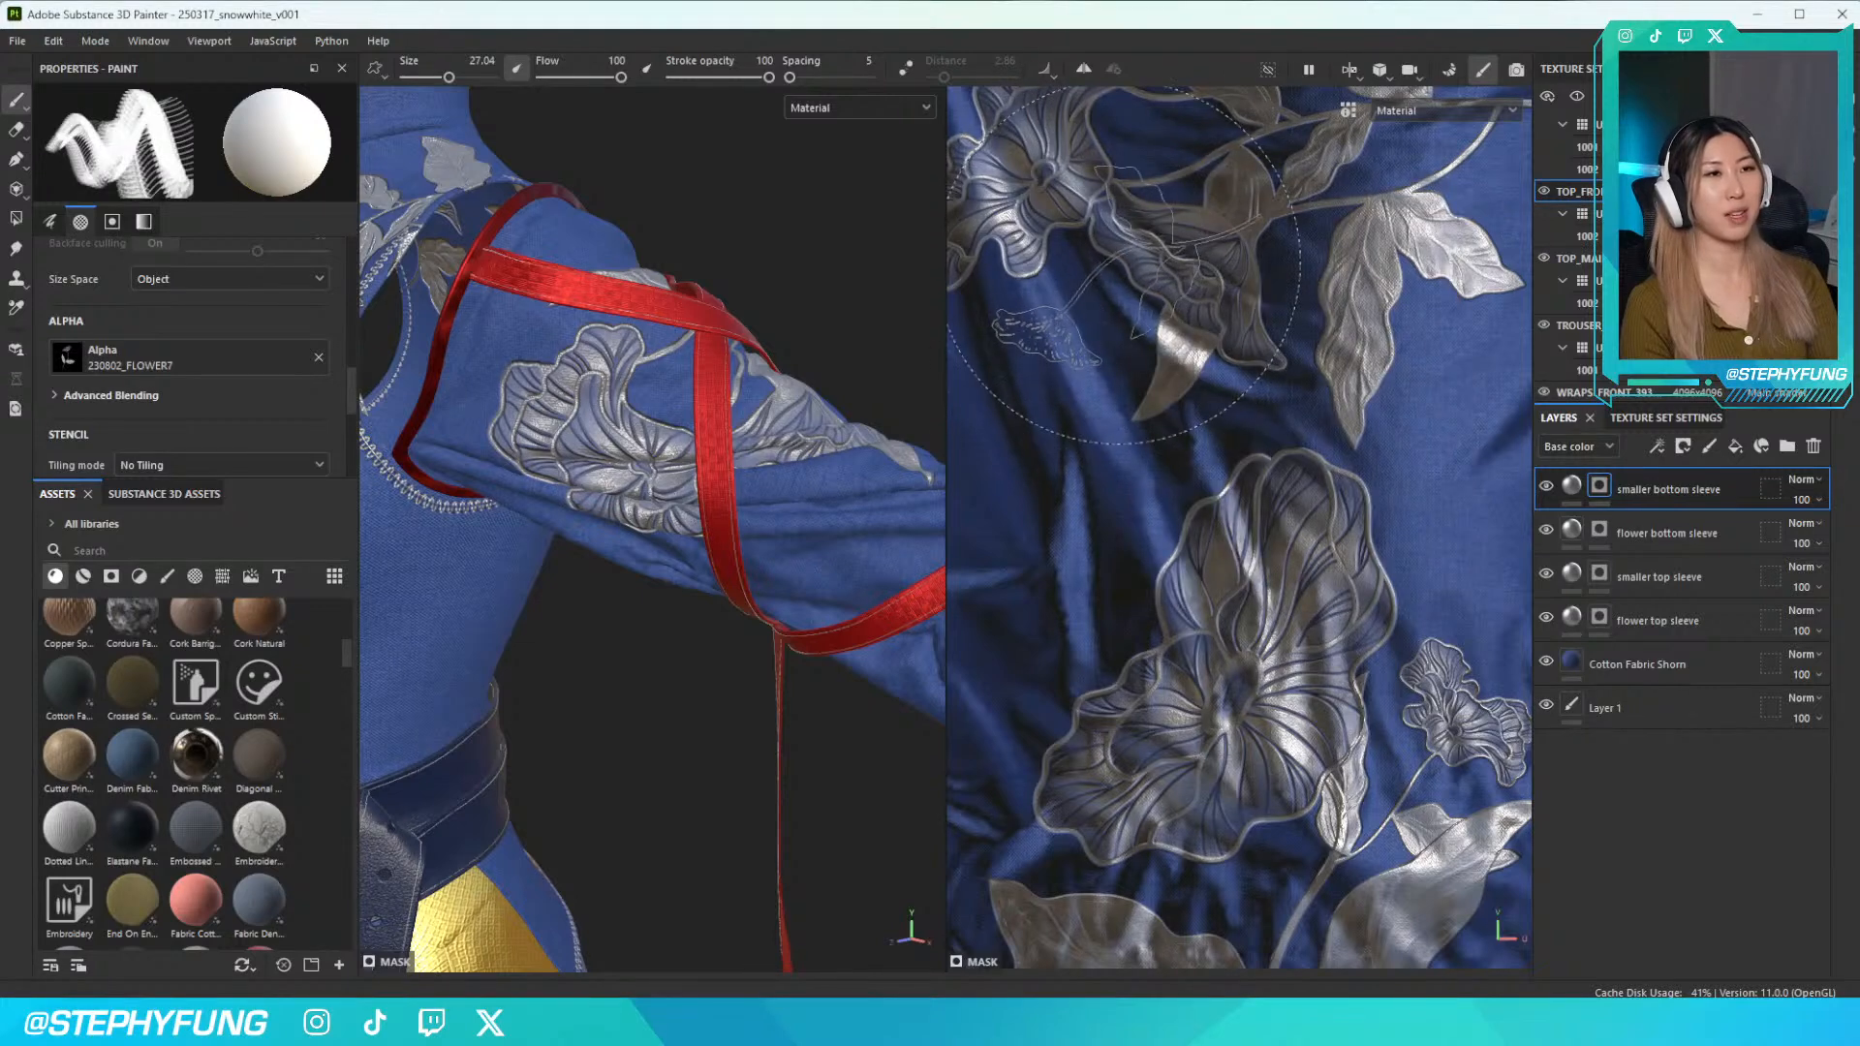
pyautogui.click(1136, 278)
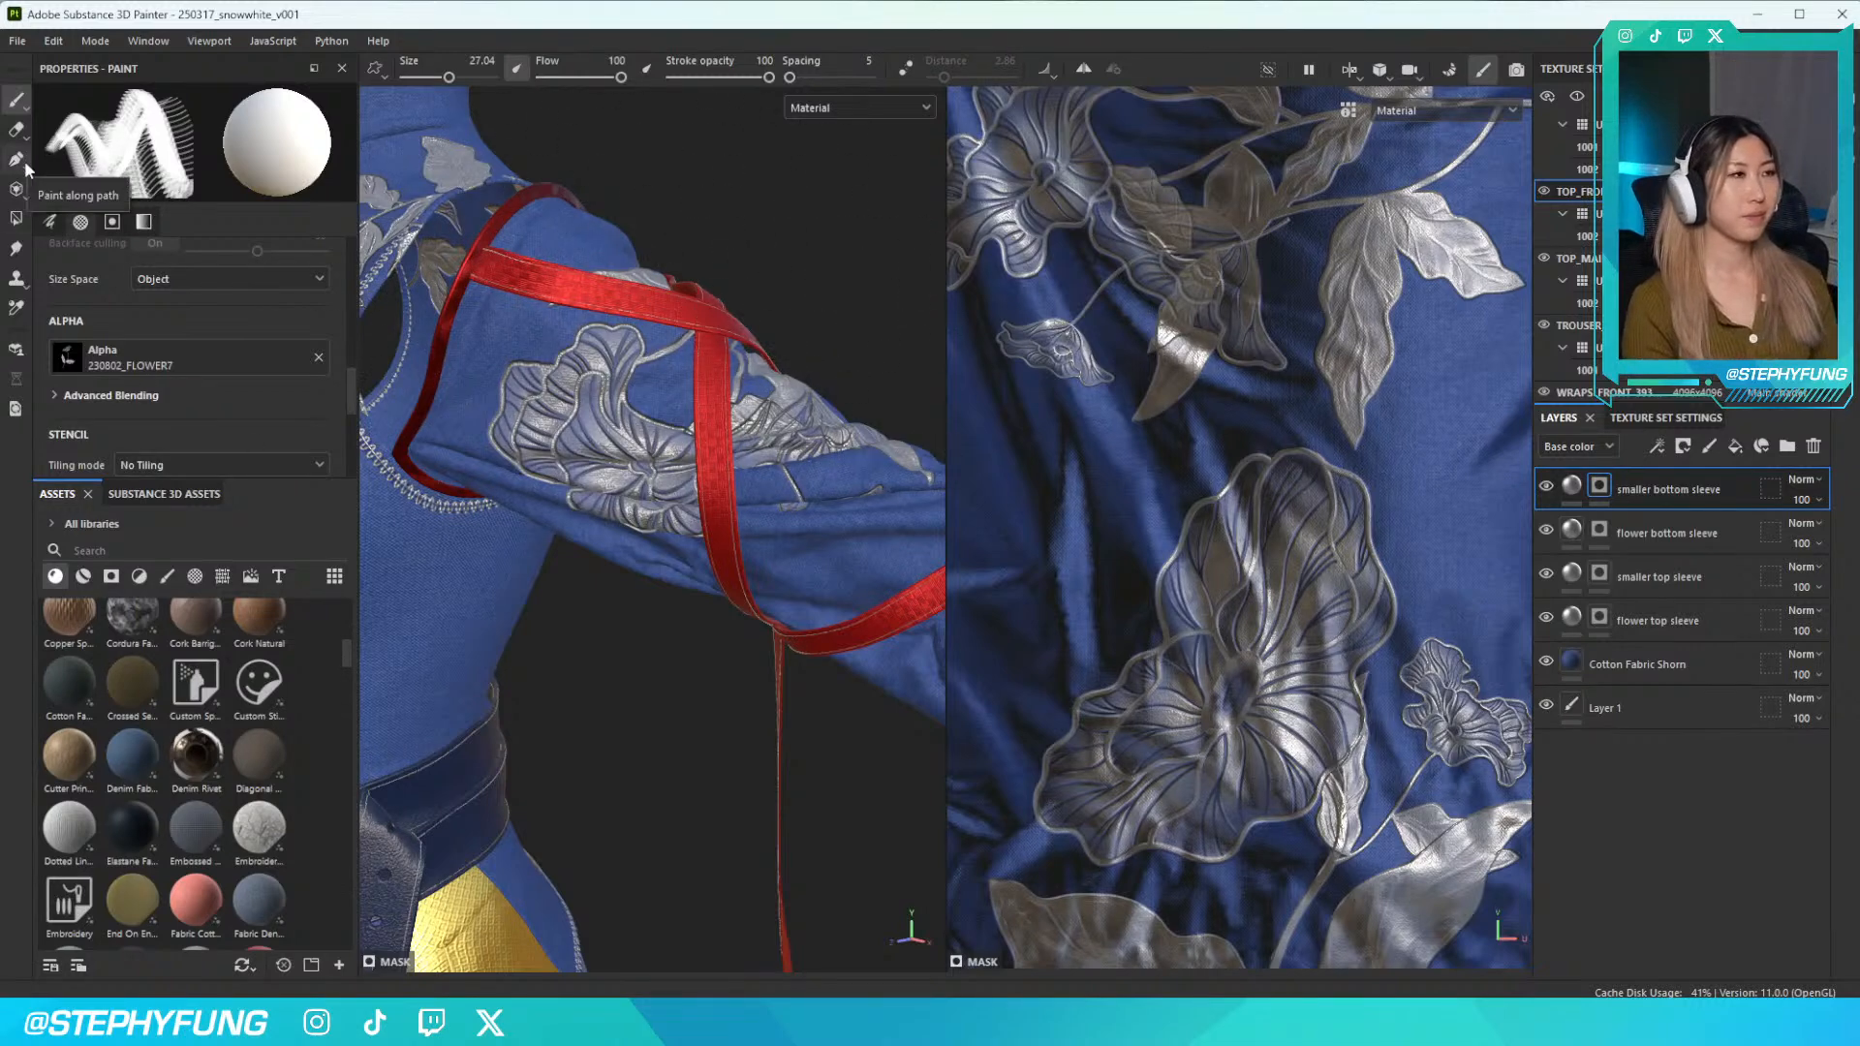
# Change the brush to the CIRCLE BRUSH-01_1 alpha at size 4 and erase the new sprig's overlap on the upper flower and leaves
pyautogui.scroll(10, 217, 320)
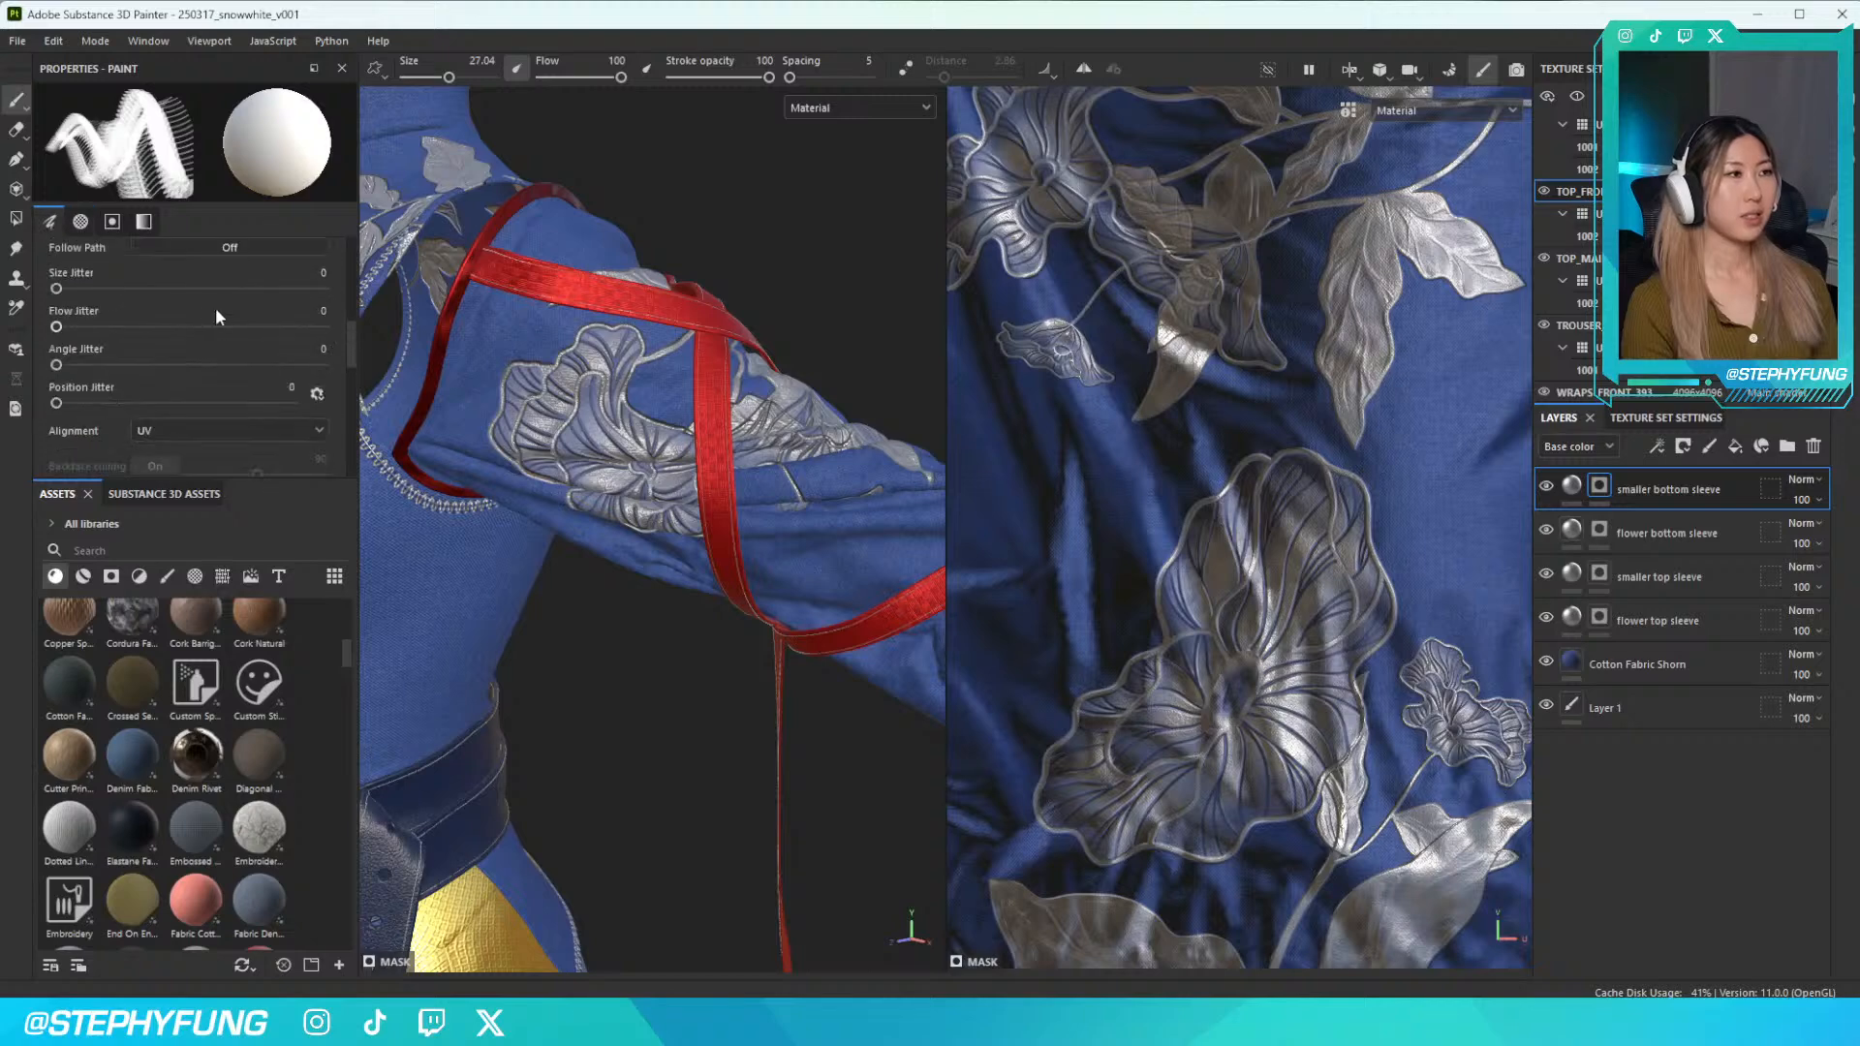
pyautogui.scroll(-10, 220, 327)
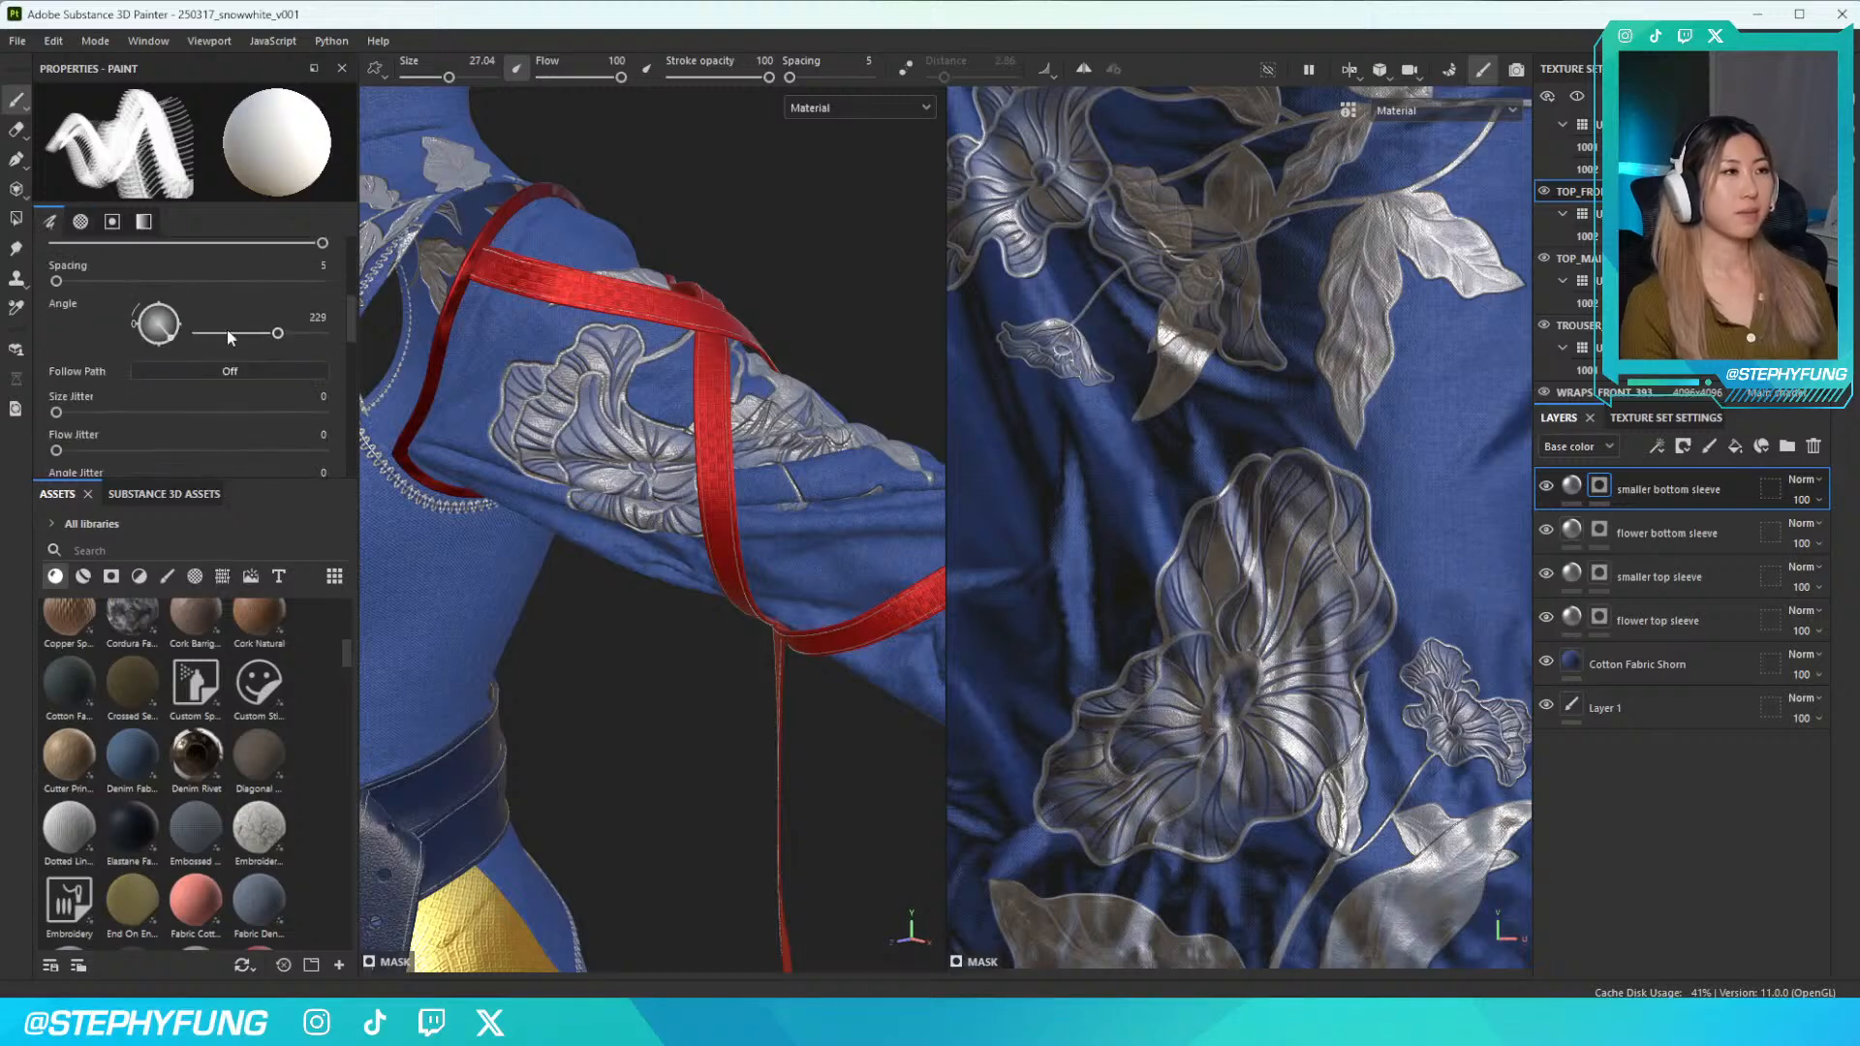
pyautogui.click(194, 374)
pyautogui.click(337, 459)
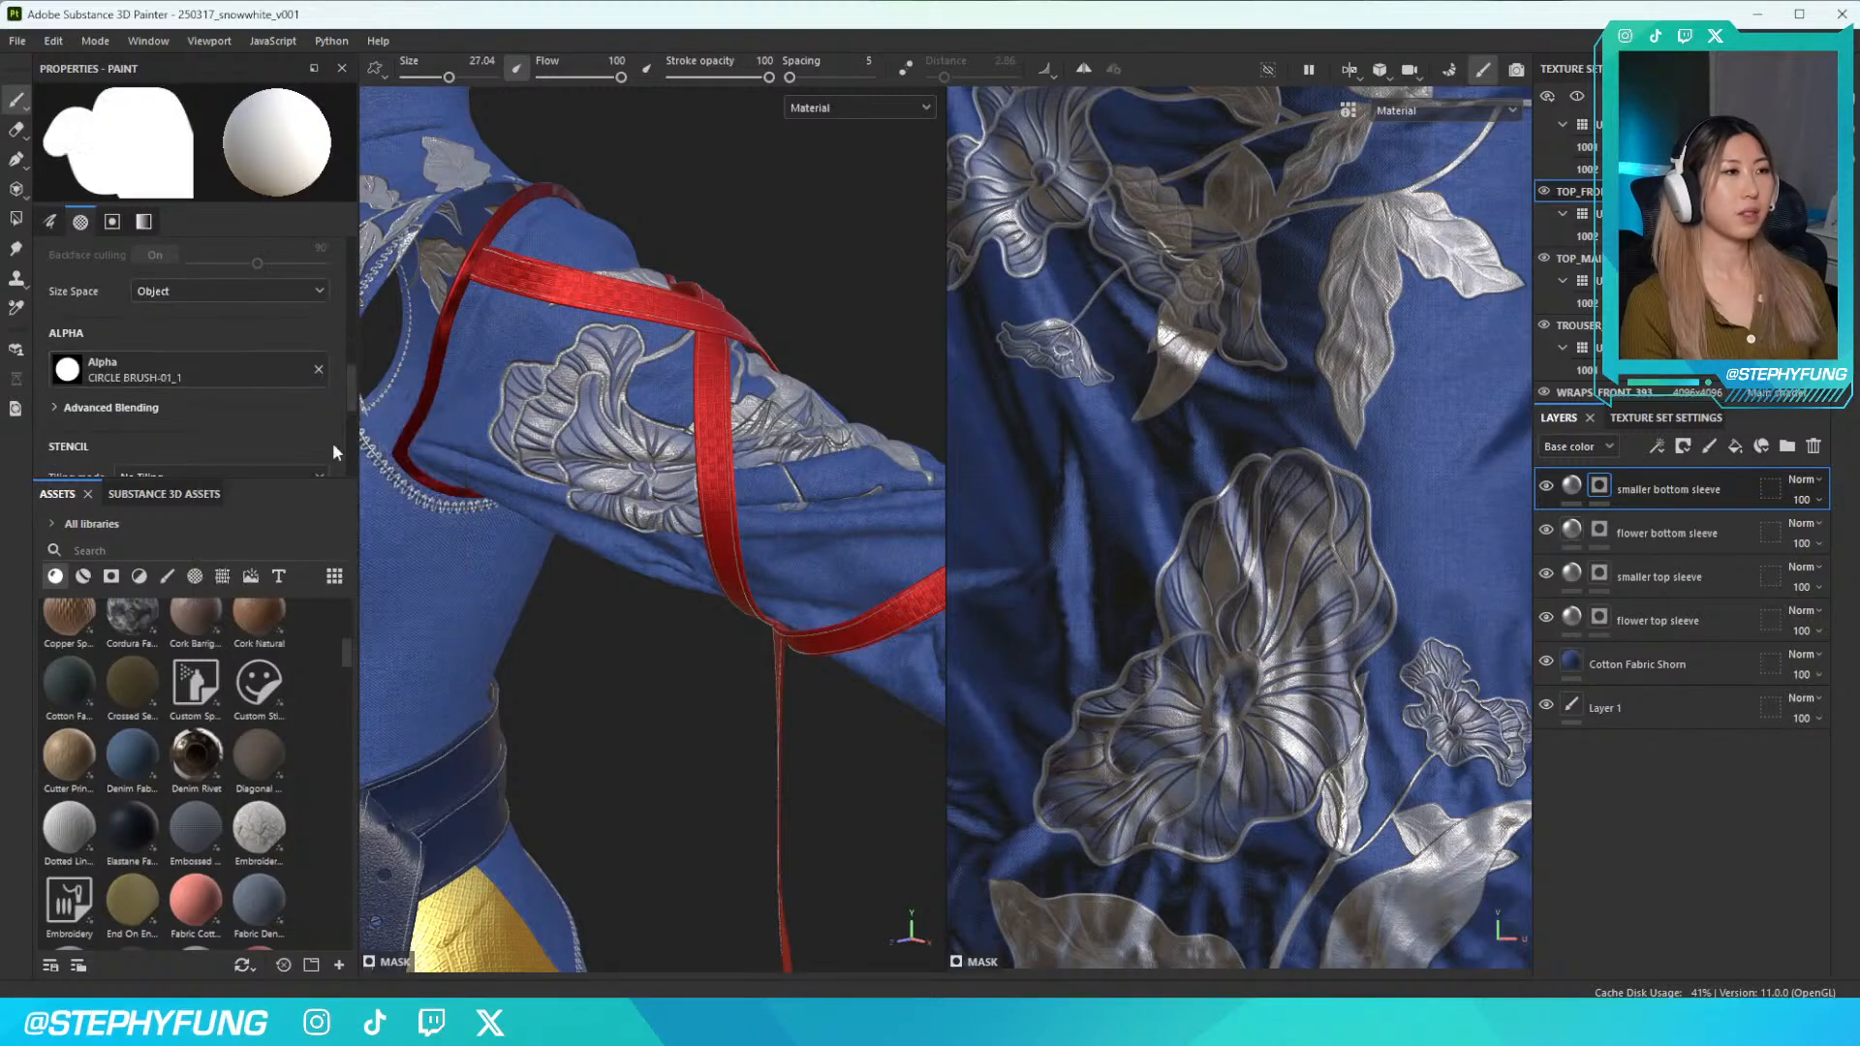
pyautogui.press('[')
pyautogui.press('[')
pyautogui.press('[')
pyautogui.press('[')
pyautogui.press('[')
pyautogui.press('[')
pyautogui.press('[')
pyautogui.press('[')
pyautogui.press('[')
pyautogui.press('[')
pyautogui.press('[')
pyautogui.press('[')
pyautogui.press('[')
pyautogui.press('[')
pyautogui.press('[')
pyautogui.press('[')
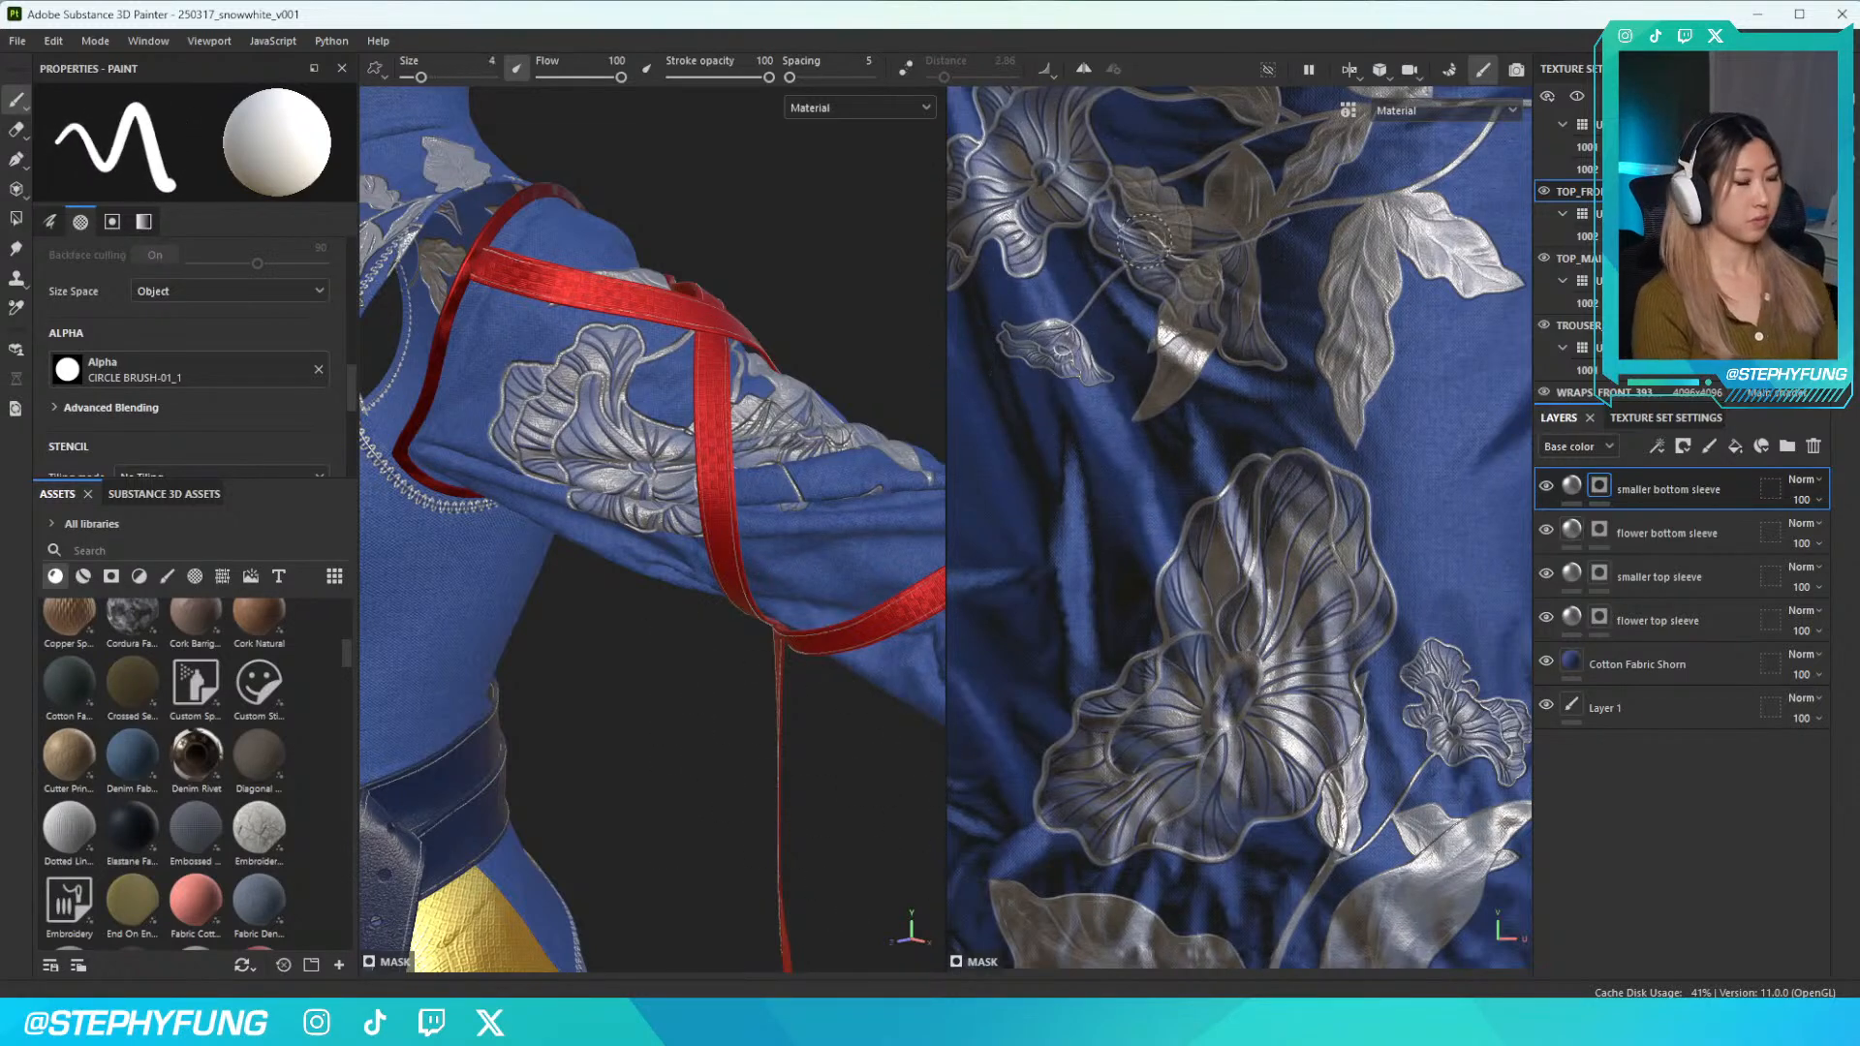
pyautogui.click(1150, 249)
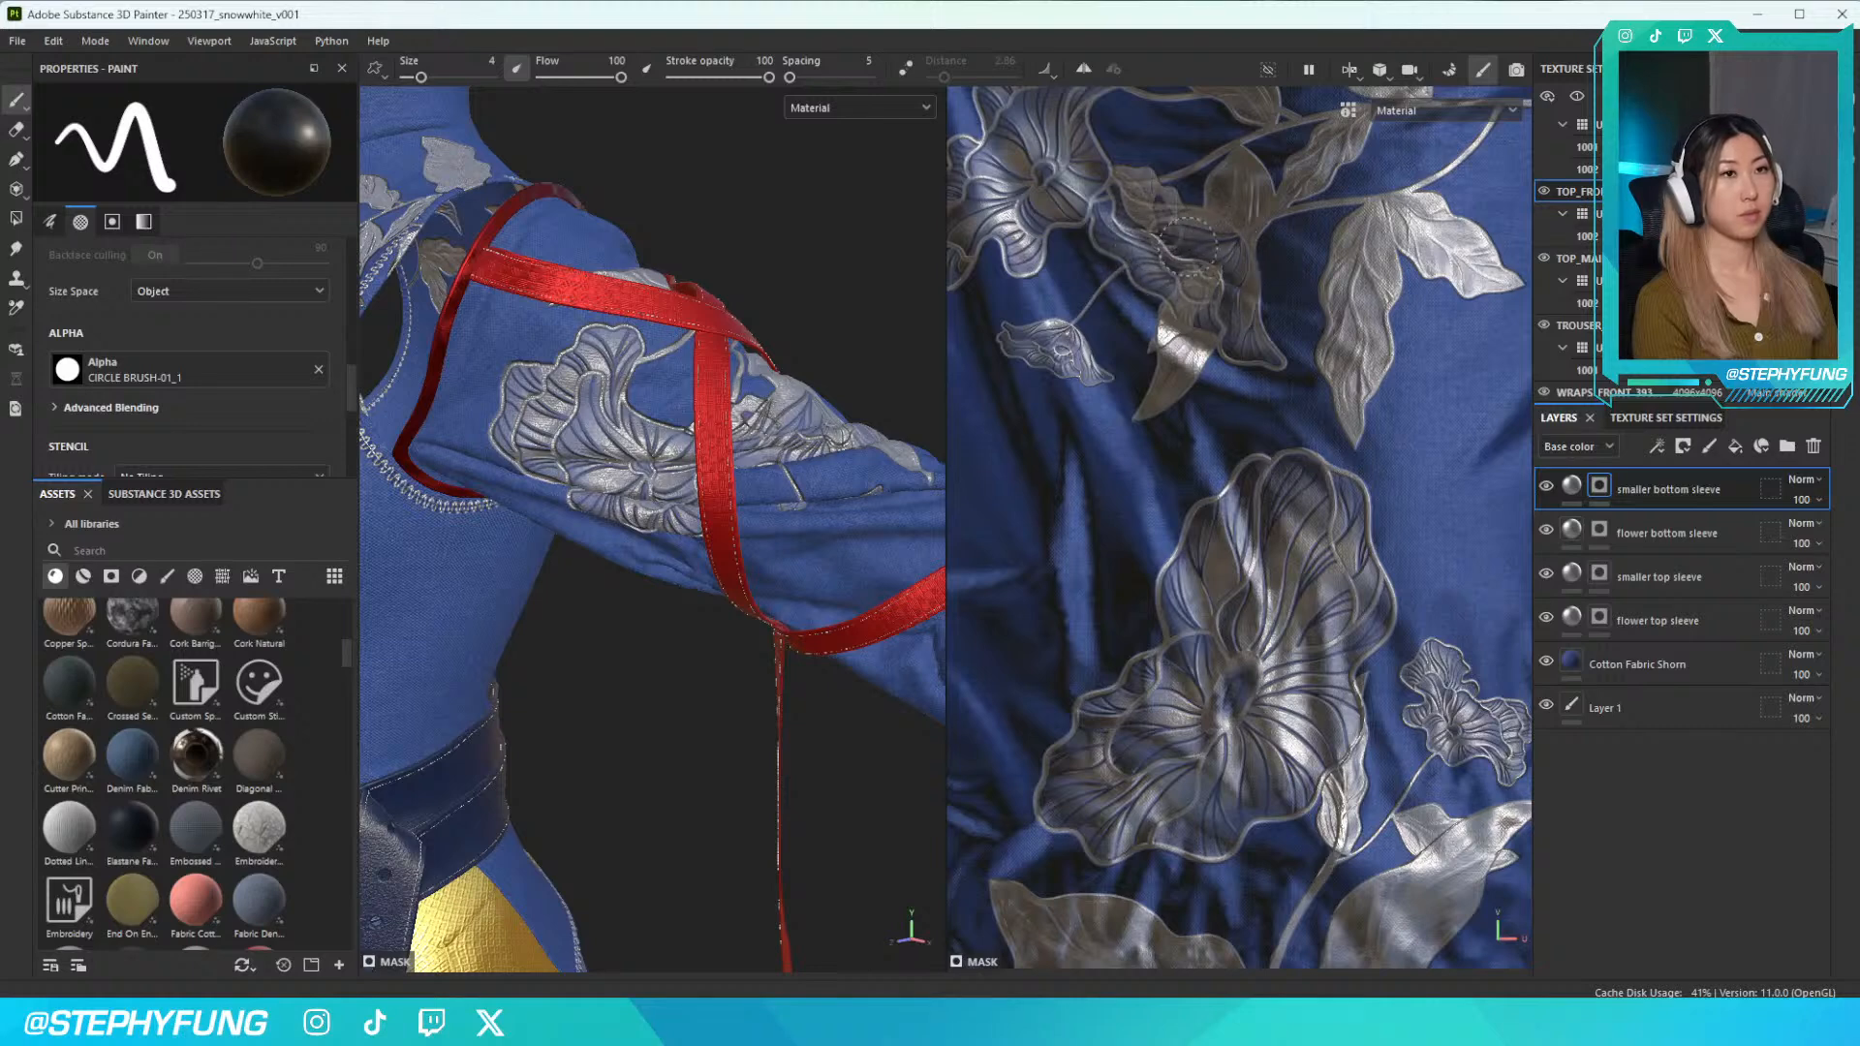
# Review the embroidered sleeve and the whole outfit from several angles and distances
pyautogui.scroll(-1, 1093, 278)
pyautogui.keyDown('alt'); pyautogui.moveTo(724, 455); pyautogui.dragTo(829, 475); pyautogui.keyUp('alt')
pyautogui.scroll(-5, 1119, 339)
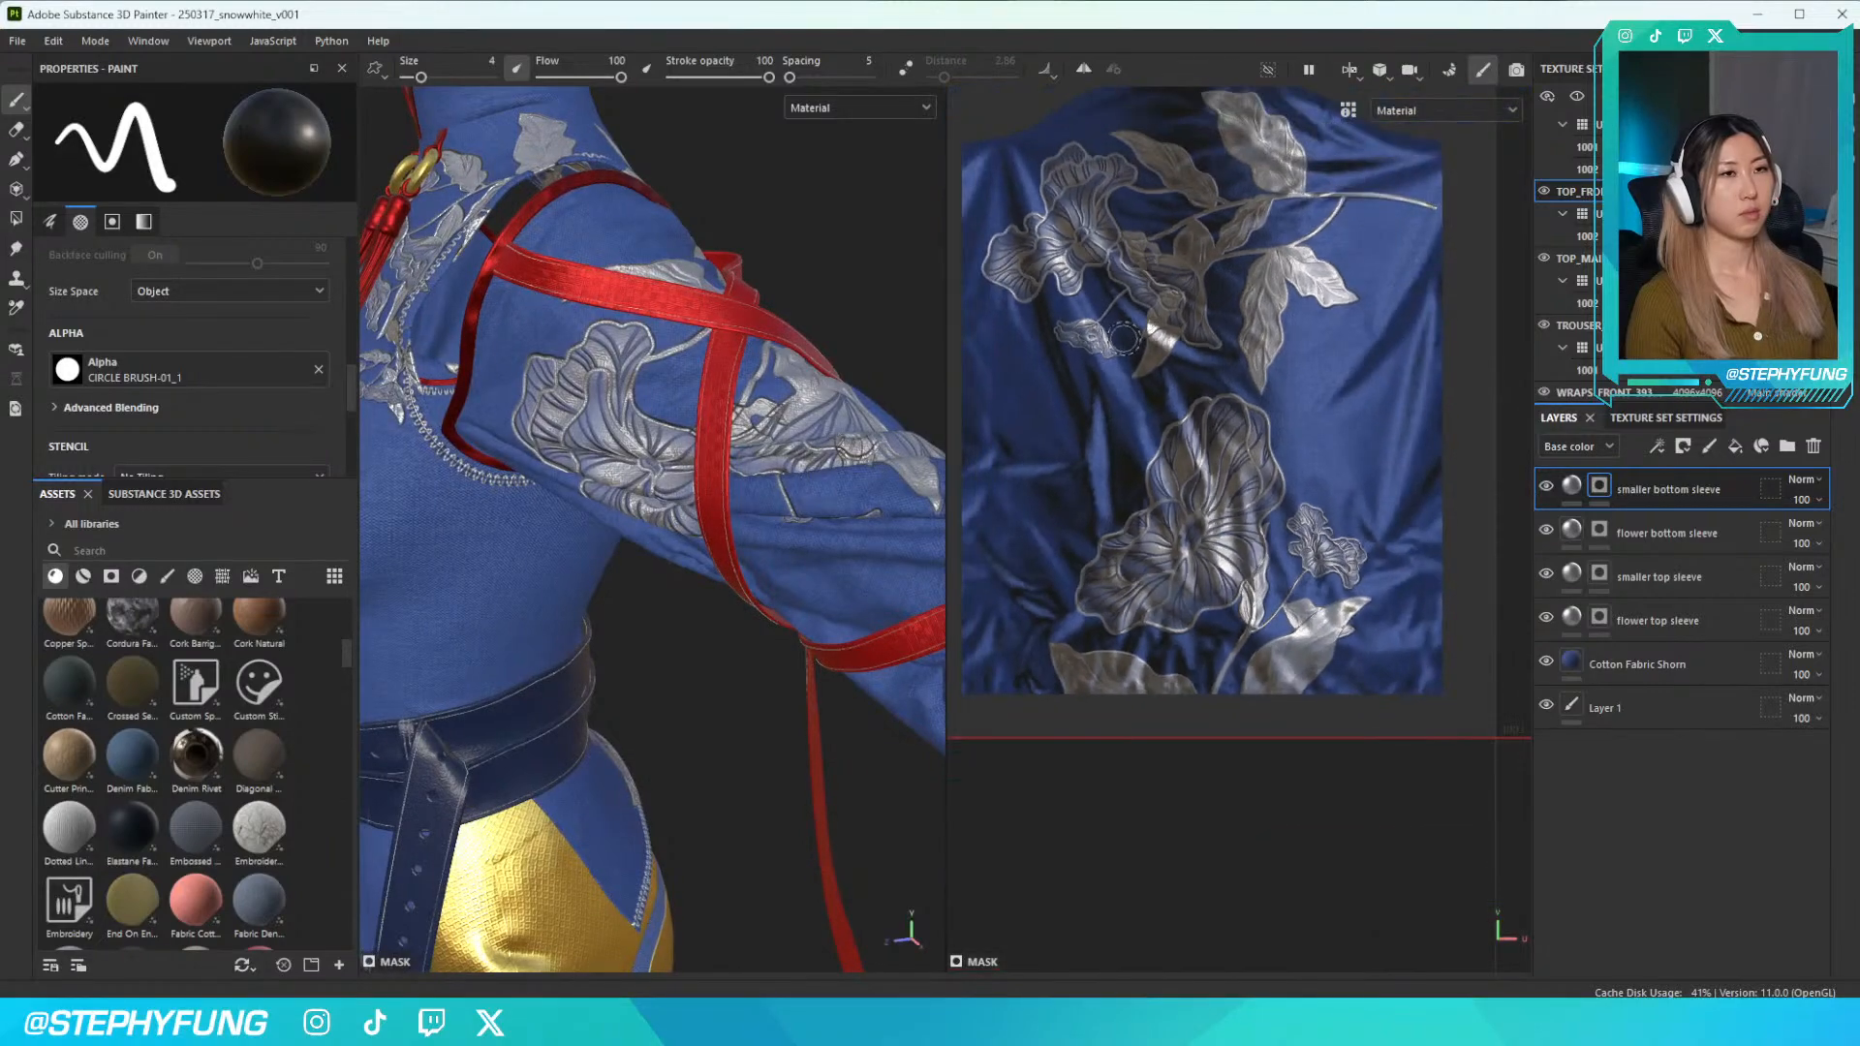
pyautogui.scroll(-3, 733, 399)
pyautogui.scroll(4, 733, 399)
pyautogui.scroll(-6, 733, 399)
pyautogui.keyDown('alt'); pyautogui.moveTo(733, 399); pyautogui.dragTo(842, 407); pyautogui.keyUp('alt')
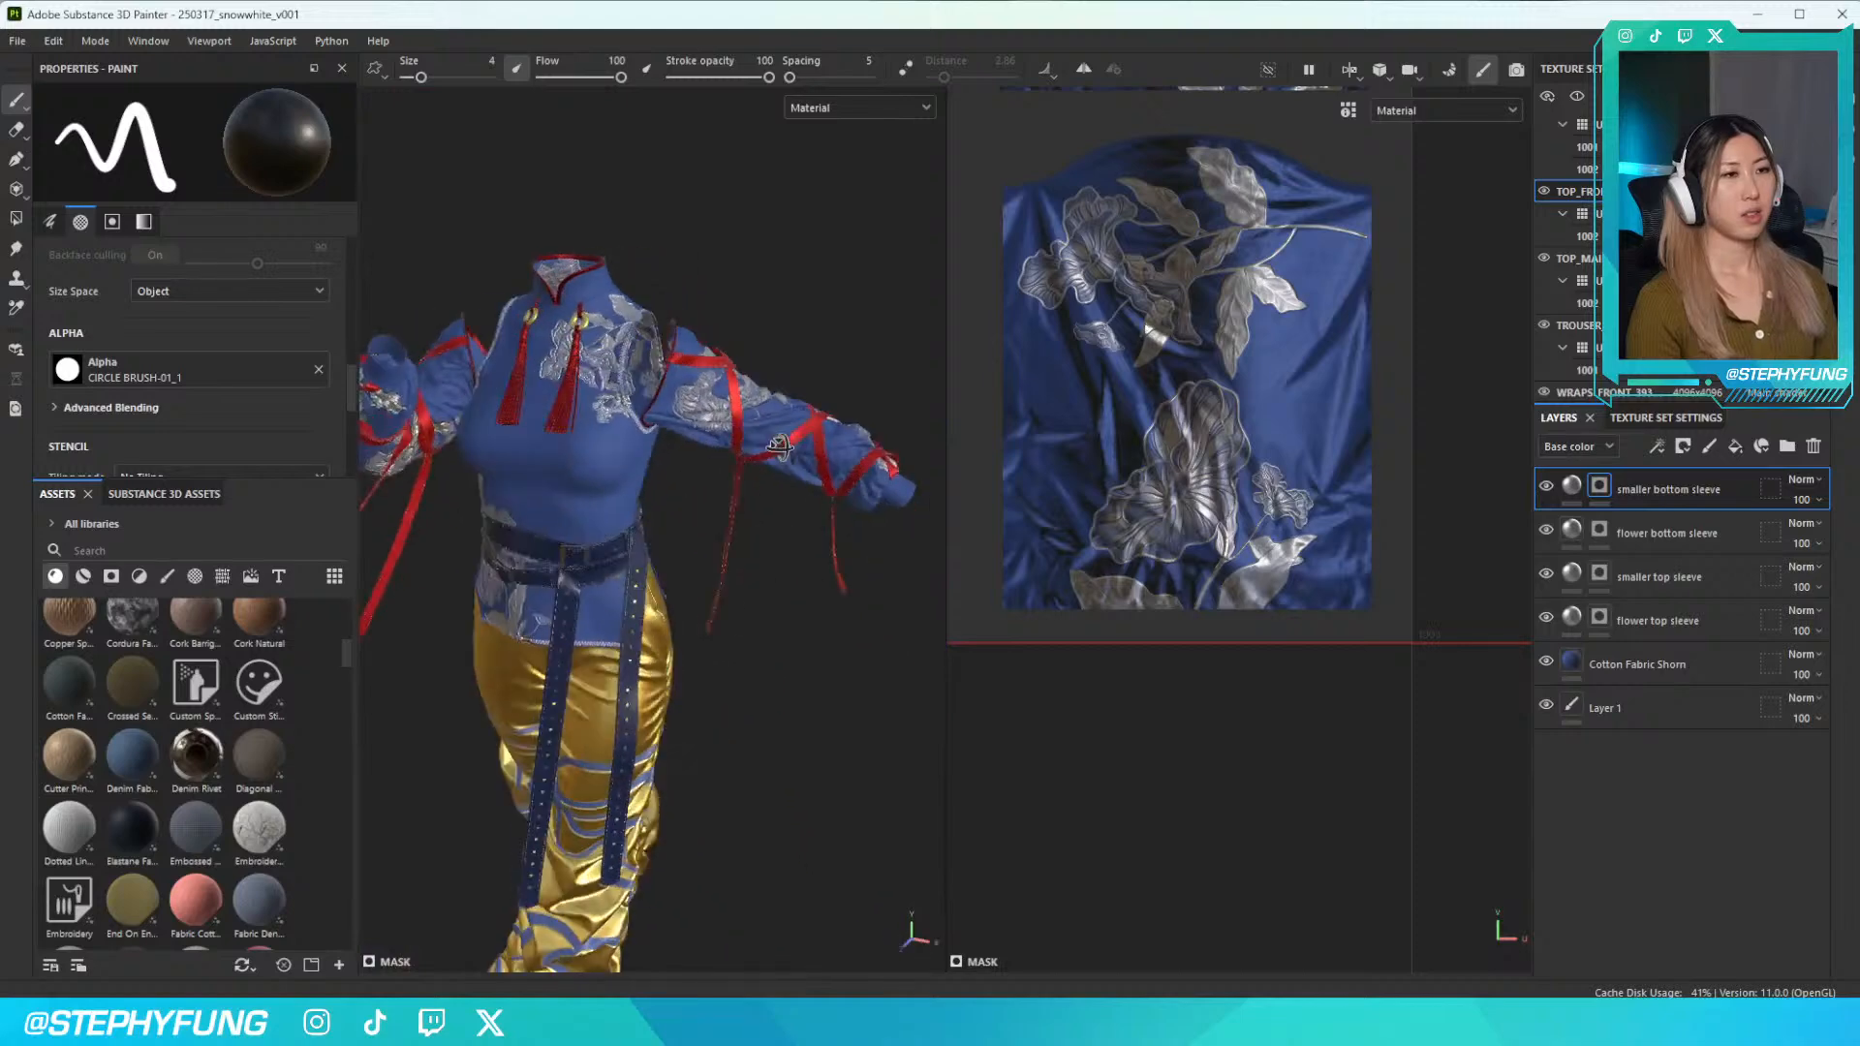
pyautogui.keyDown('alt'); pyautogui.moveTo(733, 427); pyautogui.dragTo(794, 395, button='middle'); pyautogui.keyUp('alt')
pyautogui.keyDown('alt'); pyautogui.moveTo(794, 394); pyautogui.dragTo(692, 424); pyautogui.keyUp('alt')
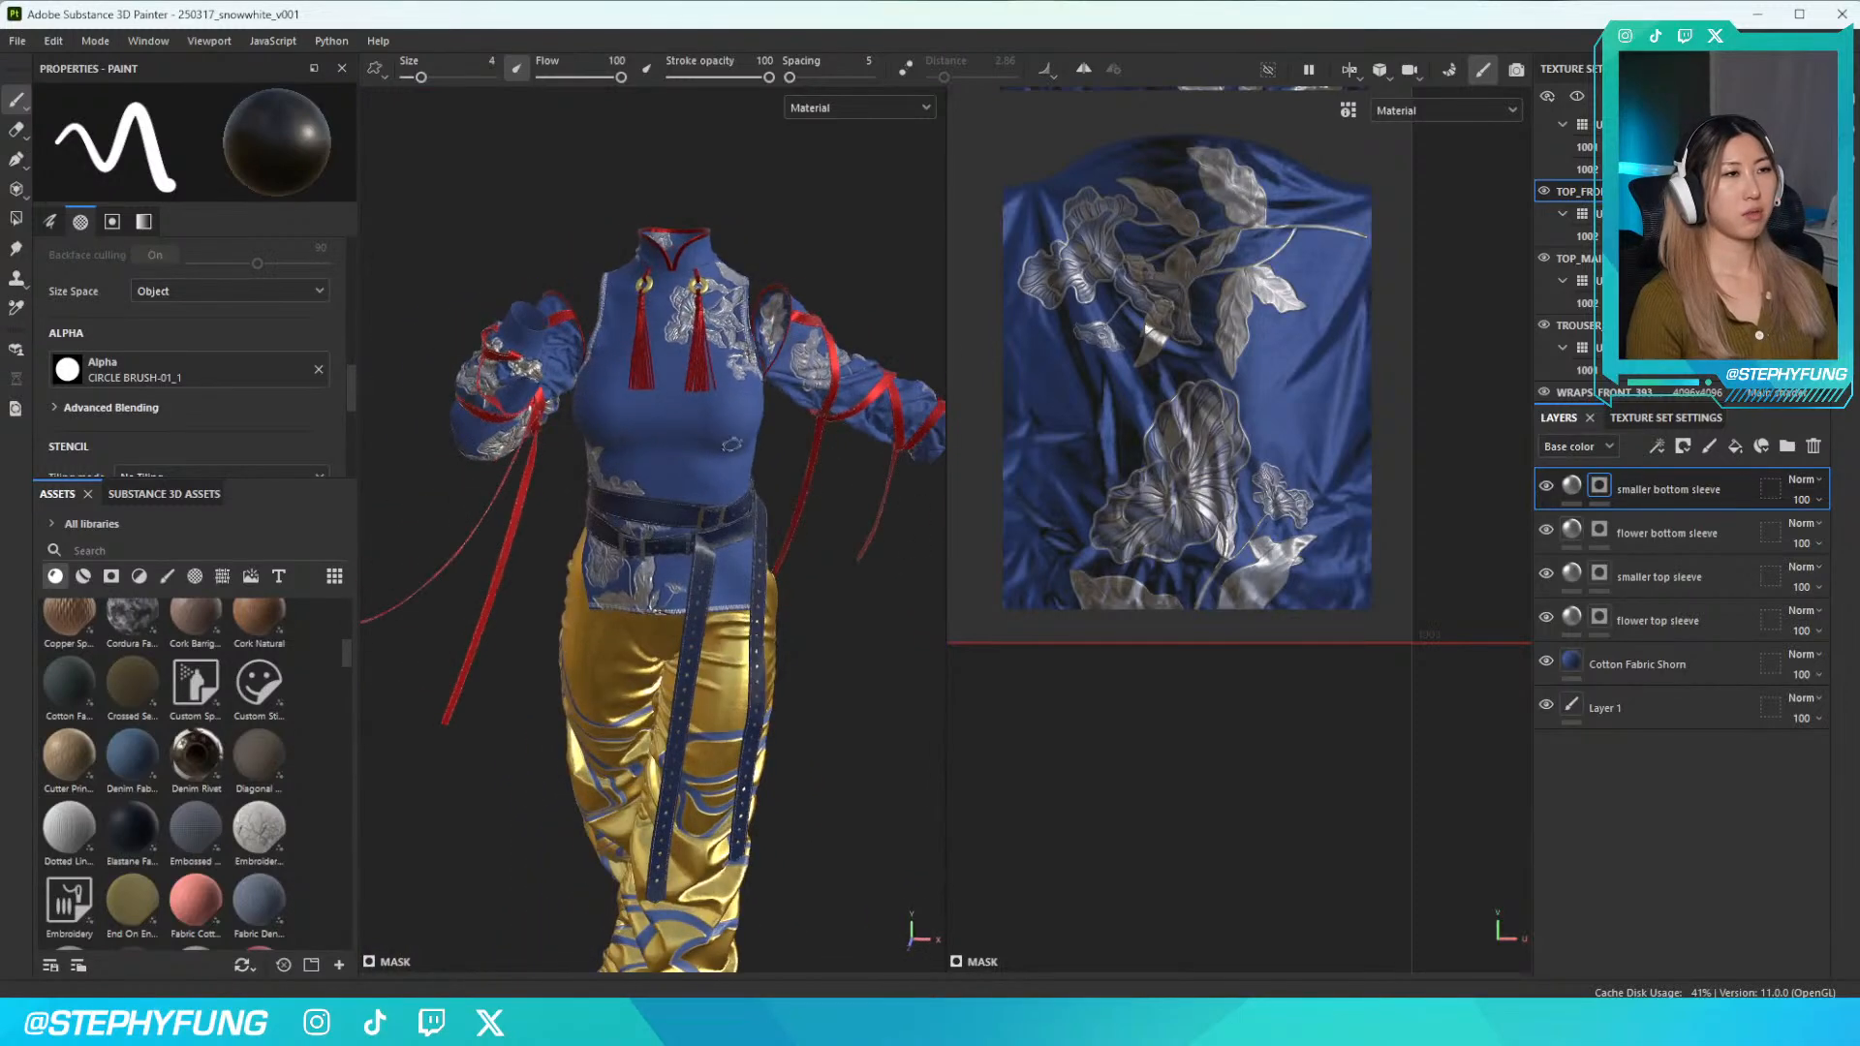
pyautogui.keyDown('alt'); pyautogui.moveTo(693, 425); pyautogui.dragTo(721, 378, button='middle'); pyautogui.keyUp('alt')
pyautogui.keyDown('alt'); pyautogui.moveTo(675, 372); pyautogui.dragTo(662, 374); pyautogui.keyUp('alt')
pyautogui.keyDown('alt'); pyautogui.moveTo(663, 374); pyautogui.dragTo(585, 390, button='middle'); pyautogui.keyUp('alt')
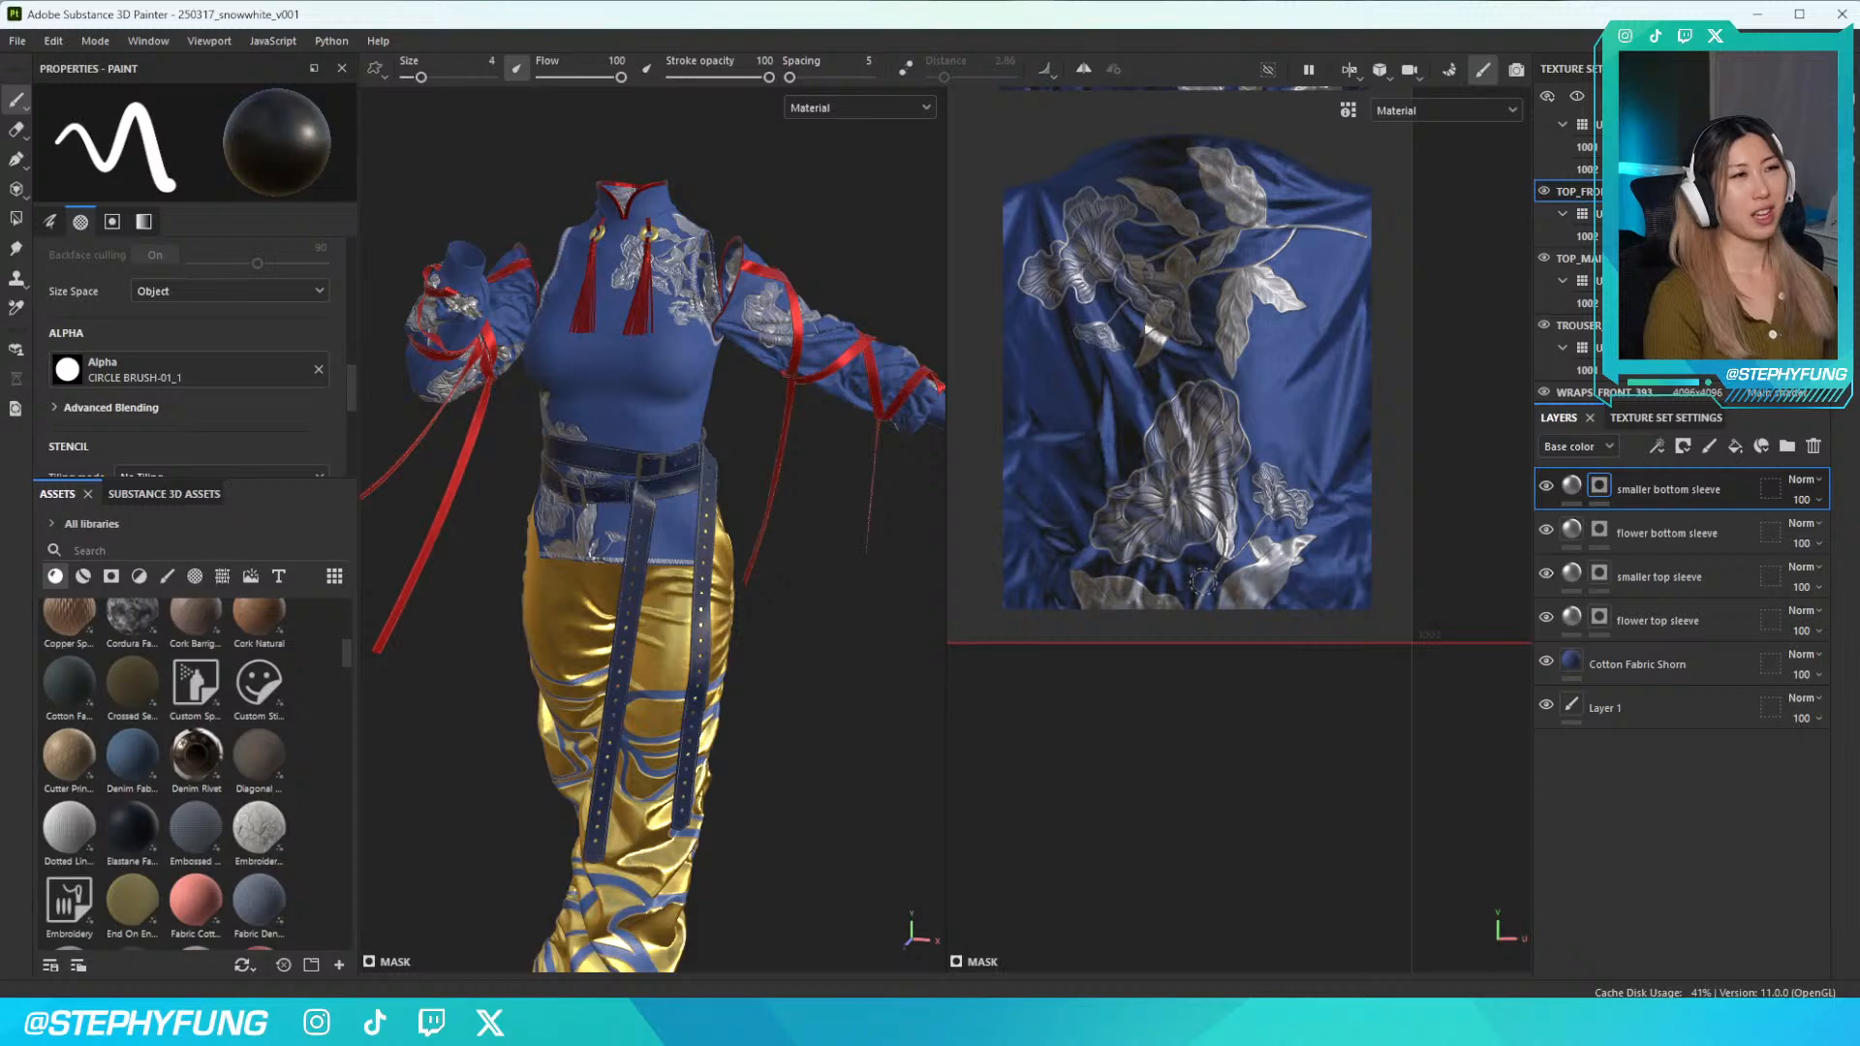
pyautogui.scroll(-3, 833, 470)
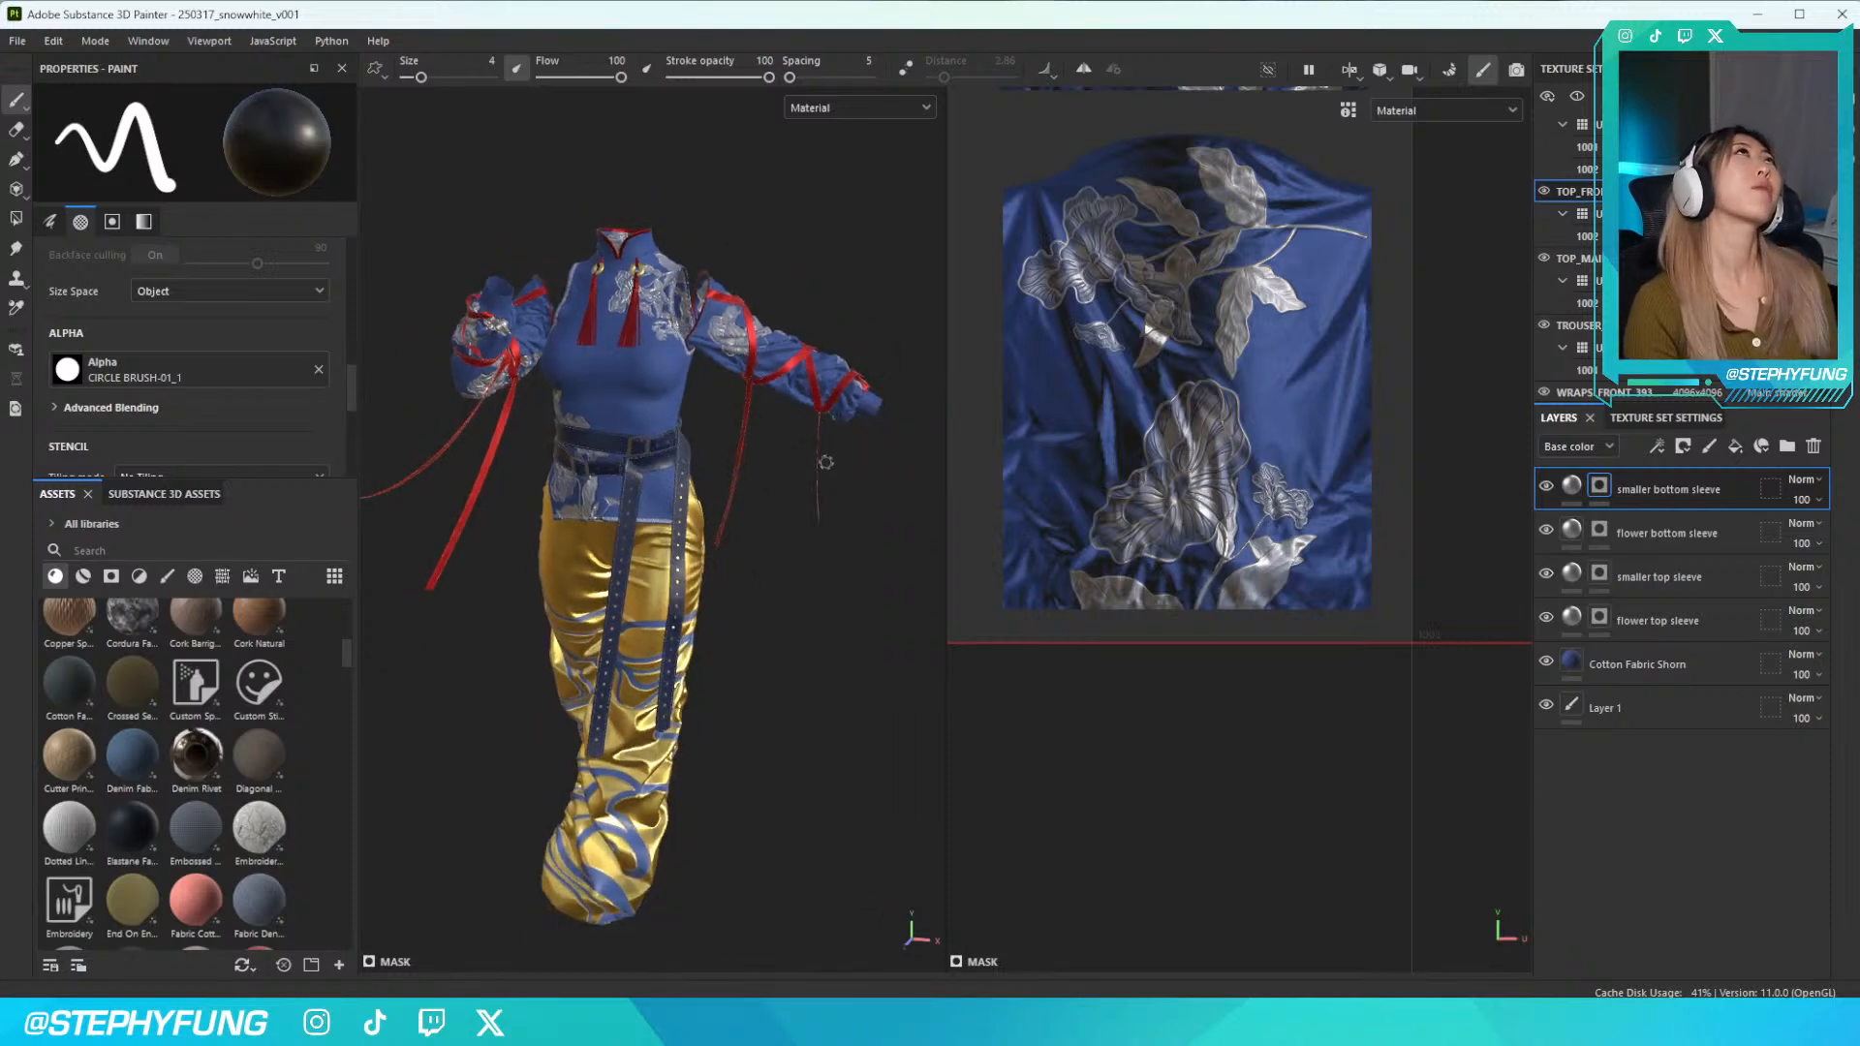
pyautogui.scroll(3, 796, 484)
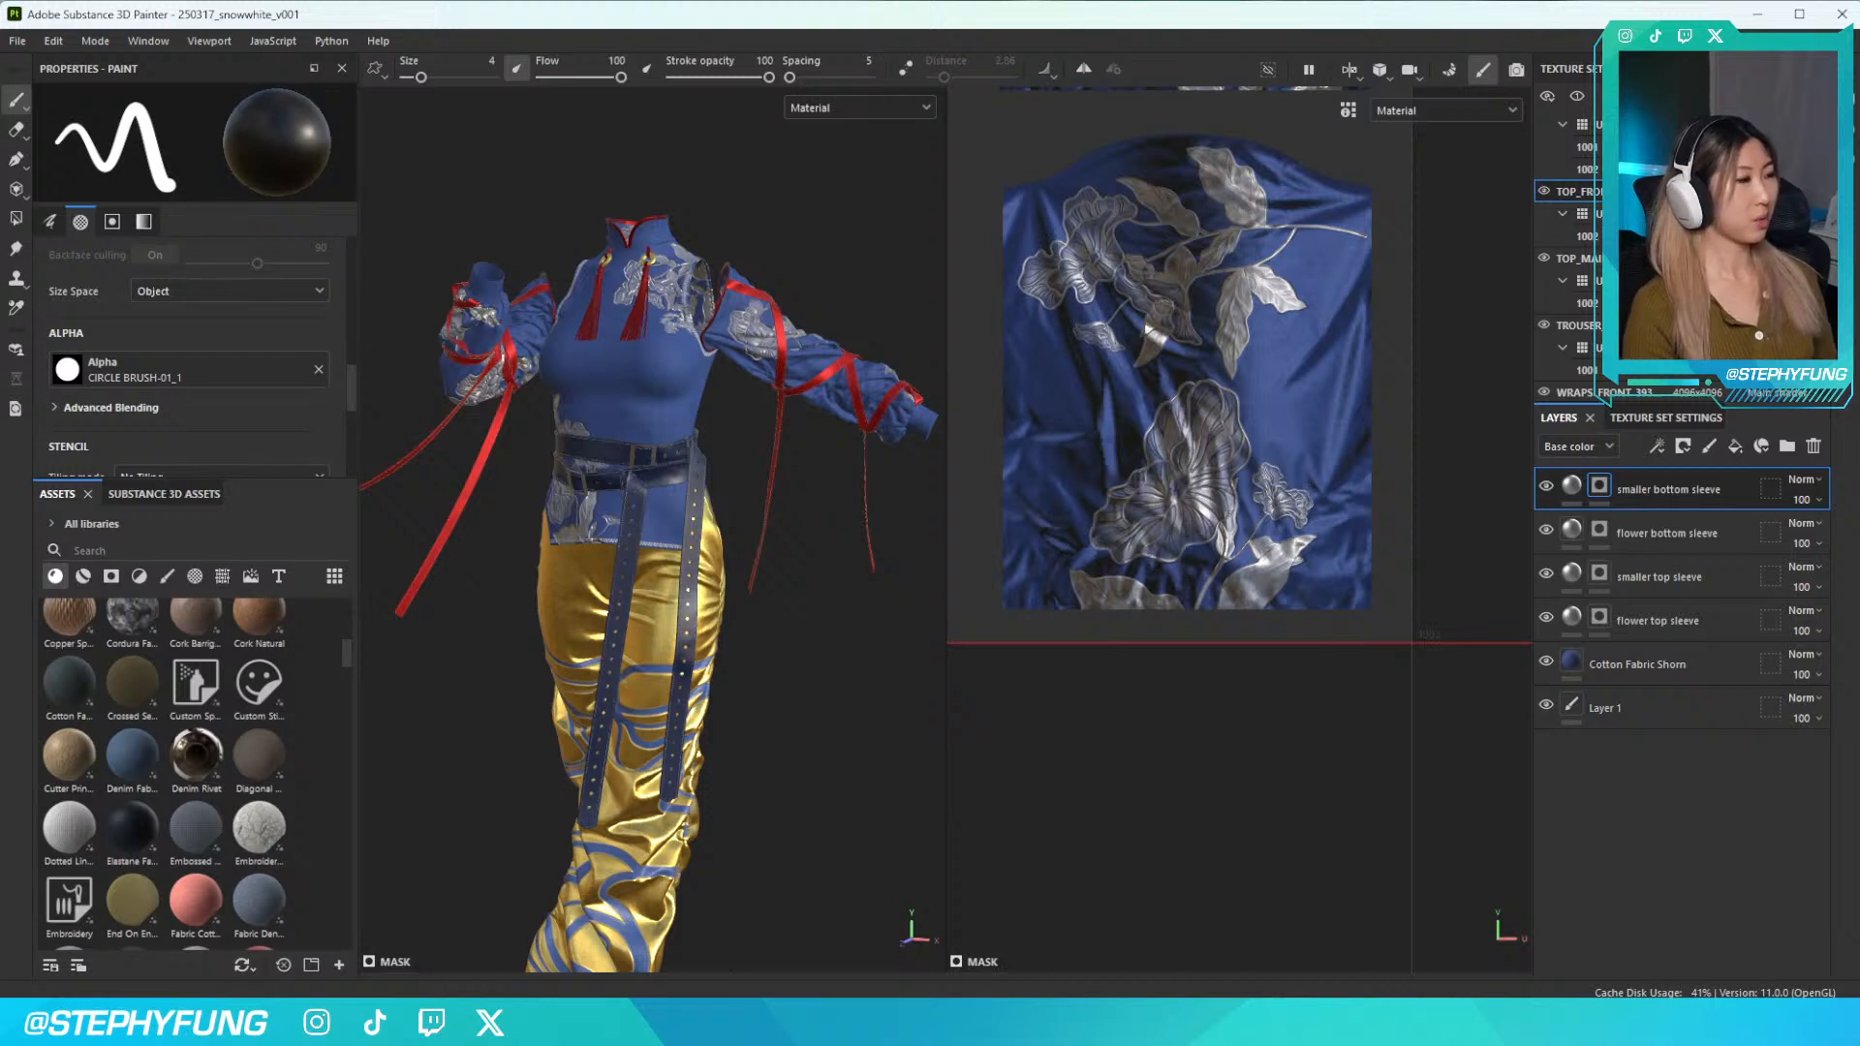
# Apply the Denim Fabric material to the cords and tassel caps of the pendants on the front of the top
pyautogui.moveTo(448, 804)
pyautogui.keyDown('alt'); pyautogui.mouseDown()
pyautogui.moveTo(569, 681)
pyautogui.moveTo(589, 601)
pyautogui.moveTo(712, 744)
pyautogui.moveTo(666, 674)
pyautogui.moveTo(606, 701)
pyautogui.mouseUp(); pyautogui.keyUp('alt')
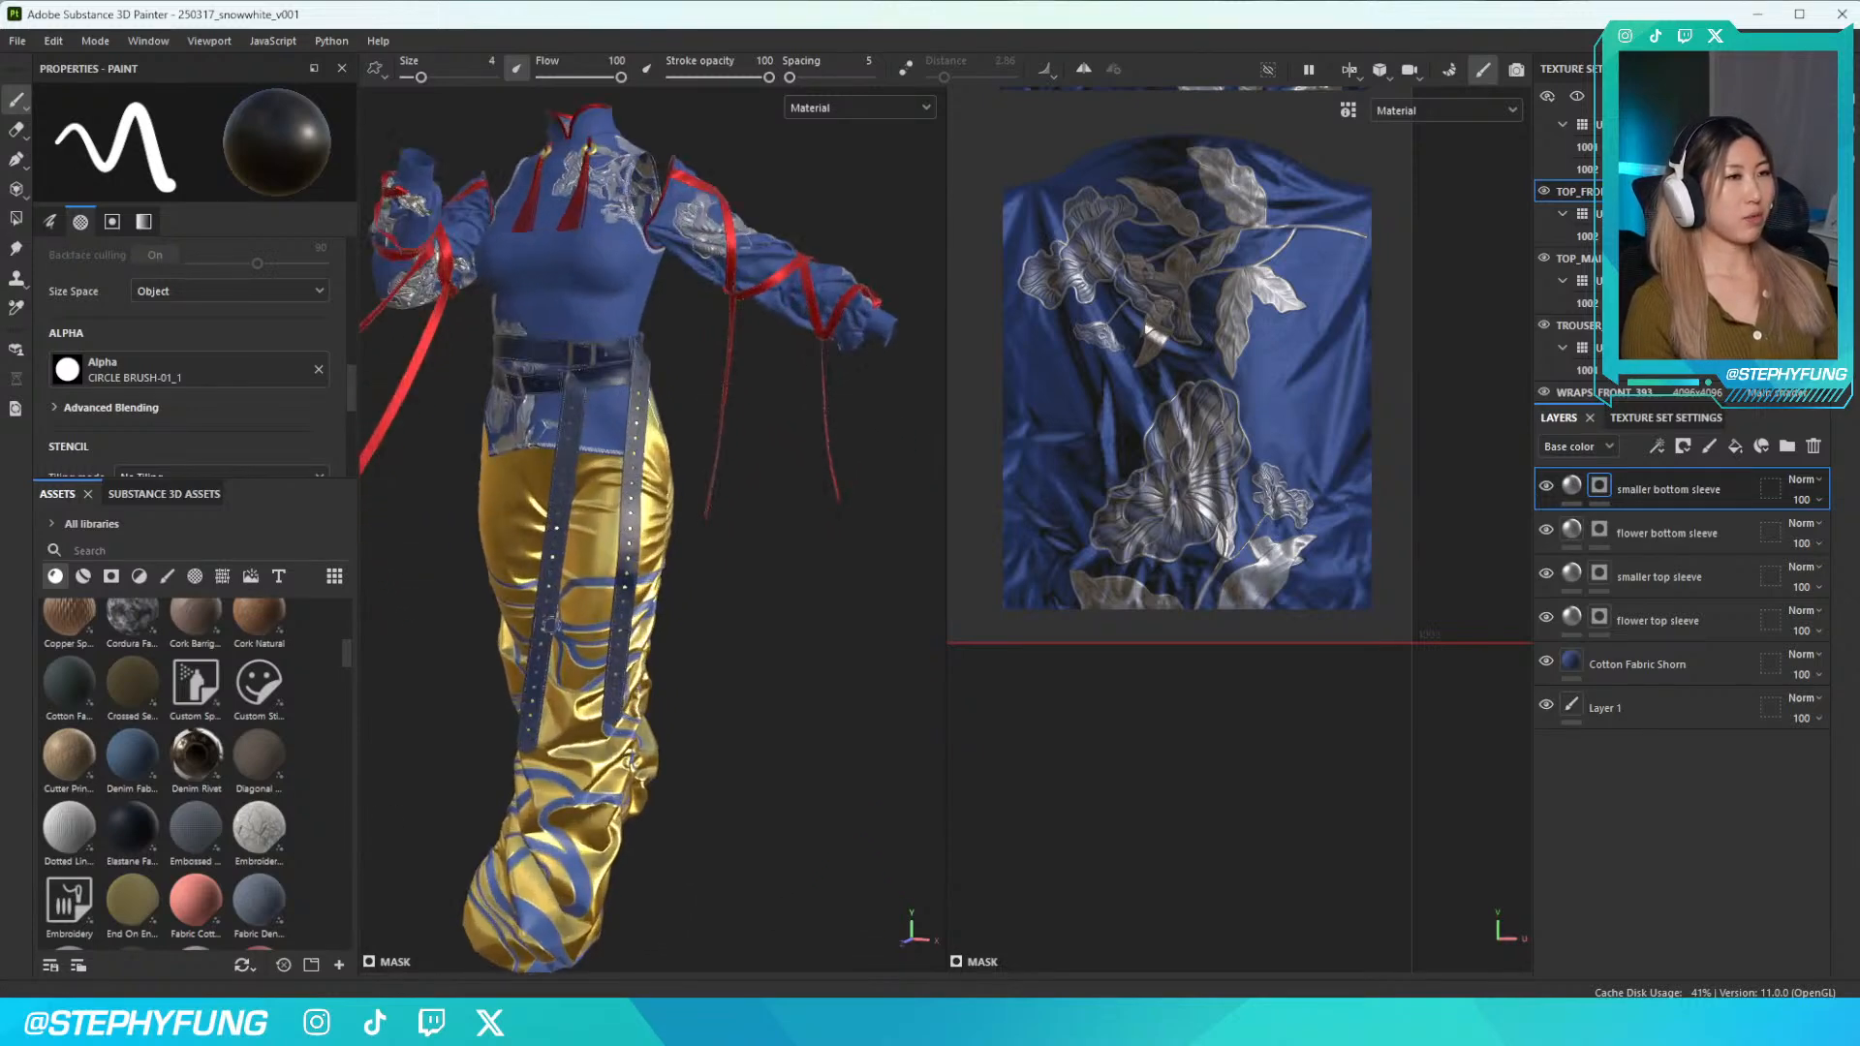
pyautogui.keyDown('alt'); pyautogui.moveTo(666, 292); pyautogui.dragTo(724, 561, button='middle'); pyautogui.keyUp('alt')
pyautogui.keyDown('alt'); pyautogui.moveTo(724, 561); pyautogui.dragTo(529, 396, button='right'); pyautogui.keyUp('alt')
pyautogui.keyDown('alt'); pyautogui.moveTo(528, 392); pyautogui.dragTo(639, 431); pyautogui.keyUp('alt')
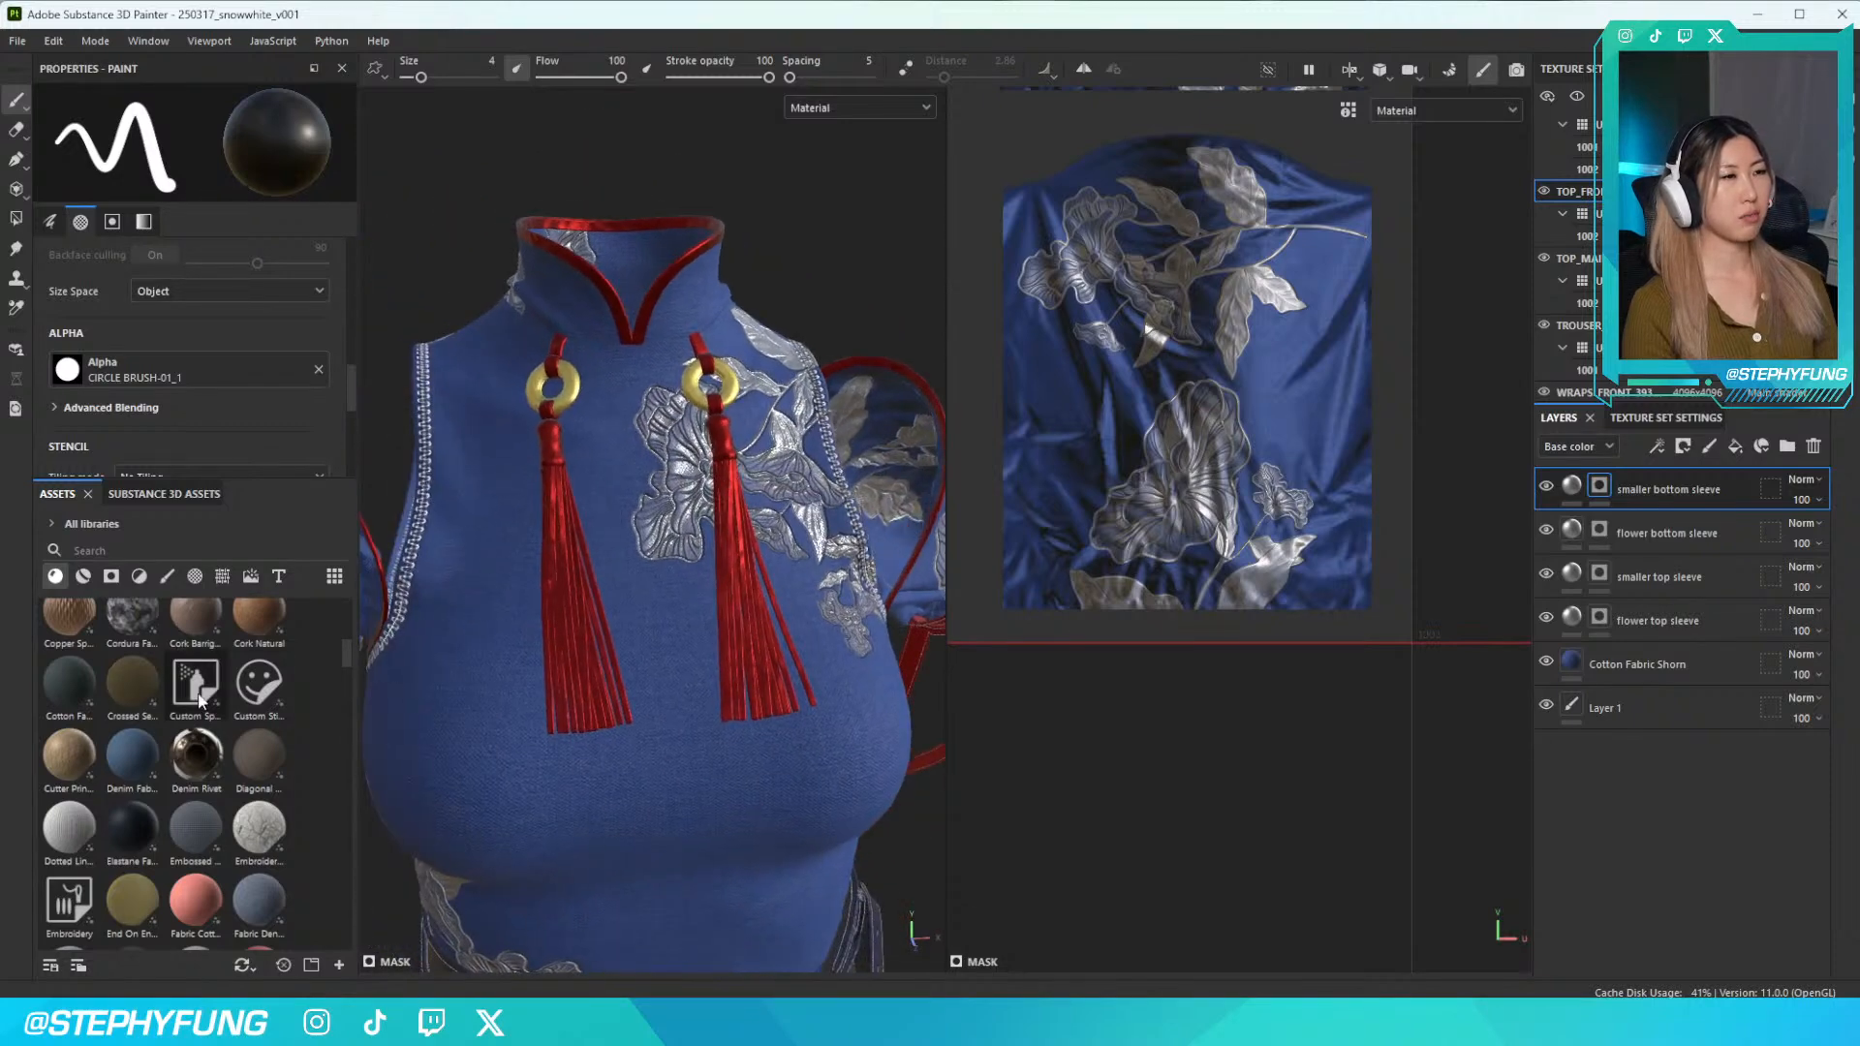
pyautogui.scroll(5, 182, 710)
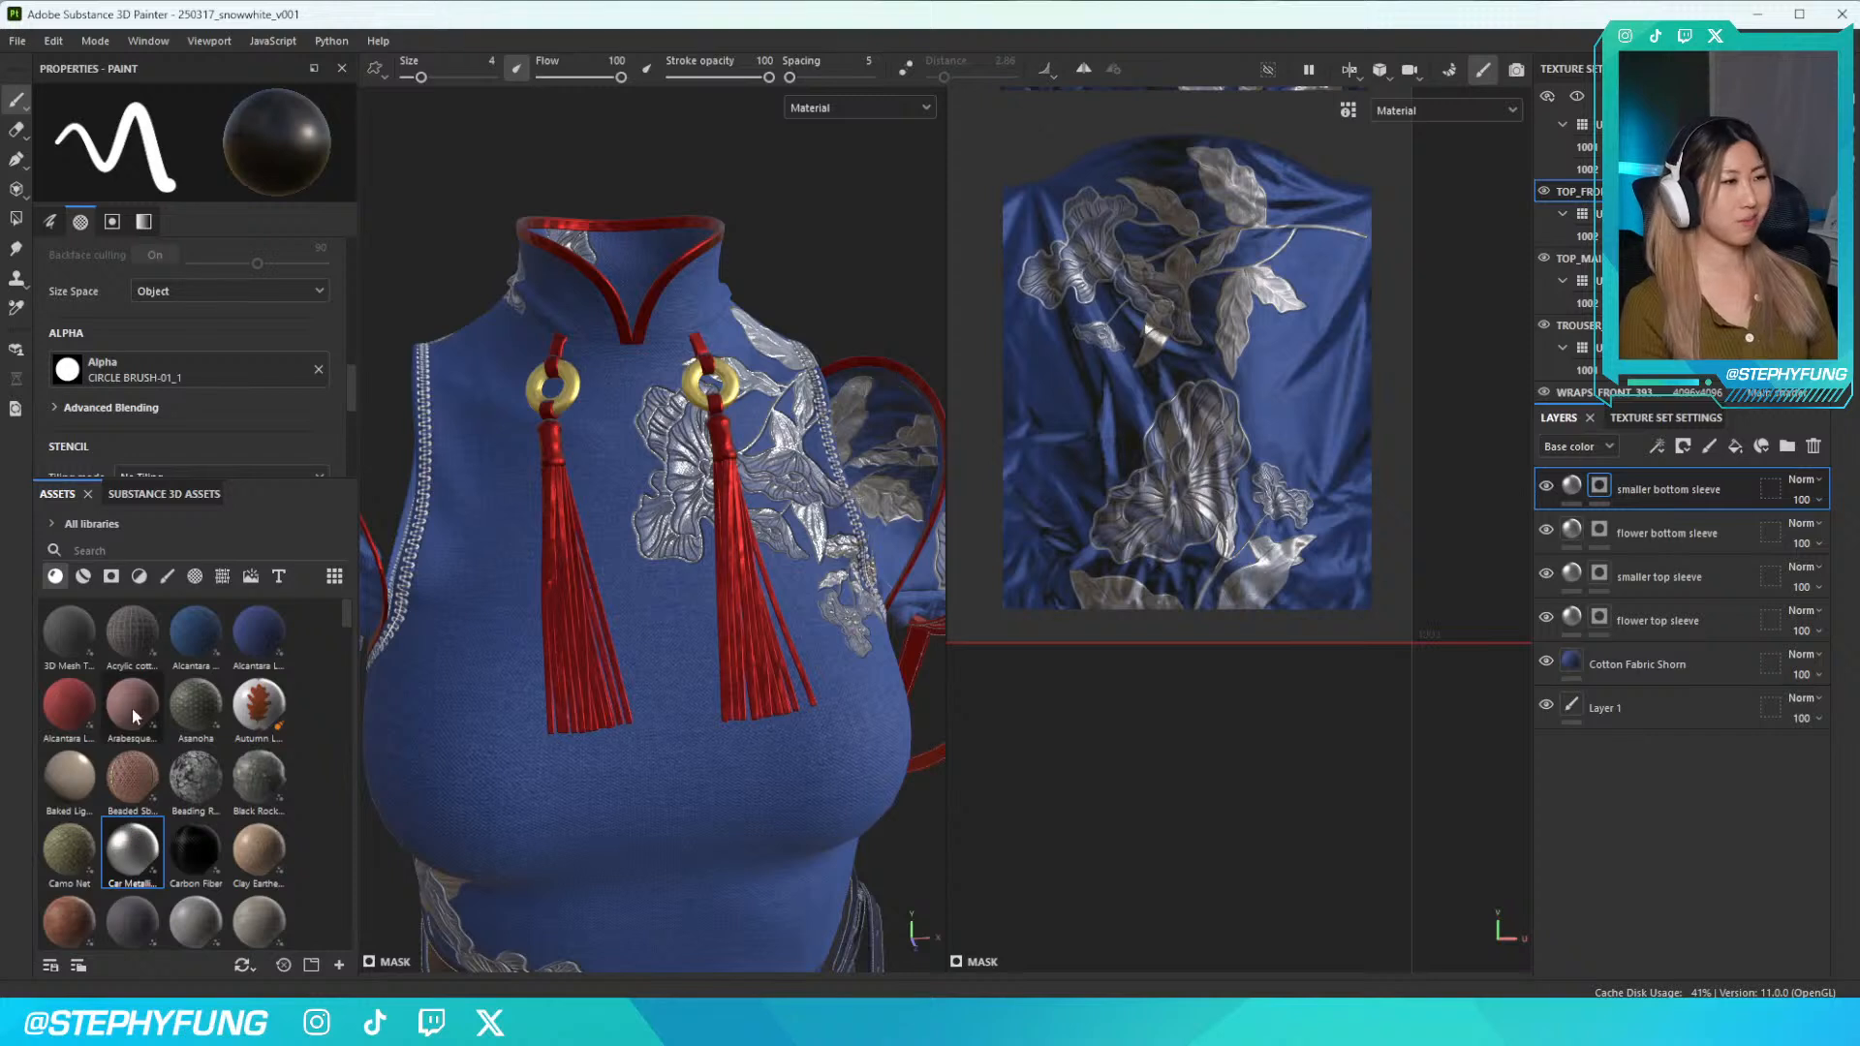
pyautogui.scroll(-2, 182, 678)
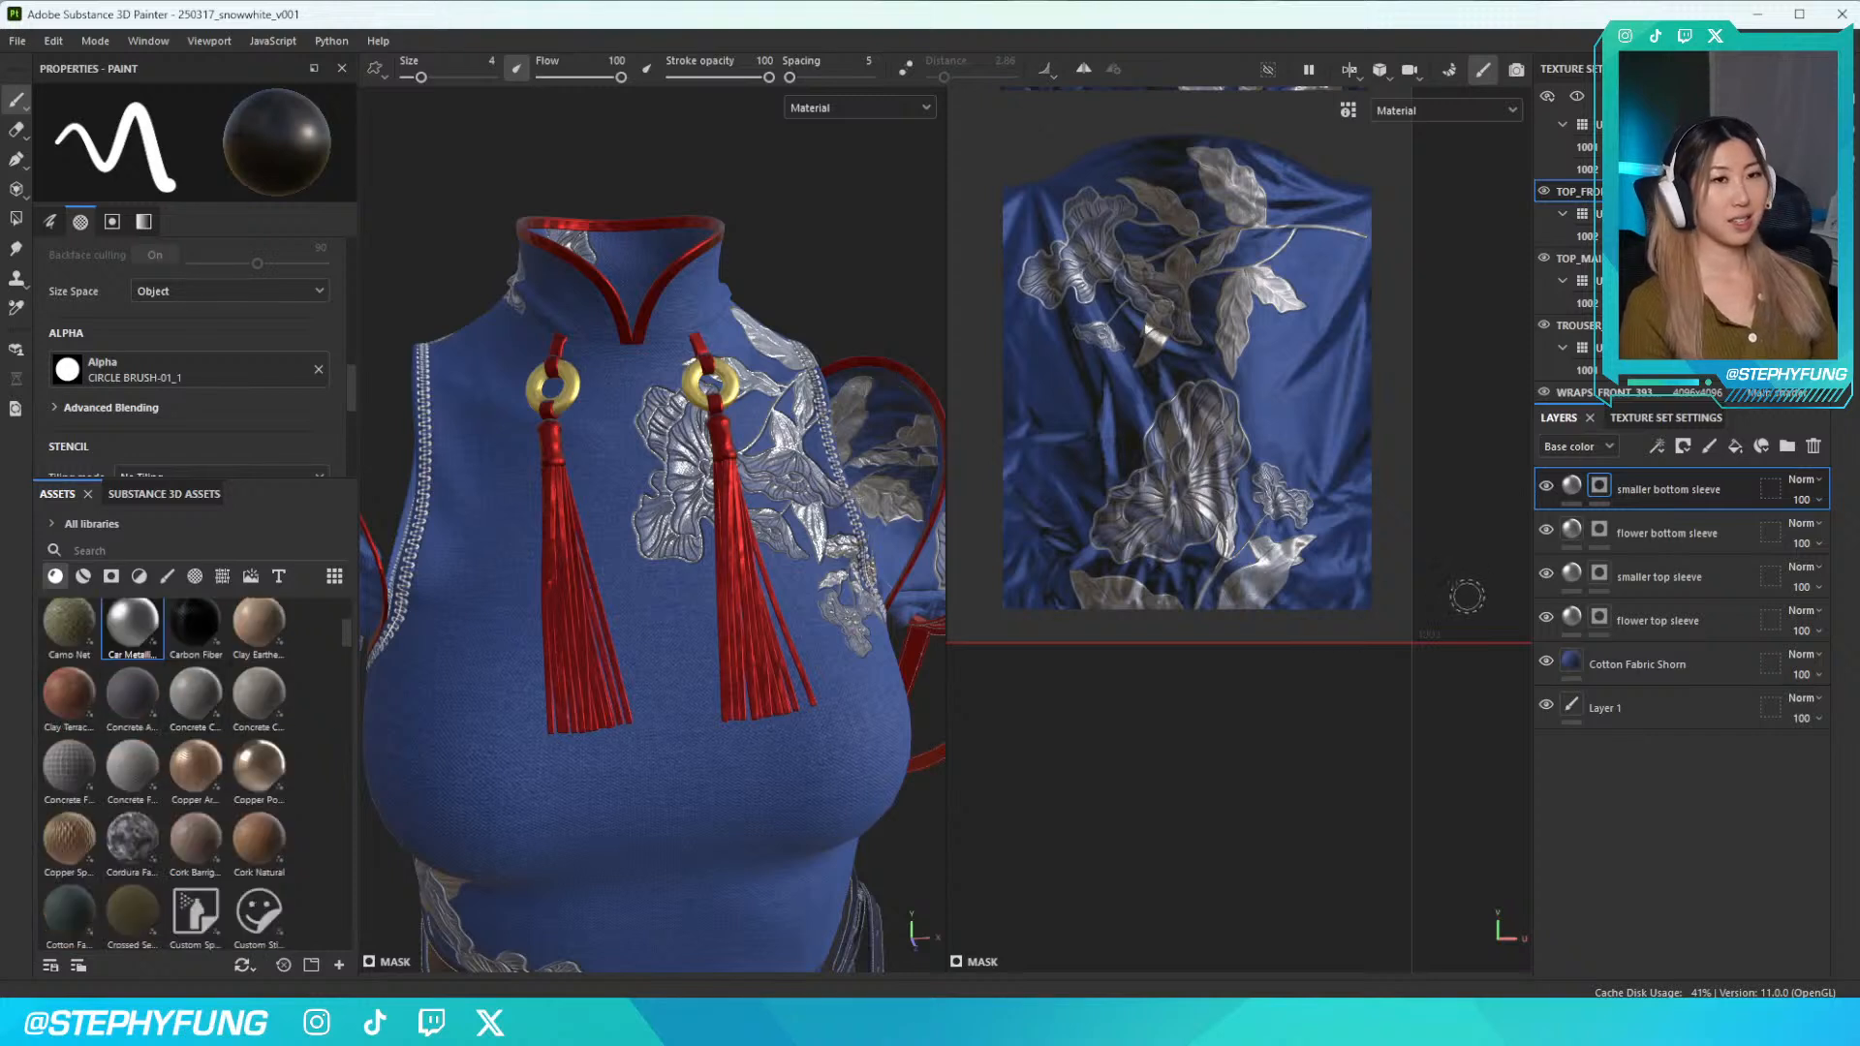
pyautogui.scroll(-3, 131, 763)
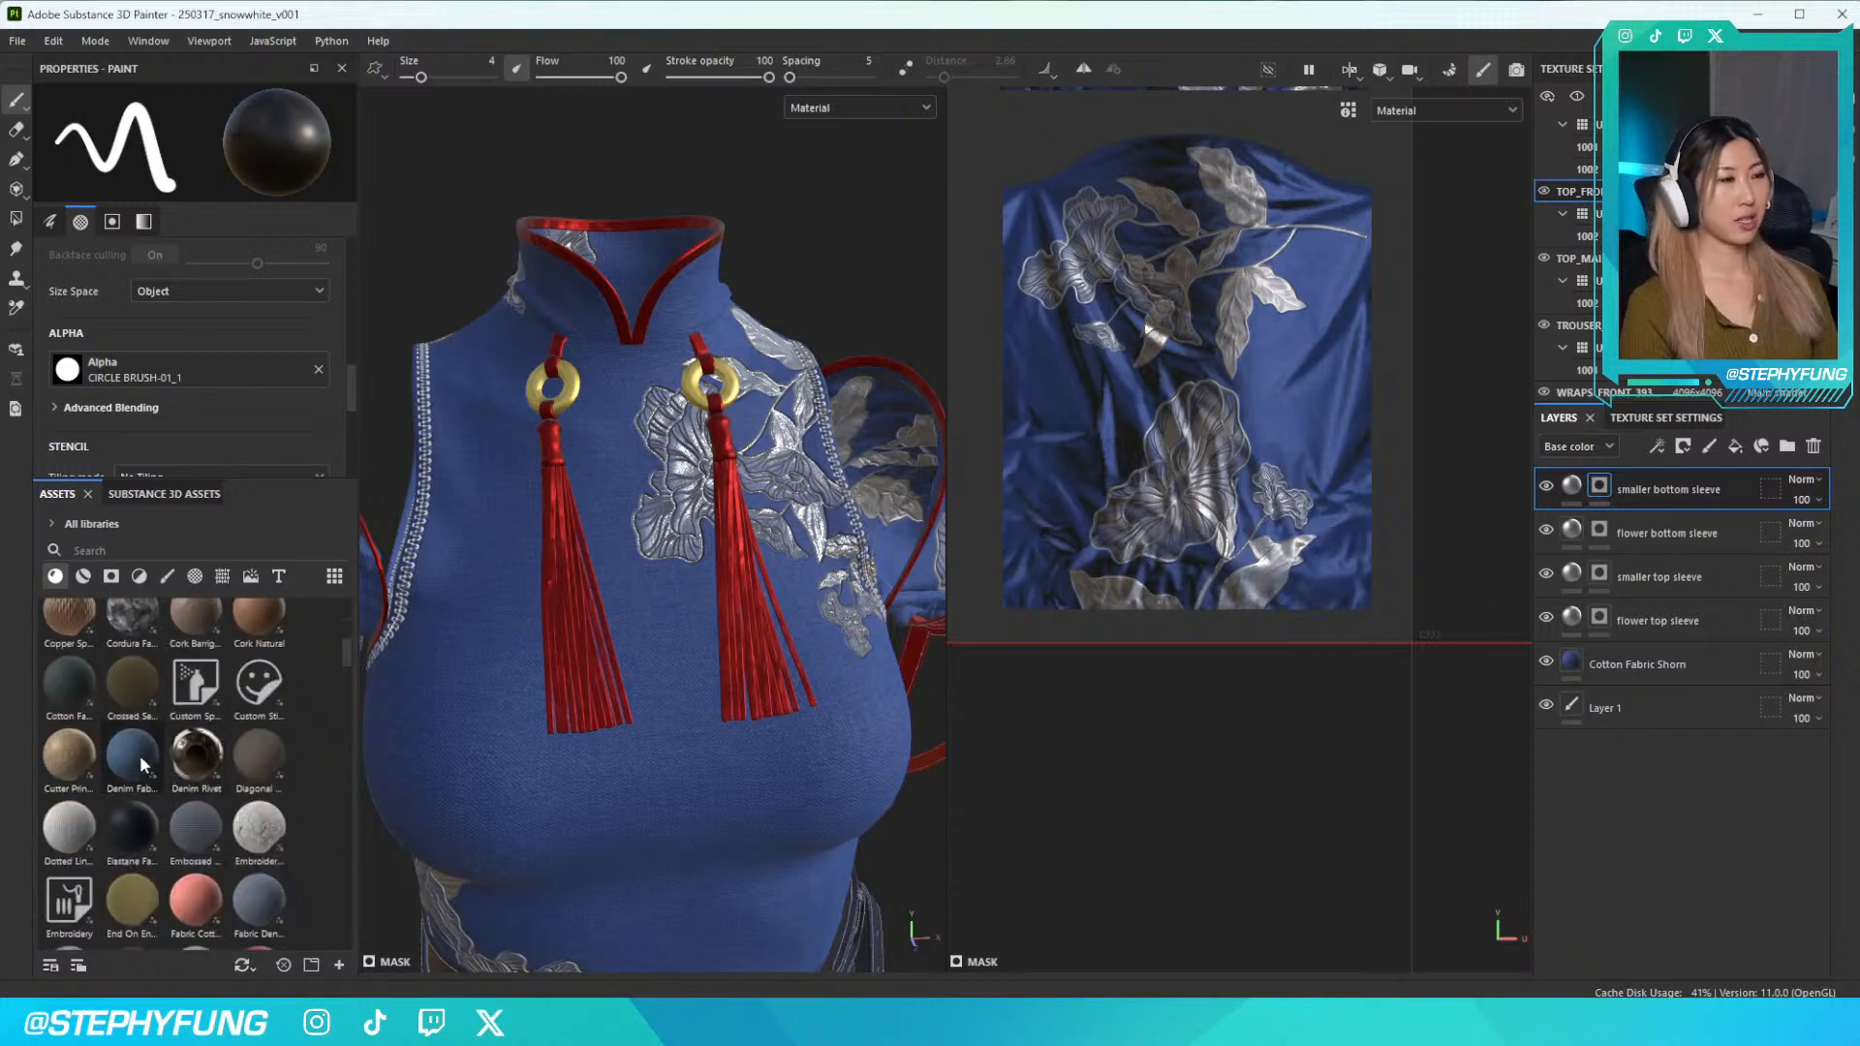
pyautogui.moveTo(545, 446); pyautogui.dragTo(554, 434)
# Set the UV tiling of the pendants' Denim Fabric layer to -10.06
pyautogui.scroll(-2, 1267, 436)
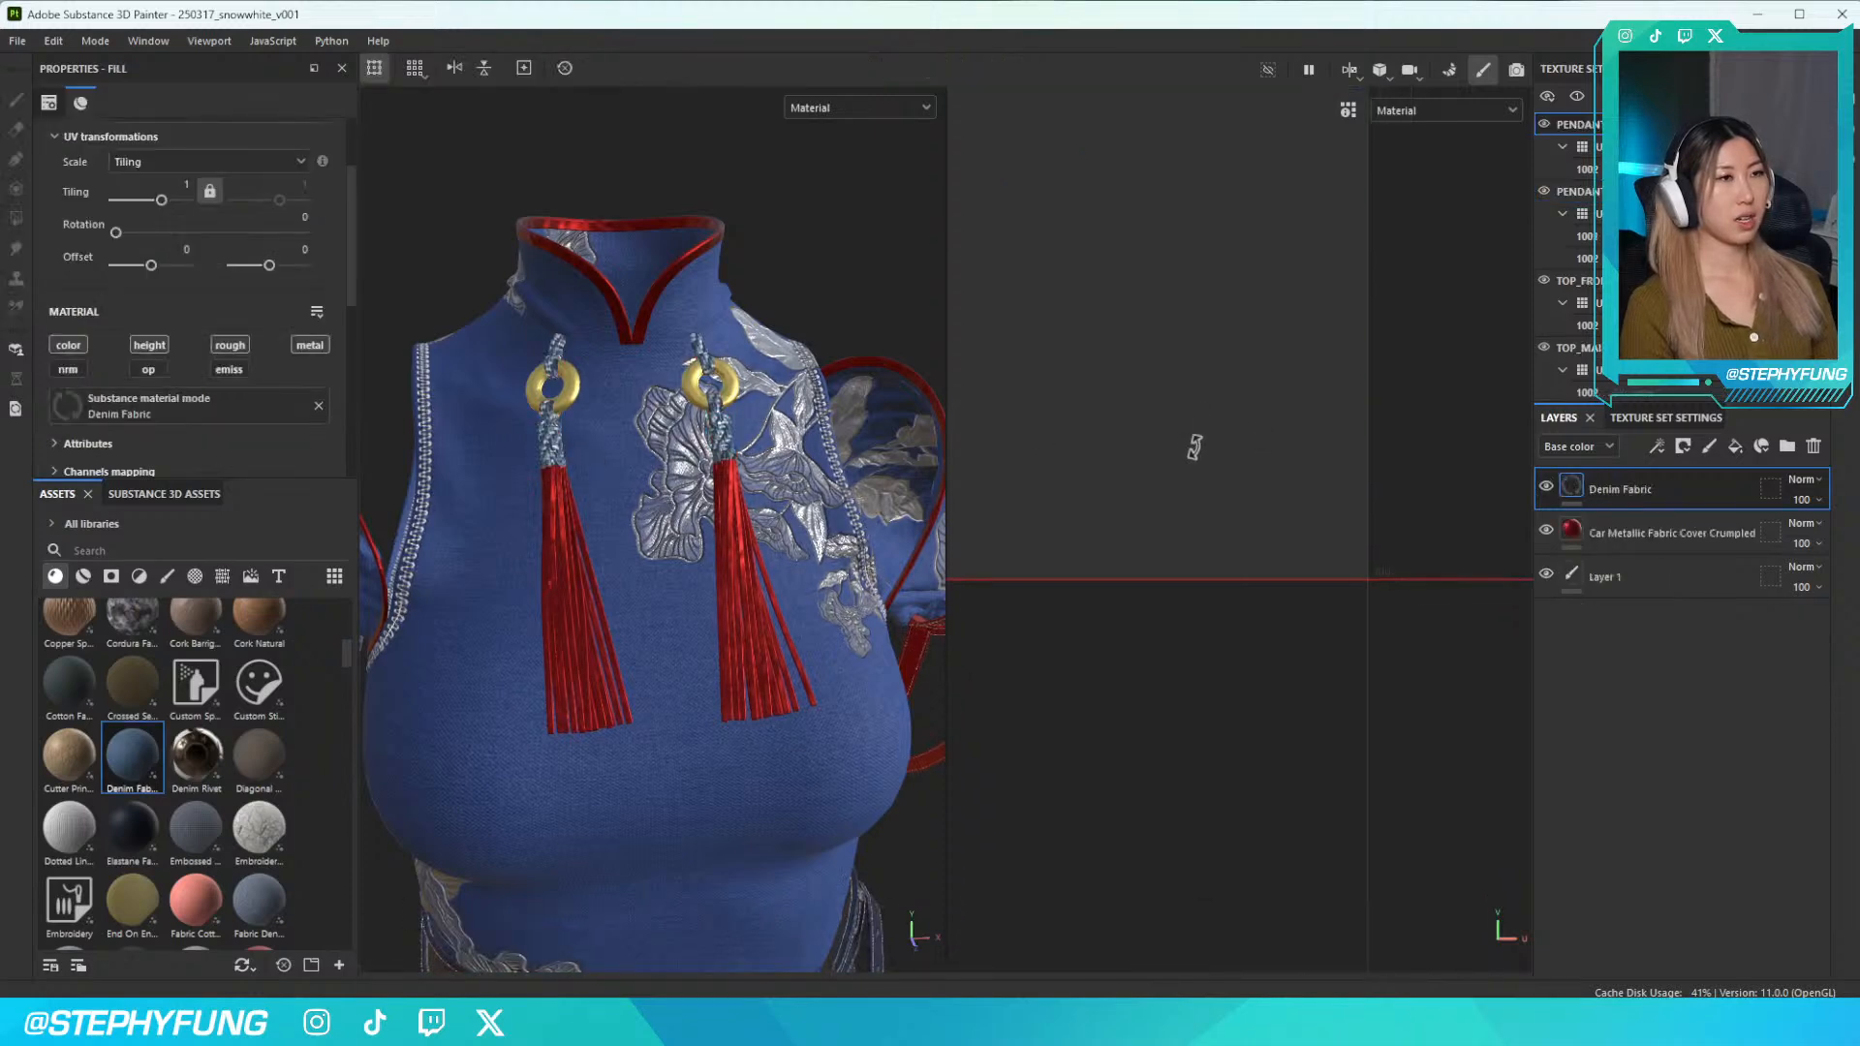
pyautogui.scroll(-3, 1133, 440)
pyautogui.keyDown('alt'); pyautogui.moveTo(1108, 436); pyautogui.dragTo(1262, 515, button='middle'); pyautogui.keyUp('alt')
pyautogui.scroll(4, 1206, 538)
pyautogui.keyDown('alt'); pyautogui.moveTo(1164, 544); pyautogui.dragTo(1210, 547, button='right'); pyautogui.keyUp('alt')
pyautogui.scroll(1, 595, 458)
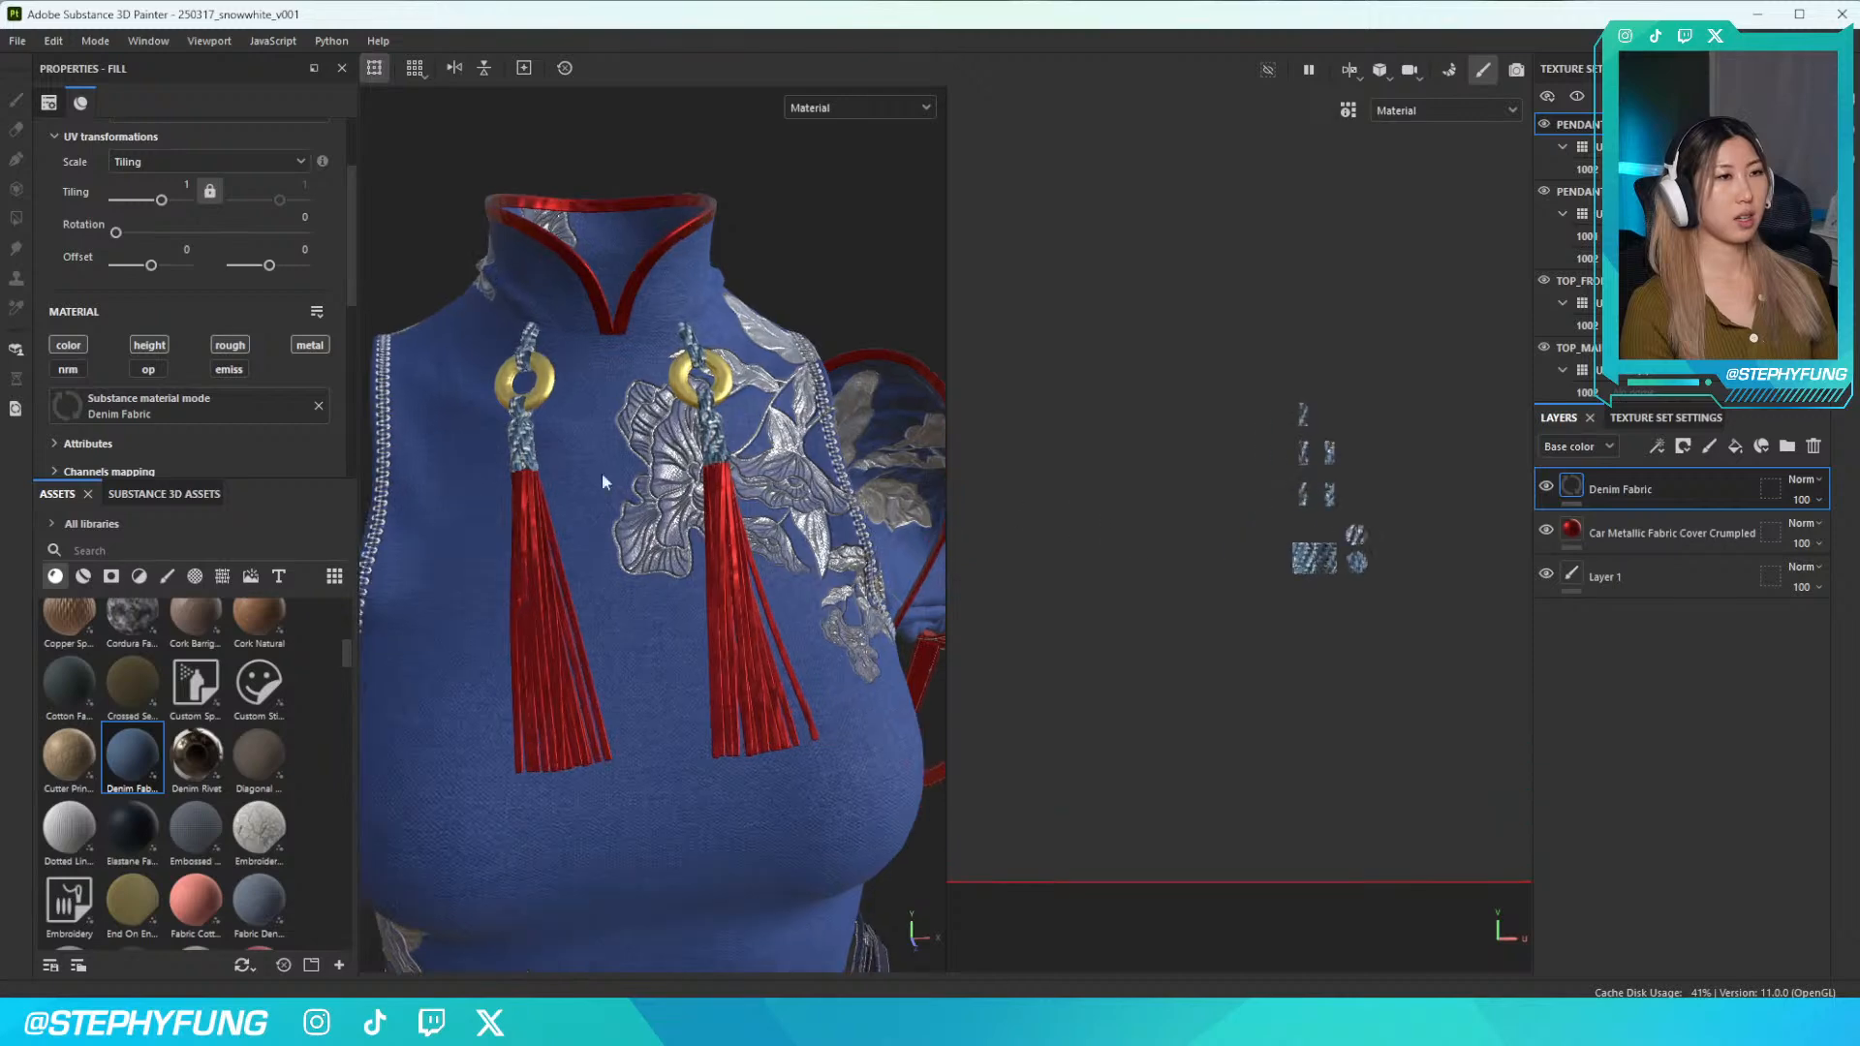
pyautogui.scroll(5, 536, 432)
pyautogui.keyDown('alt'); pyautogui.moveTo(1068, 544); pyautogui.dragTo(1484, 548, button='middle'); pyautogui.keyUp('alt')
pyautogui.scroll(-3, 112, 366)
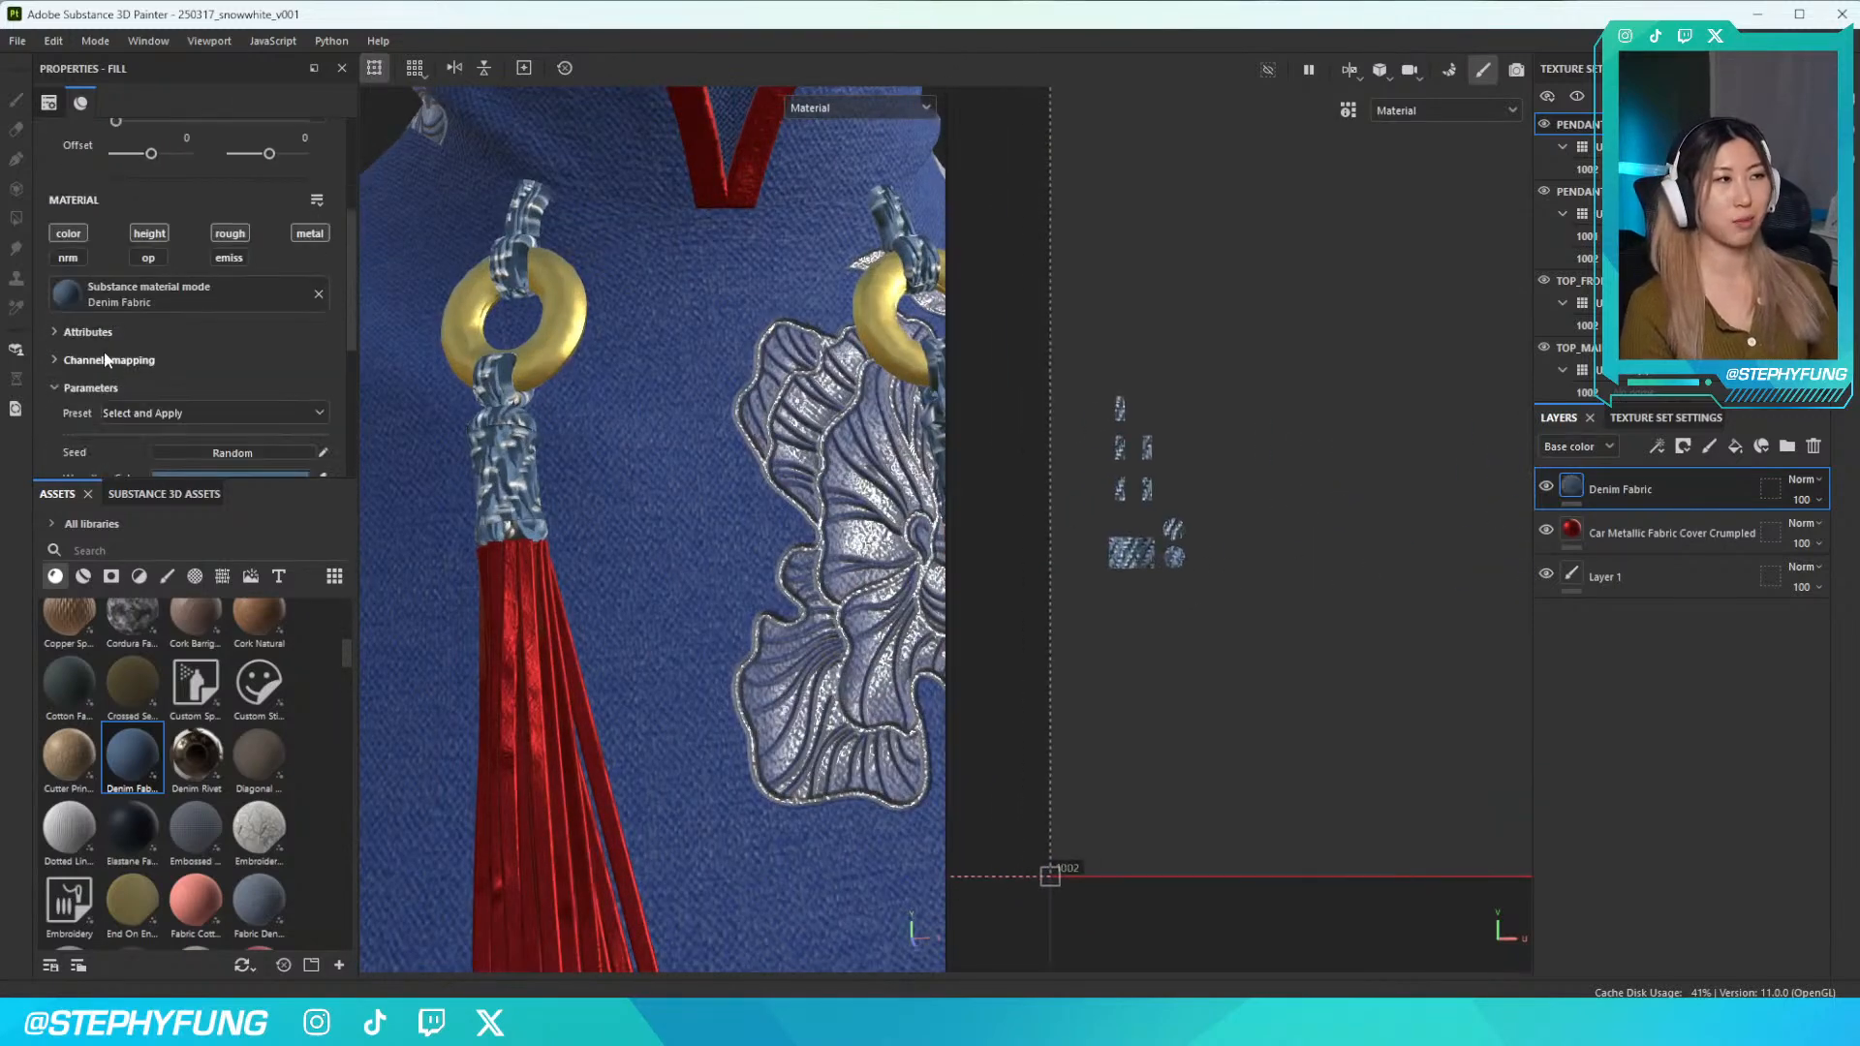
pyautogui.scroll(3, 112, 368)
pyautogui.moveTo(114, 254); pyautogui.dragTo(127, 256)
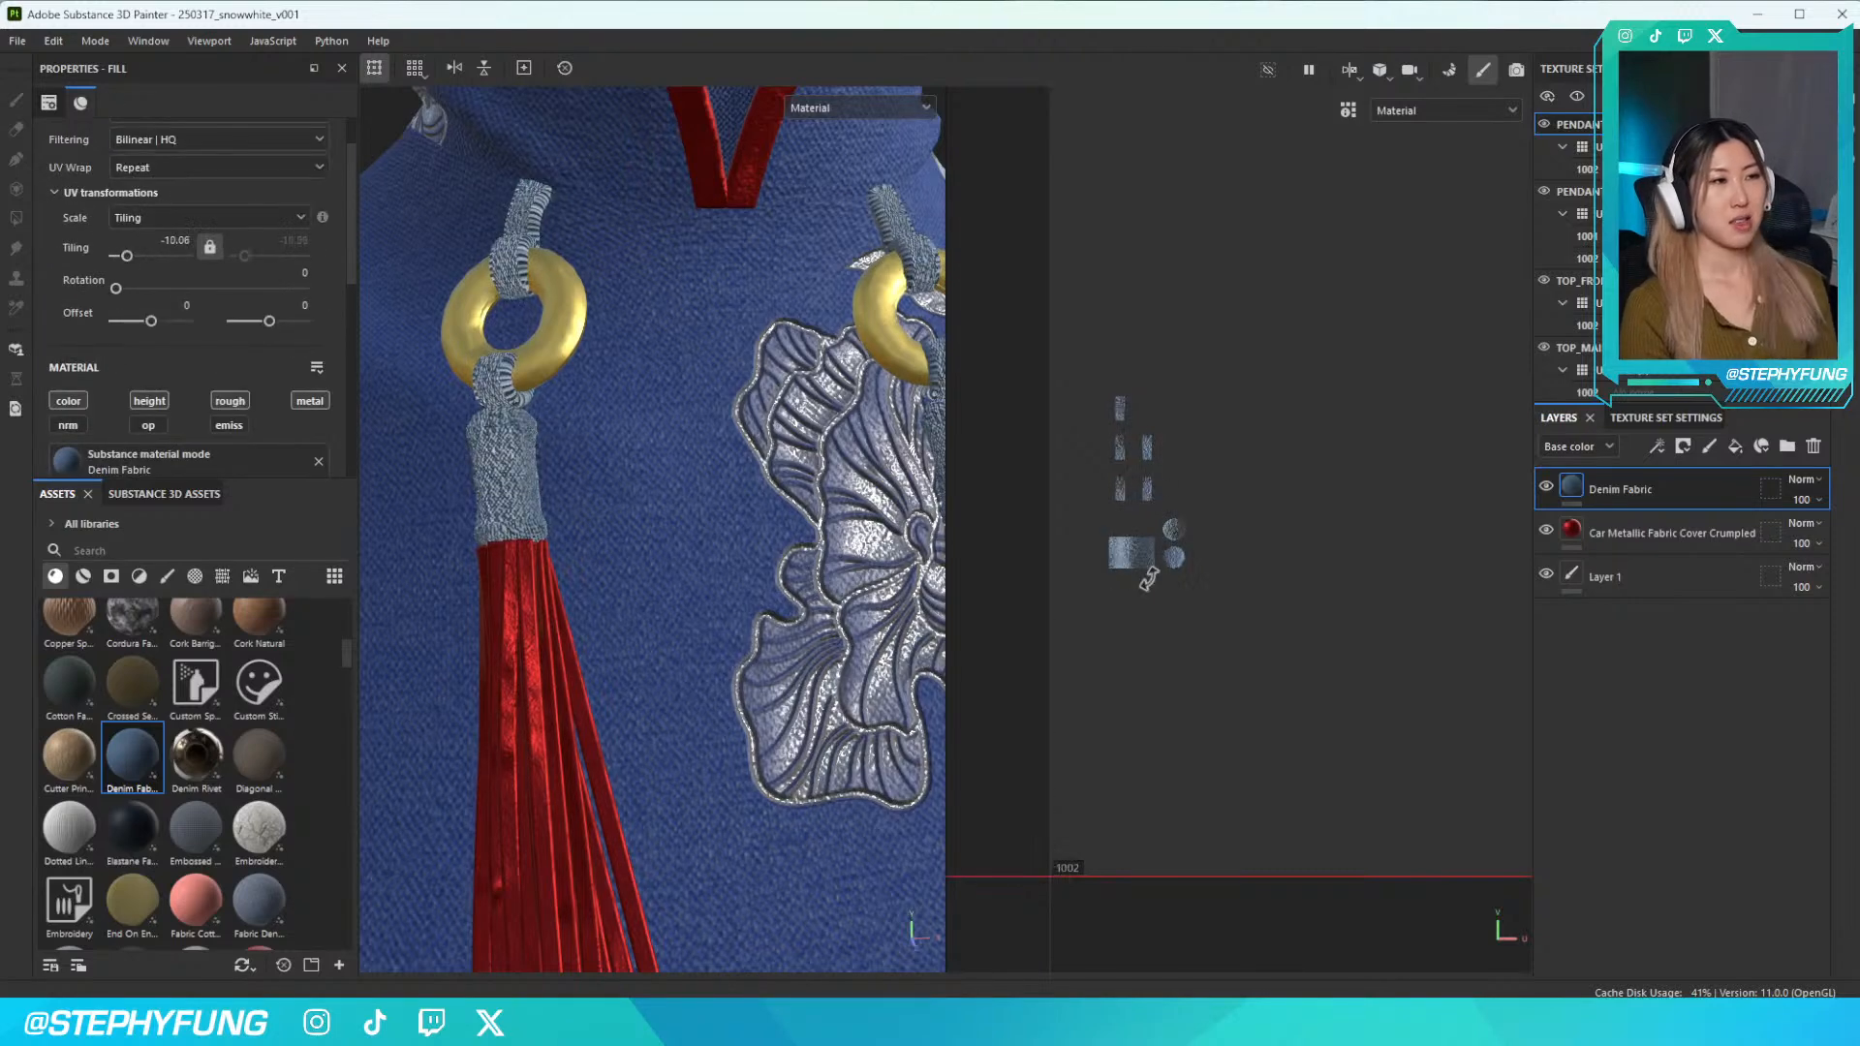
# Add a black mask to the Denim Fabric layer of the pendants
pyautogui.scroll(5, 1109, 589)
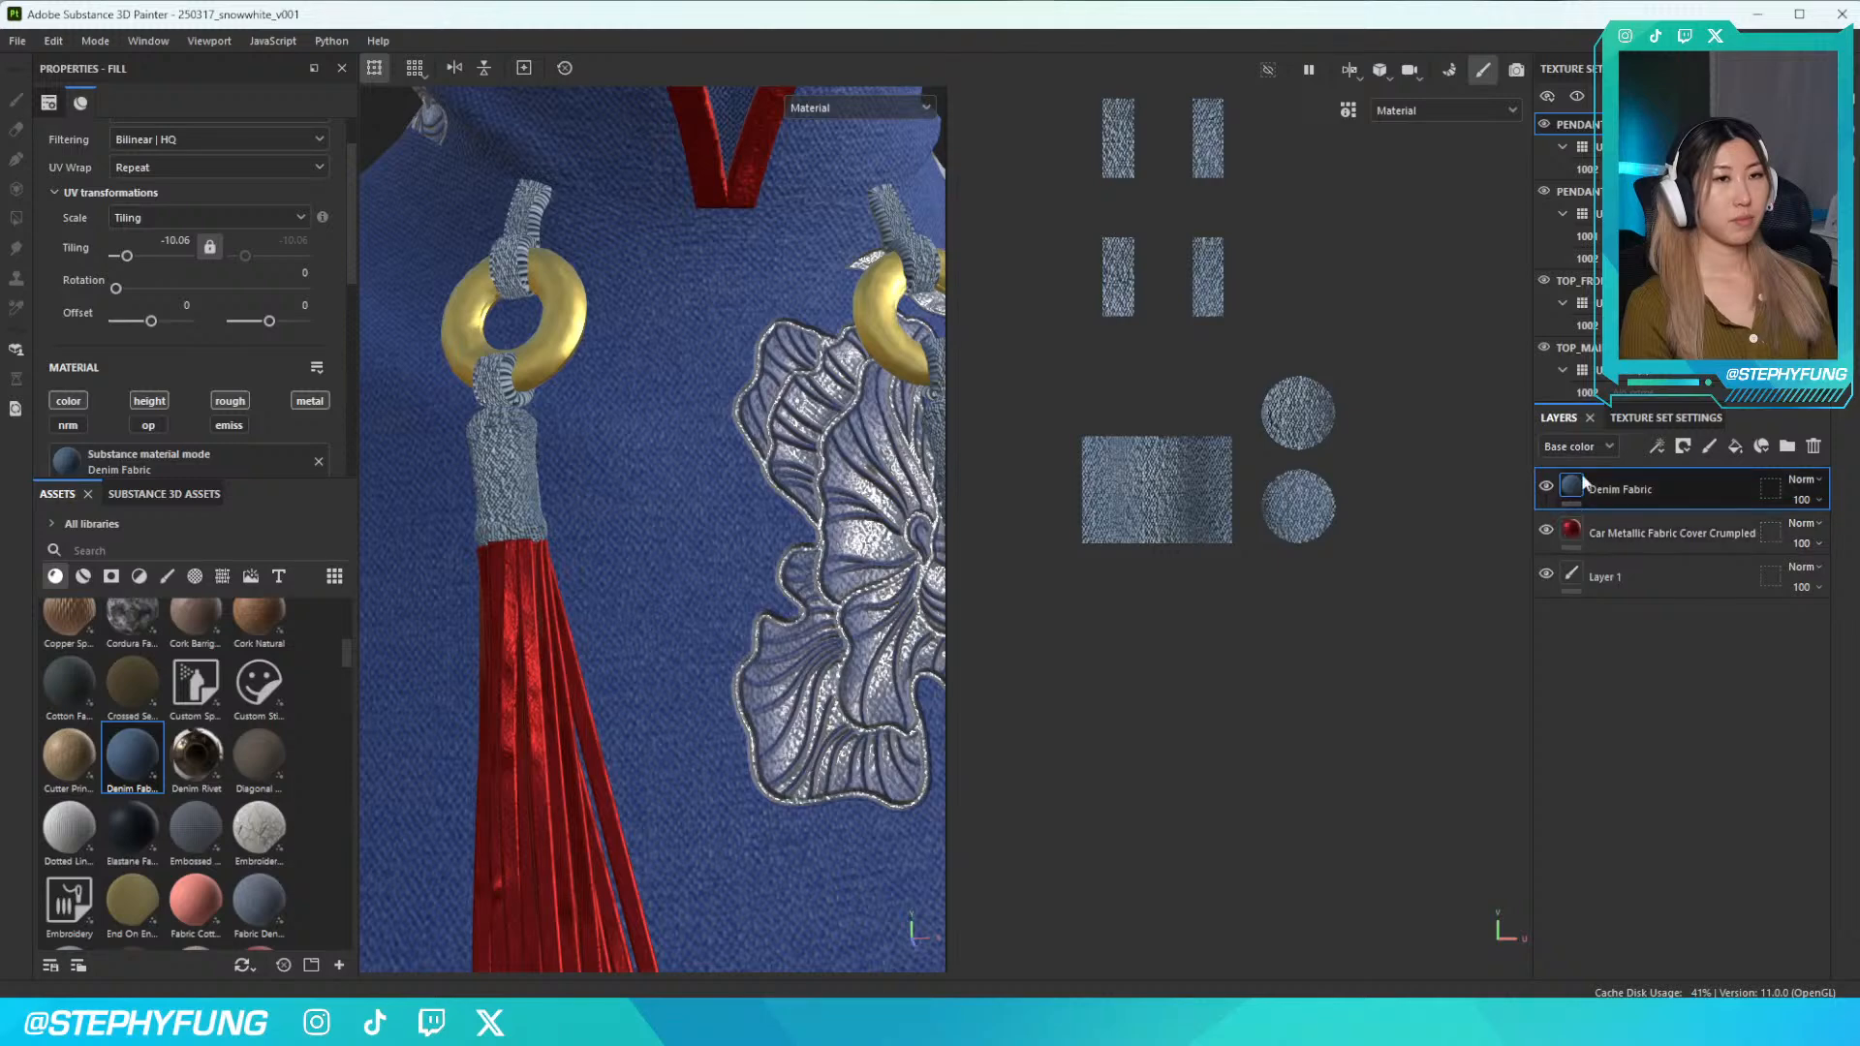
pyautogui.click(1683, 446)
pyautogui.click(1714, 508)
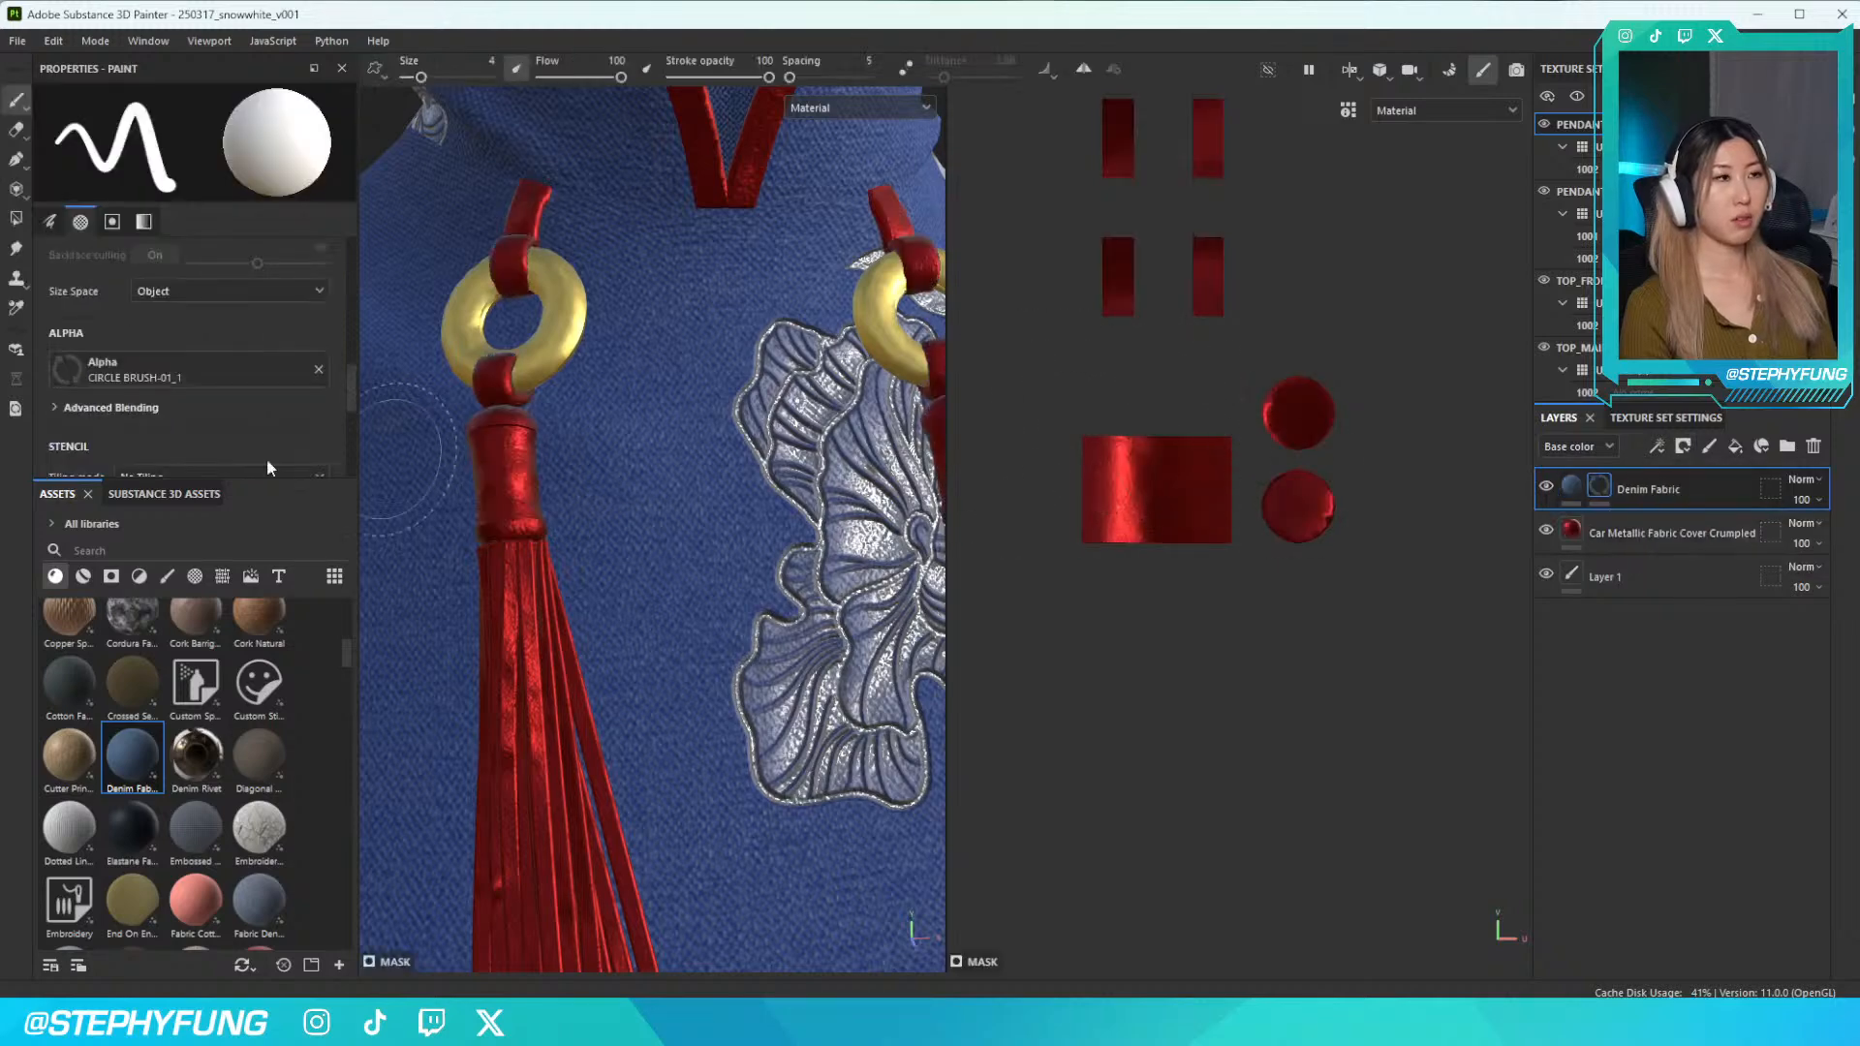
# Change the brush alpha to Square Rectangle for painting the denim layer's mask
pyautogui.scroll(-2, 153, 415)
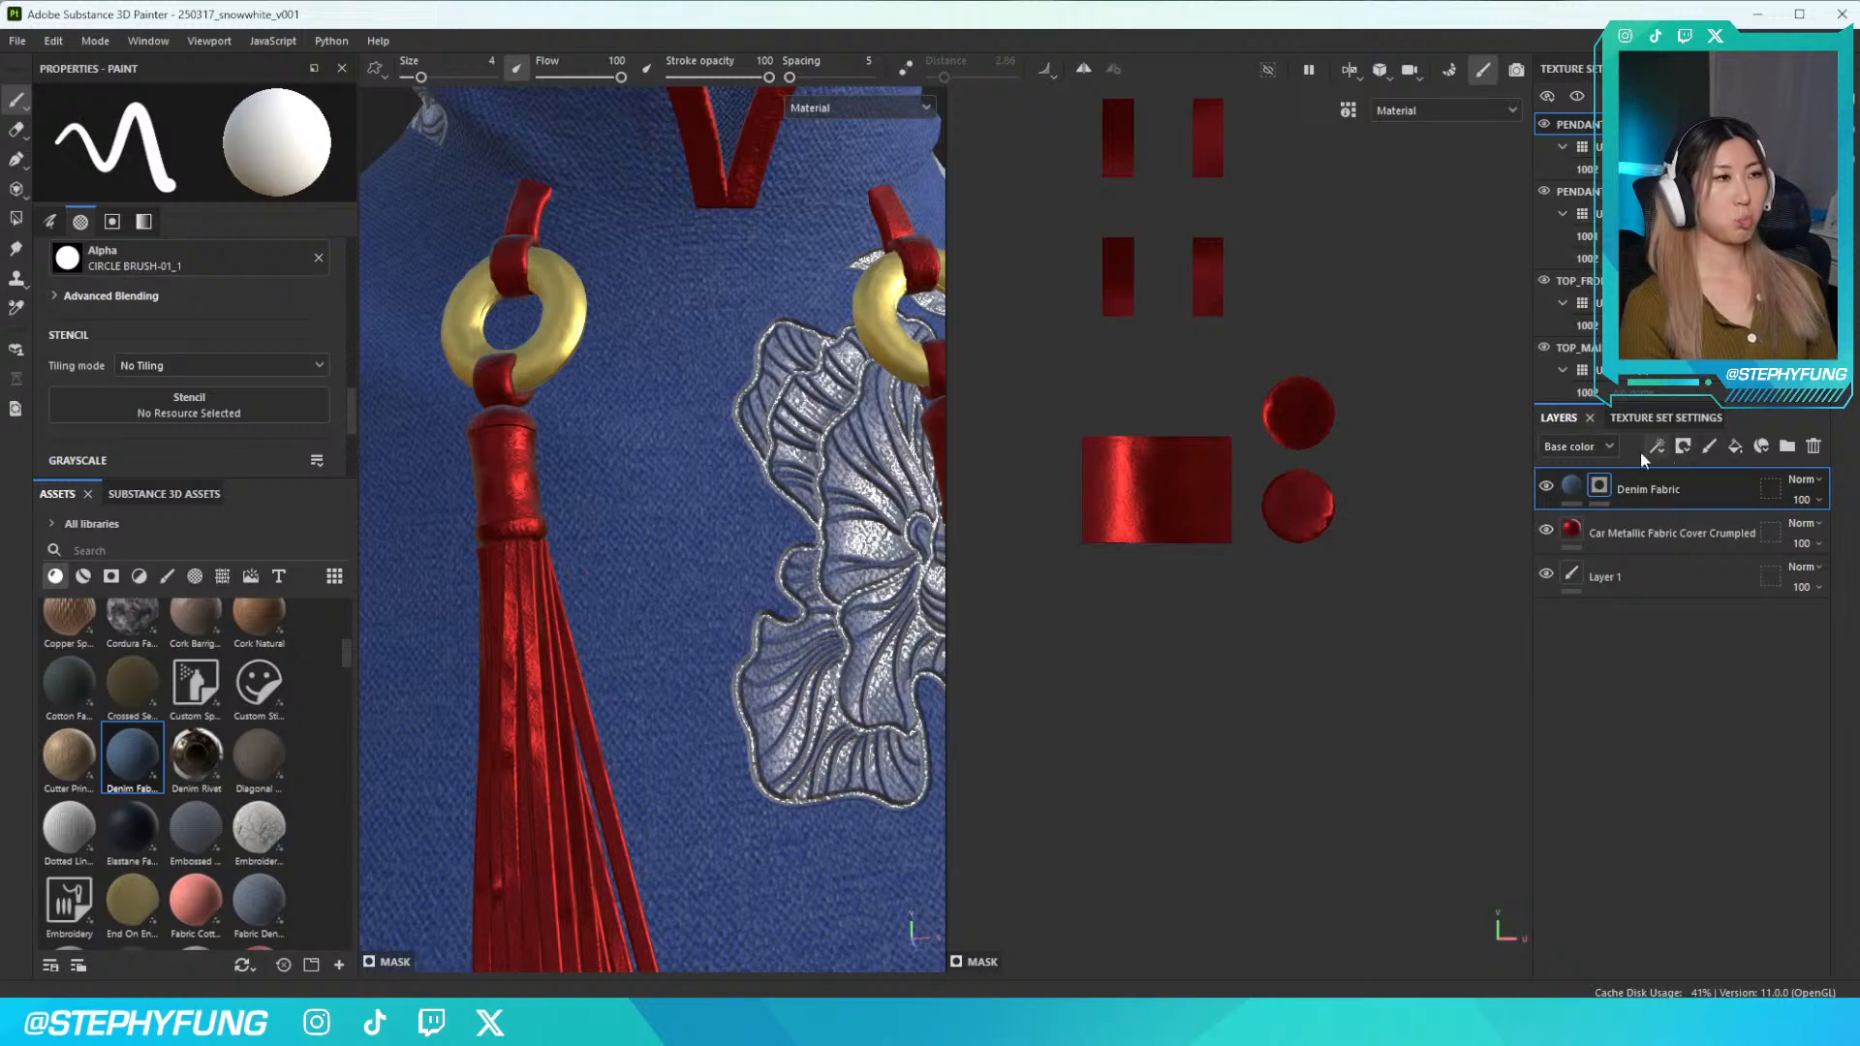
pyautogui.scroll(-1, 109, 369)
pyautogui.scroll(2, 111, 366)
pyautogui.click(118, 314)
pyautogui.click(343, 371)
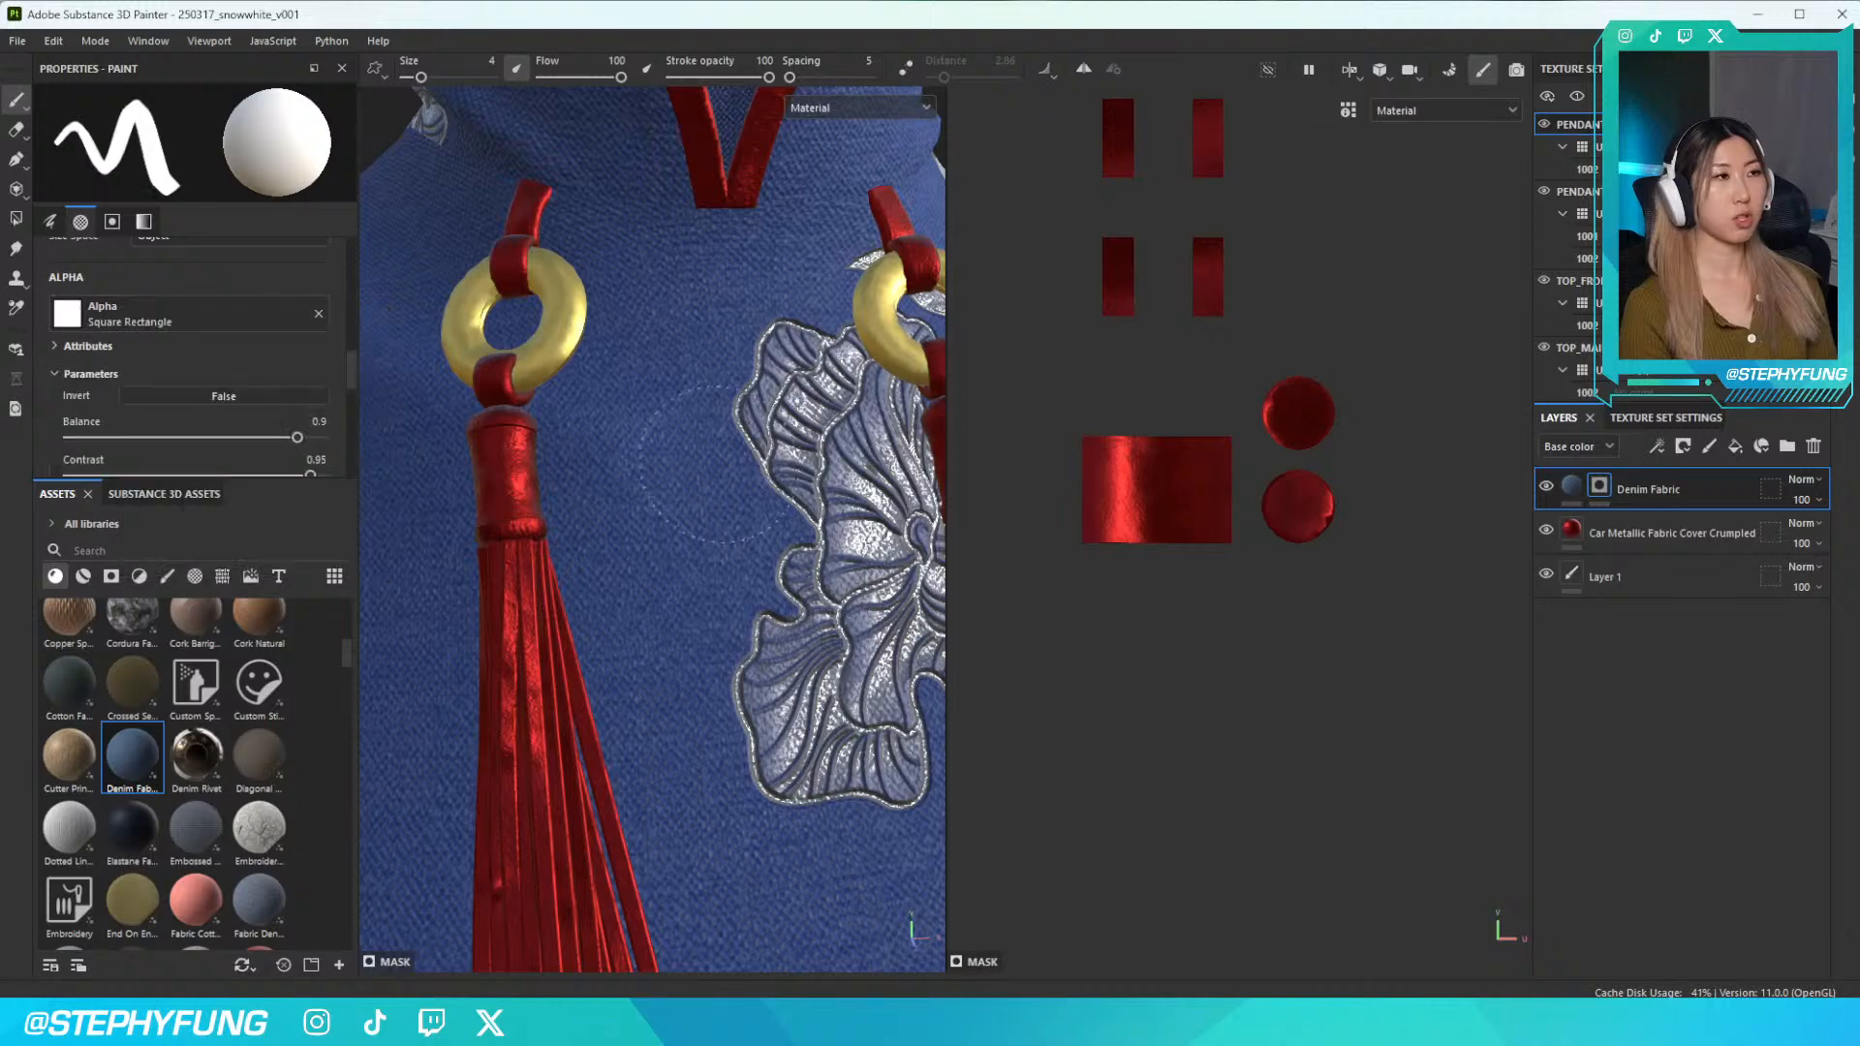
pyautogui.rightClick(696, 360)
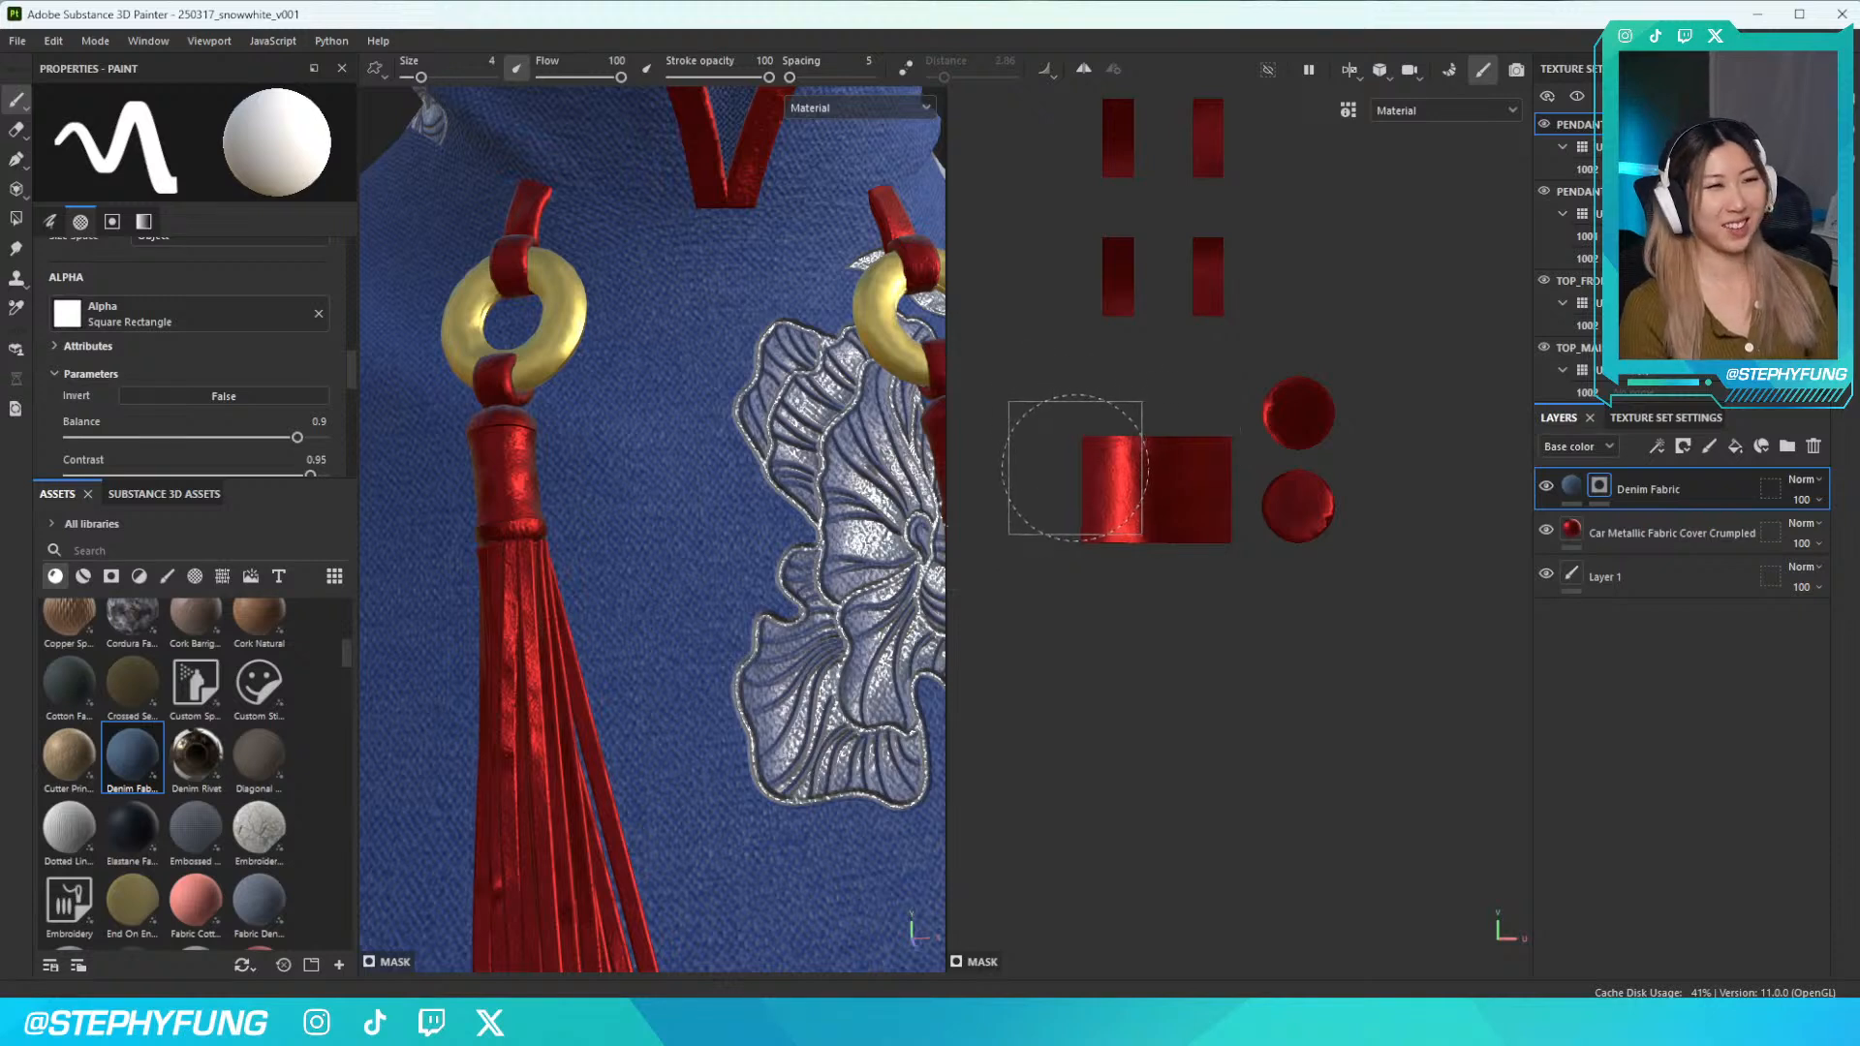
pyautogui.scroll(1, 1098, 466)
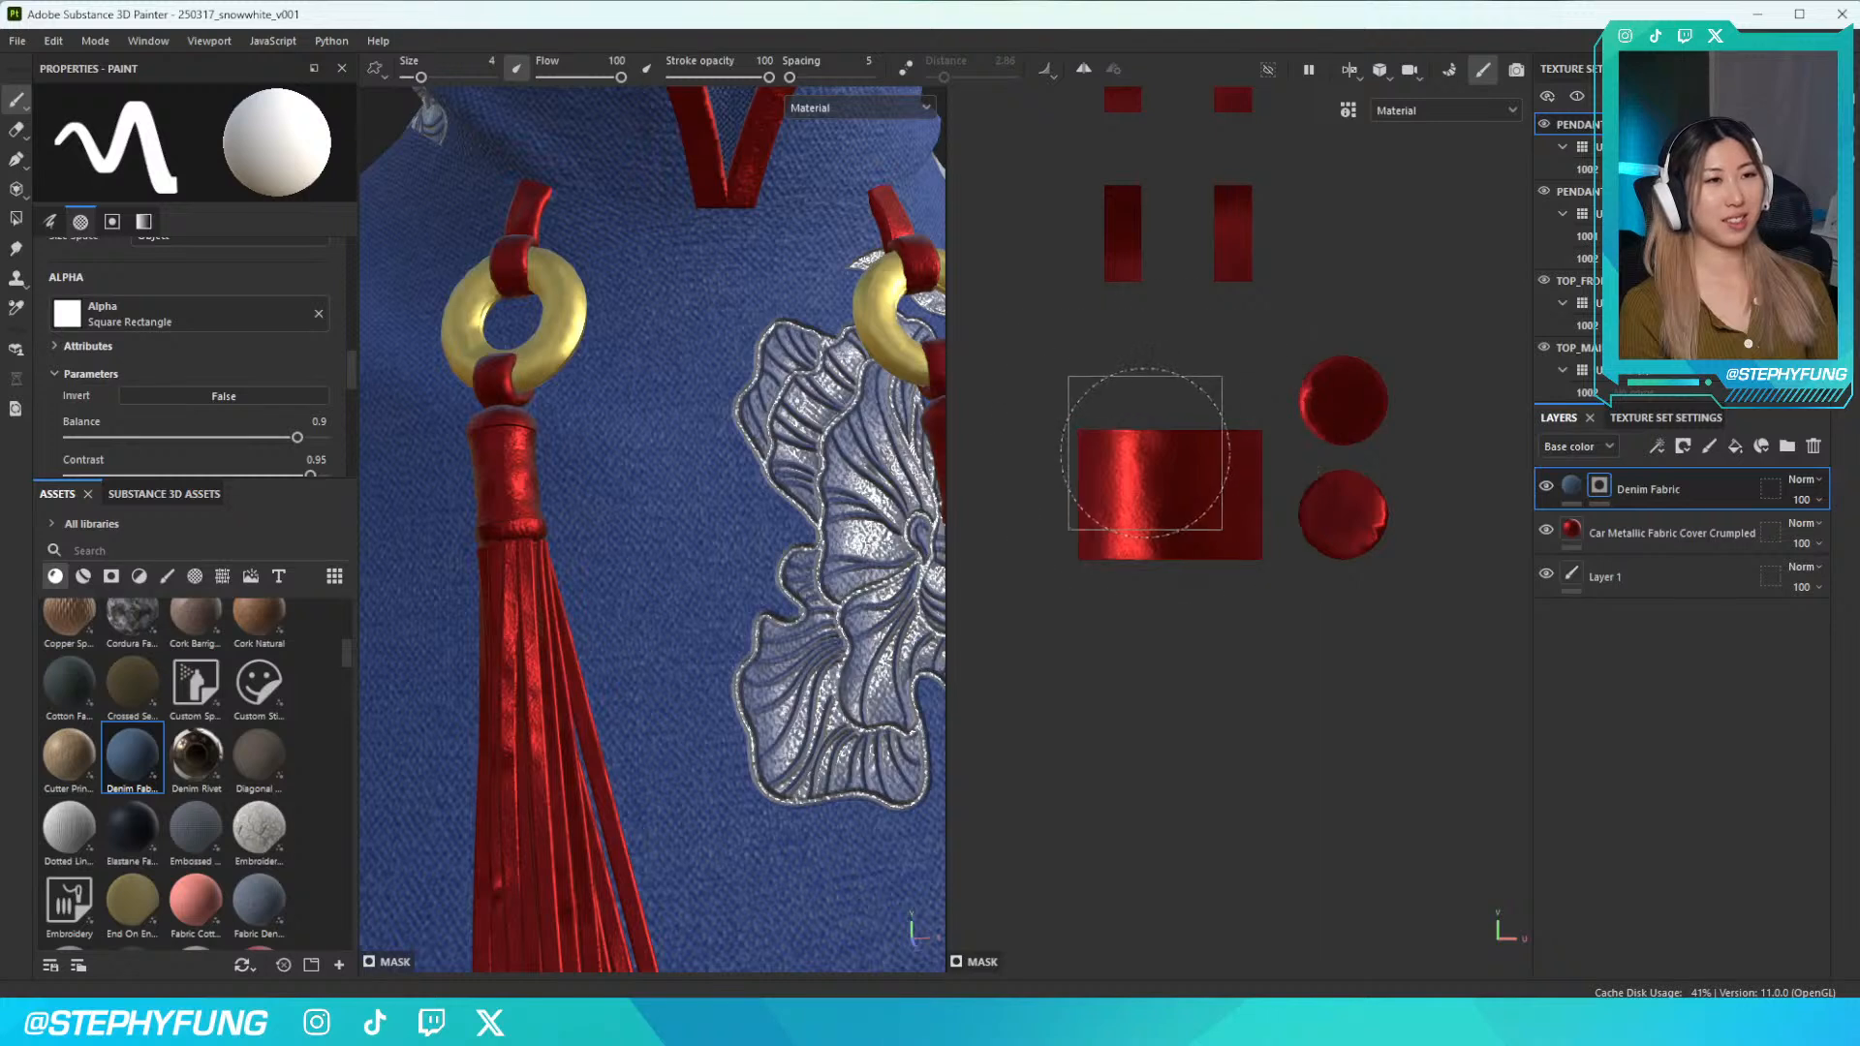
pyautogui.scroll(2, 194, 347)
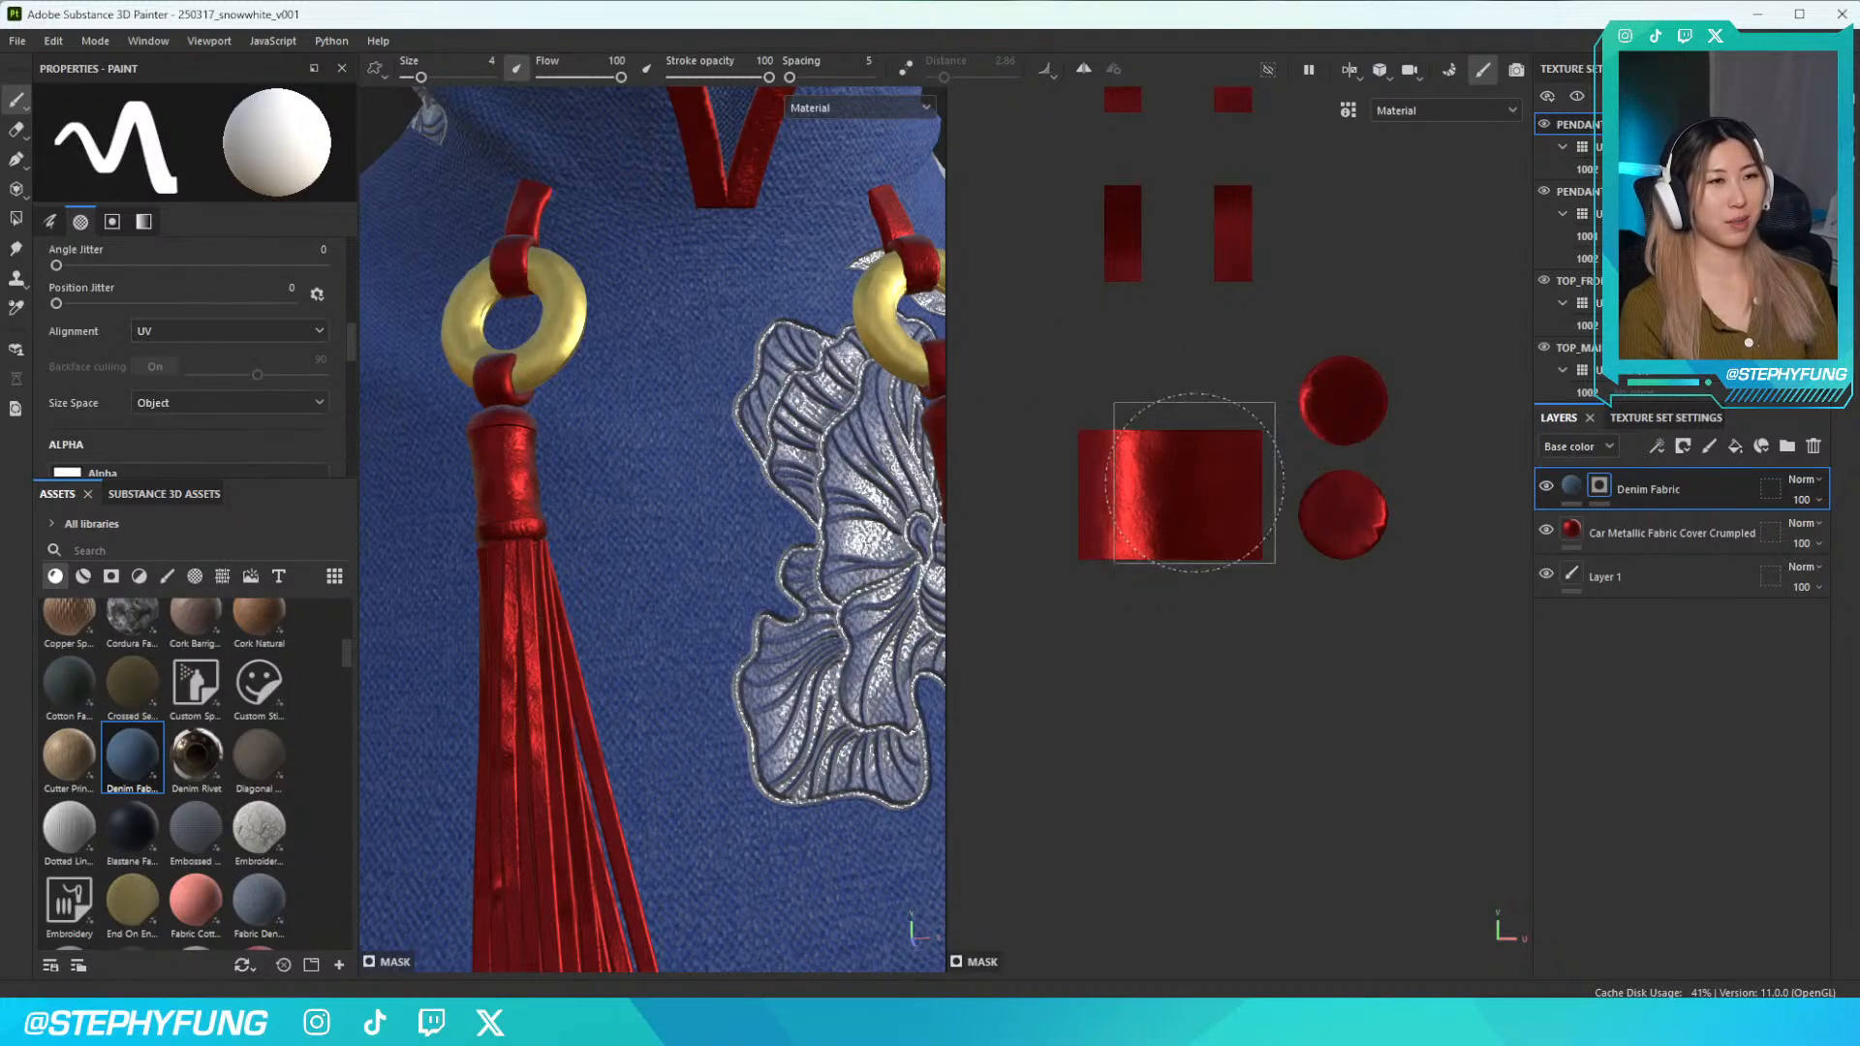
# Reduce the brush to size 2.32 and stamp a denim patch on the upper middle of the tassel cap's rectangular UV piece
pyautogui.click(1195, 482)
pyautogui.hotkey('ctrl', 'z')
pyautogui.press('[')
pyautogui.press('[')
pyautogui.press('[')
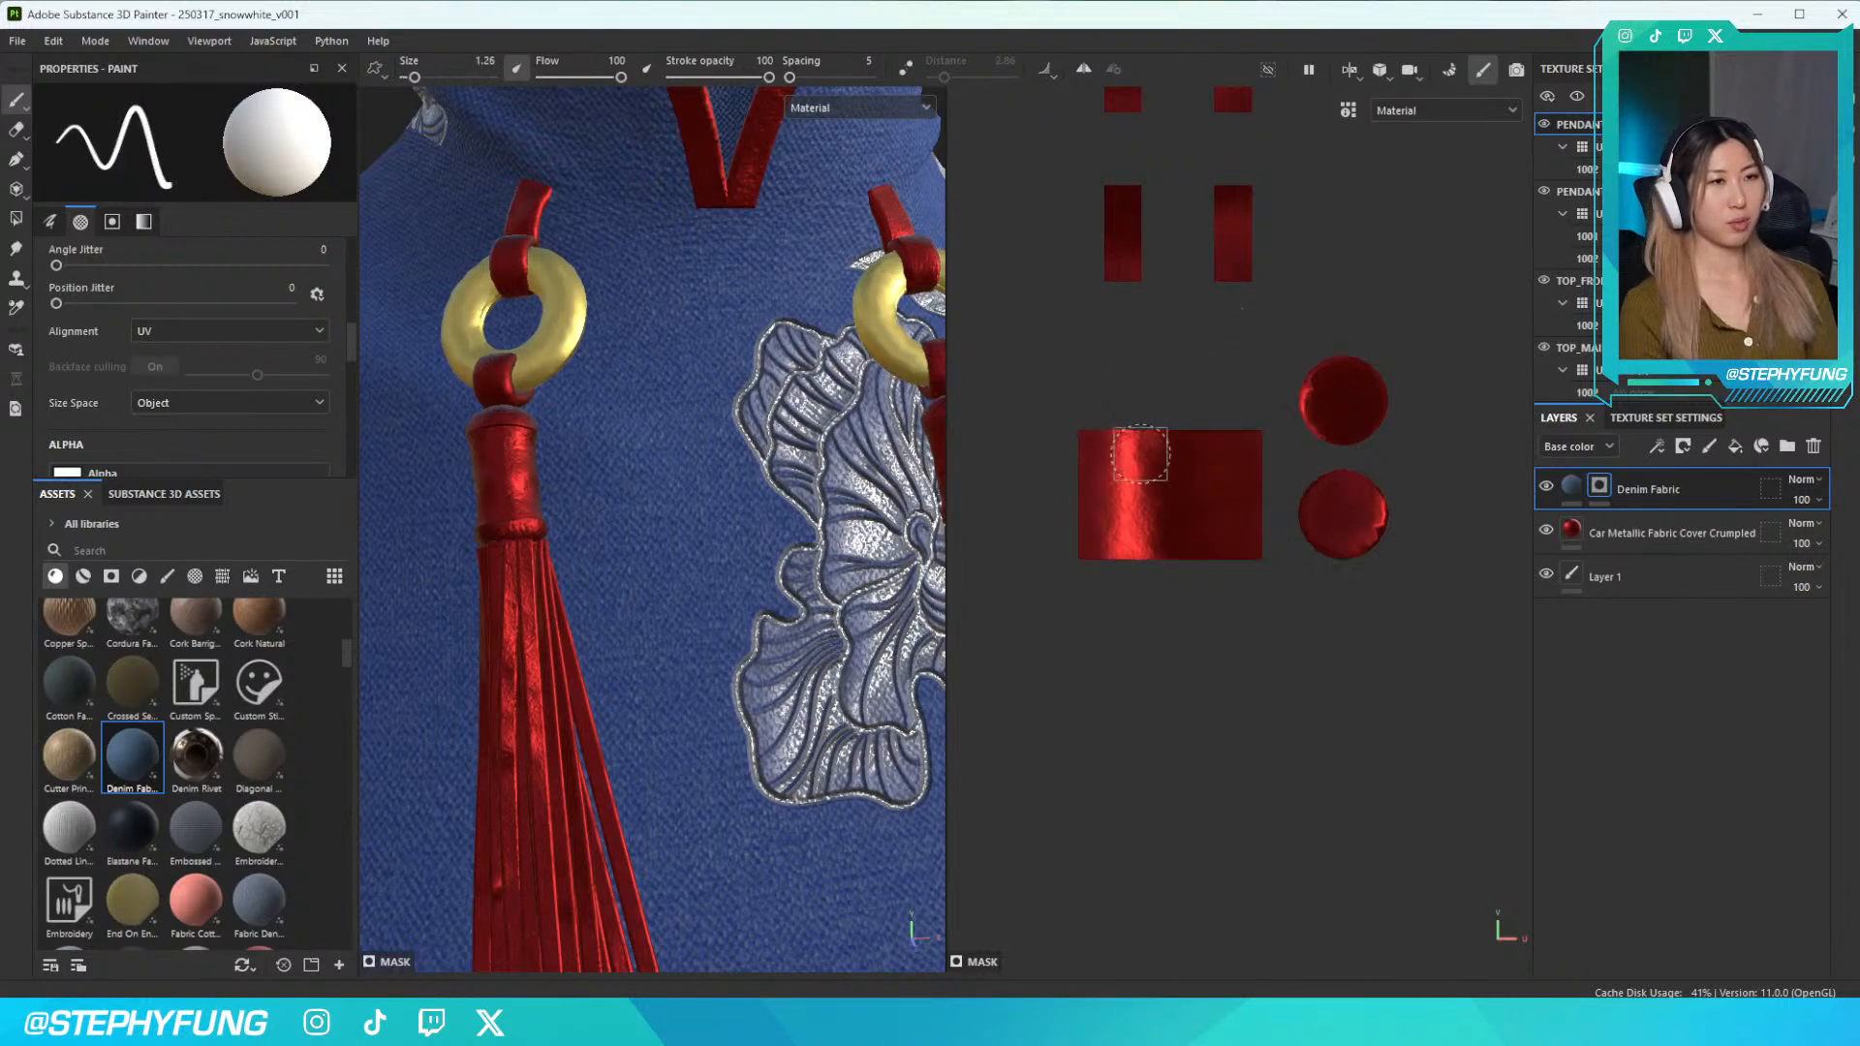
pyautogui.press('[')
pyautogui.press('[')
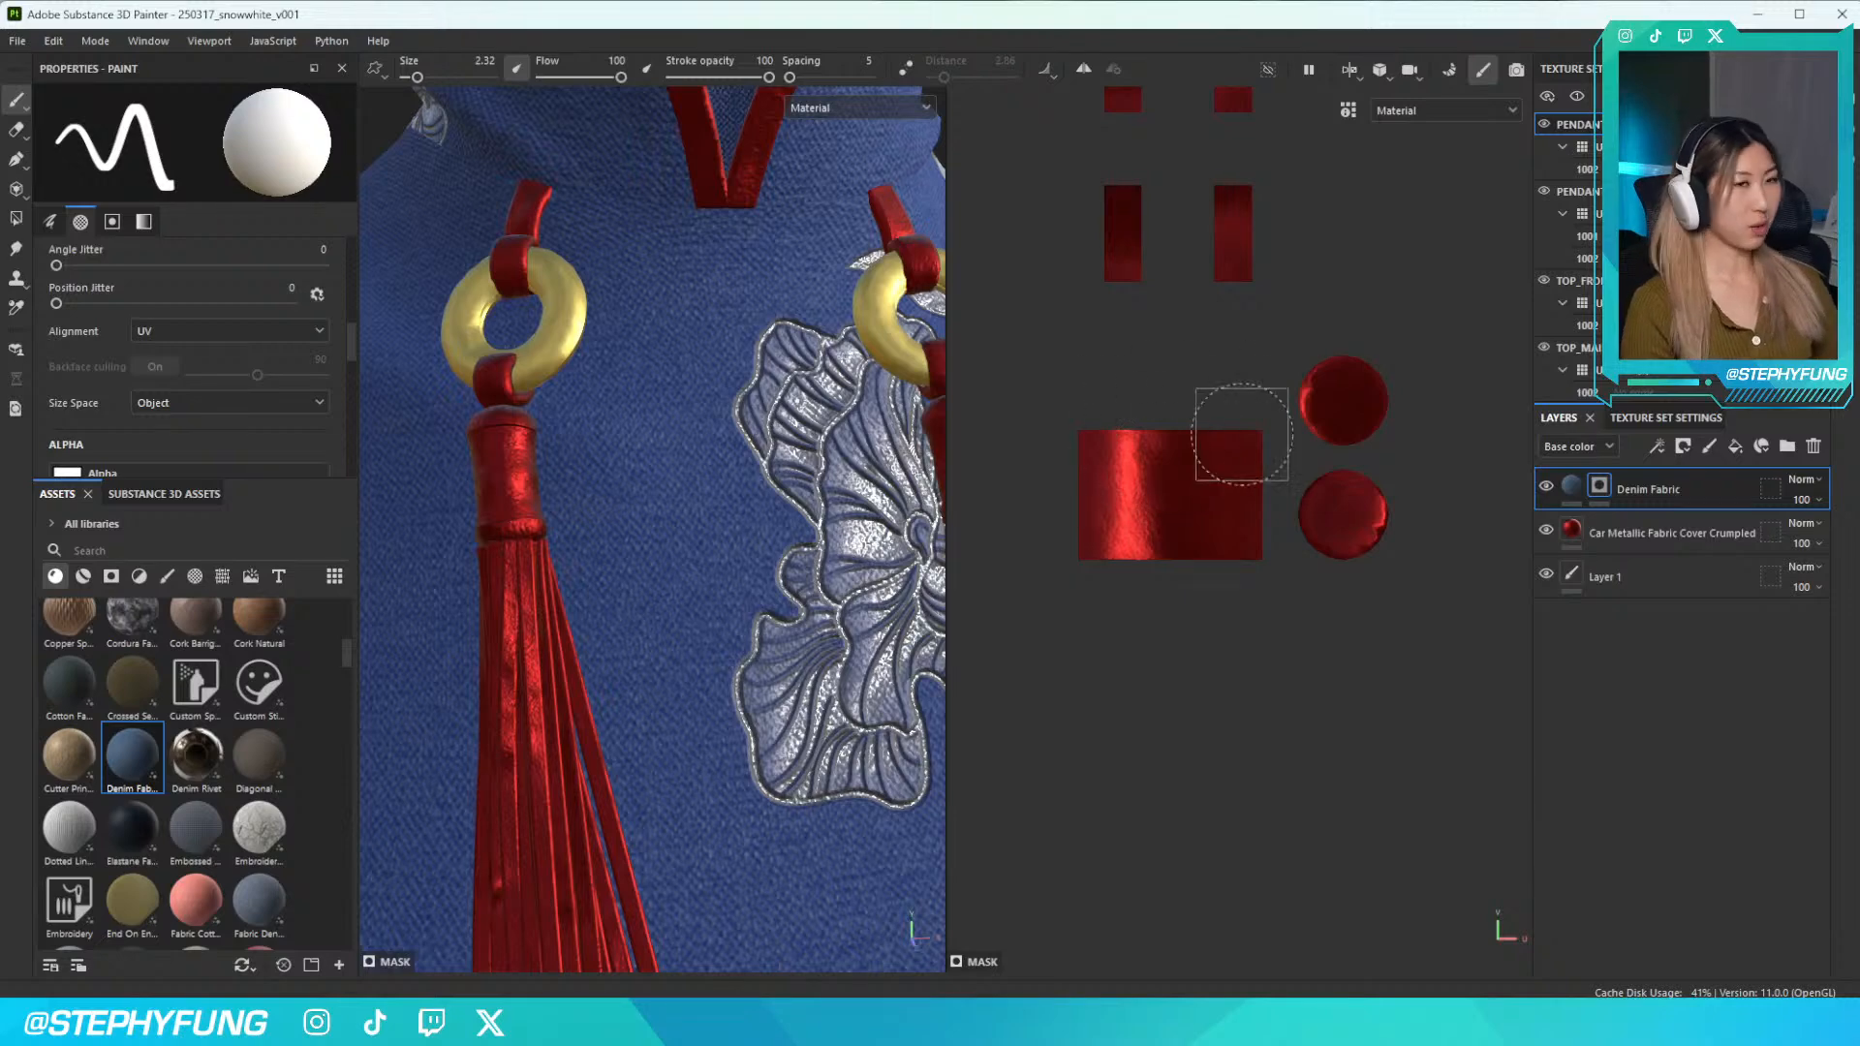
pyautogui.click(1177, 454)
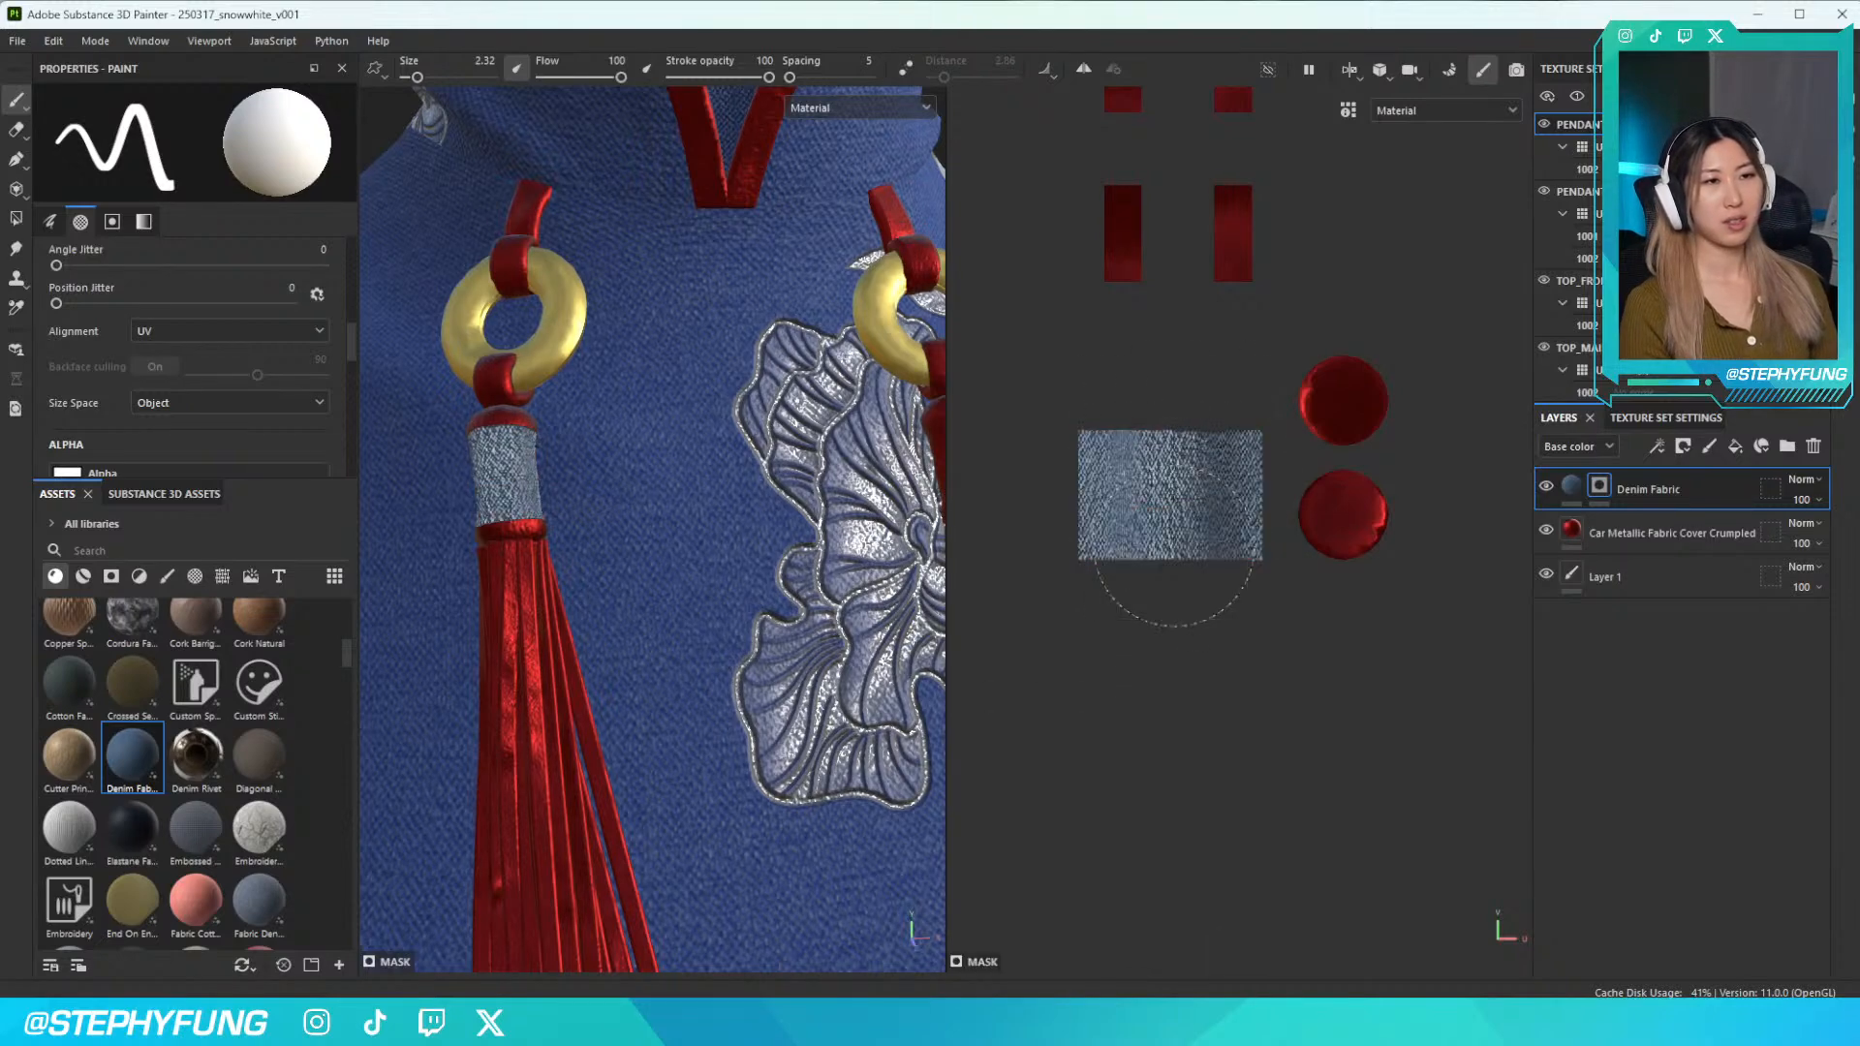
pyautogui.scroll(3, 1174, 538)
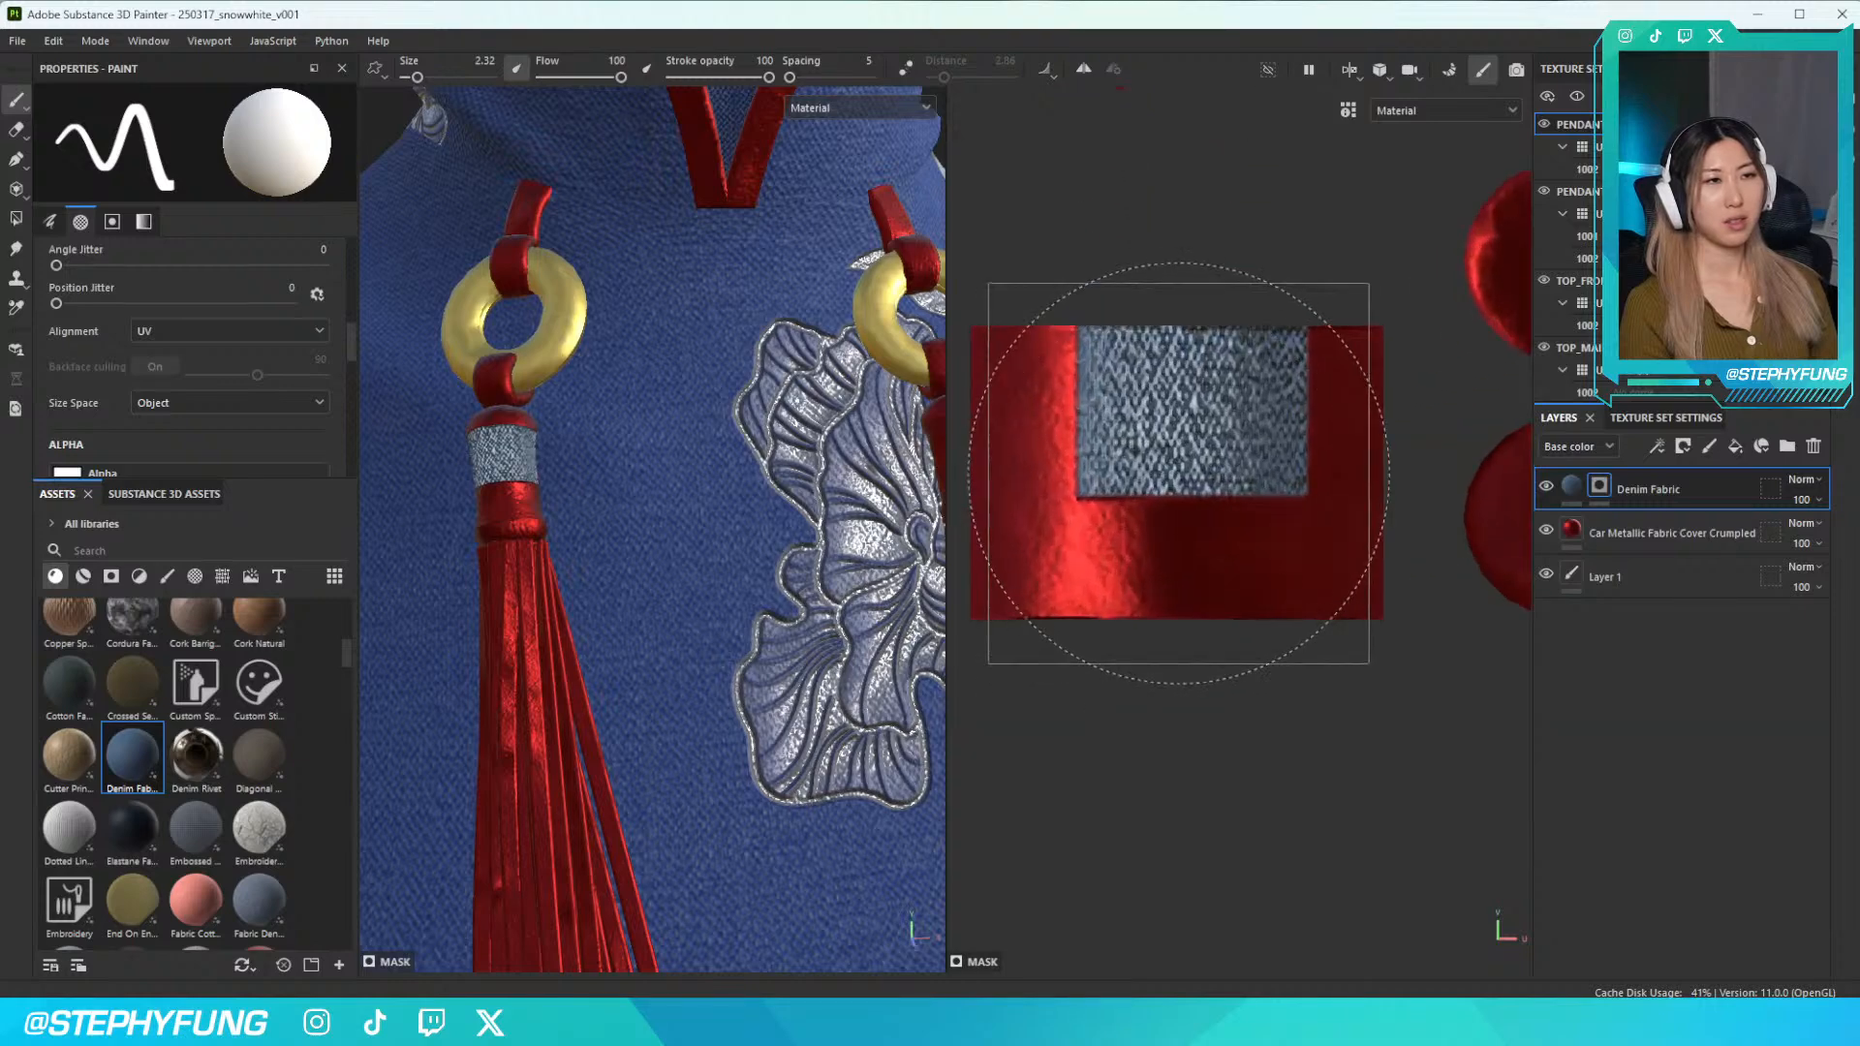
# Undo the last denim mask stroke and set the brush's size space to Viewport
pyautogui.moveTo(1179, 482); pyautogui.dragTo(1191, 465, button='middle')
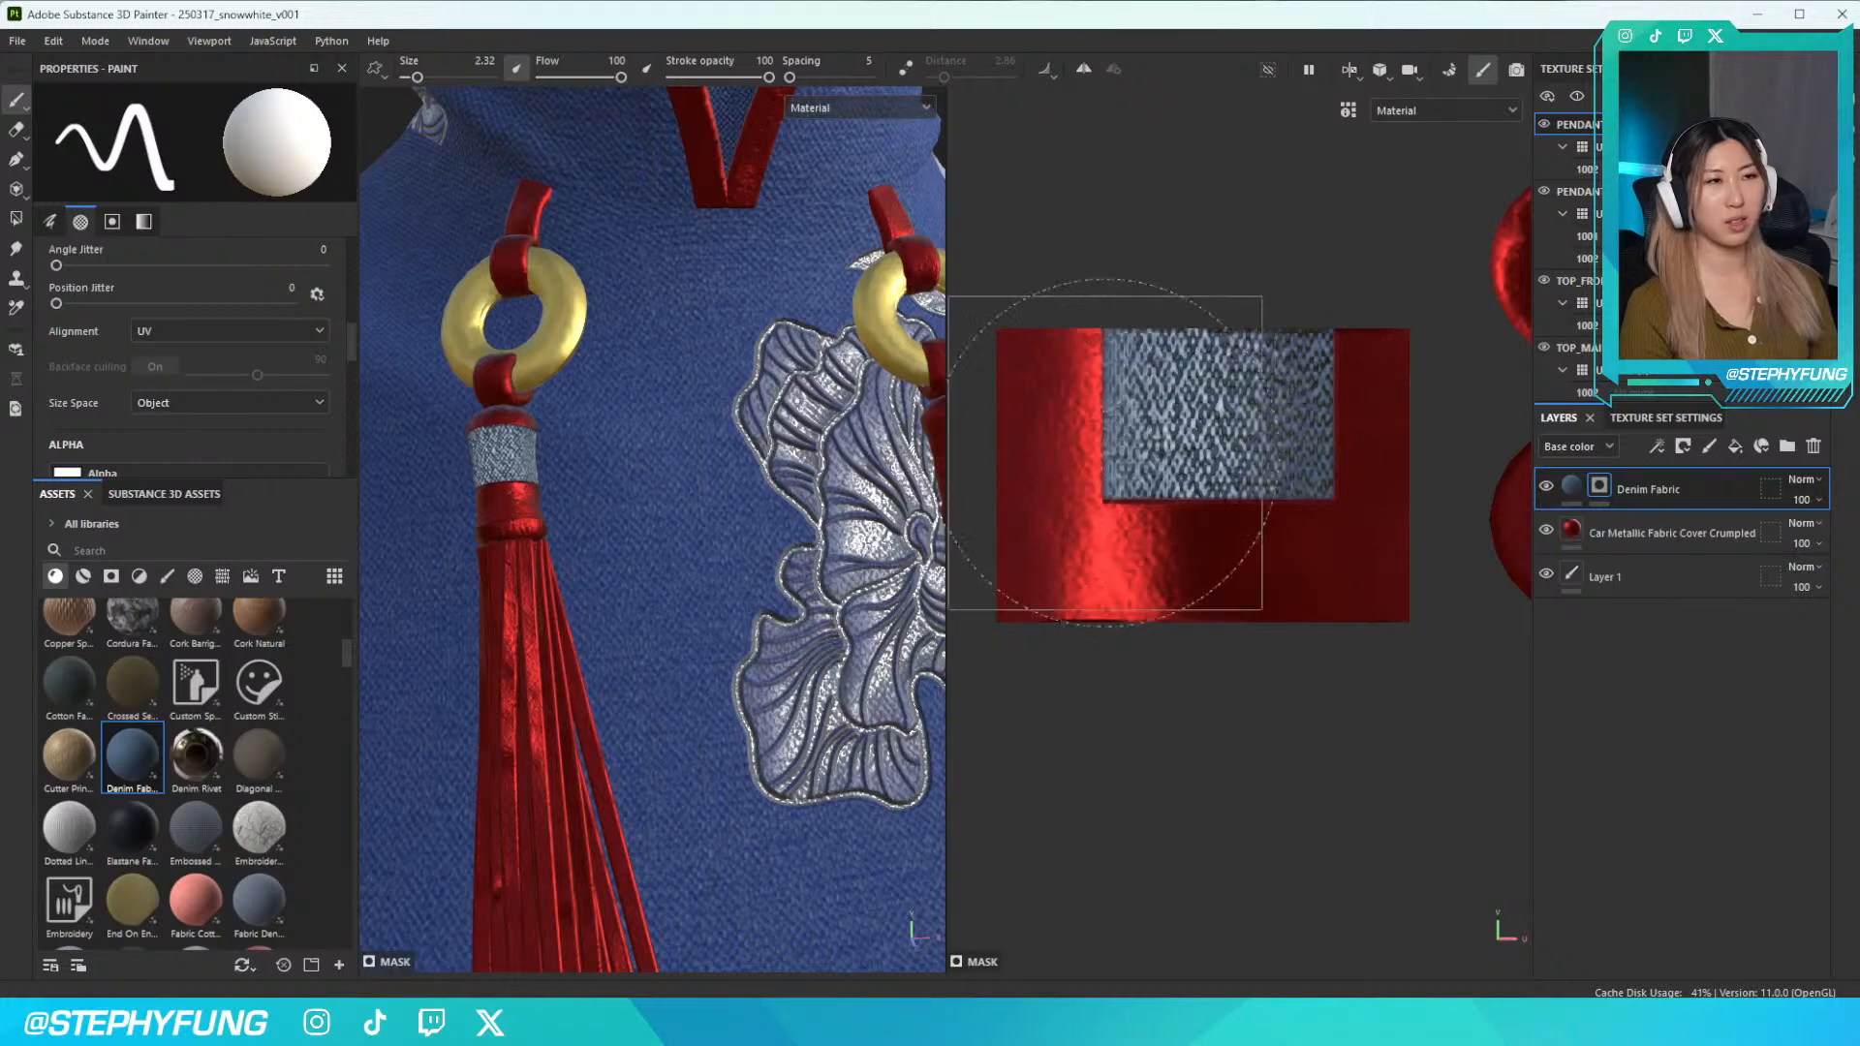
pyautogui.hotkey('ctrl', 'z')
pyautogui.click(167, 397)
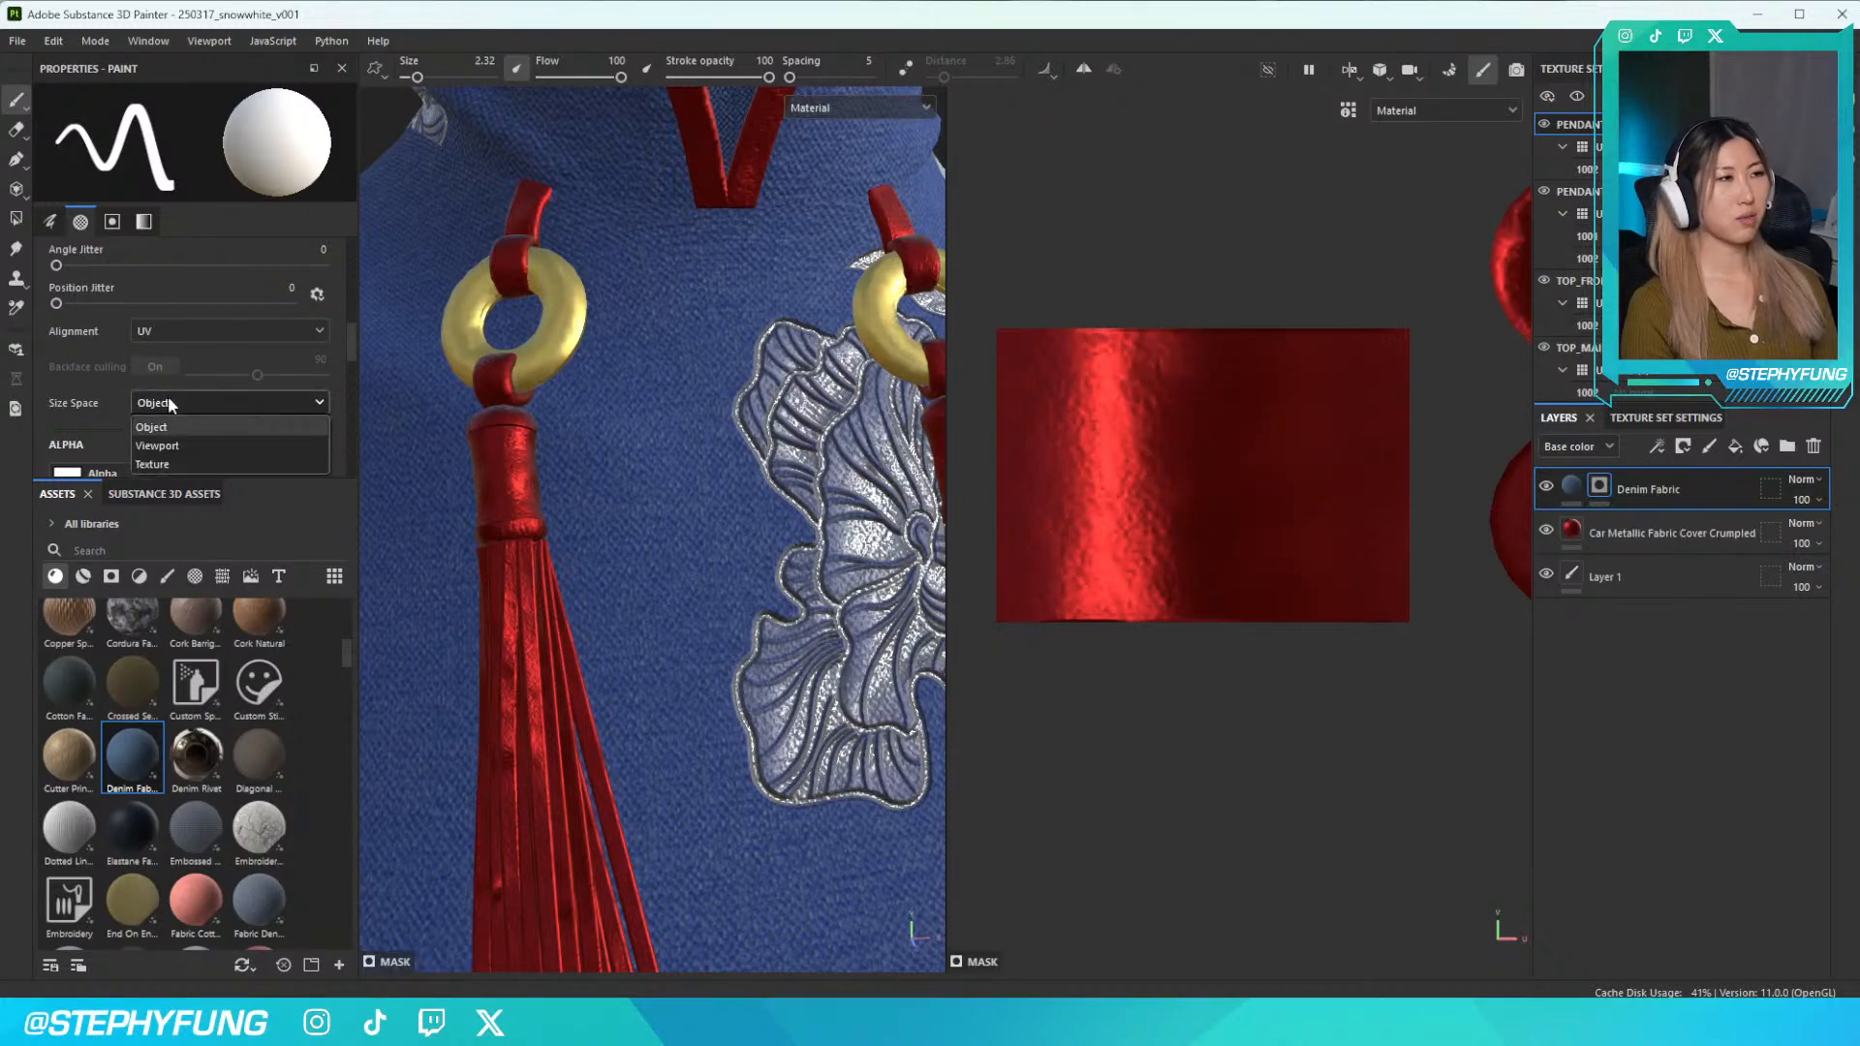
pyautogui.click(178, 438)
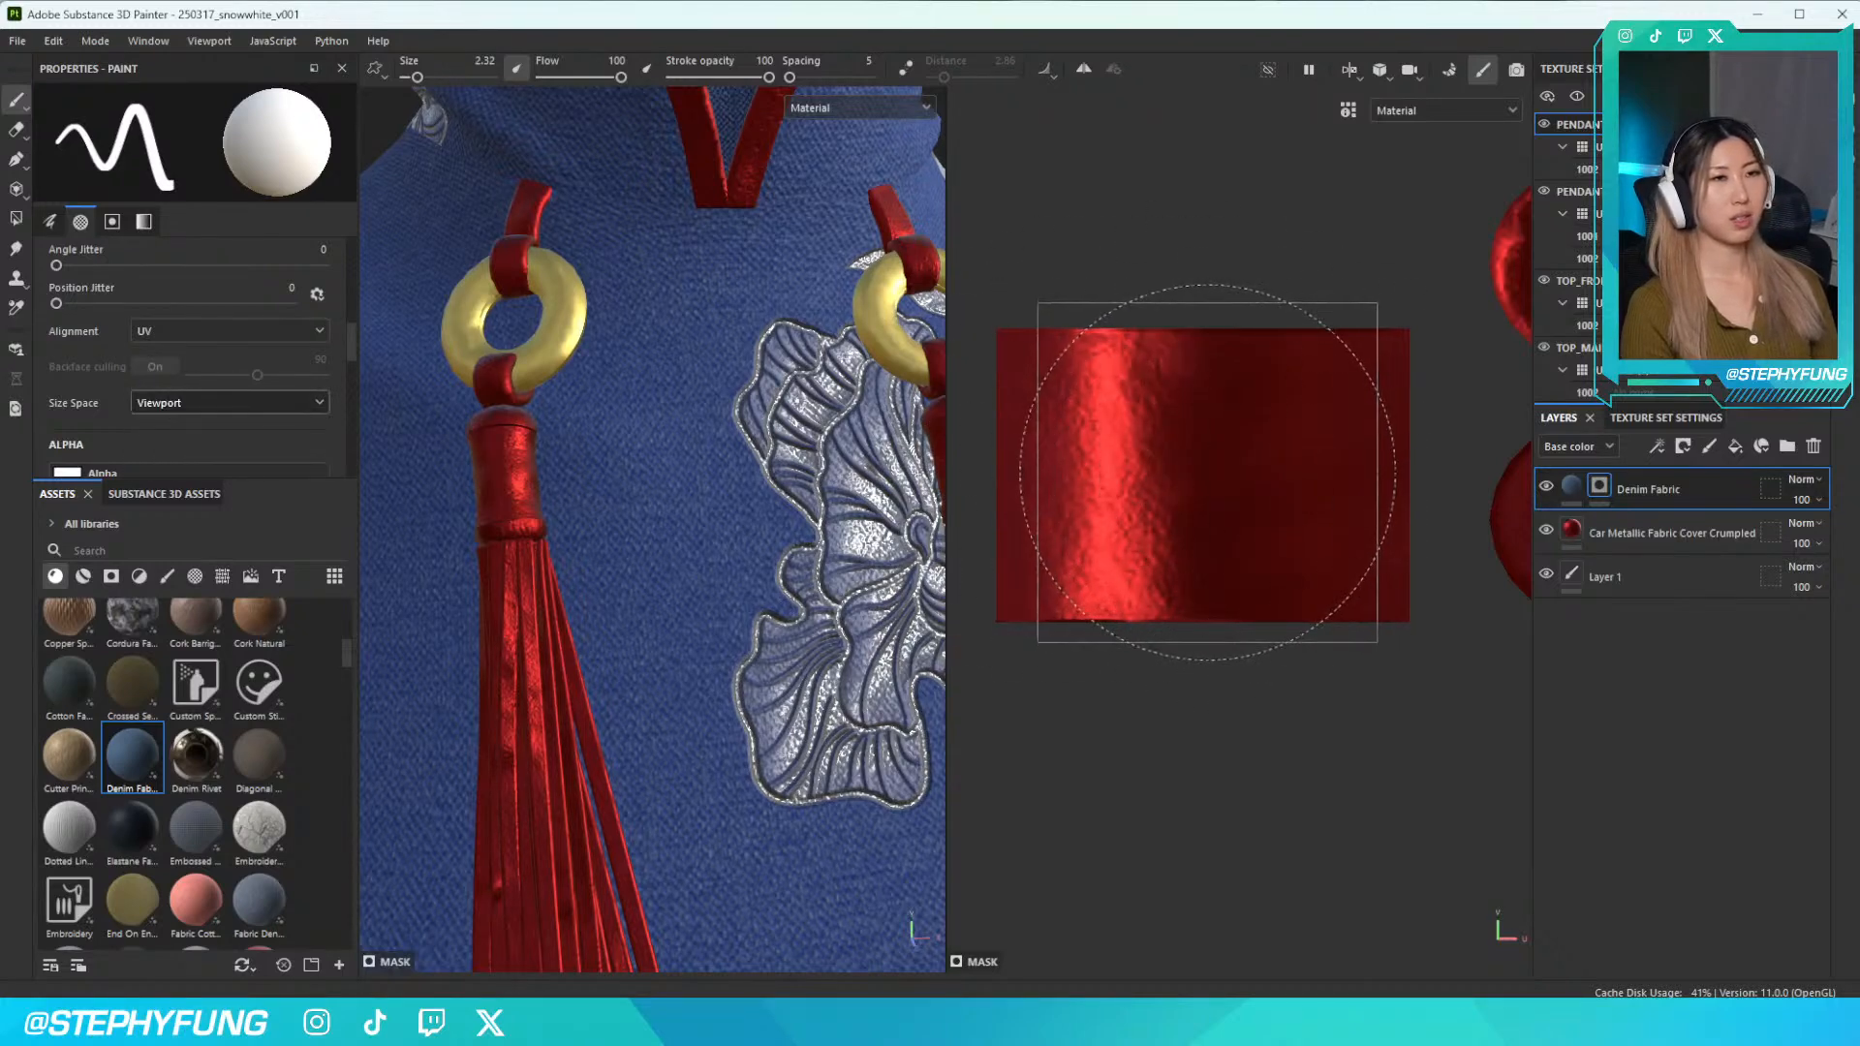
# Reduce the brush size to 1.75 and paint the Denim Fabric mask over the first tassel's cap band, leaving narrow red side strips
pyautogui.click(1202, 473)
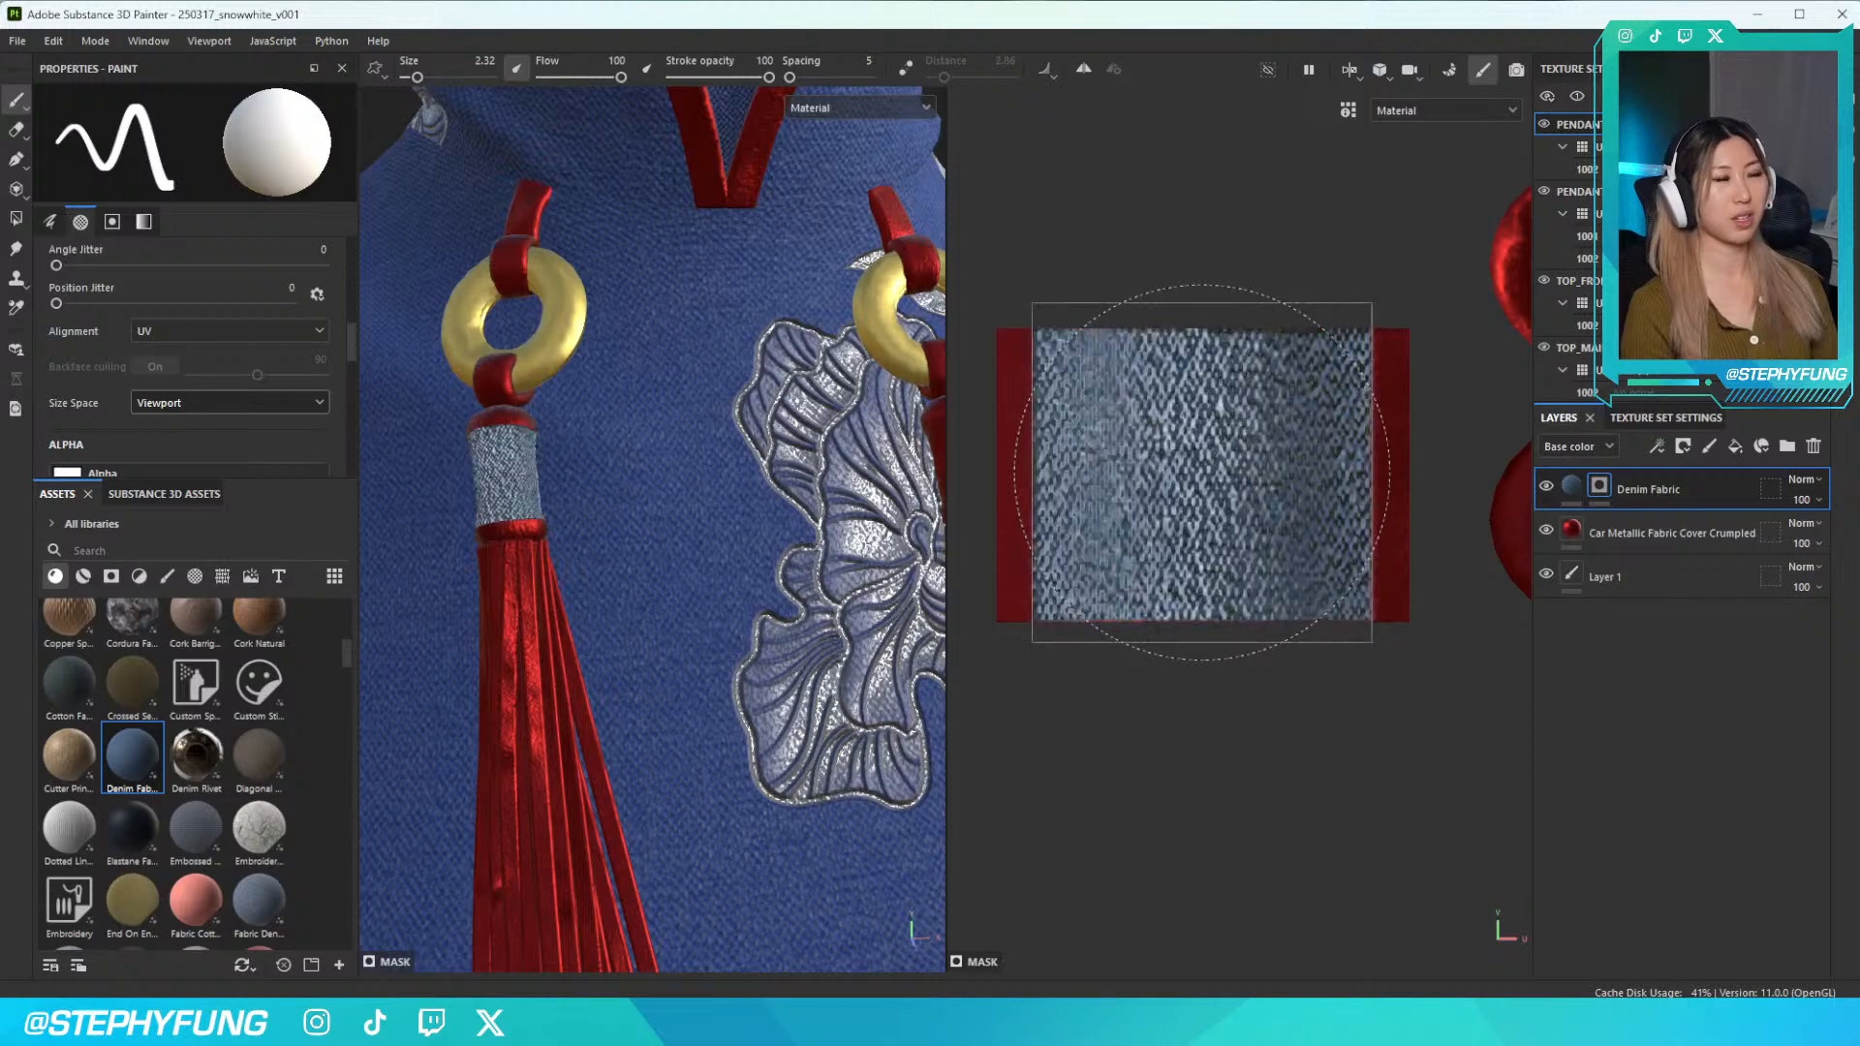
pyautogui.hotkey('ctrl', 'z')
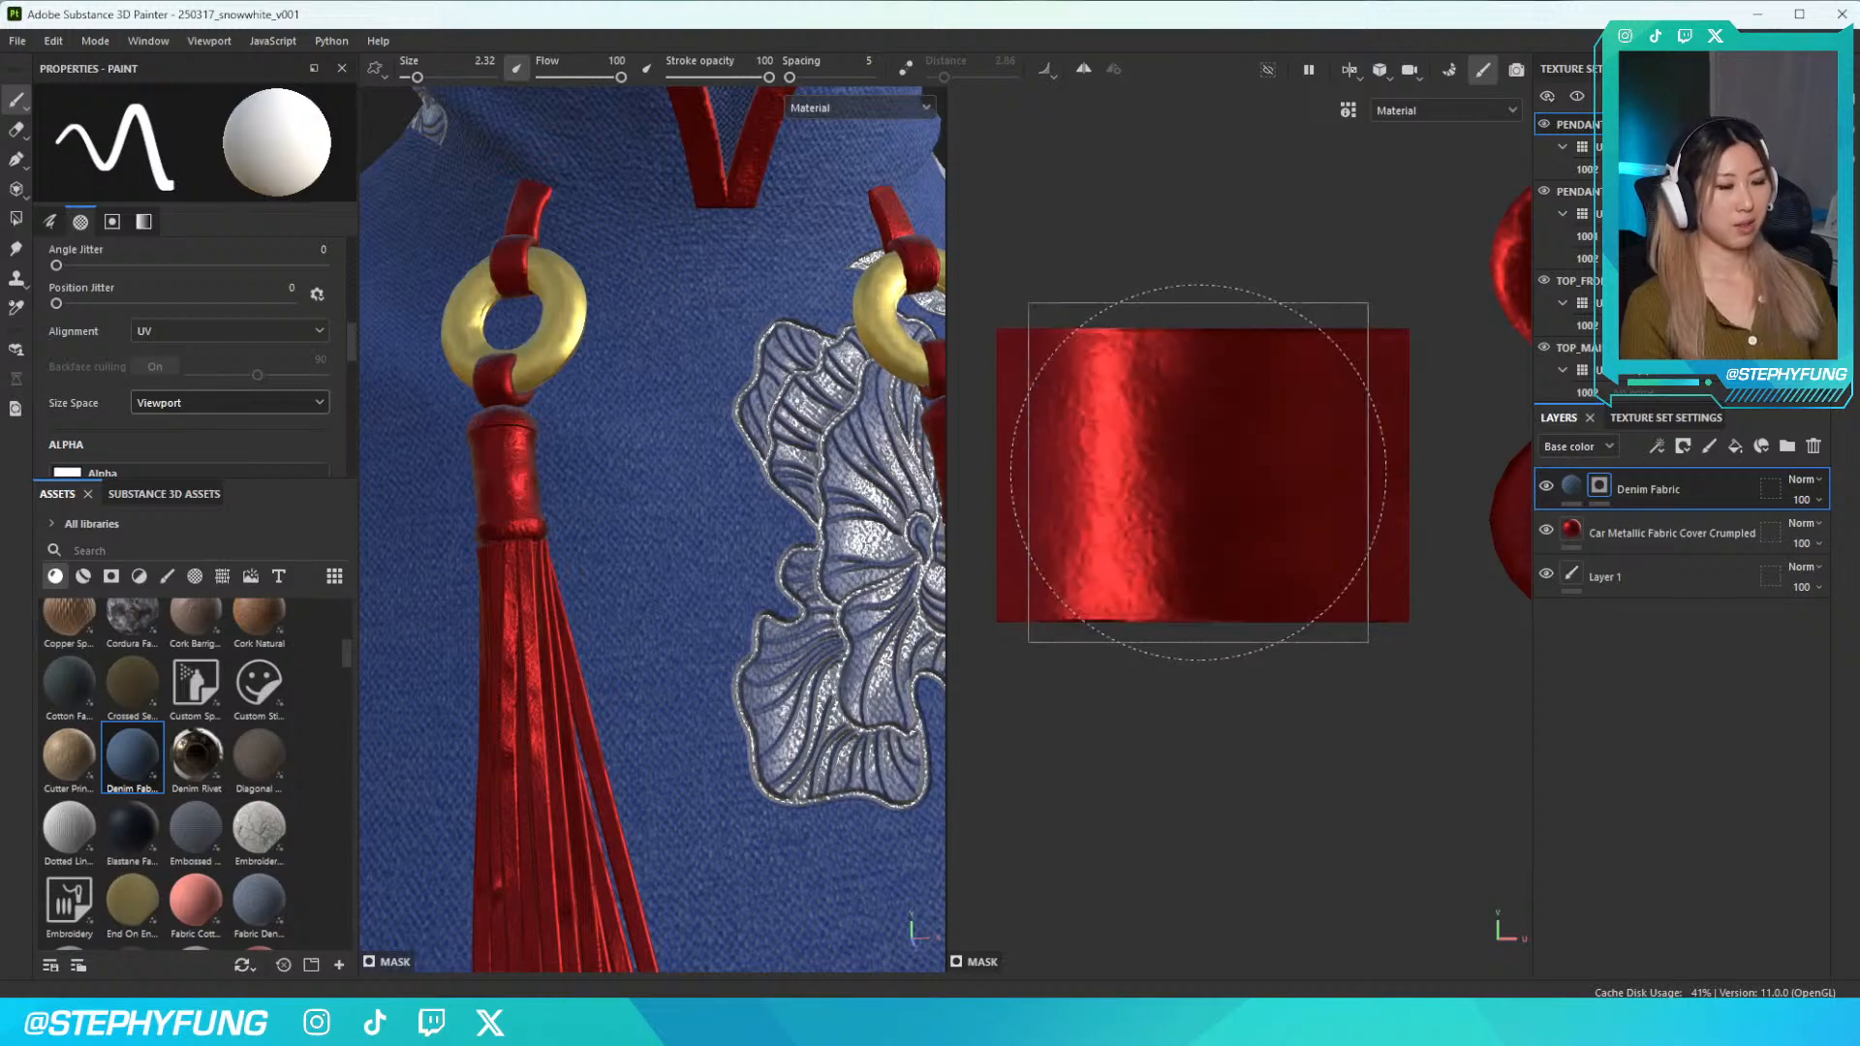
pyautogui.press('[')
pyautogui.click(1171, 444)
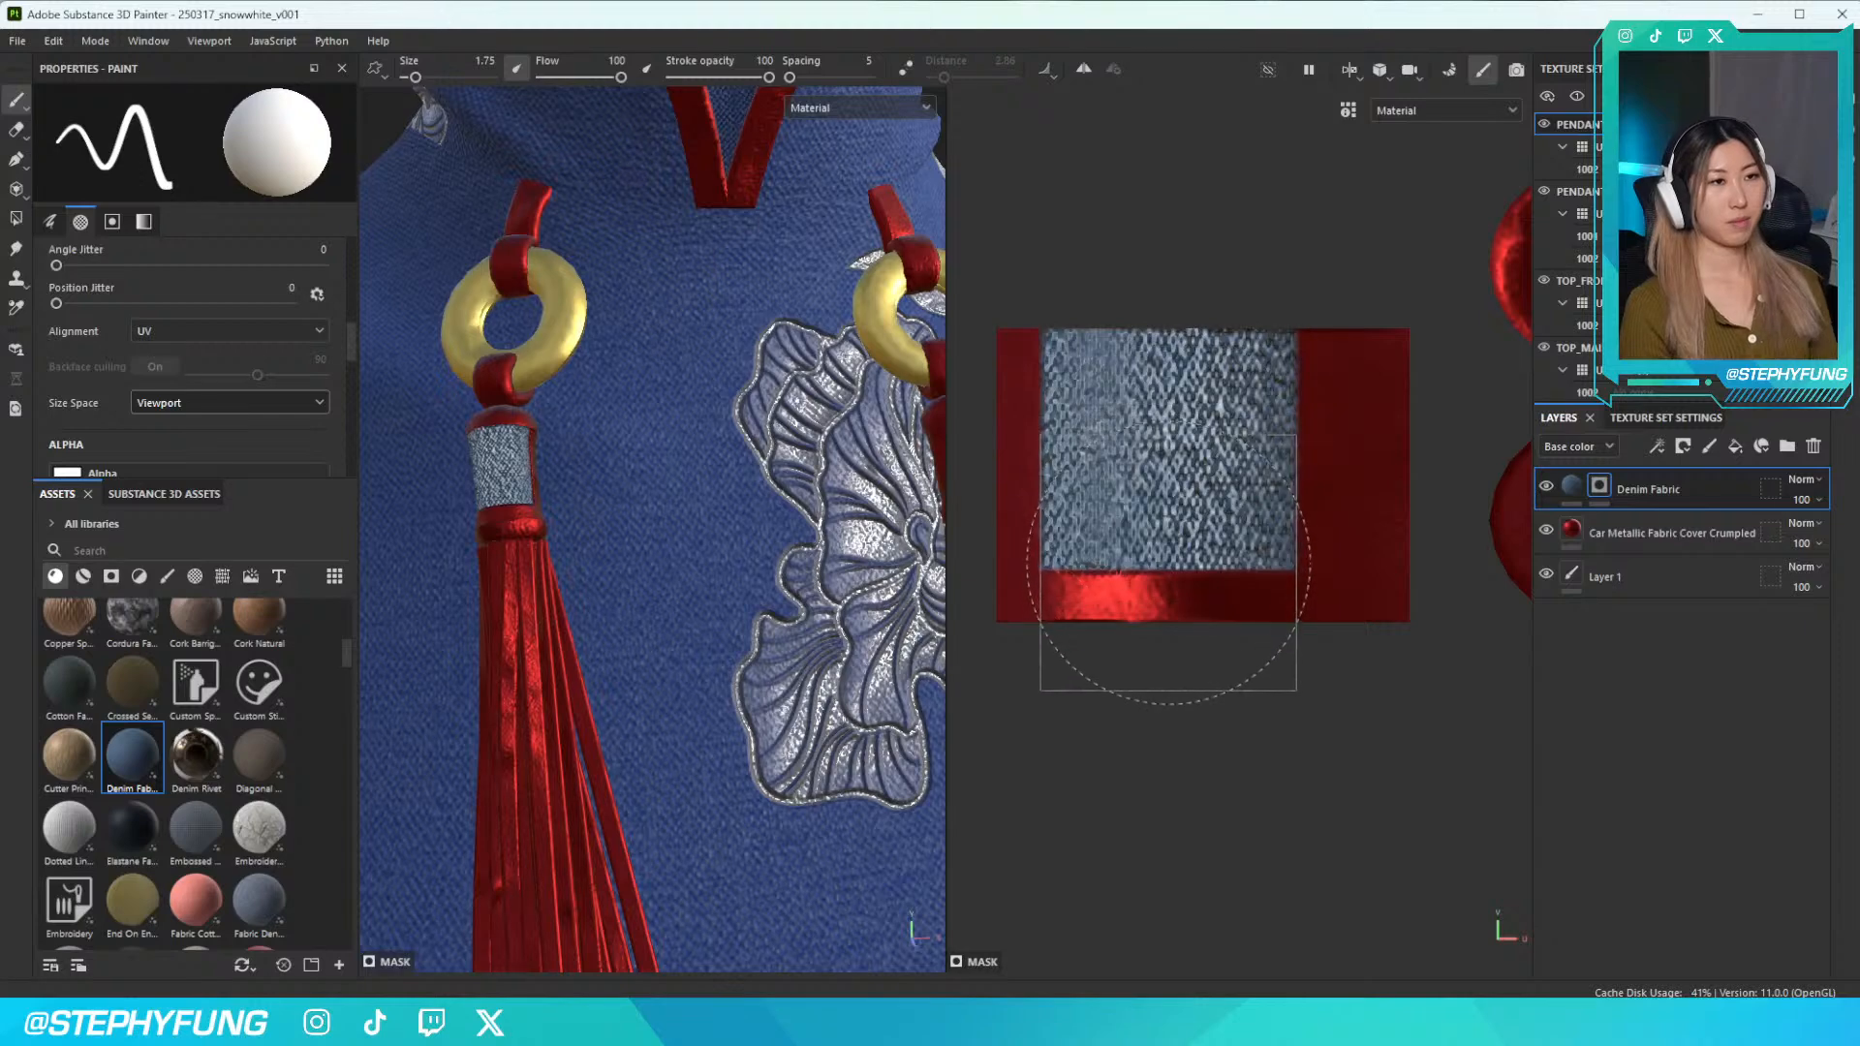
pyautogui.moveTo(1171, 564)
pyautogui.mouseDown()
pyautogui.moveTo(1246, 476)
pyautogui.moveTo(1317, 543)
pyautogui.mouseUp()
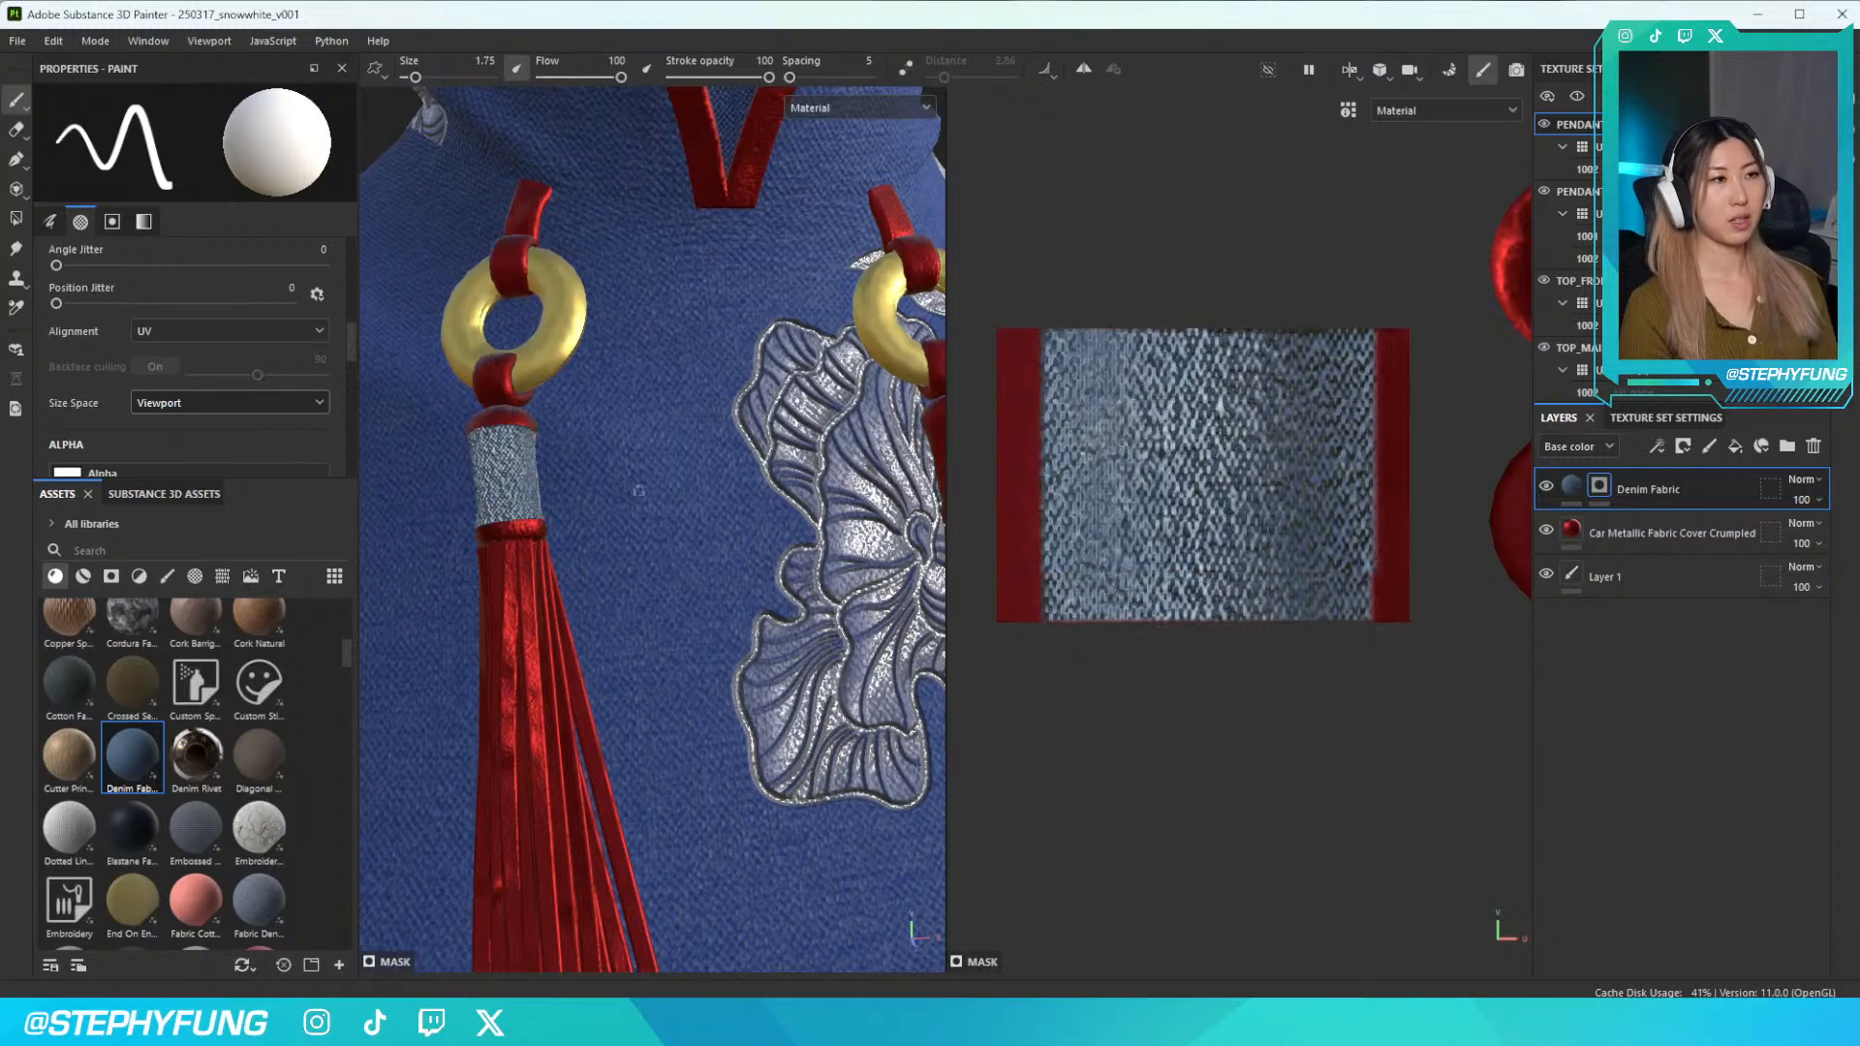
pyautogui.moveTo(678, 465)
pyautogui.keyDown('alt'); pyautogui.mouseDown()
pyautogui.moveTo(736, 455)
pyautogui.moveTo(697, 465)
pyautogui.mouseUp(); pyautogui.keyUp('alt')
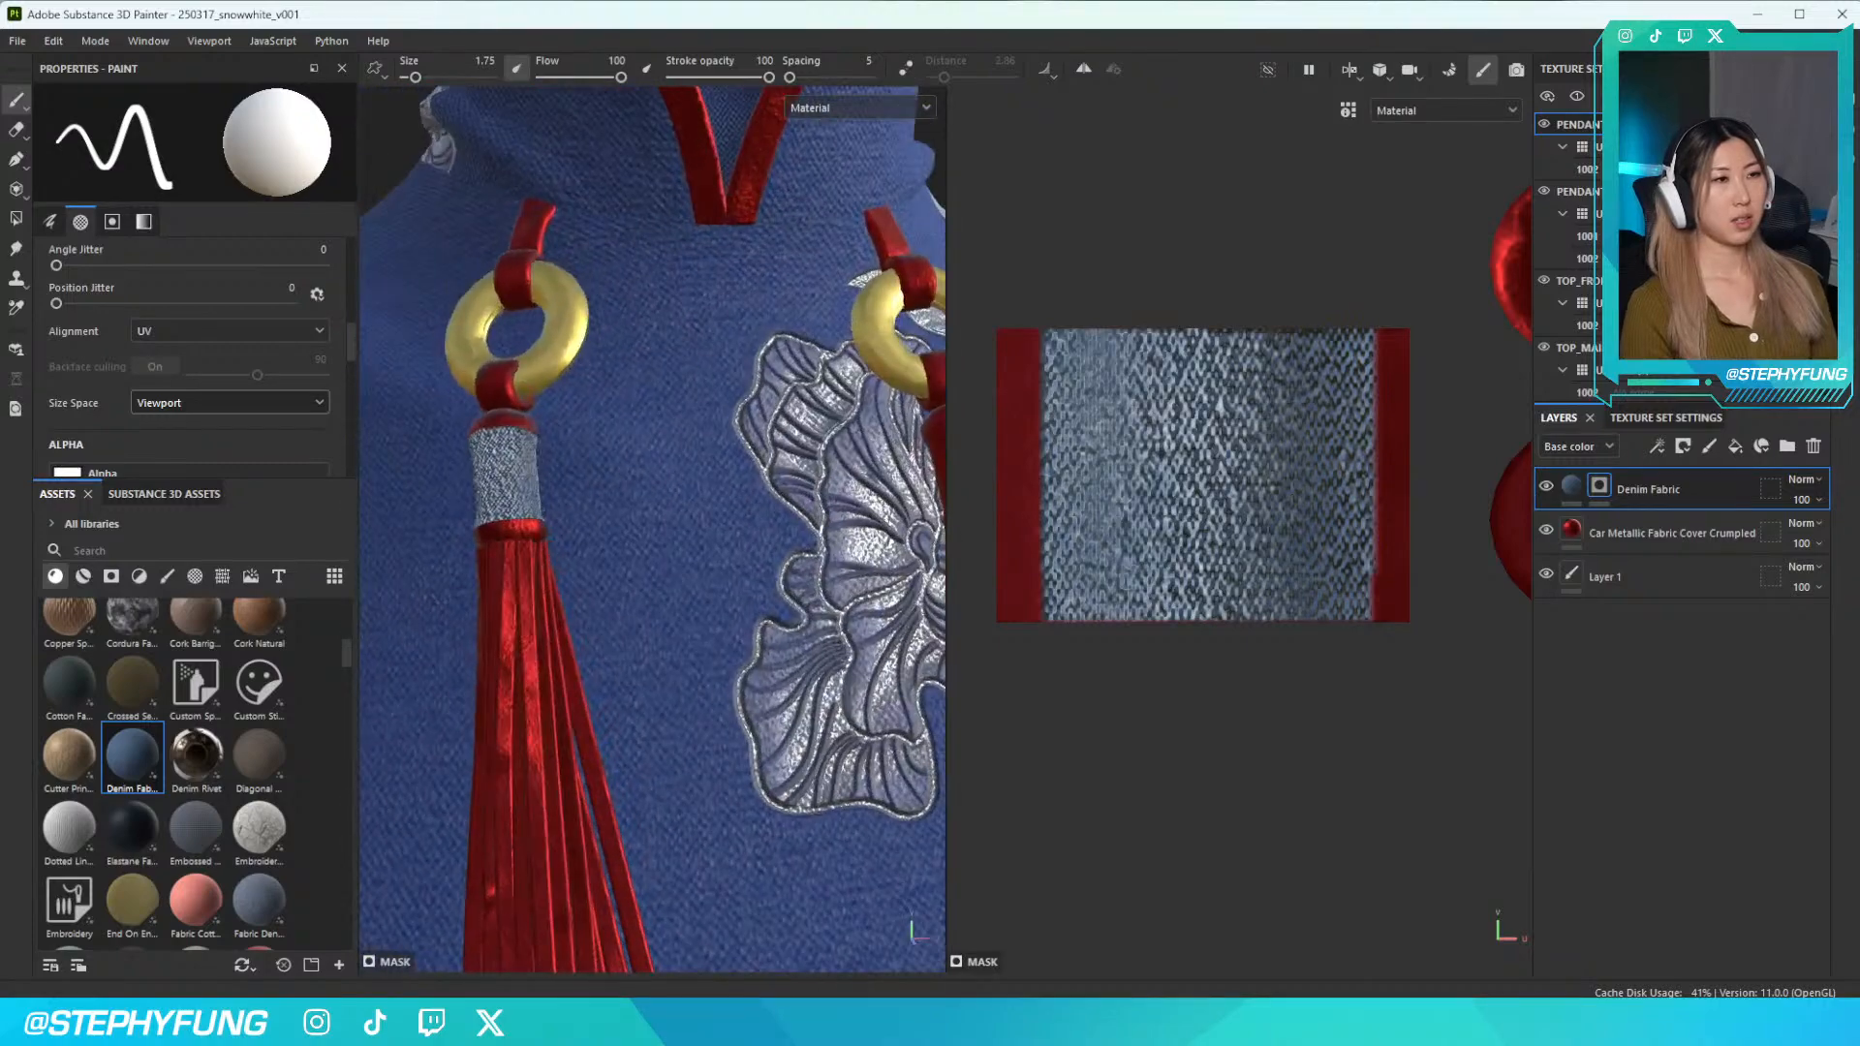
# Set the Denim Fabric layer's warp yarn colour to a bright, saturated blue
pyautogui.click(1572, 486)
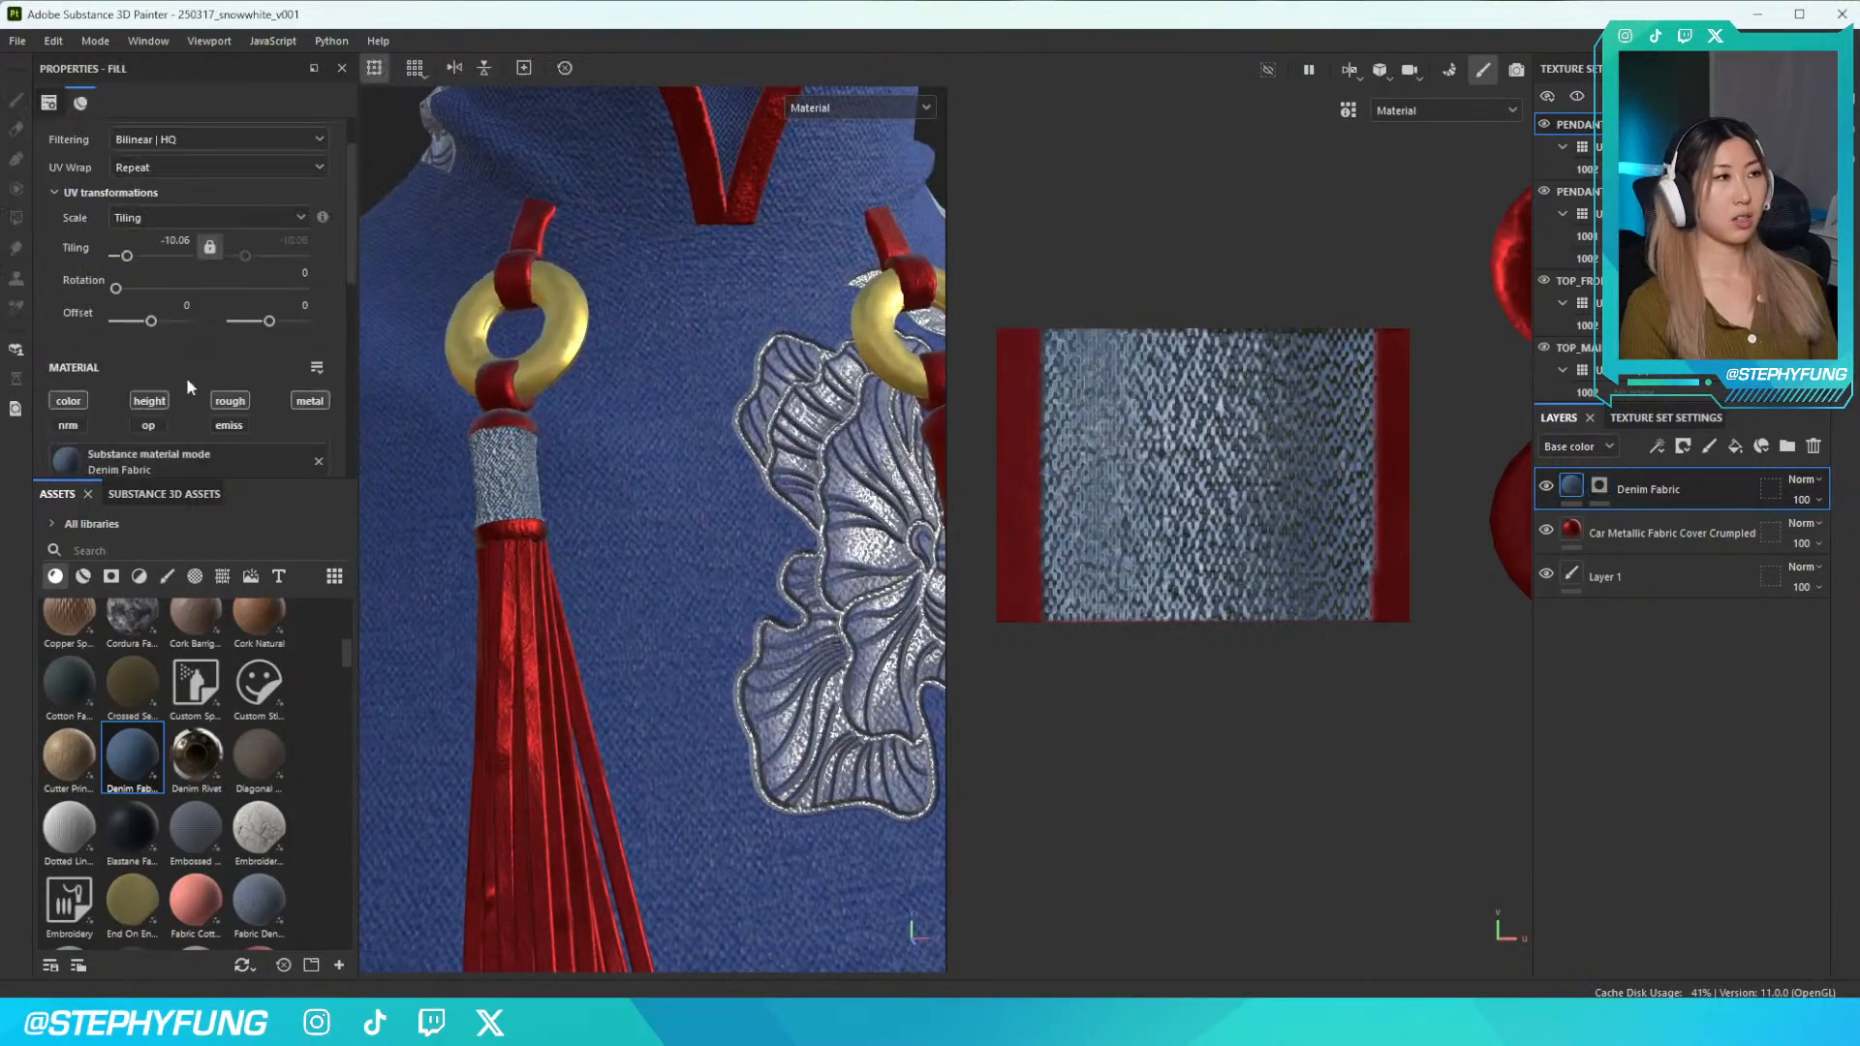
pyautogui.scroll(-4, 126, 436)
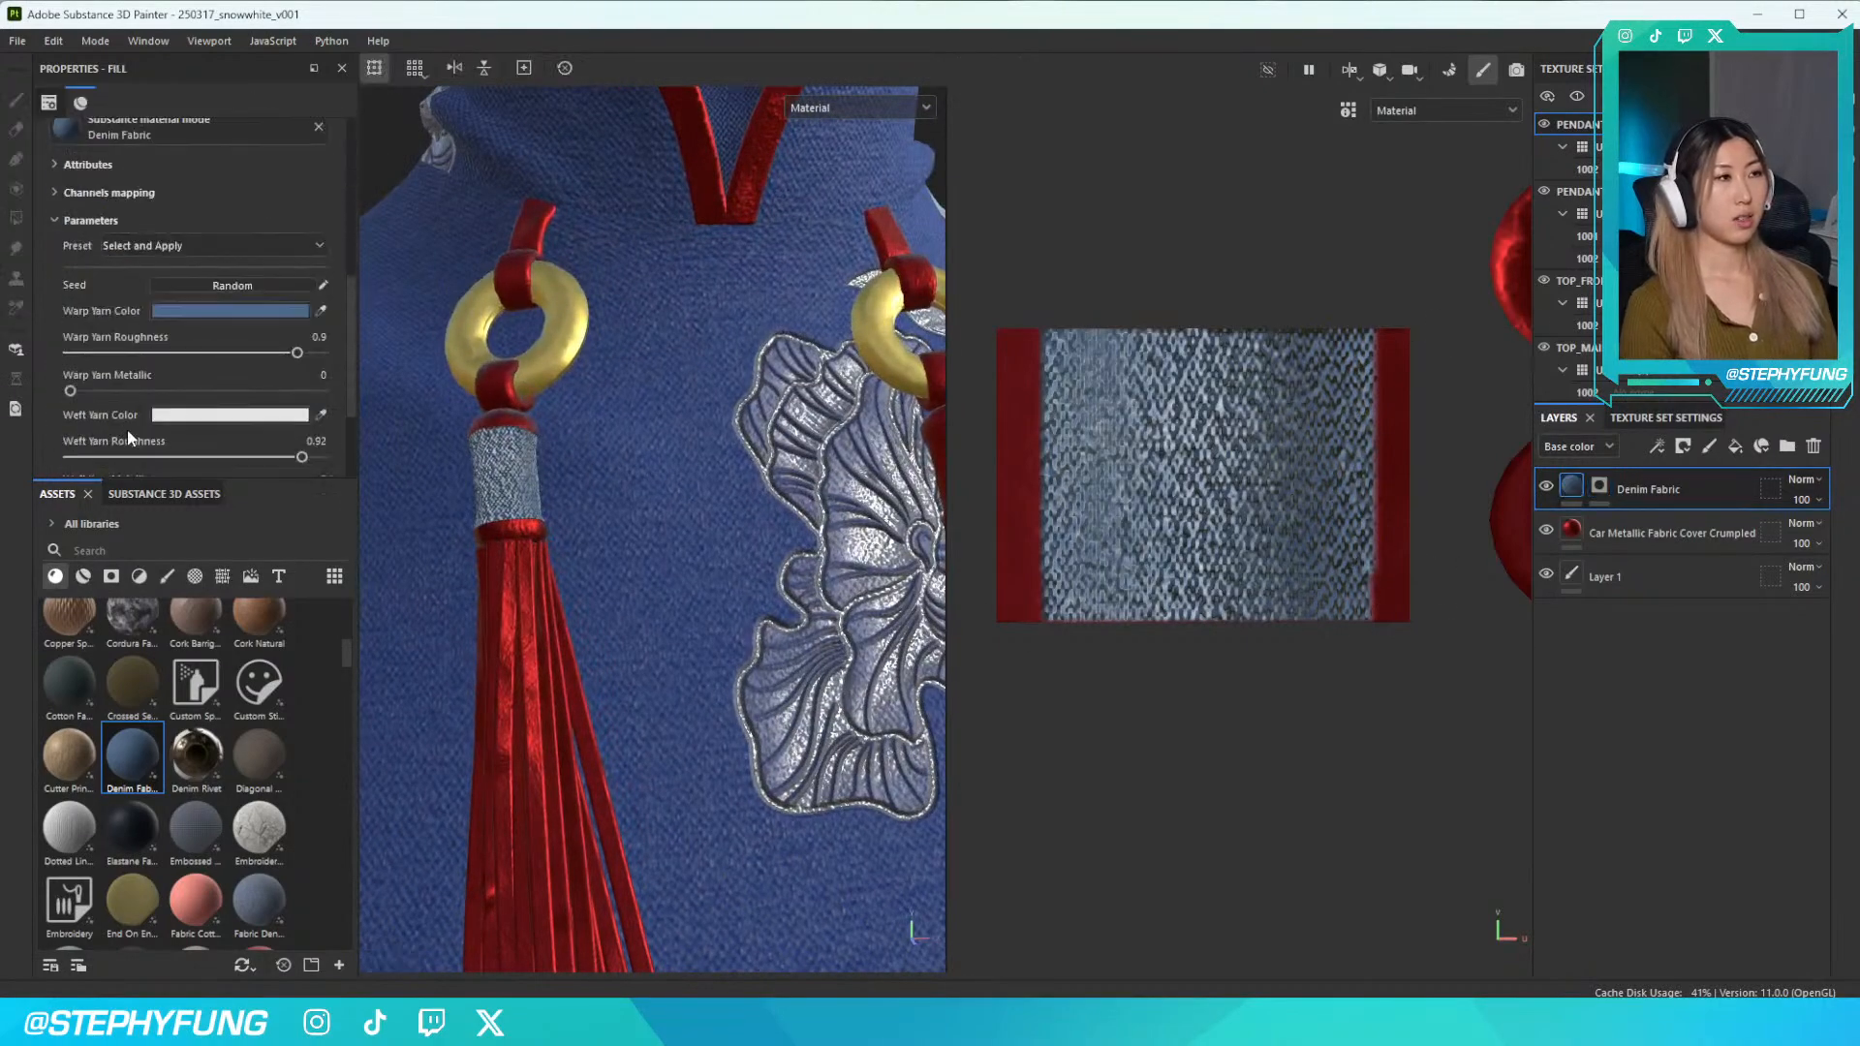
pyautogui.click(229, 311)
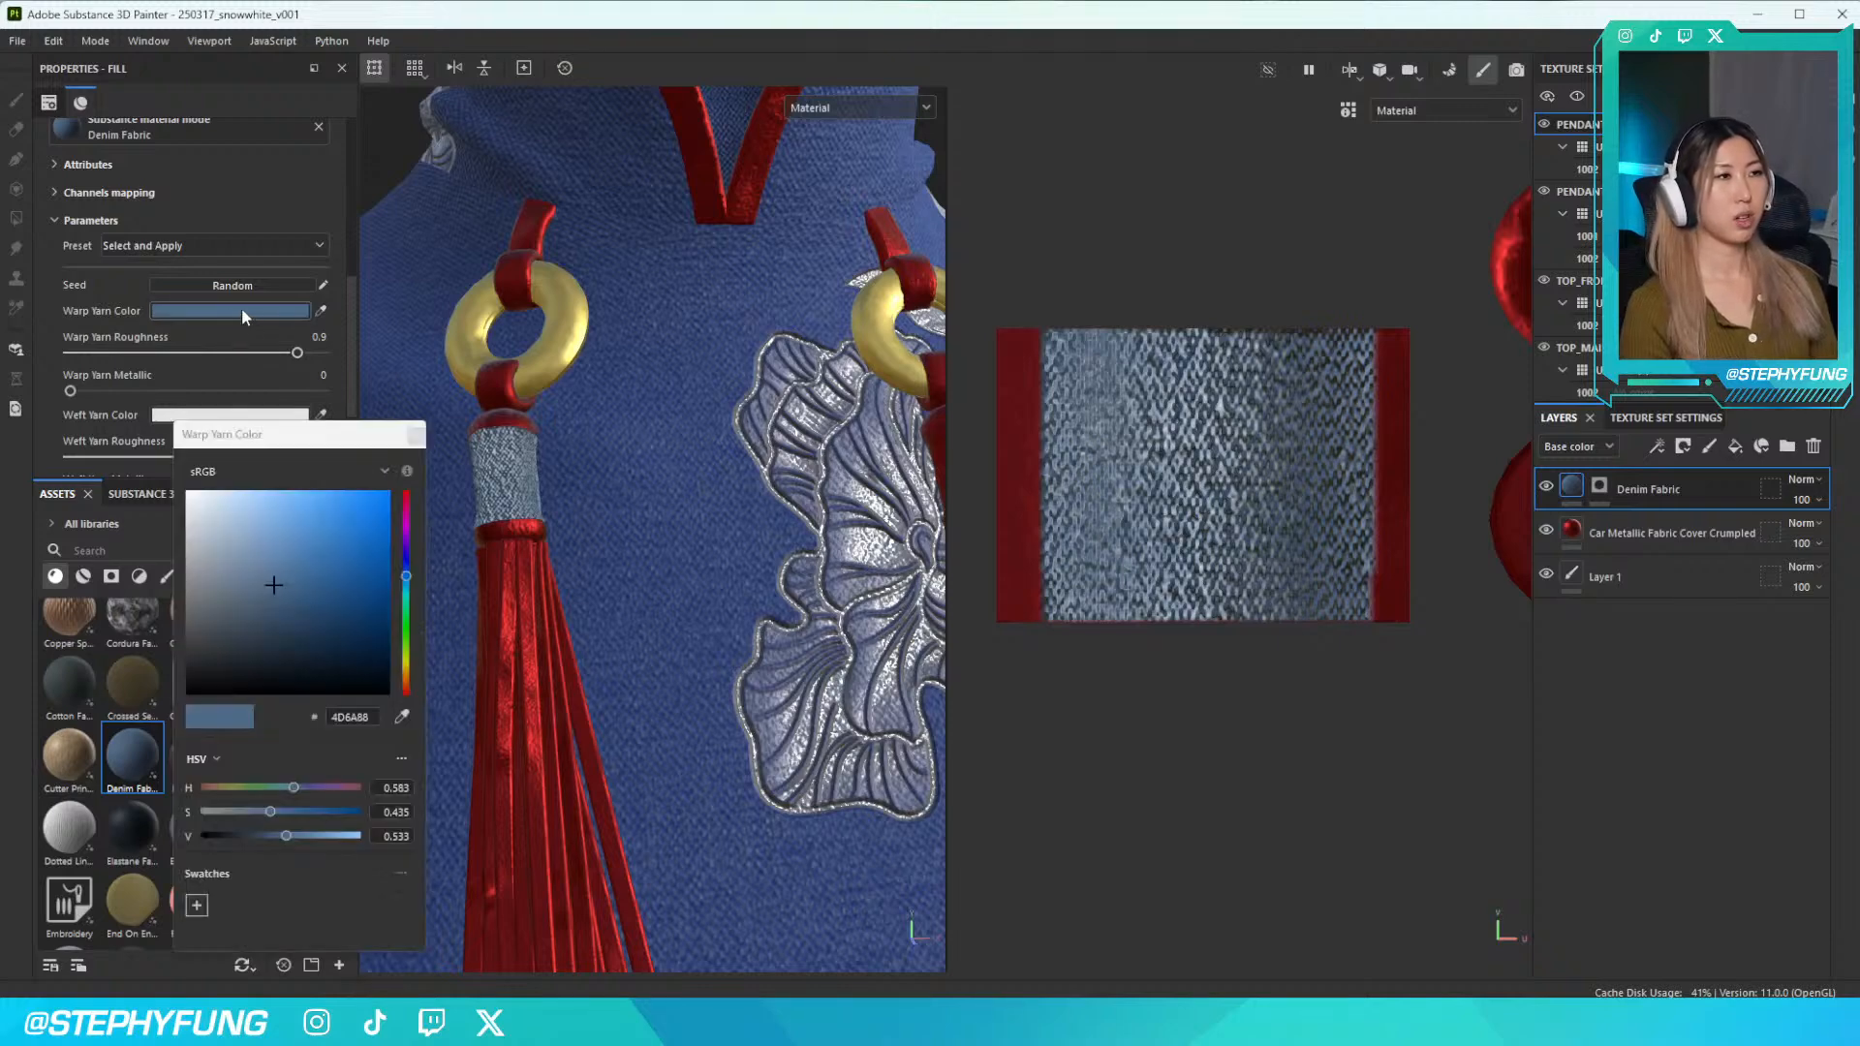
pyautogui.moveTo(360, 580)
pyautogui.mouseDown()
pyautogui.moveTo(362, 524)
pyautogui.moveTo(315, 594)
pyautogui.moveTo(345, 653)
pyautogui.moveTo(248, 609)
pyautogui.moveTo(314, 537)
pyautogui.moveTo(406, 564)
pyautogui.moveTo(326, 589)
pyautogui.mouseUp()
pyautogui.click(416, 436)
# Set the denim's weft yarn colour to a deep indigo blue and check the band against the dress
pyautogui.click(230, 415)
pyautogui.click(356, 617)
pyautogui.click(416, 435)
pyautogui.scroll(-6, 485, 481)
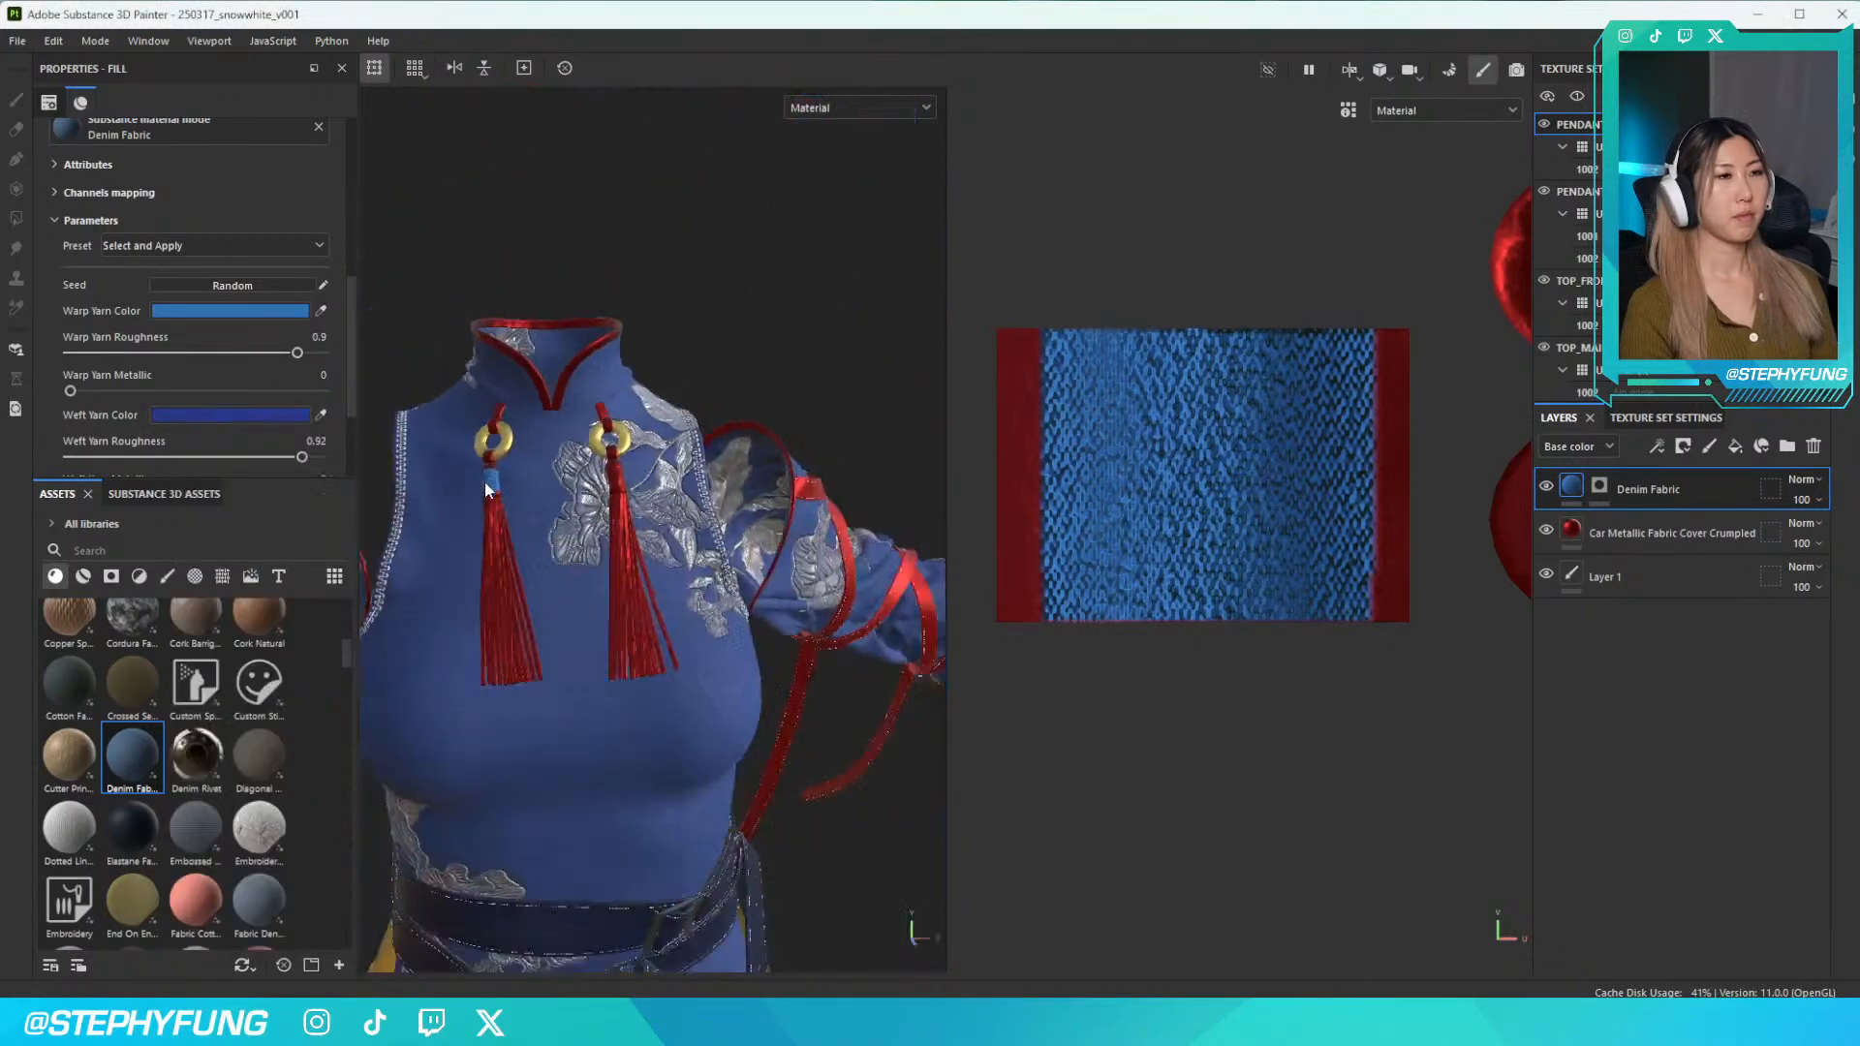
pyautogui.keyDown('alt'); pyautogui.moveTo(524, 583); pyautogui.dragTo(641, 403, button='middle'); pyautogui.keyUp('alt')
pyautogui.scroll(1, 641, 444)
pyautogui.scroll(-3, 640, 455)
pyautogui.keyDown('alt'); pyautogui.moveTo(637, 518); pyautogui.dragTo(609, 658, button='middle'); pyautogui.keyUp('alt')
pyautogui.scroll(5, 577, 422)
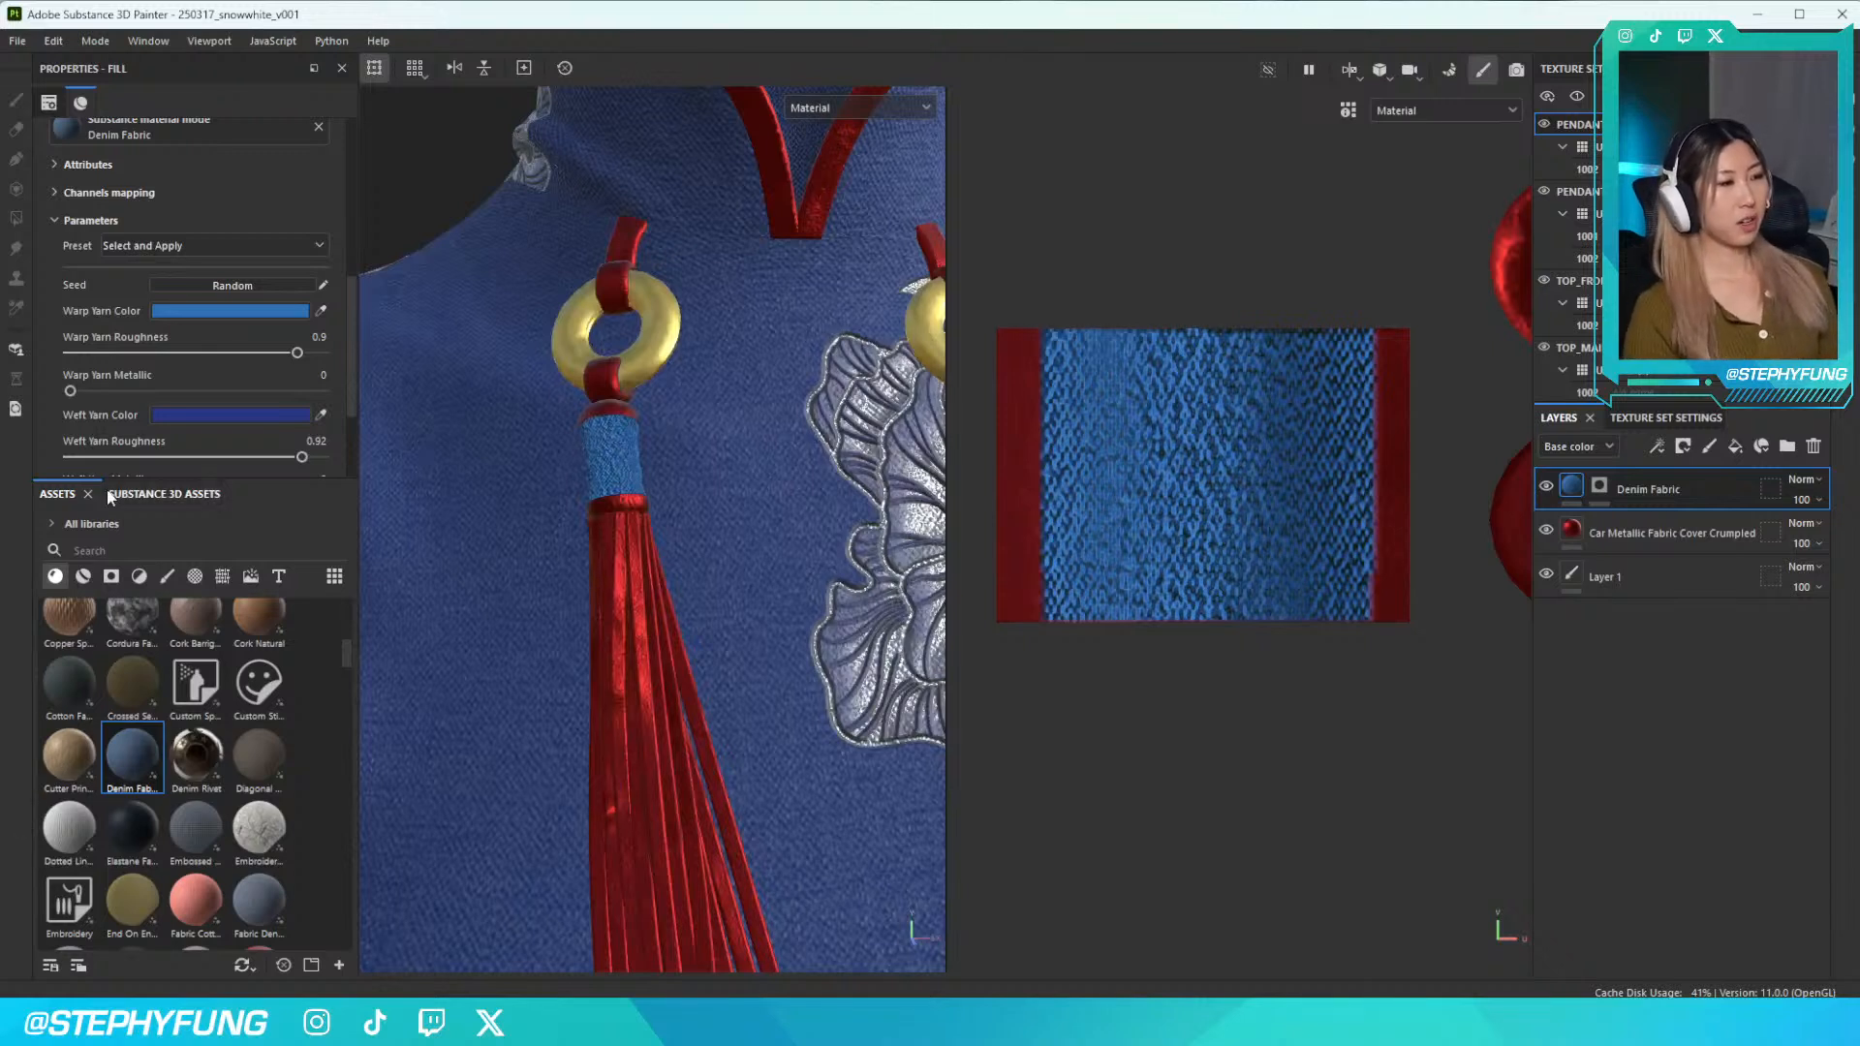
# Set the denim's weft yarn colour to 3F4E98 and its warp yarn colour to 436180
pyautogui.click(231, 412)
pyautogui.moveTo(318, 542)
pyautogui.mouseDown()
pyautogui.moveTo(300, 541)
pyautogui.moveTo(307, 571)
pyautogui.mouseUp()
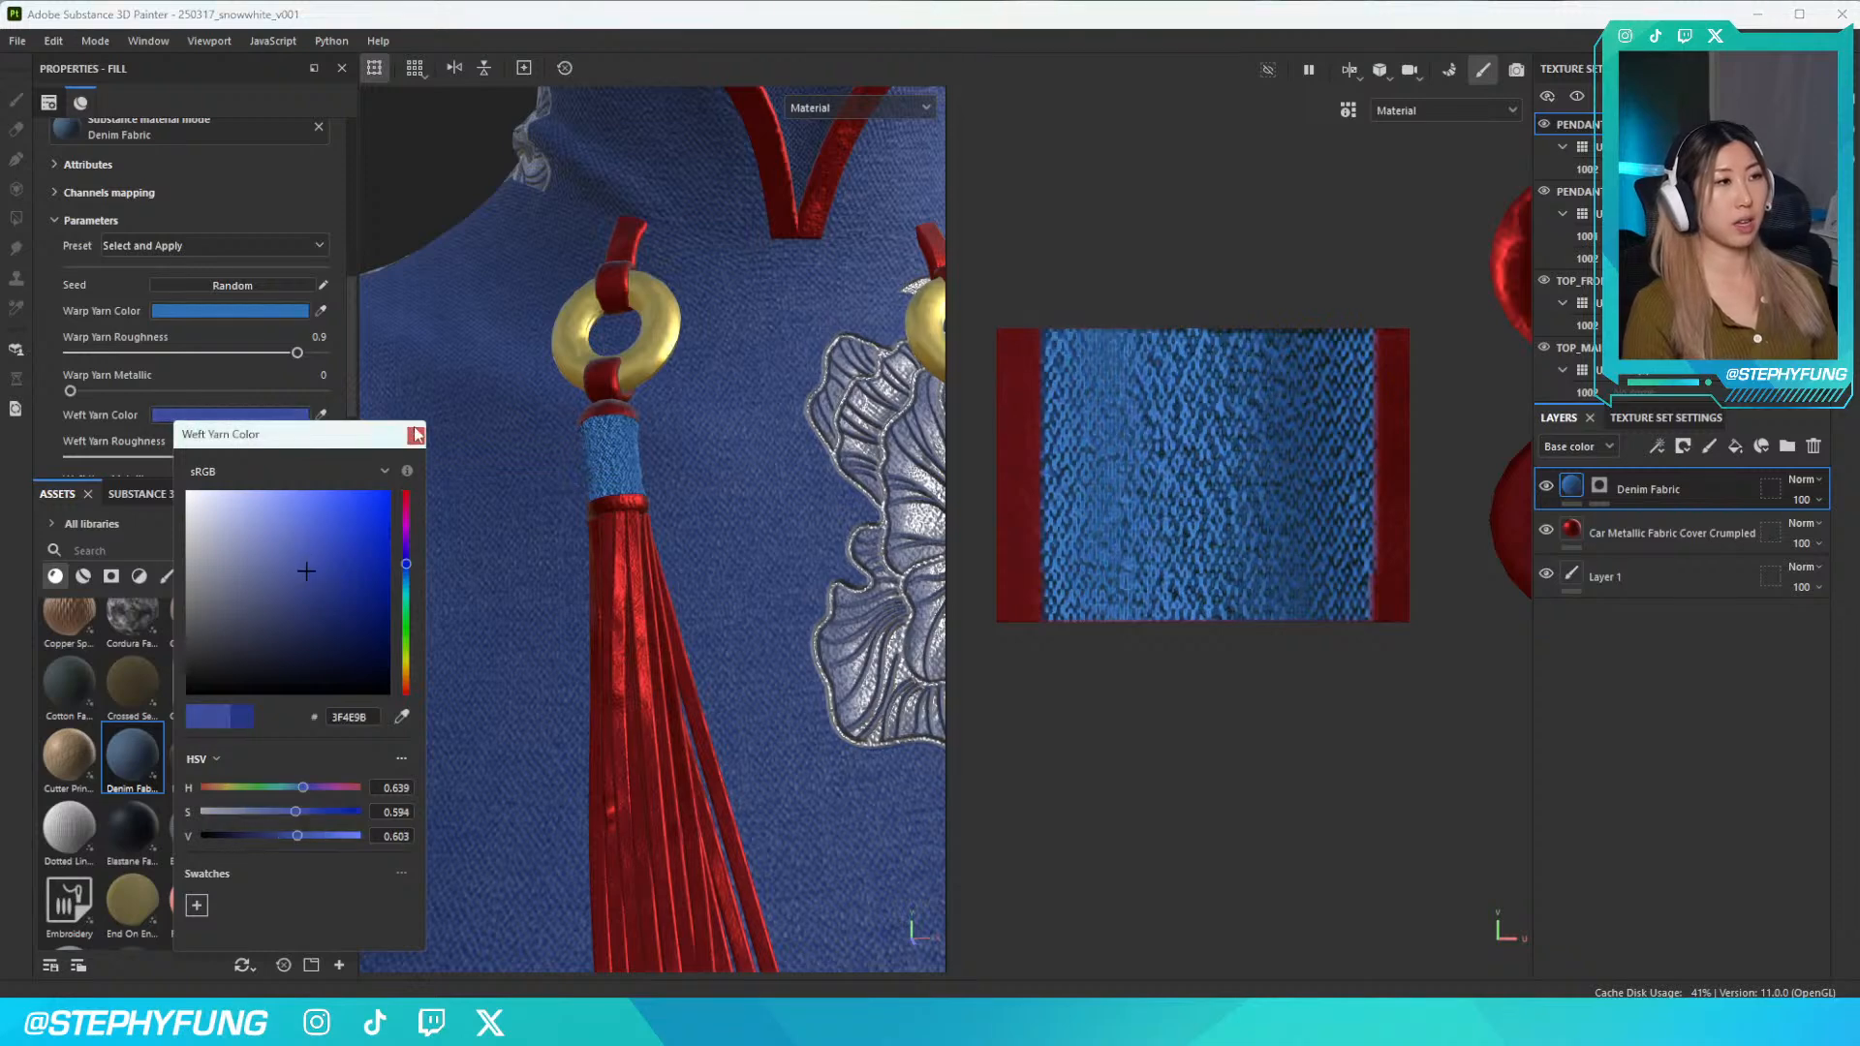
pyautogui.click(414, 435)
pyautogui.click(252, 311)
pyautogui.moveTo(304, 492); pyautogui.dragTo(309, 532)
pyautogui.moveTo(300, 595)
pyautogui.mouseDown()
pyautogui.moveTo(312, 573)
pyautogui.moveTo(283, 558)
pyautogui.moveTo(283, 591)
pyautogui.mouseUp()
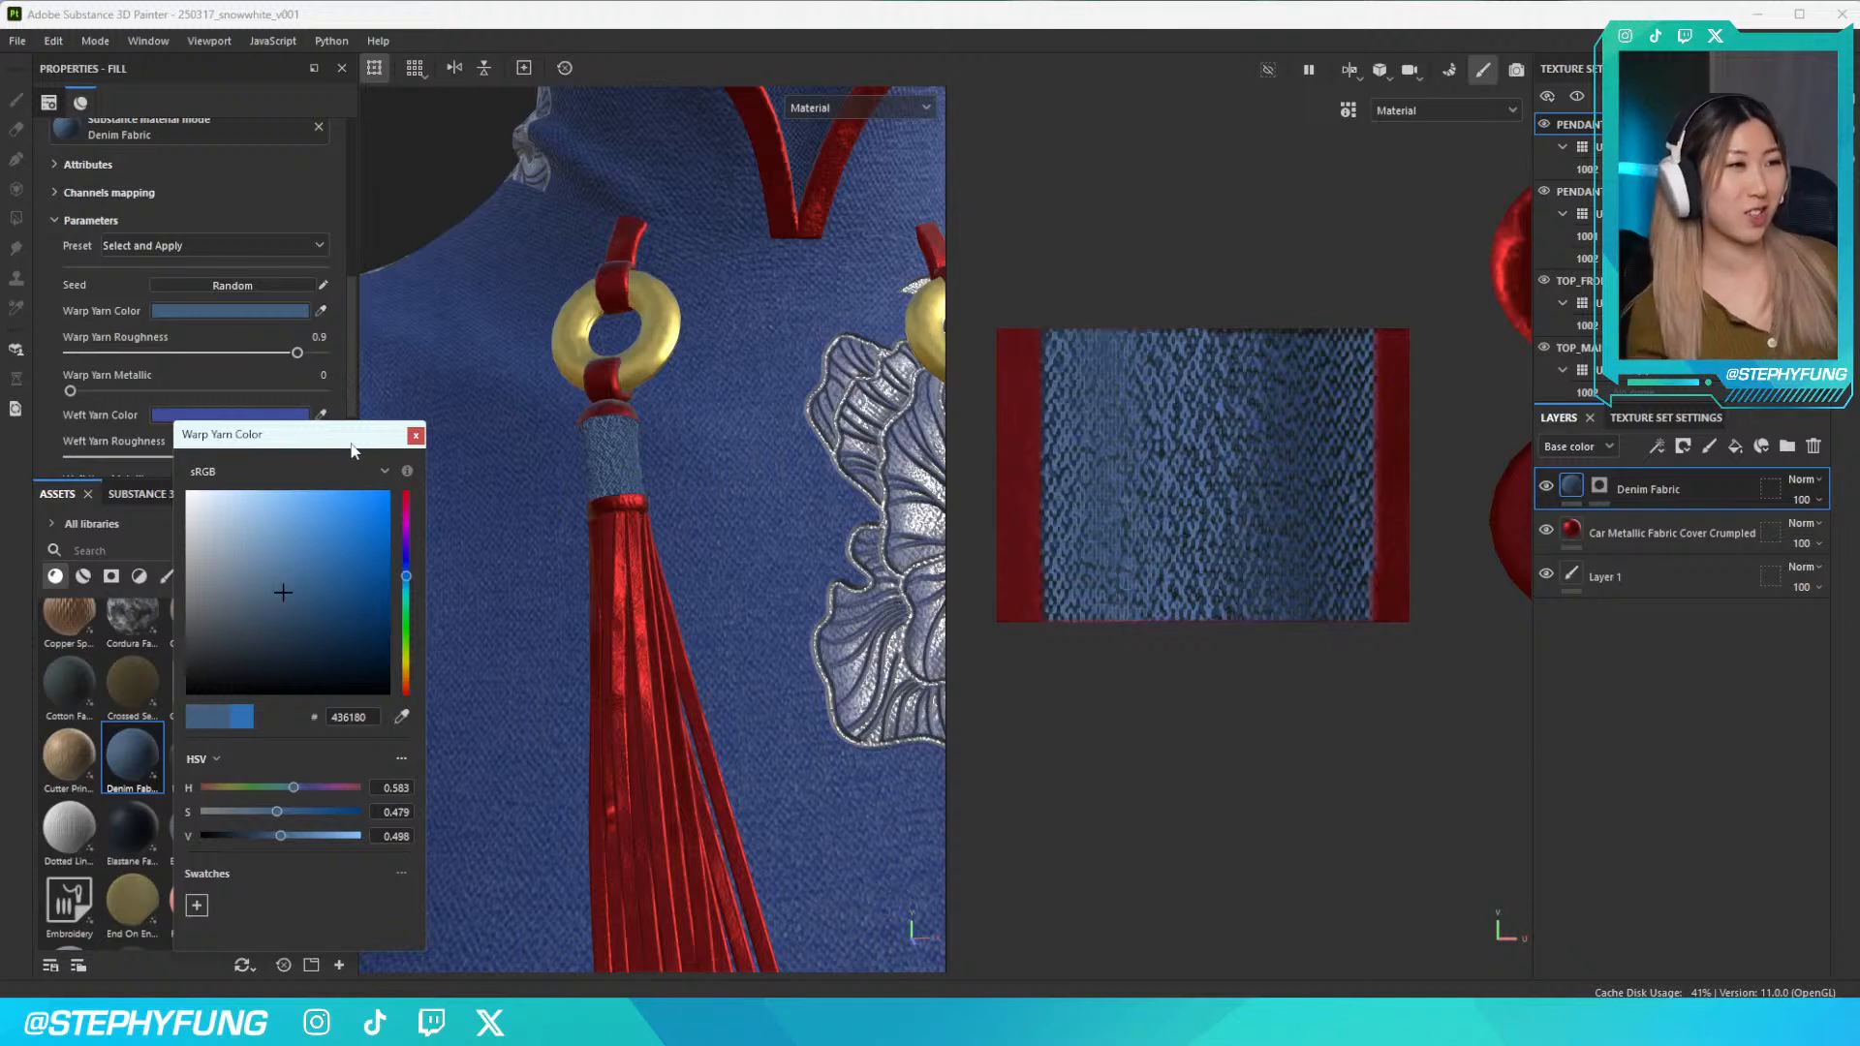
pyautogui.click(416, 435)
# Set the denim's warp yarn colour to the dark saturated blue 003D79
pyautogui.click(239, 310)
pyautogui.moveTo(312, 604); pyautogui.dragTo(321, 620)
pyautogui.moveTo(300, 628); pyautogui.dragTo(405, 604)
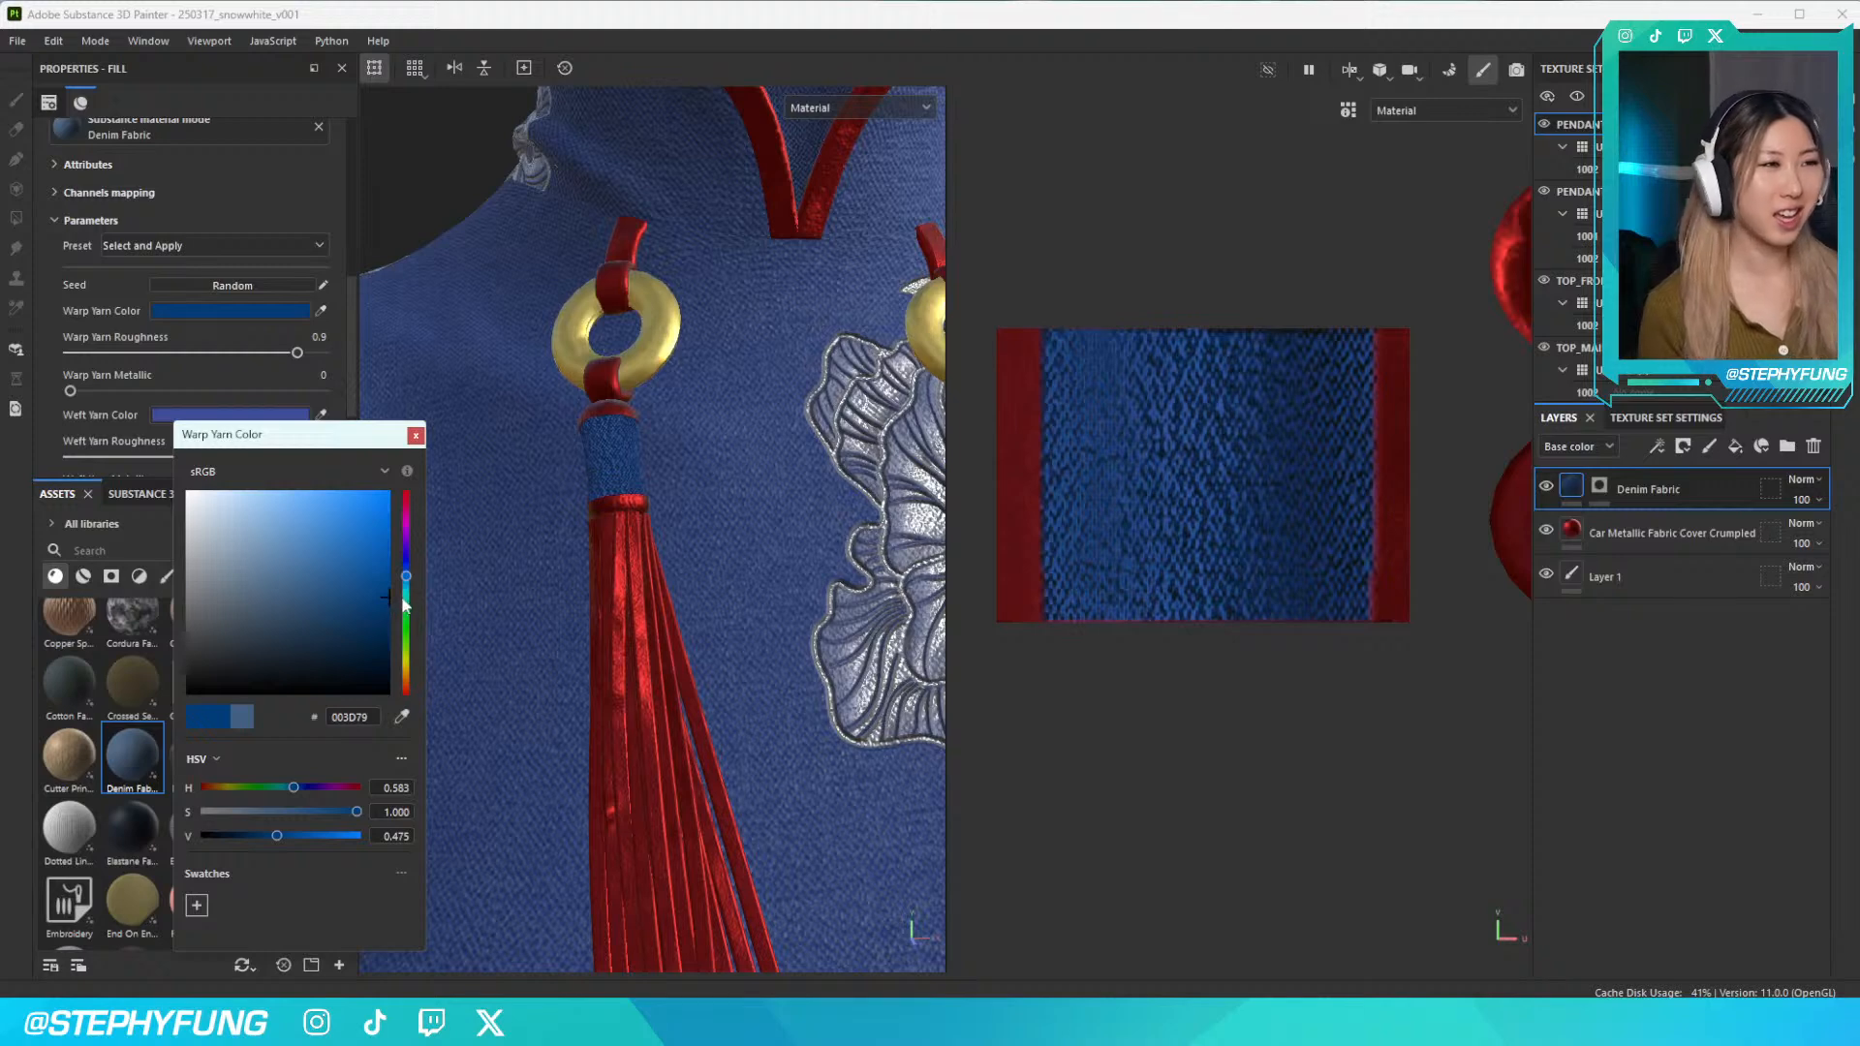
pyautogui.click(416, 434)
# Set the denim's weft yarn colour to the dark navy 000E56
pyautogui.click(272, 415)
pyautogui.click(354, 612)
pyautogui.moveTo(355, 613); pyautogui.dragTo(402, 635)
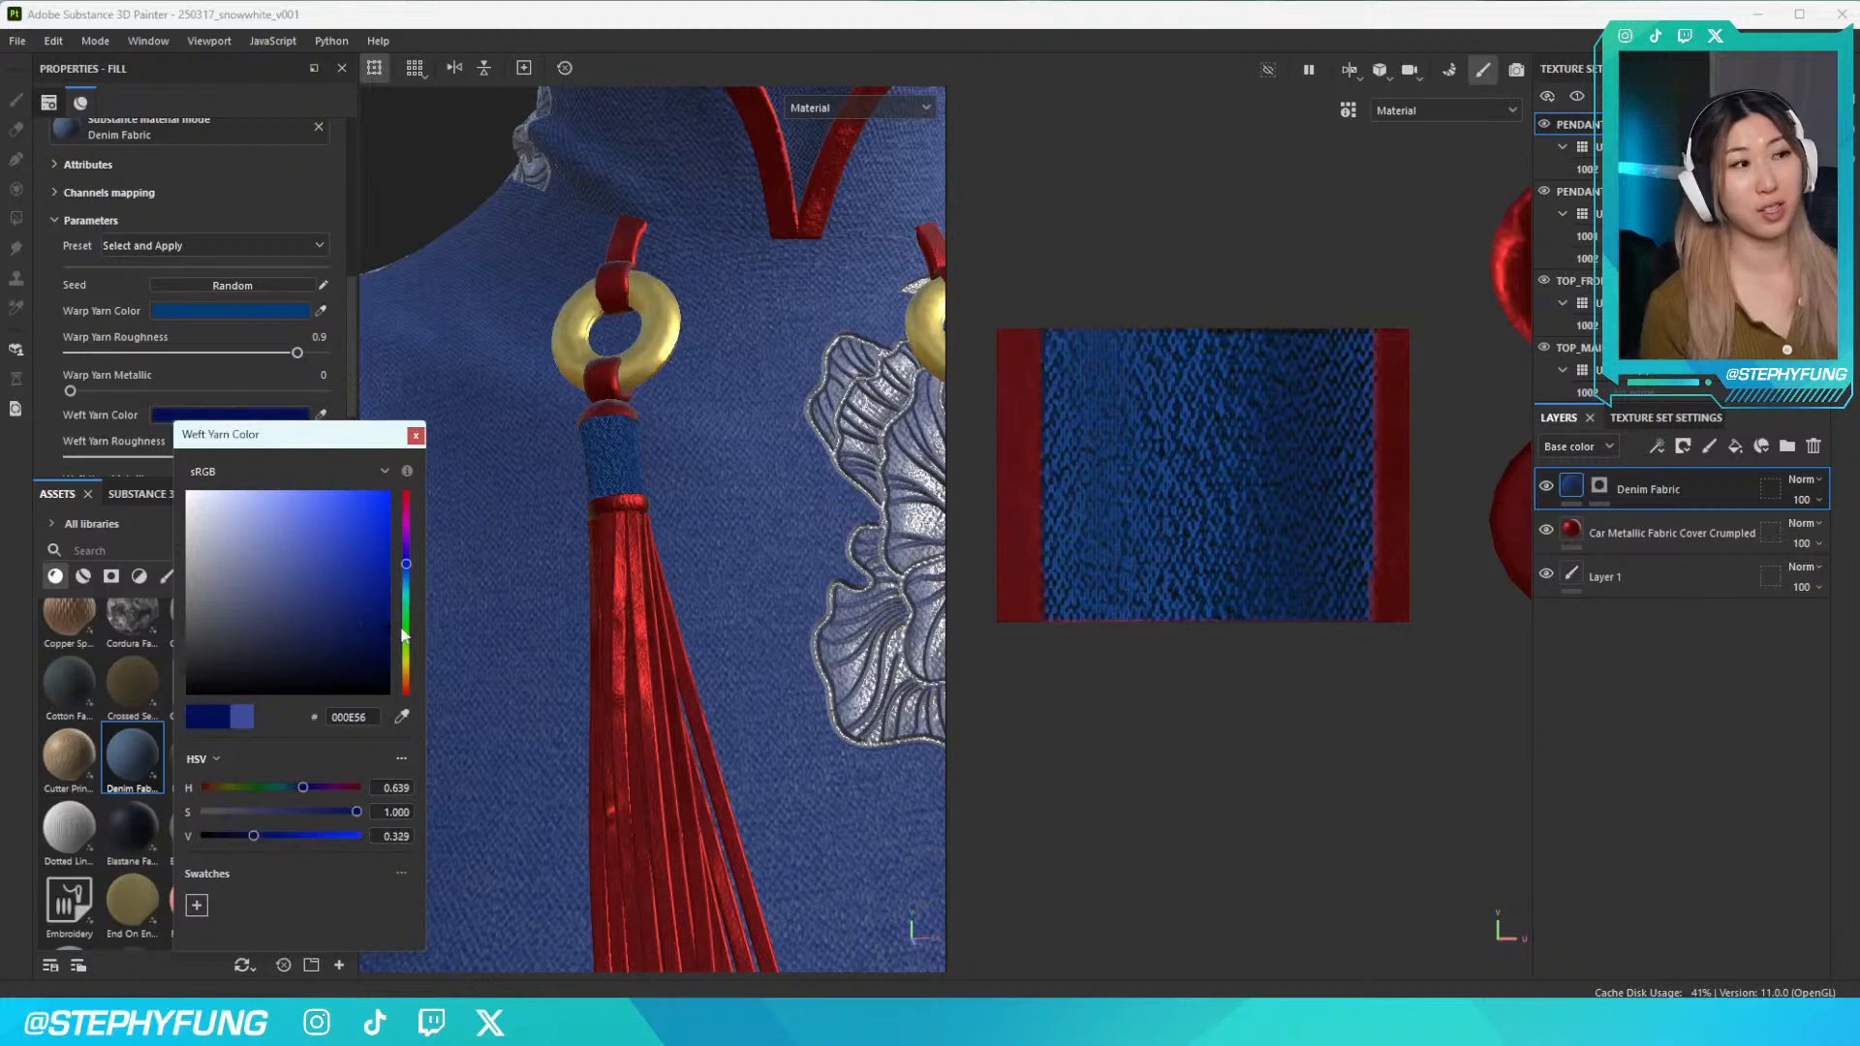
pyautogui.click(415, 435)
# Try several blues for the denim's warp yarn and settle on the periwinkle blue 5166A8
pyautogui.click(267, 311)
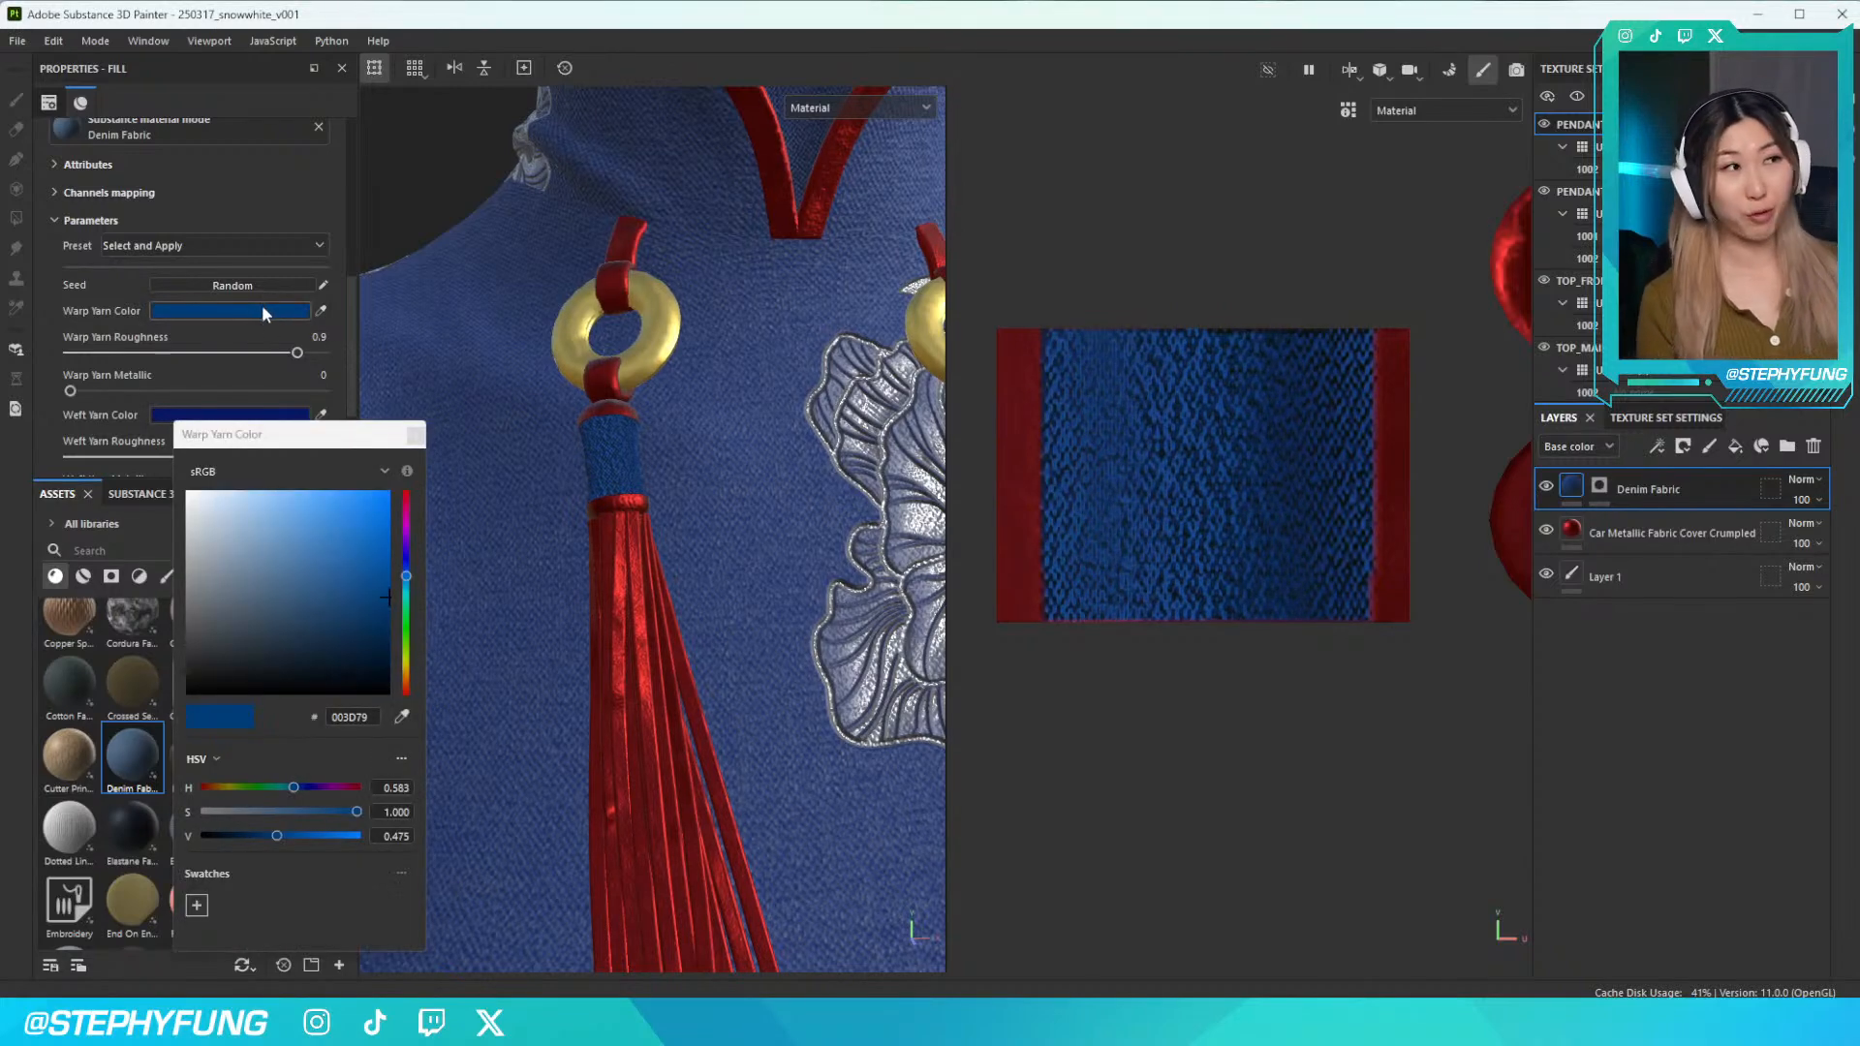
pyautogui.moveTo(323, 597); pyautogui.dragTo(279, 616)
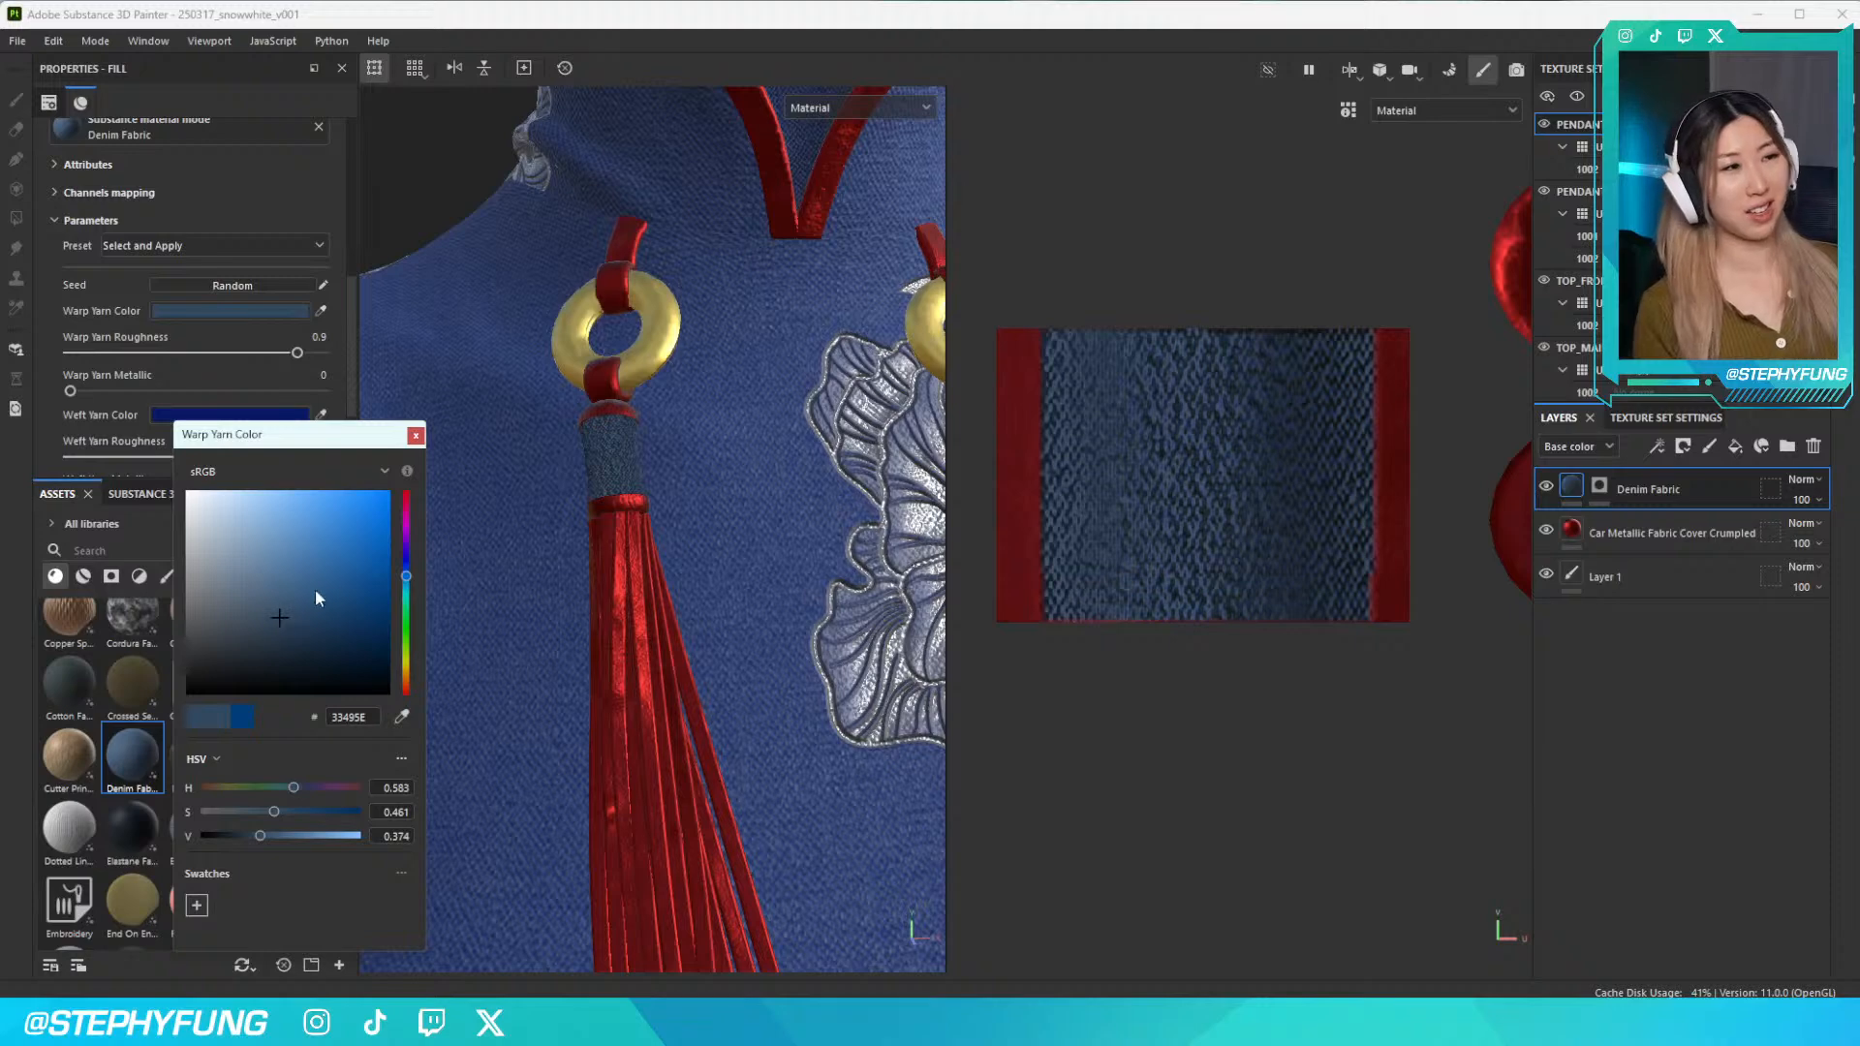
pyautogui.click(336, 618)
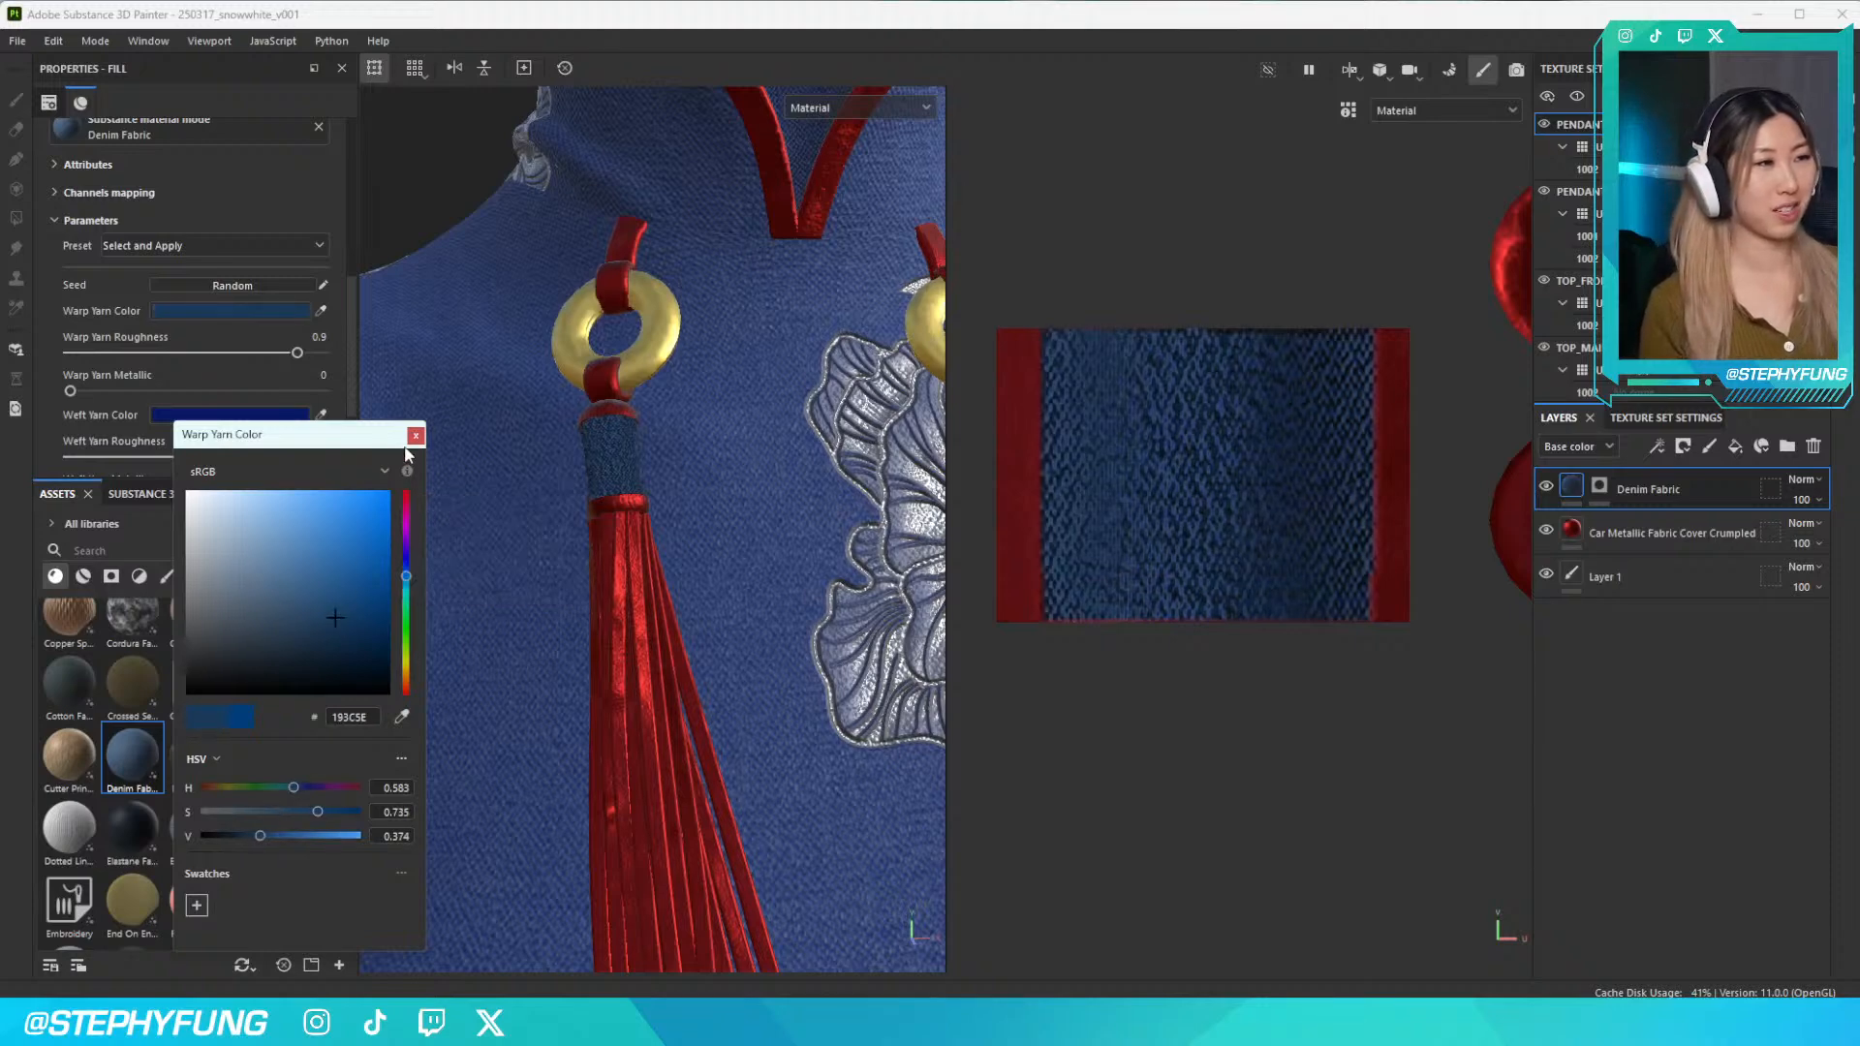
pyautogui.click(366, 607)
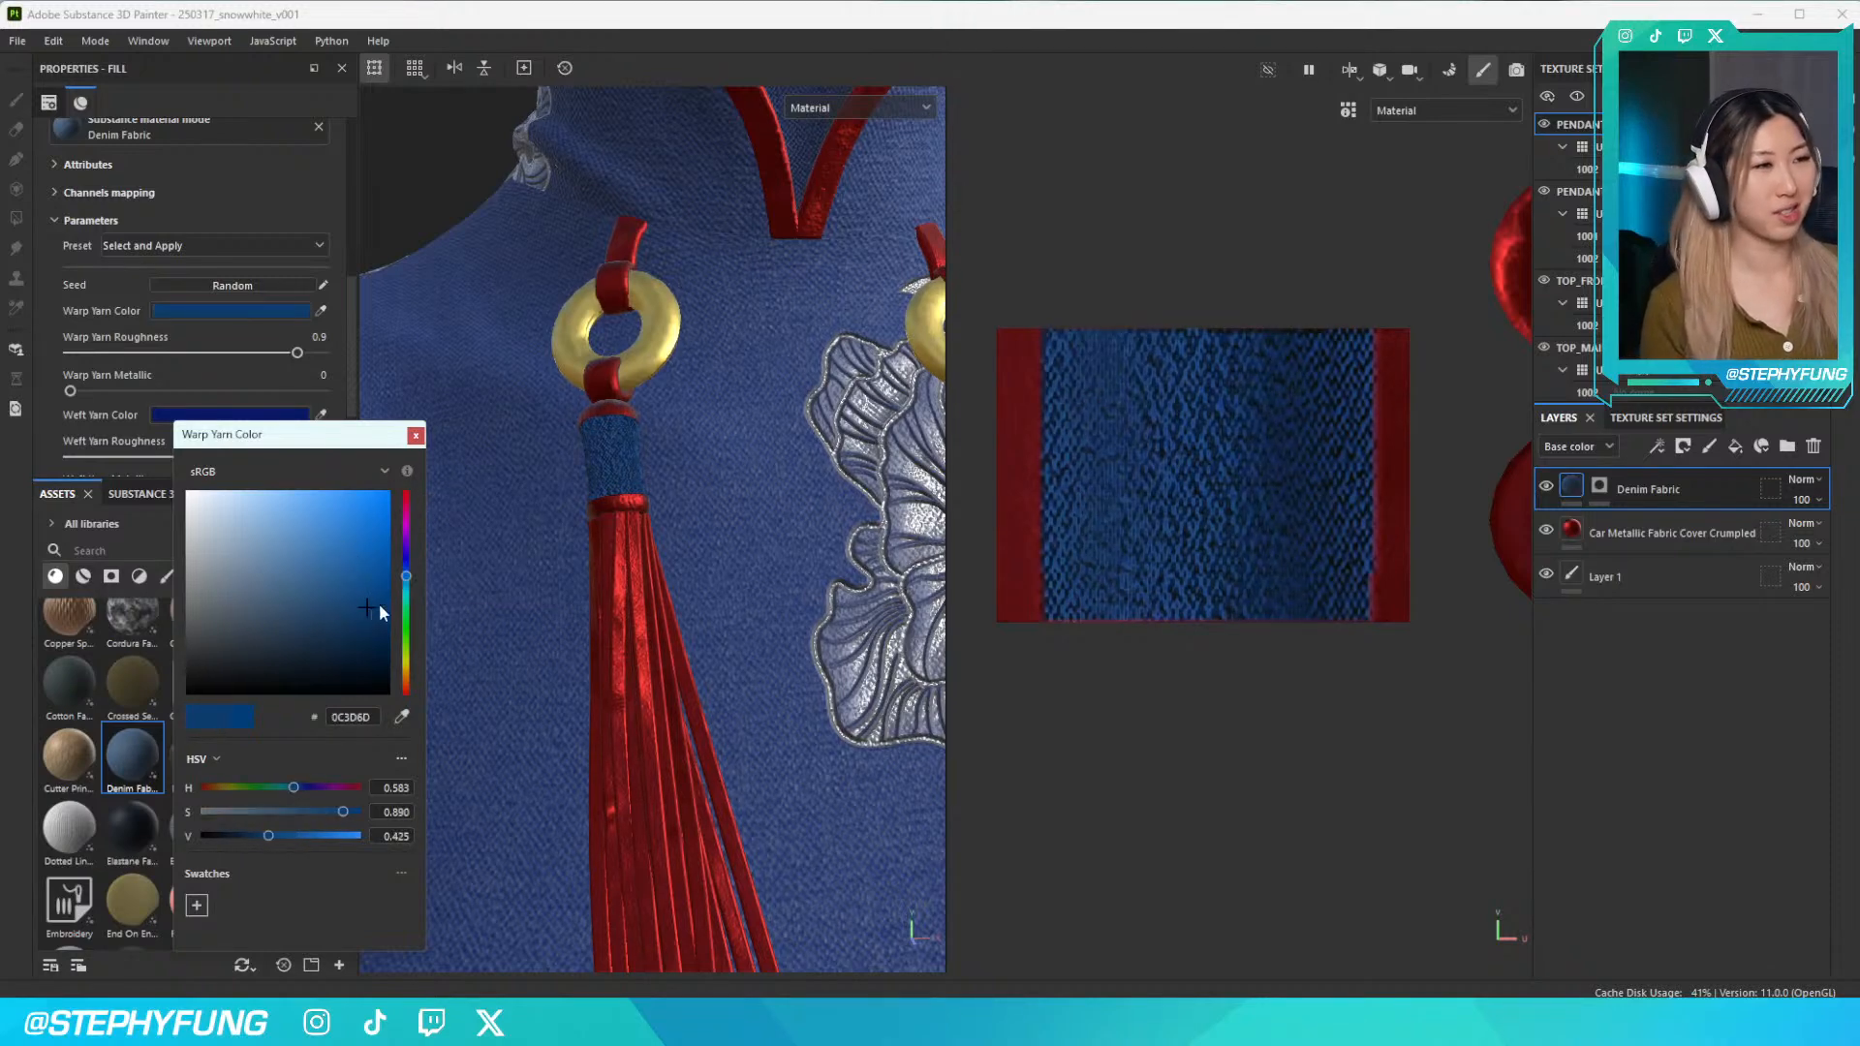
pyautogui.moveTo(407, 578)
pyautogui.mouseDown()
pyautogui.moveTo(287, 531)
pyautogui.moveTo(291, 562)
pyautogui.mouseUp()
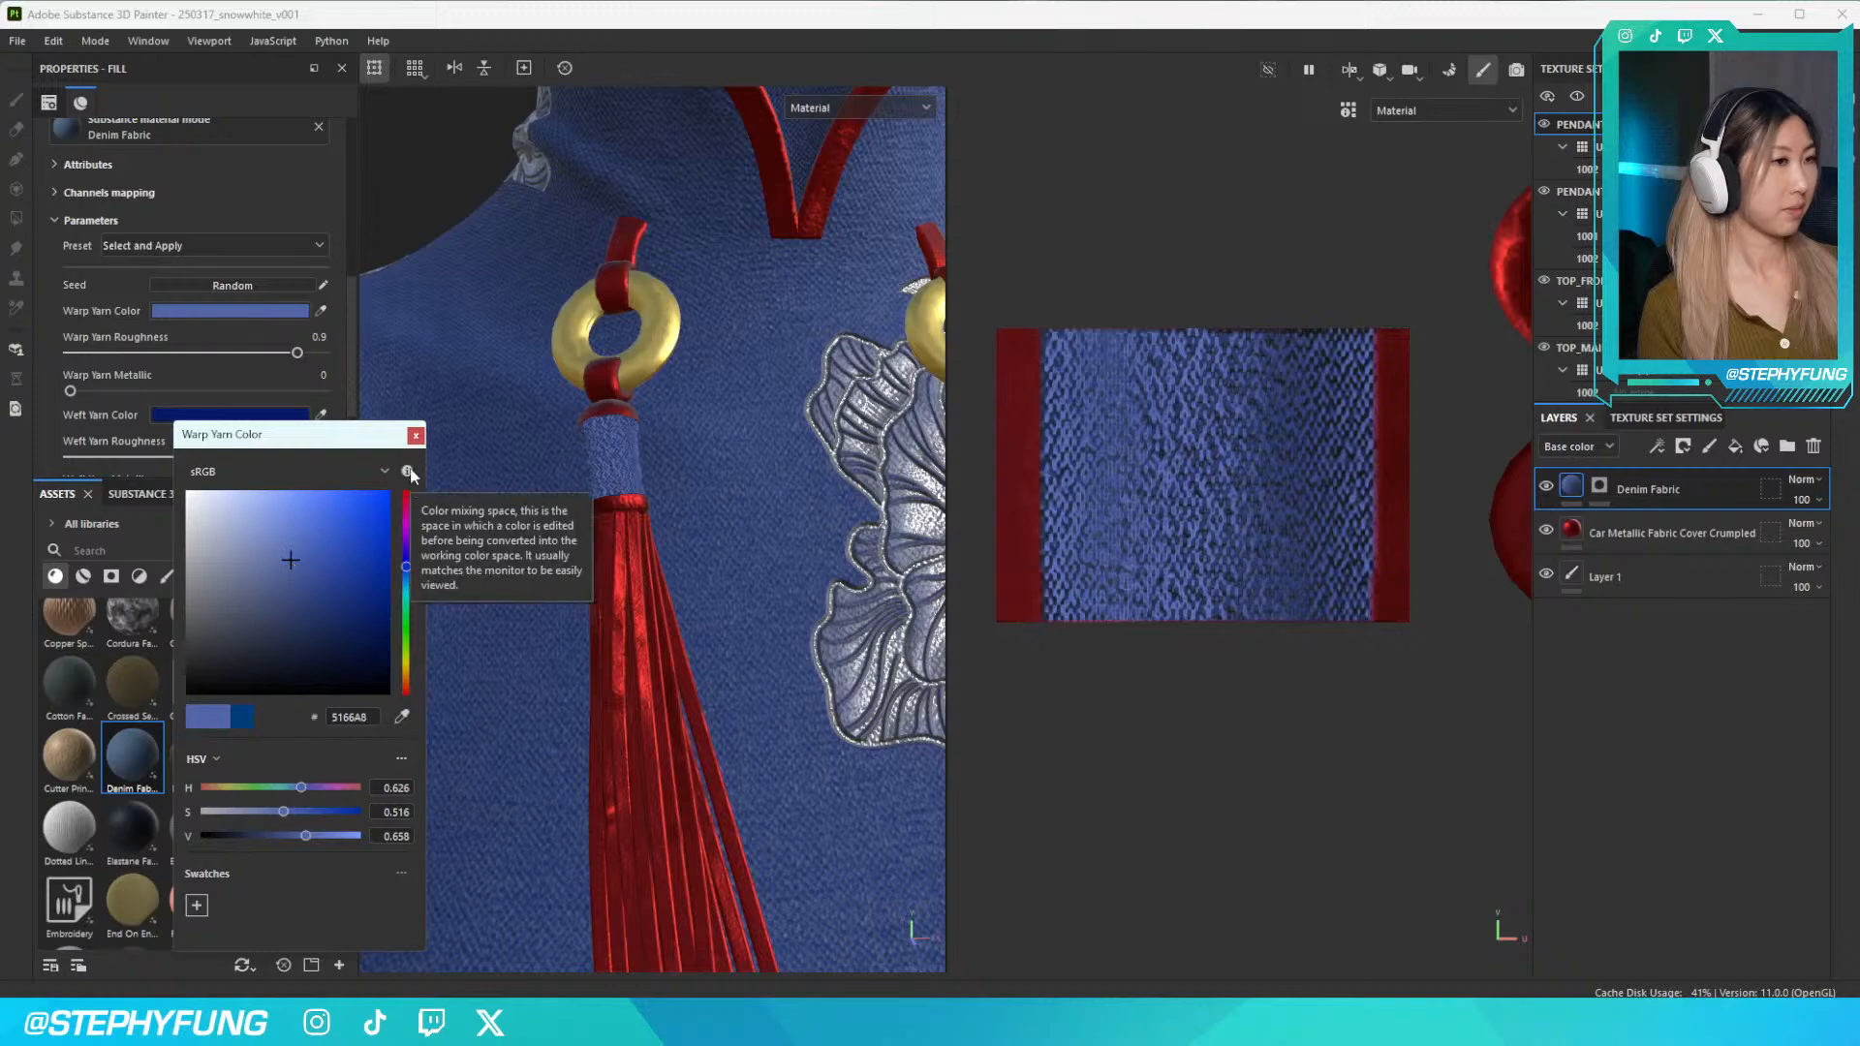
pyautogui.click(415, 436)
# Paint the Denim Fabric mask over the second tassel's cap band in the UV view, leaving narrow red side strips
pyautogui.scroll(-3, 627, 499)
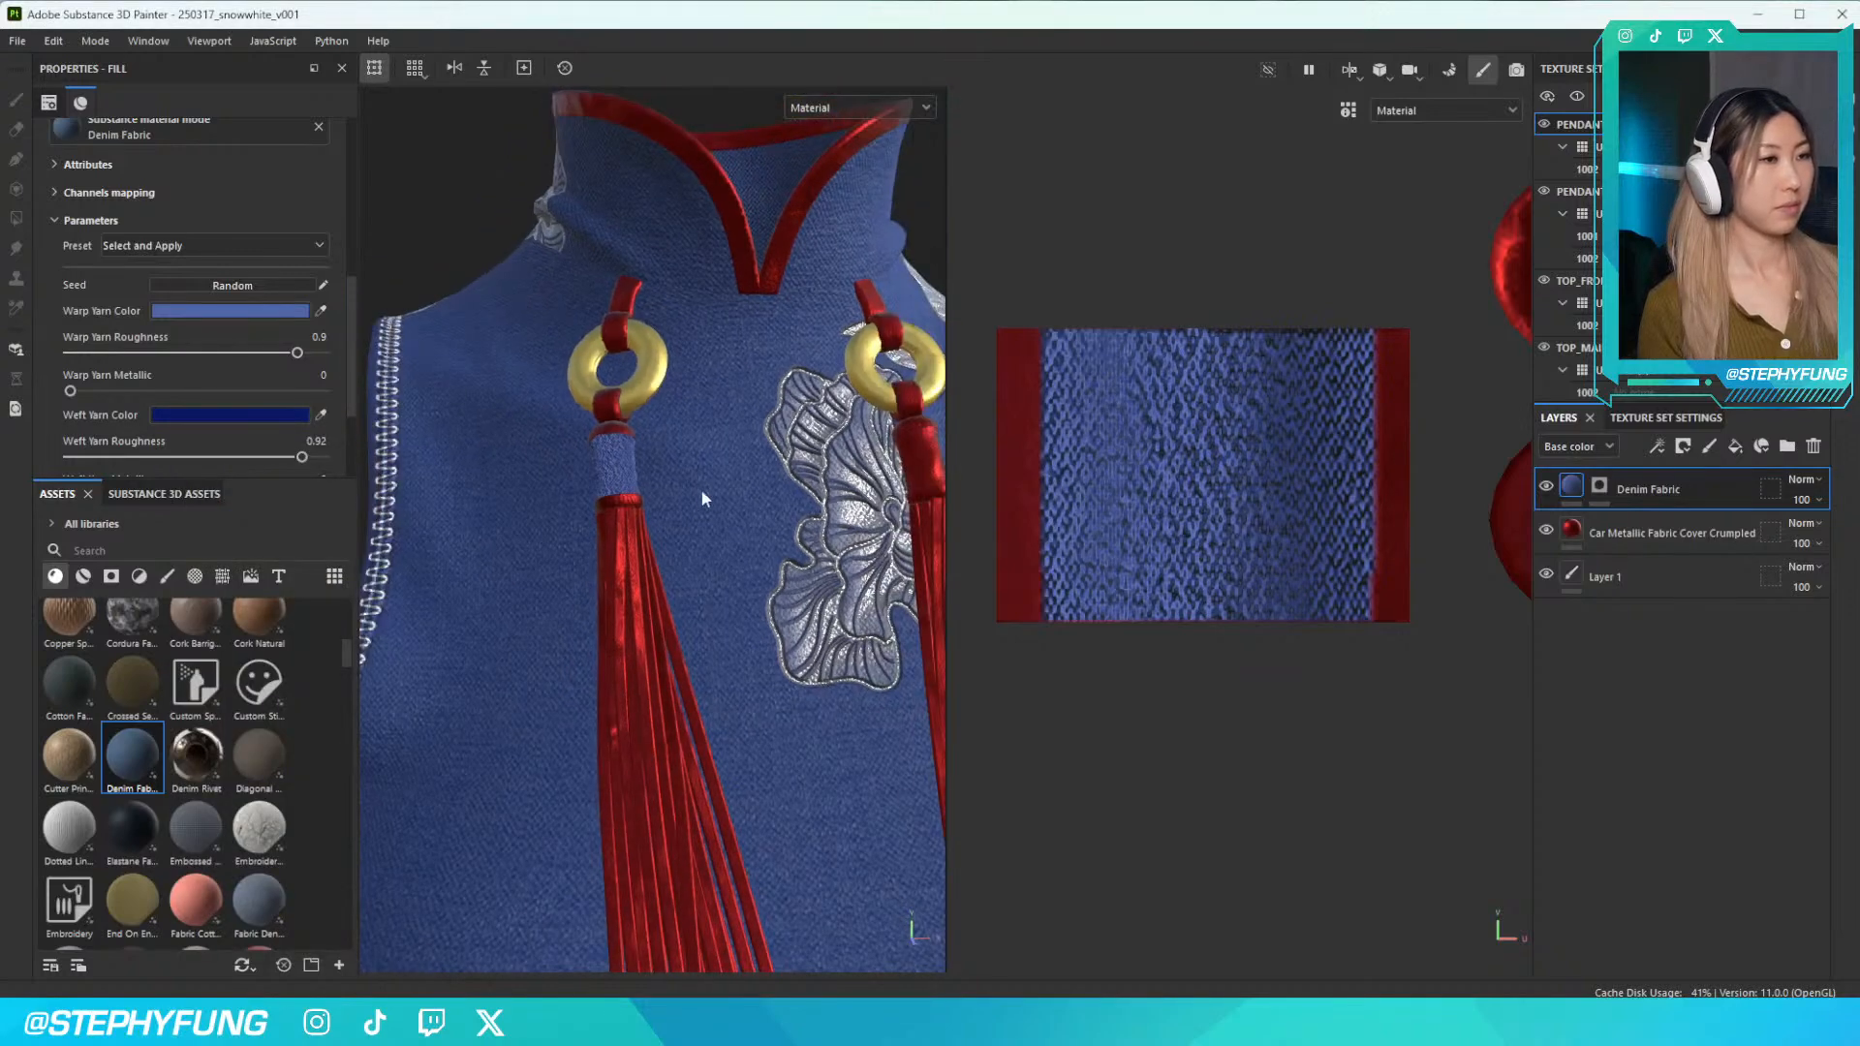
pyautogui.keyDown('alt'); pyautogui.moveTo(684, 490); pyautogui.dragTo(587, 438, button='middle'); pyautogui.keyUp('alt')
pyautogui.scroll(-5, 1313, 514)
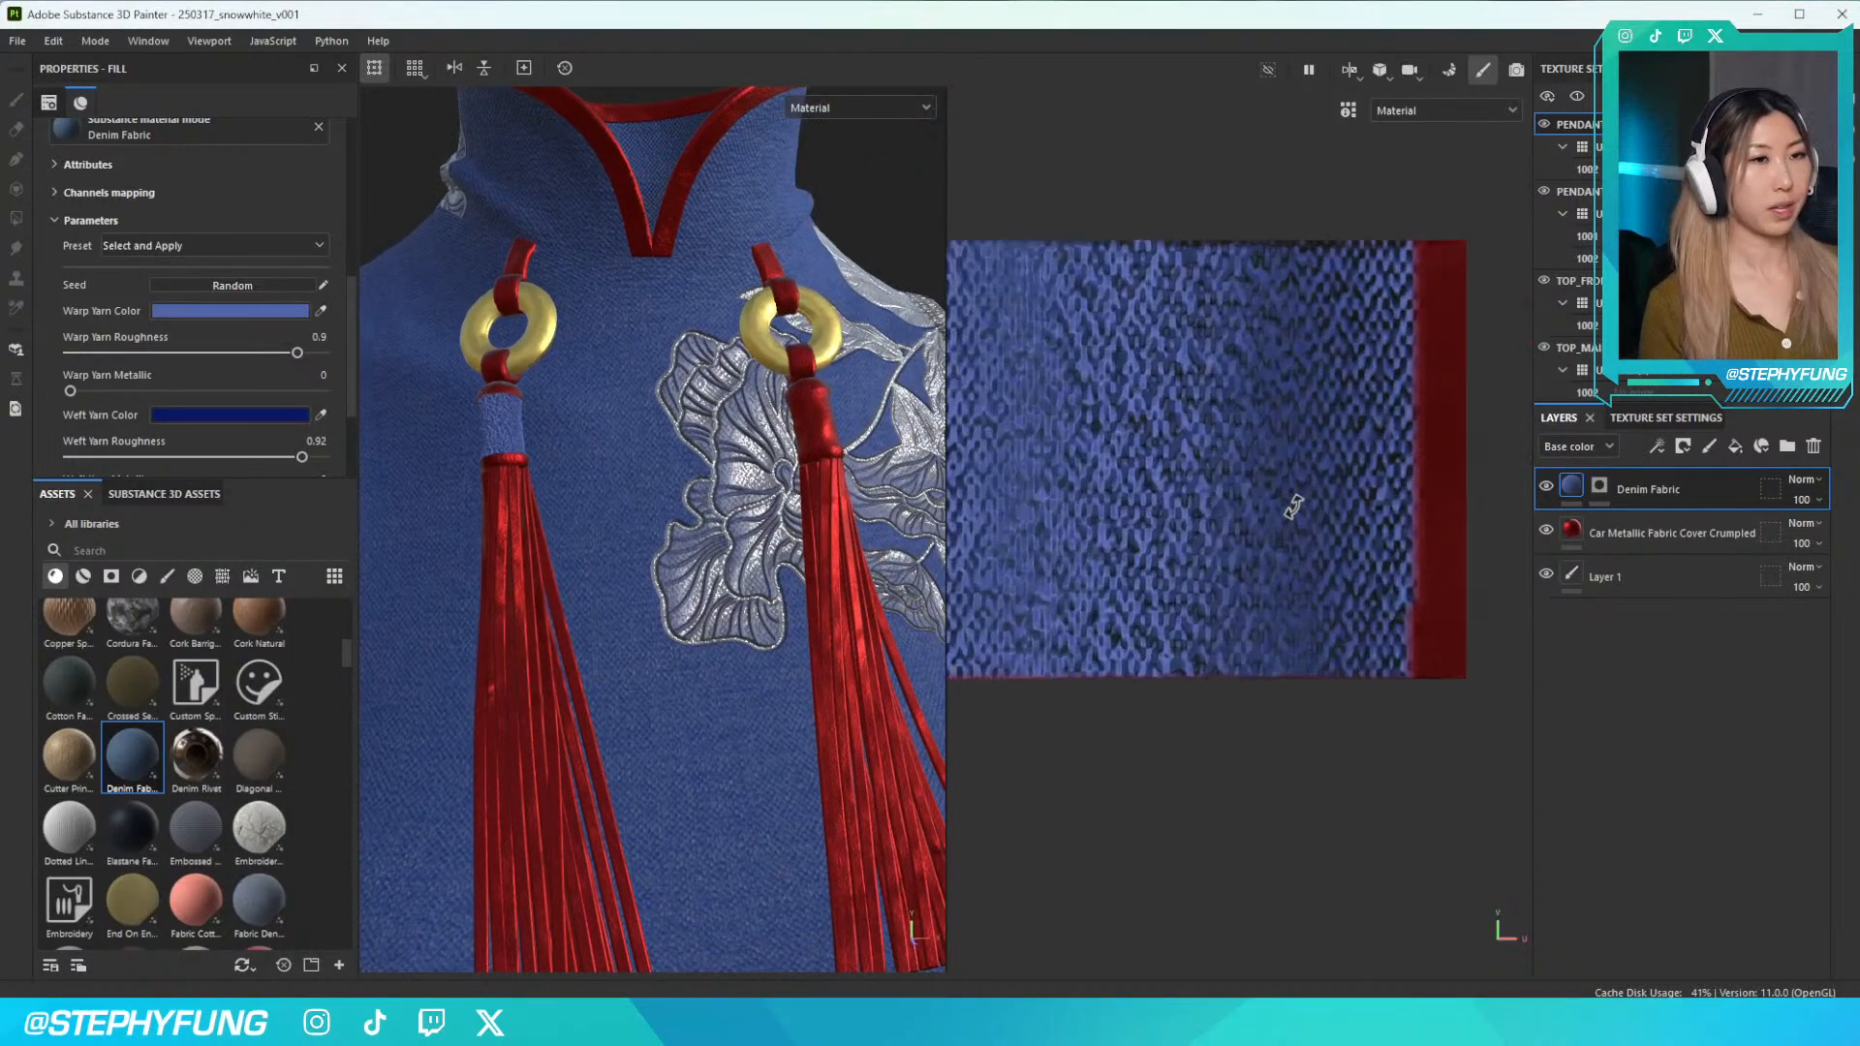
pyautogui.keyDown('alt'); pyautogui.moveTo(1303, 518); pyautogui.dragTo(1094, 513, button='middle'); pyautogui.keyUp('alt')
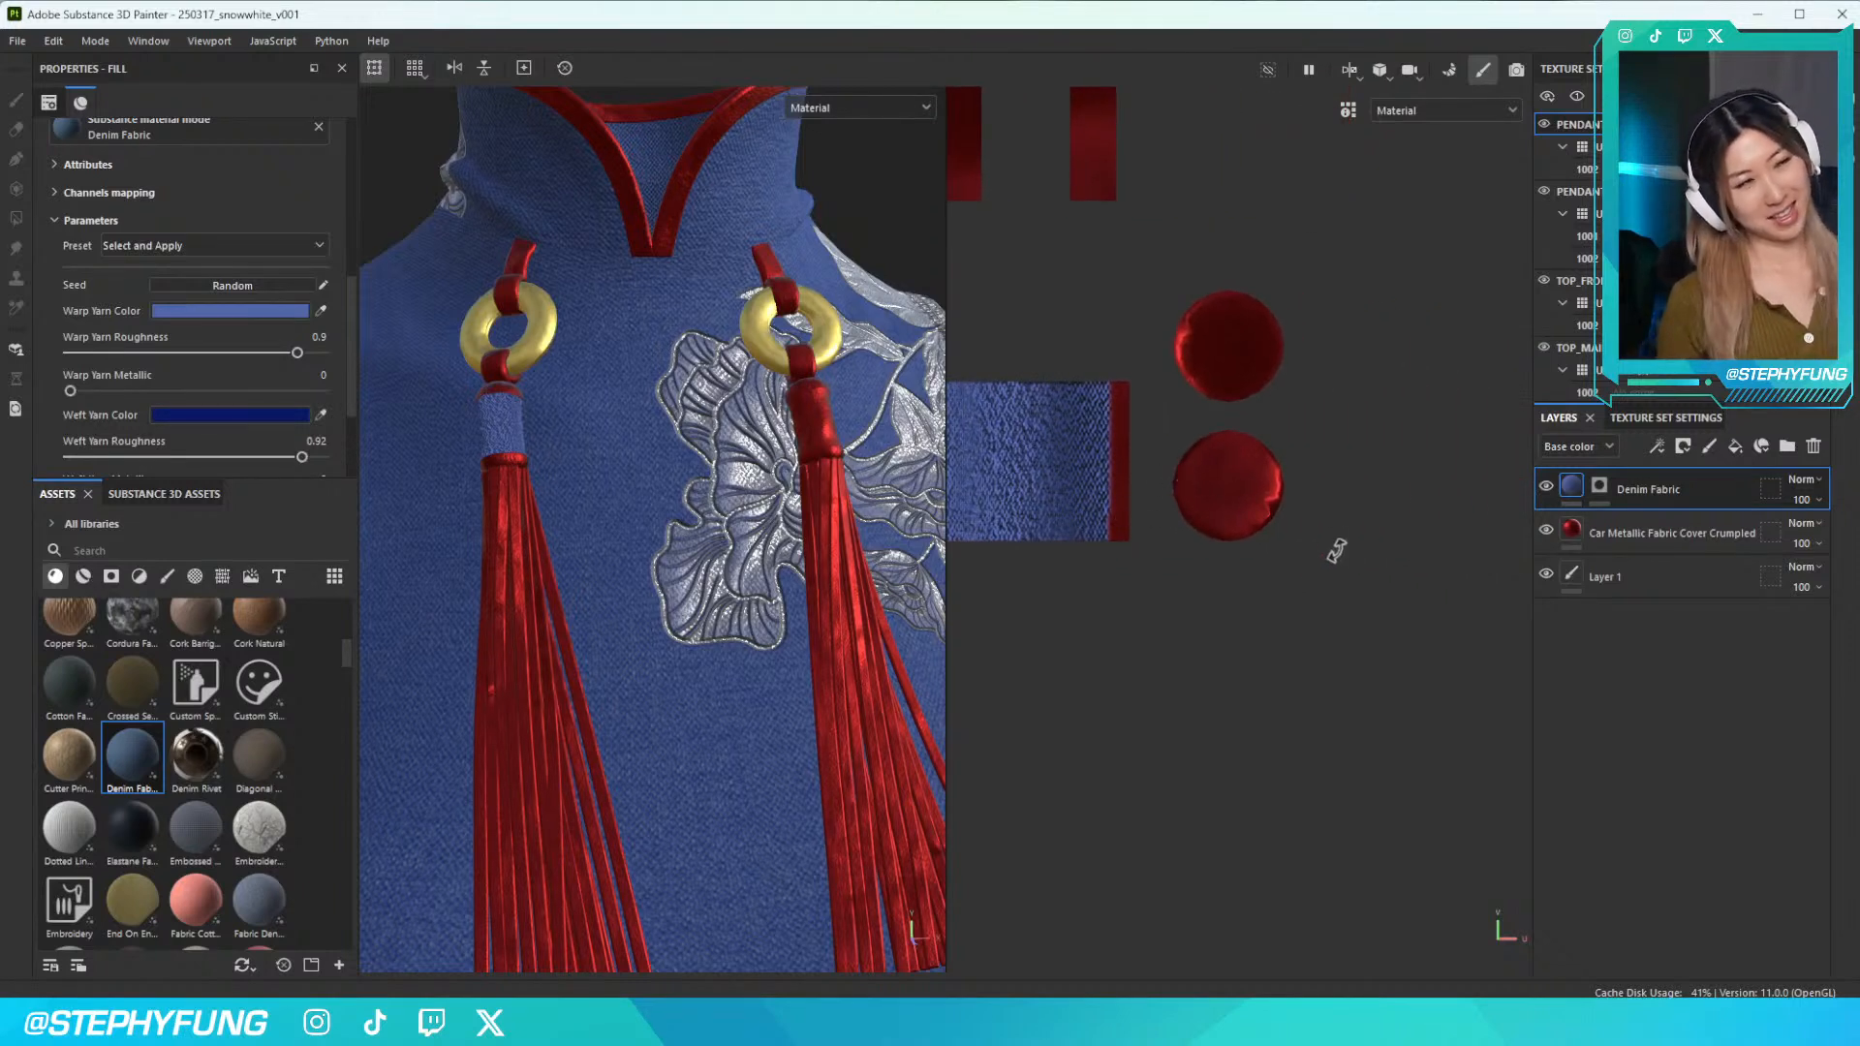
pyautogui.scroll(-7, 1345, 485)
pyautogui.click(1600, 485)
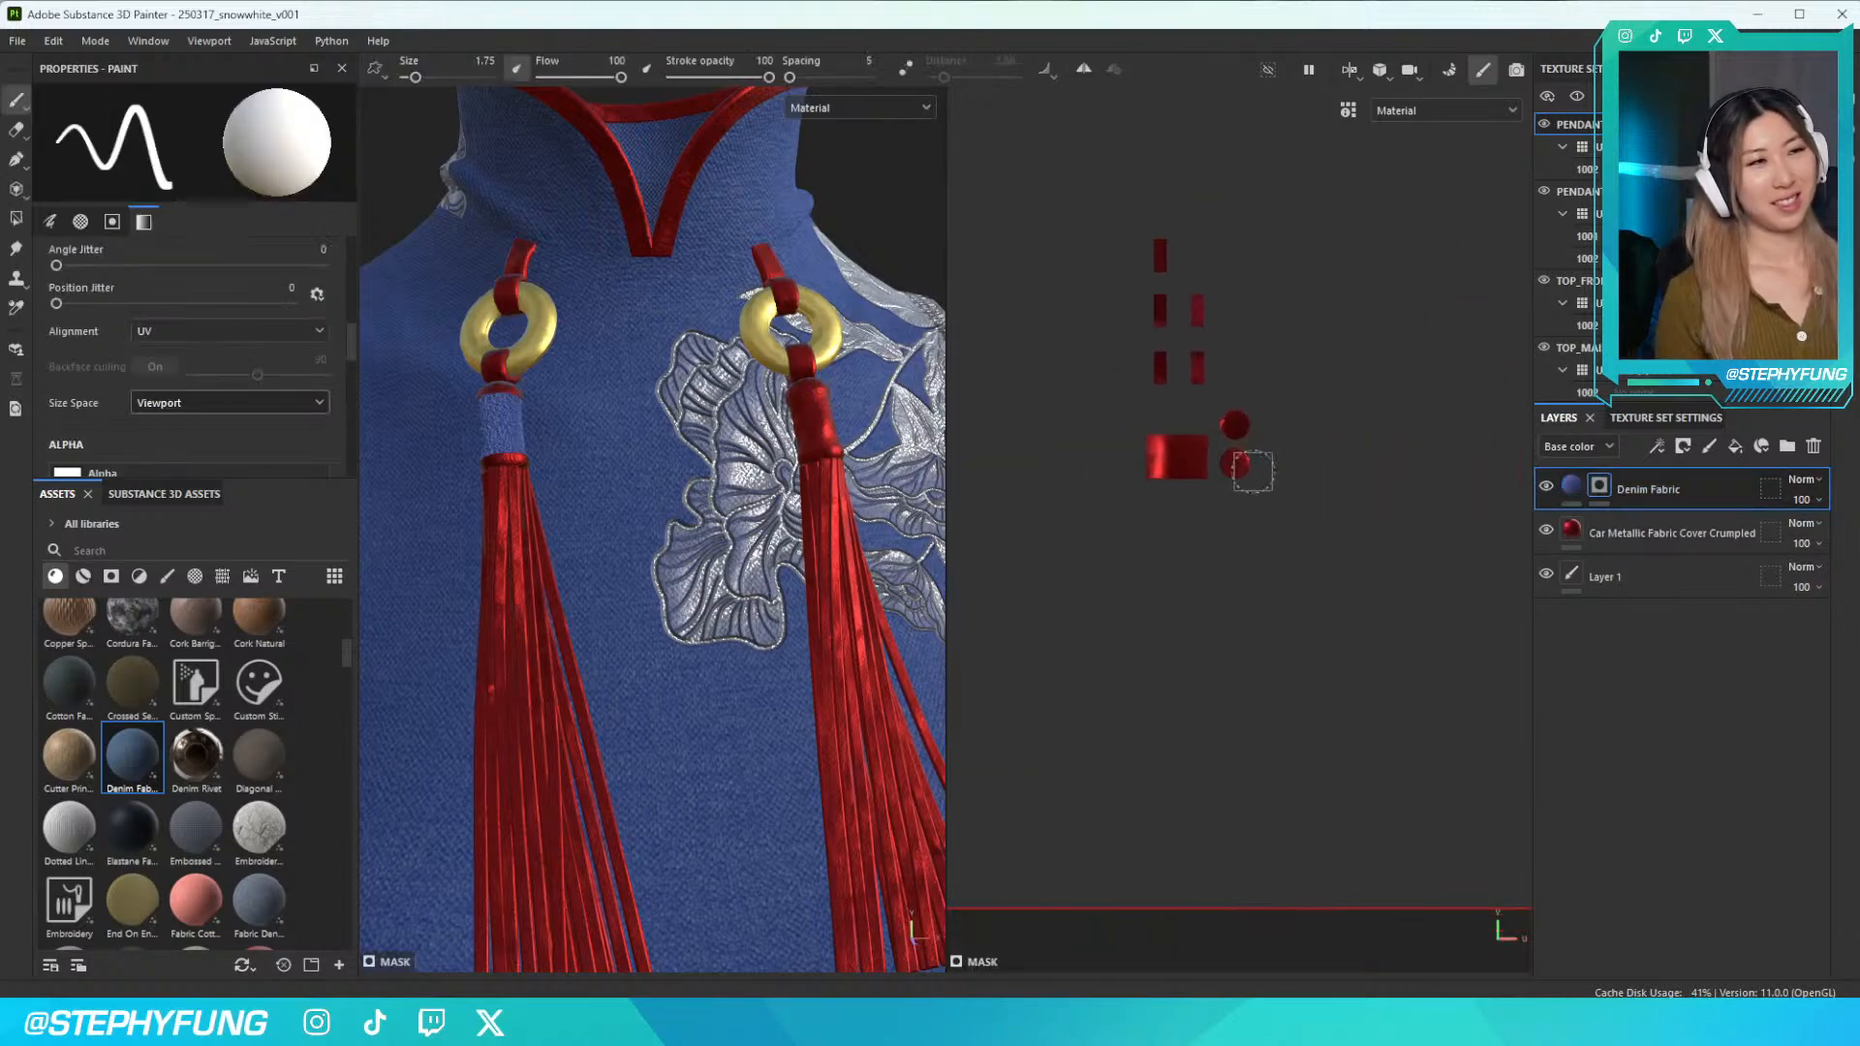
pyautogui.scroll(8, 1253, 472)
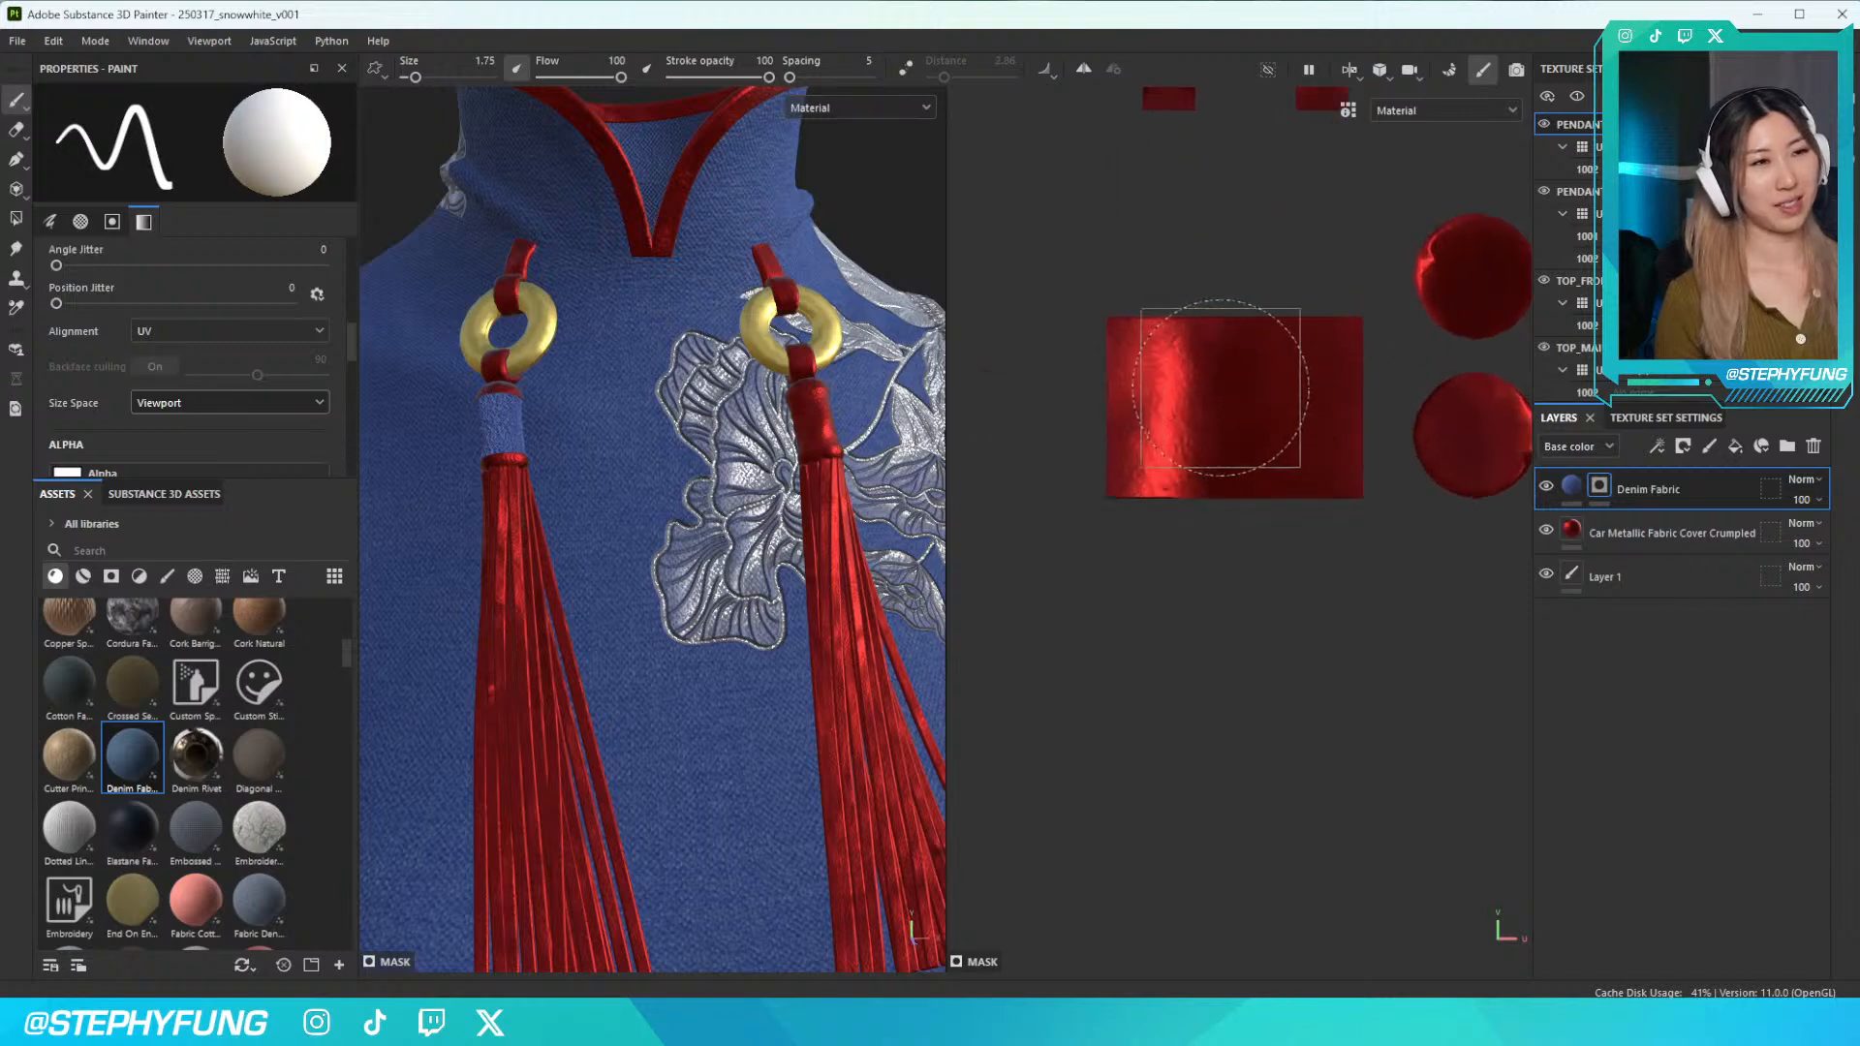
pyautogui.click(1215, 392)
pyautogui.moveTo(1215, 427)
pyautogui.mouseDown()
pyautogui.moveTo(1212, 448)
pyautogui.moveTo(1253, 445)
pyautogui.moveTo(1250, 374)
pyautogui.mouseUp()
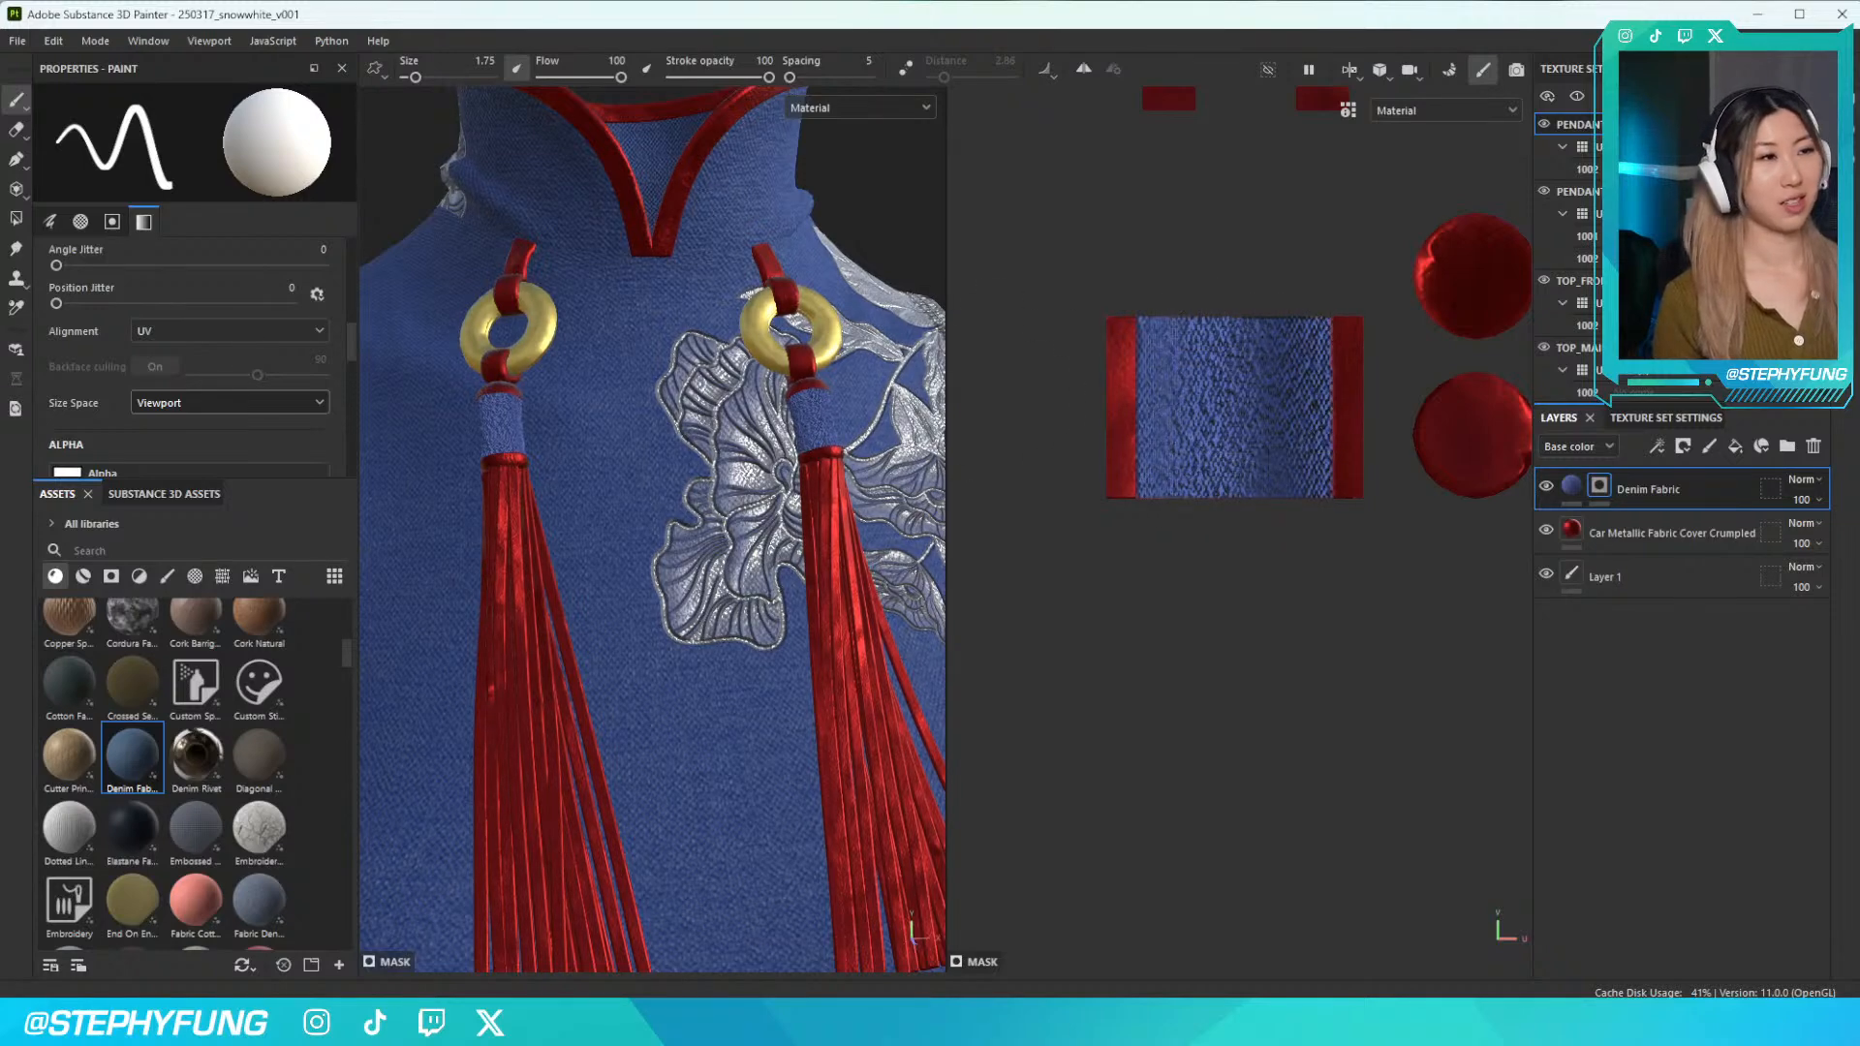
# Add the Car Metallic Fabric Cover Crumpled material as a new layer above Denim Fabric and give it a black mask
pyautogui.scroll(-3, 810, 388)
pyautogui.scroll(6, 806, 385)
pyautogui.keyDown('alt'); pyautogui.moveTo(806, 386); pyautogui.dragTo(775, 422); pyautogui.keyUp('alt')
pyautogui.scroll(2, 774, 421)
pyautogui.scroll(-5, 775, 422)
pyautogui.keyDown('alt'); pyautogui.moveTo(414, 495); pyautogui.dragTo(484, 474, button='middle'); pyautogui.keyUp('alt')
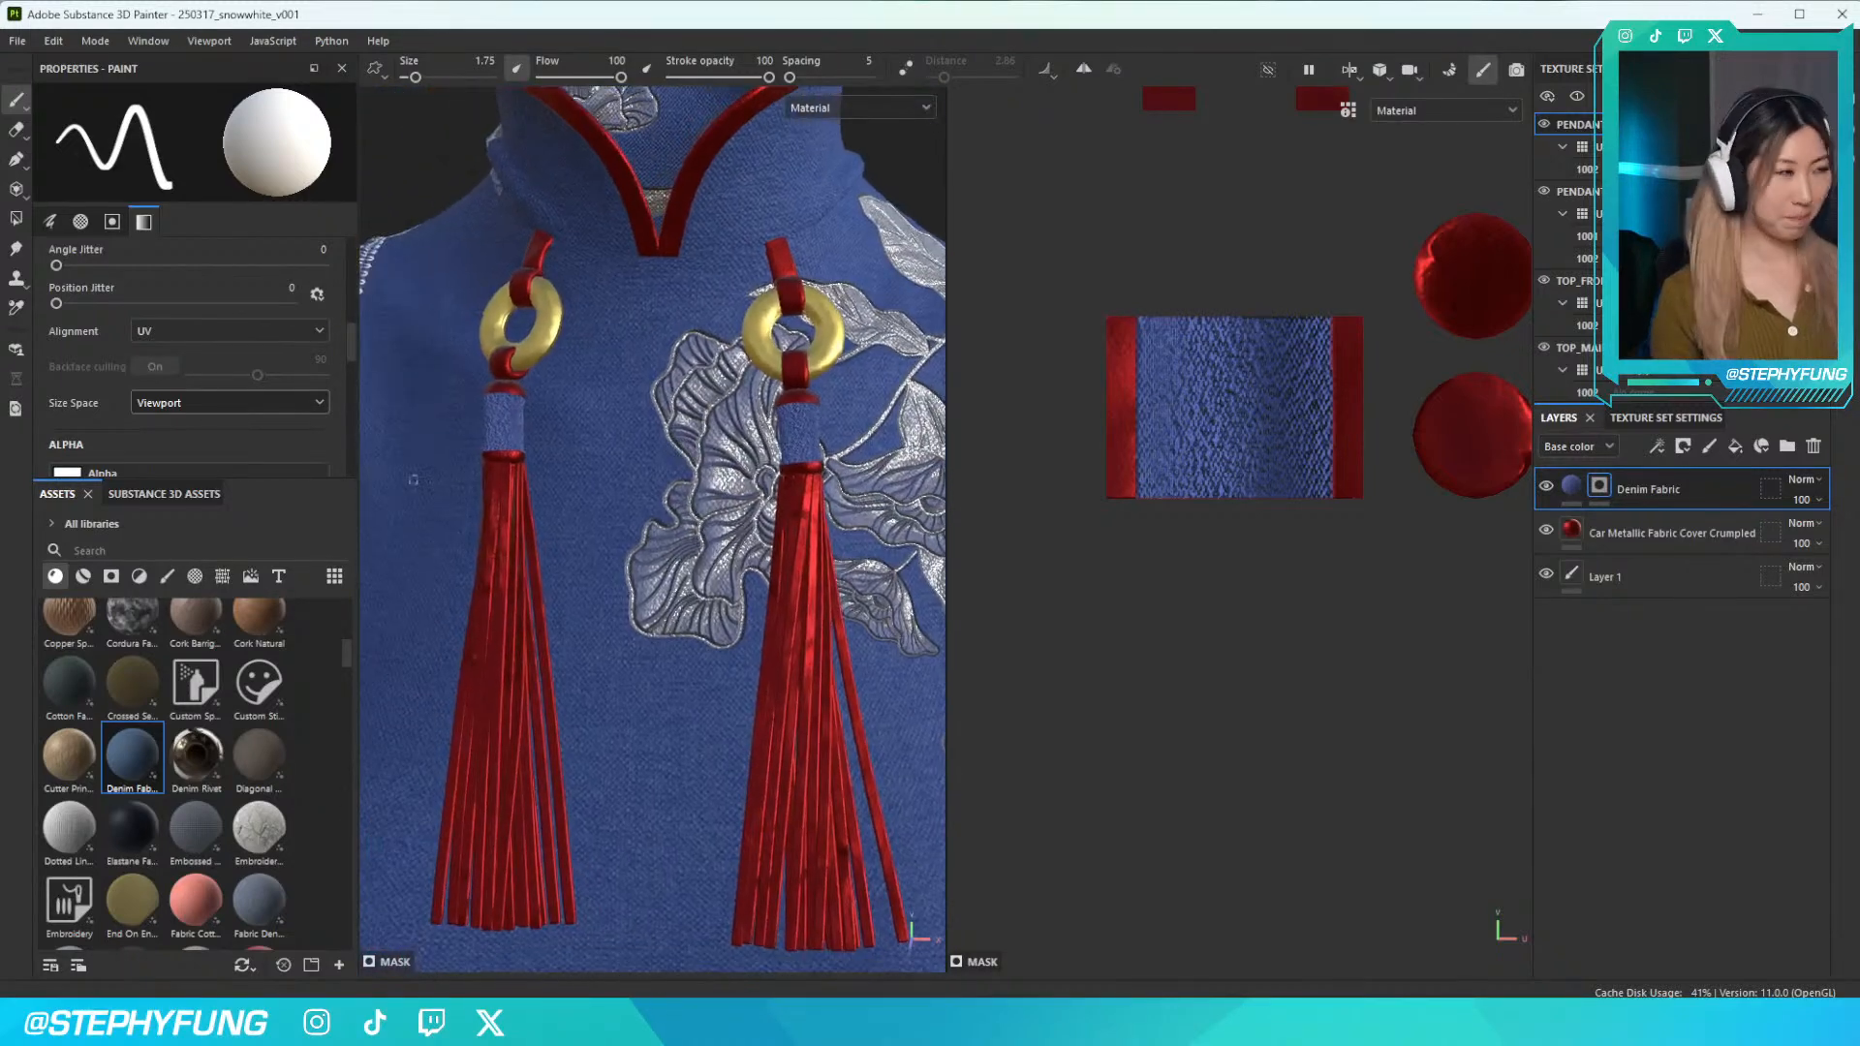
pyautogui.scroll(5, 145, 823)
pyautogui.moveTo(143, 862); pyautogui.dragTo(1502, 498)
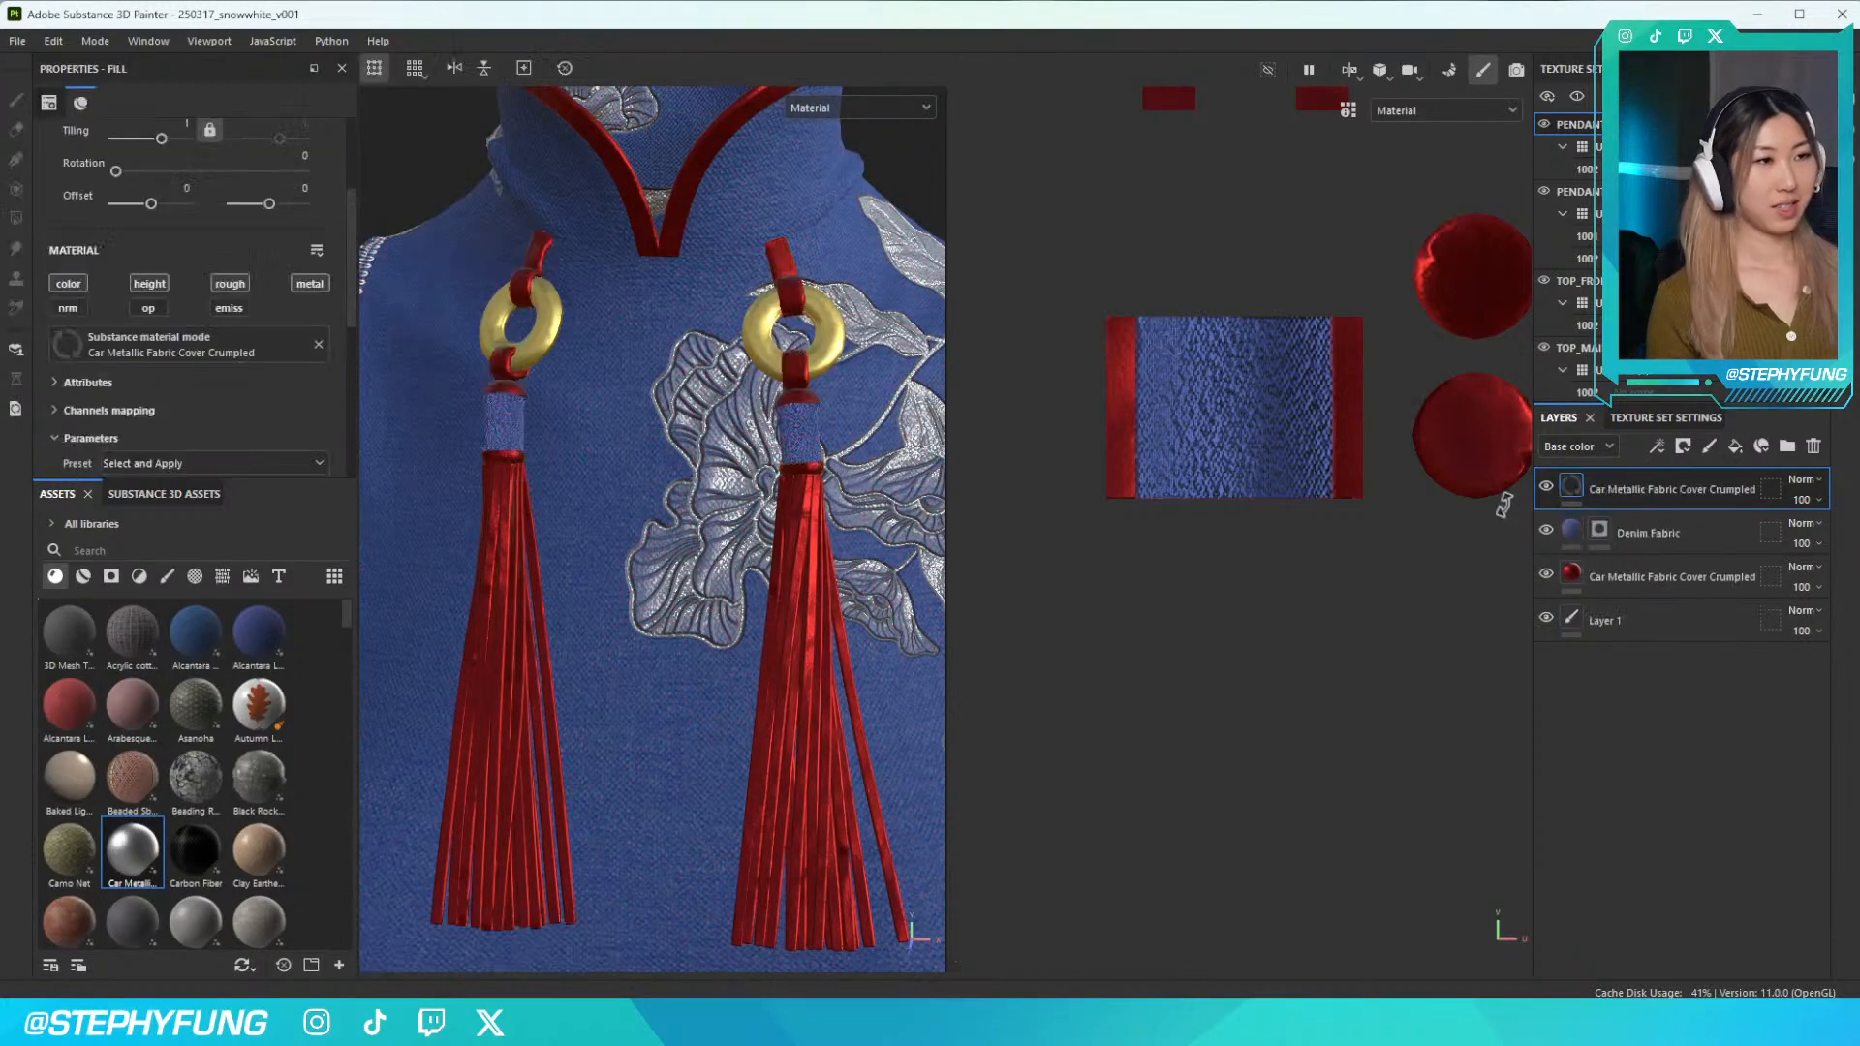
pyautogui.rightClick(1696, 478)
pyautogui.click(1686, 502)
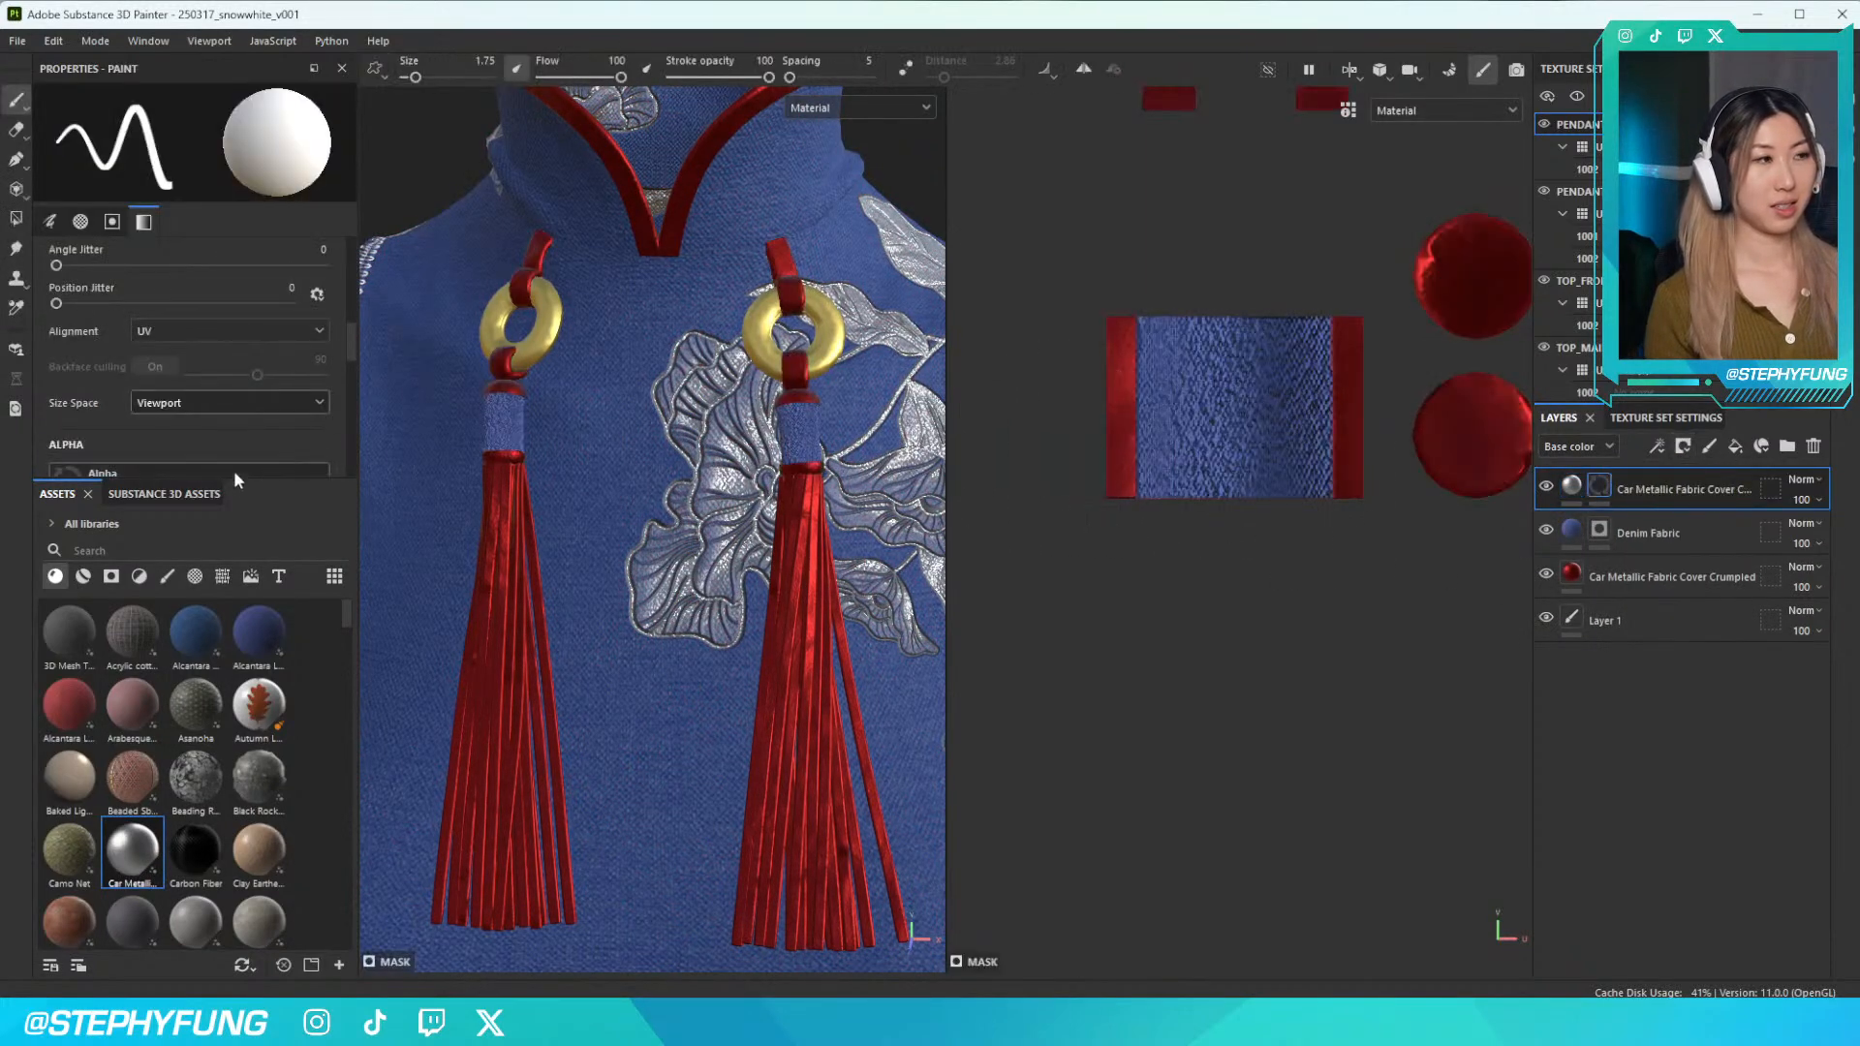
# Set the mask brush's alpha to CIRCLE BRUSH-01_1
pyautogui.scroll(-2, 237, 465)
pyautogui.click(194, 369)
pyautogui.click(247, 436)
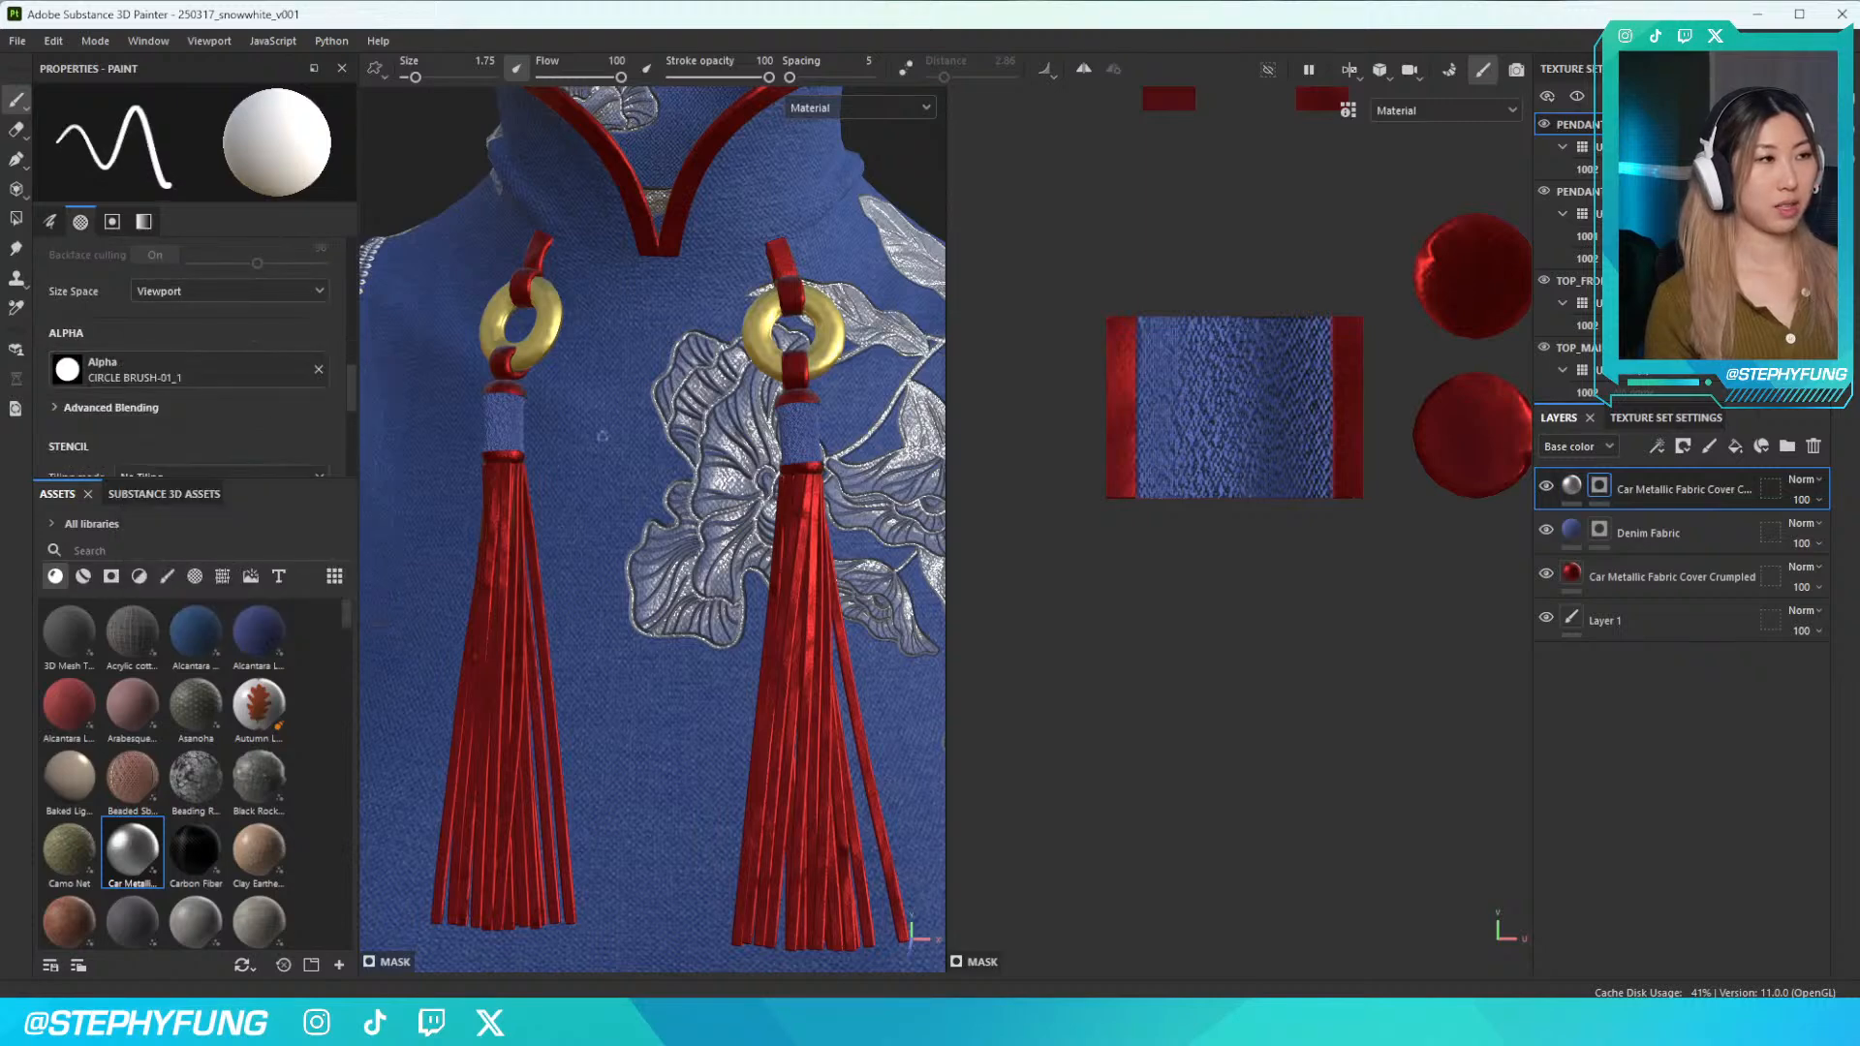
# Hand-paint a Chinese character in the metallic layer's mask on the first tassel's blue band
pyautogui.scroll(5, 555, 431)
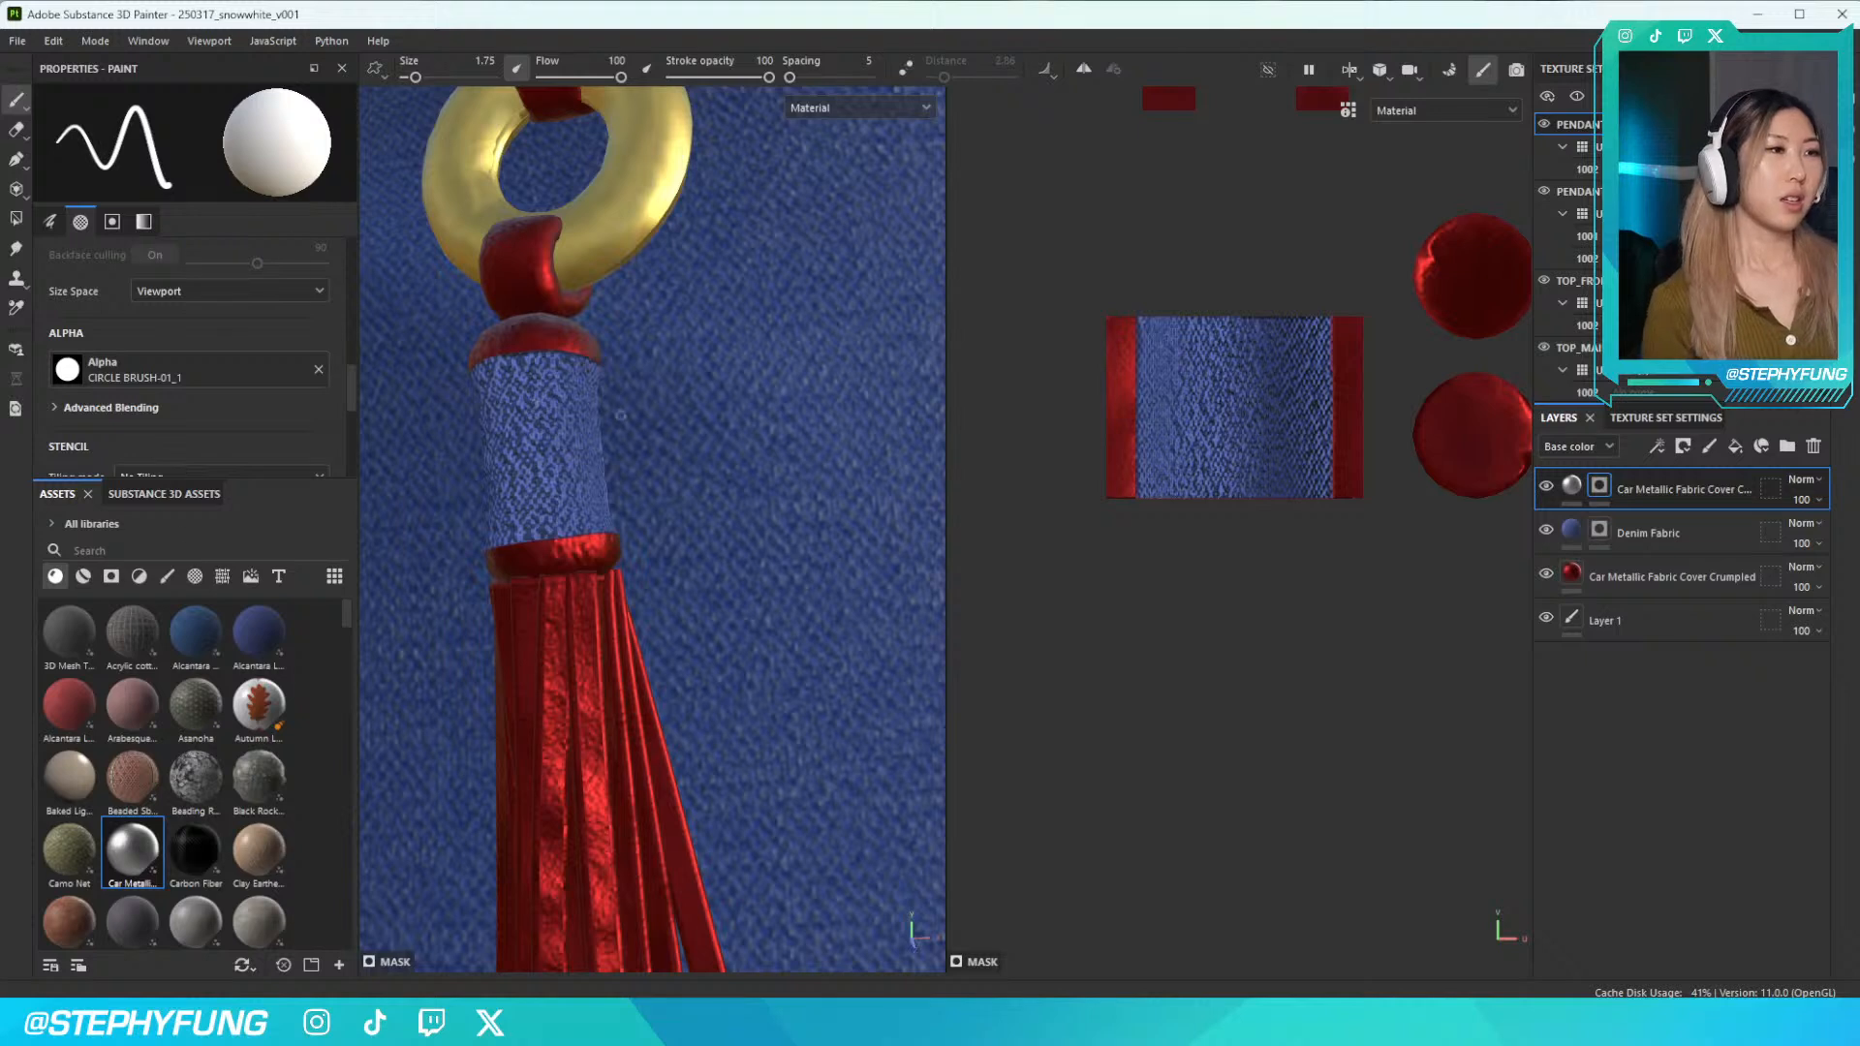
pyautogui.moveTo(532, 392)
pyautogui.mouseDown()
pyautogui.moveTo(505, 442)
pyautogui.moveTo(518, 494)
pyautogui.moveTo(579, 476)
pyautogui.moveTo(514, 452)
pyautogui.moveTo(581, 470)
pyautogui.mouseUp()
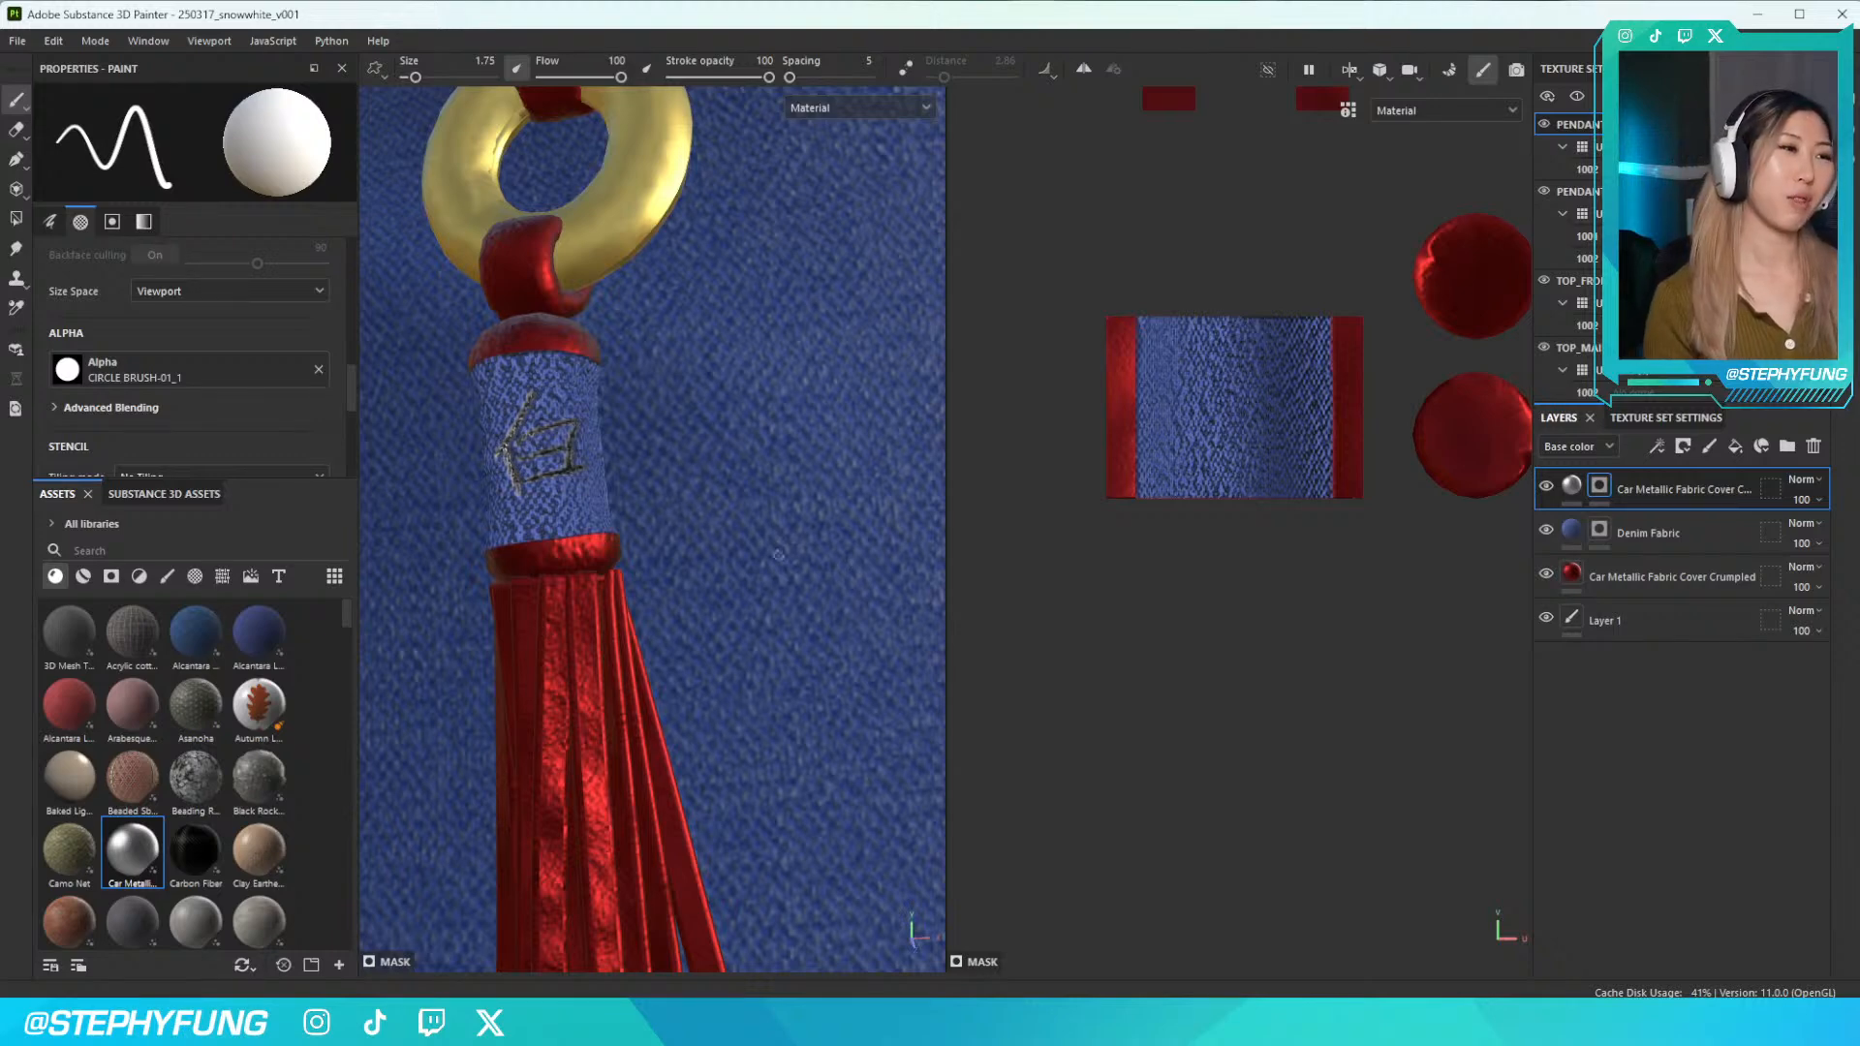
pyautogui.scroll(-8, 653, 488)
pyautogui.keyDown('alt'); pyautogui.moveTo(660, 480); pyautogui.dragTo(768, 472); pyautogui.keyUp('alt')
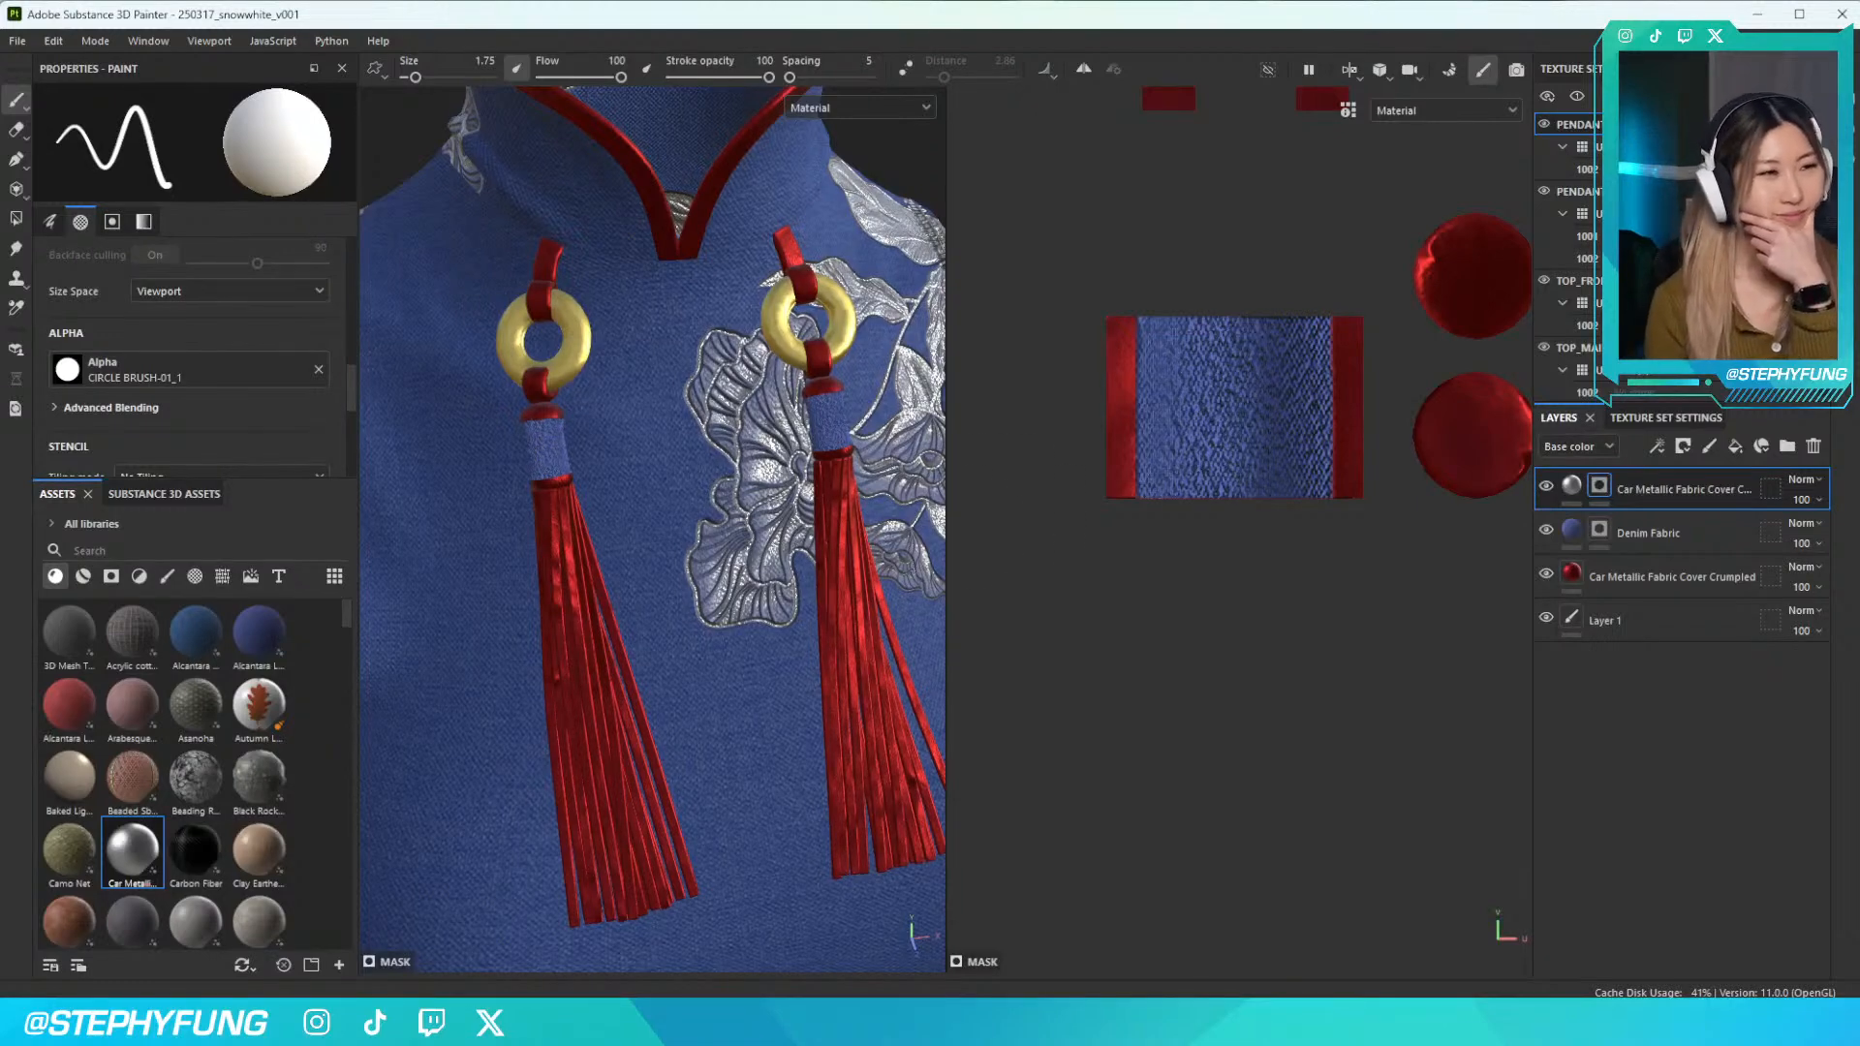
# Compare the tassel cap bands with the Denim Fabric layer's height channel switched off and on
pyautogui.scroll(-3, 773, 498)
pyautogui.scroll(4, 773, 504)
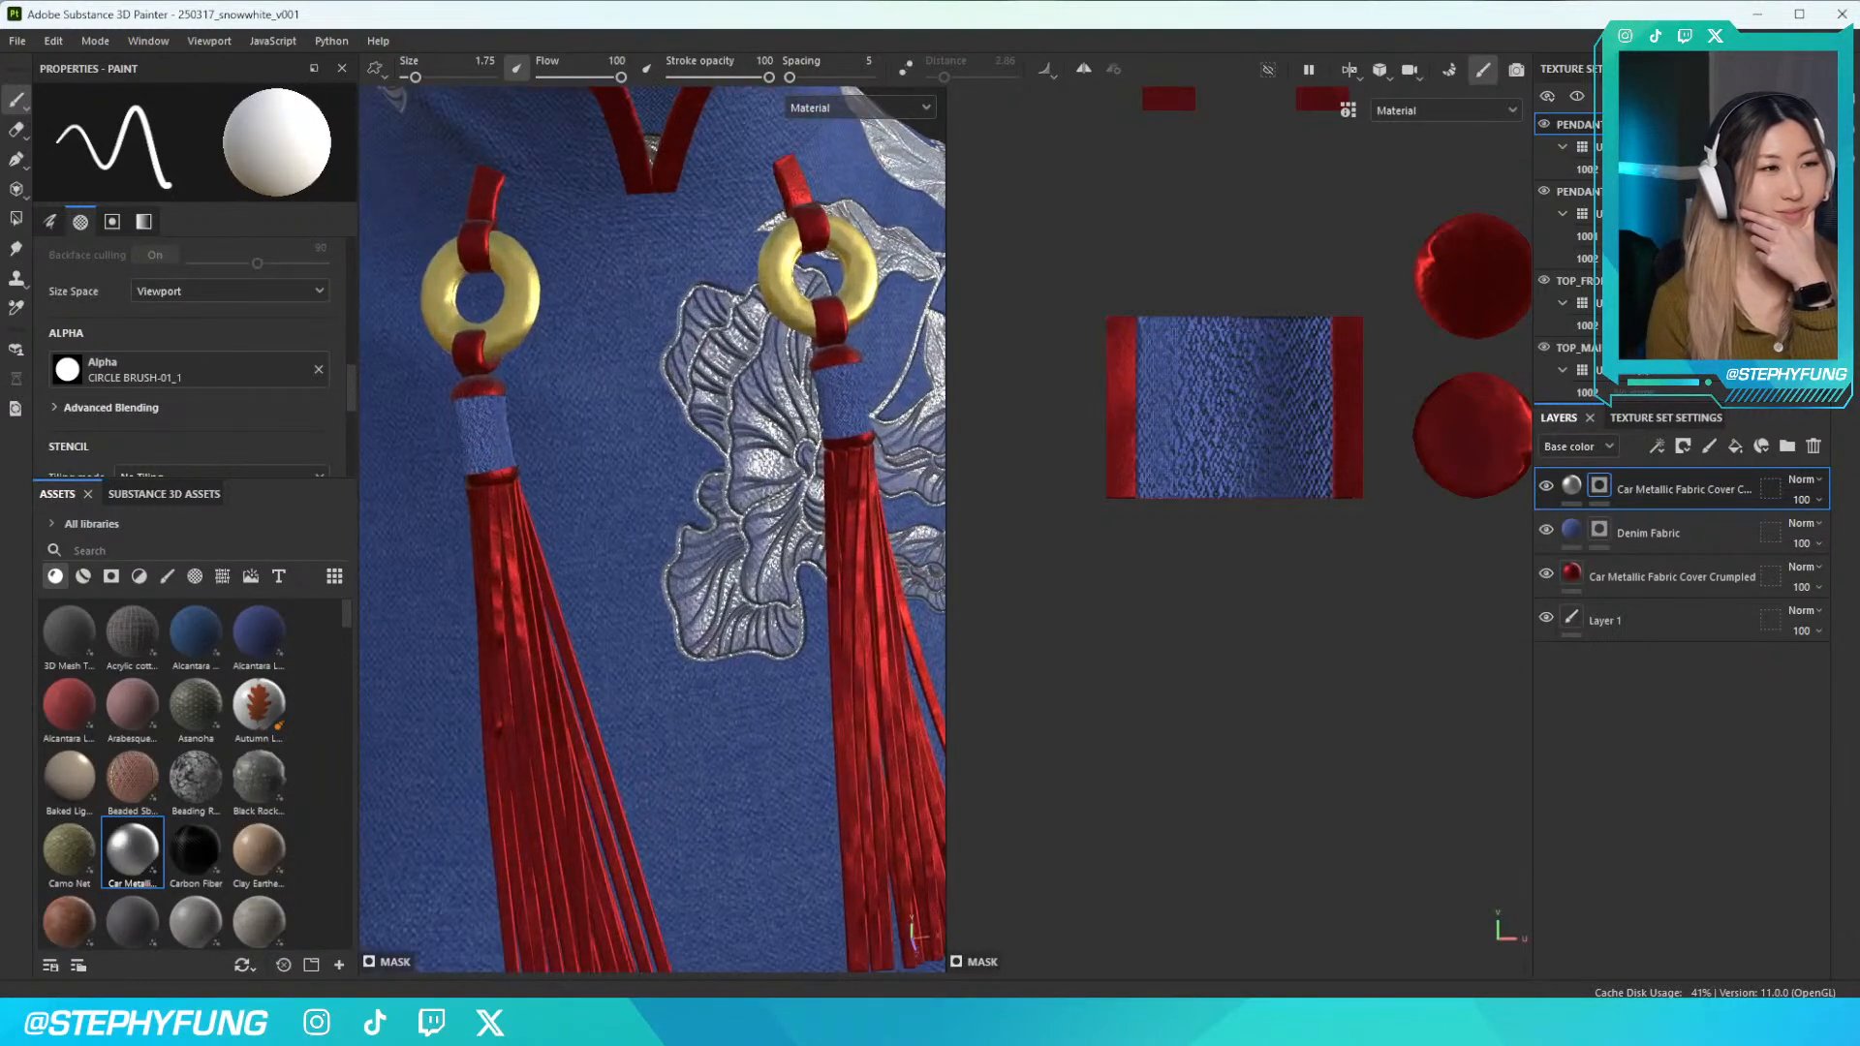
pyautogui.click(1647, 533)
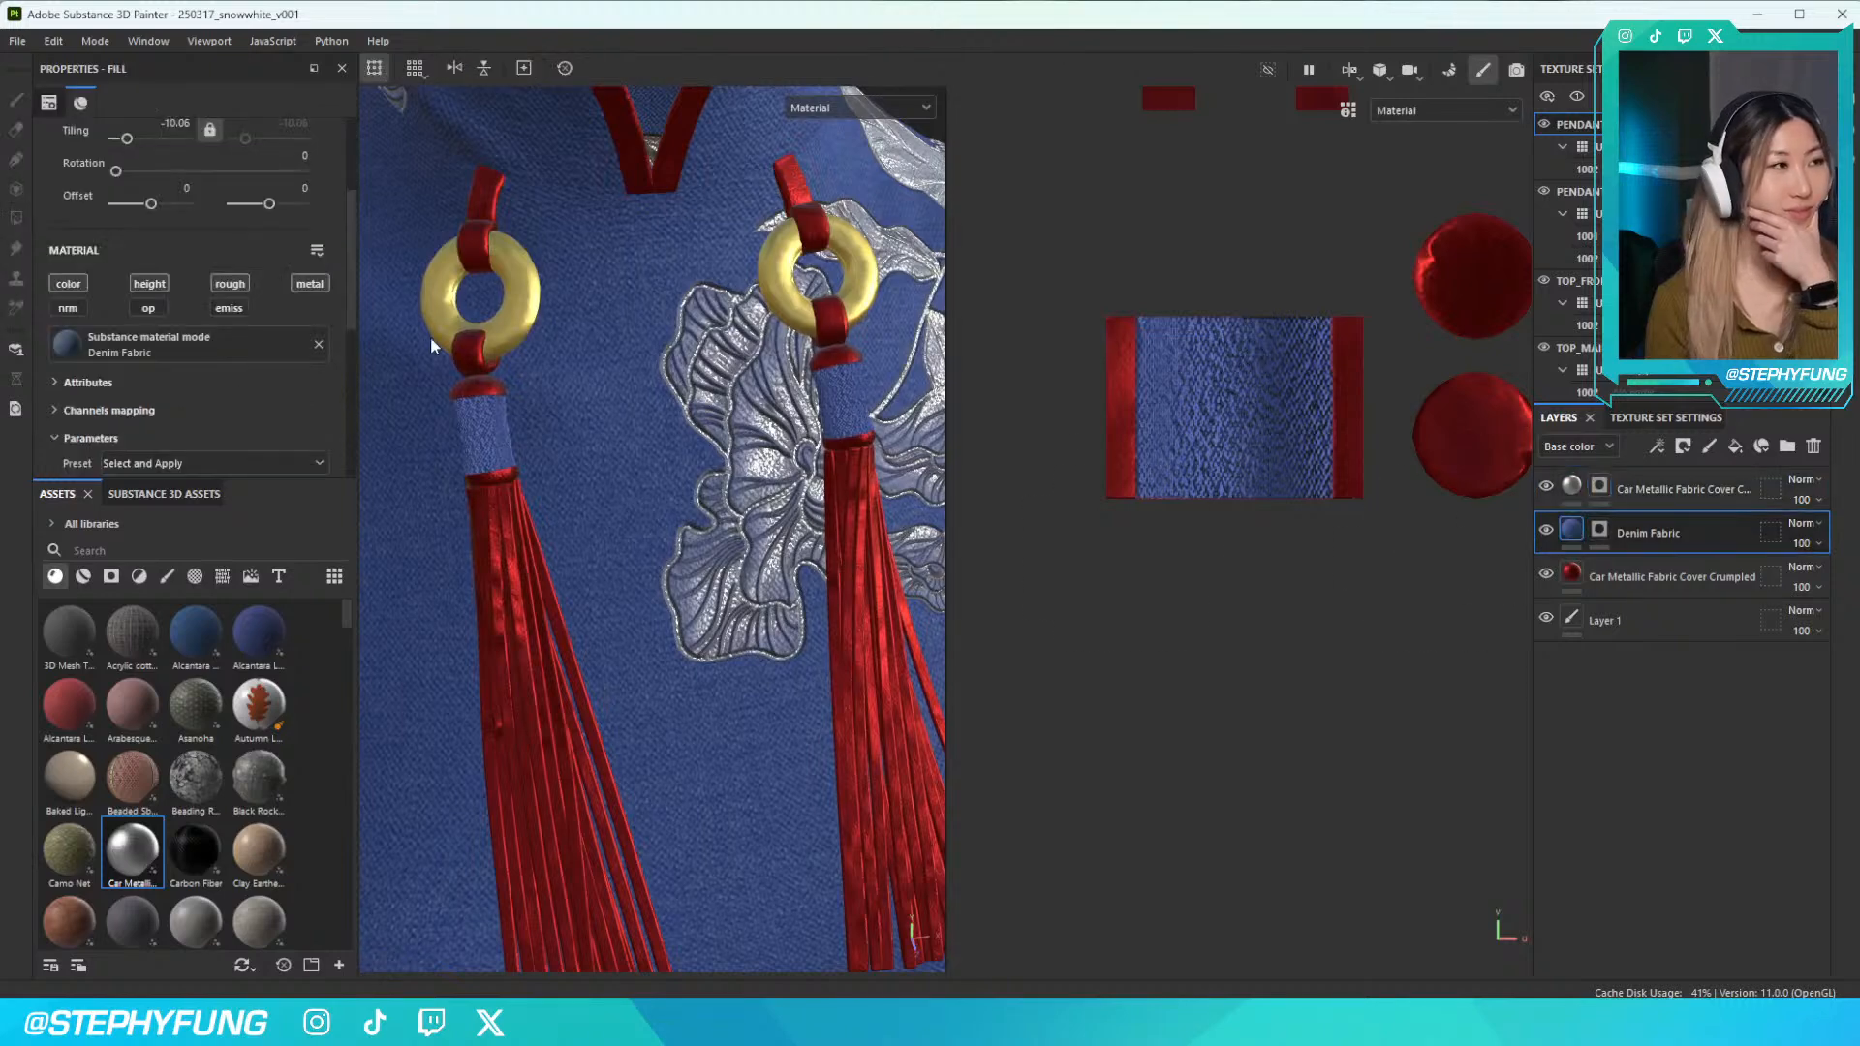
pyautogui.click(145, 285)
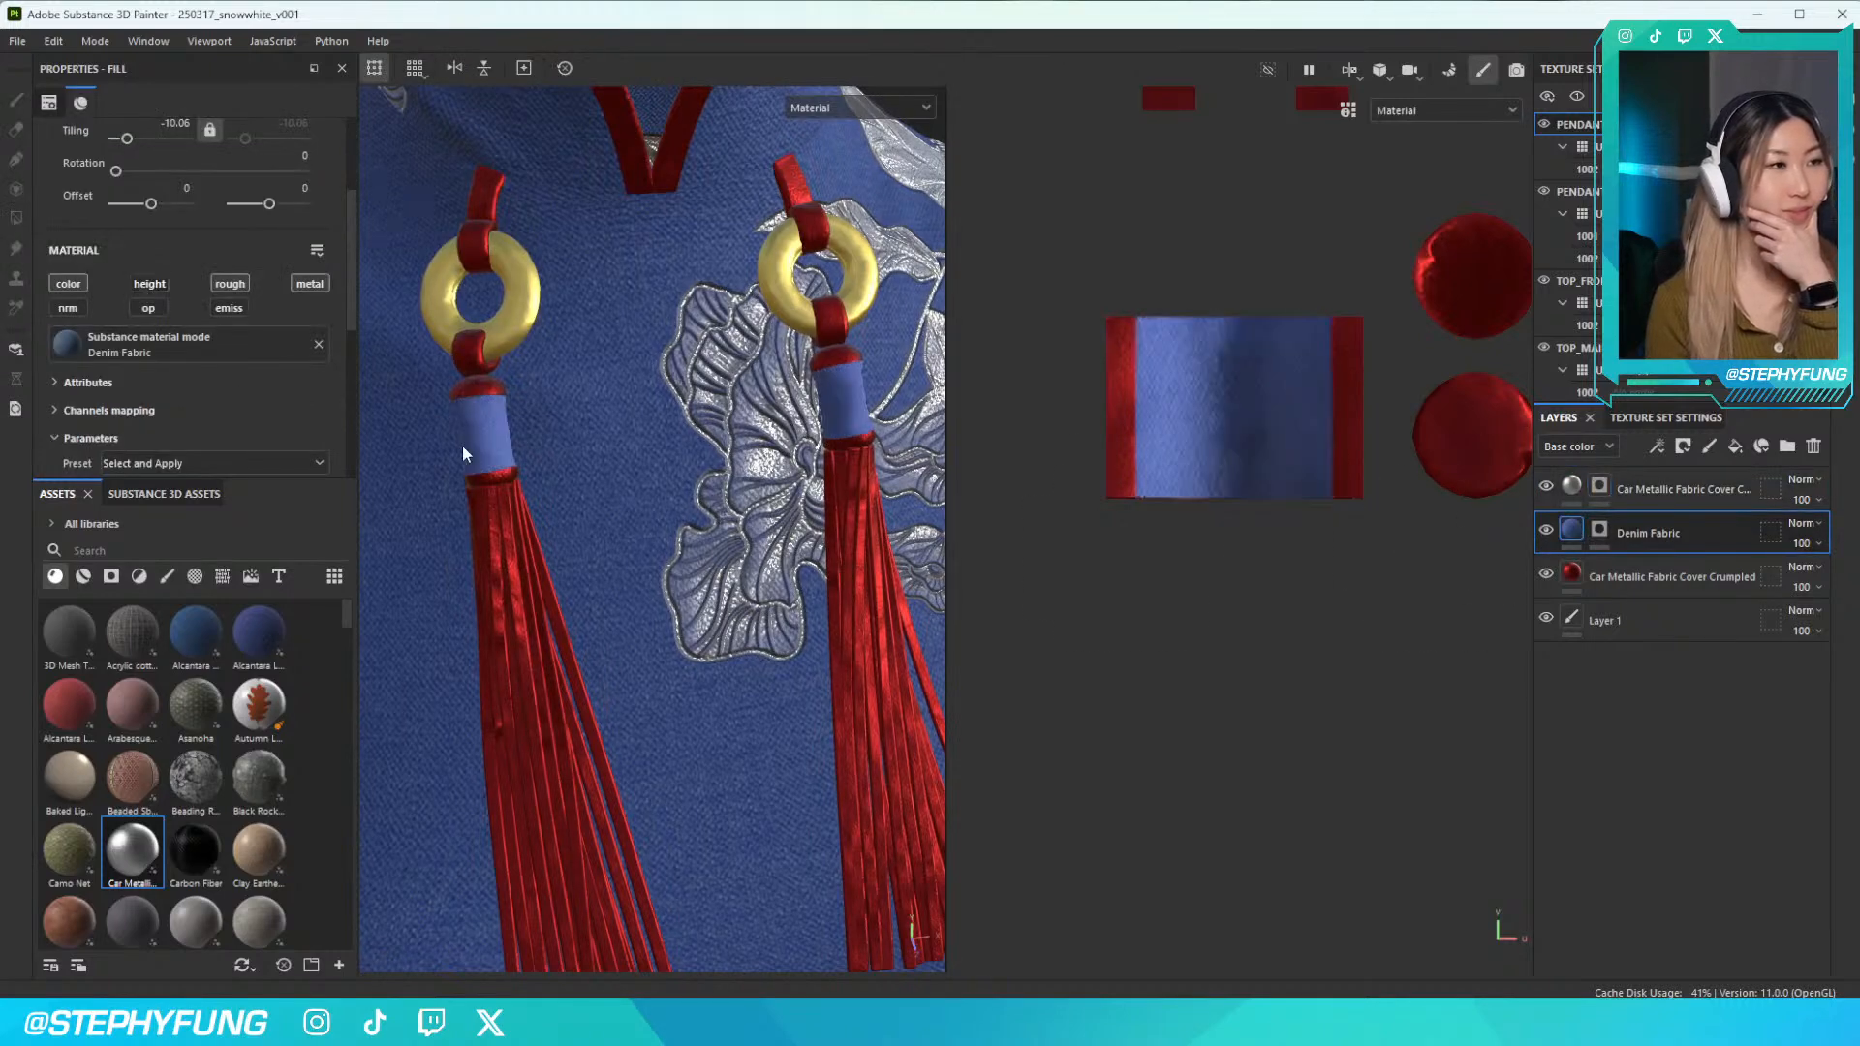
pyautogui.scroll(5, 469, 463)
pyautogui.click(149, 283)
# In the Denim Fabric layer's technical parameters, set Height Range to 0.22 and Height Position to 0.23
pyautogui.scroll(-5, 191, 378)
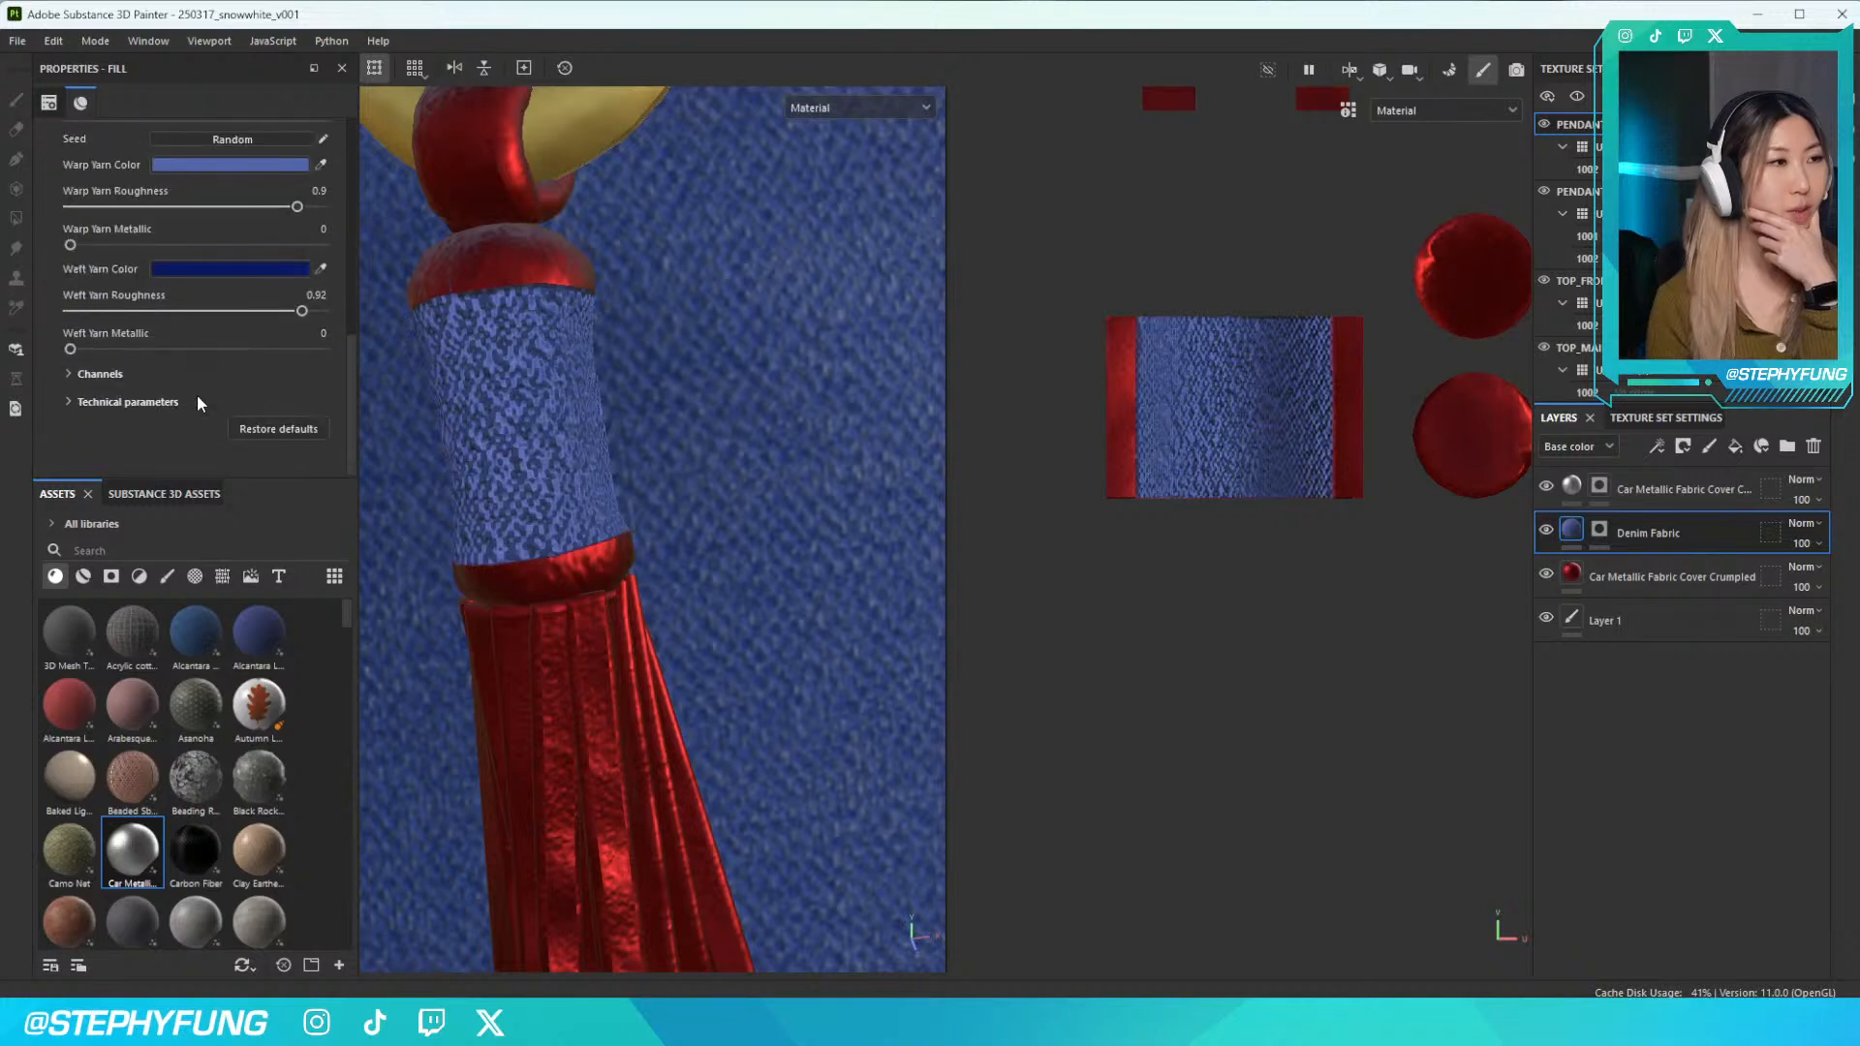
pyautogui.click(62, 404)
pyautogui.scroll(-3, 58, 401)
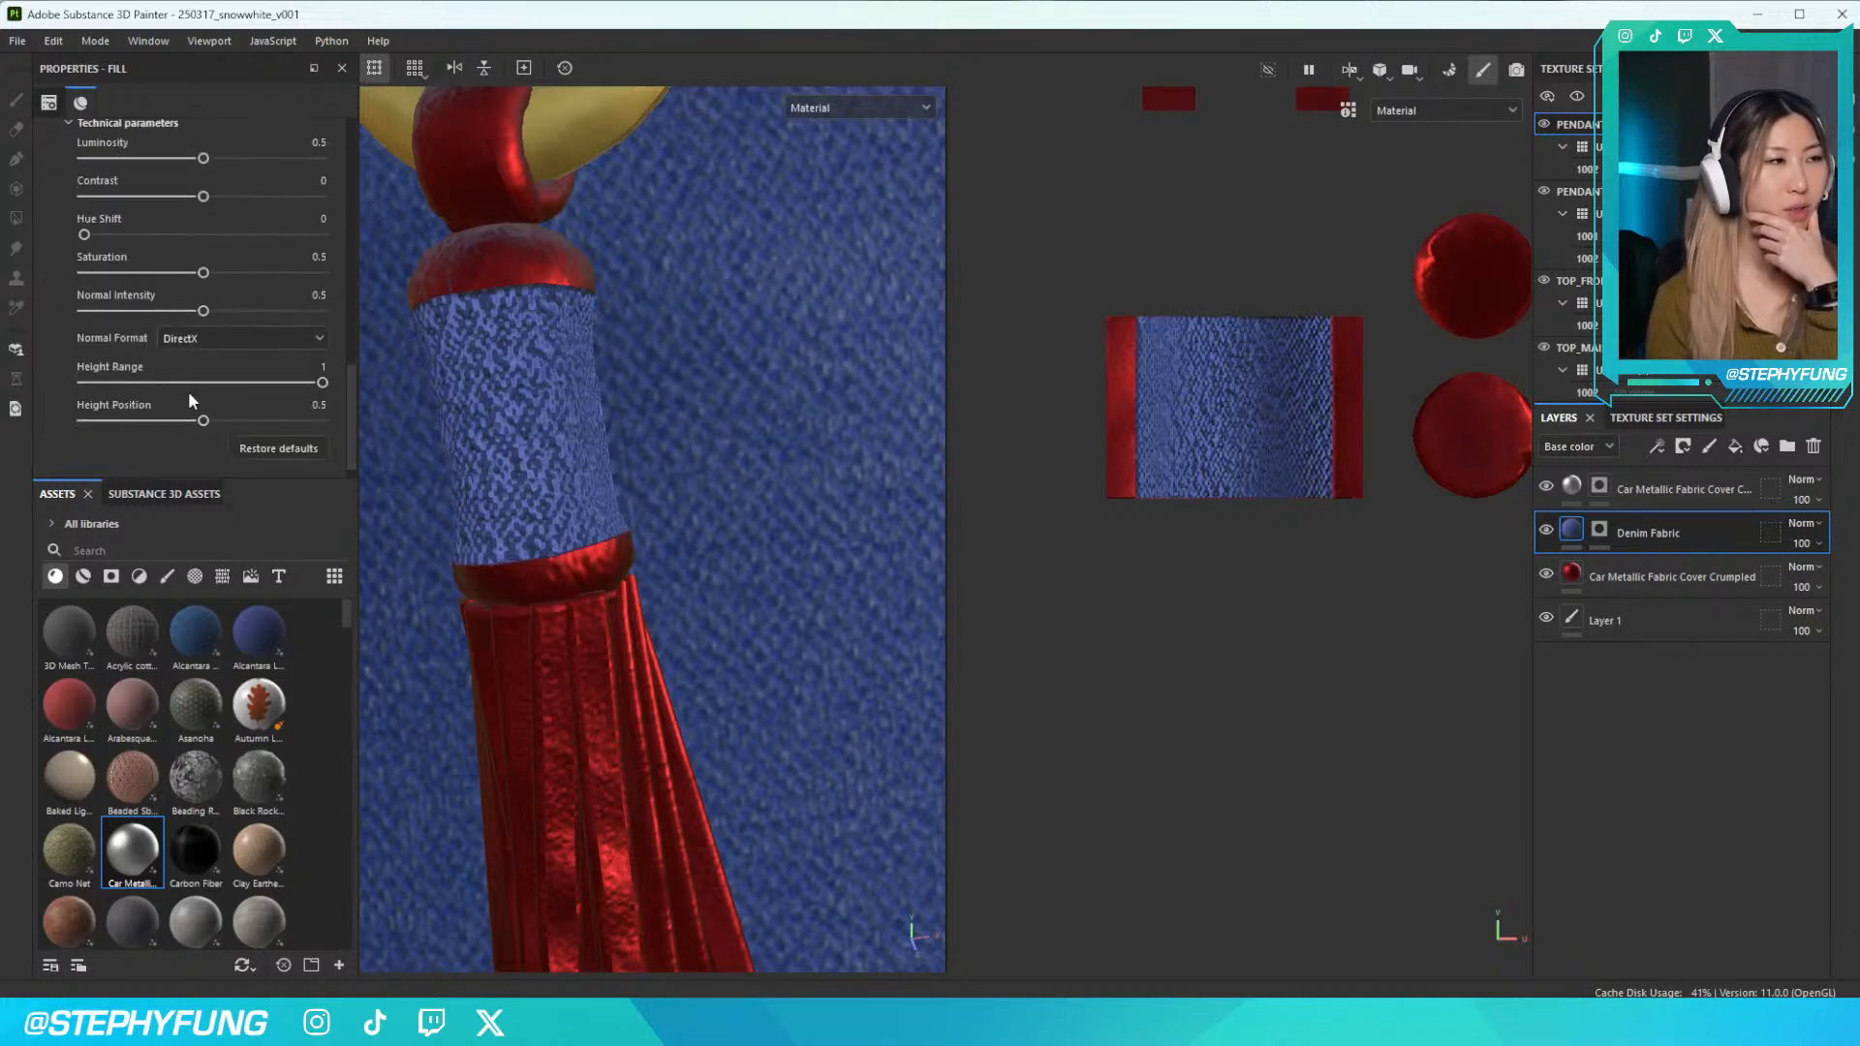
pyautogui.click(139, 383)
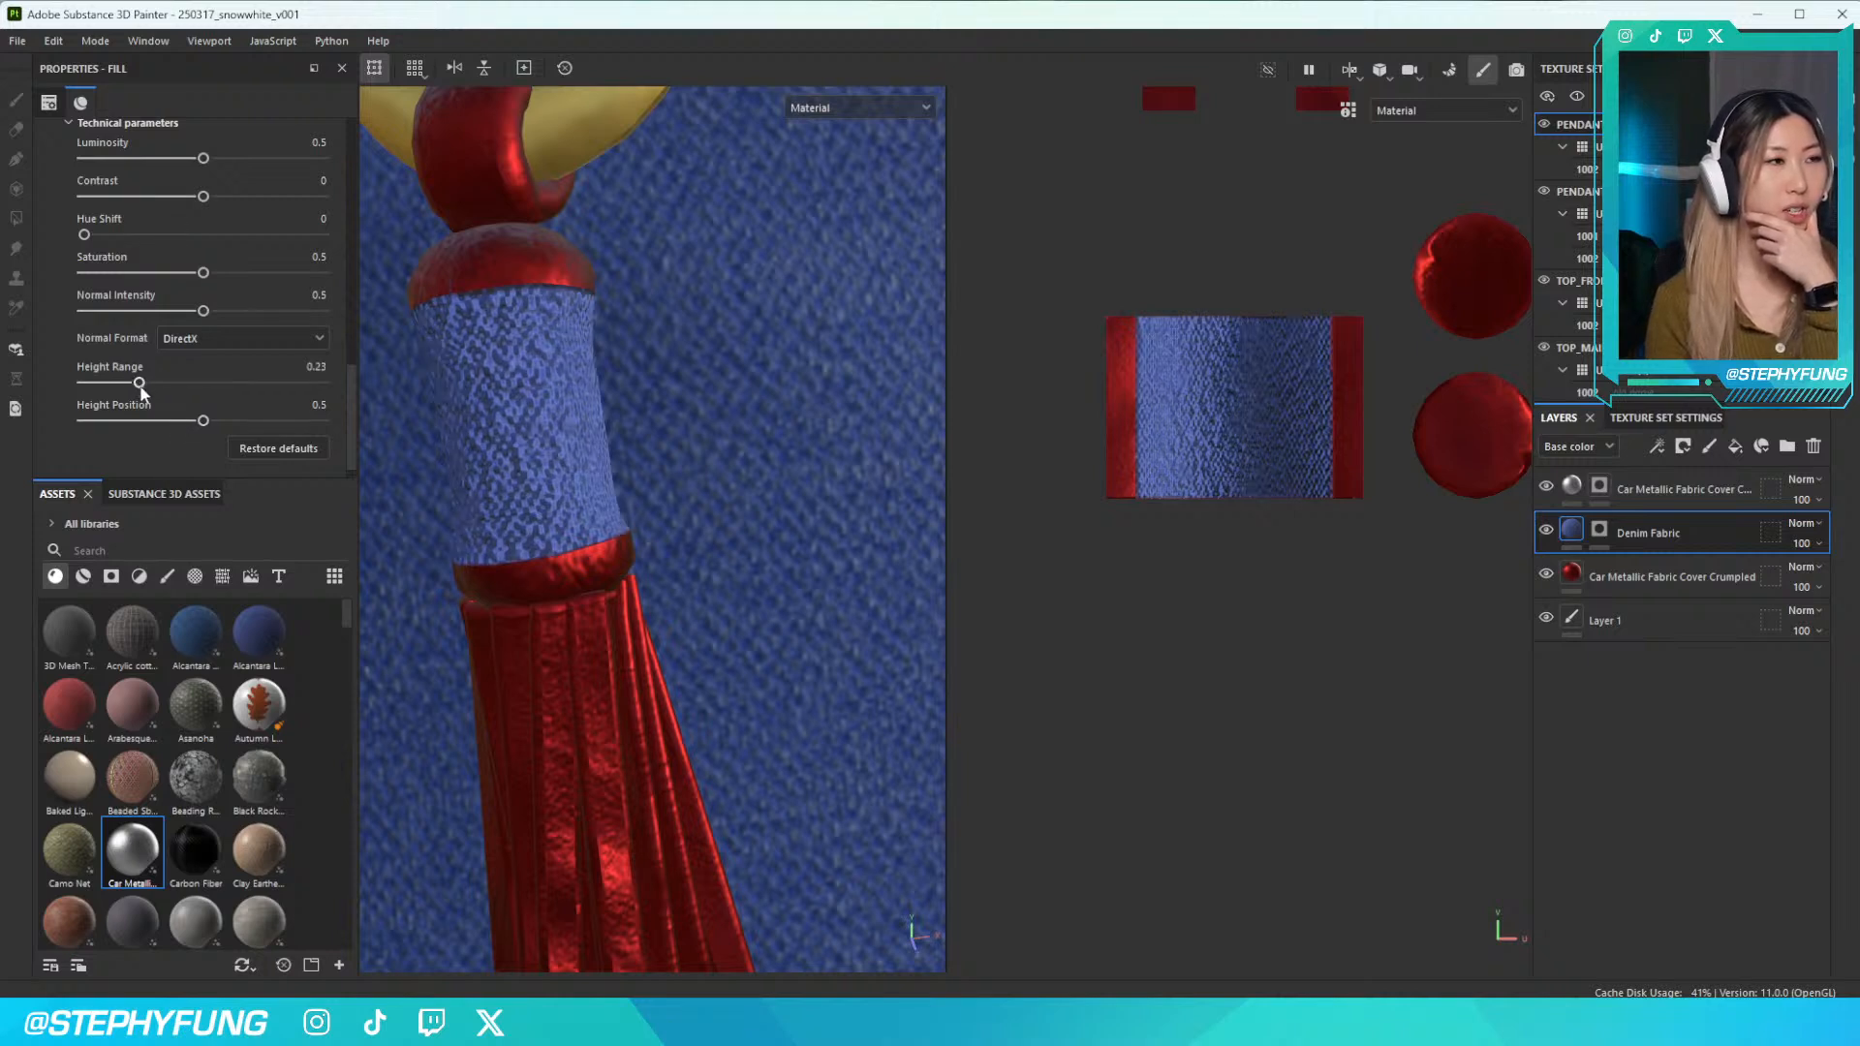
pyautogui.click(148, 421)
pyautogui.moveTo(148, 421); pyautogui.dragTo(153, 421)
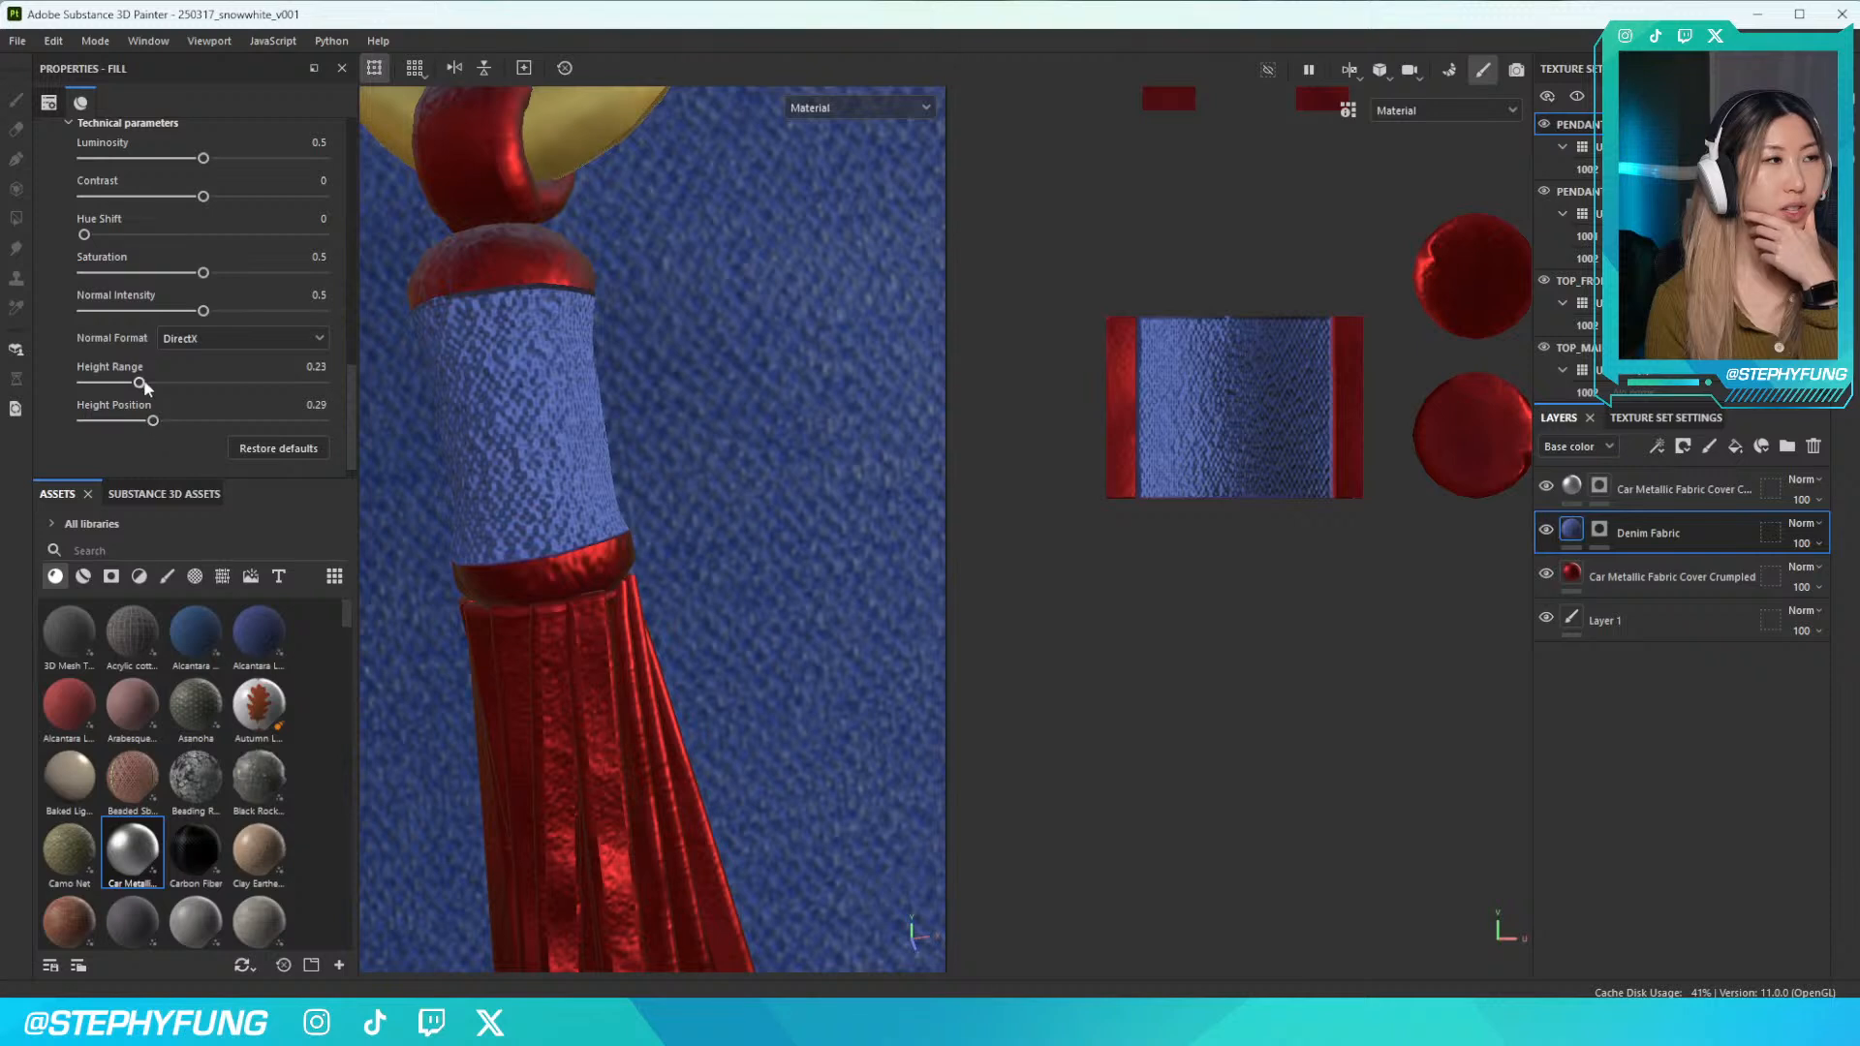
pyautogui.click(136, 383)
pyautogui.click(138, 421)
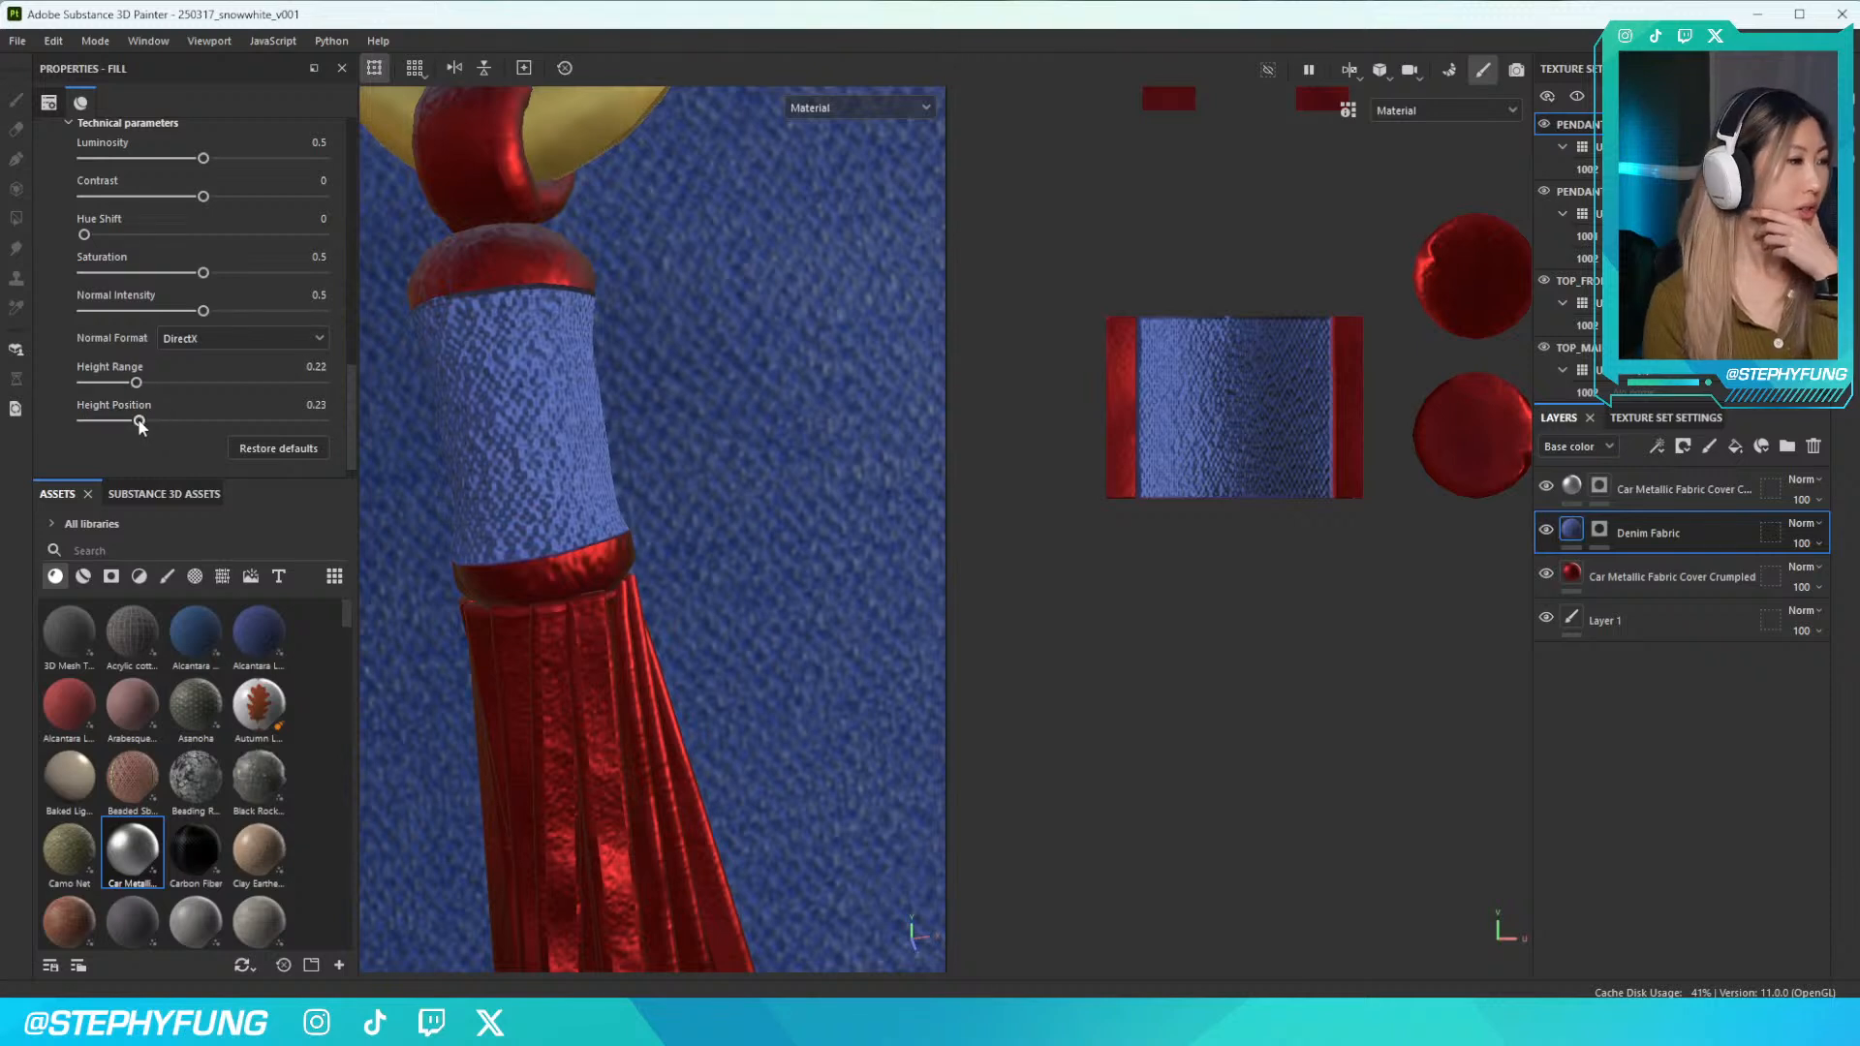
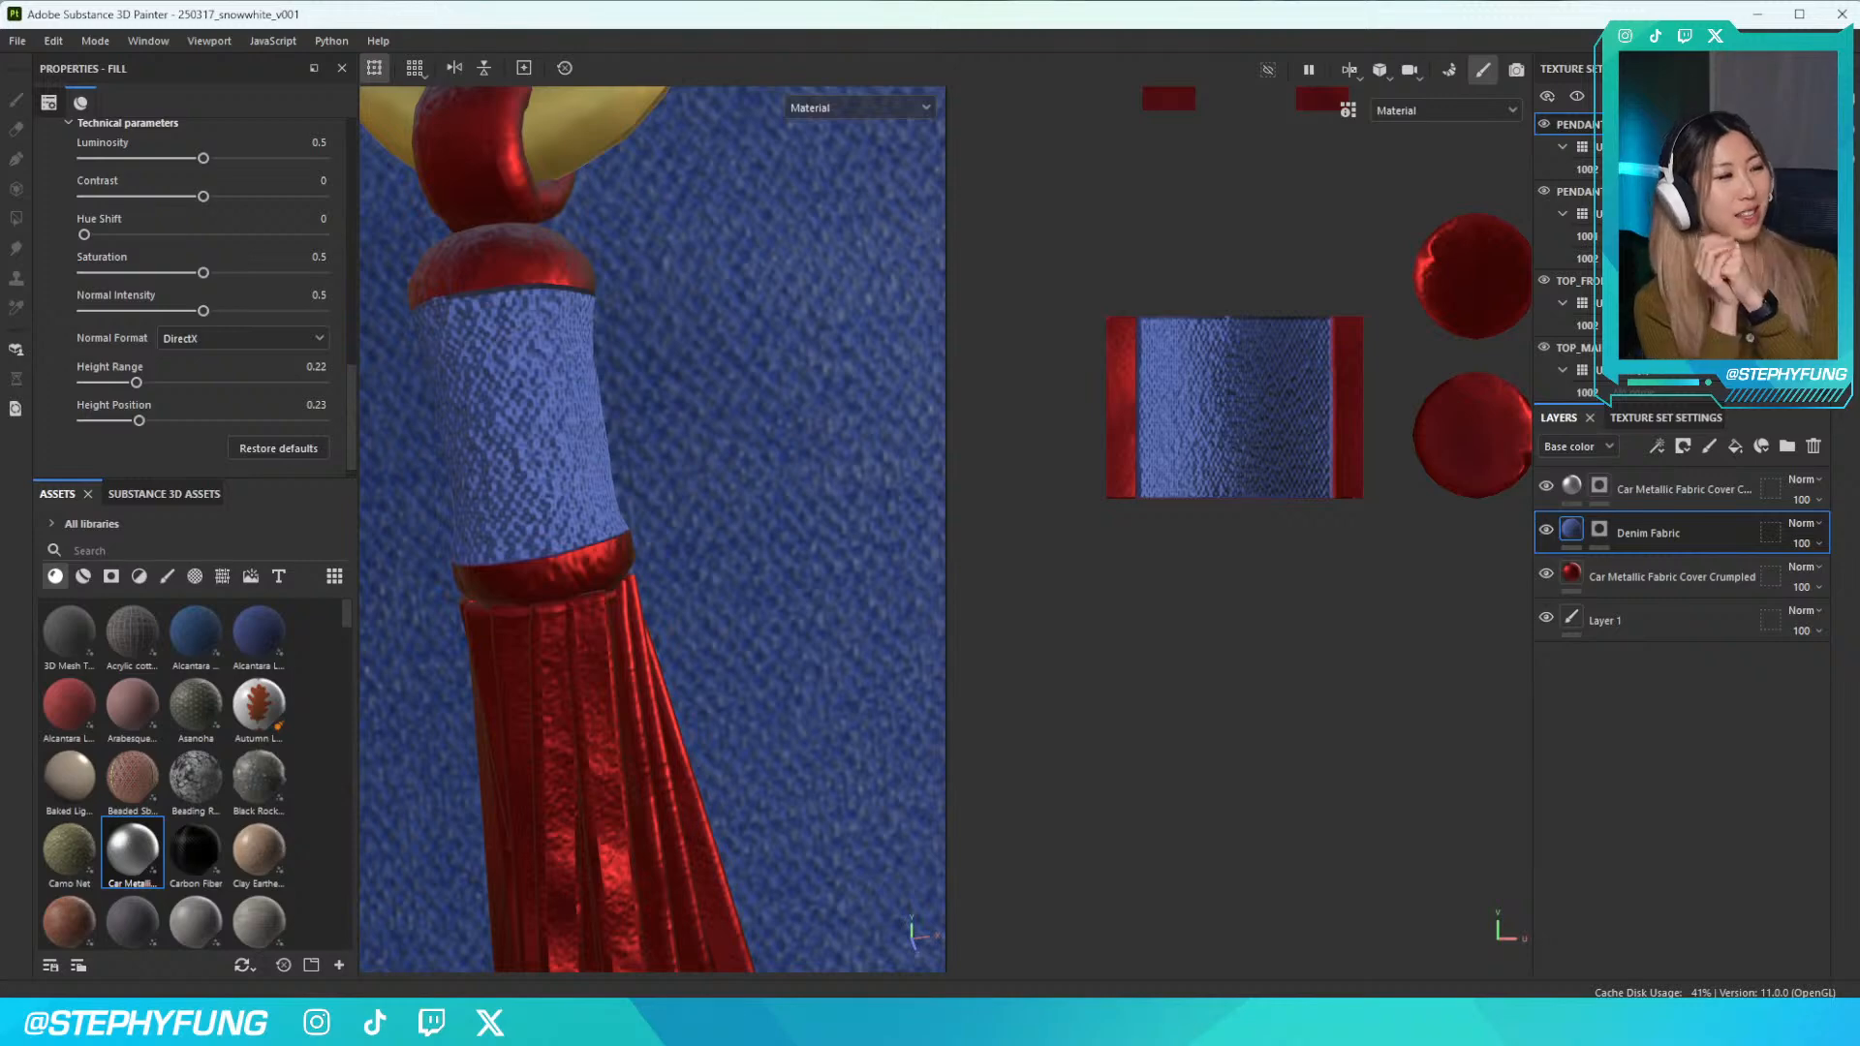
# Check the tassels against the whole outfit and save the project
pyautogui.scroll(-10, 601, 577)
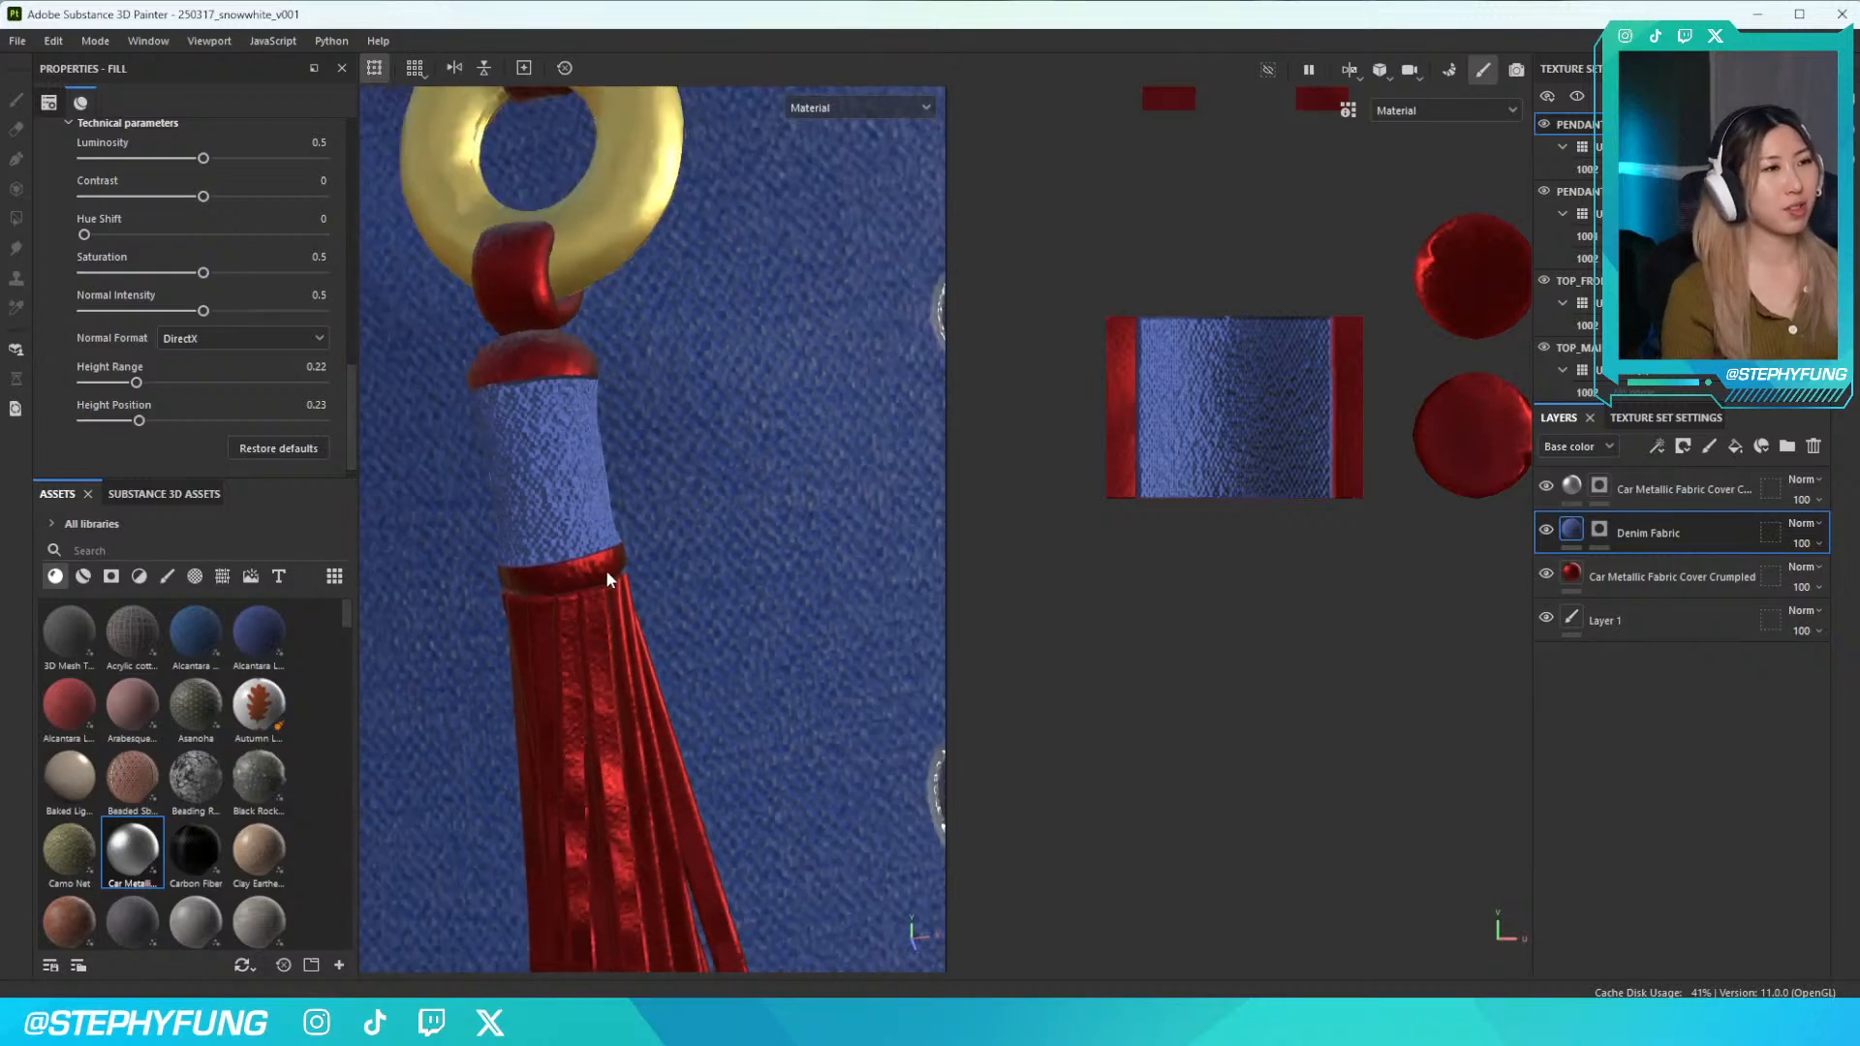
pyautogui.keyDown('alt'); pyautogui.moveTo(614, 613); pyautogui.dragTo(612, 627); pyautogui.keyUp('alt')
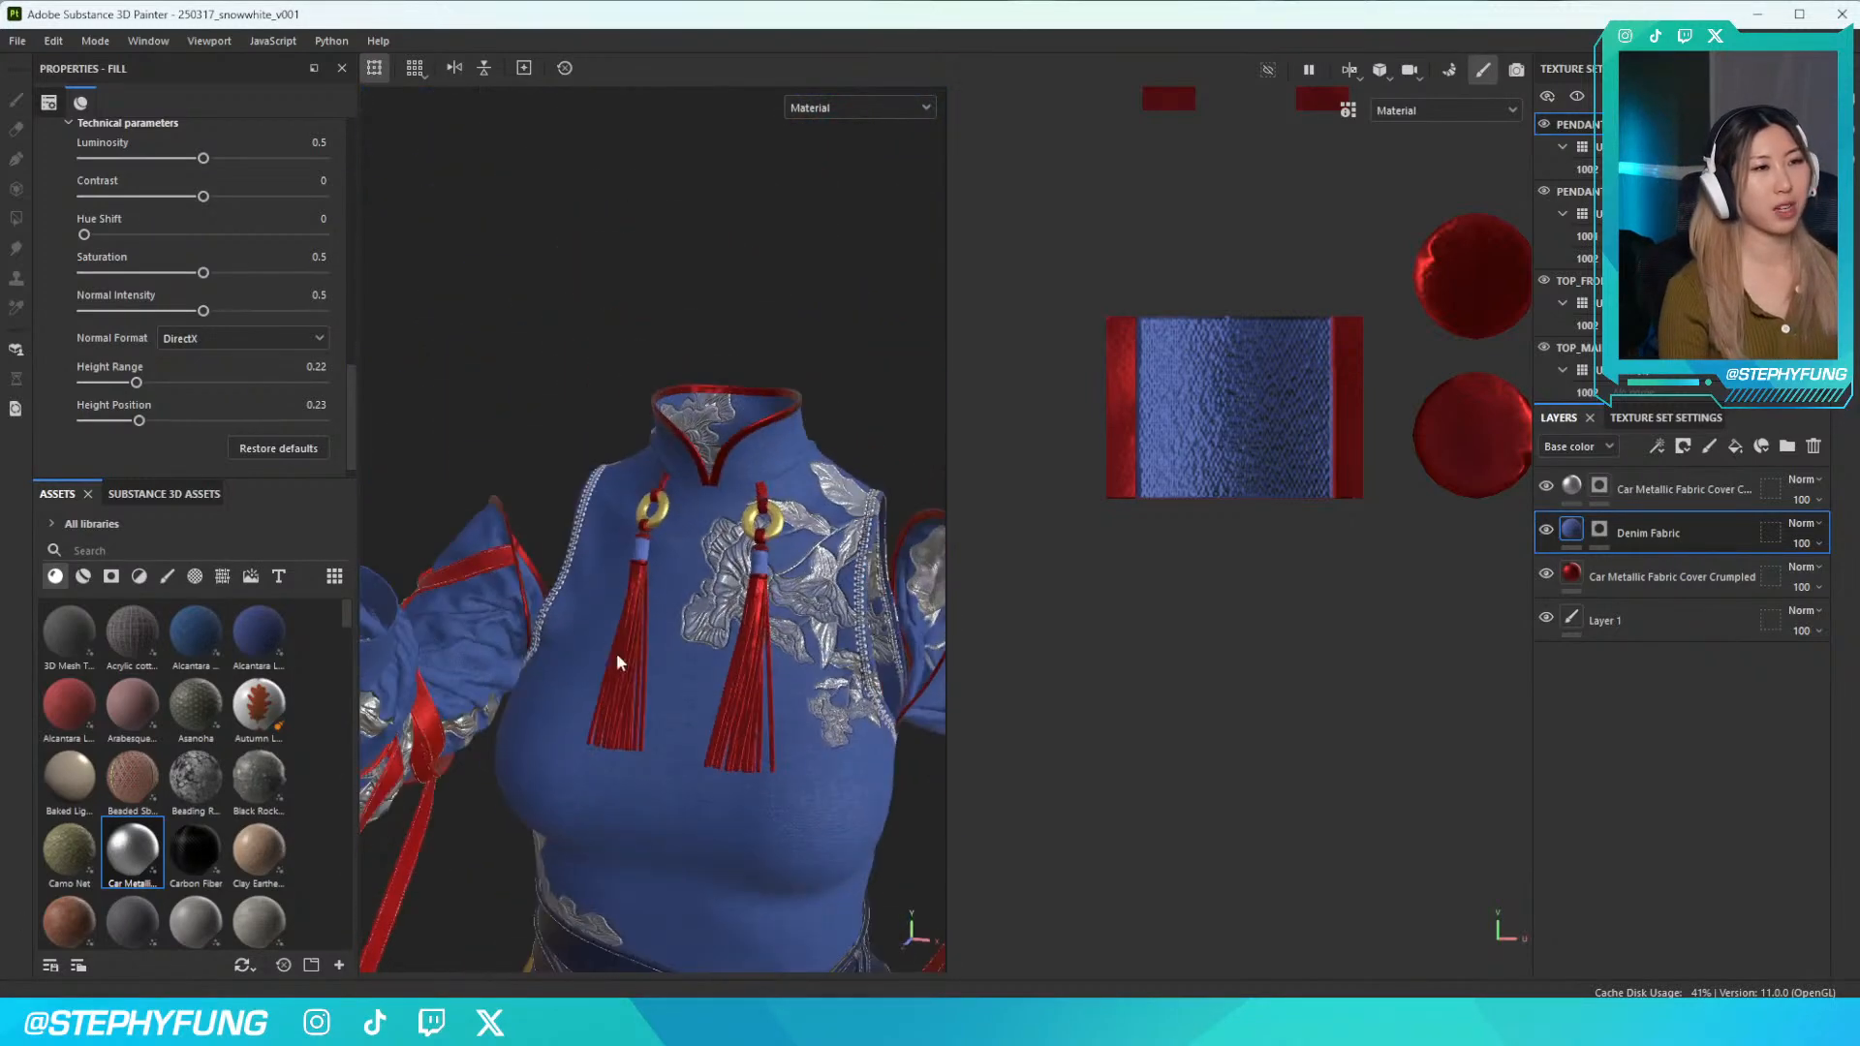
pyautogui.keyDown('alt'); pyautogui.moveTo(611, 627); pyautogui.dragTo(597, 469, button='middle'); pyautogui.keyUp('alt')
pyautogui.scroll(5, 606, 509)
pyautogui.scroll(-8, 607, 509)
pyautogui.scroll(-2, 607, 519)
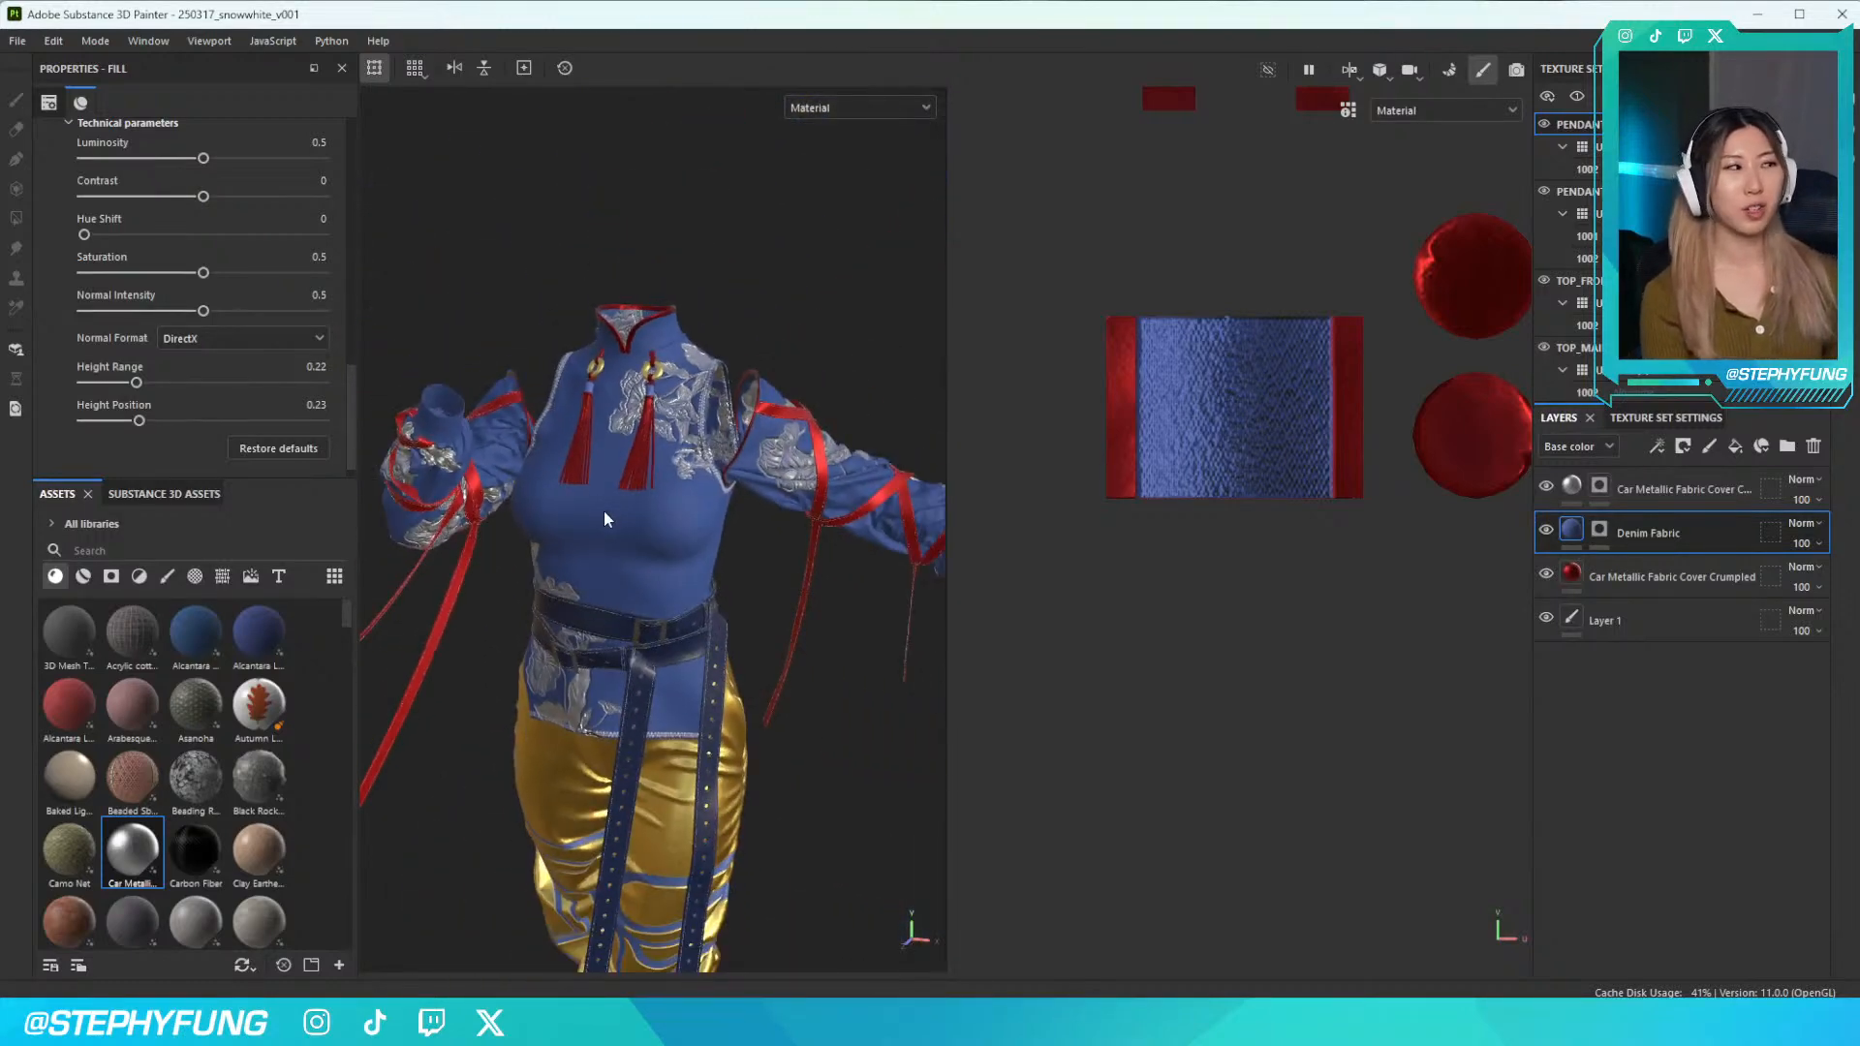
pyautogui.hotkey('ctrl', 's')
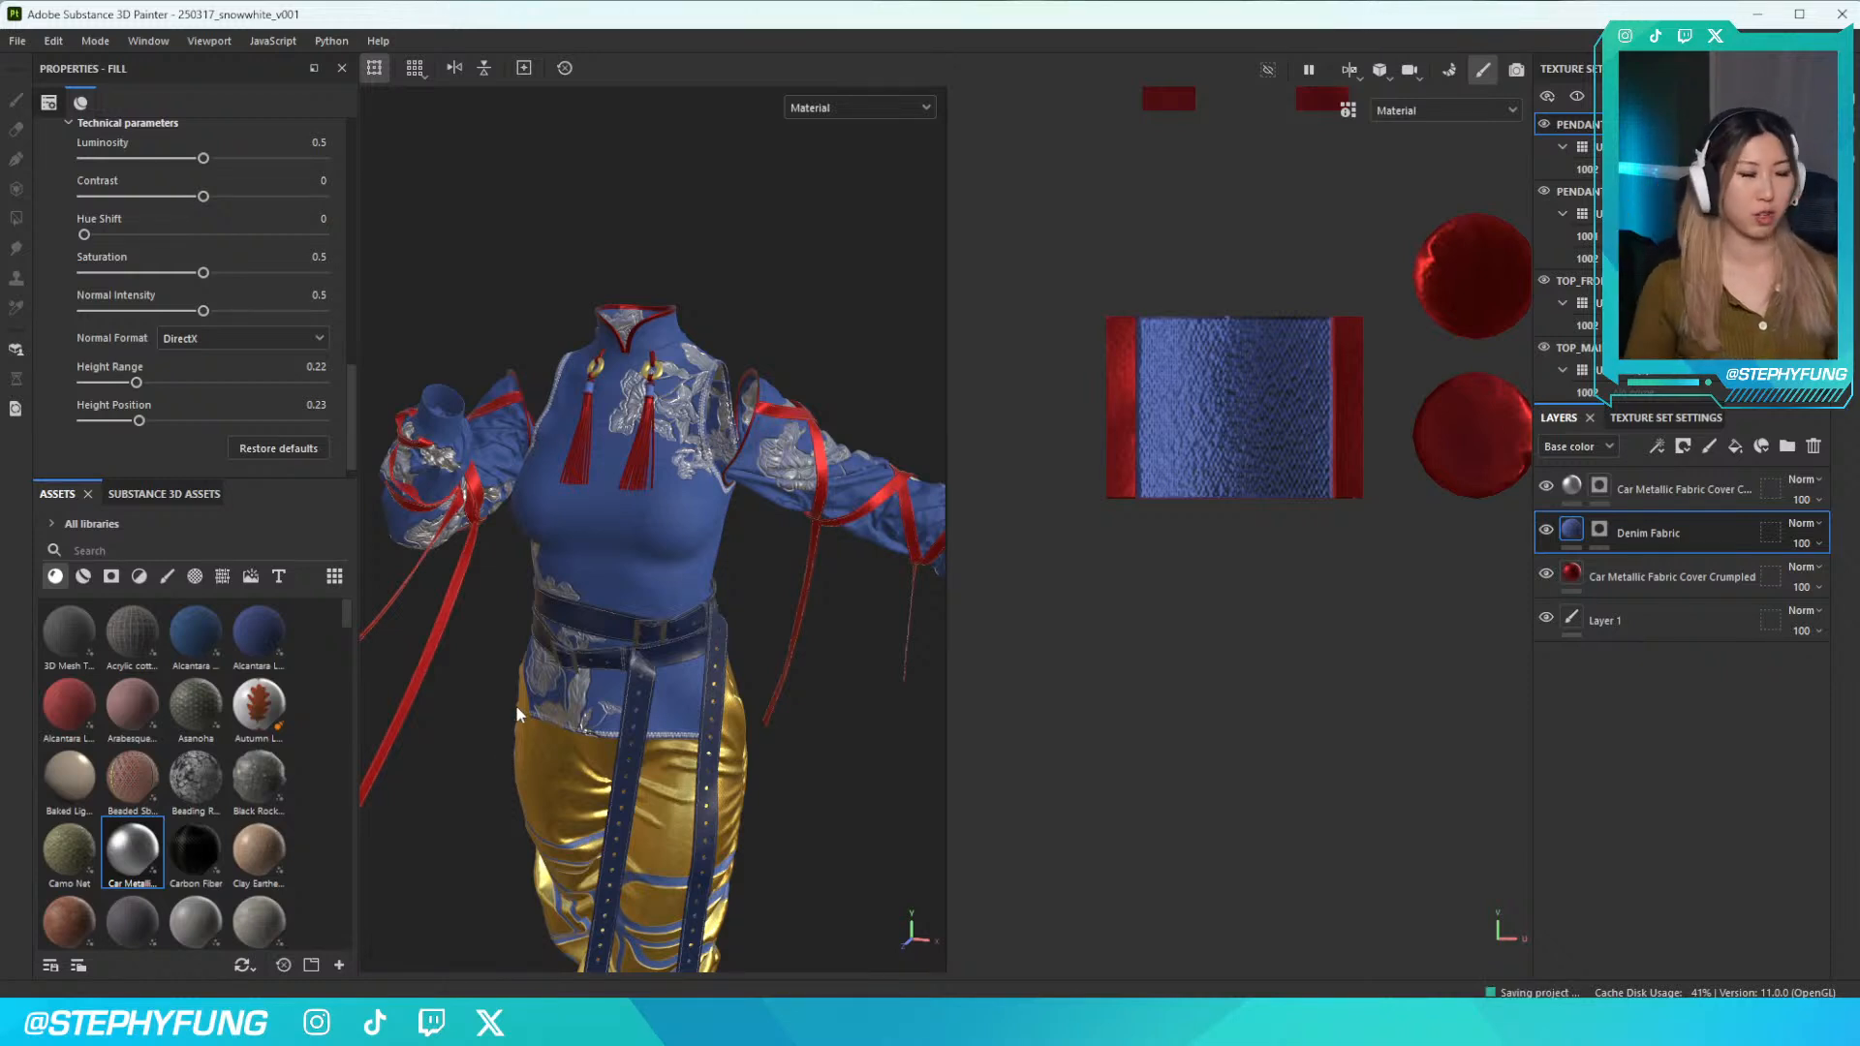
pyautogui.press('ctrl')
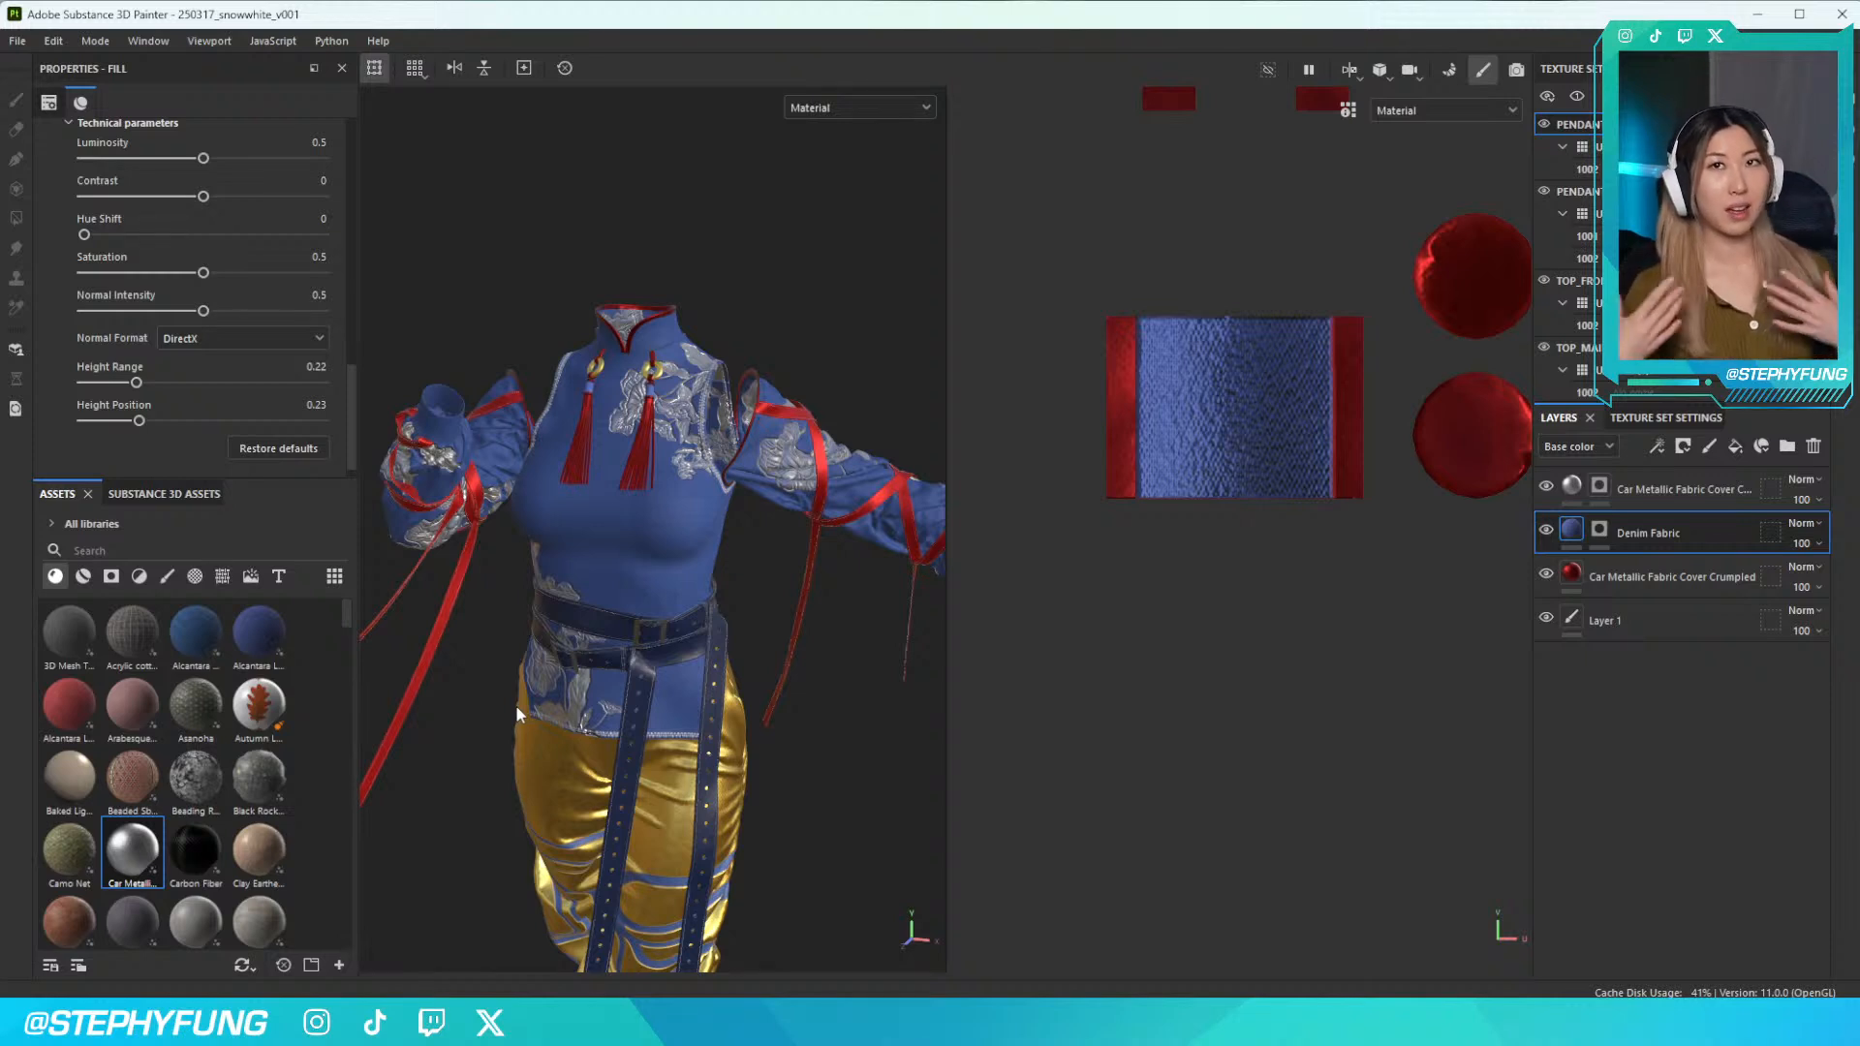
# Examine the full outfit from collar to trouser hem to judge how the tassels fit in
pyautogui.scroll(-4, 672, 550)
pyautogui.scroll(2, 672, 550)
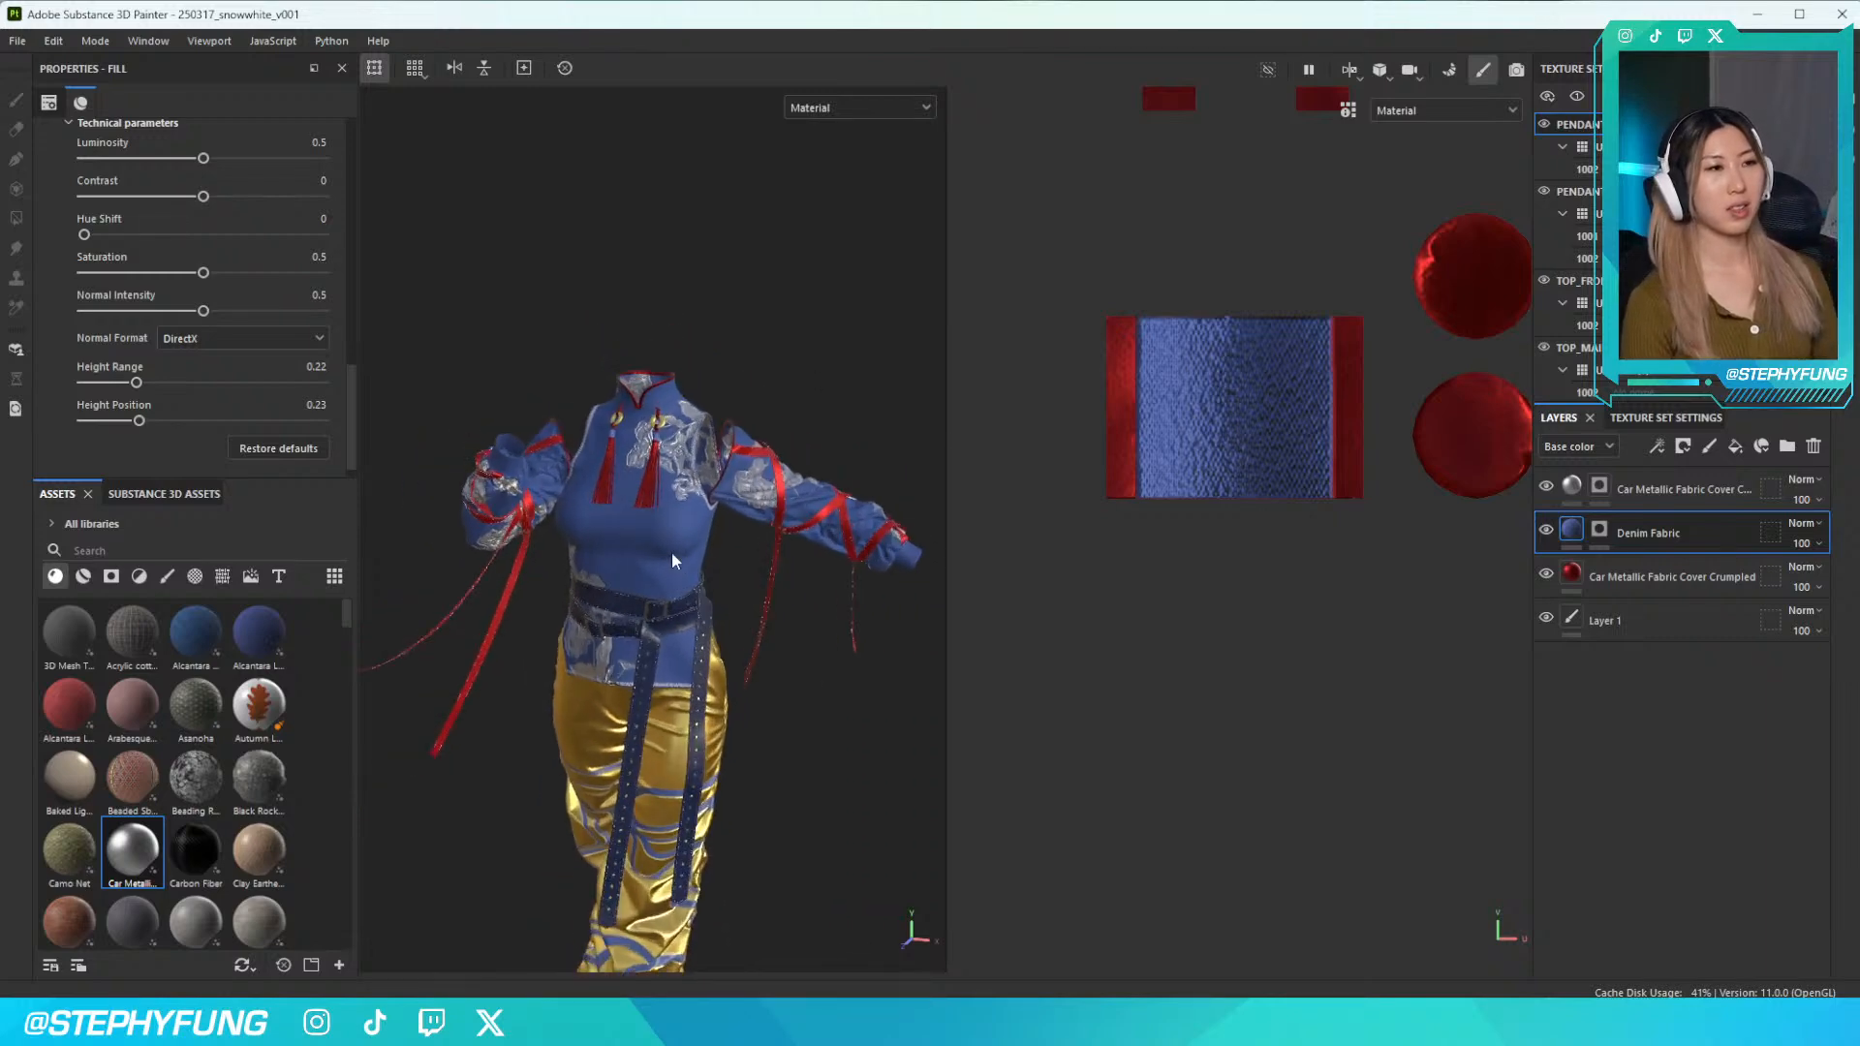
pyautogui.keyDown('alt'); pyautogui.moveTo(670, 717); pyautogui.dragTo(671, 671, button='middle'); pyautogui.keyUp('alt')
pyautogui.keyDown('alt'); pyautogui.moveTo(671, 671); pyautogui.dragTo(704, 568); pyautogui.keyUp('alt')
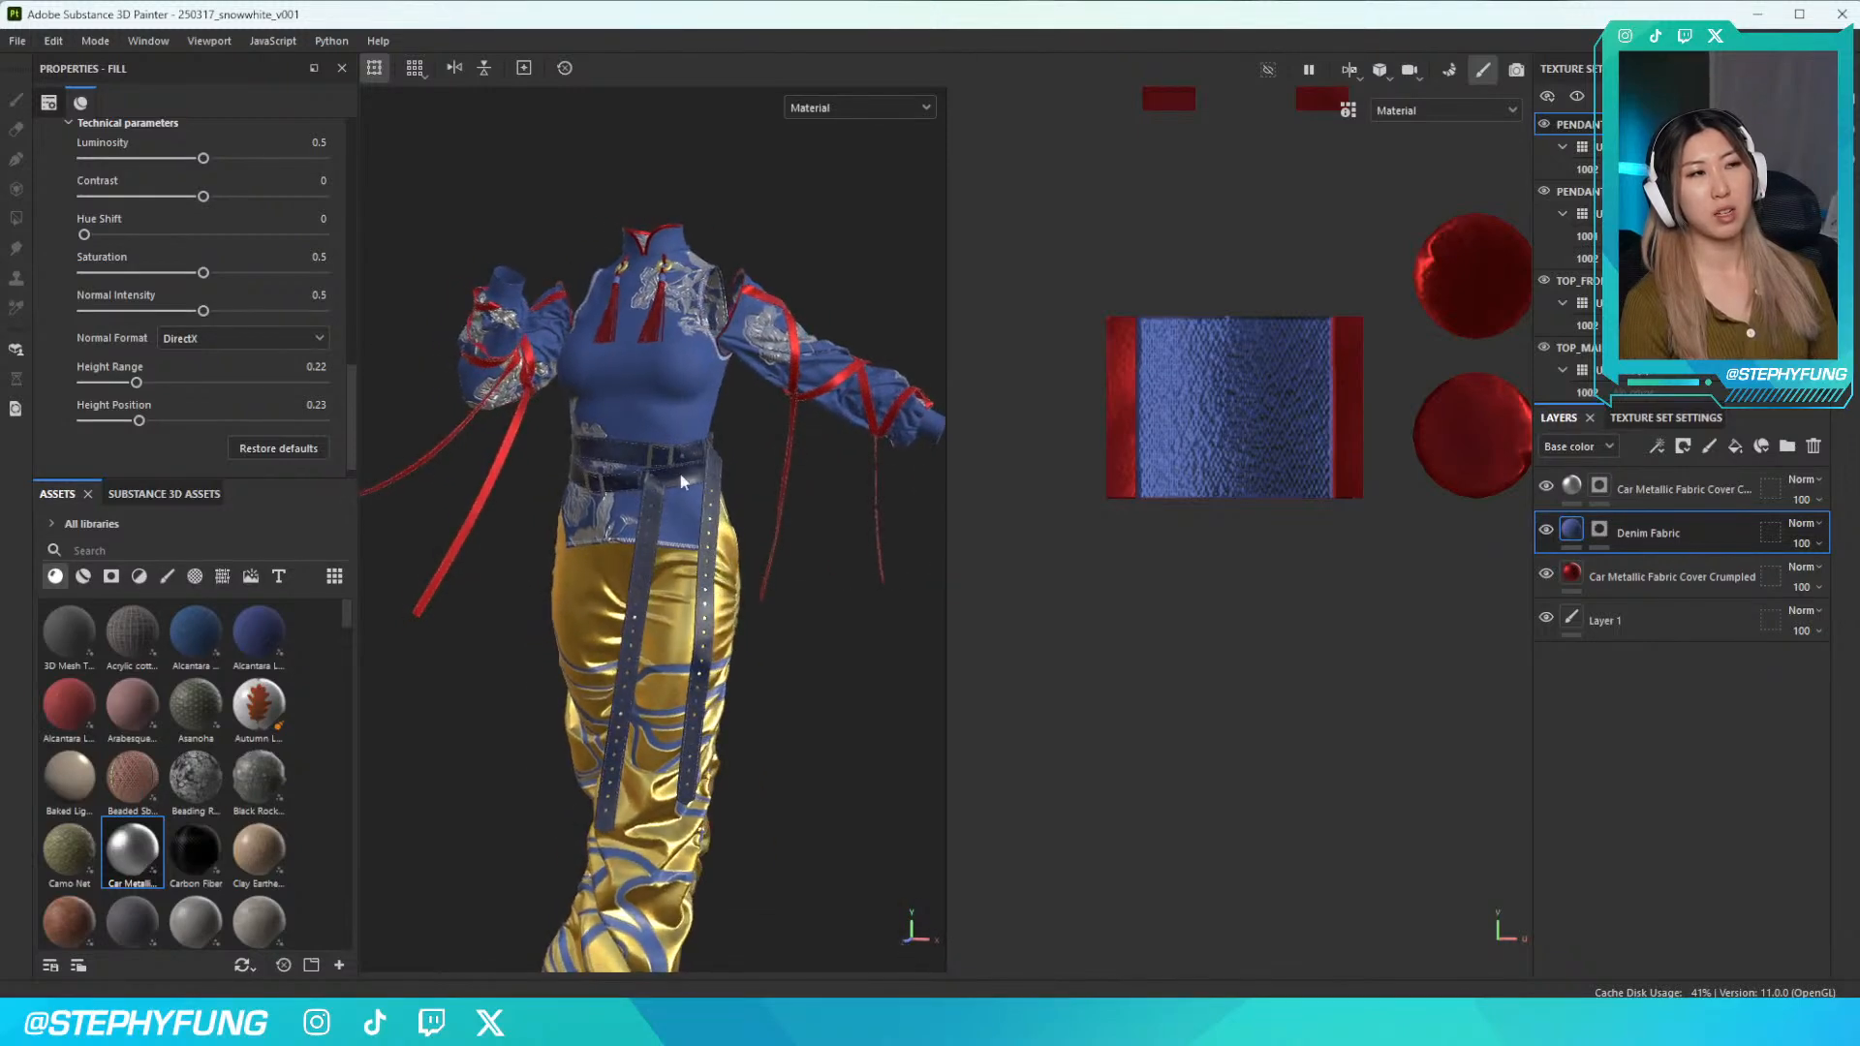
pyautogui.scroll(-2, 681, 476)
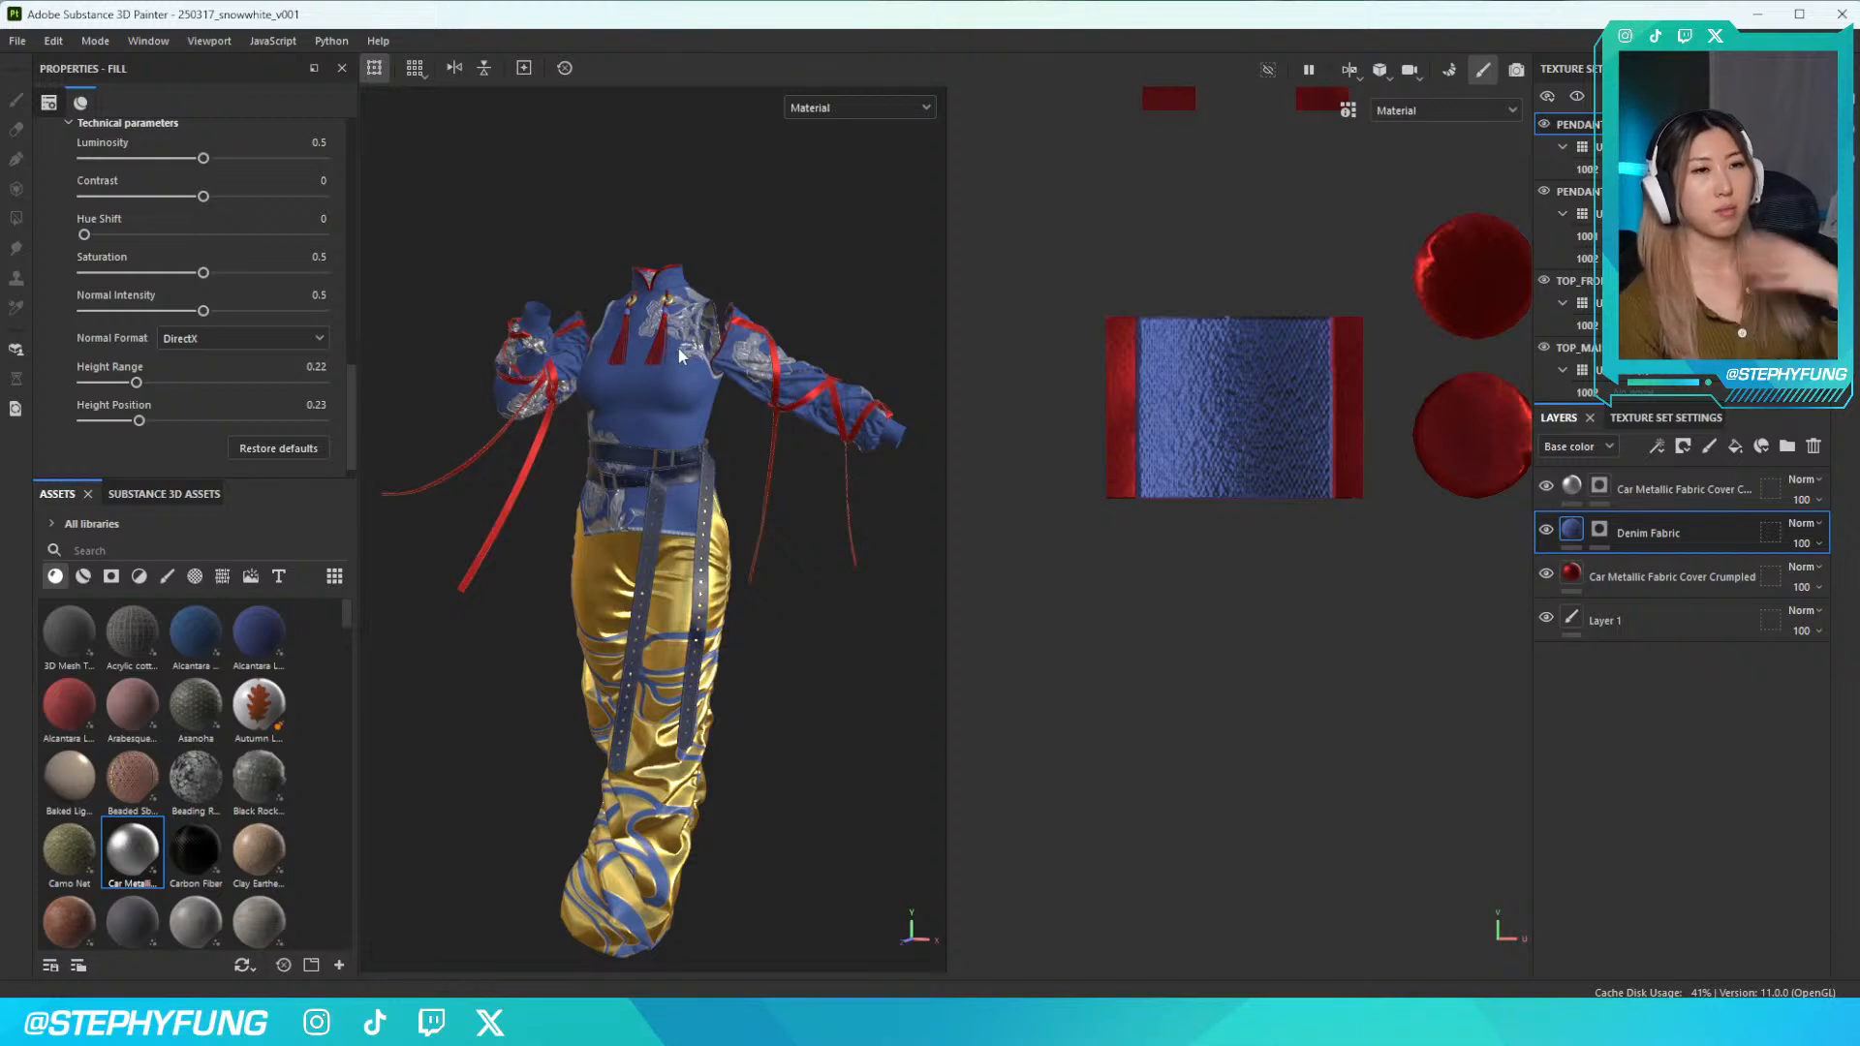
# Select the top metallic layer's mask and examine the first tassel's denim band close up from the front and side
pyautogui.click(1599, 485)
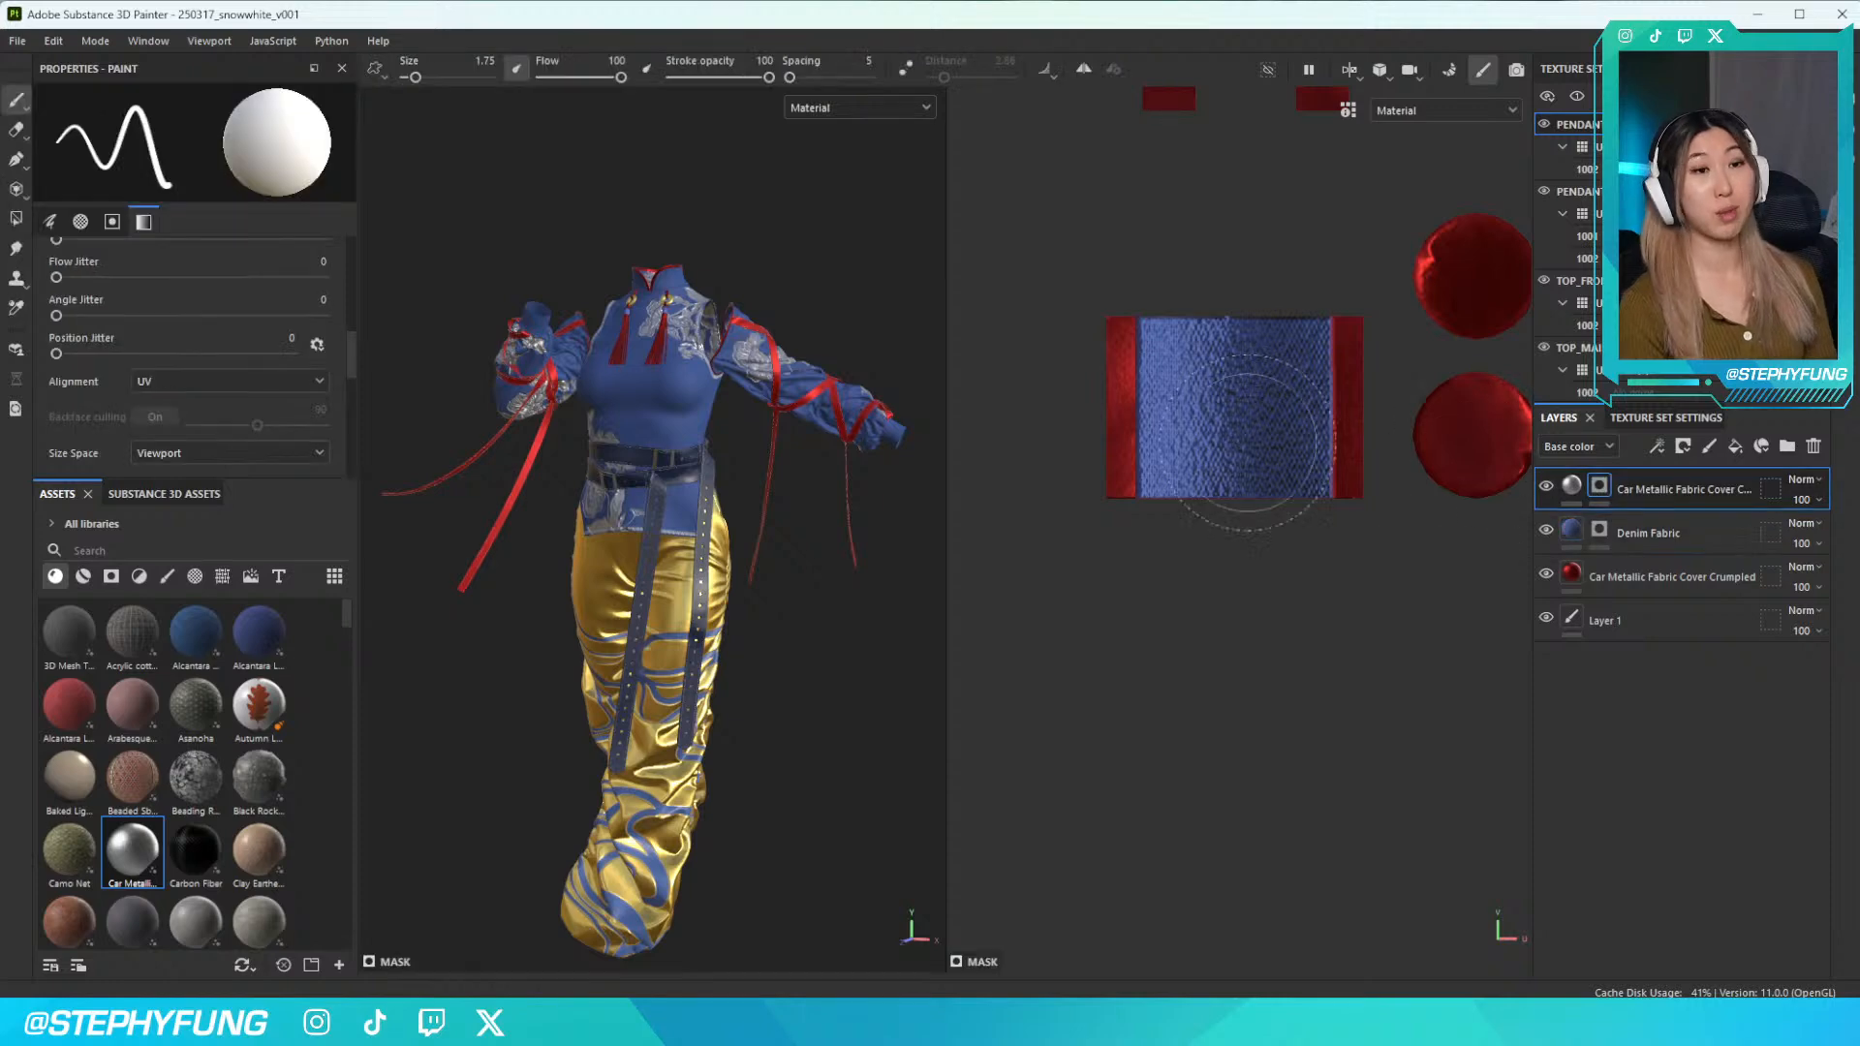
pyautogui.scroll(8, 649, 484)
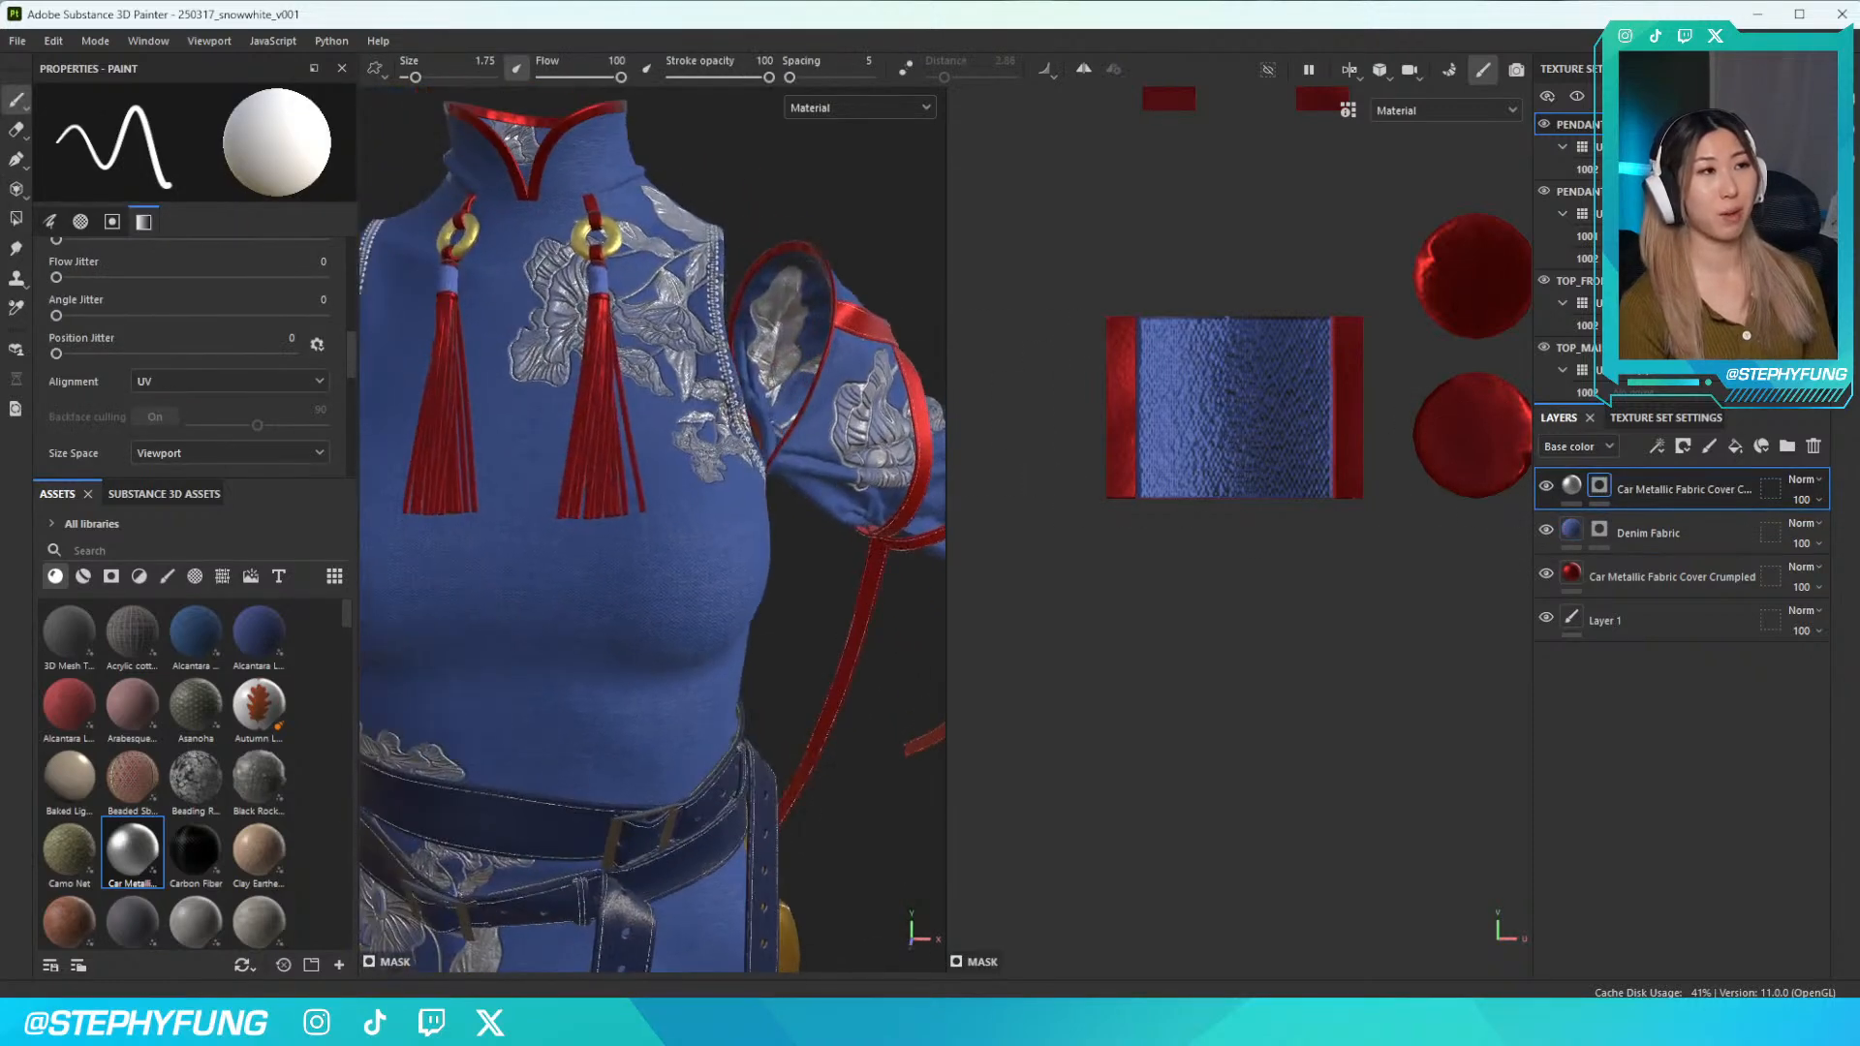
pyautogui.scroll(5, 1202, 393)
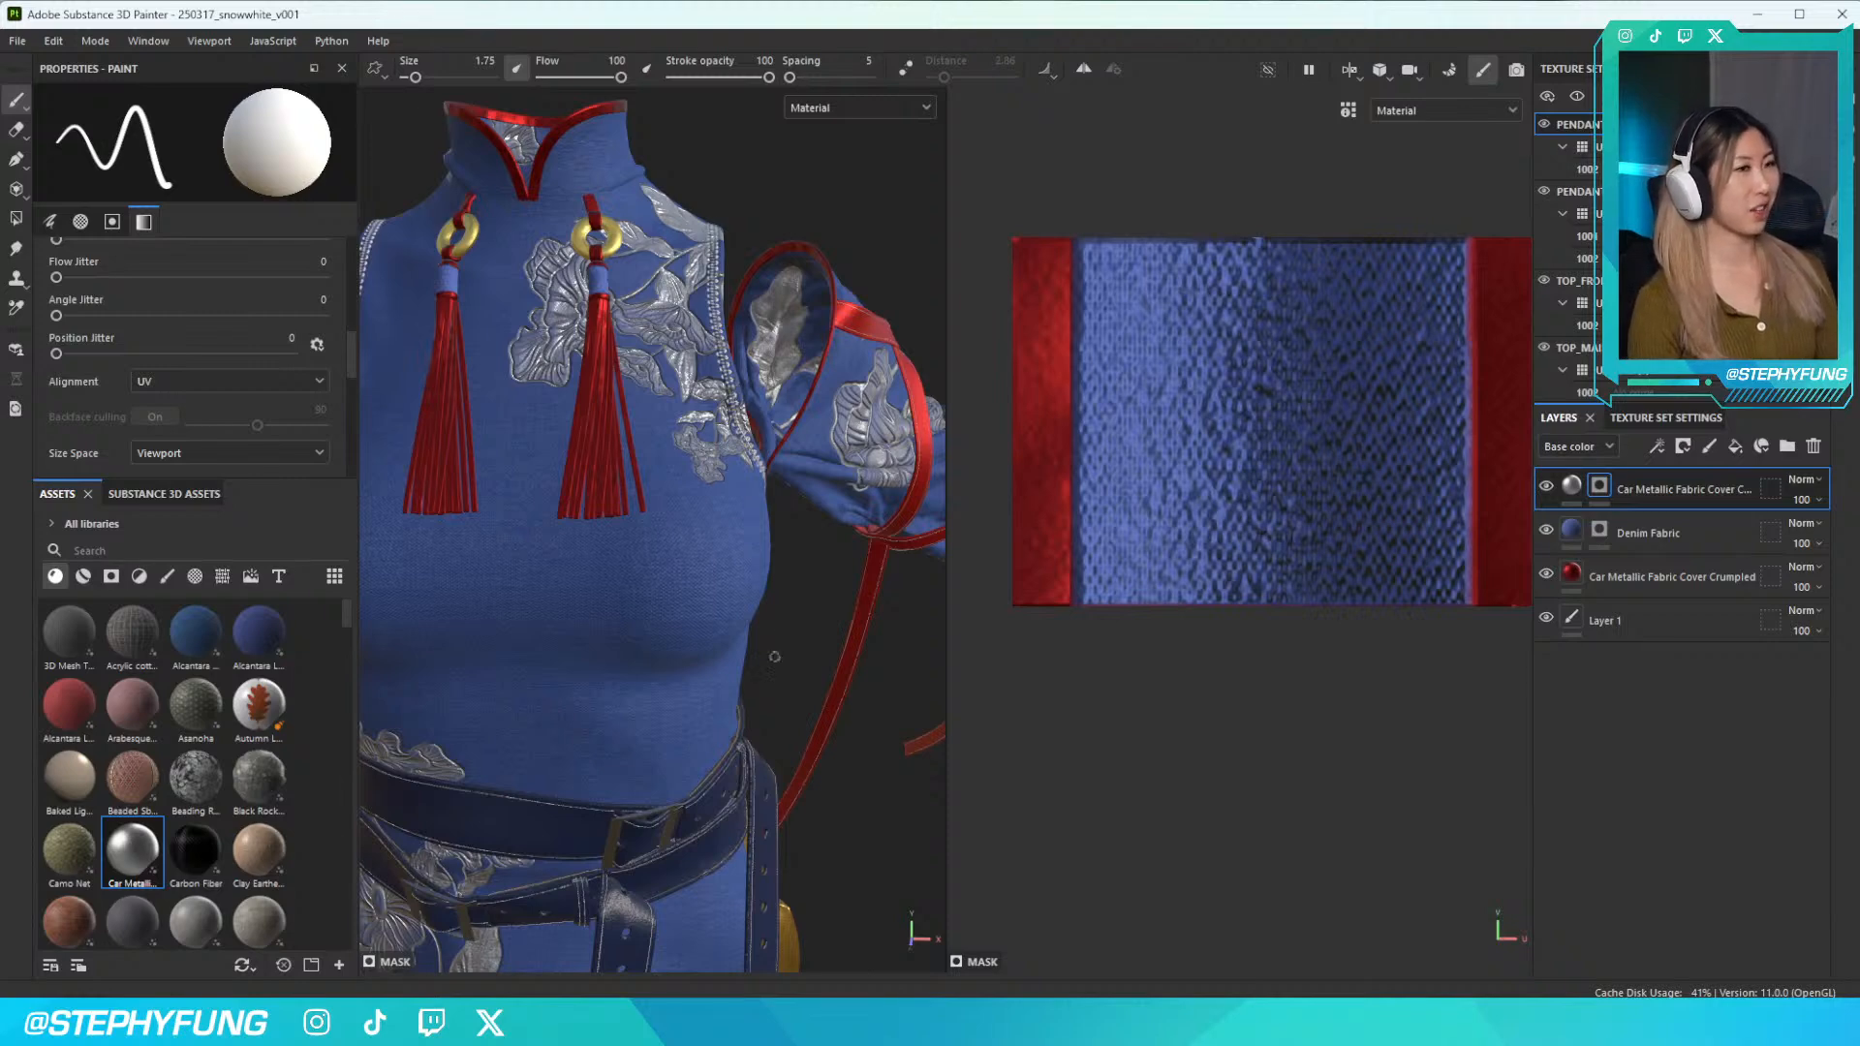
pyautogui.scroll(4, 603, 503)
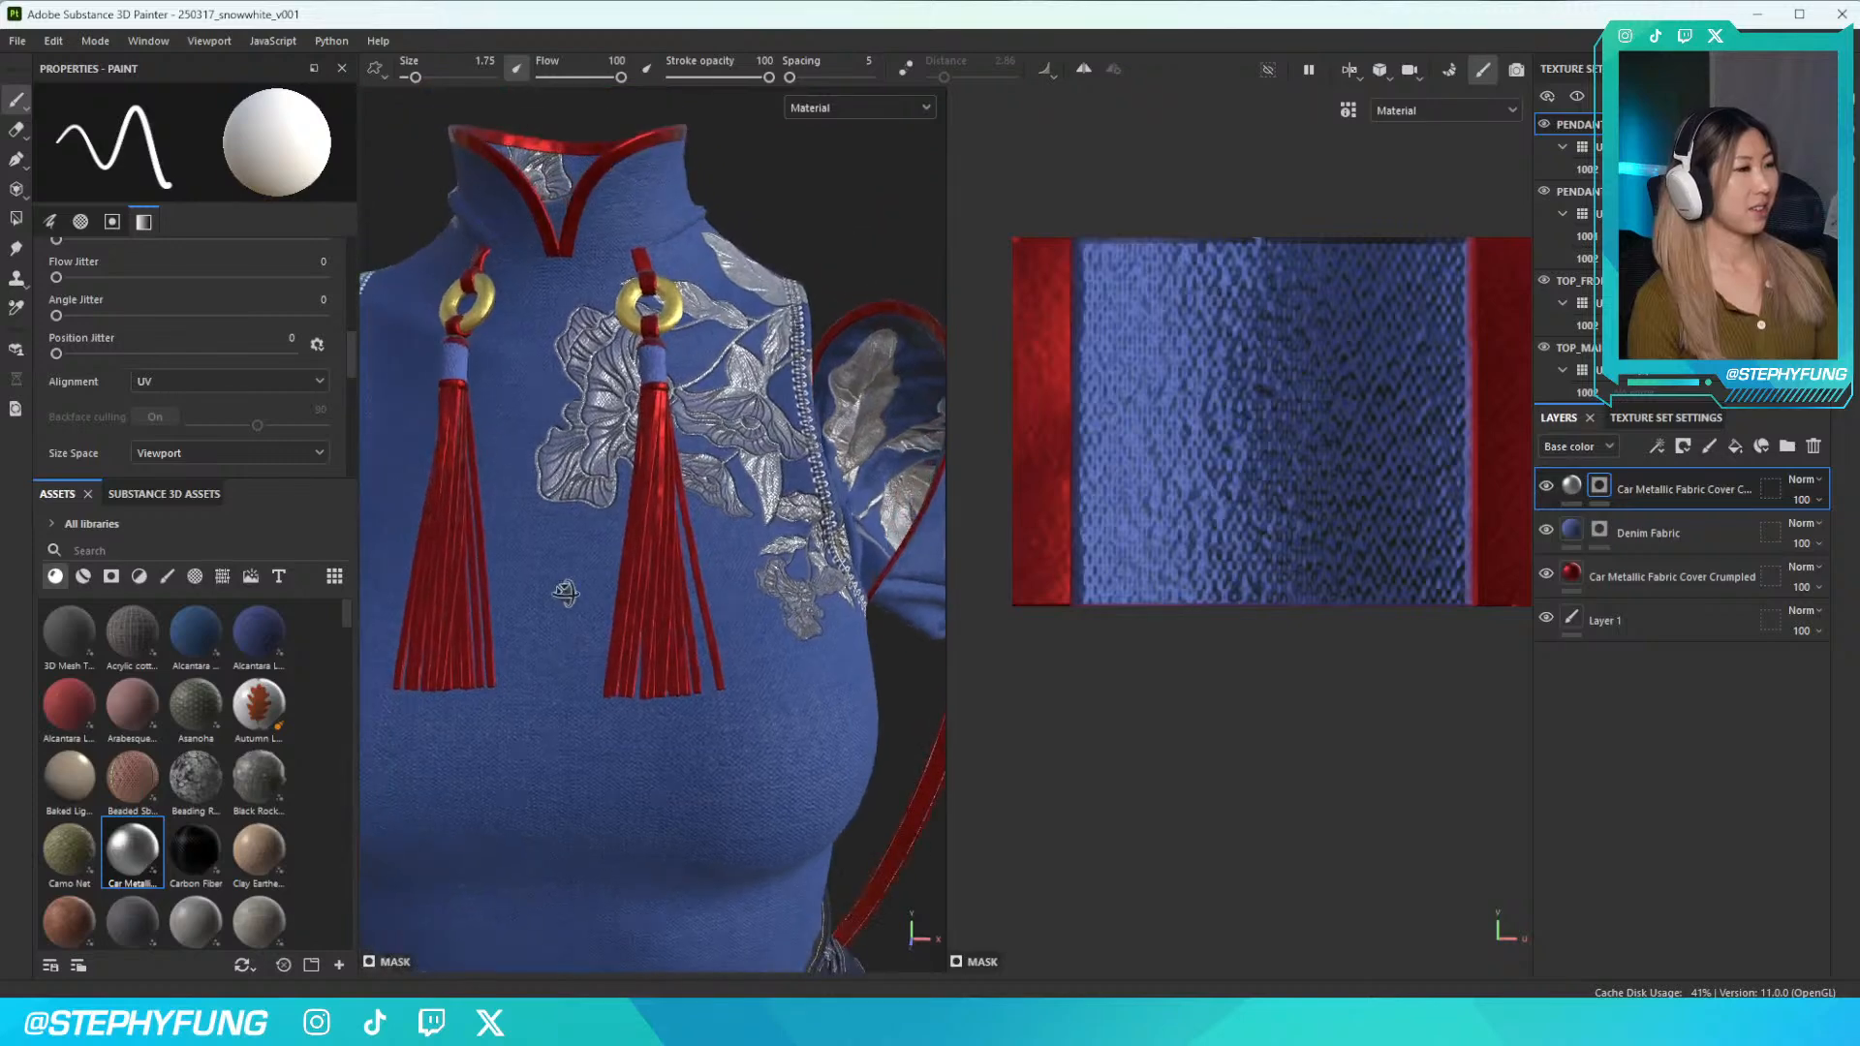
pyautogui.moveTo(579, 607); pyautogui.dragTo(623, 602, button='middle')
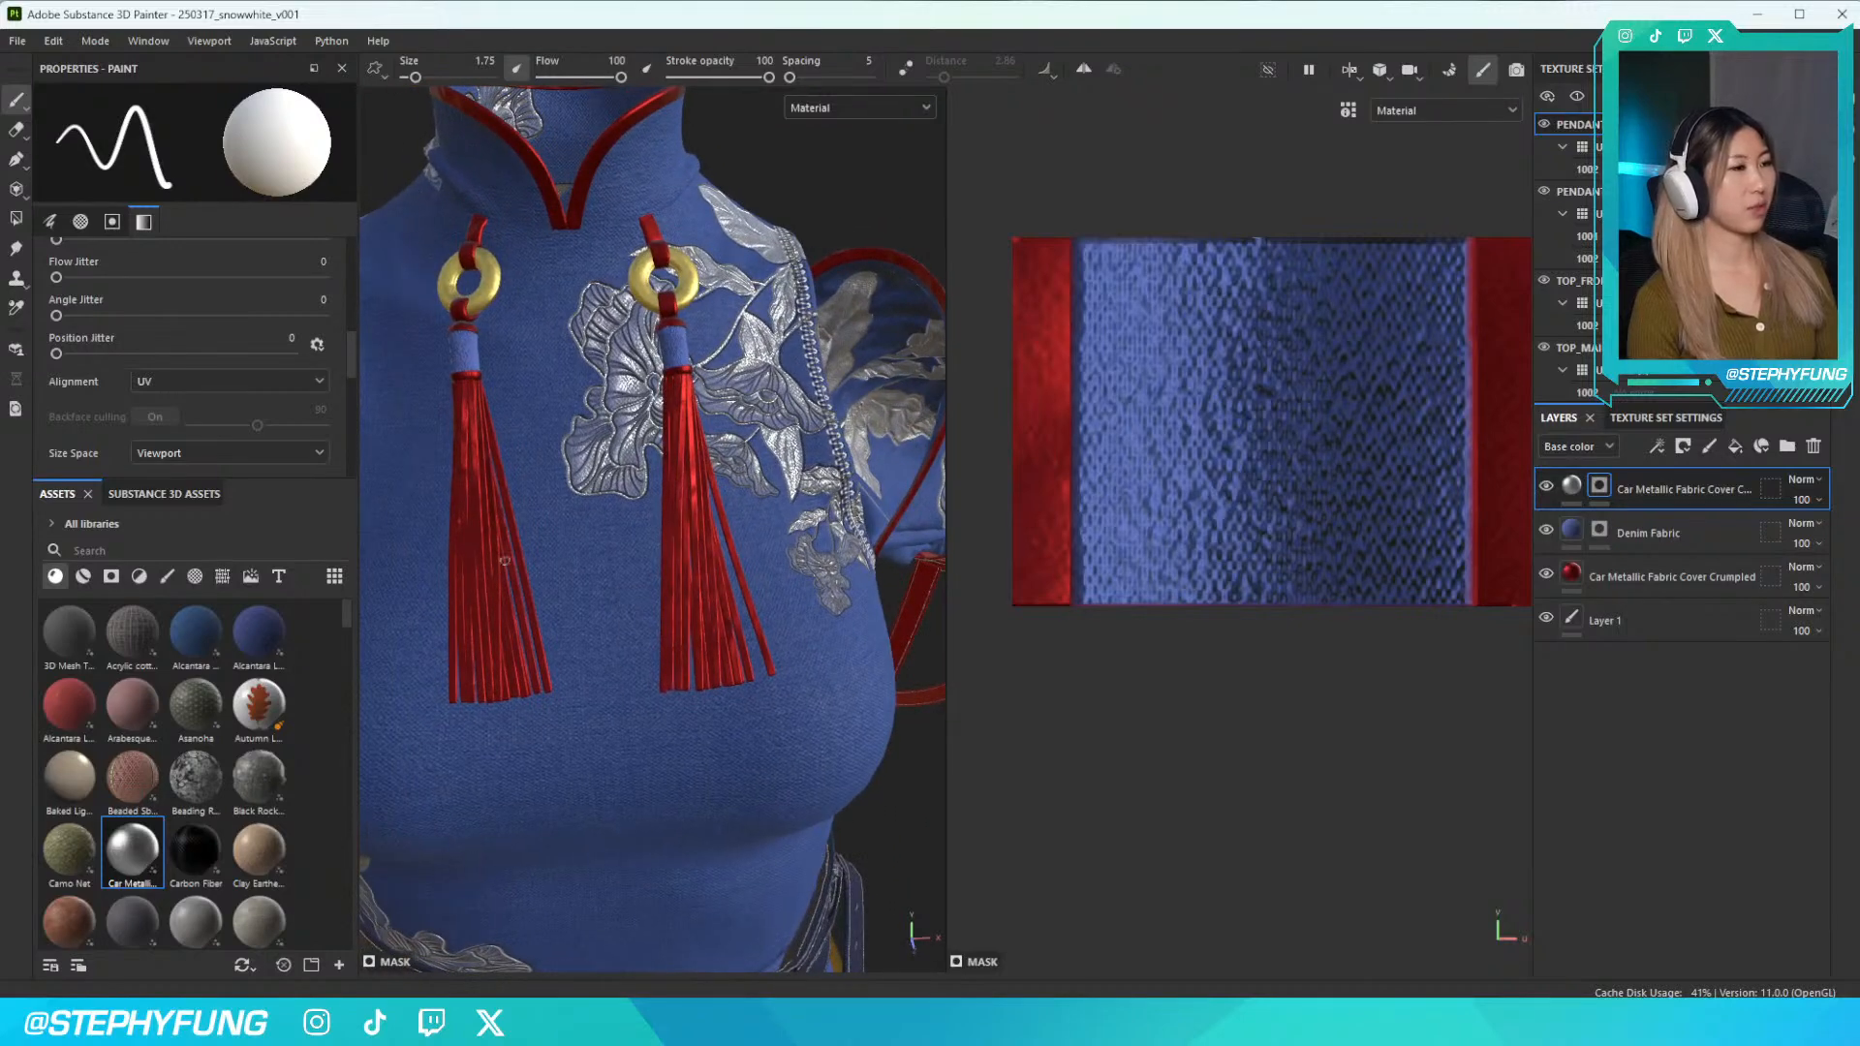
pyautogui.scroll(2, 461, 399)
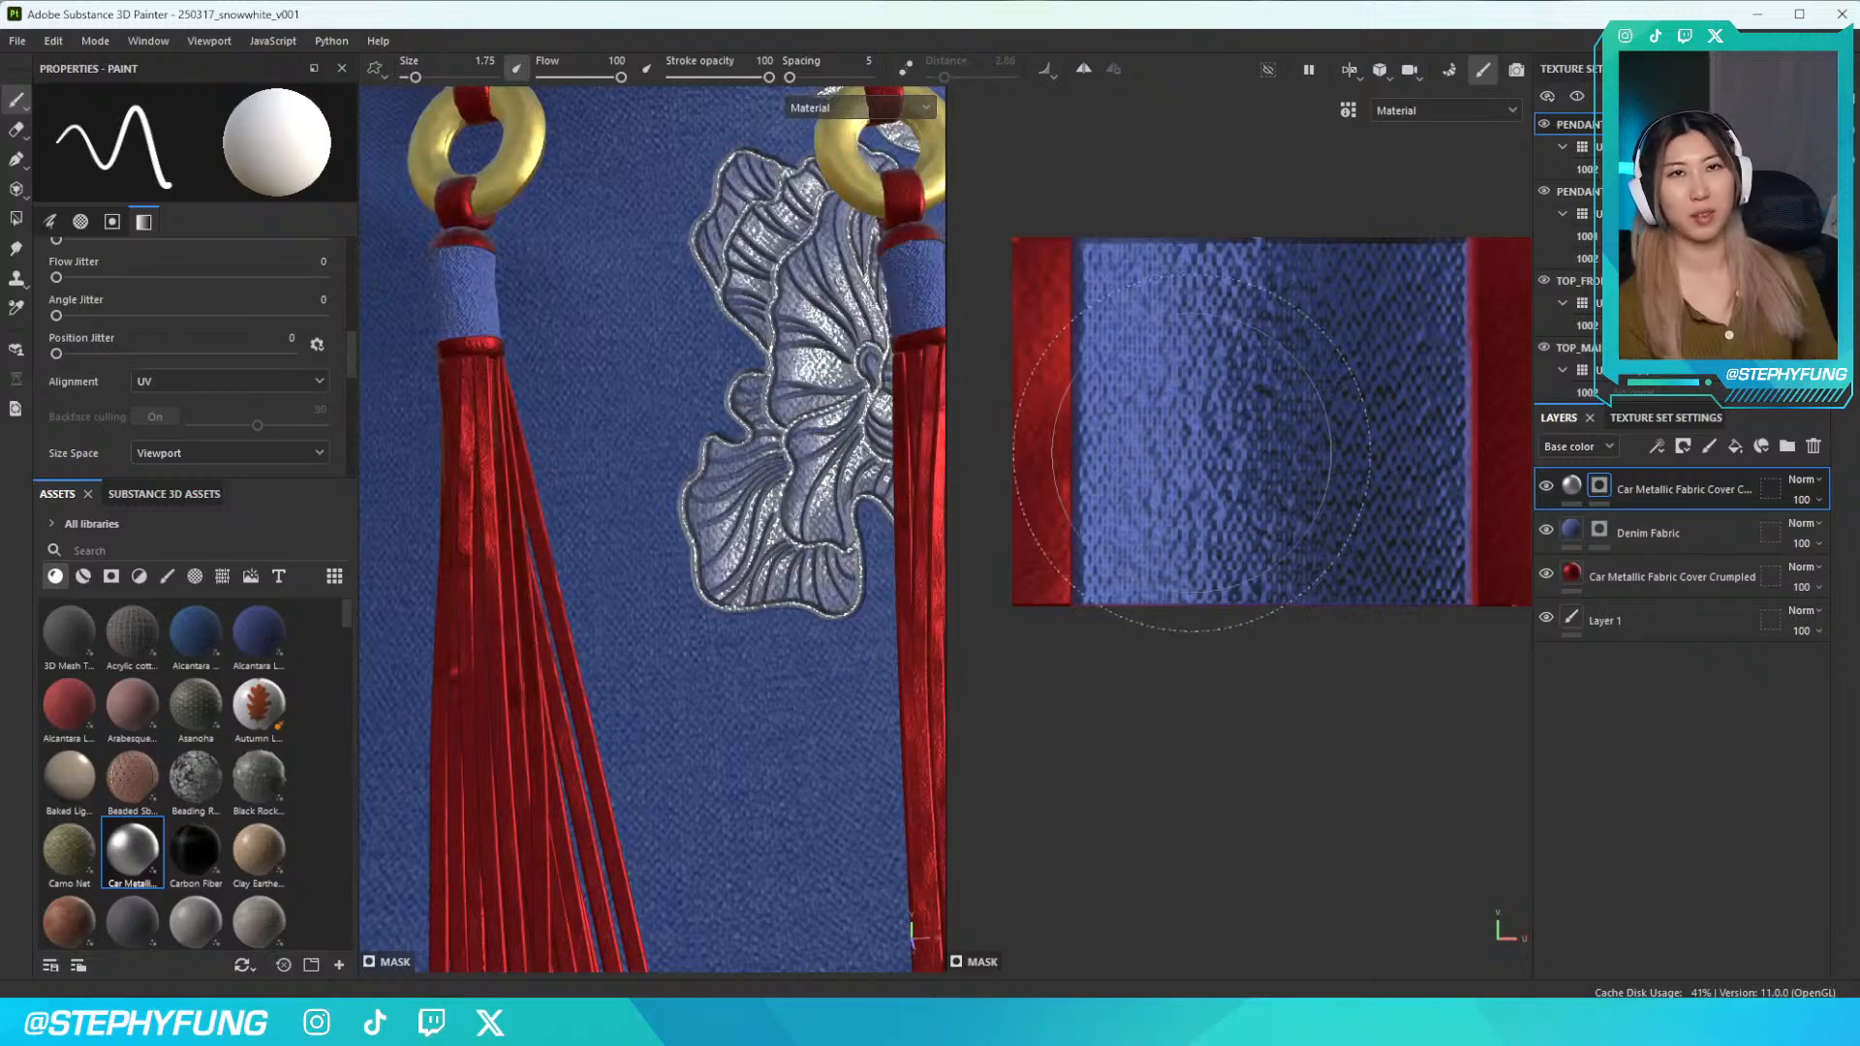
pyautogui.keyDown('alt'); pyautogui.moveTo(602, 405); pyautogui.dragTo(652, 416); pyautogui.keyUp('alt')
pyautogui.keyDown('alt'); pyautogui.moveTo(620, 418); pyautogui.dragTo(665, 462, button='middle'); pyautogui.keyUp('alt')
pyautogui.keyDown('alt'); pyautogui.moveTo(646, 442); pyautogui.dragTo(541, 320); pyautogui.keyUp('alt')
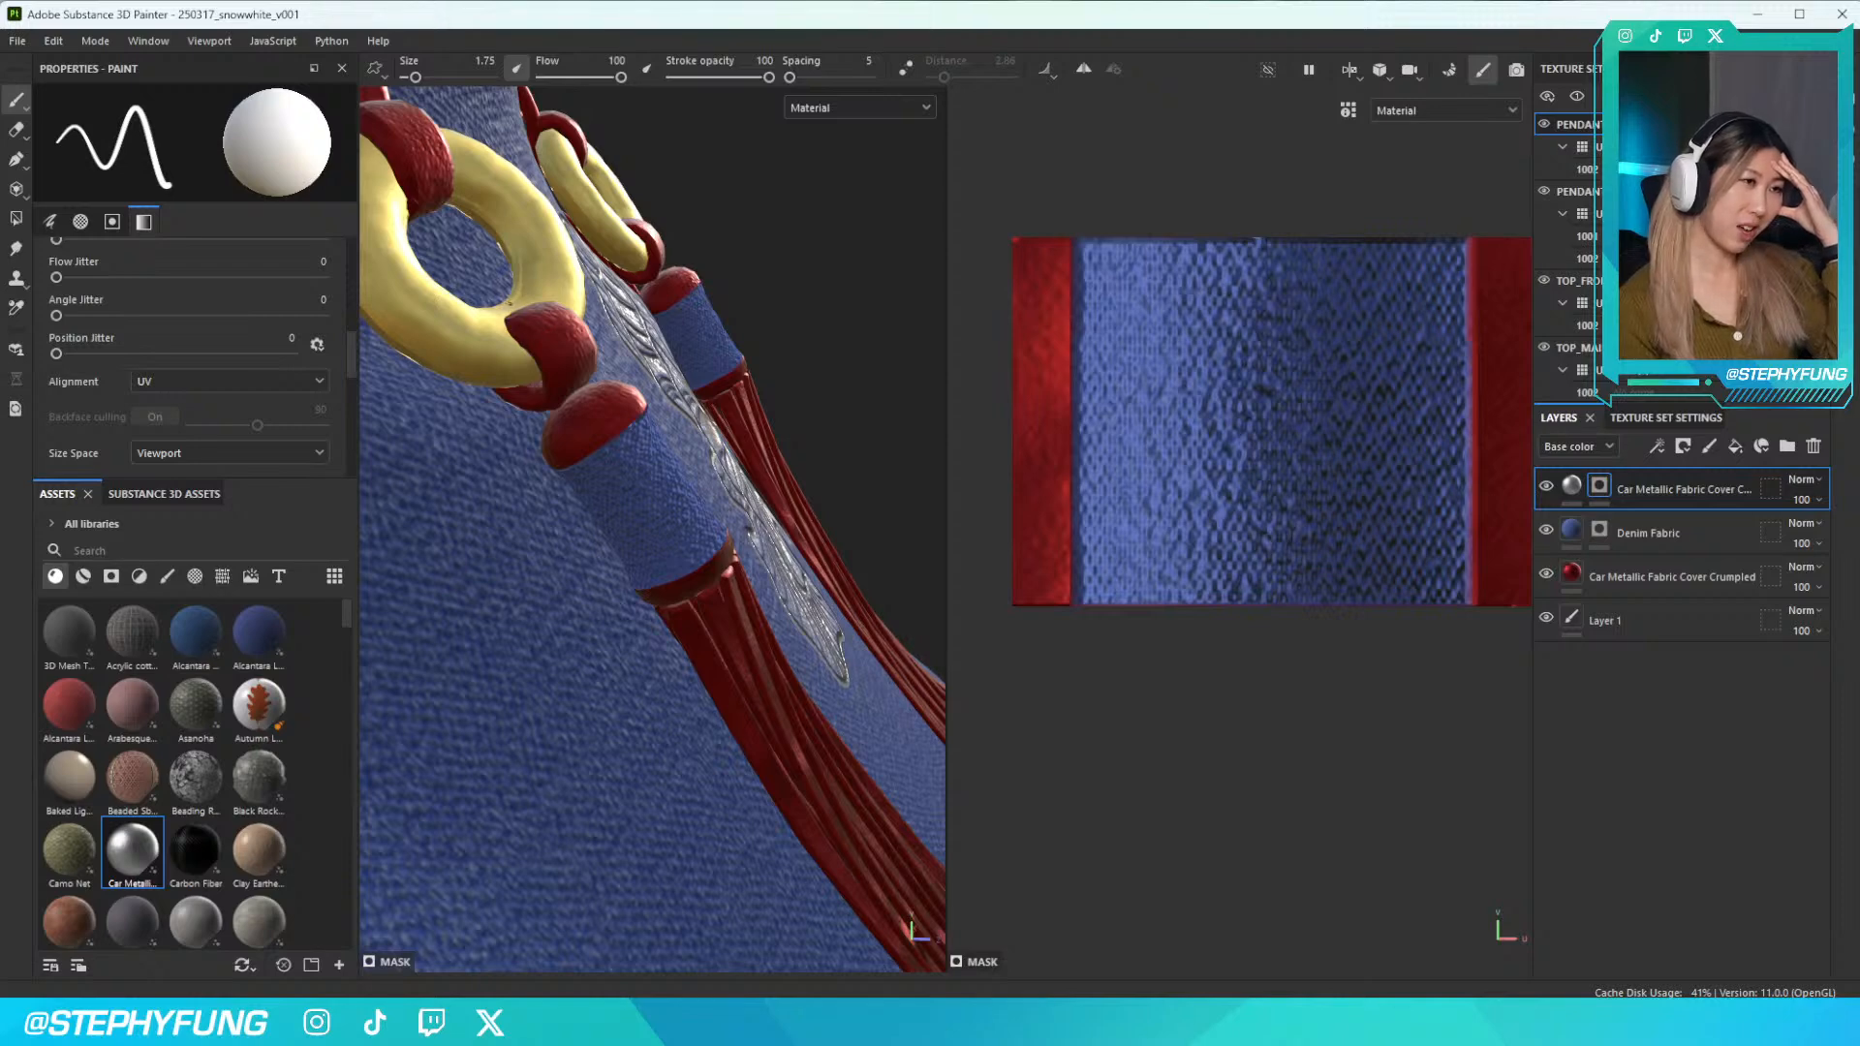
pyautogui.keyDown('alt'); pyautogui.moveTo(576, 420); pyautogui.dragTo(630, 431); pyautogui.keyUp('alt')
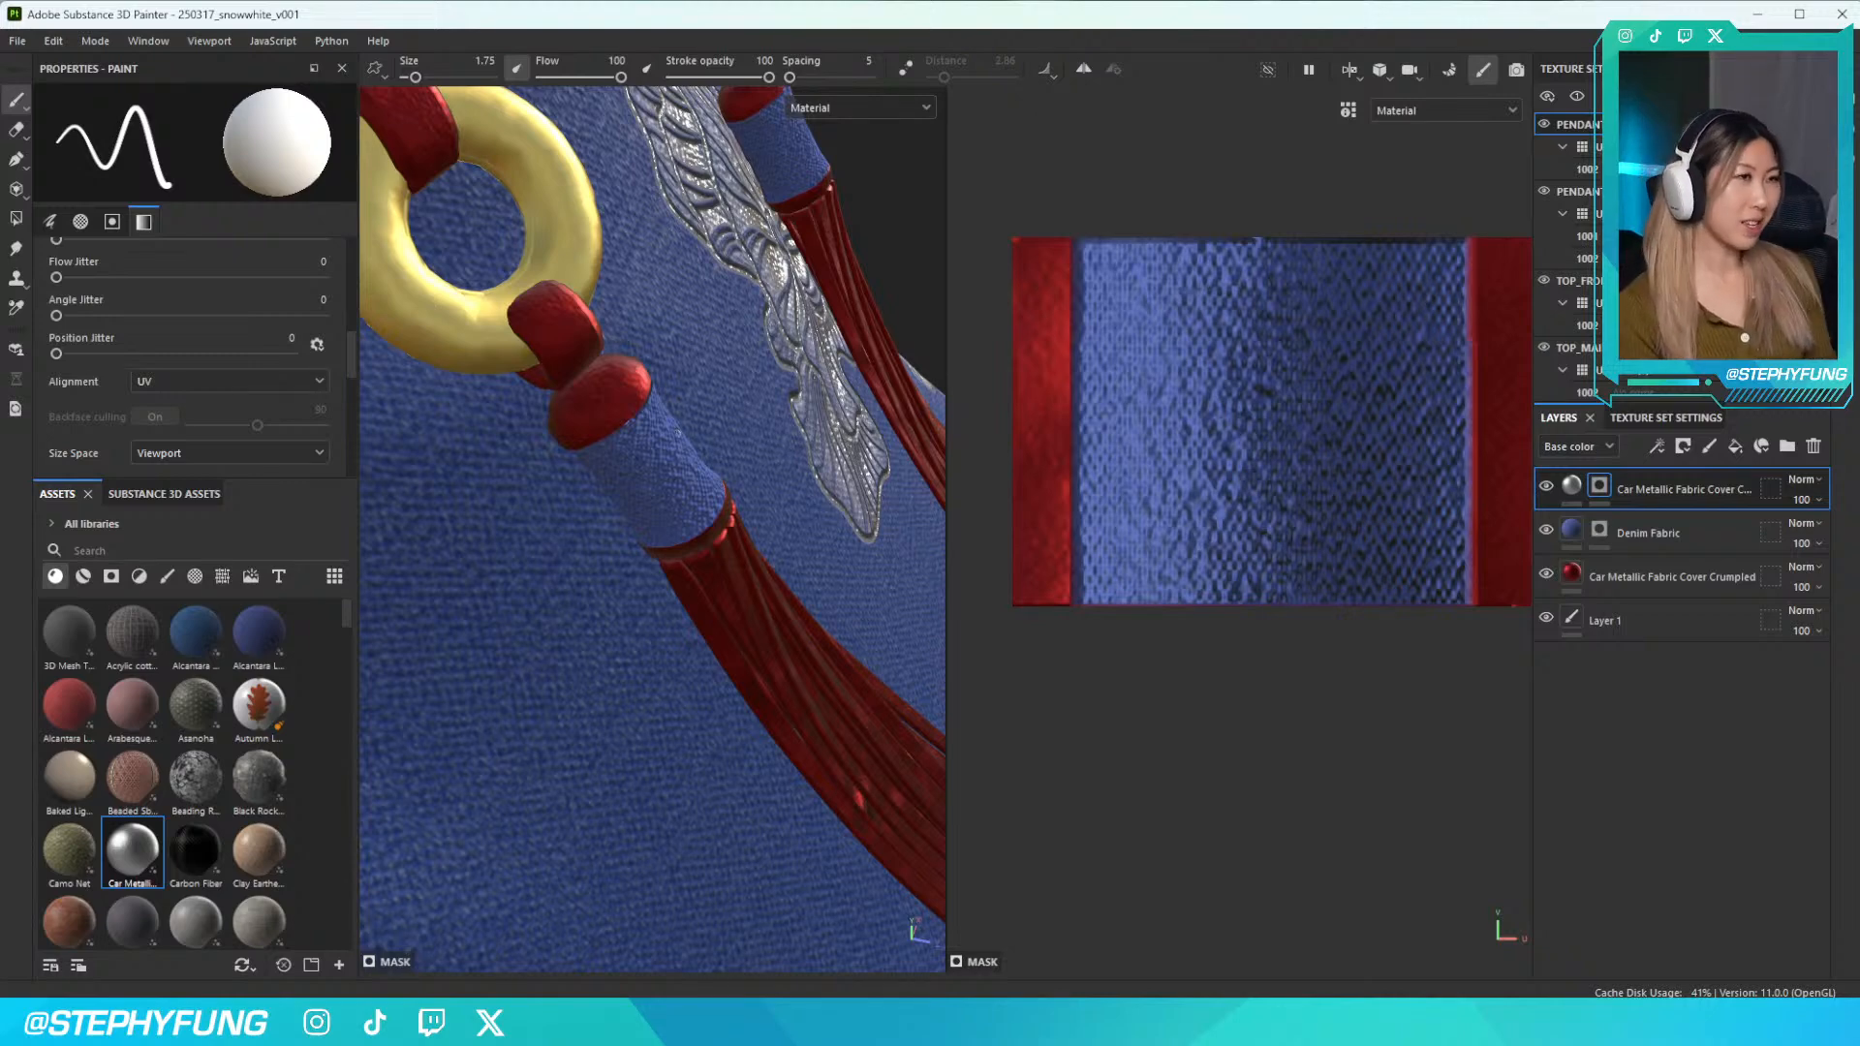
# Inspect both tassels, their gold rings and cap bands from several angles and distances
pyautogui.scroll(-6, 659, 458)
pyautogui.scroll(3, 658, 458)
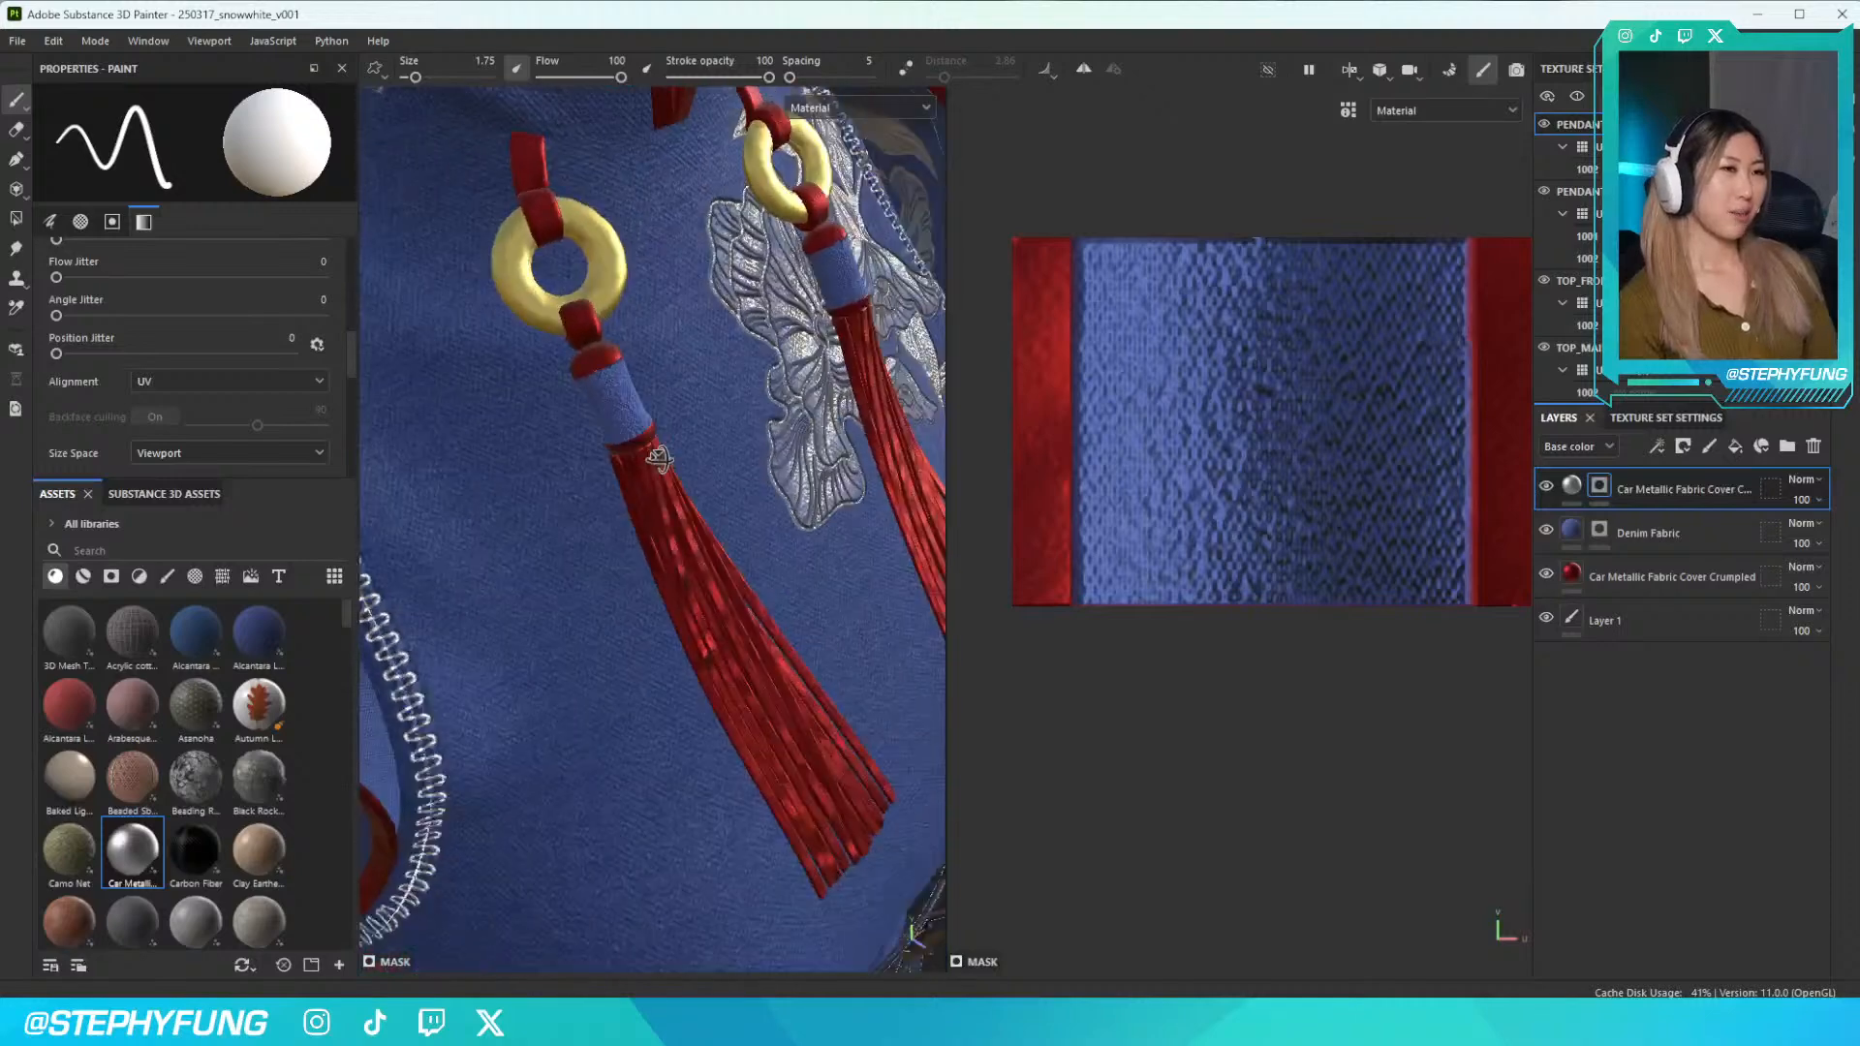
pyautogui.keyDown('alt'); pyautogui.moveTo(659, 458); pyautogui.dragTo(600, 468); pyautogui.keyUp('alt')
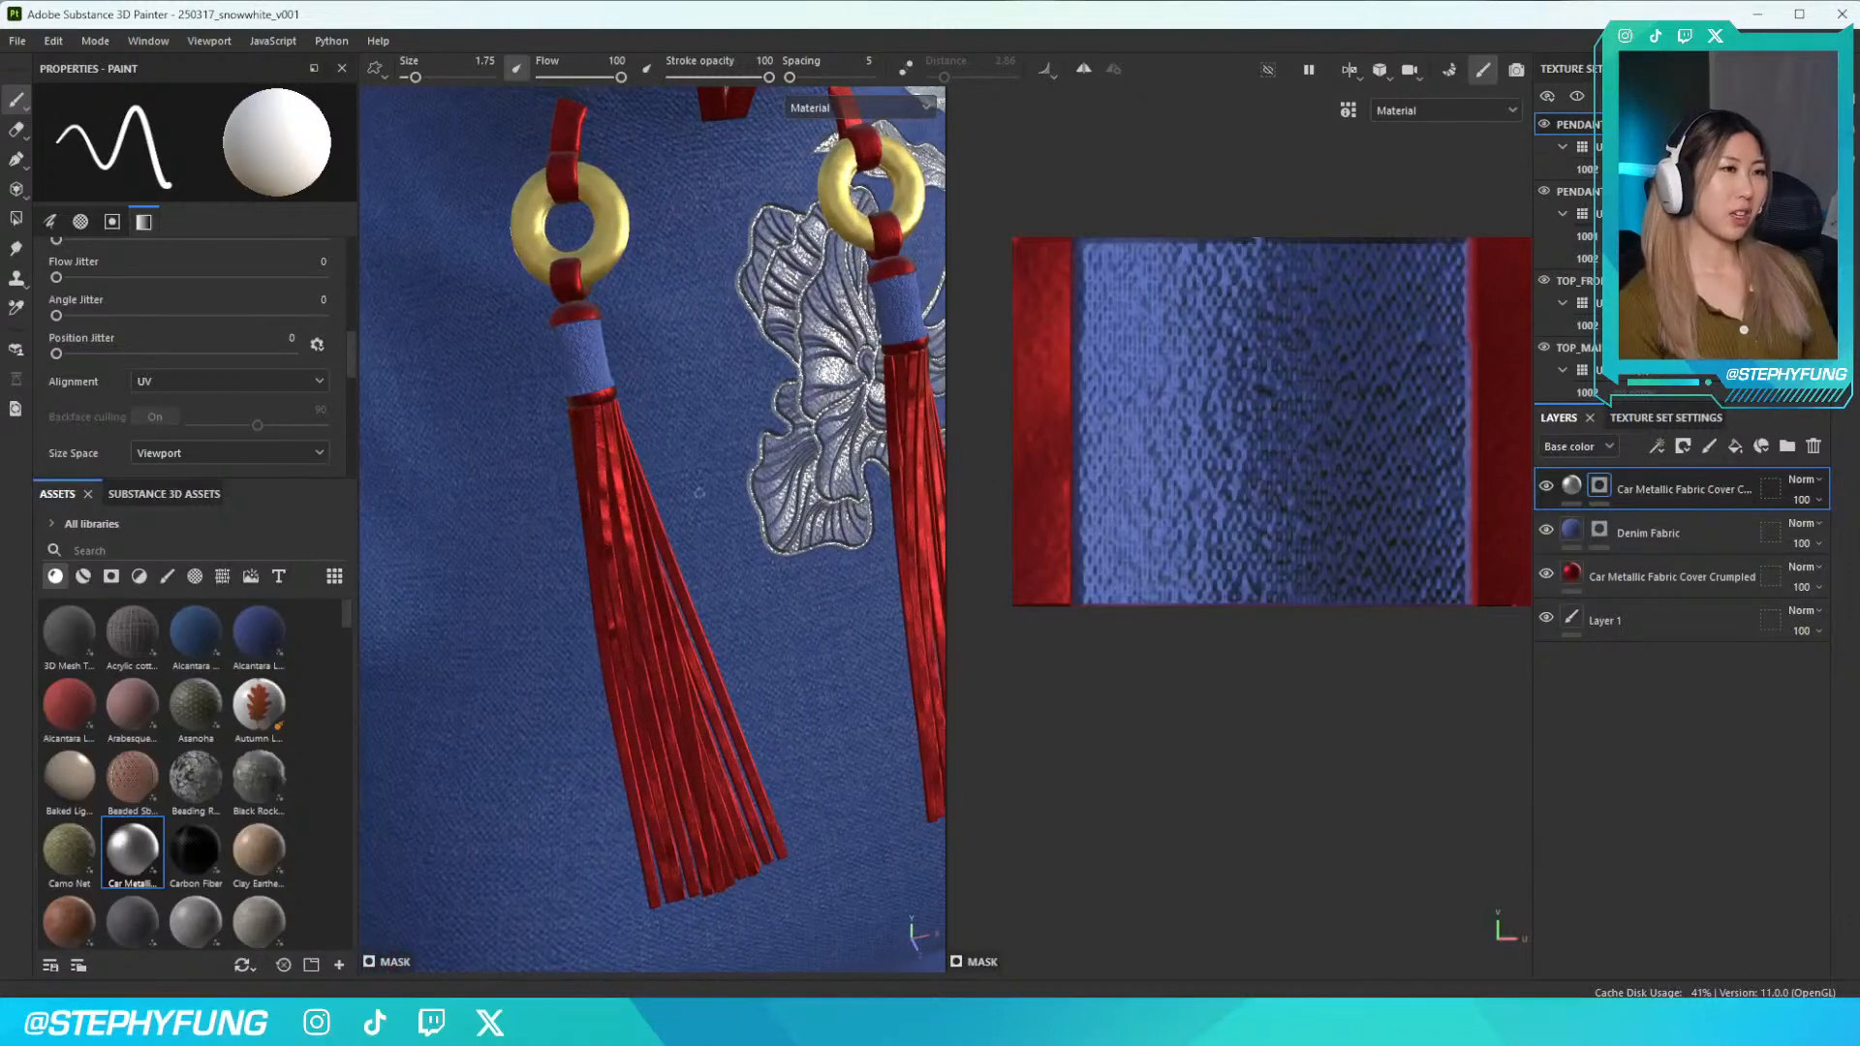
pyautogui.scroll(-8, 693, 480)
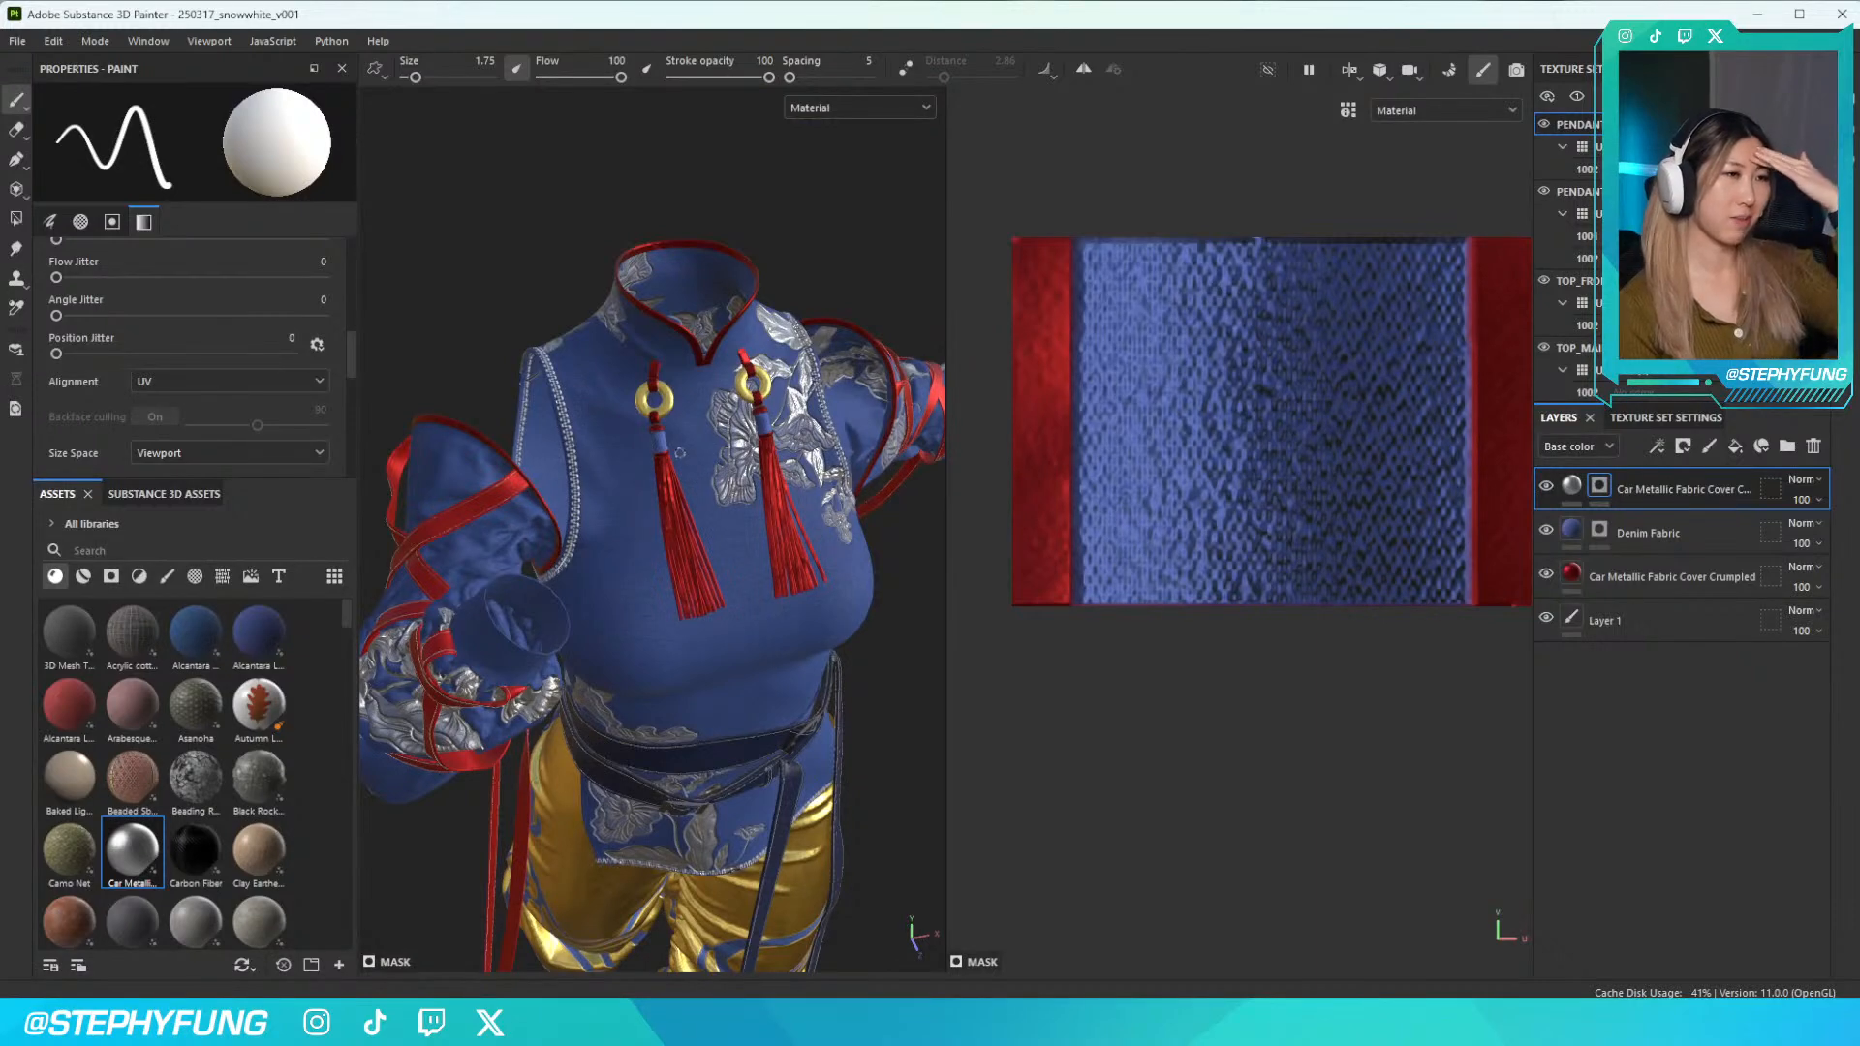
pyautogui.scroll(10, 680, 449)
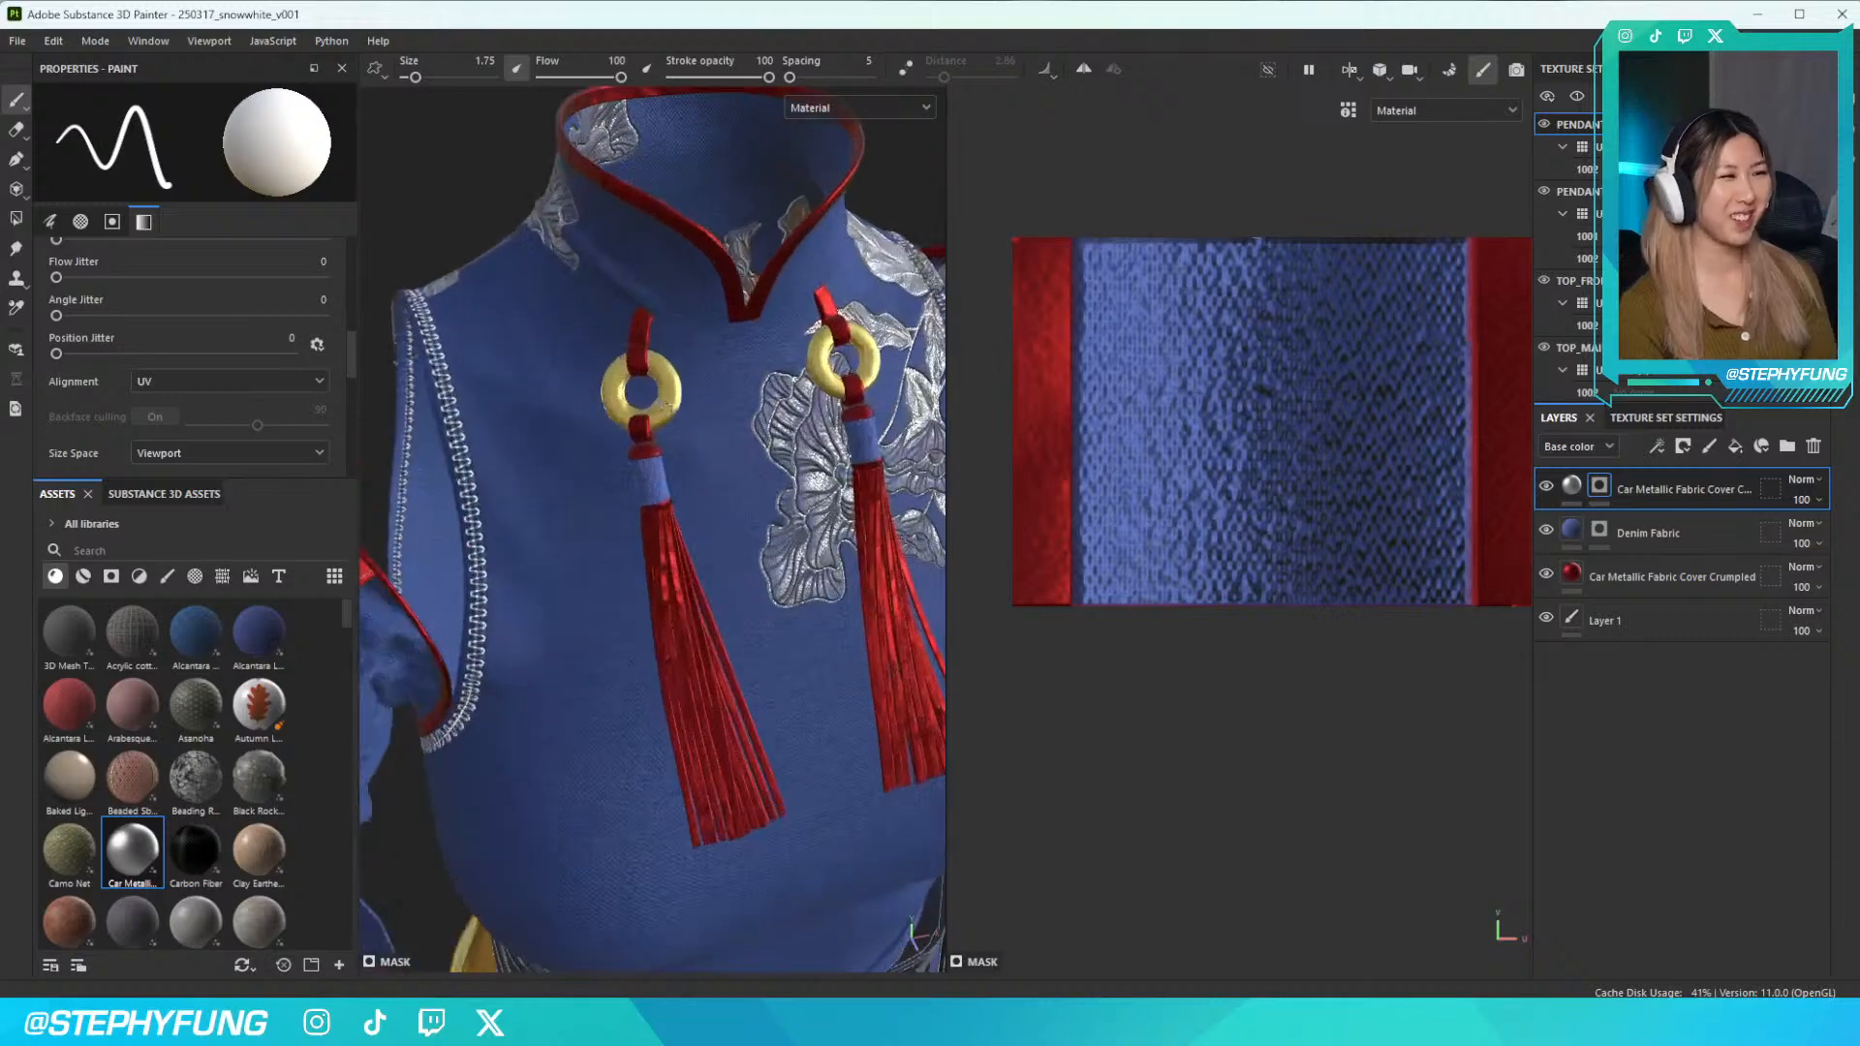
pyautogui.scroll(-5, 680, 448)
pyautogui.keyDown('alt'); pyautogui.moveTo(678, 446); pyautogui.dragTo(543, 417); pyautogui.keyUp('alt')
pyautogui.scroll(5, 554, 439)
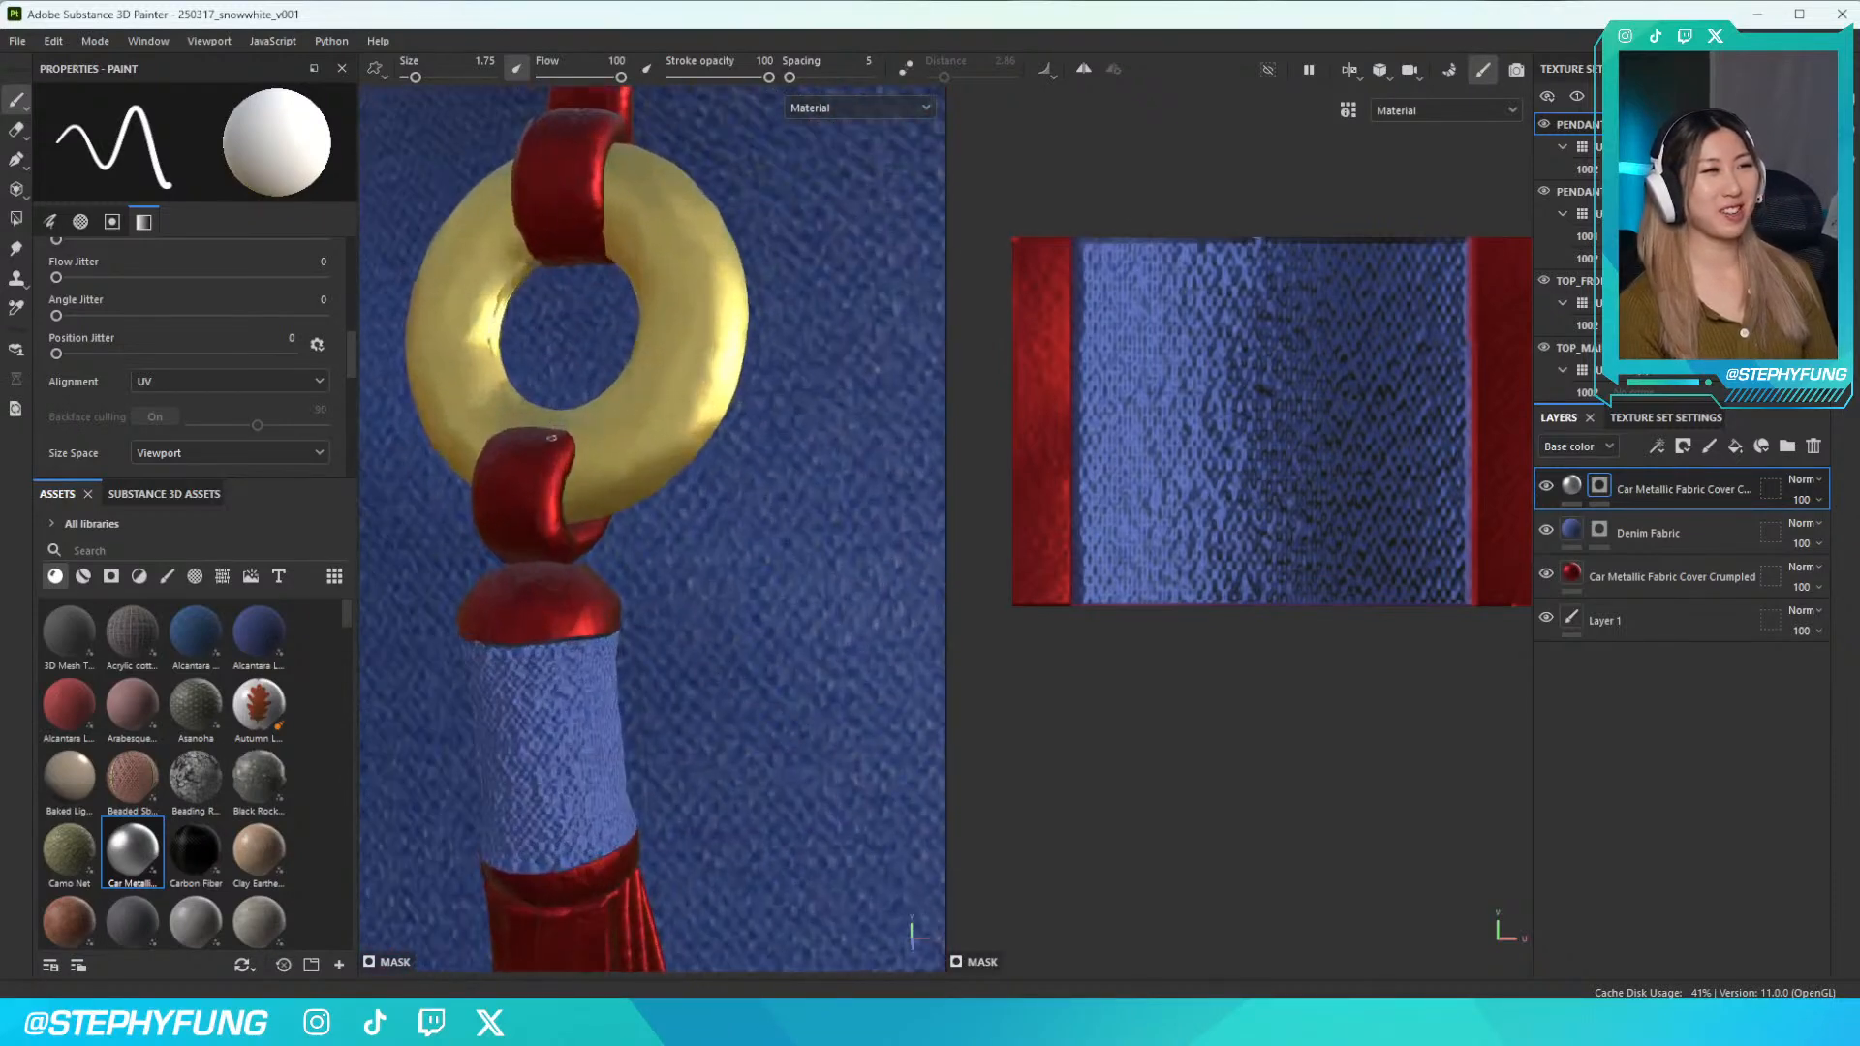
pyautogui.keyDown('alt'); pyautogui.moveTo(590, 479); pyautogui.dragTo(814, 358); pyautogui.keyUp('alt')
pyautogui.scroll(-4, 673, 462)
pyautogui.scroll(5, 816, 371)
pyautogui.scroll(2, 815, 371)
pyautogui.scroll(-3, 813, 359)
pyautogui.scroll(-4, 814, 359)
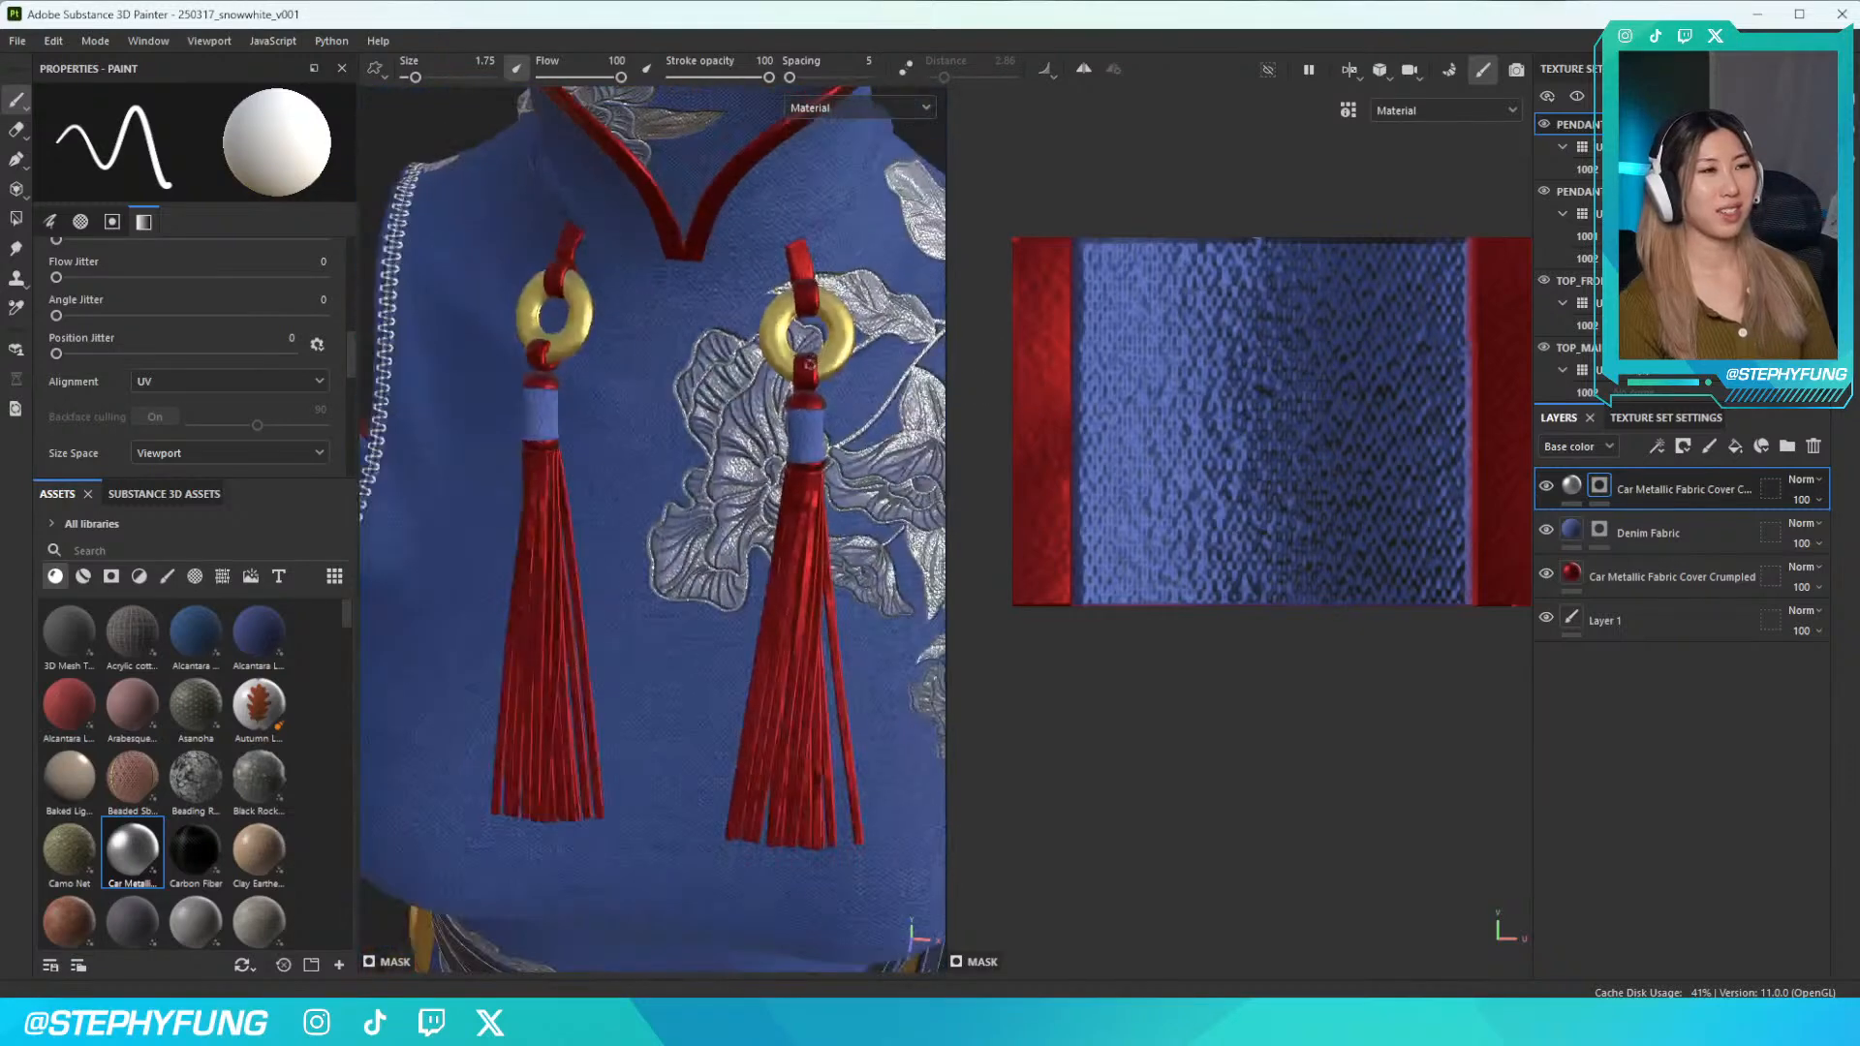
# Give the metallic layer's mask brush the Square Rectangle alpha and reduce its size to 0.27
pyautogui.click(1599, 487)
pyautogui.scroll(-2, 207, 395)
pyautogui.click(163, 414)
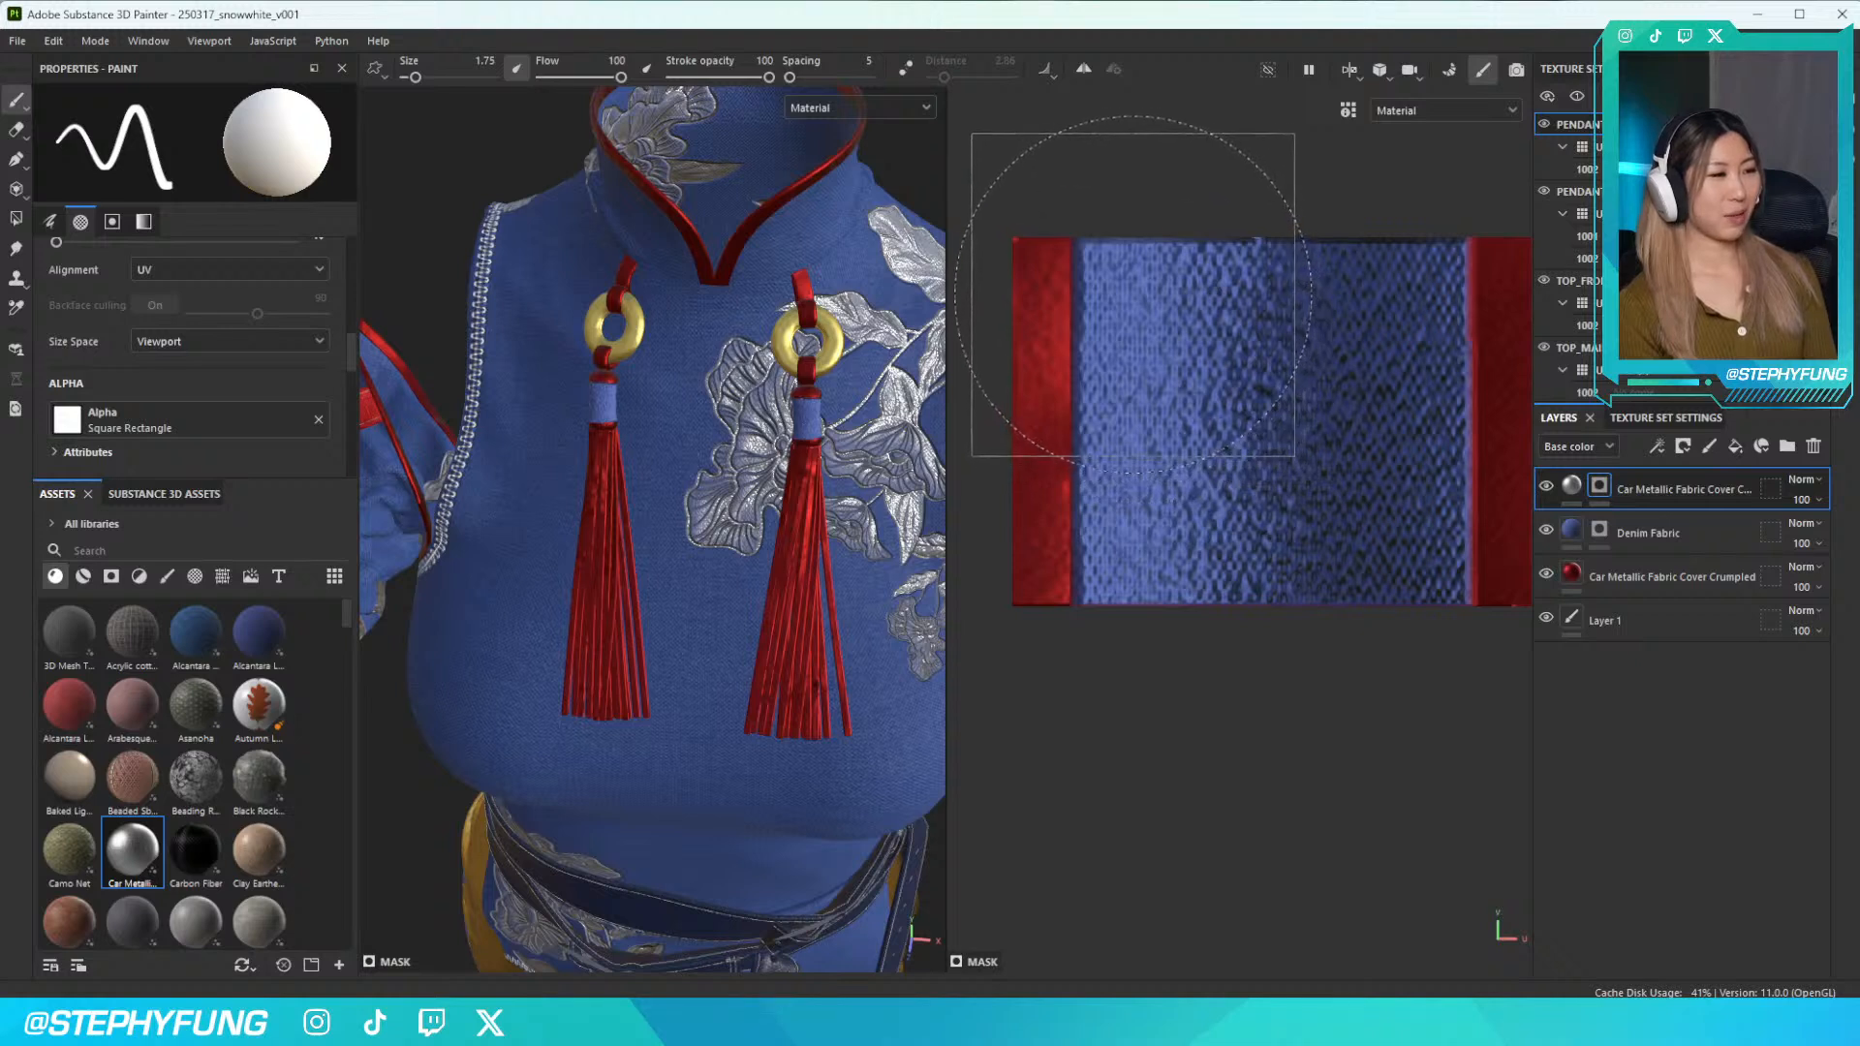
pyautogui.press('[')
pyautogui.press('[')
pyautogui.press('[')
pyautogui.press(']')
pyautogui.press(']')
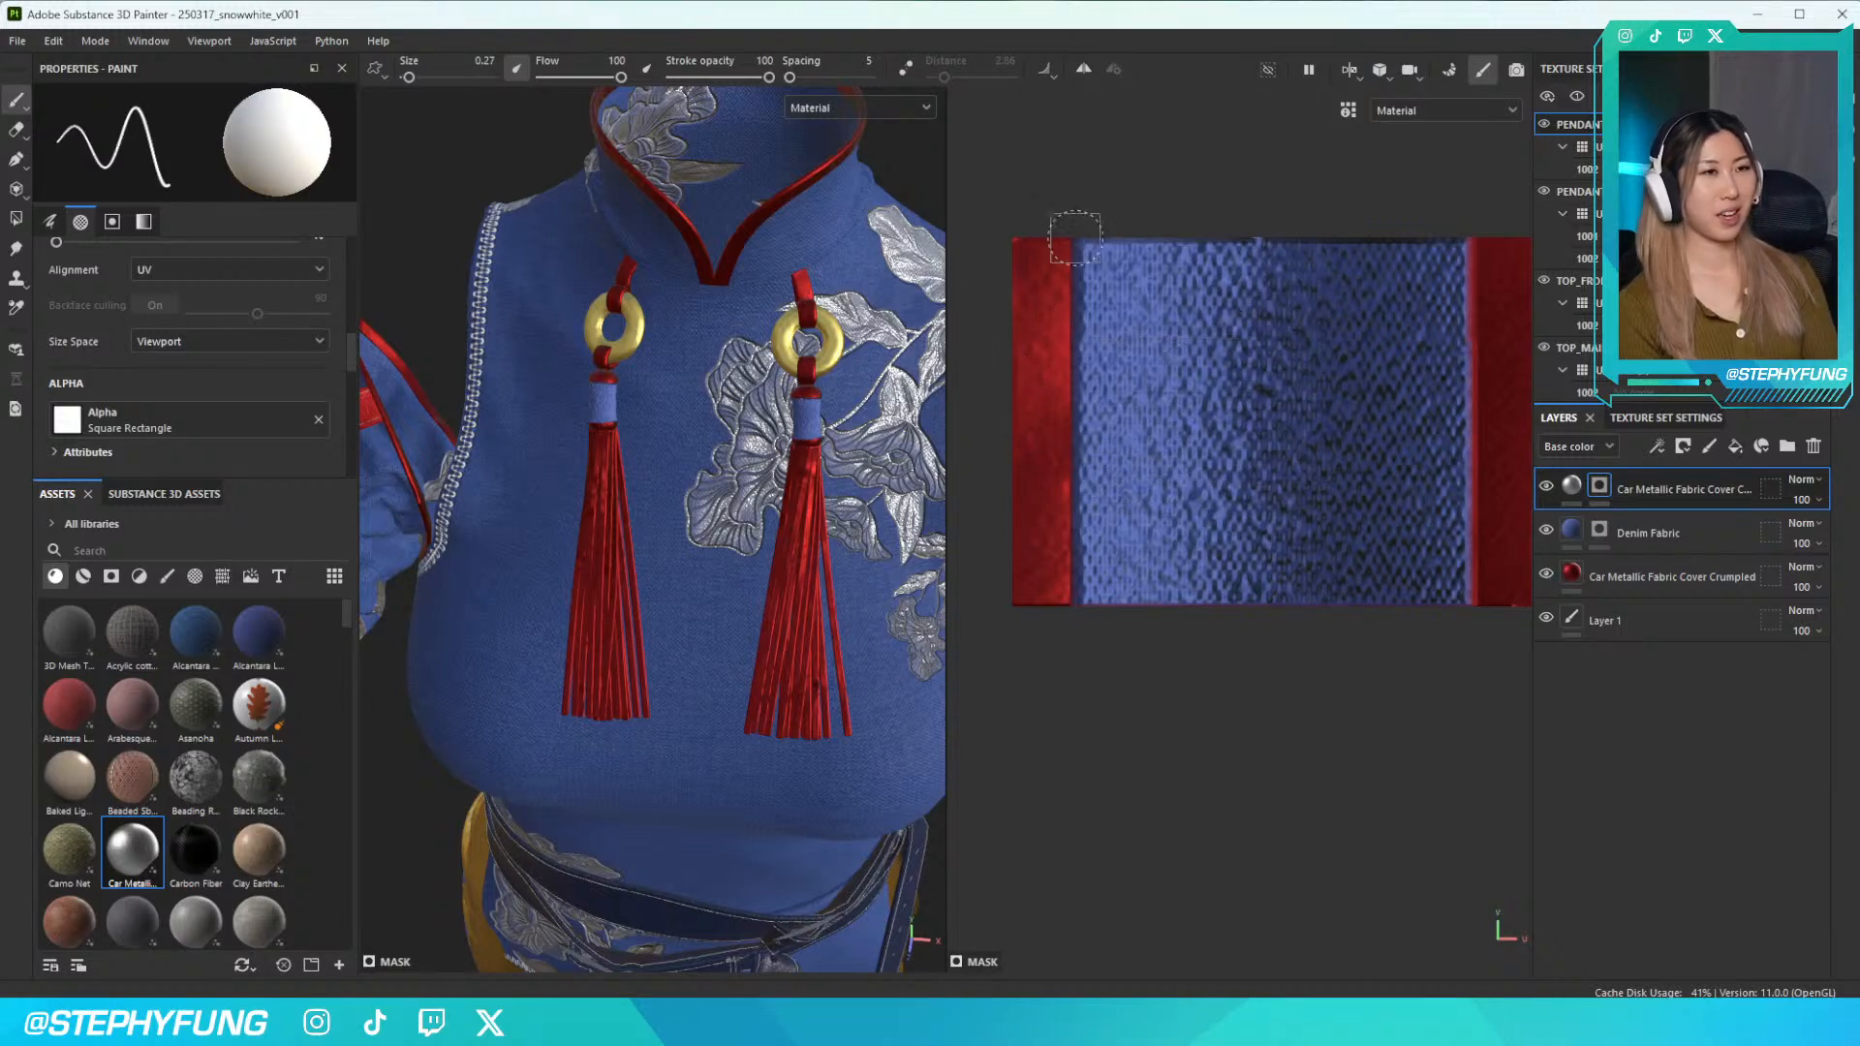
# Paint a straight silver strip in the metallic layer's mask along the first border between red and denim in the UV view
pyautogui.click(1074, 240)
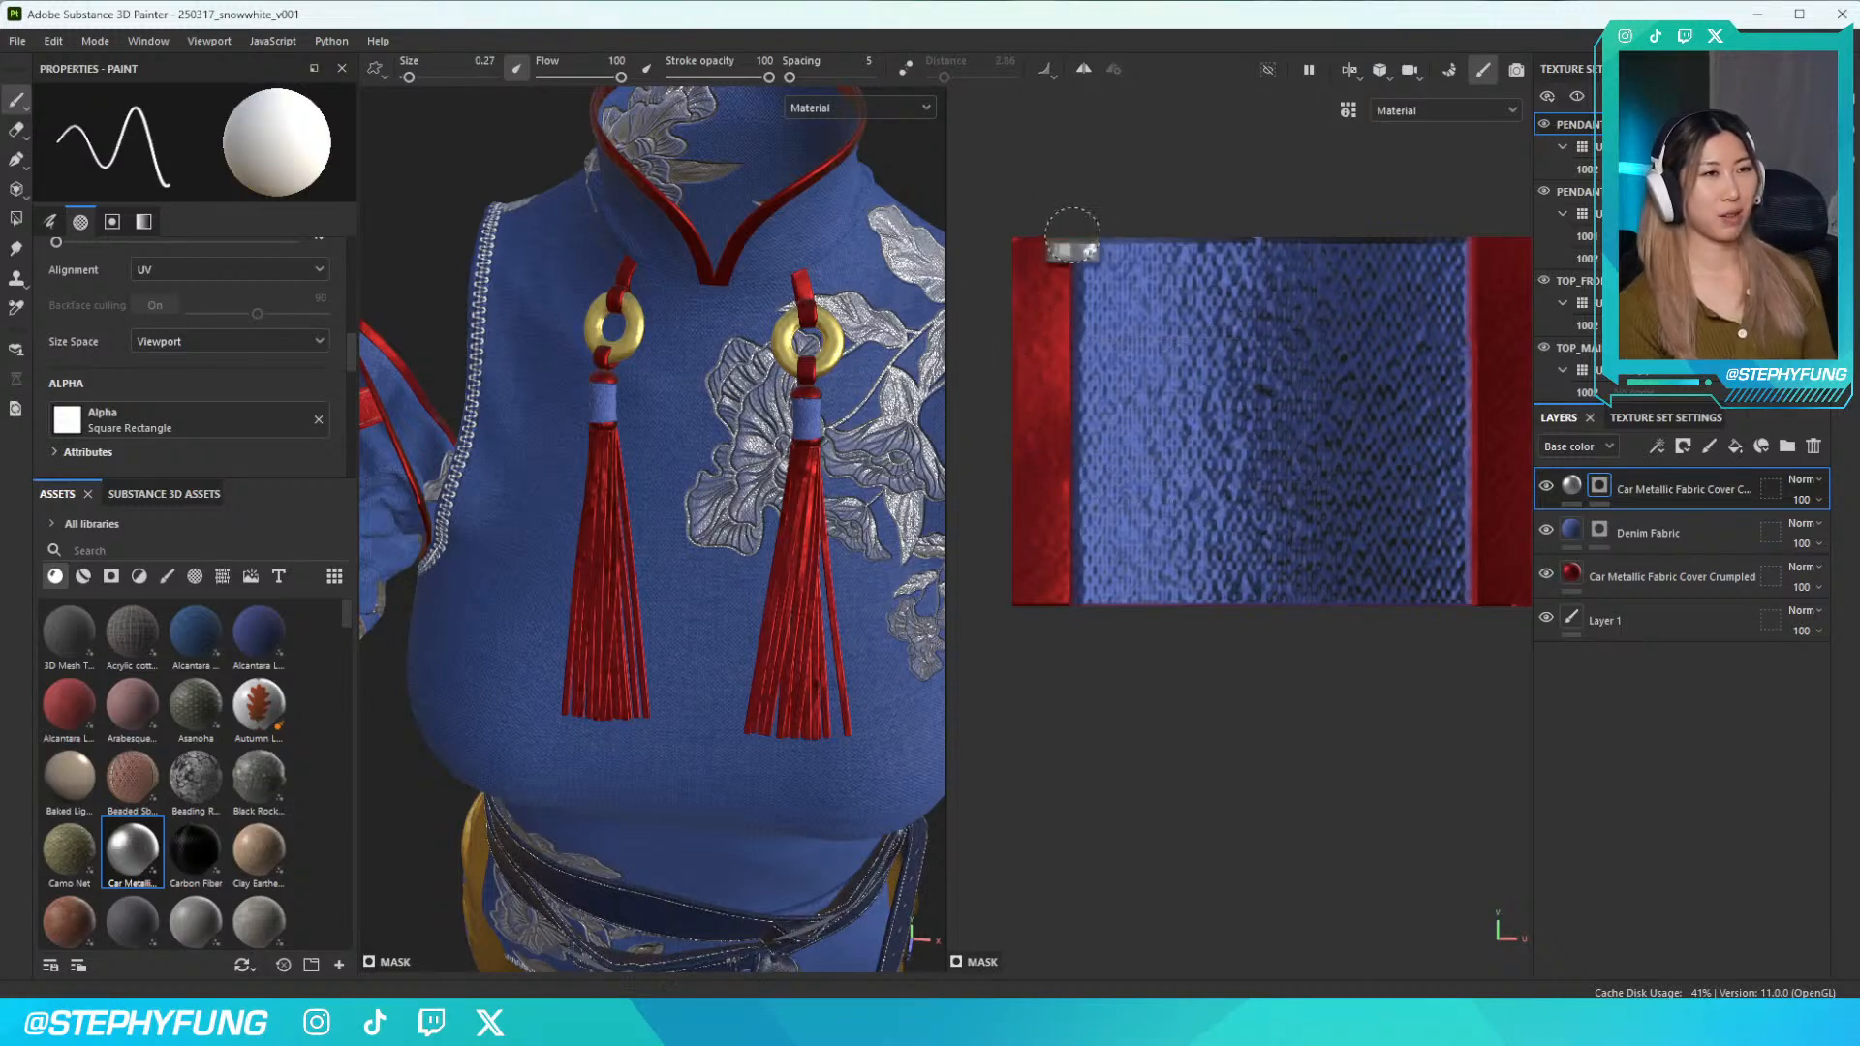
pyautogui.keyDown('shift'); pyautogui.click(1069, 625); pyautogui.keyUp('shift')
pyautogui.moveTo(806, 376)
pyautogui.keyDown('alt'); pyautogui.mouseDown(button='right')
pyautogui.moveTo(741, 378)
pyautogui.moveTo(934, 379)
pyautogui.mouseUp(button='right'); pyautogui.keyUp('alt')
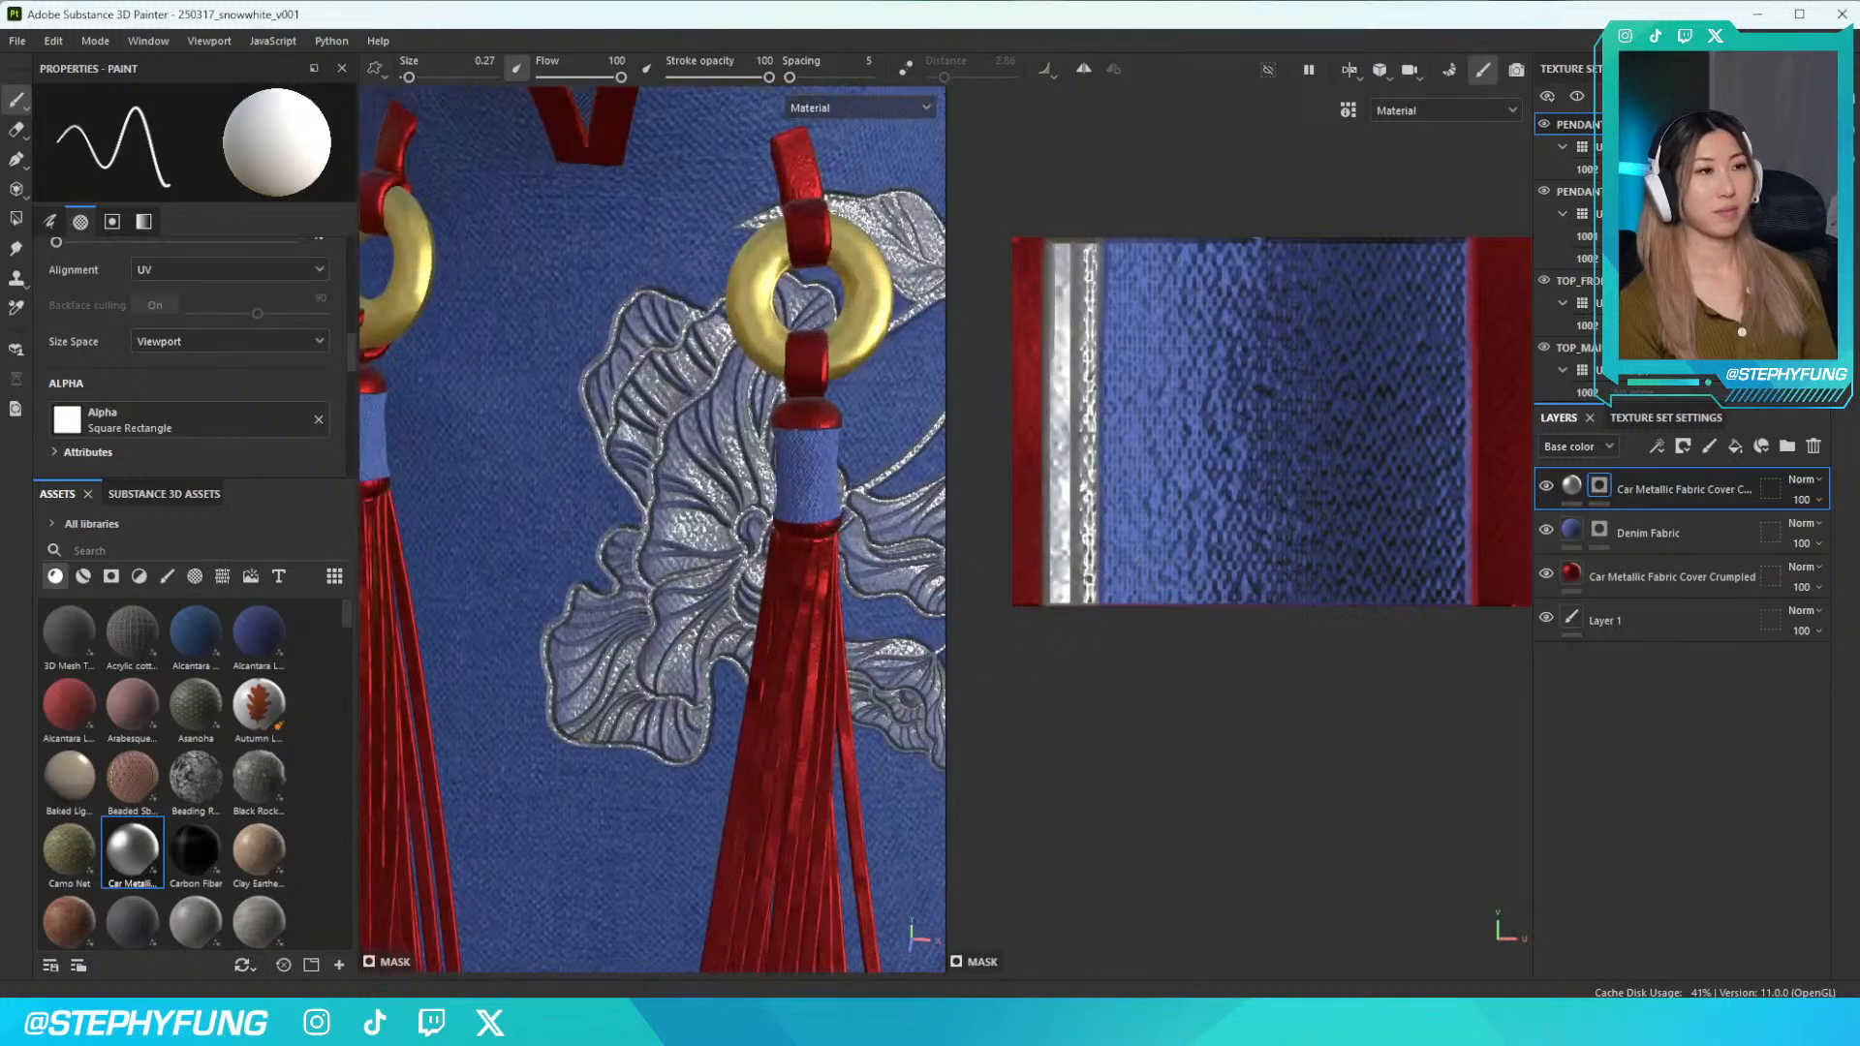
# Paint a straight silver strip in the metallic layer's mask along the opposite red-denim border in the UV view
pyautogui.click(1473, 242)
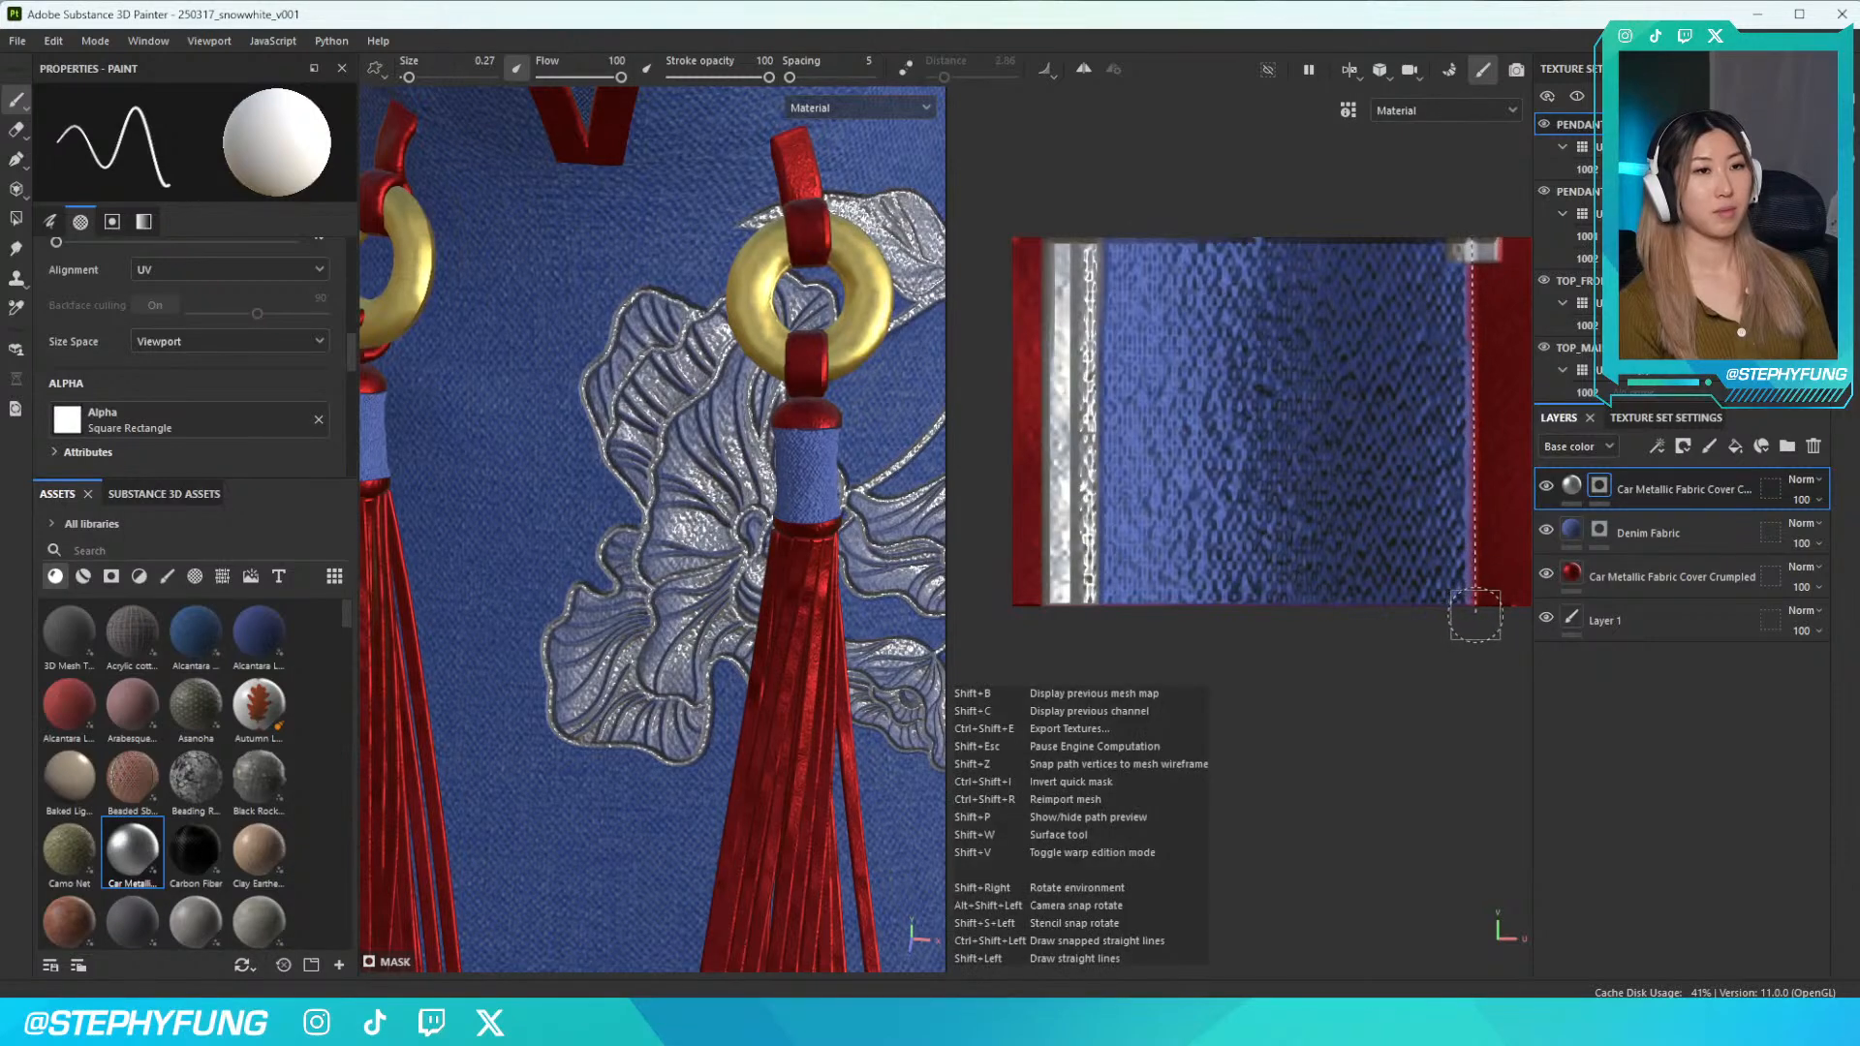
pyautogui.keyDown('shift'); pyautogui.click(1474, 615); pyautogui.keyUp('shift')
pyautogui.scroll(2, 1160, 500)
pyautogui.scroll(-3, 1160, 501)
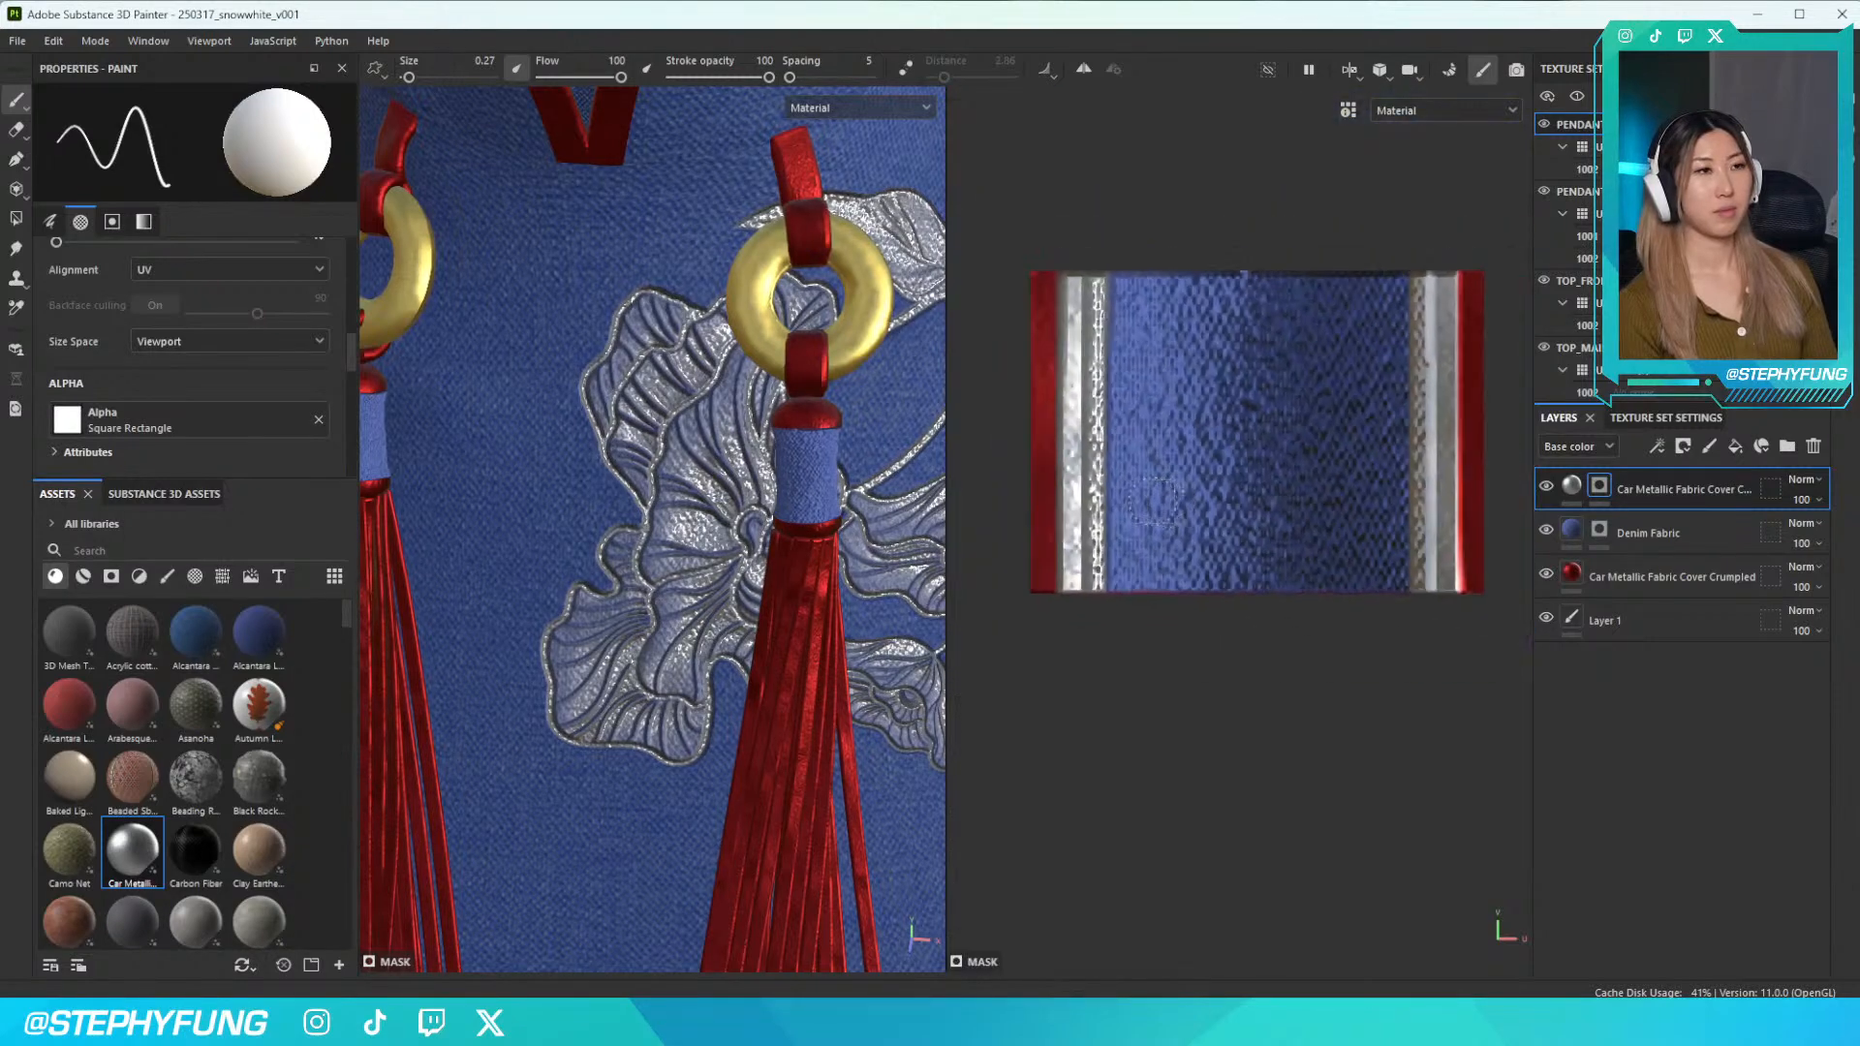
pyautogui.scroll(1, 1005, 466)
pyautogui.scroll(-5, 1097, 465)
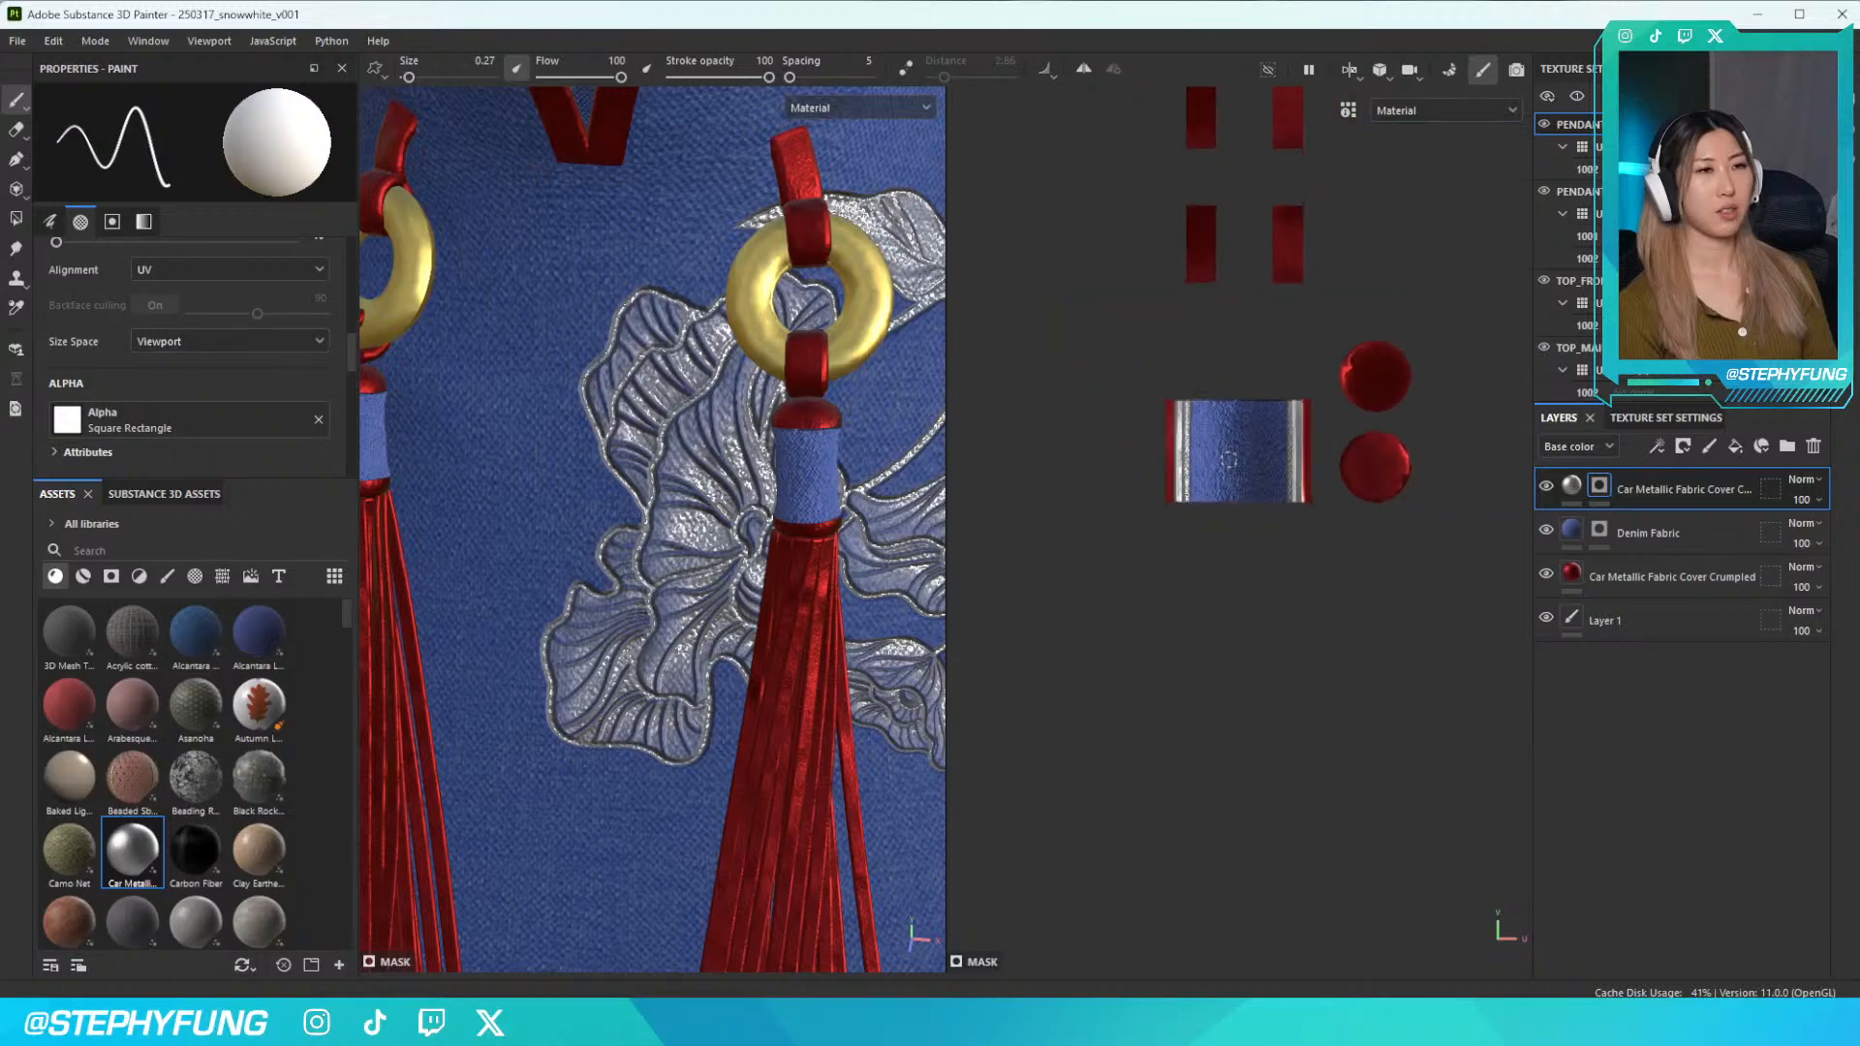
# Inspect both tassels' denim bands from an angle for the painted silver strips
pyautogui.keyDown('alt'); pyautogui.moveTo(893, 227); pyautogui.dragTo(1083, 485); pyautogui.keyUp('alt')
pyautogui.scroll(2, 1083, 486)
pyautogui.keyDown('alt'); pyautogui.moveTo(1211, 500); pyautogui.dragTo(1269, 504, button='middle'); pyautogui.keyUp('alt')
pyautogui.scroll(2, 1269, 504)
pyautogui.scroll(-3, 1269, 504)
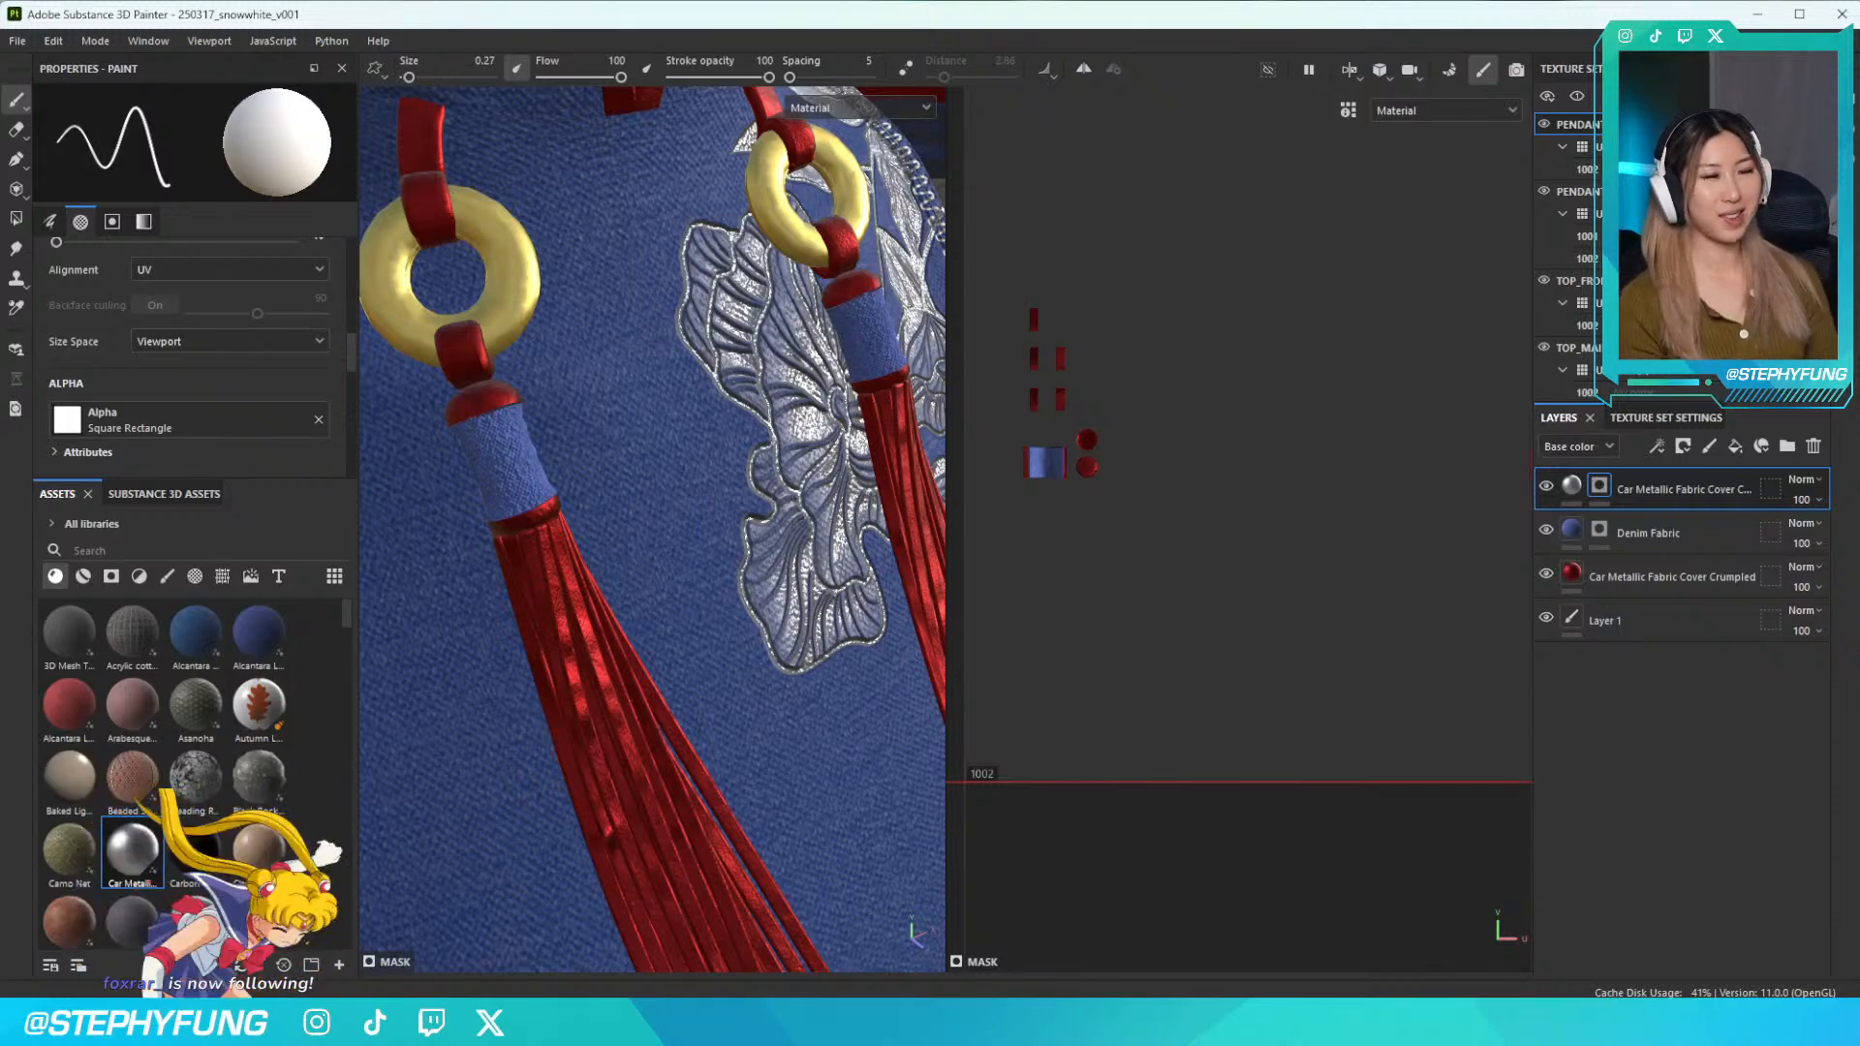
pyautogui.moveTo(652, 530)
pyautogui.keyDown('alt'); pyautogui.mouseDown(button='right')
pyautogui.moveTo(736, 530)
pyautogui.moveTo(683, 529)
pyautogui.mouseUp(button='right'); pyautogui.keyUp('alt')
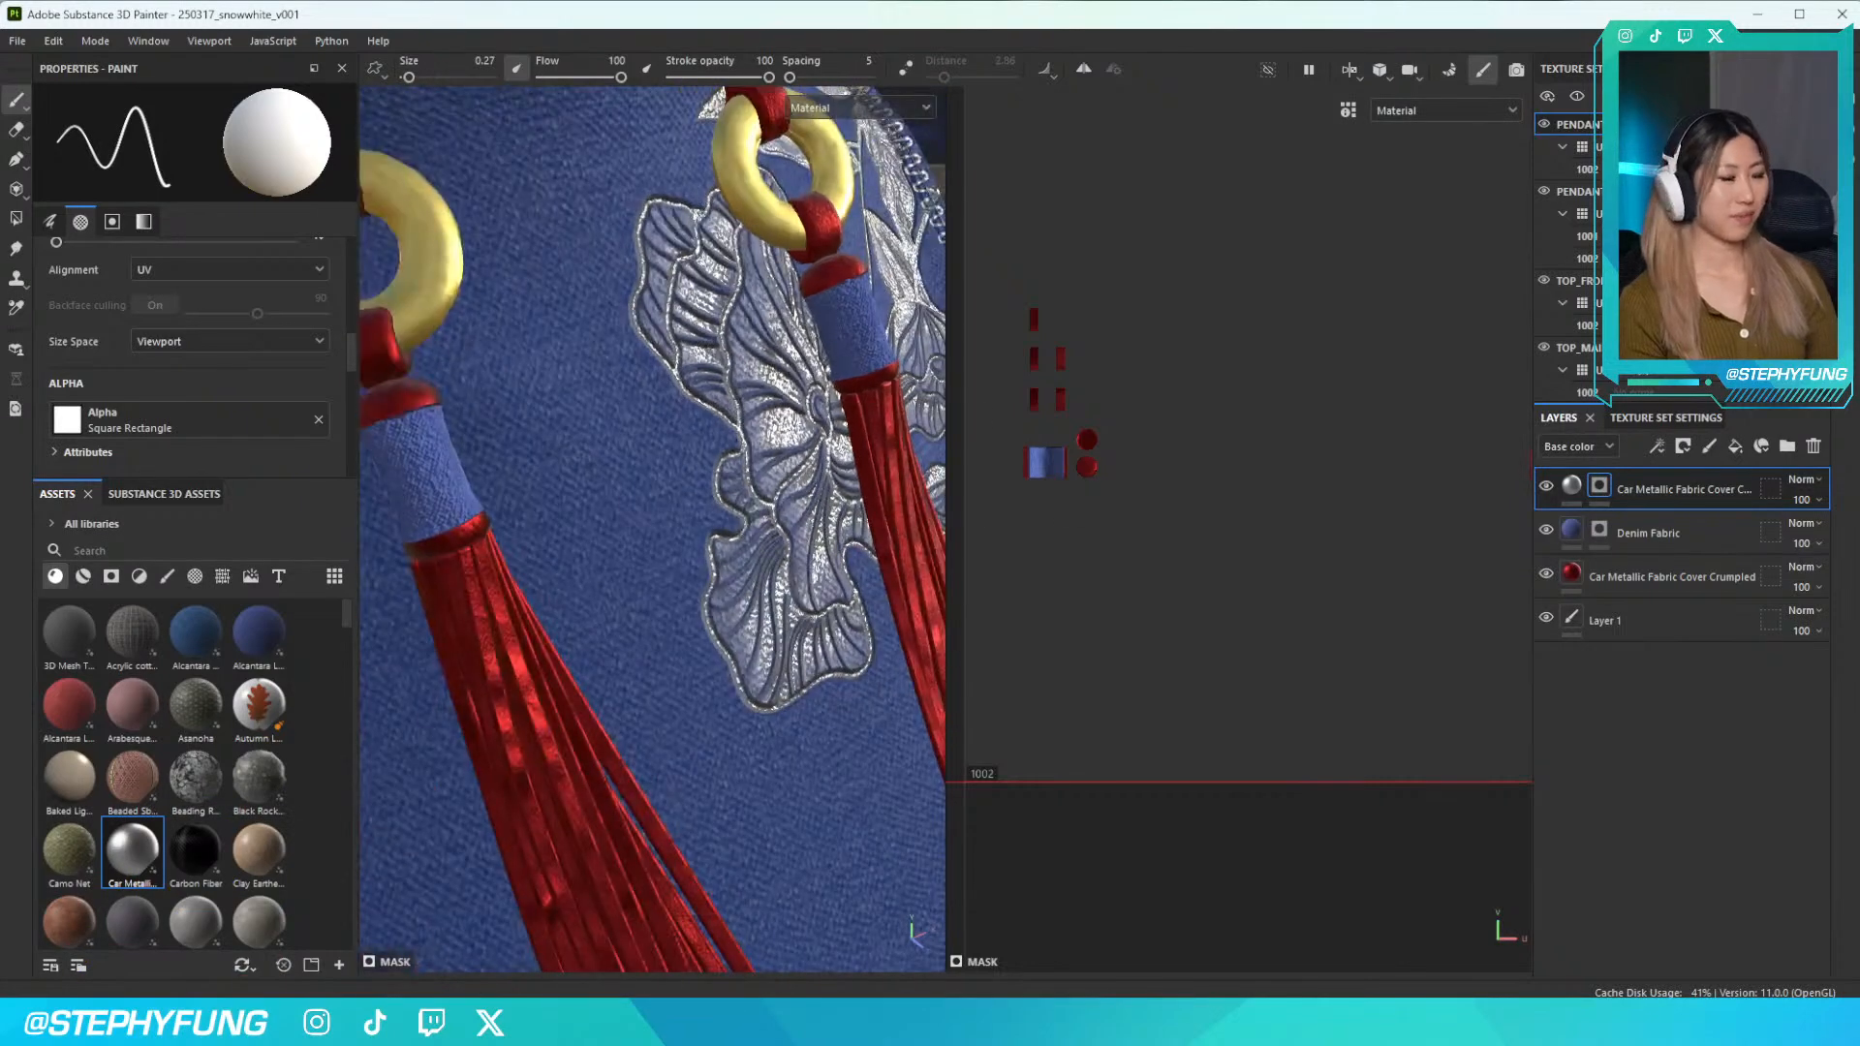
pyautogui.press('F2')
pyautogui.press('F1')
pyautogui.press('F3')
pyautogui.press('F1')
pyautogui.moveTo(775, 376)
pyautogui.keyDown('alt'); pyautogui.mouseDown(button='right')
pyautogui.moveTo(716, 376)
pyautogui.moveTo(804, 376)
pyautogui.mouseUp(button='right'); pyautogui.keyUp('alt')
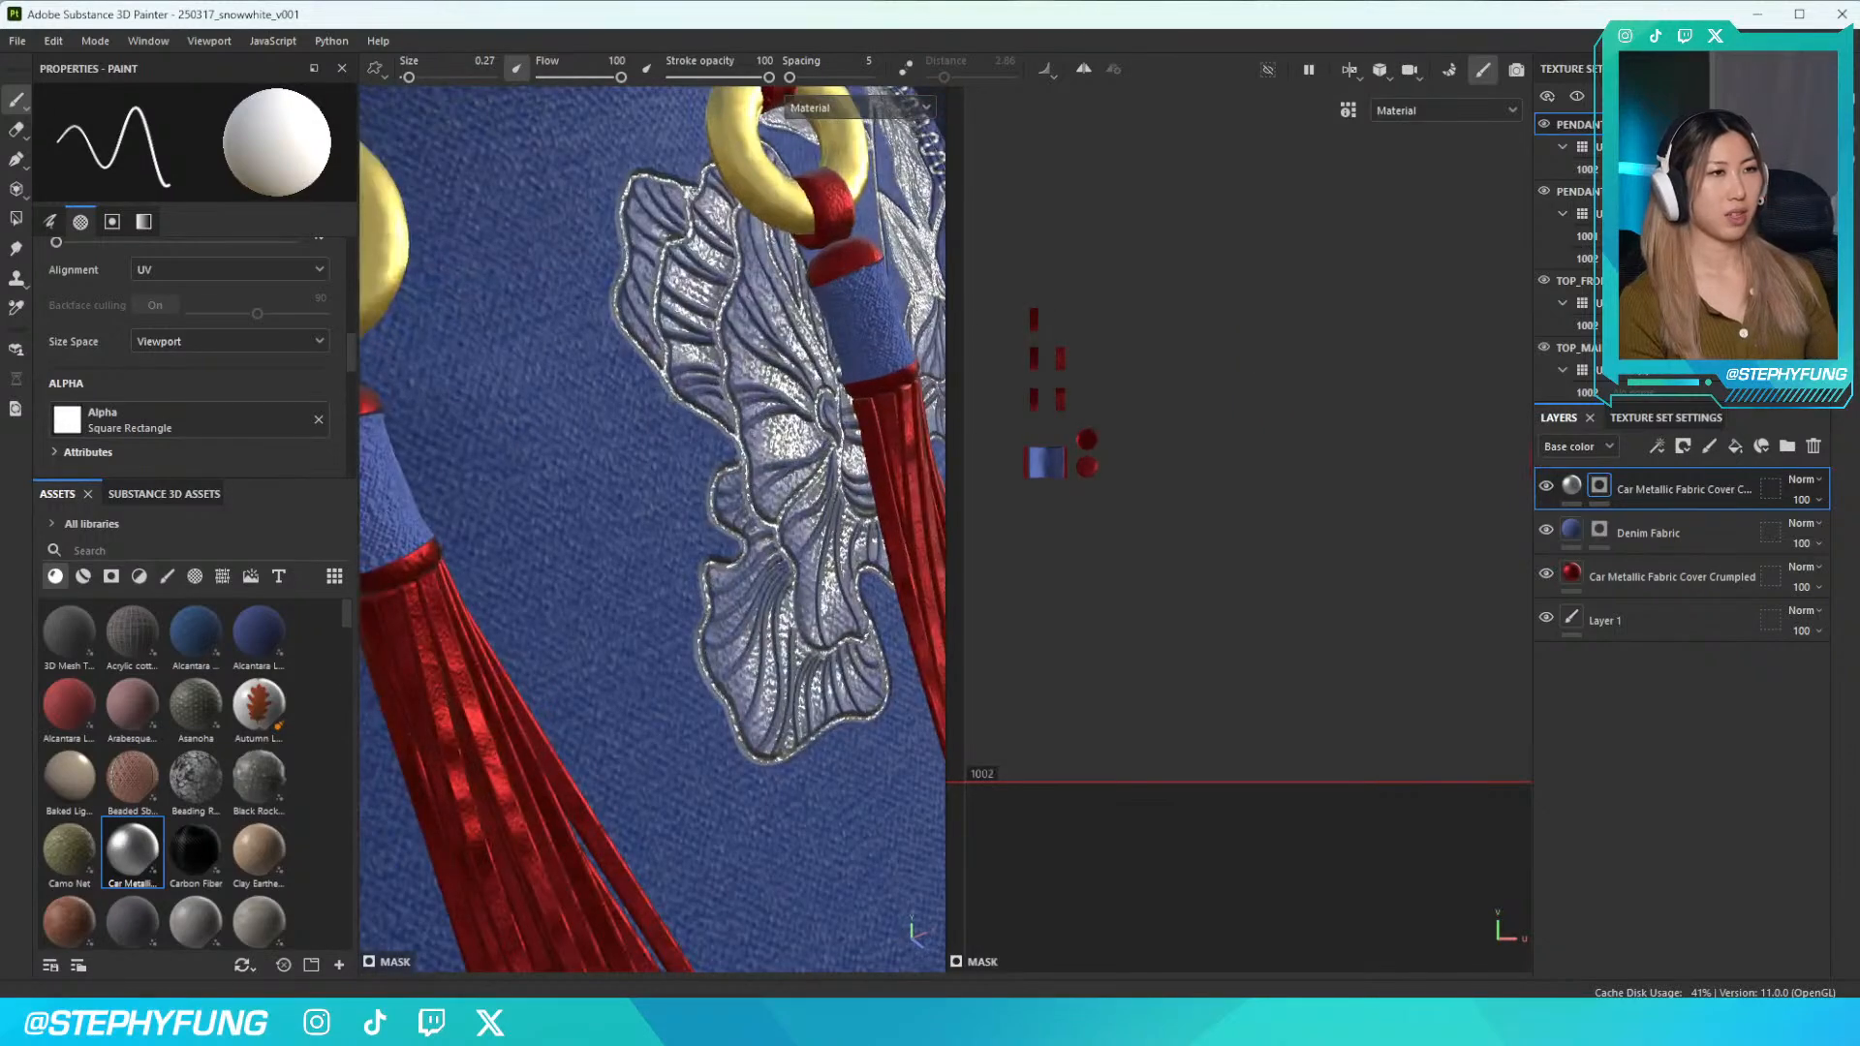
# Paint a freehand S-shaped test stroke across the denim band's UV shell, locate it on the tassel and undo it
pyautogui.scroll(-2, 1065, 397)
pyautogui.scroll(5, 1185, 478)
pyautogui.keyDown('alt'); pyautogui.moveTo(1079, 456); pyautogui.dragTo(1360, 424, button='middle'); pyautogui.keyUp('alt')
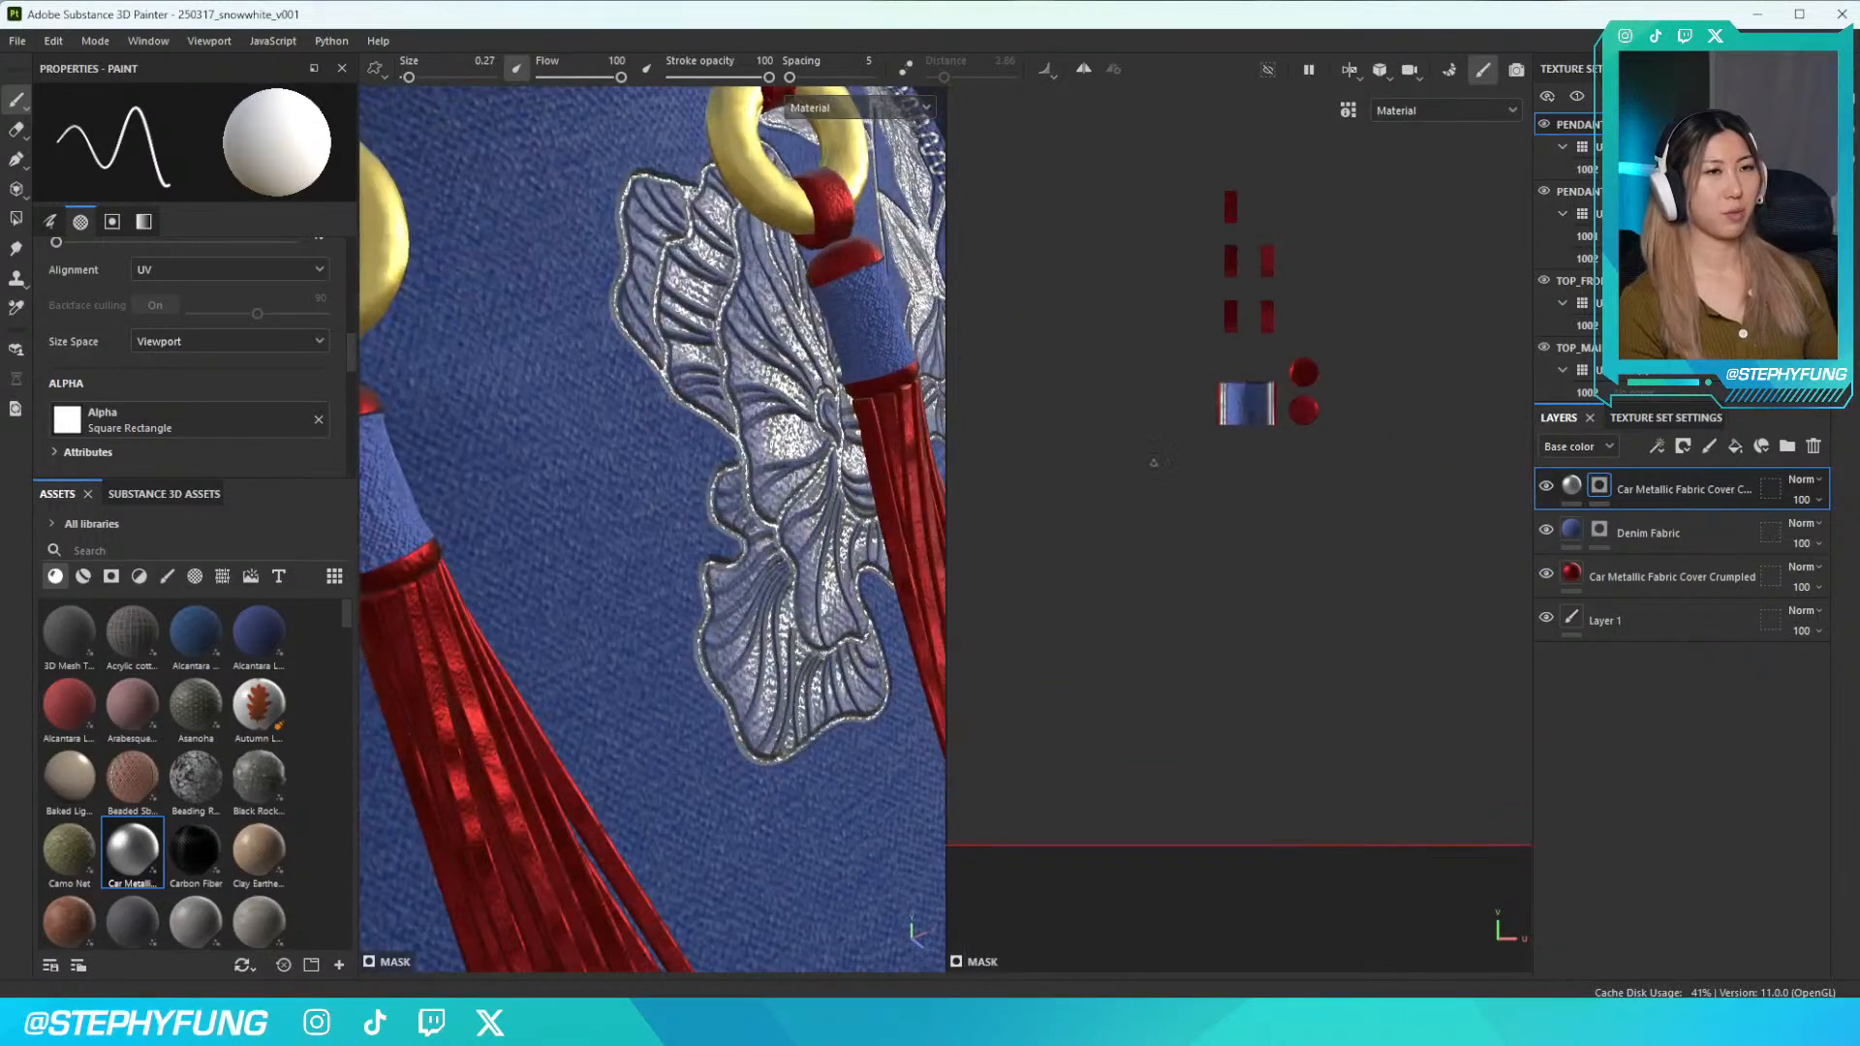
pyautogui.scroll(6, 1245, 410)
pyautogui.scroll(3, 1278, 399)
pyautogui.moveTo(1274, 371); pyautogui.dragTo(1228, 448)
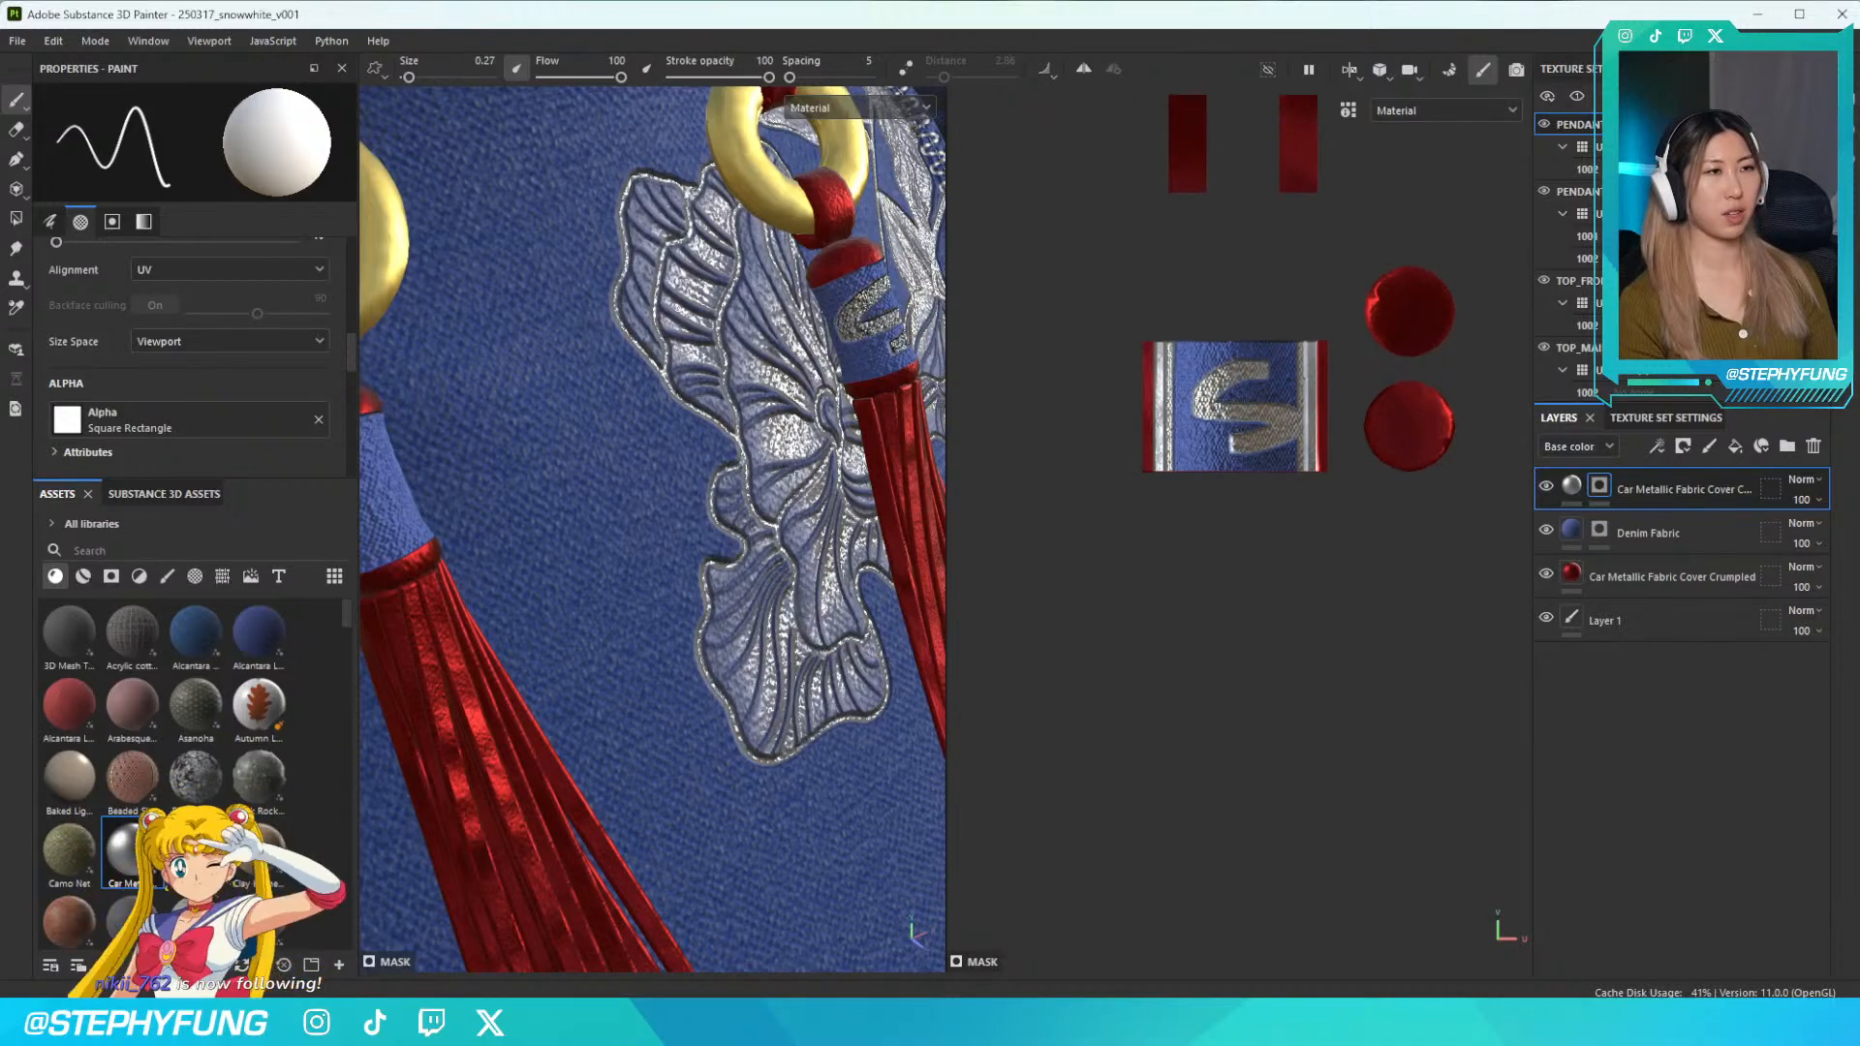
pyautogui.keyDown('alt'); pyautogui.moveTo(678, 369); pyautogui.dragTo(758, 347); pyautogui.keyUp('alt')
pyautogui.keyDown('alt'); pyautogui.moveTo(759, 347); pyautogui.dragTo(664, 359, button='middle'); pyautogui.keyUp('alt')
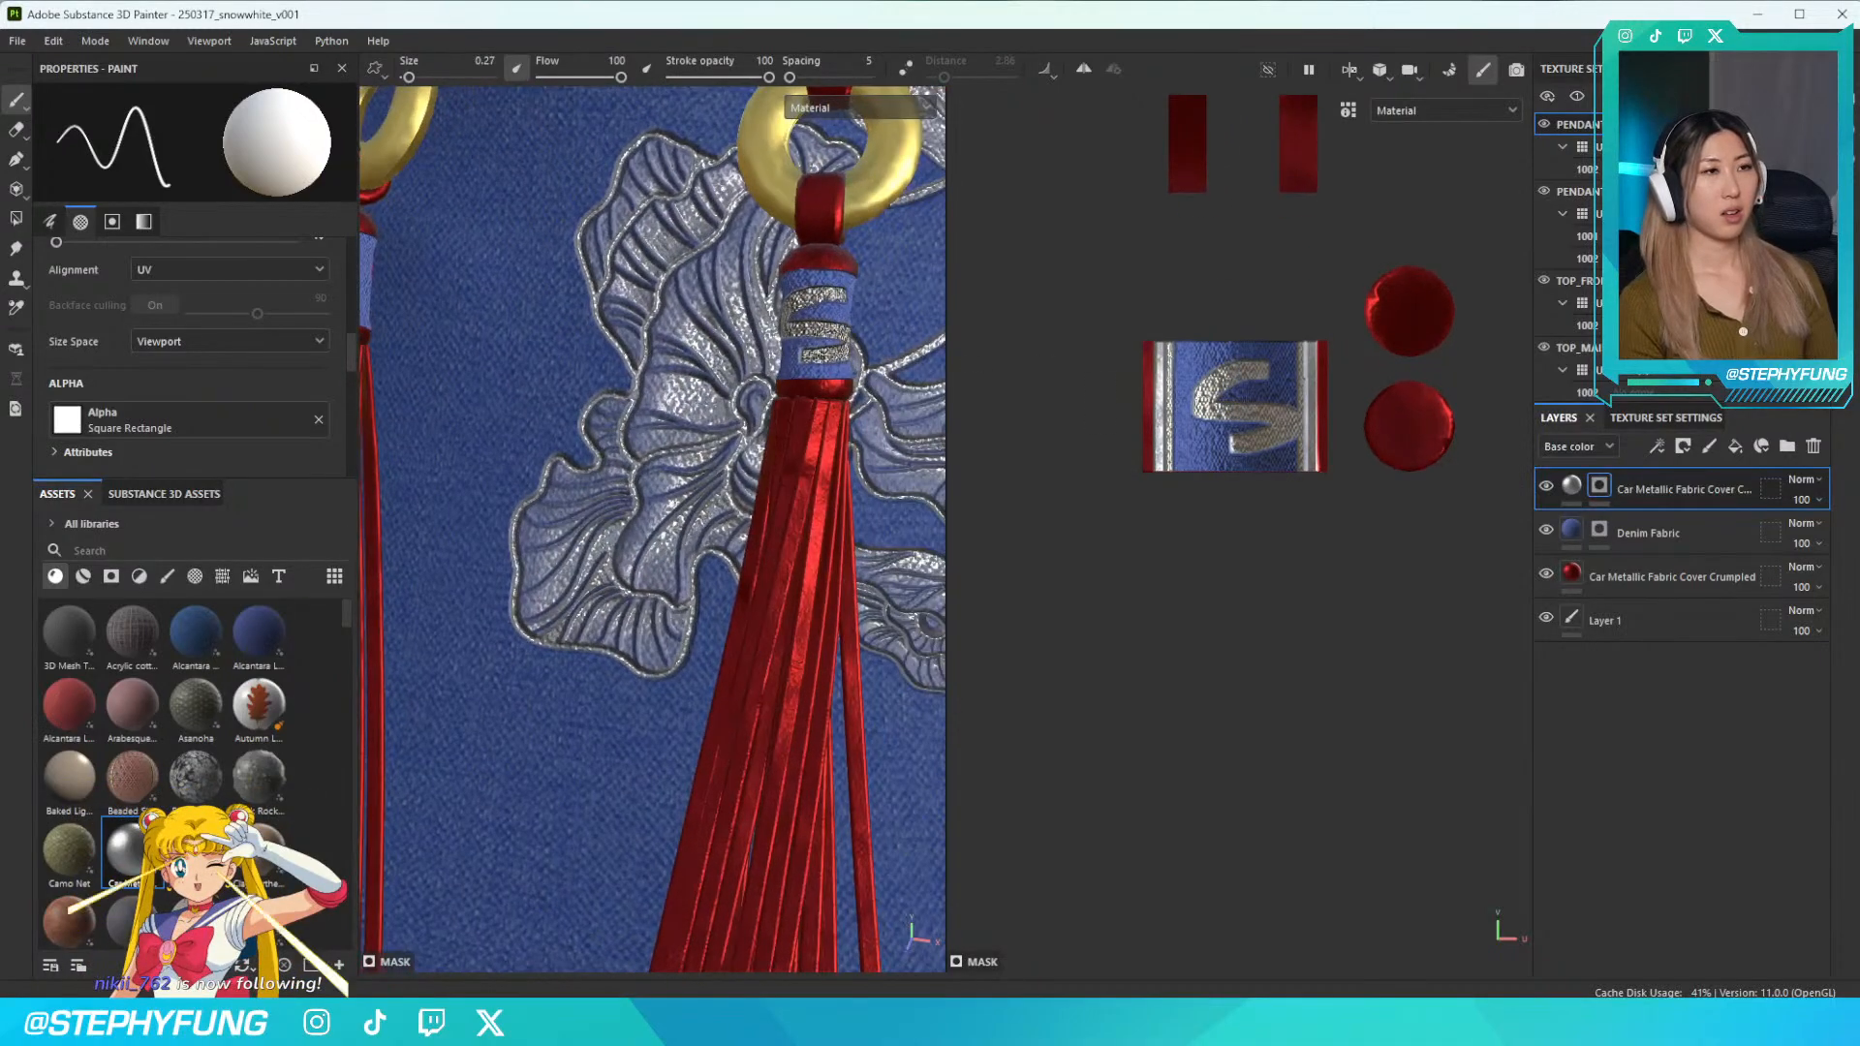
pyautogui.scroll(3, 756, 339)
pyautogui.scroll(4, 775, 324)
pyautogui.keyDown('alt'); pyautogui.moveTo(775, 325); pyautogui.dragTo(676, 331, button='middle'); pyautogui.keyUp('alt')
pyautogui.hotkey('ctrl', 'z')
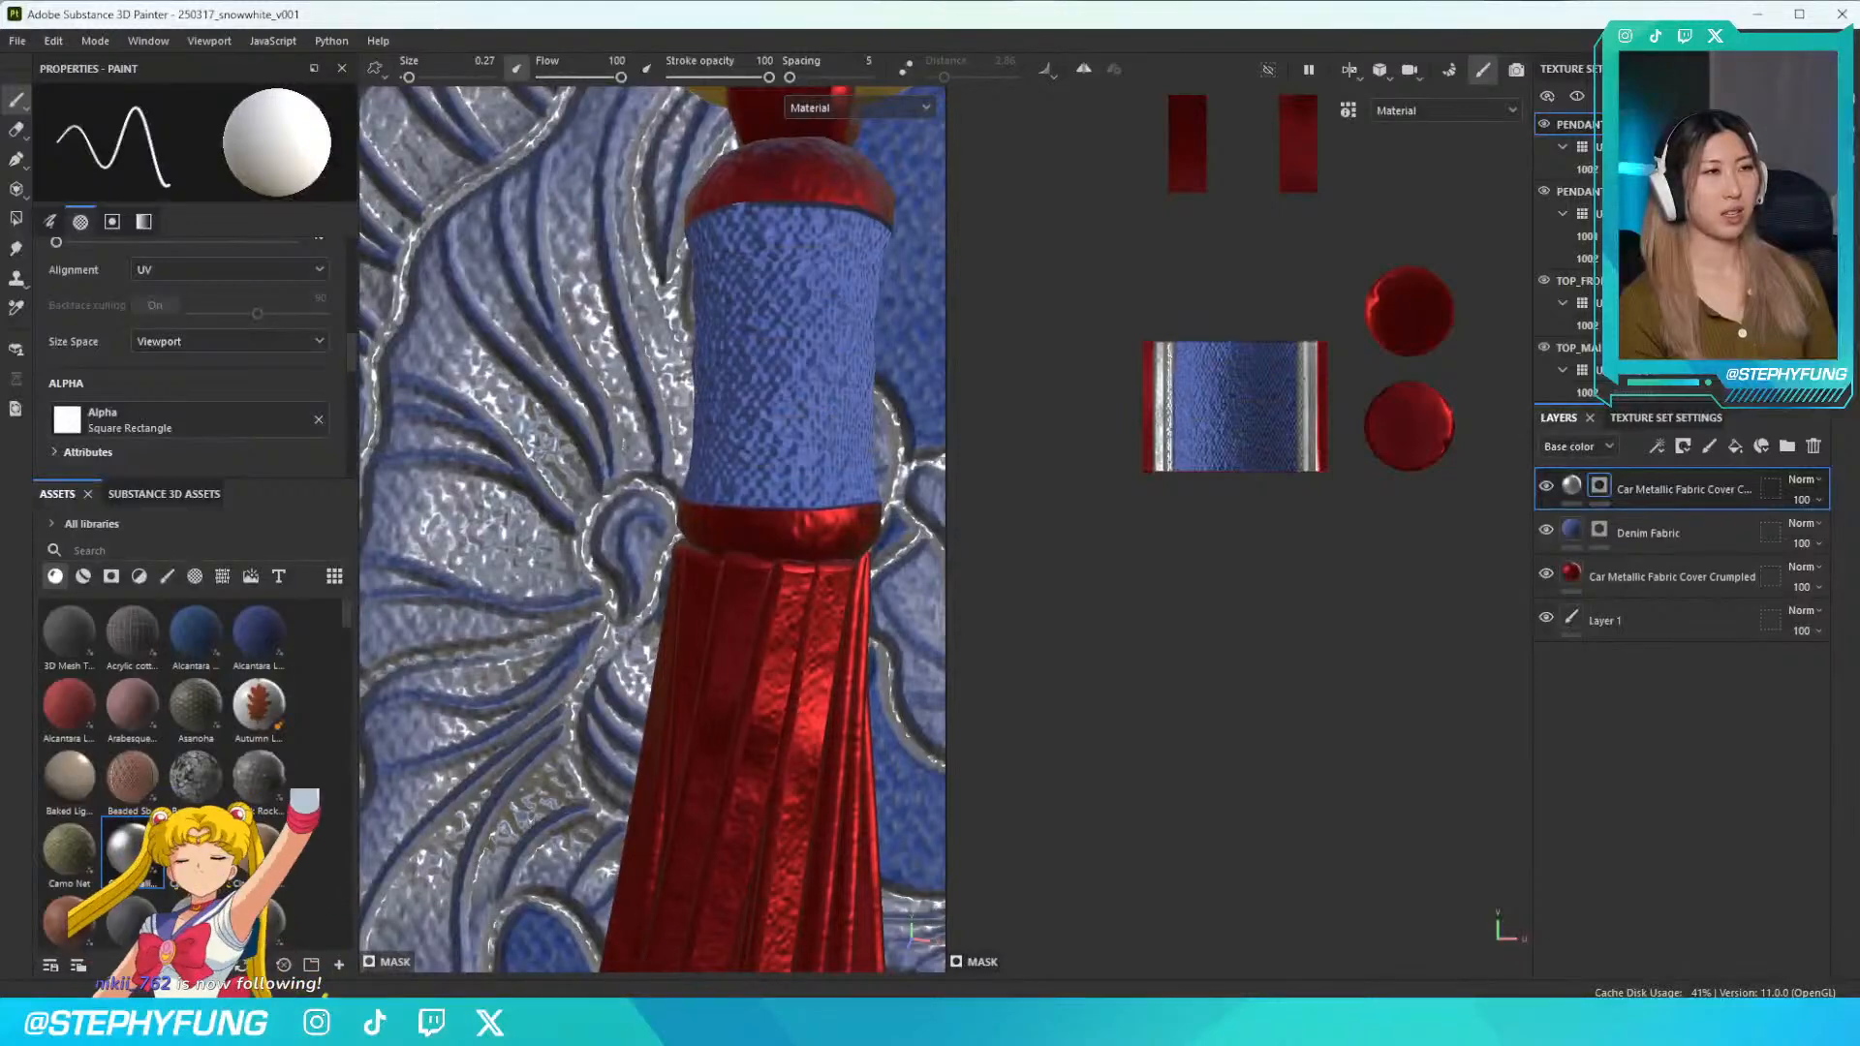
# Try freehand silver strokes on the 3D denim band, and undo them together with the two silver strips along the red-denim borders
pyautogui.moveTo(690, 206); pyautogui.dragTo(839, 213)
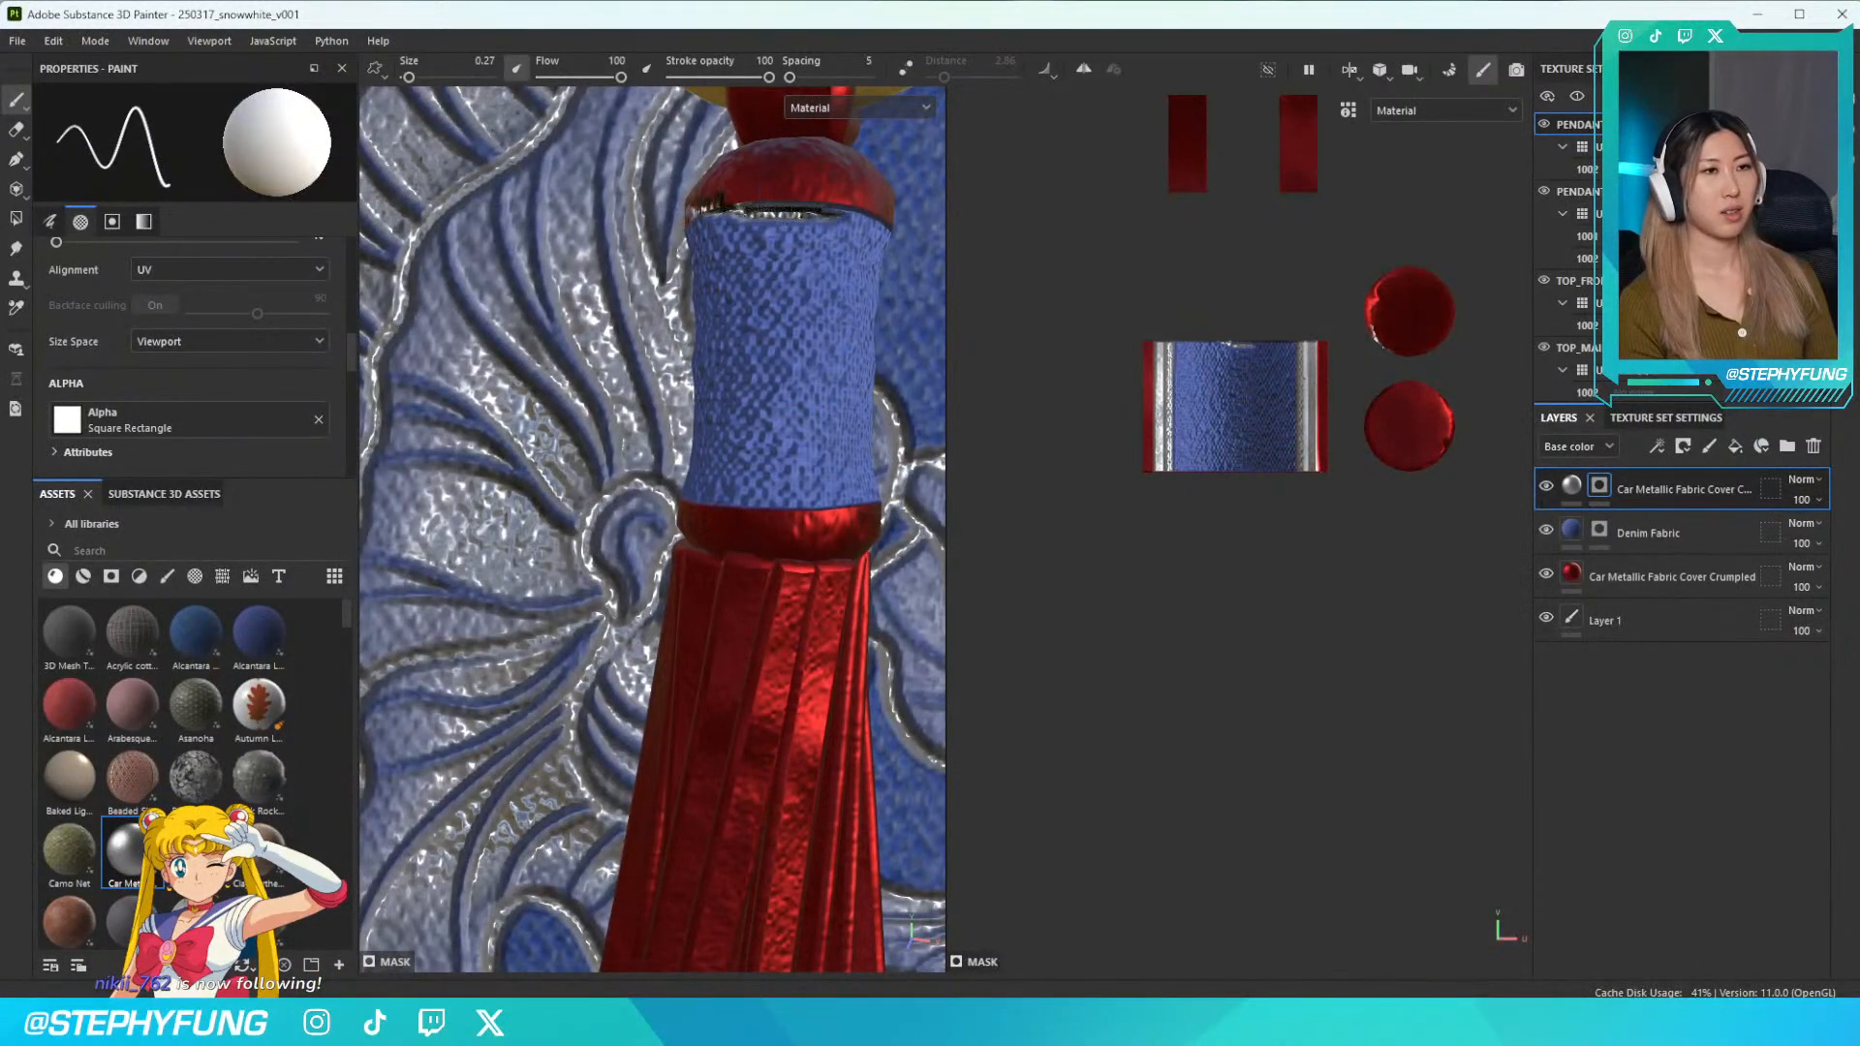
pyautogui.scroll(2, 1228, 368)
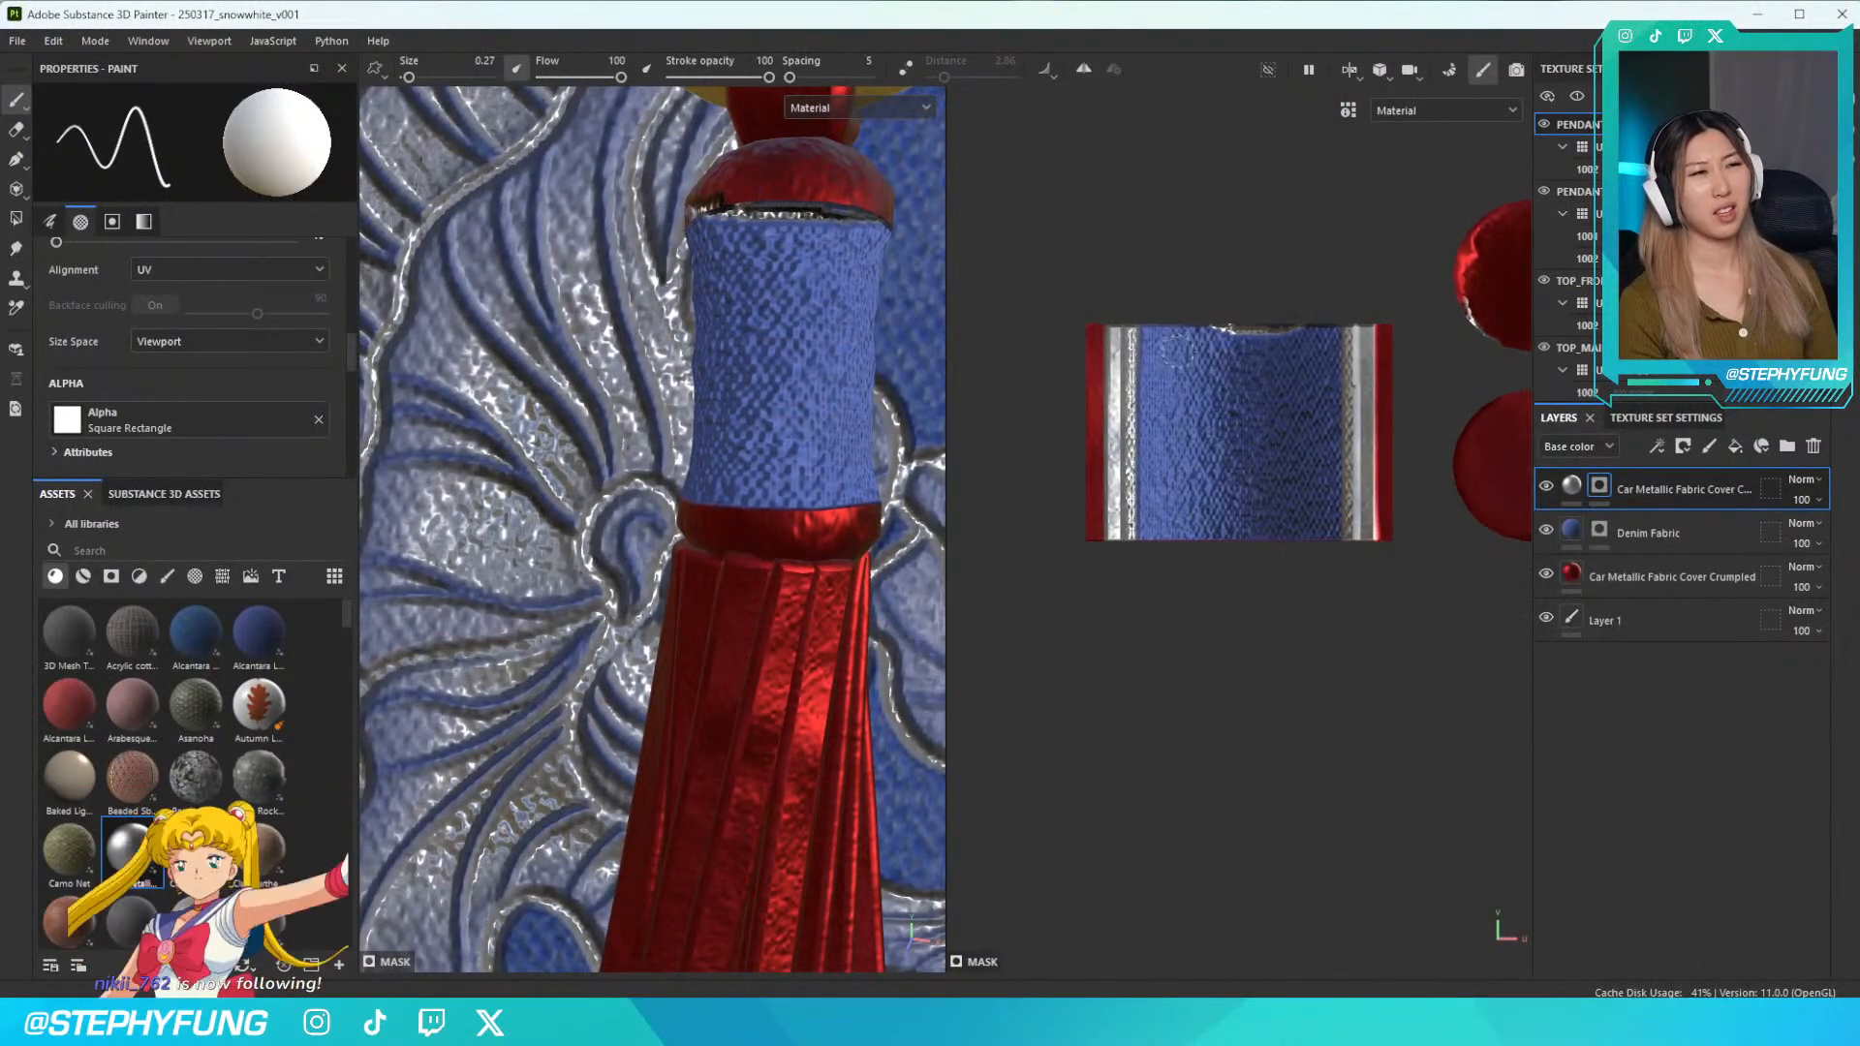
pyautogui.moveTo(756, 221)
pyautogui.mouseDown()
pyautogui.moveTo(775, 228)
pyautogui.moveTo(746, 240)
pyautogui.moveTo(813, 330)
pyautogui.moveTo(823, 489)
pyautogui.mouseUp()
pyautogui.hotkey('ctrl', 'z')
pyautogui.hotkey('ctrl', 'z')
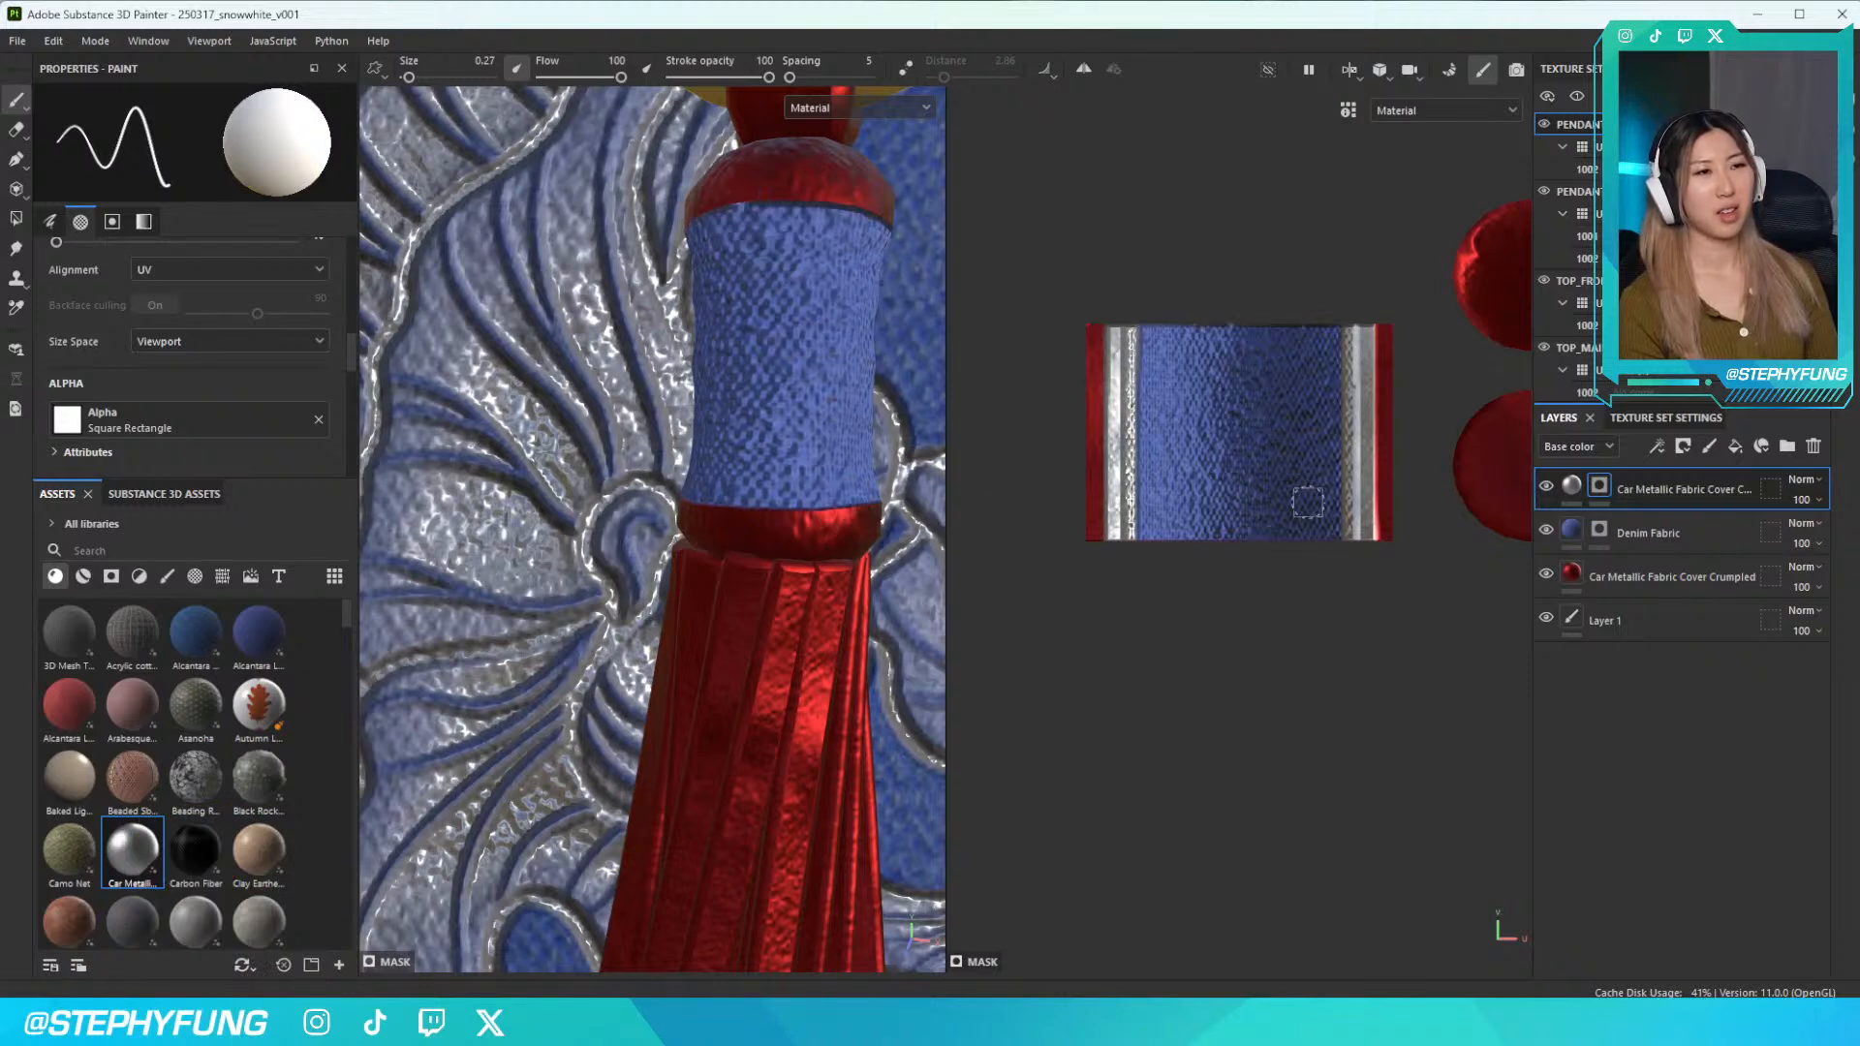
pyautogui.hotkey('ctrl', 'z')
pyautogui.hotkey('ctrl', 'z')
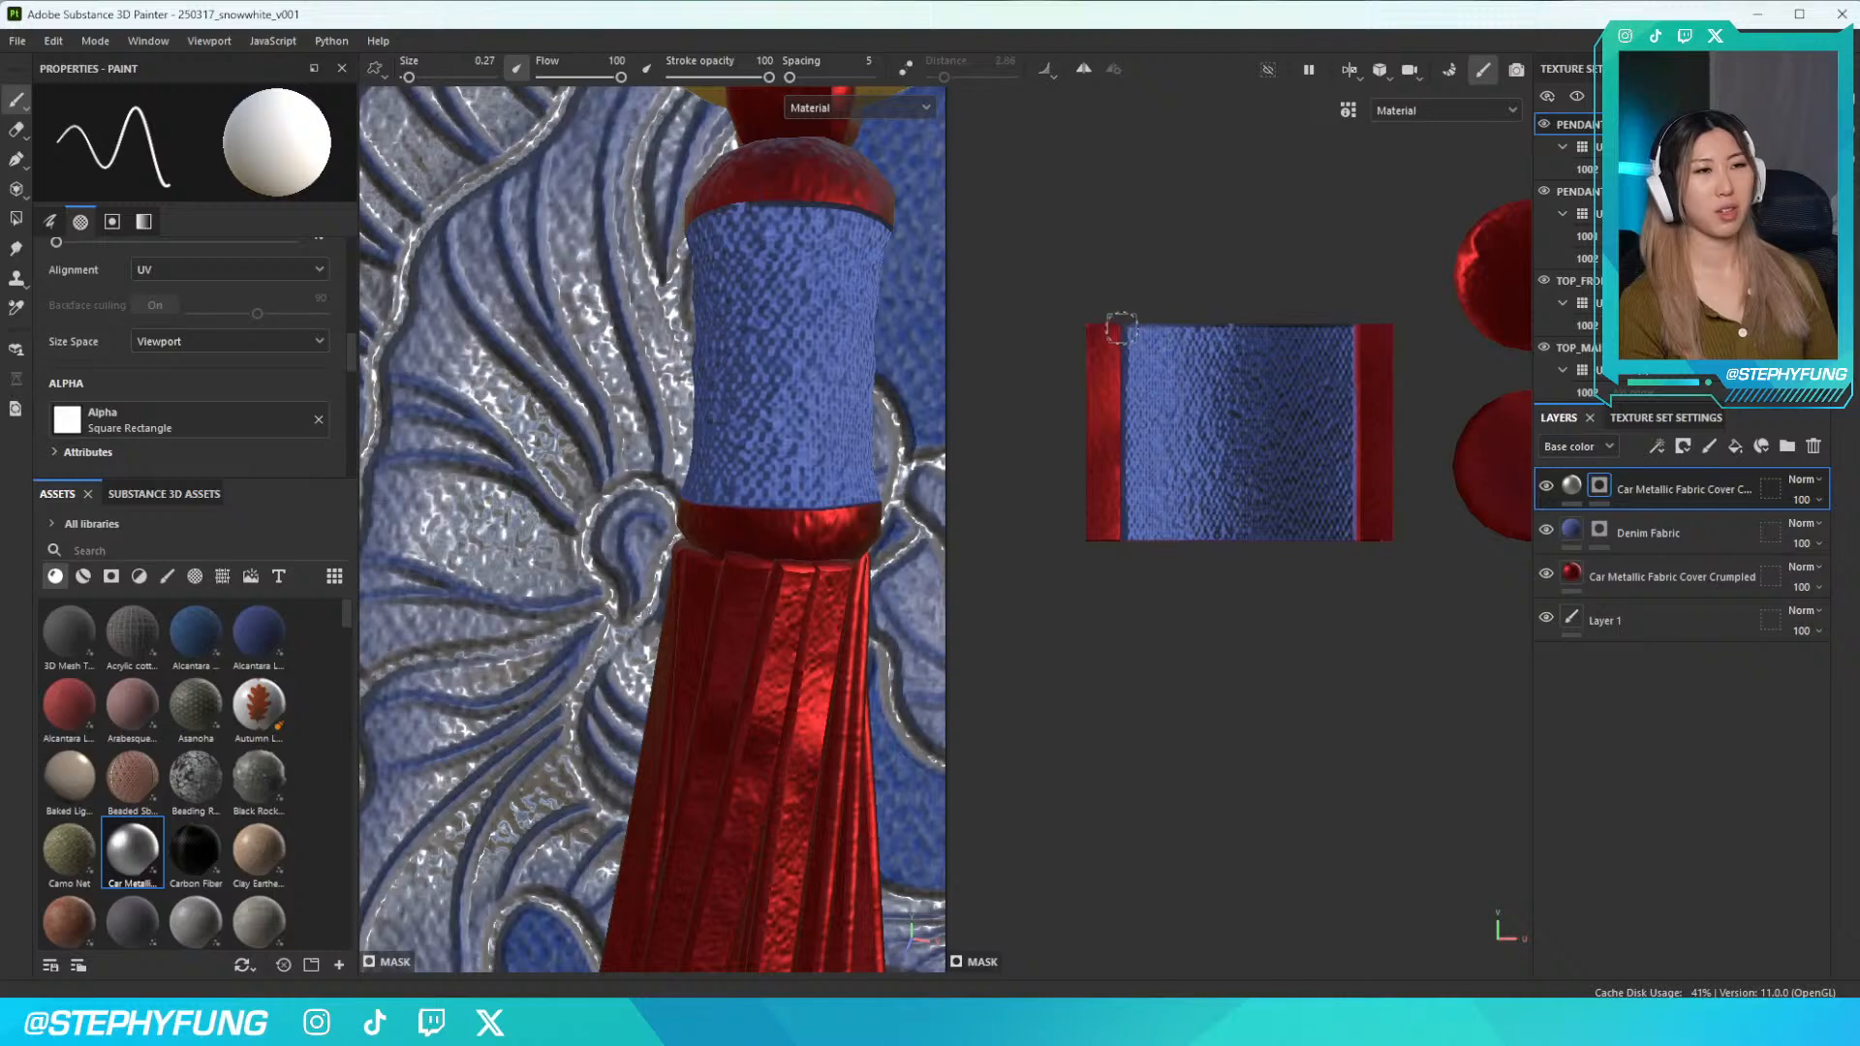
# Paint a straight silver strip across the full upper edge of the denim band's UV shell
pyautogui.click(1109, 330)
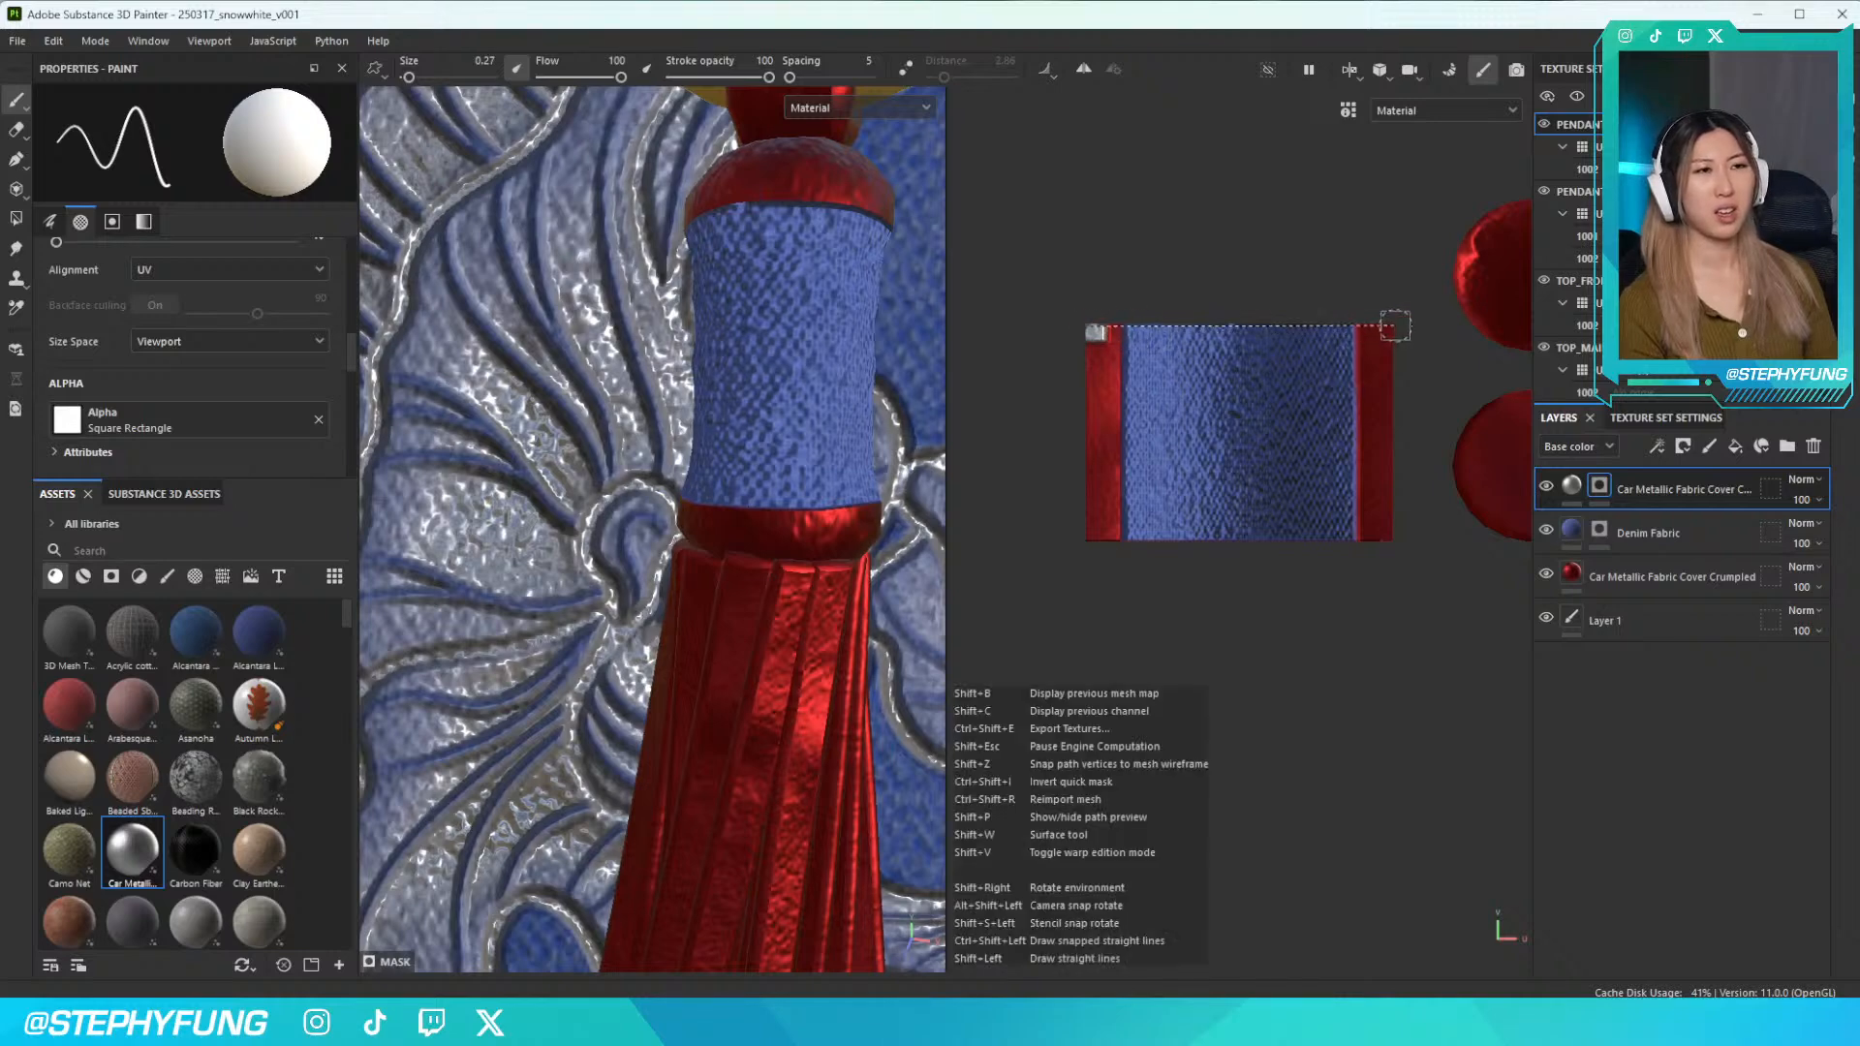
pyautogui.keyDown('shift'); pyautogui.click(1392, 330); pyautogui.keyUp('shift')
pyautogui.moveTo(737, 291)
pyautogui.keyDown('alt'); pyautogui.mouseDown()
pyautogui.moveTo(955, 268)
pyautogui.moveTo(741, 263)
pyautogui.mouseUp(); pyautogui.keyUp('alt')
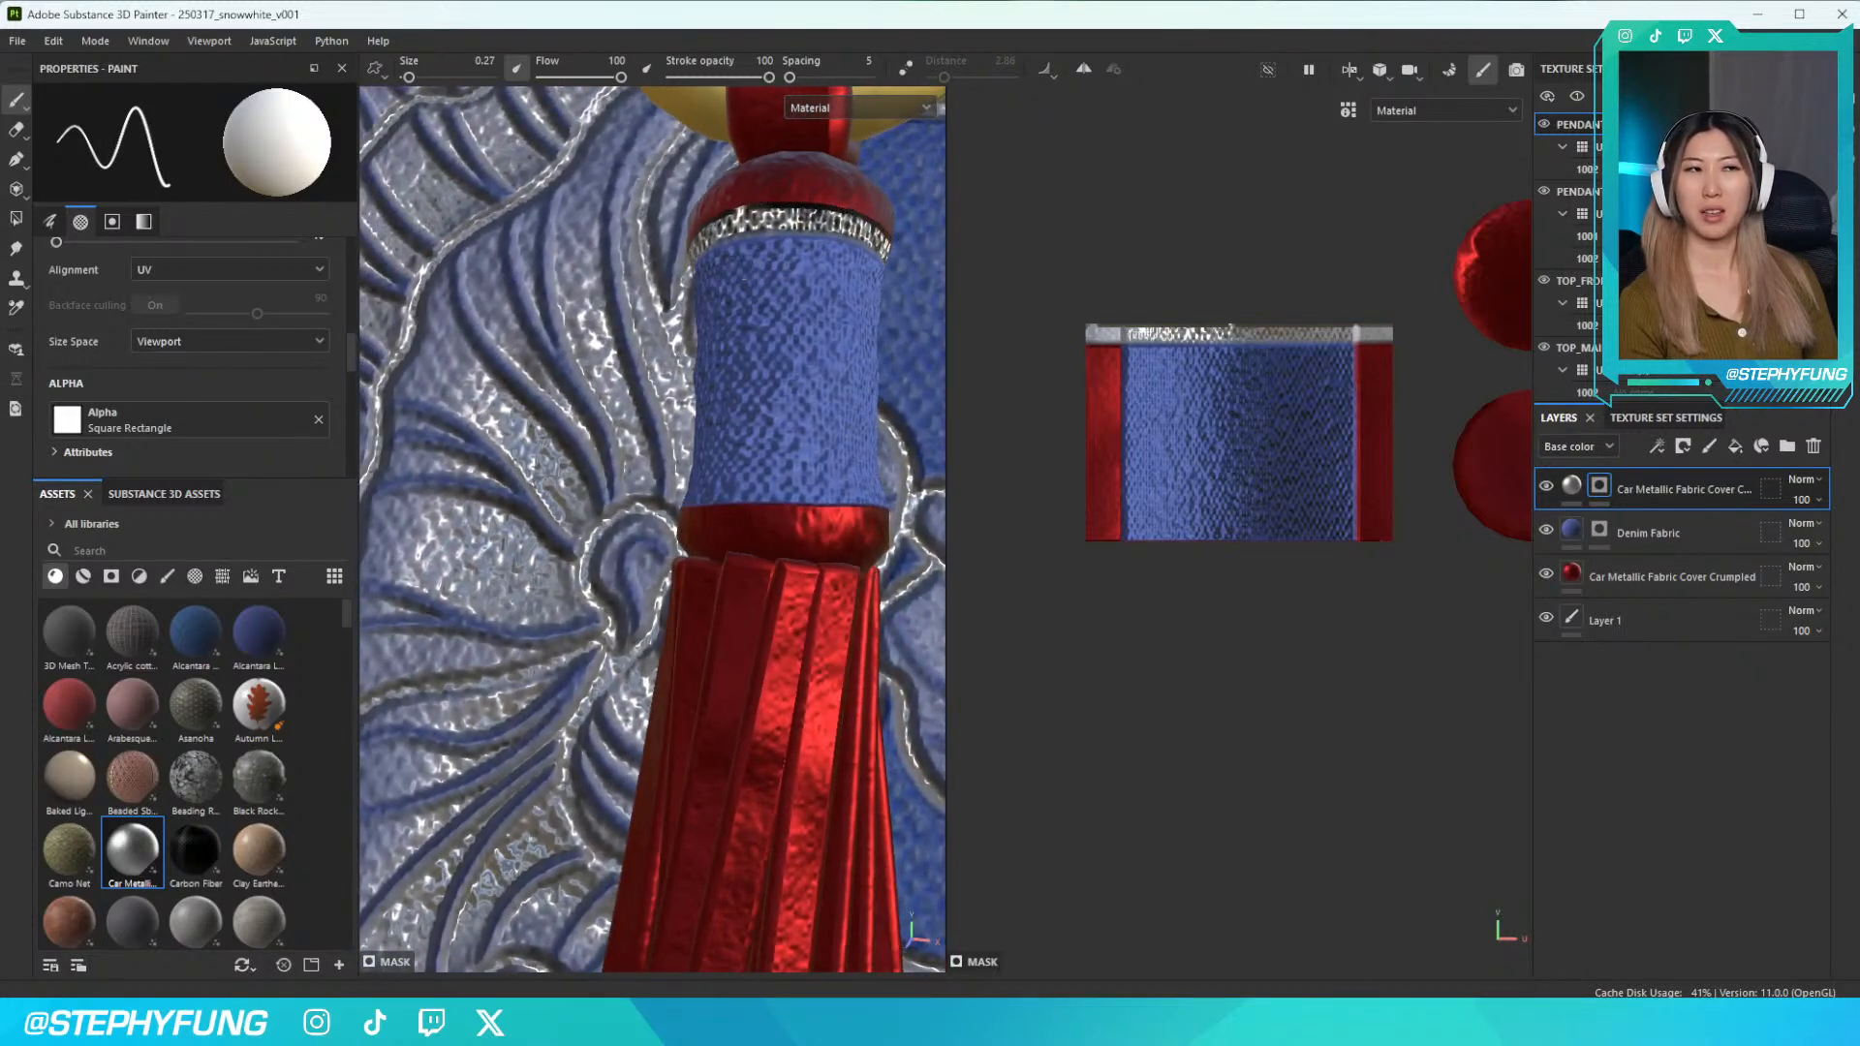
# Paint a straight silver strip across the full lower edge of the same UV shell, redoing it slightly wider
pyautogui.click(1093, 538)
pyautogui.keyDown('shift'); pyautogui.click(1419, 538); pyautogui.keyUp('shift')
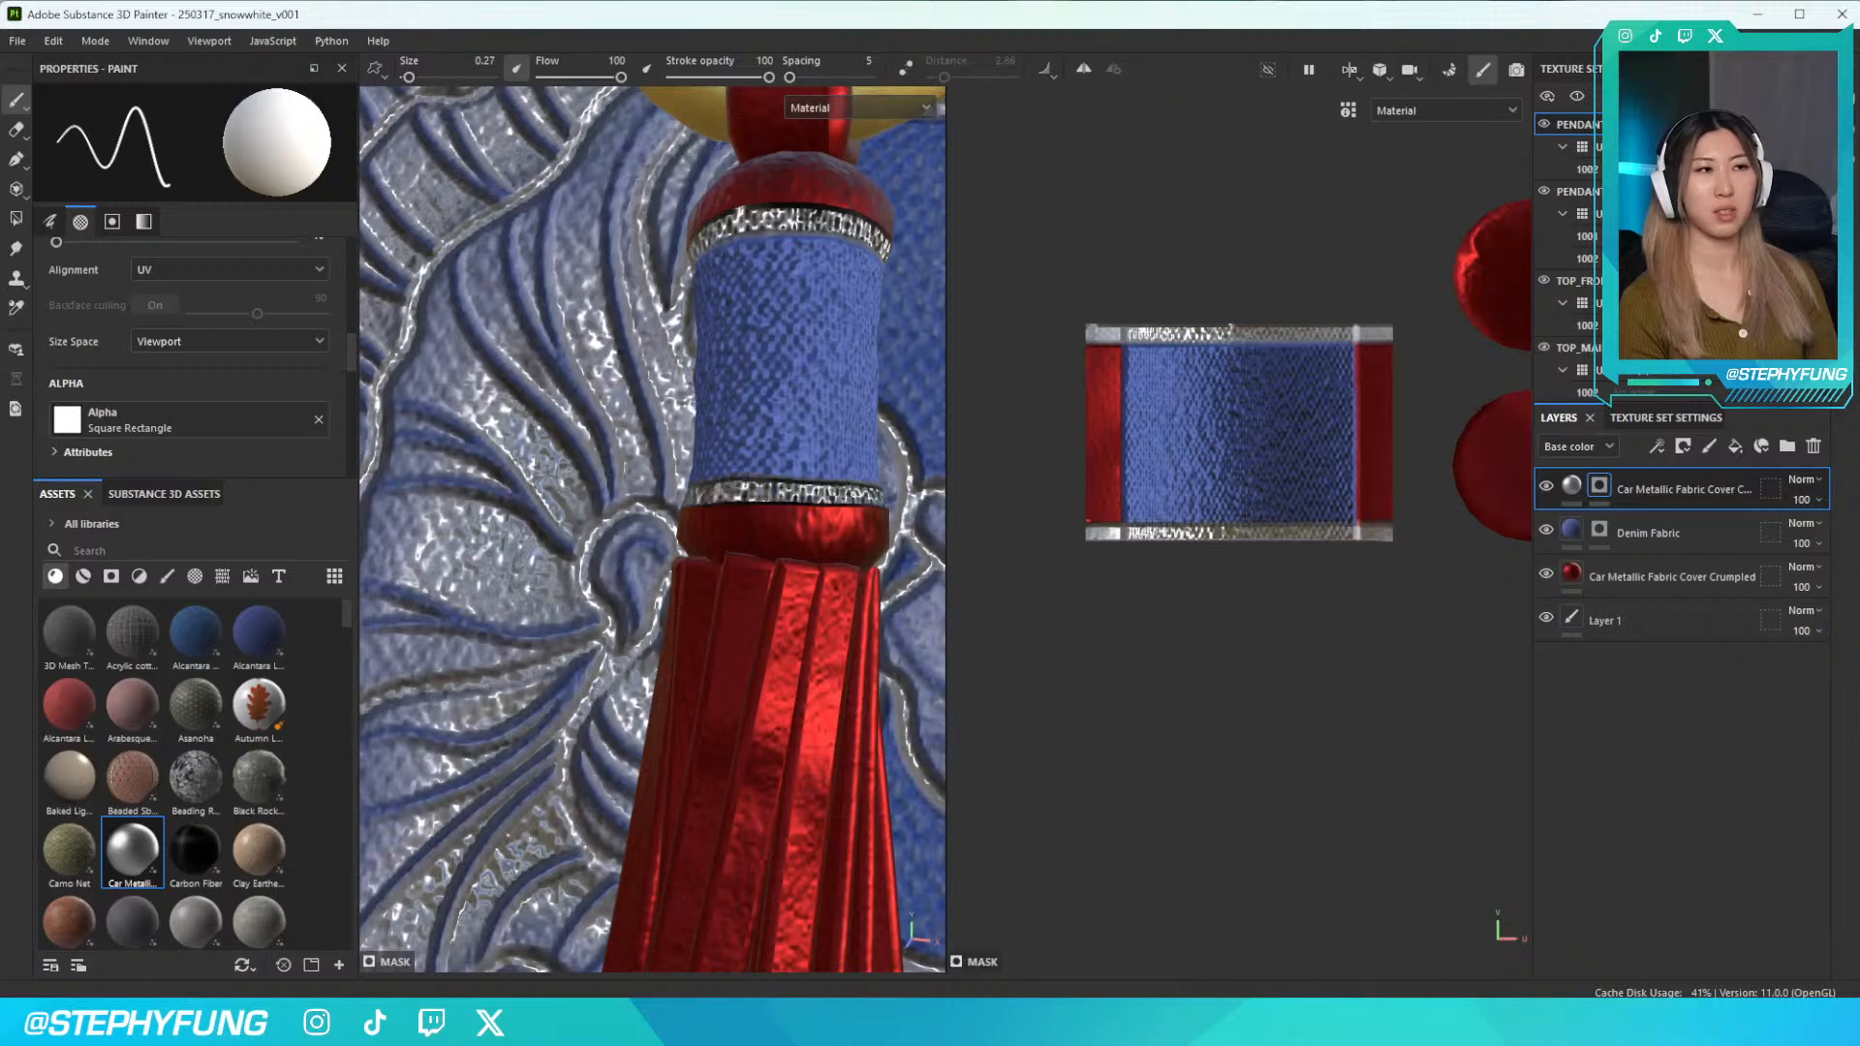
pyautogui.moveTo(755, 489)
pyautogui.keyDown('alt'); pyautogui.mouseDown()
pyautogui.moveTo(786, 512)
pyautogui.moveTo(823, 462)
pyautogui.moveTo(775, 485)
pyautogui.mouseUp(); pyautogui.keyUp('alt')
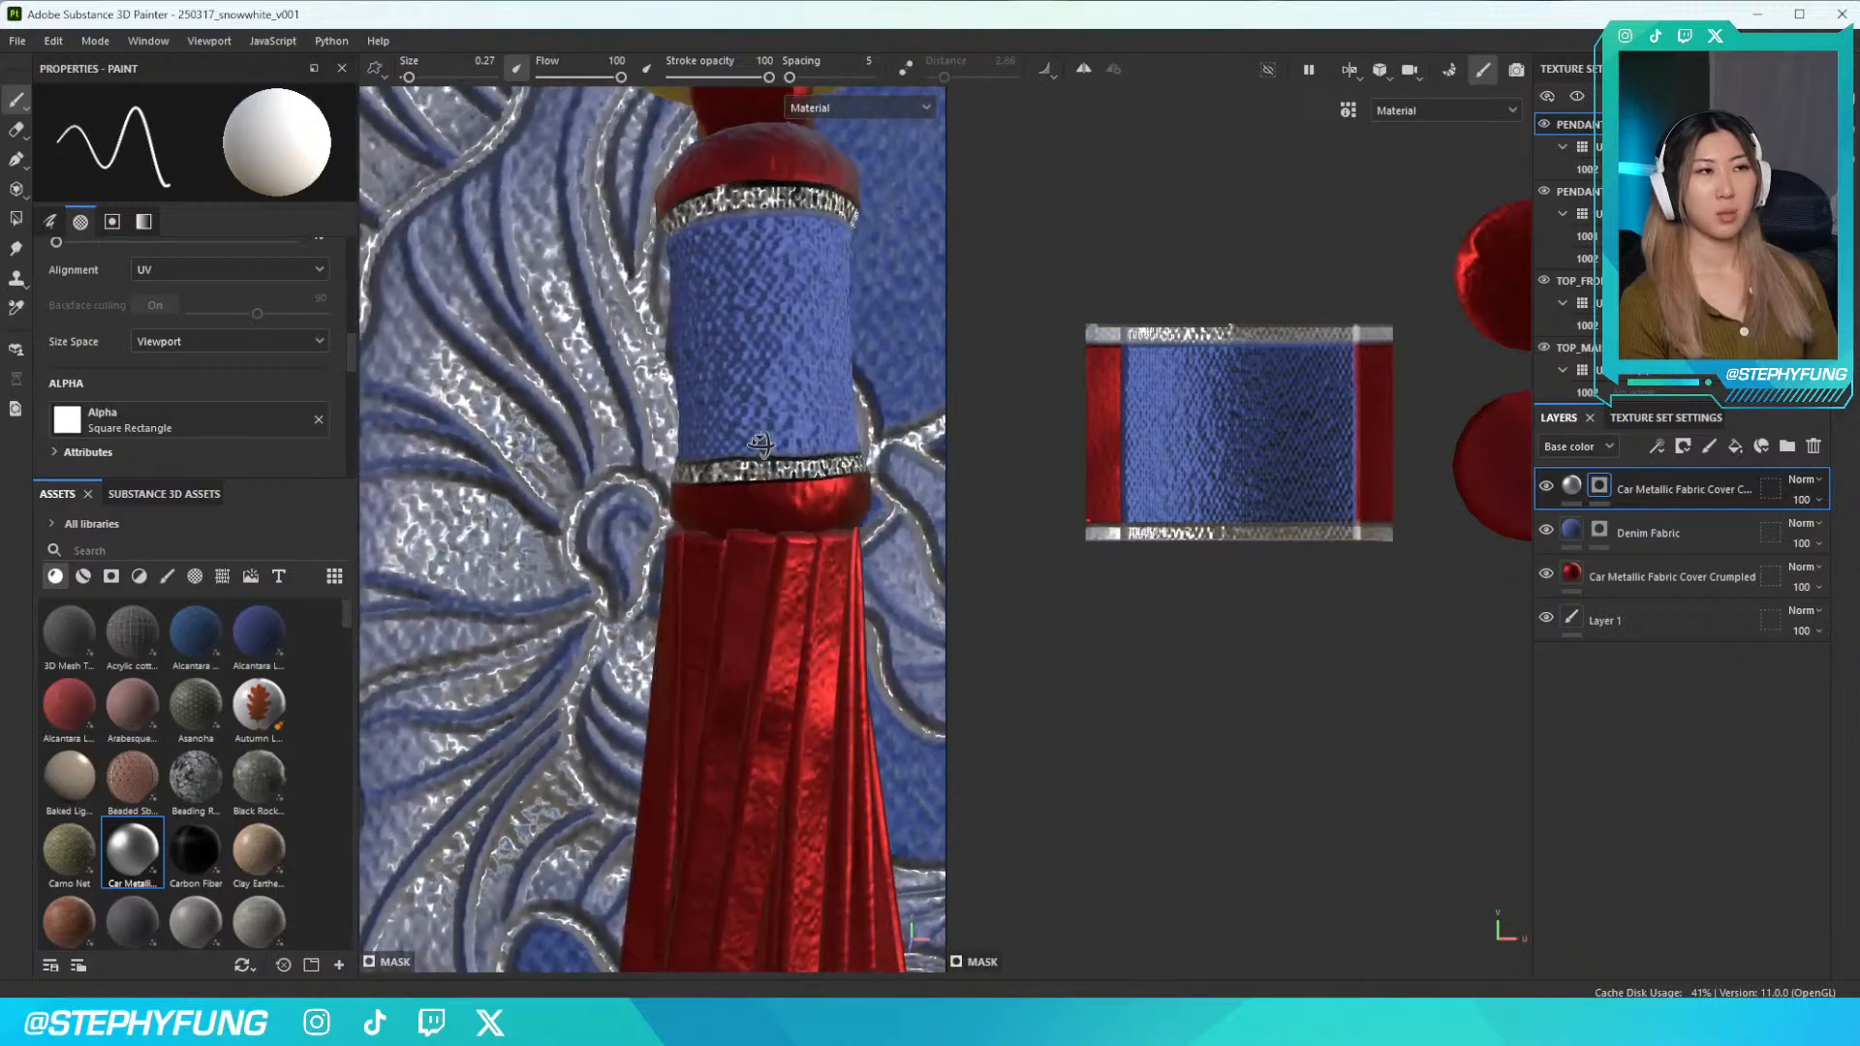
pyautogui.hotkey('ctrl', 'z')
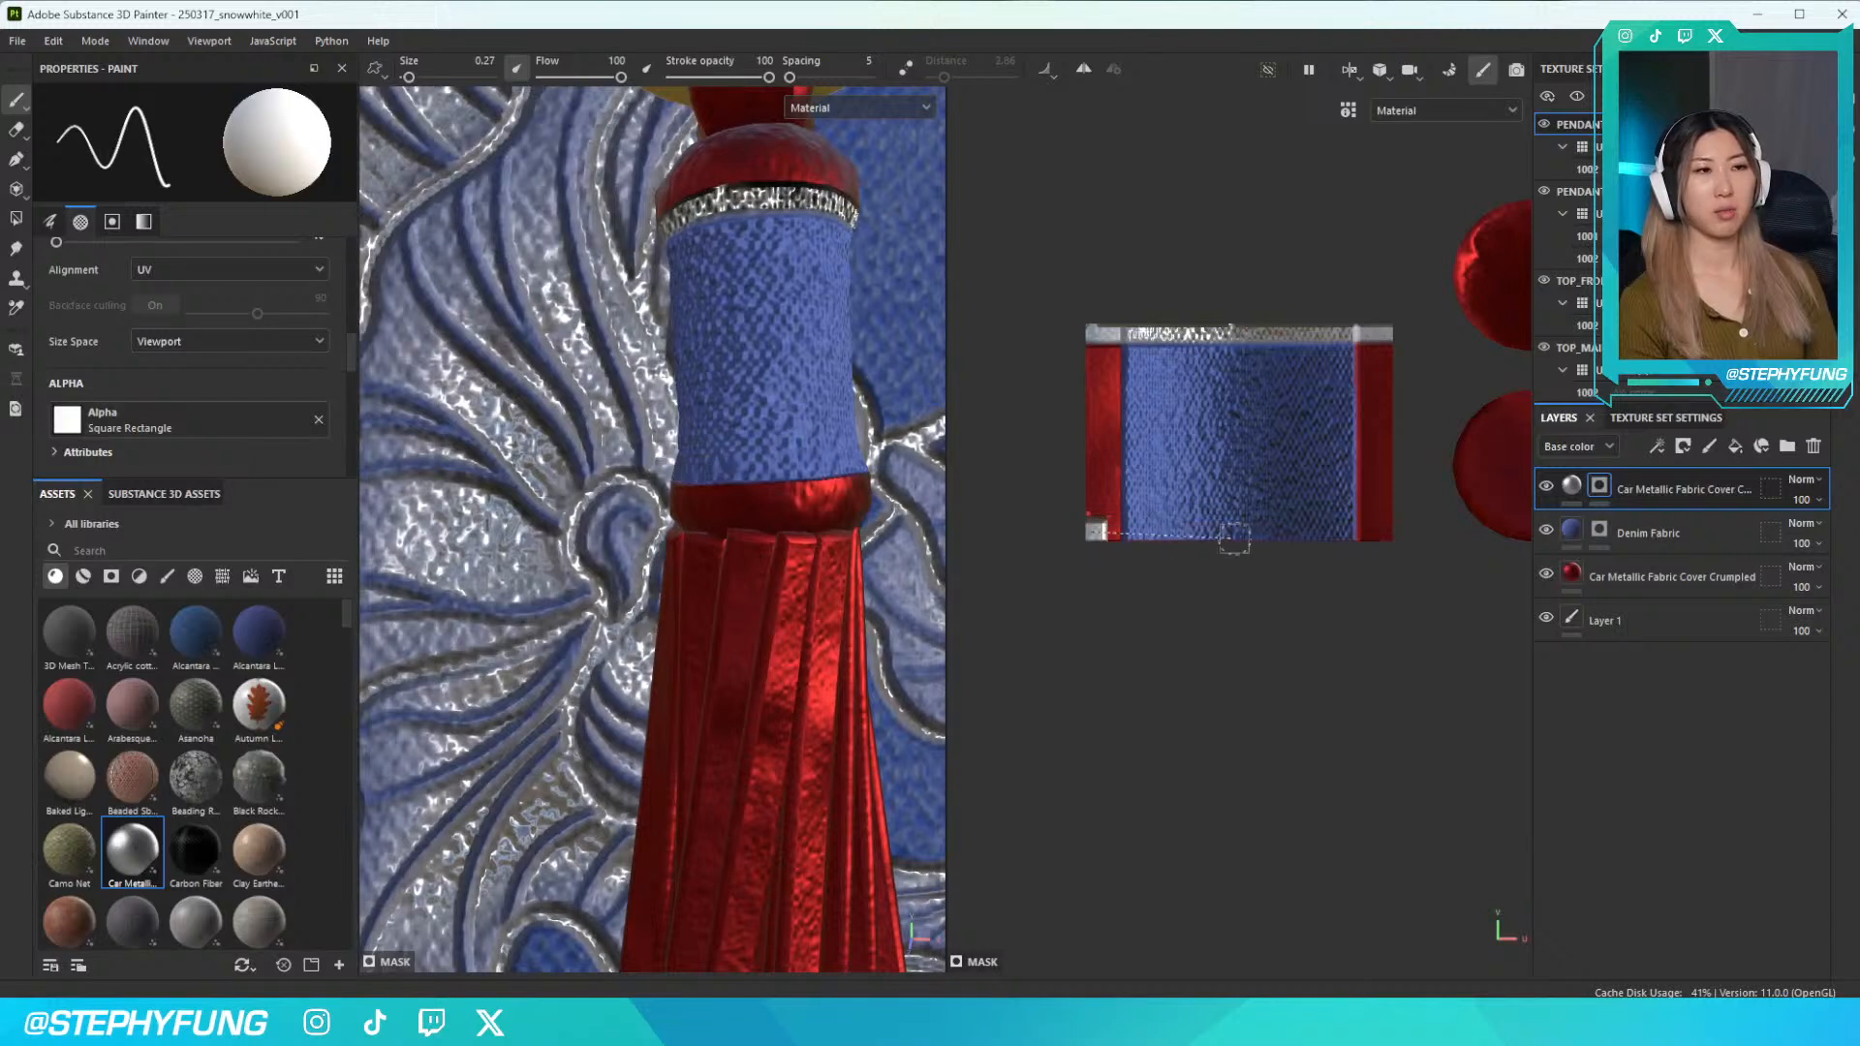
pyautogui.keyDown('shift'); pyautogui.click(1394, 533); pyautogui.keyUp('shift')
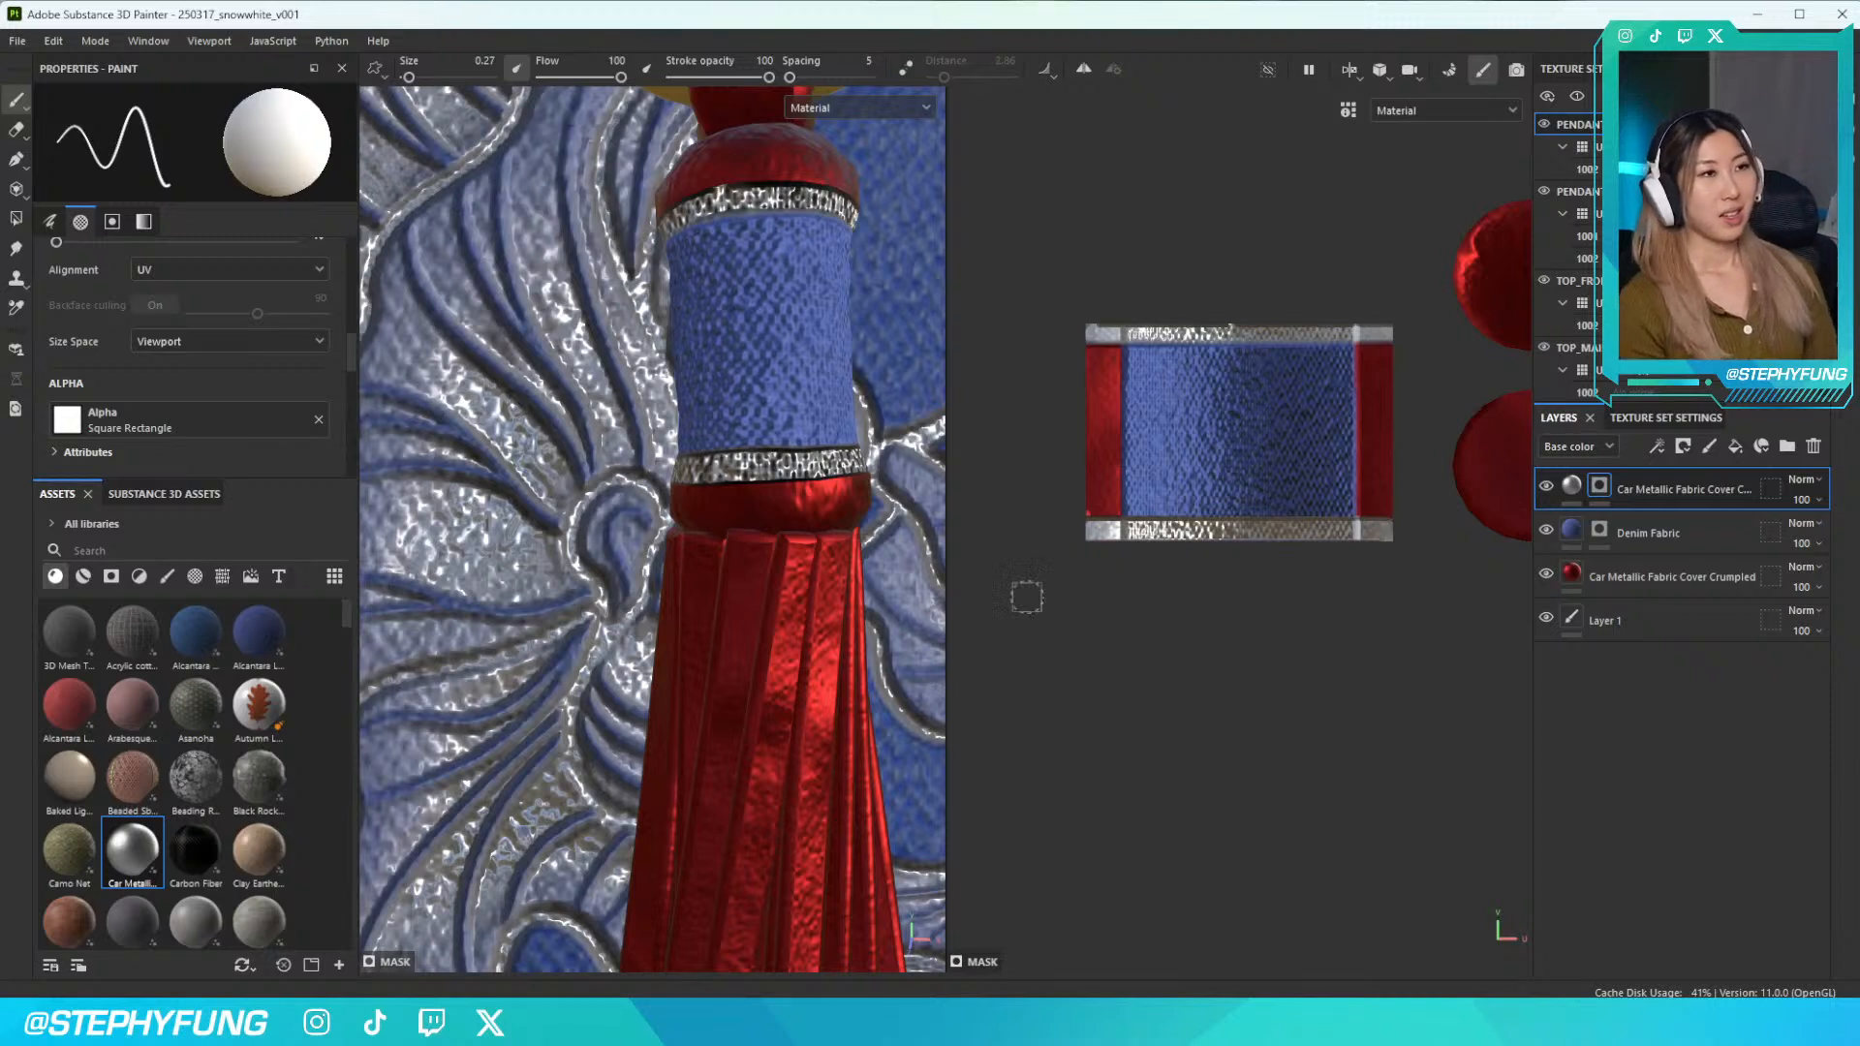
# Paint straight silver strips across the upper and lower edges of the other tassel's denim band in the UV view
pyautogui.scroll(-10, 658, 475)
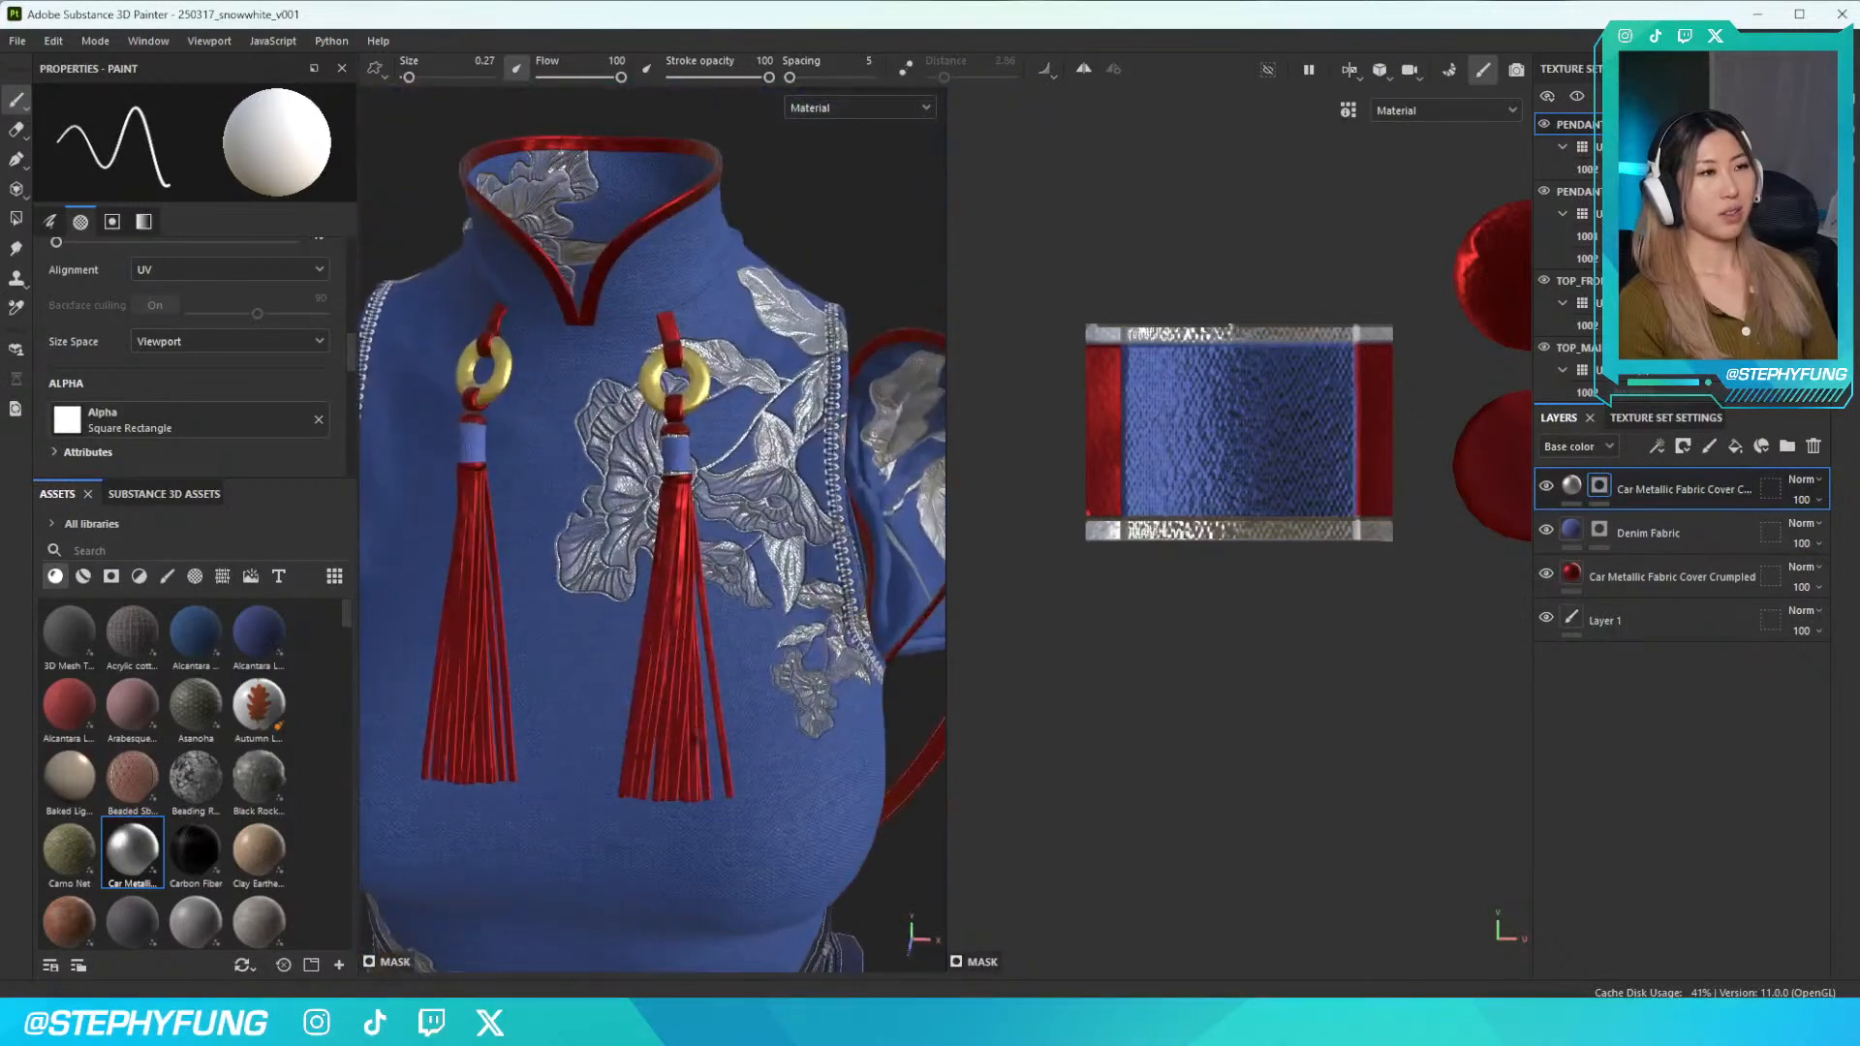
pyautogui.scroll(3, 659, 475)
pyautogui.keyDown('alt'); pyautogui.moveTo(422, 589); pyautogui.dragTo(610, 634); pyautogui.keyUp('alt')
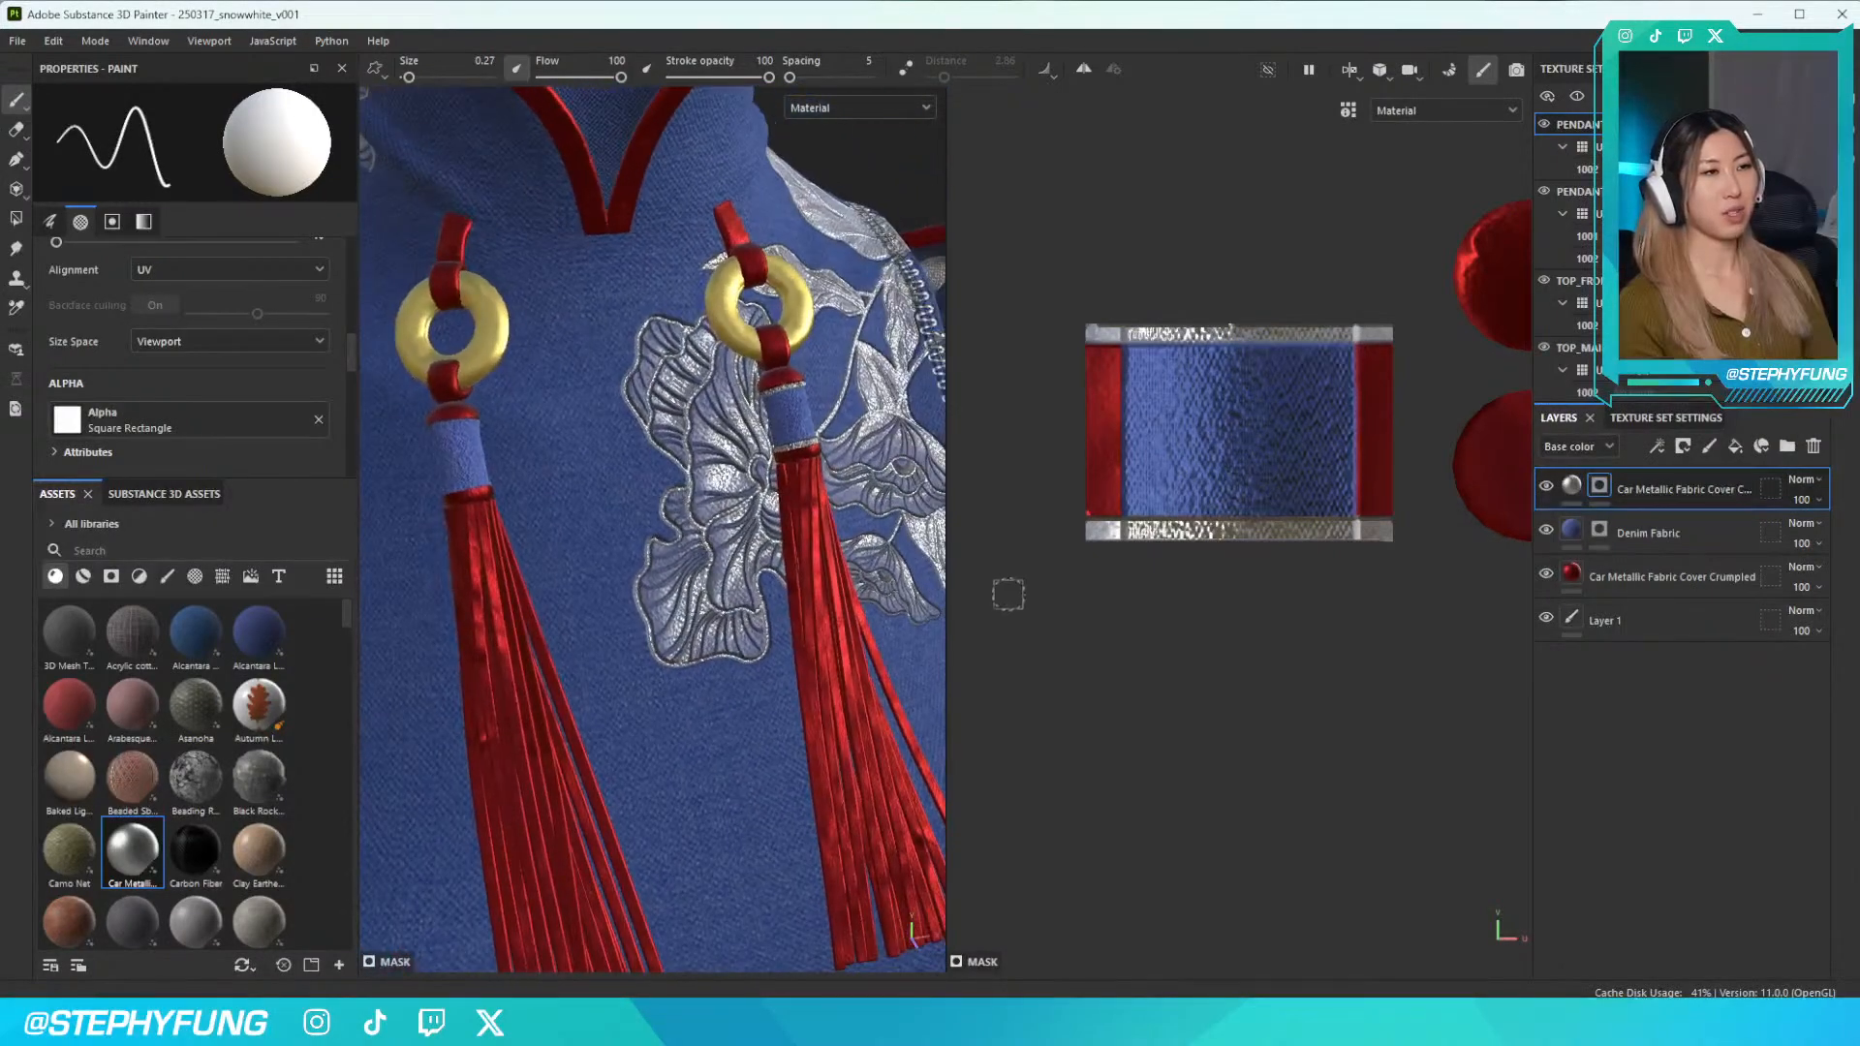
pyautogui.keyDown('alt'); pyautogui.moveTo(1005, 590); pyautogui.dragTo(1199, 584, button='middle'); pyautogui.keyUp('alt')
pyautogui.scroll(-6, 1197, 584)
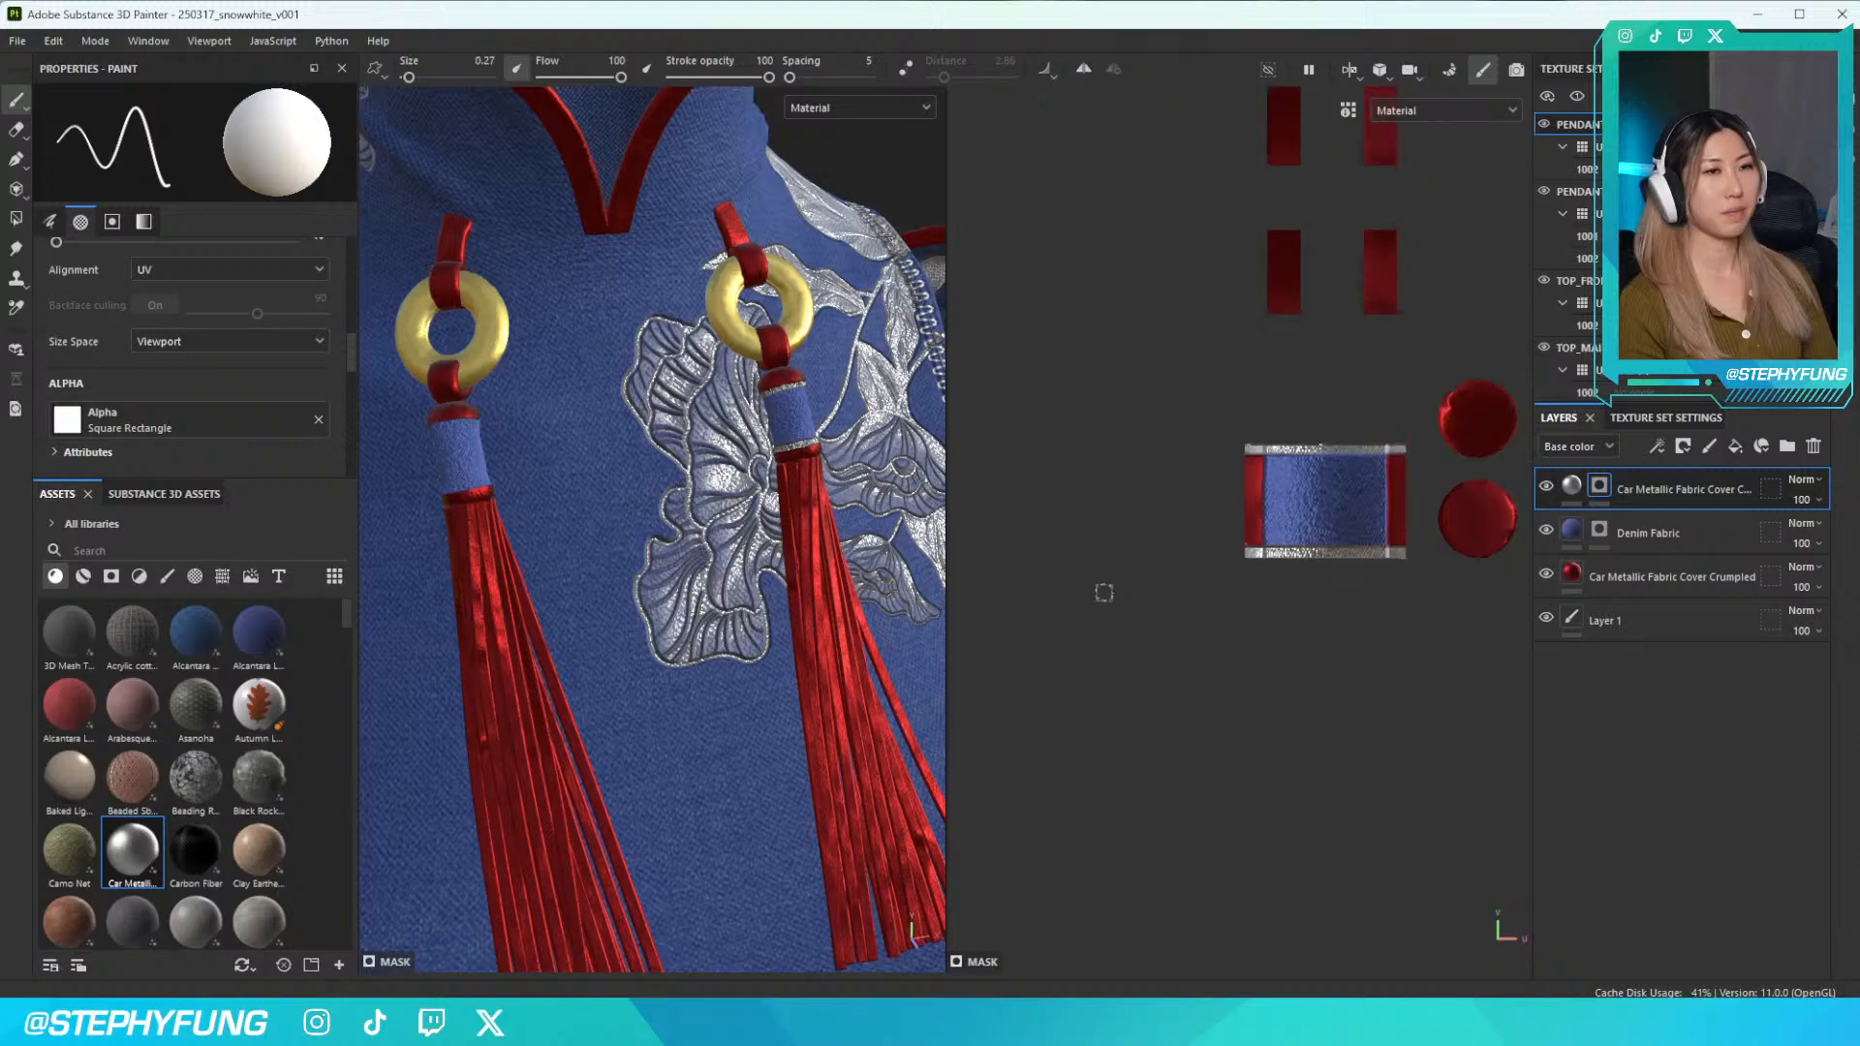
pyautogui.scroll(1, 1104, 592)
pyautogui.keyDown('alt'); pyautogui.moveTo(1153, 573); pyautogui.dragTo(1049, 511, button='middle'); pyautogui.keyUp('alt')
pyautogui.scroll(4, 1049, 511)
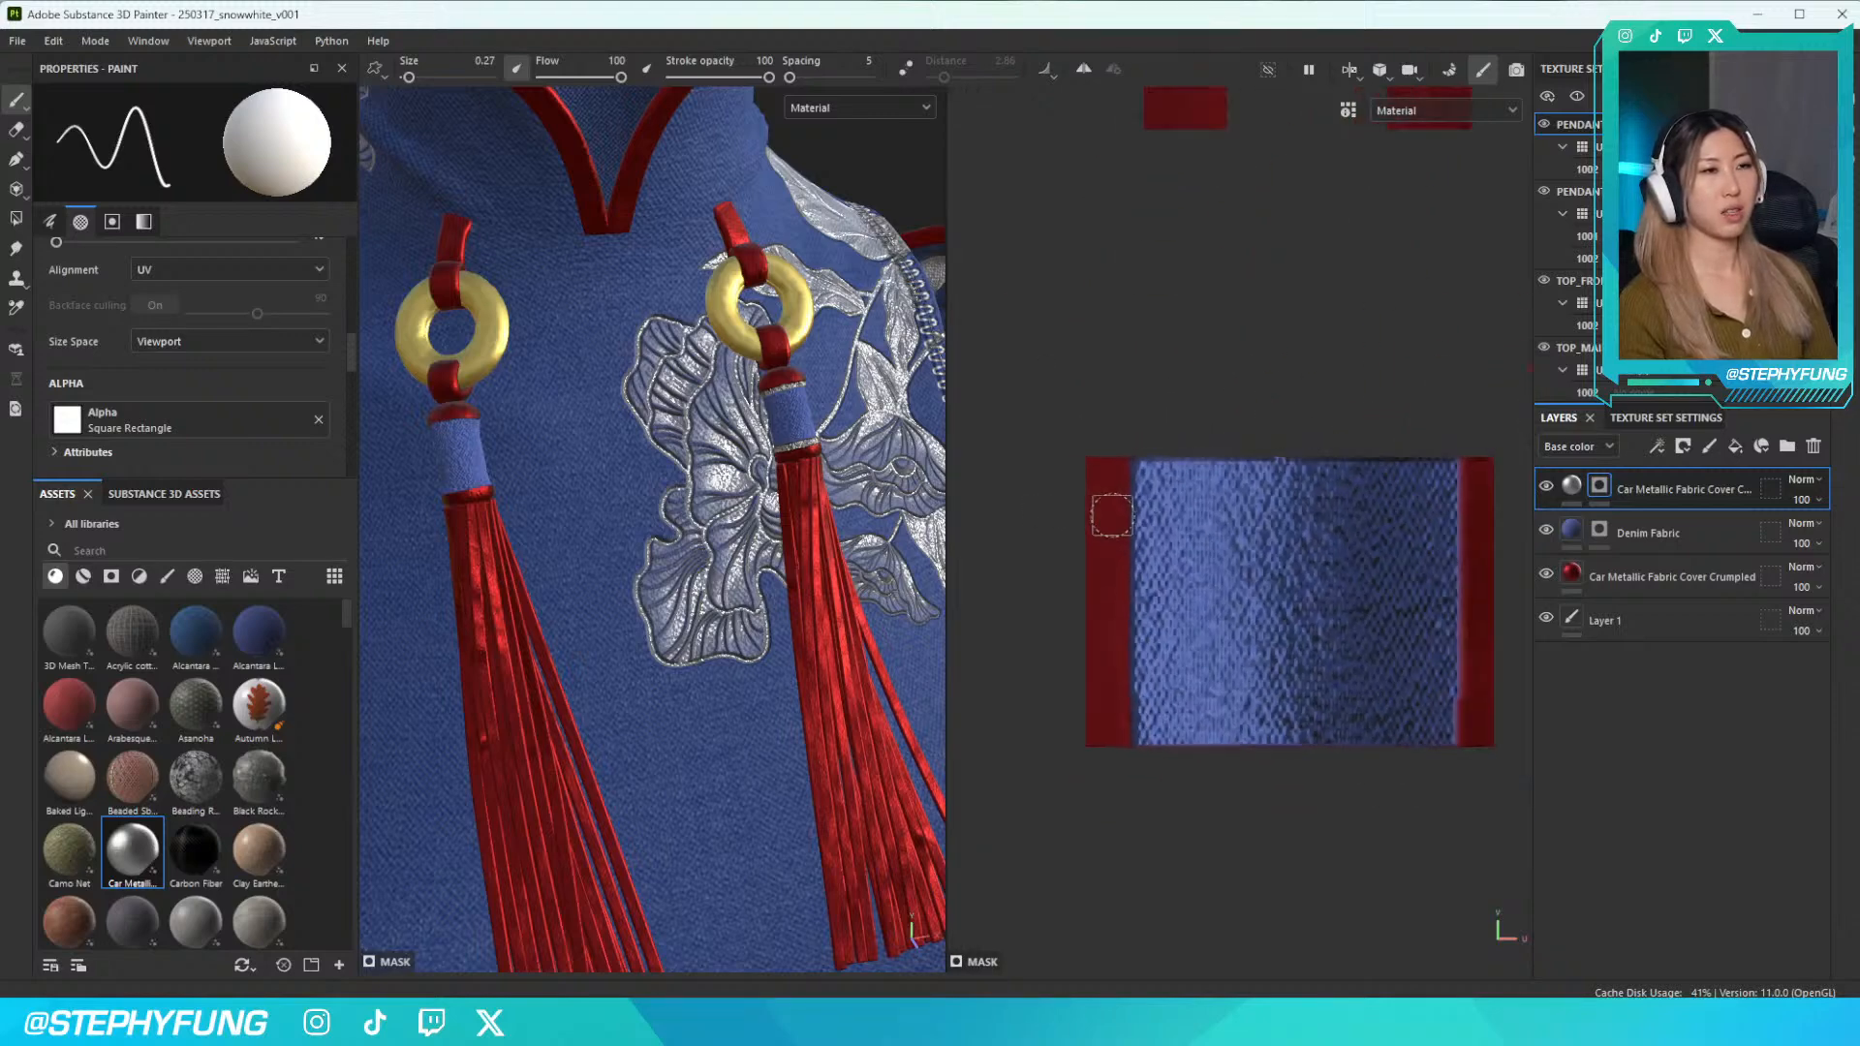
pyautogui.keyDown('alt'); pyautogui.moveTo(1172, 416); pyautogui.dragTo(1108, 367, button='middle'); pyautogui.keyUp('alt')
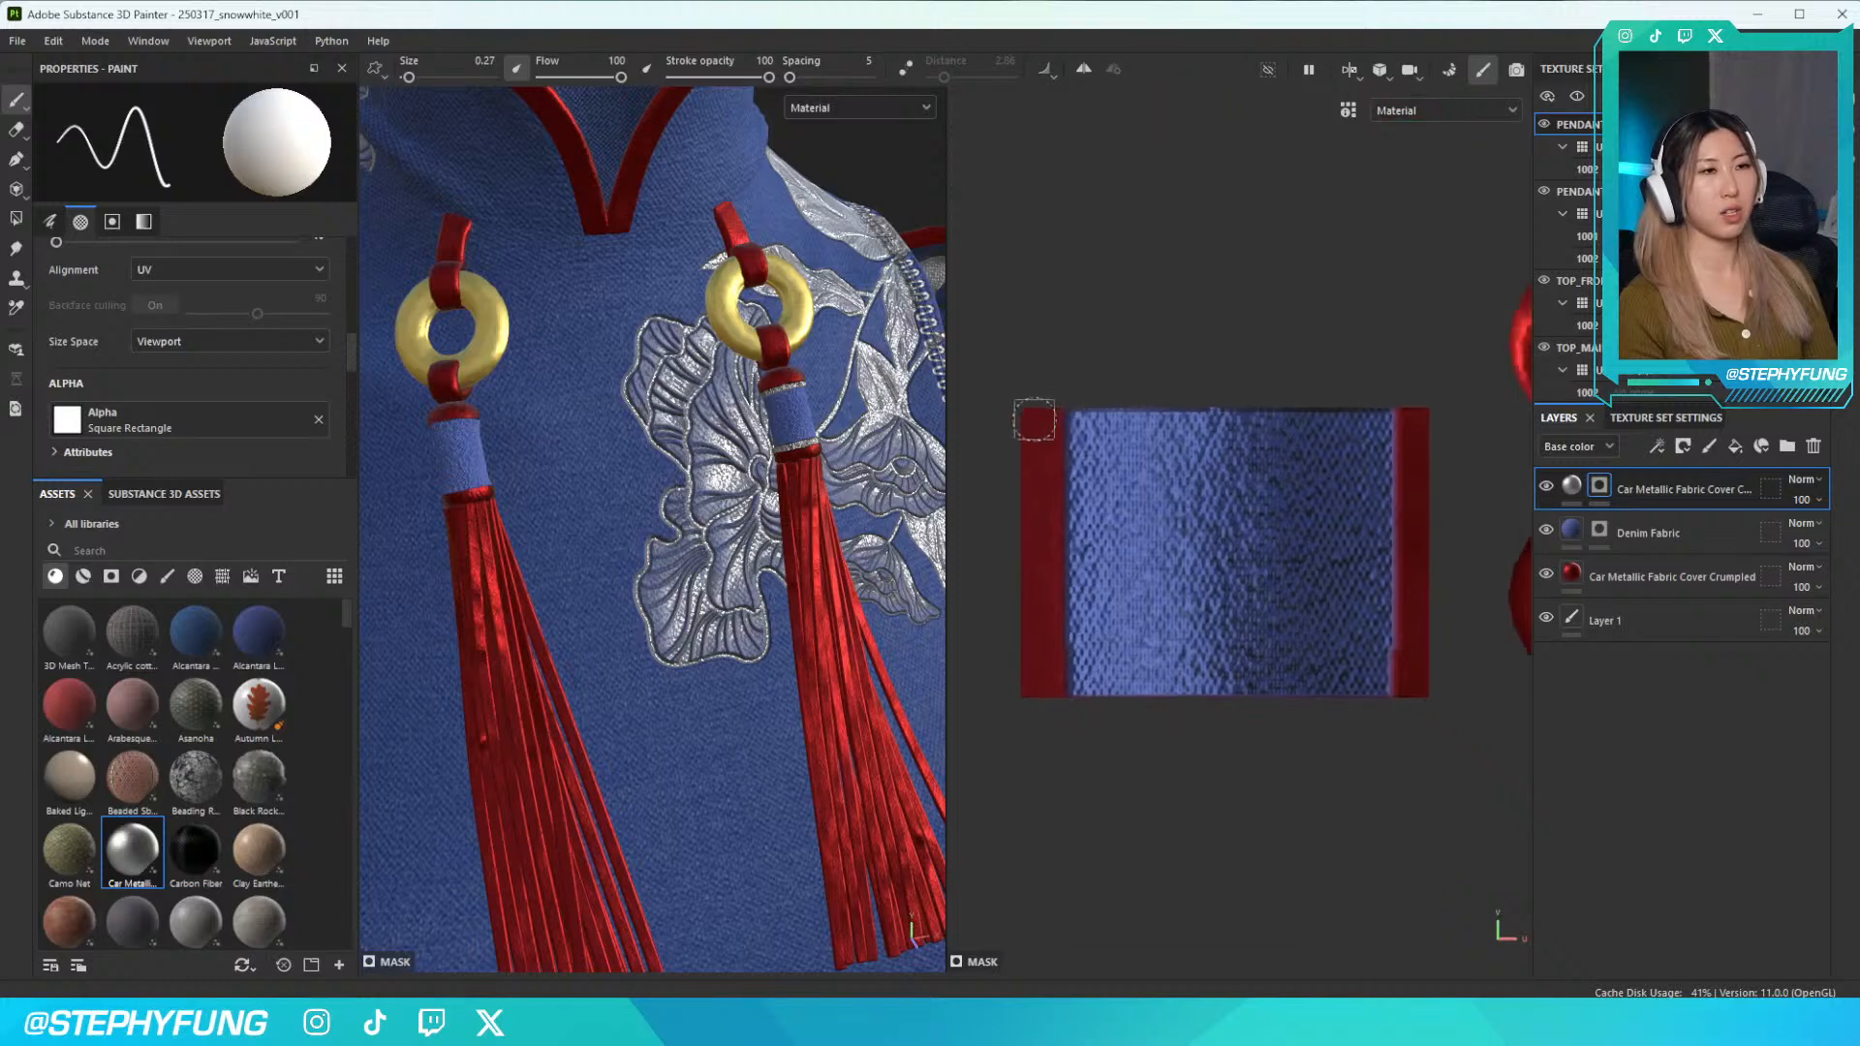
pyautogui.click(1412, 427)
pyautogui.keyDown('shift'); pyautogui.click(1037, 426); pyautogui.keyUp('shift')
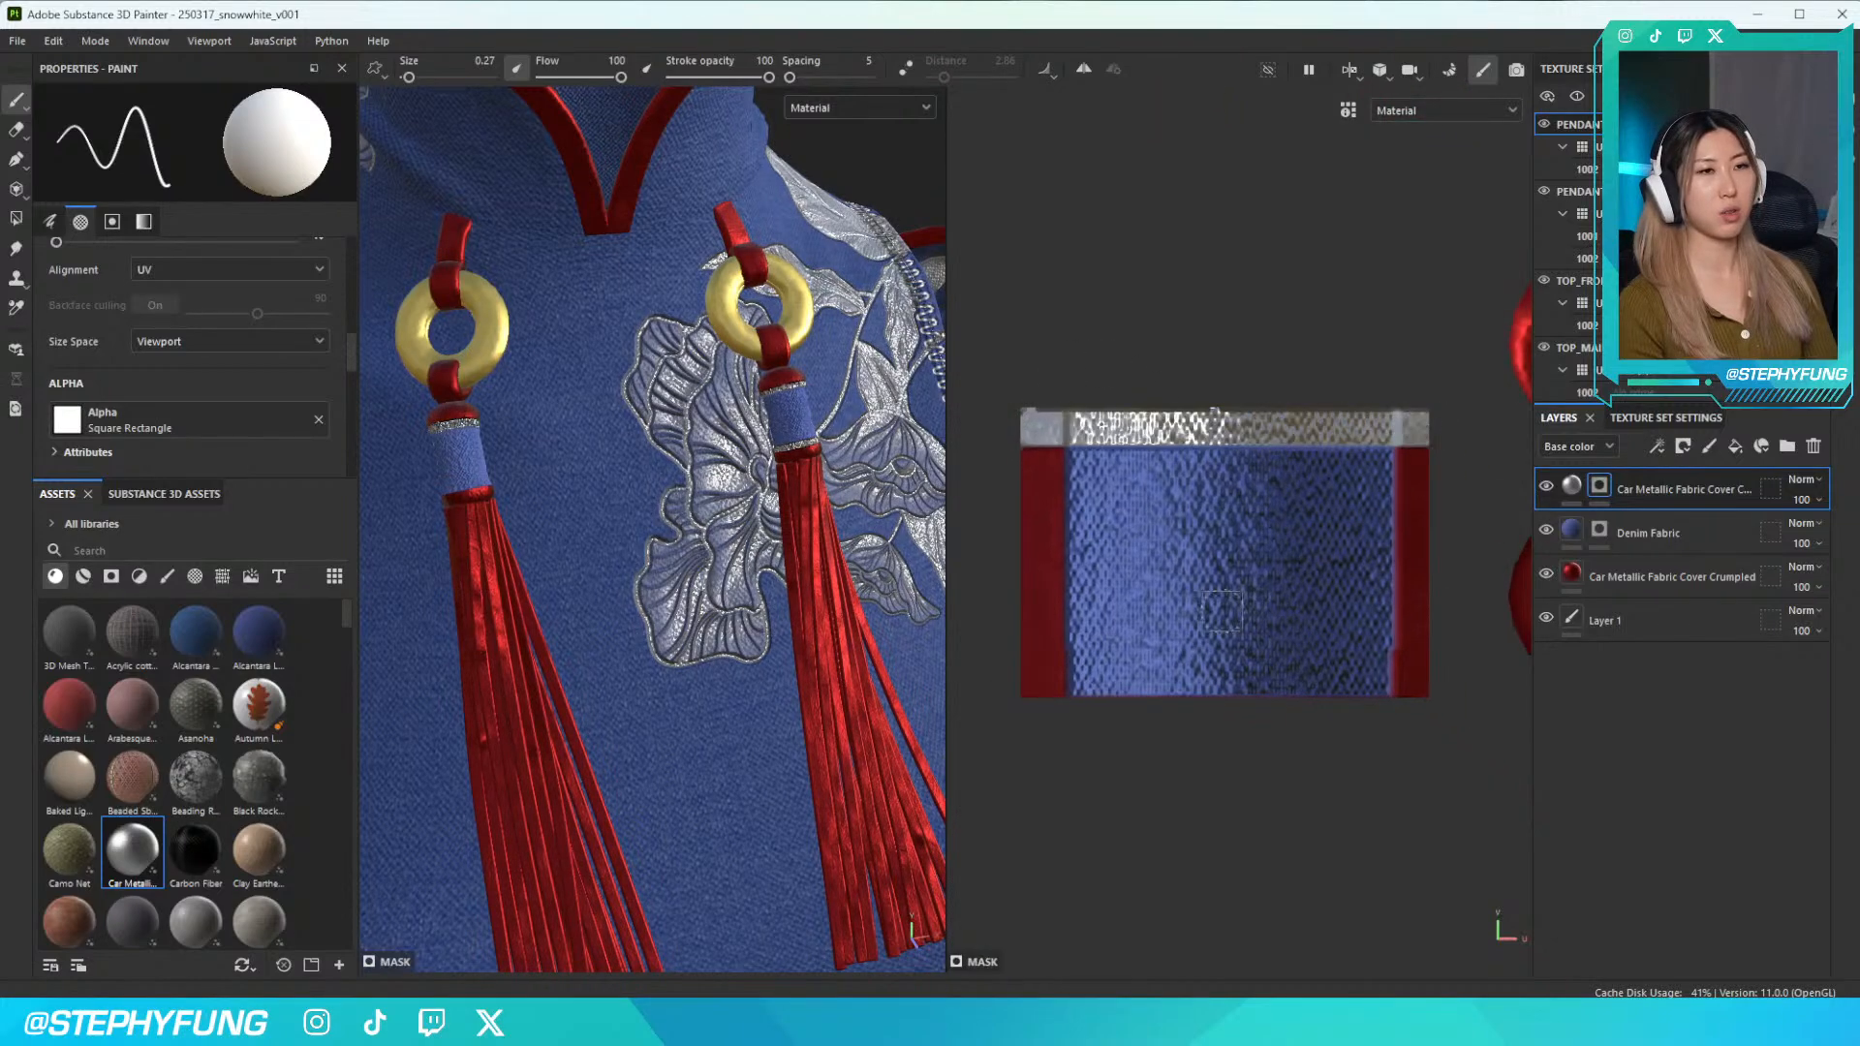
pyautogui.click(1040, 674)
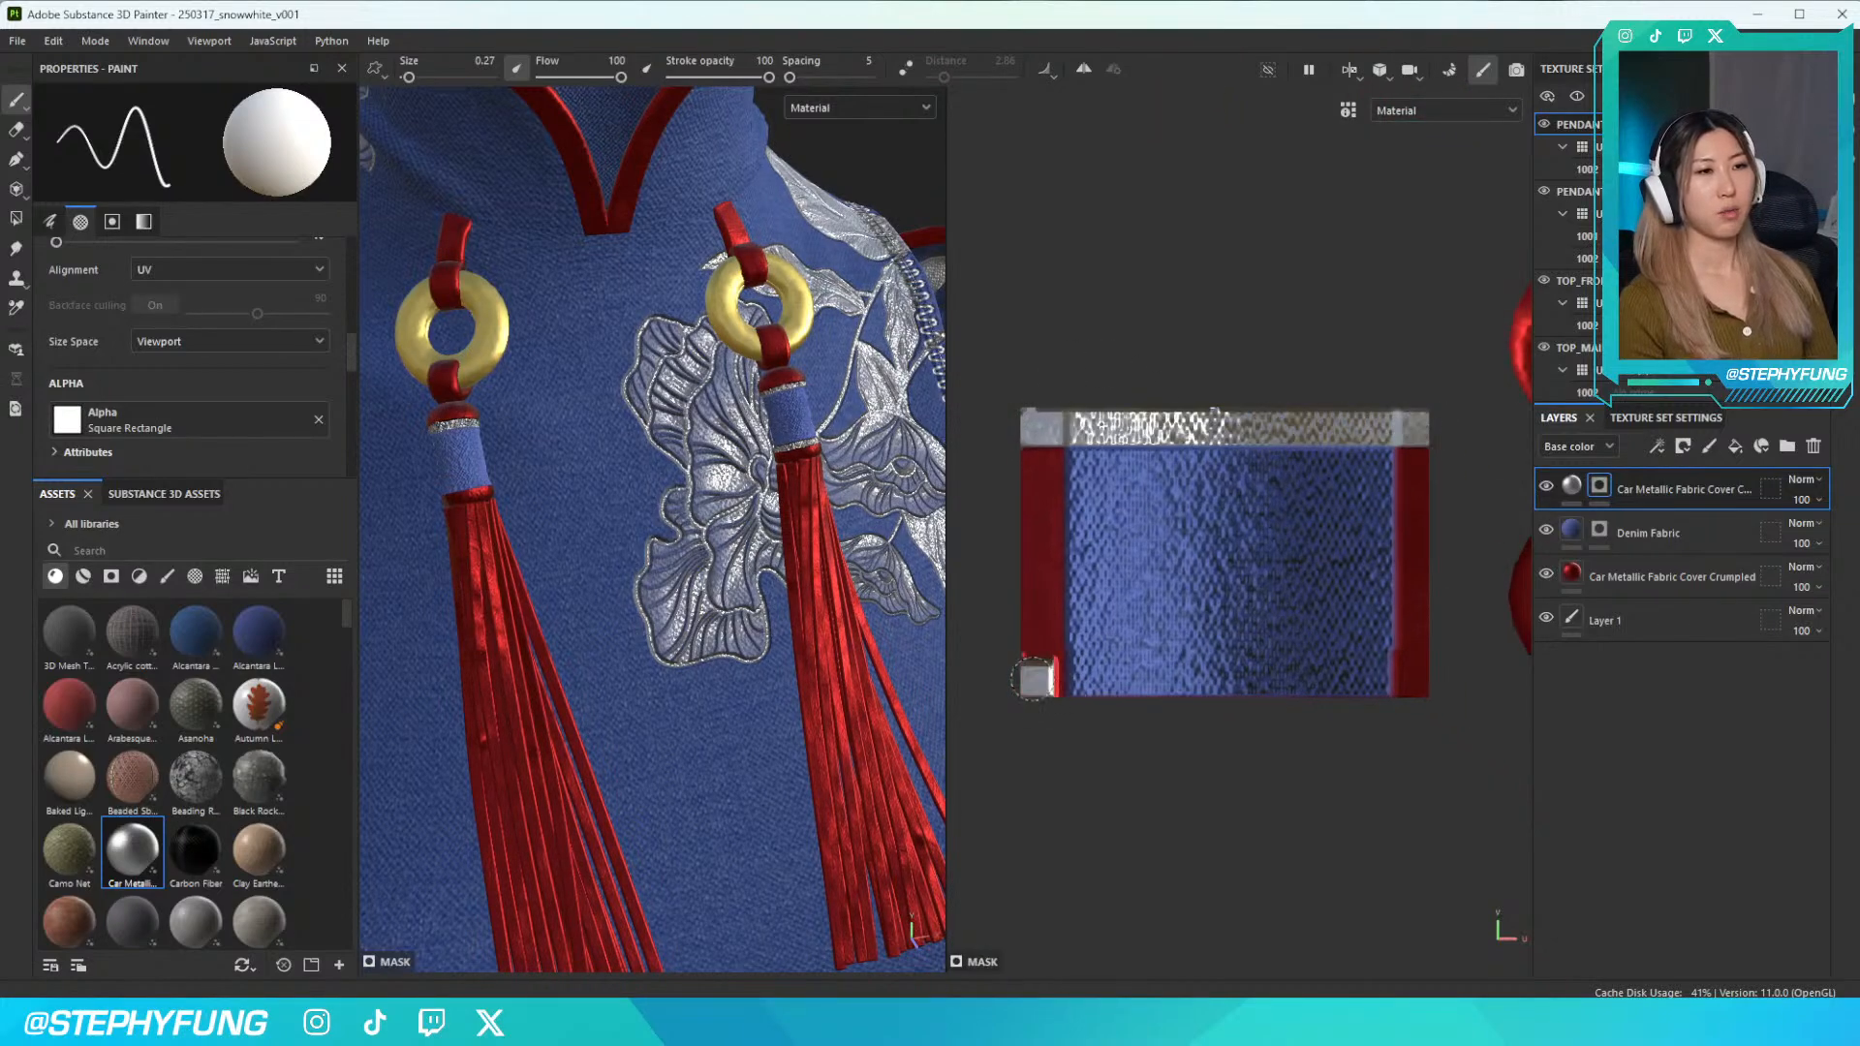
pyautogui.keyDown('shift'); pyautogui.click(1438, 680); pyautogui.keyUp('shift')
# Examine the silver trims on the tassel caps close up and at a distance on the garment's front
pyautogui.keyDown('alt'); pyautogui.moveTo(717, 542); pyautogui.dragTo(756, 523, button='right'); pyautogui.keyUp('alt')
pyautogui.keyDown('alt'); pyautogui.moveTo(668, 426); pyautogui.dragTo(804, 417); pyautogui.keyUp('alt')
pyautogui.scroll(5, 1127, 362)
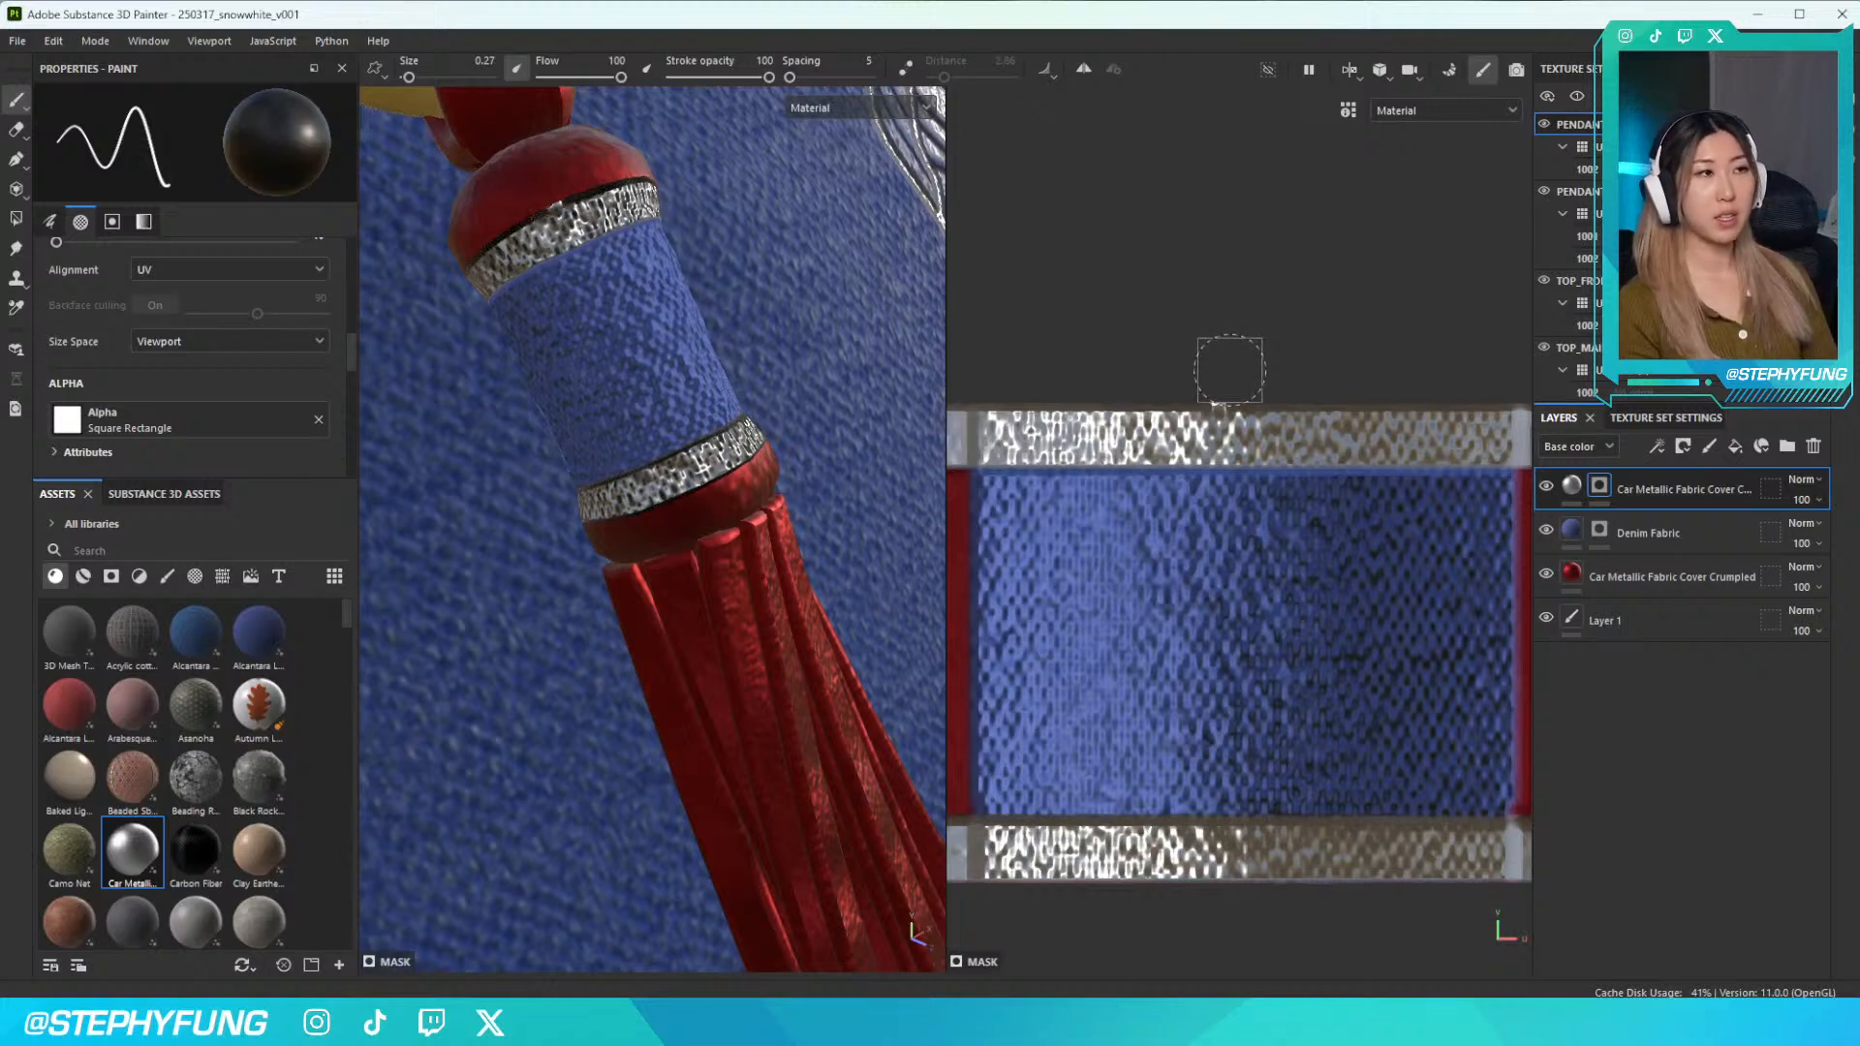
pyautogui.keyDown('alt'); pyautogui.moveTo(736, 344); pyautogui.dragTo(523, 378, button='right'); pyautogui.keyUp('alt')
pyautogui.keyDown('alt'); pyautogui.moveTo(765, 416); pyautogui.dragTo(692, 373); pyautogui.keyUp('alt')
pyautogui.keyDown('alt'); pyautogui.moveTo(693, 372); pyautogui.dragTo(708, 444, button='middle'); pyautogui.keyUp('alt')
pyautogui.keyDown('alt'); pyautogui.moveTo(708, 444); pyautogui.dragTo(808, 439, button='right'); pyautogui.keyUp('alt')
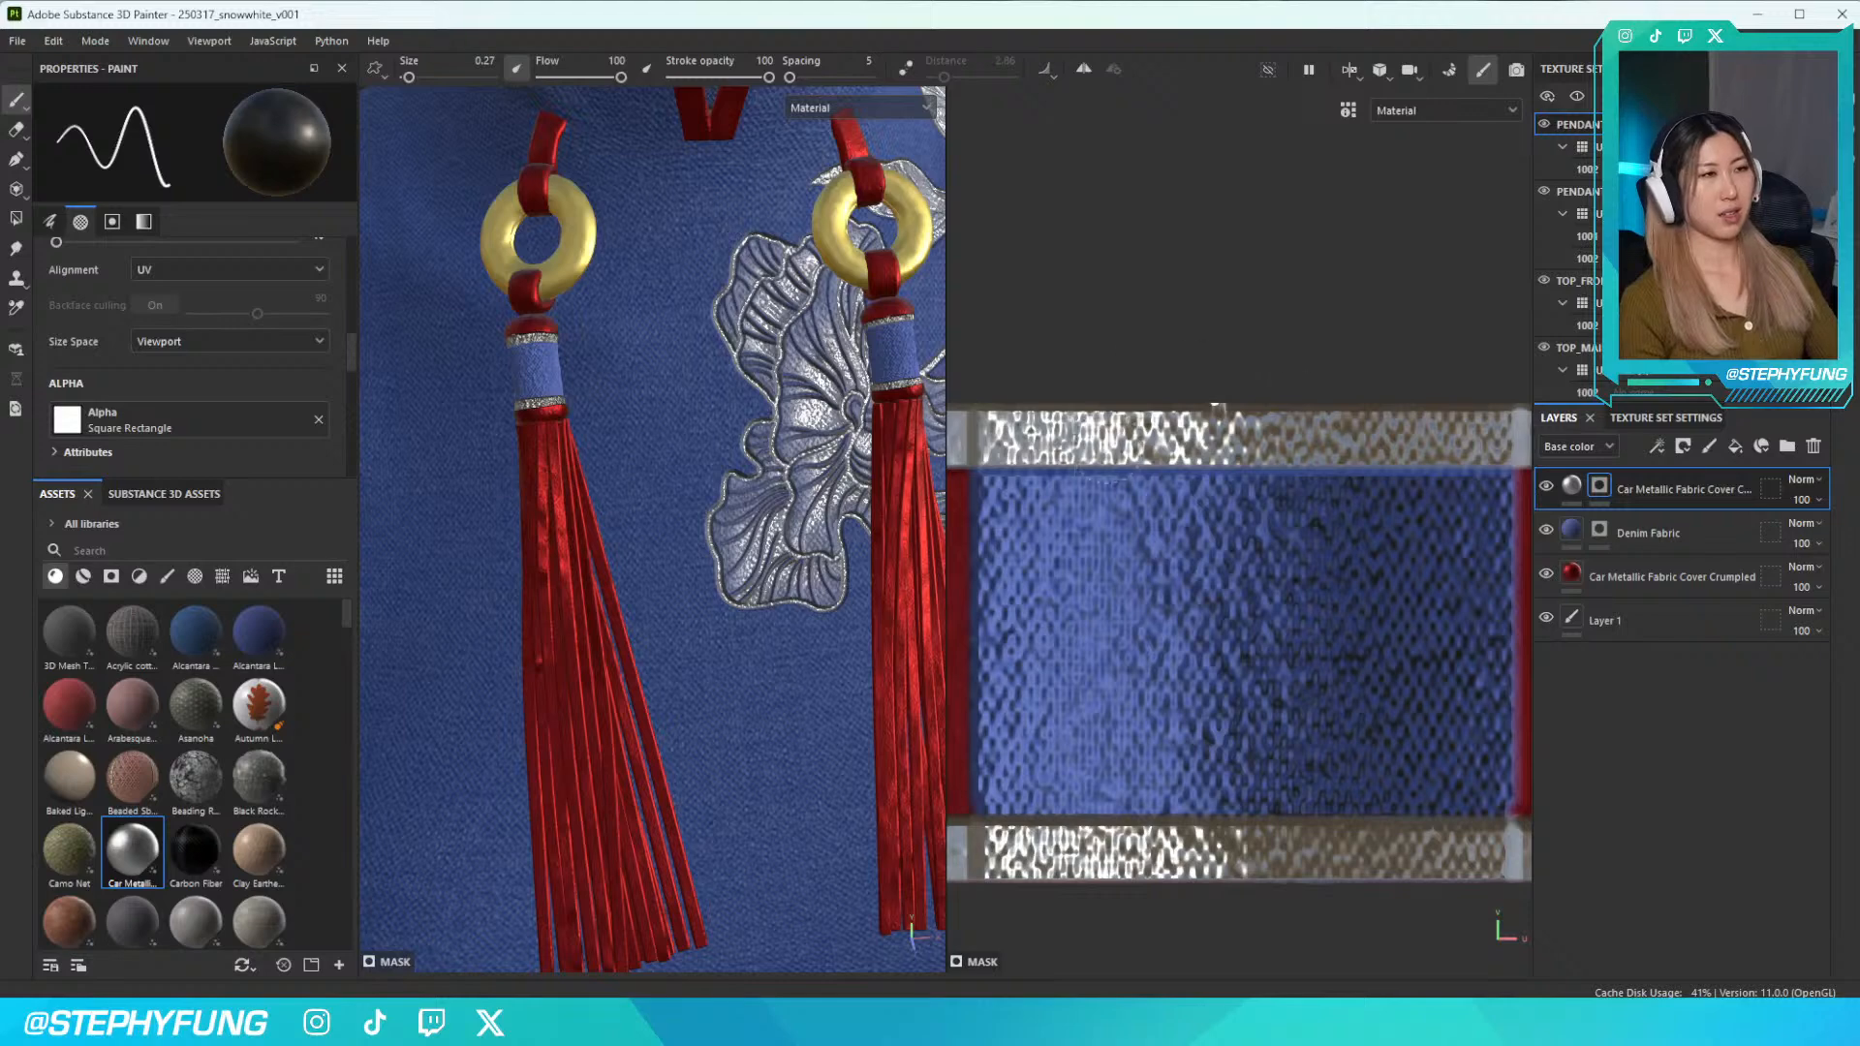
pyautogui.scroll(-3, 814, 528)
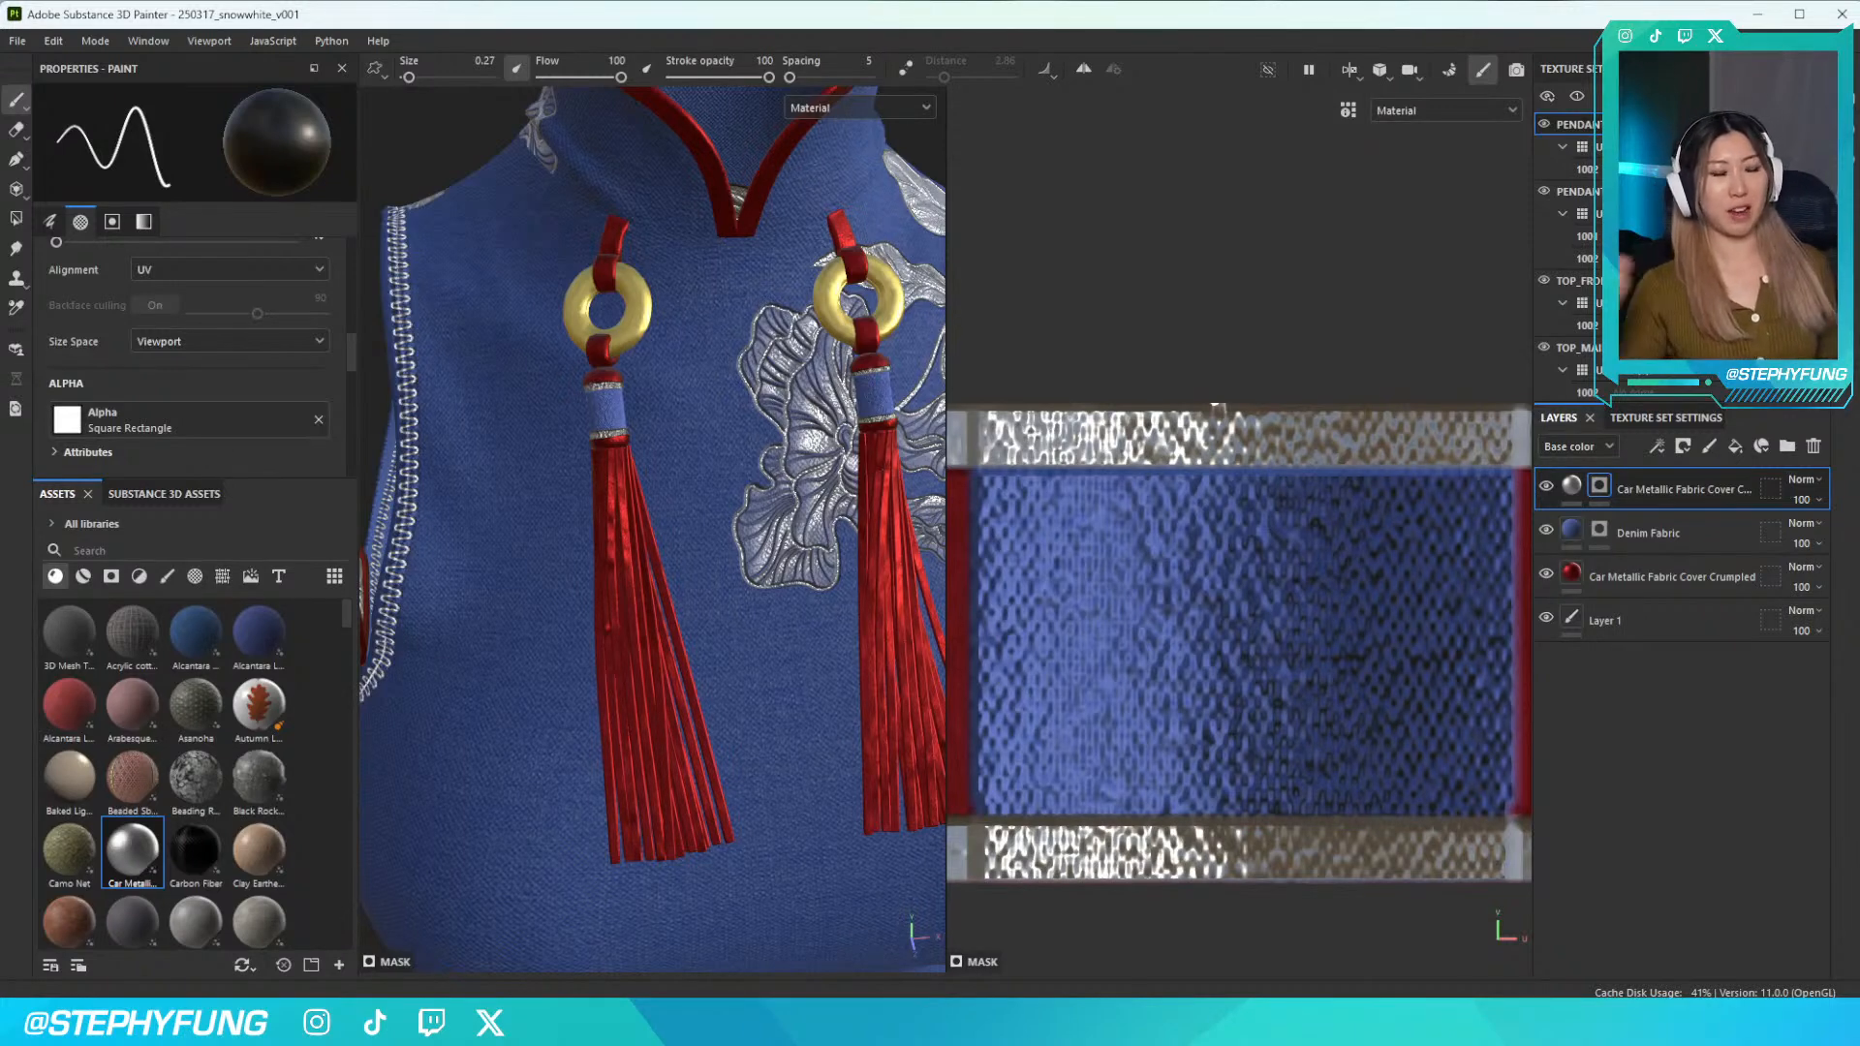
pyautogui.scroll(-5, 652, 528)
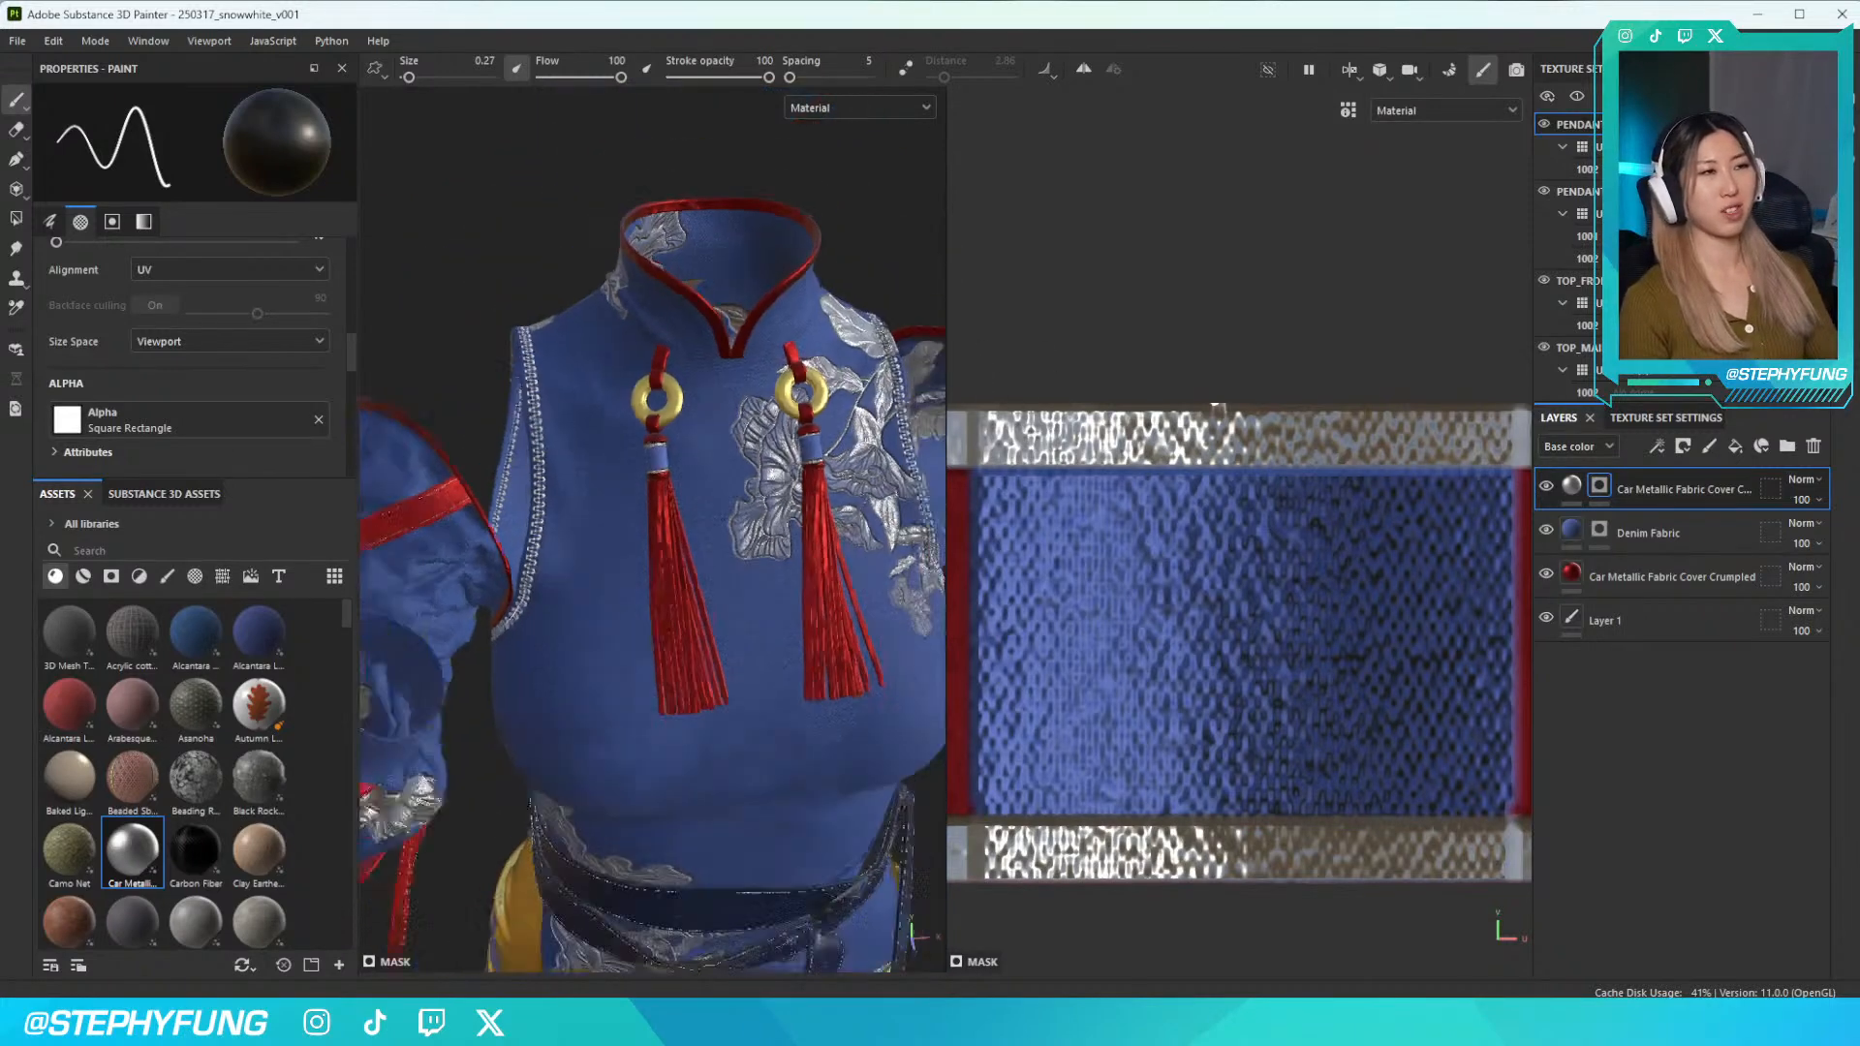
# Review the outfit's top, sleeves, belts and tassels from the front and sides
pyautogui.keyDown('alt'); pyautogui.moveTo(815, 495); pyautogui.dragTo(779, 359, button='middle'); pyautogui.keyUp('alt')
pyautogui.keyDown('alt'); pyautogui.moveTo(881, 498); pyautogui.dragTo(780, 436); pyautogui.keyUp('alt')
pyautogui.keyDown('alt'); pyautogui.moveTo(780, 435); pyautogui.dragTo(732, 267, button='middle'); pyautogui.keyUp('alt')
pyautogui.scroll(4, 731, 266)
pyautogui.scroll(-3, 654, 528)
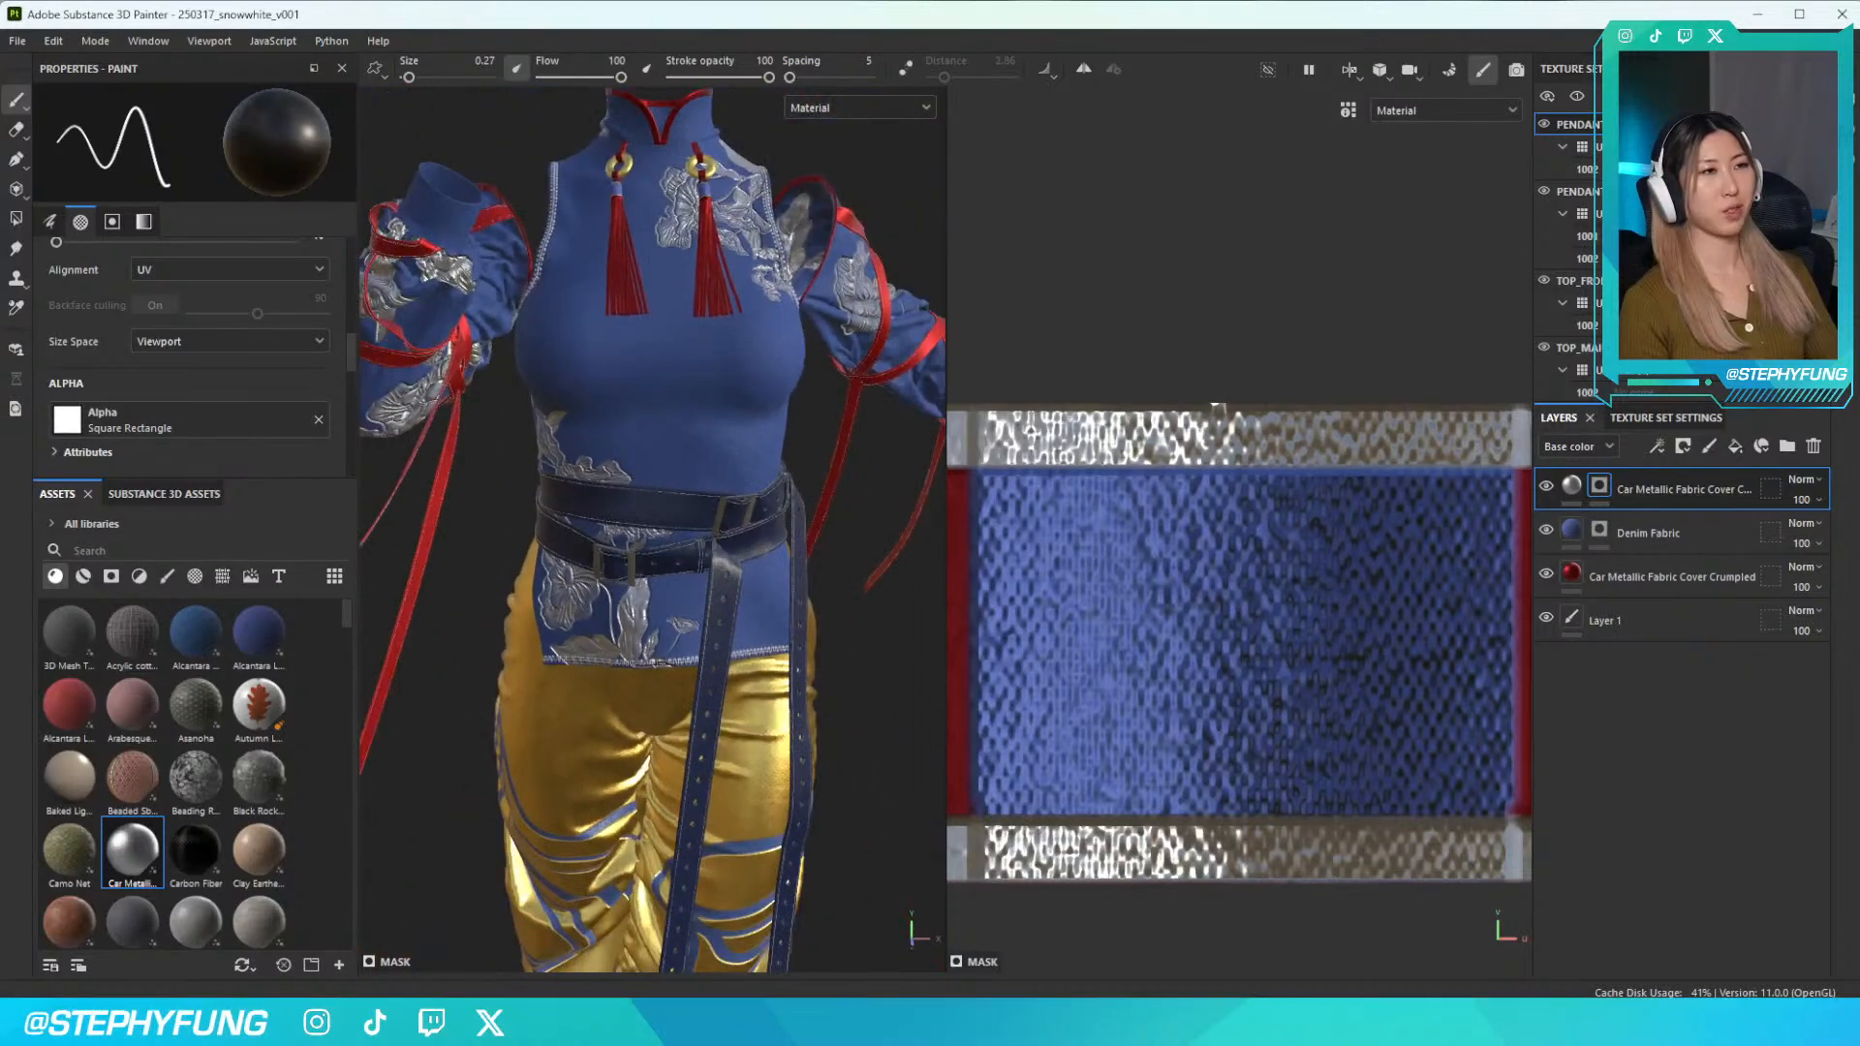
pyautogui.keyDown('alt'); pyautogui.moveTo(707, 435); pyautogui.dragTo(489, 446); pyautogui.keyUp('alt')
pyautogui.keyDown('alt'); pyautogui.moveTo(722, 455); pyautogui.dragTo(717, 570, button='middle'); pyautogui.keyUp('alt')
pyautogui.keyDown('alt'); pyautogui.moveTo(716, 570); pyautogui.dragTo(588, 500); pyautogui.keyUp('alt')
pyautogui.keyDown('alt'); pyautogui.moveTo(657, 621); pyautogui.dragTo(643, 494, button='middle'); pyautogui.keyUp('alt')
pyautogui.keyDown('alt'); pyautogui.moveTo(643, 494); pyautogui.dragTo(915, 513); pyautogui.keyUp('alt')
# Examine the gold trousers and their blue stripes close up from the side, and view the whole outfit
pyautogui.keyDown('alt'); pyautogui.moveTo(678, 630); pyautogui.dragTo(764, 439, button='middle'); pyautogui.keyUp('alt')
pyautogui.scroll(5, 764, 439)
pyautogui.scroll(-5, 764, 438)
pyautogui.keyDown('alt'); pyautogui.moveTo(764, 455); pyautogui.dragTo(663, 543); pyautogui.keyUp('alt')
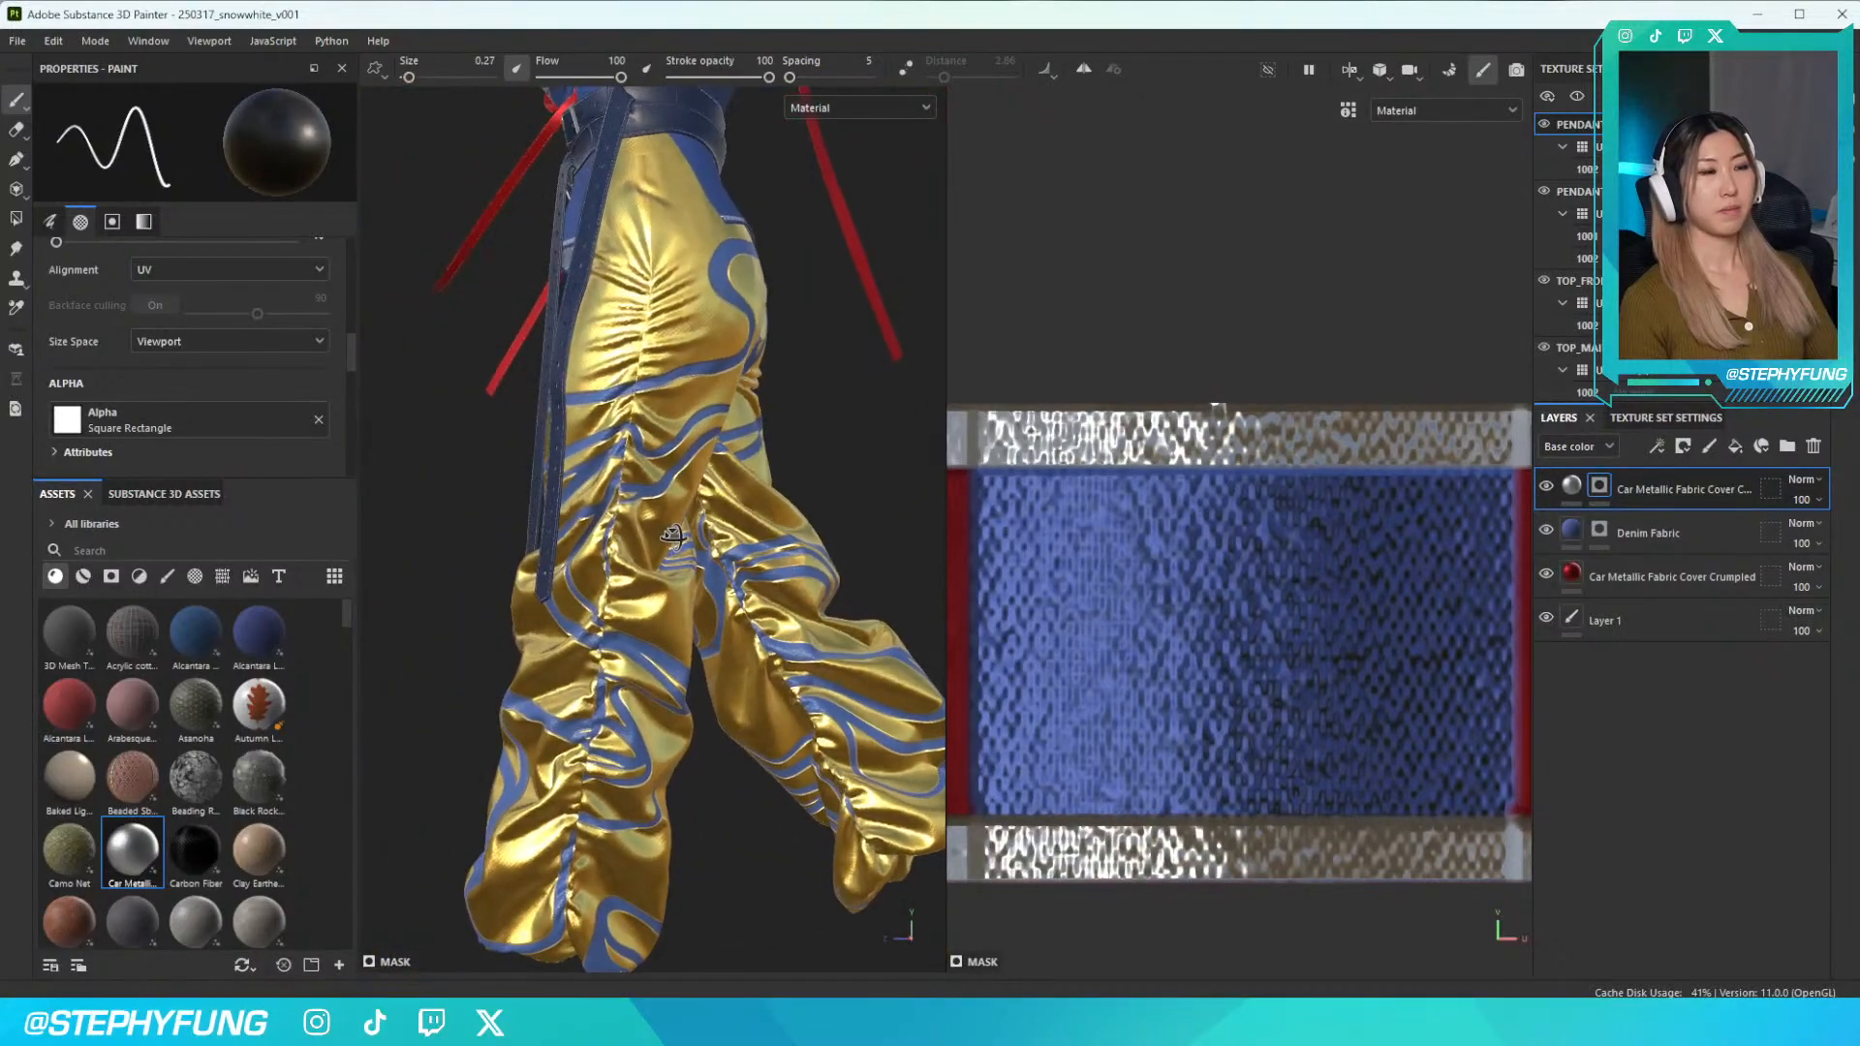
pyautogui.scroll(5, 659, 541)
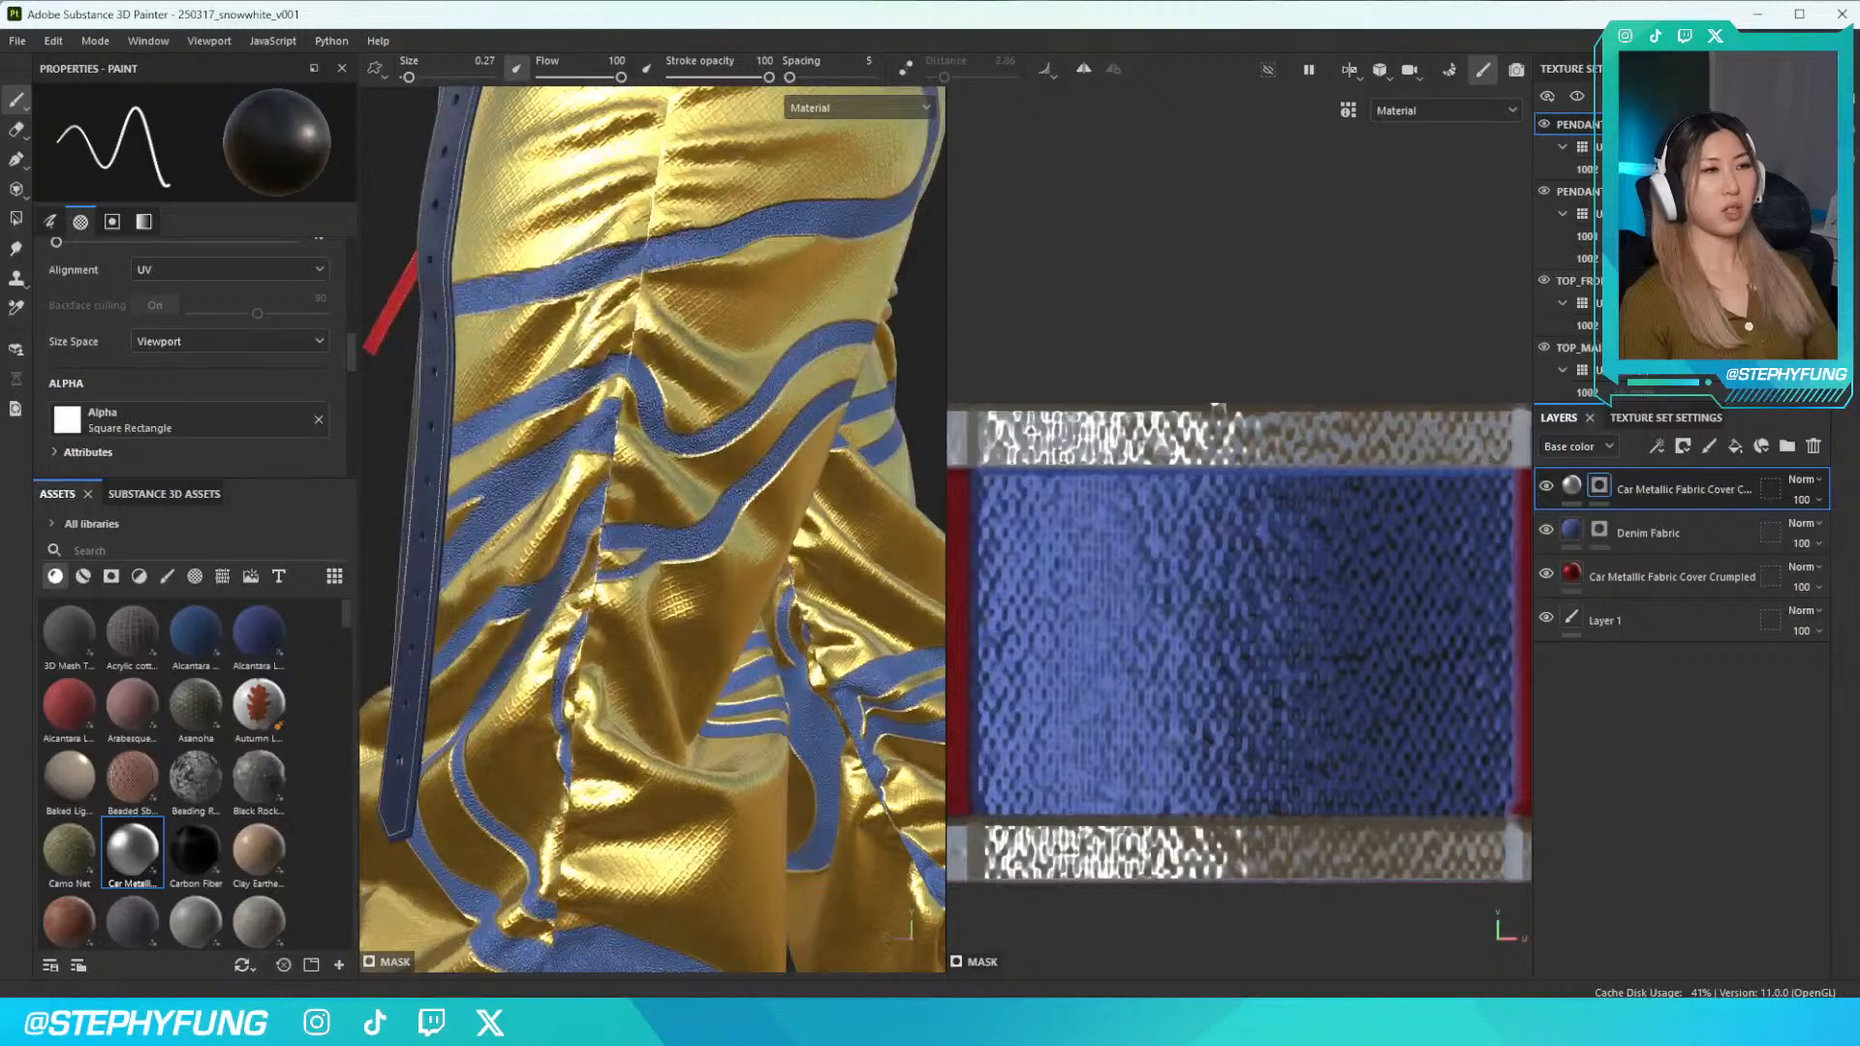
pyautogui.scroll(-6, 660, 541)
pyautogui.keyDown('alt'); pyautogui.moveTo(663, 540); pyautogui.dragTo(798, 565); pyautogui.keyUp('alt')
pyautogui.keyDown('alt'); pyautogui.moveTo(797, 565); pyautogui.dragTo(826, 760, button='middle'); pyautogui.keyUp('alt')
pyautogui.scroll(-2, 712, 668)
pyautogui.keyDown('alt'); pyautogui.moveTo(712, 668); pyautogui.dragTo(754, 609, button='middle'); pyautogui.keyUp('alt')
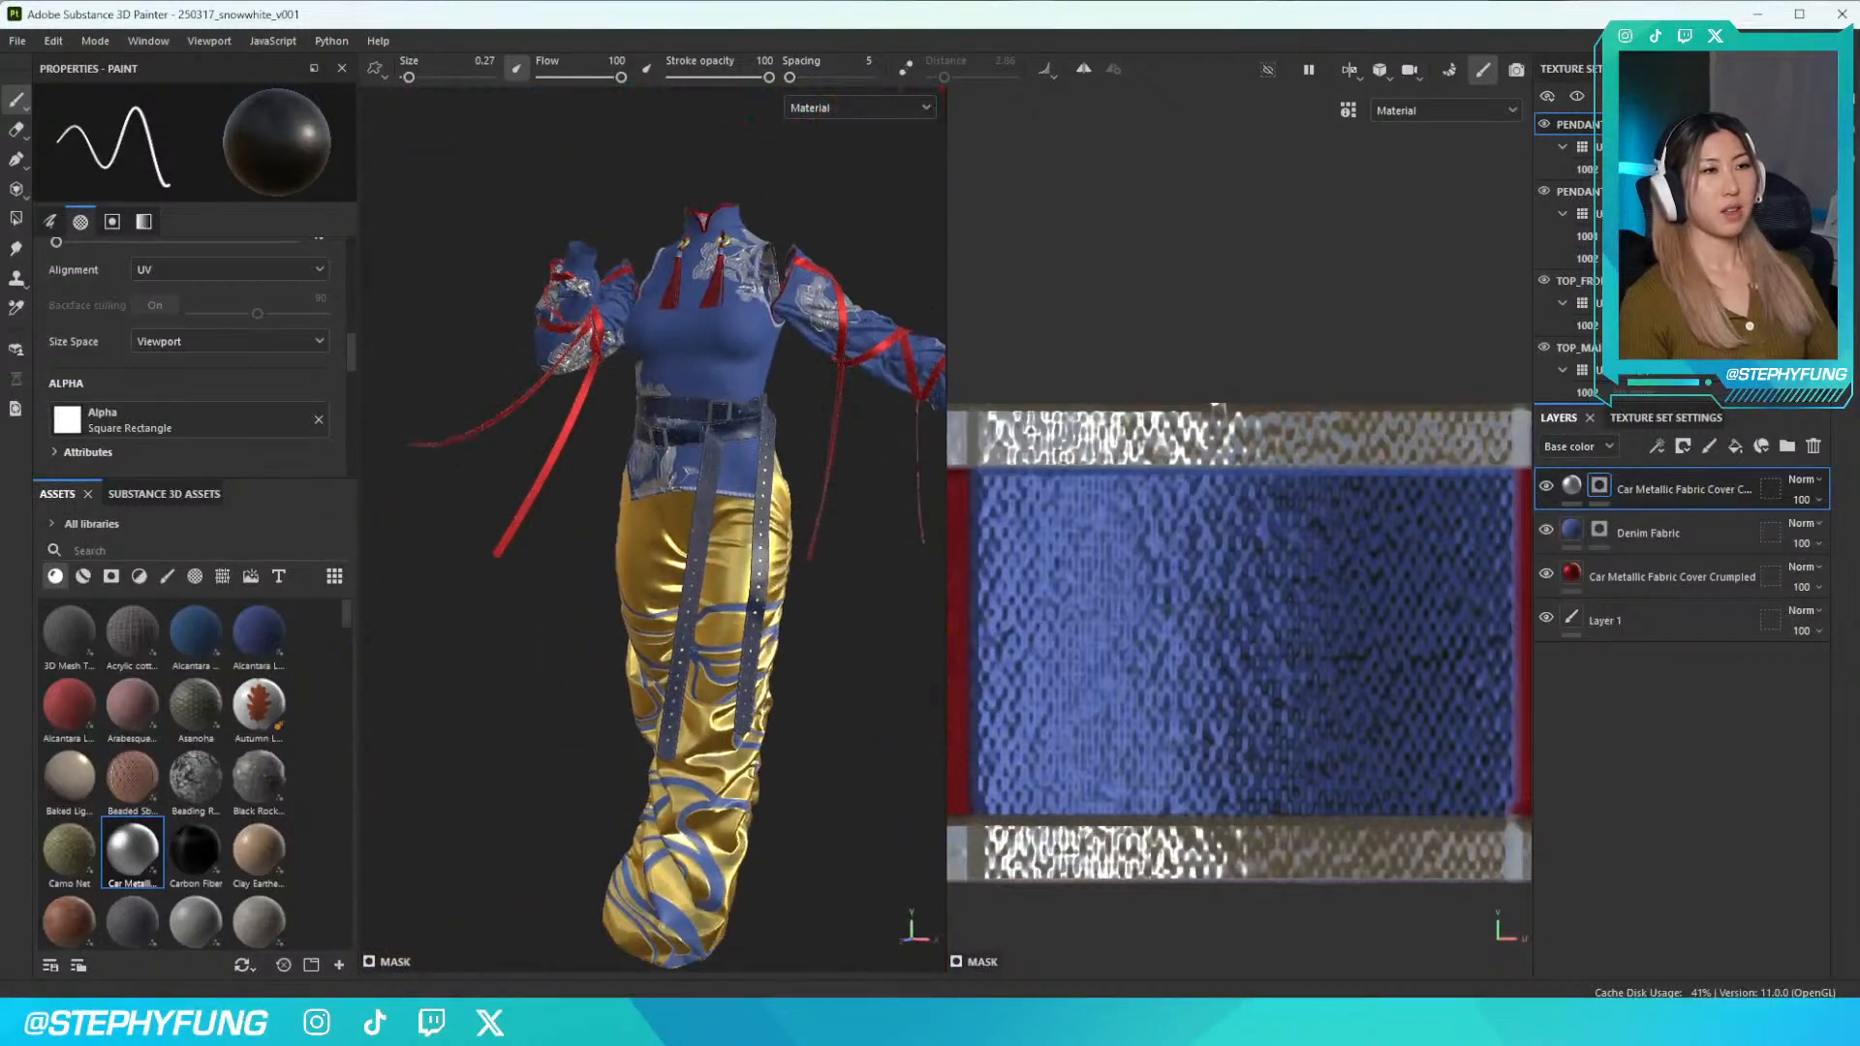
# Examine the red wrap's weave close up, and inspect the tassels and their caps on the garment's front
pyautogui.scroll(8, 484, 465)
pyautogui.keyDown('alt'); pyautogui.moveTo(465, 395); pyautogui.dragTo(384, 373); pyautogui.keyUp('alt')
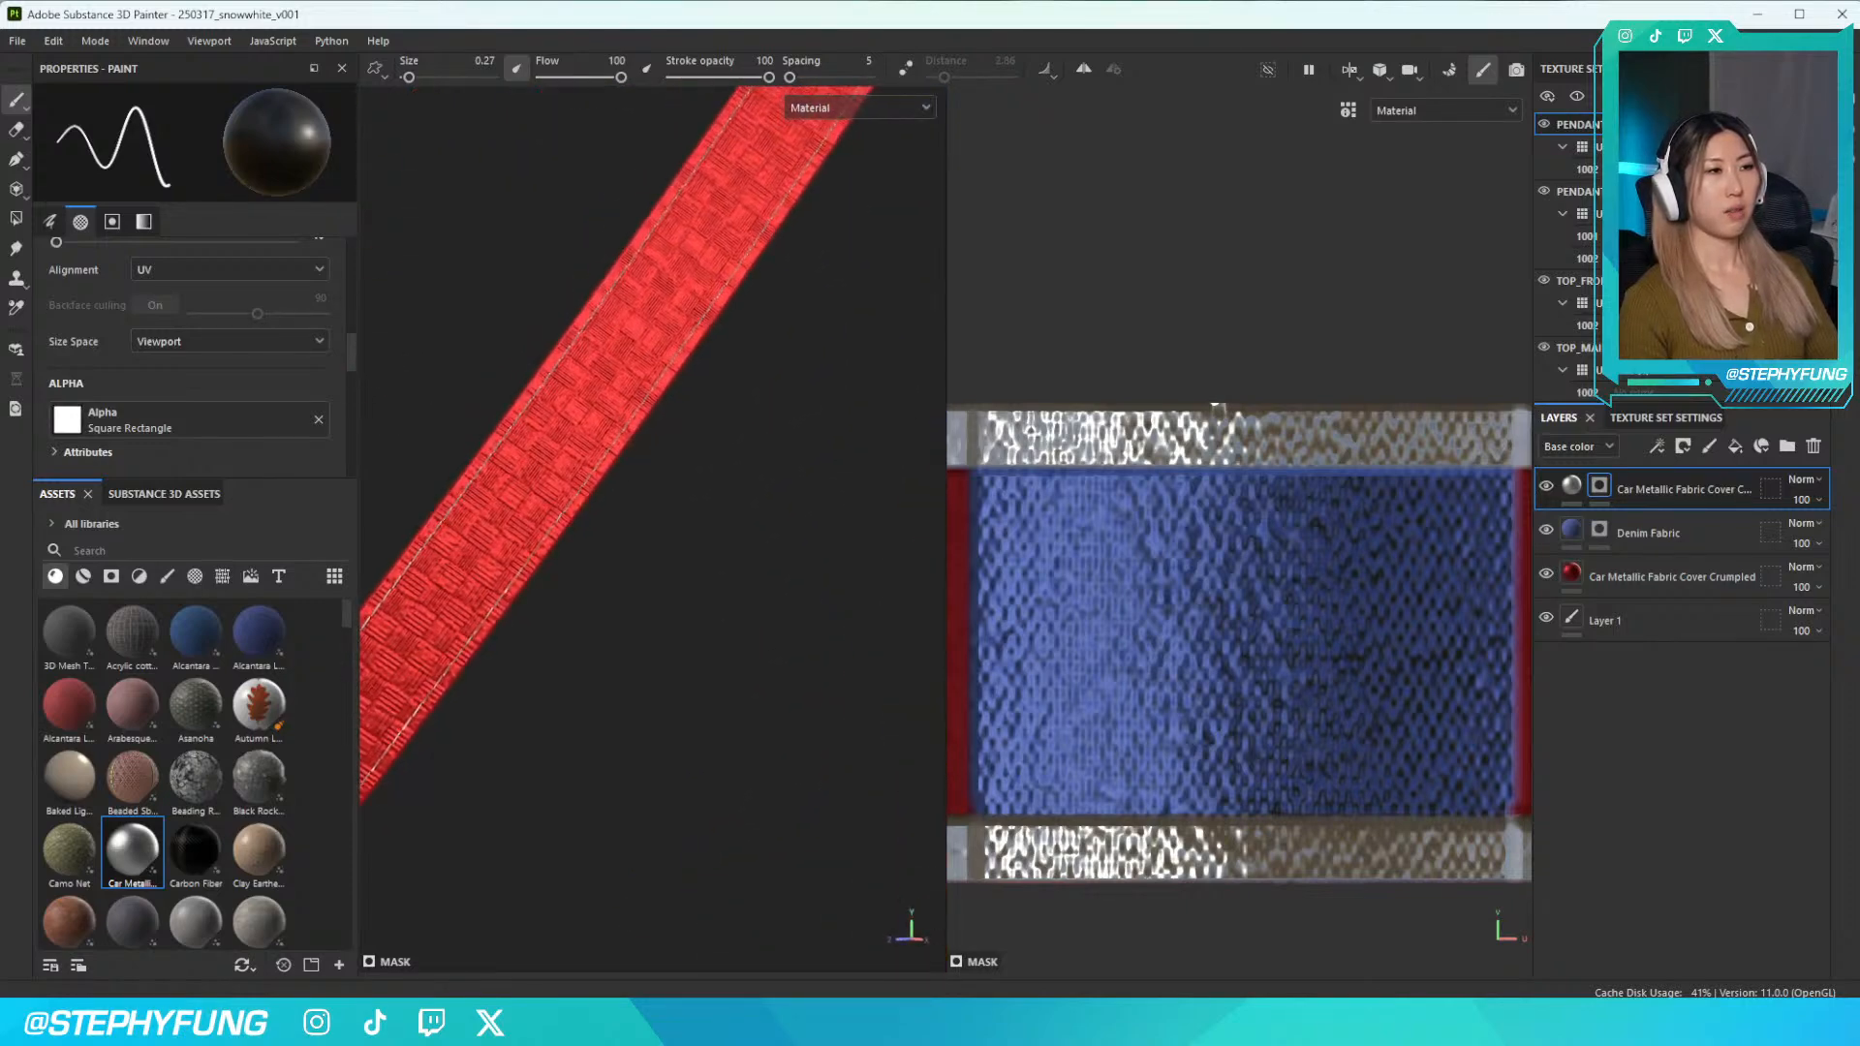
pyautogui.scroll(-8, 746, 412)
pyautogui.moveTo(746, 412)
pyautogui.keyDown('alt'); pyautogui.mouseDown(button='middle')
pyautogui.moveTo(720, 443)
pyautogui.moveTo(741, 436)
pyautogui.mouseUp(button='middle'); pyautogui.keyUp('alt')
pyautogui.keyDown('alt'); pyautogui.moveTo(741, 436); pyautogui.dragTo(688, 499); pyautogui.keyUp('alt')
pyautogui.scroll(10, 688, 499)
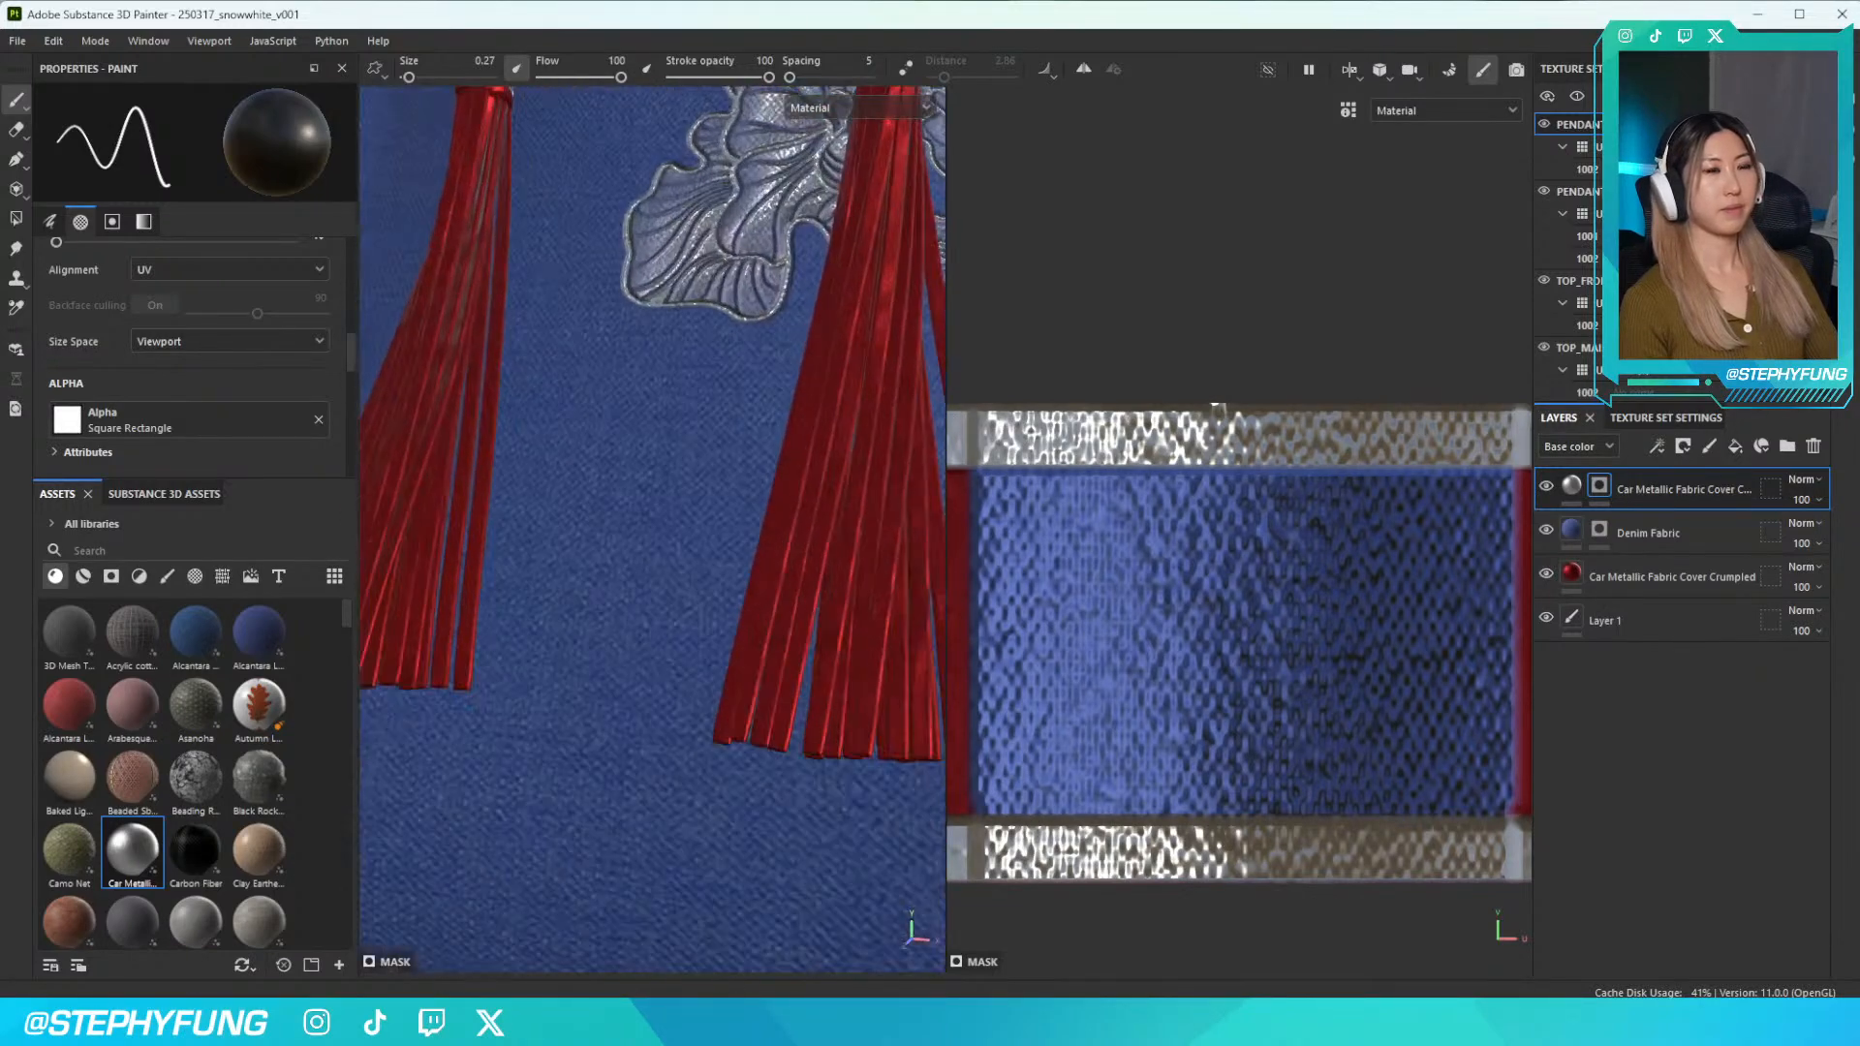
pyautogui.keyDown('alt'); pyautogui.moveTo(669, 407); pyautogui.dragTo(732, 688, button='middle'); pyautogui.keyUp('alt')
pyautogui.scroll(3, 678, 543)
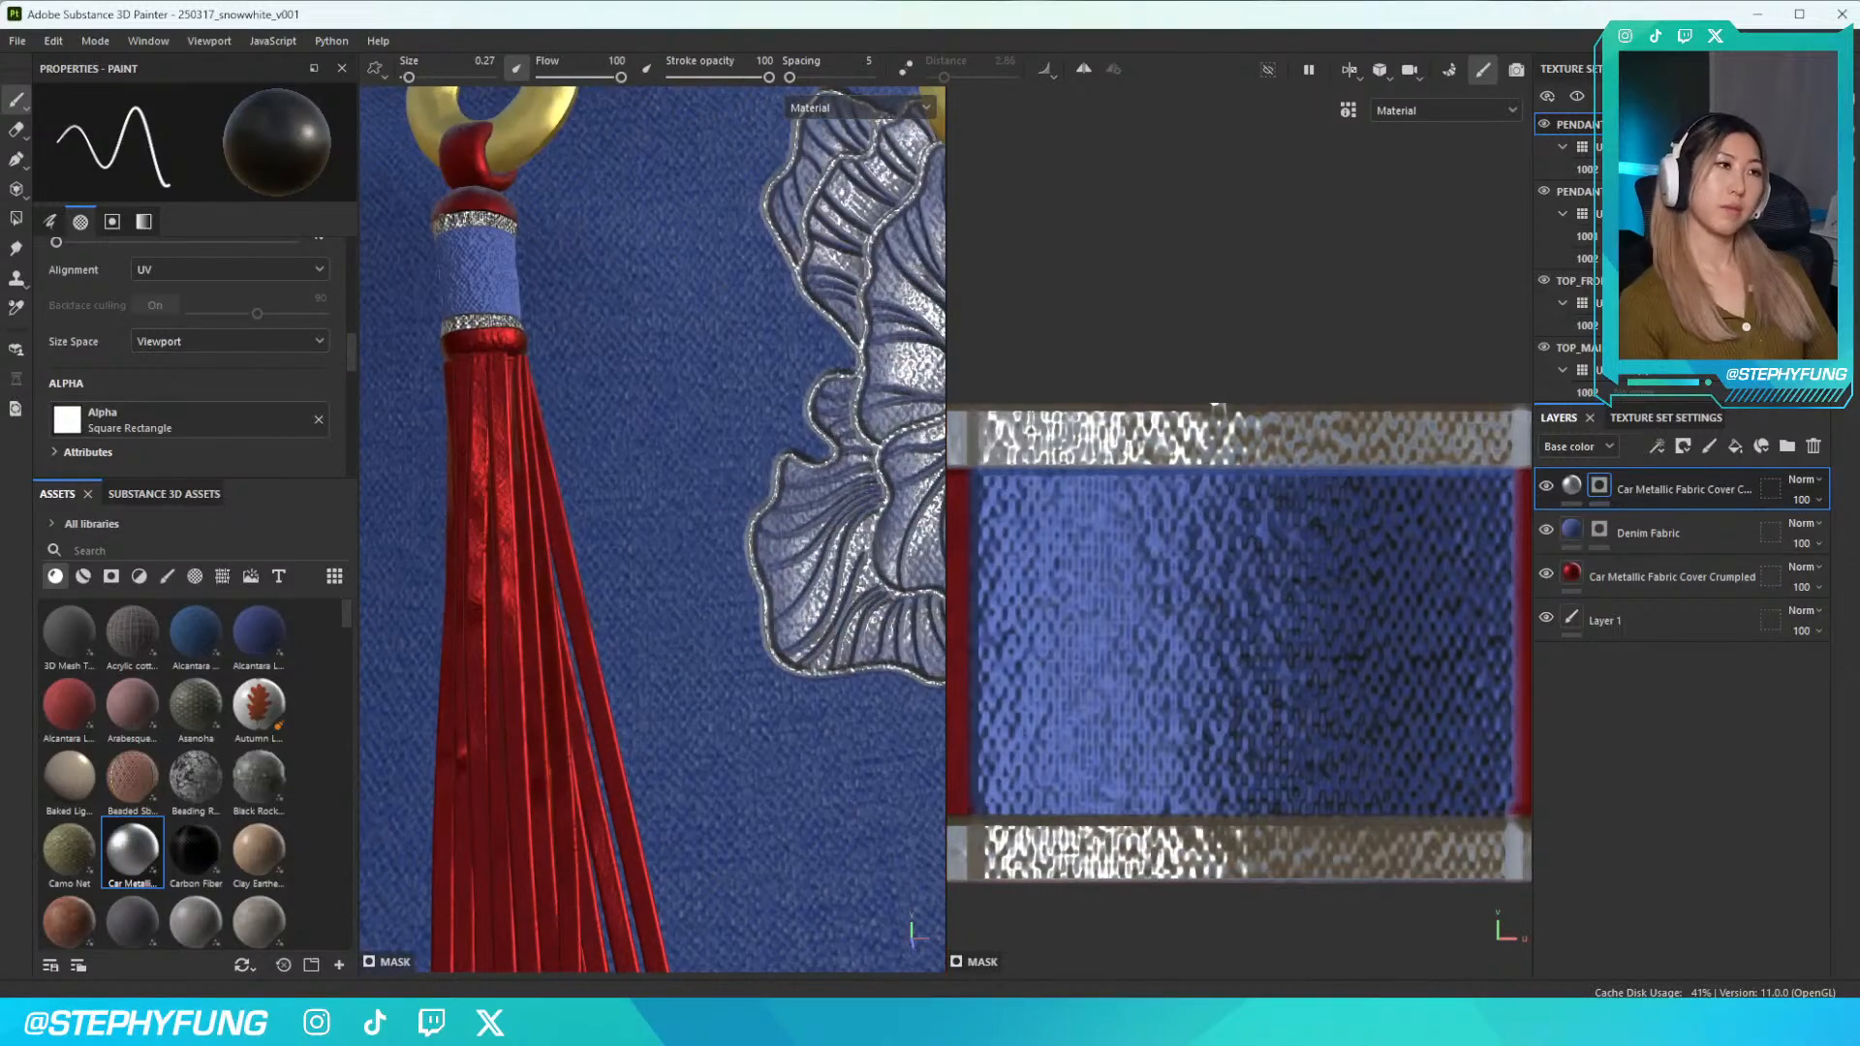
# Give the mask brush the round 210428_CHINESE_PATTERNS-05 alpha, switch it to white and enlarge it to a size of 1.26
pyautogui.click(106, 417)
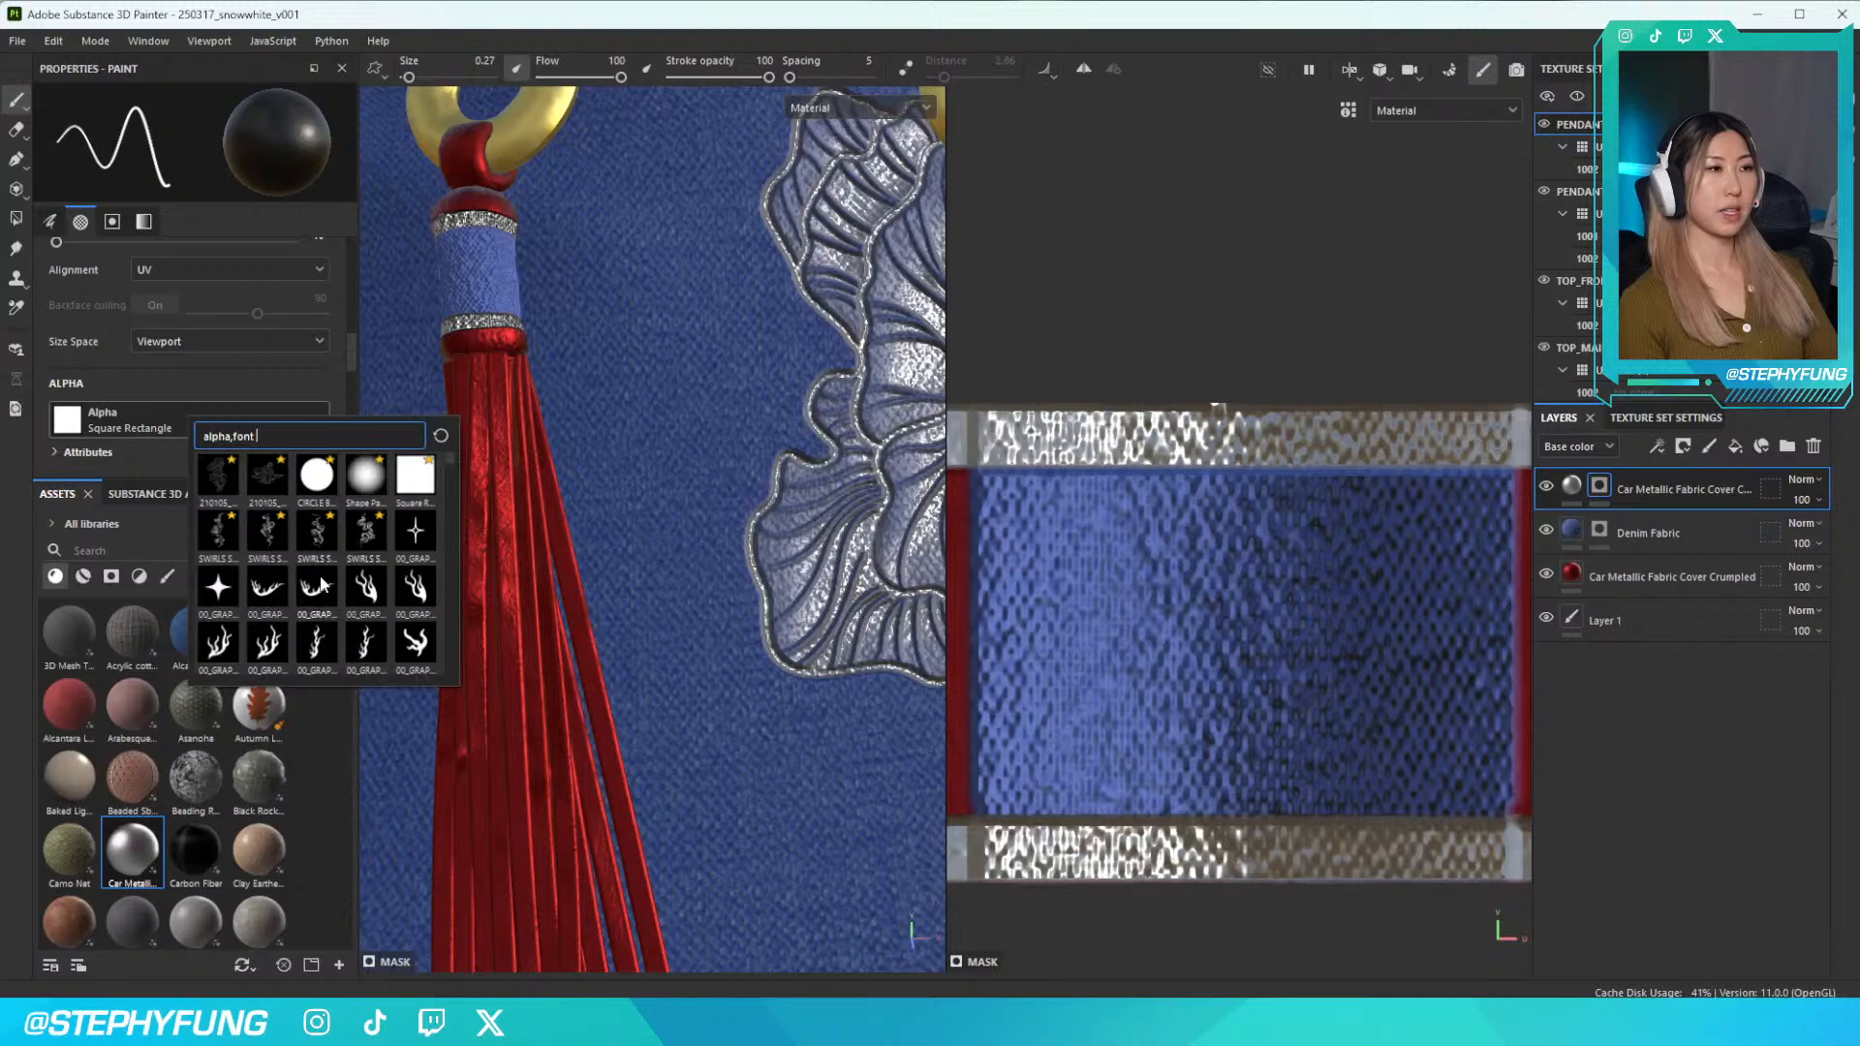
pyautogui.scroll(-3, 390, 544)
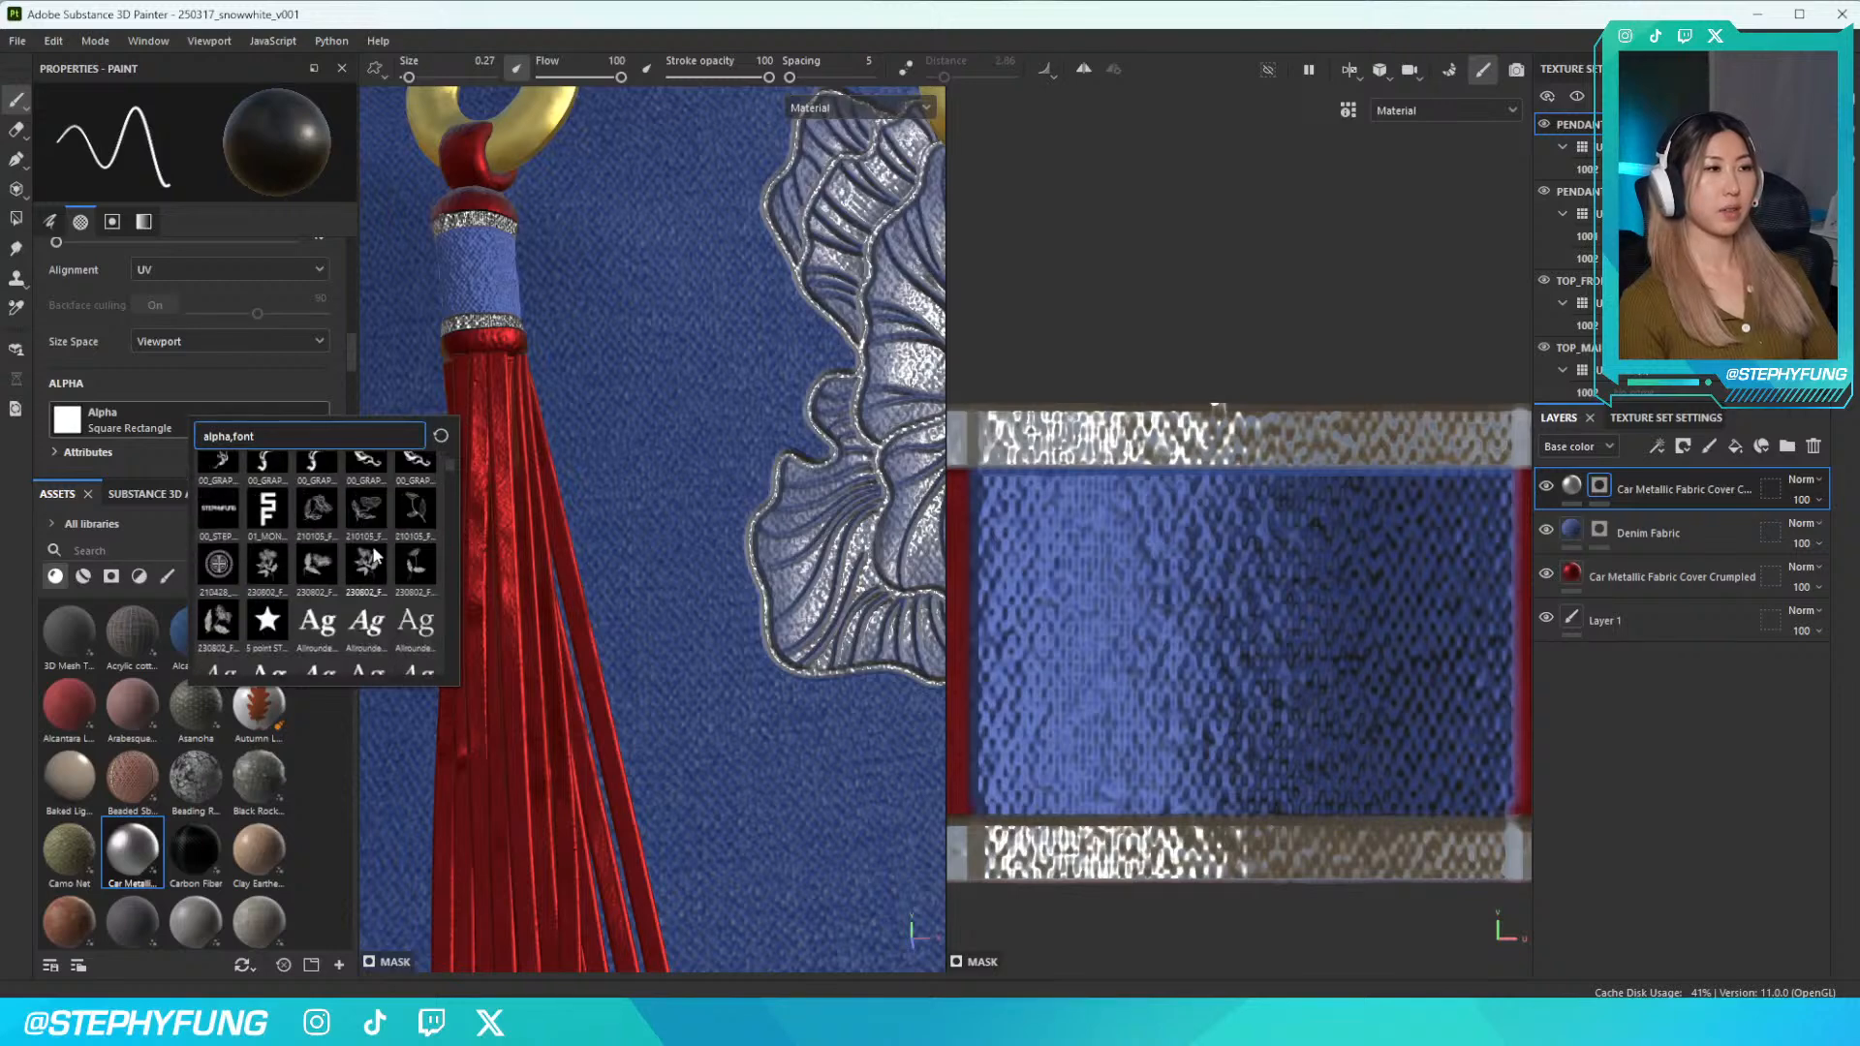
pyautogui.click(219, 566)
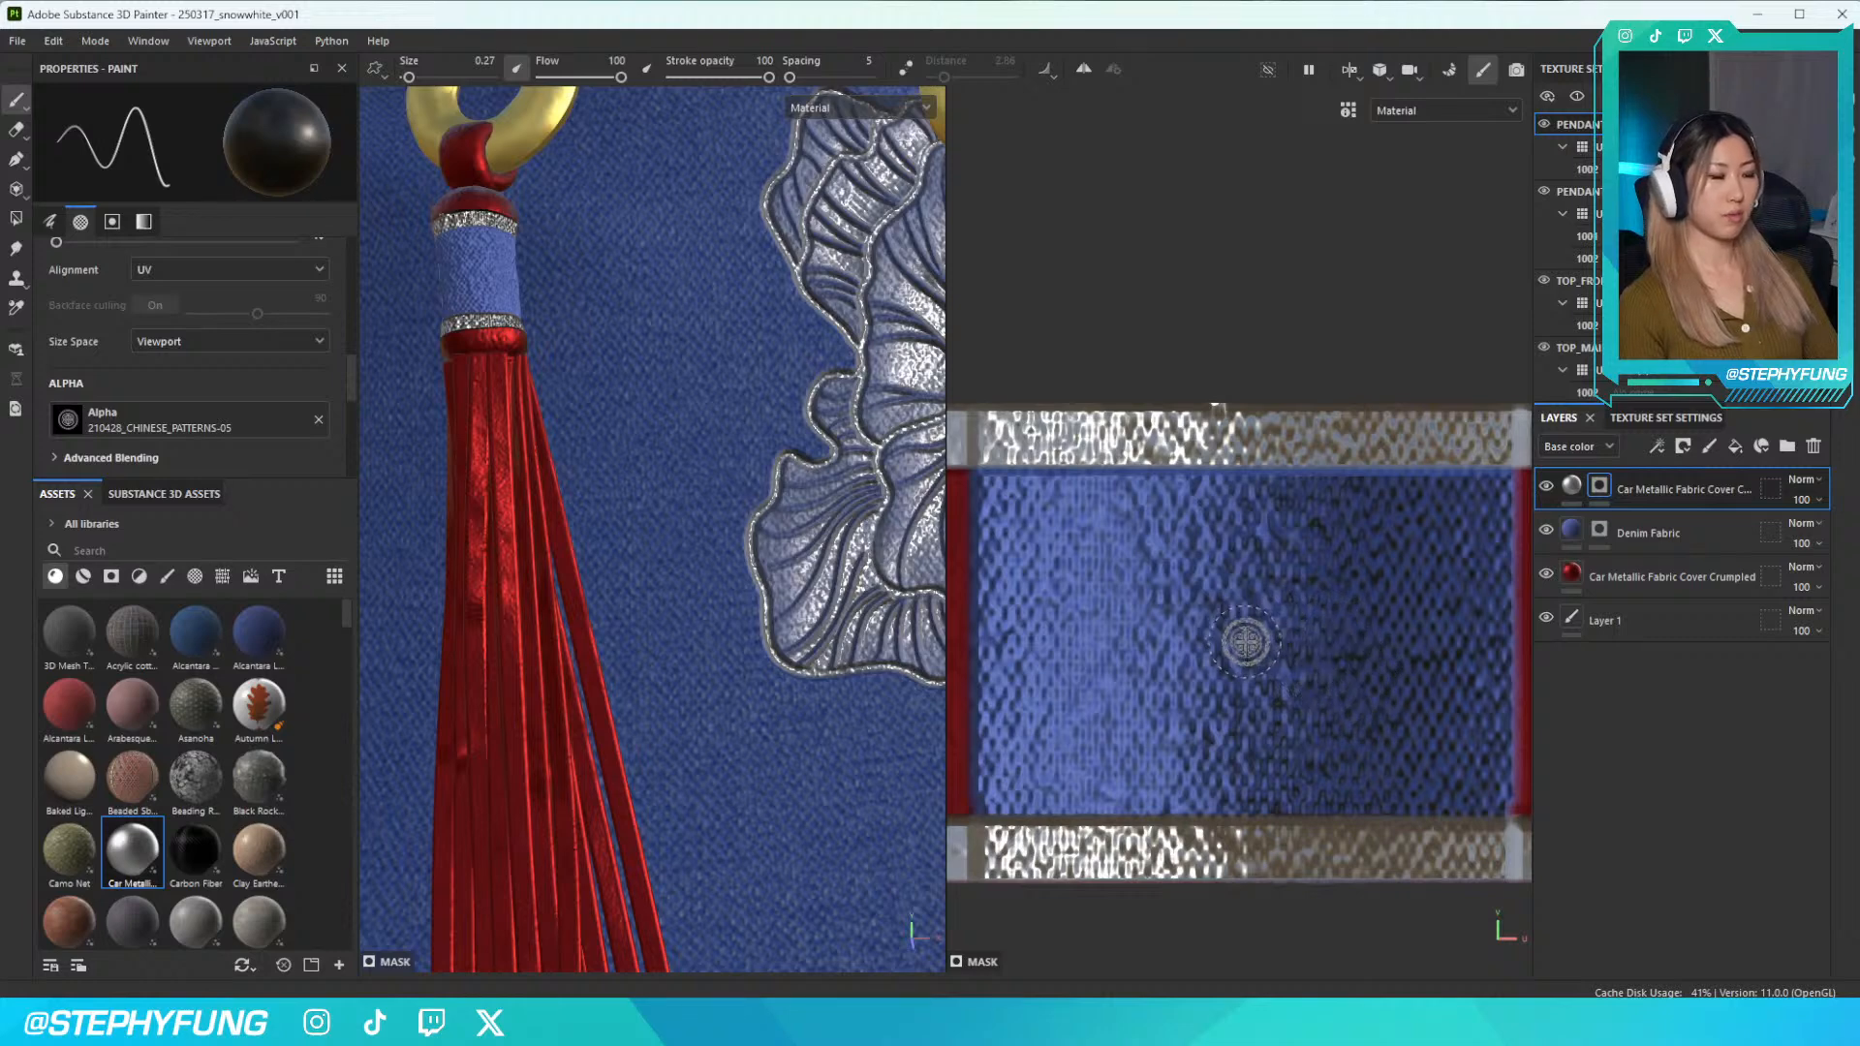
pyautogui.press('x')
pyautogui.keyDown('ctrl'); pyautogui.moveTo(1252, 641); pyautogui.dragTo(1337, 640, button='right'); pyautogui.keyUp('ctrl')
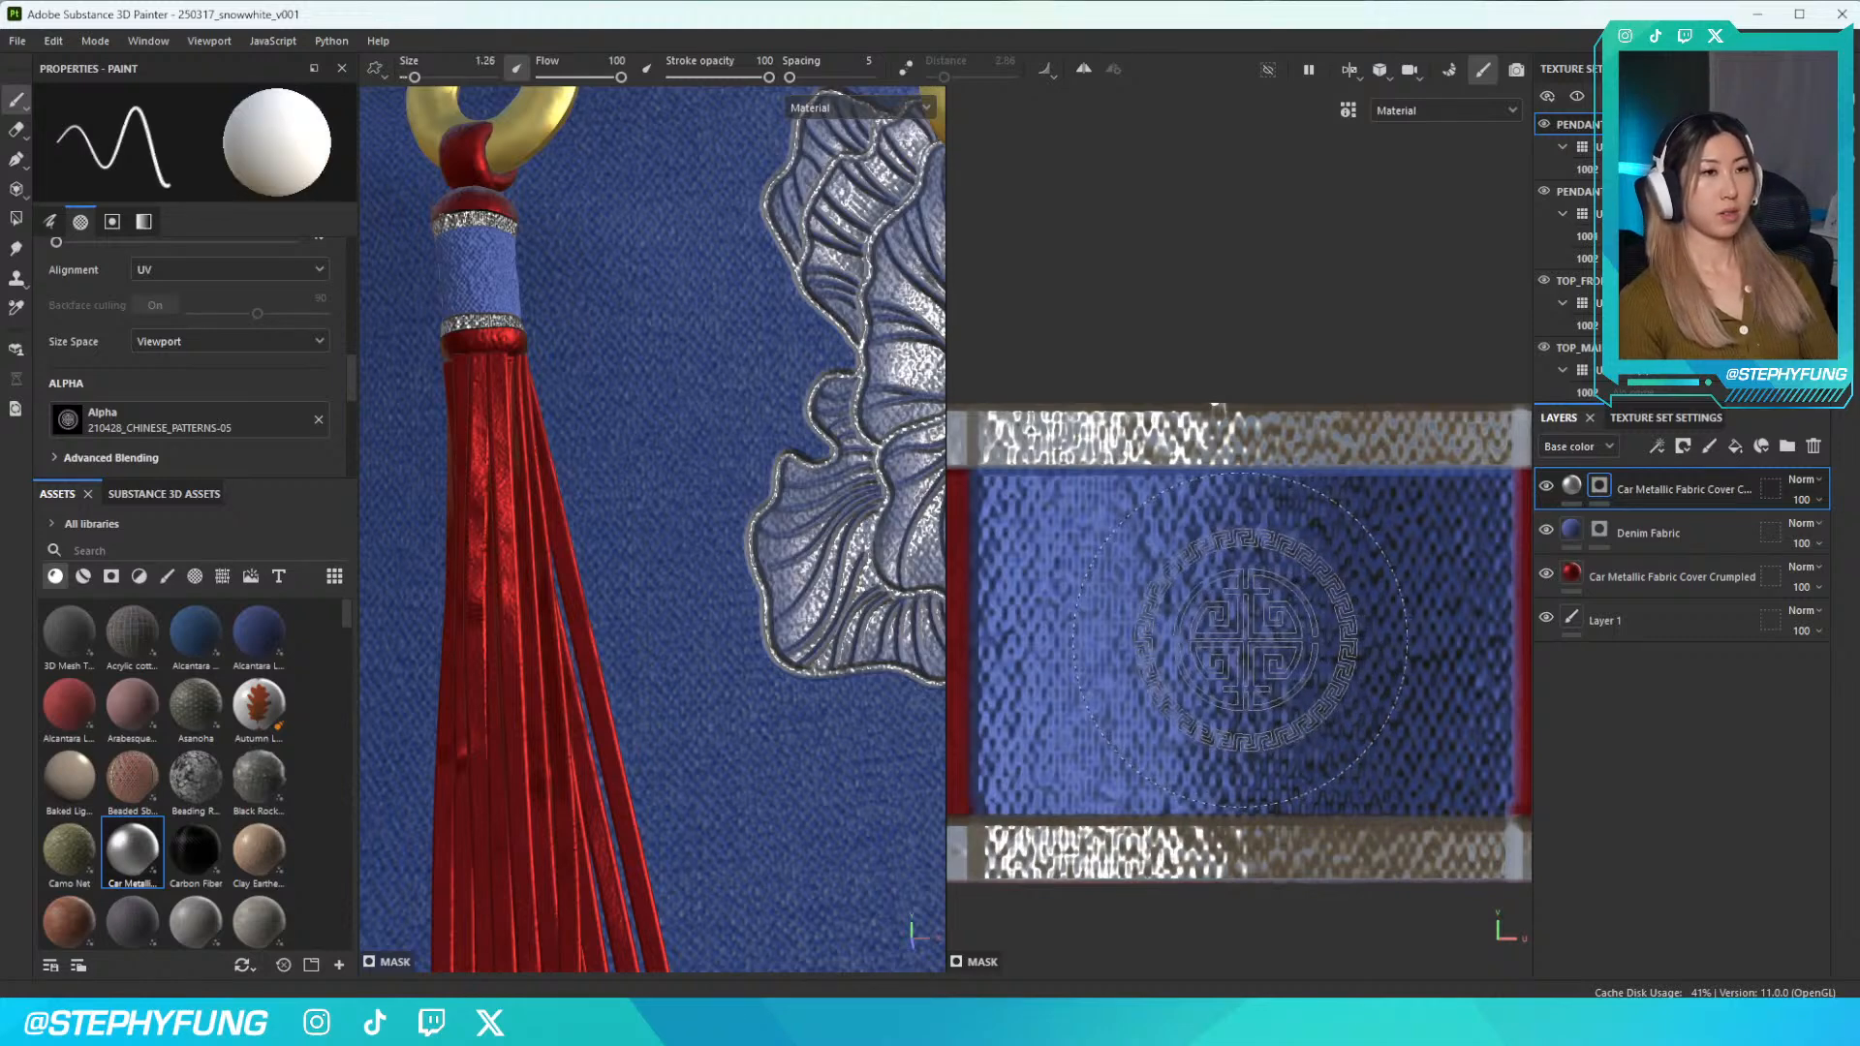
# Try stamping the round Chinese pattern at slightly different spots in the middle of the tassel's denim band, undoing each stamp
pyautogui.click(1253, 638)
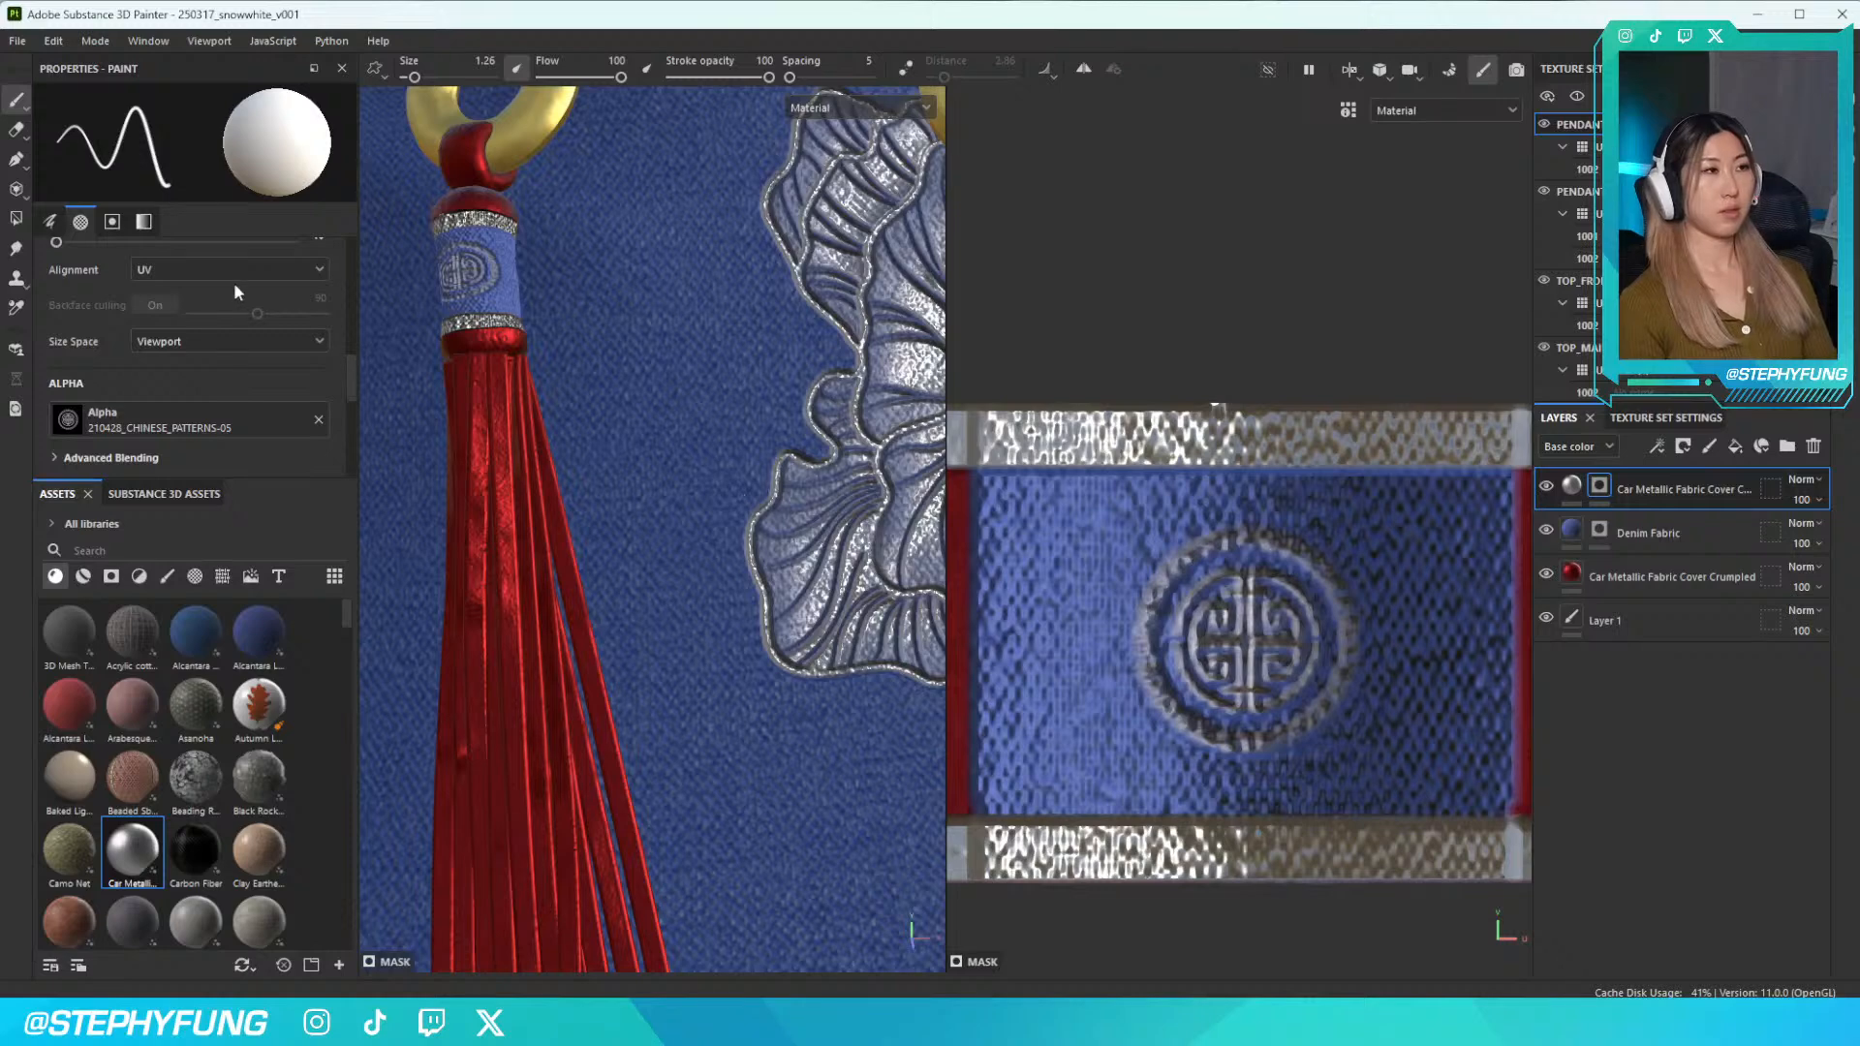
pyautogui.keyDown('alt'); pyautogui.moveTo(481, 322); pyautogui.dragTo(582, 368); pyautogui.keyUp('alt')
pyautogui.keyDown('alt'); pyautogui.moveTo(581, 368); pyautogui.dragTo(659, 387, button='right'); pyautogui.keyUp('alt')
pyautogui.keyDown('alt'); pyautogui.moveTo(659, 387); pyautogui.dragTo(581, 349); pyautogui.keyUp('alt')
pyautogui.hotkey('ctrl', 'z')
pyautogui.click(1231, 635)
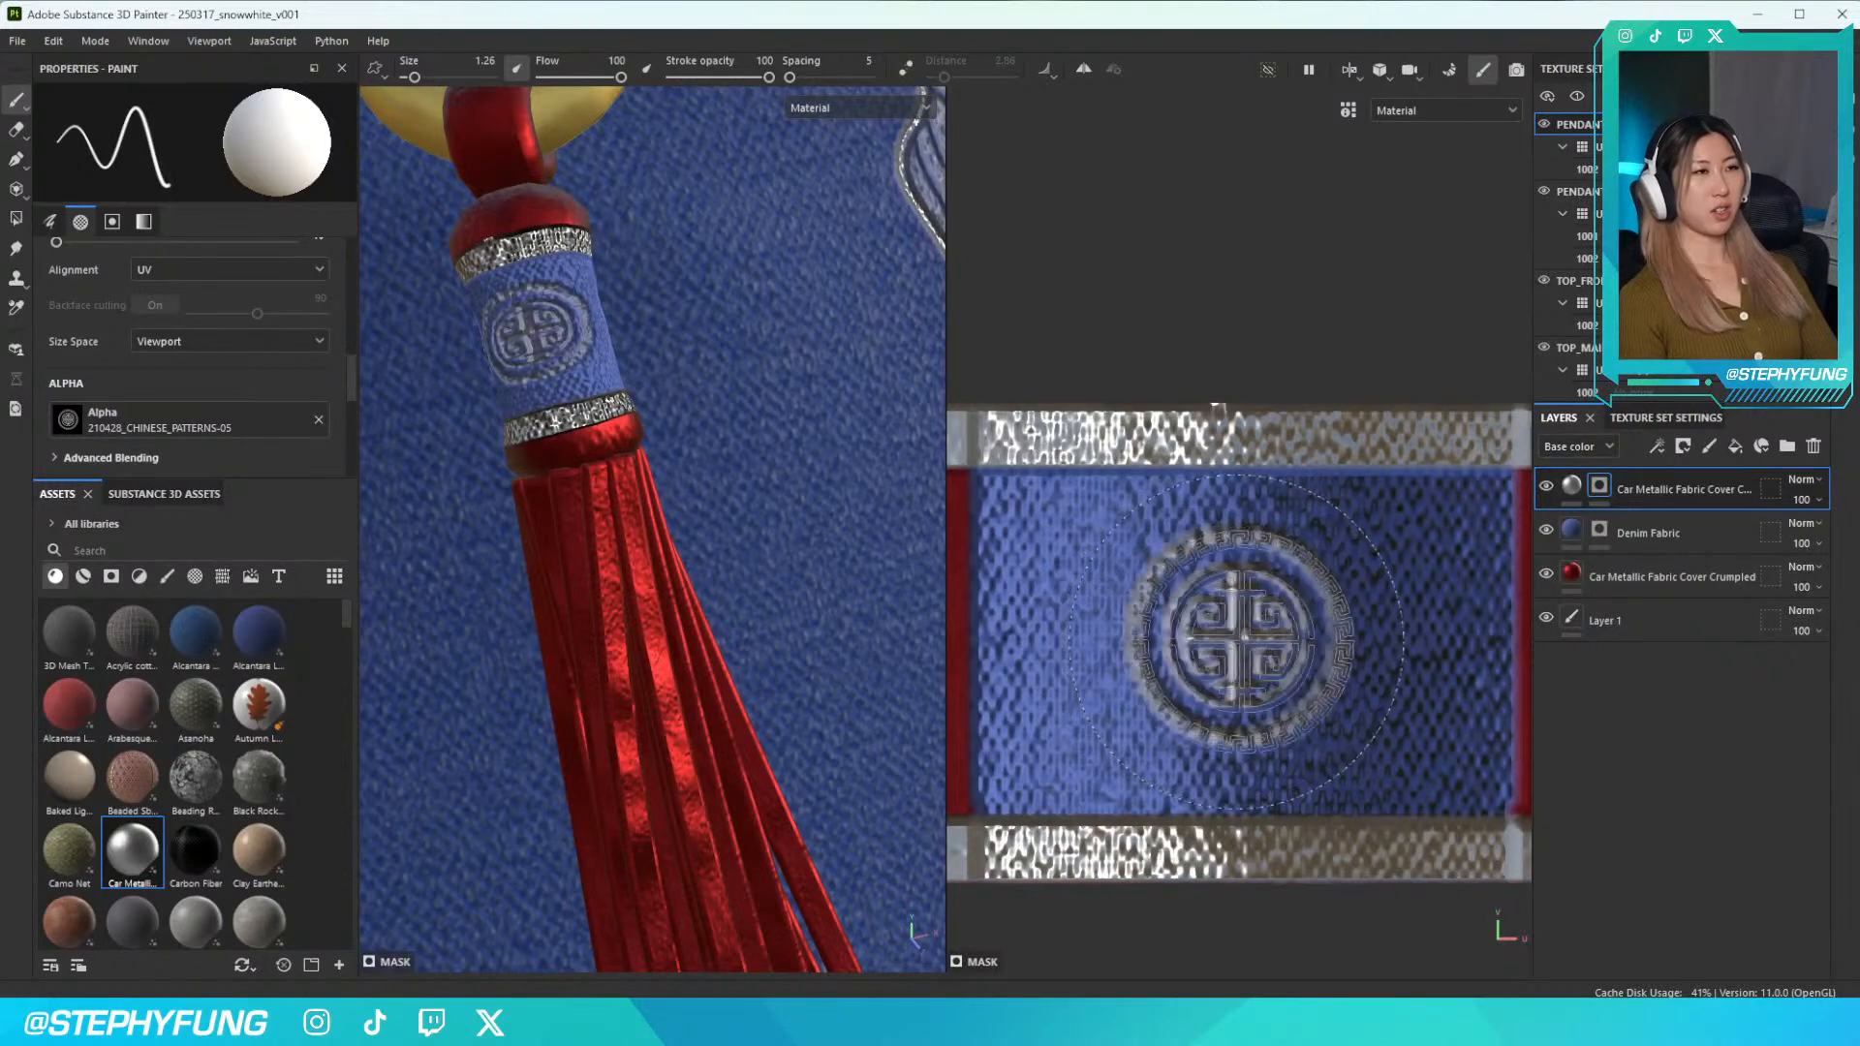
pyautogui.hotkey('ctrl', 'z')
pyautogui.click(1234, 645)
pyautogui.moveTo(620, 378)
pyautogui.keyDown('alt'); pyautogui.mouseDown()
pyautogui.moveTo(721, 388)
pyautogui.moveTo(634, 377)
pyautogui.mouseUp(); pyautogui.keyUp('alt')
pyautogui.scroll(-3, 1153, 593)
pyautogui.hotkey('ctrl', 'z')
# Stamp the four-pointed star alpha 00_GRAPHICS MASKS-17 in silver at the centre of the first tassel's denim band, adjusting its position once
pyautogui.scroll(-2, 165, 426)
pyautogui.click(147, 360)
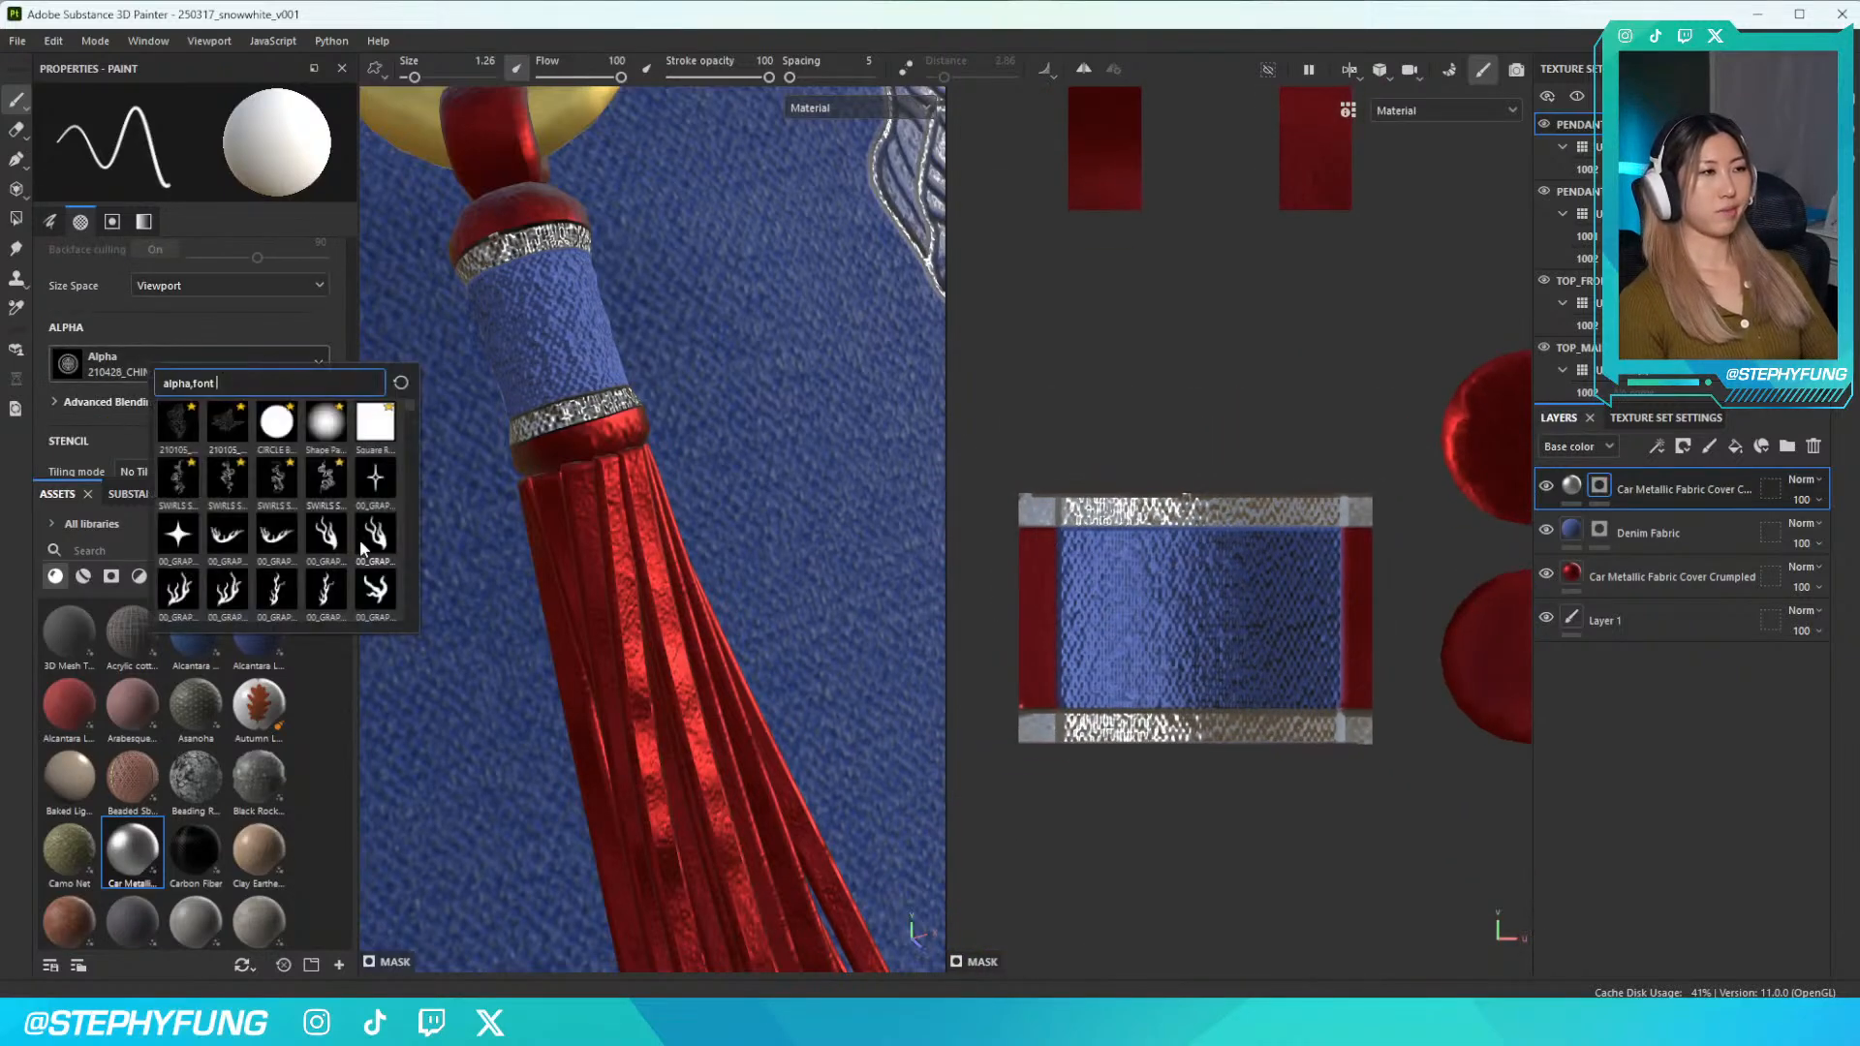
pyautogui.click(246, 511)
pyautogui.click(1197, 616)
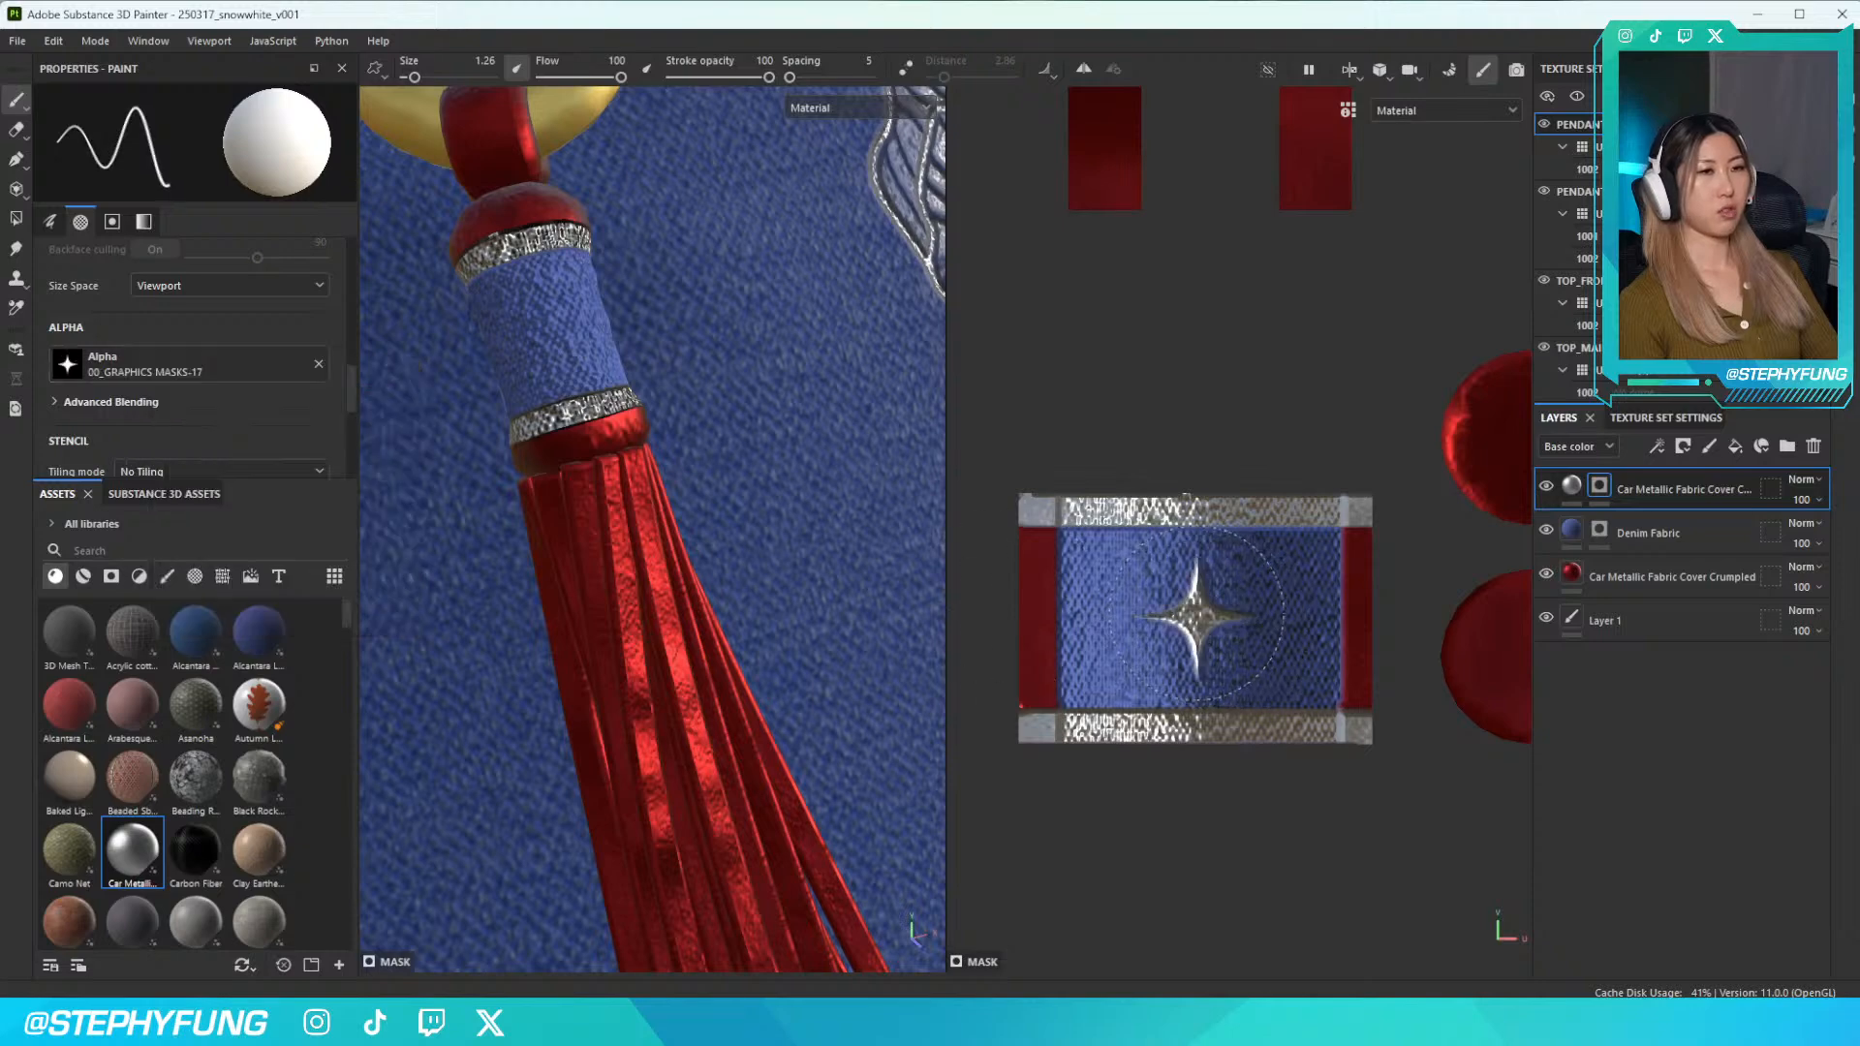
pyautogui.moveTo(544, 395)
pyautogui.keyDown('alt'); pyautogui.mouseDown()
pyautogui.moveTo(623, 404)
pyautogui.moveTo(532, 416)
pyautogui.mouseUp(); pyautogui.keyUp('alt')
pyautogui.scroll(3, 530, 424)
pyautogui.scroll(-10, 529, 425)
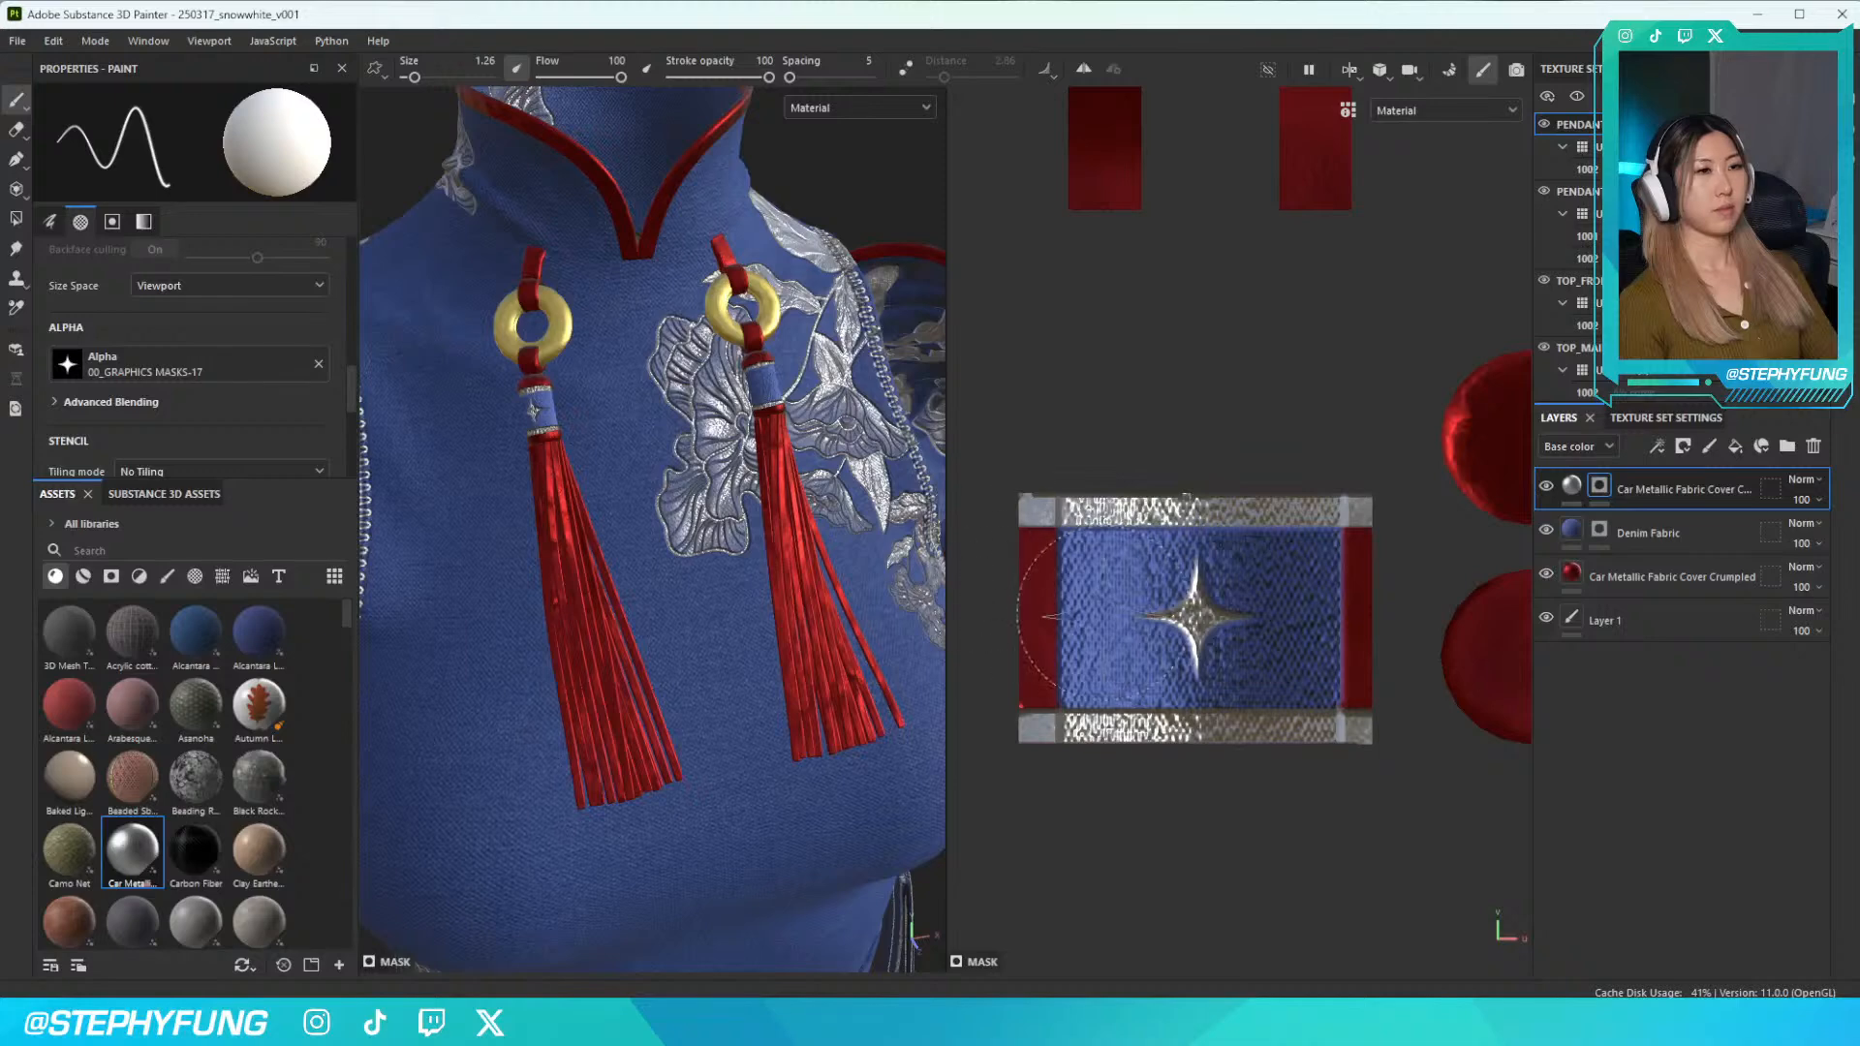
pyautogui.hotkey('ctrl', 'z')
pyautogui.click(1209, 616)
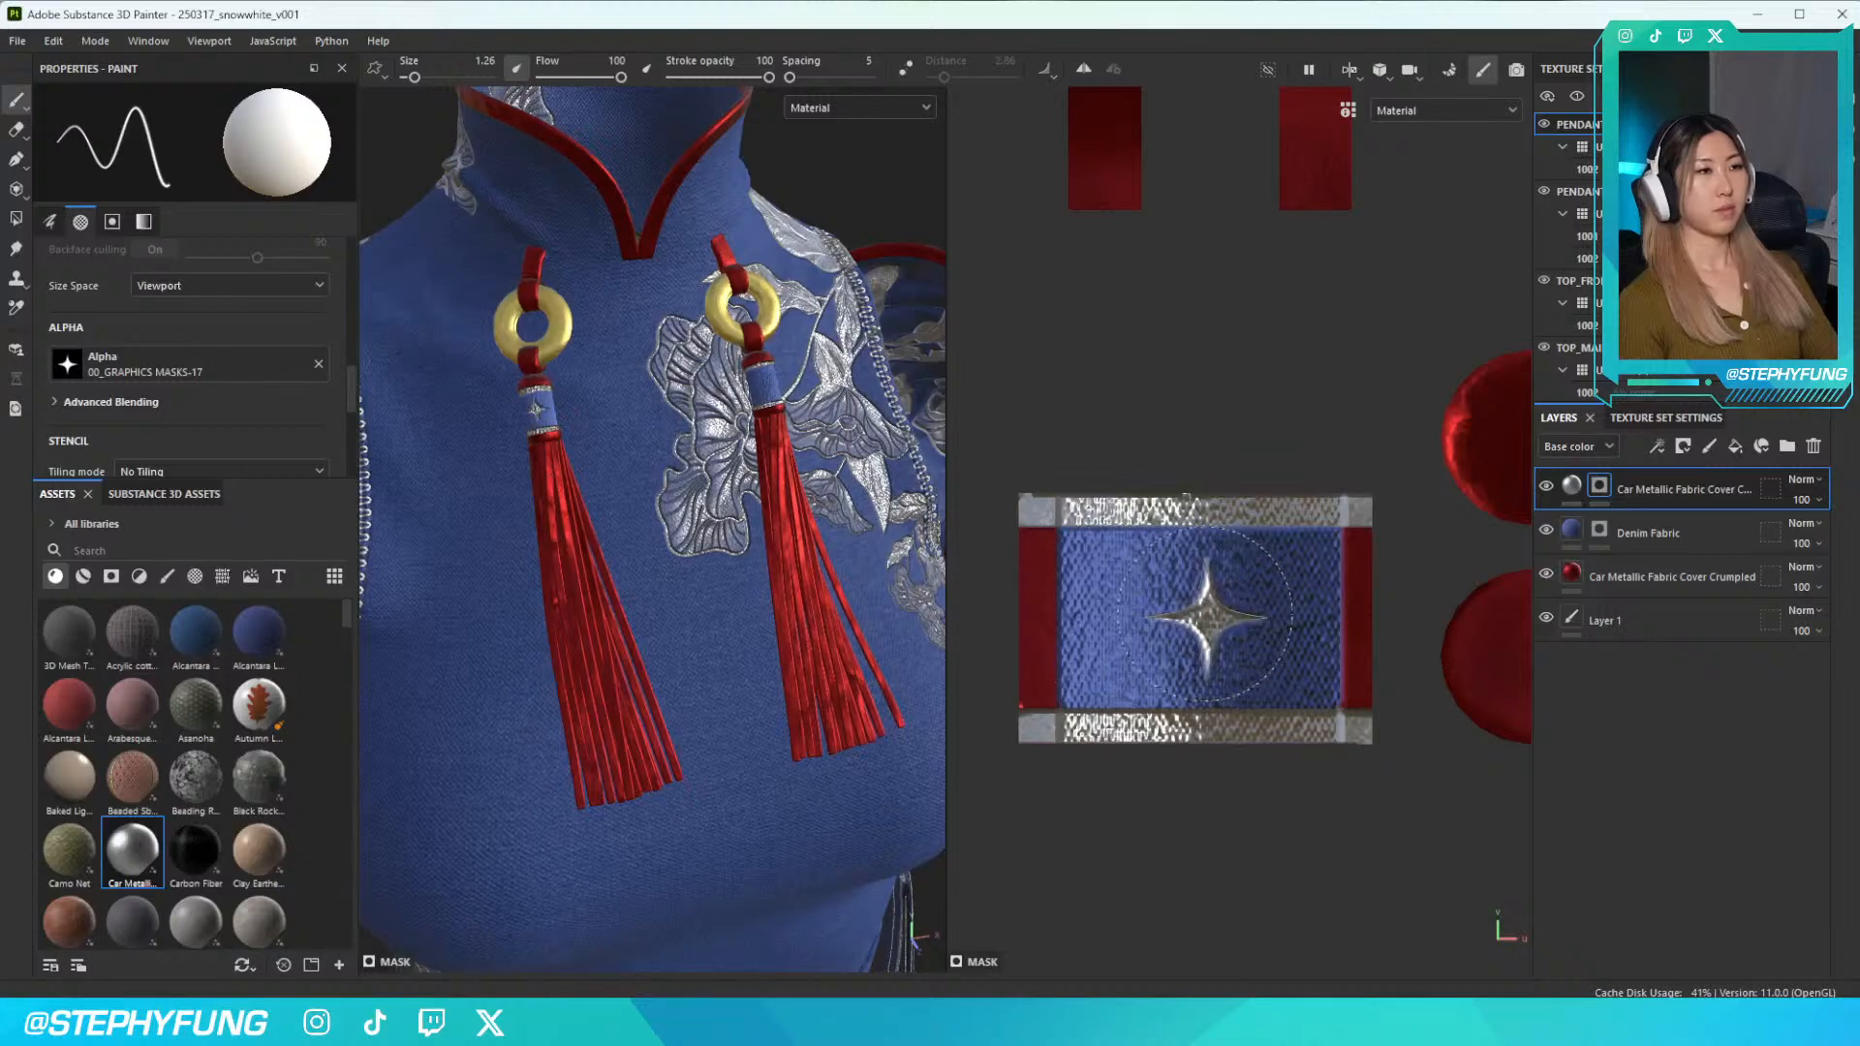
# Check the star on the first tassel, and stamp the same star on the other tassel's denim band in the UV view
pyautogui.scroll(-3, 1201, 616)
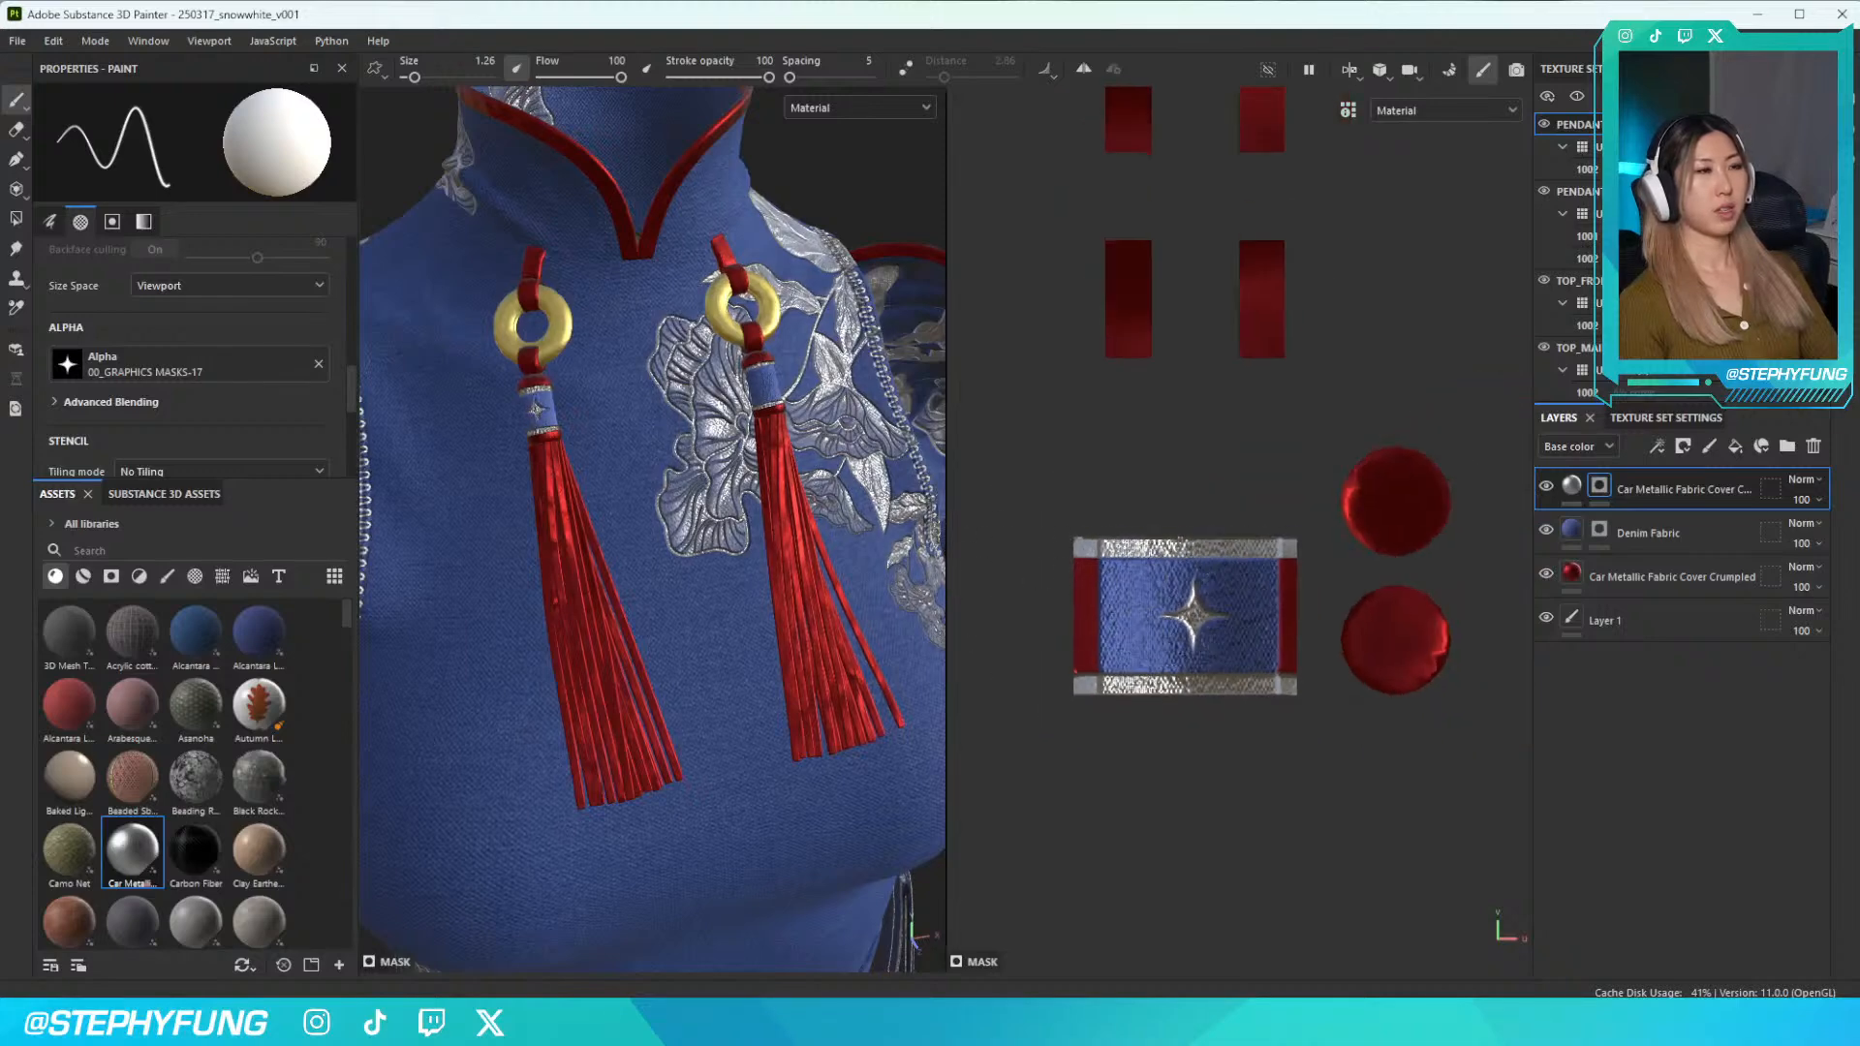
pyautogui.scroll(-3, 736, 543)
pyautogui.scroll(6, 587, 405)
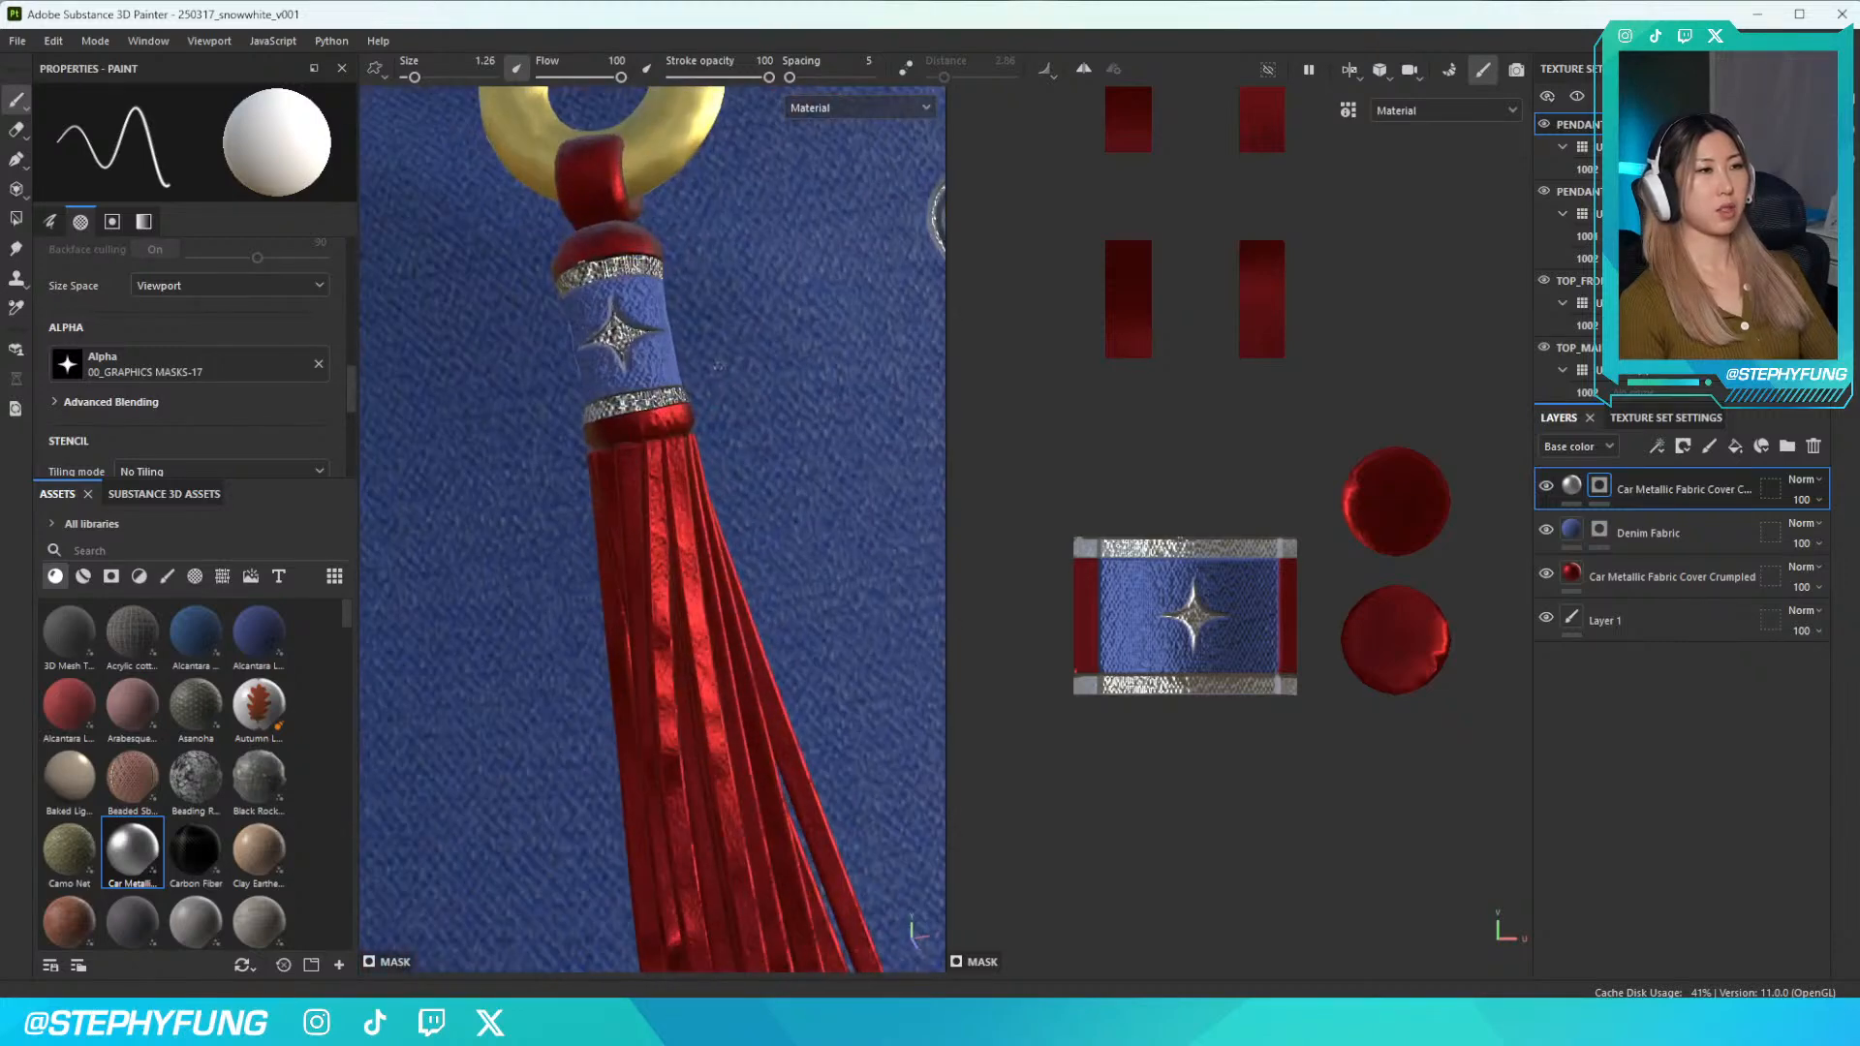
pyautogui.keyDown('alt'); pyautogui.moveTo(659, 388); pyautogui.dragTo(718, 365); pyautogui.keyUp('alt')
pyautogui.scroll(-6, 718, 369)
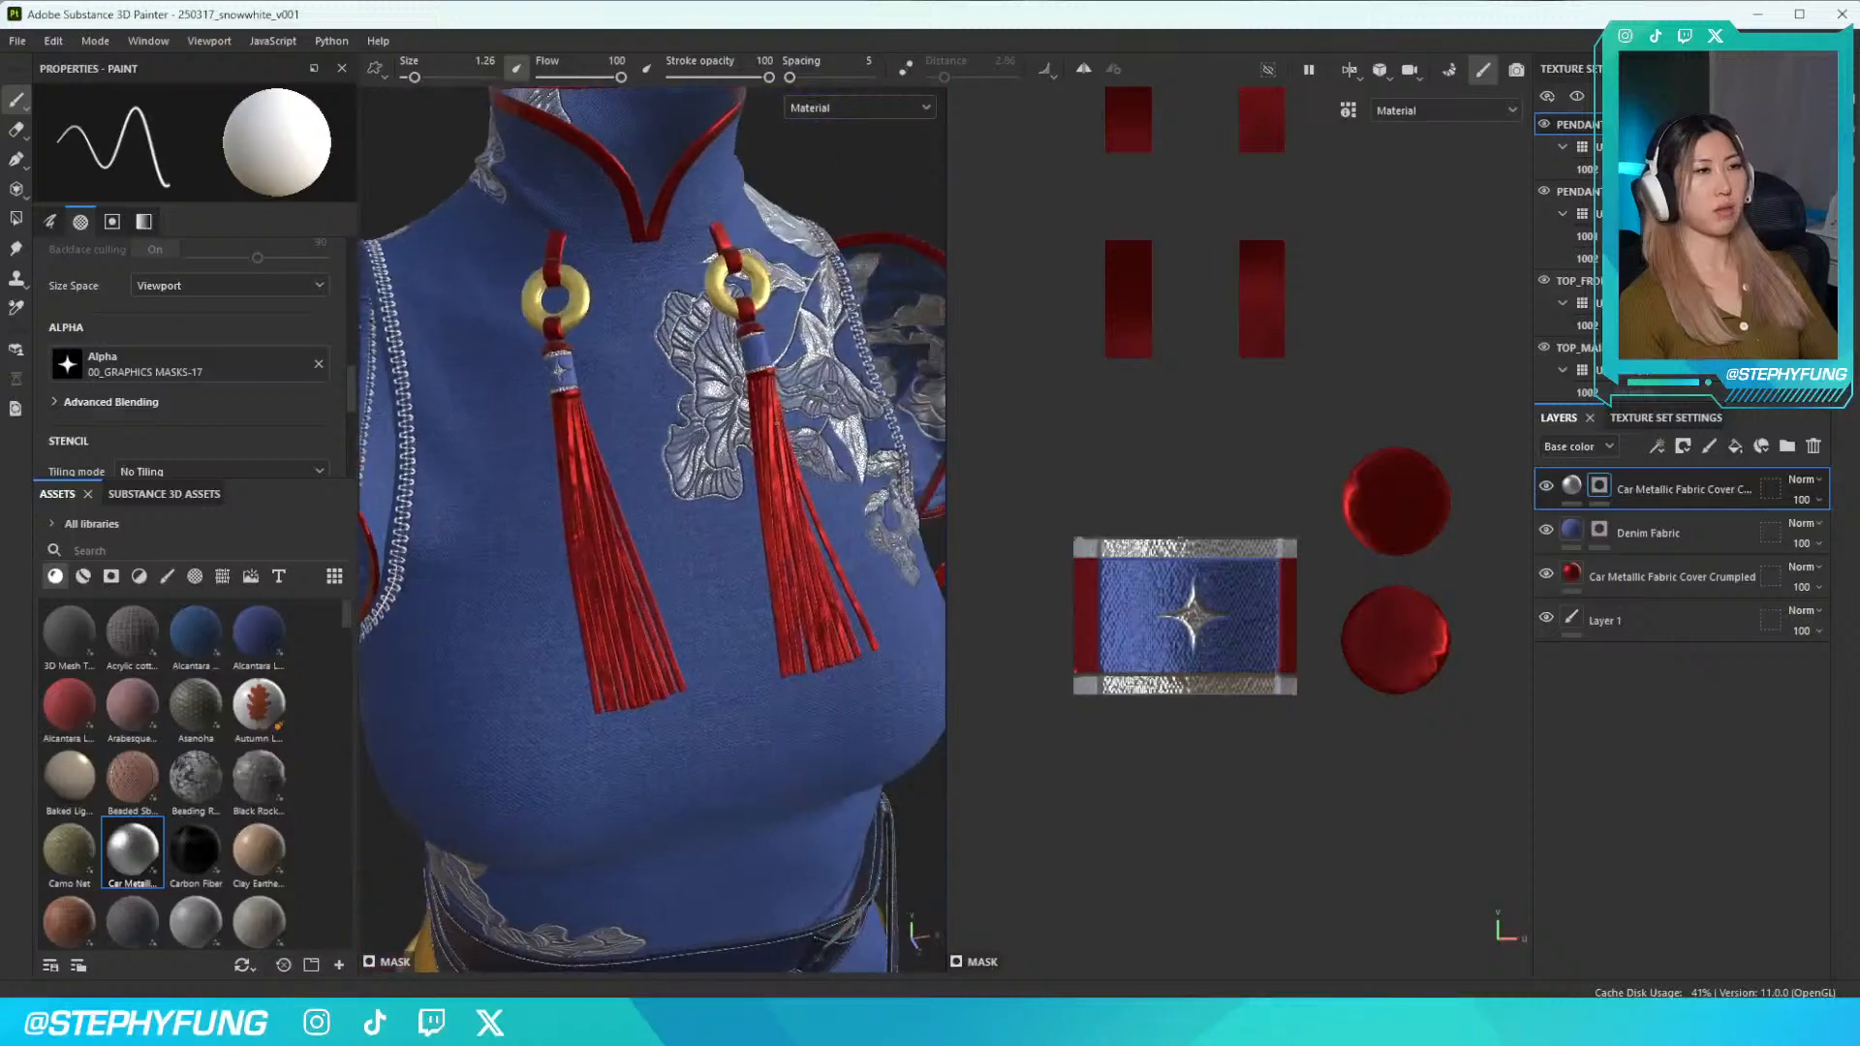
pyautogui.scroll(2, 1086, 534)
pyautogui.scroll(-4, 1086, 535)
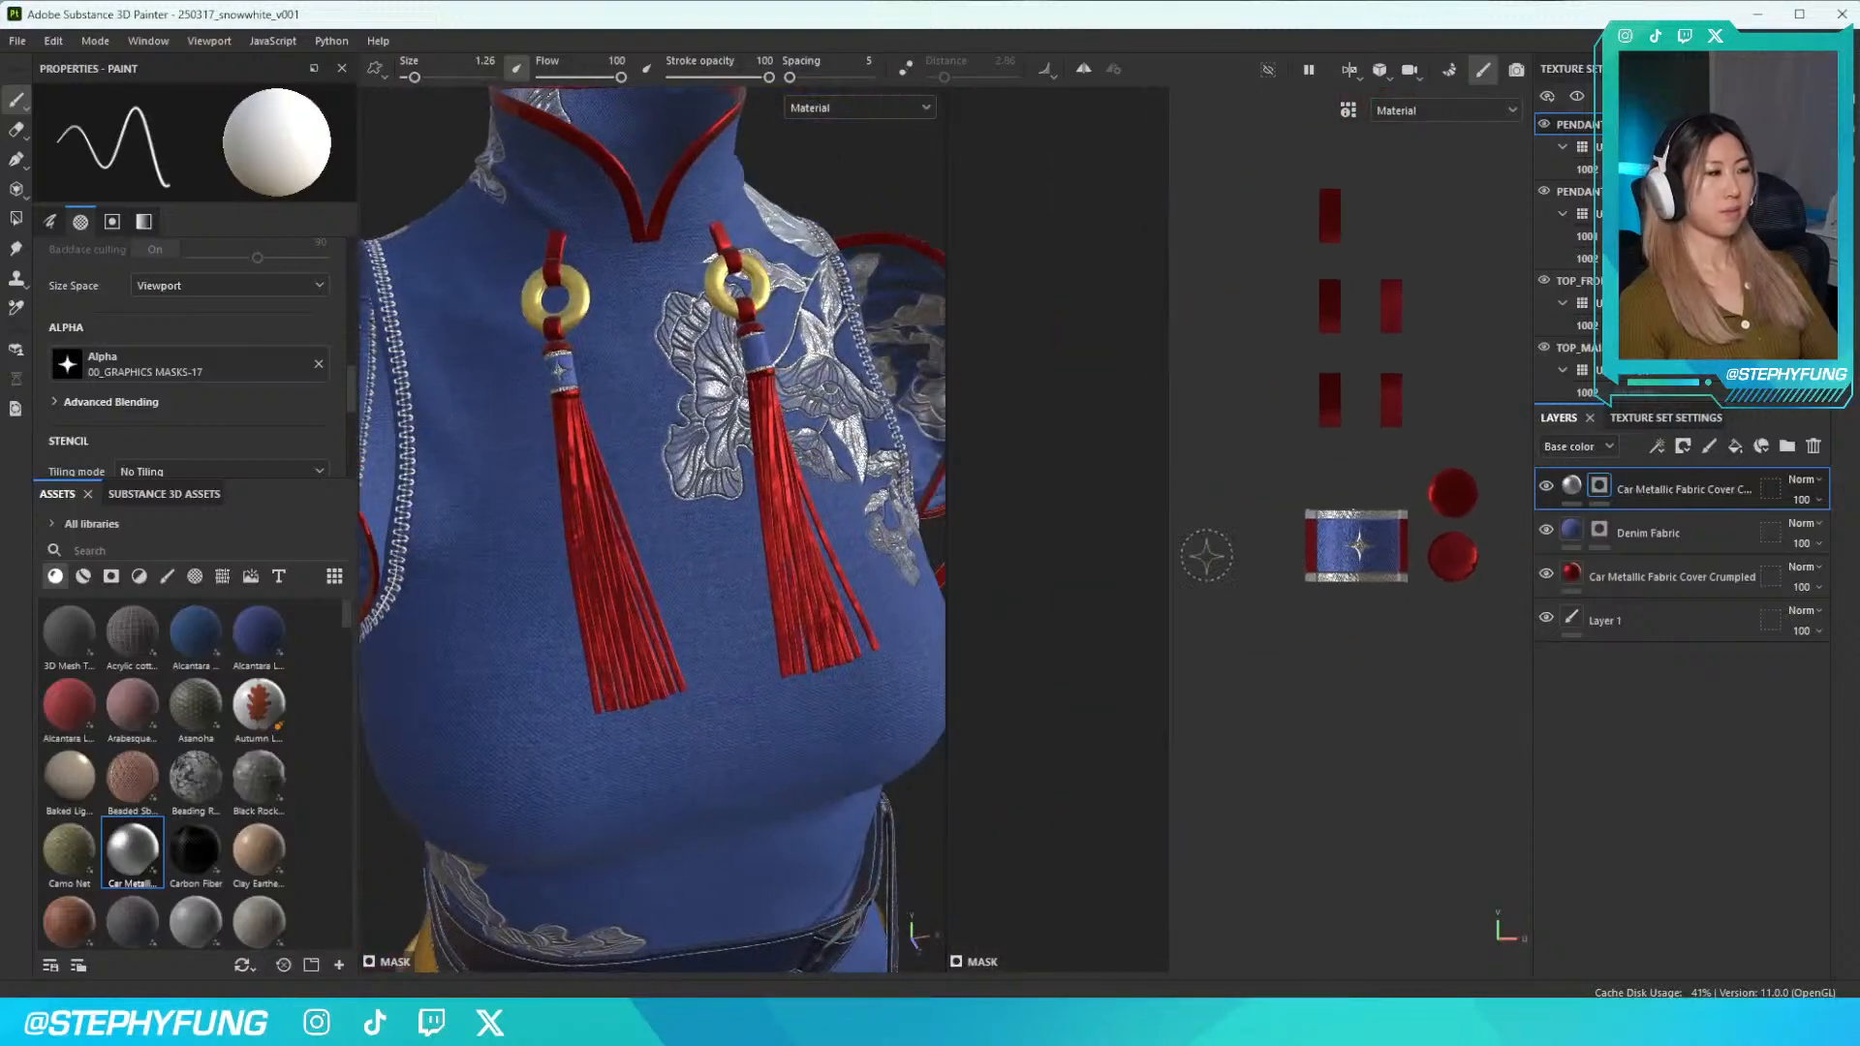
pyautogui.moveTo(1106, 561)
pyautogui.mouseDown(button='middle')
pyautogui.moveTo(1270, 553)
pyautogui.moveTo(1008, 521)
pyautogui.mouseUp(button='middle')
pyautogui.moveTo(1287, 573)
pyautogui.keyDown('alt'); pyautogui.mouseDown(button='middle')
pyautogui.moveTo(1017, 552)
pyautogui.moveTo(1191, 564)
pyautogui.moveTo(1148, 579)
pyautogui.moveTo(1225, 538)
pyautogui.mouseUp(button='middle'); pyautogui.keyUp('alt')
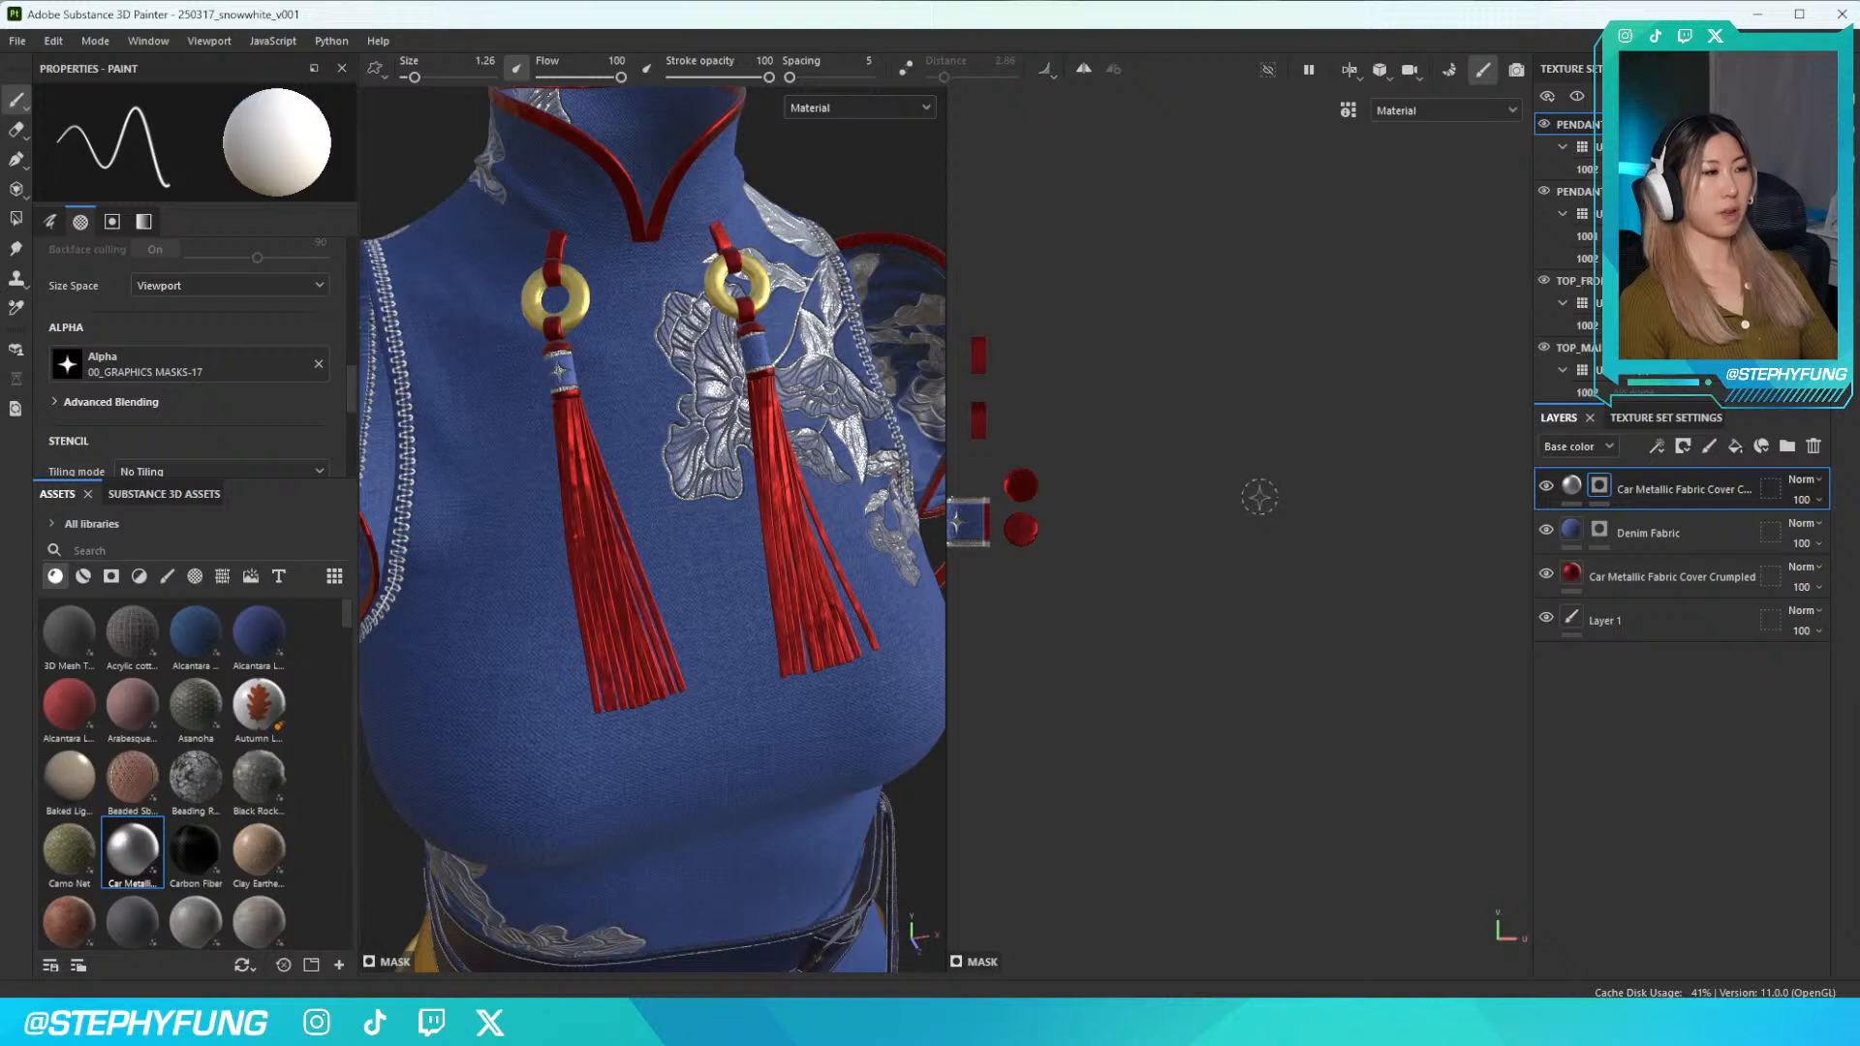
pyautogui.scroll(-6, 1237, 478)
pyautogui.keyDown('alt'); pyautogui.moveTo(1437, 490); pyautogui.dragTo(1216, 486, button='middle'); pyautogui.keyUp('alt')
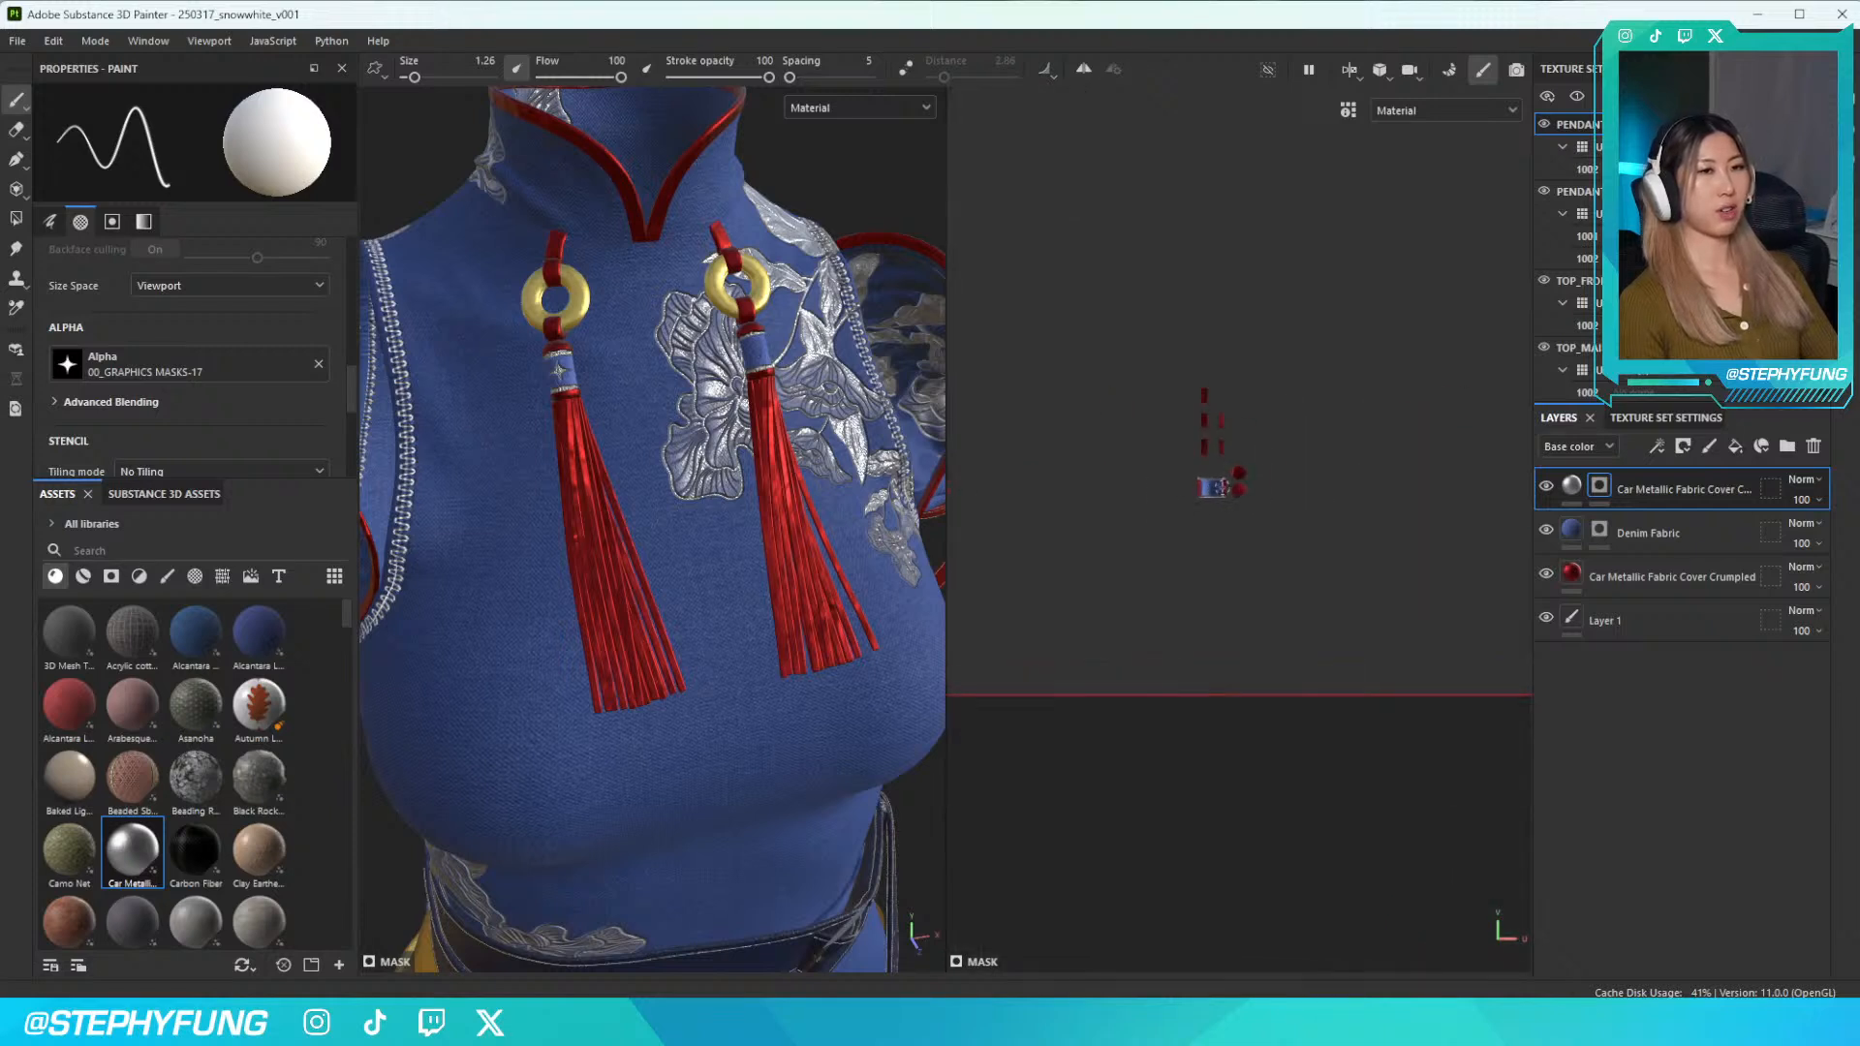
pyautogui.scroll(10, 1215, 486)
pyautogui.scroll(4, 1195, 489)
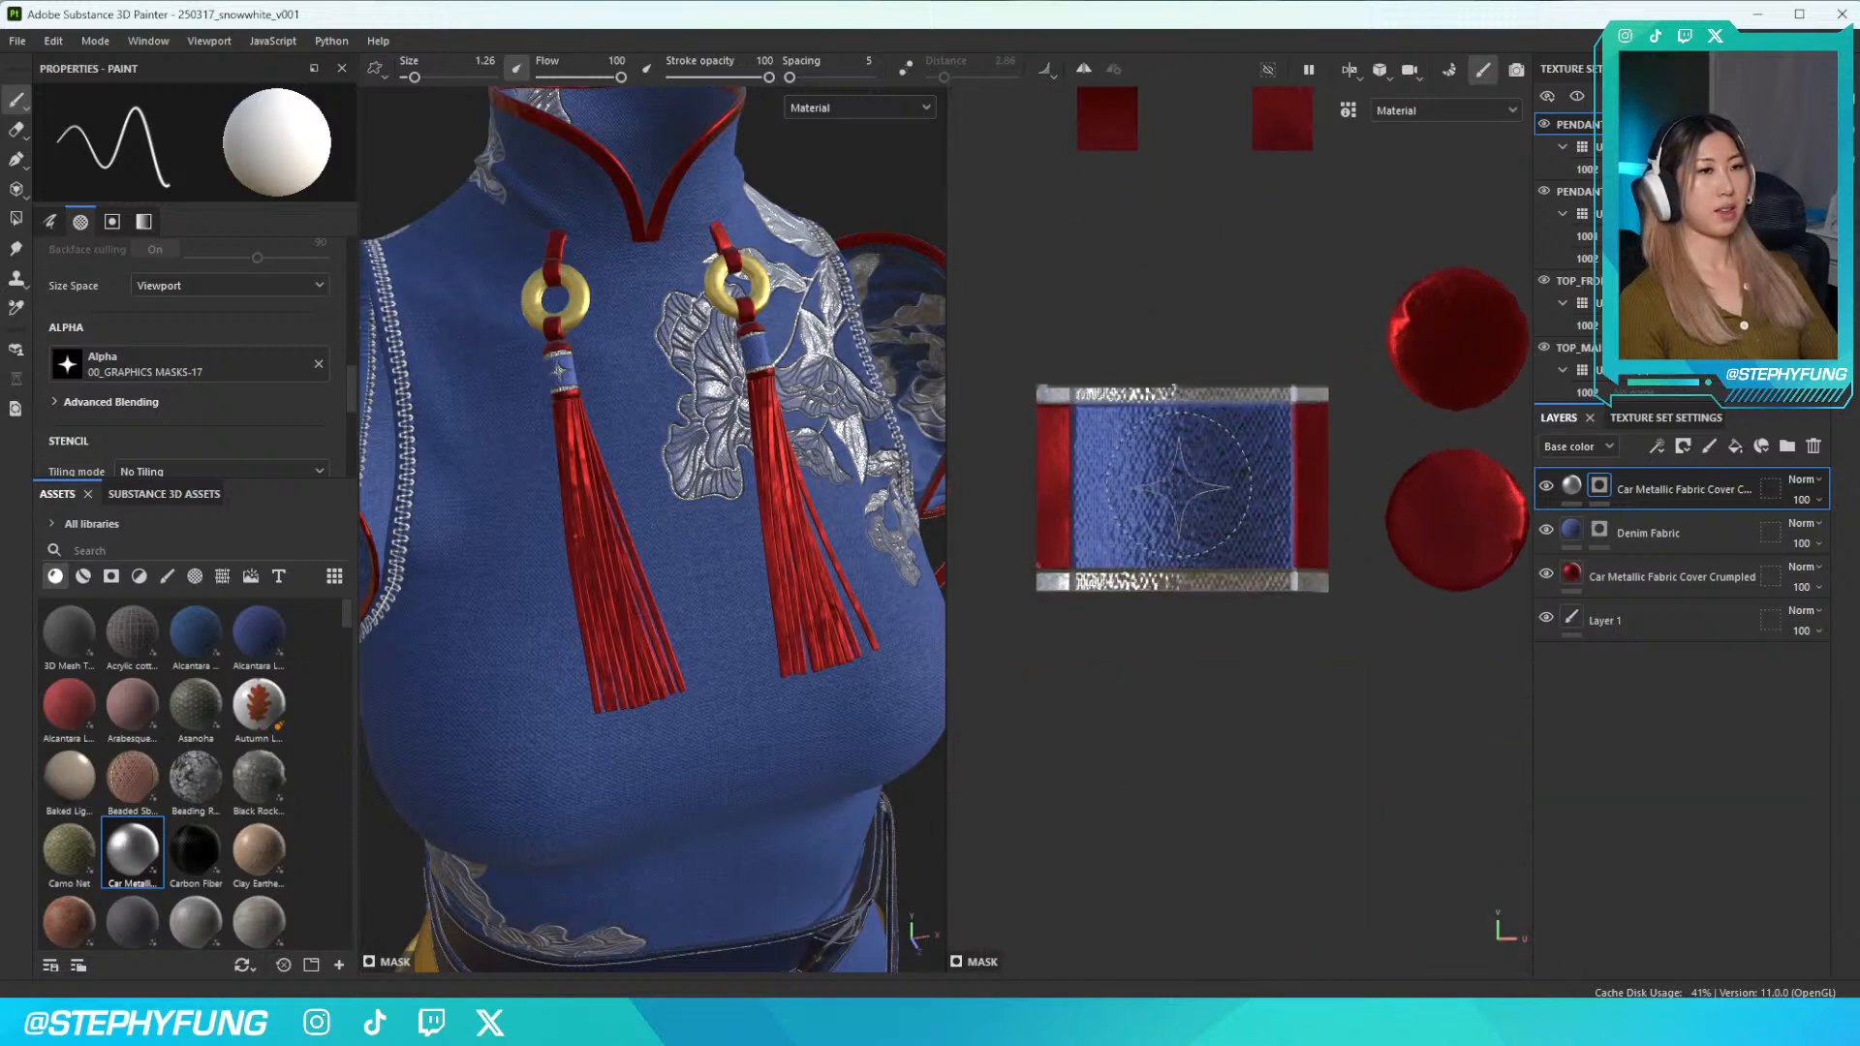
# Inspect the silver stars on both tassel caps up close and from a distance, and save the project
pyautogui.keyDown('alt'); pyautogui.moveTo(826, 412); pyautogui.dragTo(780, 349); pyautogui.keyUp('alt')
pyautogui.scroll(6, 780, 339)
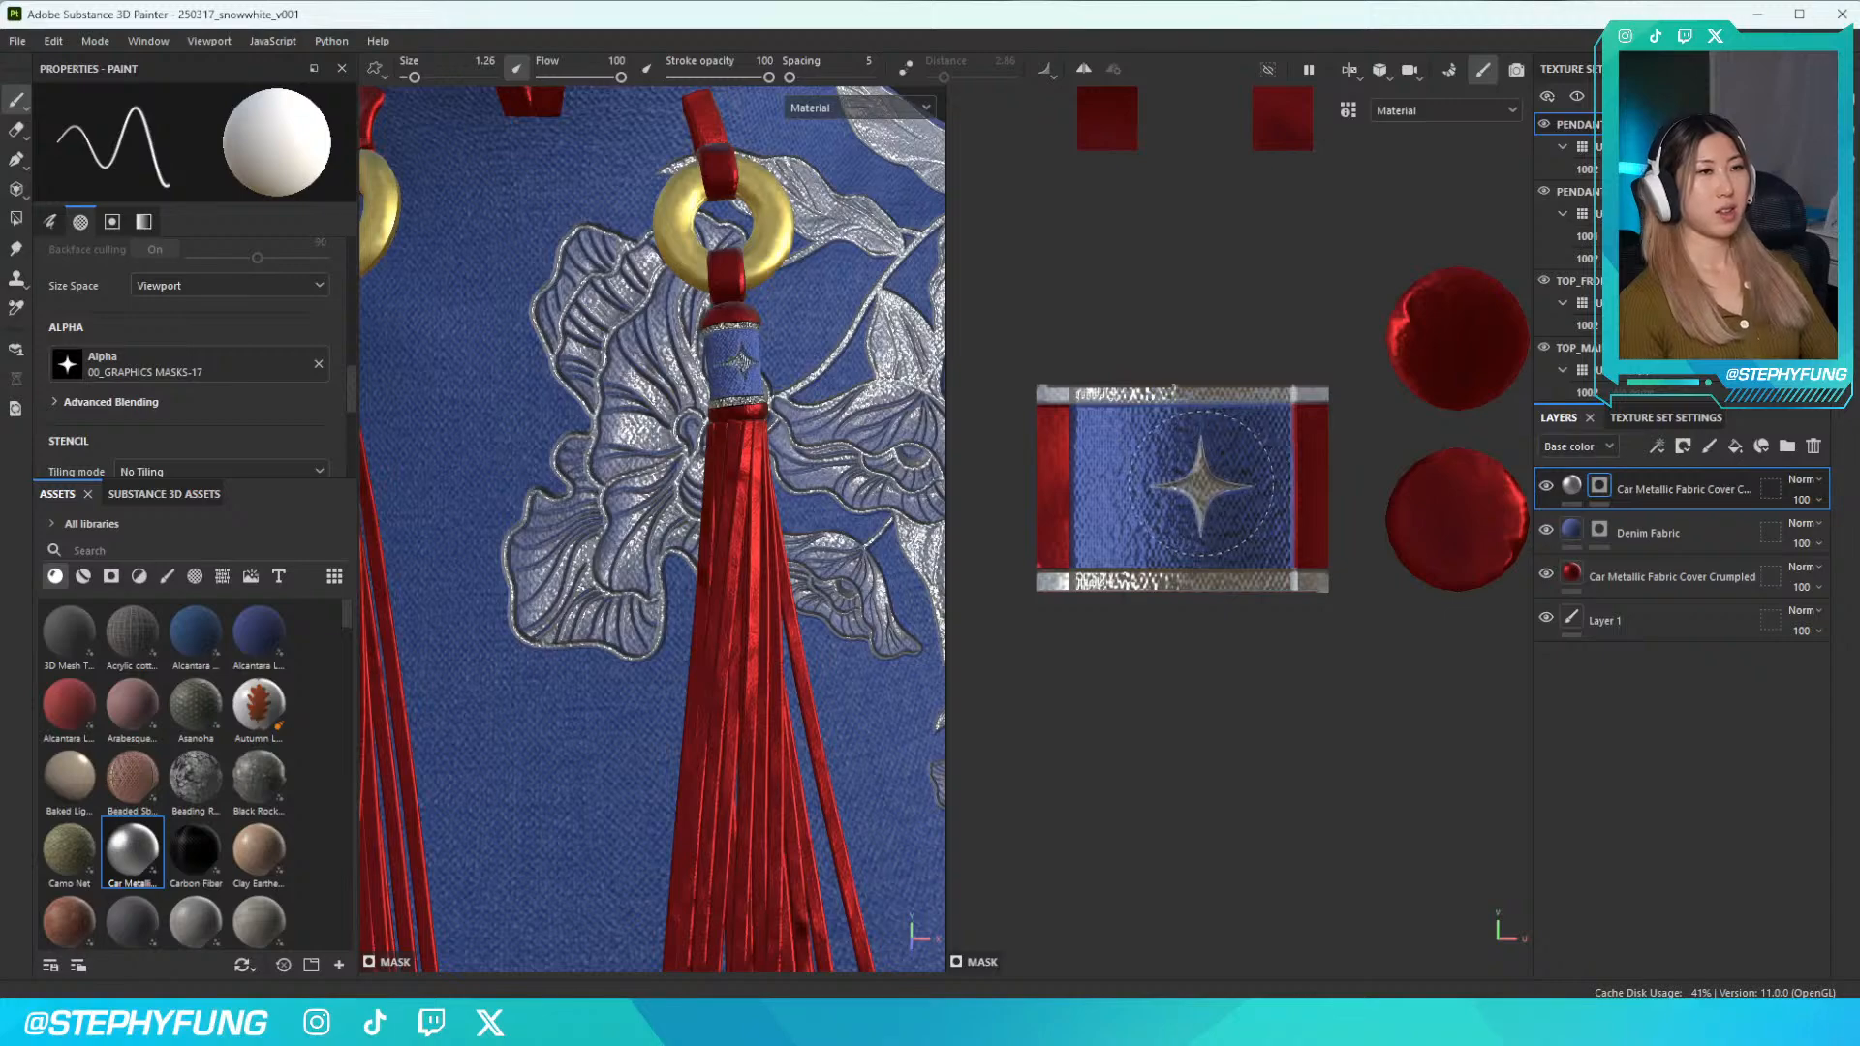
pyautogui.scroll(-8, 775, 441)
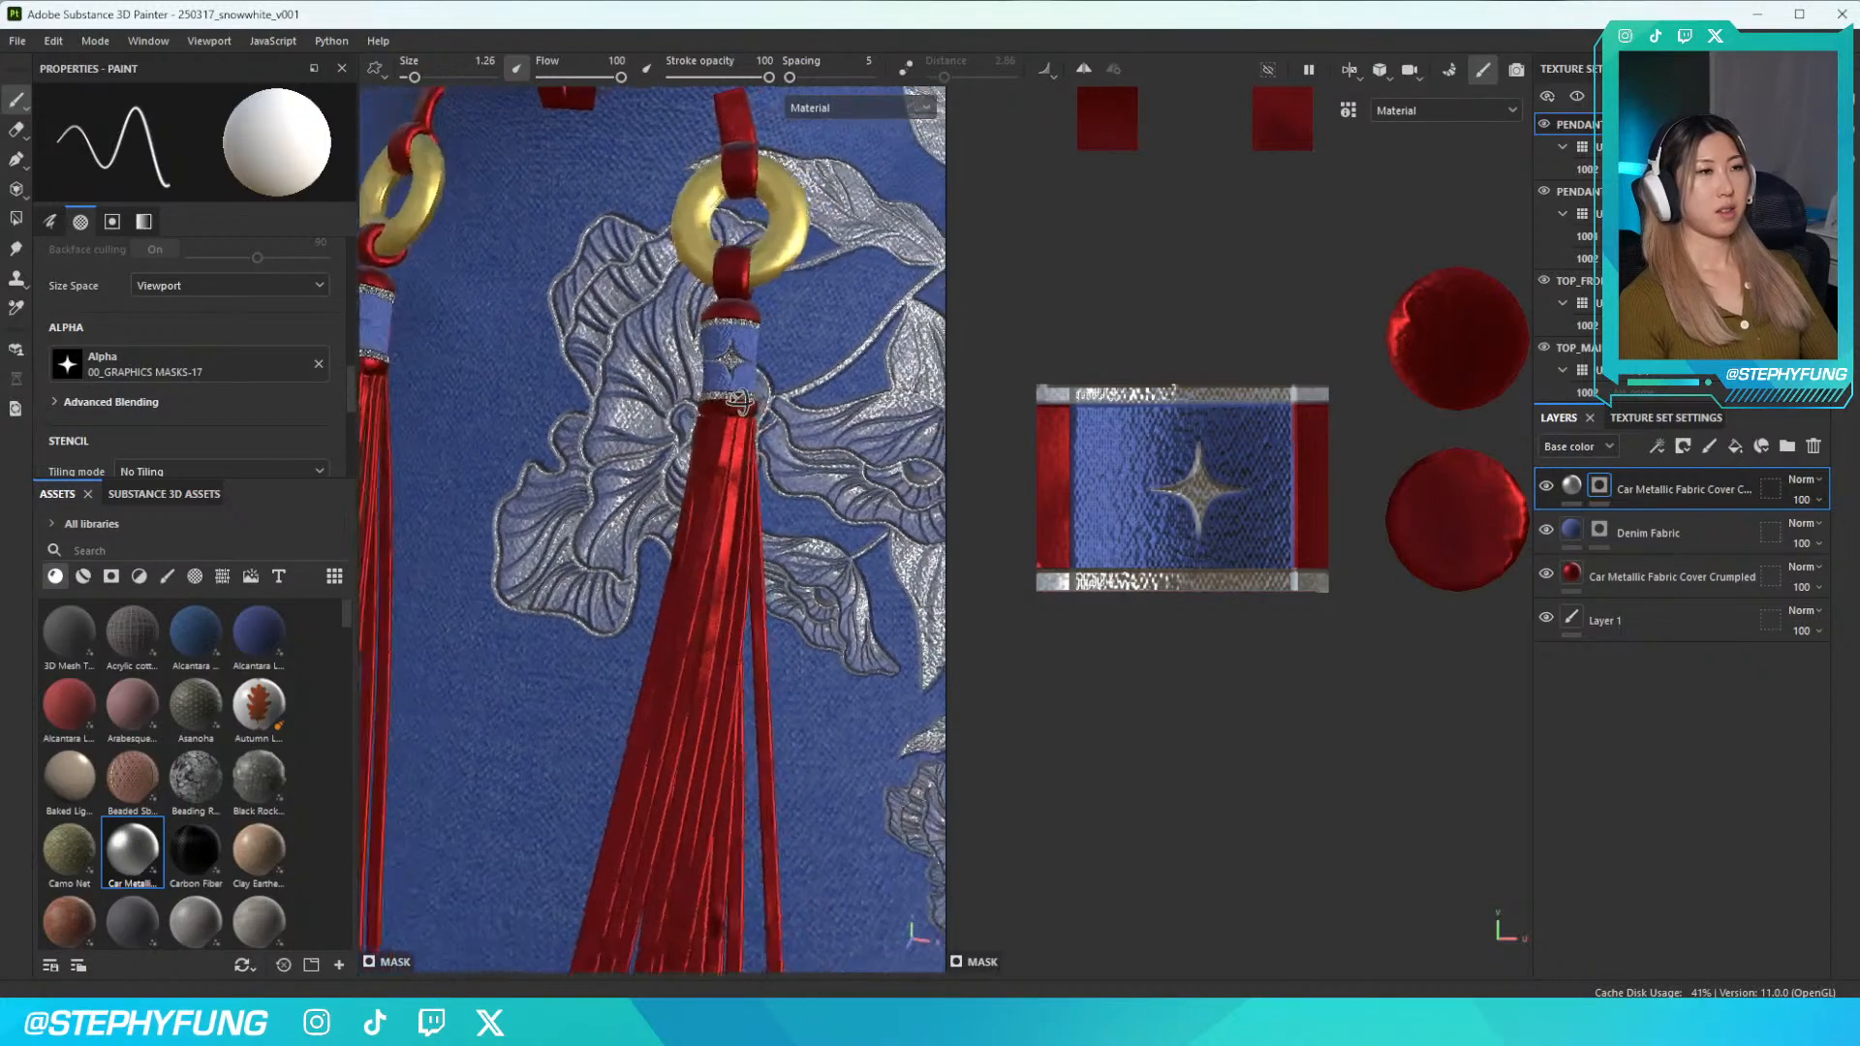
pyautogui.keyDown('alt'); pyautogui.moveTo(775, 440); pyautogui.dragTo(706, 421); pyautogui.keyUp('alt')
pyautogui.scroll(2, 697, 446)
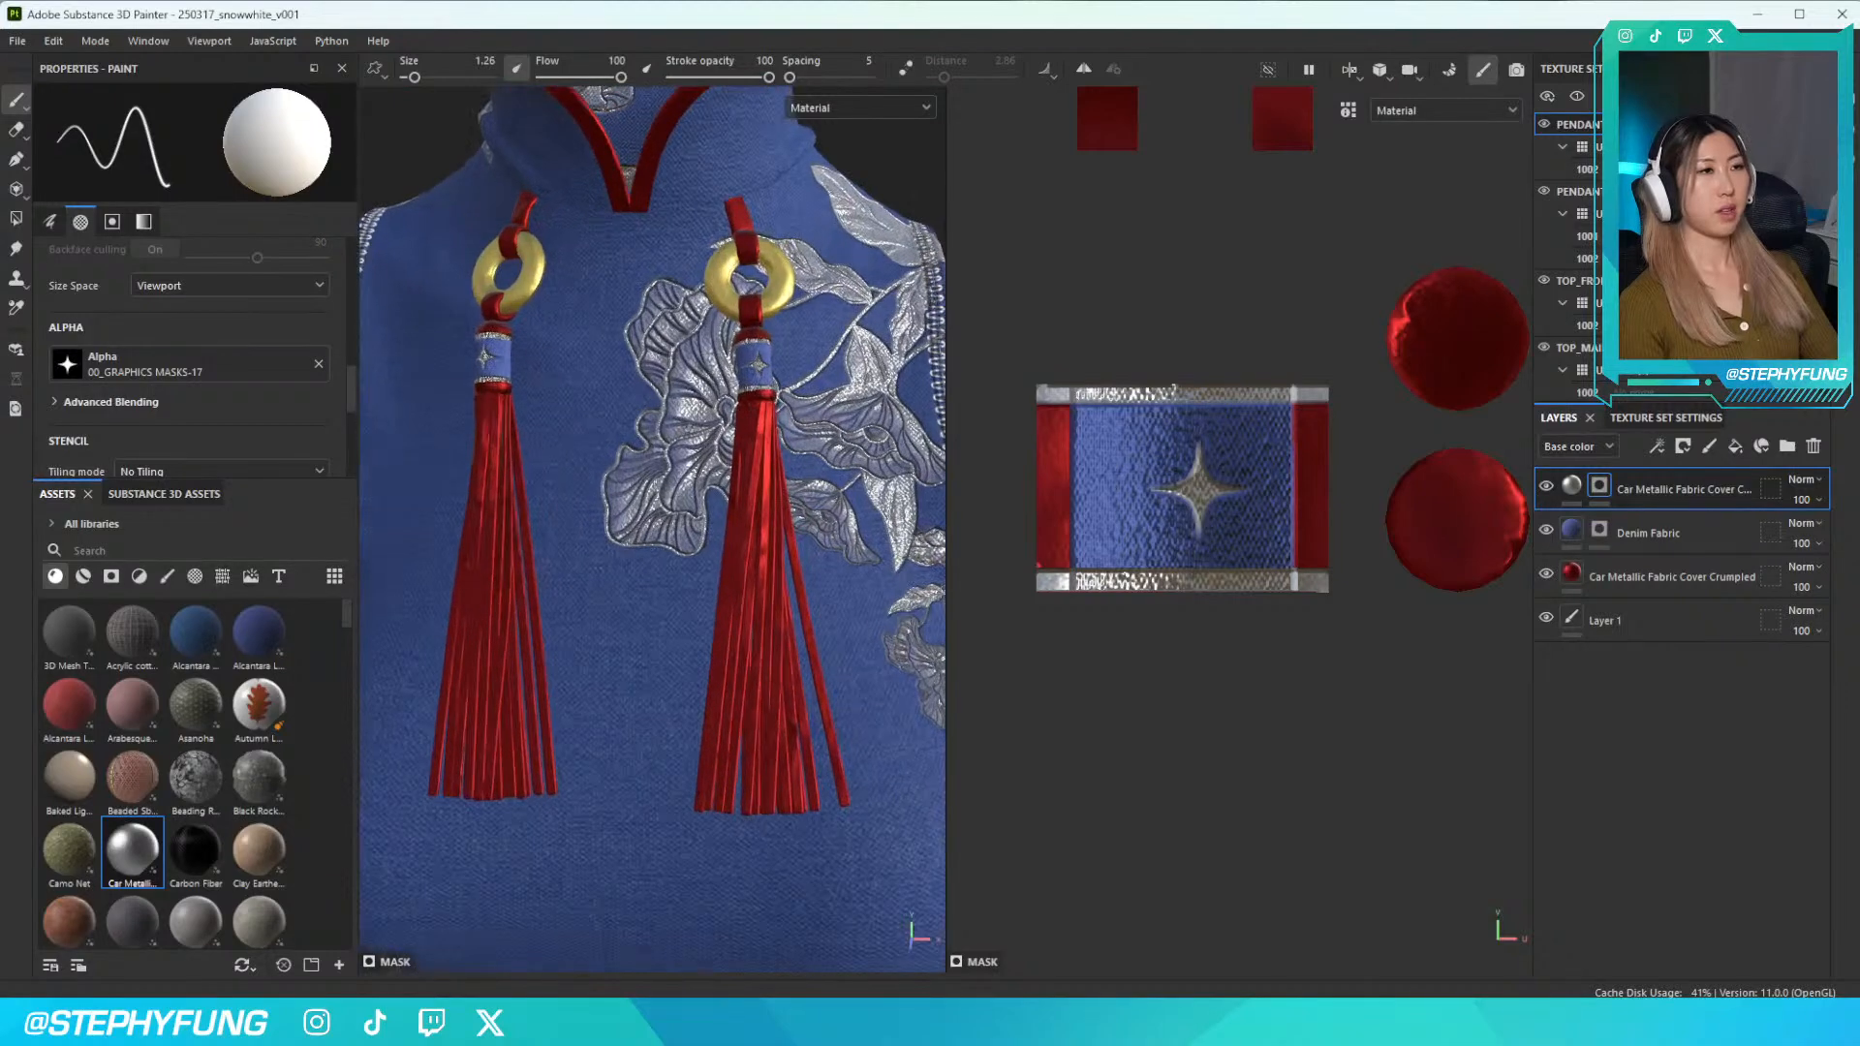
pyautogui.scroll(5, 697, 465)
pyautogui.scroll(-9, 698, 465)
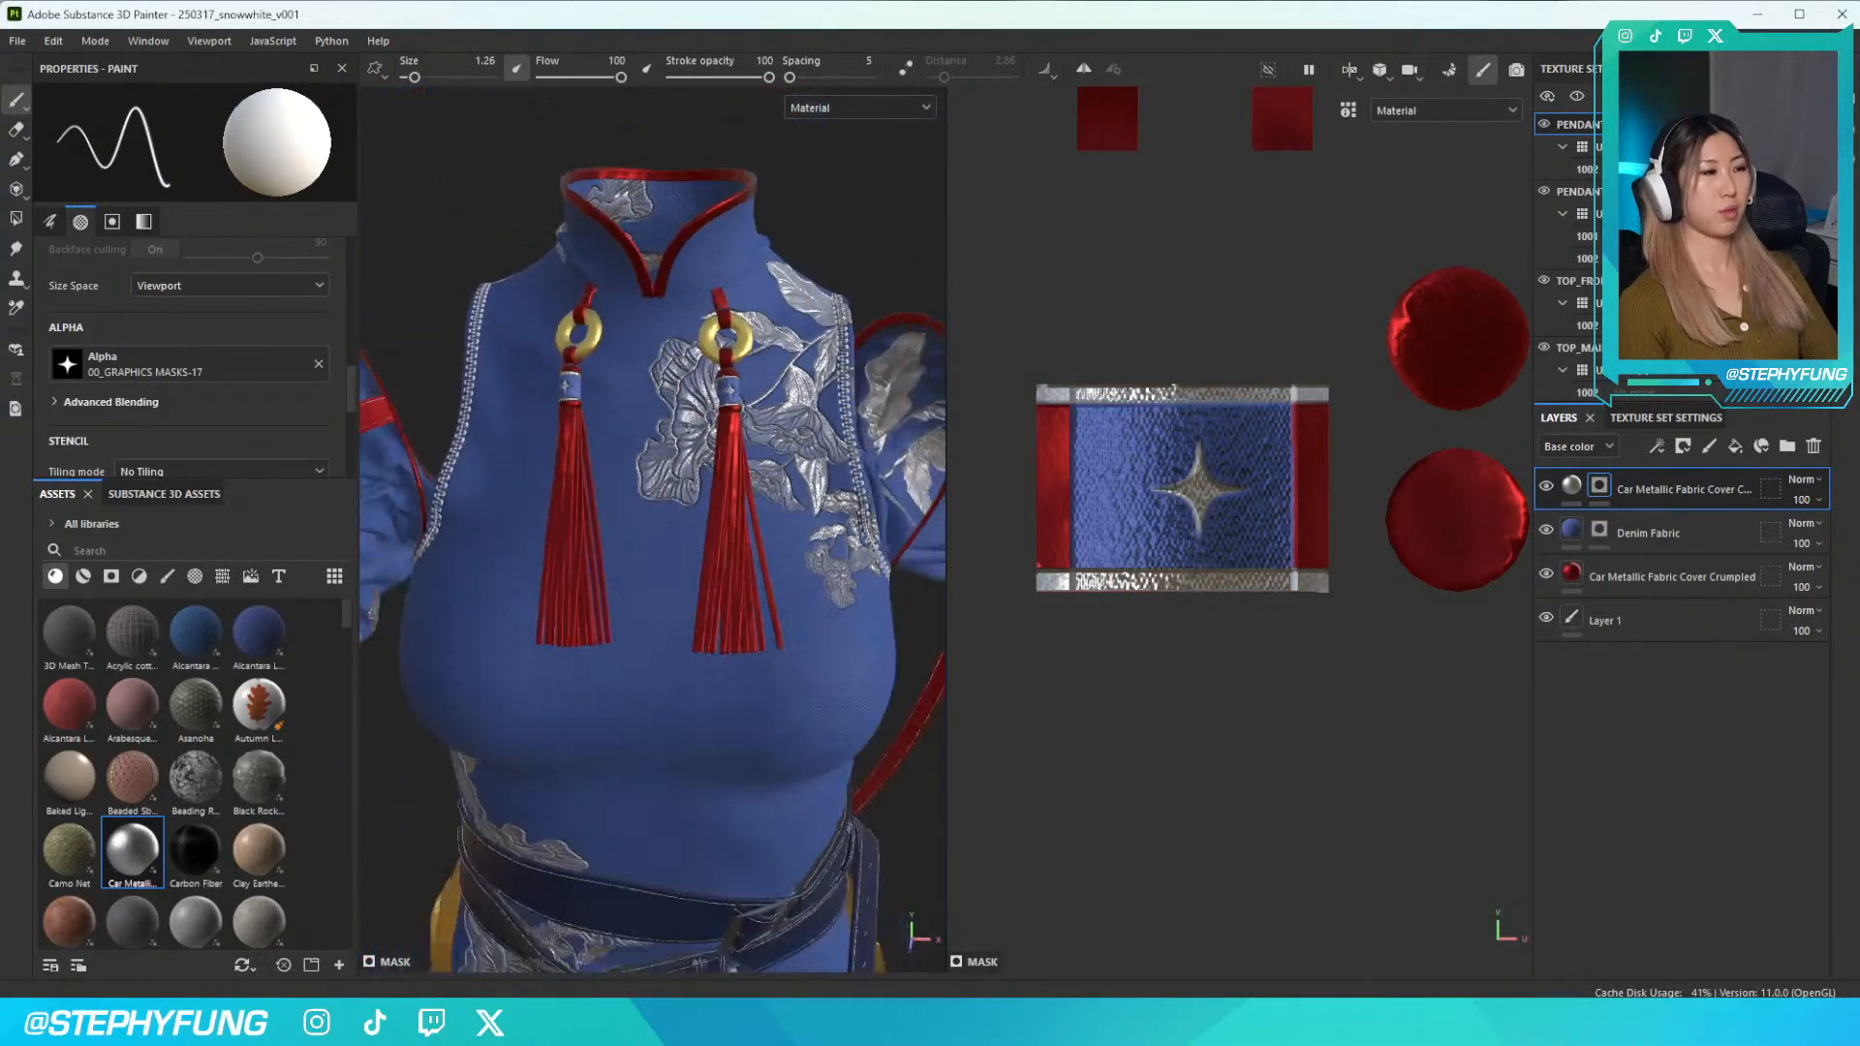
pyautogui.scroll(-2, 651, 570)
pyautogui.hotkey('ctrl', 's')
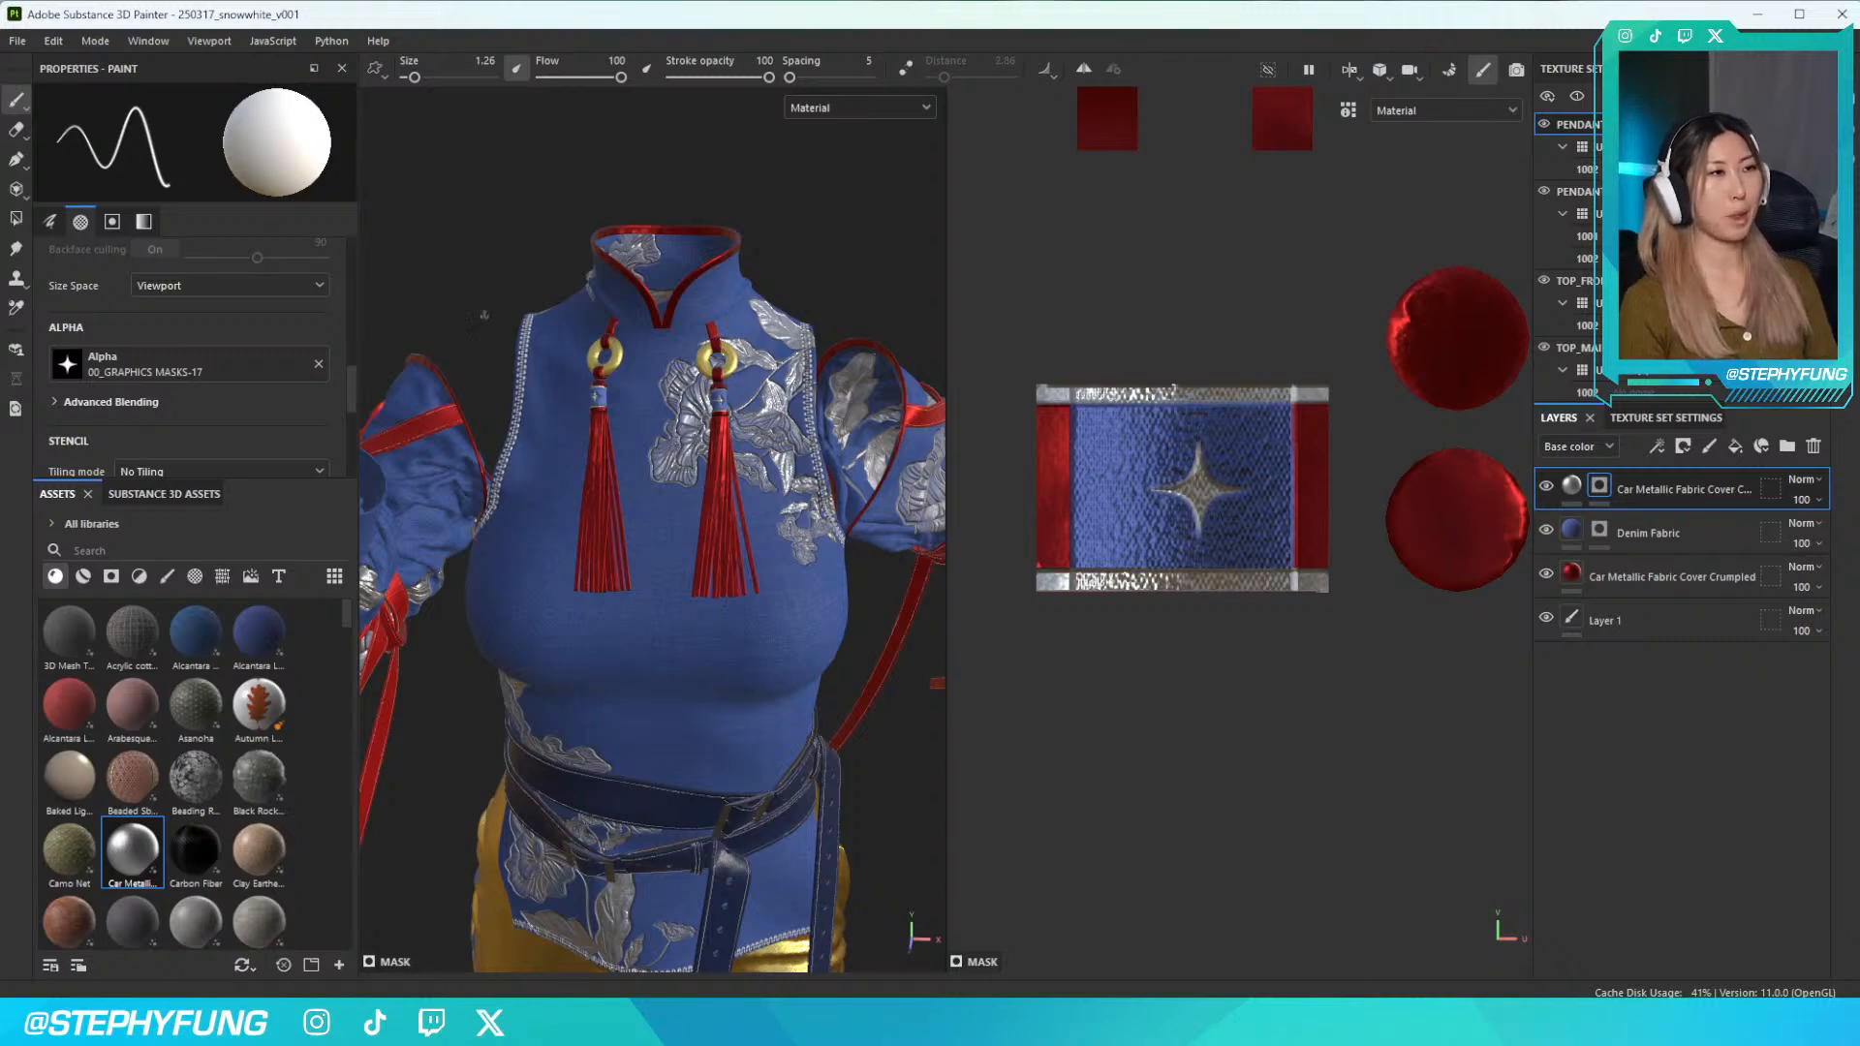
# Examine the tassels, silver flower embroidery and armhole stitching close up, and view the outfit from several angles
pyautogui.scroll(-3, 573, 368)
pyautogui.scroll(5, 654, 372)
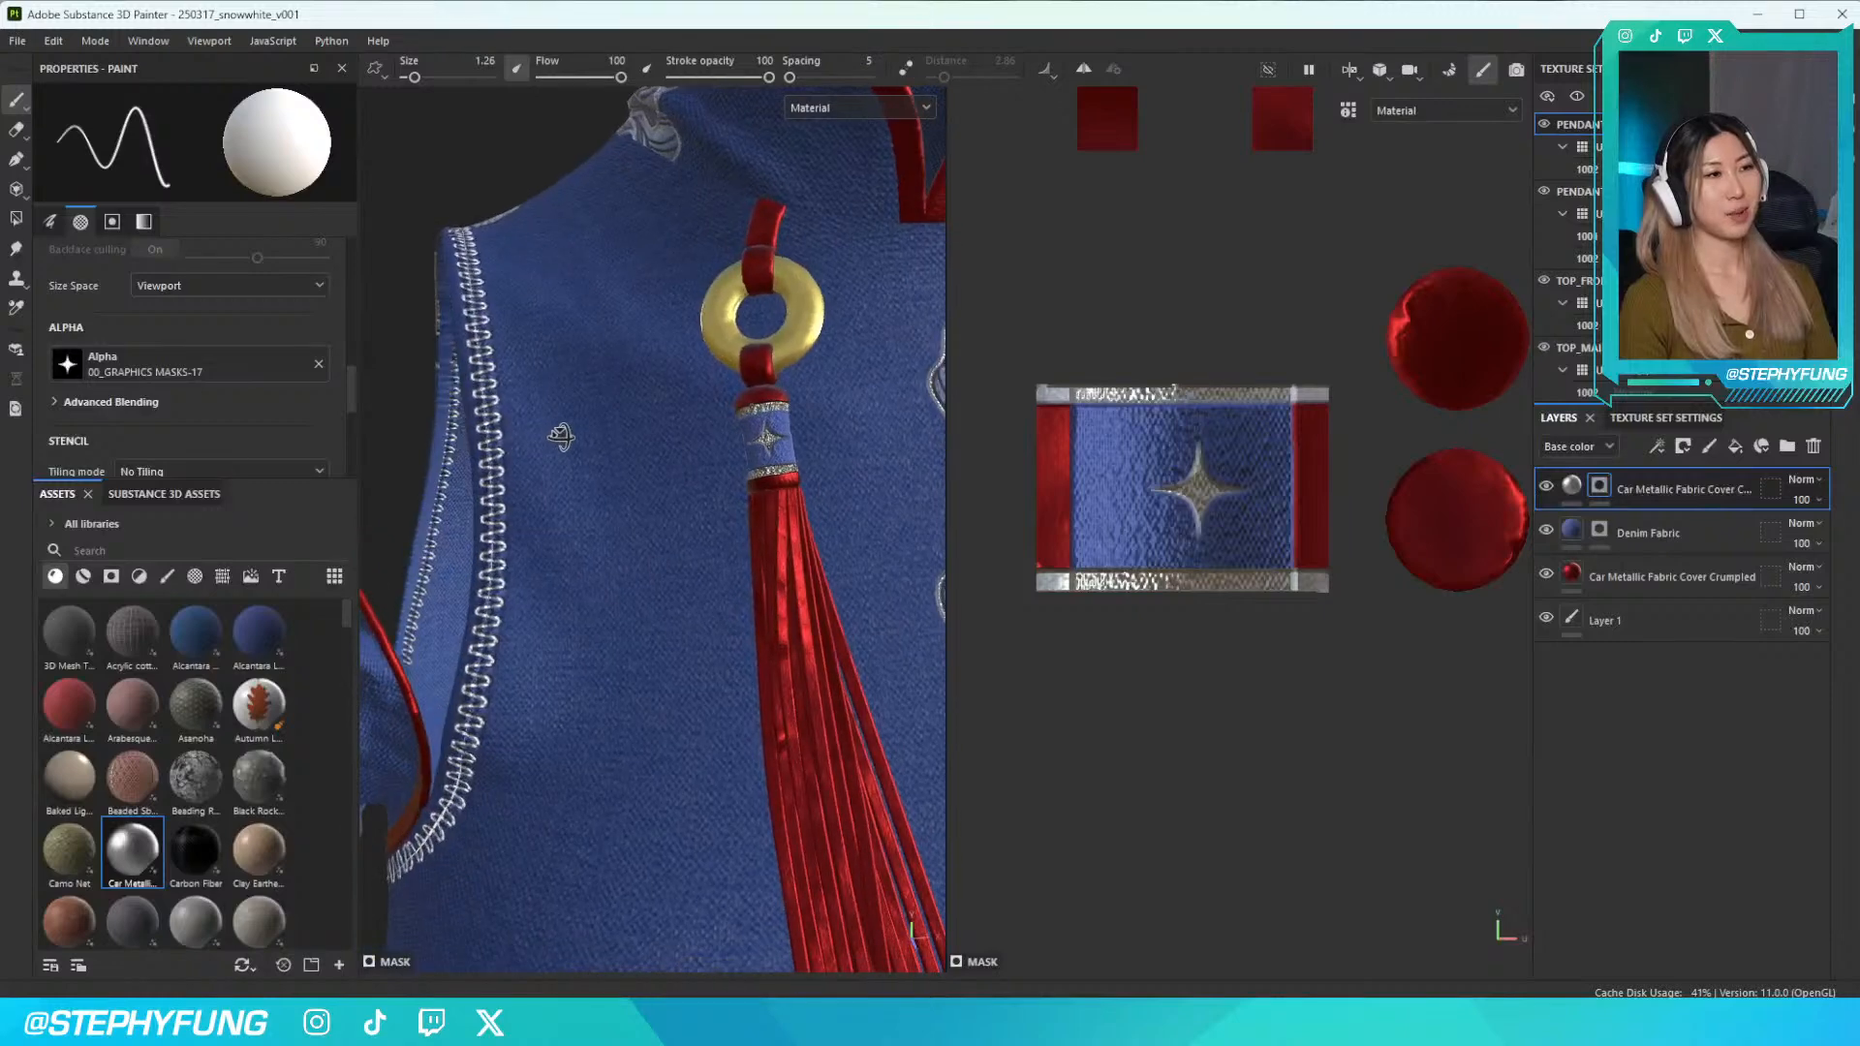
pyautogui.keyDown('alt'); pyautogui.moveTo(901, 484); pyautogui.dragTo(224, 434, button='middle'); pyautogui.keyUp('alt')
pyautogui.moveTo(678, 461)
pyautogui.keyDown('alt'); pyautogui.mouseDown()
pyautogui.moveTo(637, 455)
pyautogui.moveTo(697, 465)
pyautogui.mouseUp(); pyautogui.keyUp('alt')
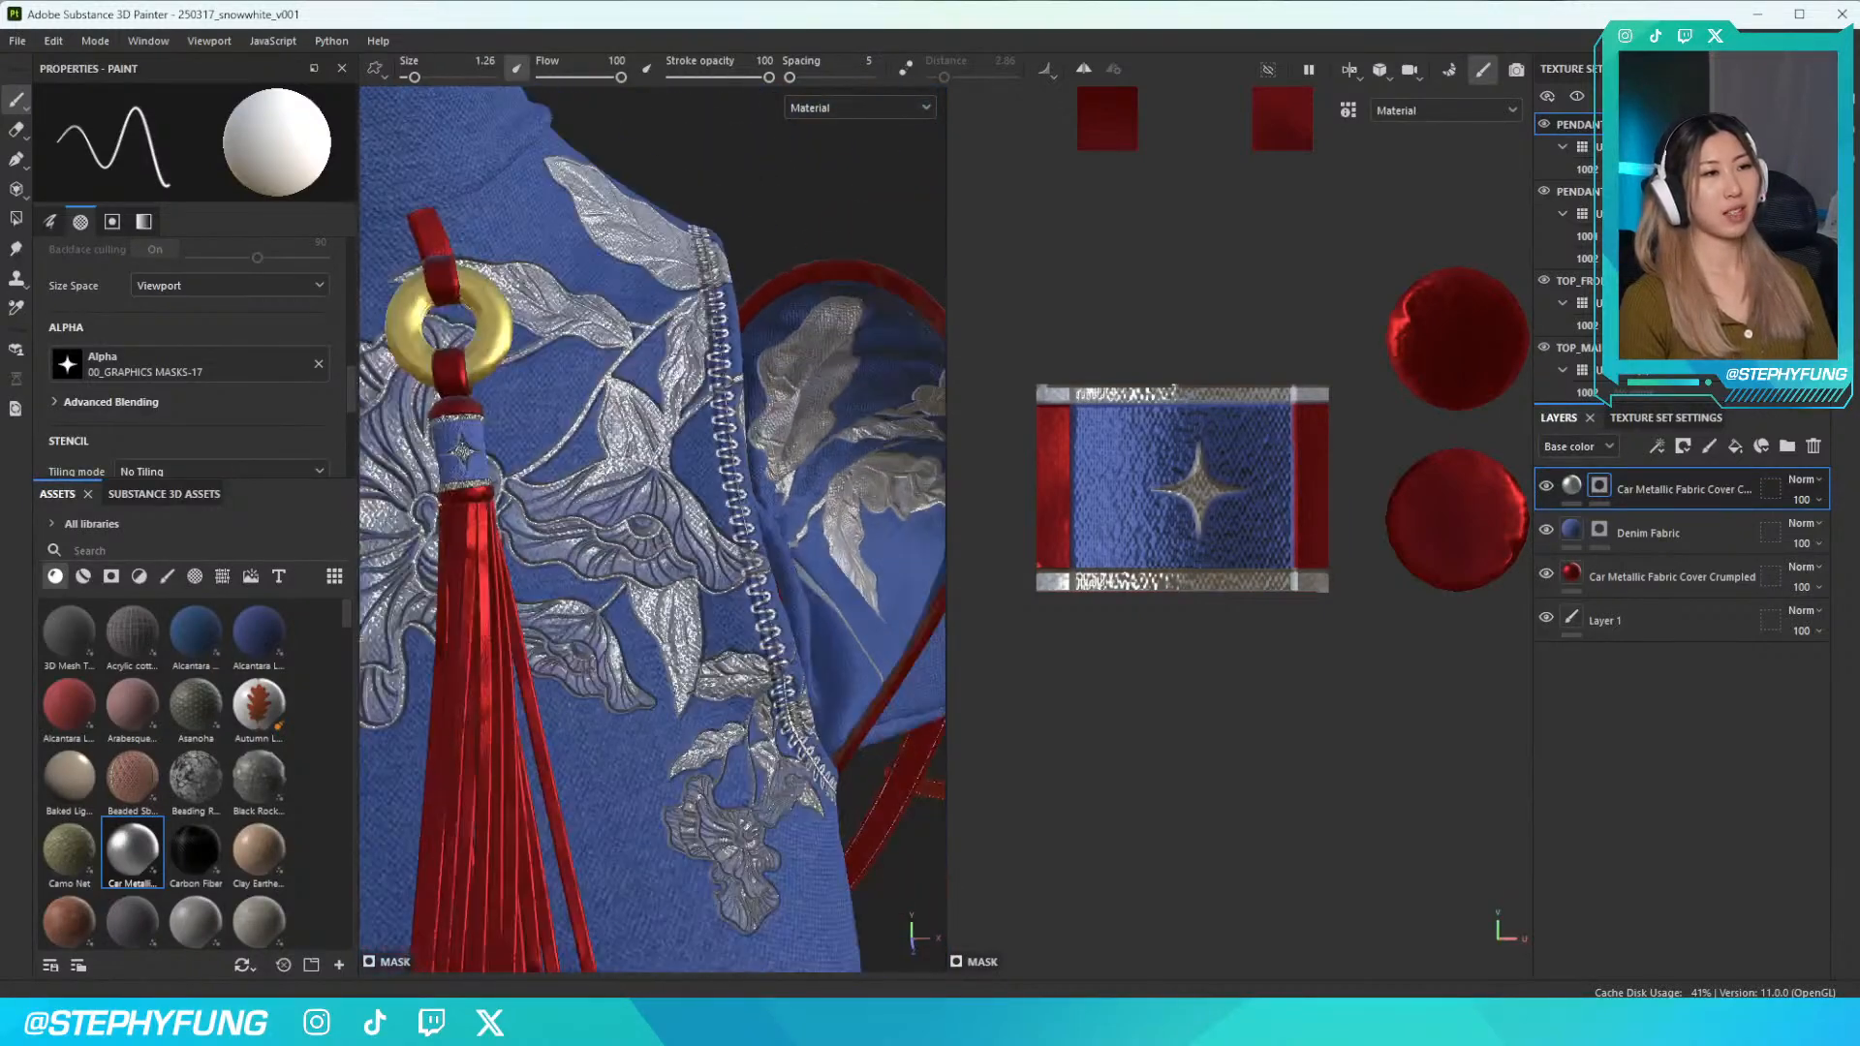
pyautogui.scroll(-3, 638, 460)
pyautogui.keyDown('alt'); pyautogui.moveTo(545, 506); pyautogui.dragTo(798, 447, button='middle'); pyautogui.keyUp('alt')
pyautogui.keyDown('alt'); pyautogui.moveTo(798, 448); pyautogui.dragTo(872, 446); pyautogui.keyUp('alt')
pyautogui.scroll(4, 531, 444)
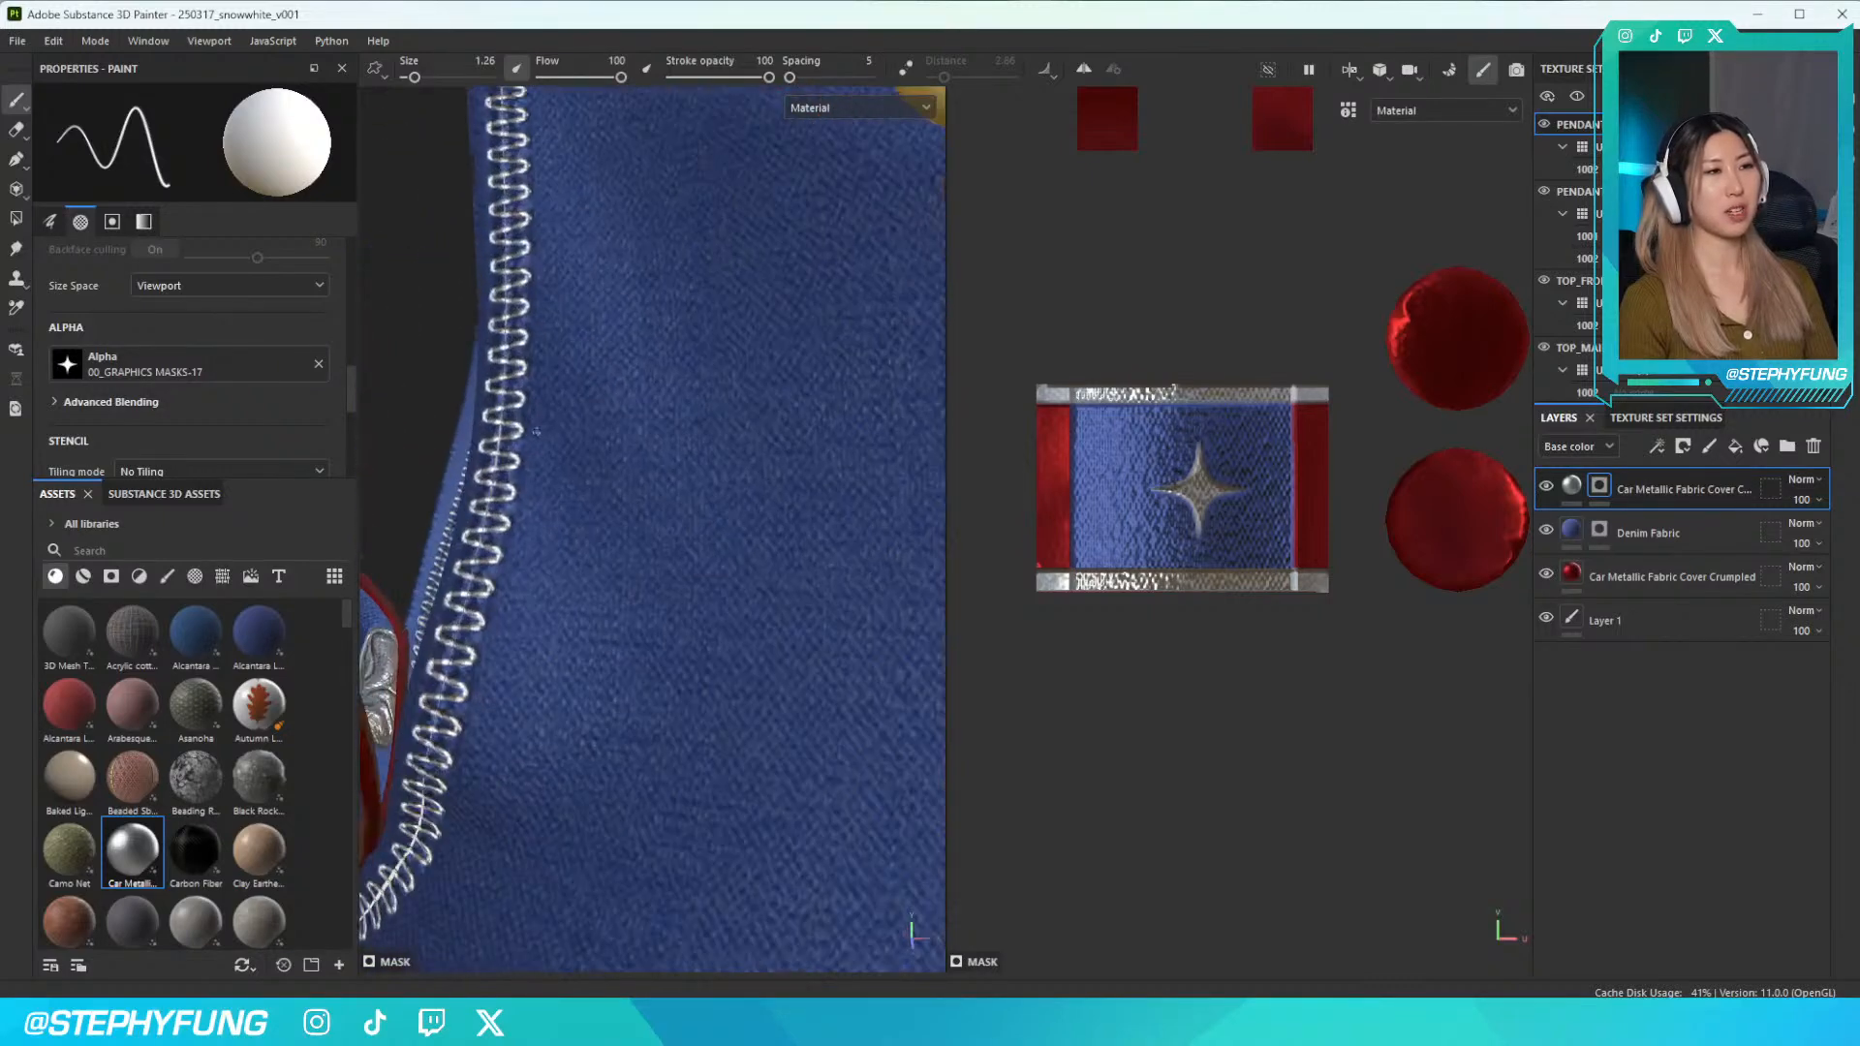
pyautogui.keyDown('alt'); pyautogui.moveTo(499, 440); pyautogui.dragTo(531, 438); pyautogui.keyUp('alt')
pyautogui.scroll(-8, 531, 436)
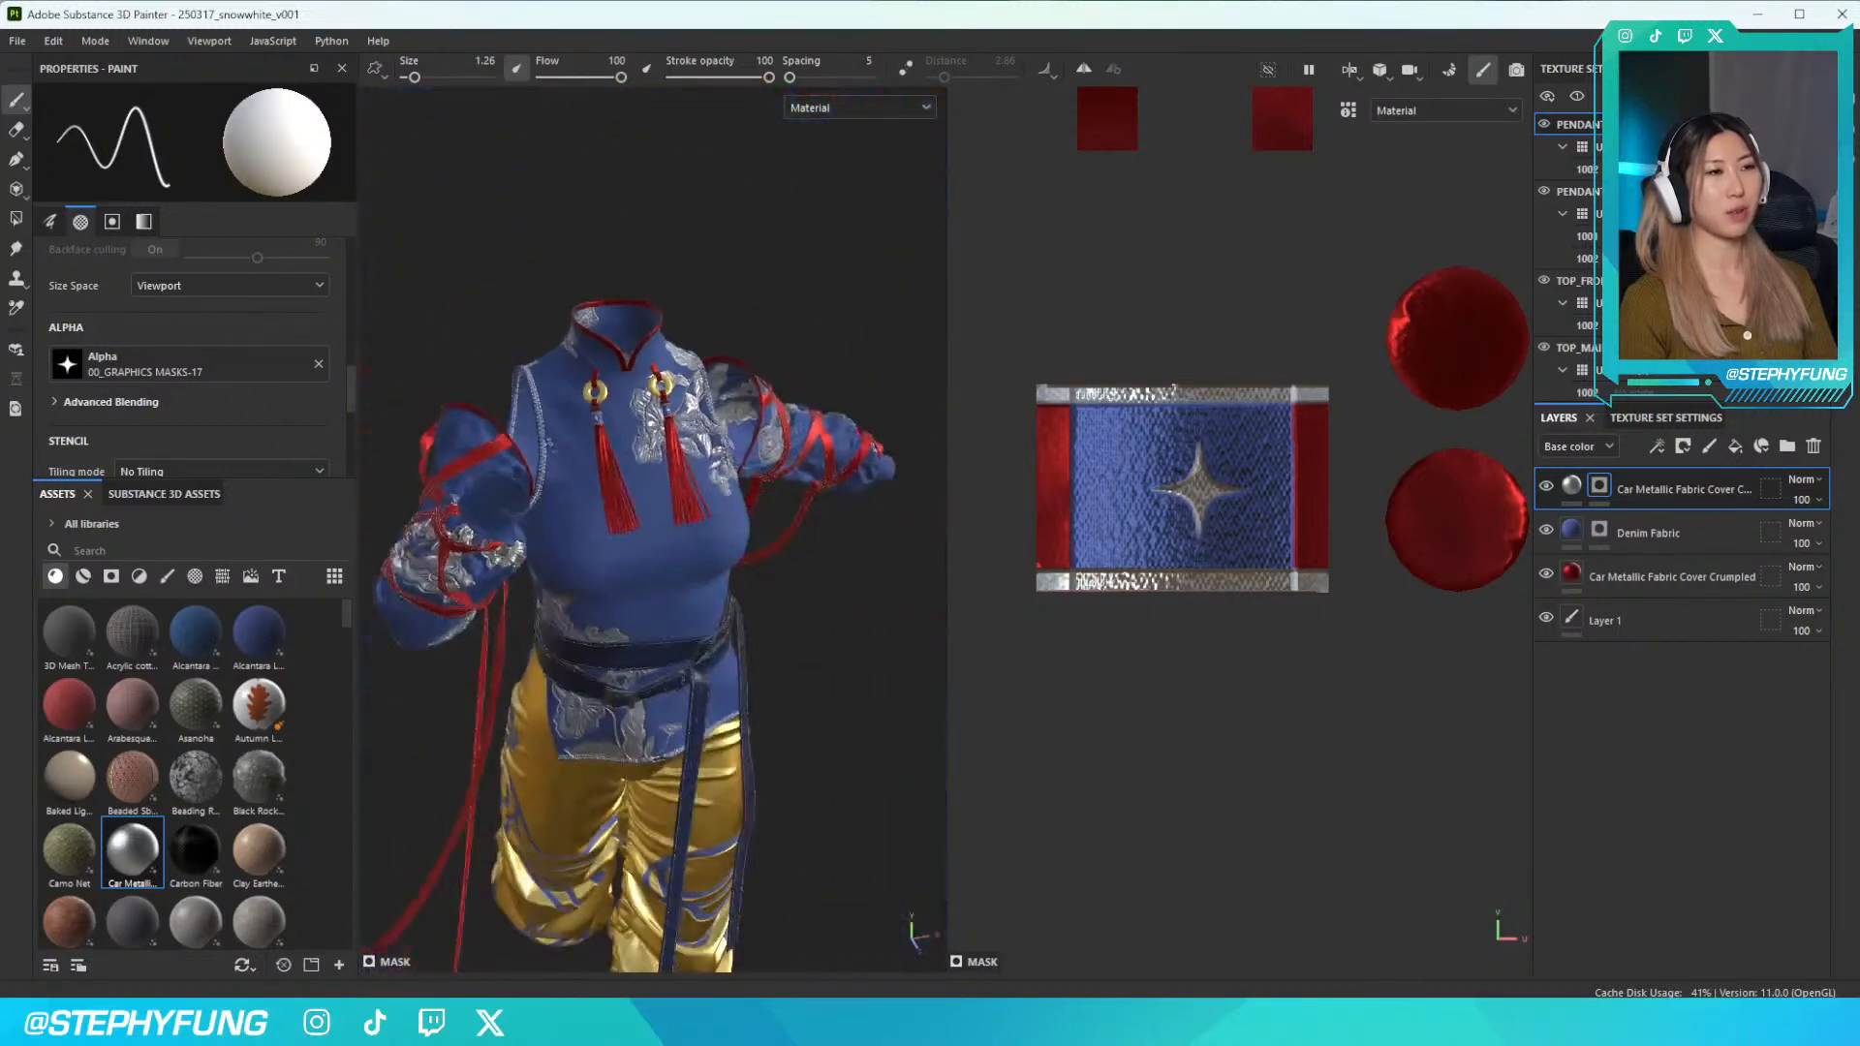
pyautogui.keyDown('alt'); pyautogui.moveTo(697, 523); pyautogui.dragTo(600, 456); pyautogui.keyUp('alt')
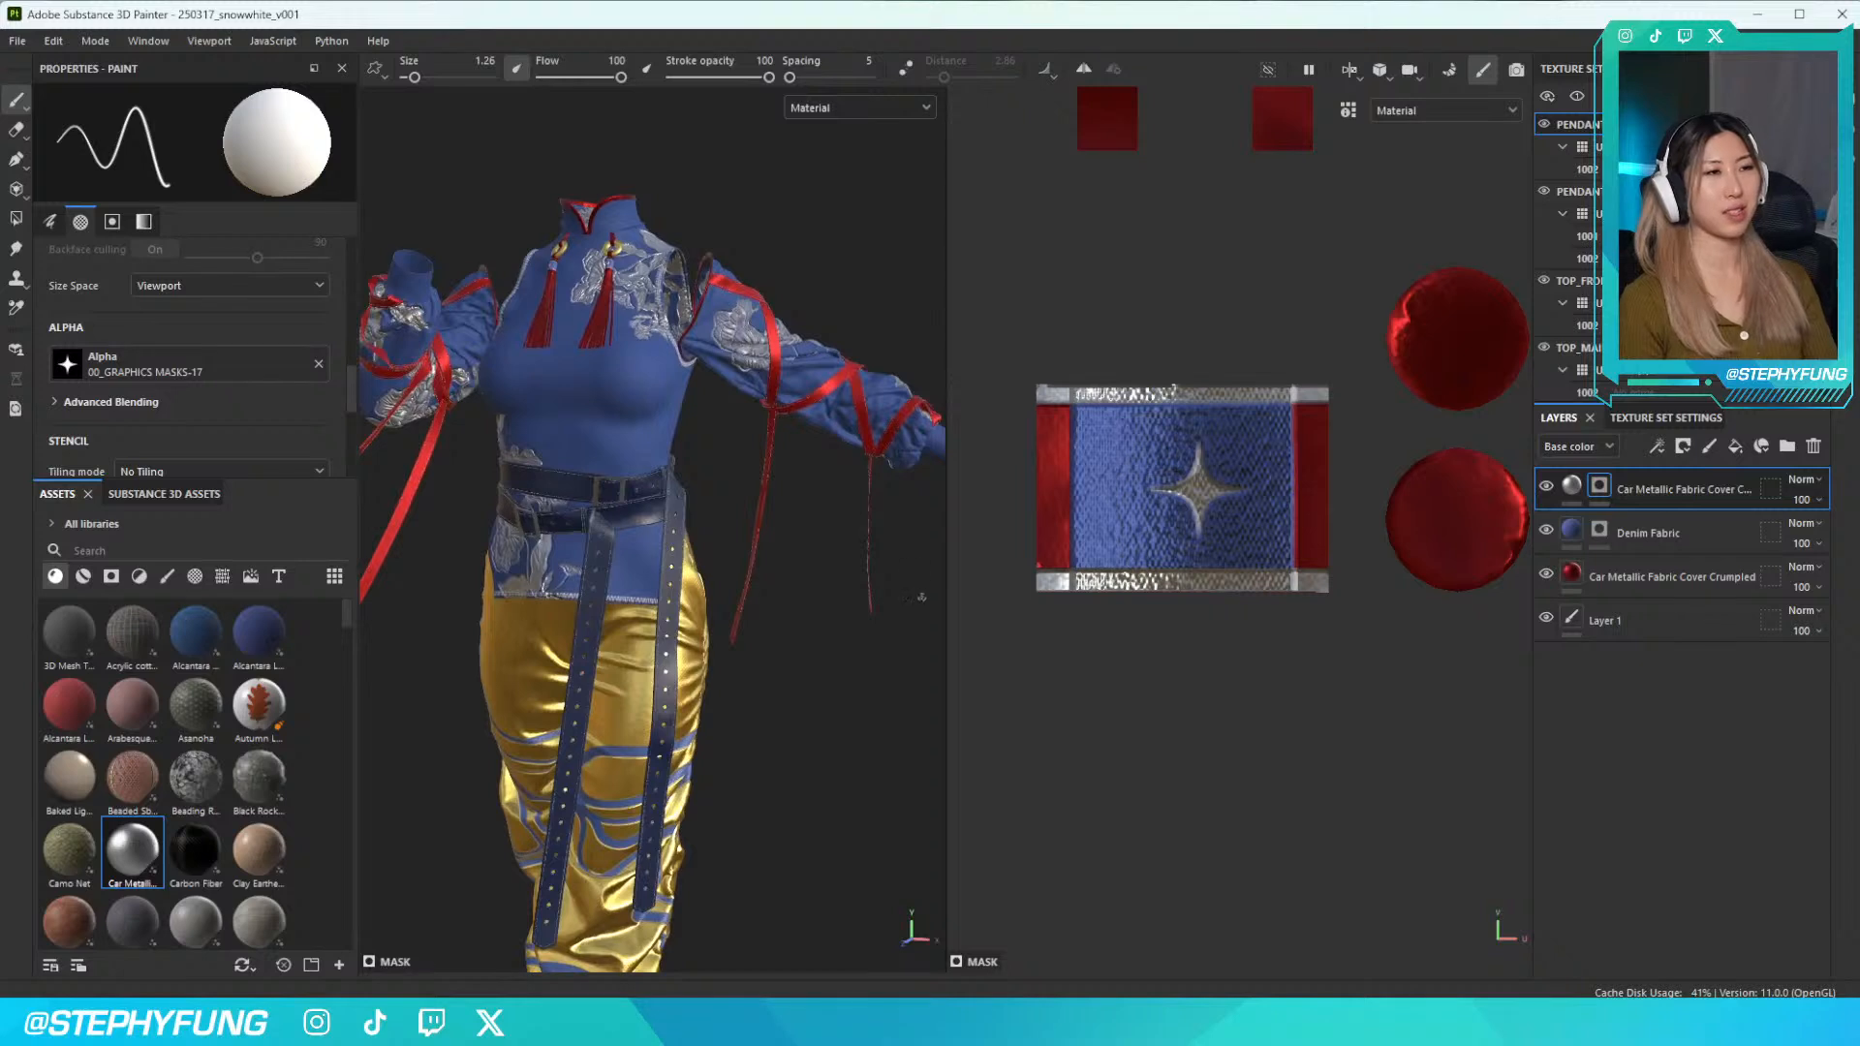
pyautogui.scroll(3, 1569, 251)
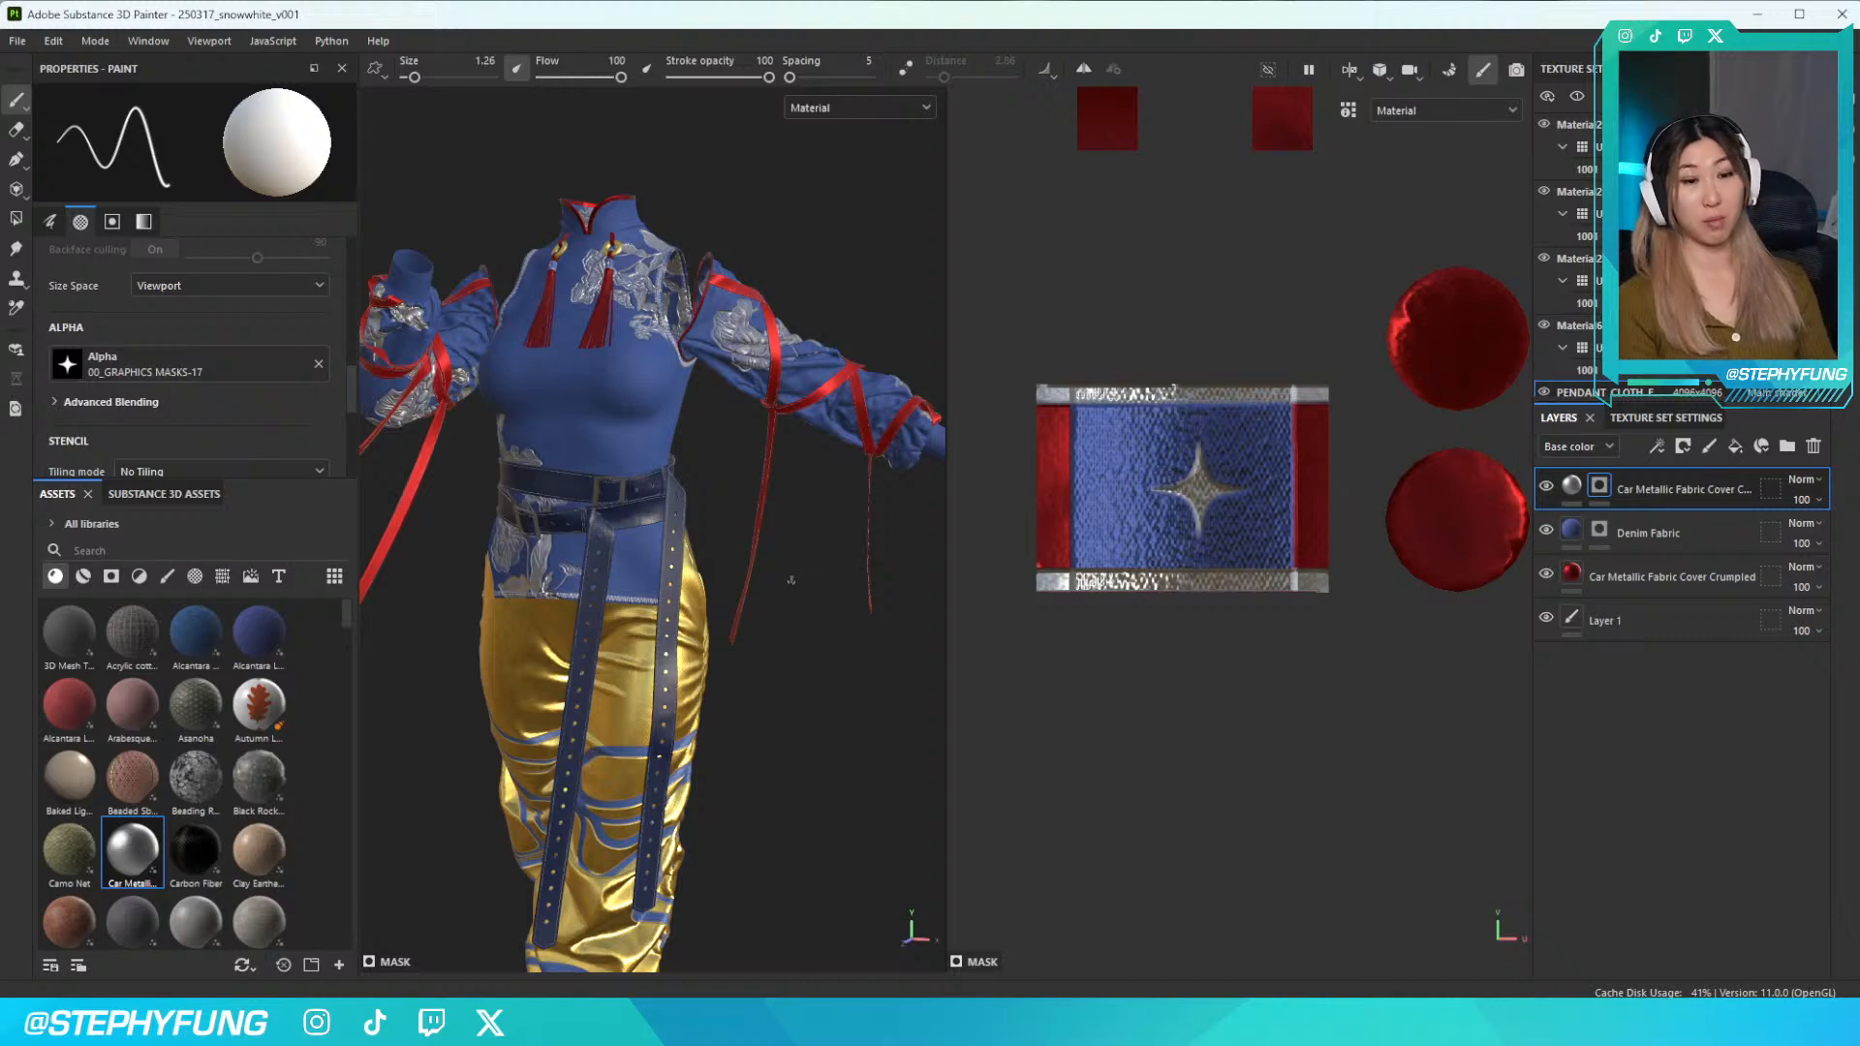
pyautogui.keyDown('alt'); pyautogui.moveTo(790, 579); pyautogui.dragTo(718, 569); pyautogui.keyUp('alt')
pyautogui.scroll(1, 1315, 584)
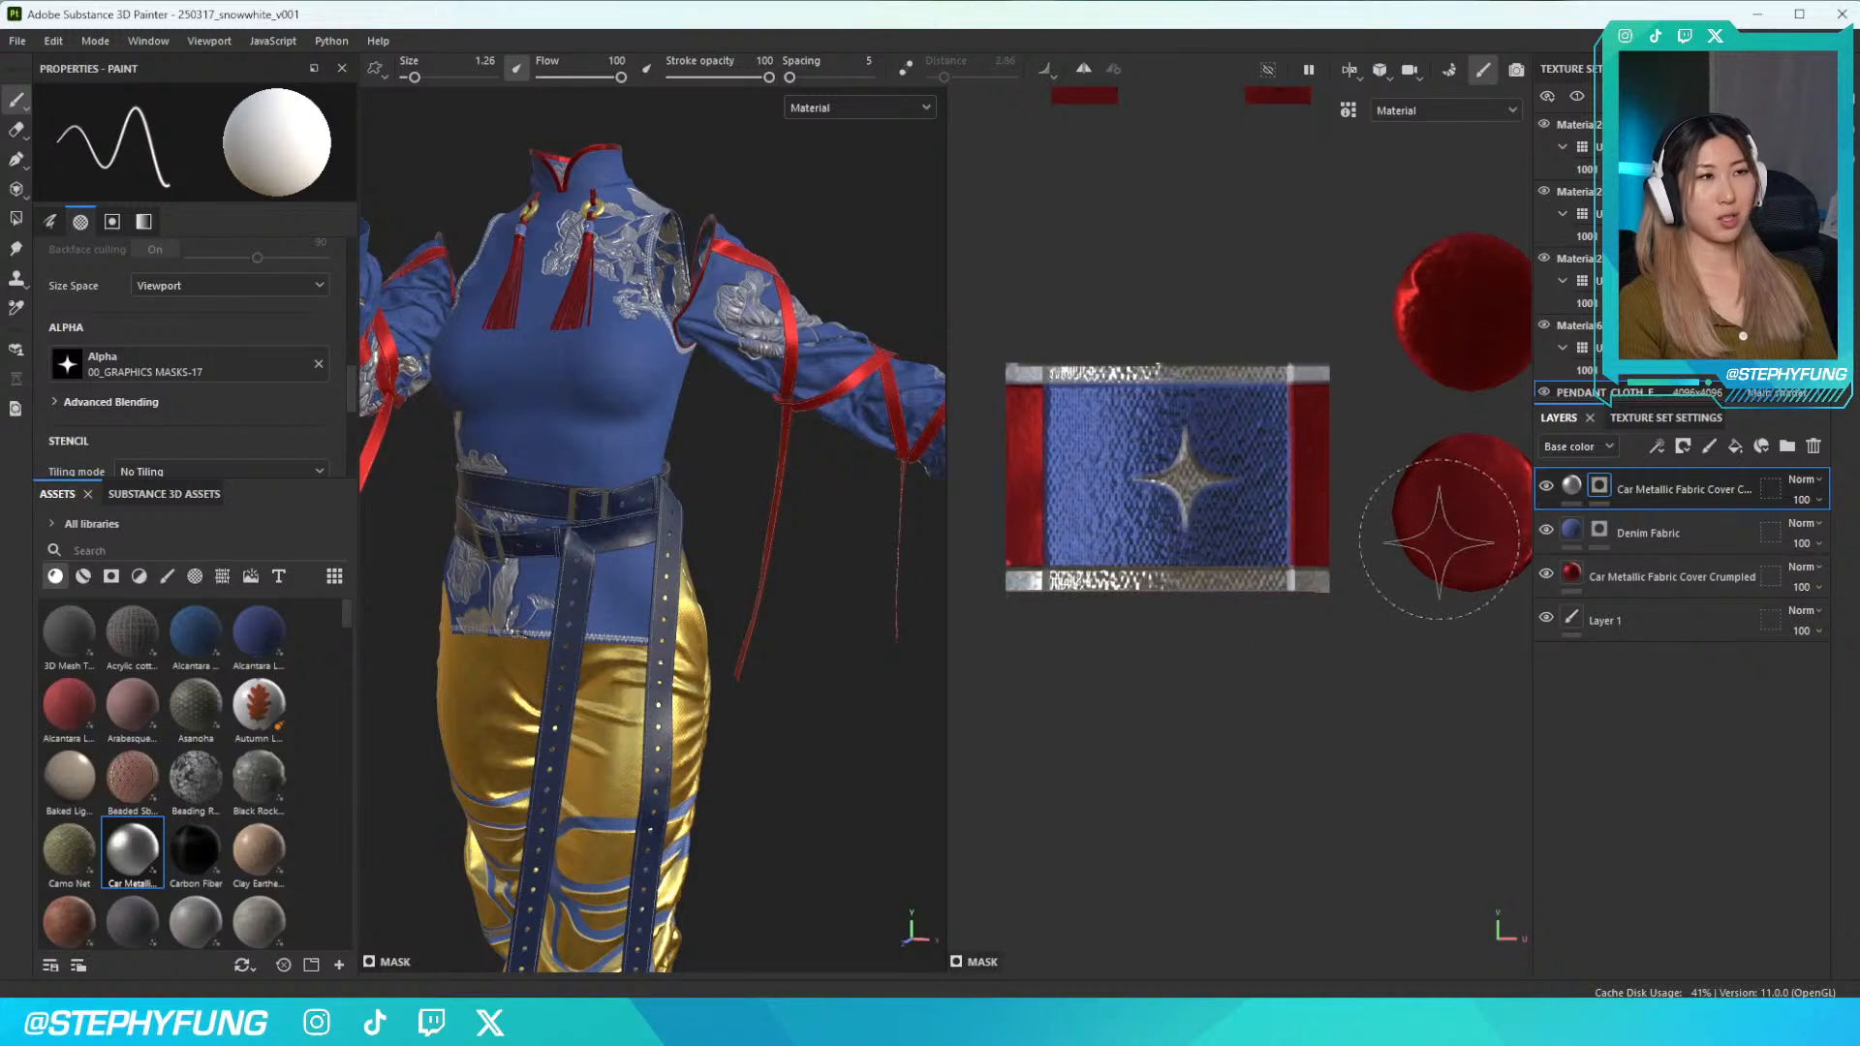
# Select the texture set of the red silk wraps and hide it on the model
pyautogui.scroll(3, 1570, 252)
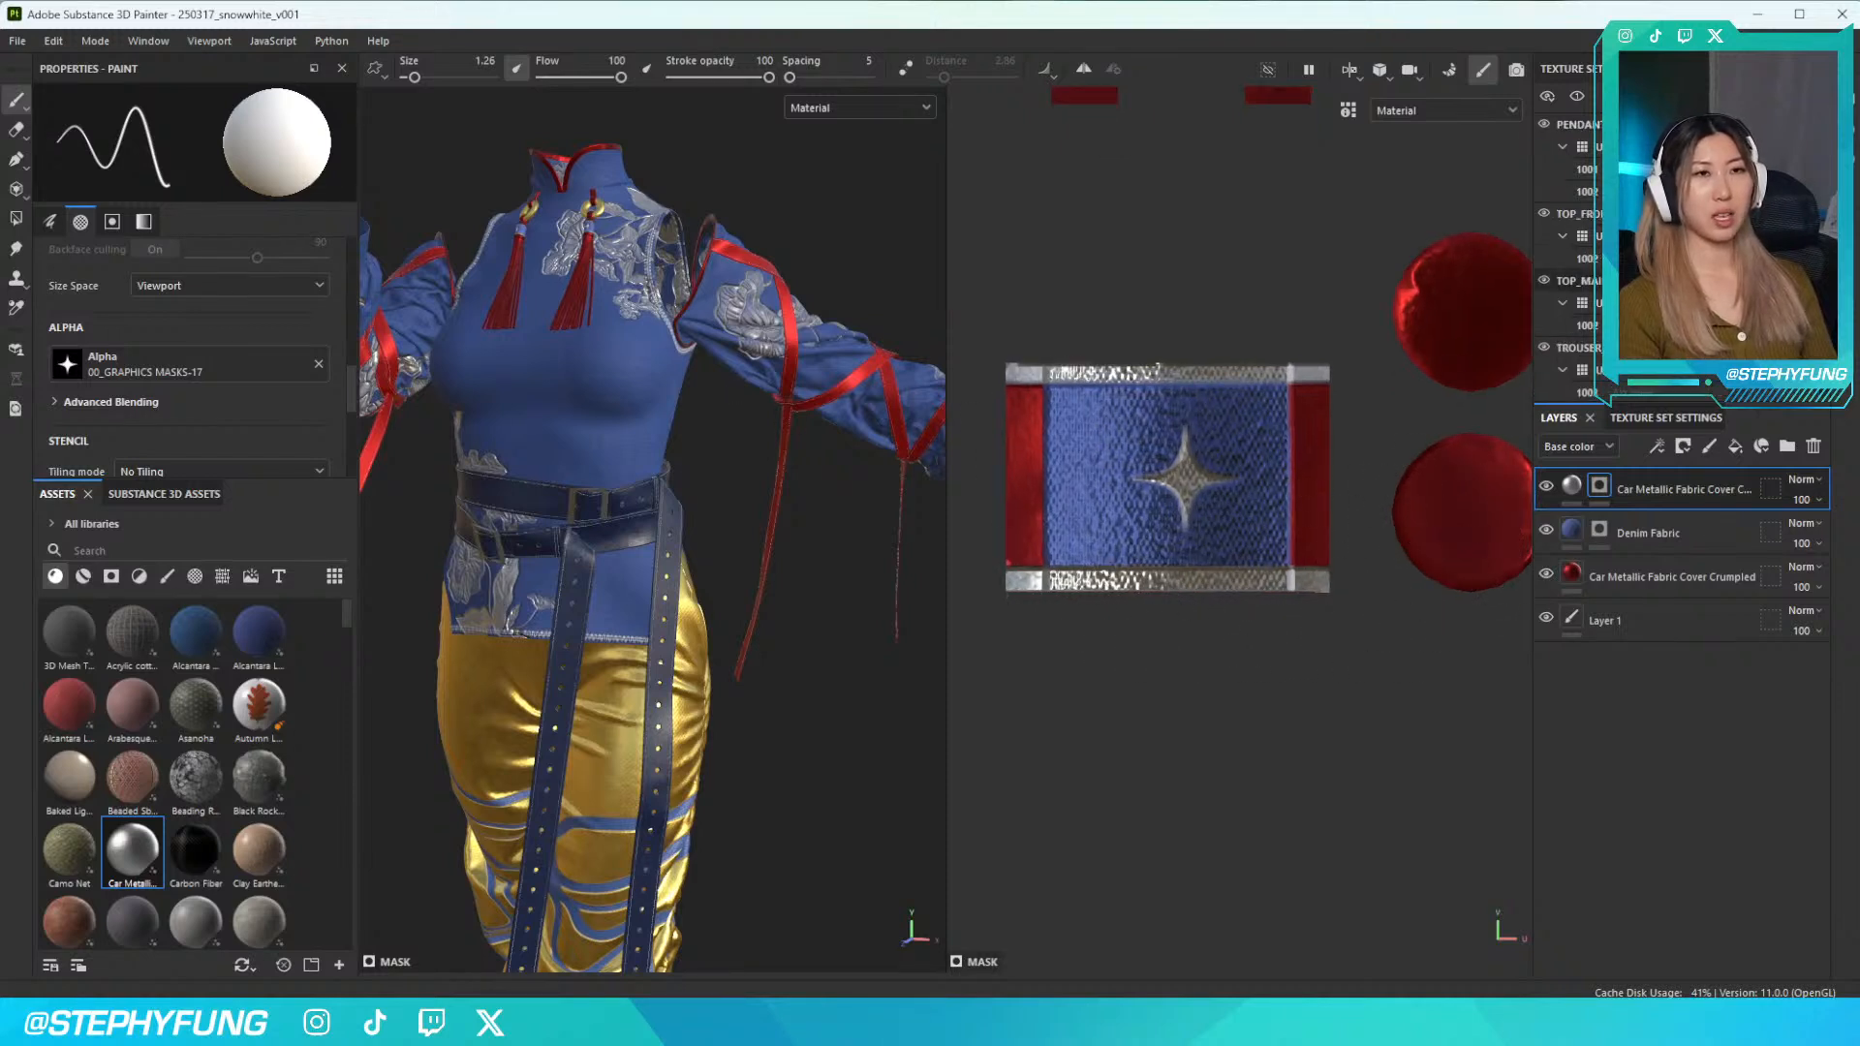
pyautogui.click(1571, 326)
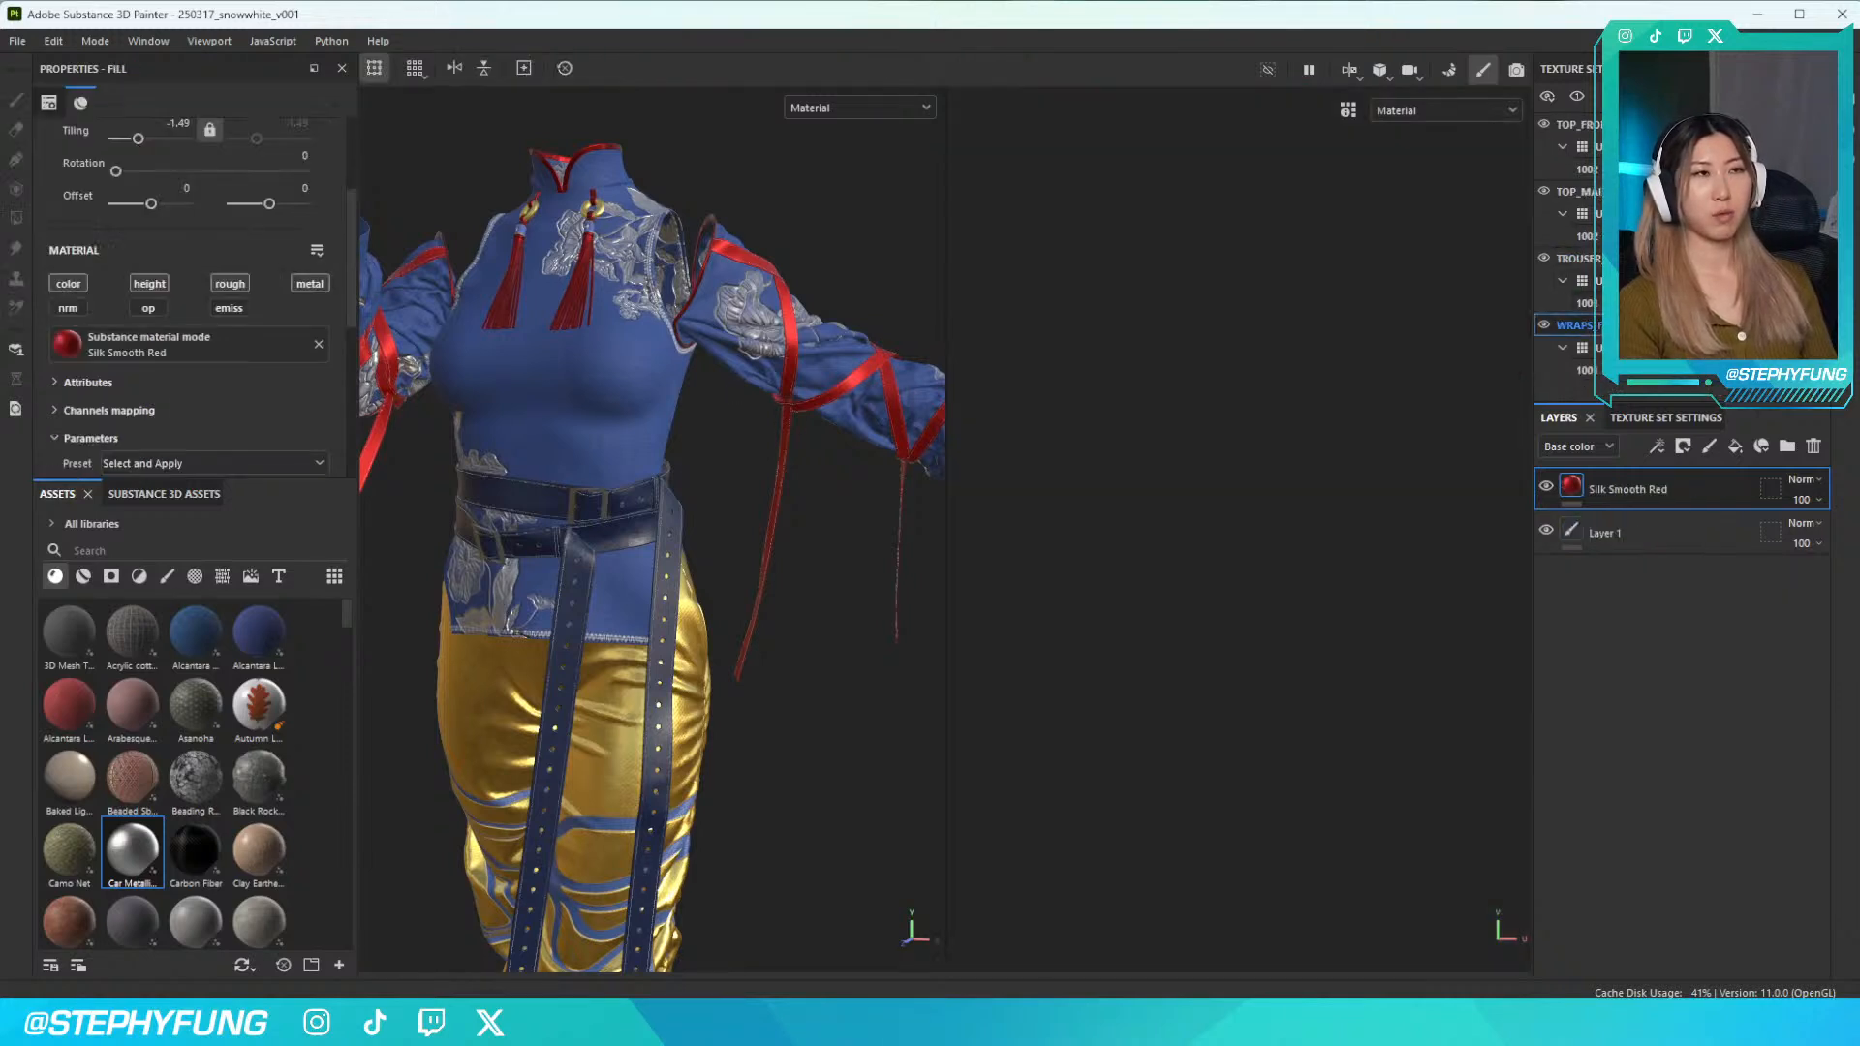
pyautogui.click(1544, 326)
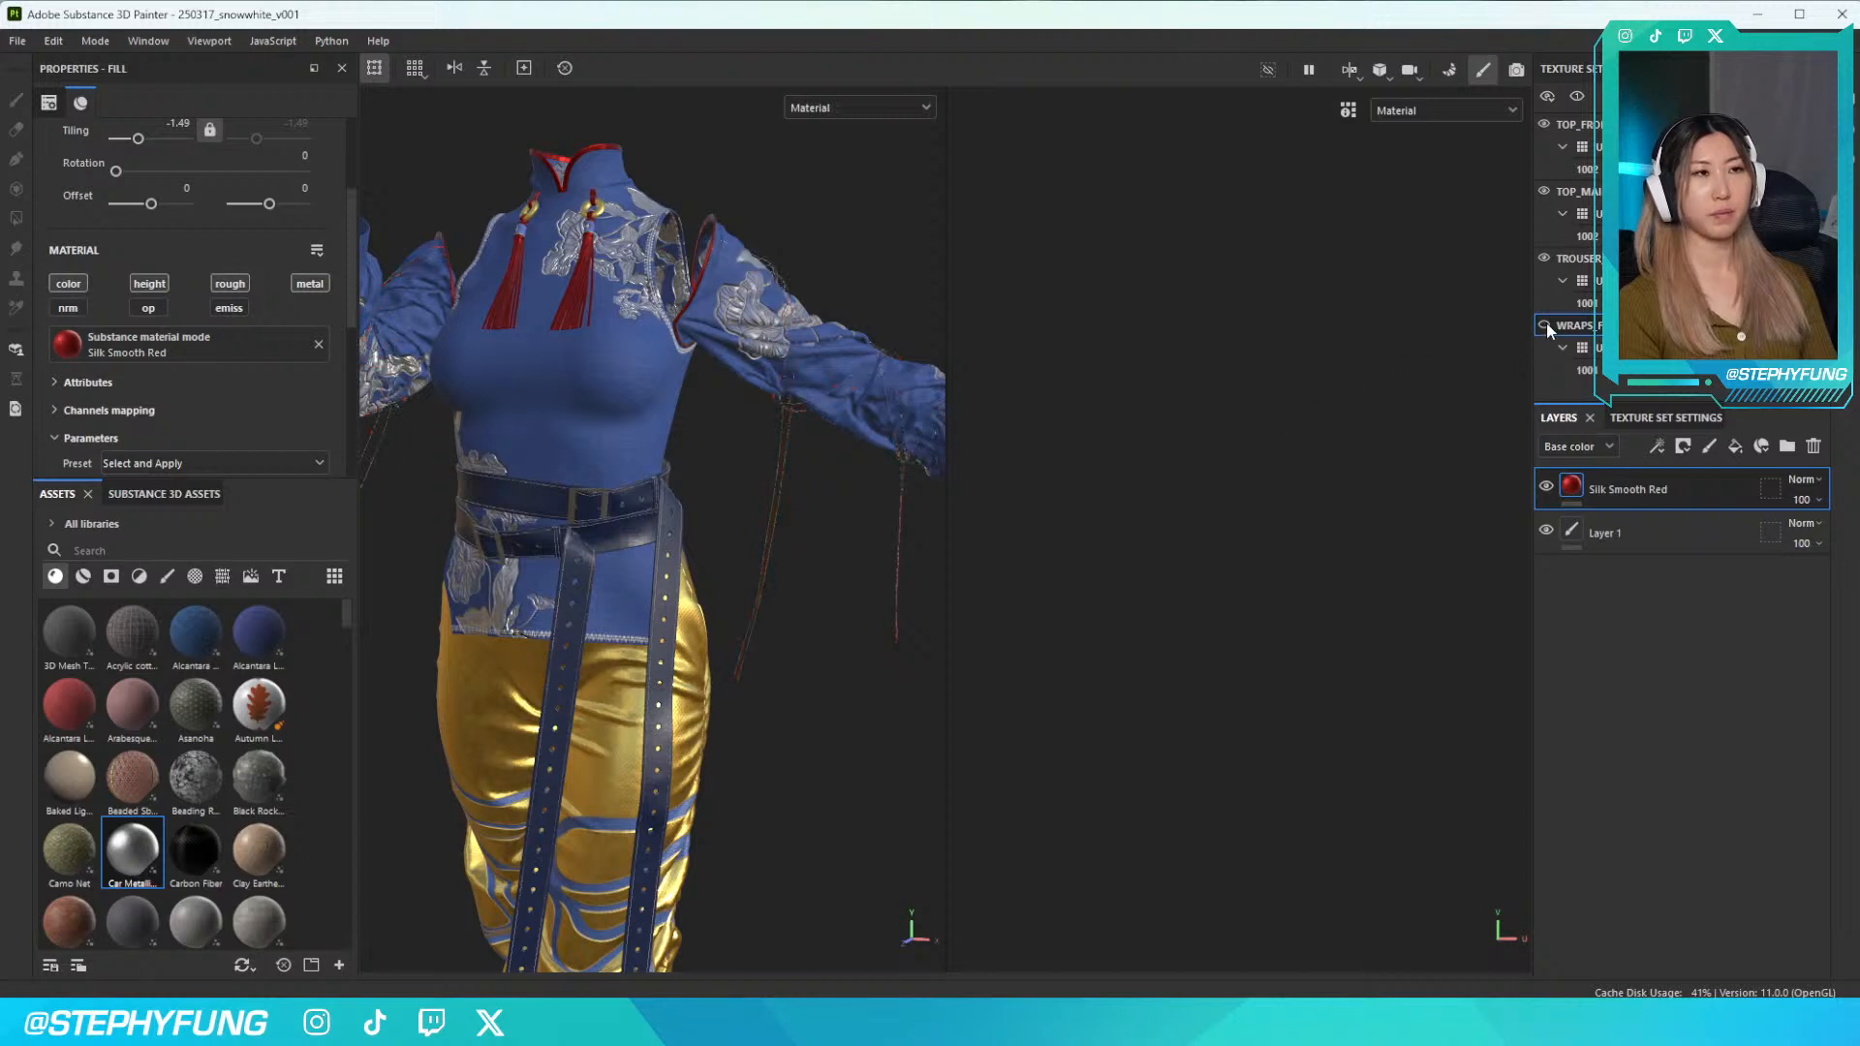
# Show the wraps on the model again and add a fill layer above the Silk Smooth Red layer
pyautogui.click(1544, 325)
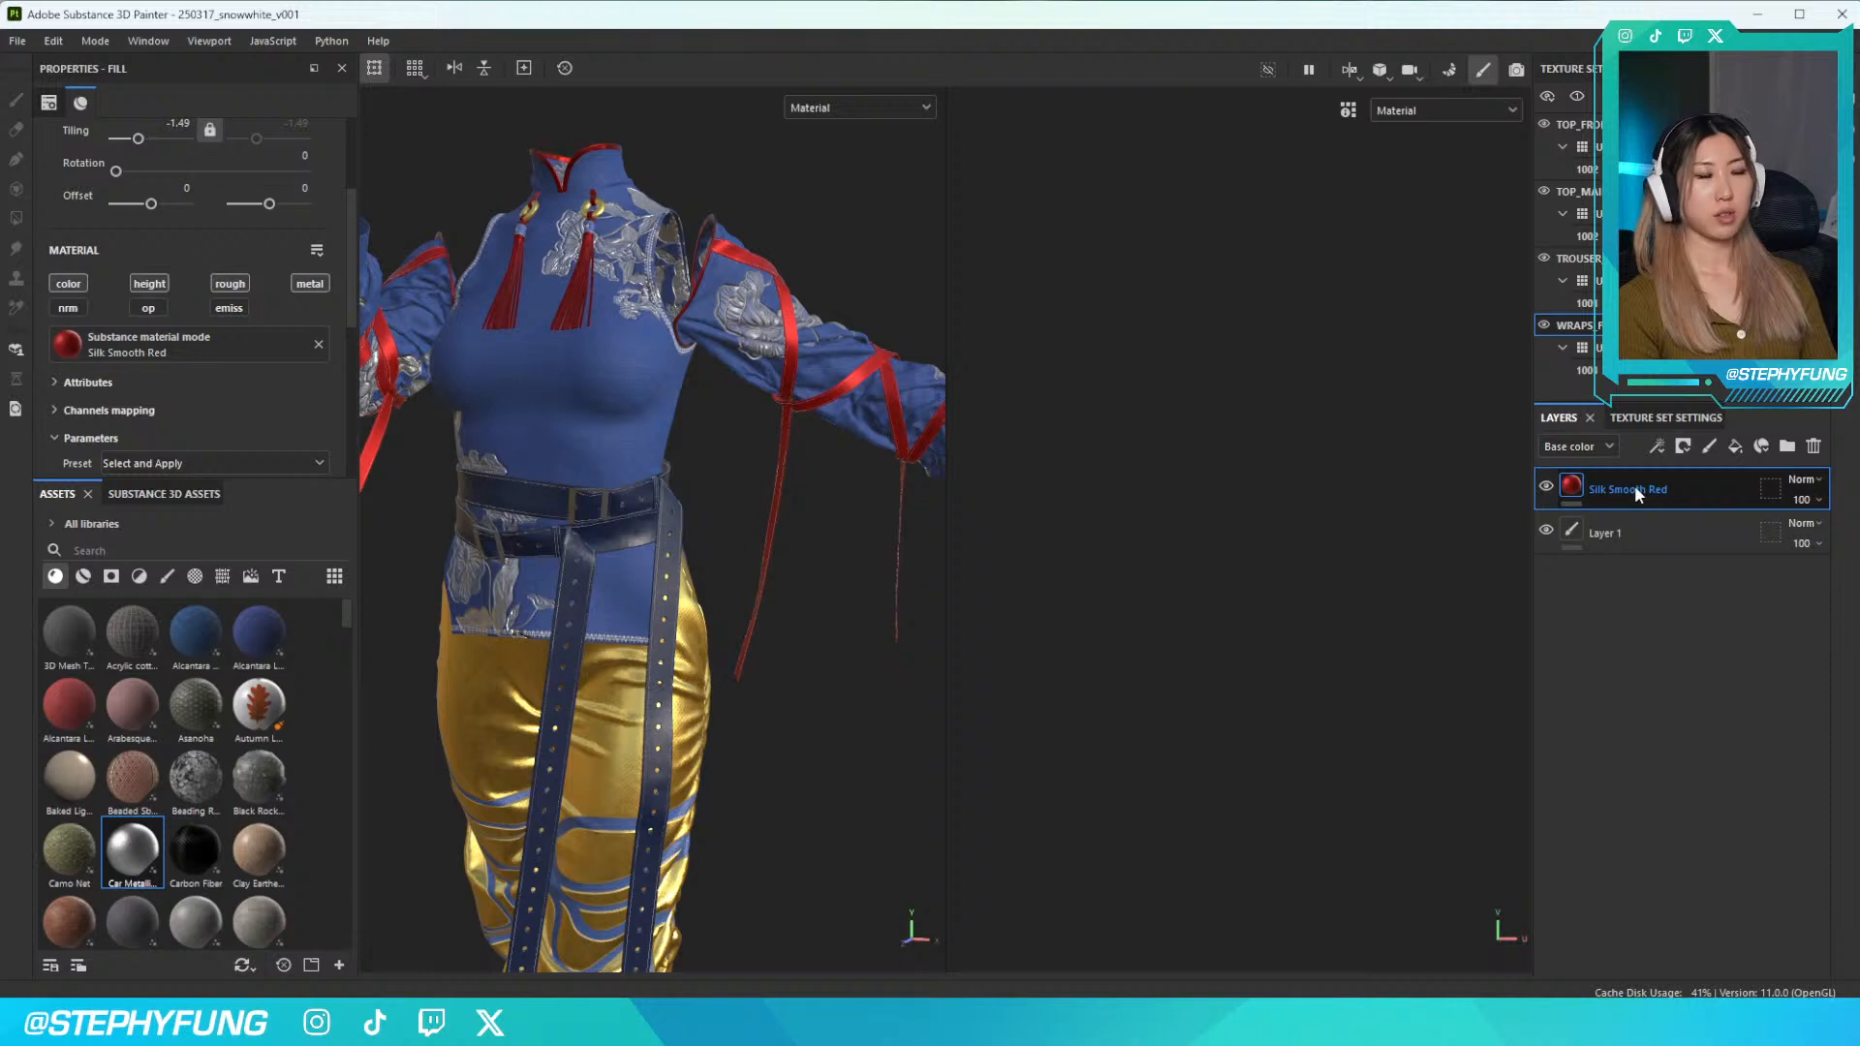
pyautogui.click(1741, 448)
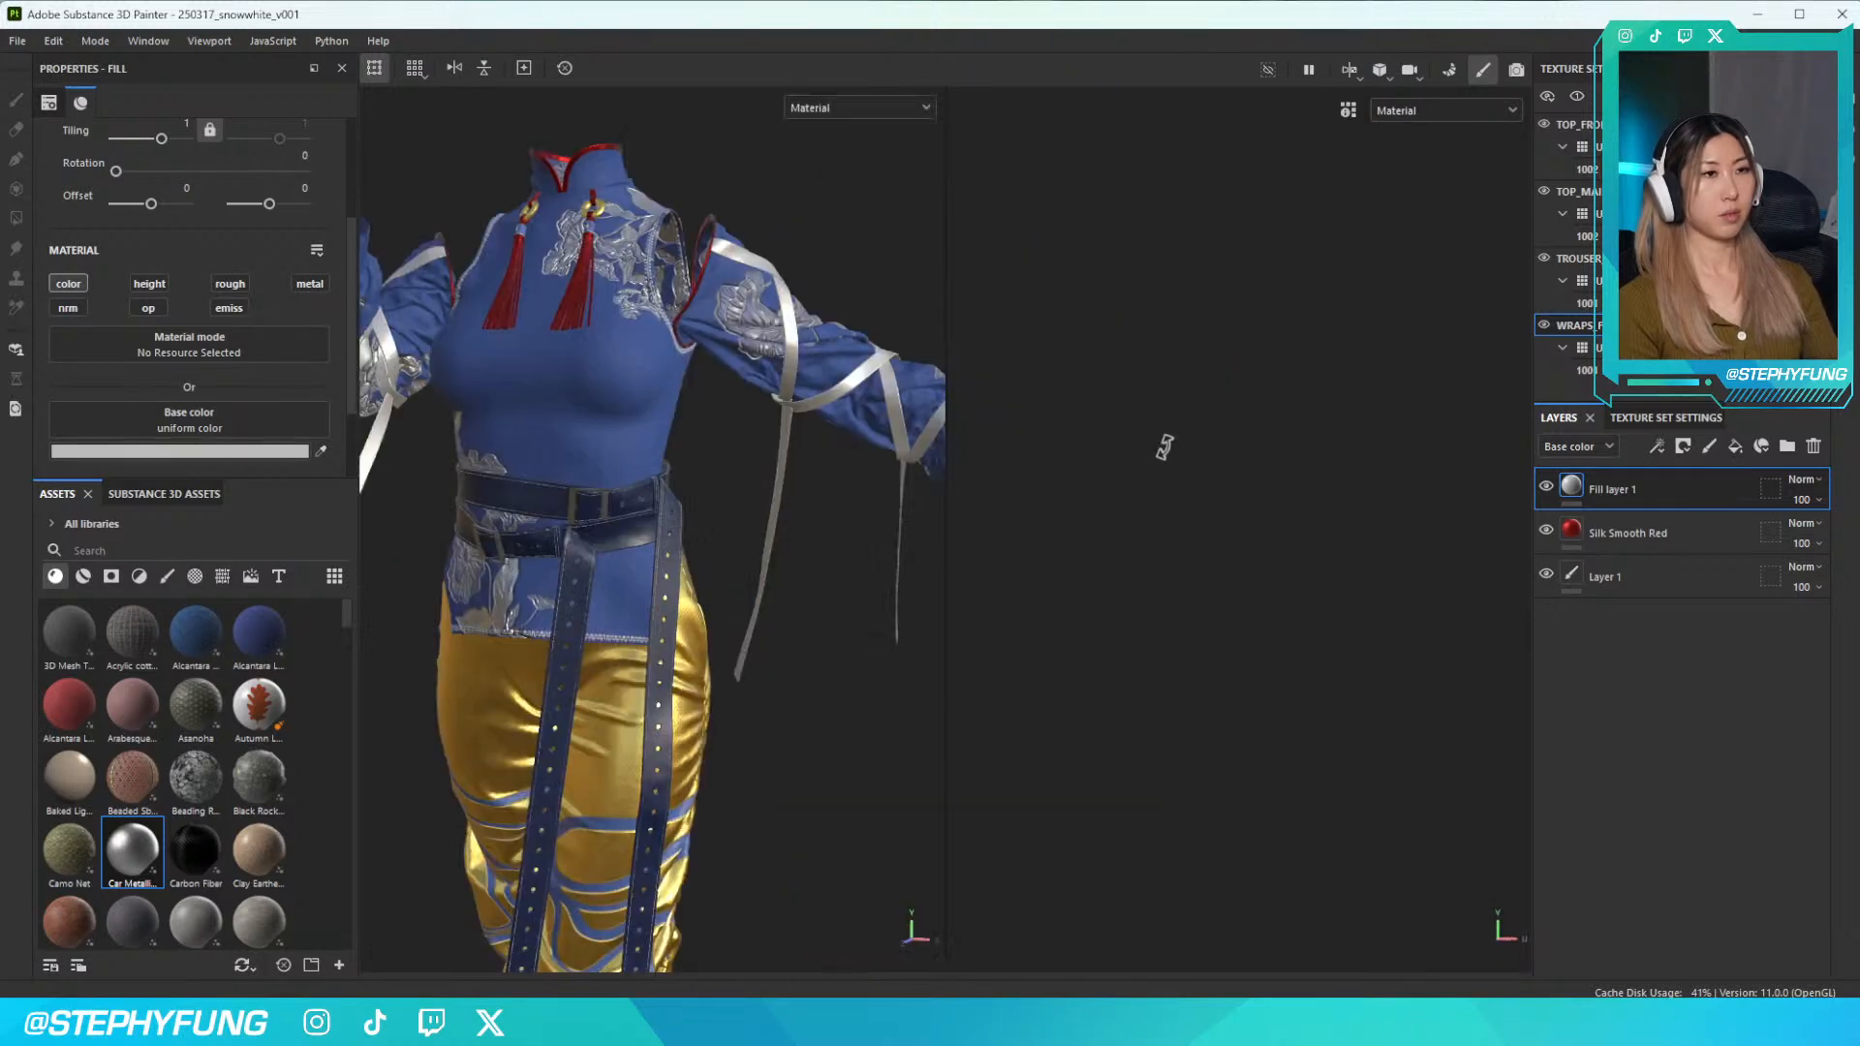
pyautogui.moveTo(1165, 465); pyautogui.dragTo(1204, 465, button='middle')
pyautogui.scroll(5, 1204, 465)
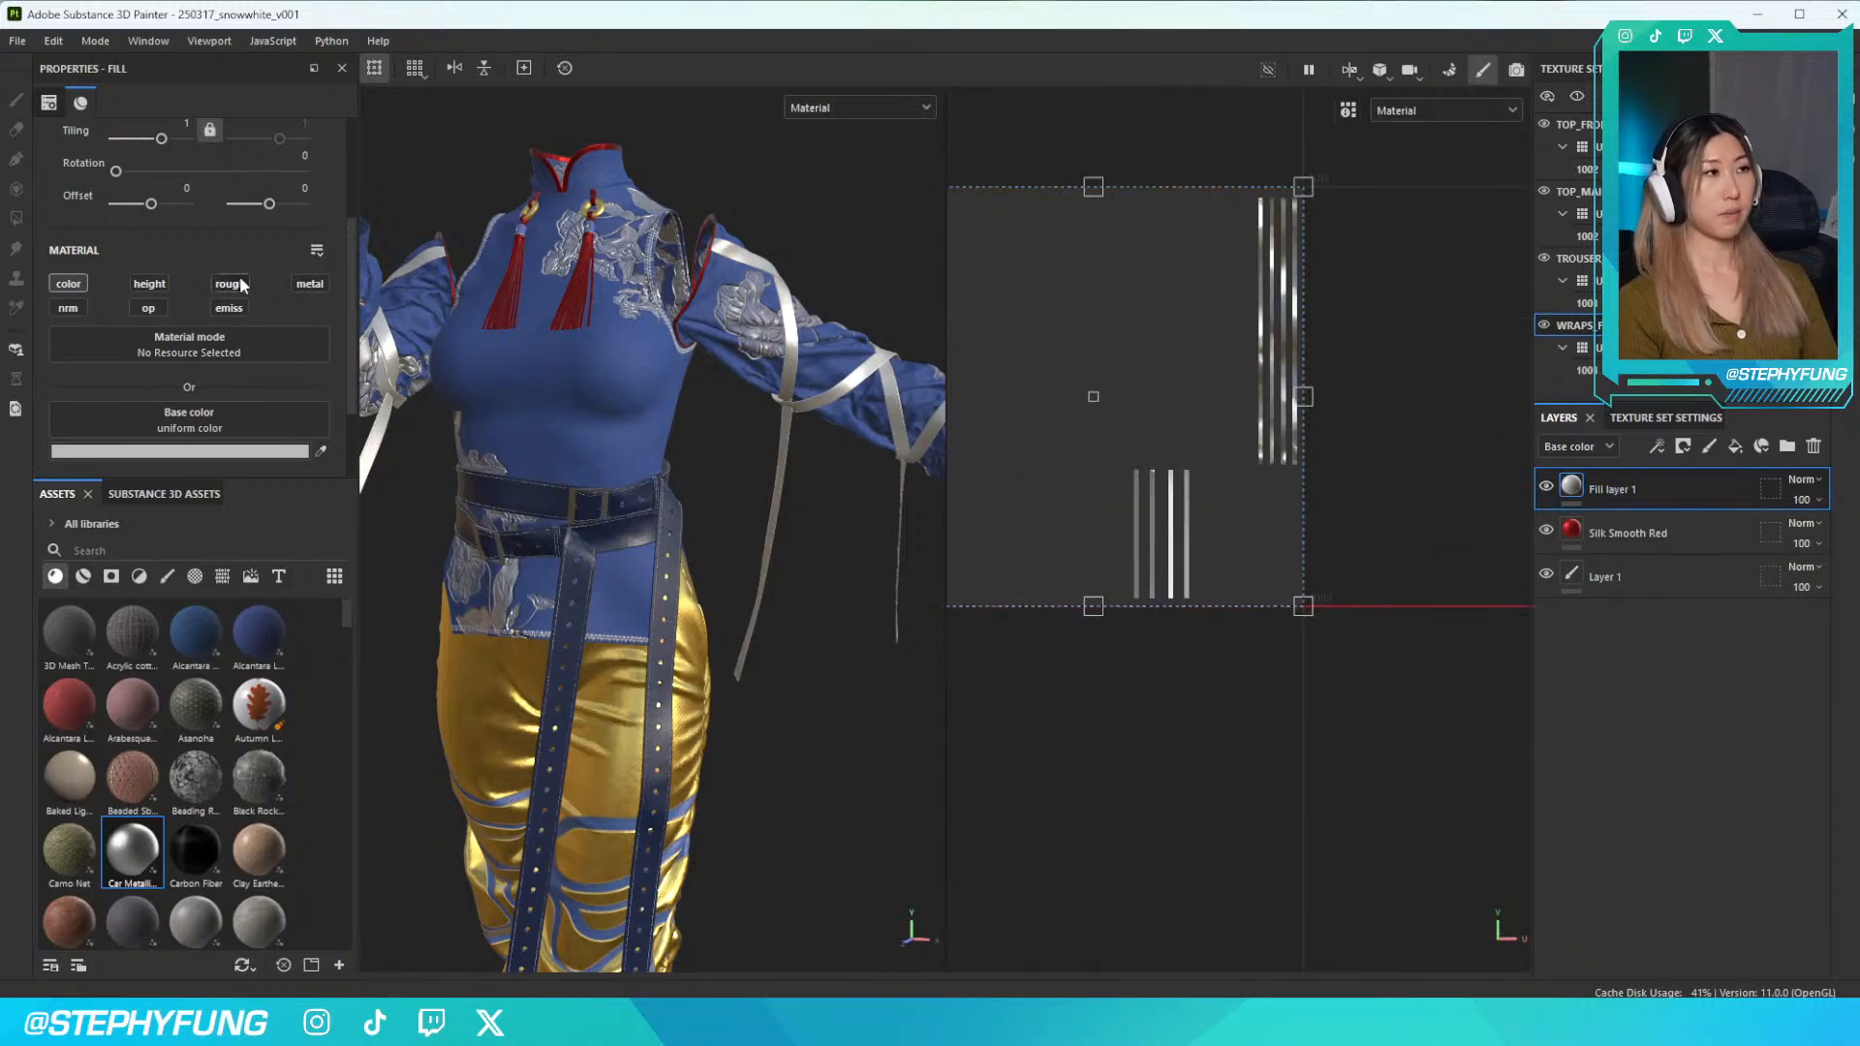
# Set the wraps fill layer's base color to golden yellow FFDE5D
pyautogui.click(264, 452)
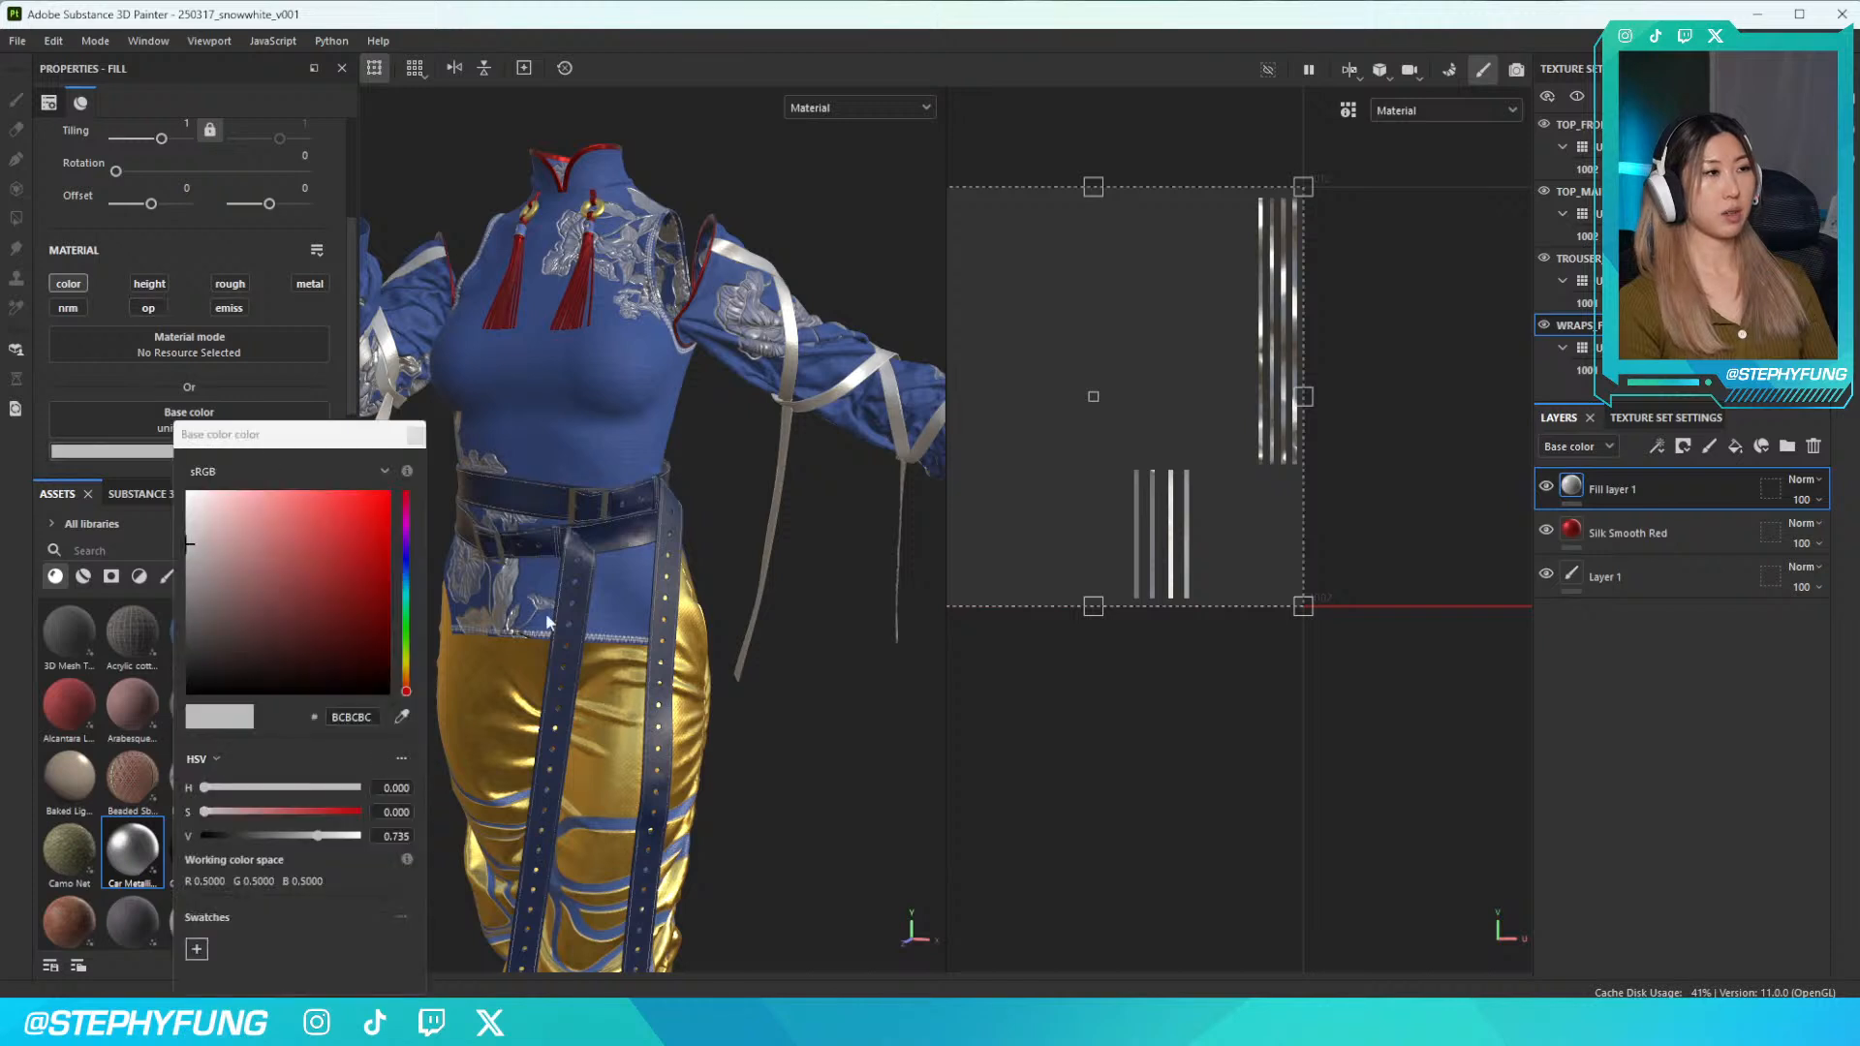
pyautogui.click(405, 668)
pyautogui.click(278, 572)
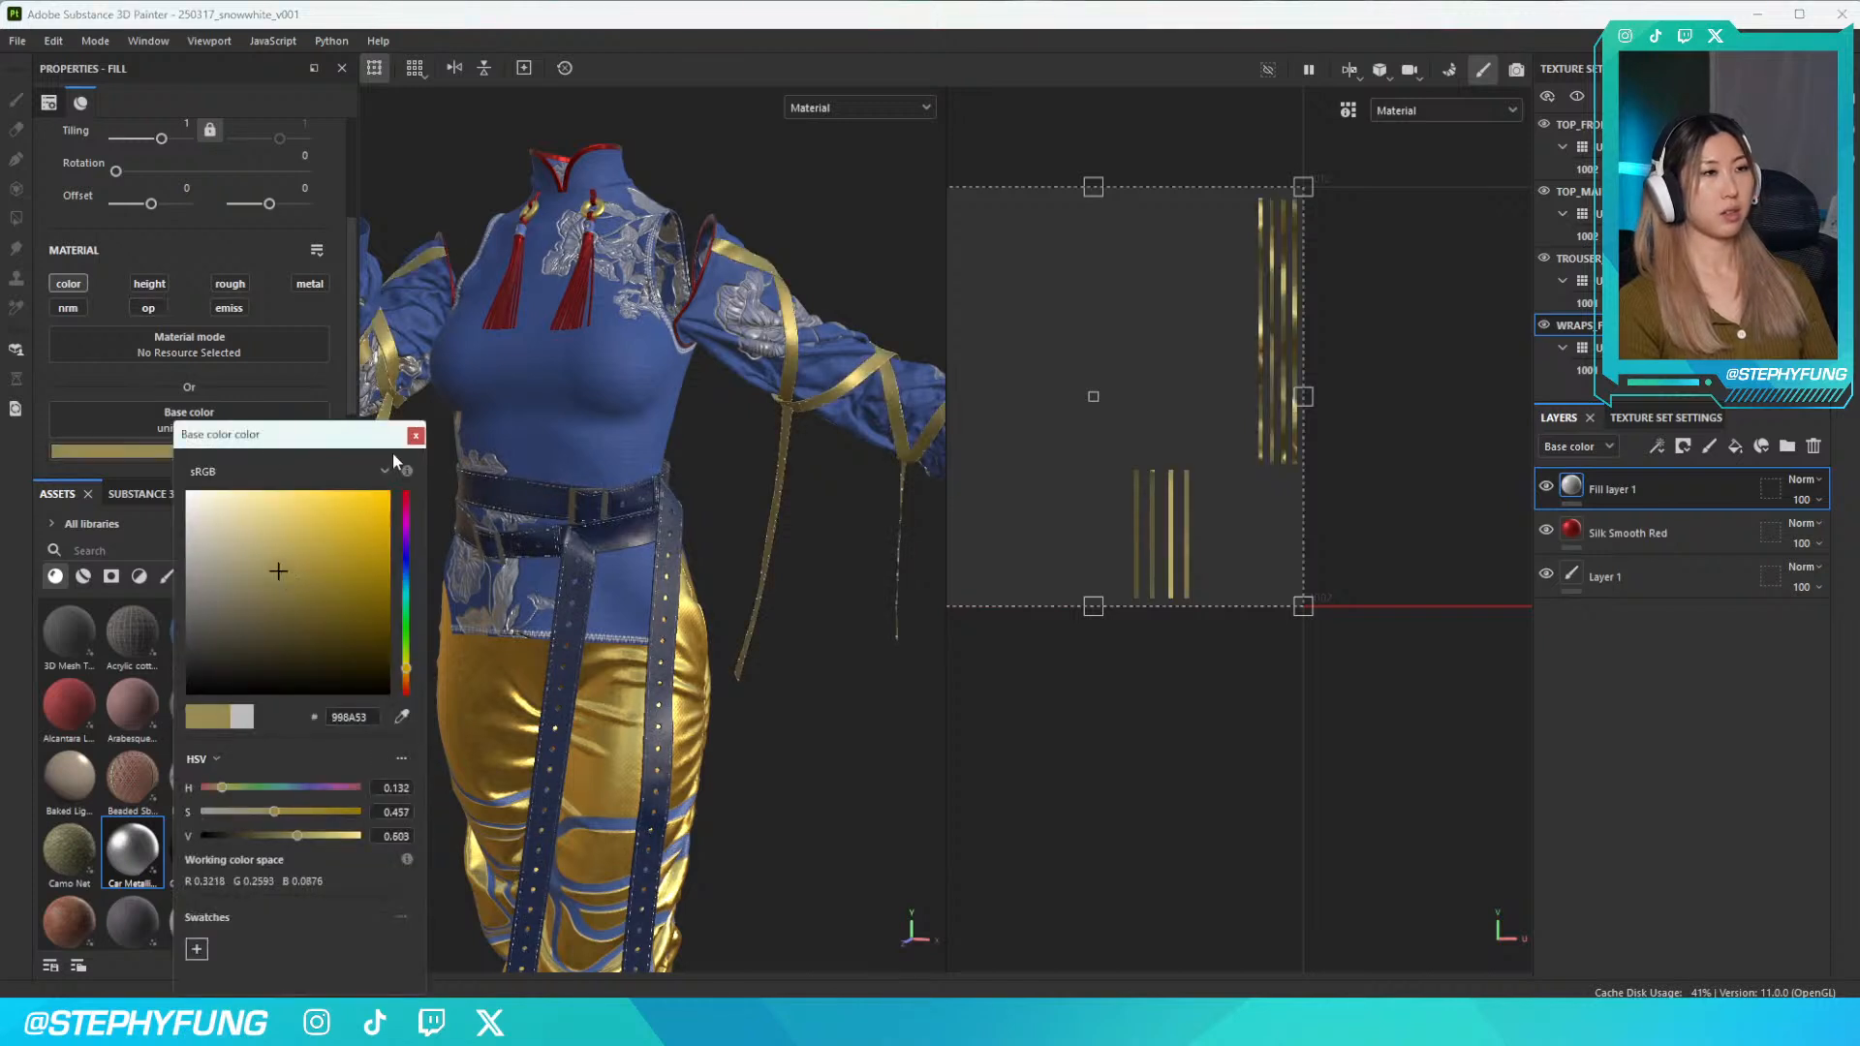
pyautogui.moveTo(306, 508)
pyautogui.mouseDown()
pyautogui.moveTo(274, 496)
pyautogui.moveTo(317, 491)
pyautogui.mouseUp()
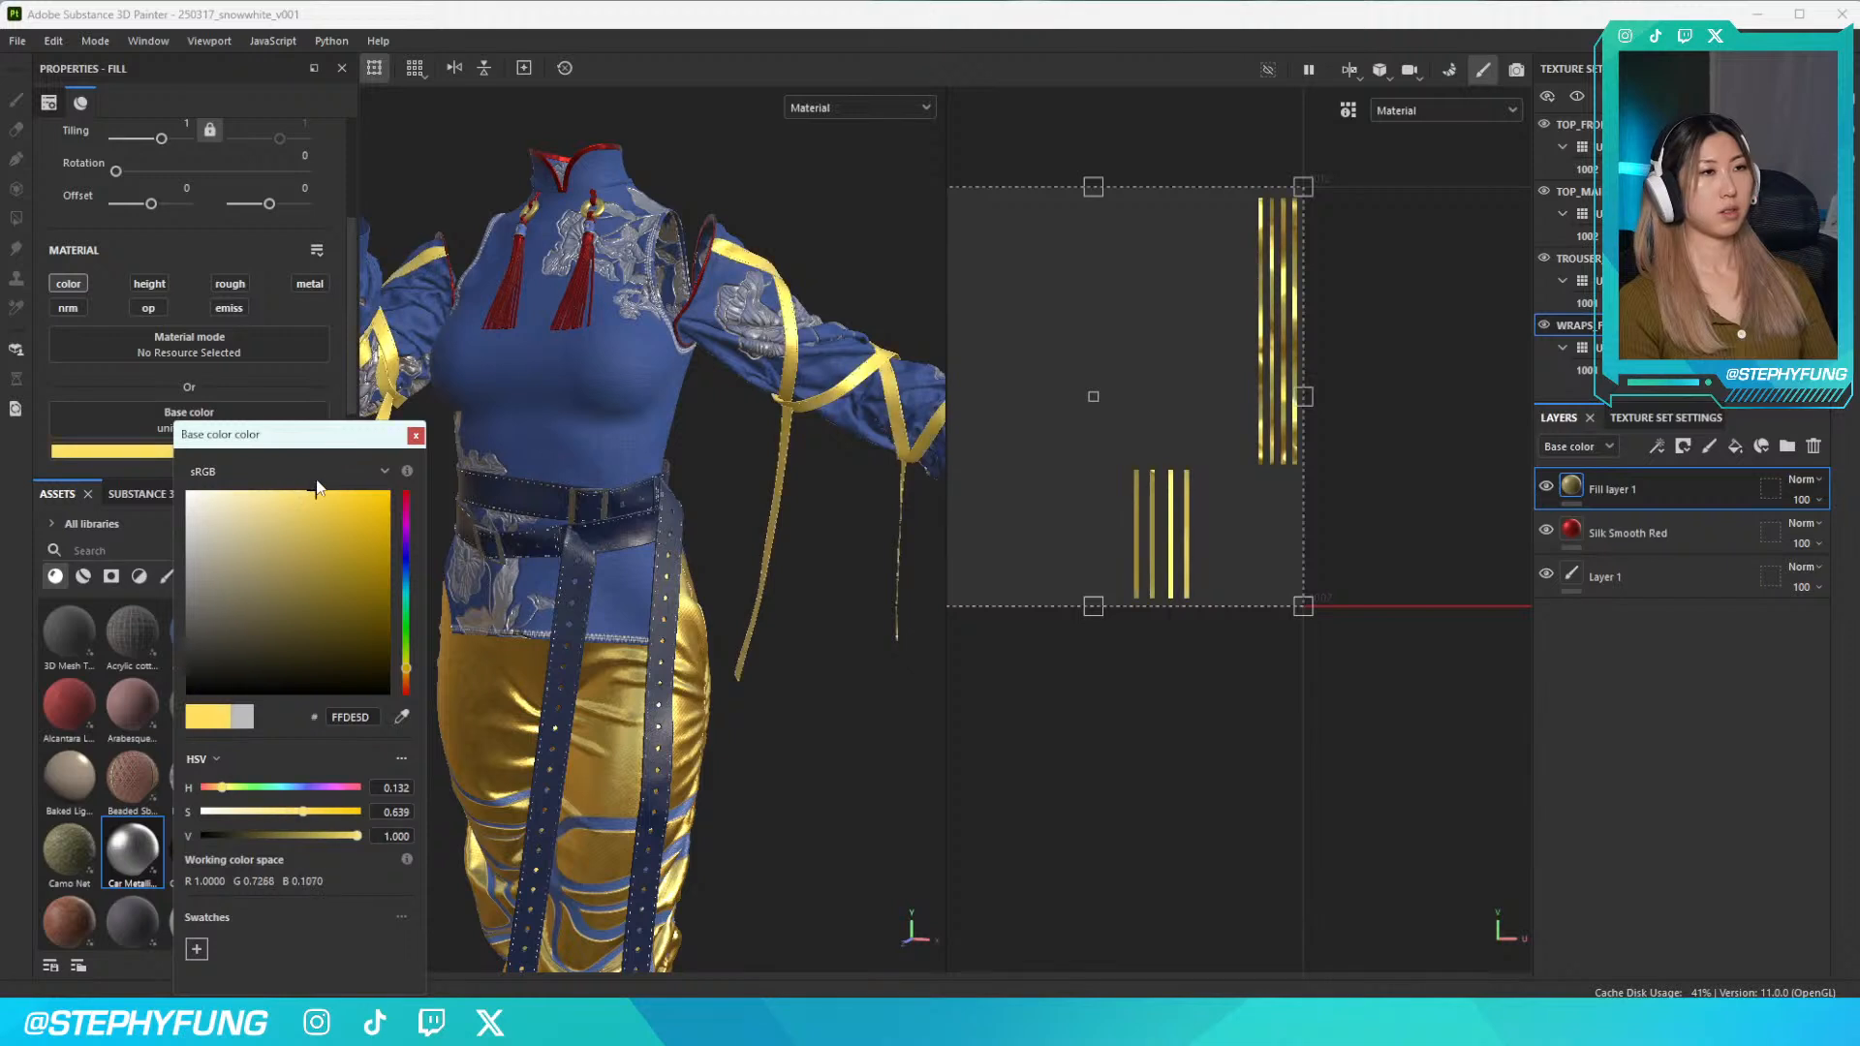
# Add a black mask to the wraps fill layer and choose the Shape Paraboloid alpha for the brush
pyautogui.click(1682, 446)
pyautogui.click(1710, 472)
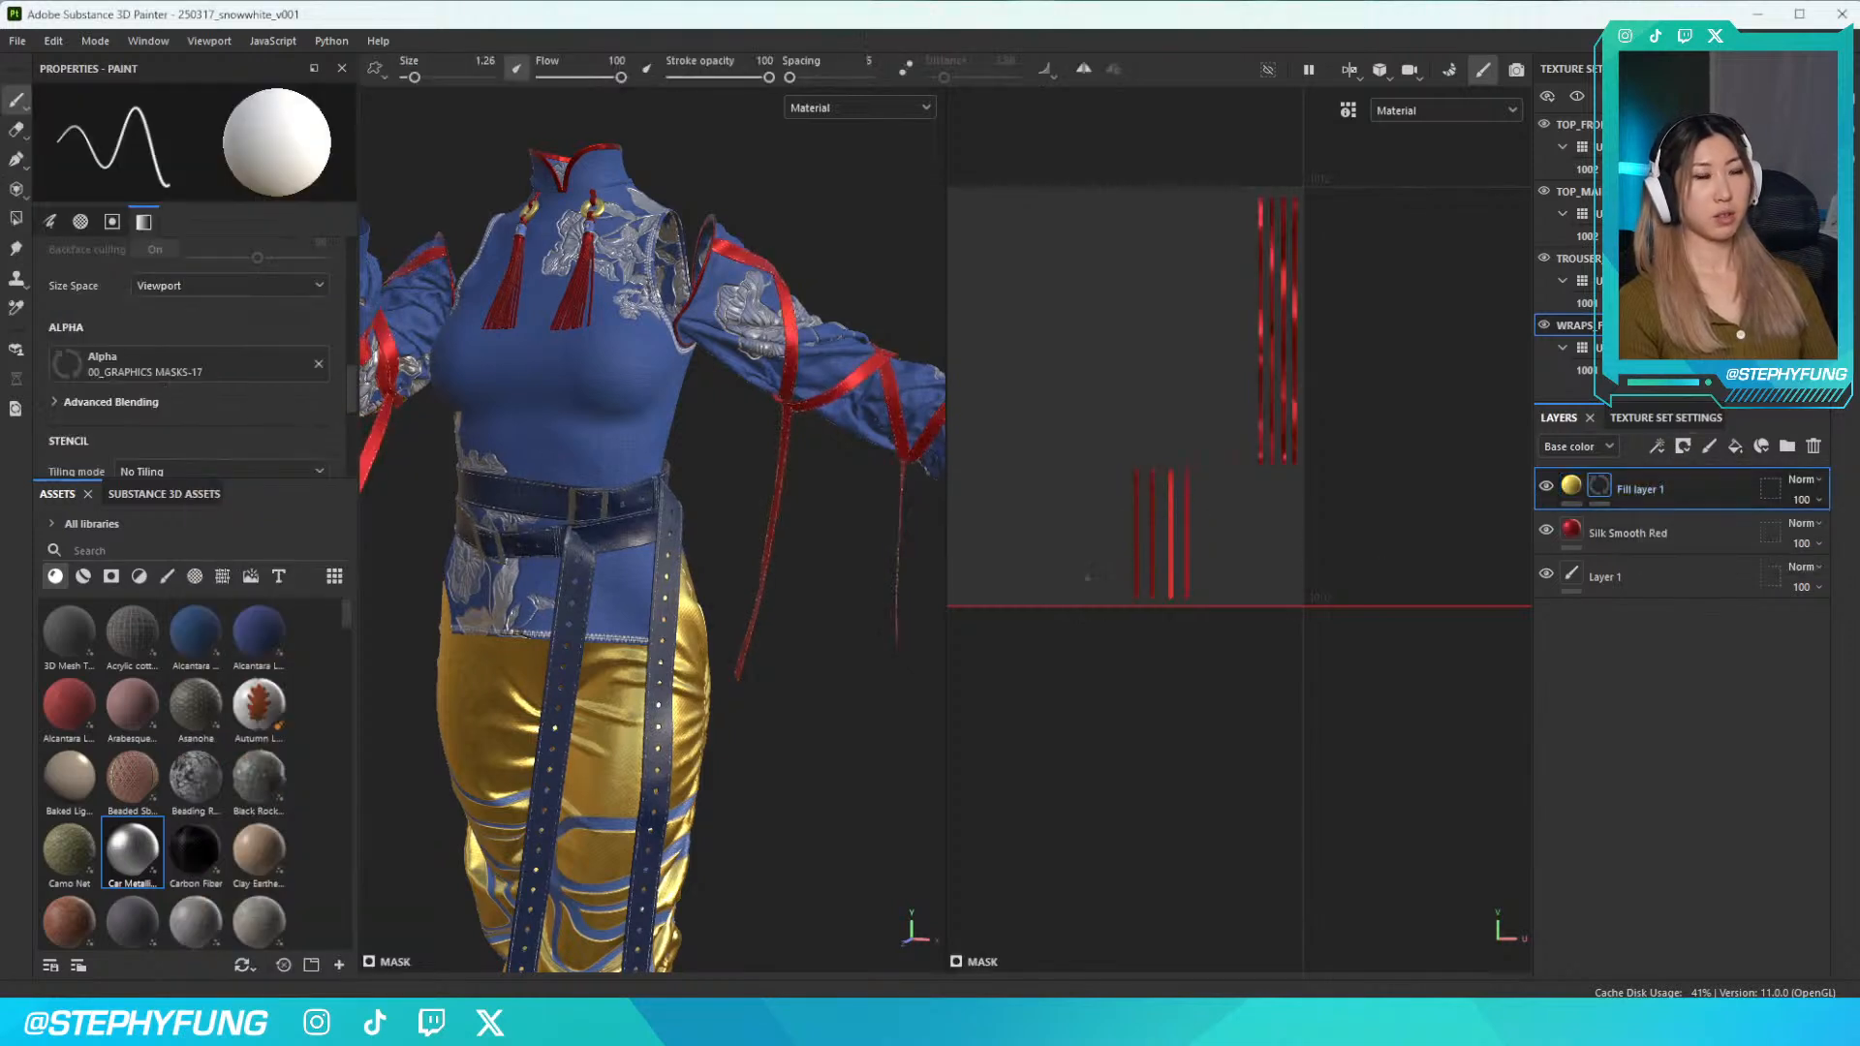
pyautogui.click(180, 375)
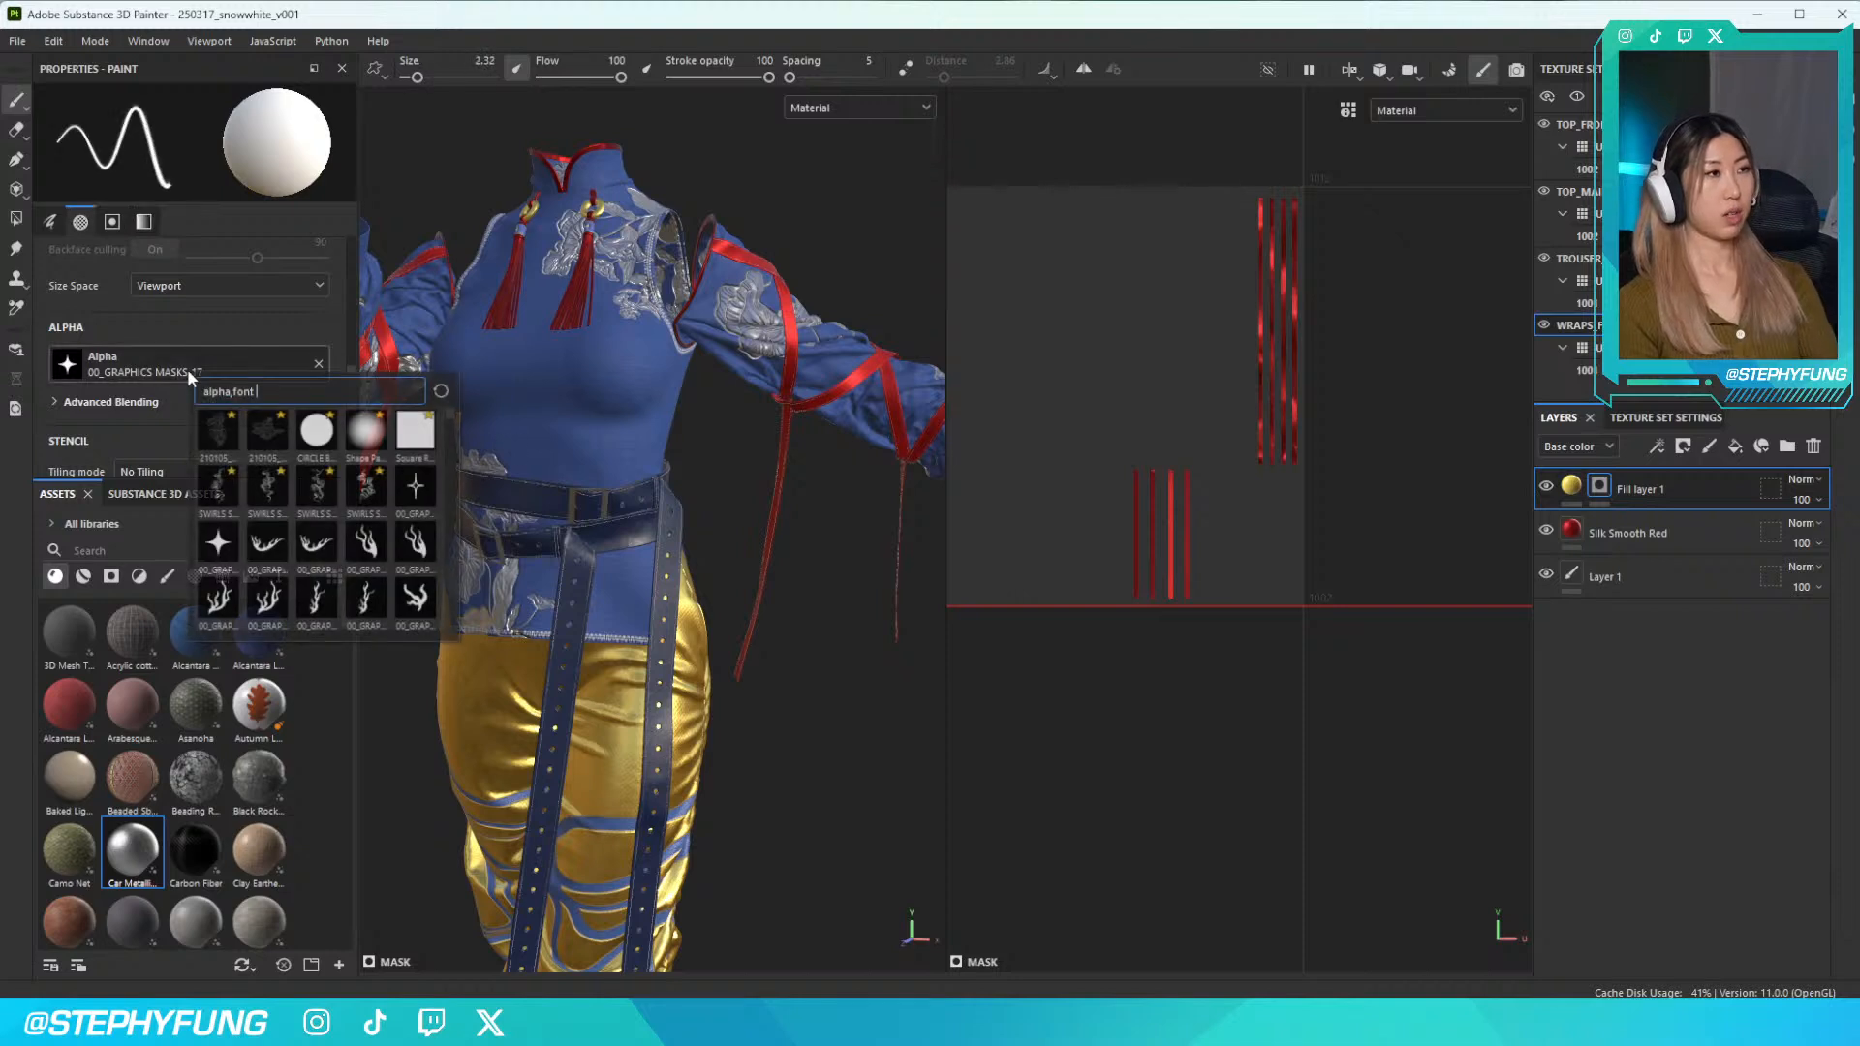
pyautogui.click(364, 432)
# Enlarge the brush to about 32.77 and paint the mask across the lower ends of the four short wrap strips in the UV view
pyautogui.moveTo(1203, 521)
pyautogui.keyDown('ctrl'); pyautogui.mouseDown(button='right')
pyautogui.moveTo(1241, 441)
pyautogui.moveTo(1131, 572)
pyautogui.mouseUp(button='right'); pyautogui.keyUp('ctrl')
pyautogui.moveTo(1132, 573)
pyautogui.mouseDown()
pyautogui.moveTo(1204, 573)
pyautogui.moveTo(1037, 573)
pyautogui.moveTo(1188, 585)
pyautogui.moveTo(1154, 595)
pyautogui.moveTo(1166, 634)
pyautogui.mouseUp()
pyautogui.hotkey('ctrl', 'z')
pyautogui.scroll(-3, 811, 614)
pyautogui.moveTo(810, 601)
pyautogui.keyDown('alt'); pyautogui.mouseDown()
pyautogui.moveTo(760, 594)
pyautogui.moveTo(810, 582)
pyautogui.moveTo(739, 579)
pyautogui.moveTo(771, 586)
pyautogui.mouseUp(); pyautogui.keyUp('alt')
pyautogui.scroll(3, 740, 579)
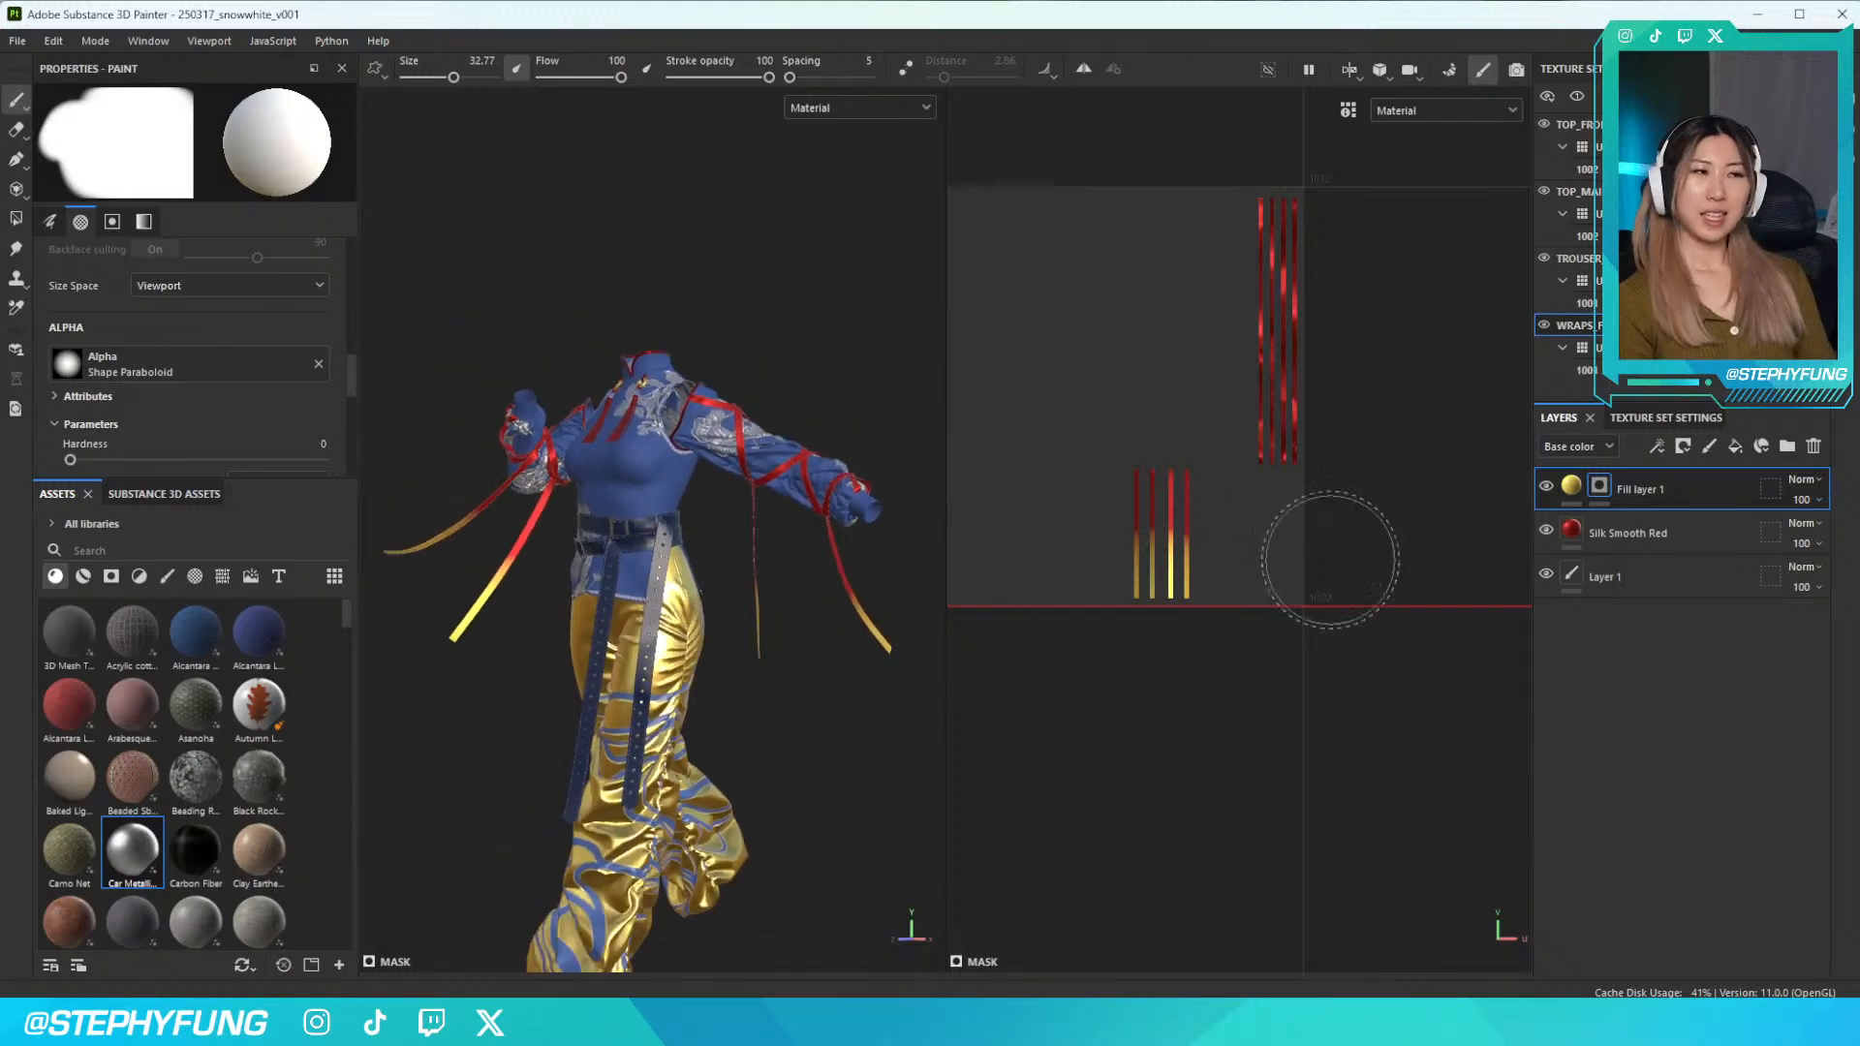
# Try a muted khaki and an off-white F8F8F8 as the base color of the faded wrap ends
pyautogui.click(1571, 488)
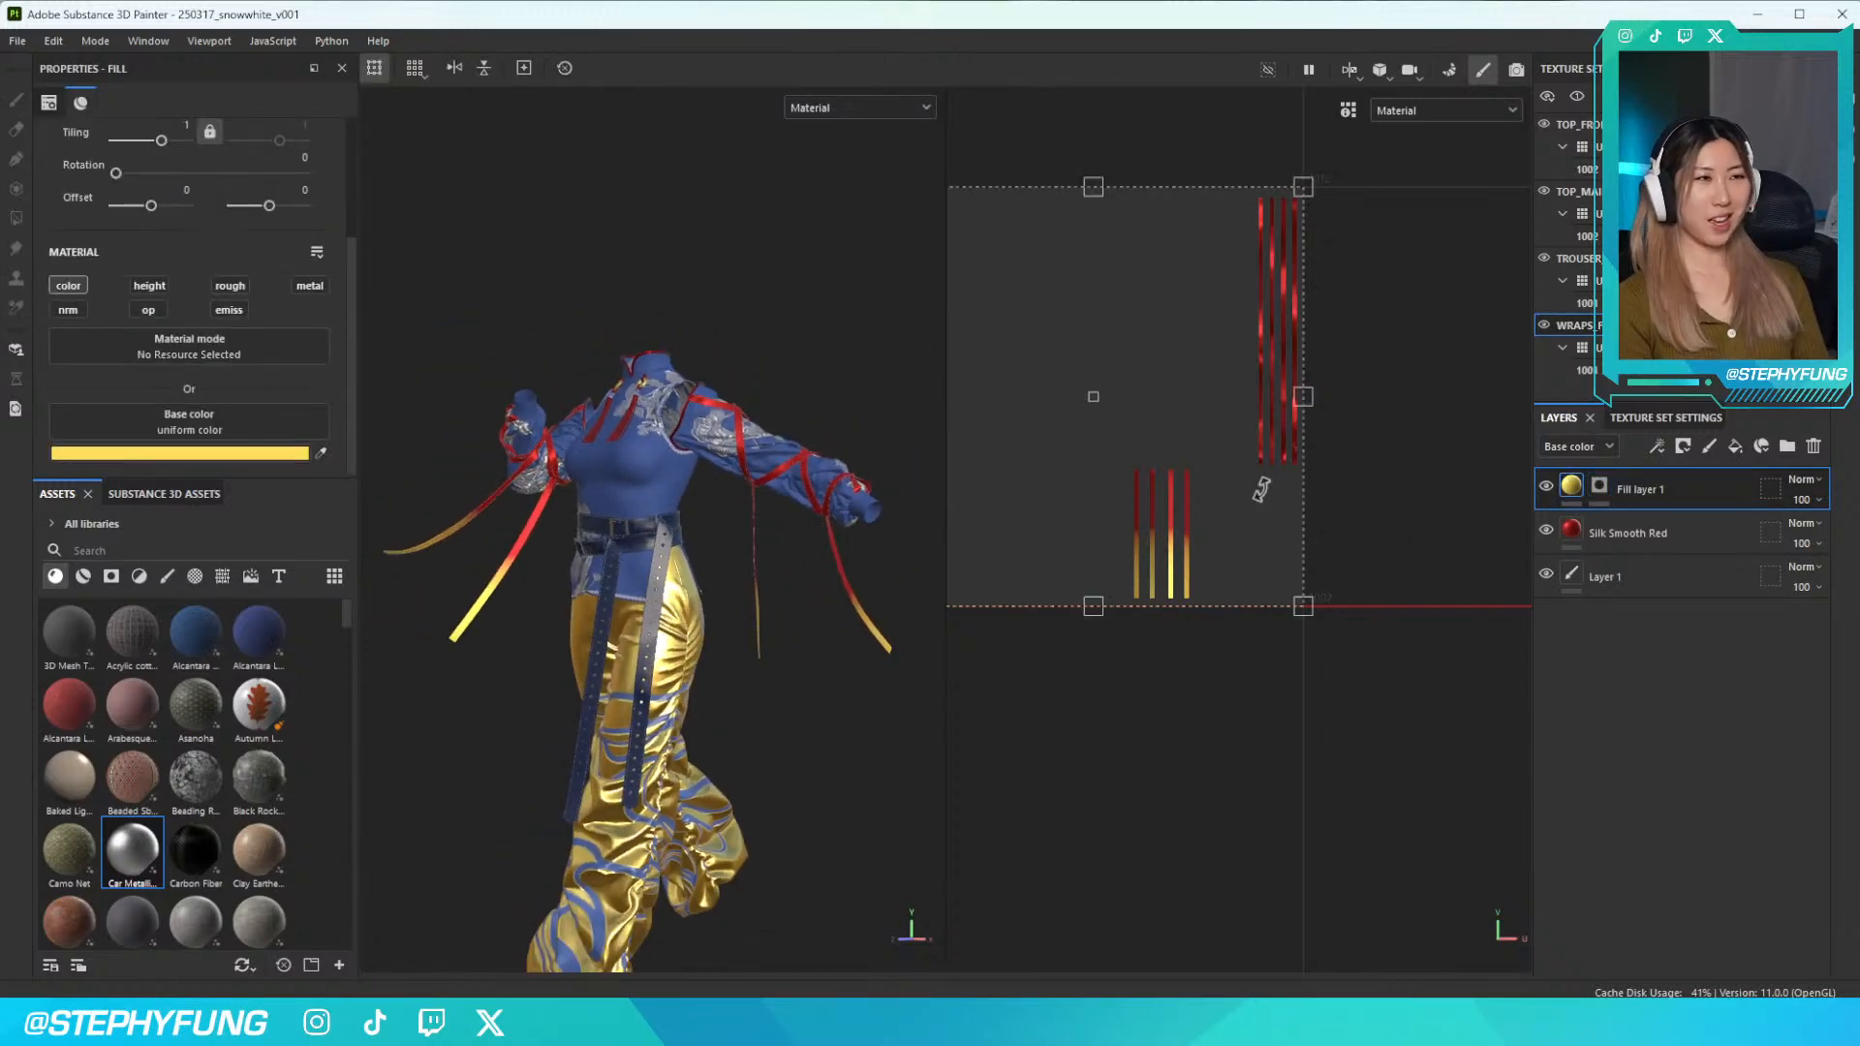
pyautogui.click(240, 454)
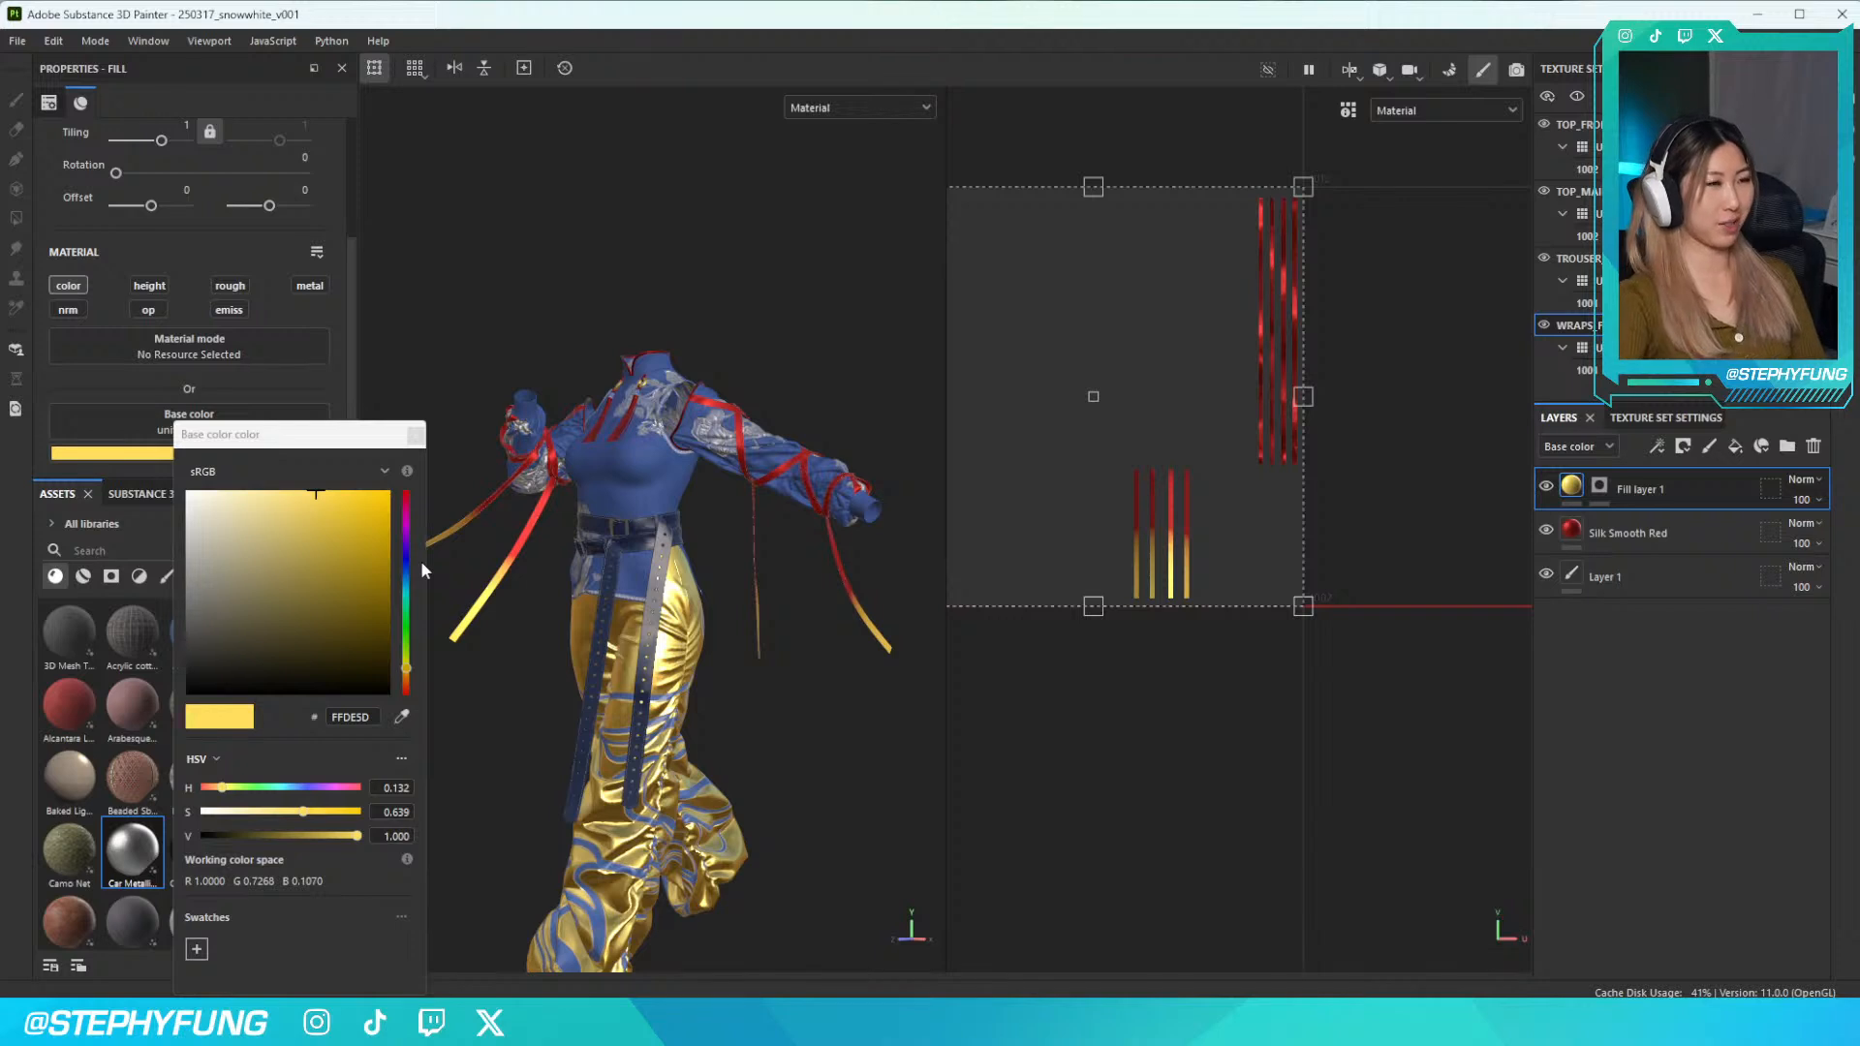
pyautogui.moveTo(366, 601); pyautogui.dragTo(238, 594)
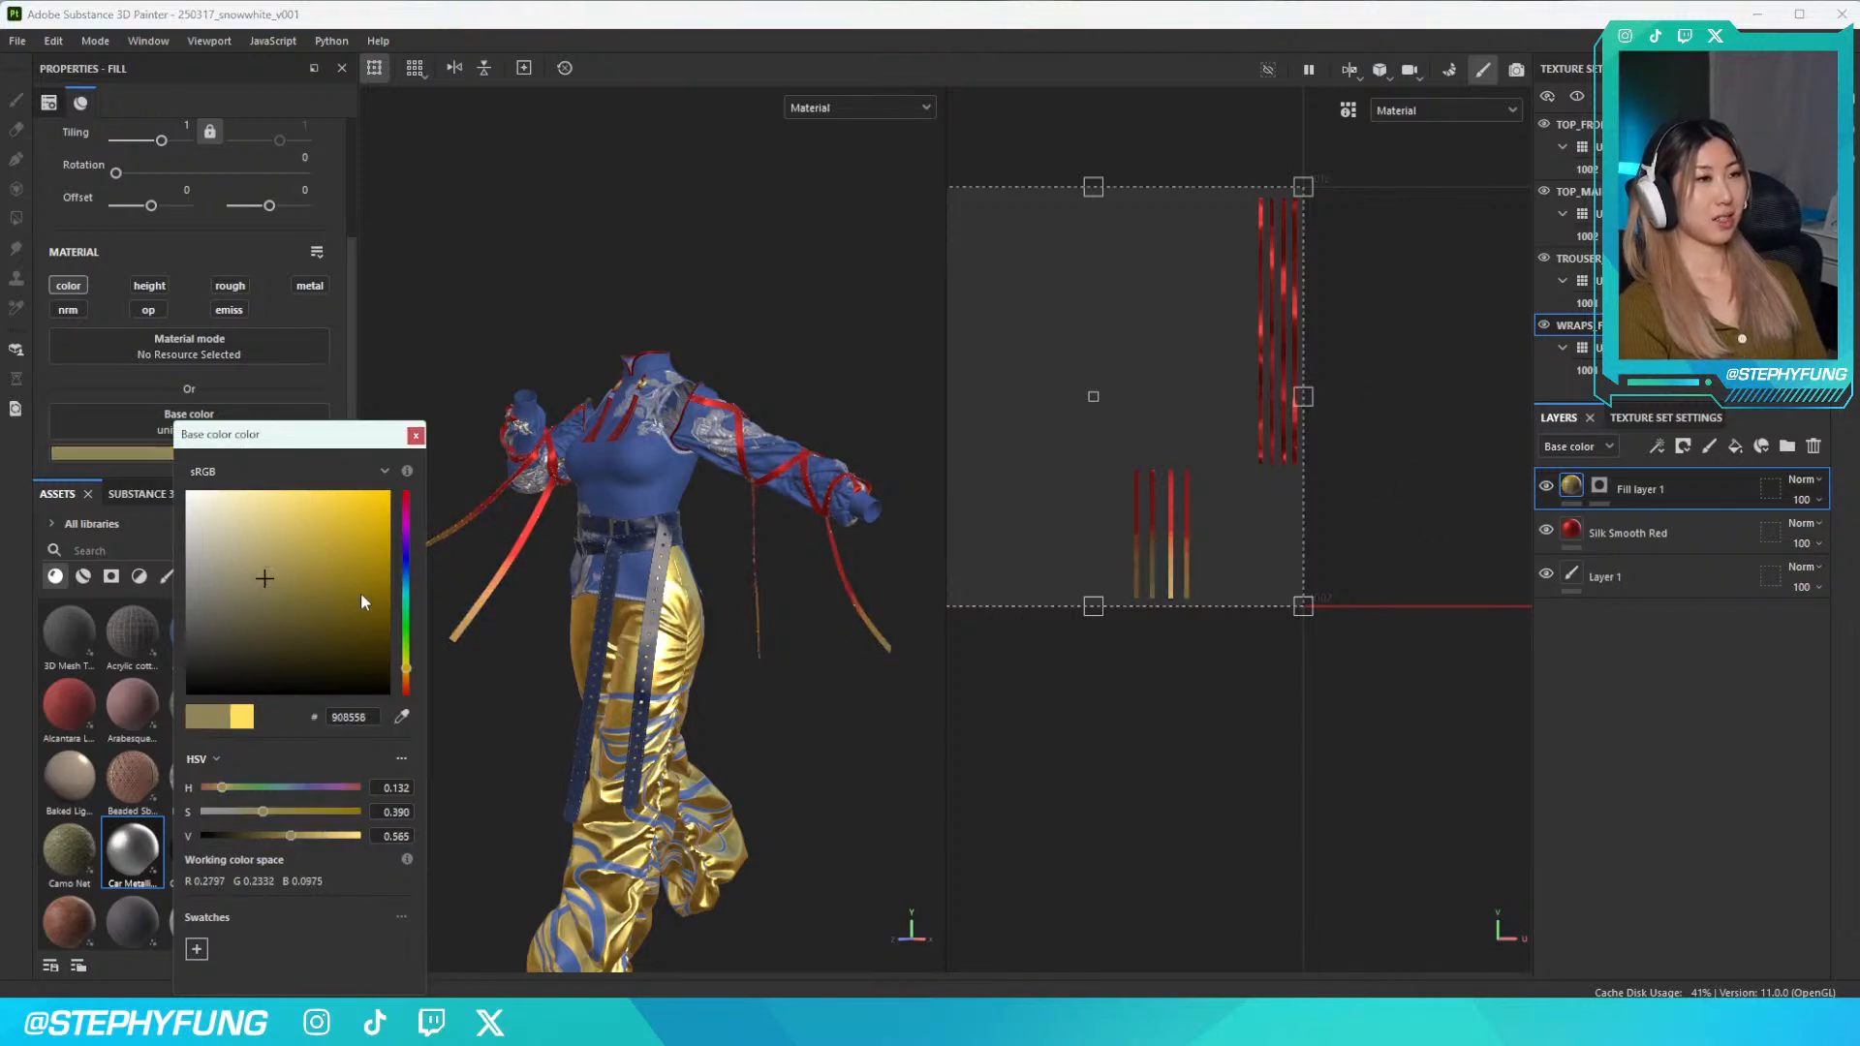
pyautogui.moveTo(368, 562); pyautogui.dragTo(128, 497)
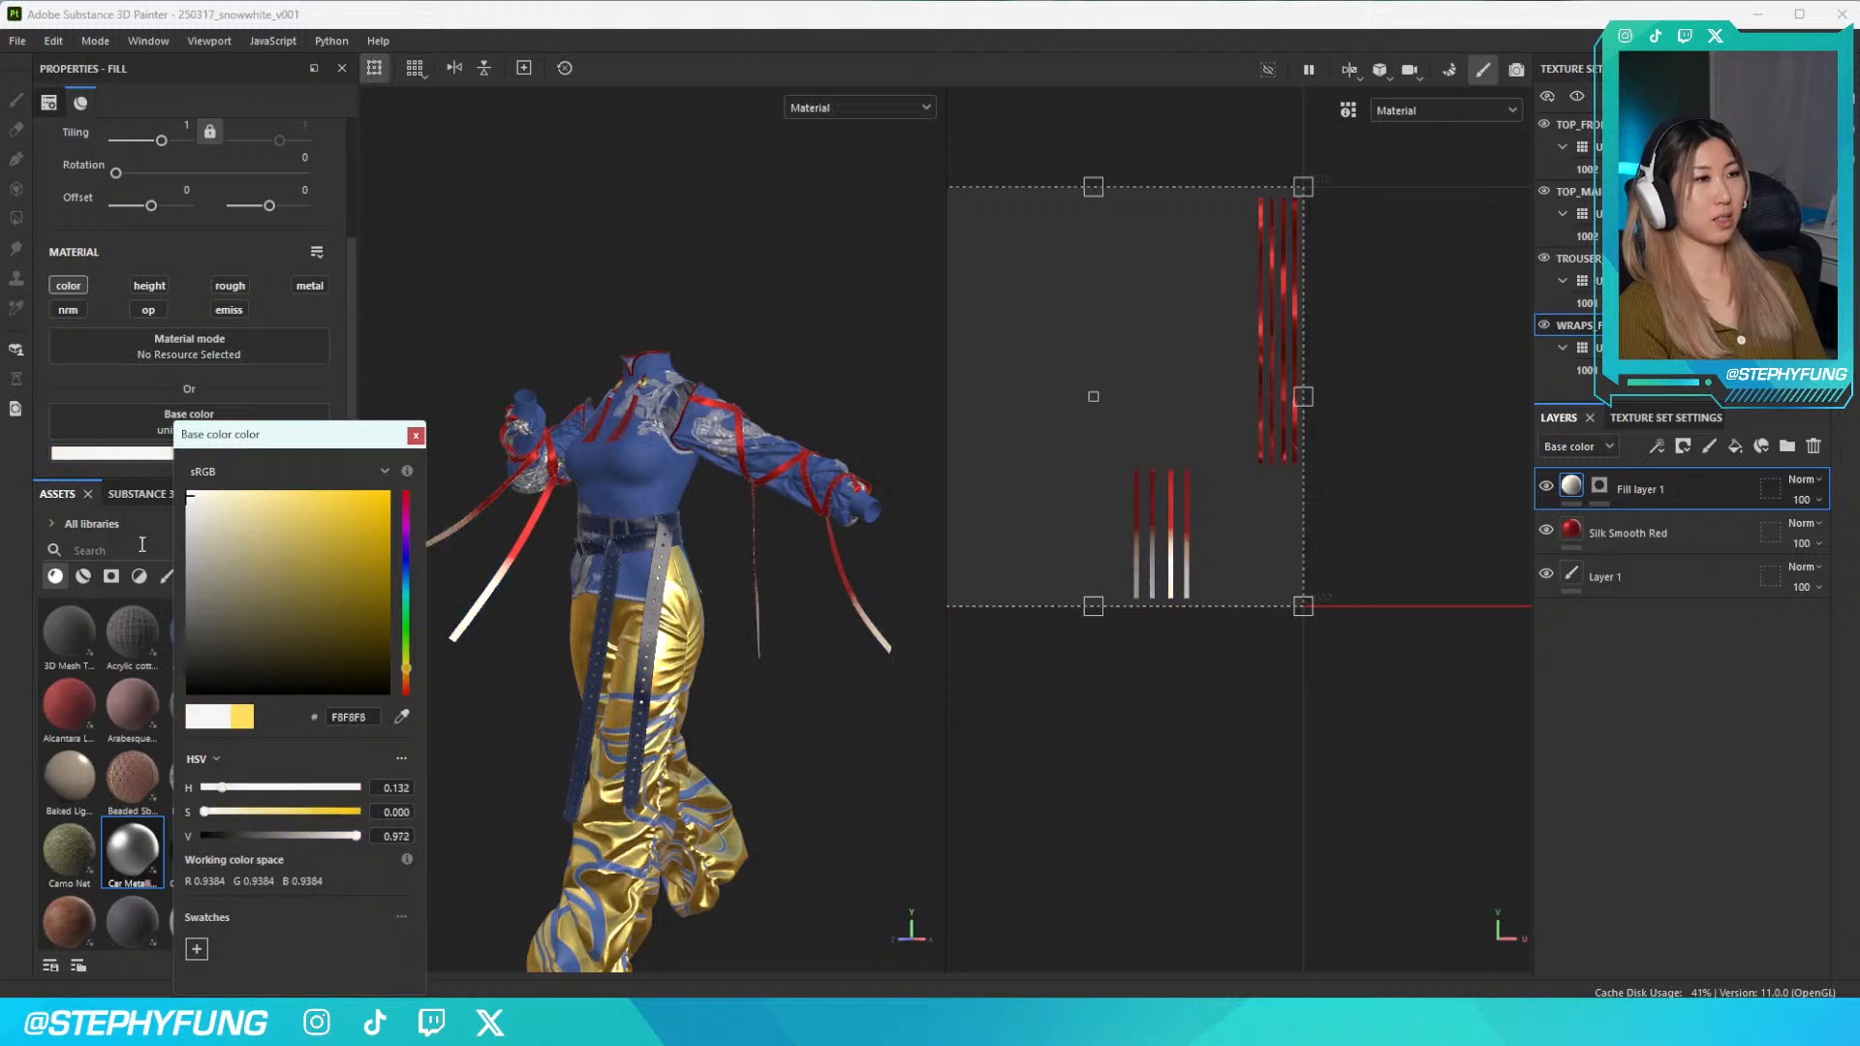
# Try other hues for the faded wrap ends and settle on soft pink D48E8E as the fill layer's base color
pyautogui.click(406, 549)
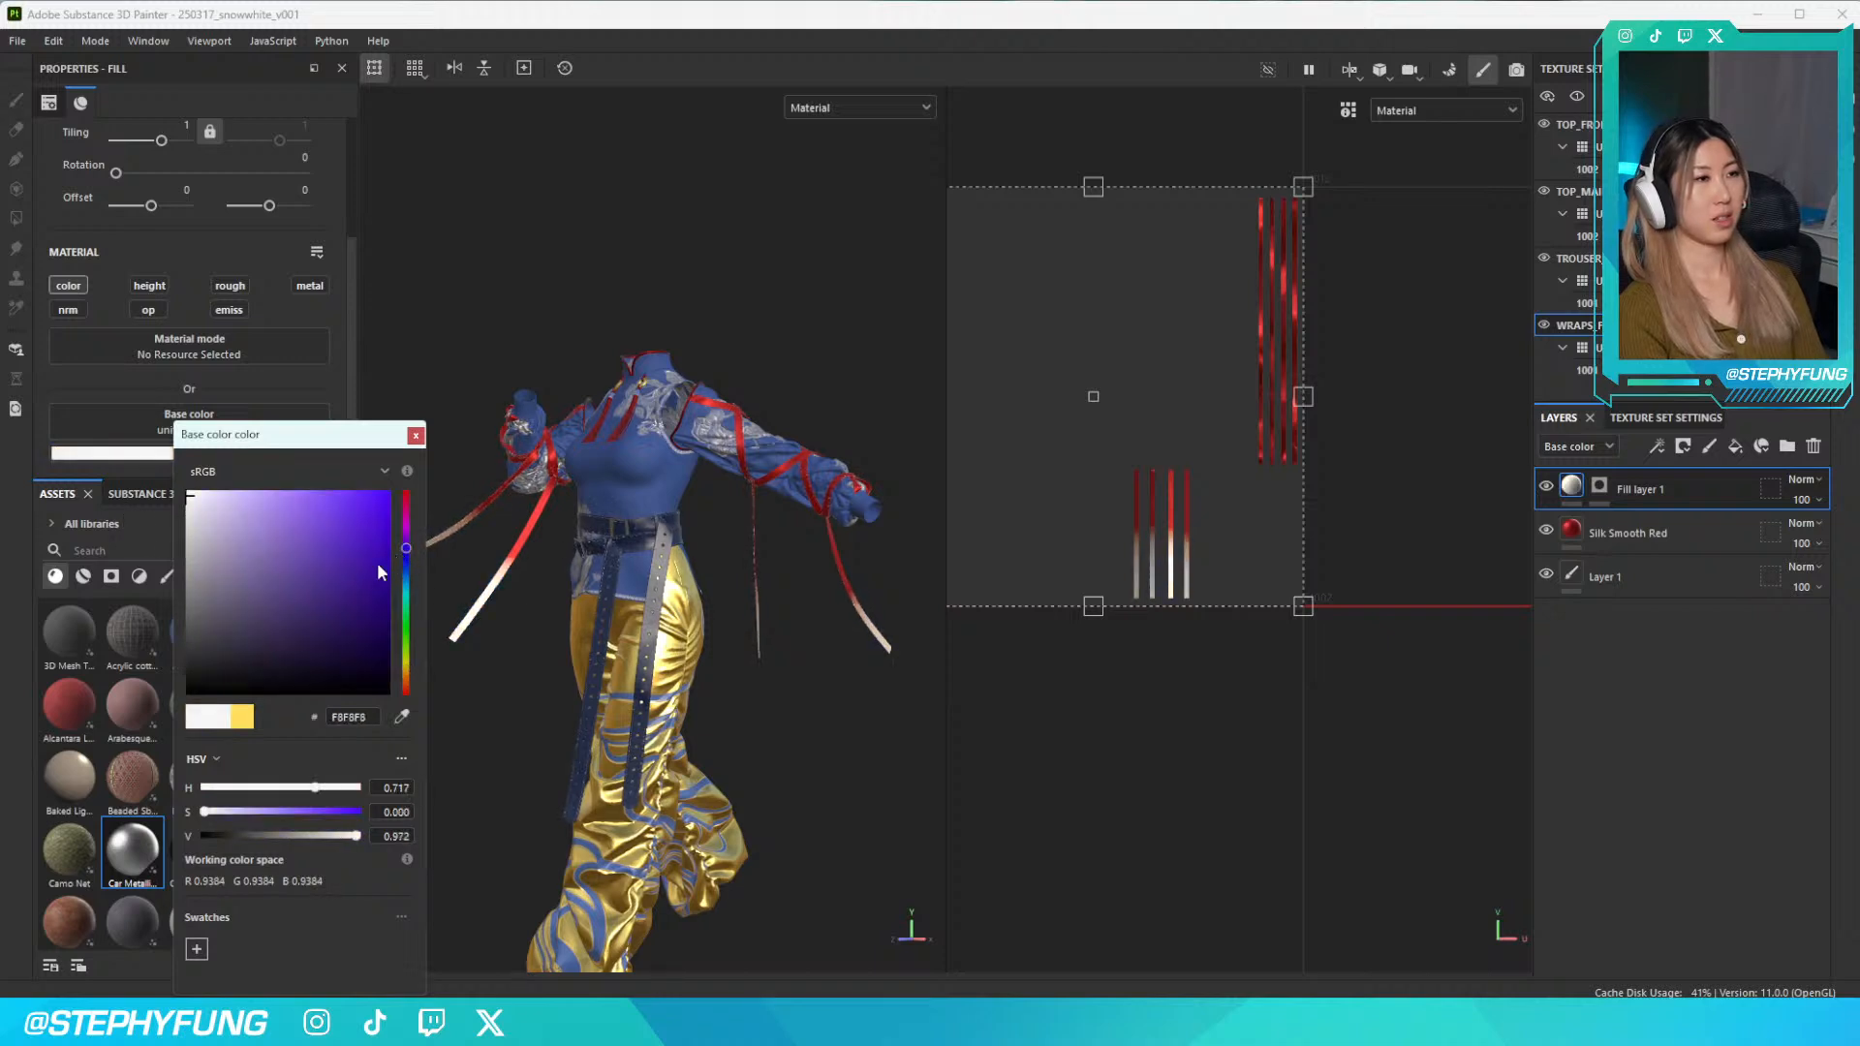
pyautogui.click(405, 563)
pyautogui.moveTo(373, 581)
pyautogui.mouseDown()
pyautogui.moveTo(343, 591)
pyautogui.moveTo(263, 512)
pyautogui.moveTo(355, 481)
pyautogui.moveTo(344, 630)
pyautogui.moveTo(340, 572)
pyautogui.moveTo(287, 585)
pyautogui.moveTo(373, 605)
pyautogui.moveTo(422, 570)
pyautogui.moveTo(410, 473)
pyautogui.mouseUp()
pyautogui.moveTo(409, 544)
pyautogui.mouseDown()
pyautogui.moveTo(428, 692)
pyautogui.moveTo(408, 474)
pyautogui.mouseUp()
pyautogui.moveTo(335, 569)
pyautogui.mouseDown()
pyautogui.moveTo(257, 491)
pyautogui.moveTo(177, 485)
pyautogui.moveTo(206, 523)
pyautogui.mouseUp()
pyautogui.click(249, 556)
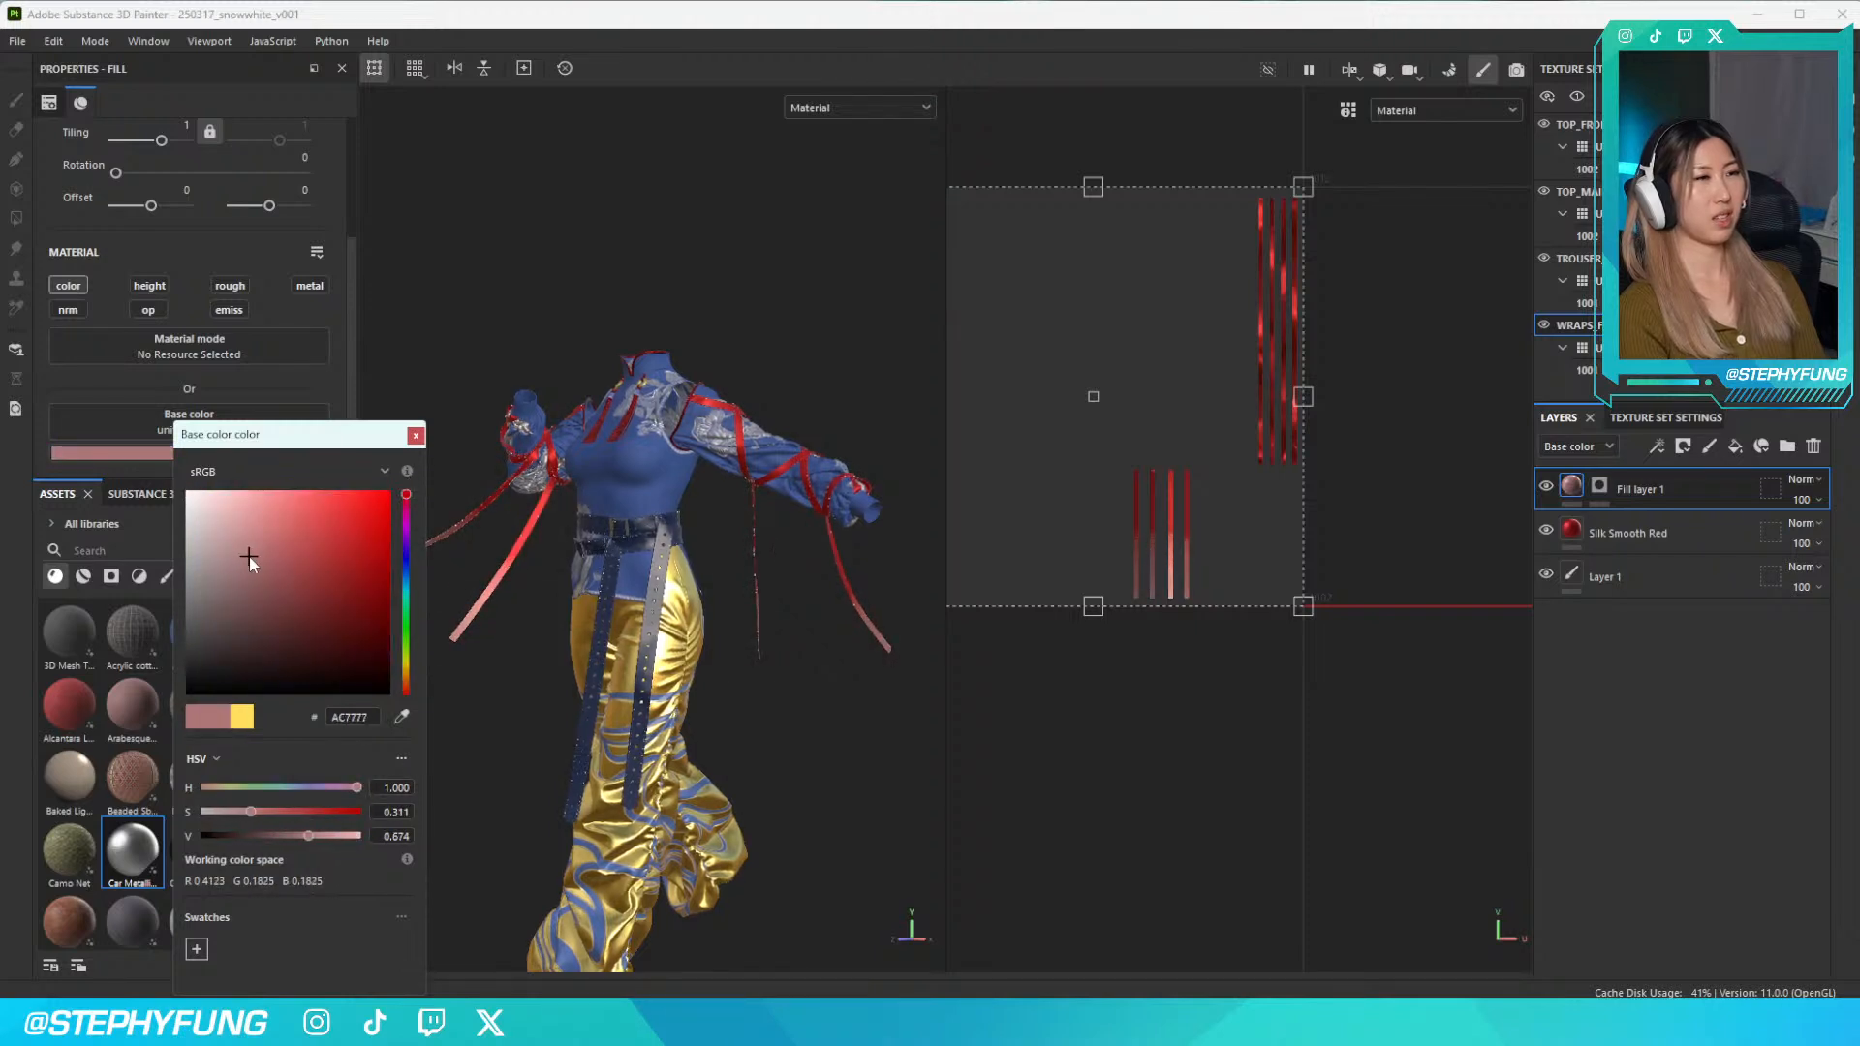
pyautogui.click(253, 521)
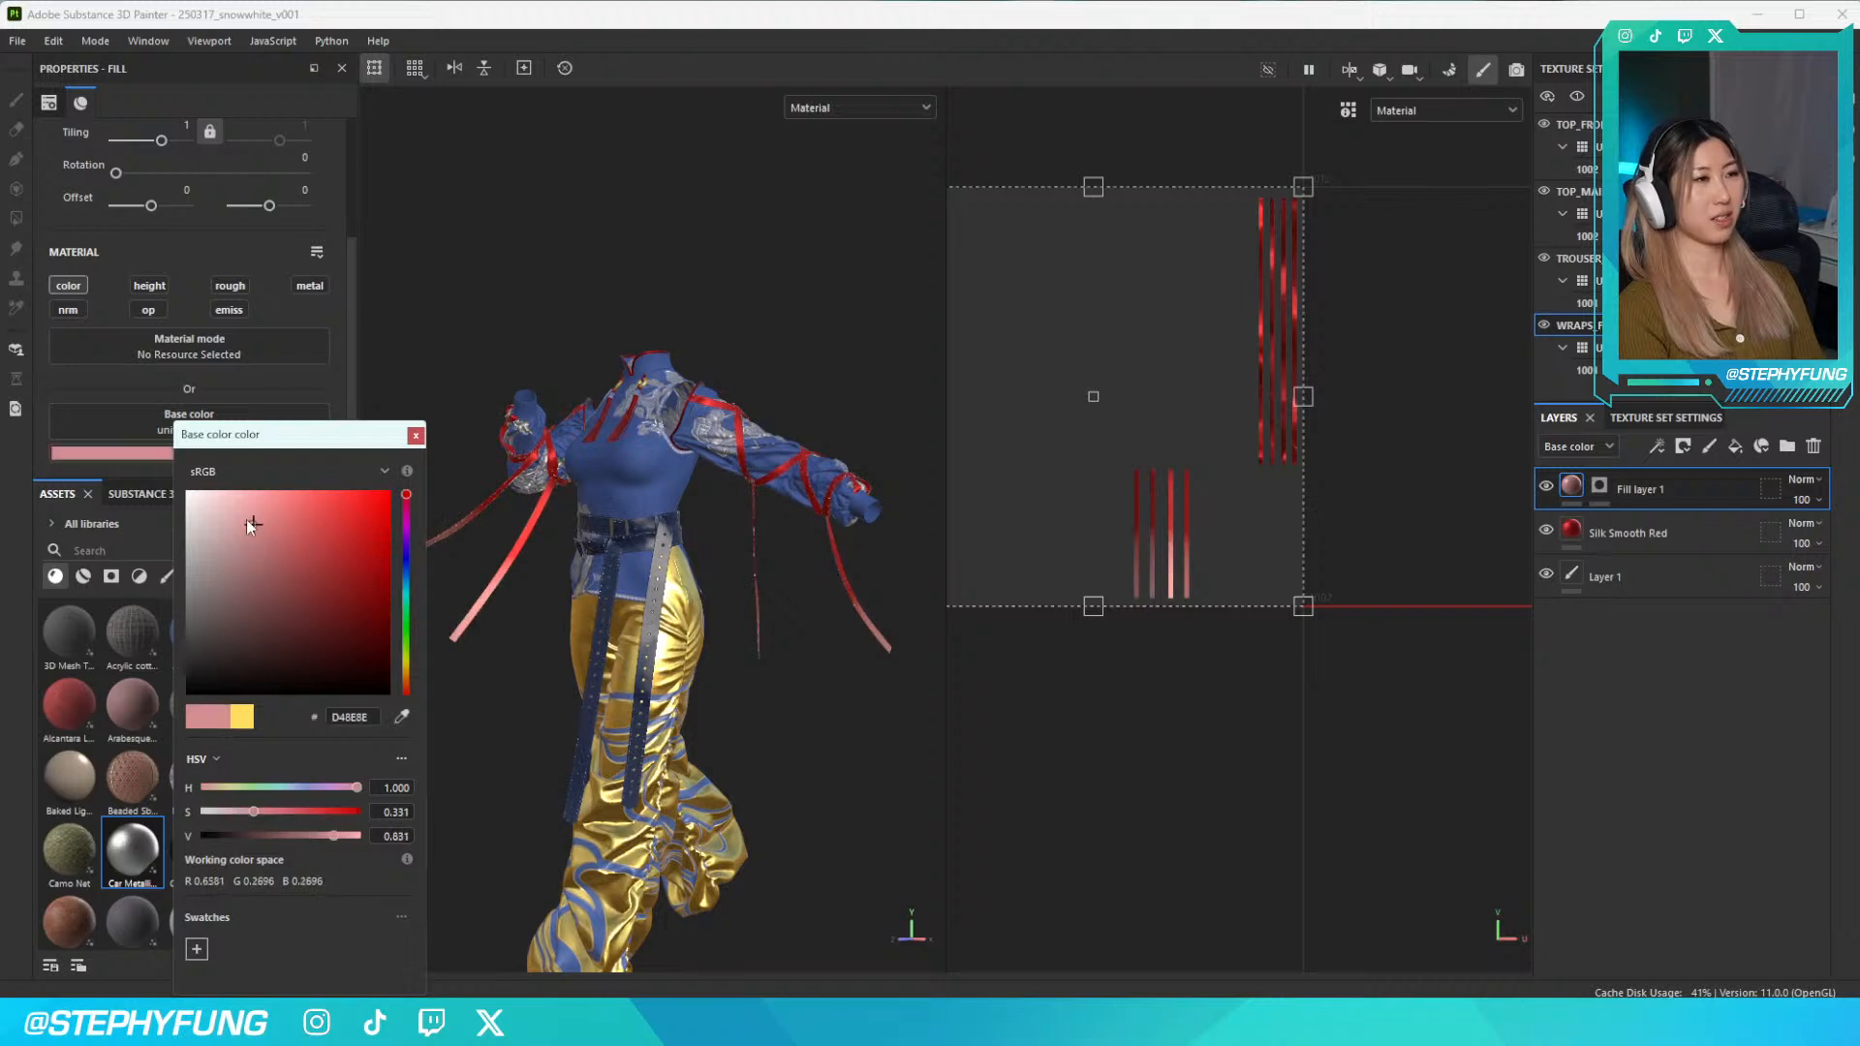
pyautogui.click(415, 434)
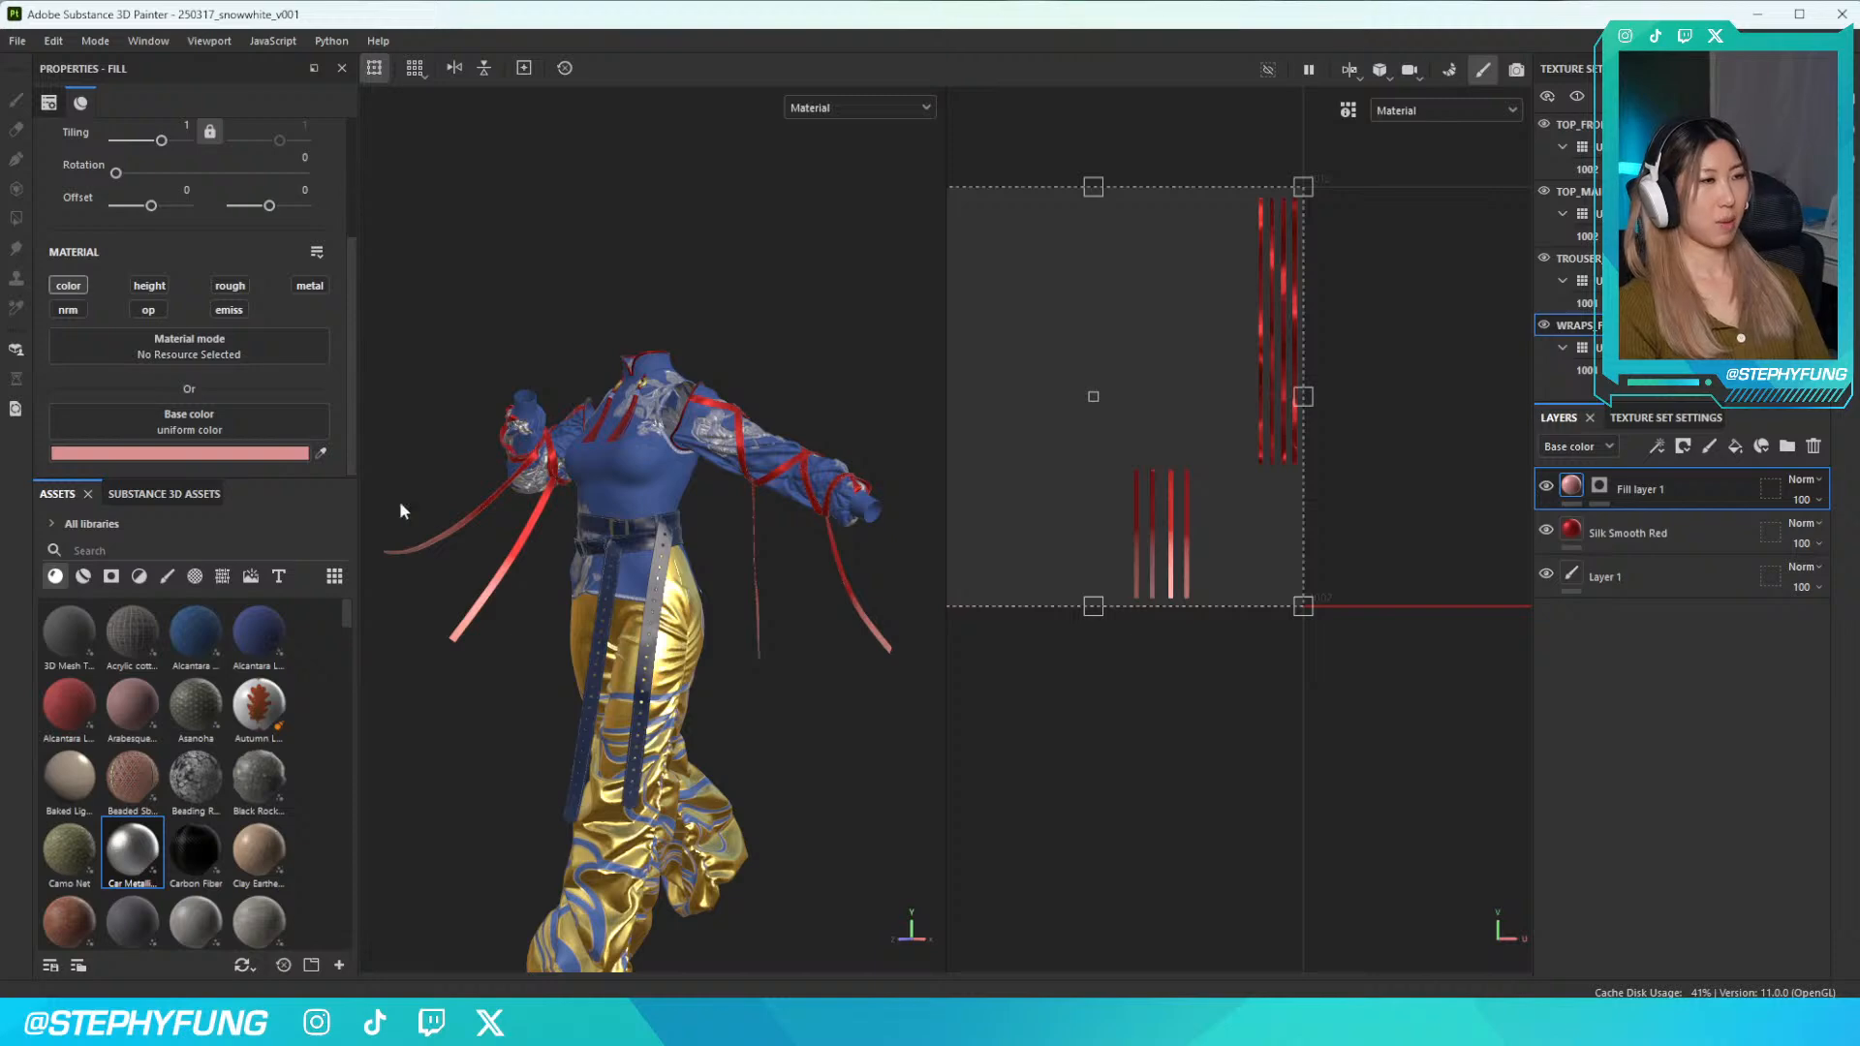
# Examine the red-to-pink fade along the hanging wraps up close and from several angles
pyautogui.scroll(5, 362, 467)
pyautogui.keyDown('alt'); pyautogui.moveTo(534, 560); pyautogui.dragTo(672, 586); pyautogui.keyUp('alt')
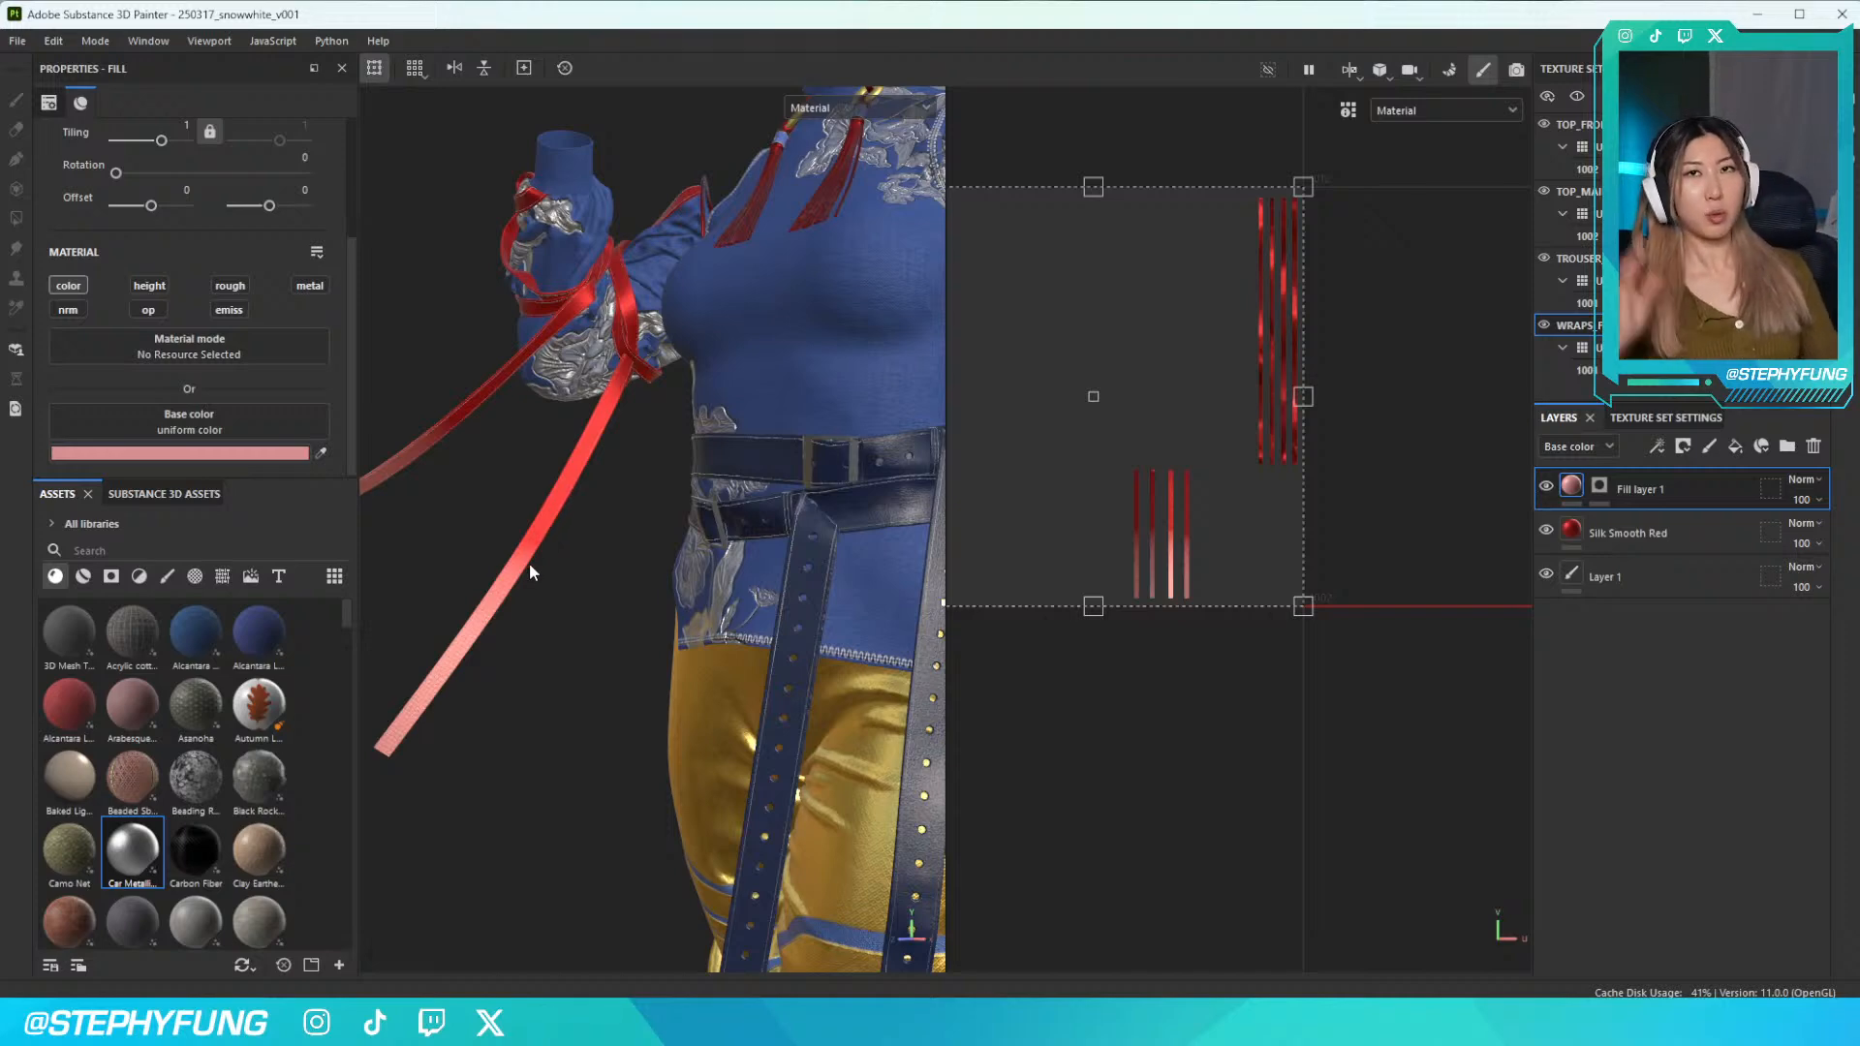
pyautogui.keyDown('alt'); pyautogui.moveTo(733, 567); pyautogui.dragTo(527, 663); pyautogui.keyUp('alt')
pyautogui.keyDown('alt'); pyautogui.moveTo(527, 663); pyautogui.dragTo(737, 543, button='middle'); pyautogui.keyUp('alt')
pyautogui.keyDown('alt'); pyautogui.moveTo(627, 676); pyautogui.dragTo(616, 569, button='middle'); pyautogui.keyUp('alt')
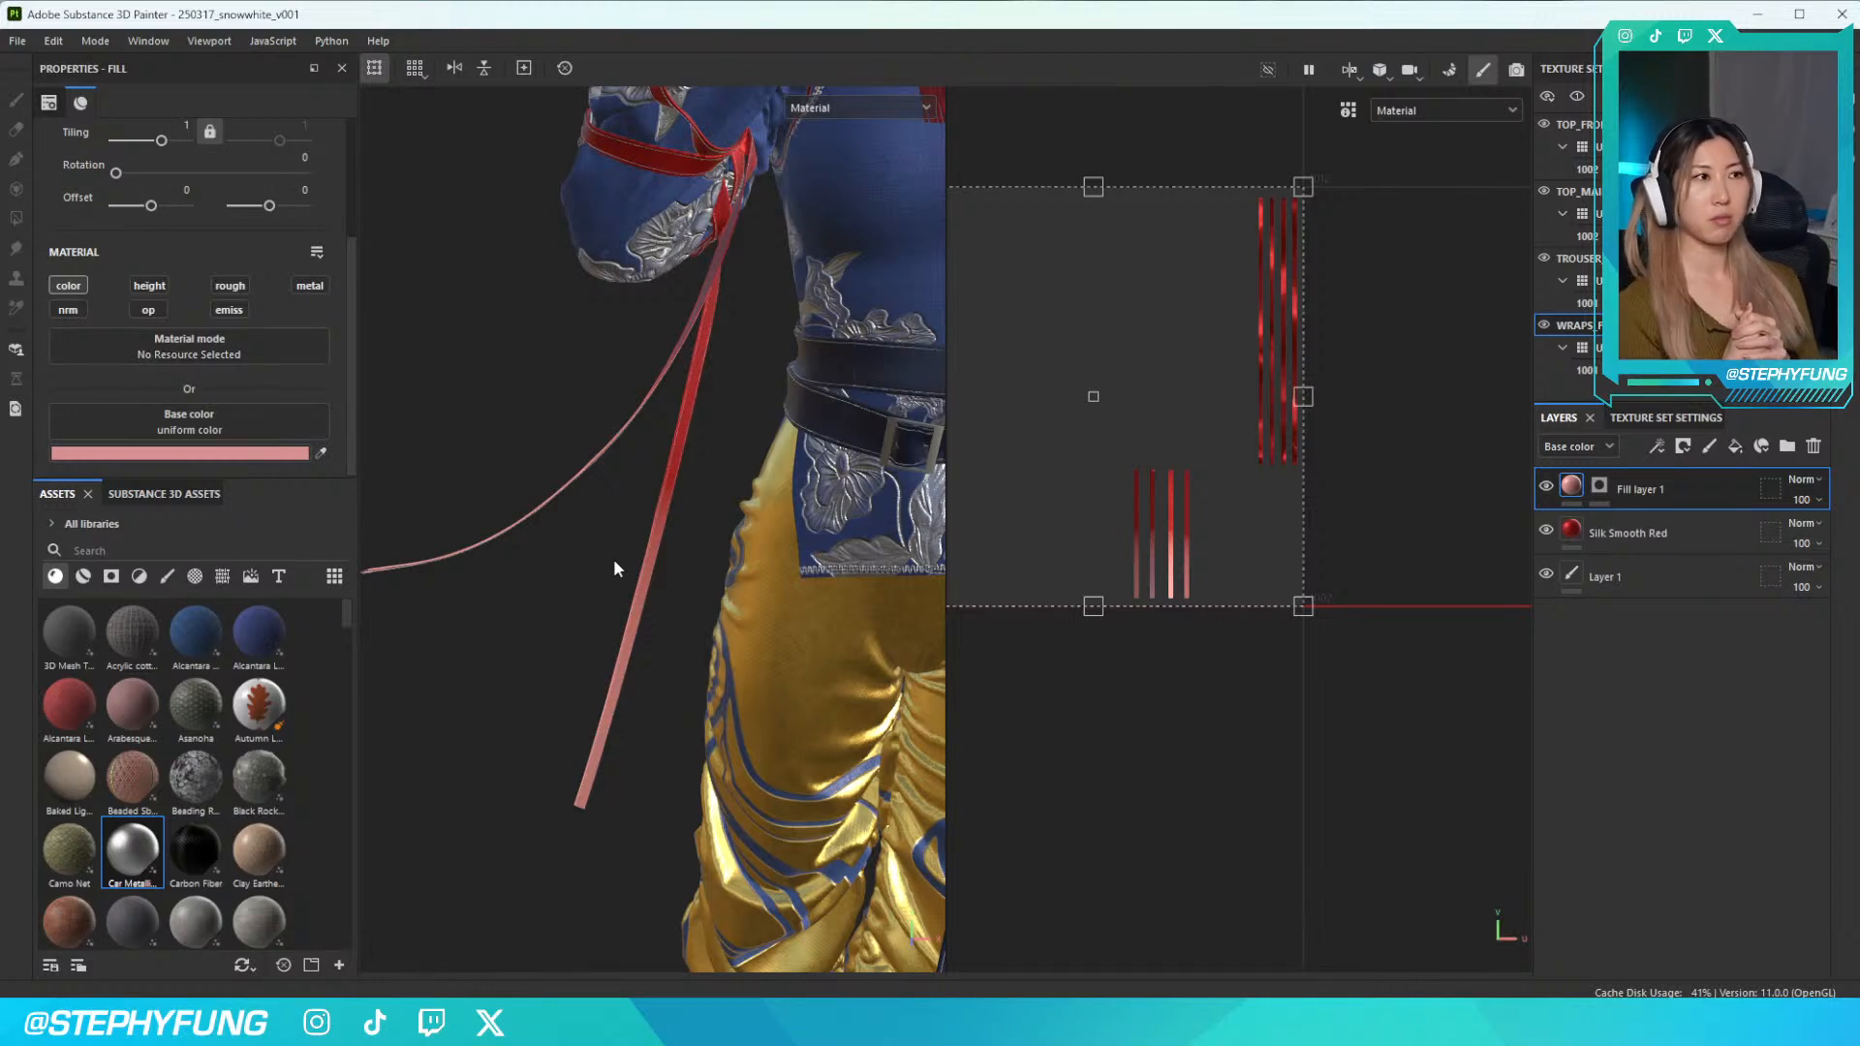
pyautogui.keyDown('alt'); pyautogui.moveTo(613, 560); pyautogui.dragTo(687, 560, button='right'); pyautogui.keyUp('alt')
pyautogui.keyDown('alt'); pyautogui.moveTo(687, 560); pyautogui.dragTo(627, 514); pyautogui.keyUp('alt')
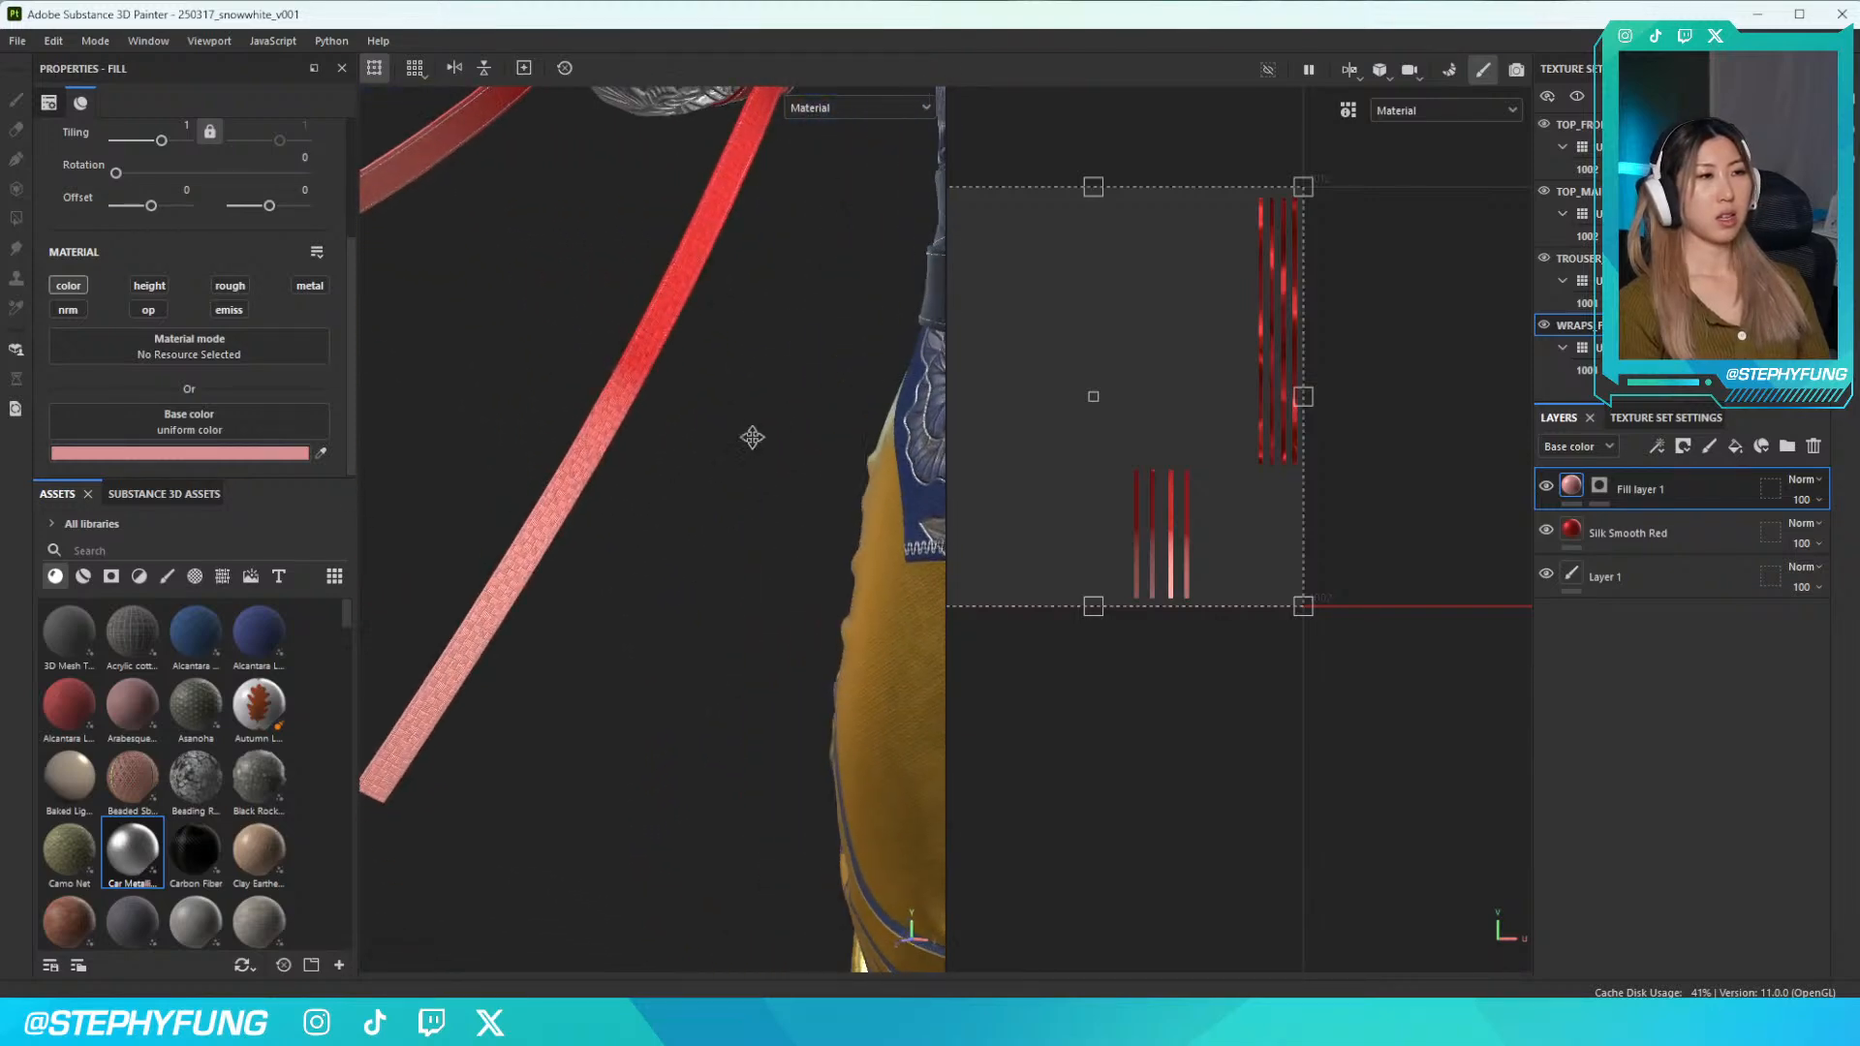
pyautogui.keyDown('alt'); pyautogui.moveTo(776, 411); pyautogui.dragTo(728, 364, button='right'); pyautogui.keyUp('alt')
pyautogui.keyDown('alt'); pyautogui.moveTo(728, 365); pyautogui.dragTo(516, 687); pyautogui.keyUp('alt')
# Examine the belt buckle, silver flower embroidery and zigzag hem stitching close up, and check the pink wrap ends beside them
pyautogui.scroll(-5, 678, 770)
pyautogui.scroll(10, 678, 772)
pyautogui.scroll(-1, 711, 748)
pyautogui.keyDown('alt'); pyautogui.moveTo(508, 787); pyautogui.dragTo(422, 804); pyautogui.keyUp('alt')
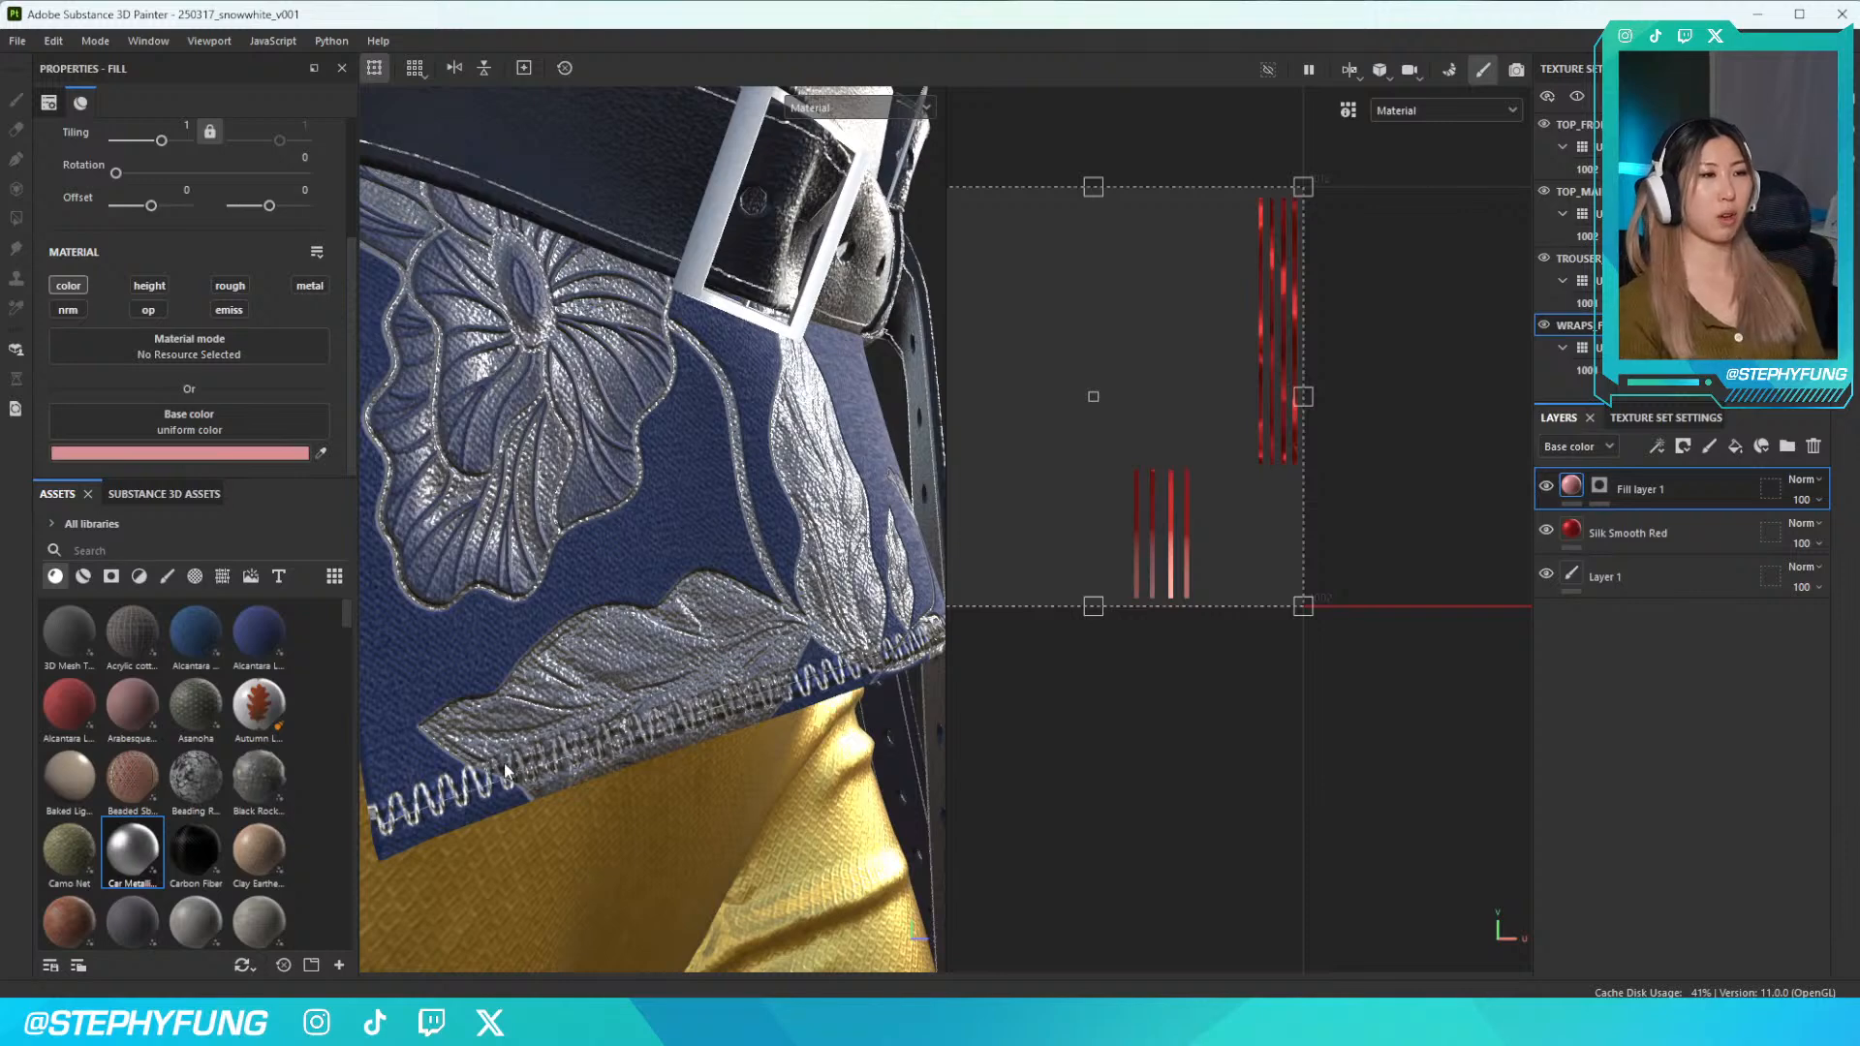
pyautogui.scroll(-3, 650, 665)
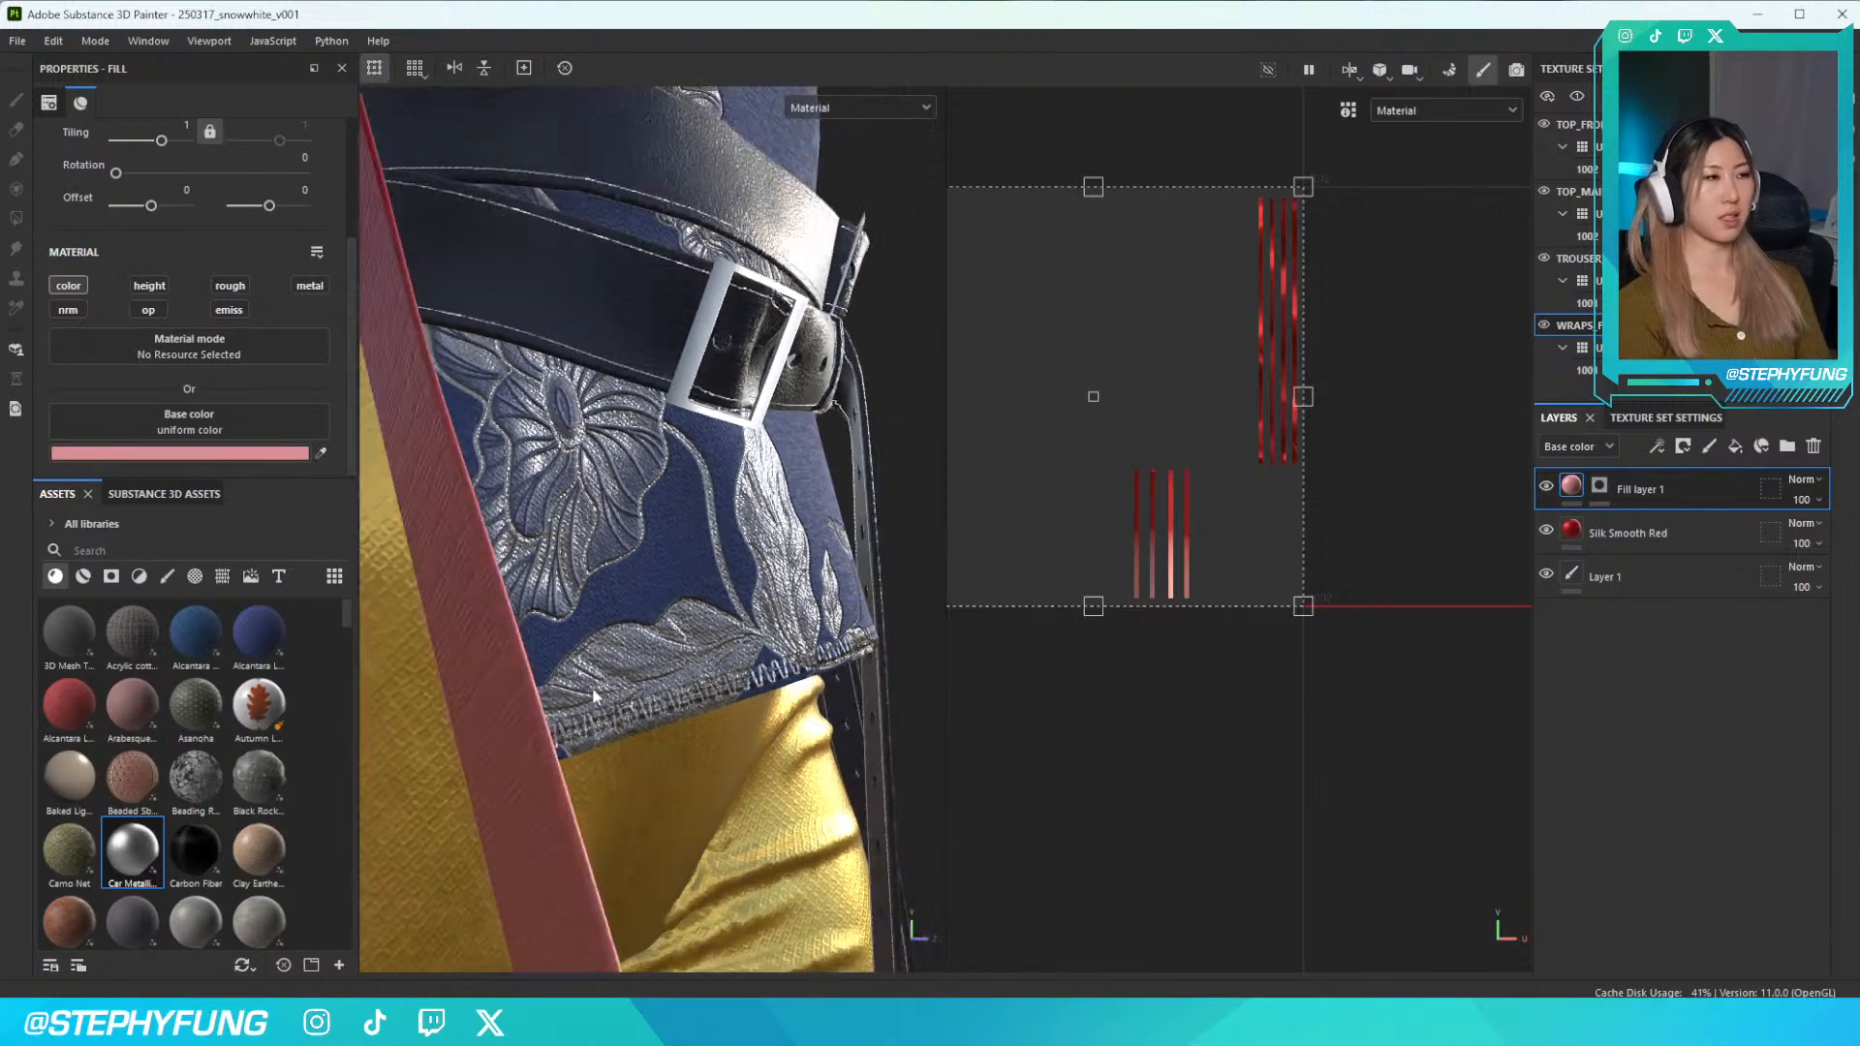
pyautogui.scroll(-1, 593, 688)
pyautogui.scroll(-2, 594, 694)
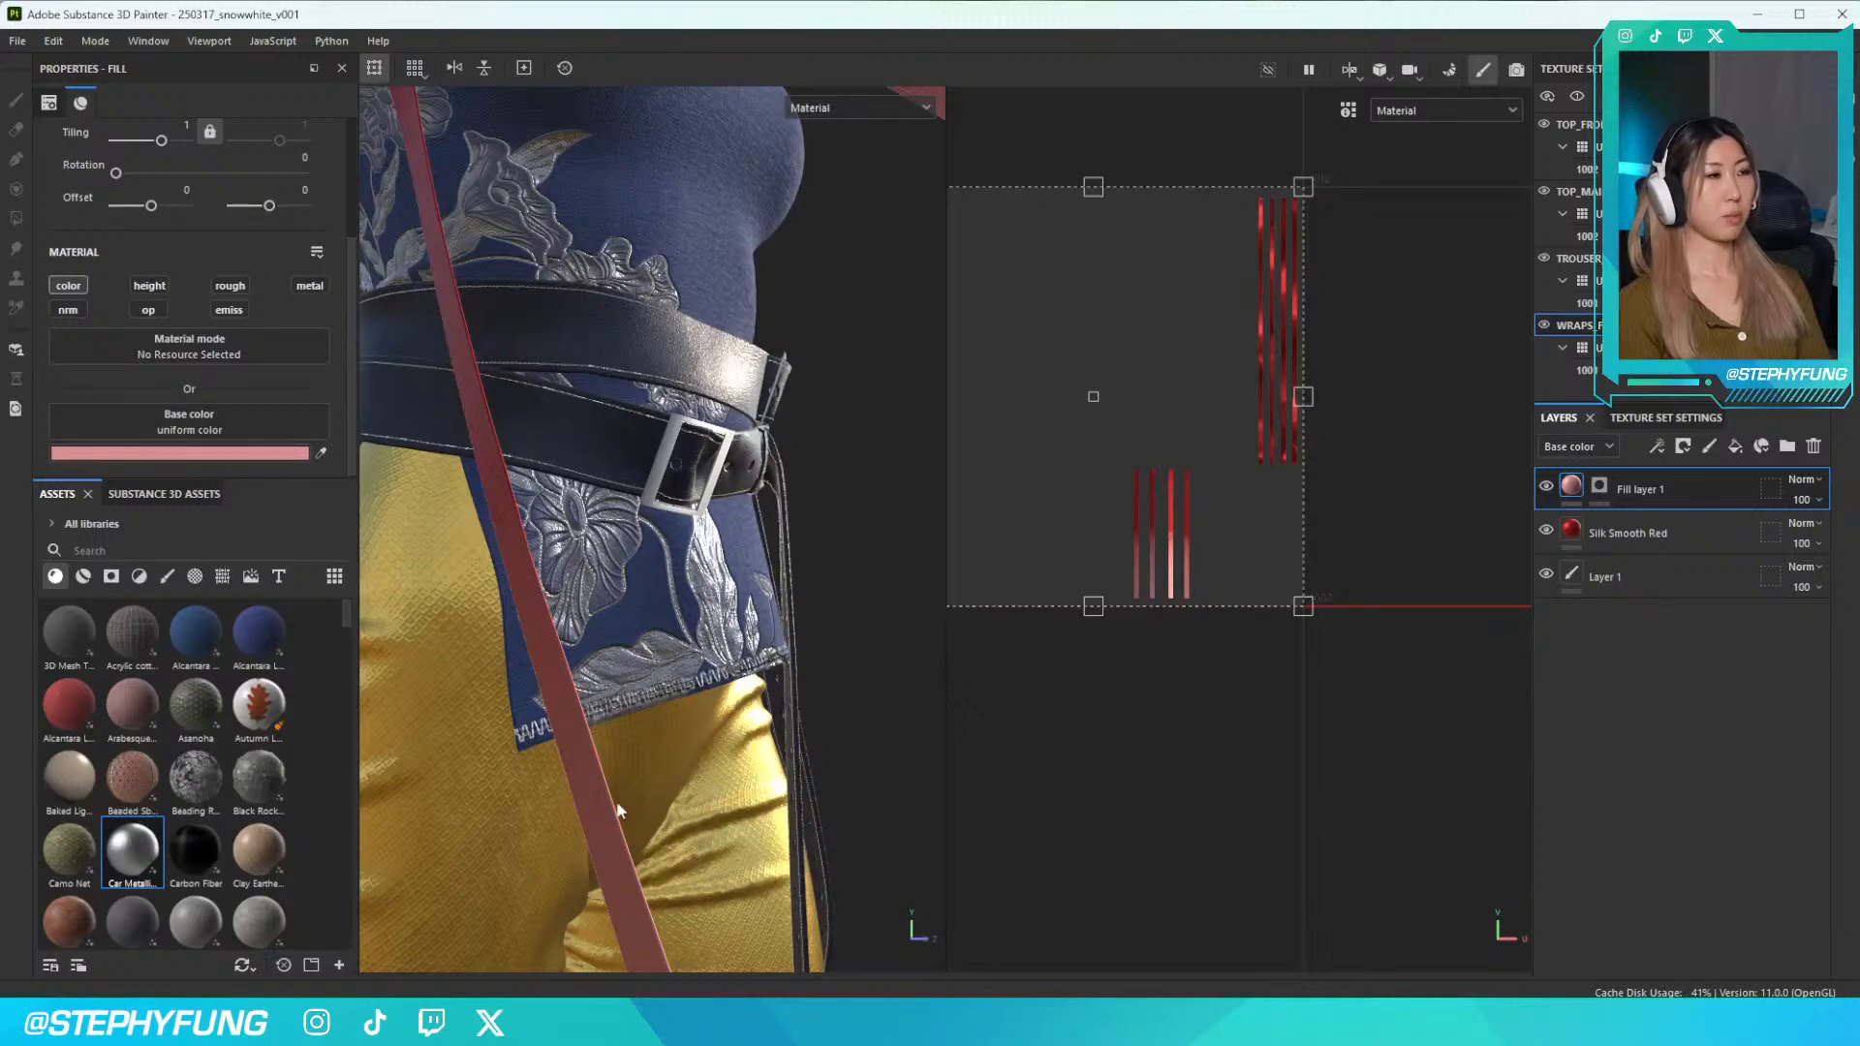
pyautogui.scroll(-5, 618, 638)
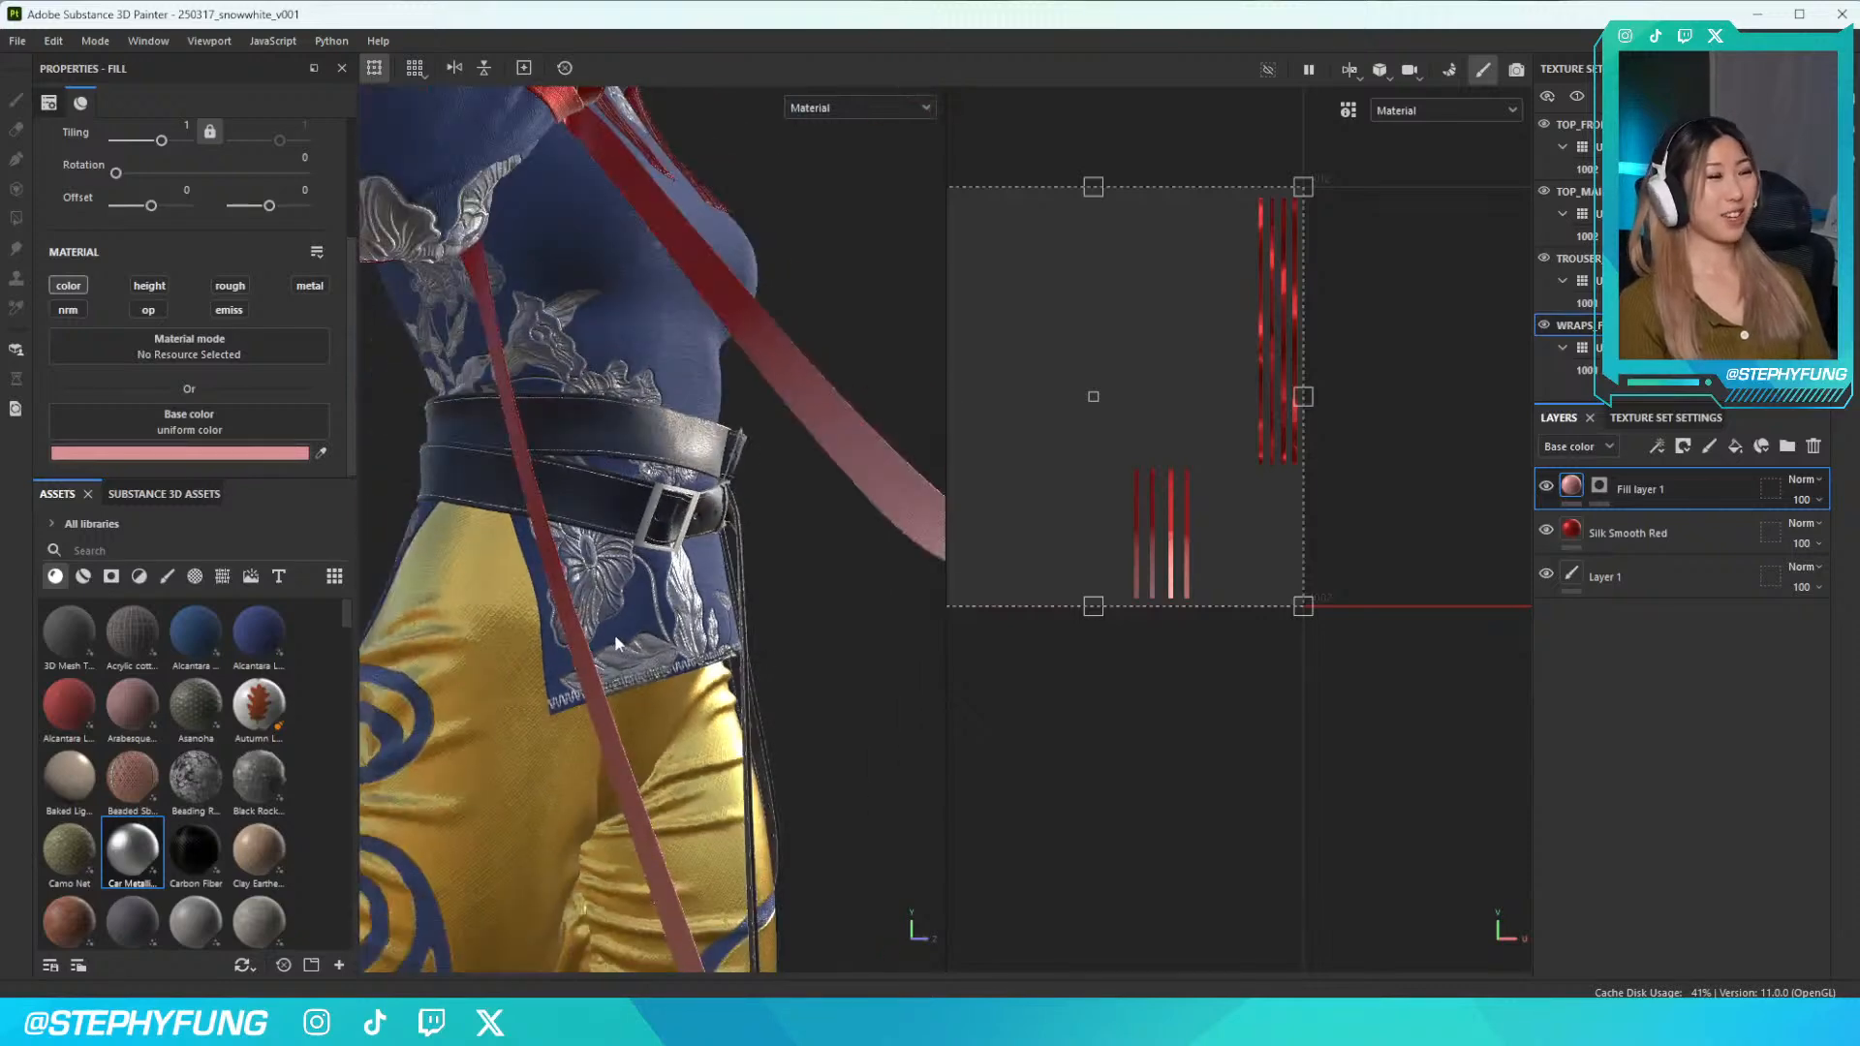
pyautogui.scroll(6, 779, 597)
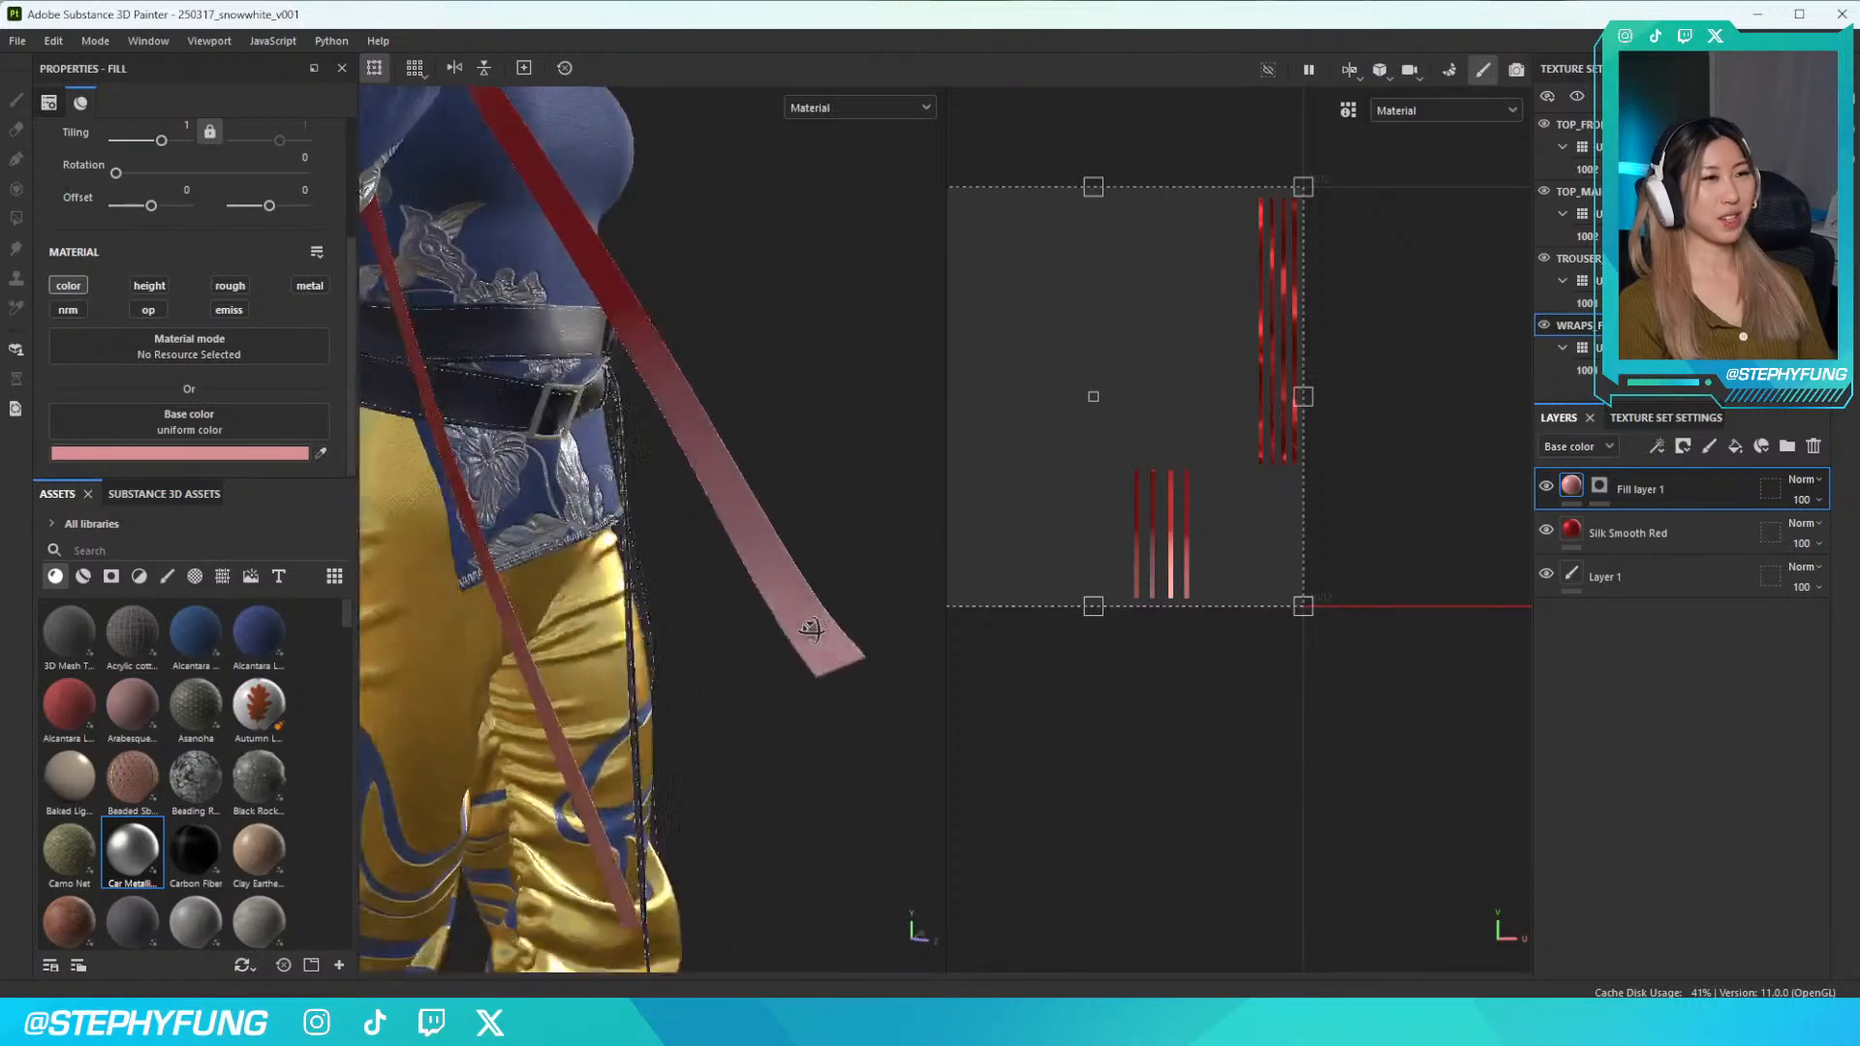
pyautogui.scroll(-5, 829, 666)
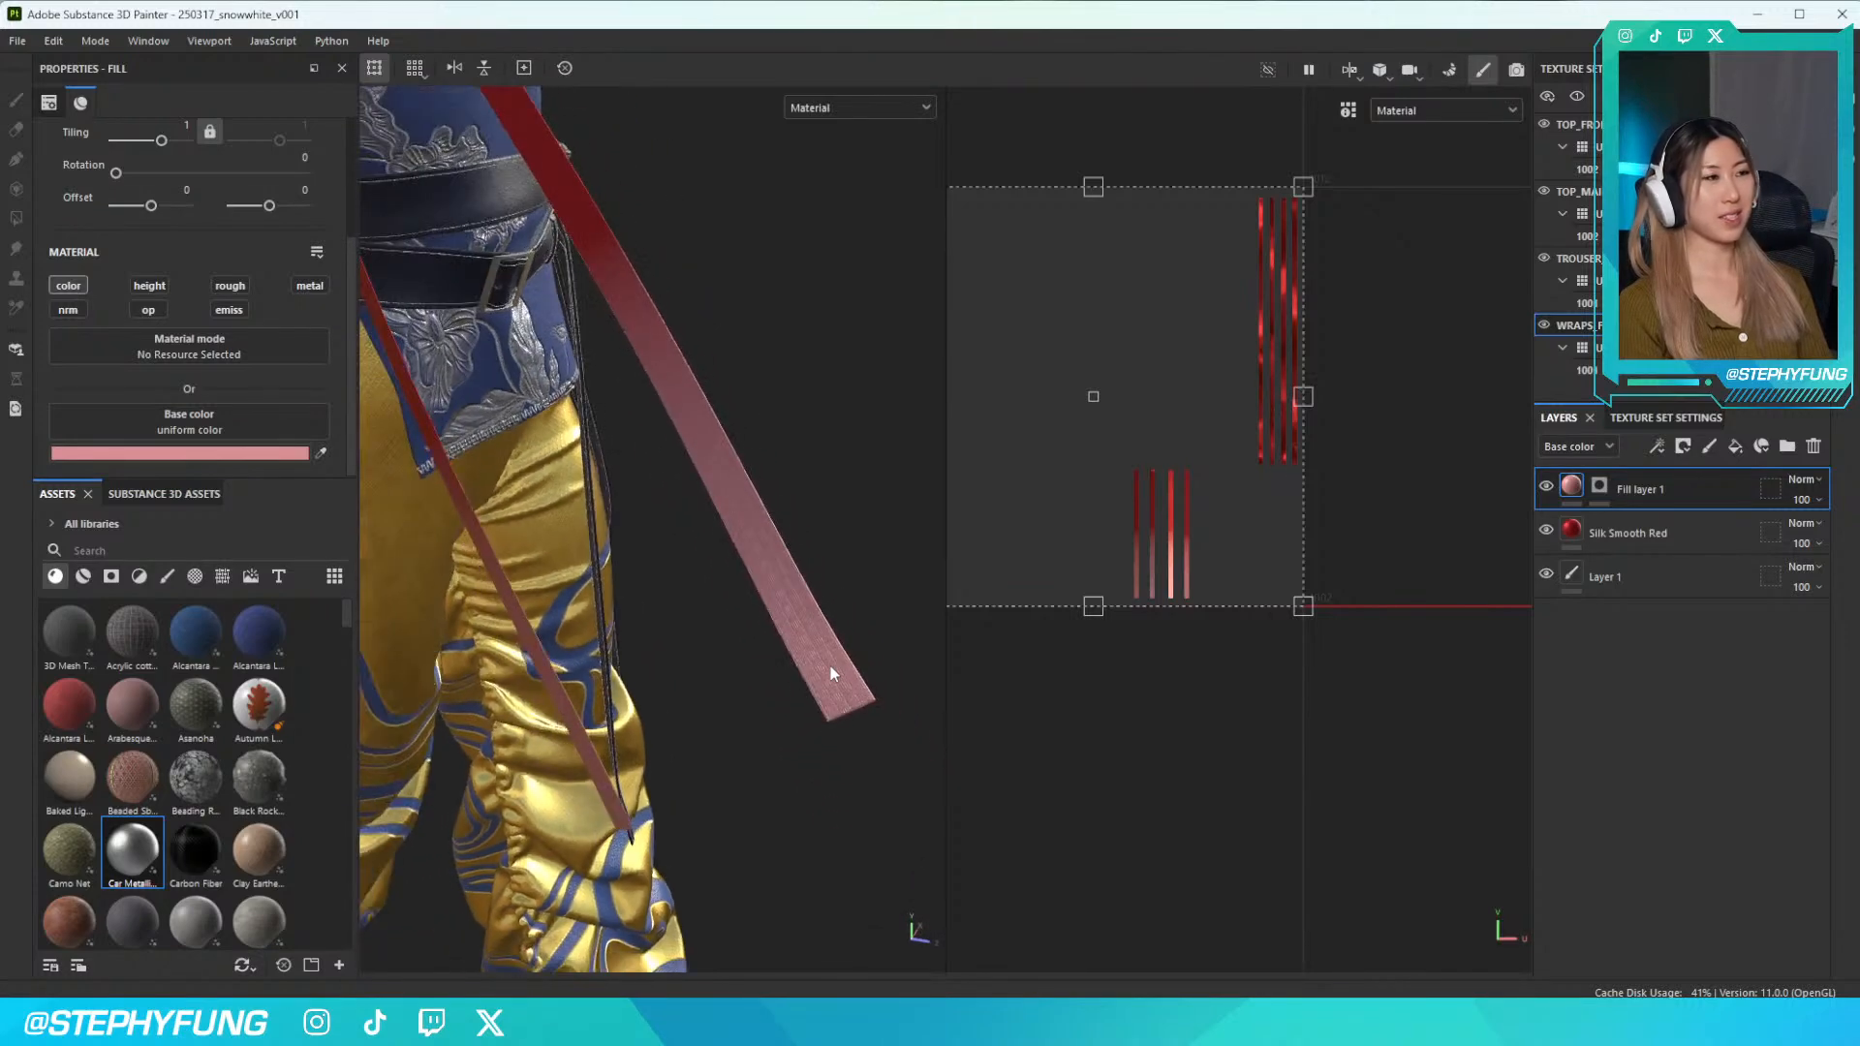
pyautogui.scroll(-5, 821, 664)
# View the whole outfit and set the wraps fill layer's base color to white FFFFFF
pyautogui.keyDown('alt'); pyautogui.moveTo(833, 641); pyautogui.dragTo(558, 537); pyautogui.keyUp('alt')
pyautogui.click(264, 456)
pyautogui.moveTo(293, 534); pyautogui.dragTo(180, 484)
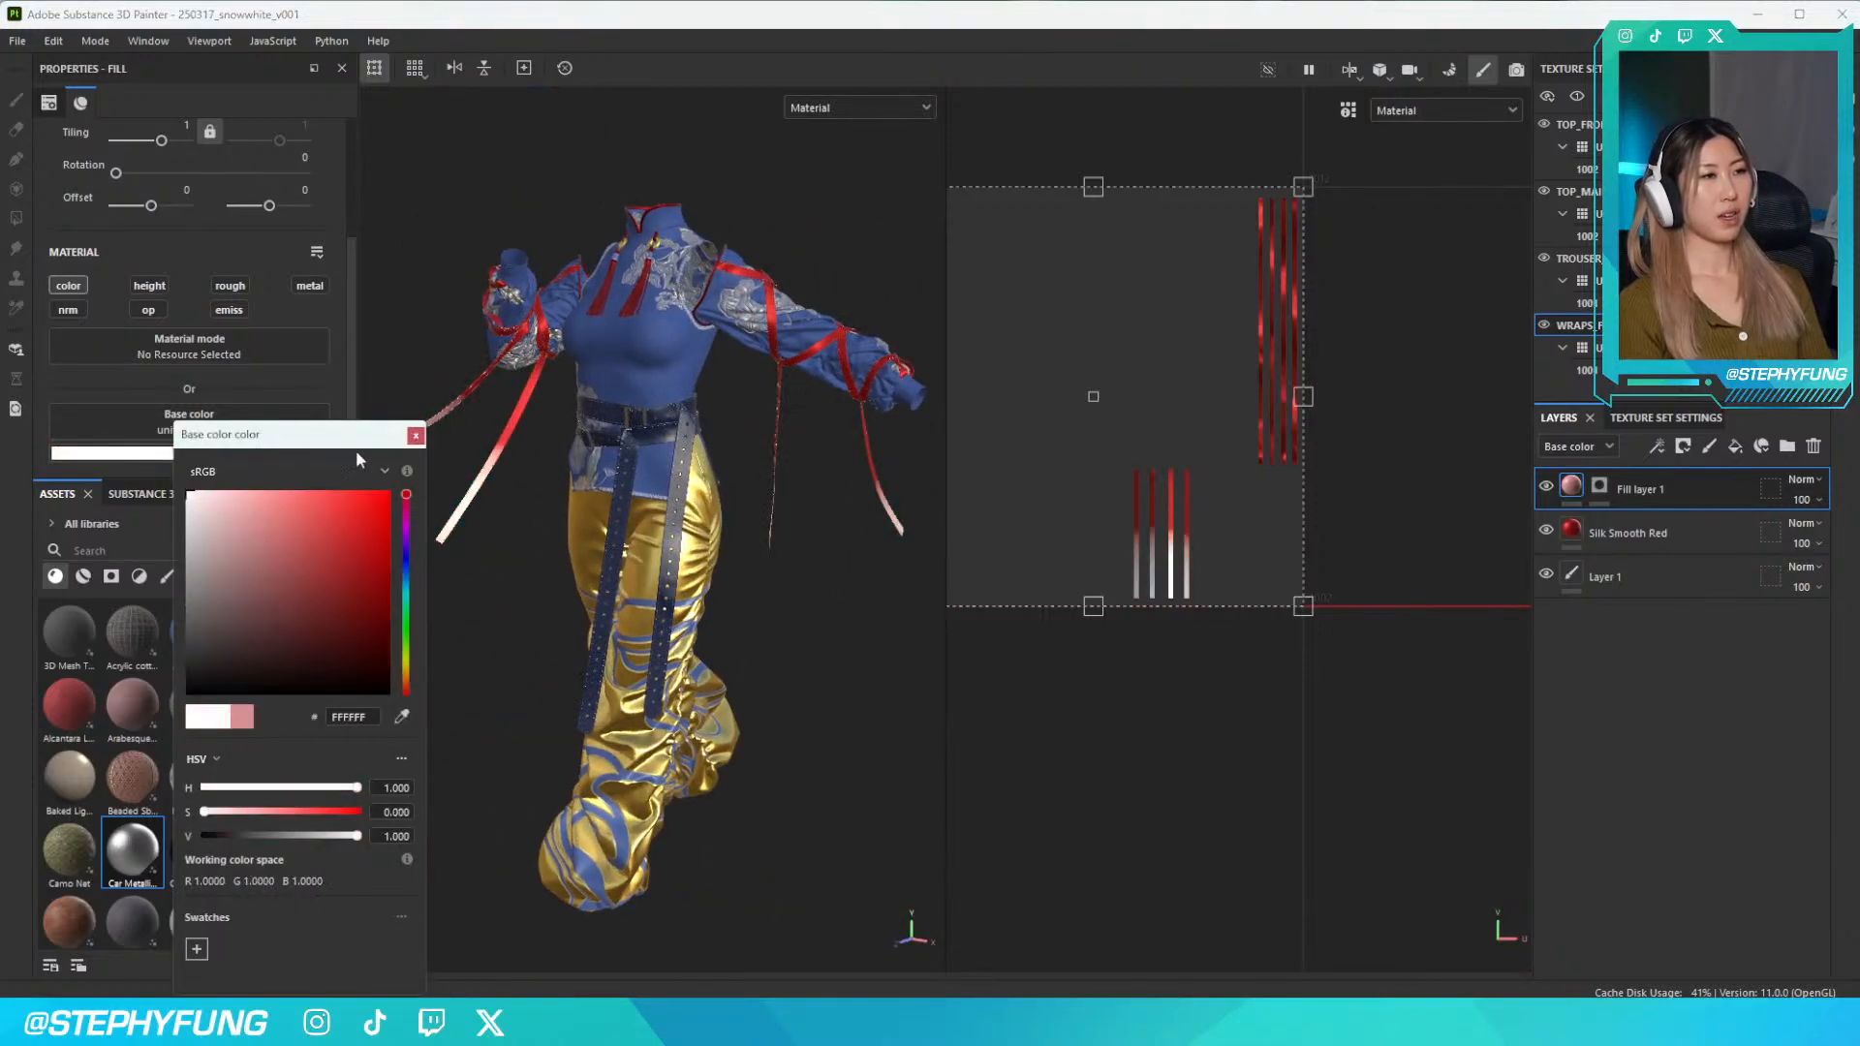
pyautogui.click(417, 435)
# Inspect the red-to-white fade, woven texture and edge stitching of the wraps up close and against the whole outfit
pyautogui.scroll(-4, 476, 484)
pyautogui.scroll(10, 475, 489)
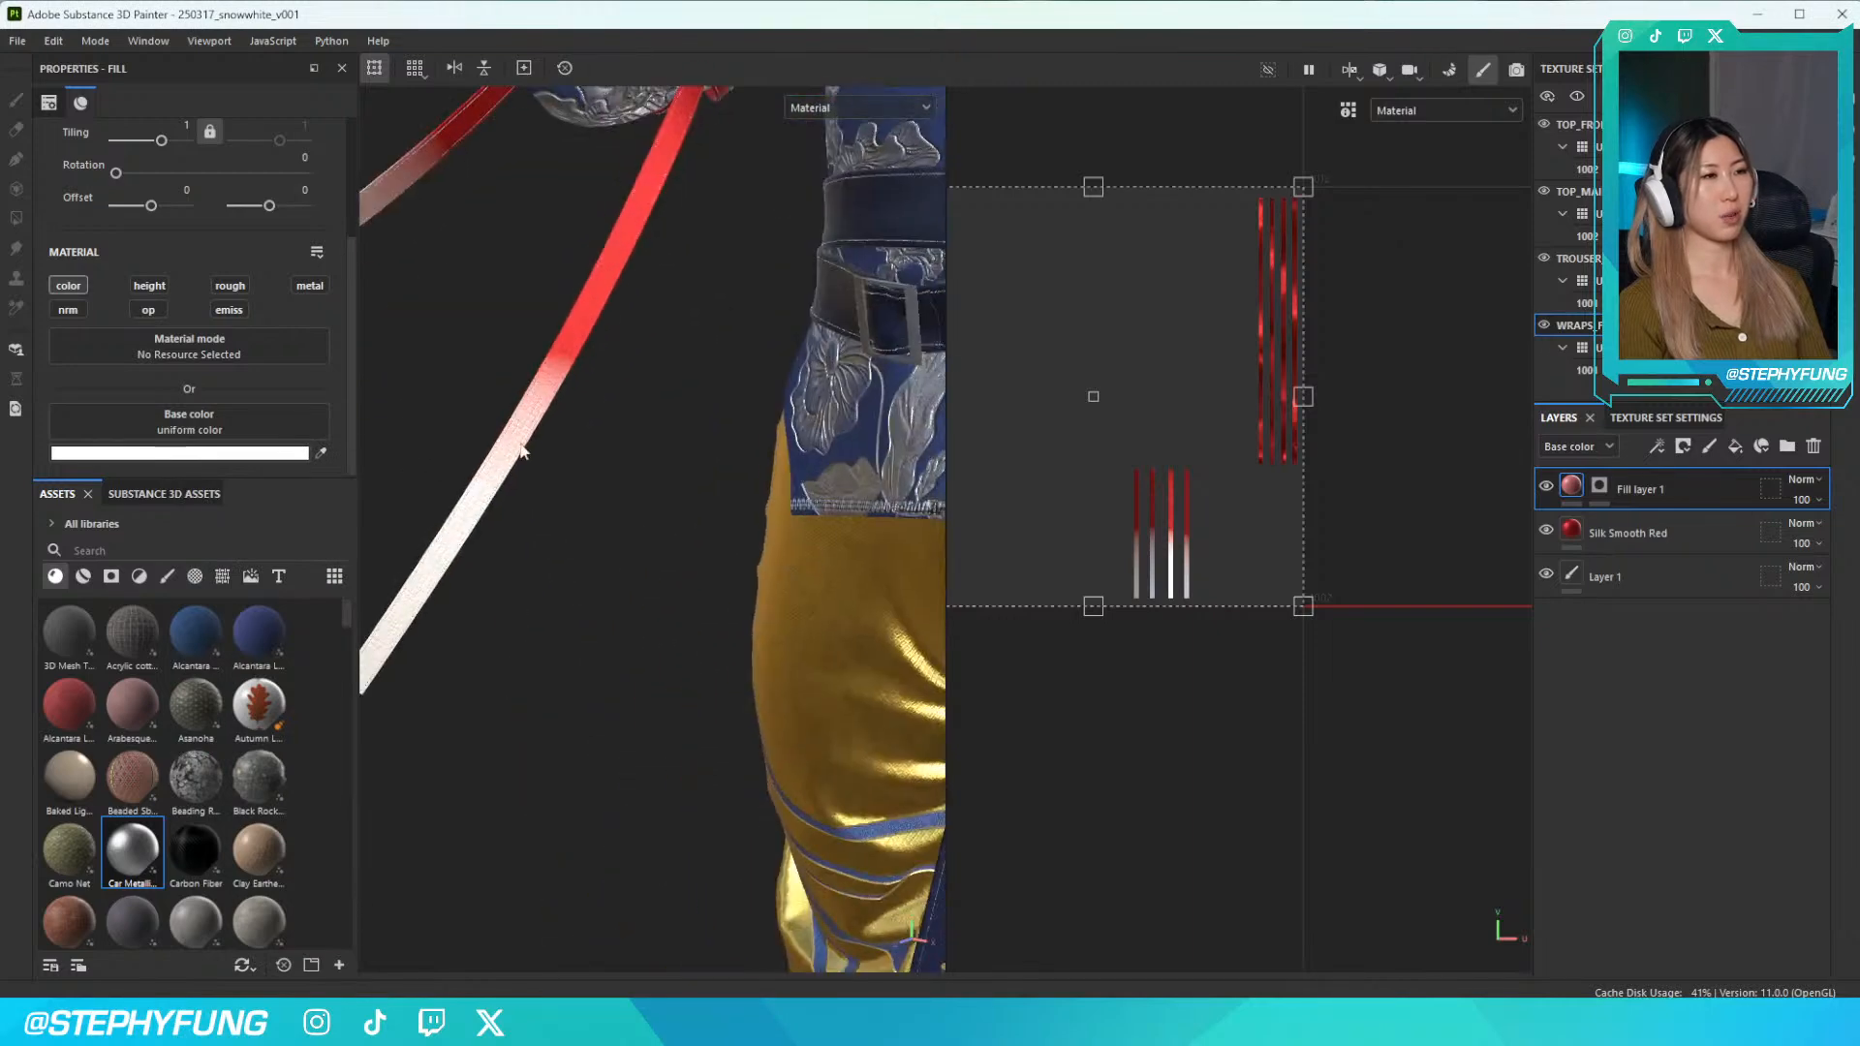
pyautogui.scroll(8, 530, 440)
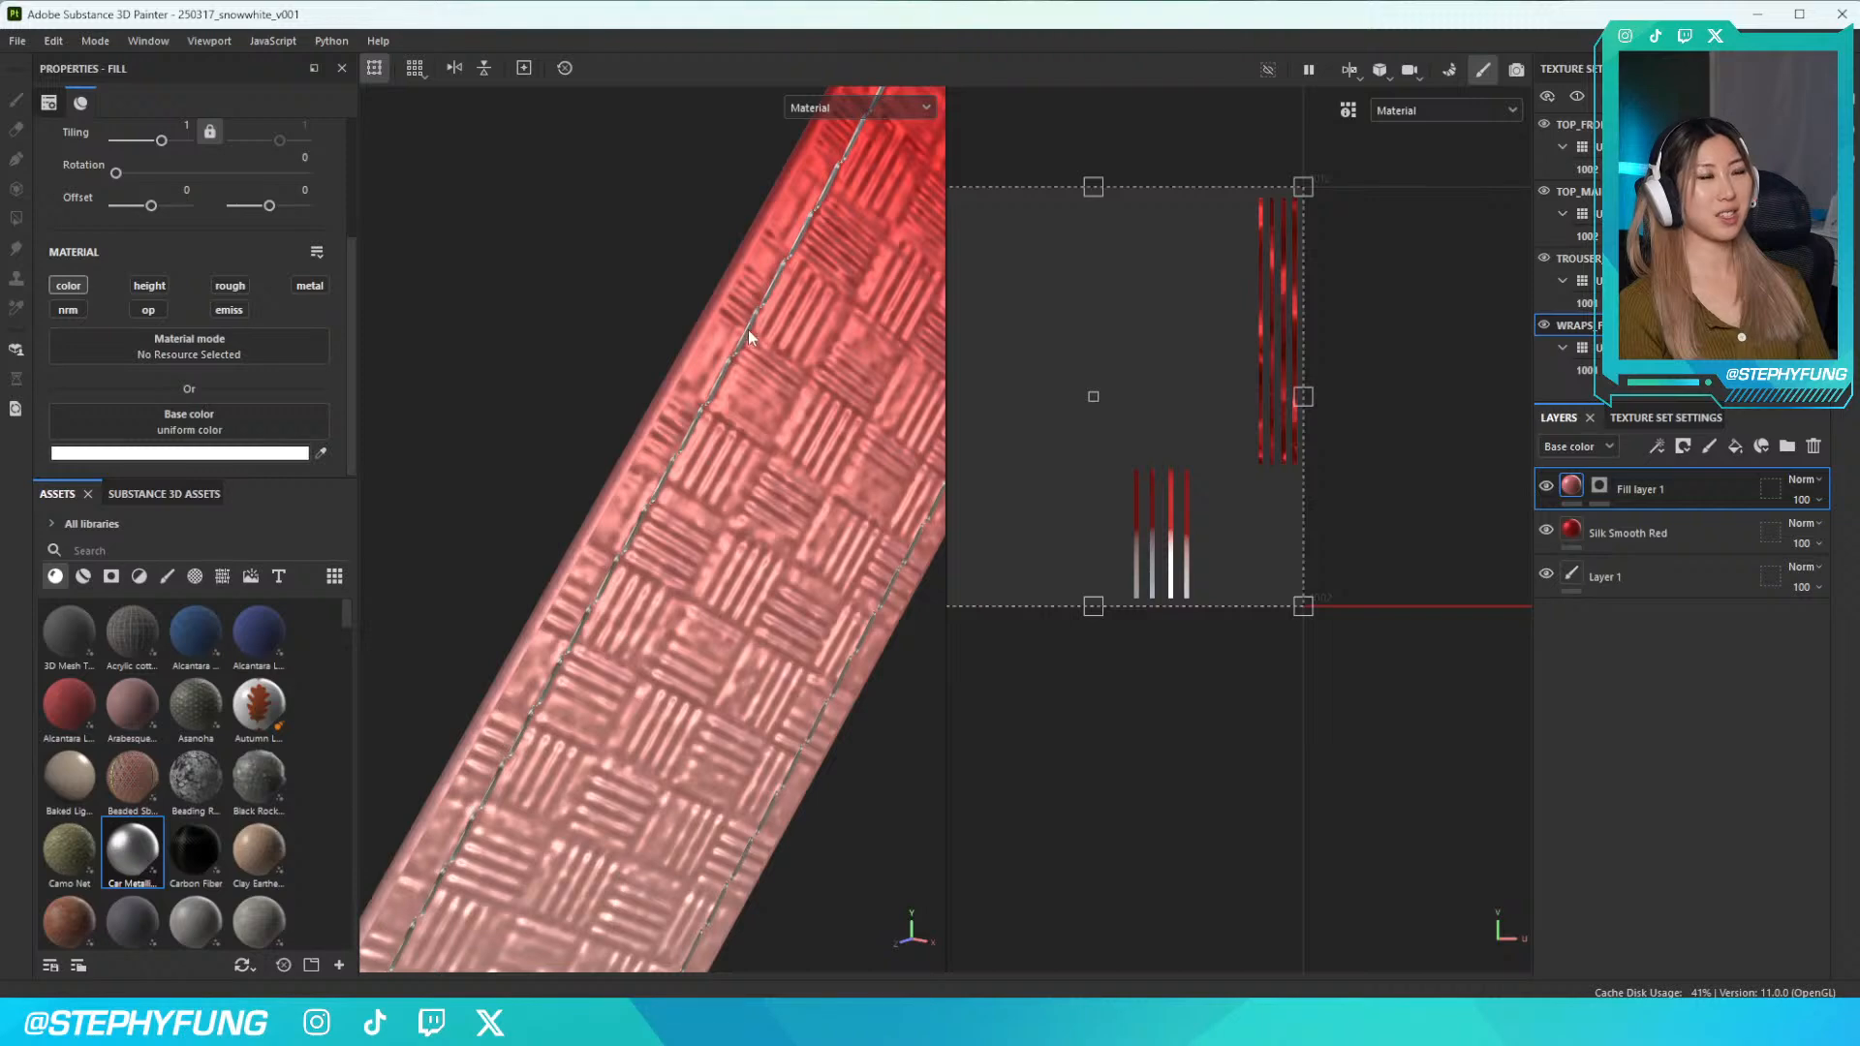
pyautogui.scroll(-10, 751, 358)
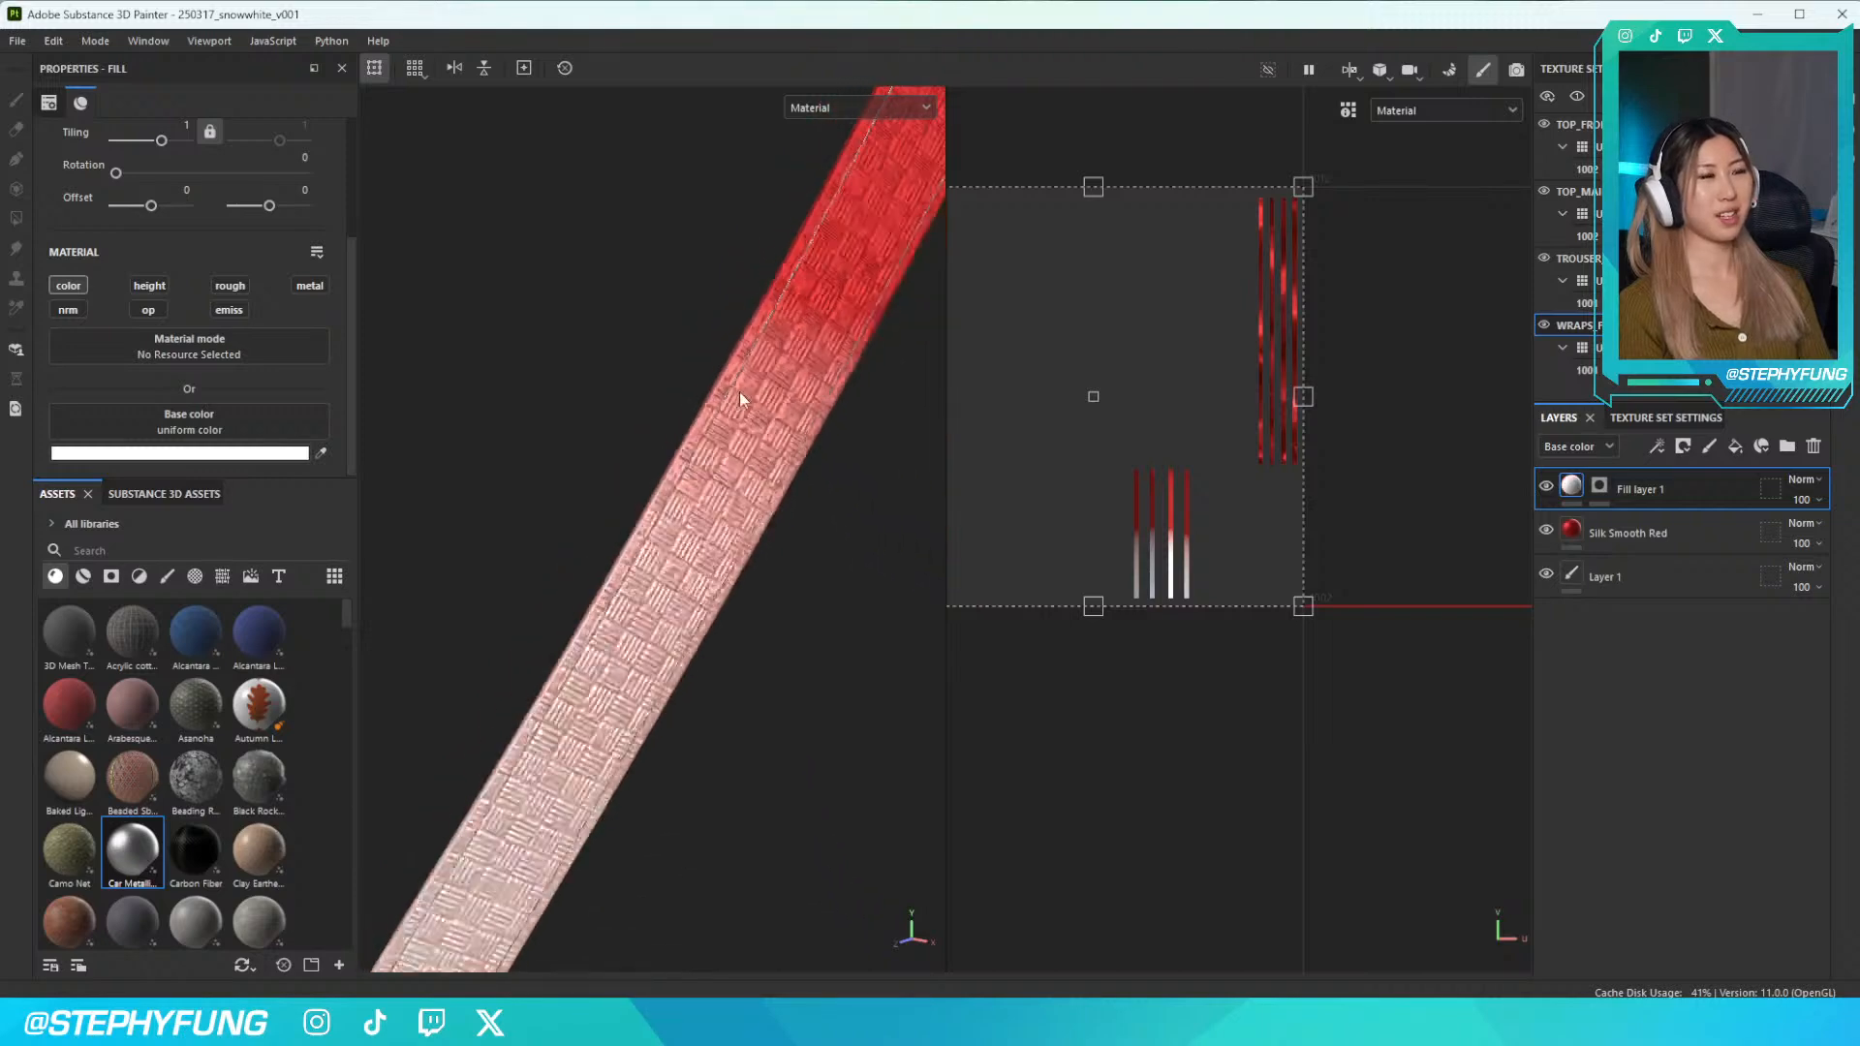
pyautogui.moveTo(769, 426); pyautogui.dragTo(606, 532, button='middle')
pyautogui.scroll(10, 698, 482)
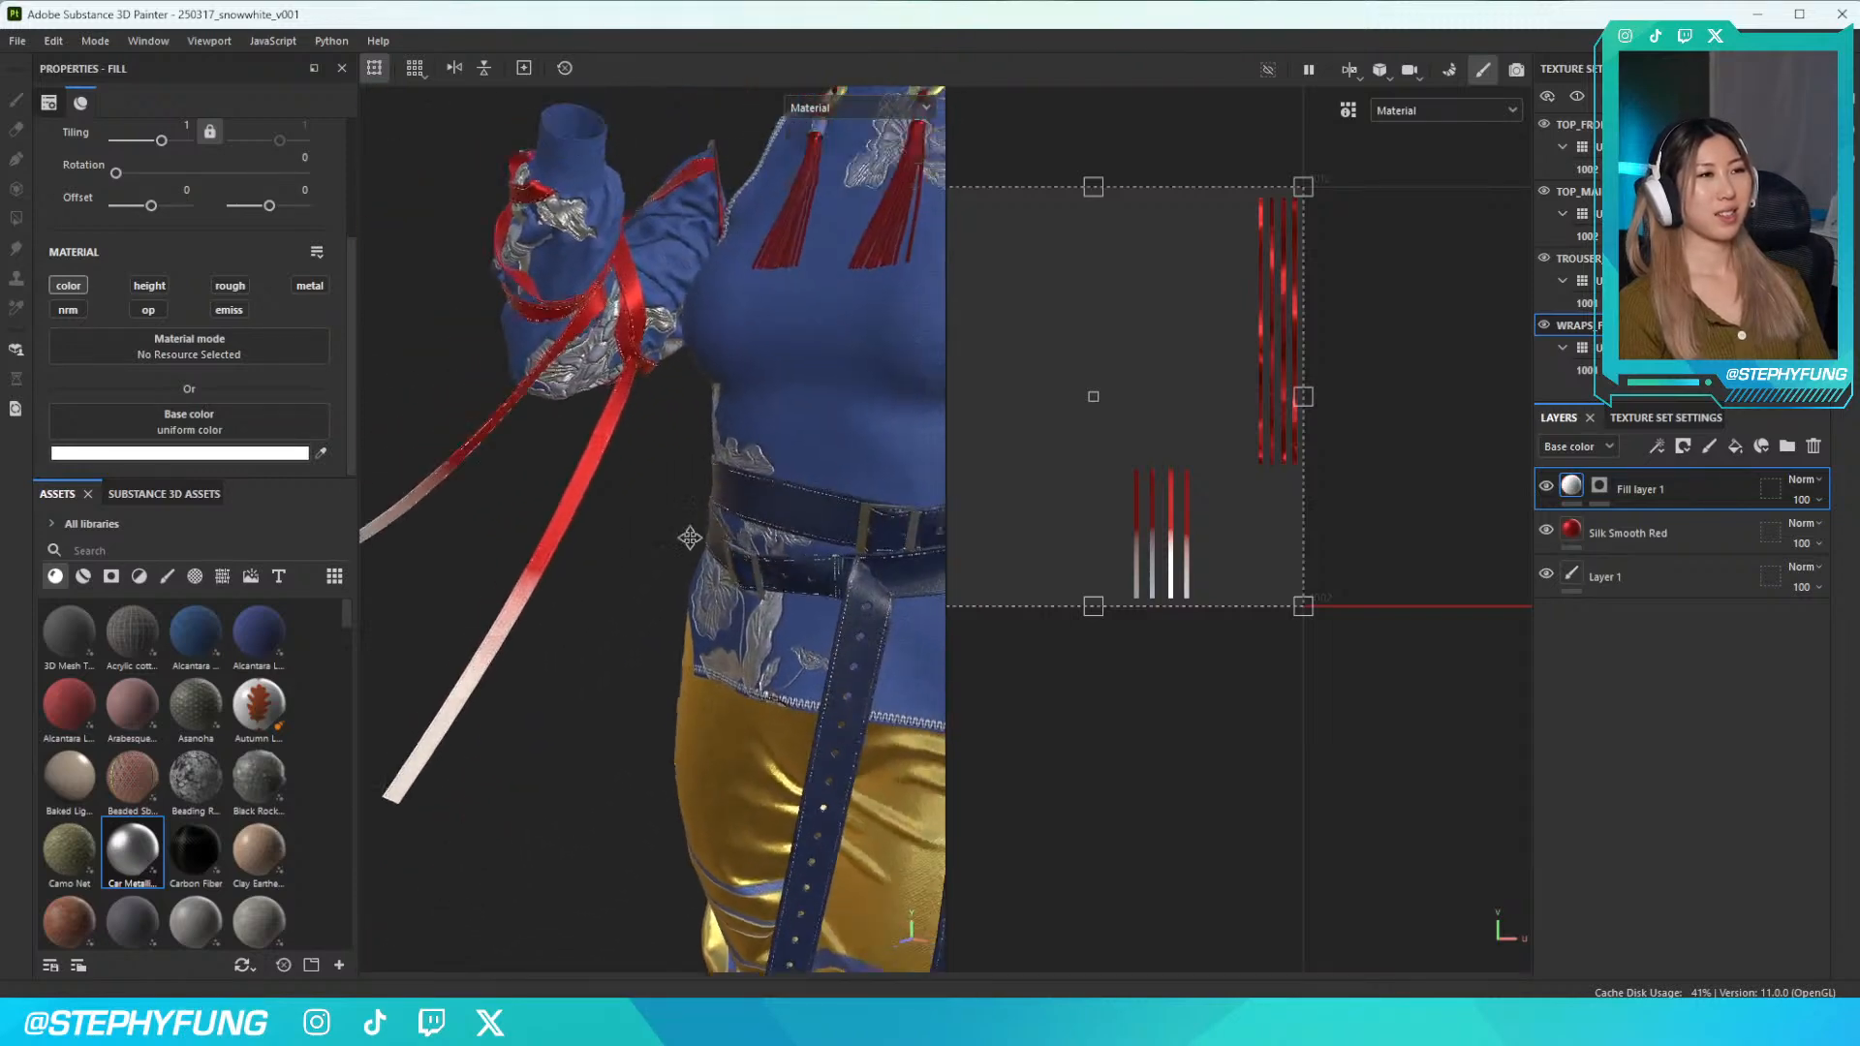
pyautogui.scroll(-10, 602, 427)
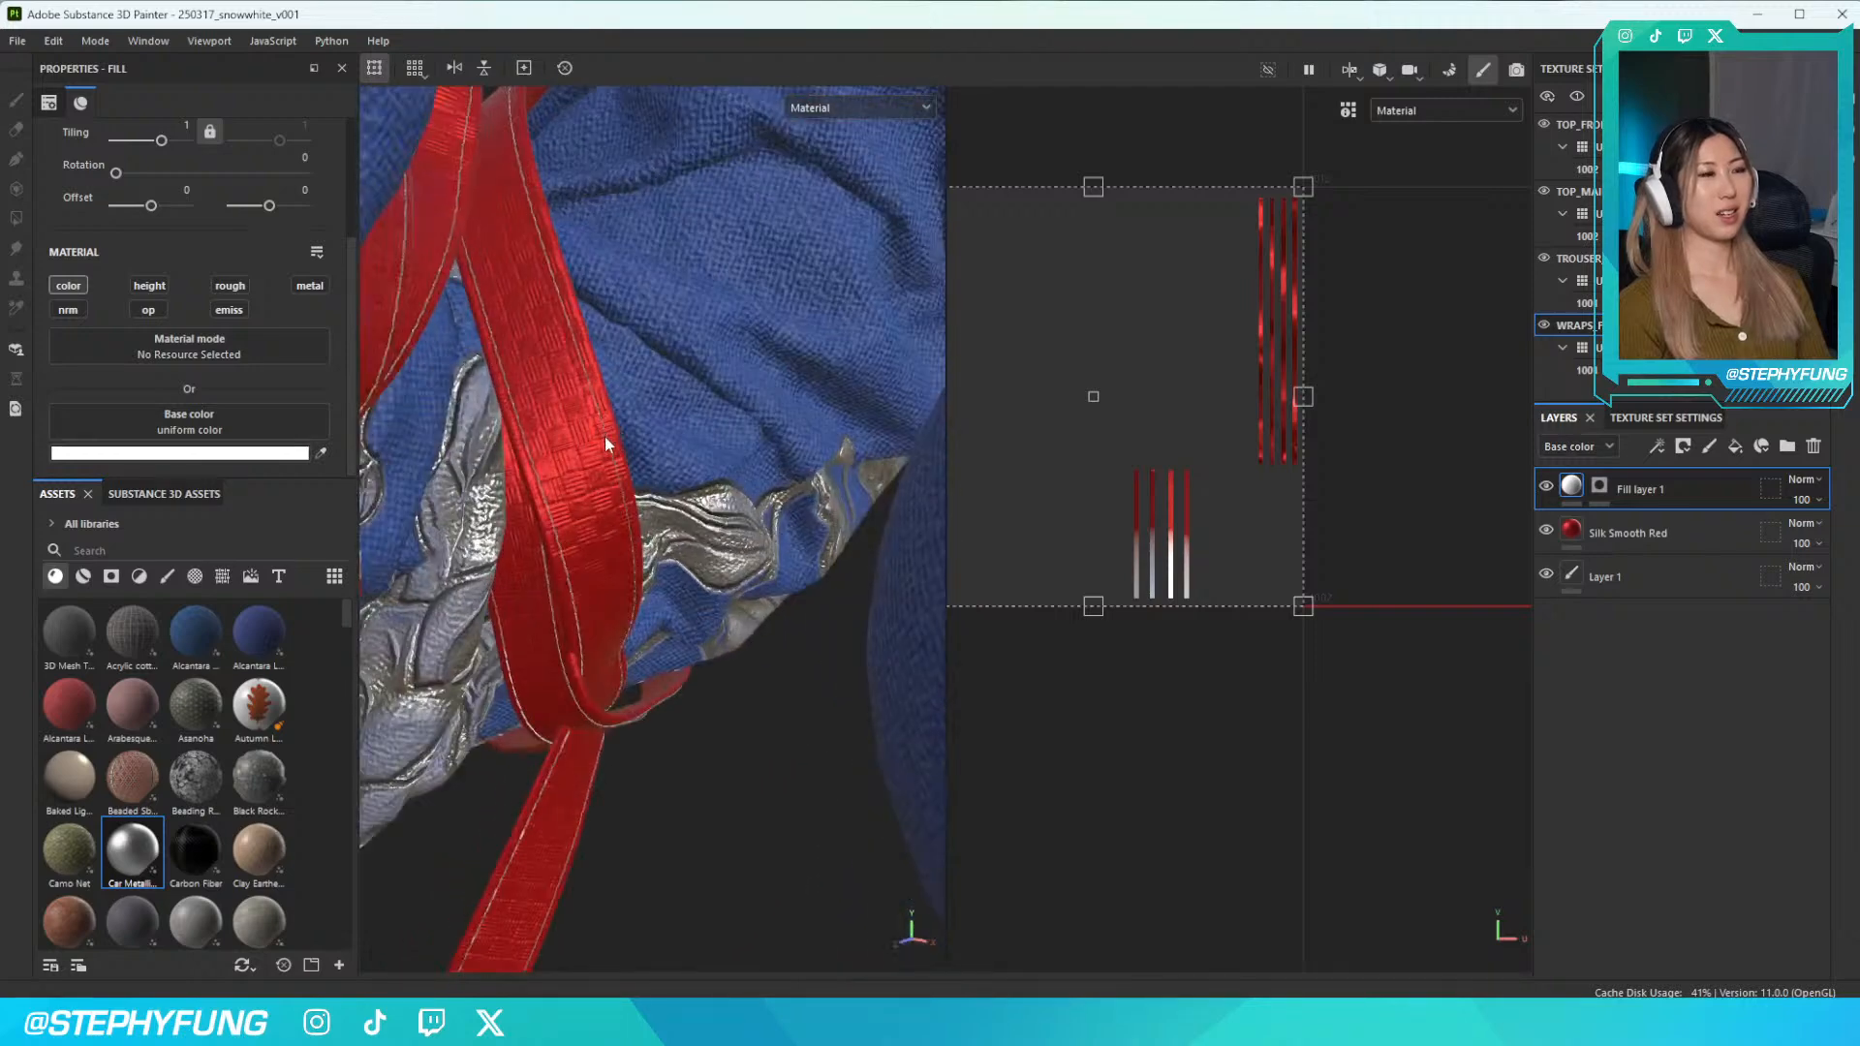
pyautogui.scroll(3, 635, 477)
pyautogui.keyDown('alt'); pyautogui.moveTo(635, 478); pyautogui.dragTo(701, 514); pyautogui.keyUp('alt')
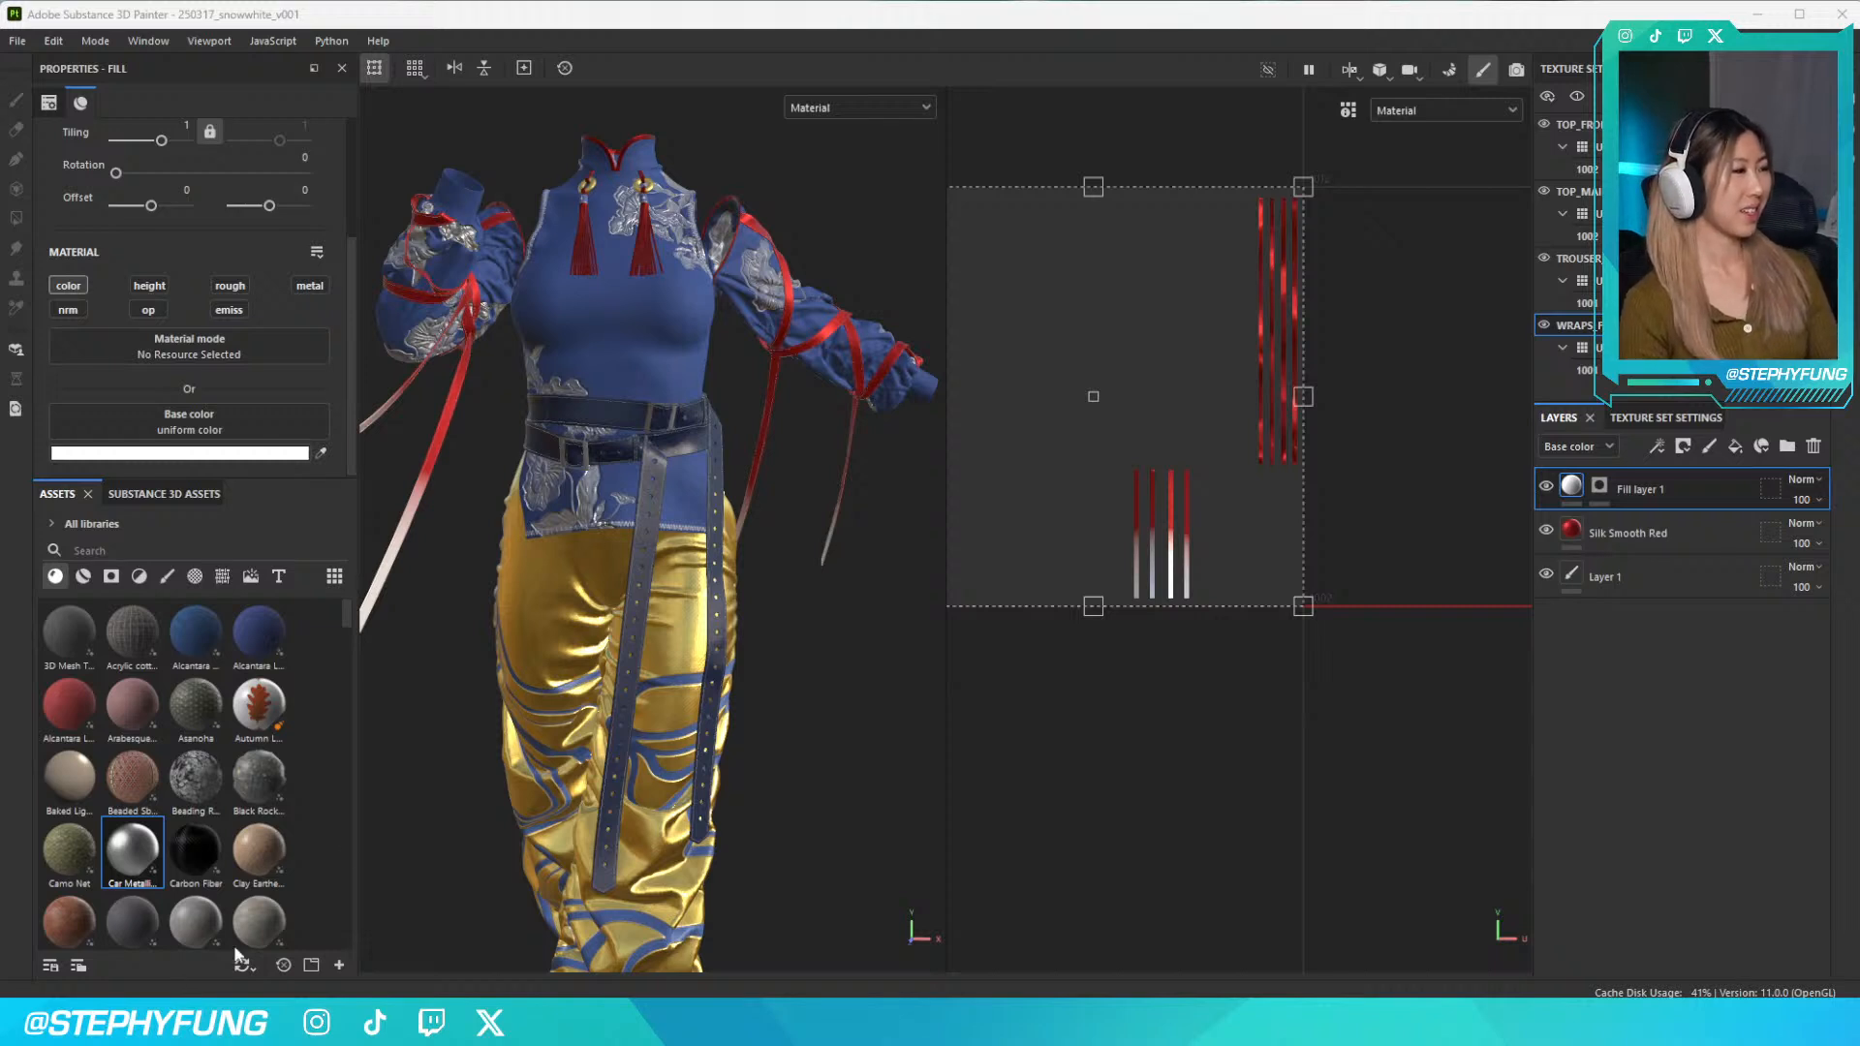
# Set the wraps fill layer's base color to a pale golden beige and check the fade on the hanging ends
pyautogui.scroll(-3, 666, 760)
pyautogui.moveTo(665, 760)
pyautogui.keyDown('alt'); pyautogui.mouseDown()
pyautogui.moveTo(687, 748)
pyautogui.moveTo(653, 741)
pyautogui.mouseUp(); pyautogui.keyUp('alt')
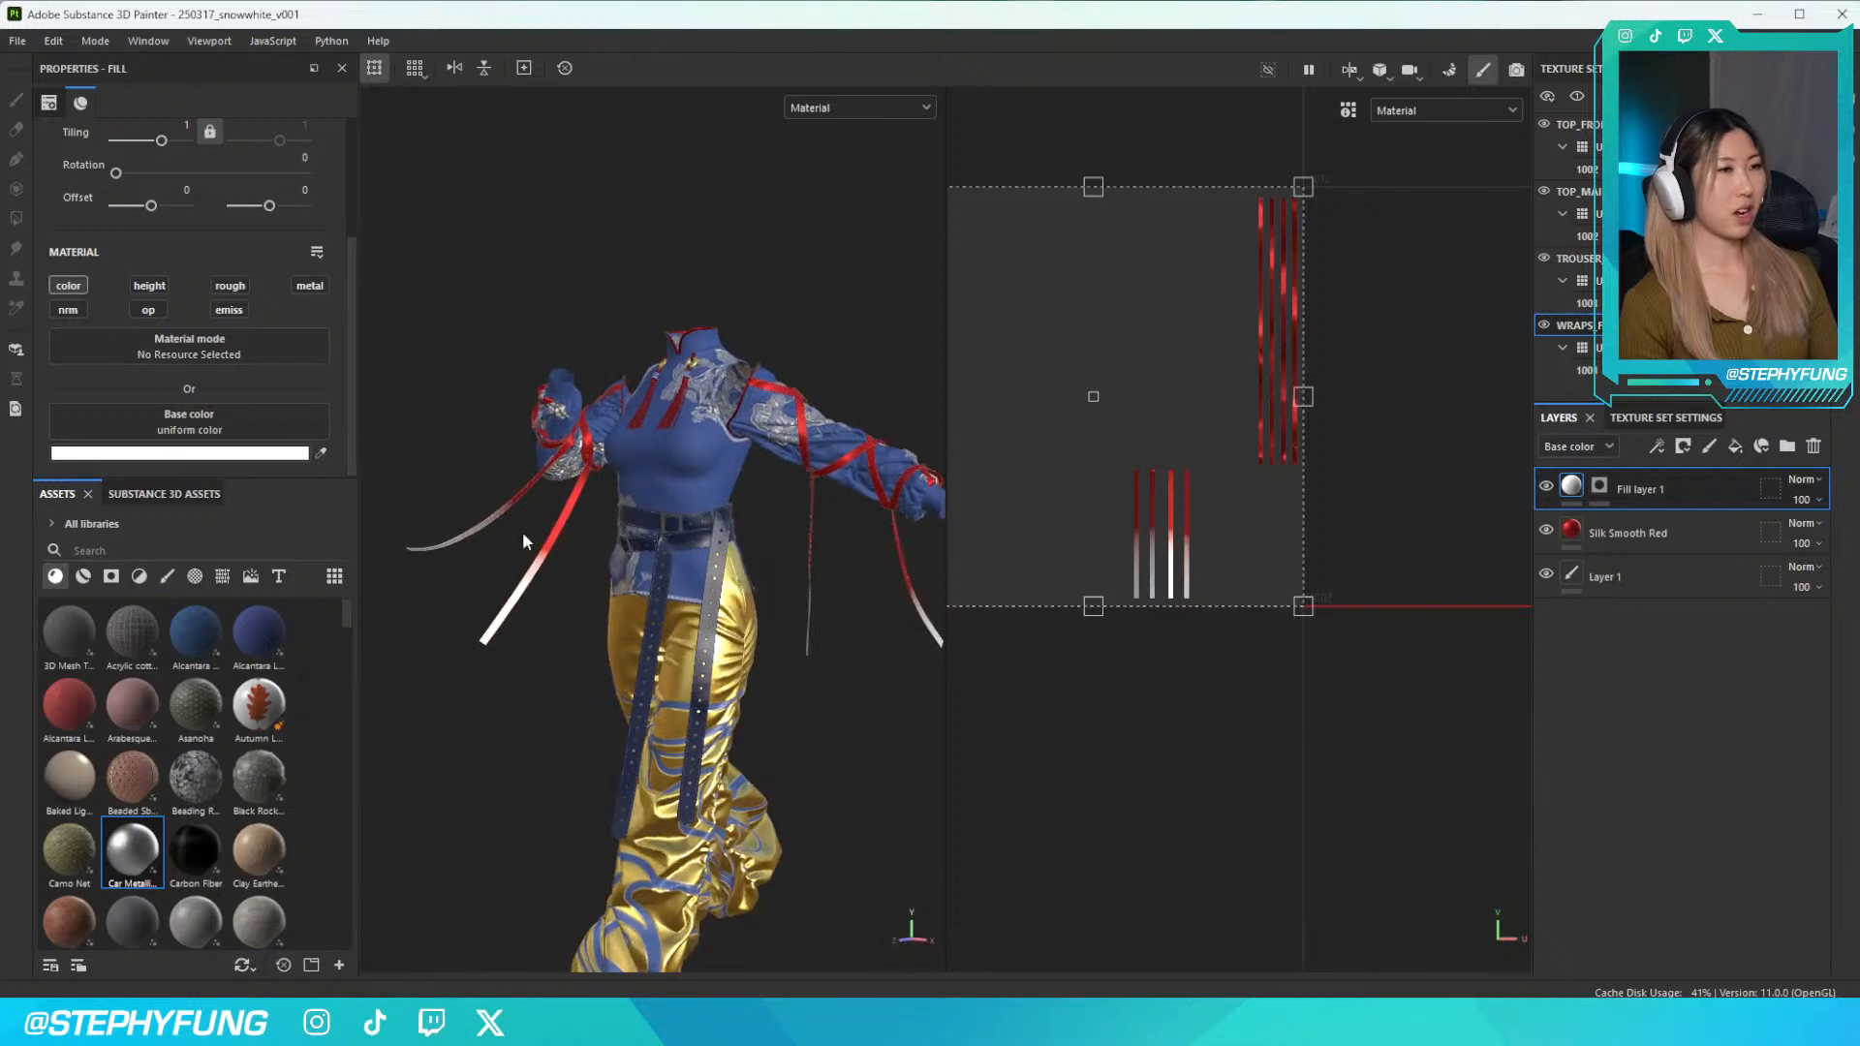
pyautogui.keyDown('alt'); pyautogui.moveTo(671, 593); pyautogui.dragTo(600, 486, button='middle'); pyautogui.keyUp('alt')
pyautogui.click(225, 453)
pyautogui.moveTo(312, 558); pyautogui.dragTo(242, 545)
pyautogui.moveTo(408, 511); pyautogui.dragTo(405, 676)
pyautogui.click(416, 435)
pyautogui.scroll(-2, 555, 509)
pyautogui.scroll(6, 533, 512)
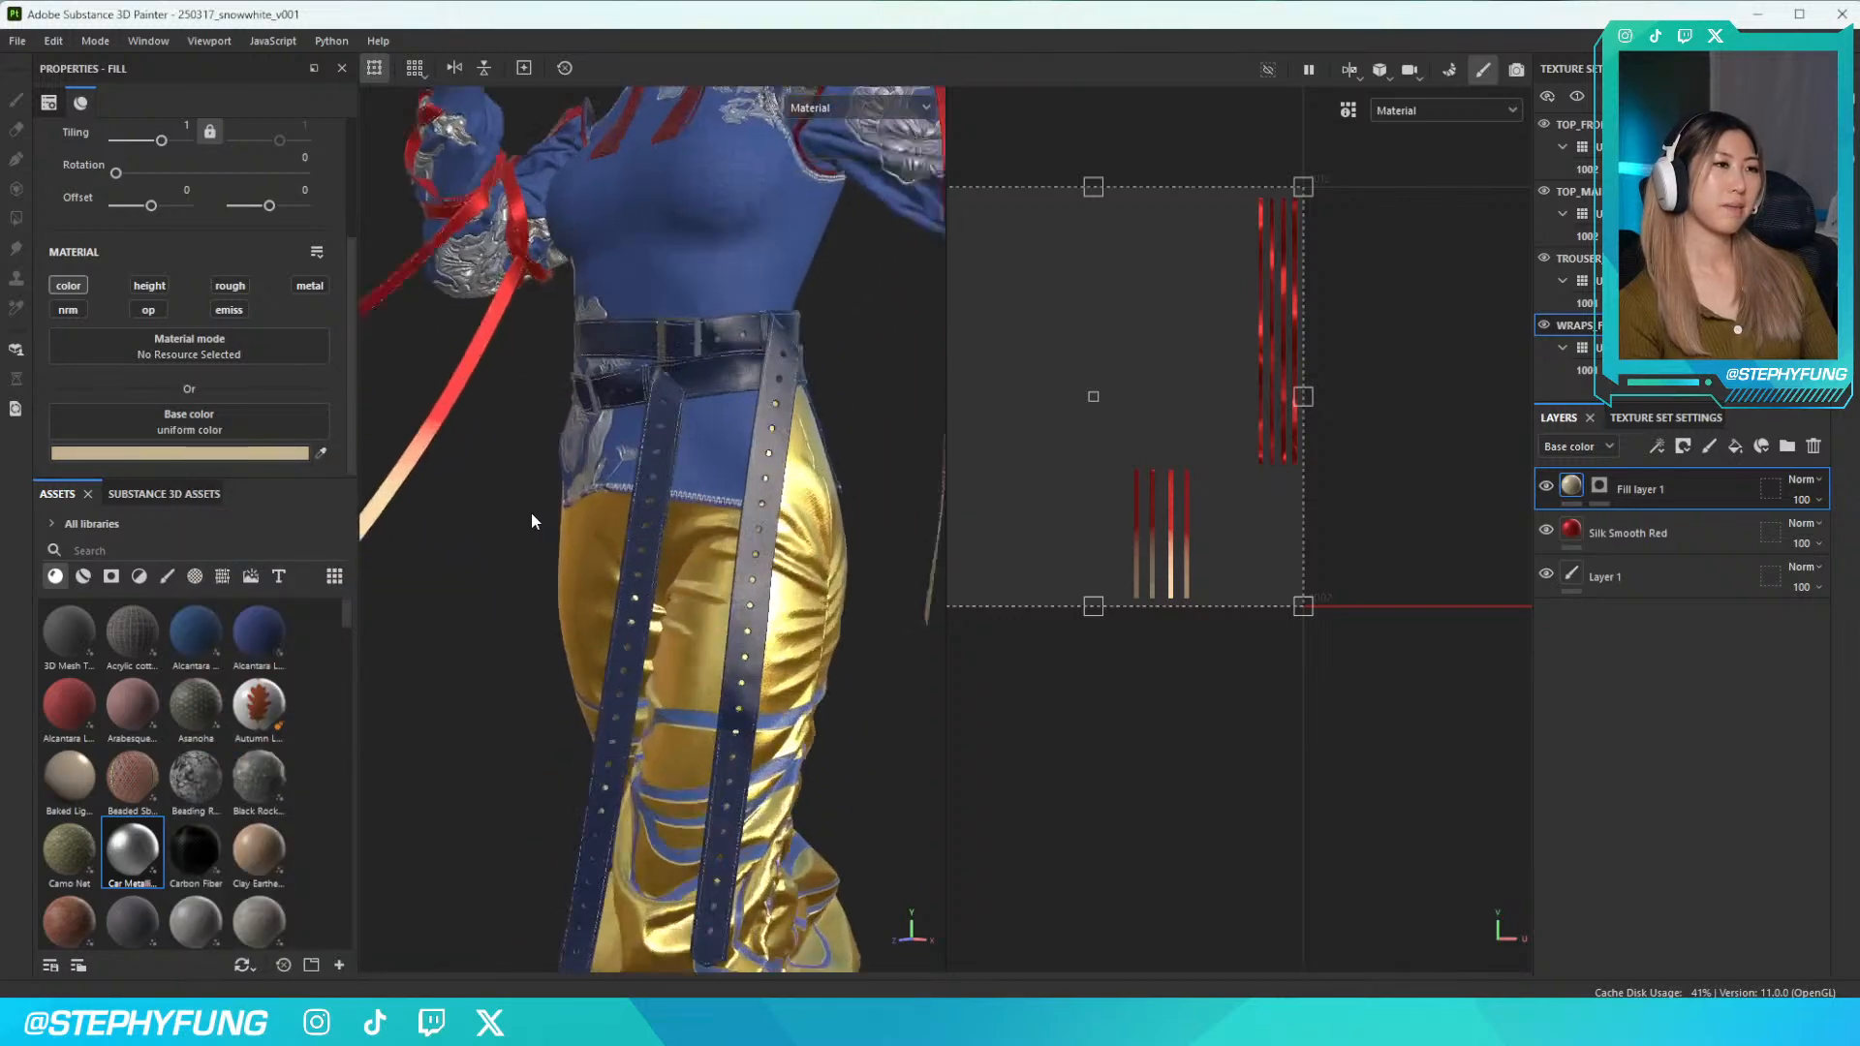
# Examine the red-to-beige fade and woven texture on the hanging wrap, then compare it with the whole outfit
pyautogui.moveTo(519, 513)
pyautogui.keyDown('alt'); pyautogui.mouseDown()
pyautogui.moveTo(711, 519)
pyautogui.moveTo(540, 512)
pyautogui.mouseUp(); pyautogui.keyUp('alt')
pyautogui.scroll(2, 541, 510)
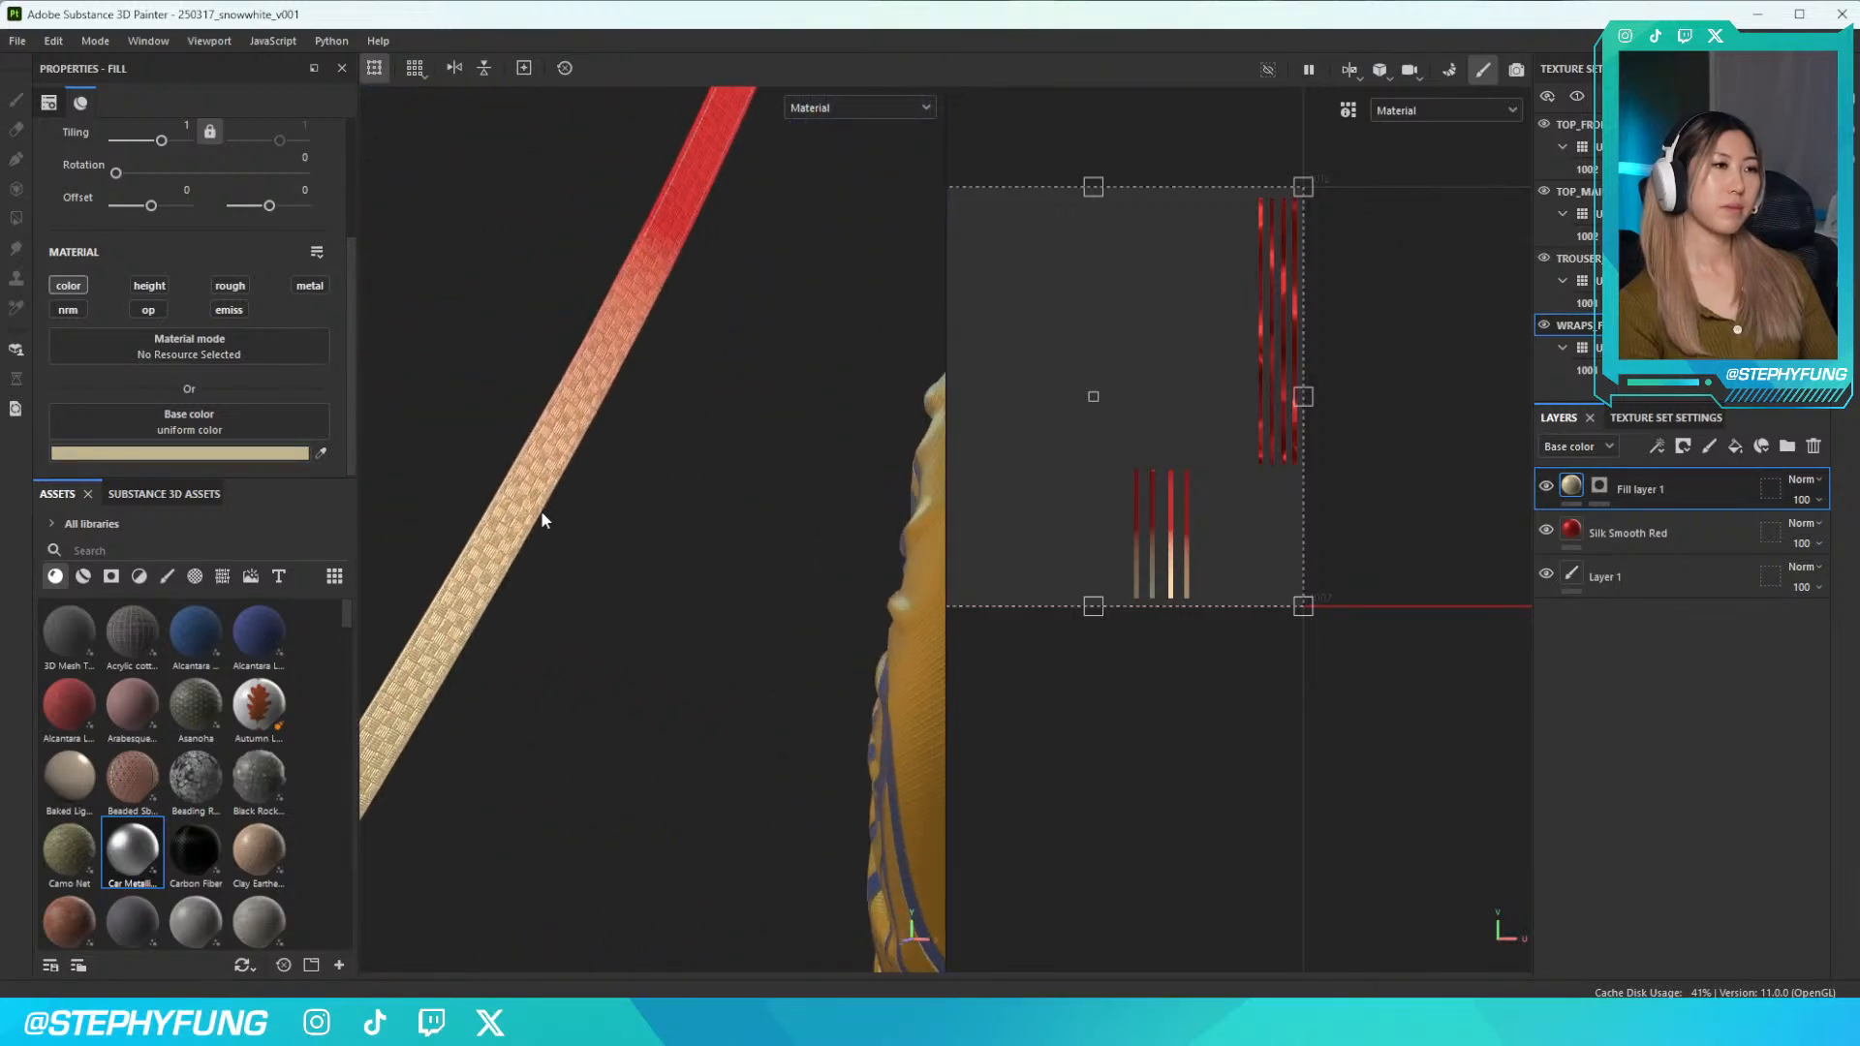
pyautogui.scroll(-8, 540, 510)
pyautogui.keyDown('alt'); pyautogui.moveTo(560, 507); pyautogui.dragTo(502, 537, button='middle'); pyautogui.keyUp('alt')
pyautogui.keyDown('alt'); pyautogui.moveTo(502, 537); pyautogui.dragTo(509, 589); pyautogui.keyUp('alt')
pyautogui.scroll(-4, 565, 560)
pyautogui.scroll(1, 560, 591)
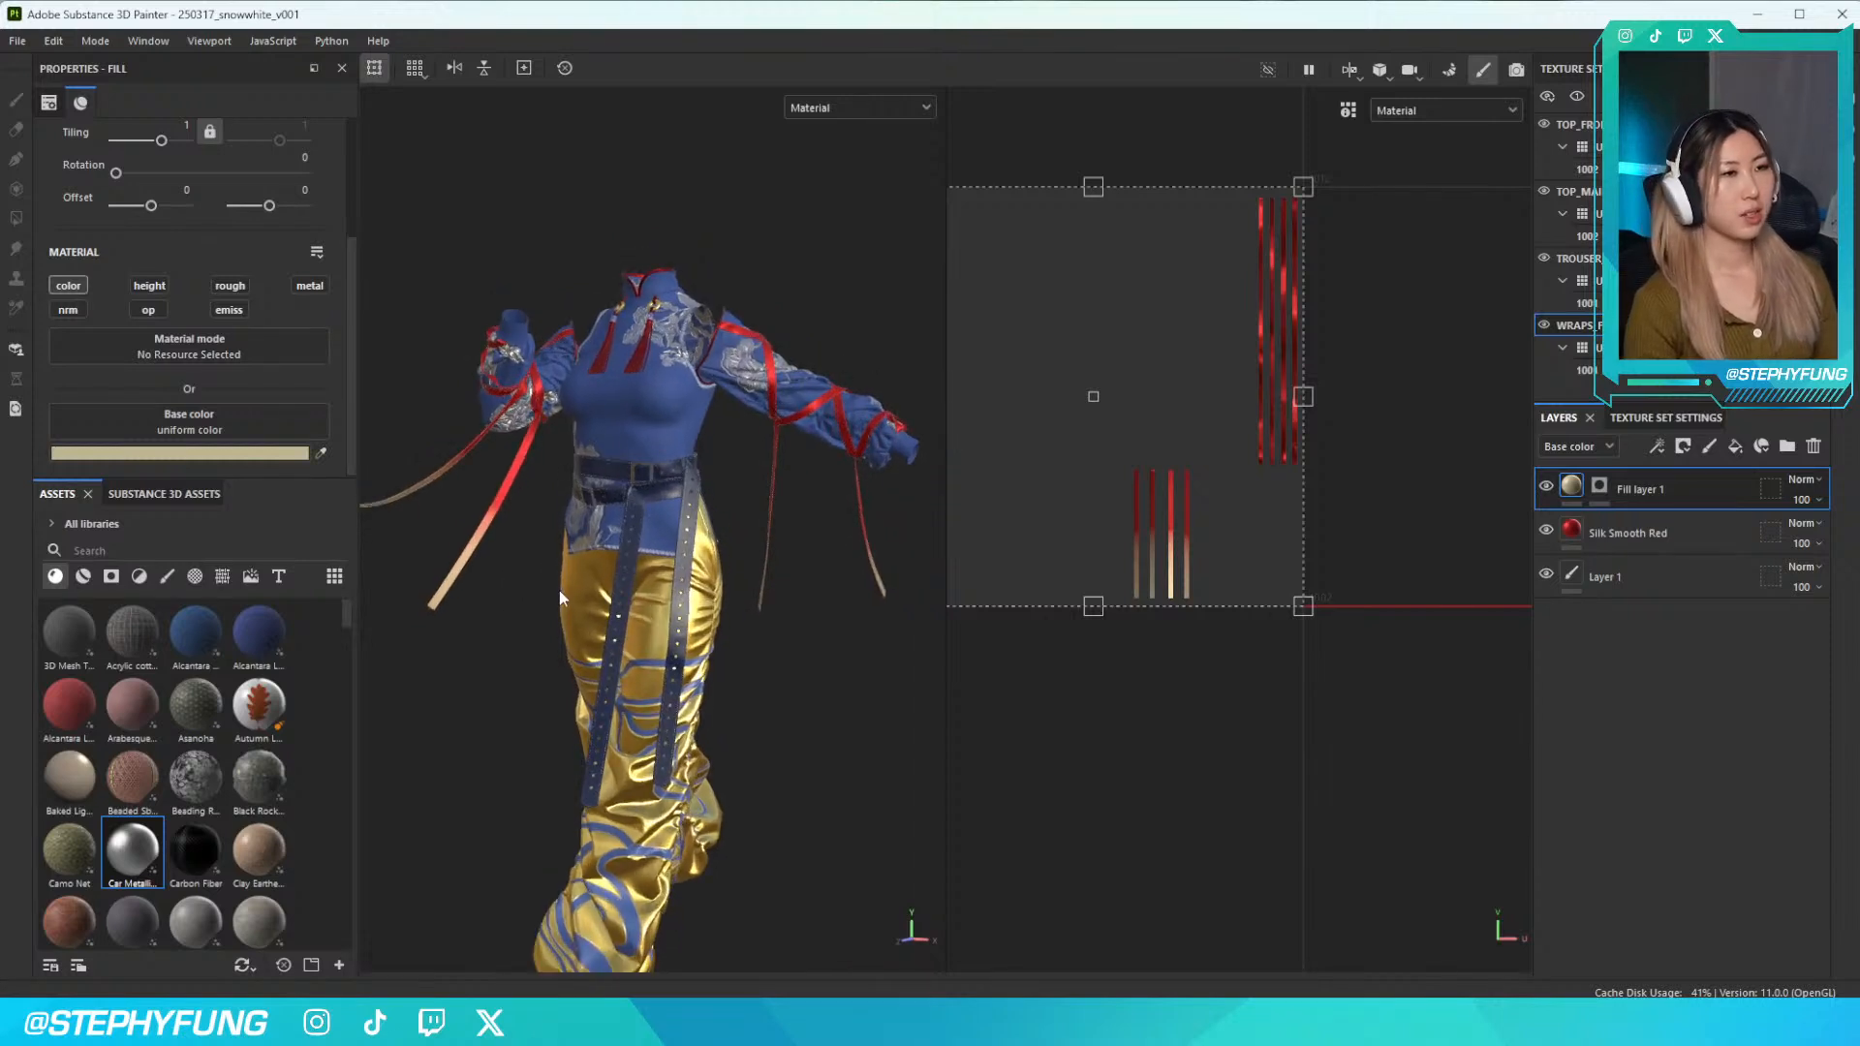
pyautogui.scroll(1, 560, 590)
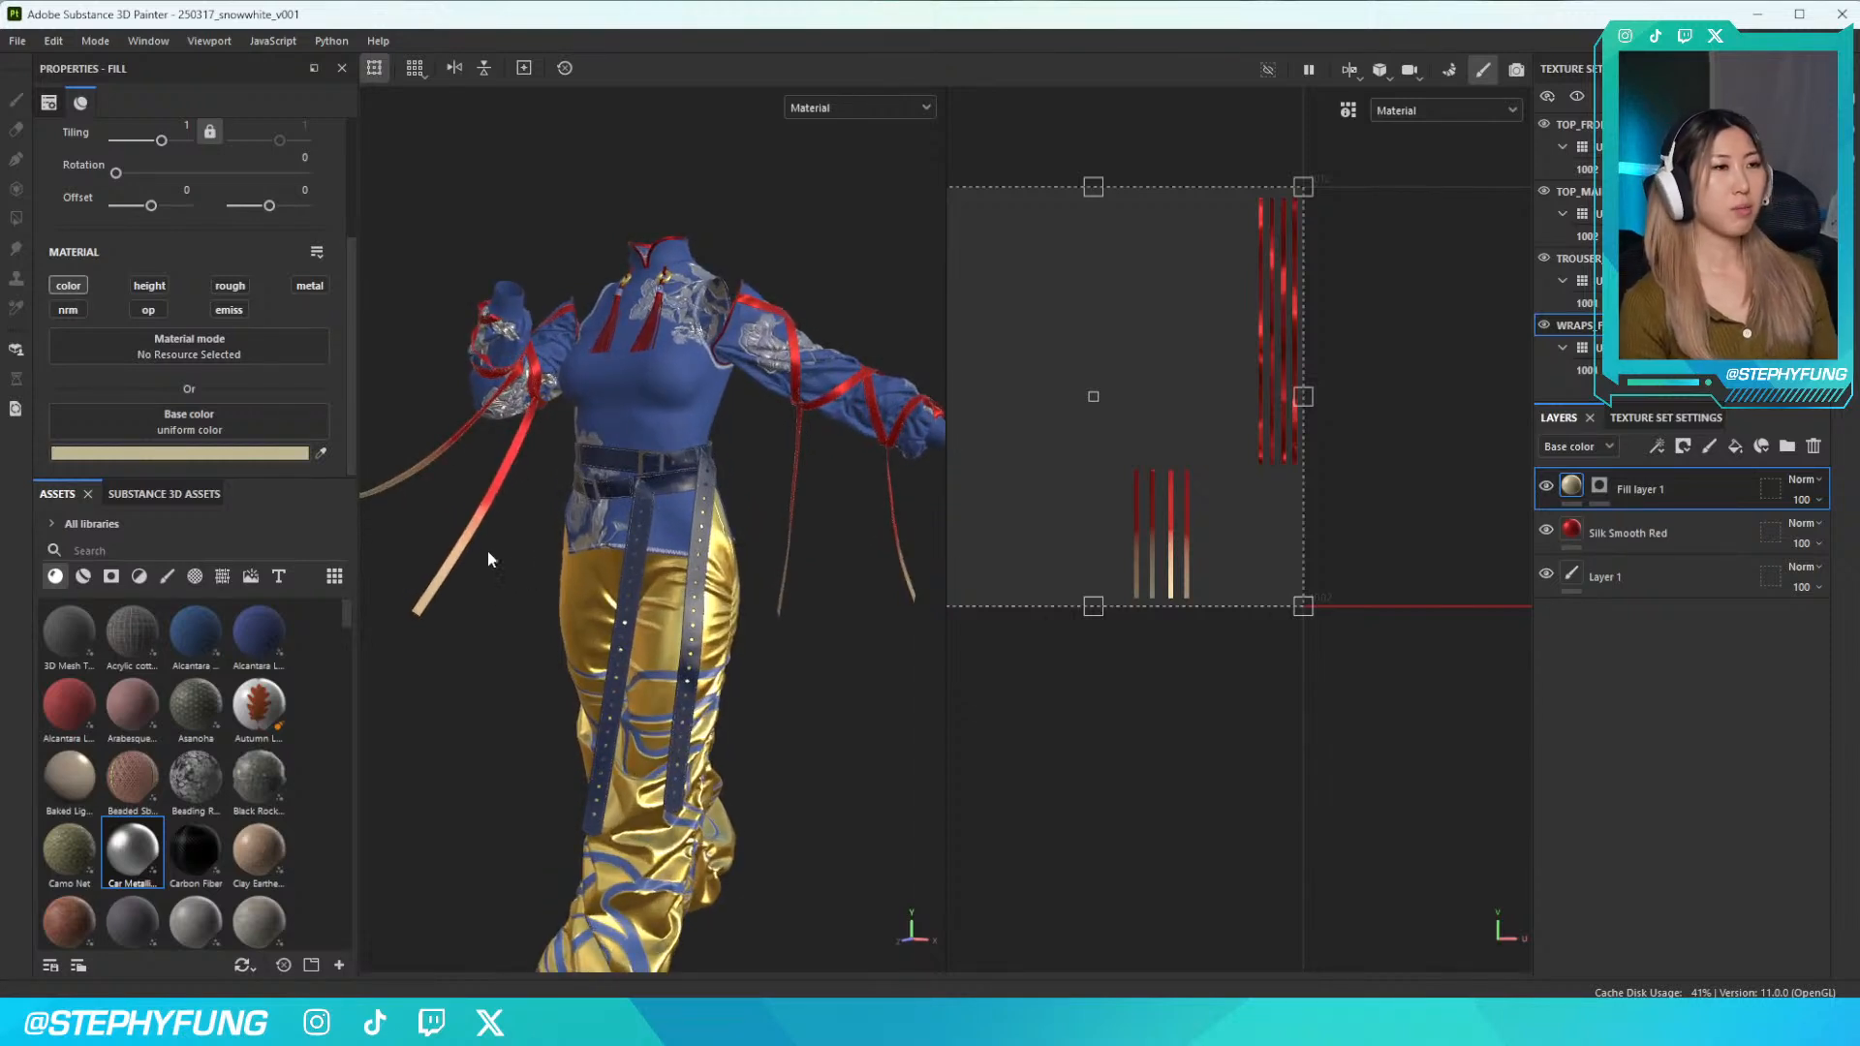
# Try a pink and a brown tint, then set the wraps fill layer's base color to a very dark red
pyautogui.click(179, 453)
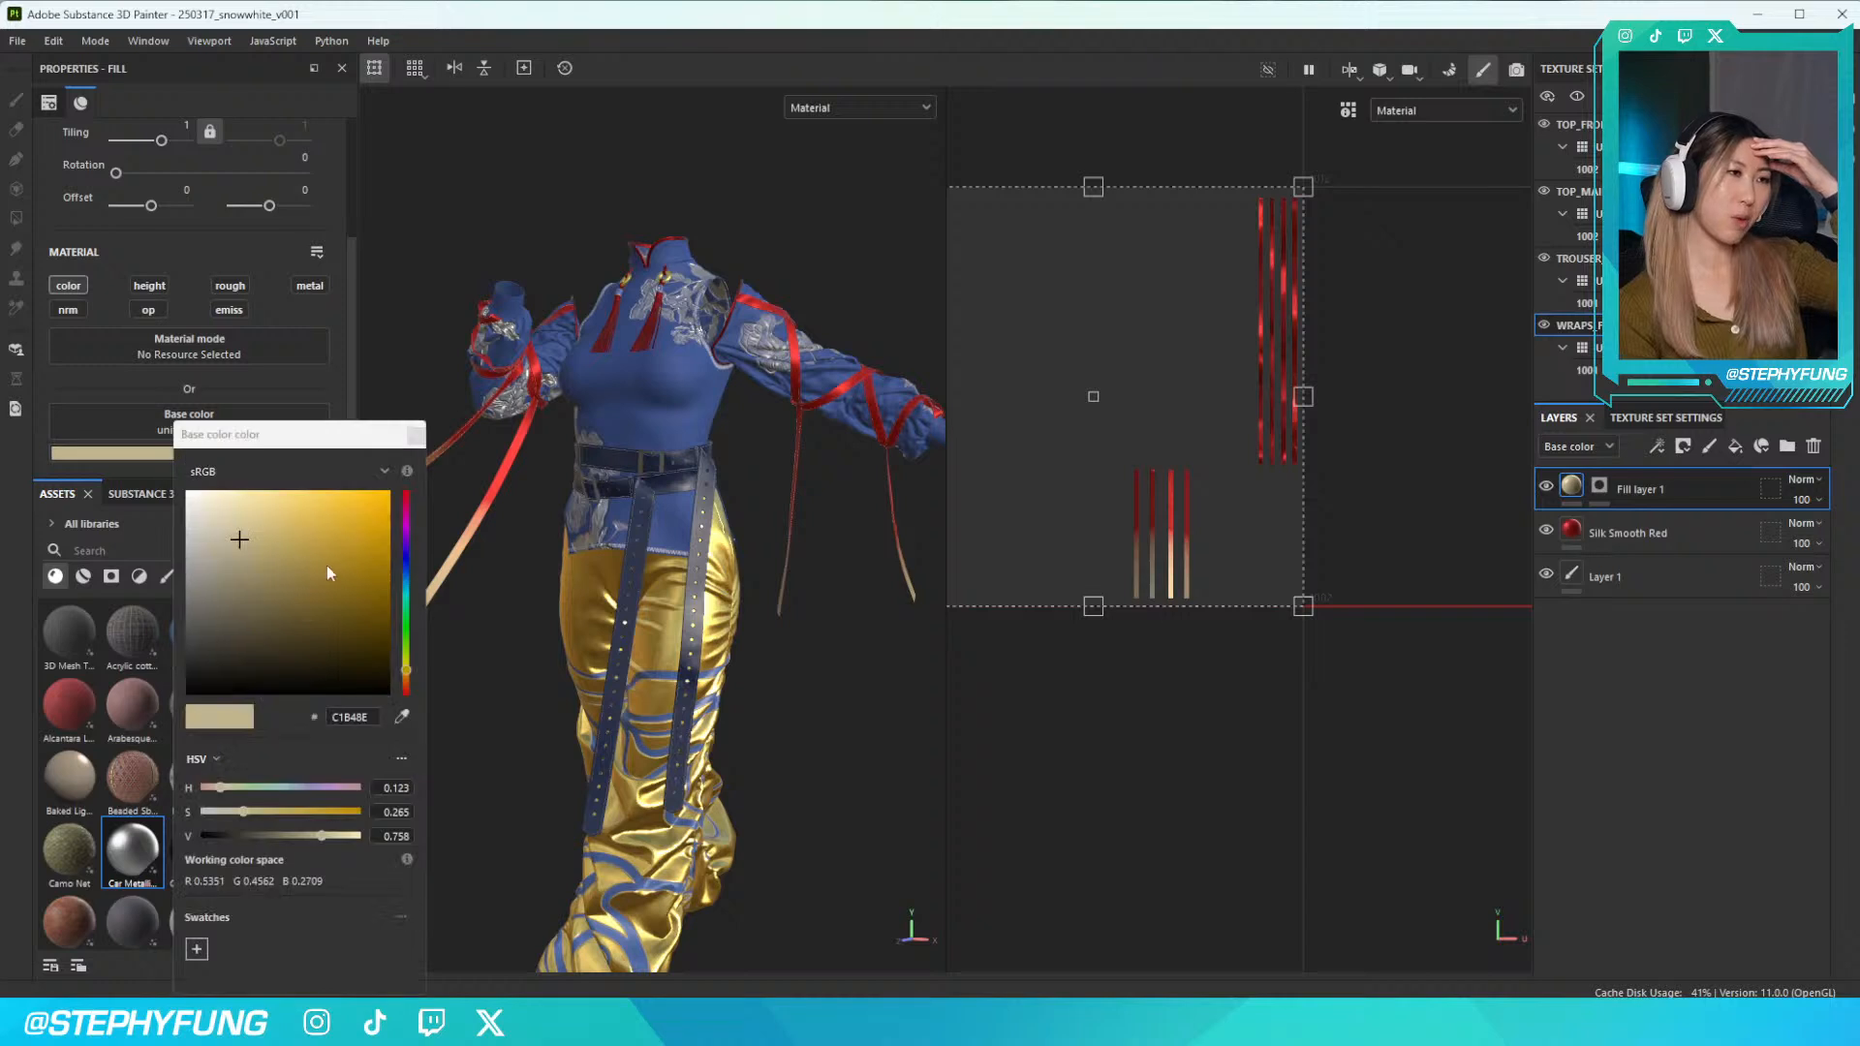
pyautogui.click(406, 504)
pyautogui.moveTo(344, 523); pyautogui.dragTo(282, 494)
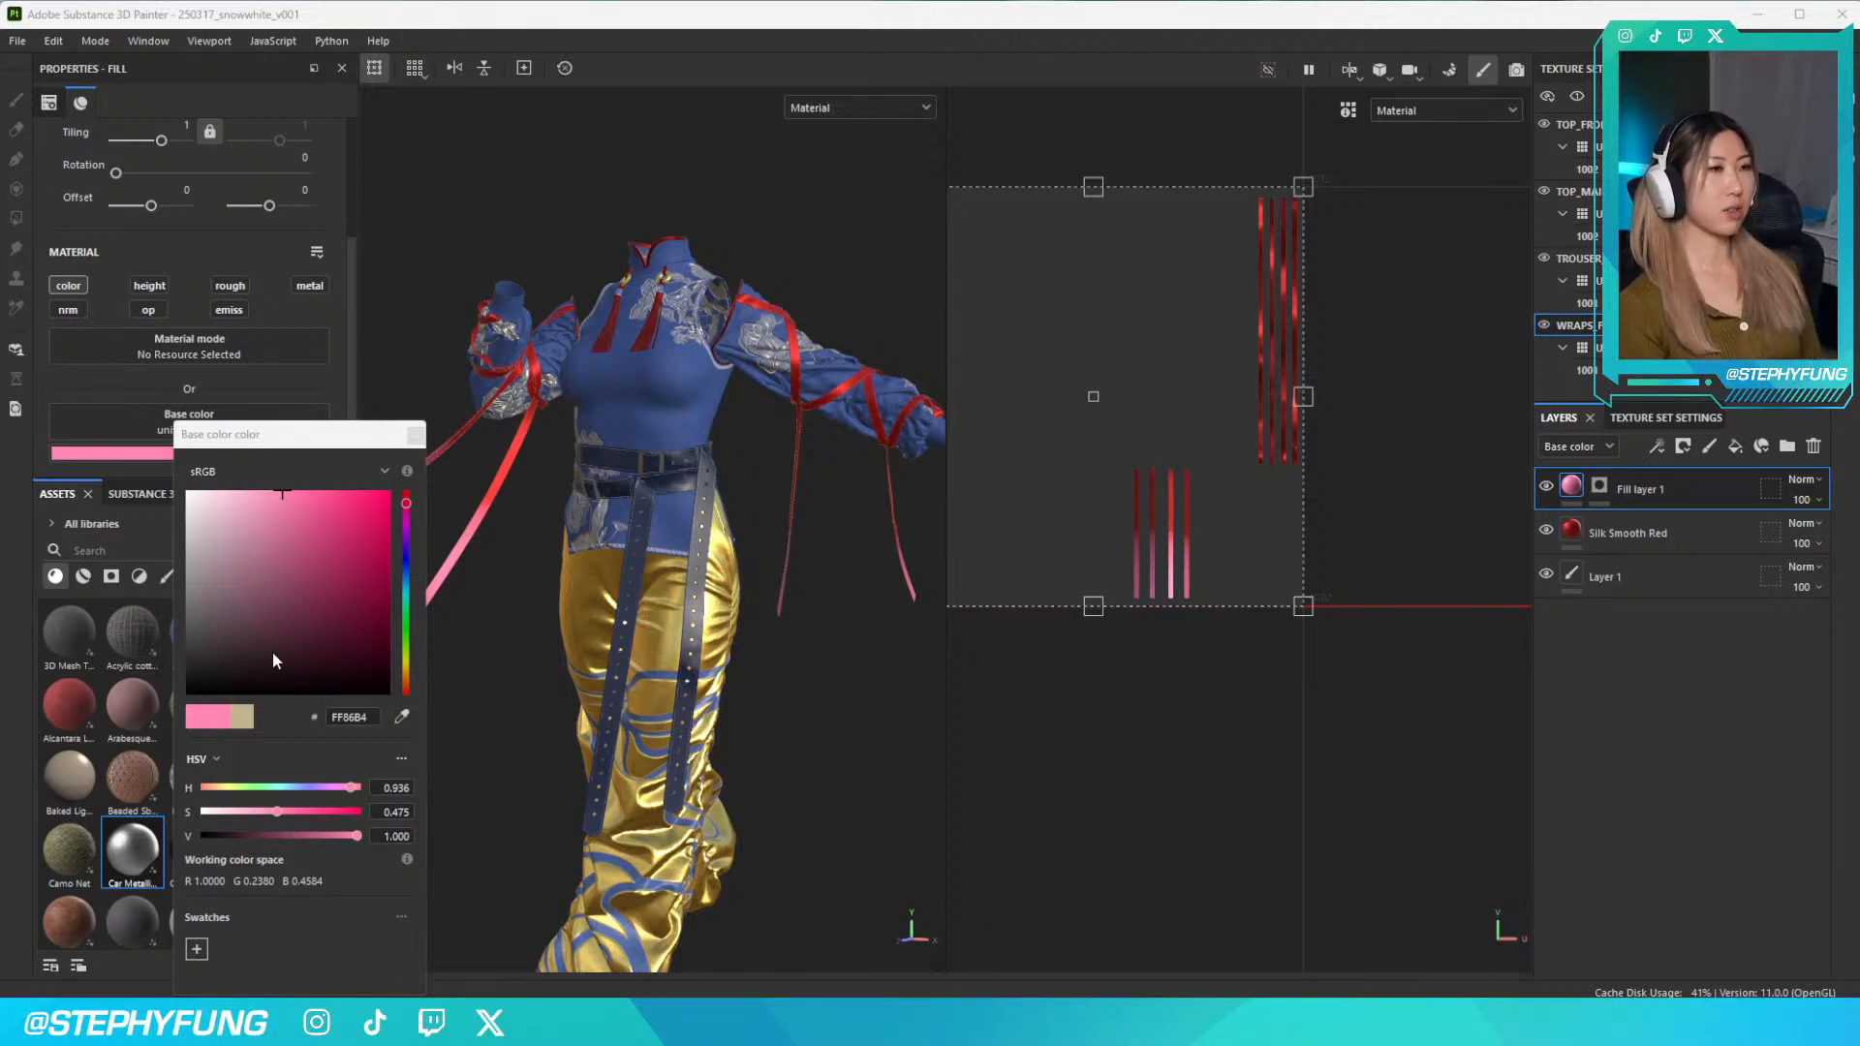
pyautogui.moveTo(322, 579)
pyautogui.mouseDown()
pyautogui.moveTo(399, 474)
pyautogui.moveTo(216, 413)
pyautogui.moveTo(246, 391)
pyautogui.moveTo(304, 632)
pyautogui.mouseUp()
pyautogui.moveTo(287, 523)
pyautogui.mouseDown()
pyautogui.moveTo(287, 456)
pyautogui.moveTo(285, 593)
pyautogui.moveTo(322, 532)
pyautogui.moveTo(324, 625)
pyautogui.moveTo(322, 589)
pyautogui.mouseUp()
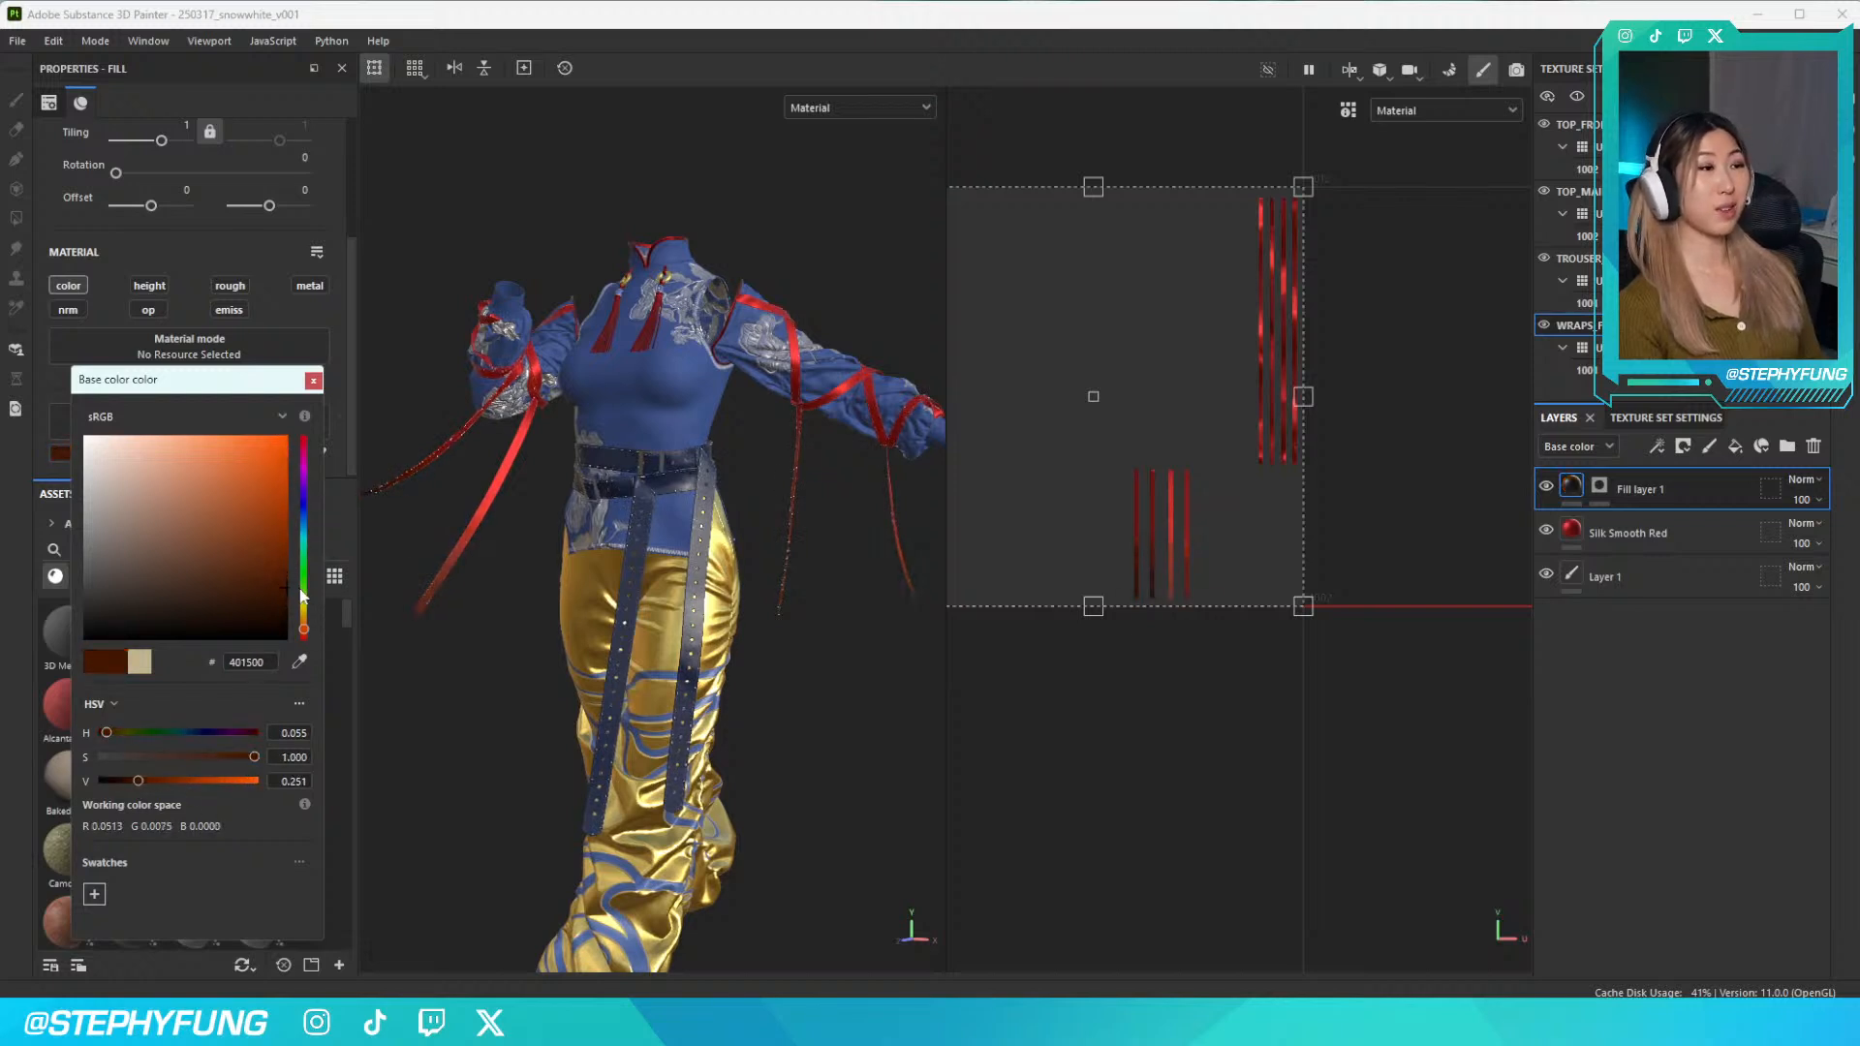
pyautogui.click(306, 438)
pyautogui.moveTo(271, 587); pyautogui.dragTo(275, 602)
pyautogui.click(314, 381)
# Examine the bright-to-dark red fade on the hanging wrap ends up close and against the full outfit from several angles
pyautogui.scroll(-3, 442, 574)
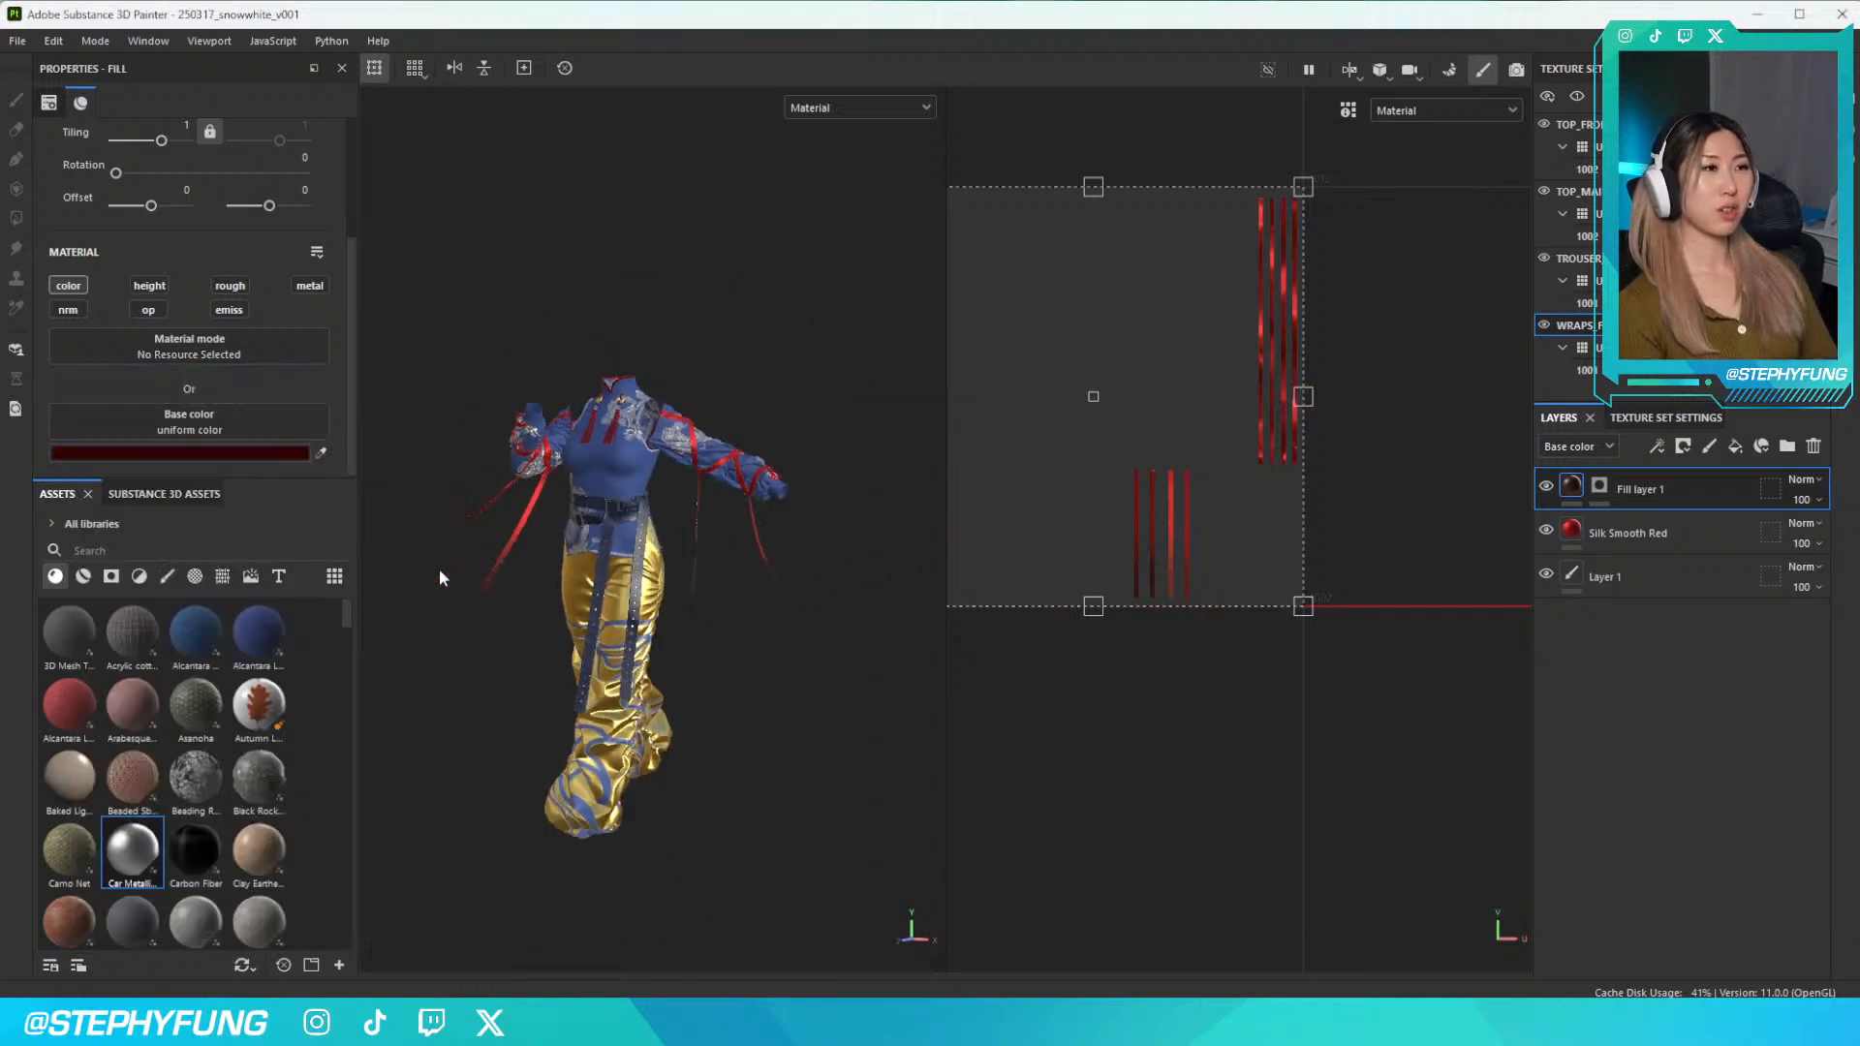
pyautogui.scroll(5, 455, 573)
pyautogui.scroll(6, 514, 559)
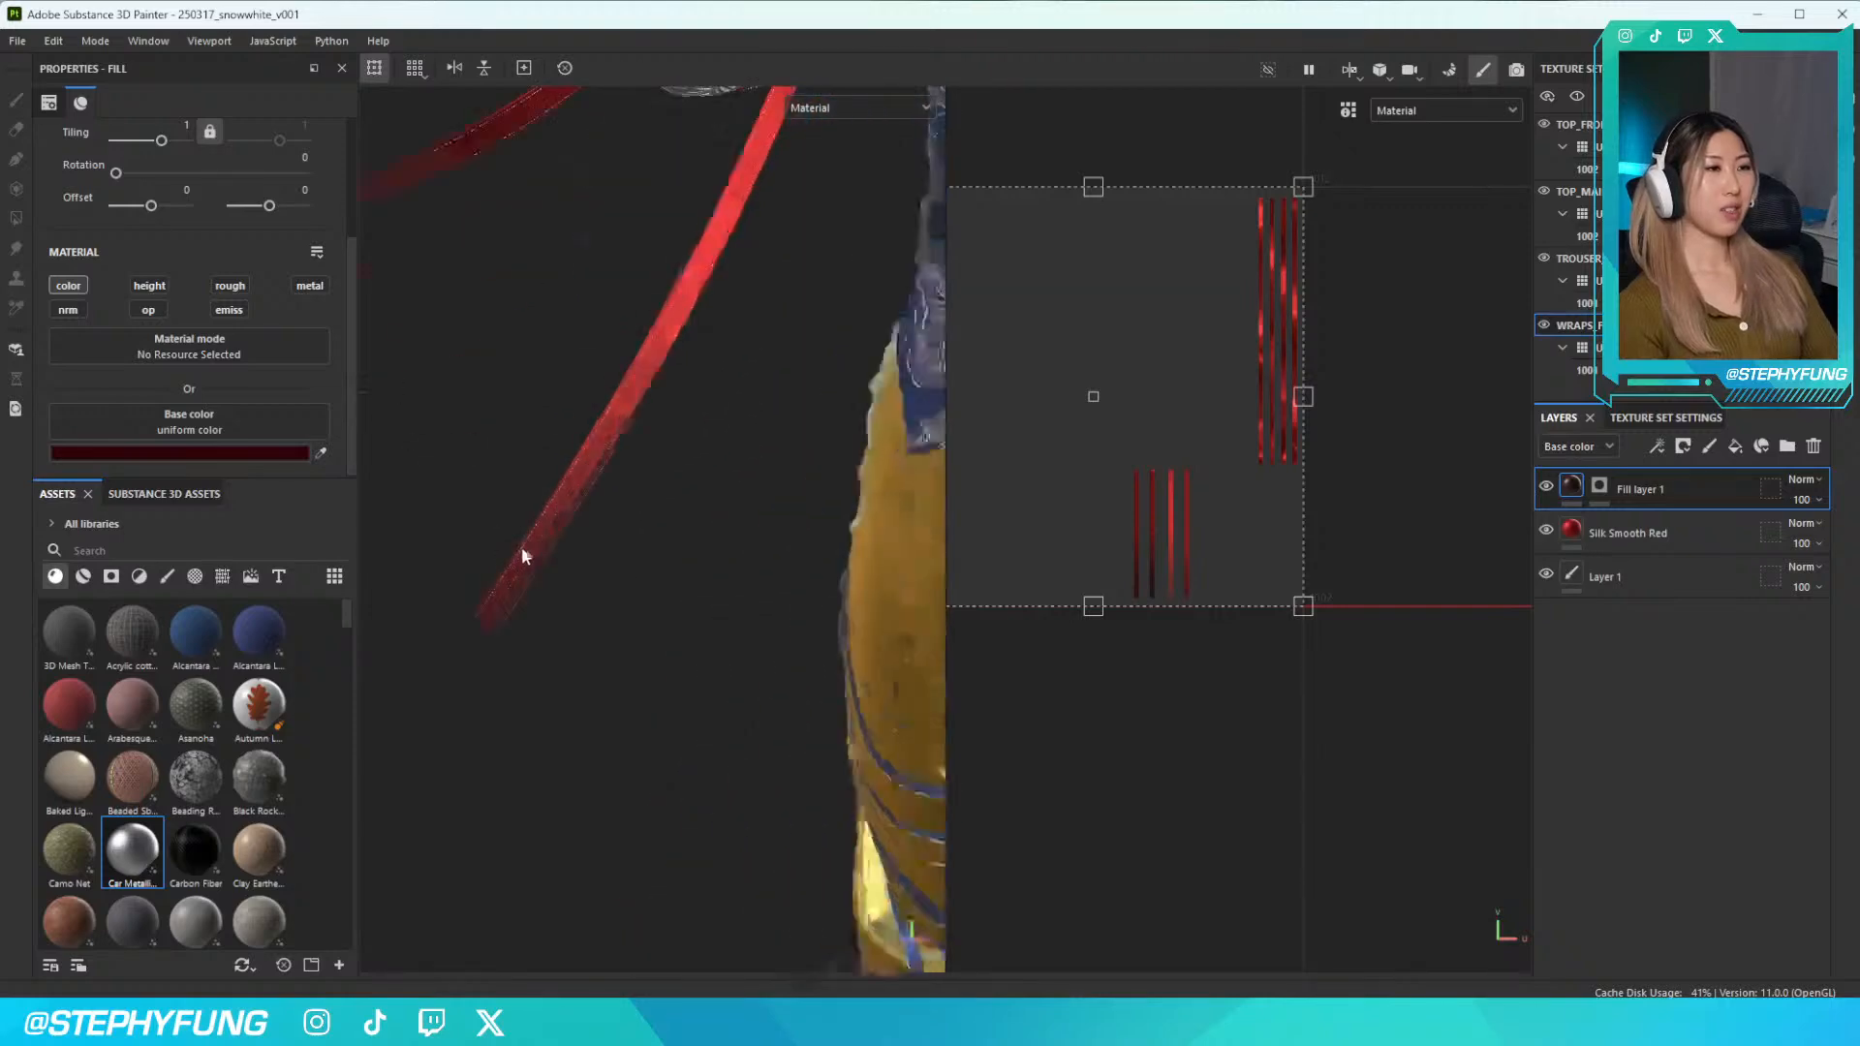
pyautogui.scroll(-3, 527, 550)
pyautogui.scroll(-8, 528, 566)
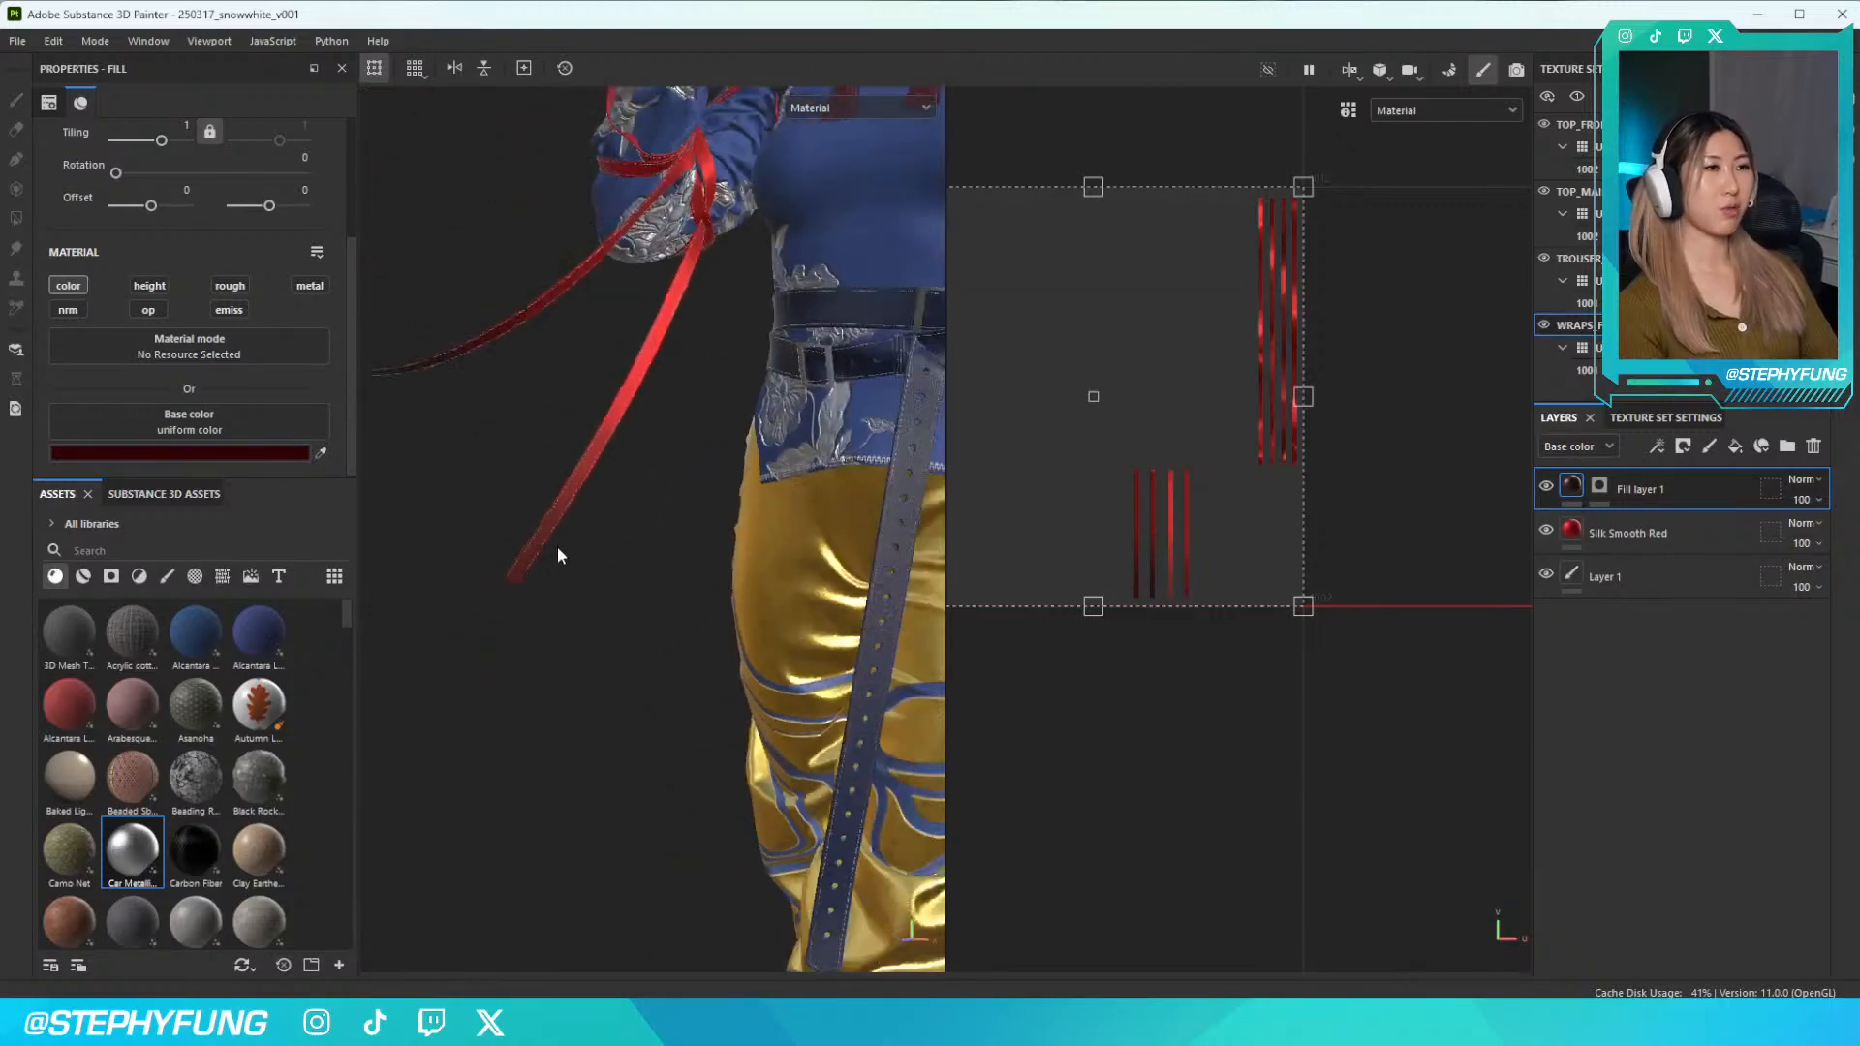
pyautogui.keyDown('alt'); pyautogui.moveTo(583, 562); pyautogui.dragTo(601, 529); pyautogui.keyUp('alt')
pyautogui.scroll(5, 601, 527)
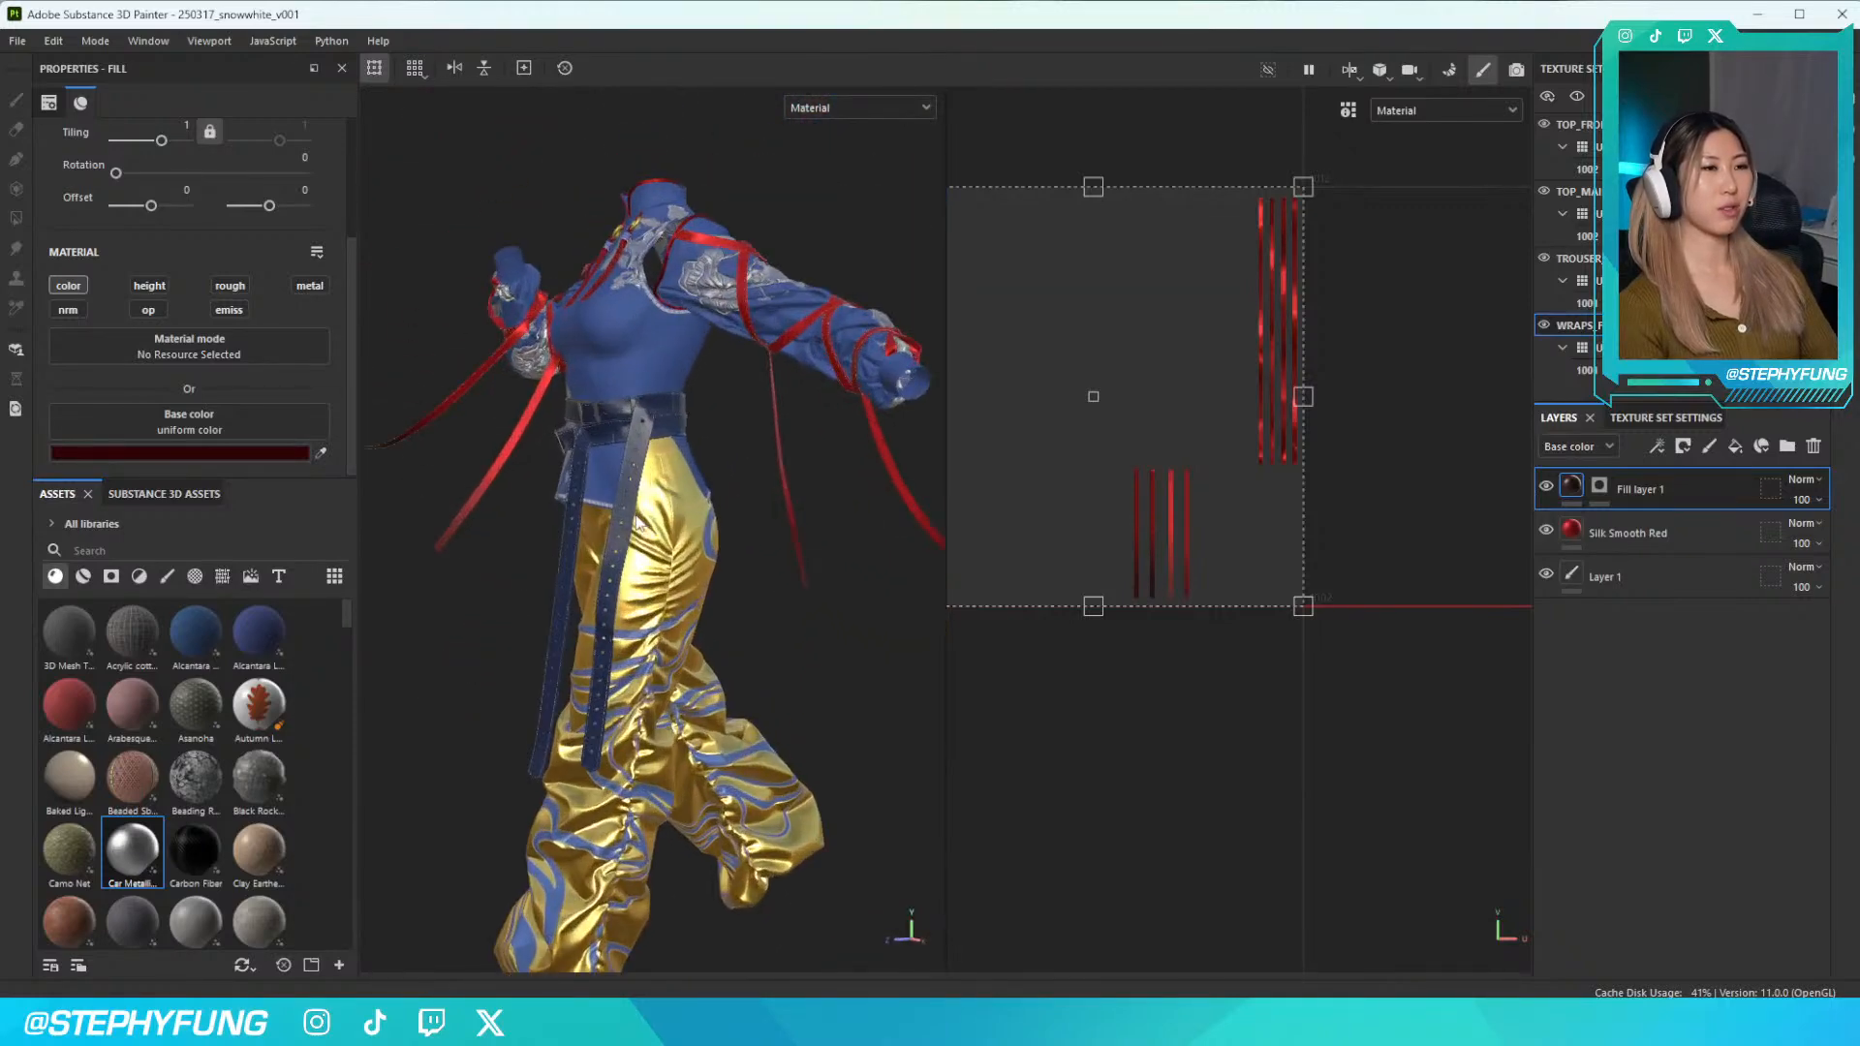
pyautogui.scroll(3, 602, 565)
pyautogui.scroll(-6, 601, 566)
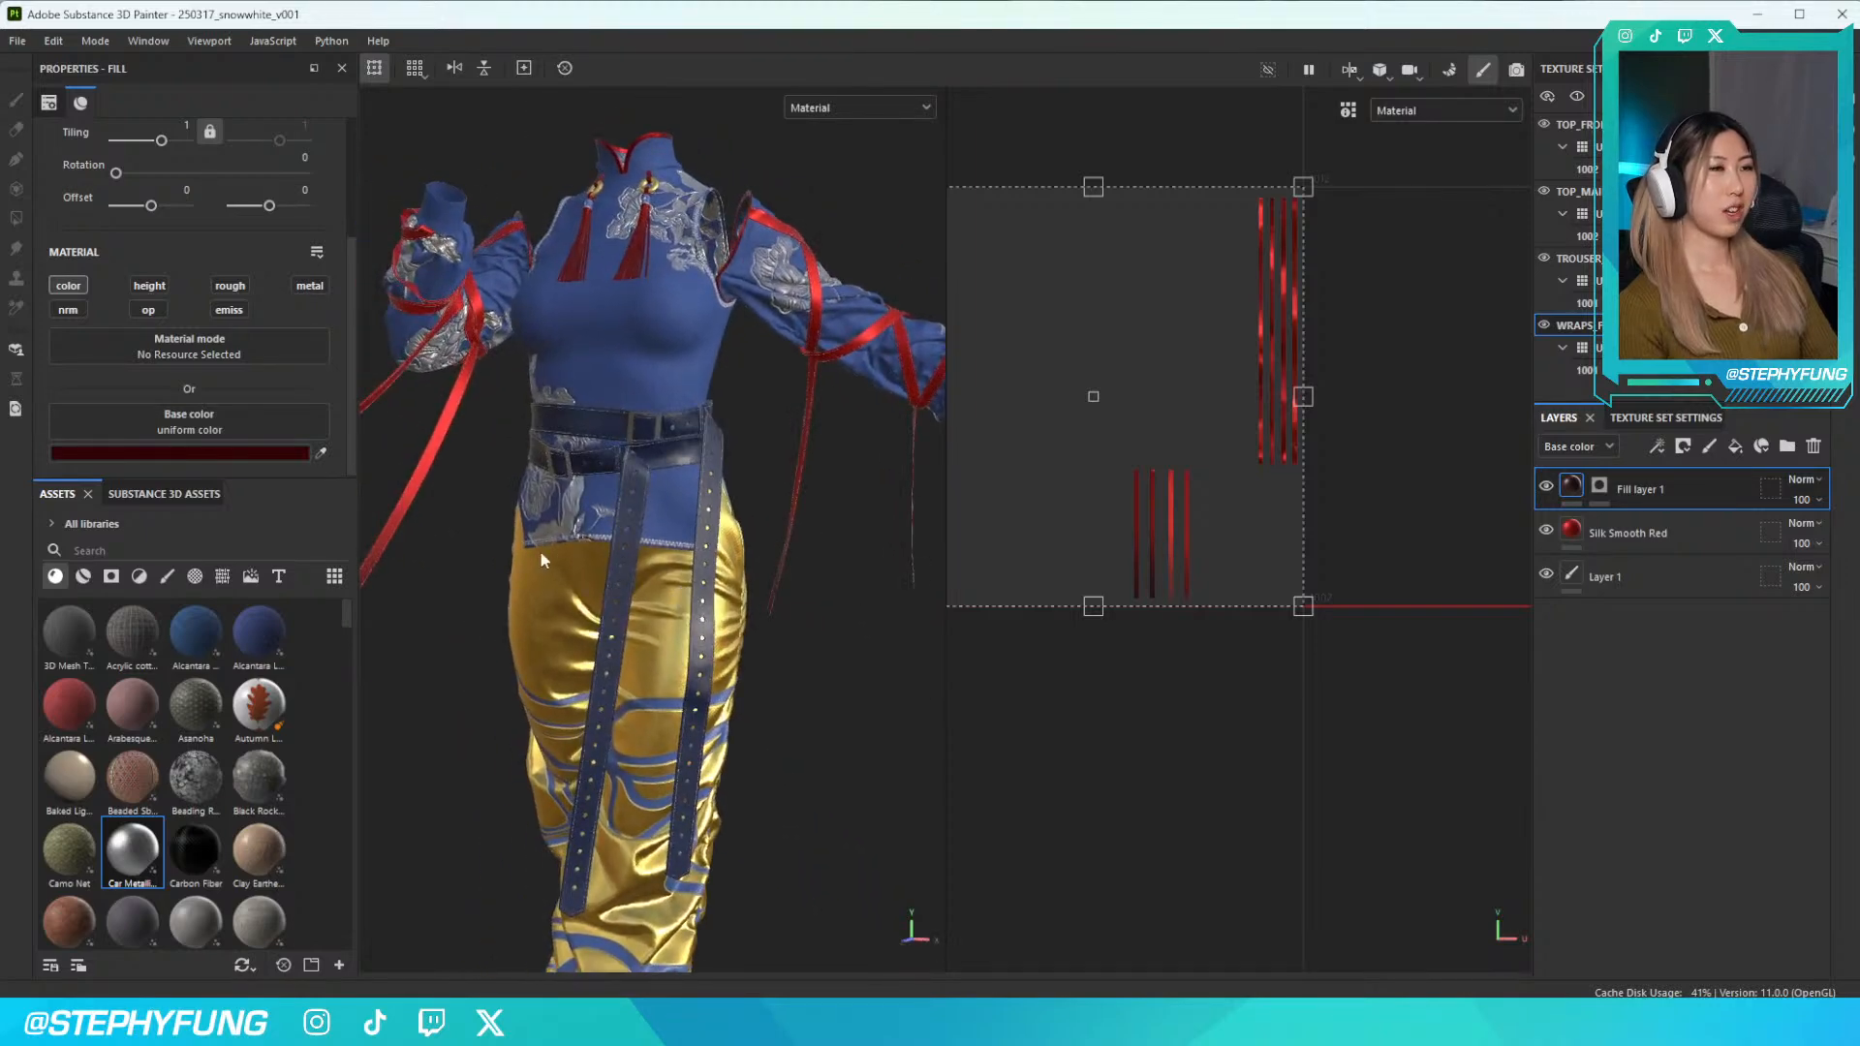
pyautogui.scroll(1, 596, 563)
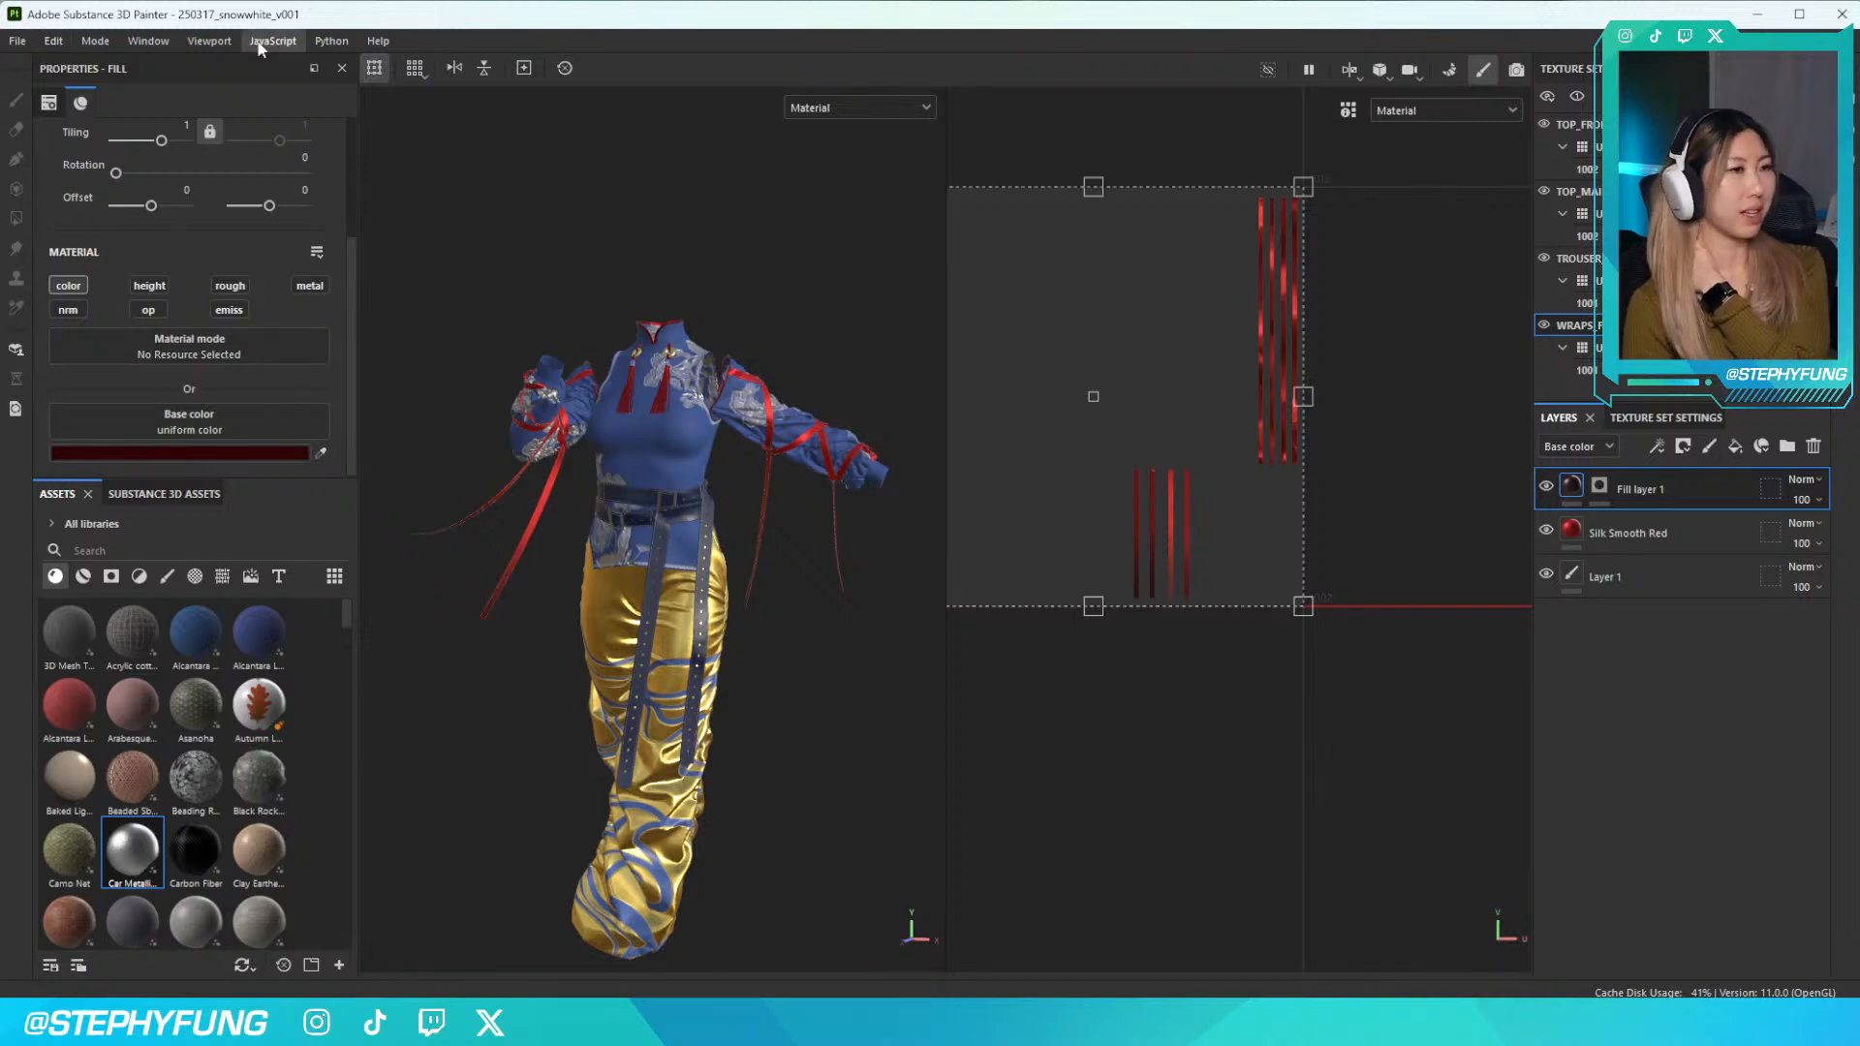
pyautogui.scroll(1, 194, 290)
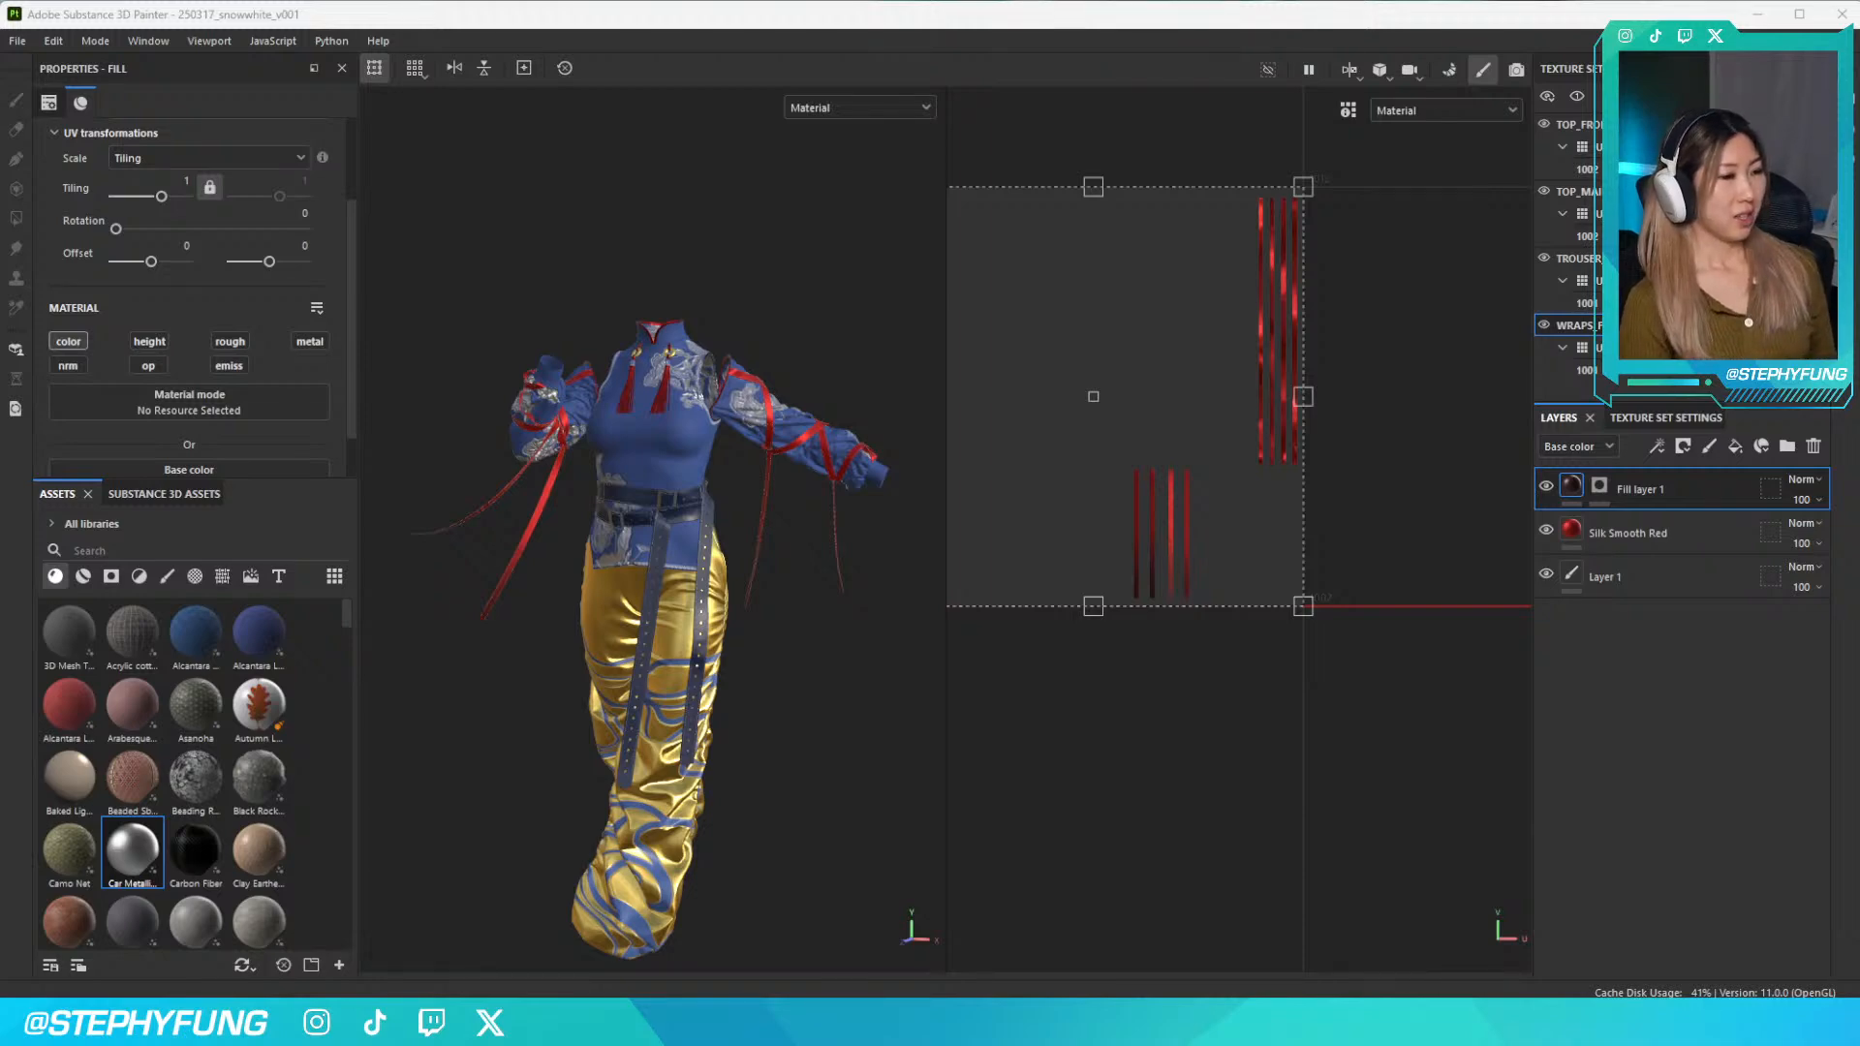
# Switch to Cinema 4D and close it without saving the changes to 250318_SNOWWHITE_v002.c4d
pyautogui.click(381, 1023)
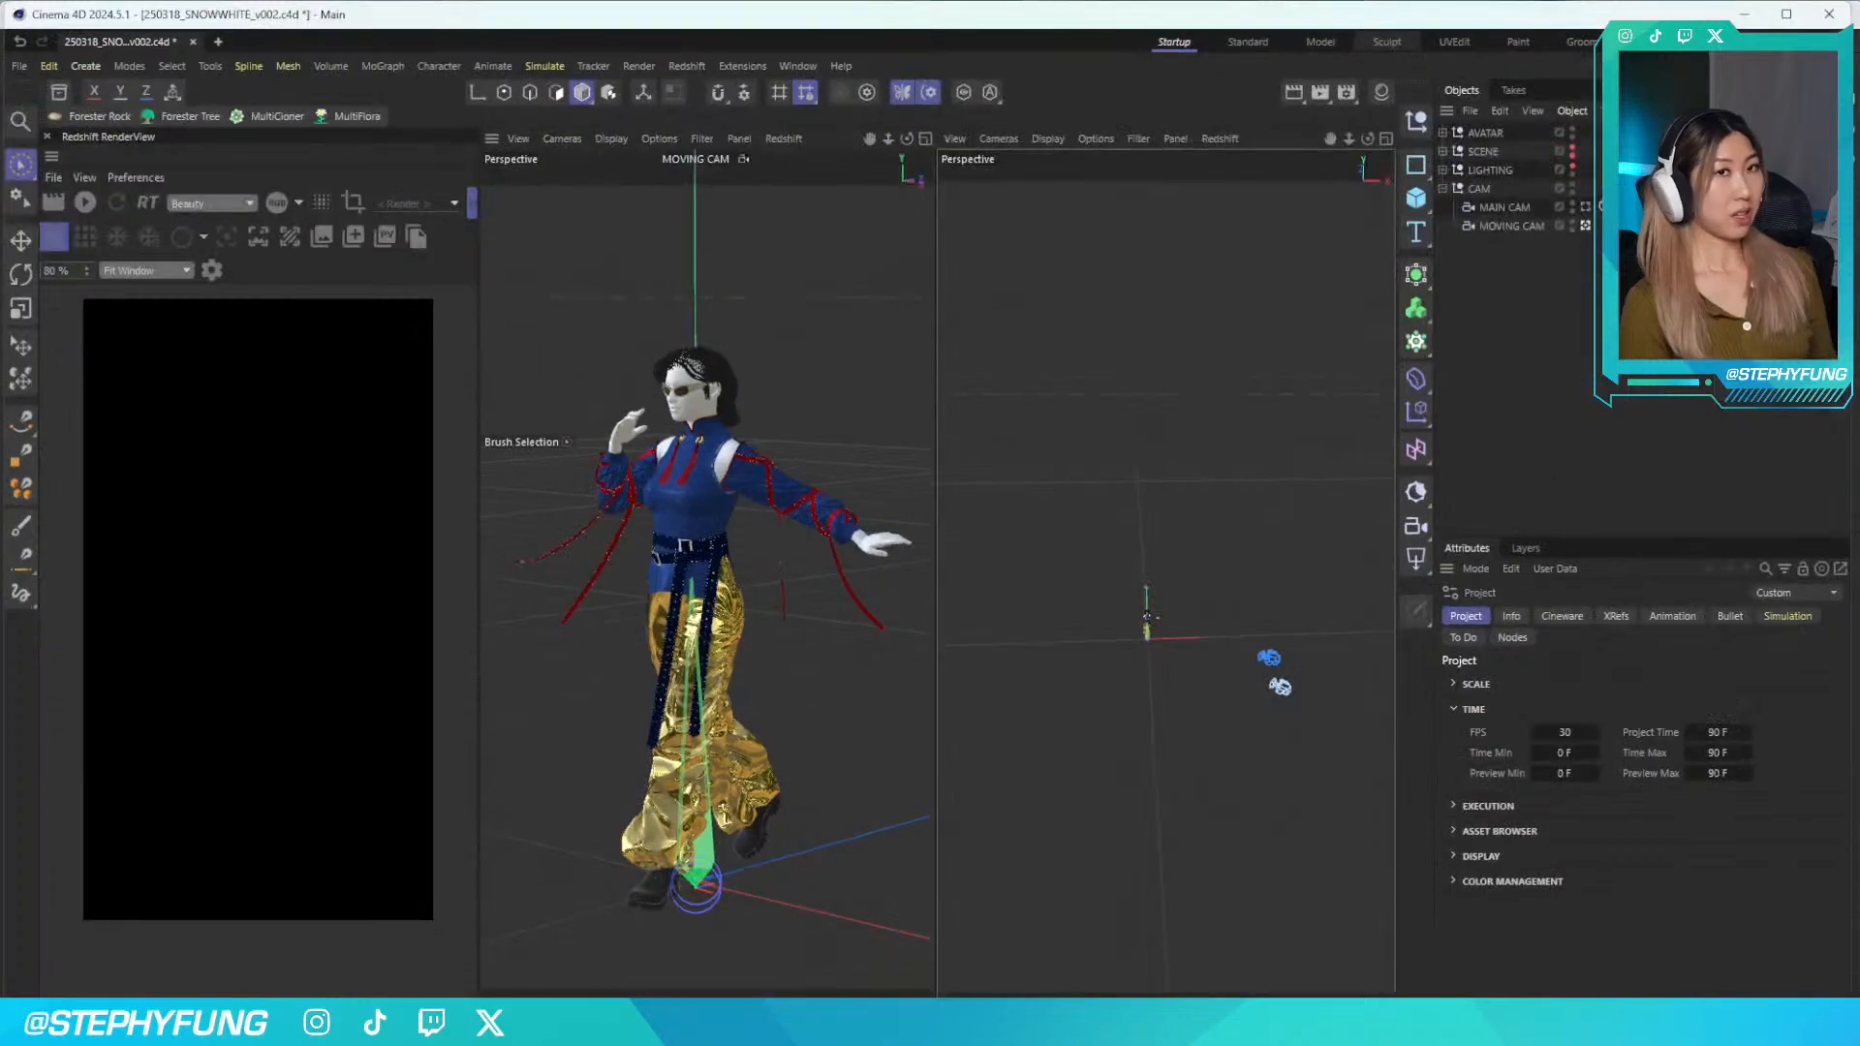
pyautogui.click(1831, 15)
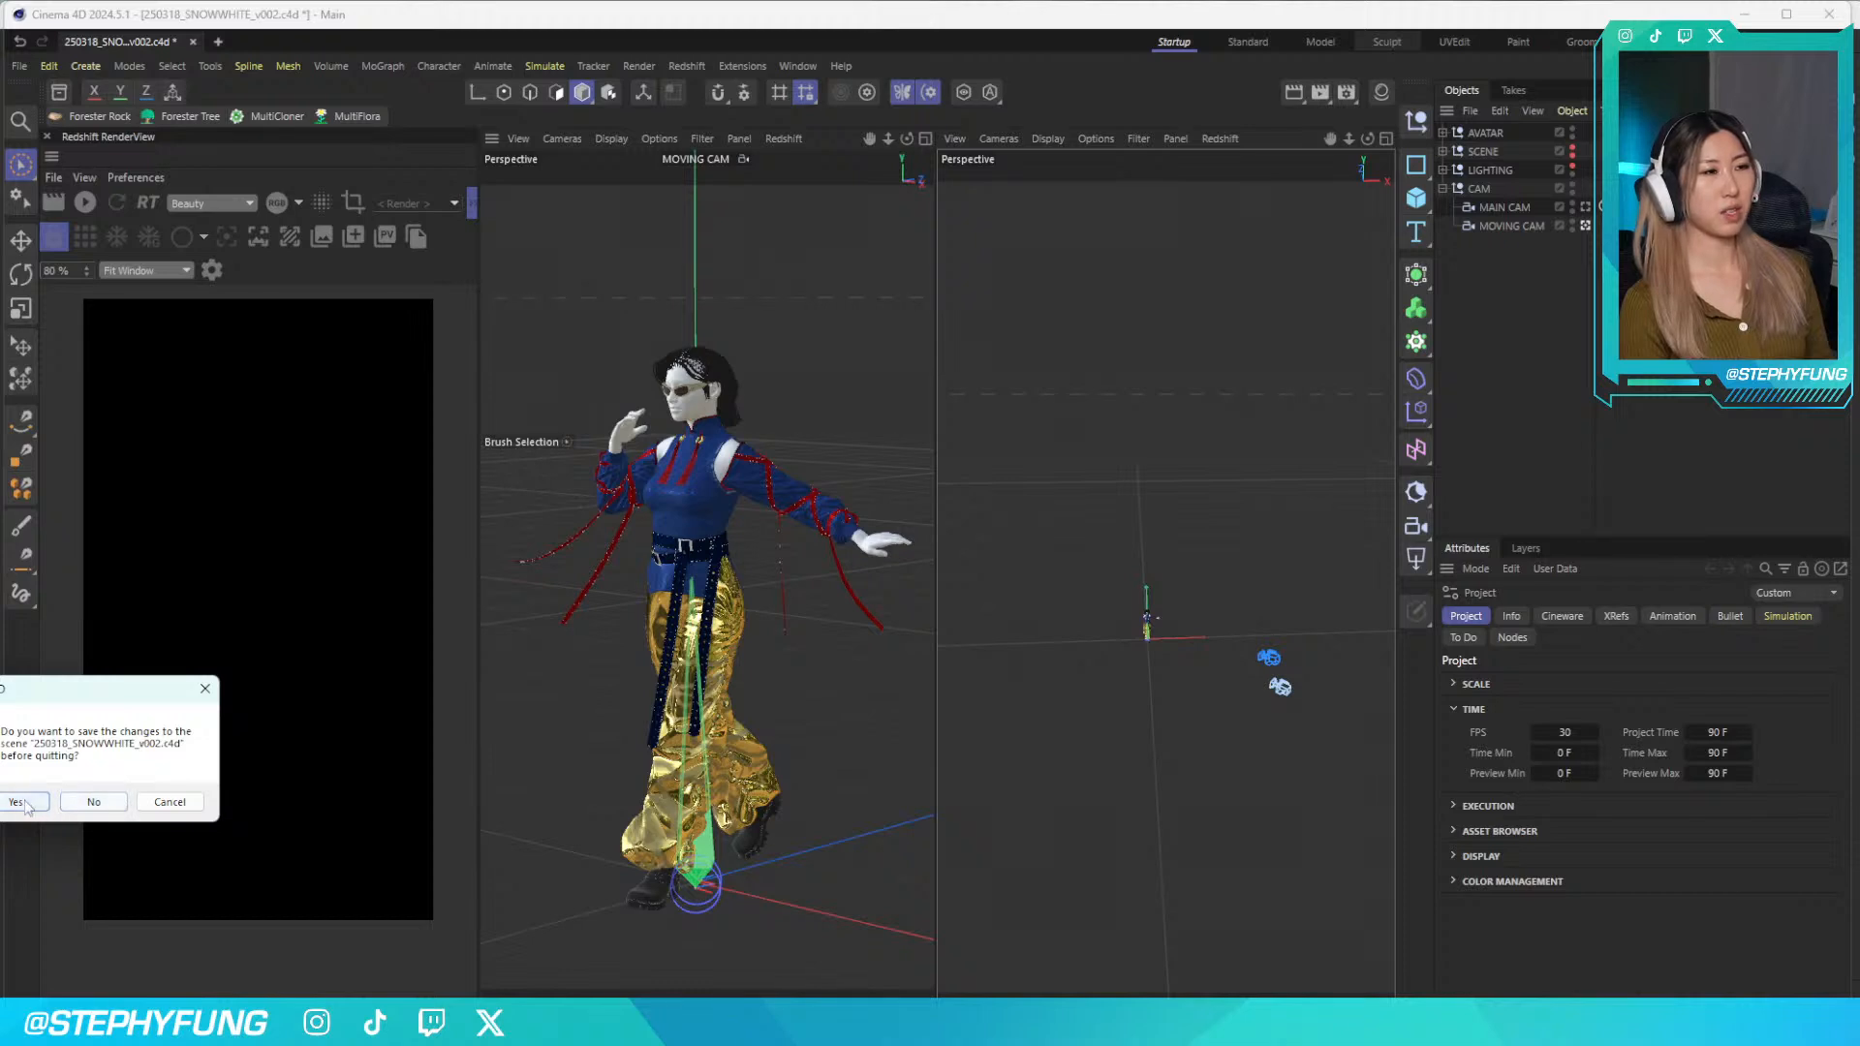
pyautogui.click(94, 803)
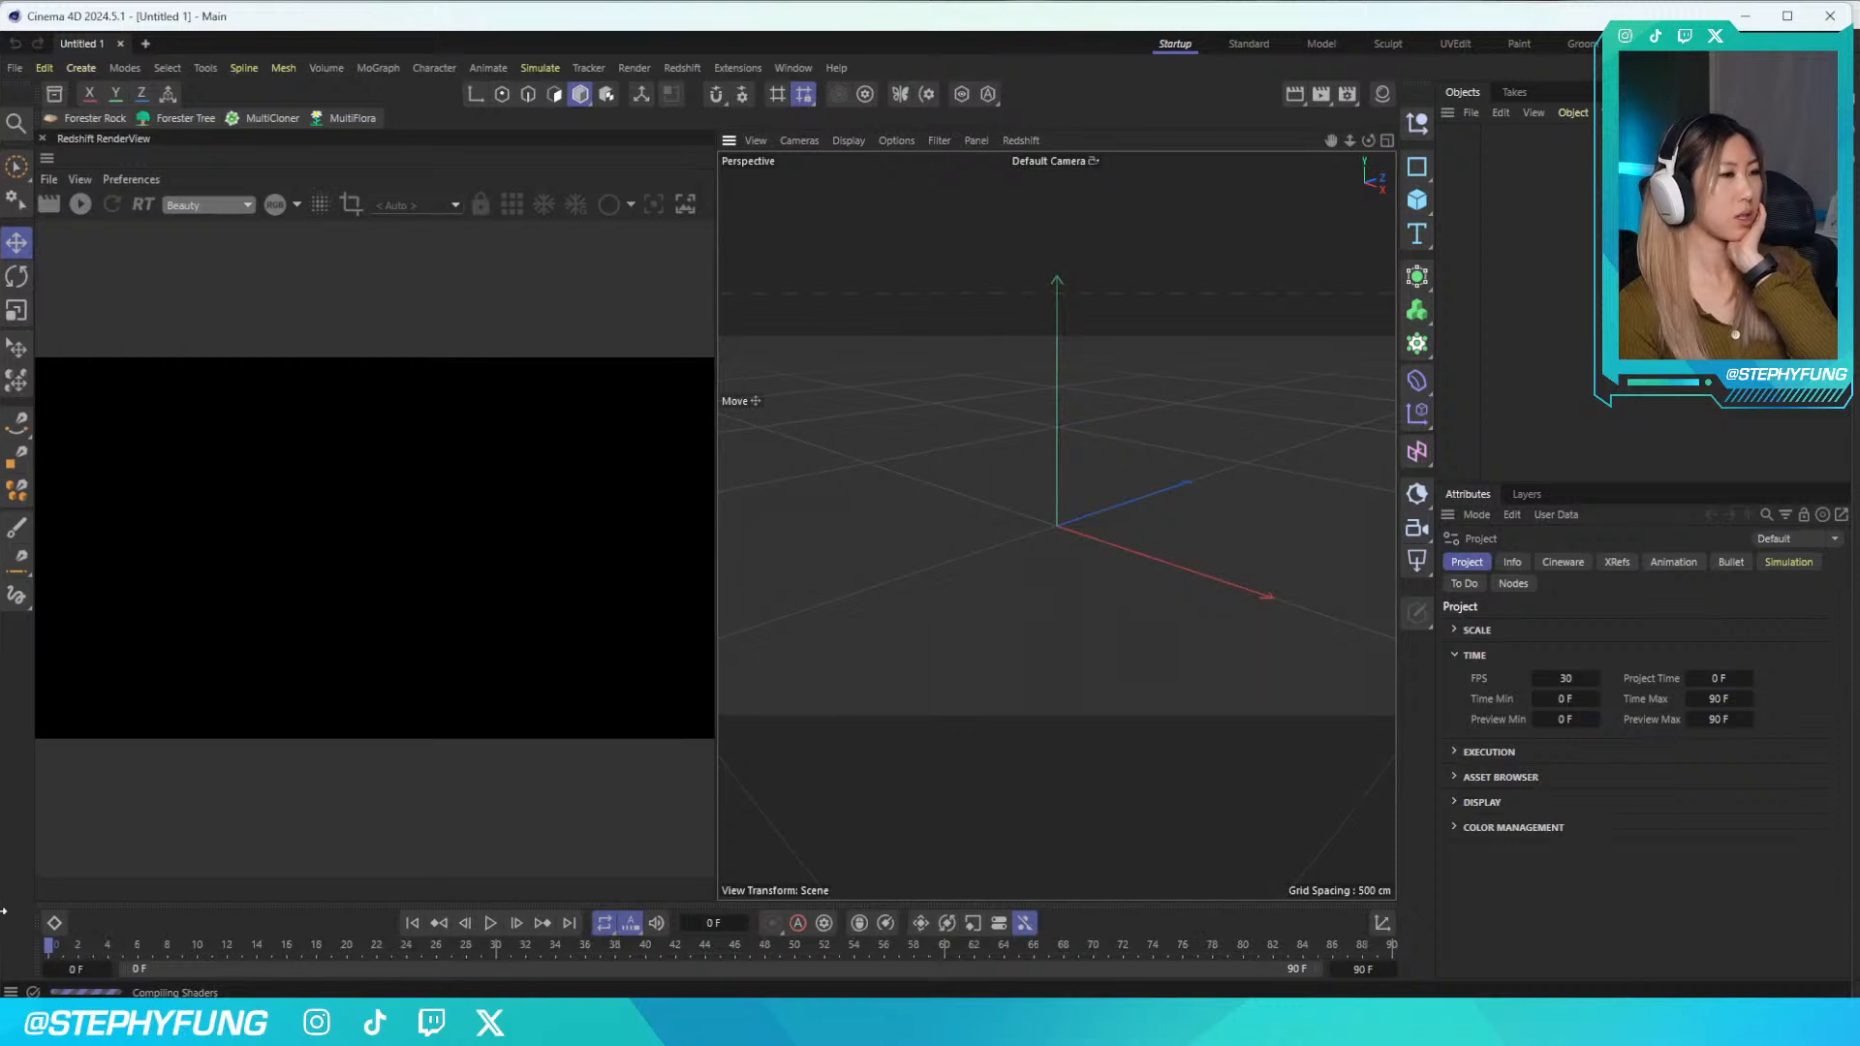
# Open the scene 250318_SNOWWHITE_v002.c4d in the restarted Cinema 4D
pyautogui.click(11, 67)
pyautogui.moveTo(145, 166)
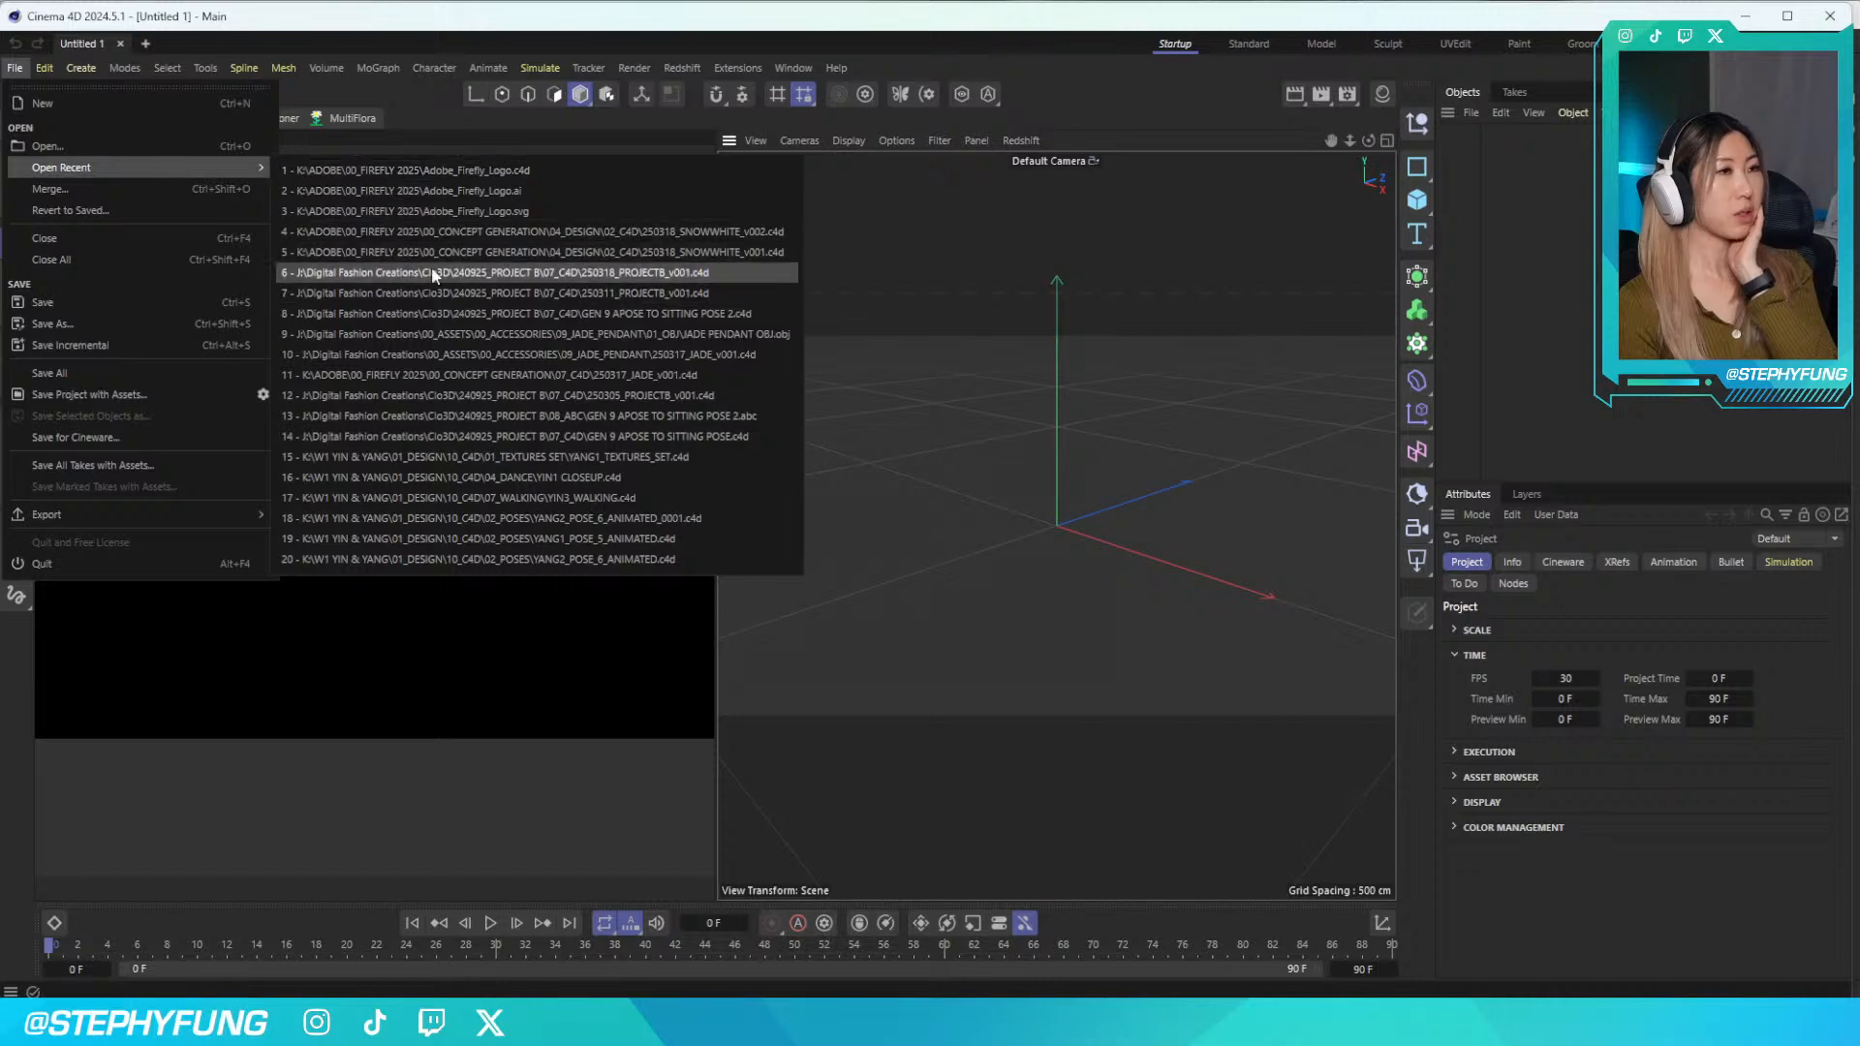
pyautogui.click(48, 146)
pyautogui.press('Escape')
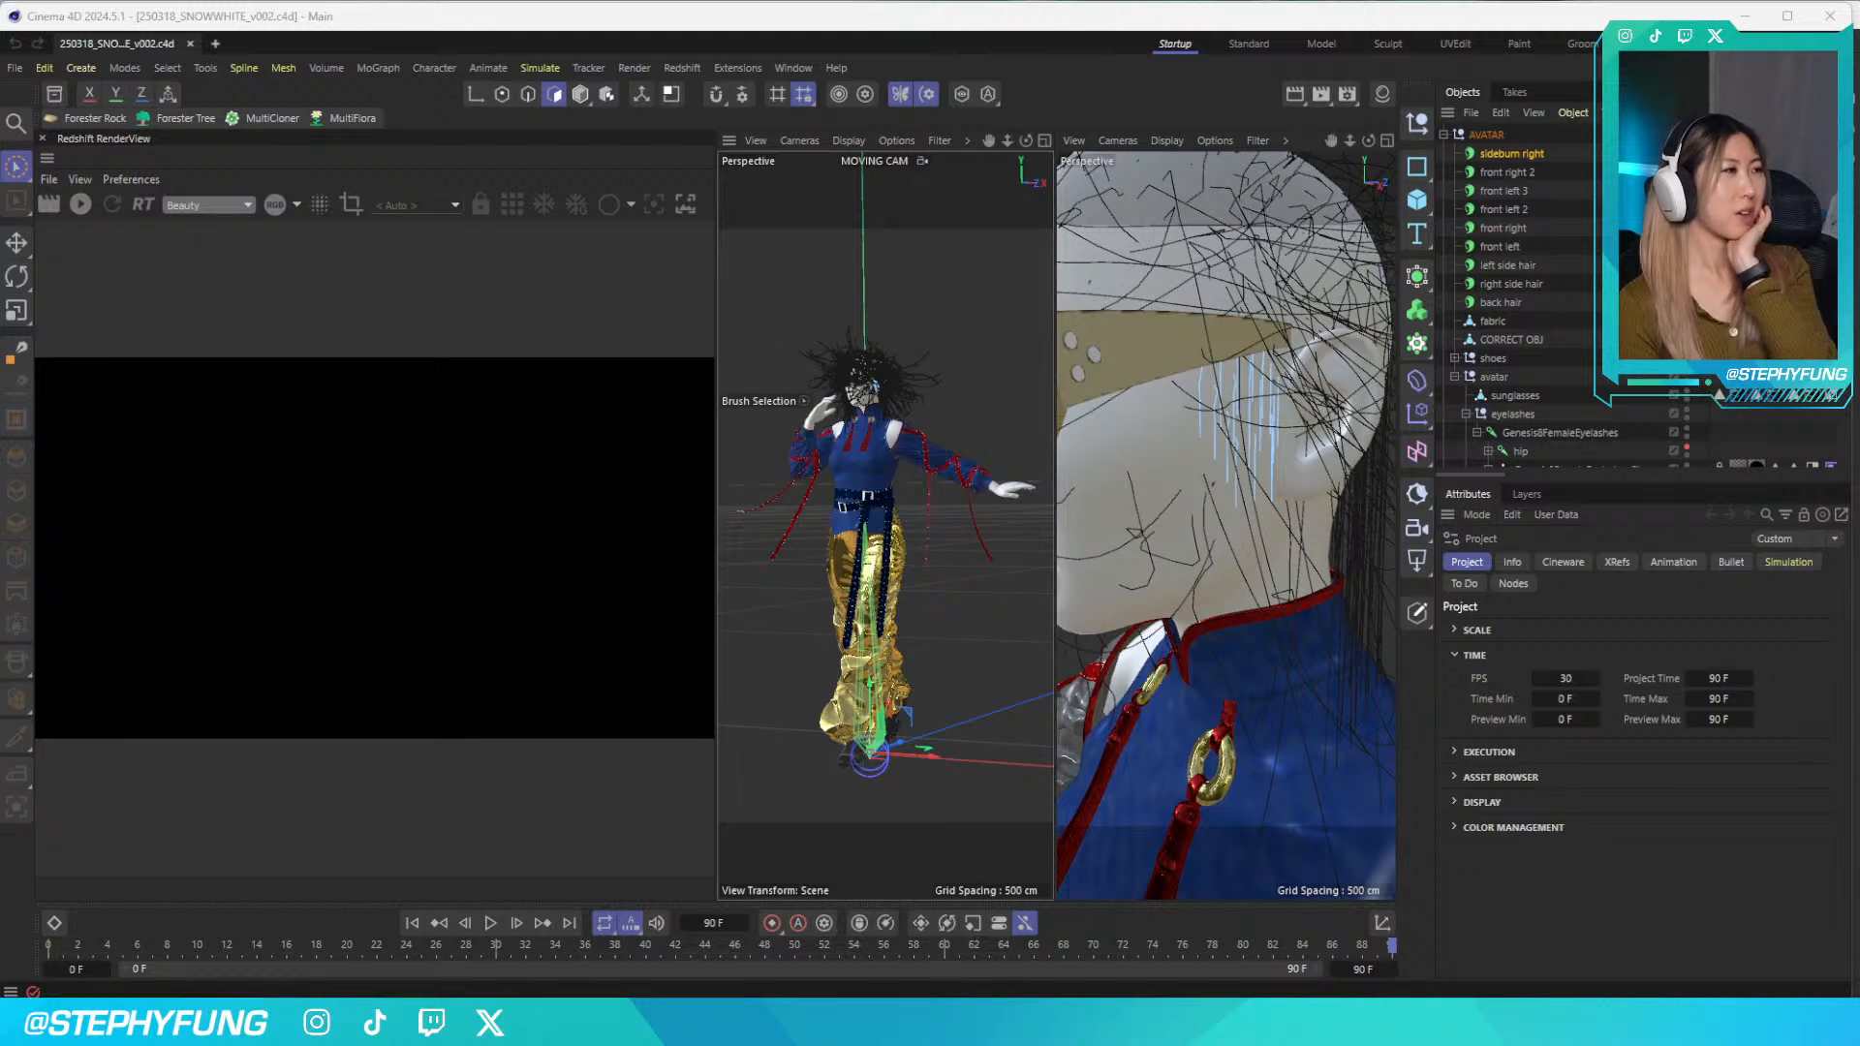
# At frame 0, disable dynamics for the nine hair objects from sideburn right to back hair, then go to frame 90
pyautogui.click(412, 924)
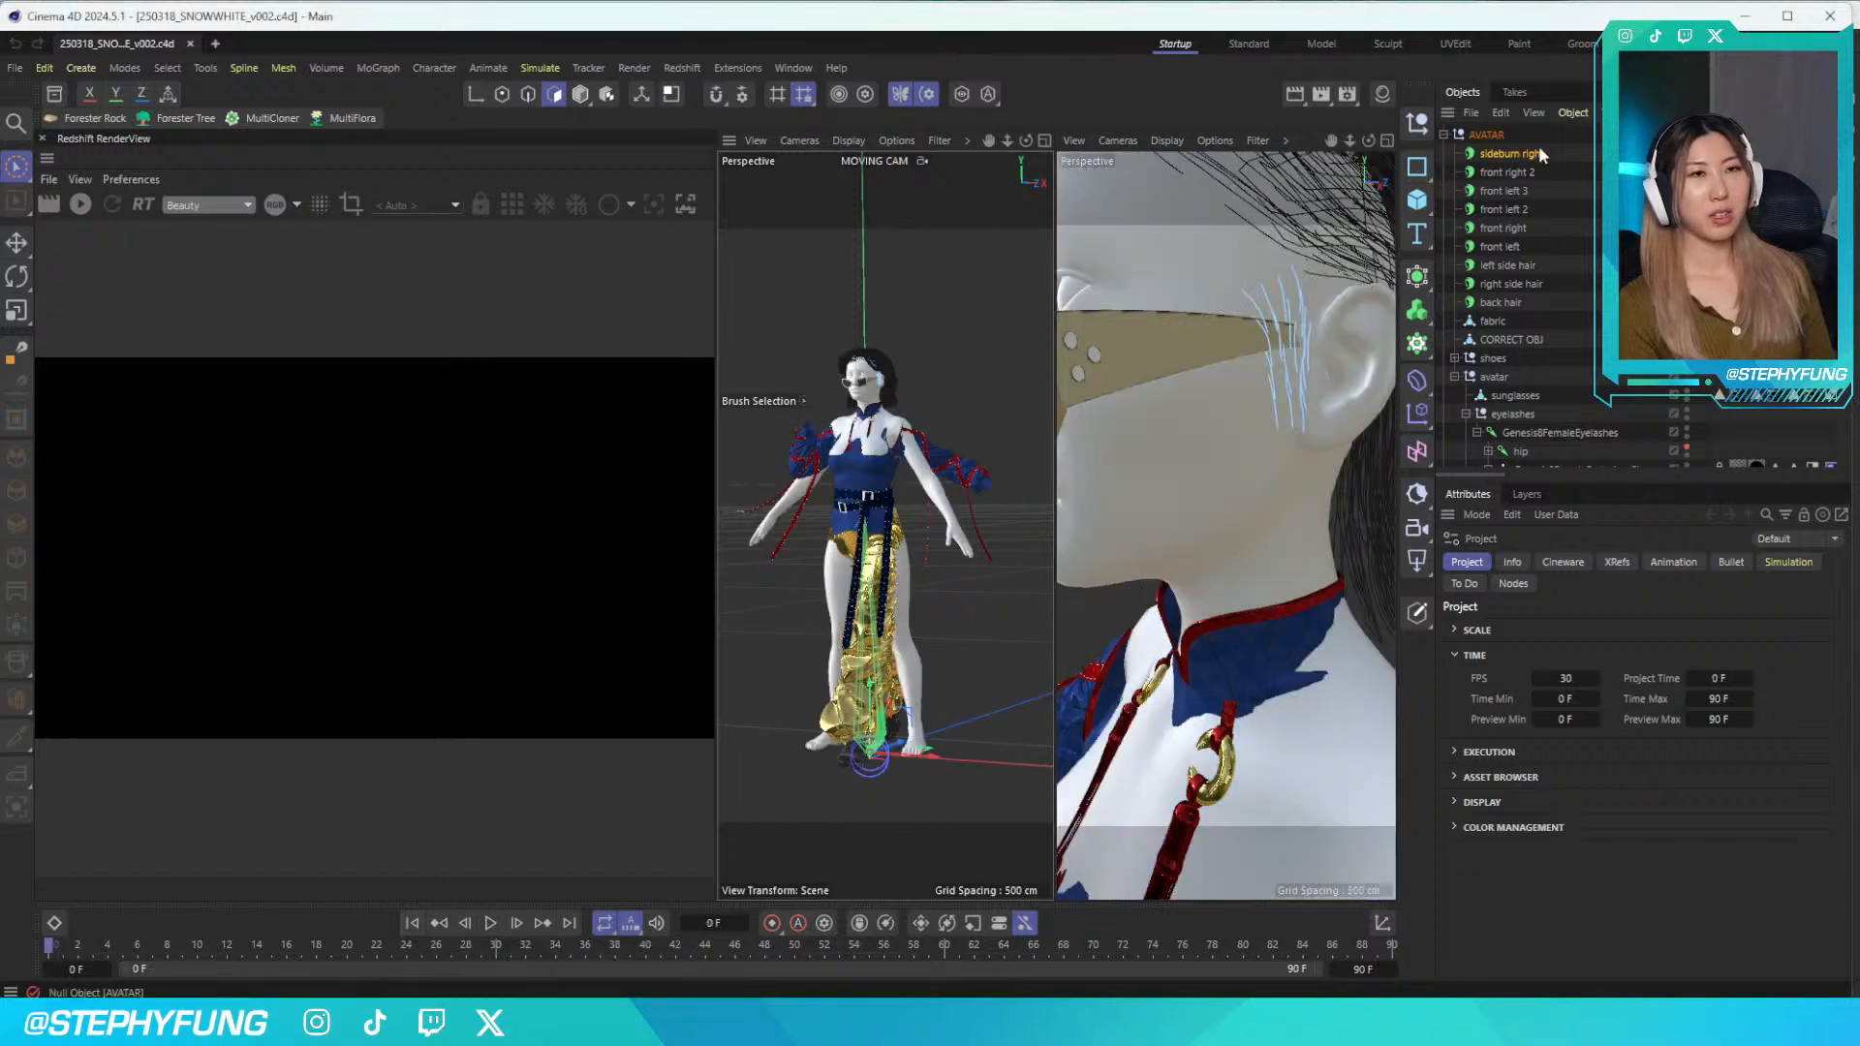
pyautogui.keyDown('shift'); pyautogui.click(1500, 302); pyautogui.keyUp('shift')
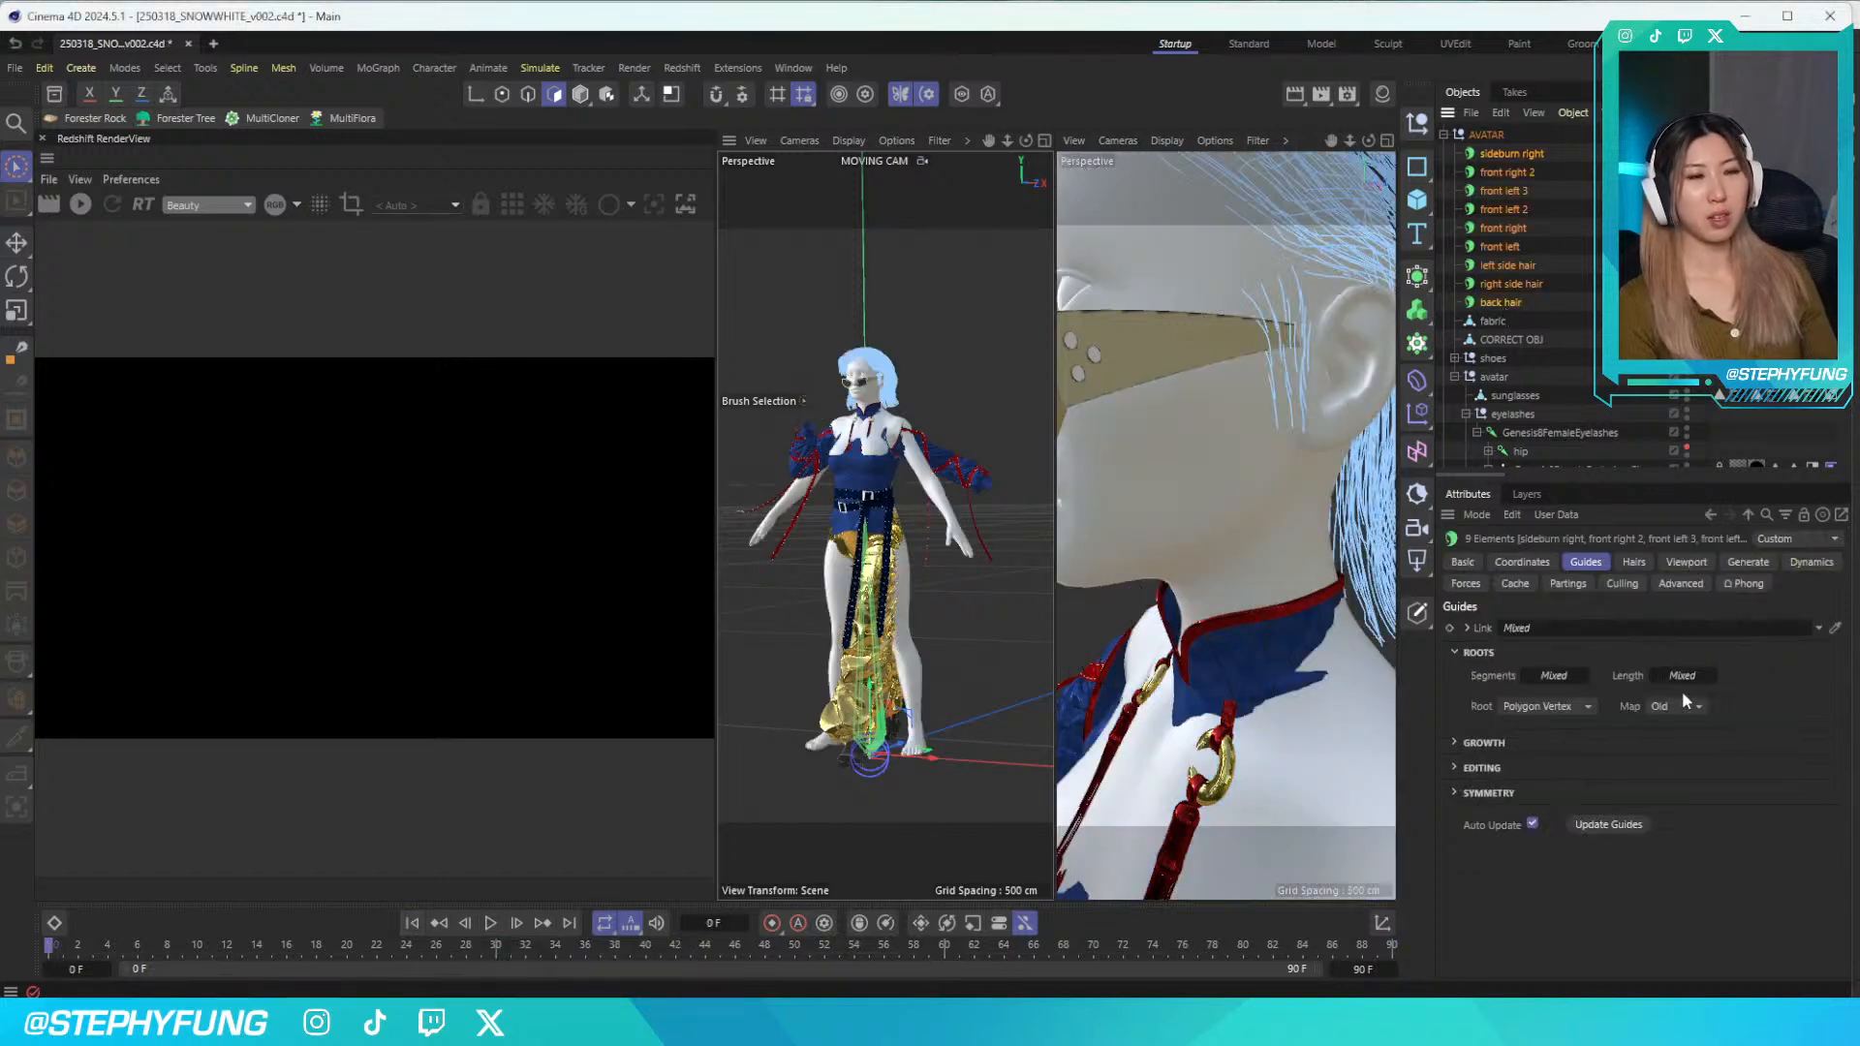
pyautogui.click(1808, 564)
pyautogui.click(1505, 628)
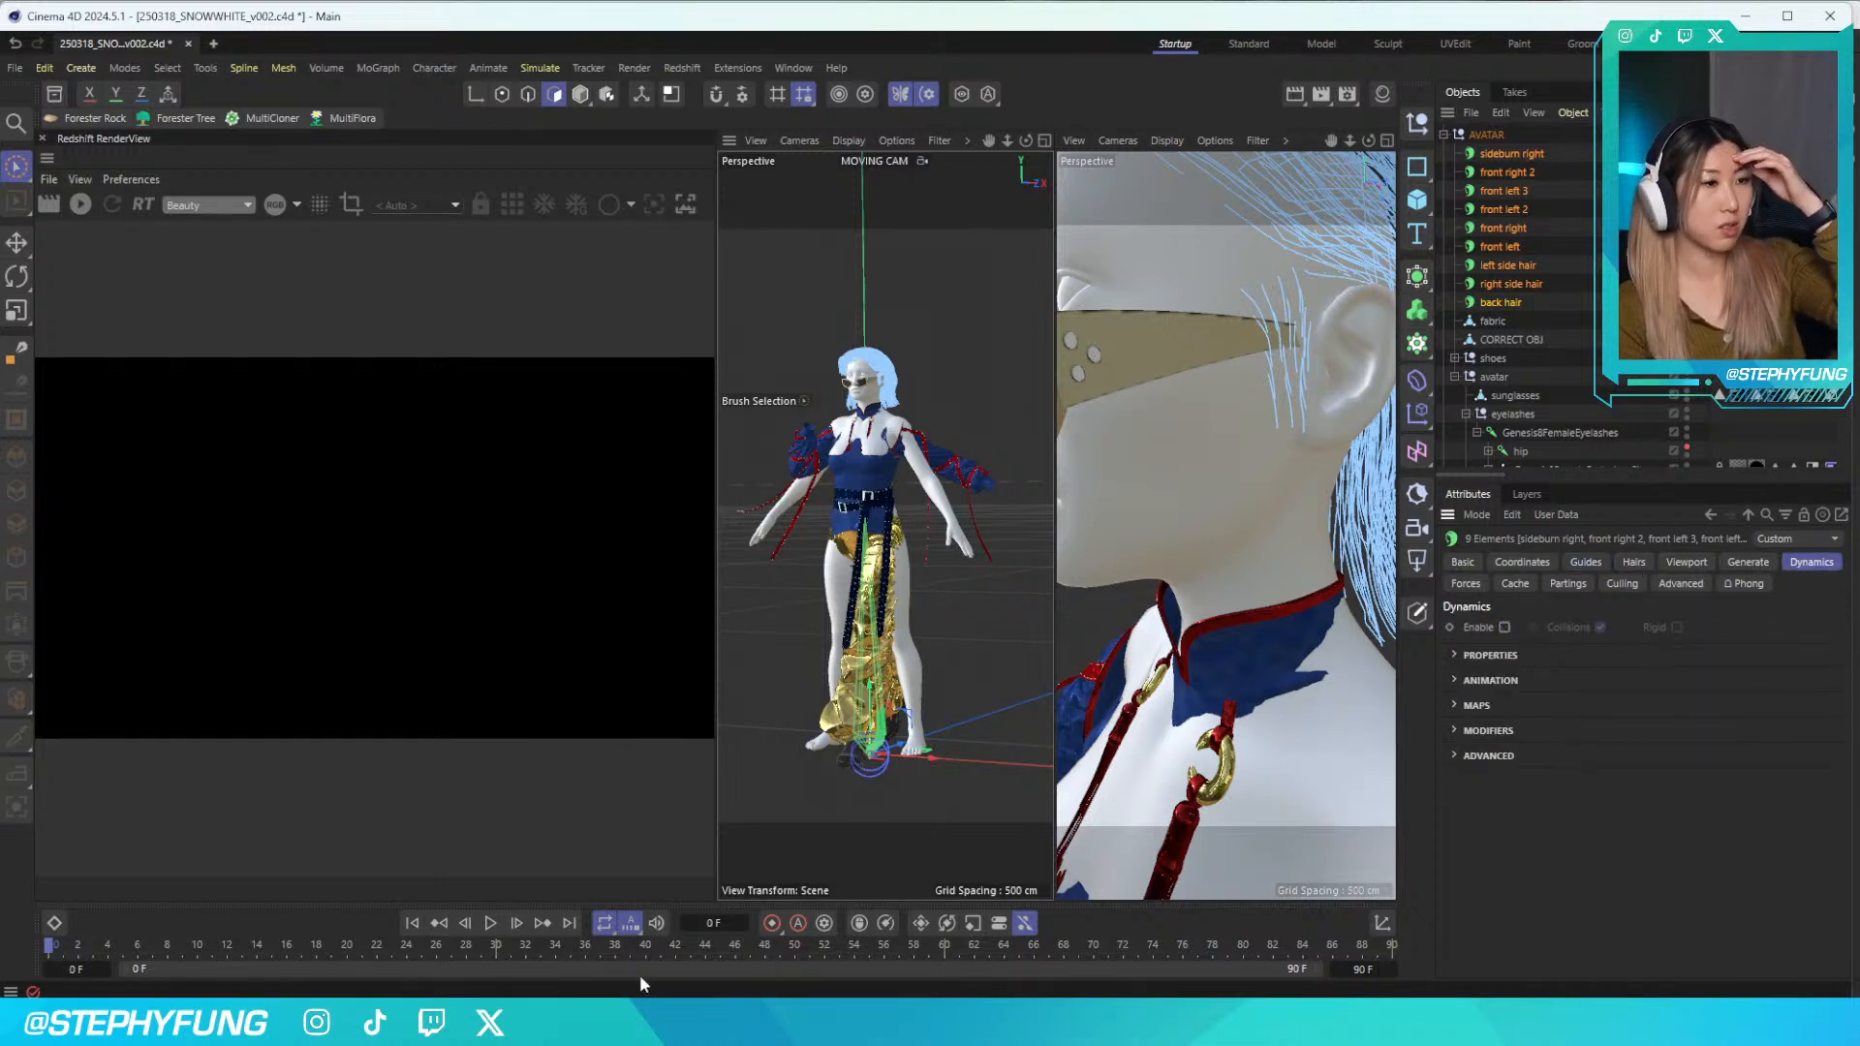
pyautogui.click(571, 924)
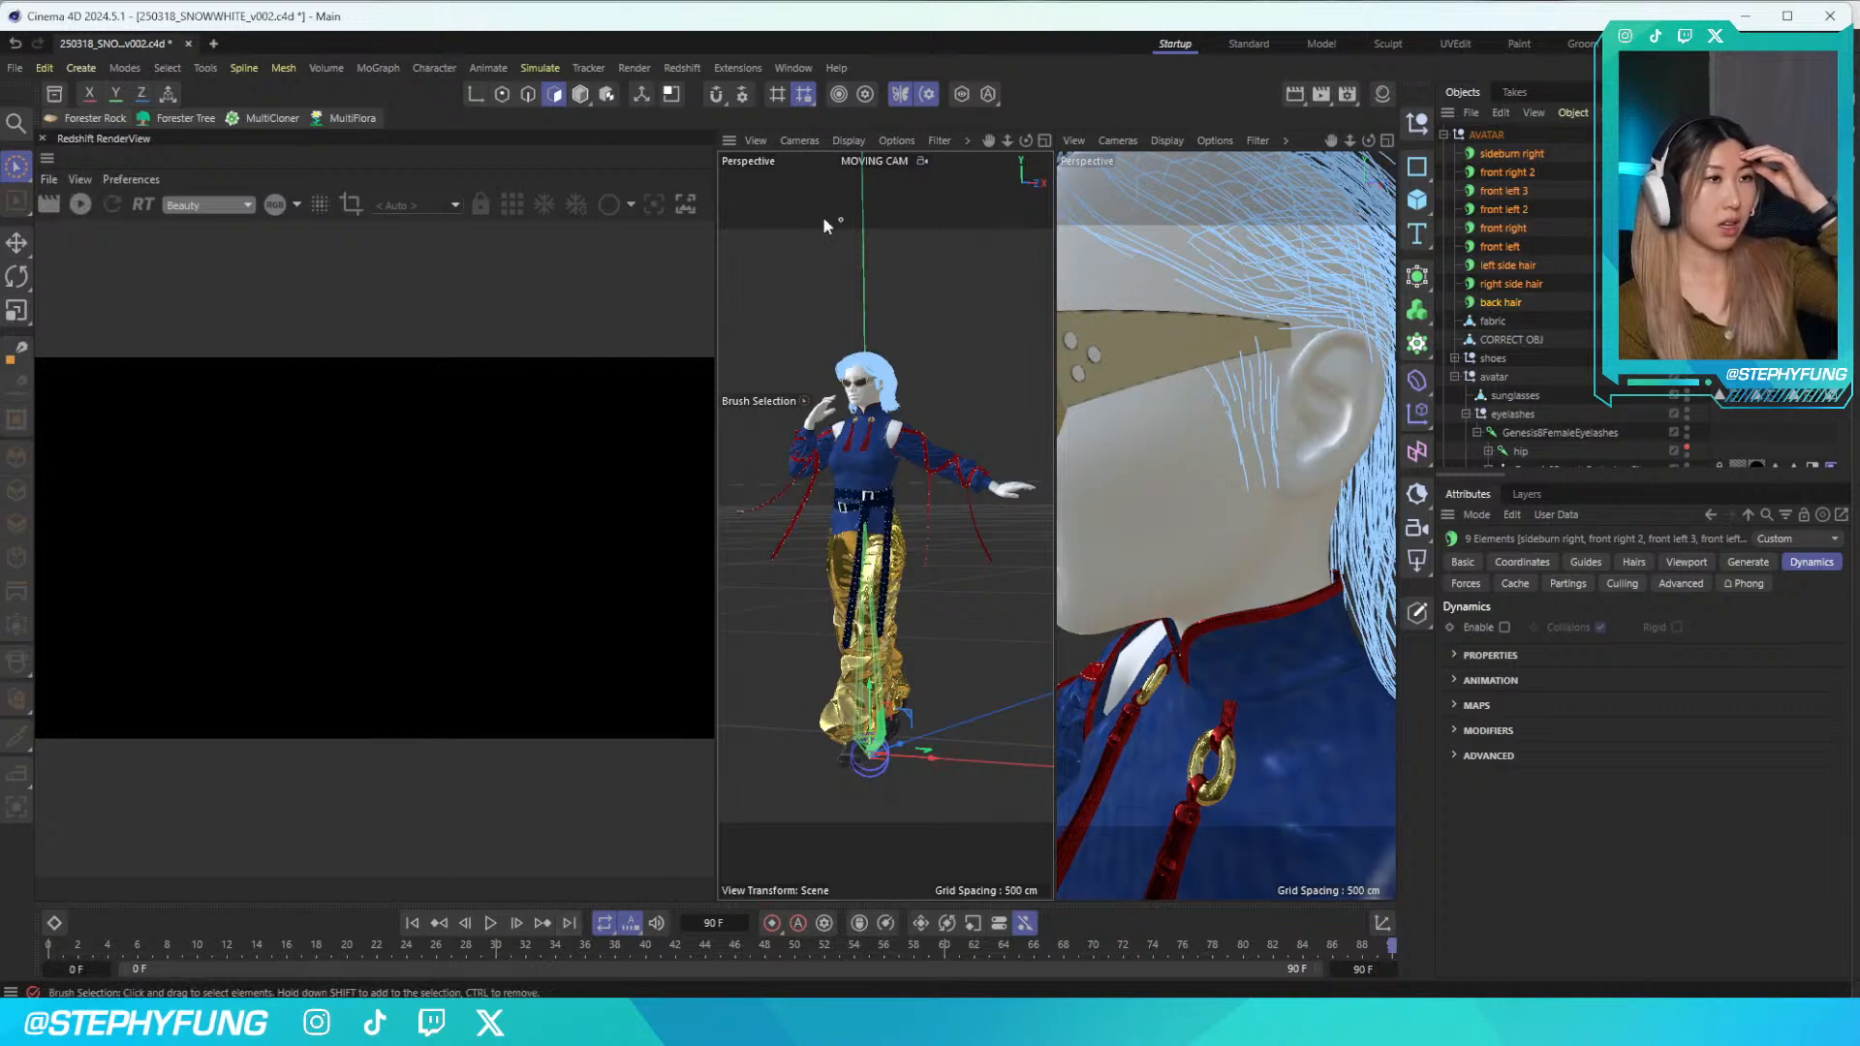
# Rearrange the workspace to frame the full avatar in the free perspective view and show the scene's material list
pyautogui.moveTo(718, 223); pyautogui.dragTo(504, 227)
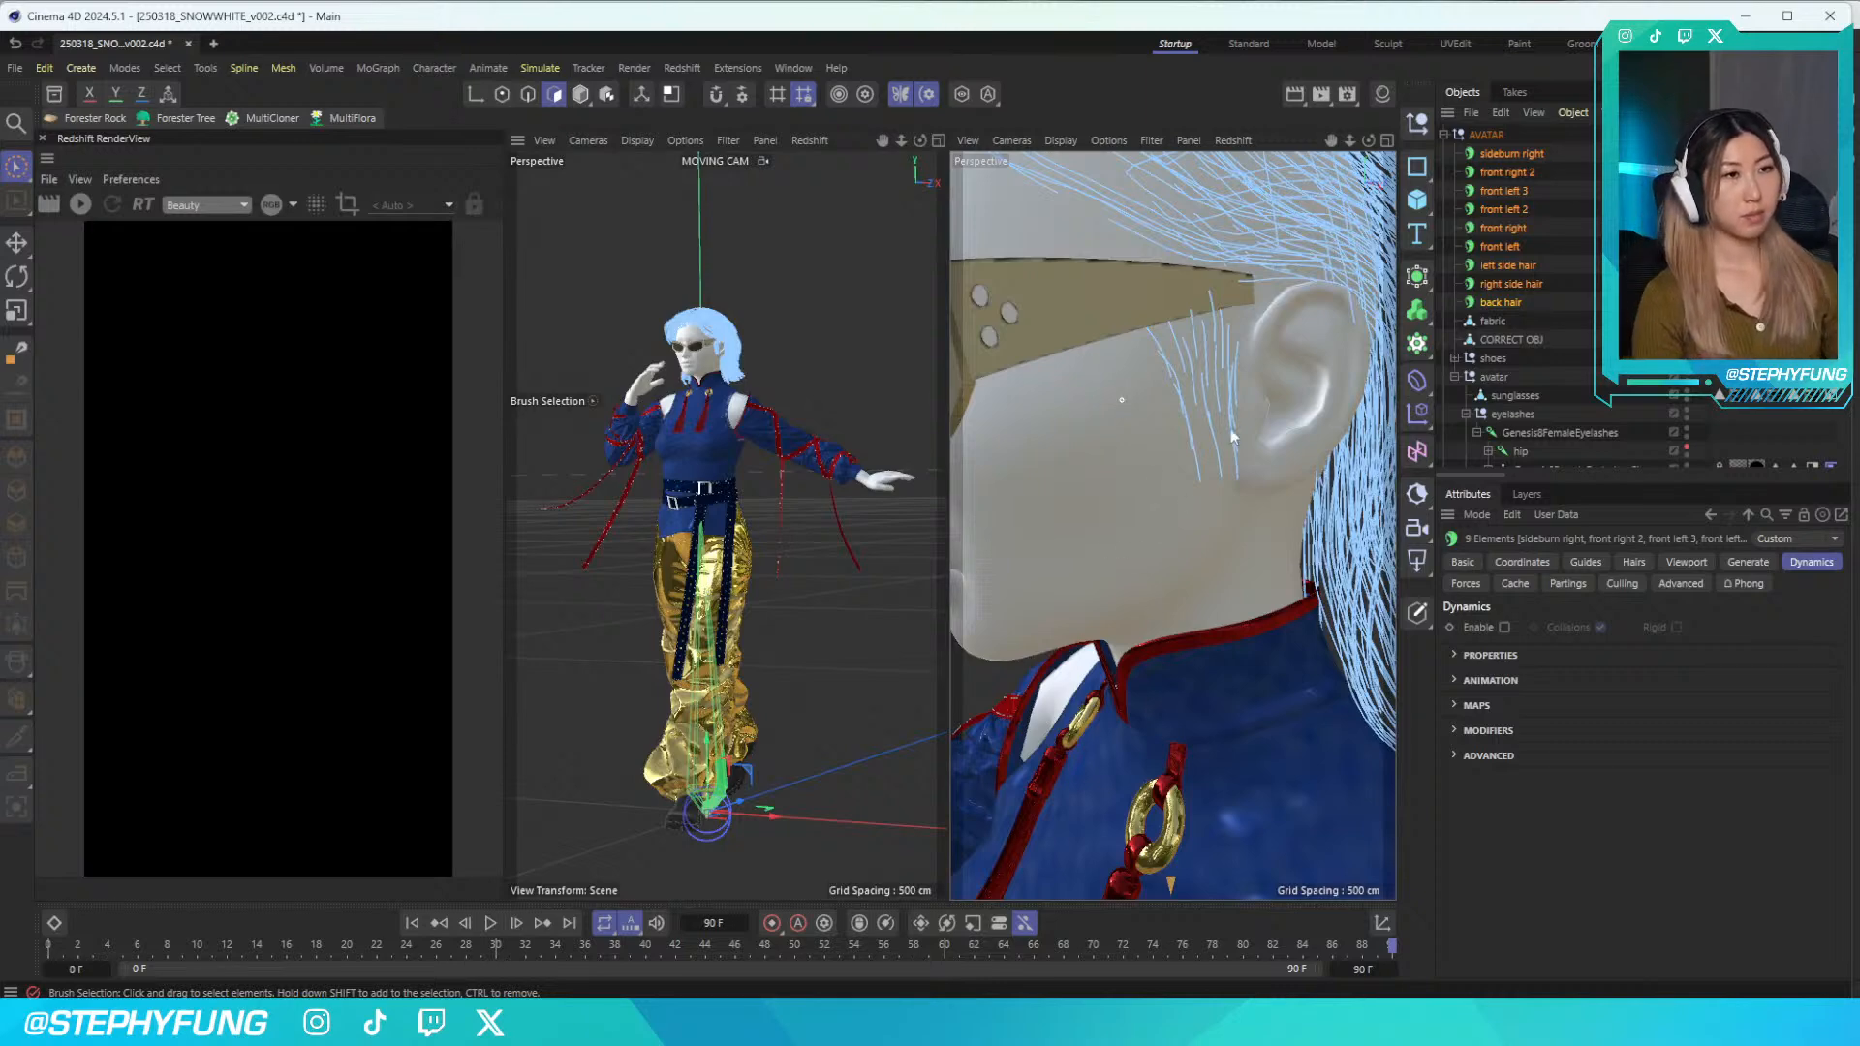
pyautogui.moveTo(1349, 141); pyautogui.dragTo(1324, 283)
pyautogui.keyDown('alt'); pyautogui.moveTo(1059, 560); pyautogui.dragTo(1193, 556); pyautogui.keyUp('alt')
pyautogui.scroll(1, 1179, 533)
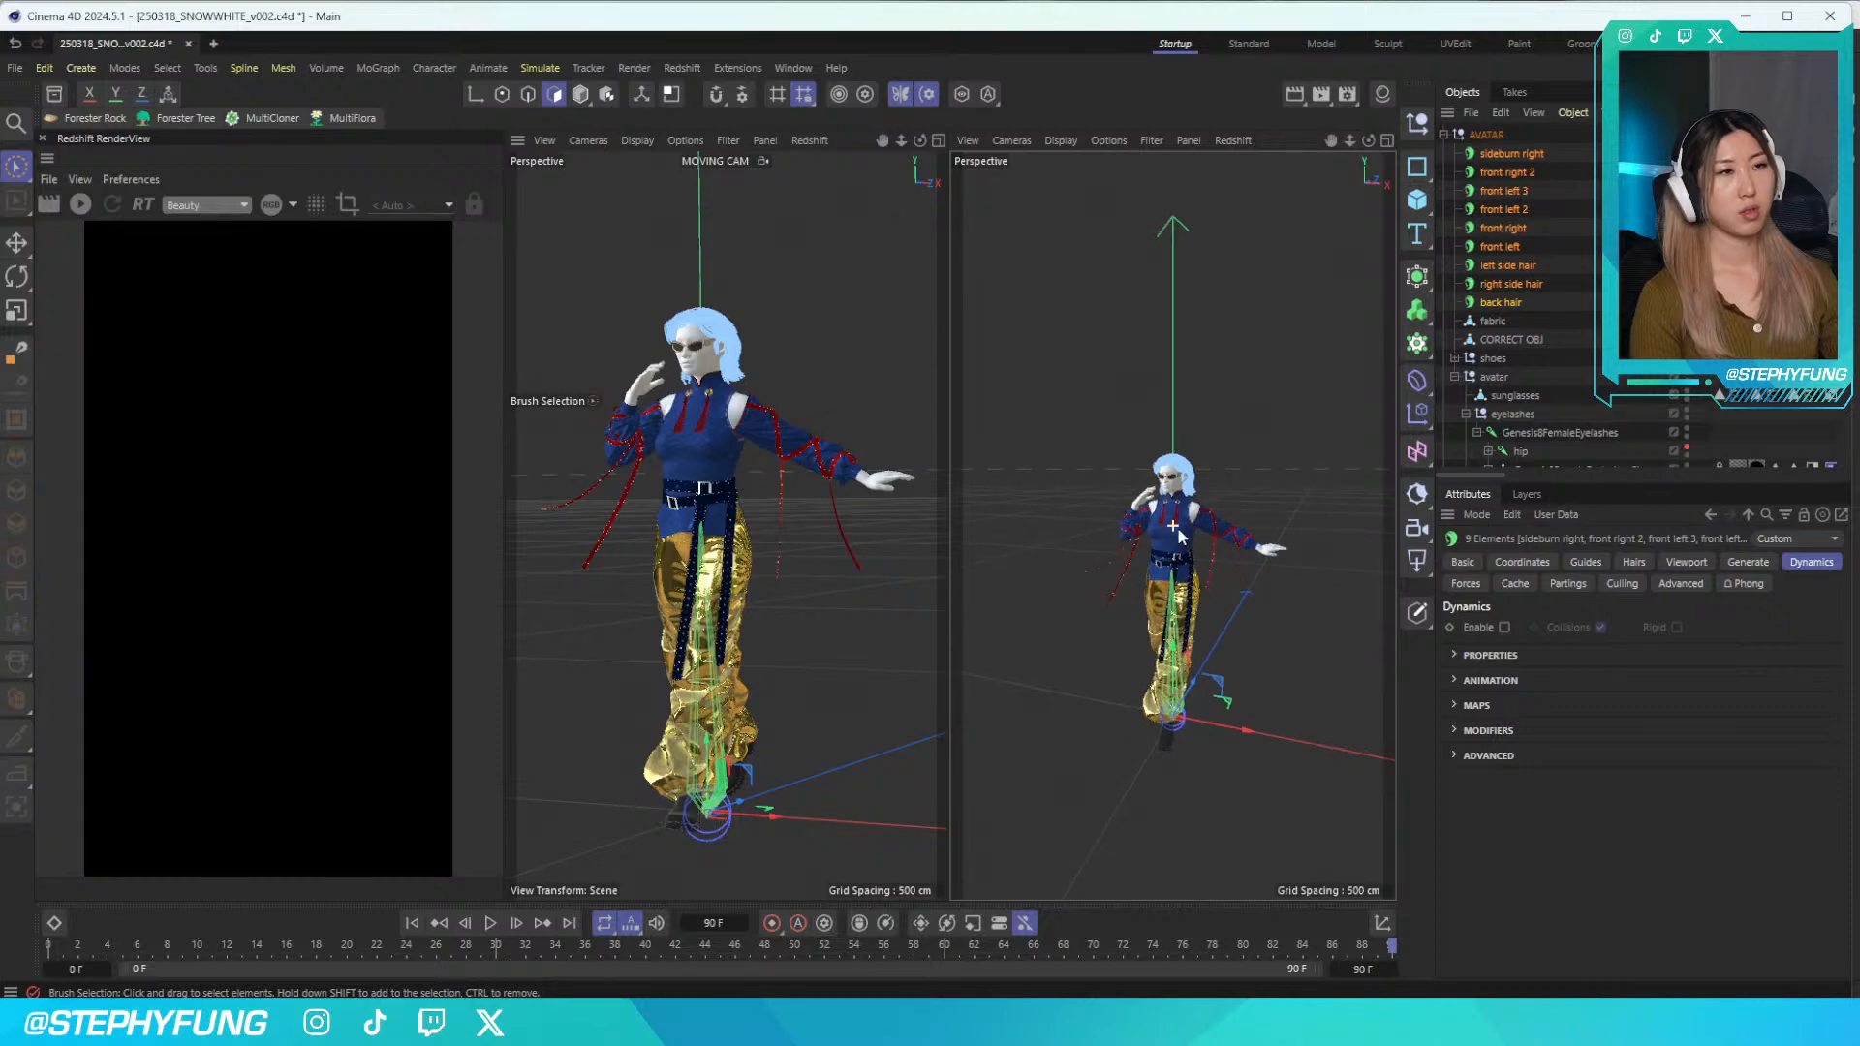
pyautogui.scroll(3, 1179, 533)
pyautogui.click(1382, 93)
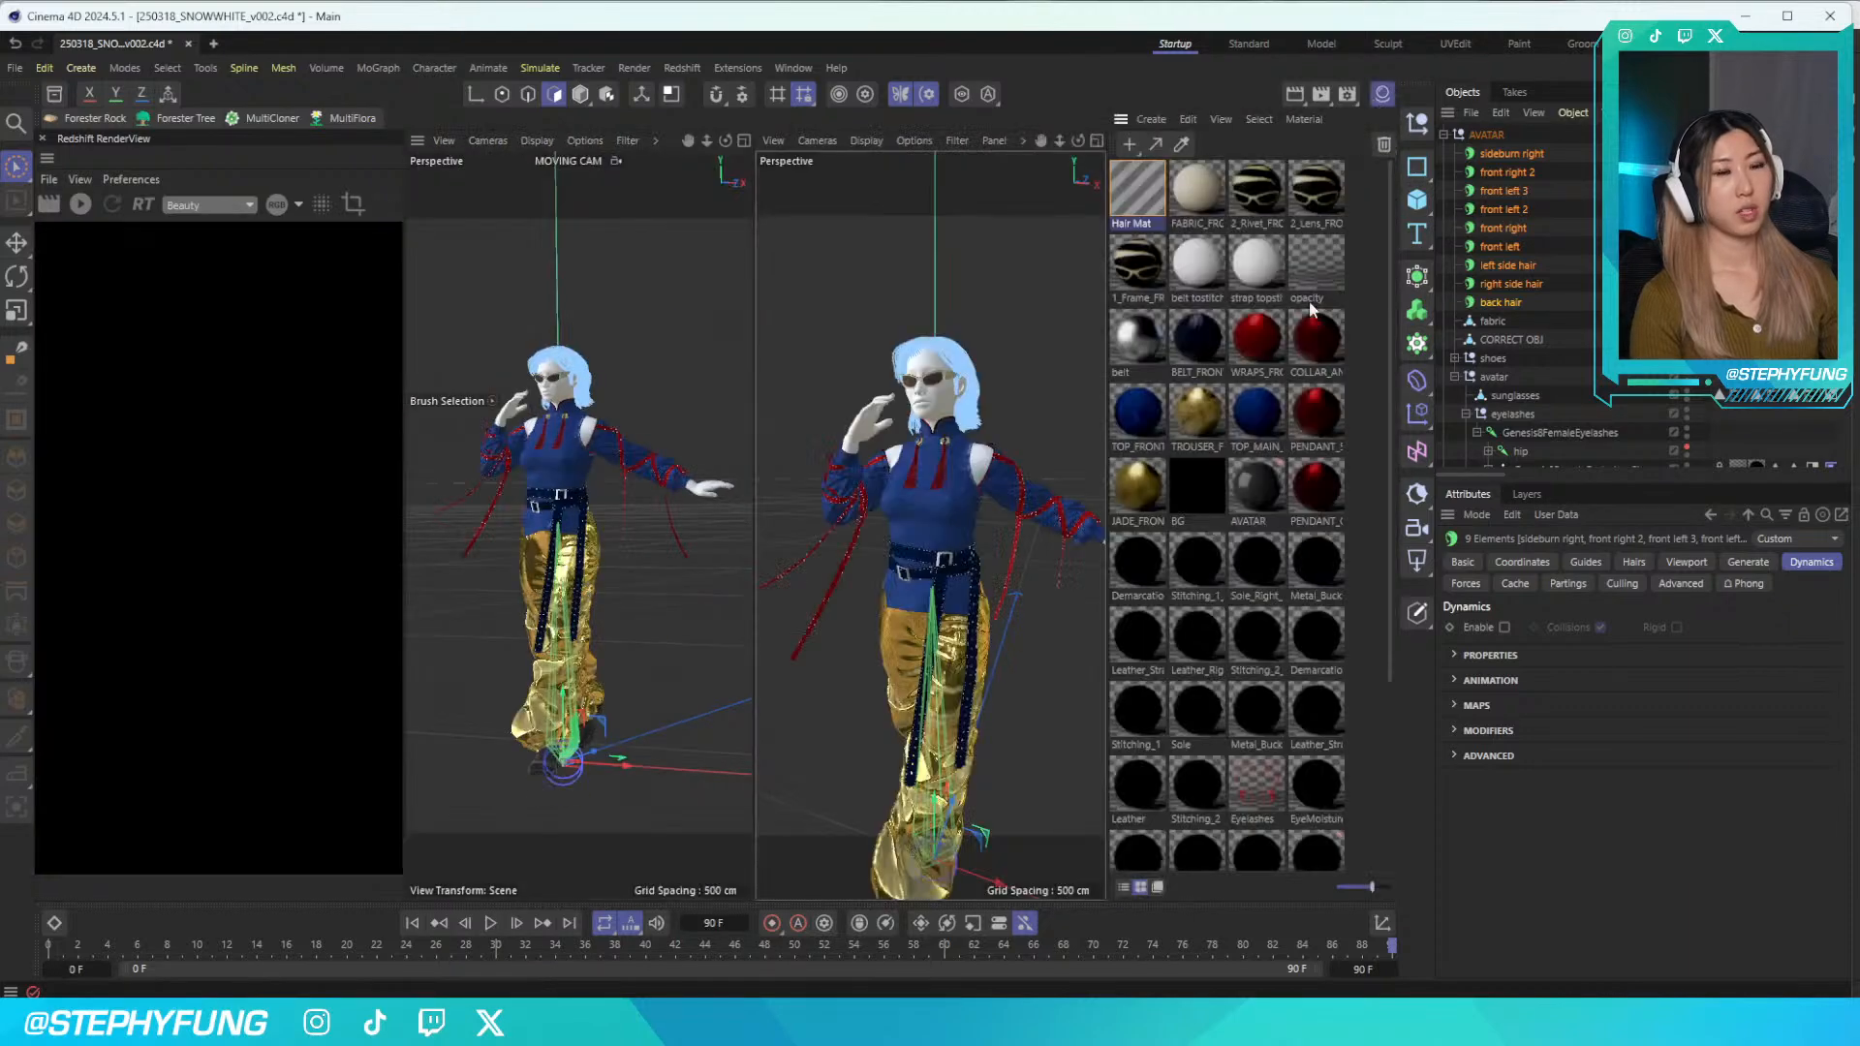
pyautogui.scroll(-3, 1235, 447)
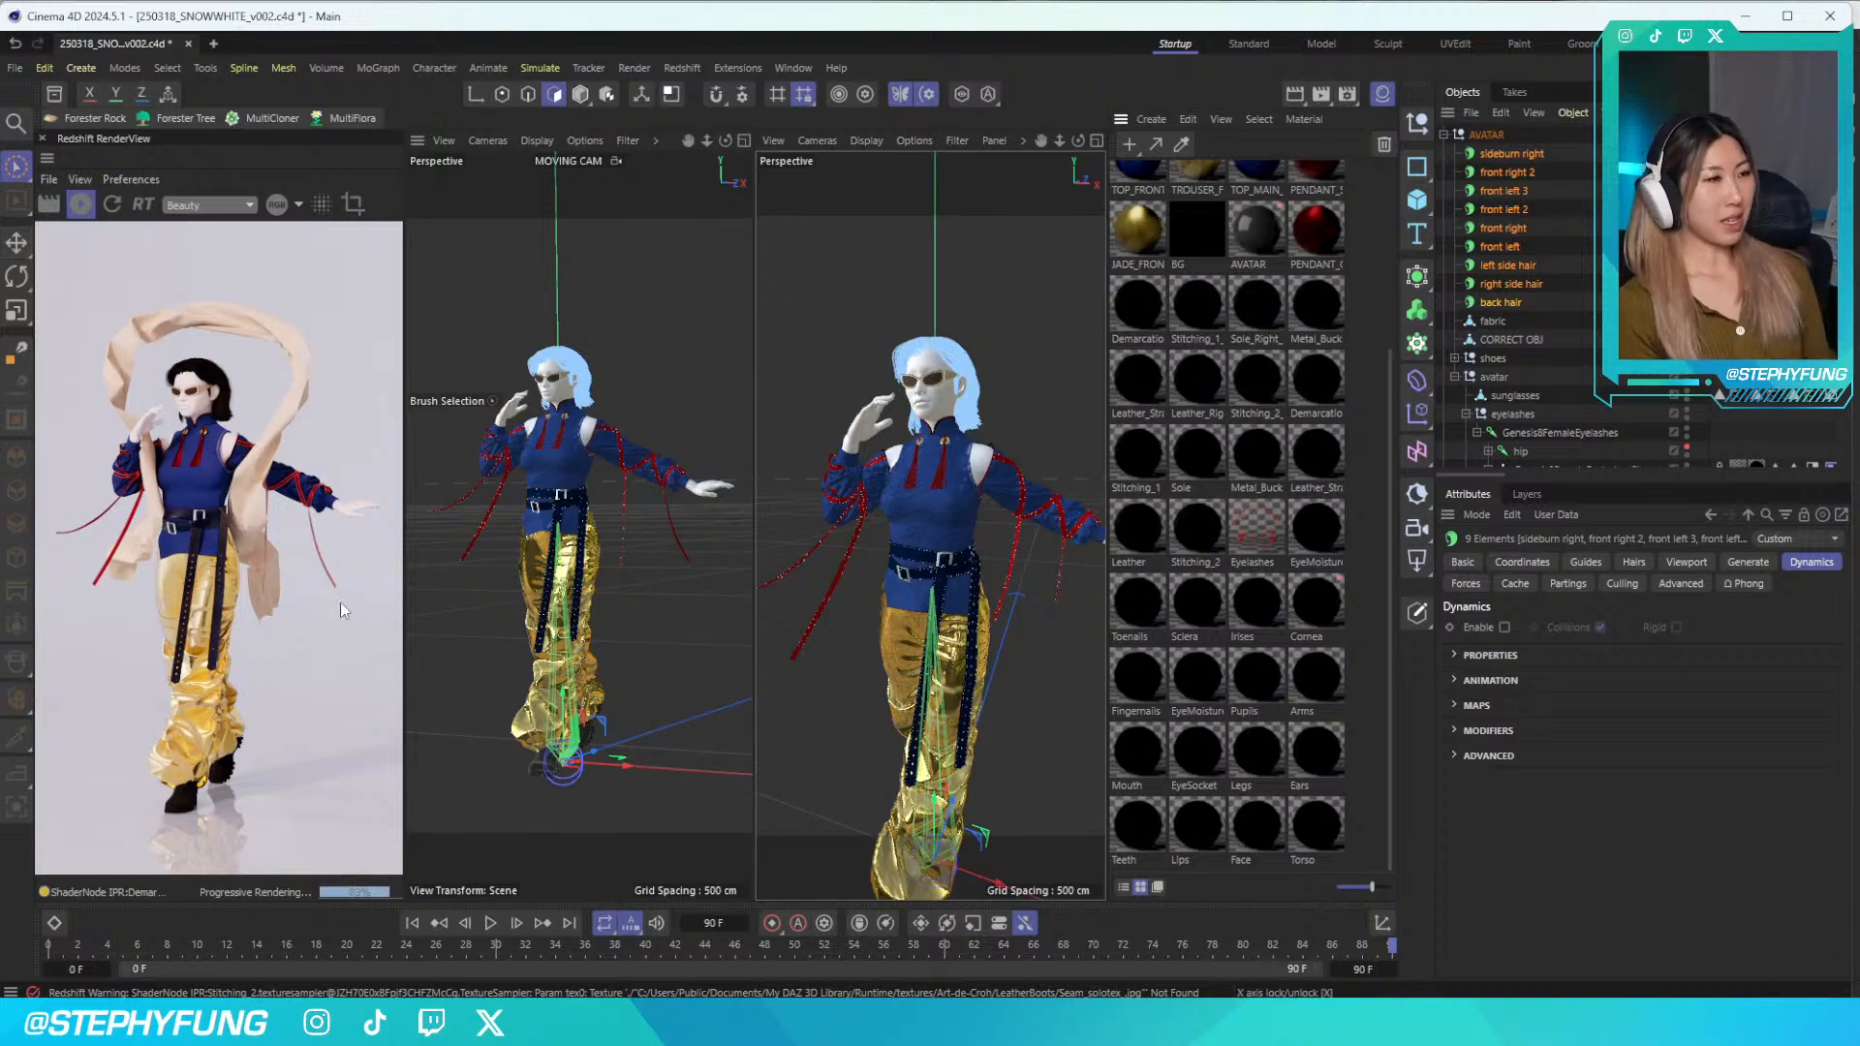
# Stop the Redshift preview render and send its current image to the Picture Viewer
pyautogui.click(81, 204)
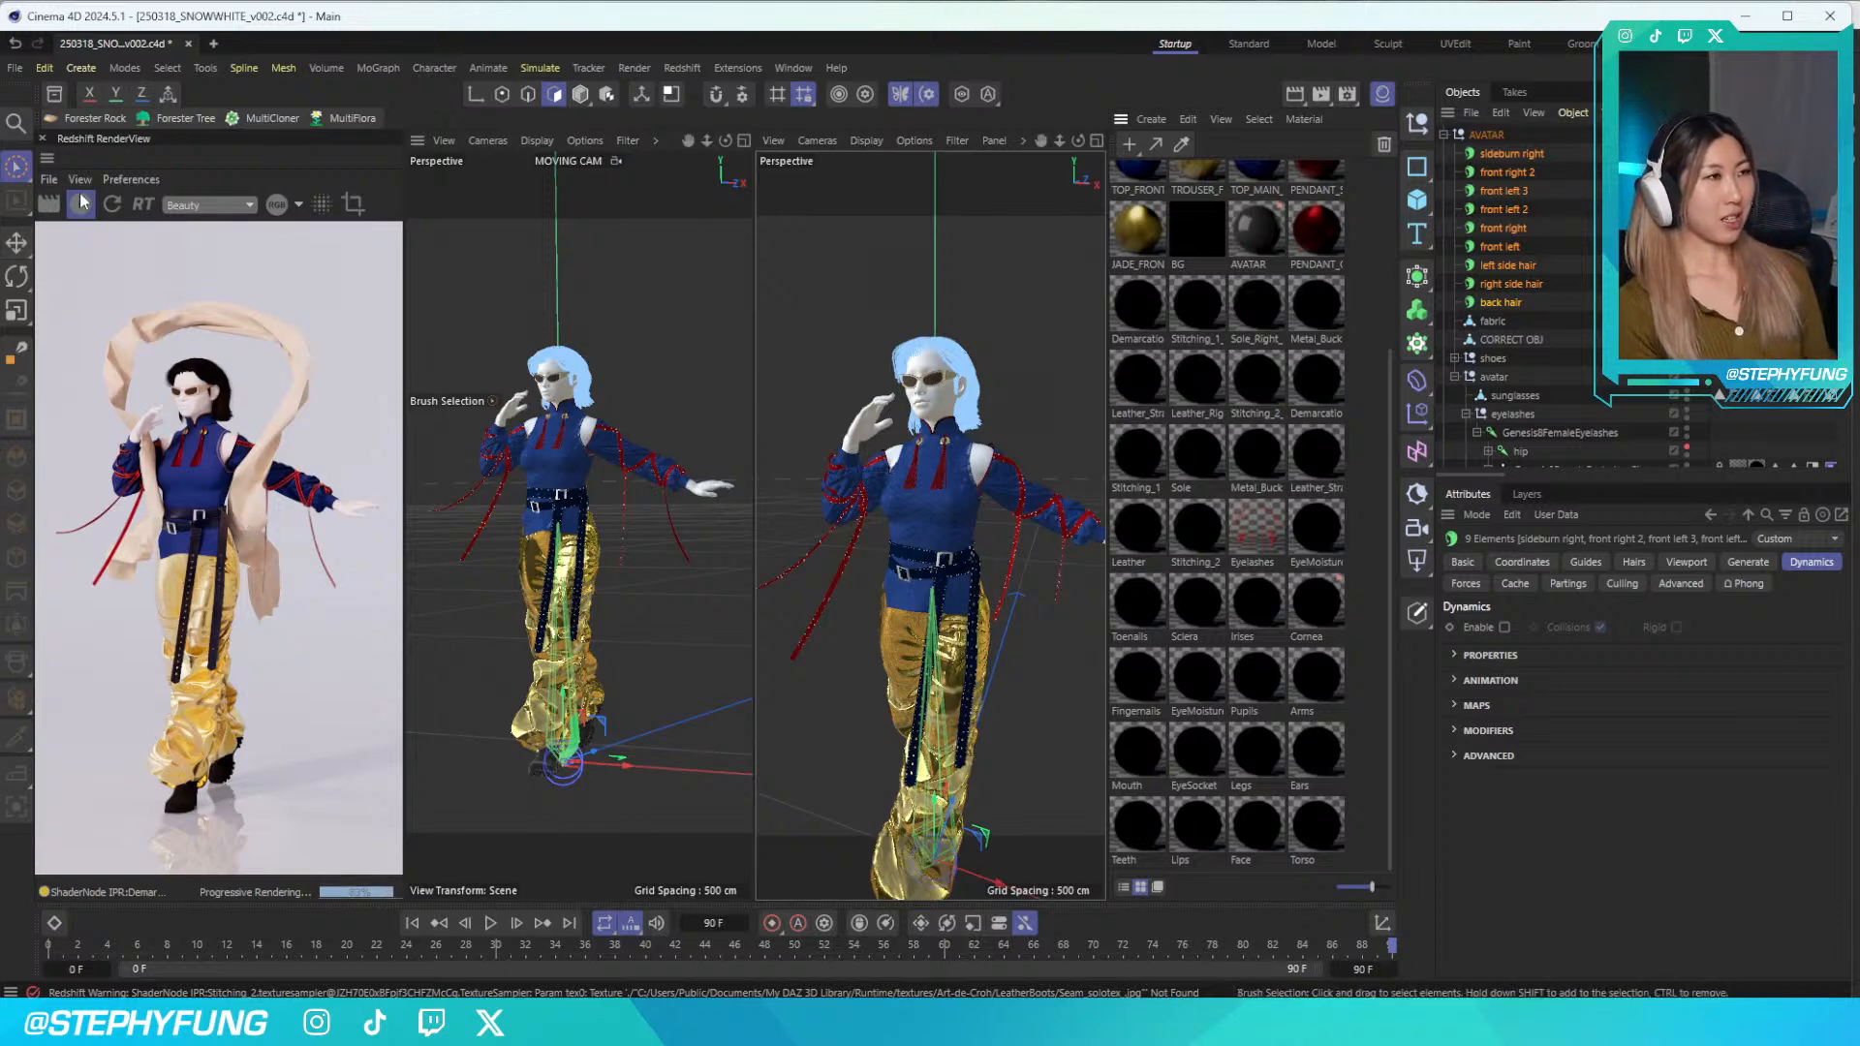
pyautogui.click(398, 207)
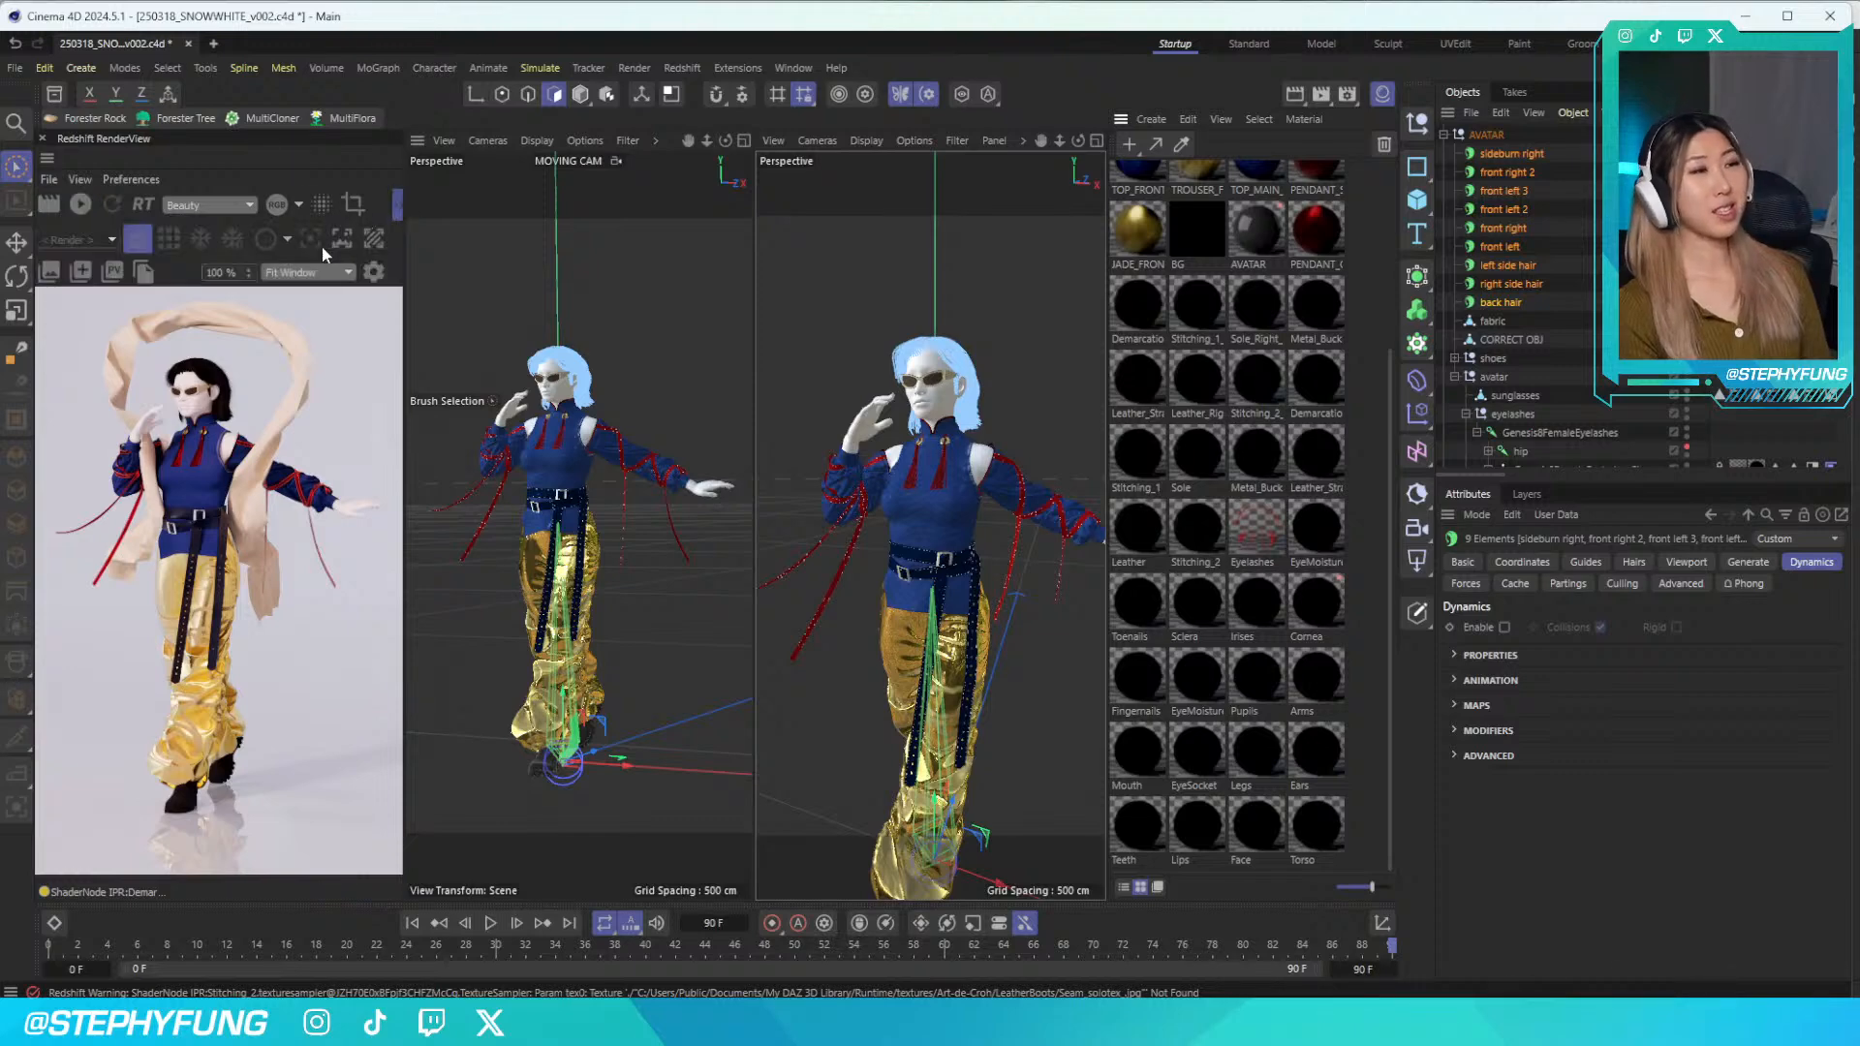
pyautogui.click(108, 273)
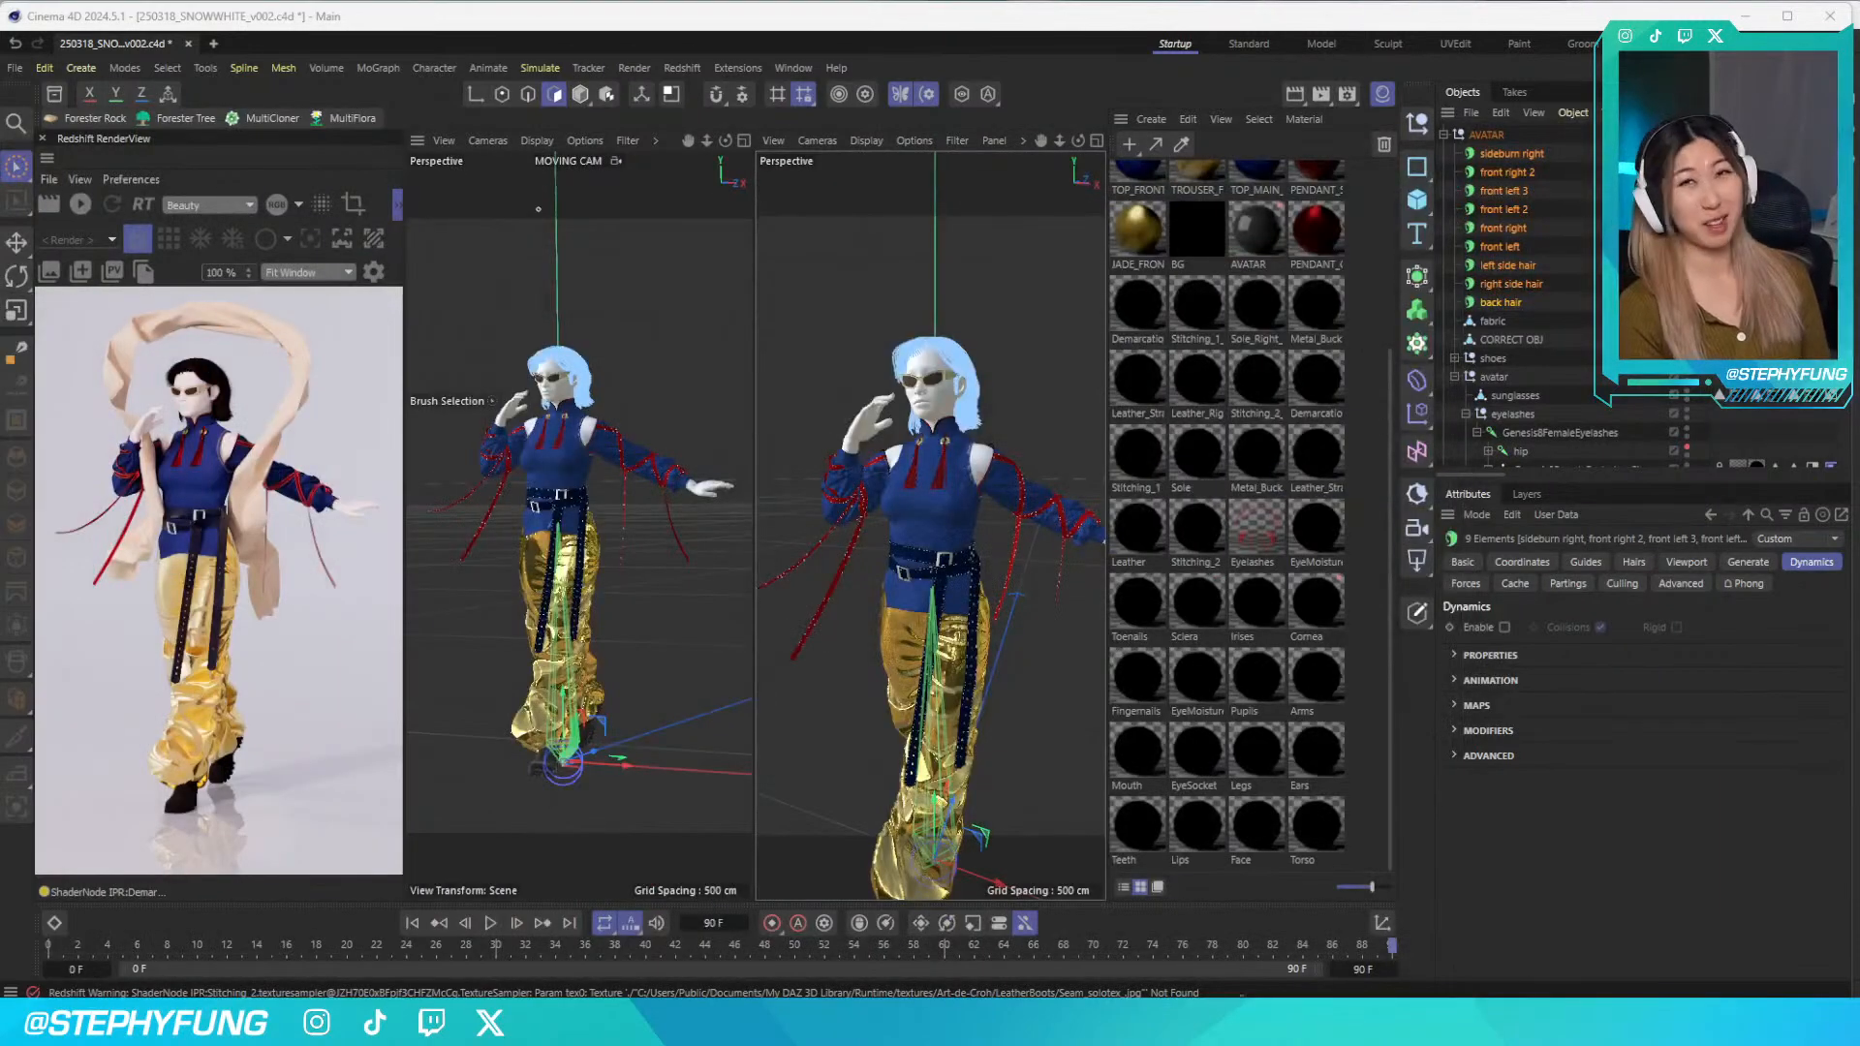
pyautogui.click(399, 206)
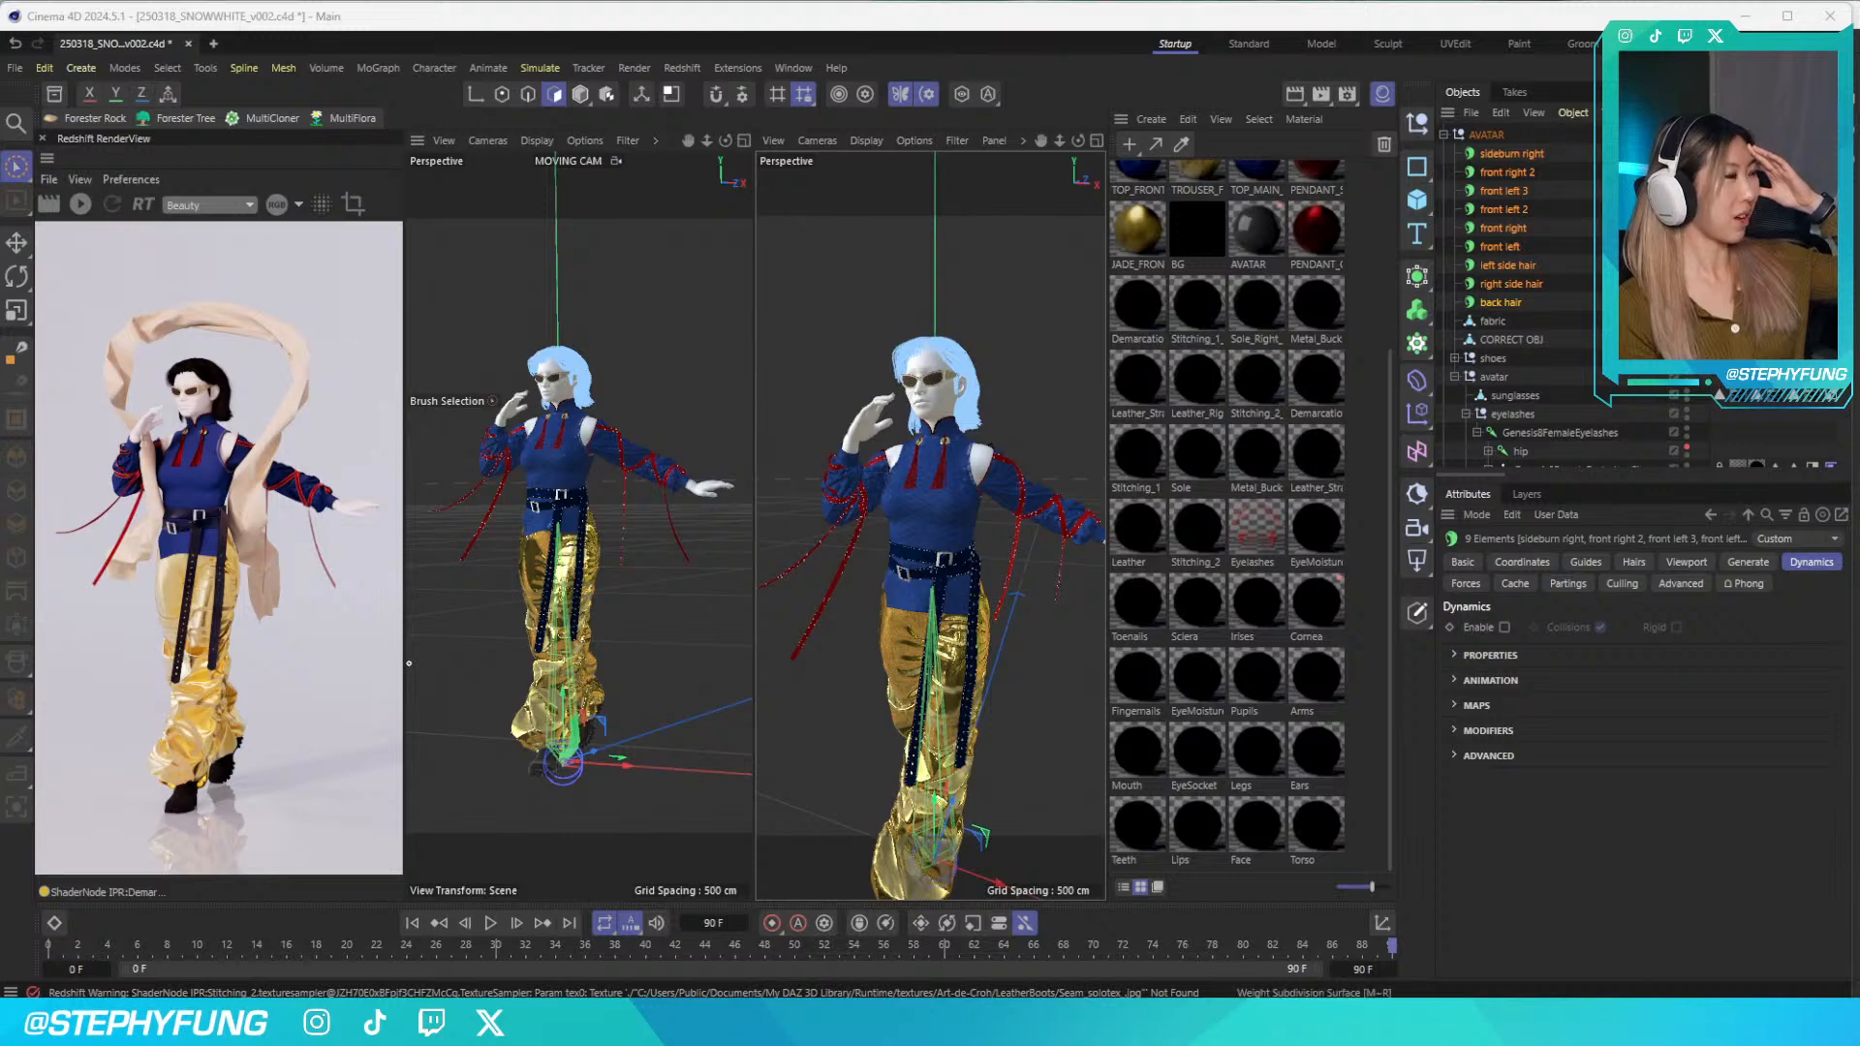
# Restart the Redshift preview render in Cinema 4D with the latest outfit textures
pyautogui.hotkey('alt', 'Tab')
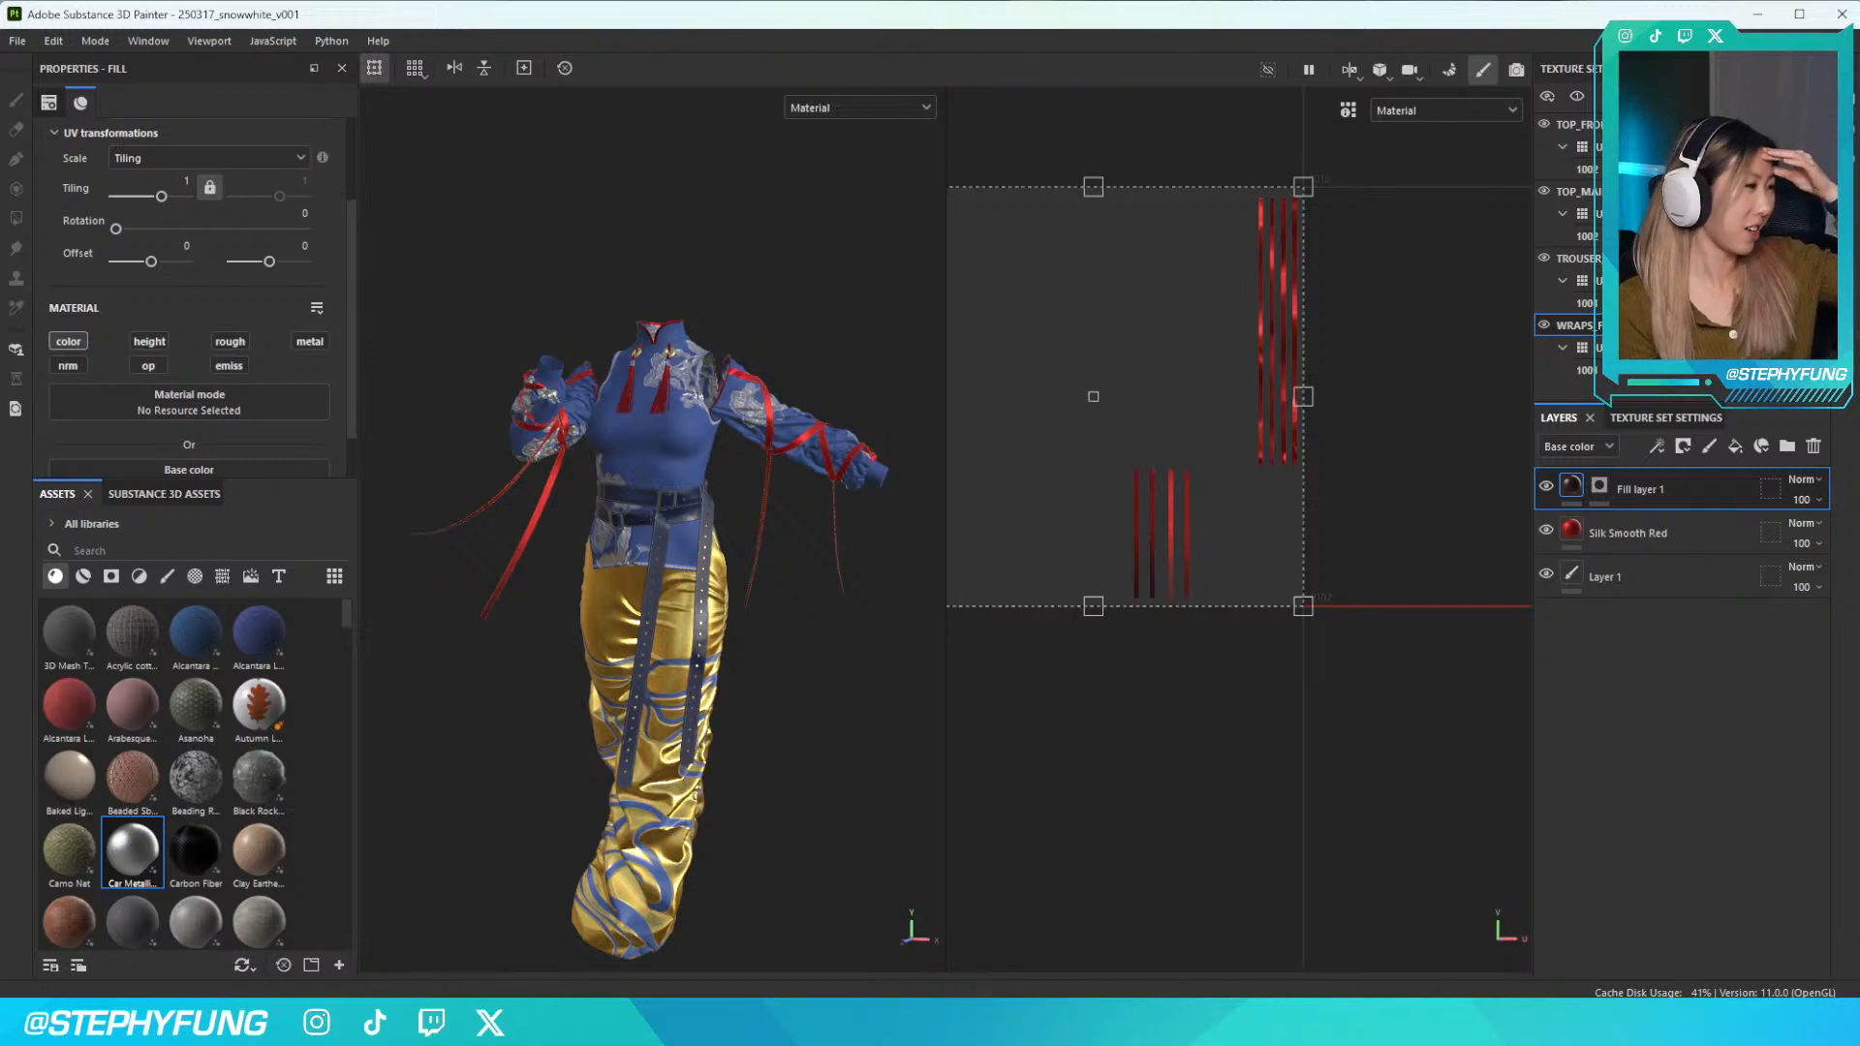
pyautogui.hotkey('alt', 'Tab')
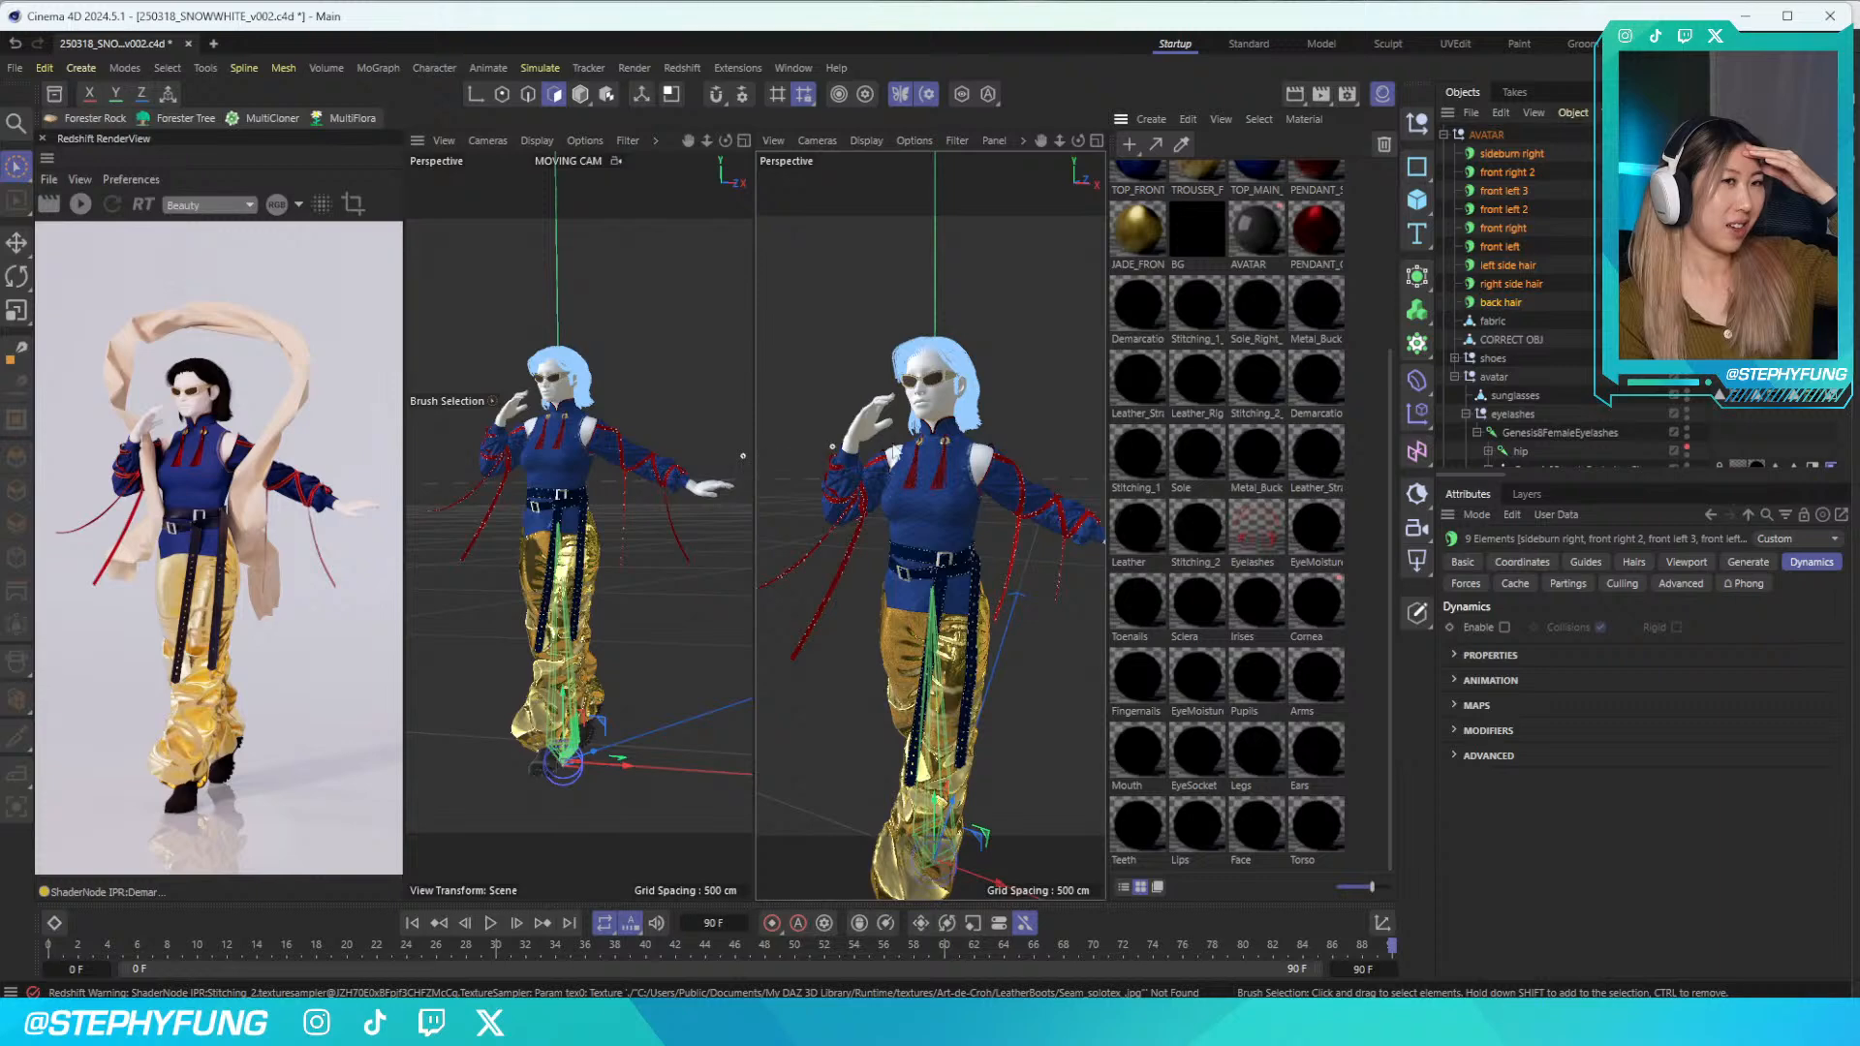
pyautogui.scroll(4, 1187, 407)
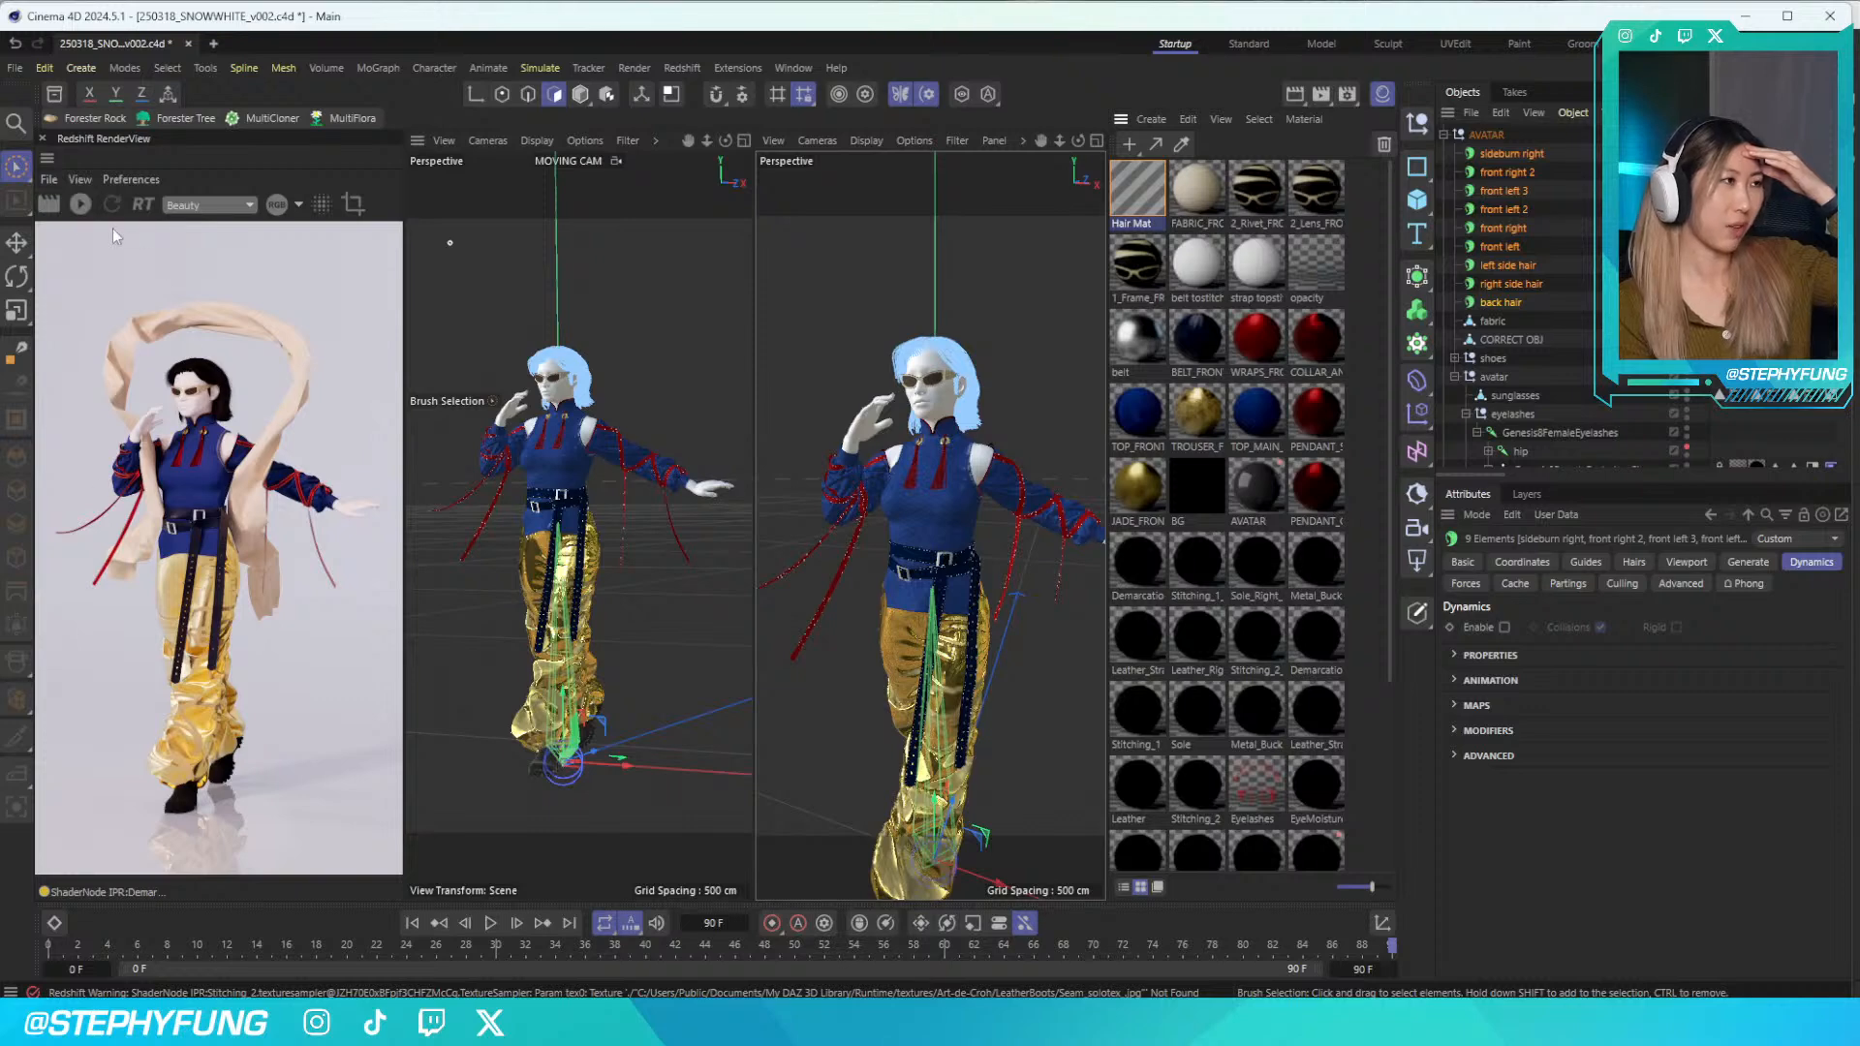
pyautogui.click(83, 204)
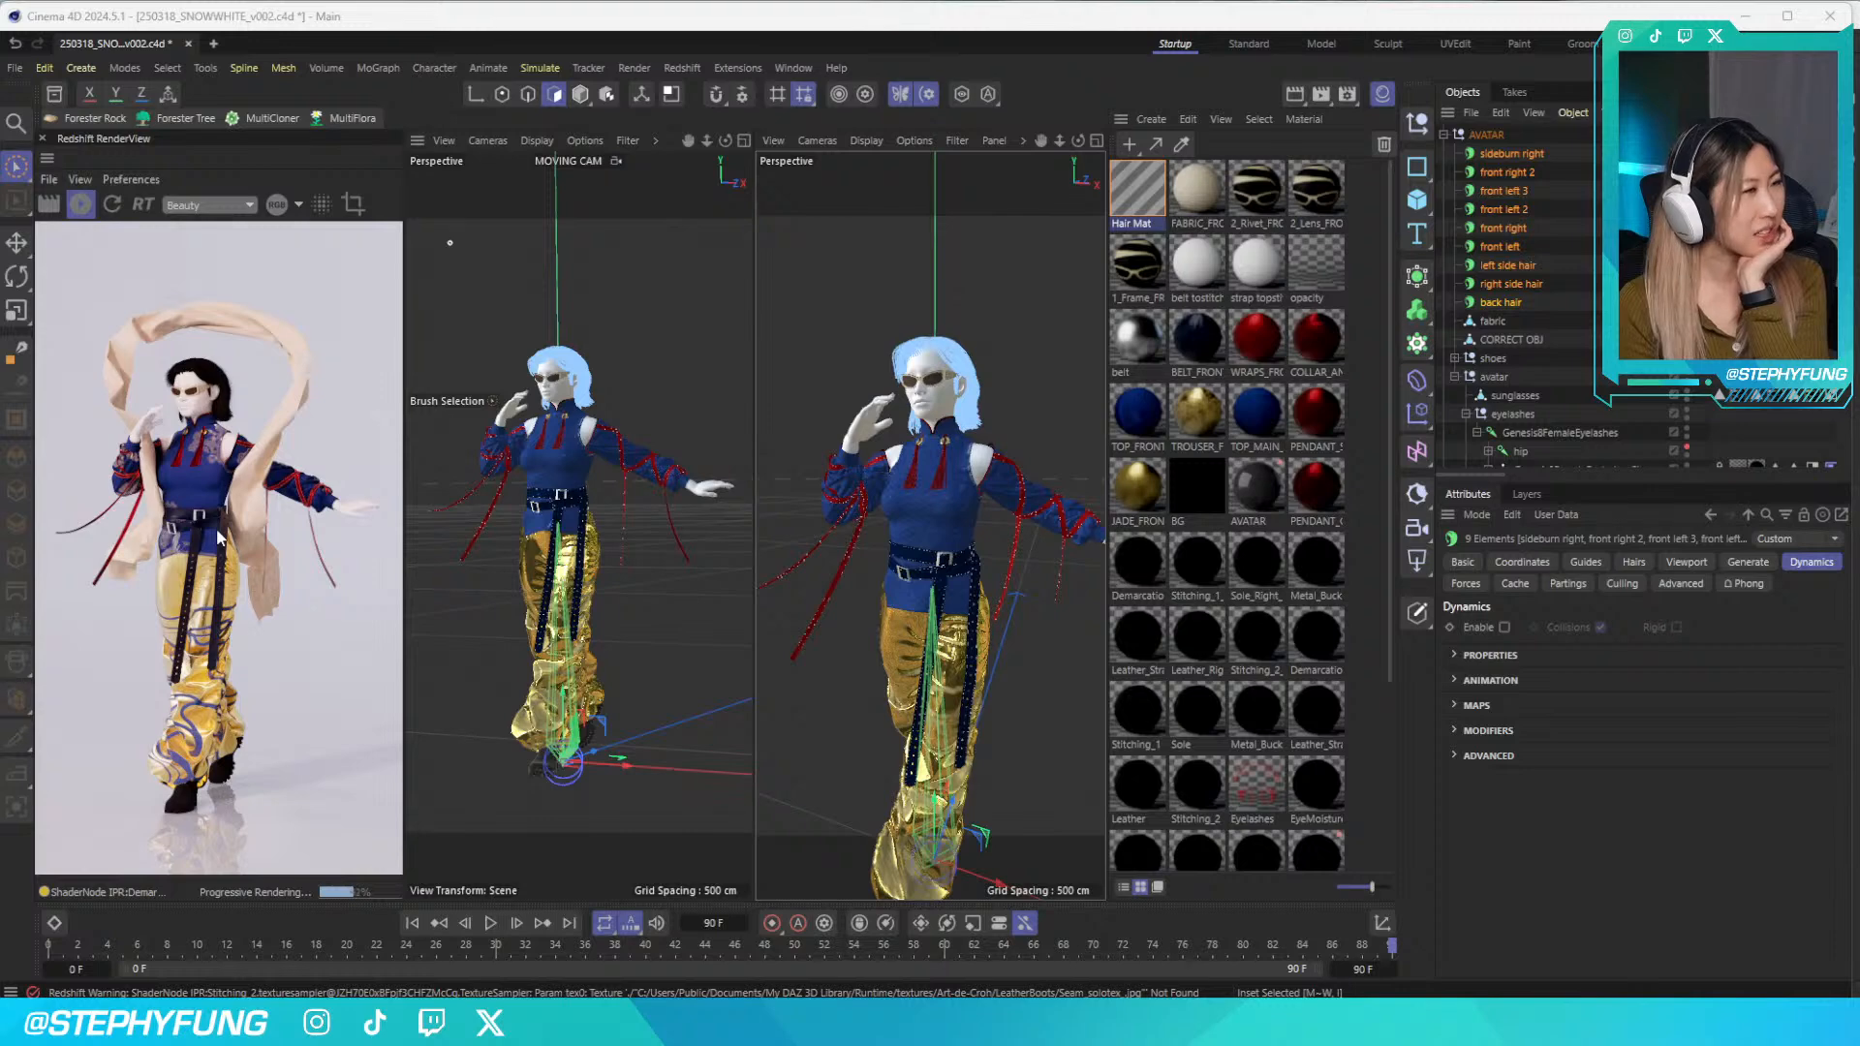
# Send the new preview render to the Picture Viewer and compare it with the earlier snapshot
pyautogui.click(396, 204)
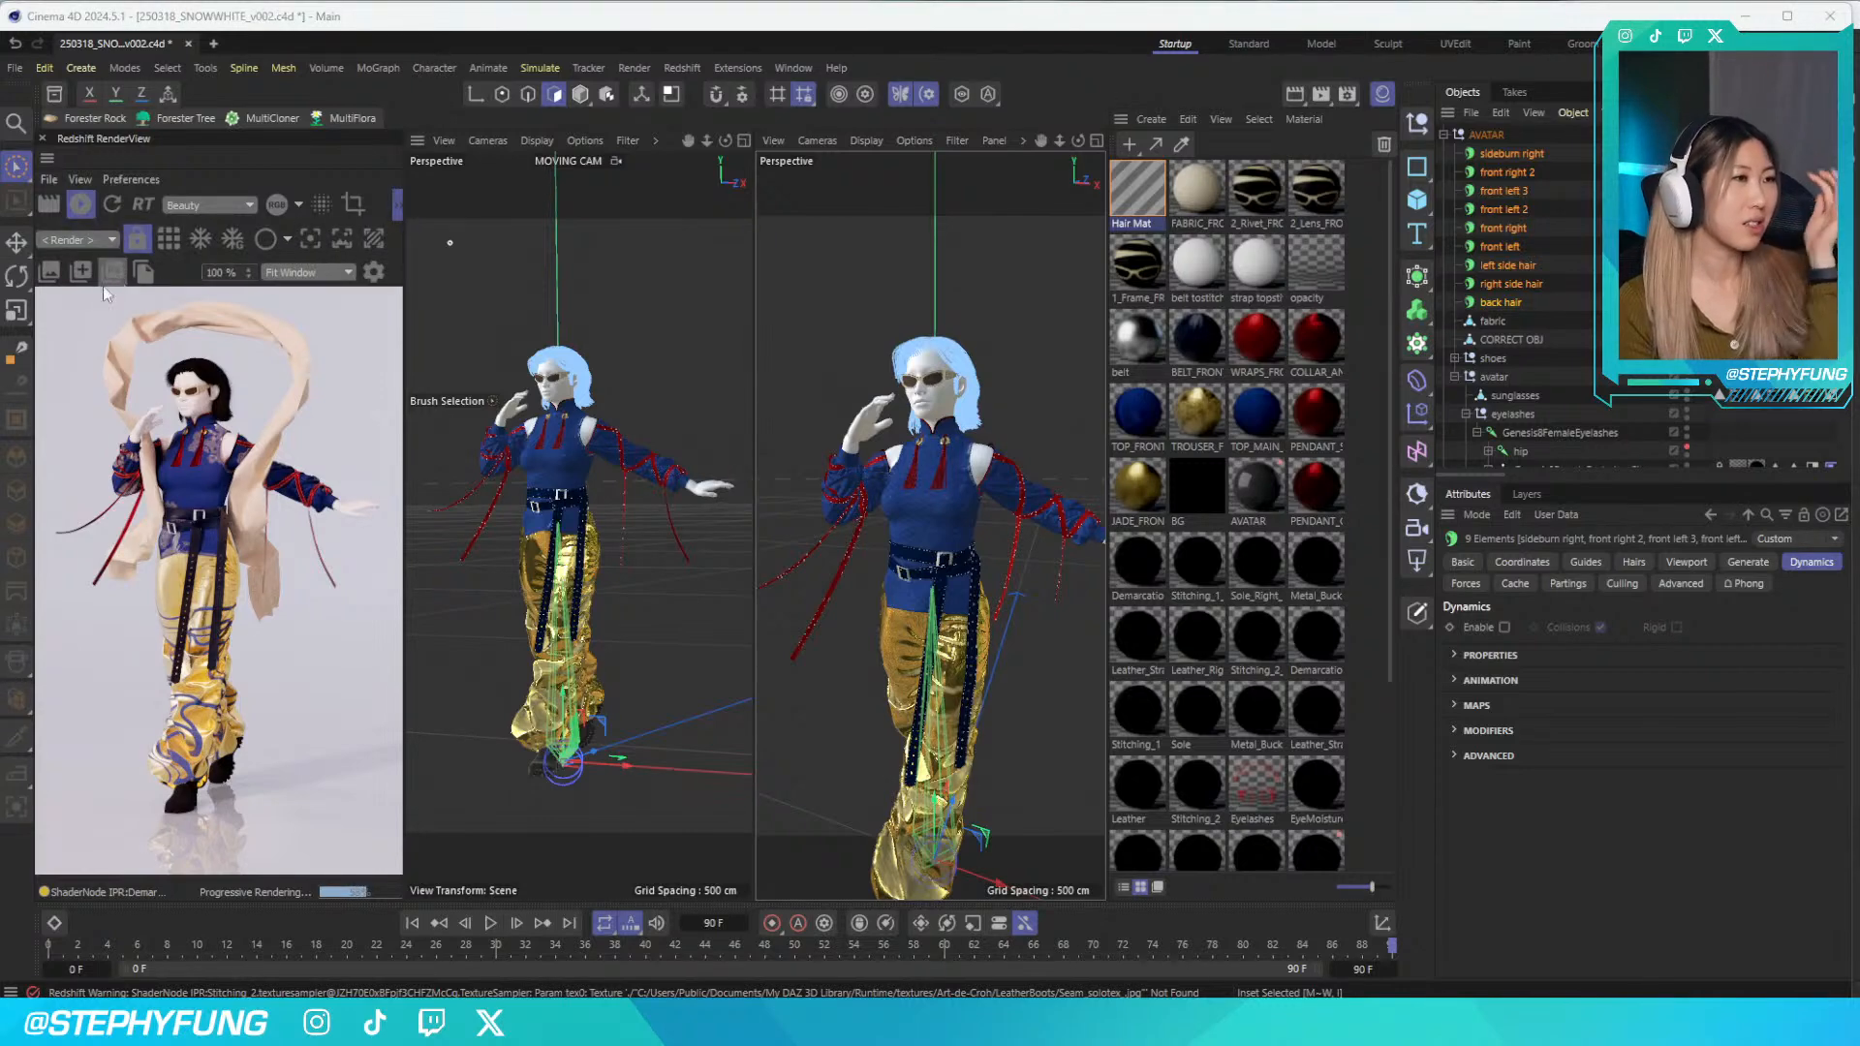
pyautogui.moveTo(0, 186); pyautogui.dragTo(1154, 165)
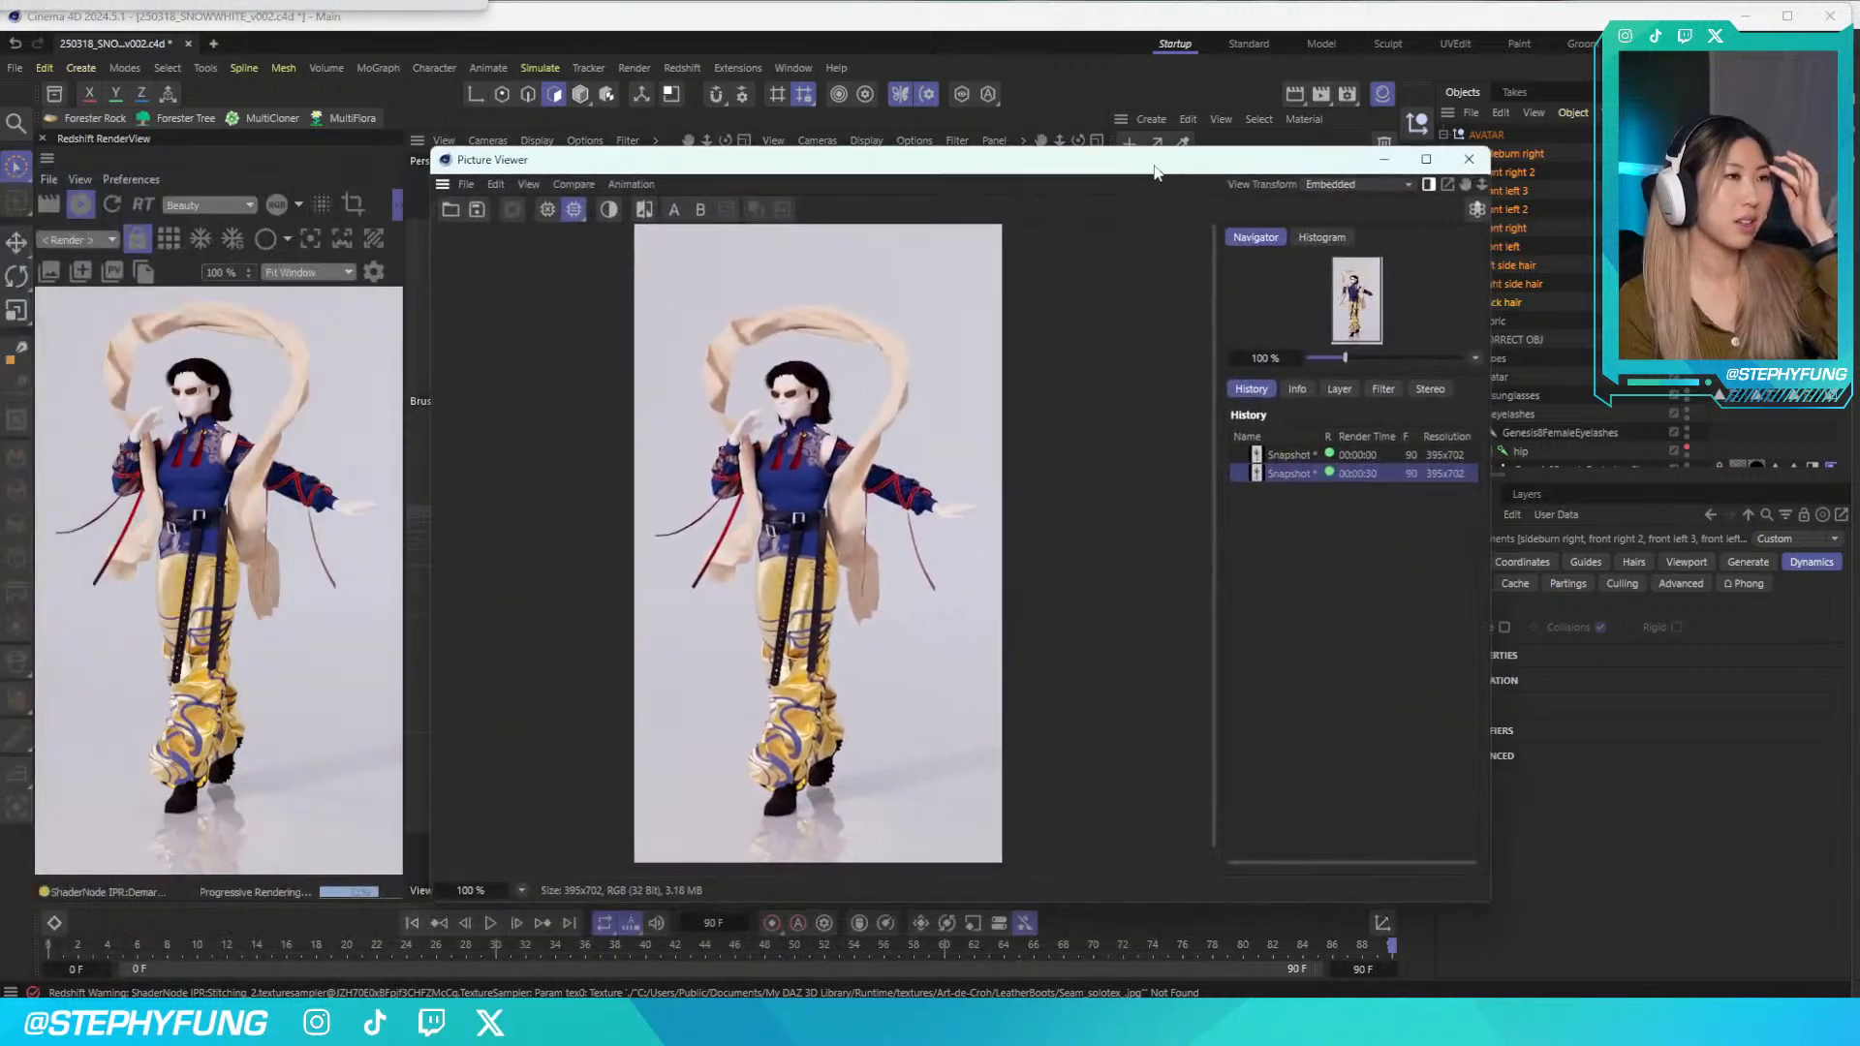
pyautogui.click(1290, 454)
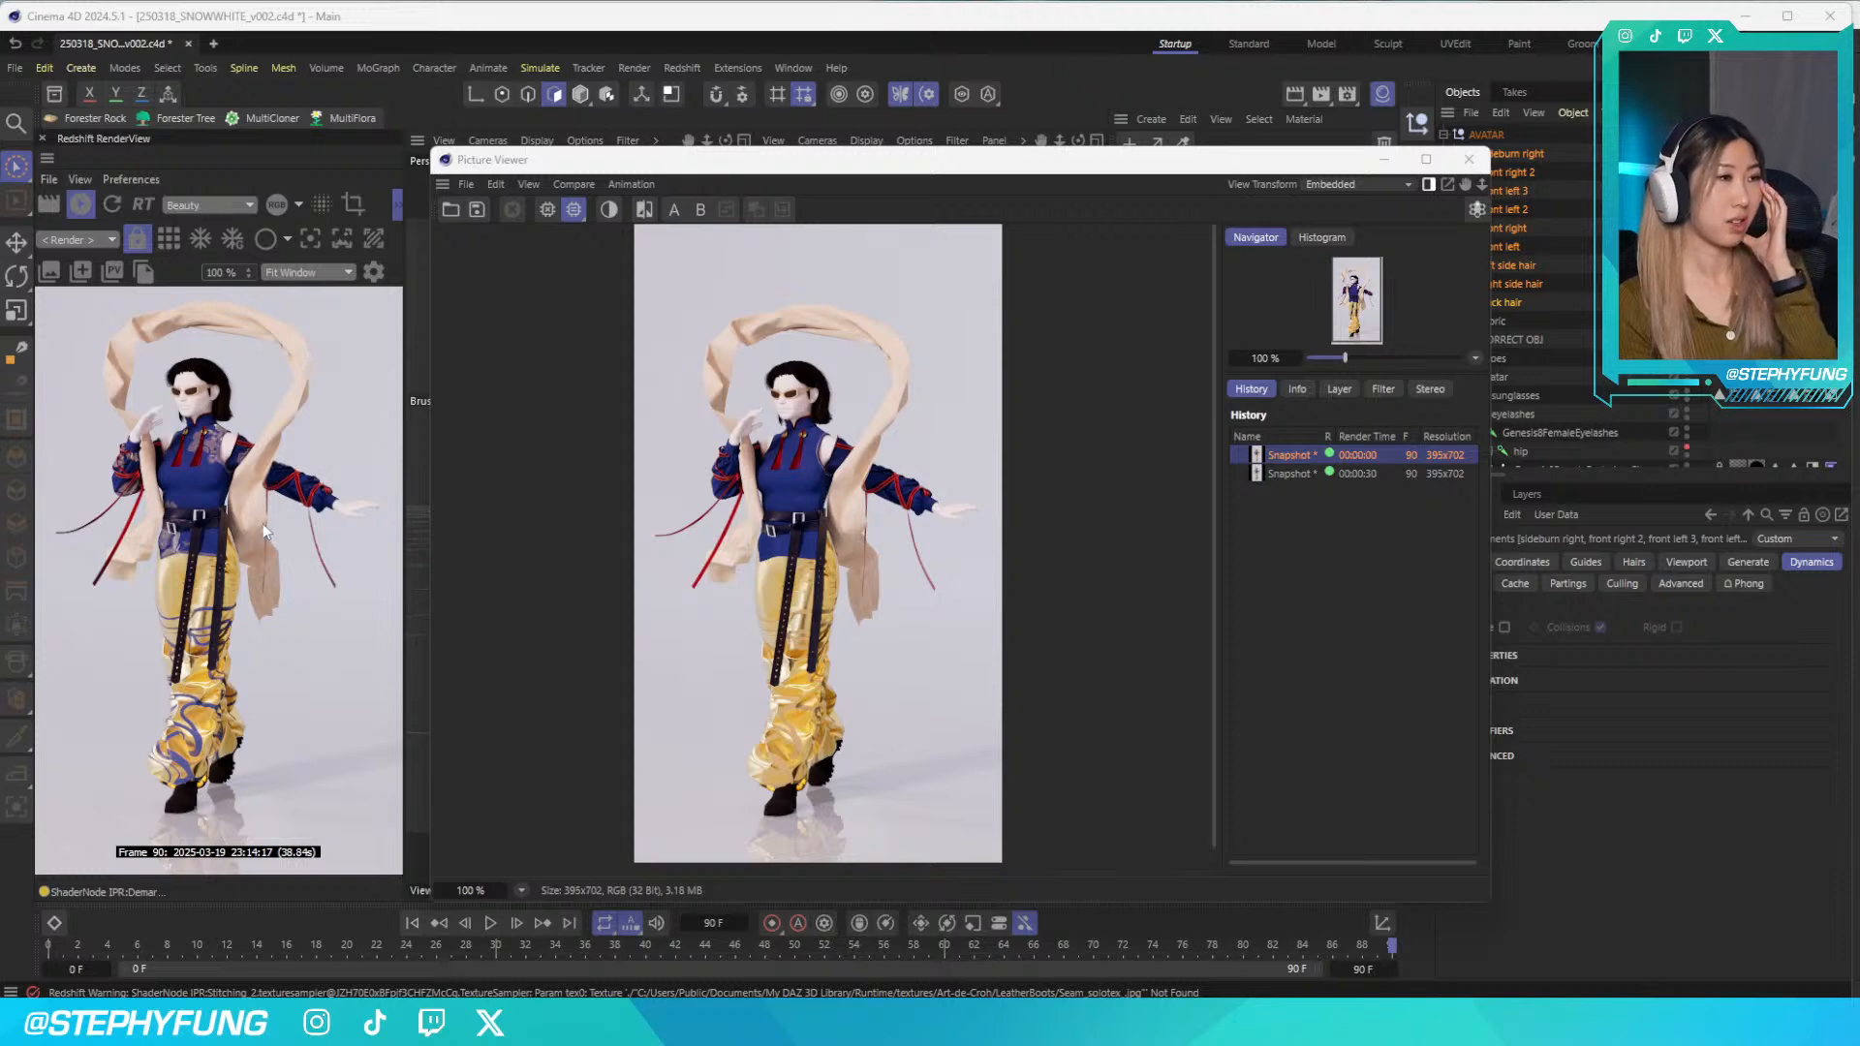
pyautogui.moveTo(864, 163); pyautogui.dragTo(0, 5)
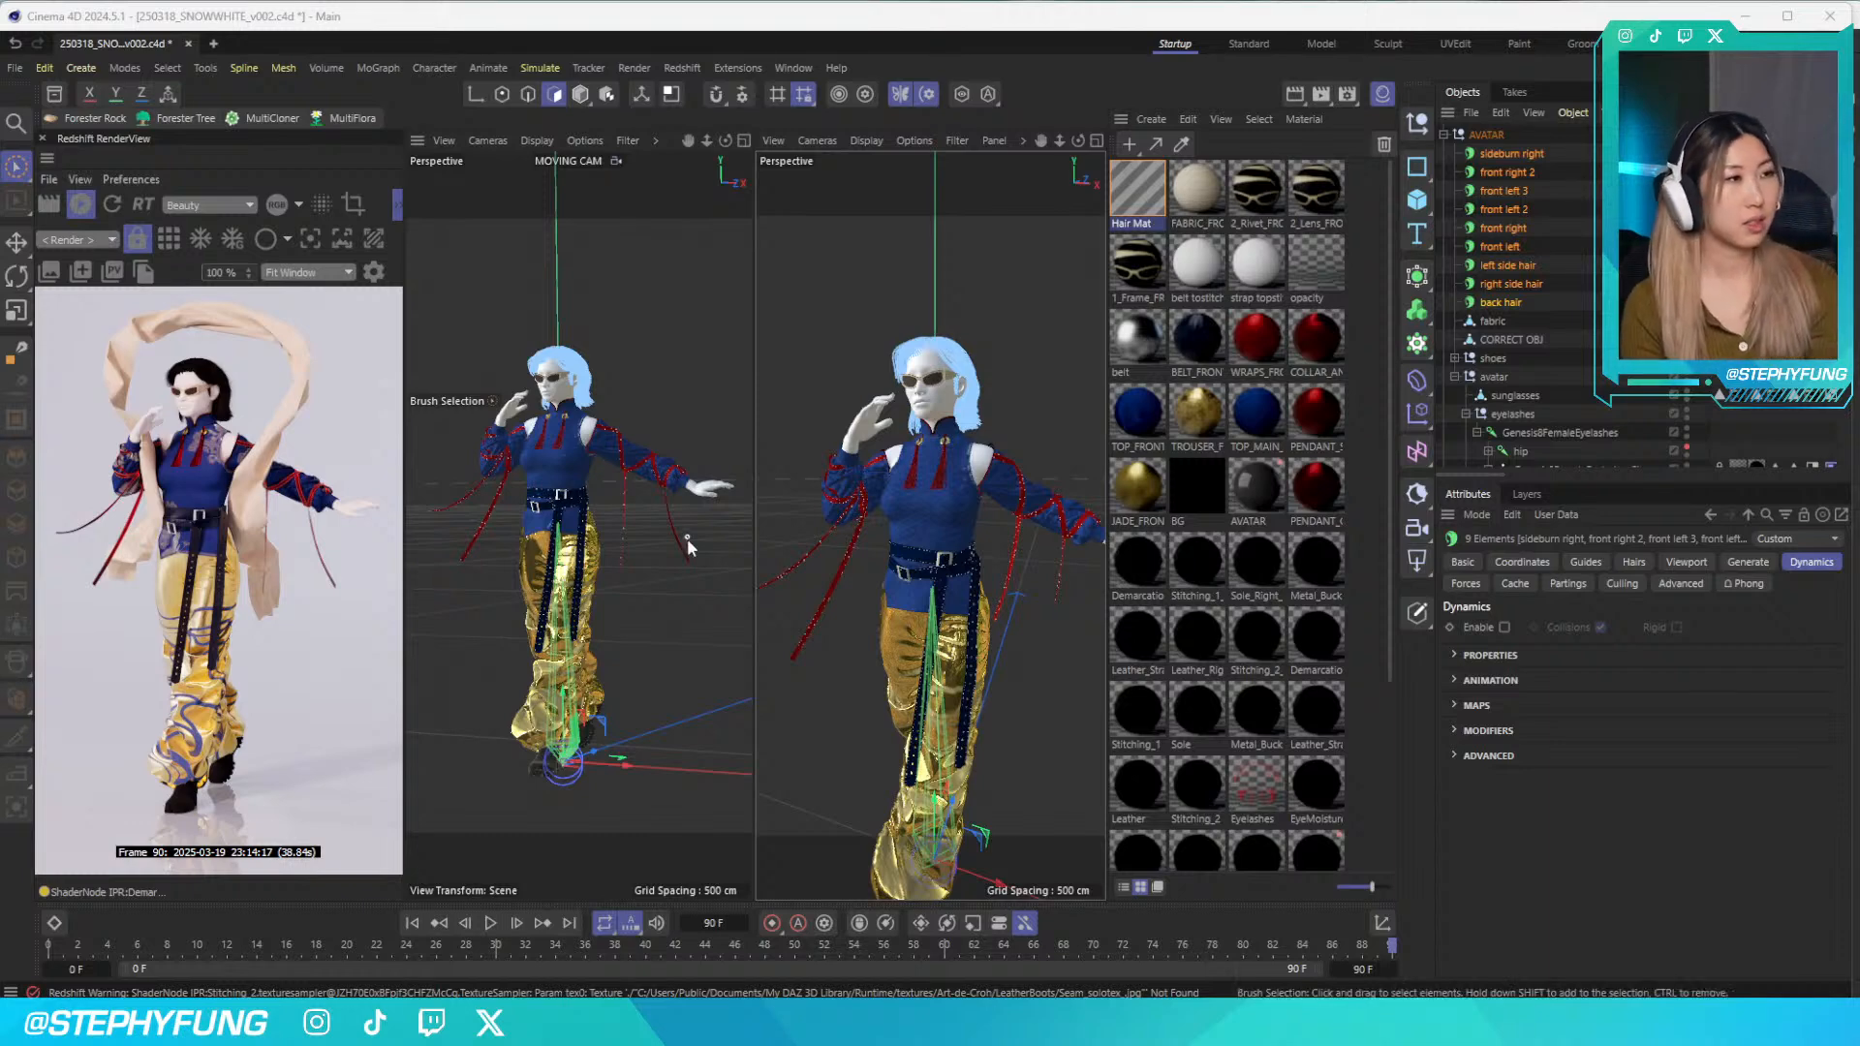
# Enable Background on the RS Dome Light, check the effect in the Redshift preview, and stop the render
pyautogui.click(1444, 135)
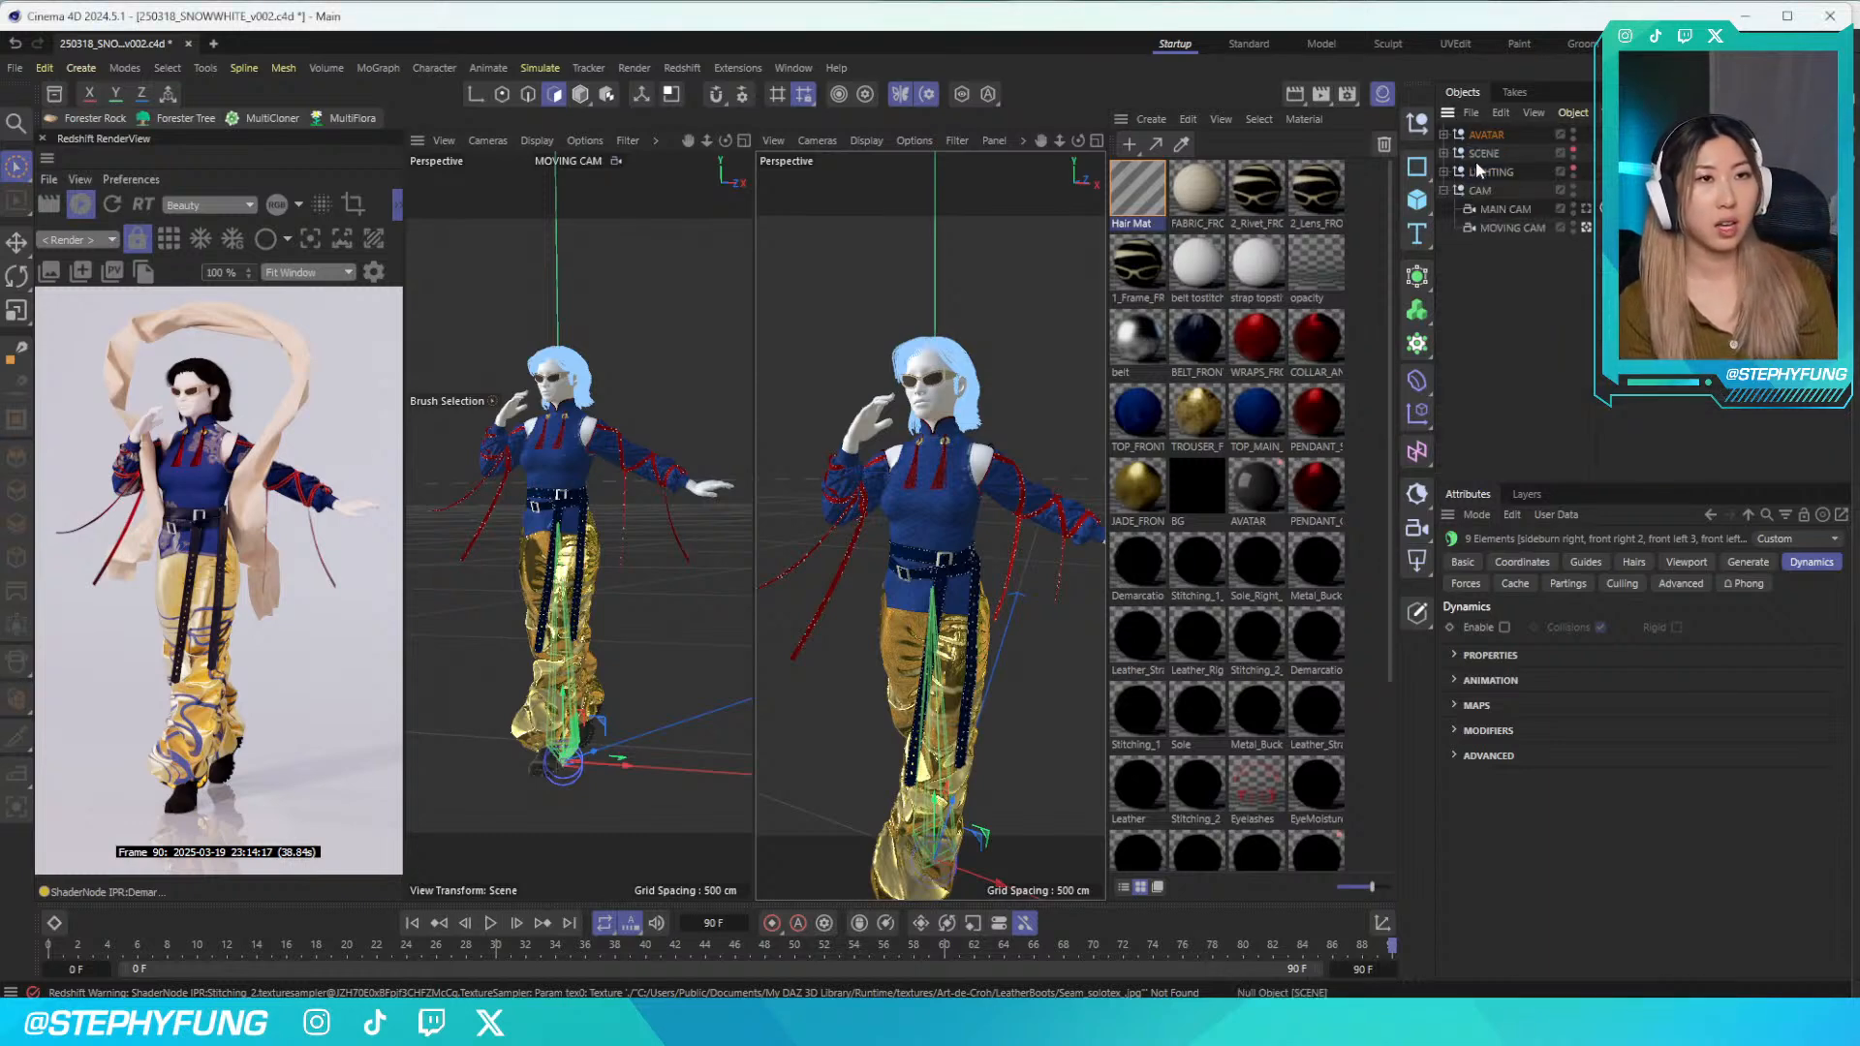
pyautogui.click(1443, 171)
pyautogui.click(1482, 192)
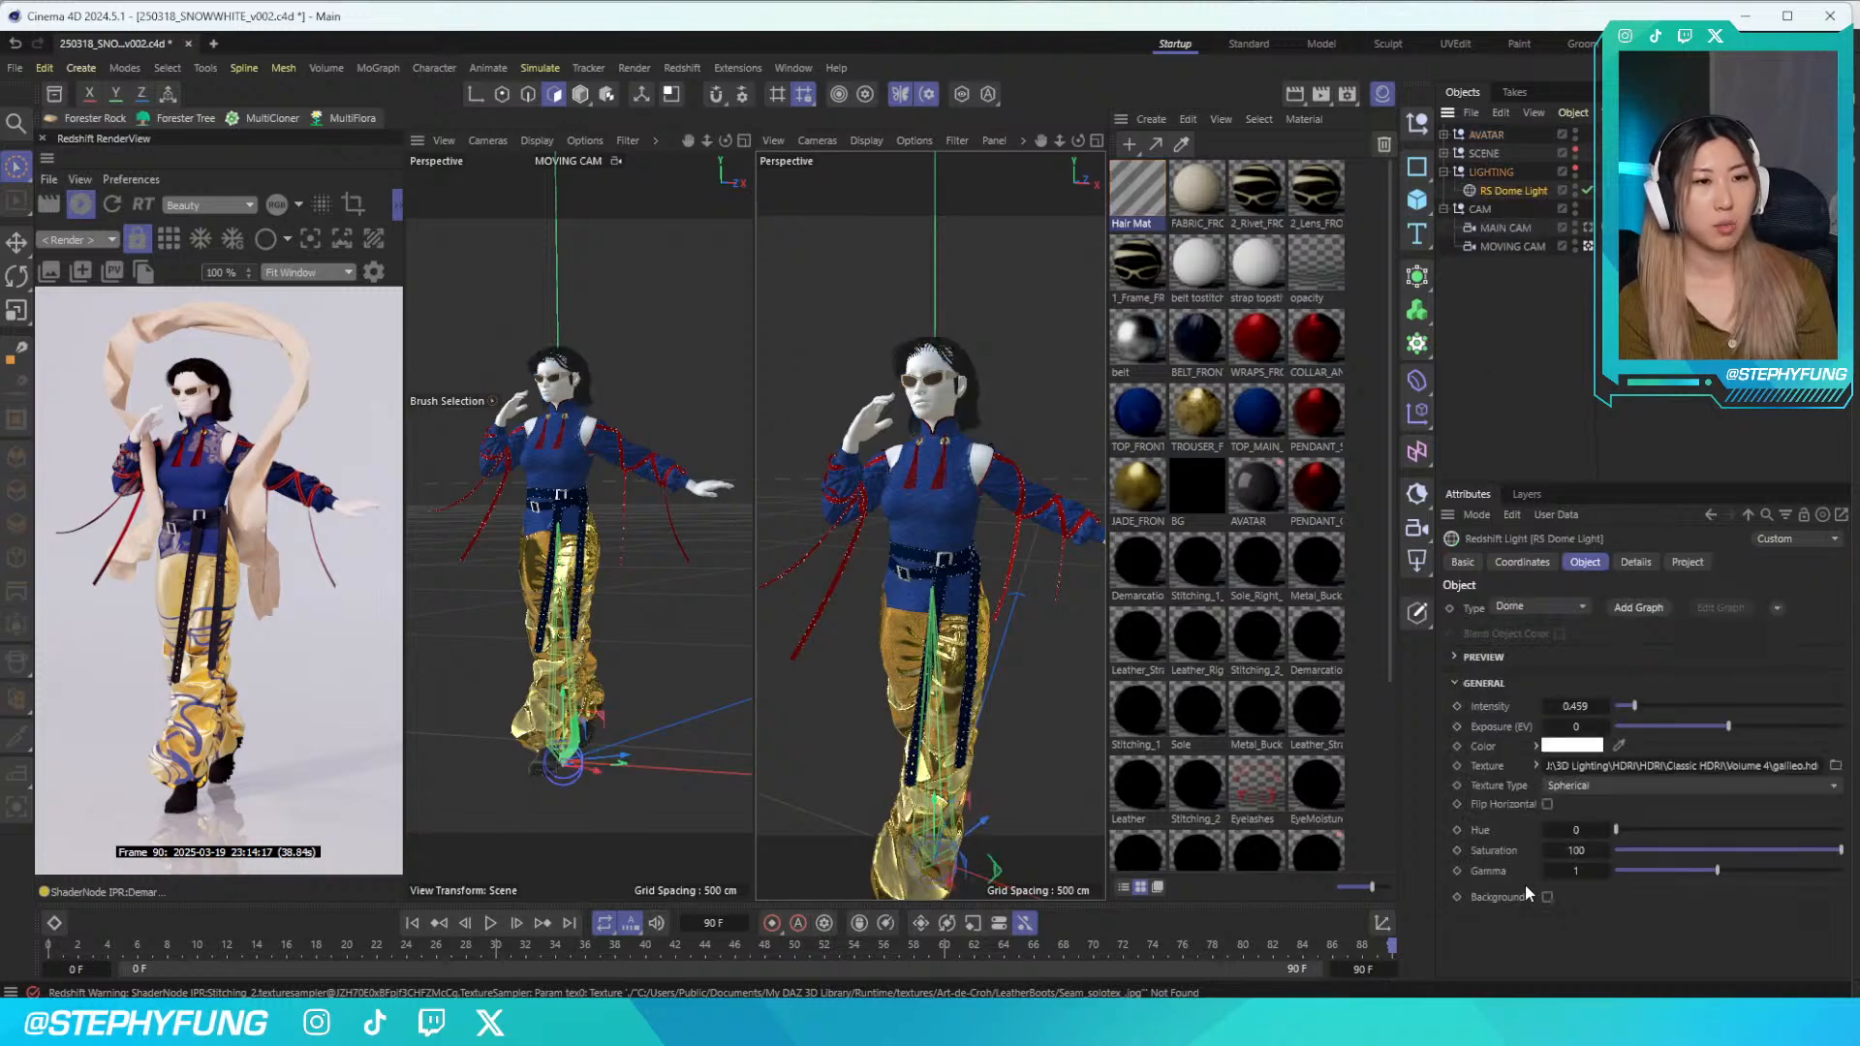
pyautogui.click(1548, 898)
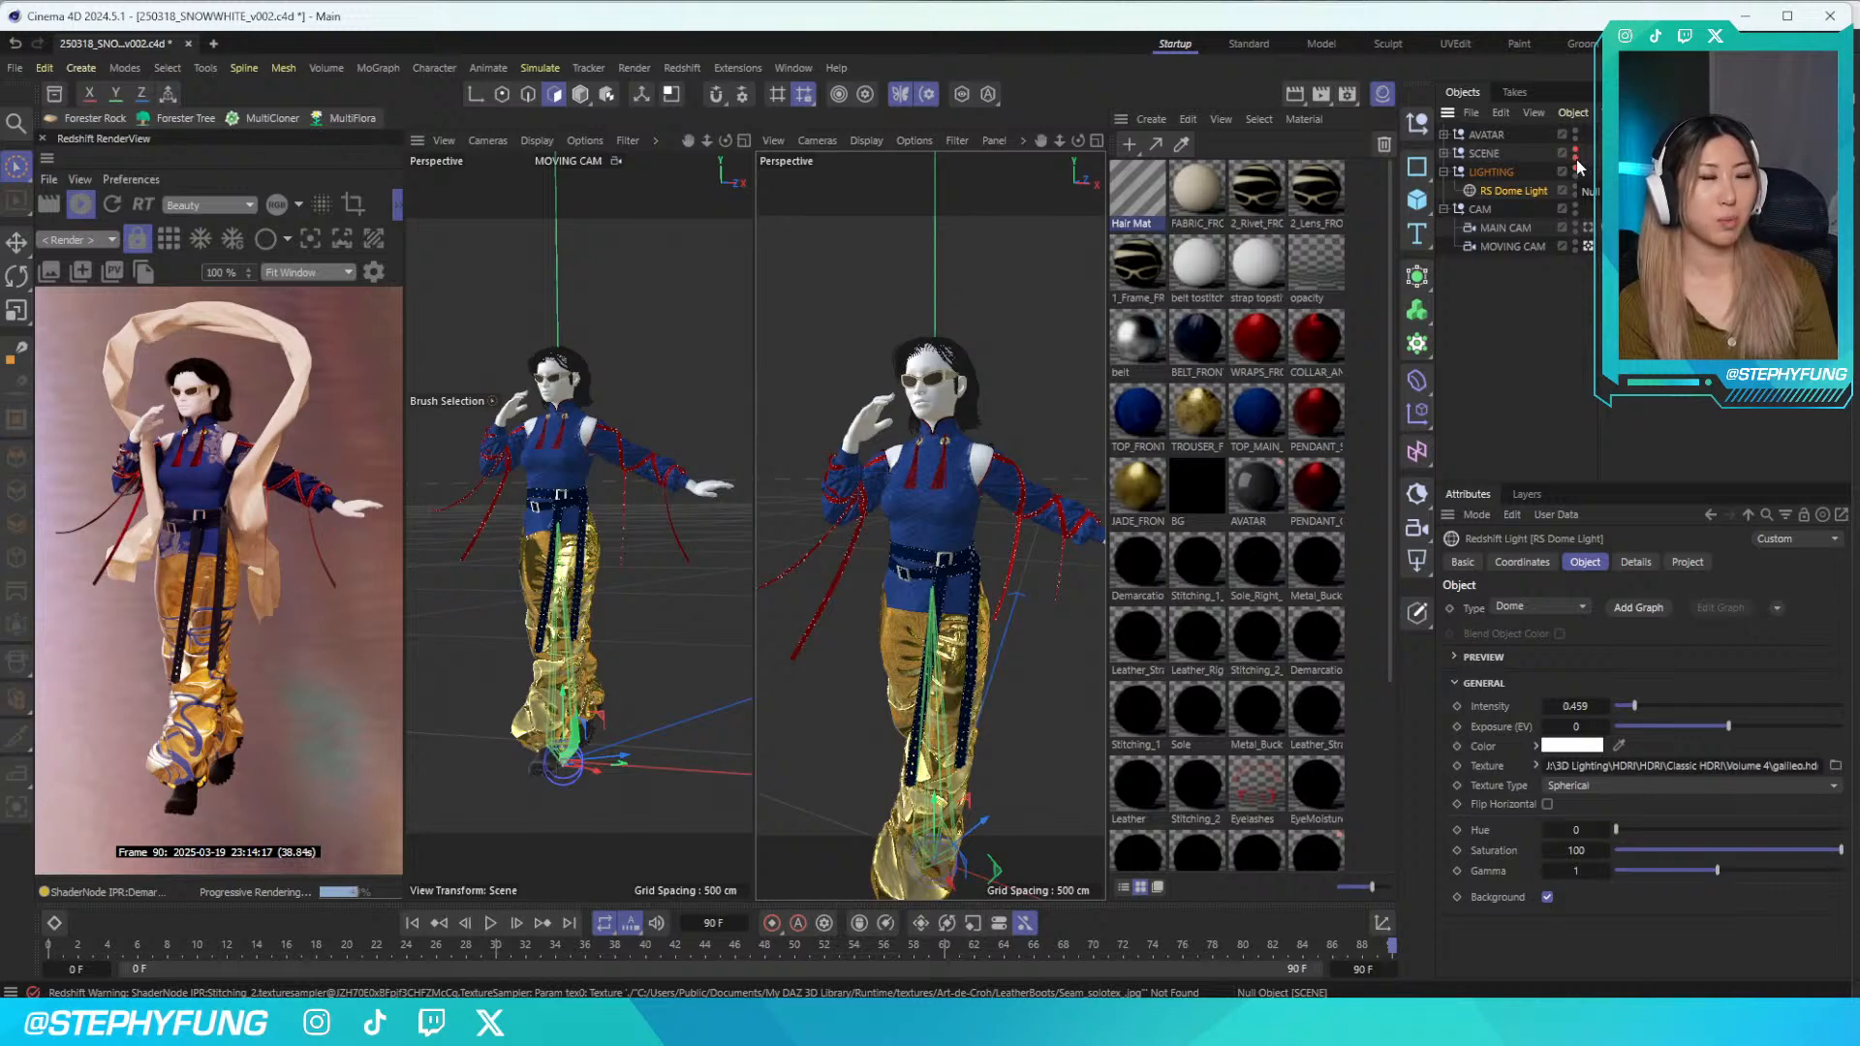
pyautogui.click(1587, 190)
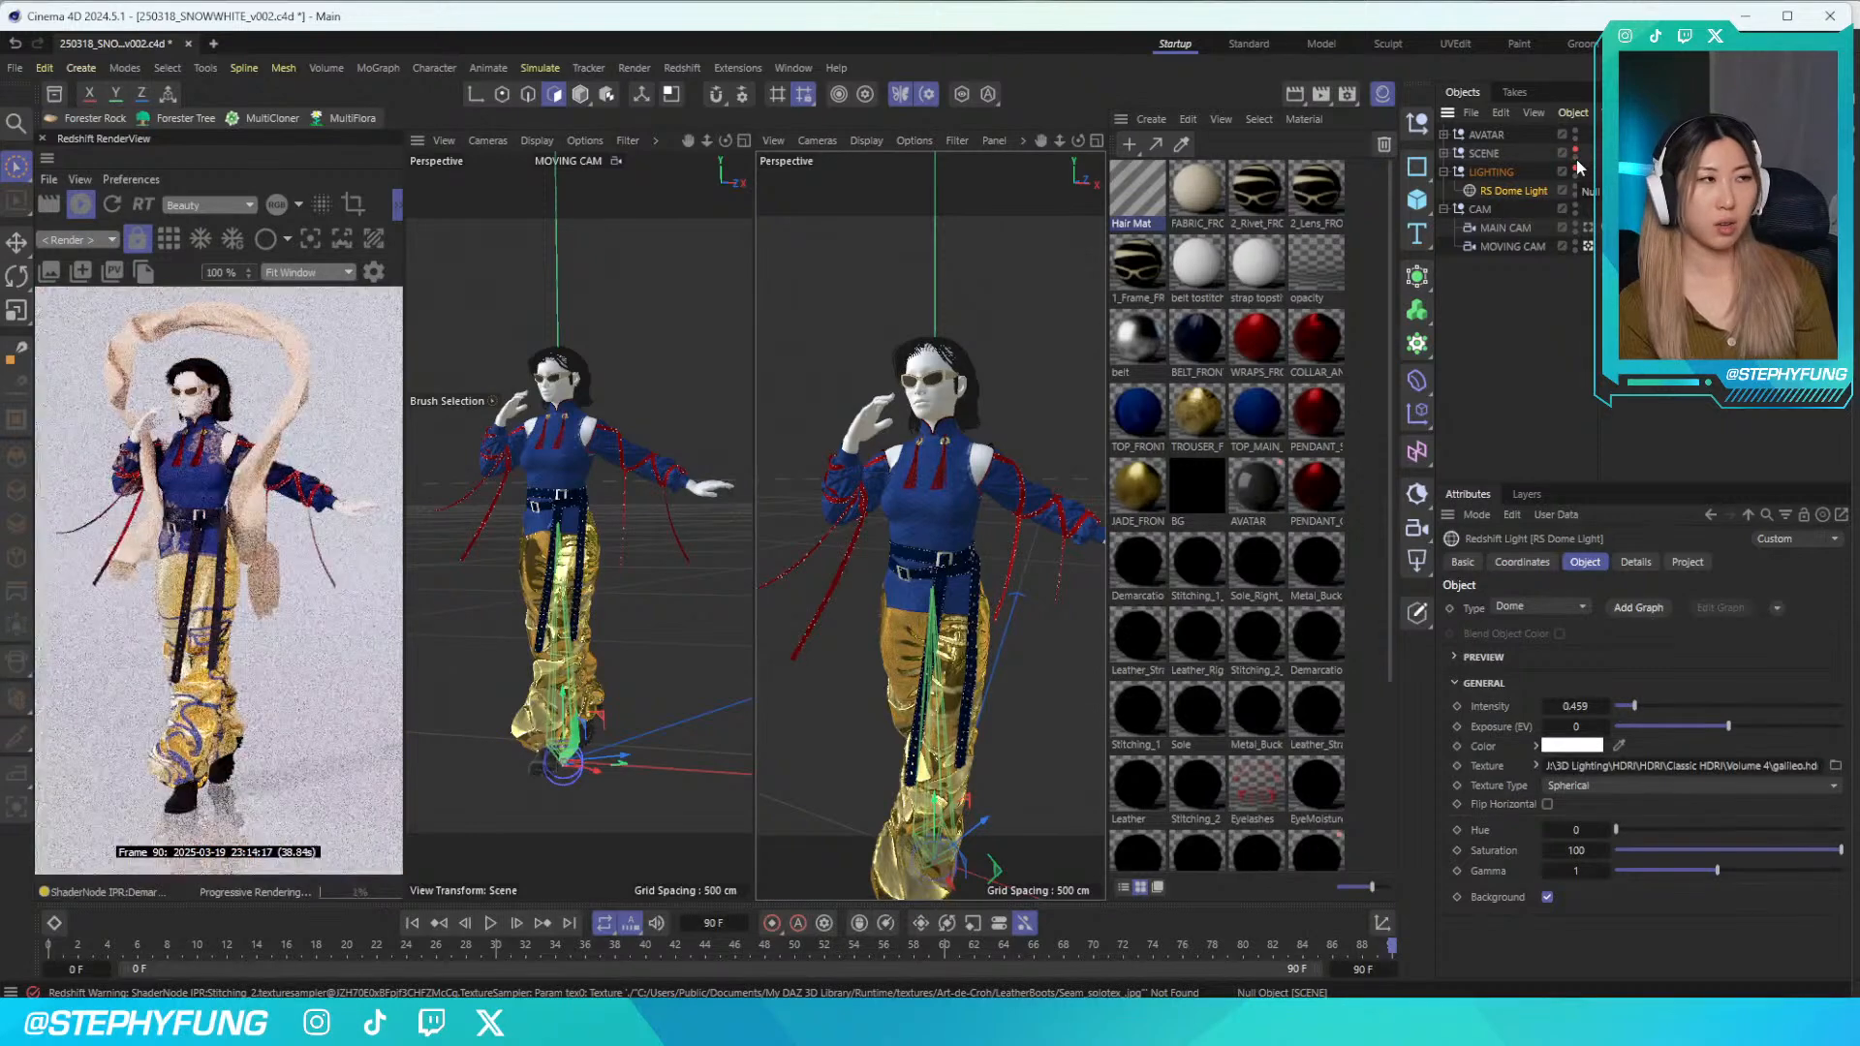
pyautogui.click(82, 204)
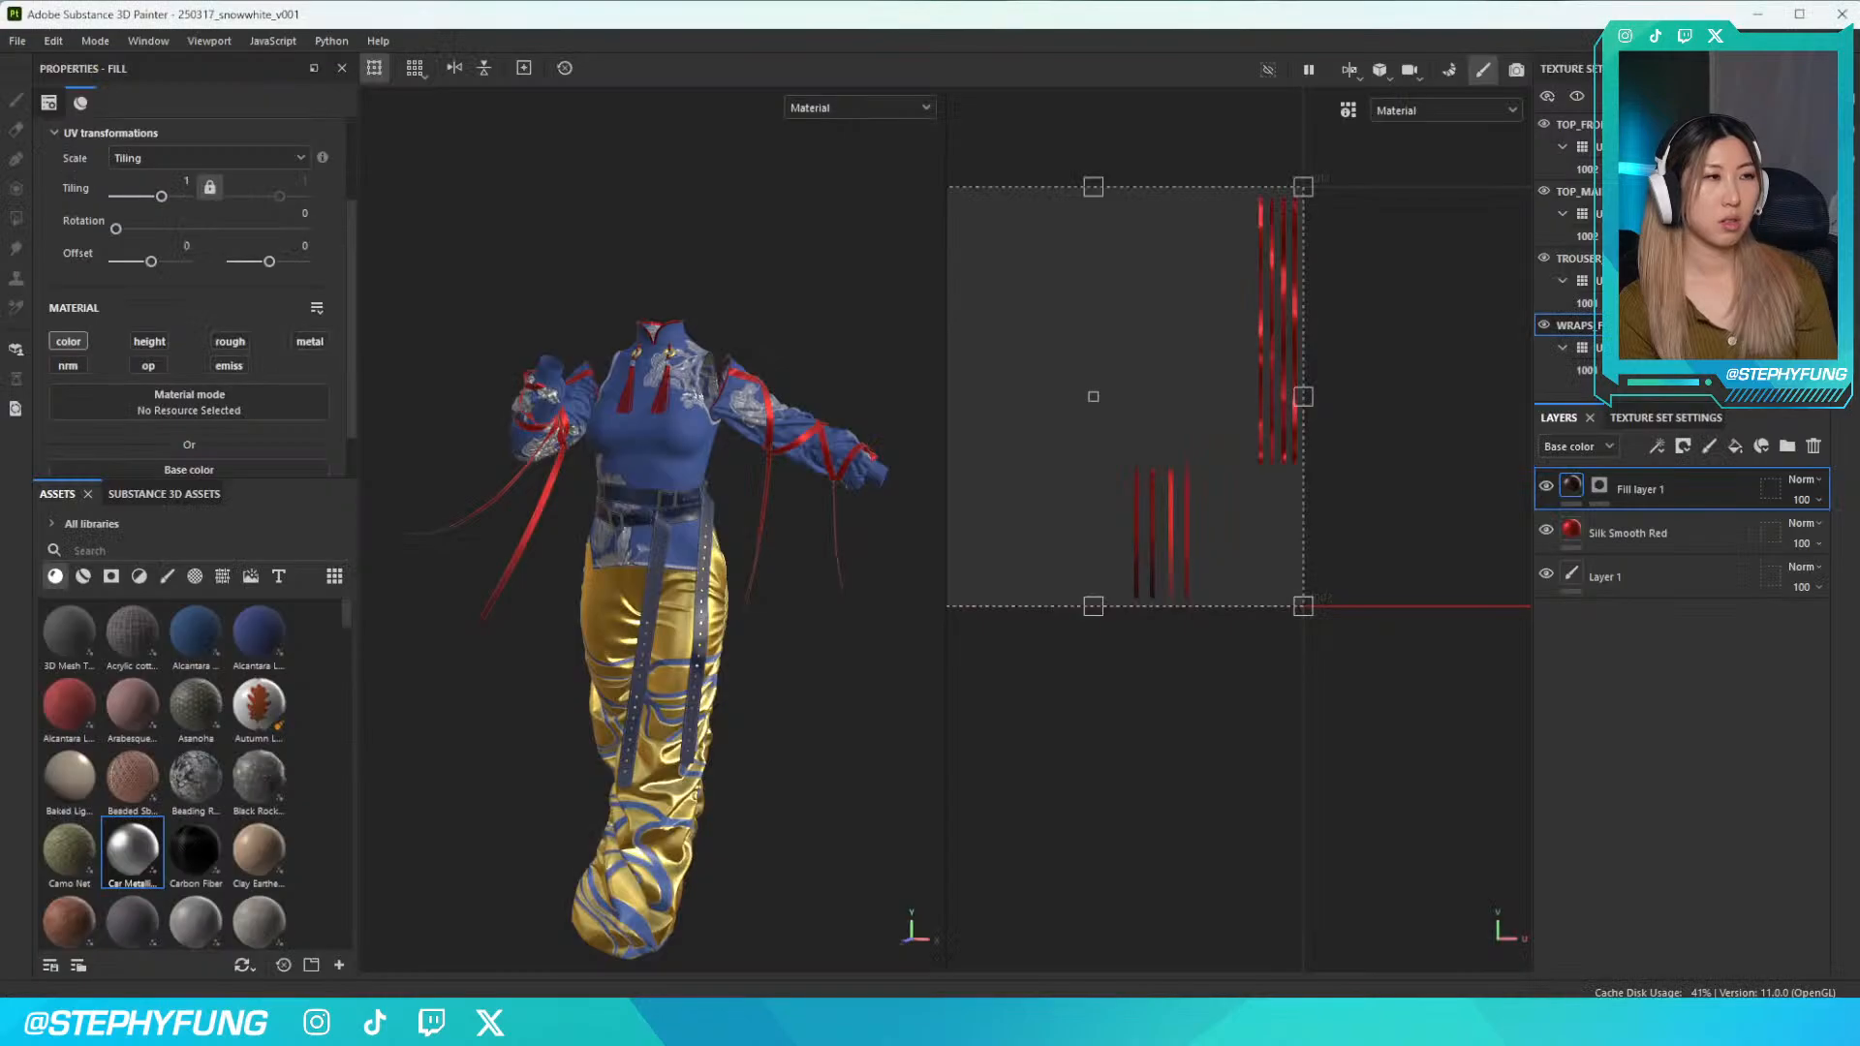
# Switch to Substance Painter and open the smaller flowers fill layer in the TOP_MAIN texture set
pyautogui.scroll(5, 678, 368)
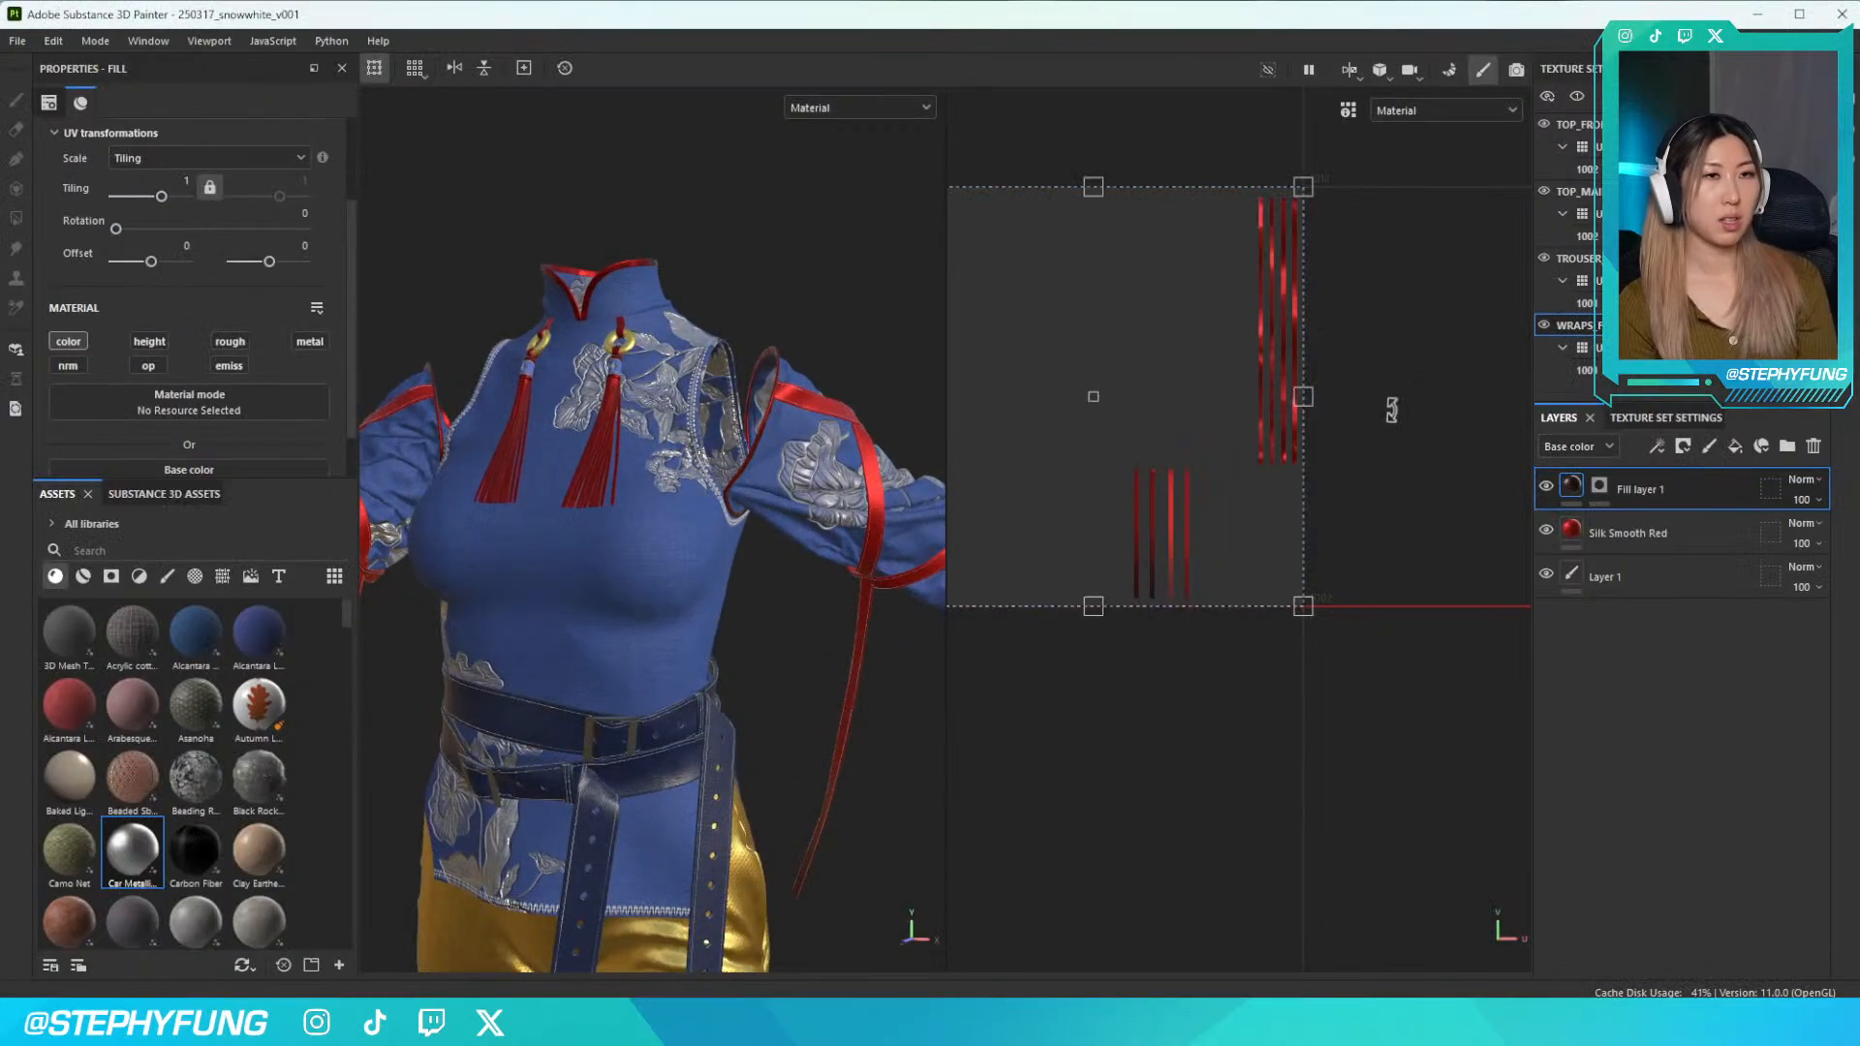
pyautogui.scroll(-3, 1565, 281)
pyautogui.scroll(-3, 1564, 261)
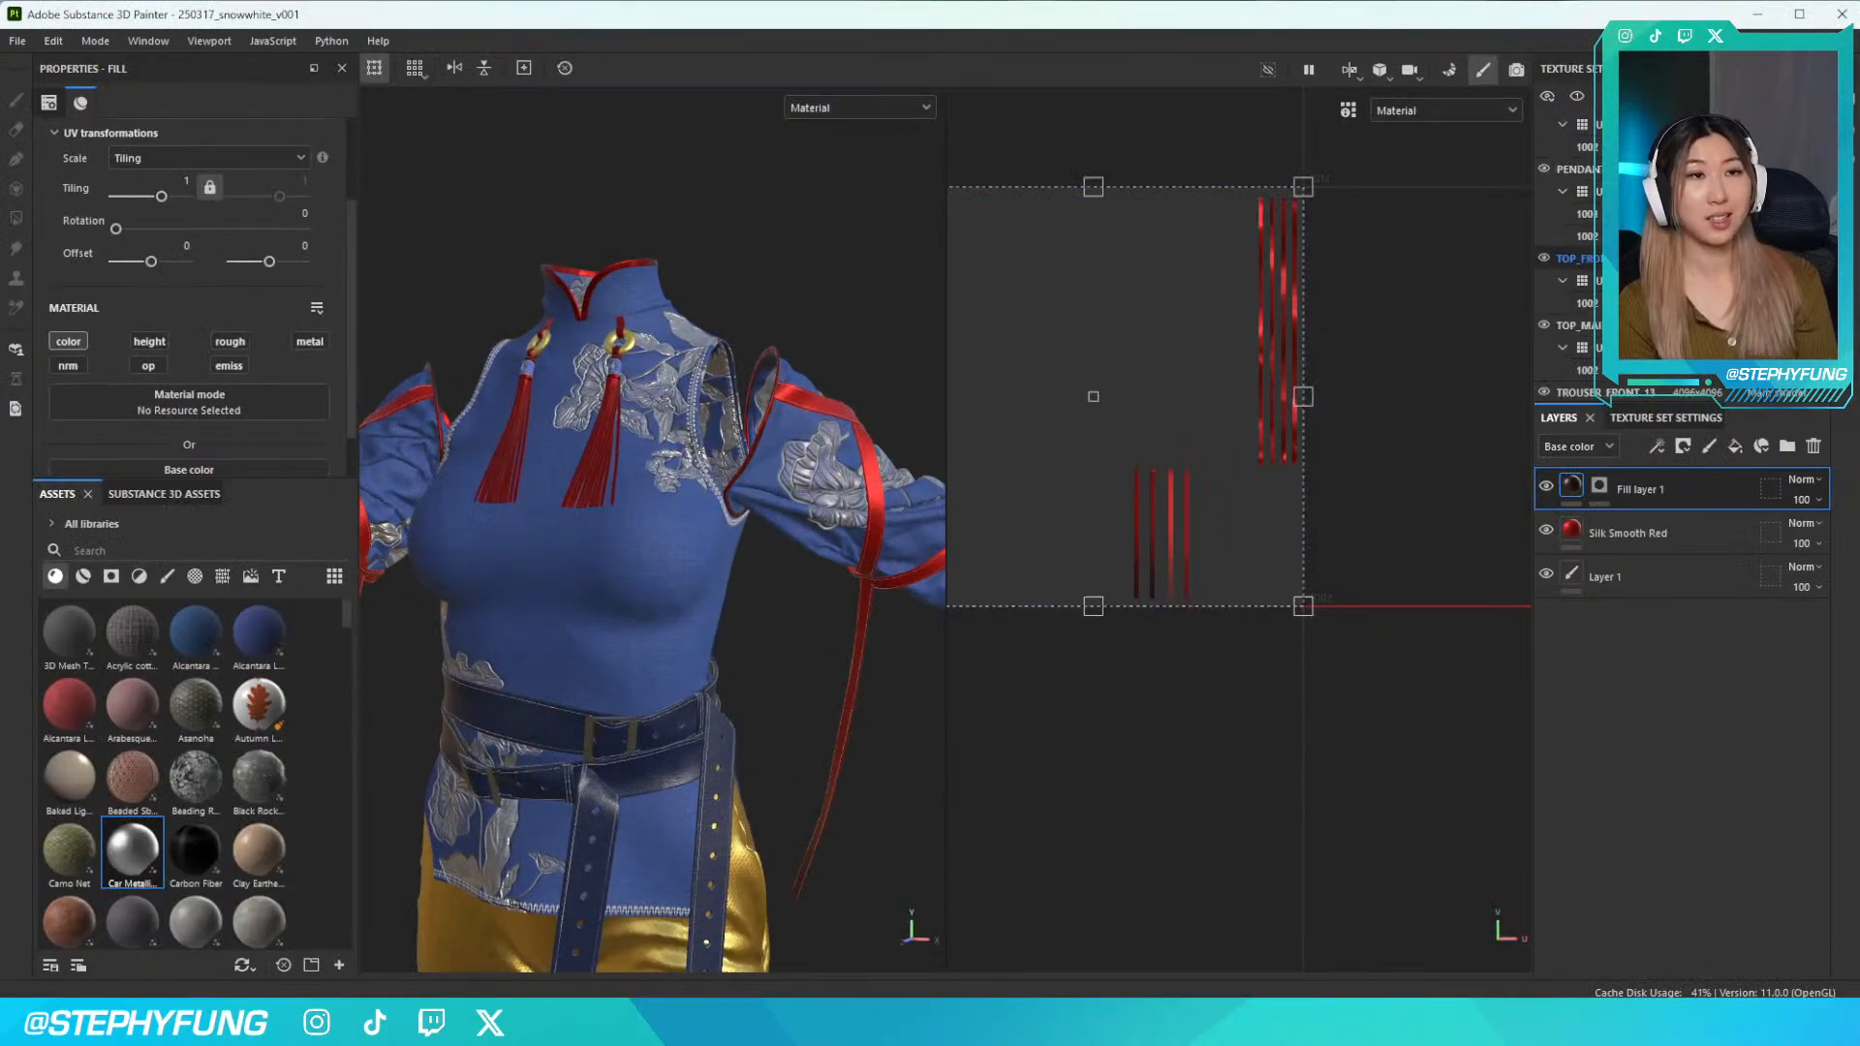
pyautogui.scroll(-2, 1569, 291)
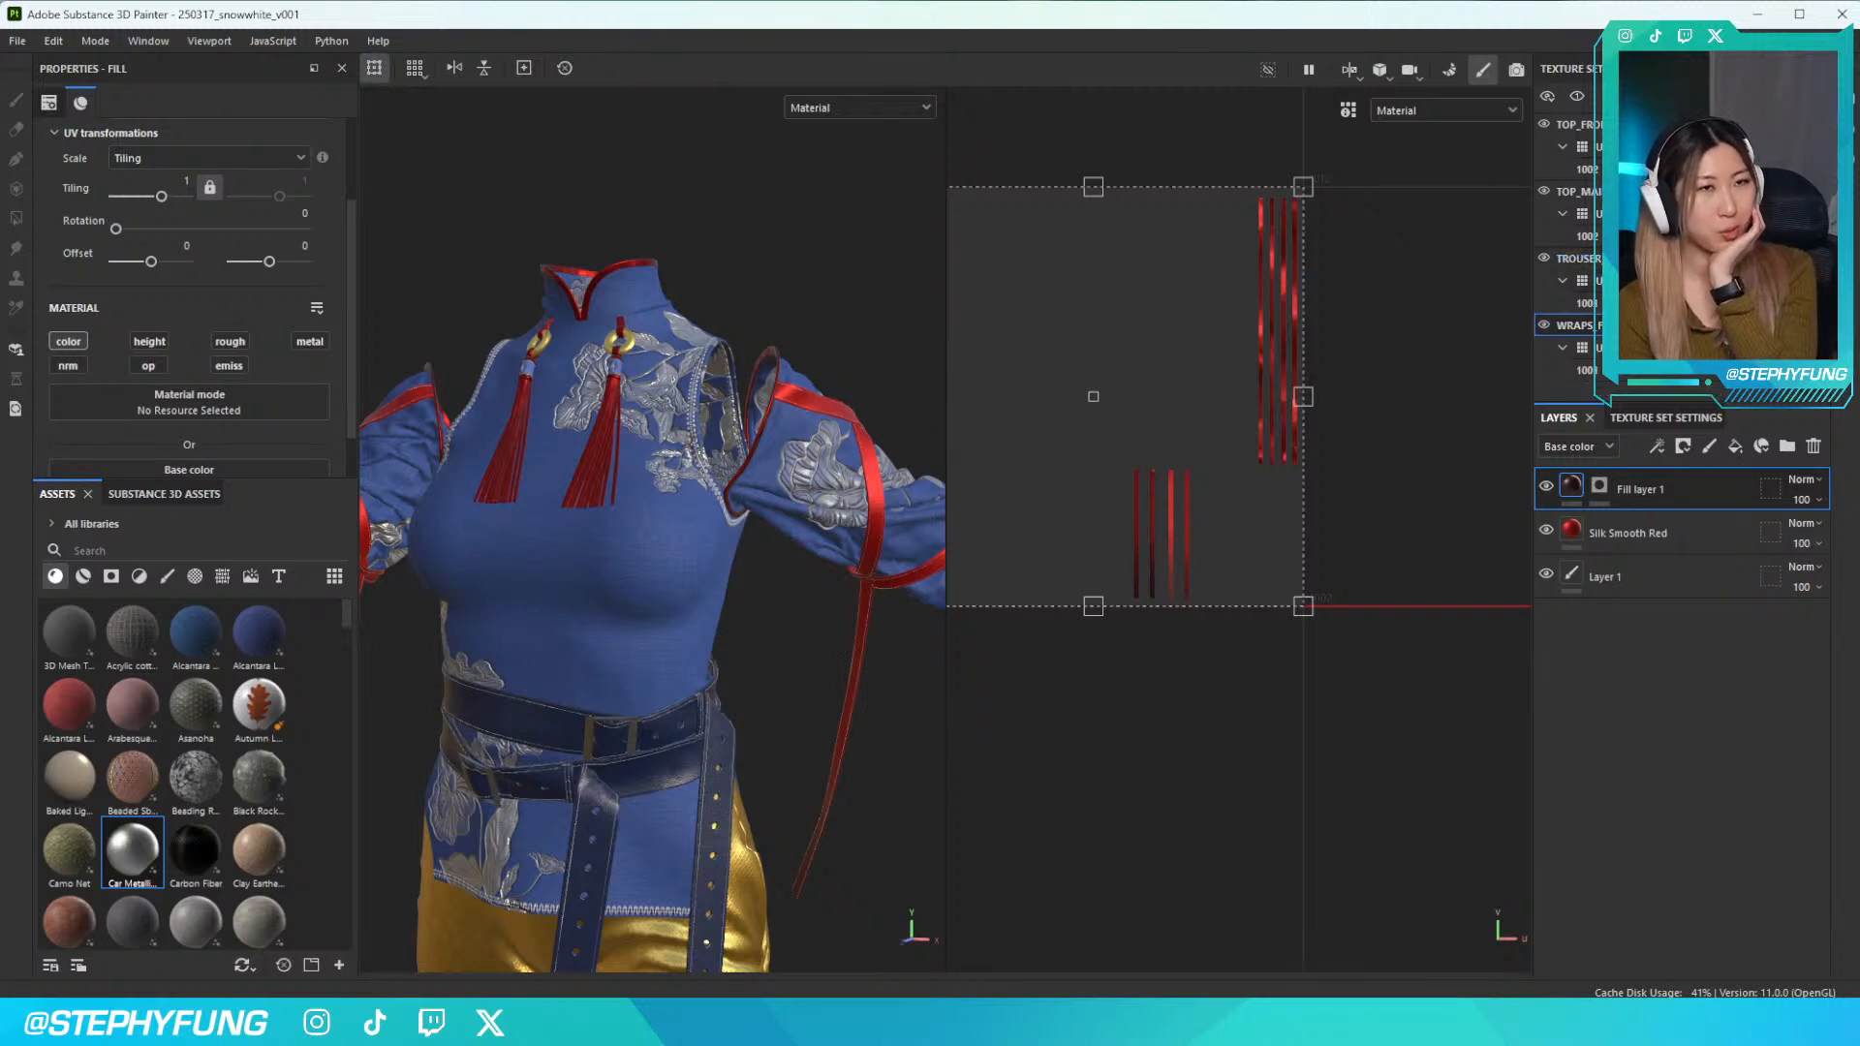
pyautogui.scroll(4, 1569, 252)
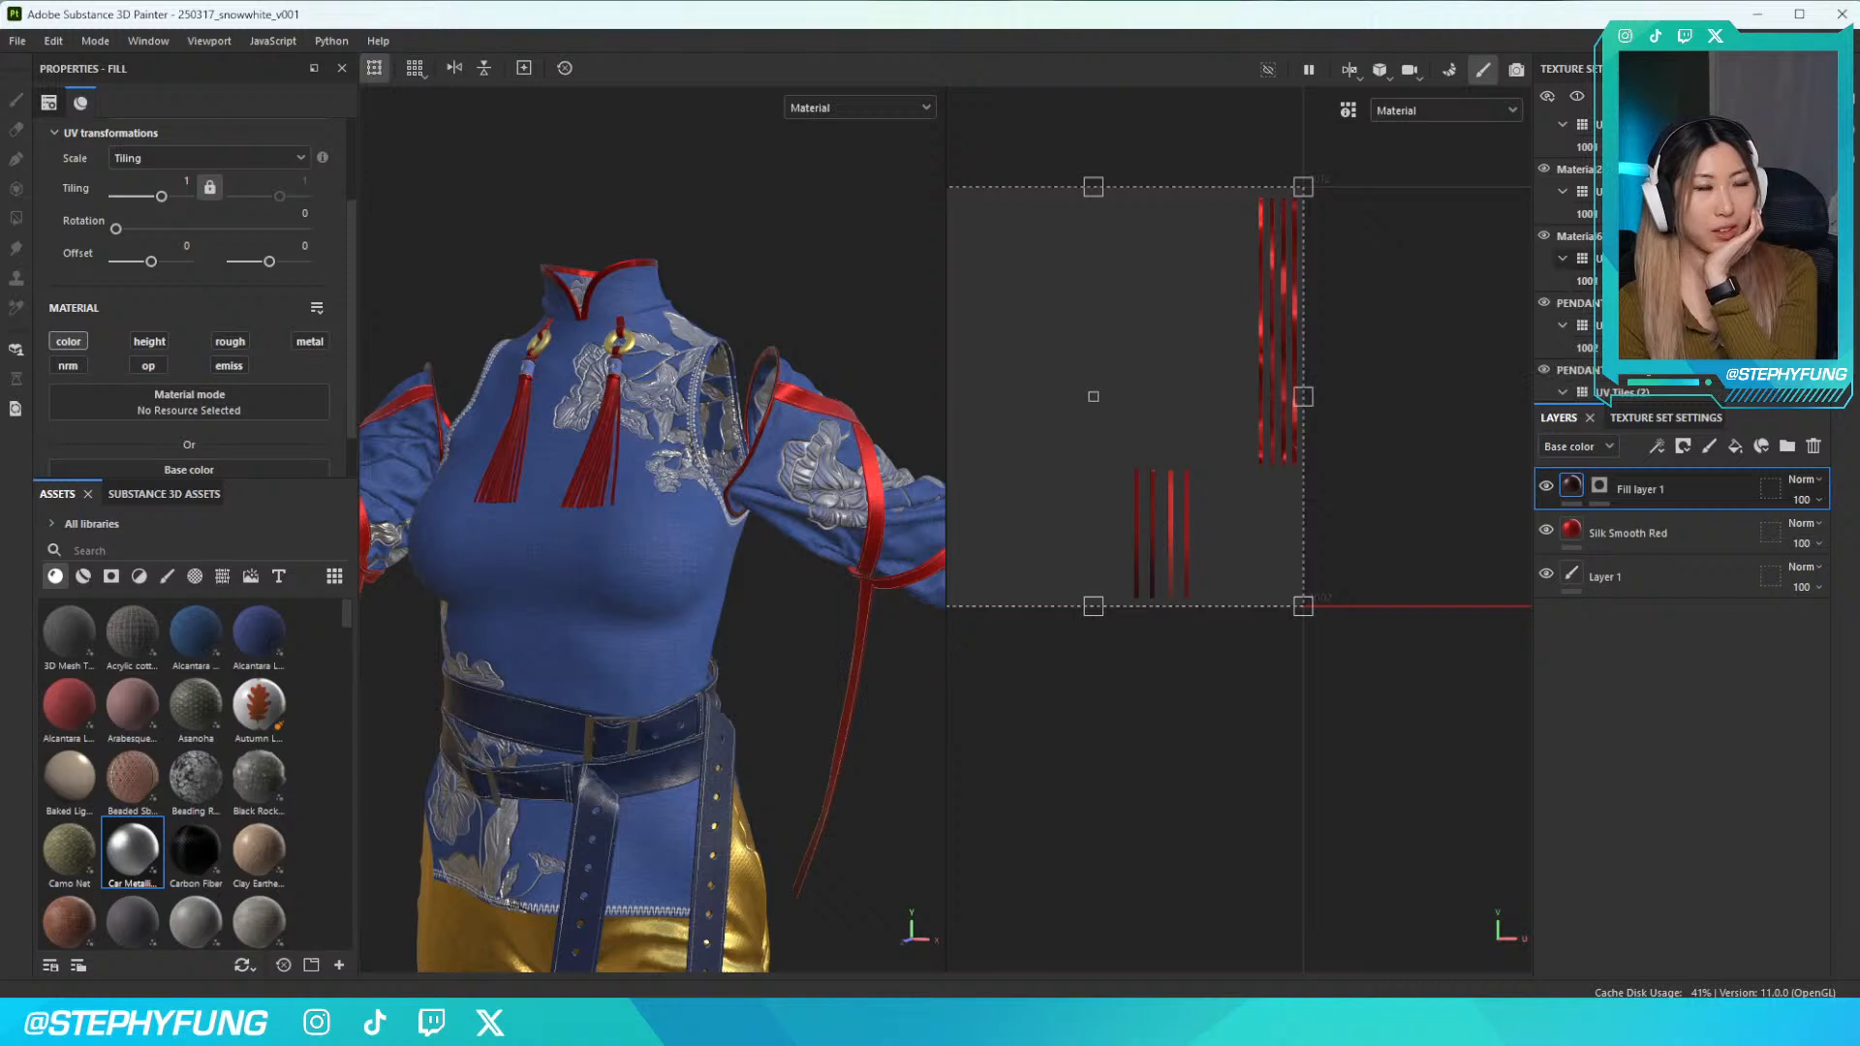
pyautogui.scroll(1, 1570, 252)
pyautogui.scroll(-5, 1569, 252)
pyautogui.click(1574, 191)
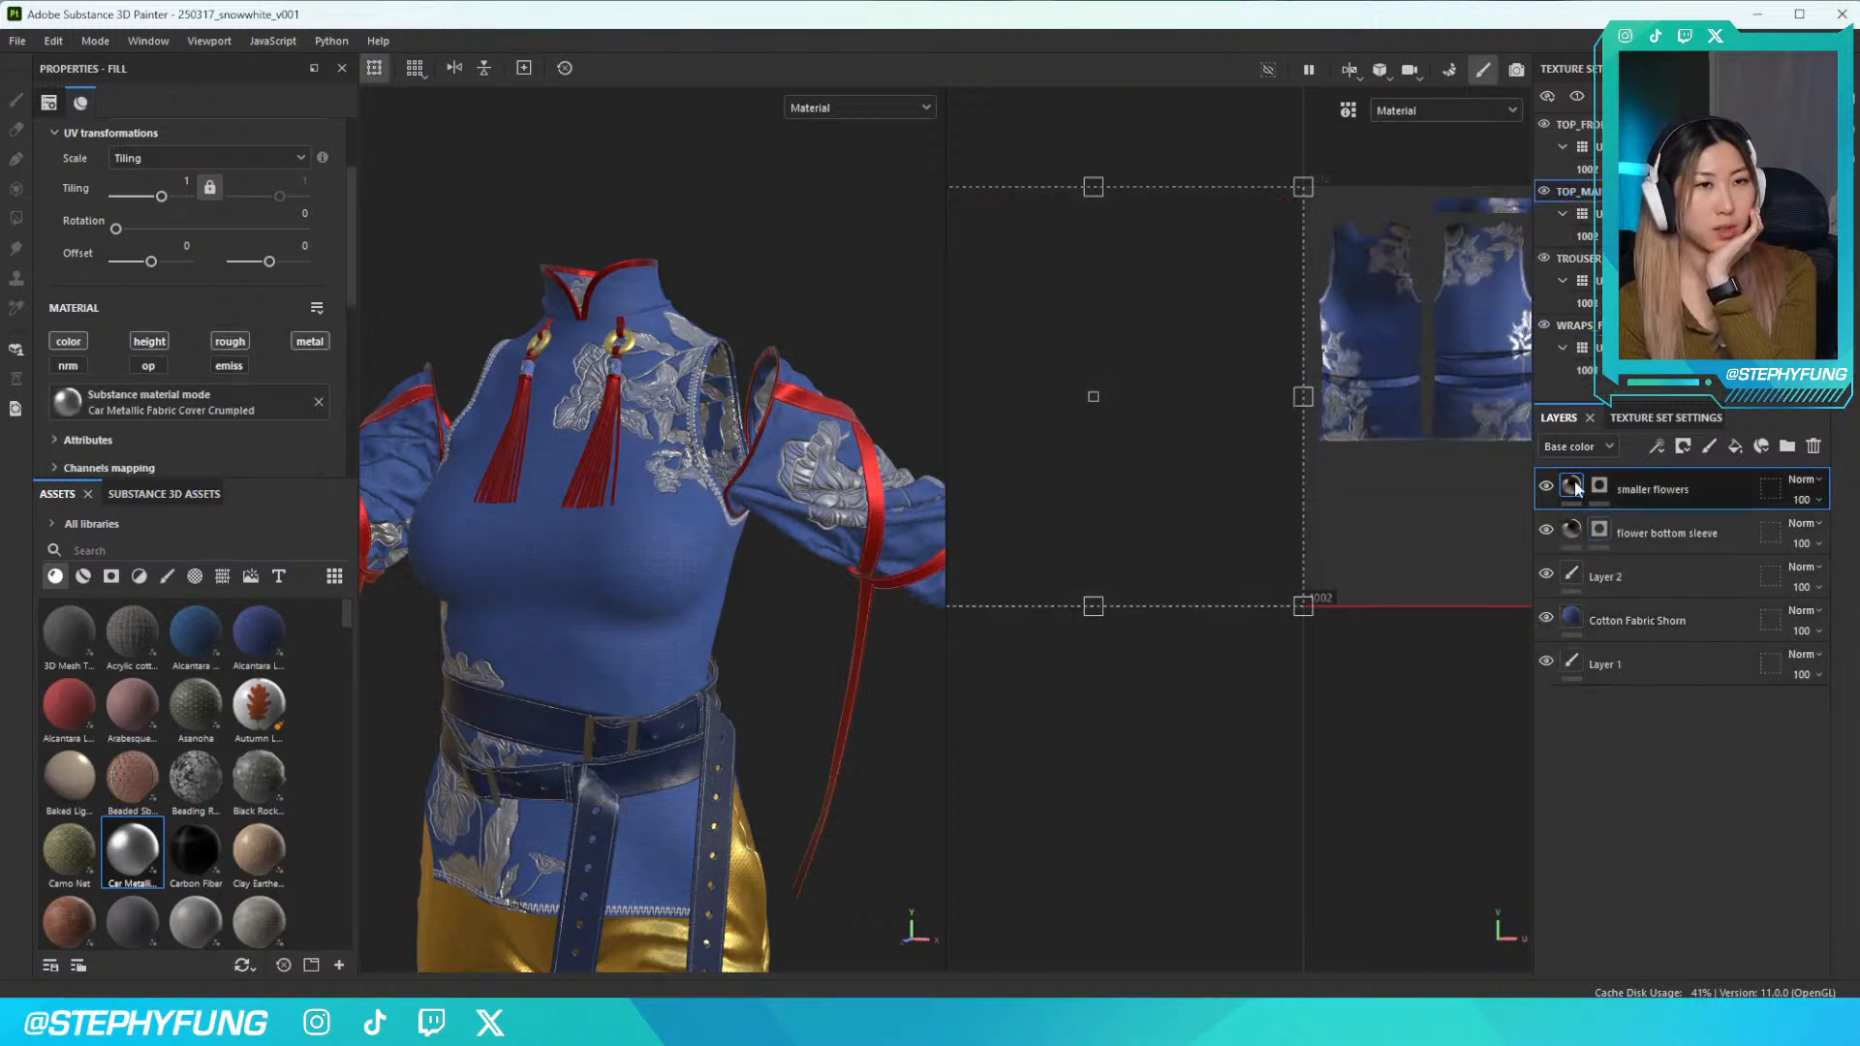
# Set the smaller flowers layer to roughness 0.7, near-white colour F9F9F9 and metallic 0.8
pyautogui.scroll(-5, 215, 403)
pyautogui.scroll(-1, 215, 403)
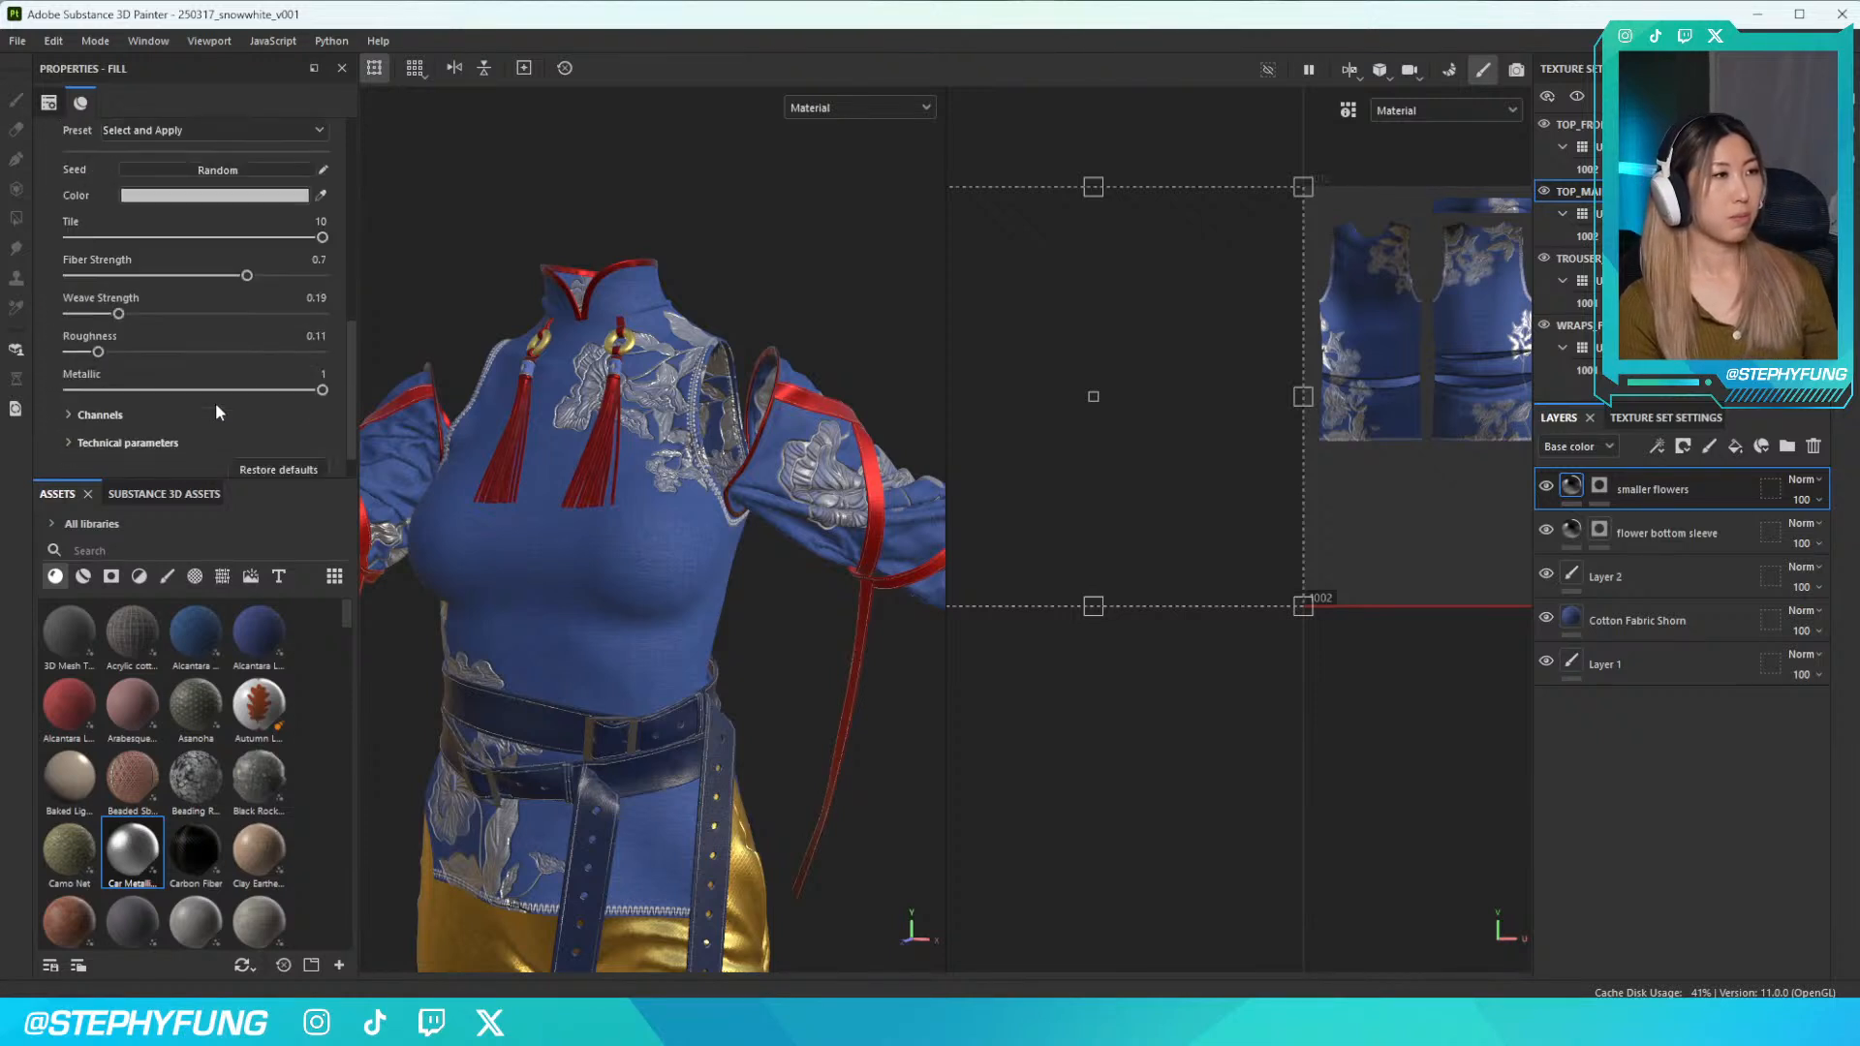
pyautogui.click(247, 350)
pyautogui.scroll(6, 697, 453)
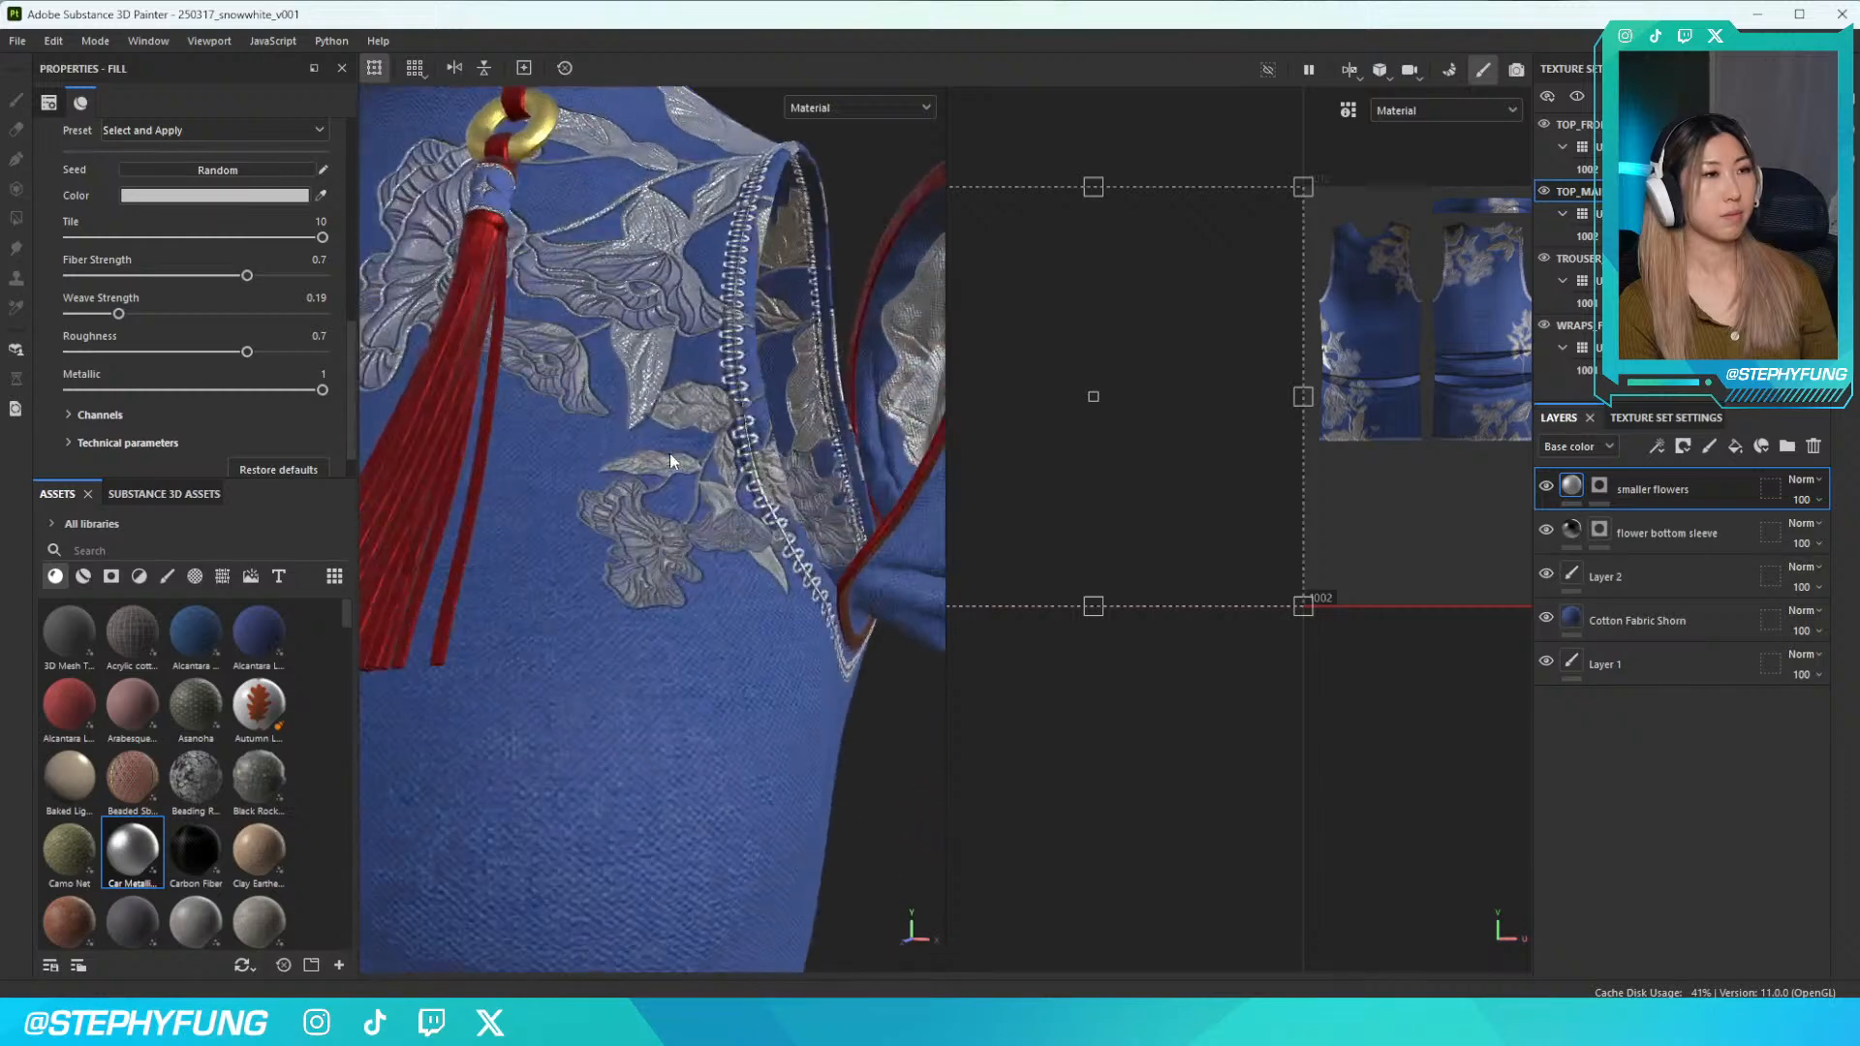
pyautogui.click(240, 196)
pyautogui.moveTo(221, 452); pyautogui.dragTo(17, 424)
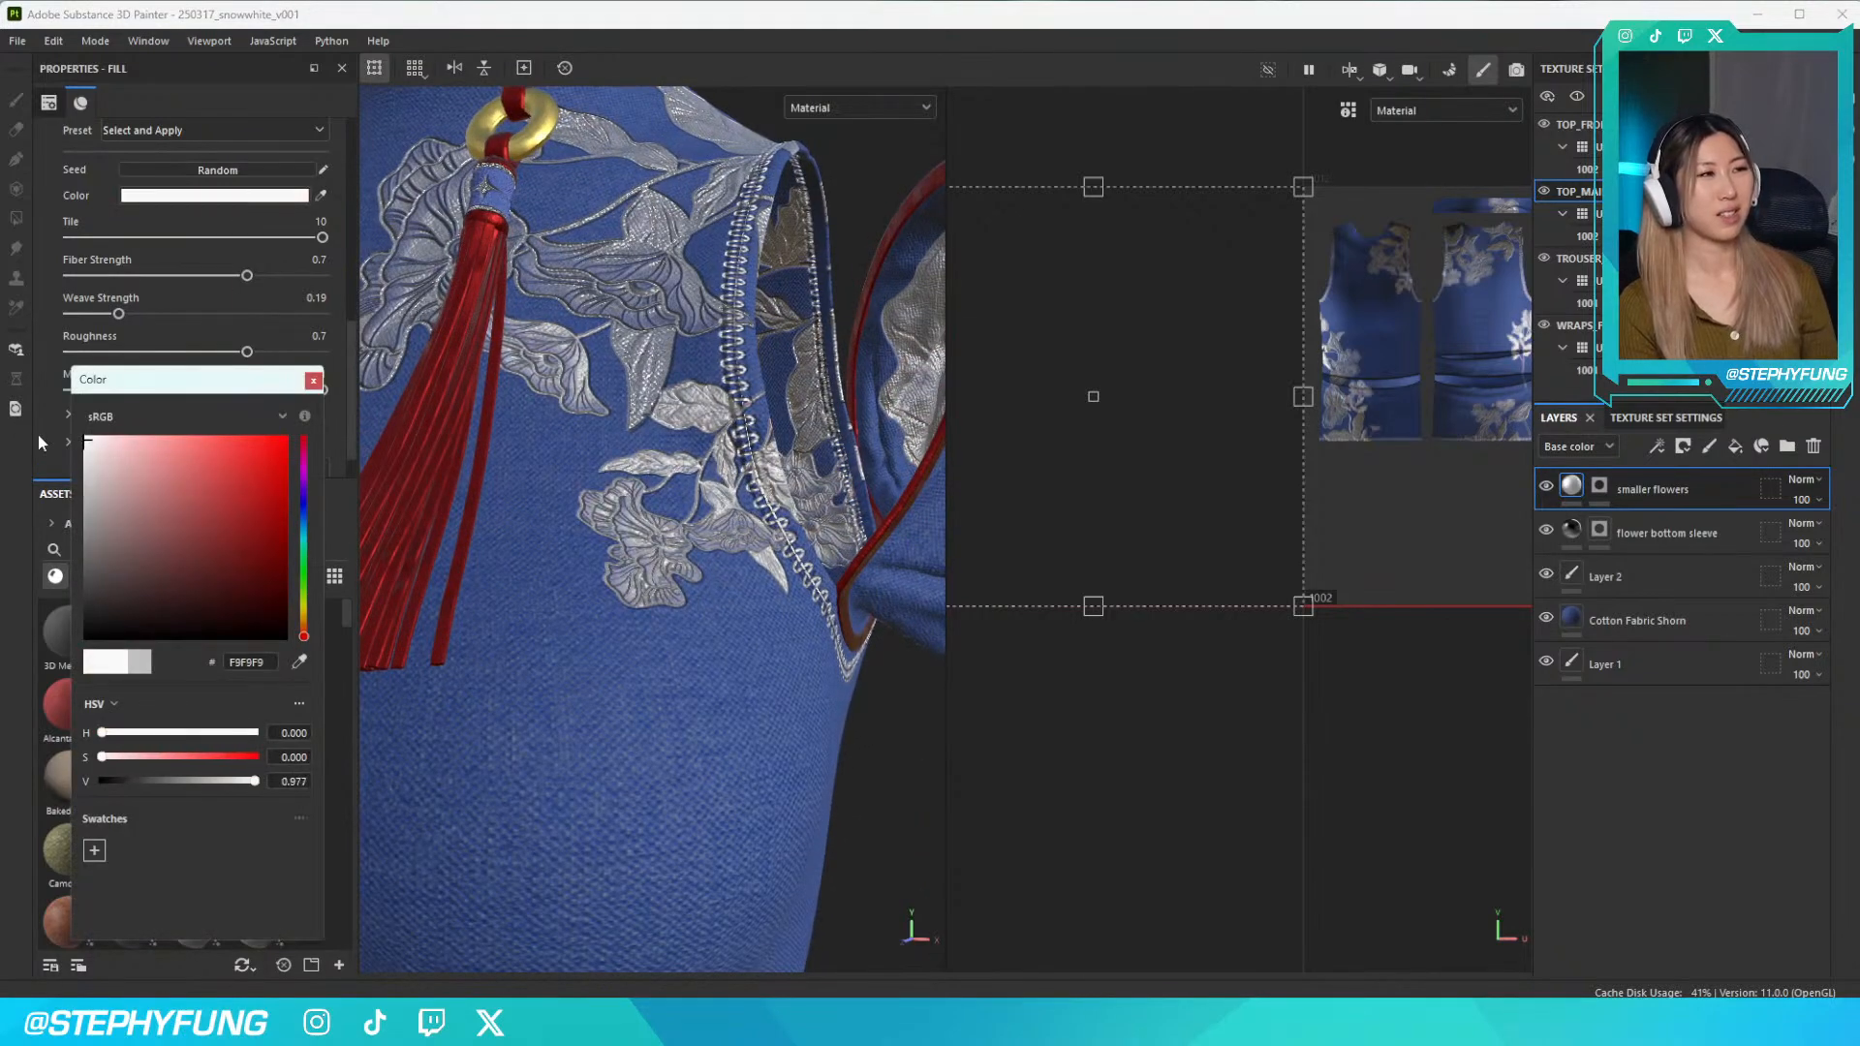
pyautogui.click(313, 381)
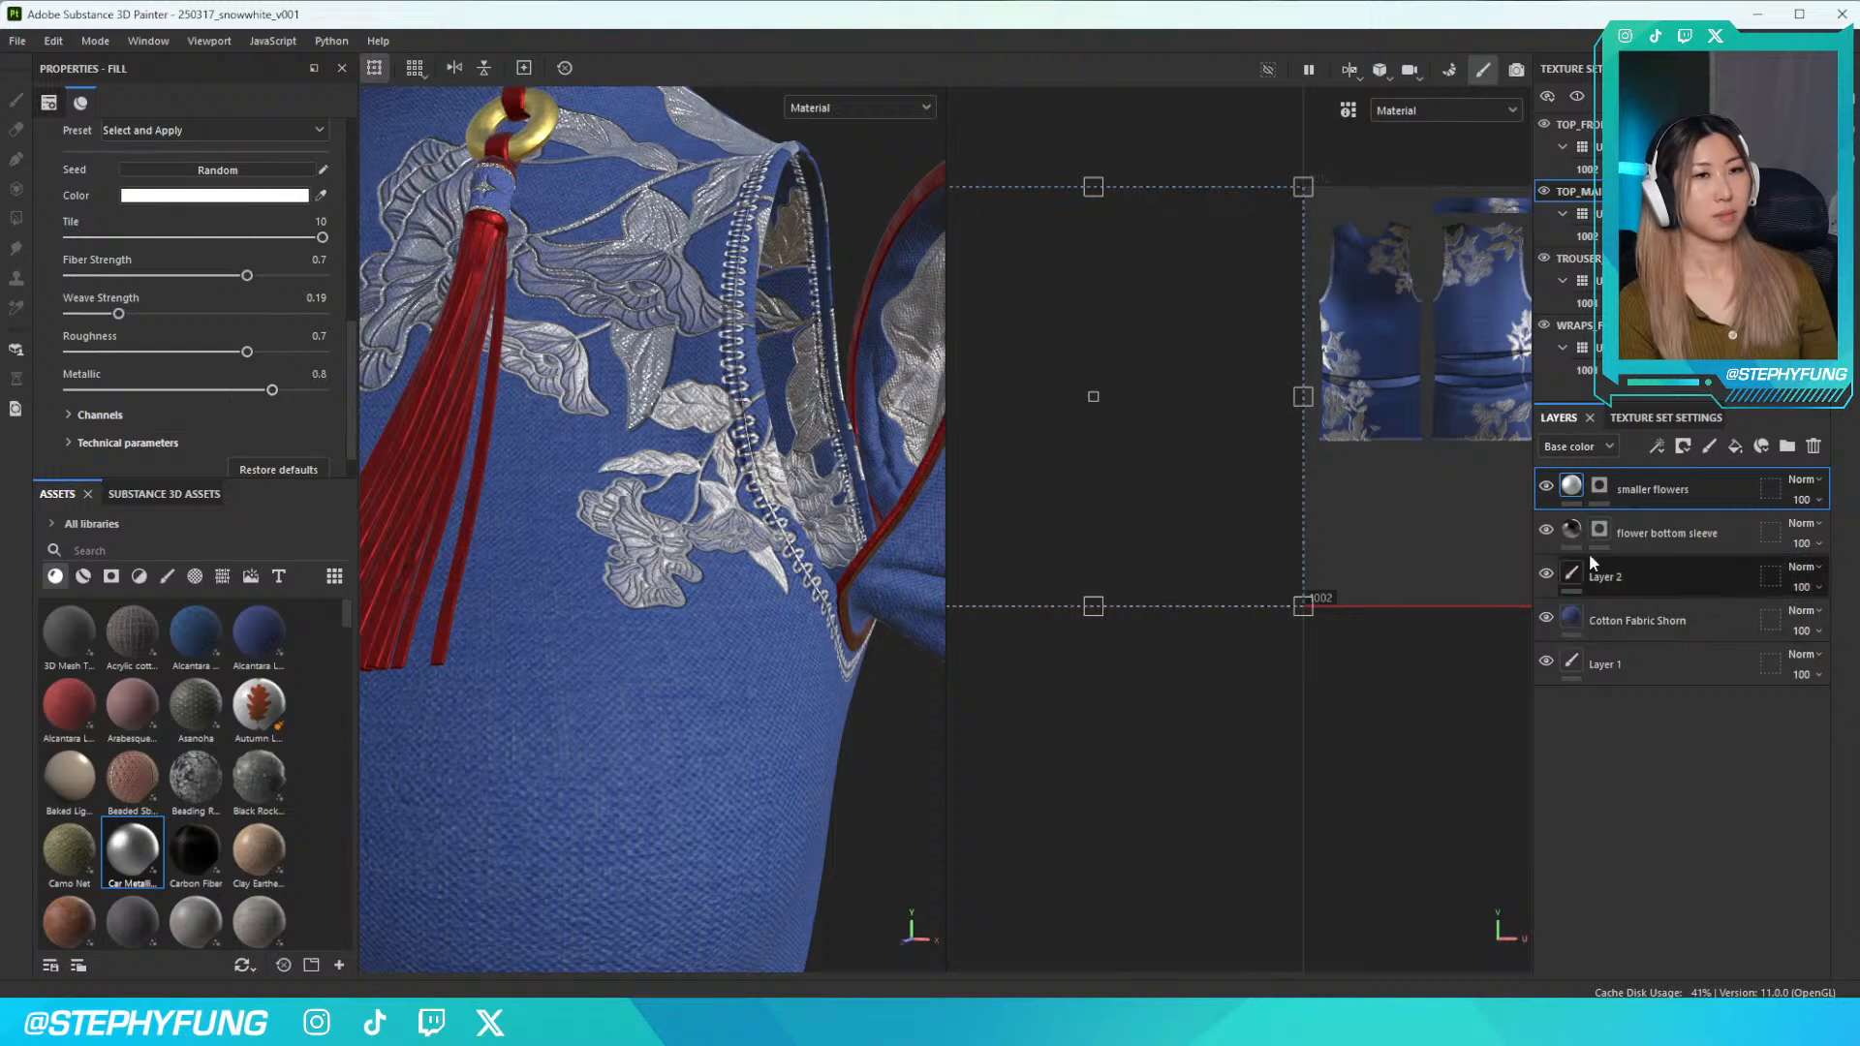
# Set the flower bottom sleeve layer to white FFFFFF with roughness 0.74 and metallic 0.83
pyautogui.click(1647, 531)
pyautogui.scroll(-3, 155, 404)
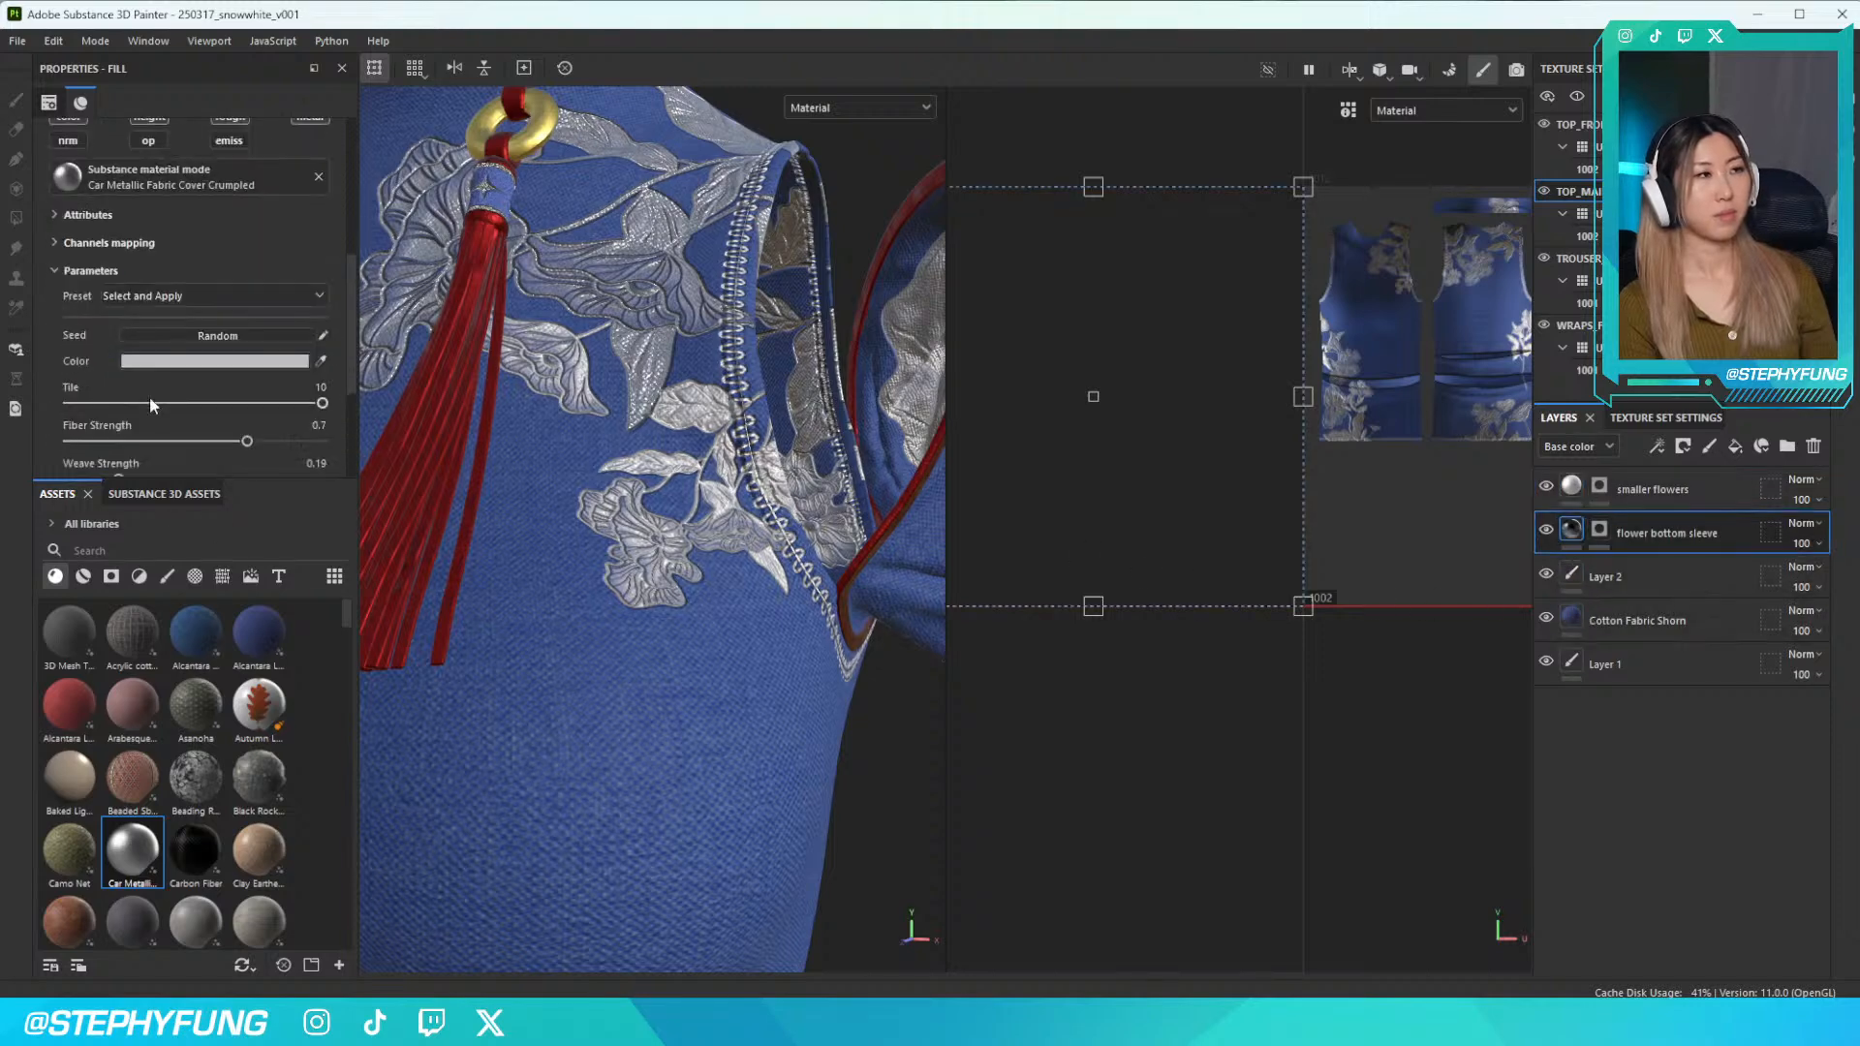
pyautogui.click(215, 360)
pyautogui.moveTo(113, 460); pyautogui.dragTo(85, 438)
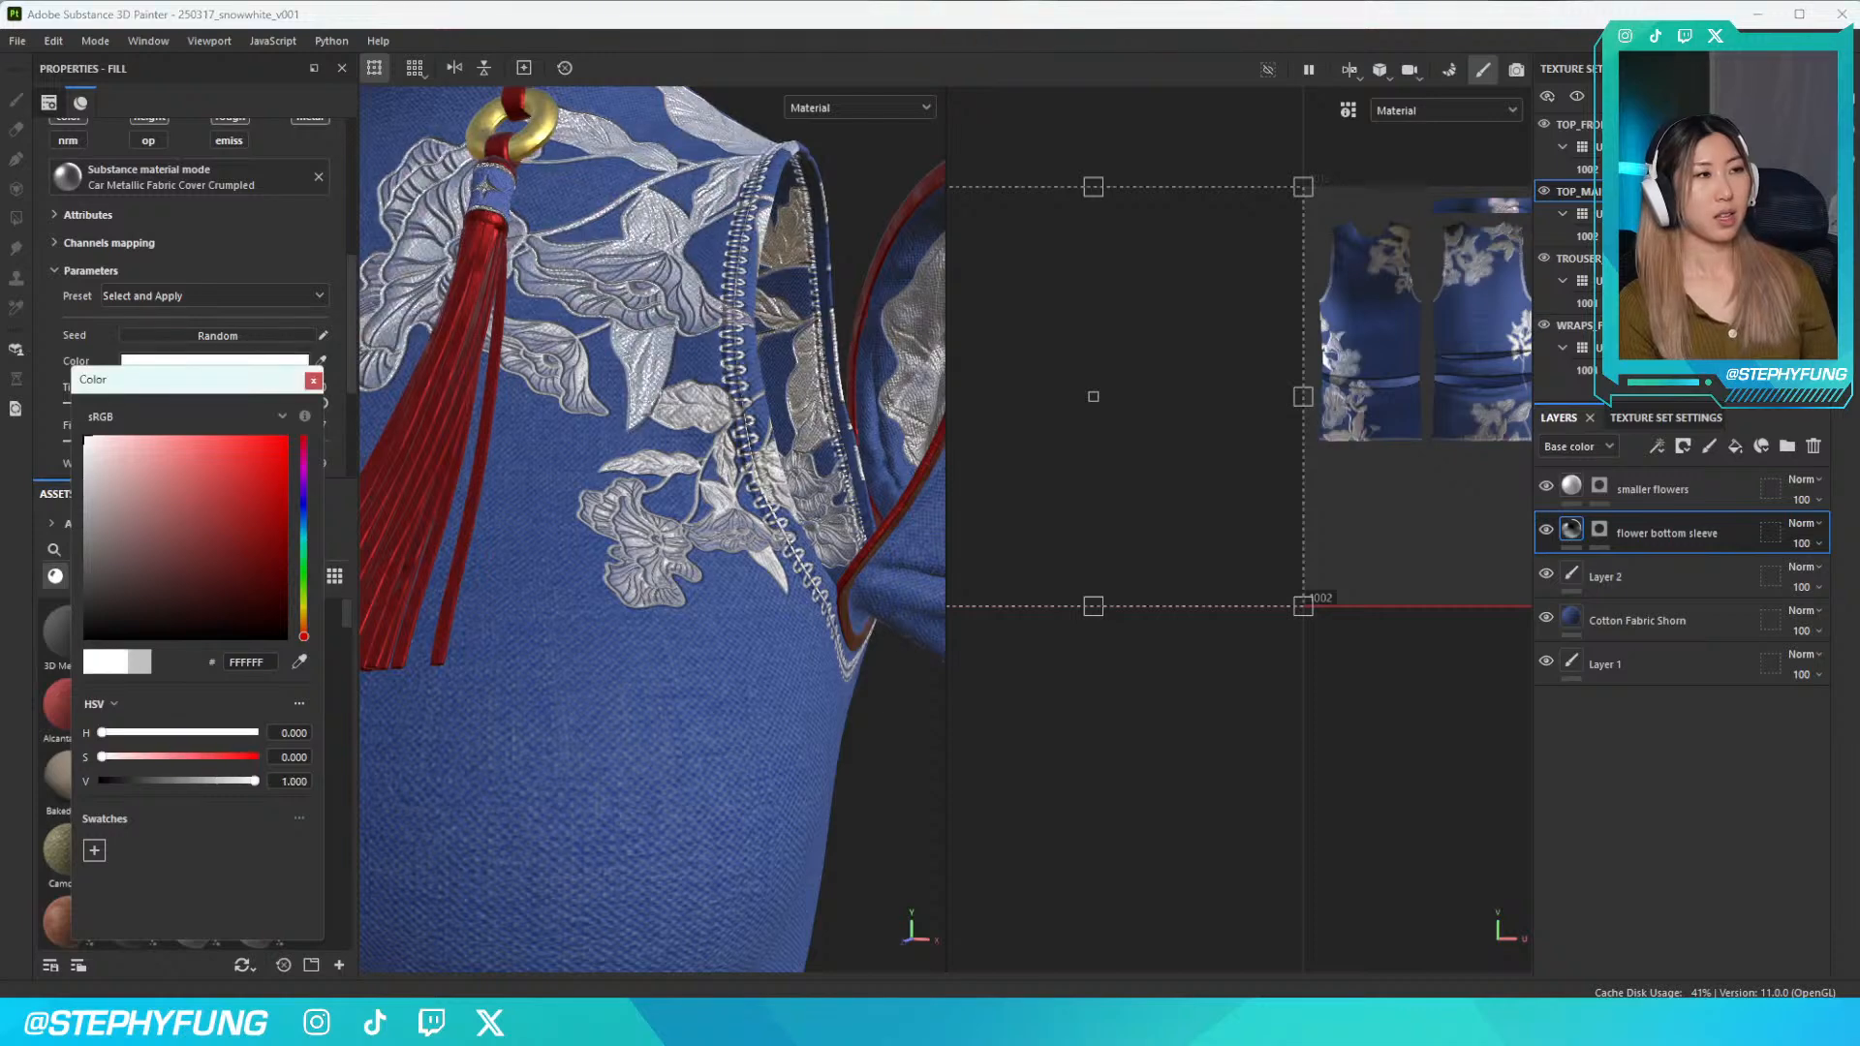
pyautogui.click(313, 381)
pyautogui.scroll(-3, 183, 380)
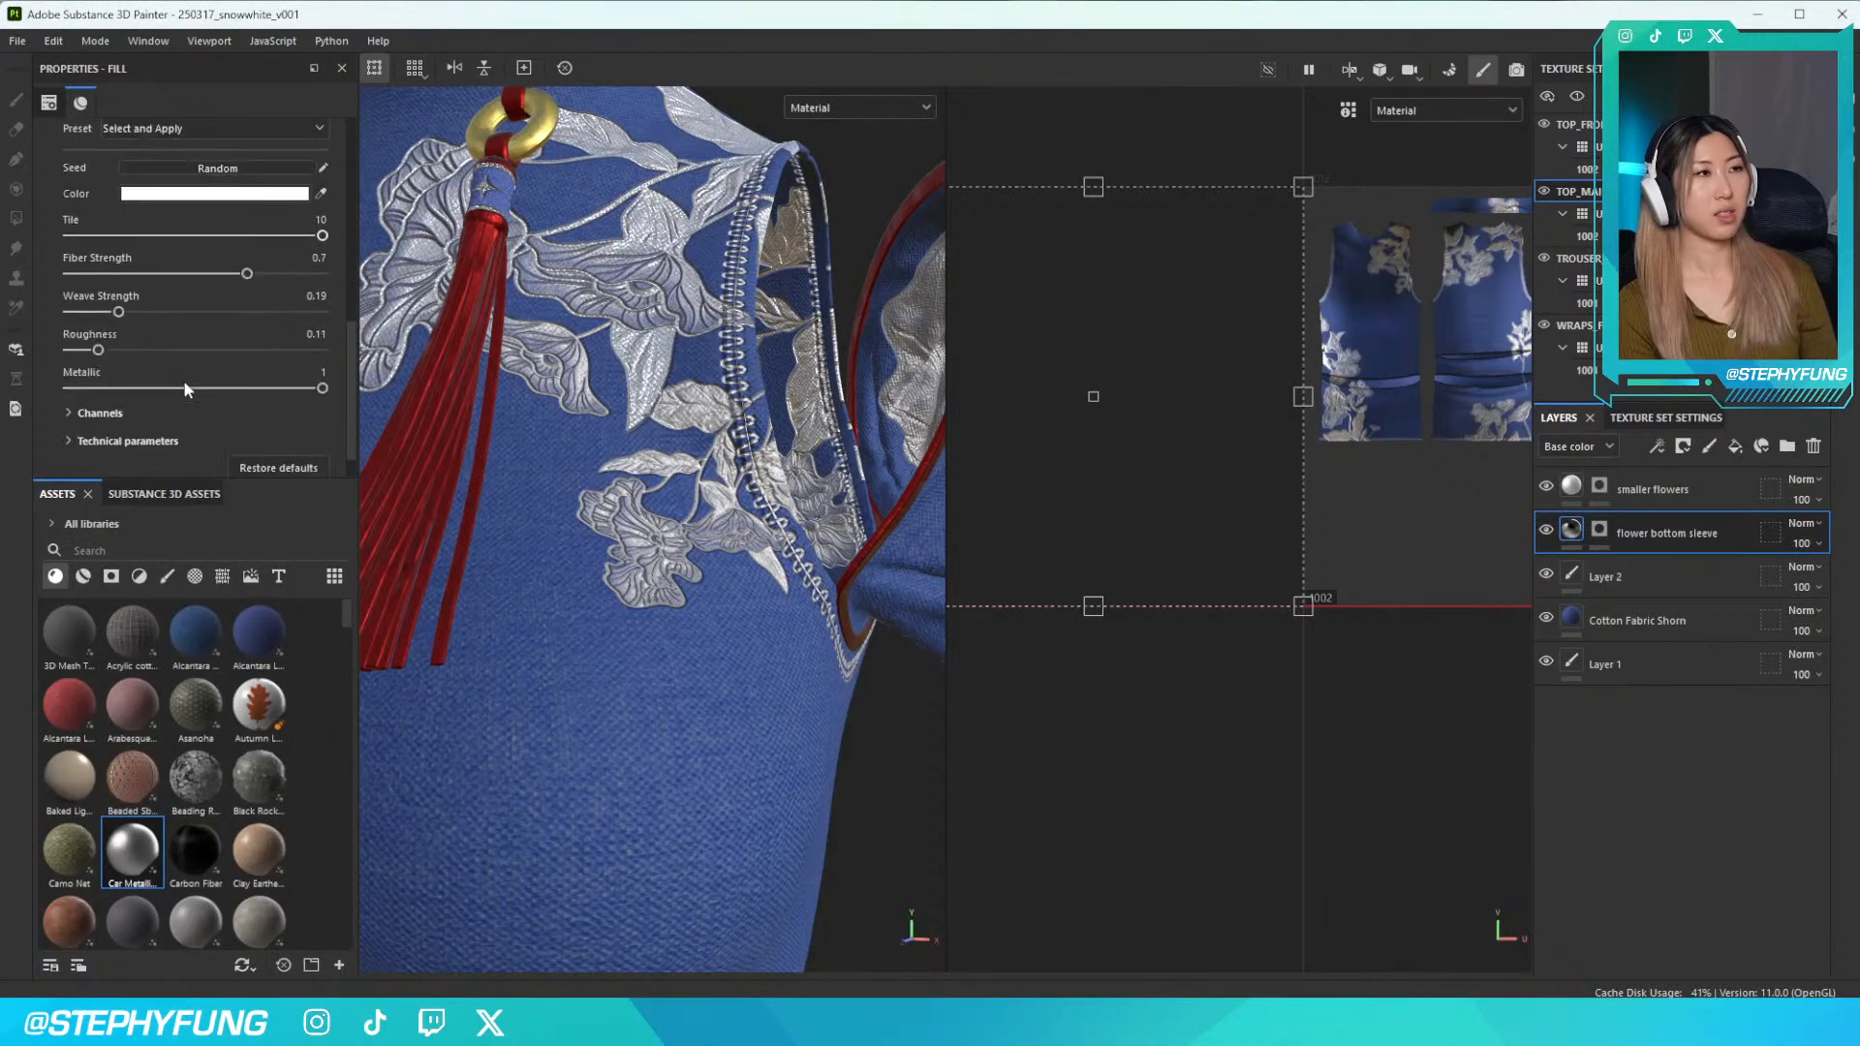
pyautogui.click(281, 350)
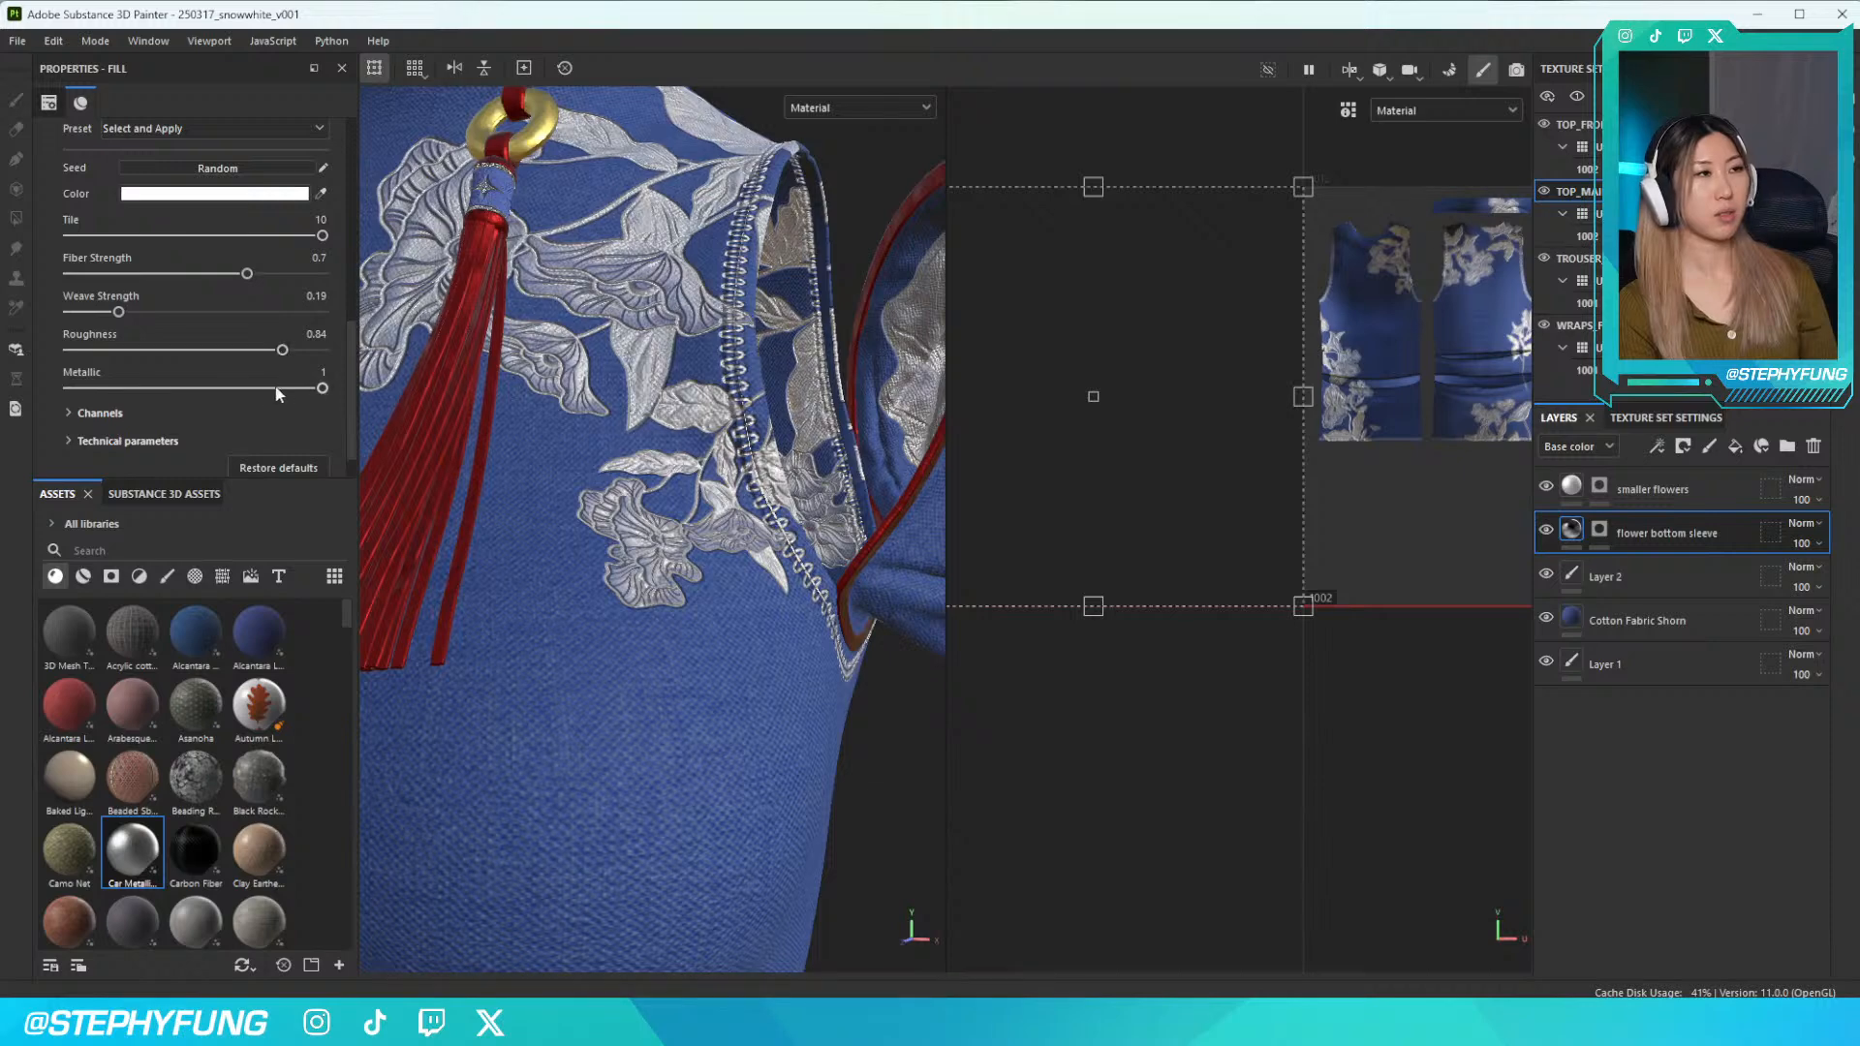
pyautogui.click(280, 388)
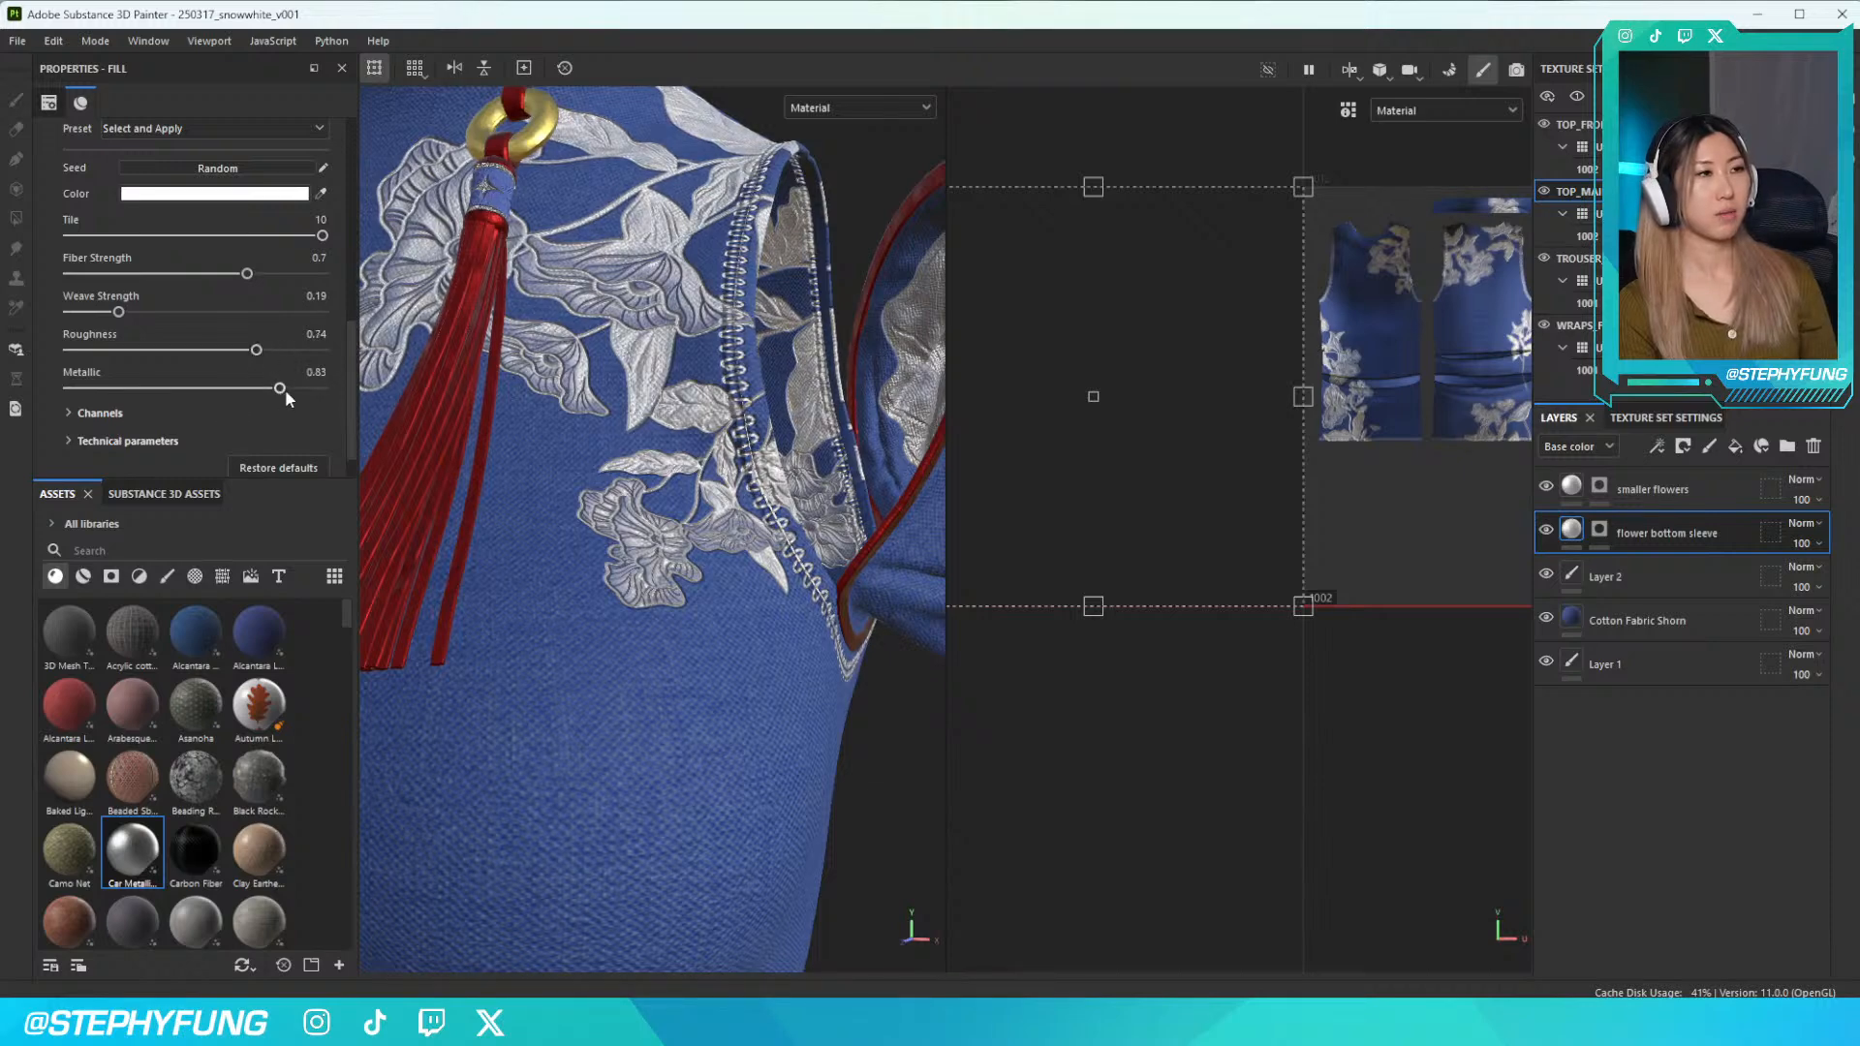
pyautogui.scroll(-2, 624, 300)
pyautogui.scroll(-3, 623, 306)
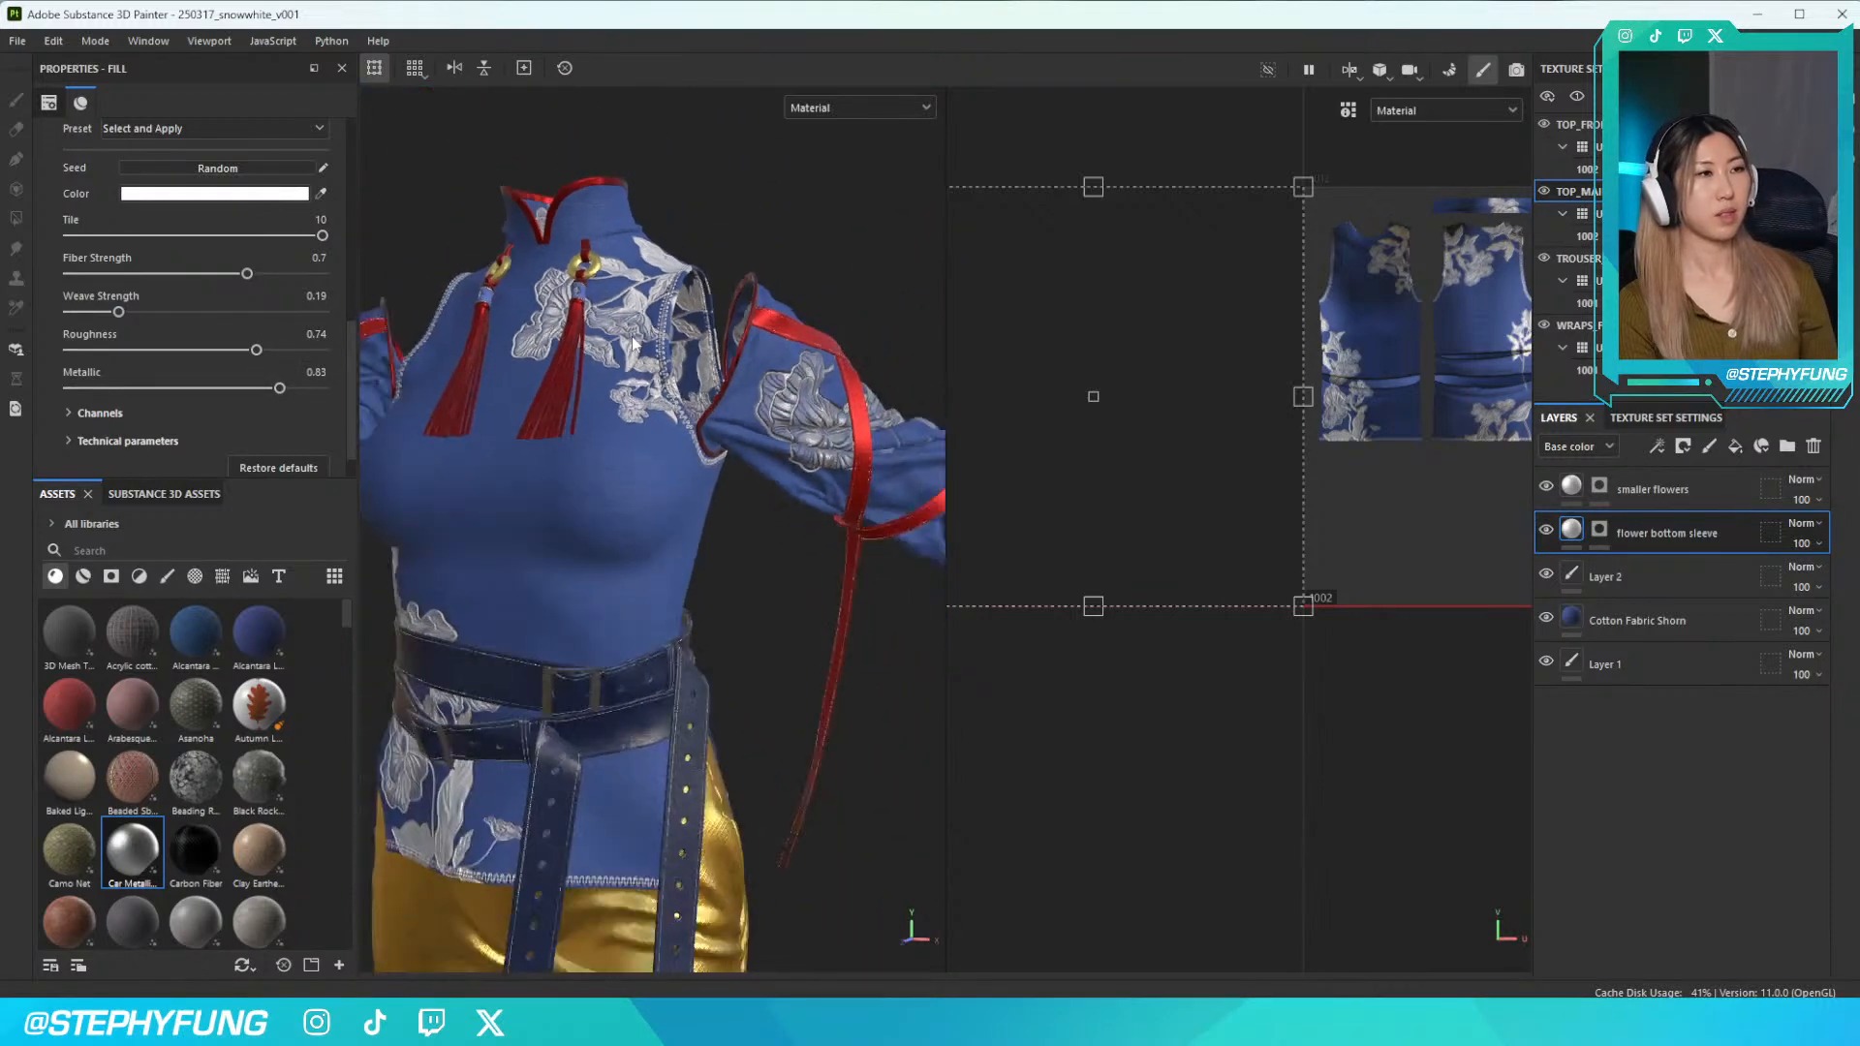
pyautogui.scroll(4, 412, 360)
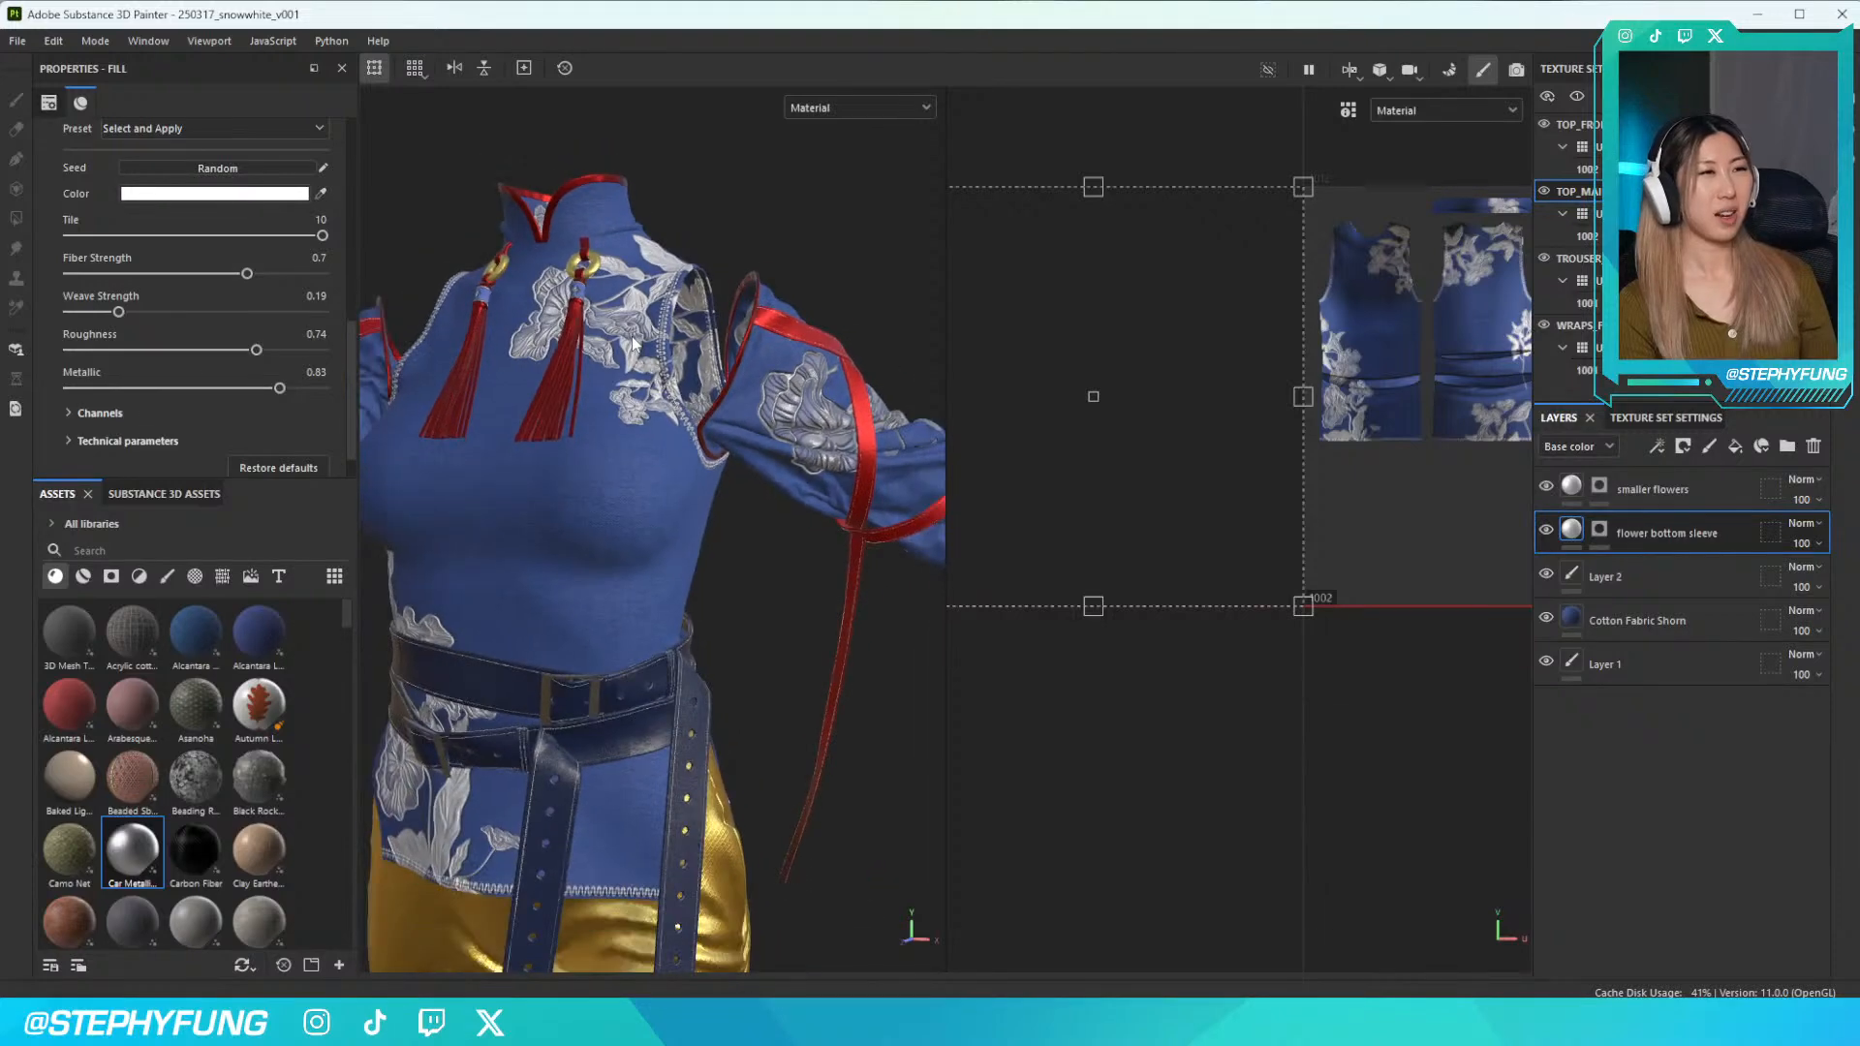
# Try the pale violet-blue A0AAD3 as the colour of the flower bottom sleeve layer
pyautogui.click(230, 194)
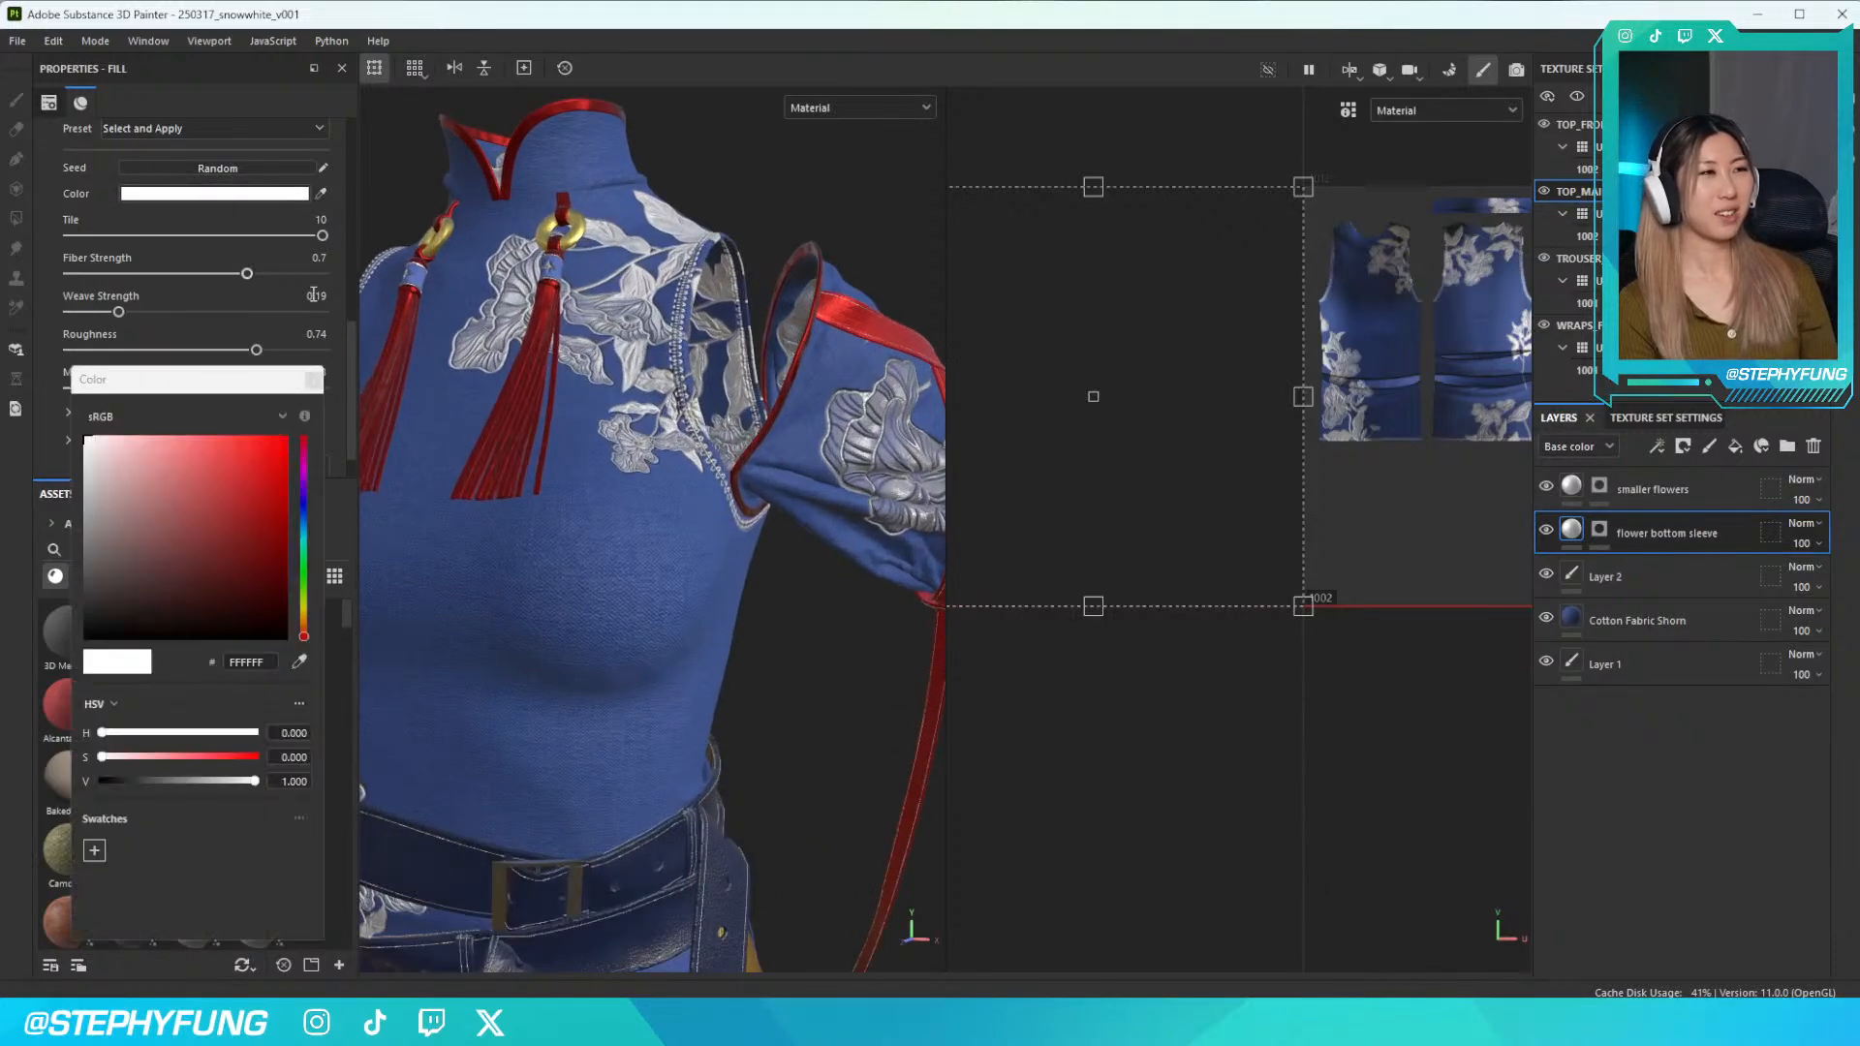
pyautogui.click(304, 509)
pyautogui.click(242, 498)
pyautogui.moveTo(219, 523); pyautogui.dragTo(137, 508)
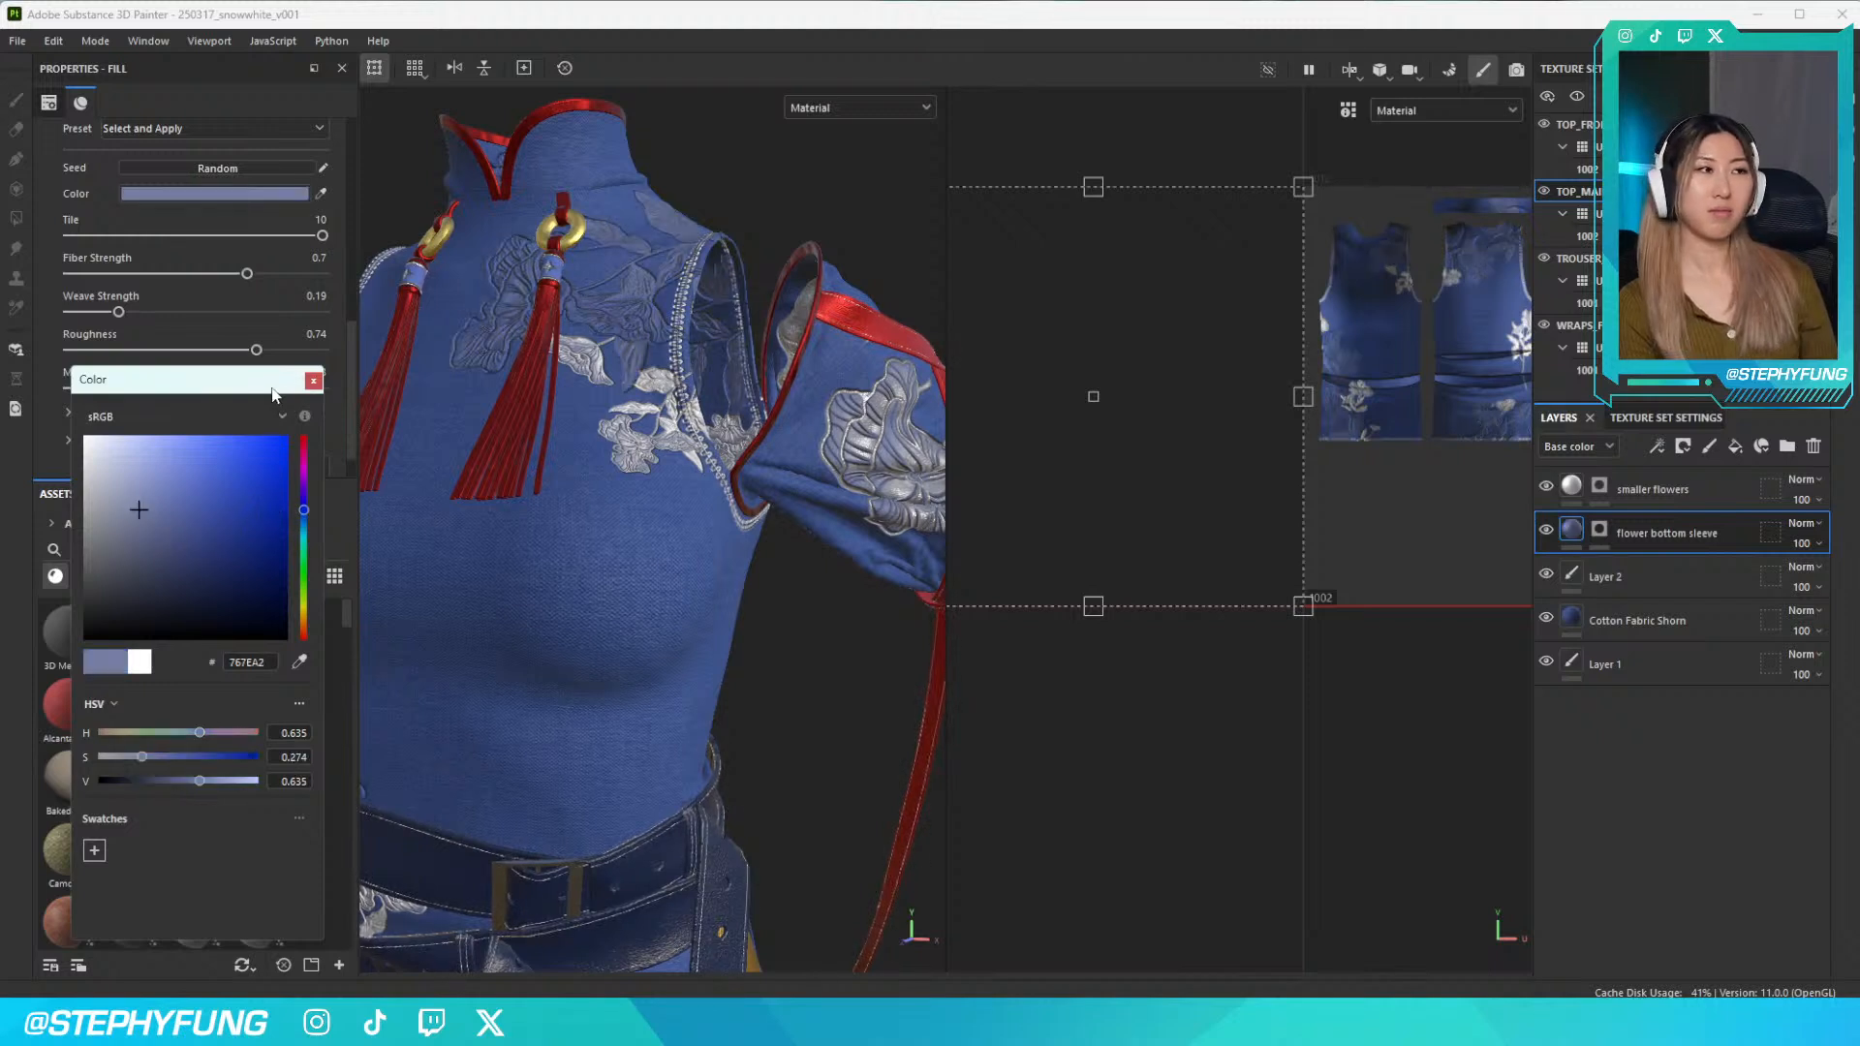
pyautogui.click(133, 471)
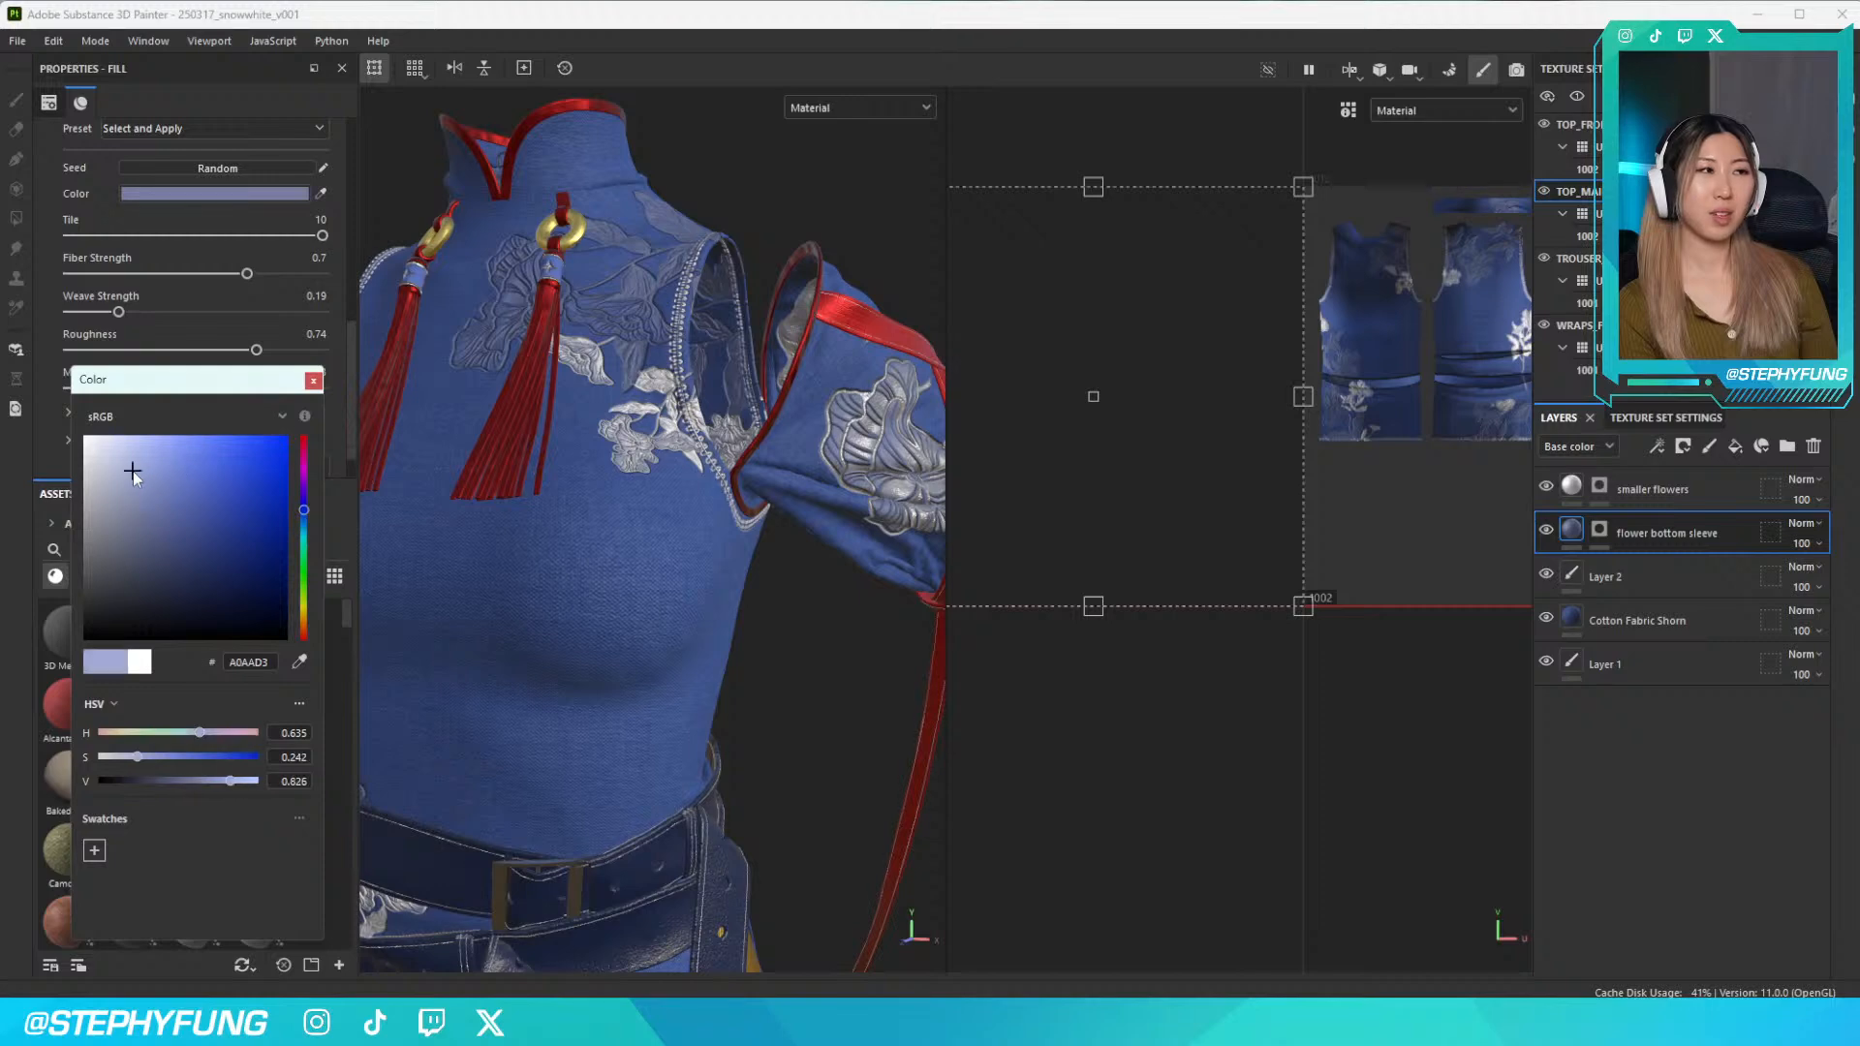
pyautogui.click(313, 379)
# Inspect the embroidered flowers on the front of the top and save the project
pyautogui.keyDown('alt'); pyautogui.moveTo(525, 381); pyautogui.dragTo(535, 380); pyautogui.keyUp('alt')
pyautogui.keyDown('alt'); pyautogui.moveTo(521, 448); pyautogui.dragTo(659, 422); pyautogui.keyUp('alt')
pyautogui.scroll(6, 639, 369)
pyautogui.scroll(-6, 640, 369)
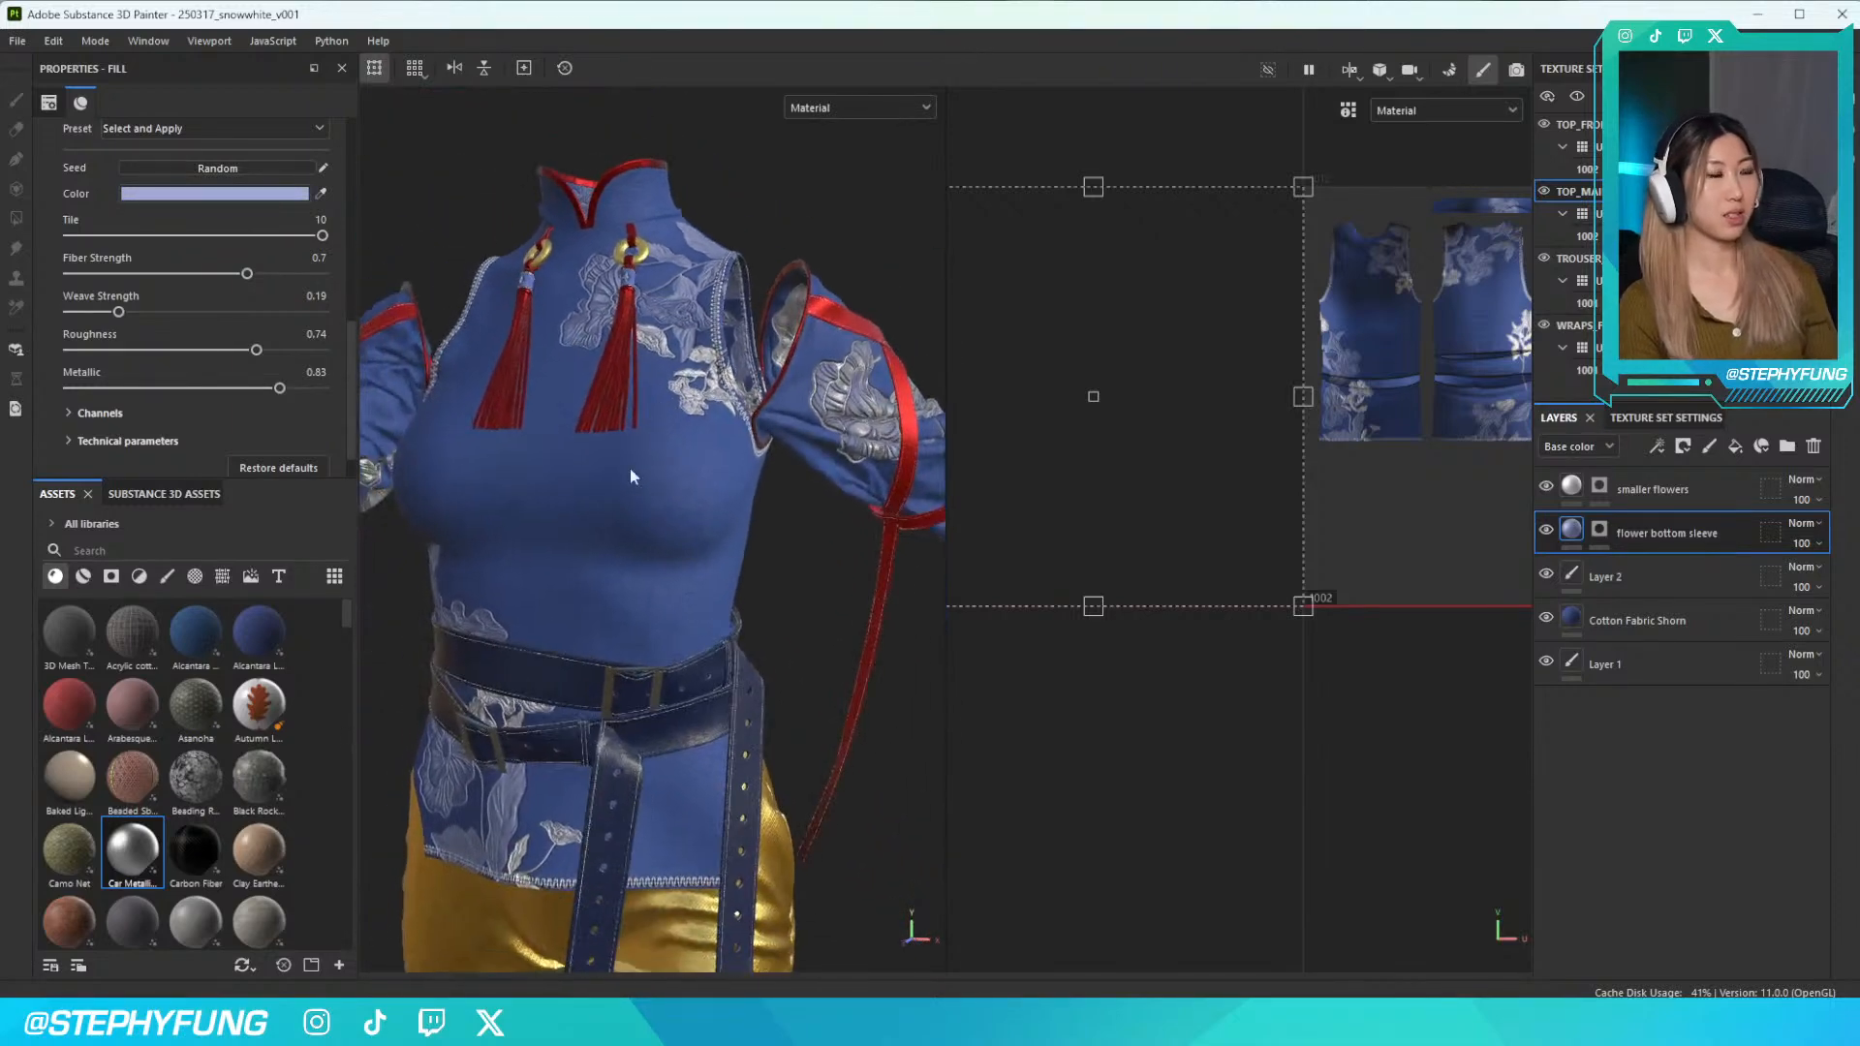
pyautogui.scroll(3, 638, 461)
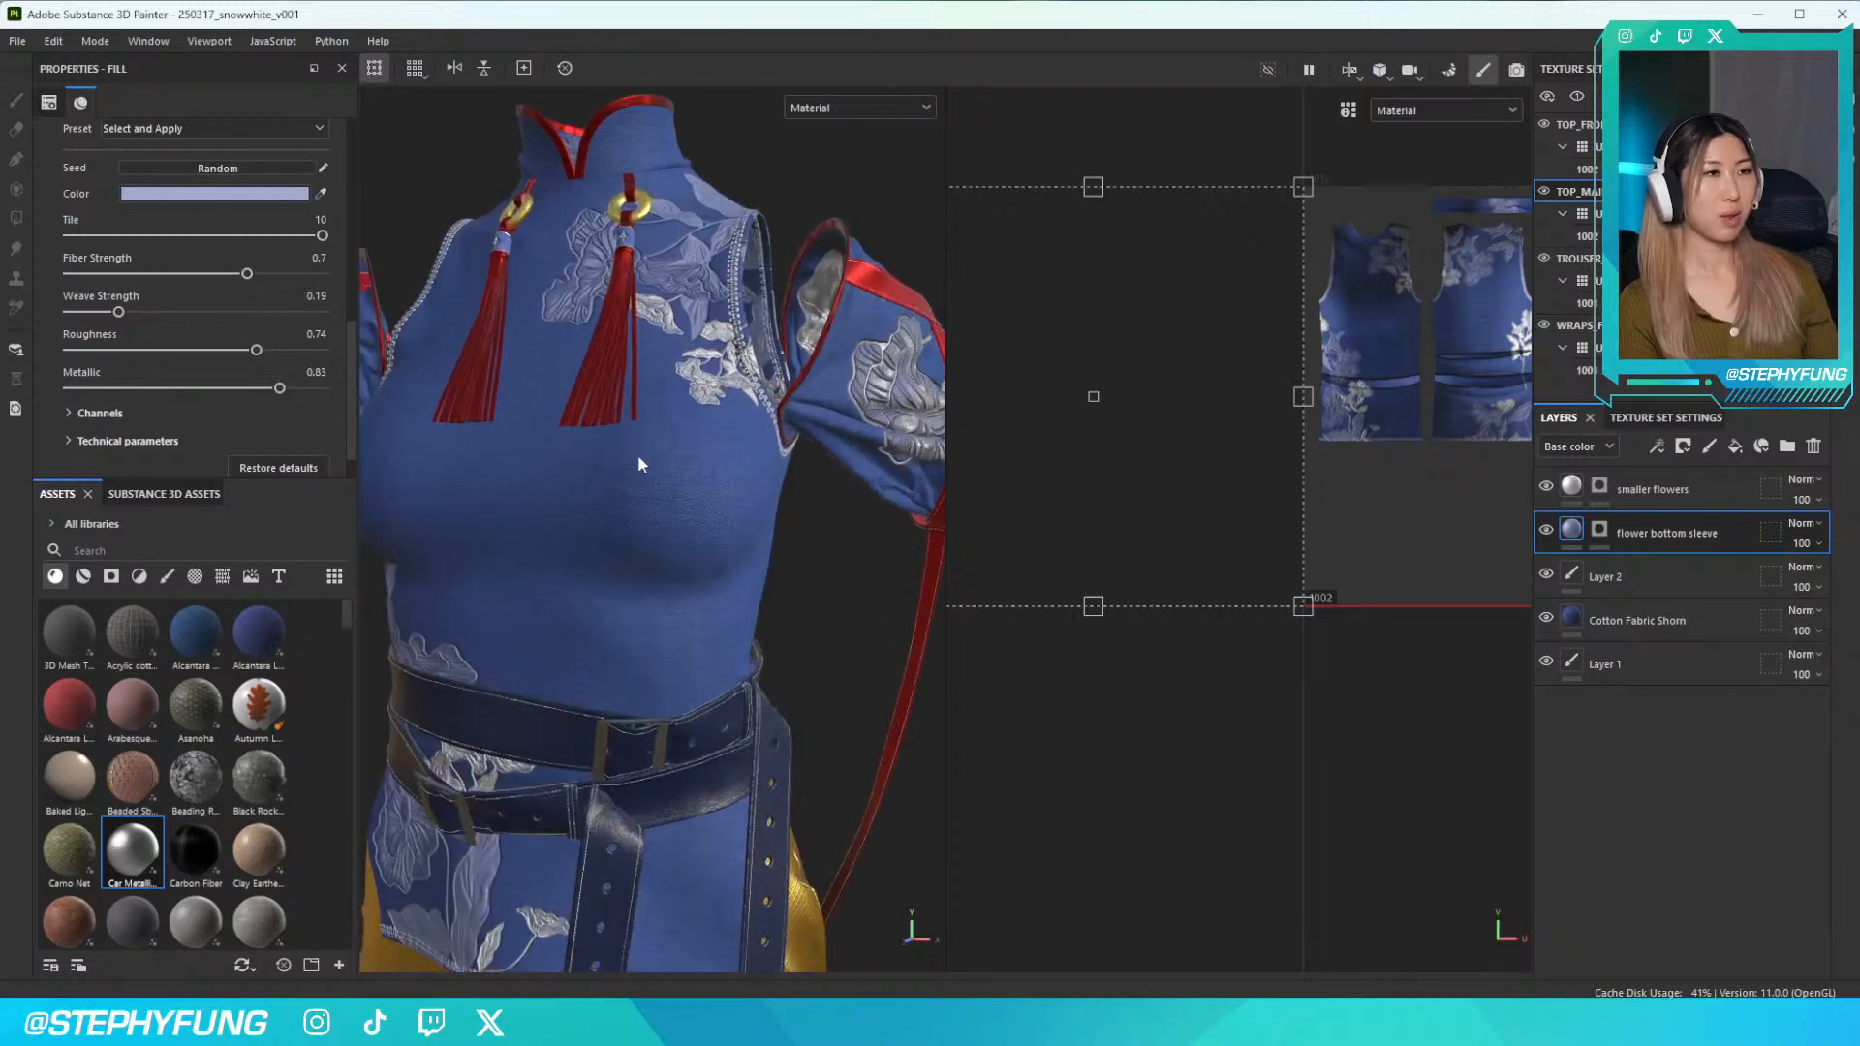
pyautogui.hotkey('ctrl', 's')
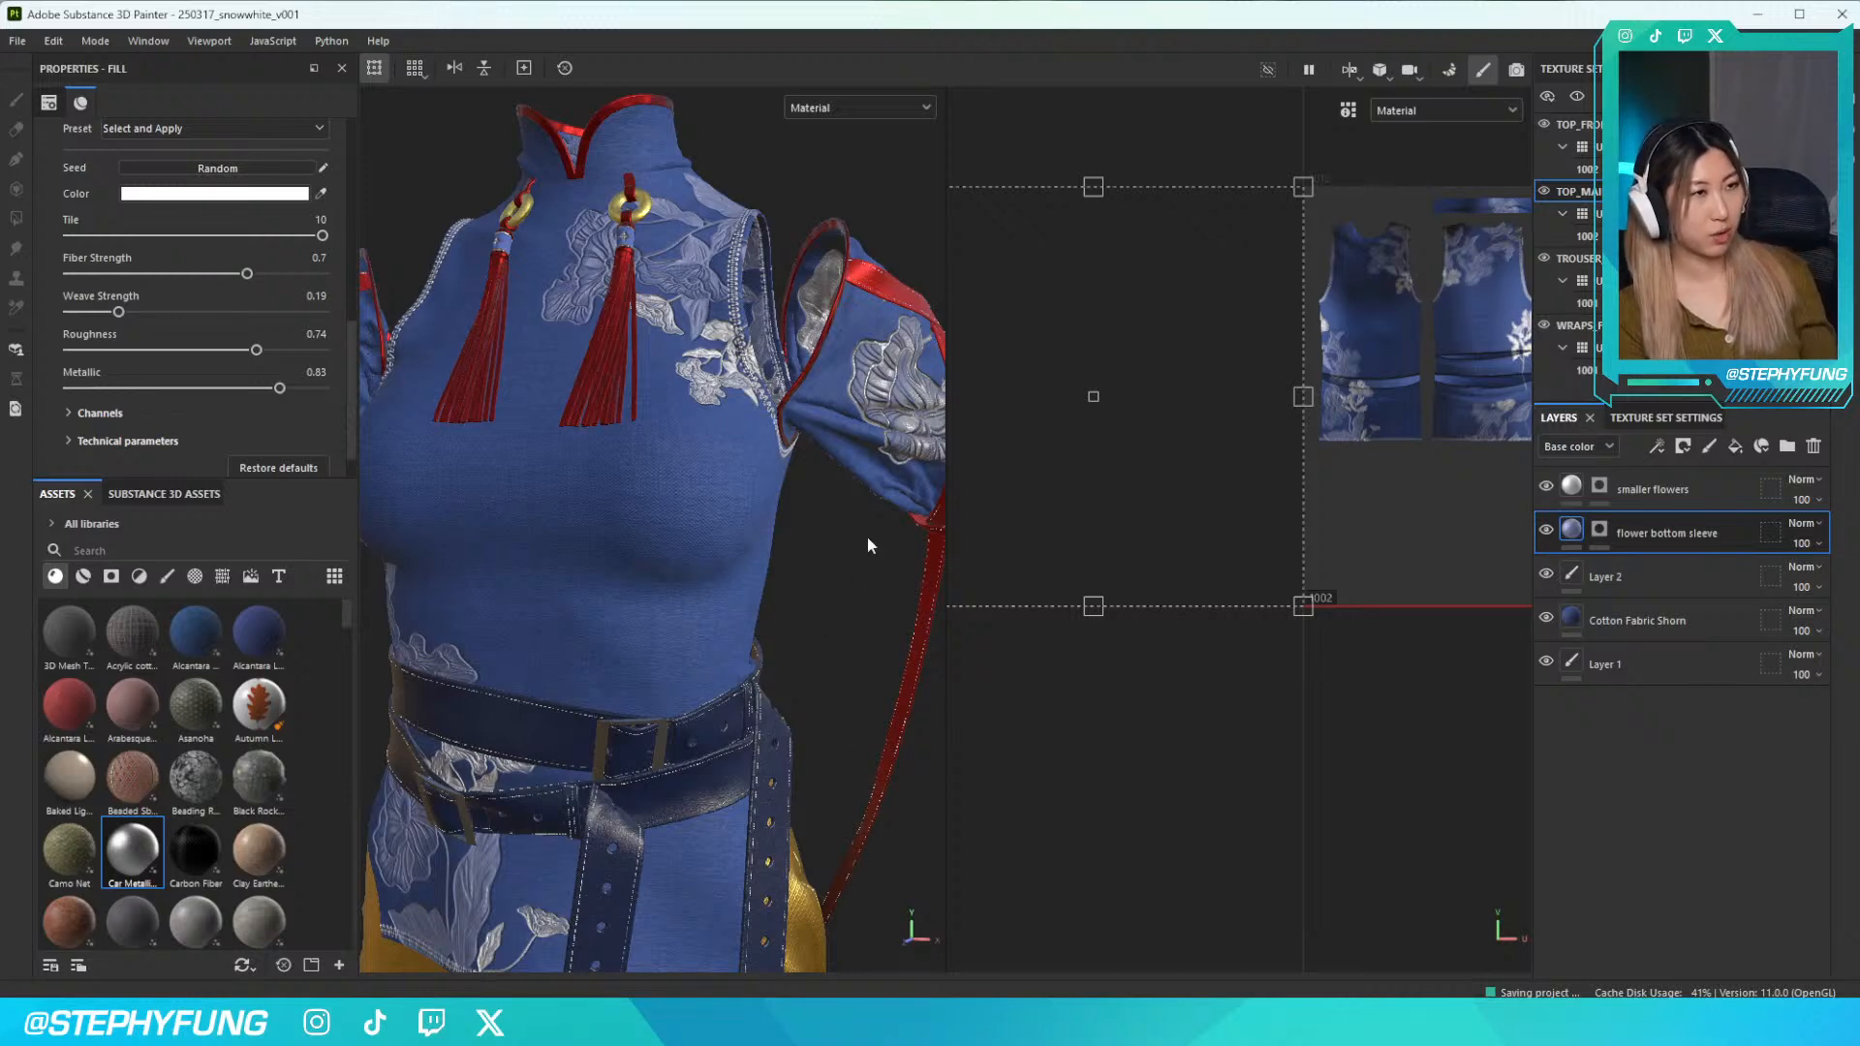
# In the TOP_FRONT texture set, give the smaller bottom sleeve layer roughness 0.8, metallic 0.87 and a white colour
pyautogui.press('ctrl')
pyautogui.scroll(-4, 744, 232)
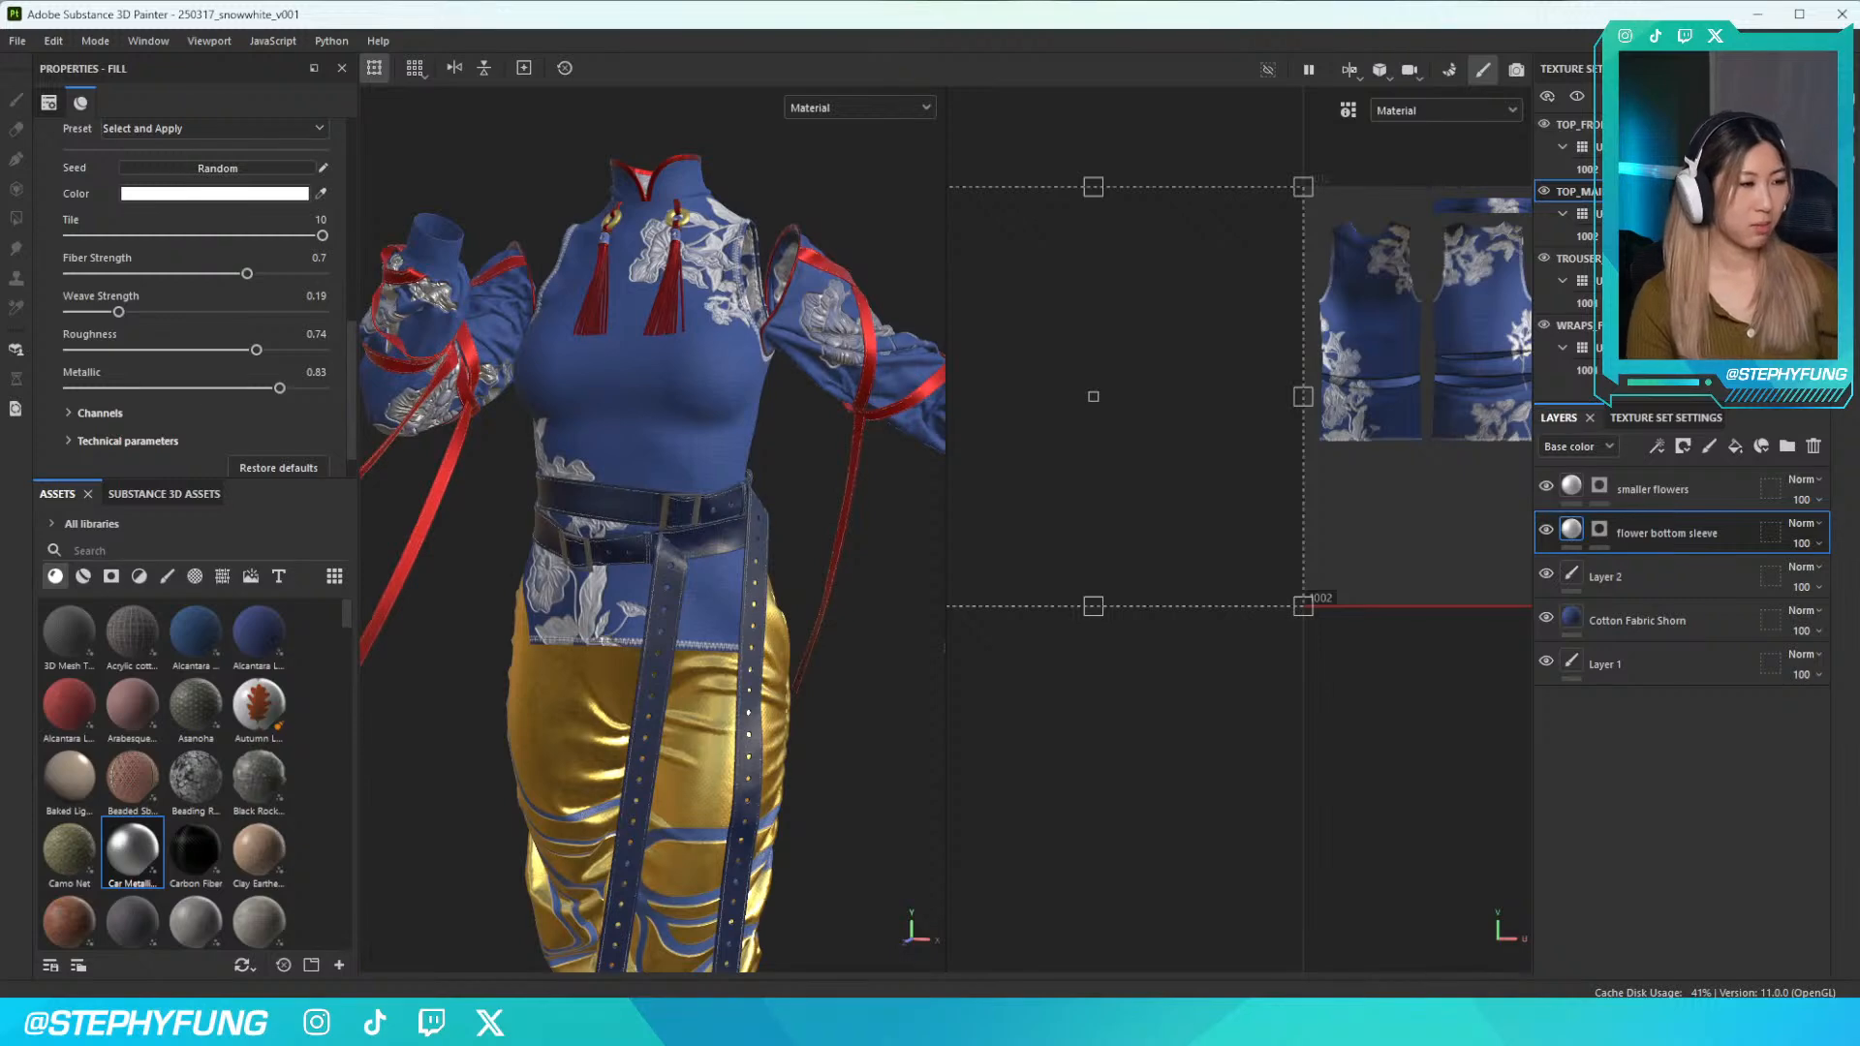
pyautogui.scroll(-3, 760, 486)
pyautogui.scroll(6, 752, 368)
pyautogui.keyDown('alt'); pyautogui.moveTo(659, 343); pyautogui.dragTo(694, 378); pyautogui.keyUp('alt')
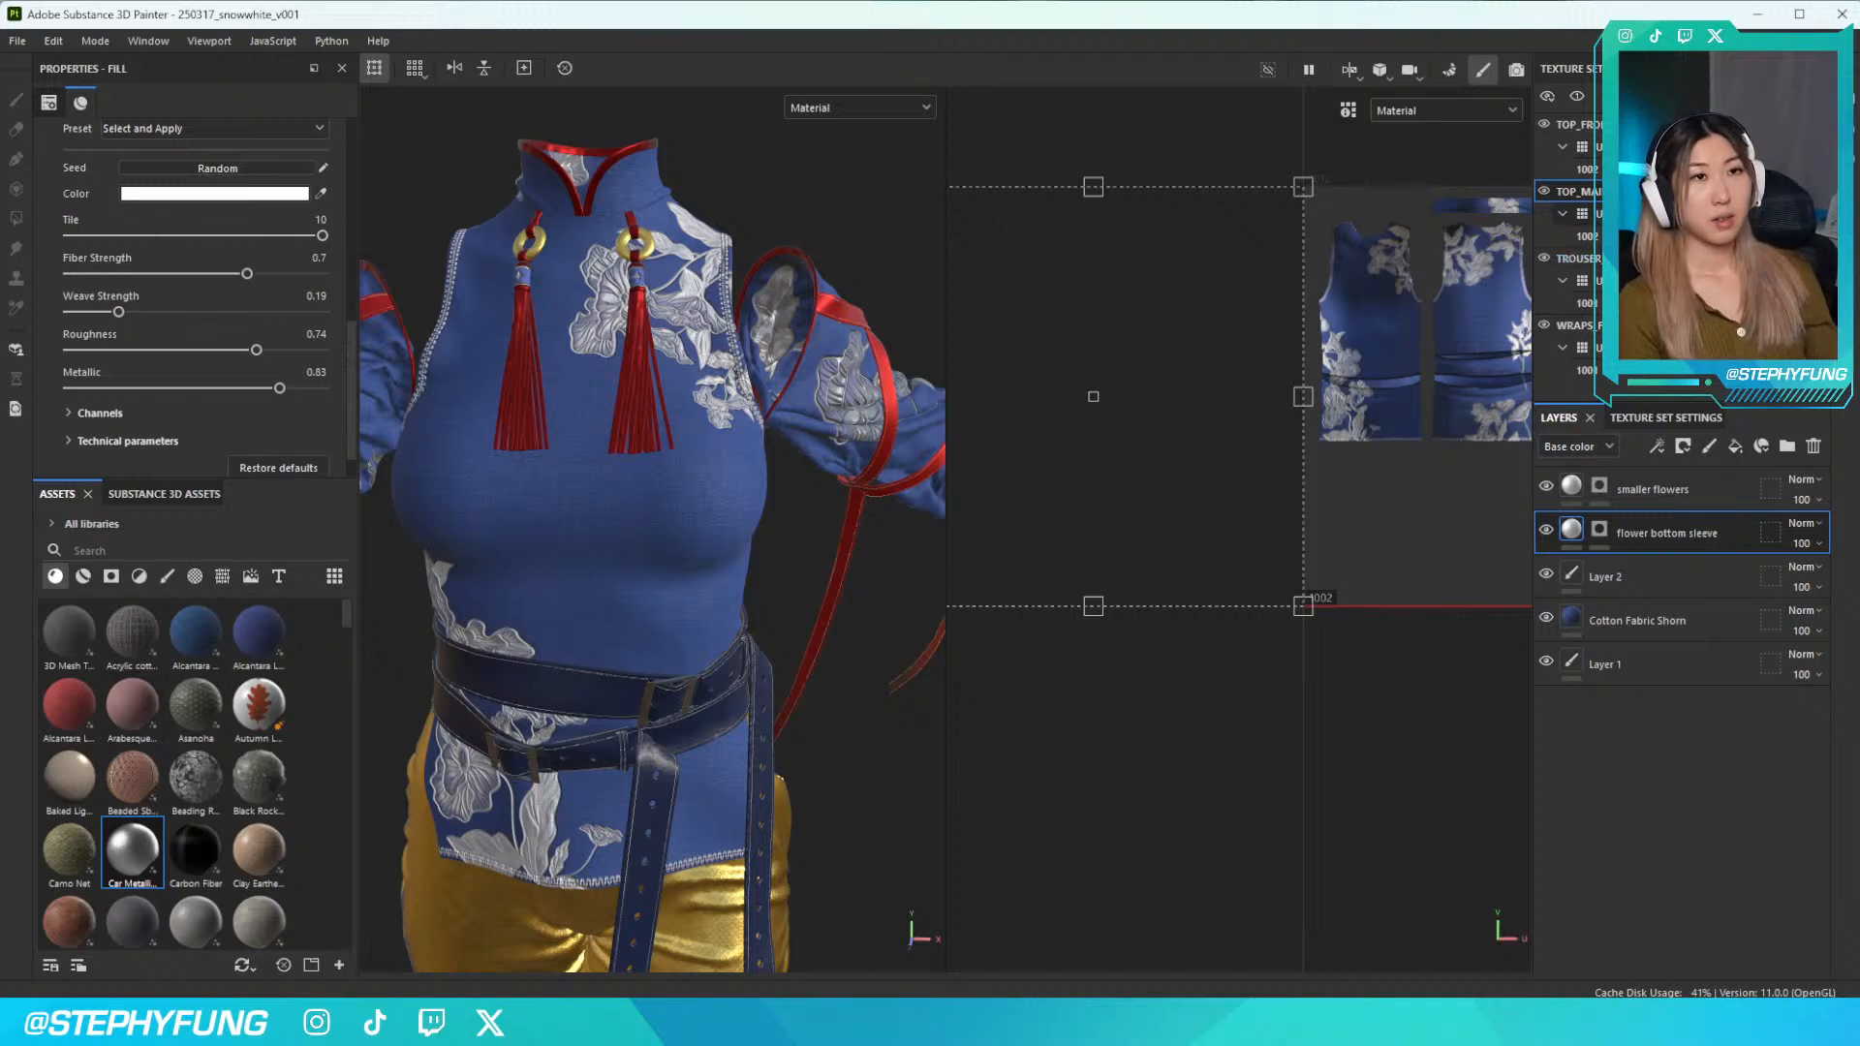
pyautogui.click(1574, 124)
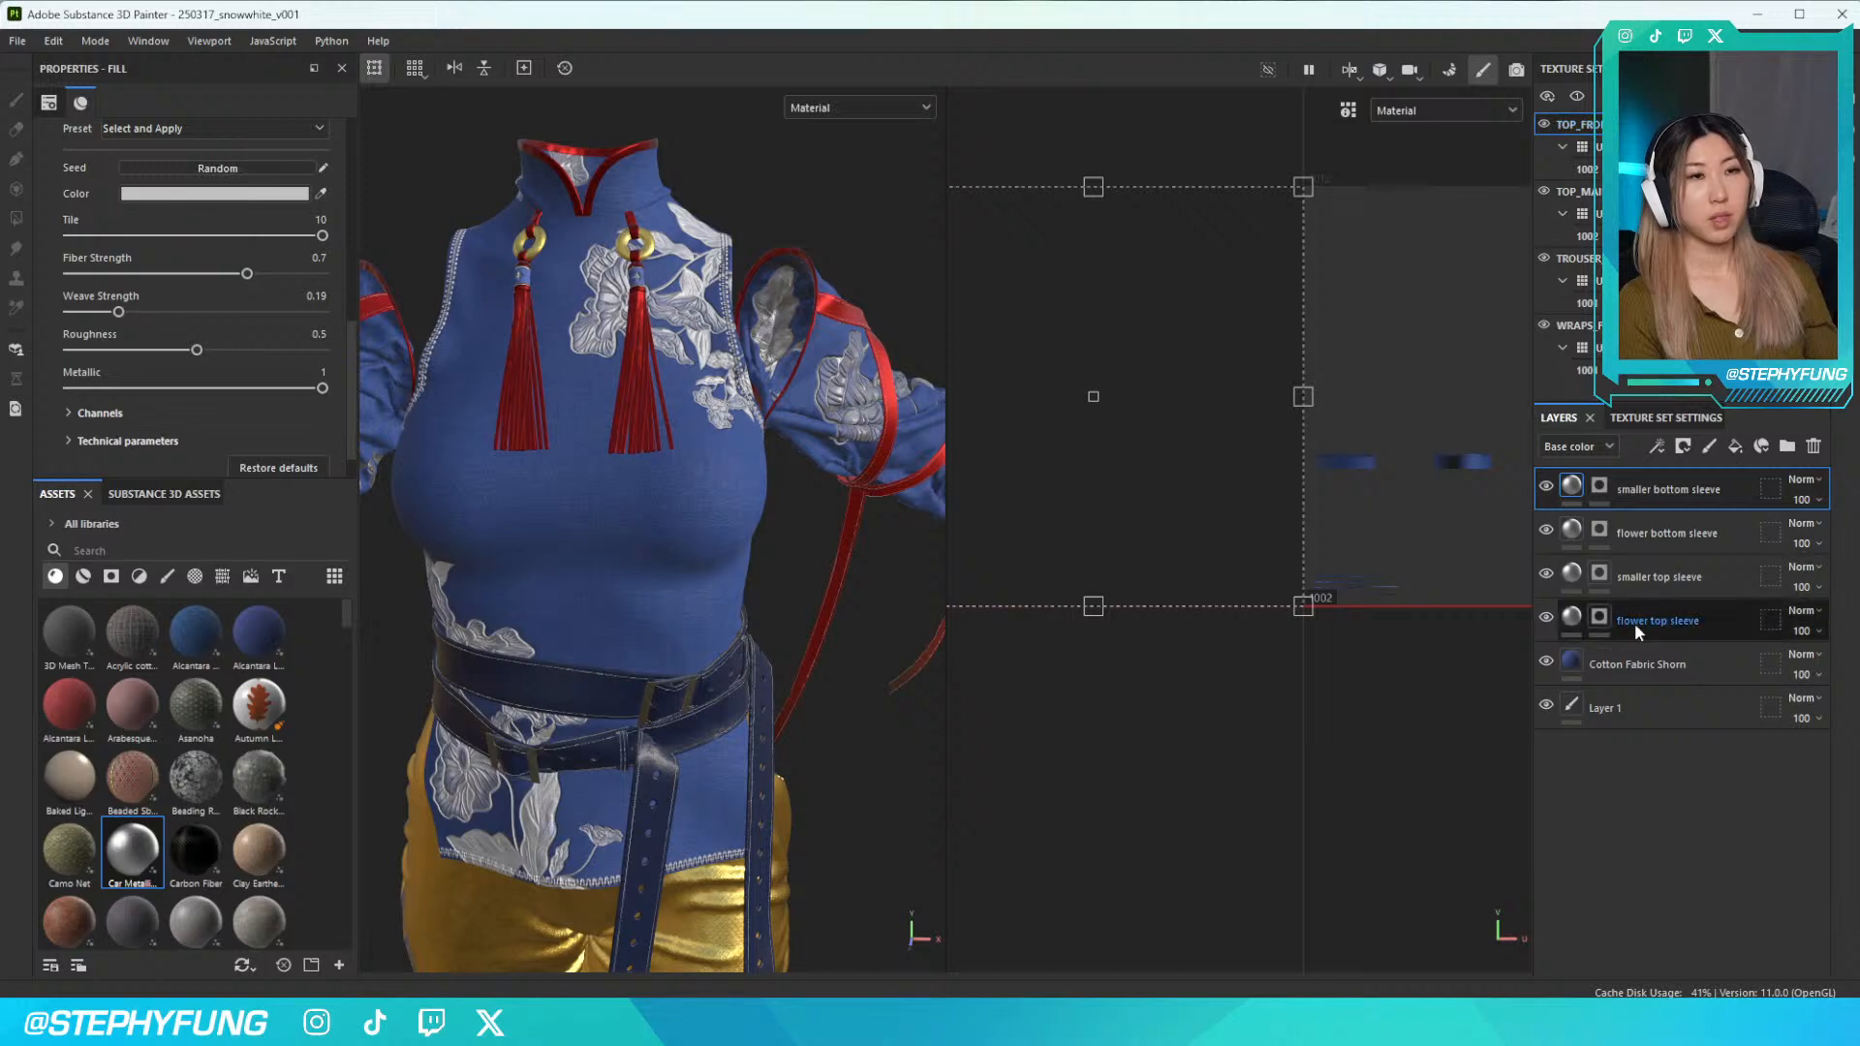
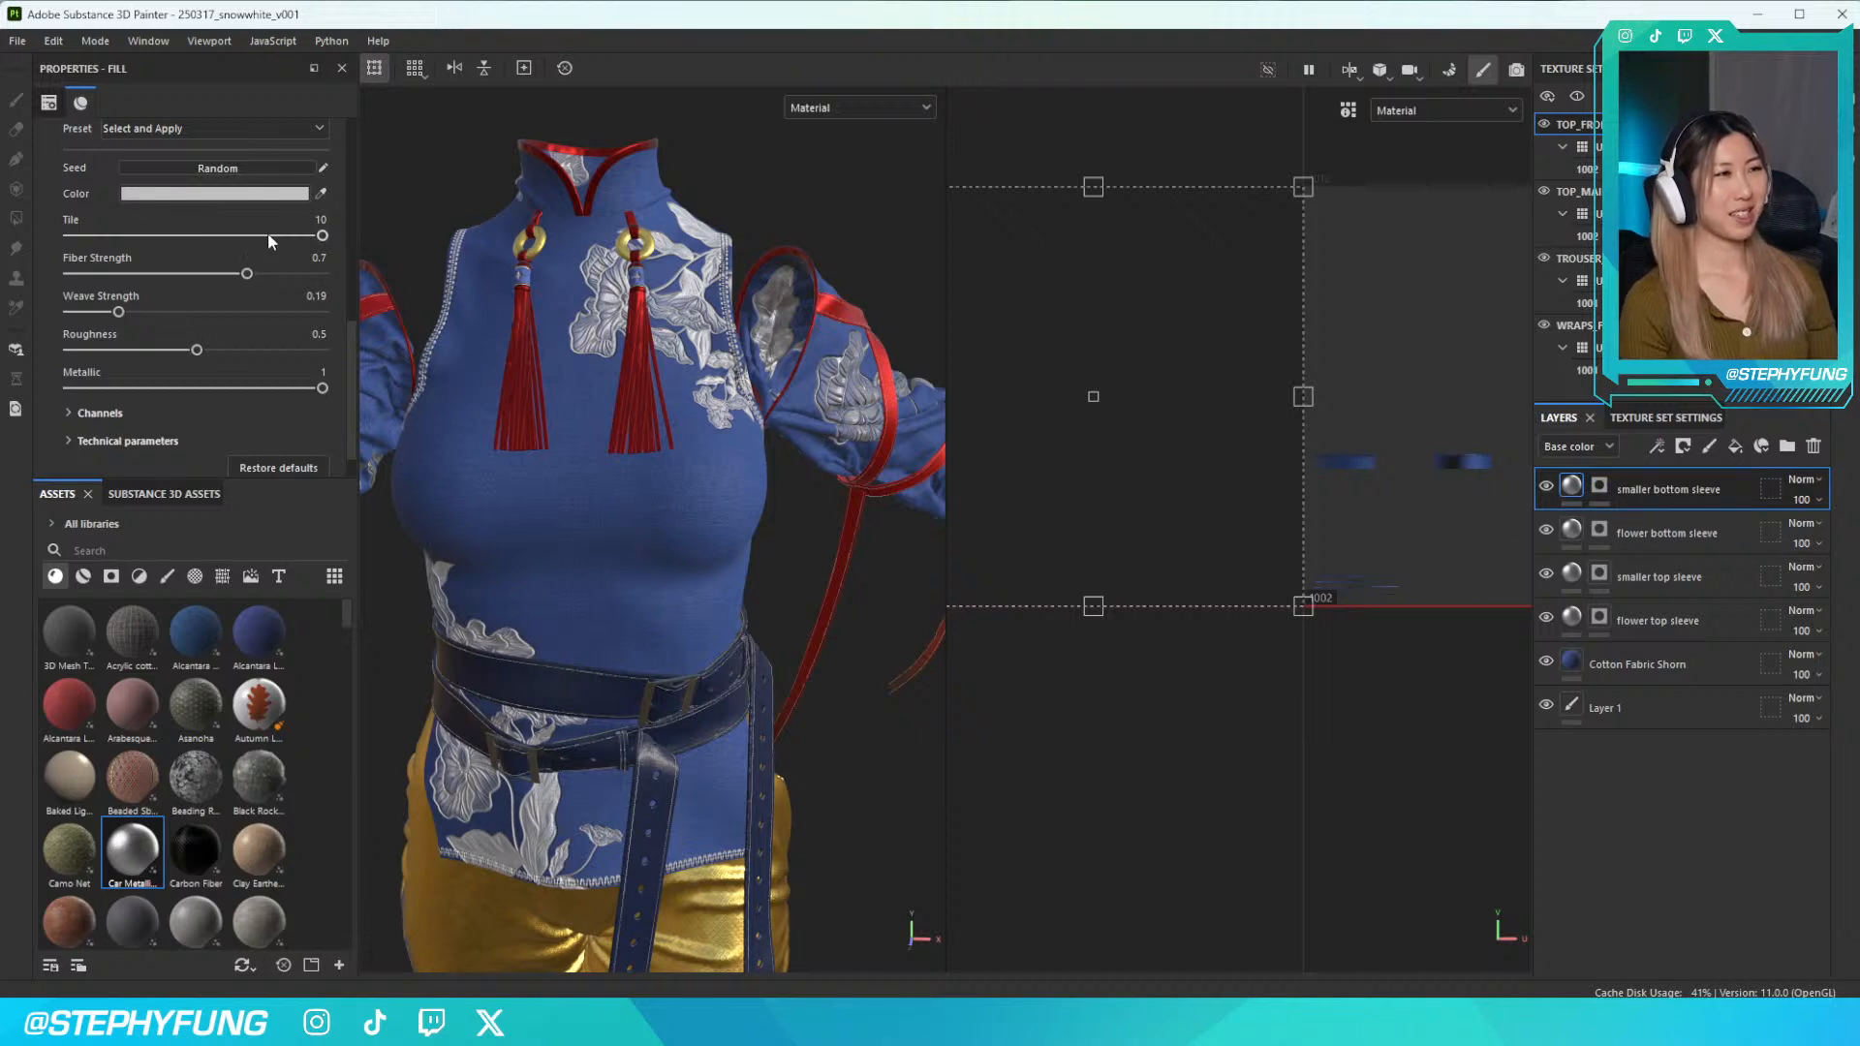
pyautogui.click(271, 348)
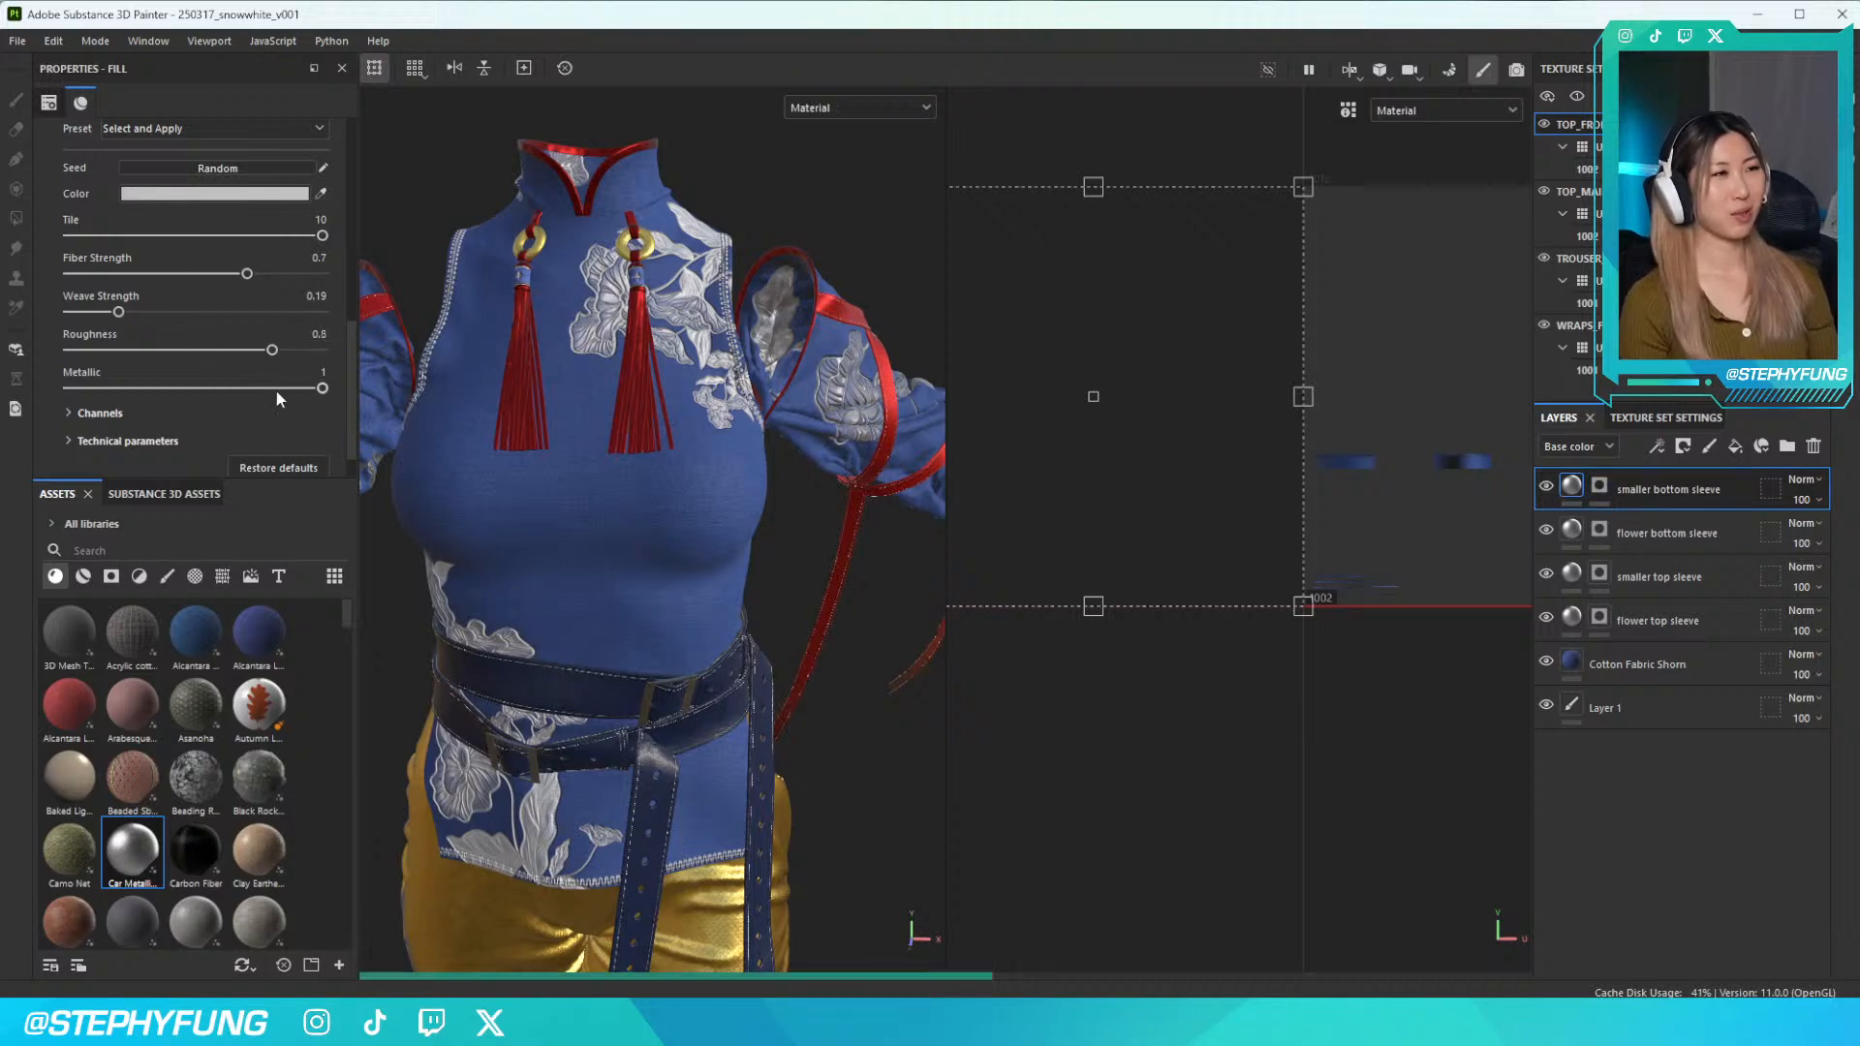
pyautogui.click(289, 388)
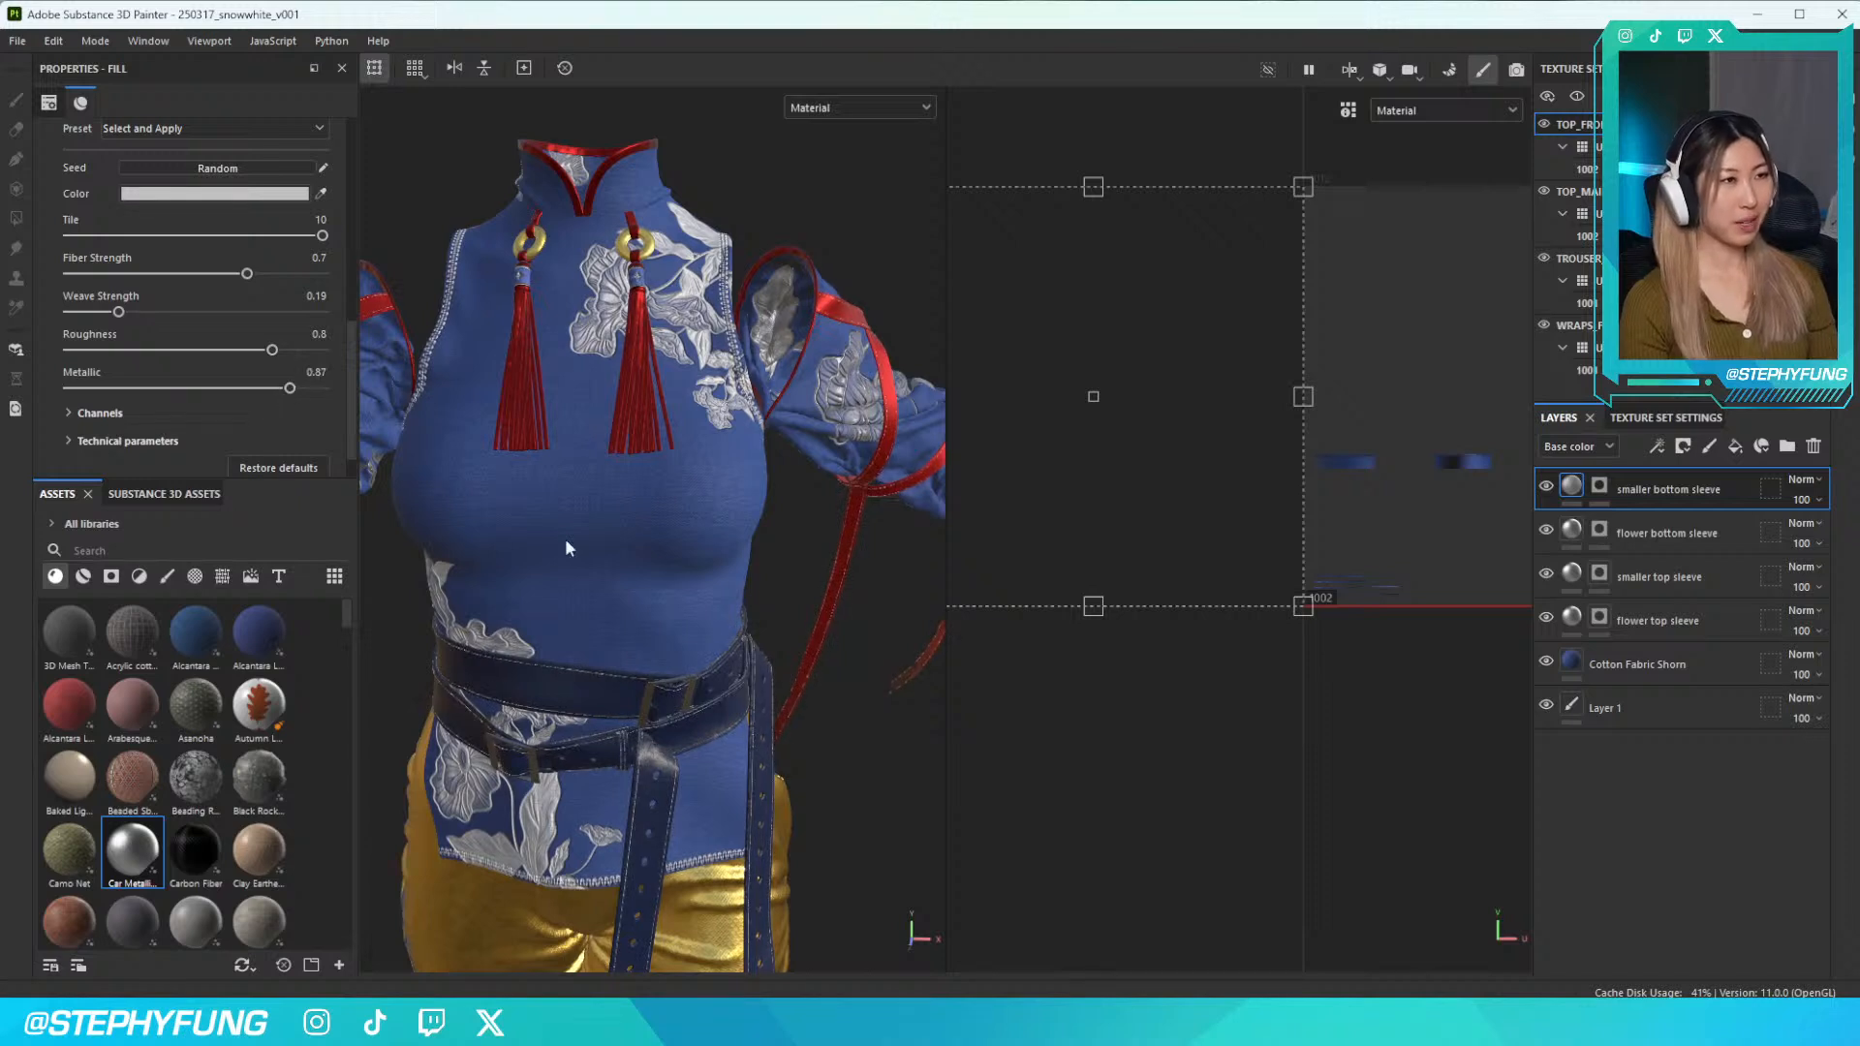
pyautogui.click(214, 193)
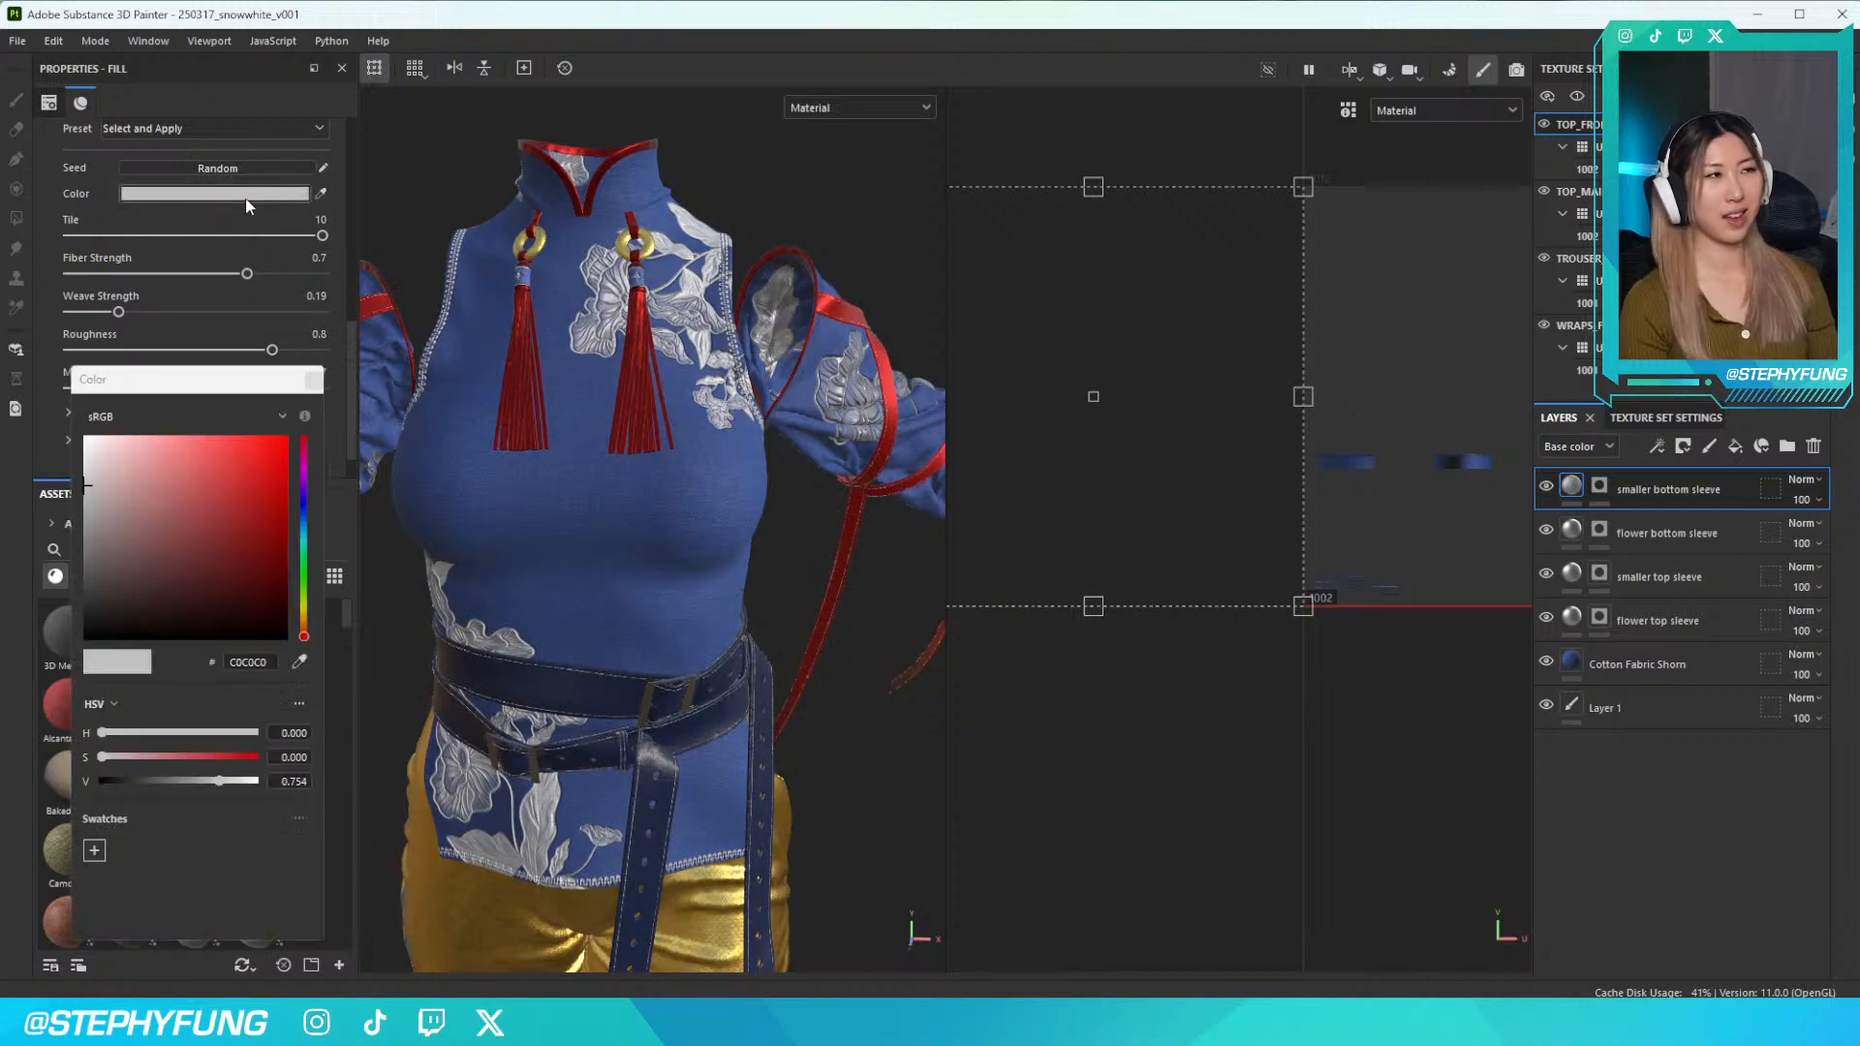
pyautogui.moveTo(211, 462); pyautogui.dragTo(56, 410)
pyautogui.click(313, 380)
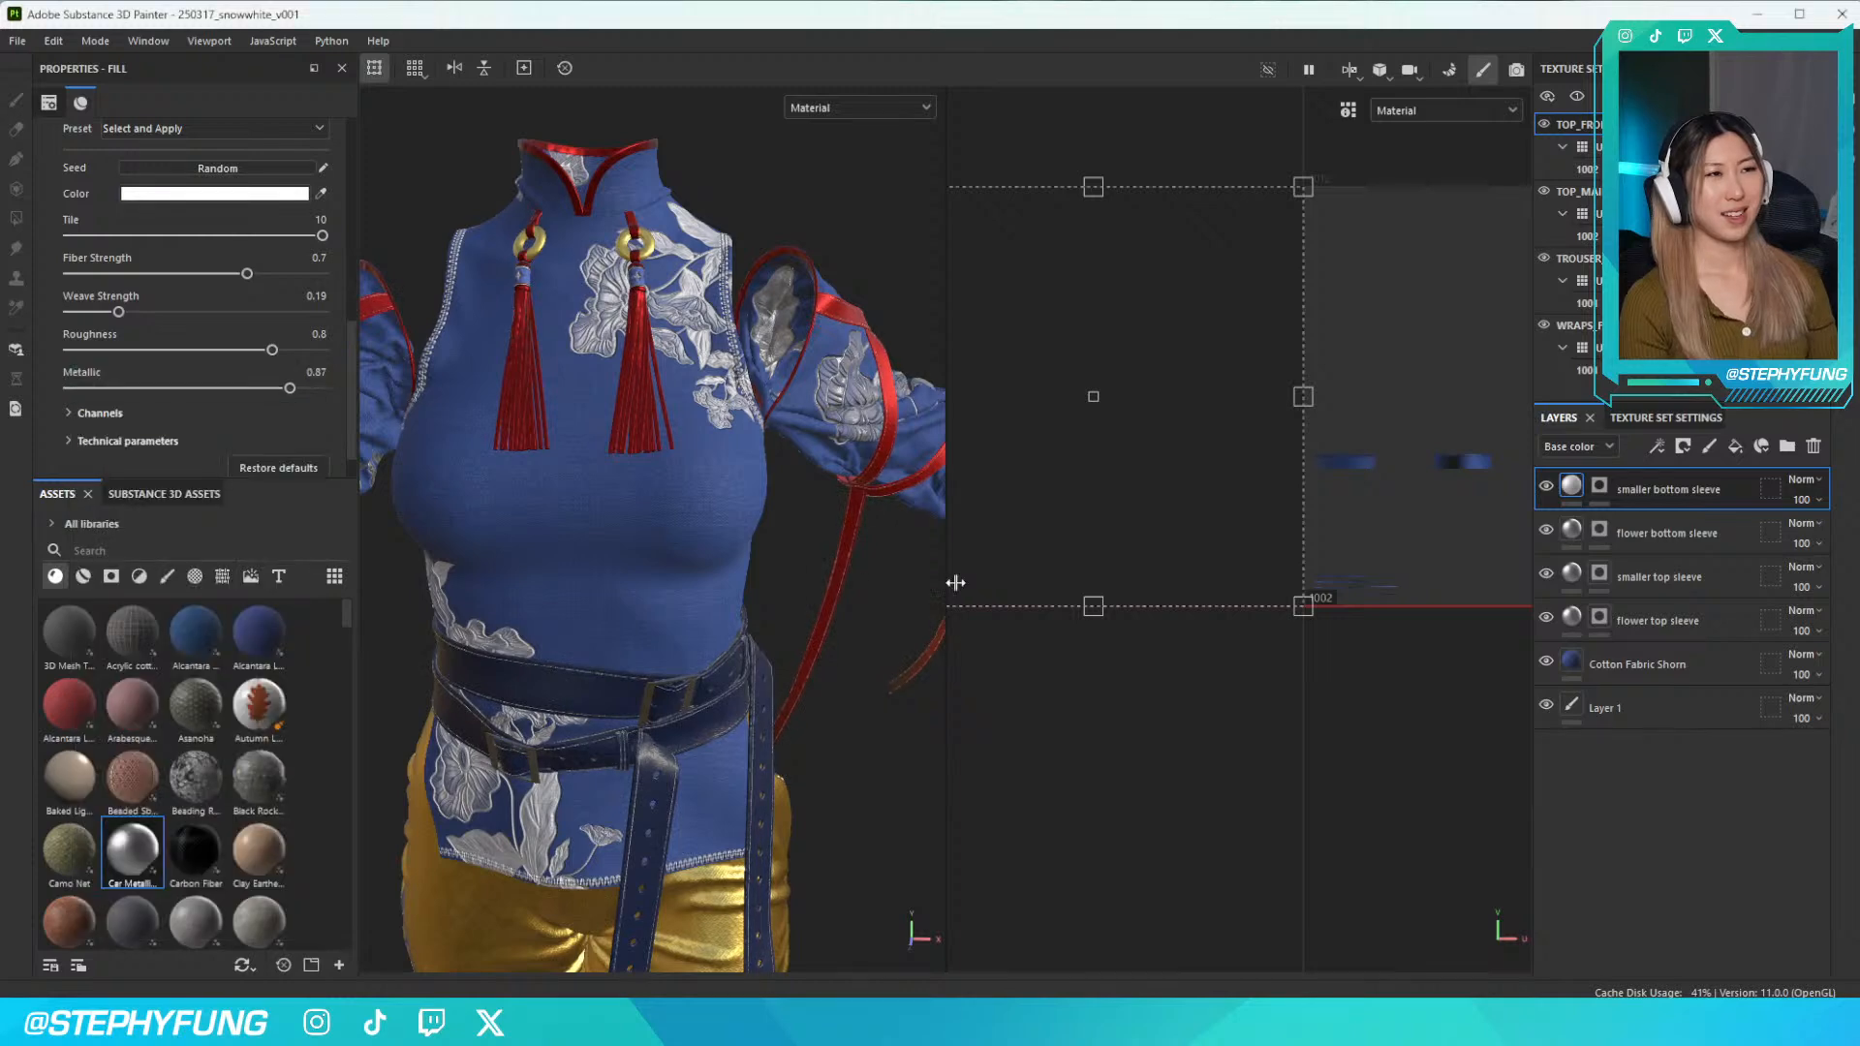
# Set the flower bottom sleeve layer's colour to white, raise its roughness and reduce its metallic value
pyautogui.keyDown('alt'); pyautogui.moveTo(804, 678); pyautogui.dragTo(835, 634); pyautogui.keyUp('alt')
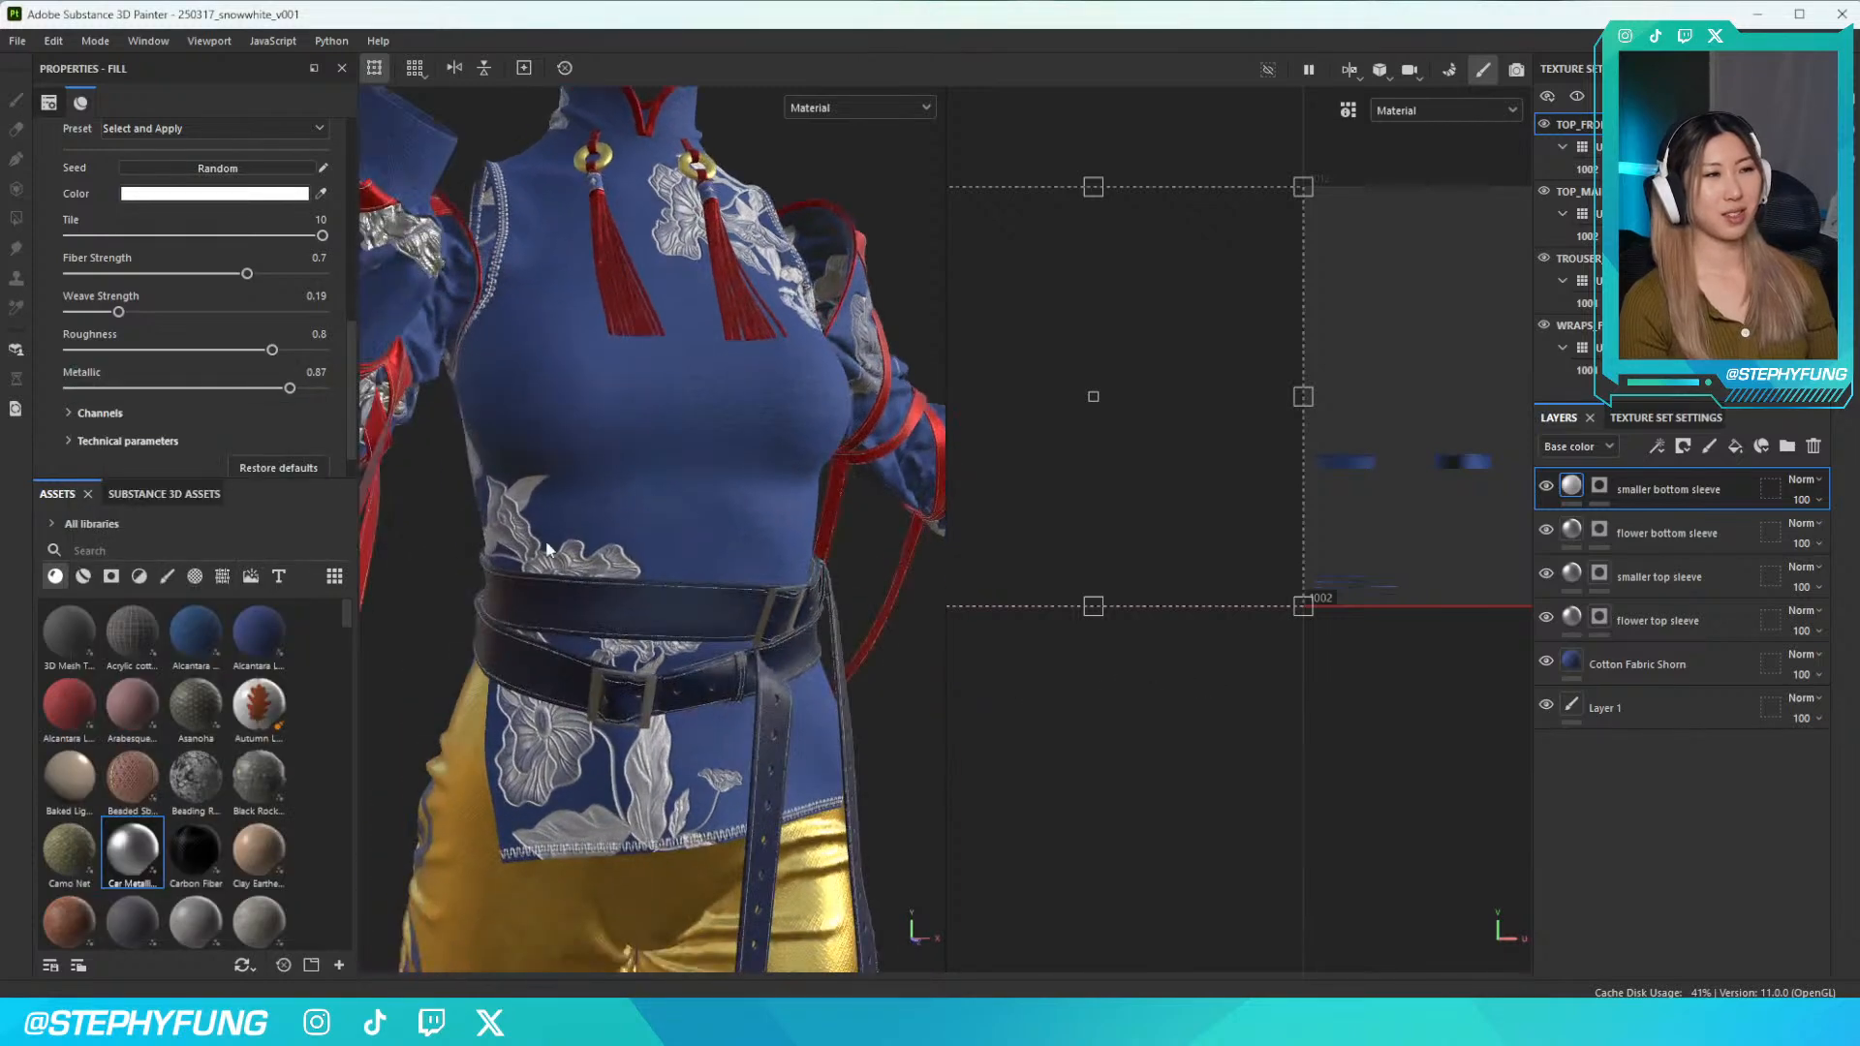
pyautogui.click(1575, 537)
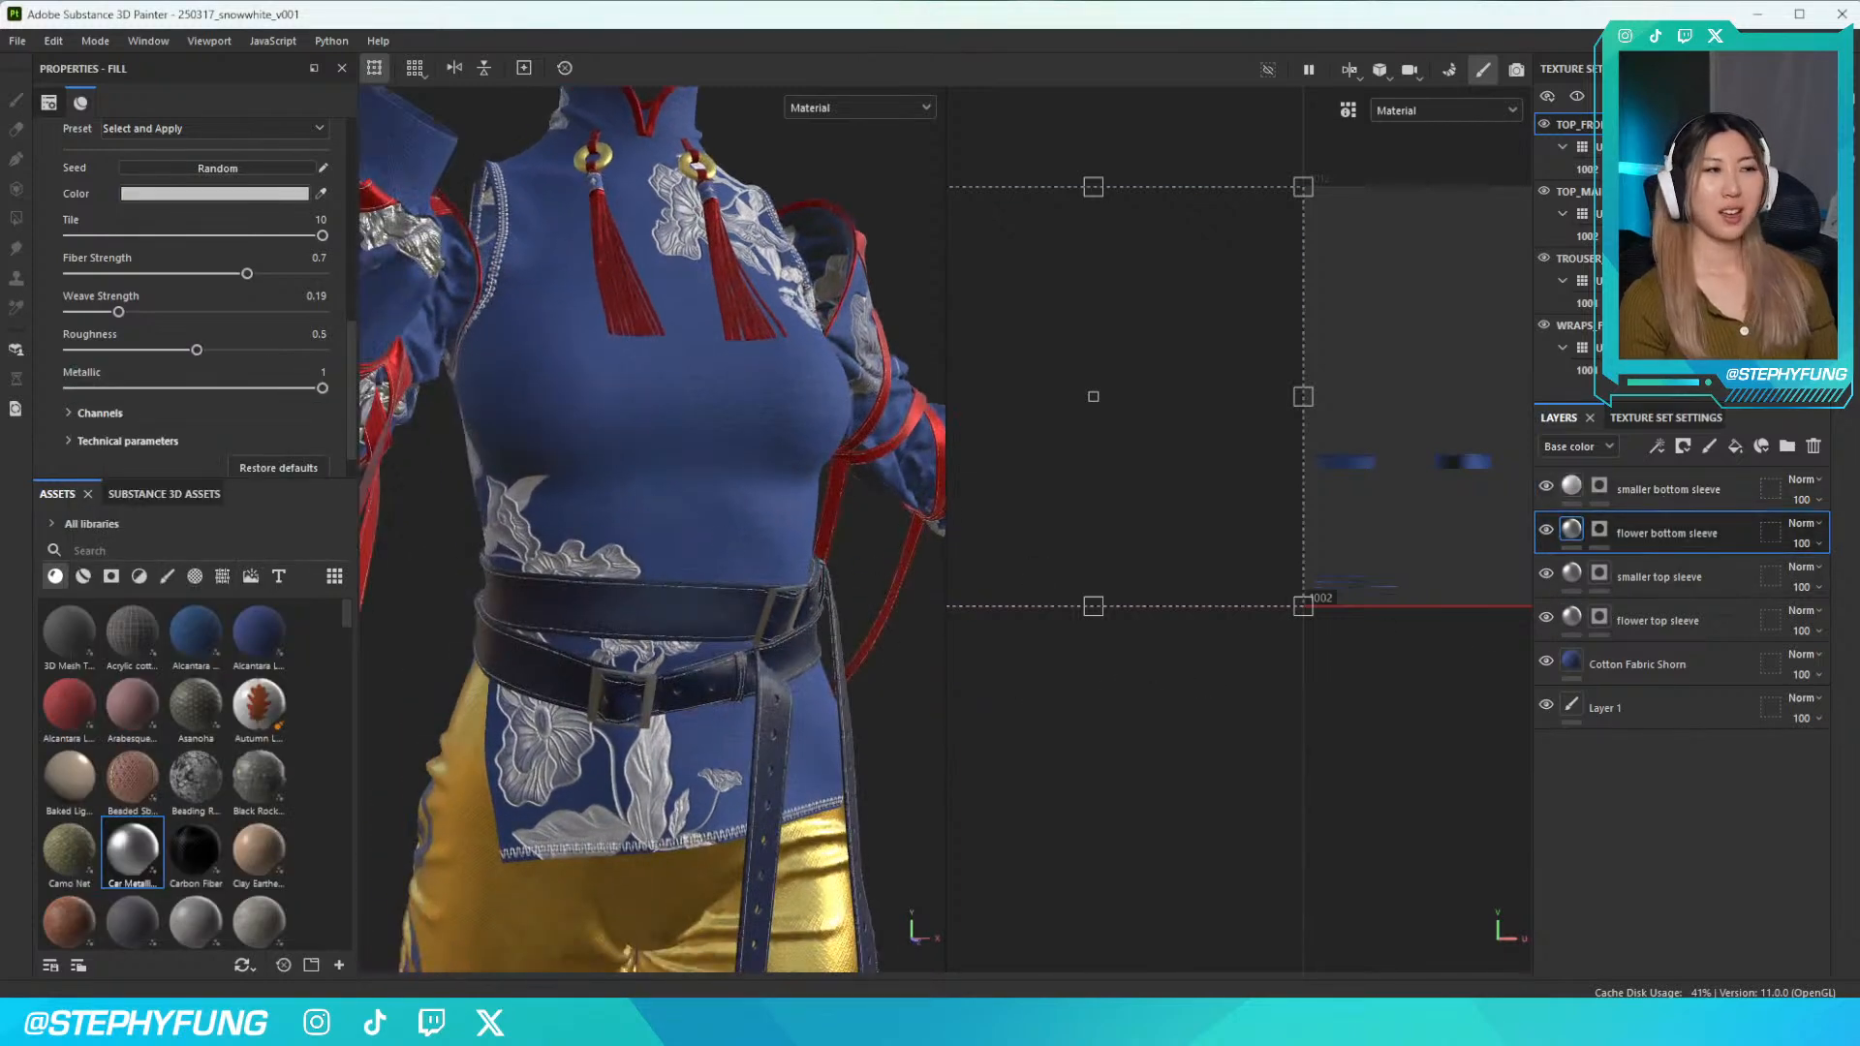
pyautogui.scroll(3, 190, 417)
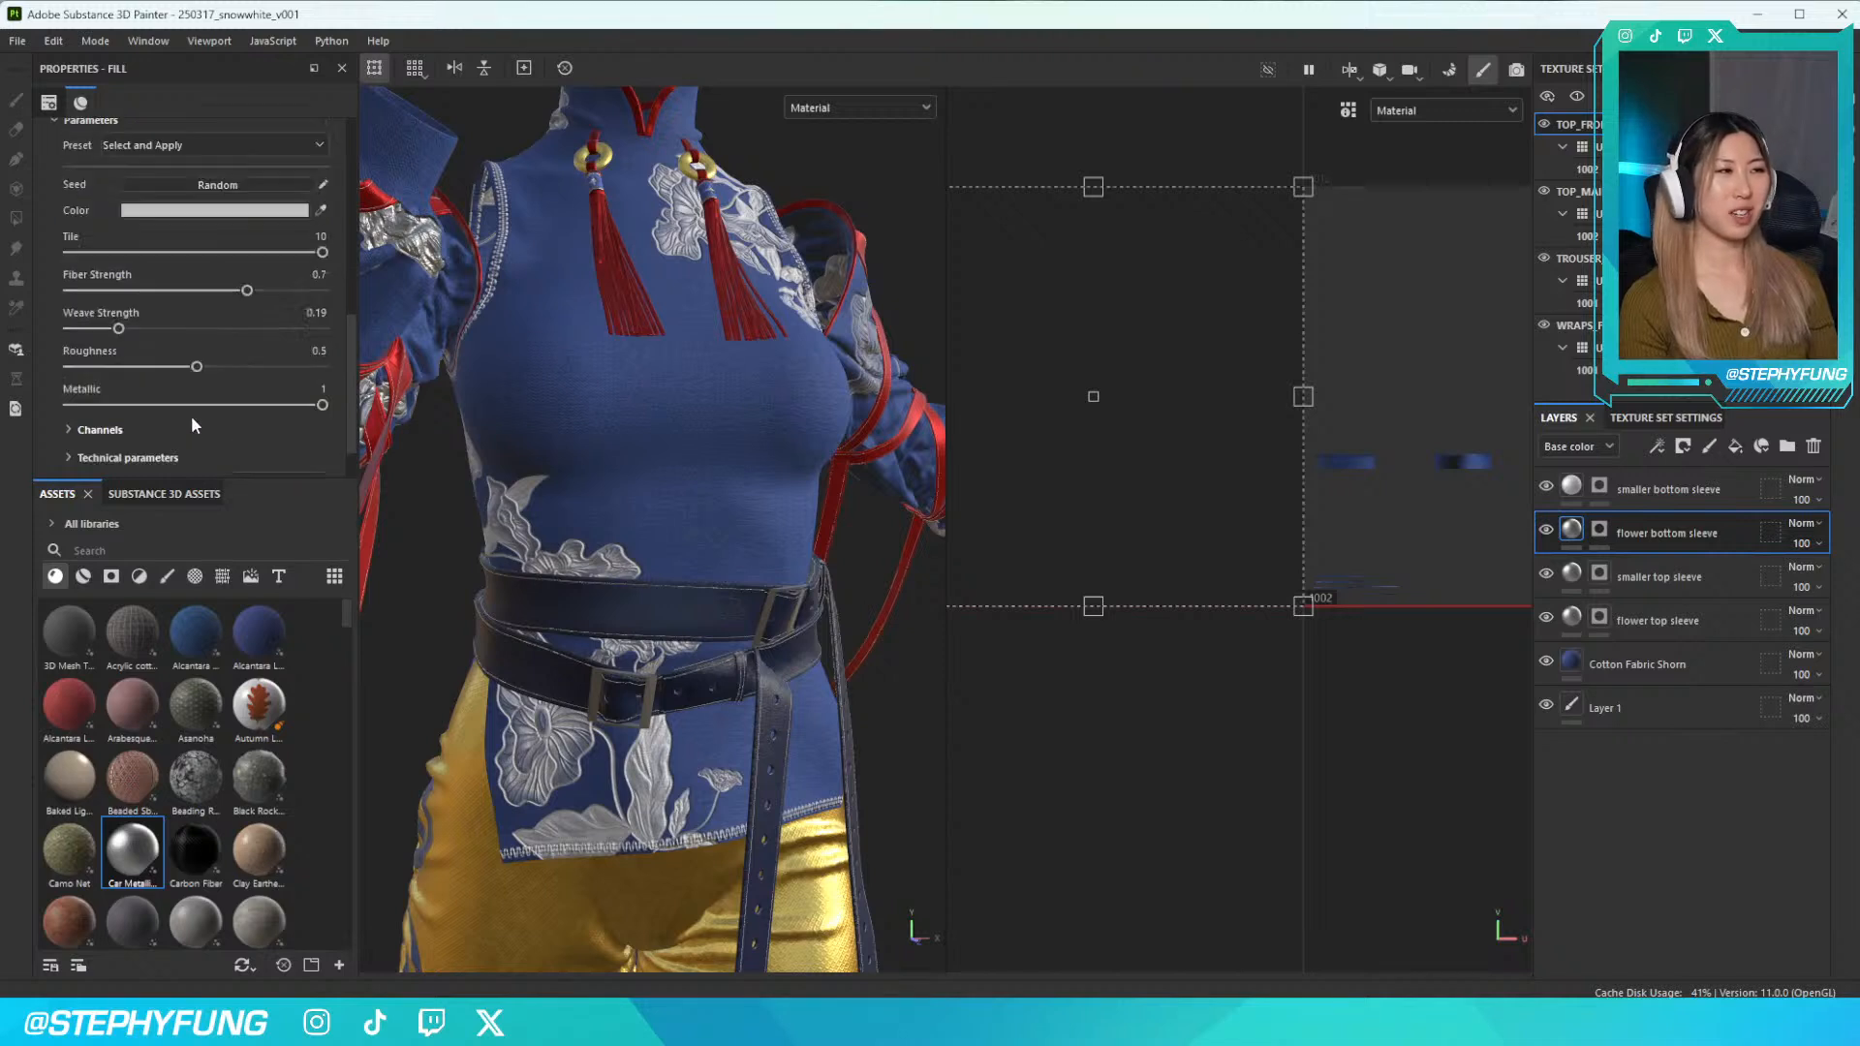
pyautogui.click(239, 272)
pyautogui.moveTo(145, 504); pyautogui.dragTo(85, 438)
pyautogui.click(314, 381)
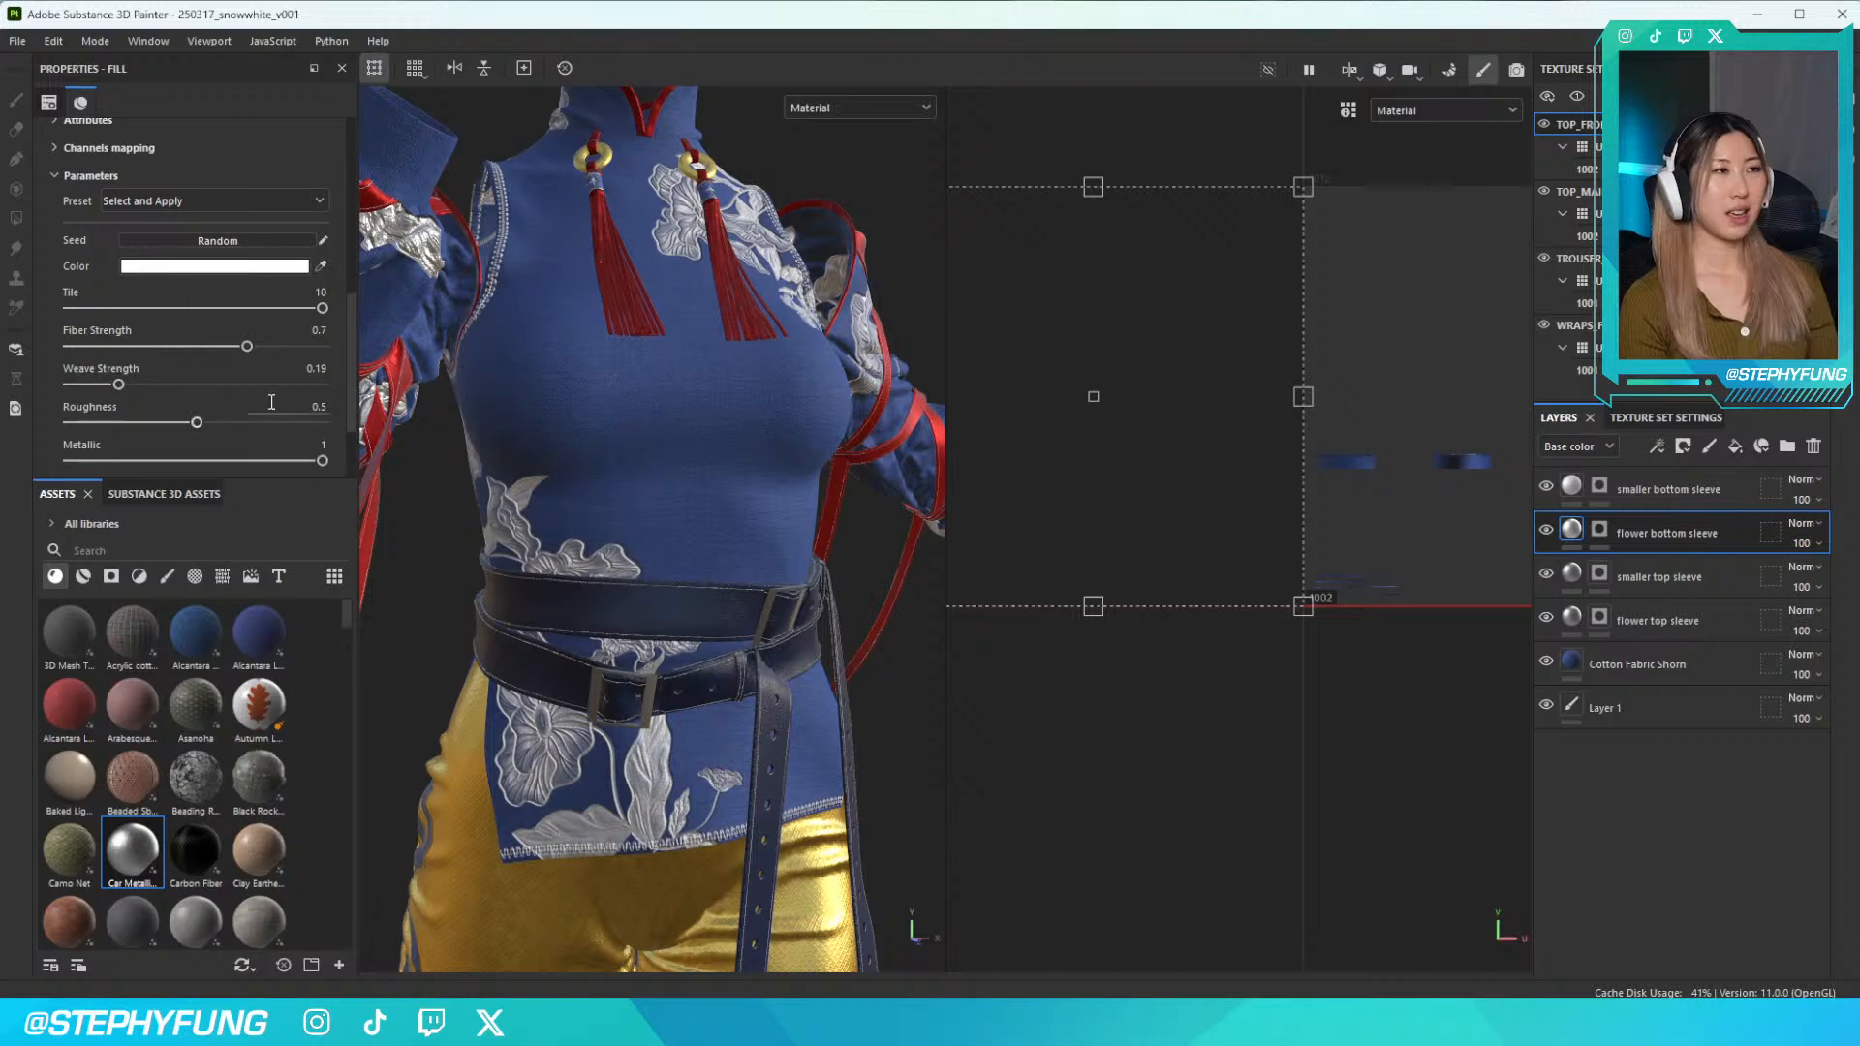
pyautogui.click(298, 424)
pyautogui.click(276, 422)
pyautogui.click(294, 462)
# Set the smaller top sleeve layer to white FFFFFF with roughness 0.82 and metallic 0.86
pyautogui.click(1659, 577)
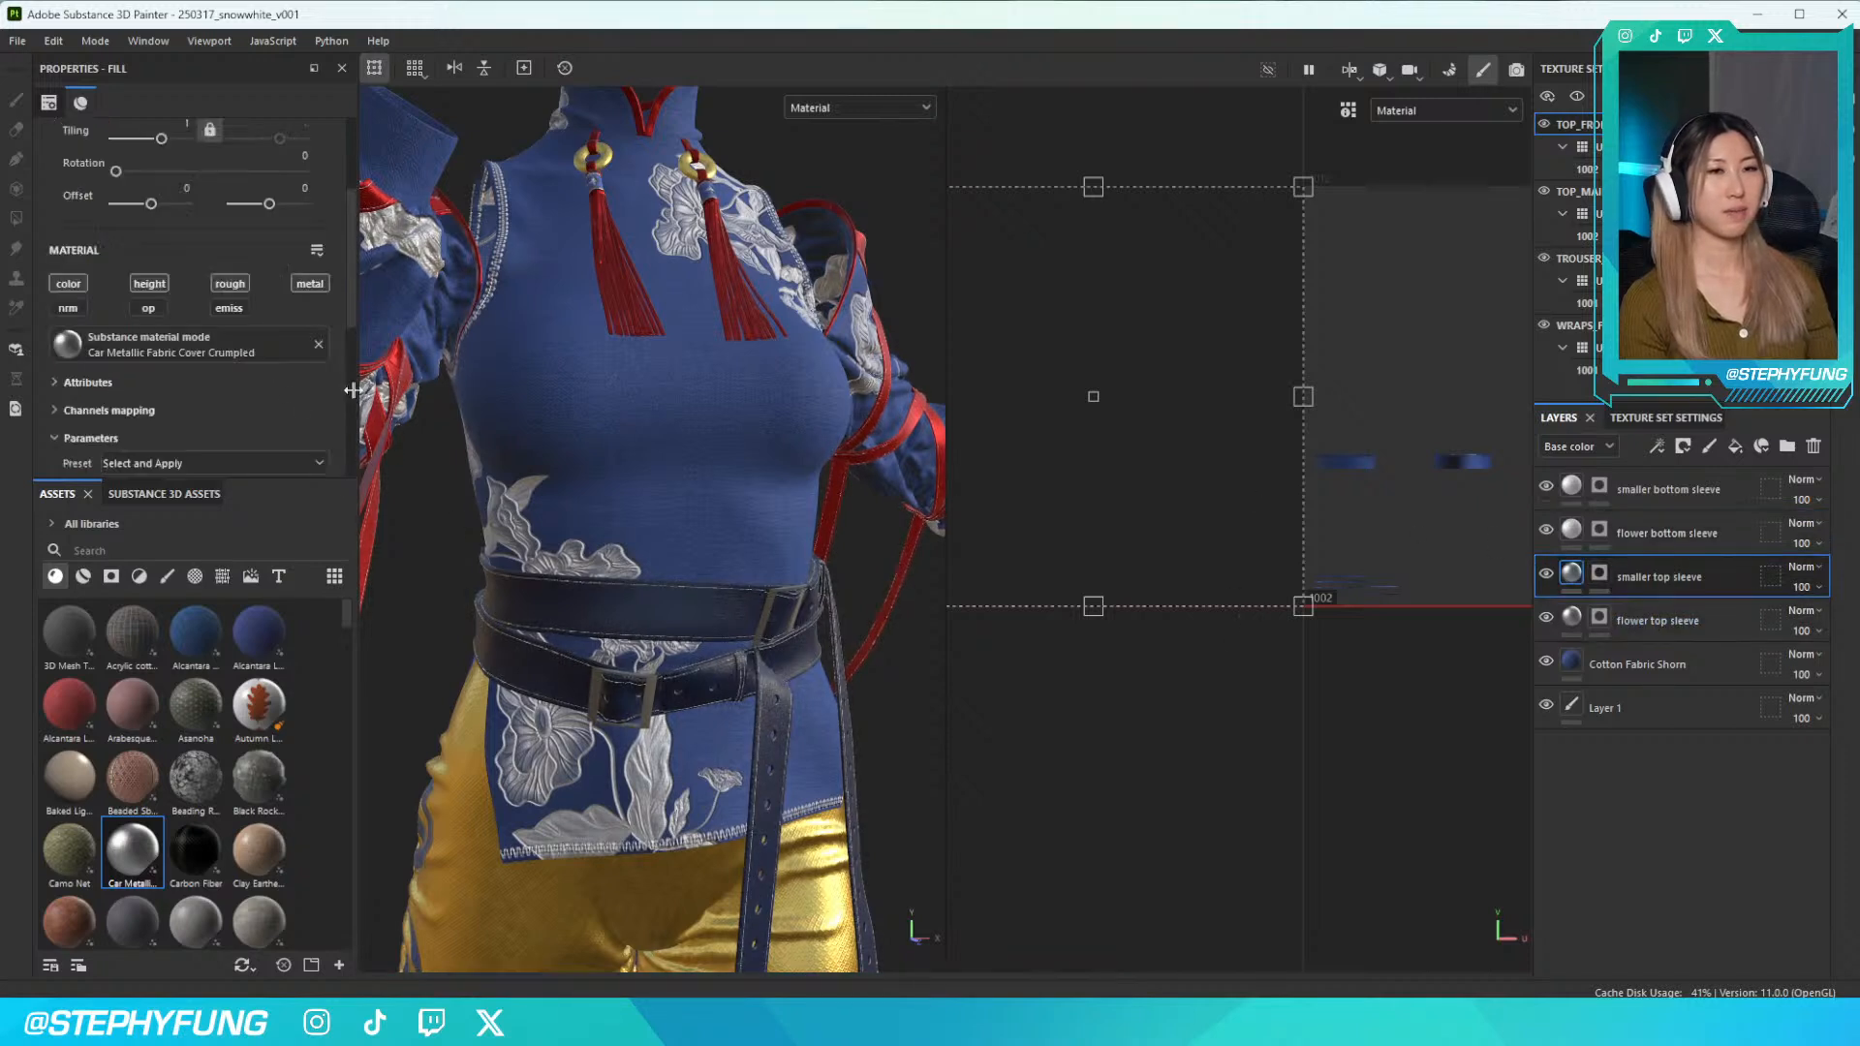
pyautogui.scroll(-3, 234, 410)
pyautogui.click(218, 308)
pyautogui.moveTo(198, 474); pyautogui.dragTo(84, 436)
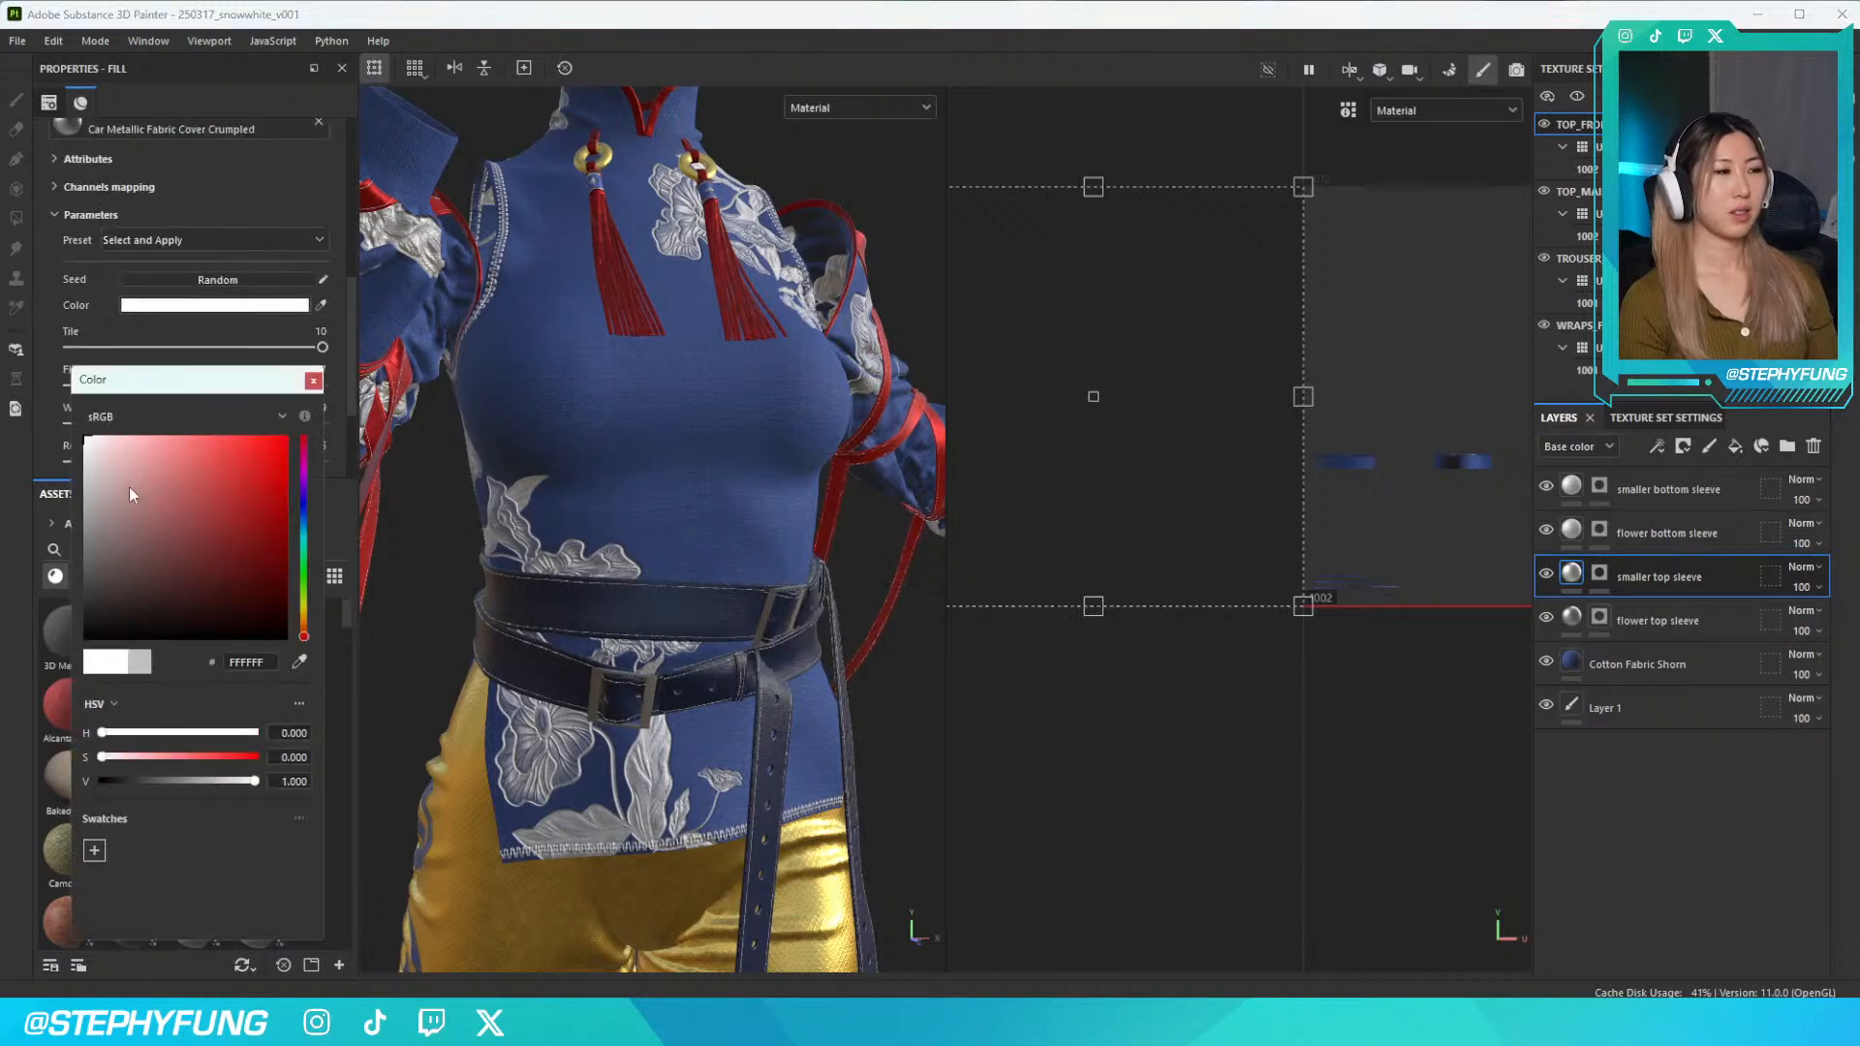
pyautogui.click(313, 380)
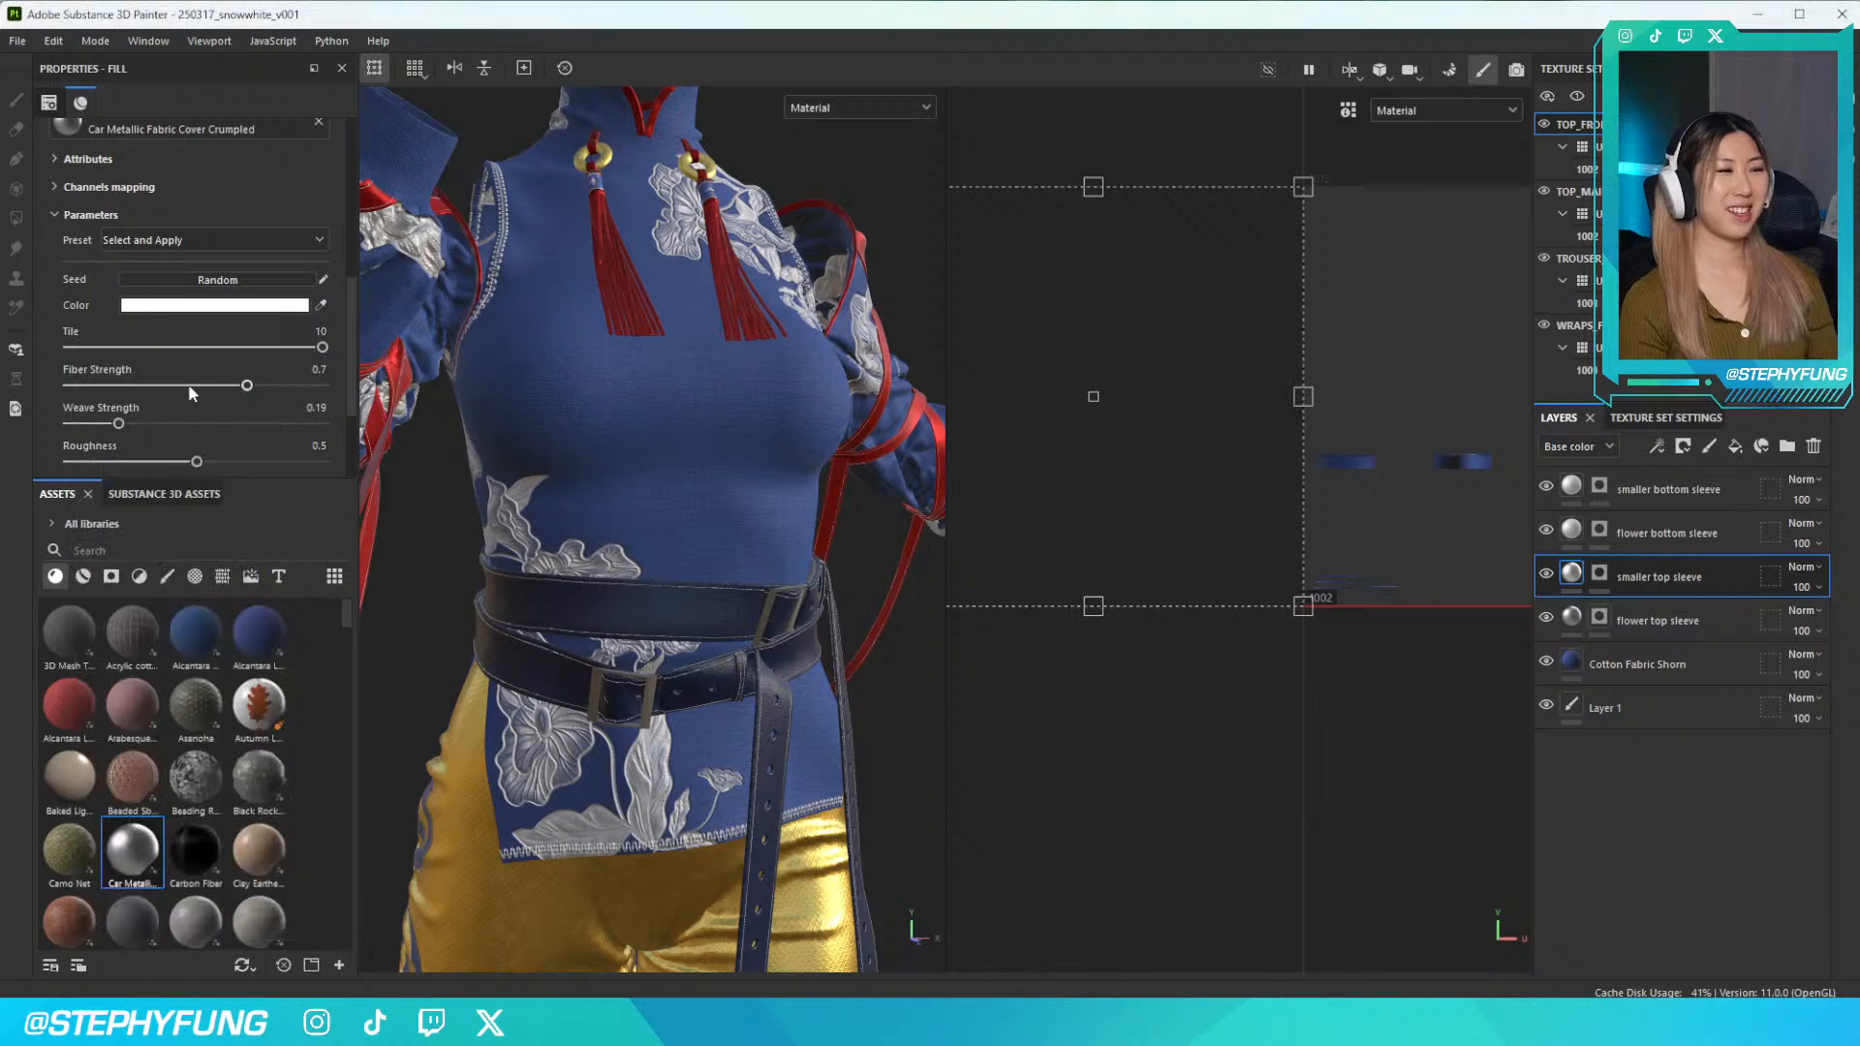
pyautogui.scroll(-1, 259, 426)
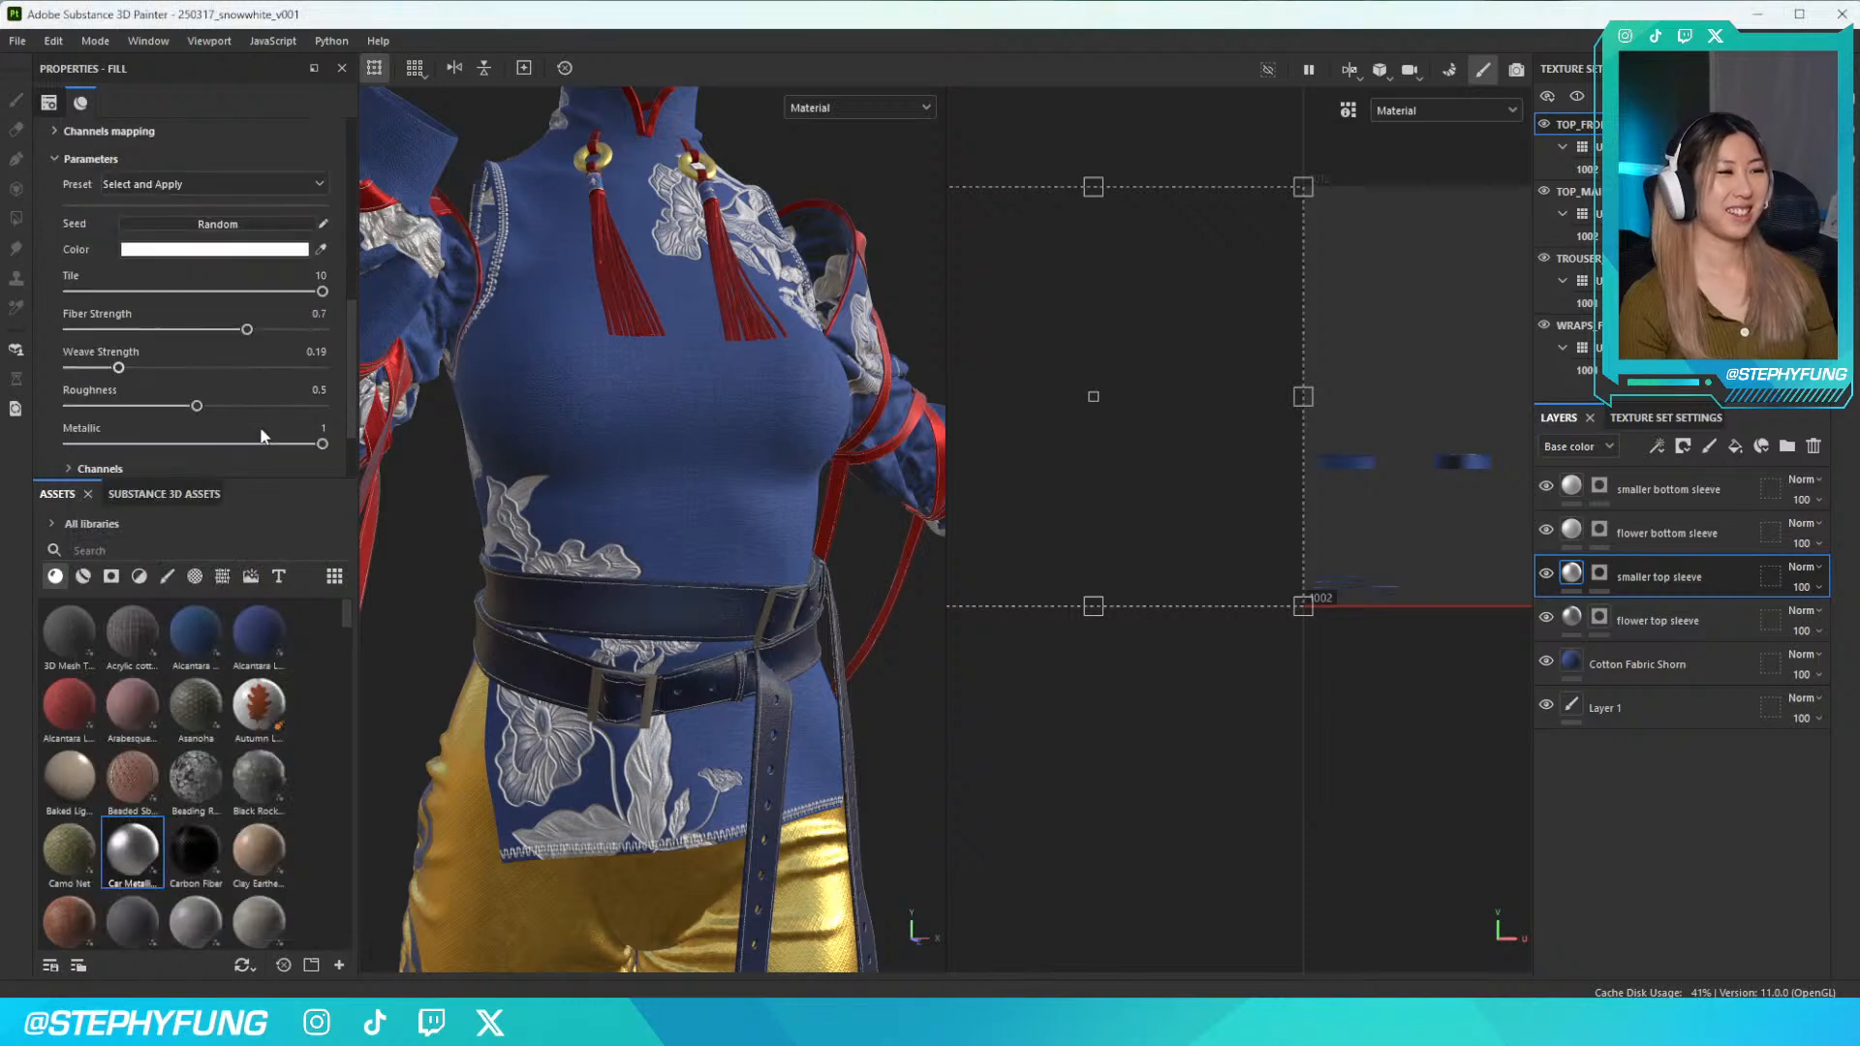
pyautogui.moveTo(287, 404); pyautogui.dragTo(286, 445)
pyautogui.click(282, 445)
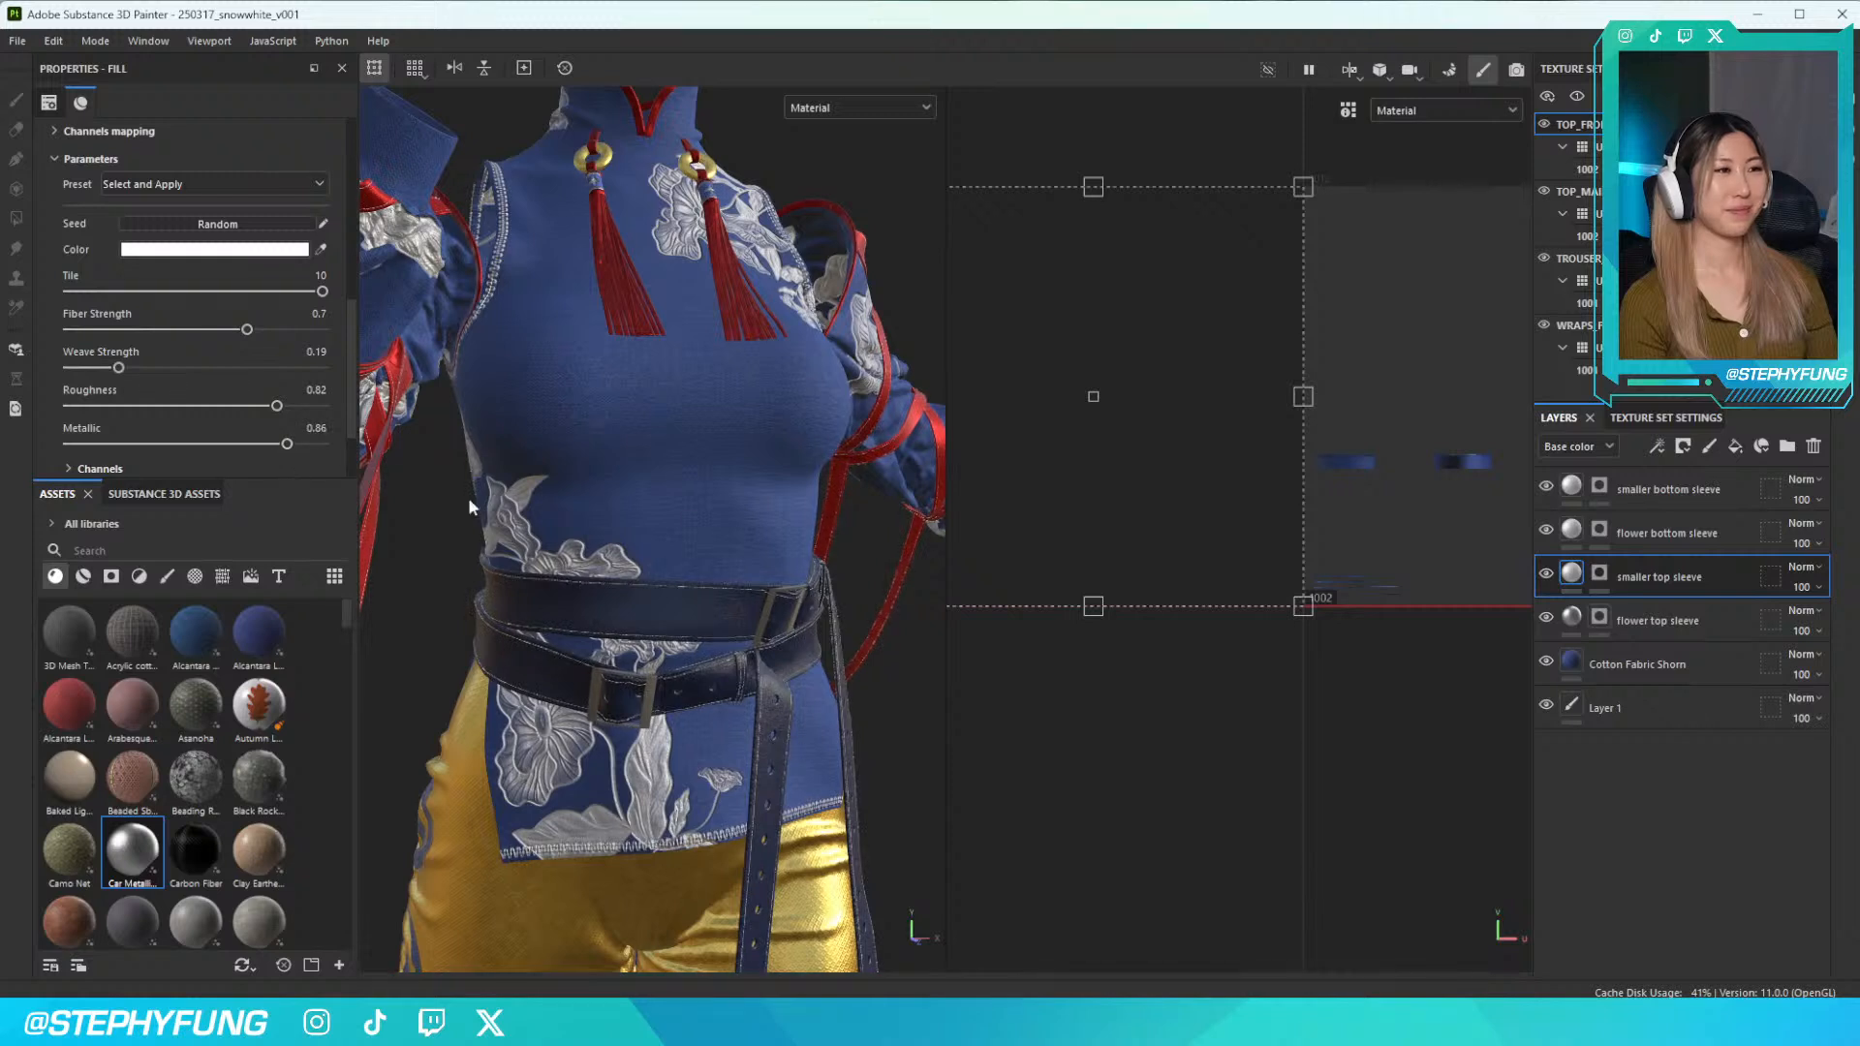
# Set the flower top sleeve layer to roughness 0.79 and metallic 0.84, and save the project
pyautogui.click(1562, 624)
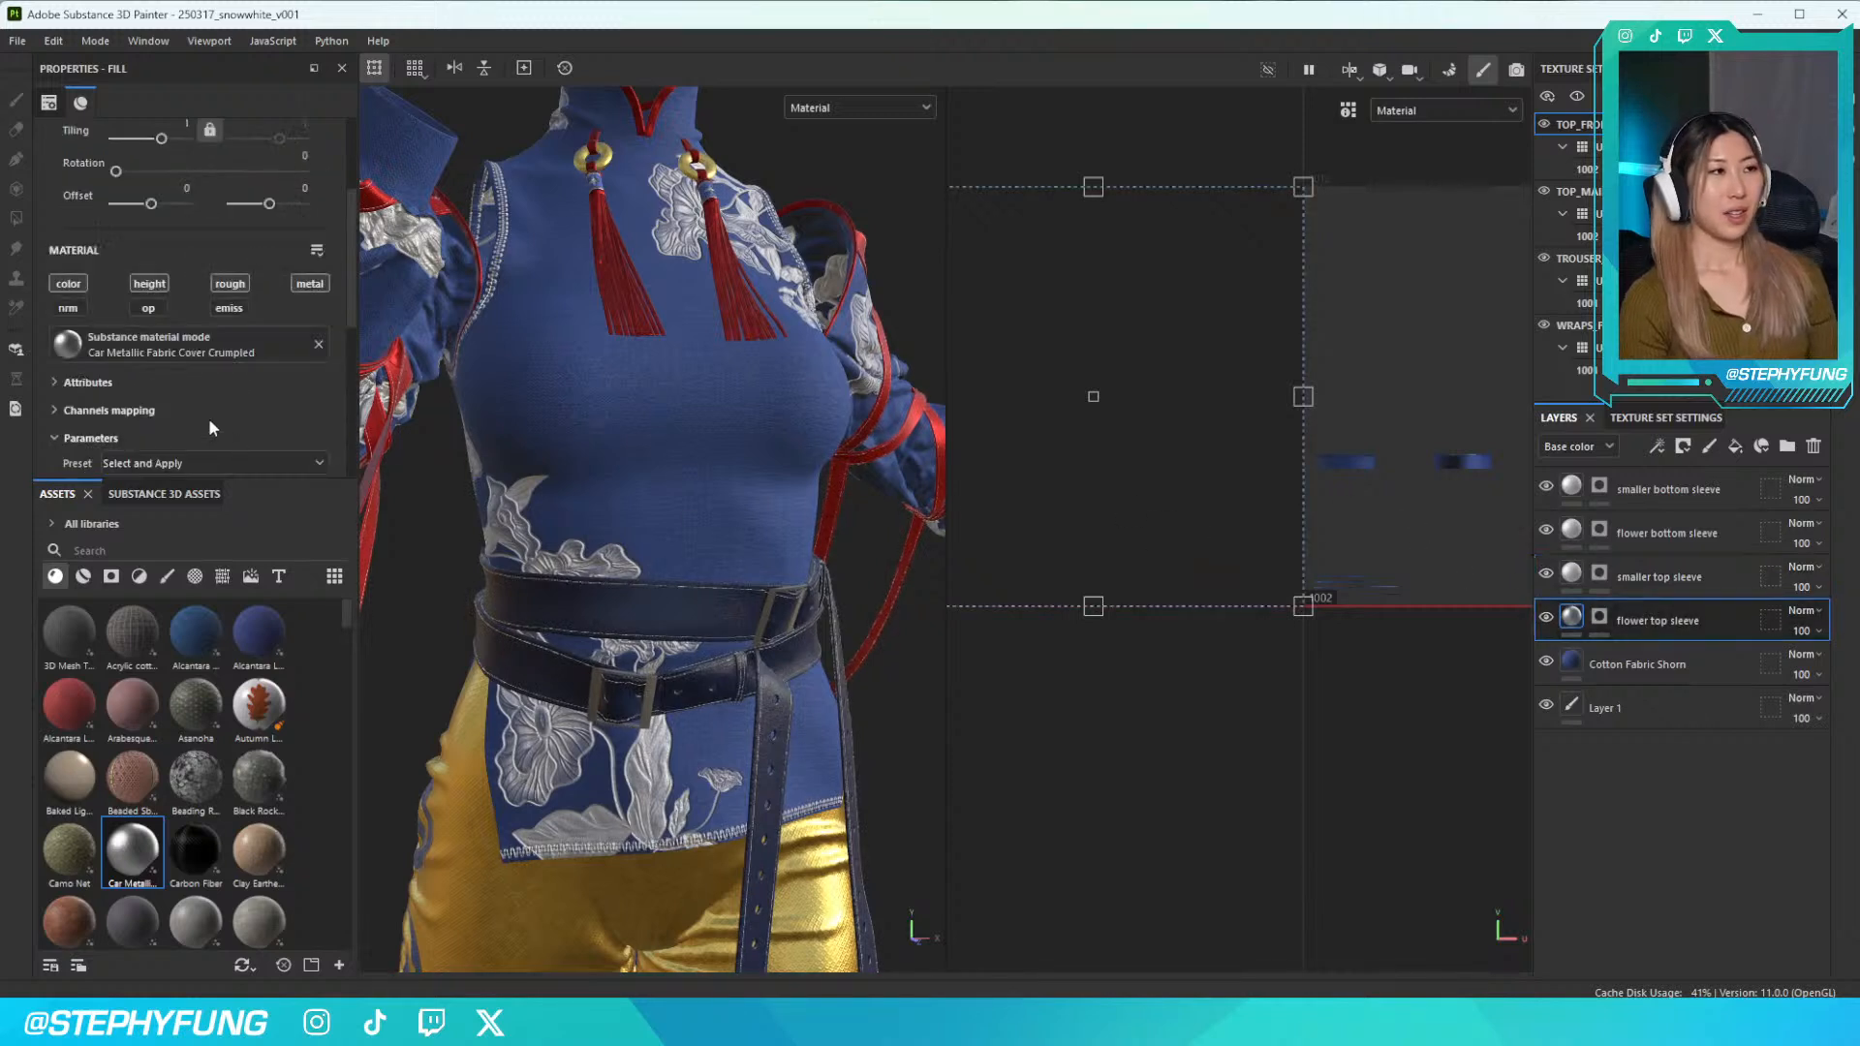
pyautogui.scroll(-3, 208, 402)
pyautogui.click(258, 310)
pyautogui.click(269, 349)
pyautogui.click(282, 350)
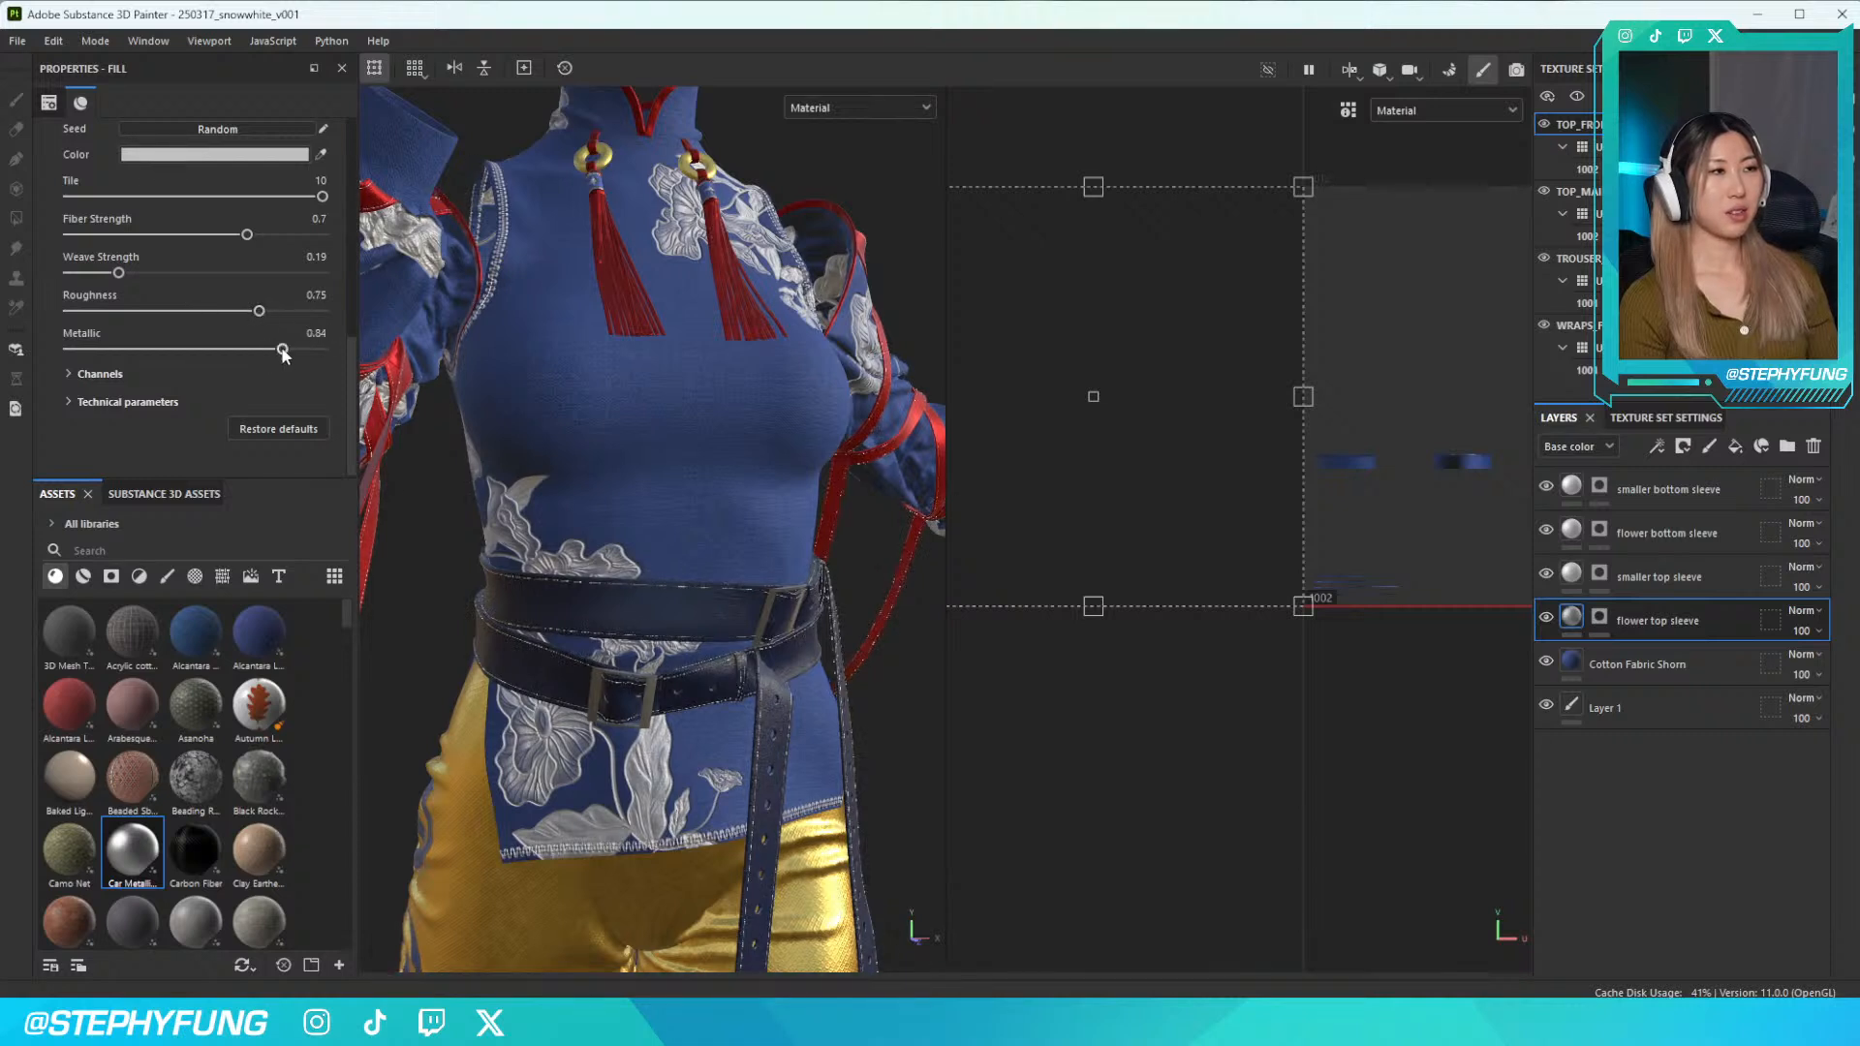
pyautogui.click(269, 311)
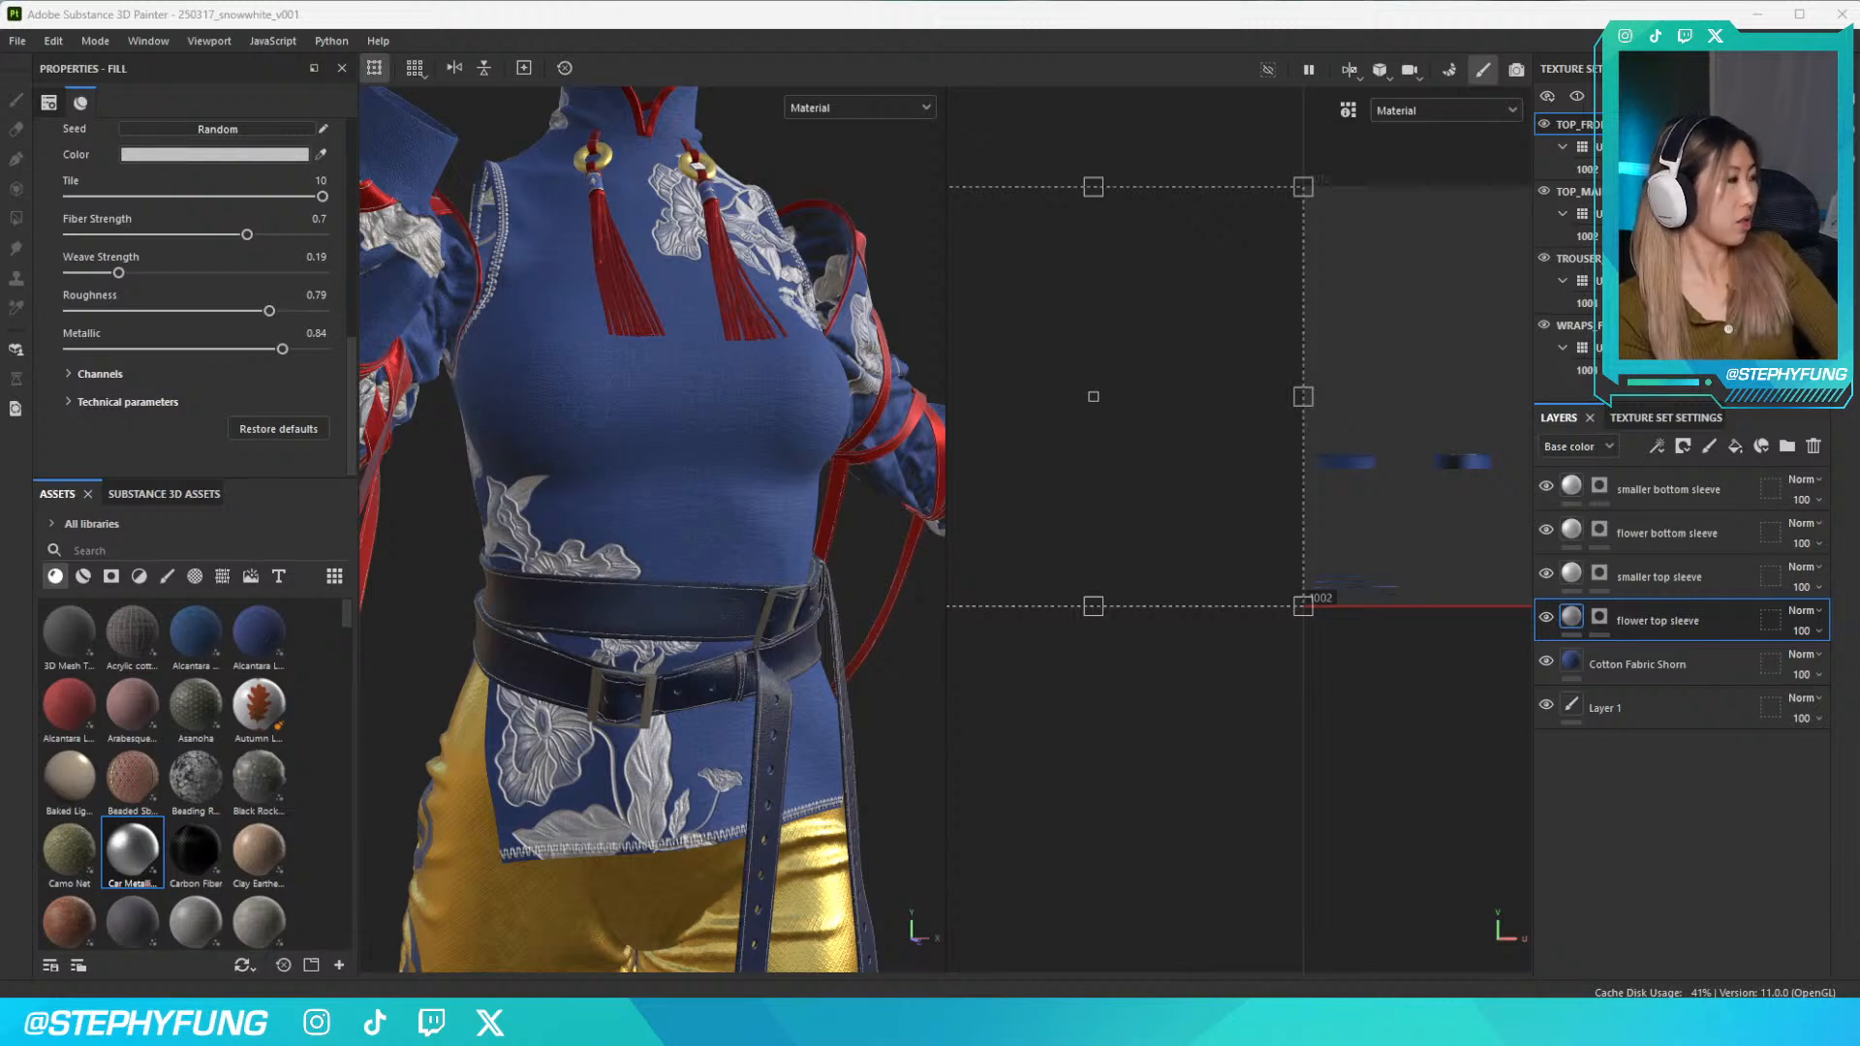
pyautogui.hotkey('ctrl', 's')
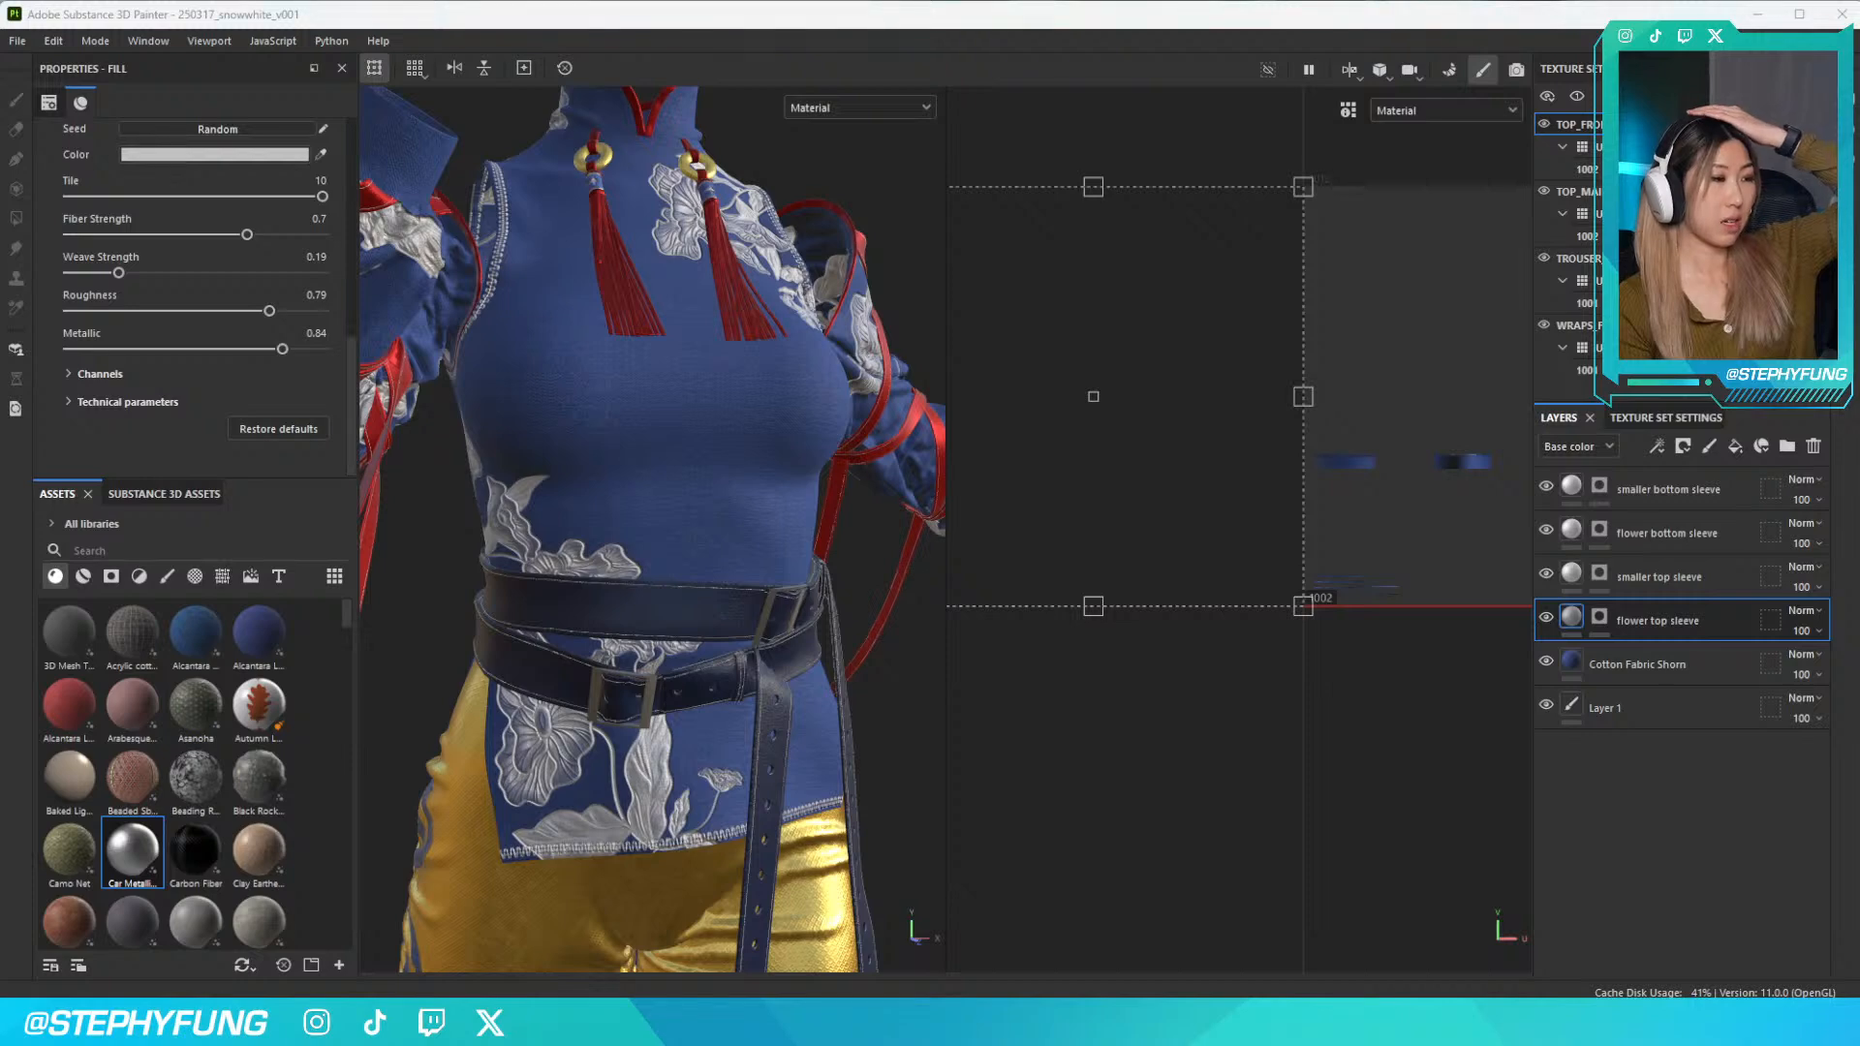
# Switch to Cinema 4D, start the Redshift render of the dressed avatar and bring up the Picture Viewer with the snapshots
pyautogui.hotkey('alt', 'Tab')
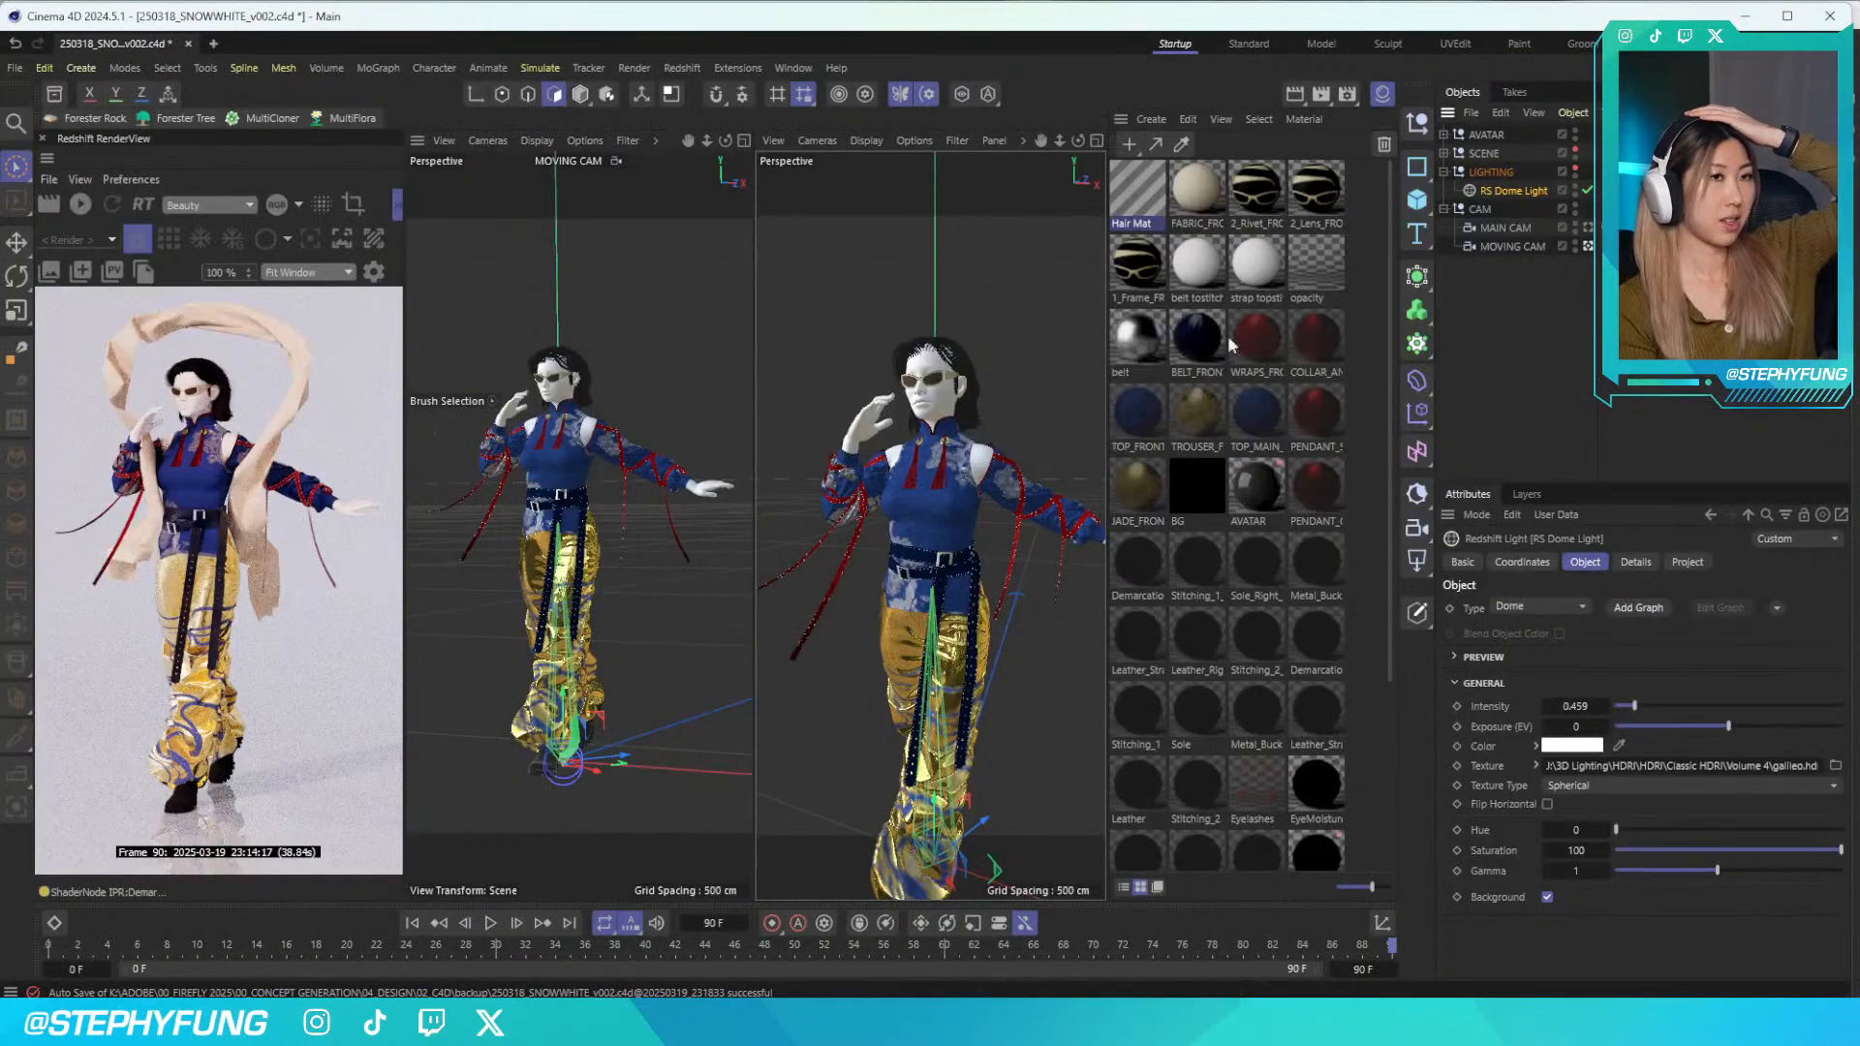
pyautogui.click(82, 207)
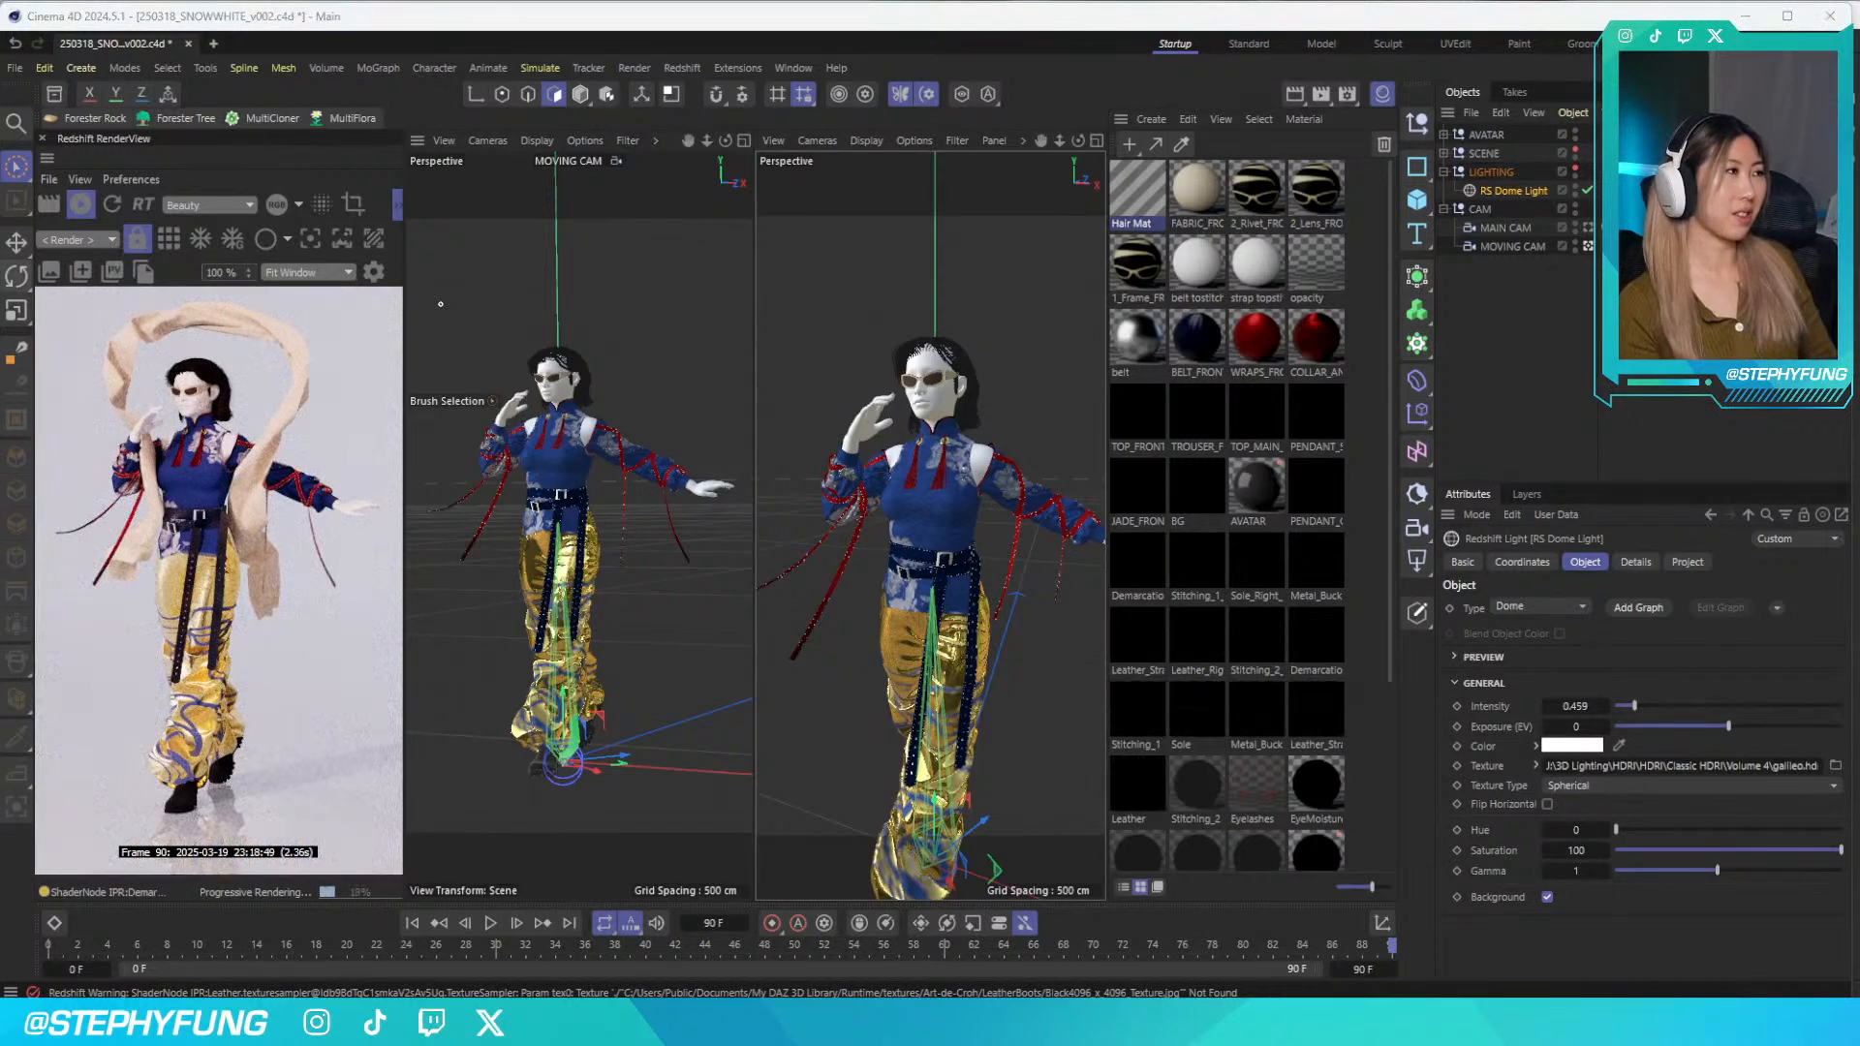
pyautogui.moveTo(0, 205); pyautogui.dragTo(1012, 167)
pyautogui.scroll(1, 847, 471)
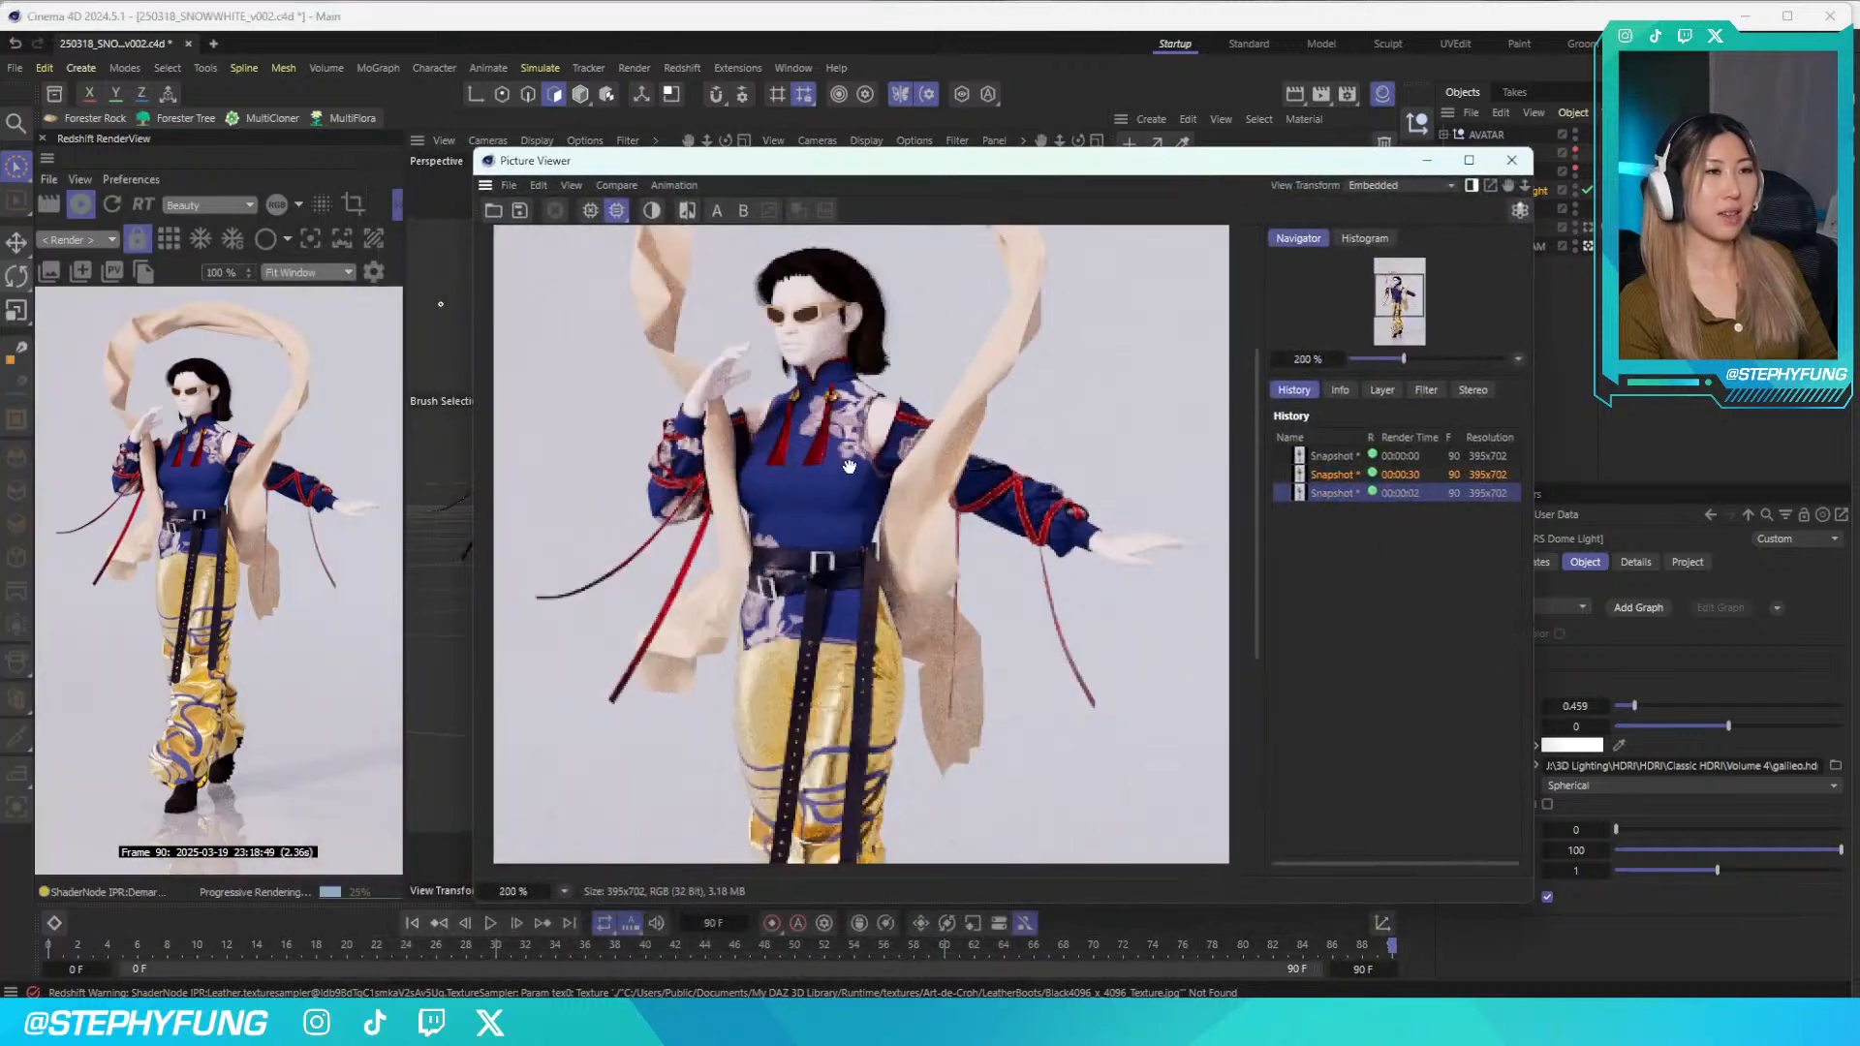
# Compare the avatar's render snapshots in the Picture Viewer's history, put the viewer away and stop the live render
pyautogui.click(1321, 477)
pyautogui.click(1327, 490)
pyautogui.click(1335, 469)
pyautogui.click(1340, 493)
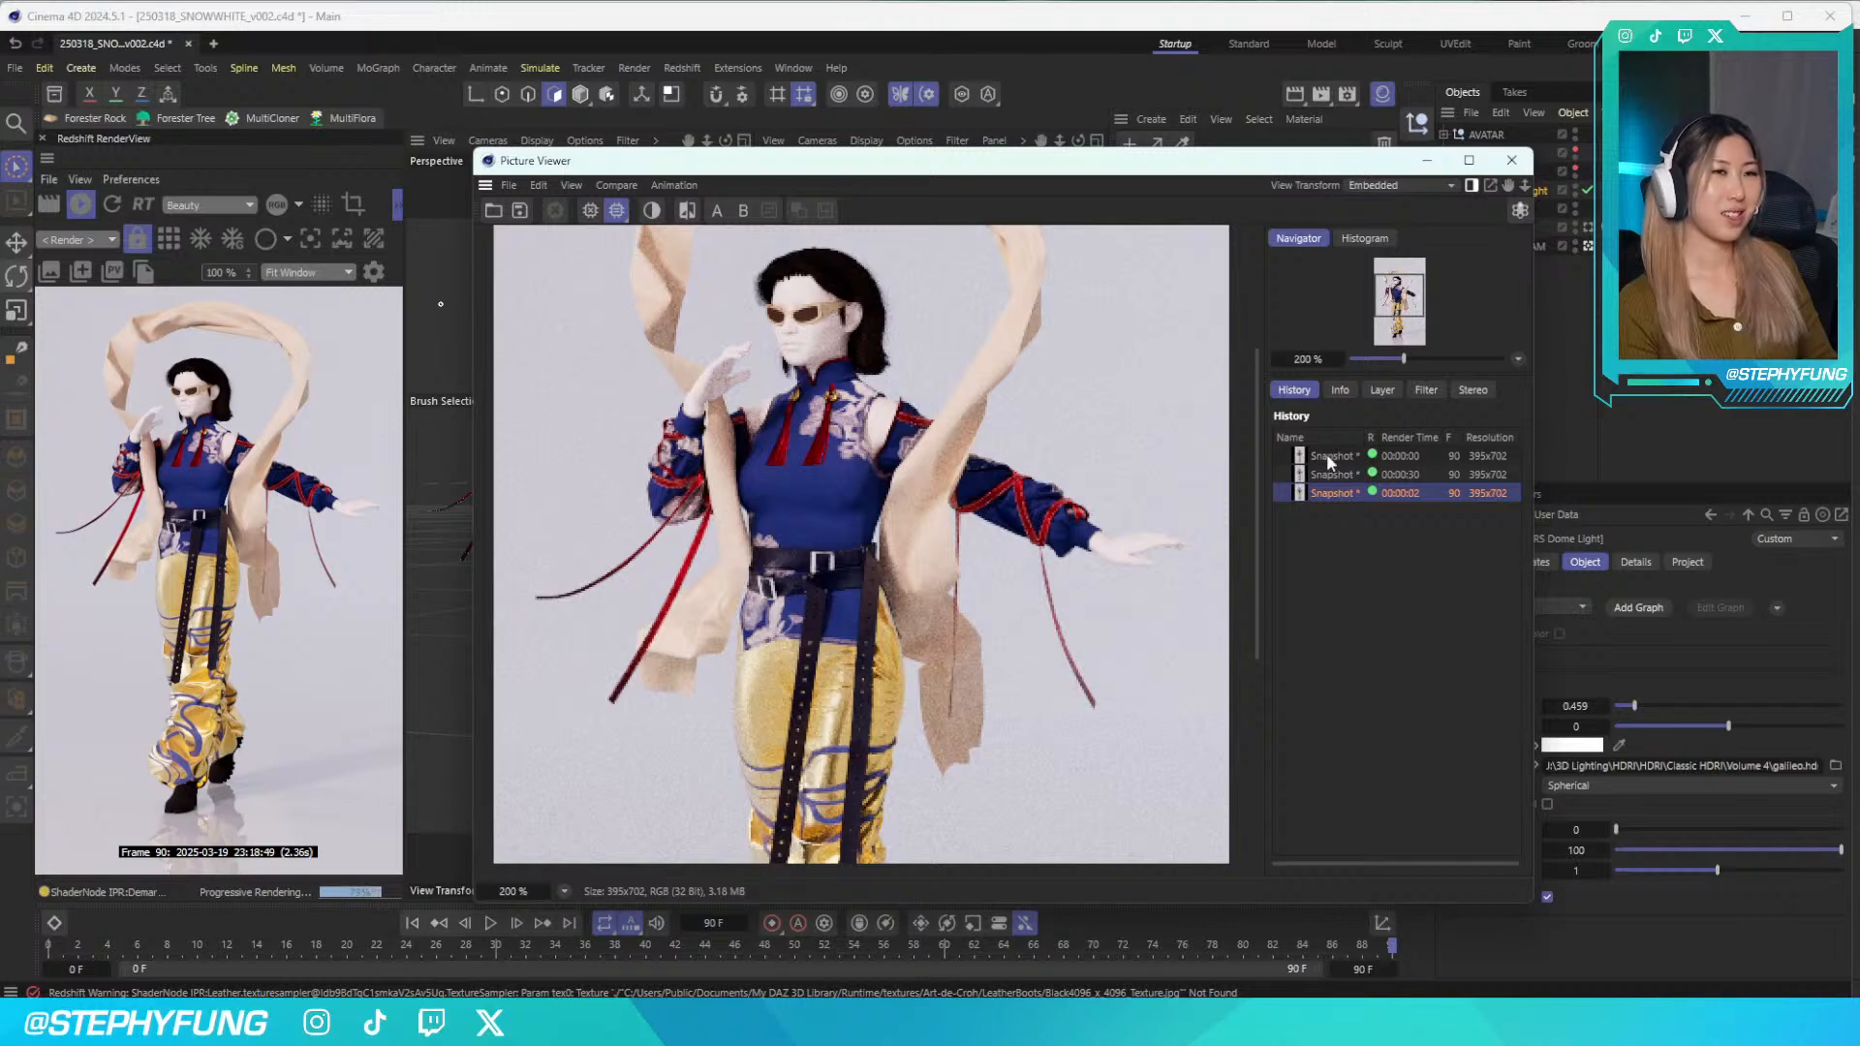
pyautogui.click(1327, 455)
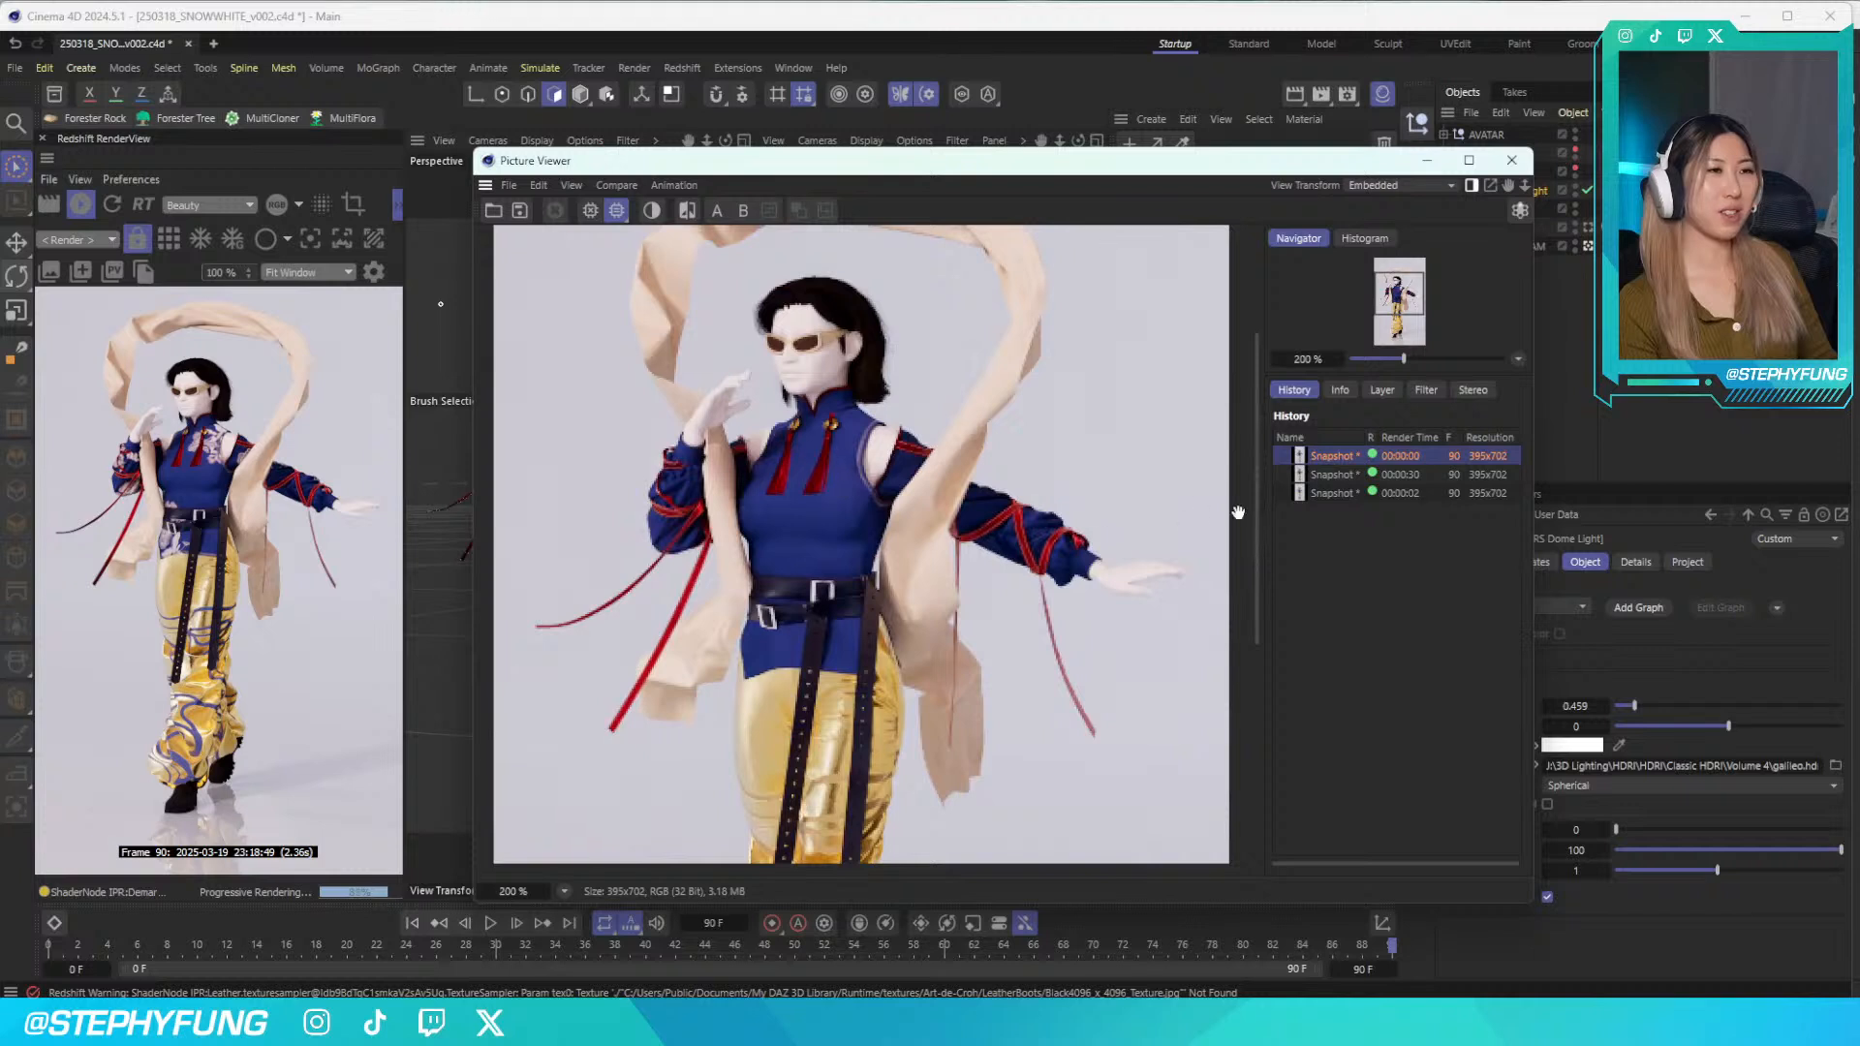
pyautogui.click(1331, 492)
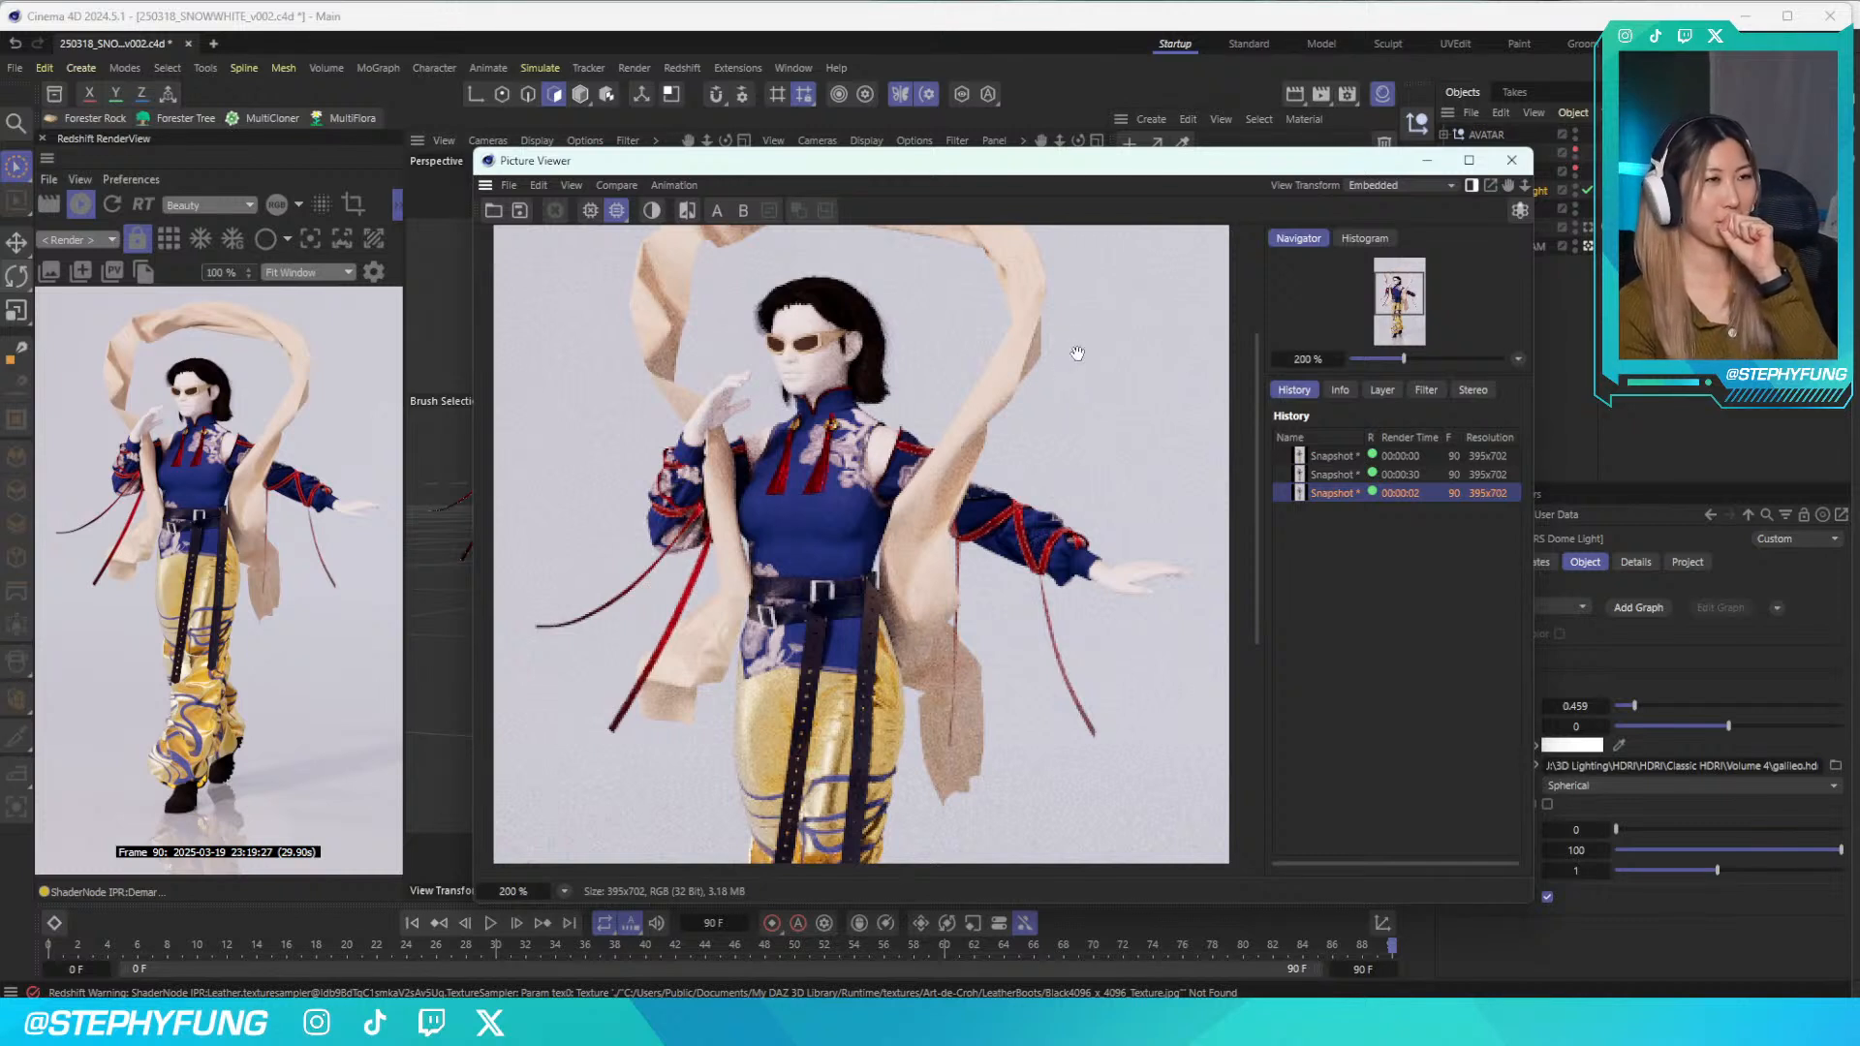
pyautogui.scroll(-3, 1012, 370)
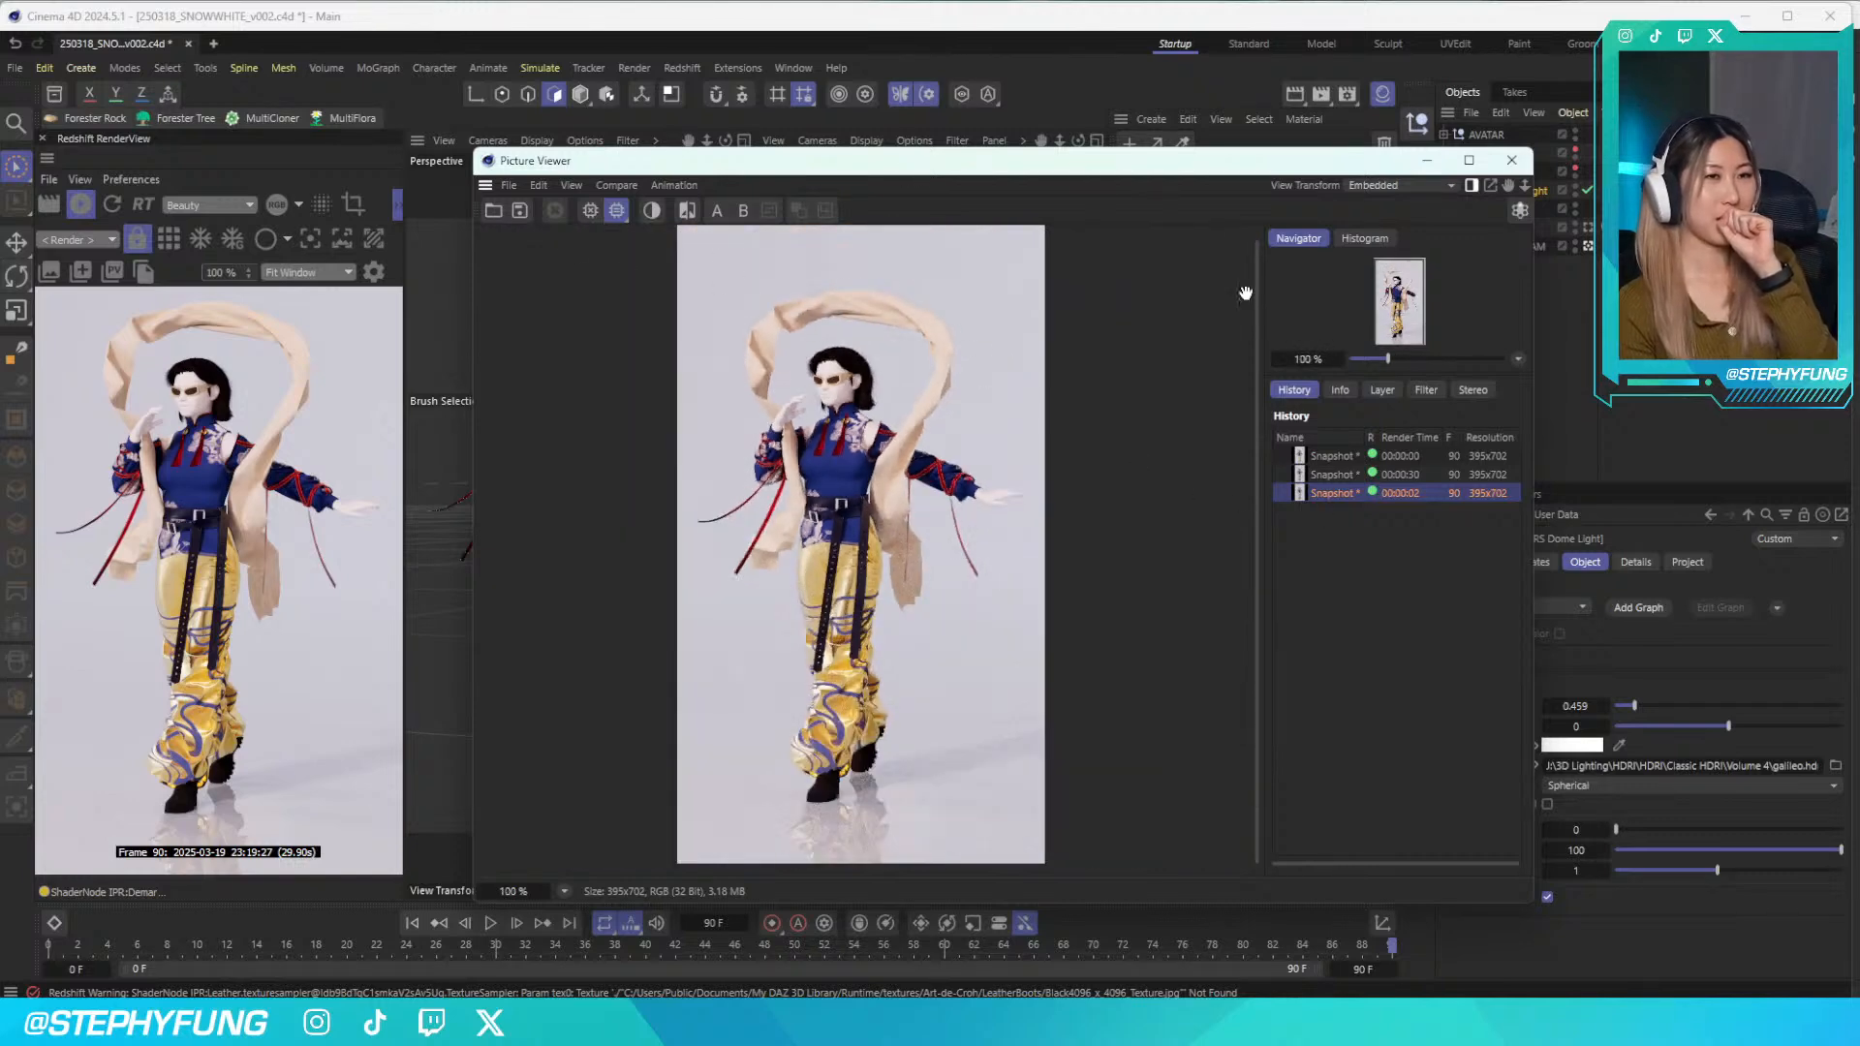
pyautogui.moveTo(1149, 174); pyautogui.dragTo(1002, 191)
pyautogui.moveTo(883, 193); pyautogui.dragTo(58, 0)
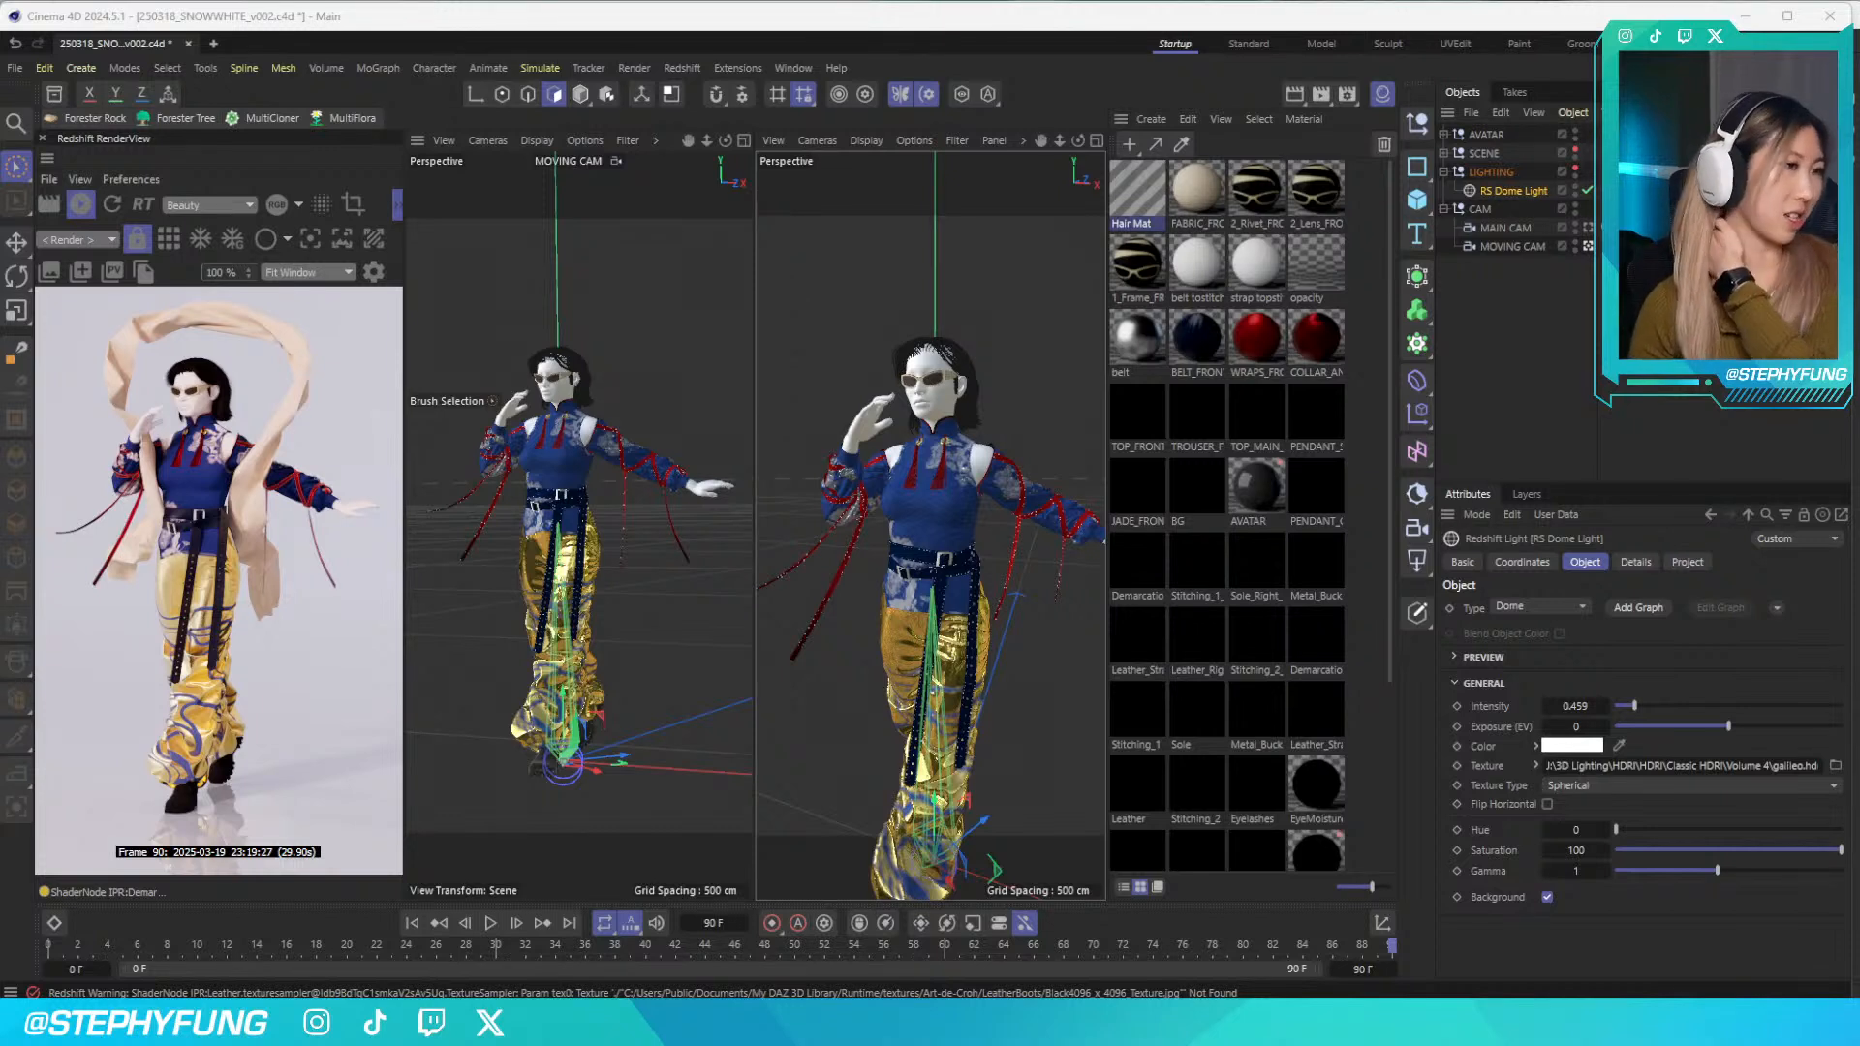
pyautogui.click(81, 204)
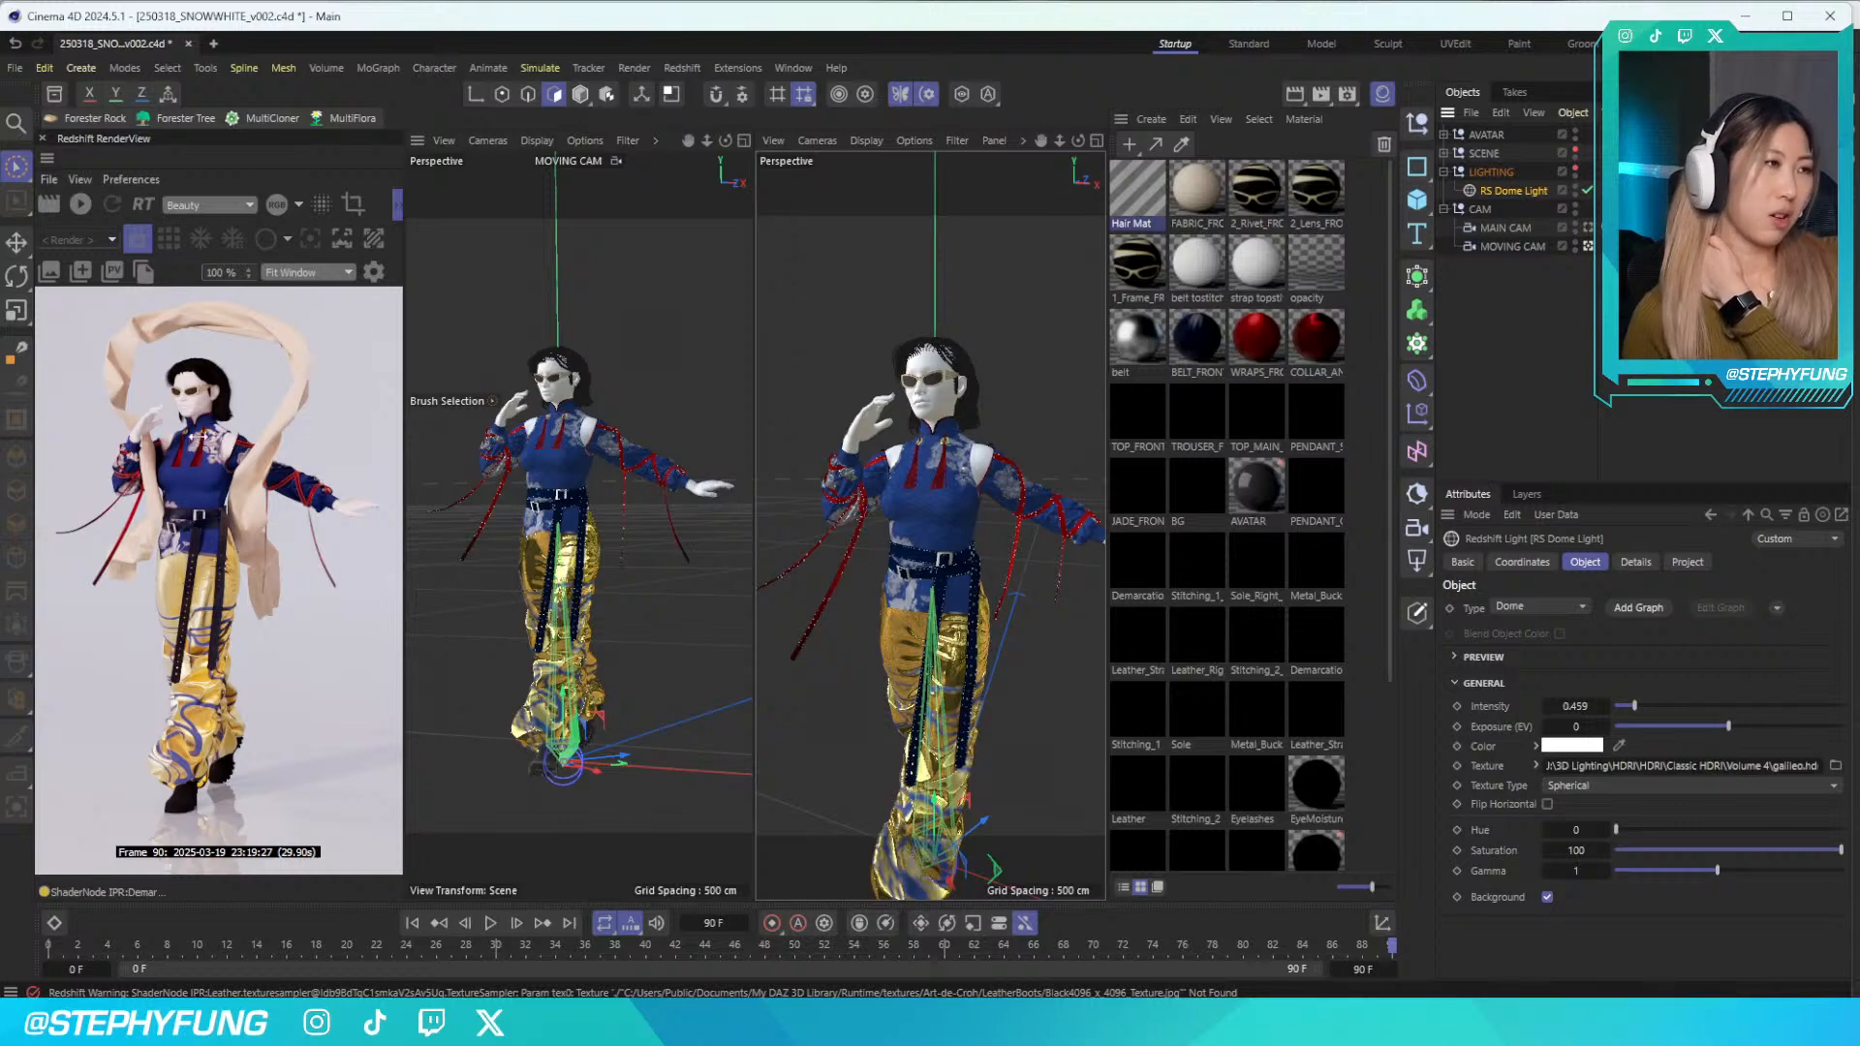
# Switch to Substance 3D Painter and examine the embroidered flowers around the tassels on the top's chest up close
pyautogui.hotkey('alt', 'Tab')
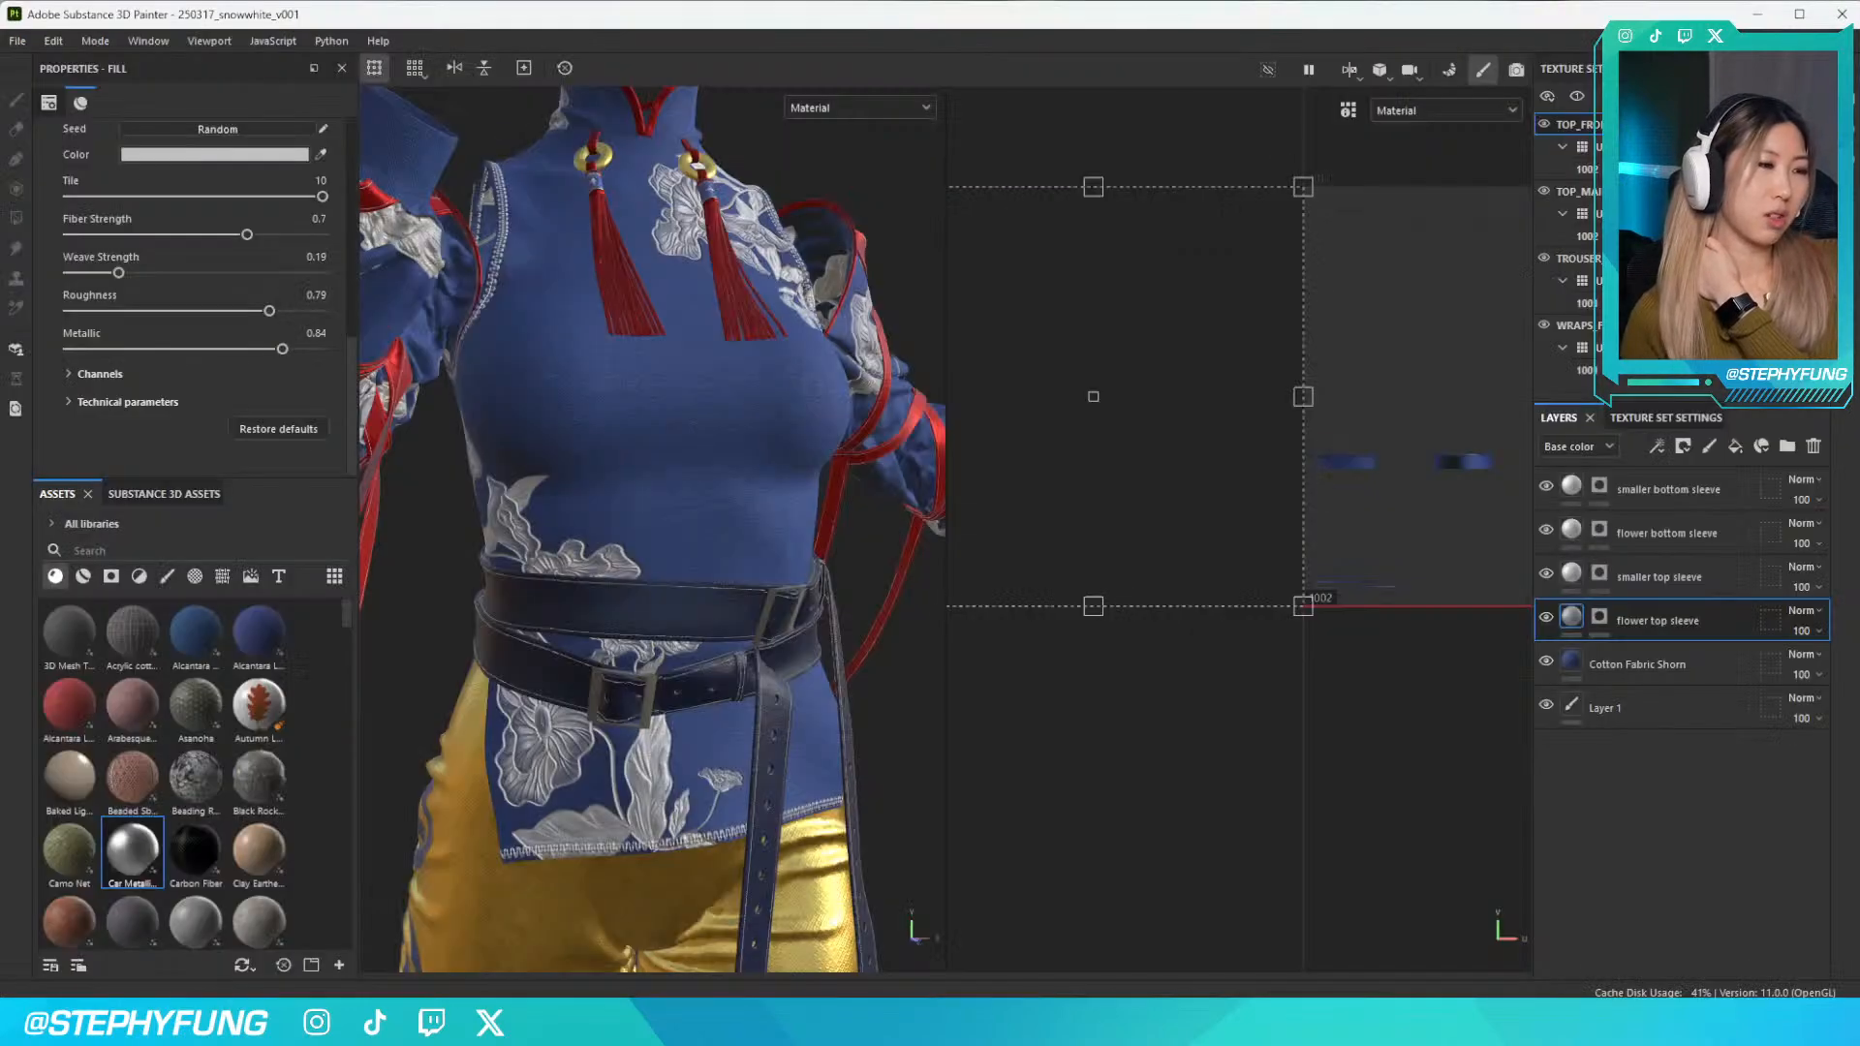
pyautogui.scroll(8, 660, 247)
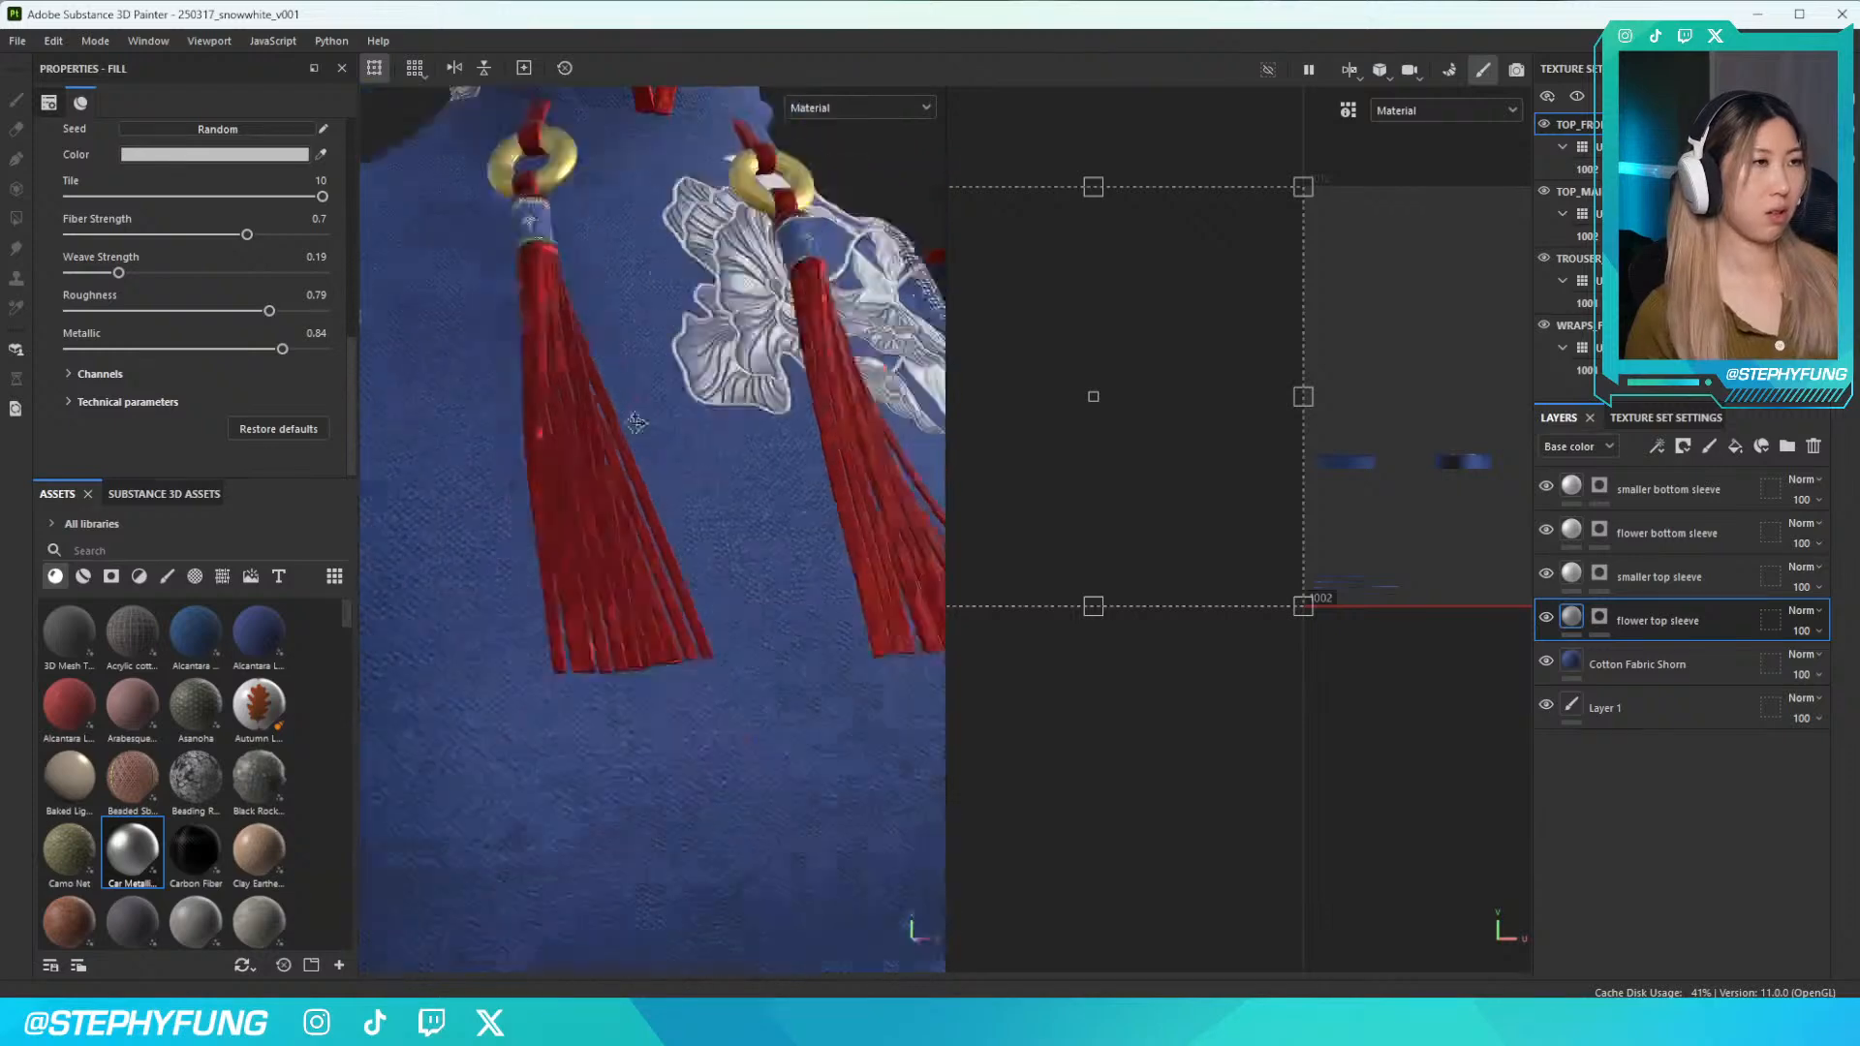
pyautogui.keyDown('alt'); pyautogui.moveTo(819, 357); pyautogui.dragTo(620, 398); pyautogui.keyUp('alt')
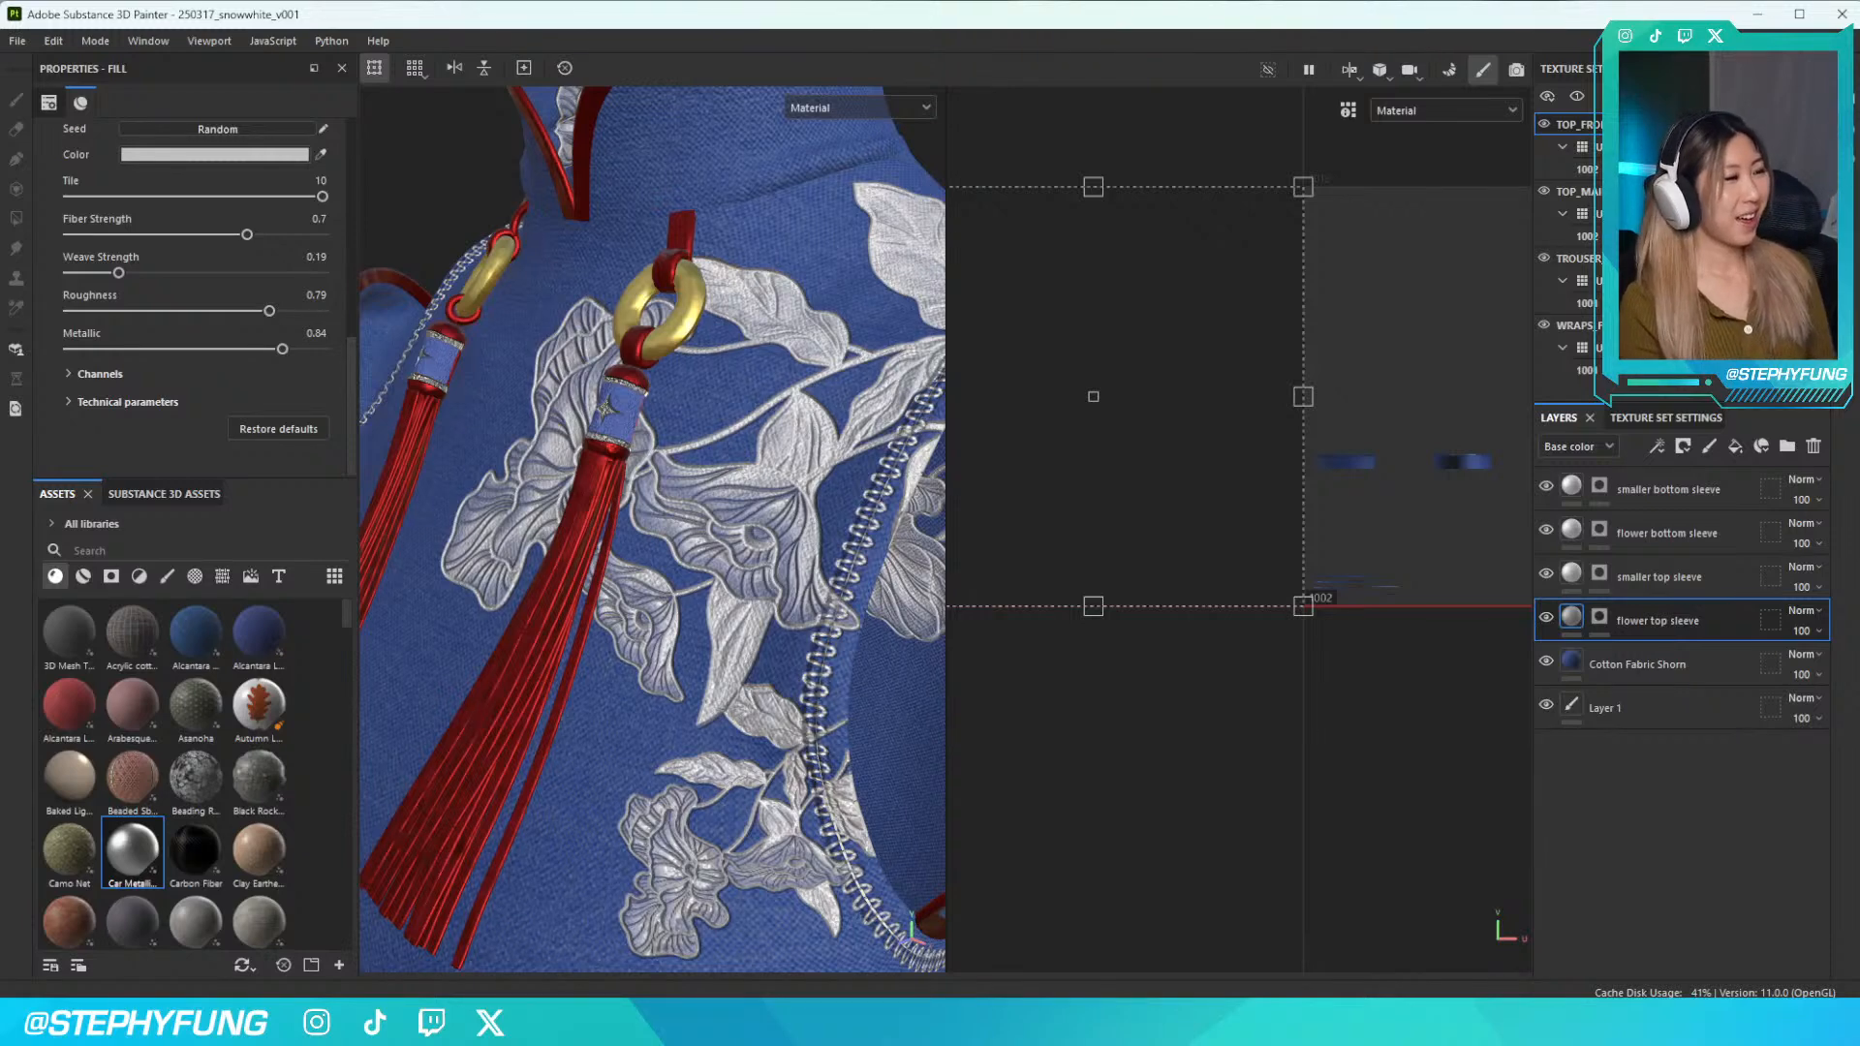
# Switch to the web browser and look through the short films and freelance work on the motion designer's Behance profile
pyautogui.moveTo(0, 222)
pyautogui.mouseDown()
pyautogui.moveTo(714, 251)
pyautogui.moveTo(885, 167)
pyautogui.moveTo(893, 52)
pyautogui.mouseUp()
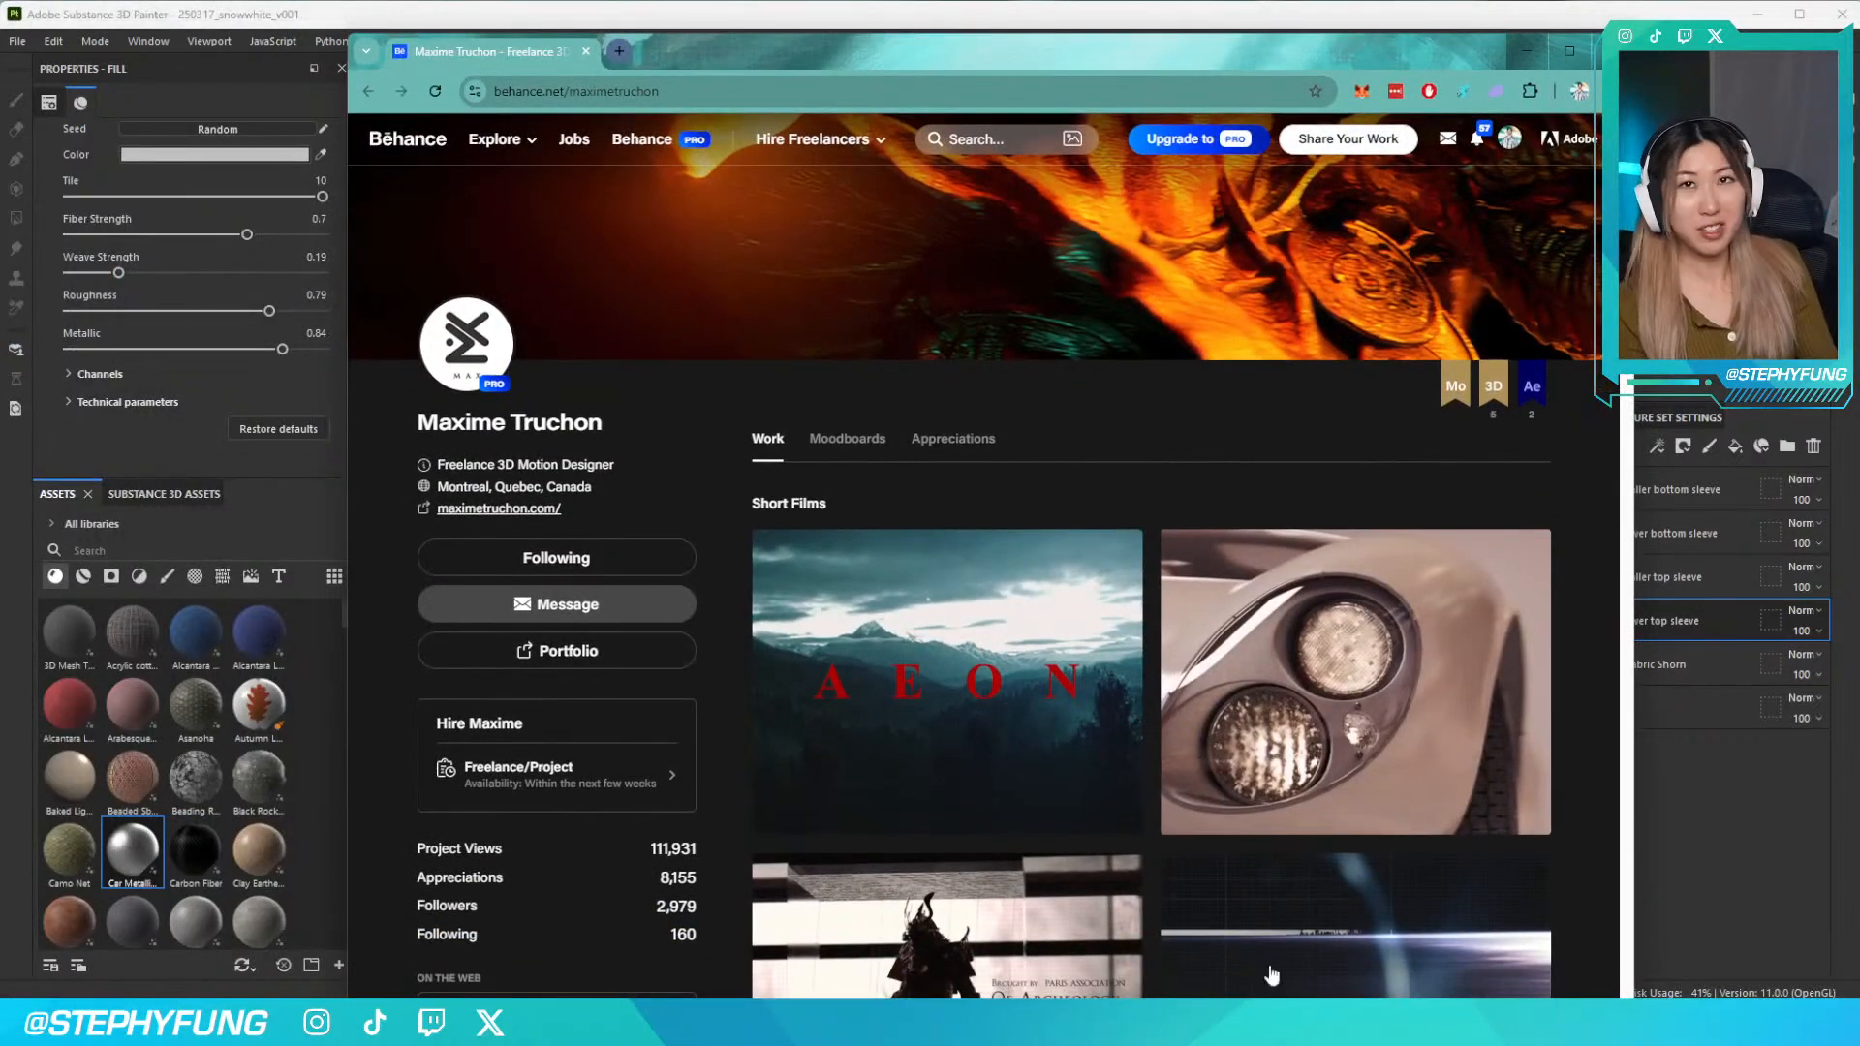
pyautogui.scroll(-3, 907, 674)
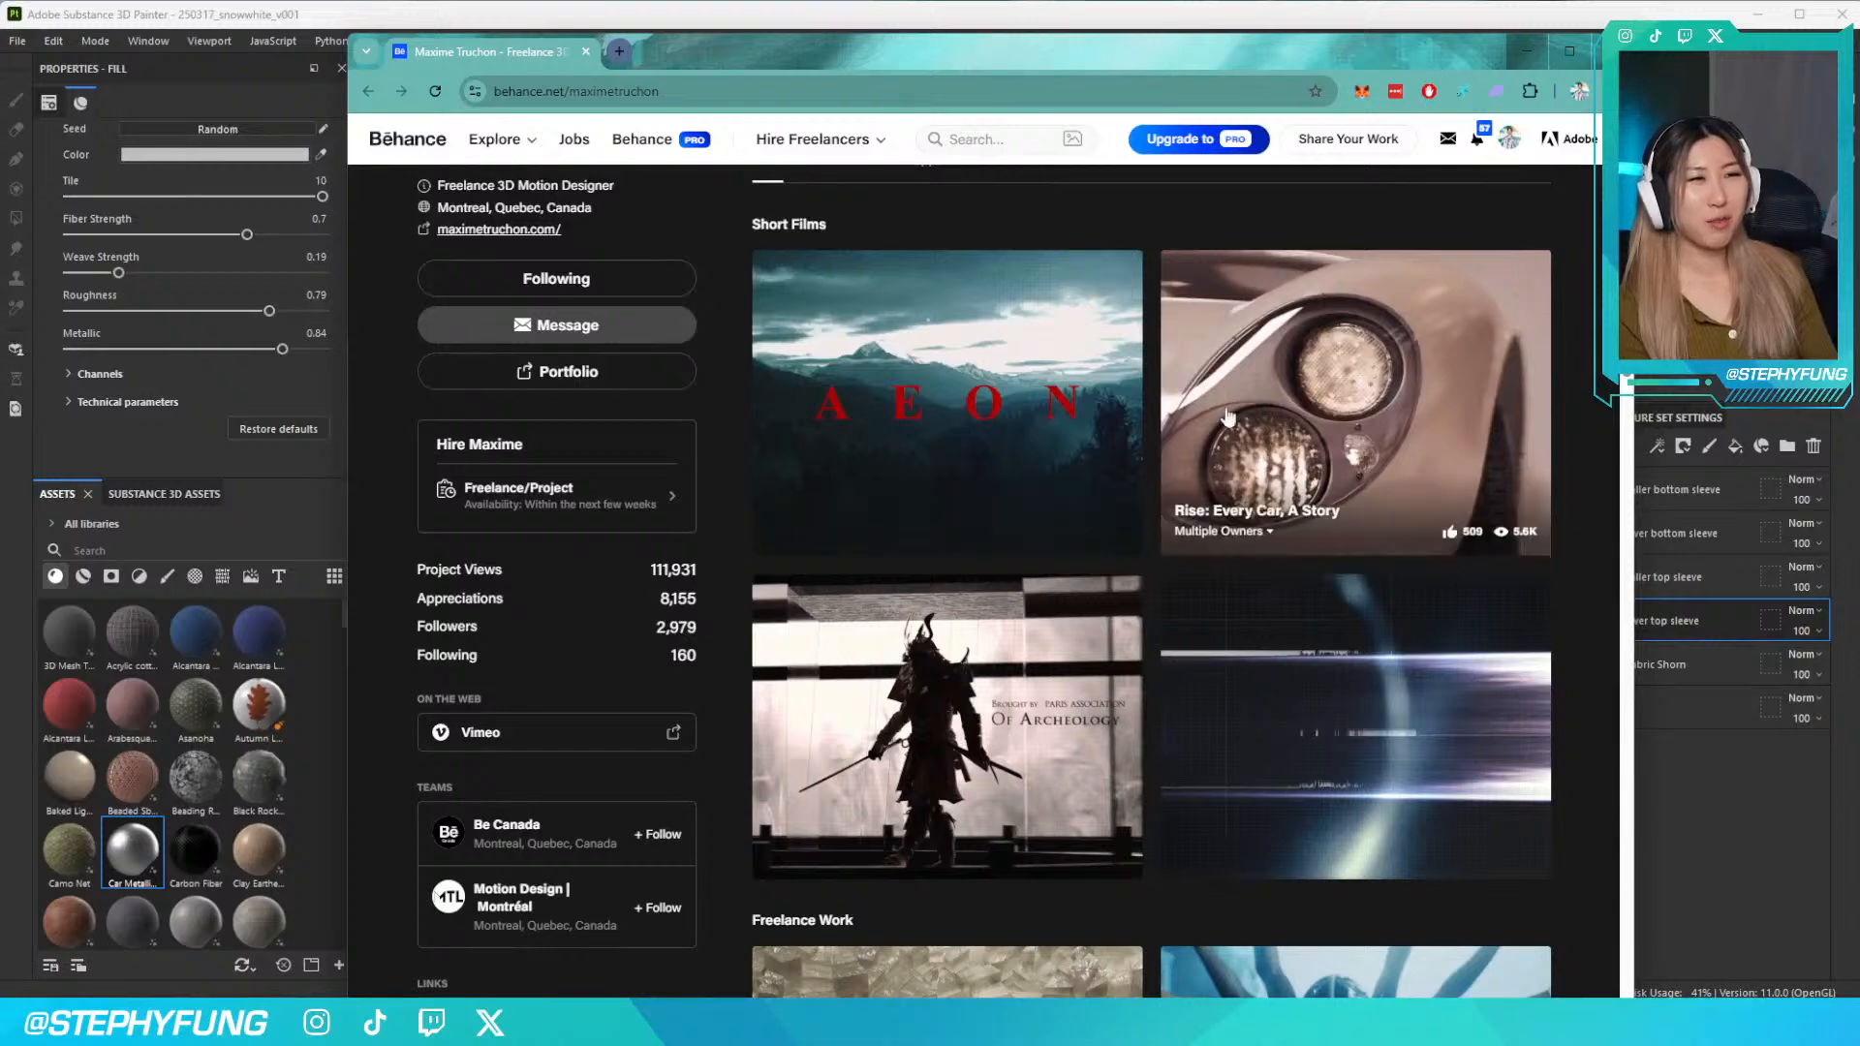
pyautogui.scroll(-3, 1269, 395)
pyautogui.scroll(6, 1275, 397)
pyautogui.moveTo(1458, 393)
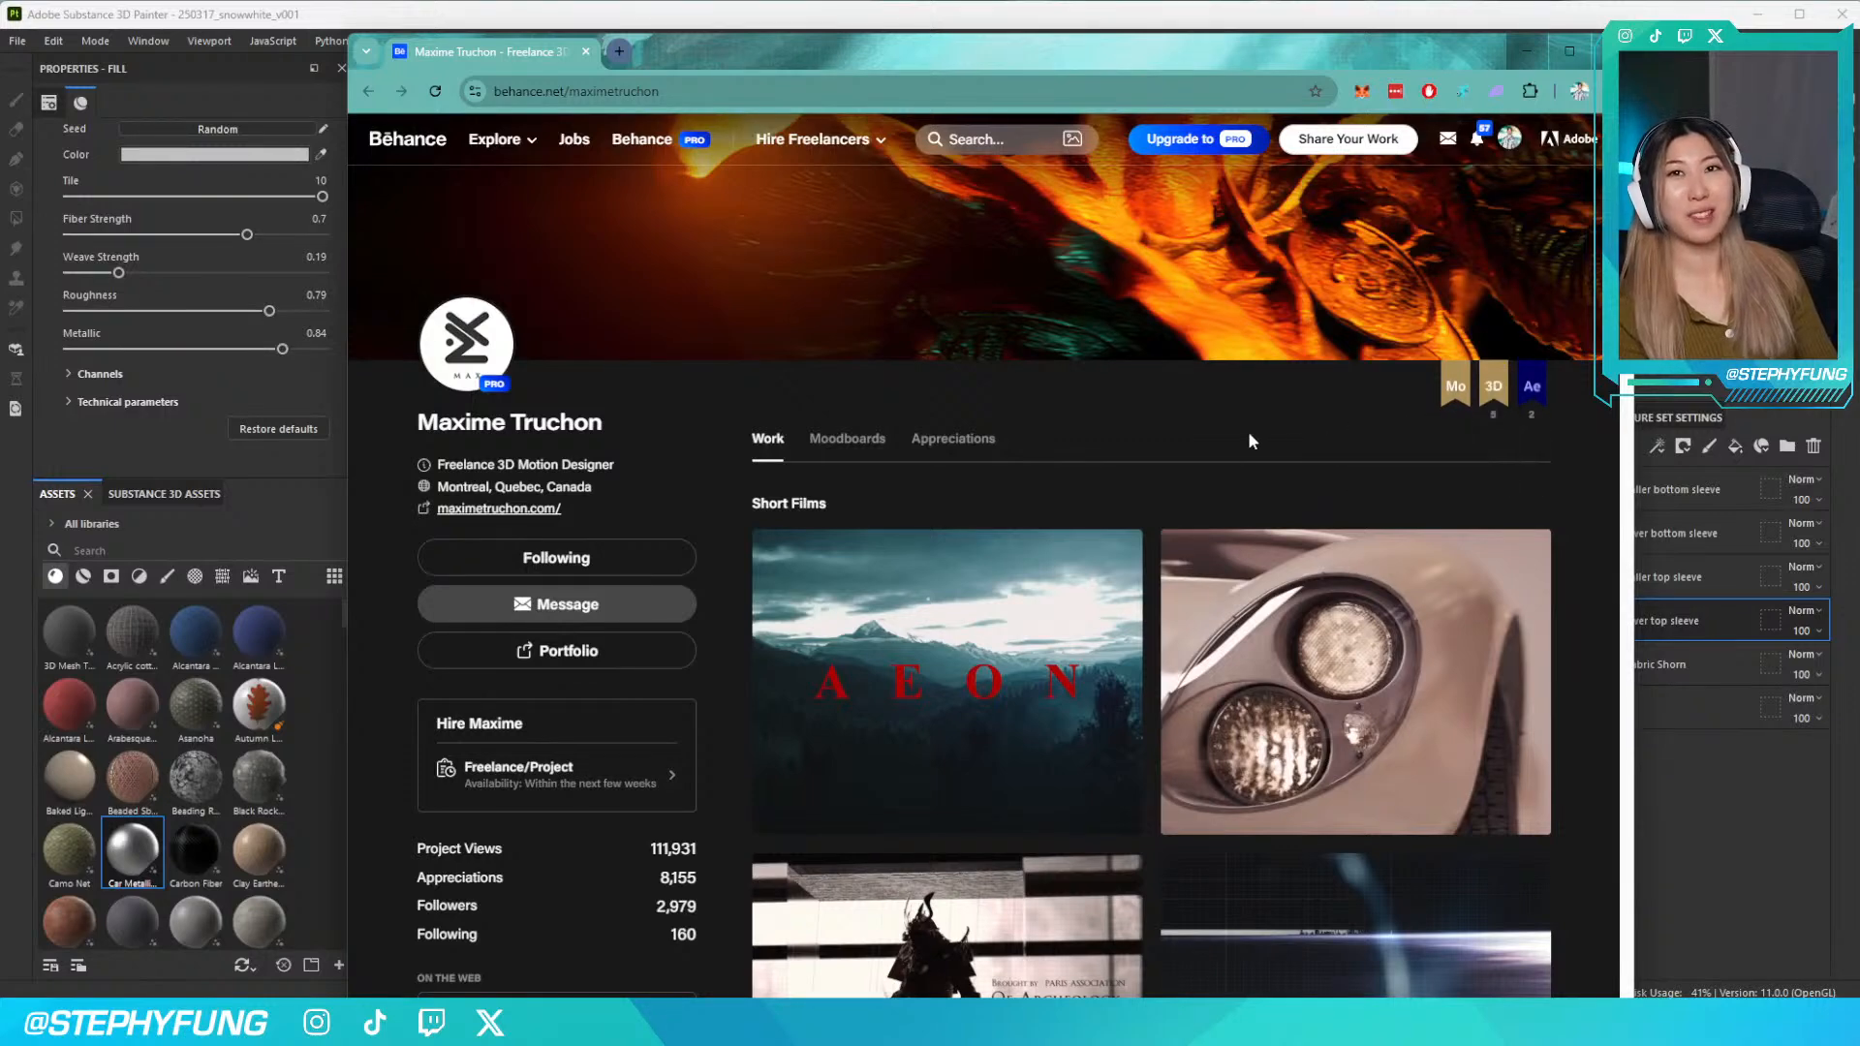
pyautogui.scroll(-5, 1222, 469)
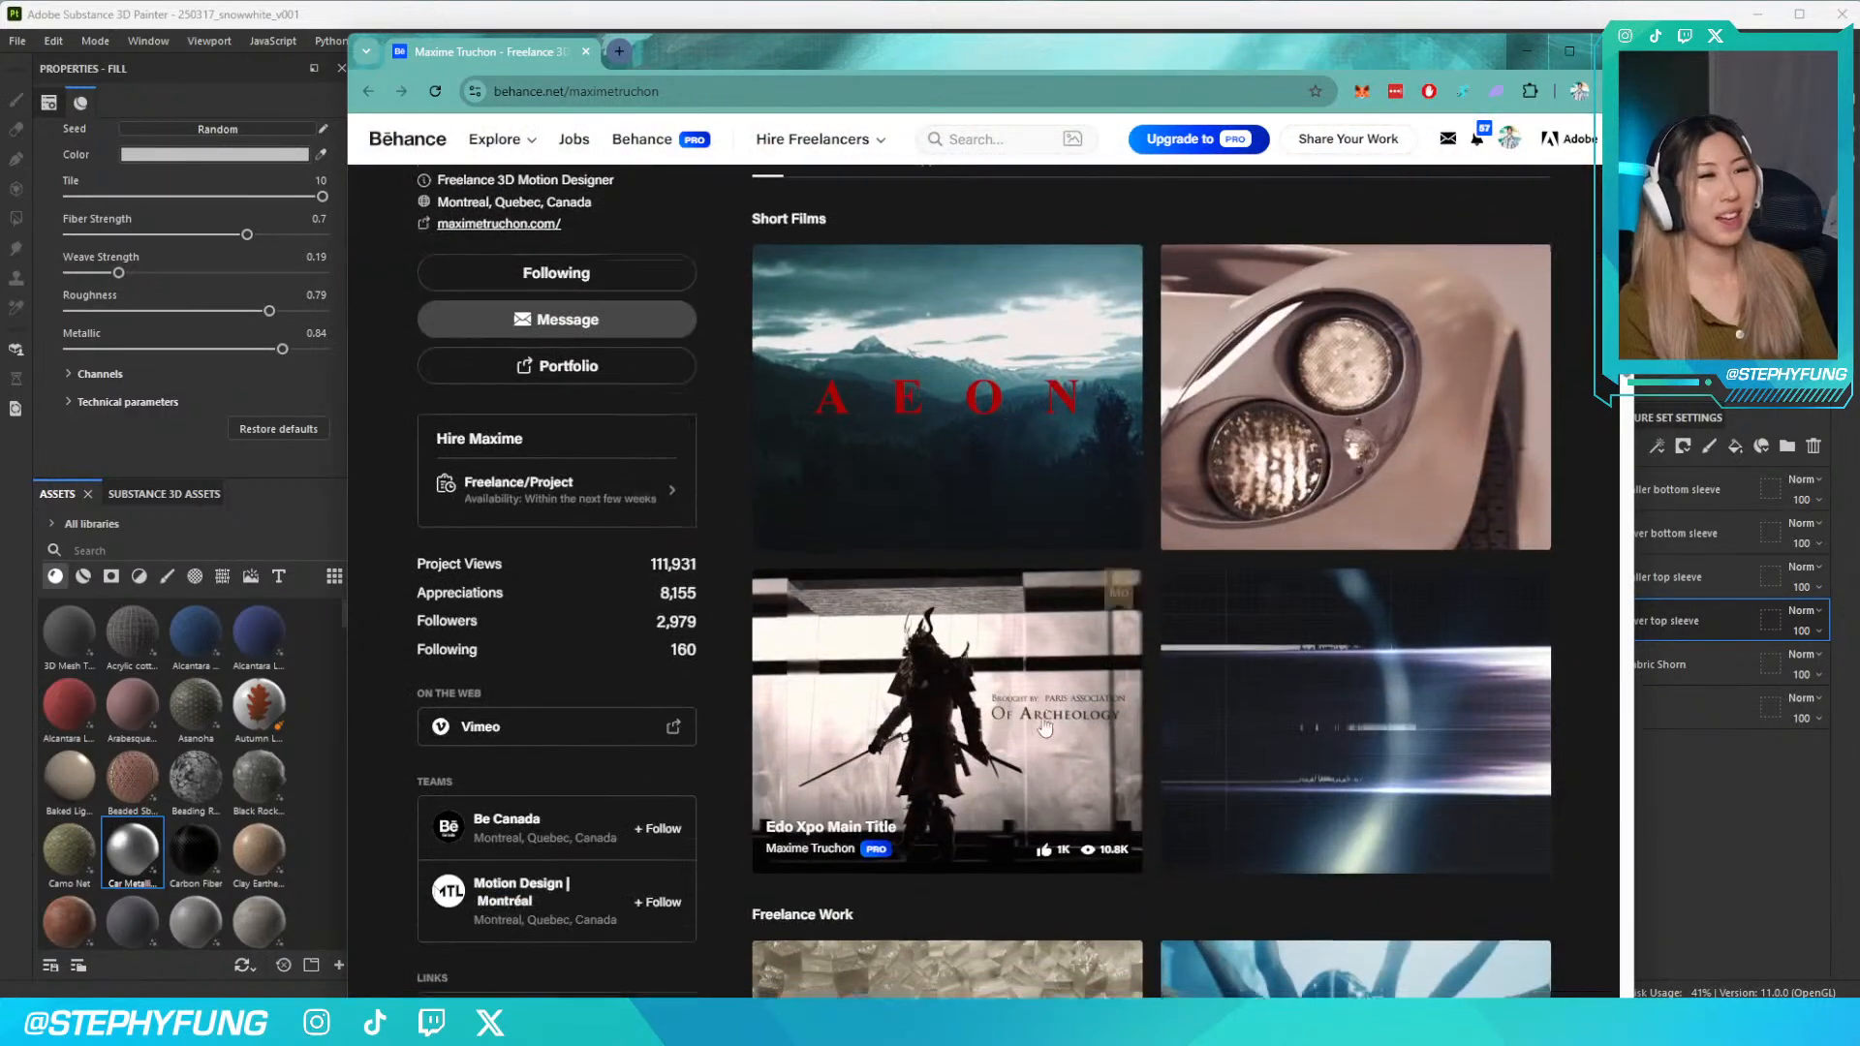
pyautogui.scroll(-3, 1371, 586)
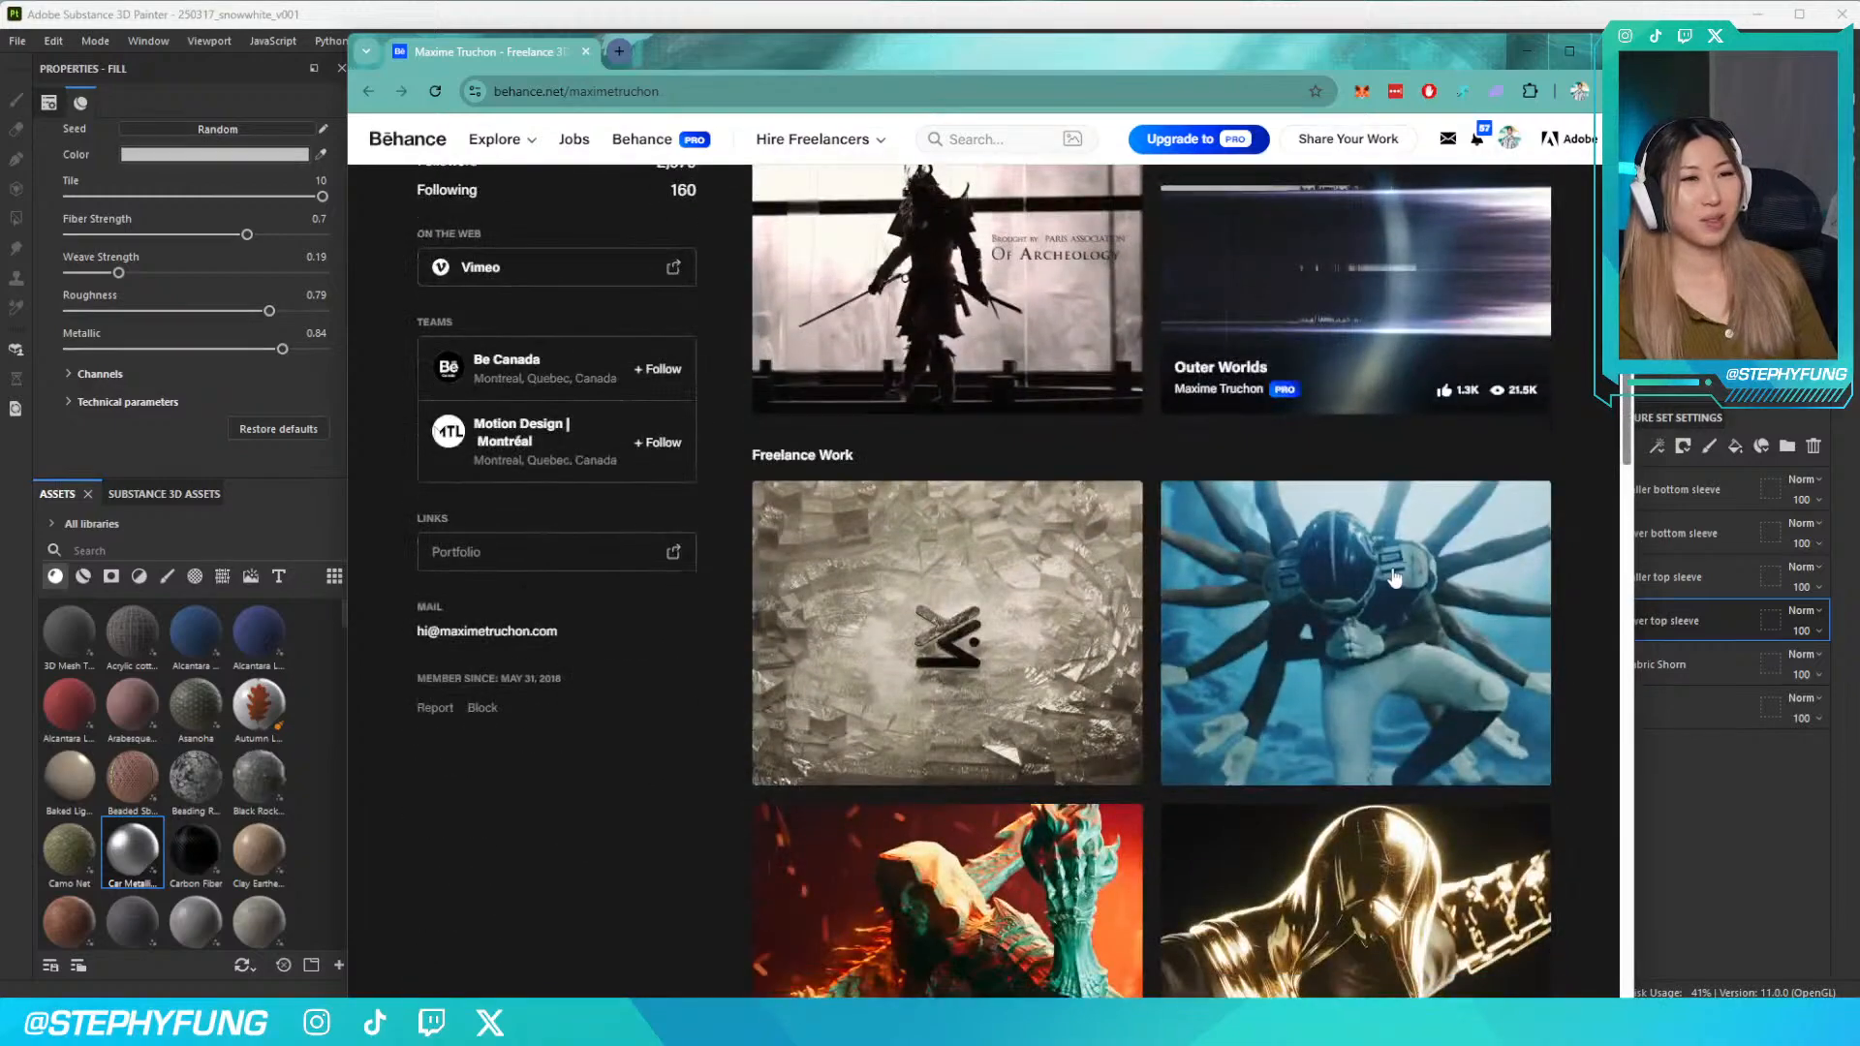
pyautogui.scroll(-2, 967, 570)
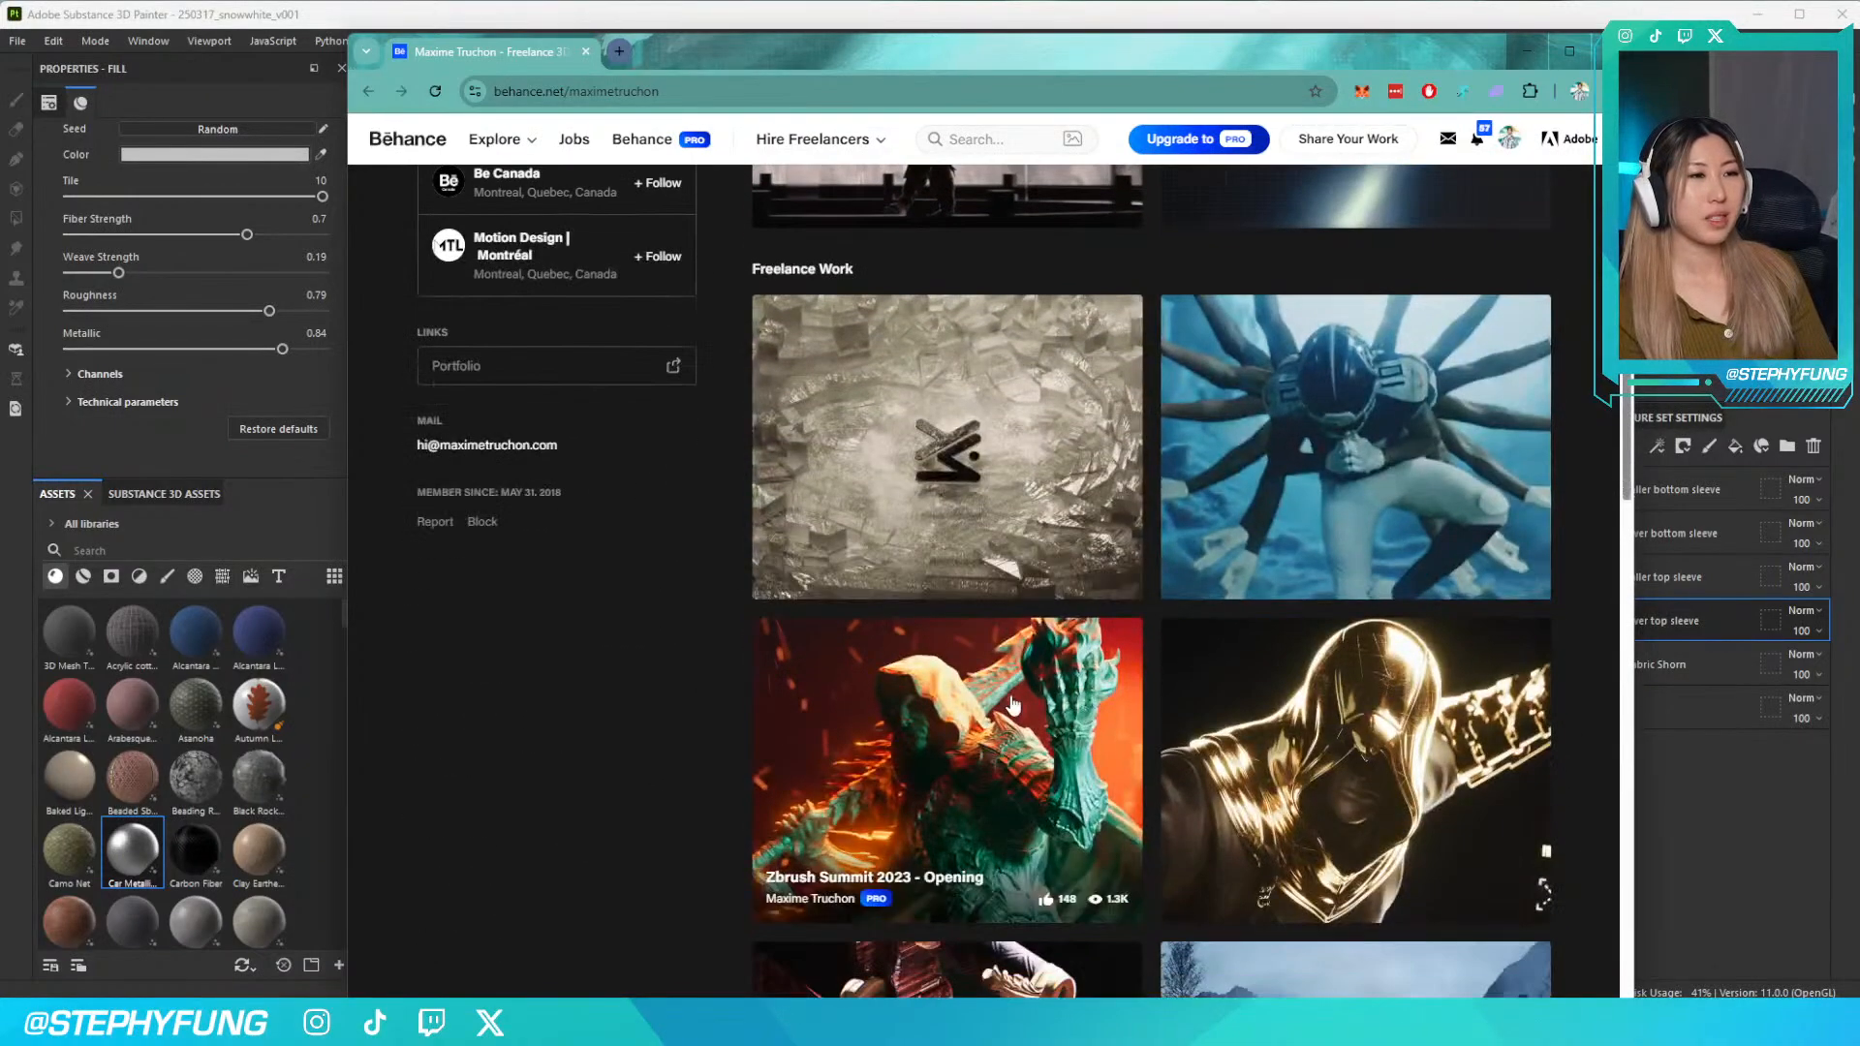
pyautogui.scroll(-3, 1267, 712)
pyautogui.scroll(1, 962, 575)
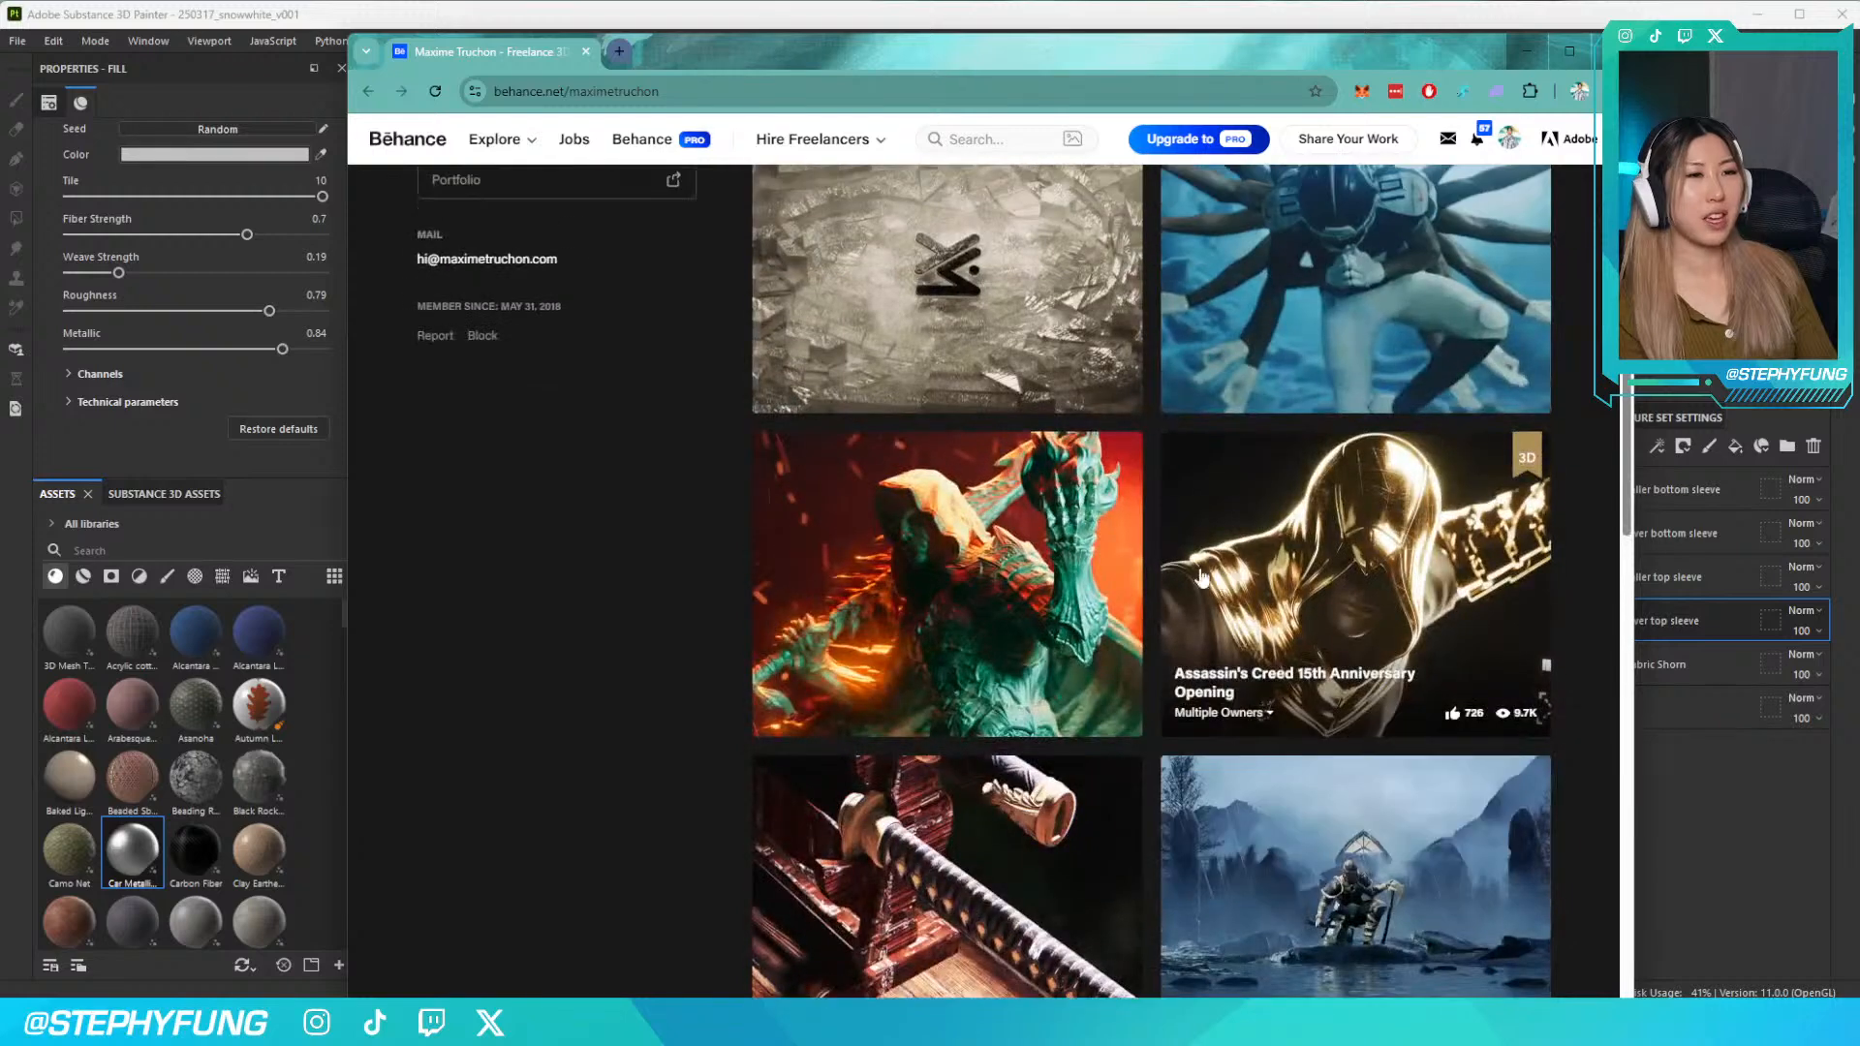
# Open the Zbrush Summit 2023 - Opening project and examine its dragon scene, video and anniversary stills
pyautogui.click(962, 574)
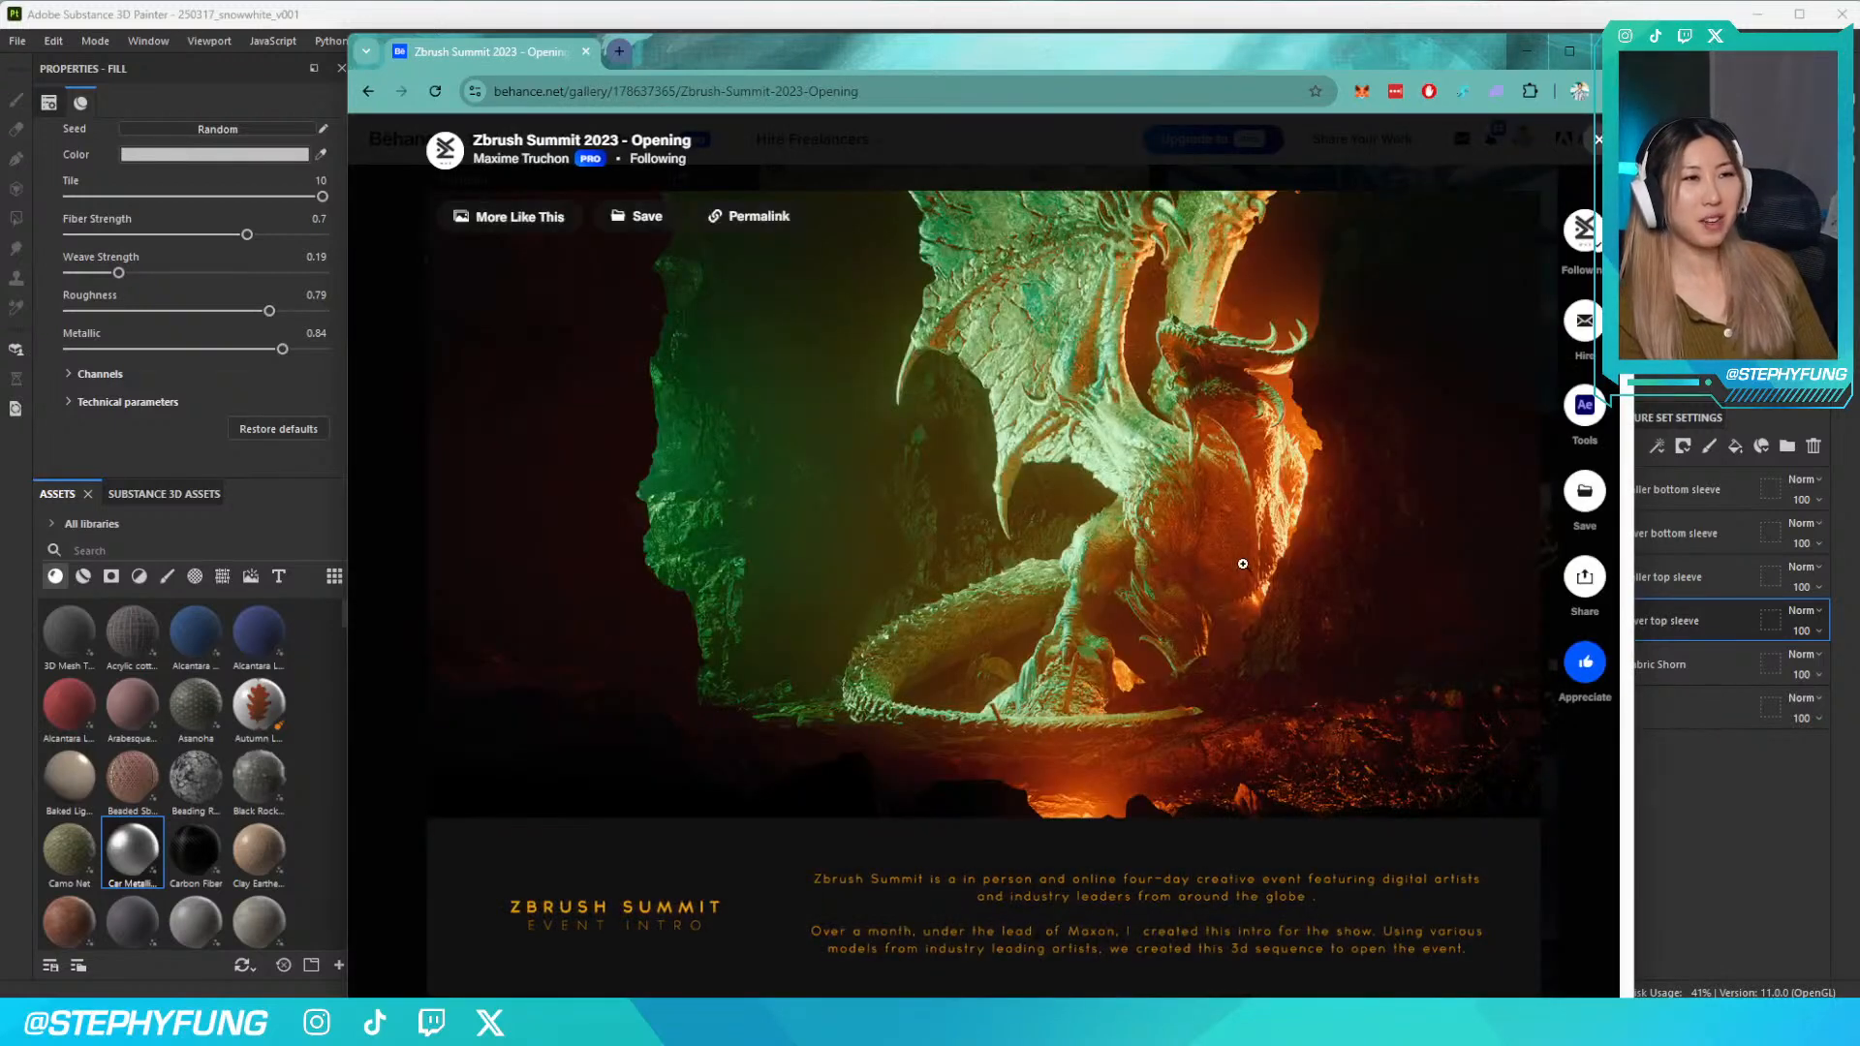
pyautogui.scroll(-4, 1236, 560)
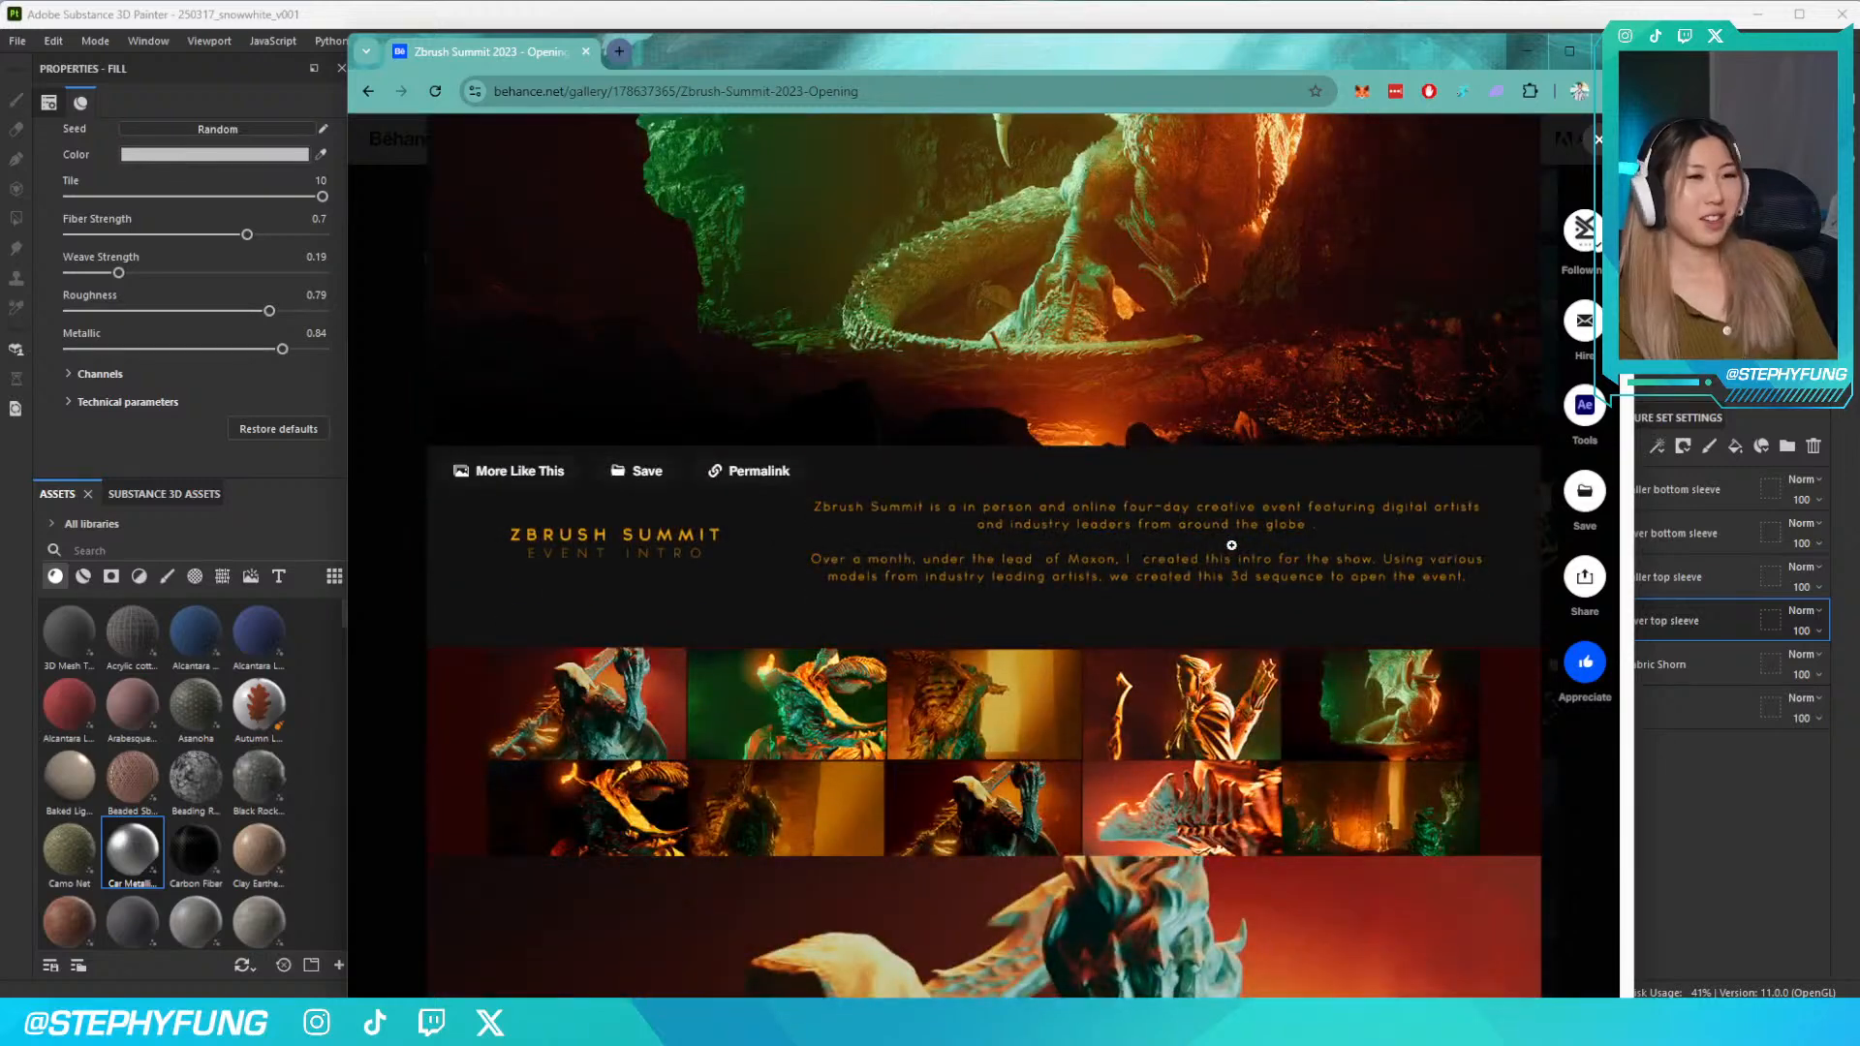
pyautogui.scroll(-5, 1231, 546)
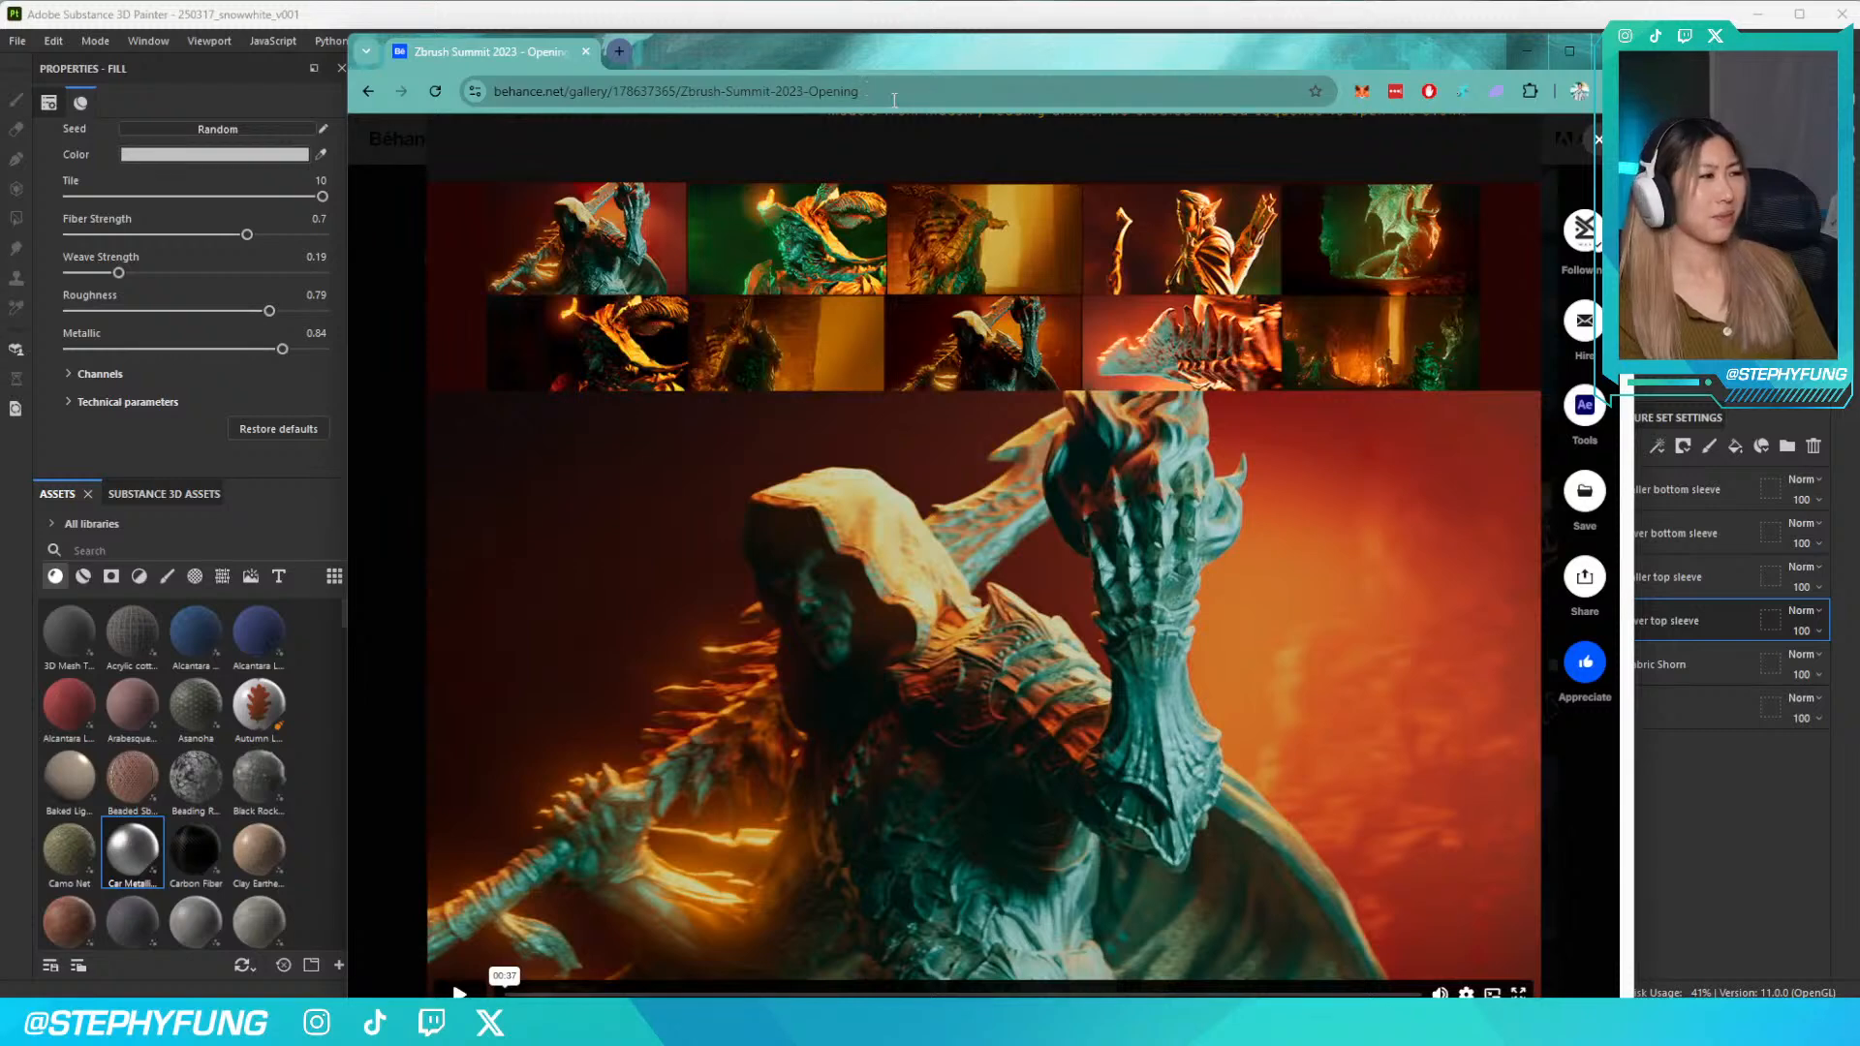
pyautogui.scroll(-8, 1317, 557)
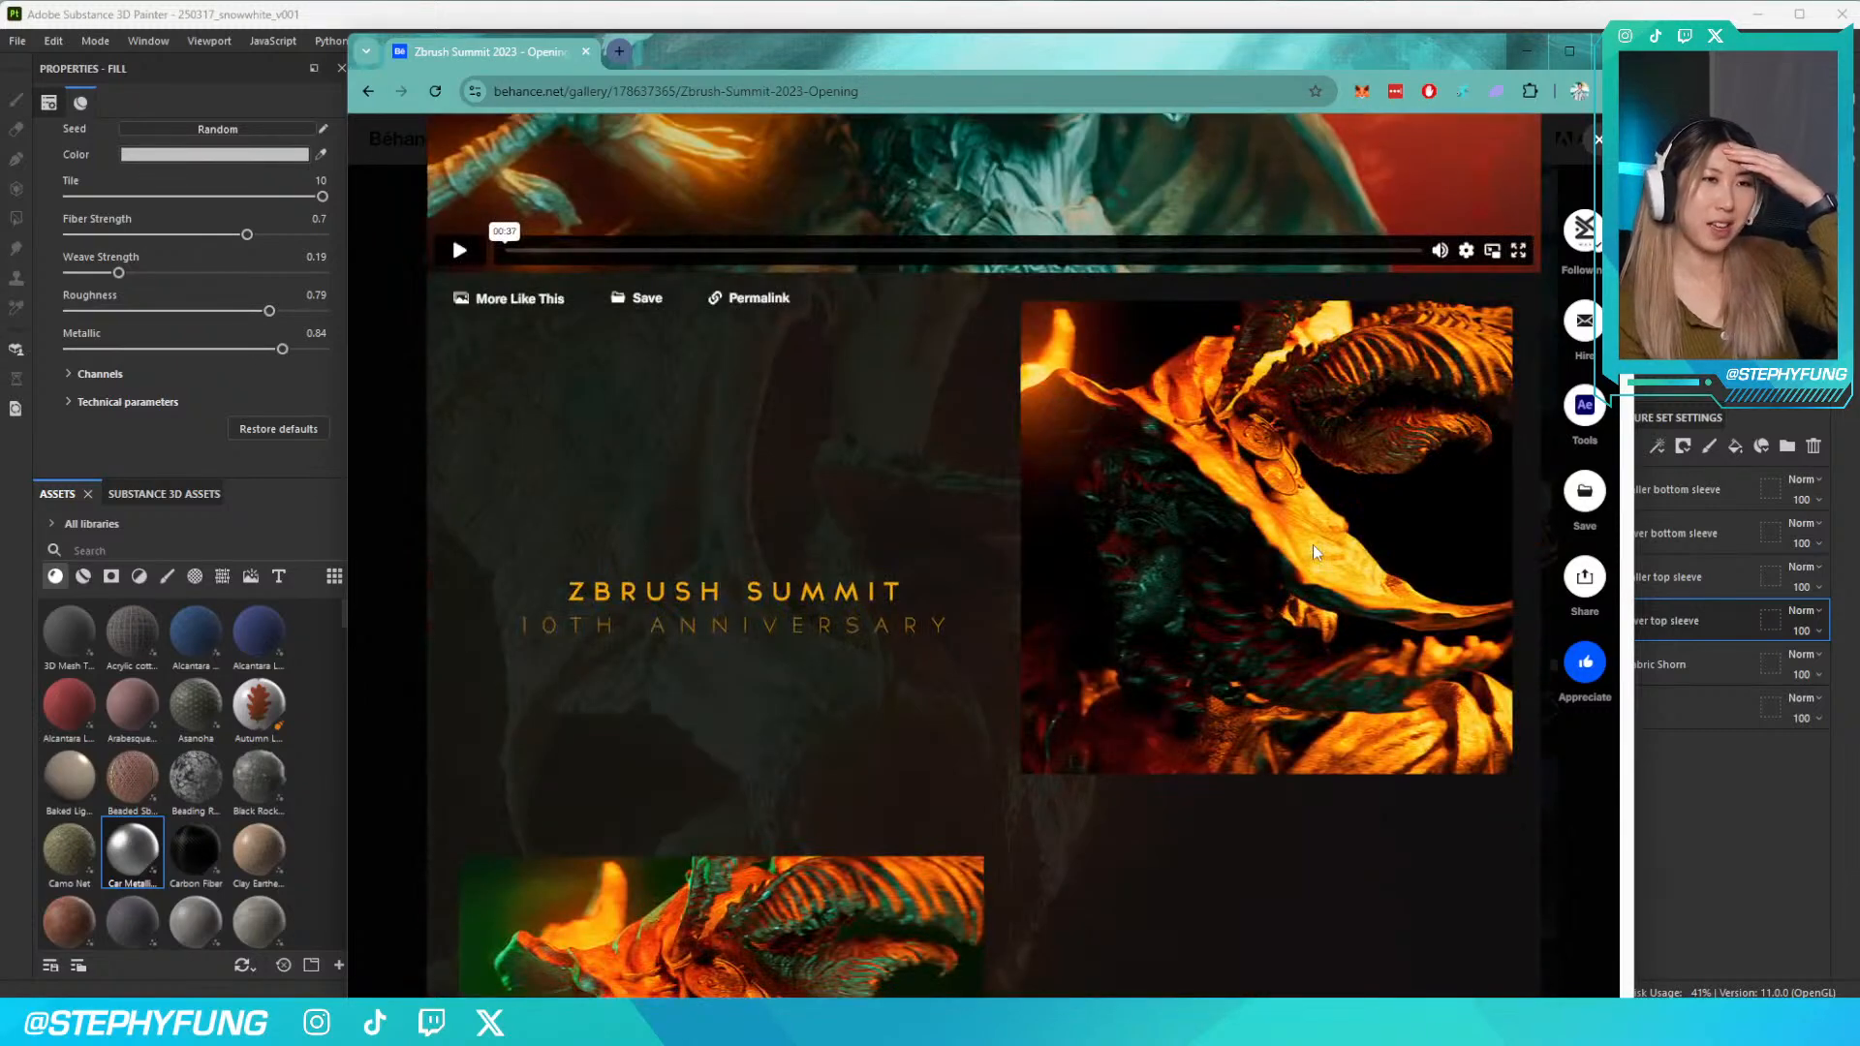
pyautogui.scroll(-2, 1308, 542)
pyautogui.scroll(-1, 1304, 541)
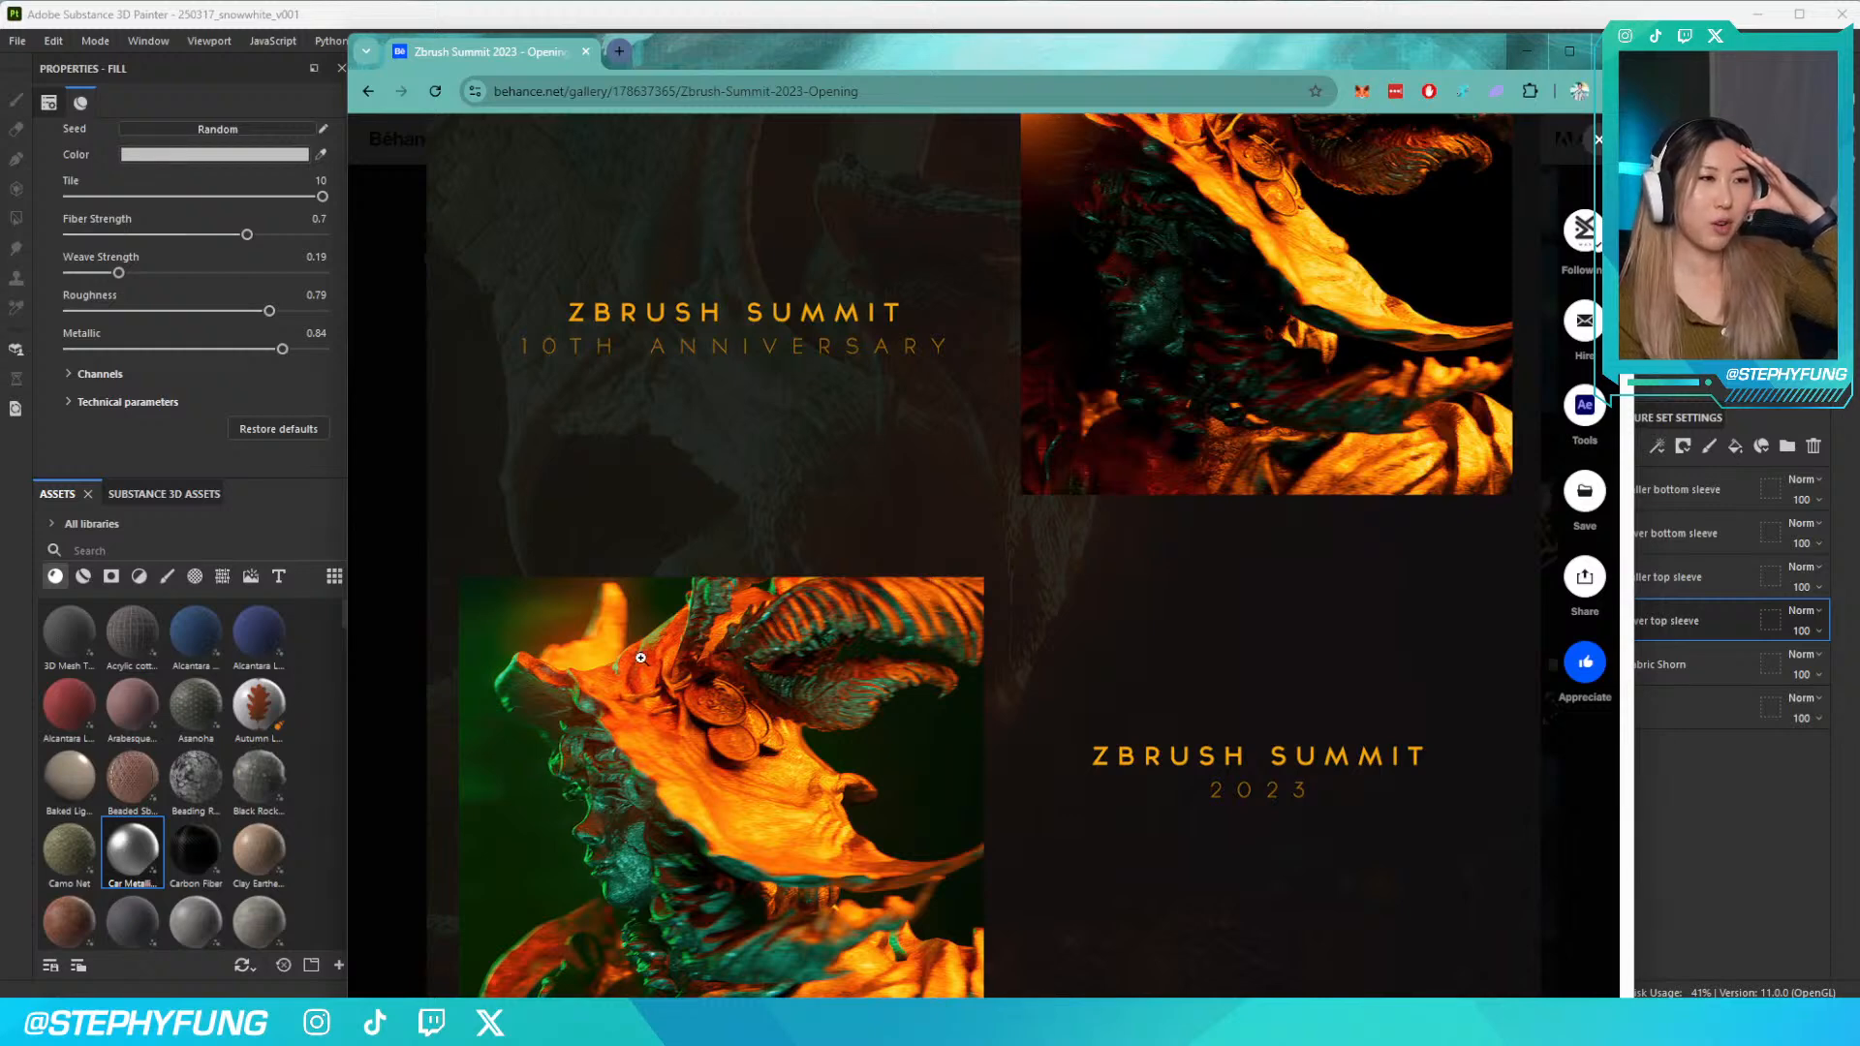
pyautogui.scroll(-2, 875, 797)
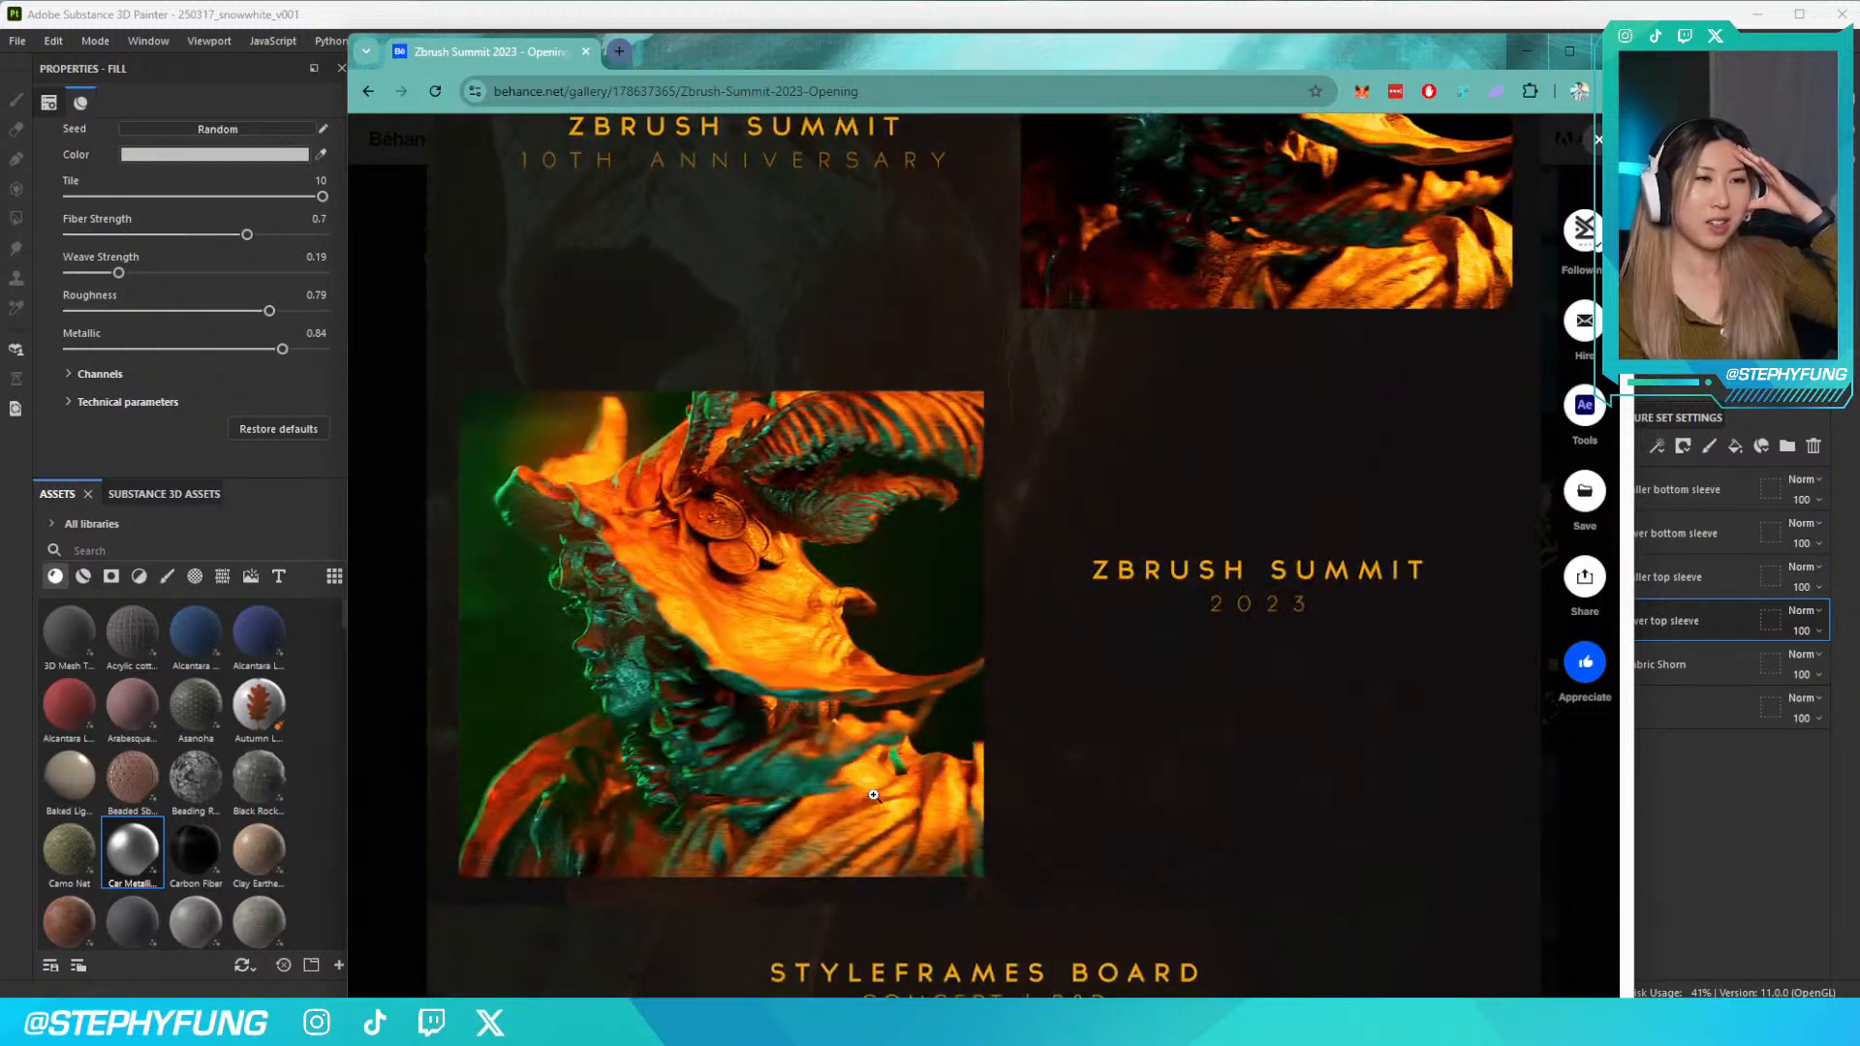
pyautogui.scroll(-2, 874, 794)
pyautogui.scroll(-3, 897, 736)
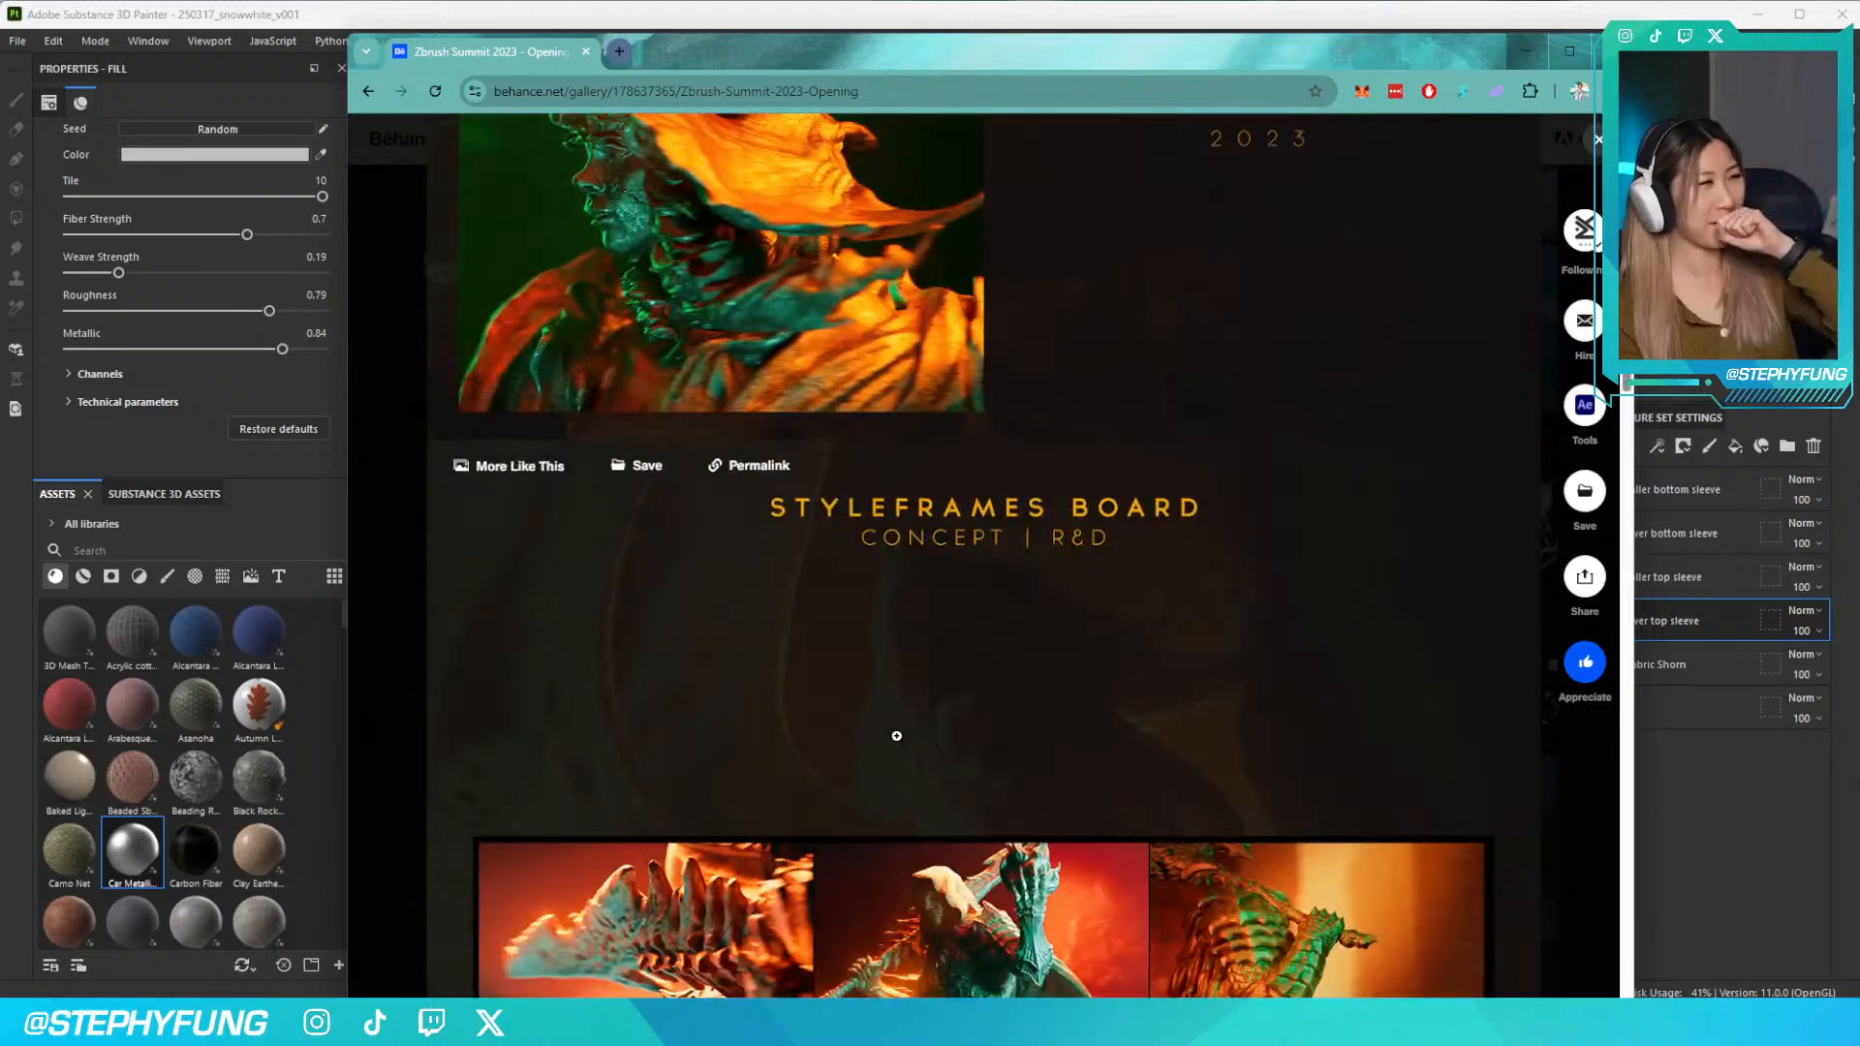
# Examine the project's styleframes board and the paired lighting variations of the characters below it
pyautogui.scroll(-5, 897, 736)
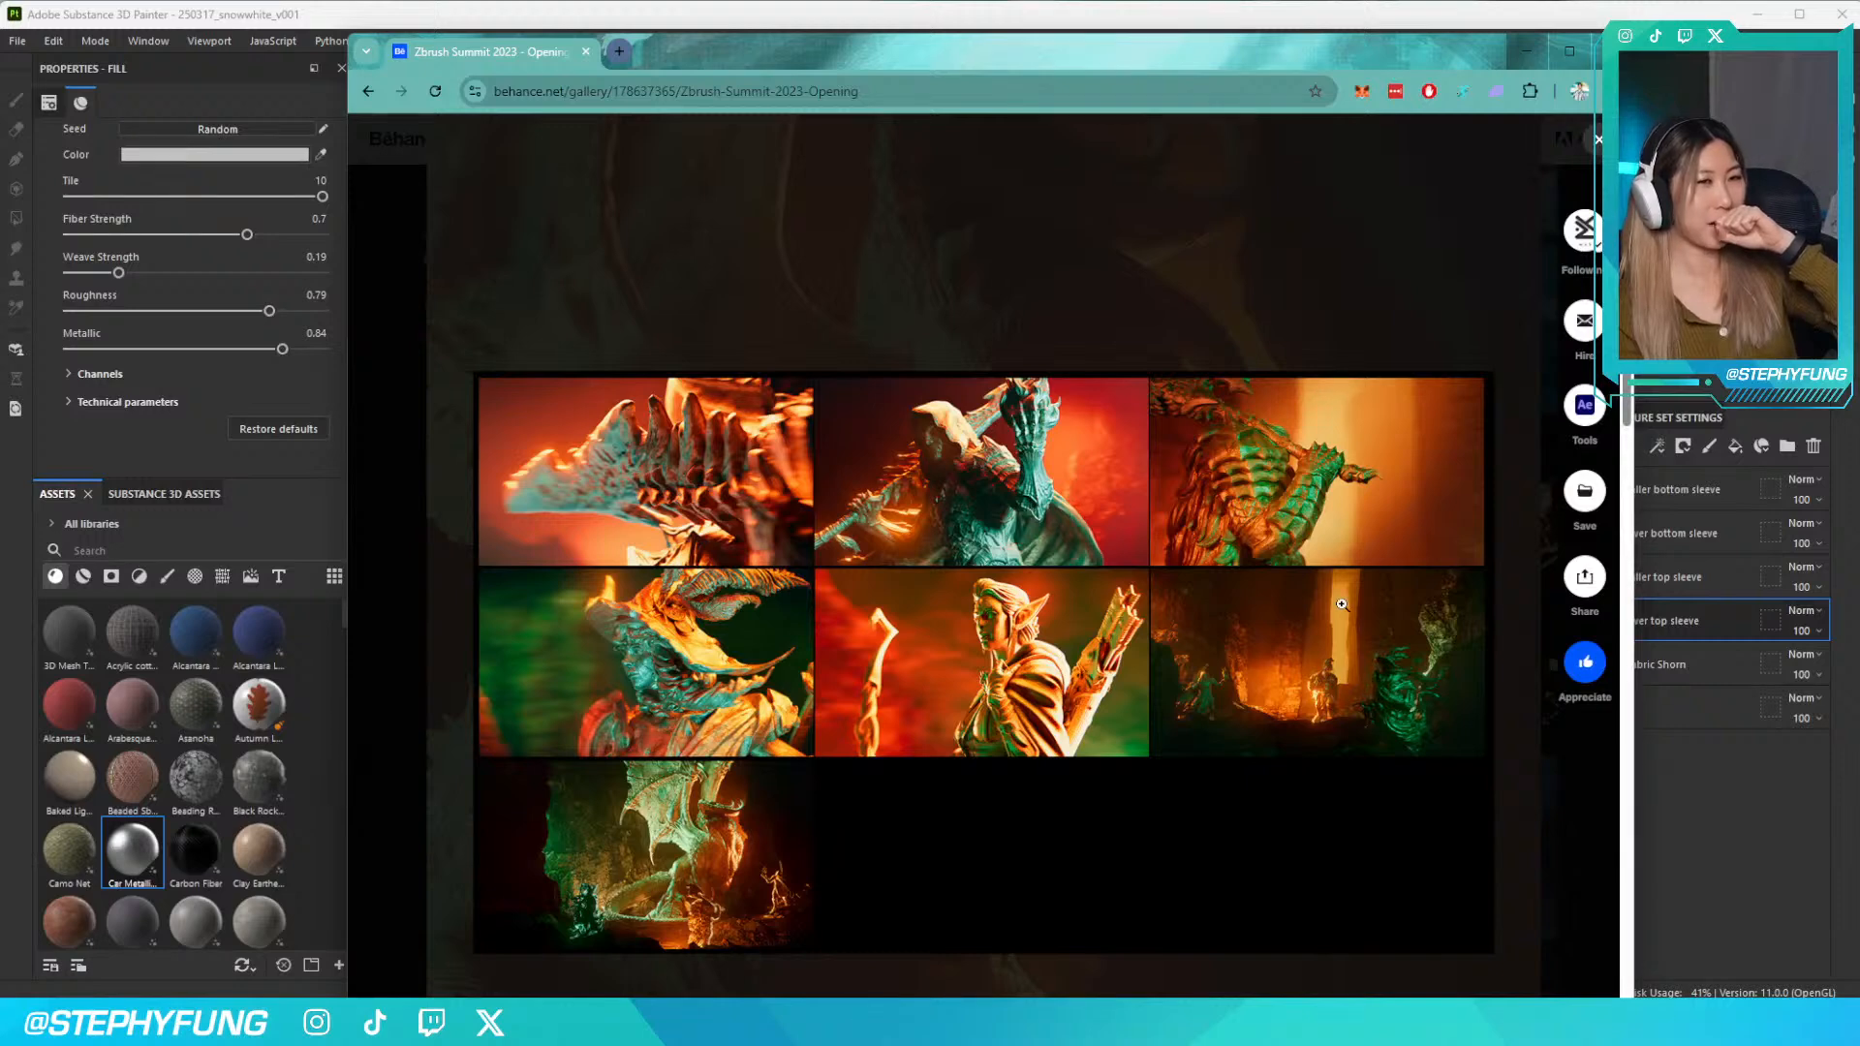
pyautogui.scroll(-1, 1008, 620)
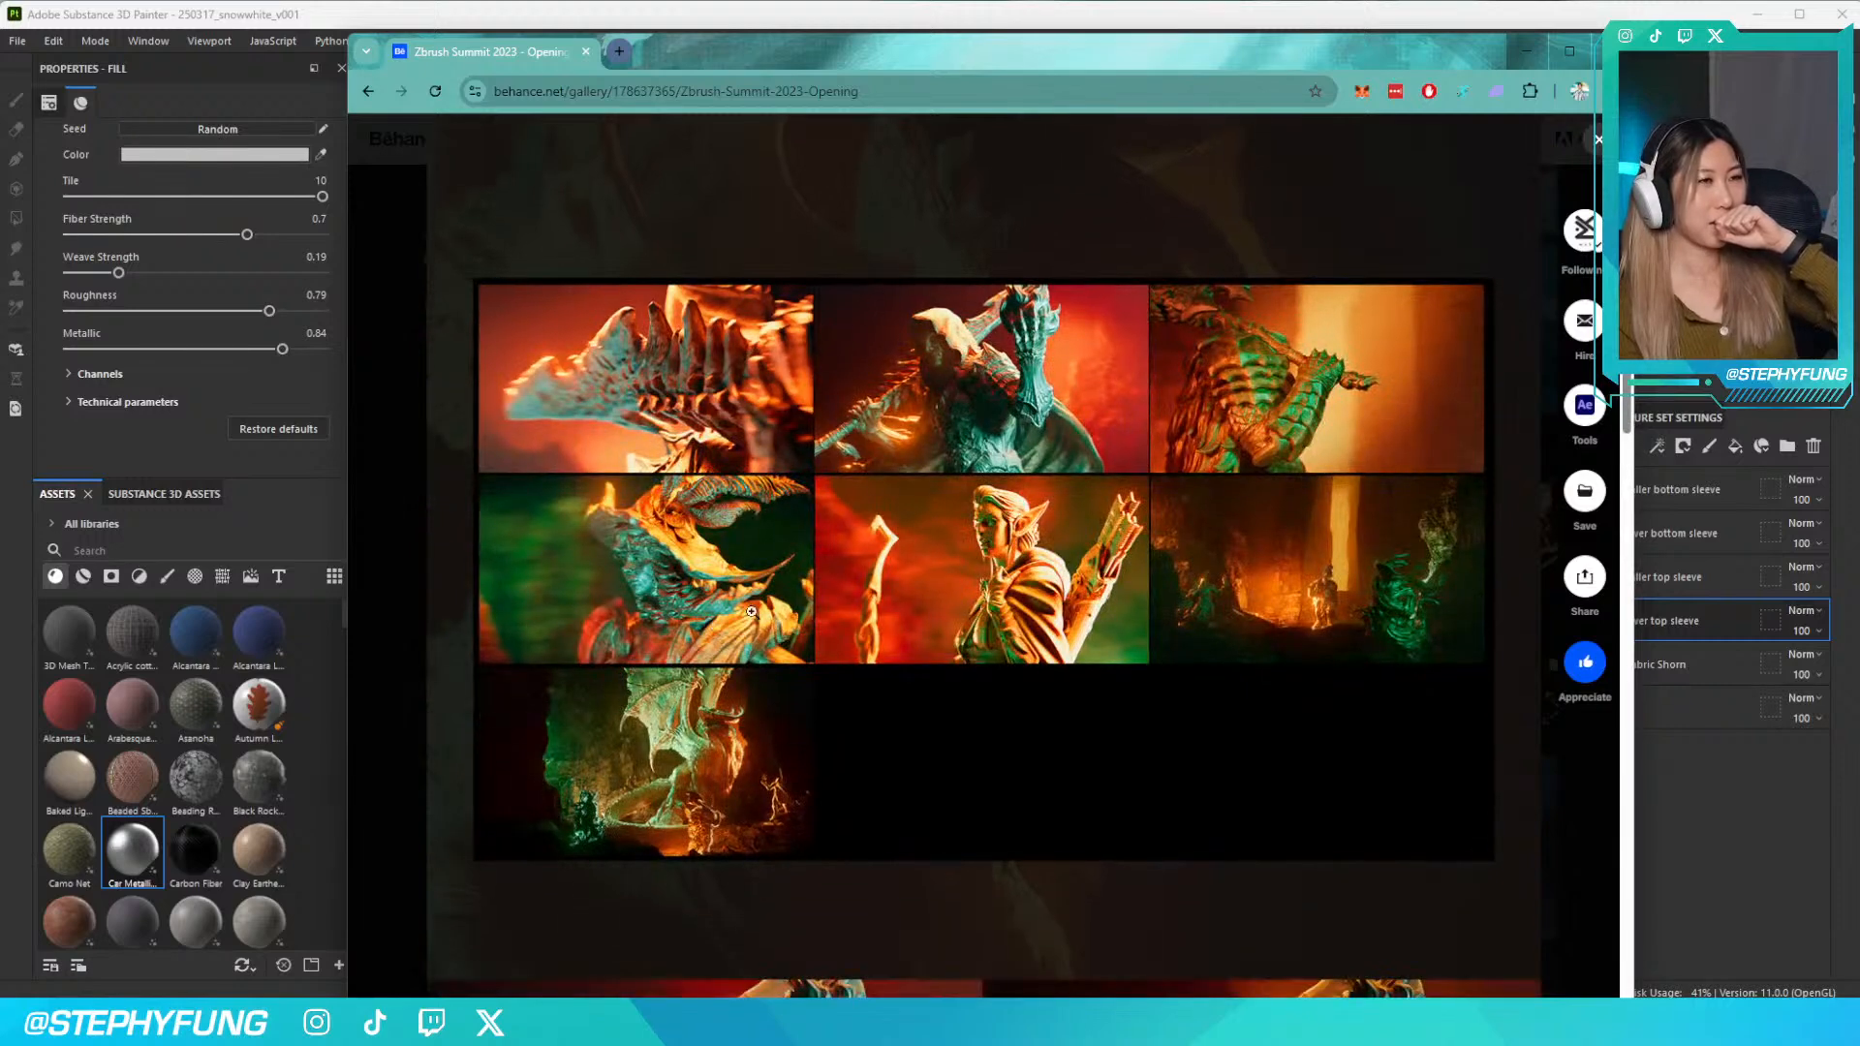
pyautogui.scroll(-6, 999, 575)
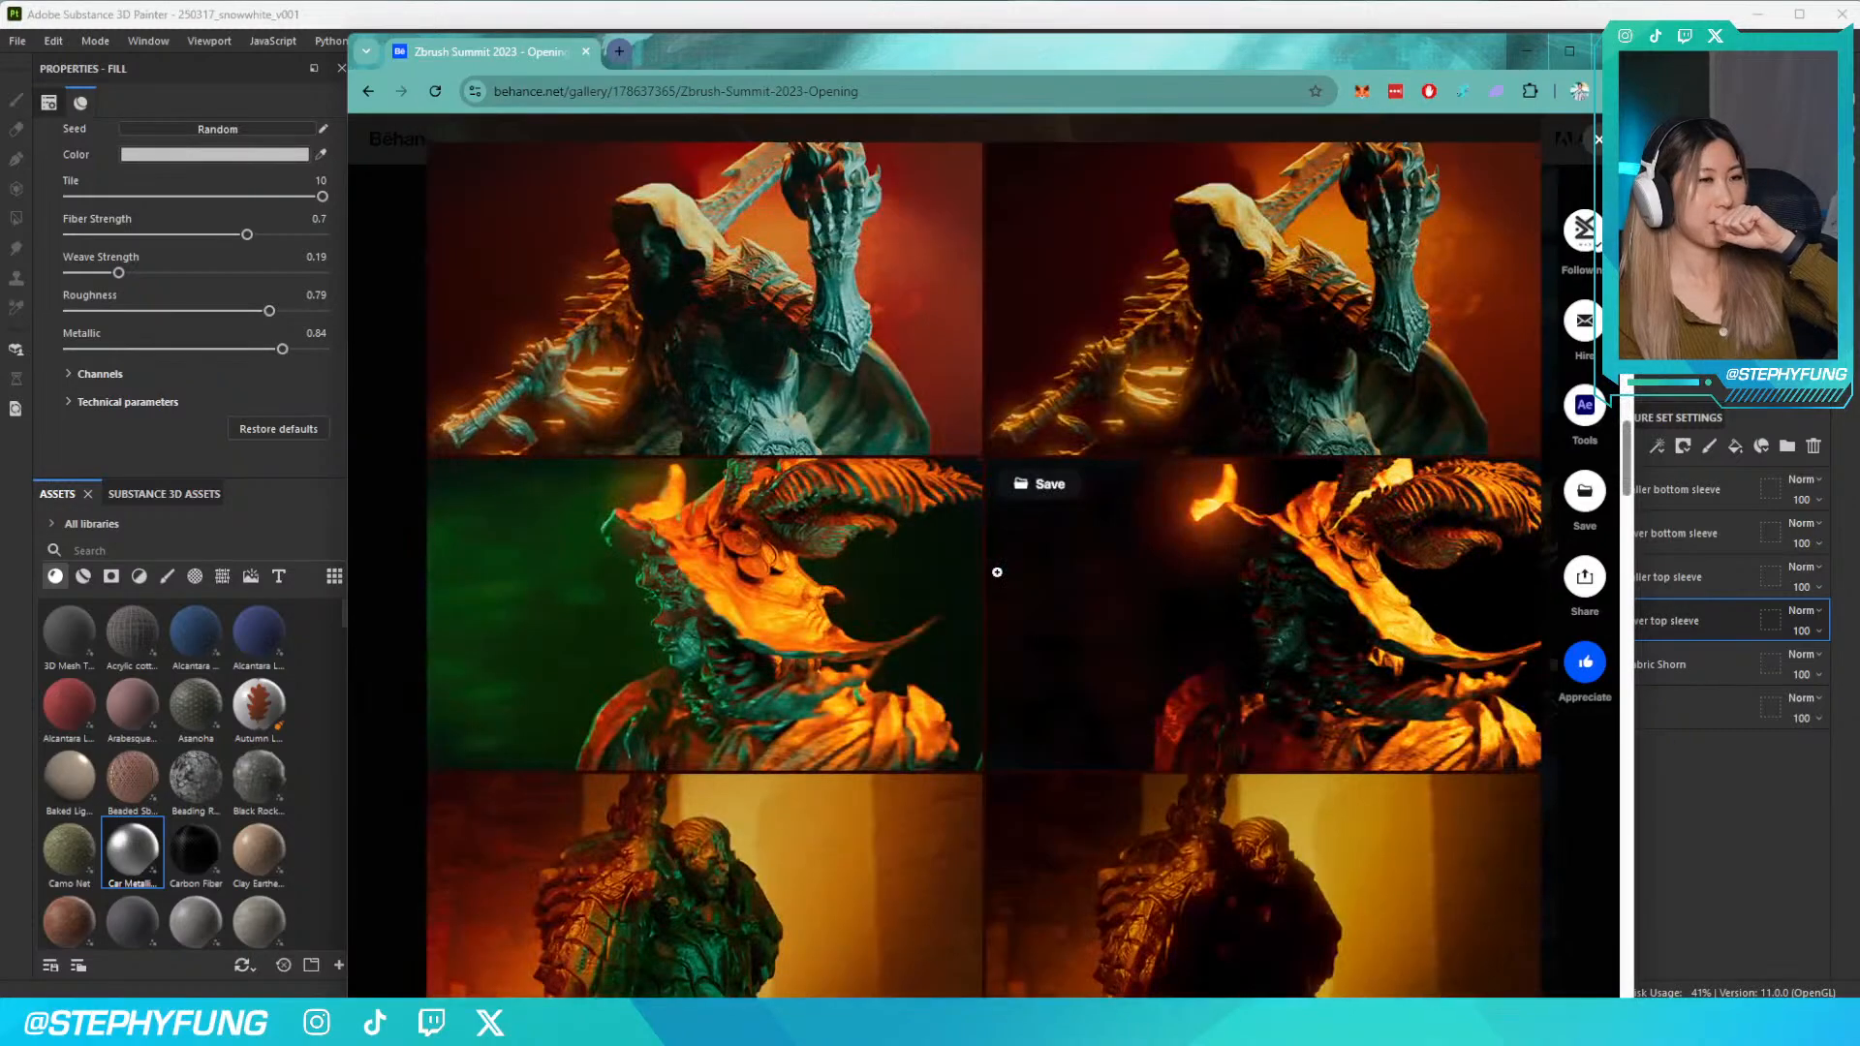
pyautogui.scroll(-3, 996, 572)
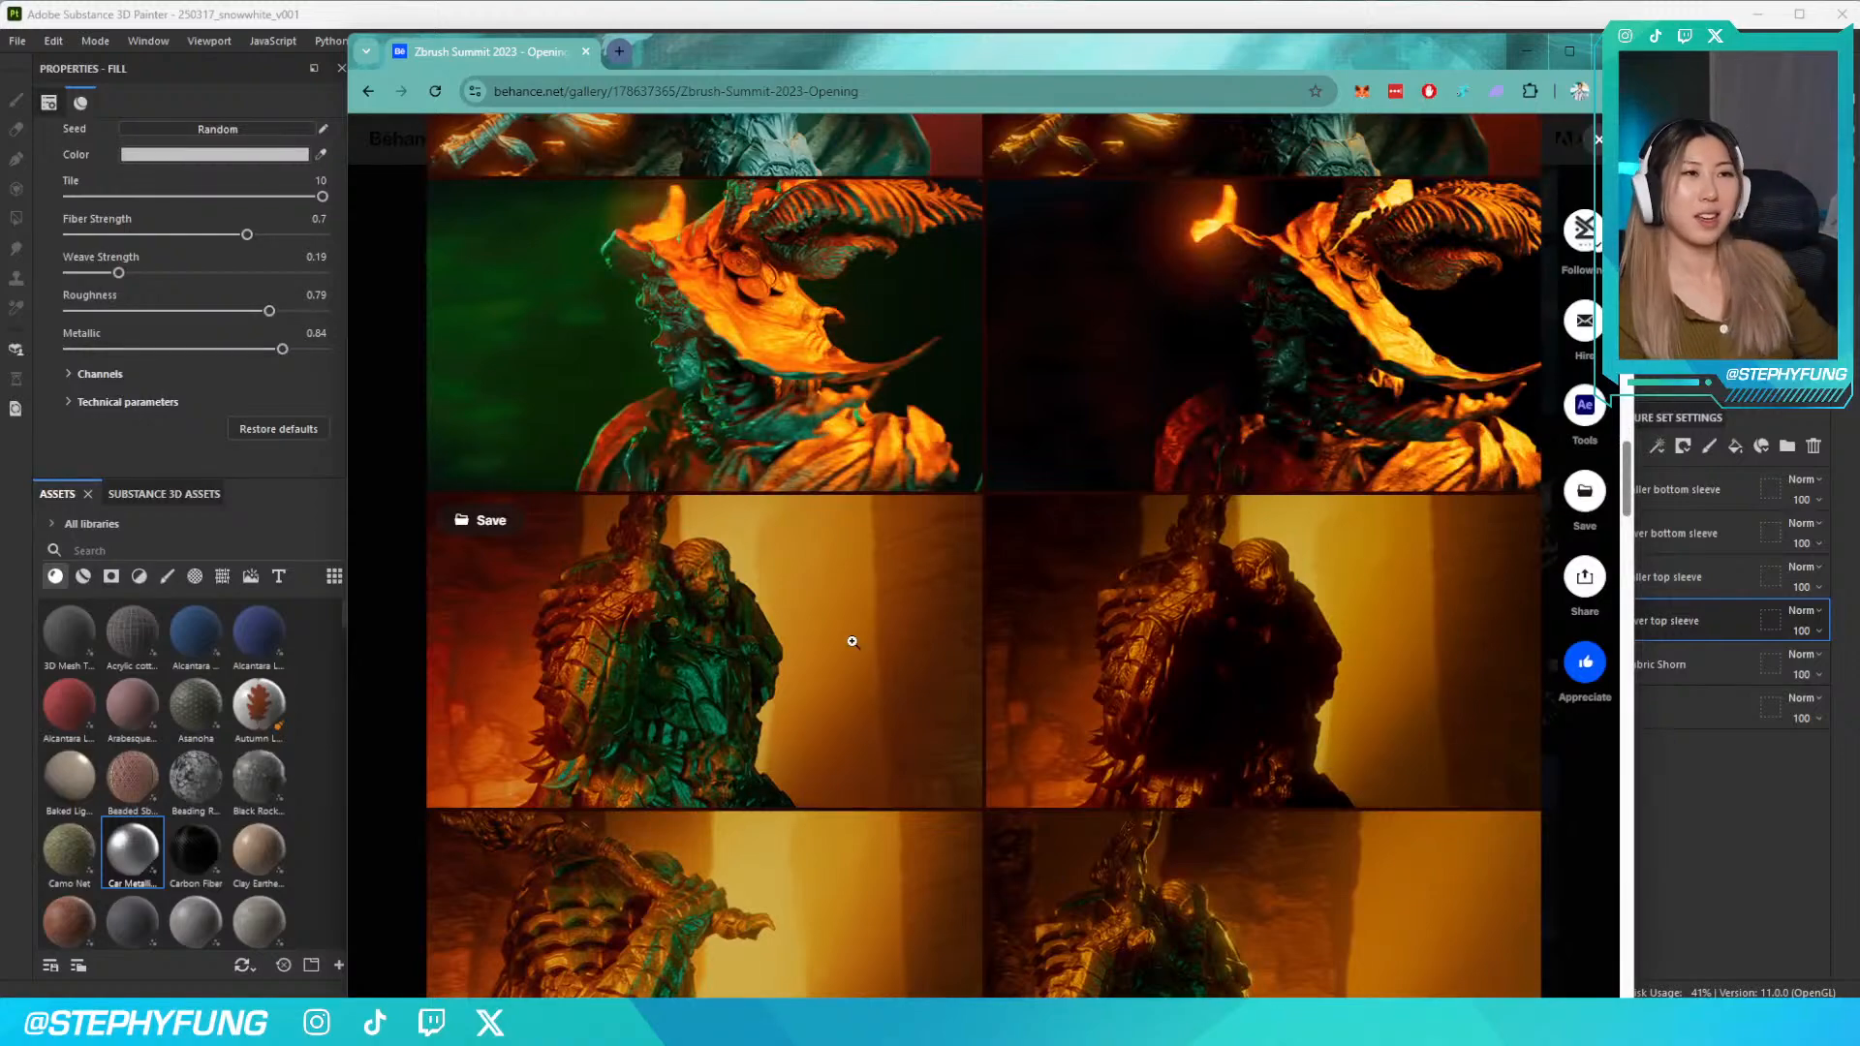
pyautogui.scroll(-2, 852, 639)
pyautogui.scroll(-3, 852, 639)
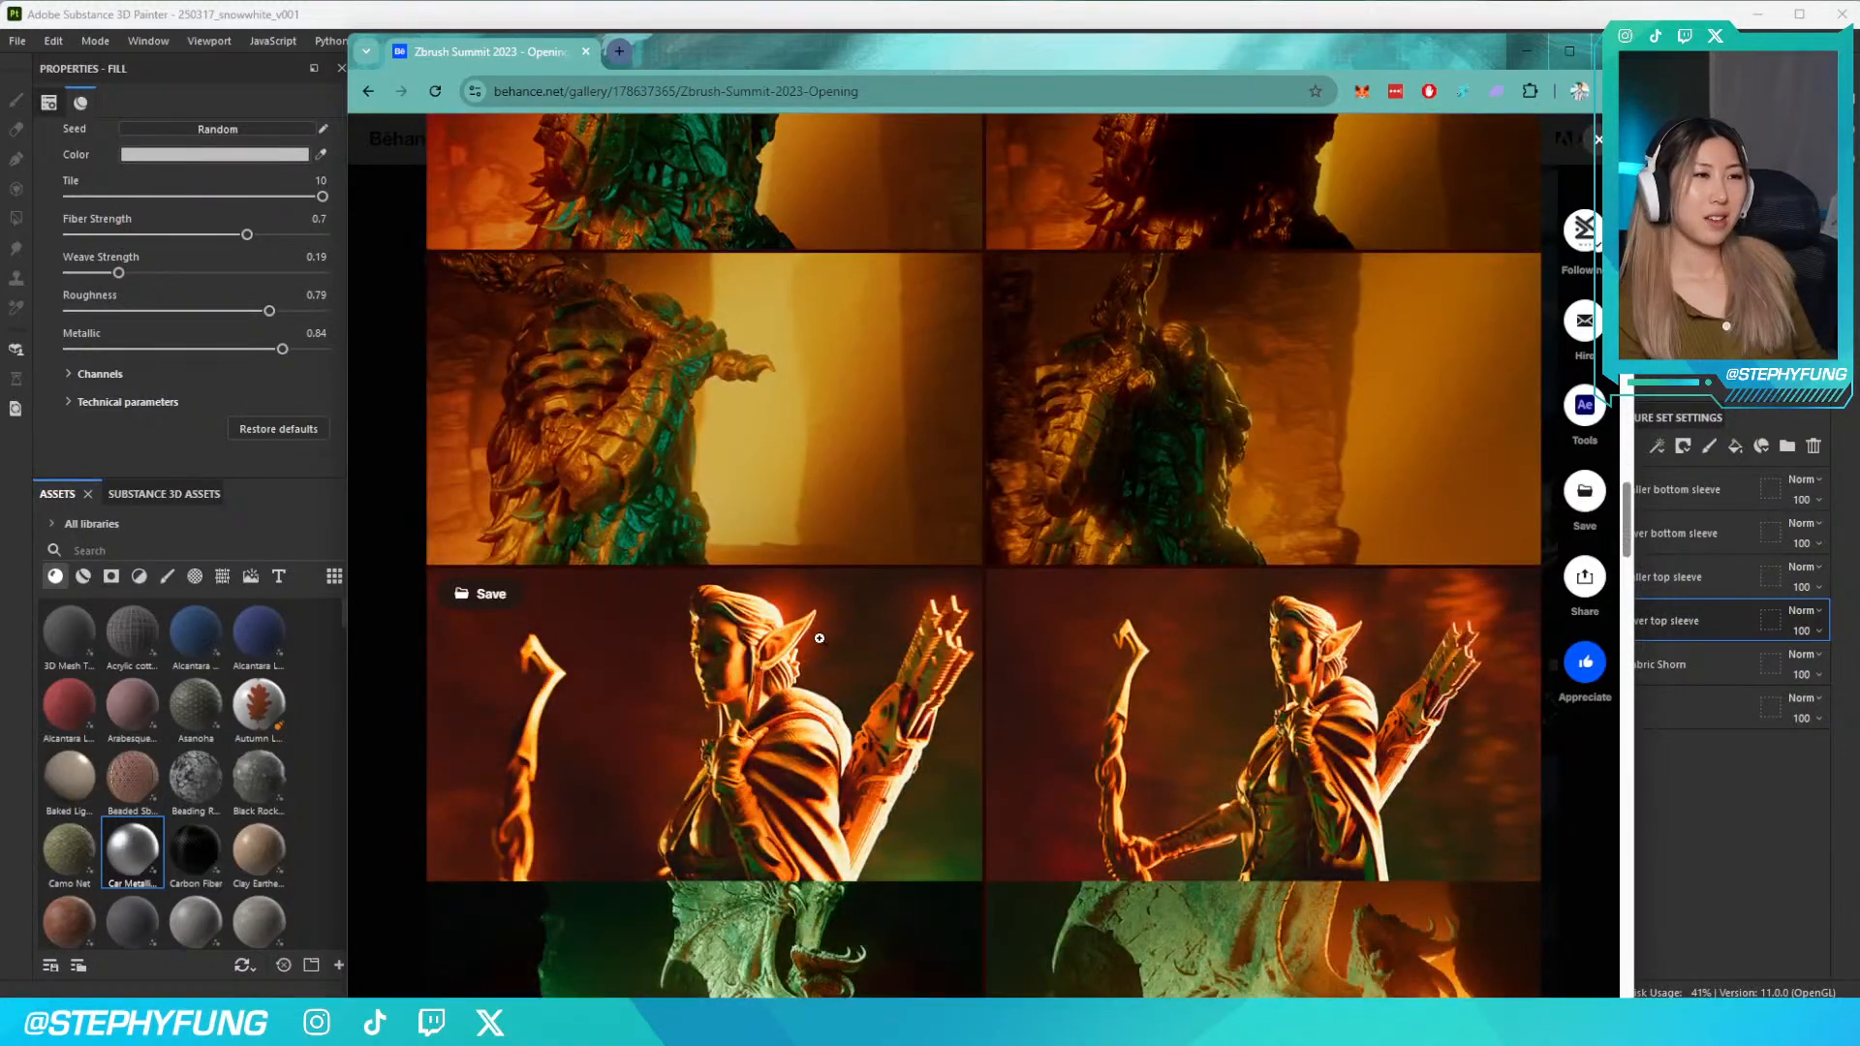
pyautogui.scroll(-3, 1025, 643)
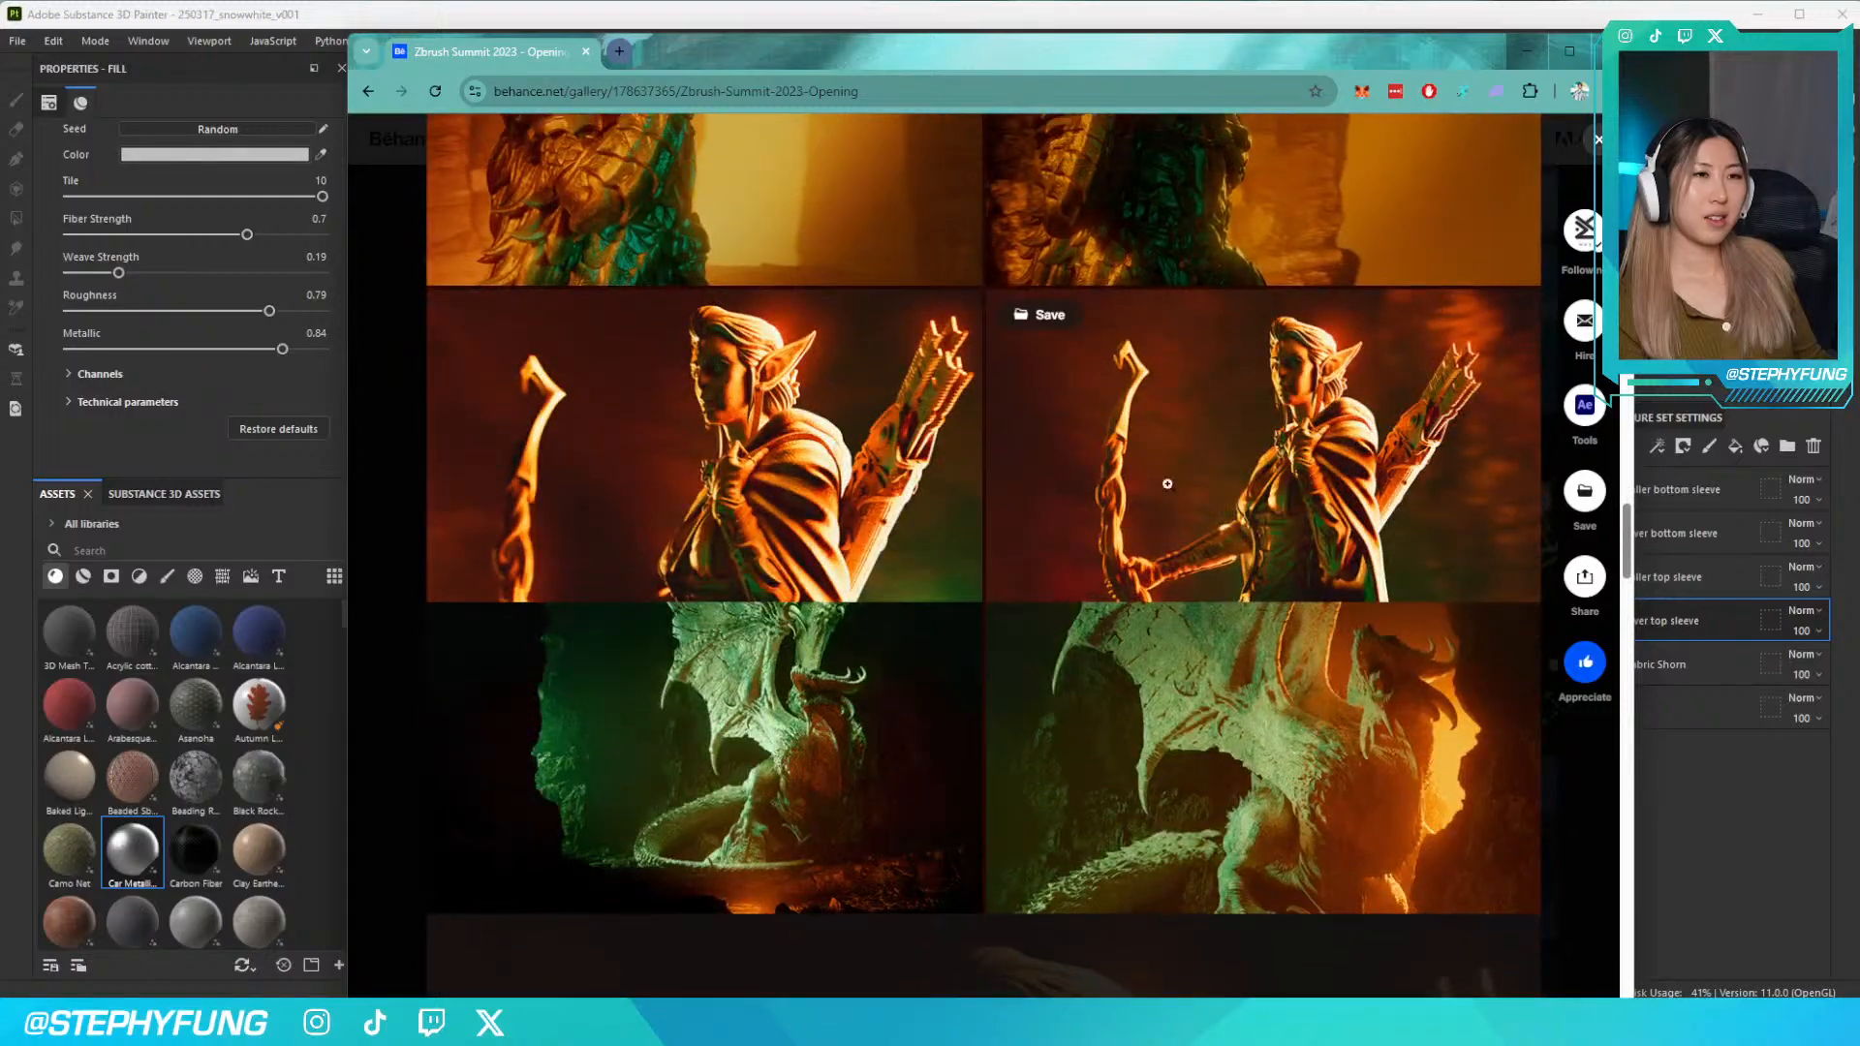
# Compare the two versions of the dragon cave scene by moving its comparison slider up to reveal more of the lower image
pyautogui.scroll(-8, 1341, 486)
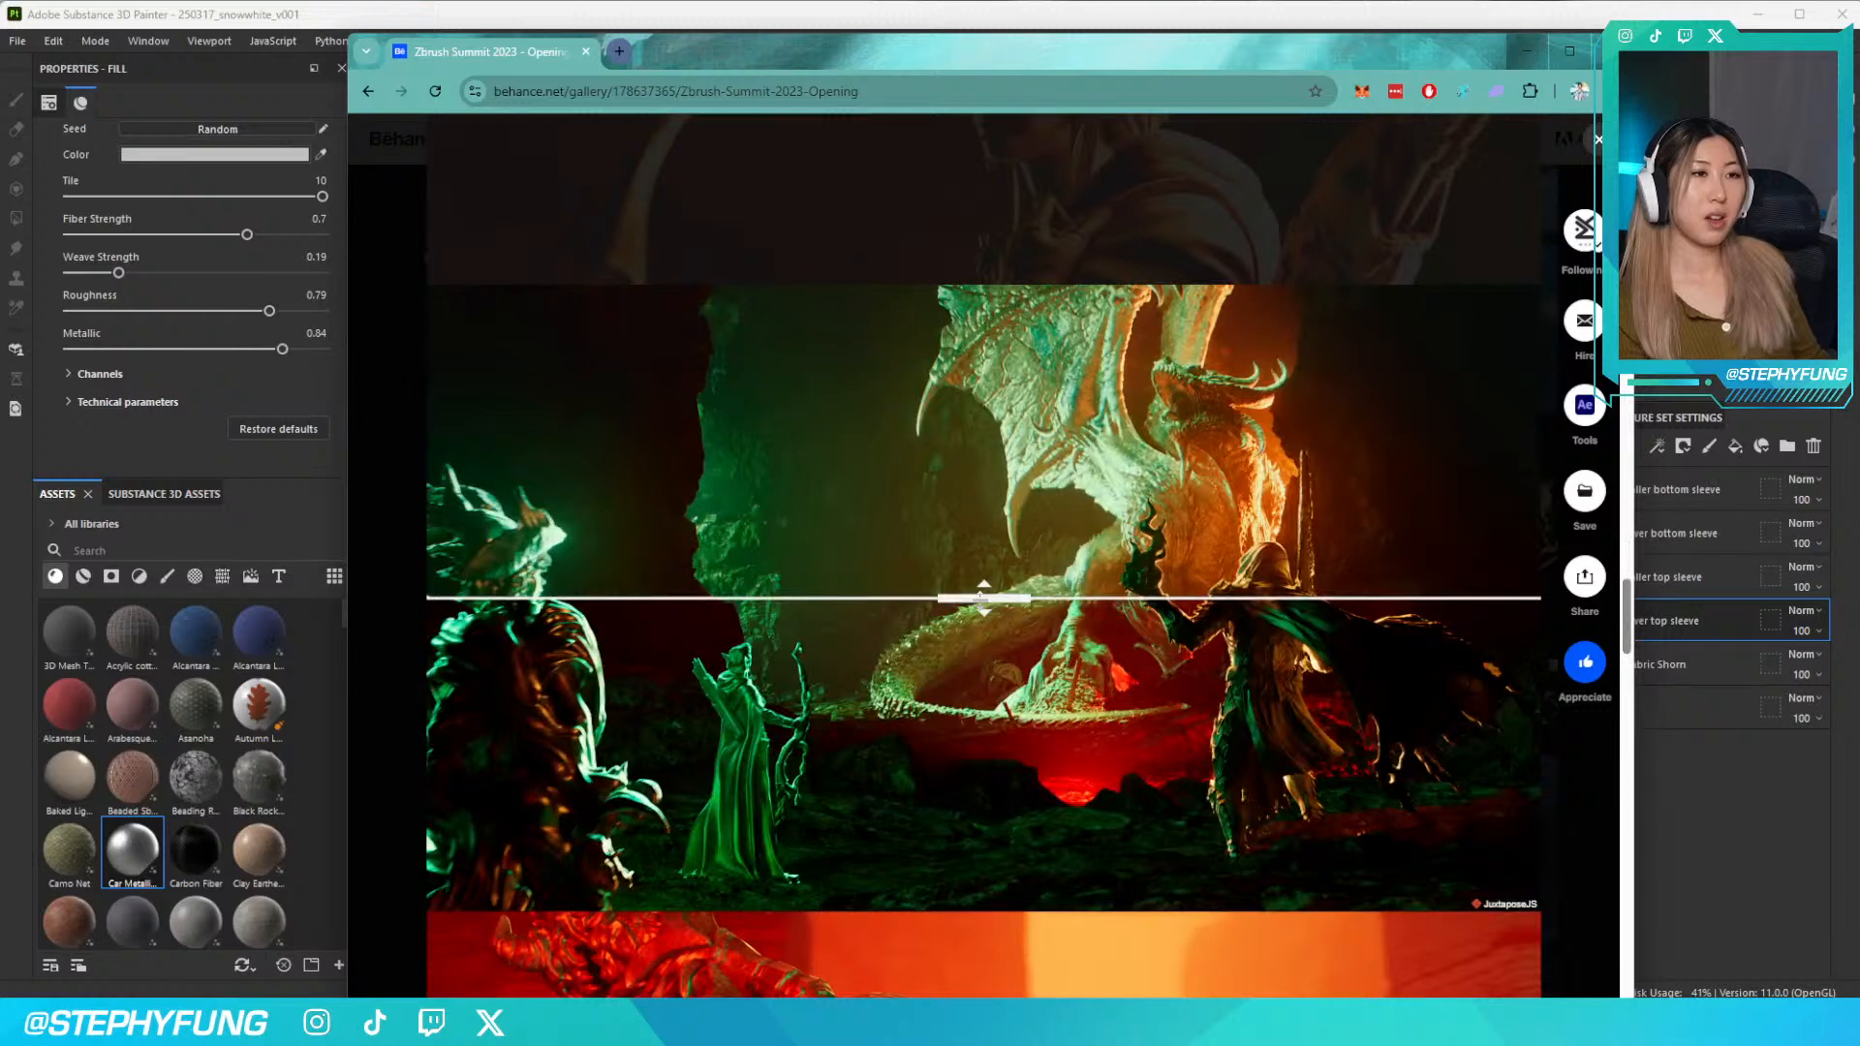
pyautogui.moveTo(983, 597); pyautogui.dragTo(1017, 444)
pyautogui.scroll(6, 1034, 537)
pyautogui.scroll(-6, 1034, 537)
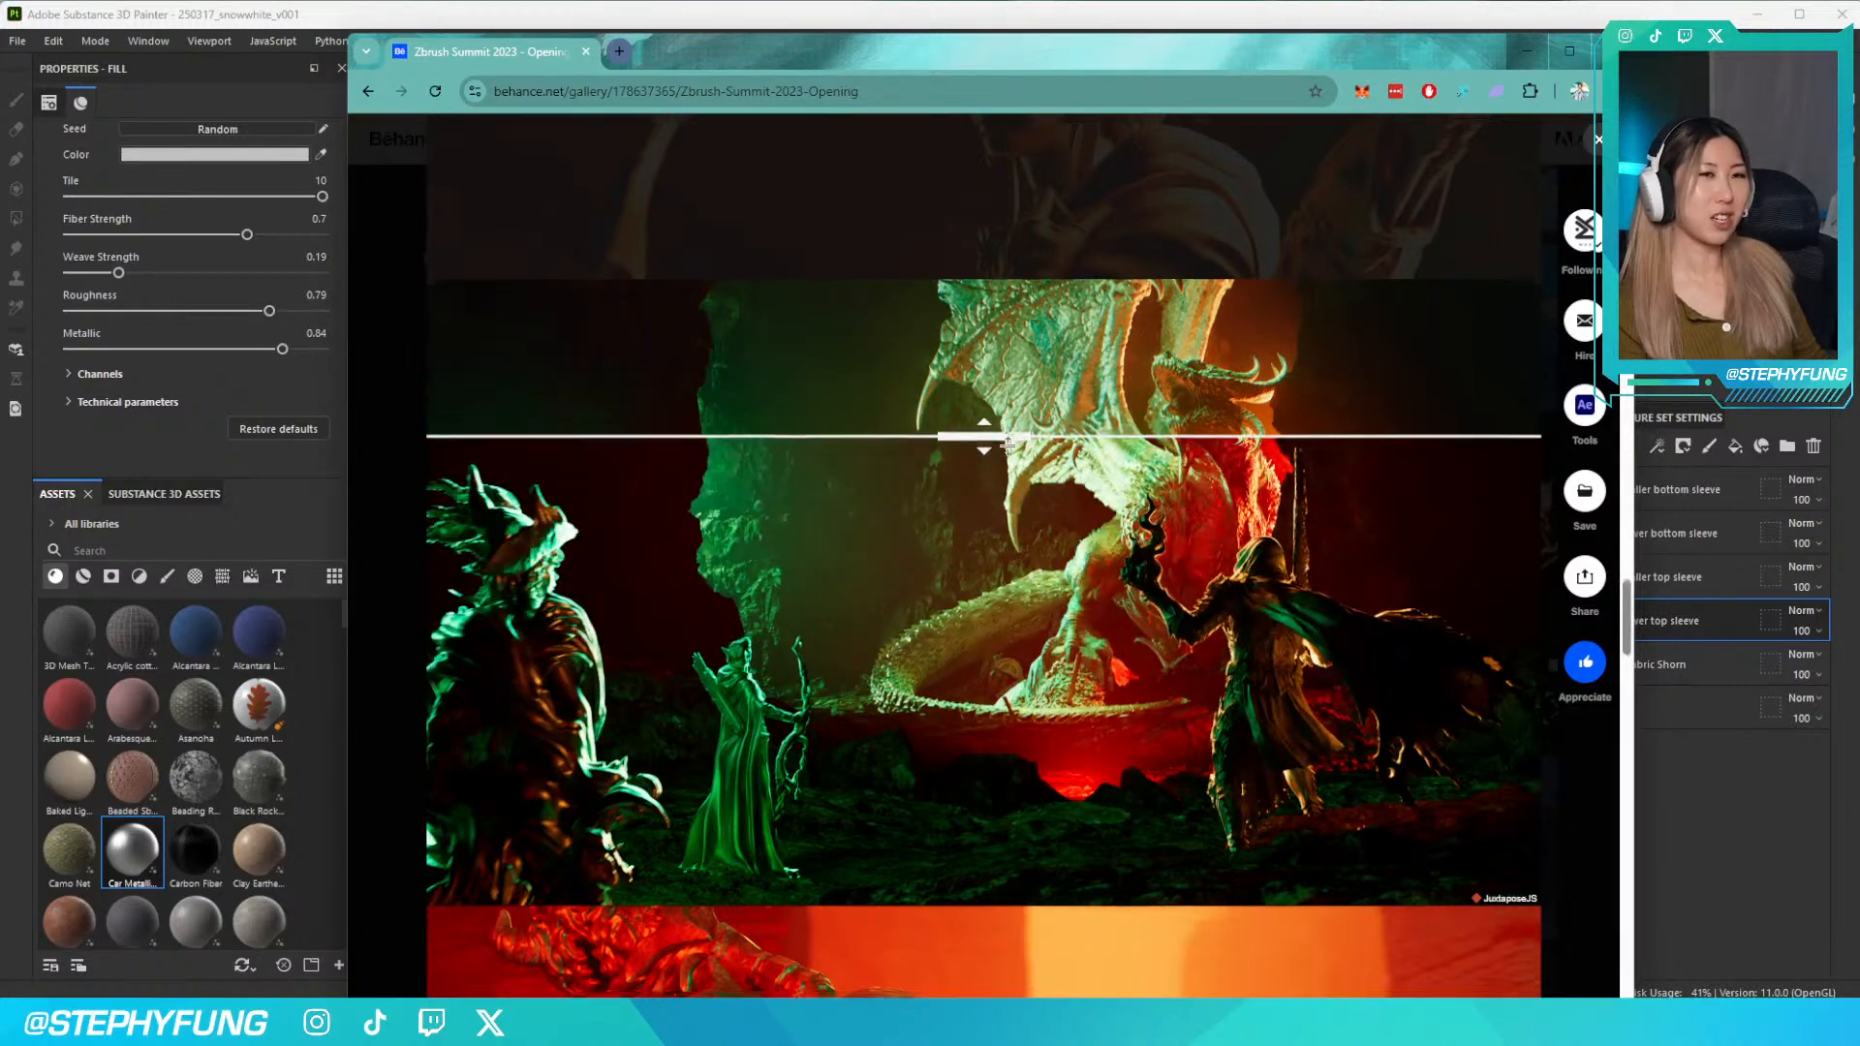
# Reveal the red-lit version of the armoured creature in full with its comparison slider
pyautogui.scroll(-6, 1007, 444)
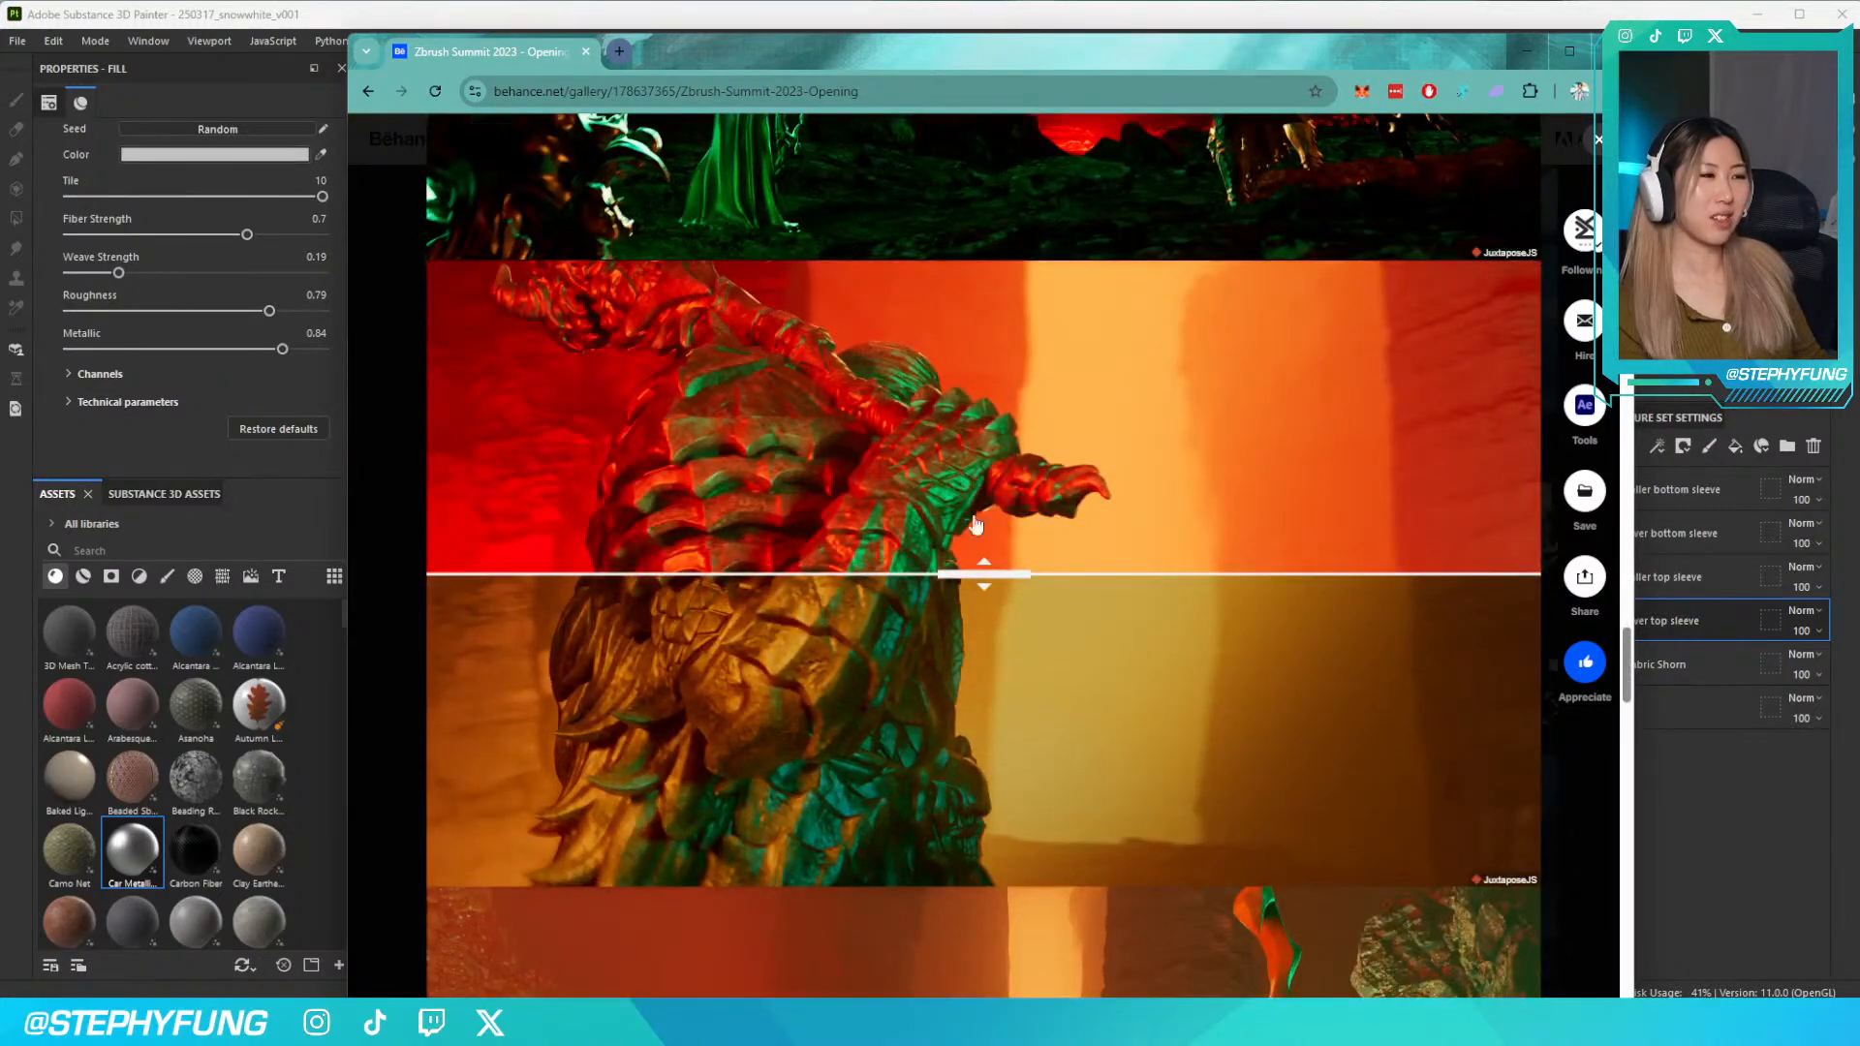
pyautogui.moveTo(986, 578); pyautogui.dragTo(1077, 881)
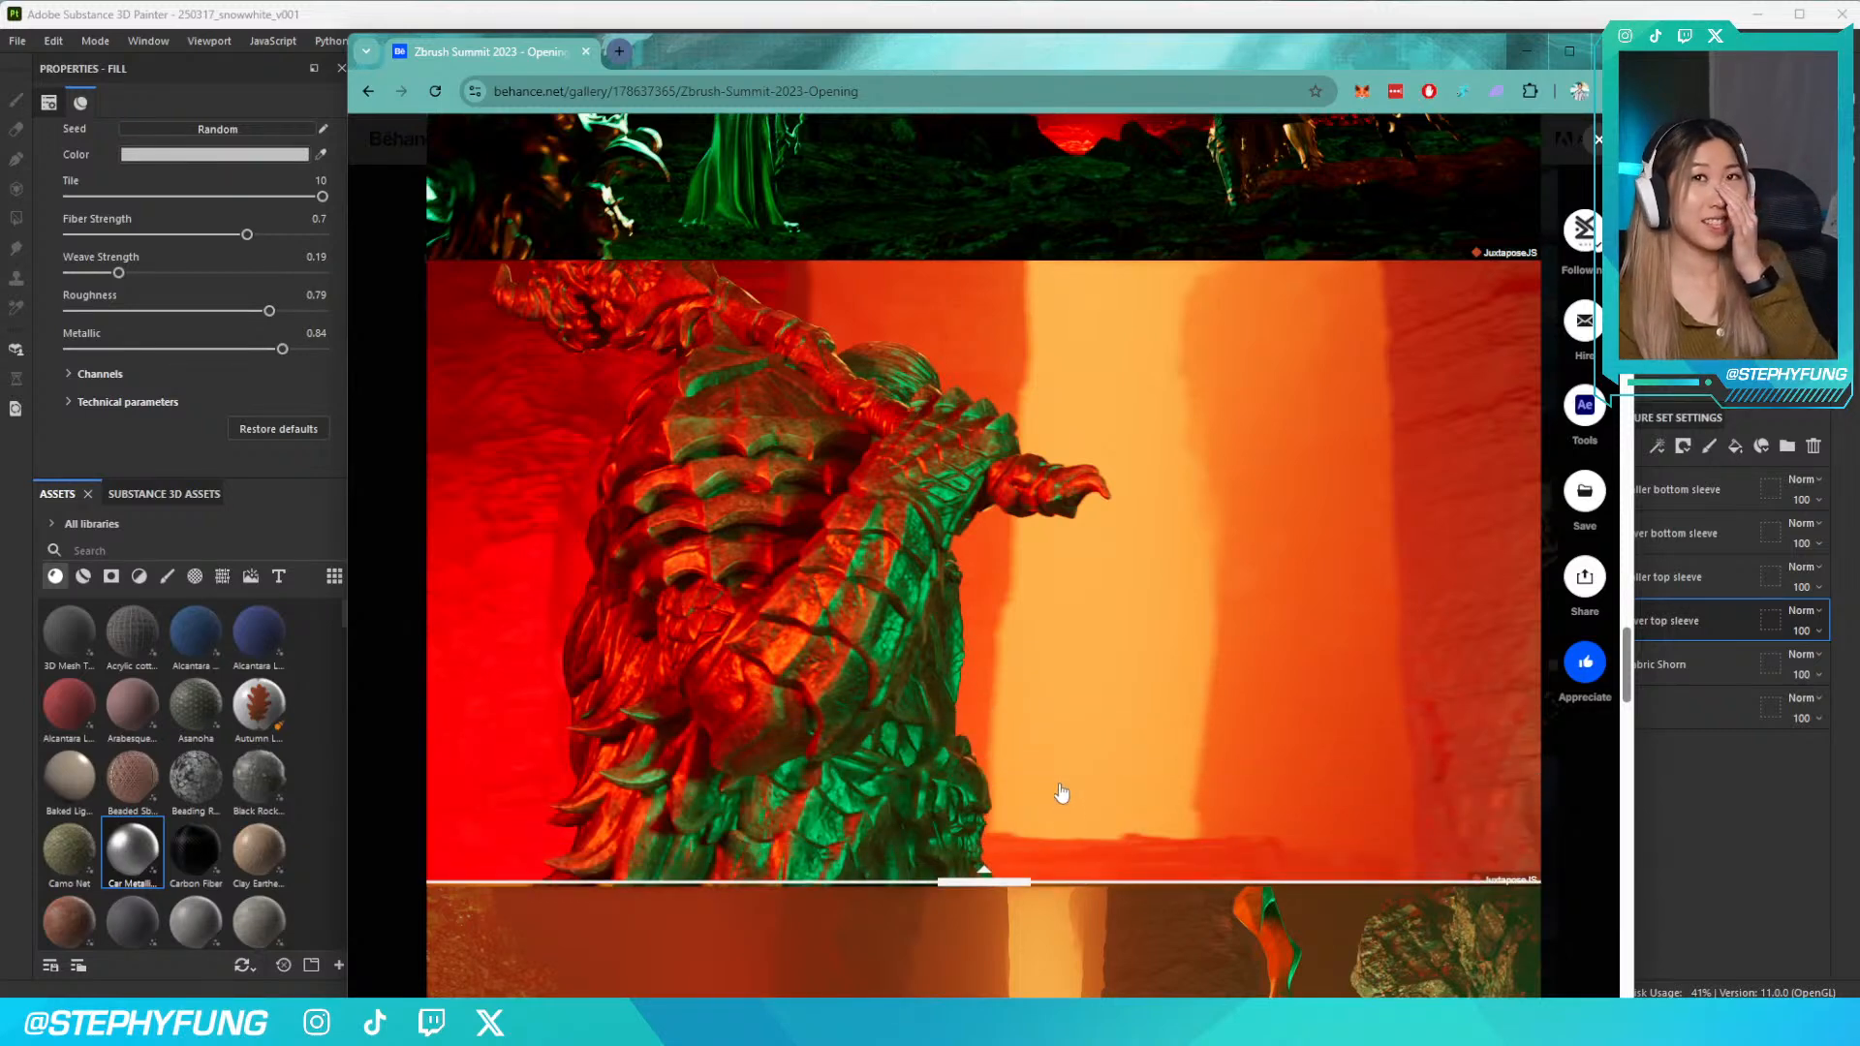
pyautogui.scroll(-2, 1063, 788)
pyautogui.scroll(-1, 1042, 746)
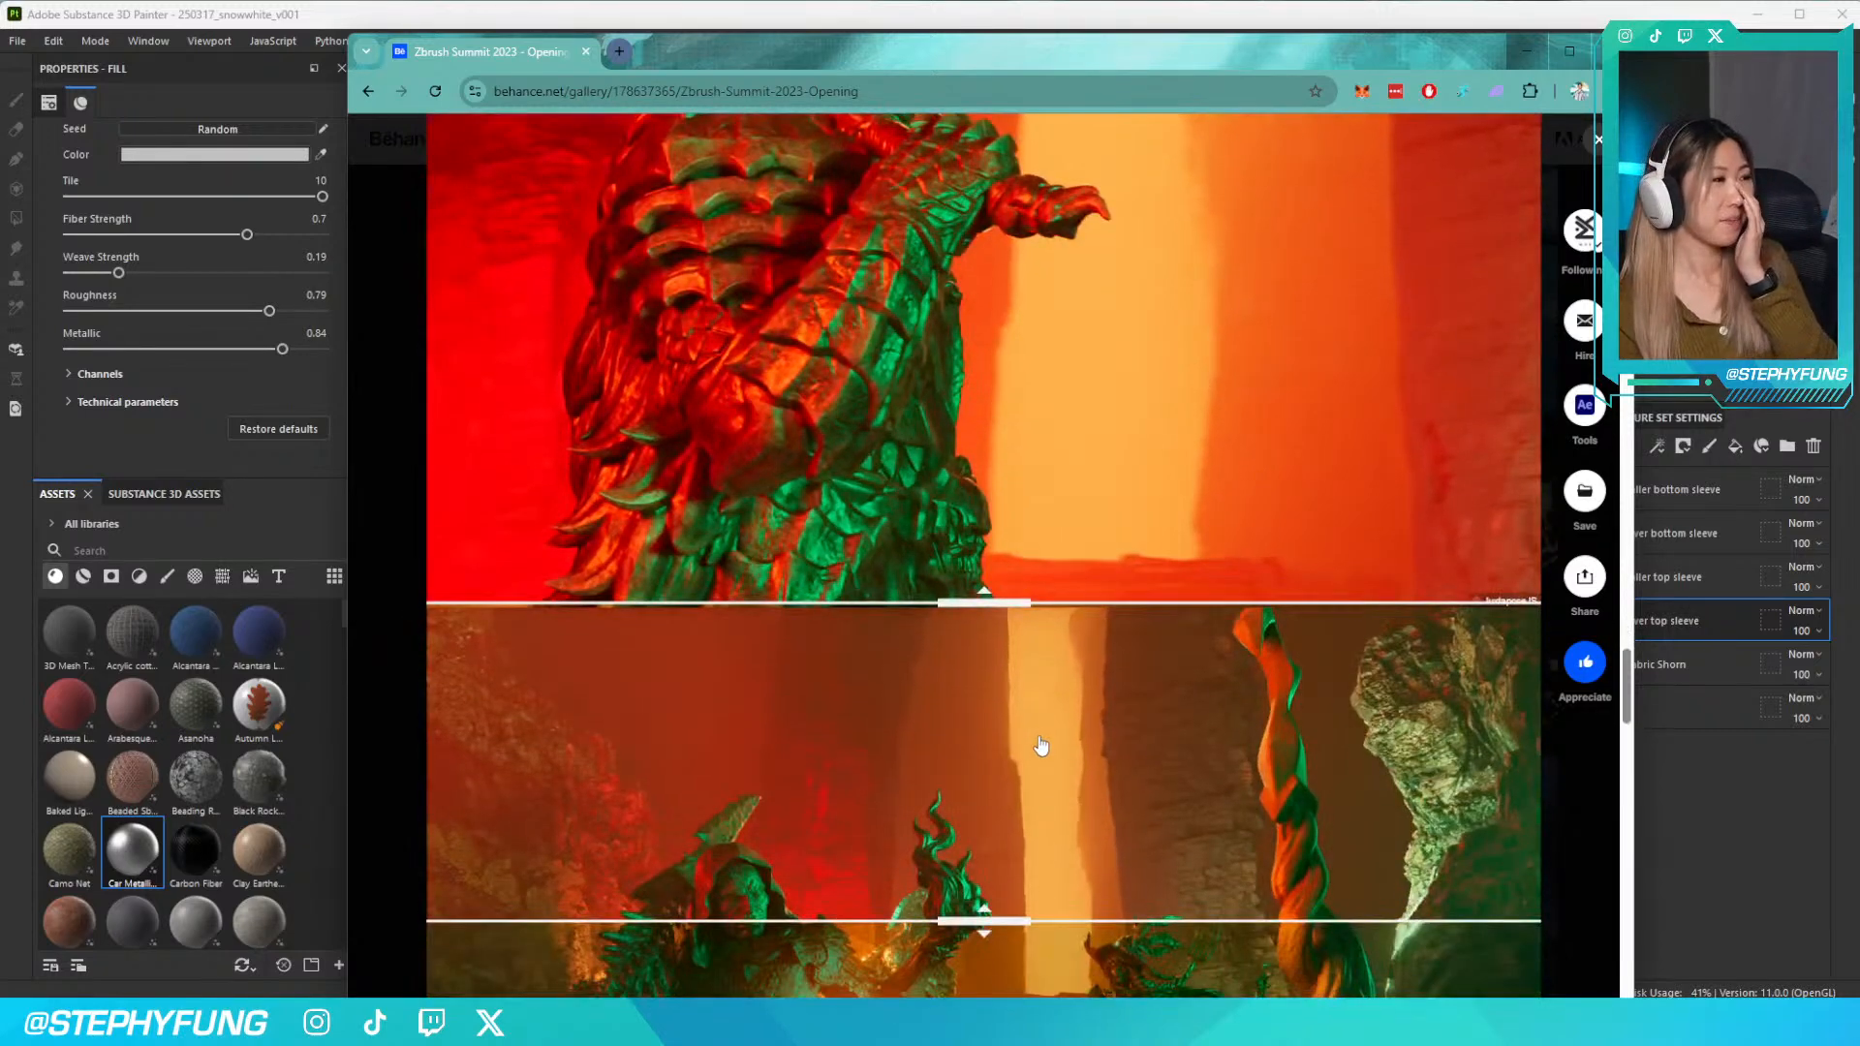
# Reveal the red-lit version of the cave group scene in full and view the closing grid of stills
pyautogui.scroll(-2, 1041, 746)
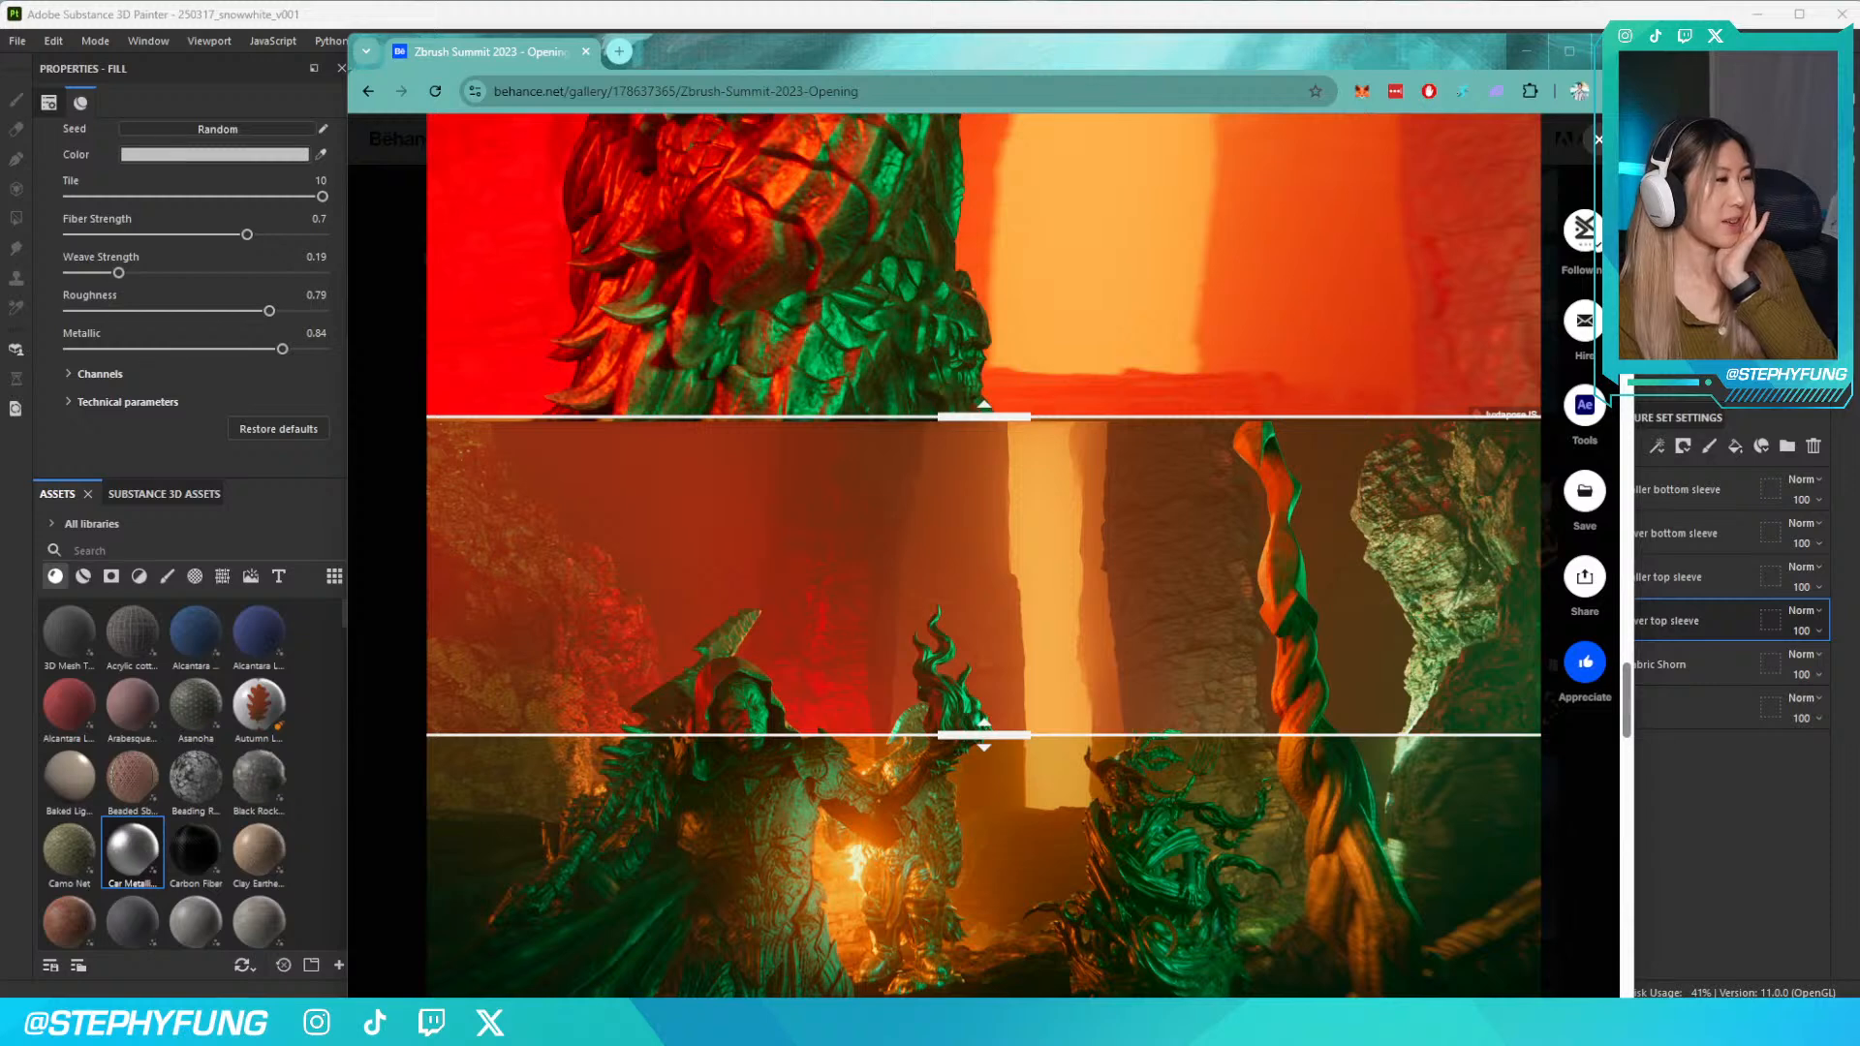
pyautogui.scroll(-3, 978, 697)
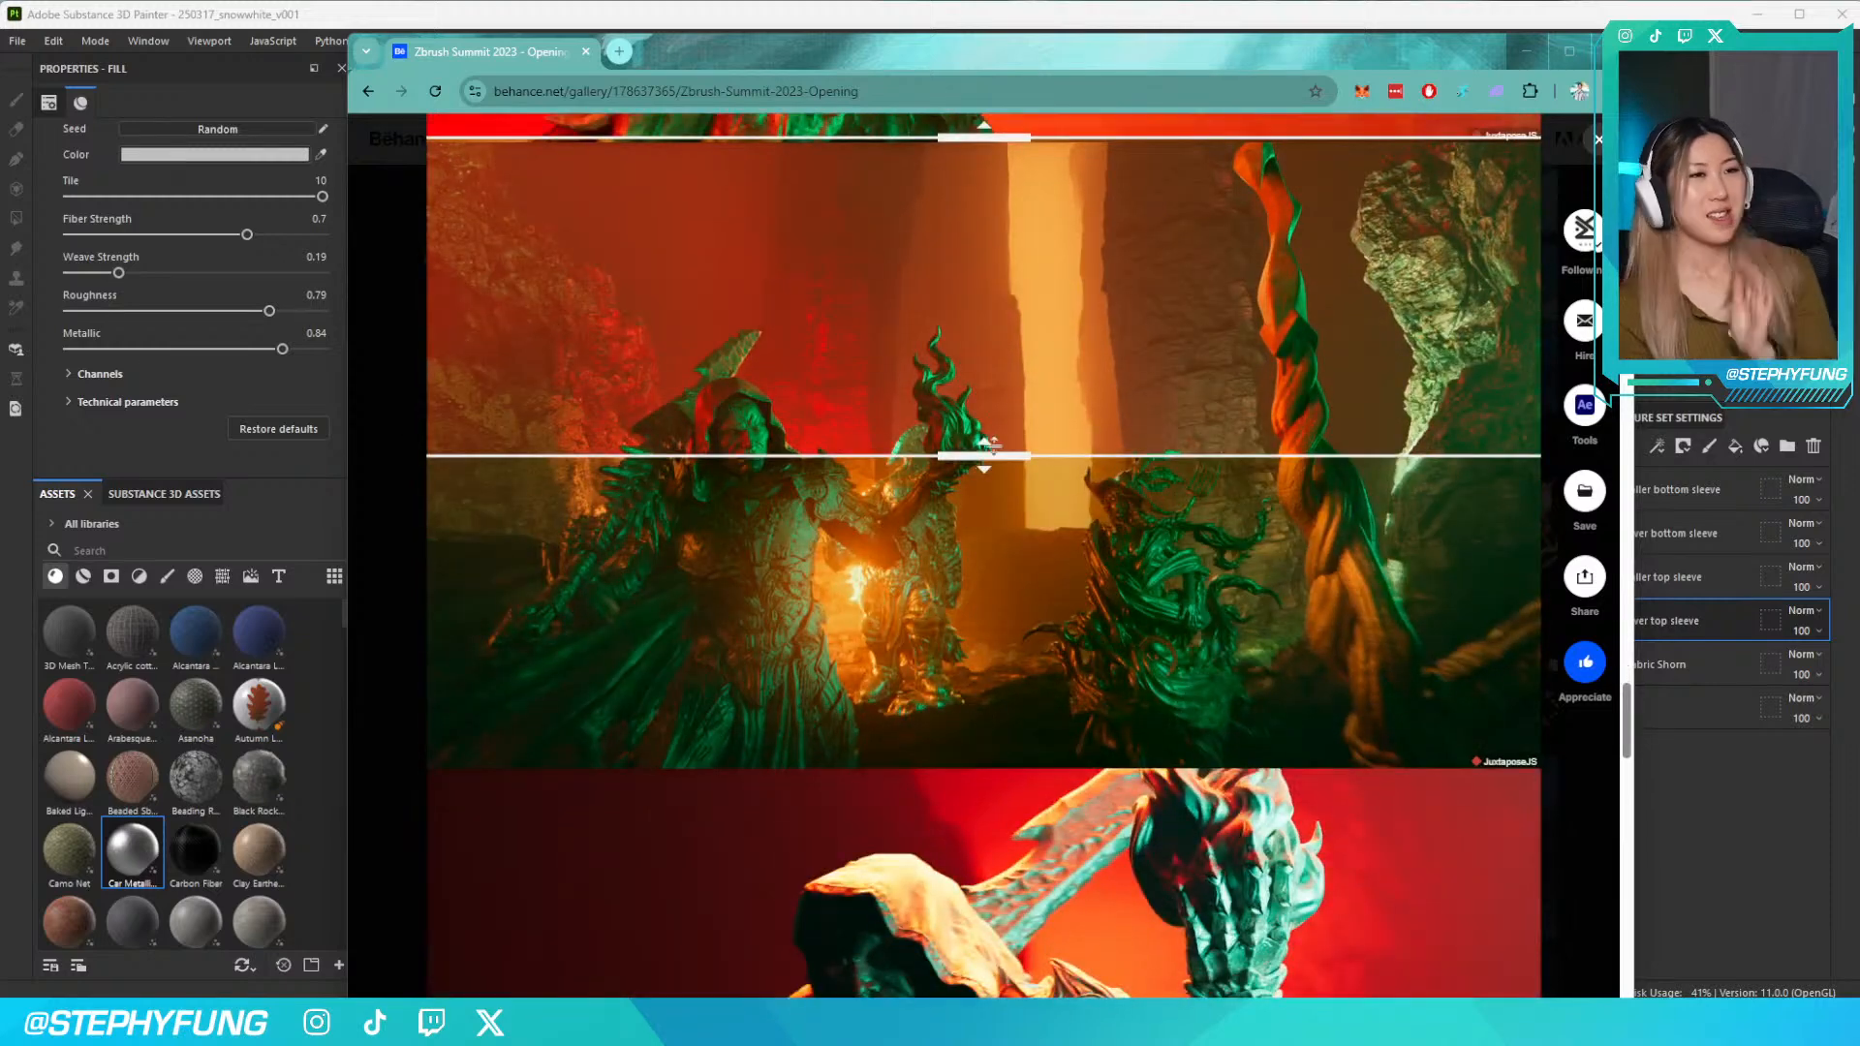
pyautogui.moveTo(1001, 461); pyautogui.dragTo(1082, 775)
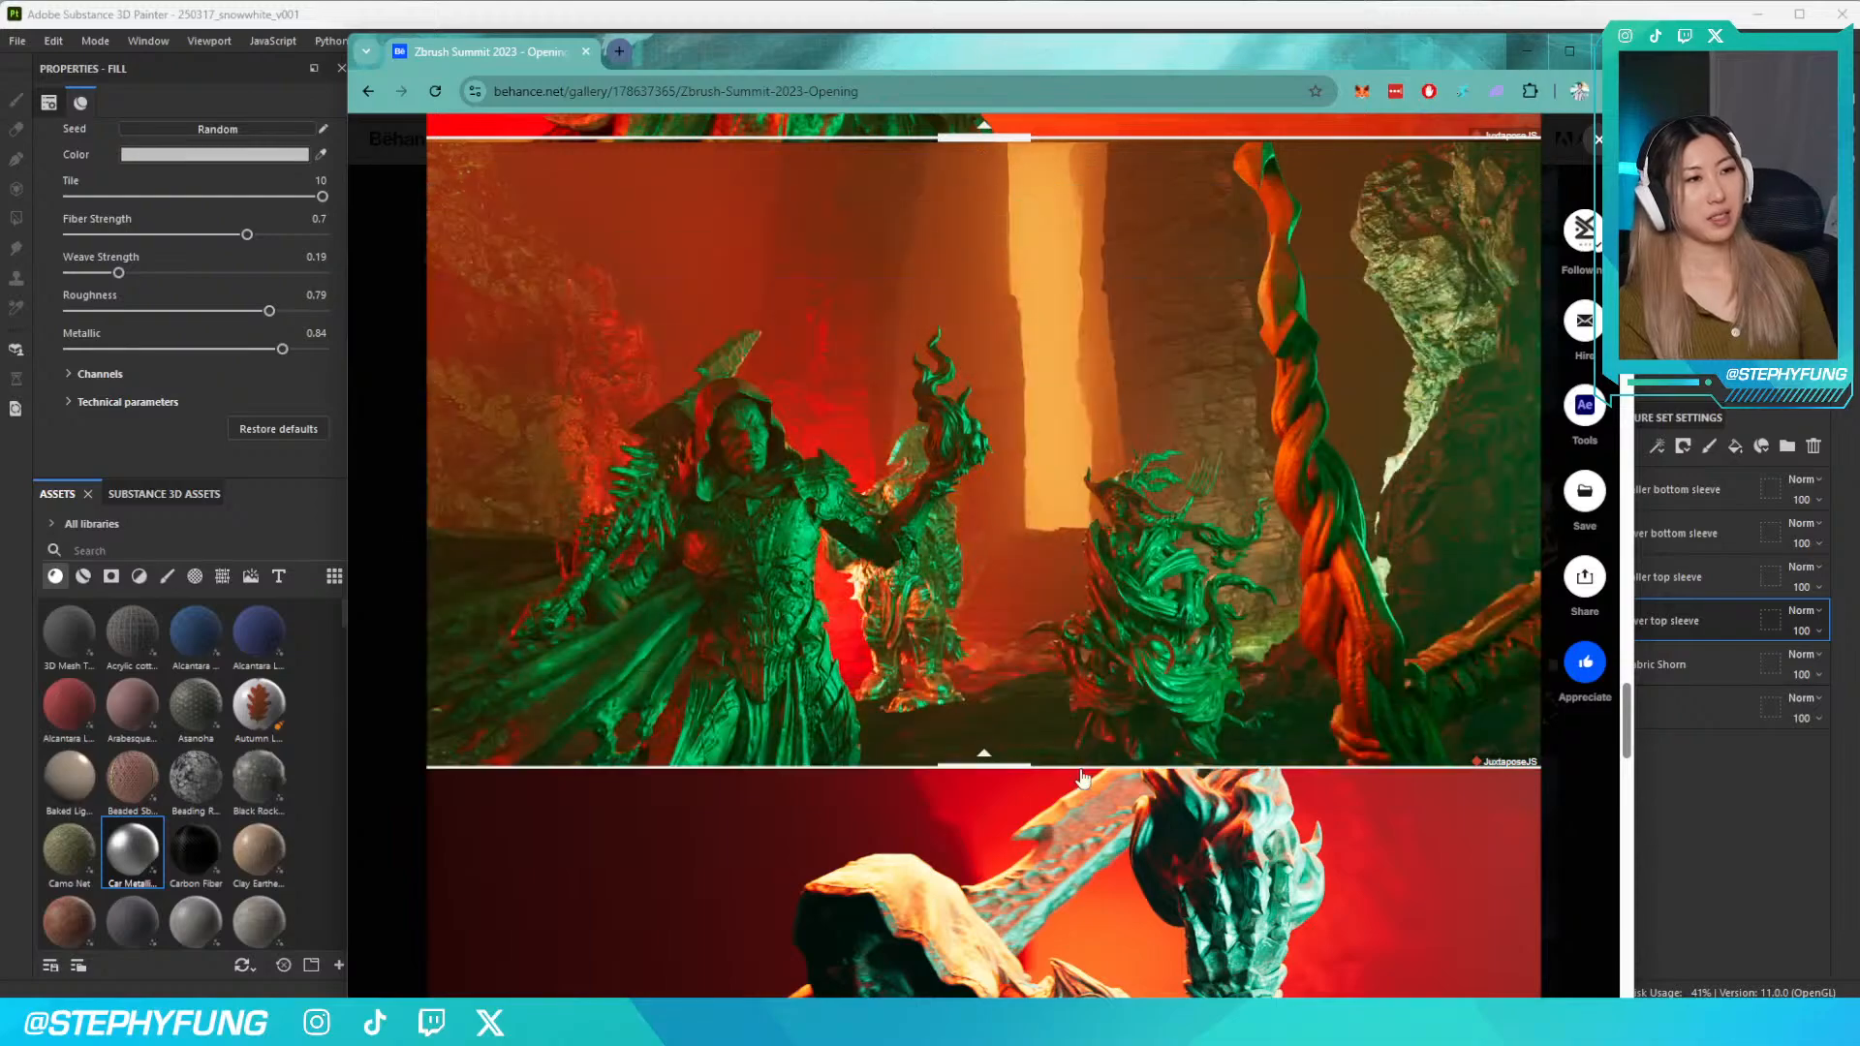
pyautogui.scroll(-15, 1082, 775)
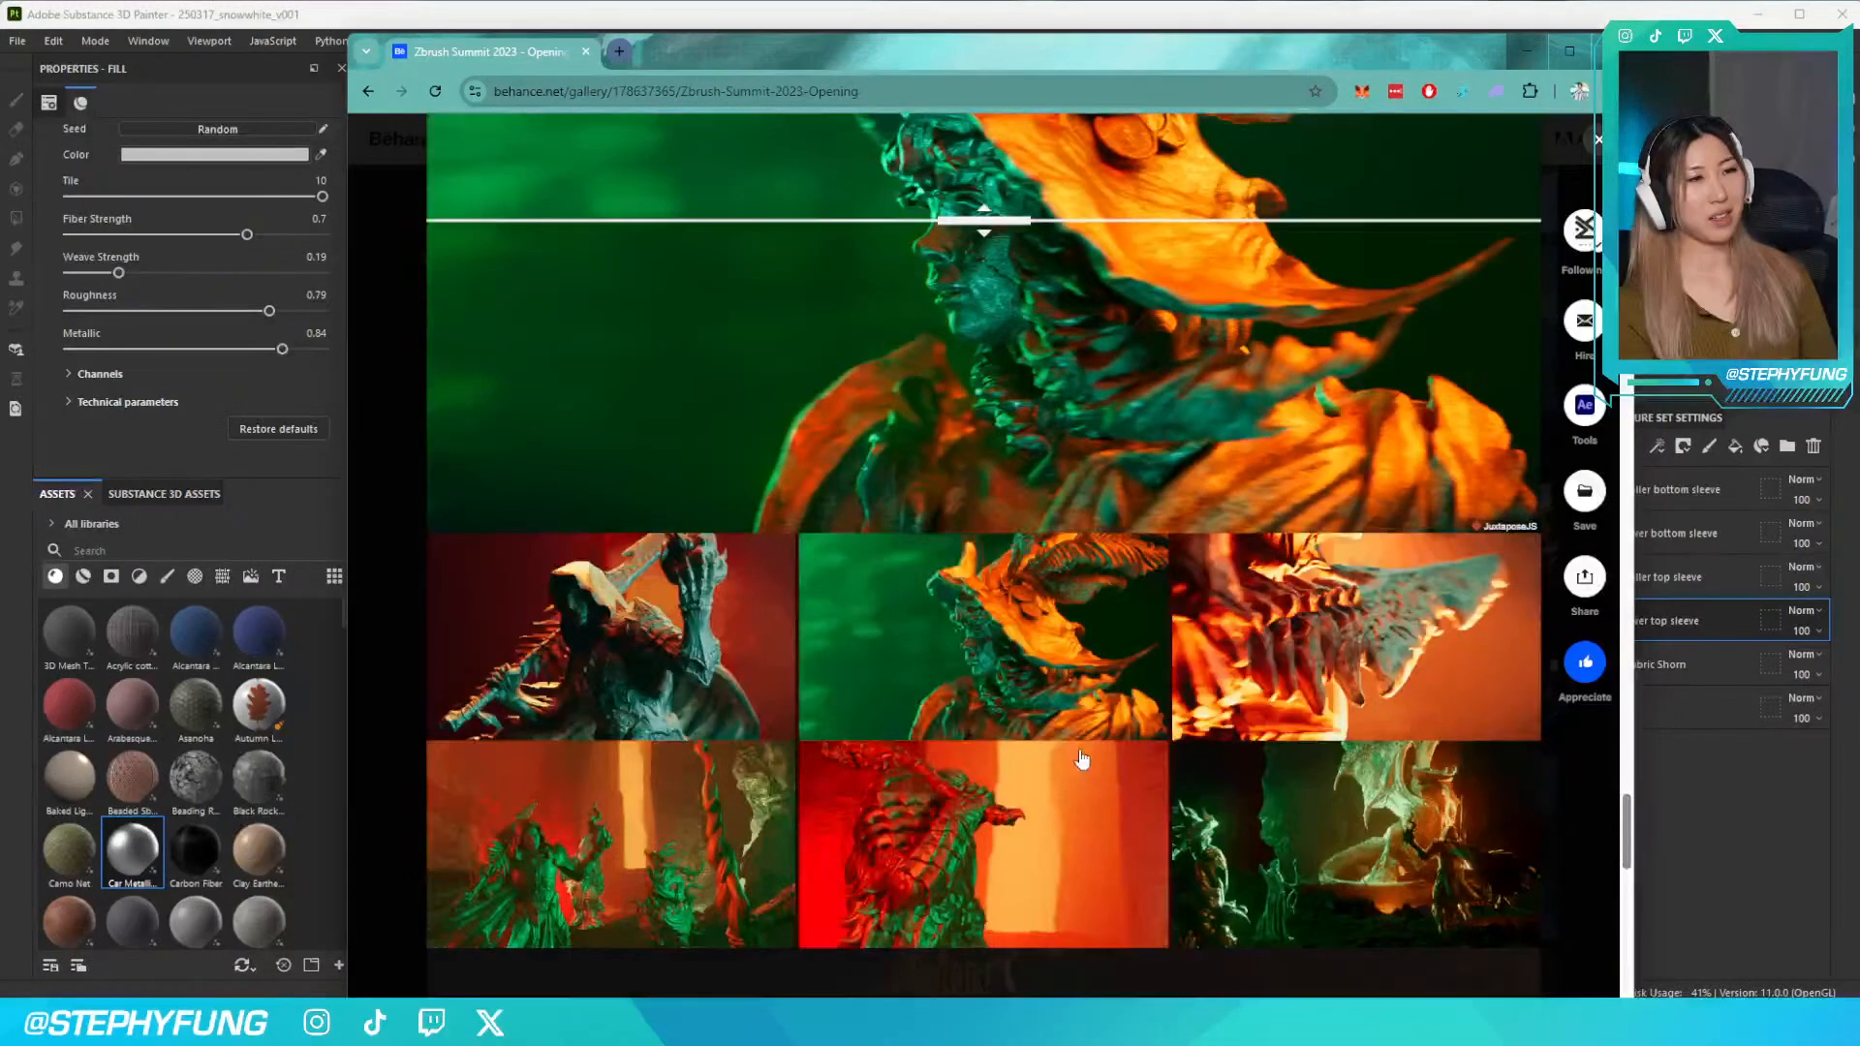
pyautogui.scroll(-2, 1082, 759)
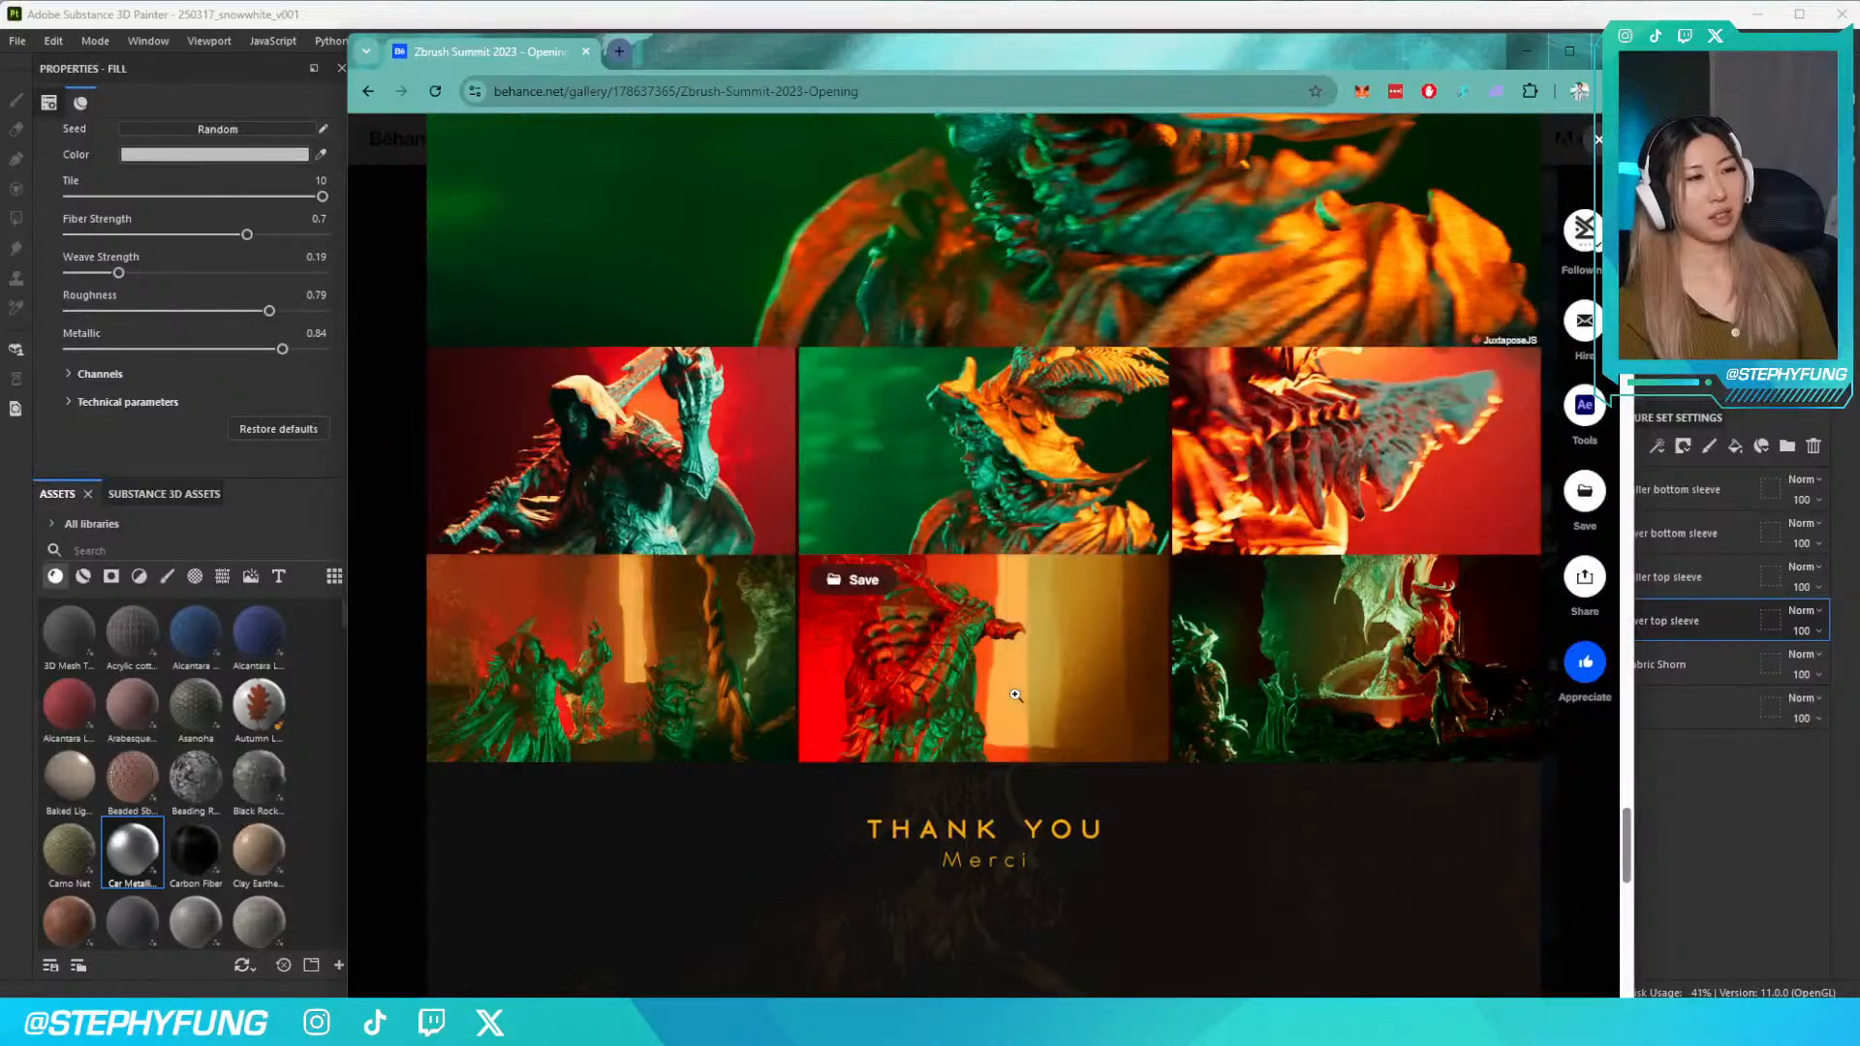
# Open the JuxtaposeJS website and read how its interactive and GIF image comparisons work
pyautogui.click(1585, 662)
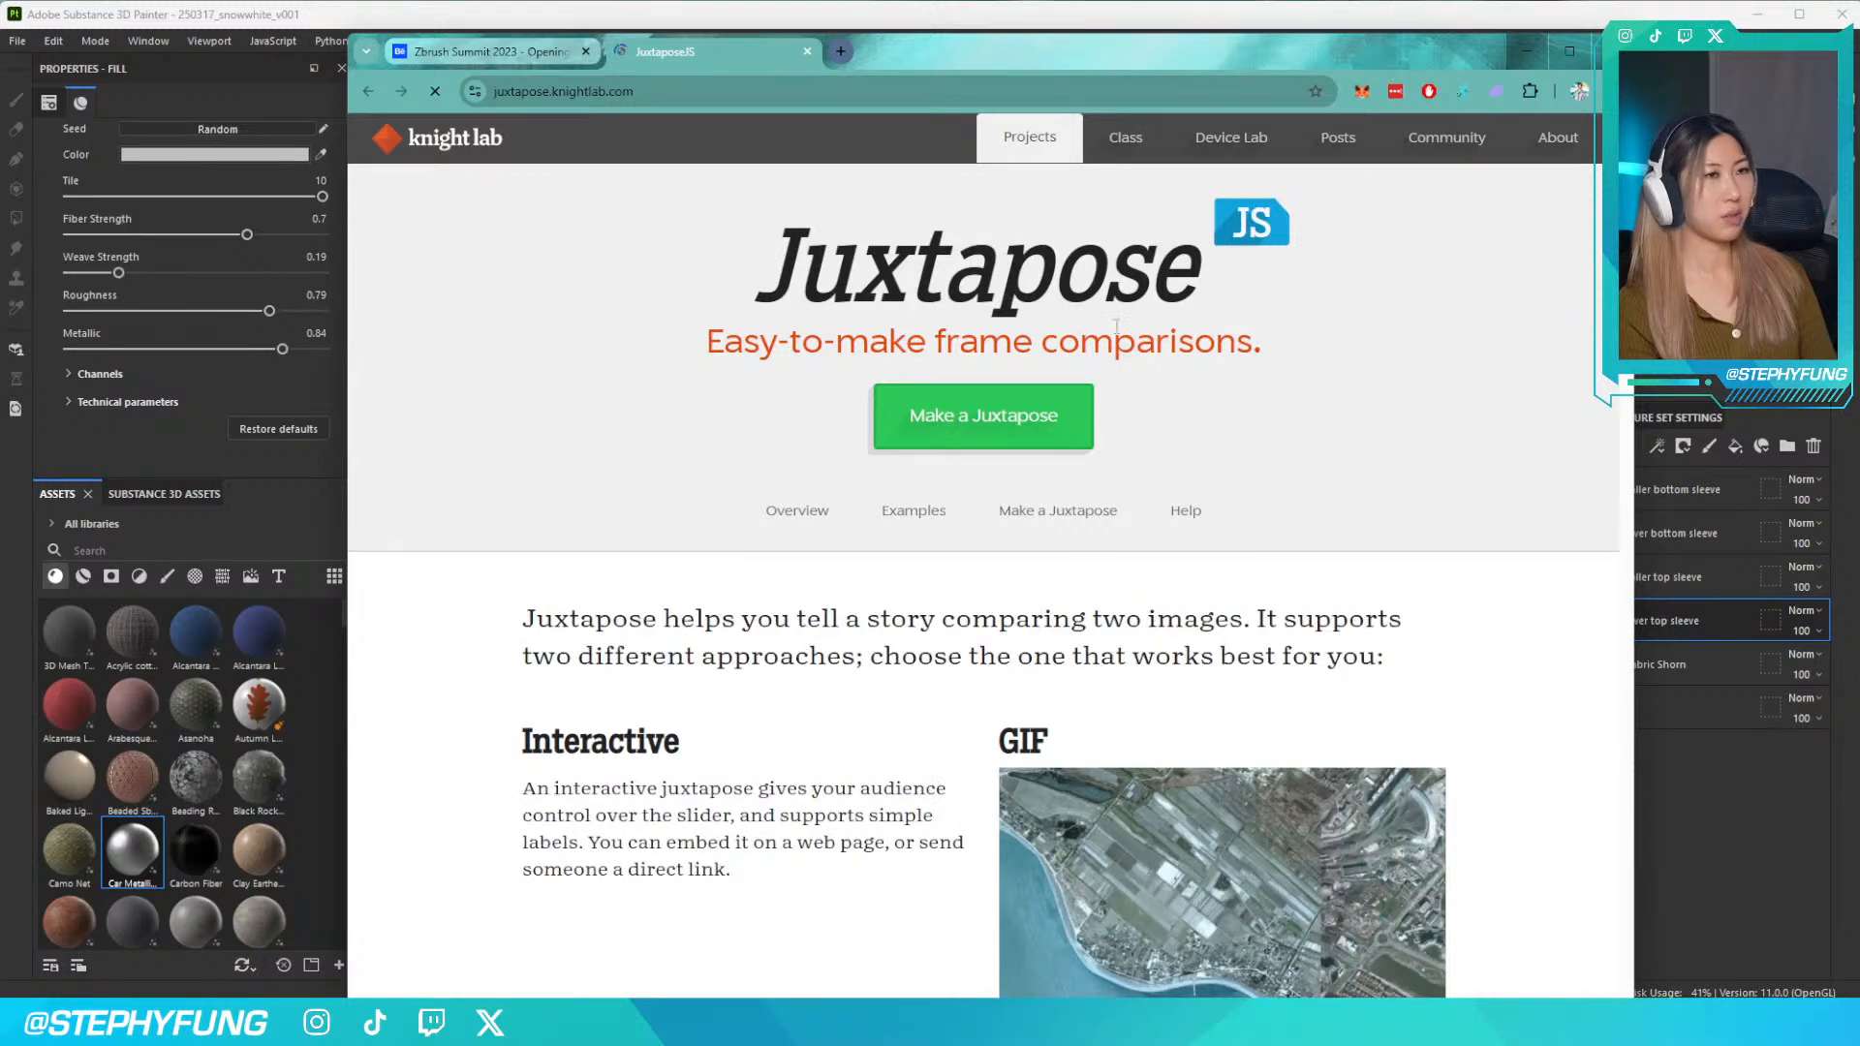
pyautogui.scroll(-2, 1378, 395)
pyautogui.scroll(-1, 1378, 395)
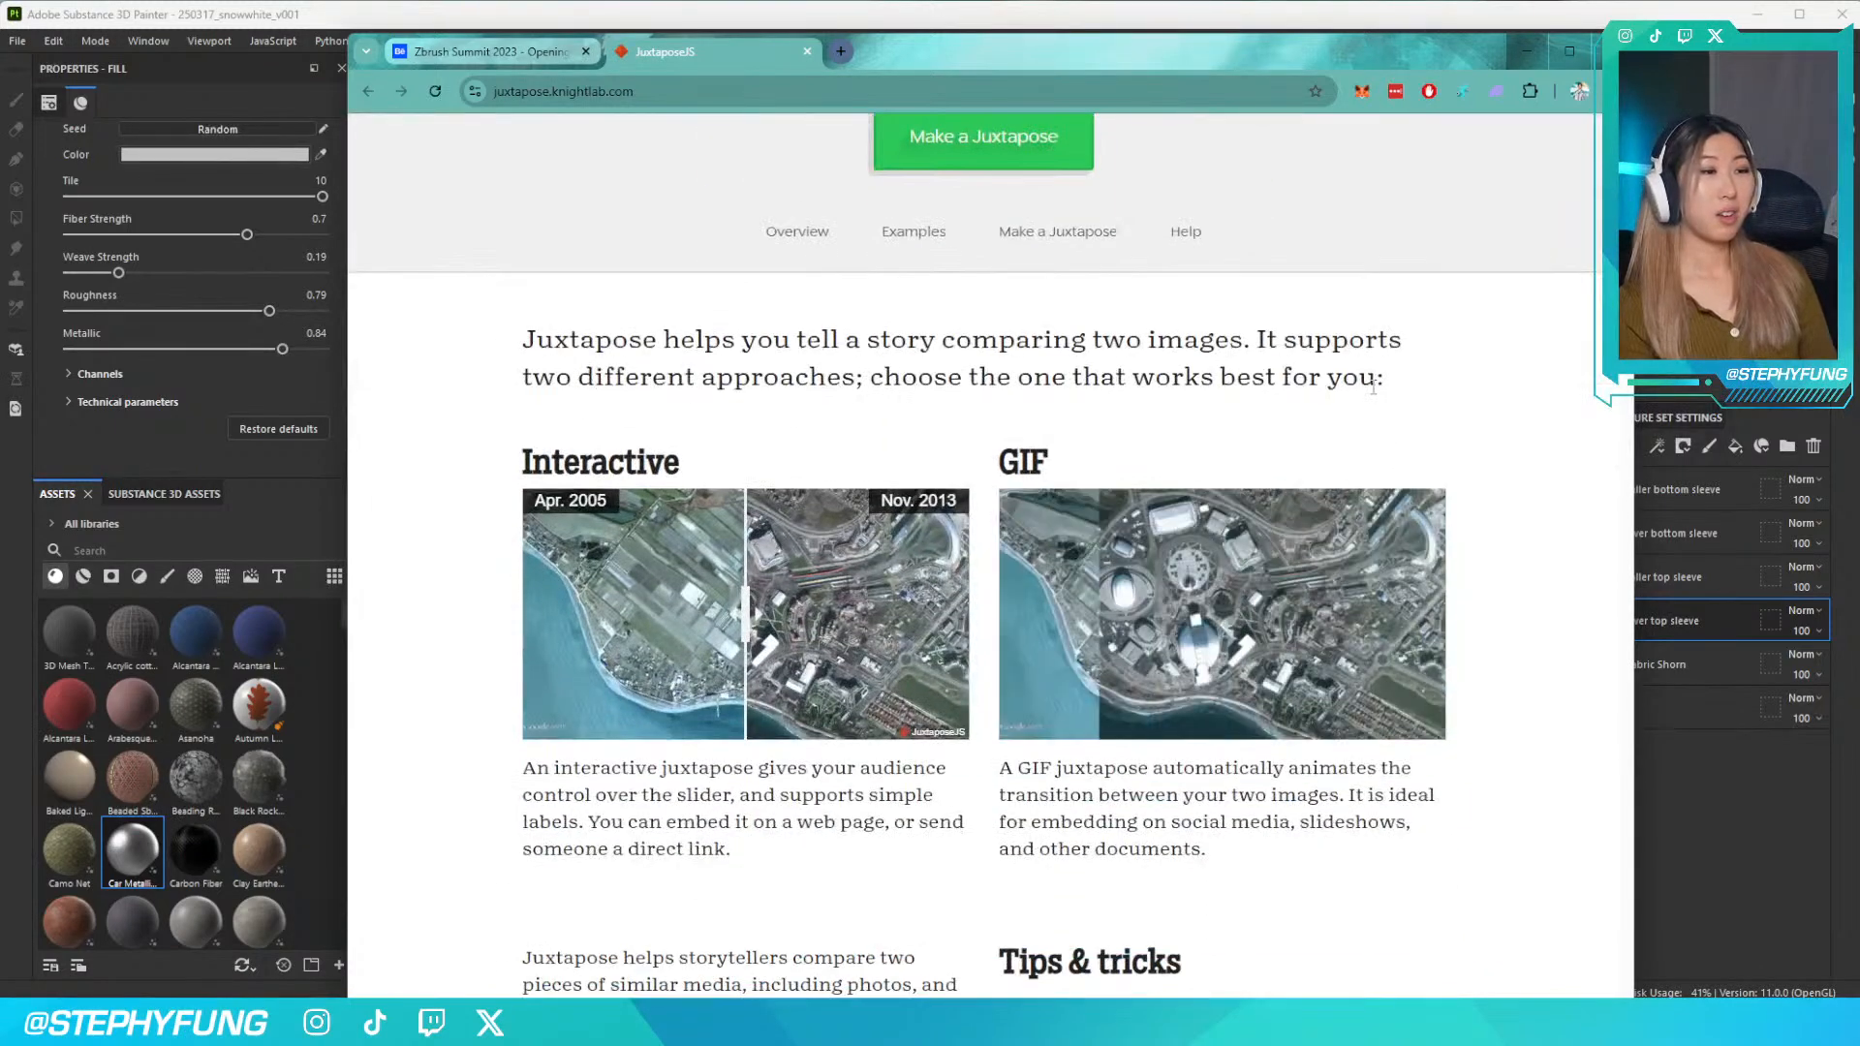
pyautogui.scroll(-2, 1371, 385)
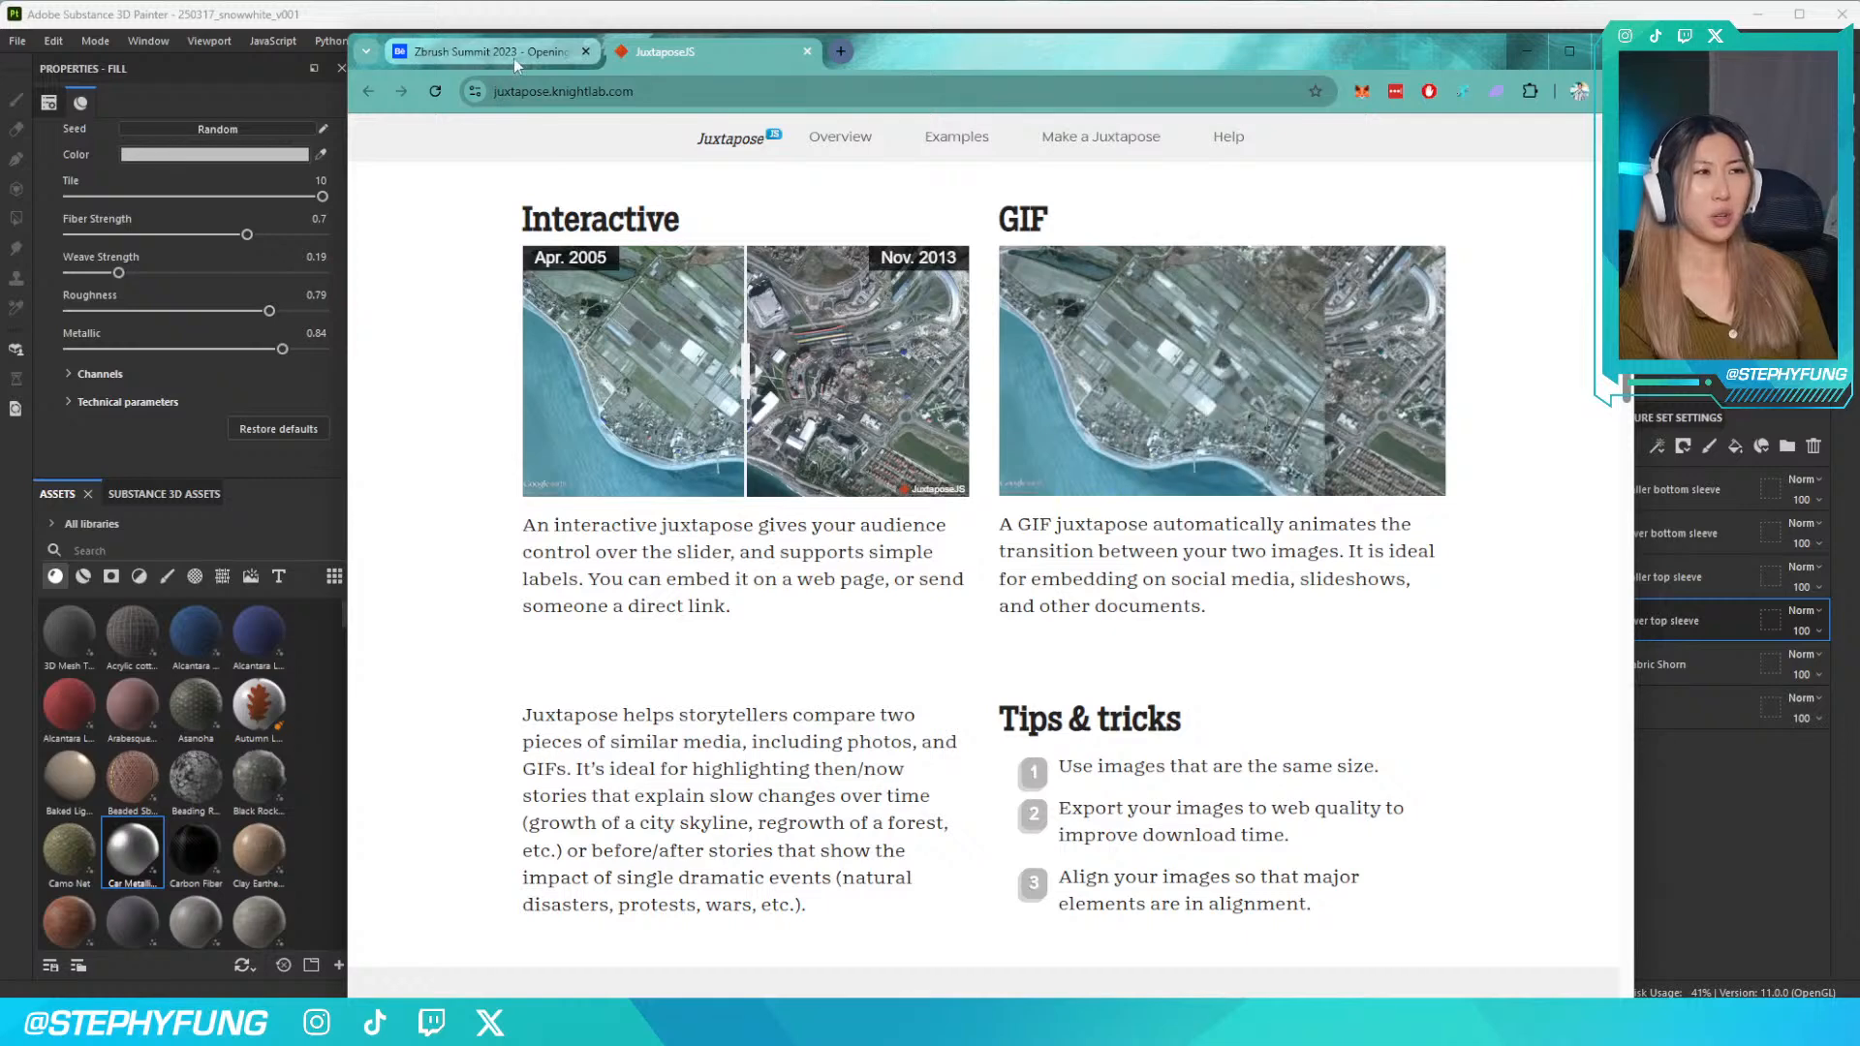
pyautogui.moveTo(595, 553); pyautogui.dragTo(845, 613)
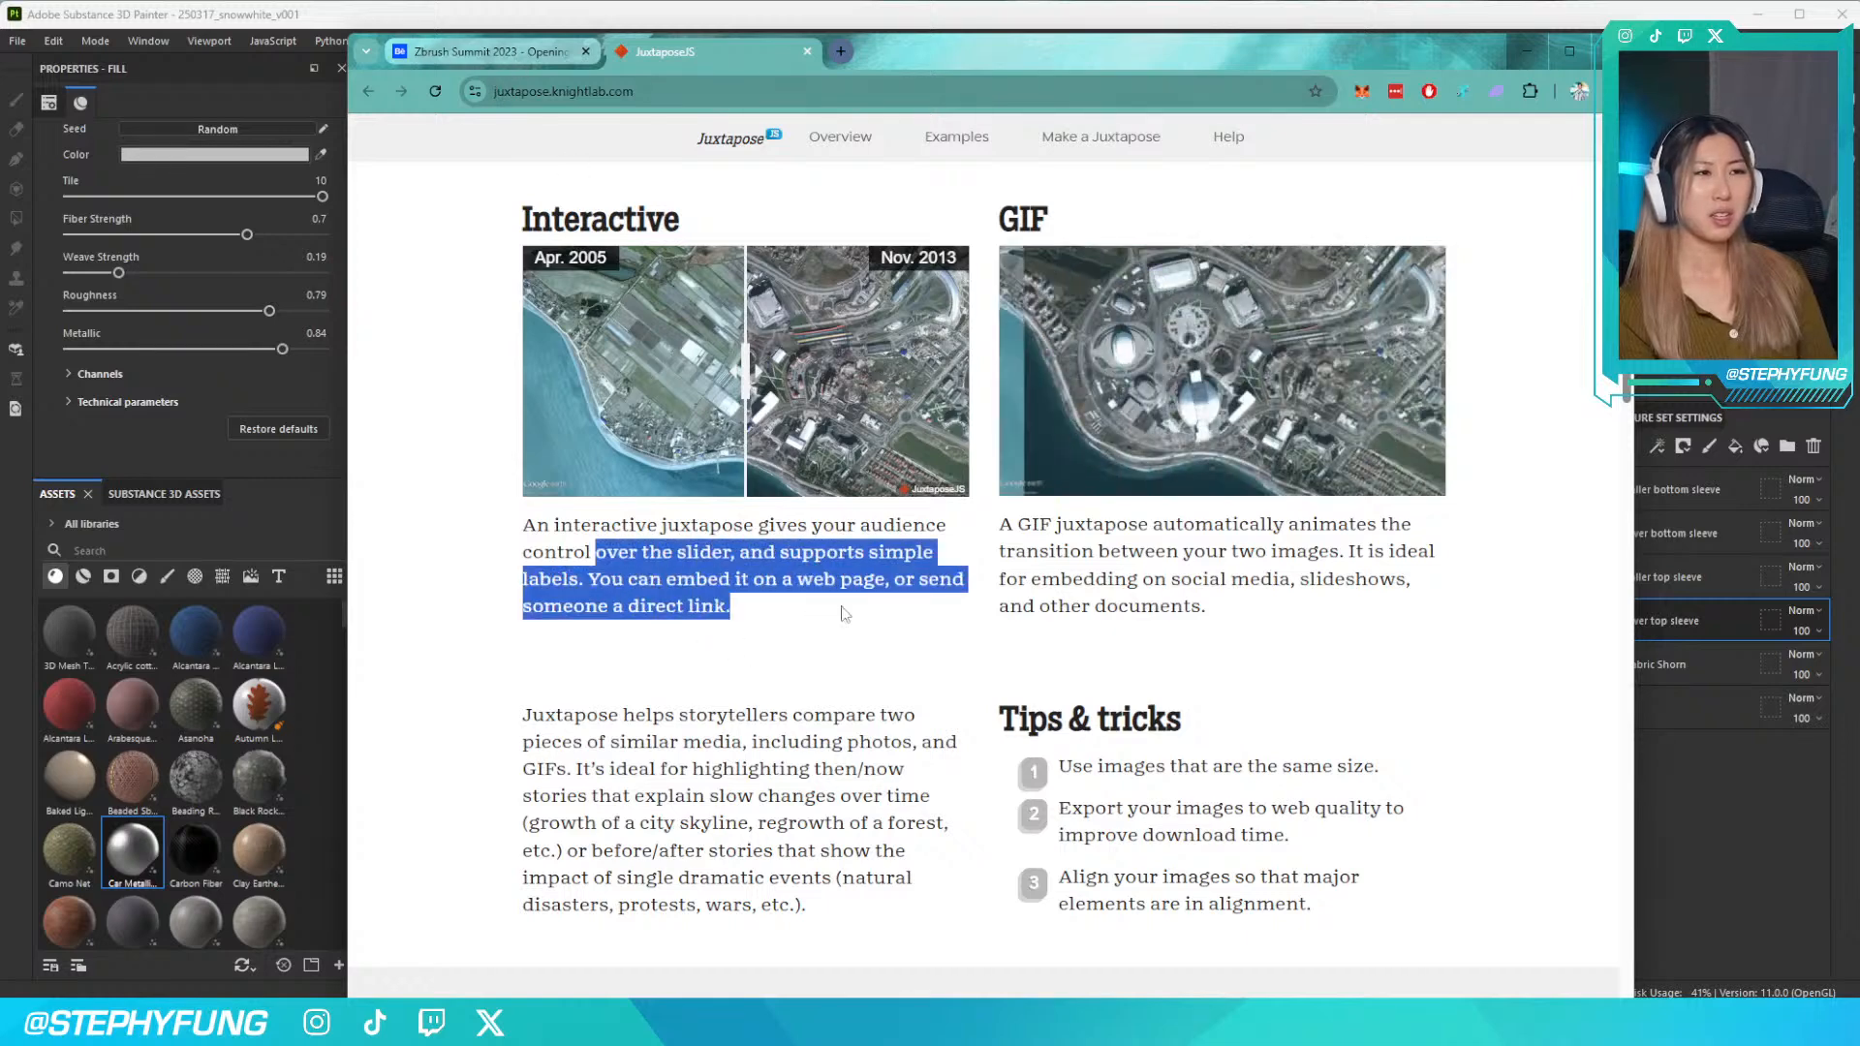
pyautogui.click(593, 547)
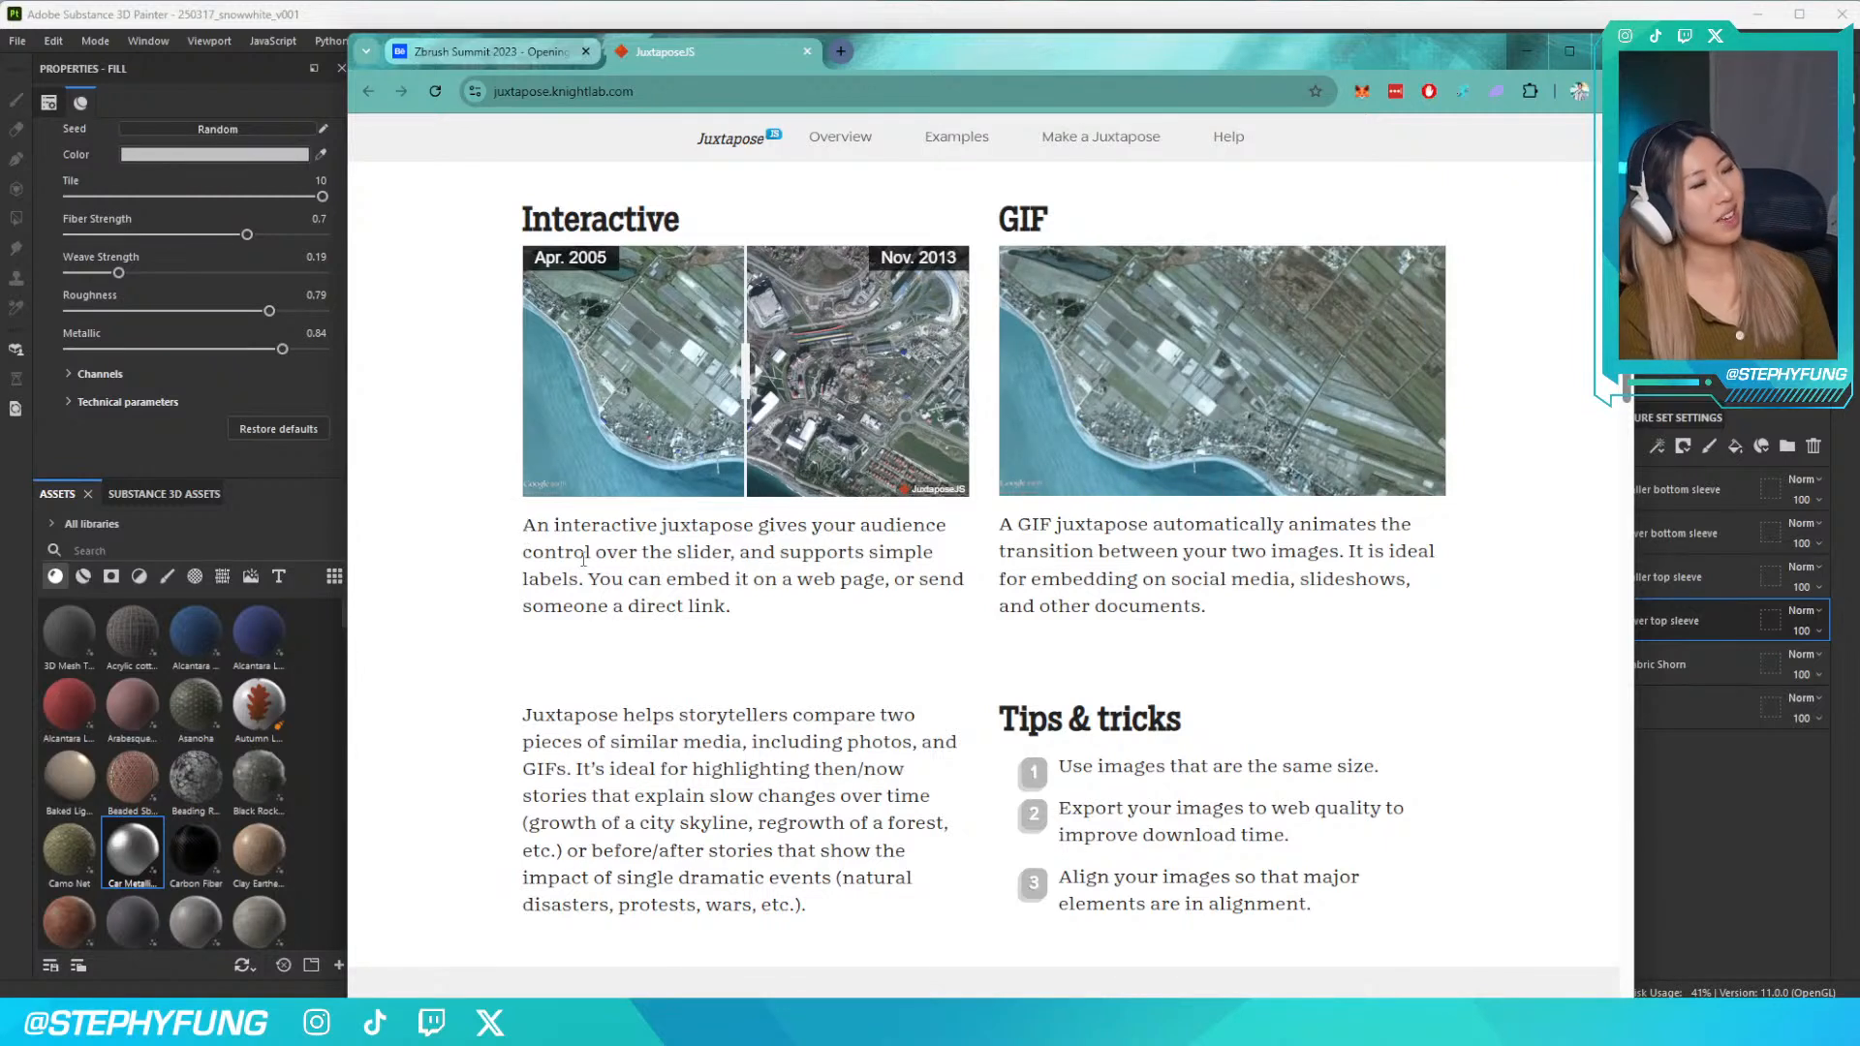
# Return to the Zbrush Summit 2023 project on Behance for another look and move the browser away from Substance 3D Painter
pyautogui.click(489, 57)
pyautogui.scroll(5, 1022, 136)
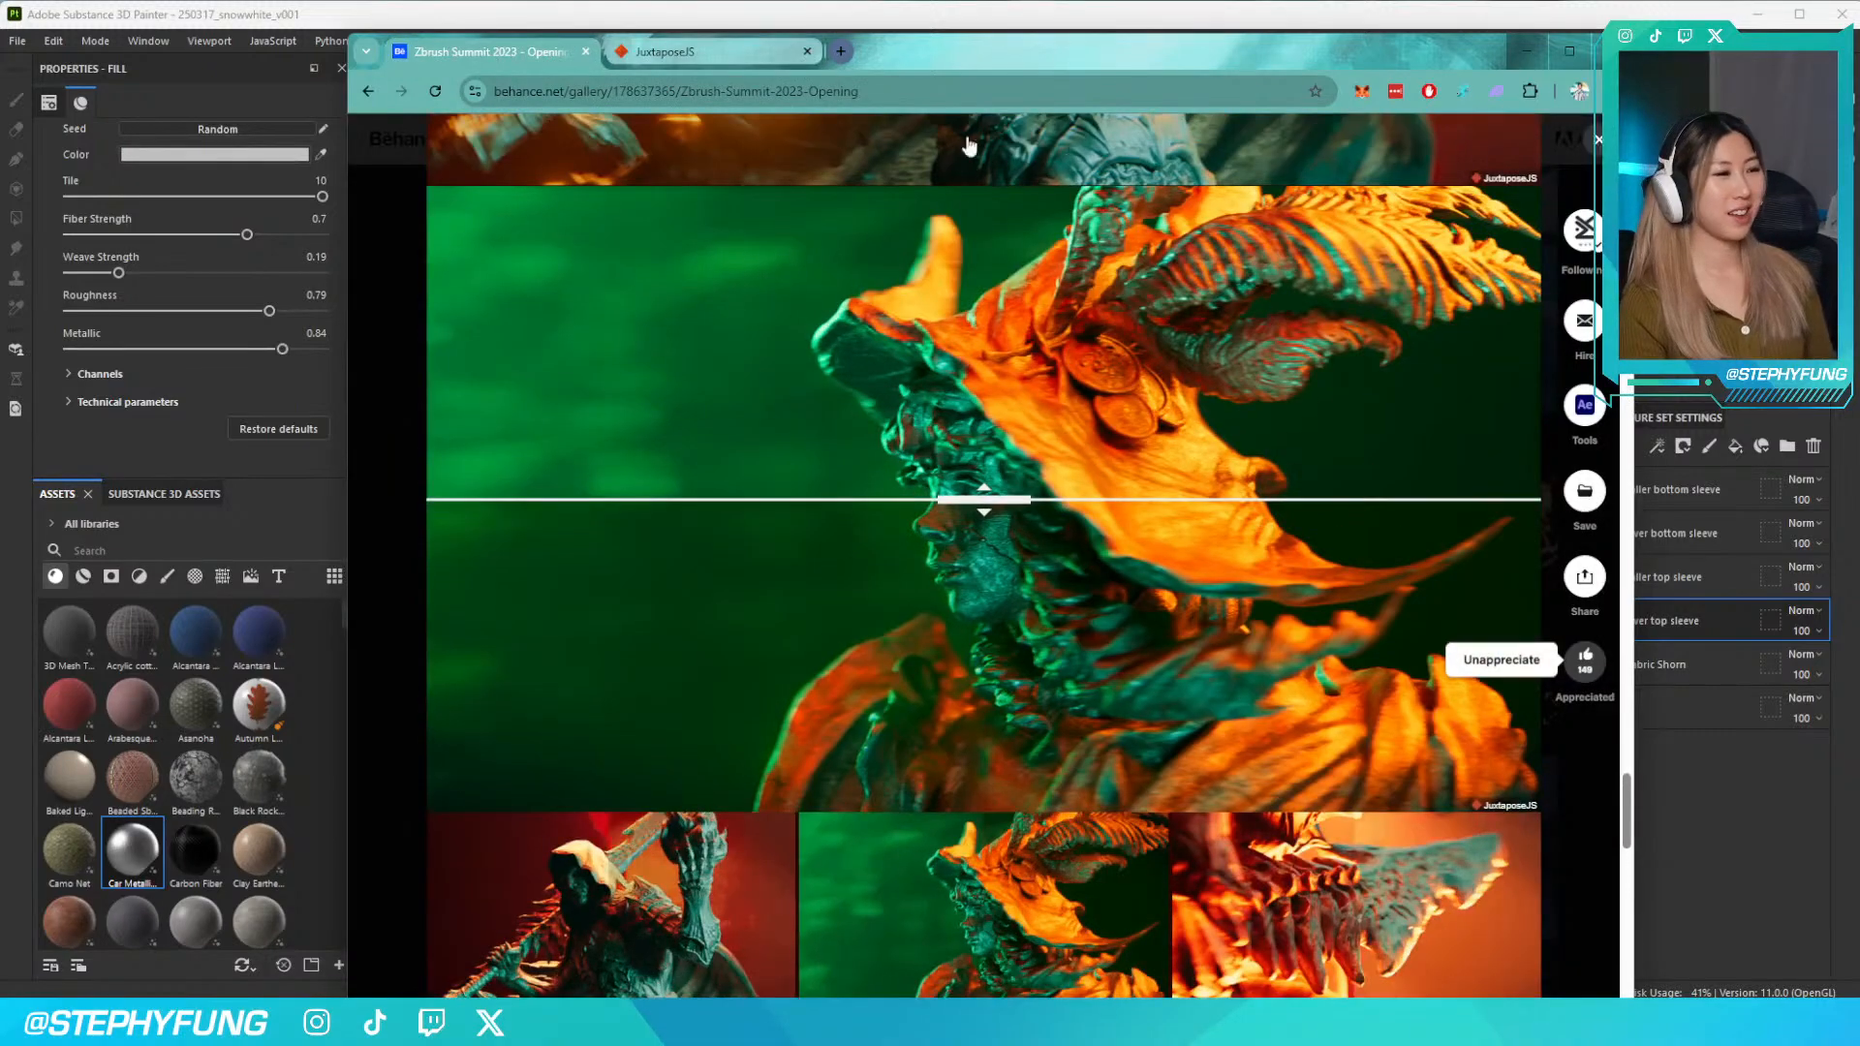
pyautogui.moveTo(1085, 55); pyautogui.dragTo(0, 252)
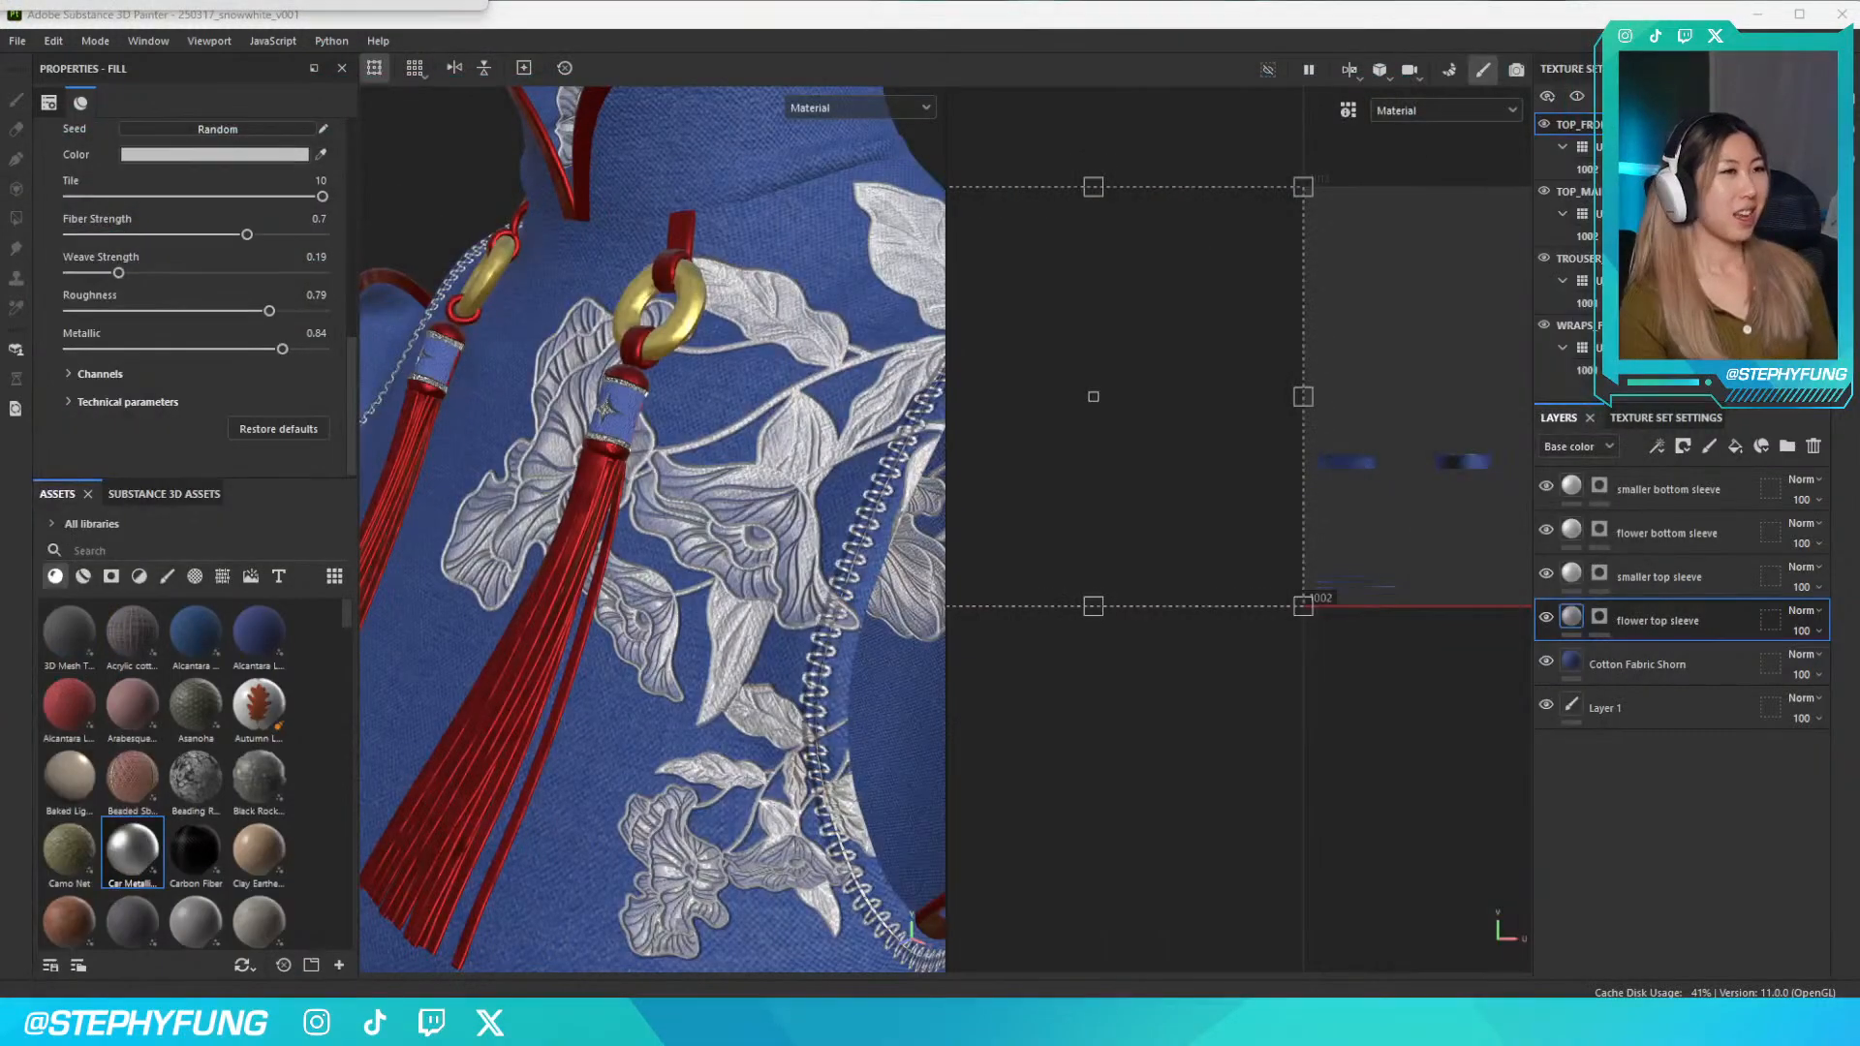
# Examine the outfit's floral embroidery, tassels and gold rings up close and from the front, along with the belts and trousers
pyautogui.scroll(-8, 523, 452)
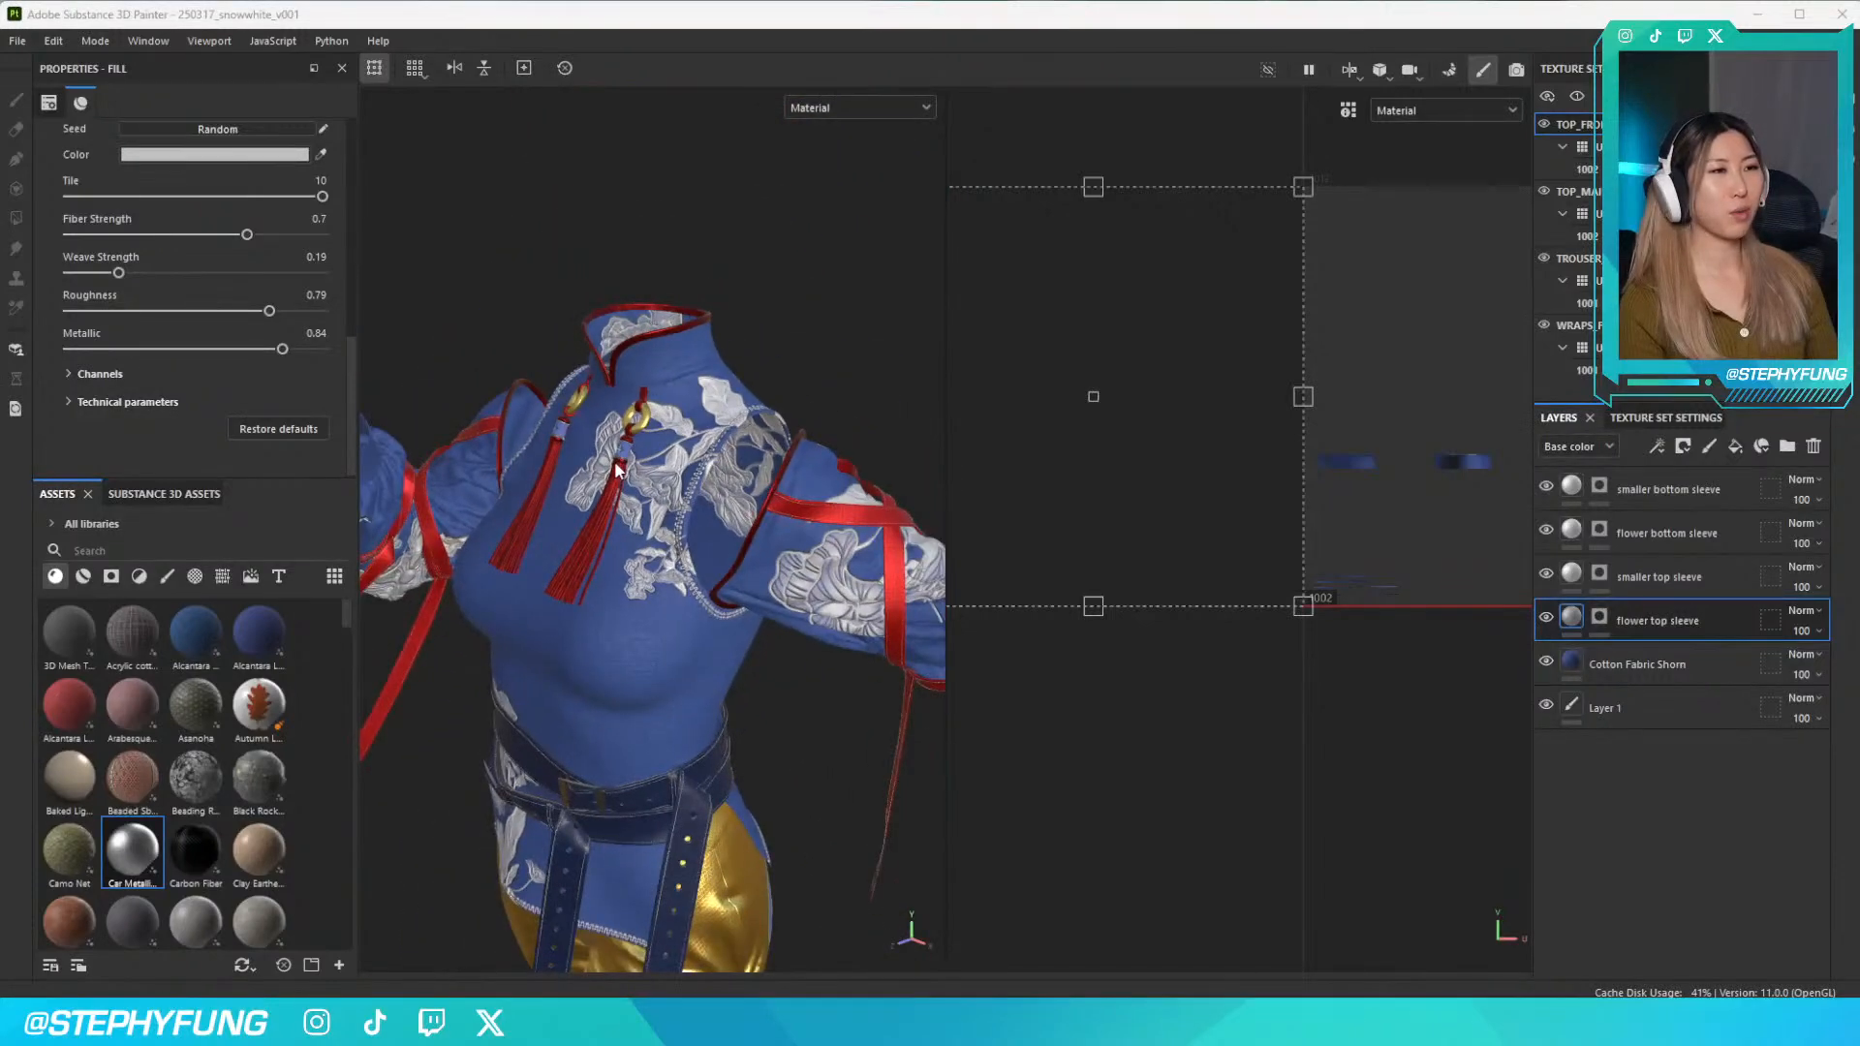
pyautogui.scroll(5, 571, 484)
pyautogui.keyDown('alt'); pyautogui.moveTo(571, 484); pyautogui.dragTo(658, 477); pyautogui.keyUp('alt')
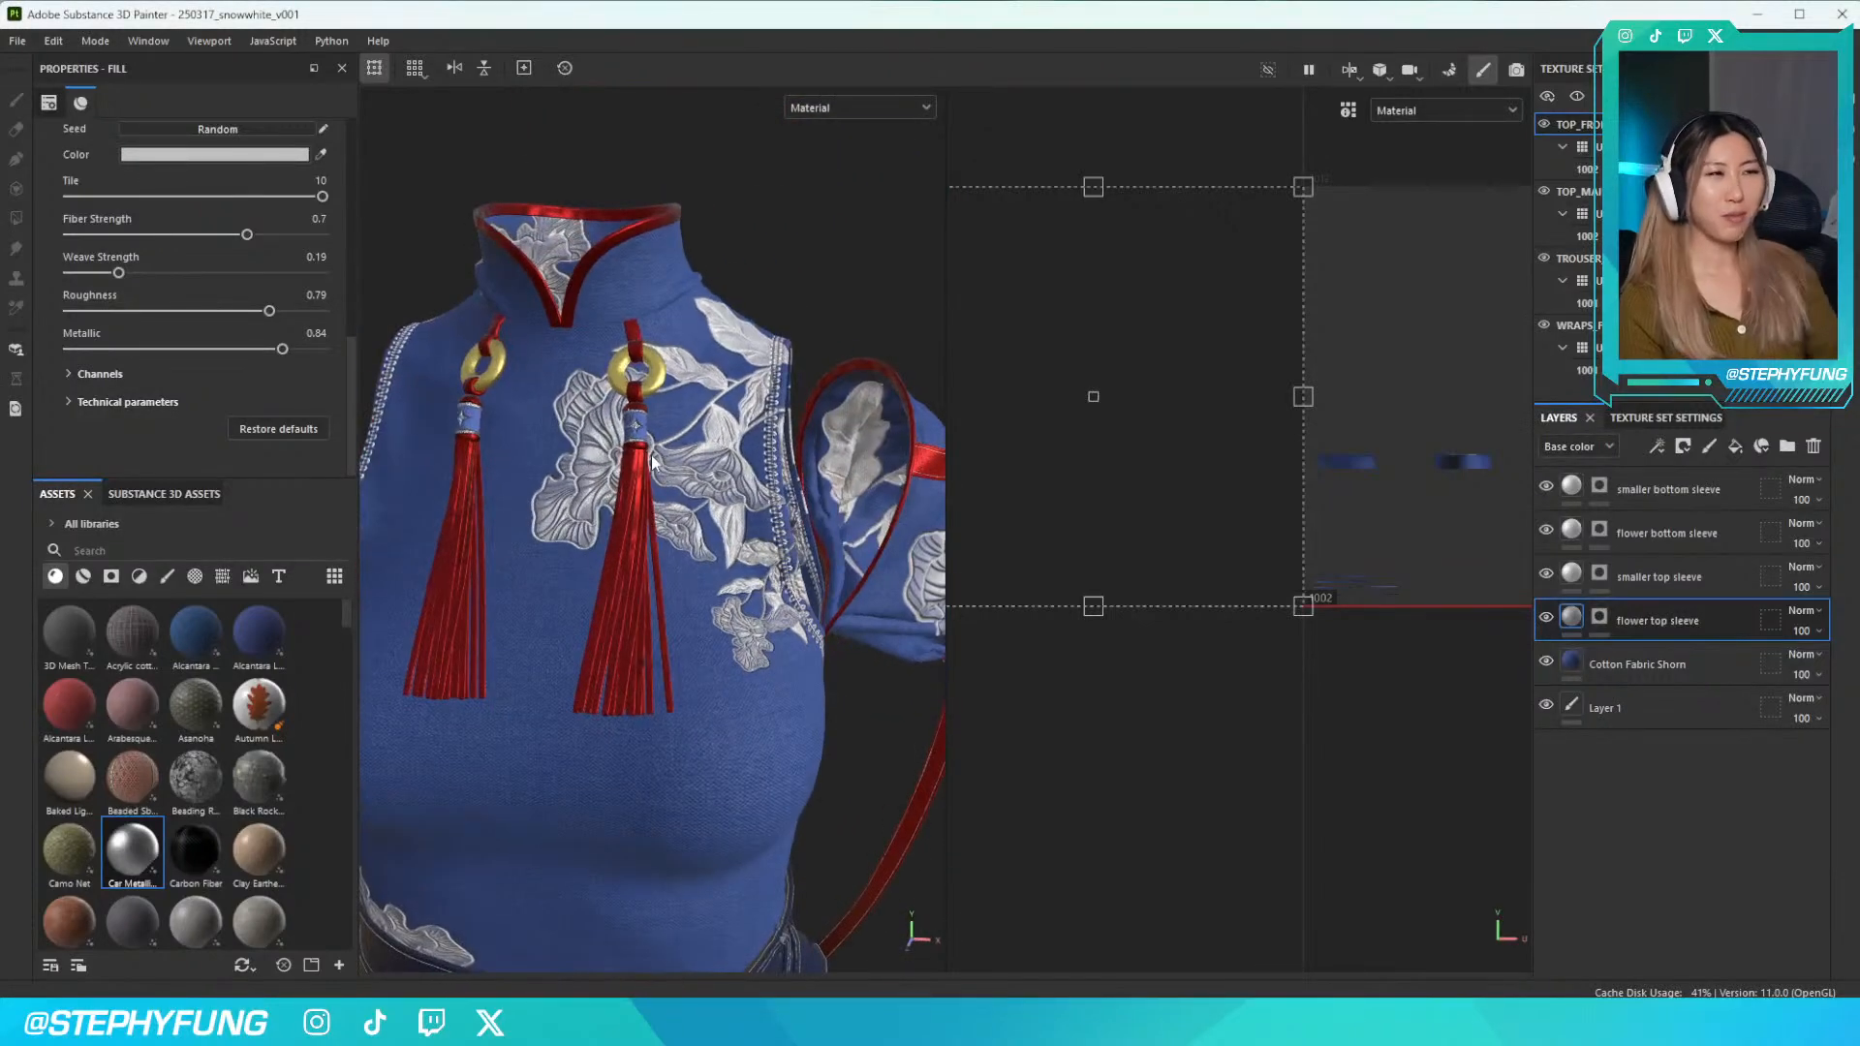
pyautogui.scroll(-5, 654, 465)
pyautogui.scroll(6, 654, 465)
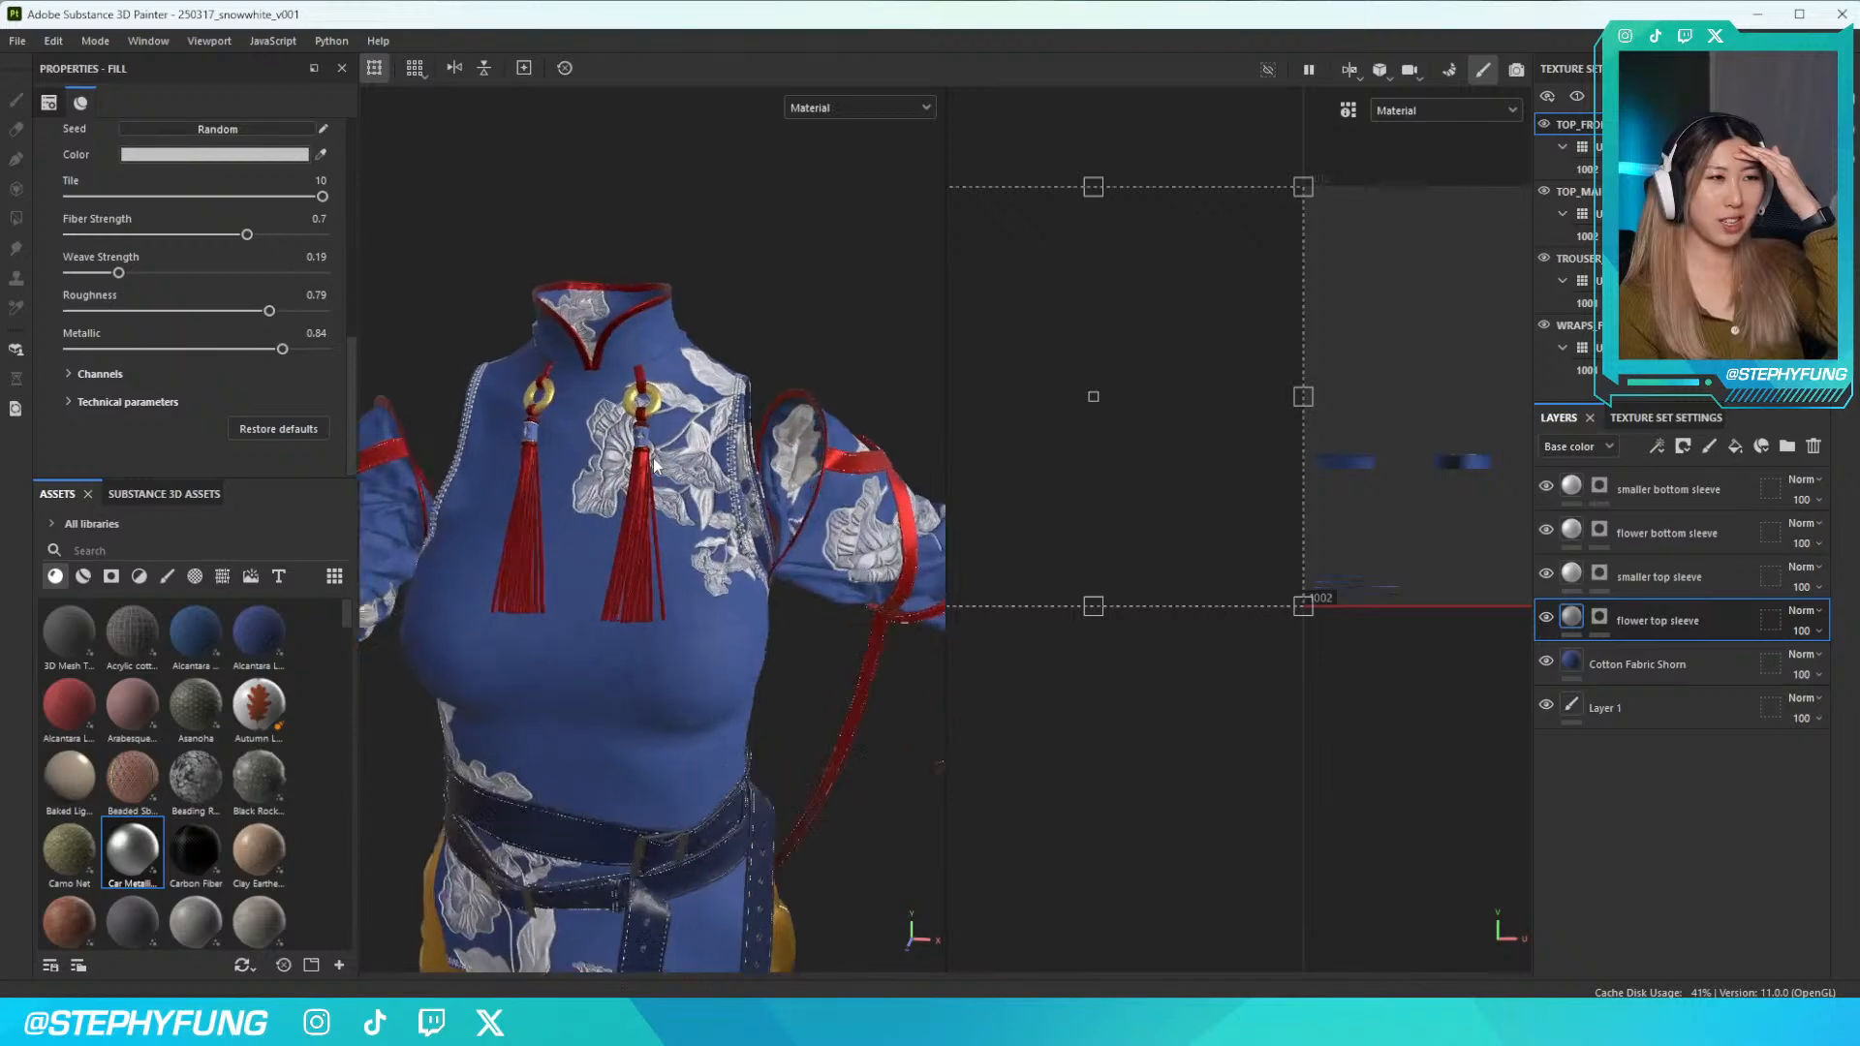
pyautogui.scroll(2, 654, 466)
pyautogui.scroll(2, 589, 430)
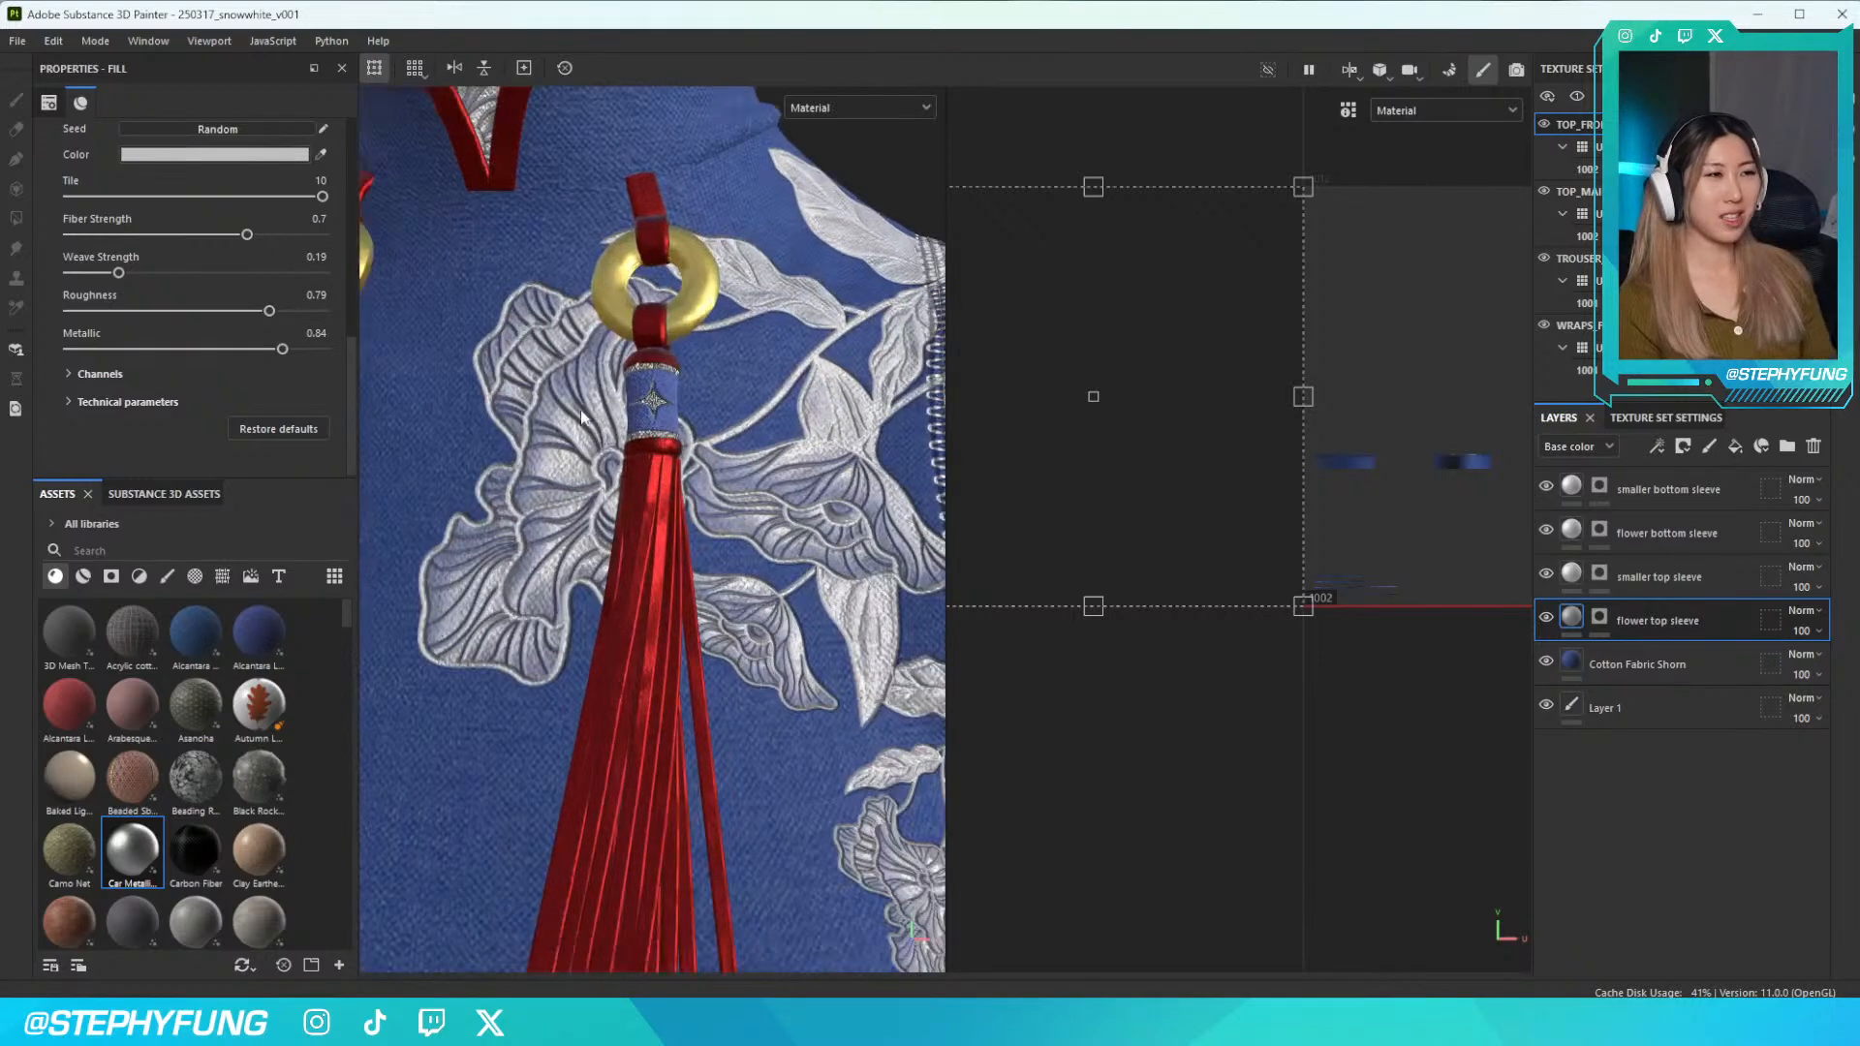
pyautogui.scroll(-6, 735, 707)
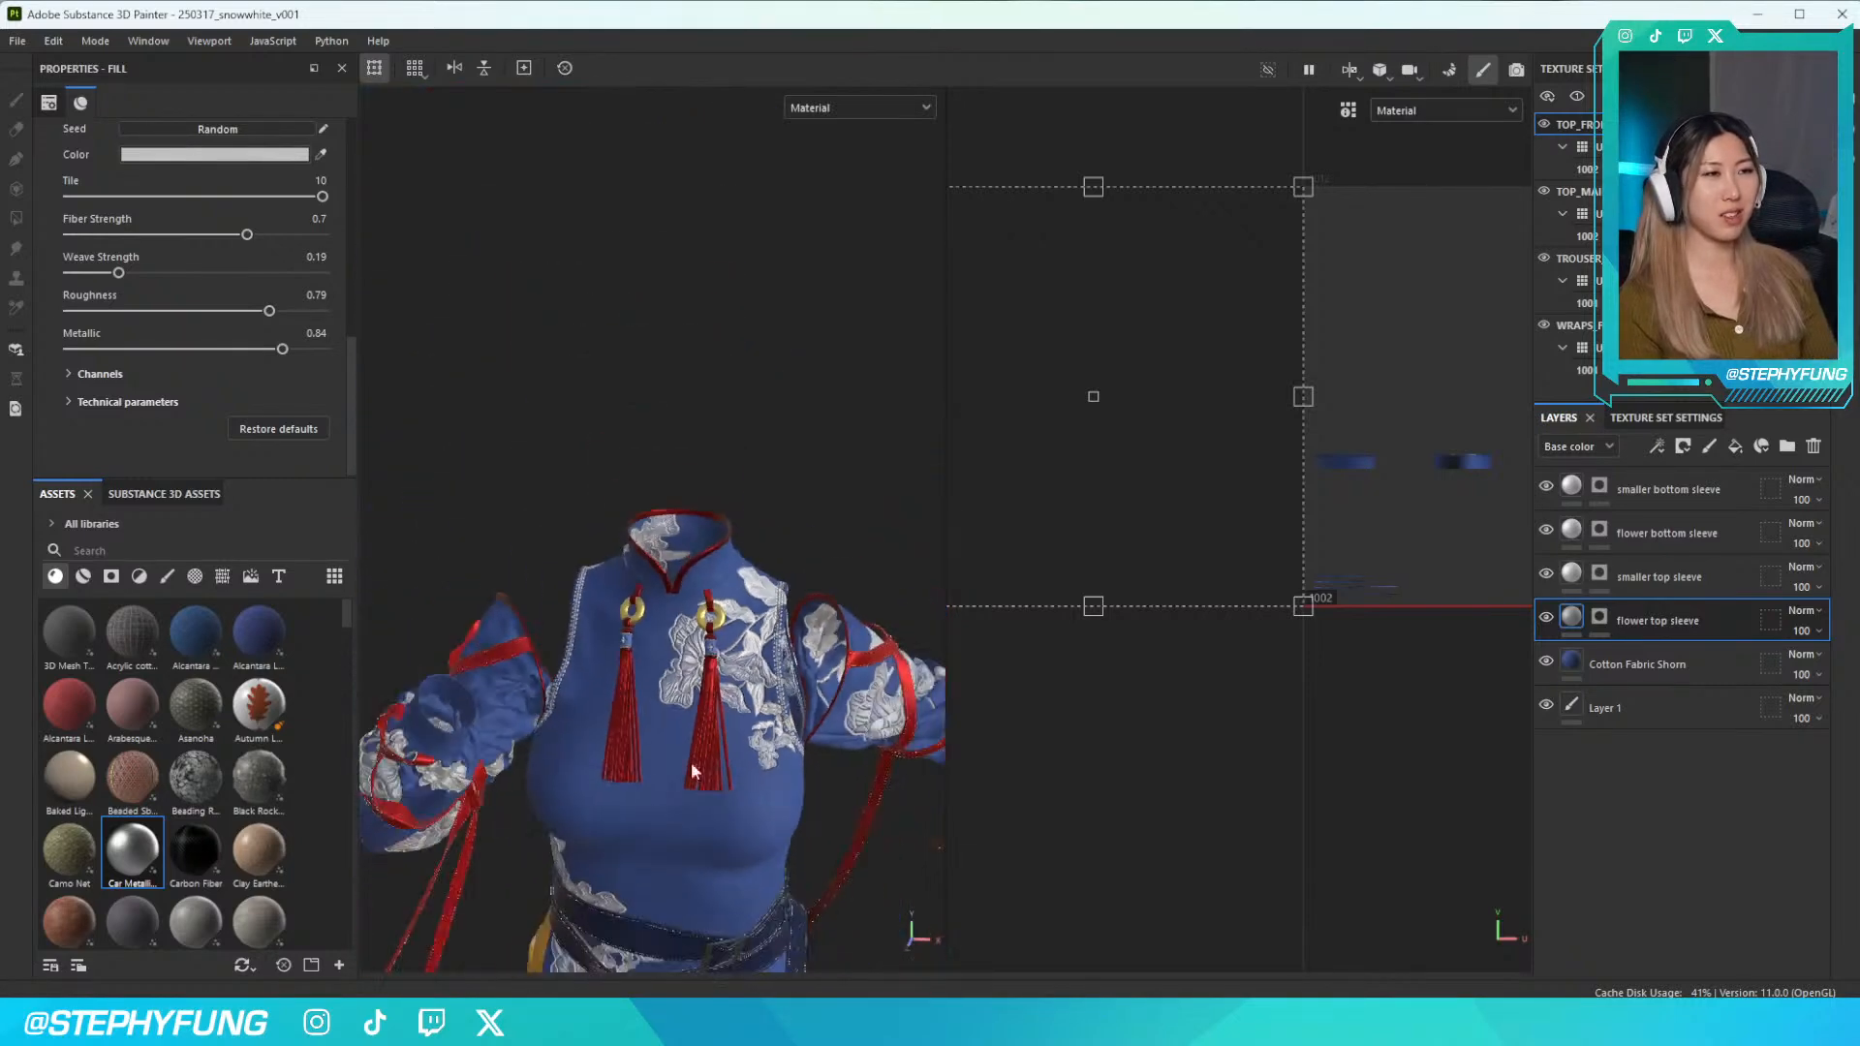
pyautogui.moveTo(732, 733); pyautogui.dragTo(728, 684, button='middle')
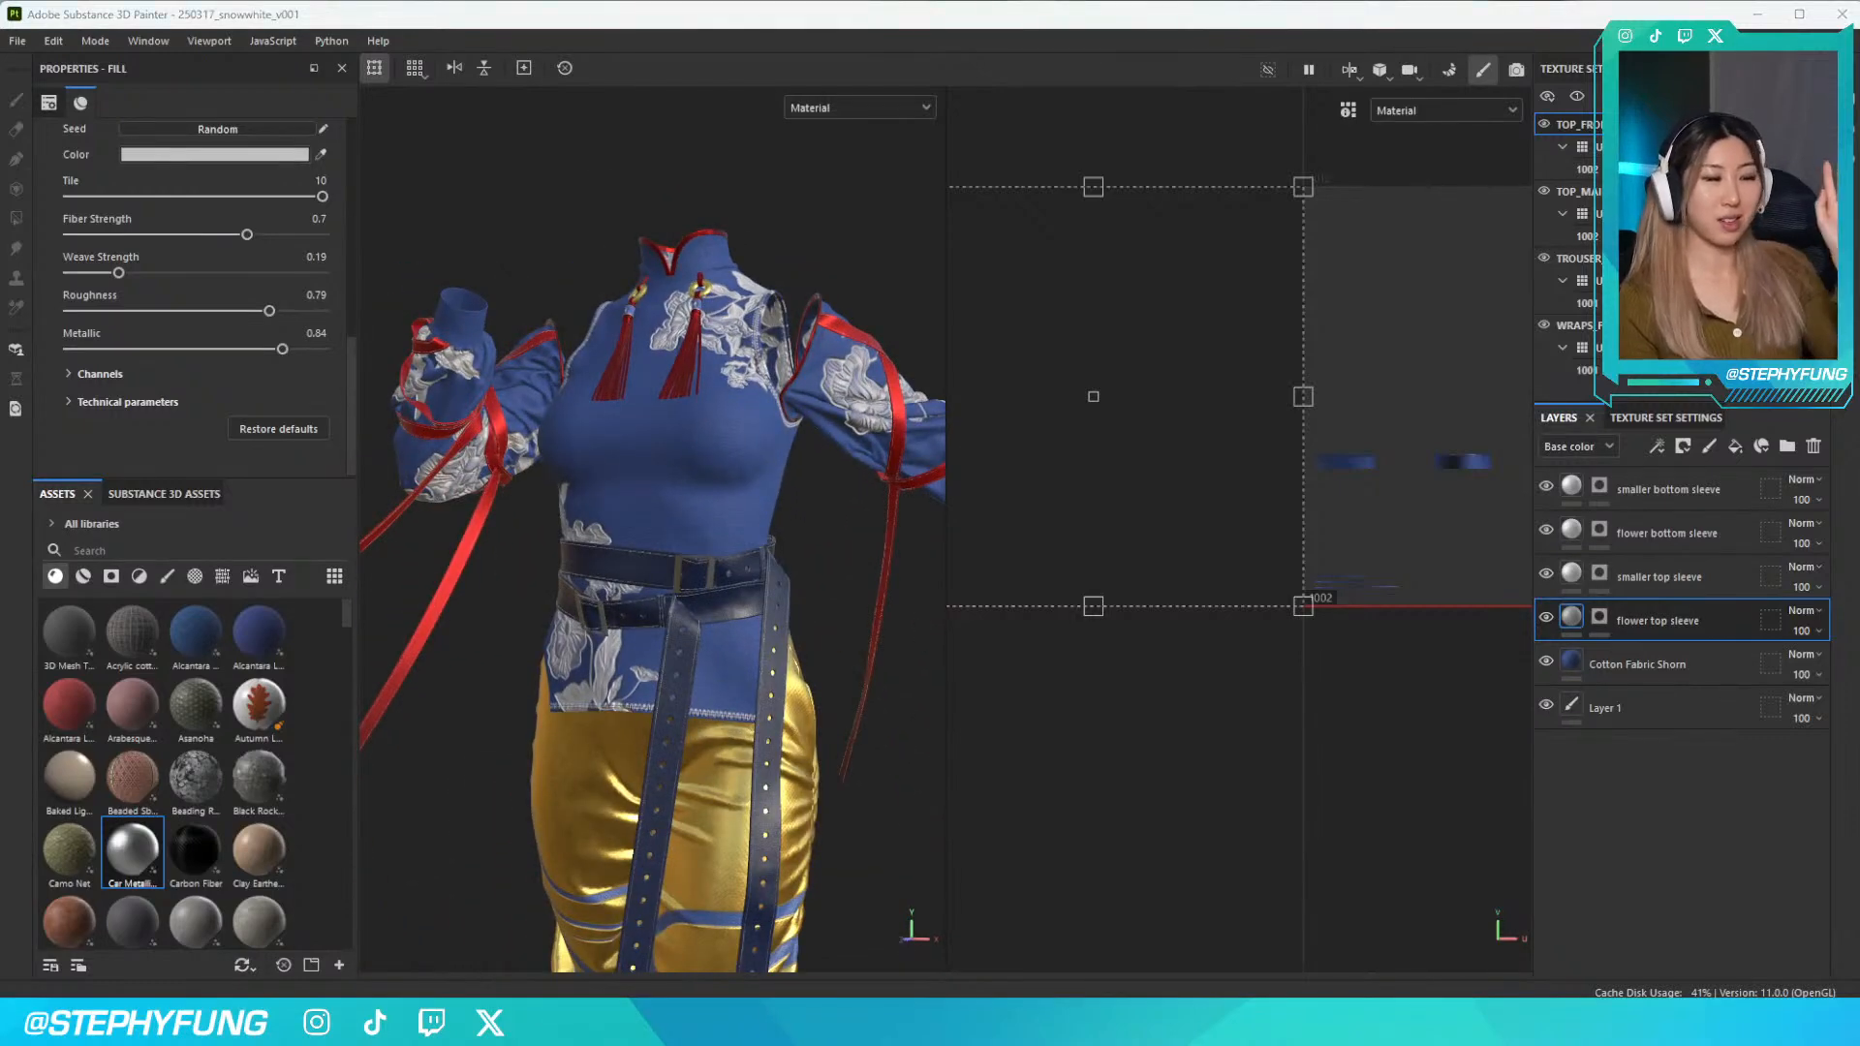
# Switch to Cinema 4D, save the 250318_SNOWWHITE_v002 scene and close the "snow white adobe" reference image window
pyautogui.hotkey('alt', 'Tab')
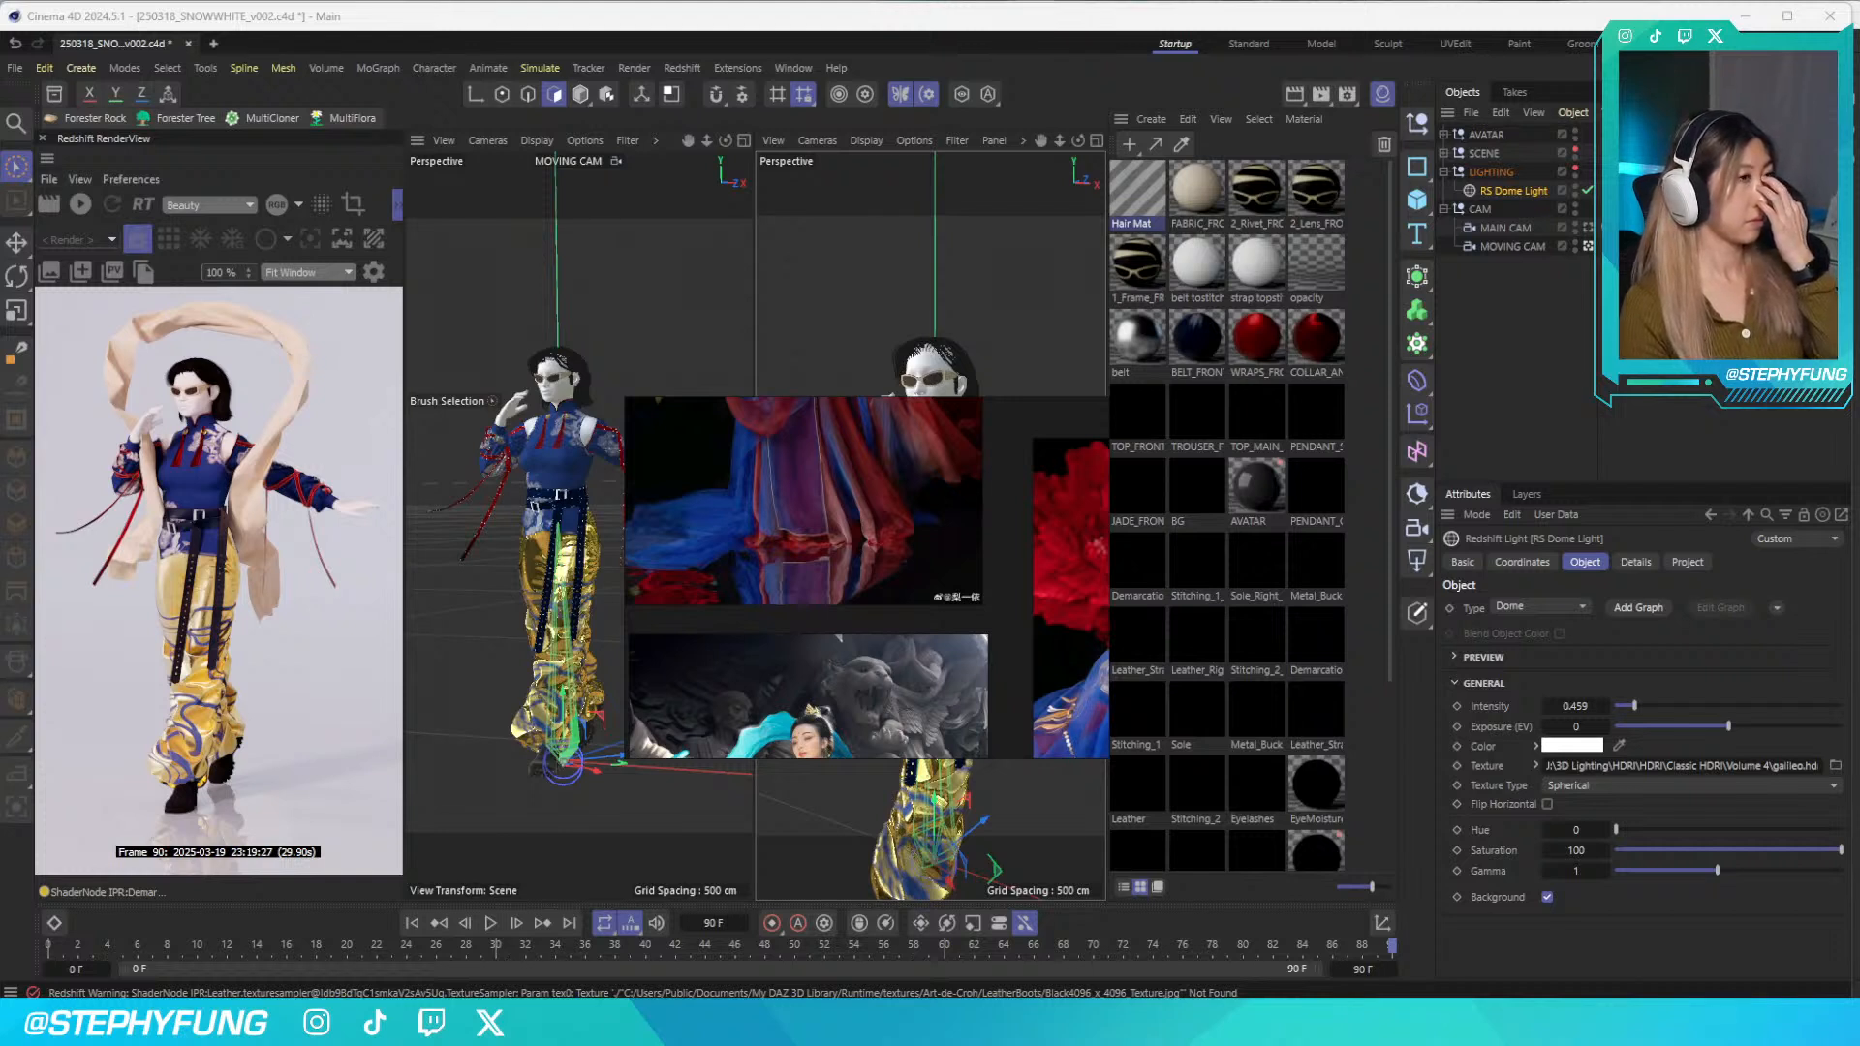
pyautogui.click(15, 68)
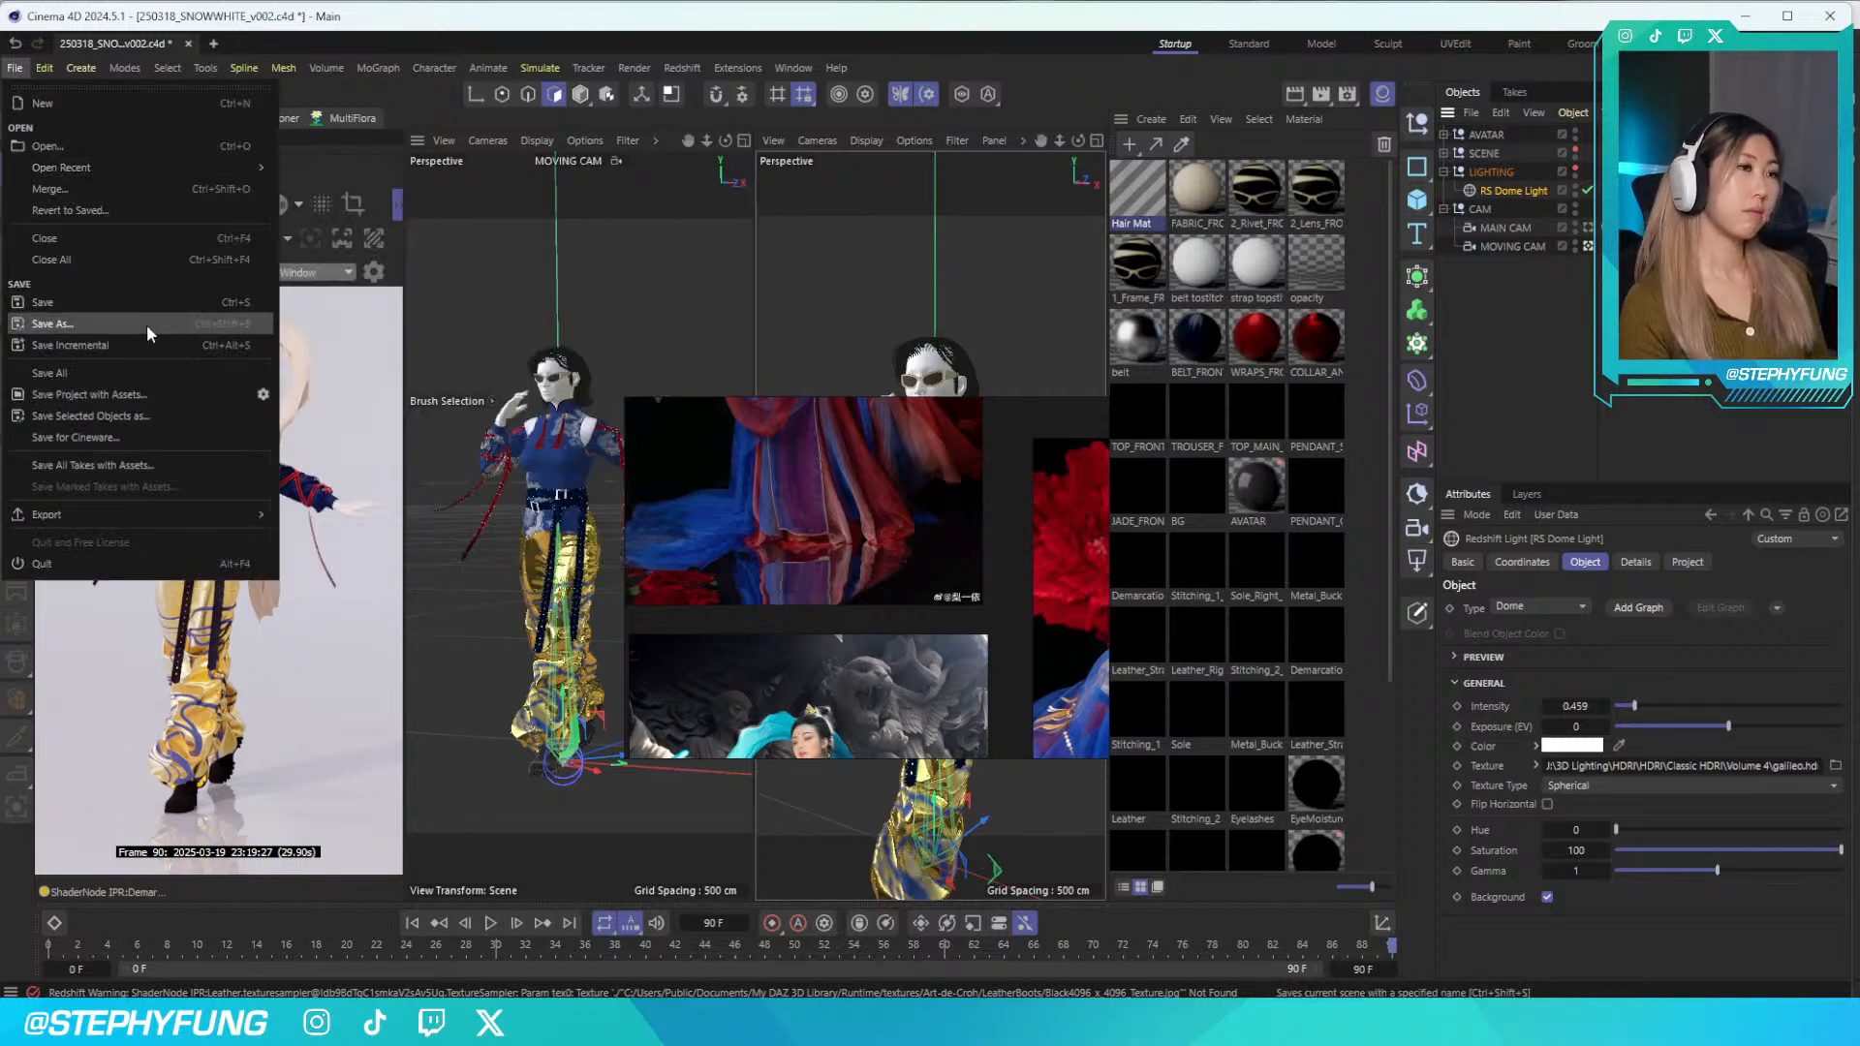
pyautogui.click(131, 296)
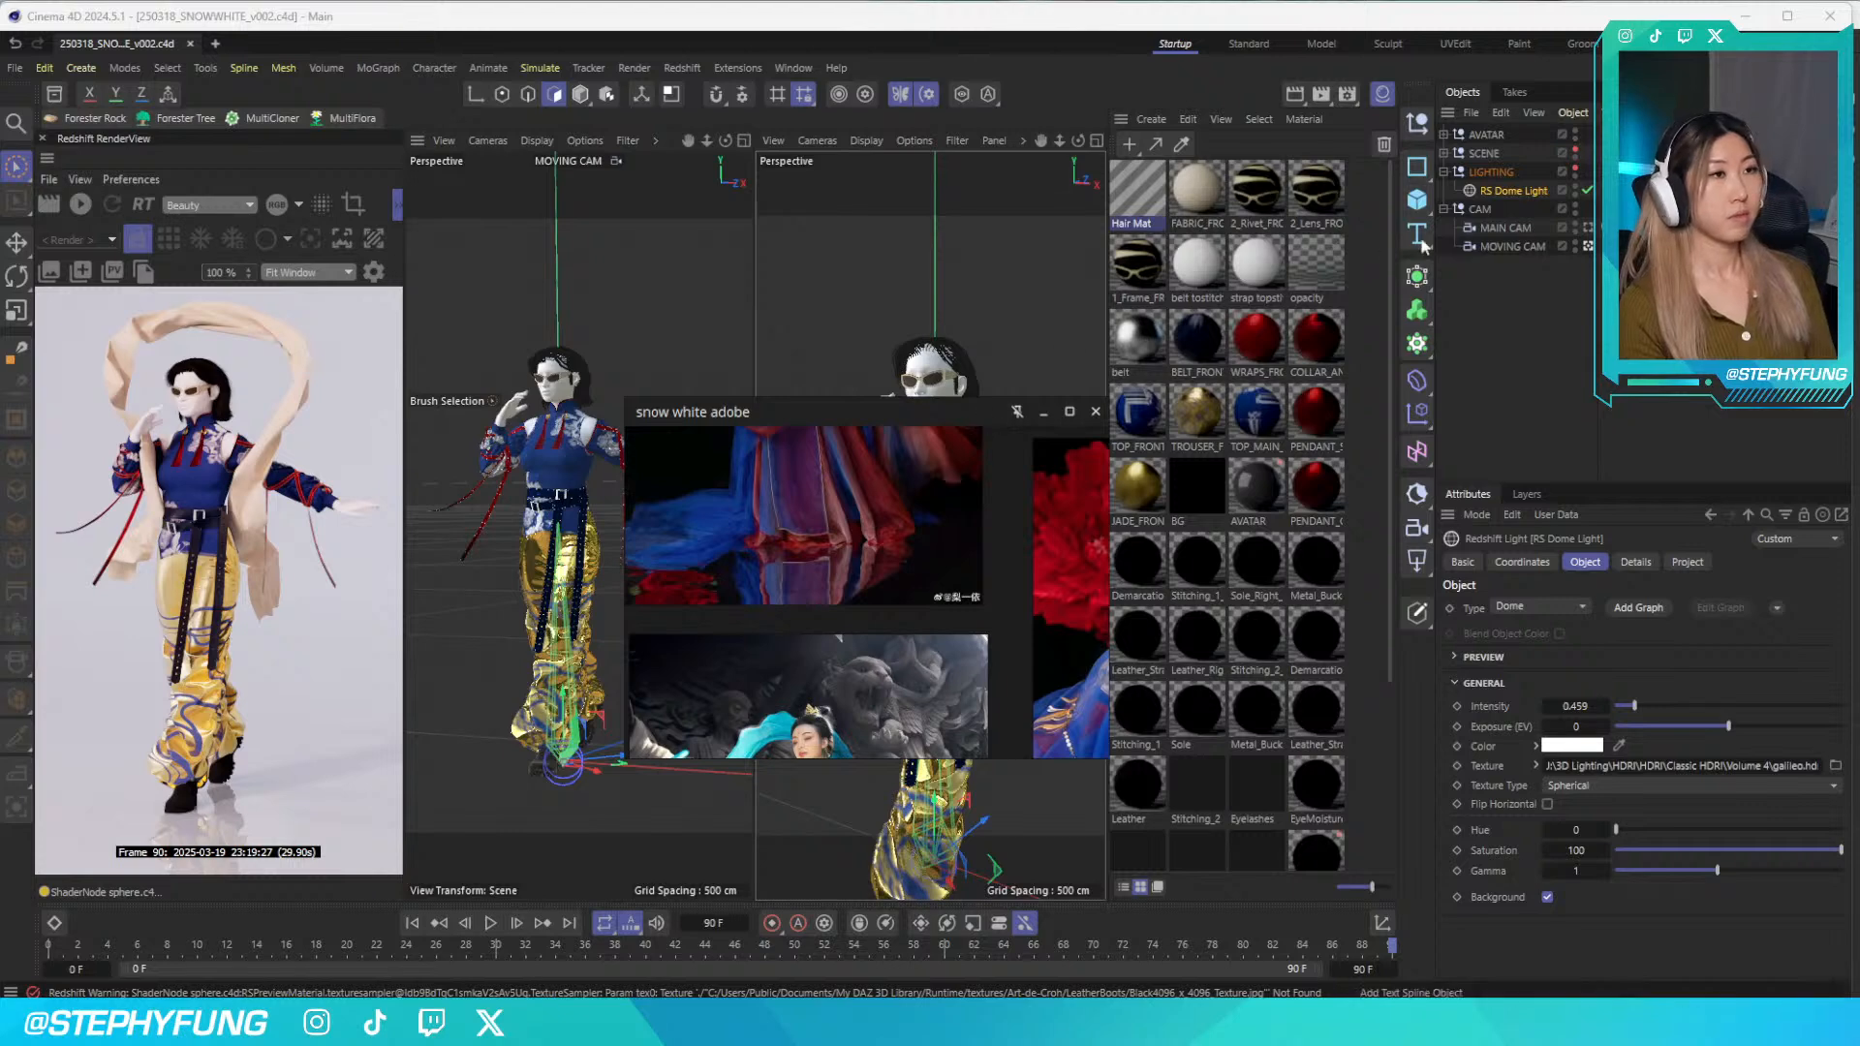
pyautogui.click(1095, 412)
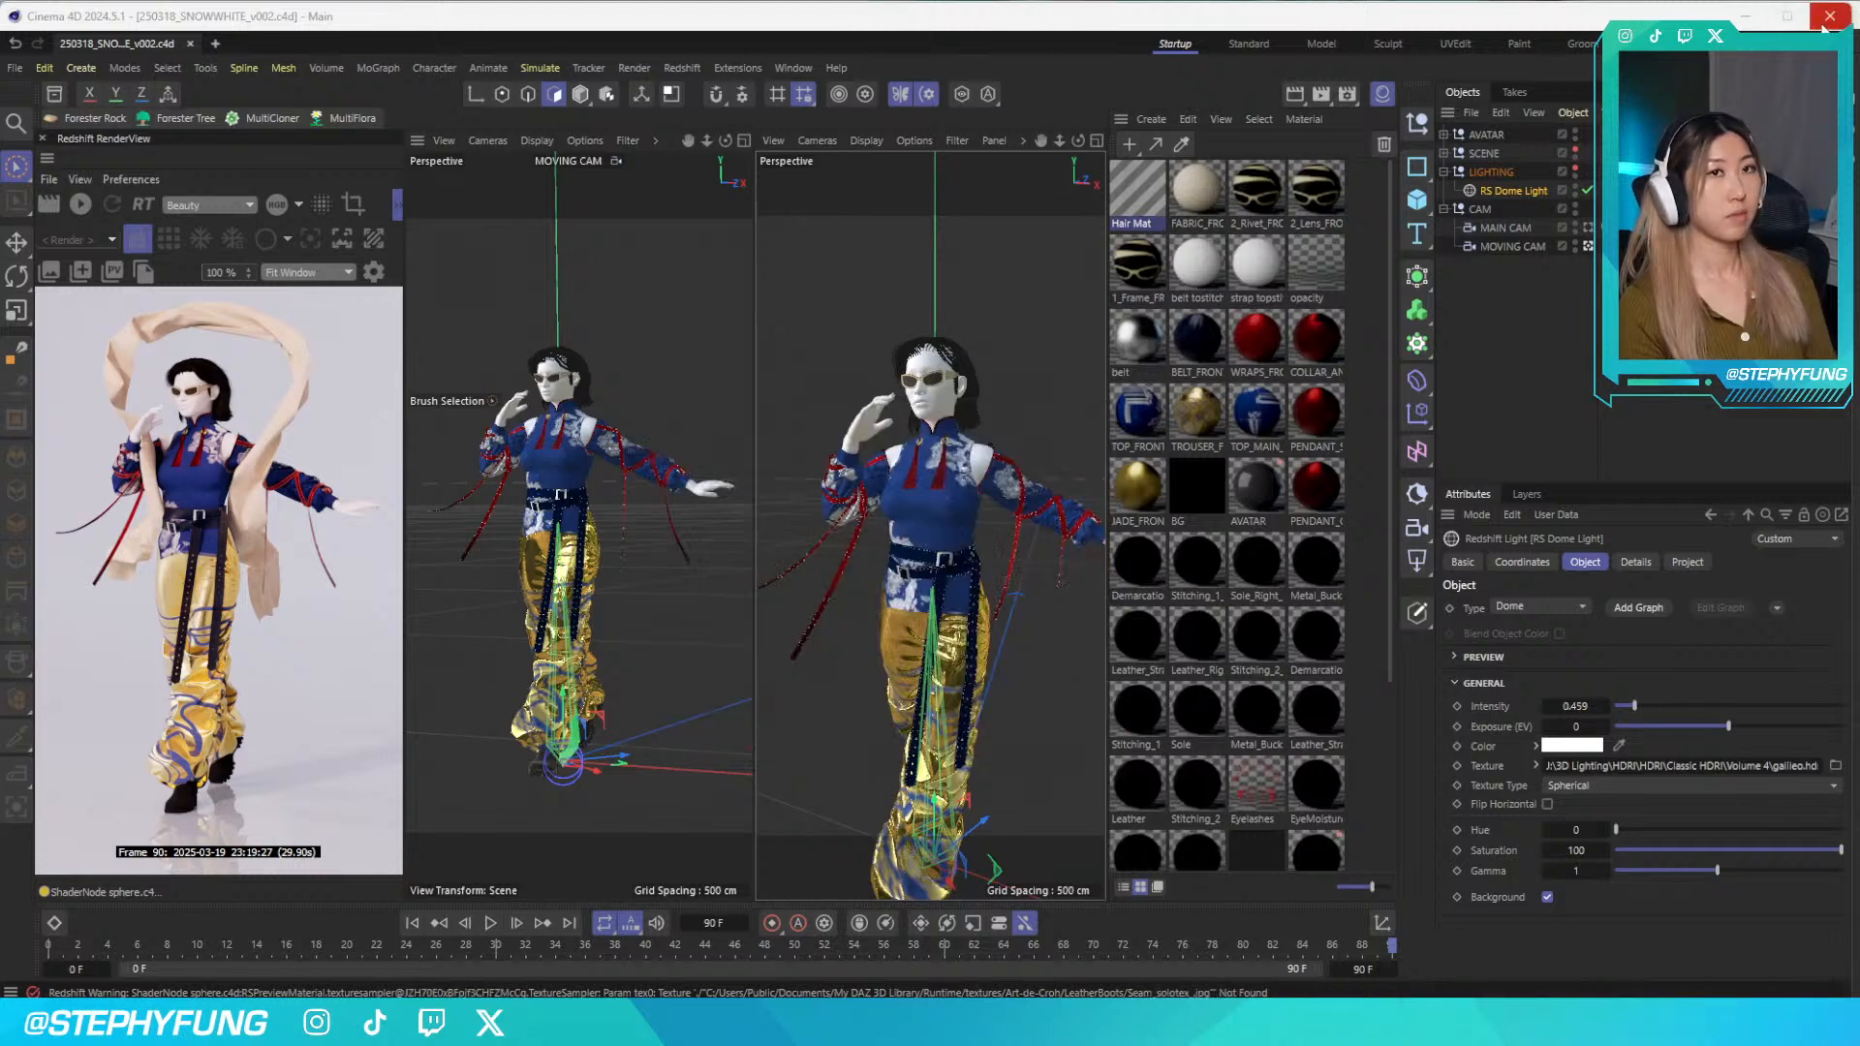